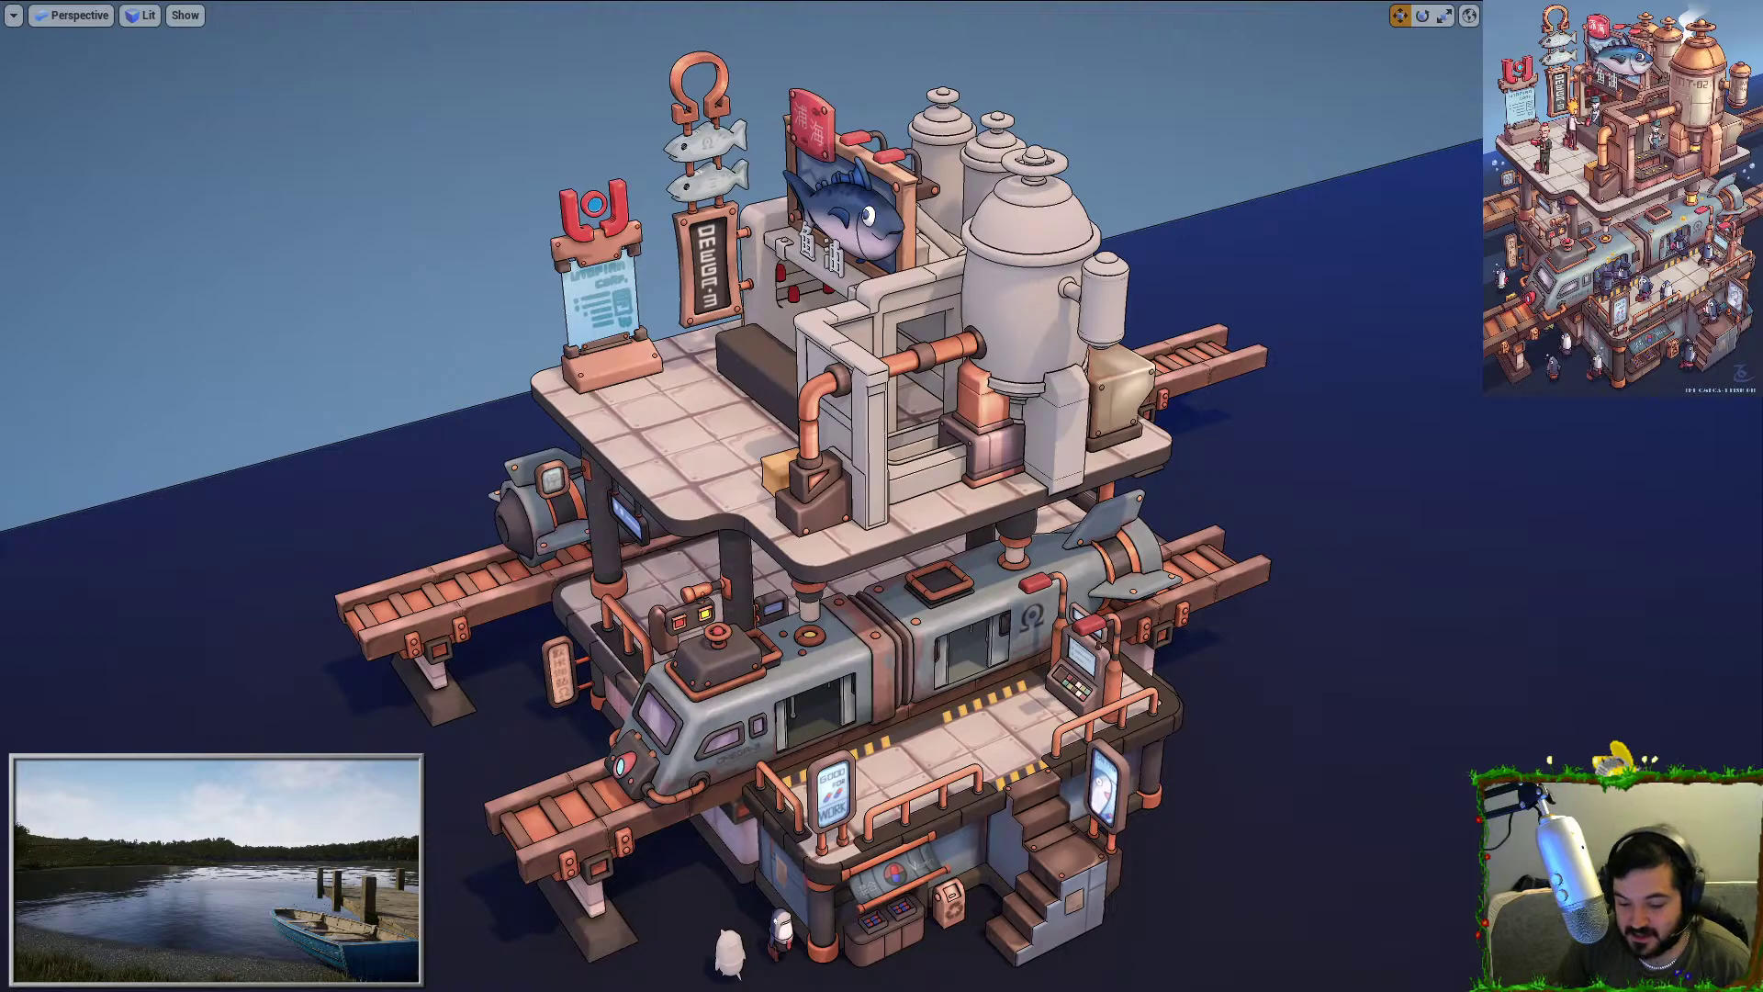
Exit the immersive full-screen view of the fish station level.
left_click(796, 447)
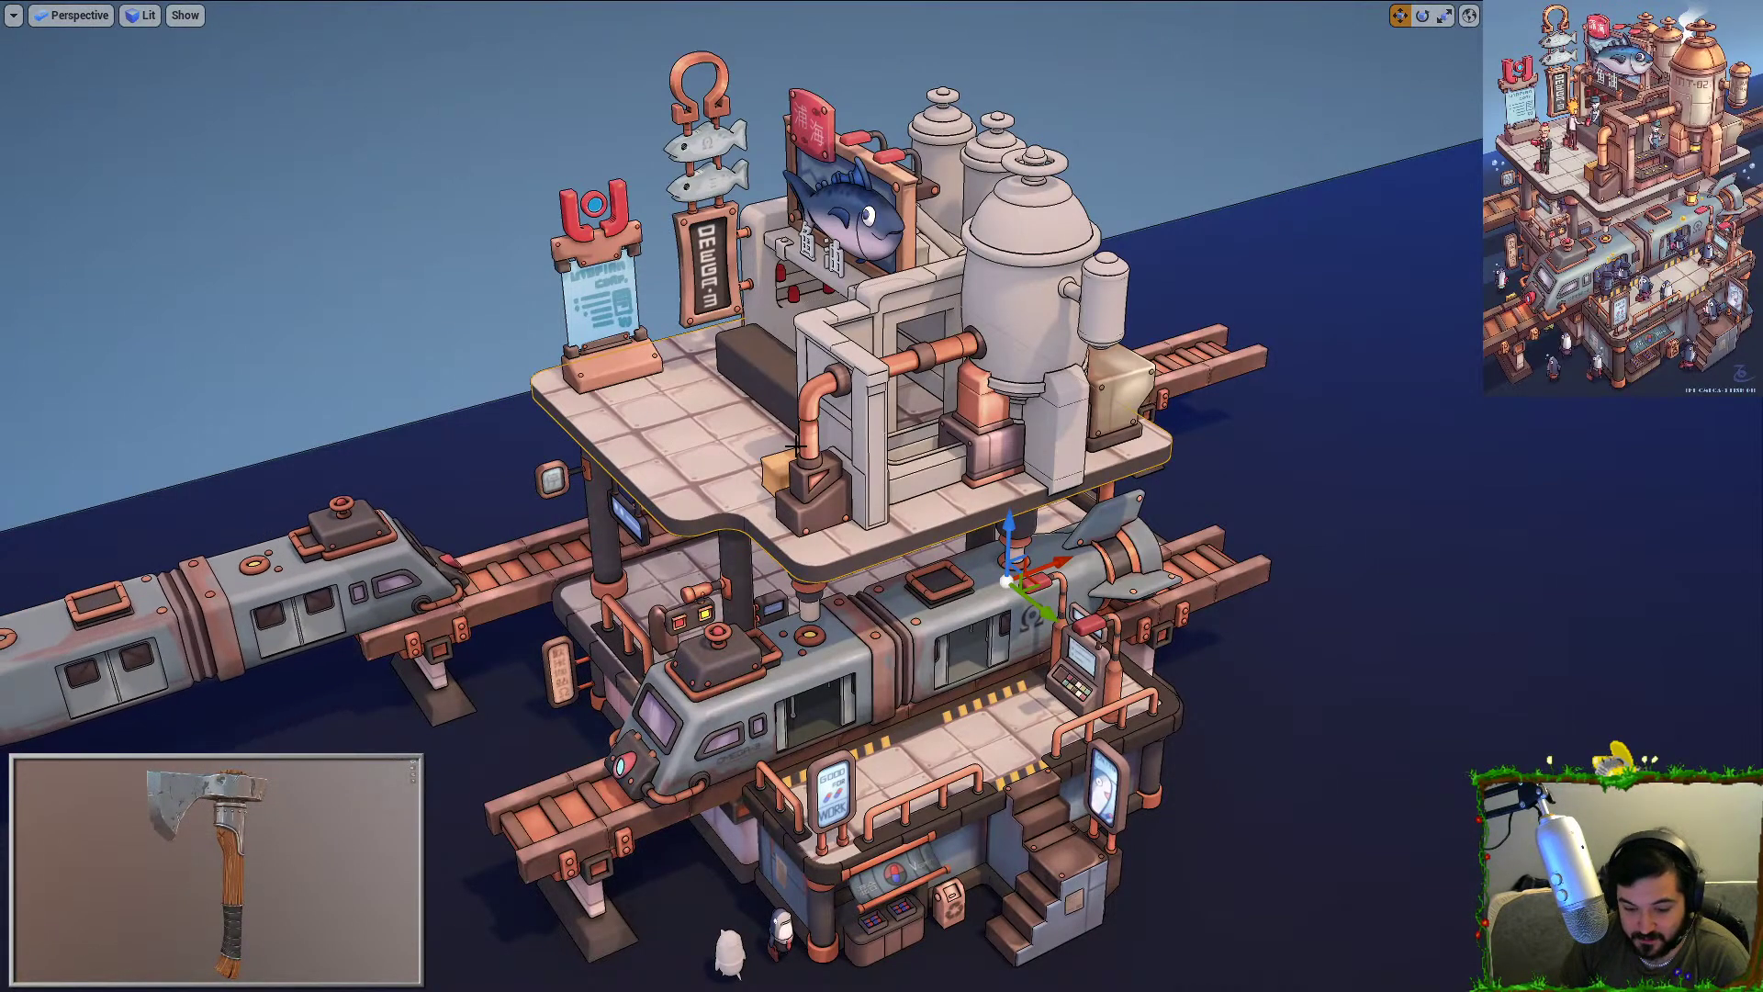
key("F11")
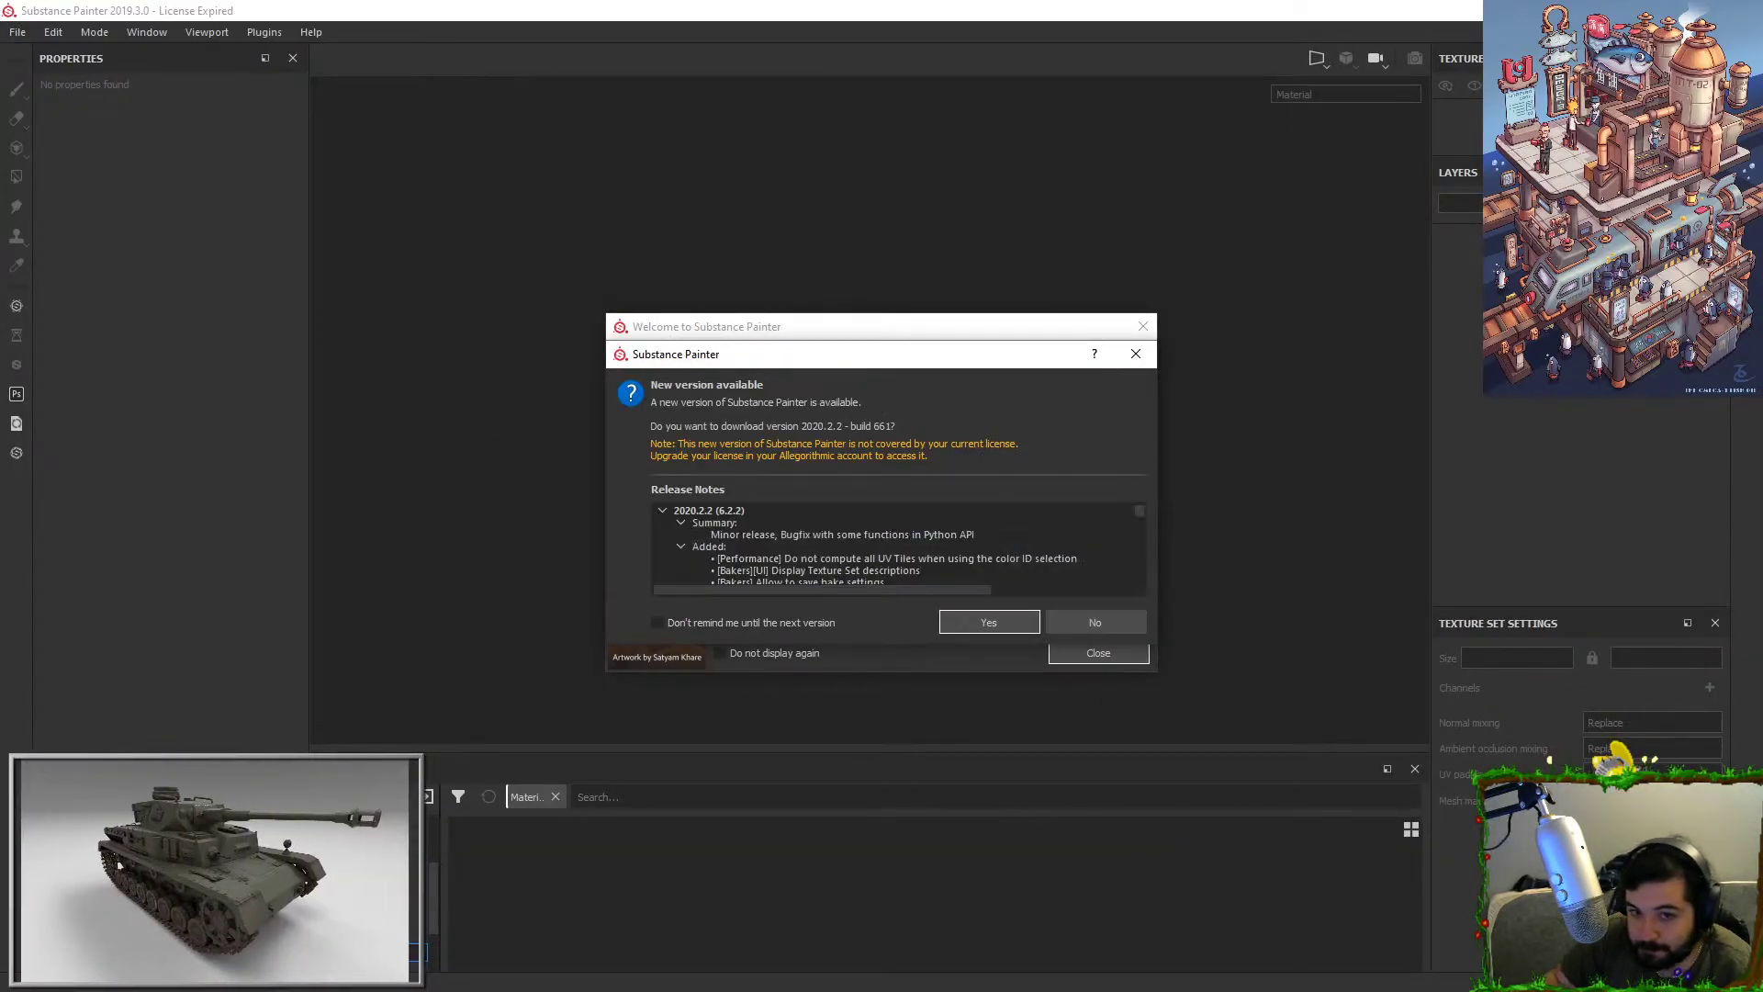
In Substance Painter, dismiss the startup windows and create a new project from SideVent.fbx with a 2048 document resolution.
left_click(1135, 354)
left_click(1142, 327)
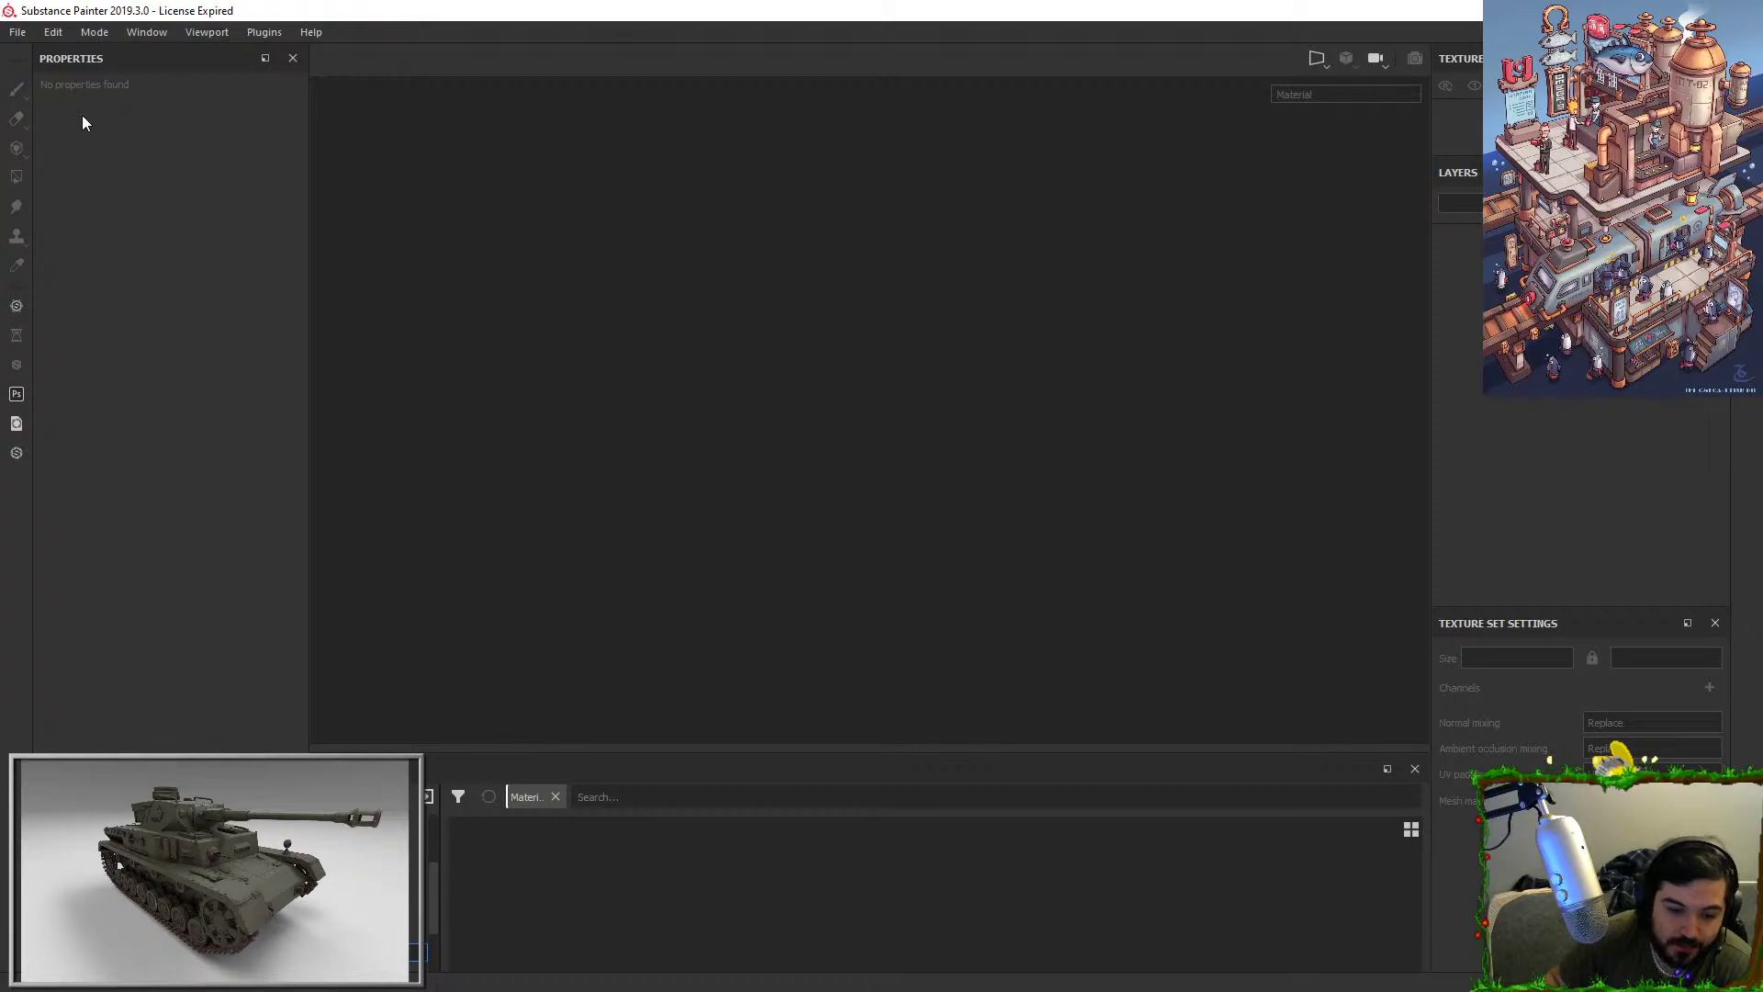
left_click(16, 31)
left_click(34, 55)
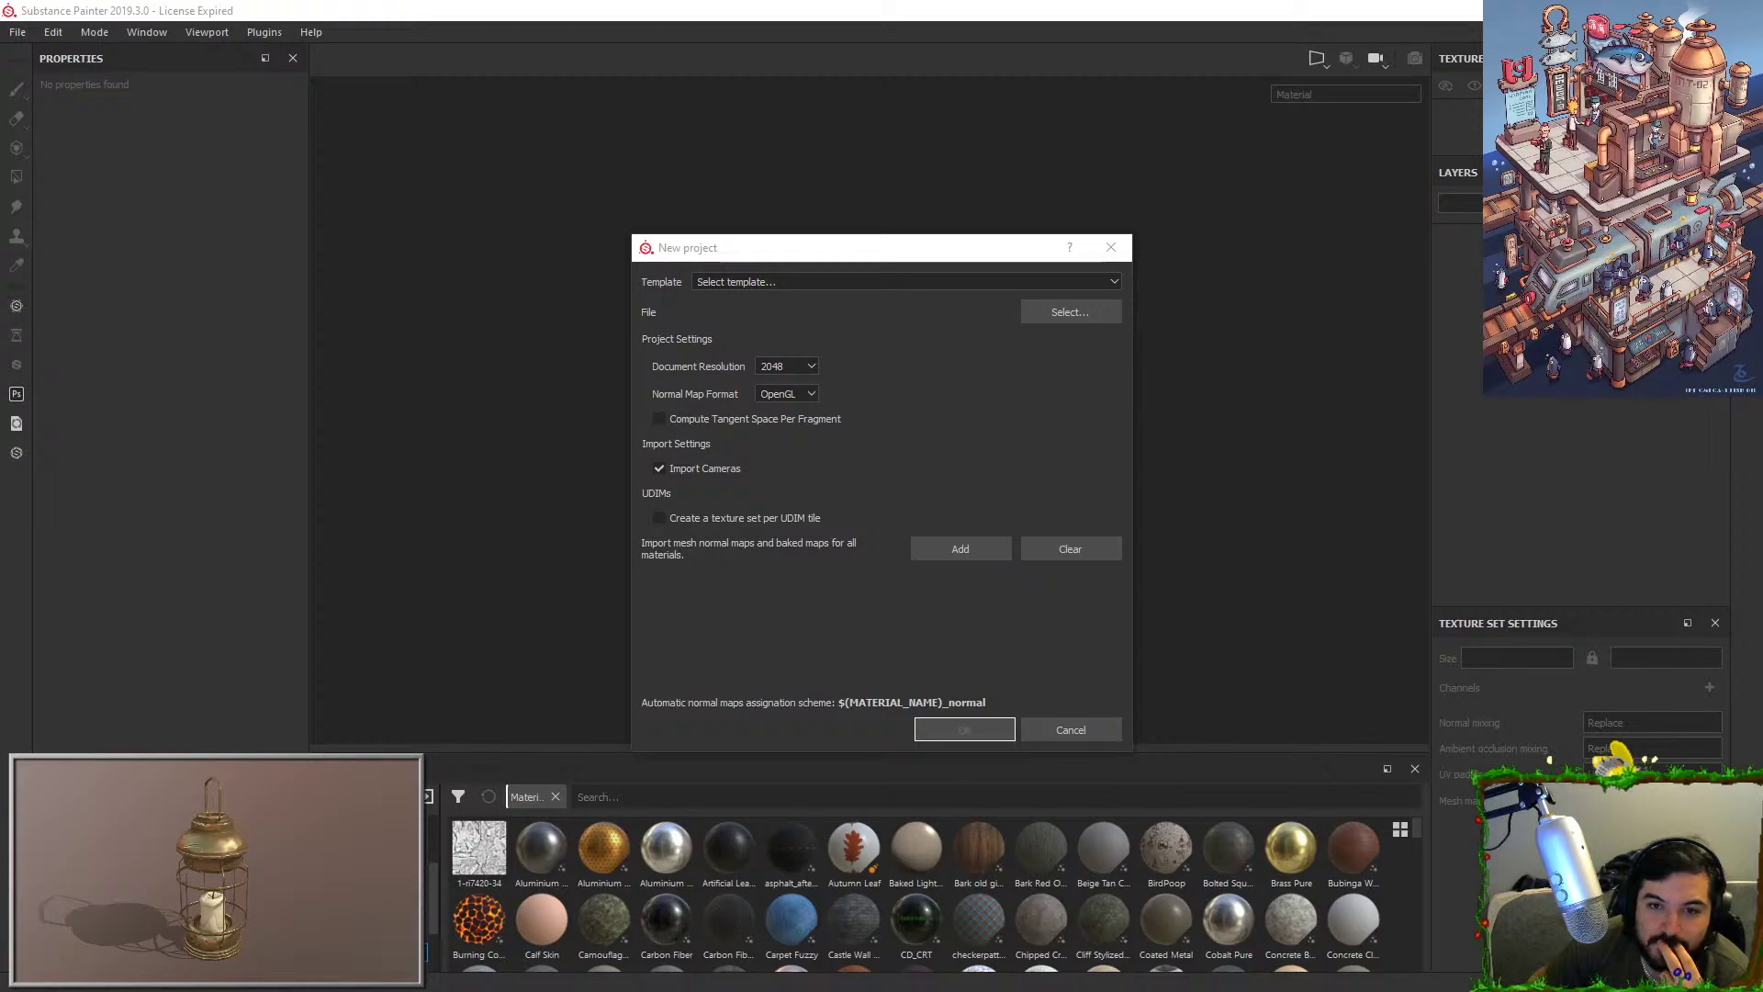
left_click(1108, 247)
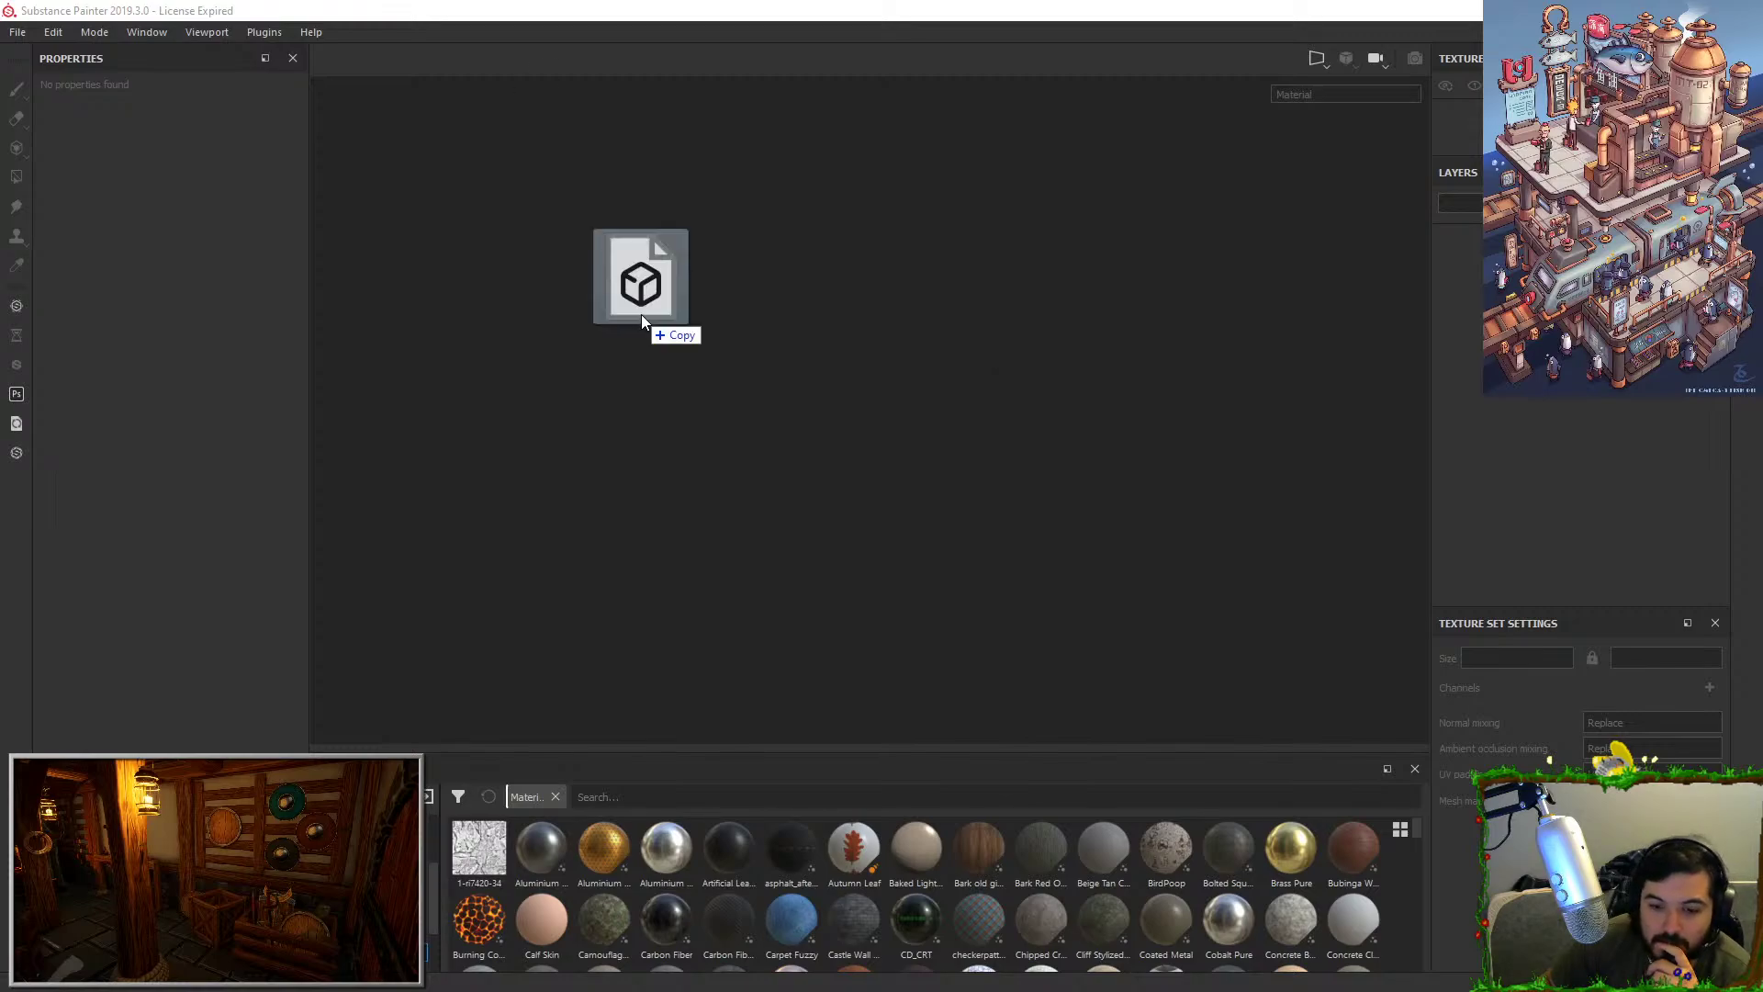
left_click_drag(641, 314, 641, 316)
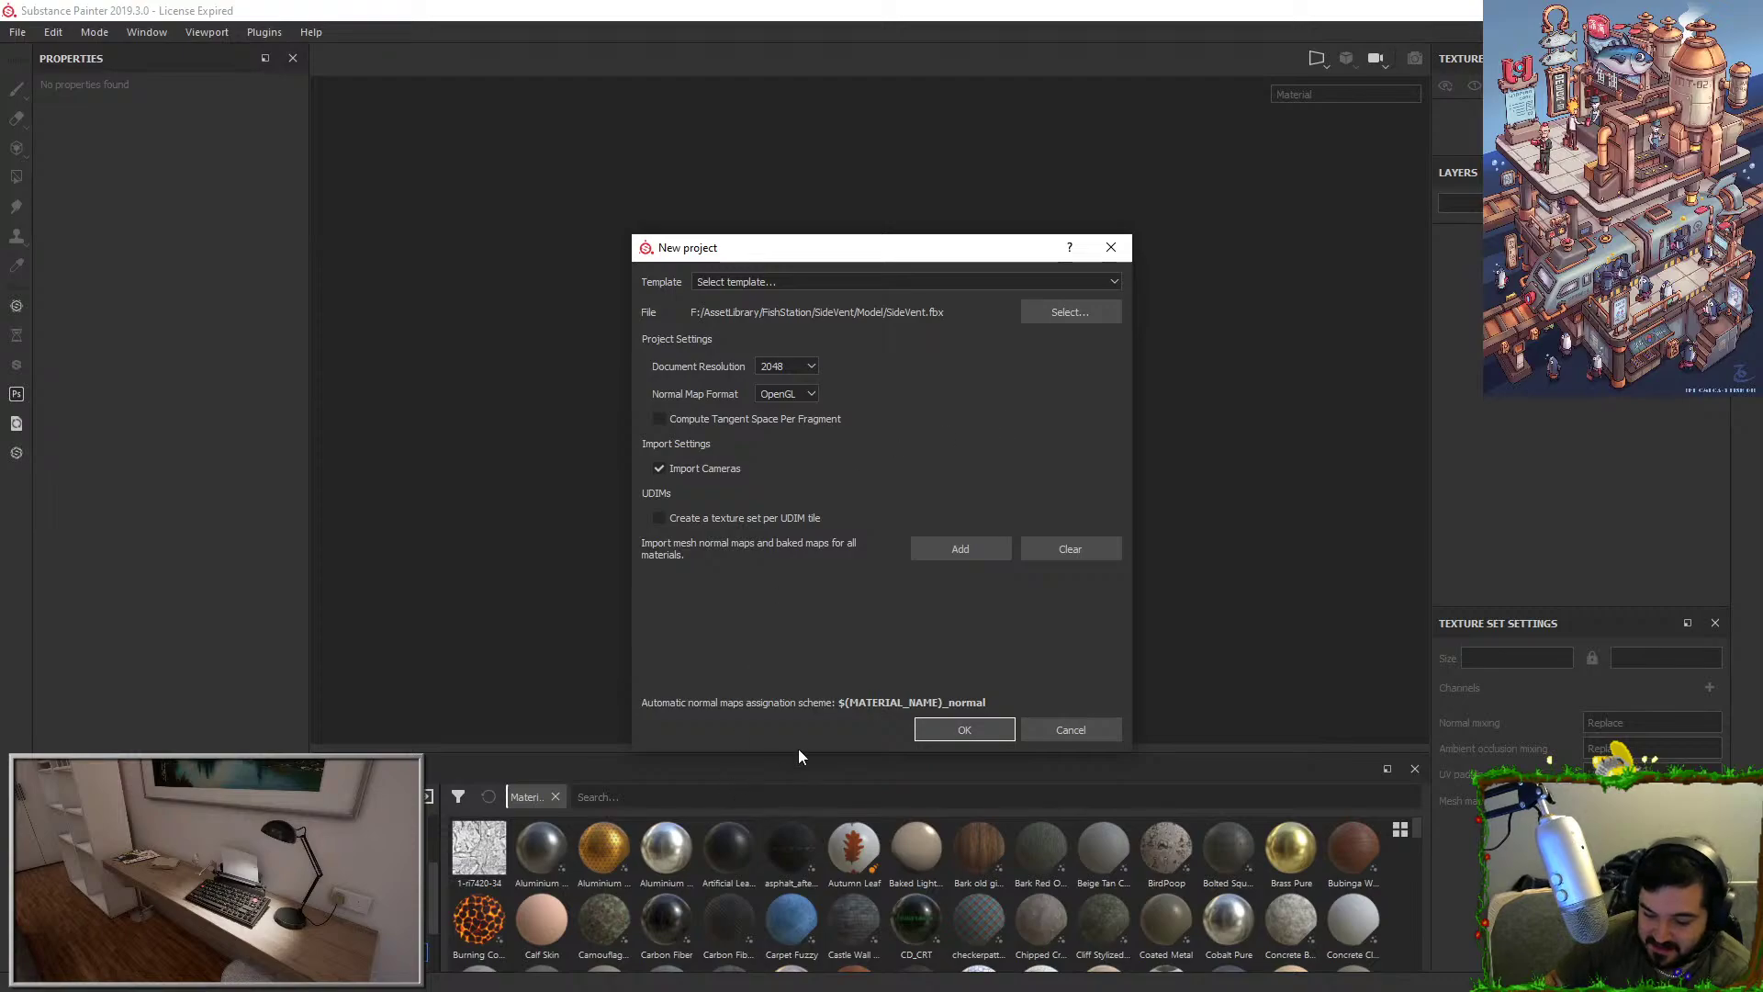
left_click(921, 727)
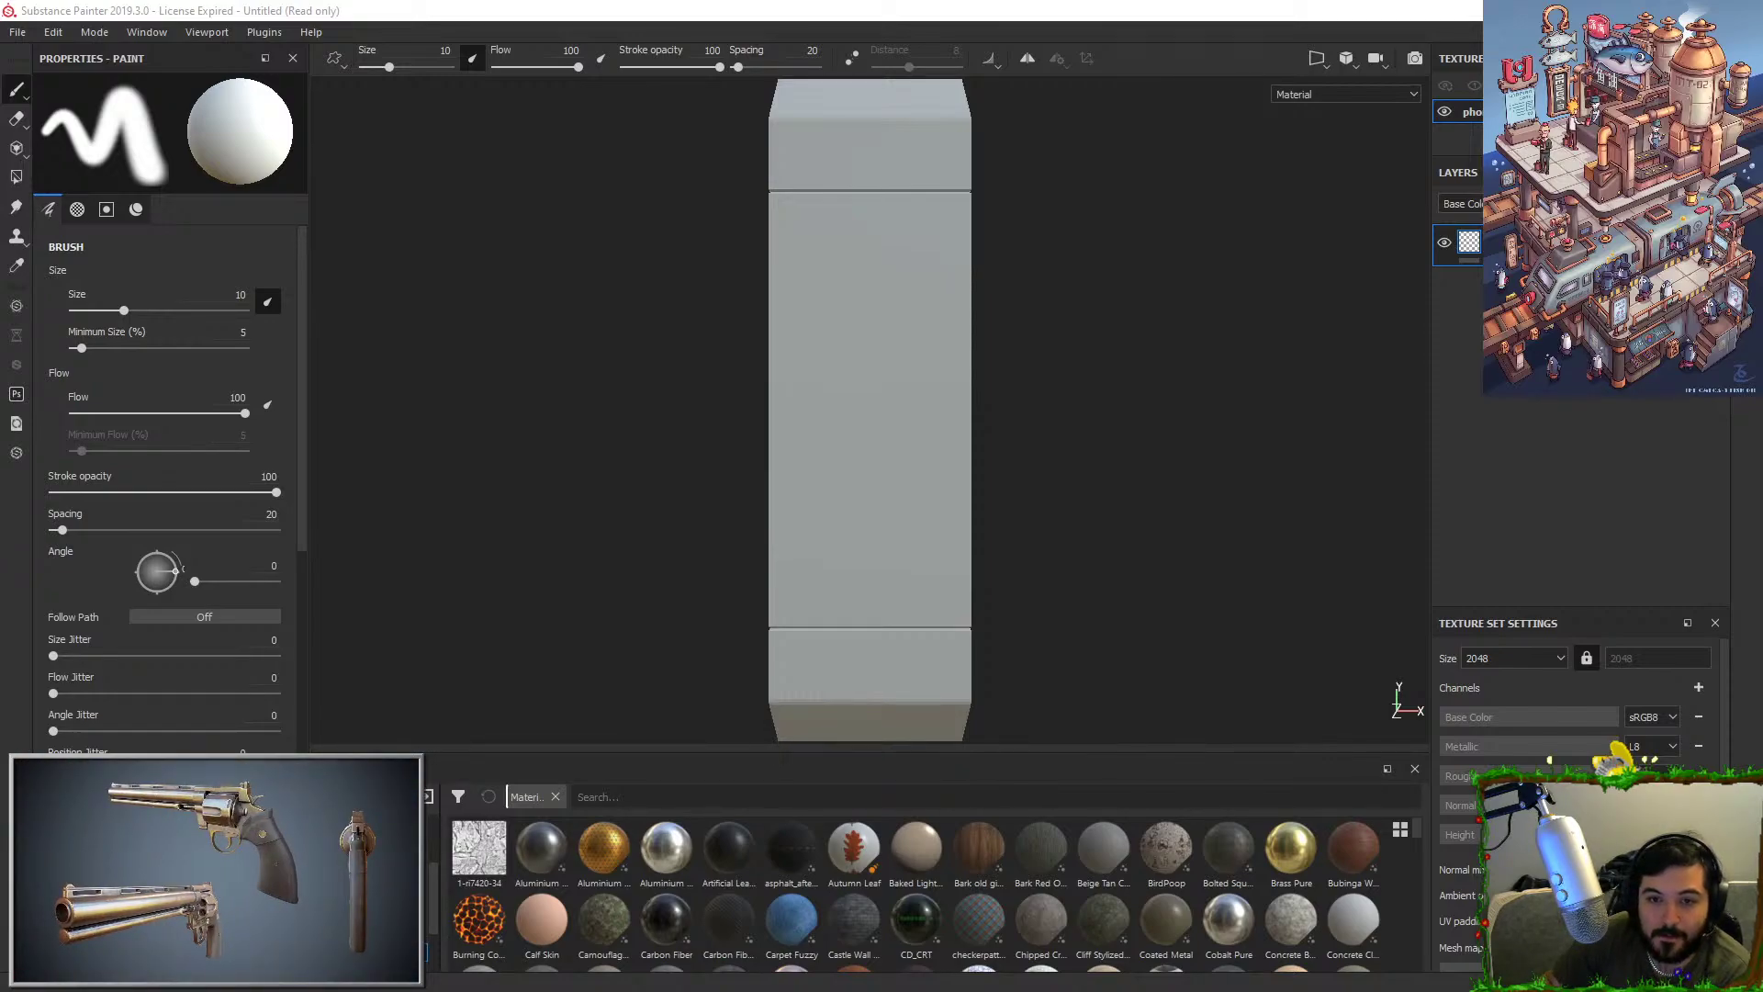
mouse_move(1007, 394)
left_mouse_down("alt")
mouse_move(940, 460)
mouse_move(956, 286)
left_mouse_up("alt")
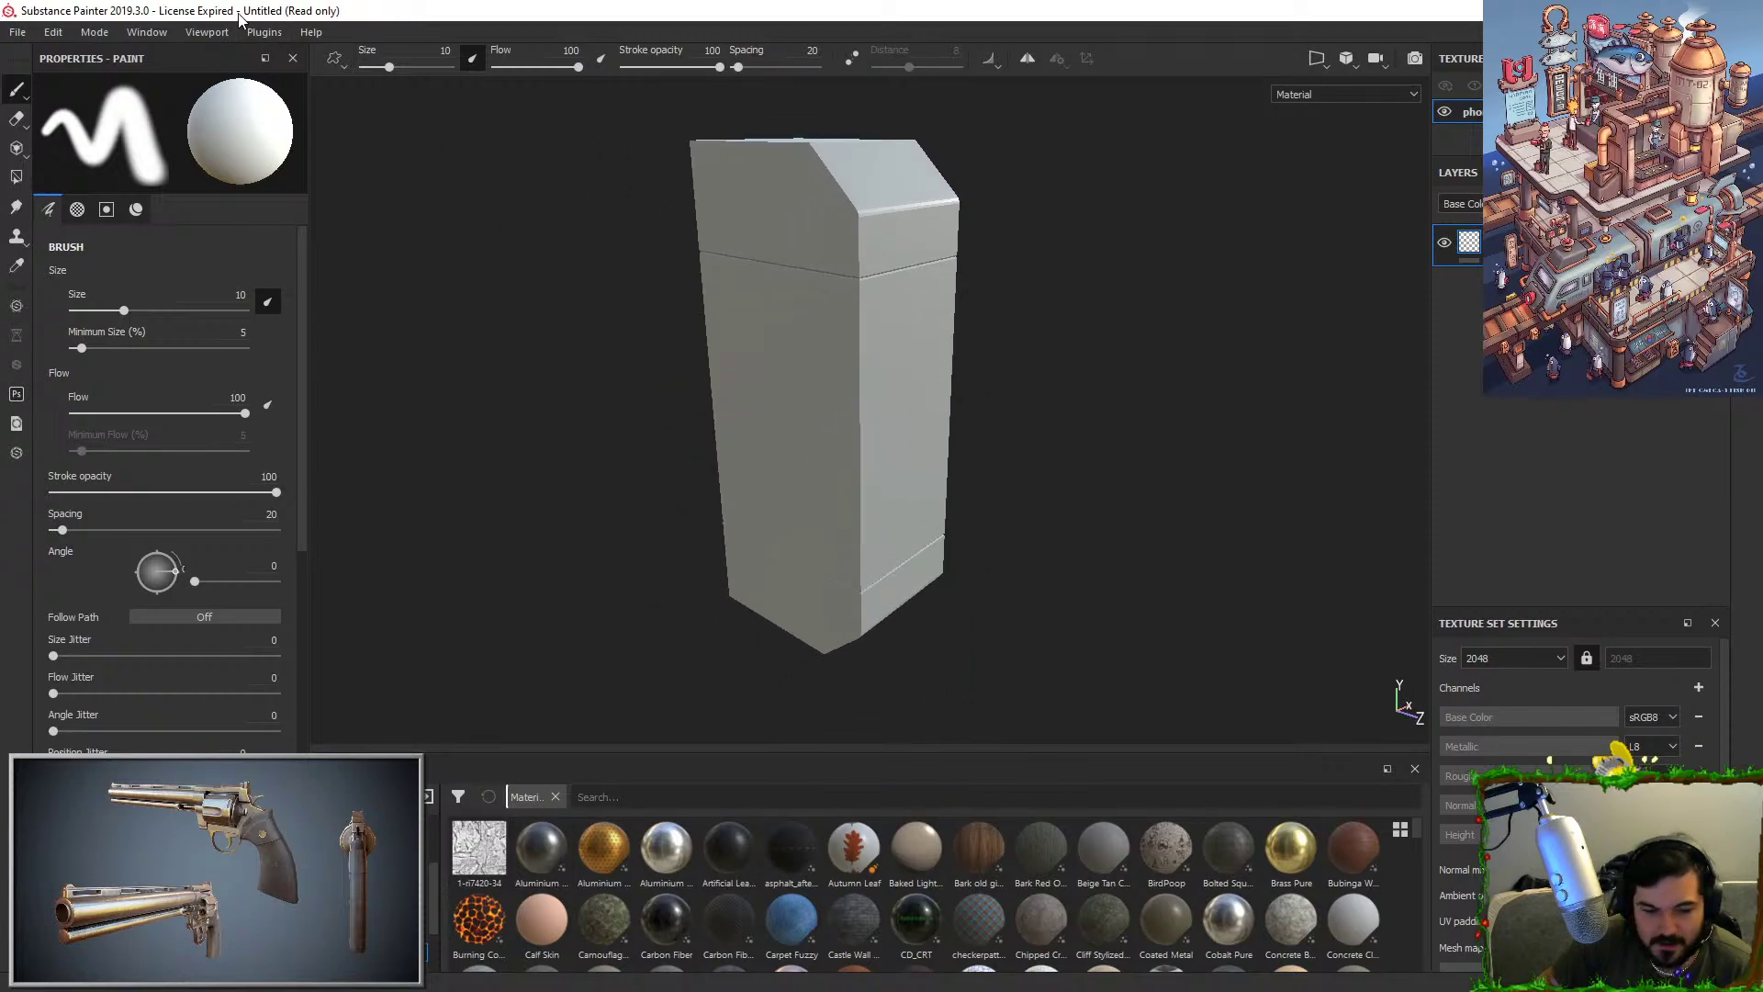
Open the recent FrontGenerator.spp project, discarding the unsaved side vent project.
left_click(18, 33)
mouse_move(57, 91)
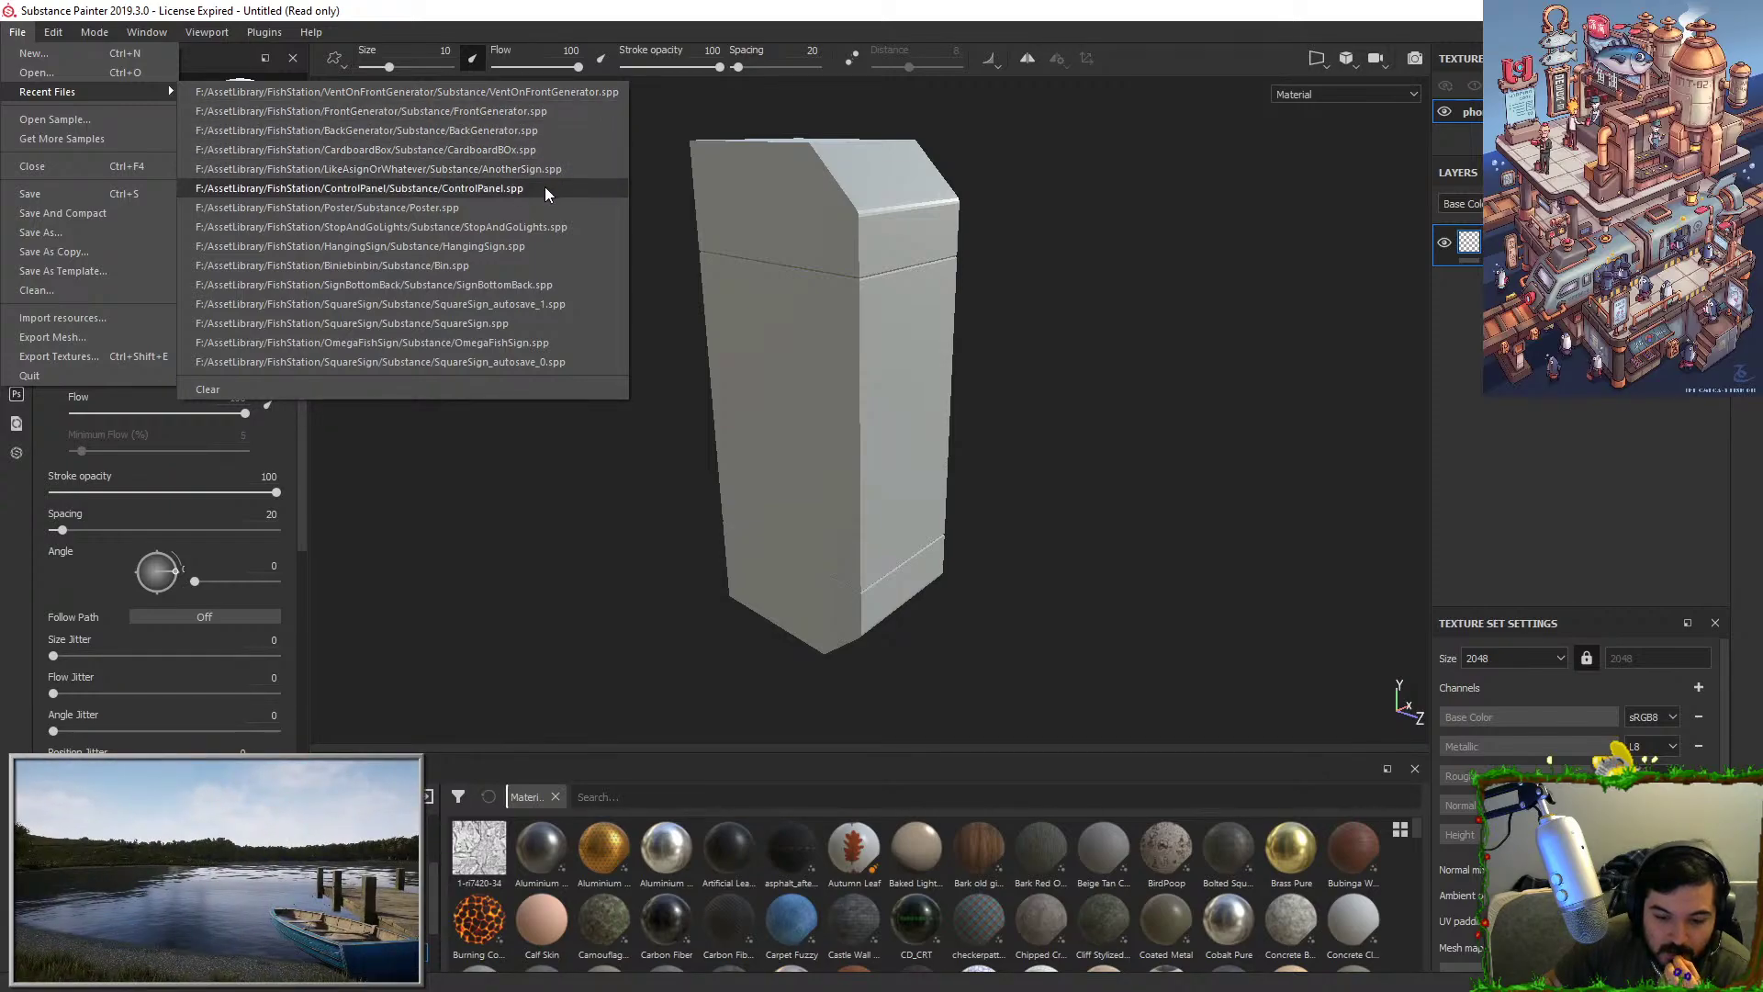
left_click(571, 118)
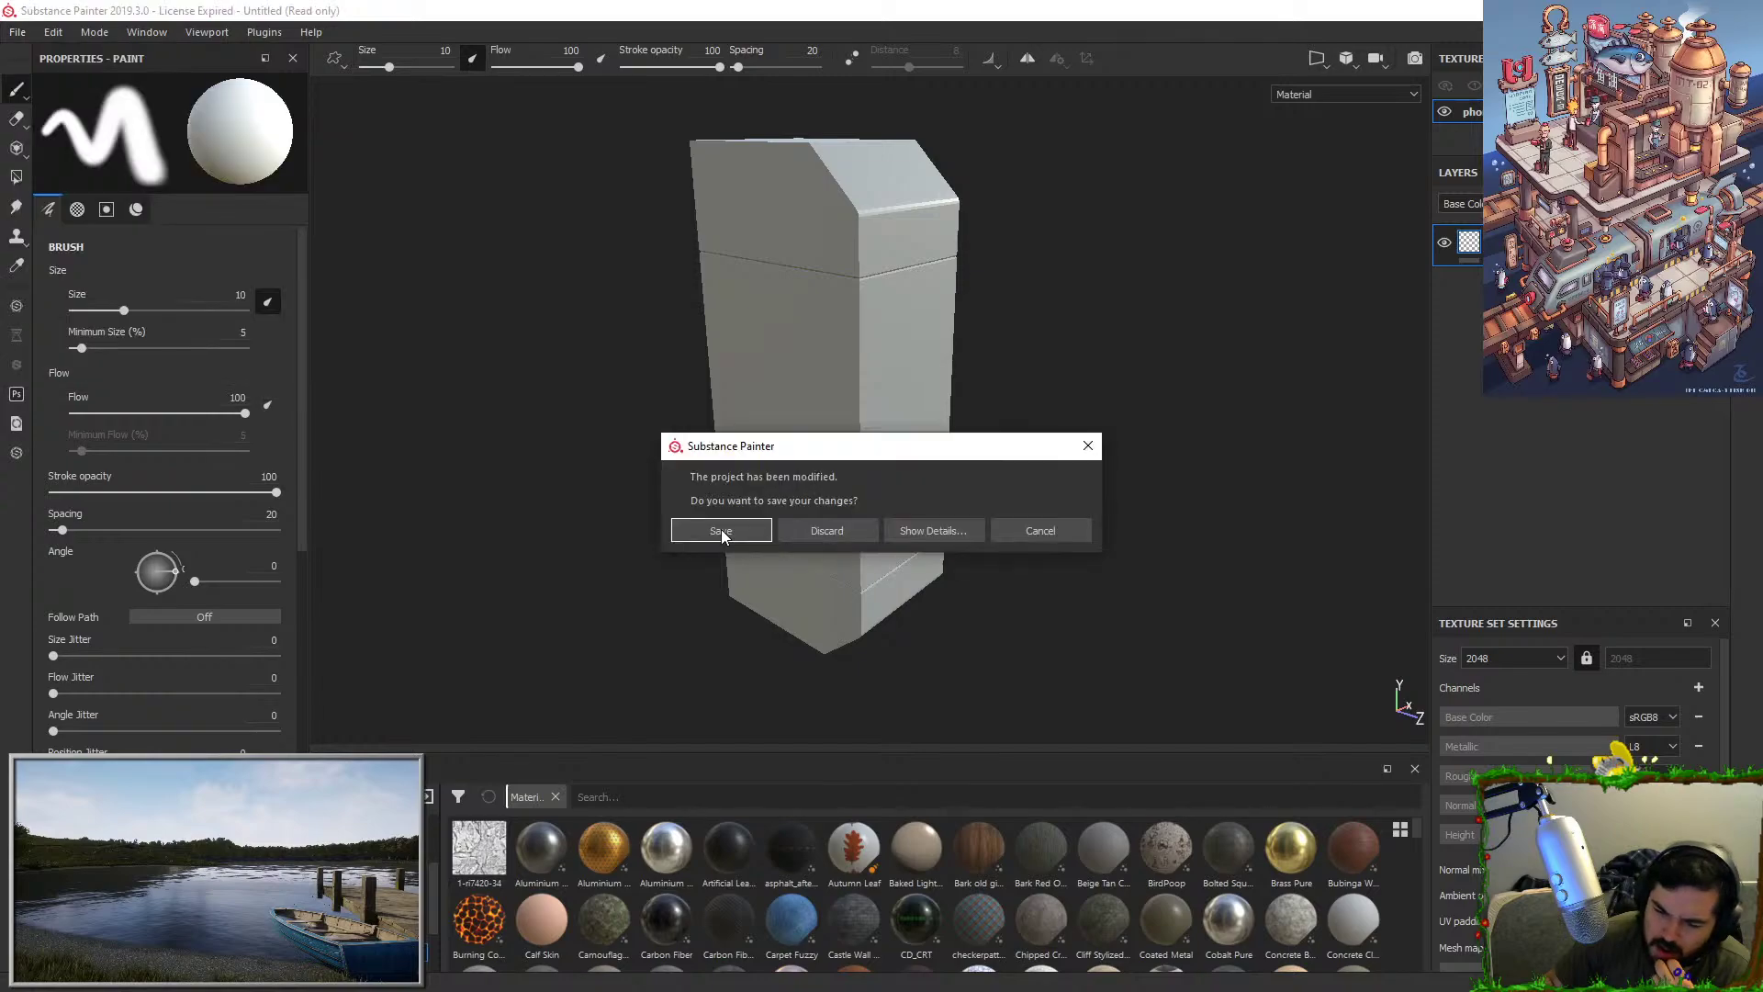
left_click(808, 537)
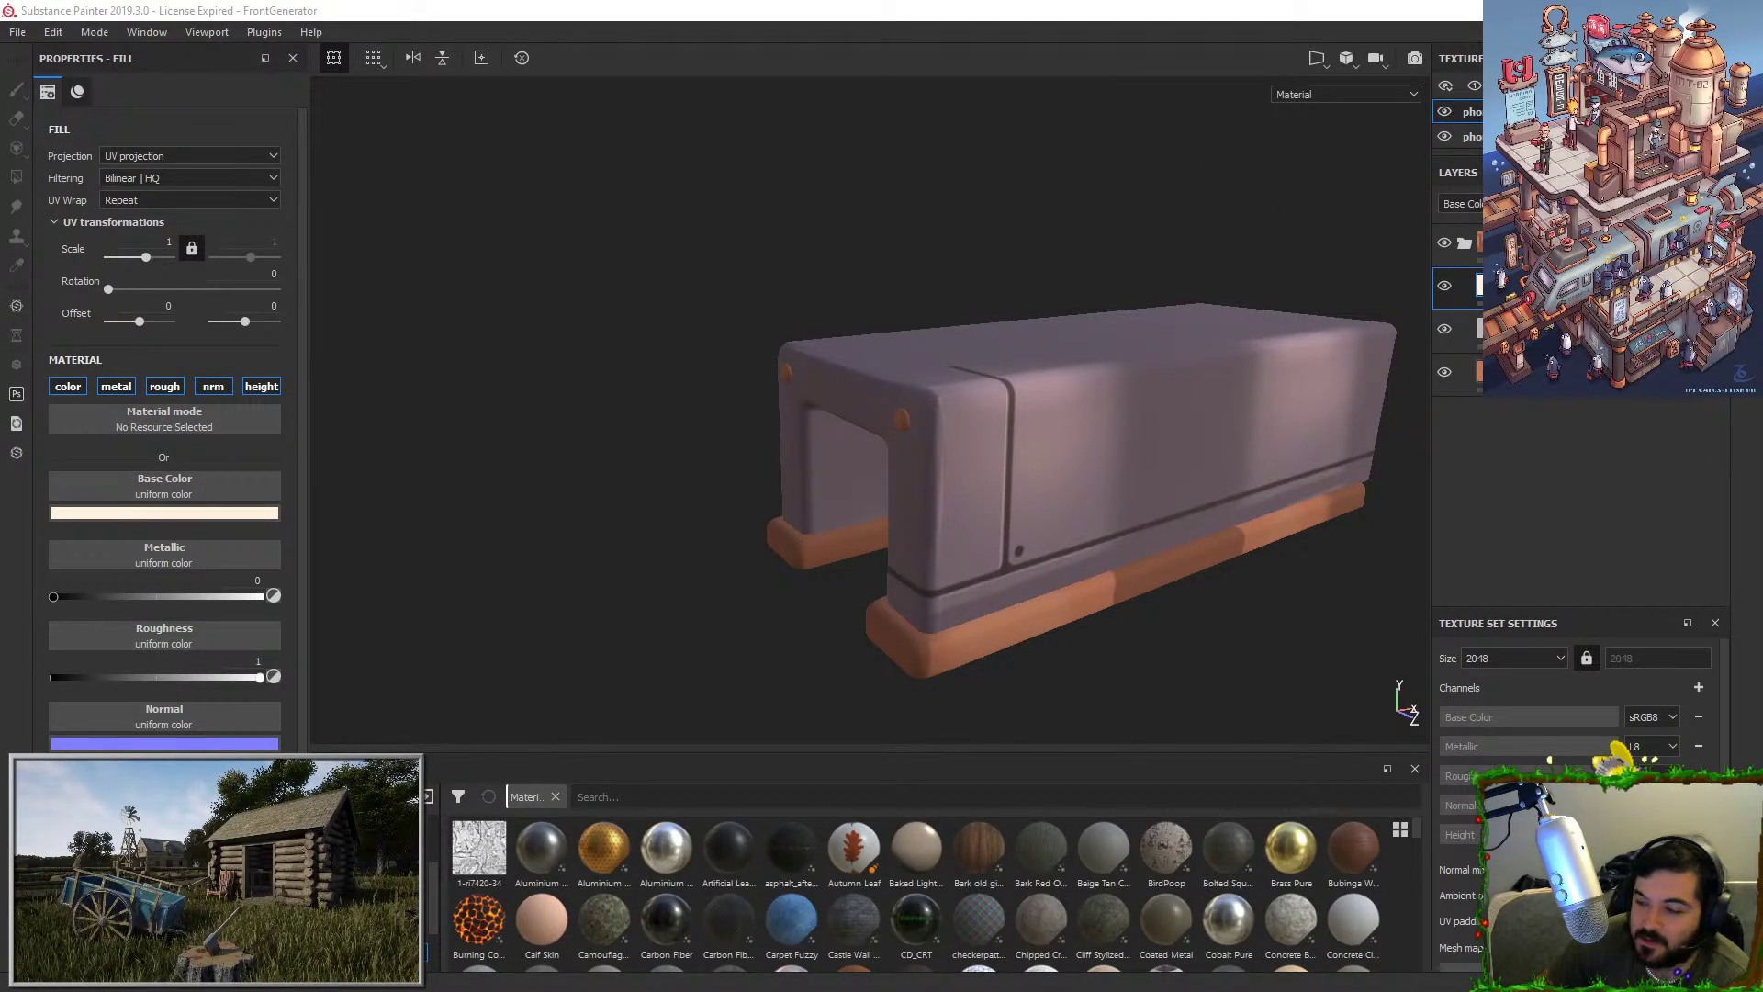
After checking the level in Unreal Editor, return to Substance Painter's VentOnFrontGenerator project and dismiss the update and welcome windows.
key("alt+Tab")
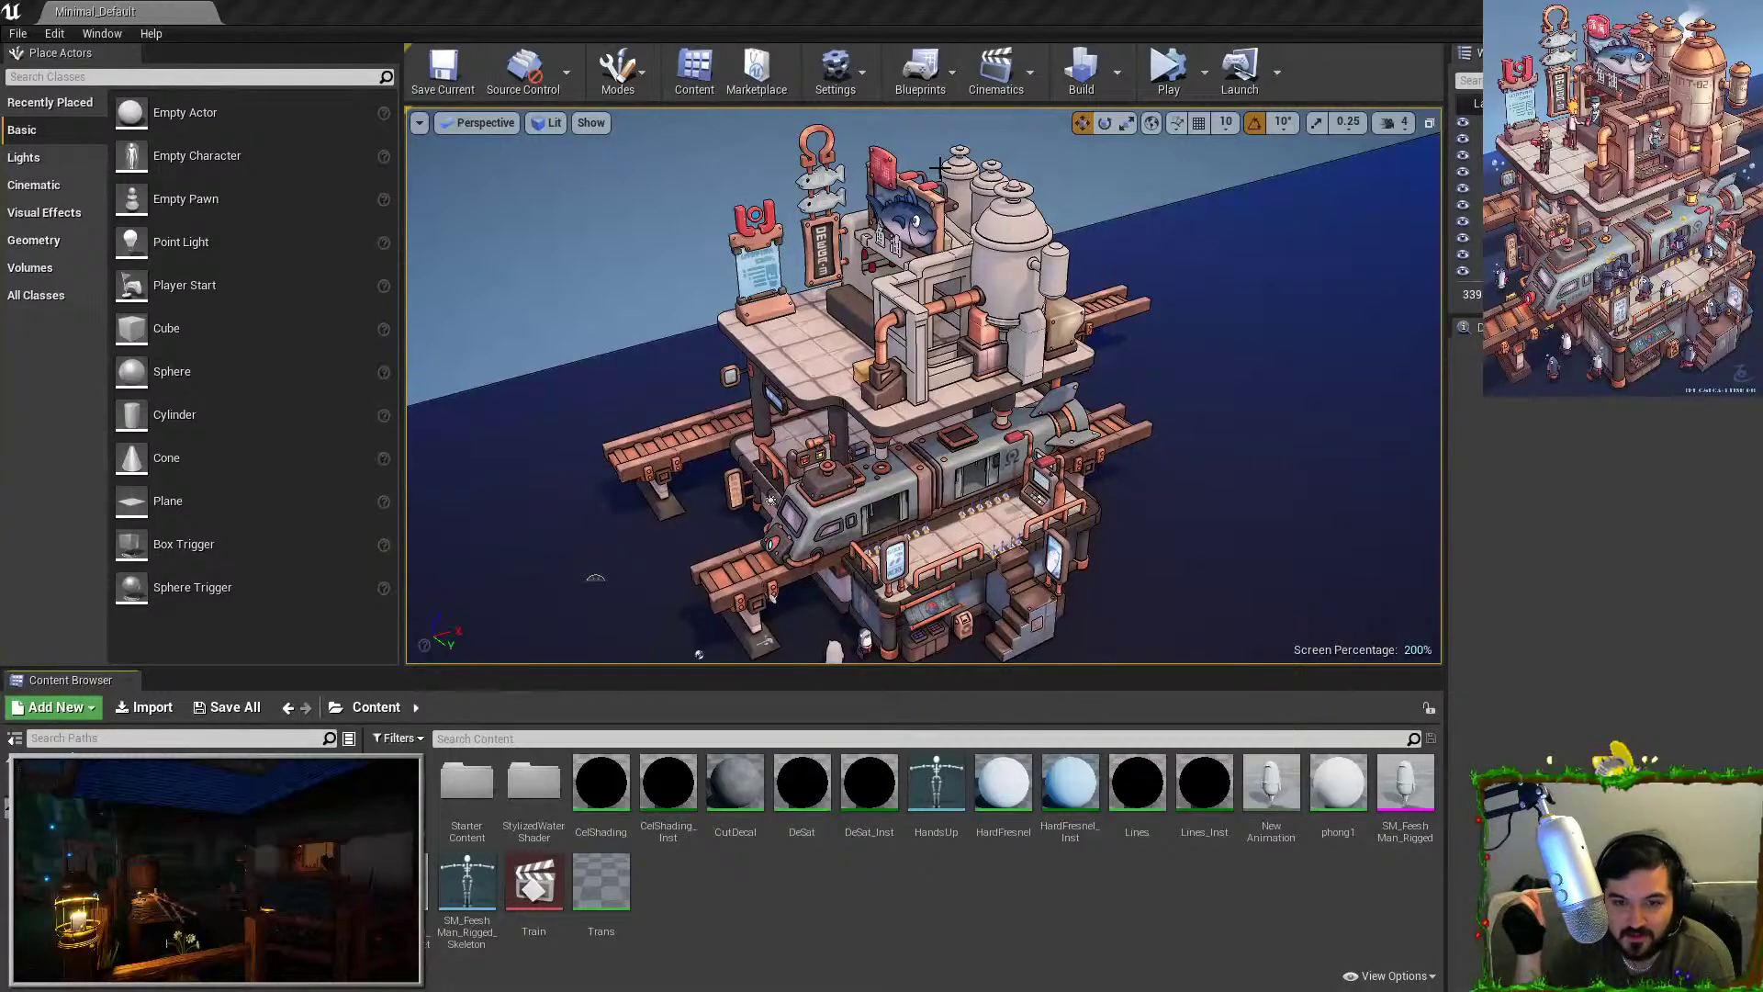
key("alt+Tab")
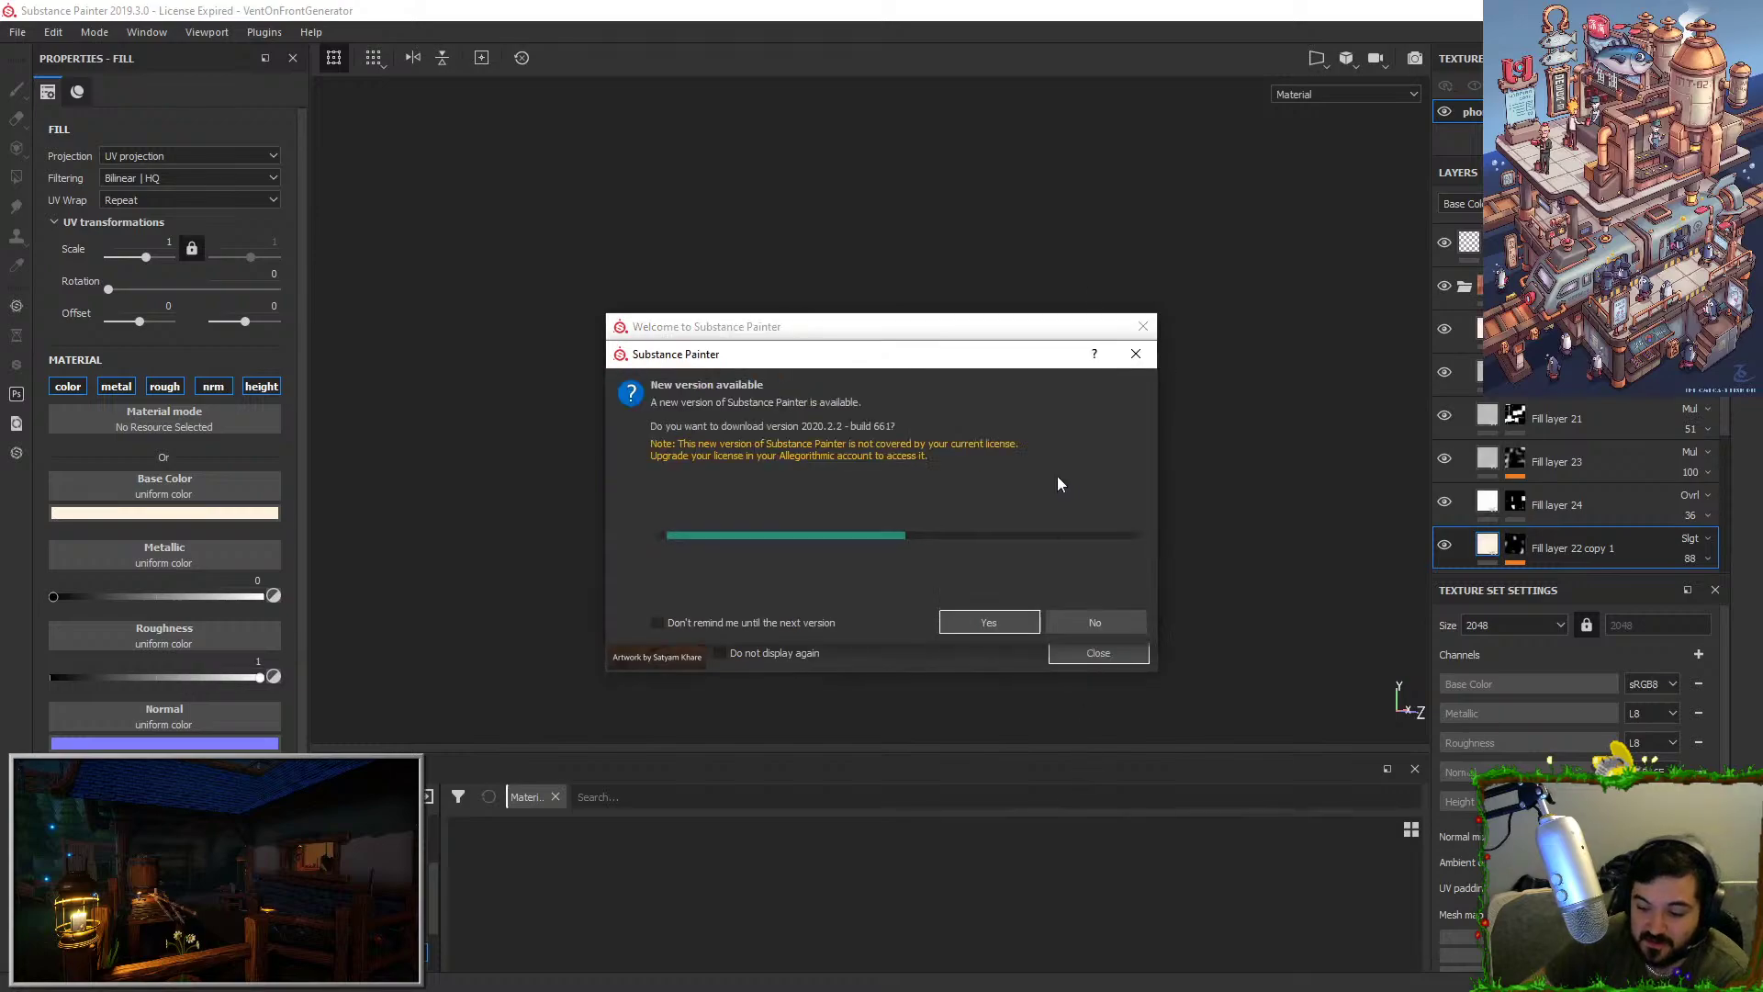
left_click(1136, 352)
left_click(1143, 326)
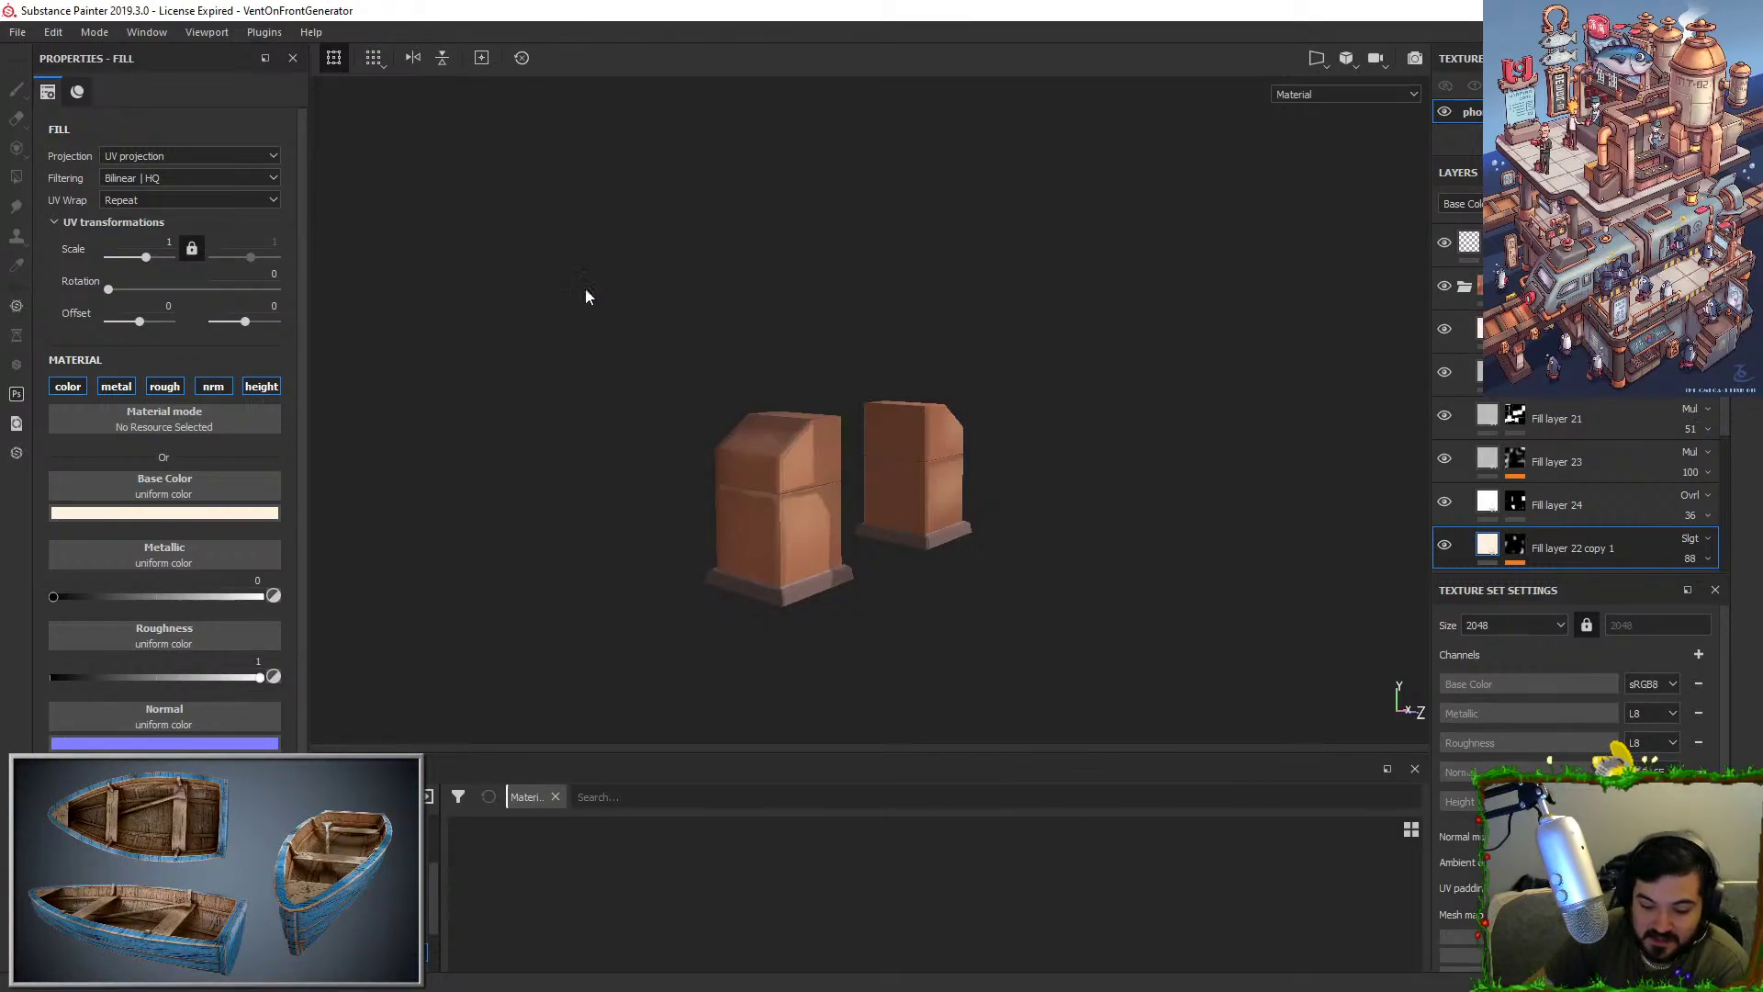
left_click(54, 33)
left_click(62, 63)
left_click(900, 634)
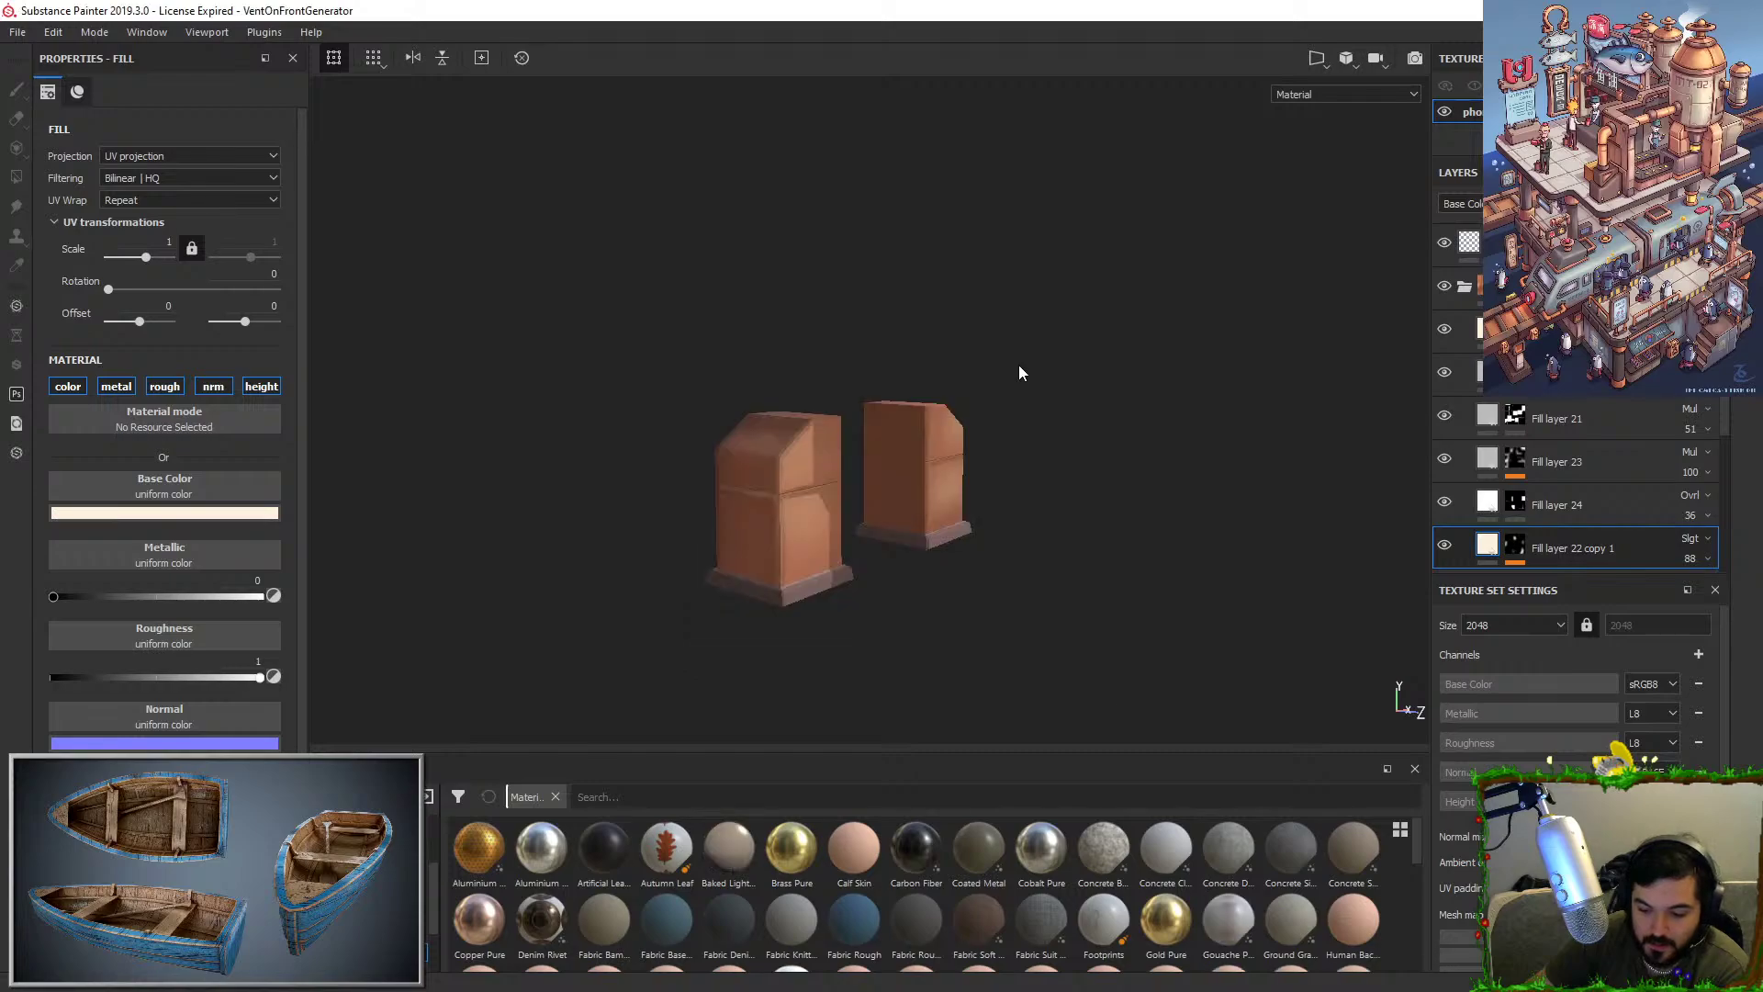
Start choosing a replacement mesh in the project configuration and browse the FishStation asset folder for the SideVent folder.
left_click(57, 37)
left_click(62, 64)
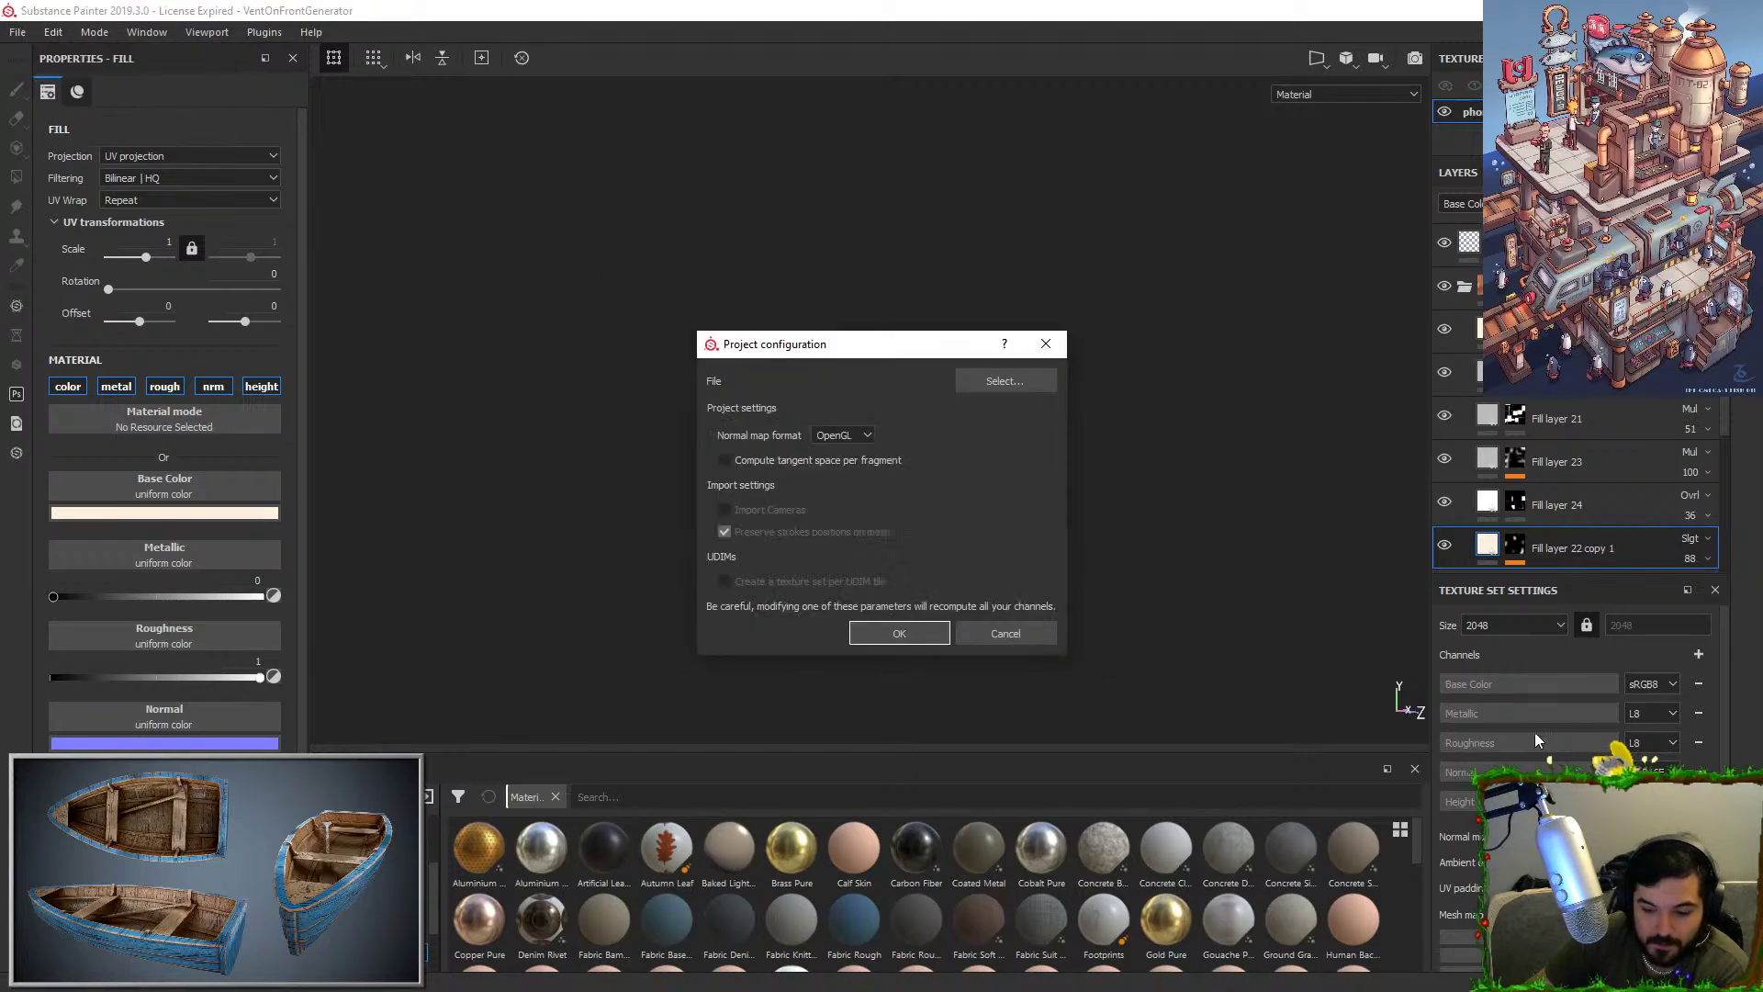
left_click(966, 363)
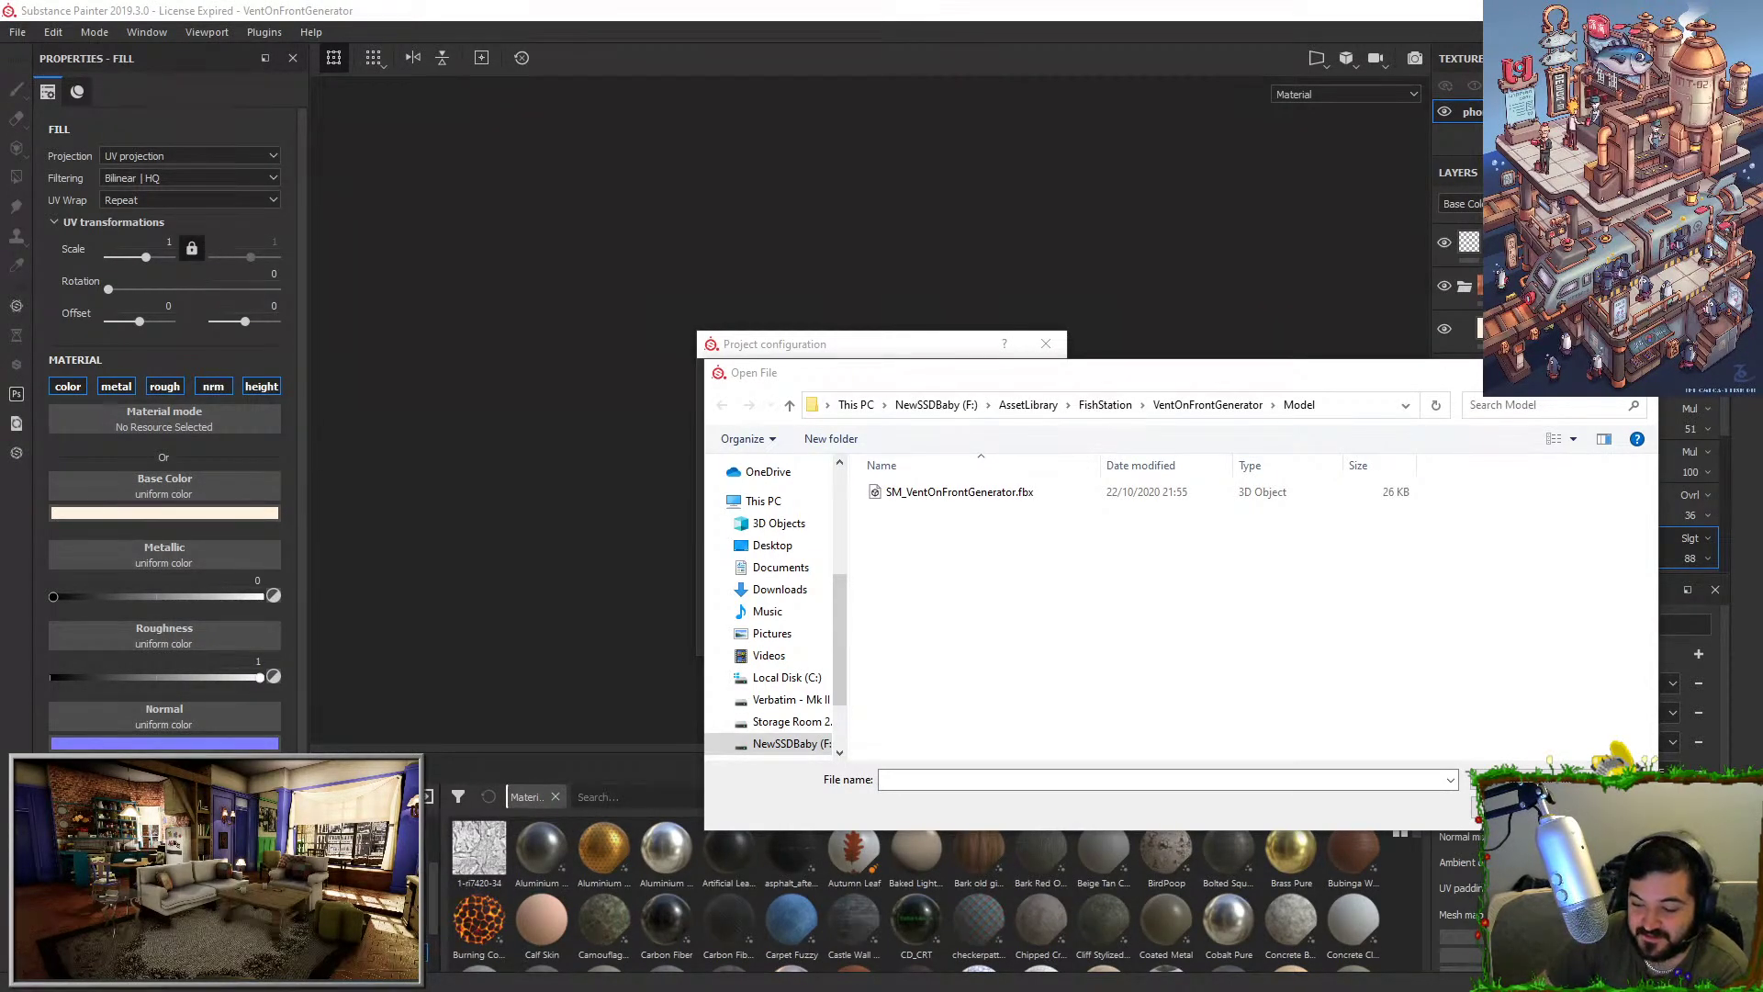
left_click(1212, 405)
left_click(1110, 406)
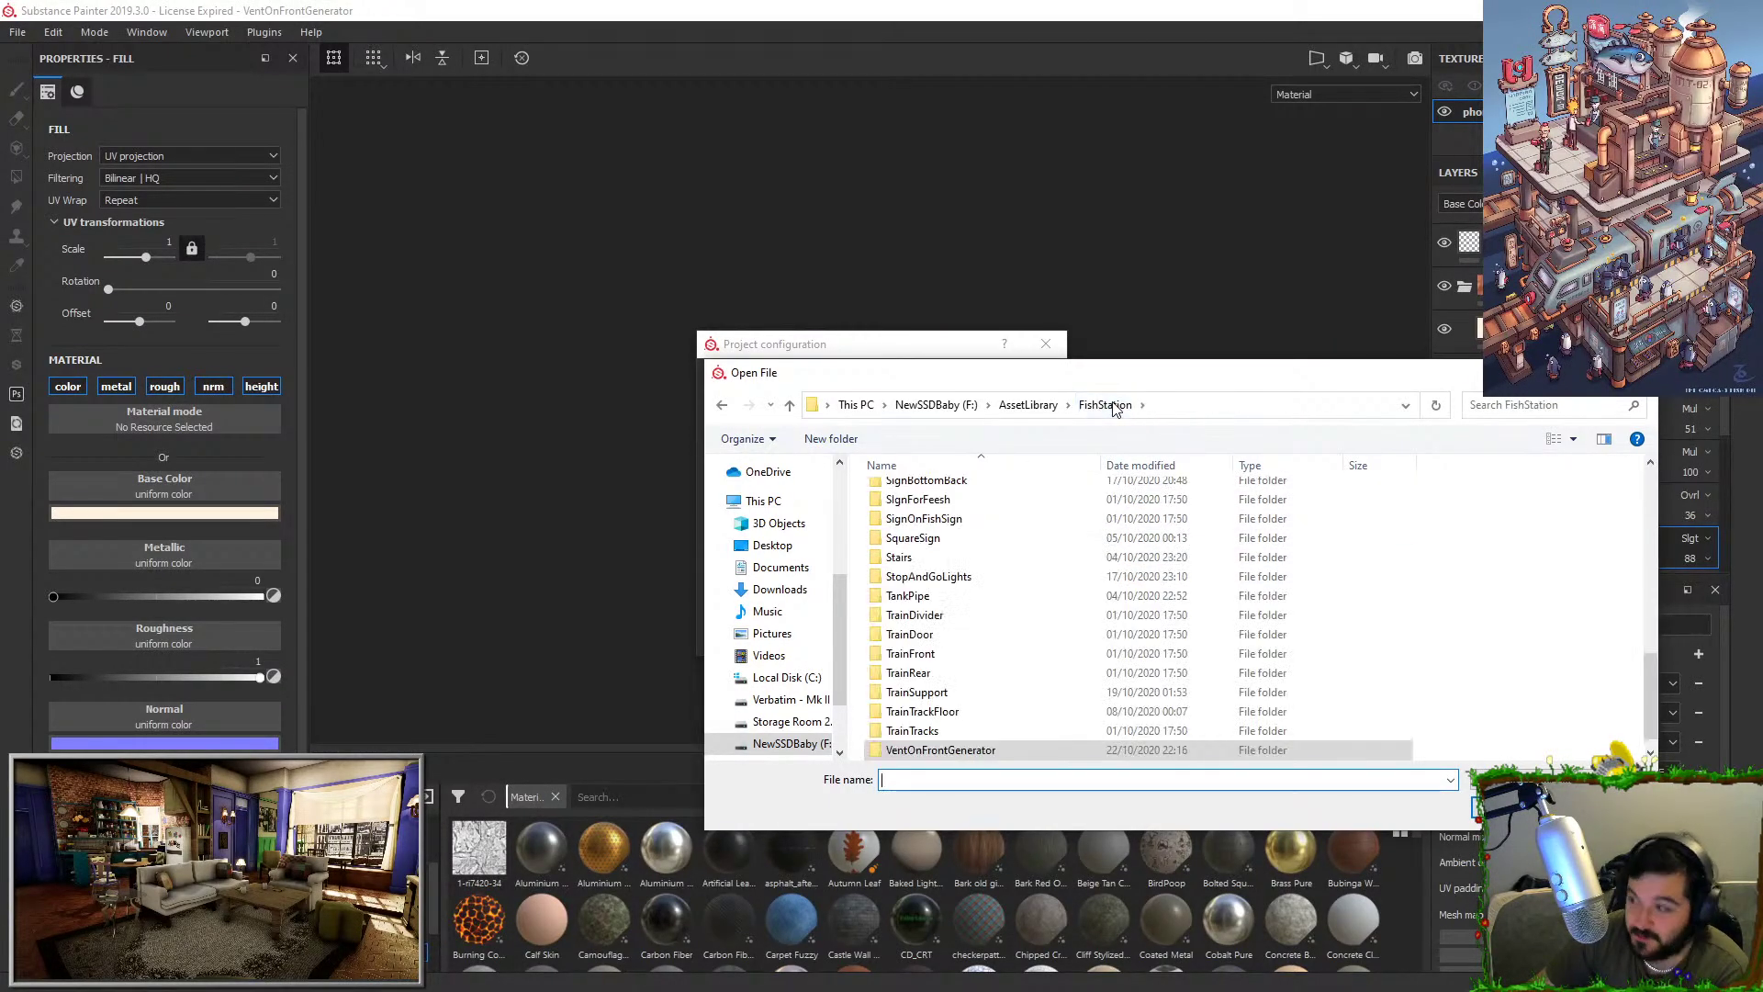
scroll(1038, 681, "down", 1)
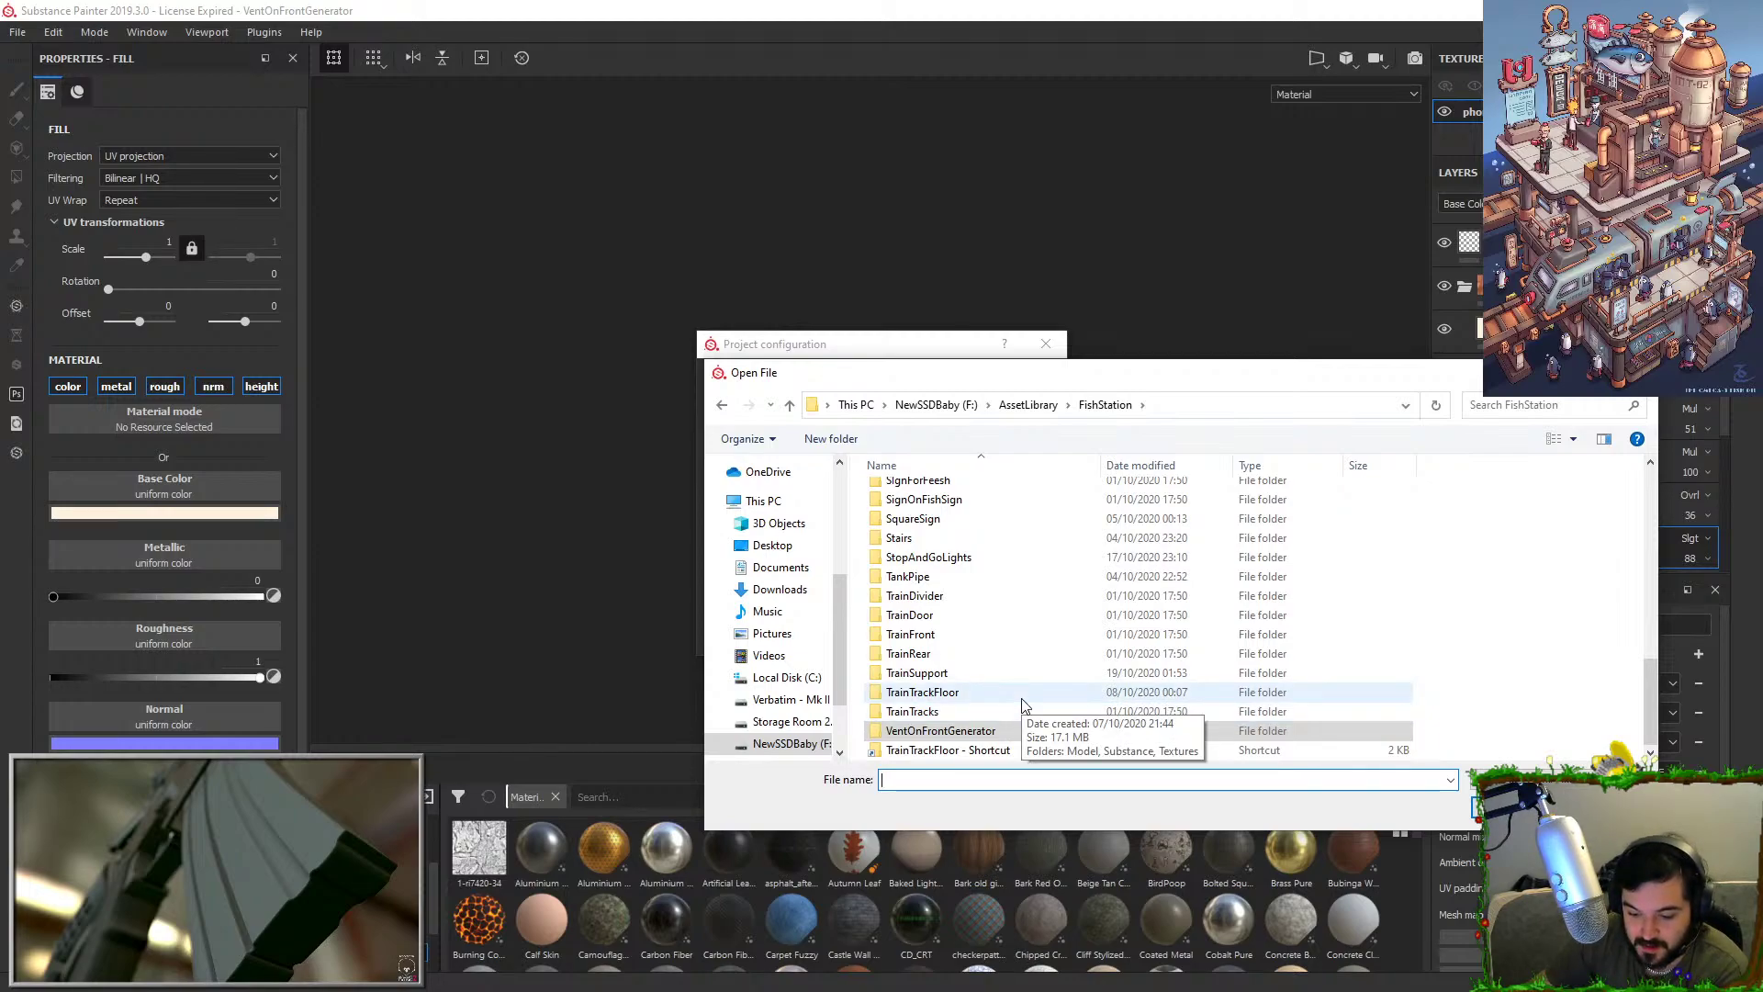
scroll(1024, 712, "up", 1)
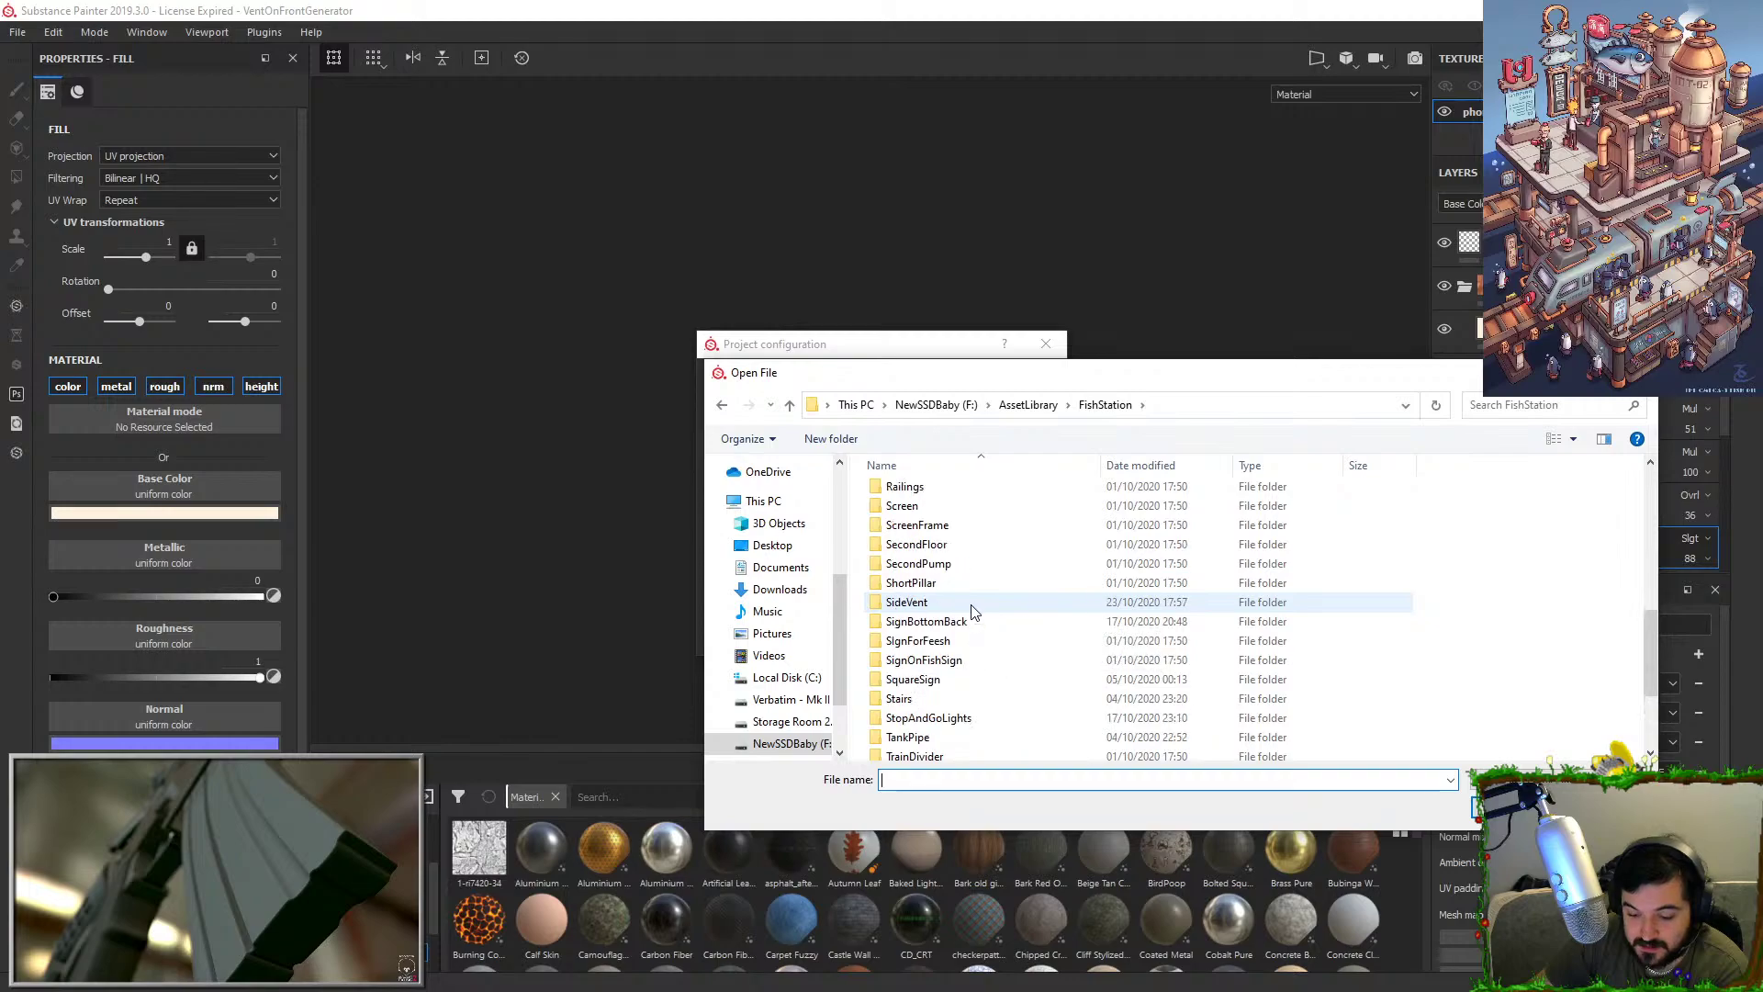
scroll(975, 615, "up", 2)
scroll(976, 614, "down", 2)
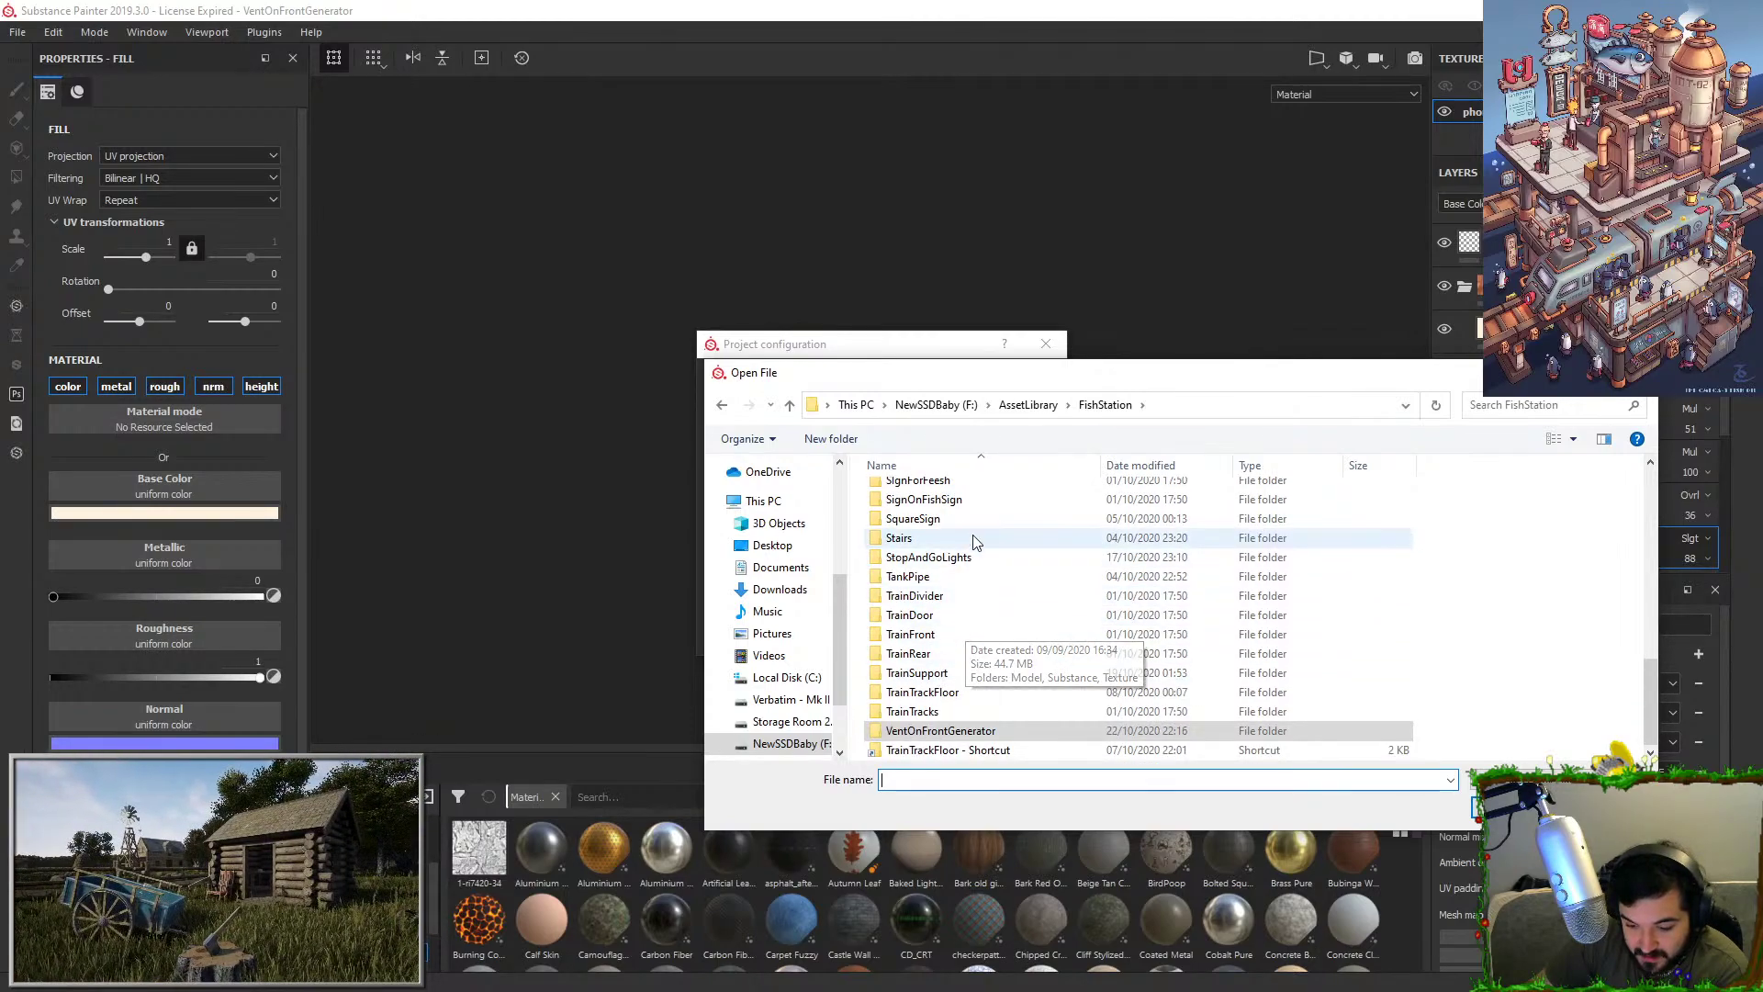
scroll(960, 528, "up", 2)
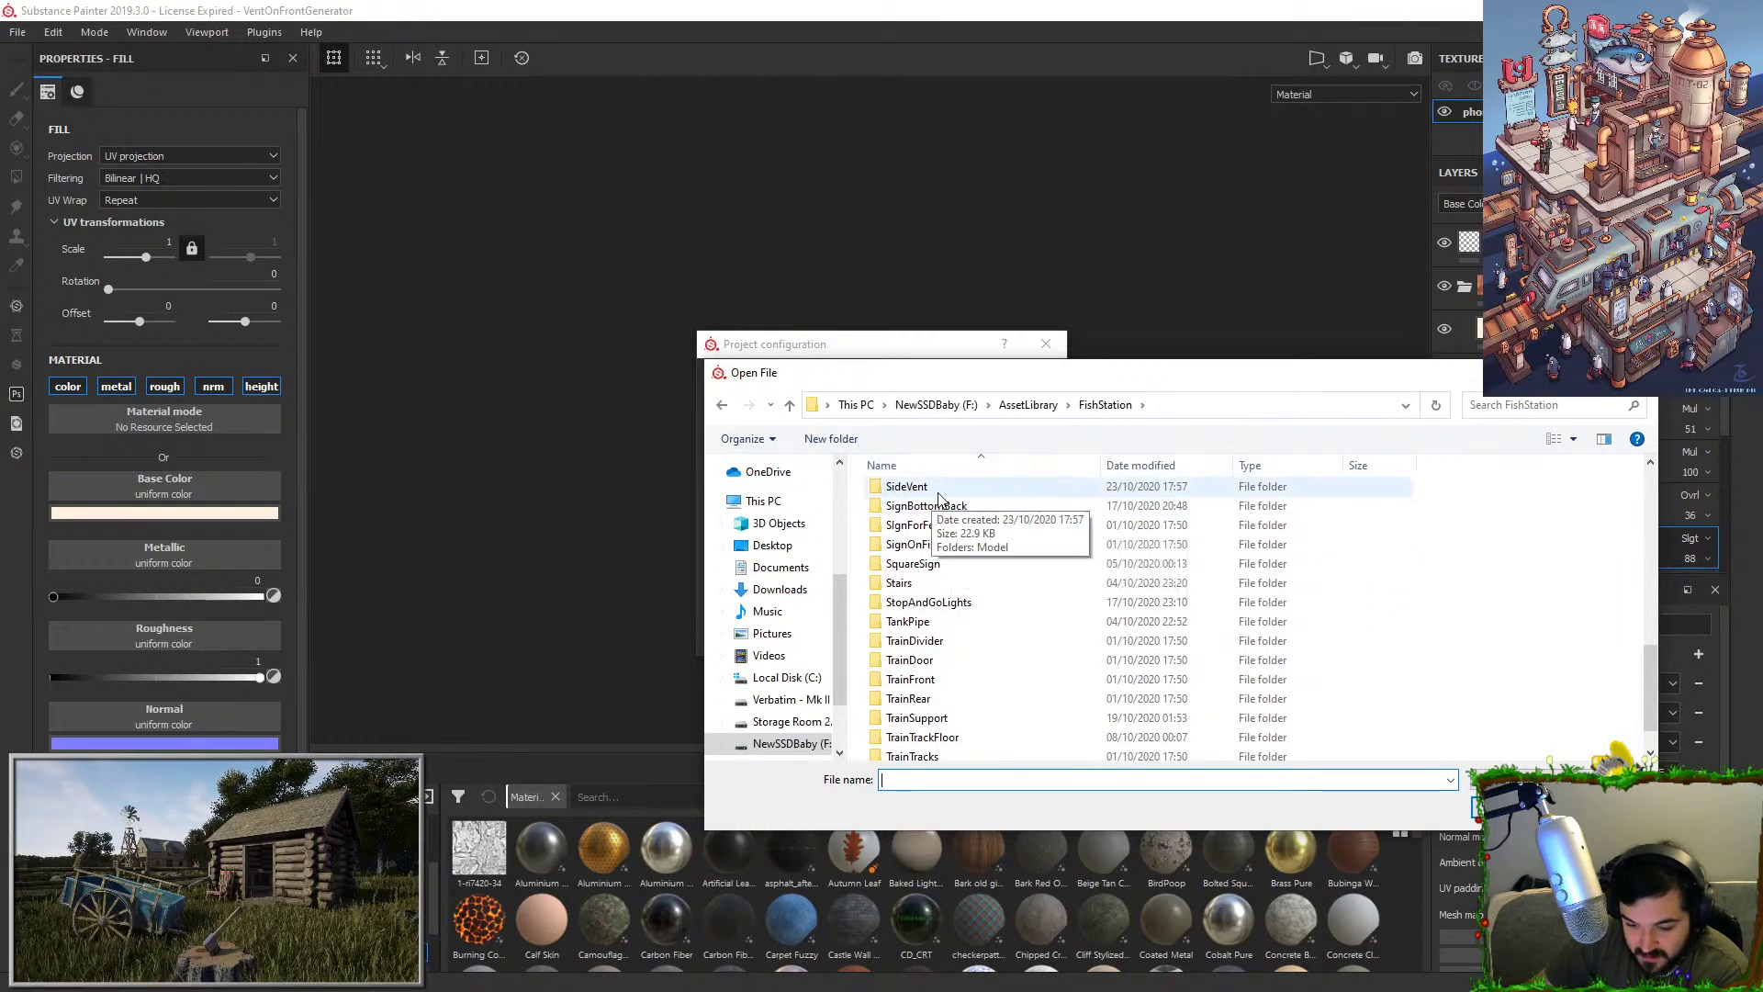
Replace the project mesh with SideVent.fbx from the SideVent Model folder.
double_click(937, 491)
double_click(936, 494)
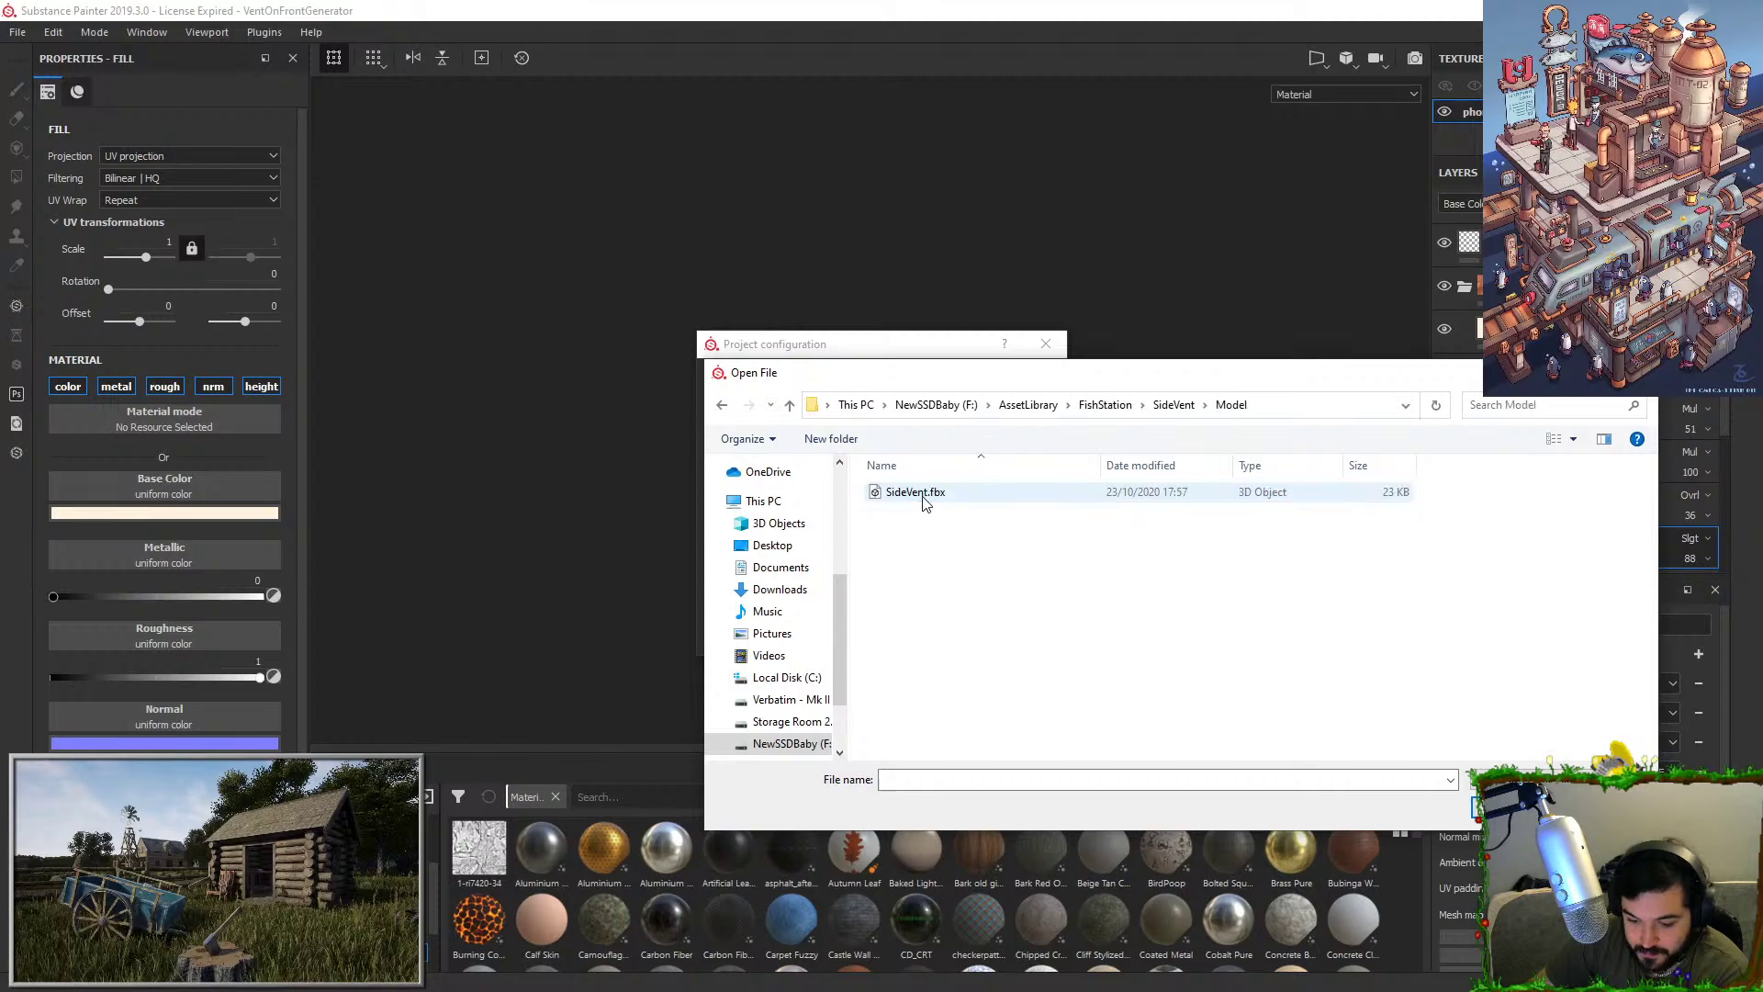
double_click(923, 496)
left_click(905, 634)
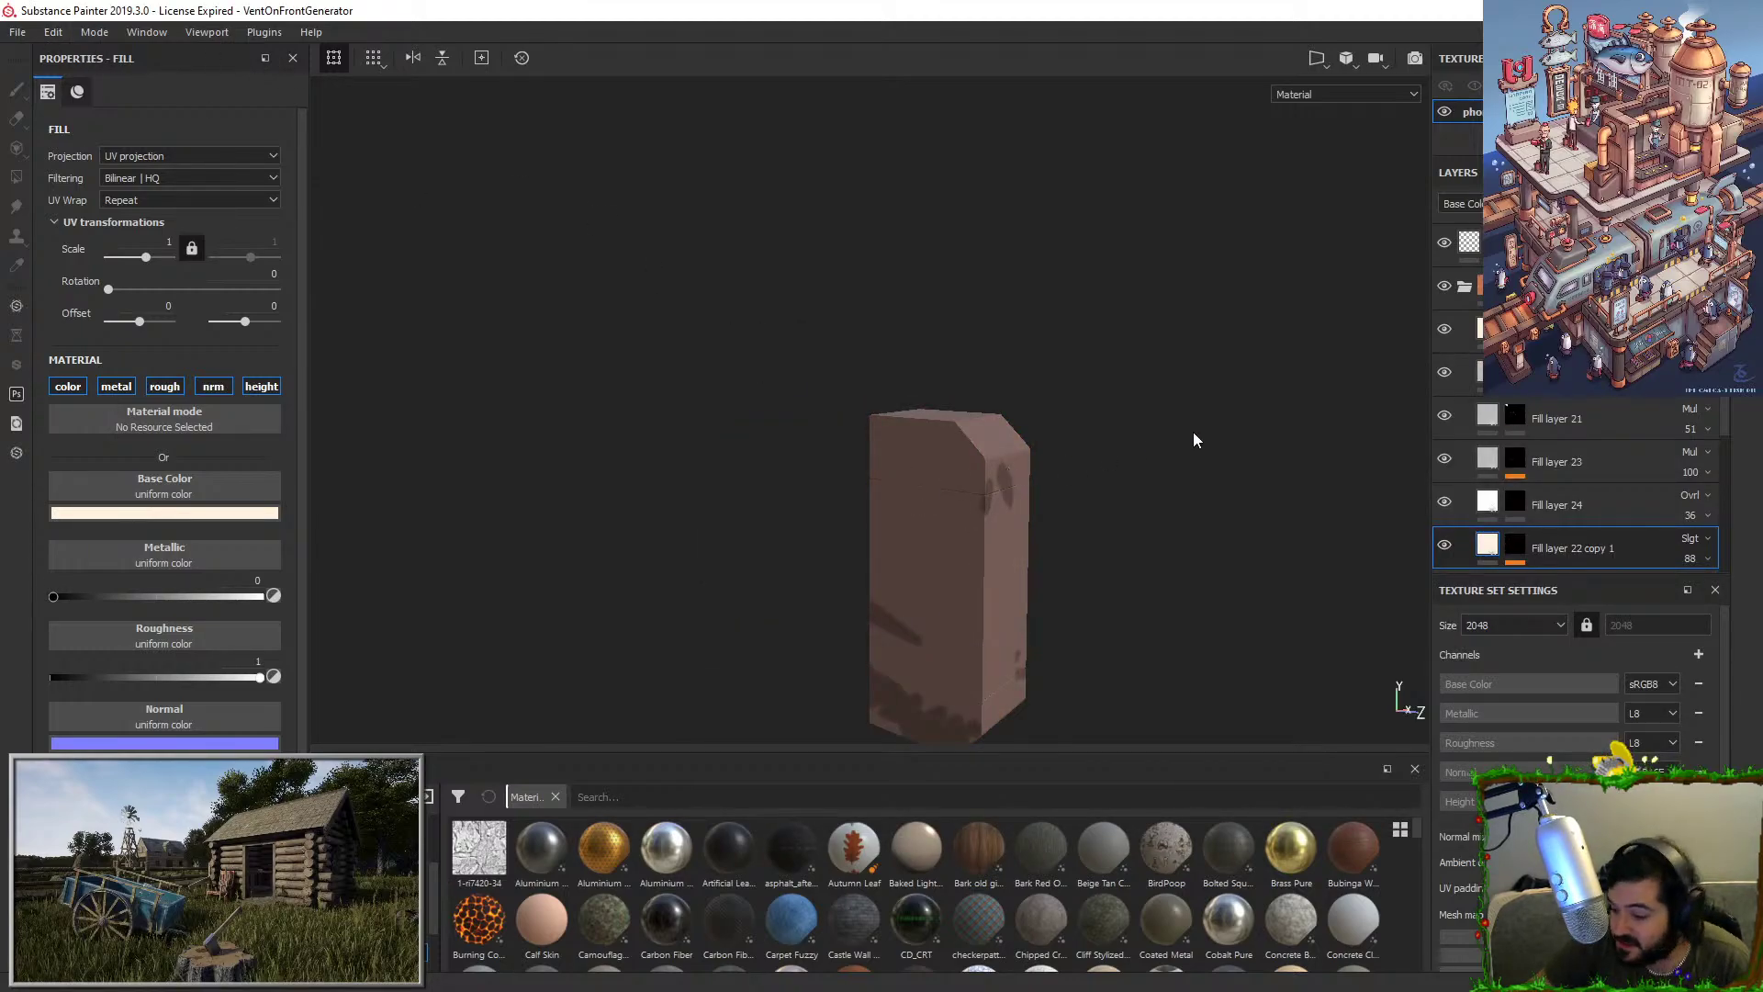
Collapse both layer folders, then give the lower folder a black mask and the upper copper-coloured folder a white mask.
left_click(1465, 286)
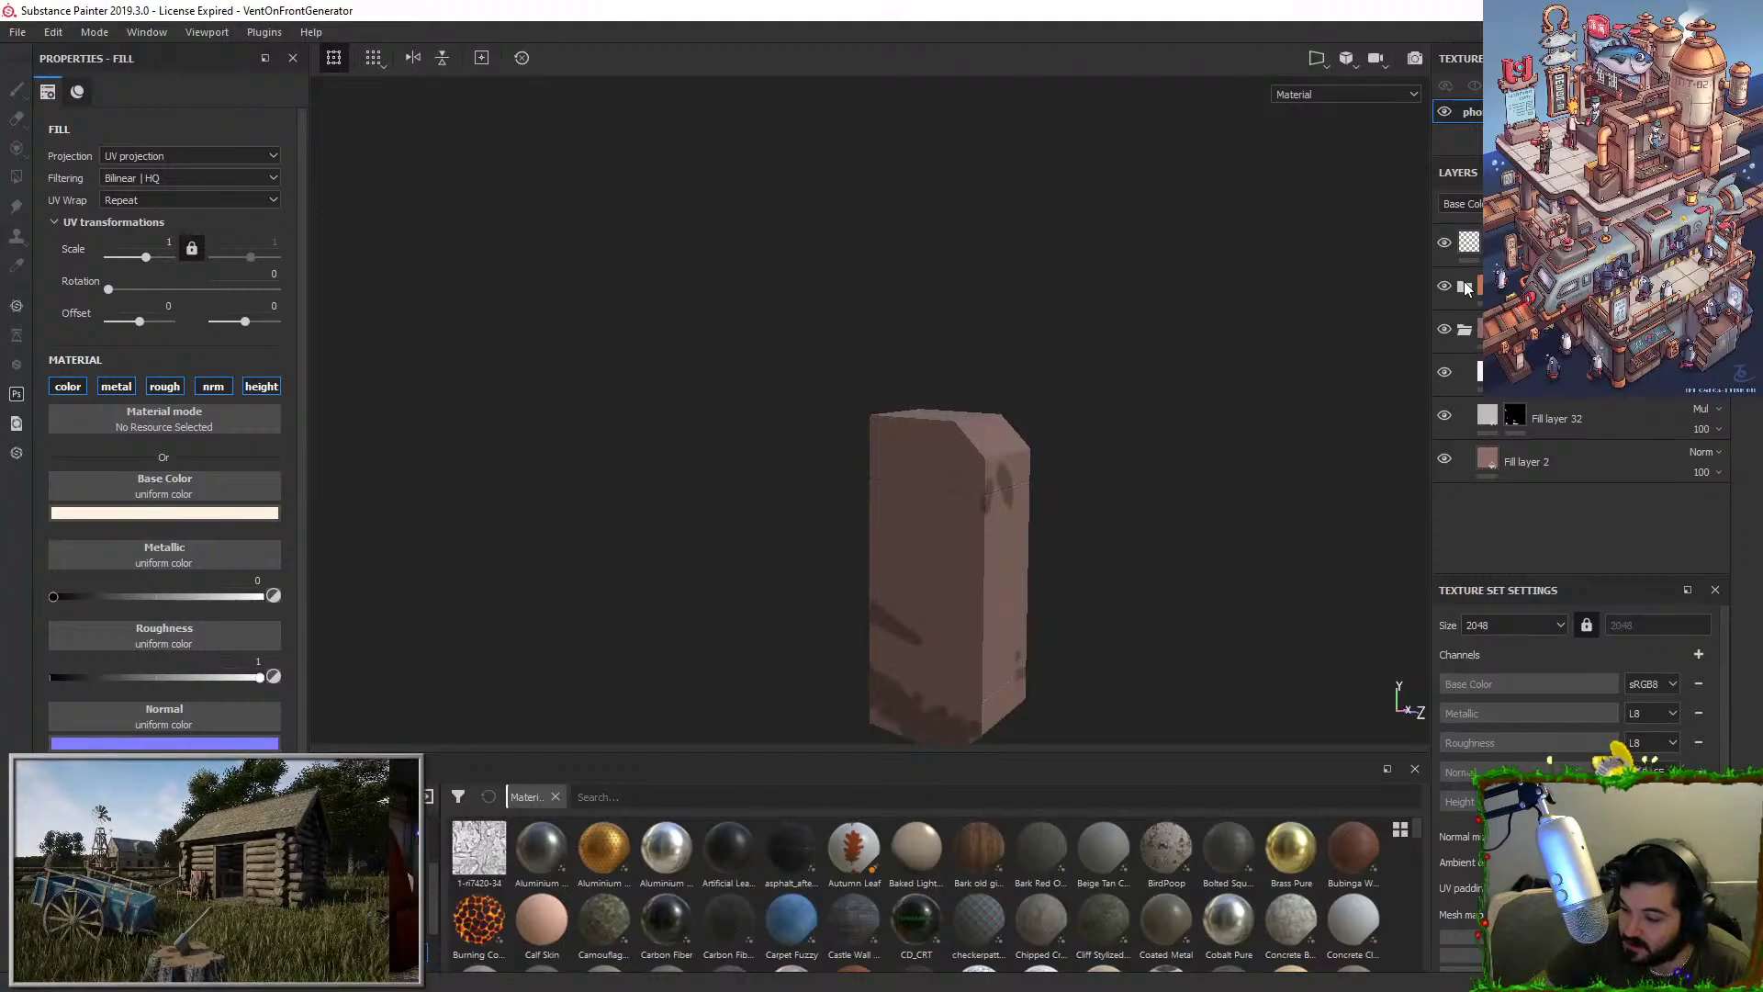
left_click(1465, 329)
right_click(1513, 331)
left_click(1561, 361)
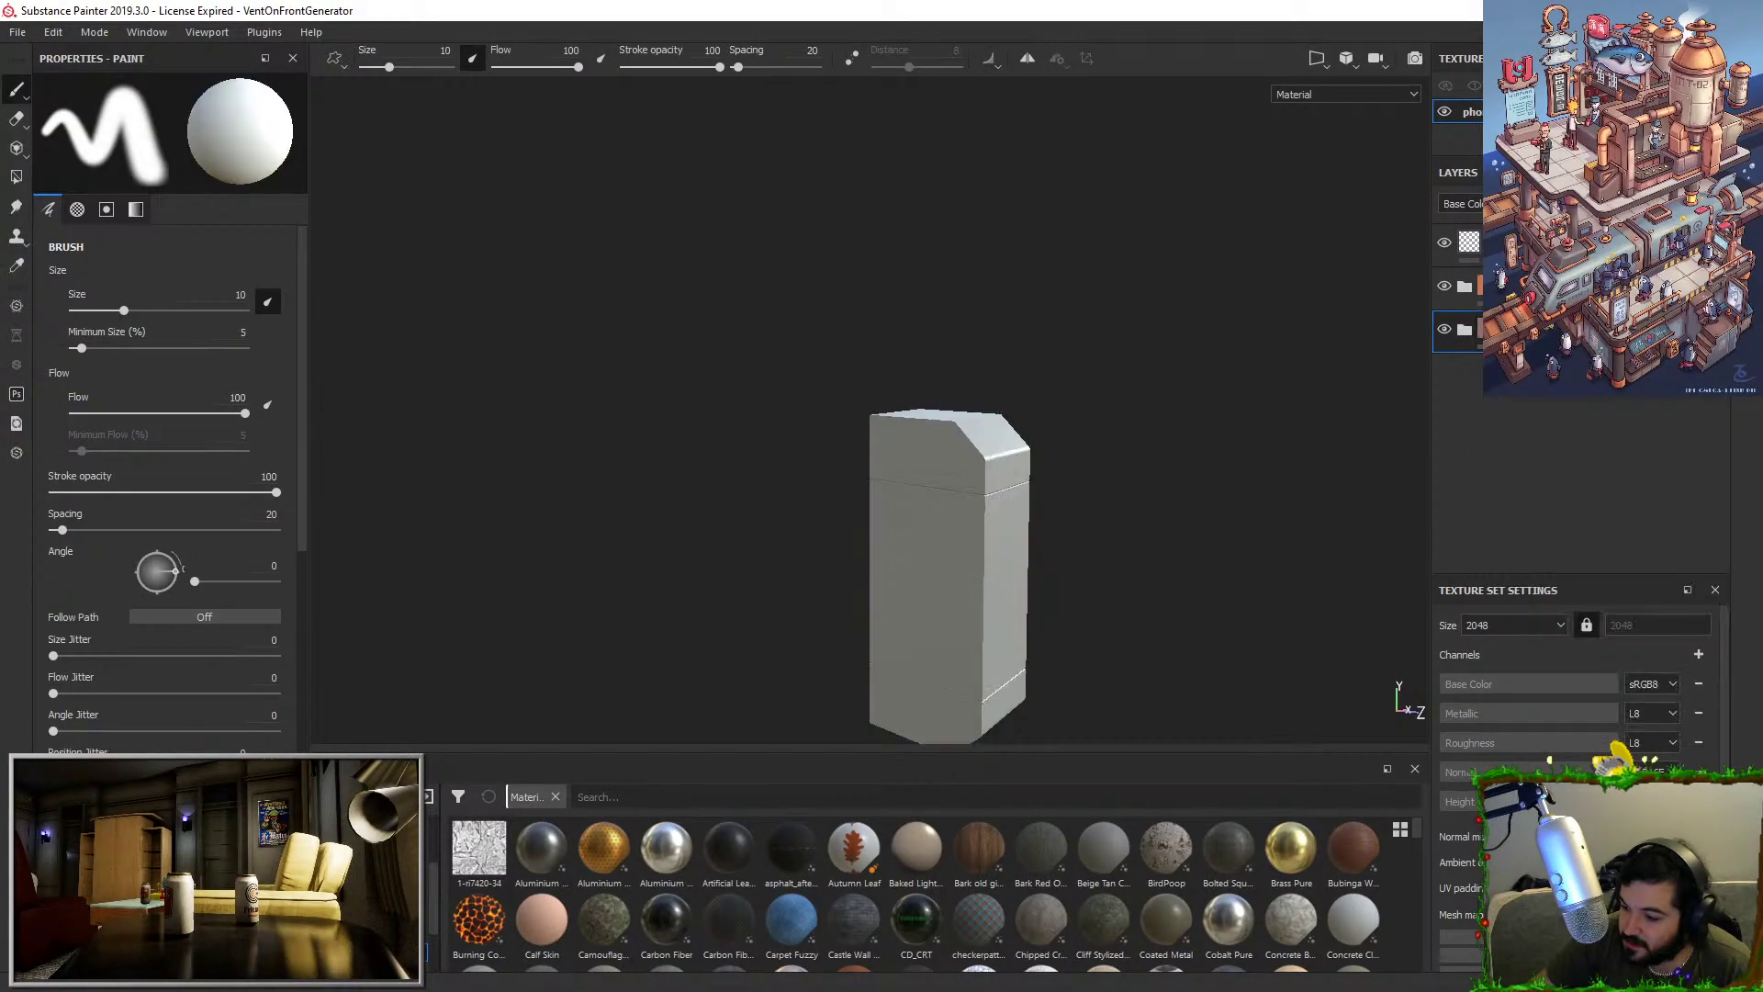
right_click(1513, 287)
left_click(1561, 302)
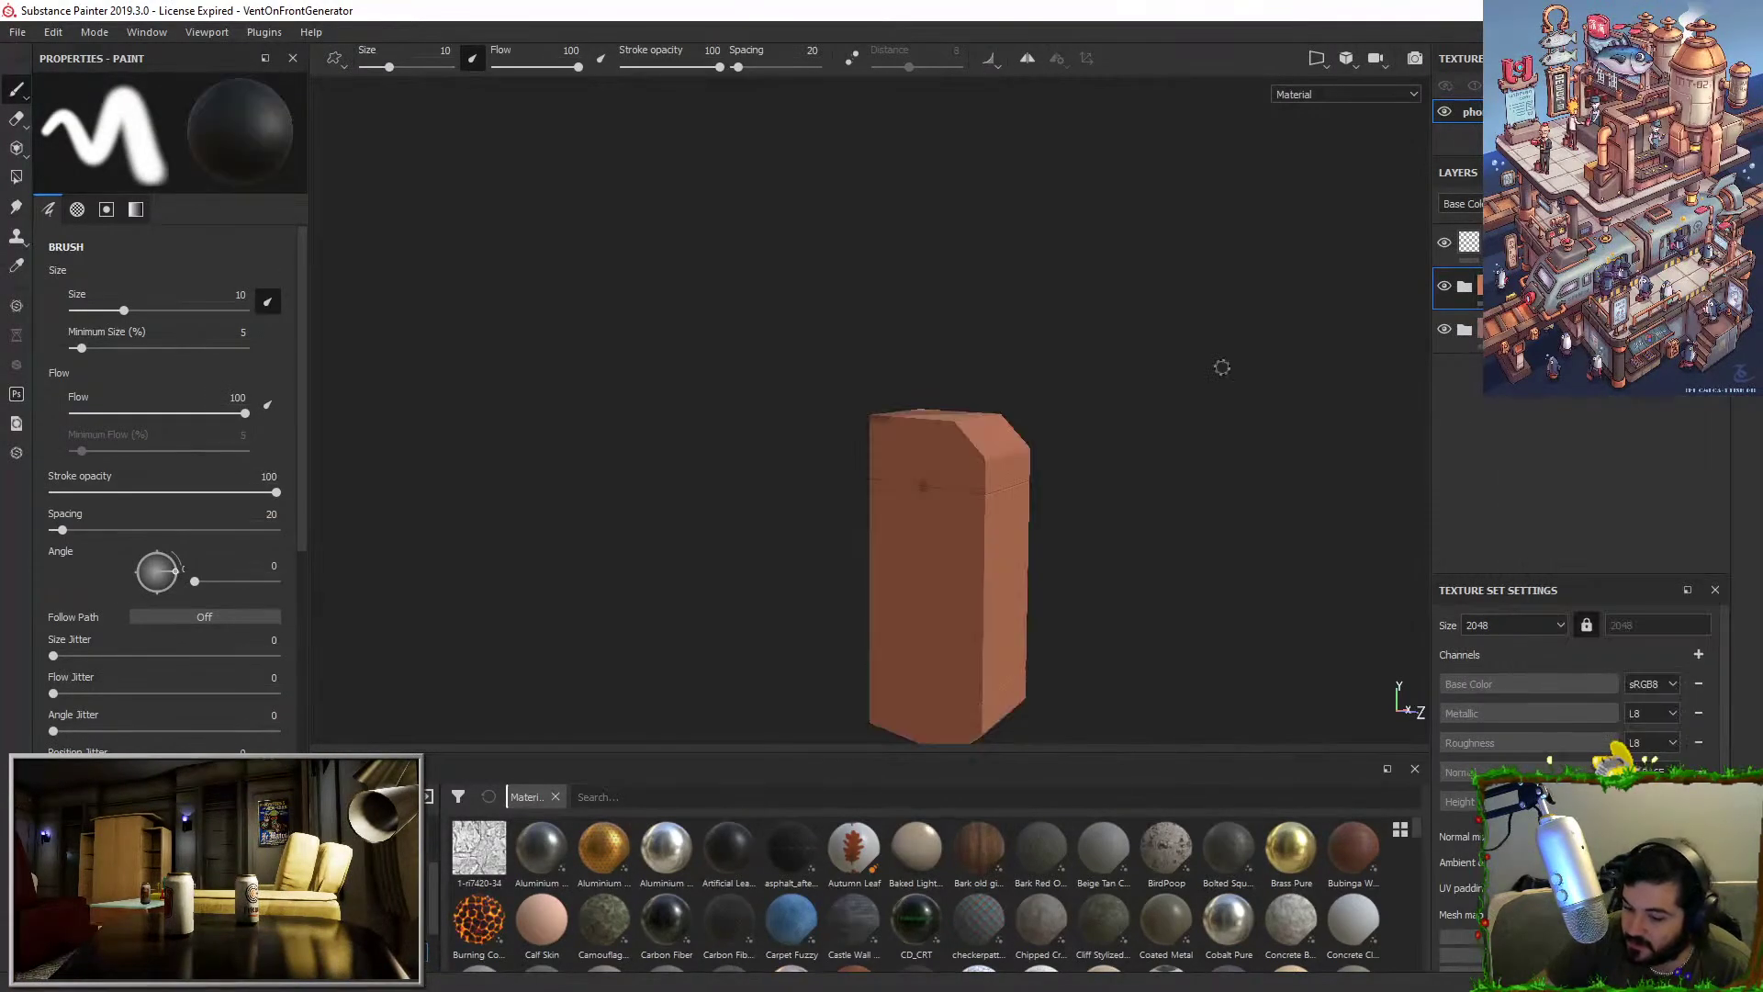
Expand the copper-coloured folder and replace the masks of its two topmost layers and Fill layer 21 with black masks.
middle_click_drag(1191, 393, 1051, 315, "alt")
left_click_drag(1052, 315, 1138, 384, "alt")
left_click(1465, 288)
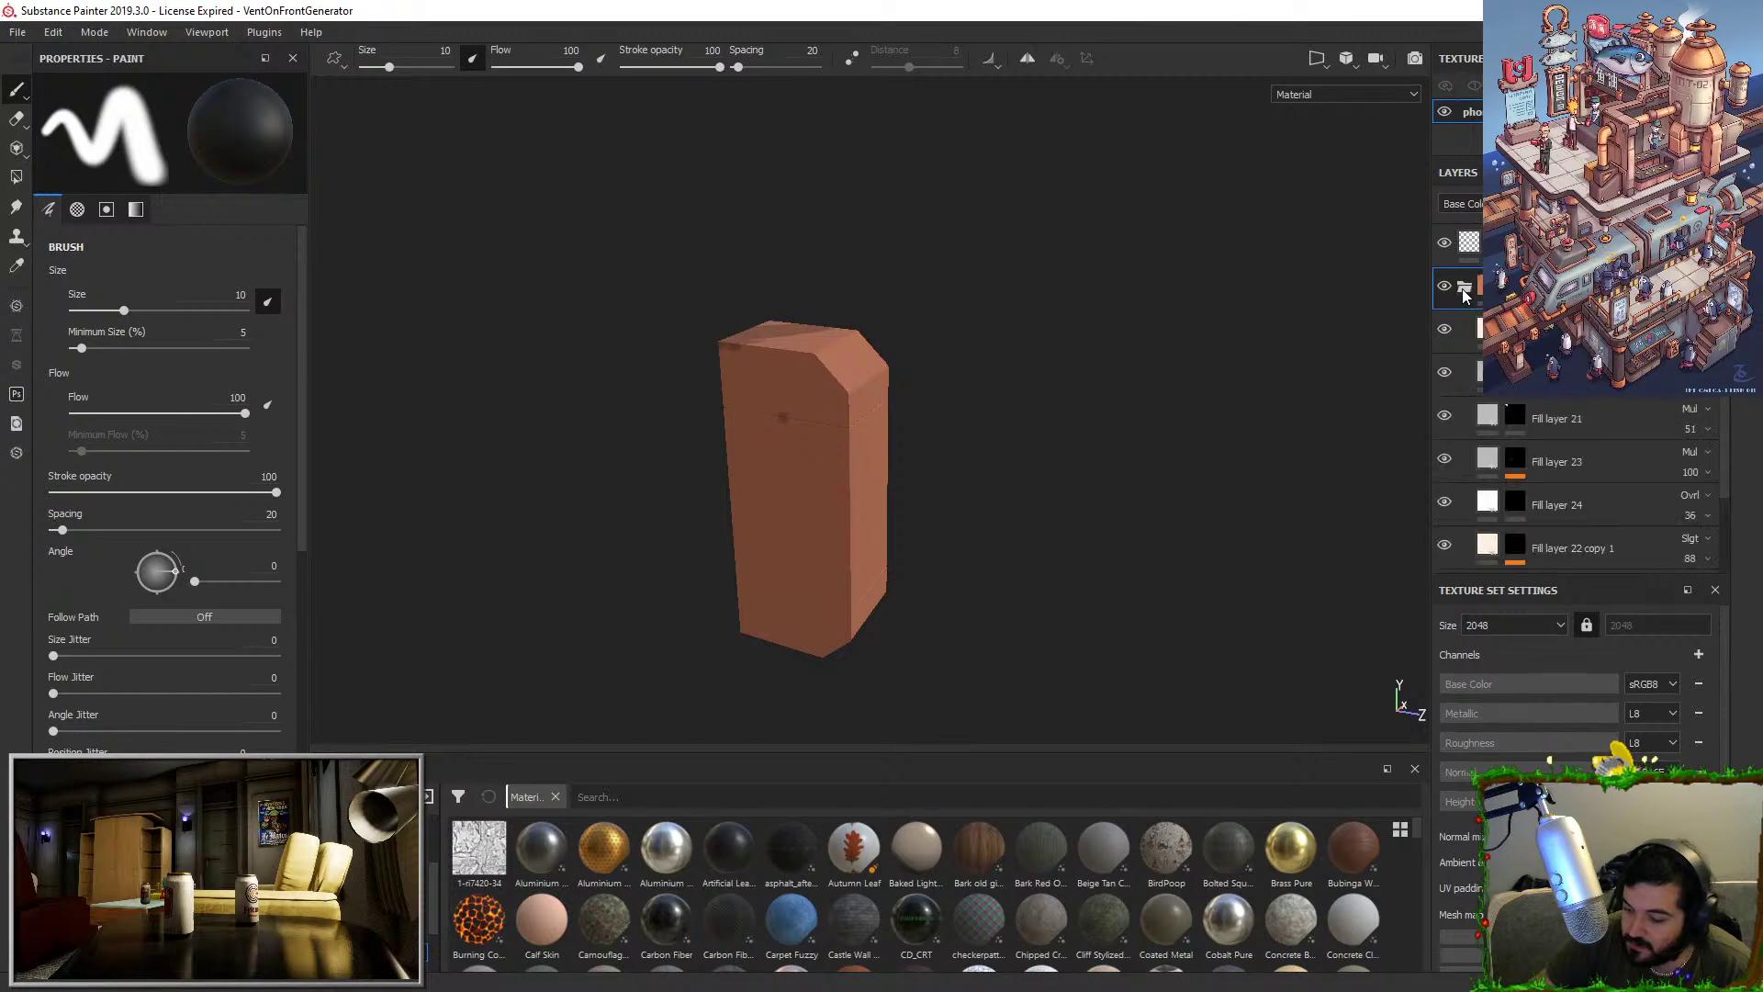
right_click(1508, 331)
left_click(1556, 344)
right_click(1508, 329)
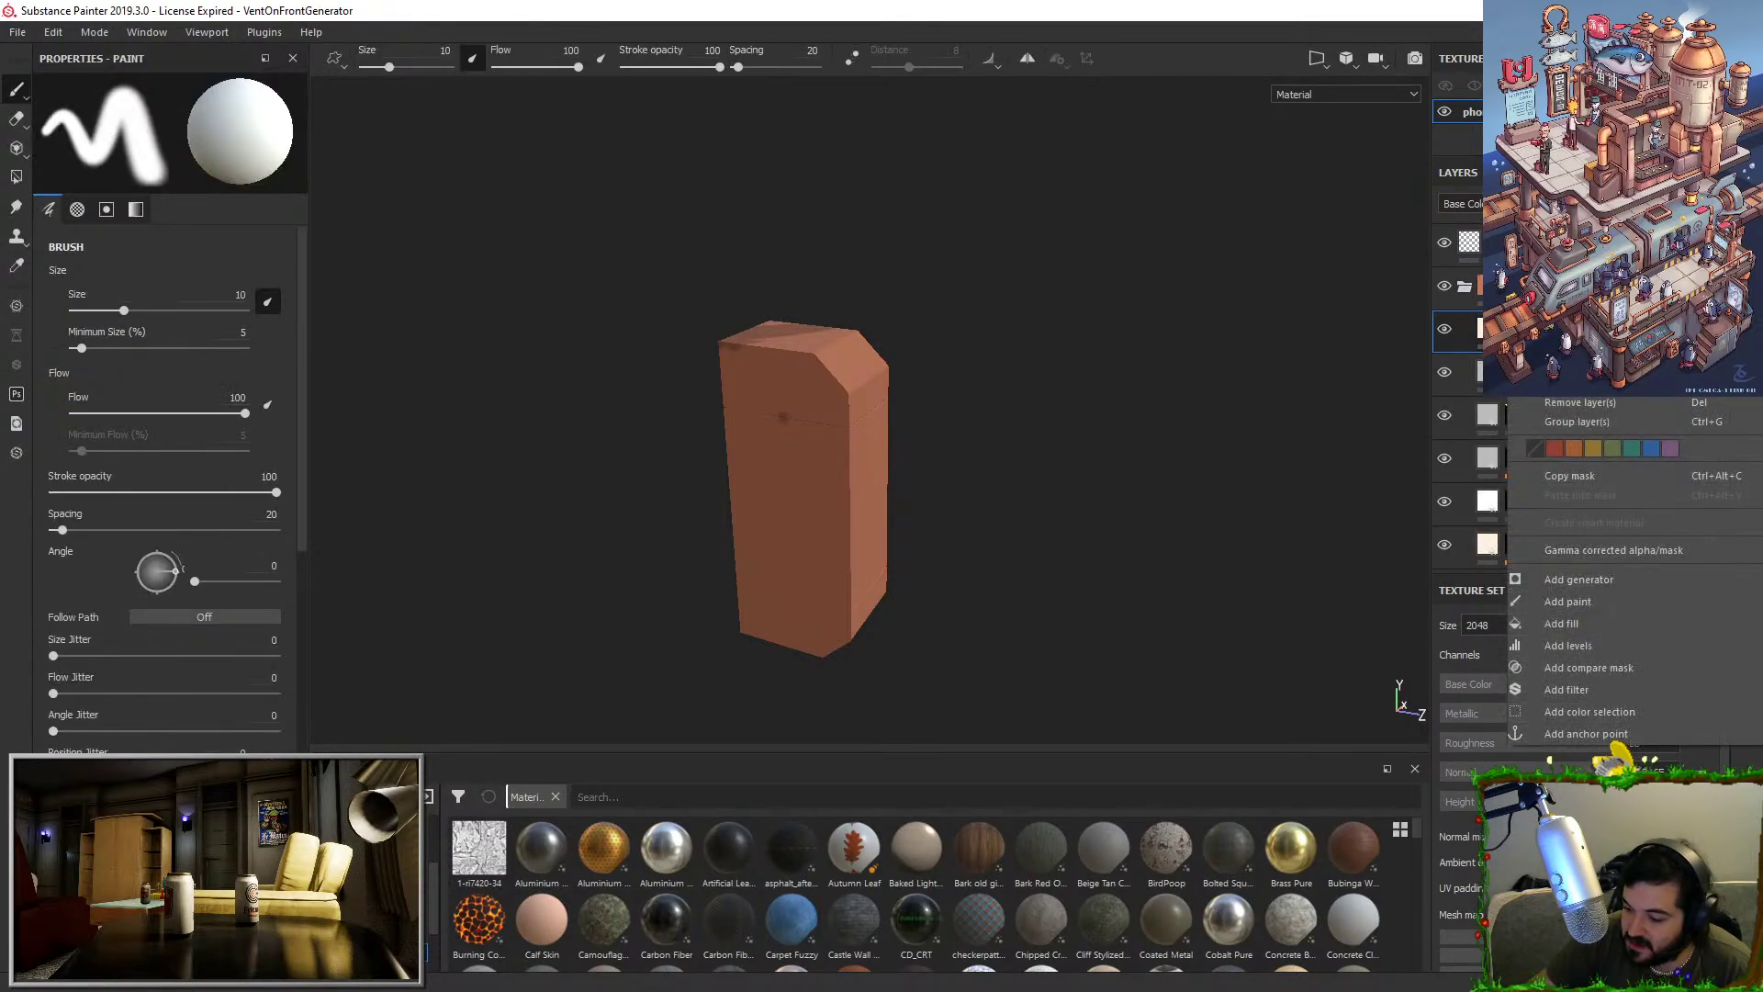
left_click(1489, 372)
right_click(1490, 372)
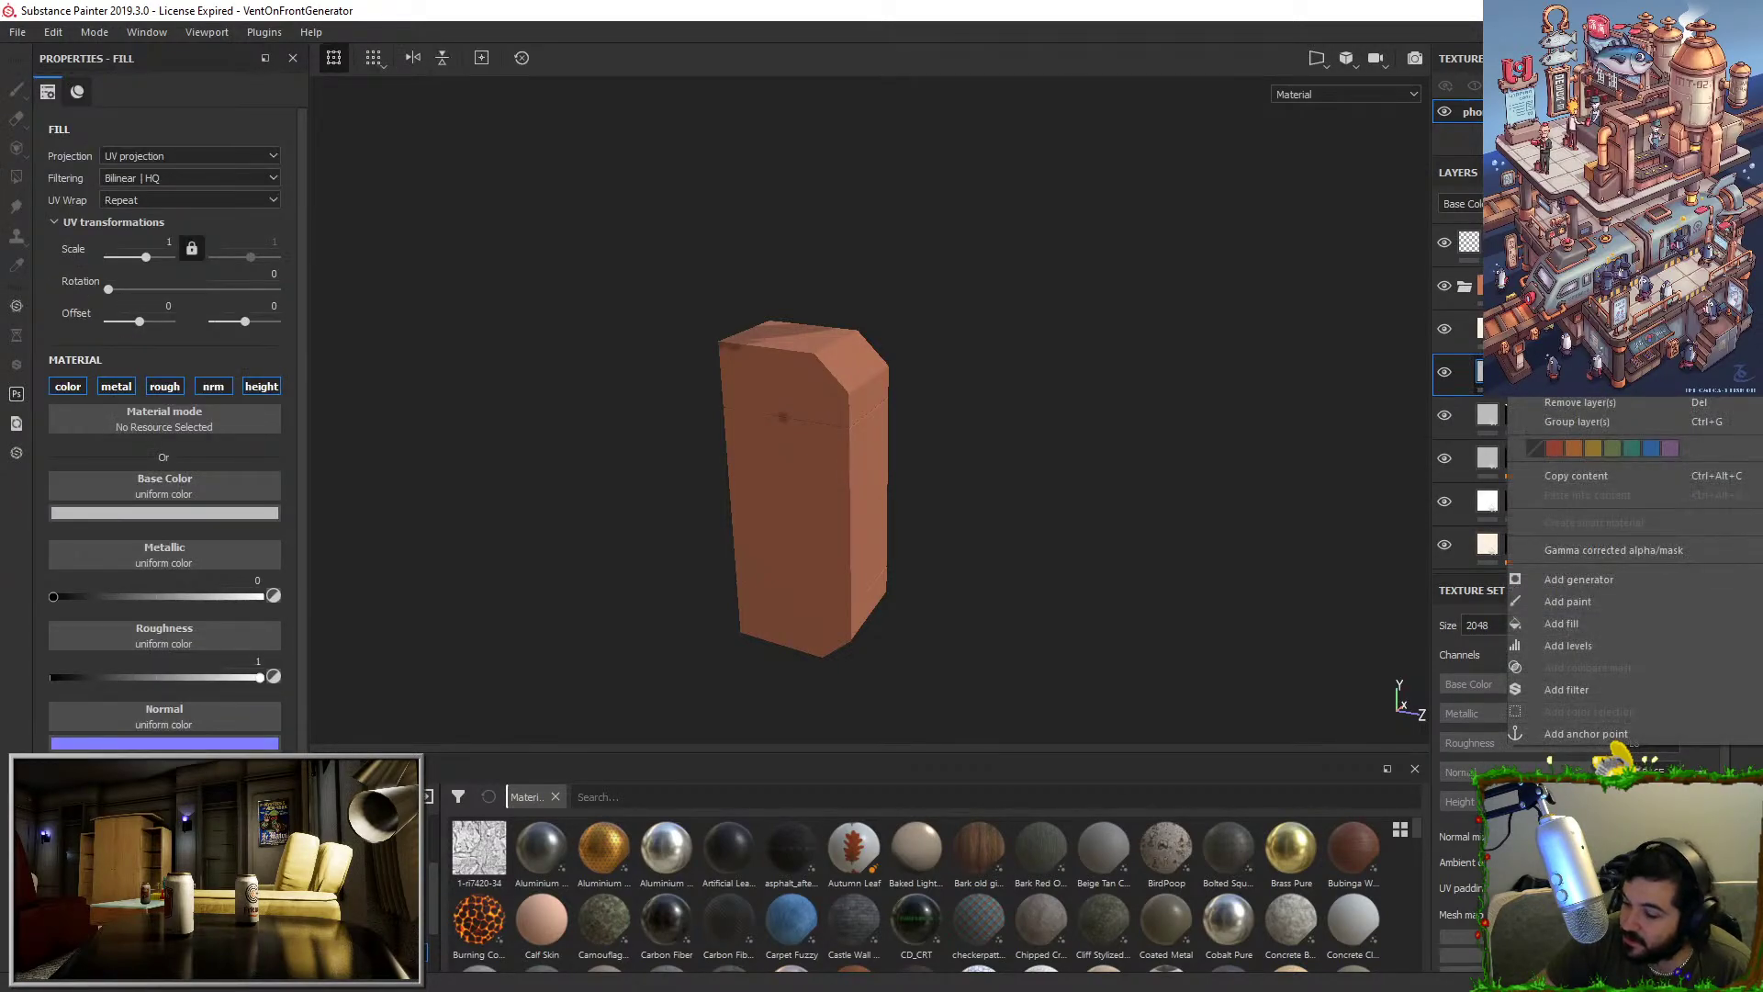
left_click(1571, 124)
right_click(1574, 427)
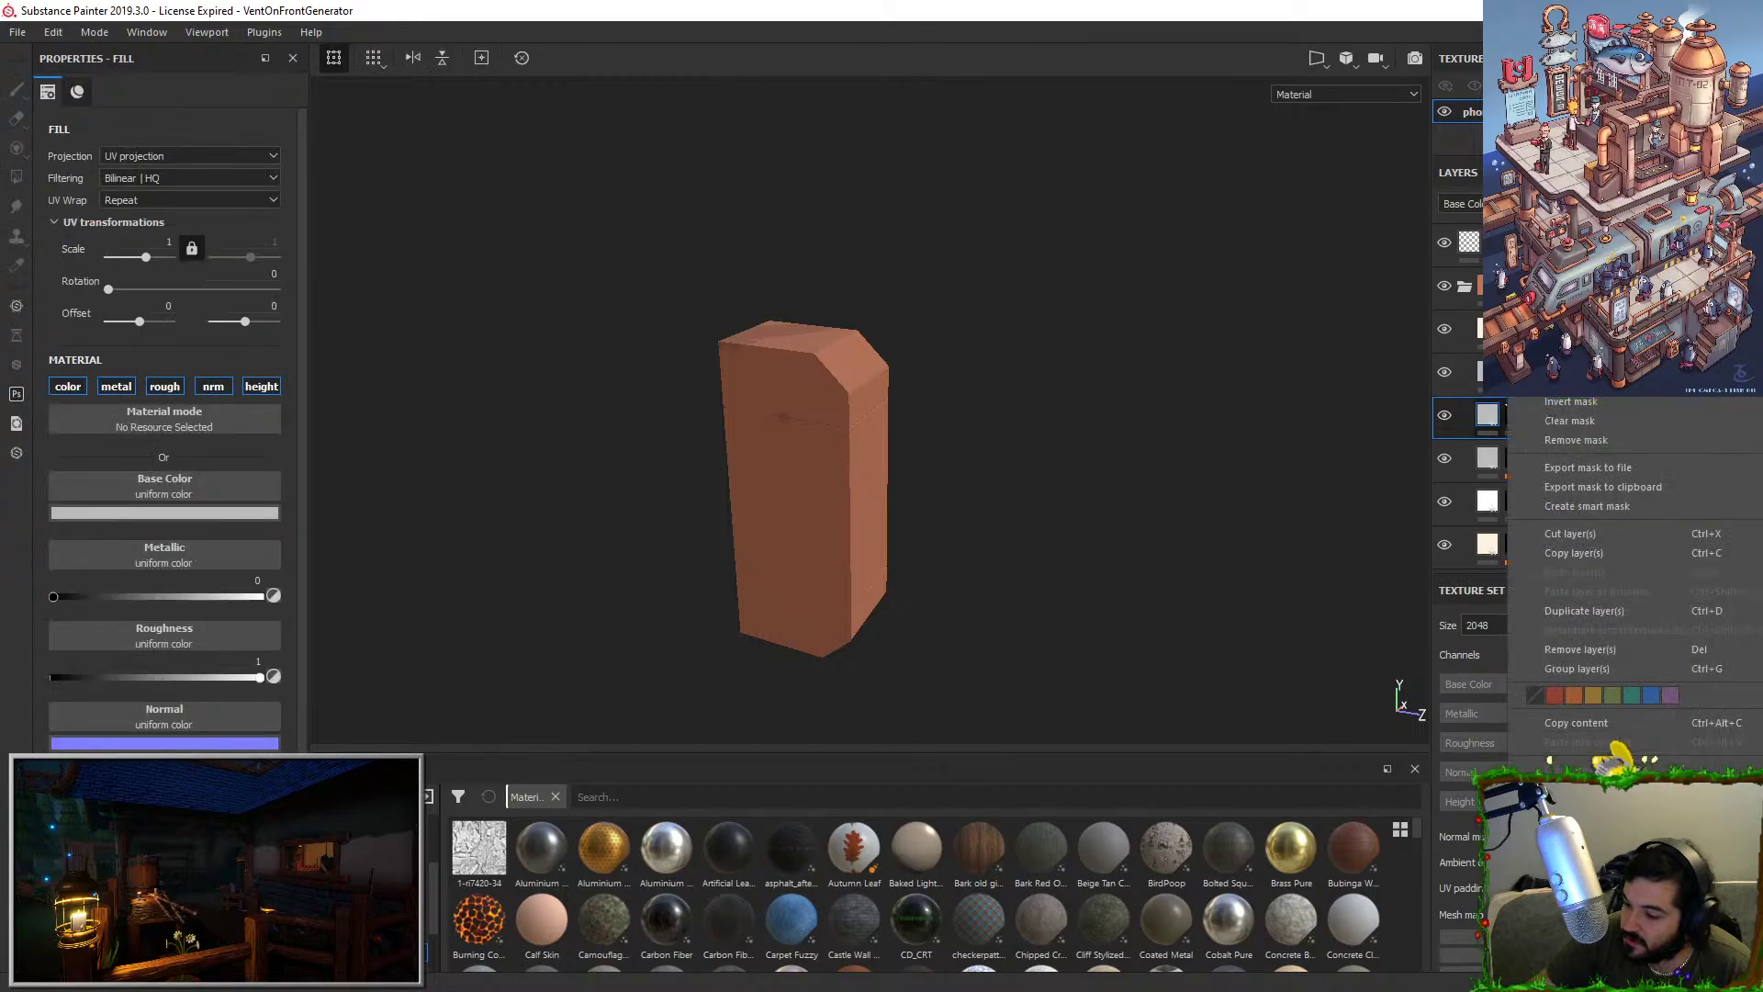
left_click(1573, 371)
Replace the masks of Fill layer 23, Fill layer 24 and Fill layer 22 copy 1 with black masks.
right_click(1572, 467)
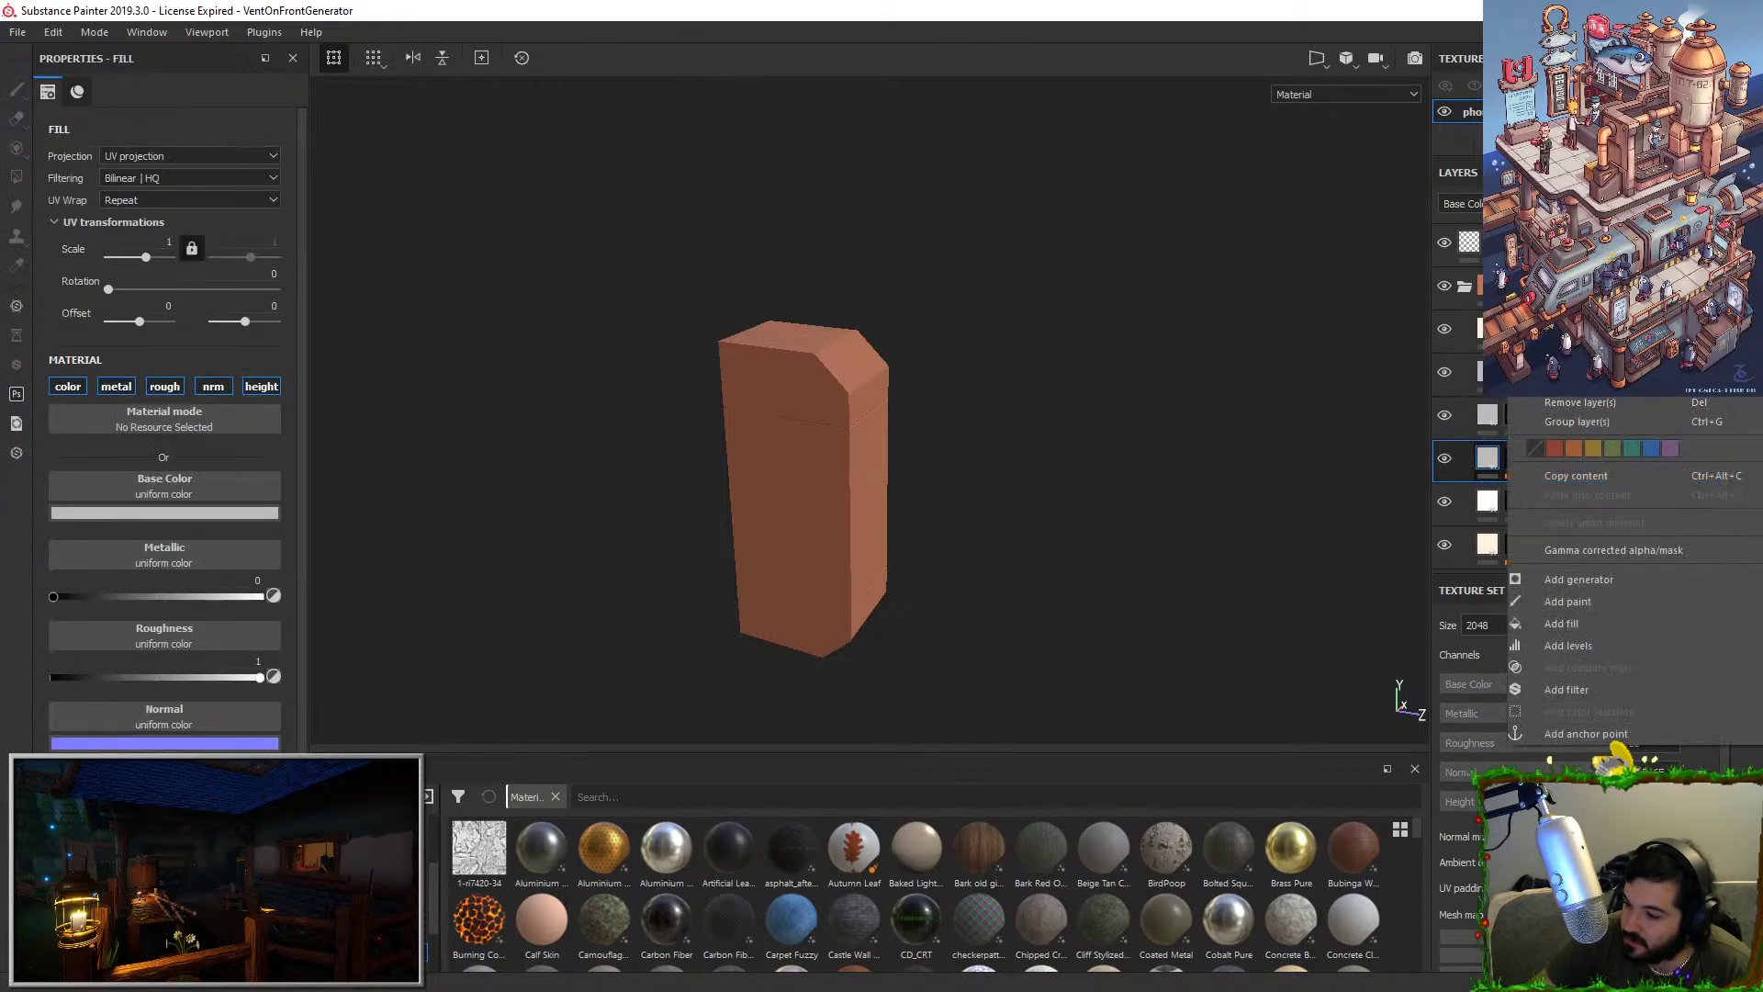
left_click(1570, 124)
scroll(1565, 475, "down", 1)
right_click(1573, 455)
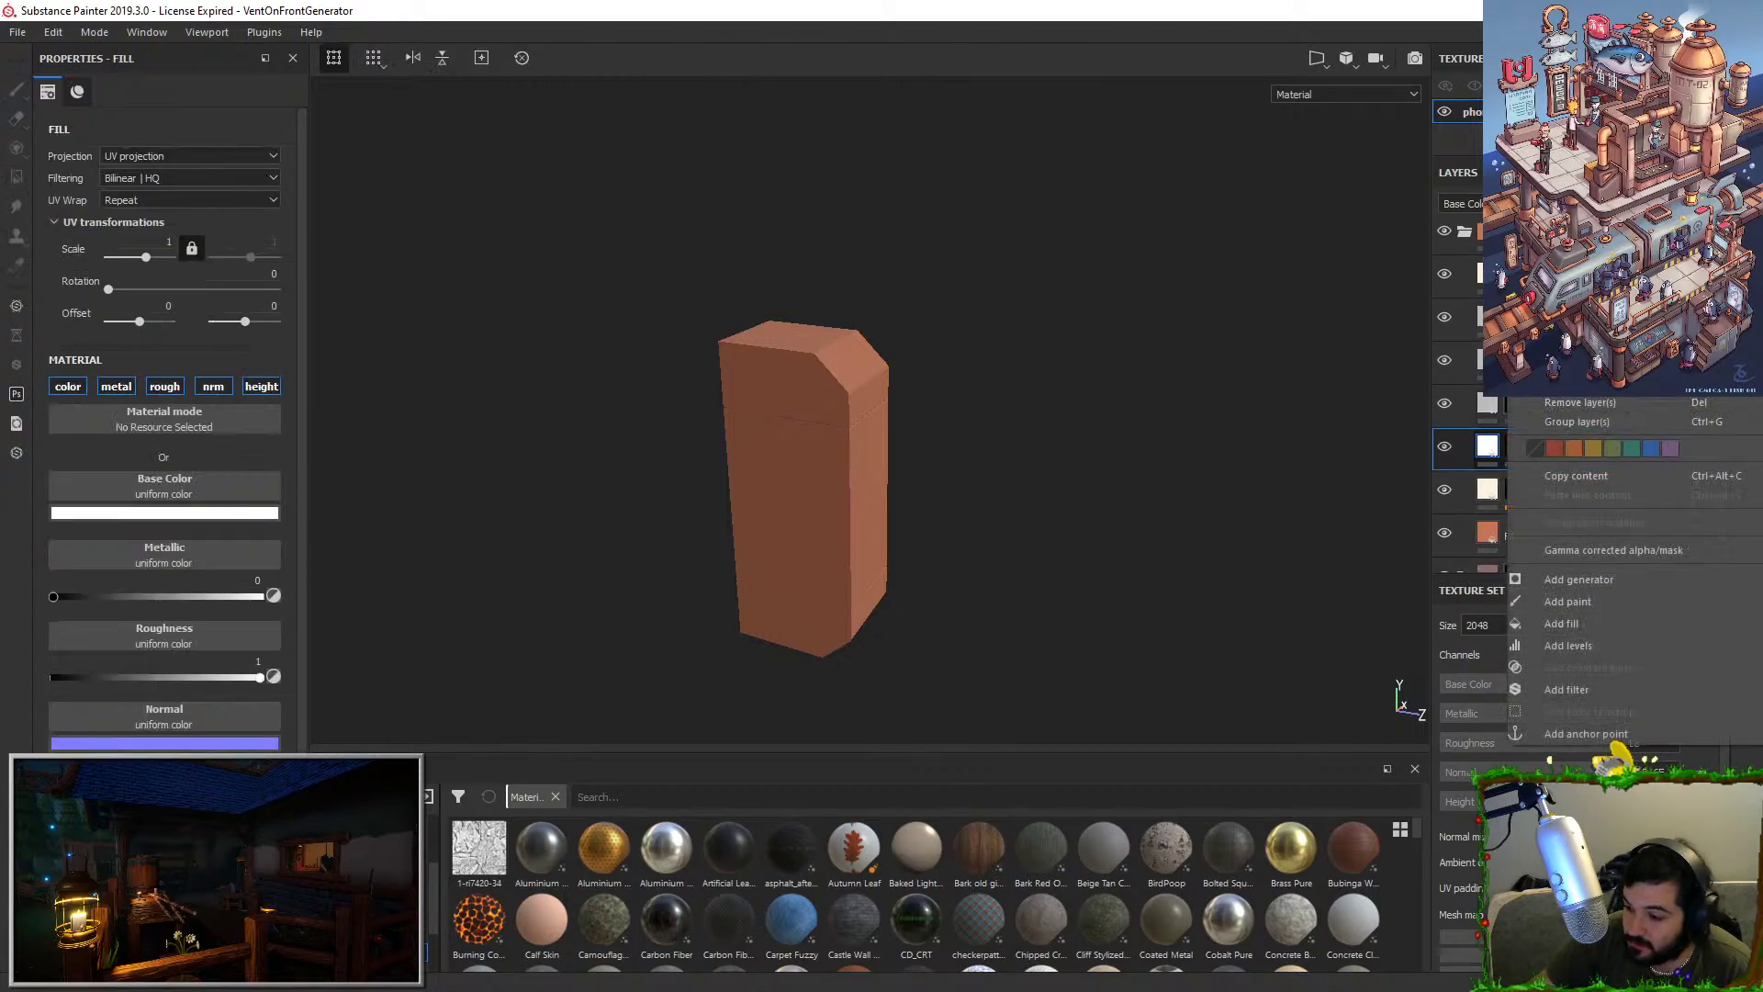
left_click(1571, 124)
right_click(1547, 502)
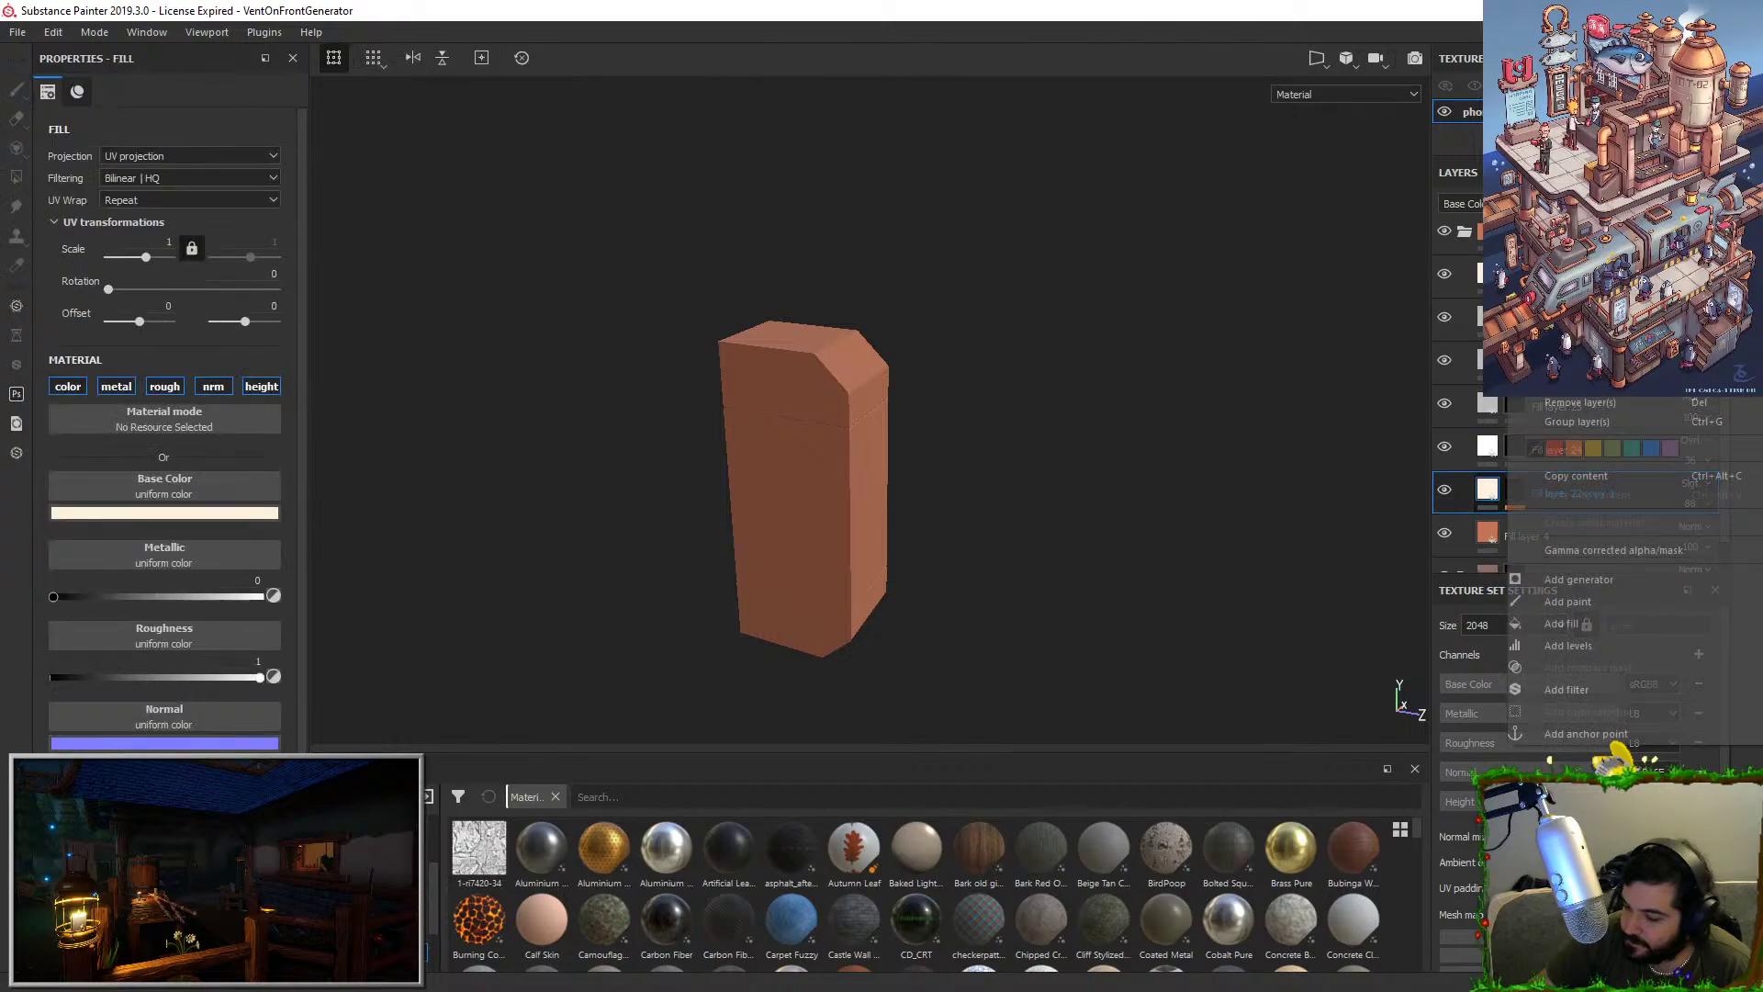
left_click(1570, 127)
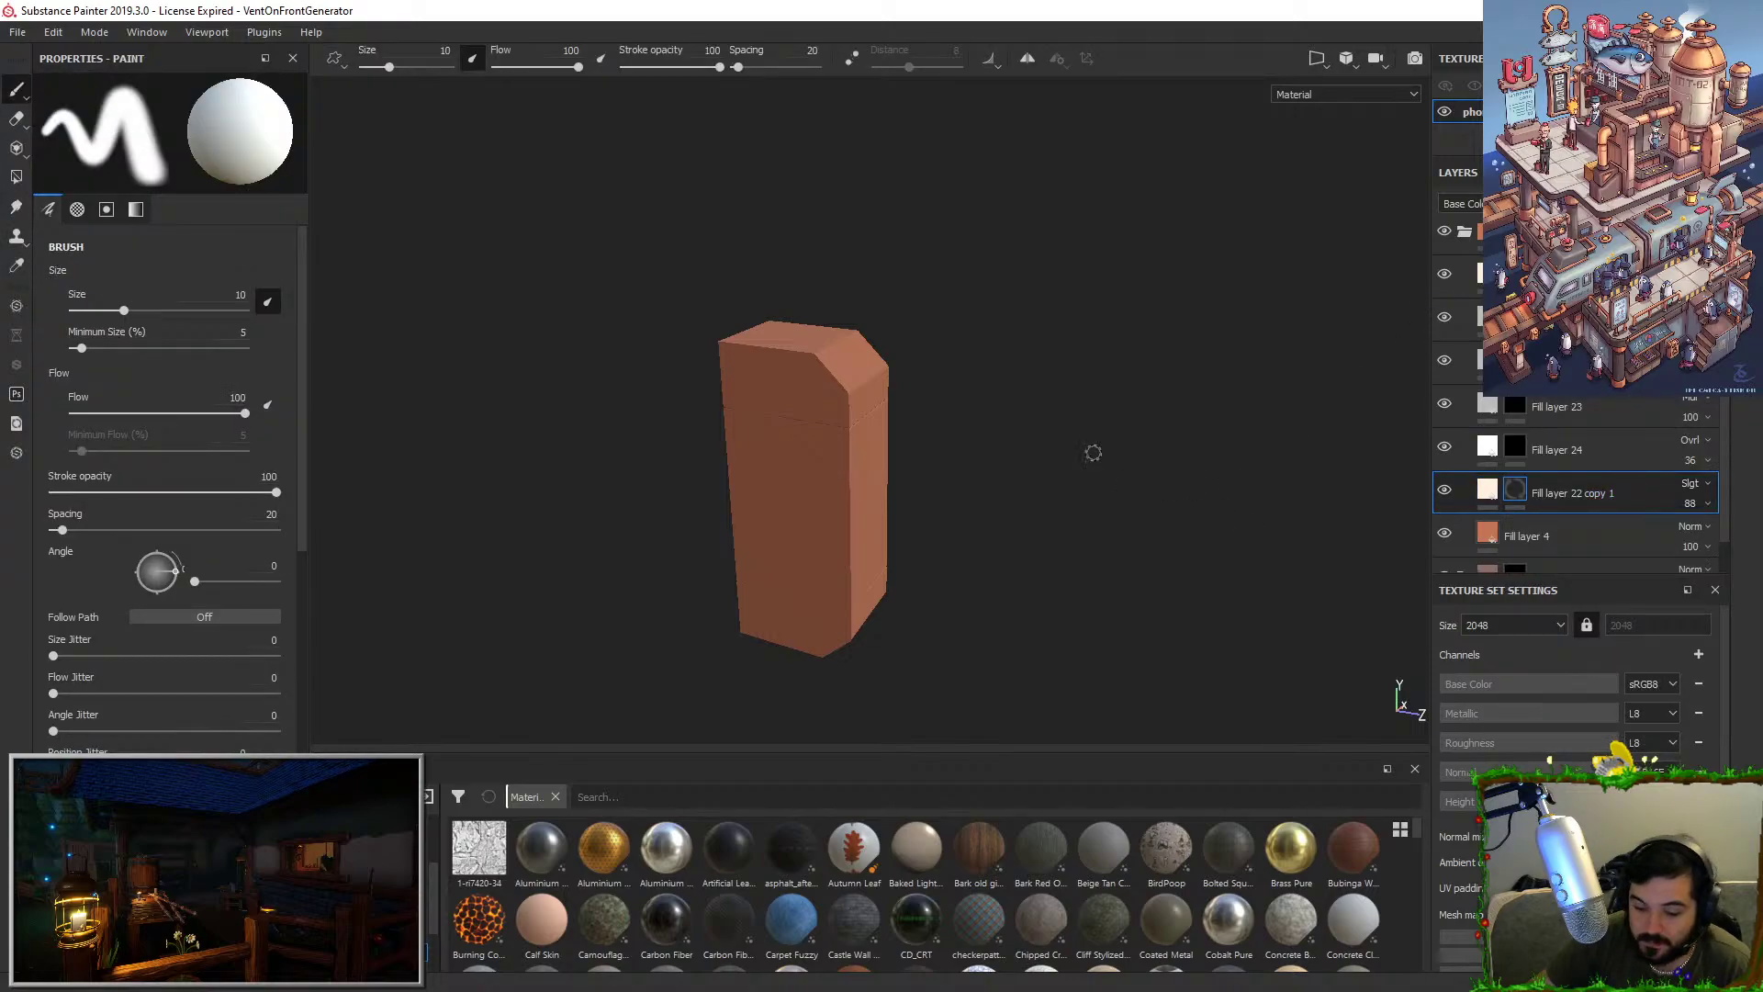
Select Fill layer 24's mask for painting and undo a test stroke near the vent's upper front corner.
left_click(1515, 447)
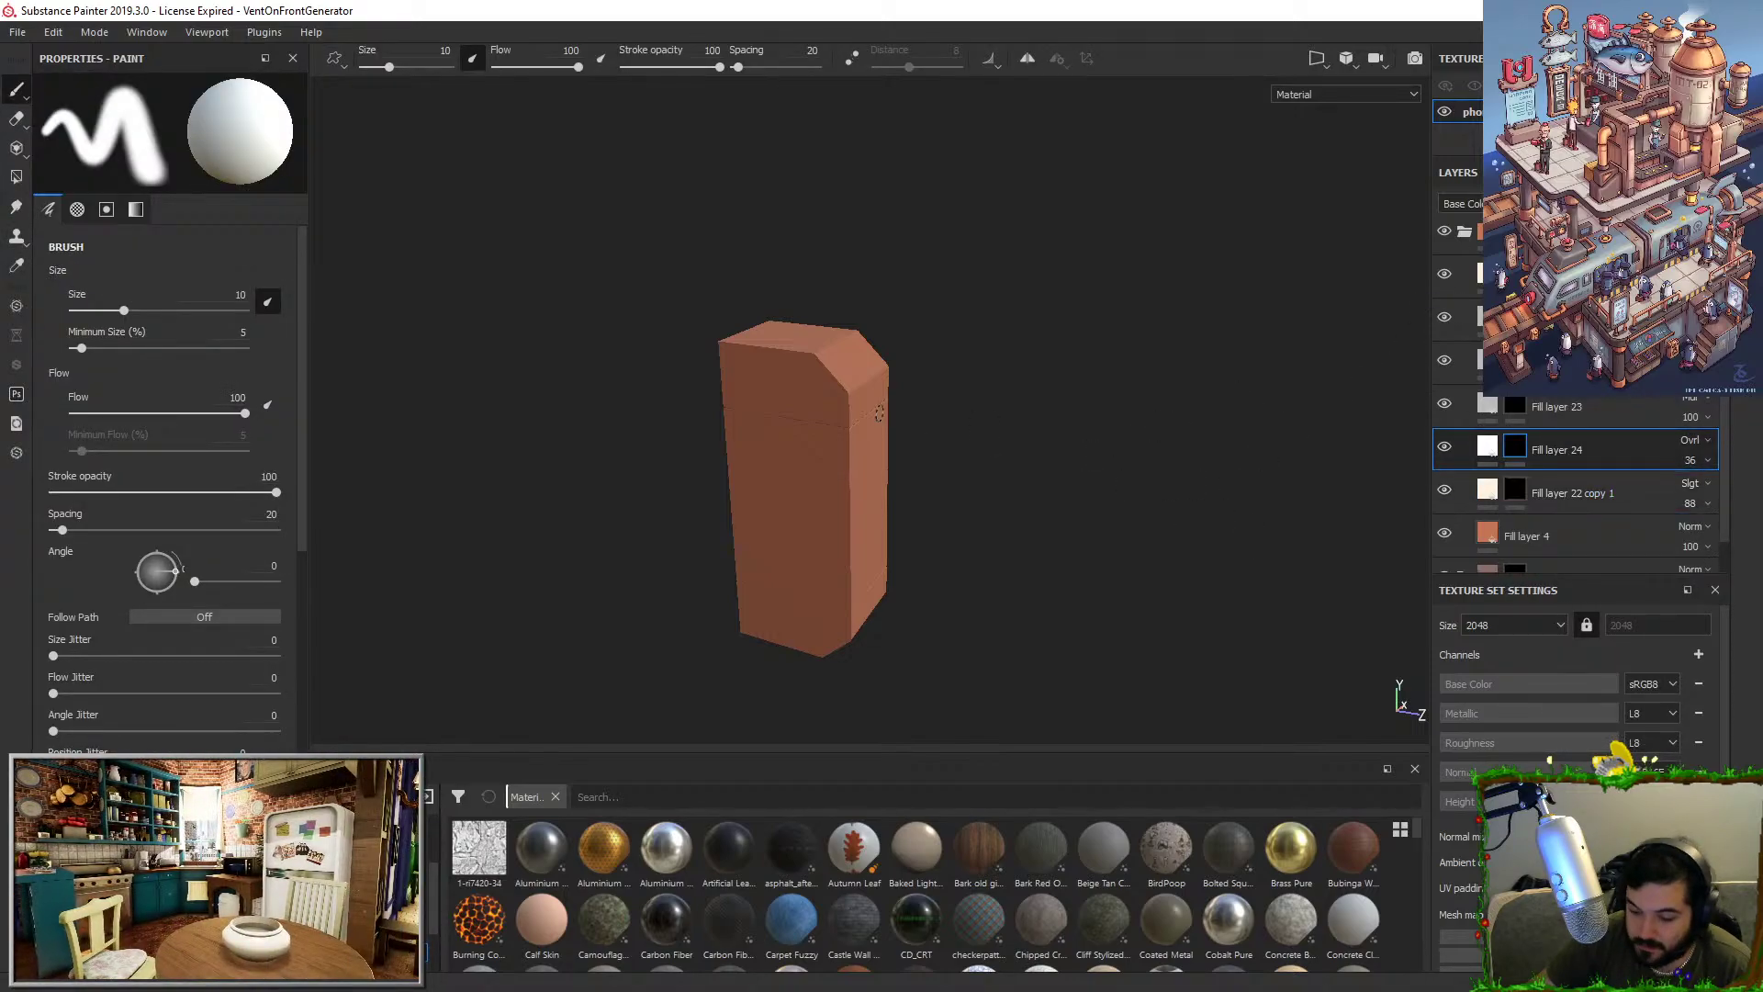
mouse_move(856, 382)
left_mouse_down()
mouse_move(849, 501)
mouse_move(860, 376)
left_mouse_up()
left_click_drag(863, 395, 822, 368, "alt")
key("ctrl+z")
right_click_drag(1027, 410, 978, 213, "alt")
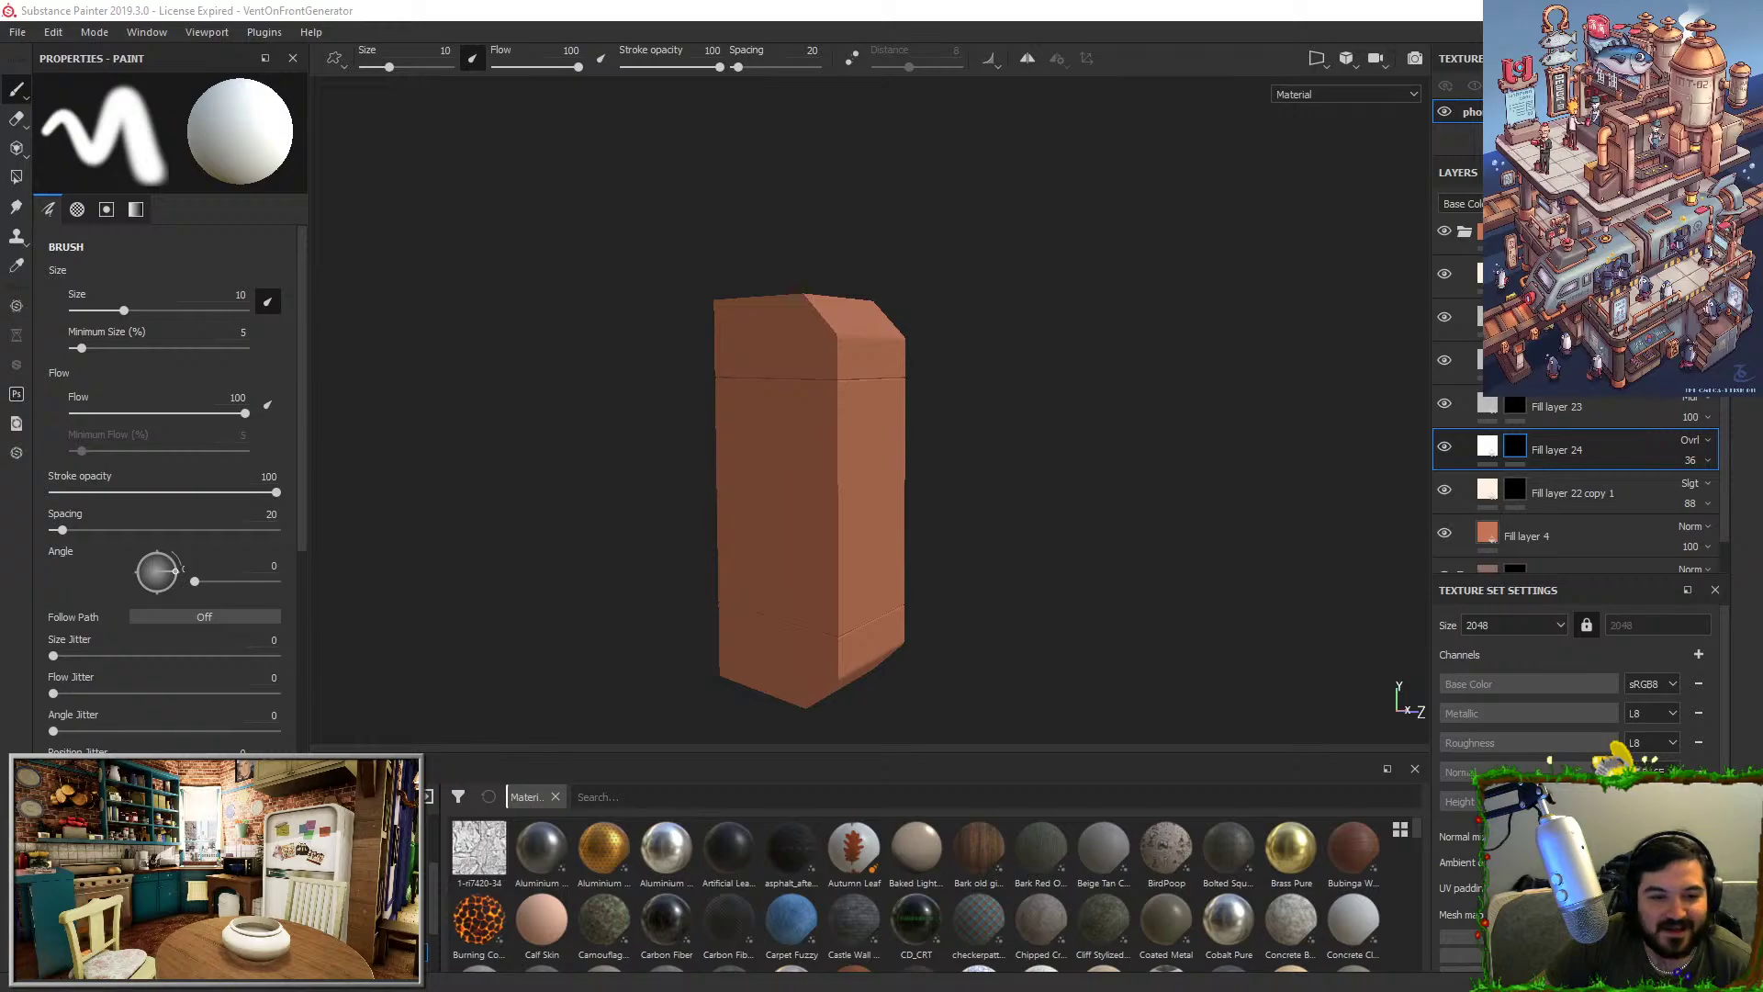
Switch to the Photos app and examine the copper side vent and tank edges in bangzheng-du-omega.jpg.
key("alt+Tab")
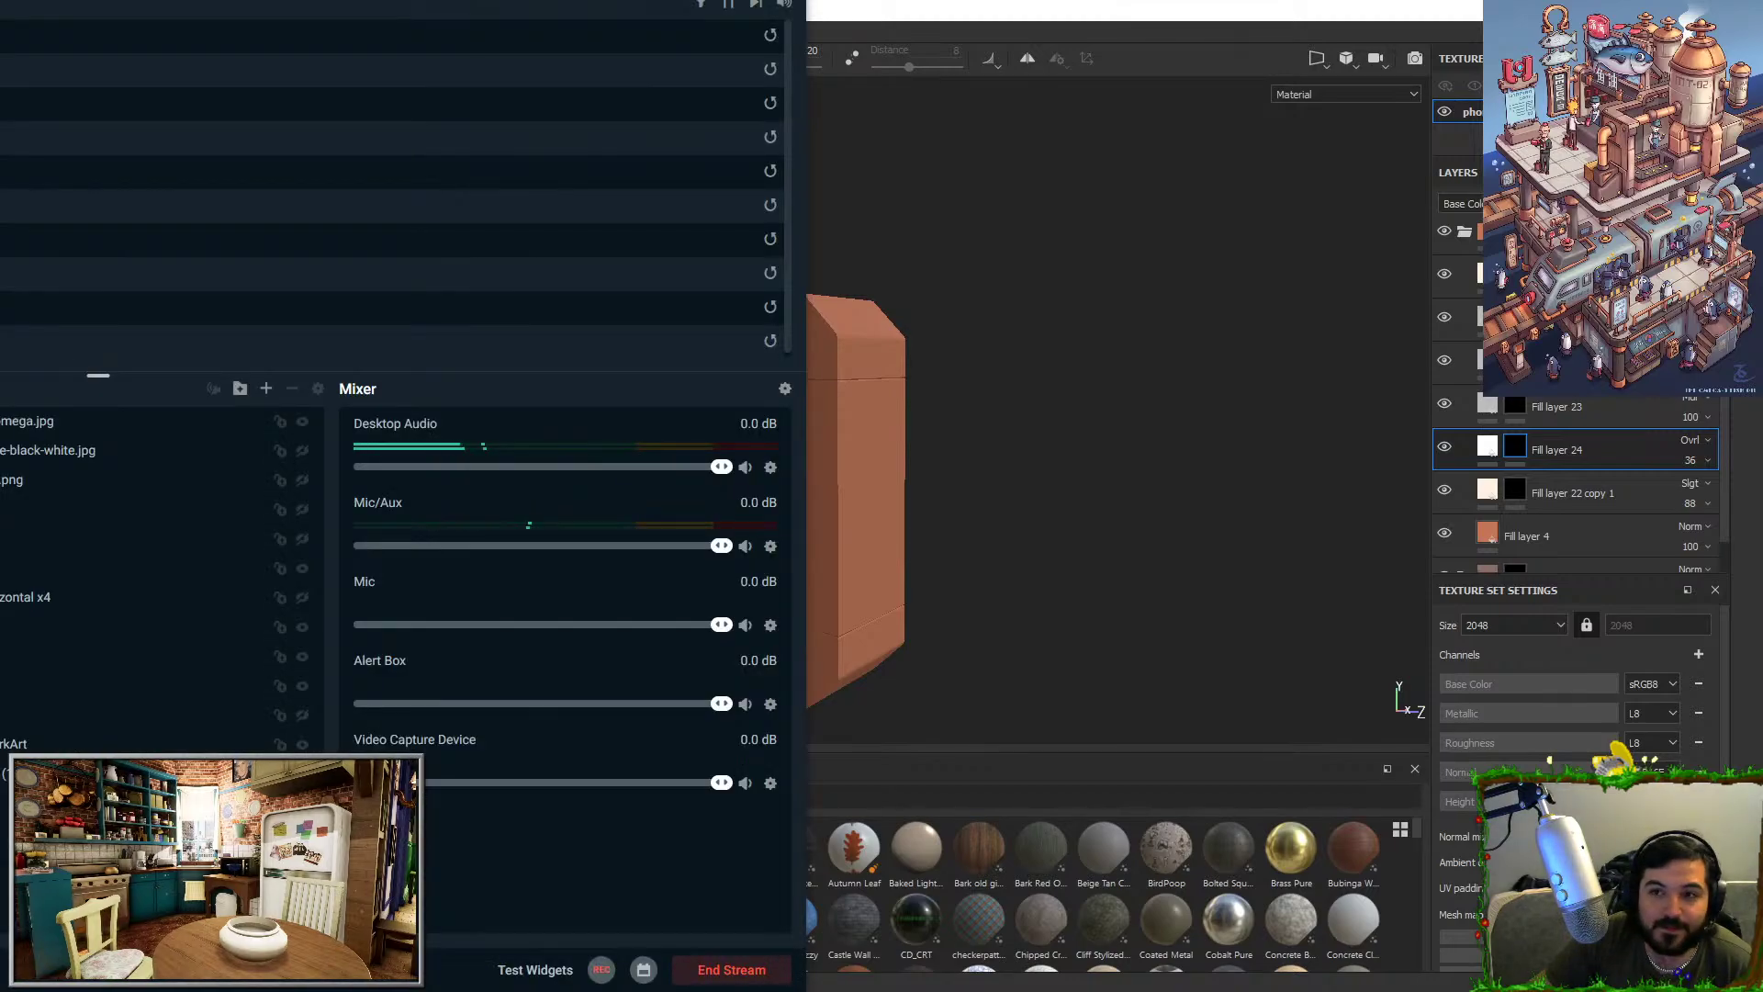
key("alt+Tab")
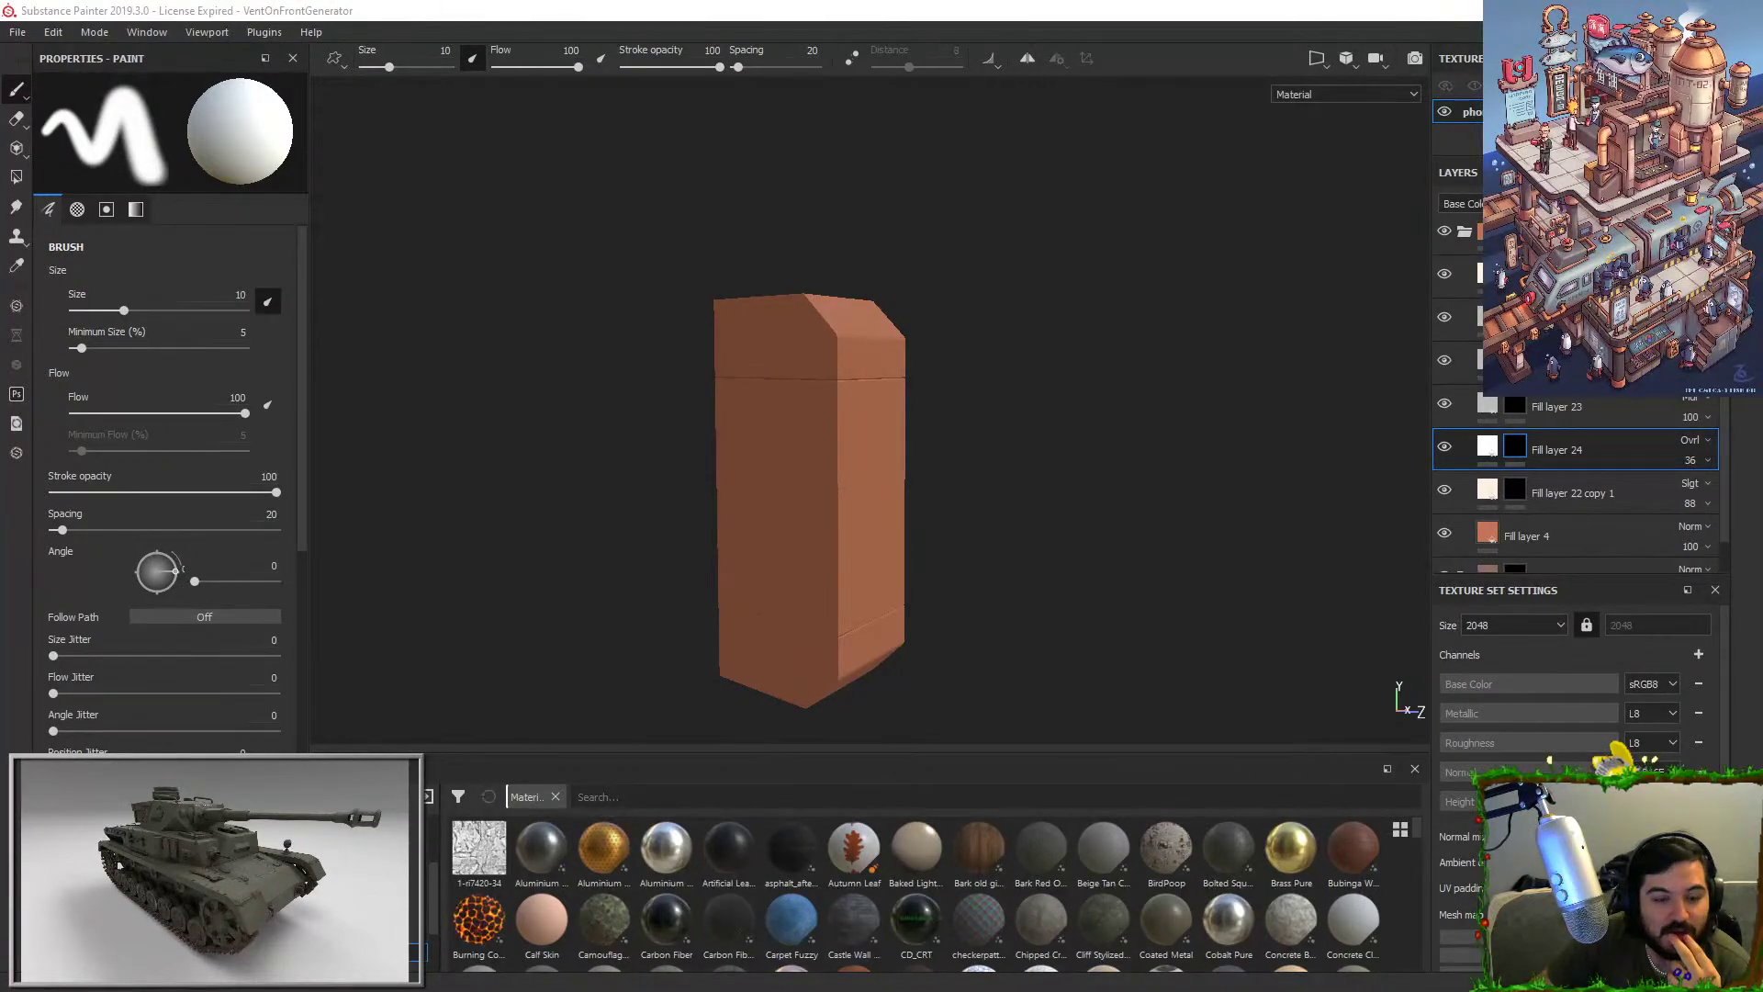
key("alt+Tab")
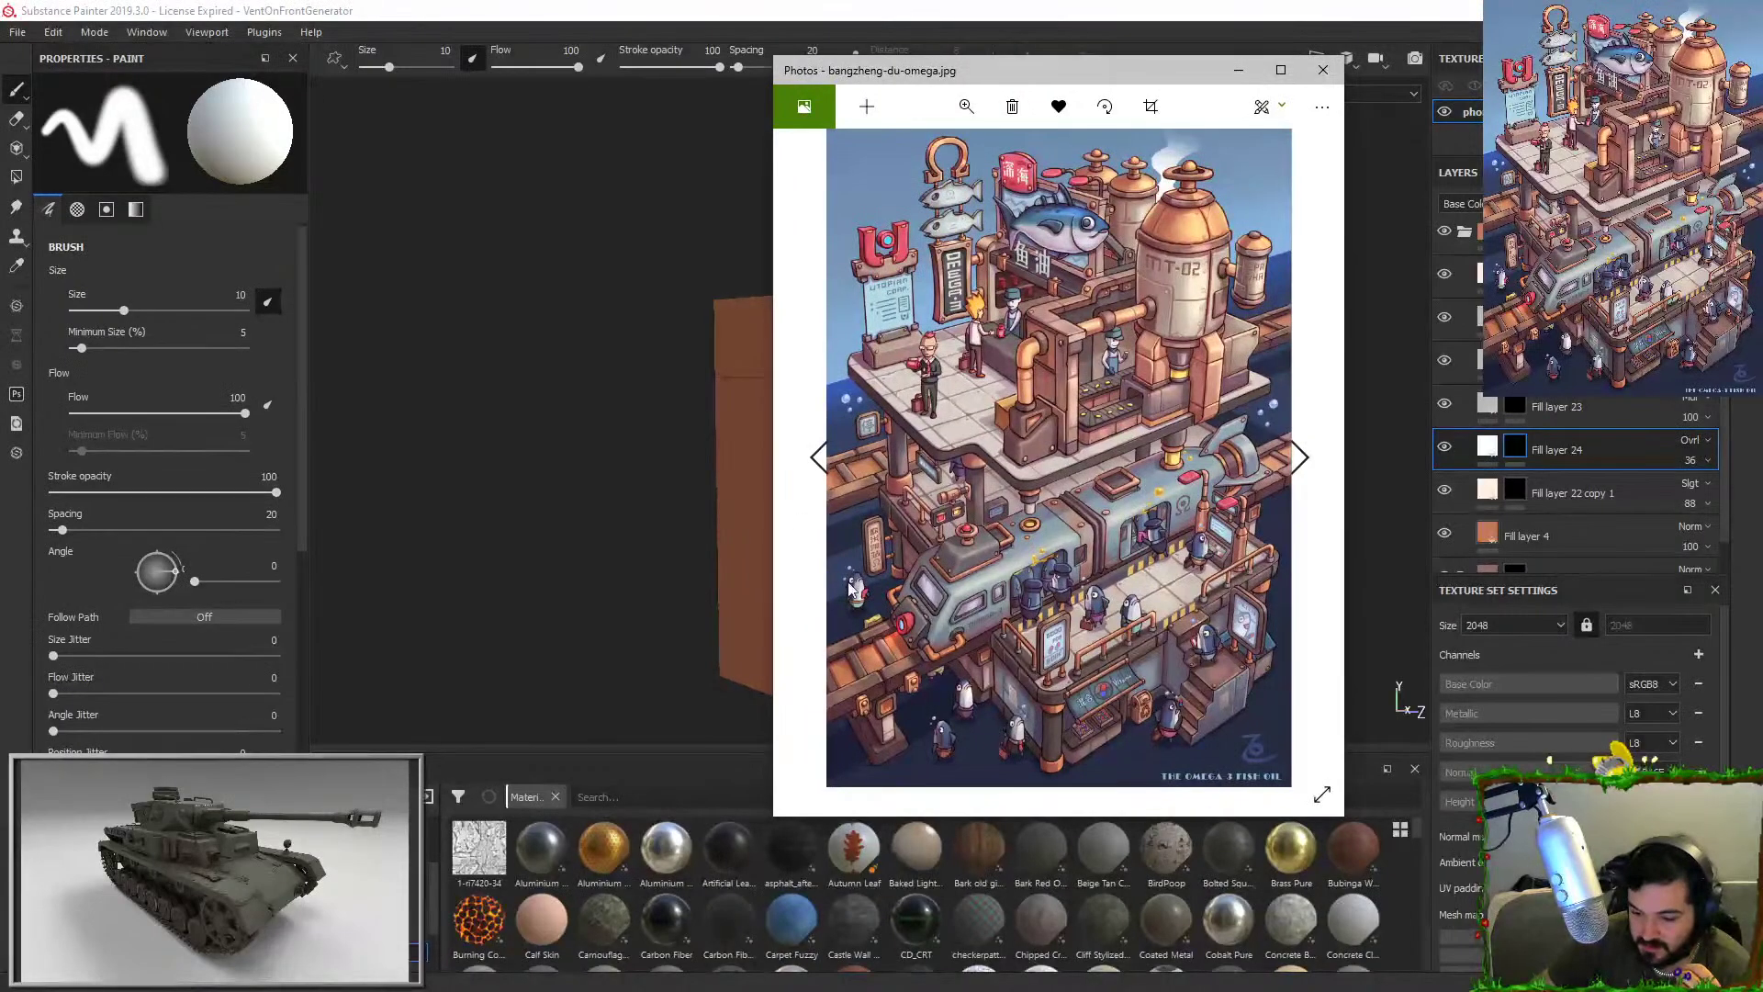
key("alt+Tab")
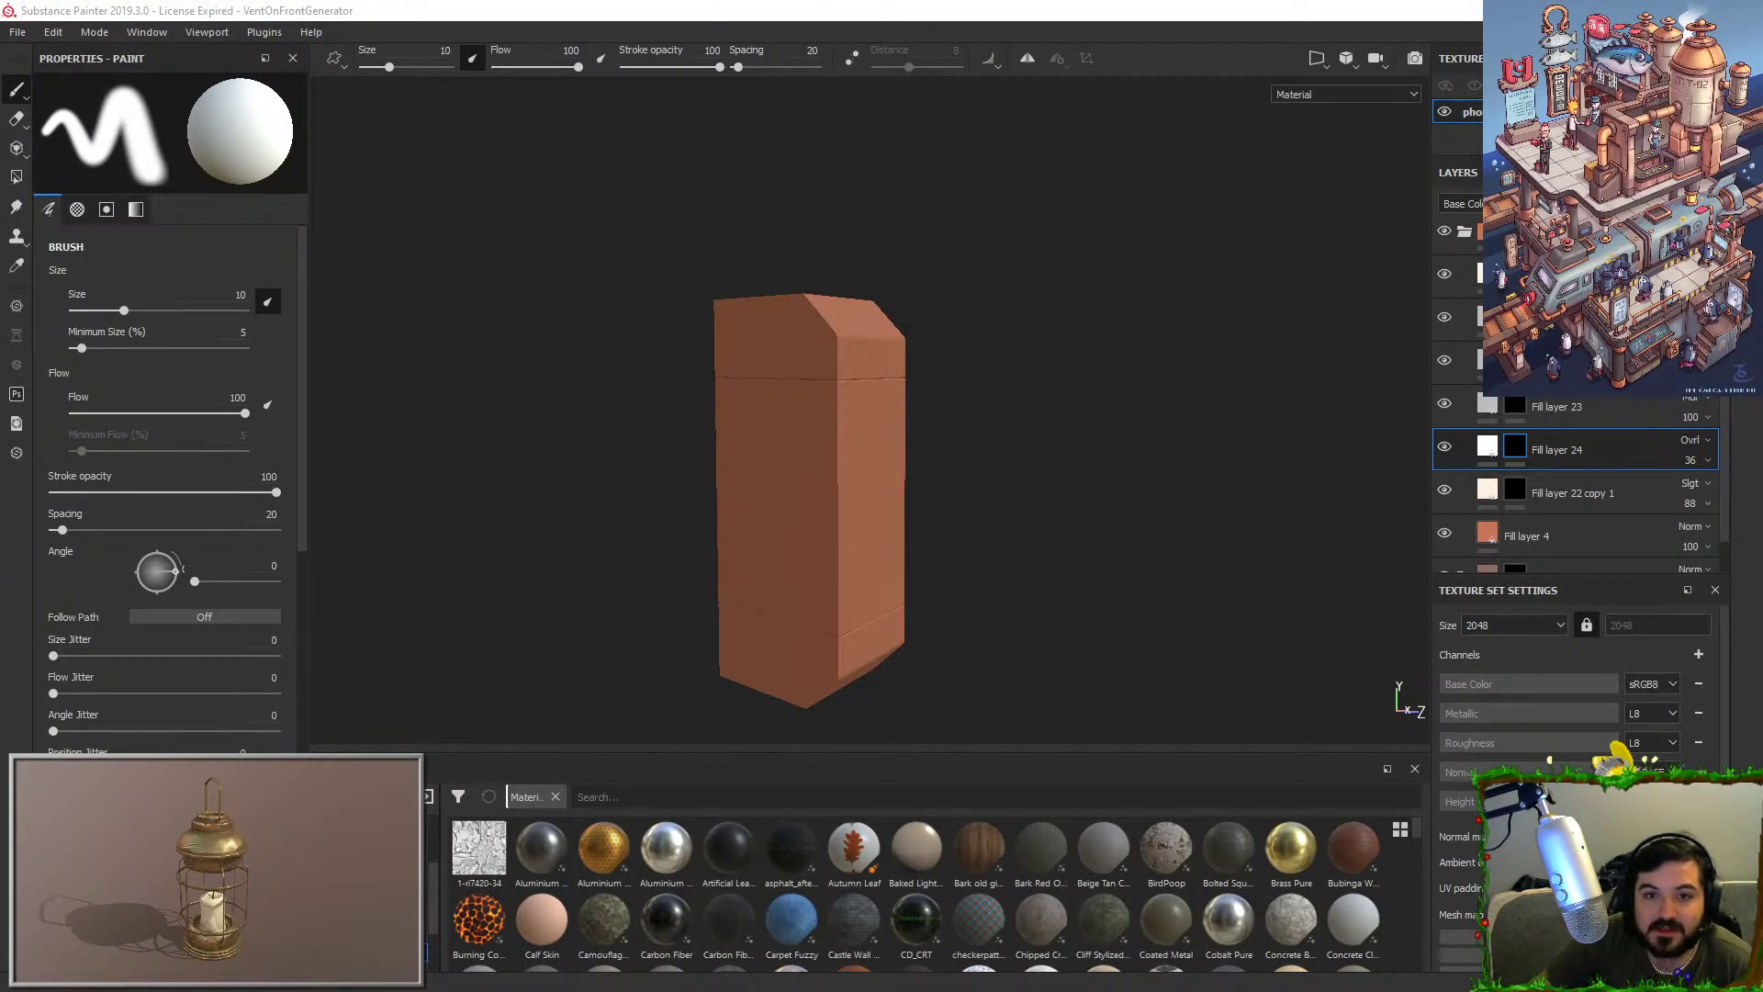
key("alt+Tab")
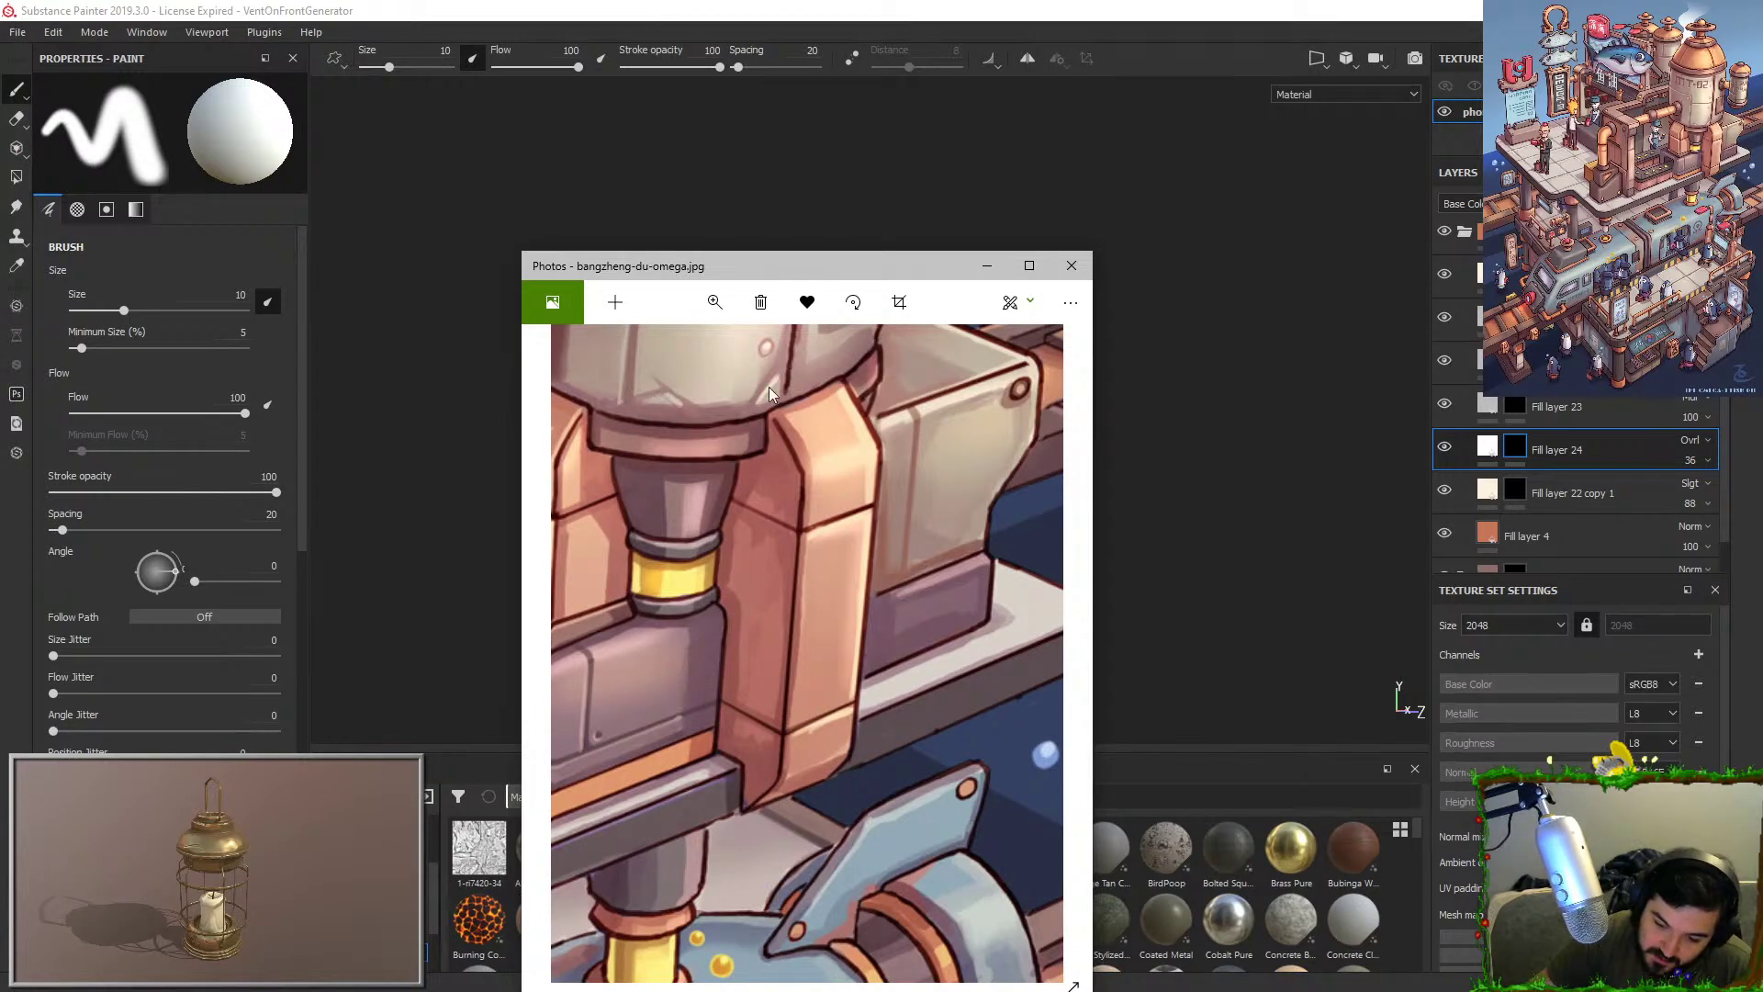
left_click_drag(713, 432, 845, 819)
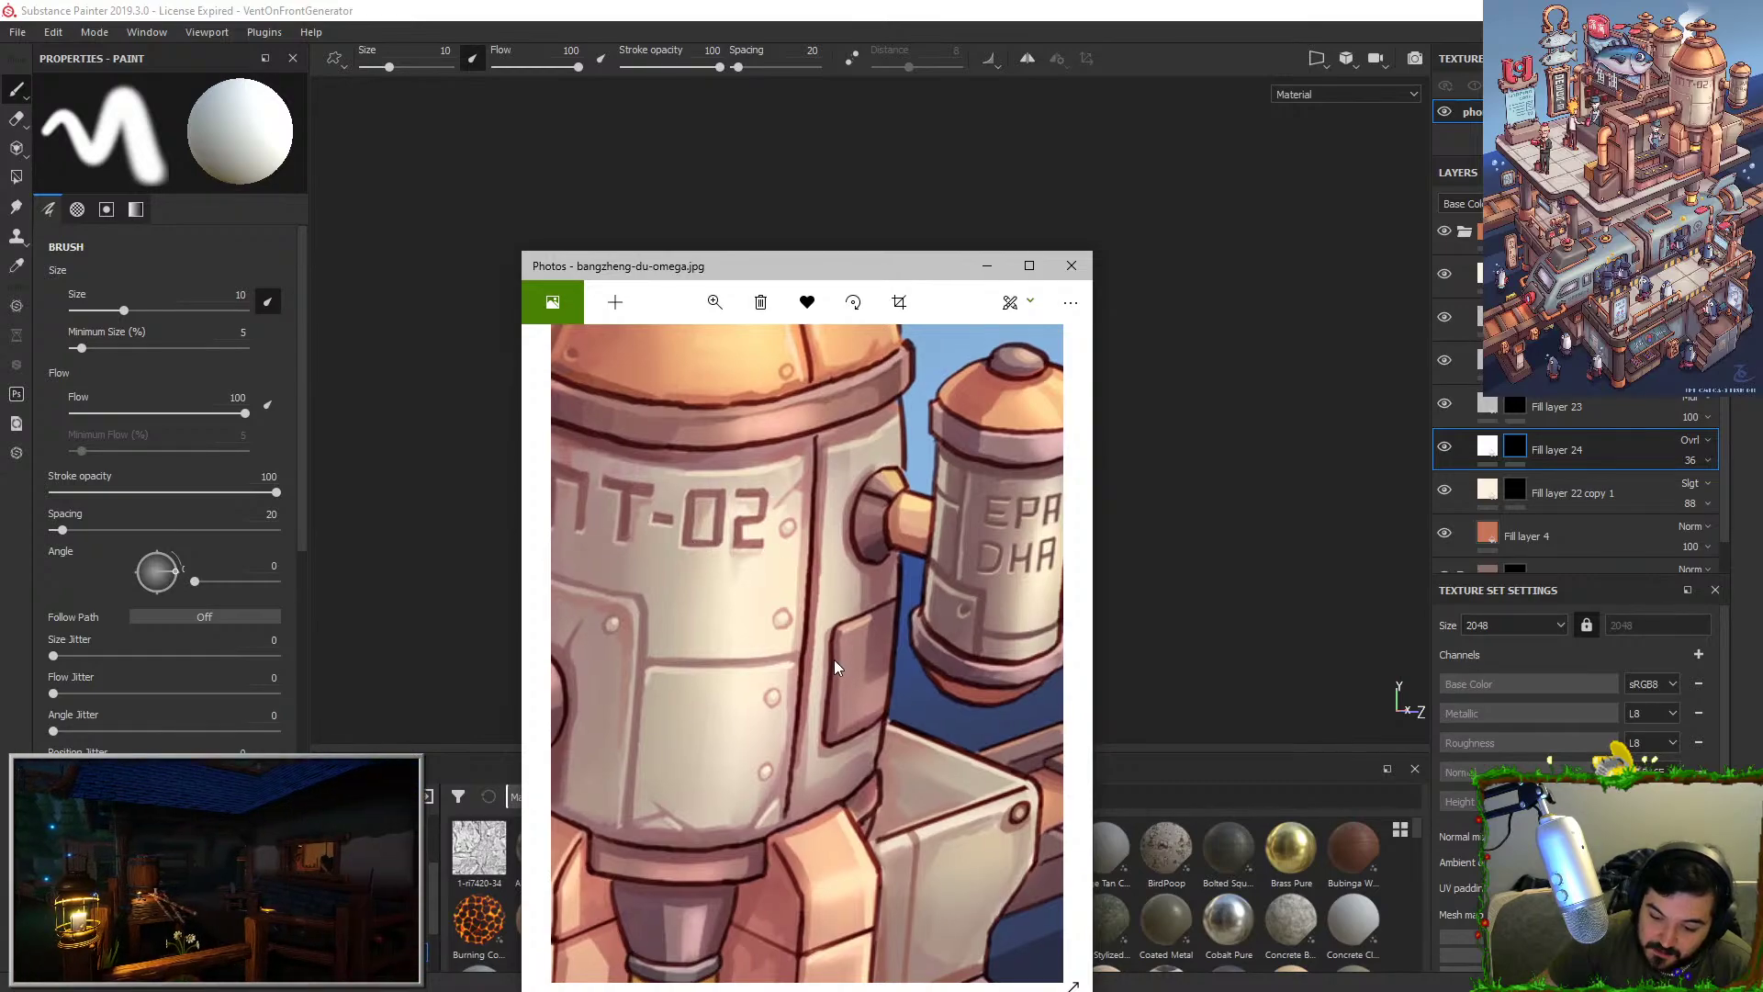
left_click_drag(833, 659, 917, 589)
left_click_drag(899, 255, 542, 0)
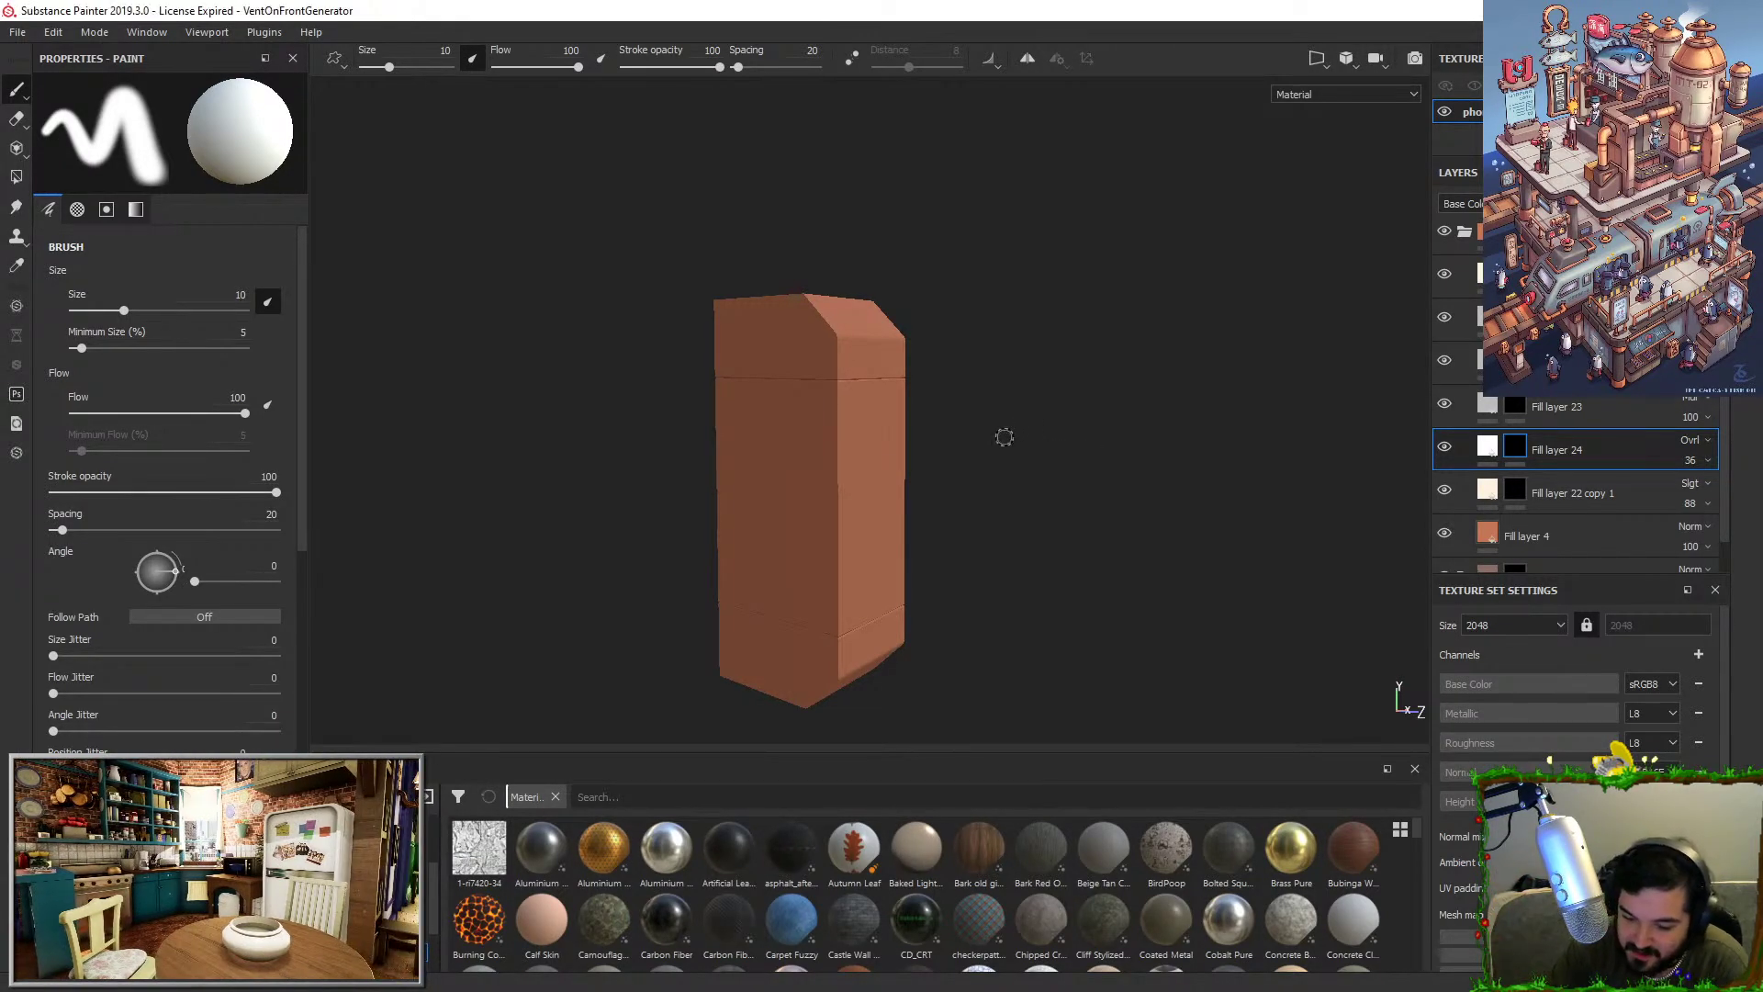
left_click_drag(1051, 432, 976, 527, "alt")
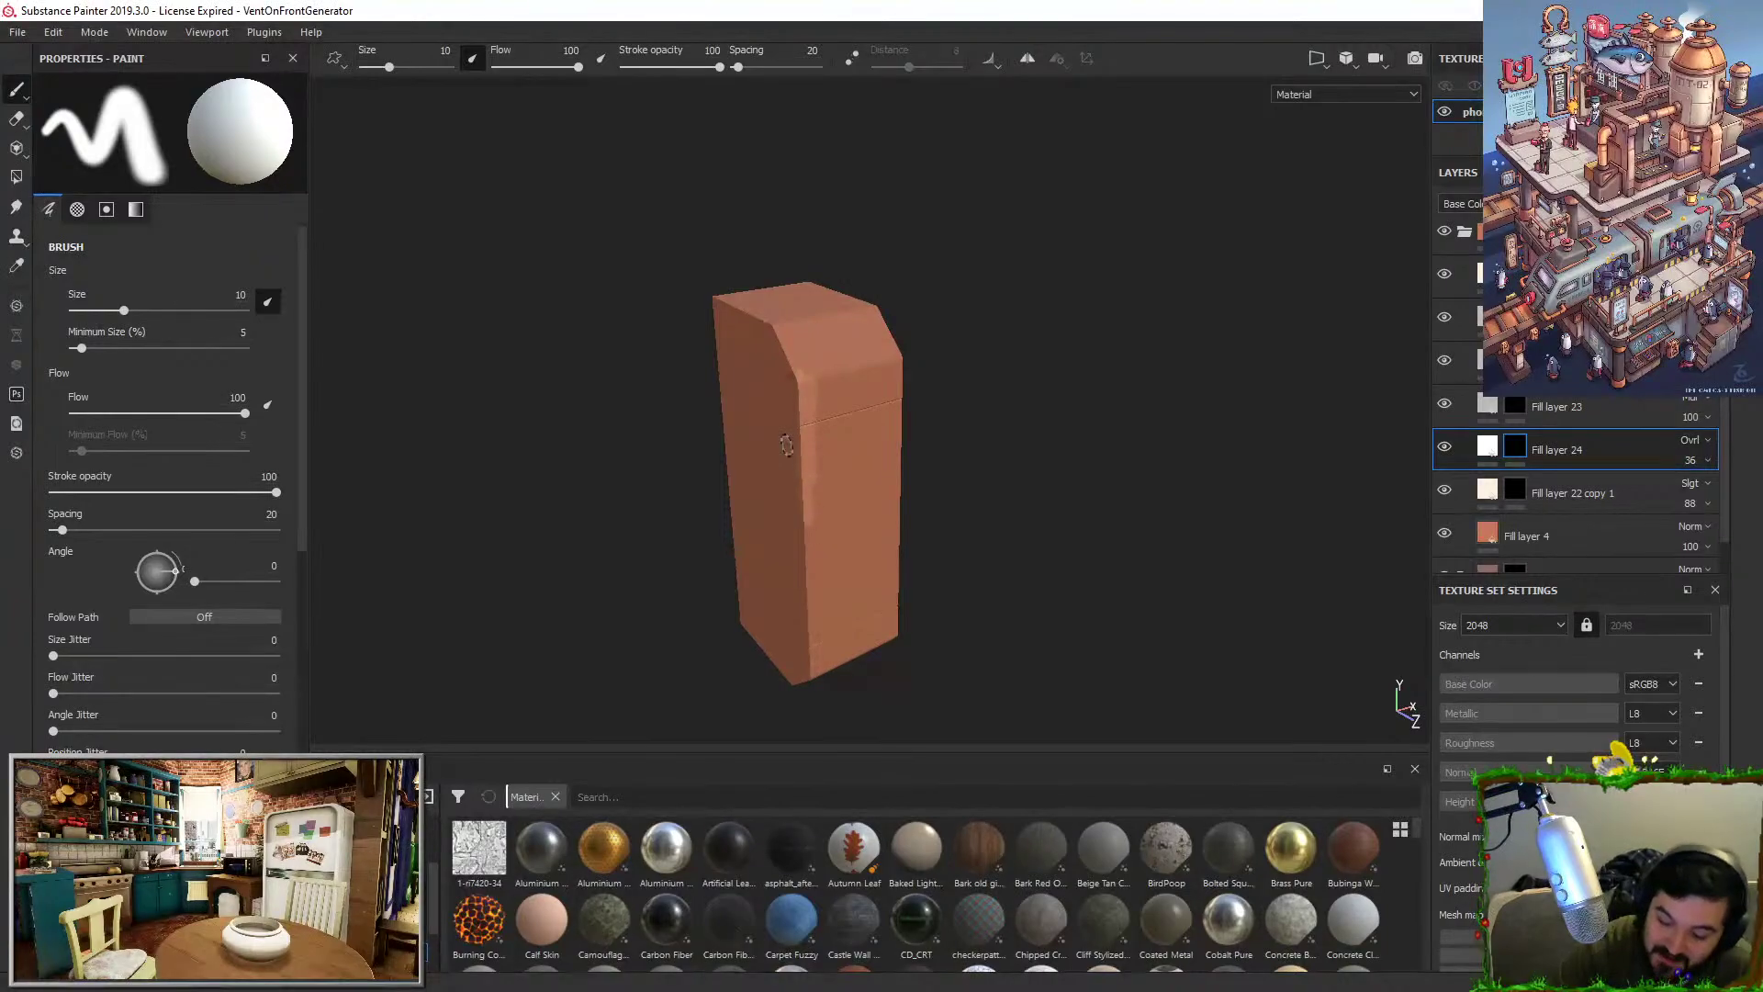
key("ctrl+z")
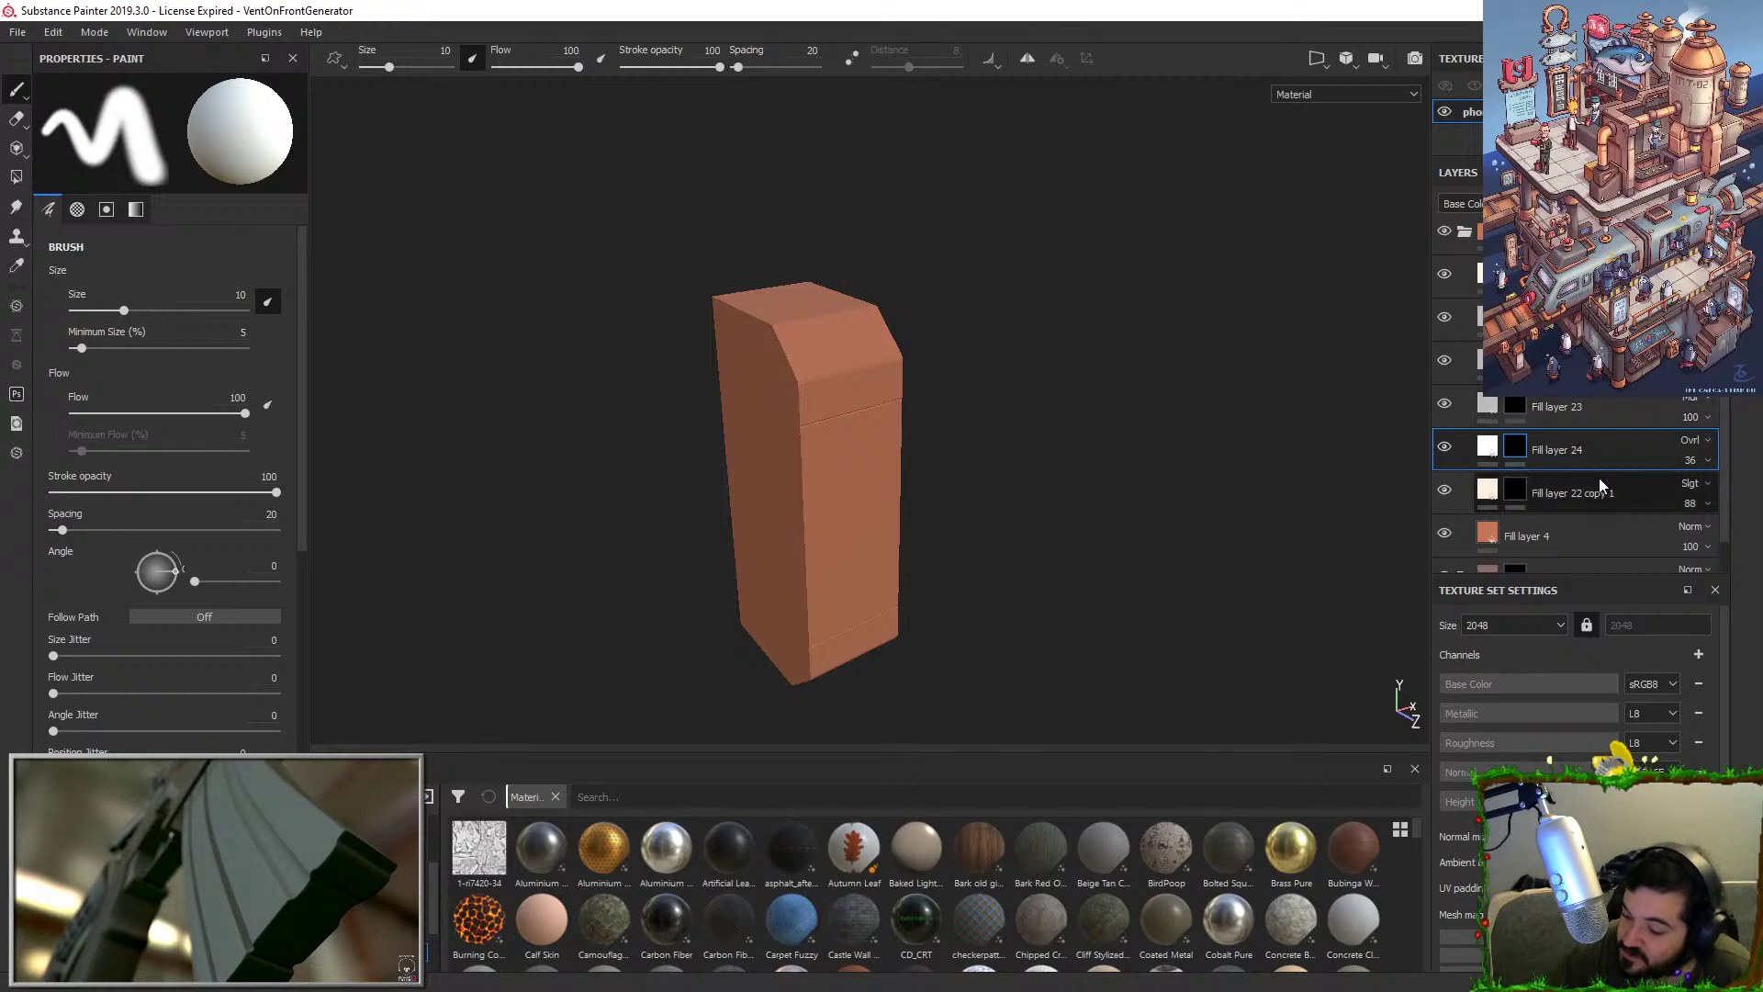
mouse_move(807, 380)
left_mouse_down()
mouse_move(932, 360)
mouse_move(934, 342)
left_mouse_up()
key("ctrl+z")
key("ctrl+z")
key("ctrl+z")
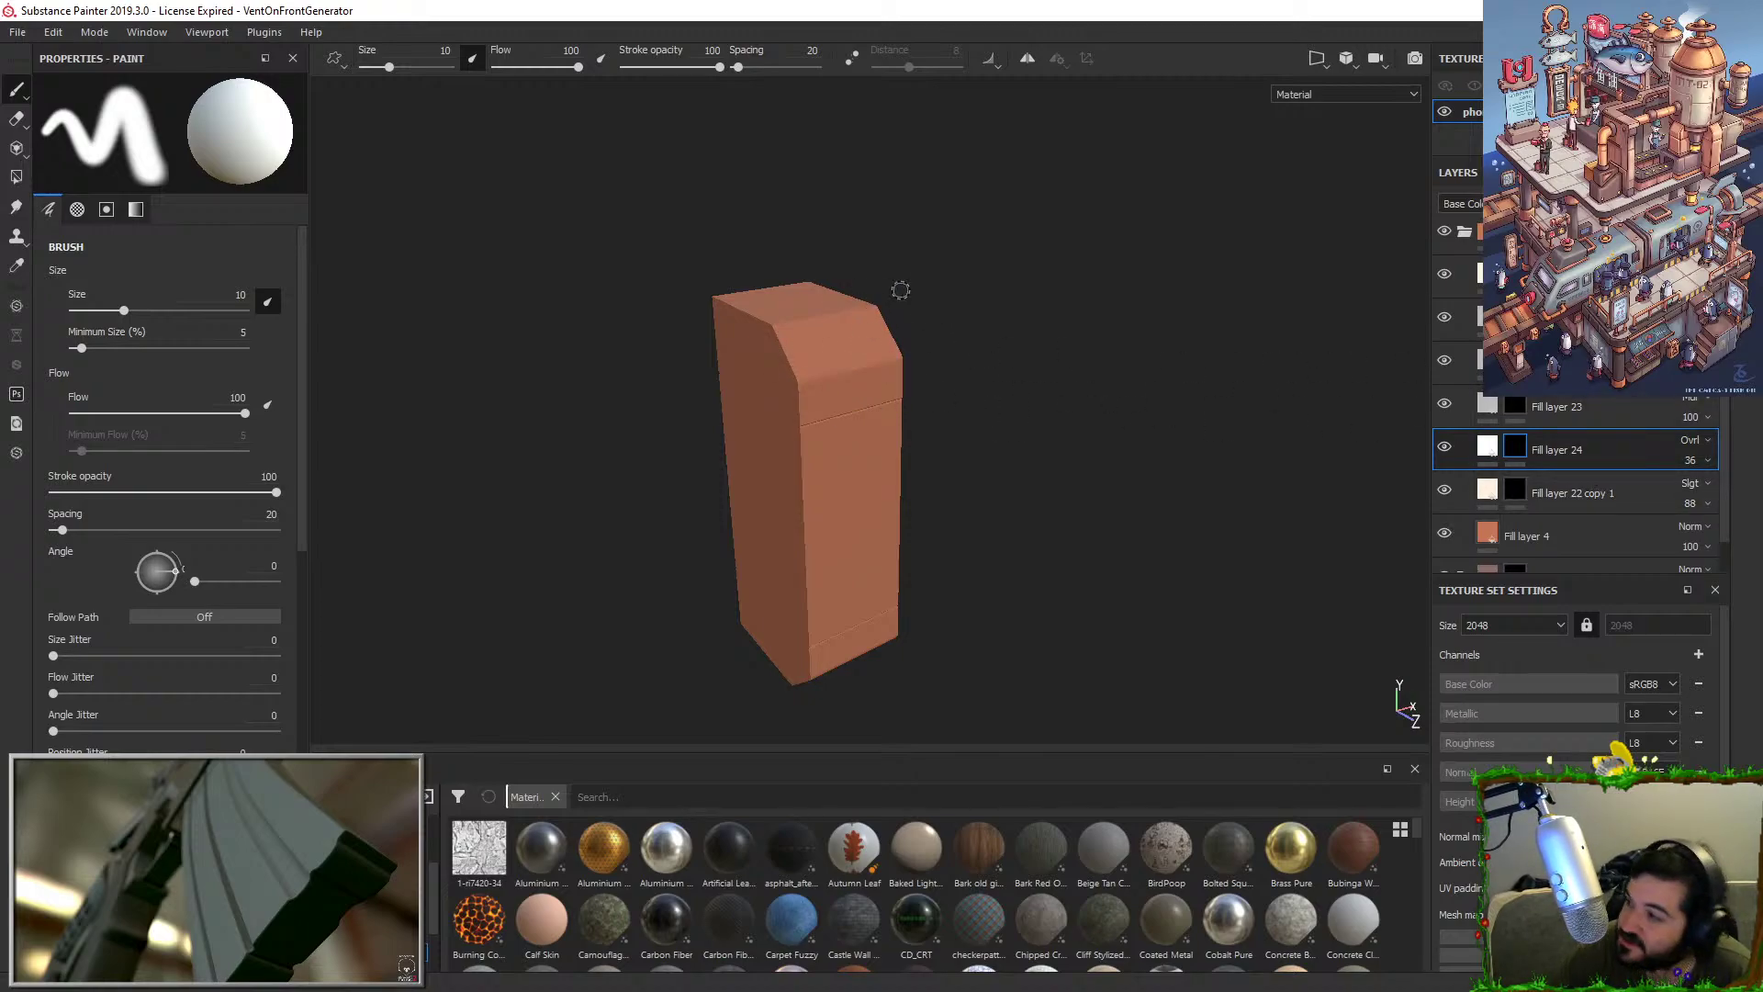
Paint a soft highlight on Fill layer 24's mask across the crease where the vent's upper slope meets its front face.
scroll(895, 443, "down", 2)
scroll(894, 443, "up", 4)
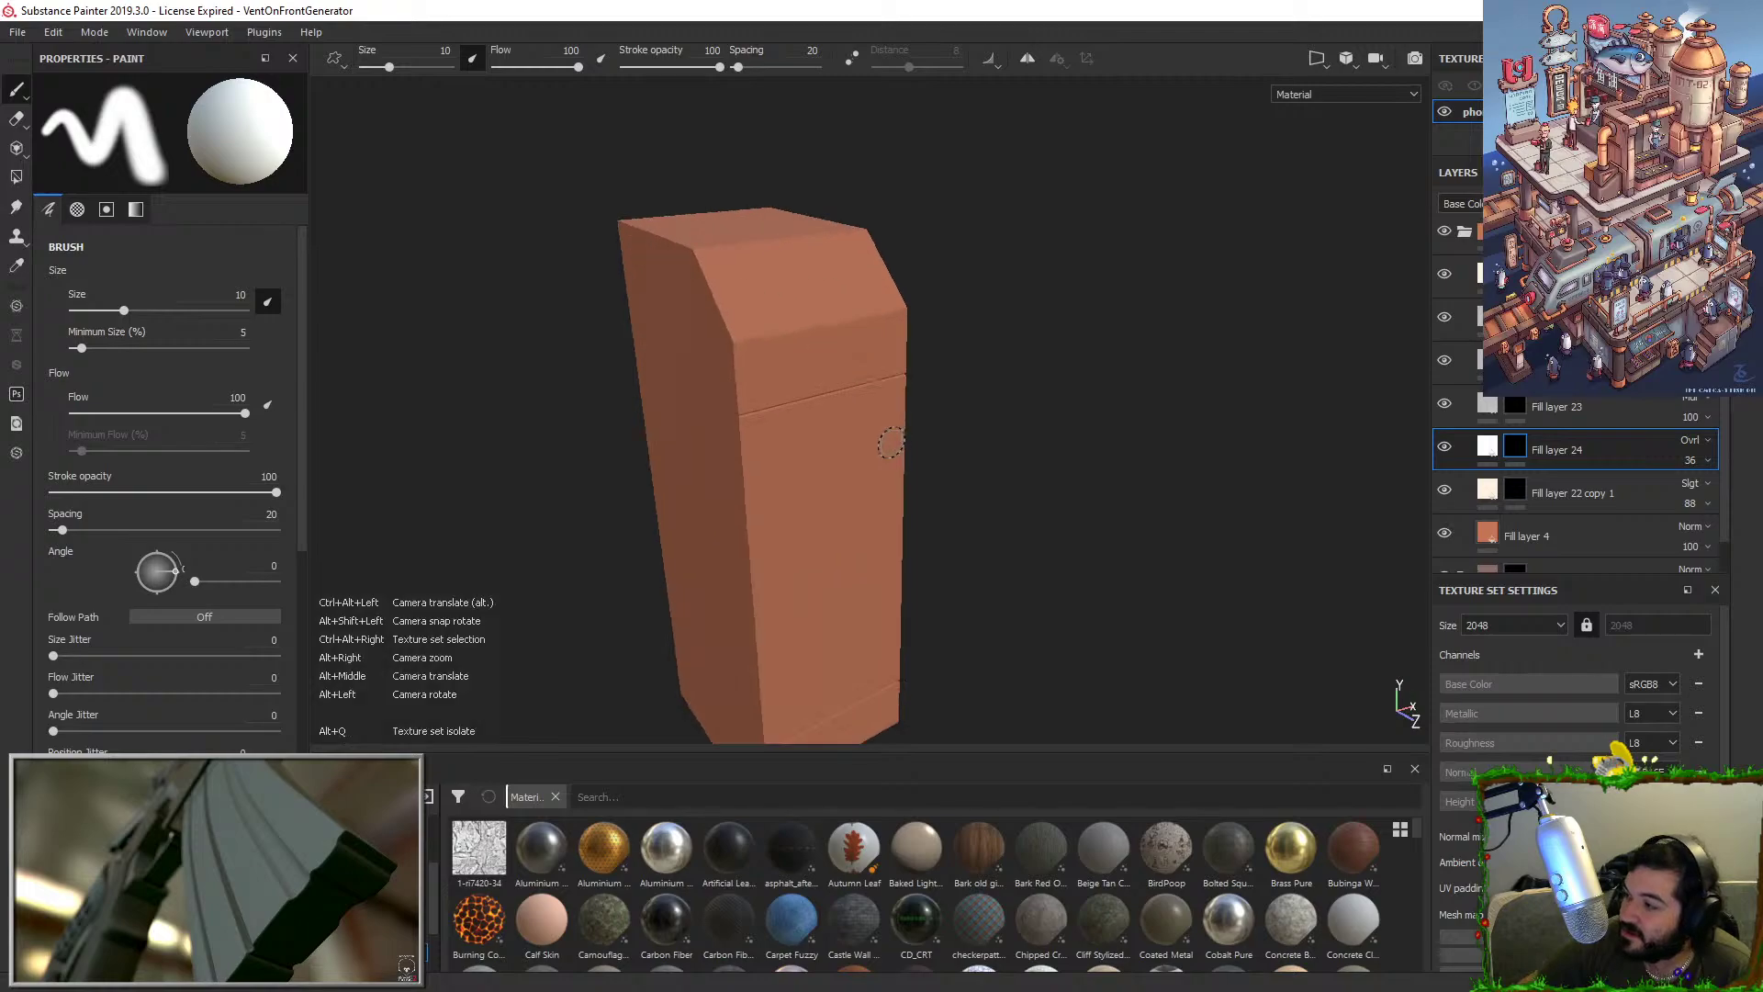
left_click_drag(889, 445, 790, 440, "alt")
middle_click_drag(790, 441, 826, 503, "alt")
left_click_drag(827, 503, 891, 479, "alt")
middle_click_drag(891, 479, 942, 456, "alt")
left_click_drag(941, 455, 957, 471, "alt")
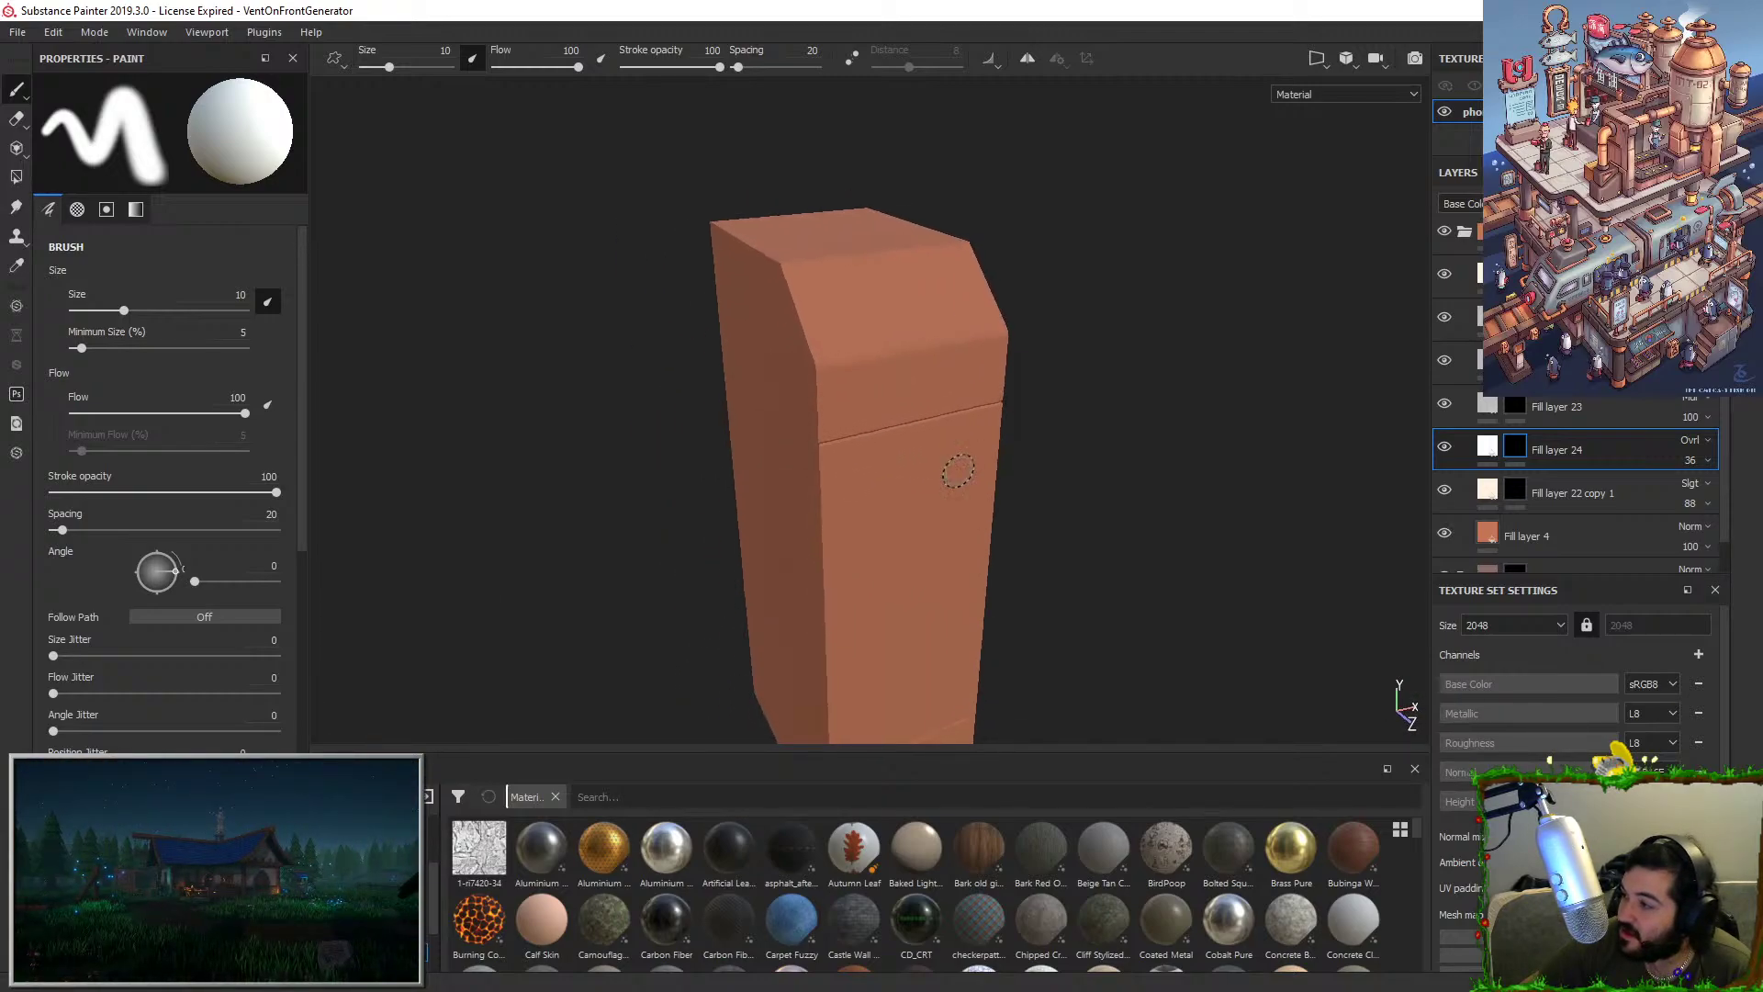
left_click_drag(817, 372, 1001, 322)
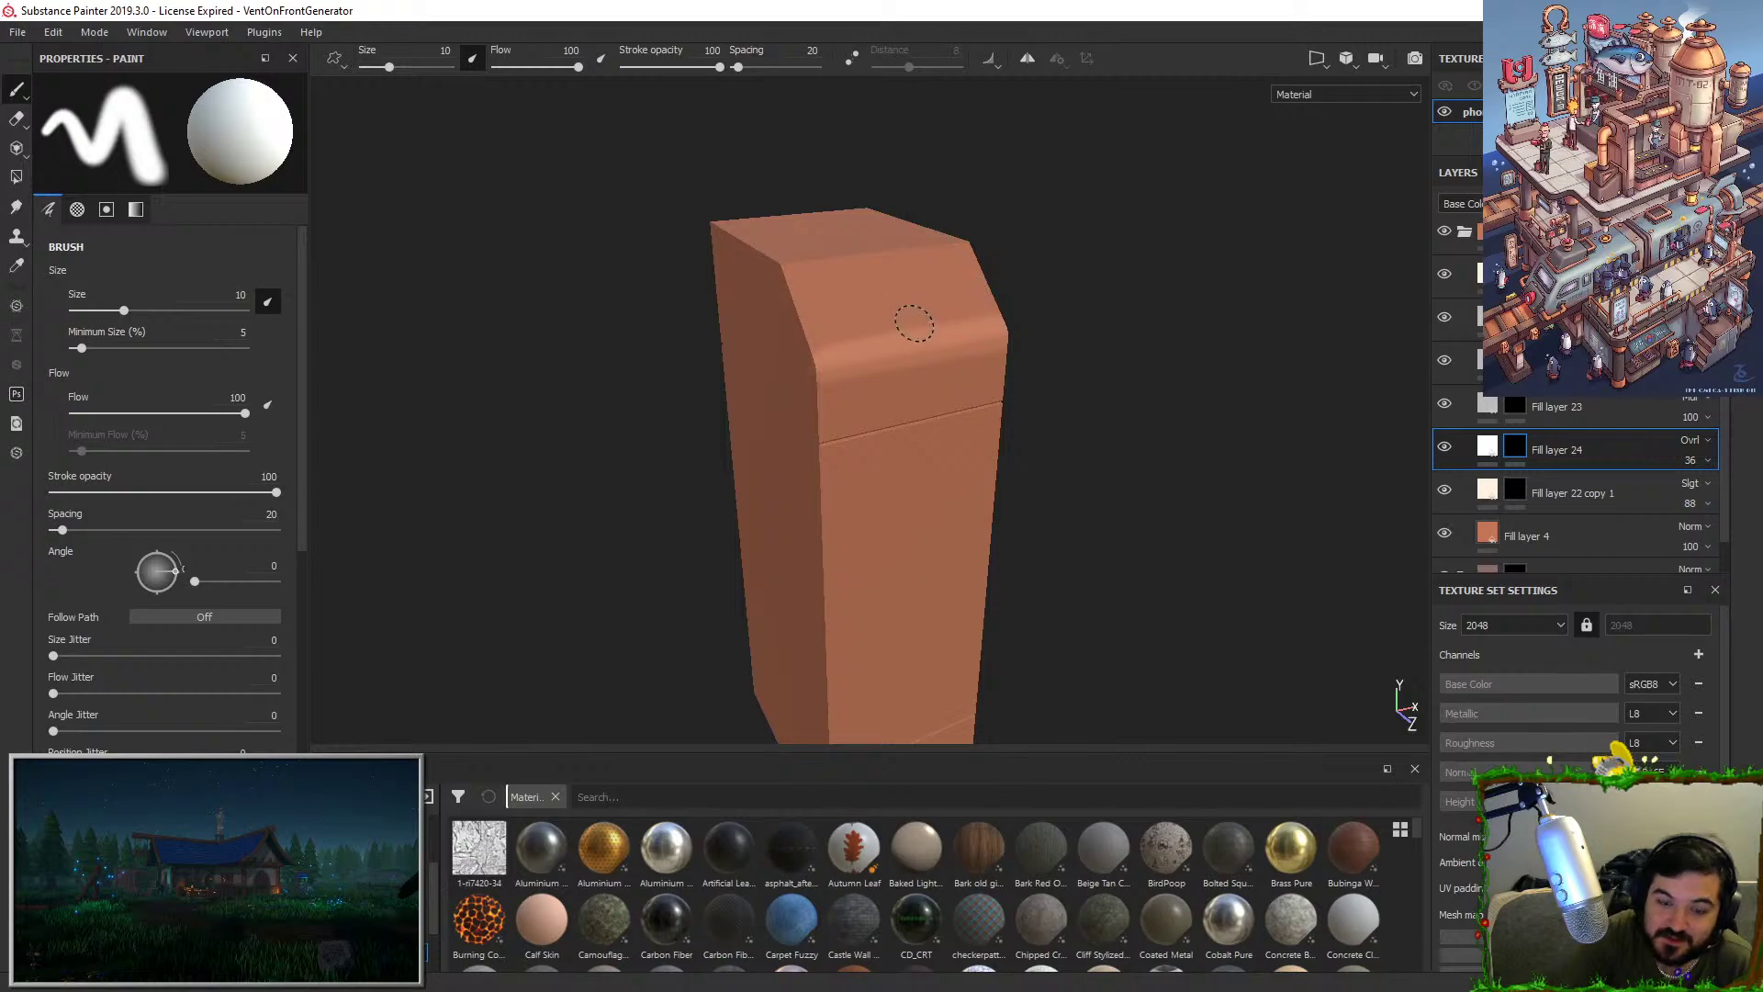
left_click_drag(816, 359, 1010, 327)
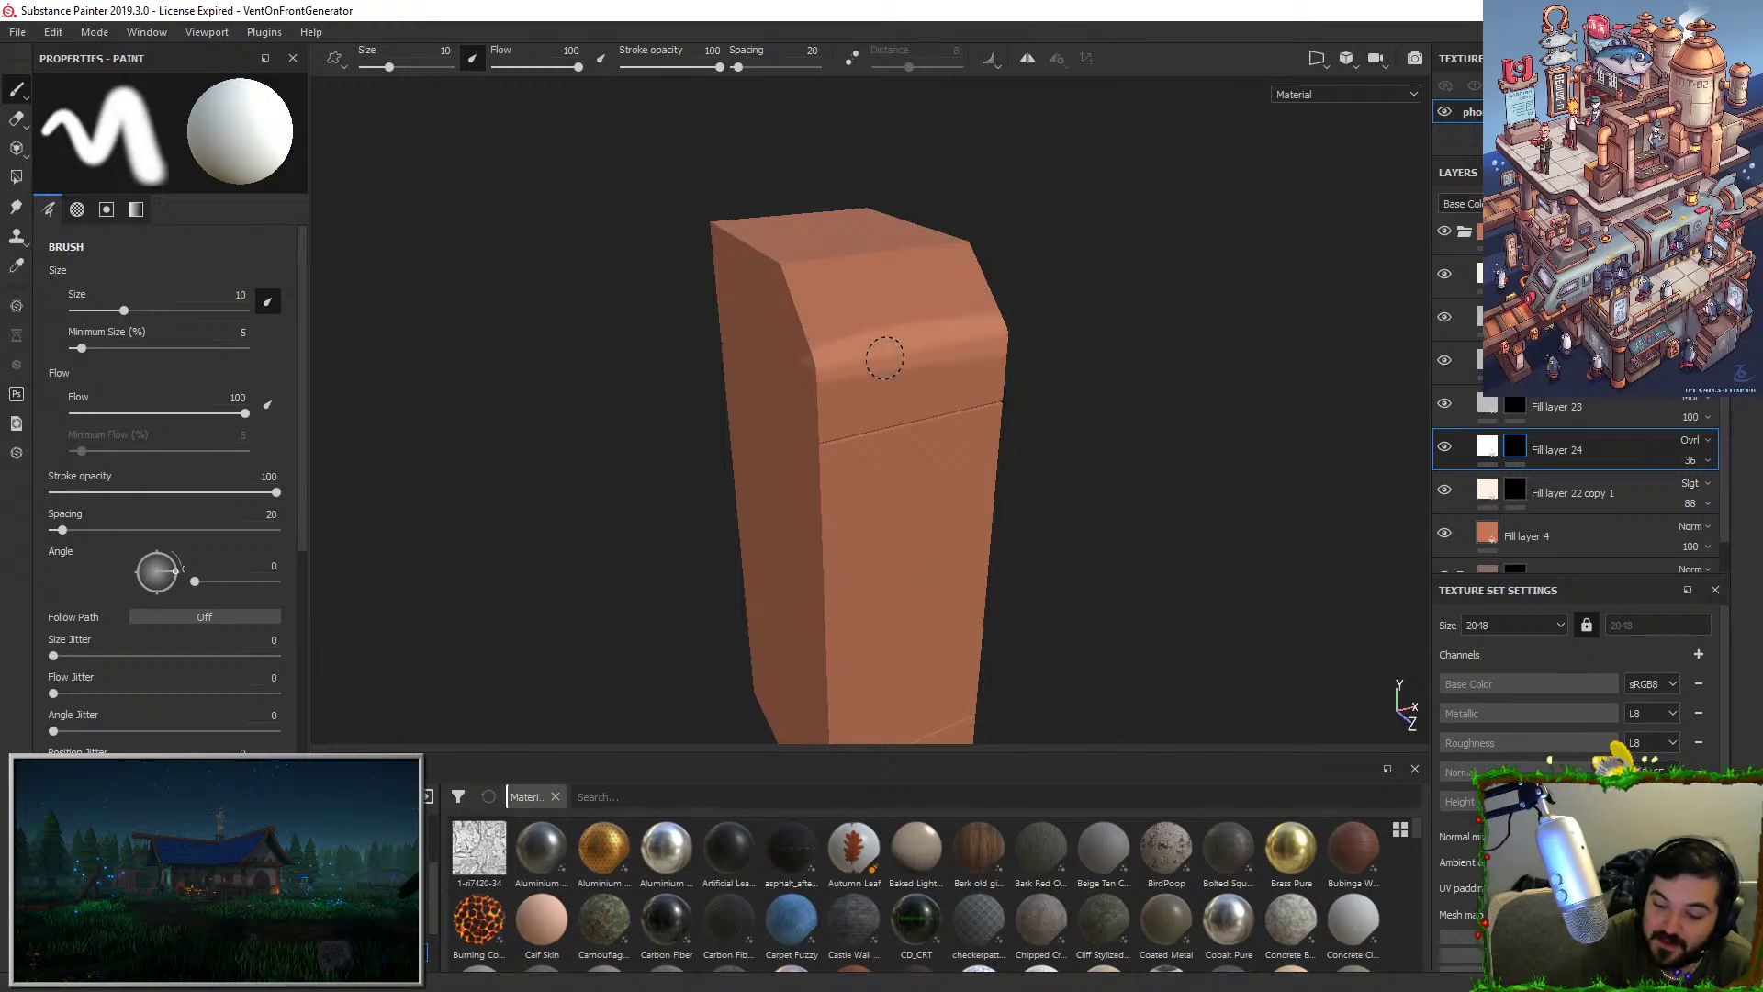
left_click_drag(820, 354, 992, 338)
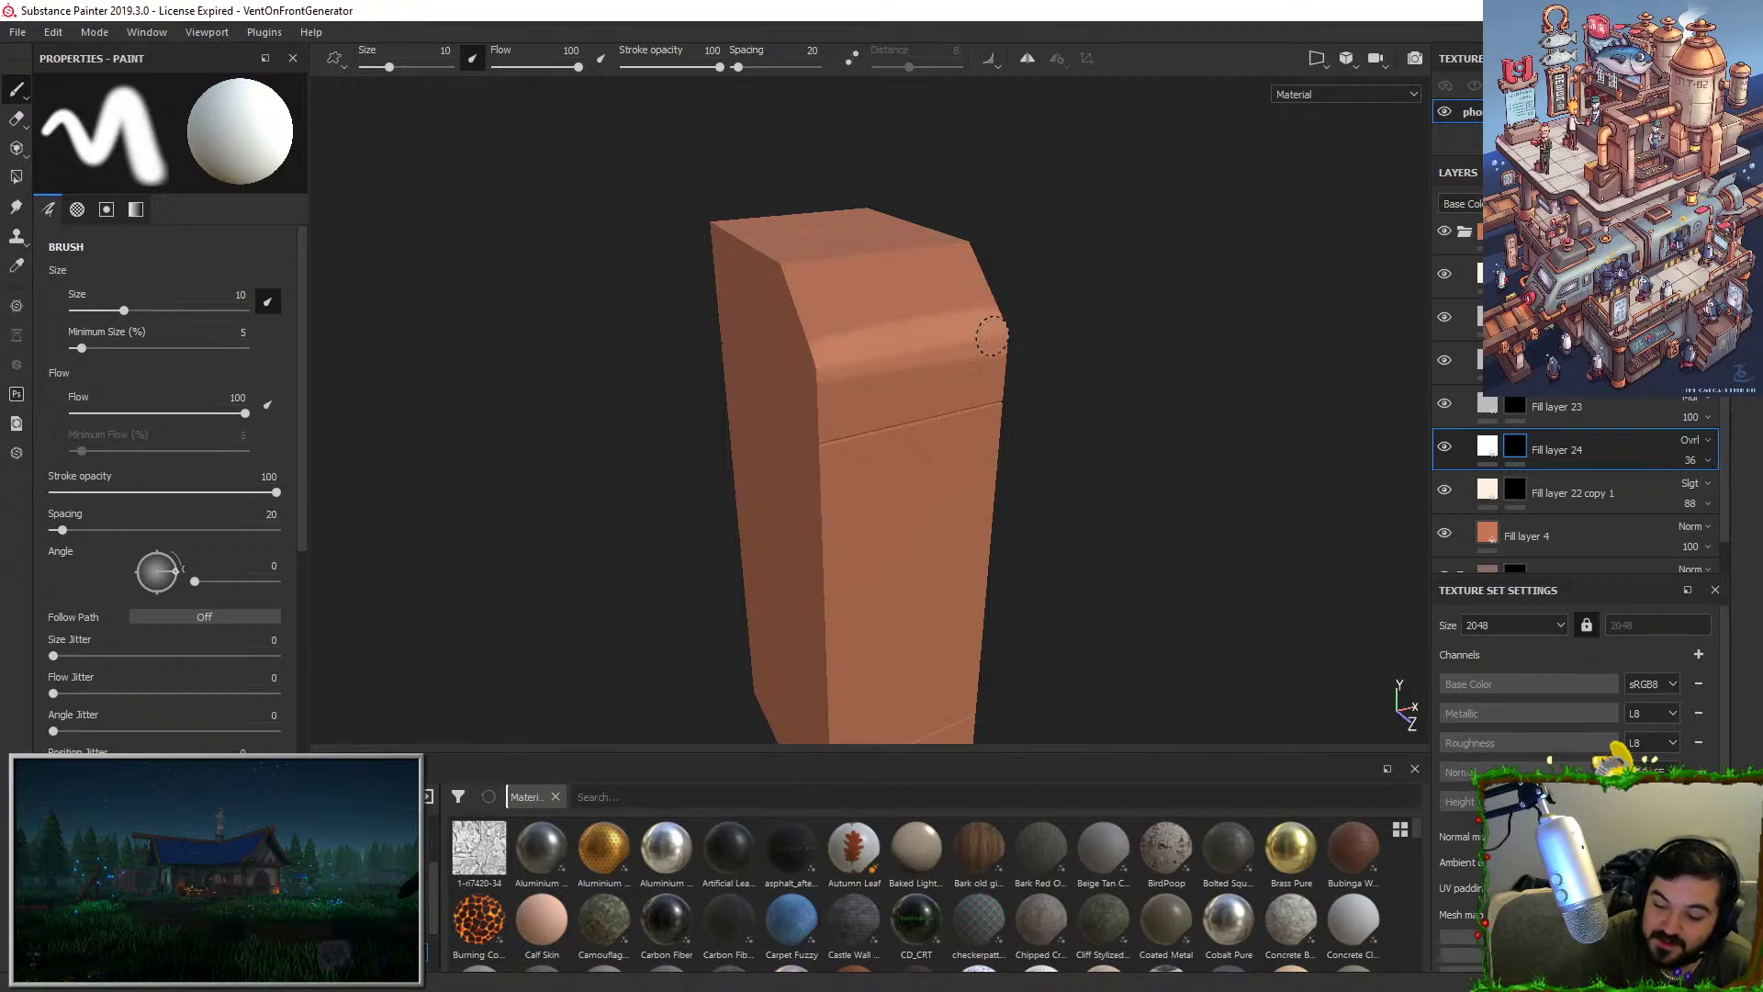
left_click_drag(1093, 304, 1059, 376, "alt")
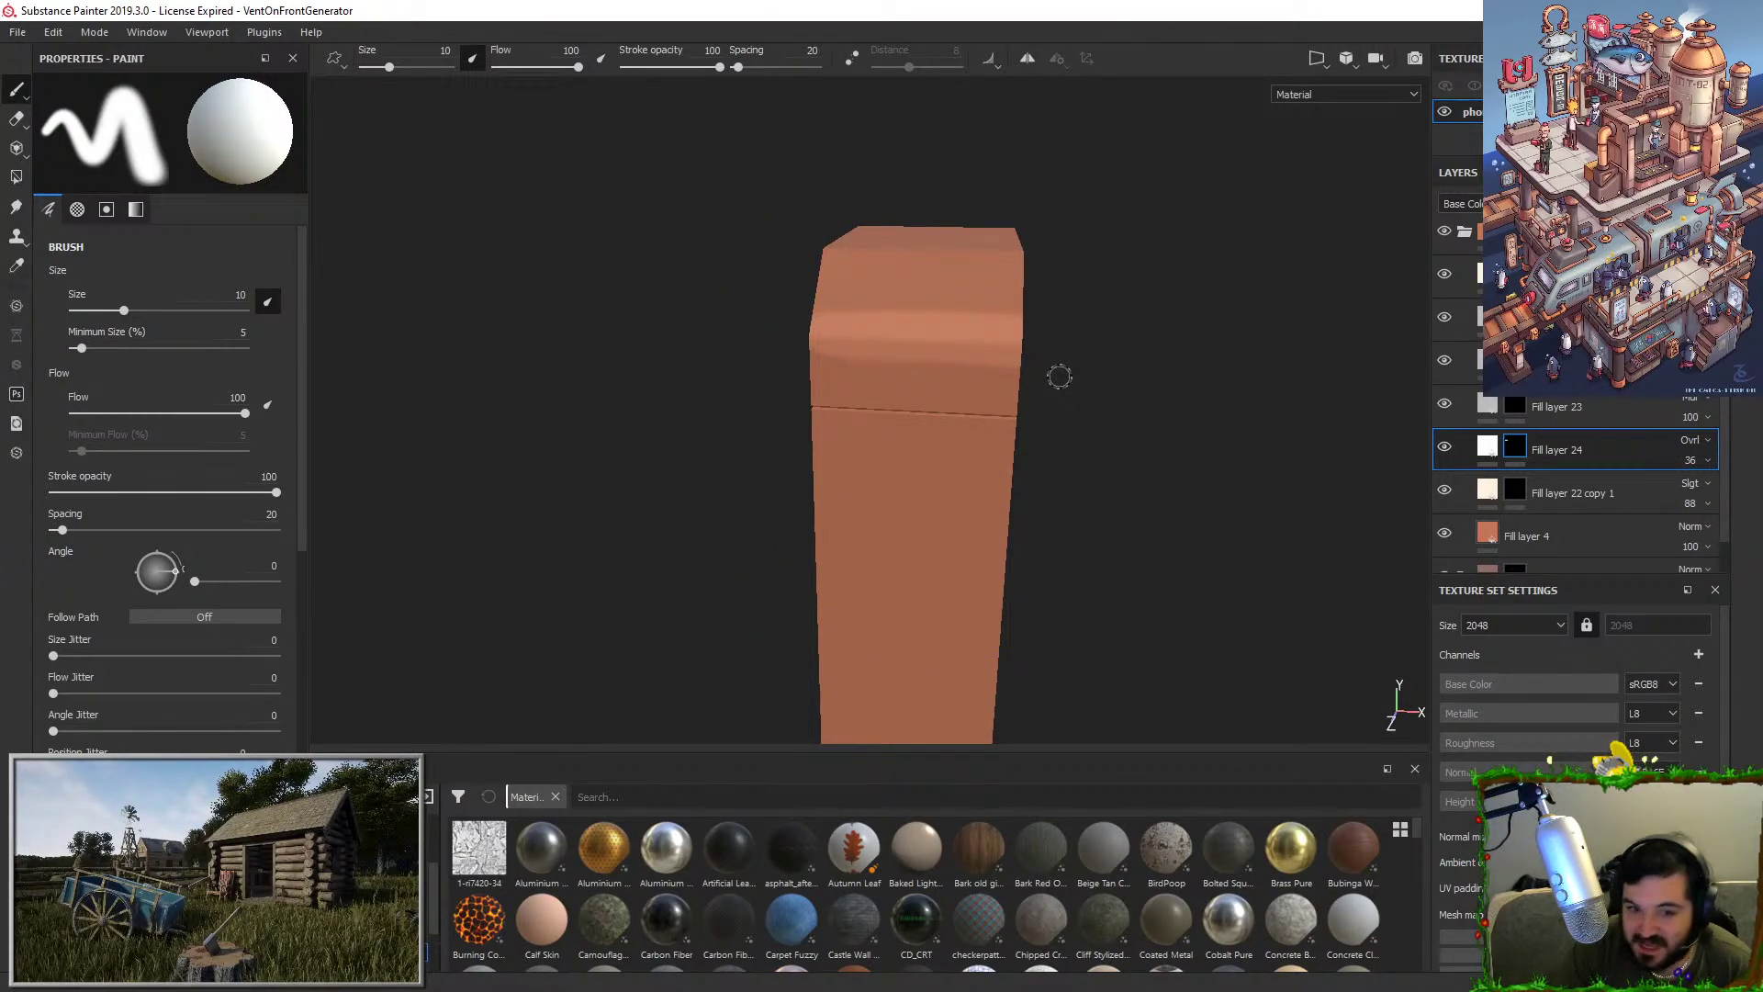
left_click_drag(1060, 376, 1069, 278, "alt")
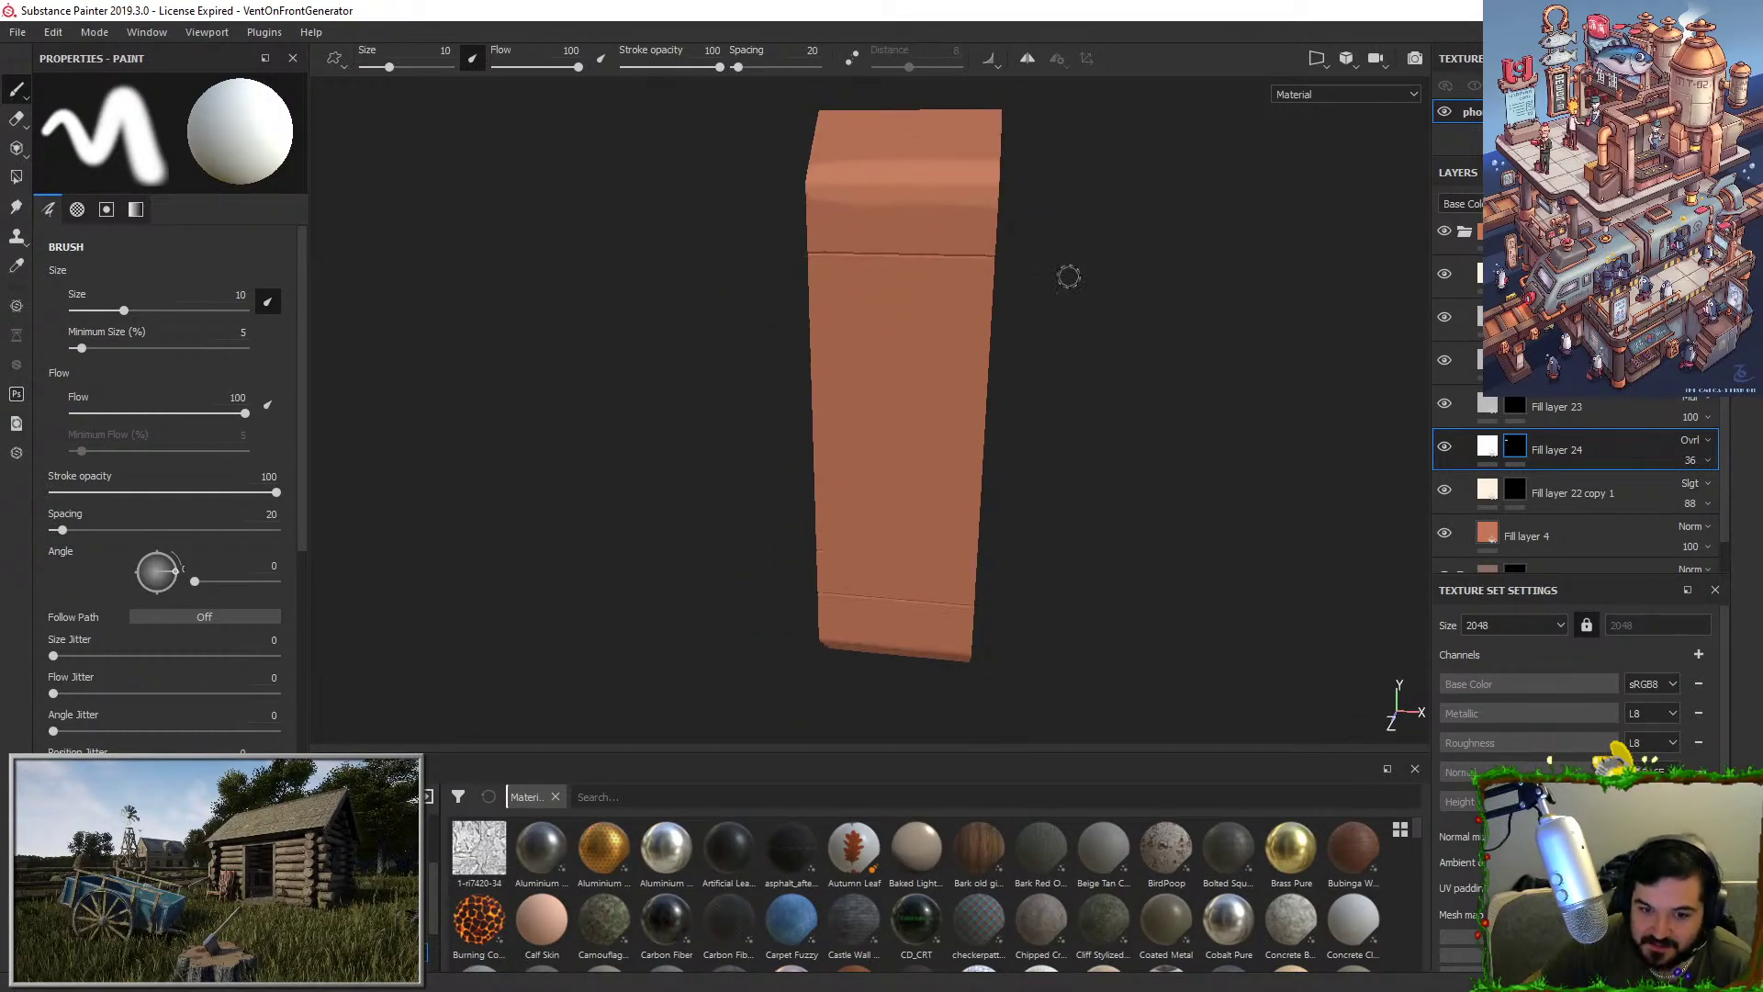
Try to paint a highlight along the vent's sloped side edge on Fill layer 24's mask.
left_click_drag(1038, 162, 1113, 128, "alt")
left_click_drag(1044, 283, 965, 263, "alt")
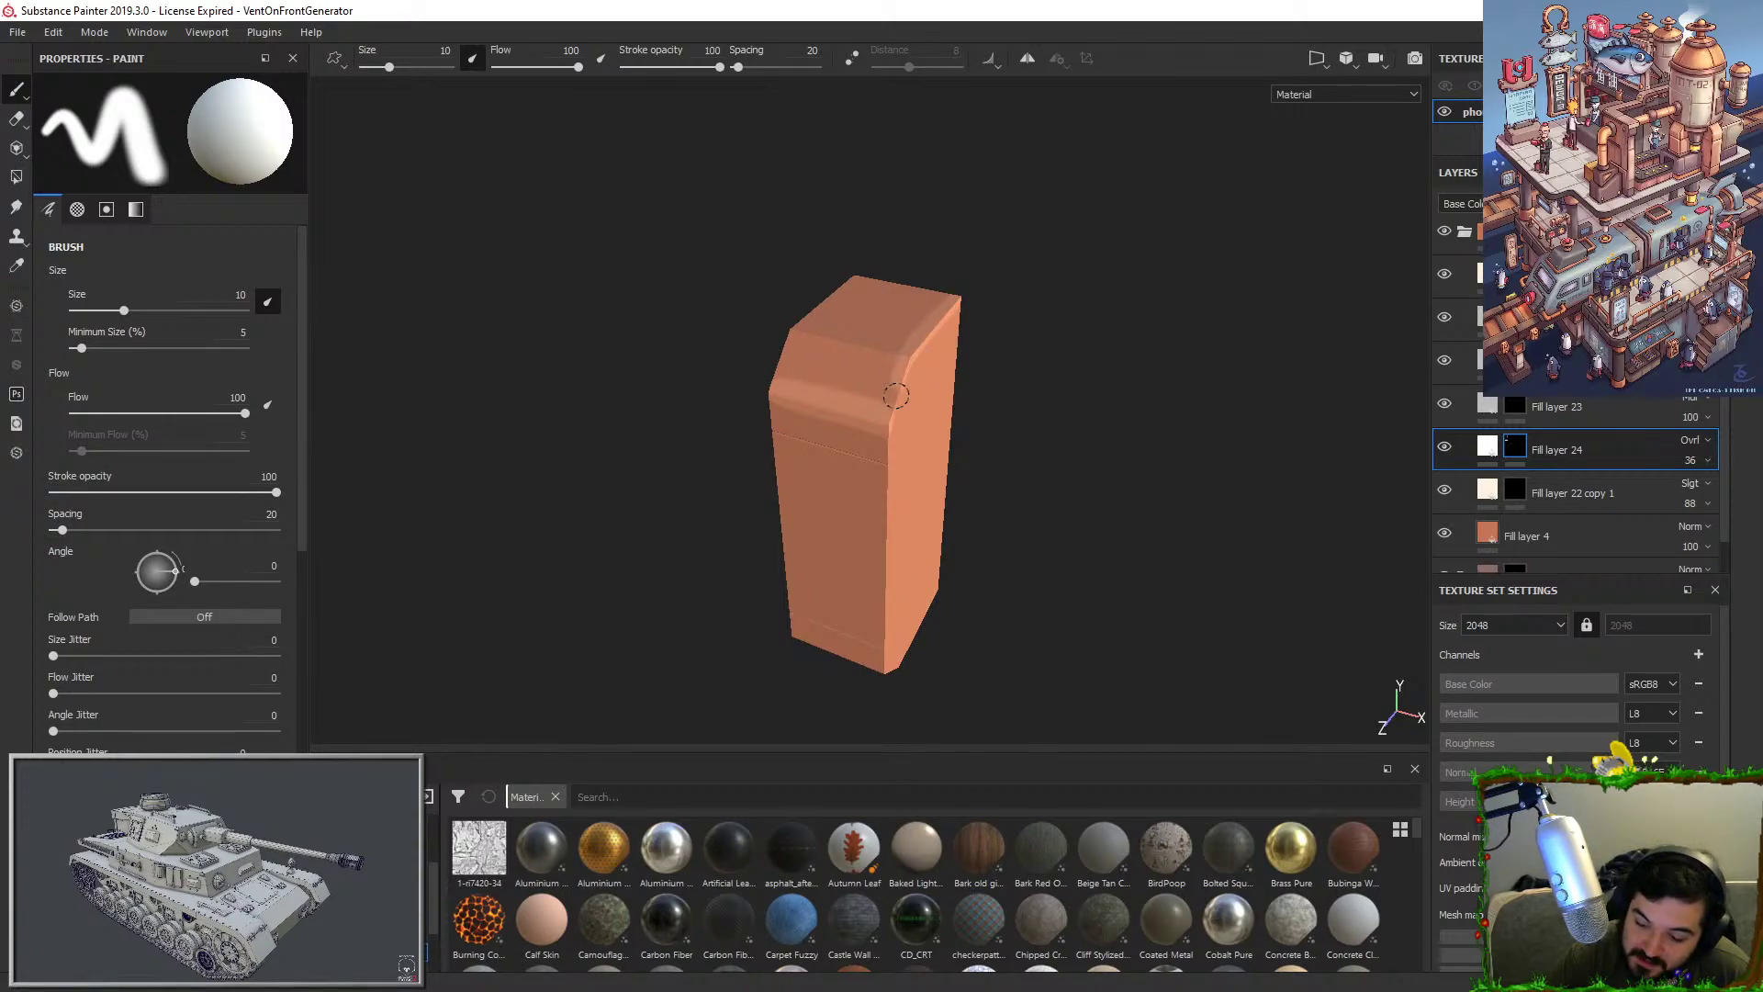
mouse_move(892, 410)
left_mouse_down()
mouse_move(886, 521)
mouse_move(992, 441)
mouse_move(931, 498)
left_mouse_up()
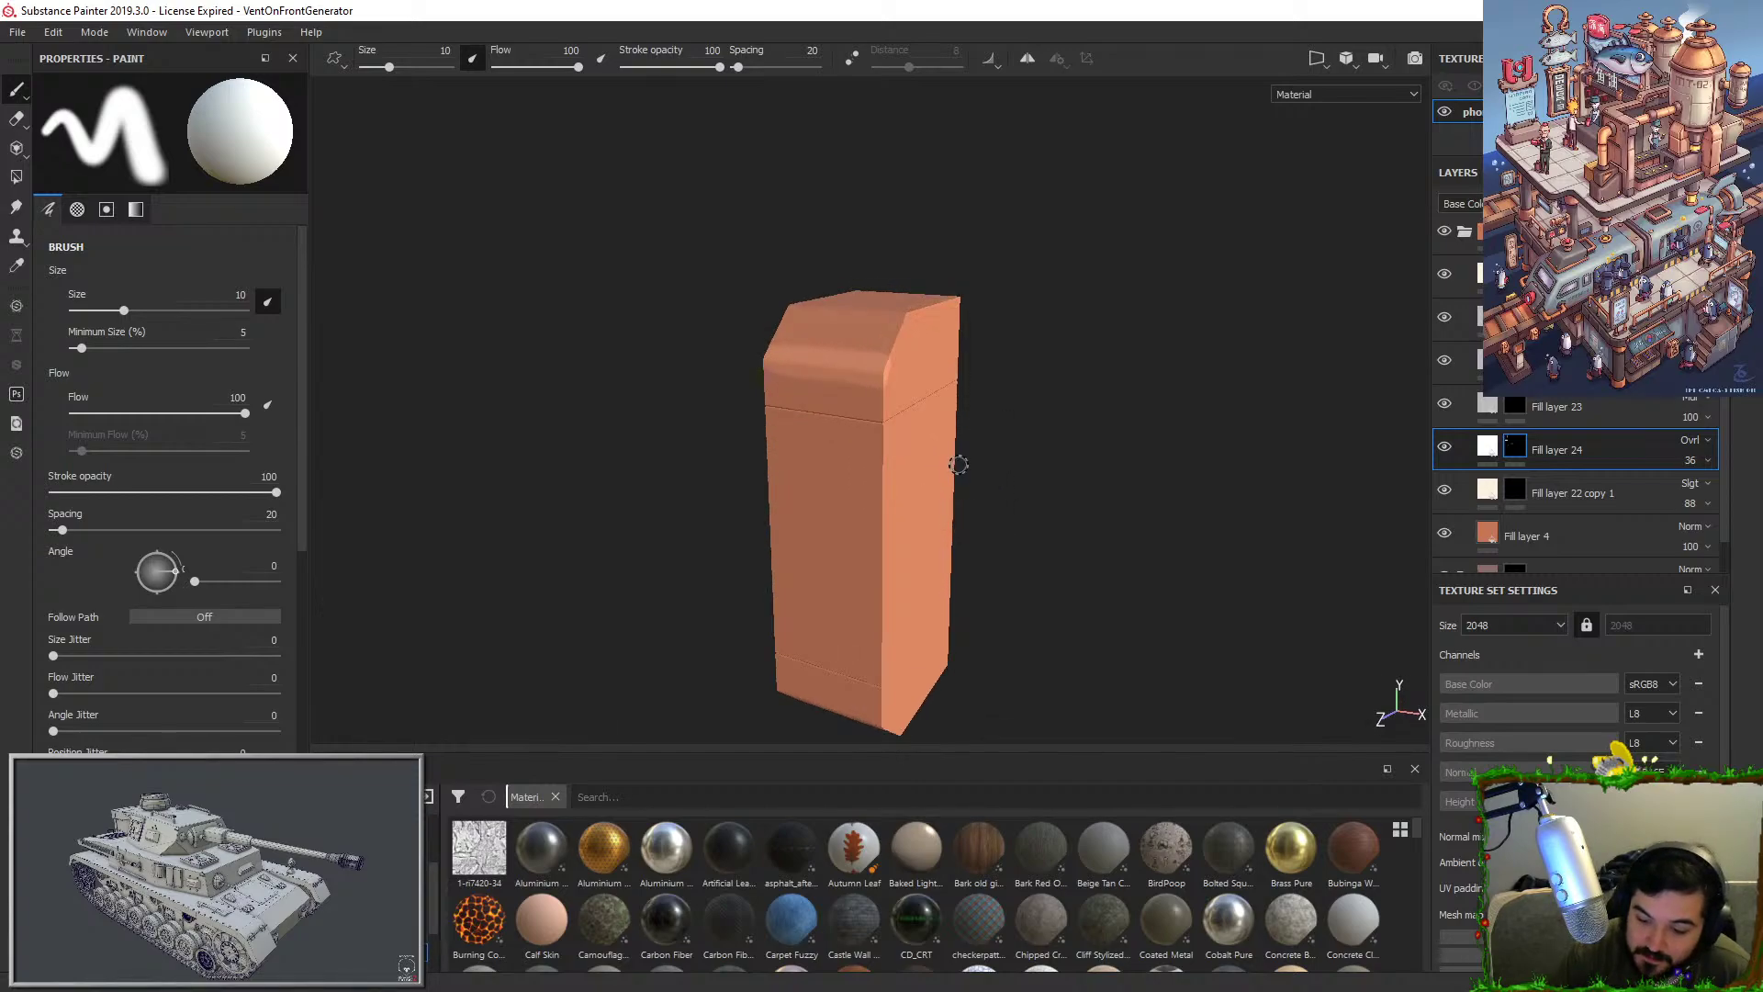
Select the mask of the copper folder's topmost layer and paint a thin highlight along the vent's top and sloped side edge.
left_click(1515, 274)
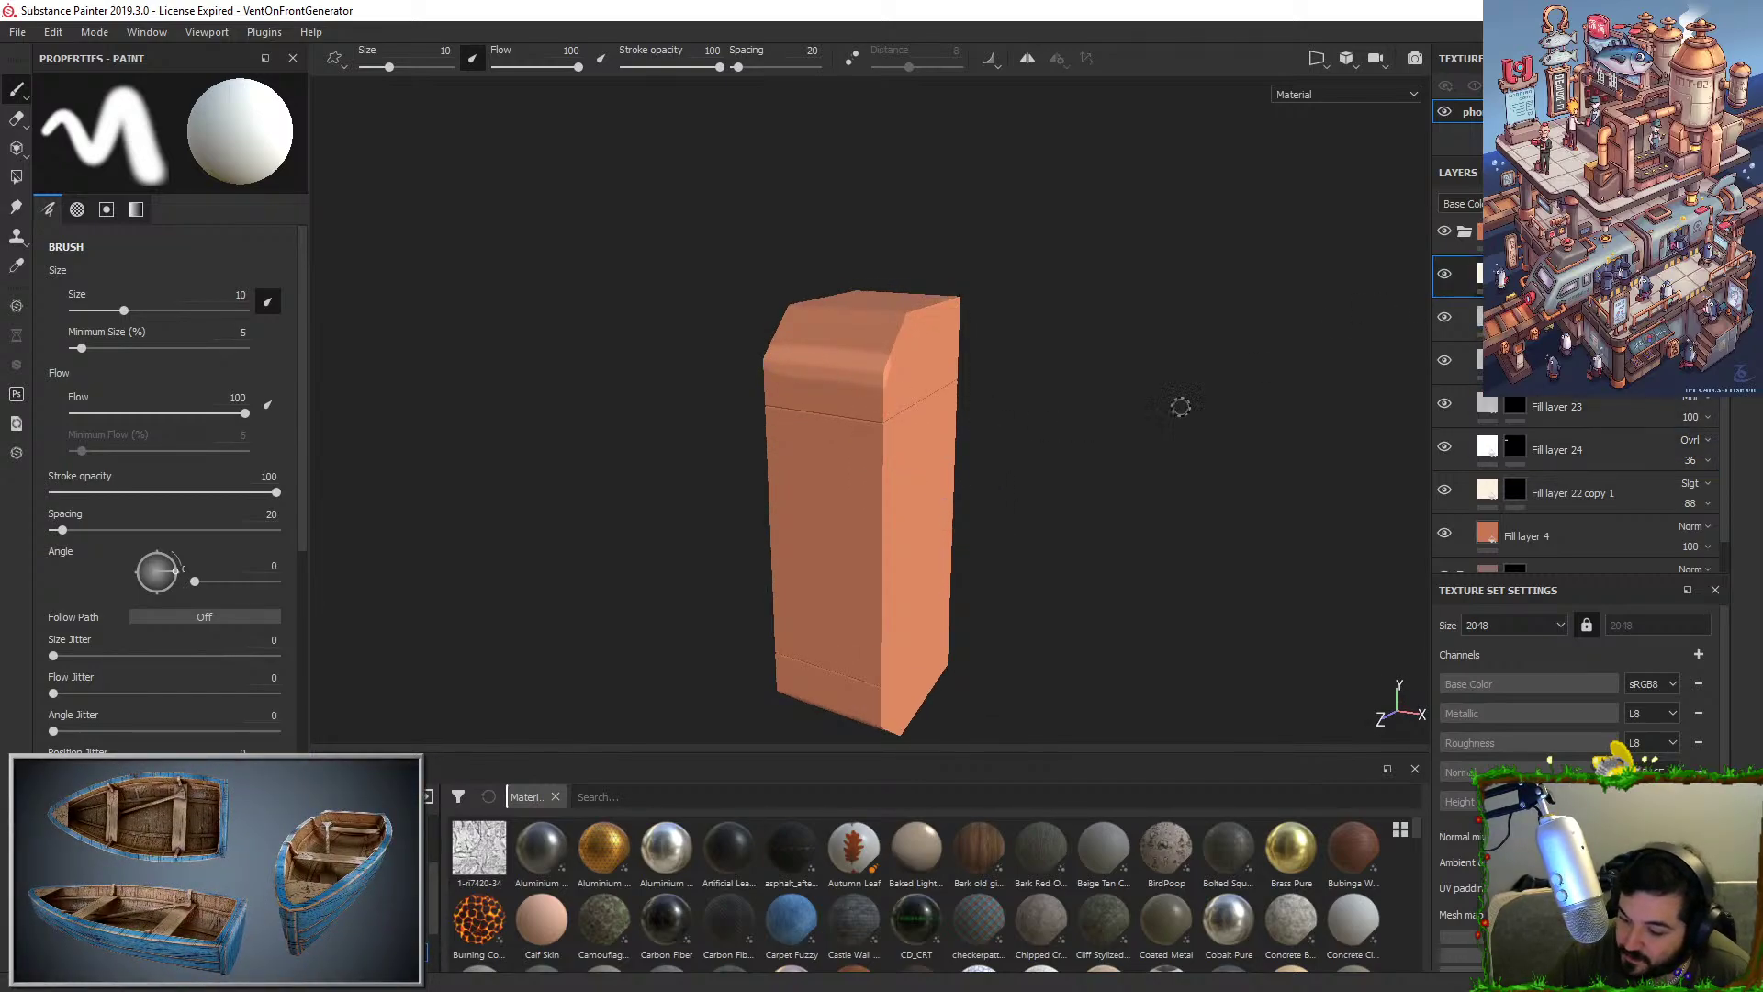
left_click_drag(925, 393, 942, 299, "alt")
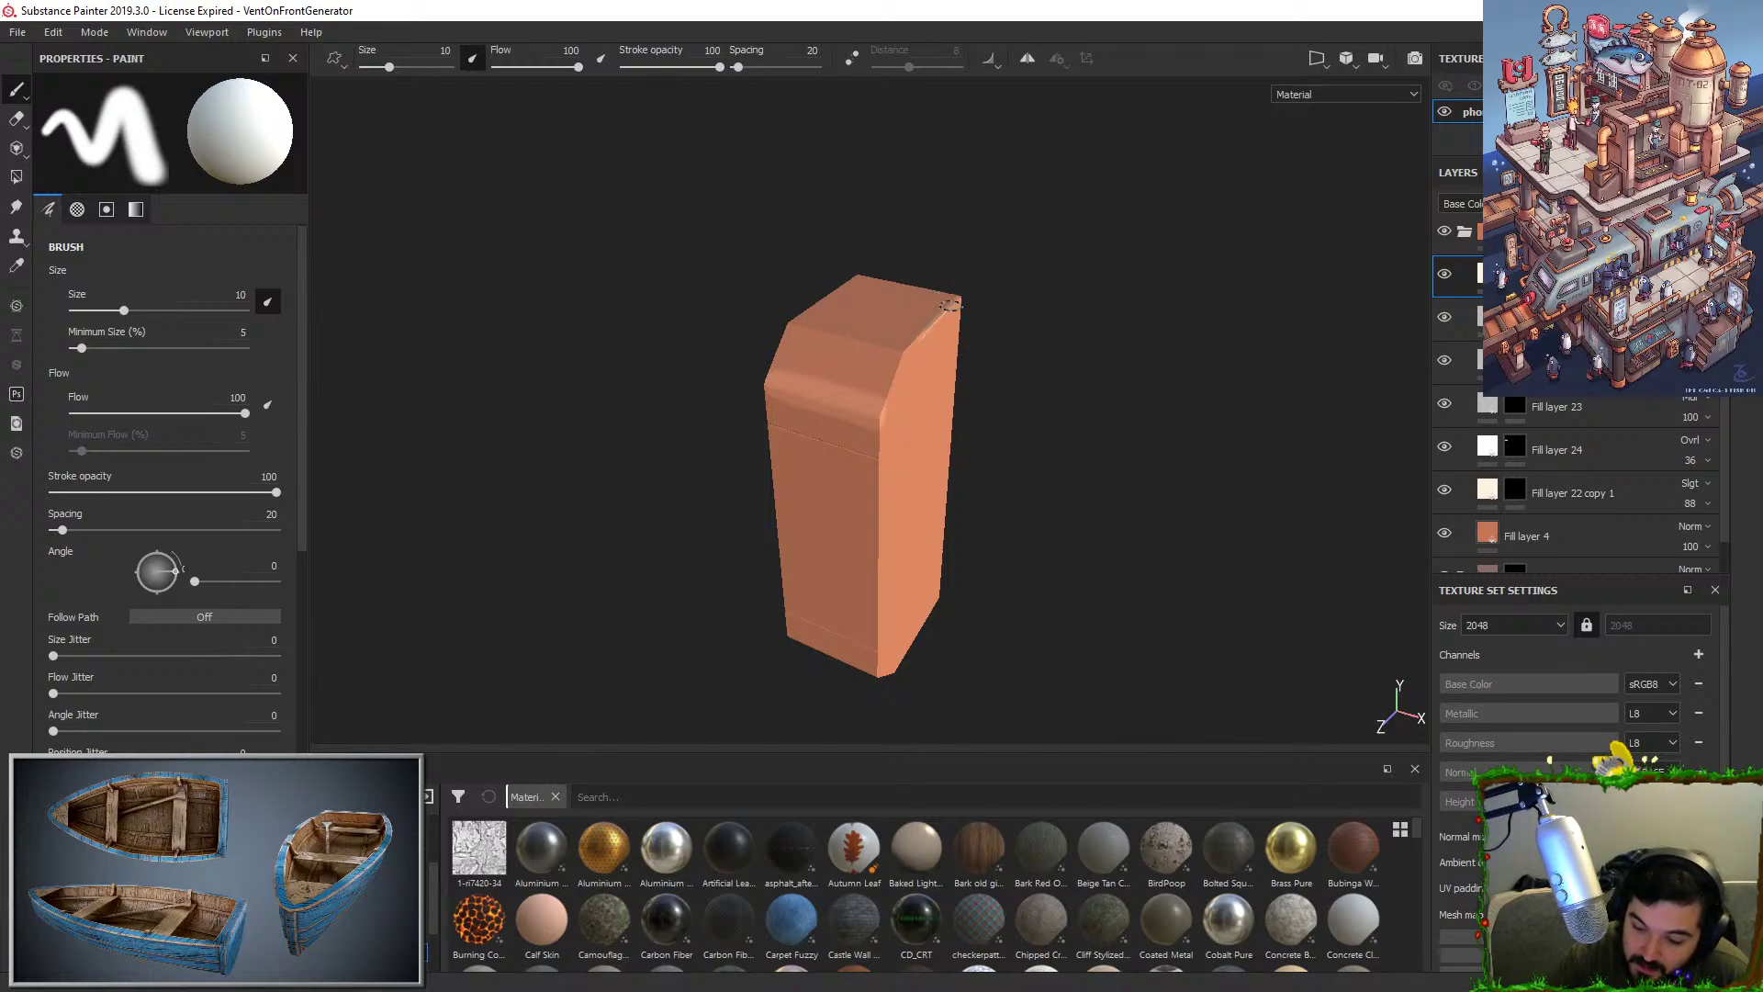
left_click_drag(979, 303, 948, 301, "alt")
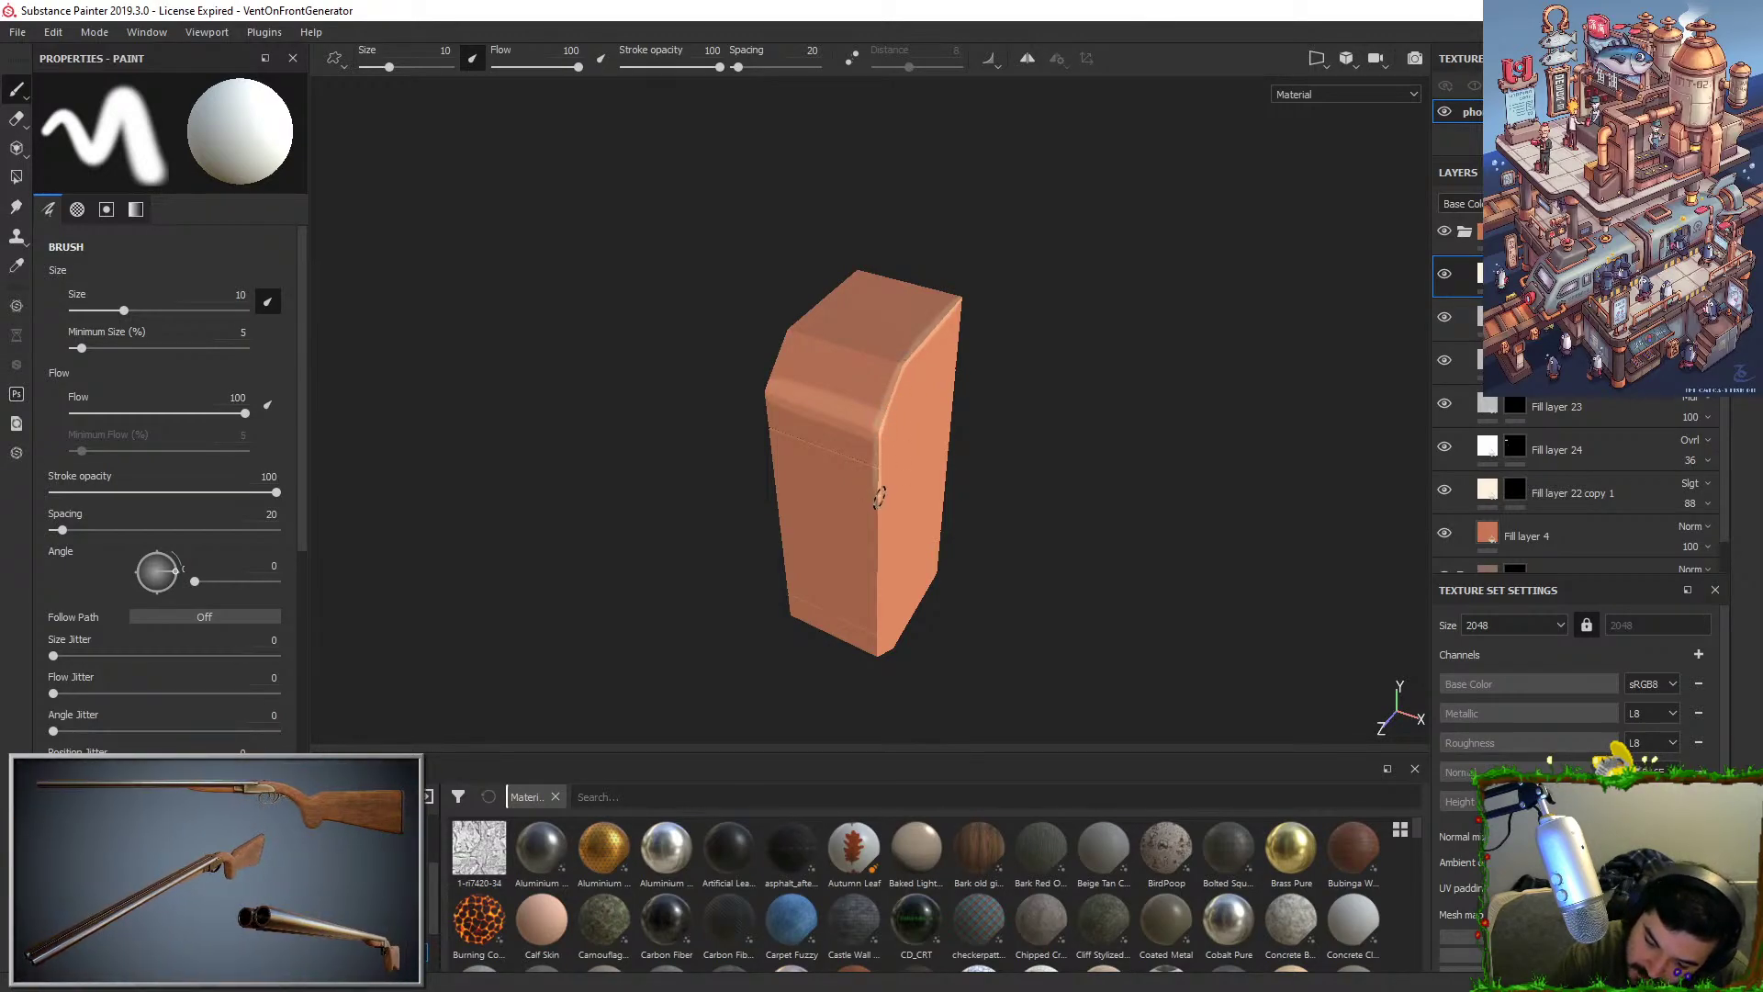
mouse_move(952, 499)
left_mouse_down("alt")
mouse_move(1204, 355)
mouse_move(1121, 642)
mouse_move(1141, 355)
mouse_move(1146, 448)
left_mouse_up("alt")
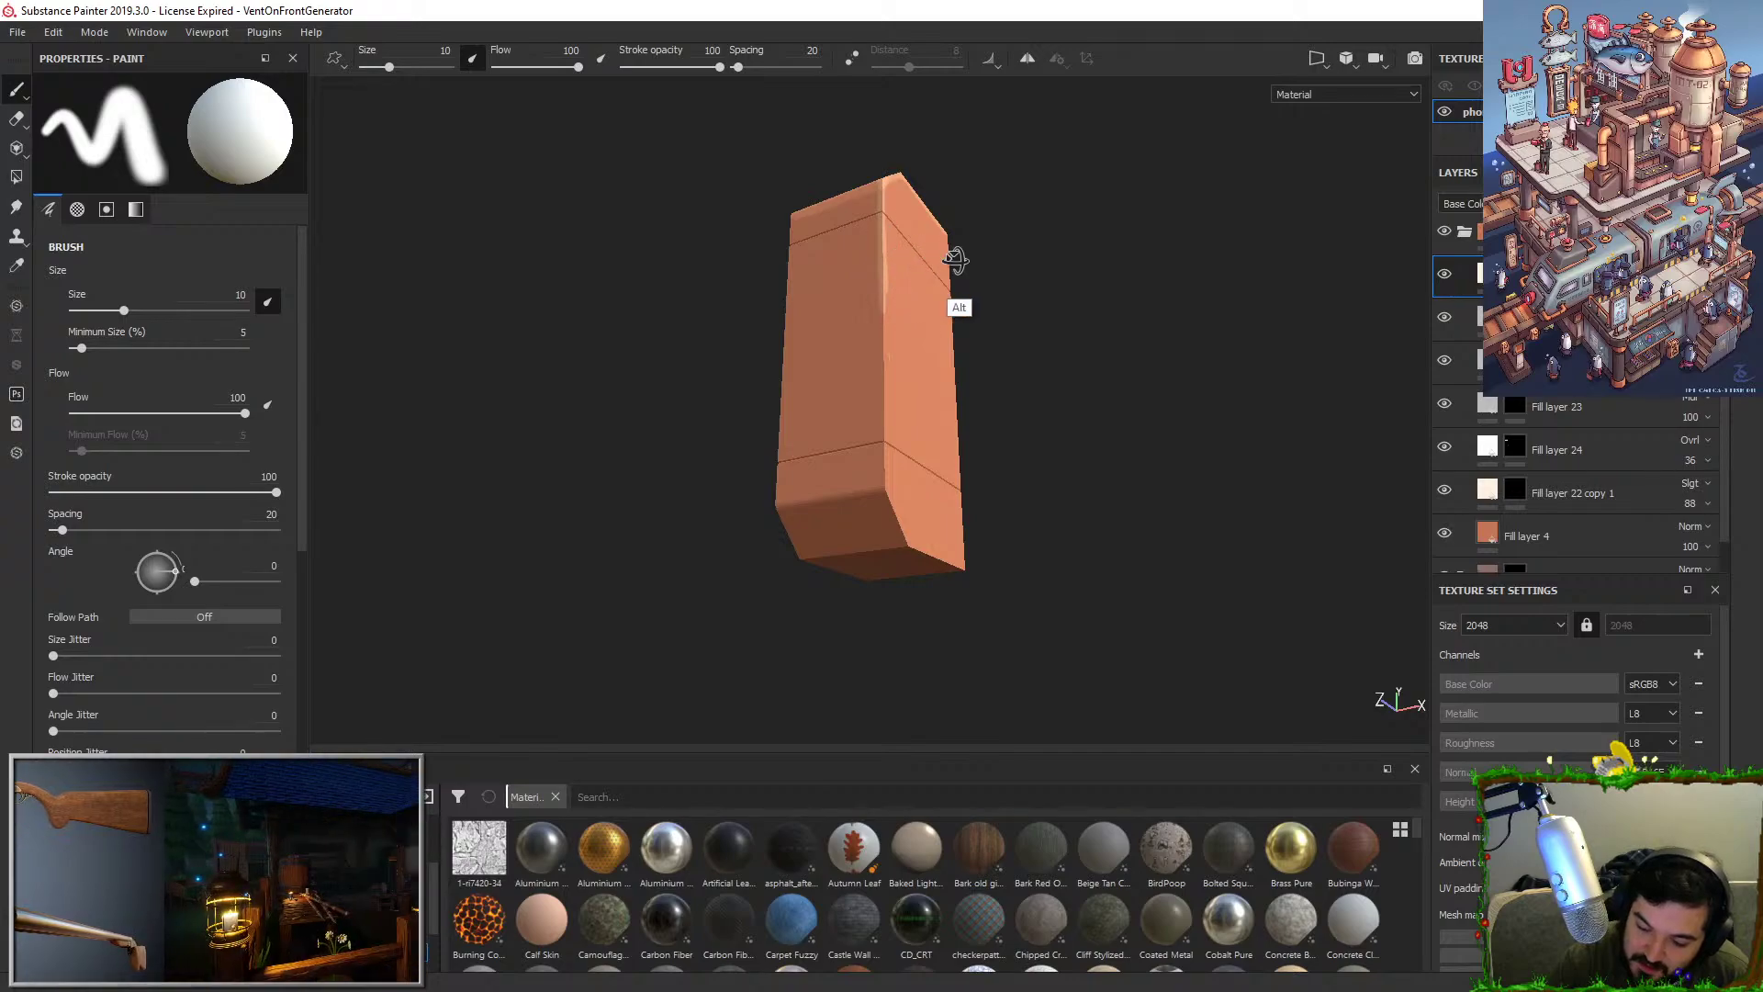
Extend the thin highlight down the vent's long vertical corner edge to the lower slope.
left_click_drag(955, 260, 966, 283, "alt")
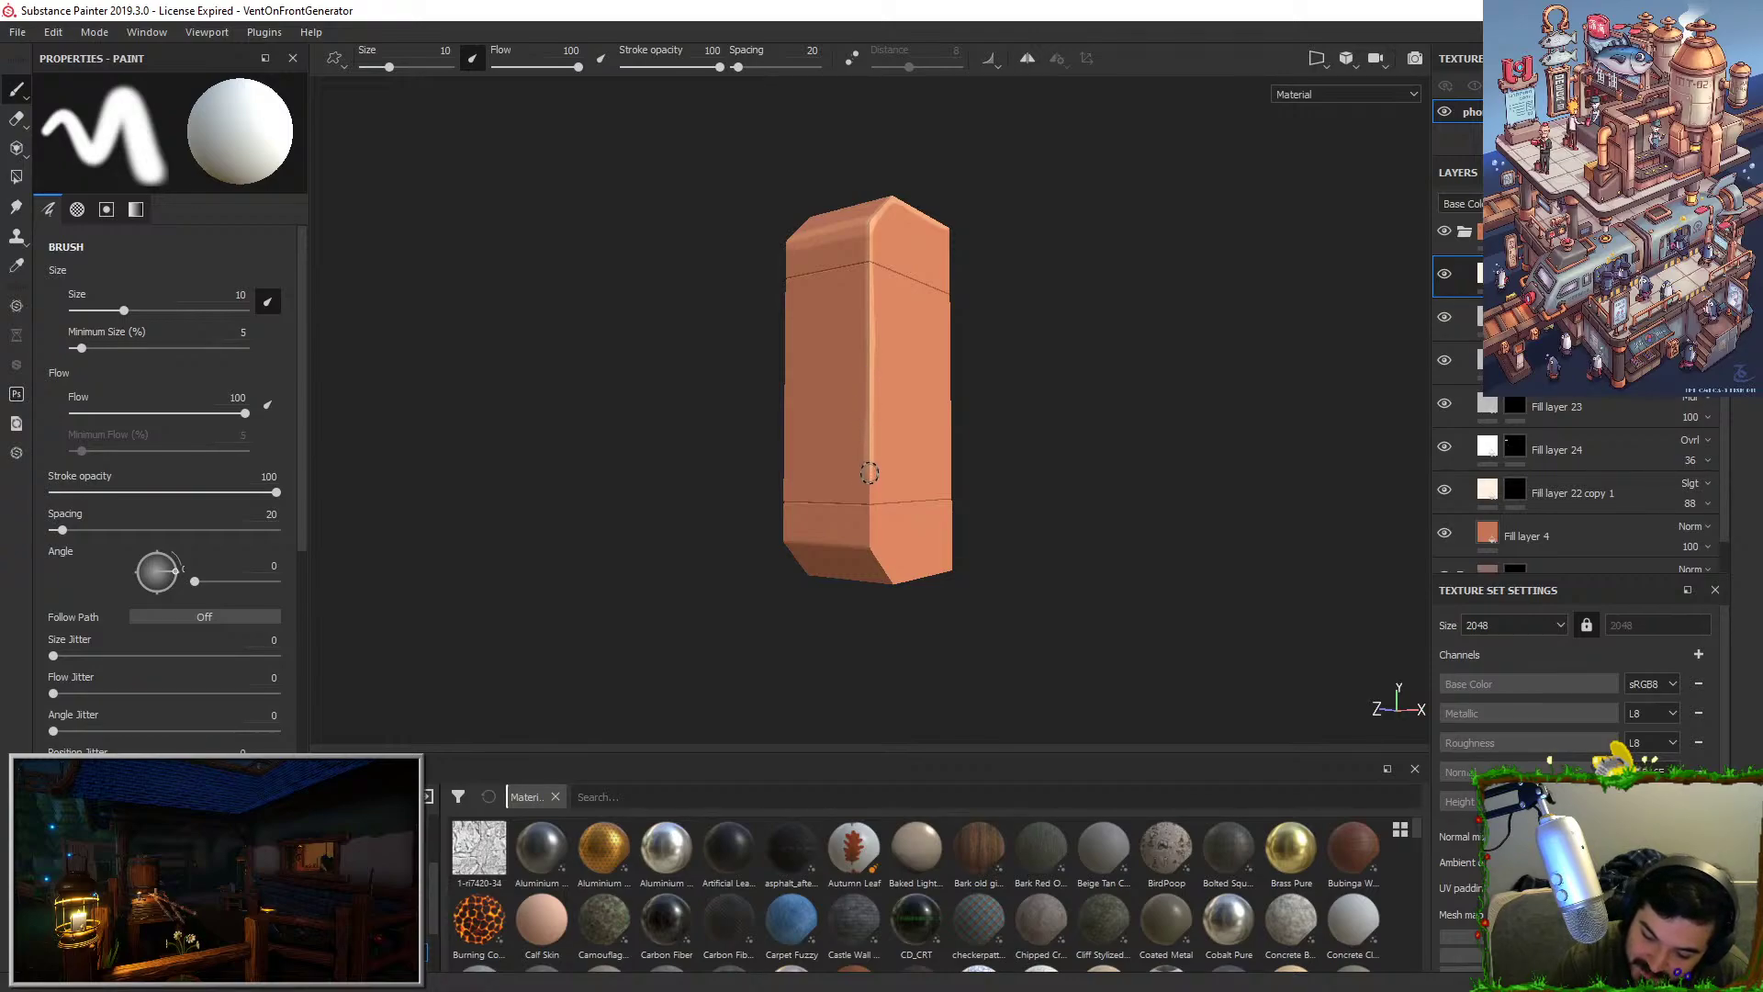
mouse_move(913, 366)
left_mouse_down("alt")
mouse_move(1031, 339)
mouse_move(933, 354)
left_mouse_up("alt")
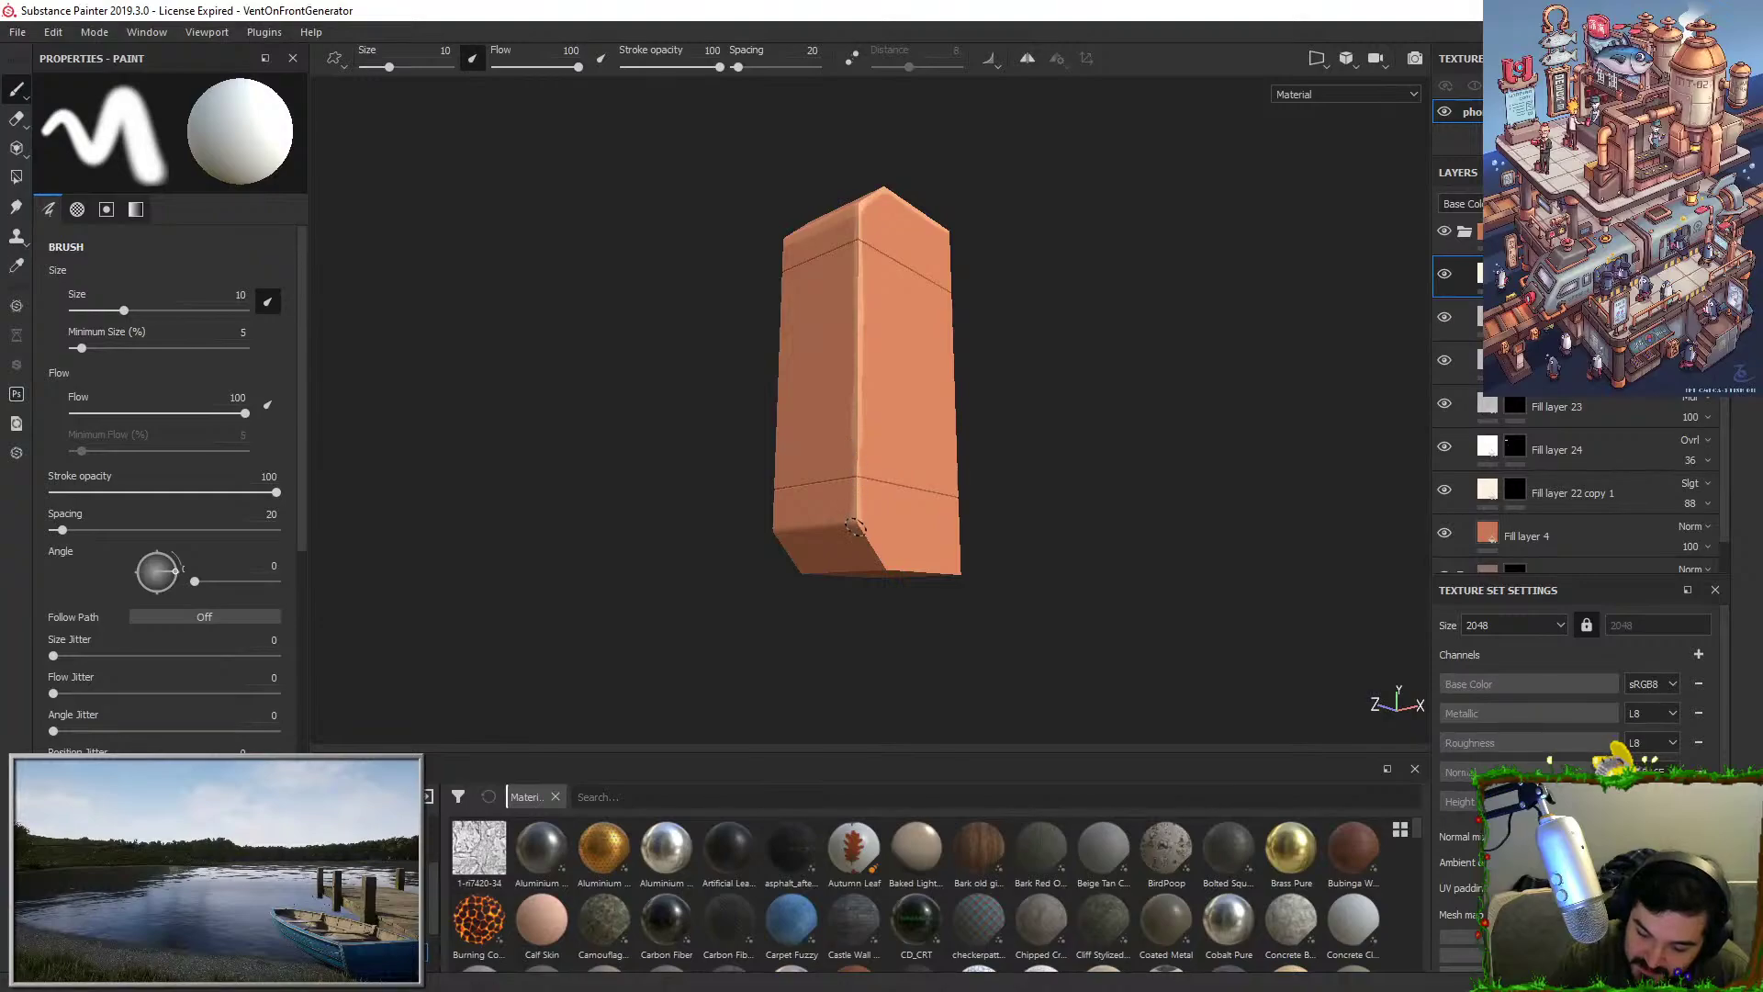
left_click_drag(1047, 418, 1043, 287, "alt")
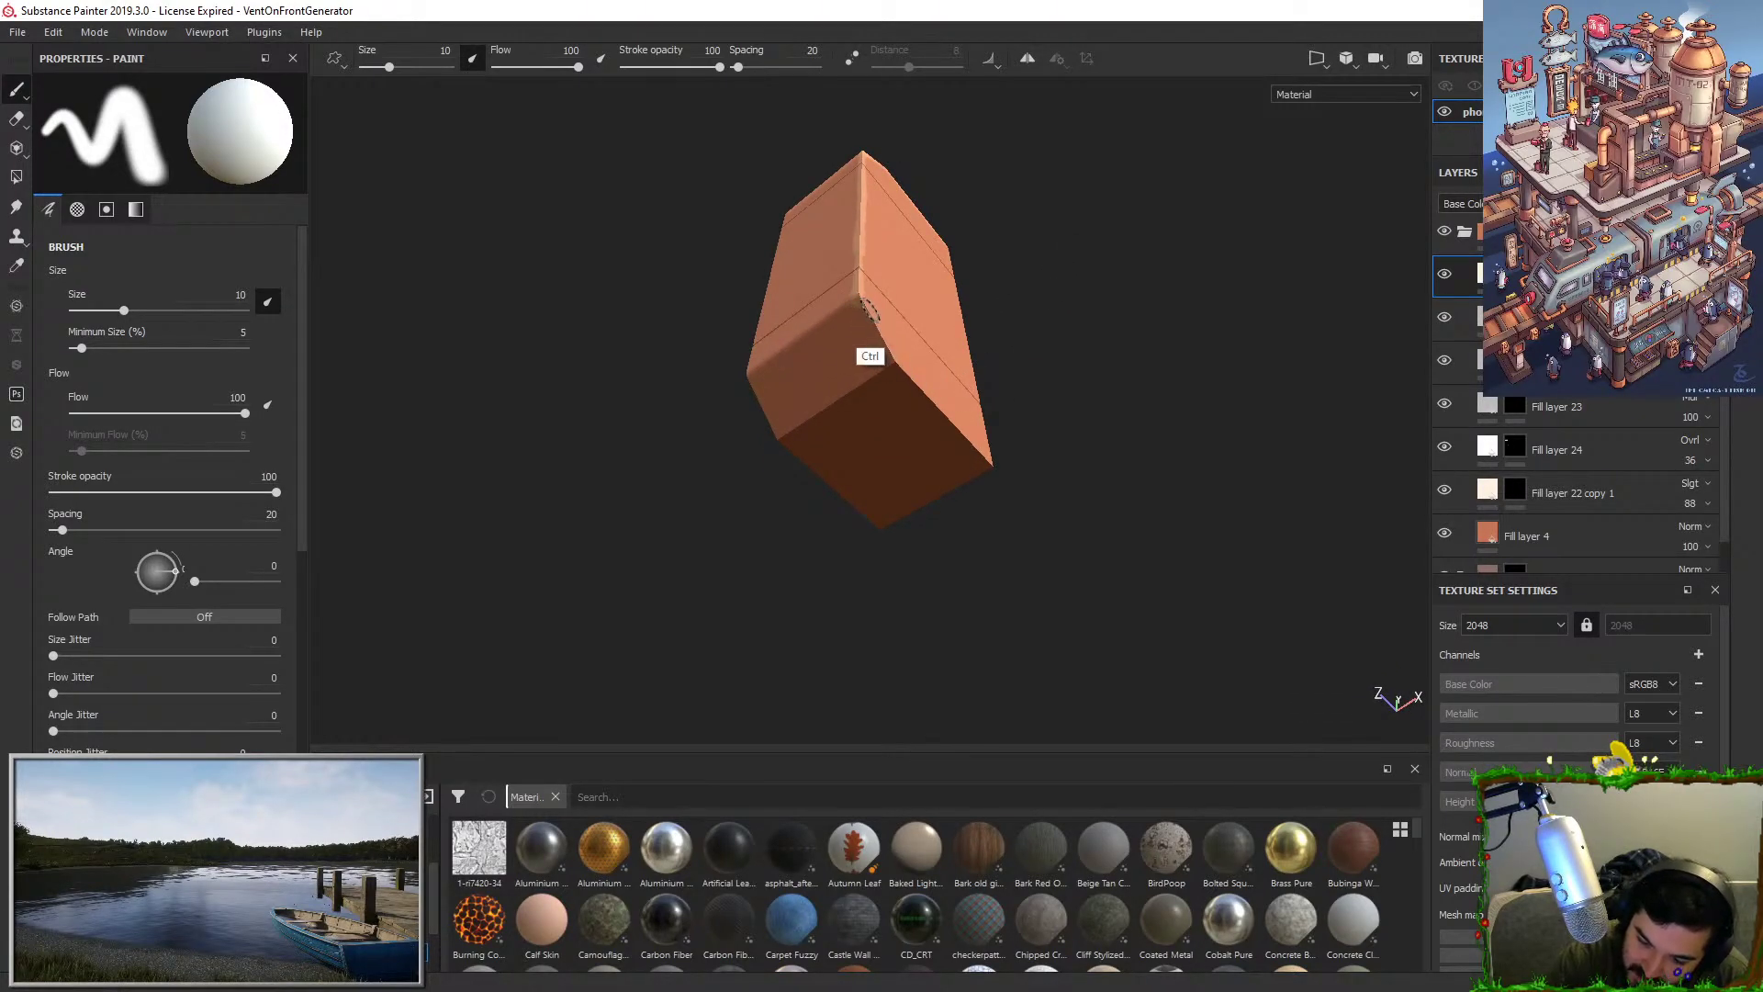
Highlight the vent's lower sloped and bottom side edges, undoing and redoing the stroke along the bottom edge.
left_click_drag(896, 357, 927, 343, "alt")
left_click_drag(858, 391, 997, 452)
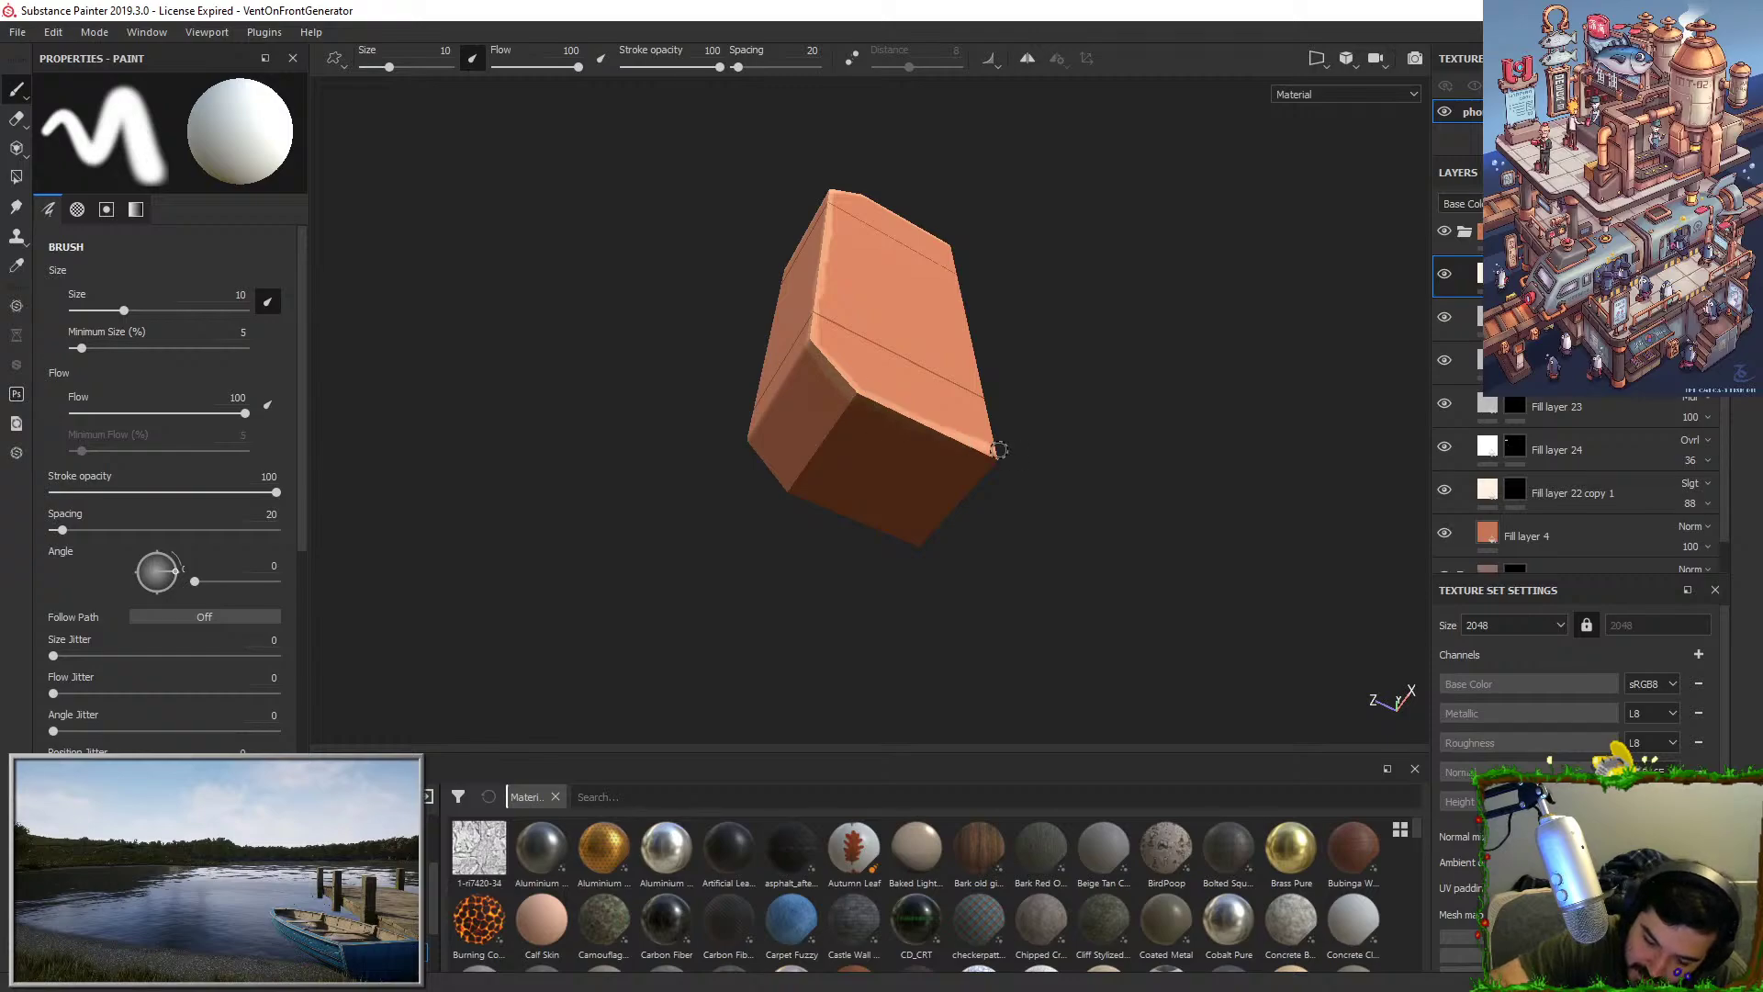
key("ctrl+z")
left_click_drag(852, 386, 892, 352, "alt")
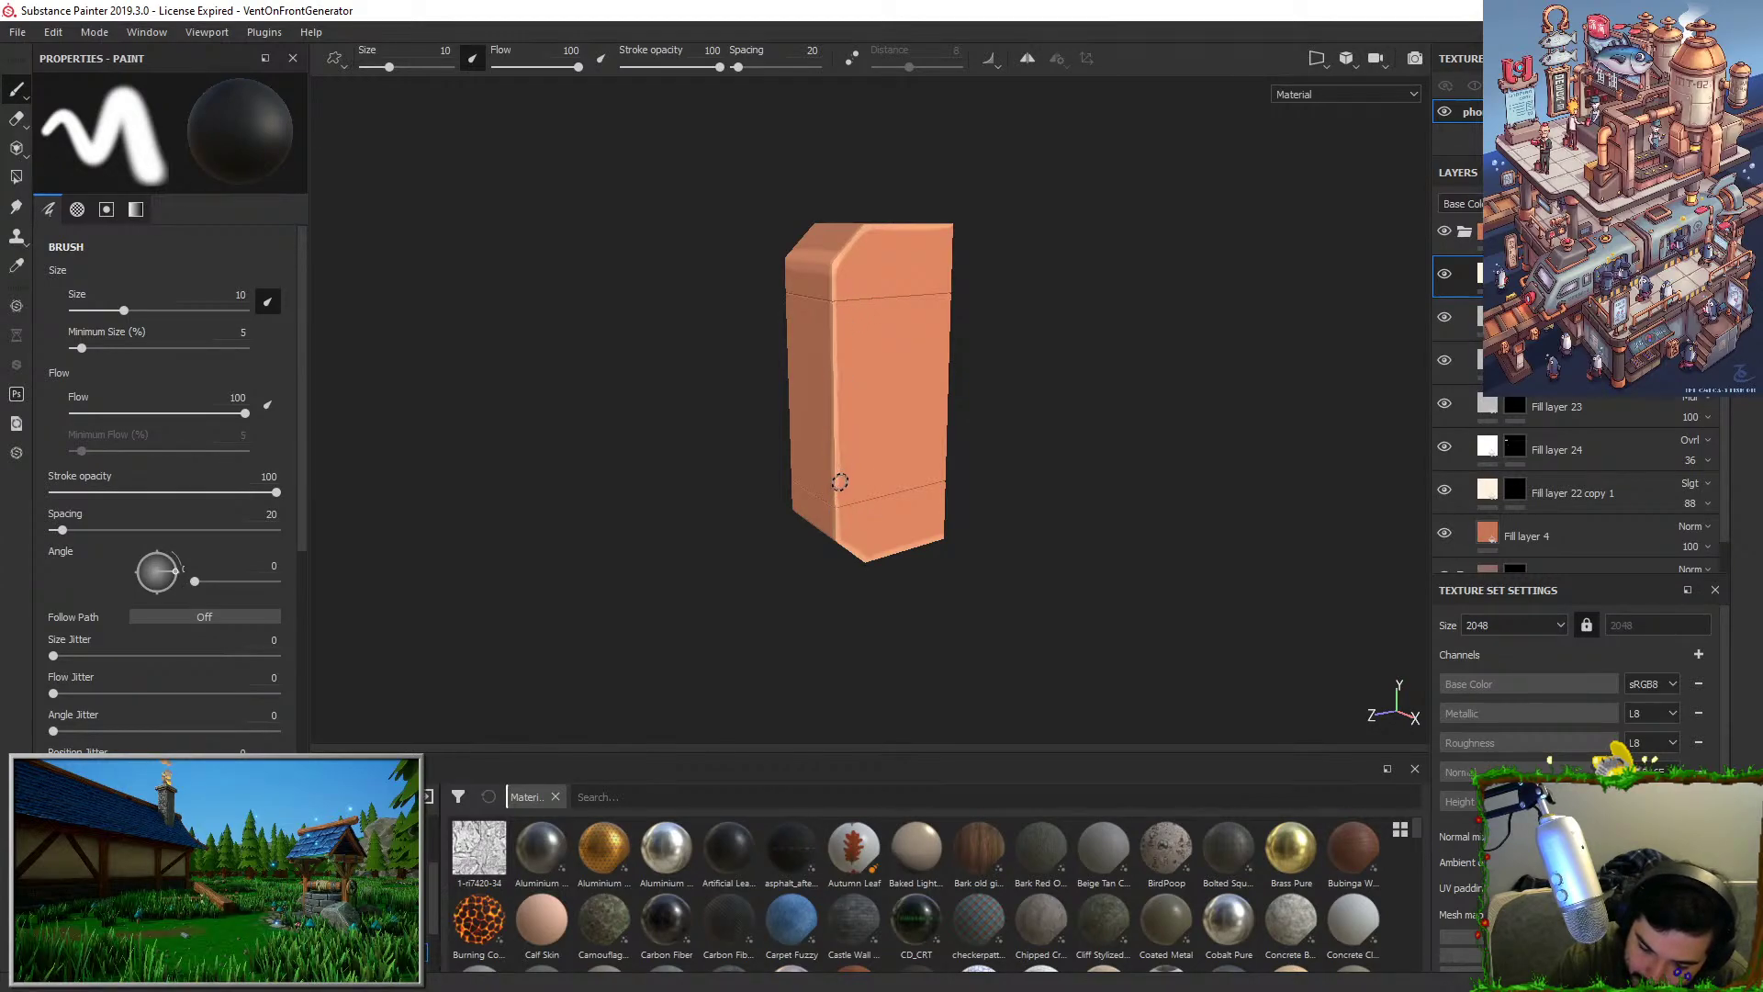
Clean up the highlight along the vent's top and sloped upper corner edge, painting black on the mask to thin its overspill.
left_click_drag(964, 322, 978, 250, "alt")
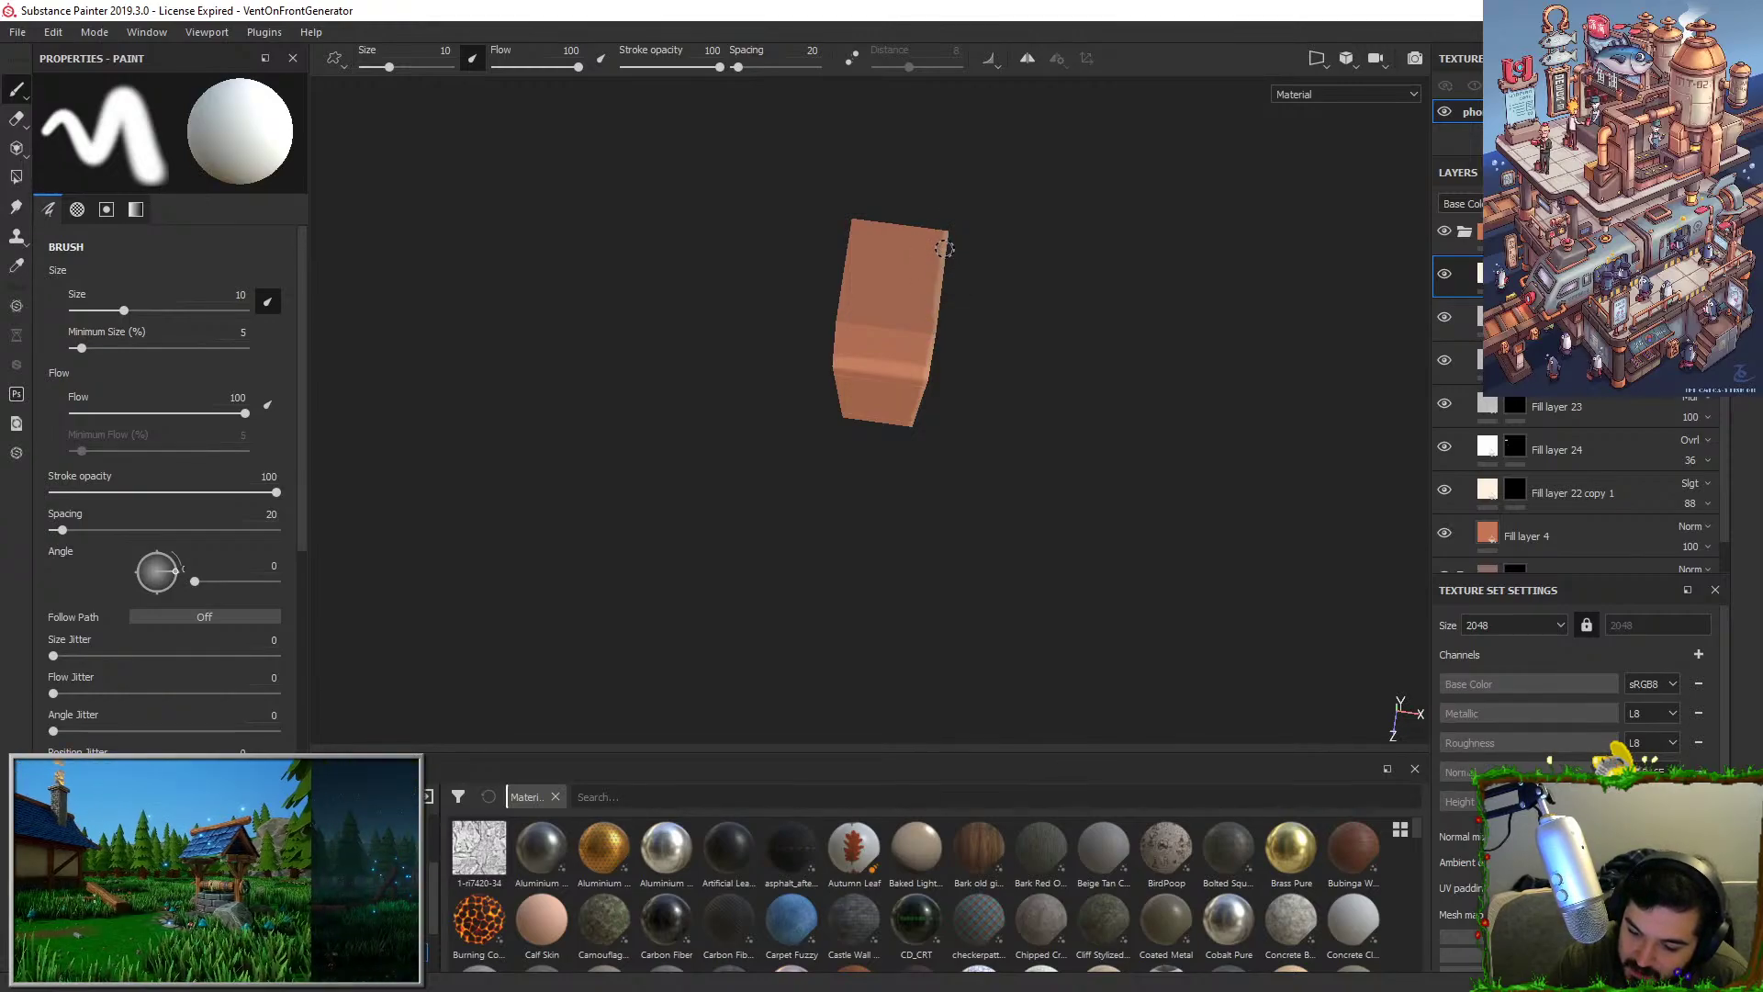
left_click_drag(974, 294, 963, 310, "alt")
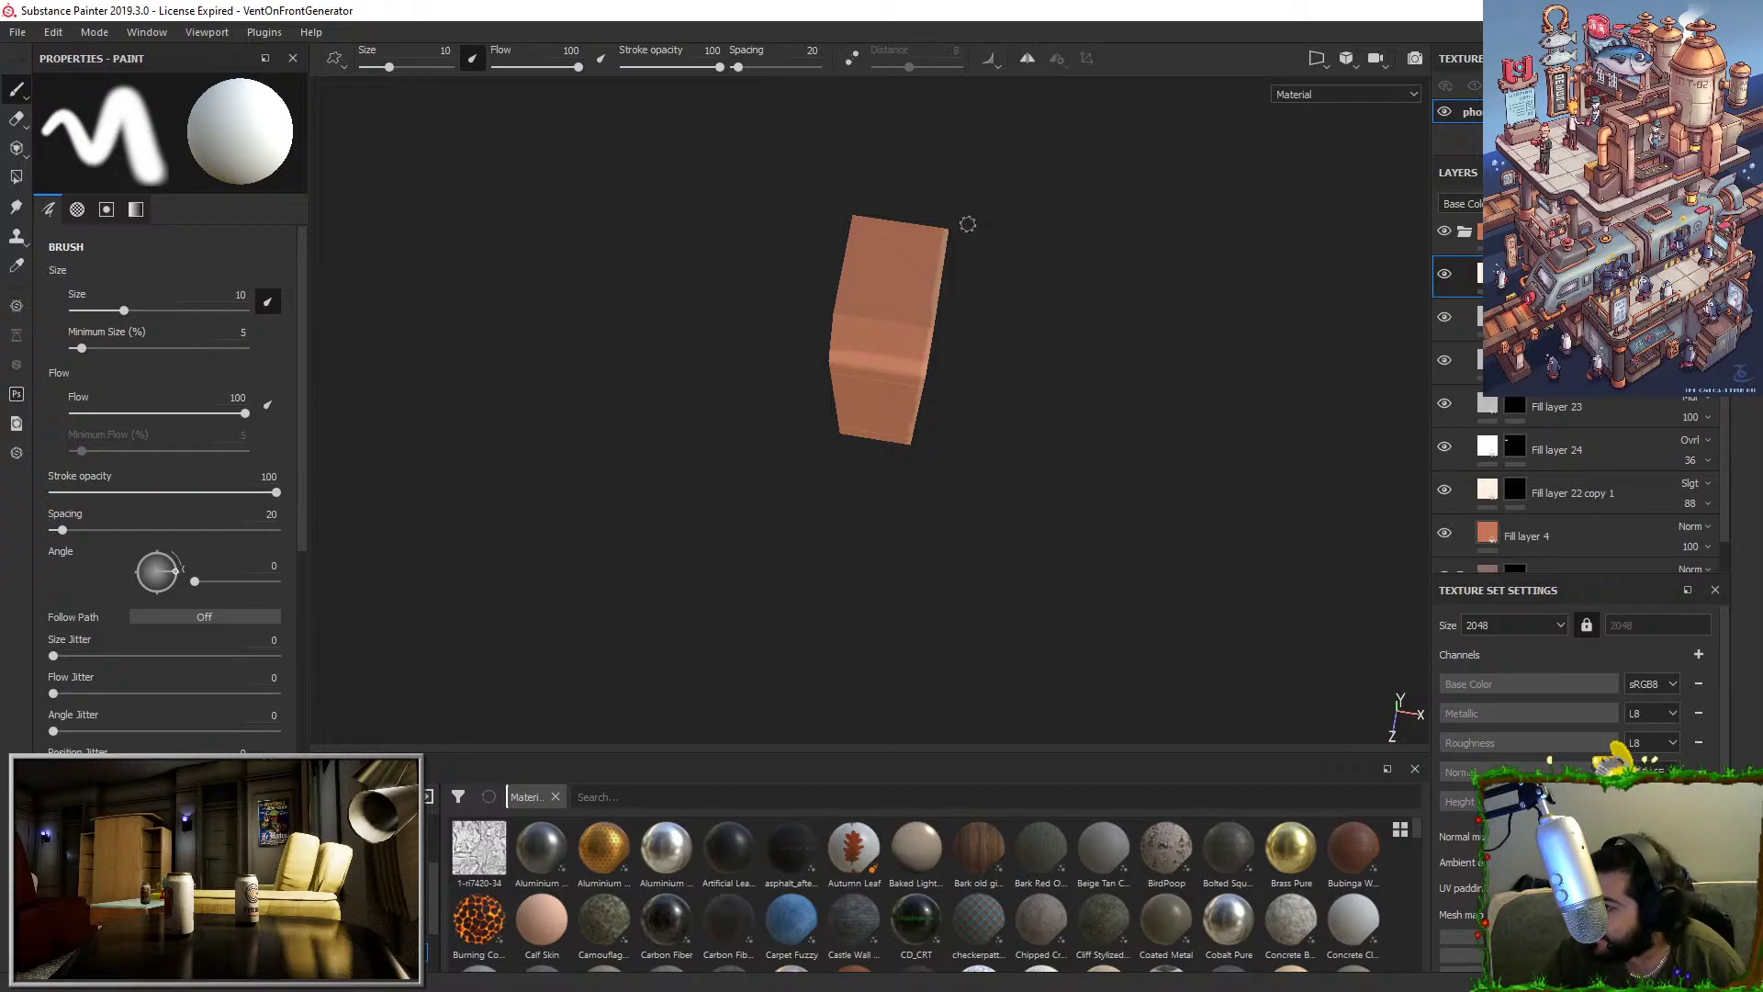
left_click_drag(972, 382, 921, 397, "alt")
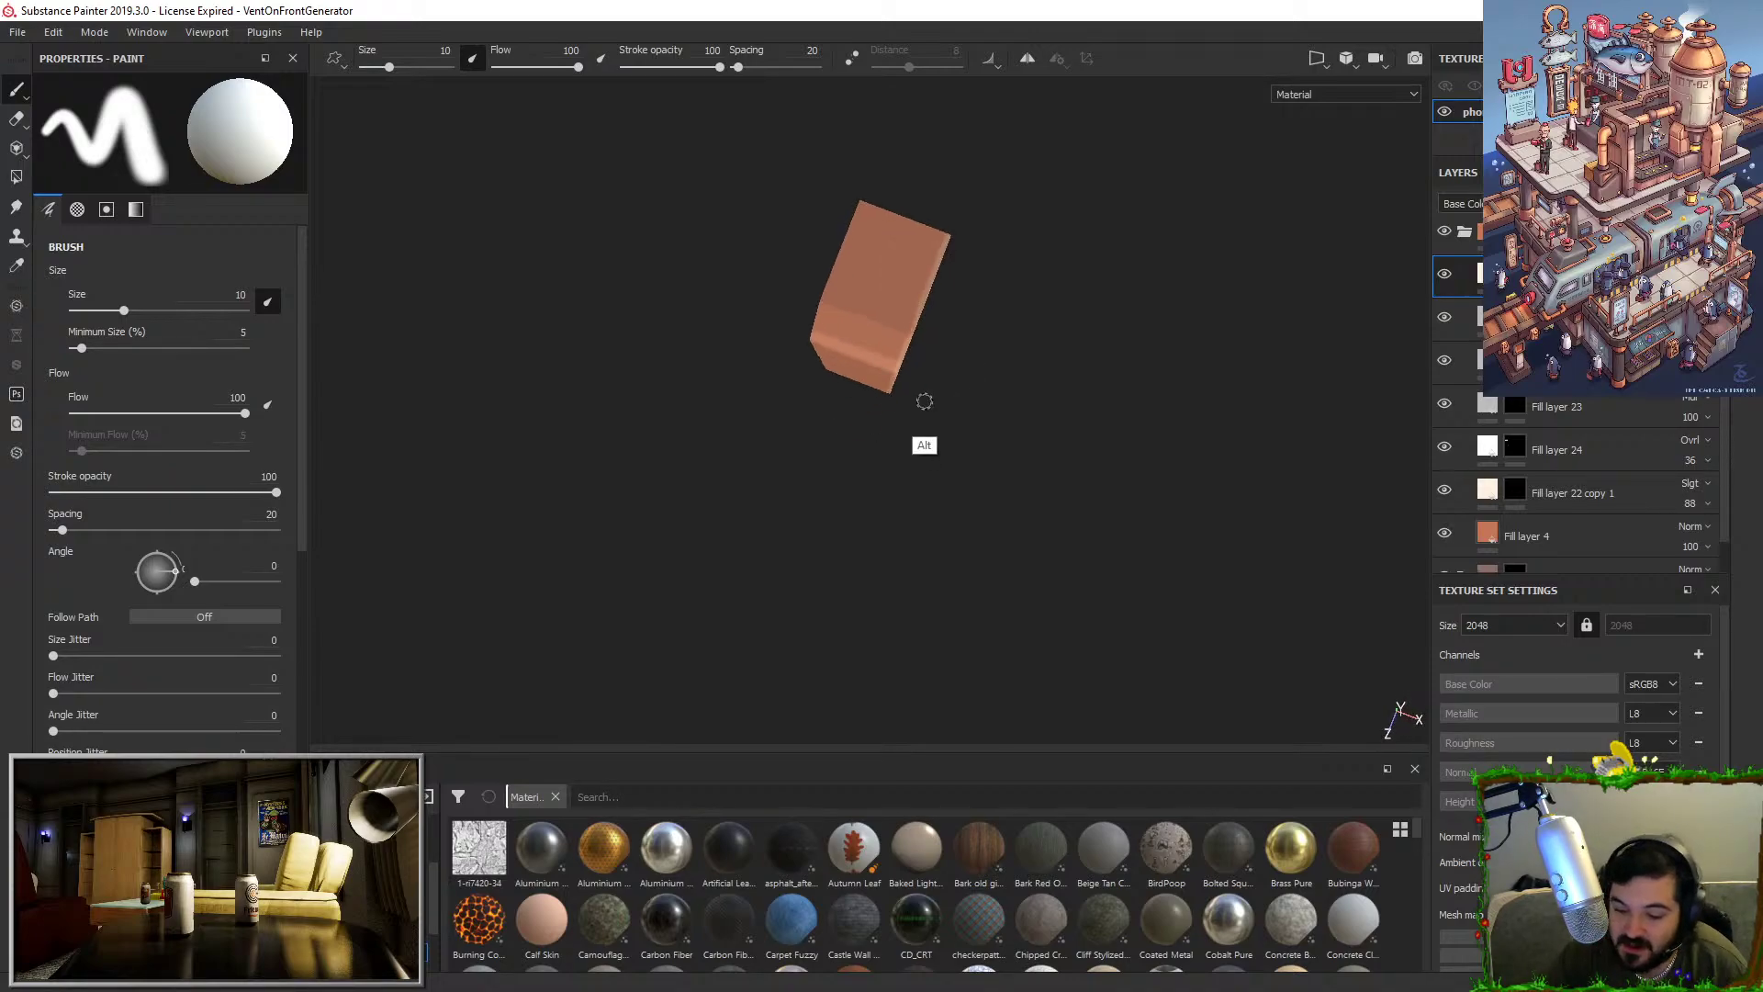
scroll(1050, 287, "up", 5)
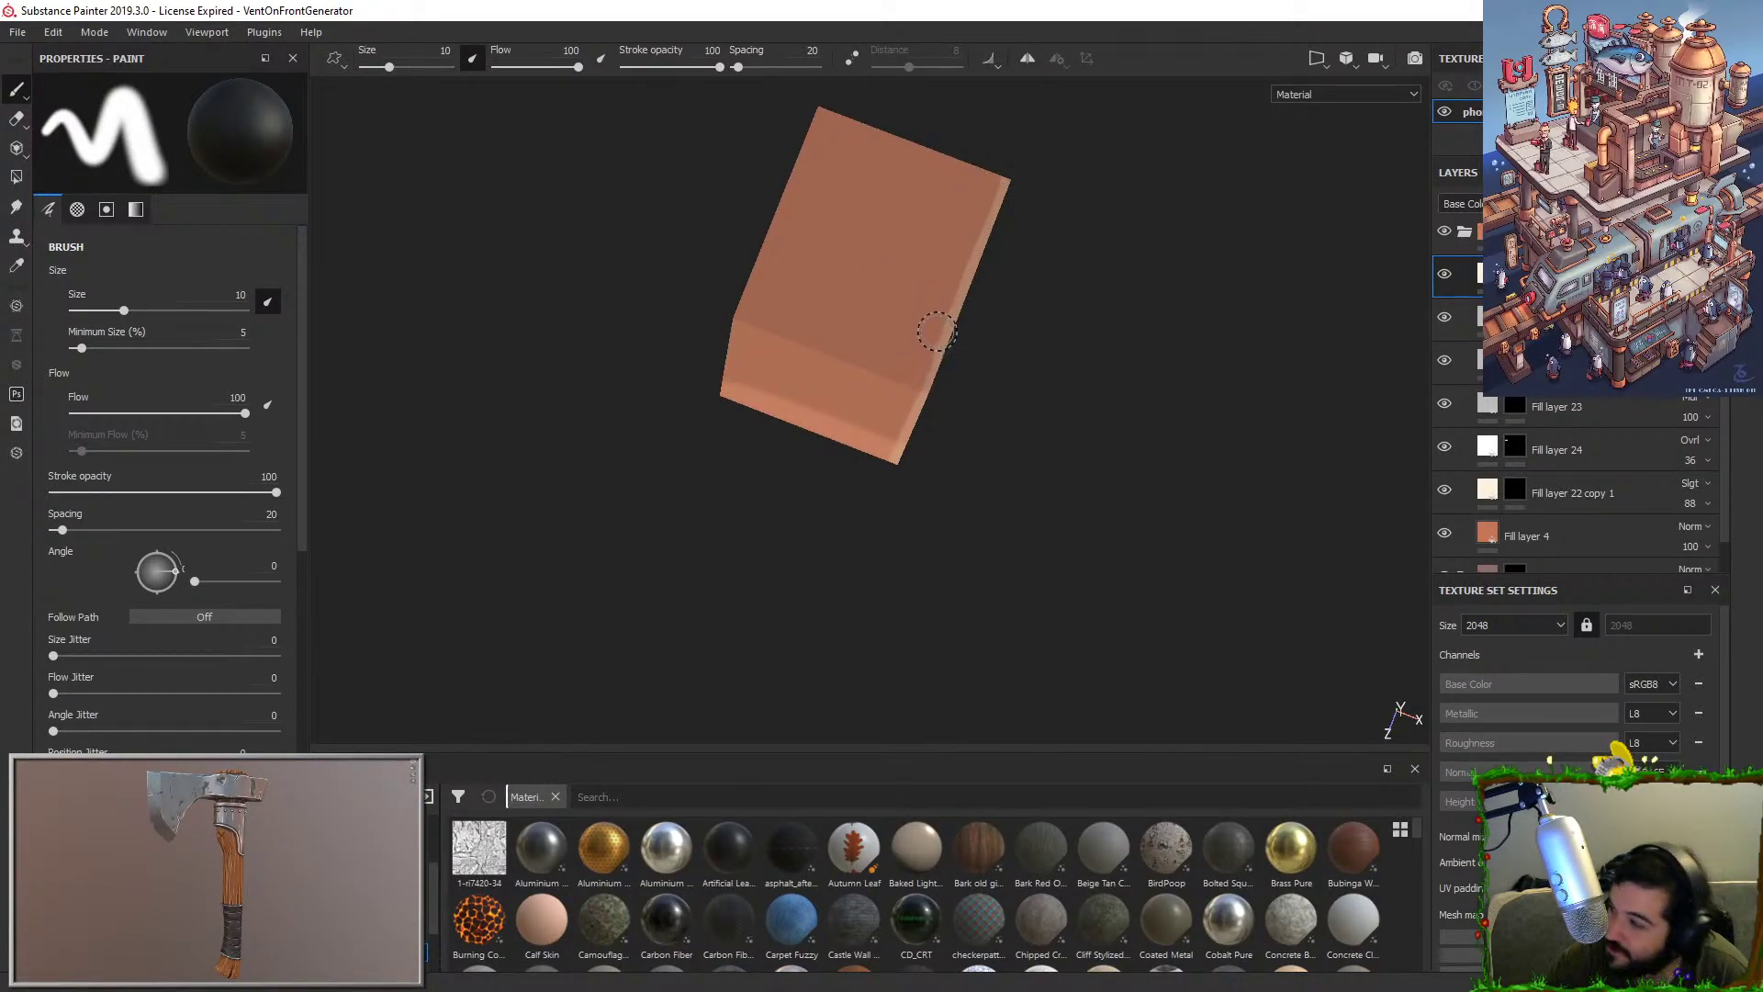
left_click_drag(996, 382, 1020, 301, "alt")
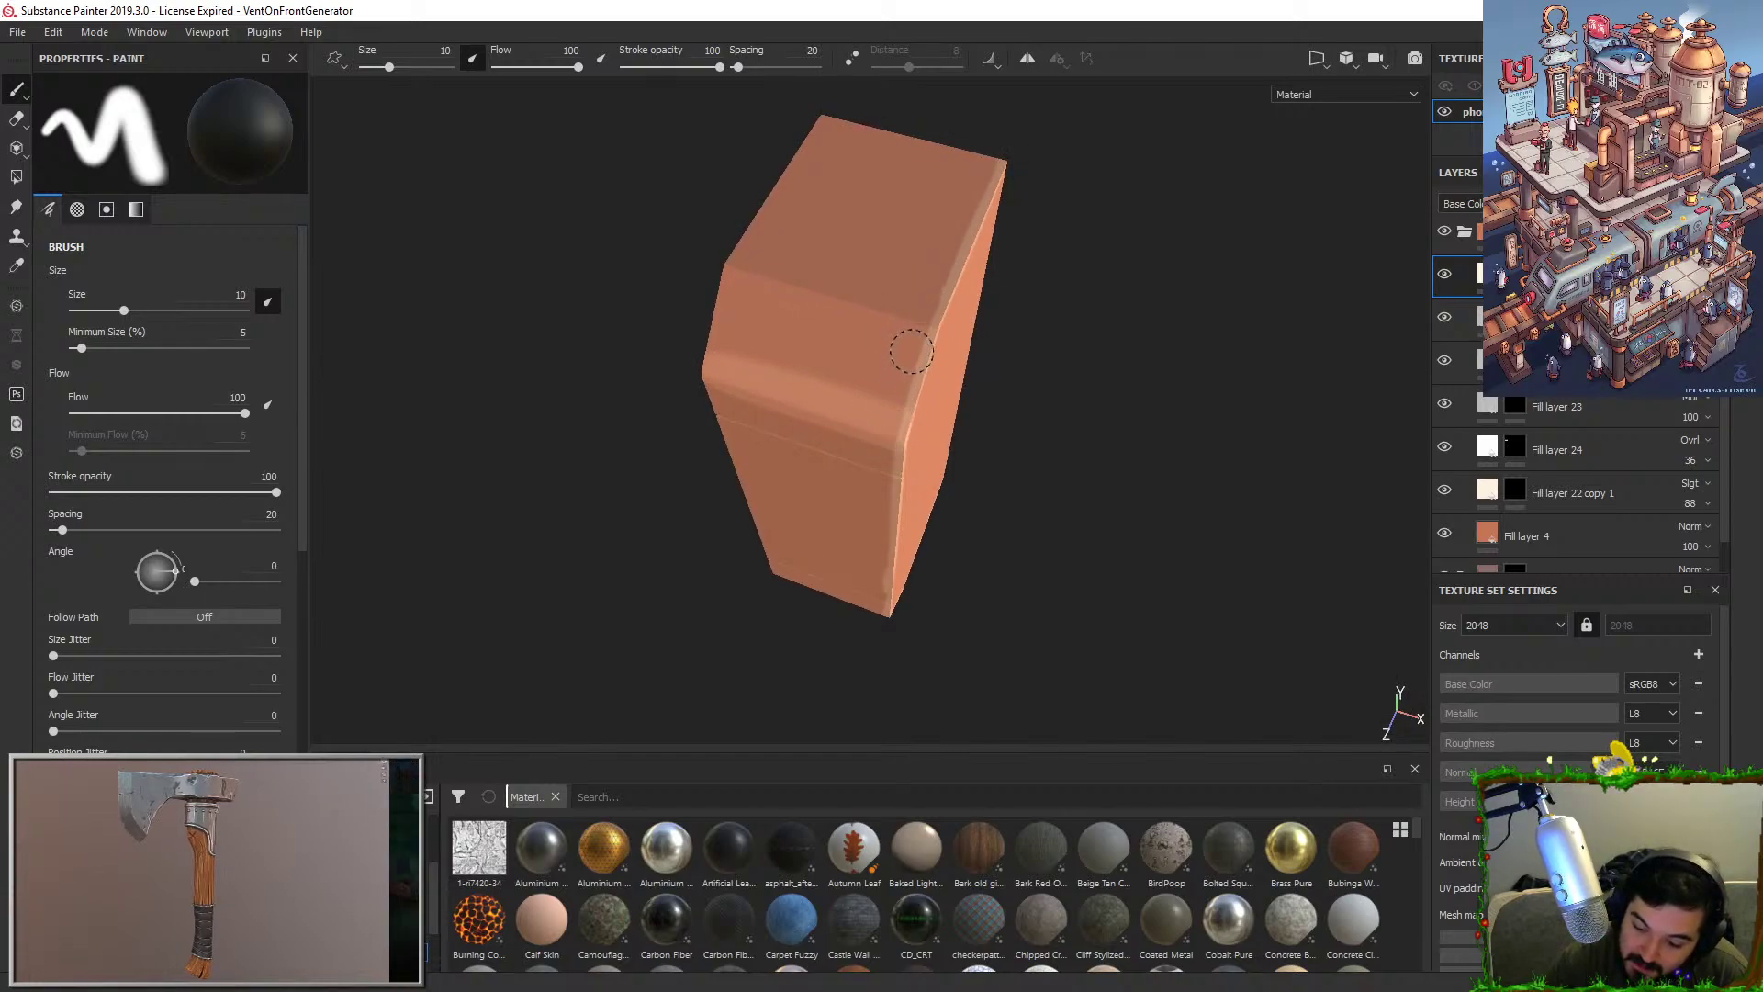
mouse_move(993, 322)
left_mouse_down("alt")
mouse_move(955, 280)
mouse_move(1035, 367)
left_mouse_up("alt")
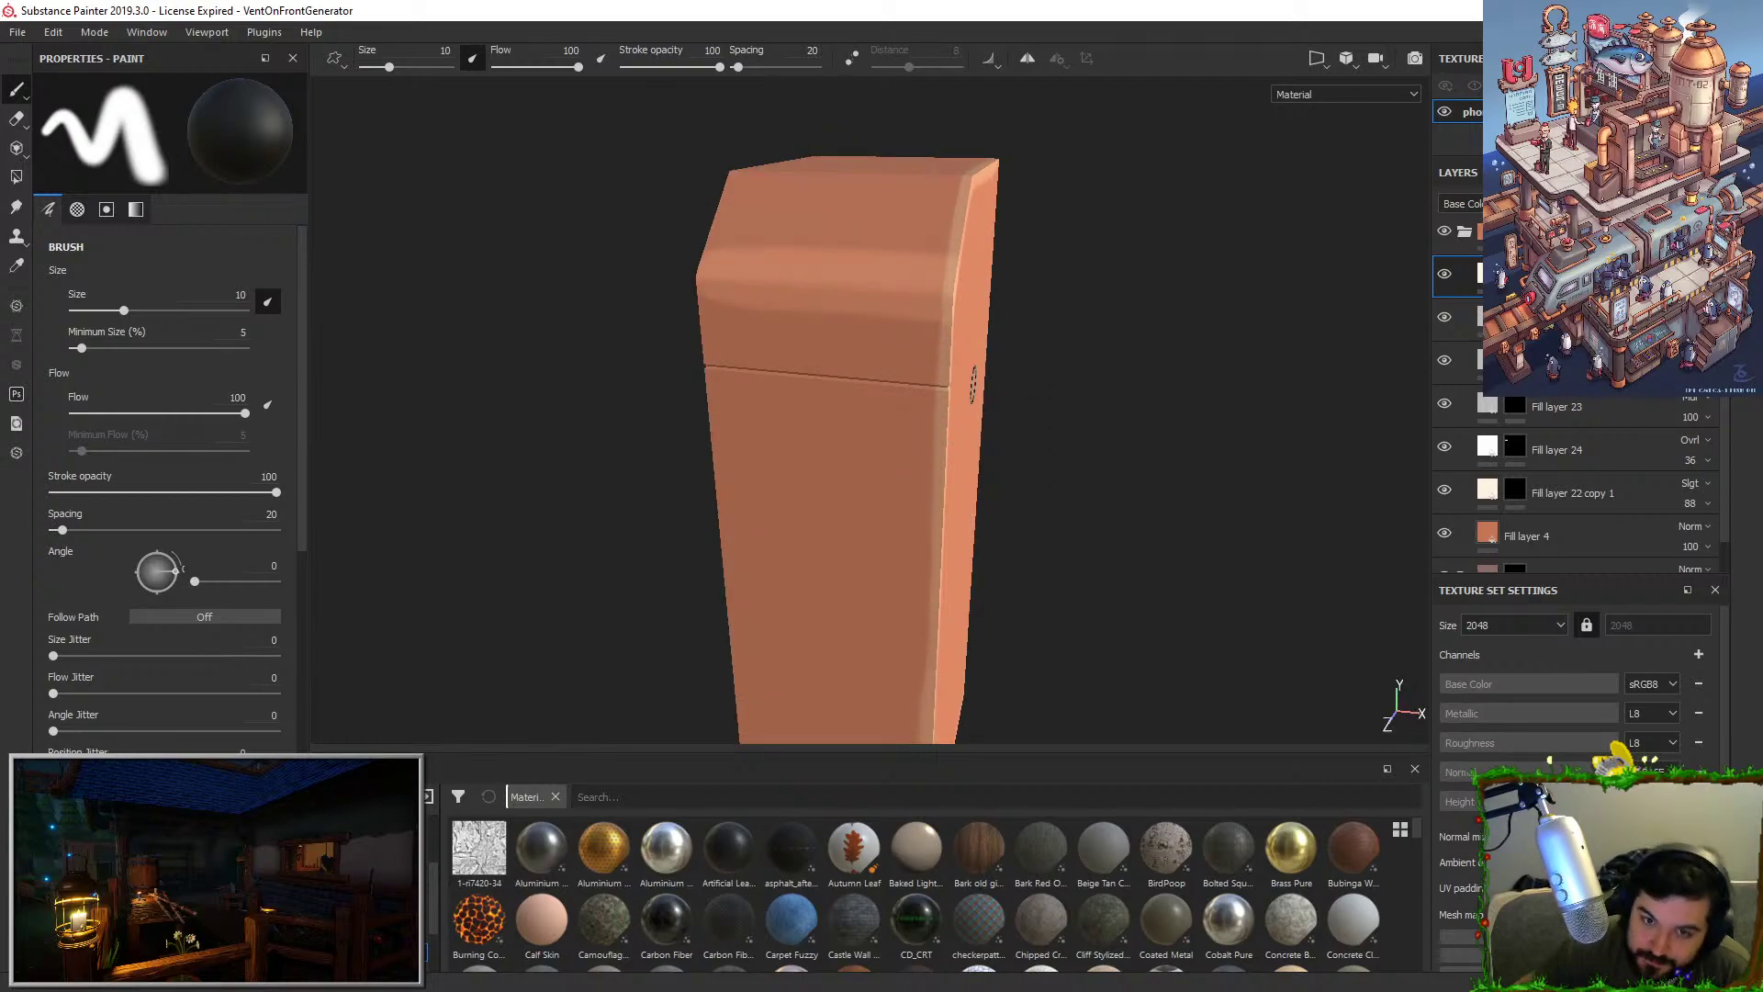
Refine the highlight at the lower end of the vent's long corner edge, alternating black and white mask paint.
middle_click_drag(969, 513, 1000, 322, "alt")
left_click_drag(1000, 321, 1006, 204, "alt")
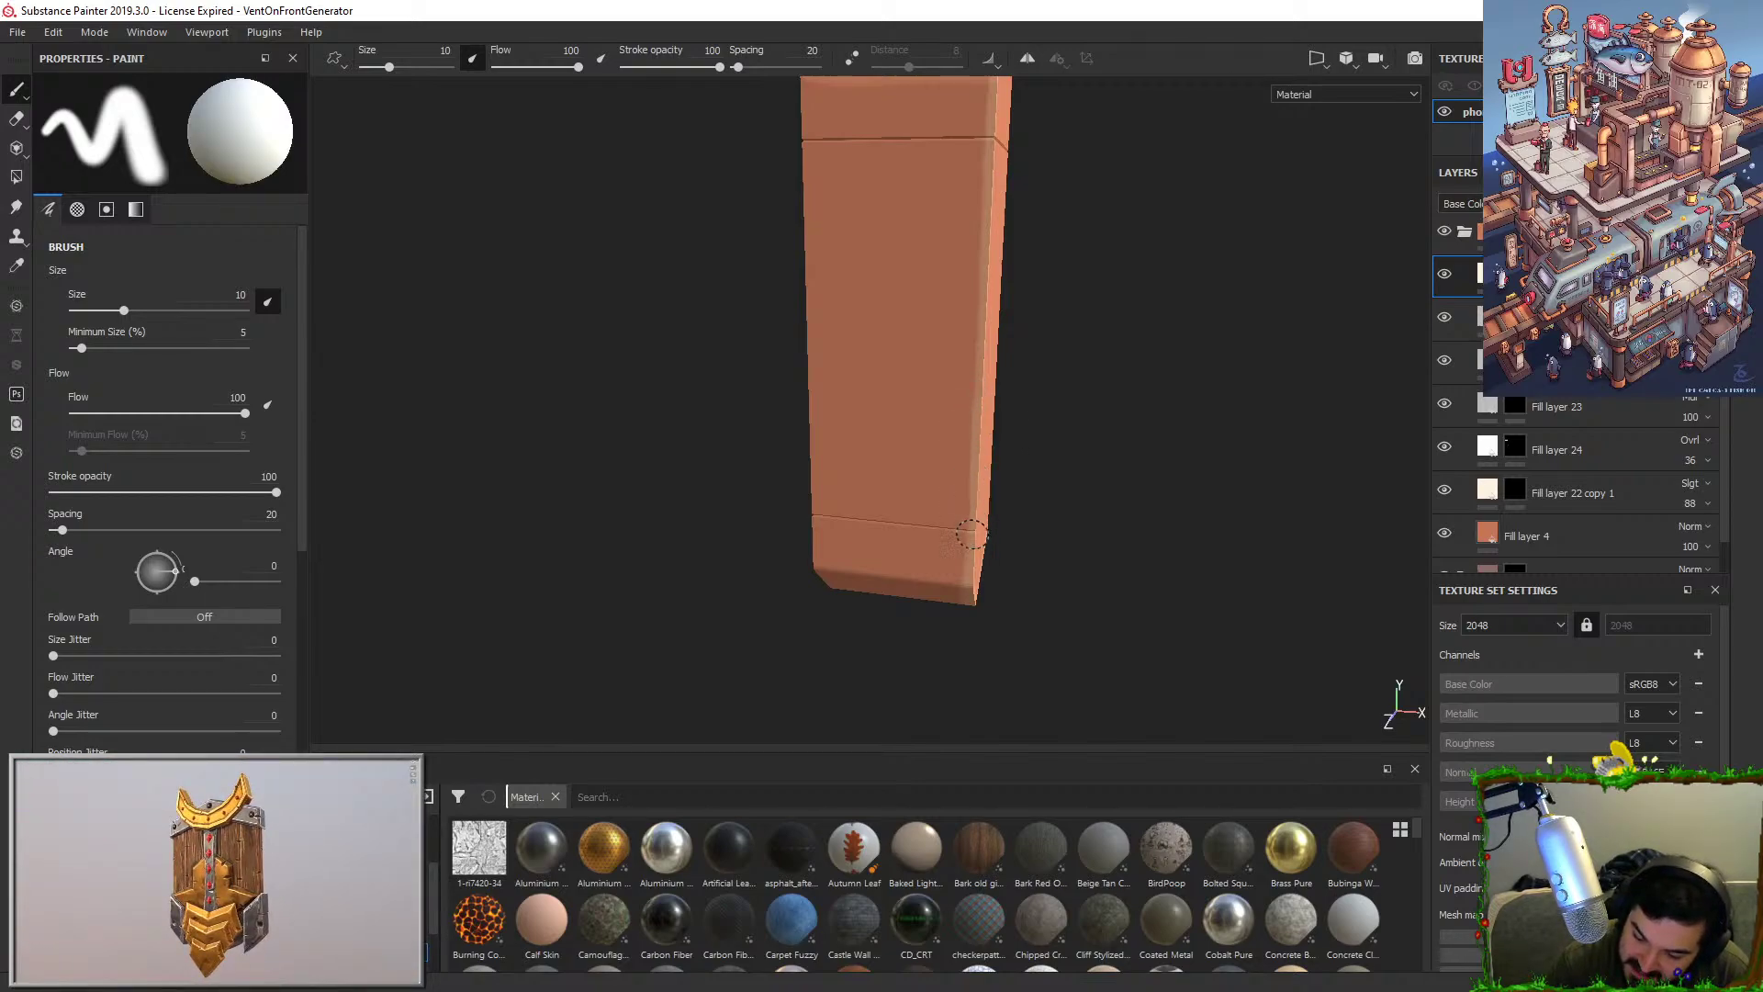
key("x")
left_click_drag(963, 534, 966, 612)
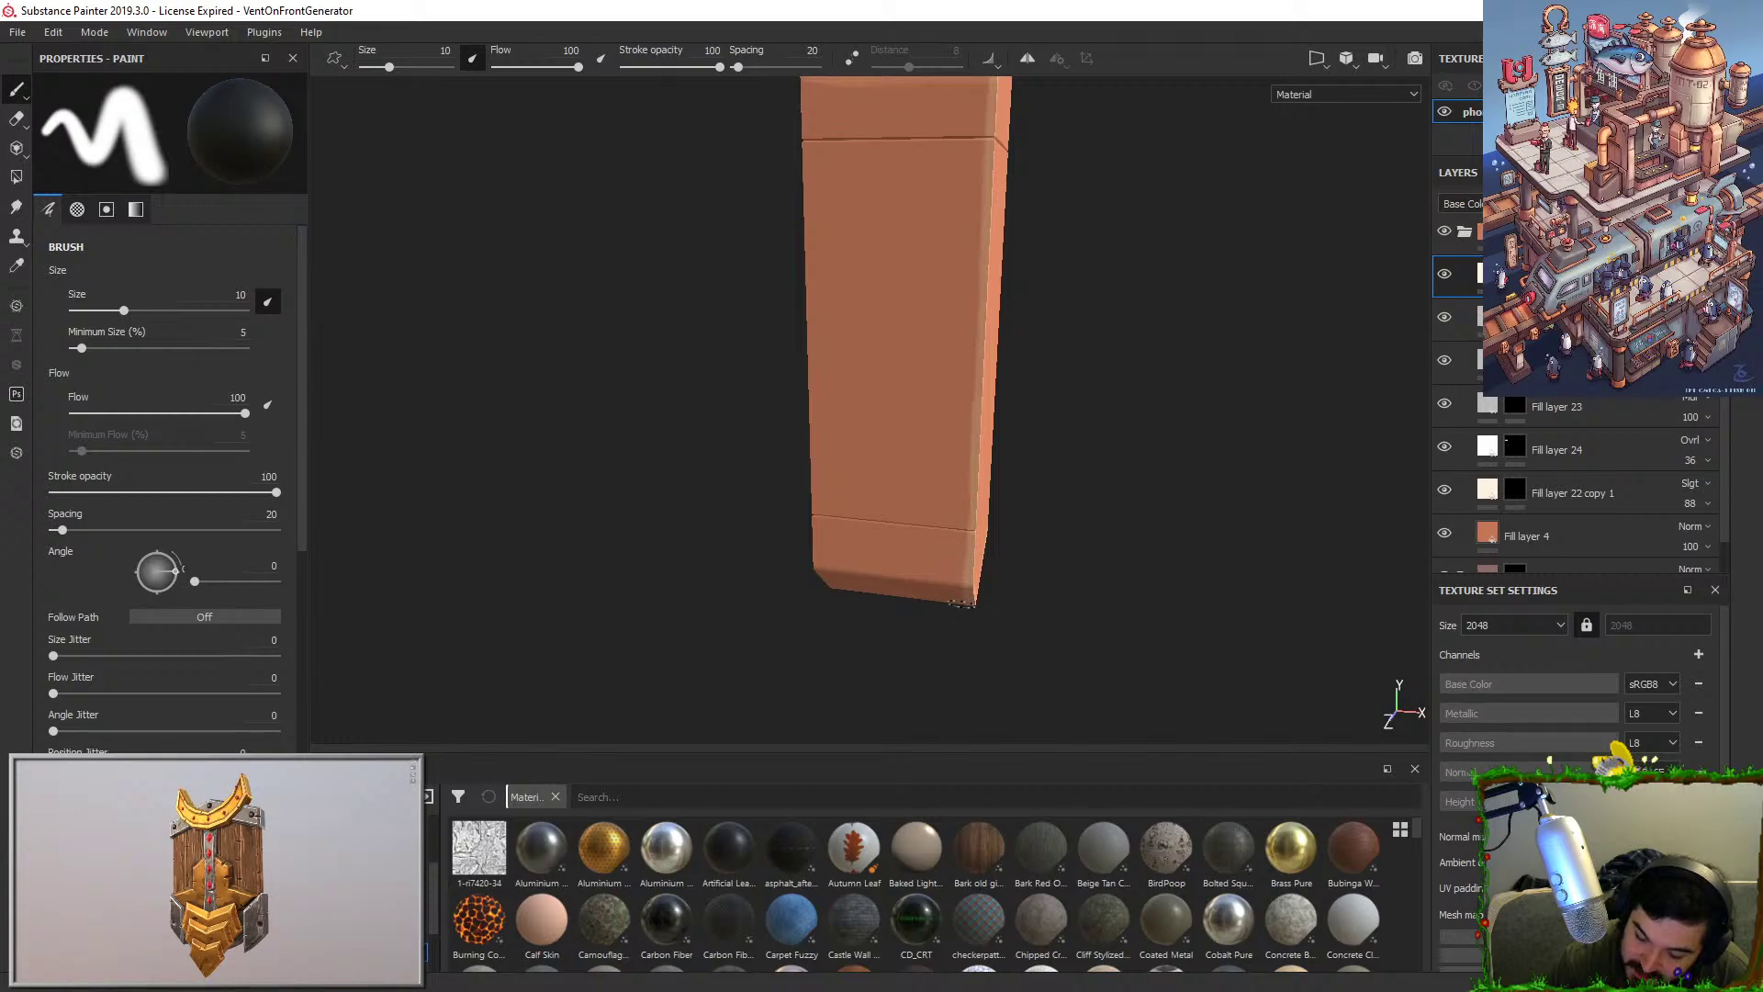
key("x")
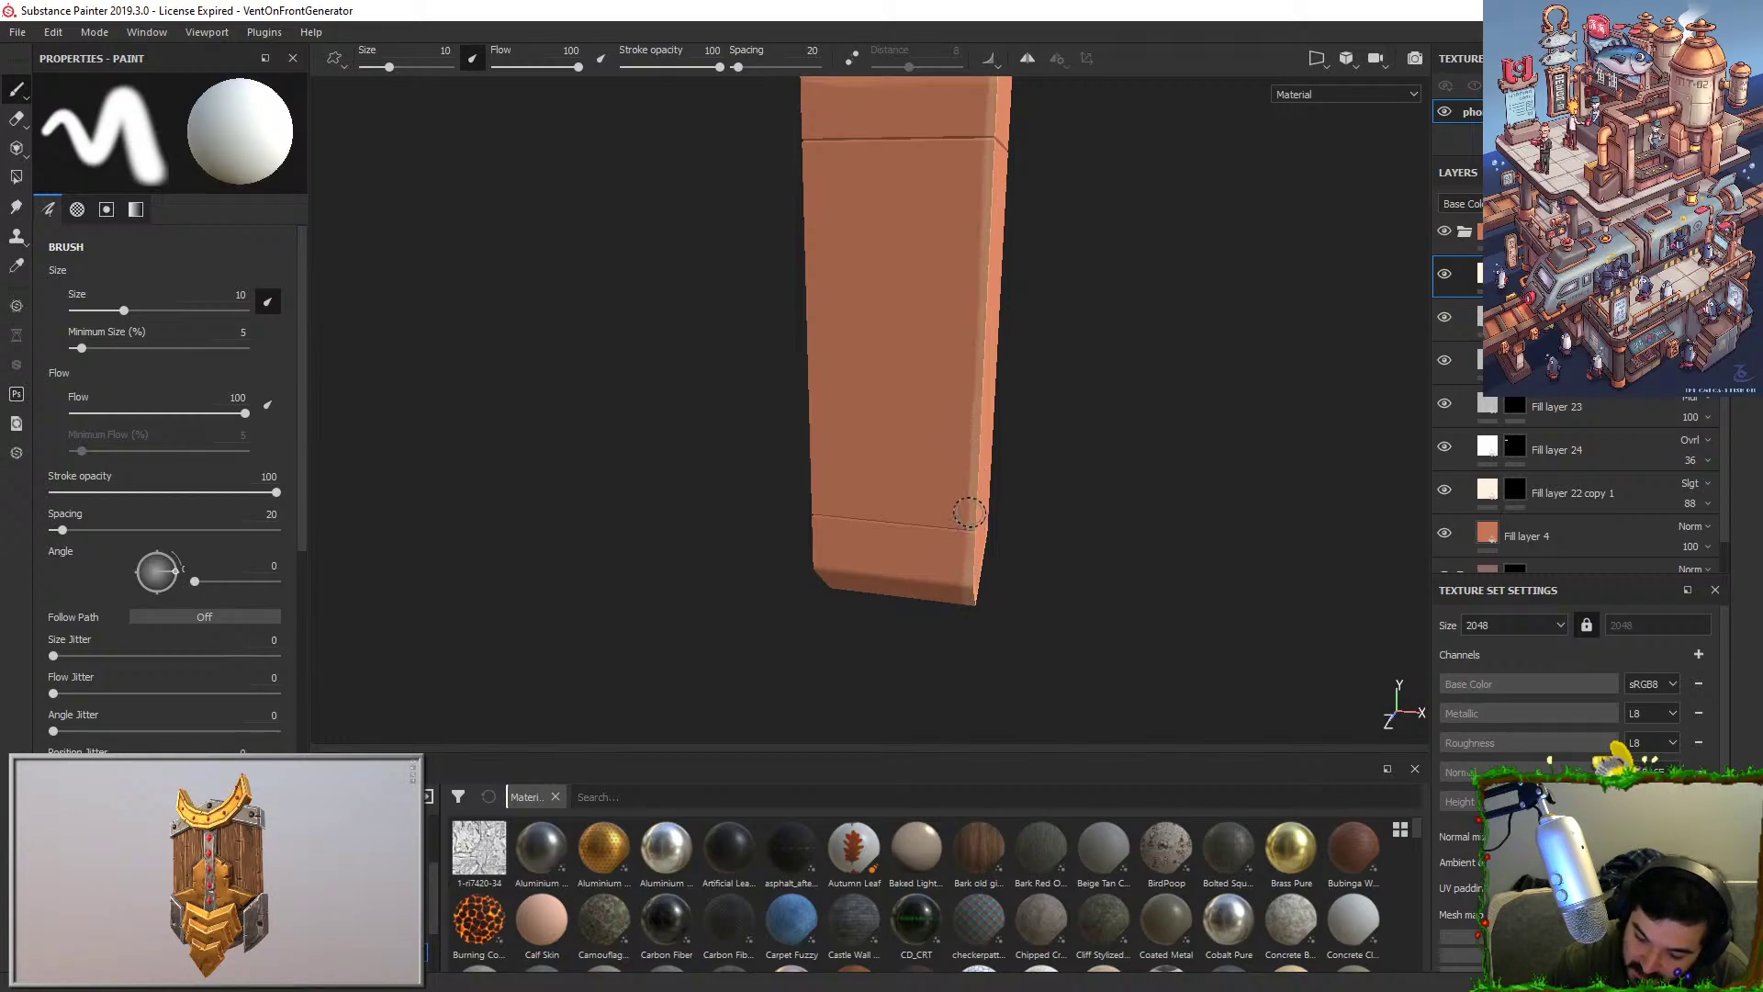
mouse_move(1033, 460)
left_mouse_down("alt")
mouse_move(1056, 346)
mouse_move(1058, 394)
mouse_move(1055, 377)
left_mouse_up("alt")
key("x")
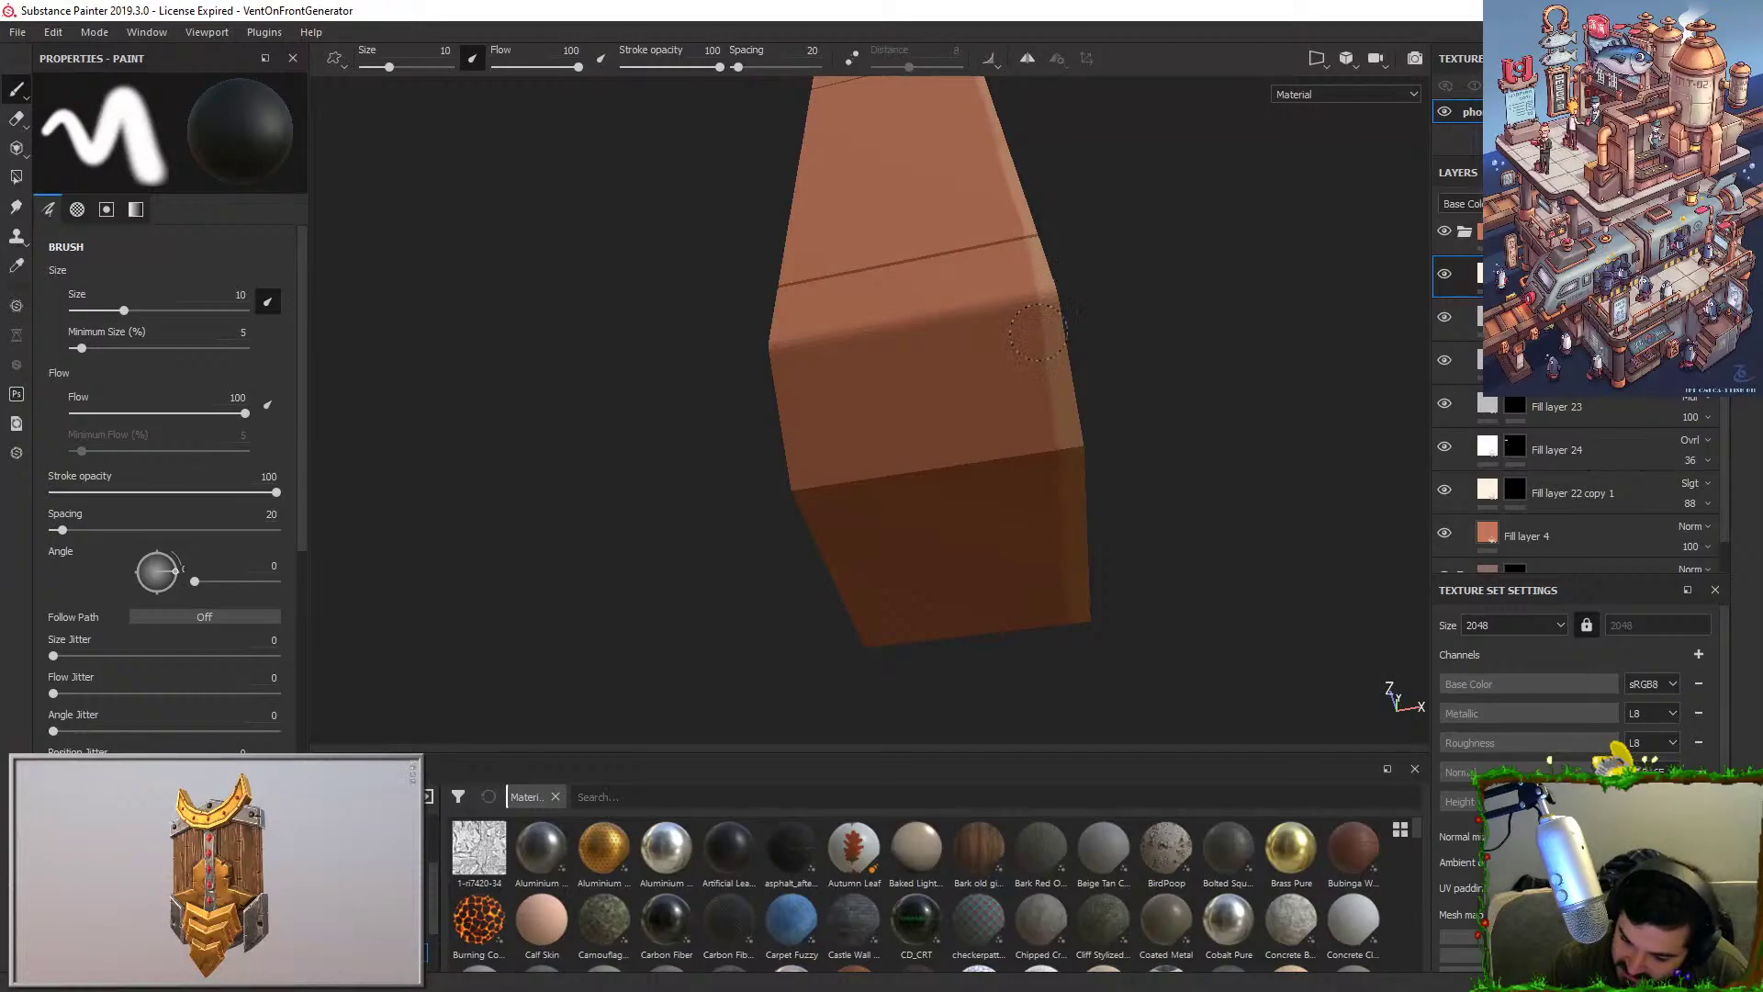
Trim the highlight's overspill on the lower slope and underside edges, and touch up the bottom corner.
mouse_move(1063, 500)
left_mouse_down("alt")
mouse_move(1065, 317)
mouse_move(1105, 334)
left_mouse_up("alt")
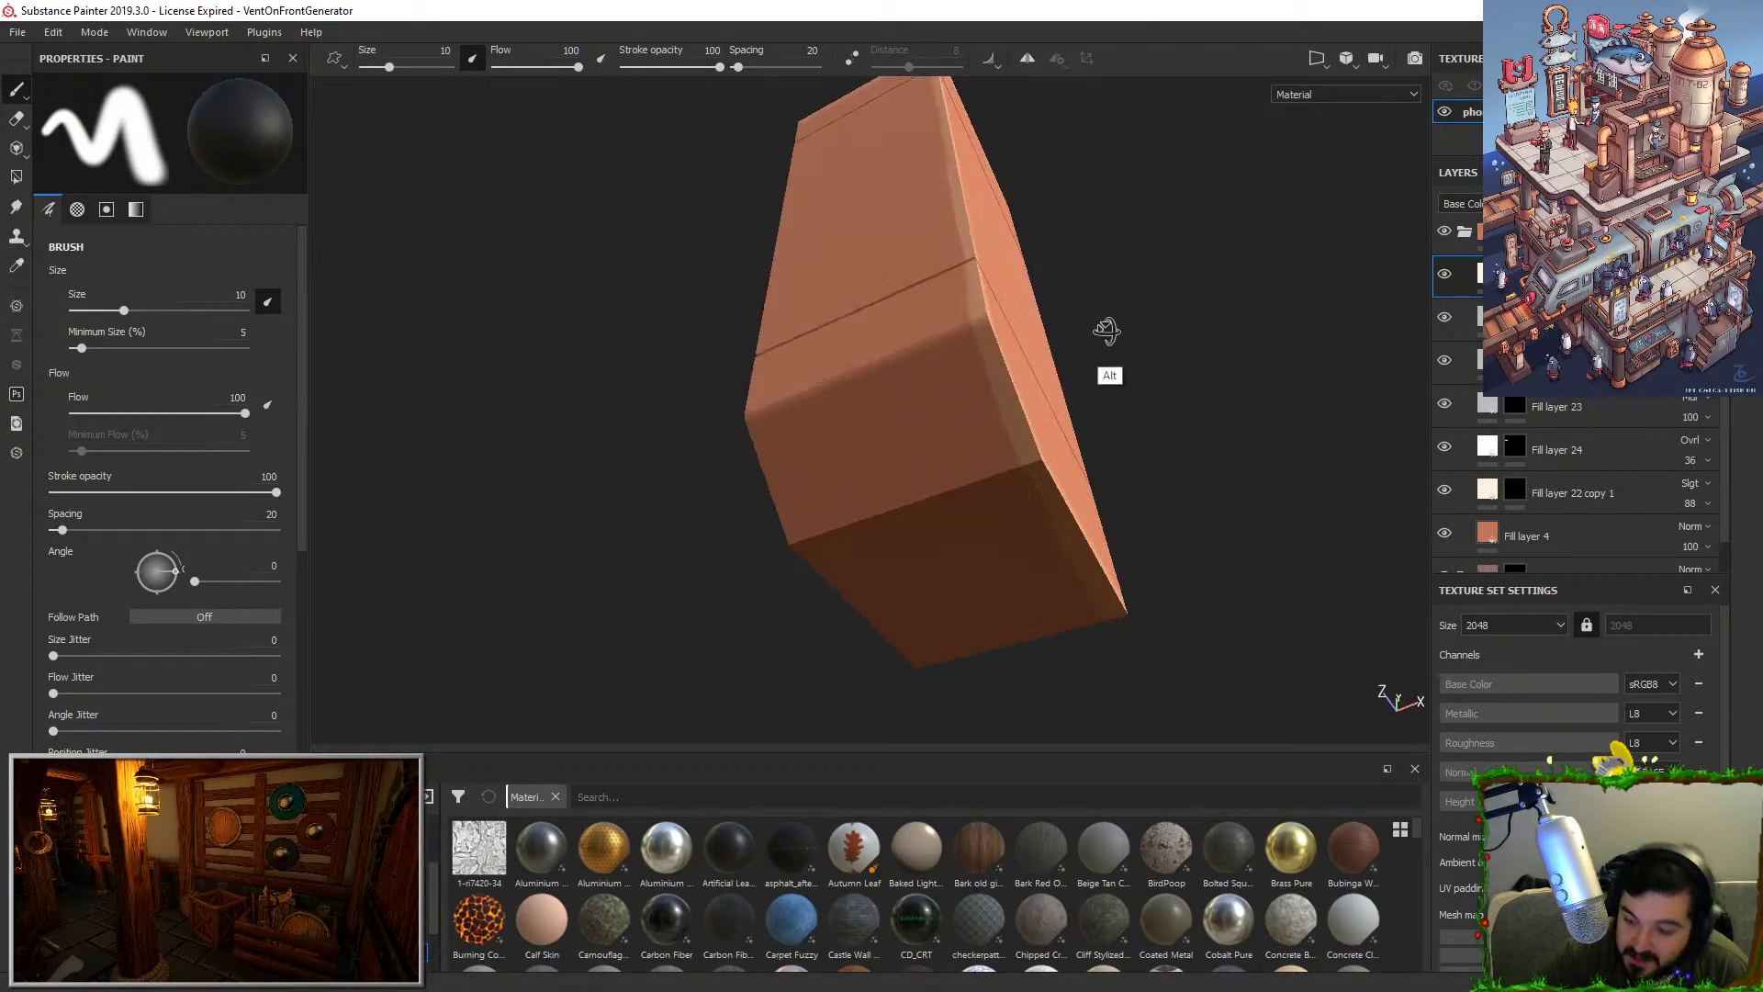
left_click_drag(1036, 475, 1074, 431, "alt")
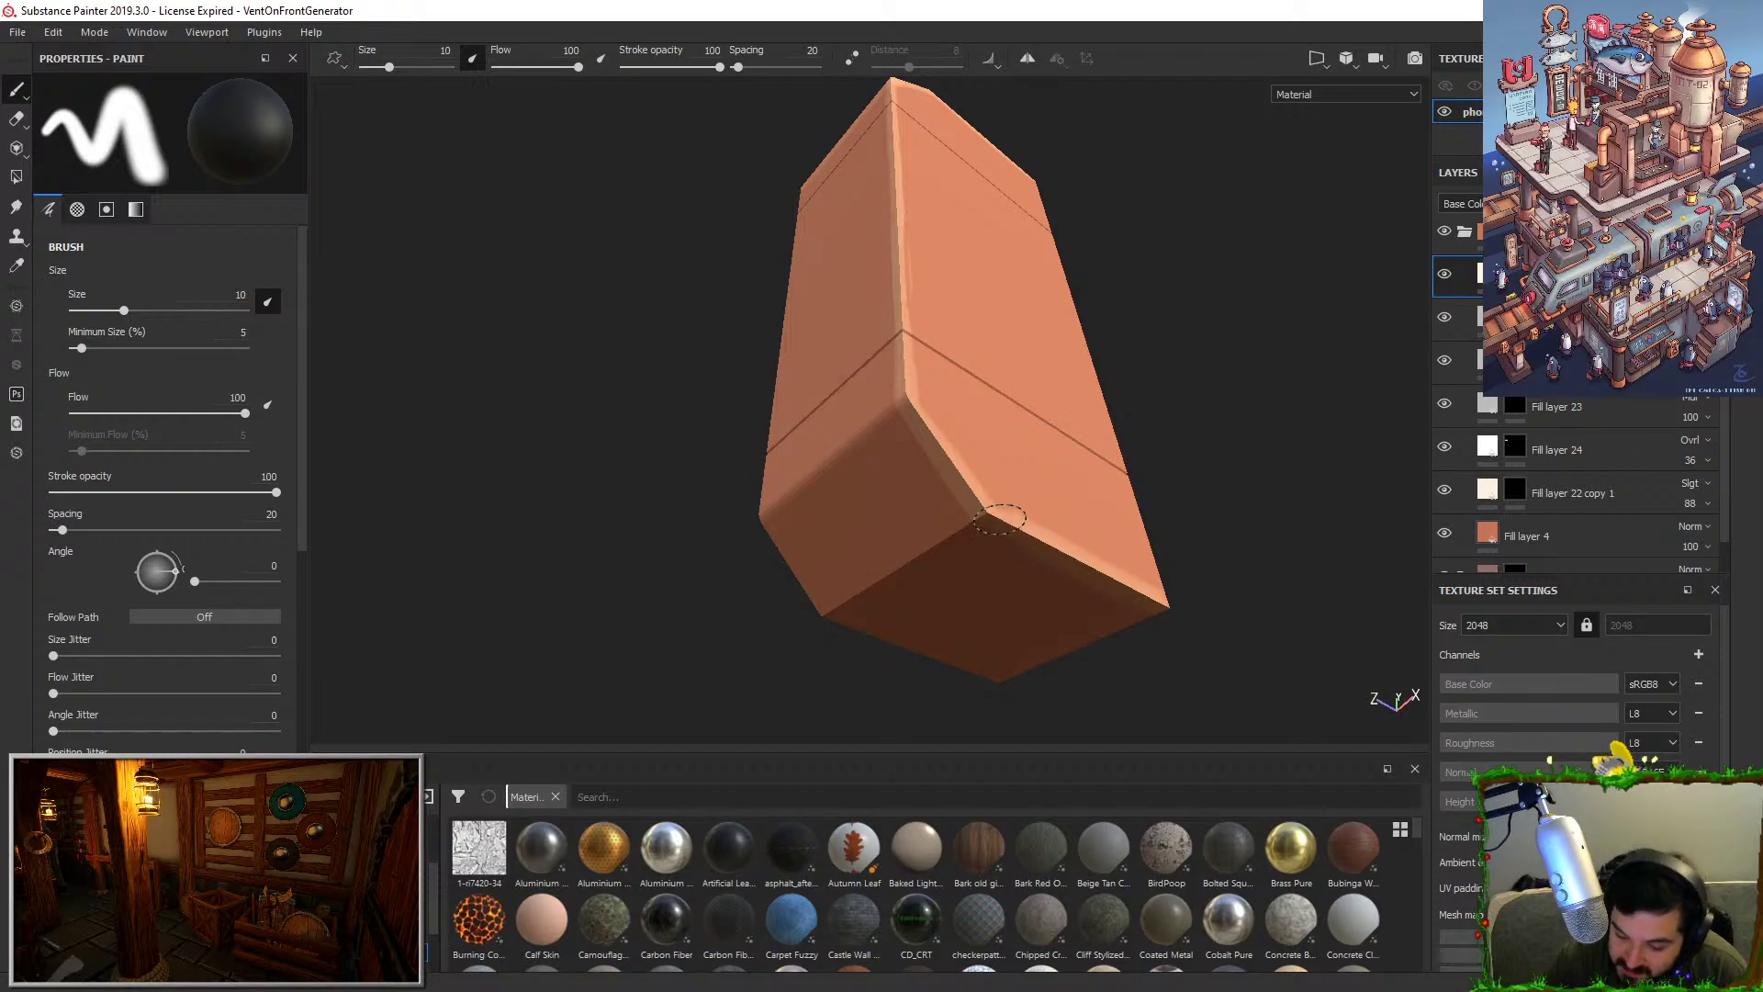
left_click_drag(993, 521, 1083, 394, "alt")
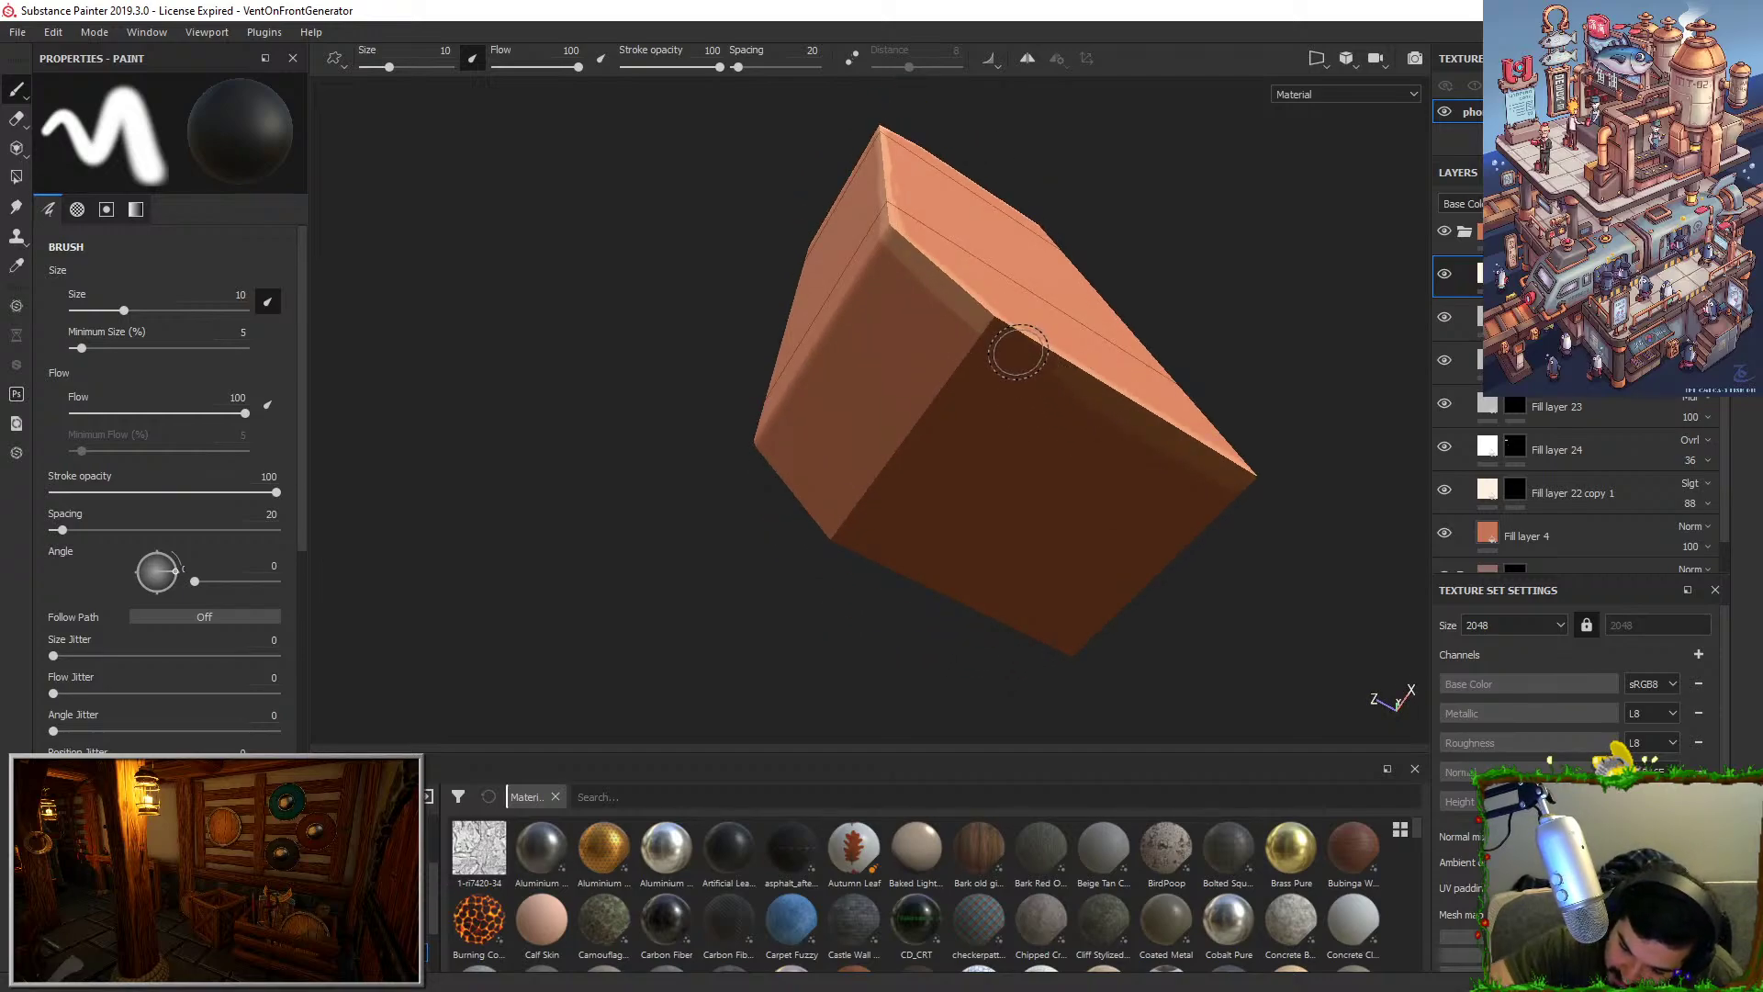
mouse_move(1280, 496)
left_mouse_down("alt")
mouse_move(1244, 472)
mouse_move(1211, 619)
mouse_move(1236, 630)
mouse_move(1338, 500)
left_mouse_up("alt")
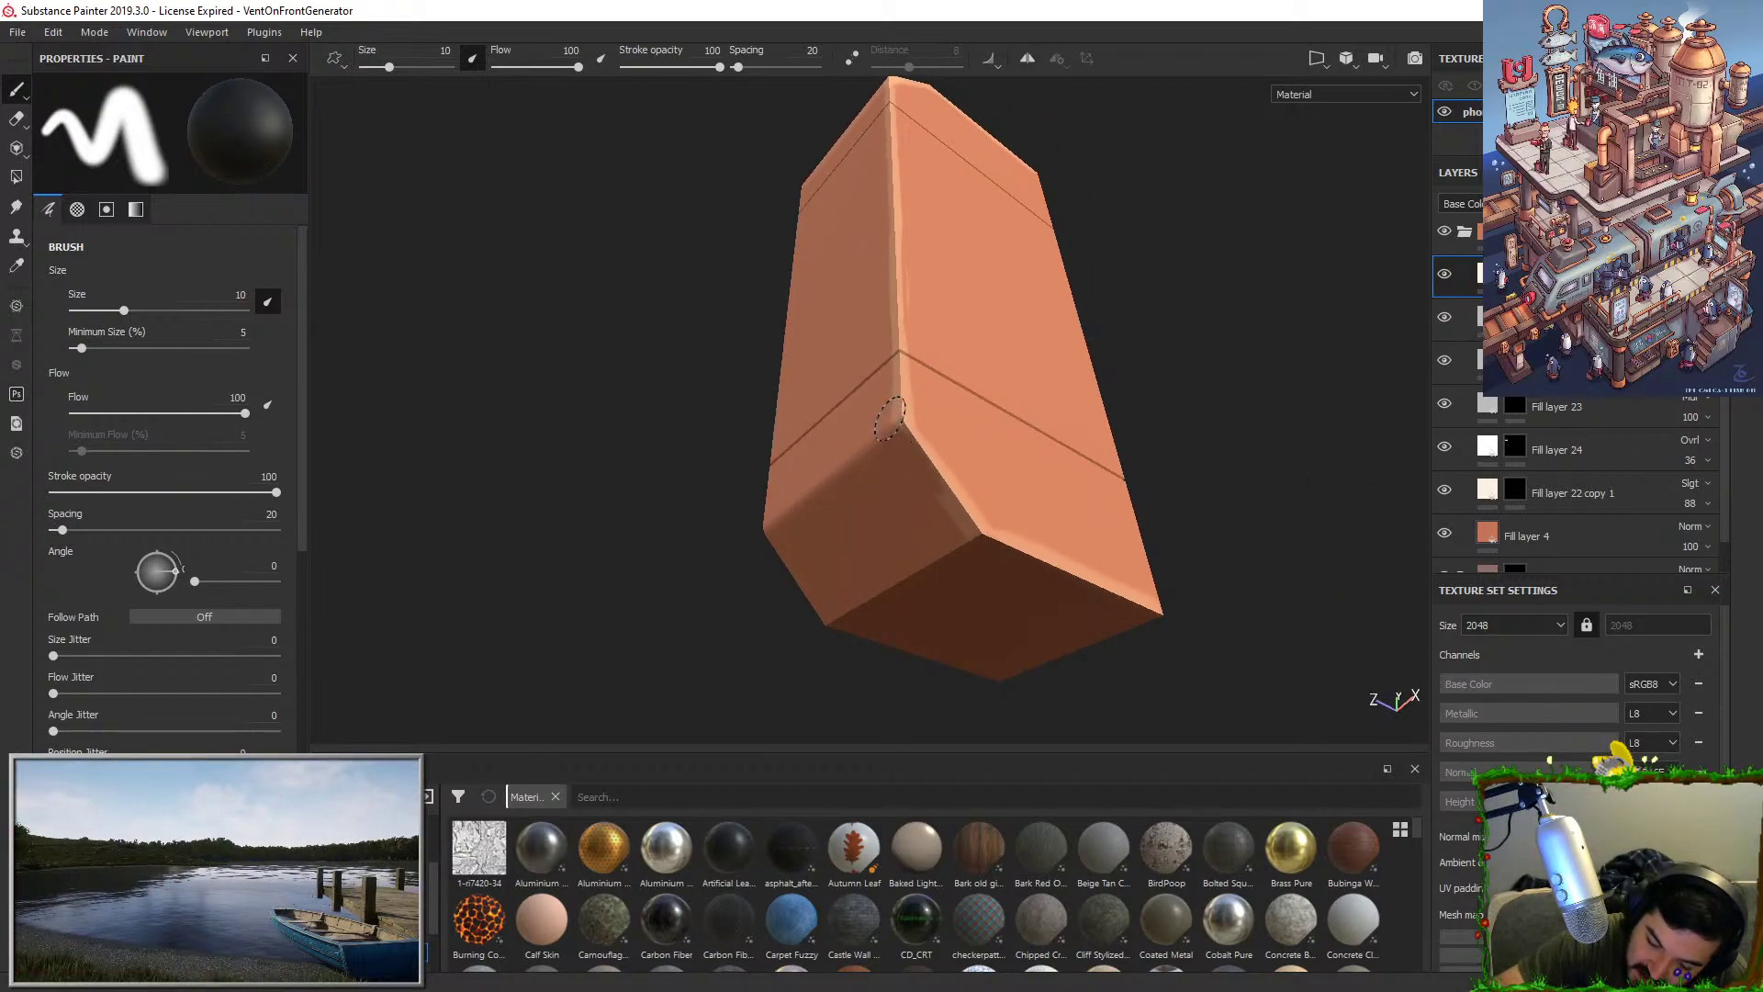
left_click_drag(917, 457, 959, 531)
mouse_move(1113, 413)
left_mouse_down("alt")
mouse_move(1099, 551)
mouse_move(1111, 544)
left_mouse_up("alt")
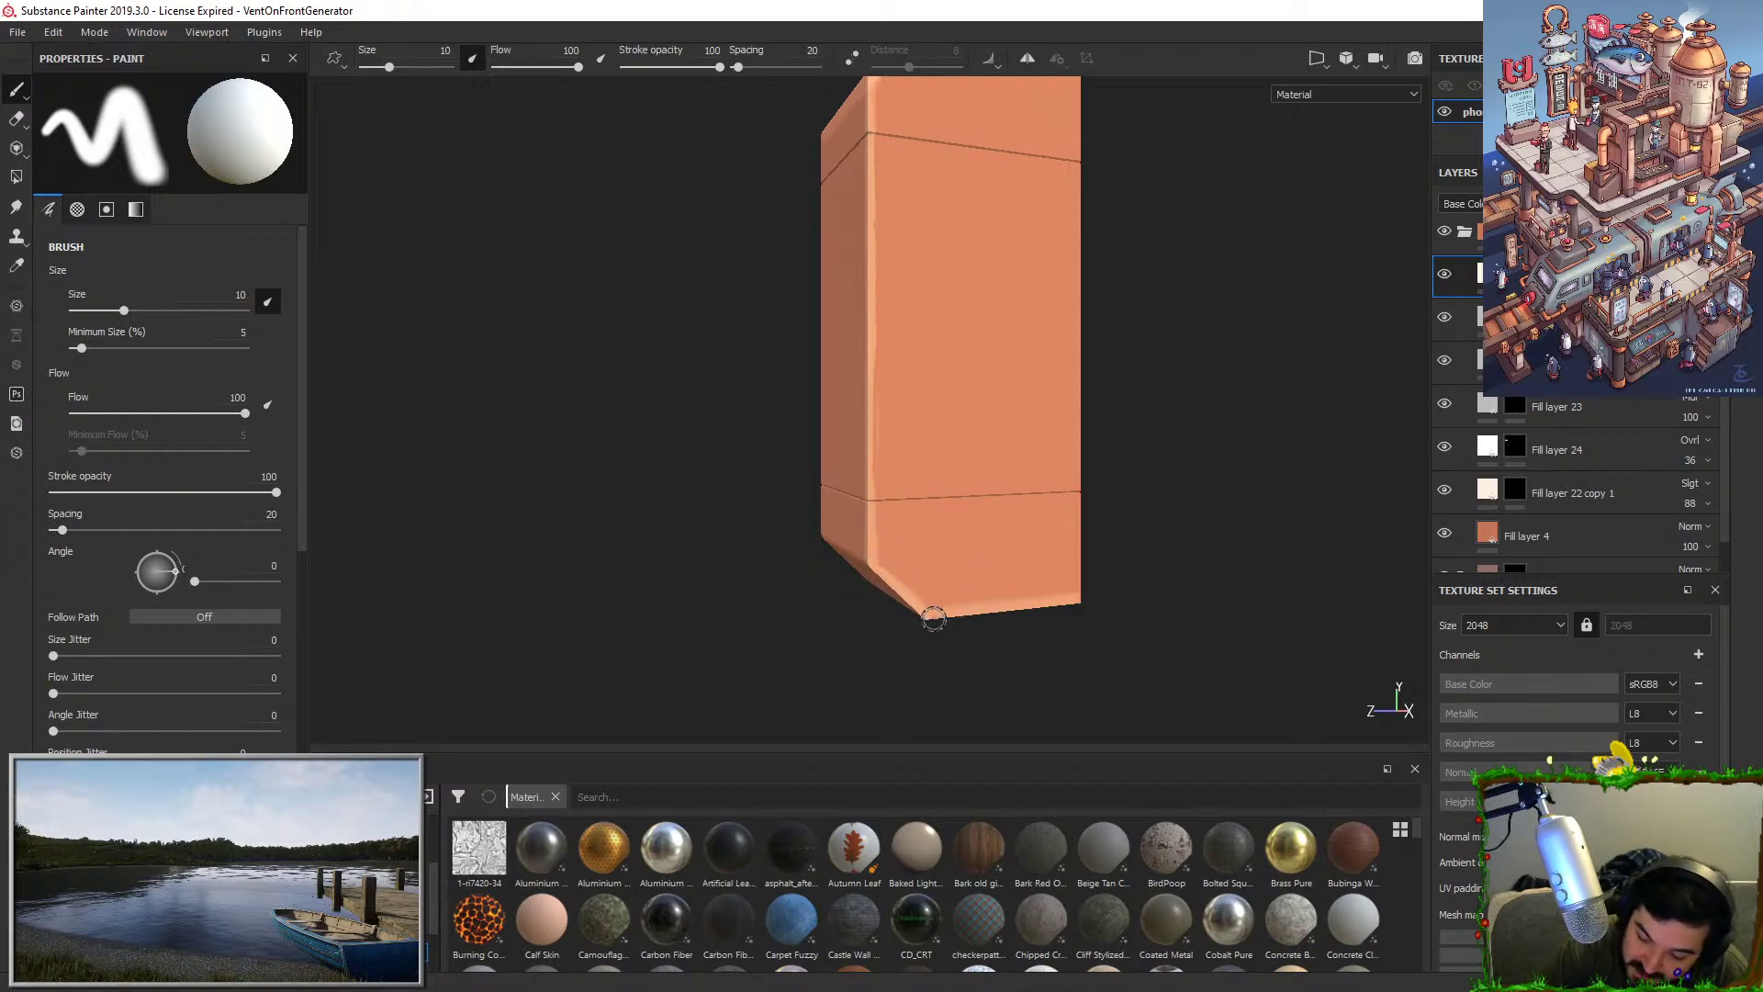
left_click_drag(1110, 523, 1234, 357, "alt")
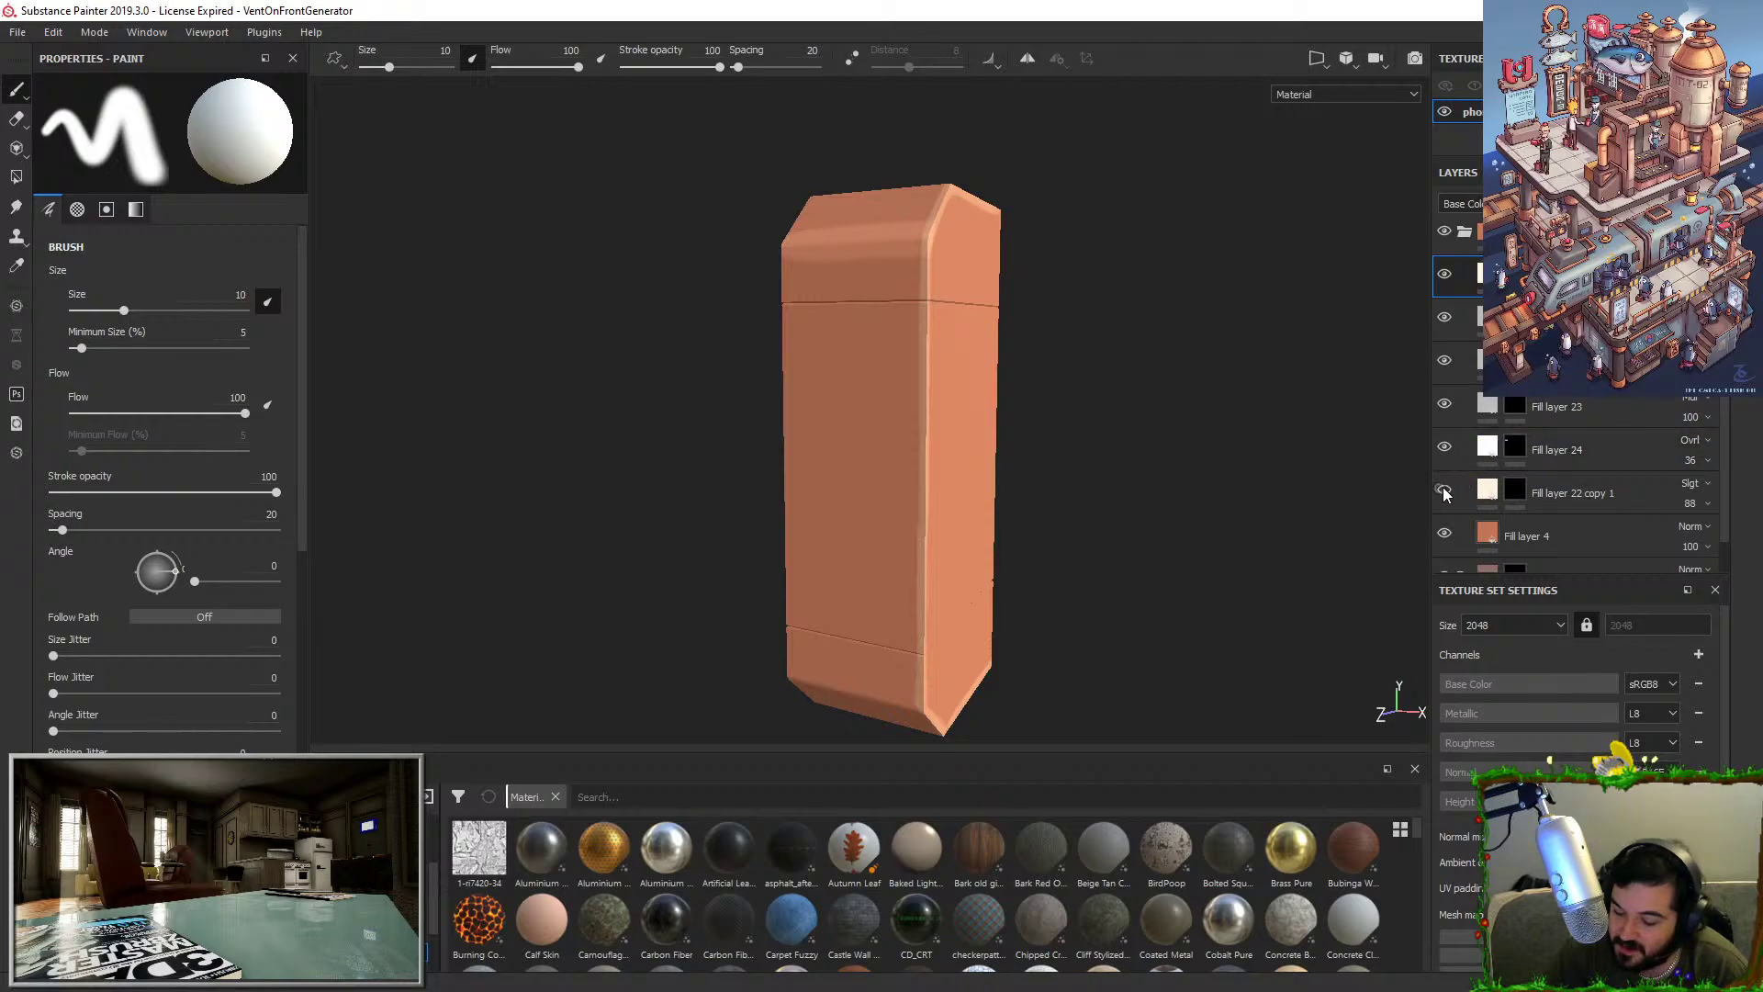
Hide Fill layer 24 and paint a highlight band on Fill layer 22 copy 1's mask across the narrow face's upper bend.
left_click(1506, 498)
left_click(1506, 503)
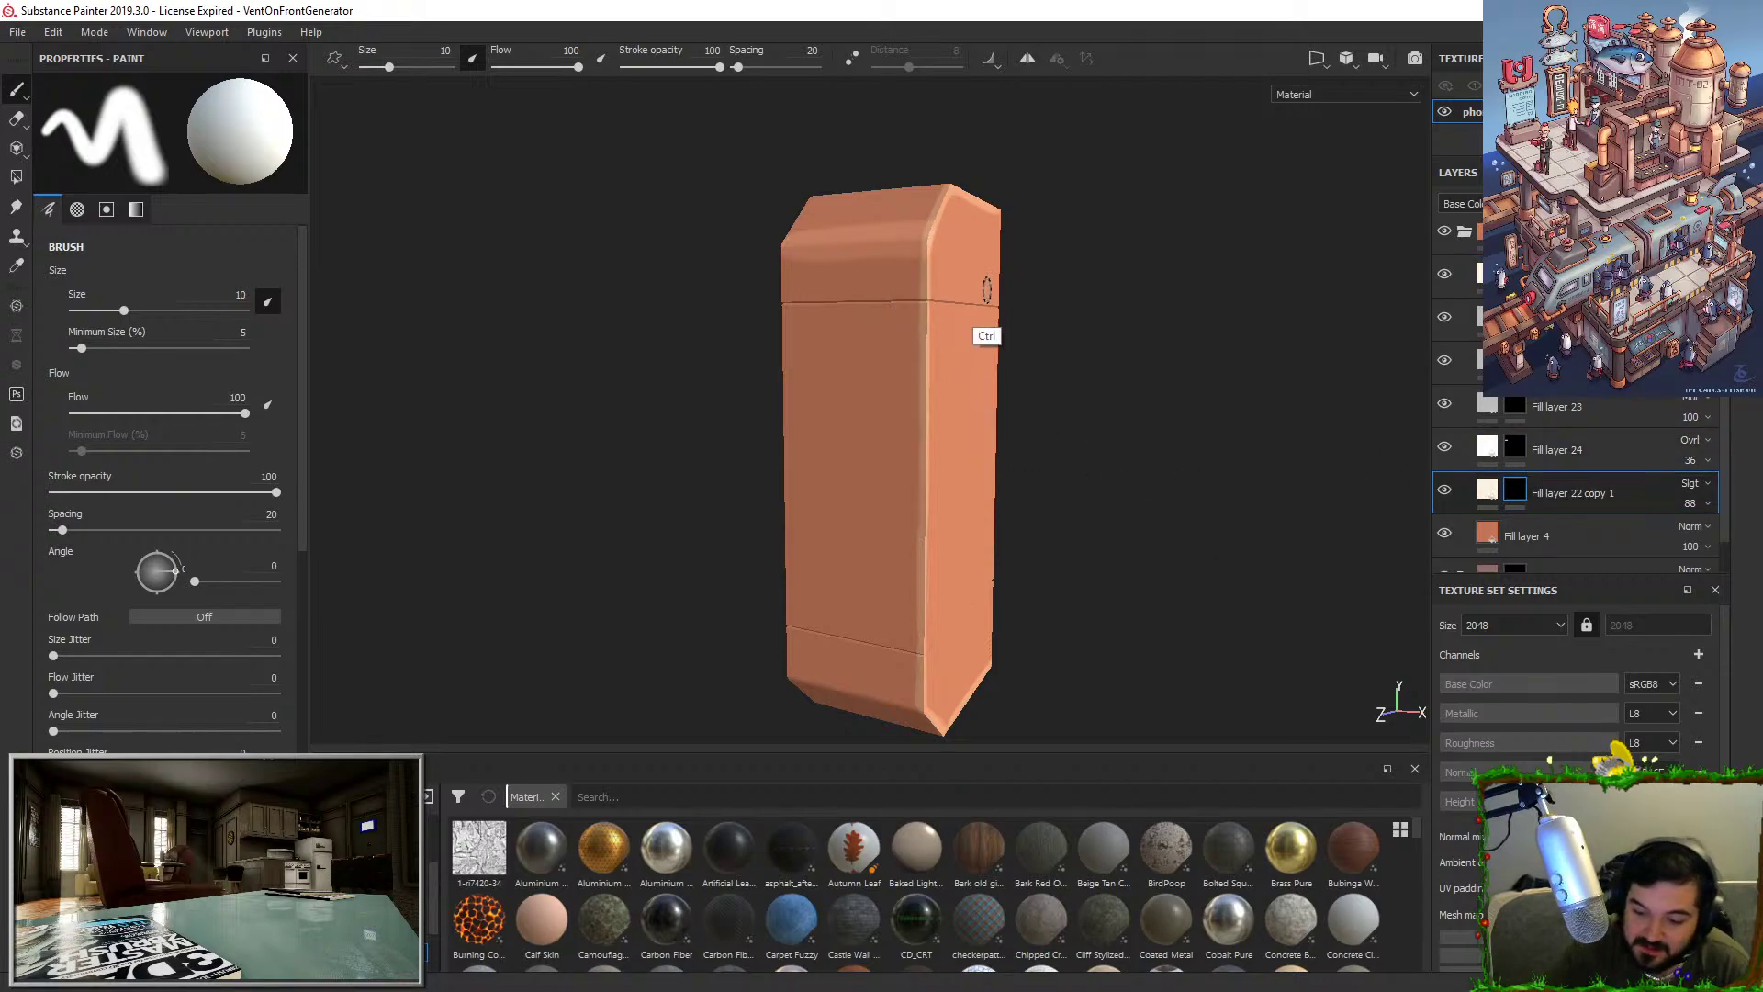
middle_click_drag(1166, 237, 1145, 334, "alt")
left_click_drag(1145, 334, 1169, 330, "alt")
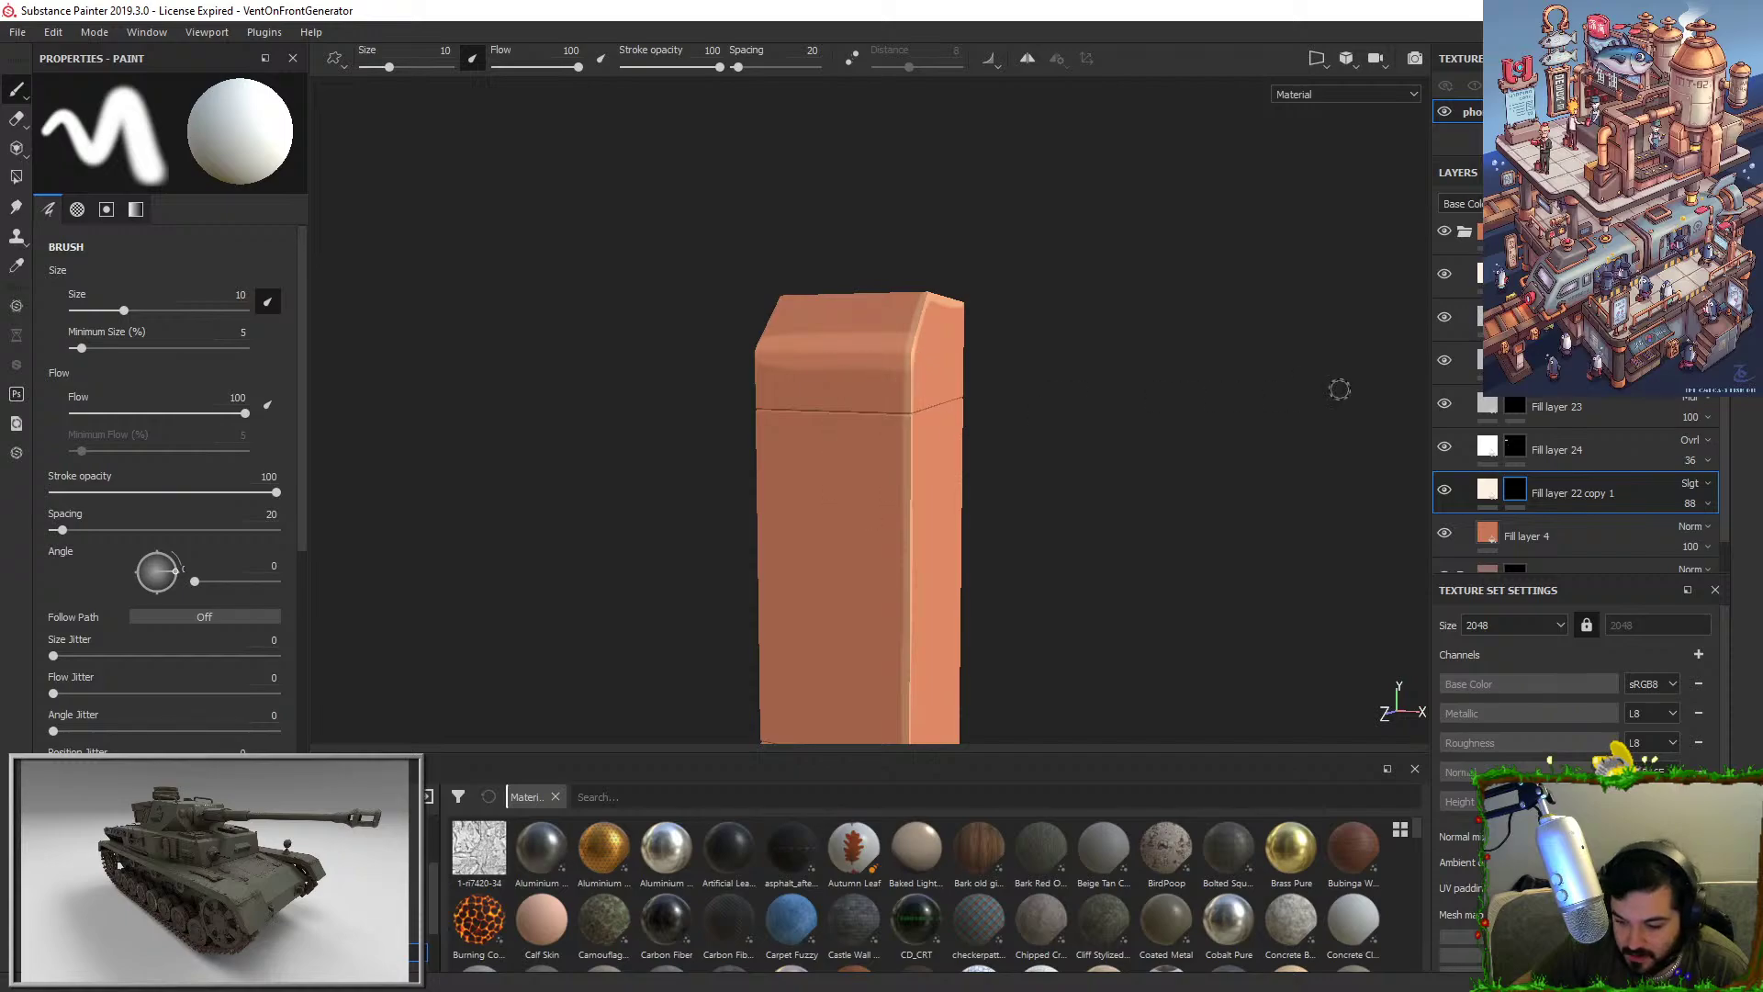
left_click(1444, 447)
mouse_move(1085, 433)
left_mouse_down("alt")
mouse_move(1163, 410)
mouse_move(1146, 471)
left_mouse_up("alt")
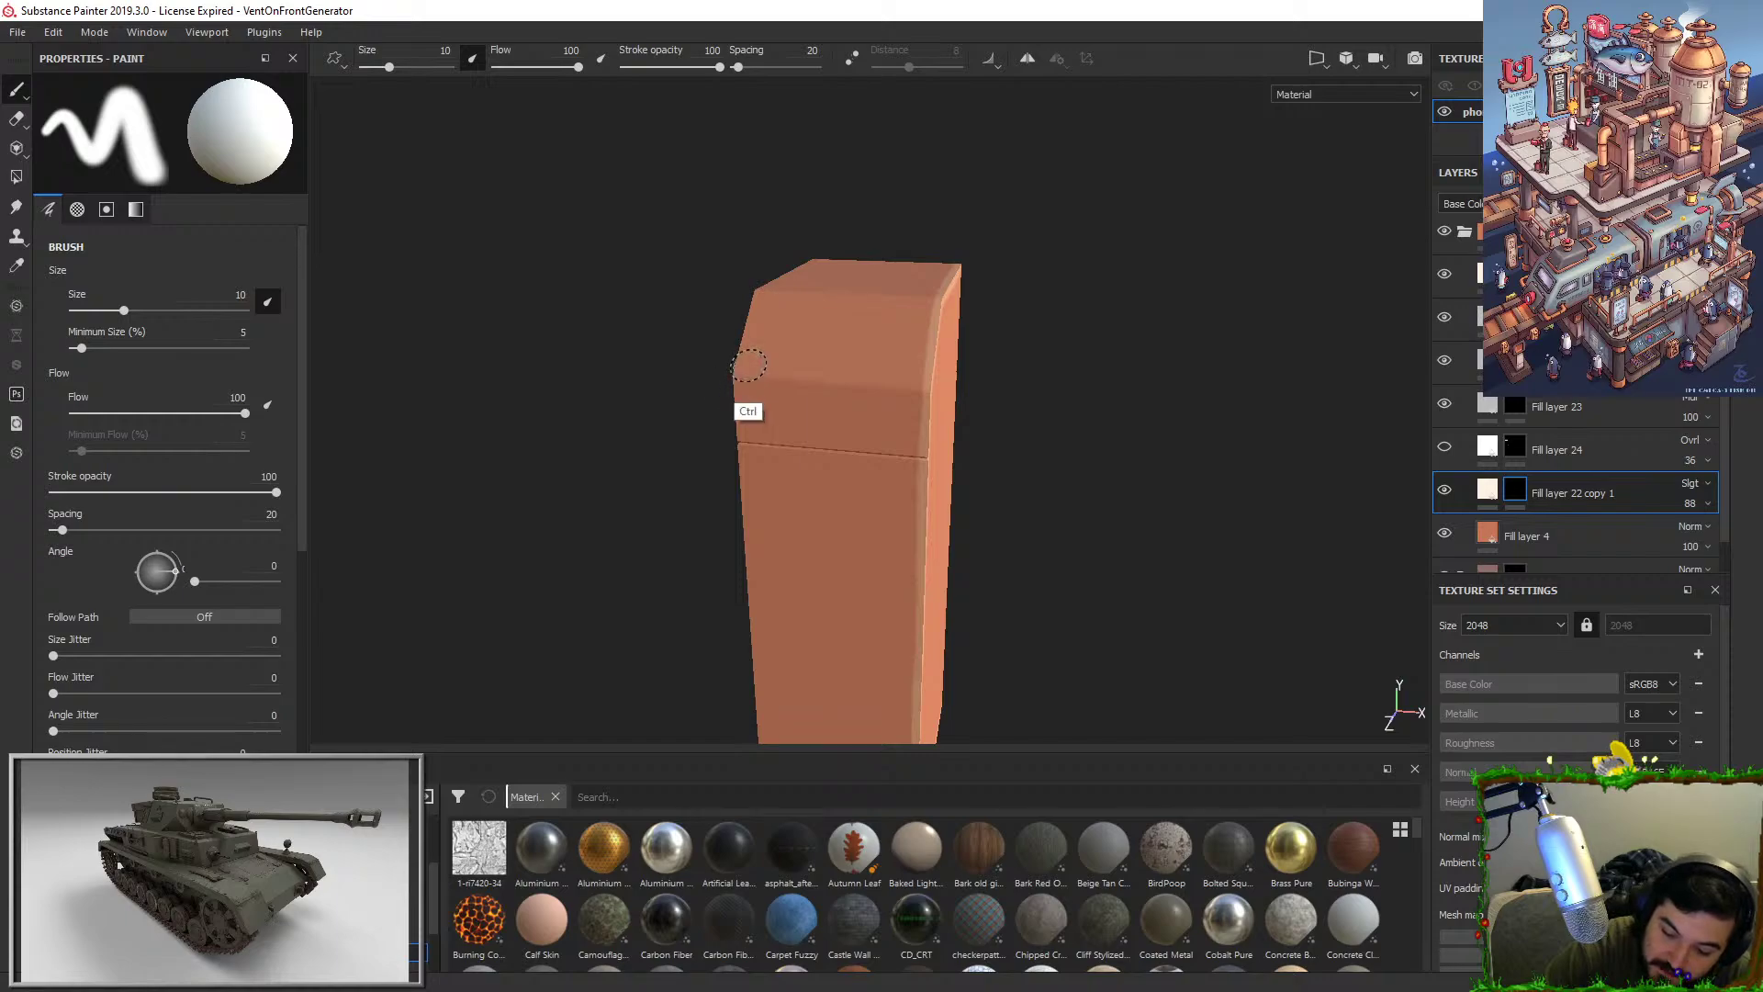
left_click_drag(750, 380, 921, 384)
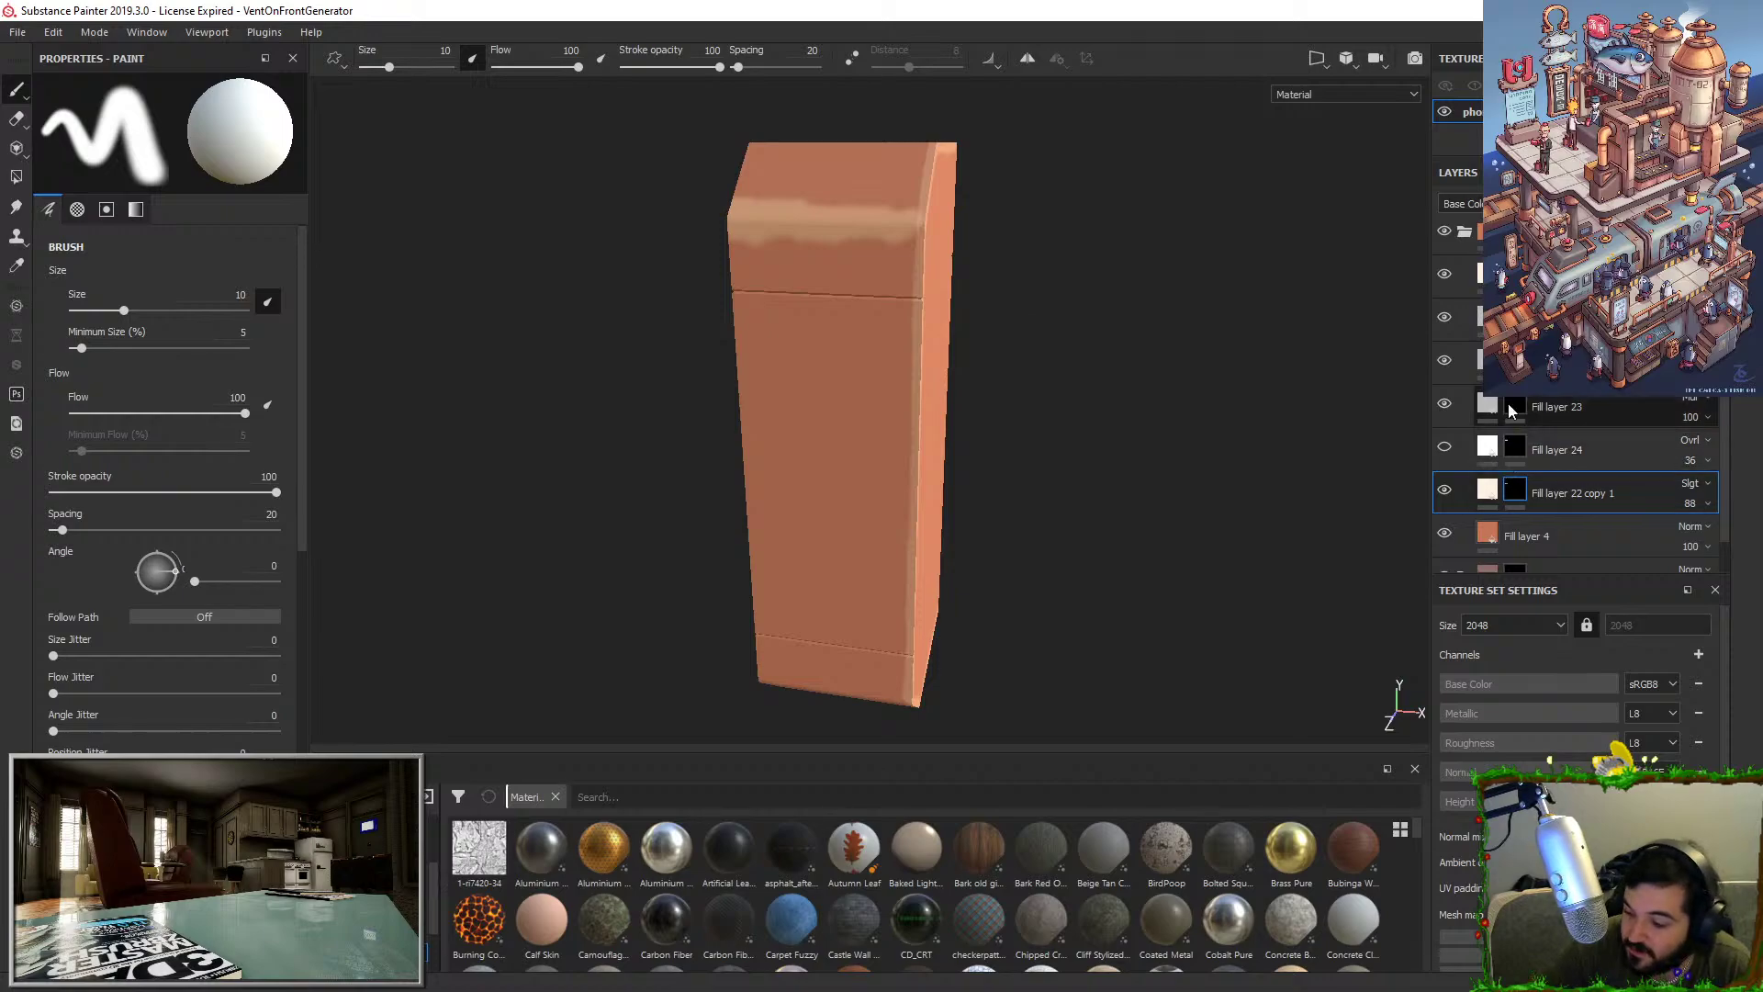
Select the copper folder's topmost layer mask and paint thin straight highlights along the upper and lower seams of the narrow face.
left_click(1440, 273)
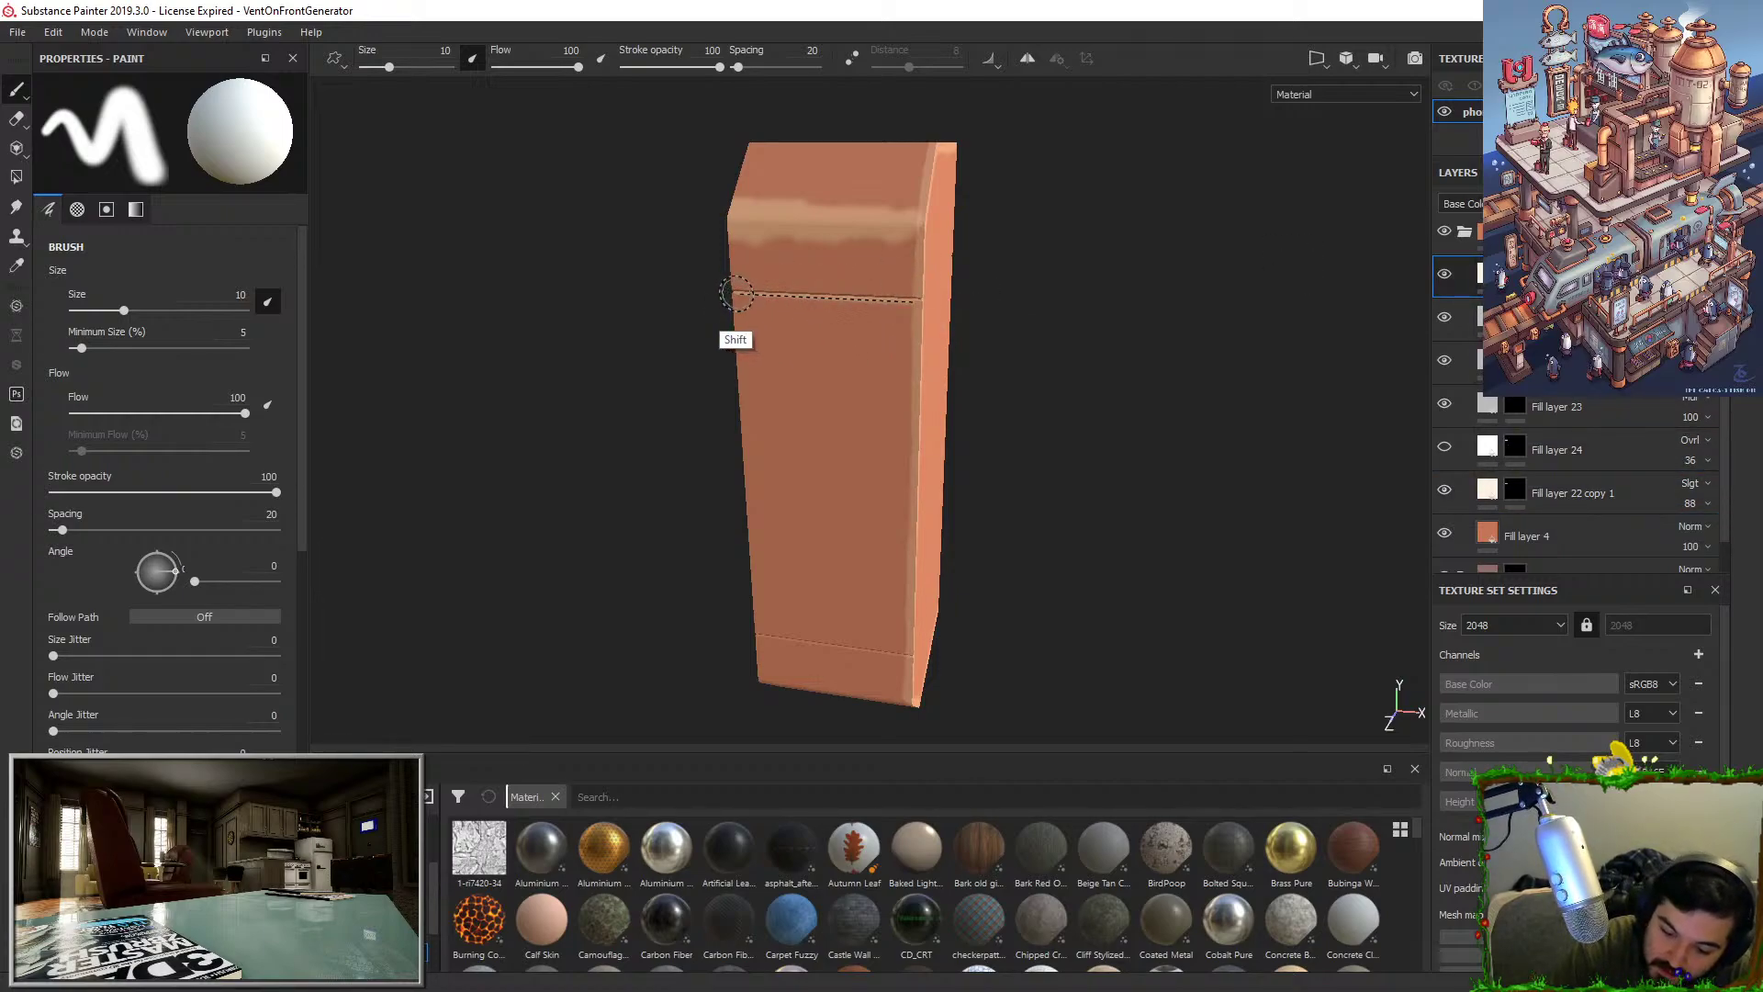
left_click_drag(1119, 412, 1111, 359, "alt")
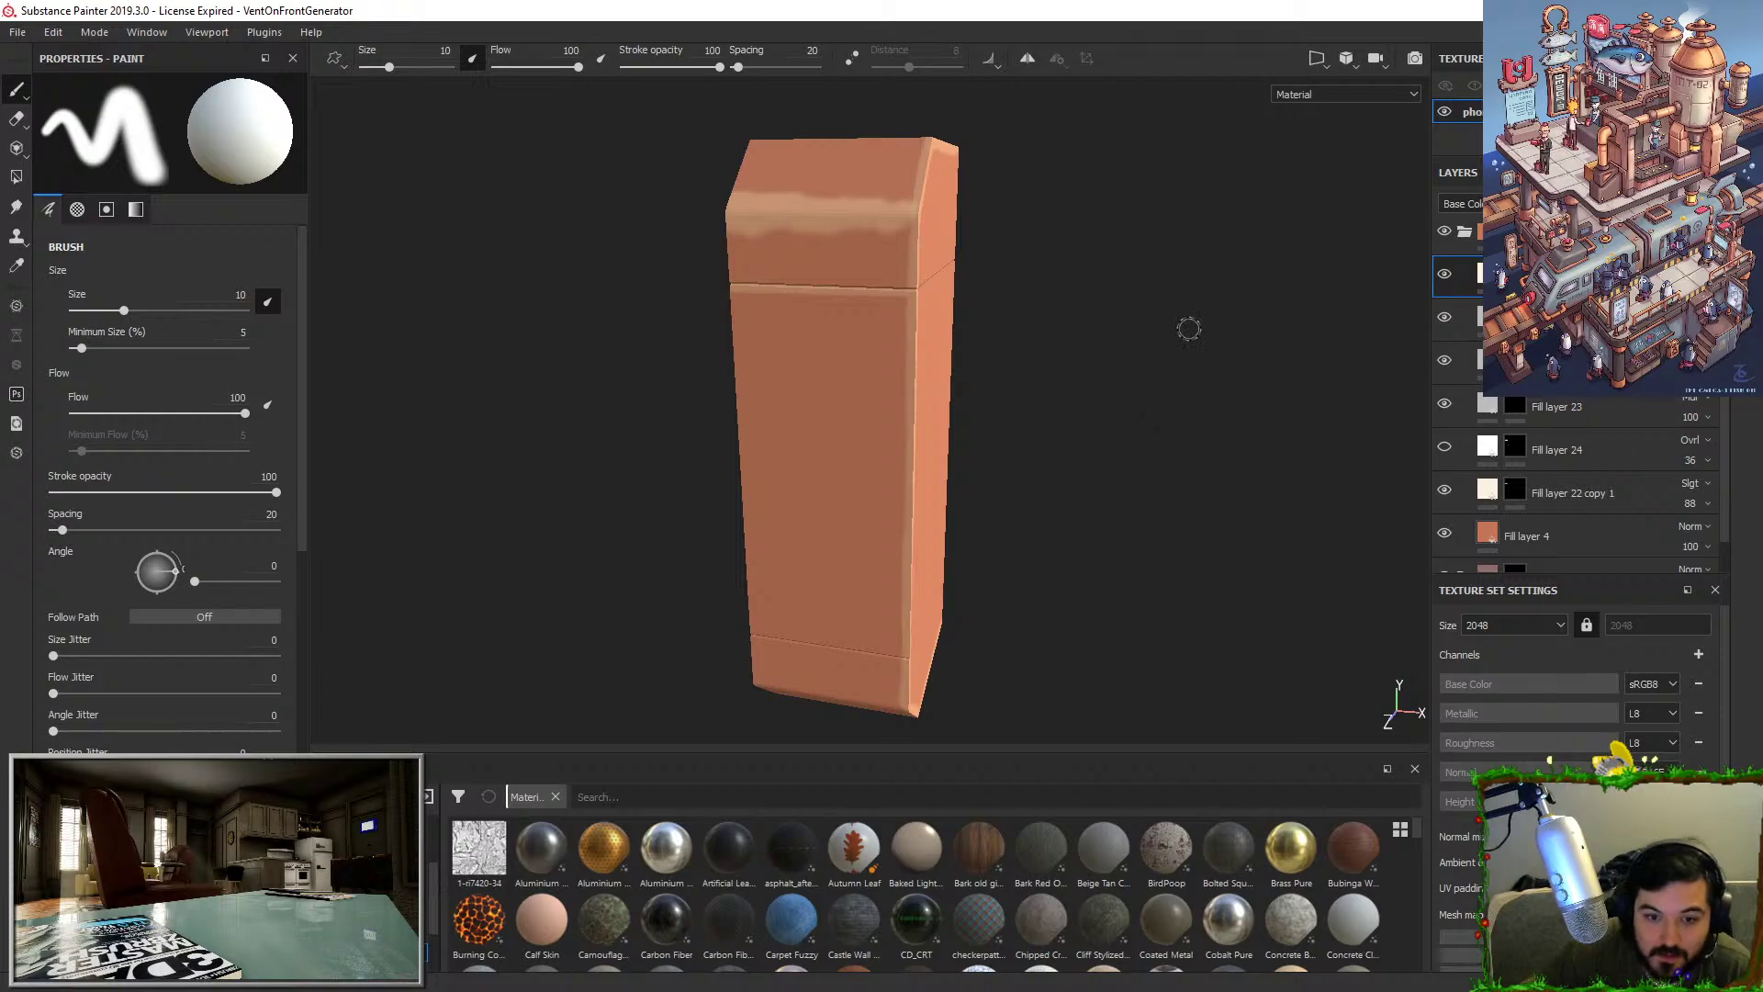
left_click_drag(1222, 323, 1204, 252, "alt")
middle_click_drag(1070, 460, 1090, 295, "alt")
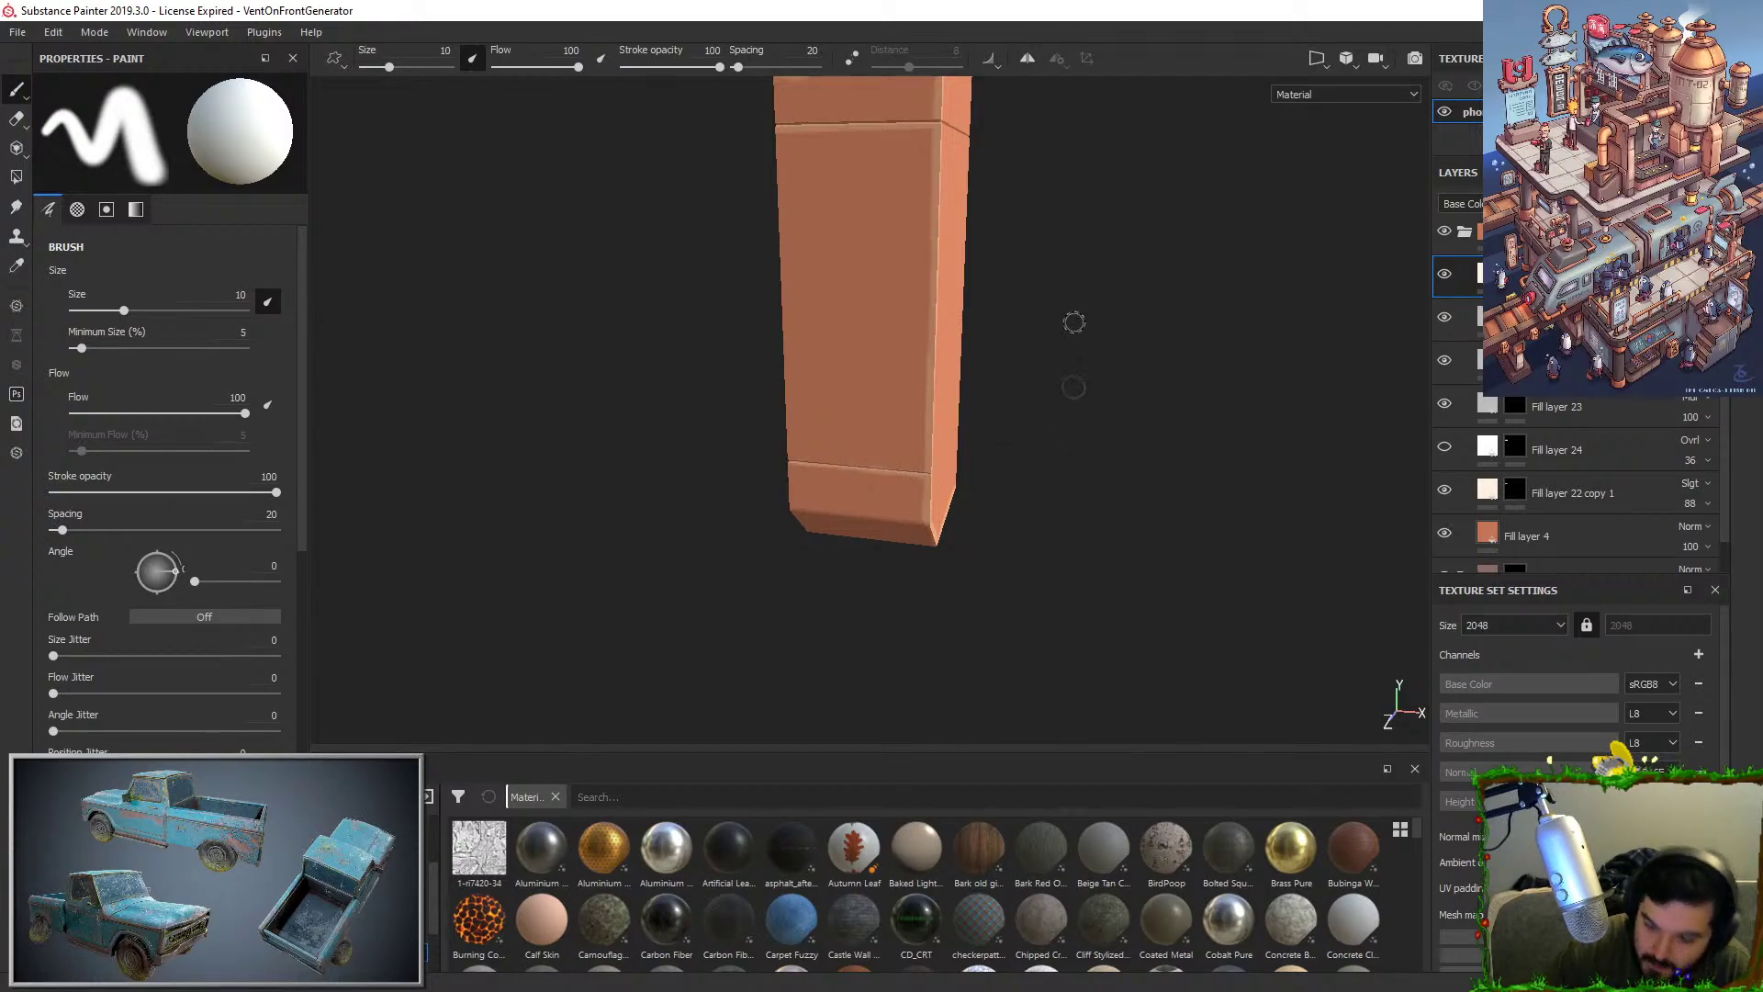
left_click_drag(1073, 323, 1058, 364, "alt")
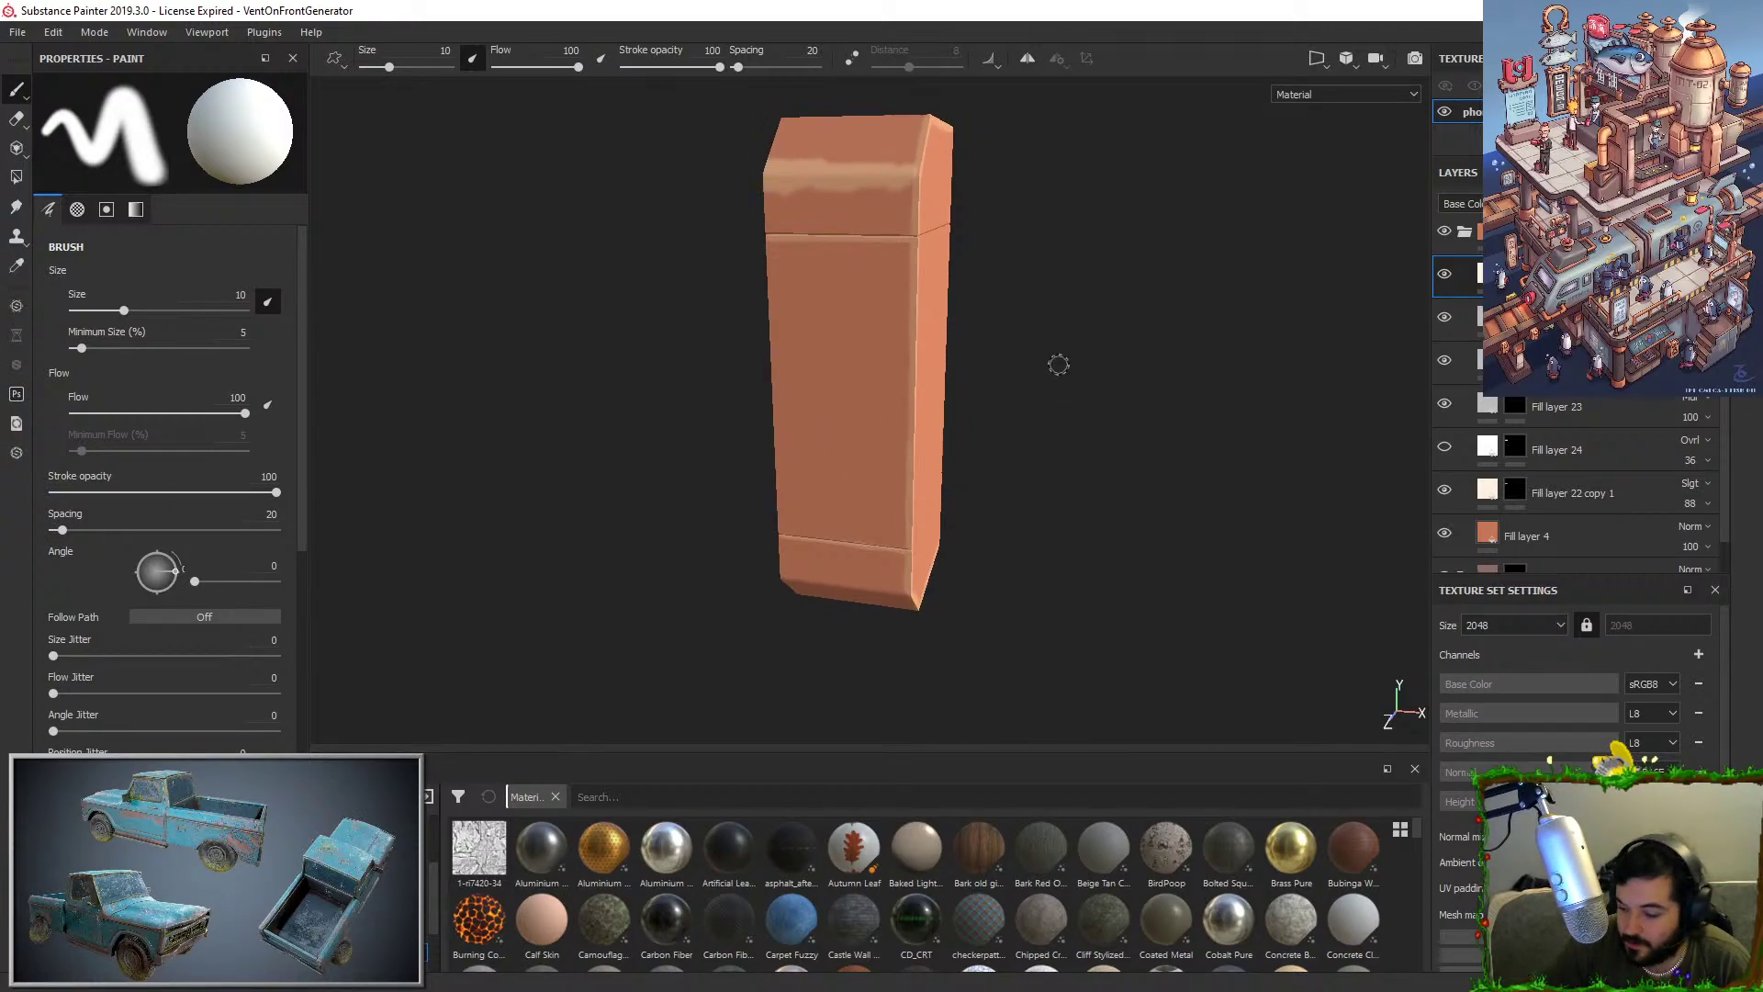
Set the opacity of Fill layer 22 copy 1 to 79.
left_click(1515, 489)
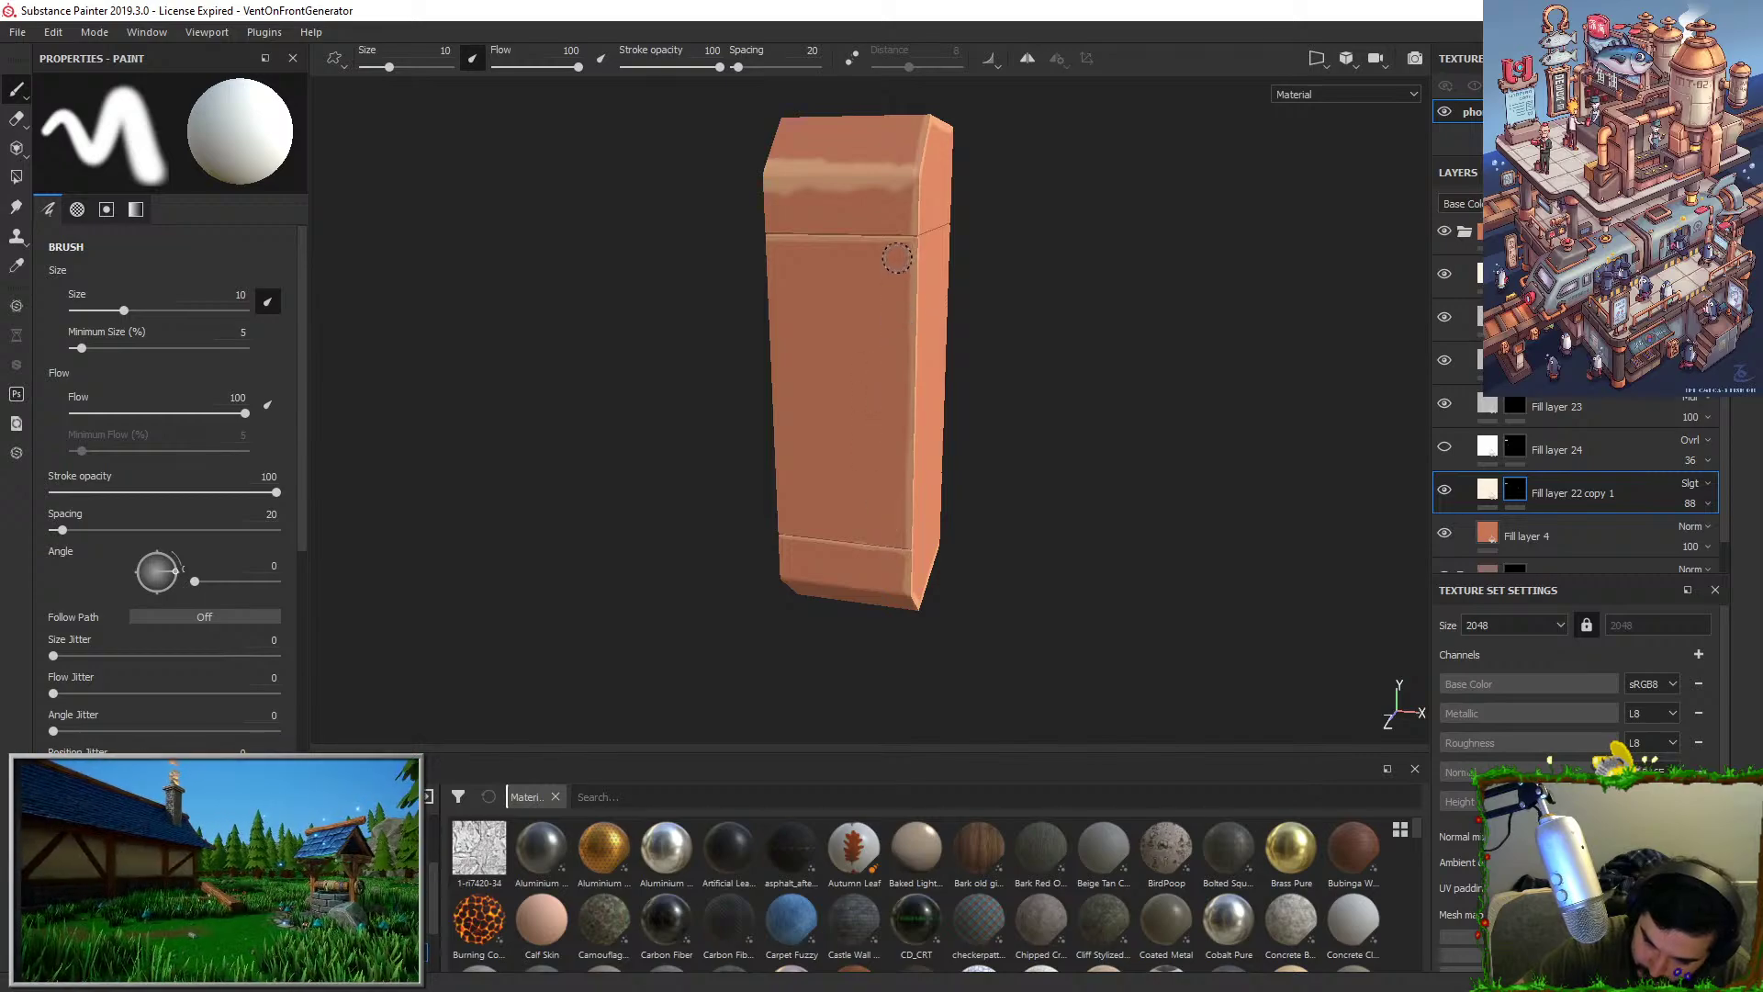
left_click(1694, 504)
left_click(1719, 534)
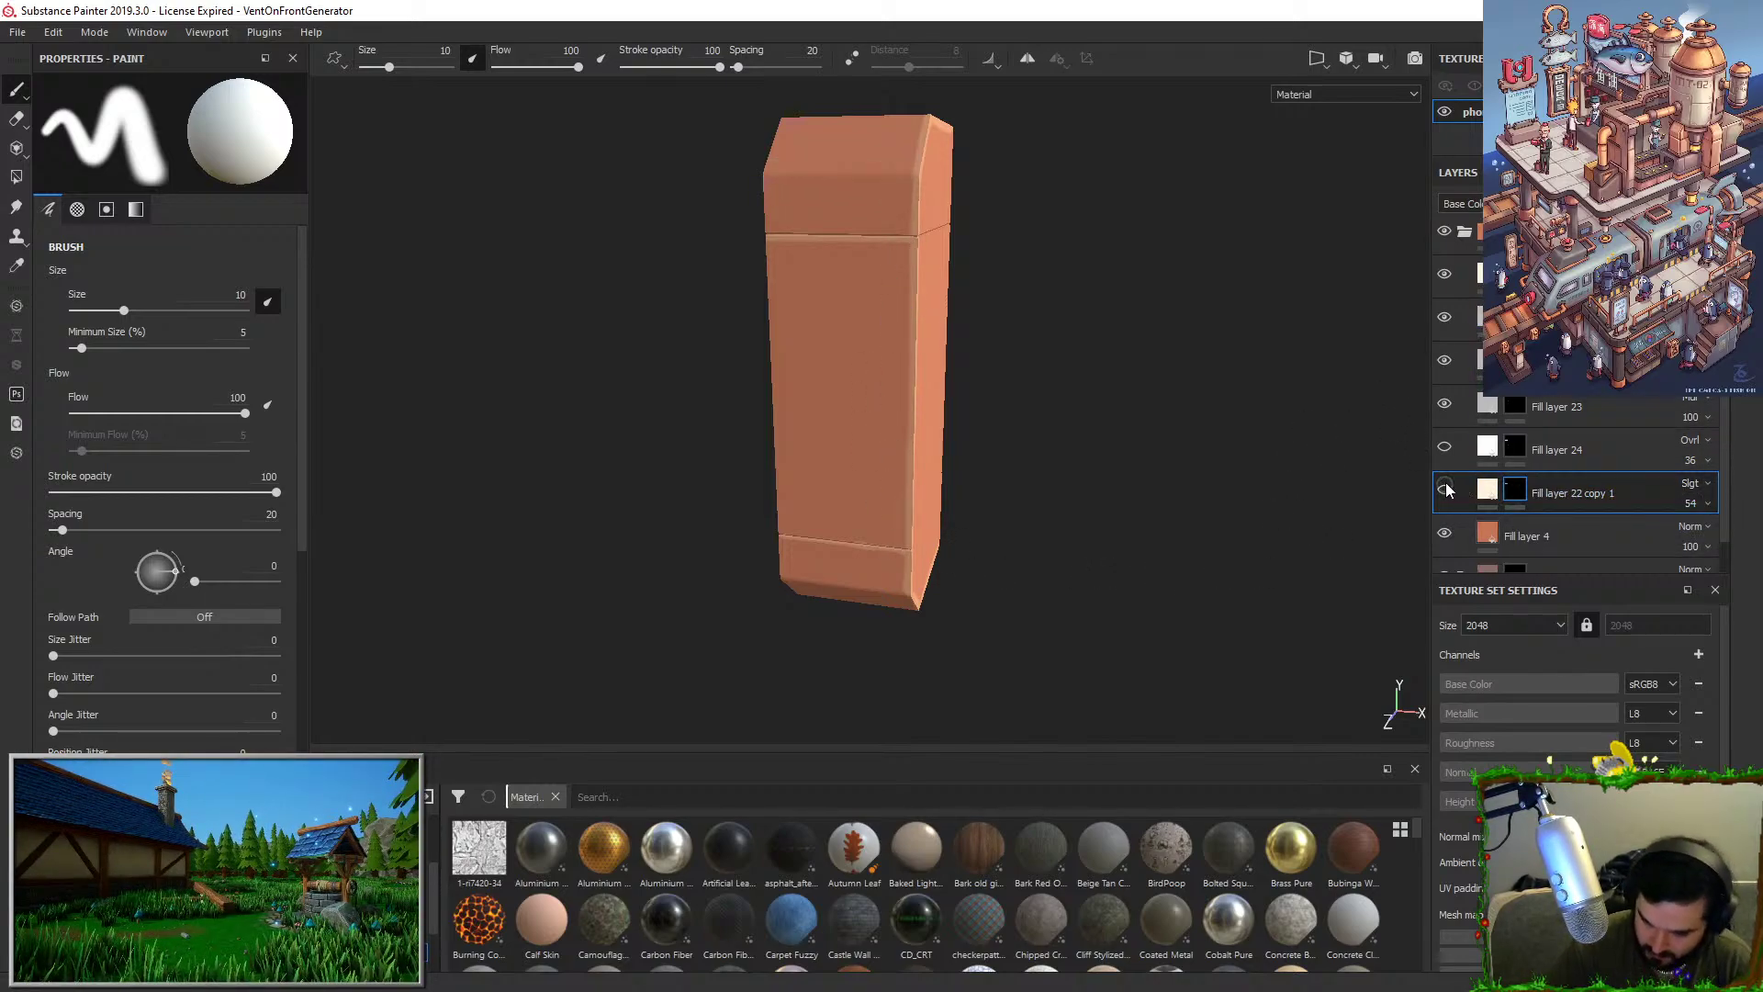
left_click(1708, 504)
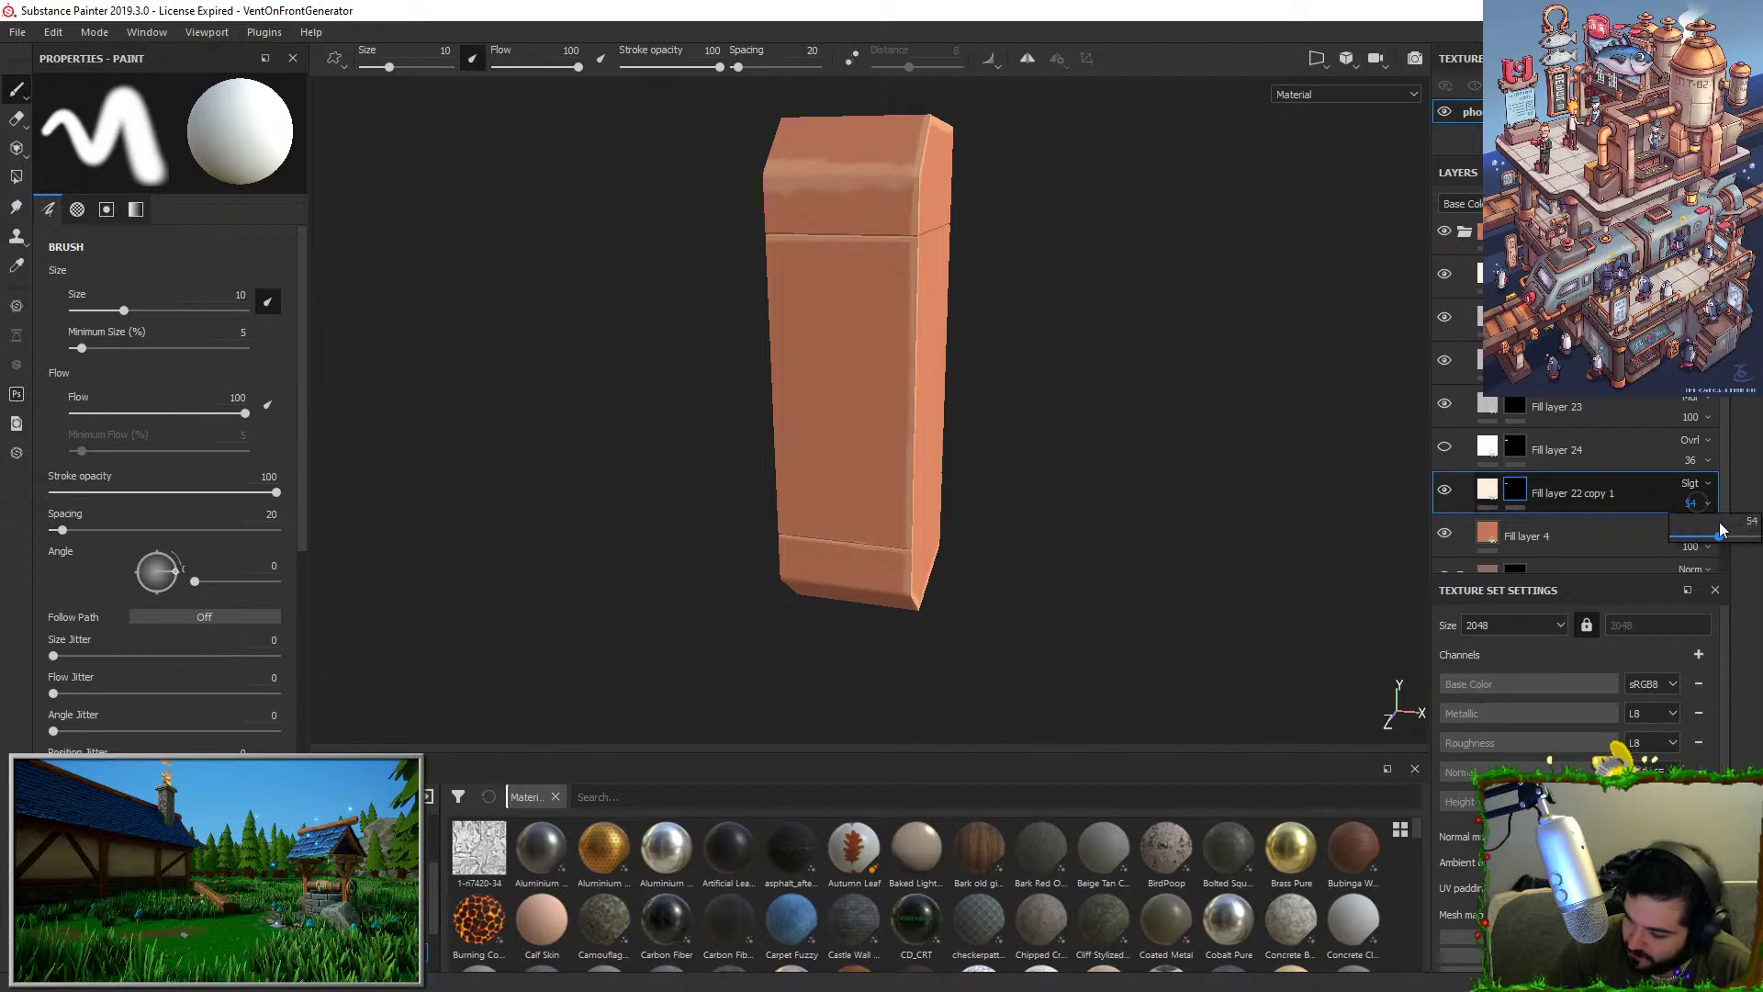
left_click_drag(1720, 528, 1735, 534)
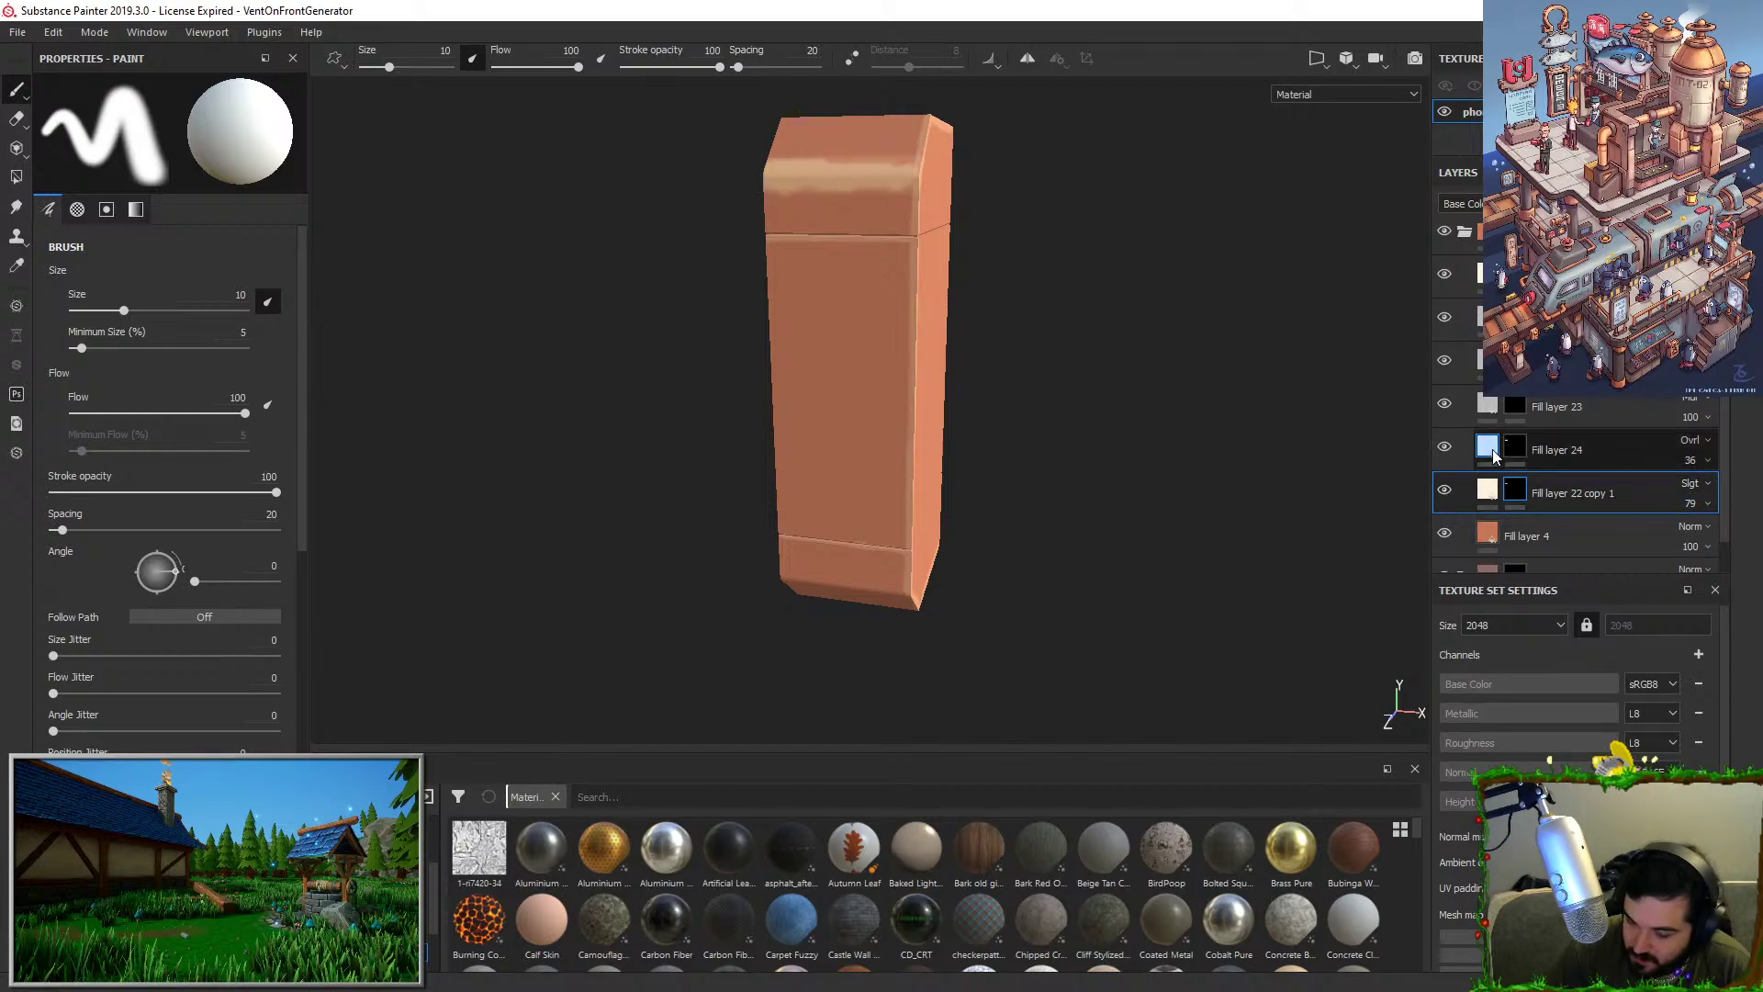
Show Fill layer 24 again and reset its mask to solid black.
left_click(1534, 464)
right_click(1517, 452)
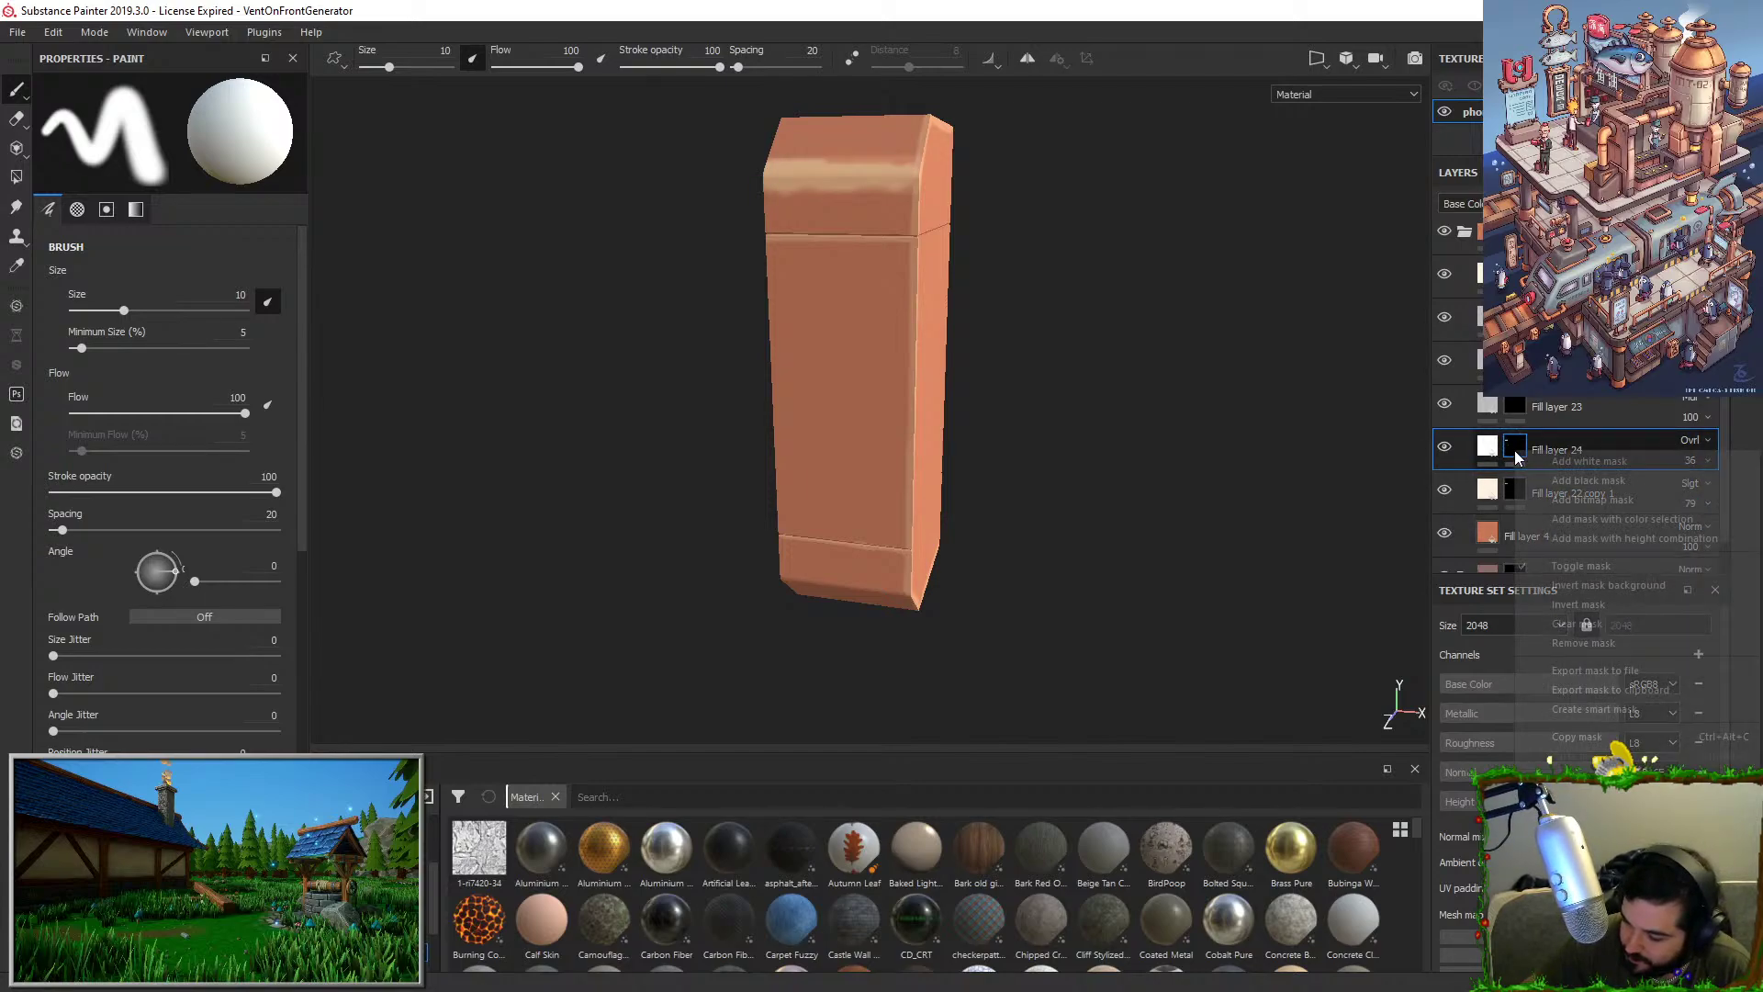
left_click(1570, 464)
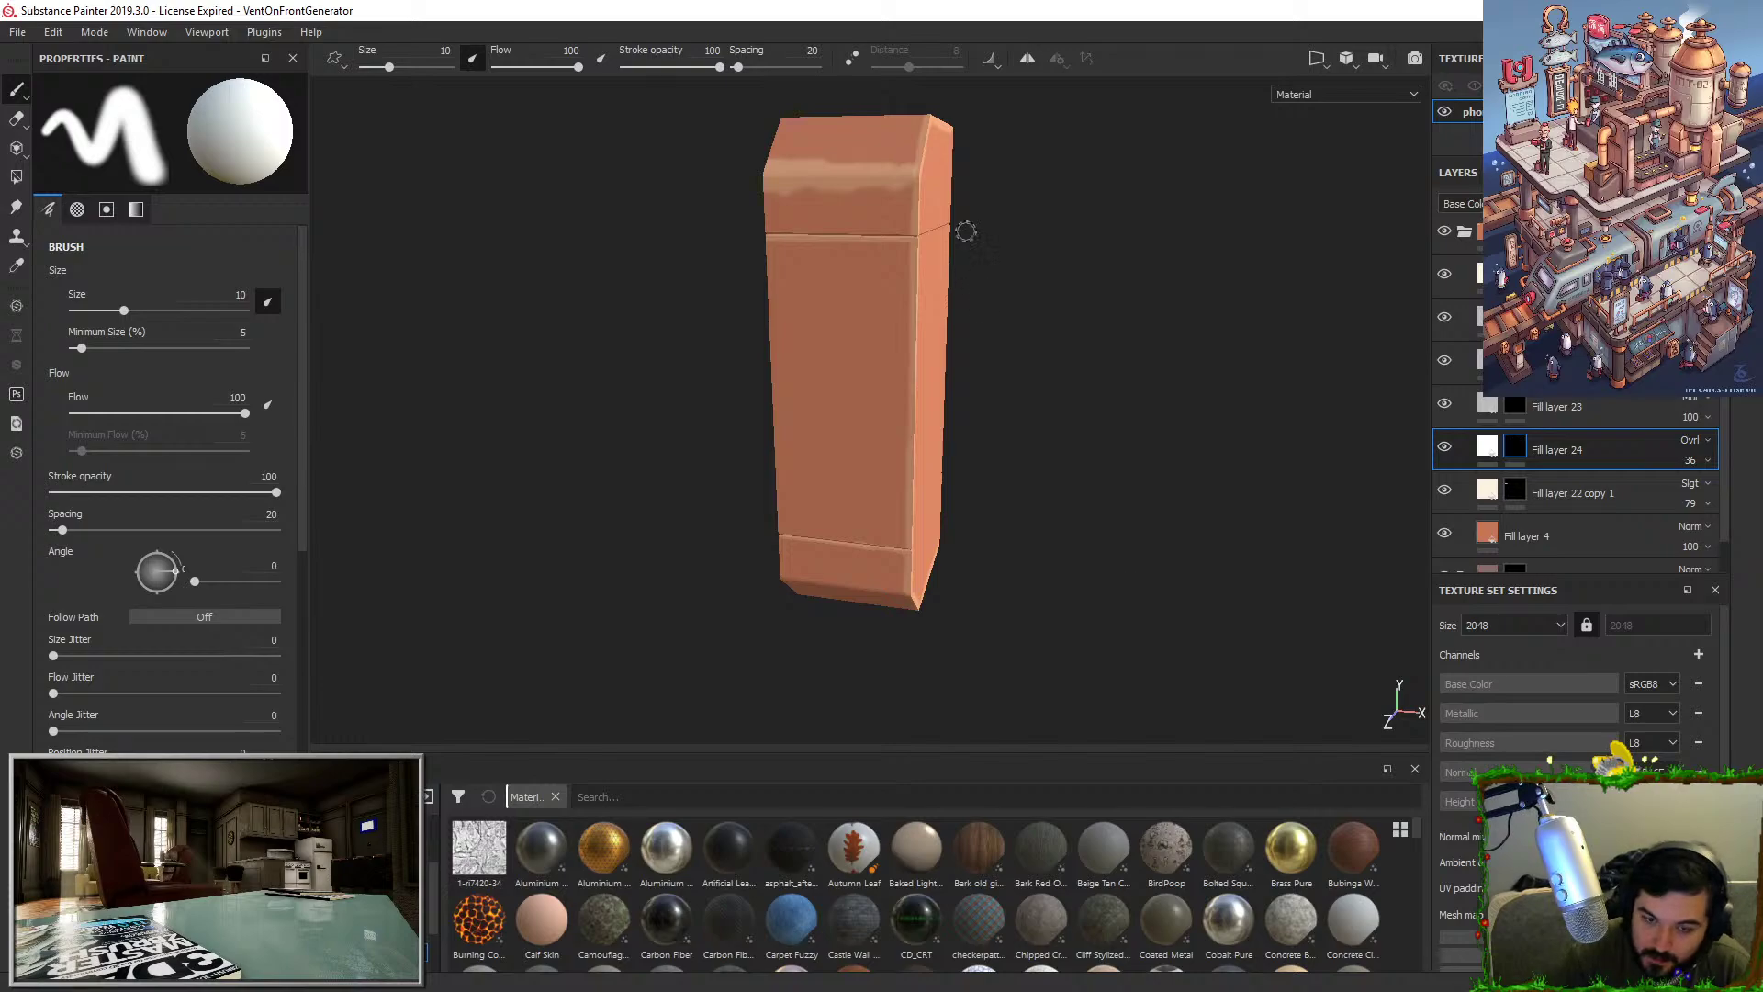
Paint a soft highlight on Fill layer 24's mask down the narrow face's inner corner edge and under the upper seam, undoing the first stroke.
left_click_drag(906, 254, 904, 527)
key("ctrl+z")
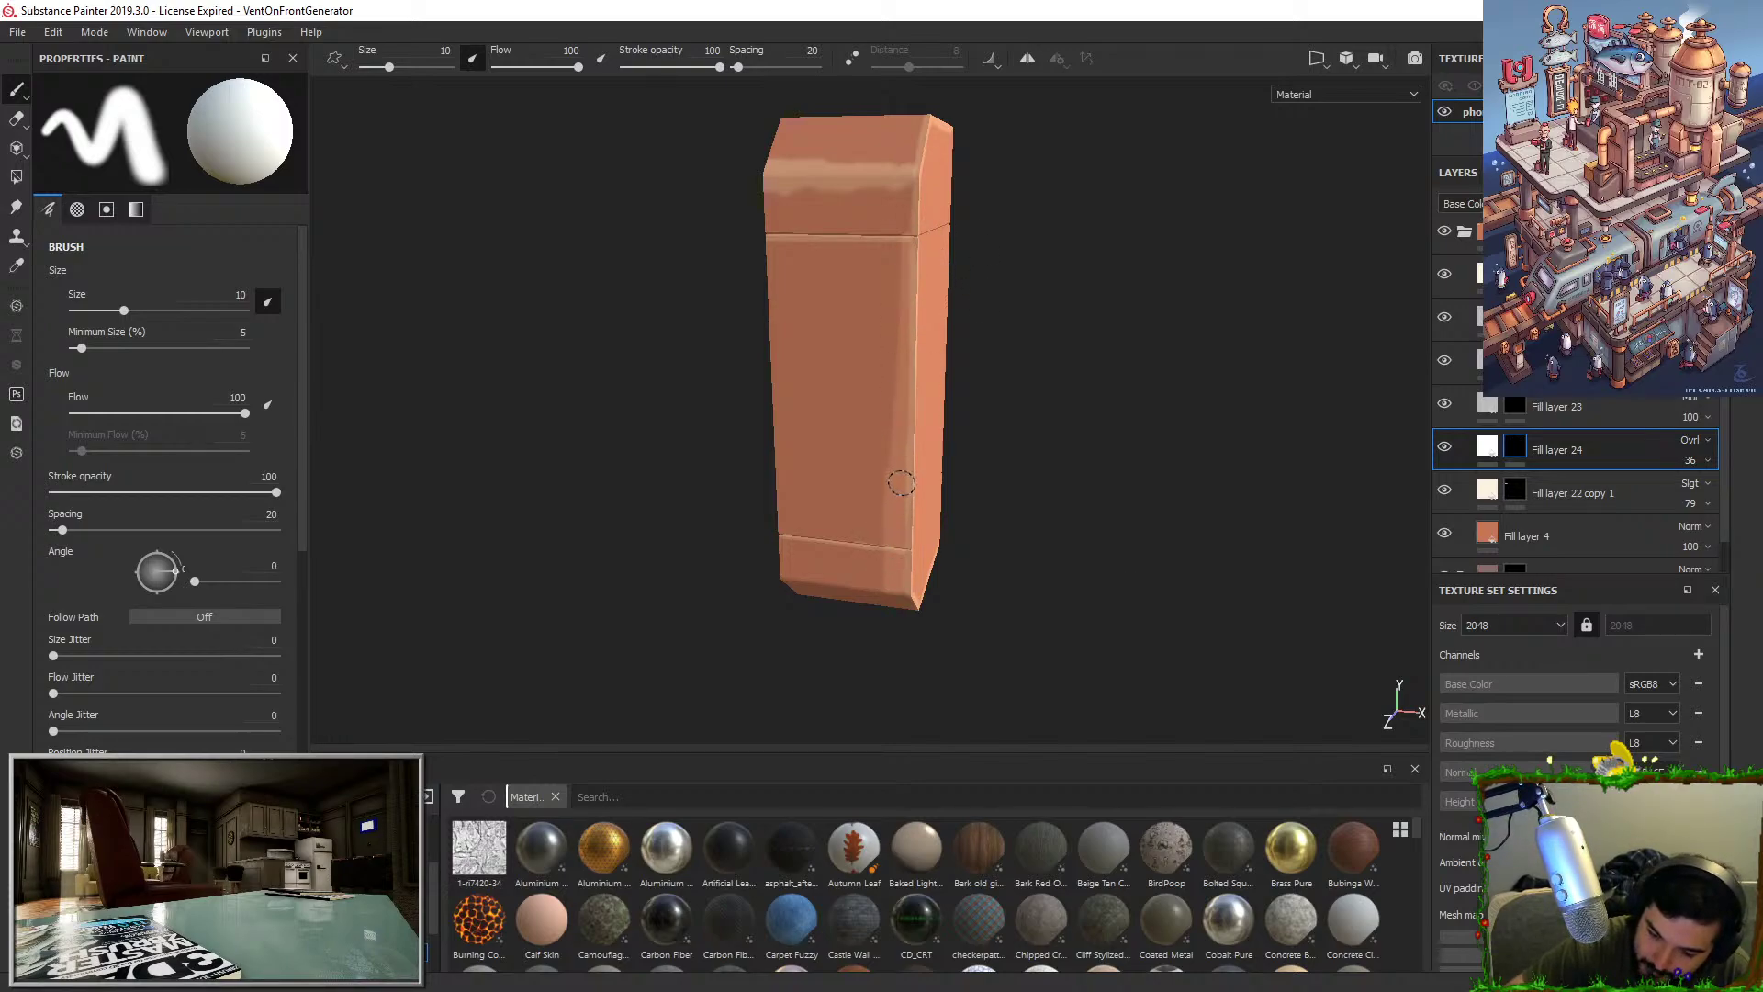
mouse_move(866, 240)
left_mouse_down()
mouse_move(768, 244)
mouse_move(904, 251)
left_mouse_up()
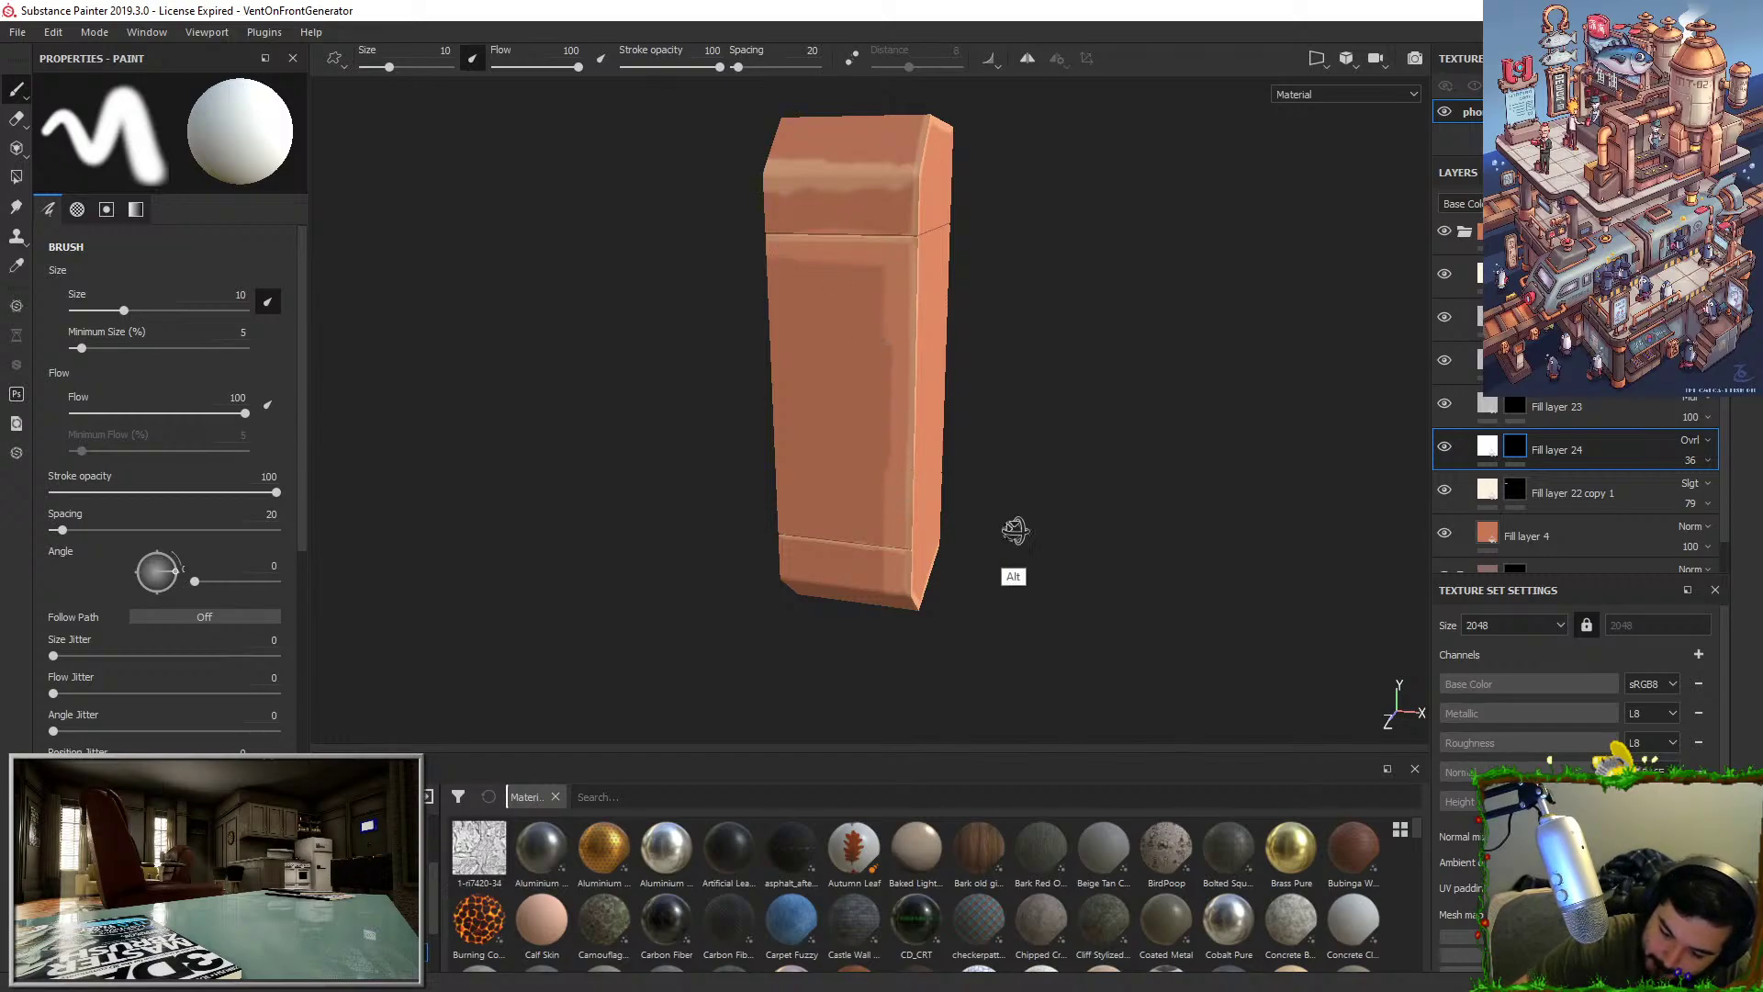
left_click_drag(1015, 530, 929, 418, "alt")
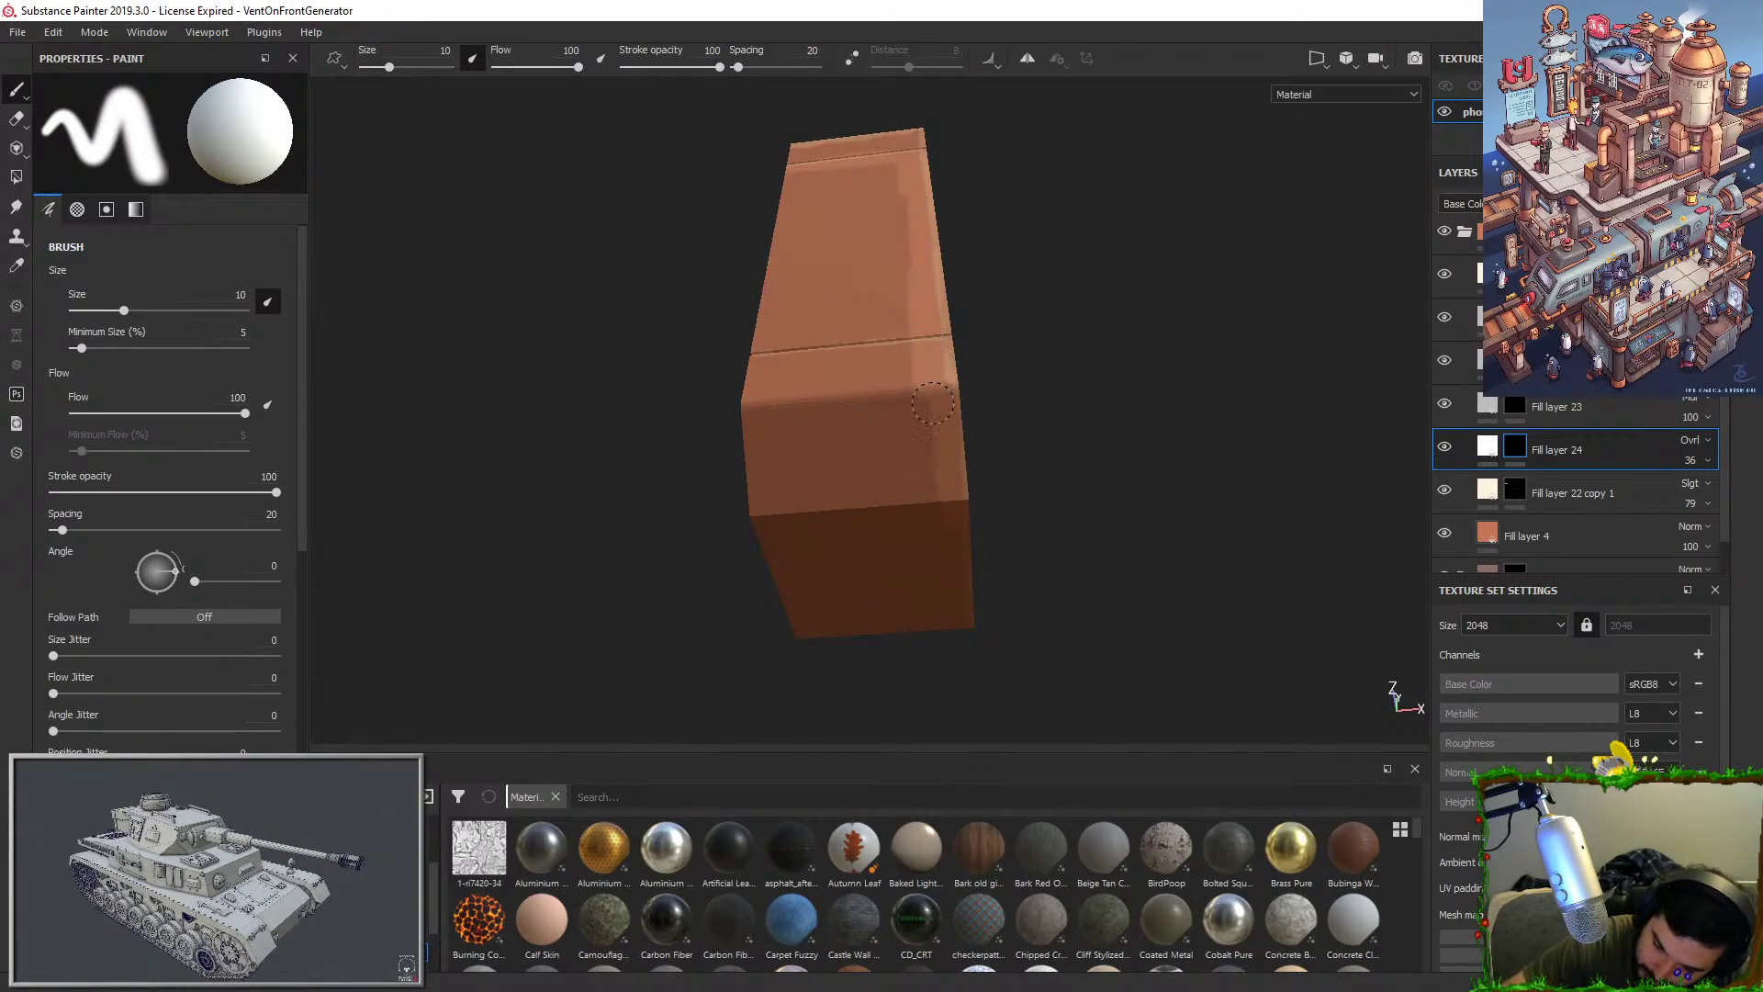
mouse_move(957, 570)
left_mouse_down("alt")
mouse_move(1411, 559)
mouse_move(1063, 370)
mouse_move(1023, 366)
mouse_move(1035, 295)
mouse_move(1024, 492)
mouse_move(1055, 374)
mouse_move(1025, 325)
mouse_move(943, 360)
left_mouse_up("alt")
left_click_drag(919, 467, 991, 202, "alt")
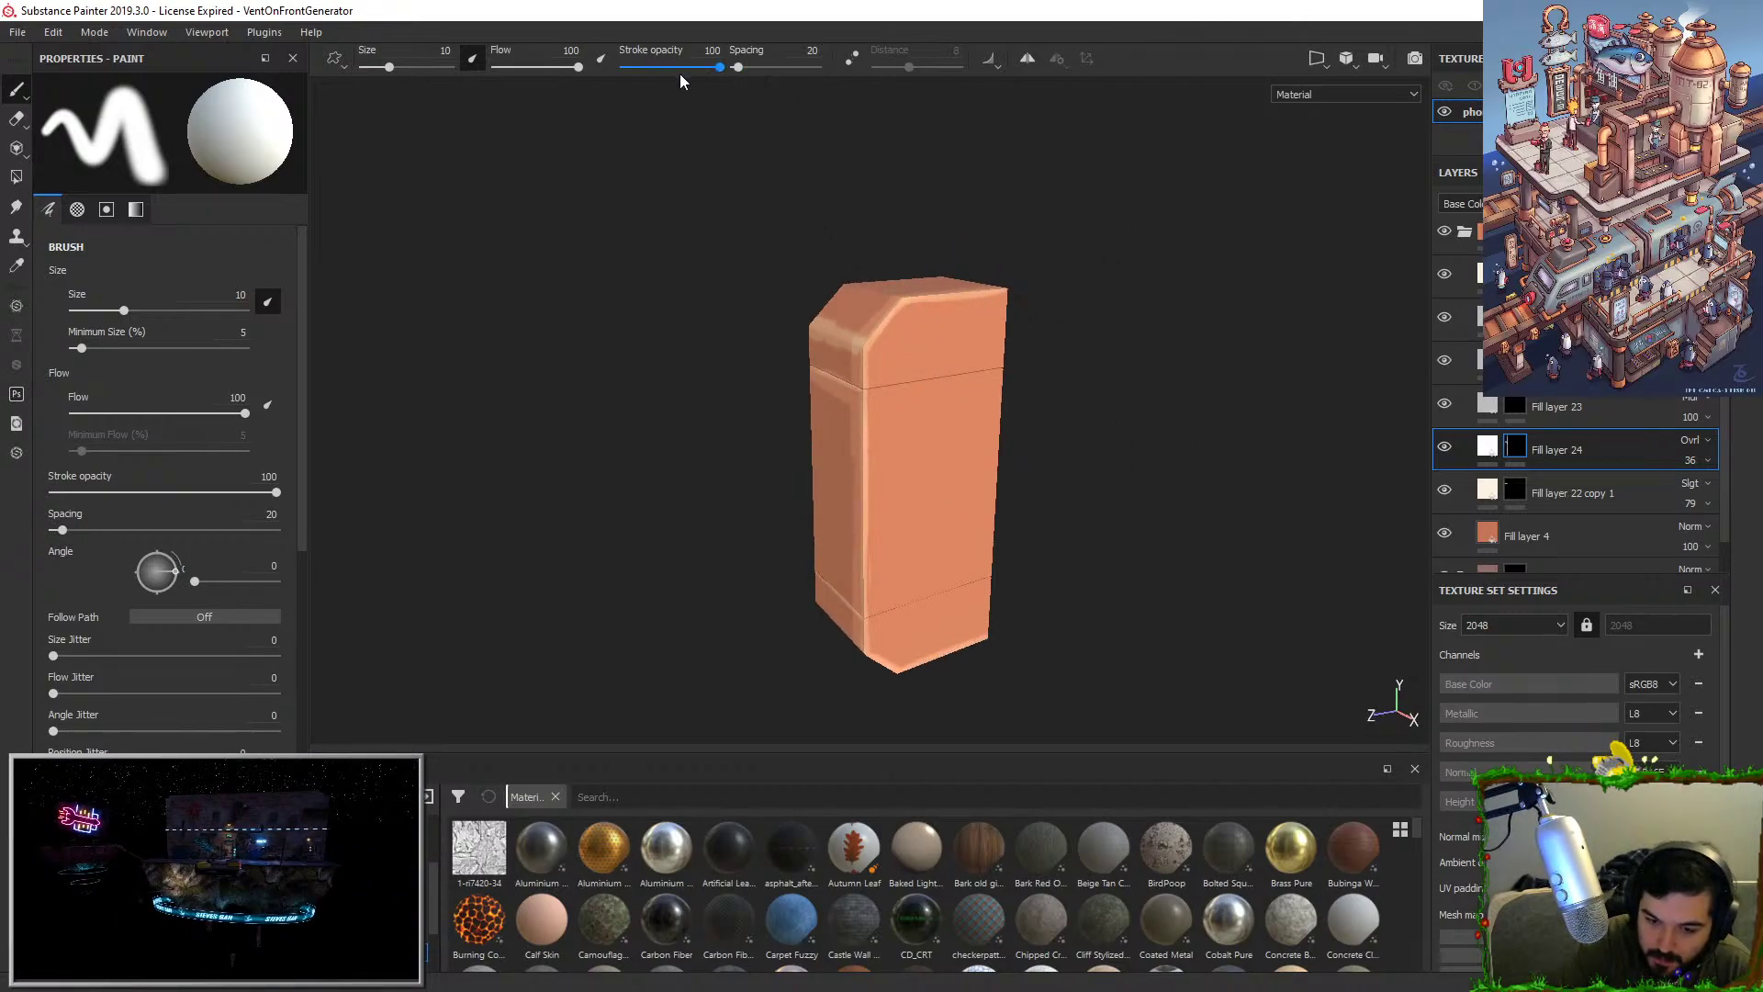
Paint a soft vertical highlight down the wide face with a 22.75 brush, and blur Fill layer 24's mask with a Blur filter at intensity 7.25.
left_click_drag(145, 310, 153, 311)
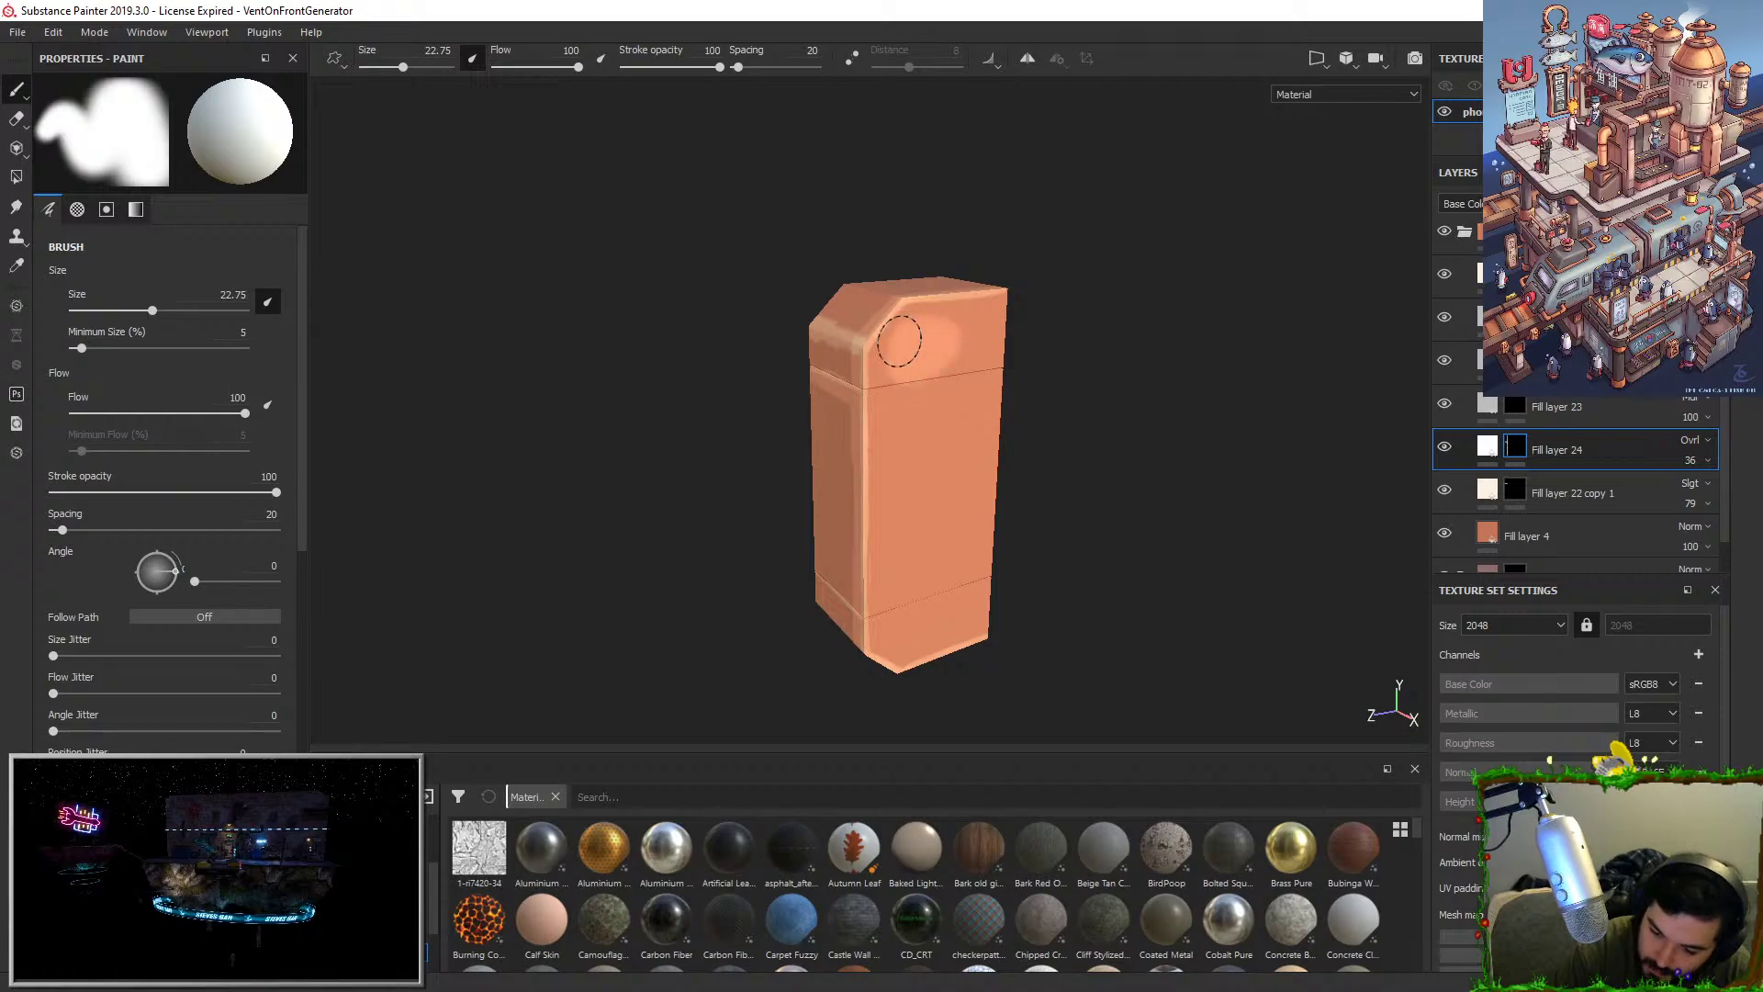
mouse_move(921, 316)
left_mouse_down()
mouse_move(897, 625)
mouse_move(918, 348)
left_mouse_up()
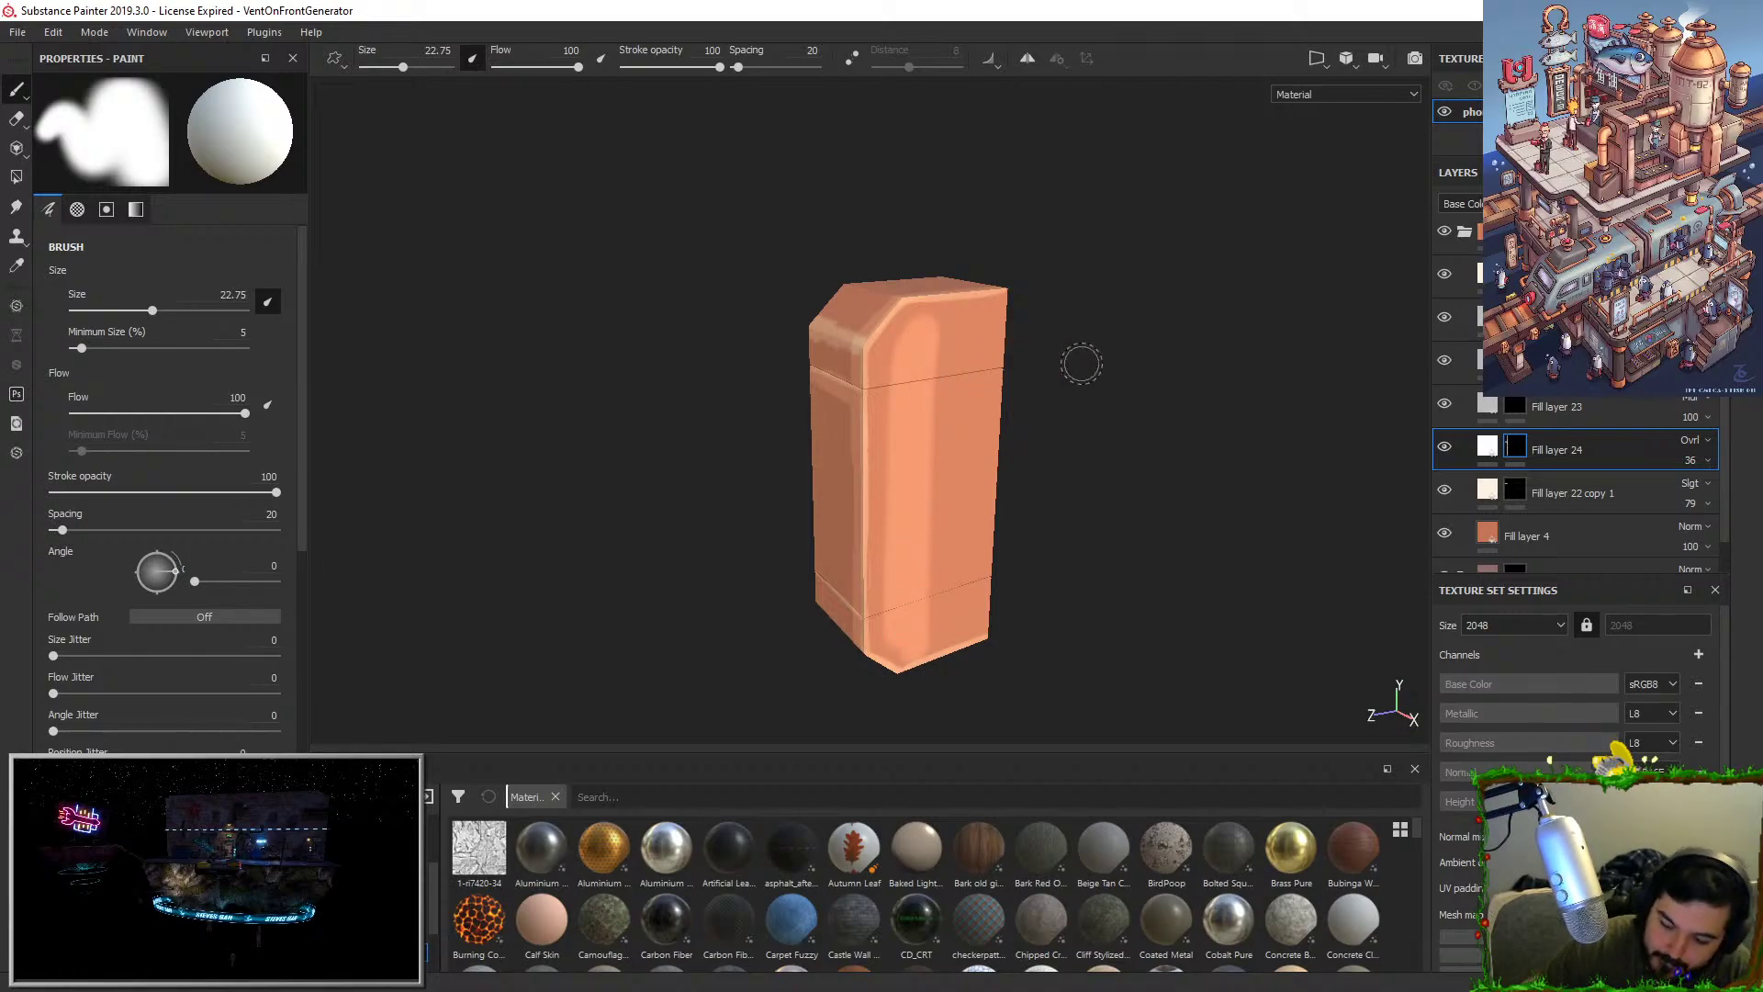
right_click(1513, 446)
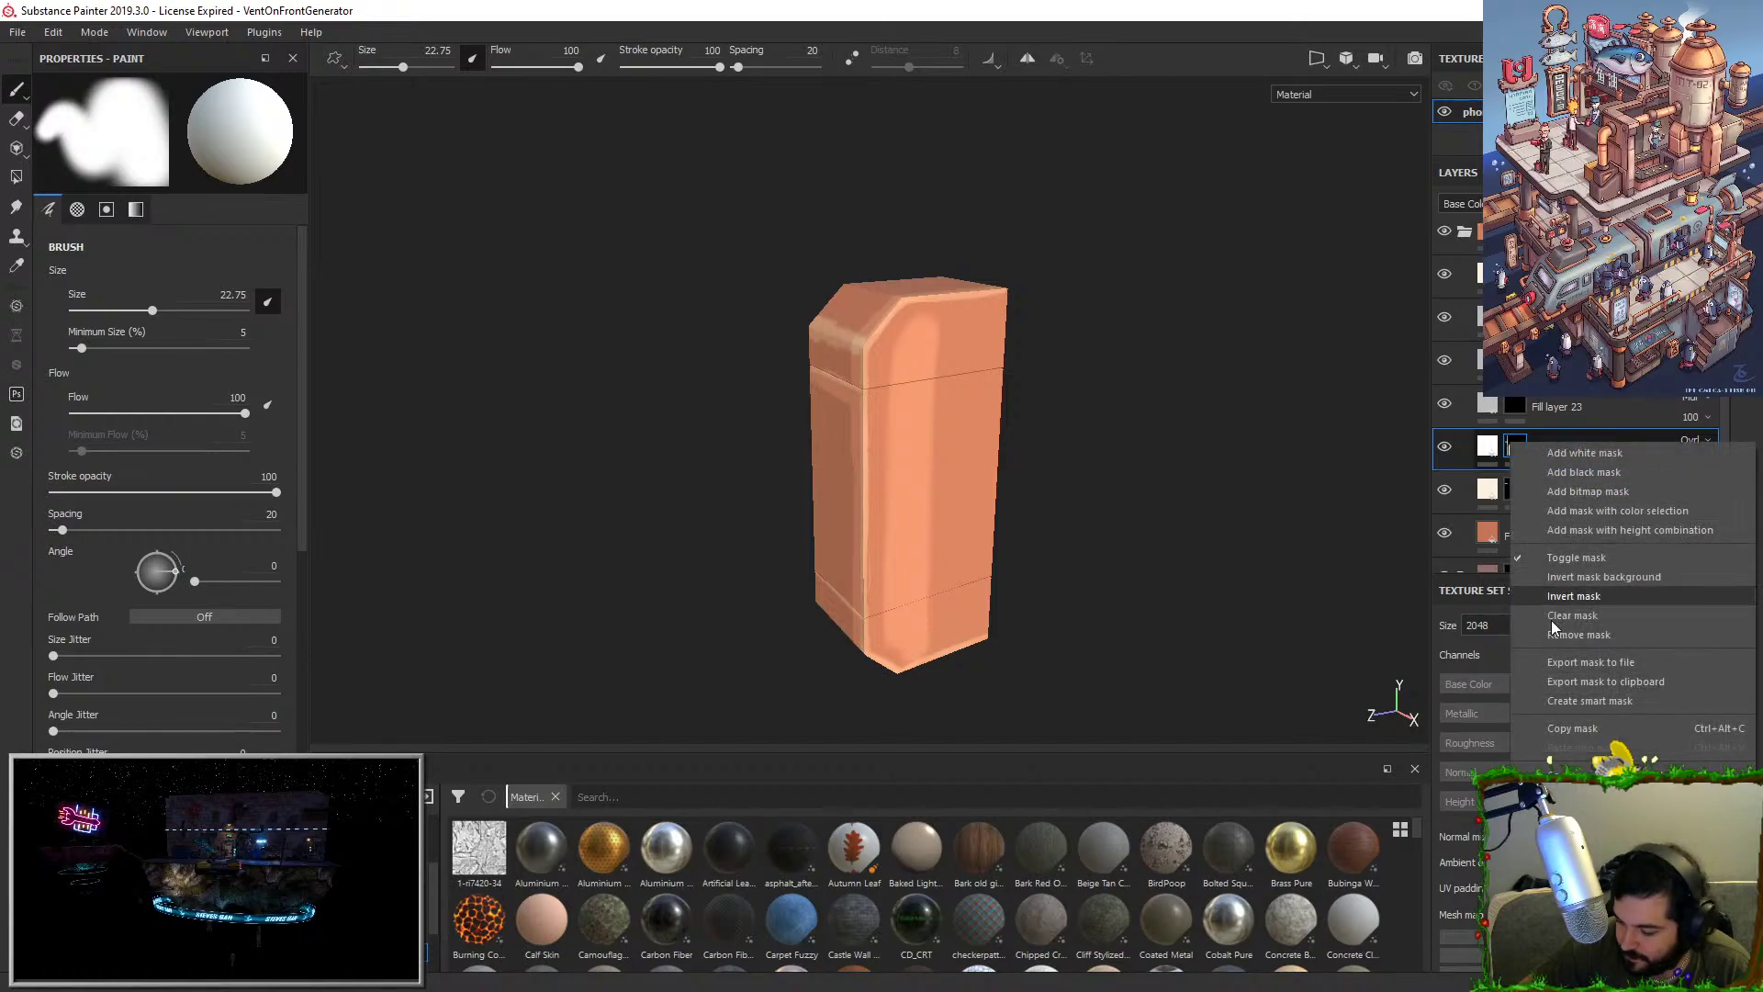
left_click(1574, 918)
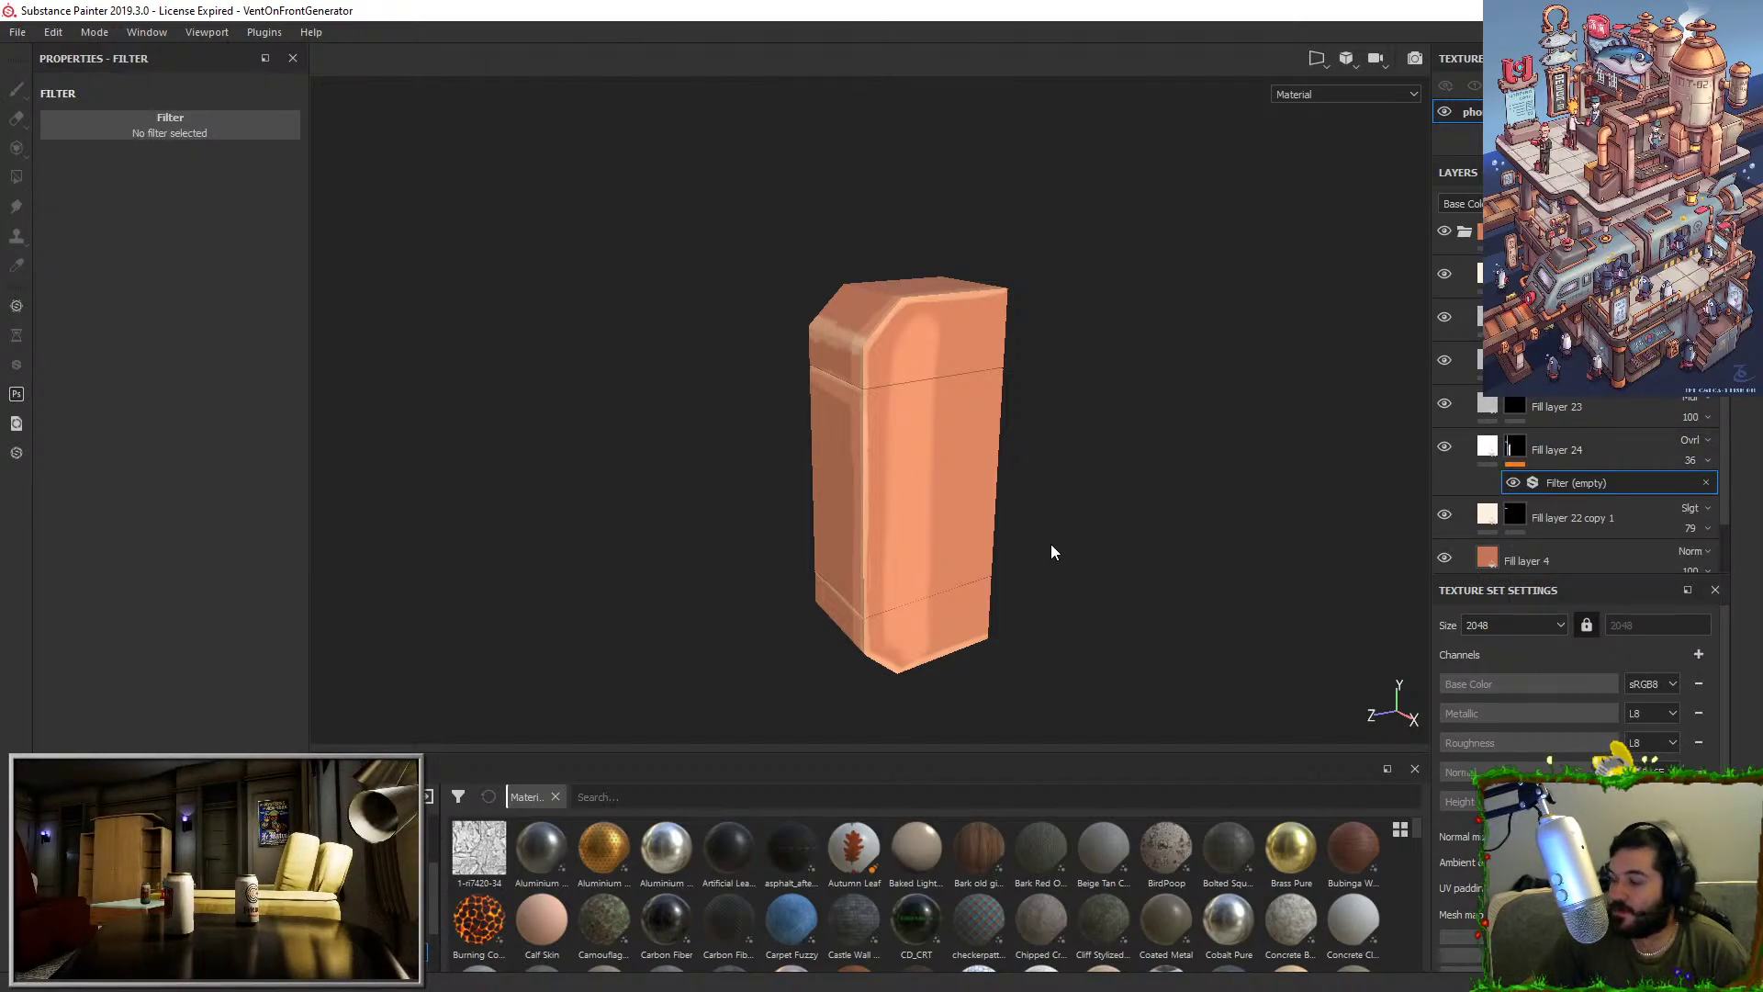
left_click(225, 131)
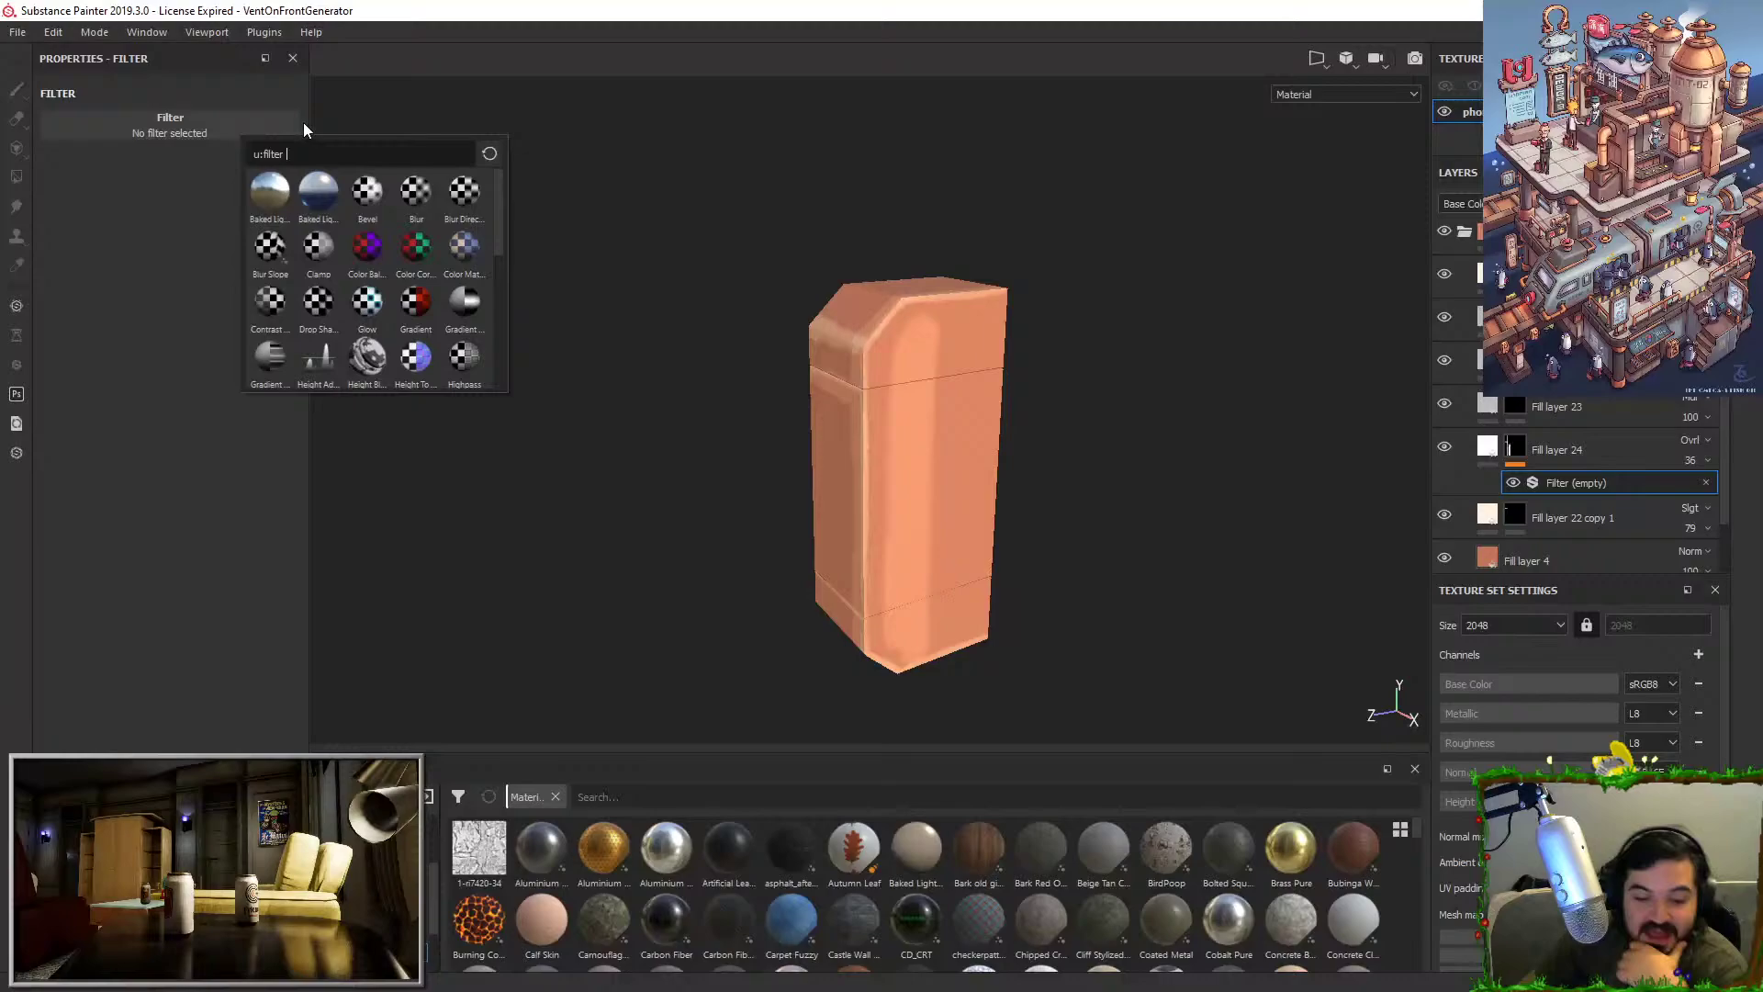
left_click(431, 205)
left_click_drag(127, 203, 152, 204)
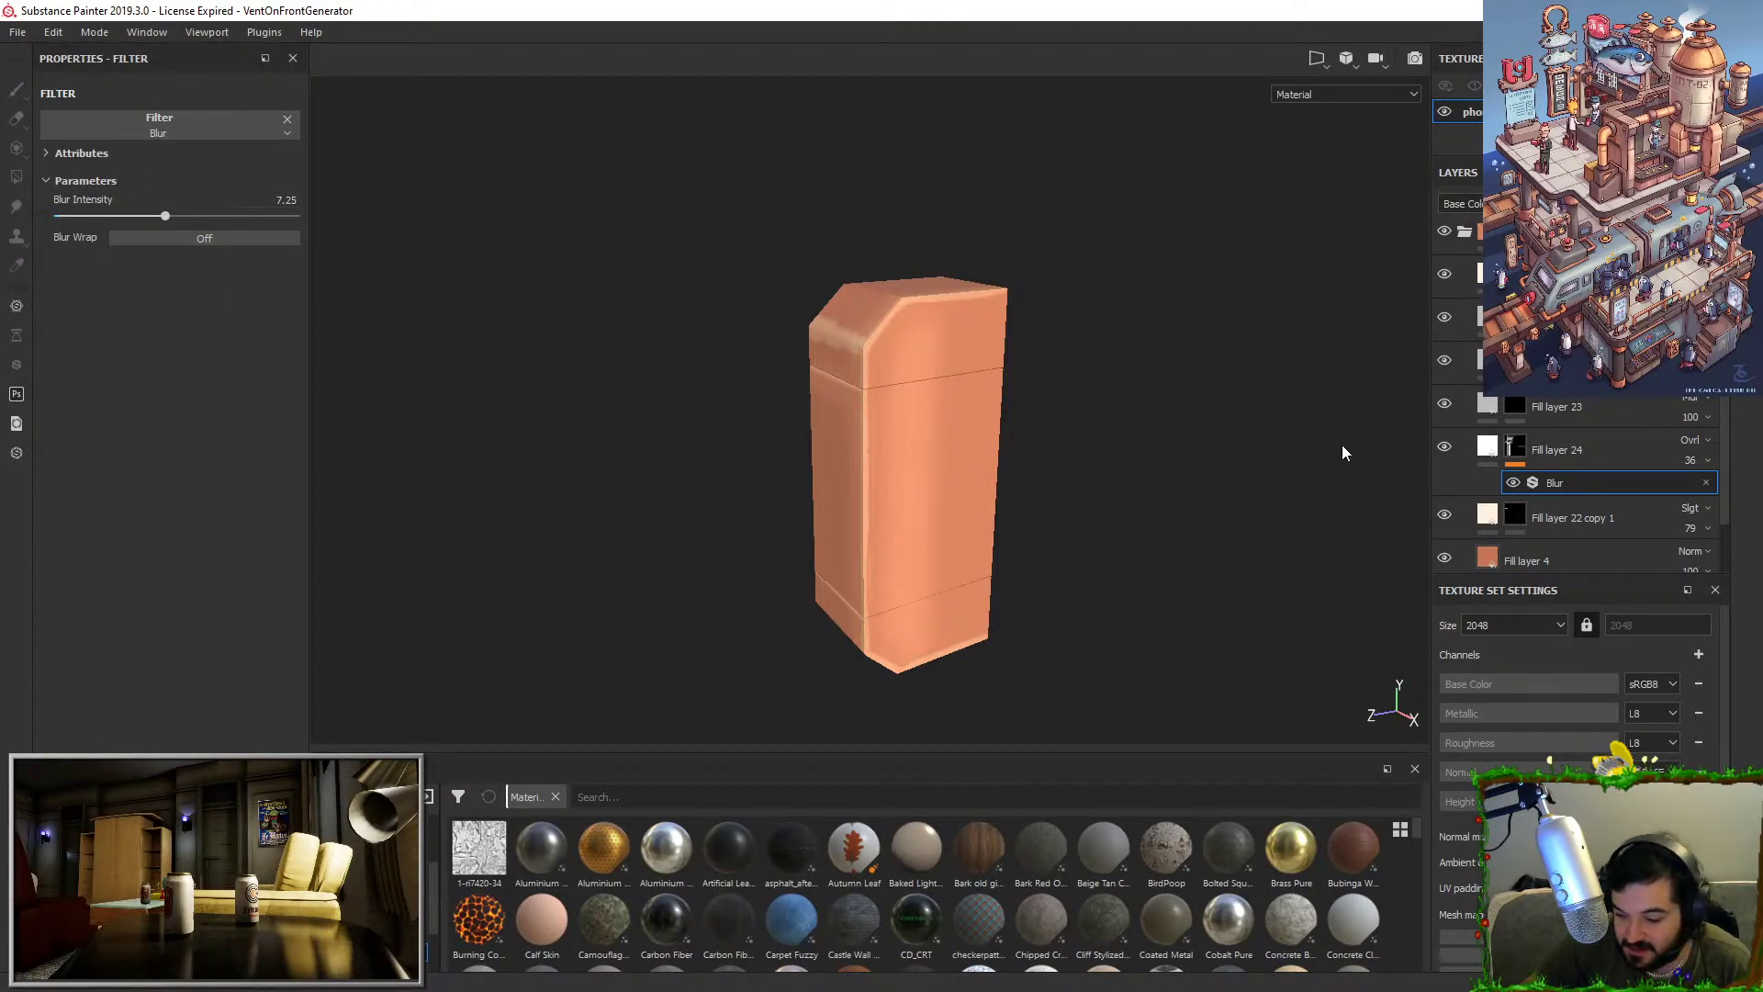
Select the copper folder's topmost layer mask and paint a thin highlight along the wide face's upper seam, undoing the unsatisfactory strokes.
left_click_drag(970, 379, 1033, 385, "alt")
left_click_drag(1216, 437, 1193, 588, "alt")
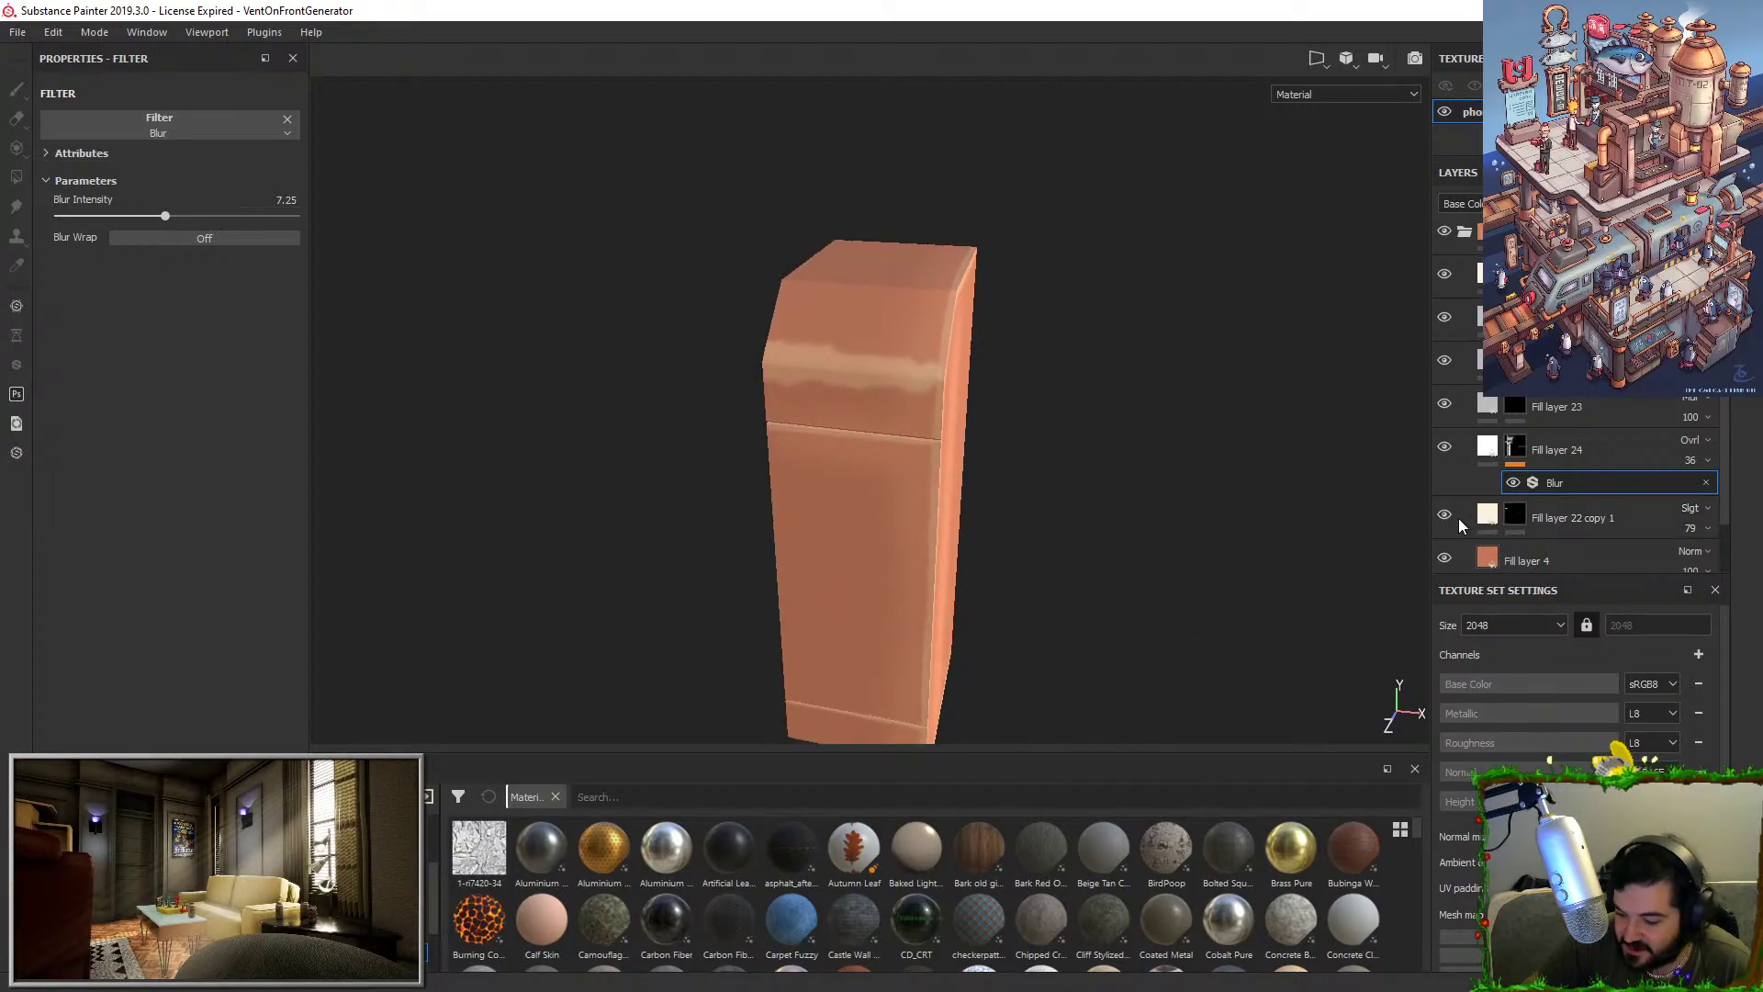
left_click(1515, 273)
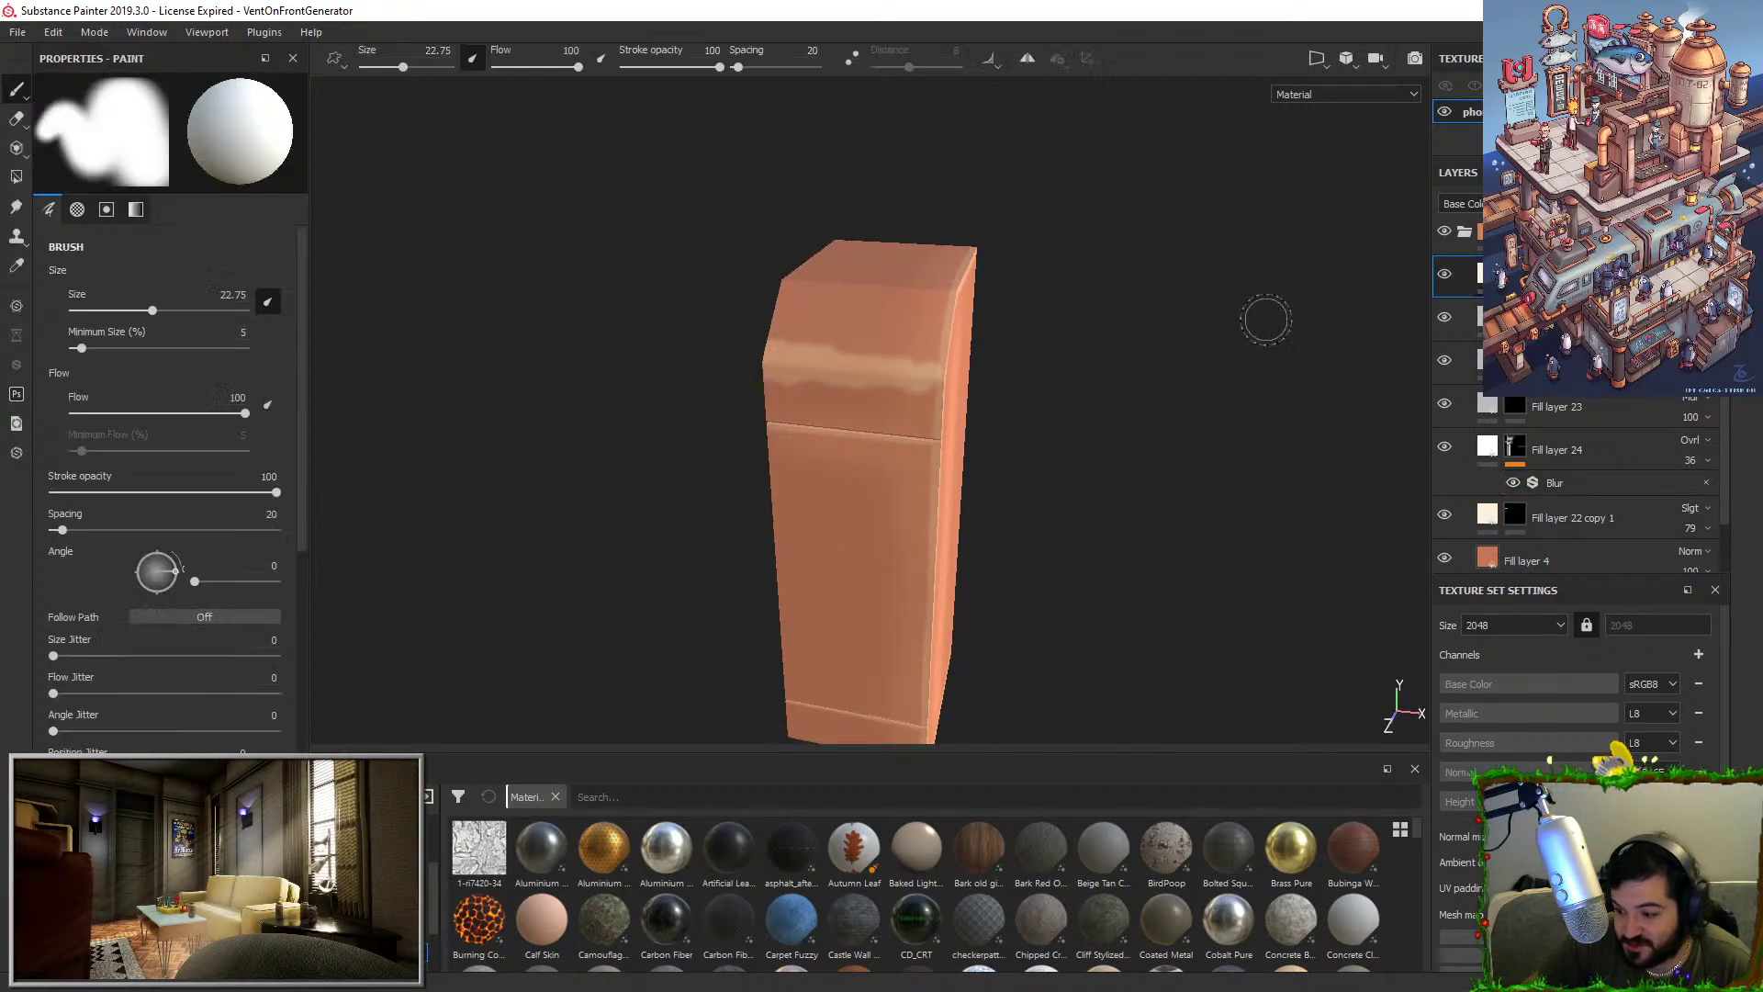
left_click_drag(1267, 319, 1035, 572, "alt")
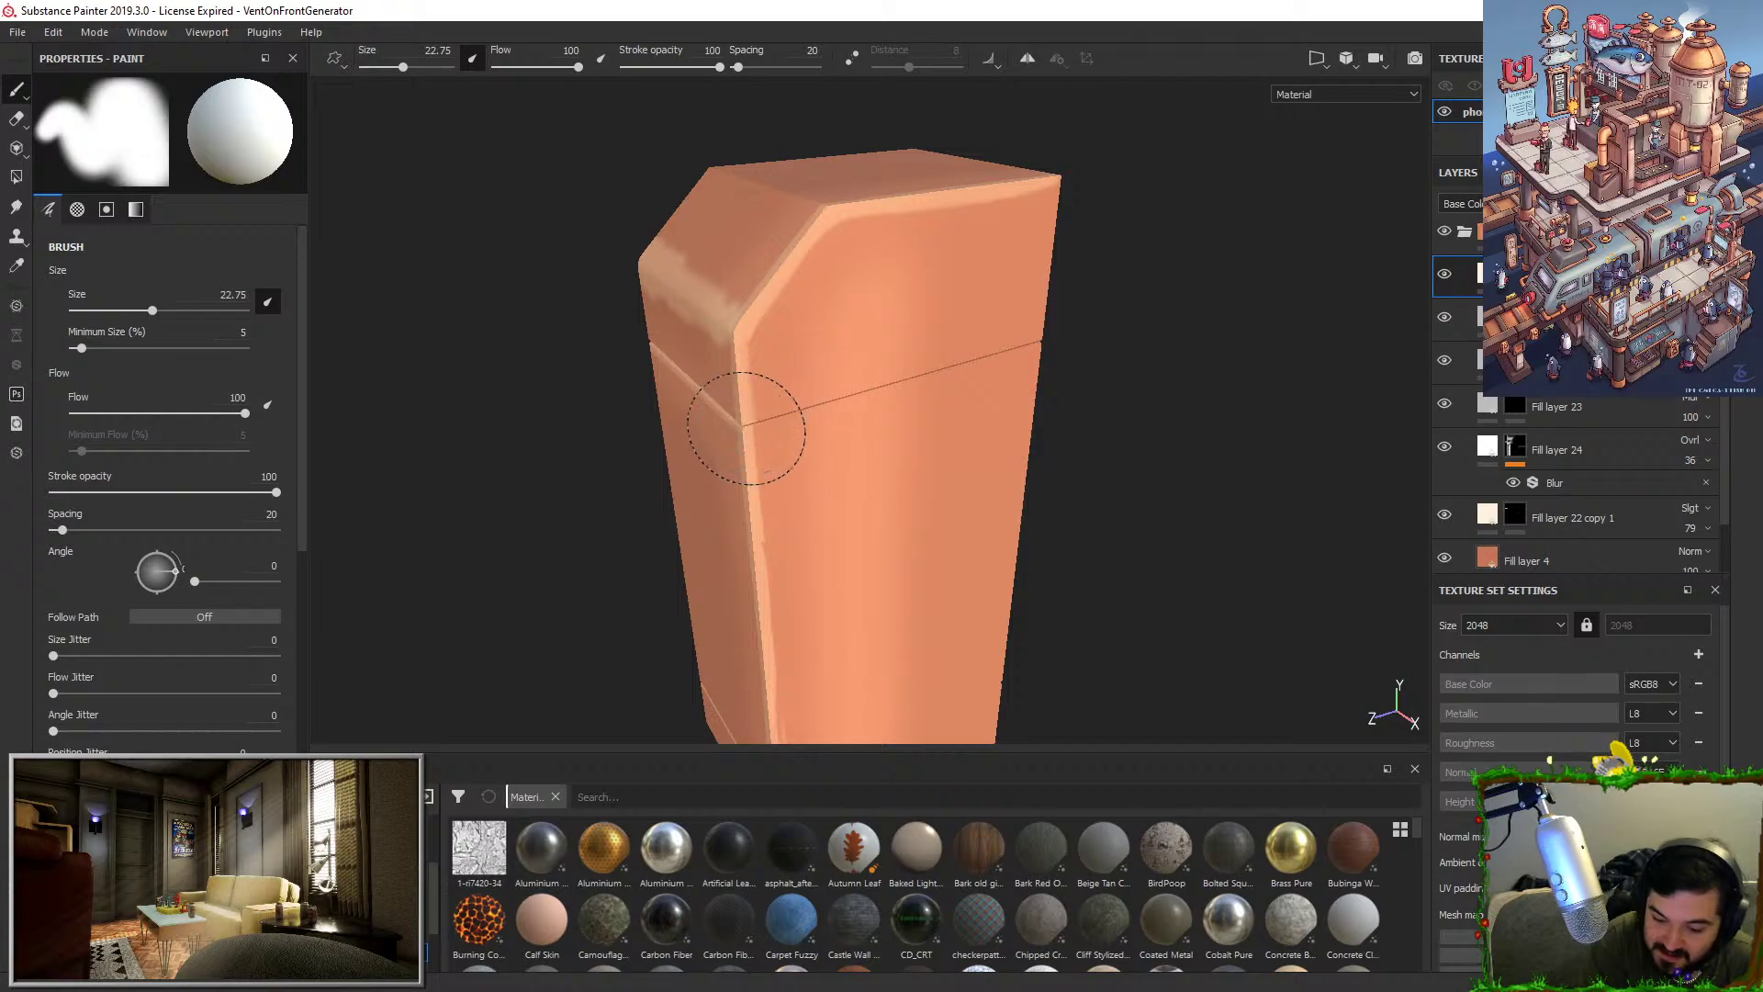
left_click_drag(744, 432, 1128, 322)
key("ctrl+z")
left_click_drag(934, 375, 1175, 306)
key("ctrl+z")
mouse_move(1008, 364)
left_mouse_down("alt")
mouse_move(1149, 74)
mouse_move(1035, 267)
mouse_move(1015, 382)
left_mouse_up("alt")
mouse_move(1129, 337)
left_mouse_down("alt")
mouse_move(1044, 408)
mouse_move(1029, 459)
mouse_move(1200, 578)
mouse_move(1192, 539)
left_mouse_up("alt")
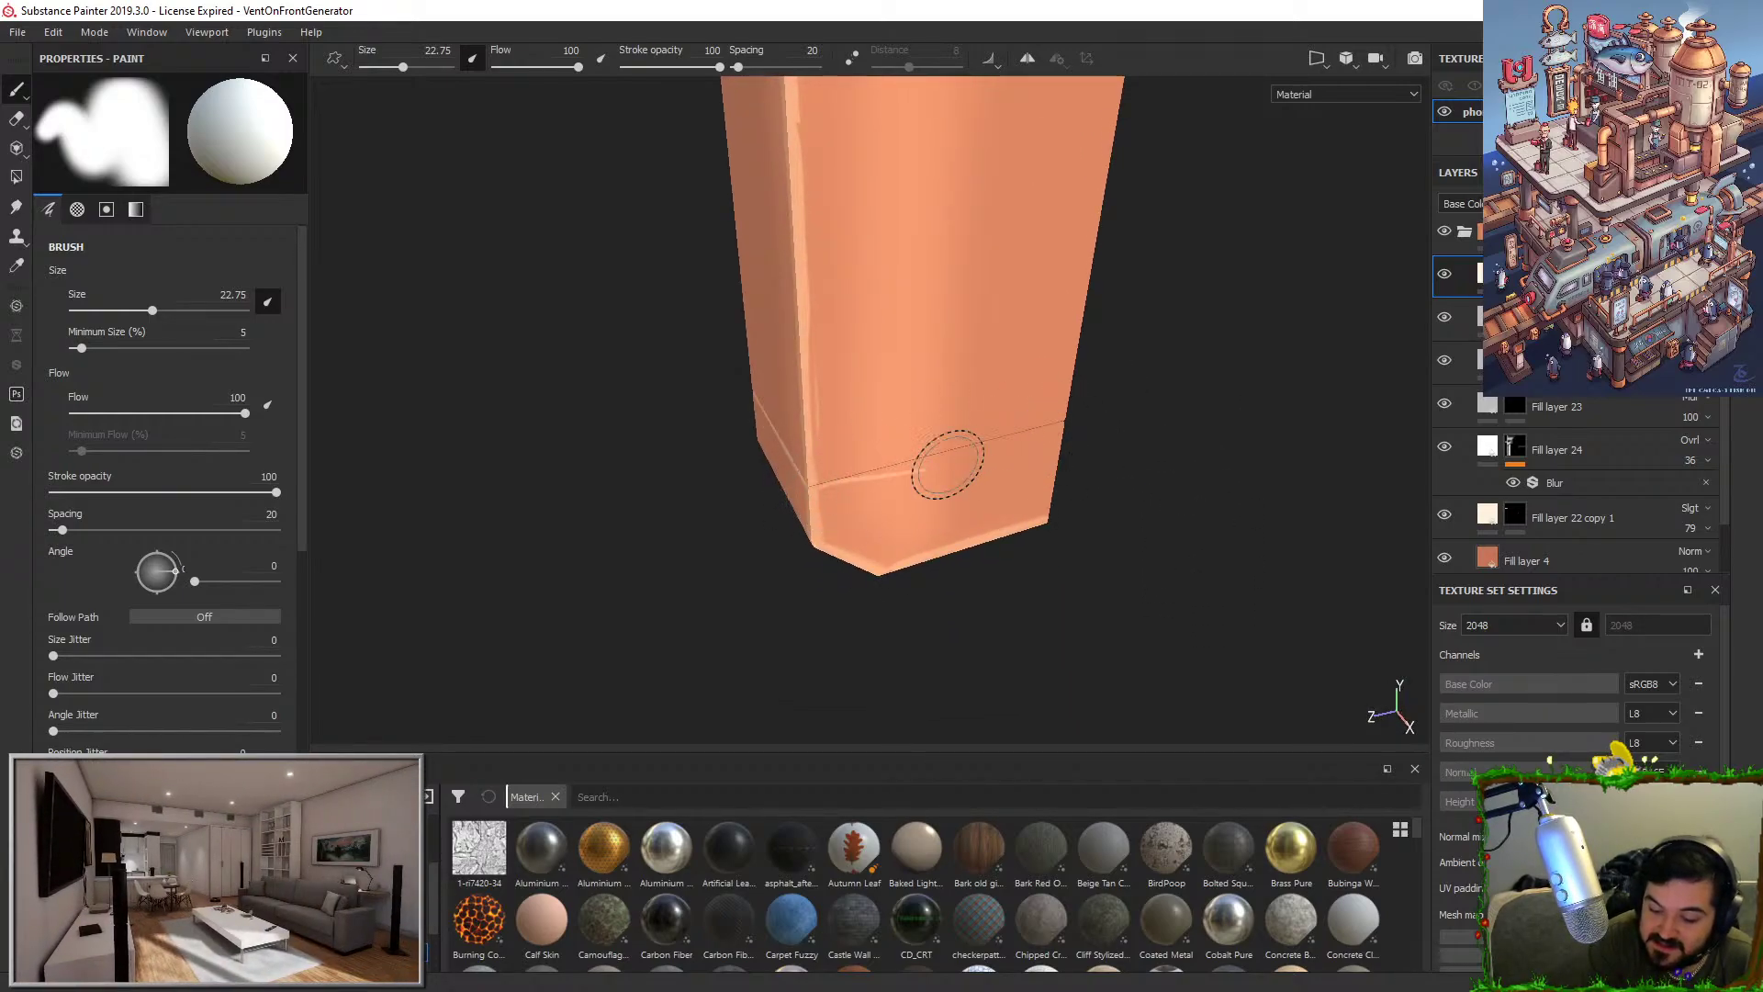
Paint a thin highlight along the wide face's lower seam and touch up the adjoining vertical edge.
left_click_drag(852, 479, 1065, 428)
left_click_drag(934, 457, 1093, 419)
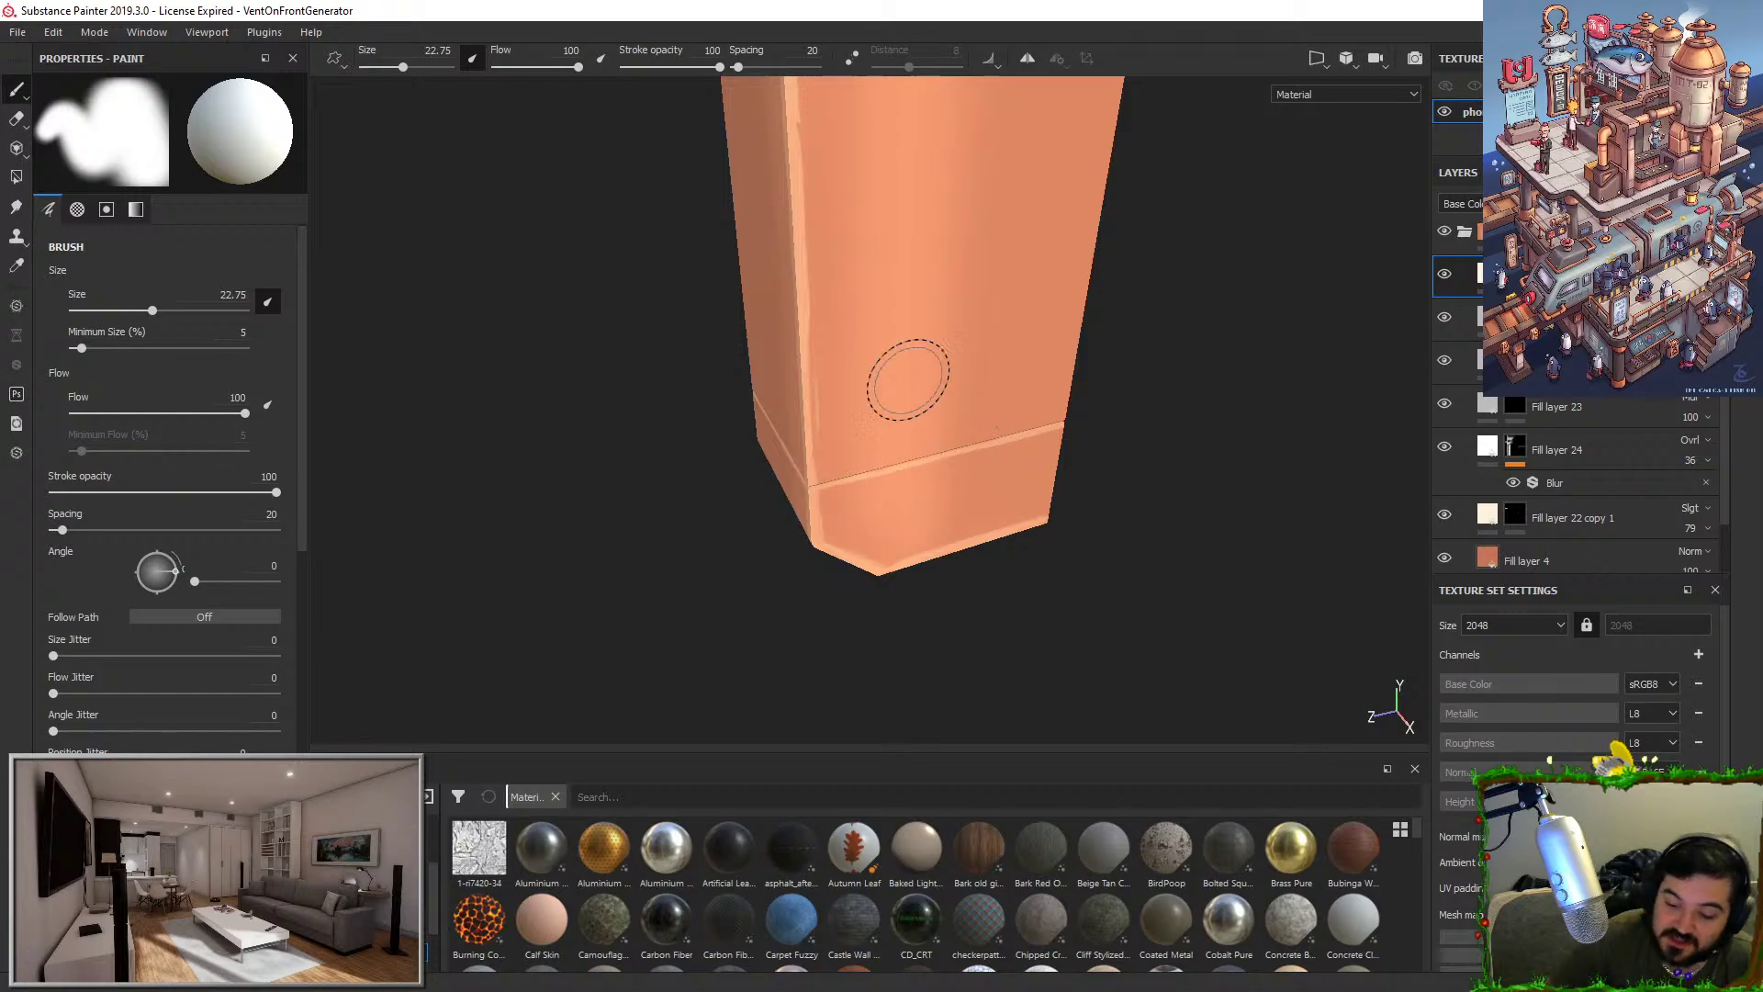
key("x")
key("x")
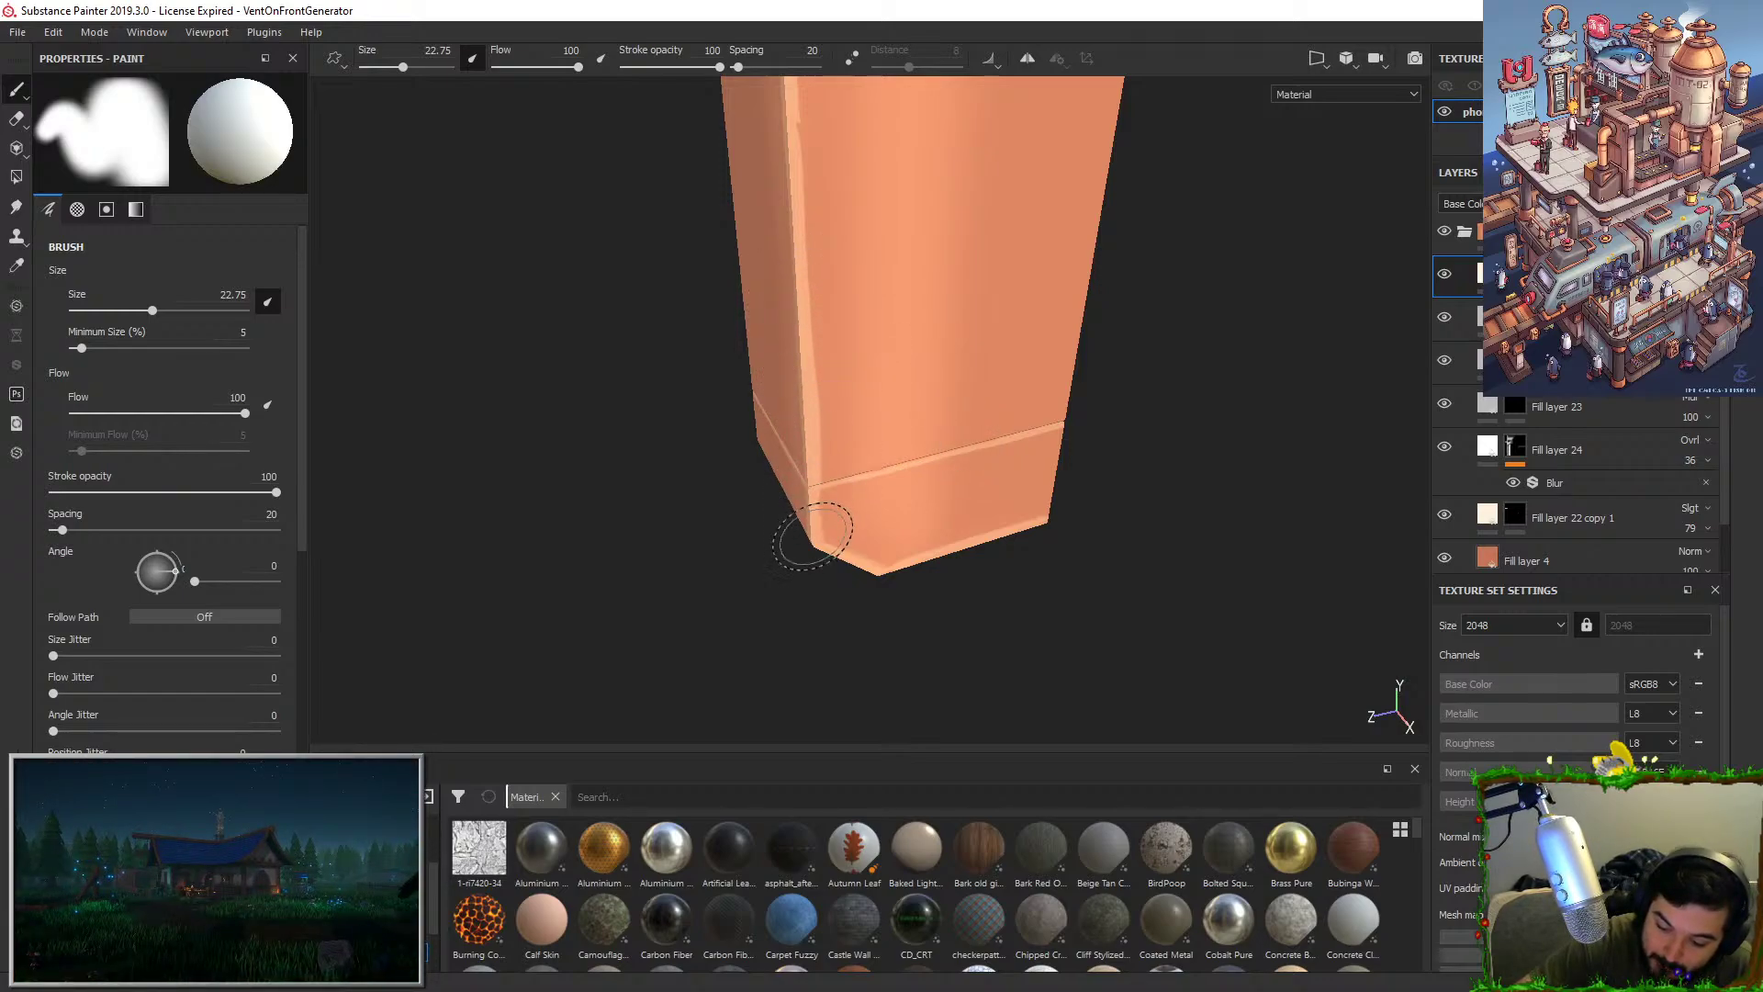
right_click_drag(846, 510, 808, 384, "alt")
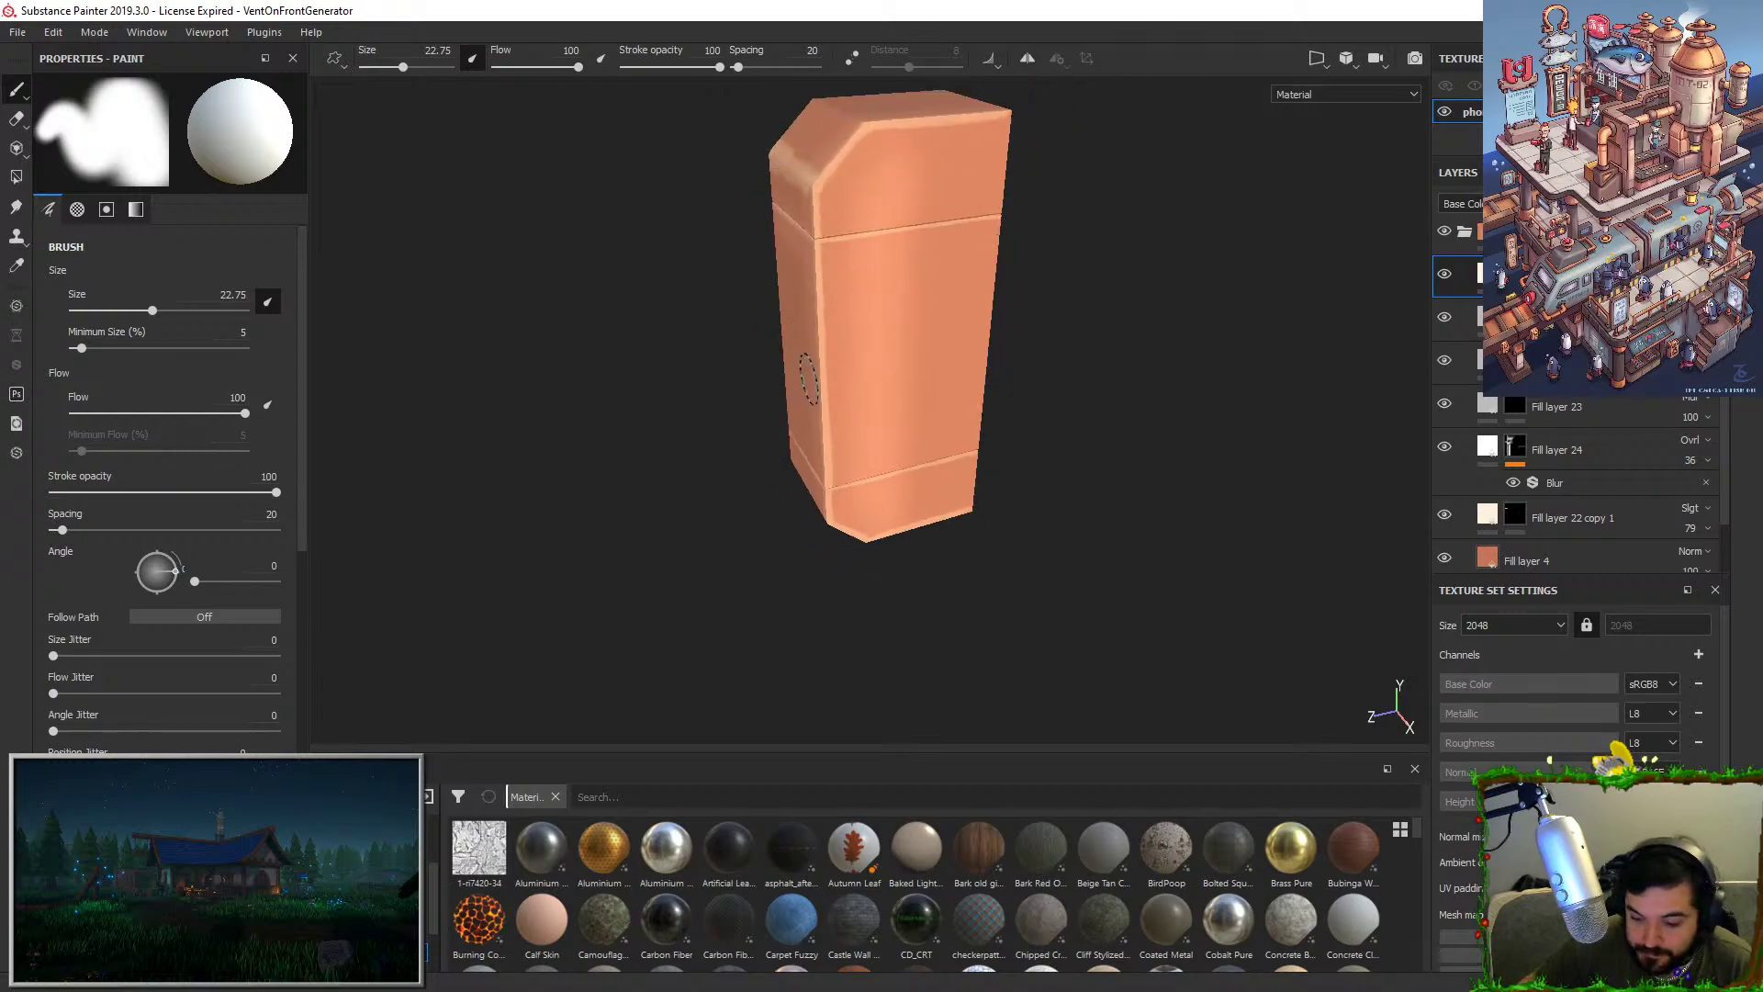
Add a Blur filter with an intensity of about 5.69 to the mask of Fill layer 22 copy 1.
left_click_drag(807, 384, 1137, 347, "alt")
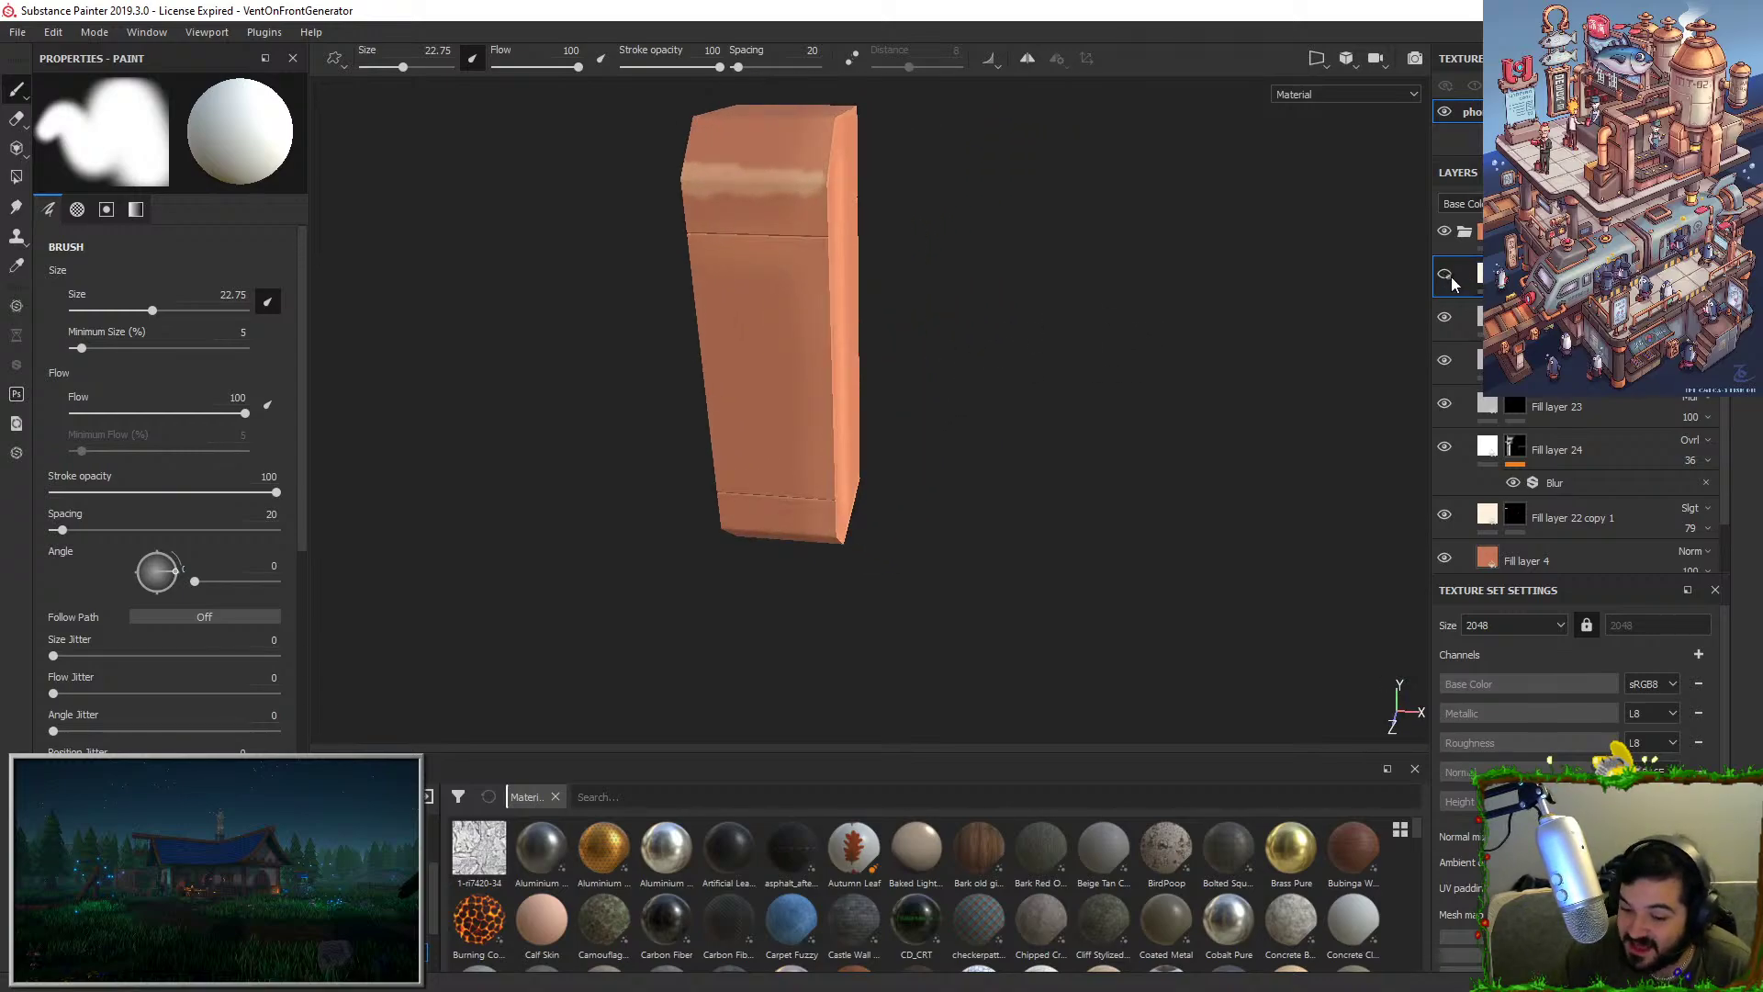
left_click(1517, 520)
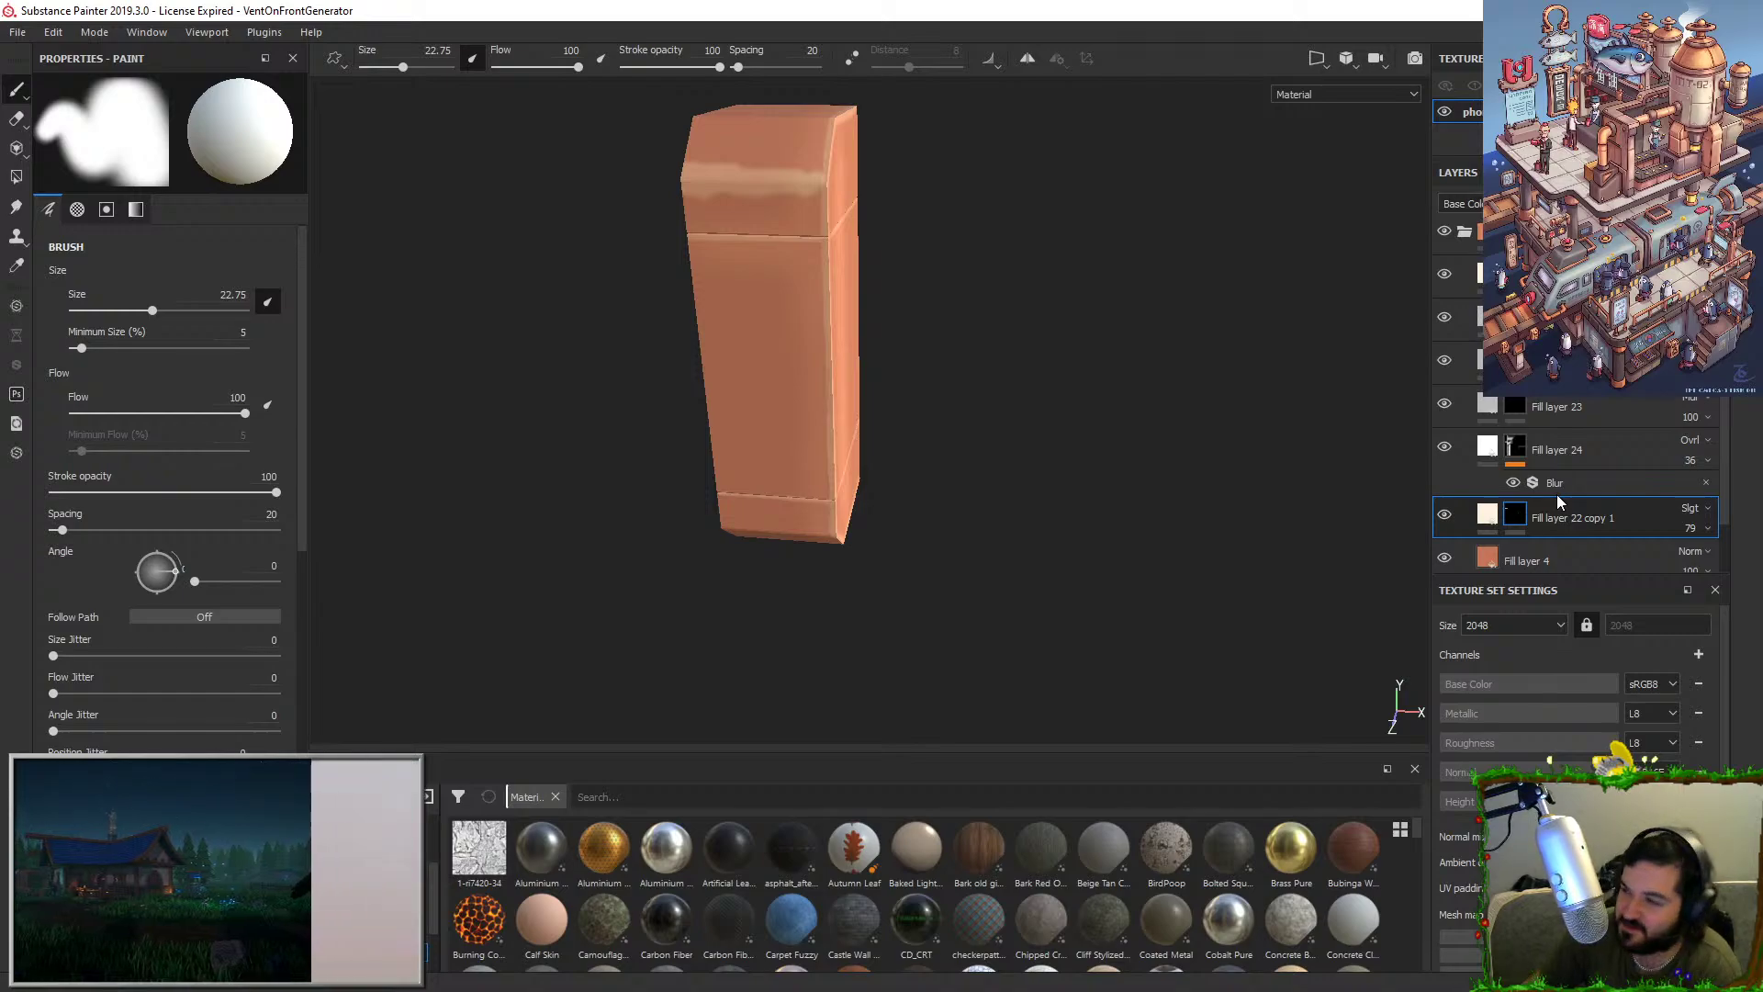
scroll(1556, 494, "up", 2)
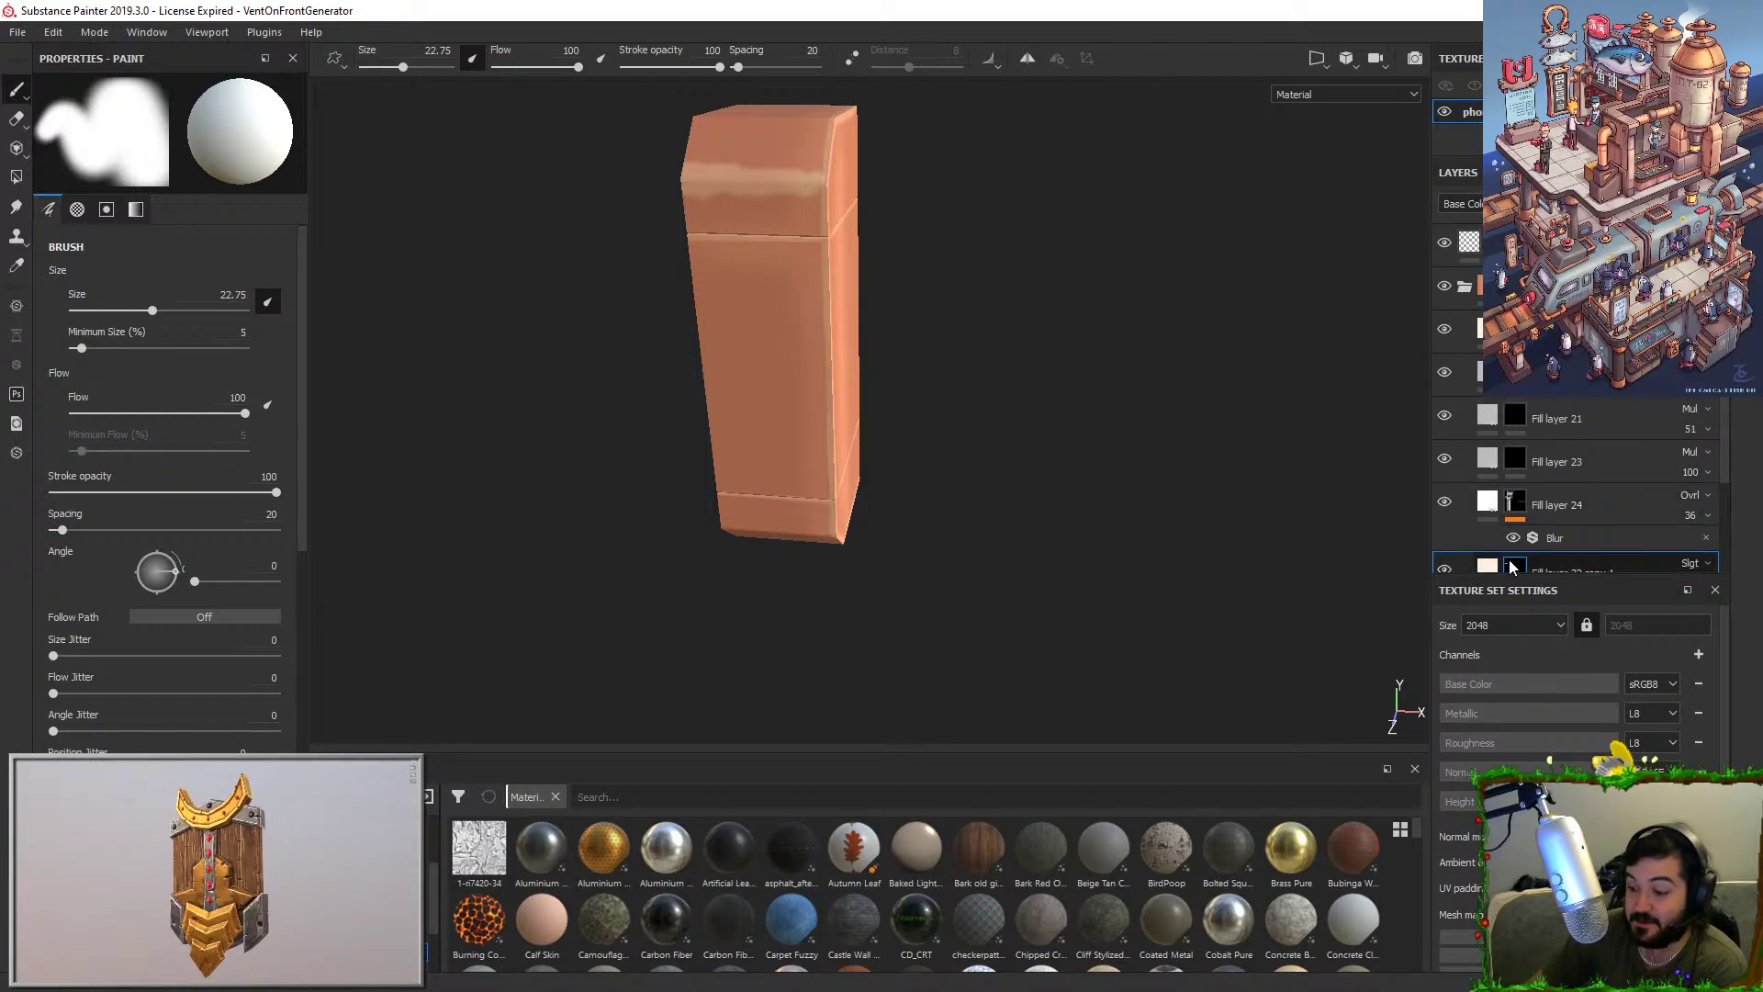
scroll(1513, 564, "down", 2)
right_click(1512, 521)
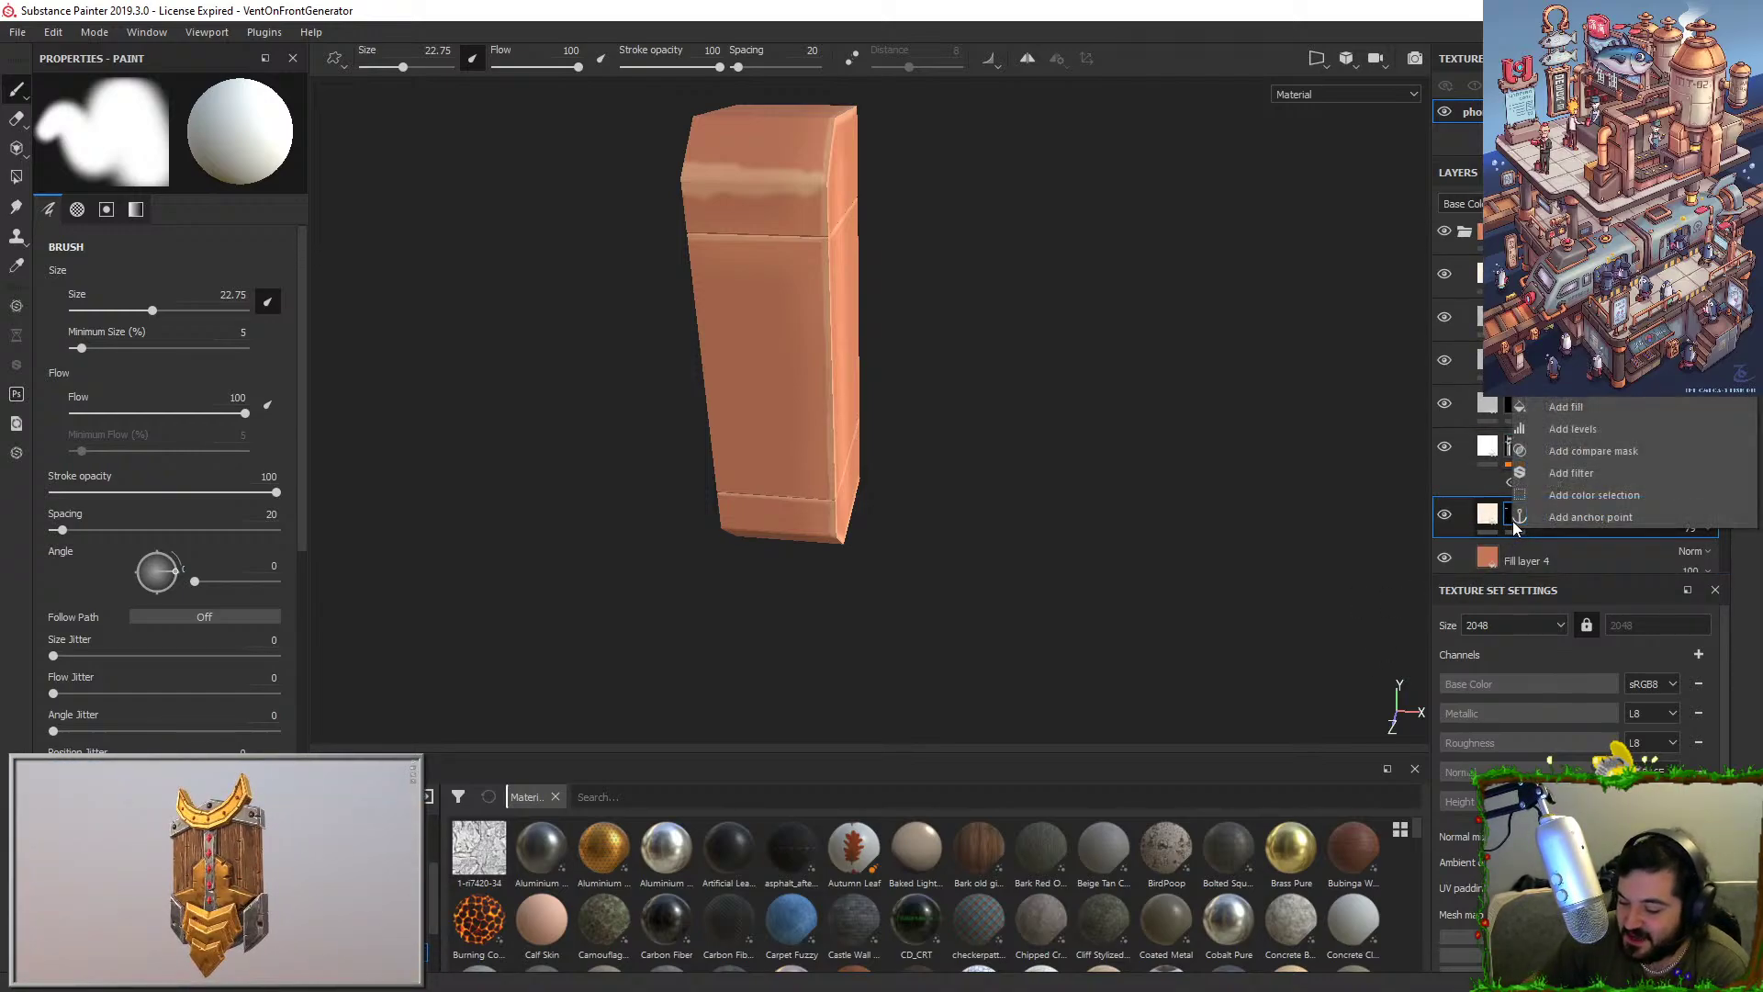
left_click(1553, 471)
left_click(211, 128)
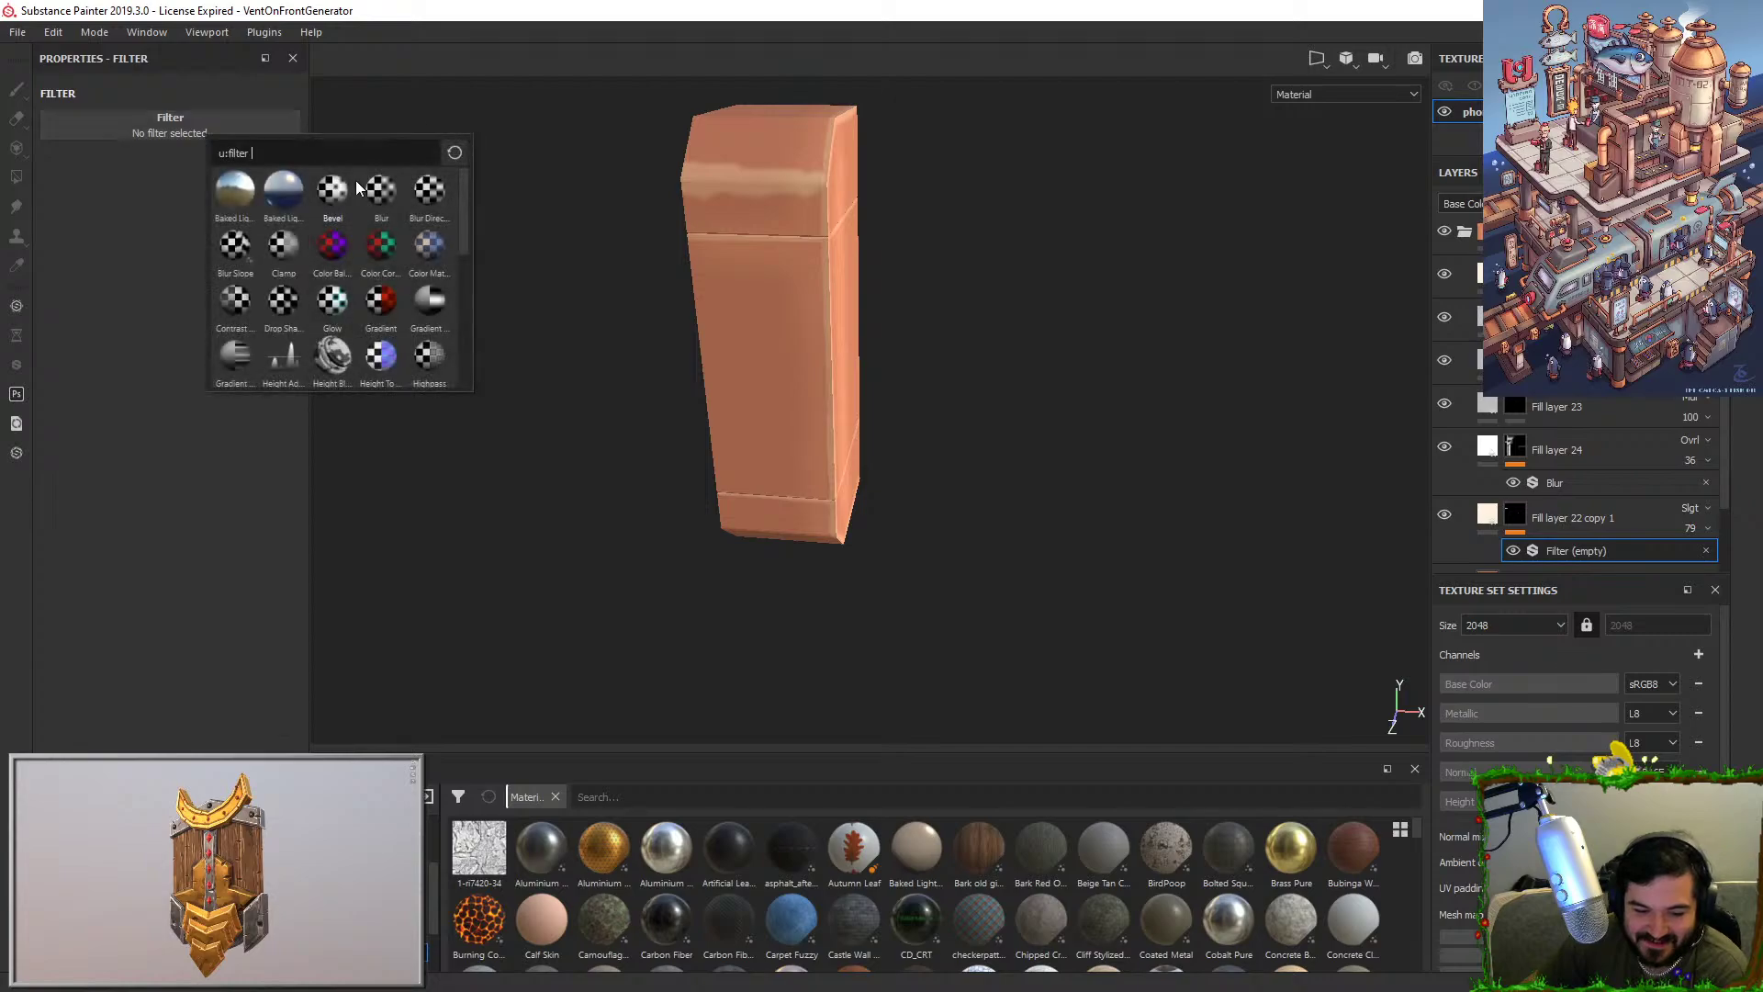
left_click(379, 192)
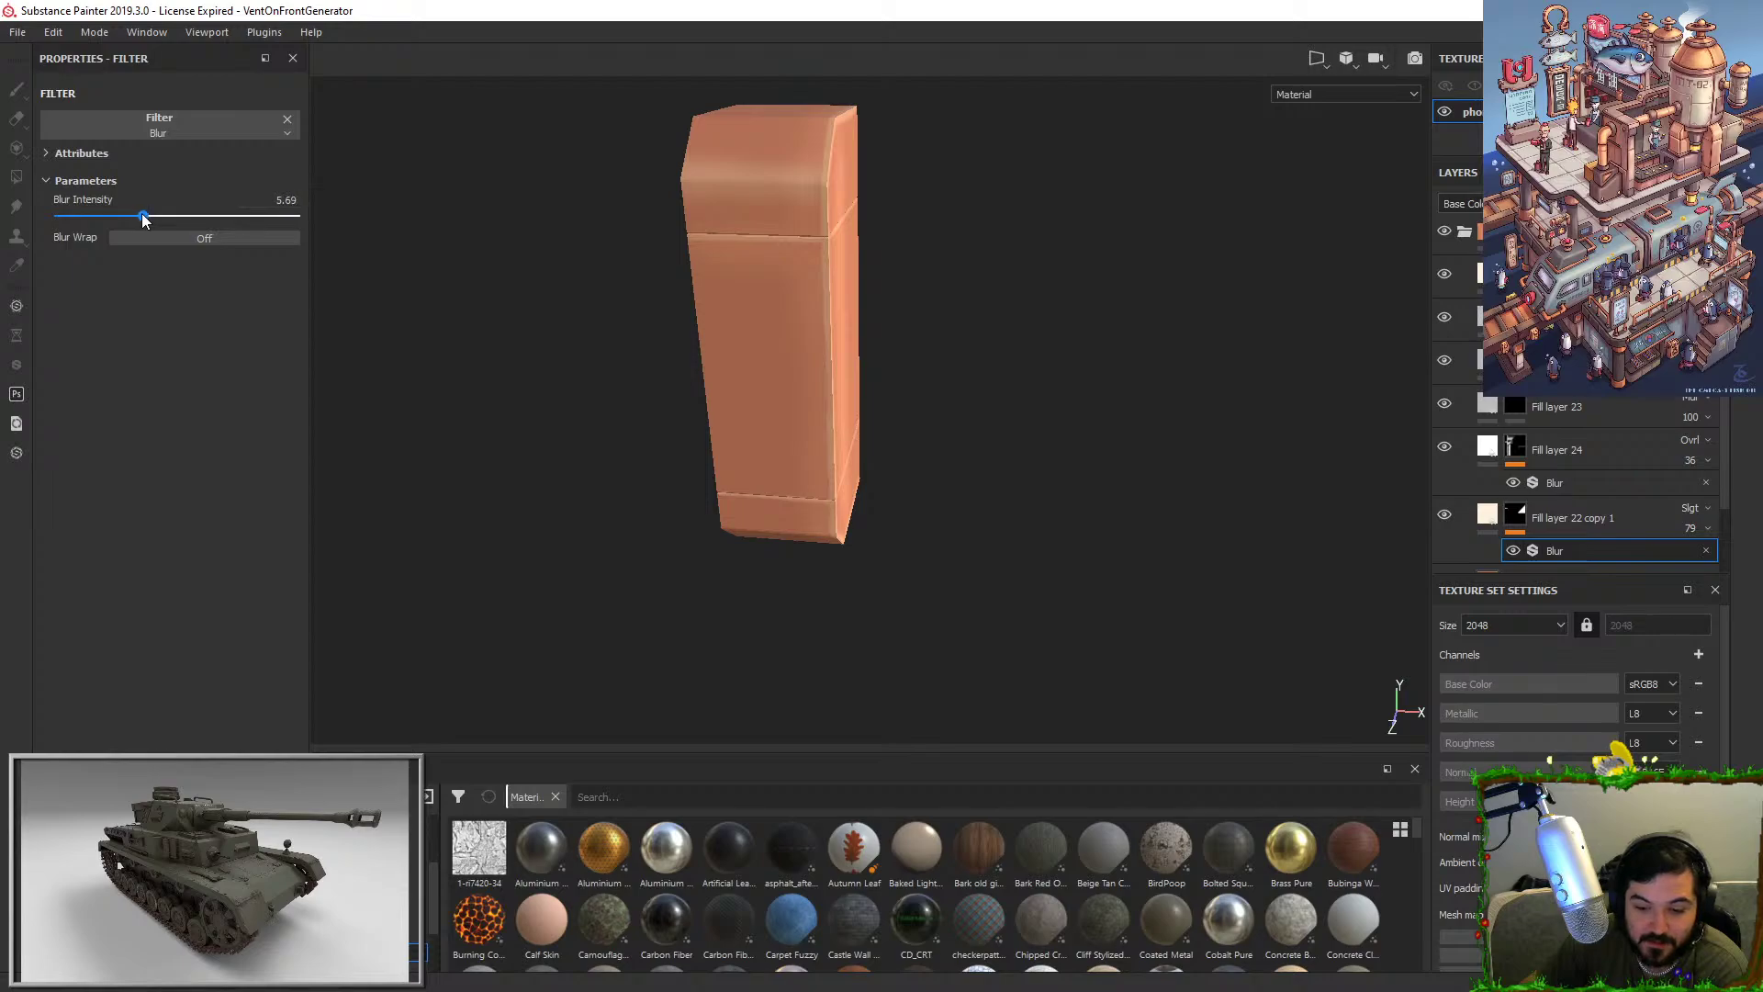
Paint a soft highlight on the mask of Fill layer 22 copy 1 just under the narrow face's upper seam.
left_click(1515, 516)
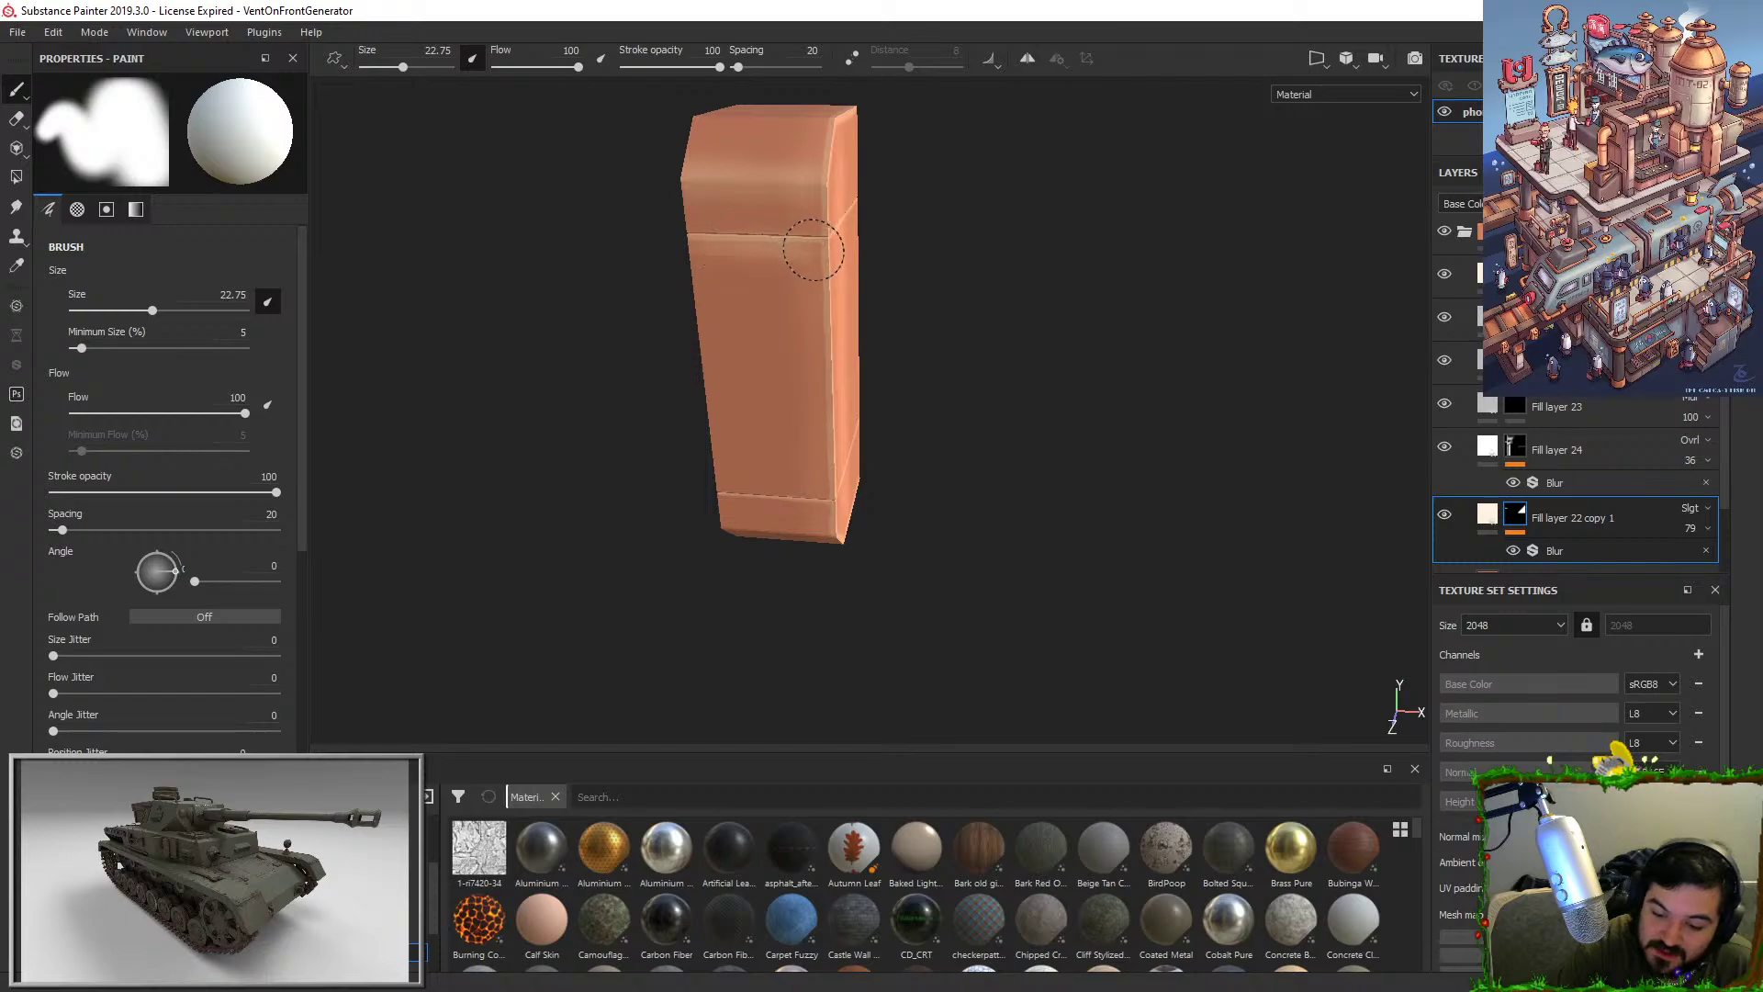
left_click_drag(824, 272, 909, 224, "alt")
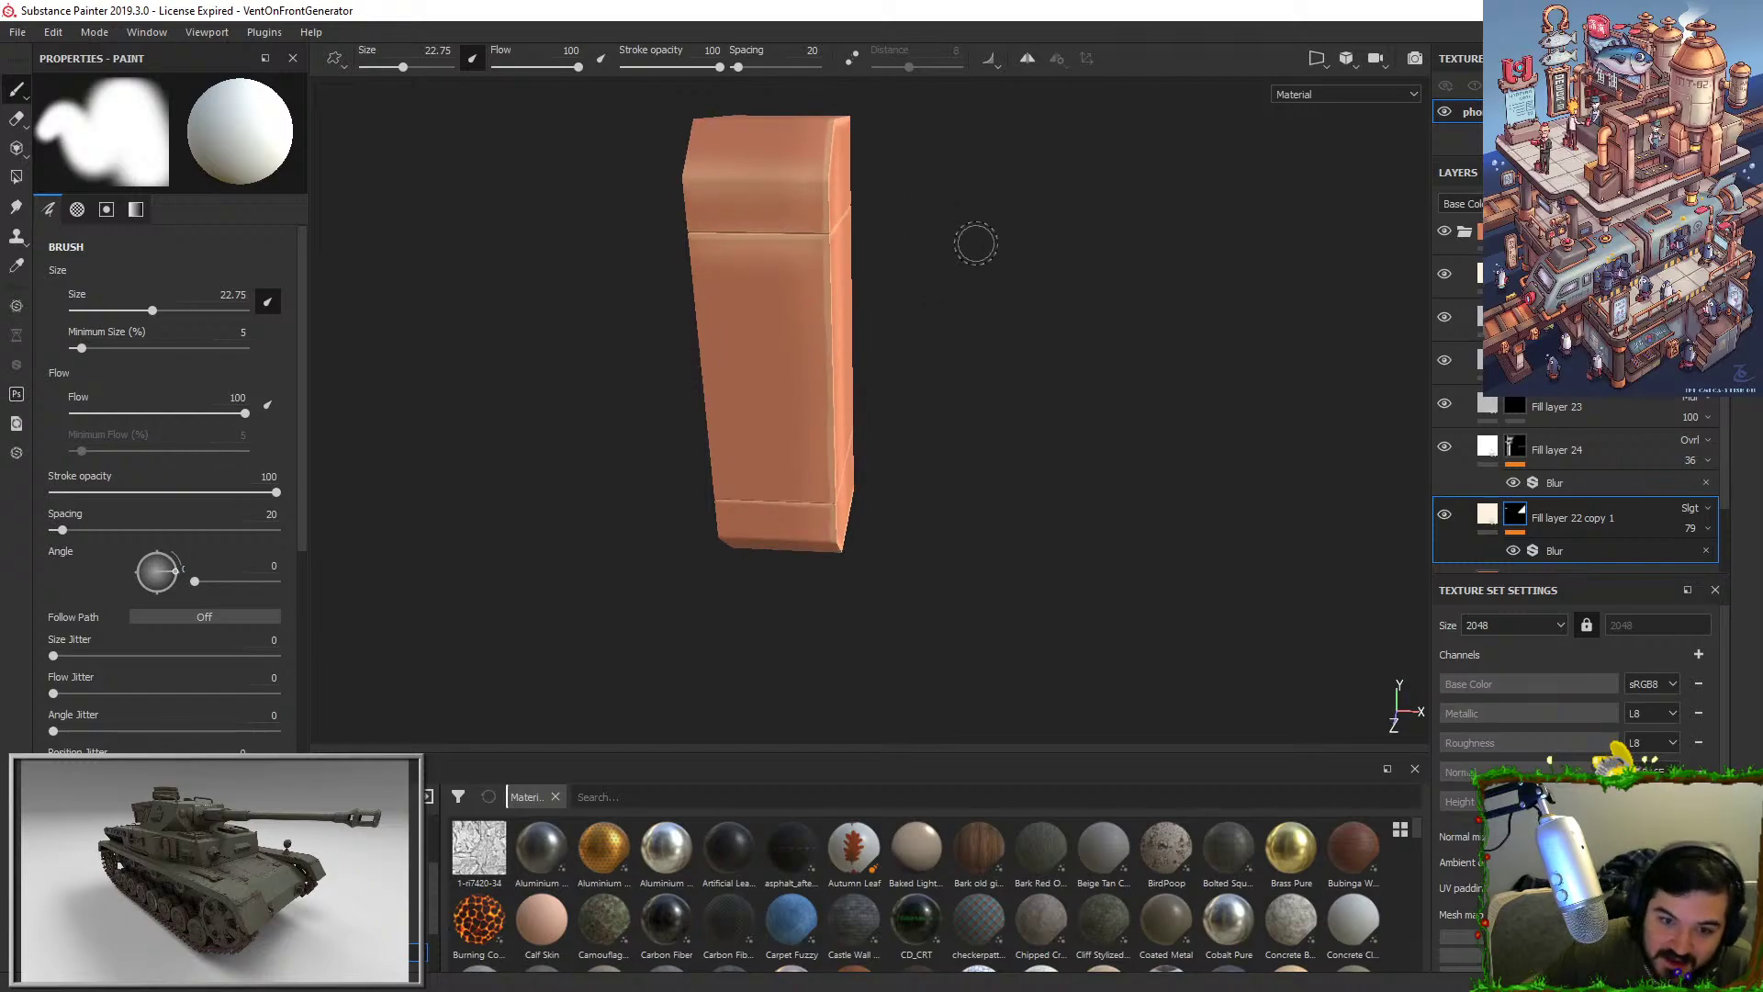
left_click_drag(1028, 274, 1145, 267, "alt")
right_click_drag(1145, 267, 1126, 456, "alt")
left_click_drag(1126, 457, 1122, 404, "alt")
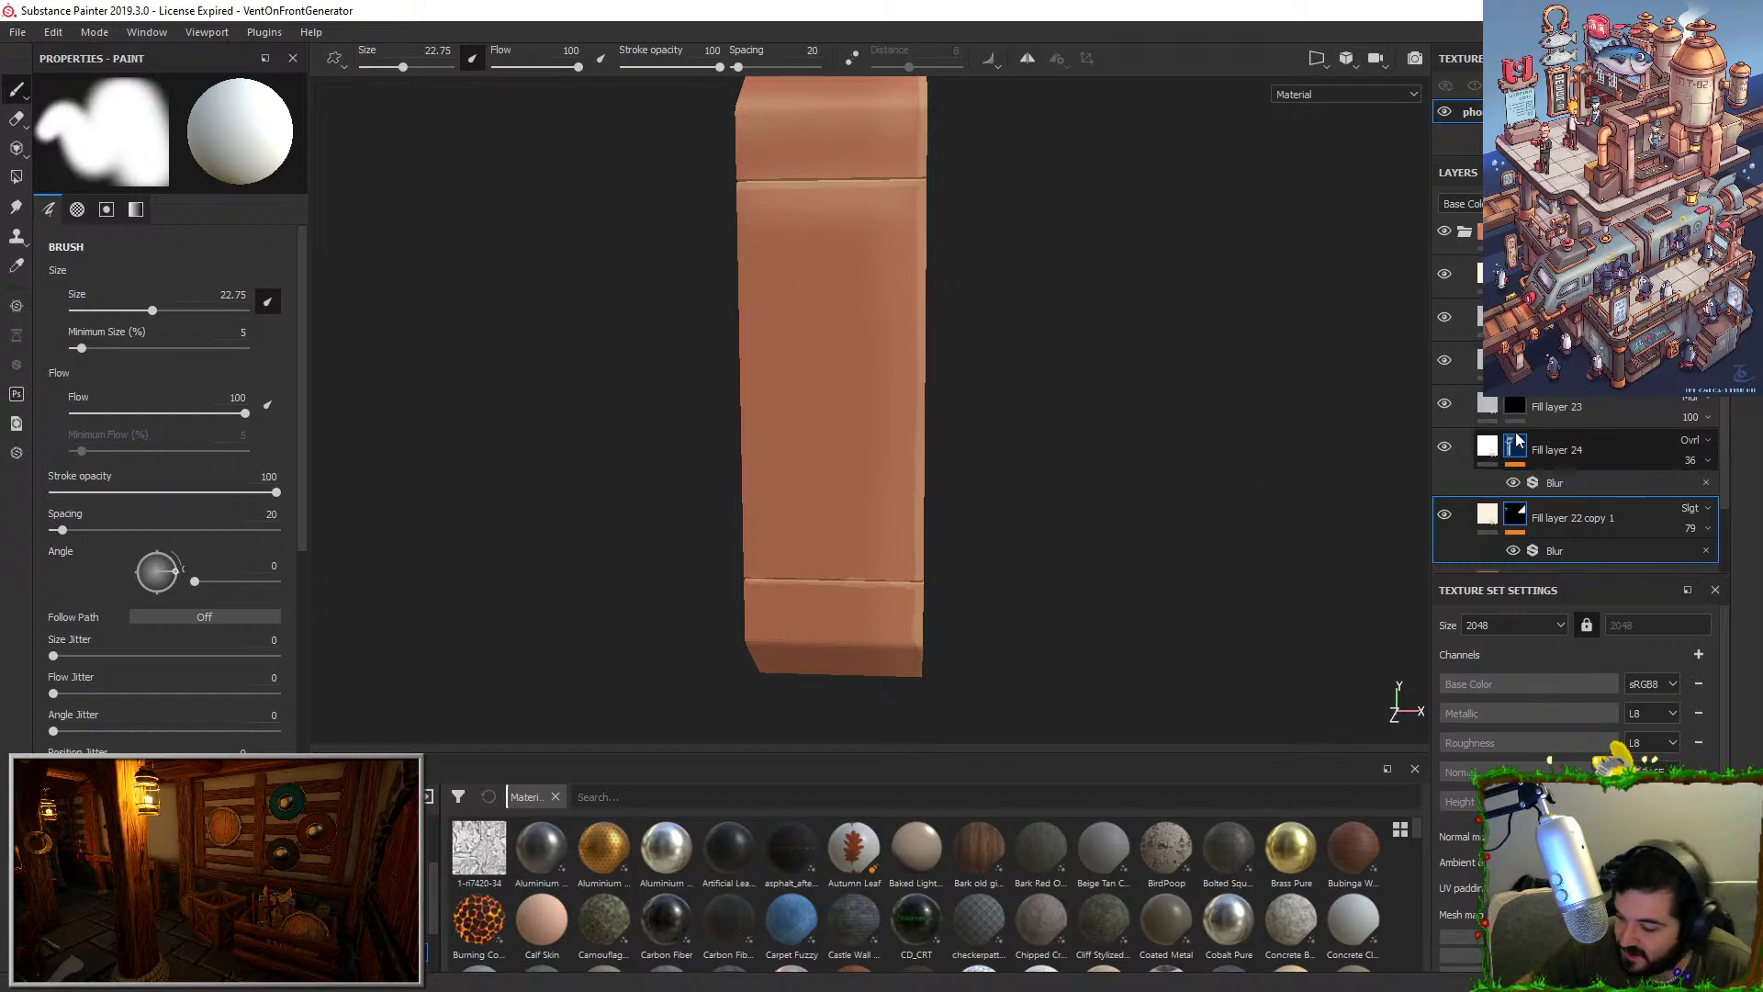
Duplicate Fill layer 24 and set the copy's opacity to 13.
left_click(1554, 454)
right_click(1514, 407)
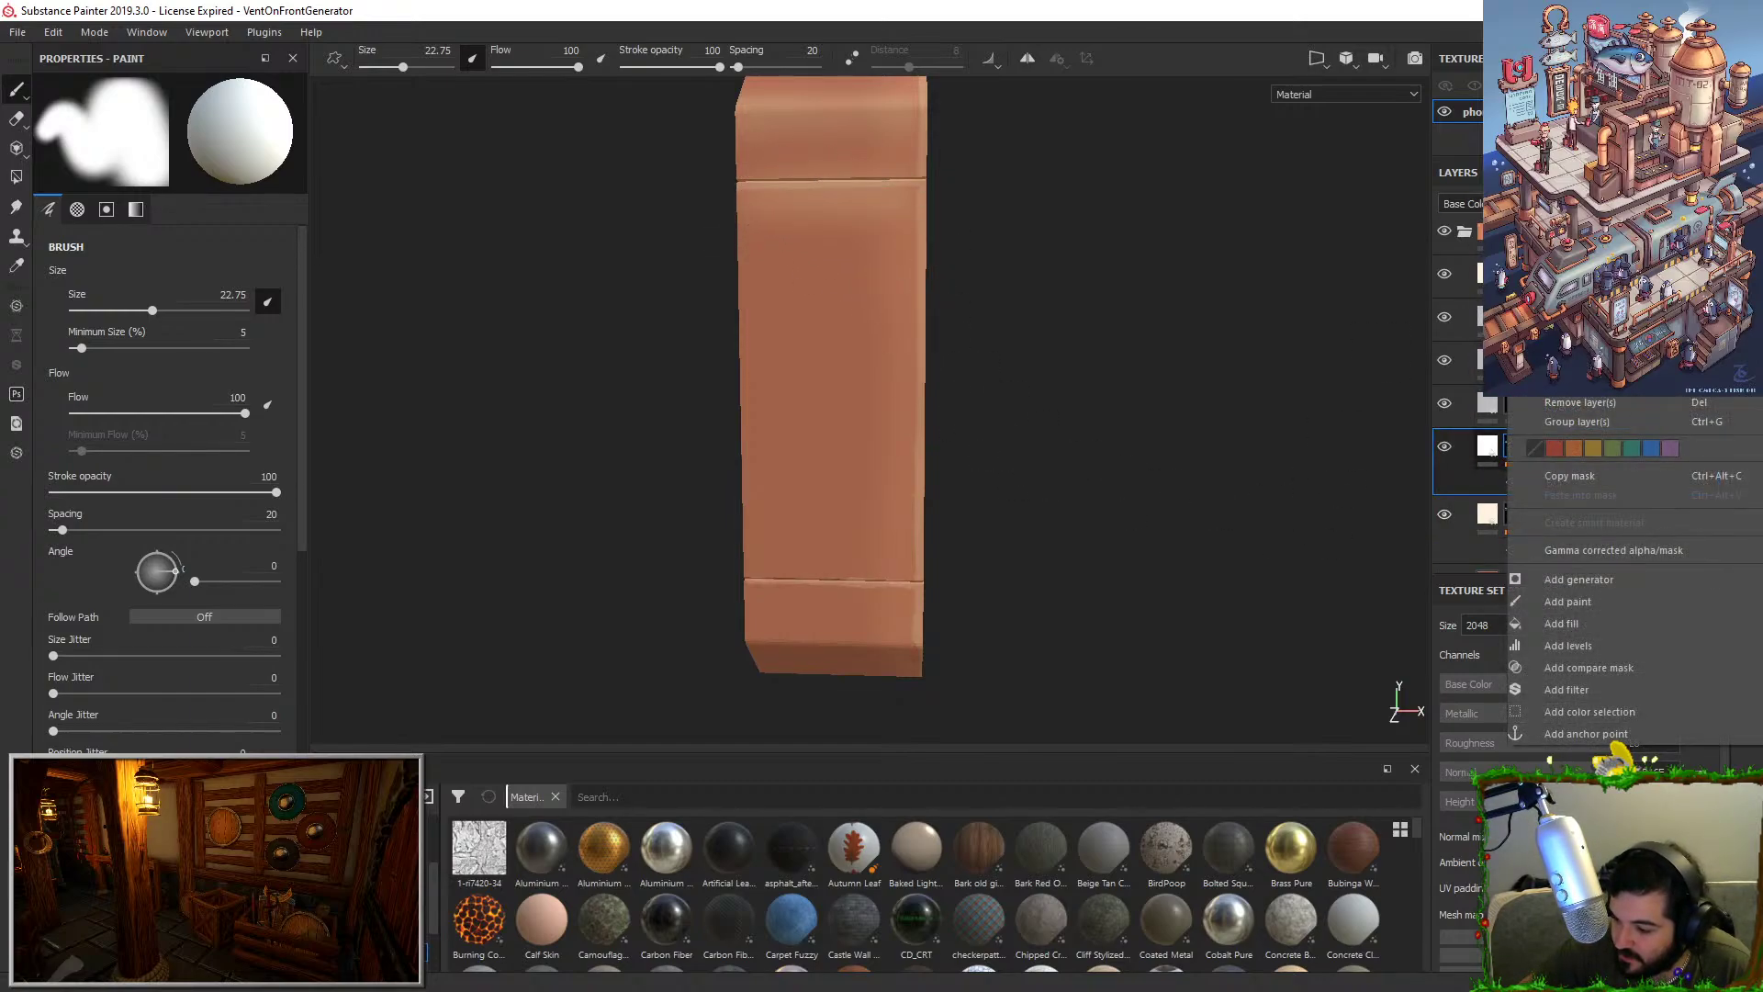
left_click(1448, 447)
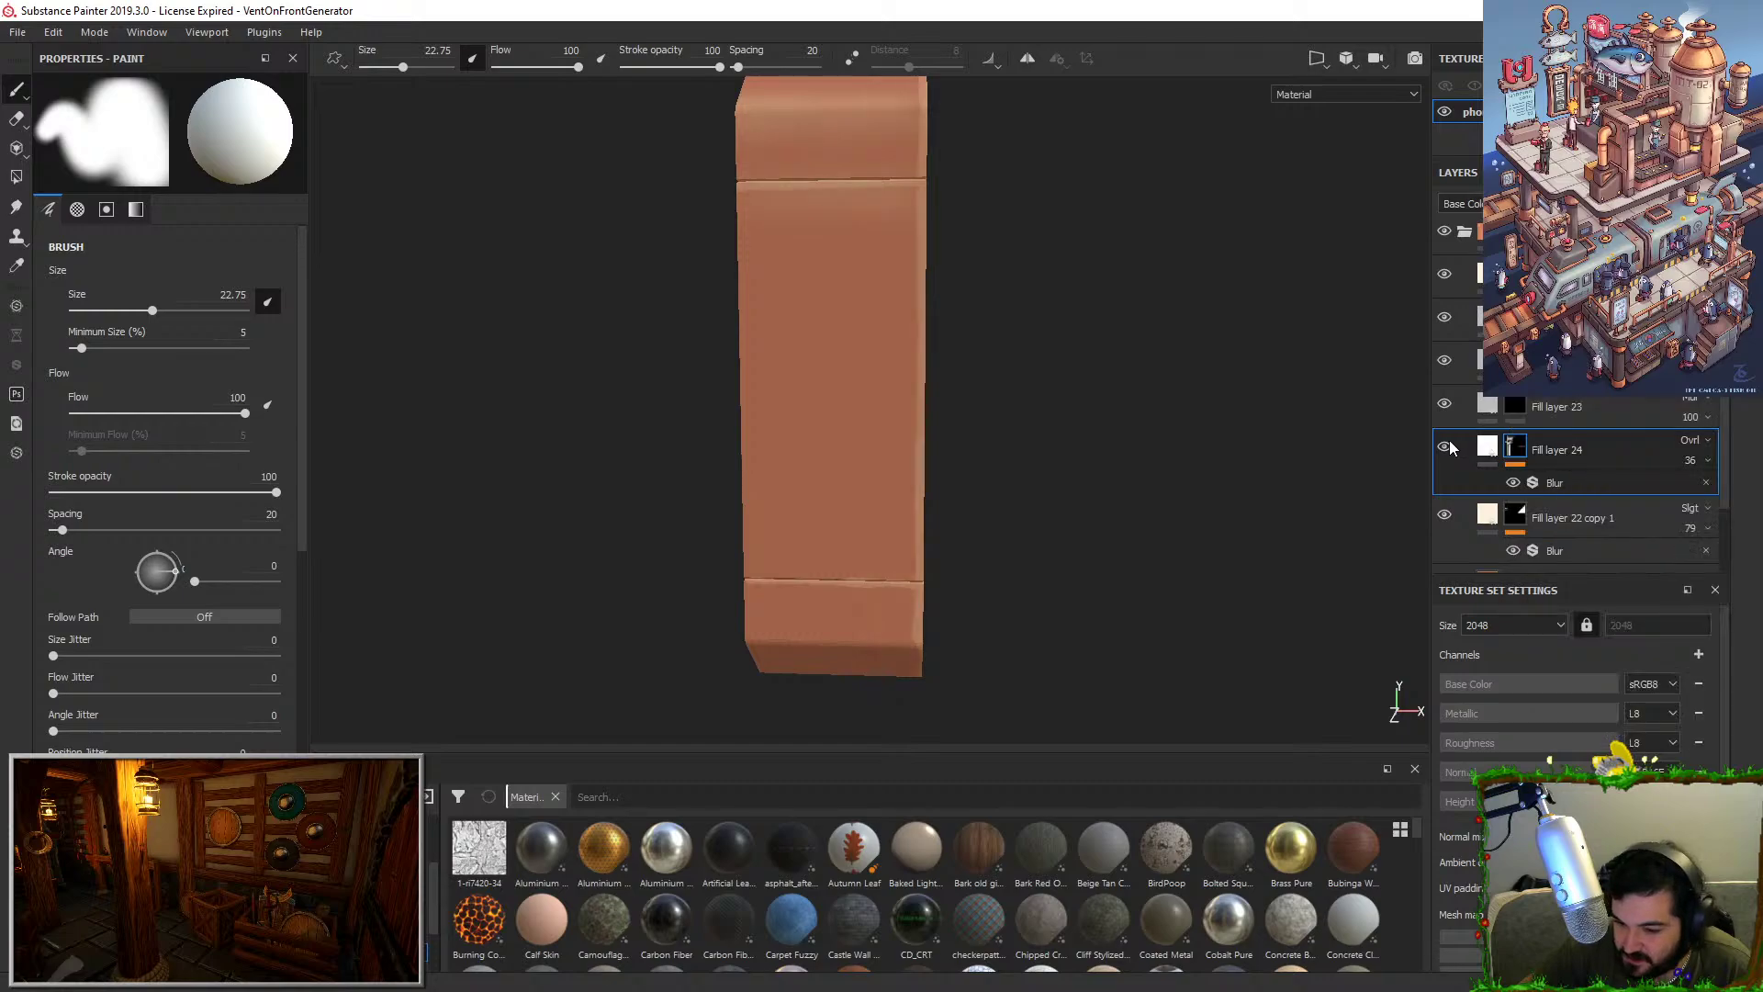
left_click(1448, 447)
right_click(1549, 445)
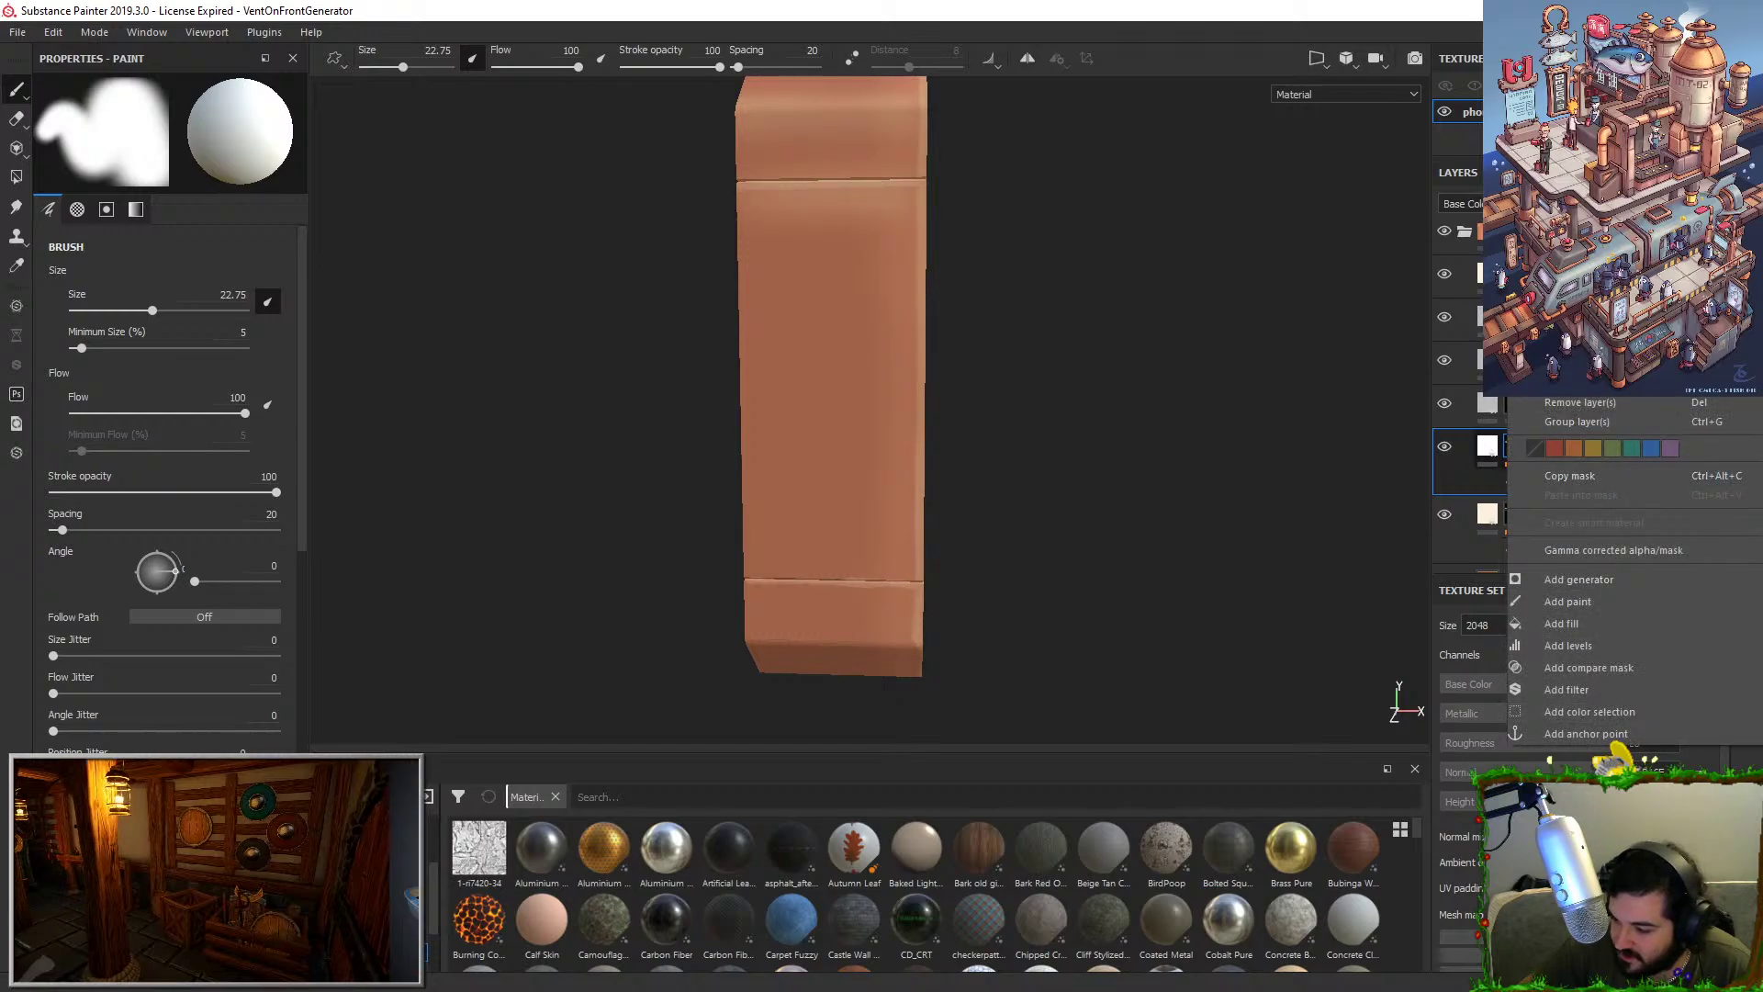
left_click(1580, 383)
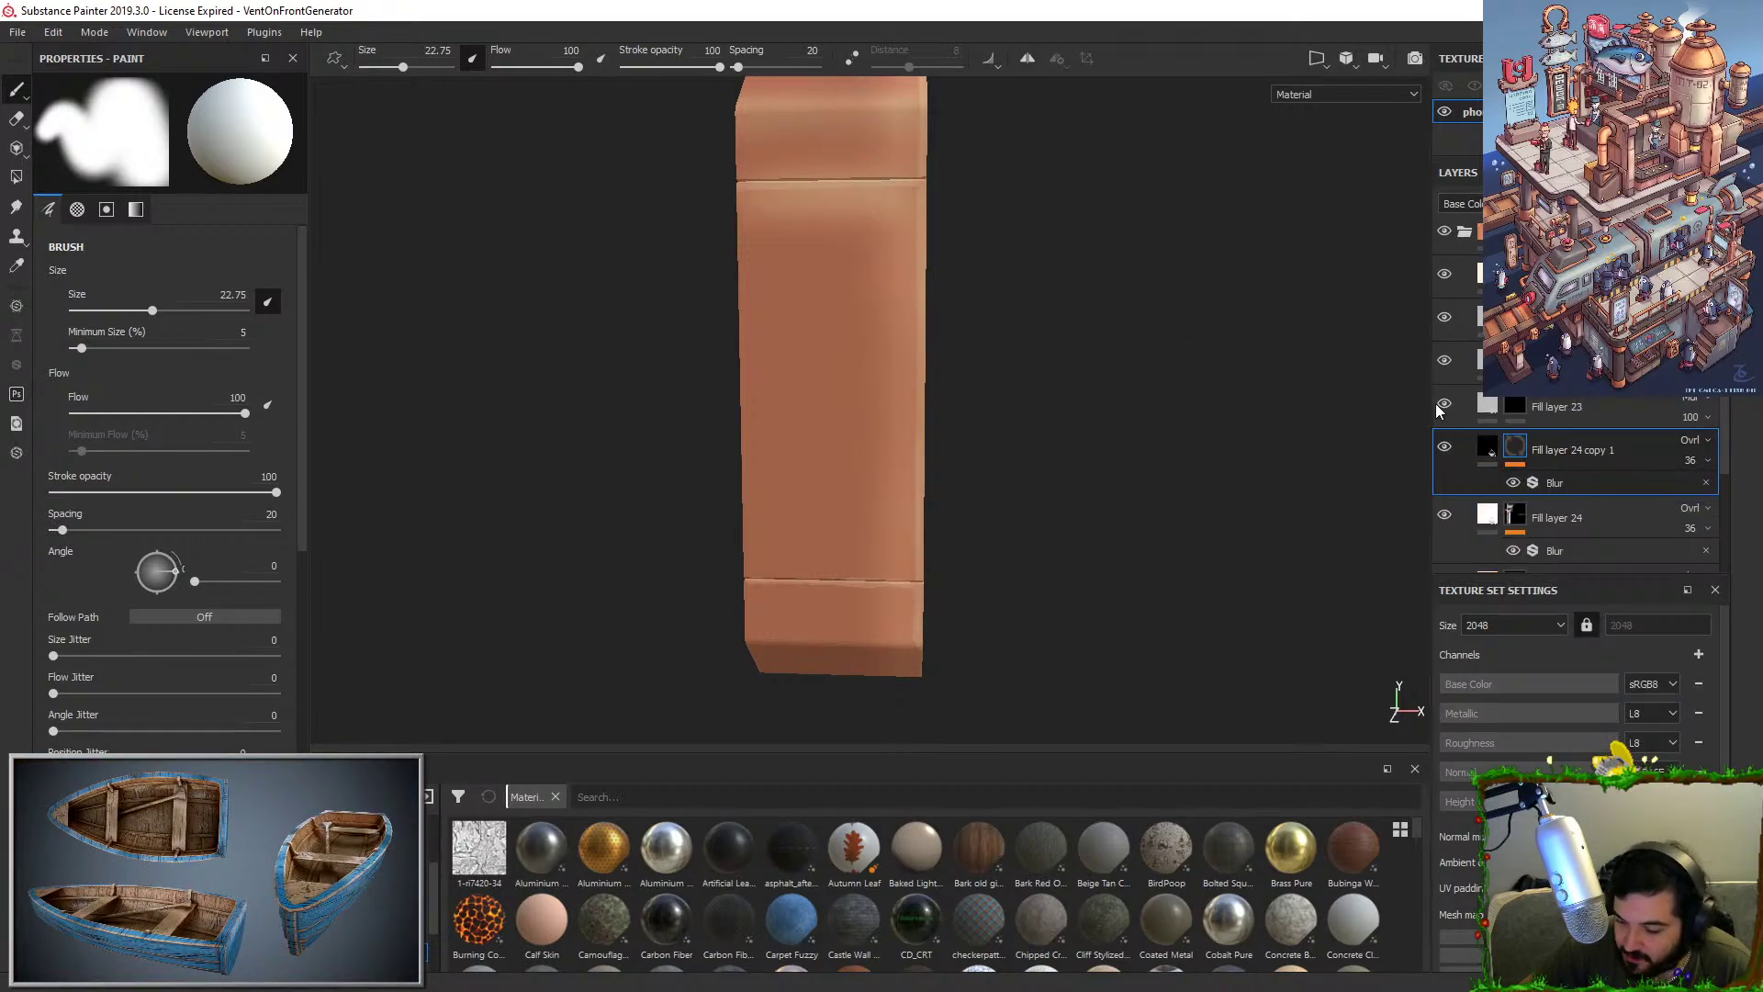
left_click_drag(1698, 493, 1684, 496)
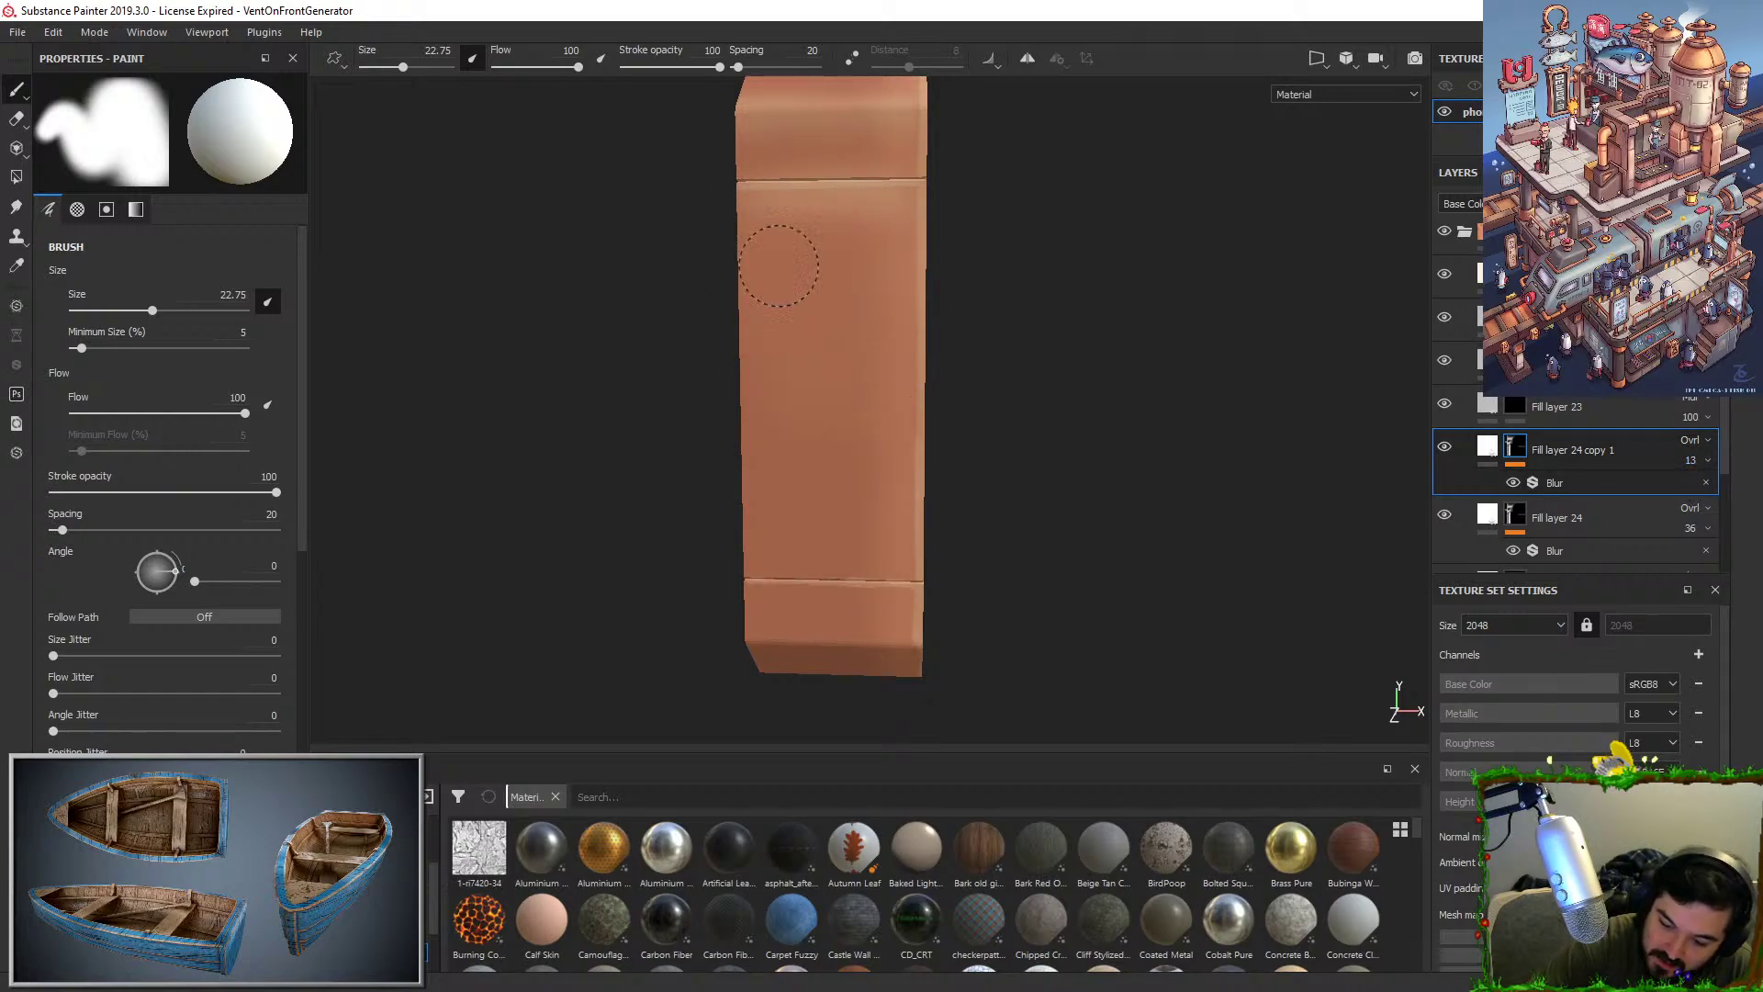
Paint soft highlights on Fill layer 24 copy 1's mask across the top, the narrow face and the wide face.
left_click_drag(1051, 197, 937, 343, "alt")
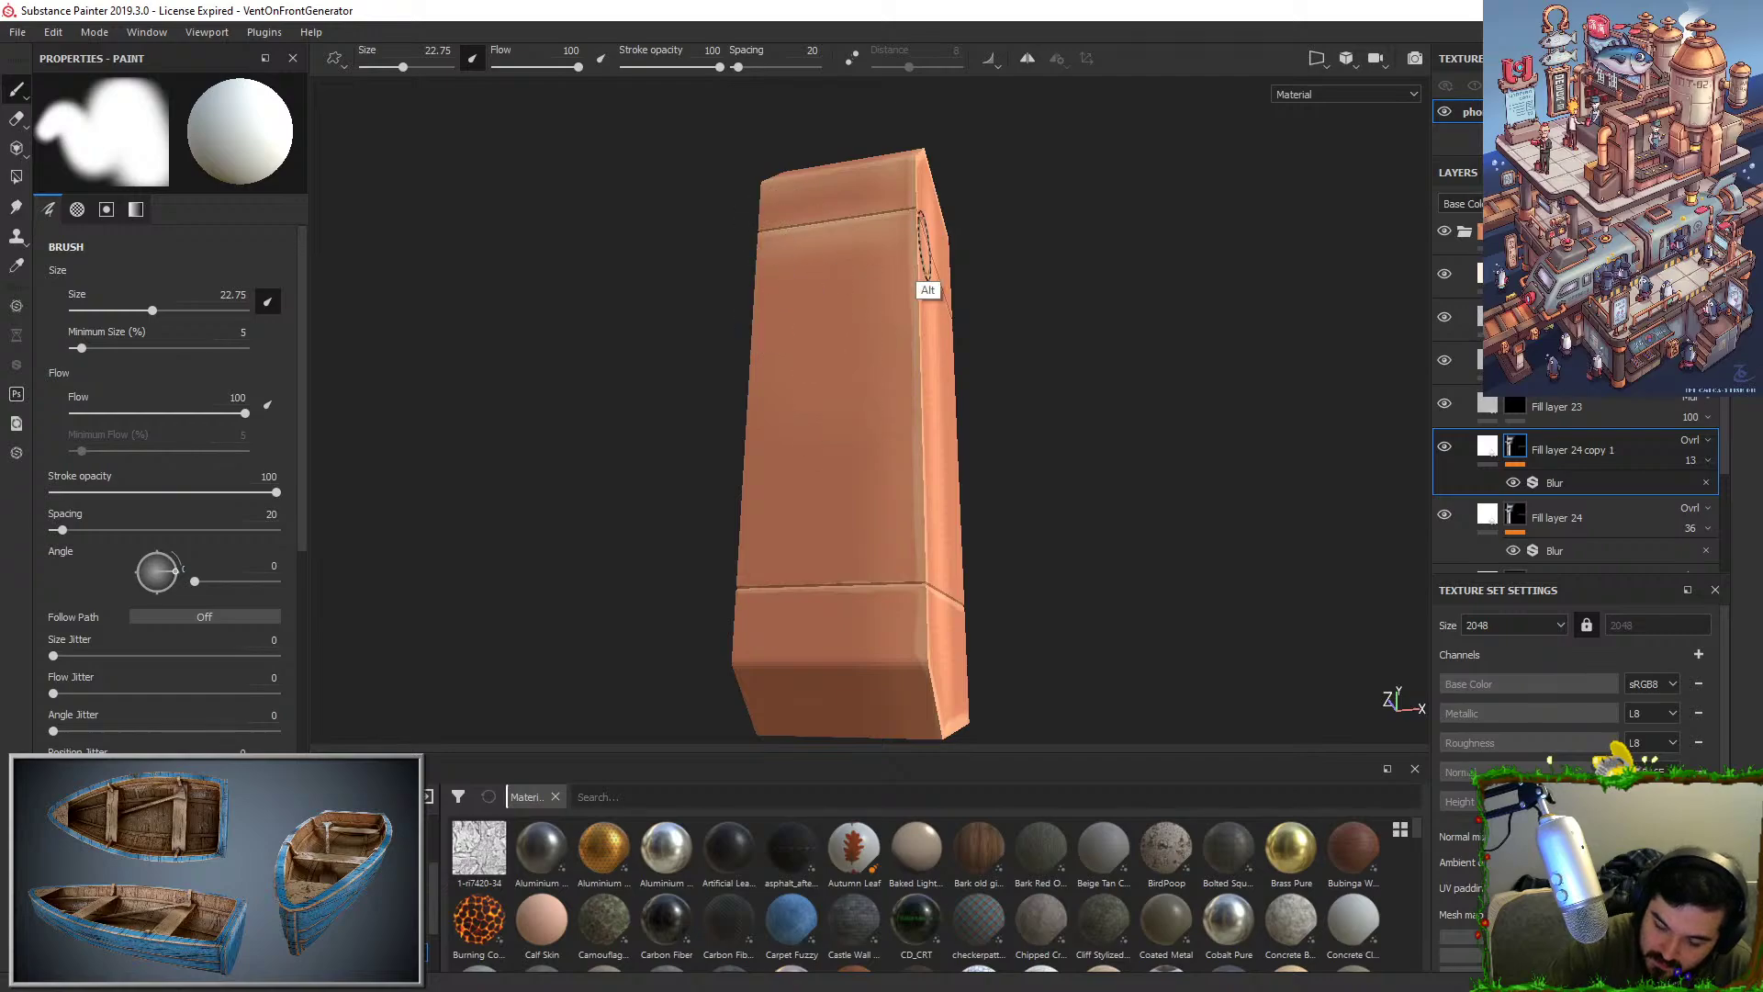
left_click_drag(926, 246, 1053, 391, "alt")
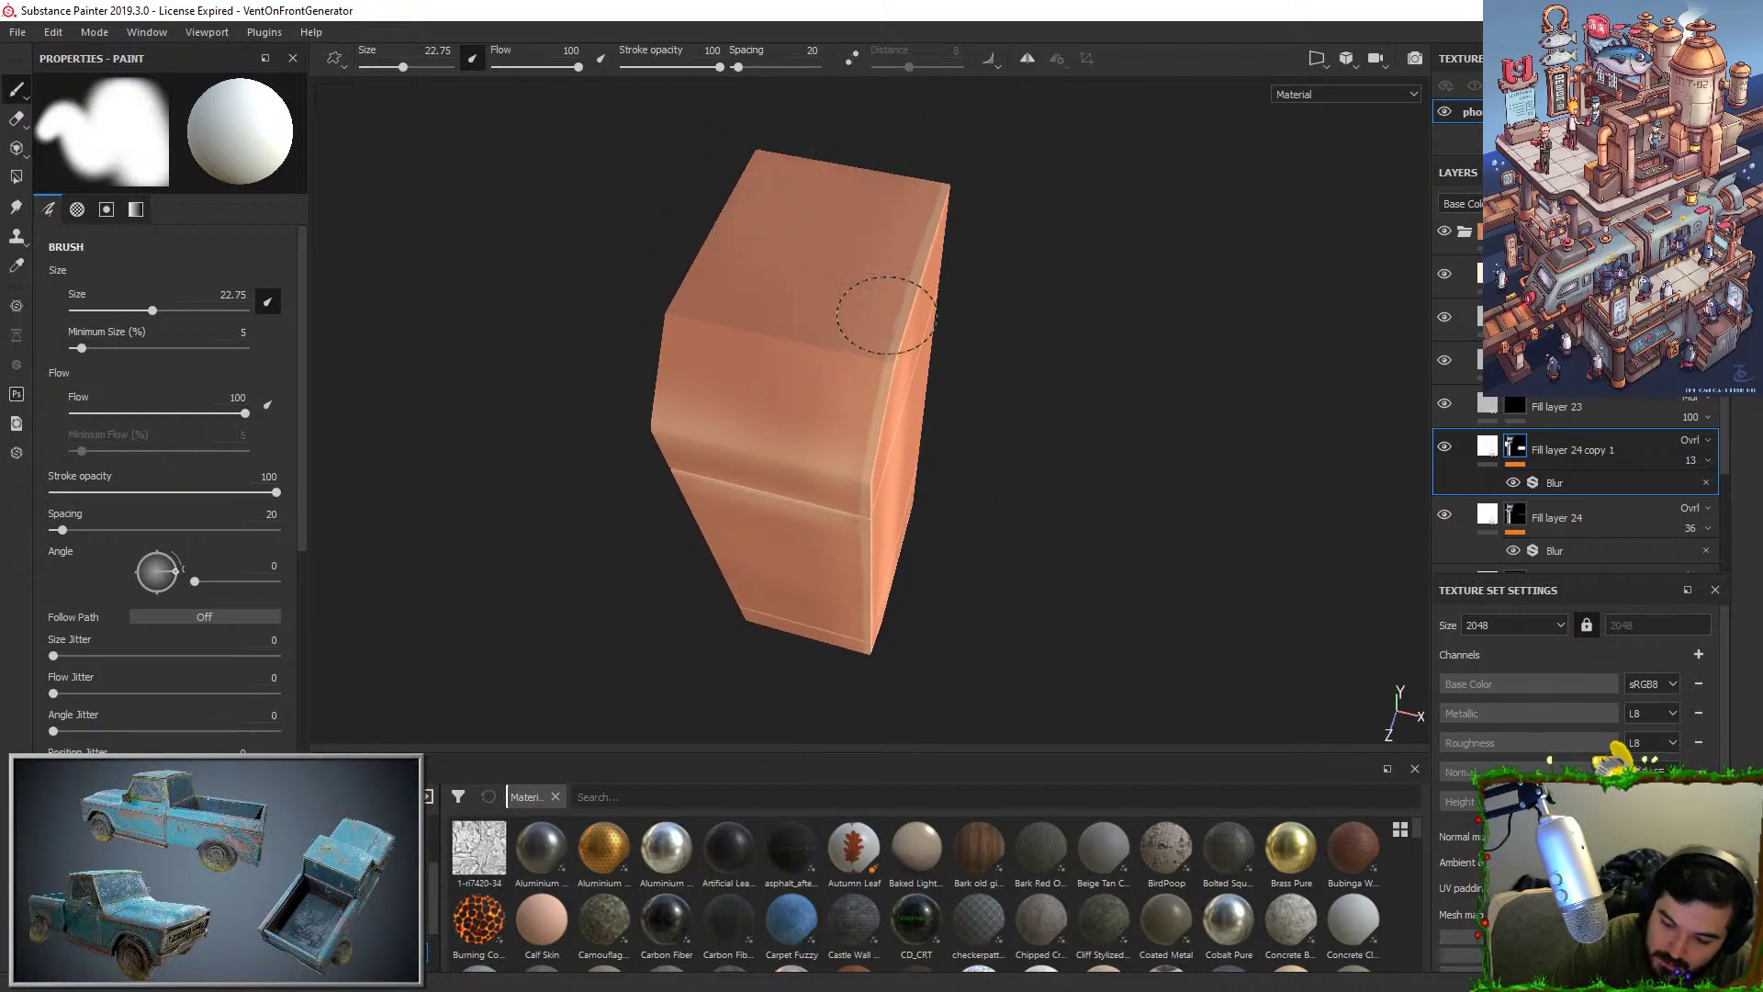
mouse_move(1020, 306)
left_mouse_down("alt")
mouse_move(1047, 284)
mouse_move(1054, 303)
left_mouse_up("alt")
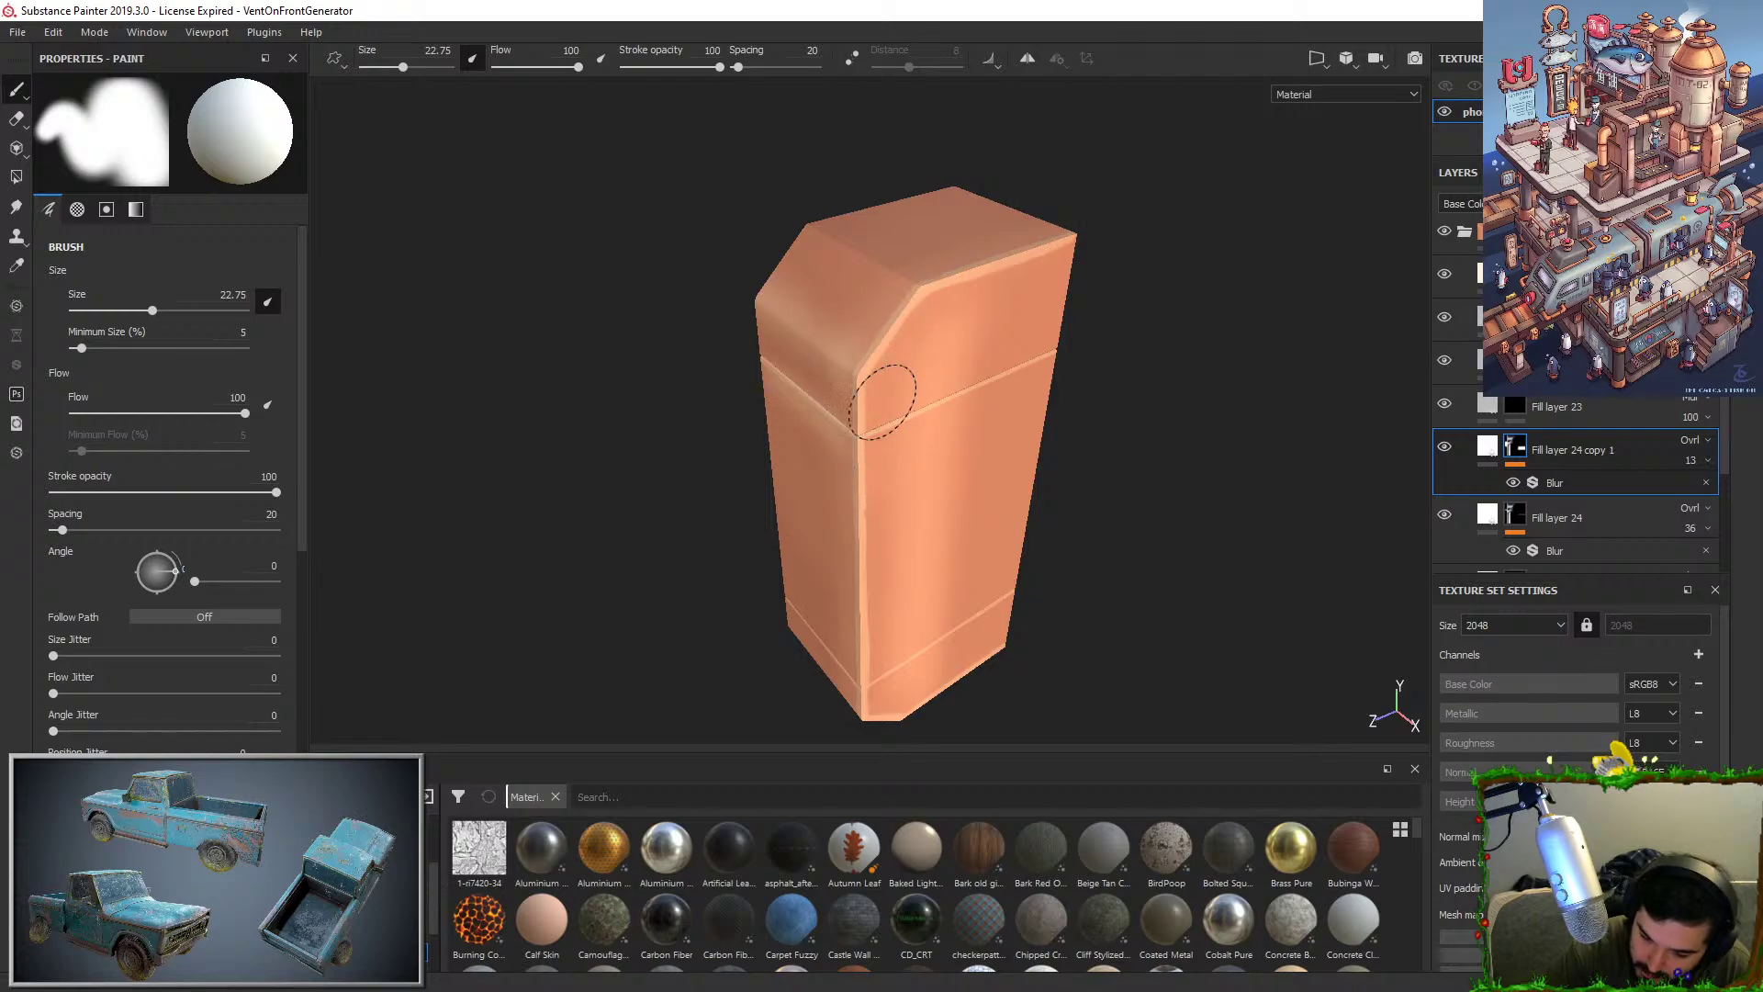
left_click_drag(1119, 458, 1078, 467, "alt")
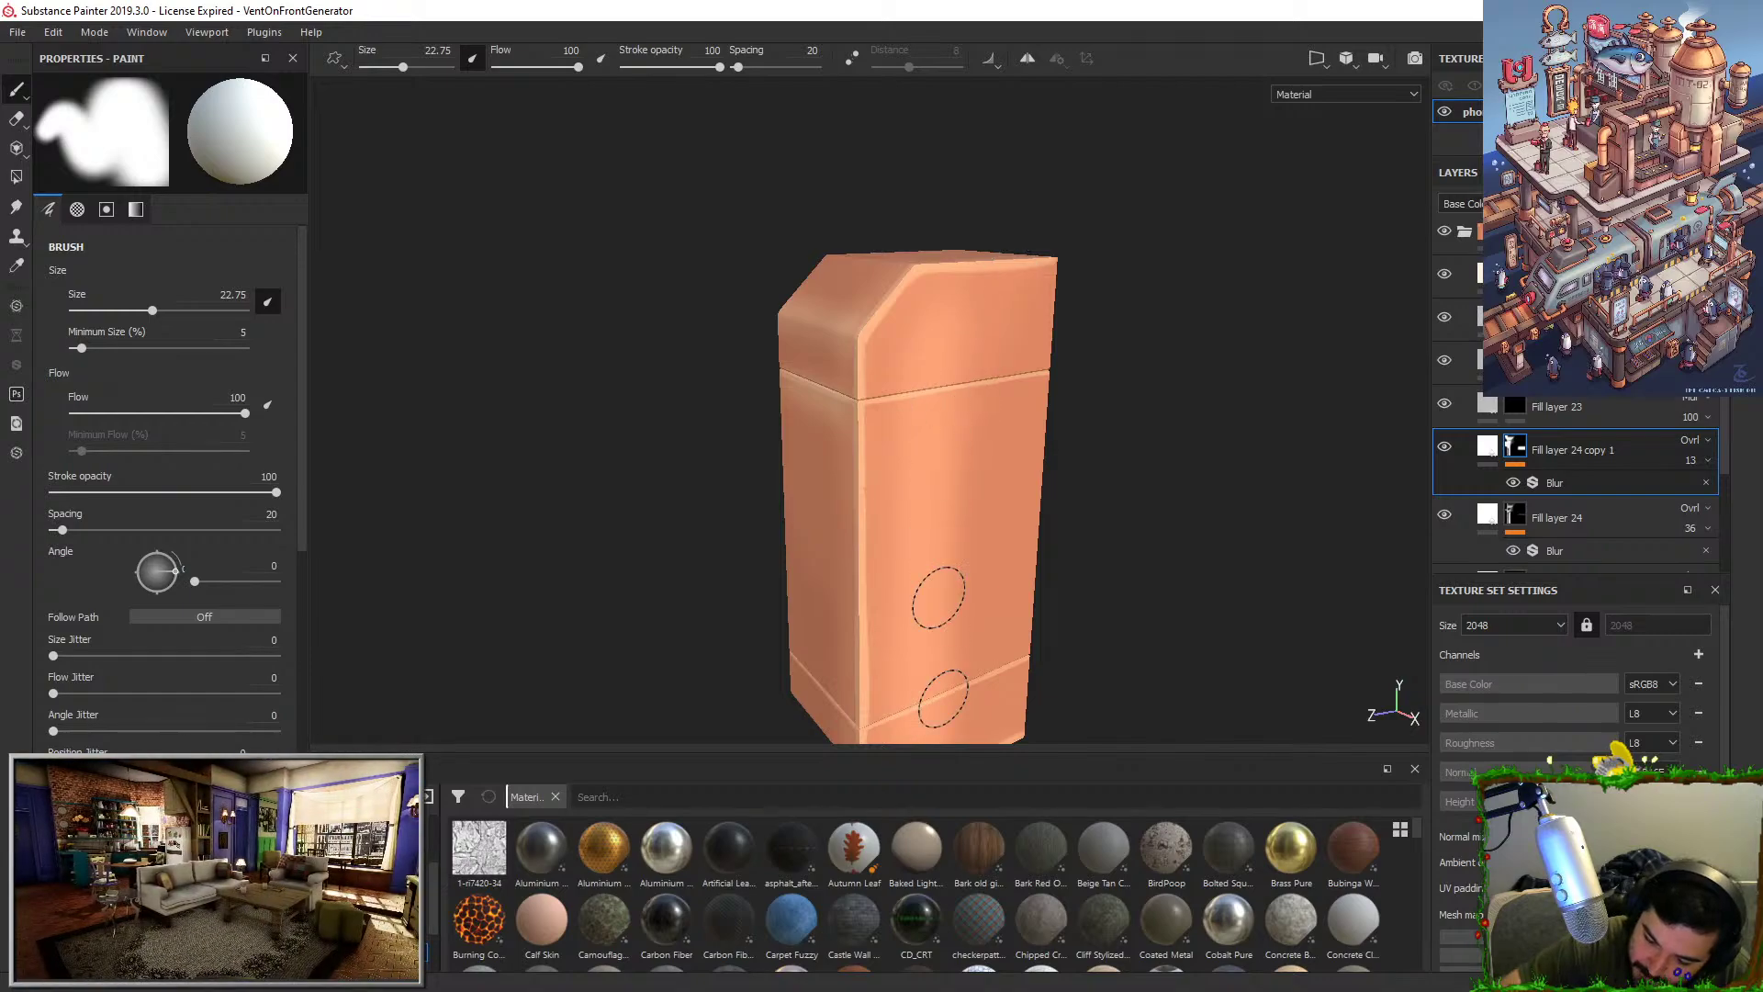
scroll(929, 322, "down", 3)
left_click_drag(946, 367, 1040, 436, "alt")
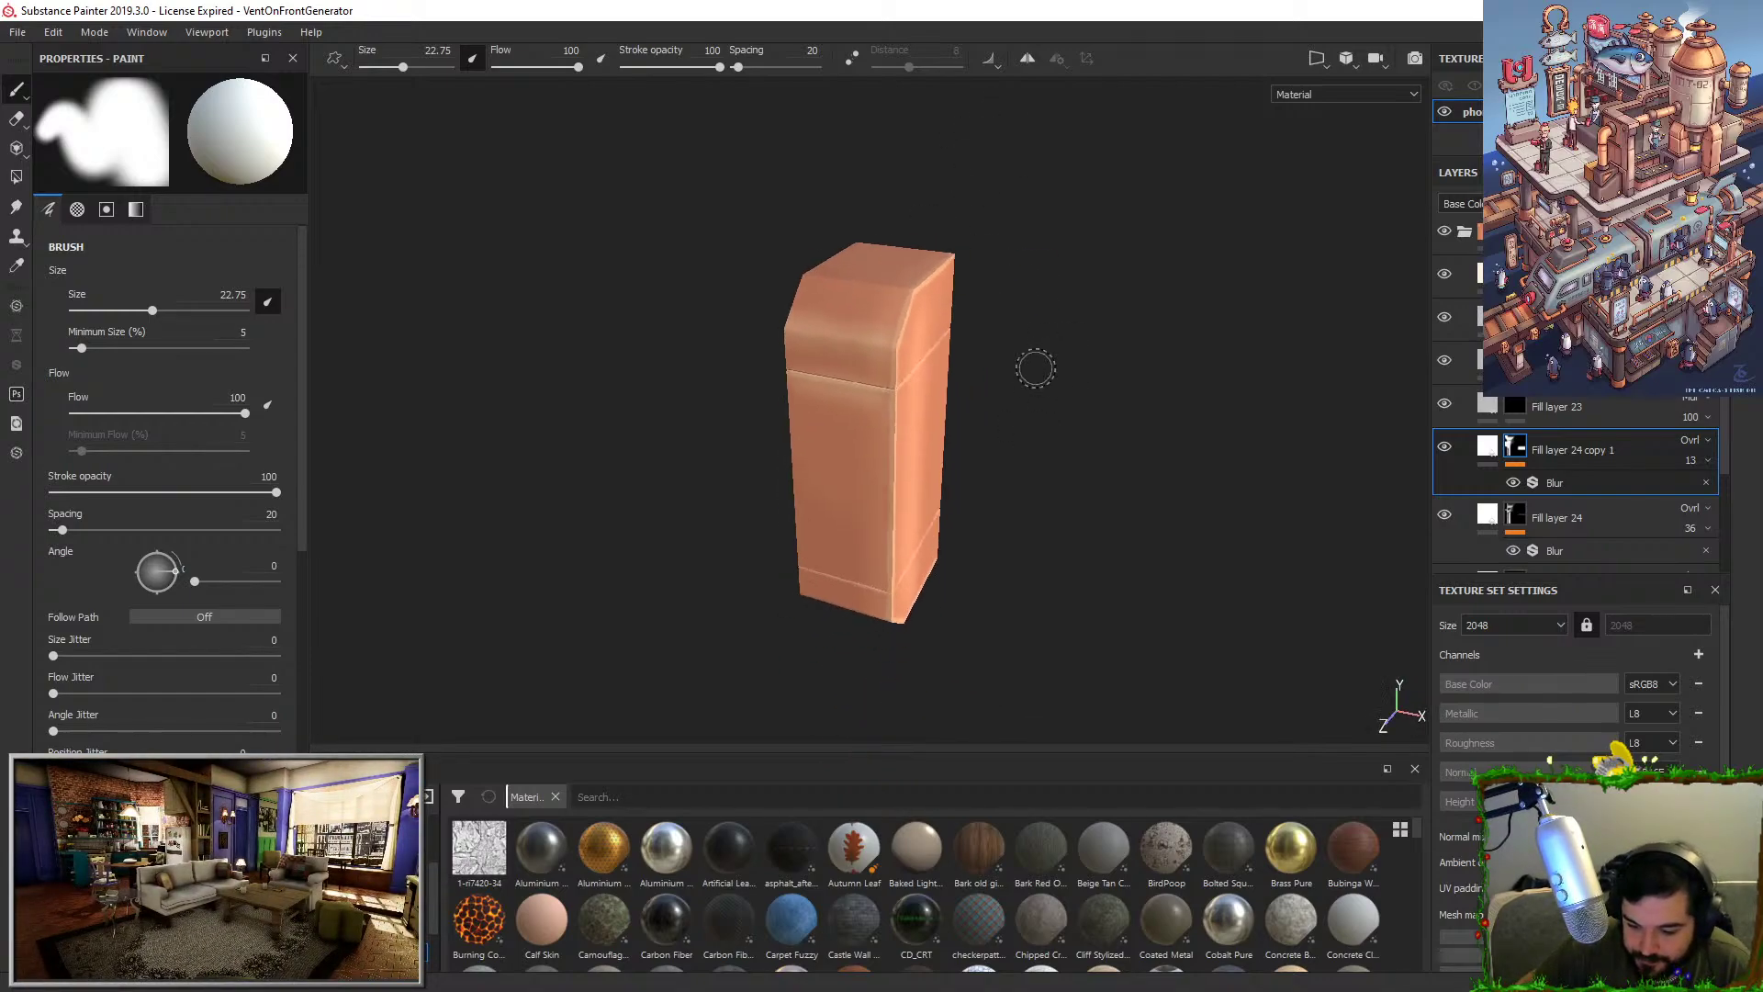
Select Fill layer 24's mask and erase parts of the wide face's vertical highlight with black strokes to reshape it.
left_click_drag(1359, 368, 1301, 381, "alt")
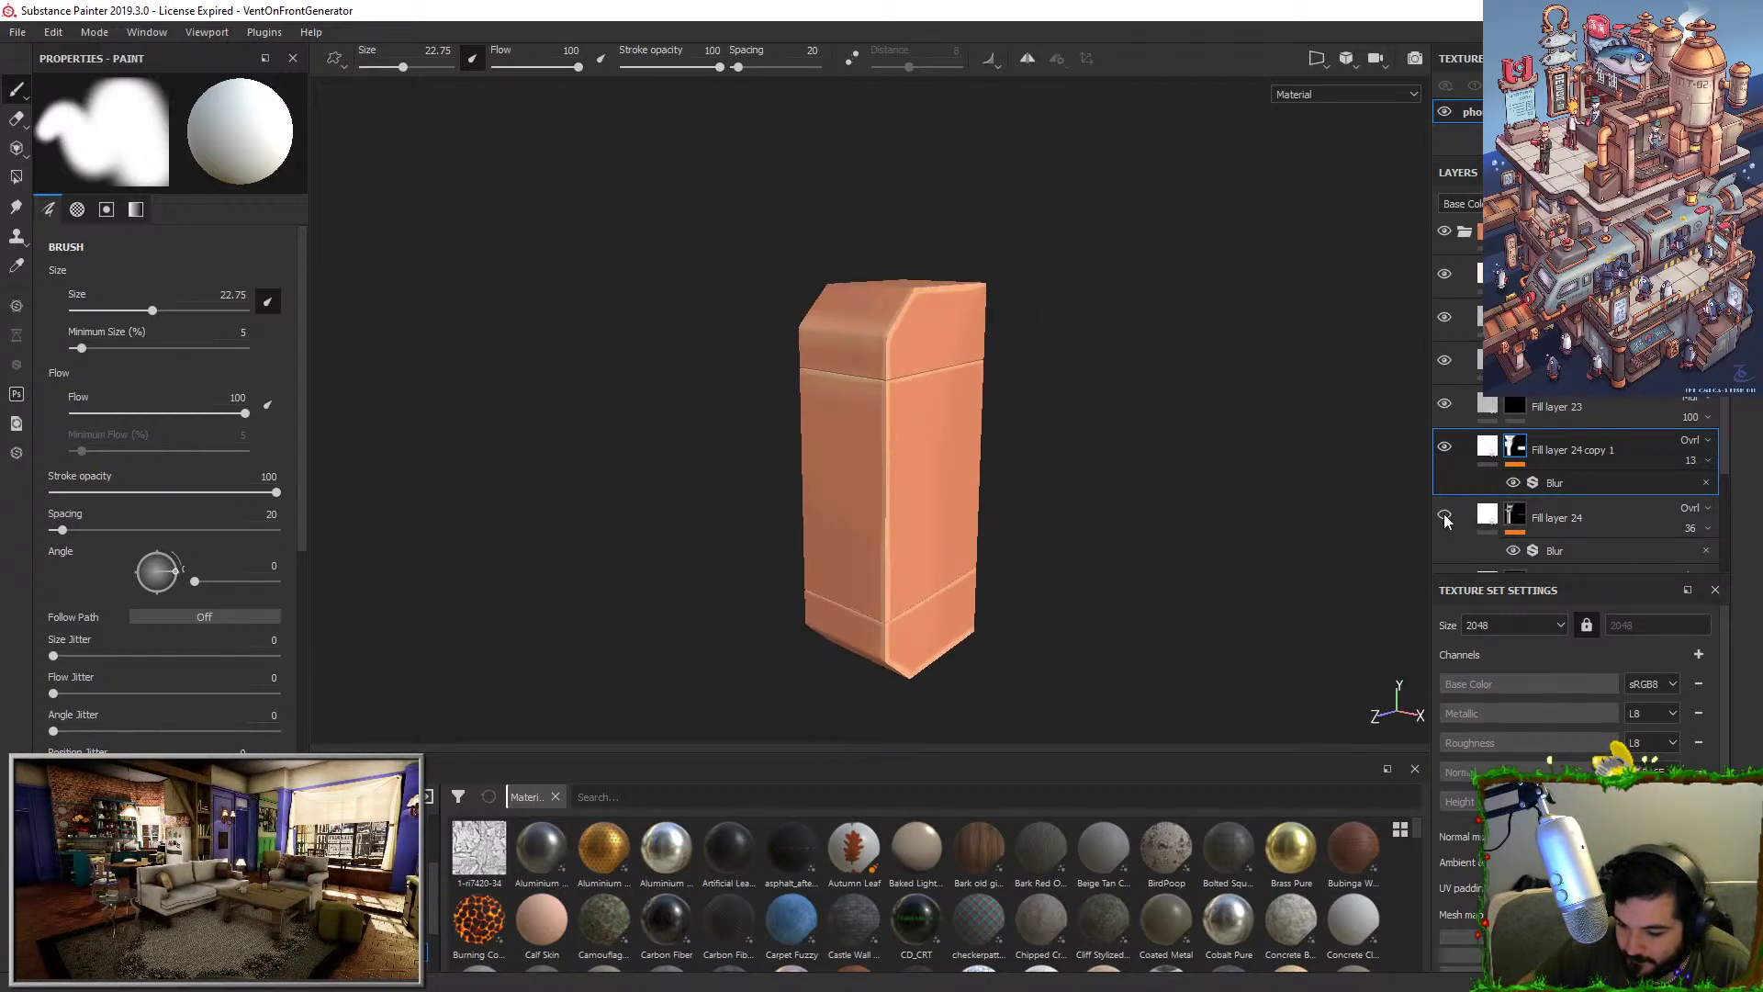
left_click(1512, 520)
scroll(1010, 411, "up", 2)
left_click_drag(1000, 410, 903, 368, "alt")
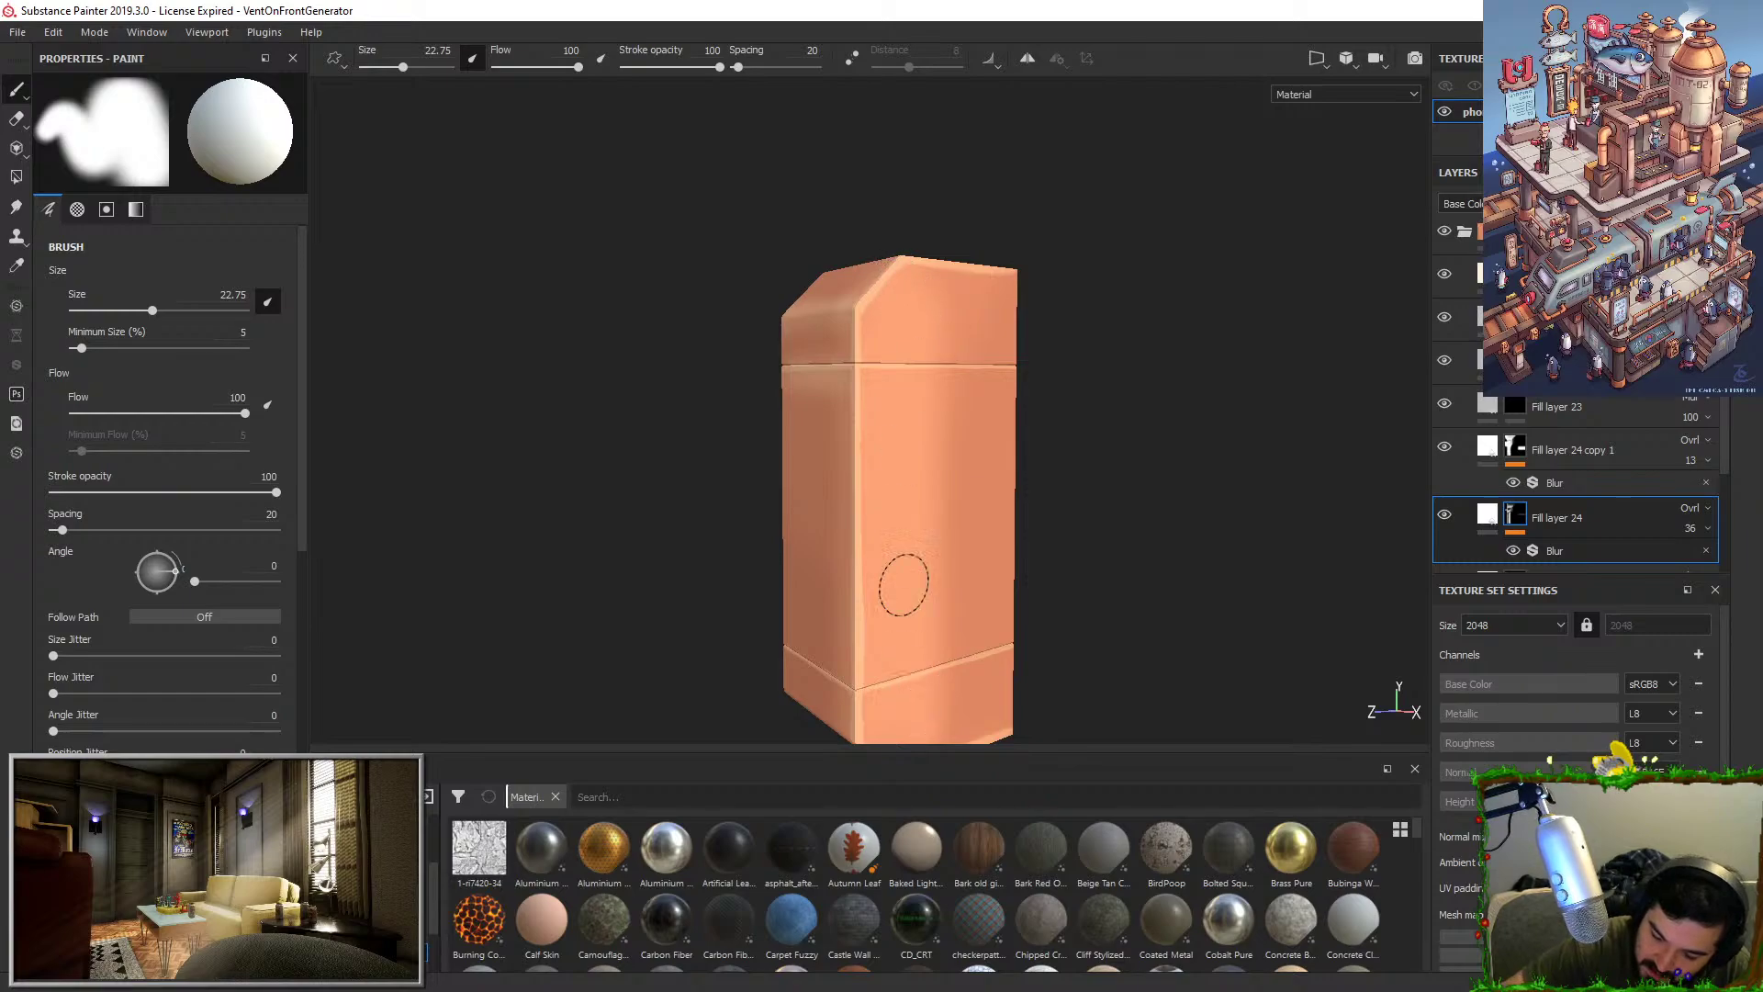
key("x")
left_click_drag(935, 312, 932, 592)
left_click_drag(916, 284, 899, 716)
left_click_drag(972, 468, 988, 460, "alt")
key("x")
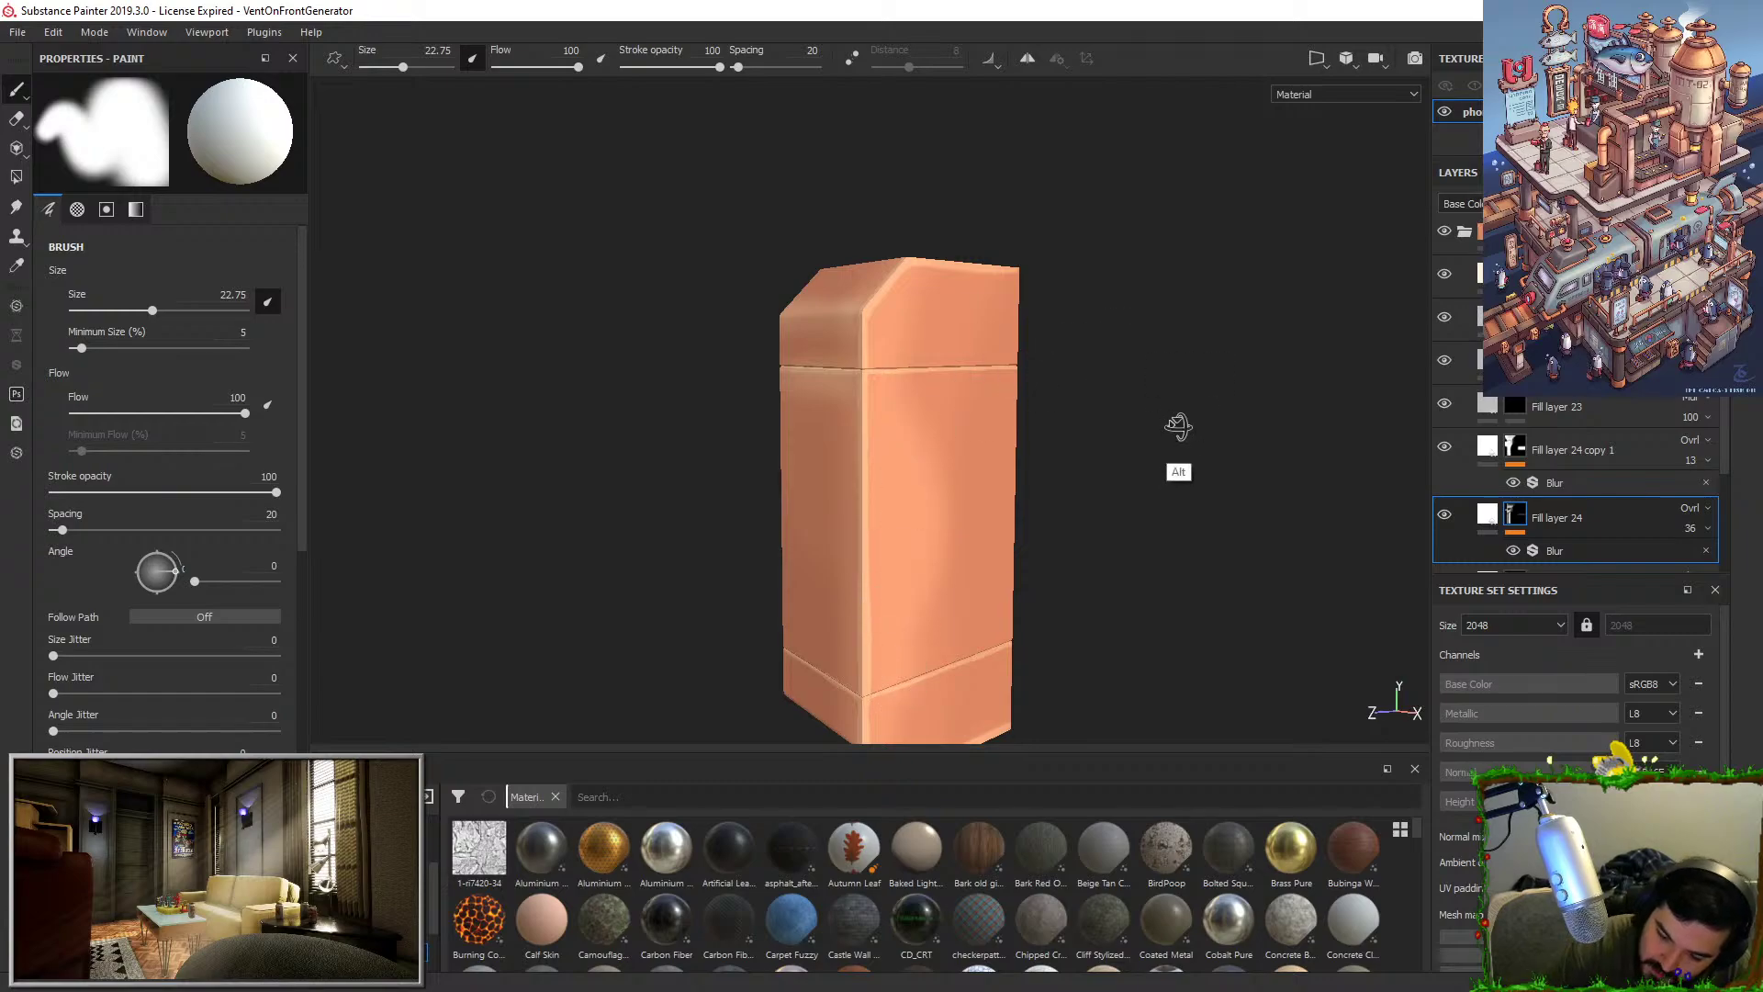
Select the mask of Fill layer 23 for painting on the vent.
left_click_drag(1176, 429, 1155, 415, "alt")
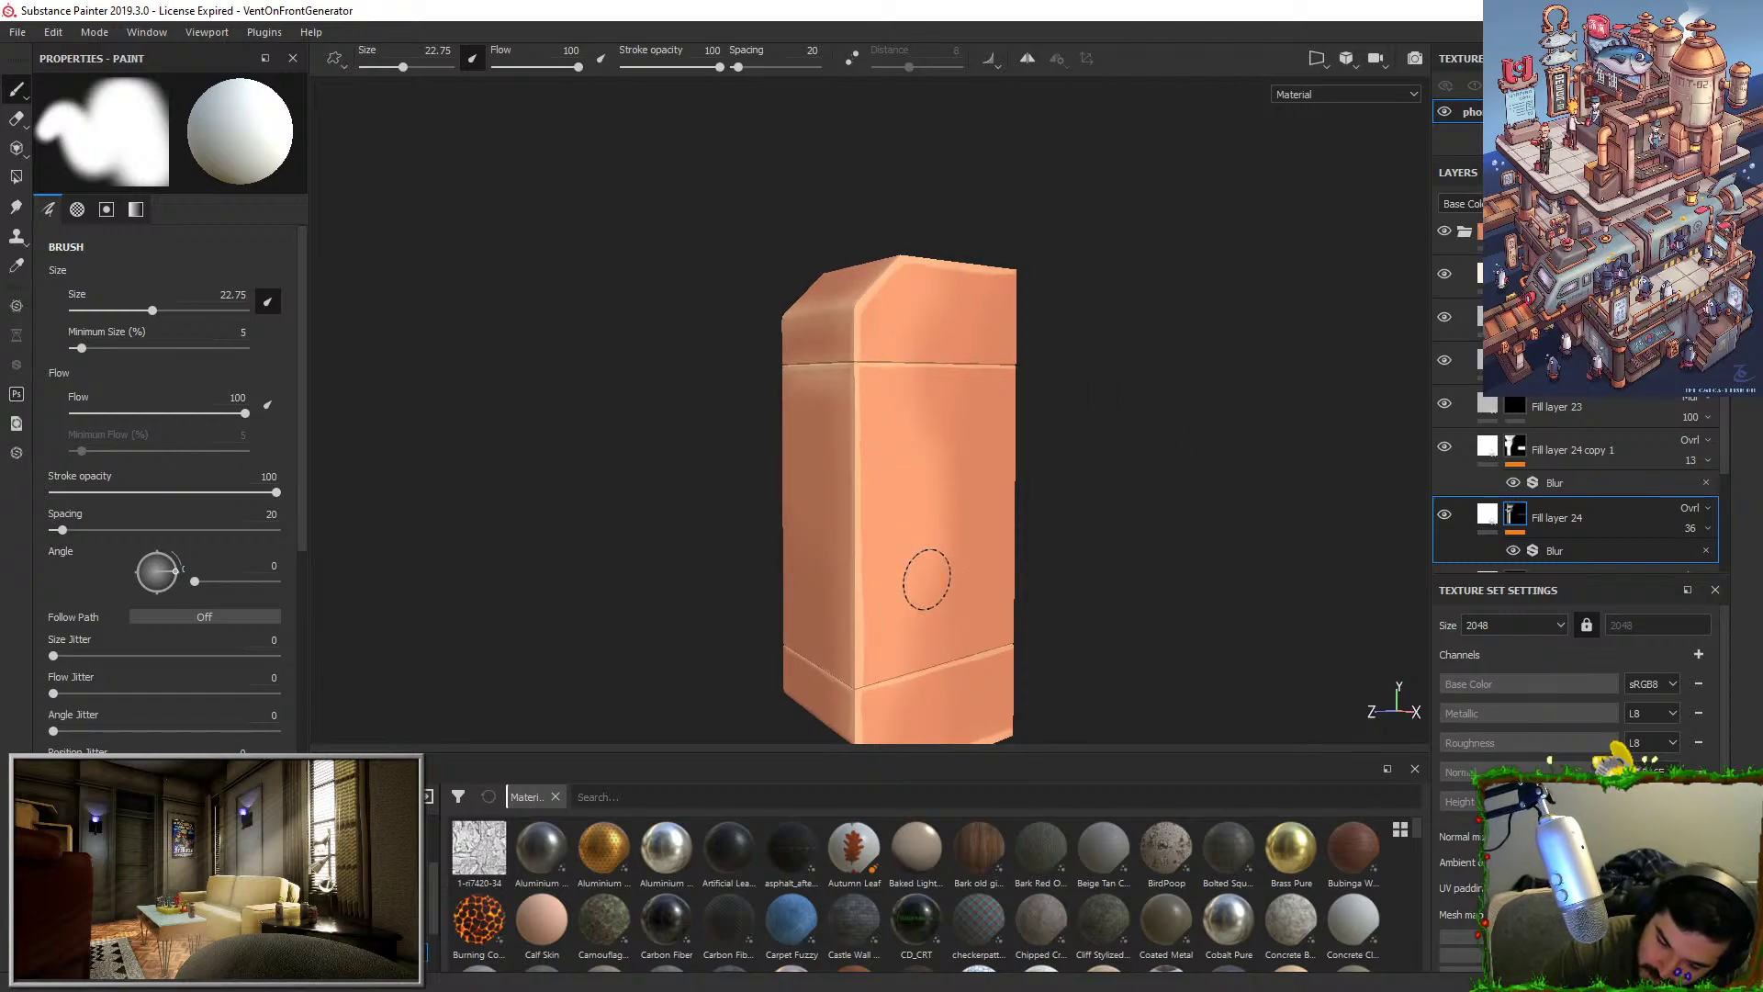
left_click_drag(1070, 436, 1118, 496, "alt")
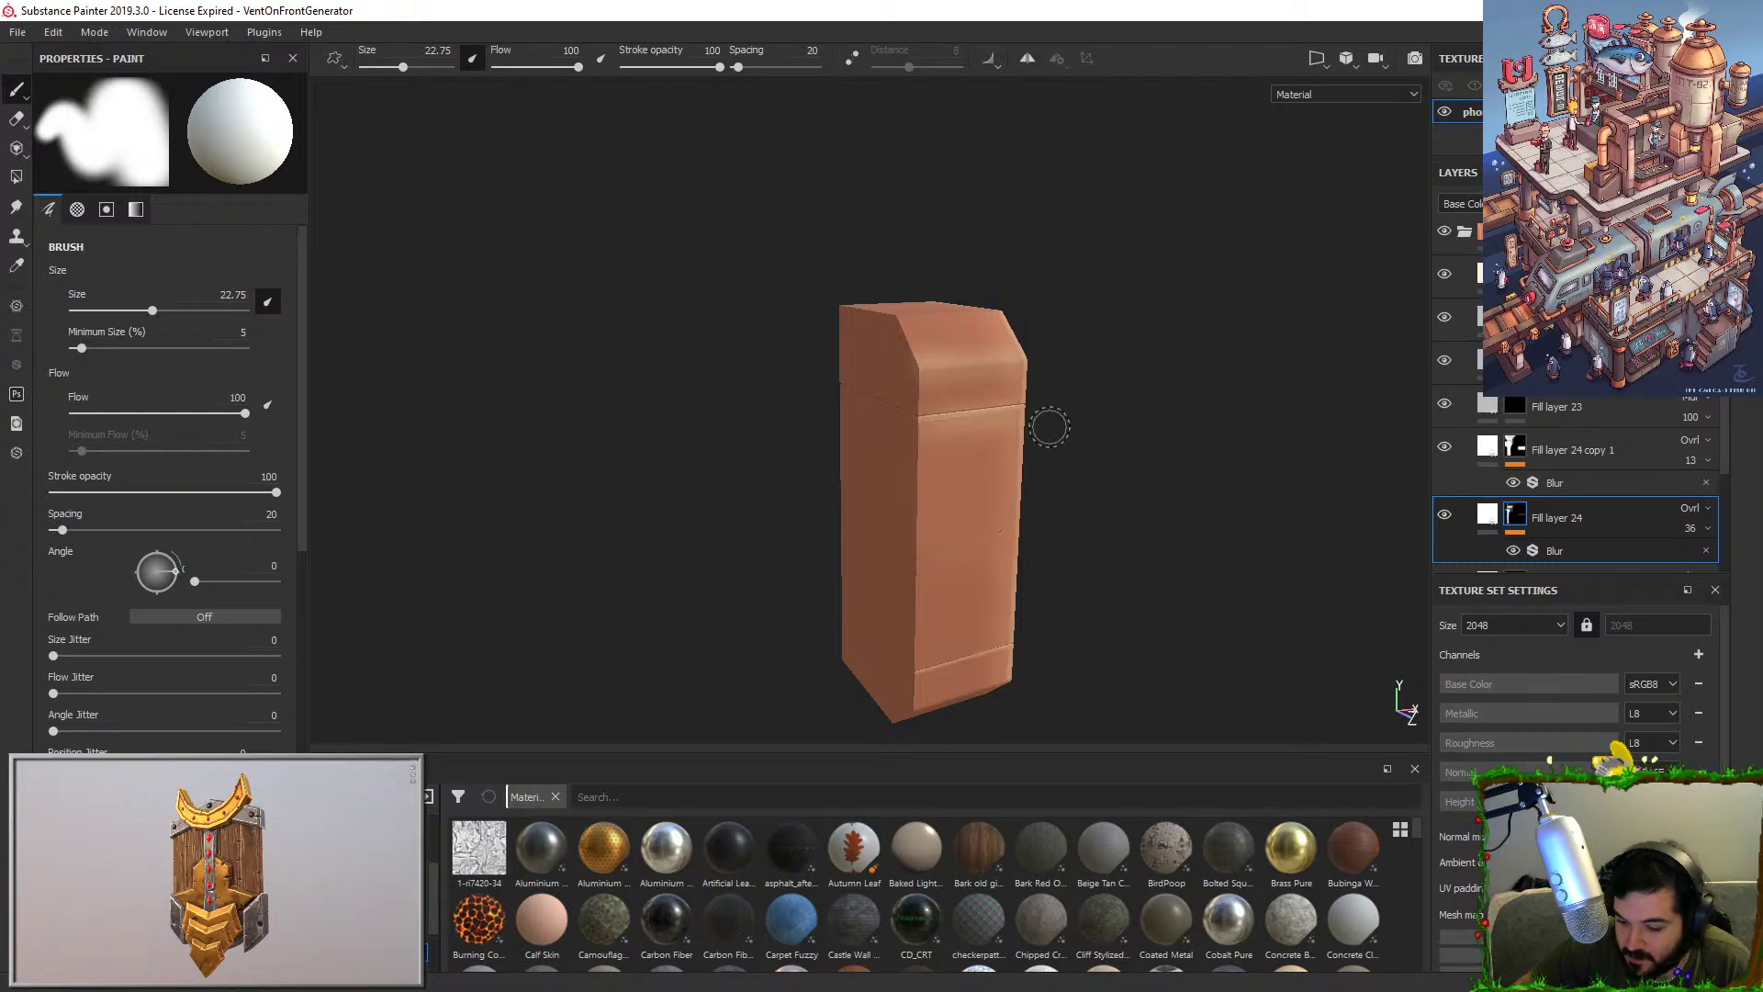
left_click_drag(1047, 425, 1176, 427, "alt")
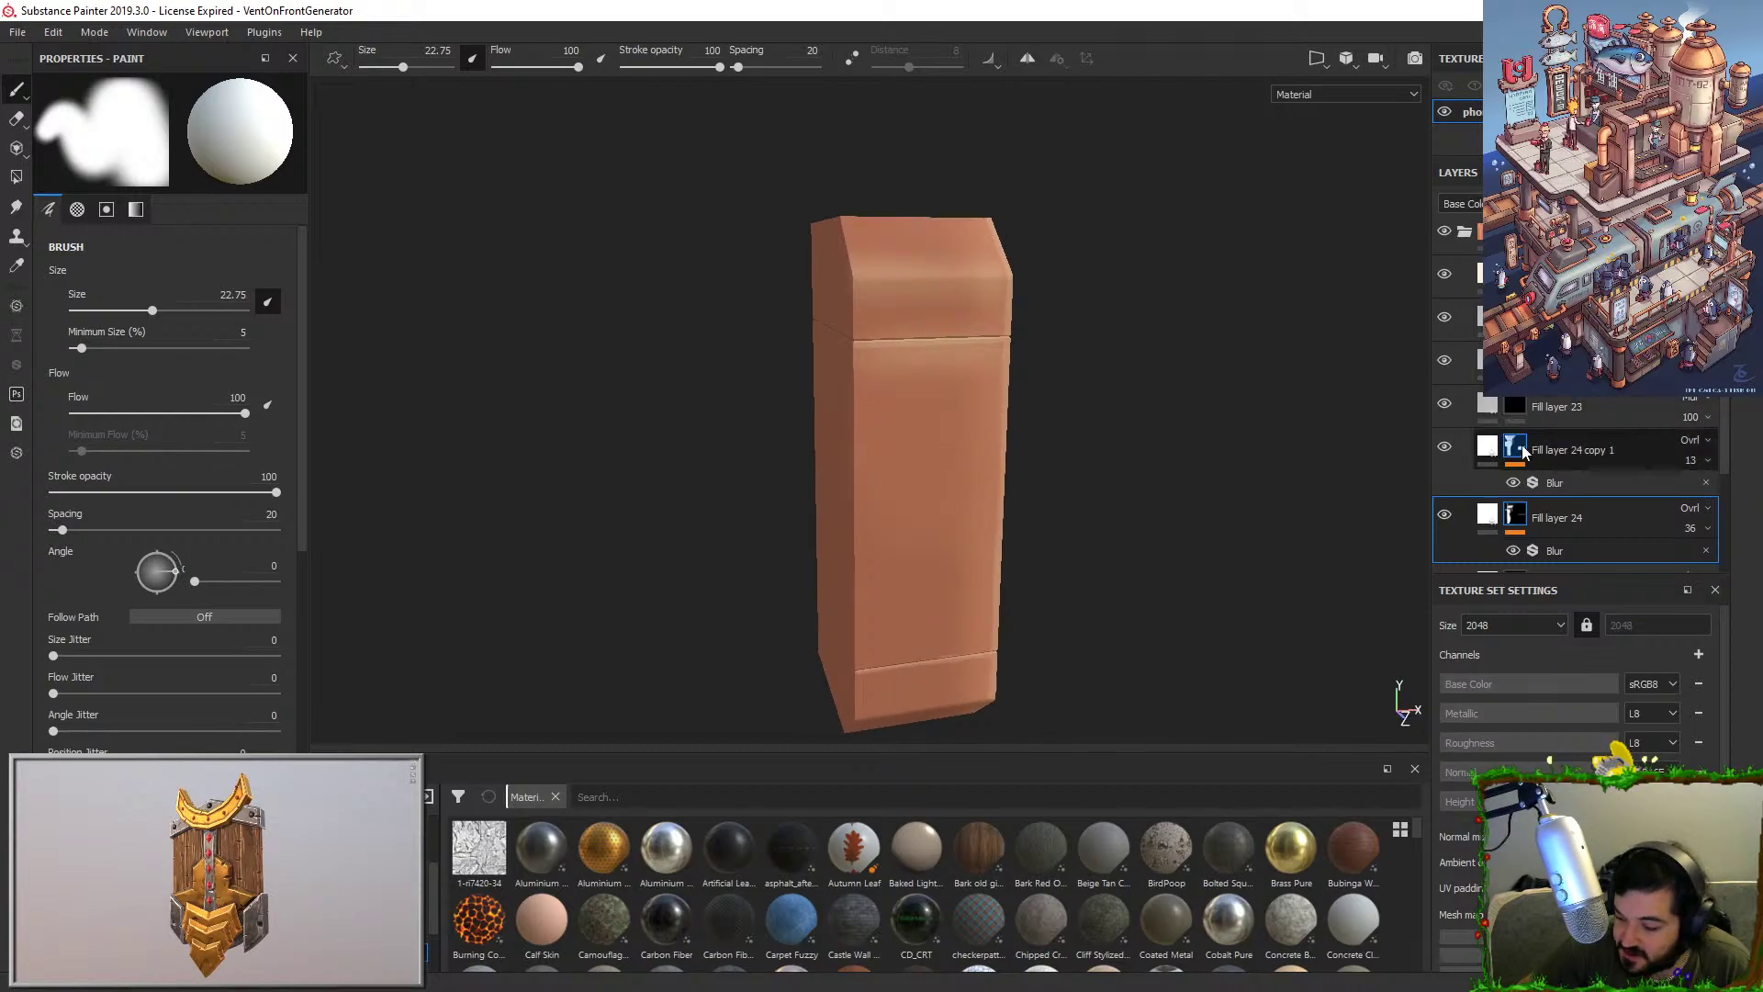
left_click(1515, 406)
Try a vertical shadow stroke down the narrow face on Fill layer 23's mask and undo it.
left_click_drag(933, 401, 929, 515)
key("ctrl+z")
right_click_drag(1090, 433, 1137, 502, "alt")
mouse_move(1137, 502)
left_mouse_down("alt")
mouse_move(1114, 433)
mouse_move(1082, 504)
mouse_move(1106, 492)
mouse_move(1100, 575)
left_mouse_up("alt")
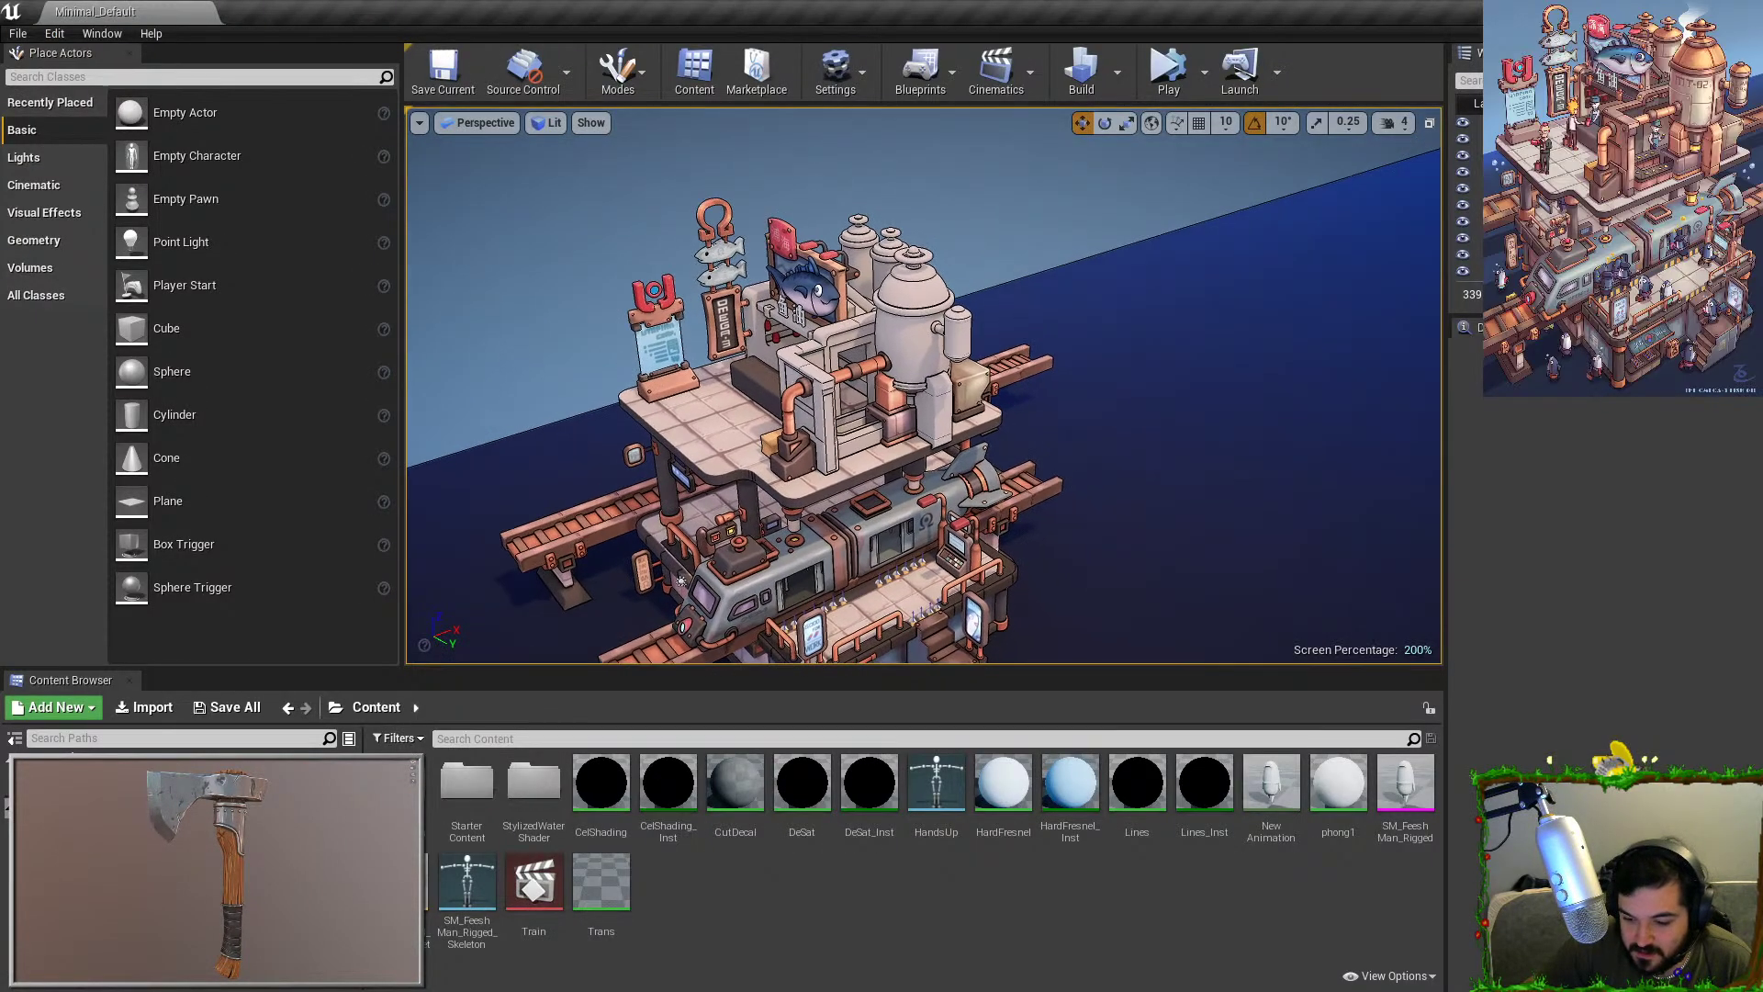
Switch to Unreal Editor and examine up close how light and shadow fall on the side vent in the fish station scene.
key("w")
right_click_drag(826, 365, 826, 364)
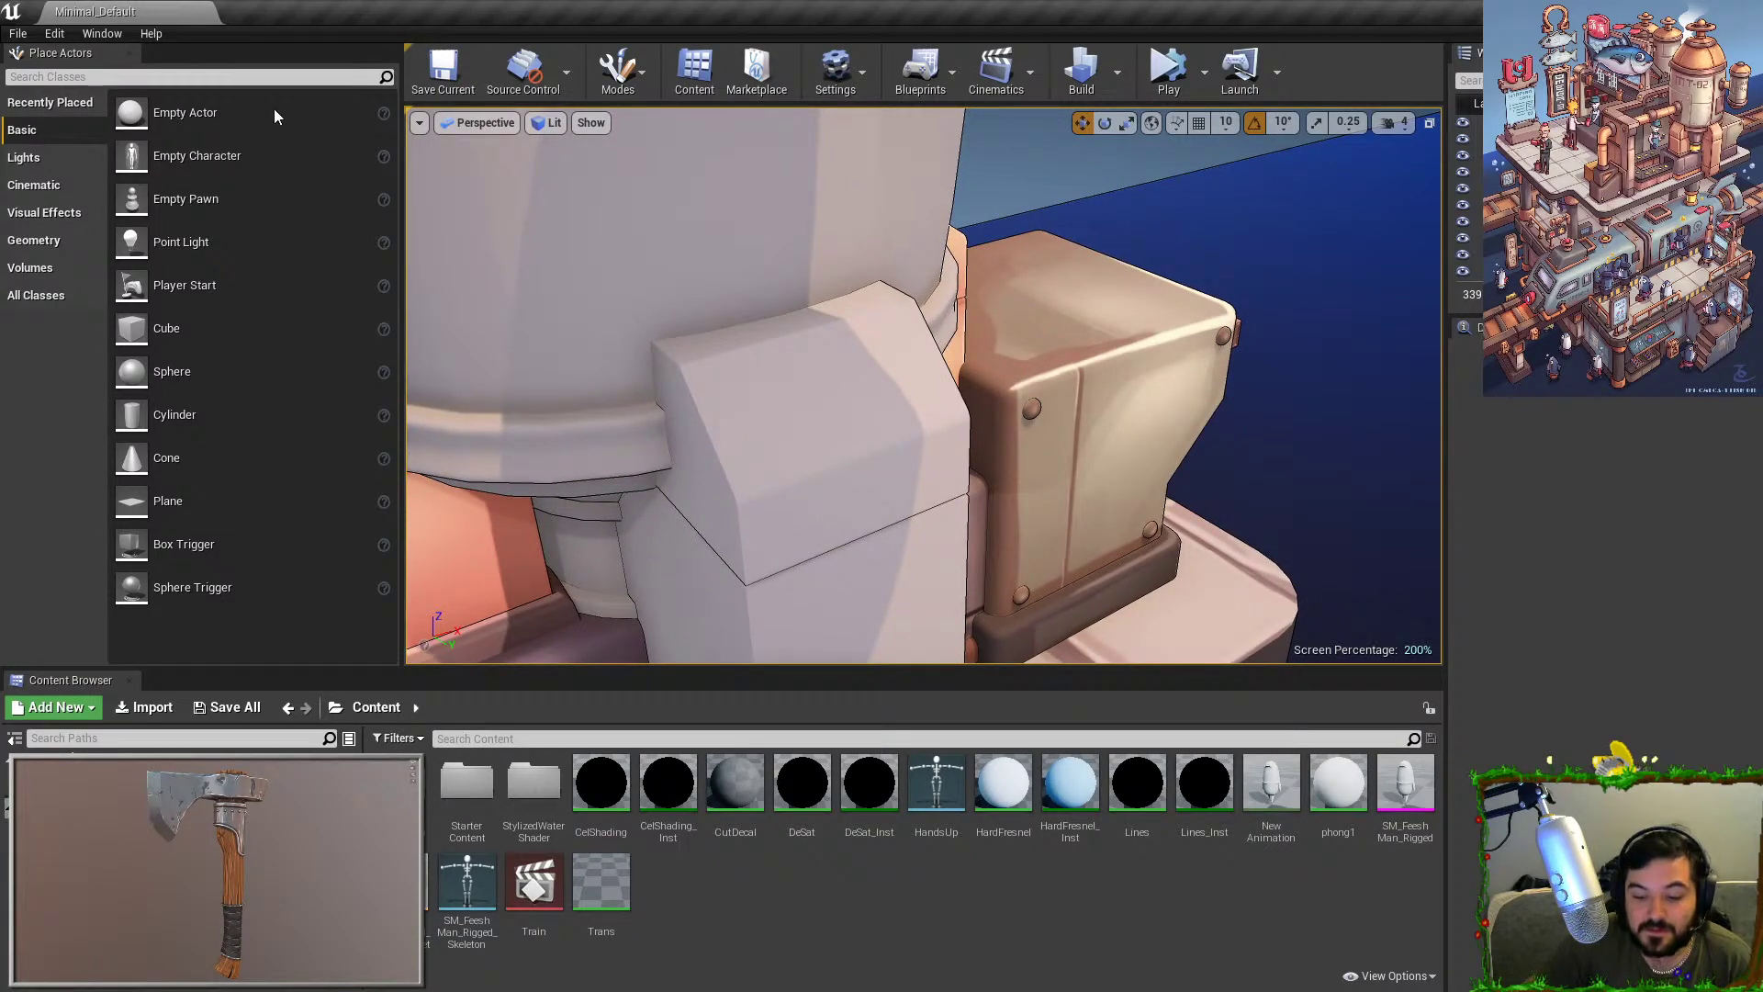
right_click_drag(840, 442, 755, 333)
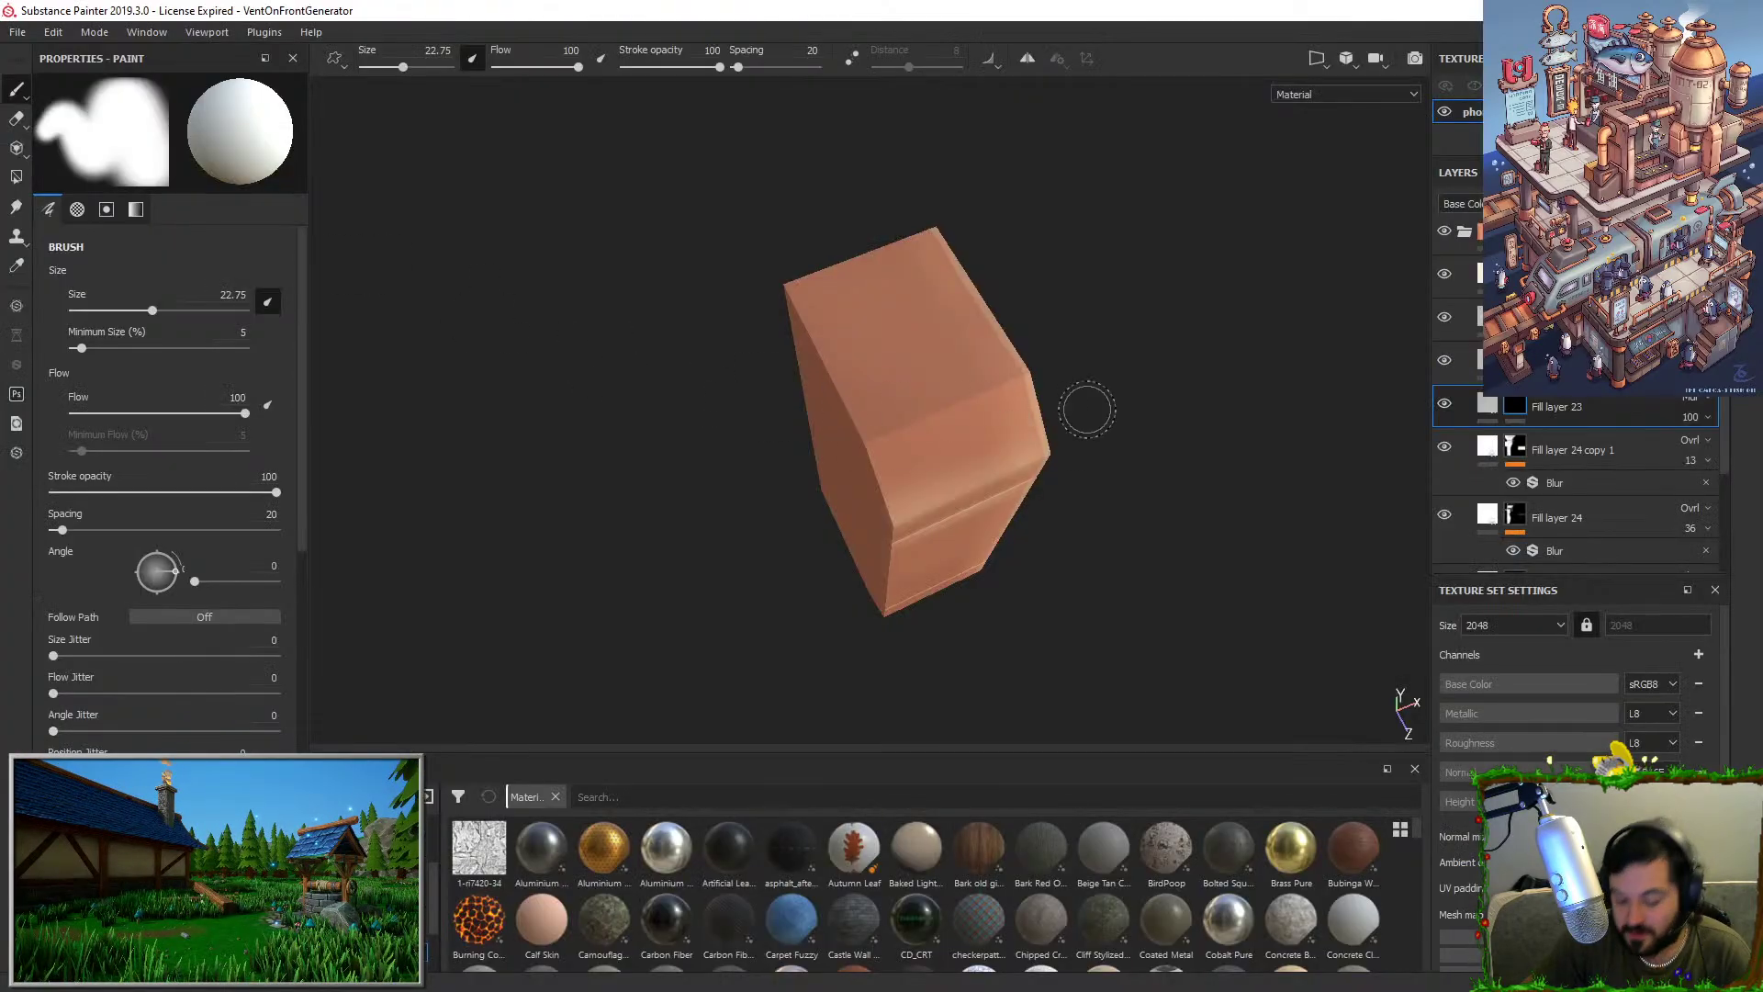
Back in Substance Painter, paint a dark shadow over the vent's top face on Fill layer 23's mask, starting along the sloped edge.
left_click_drag(1043, 366, 1126, 355, "alt")
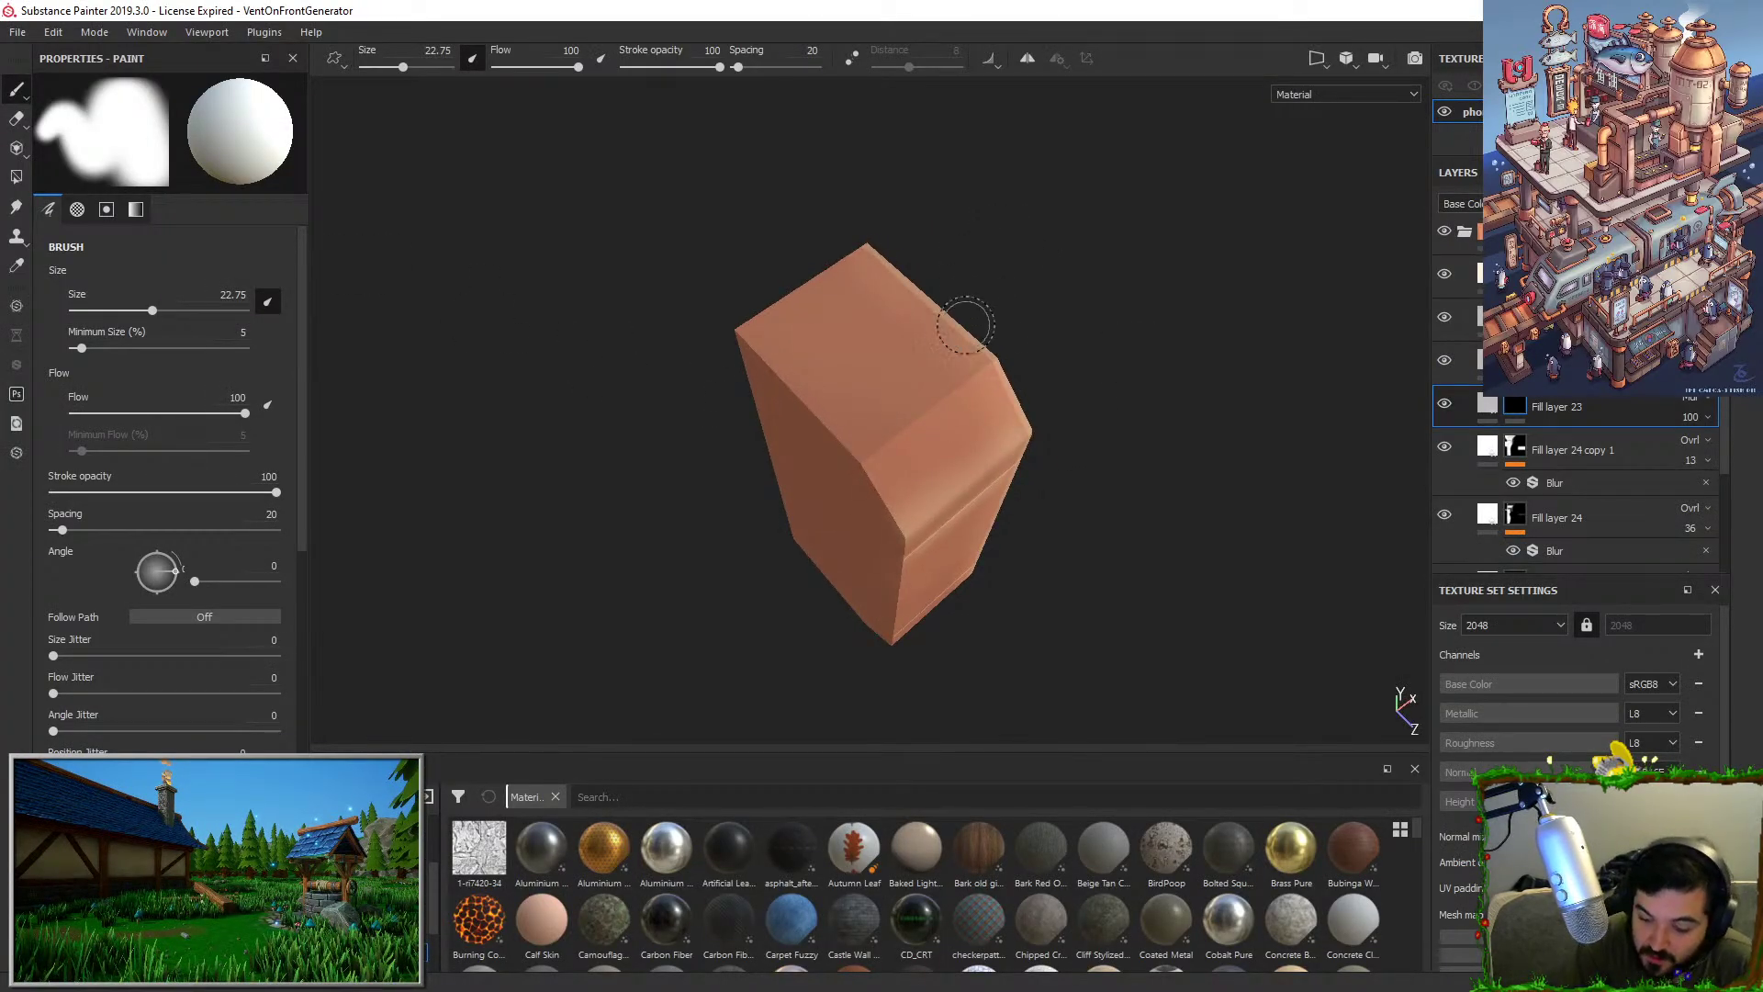
mouse_move(975, 342)
left_mouse_down()
mouse_move(872, 418)
mouse_move(977, 347)
left_mouse_up()
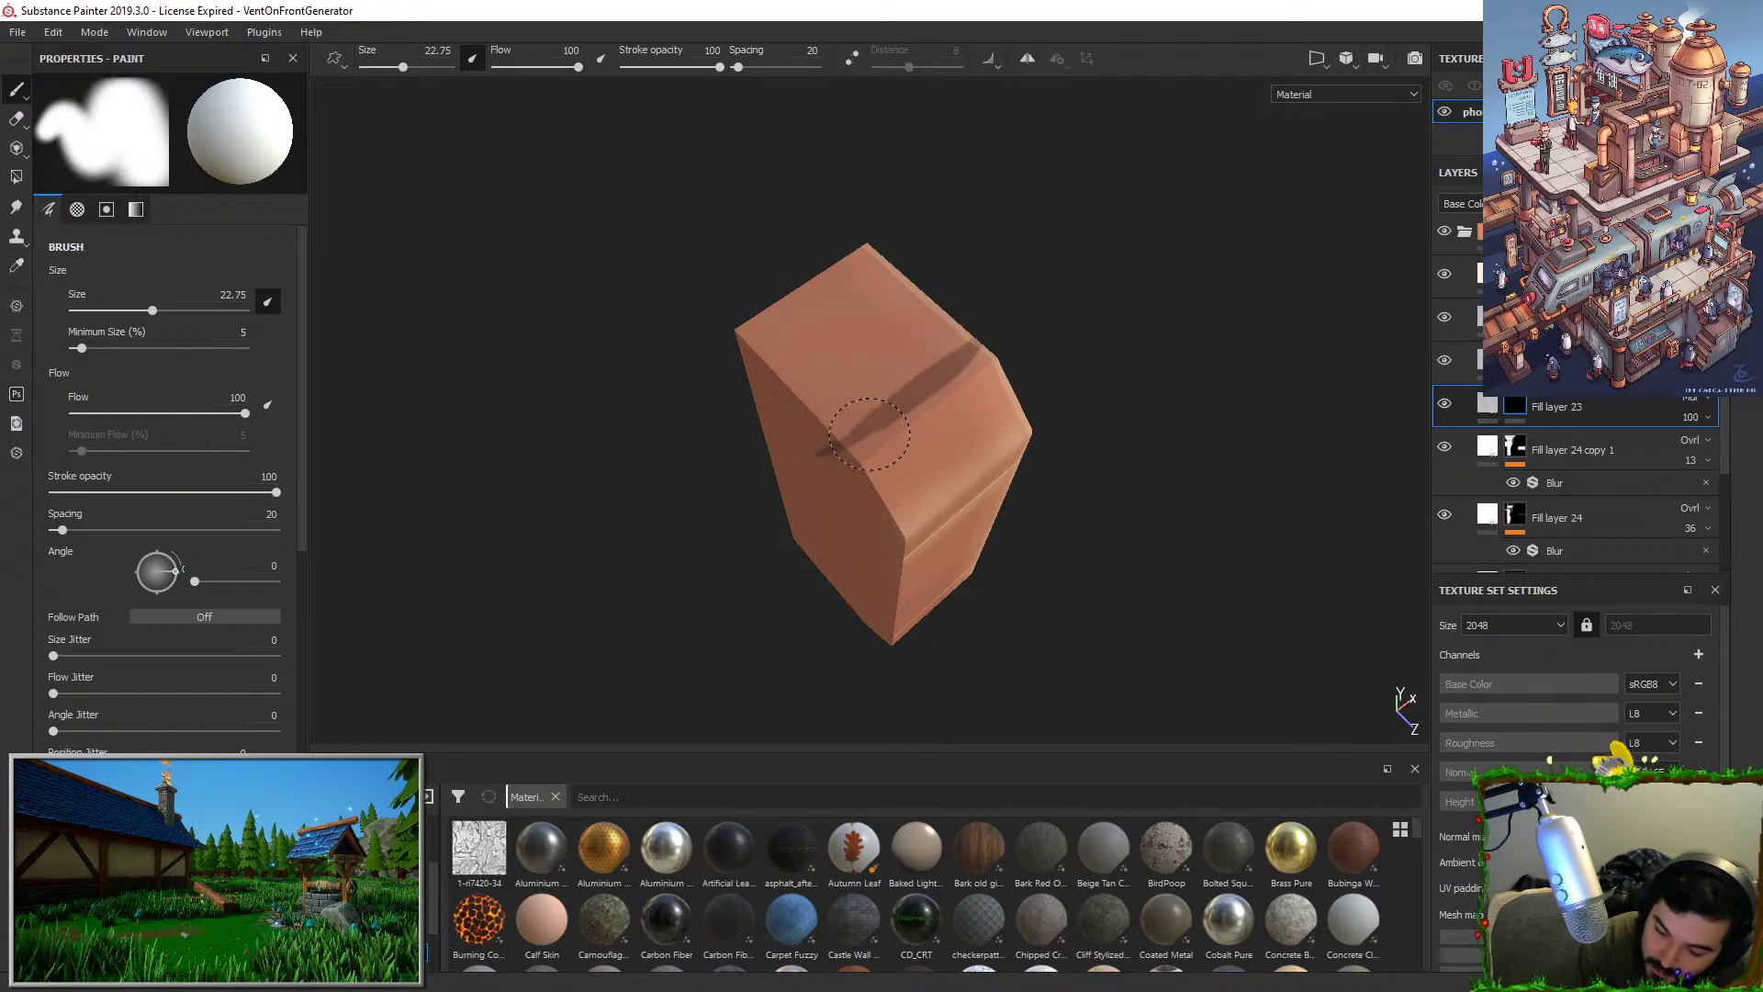
left_click_drag(970, 412, 1175, 331, "alt")
left_click_drag(899, 360, 816, 420)
left_click_drag(958, 280, 997, 261, "alt")
mouse_move(799, 409)
left_mouse_down()
mouse_move(766, 459)
mouse_move(685, 487)
mouse_move(734, 390)
mouse_move(804, 404)
mouse_move(858, 362)
left_mouse_up()
mouse_move(879, 296)
left_mouse_down("alt")
mouse_move(917, 346)
mouse_move(871, 355)
left_mouse_up("alt")
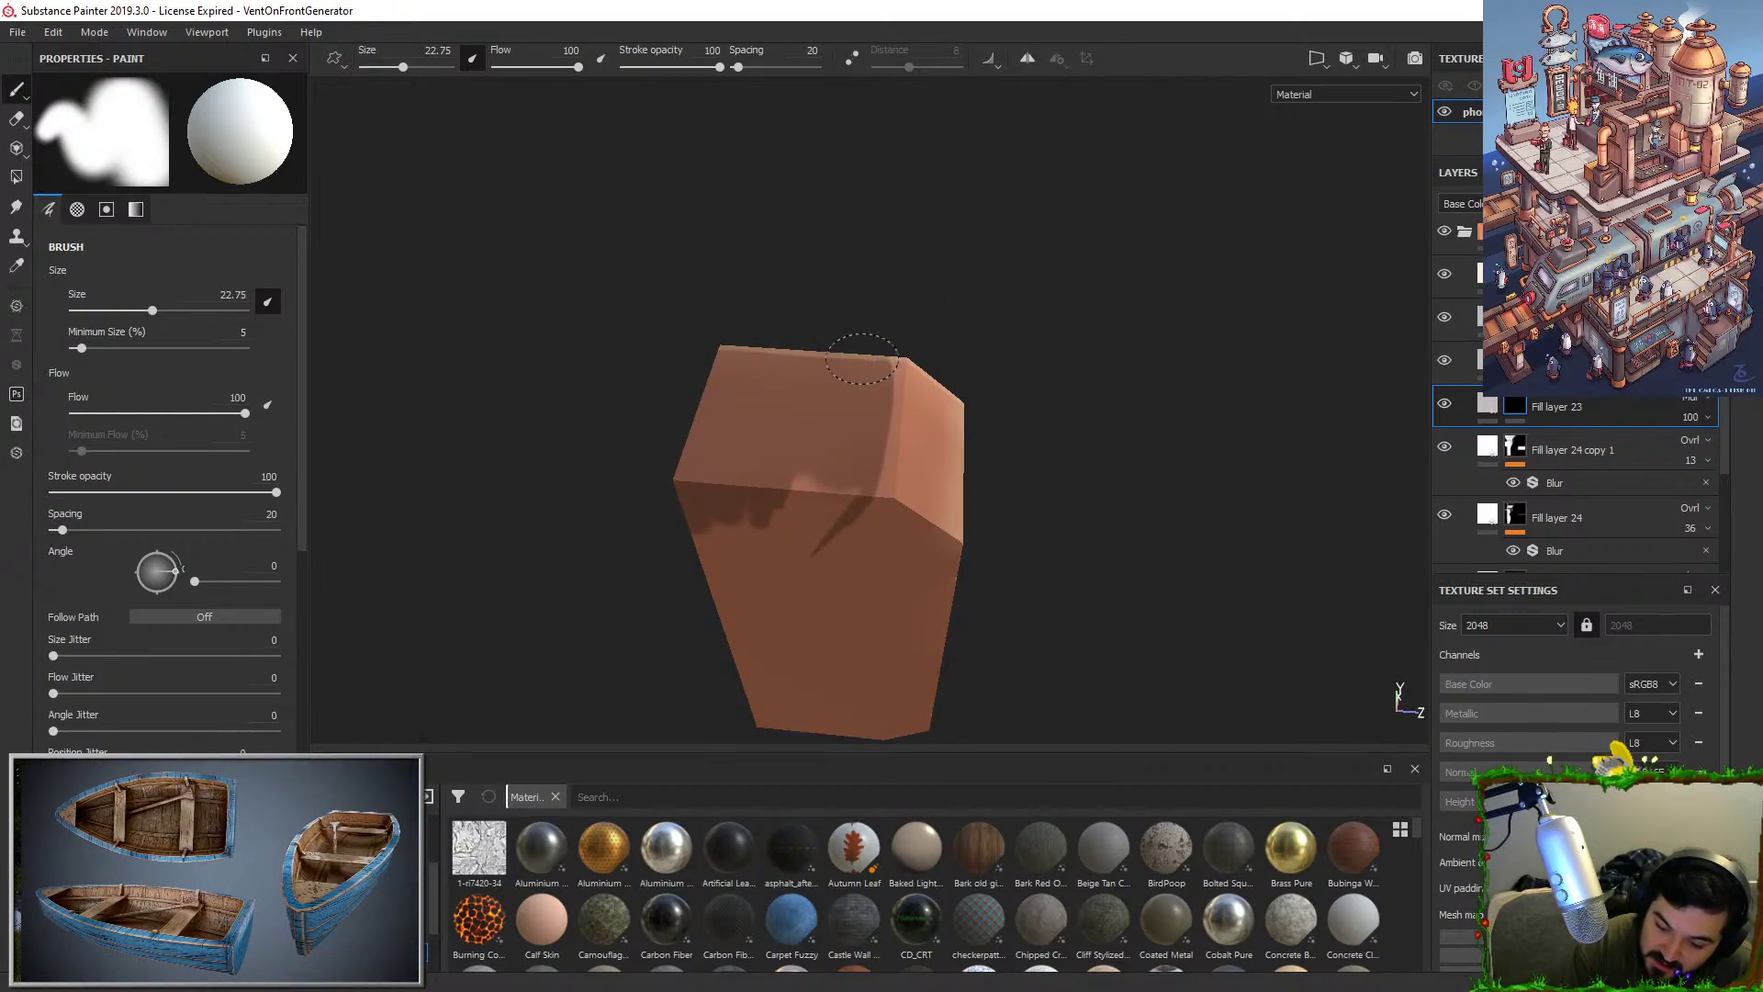
Cover the entire wide side face that faces away from the light with shadow on Fill layer 23's mask.
left_click_drag(849, 491, 781, 522)
mouse_move(936, 332)
left_mouse_down("alt")
mouse_move(1070, 307)
mouse_move(1035, 354)
mouse_move(1011, 335)
mouse_move(1263, 221)
left_mouse_up("alt")
mouse_move(849, 404)
left_mouse_down()
mouse_move(785, 541)
mouse_move(734, 460)
mouse_move(725, 521)
left_mouse_up()
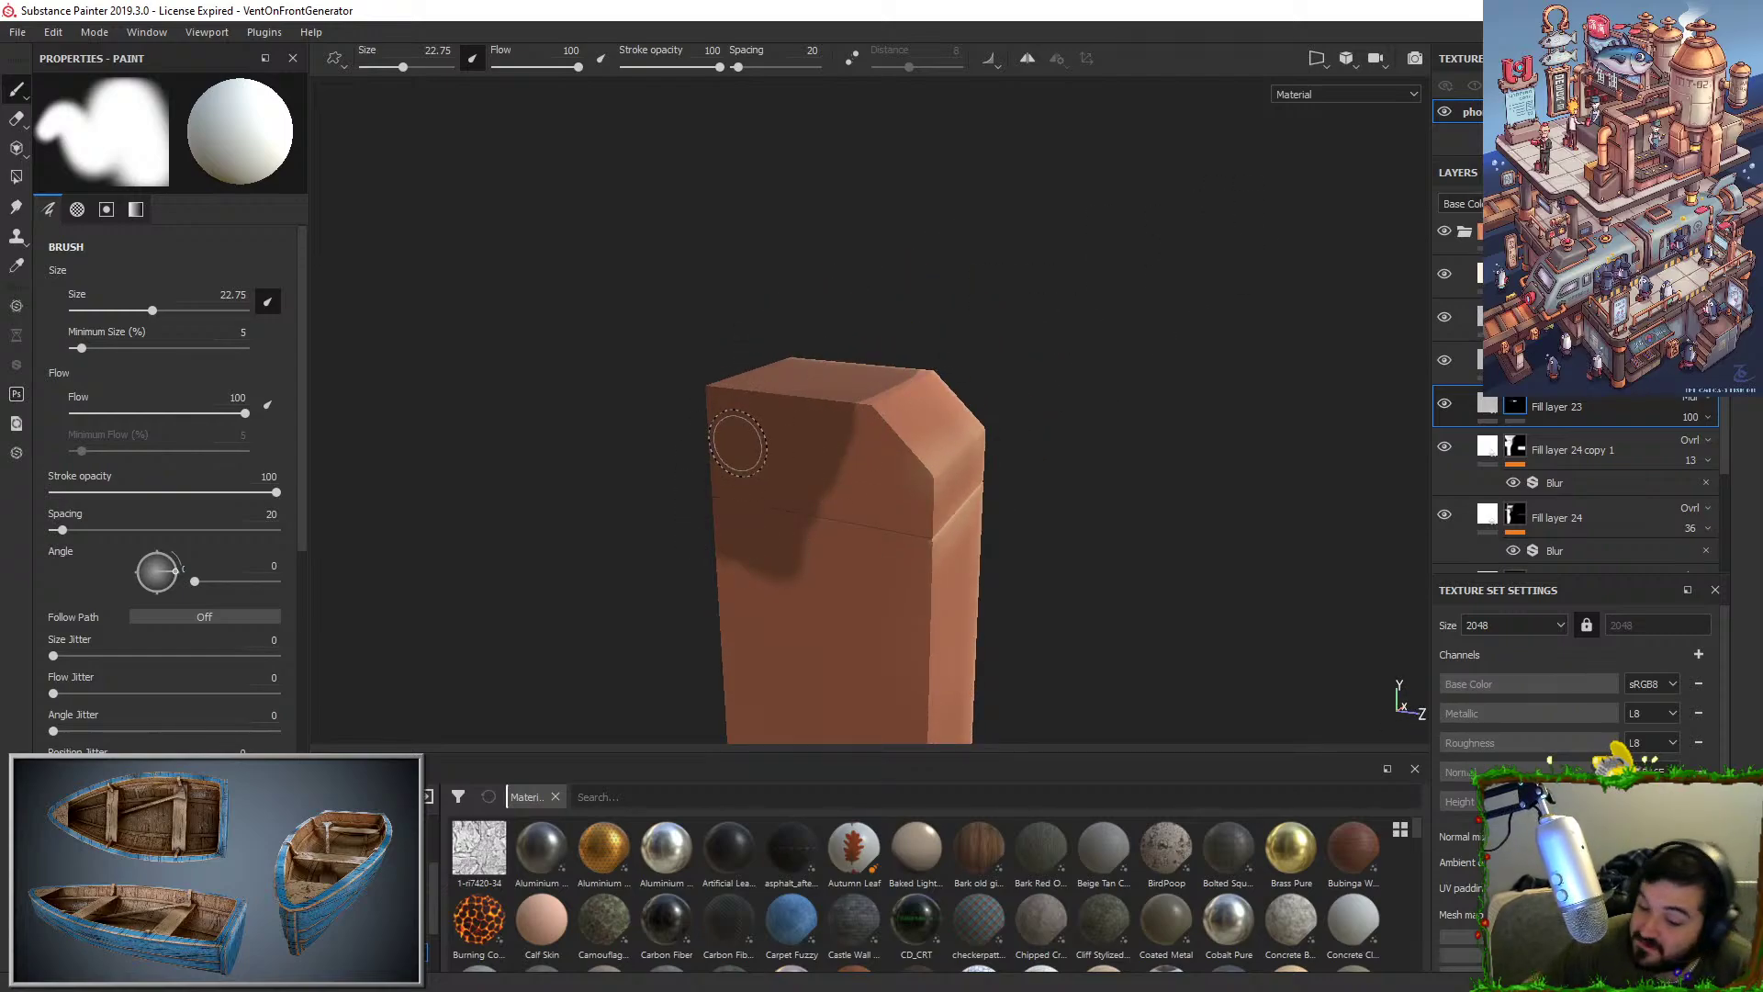
left_click_drag(738, 443, 928, 404, "alt")
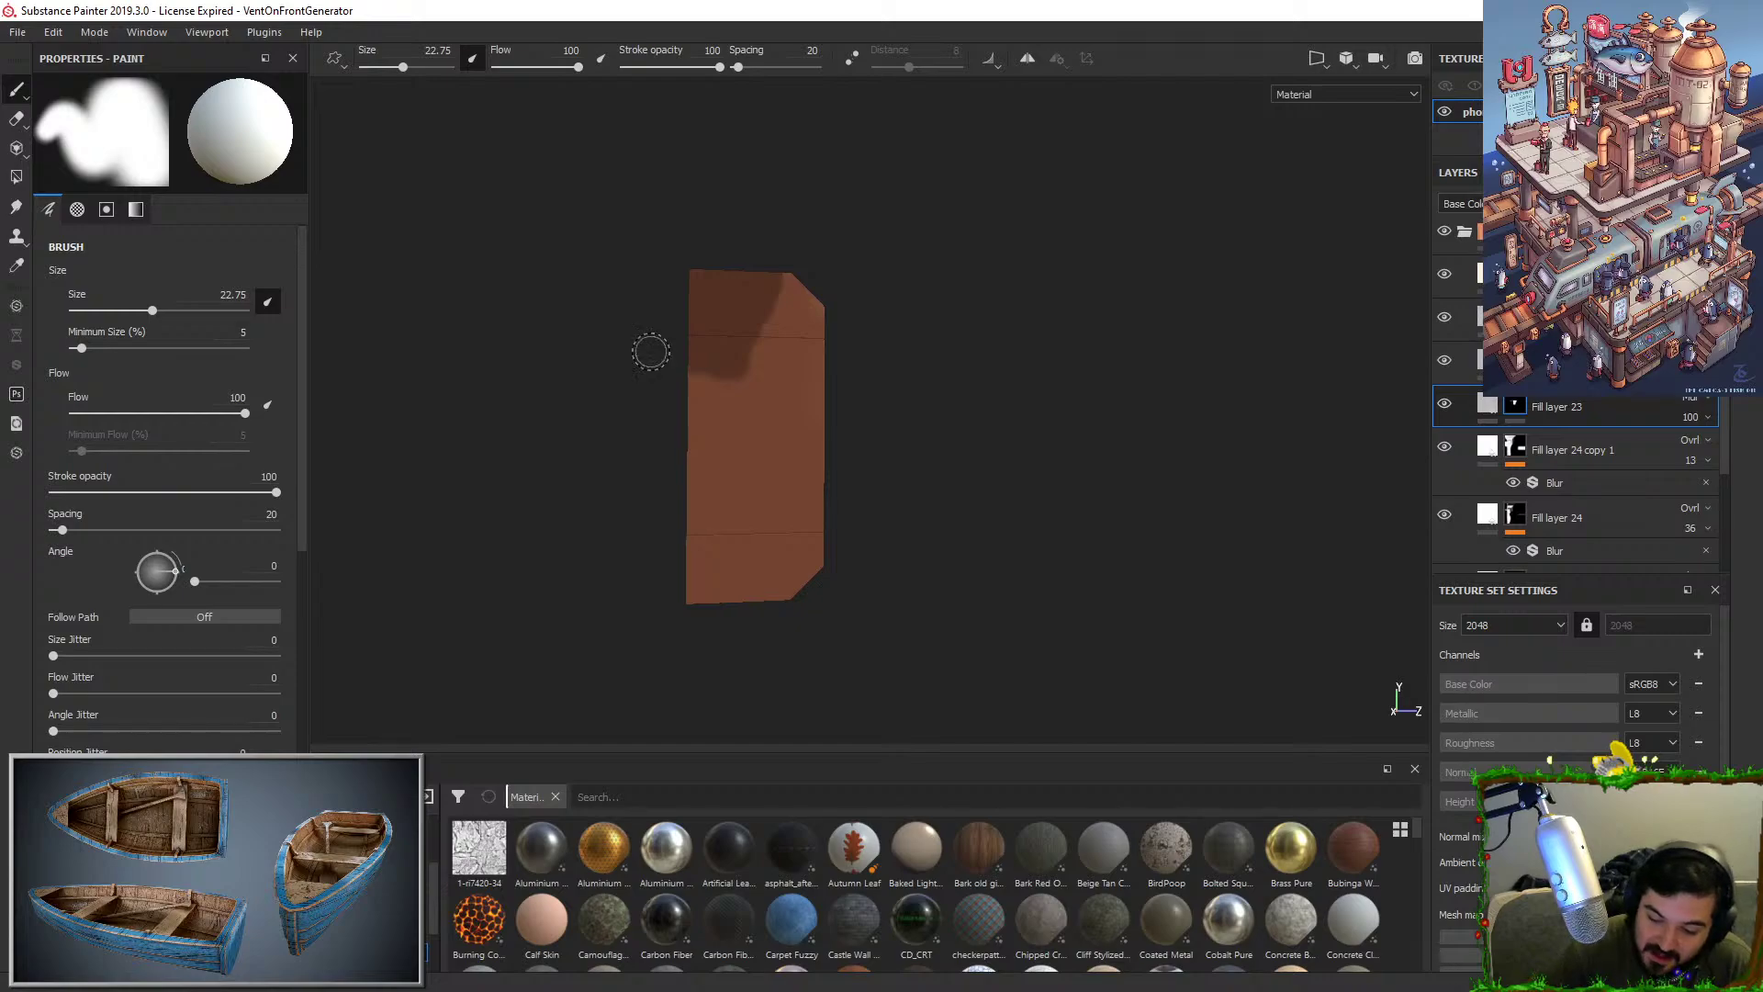
mouse_move(705, 338)
left_mouse_down()
mouse_move(696, 597)
mouse_move(708, 586)
left_mouse_up()
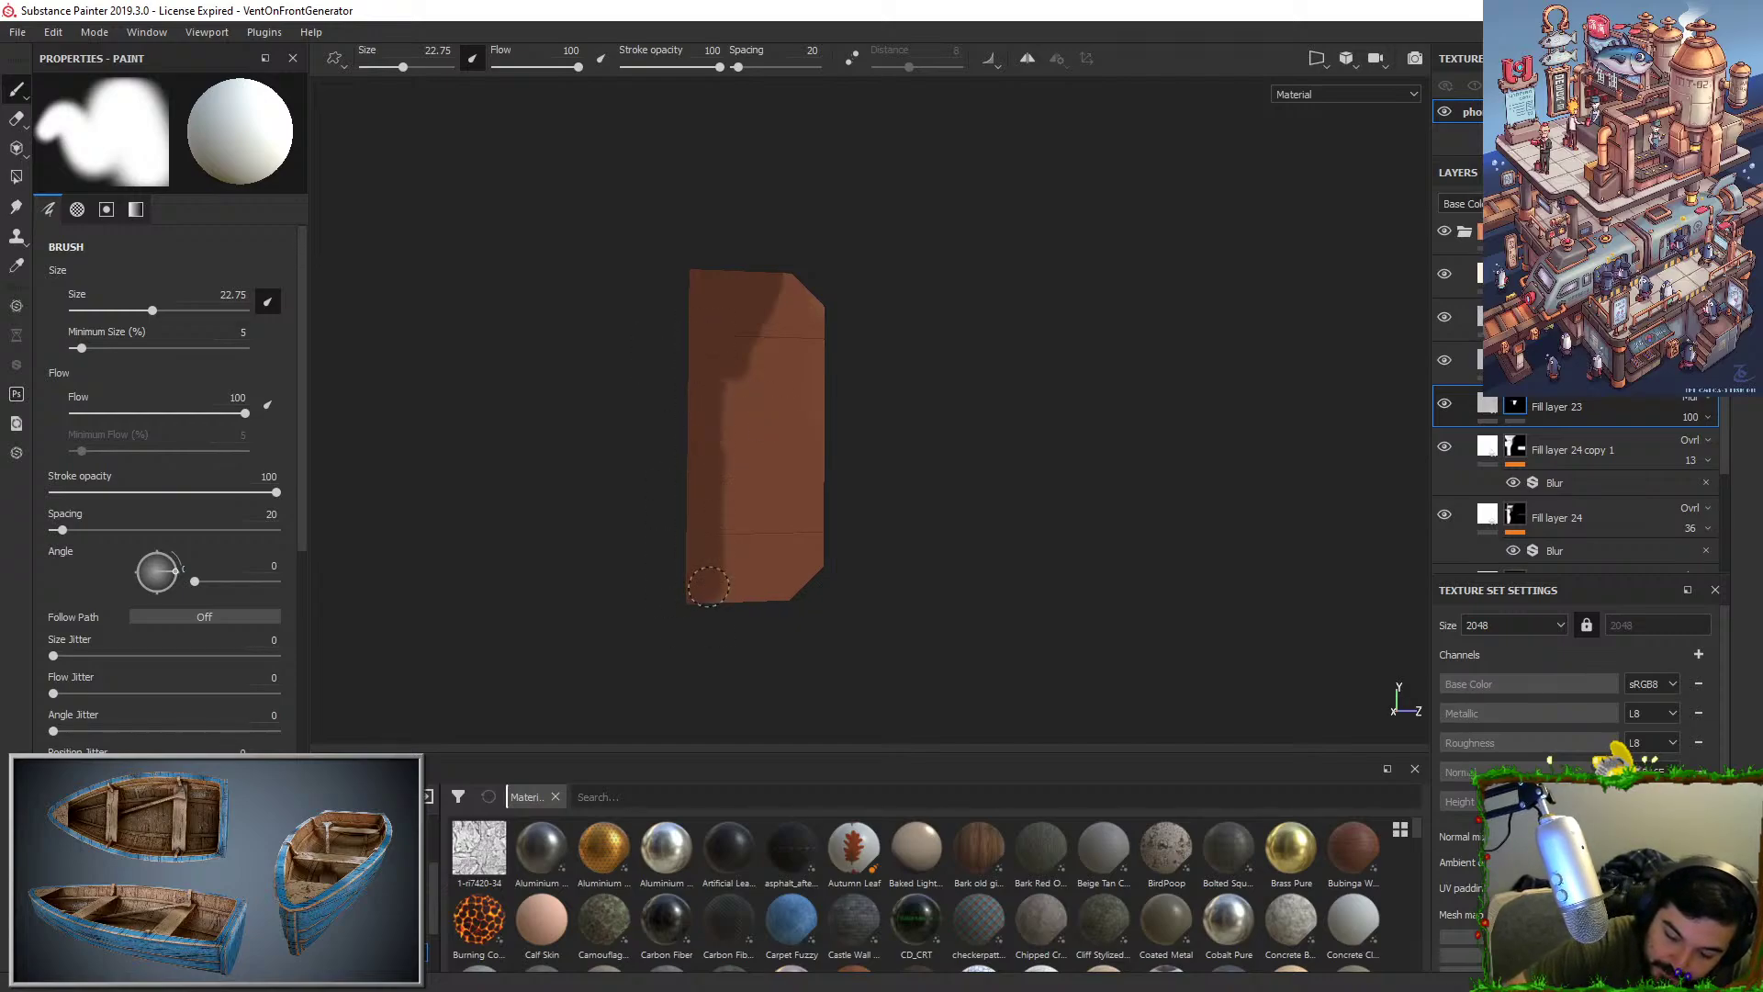
left_click_drag(731, 412, 729, 606)
mouse_move(742, 321)
left_mouse_down()
mouse_move(770, 330)
mouse_move(785, 291)
left_mouse_up()
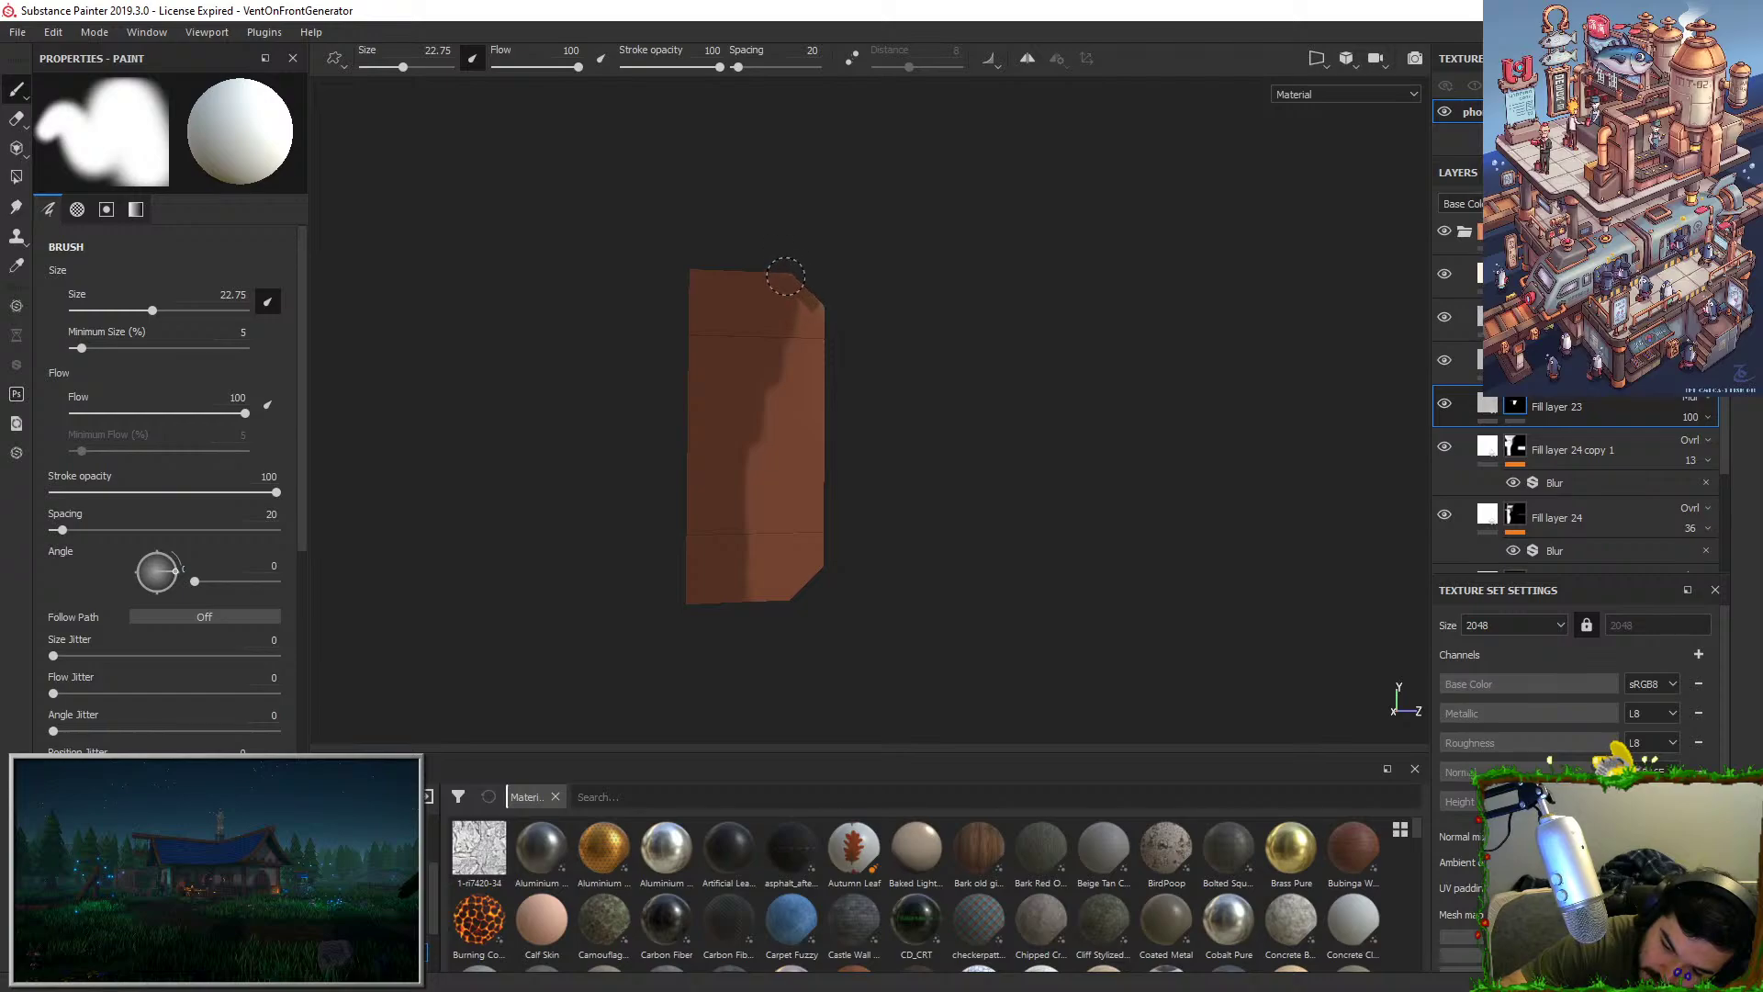
mouse_move(814, 303)
left_mouse_down()
mouse_move(813, 362)
mouse_move(793, 350)
mouse_move(740, 562)
mouse_move(773, 587)
left_mouse_up()
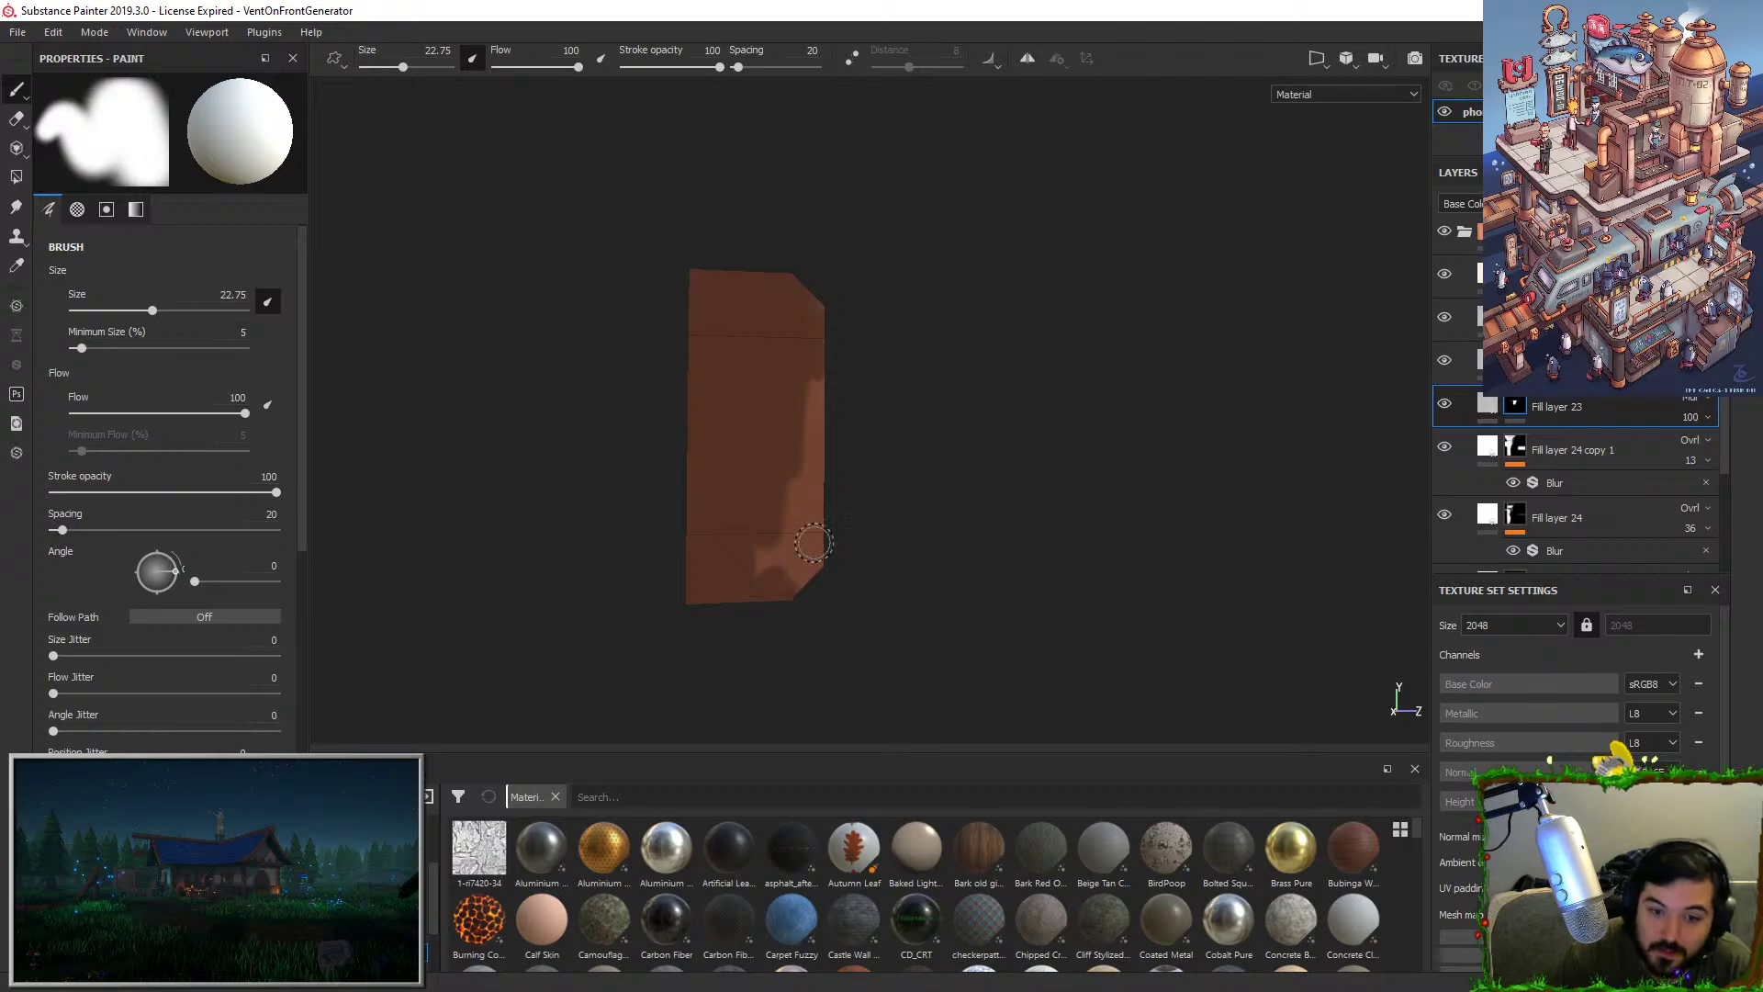
left_click_drag(796, 584, 811, 557)
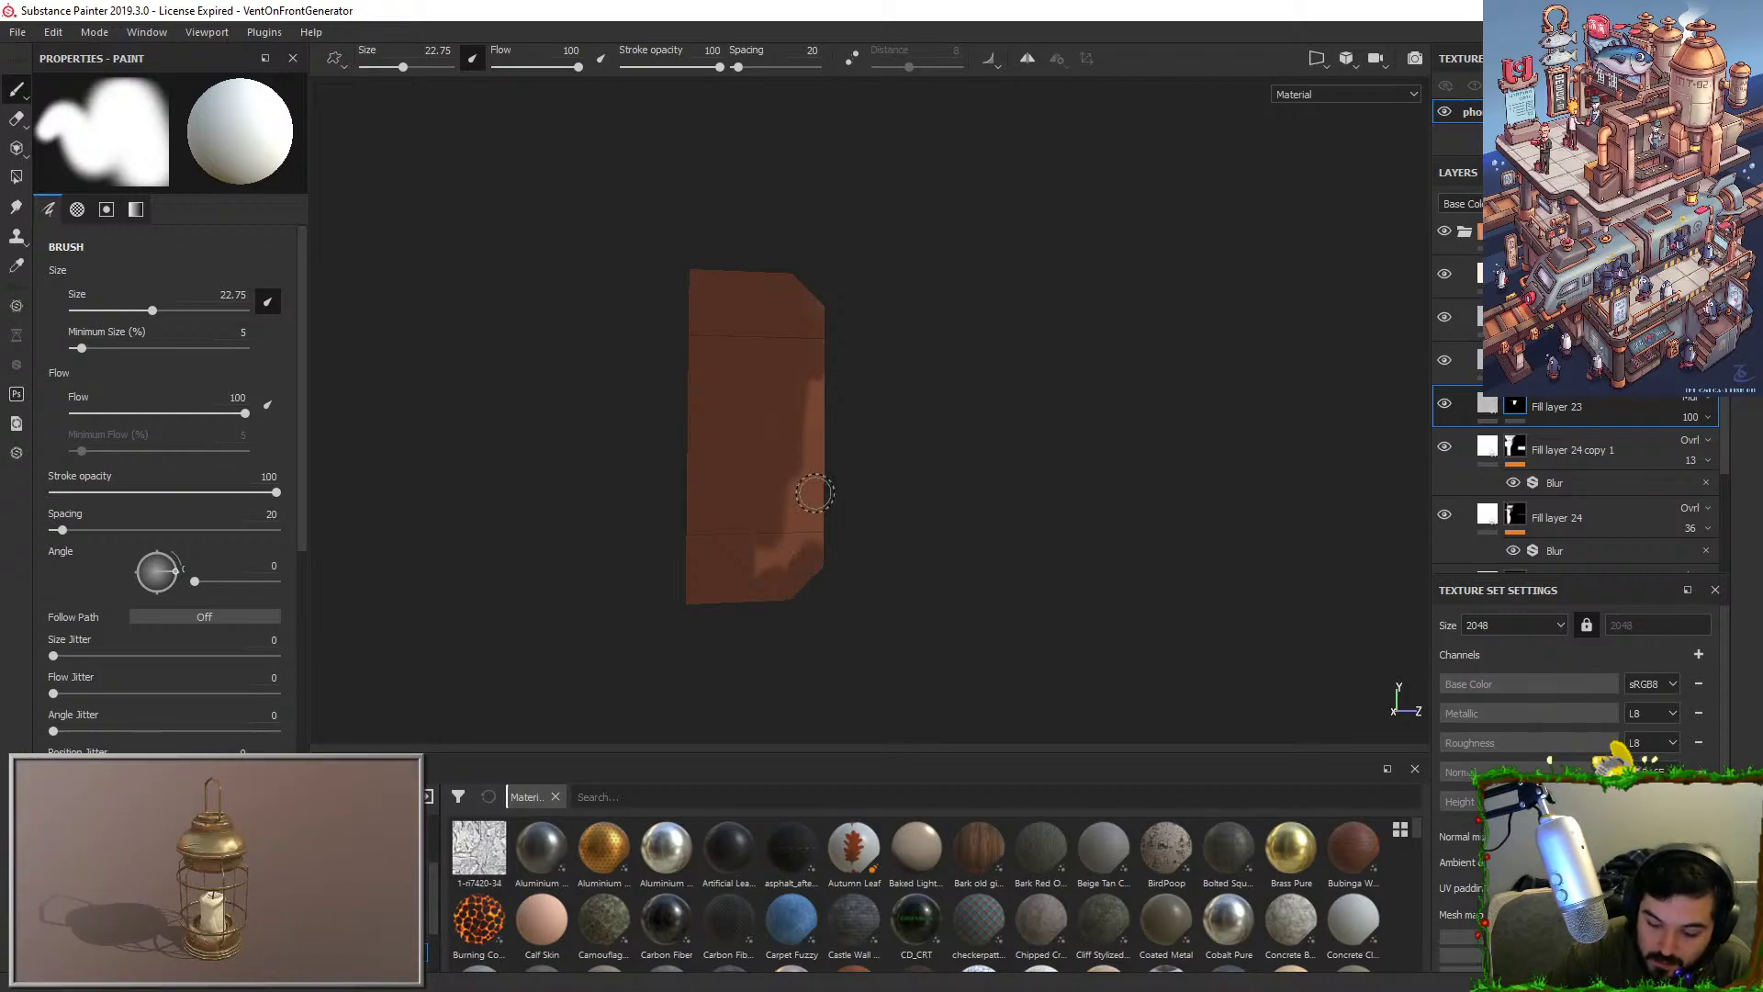
left_click_drag(808, 383, 806, 515)
left_click_drag(808, 373, 797, 578)
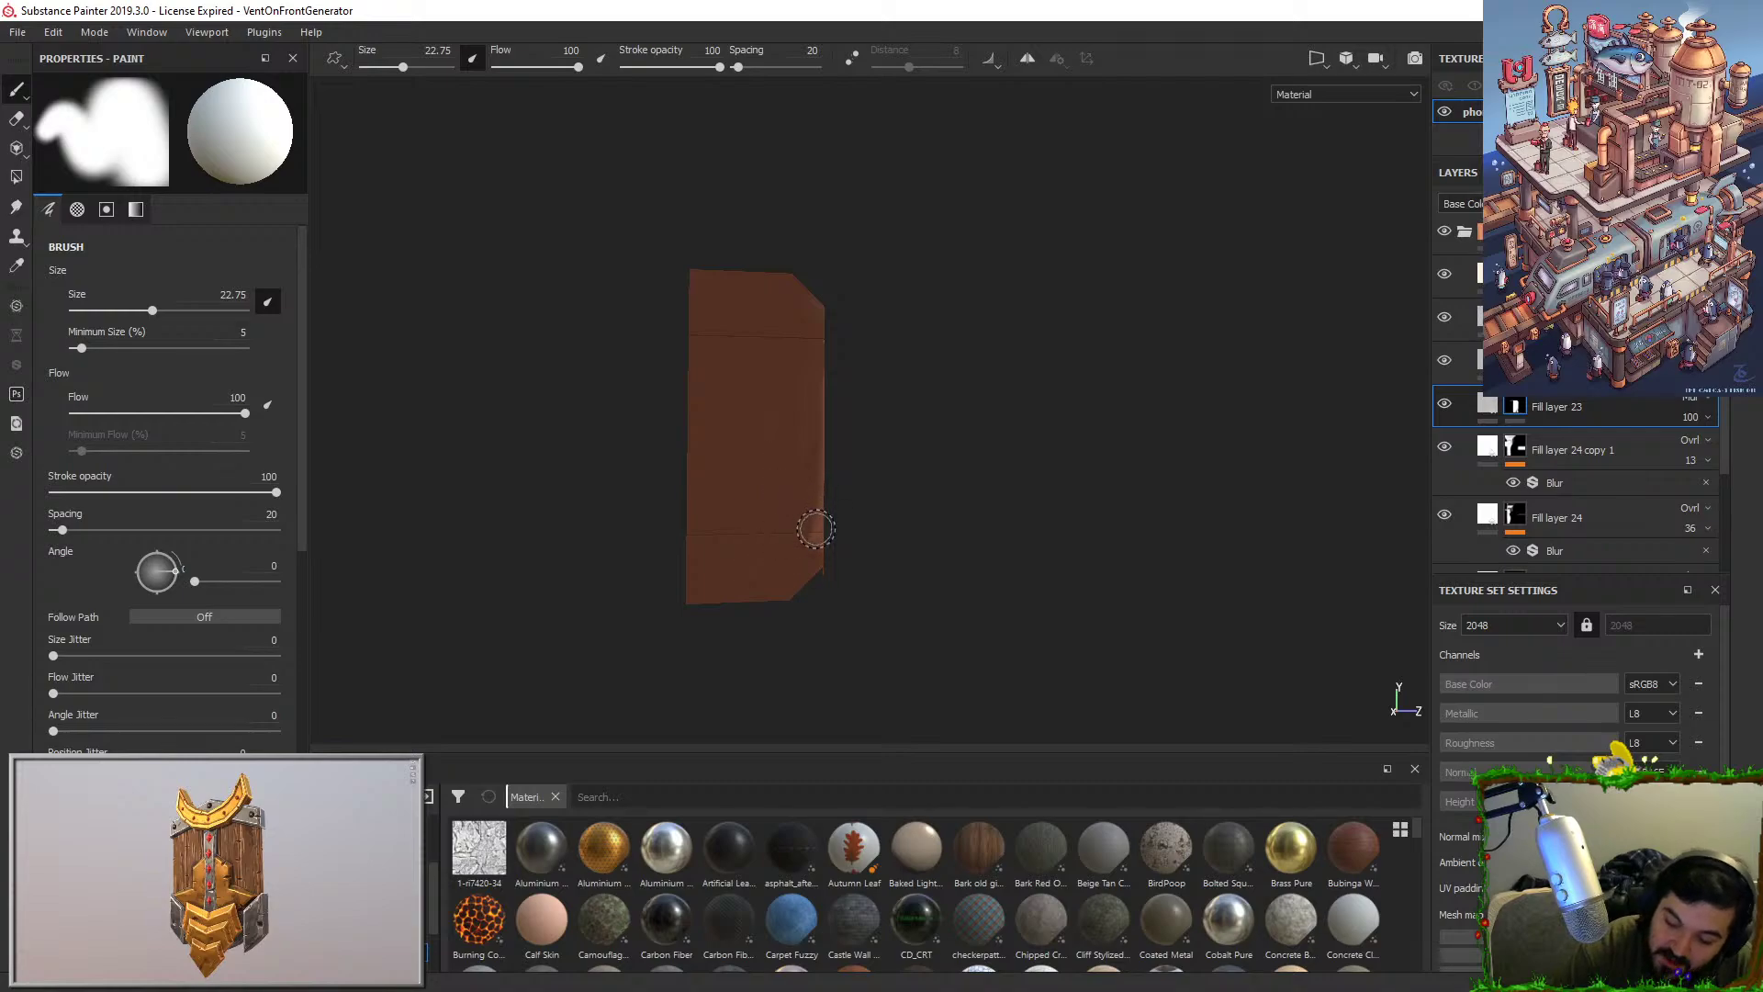
Trim the shadow with black along the vertical edge between the shaded side and the narrow face.
mouse_move(787, 465)
left_mouse_down("alt")
mouse_move(958, 444)
mouse_move(950, 427)
left_mouse_up("alt")
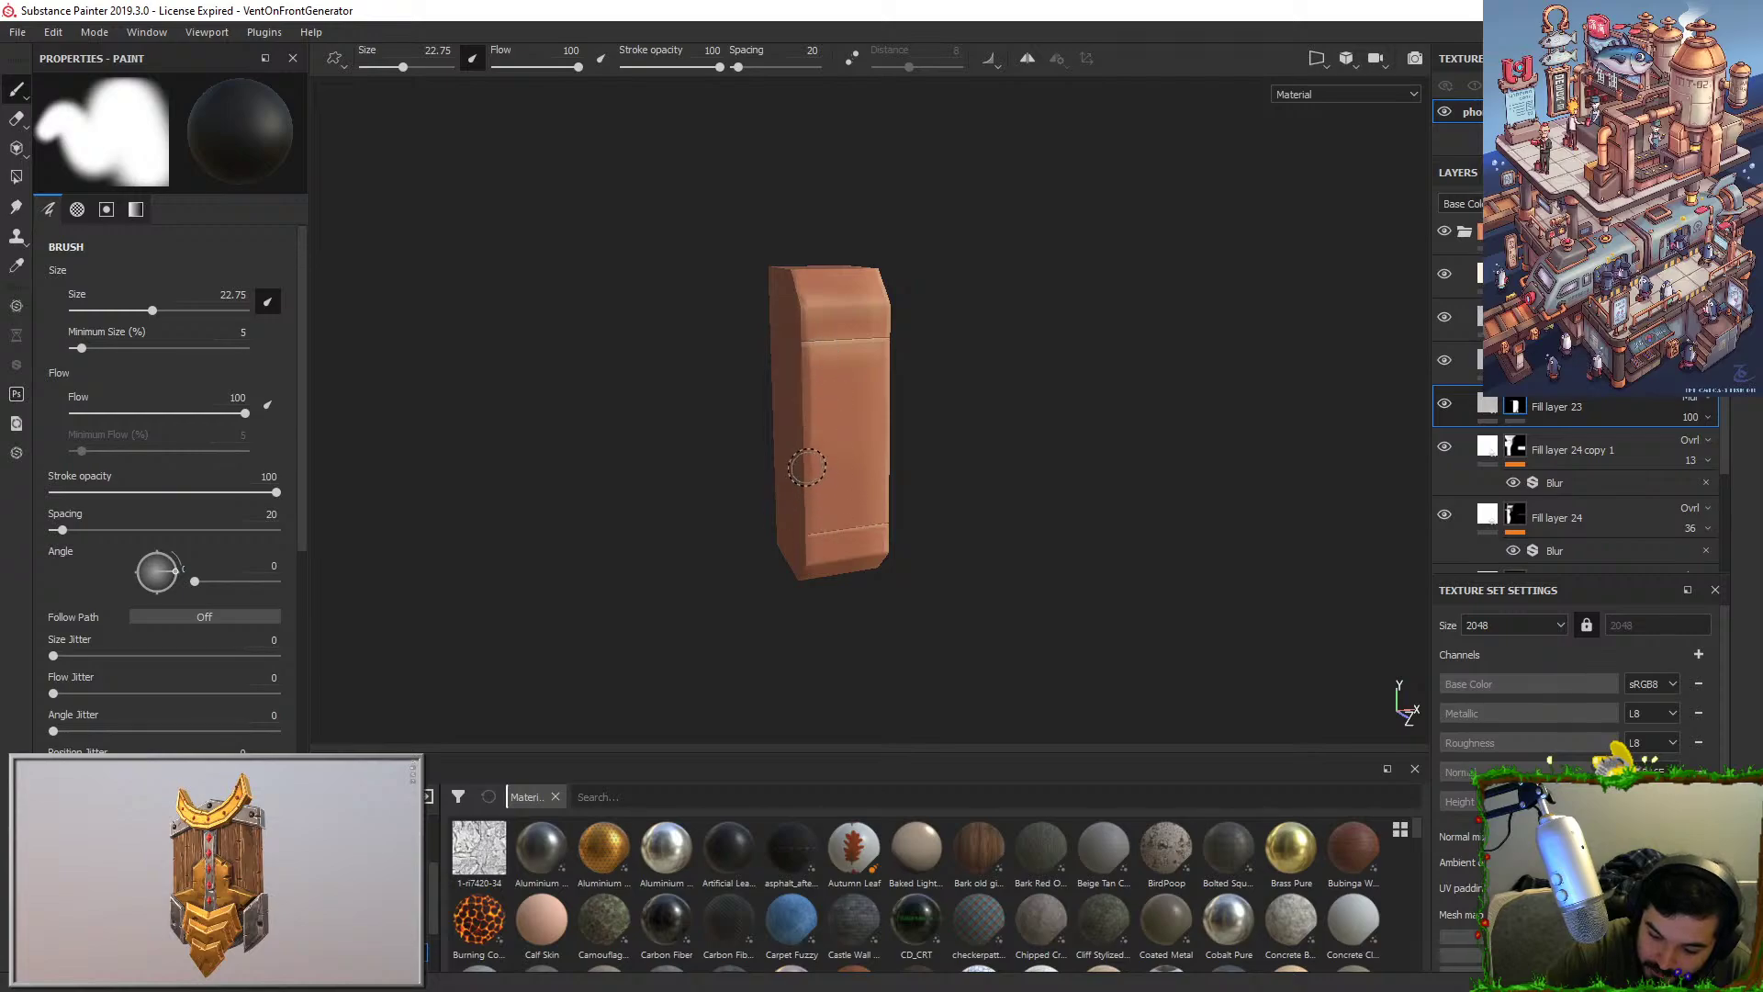
key("x")
left_click_drag(802, 559, 946, 267, "alt")
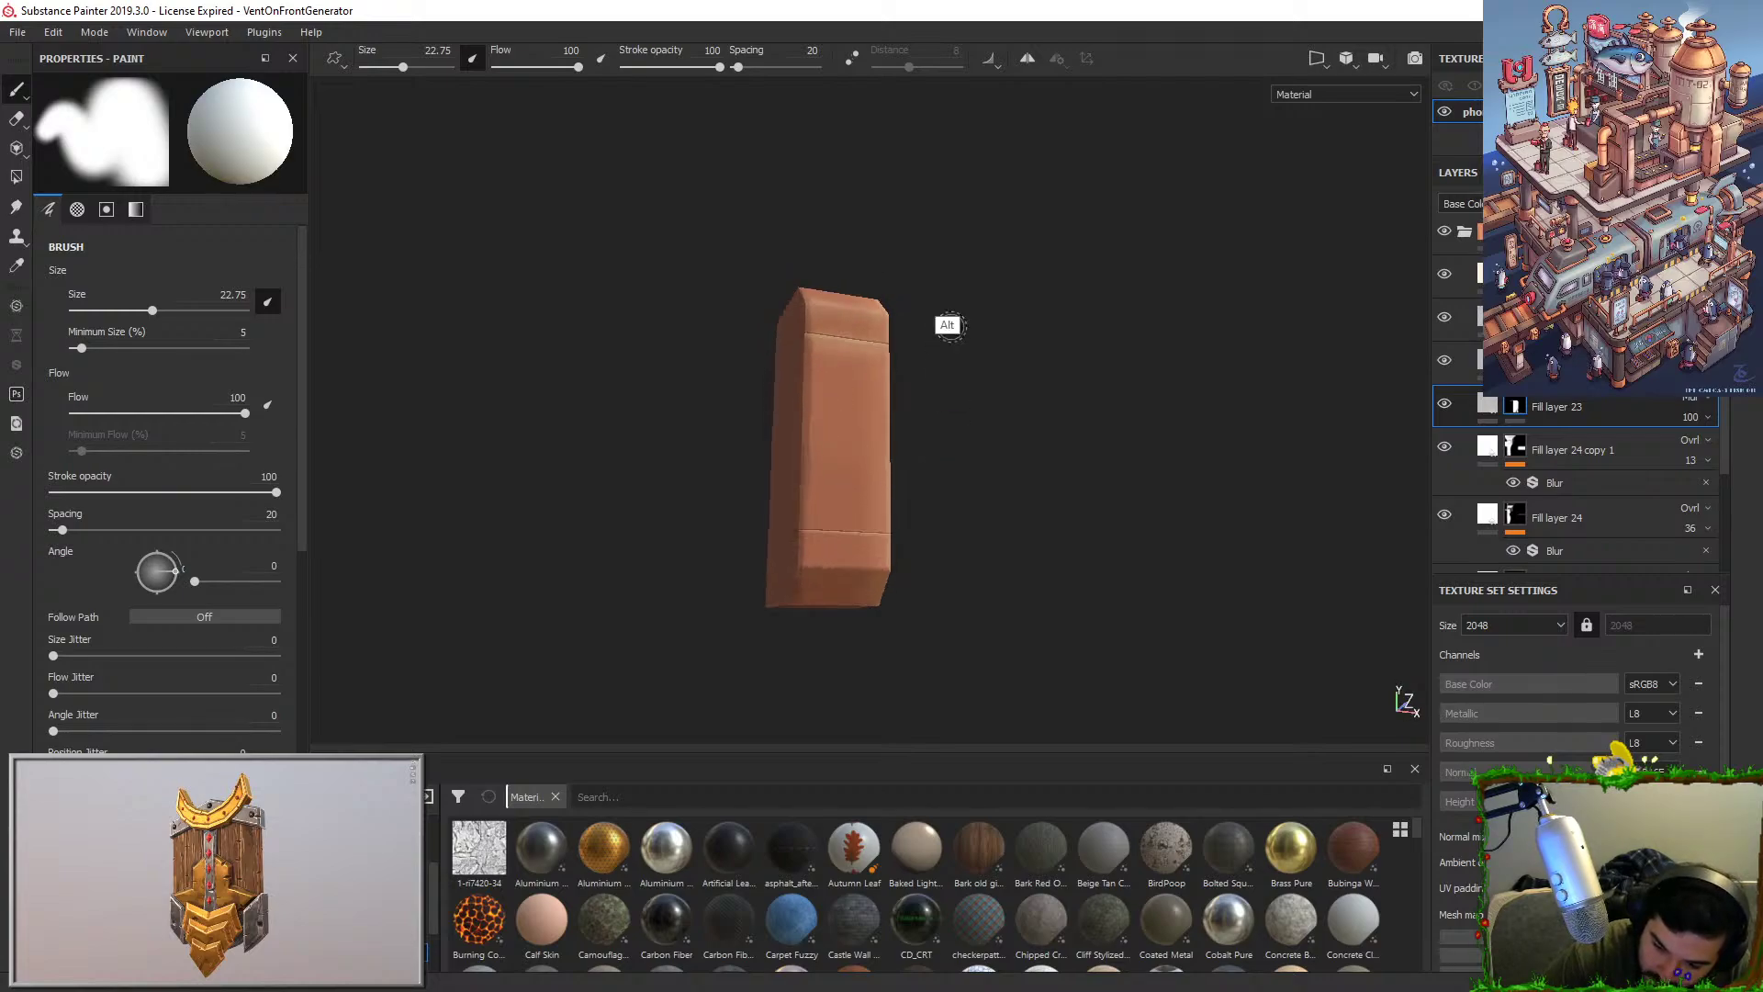
Paint the vent's bottom face in shadow on Fill layer 23's mask and clean up its edge against the narrow face.
left_click_drag(947, 470, 775, 563, "alt")
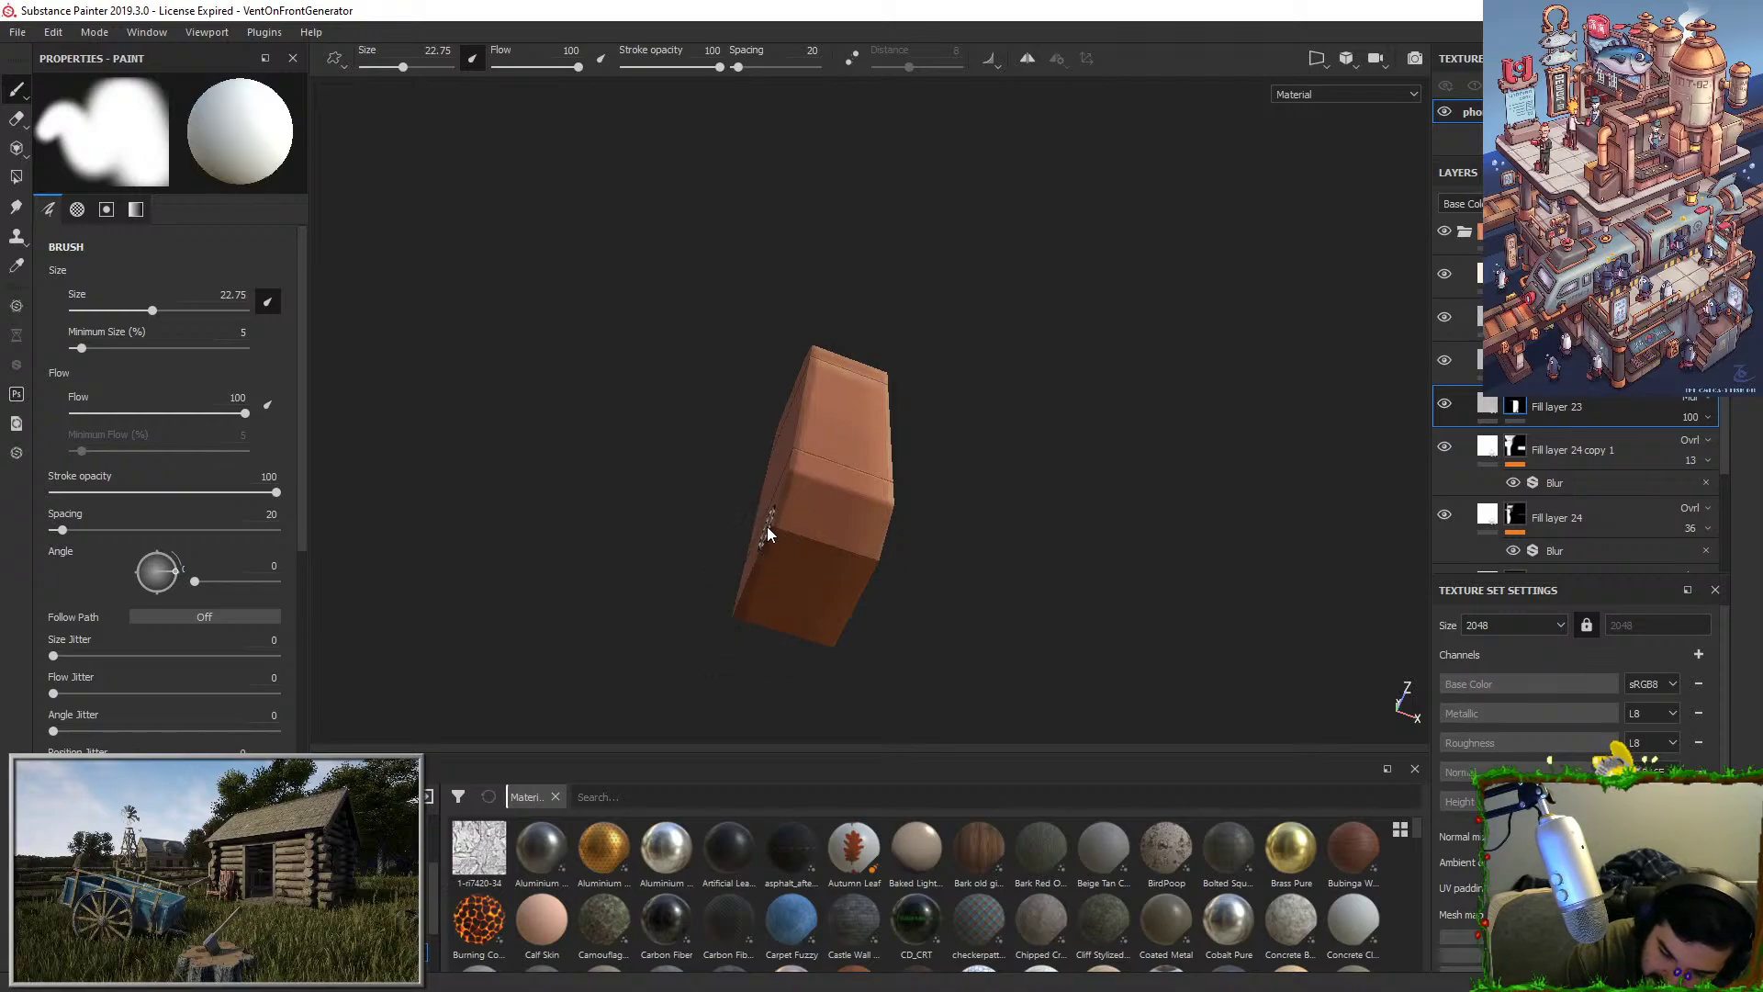
mouse_move(775, 532)
left_mouse_down()
mouse_move(801, 626)
mouse_move(757, 618)
left_mouse_up()
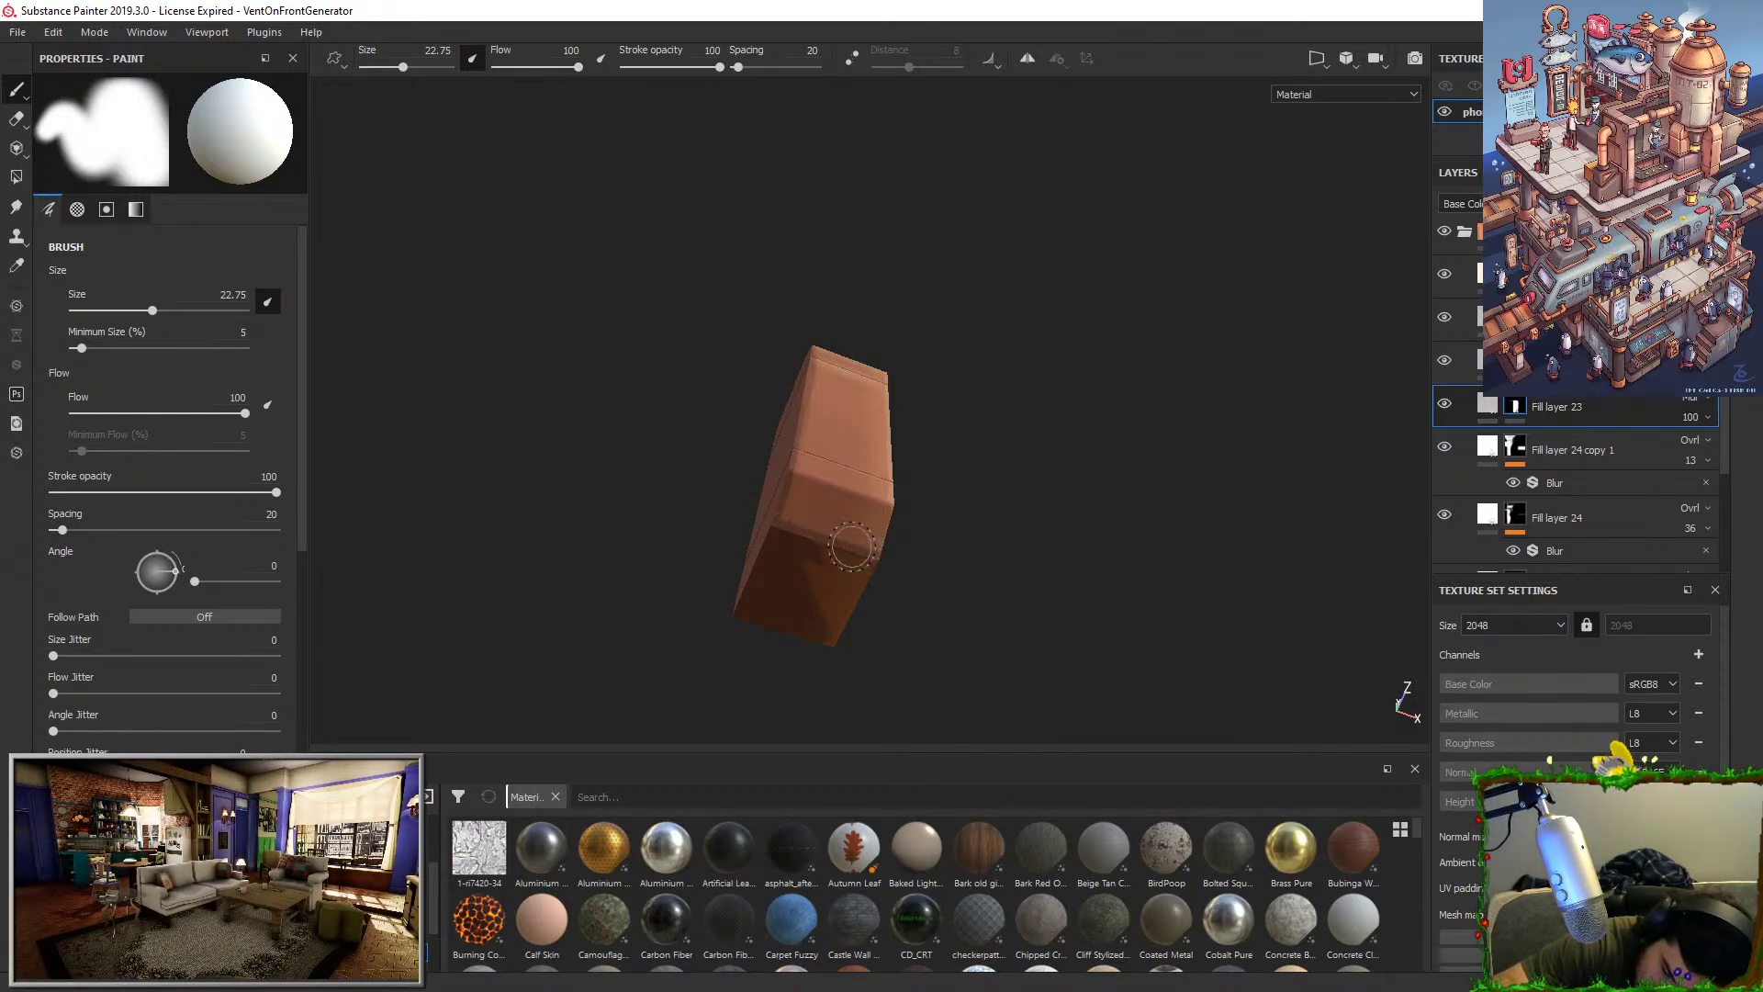
key("x")
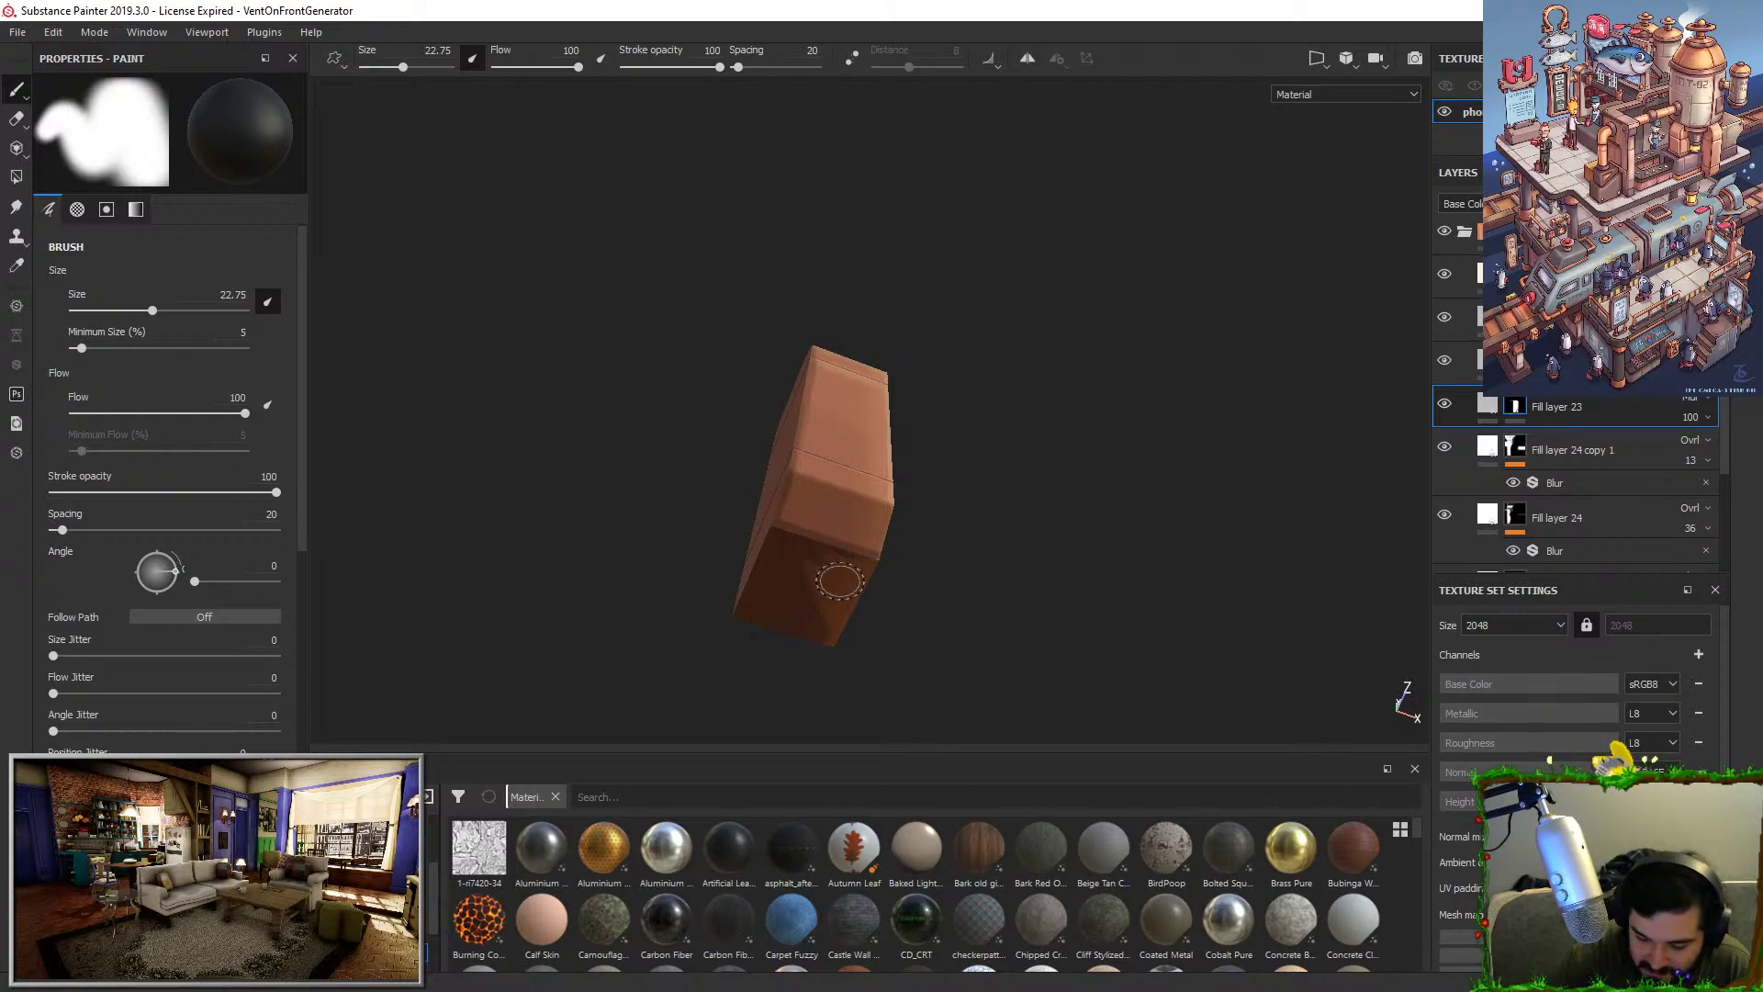
key("x")
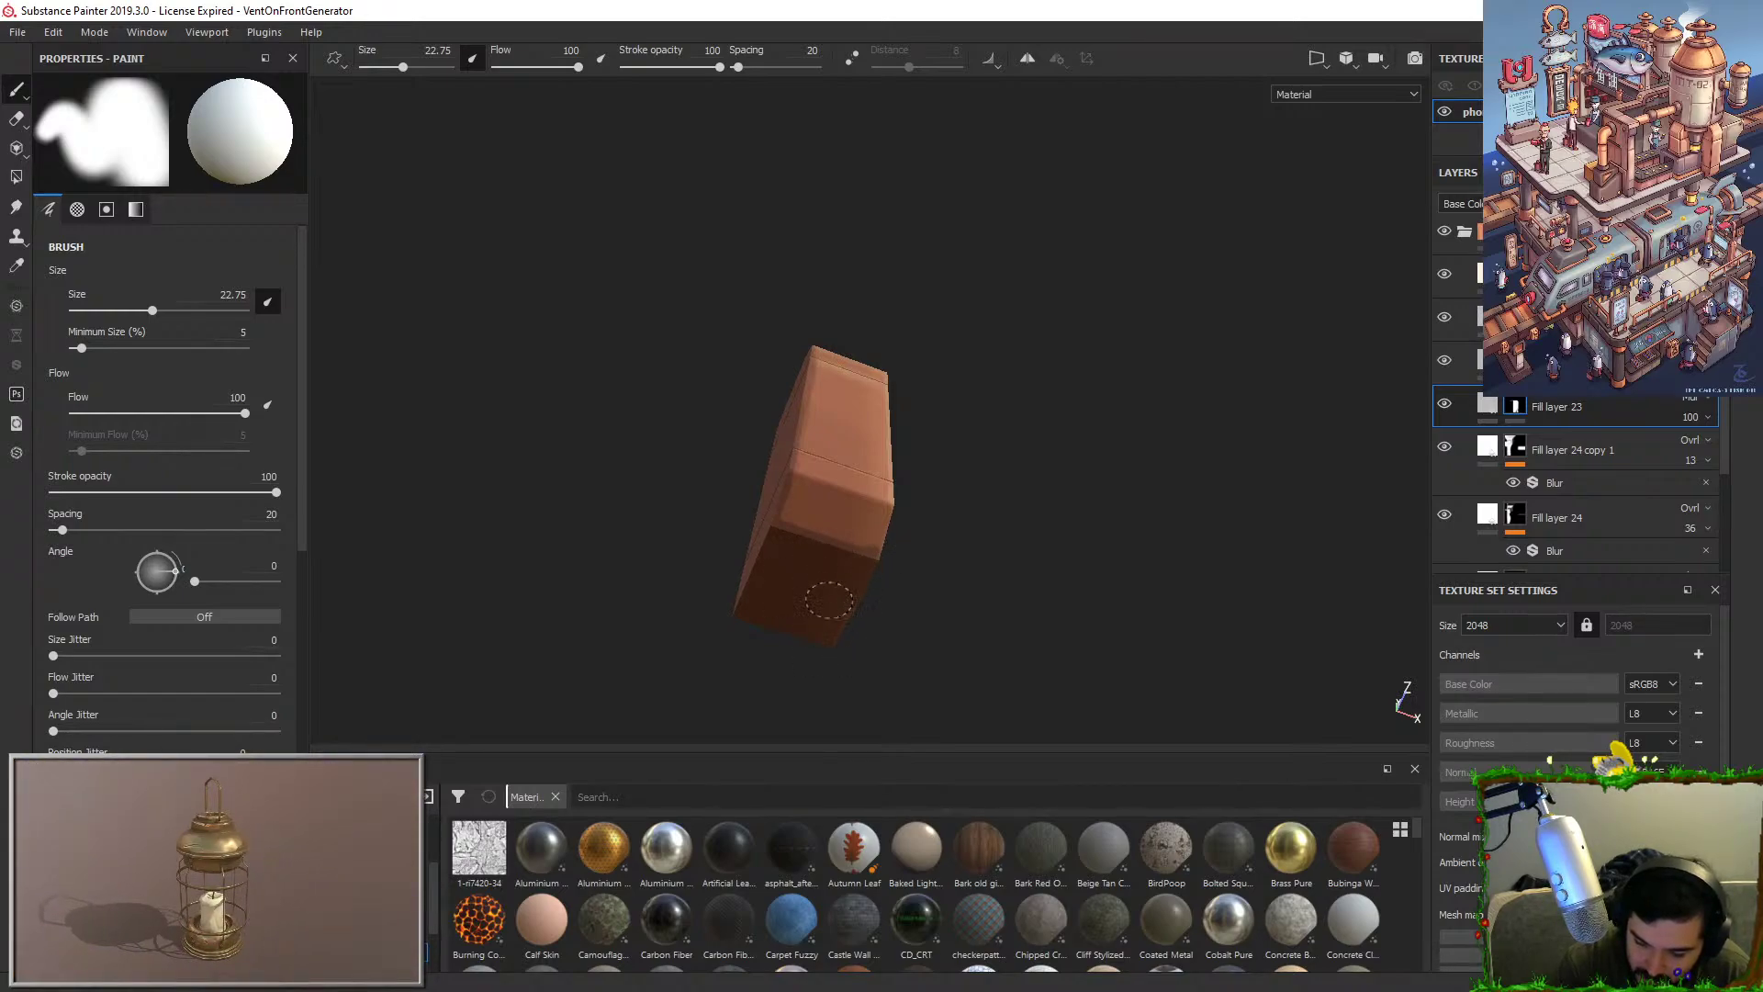
key("x")
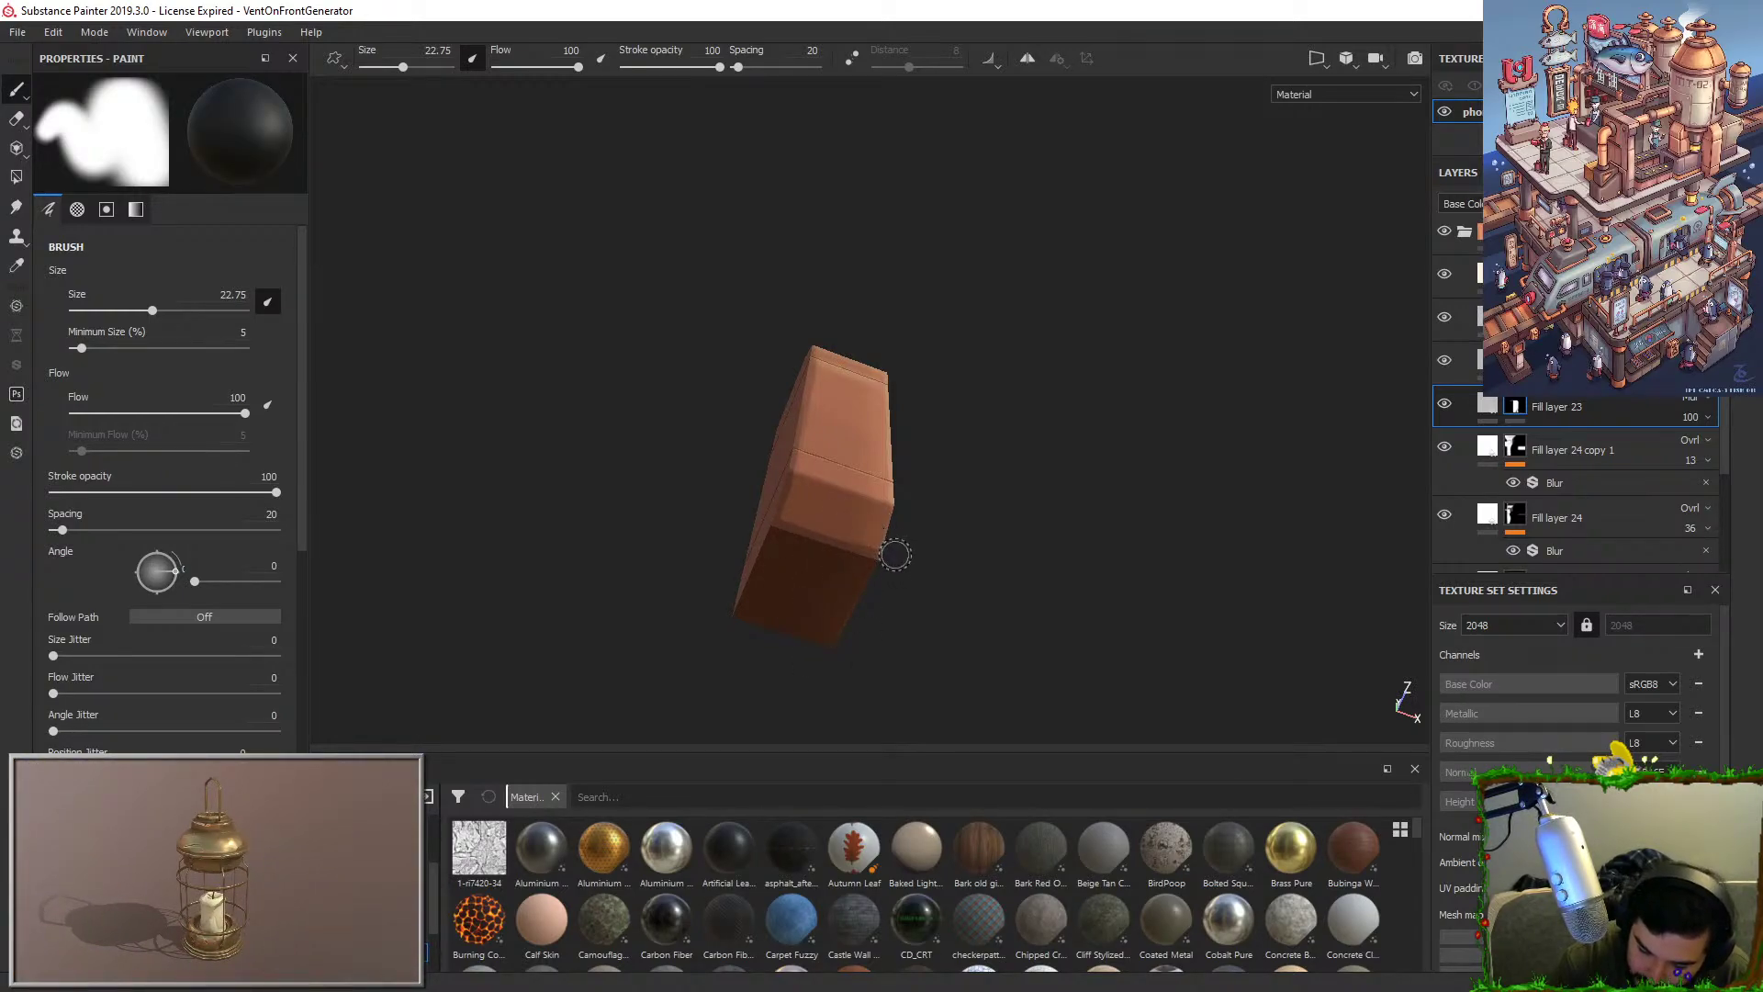
key("x")
key("x")
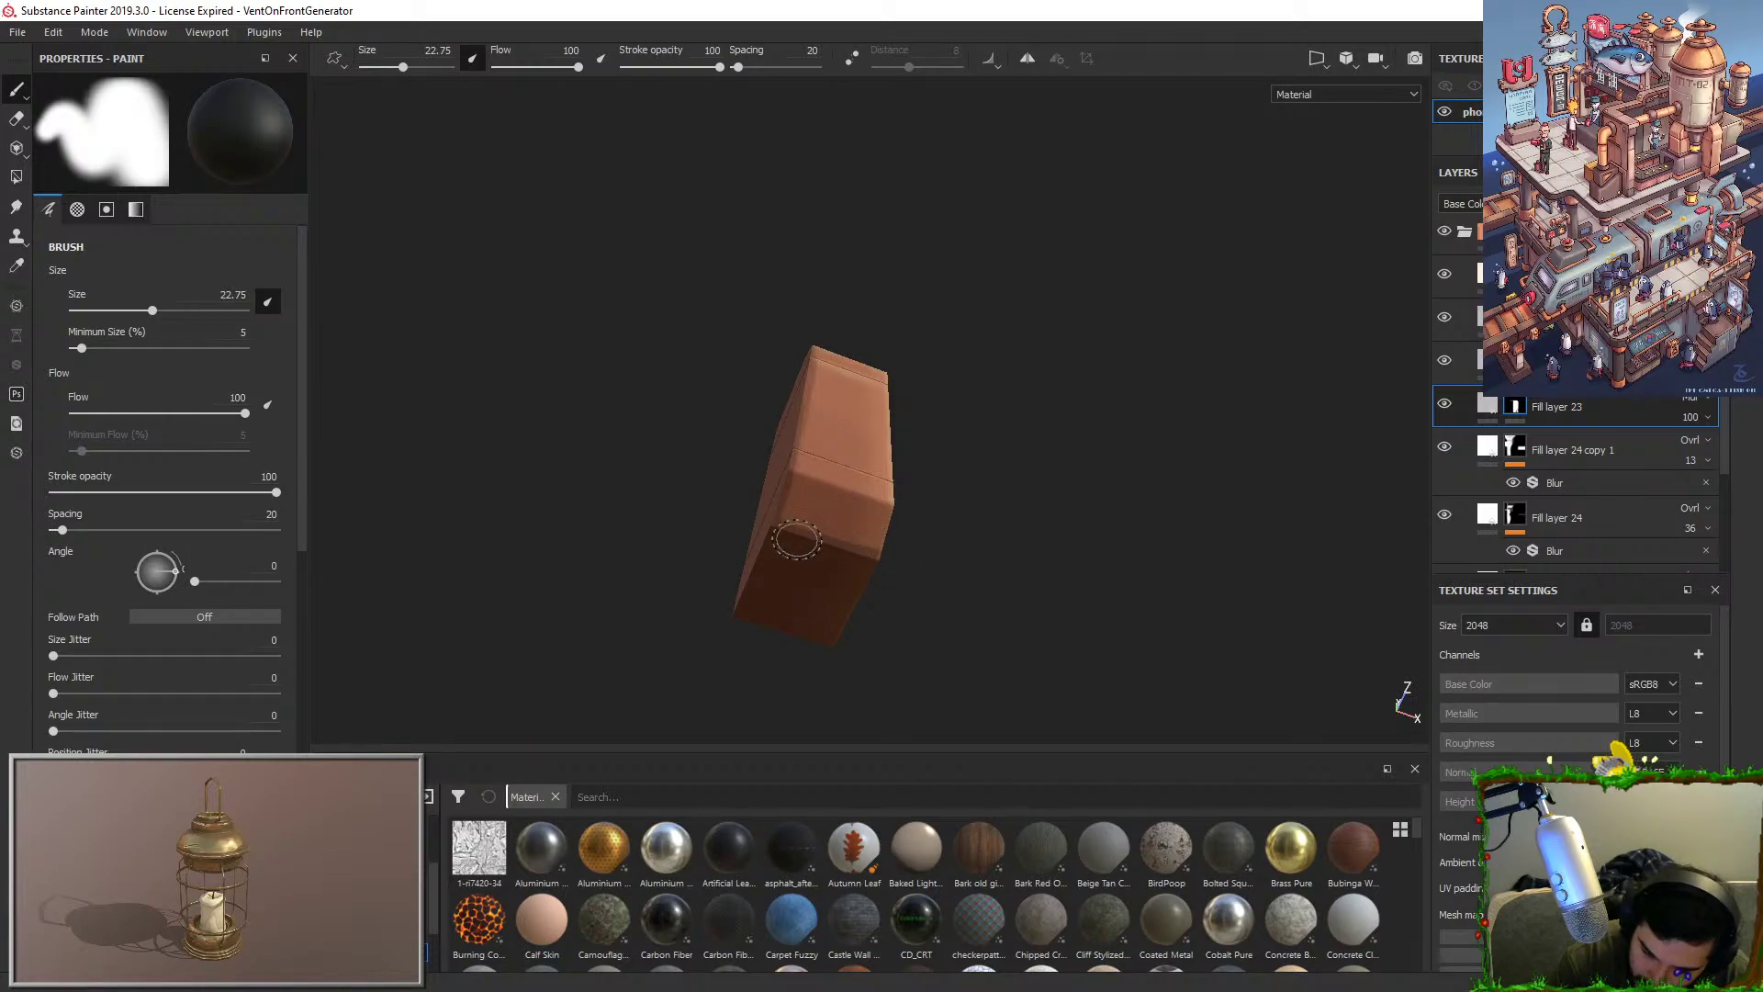
key("x")
Erase shadow spill along the lit wide face's top and bottom edges, and paint a crisp full-height shadow over its rear half.
left_click_drag(775, 547, 928, 529, "alt")
key("x")
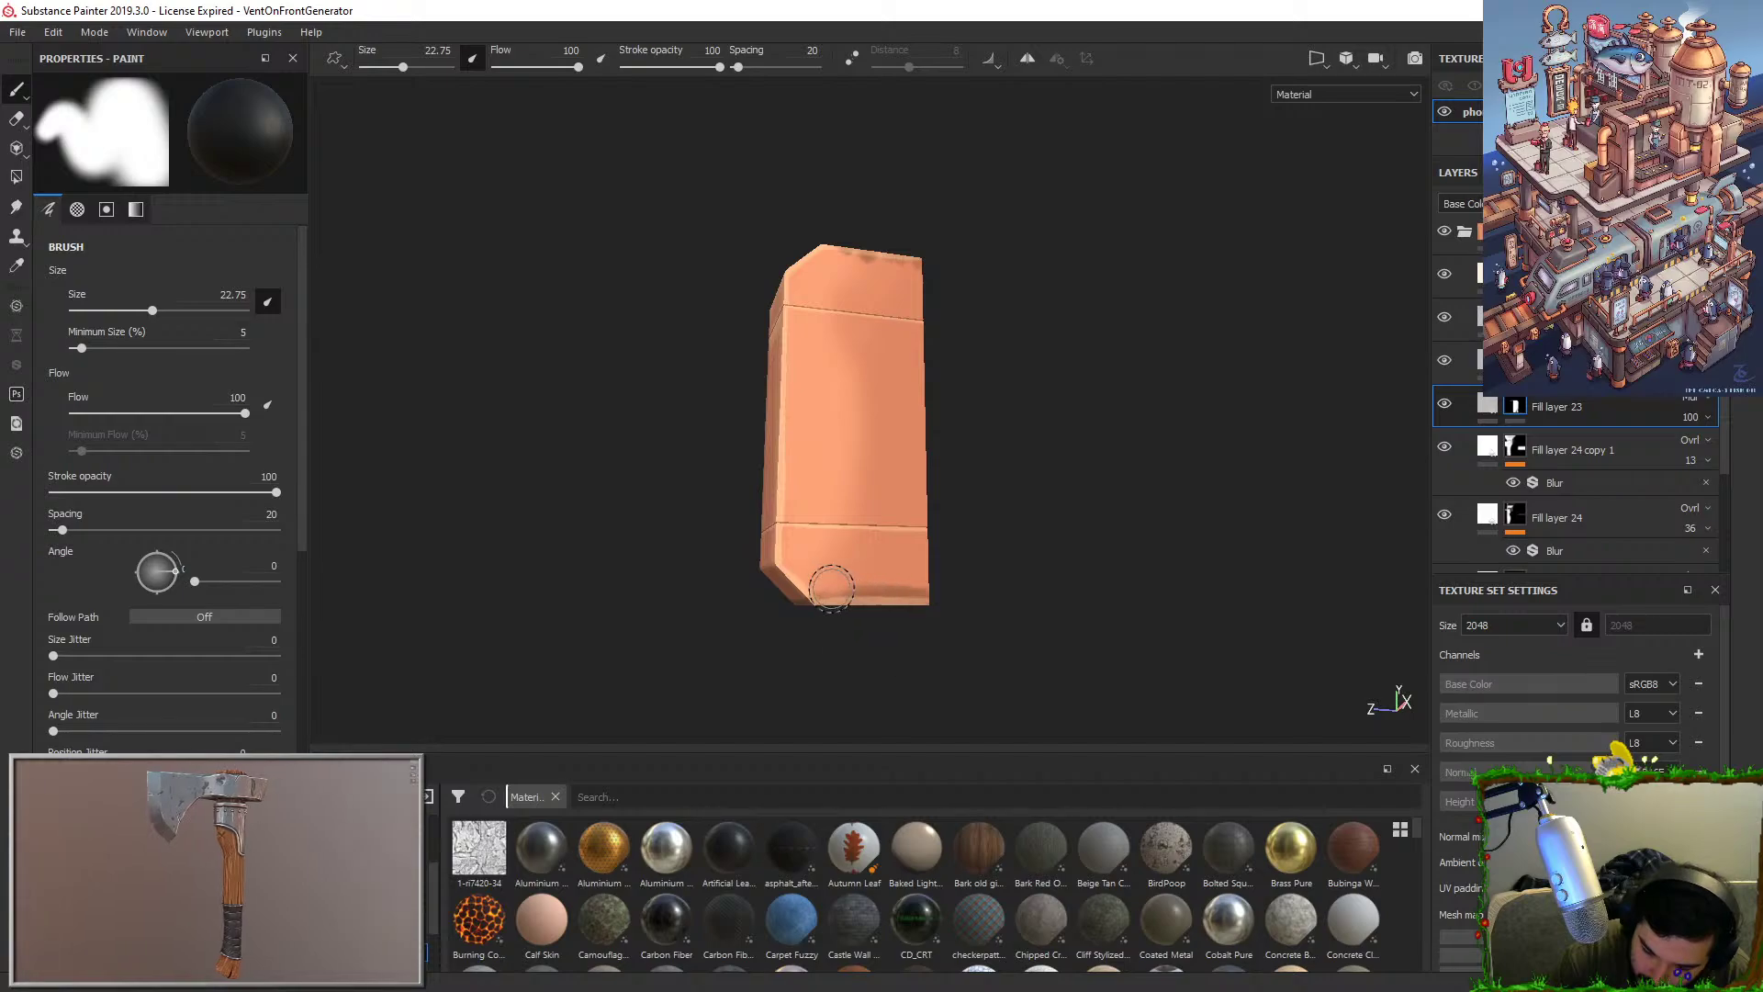
key("x")
key("x")
key("x")
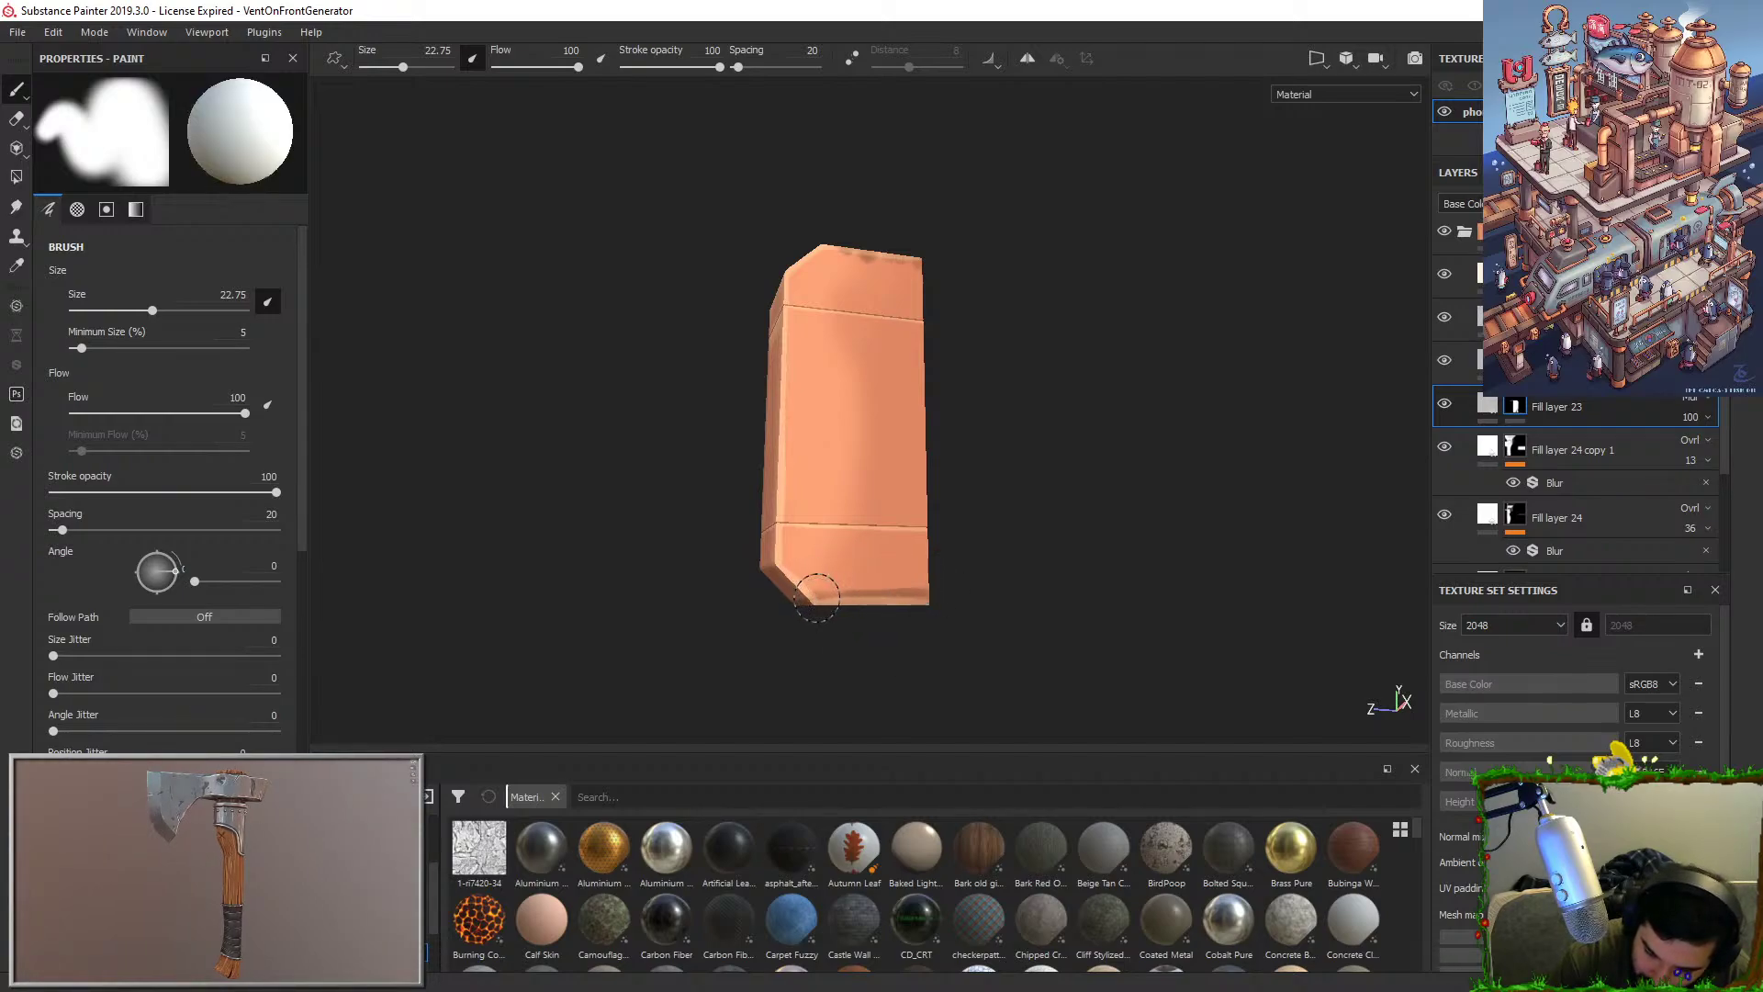
left_click_drag(937, 598, 944, 442, "alt")
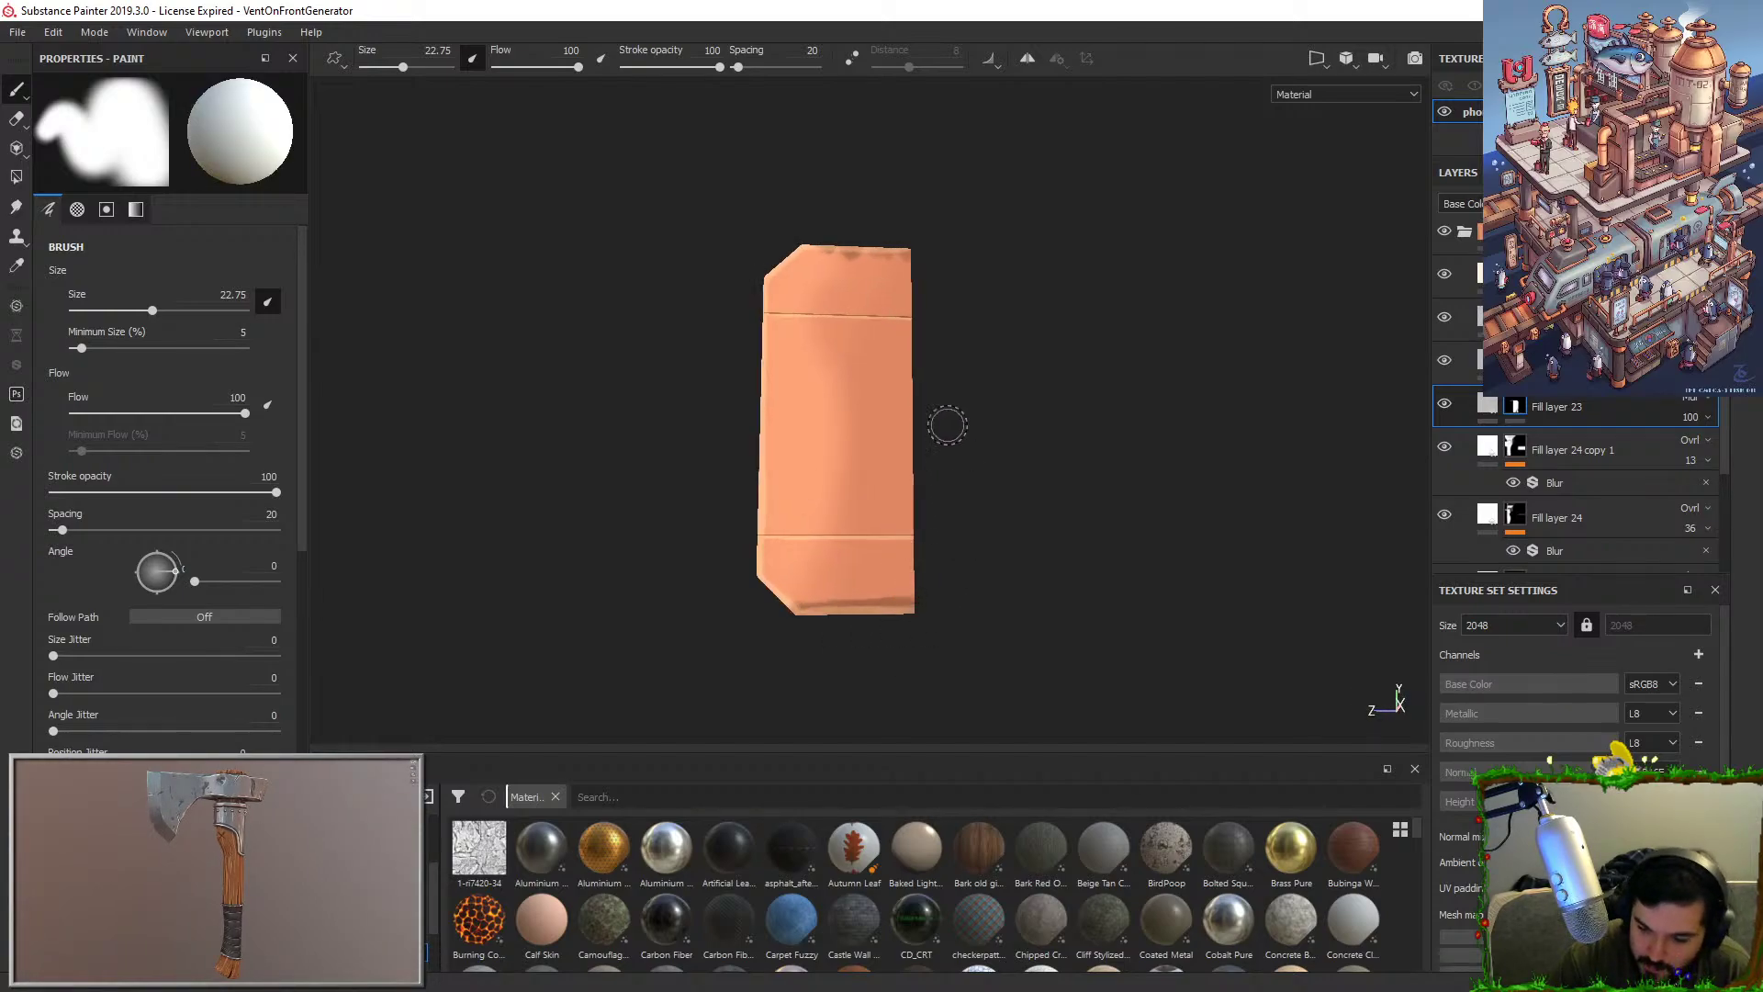
key("x")
key("x")
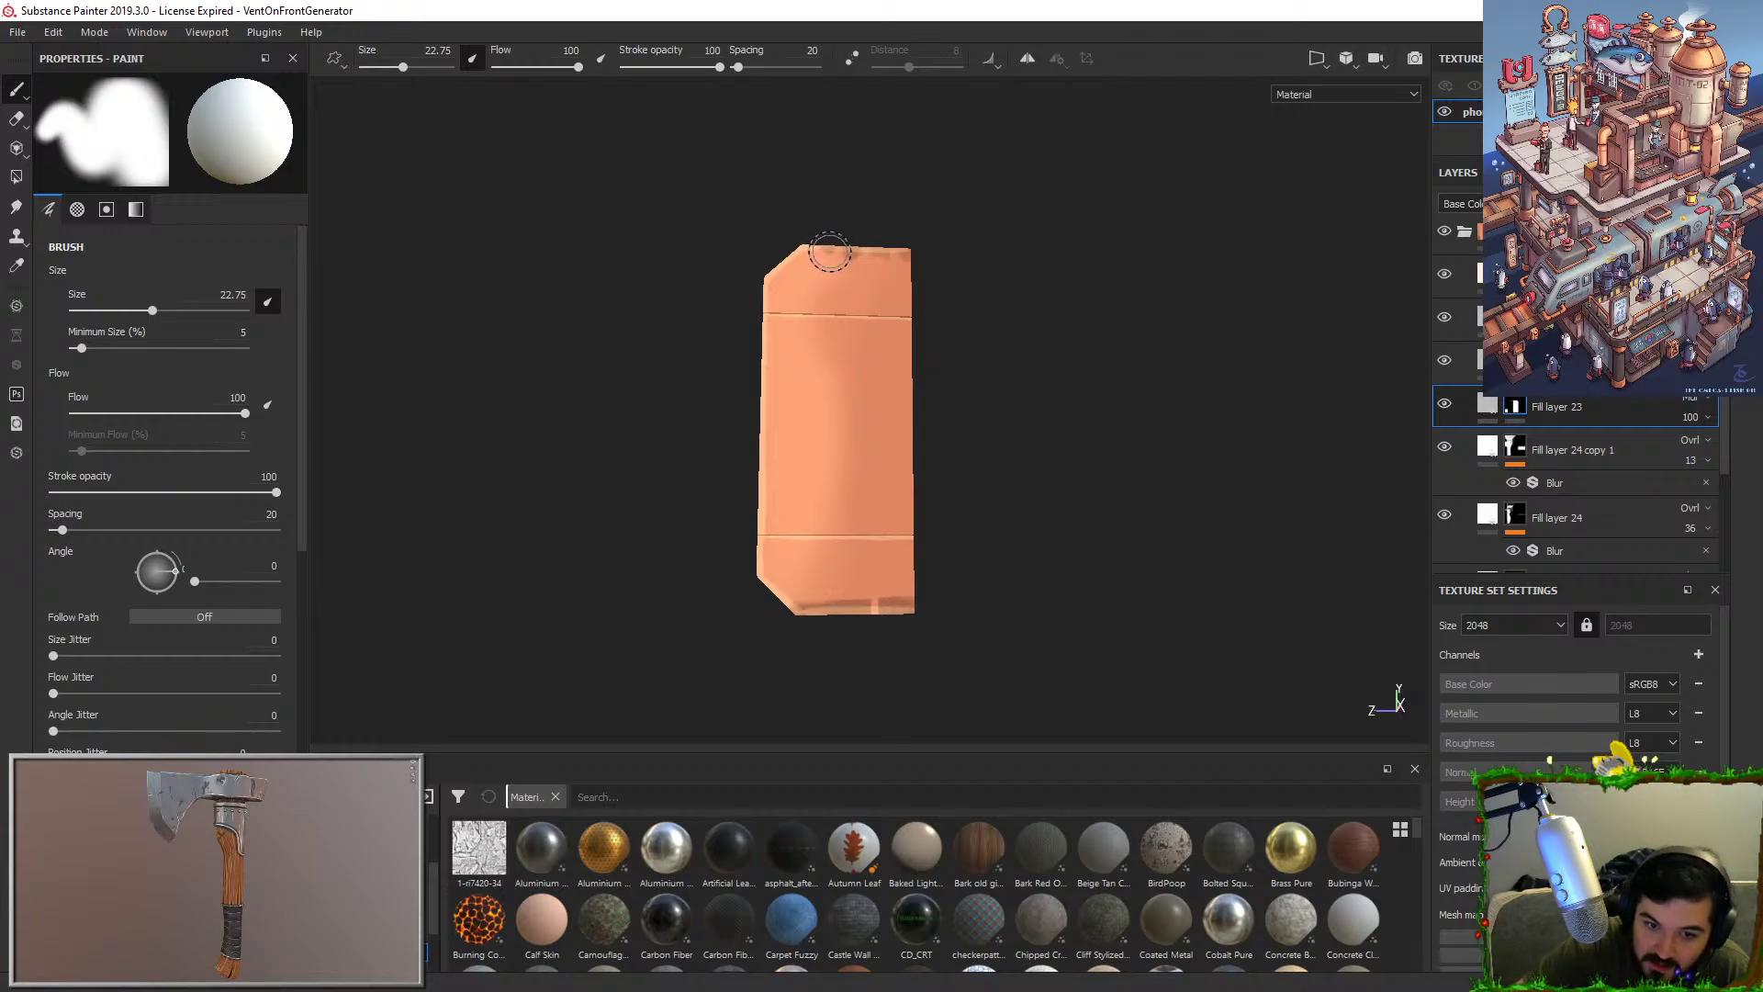
mouse_move(853, 253)
left_mouse_down()
mouse_move(851, 380)
mouse_move(834, 349)
mouse_move(849, 596)
mouse_move(904, 523)
mouse_move(861, 271)
mouse_move(863, 381)
mouse_move(858, 204)
mouse_move(897, 421)
mouse_move(904, 287)
mouse_move(911, 530)
mouse_move(841, 257)
left_mouse_up()
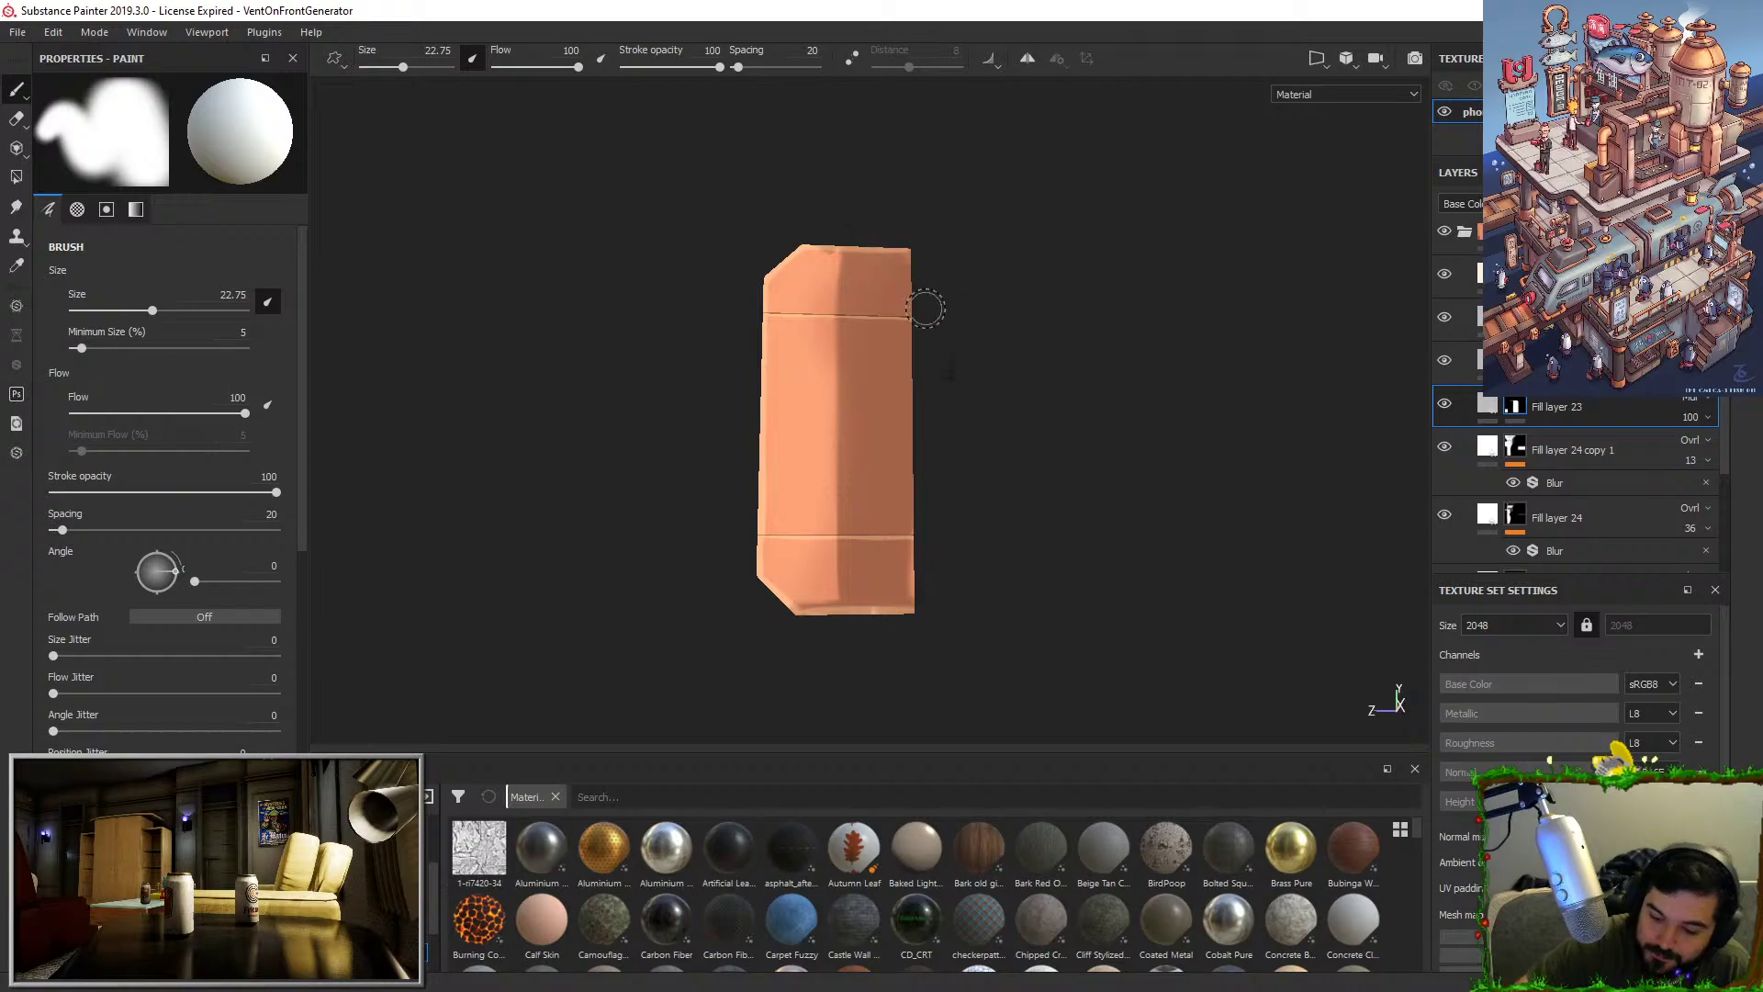
mouse_move(925, 308)
left_mouse_down("alt")
mouse_move(1051, 465)
mouse_move(1193, 520)
mouse_move(1099, 582)
left_mouse_up("alt")
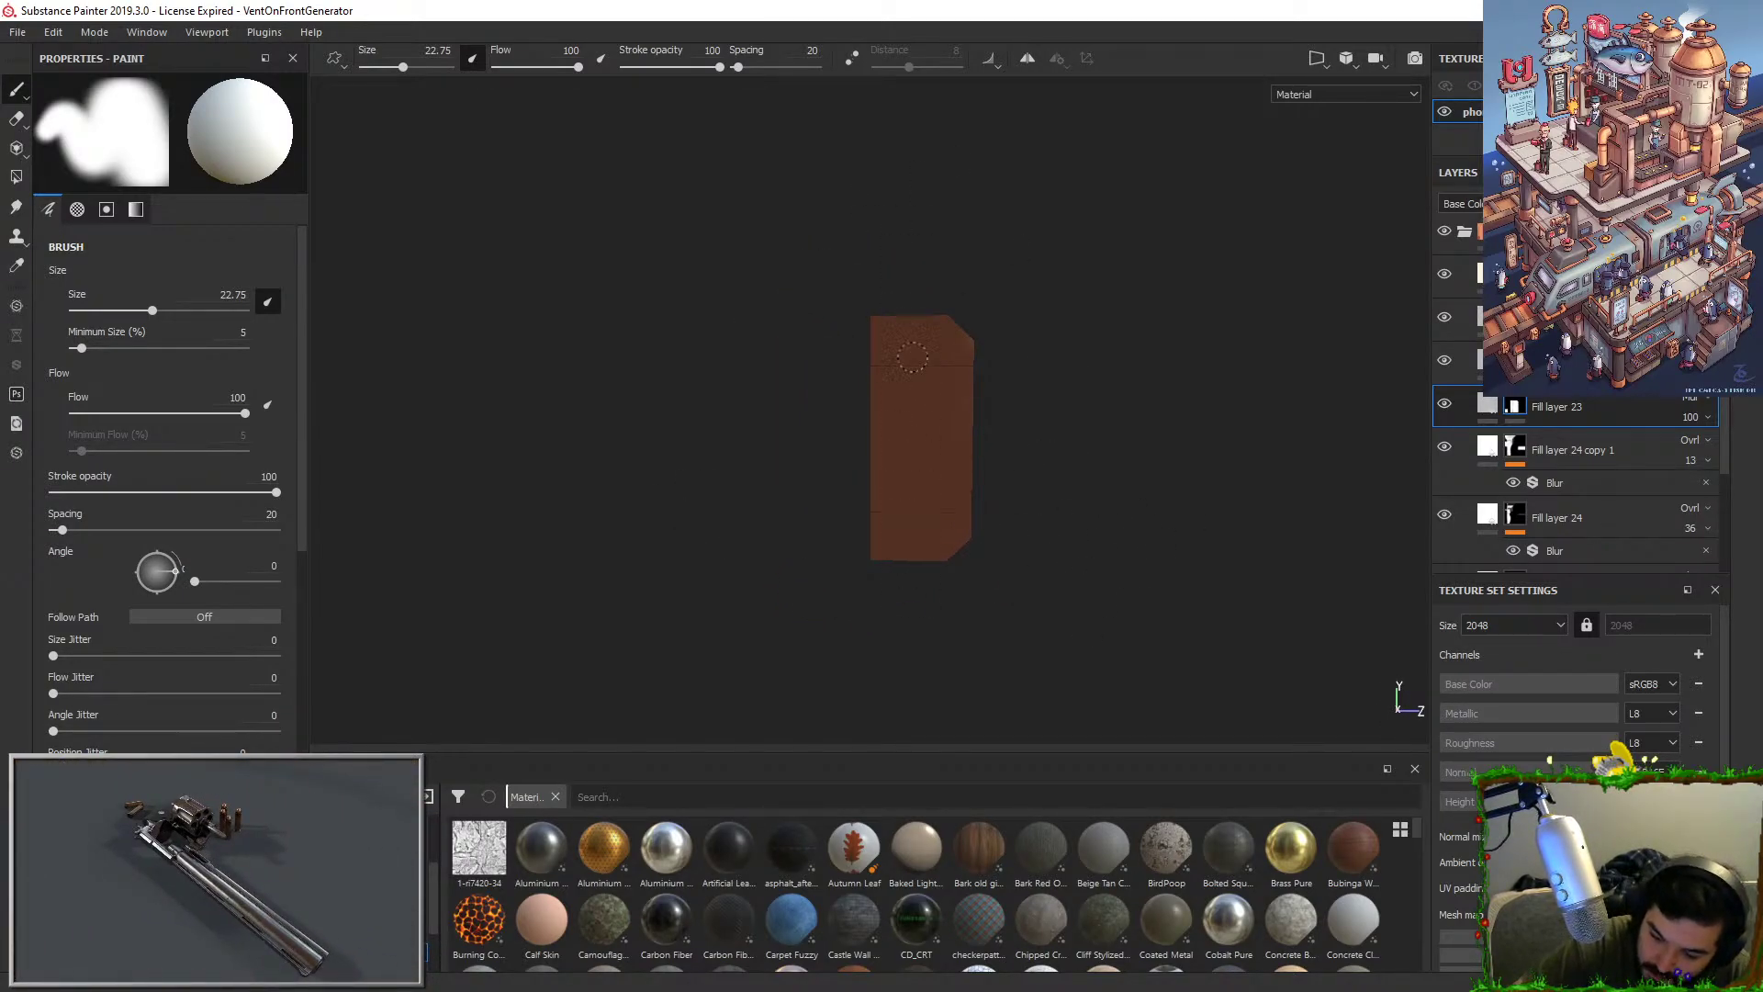
Paint a thin shadow strip along the narrow face's edge beside the shaded side, trimming its lower part with black.
mouse_move(960, 264)
left_mouse_down("alt")
mouse_move(689, 401)
mouse_move(902, 330)
left_mouse_up("alt")
middle_click_drag(902, 329, 964, 527, "alt")
right_click_drag(964, 527, 1004, 566, "alt")
middle_click_drag(1004, 567, 993, 551, "alt")
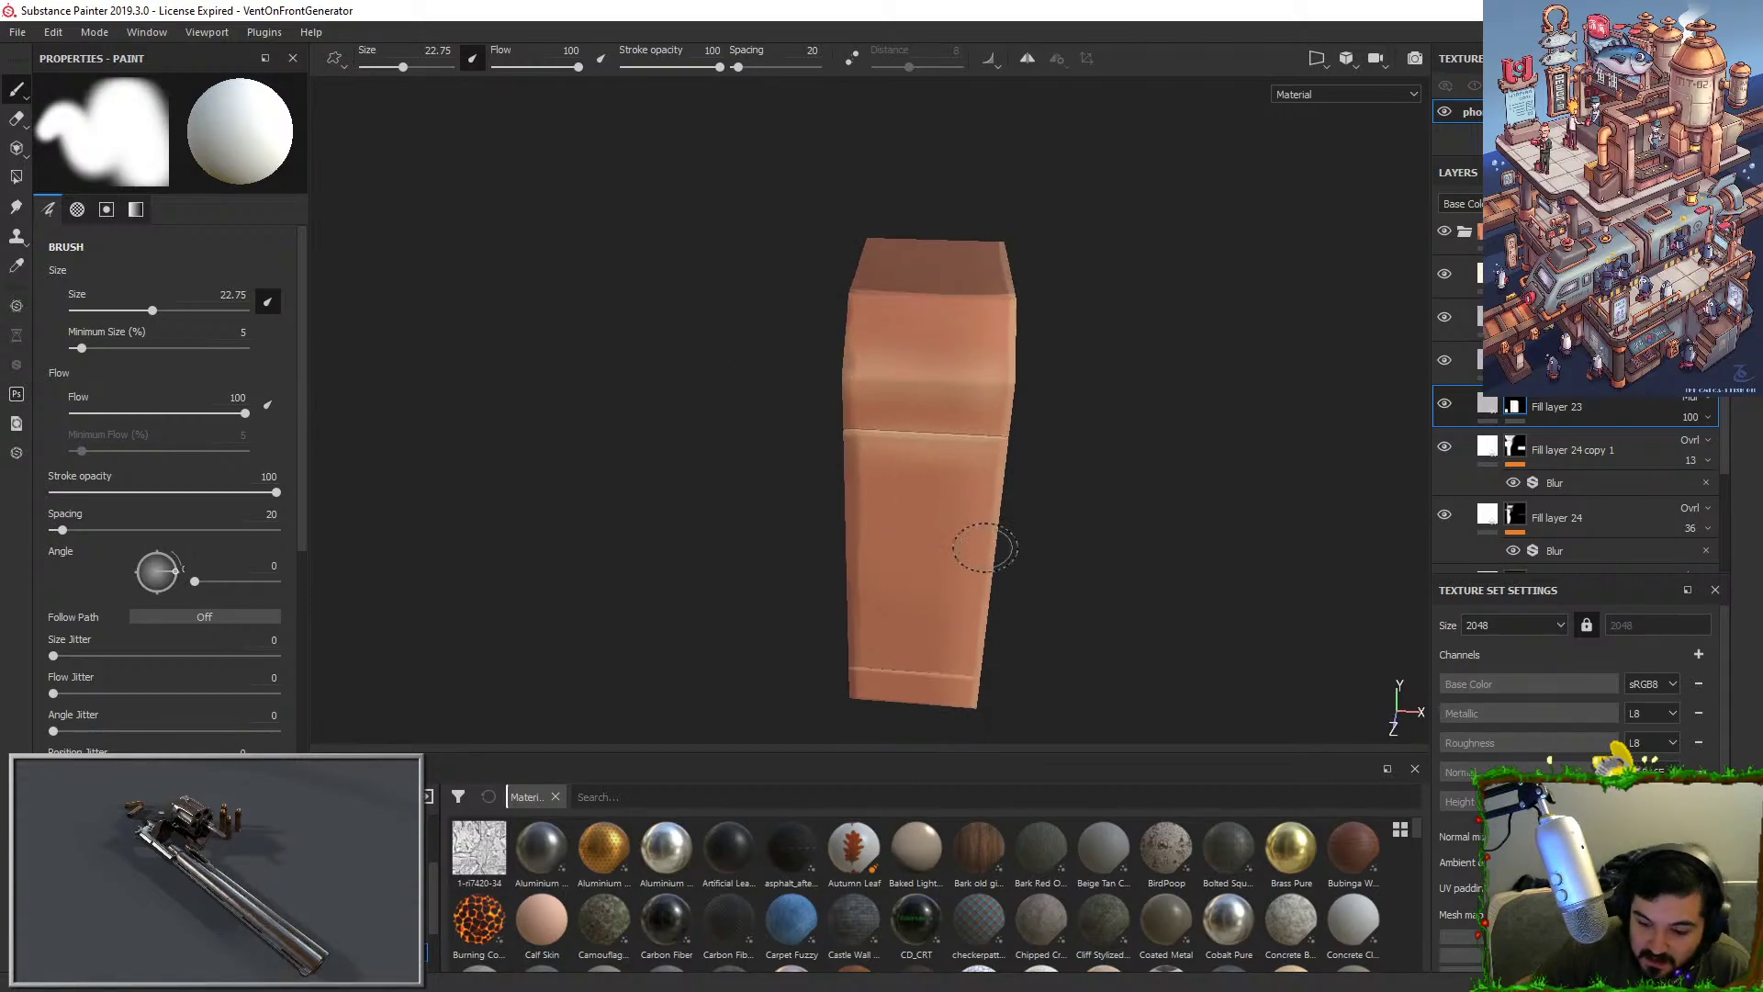
left_click_drag(879, 263, 871, 281, "alt")
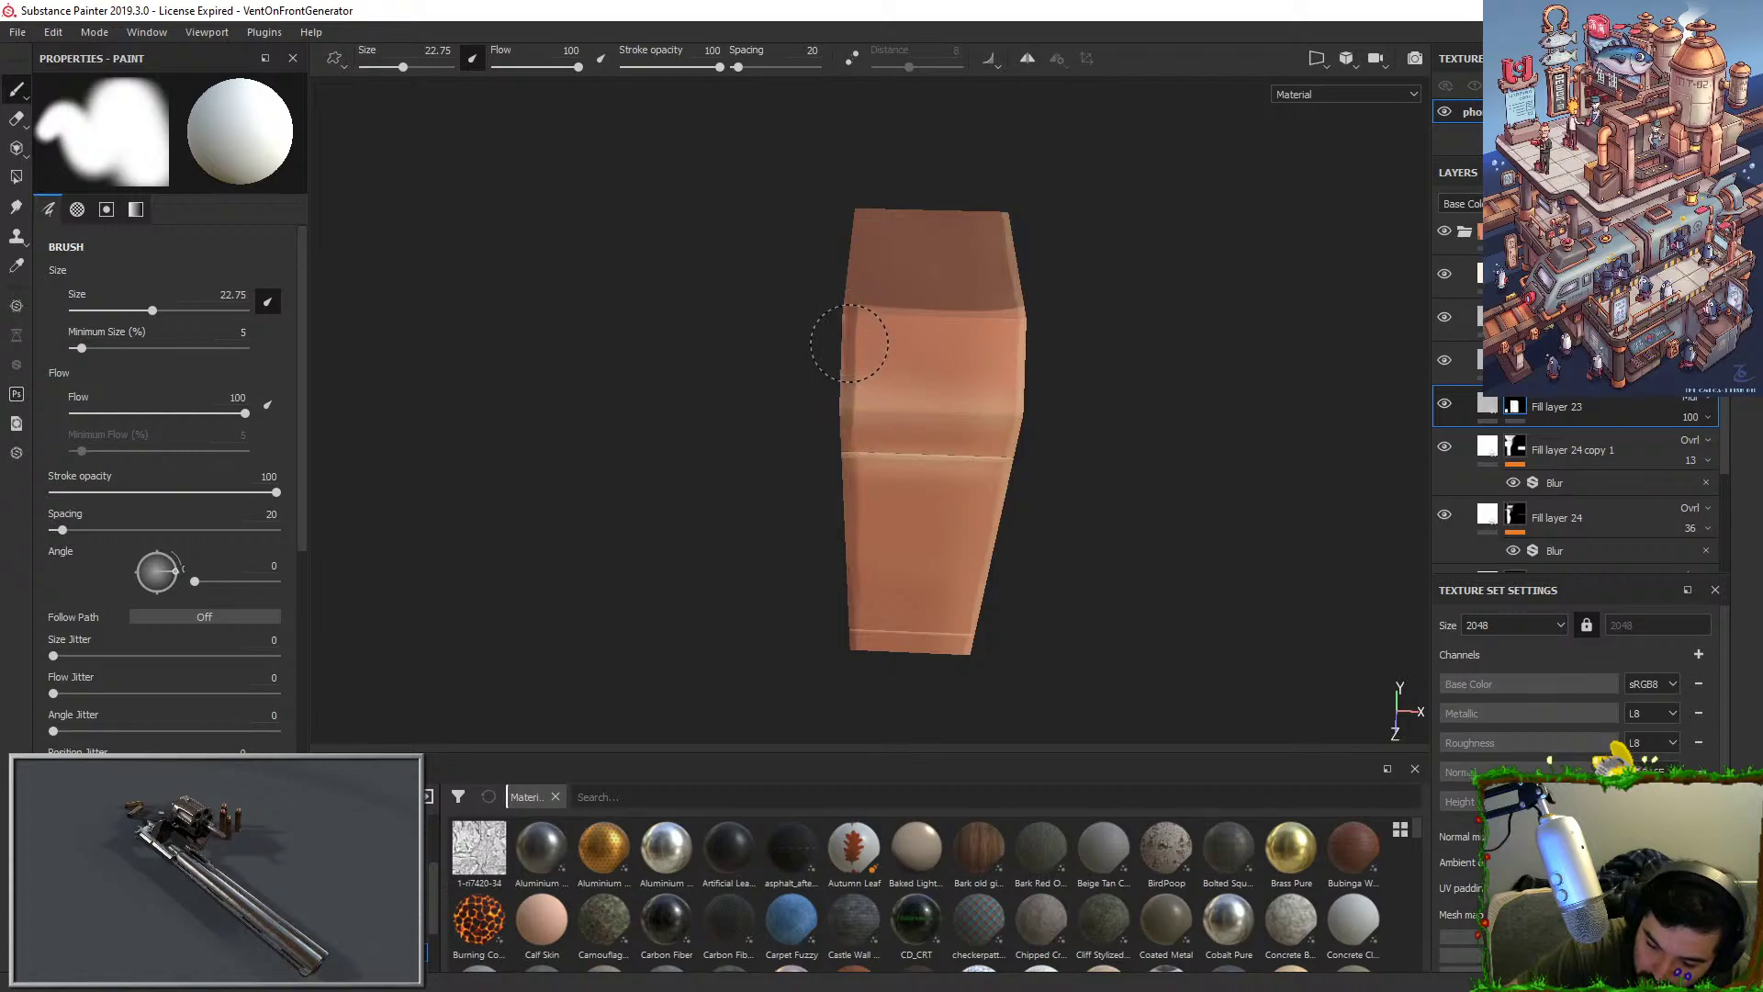
key("x")
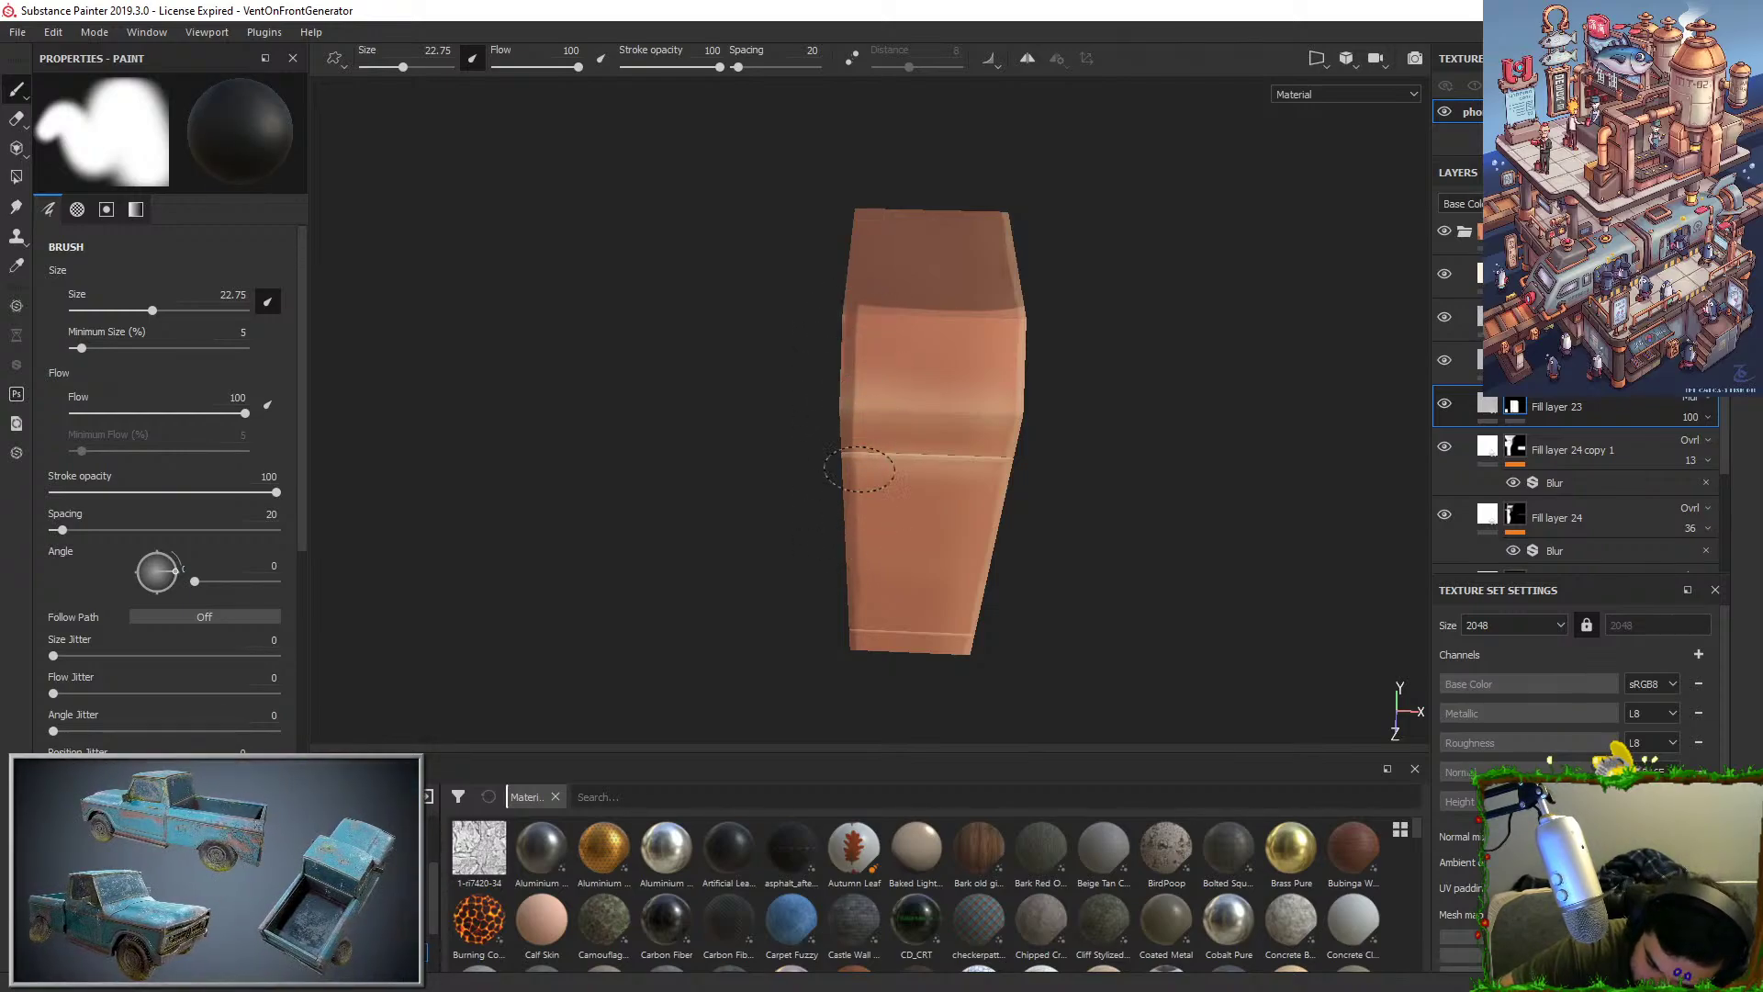
left_click_drag(837, 445, 854, 582)
key("x")
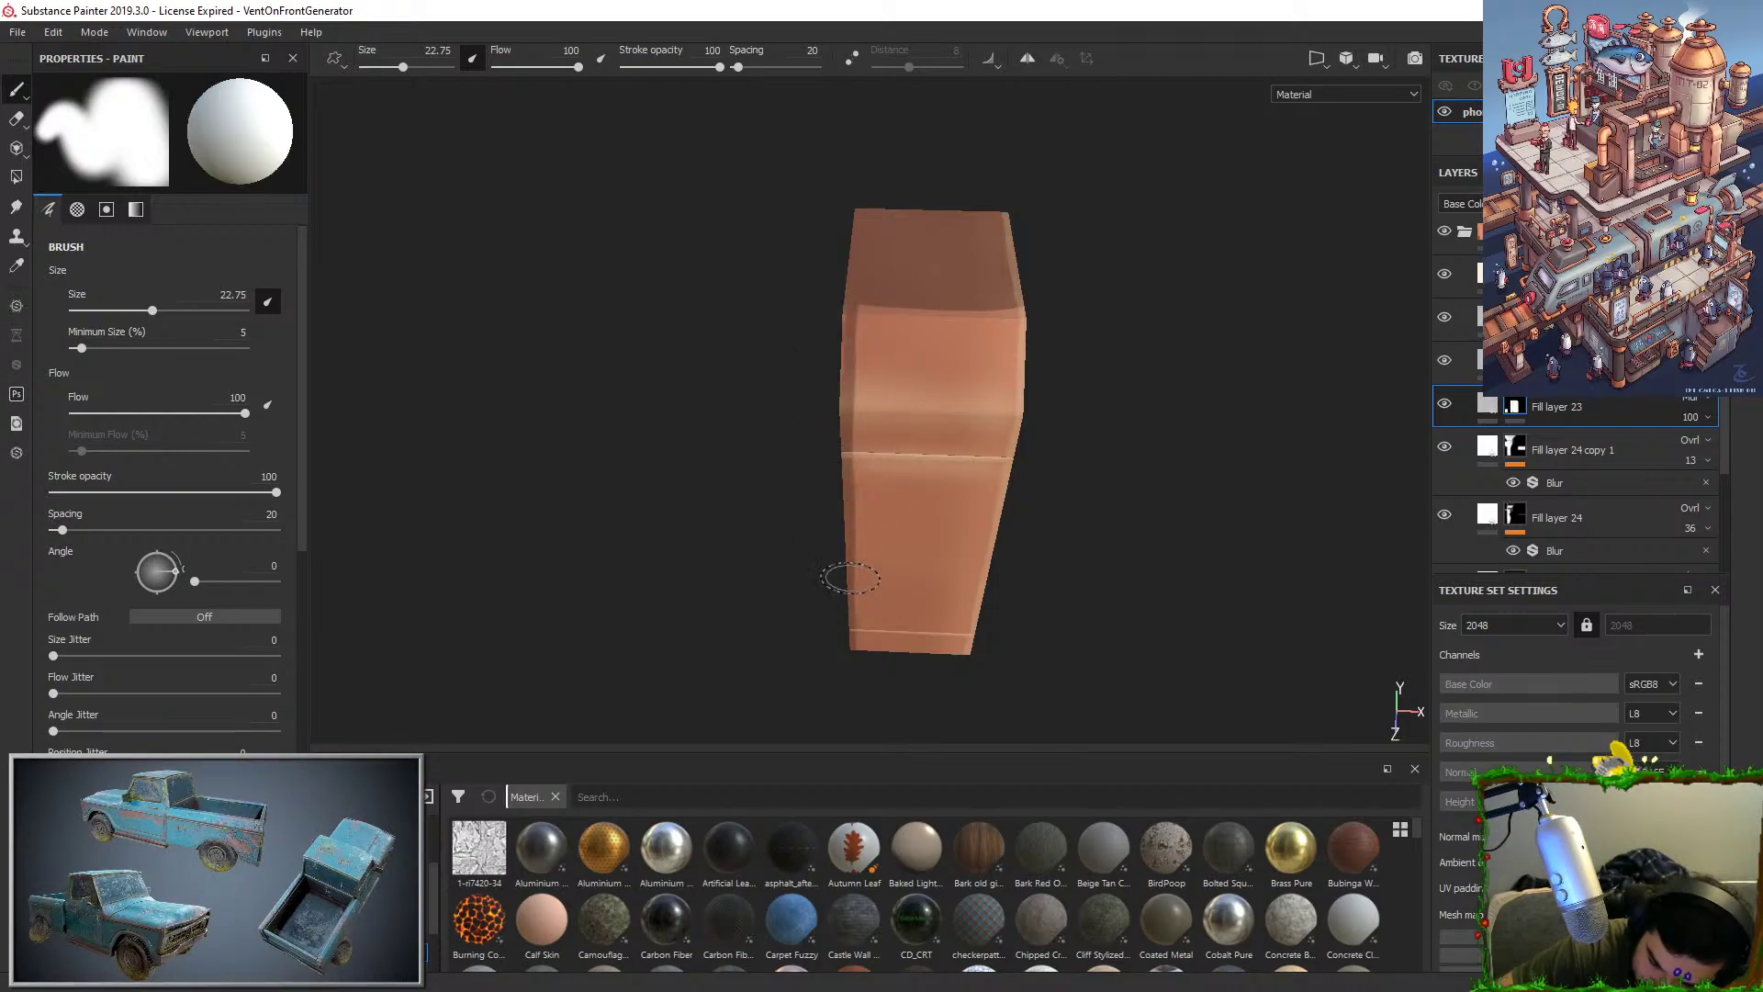
left_click_drag(1122, 491, 1196, 512, "alt")
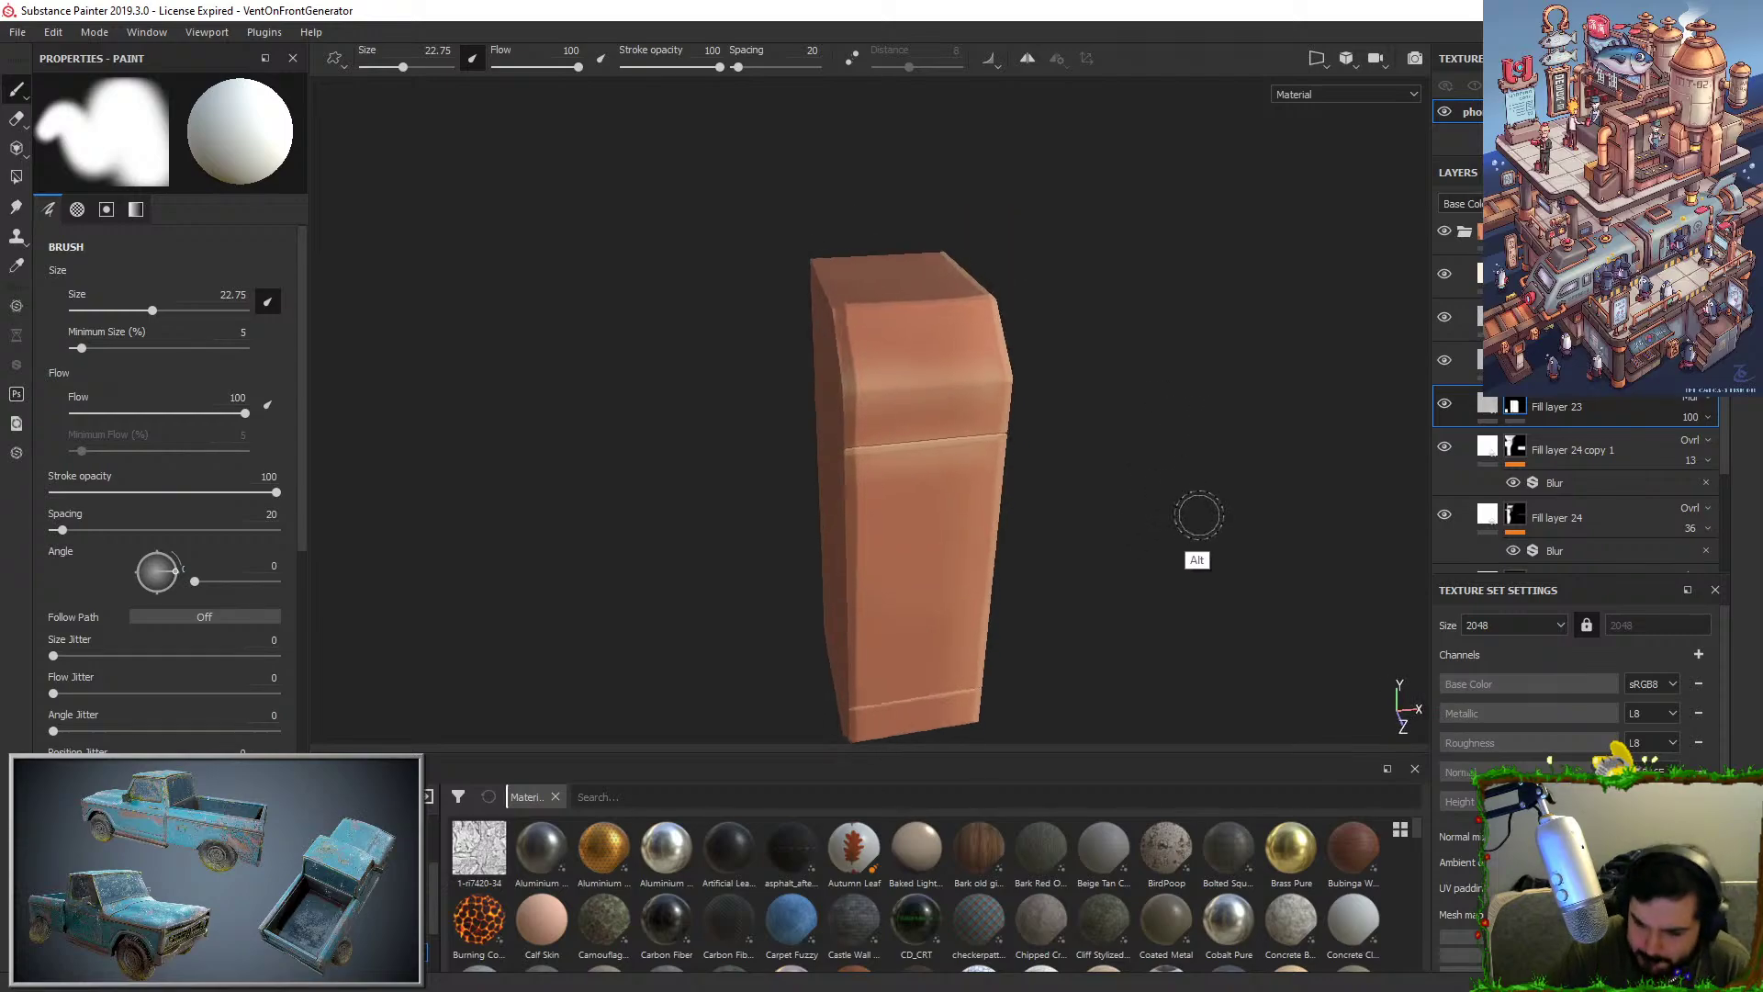
mouse_move(1074, 347)
left_mouse_down("alt")
mouse_move(1038, 411)
mouse_move(1160, 401)
left_mouse_up("alt")
key("x")
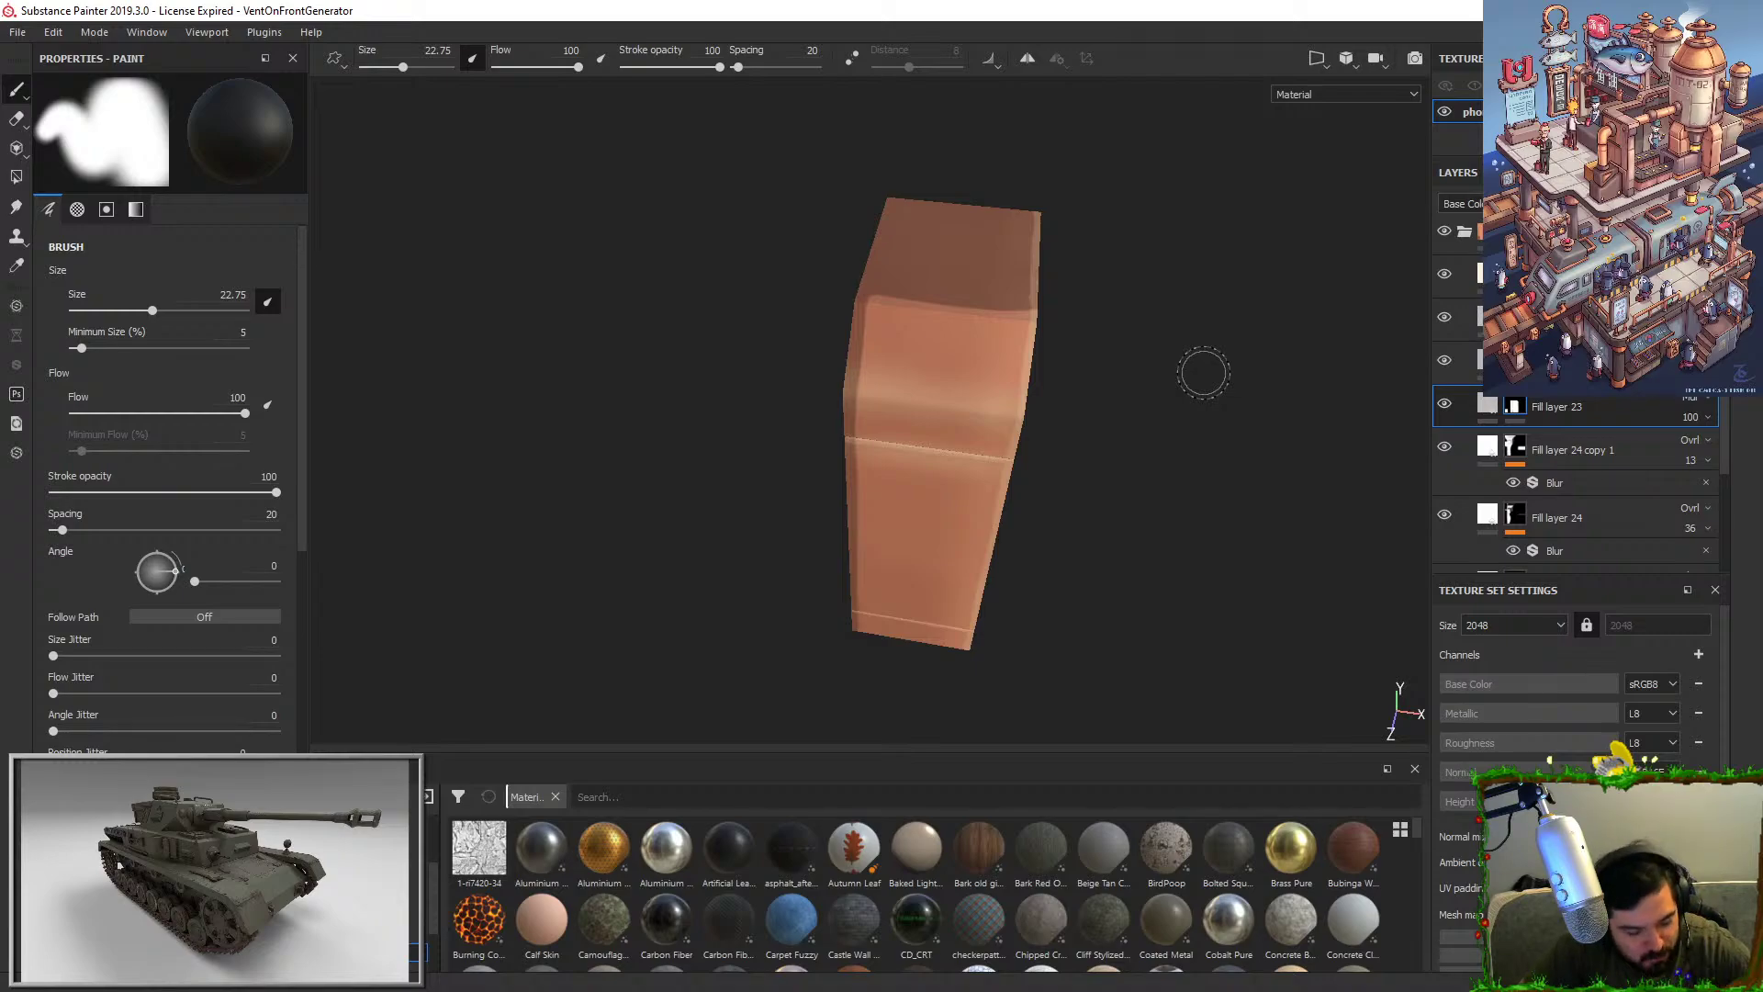
left_click_drag(1200, 373, 1205, 429, "alt")
left_click_drag(1141, 327, 1092, 357, "alt")
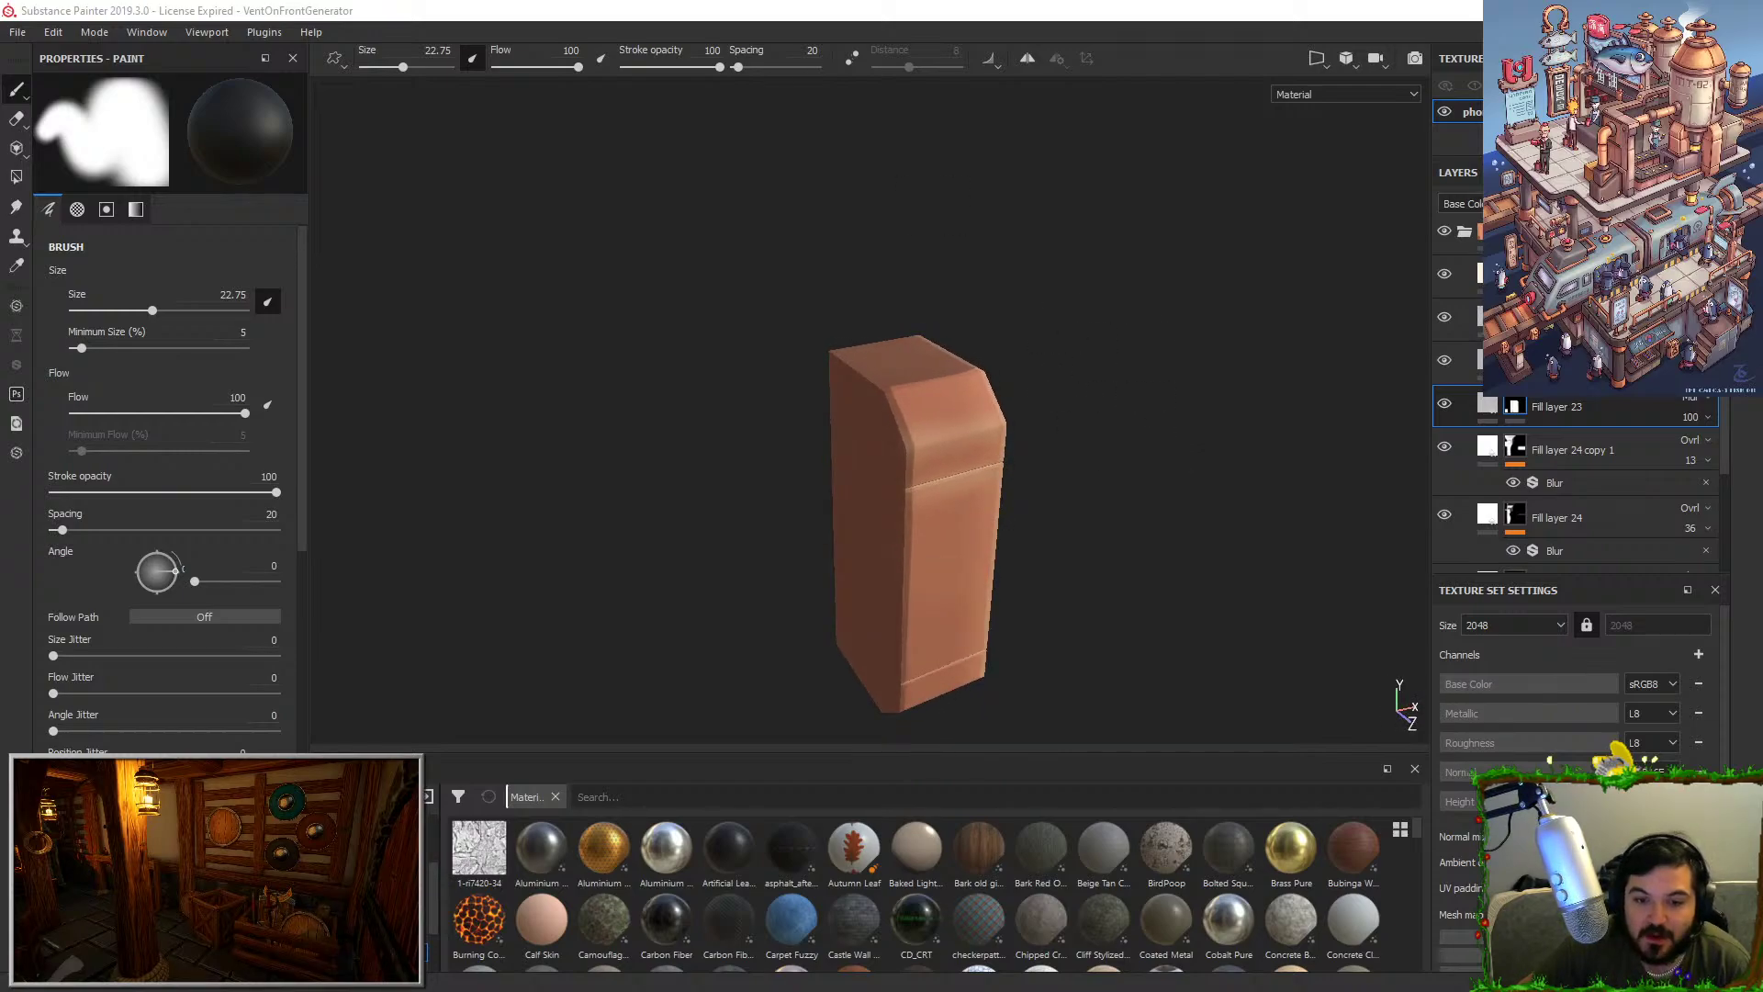
middle_click_drag(1216, 397, 1222, 349, "alt")
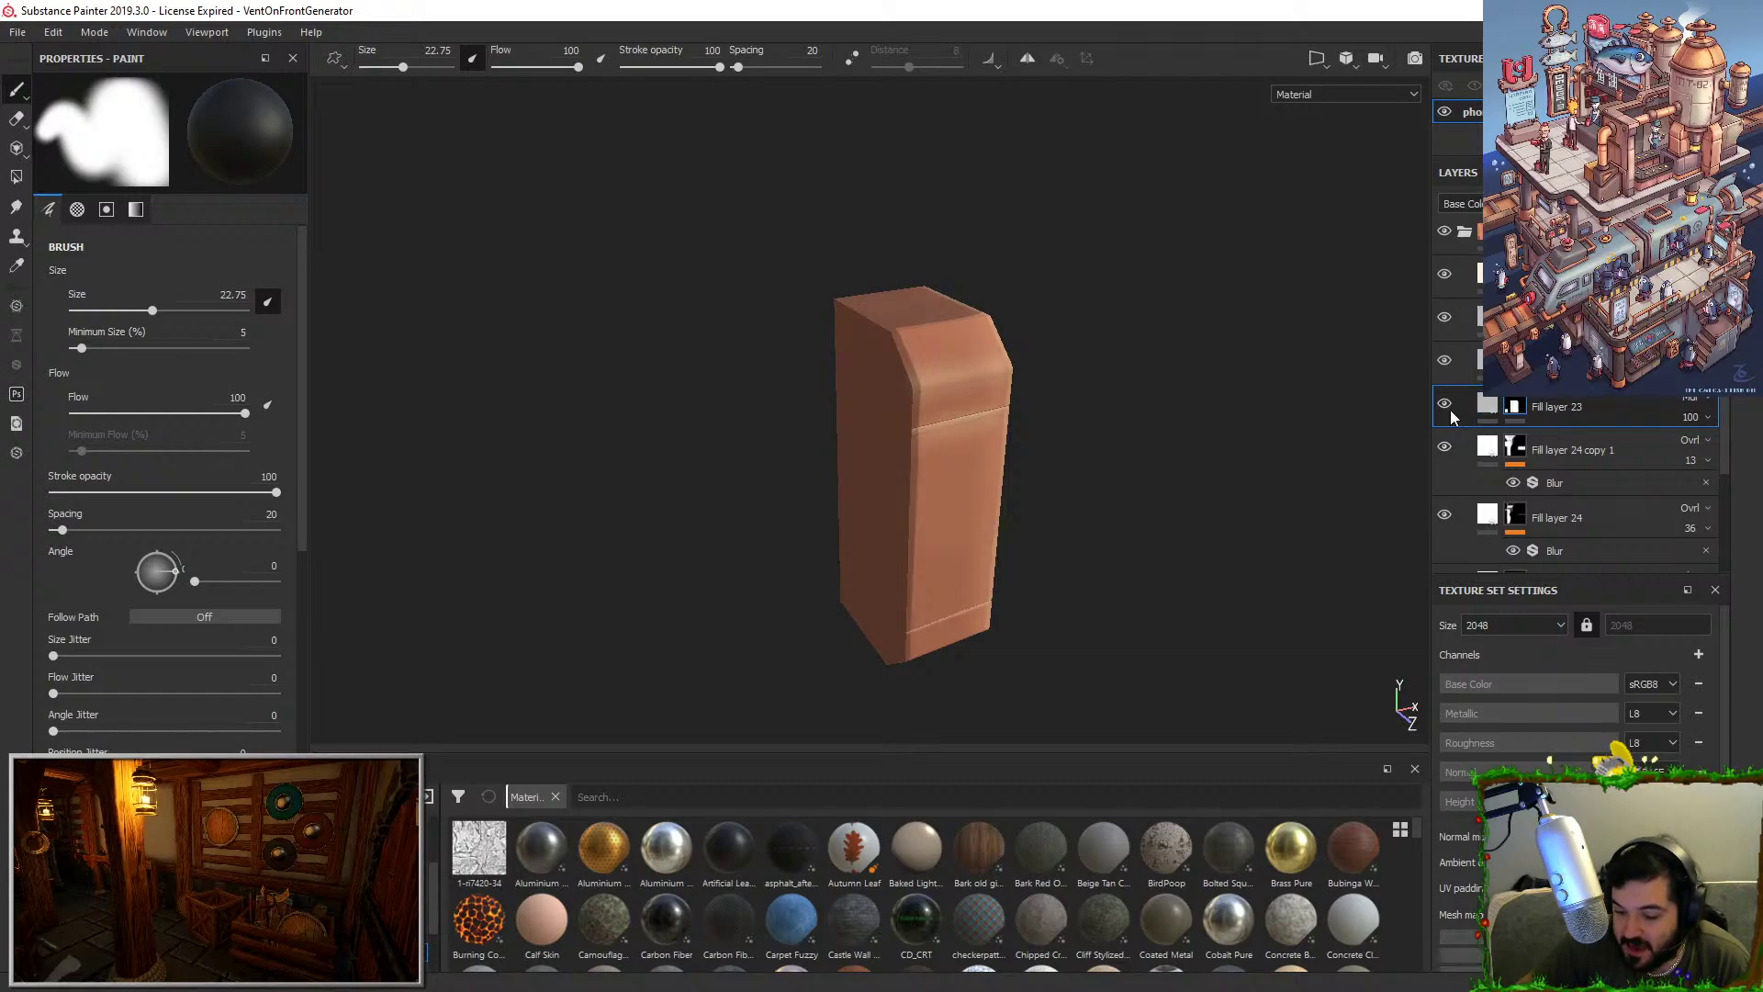
Select the fill layer directly above Fill layer 23 as the target for shading the vent's dark side.
left_click(1444, 364)
left_click(1477, 356)
left_click_drag(734, 450, 845, 398, "alt")
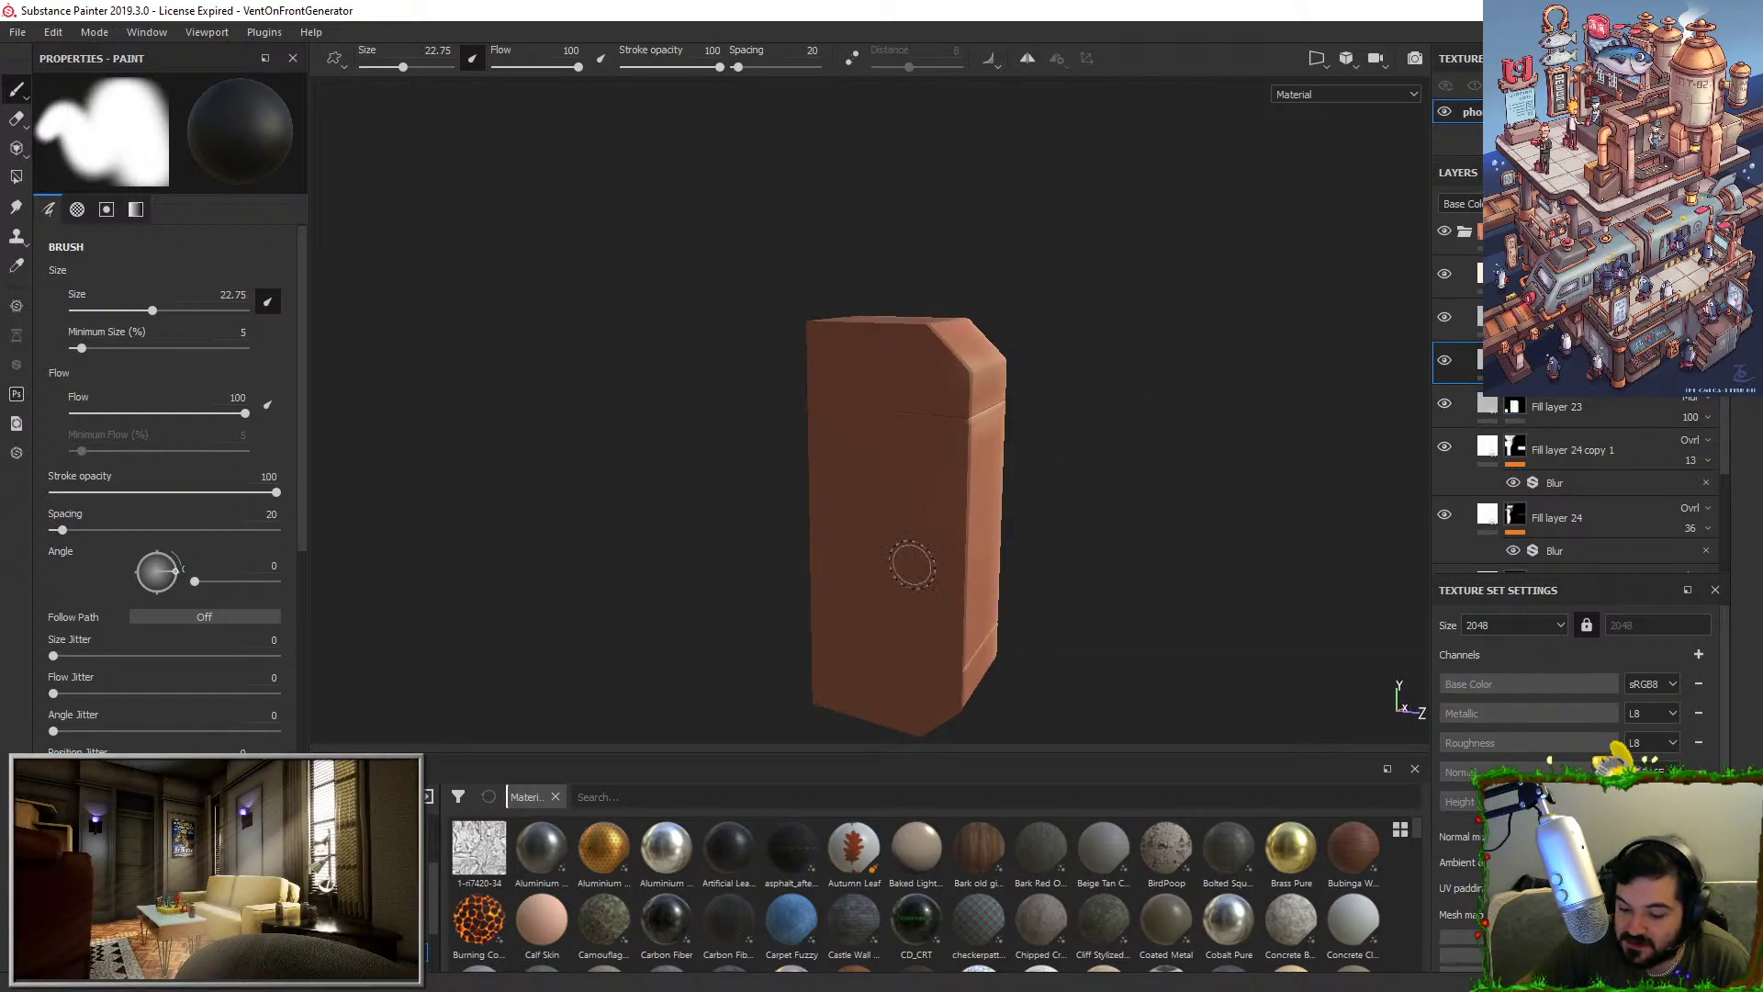
left_click_drag(1070, 487, 1126, 528, "alt")
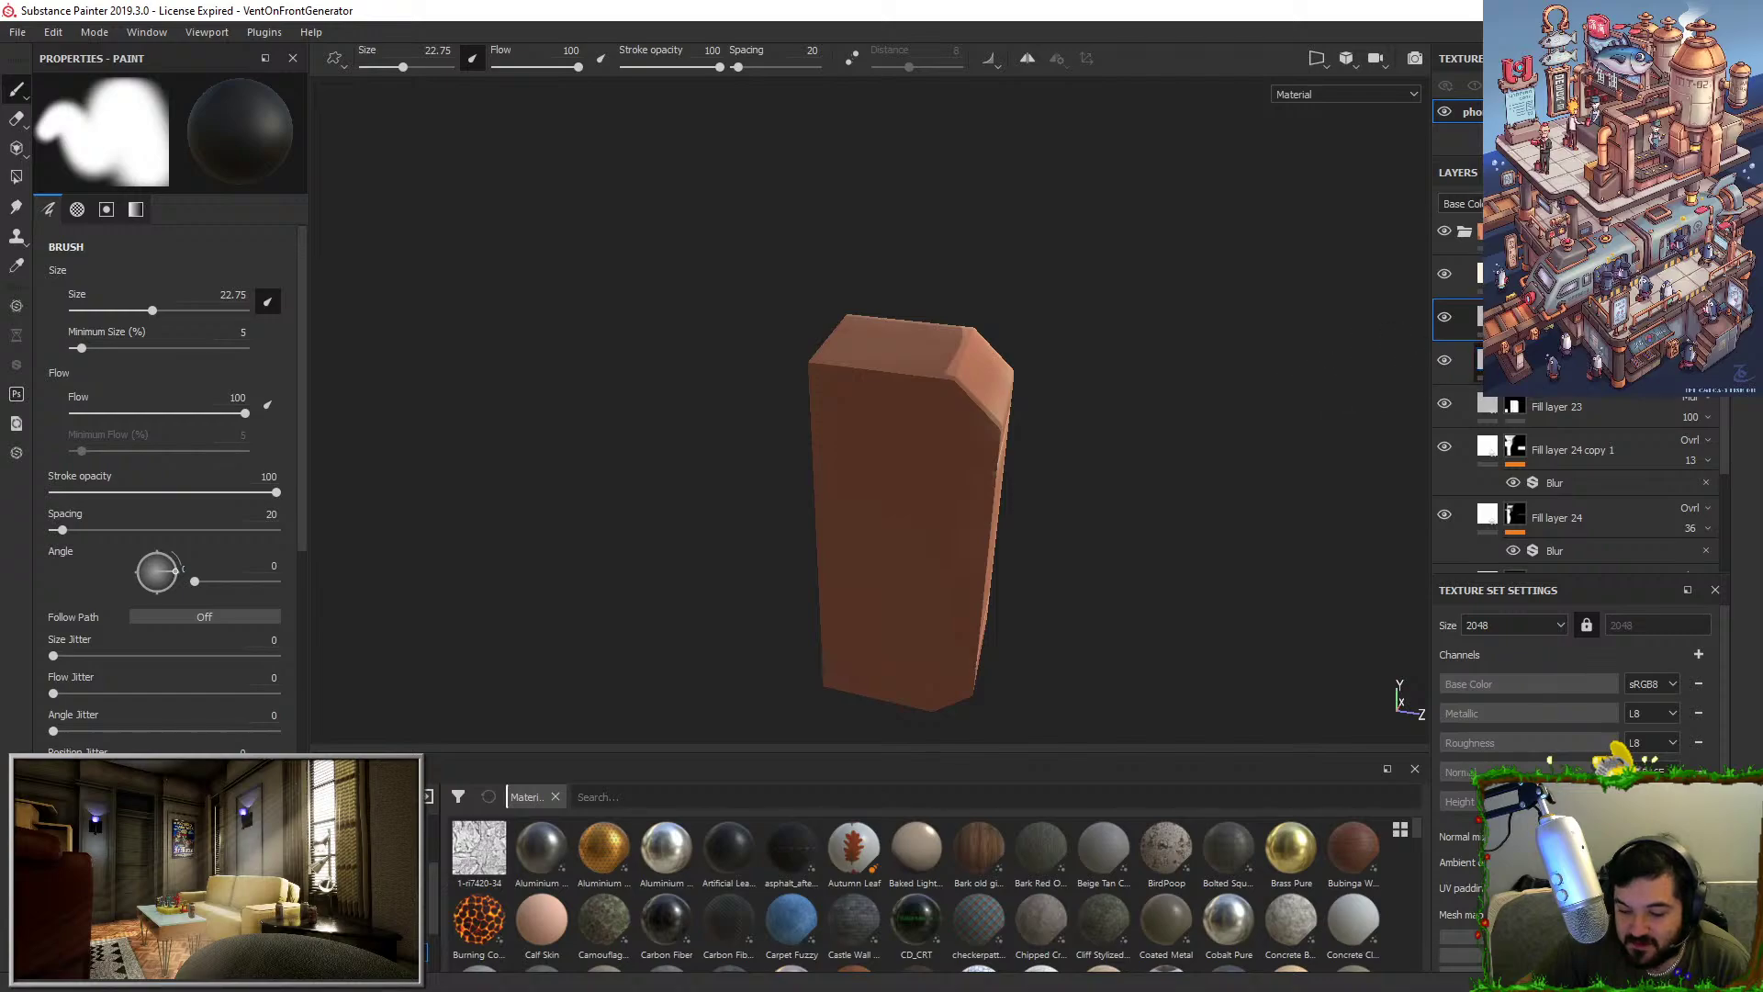
mouse_move(1072, 535)
left_mouse_down("alt")
mouse_move(1114, 372)
mouse_move(1084, 421)
left_mouse_up("alt")
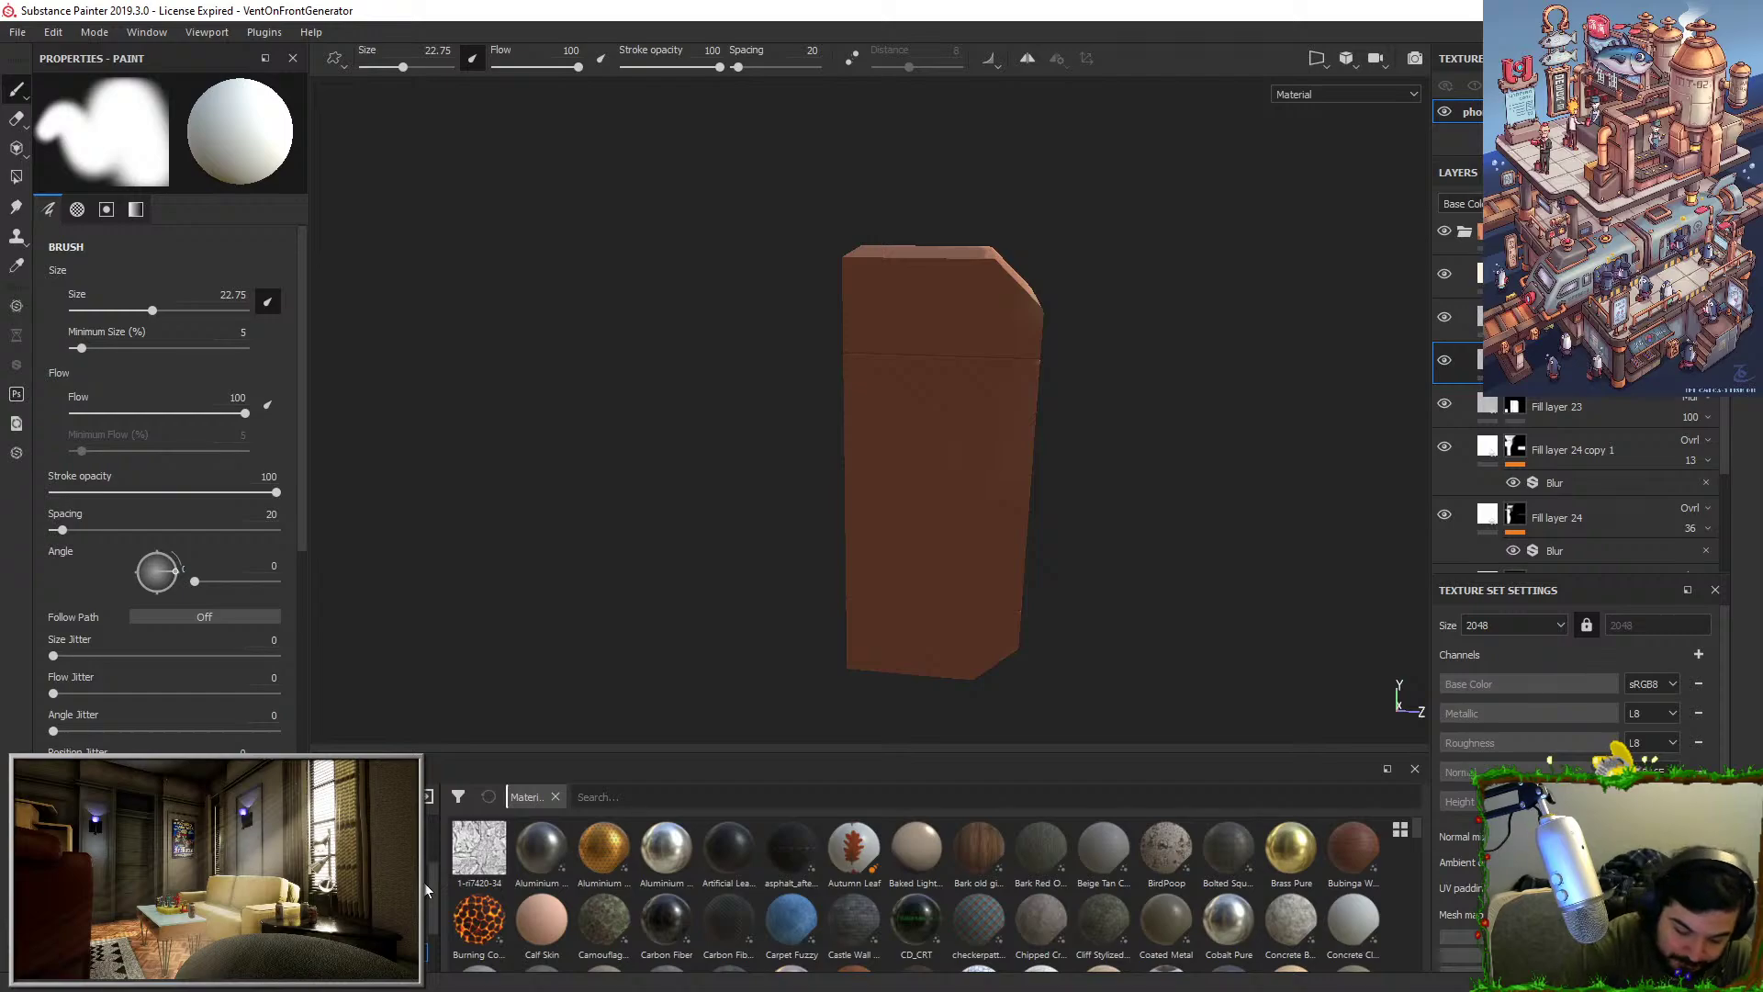
Set up the Chalk Bold brush at size 19.88 with pressure-controlled size turned off.
left_click(396, 897)
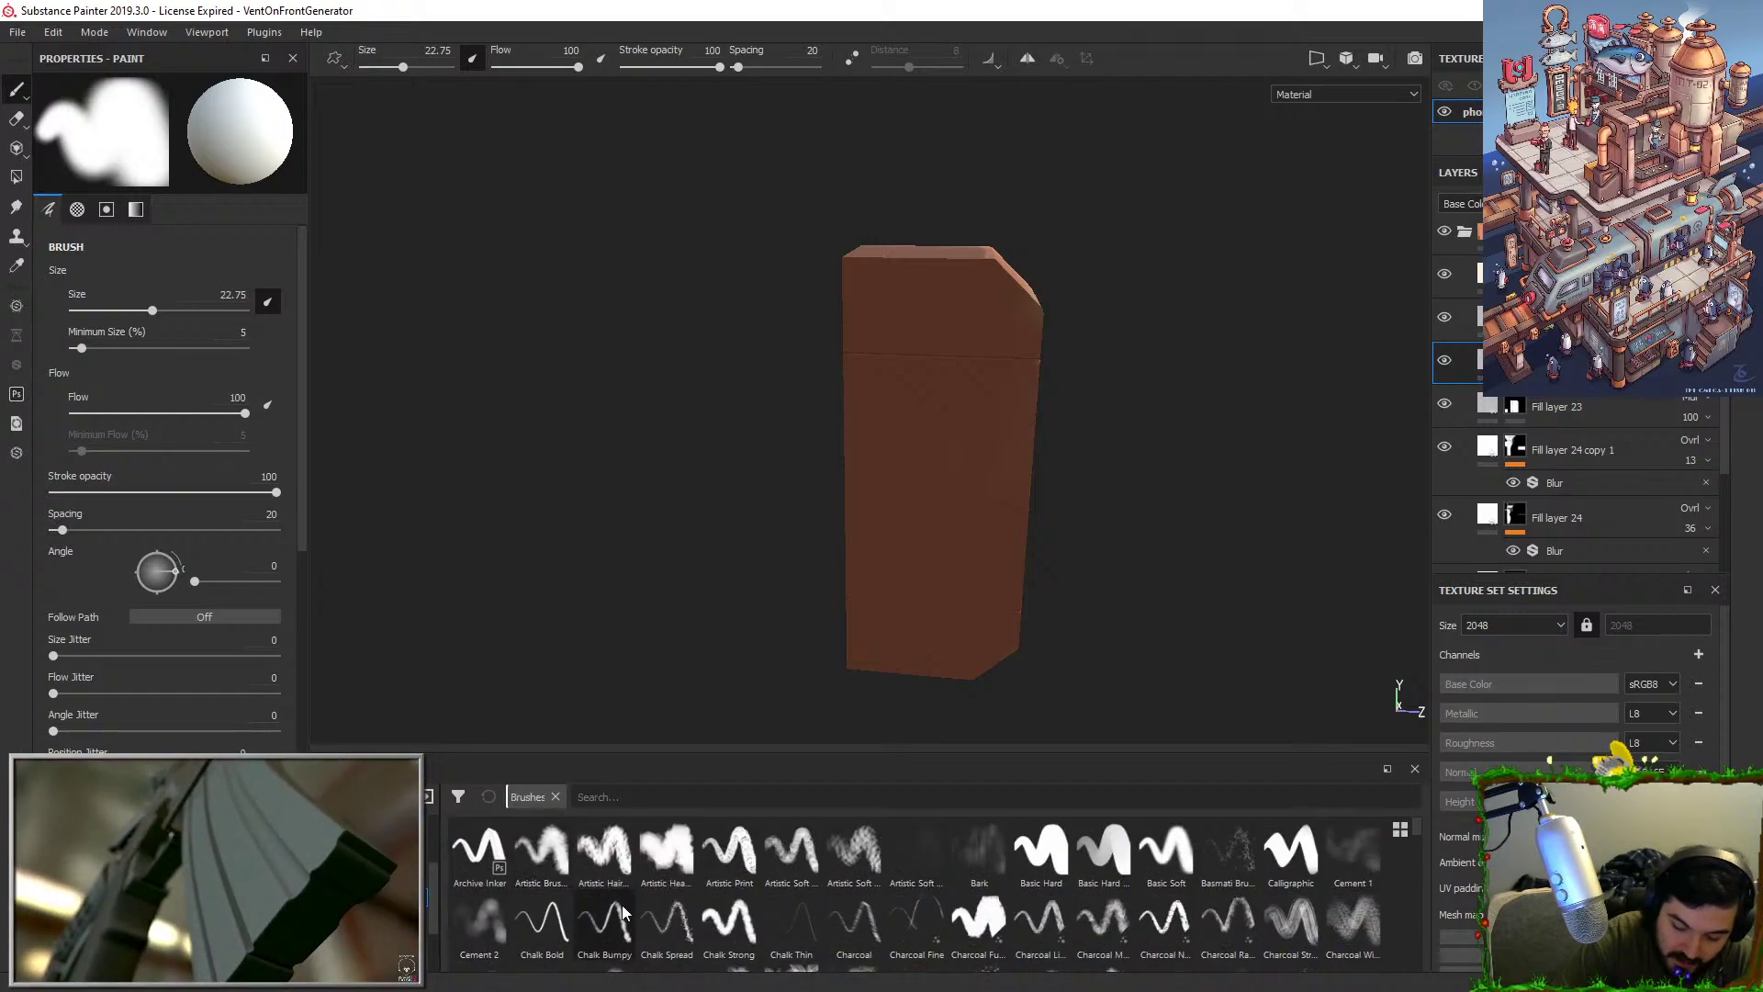
left_click(542, 923)
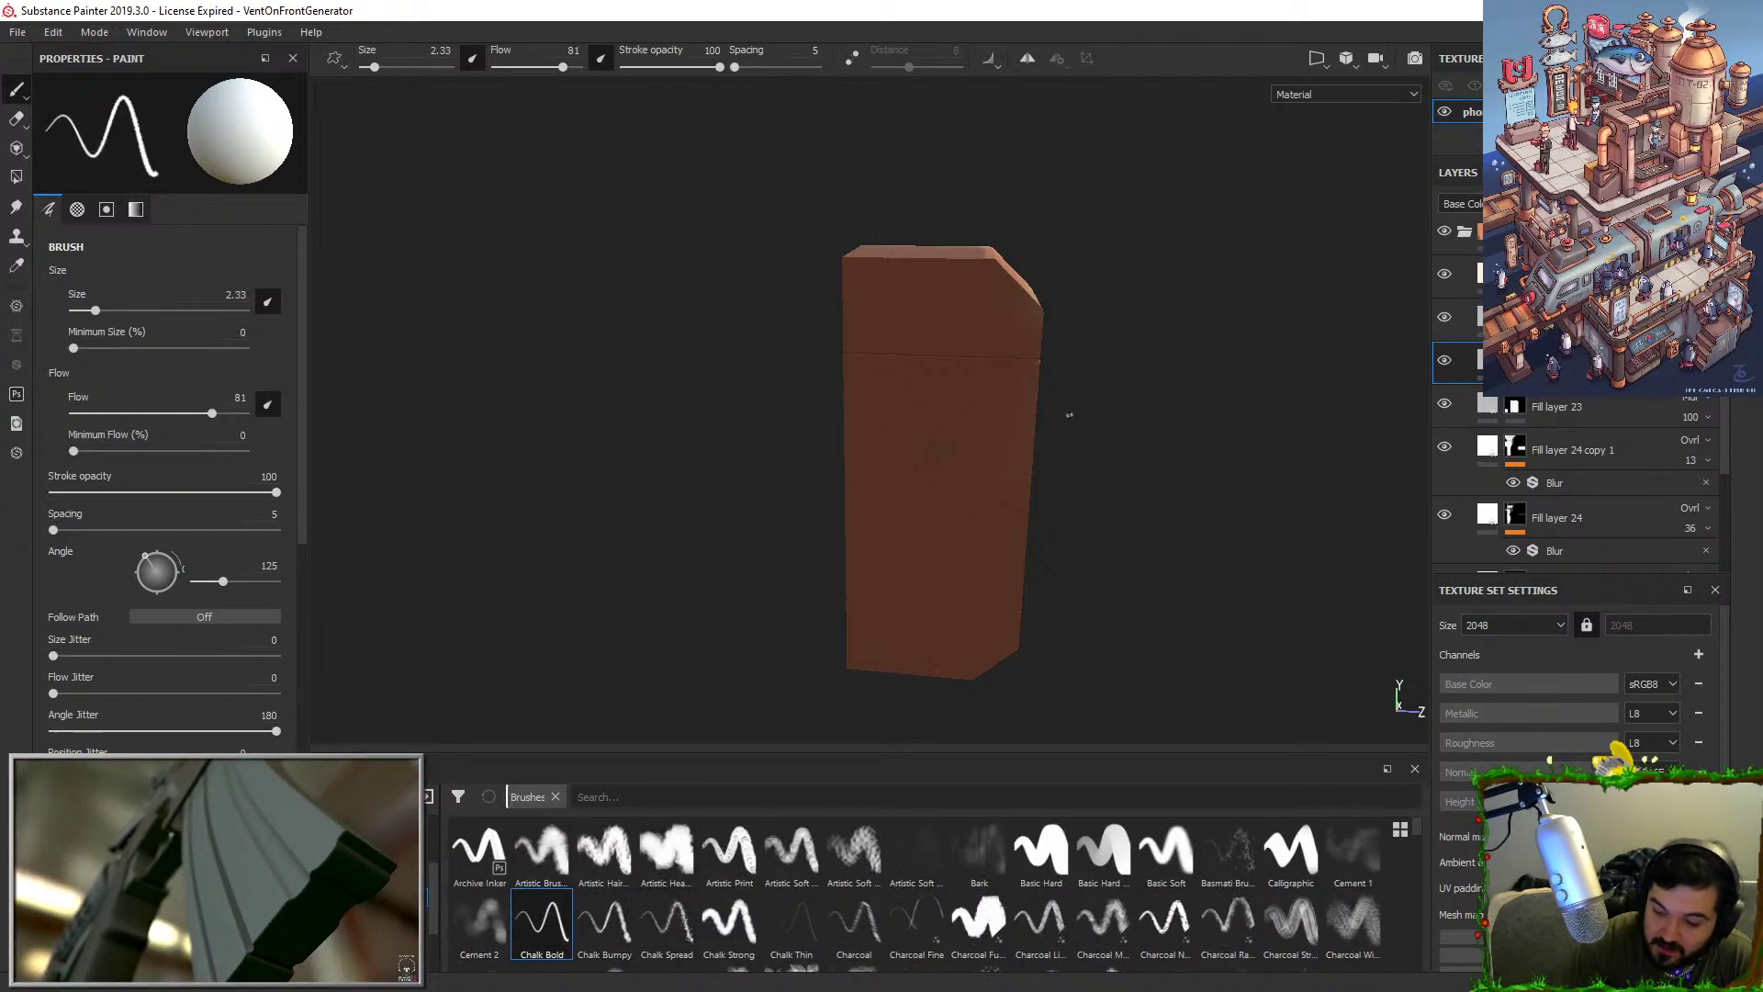
left_click(147, 310)
left_click(269, 303)
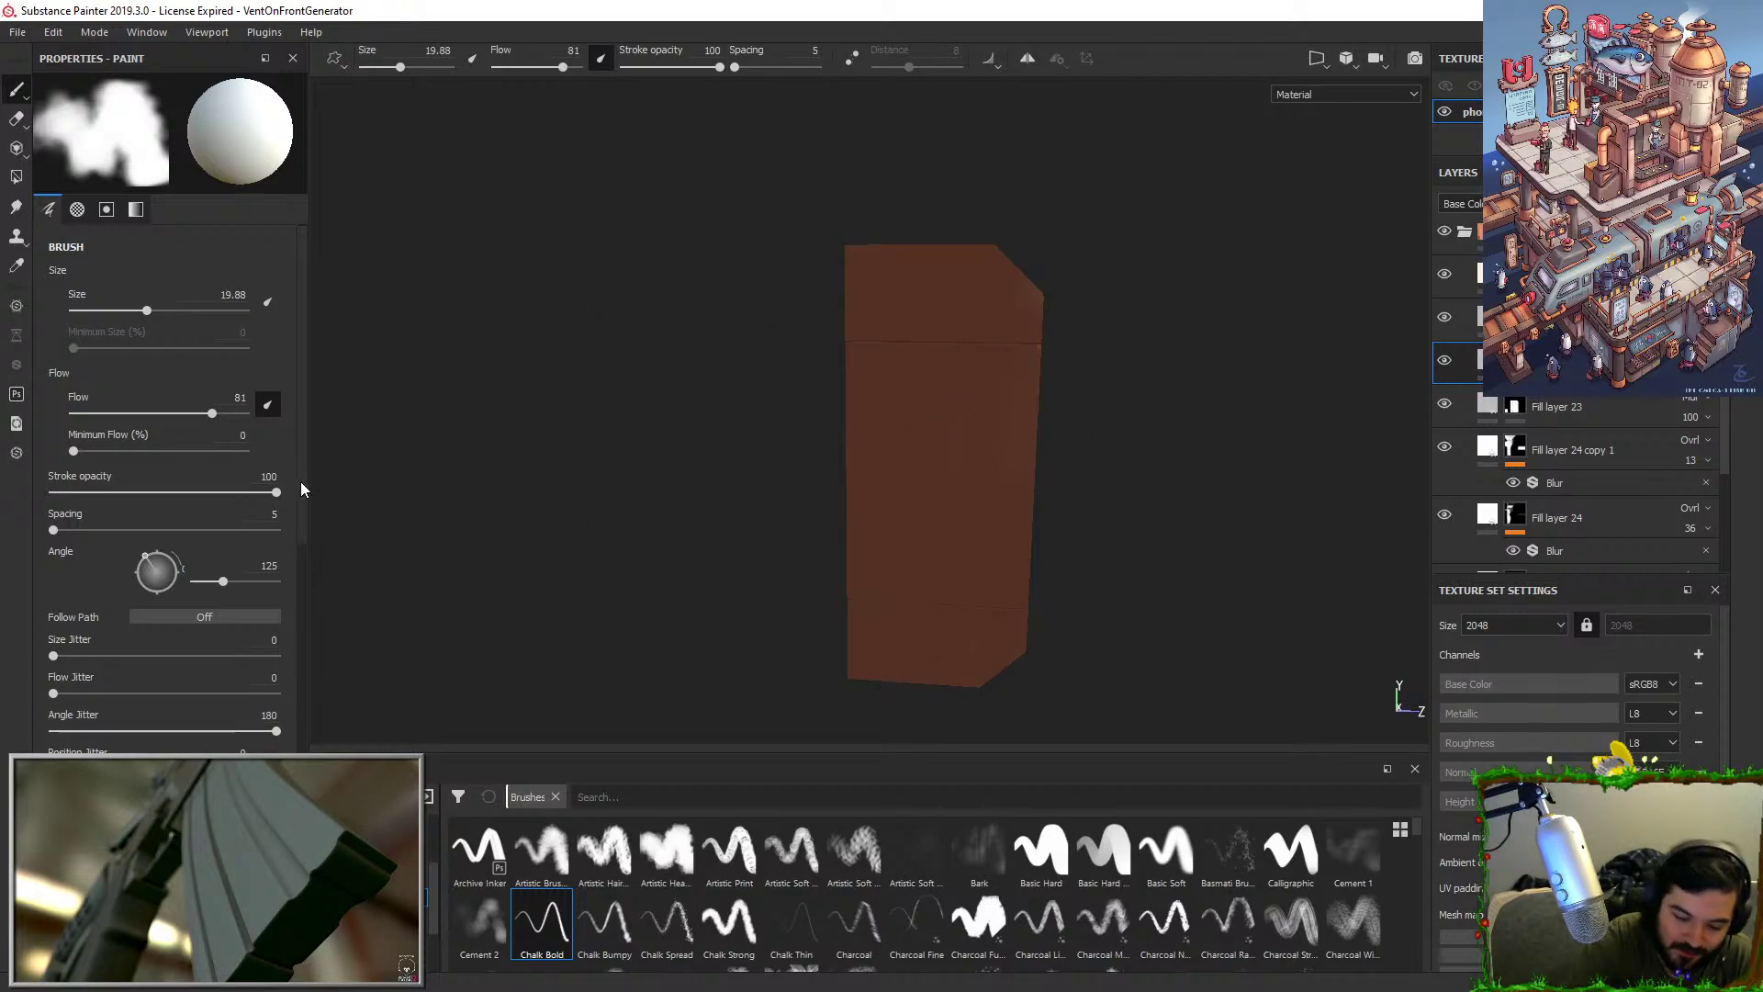
scroll(300, 532, "down", 3)
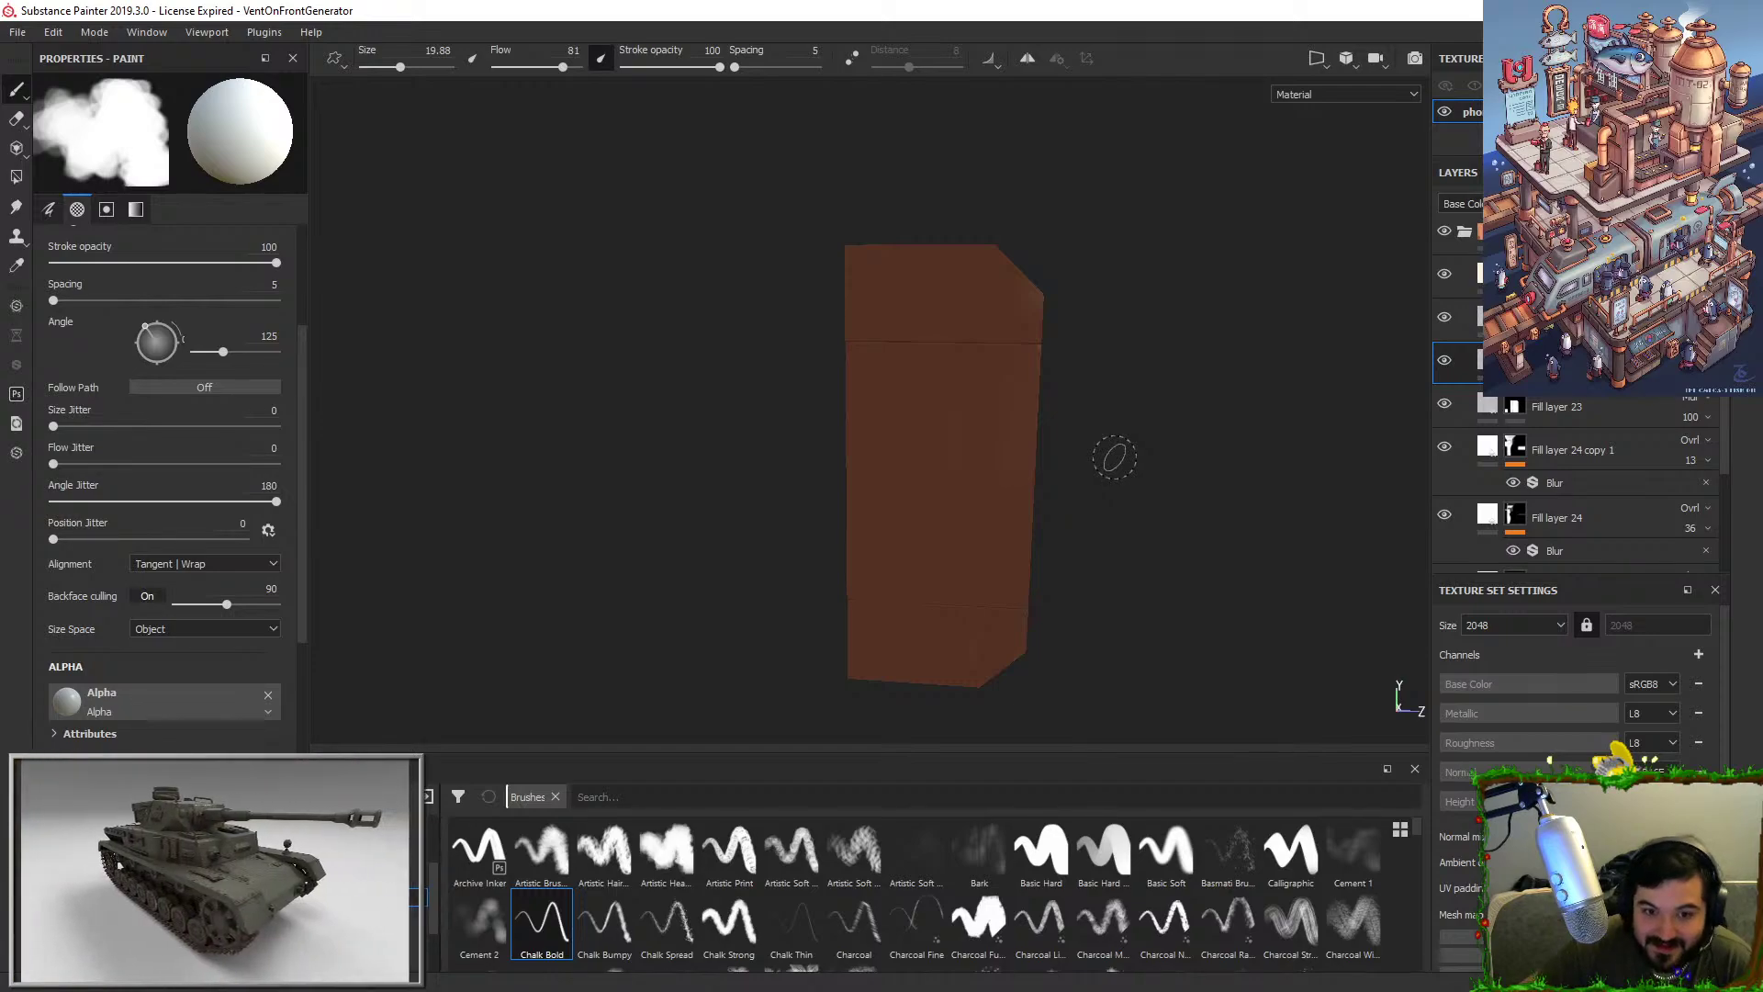
Paint a darker, uneven band down the full rear edge of the vent's shaded side.
scroll(1010, 422, "up", 2)
middle_click_drag(633, 264, 663, 143)
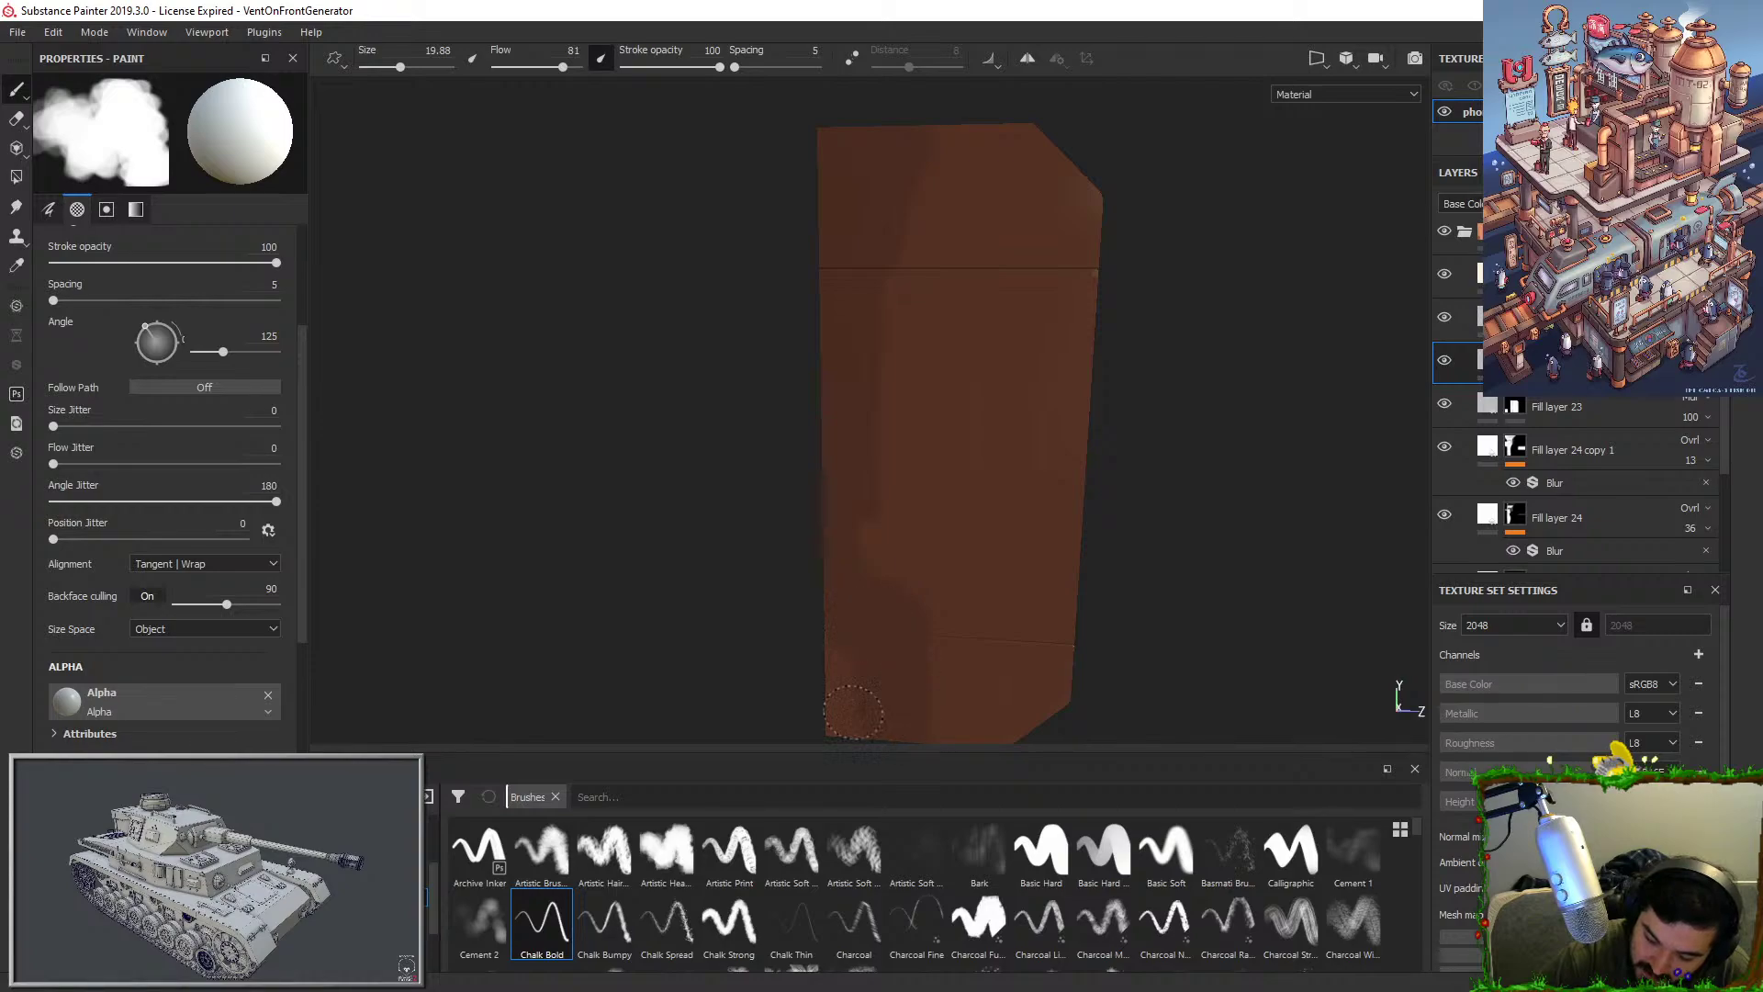
left_click_drag(1243, 441, 1240, 450, "alt")
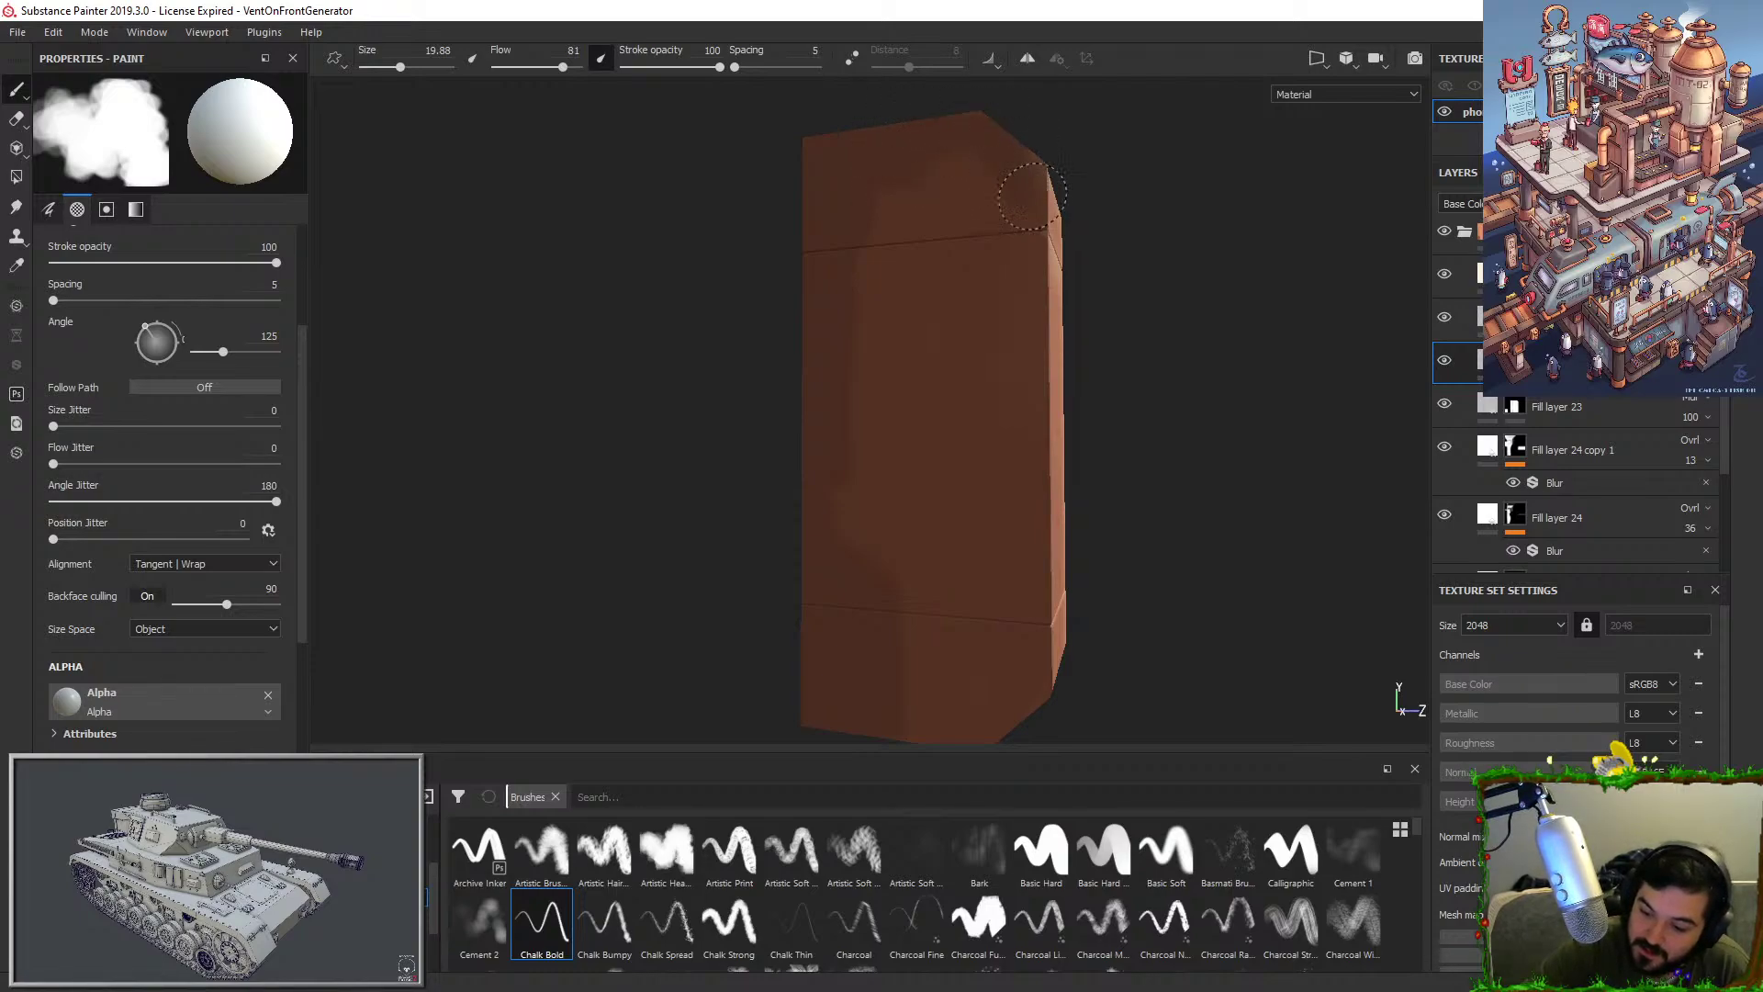
Lower the stroke opacity to 52 and blend softer shadow along the top and front edges of the shaded side.
left_click(674, 67)
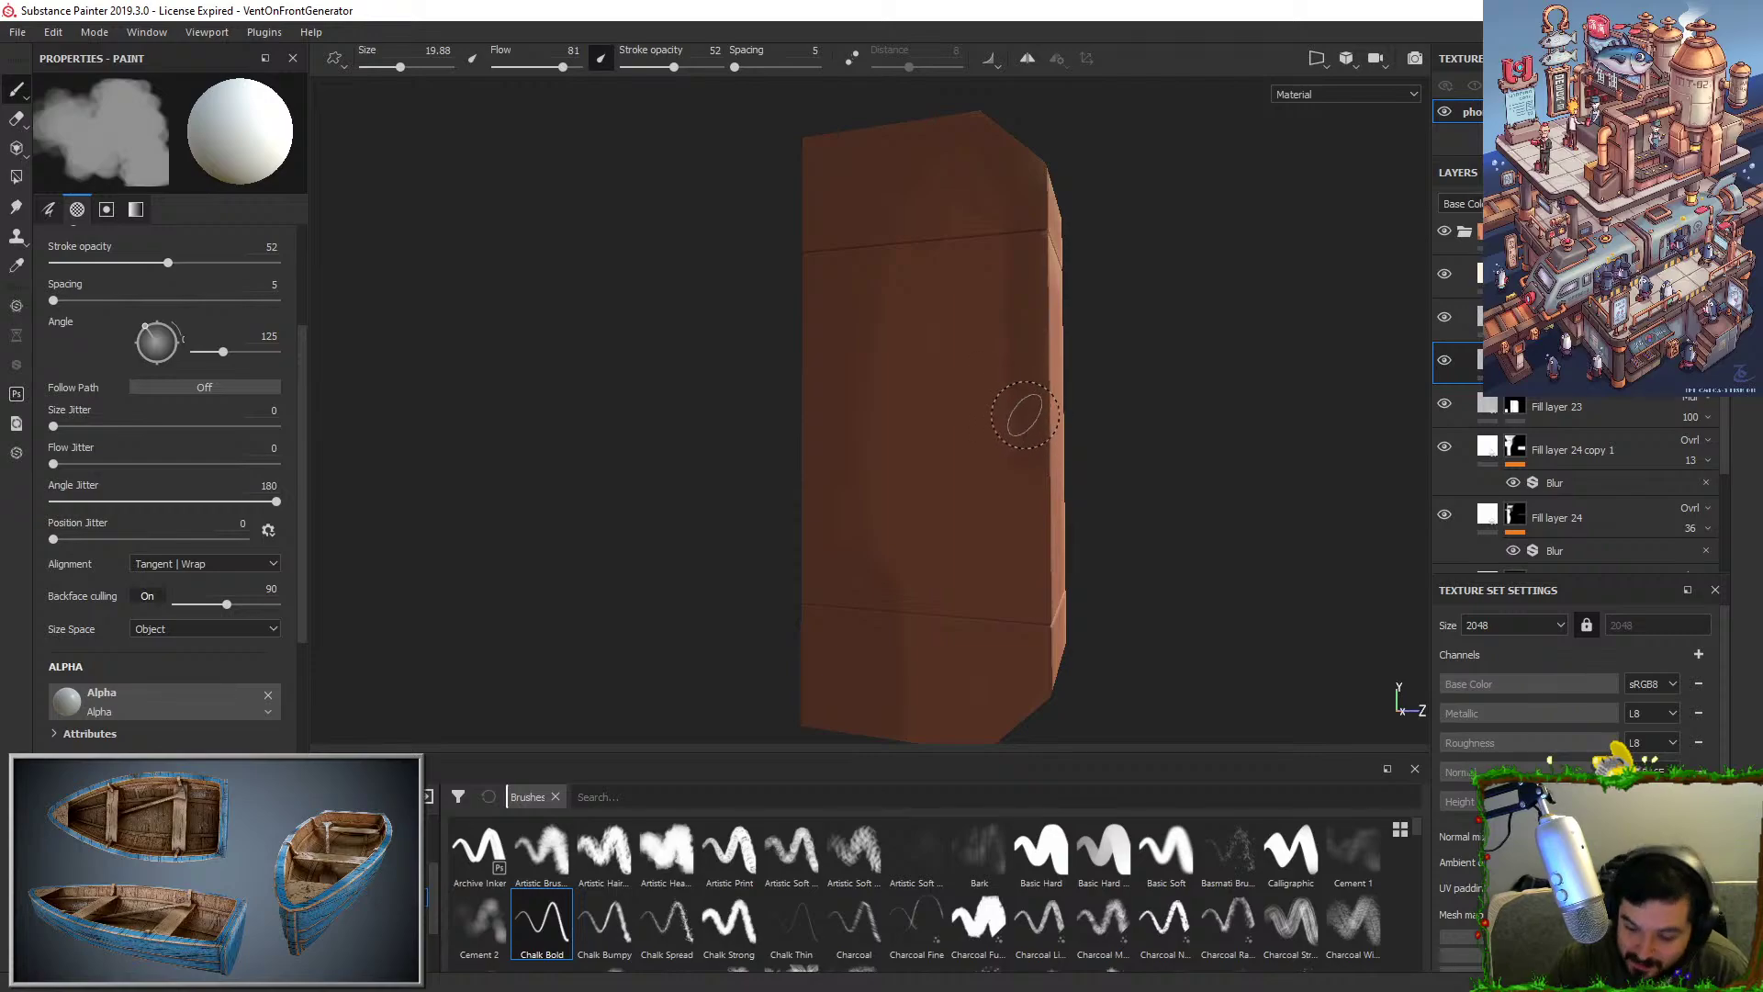
left_click_drag(1087, 563, 994, 542, "alt")
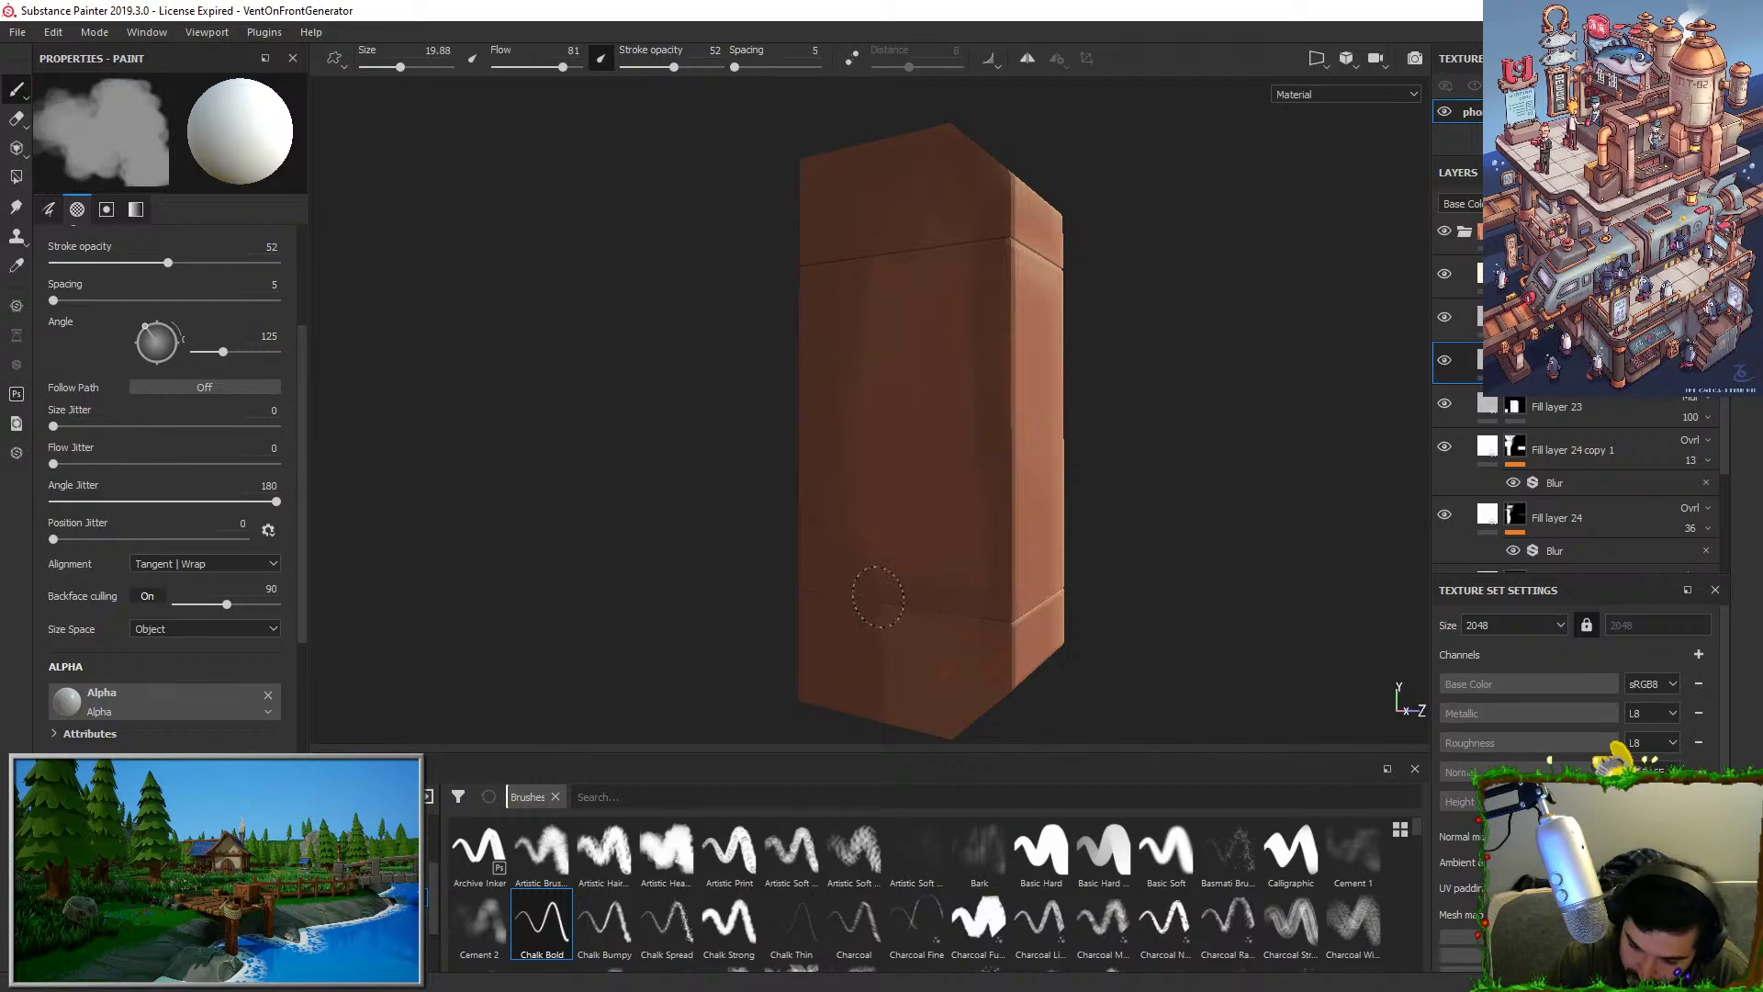
left_click_drag(1053, 537, 1094, 532, "alt")
Build up the soft shadow on the shaded side around the bottom seam at 52 stroke opacity.
left_click_drag(1196, 501, 1220, 330, "ctrl+alt")
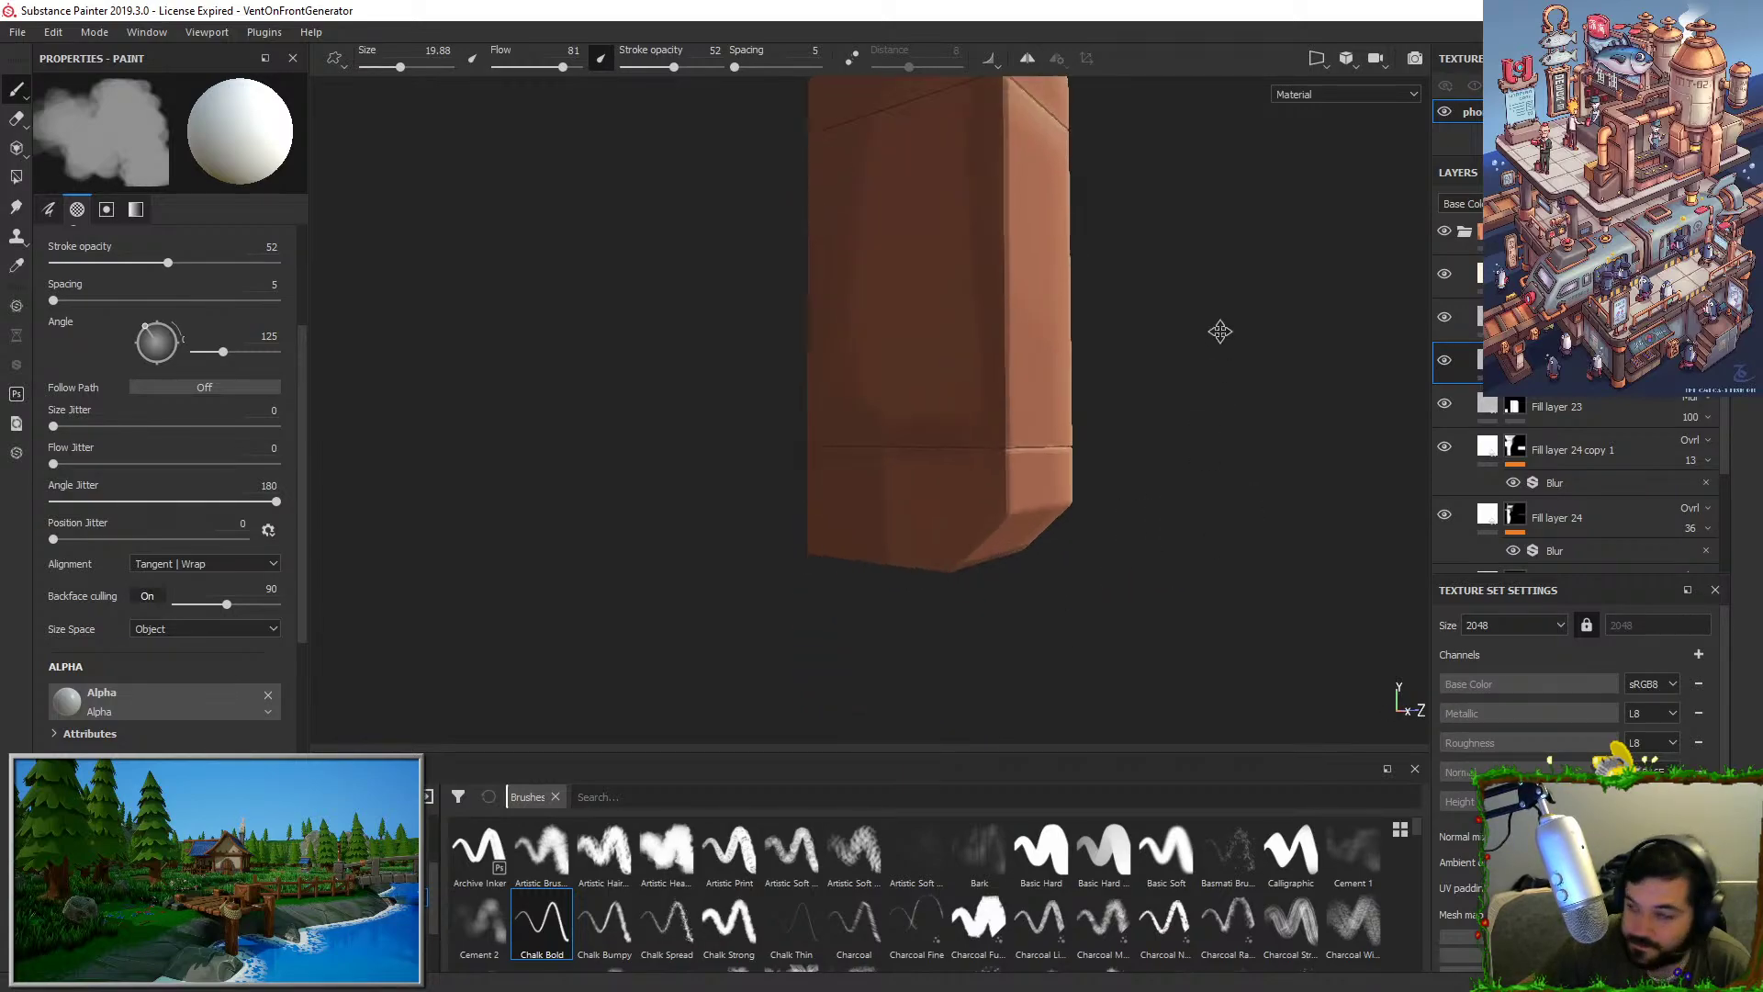
right_click_drag(1220, 331, 1174, 526, "alt")
mouse_move(1176, 527)
left_mouse_down("ctrl+alt")
mouse_move(1220, 464)
mouse_move(1195, 499)
left_mouse_up("ctrl+alt")
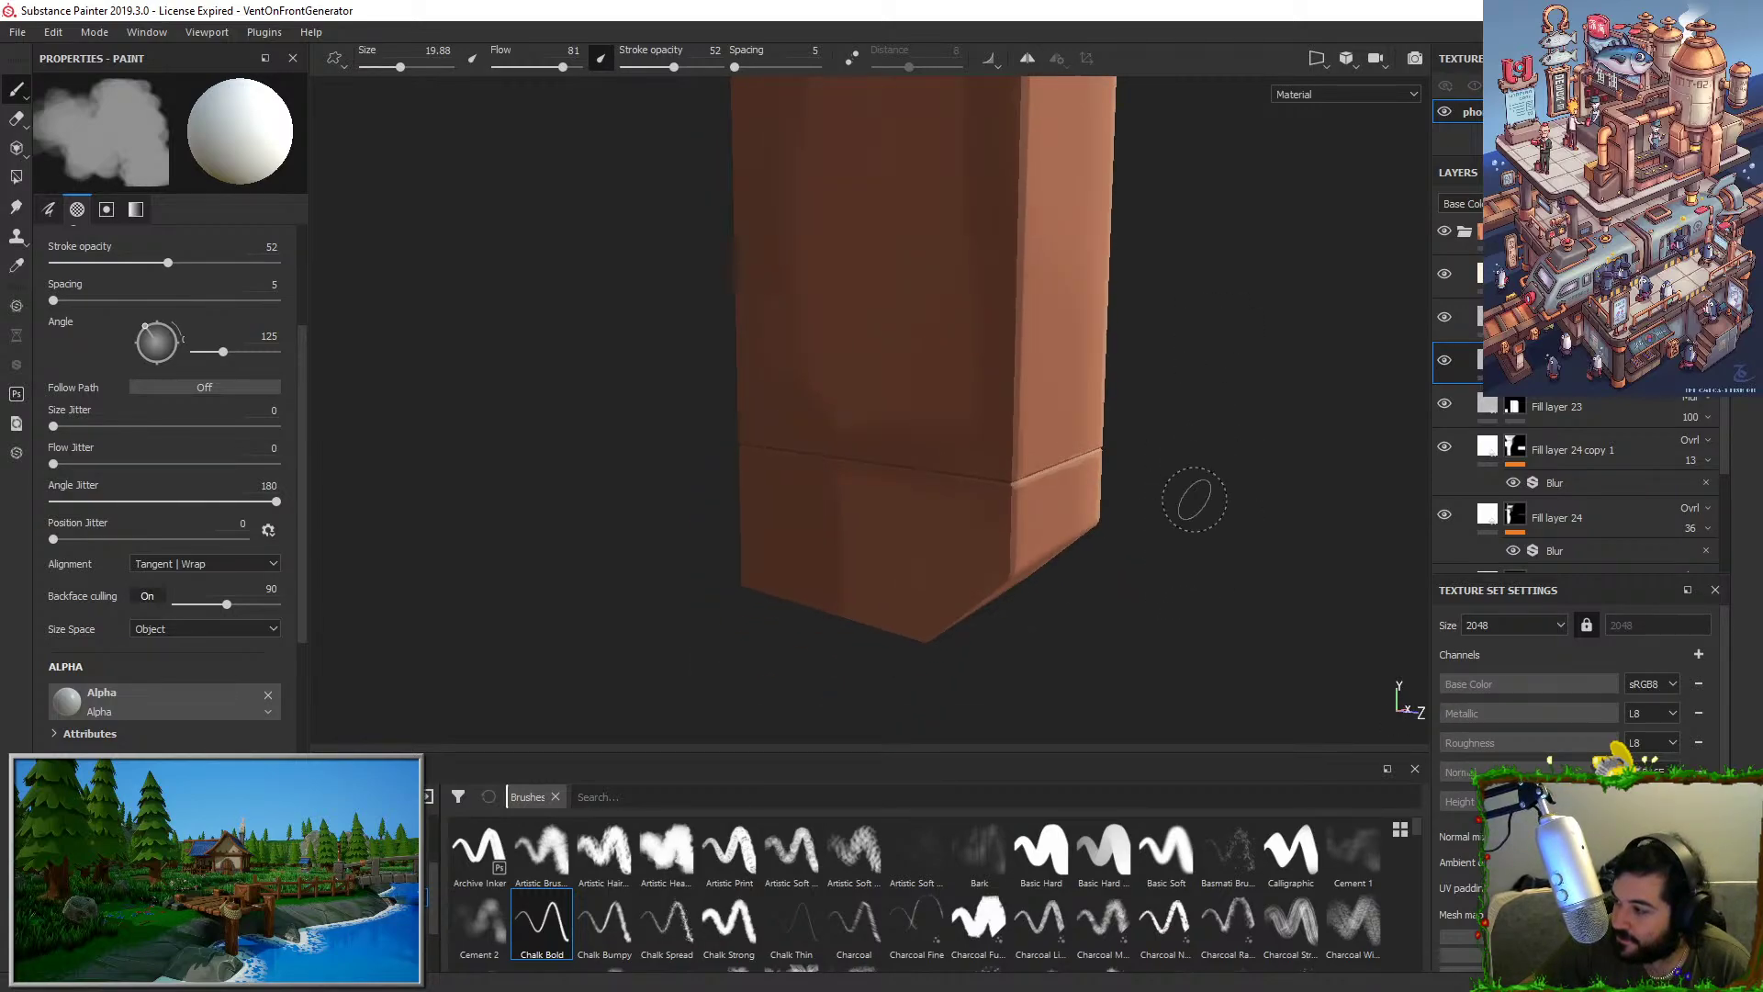
right_click_drag(1195, 500, 1149, 611, "alt")
key("x")
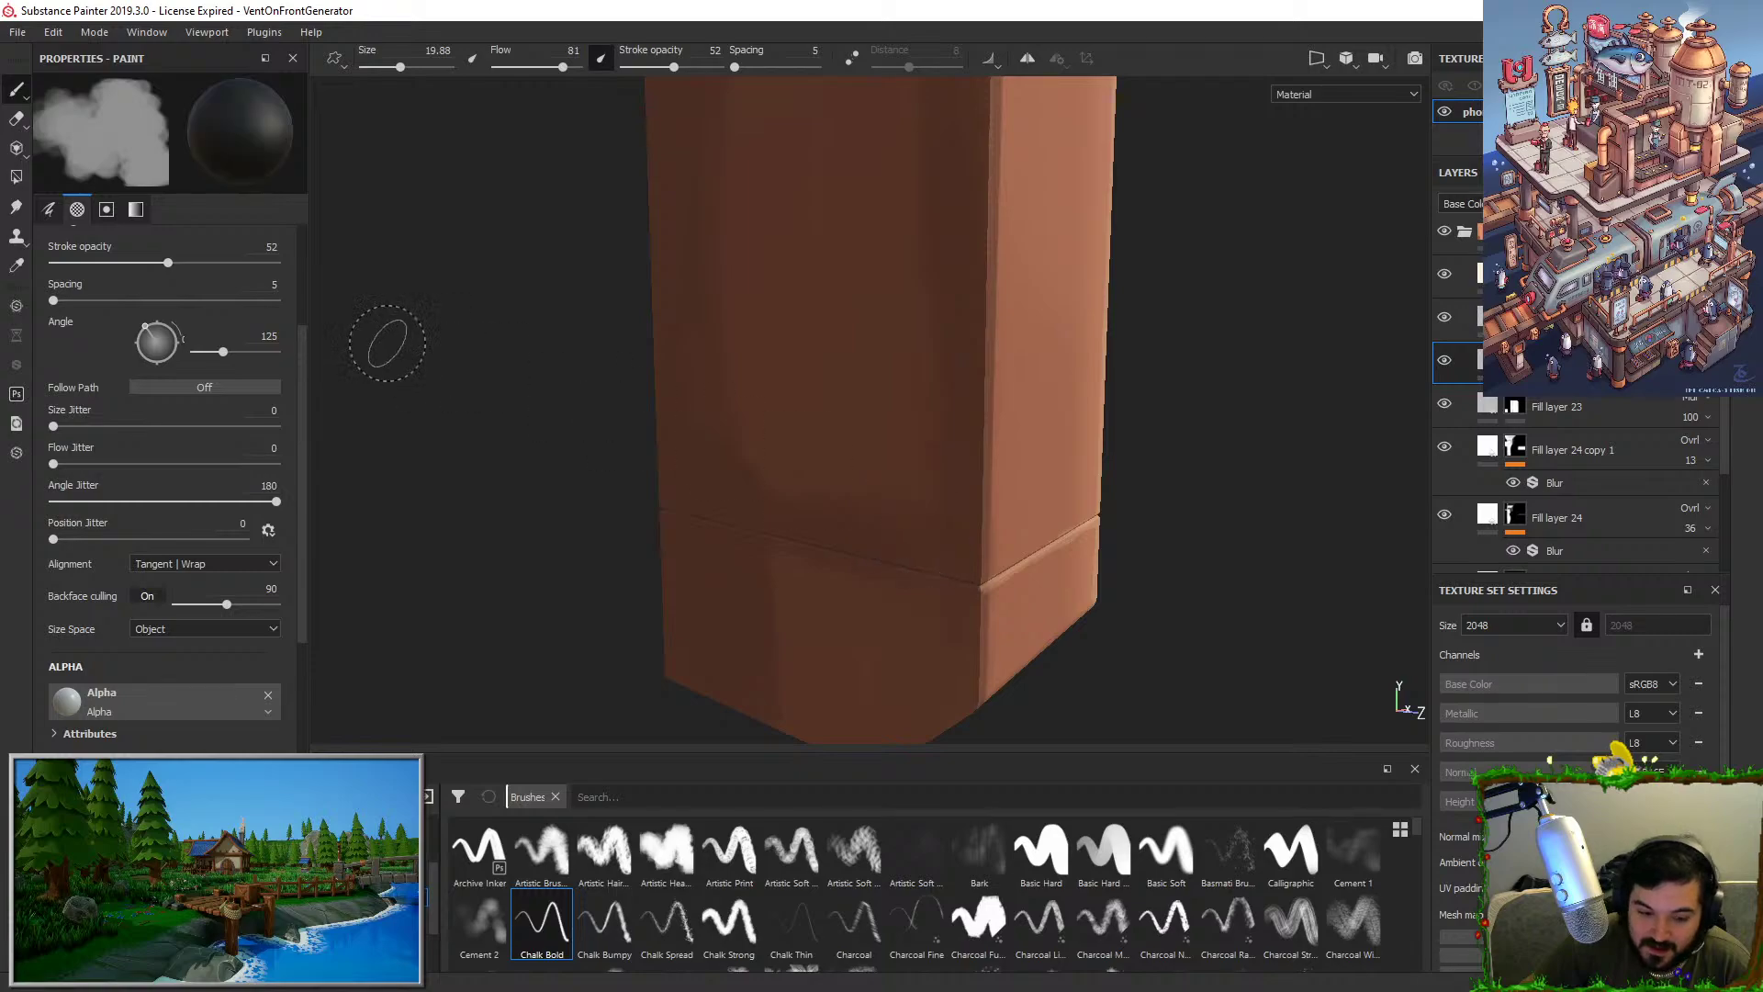
key("x")
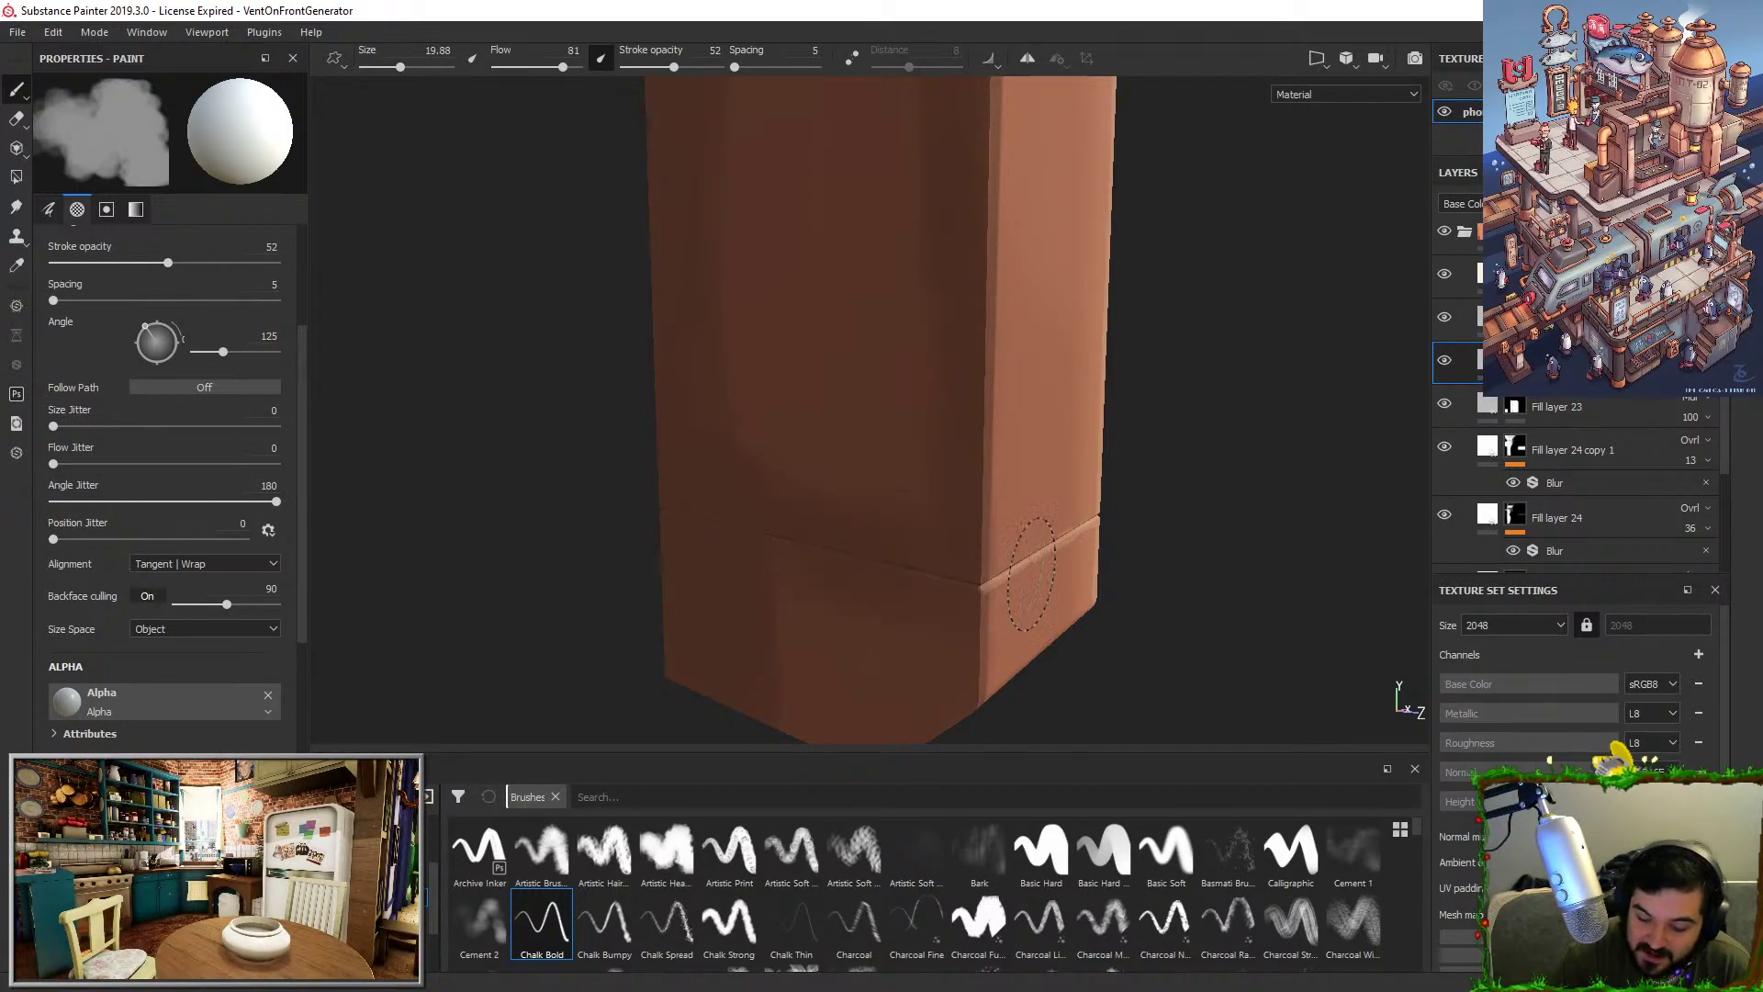
Paint soft shadow over the shaded side's section below the bottom seam and onto the slanted underside of the narrow face.
left_click_drag(1031, 574, 1161, 484, "alt")
mouse_move(1263, 449)
left_mouse_down("alt")
mouse_move(1232, 212)
mouse_move(1163, 375)
left_mouse_up("alt")
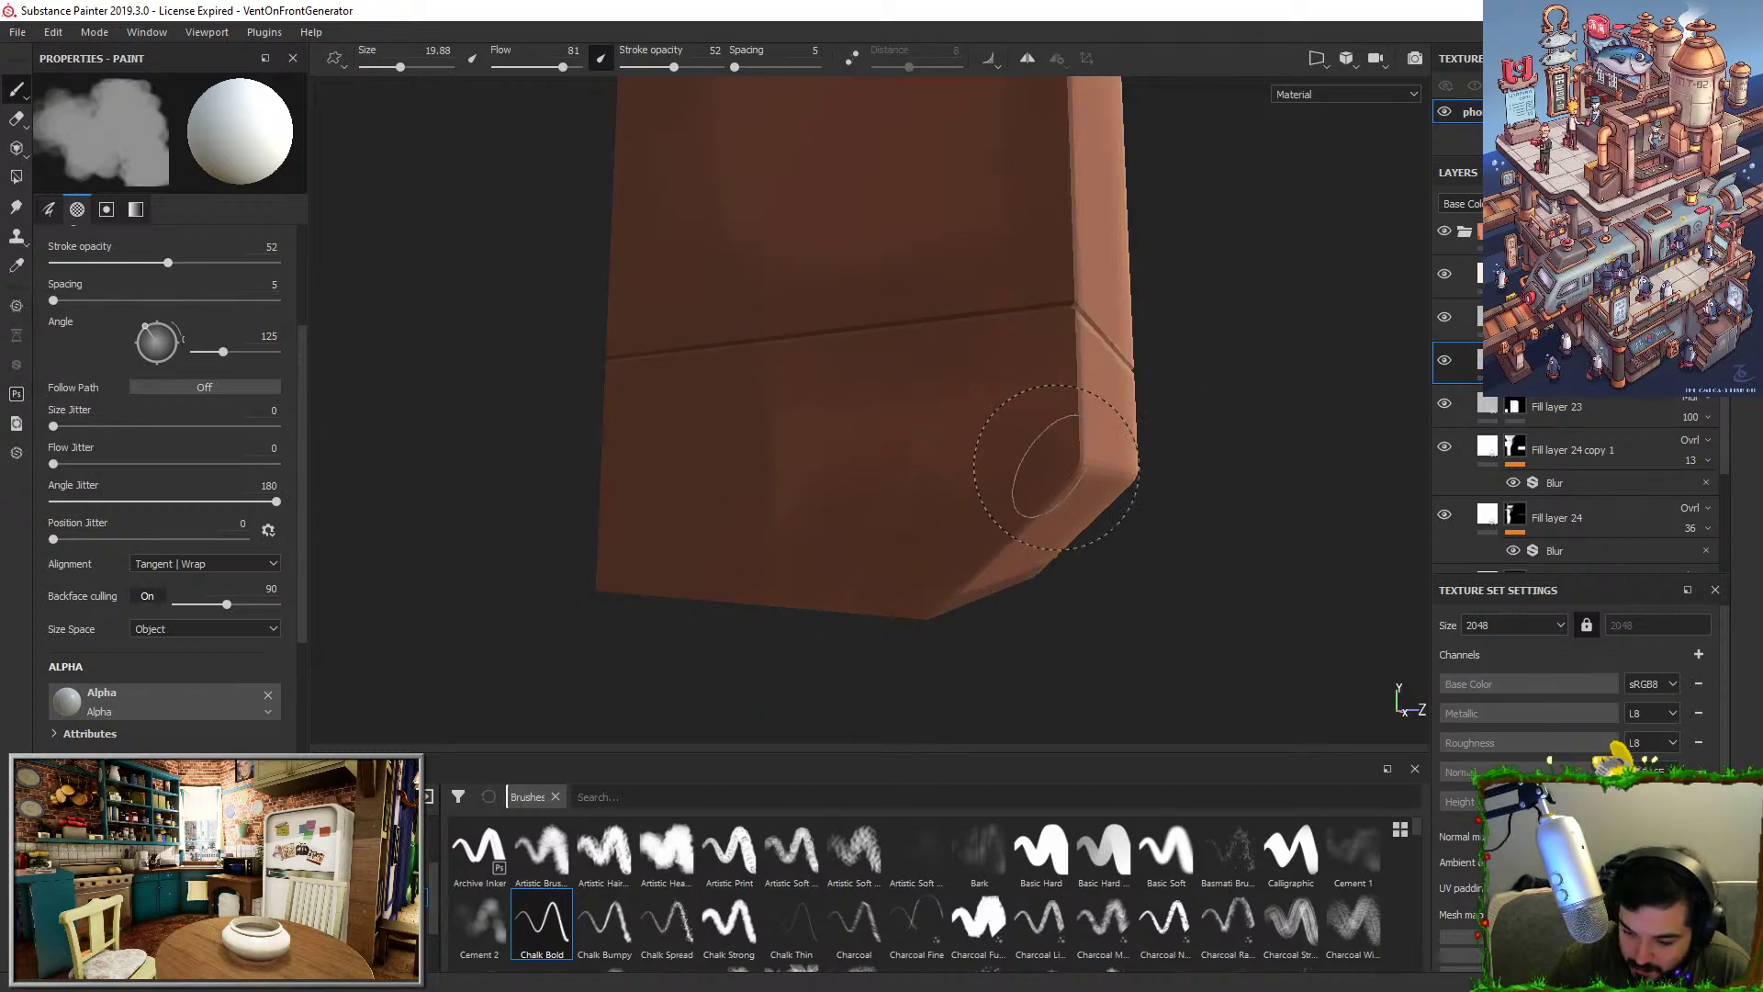
left_click_drag(1038, 482, 1055, 465, "alt")
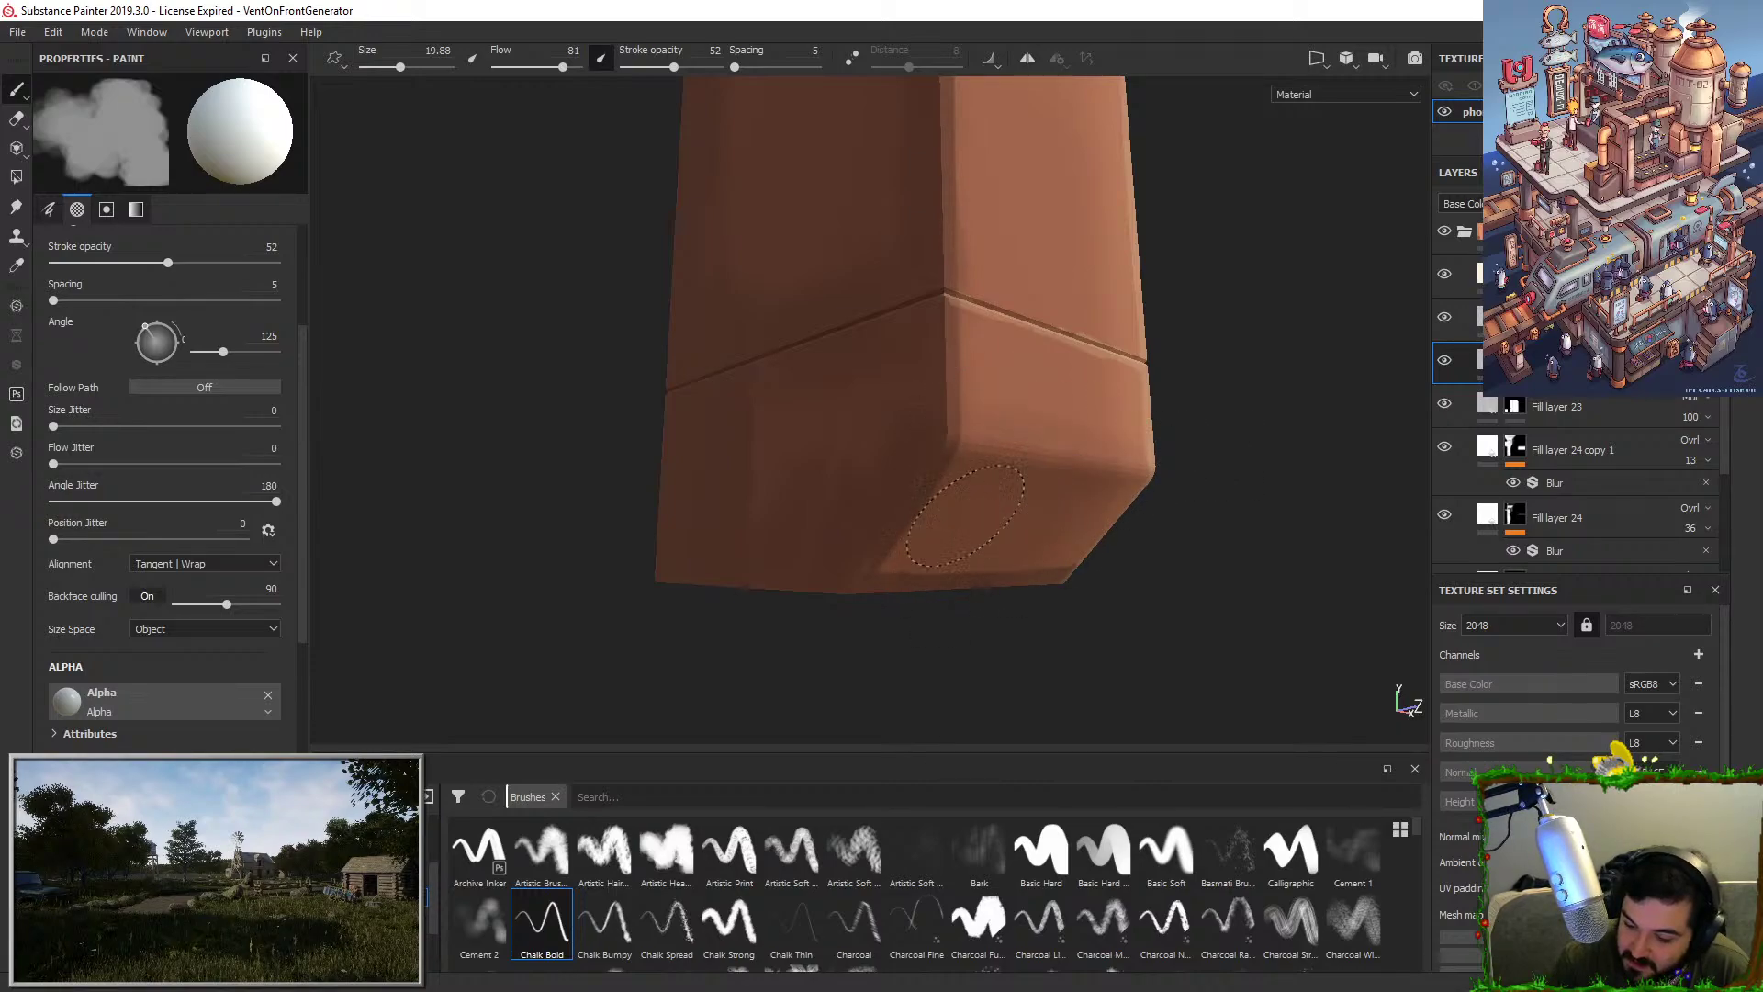
mouse_move(1004, 551)
left_mouse_down("alt")
mouse_move(1135, 459)
mouse_move(963, 478)
left_mouse_up("alt")
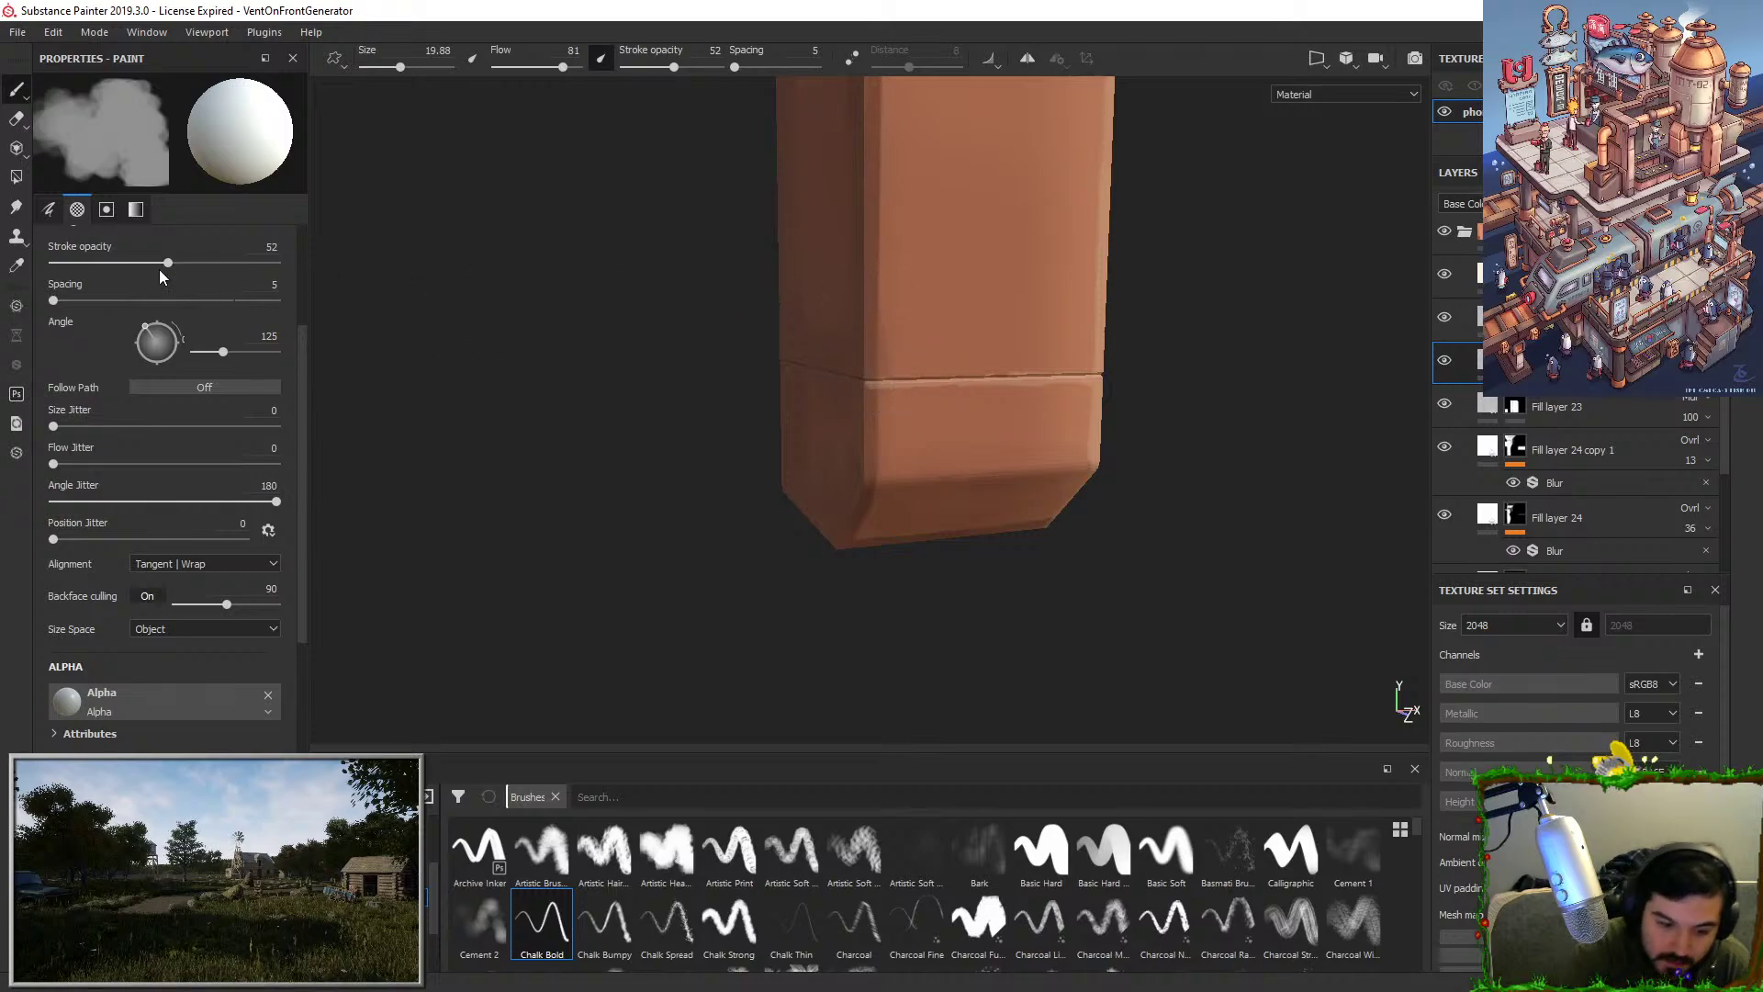
Set stroke opacity to 100 and brush size to 10.68, and paint a thin shadow across the narrow face just above the bottom seam.
left_click_drag(167, 263, 123, 263)
left_click_drag(692, 71, 727, 68)
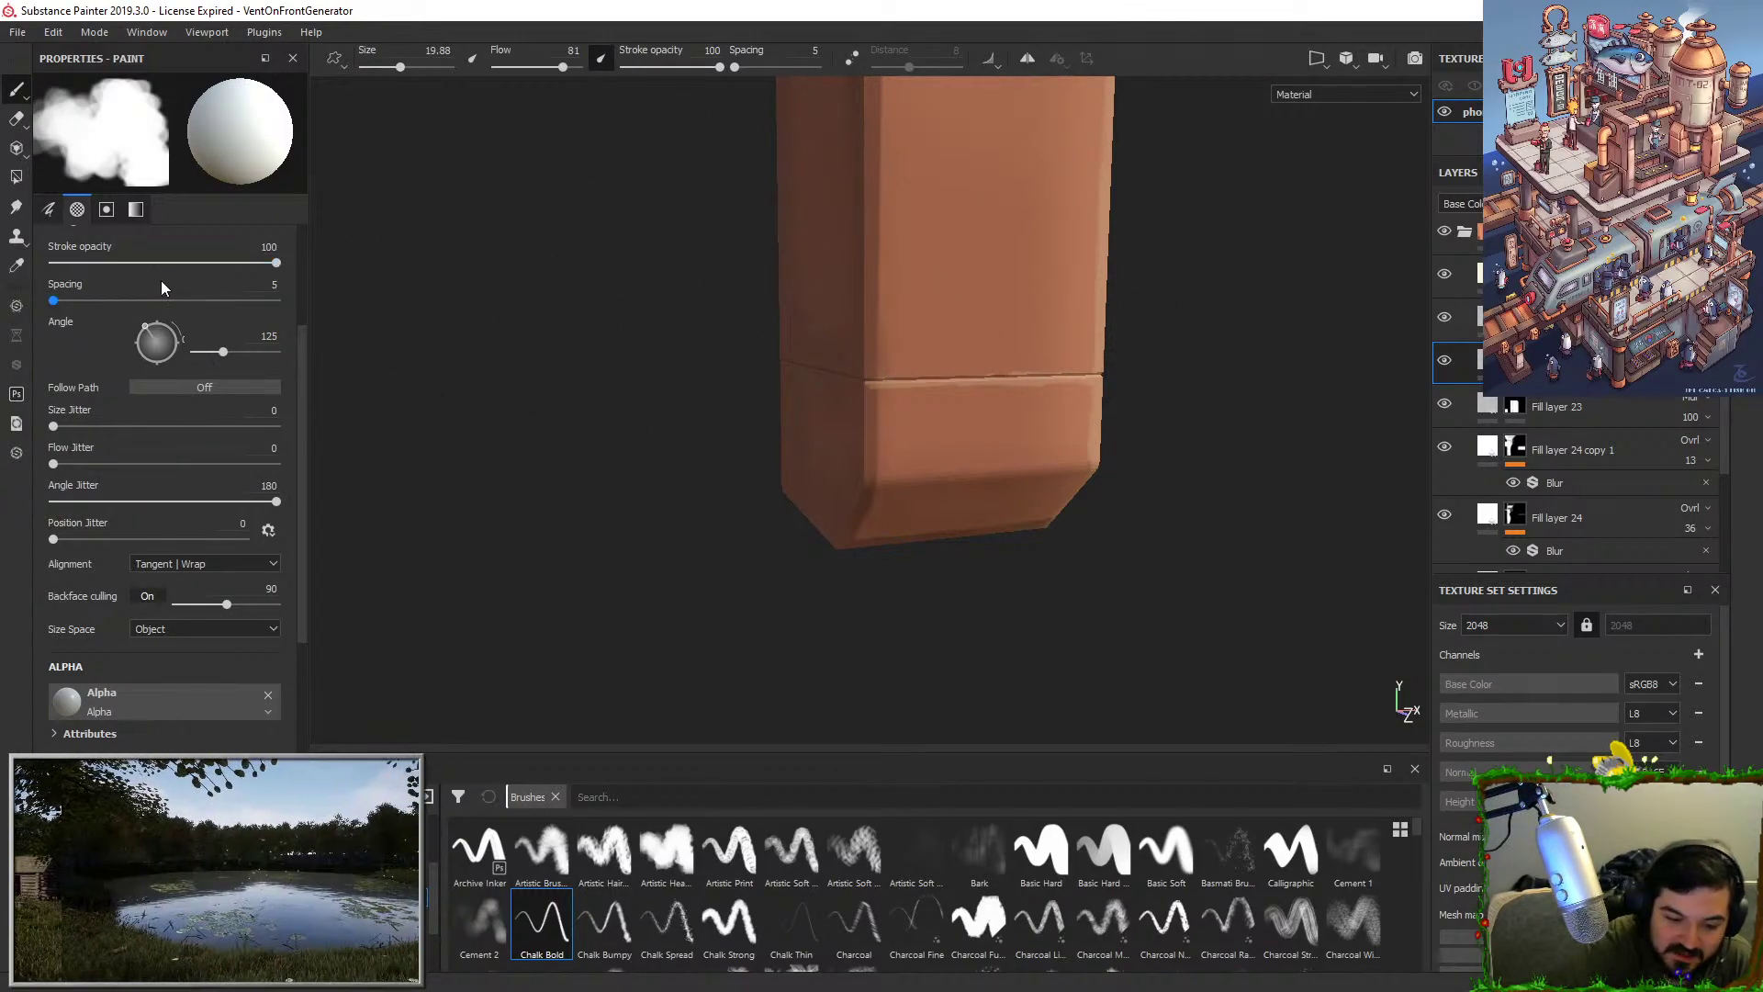
scroll(305, 261, "up", 5)
left_click_drag(139, 316, 125, 314)
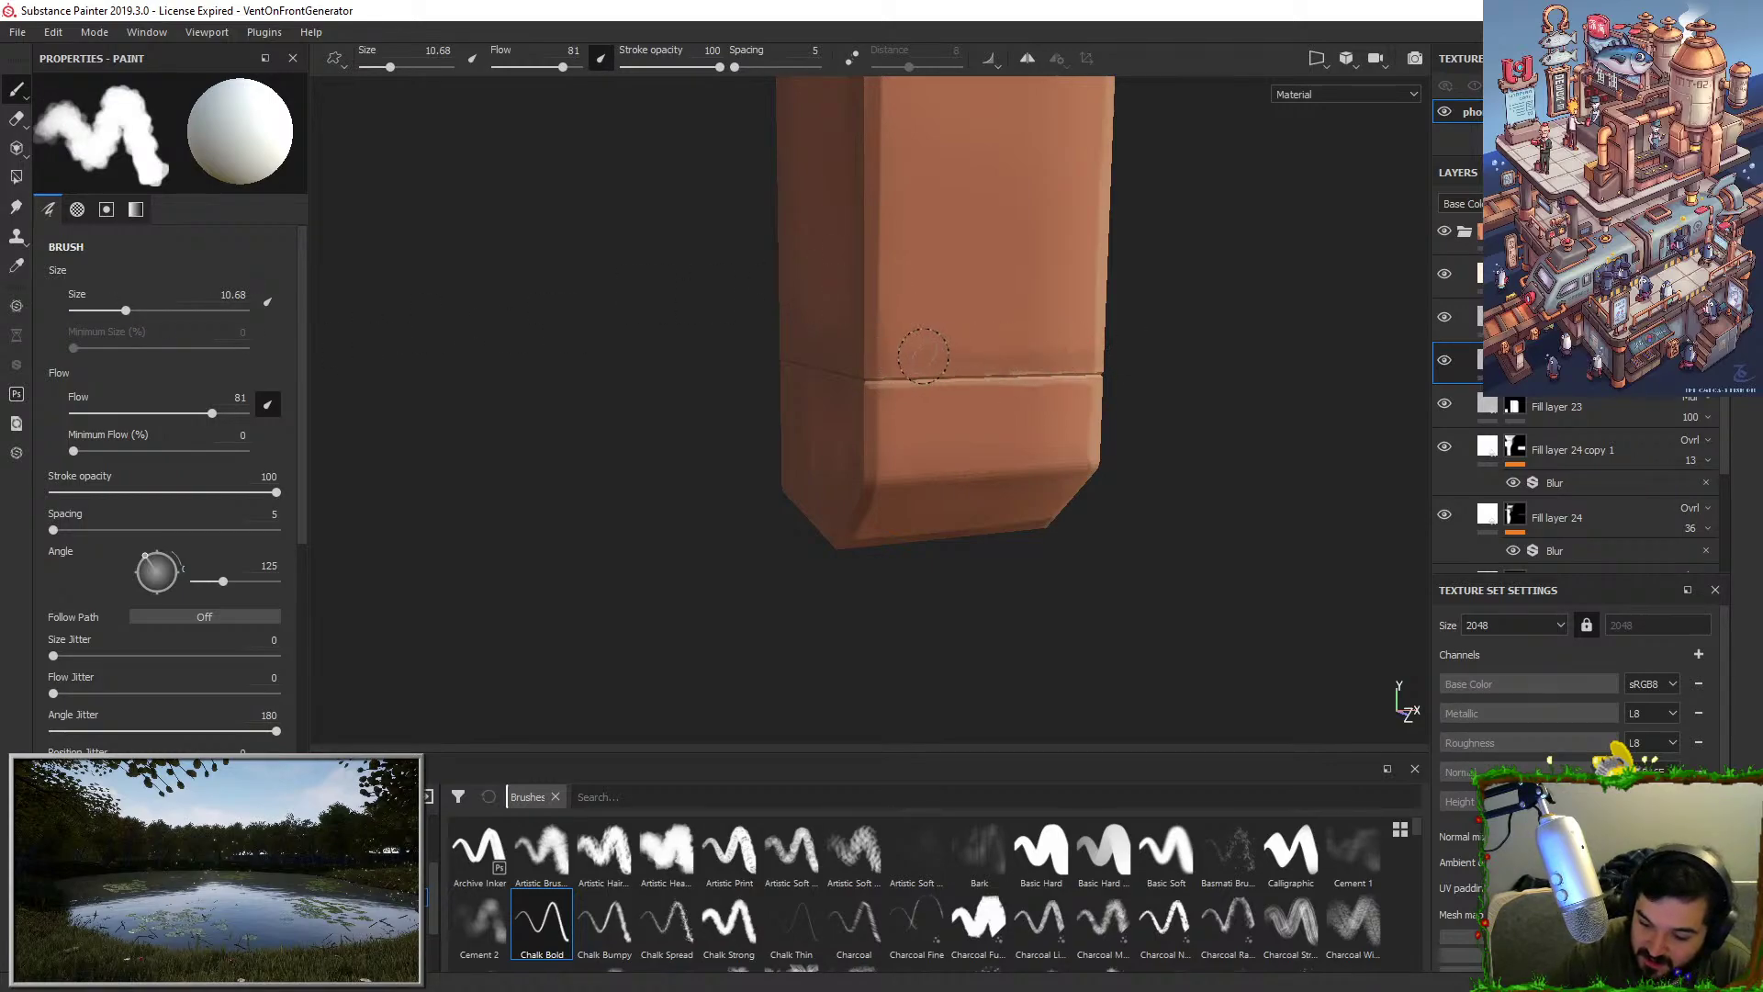
key("ctrl+z")
left_click_drag(978, 365, 1129, 364)
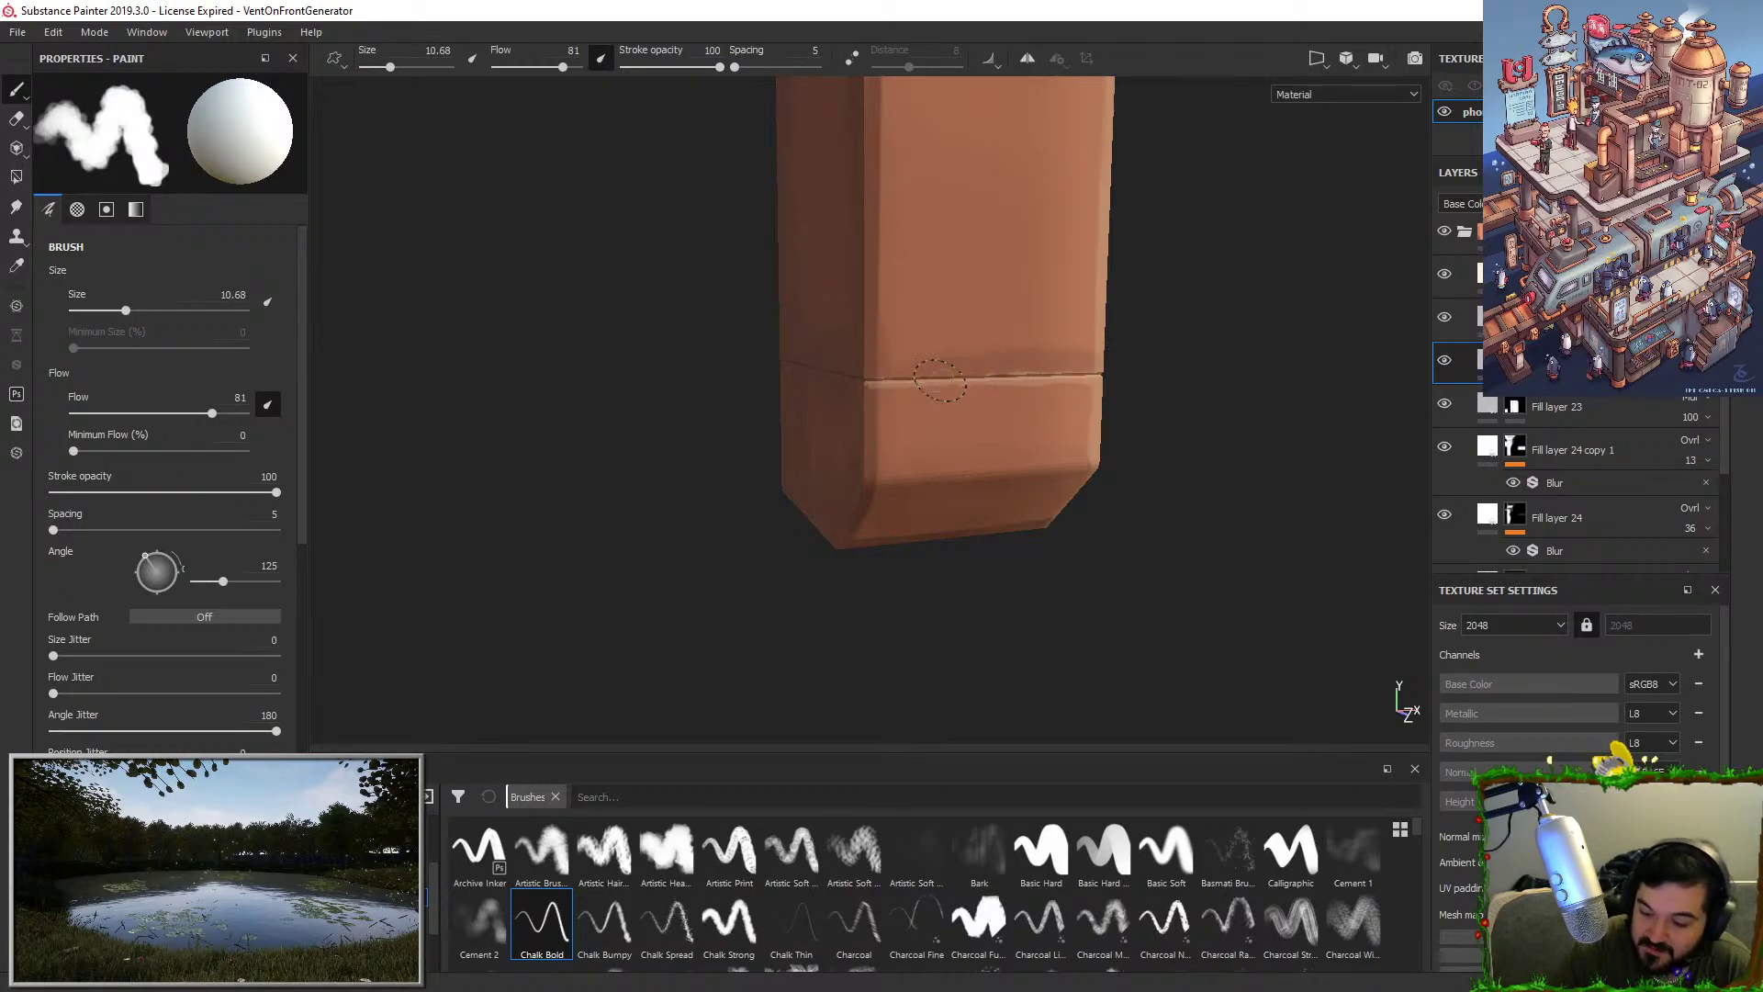
key("ctrl+z")
left_click_drag(904, 362, 1125, 355)
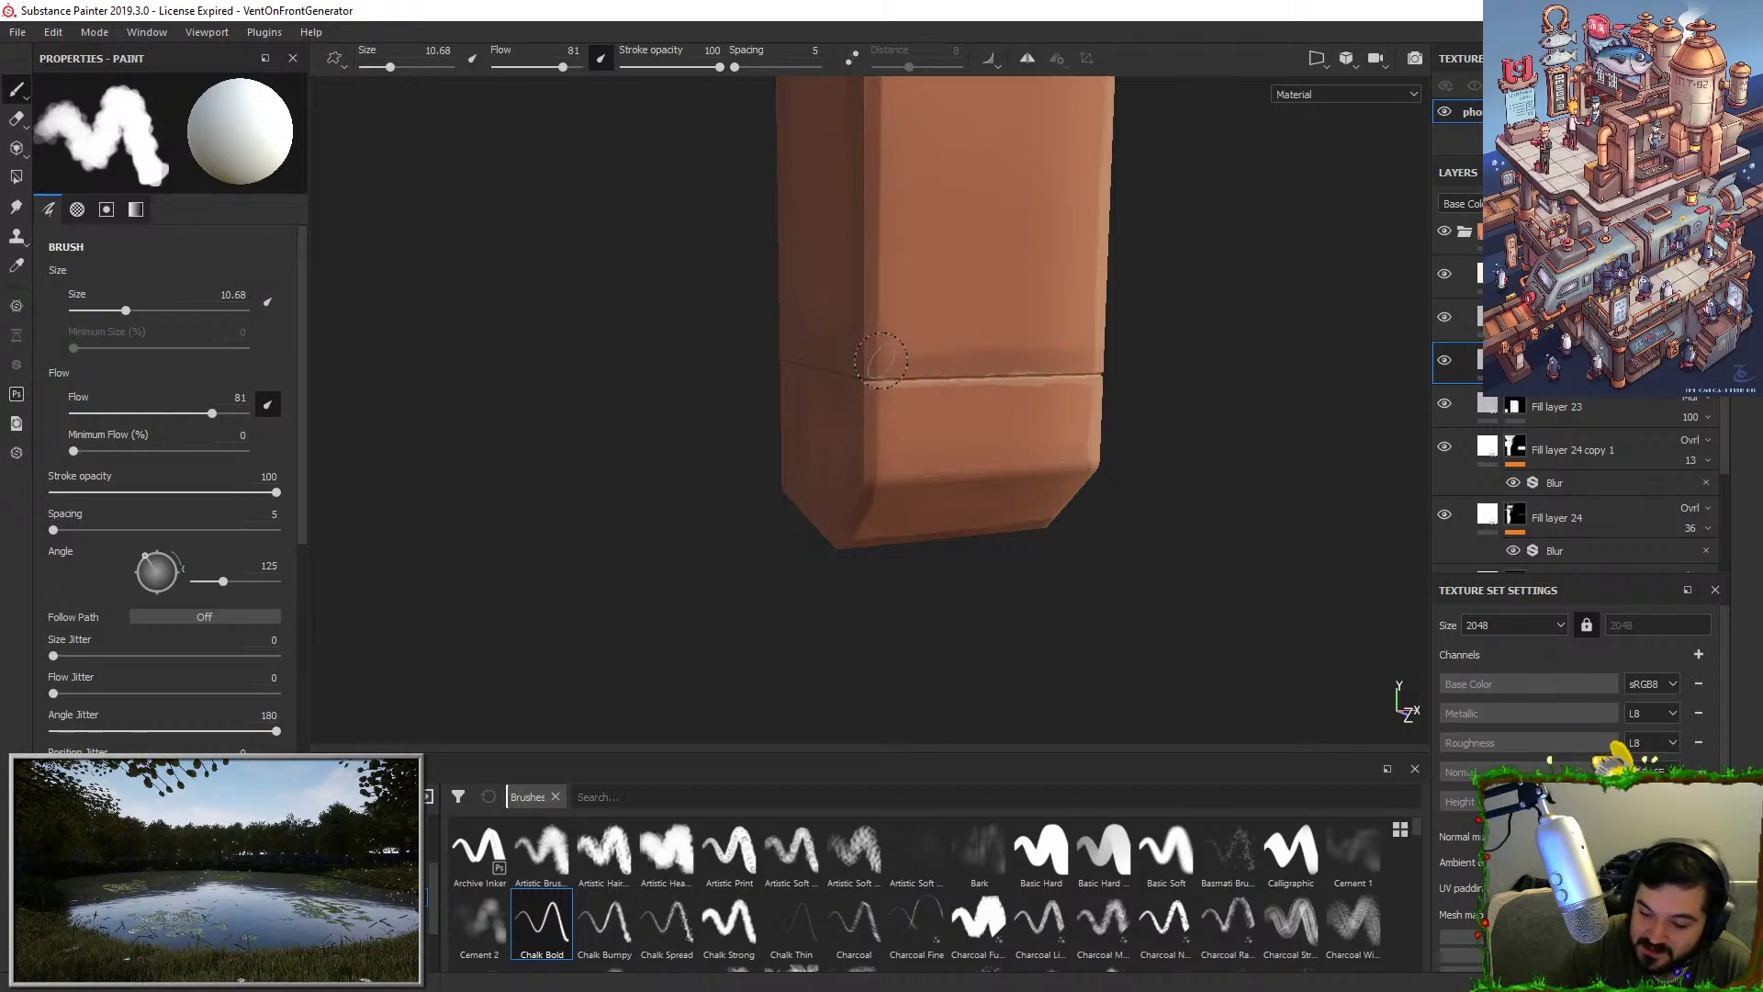
Trim the upper edge of the seam shadow on the narrow face with black to leave a thinner line.
key("x")
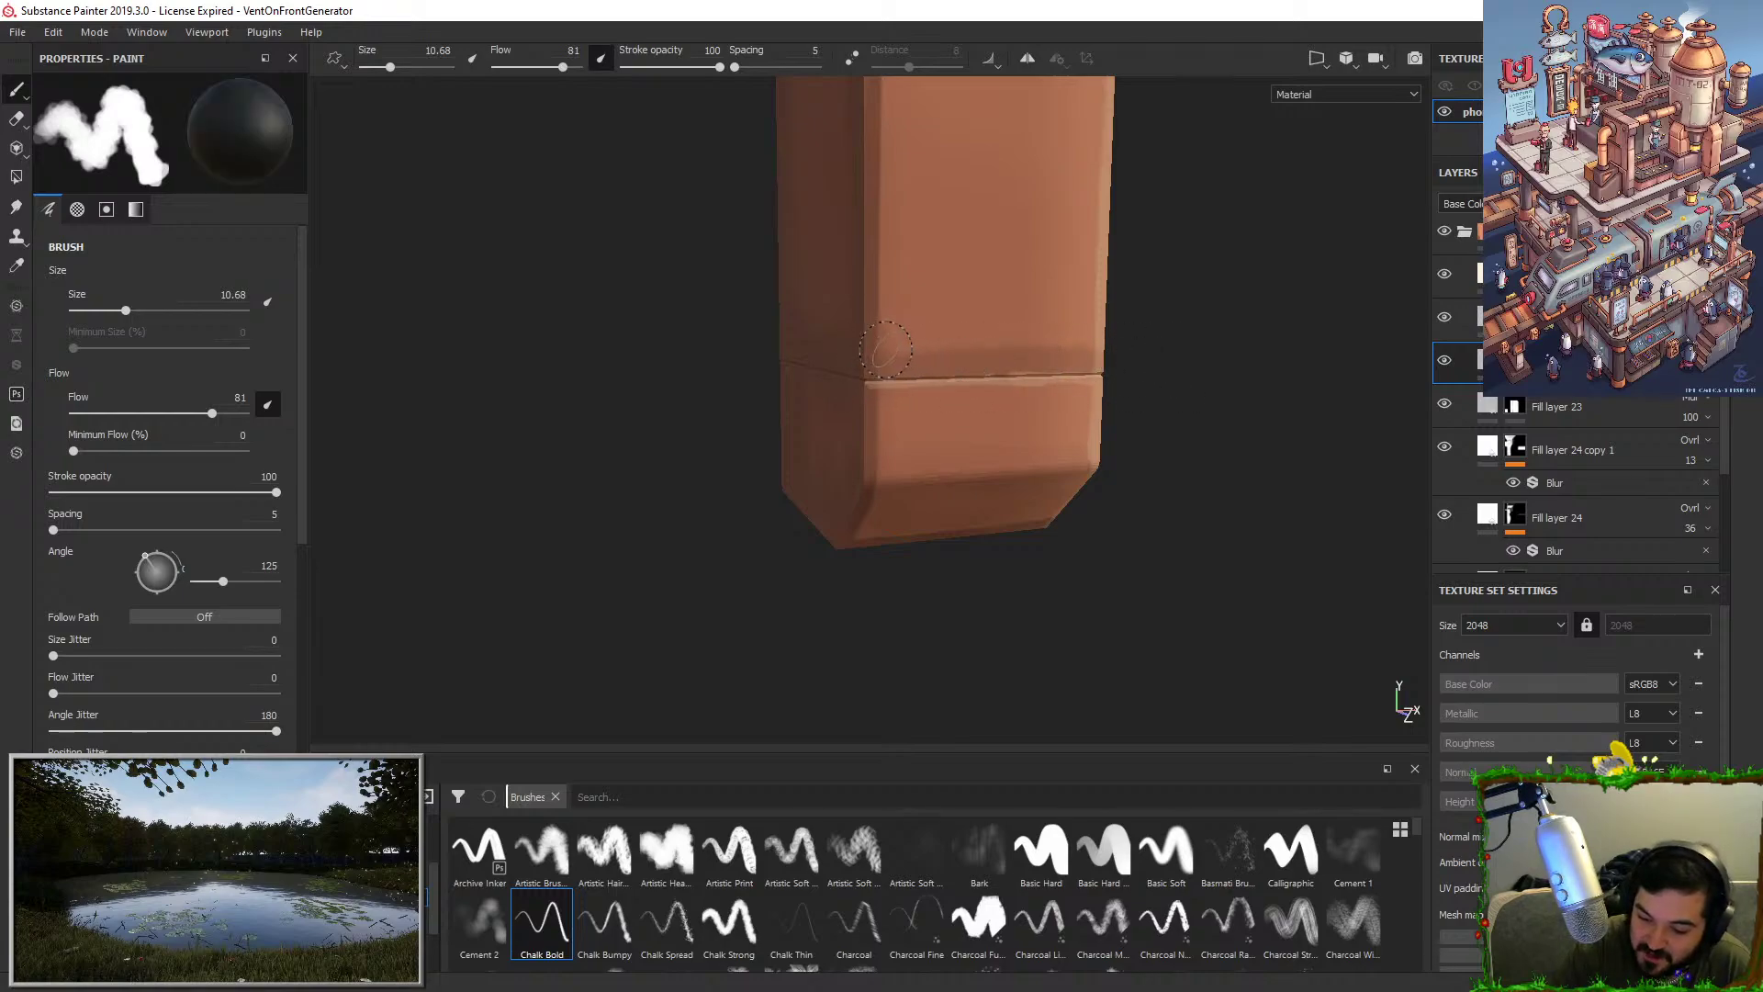
left_click_drag(889, 349, 1047, 347)
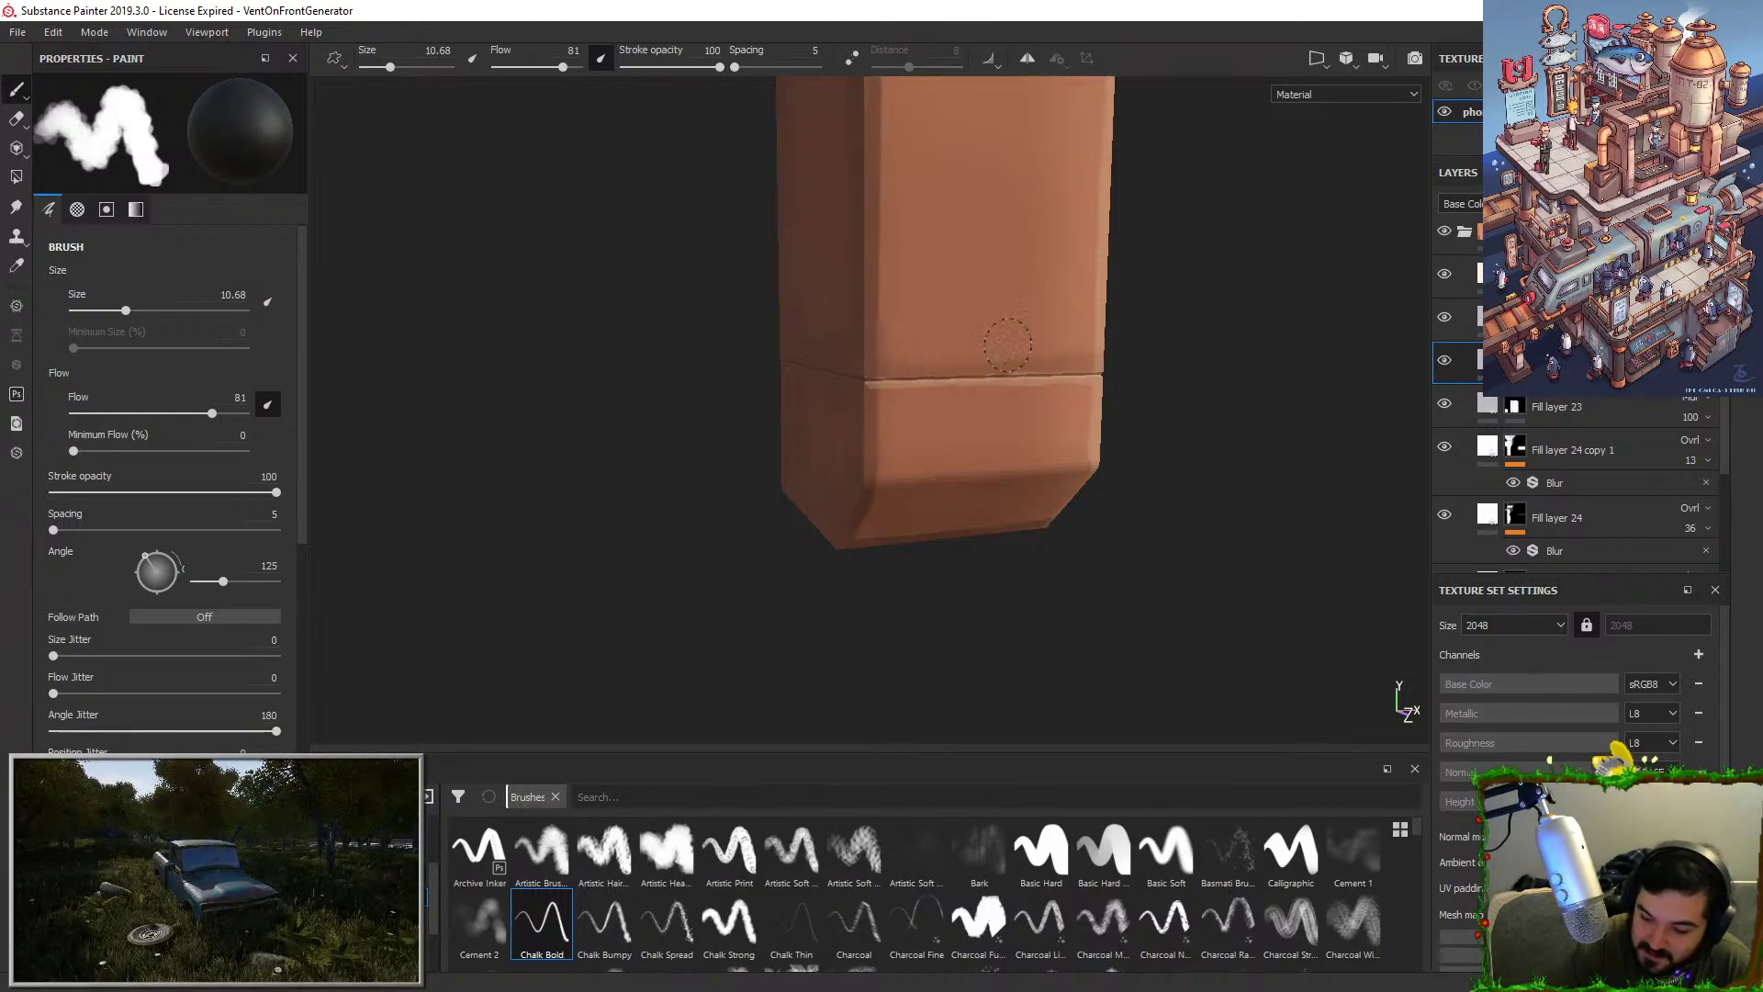
key("x")
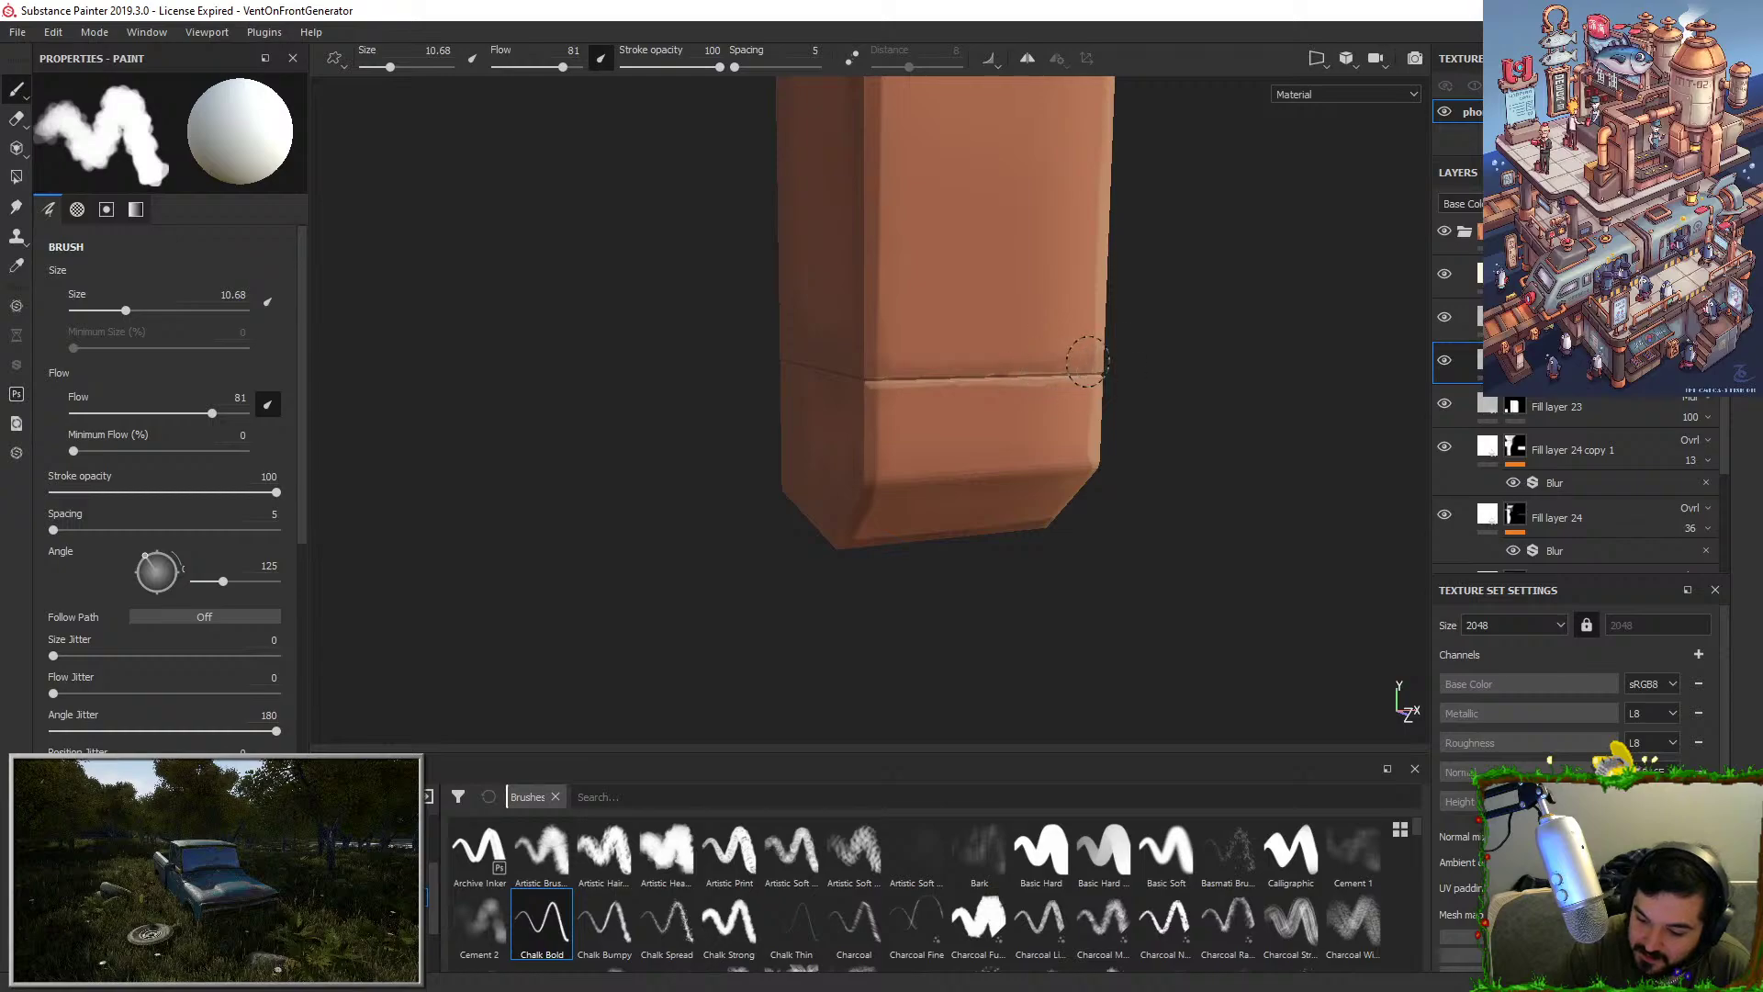
key("x")
Paint a broad shadow around the vent's lower part on the second fill layer above Fill layer 23, using brush size 69.31.
left_click_drag(1120, 352, 1238, 384, "alt")
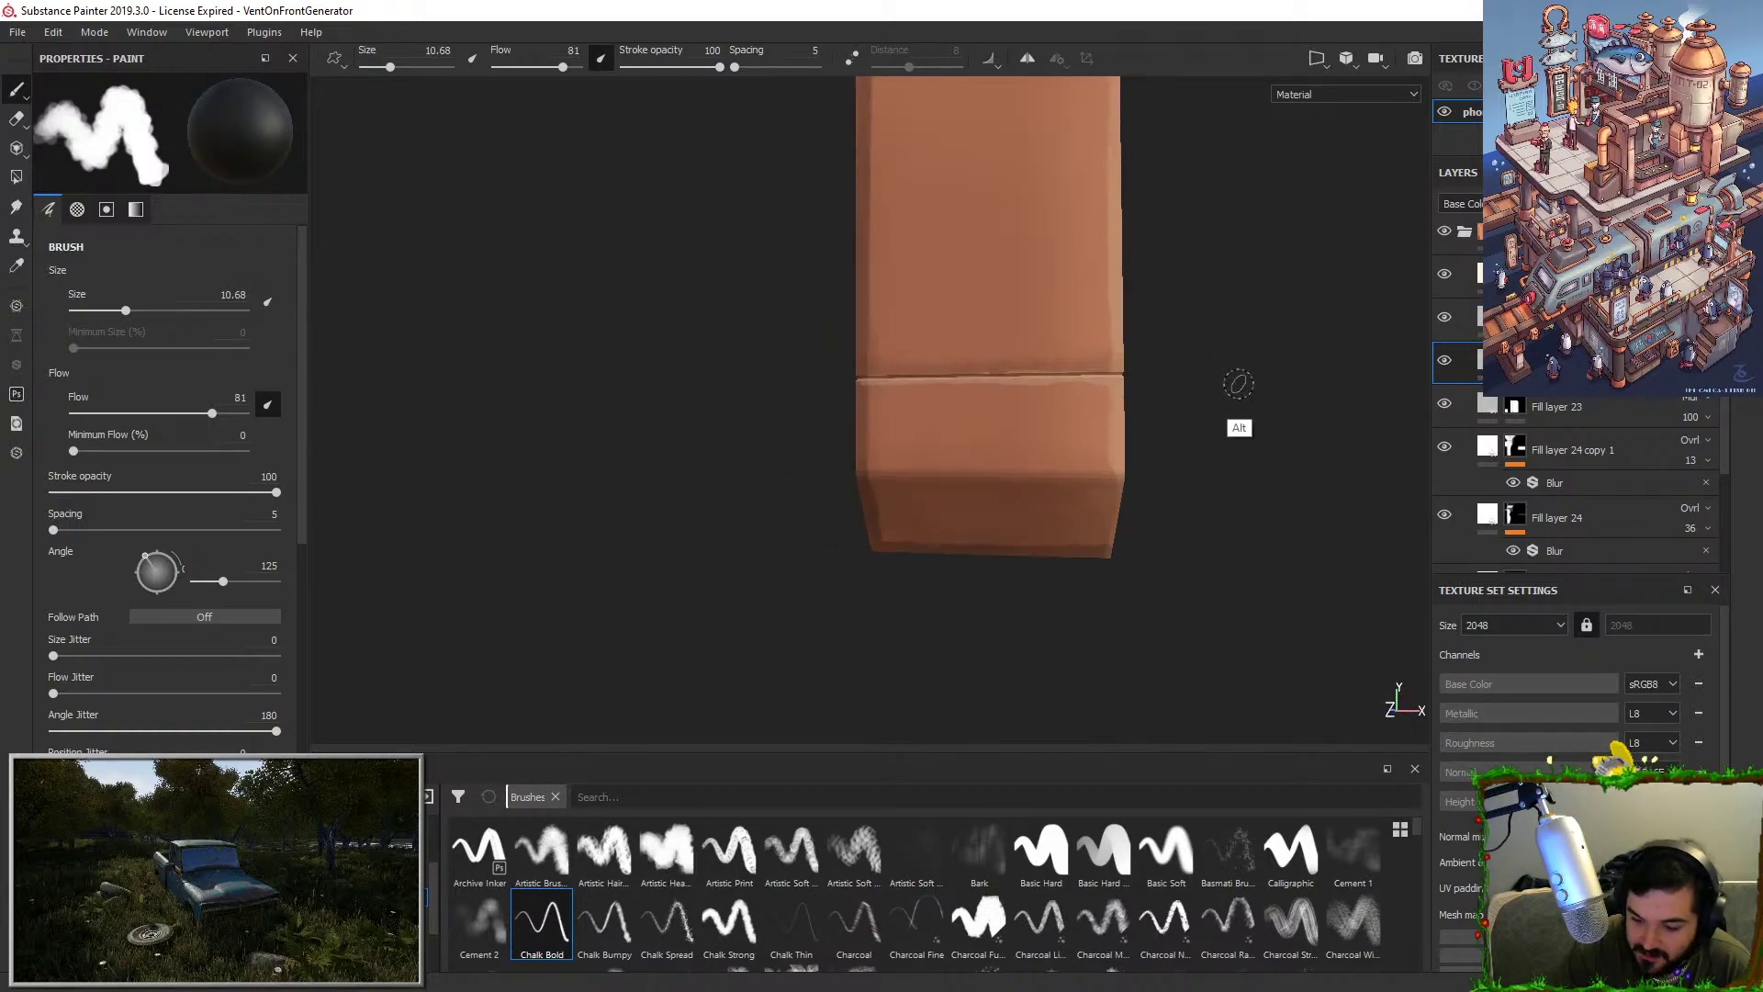
right_click_drag(1175, 595, 1156, 396, "alt")
middle_click_drag(1156, 395, 1094, 457, "alt")
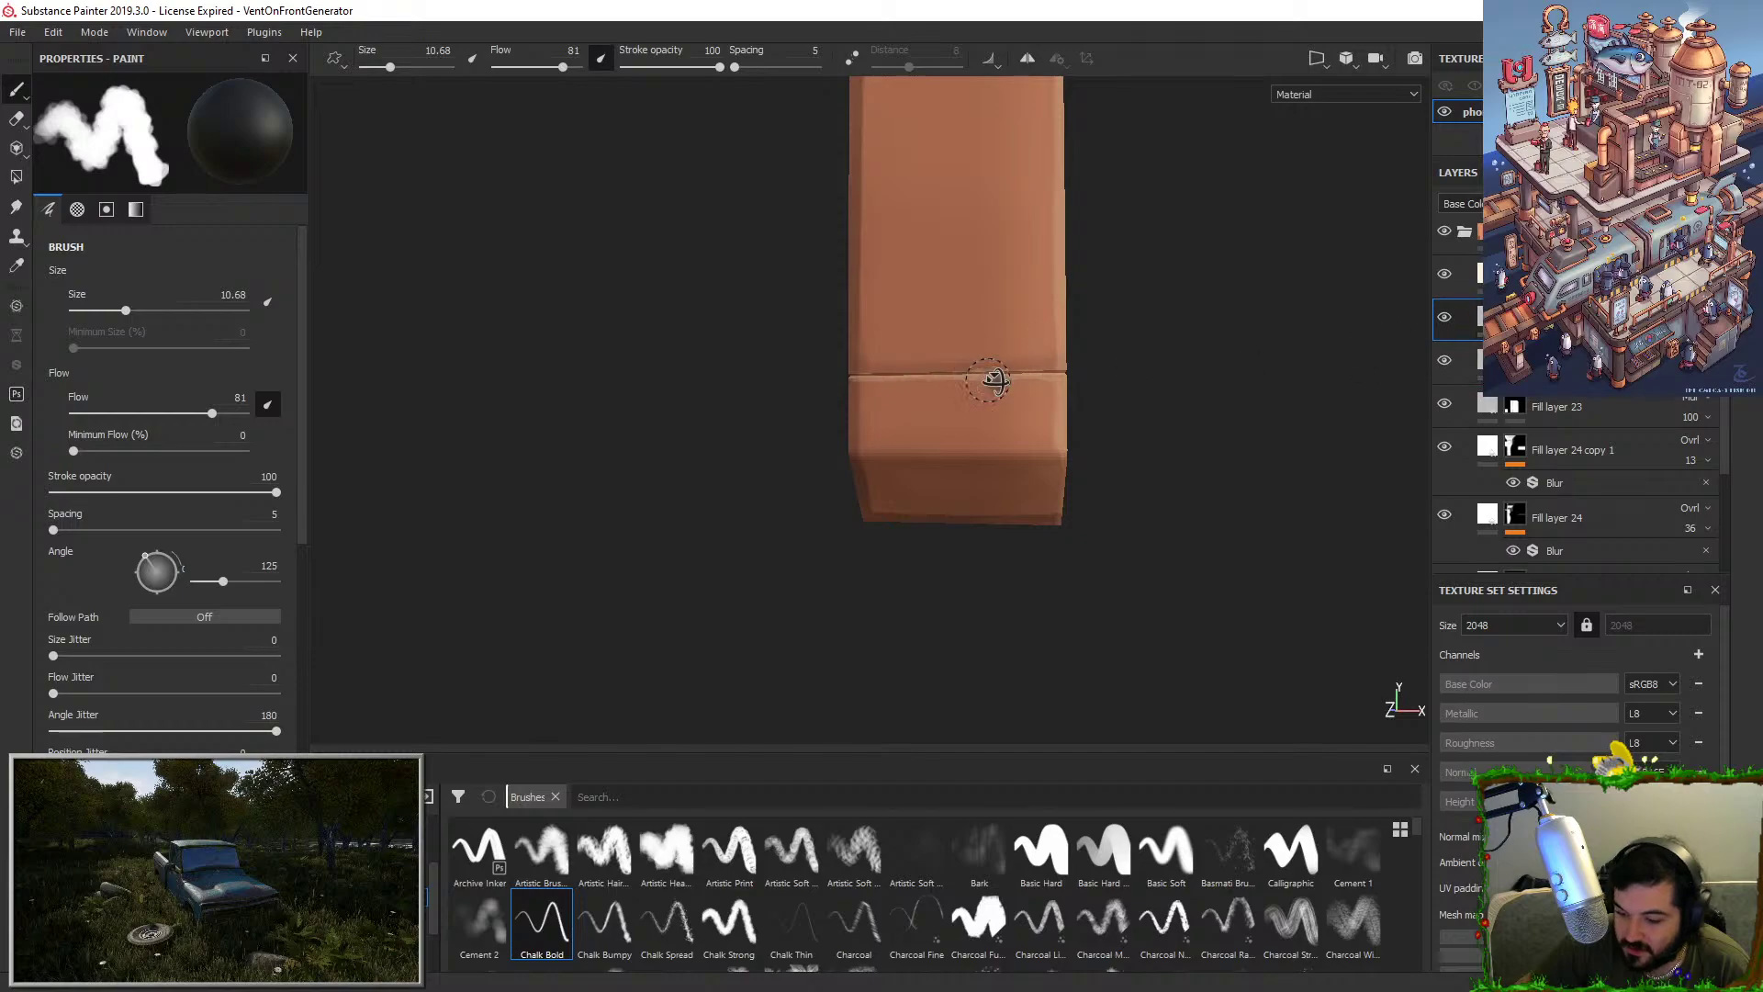
left_click_drag(126, 311, 216, 311)
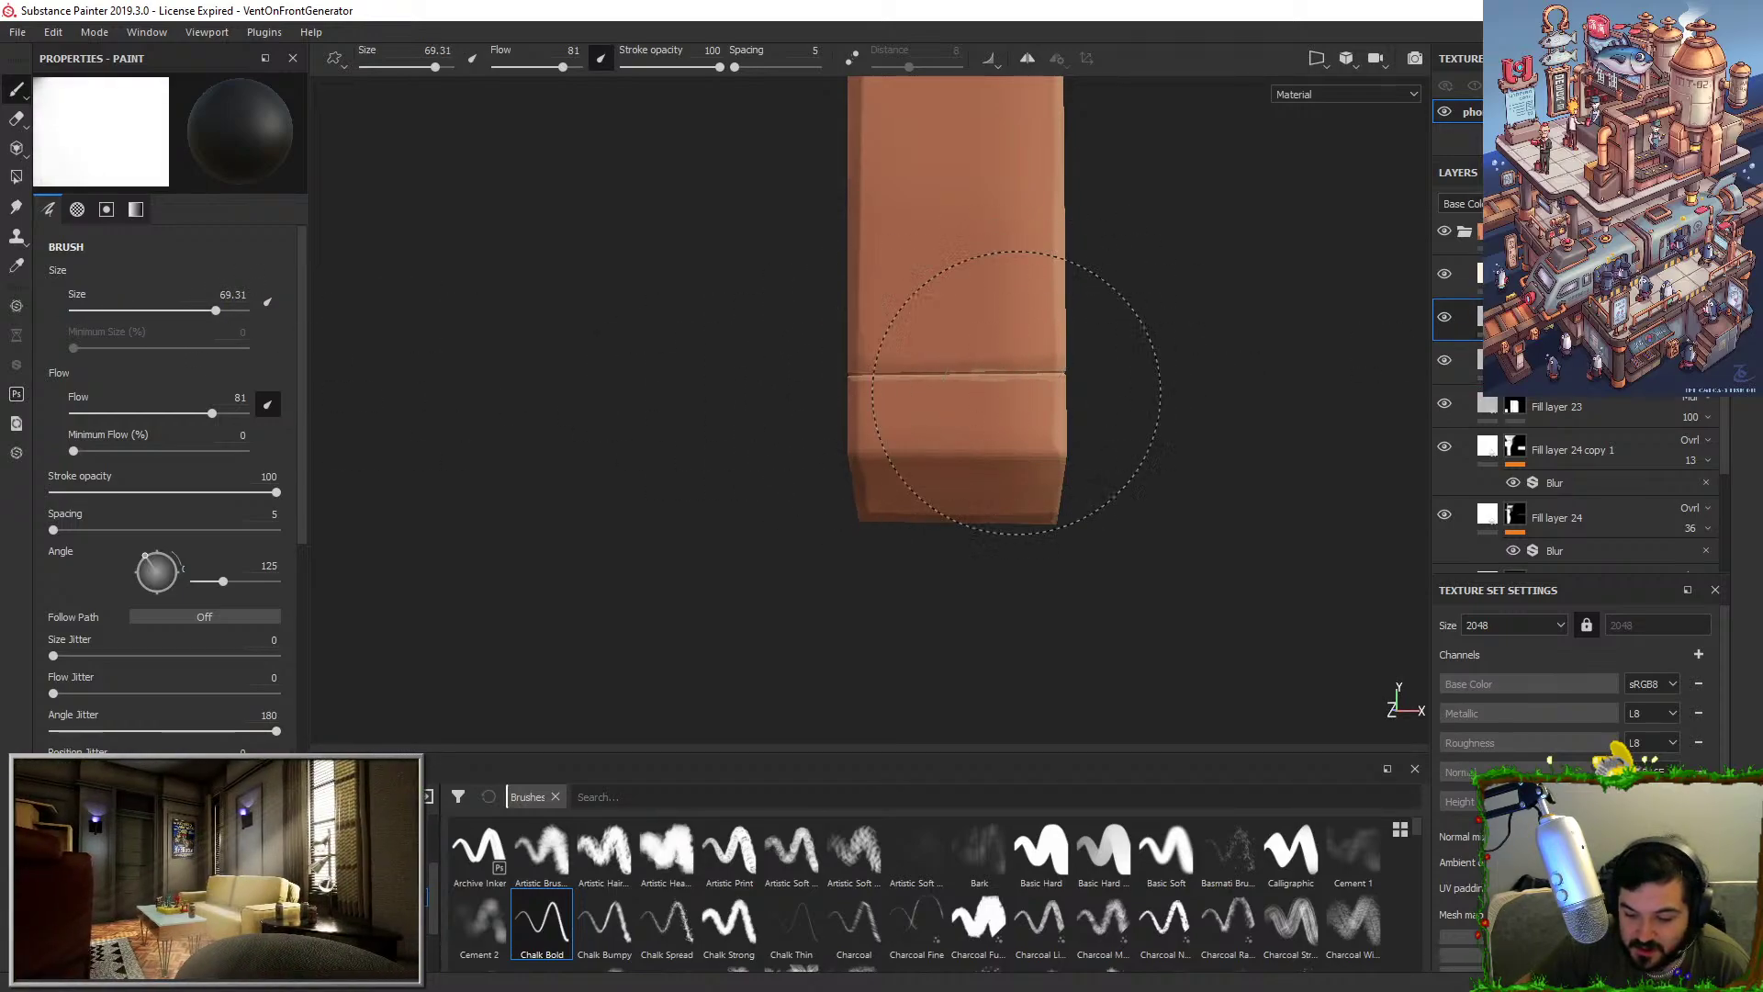
key("x")
mouse_move(879, 384)
left_mouse_down()
mouse_move(1118, 389)
mouse_move(1051, 382)
mouse_move(915, 502)
mouse_move(904, 473)
left_mouse_up()
left_click_drag(930, 393, 1001, 395, "alt")
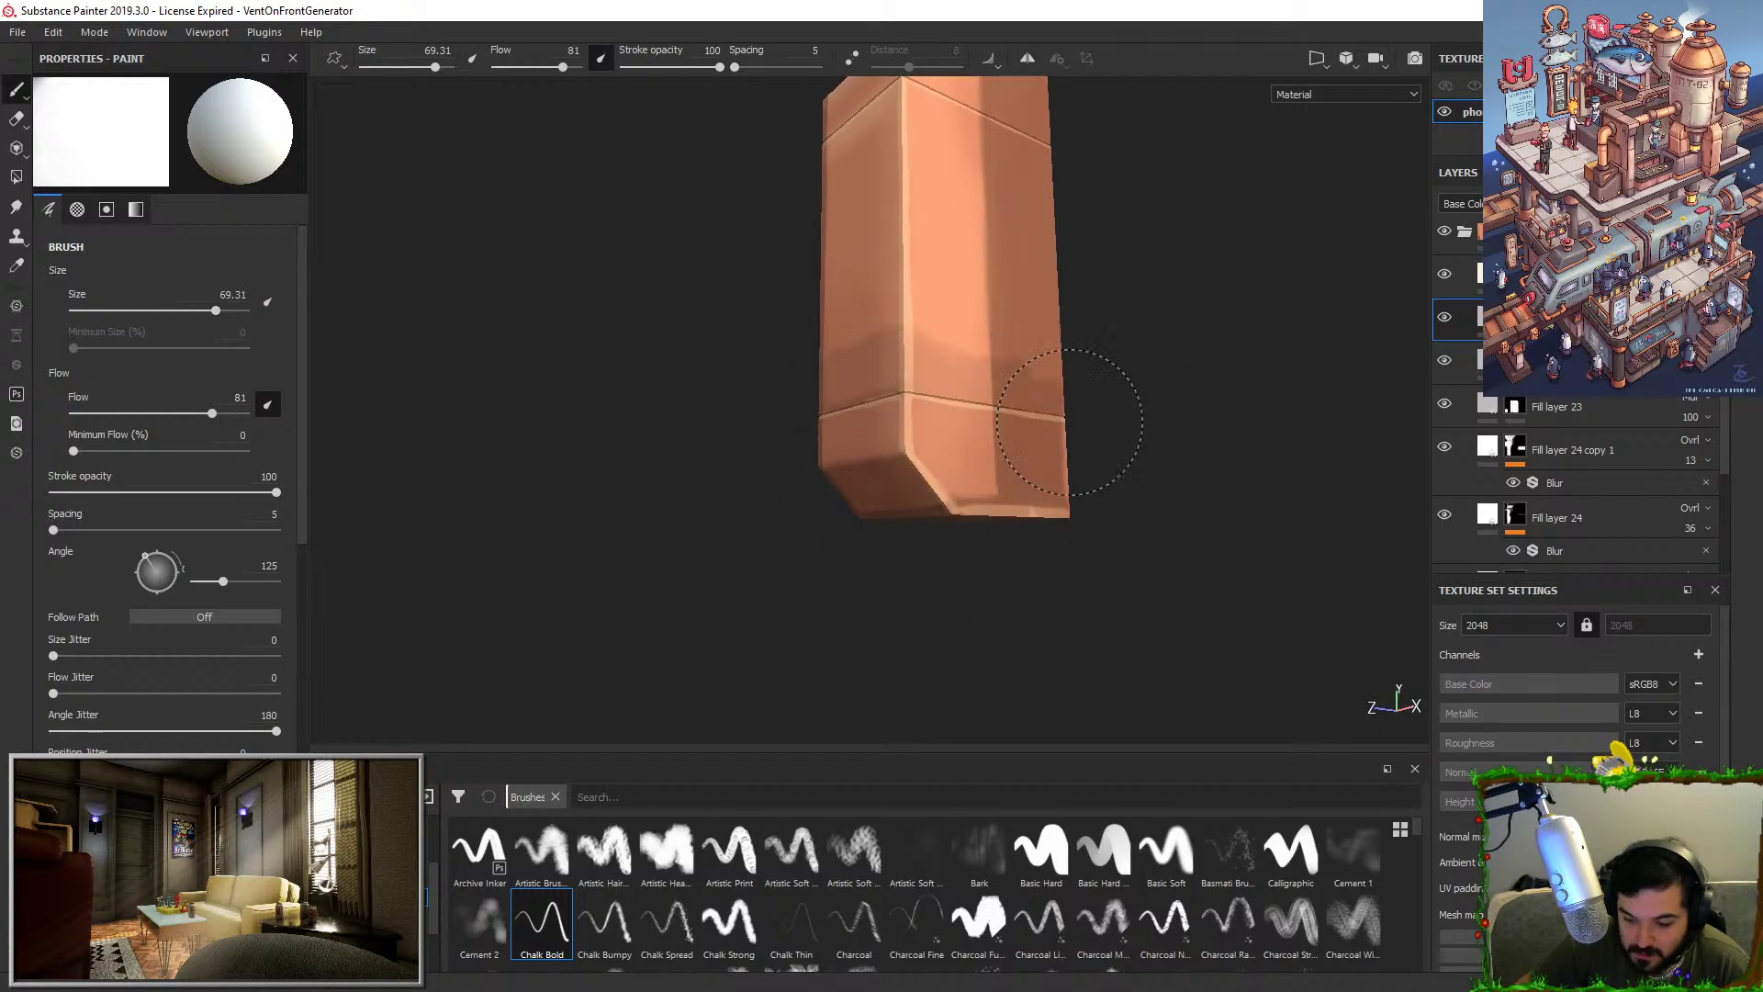
mouse_move(956, 460)
left_mouse_down("alt")
mouse_move(981, 484)
mouse_move(767, 551)
mouse_move(969, 445)
left_mouse_up("alt")
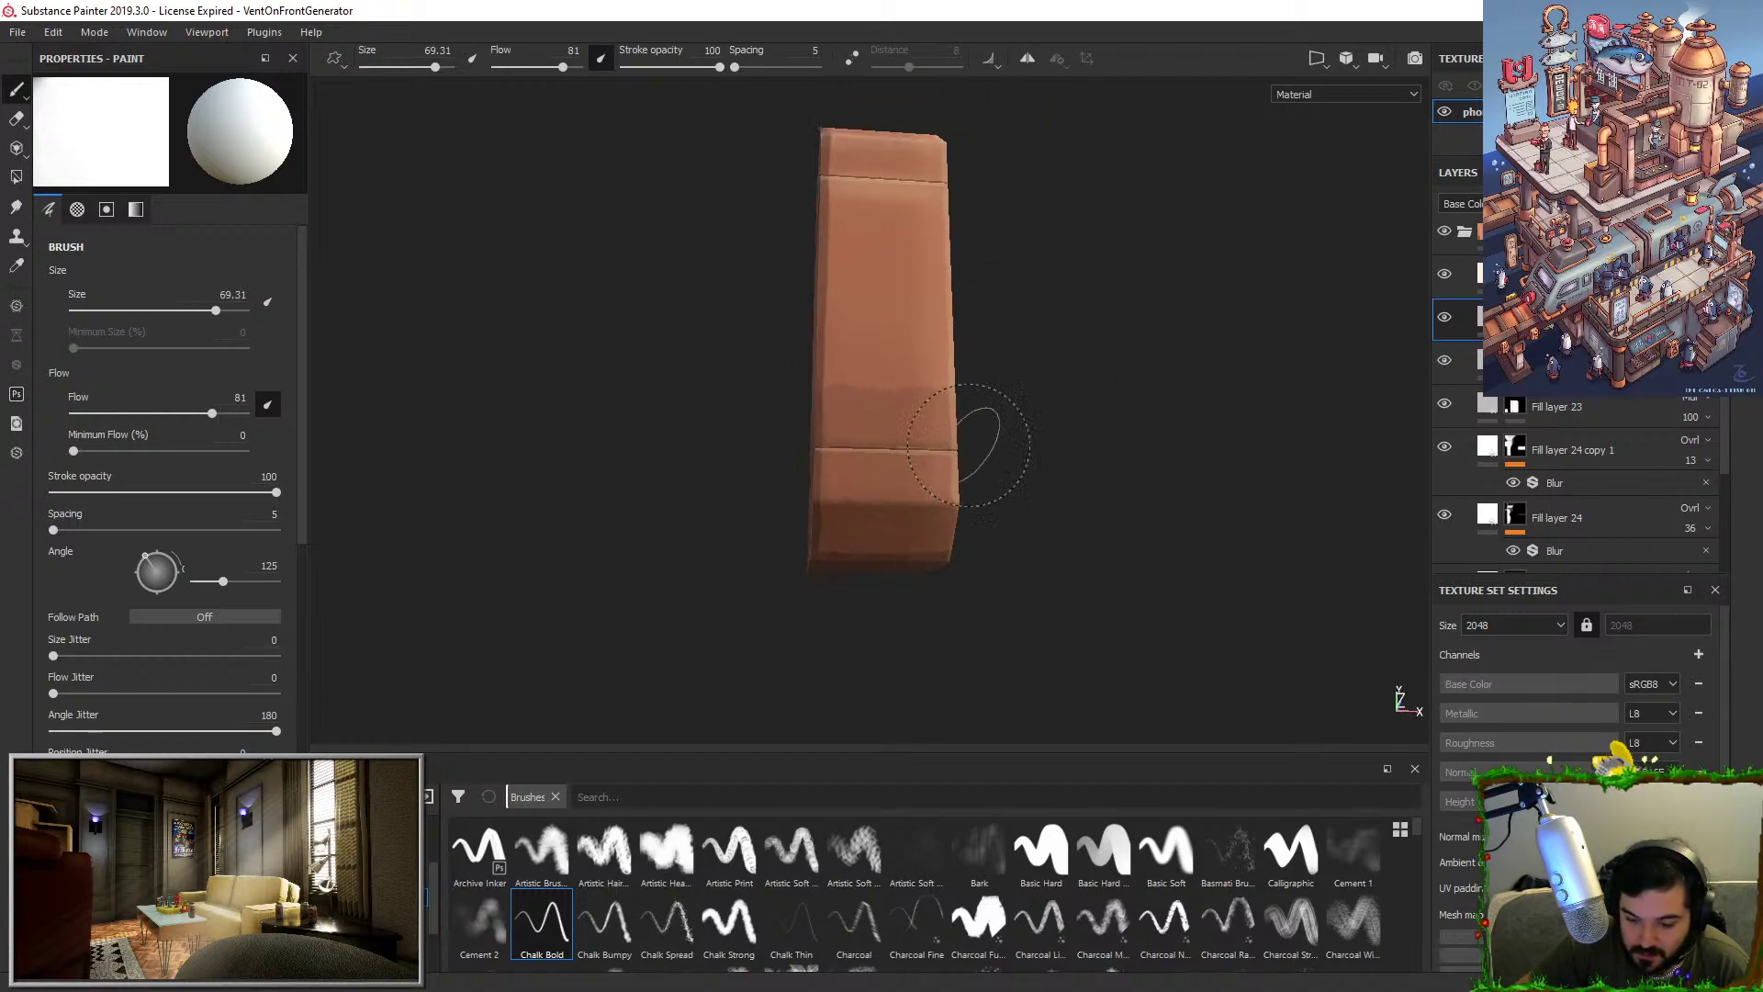
Add a Blur filter to the mask of the broad lower shadow layer.
right_click(1513, 318)
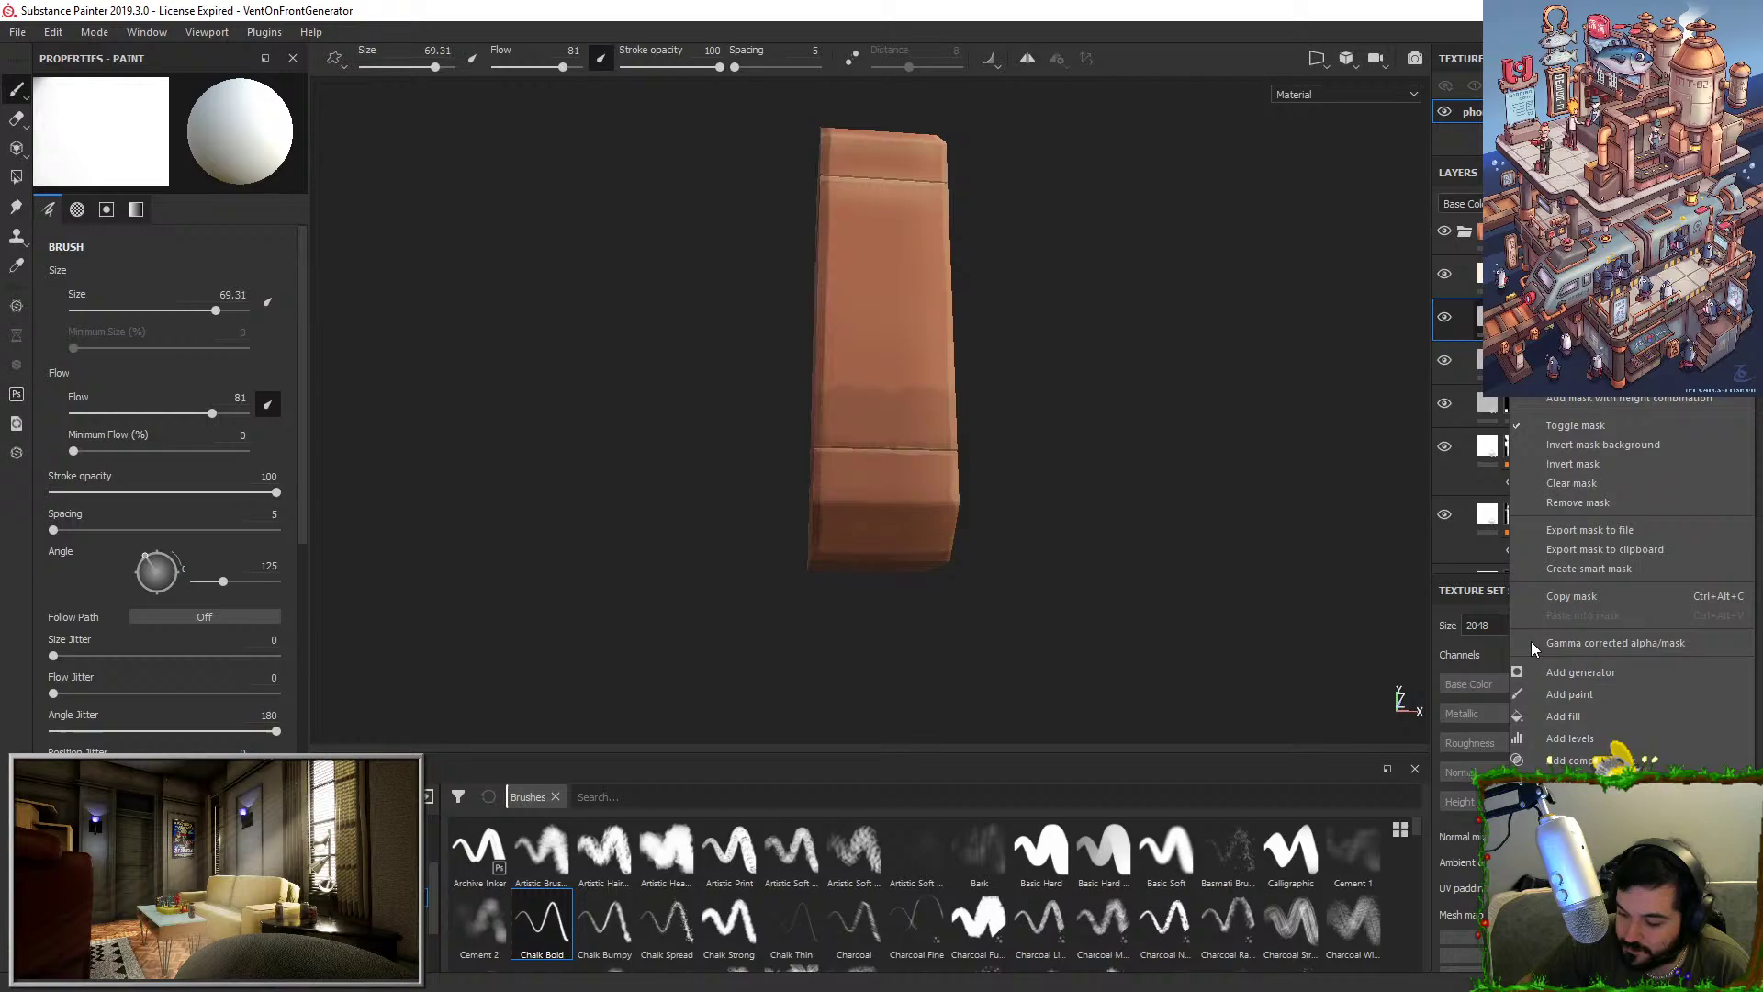
left_click(1552, 780)
left_click(245, 134)
left_click(431, 189)
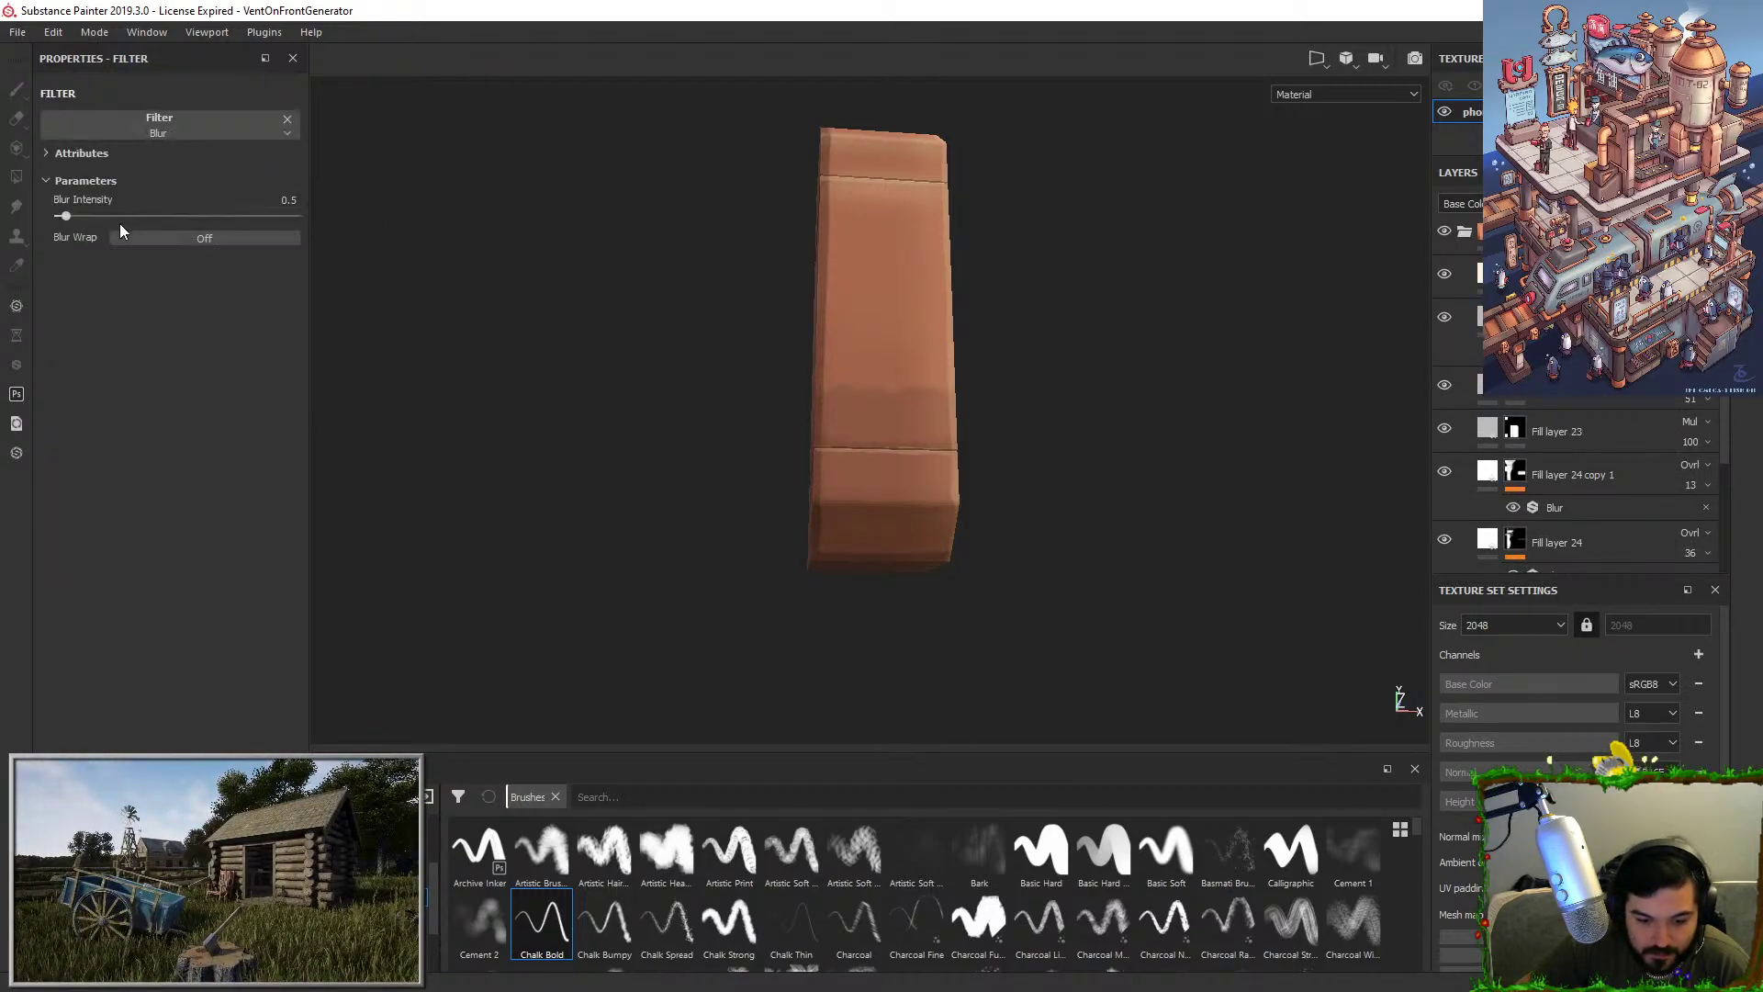
Set the broad lower shadow's Blur intensity to 16 and check the softened result around the vent.
left_click_drag(294, 216, 306, 219)
left_click_drag(791, 359, 826, 404, "alt")
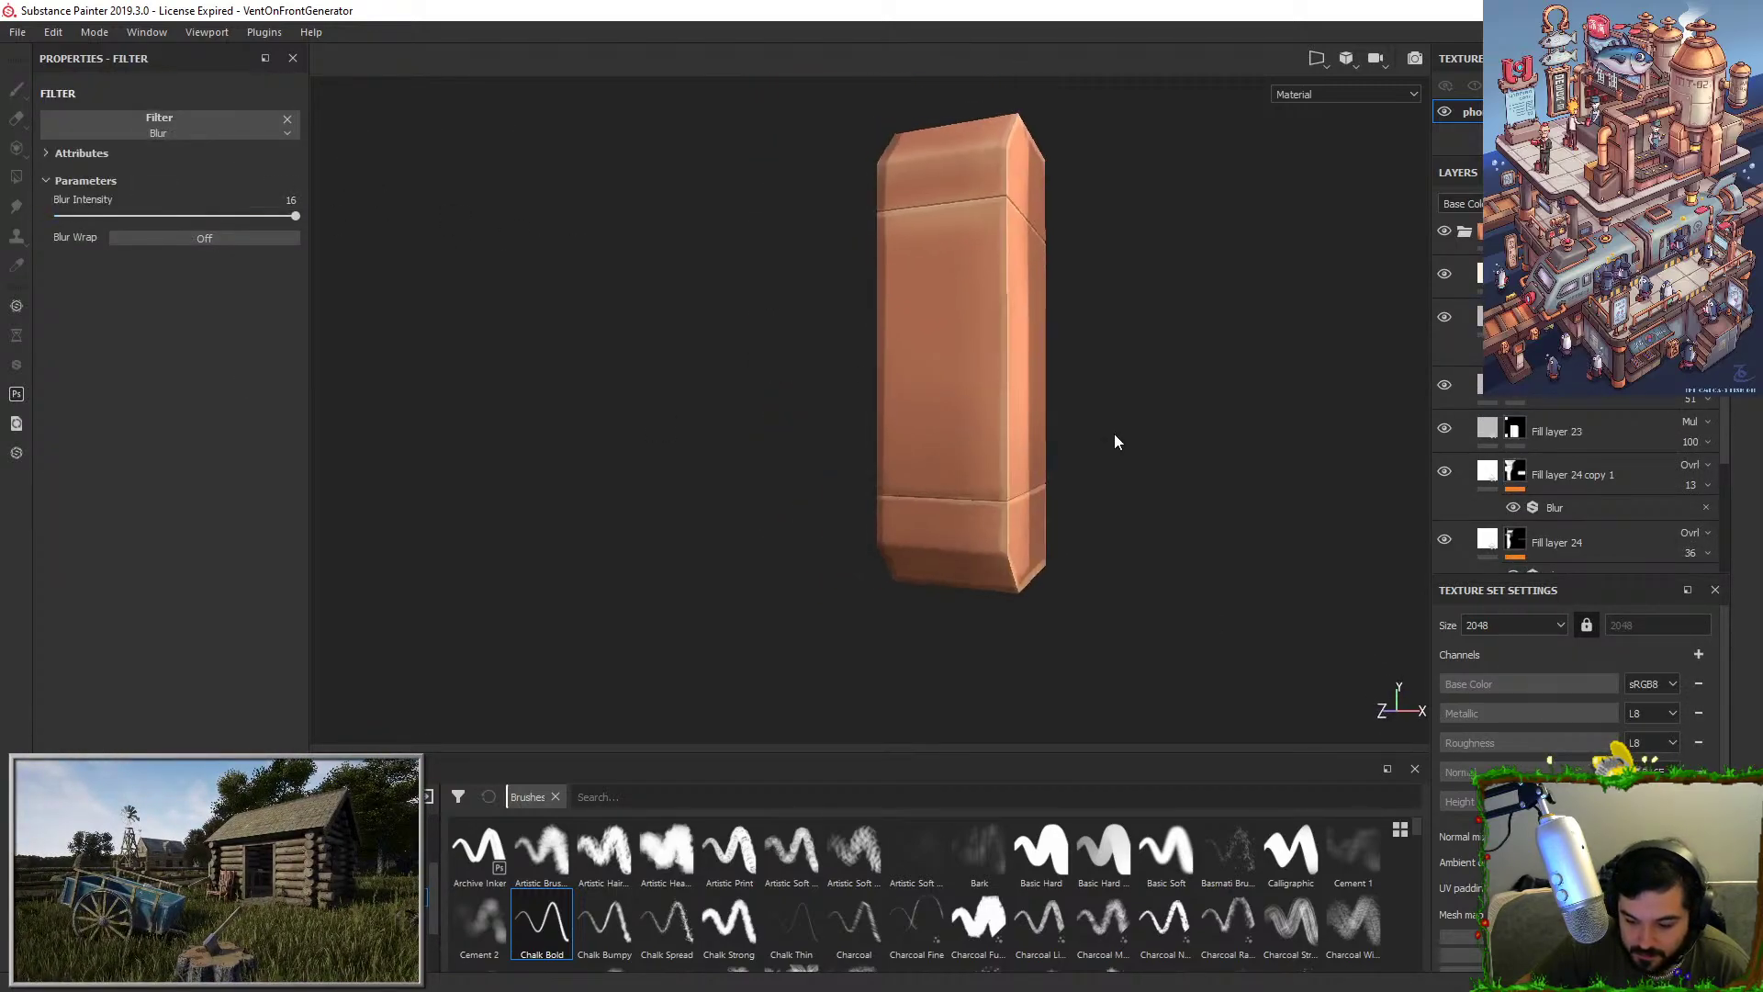
left_click(1513, 319)
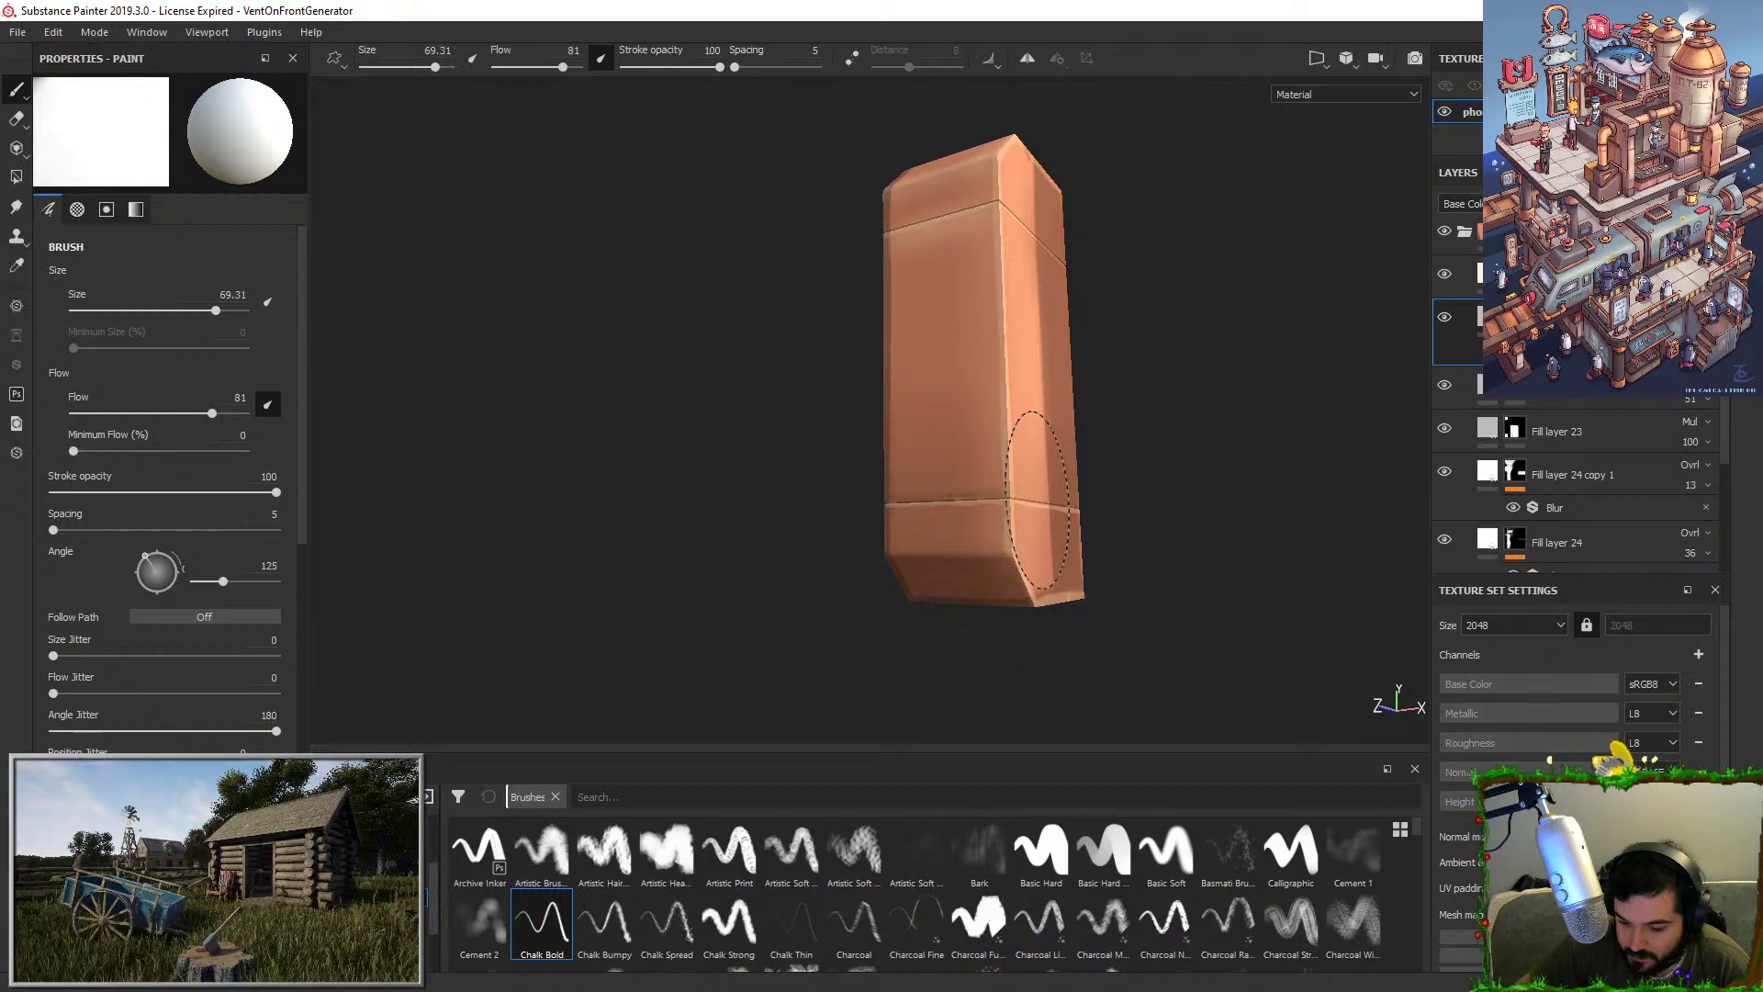
left_click_drag(792, 441, 879, 462, "alt")
left_click_drag(945, 383, 716, 472, "alt")
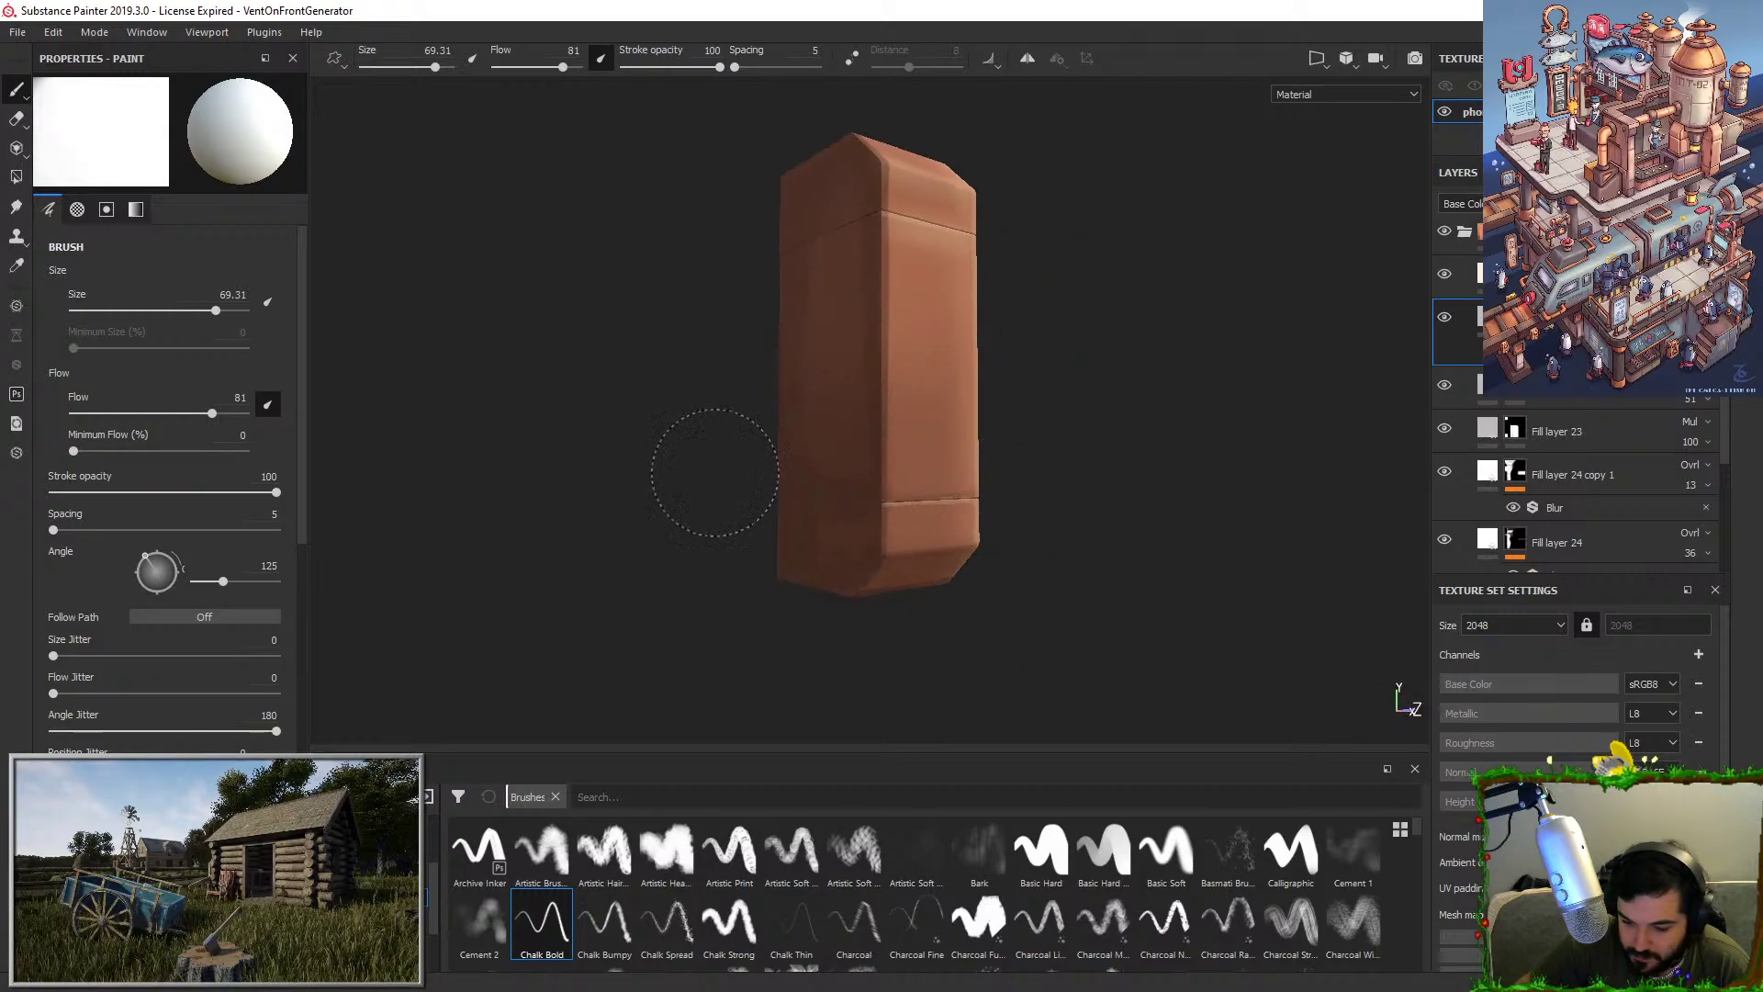
mouse_move(1086, 445)
left_mouse_down("alt")
mouse_move(937, 425)
mouse_move(1405, 377)
left_mouse_up("alt")
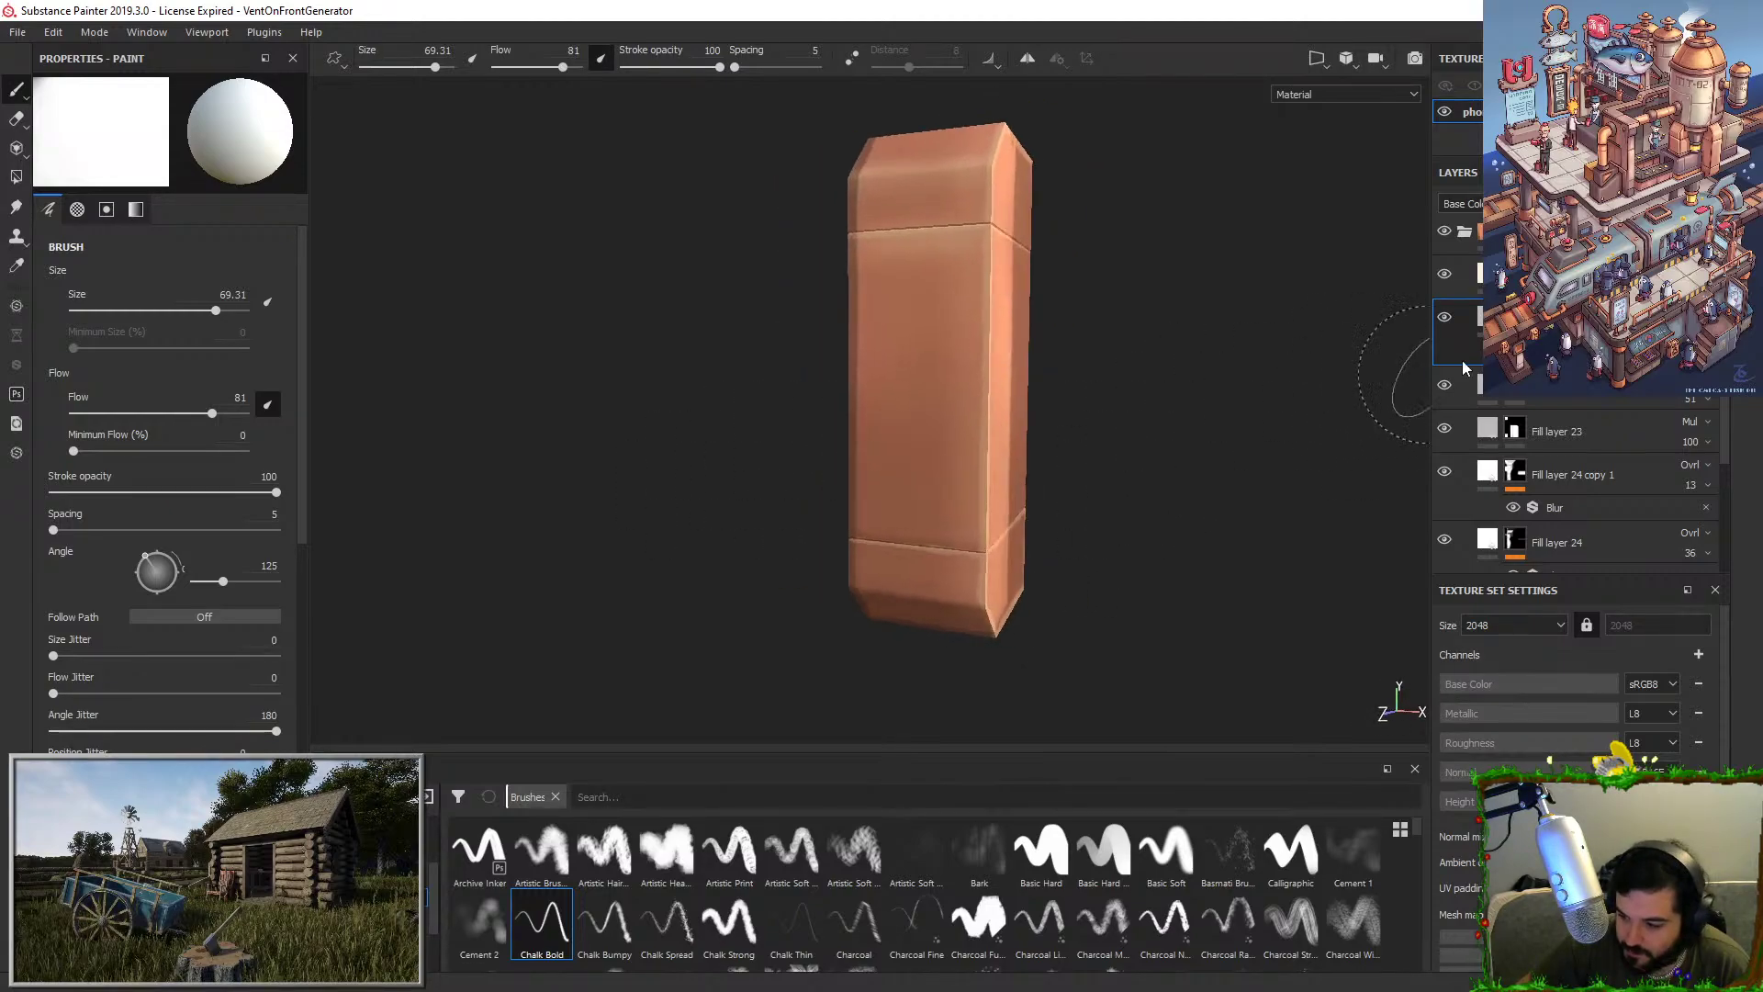
left_click(1514, 276)
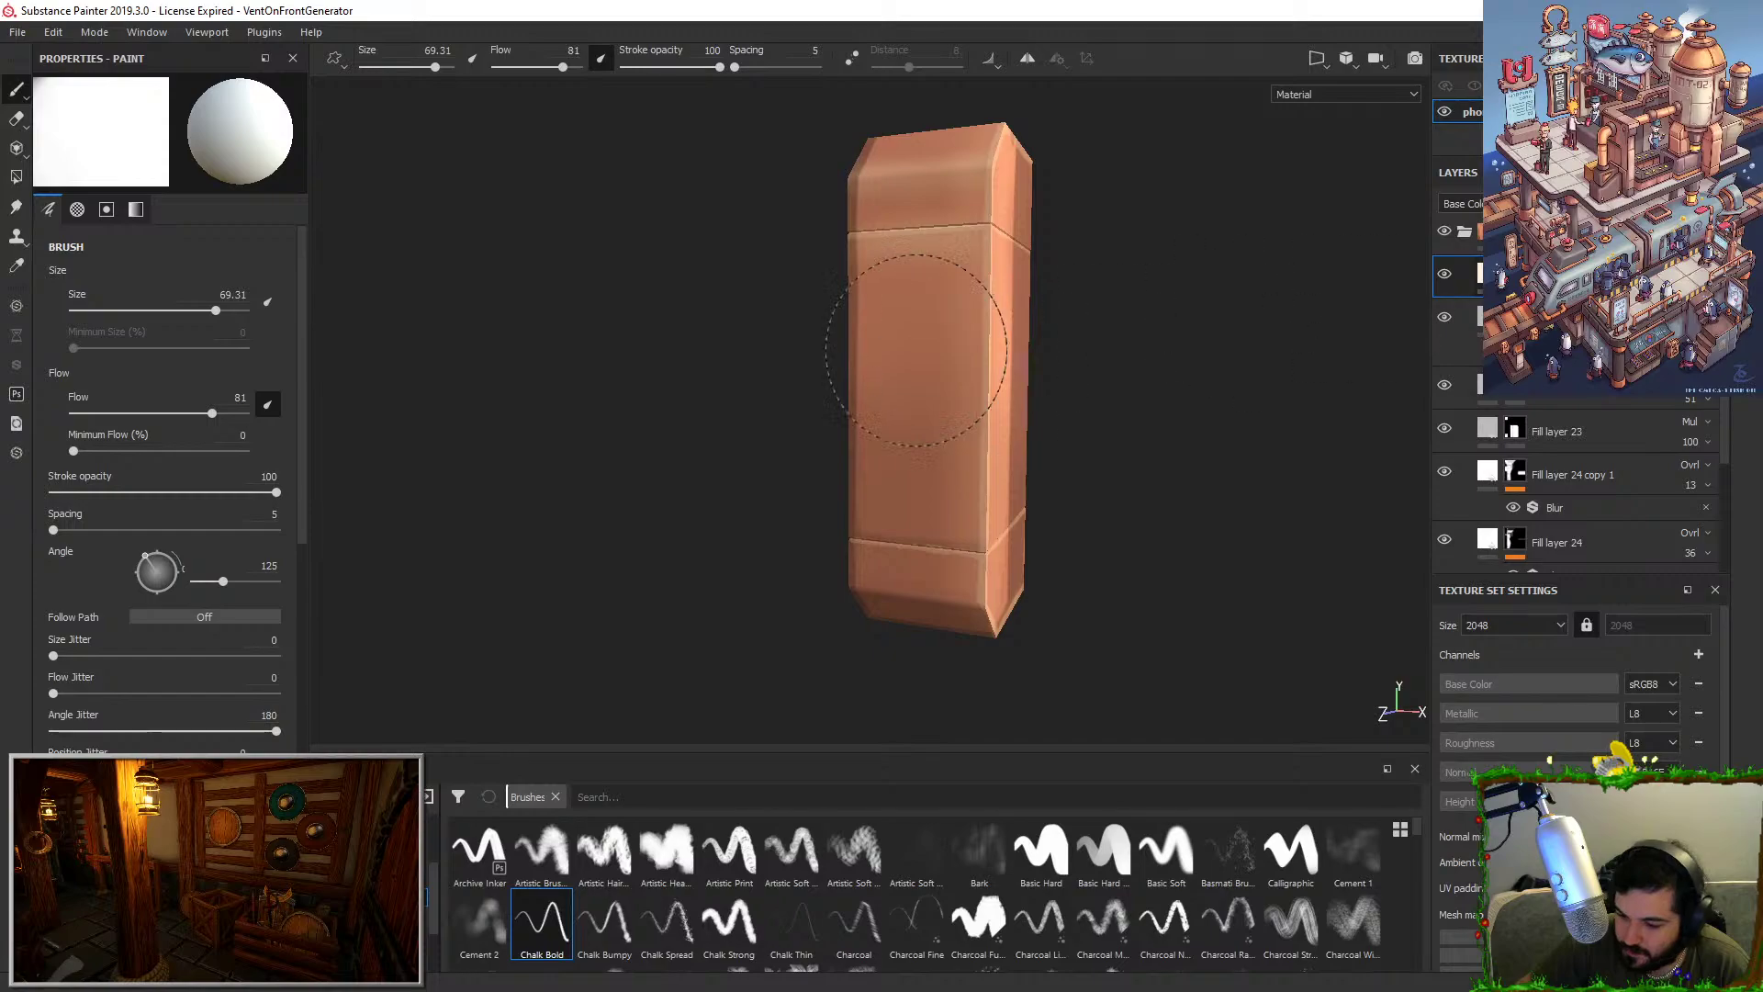
left_click_drag(917, 350, 937, 493)
key("ctrl+z")
Duplicate Fill layer 22 and clear the mask of the duplicate.
right_click(1511, 276)
left_click(1489, 274)
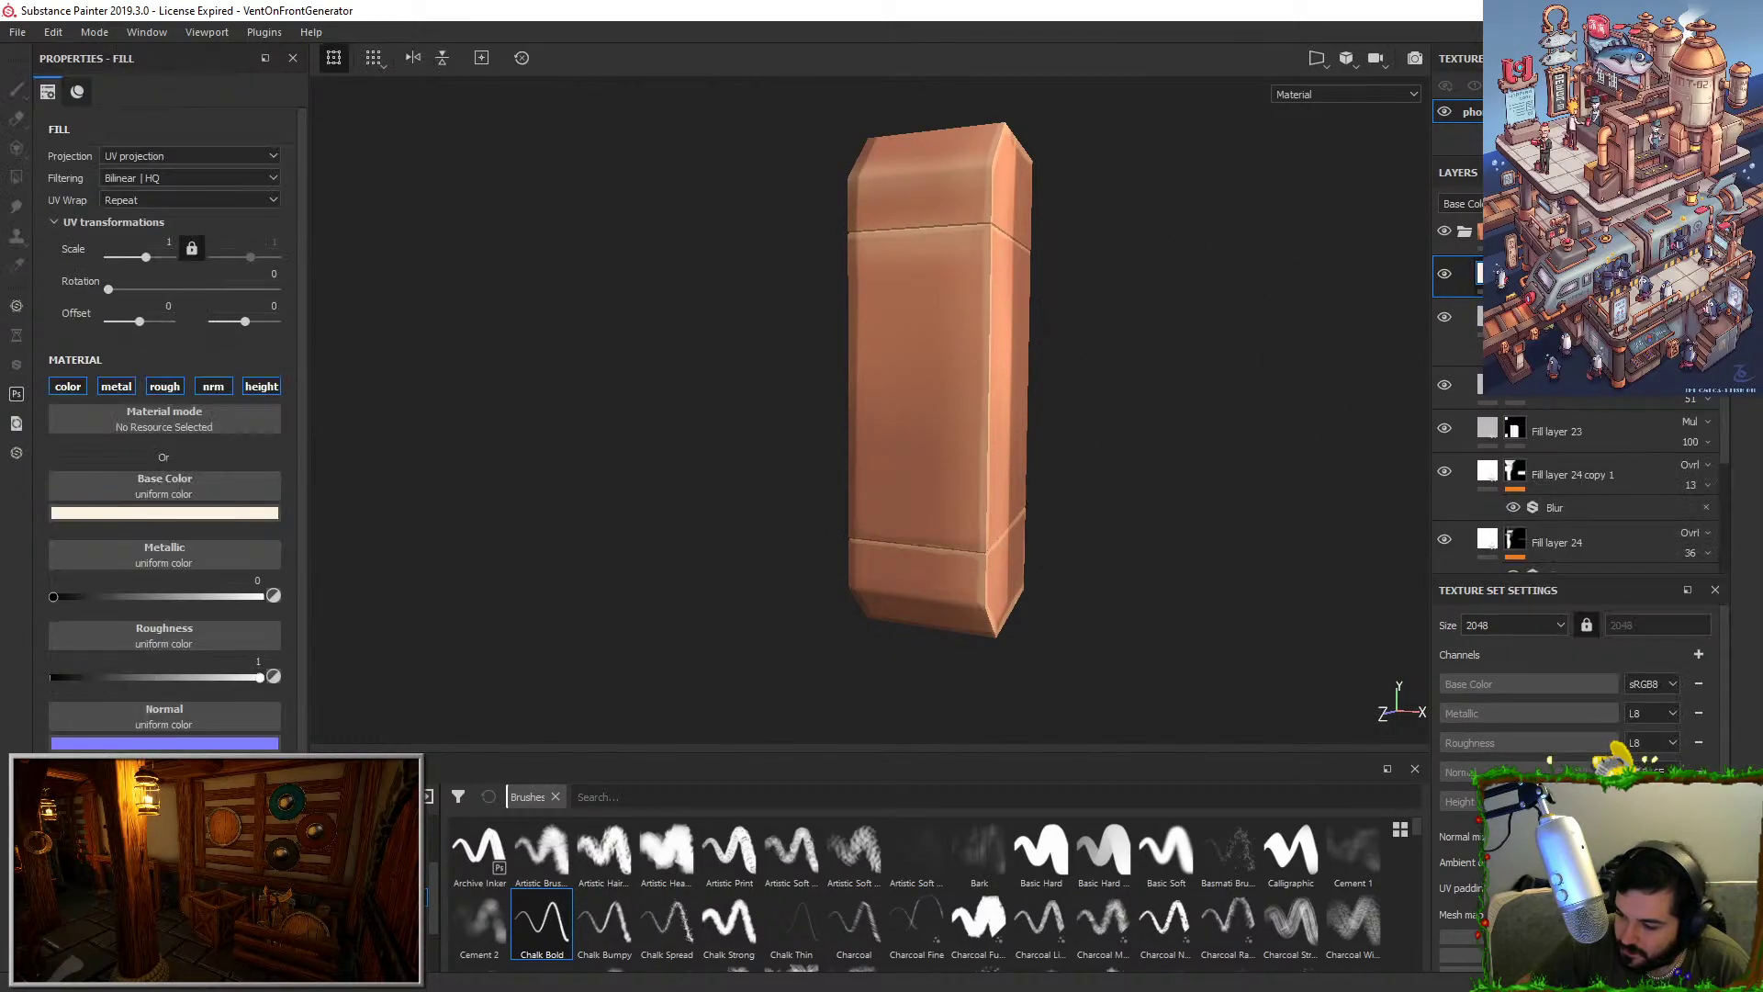
right_click(1508, 275)
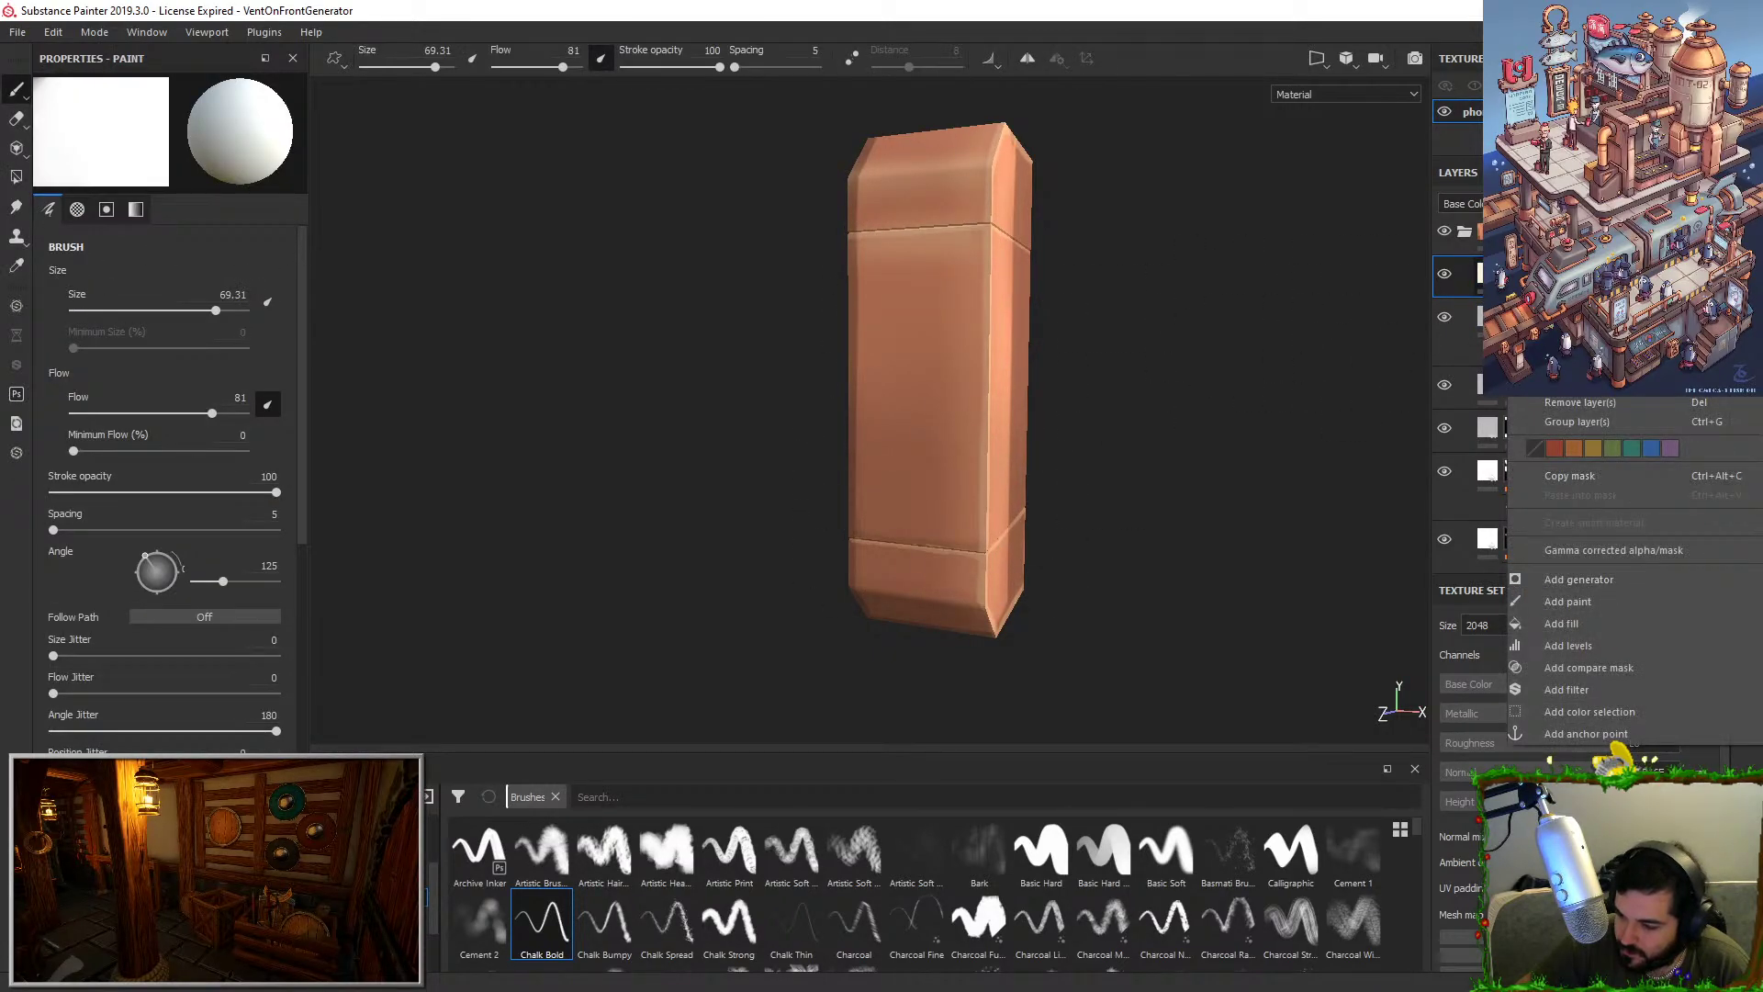
left_click(1576, 383)
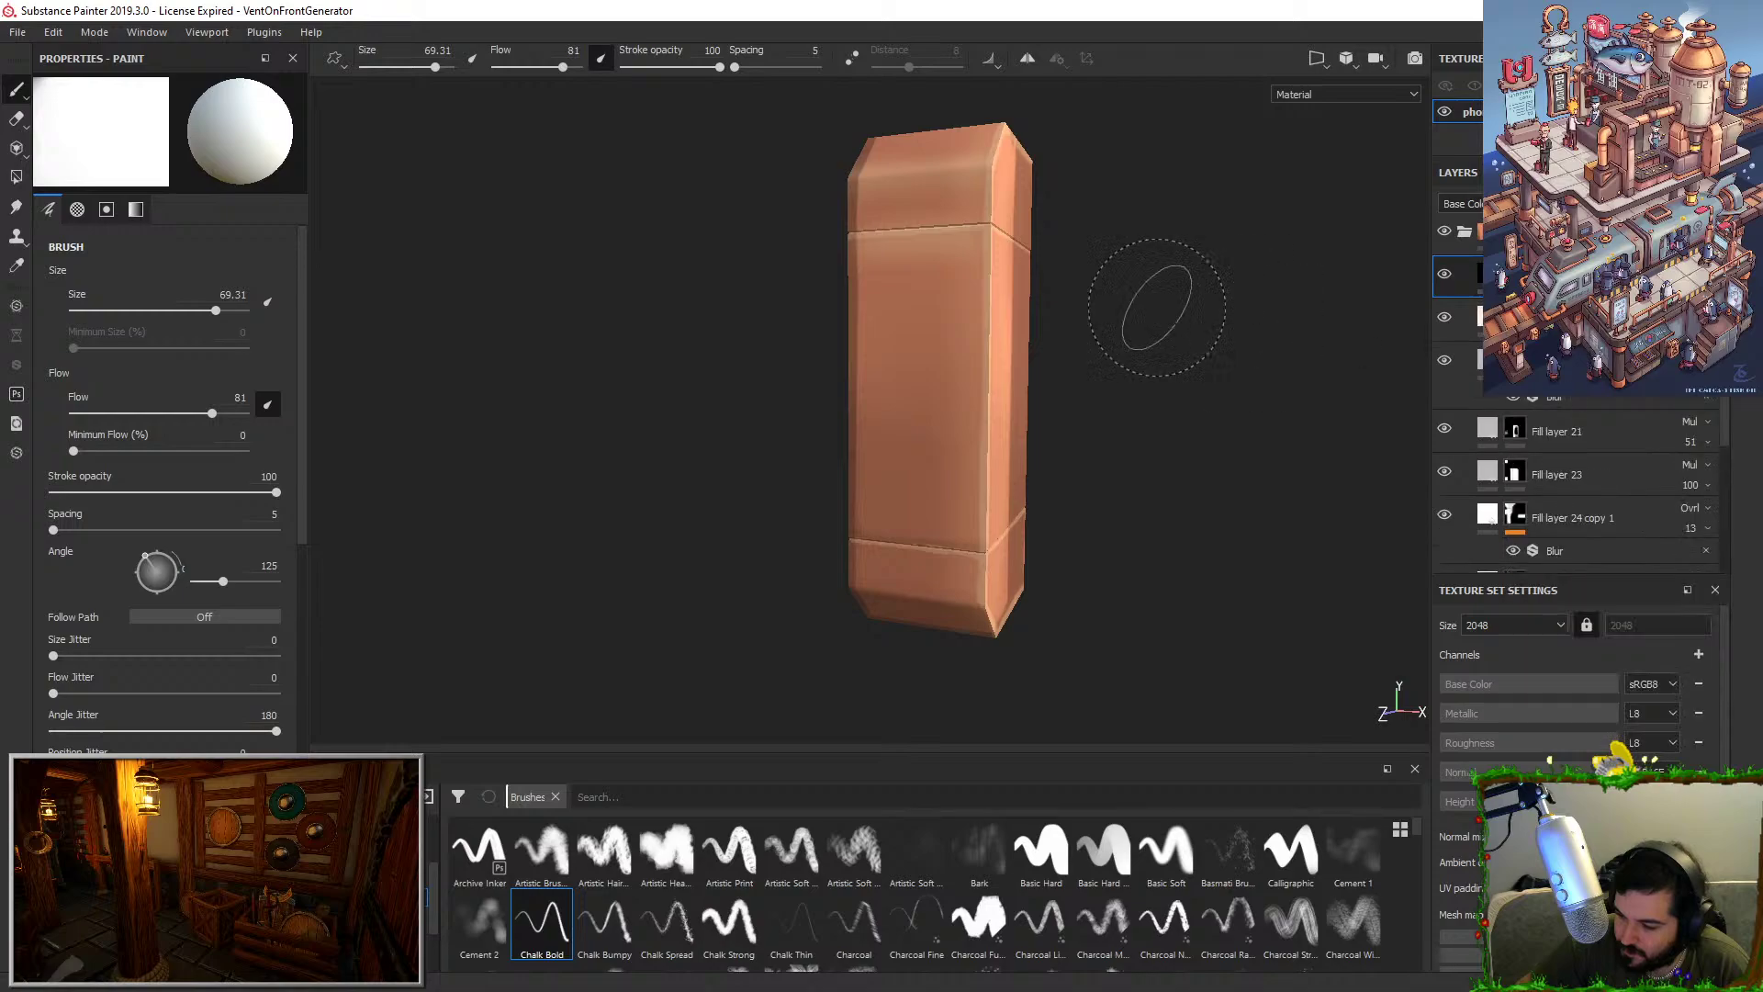
left_click_drag(1157, 306, 1161, 402, "alt")
right_click(1512, 275)
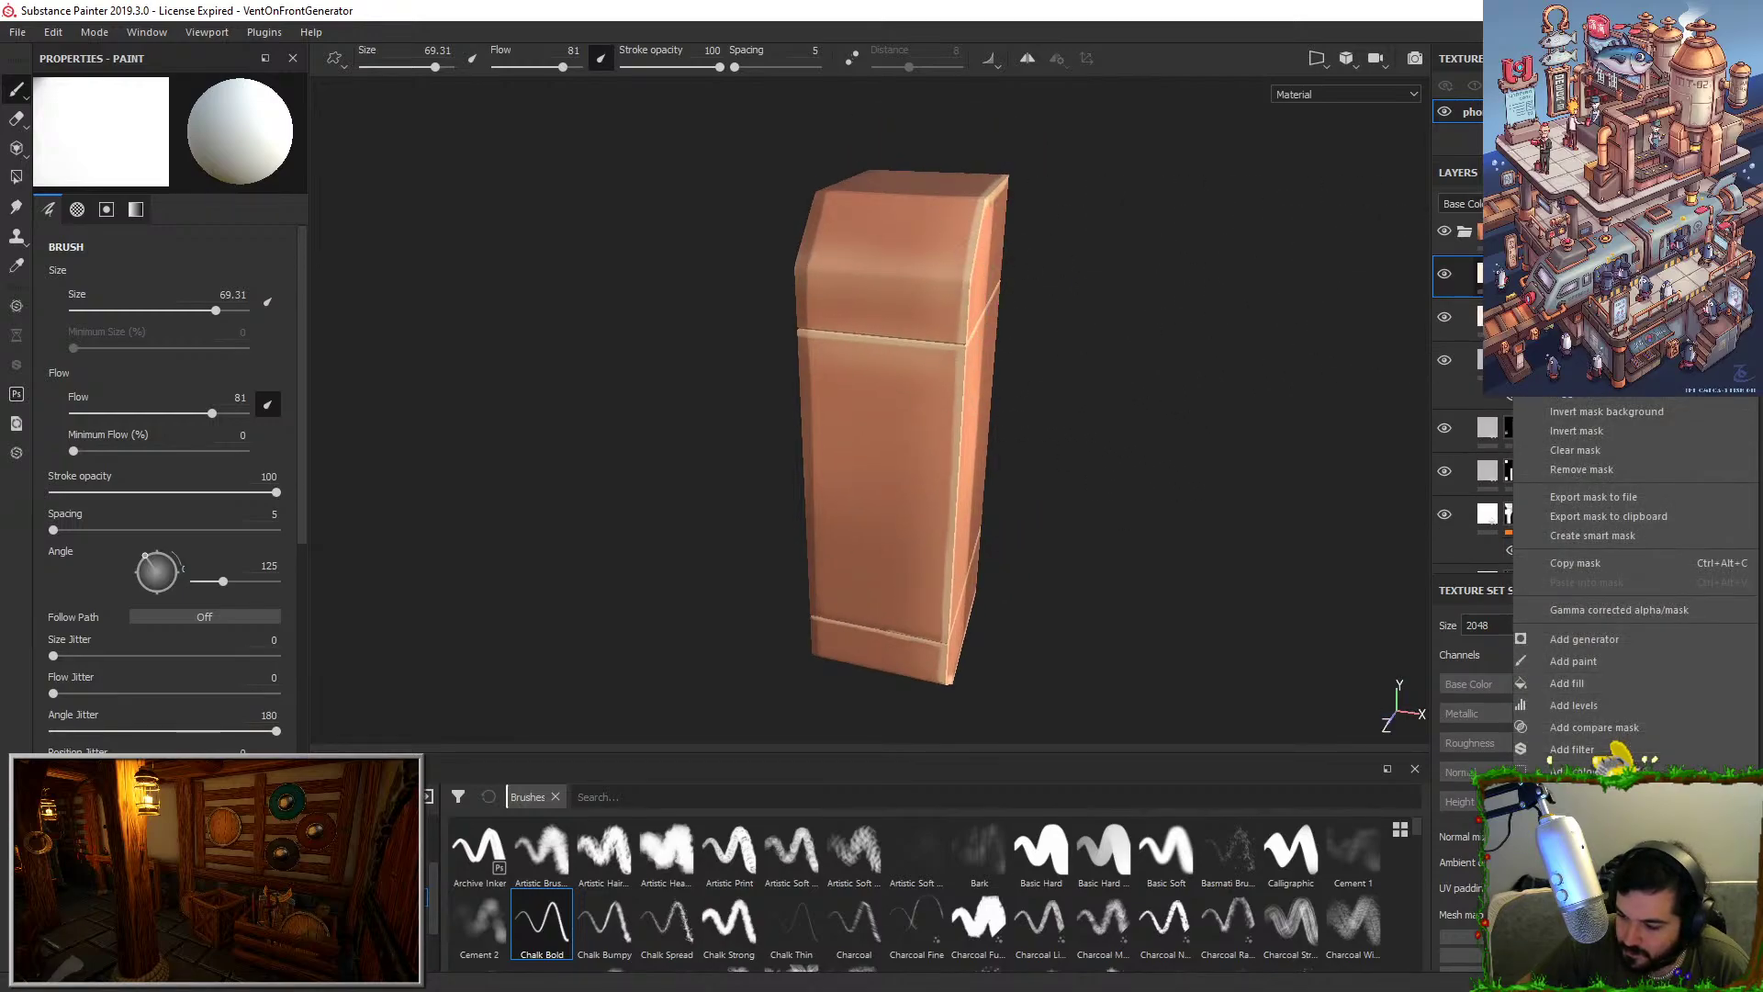
left_click(1572, 449)
left_click_drag(970, 263, 996, 307, "alt")
left_click(1512, 318)
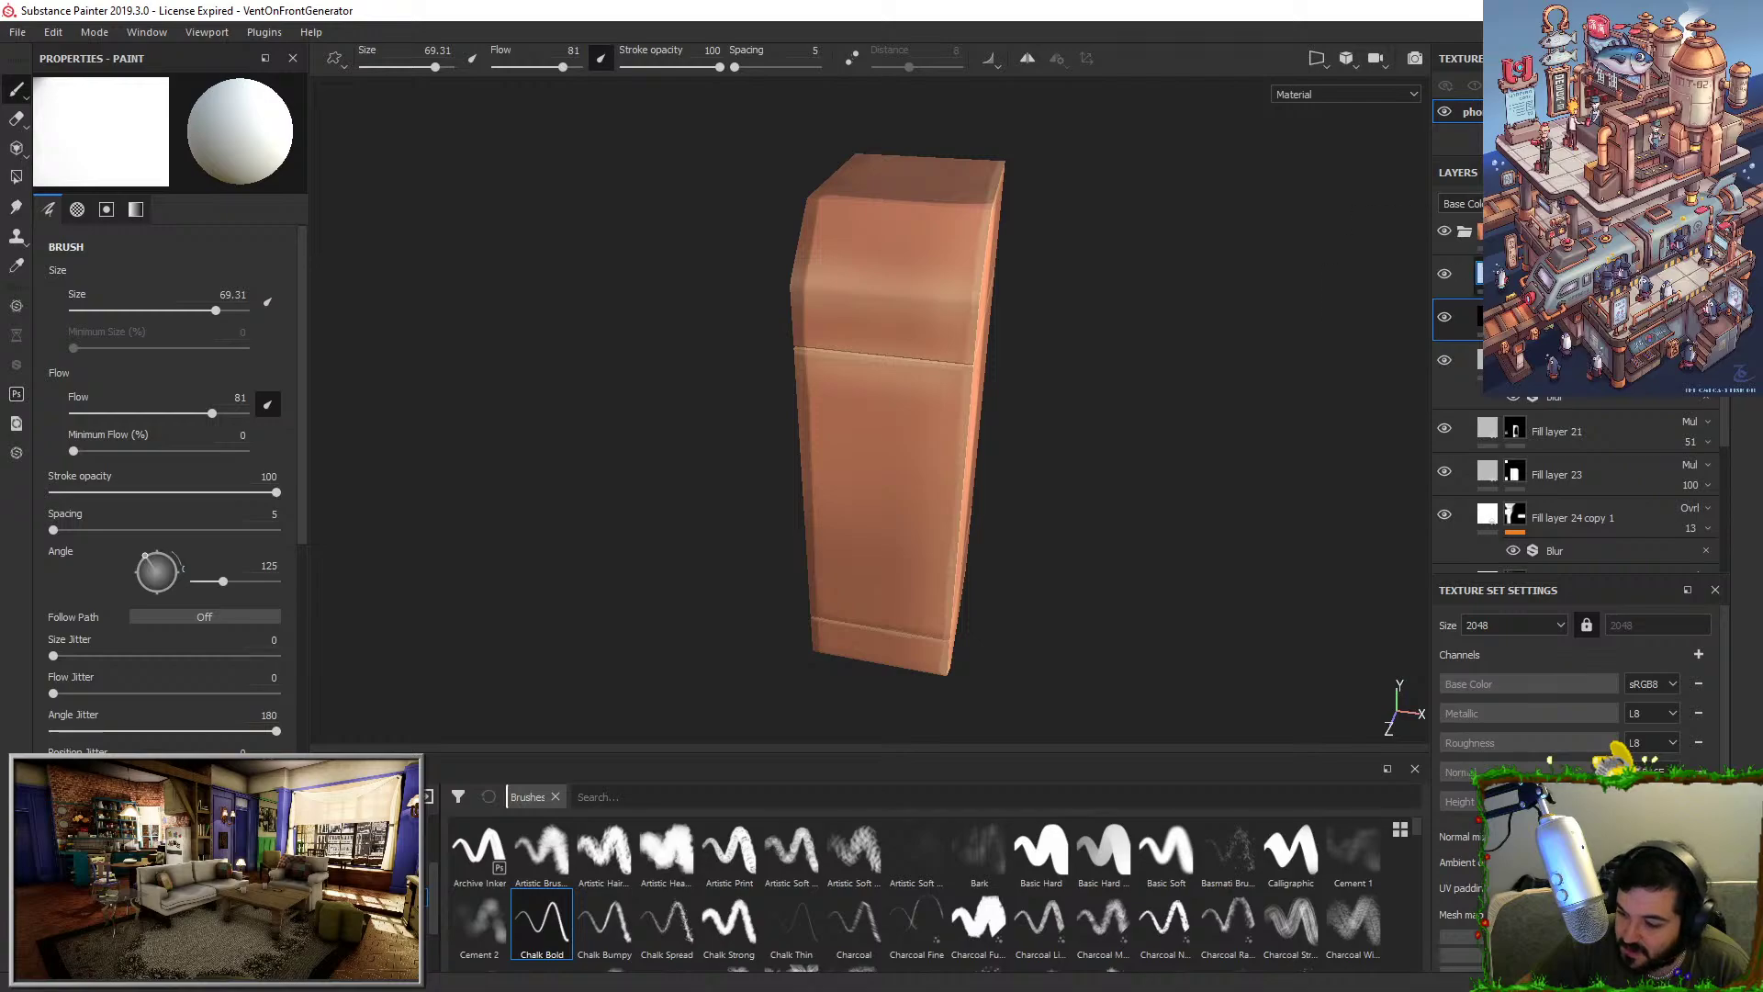
Paint a broad highlight around the vent's upper part on the duplicated layer's mask with brush size 69.31.
left_click(1512, 274)
left_click_drag(851, 230, 987, 244)
left_click_drag(734, 229, 850, 257, "alt")
left_click_drag(688, 106, 788, 123, "alt")
left_click_drag(921, 279, 759, 340)
left_click_drag(775, 234, 986, 241, "alt")
mouse_move(964, 317)
left_mouse_down()
mouse_move(807, 320)
mouse_move(964, 295)
mouse_move(905, 256)
mouse_move(1247, 215)
left_mouse_up()
Add a Blur filter to the upper highlight layer's mask and set its intensity to 16.
right_click(1514, 276)
left_click(1546, 746)
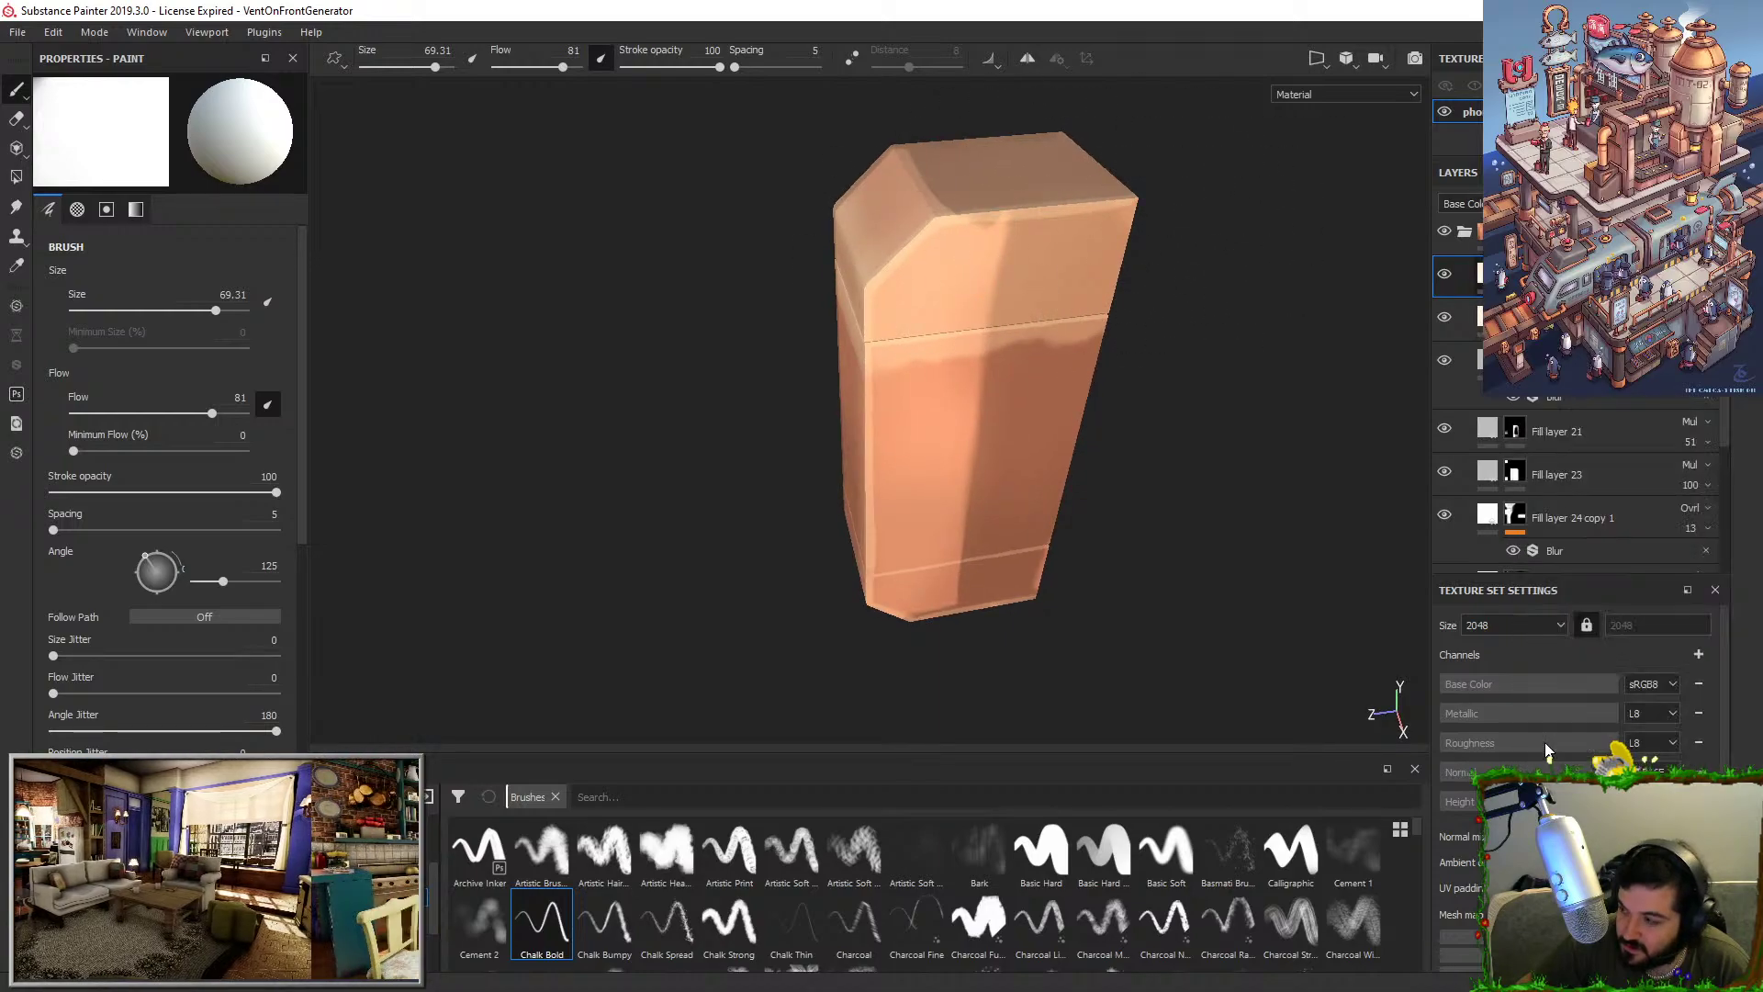
left_click(170, 124)
left_click(362, 187)
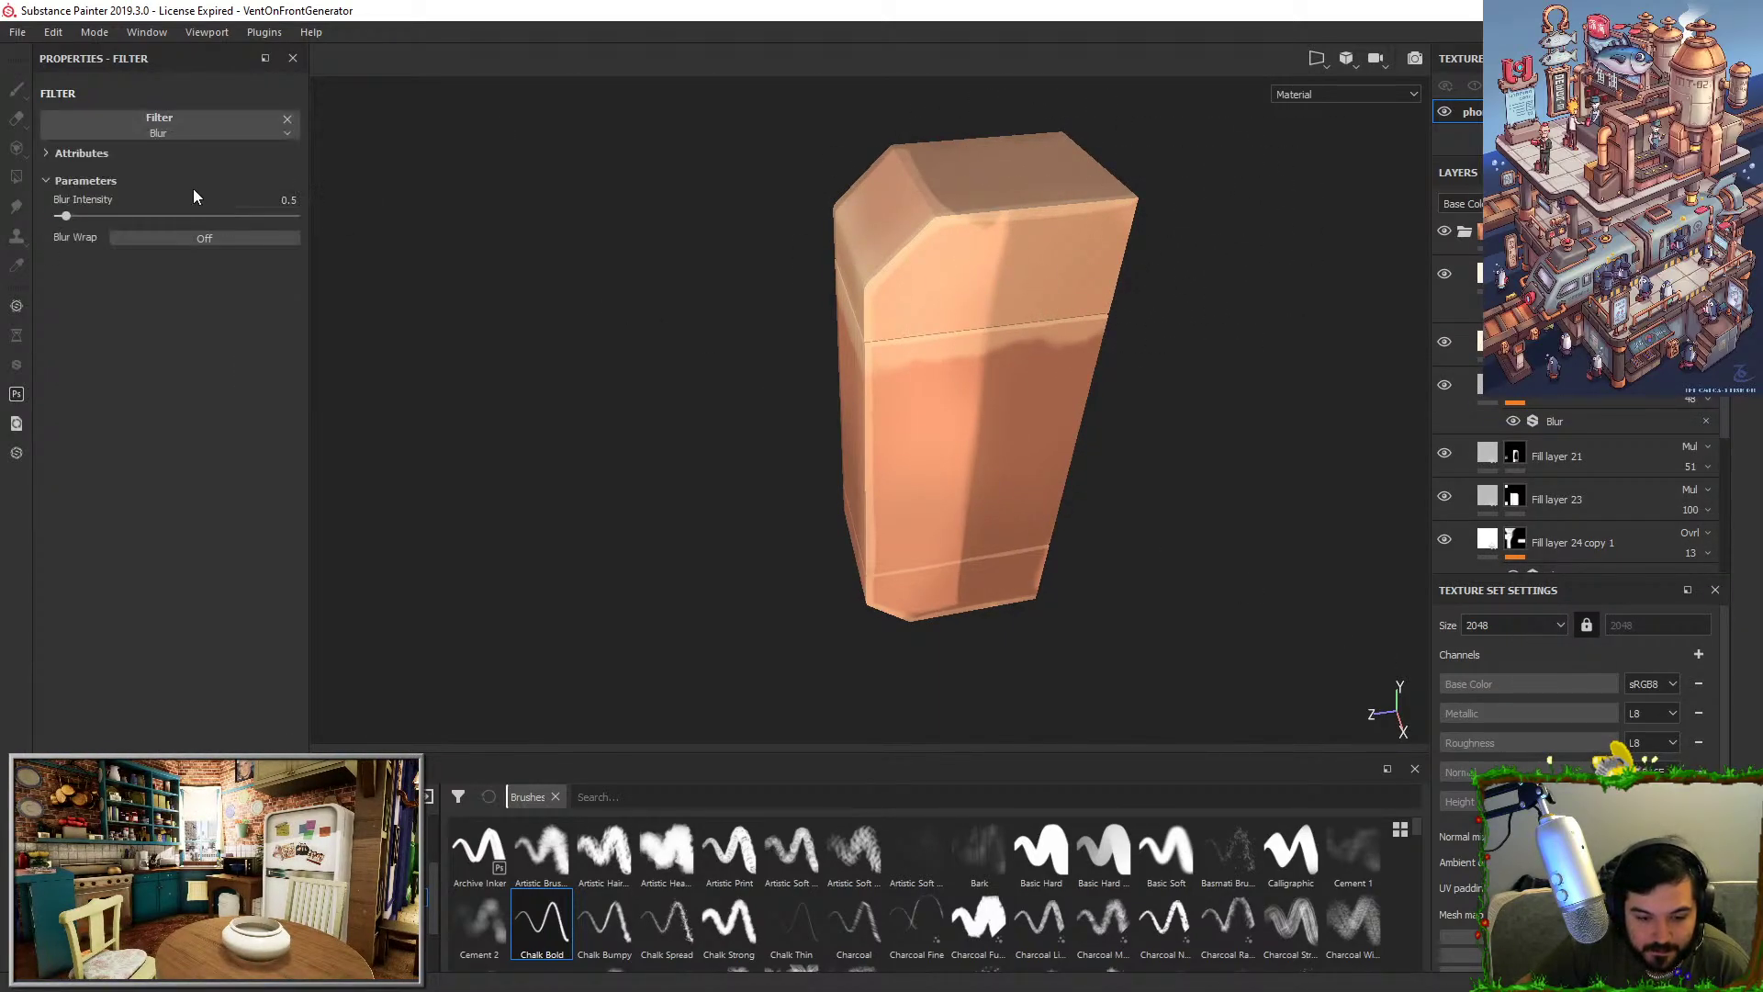
left_click_drag(110, 213, 457, 252)
left_click_drag(845, 335, 955, 236, "alt")
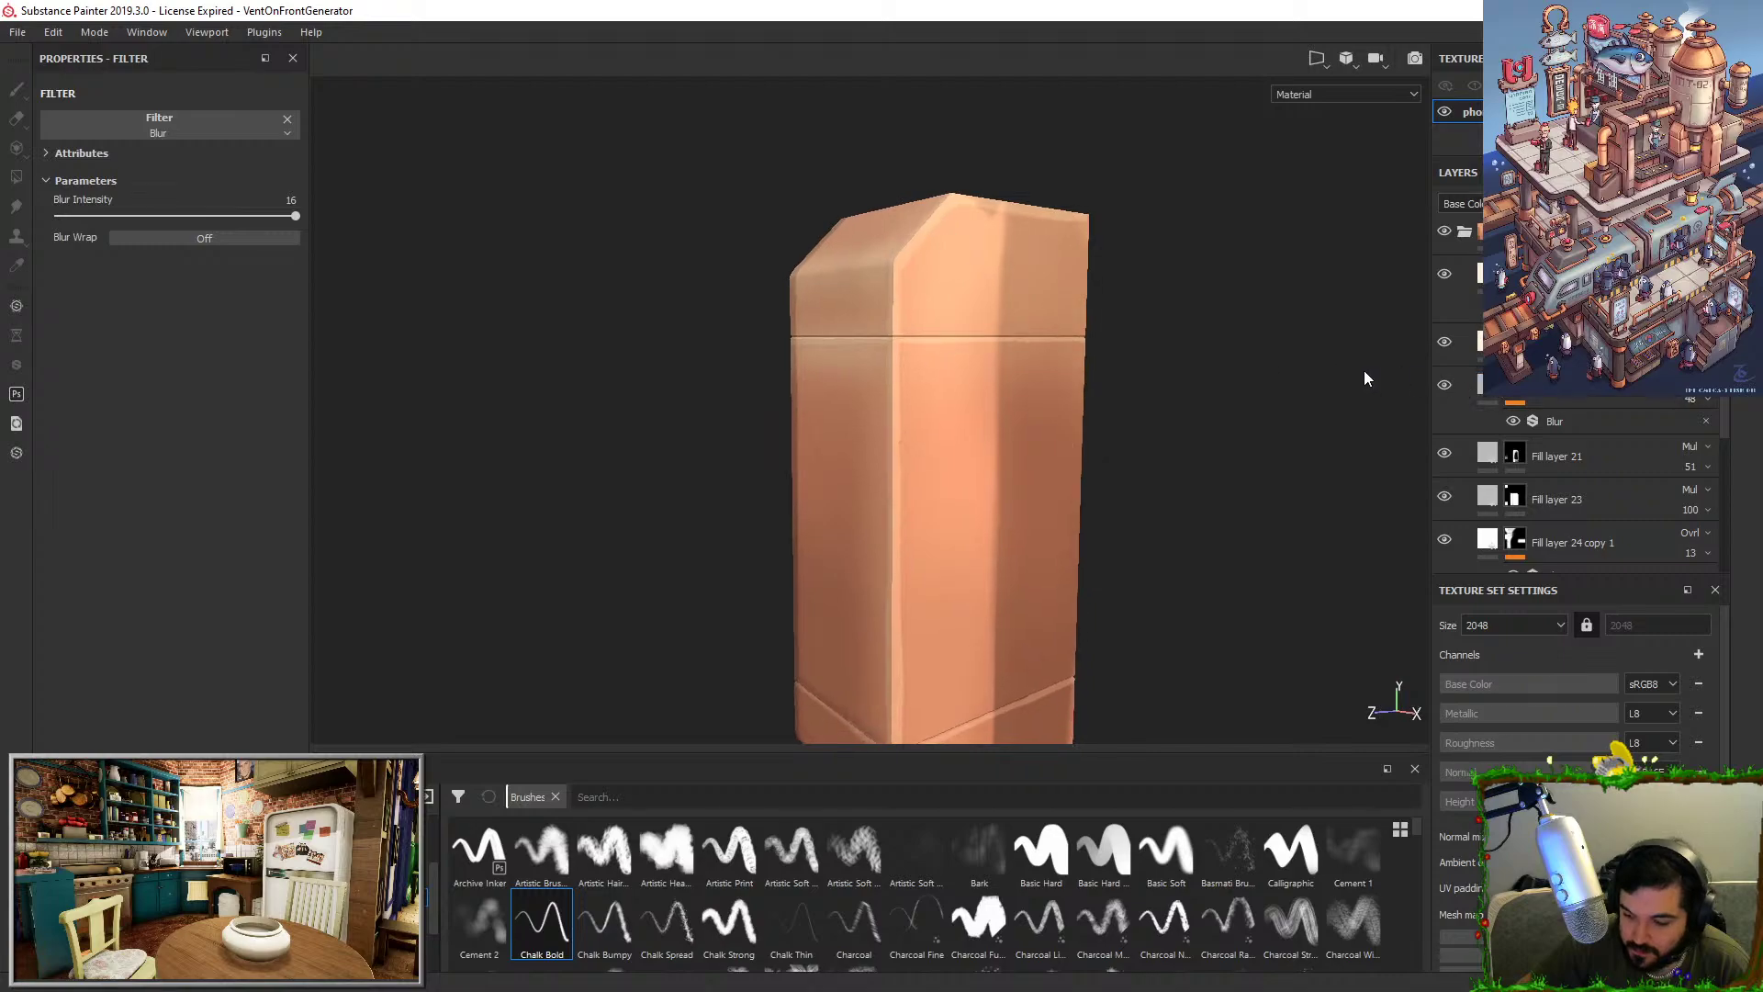
left_click_drag(933, 363, 1043, 367, "alt")
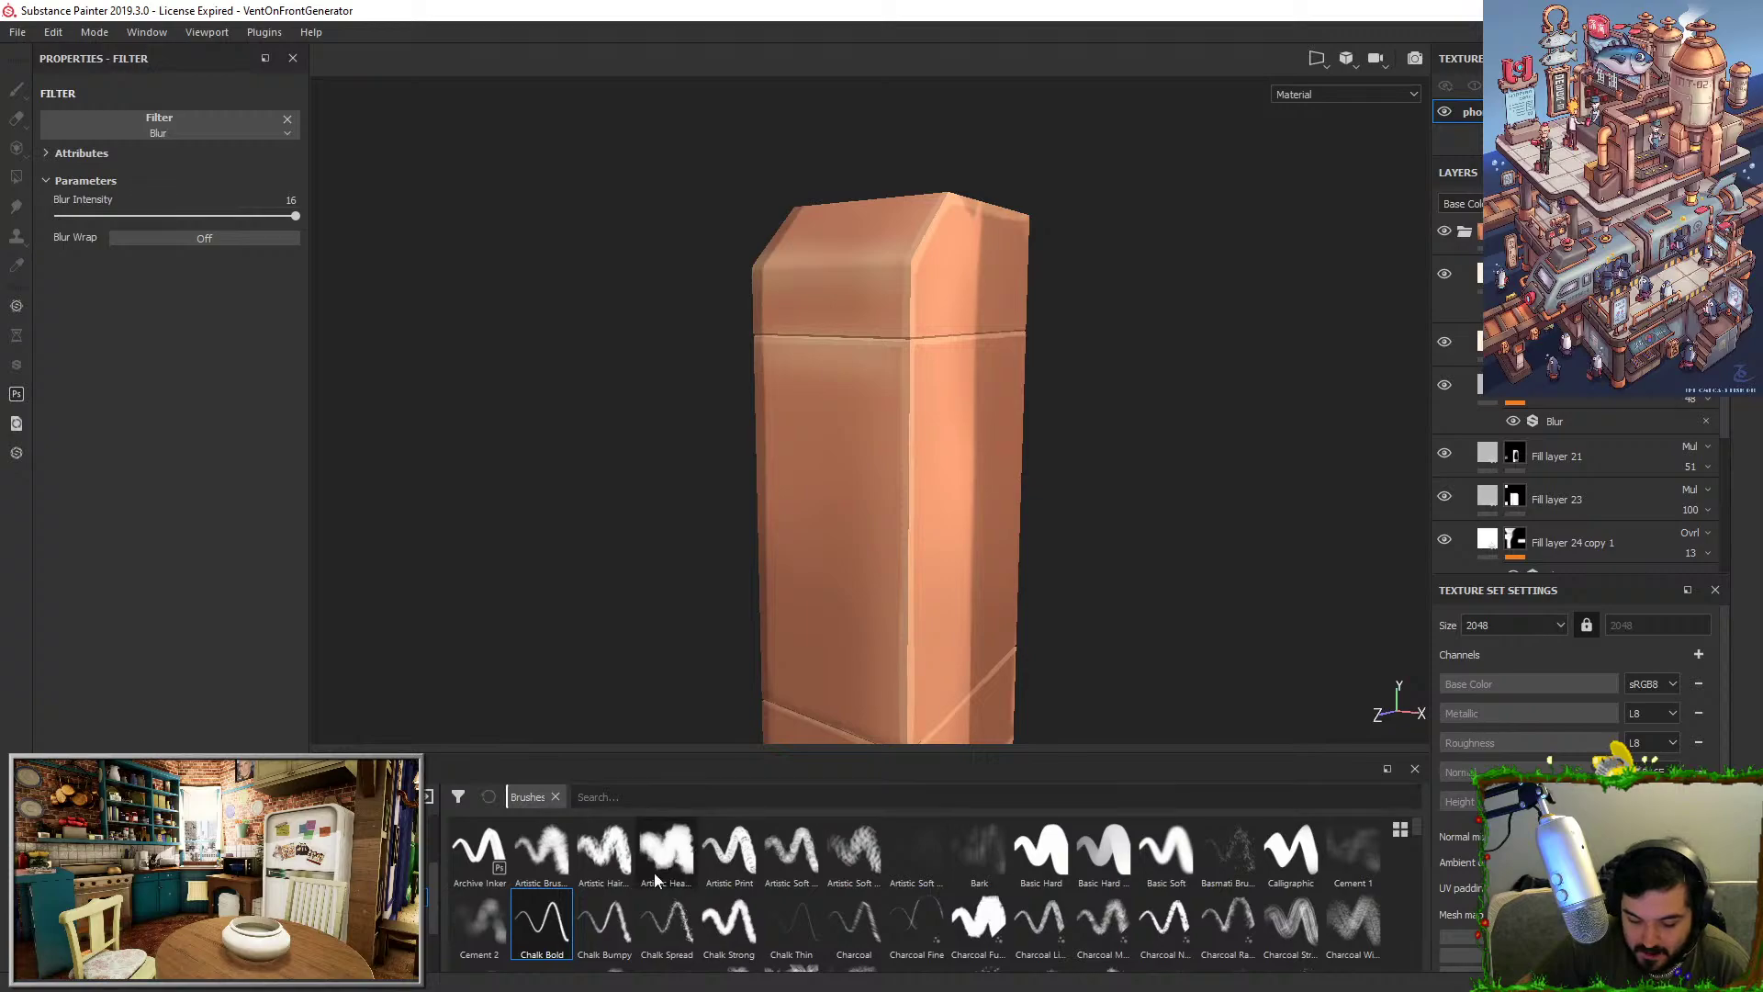
Switch to the Basic Soft brush and set its size to 100.
left_click(1167, 849)
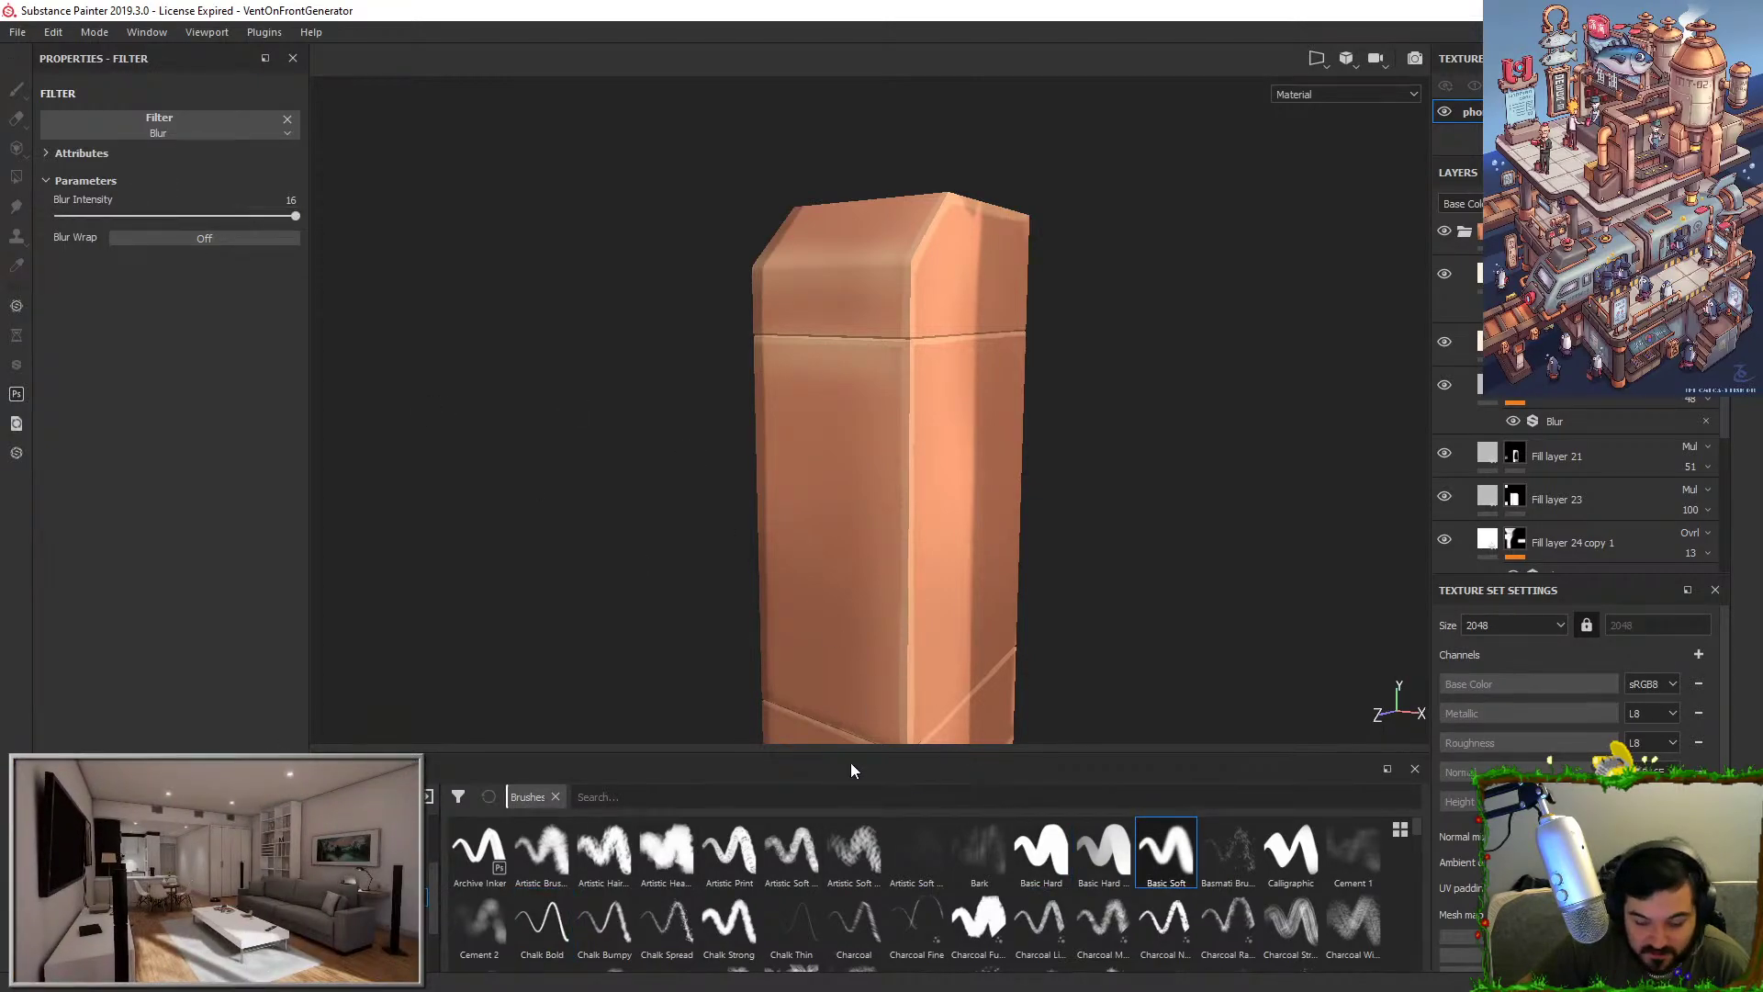
key("1")
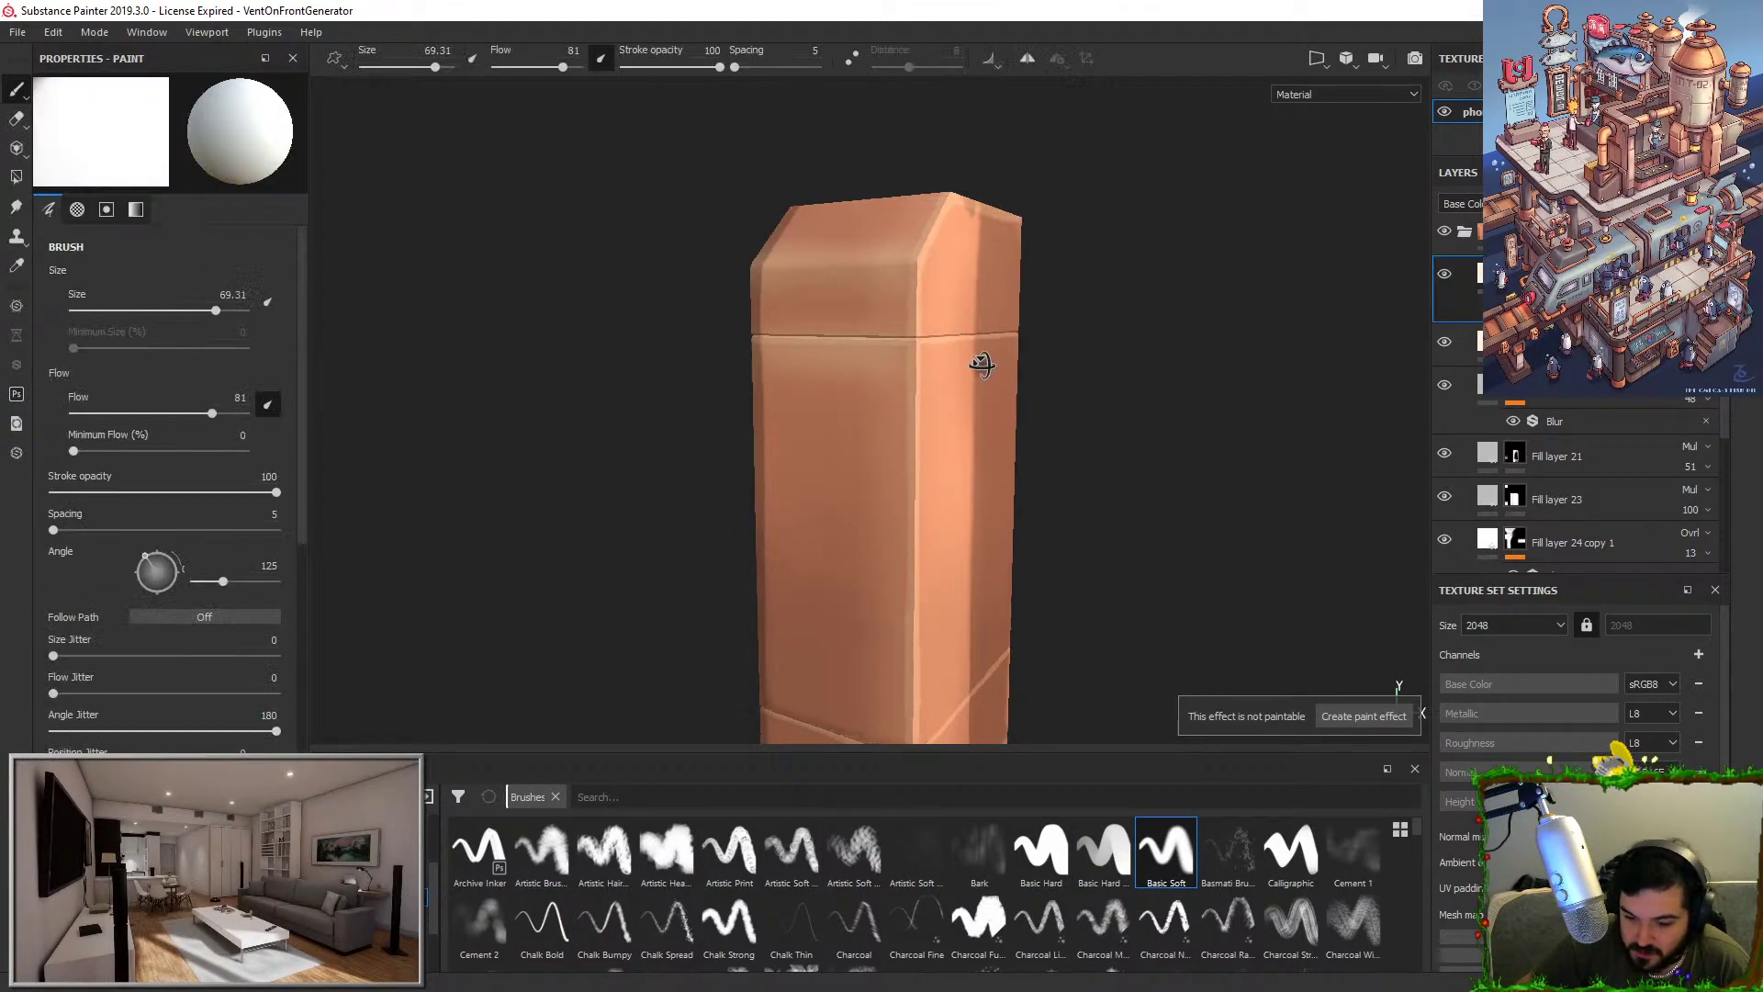
left_click(1160, 863)
left_click_drag(124, 310, 276, 310)
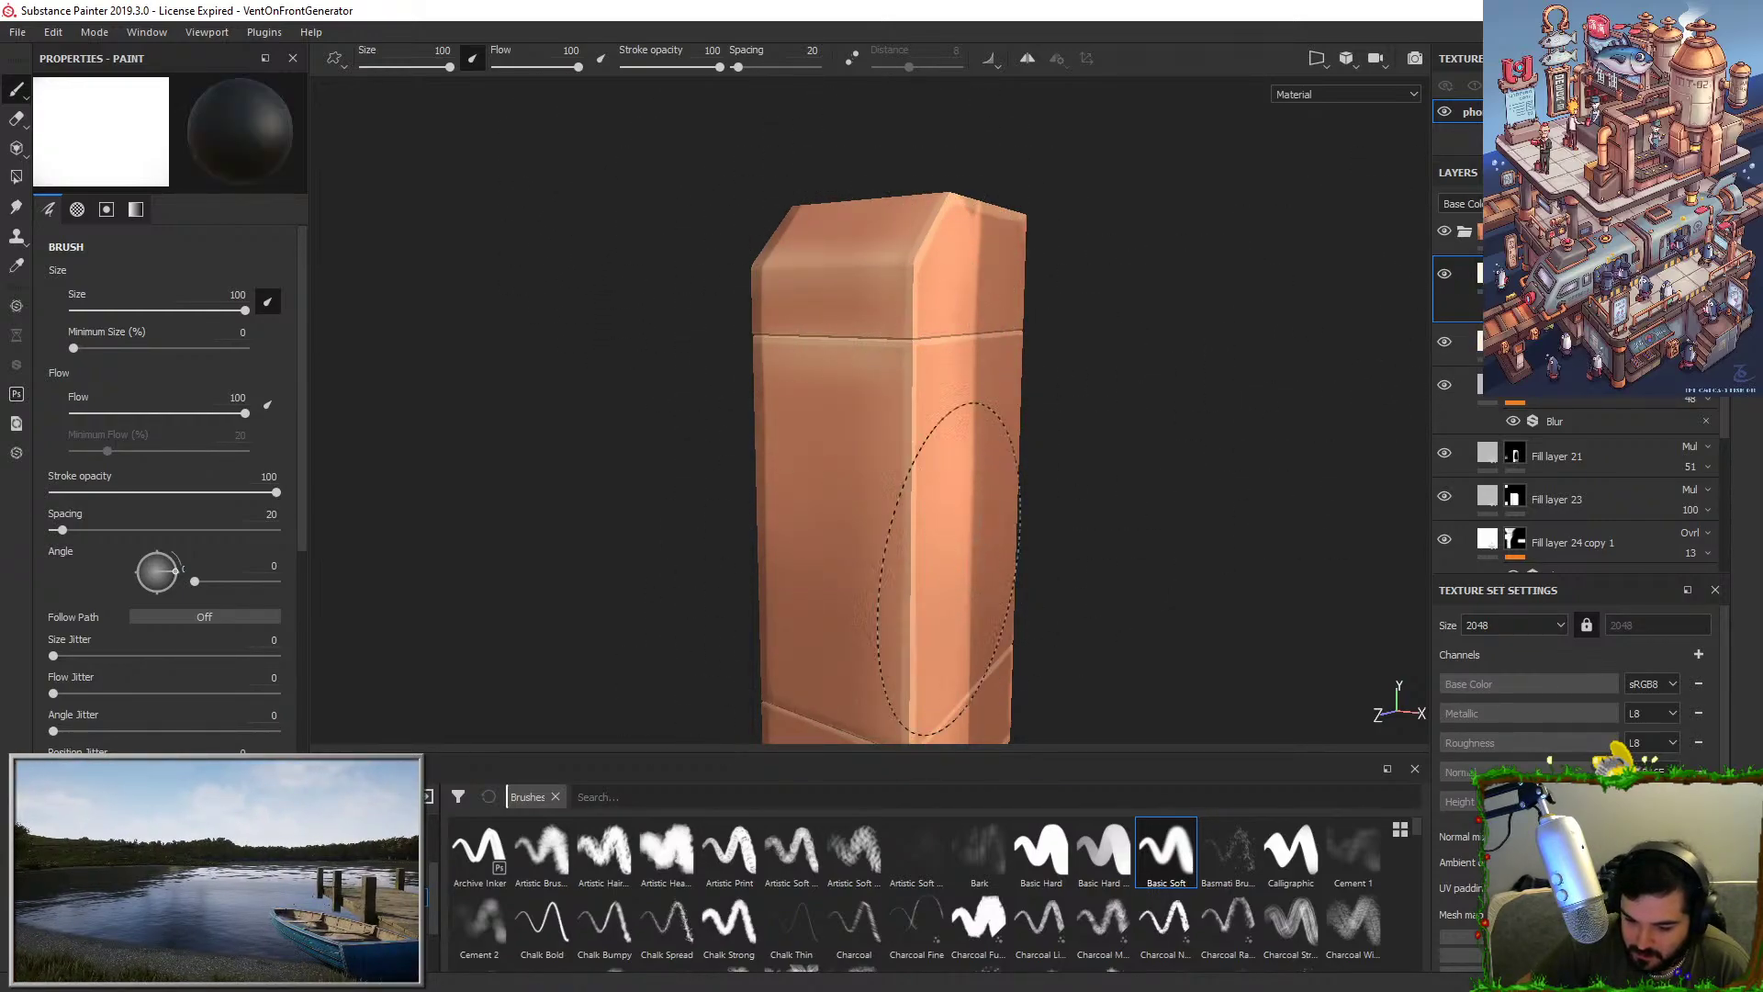
Change the blending mode of the blurred upper highlight layer.
left_click_drag(1253, 347, 1359, 367, "alt")
left_click_drag(933, 280, 1135, 419, "alt")
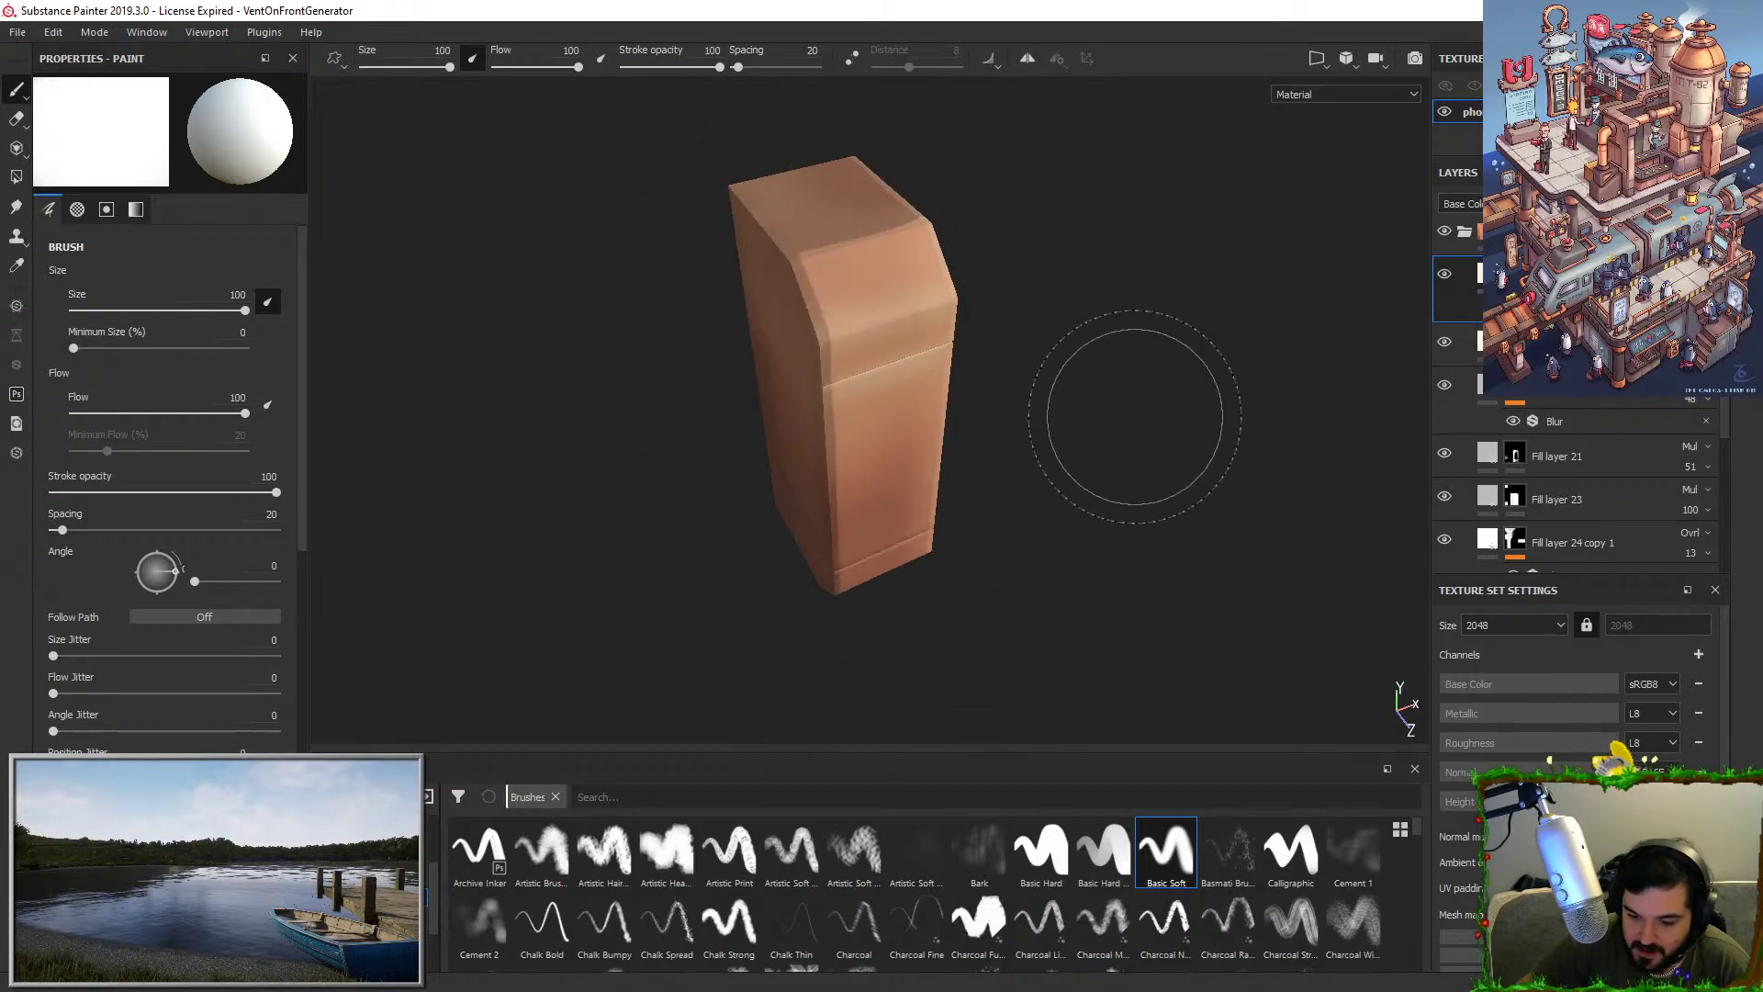
left_click_drag(818, 245, 647, 152, "alt")
left_click_drag(822, 380, 657, 376, "alt")
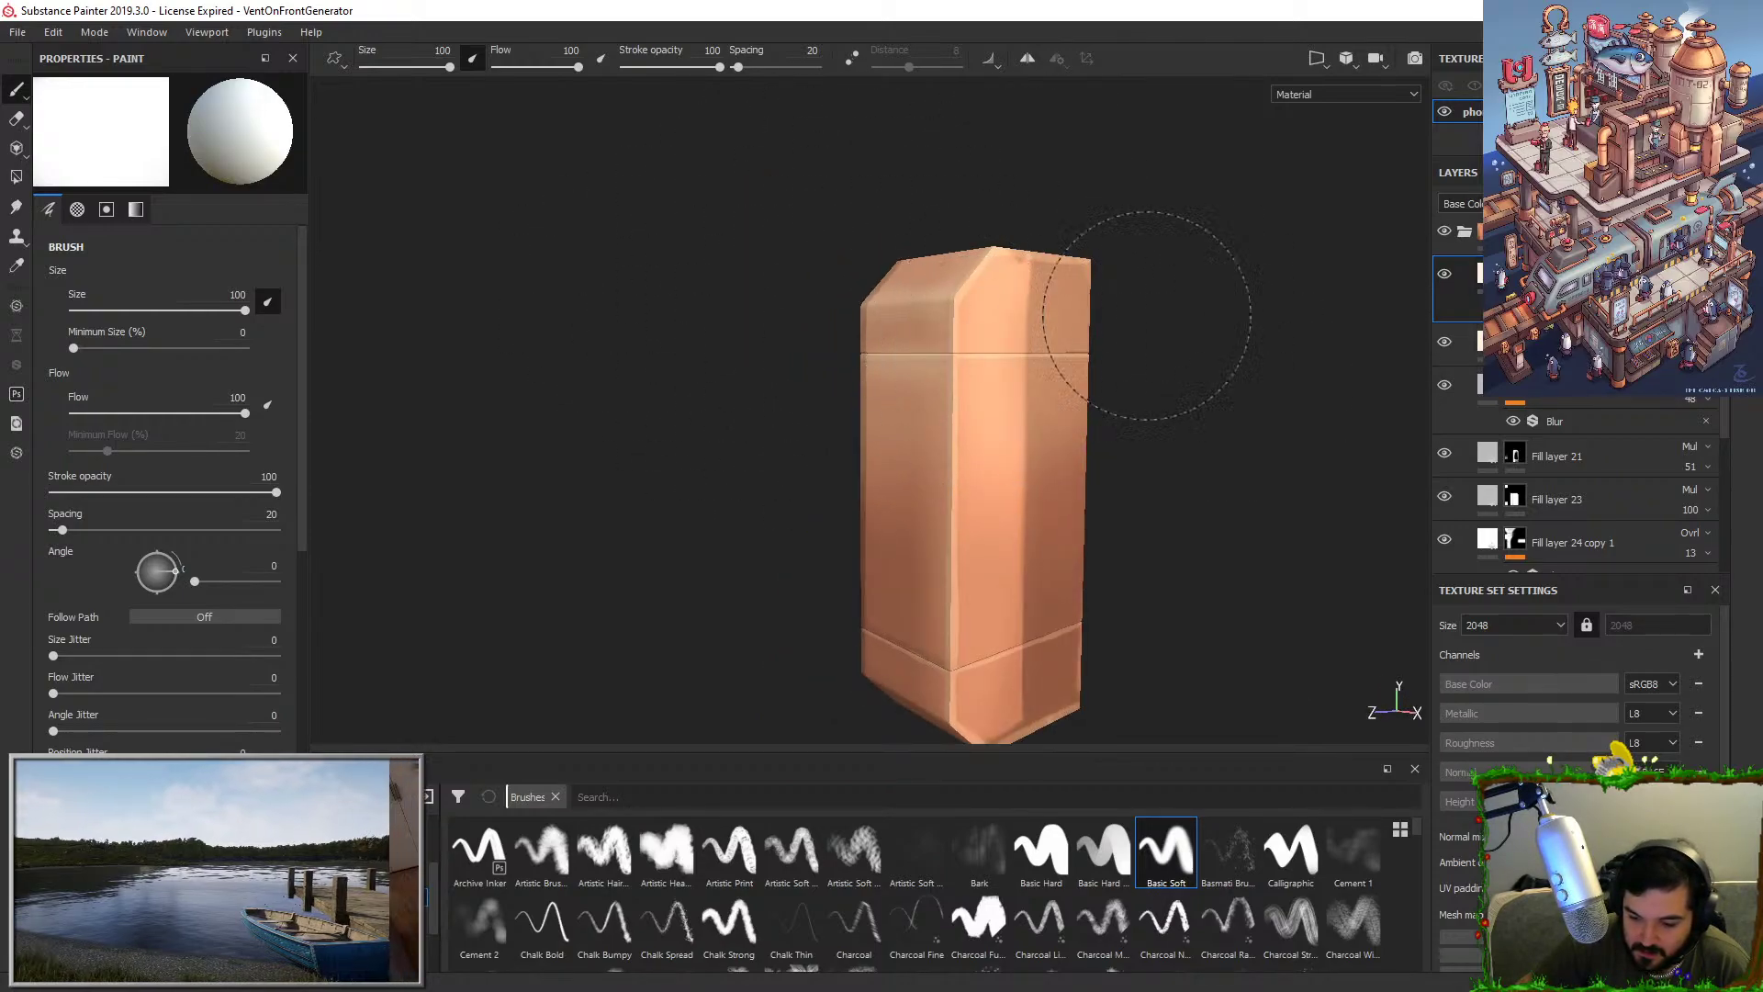
left_click_drag(992, 496, 1111, 327, "alt")
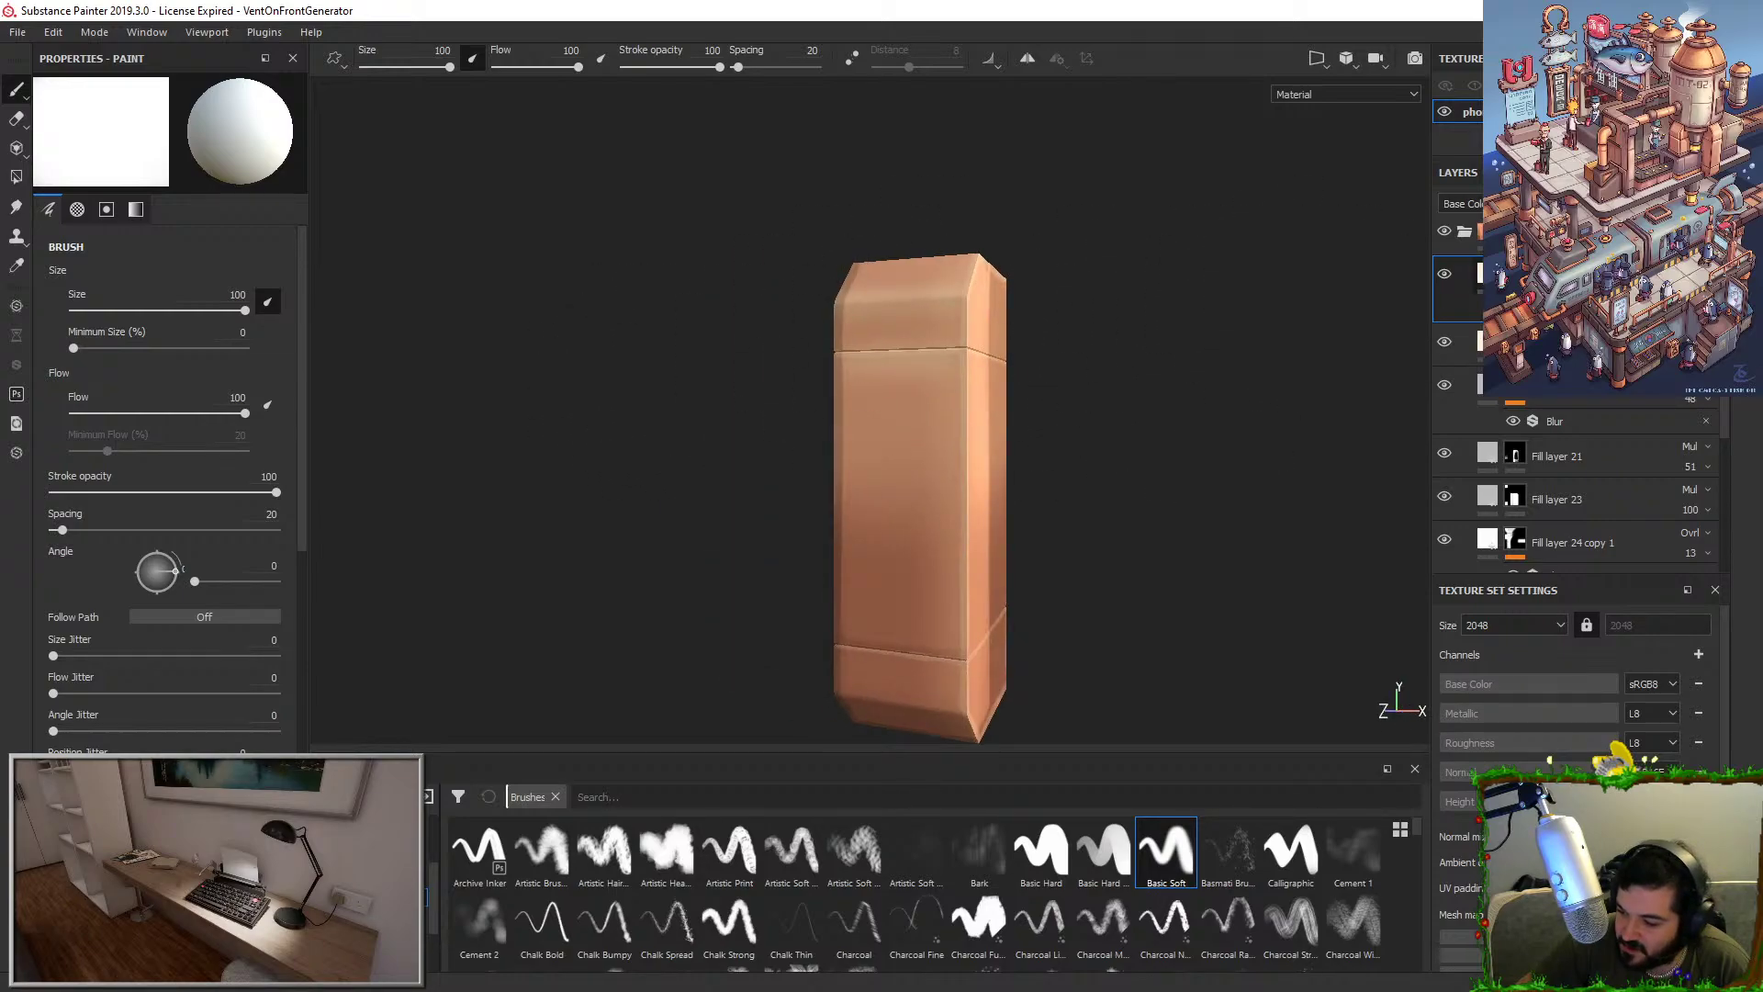
left_click(1693, 269)
left_click(1644, 545)
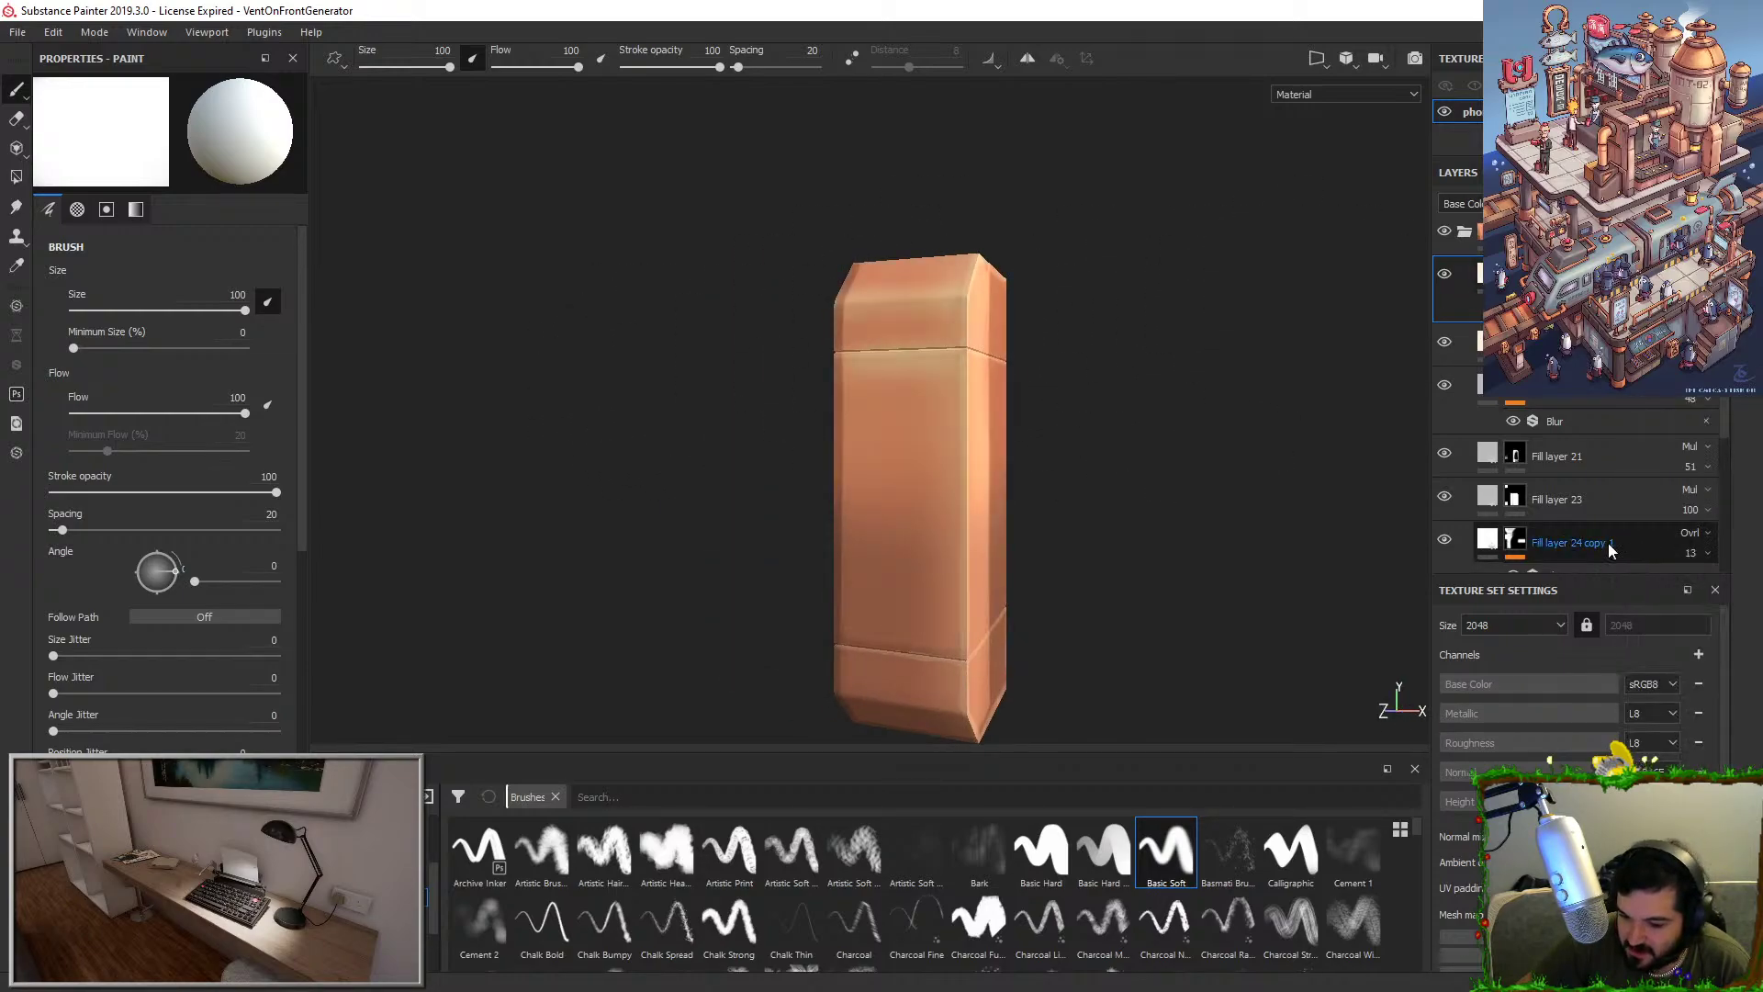
Examine the vent's shading from several sides under rotated environment lighting, ending close on the dark wide face.
left_click_drag(1122, 438, 1102, 496, "alt")
right_click_drag(1102, 495, 1157, 496, "shift")
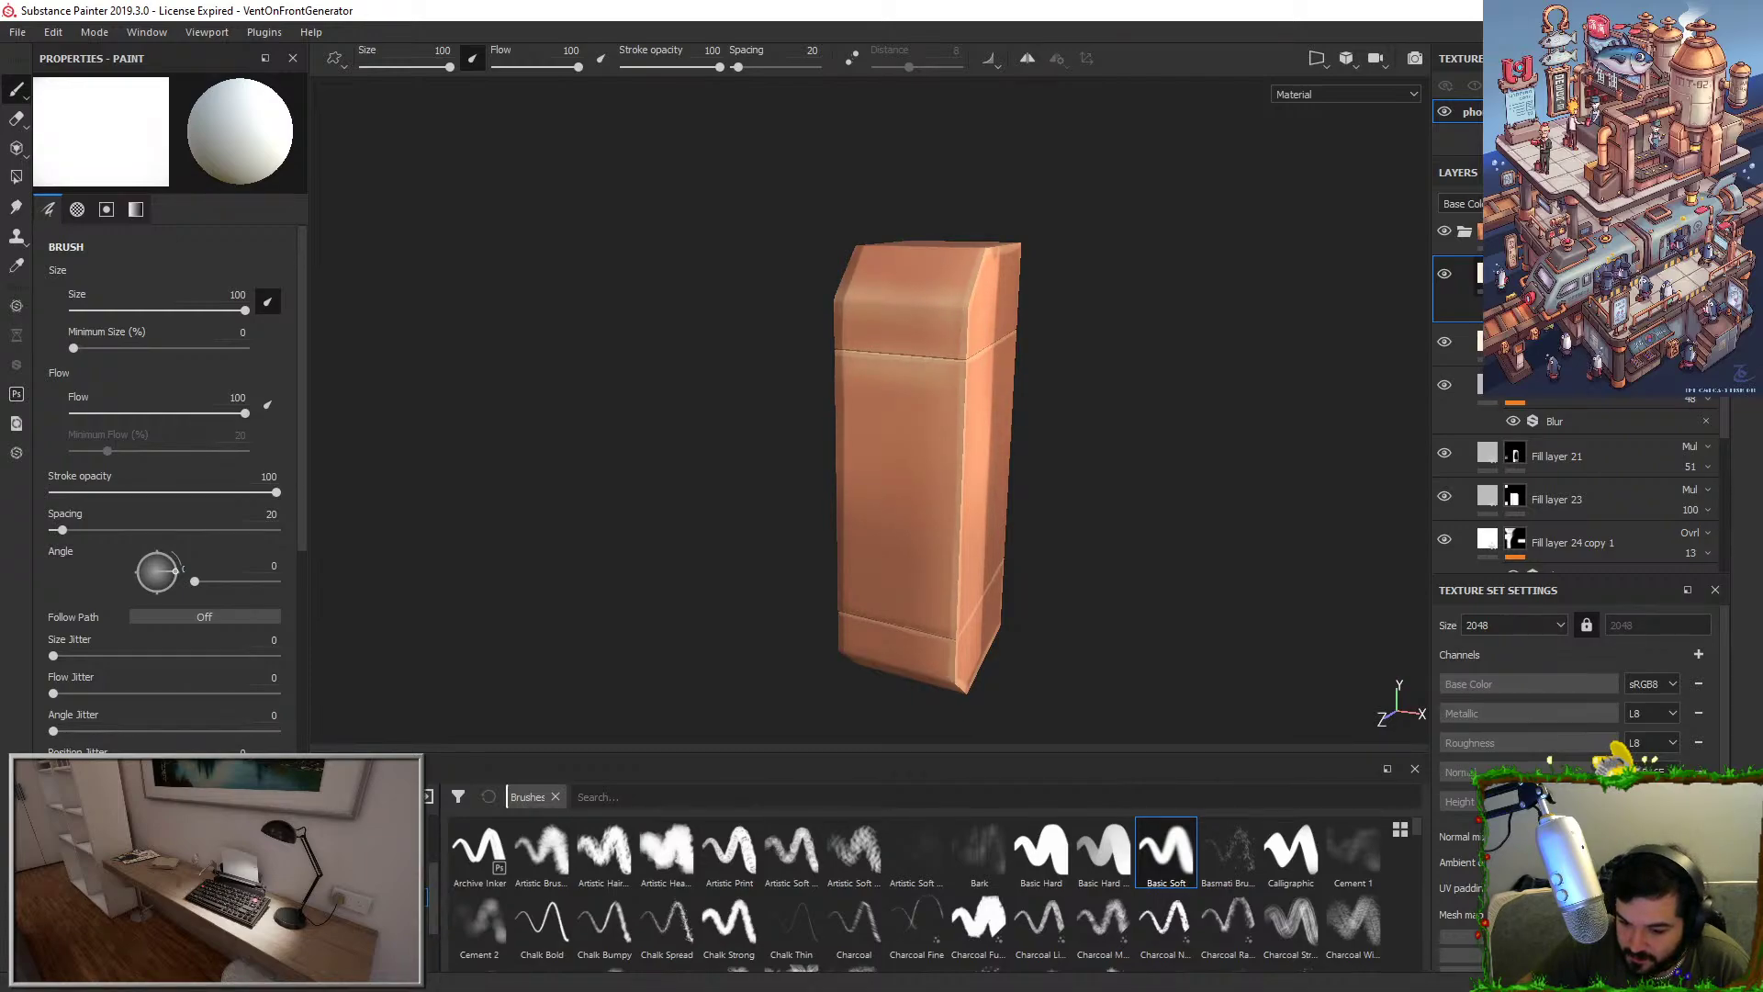
mouse_move(974, 450)
left_mouse_down("alt")
mouse_move(791, 472)
mouse_move(1203, 501)
mouse_move(918, 510)
mouse_move(1004, 337)
mouse_move(1023, 515)
mouse_move(1055, 477)
mouse_move(822, 511)
mouse_move(1074, 501)
left_mouse_up("alt")
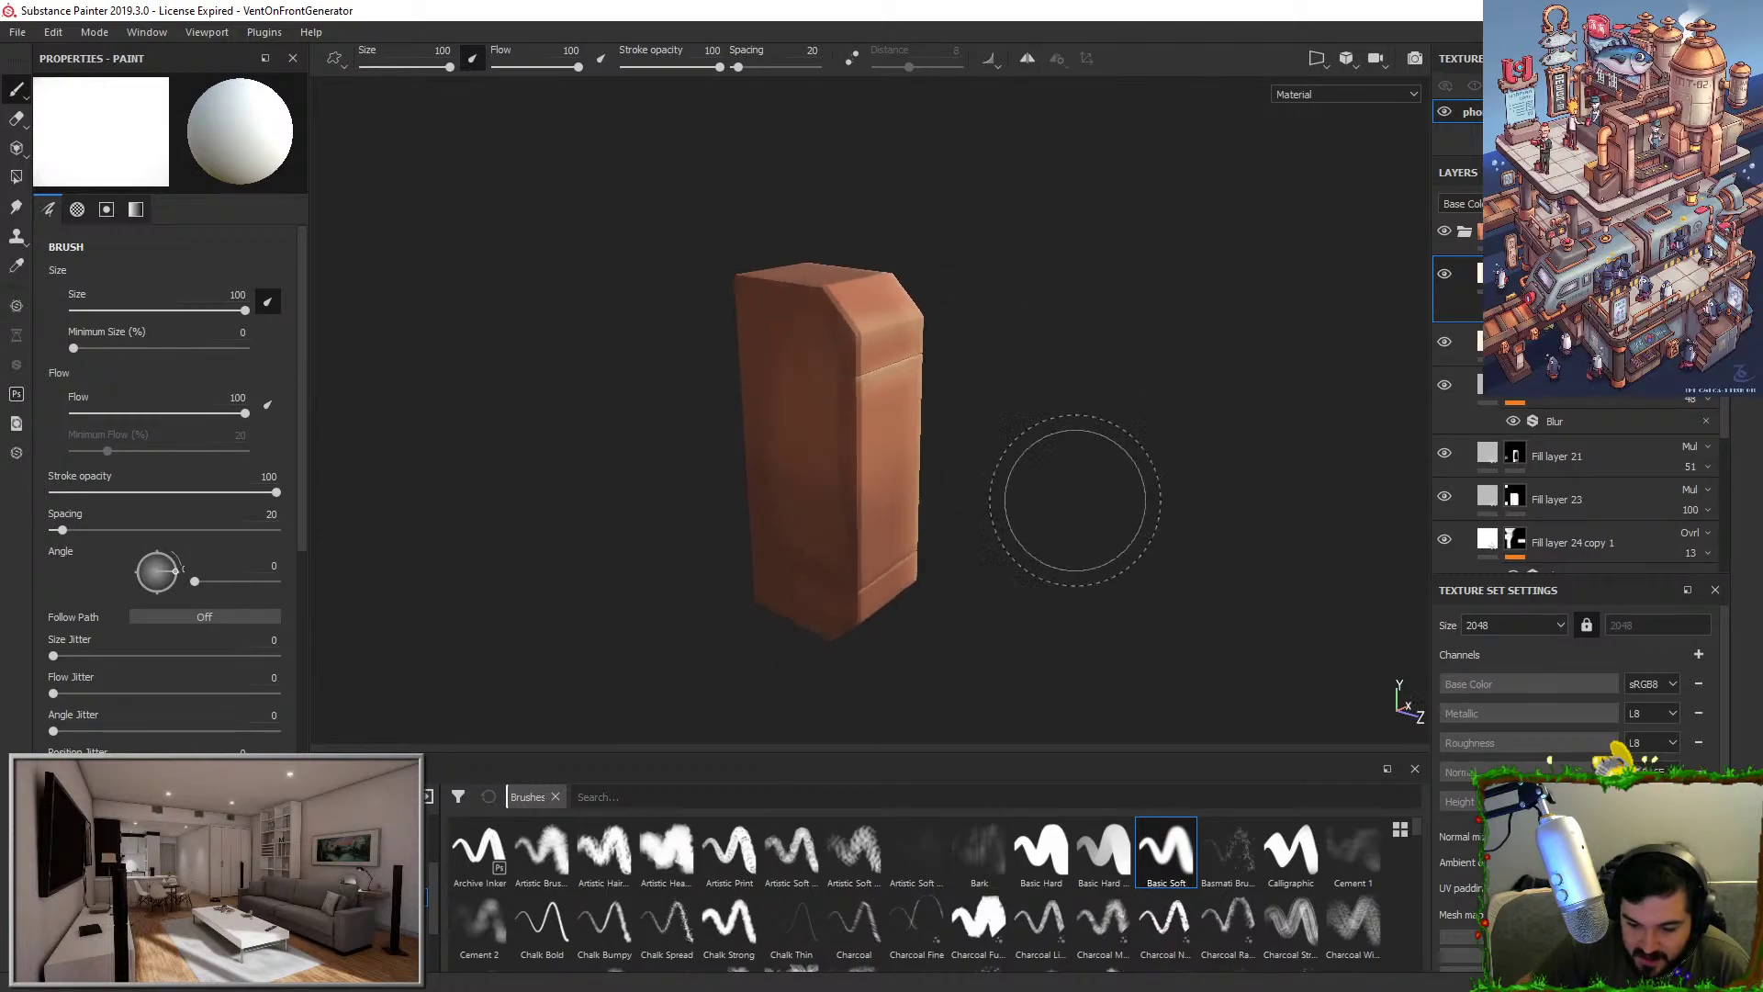
mouse_move(1074, 500)
right_mouse_down("shift")
mouse_move(901, 492)
mouse_move(1028, 478)
right_mouse_up("shift")
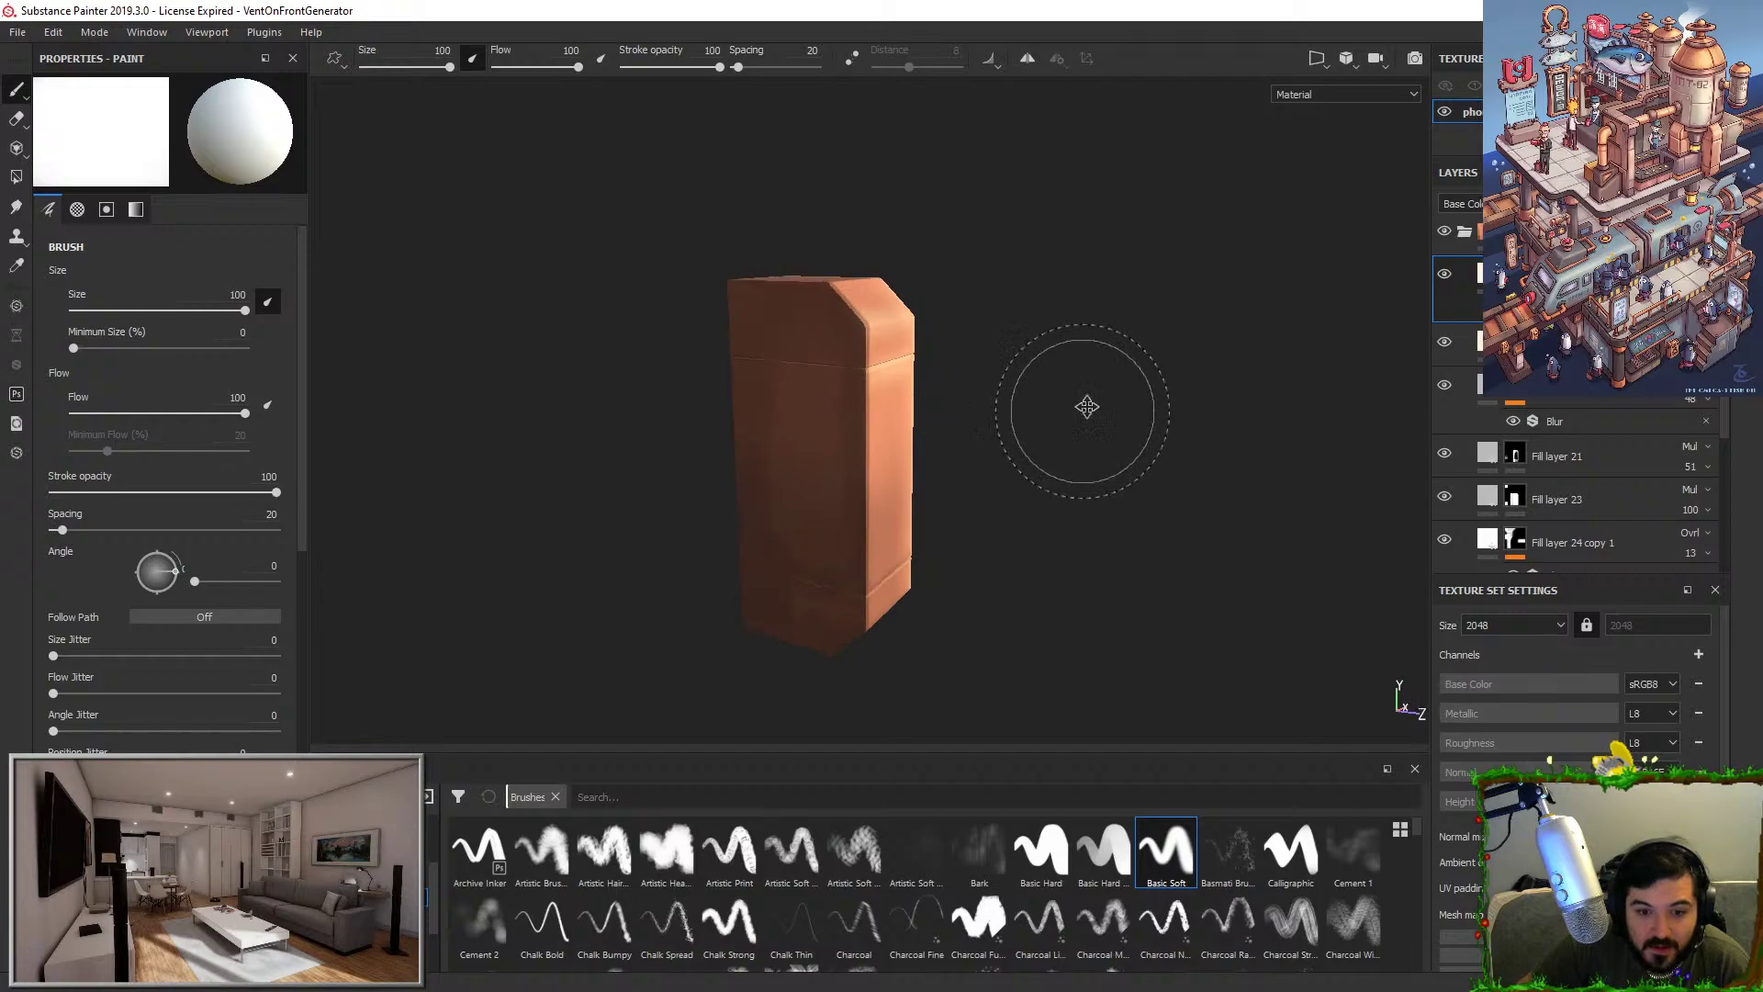
middle_click_drag(1087, 406, 1153, 317, "alt")
right_click_drag(1154, 316, 1146, 496, "alt")
middle_click_drag(1146, 496, 1157, 567, "alt")
left_click_drag(1157, 566, 1249, 634, "alt")
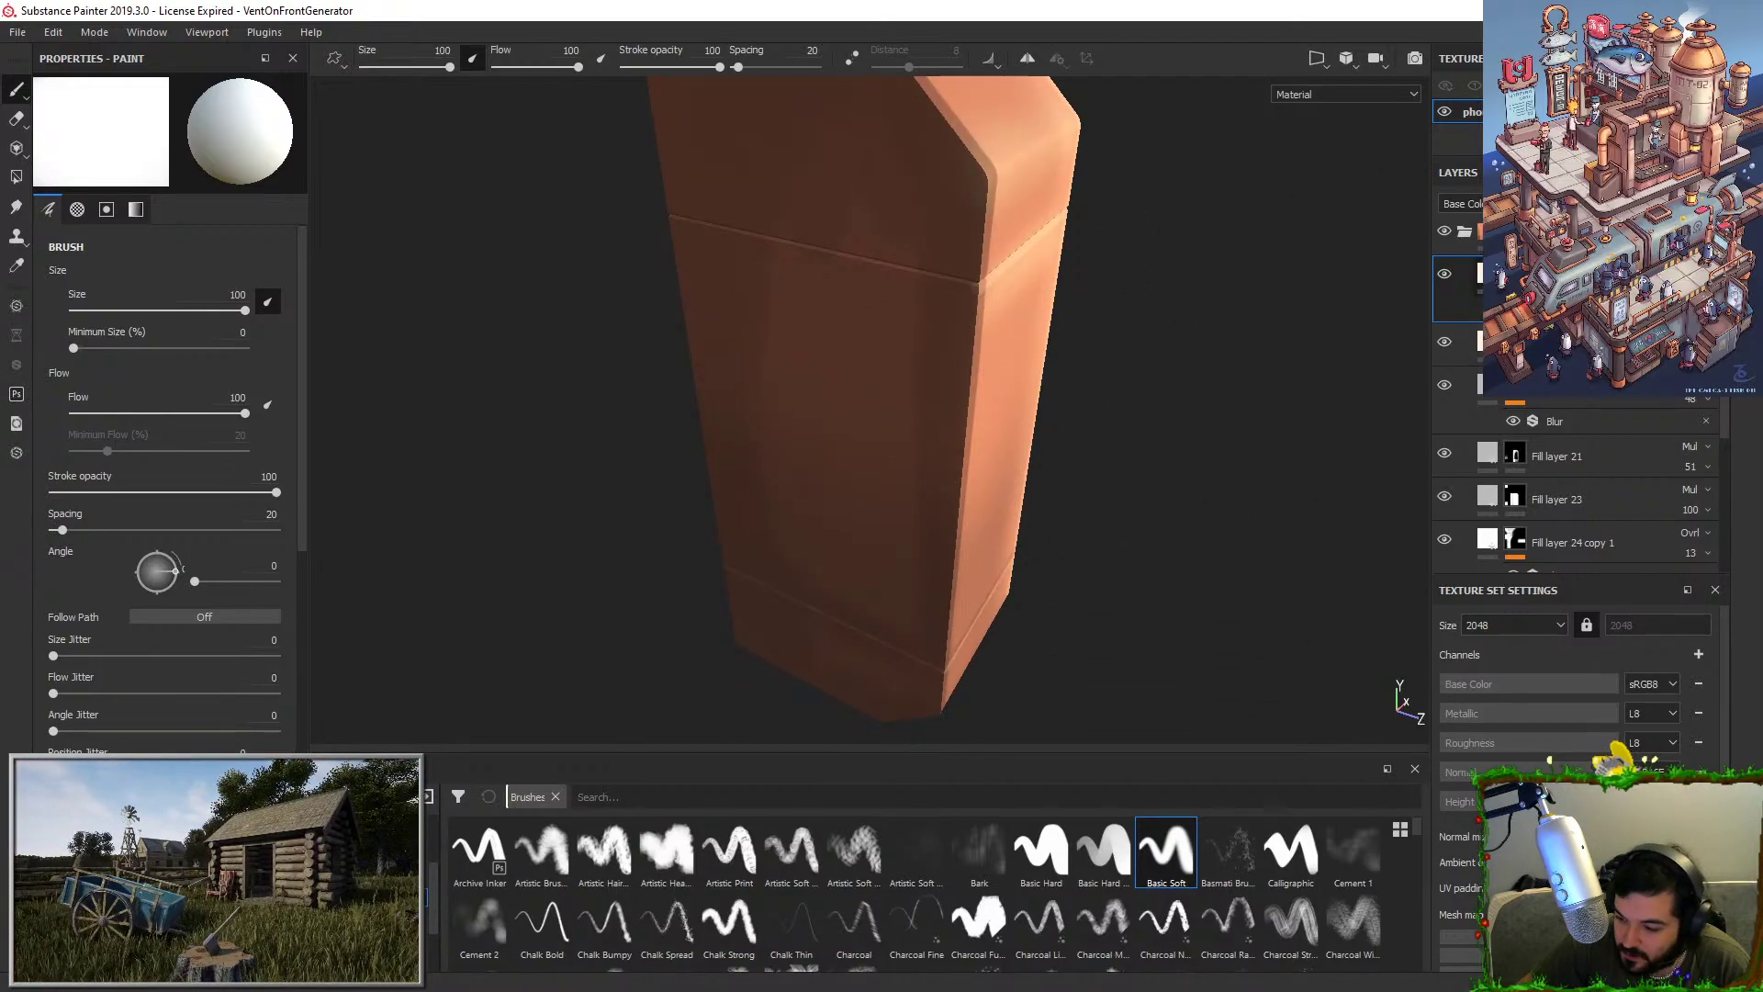
Try a soft highlight stroke on the Fill layer 22 mask across the vent's dark wide face.
left_click(1552, 342)
right_click_drag(1085, 293, 1052, 348, "alt")
left_click_drag(895, 308, 868, 317)
key("ctrl+z")
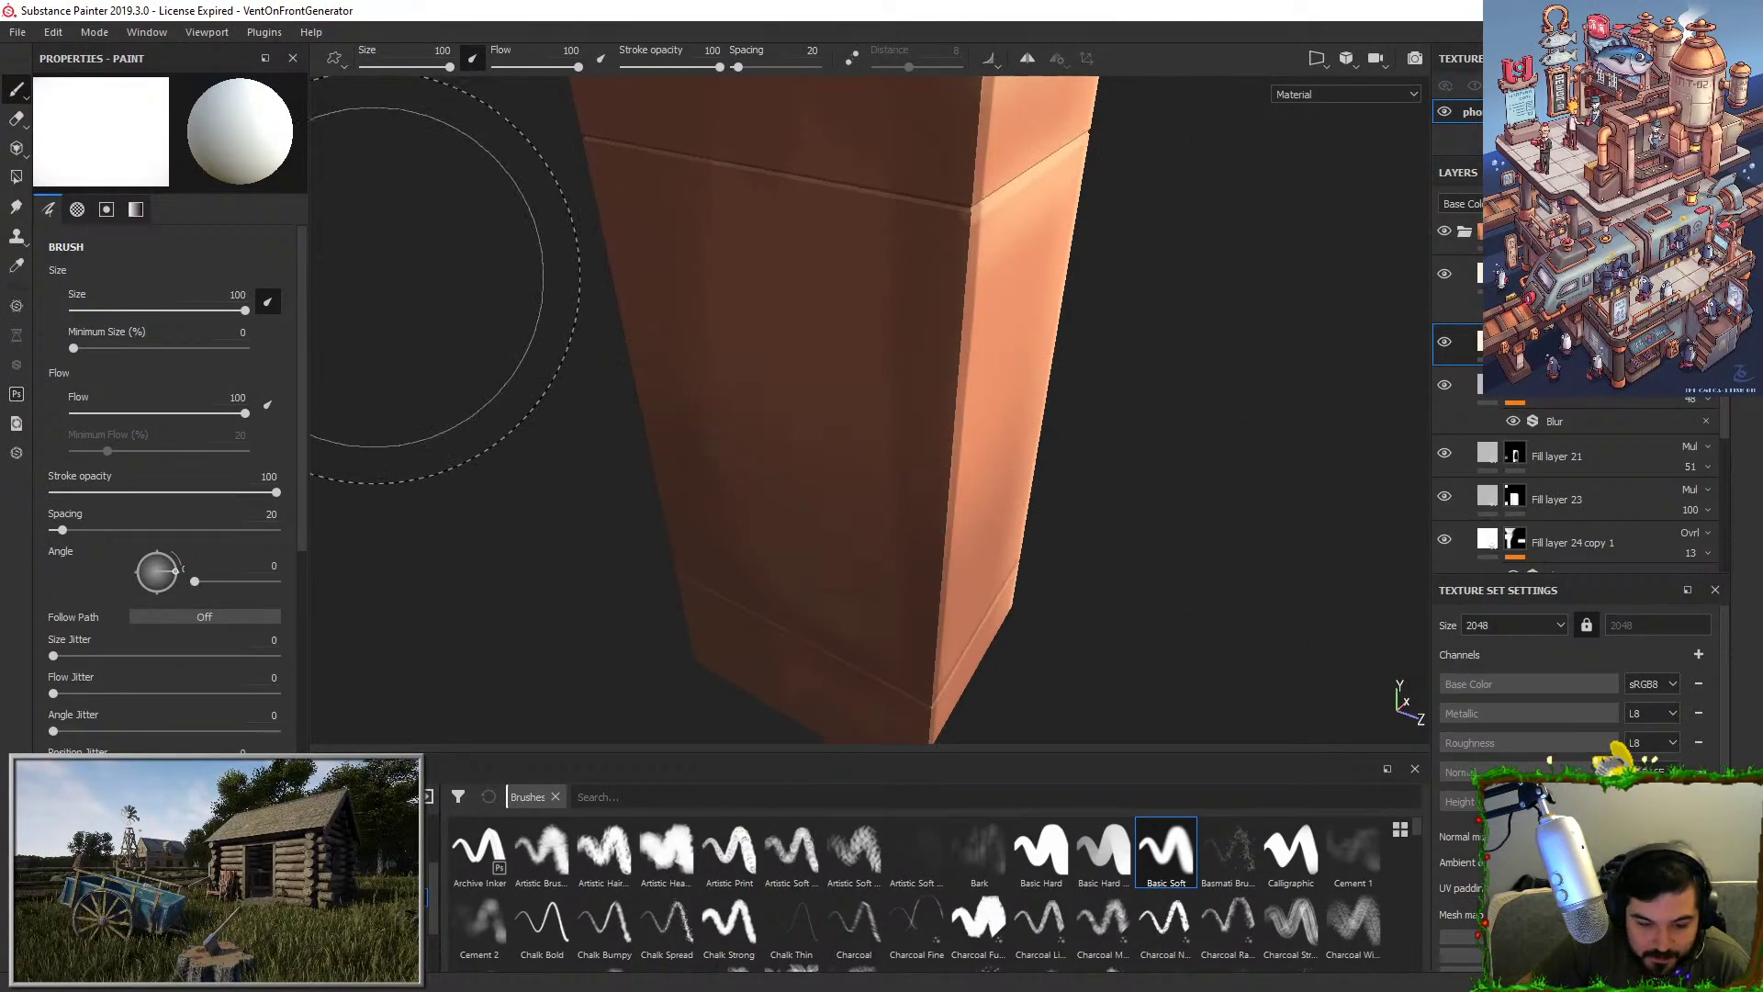
Compare the vent's shading with Fill layer 22 copy 1, Fill layer 24 and Fill layer 22 hidden and shown again.
middle_click_drag(1107, 338, 1105, 420, "alt")
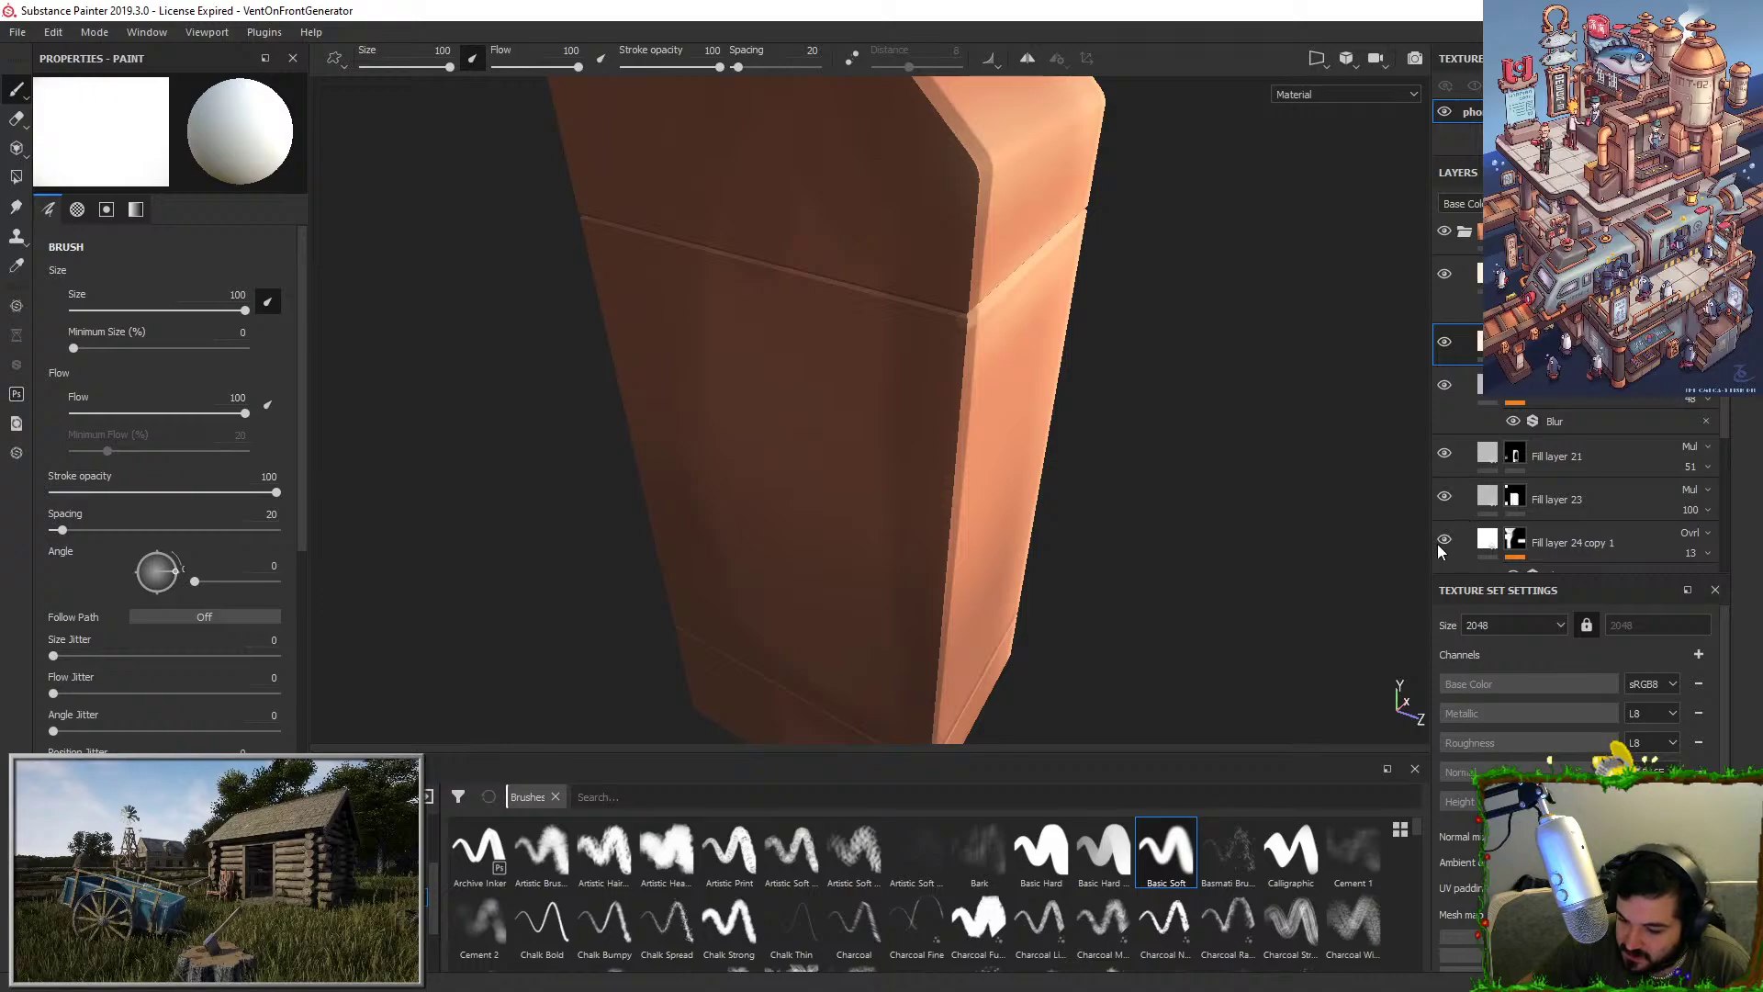
scroll(1438, 546, "down", 2)
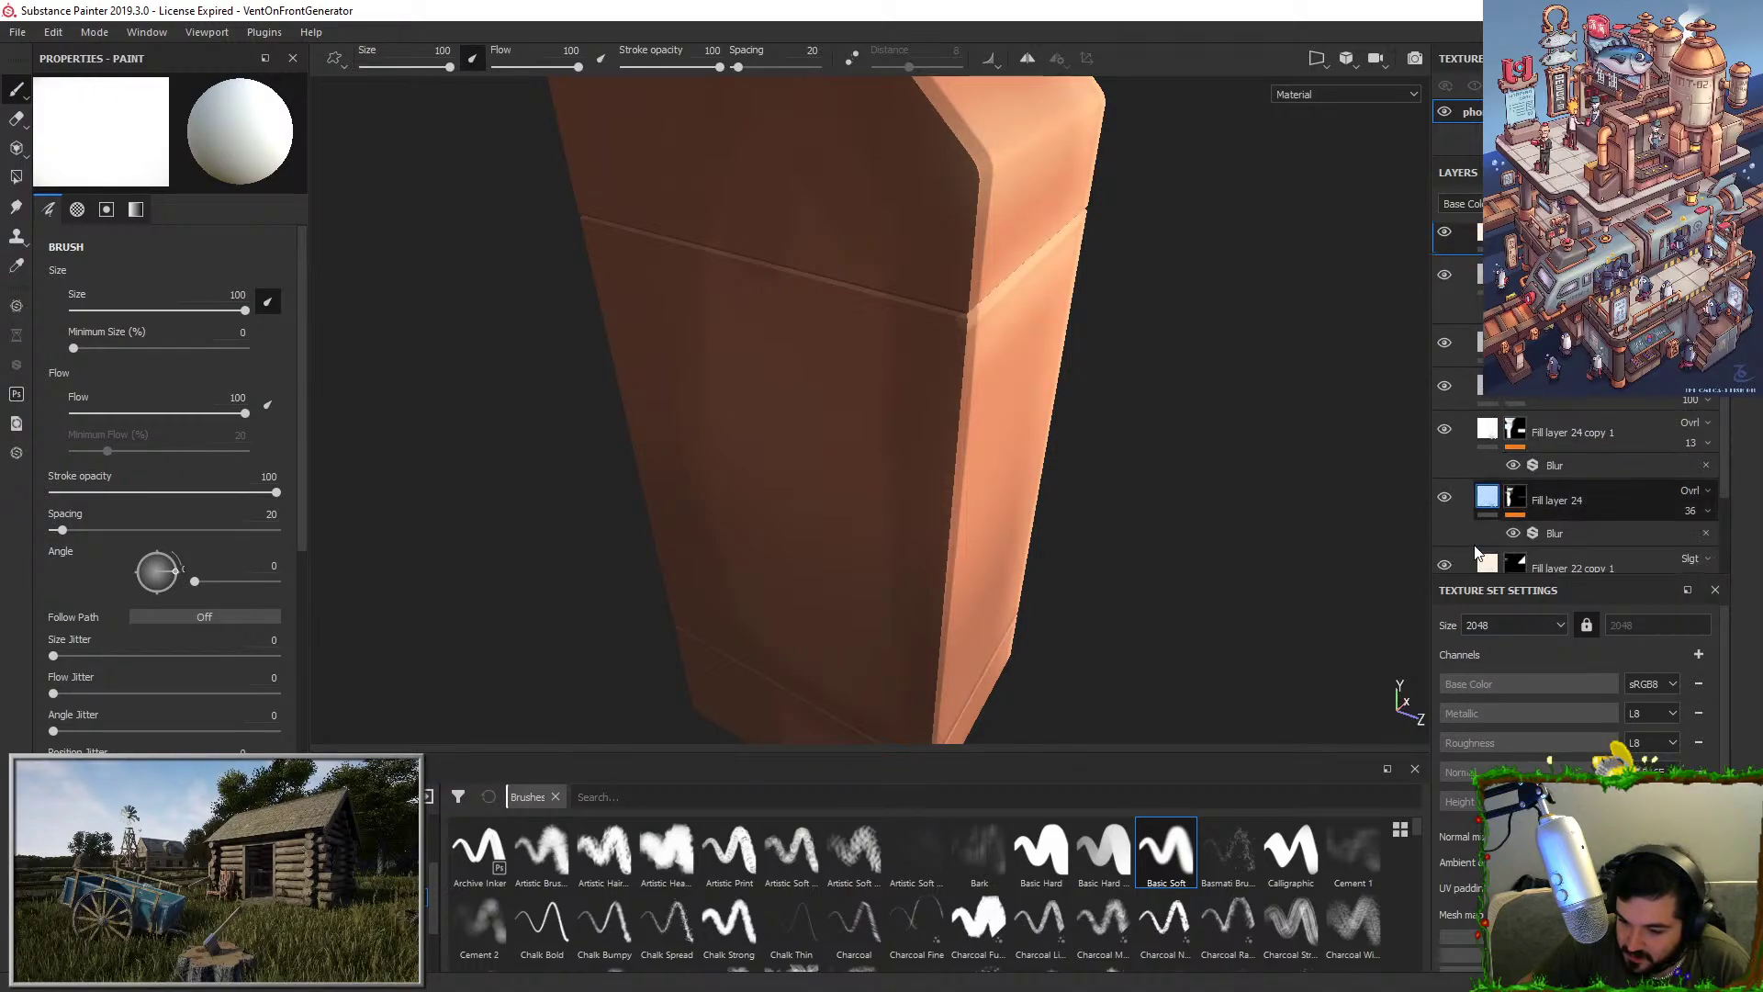
scroll(1478, 553, "down", 1)
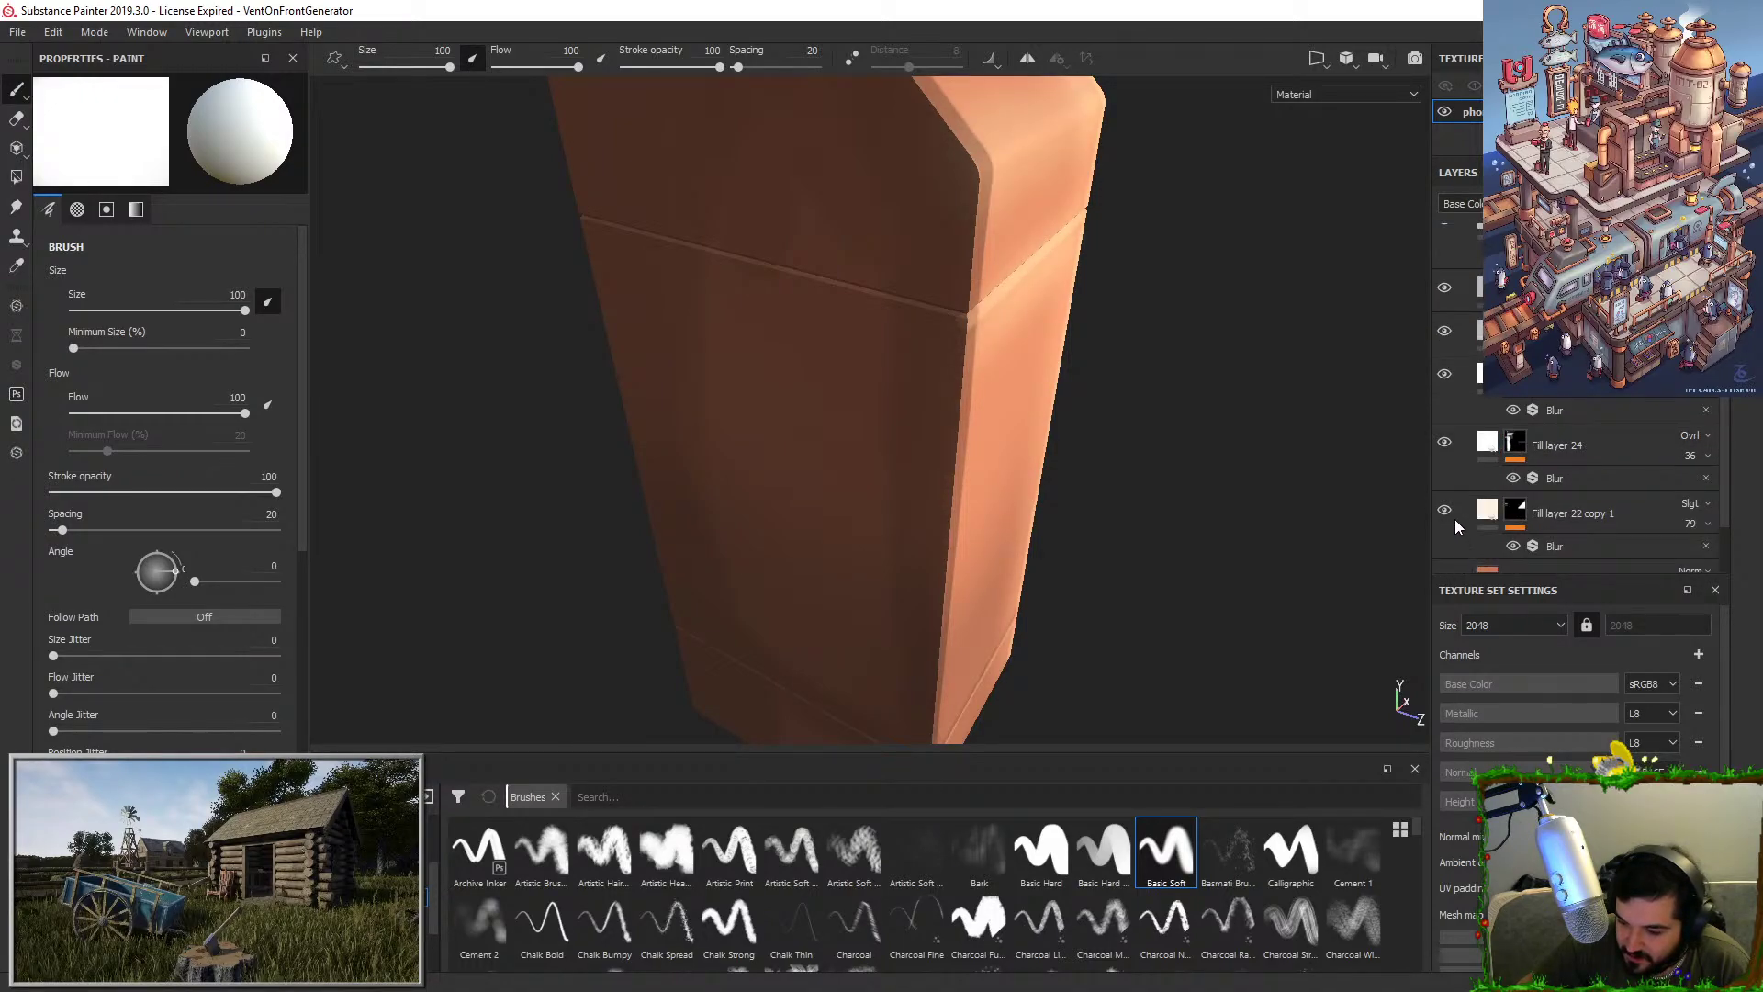
left_click(1451, 517)
left_click(1451, 517)
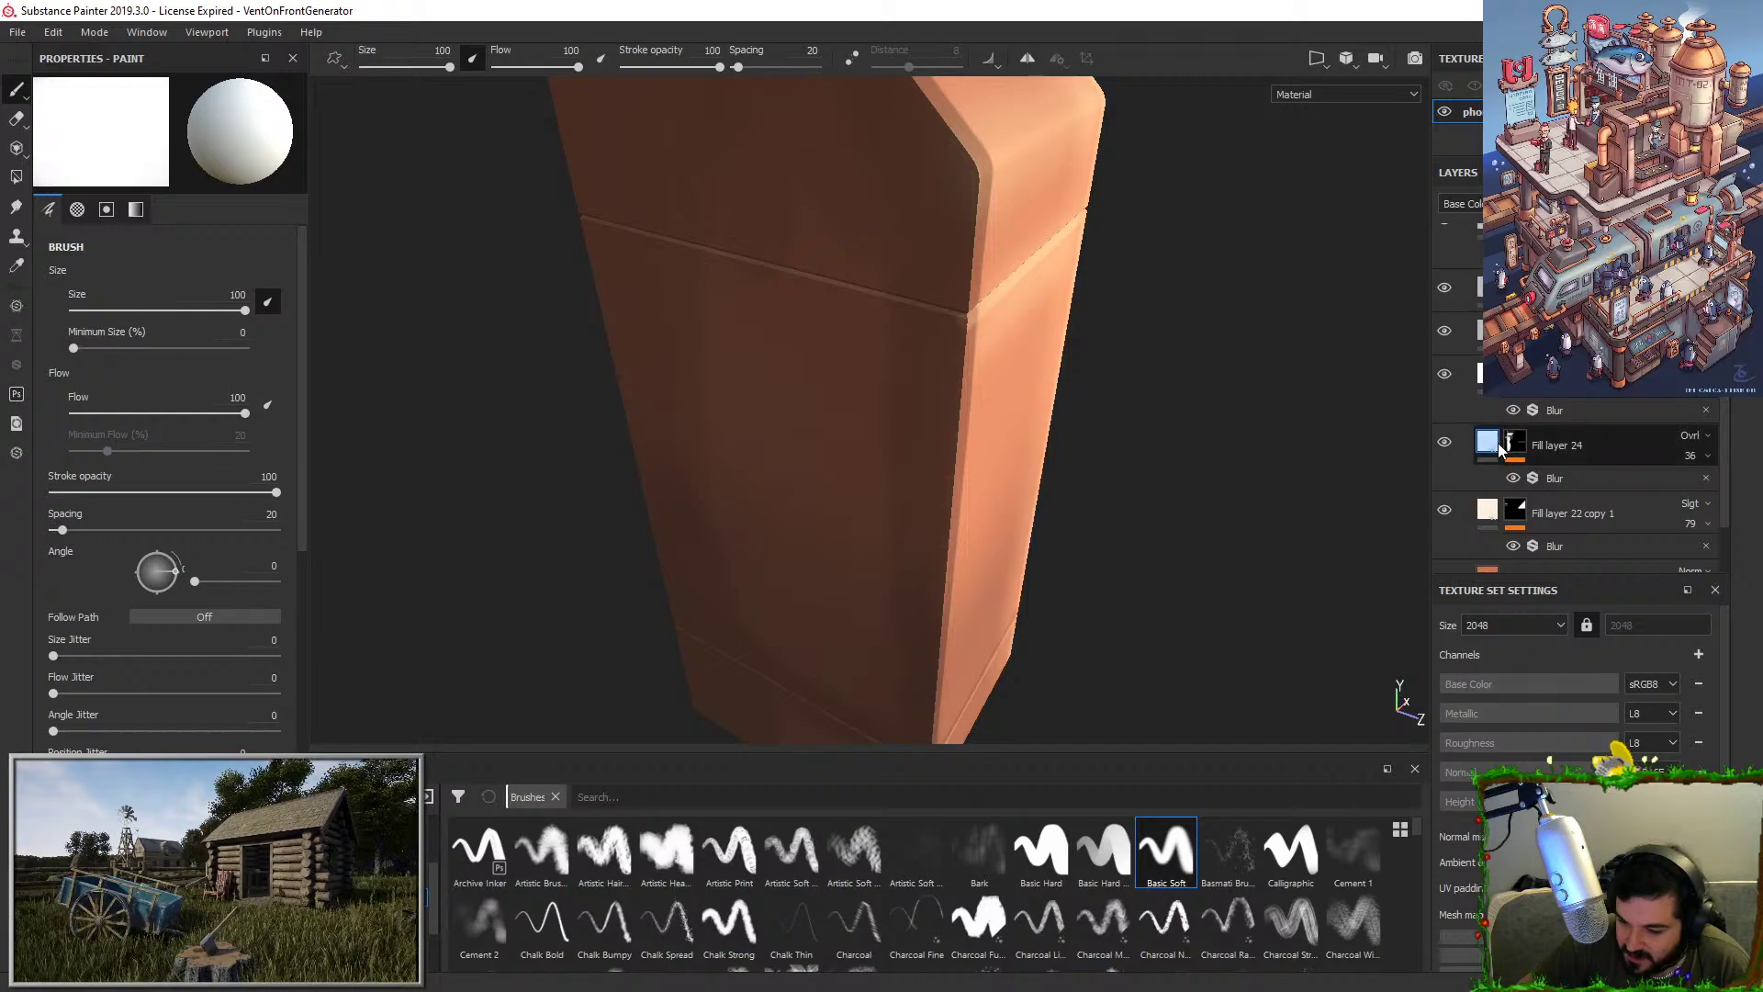
scroll(1450, 441, "down", 1)
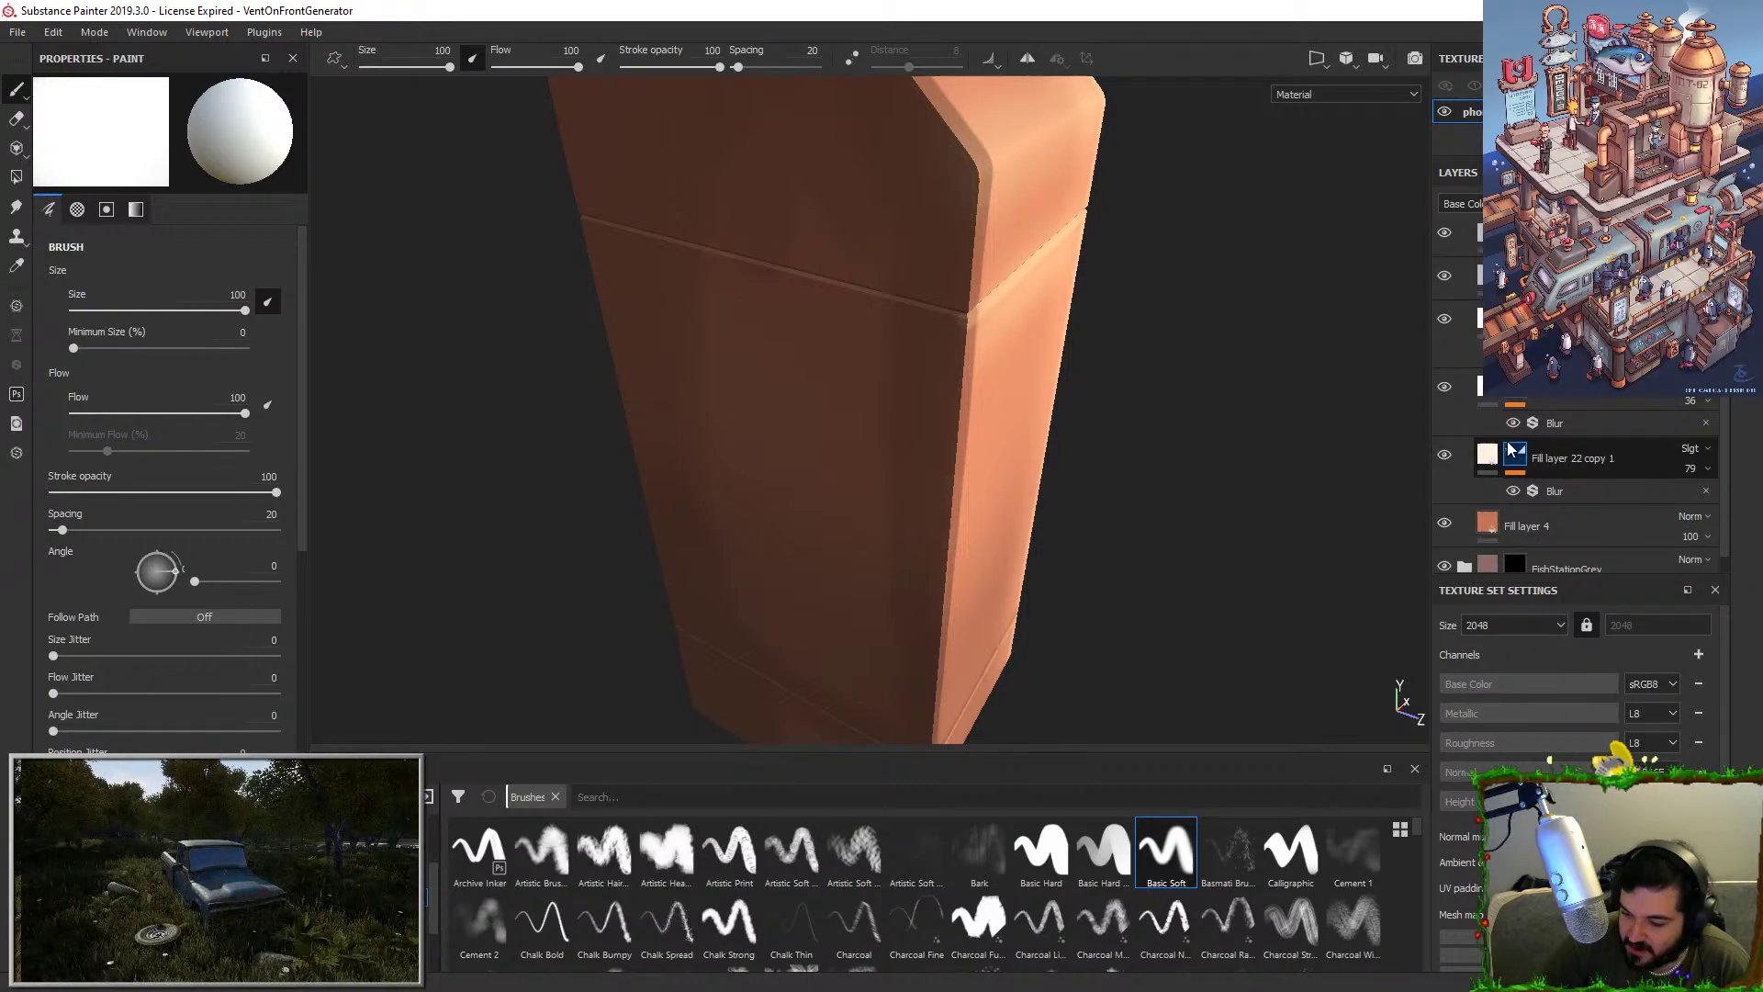
left_click(1444, 387)
left_click(1444, 455)
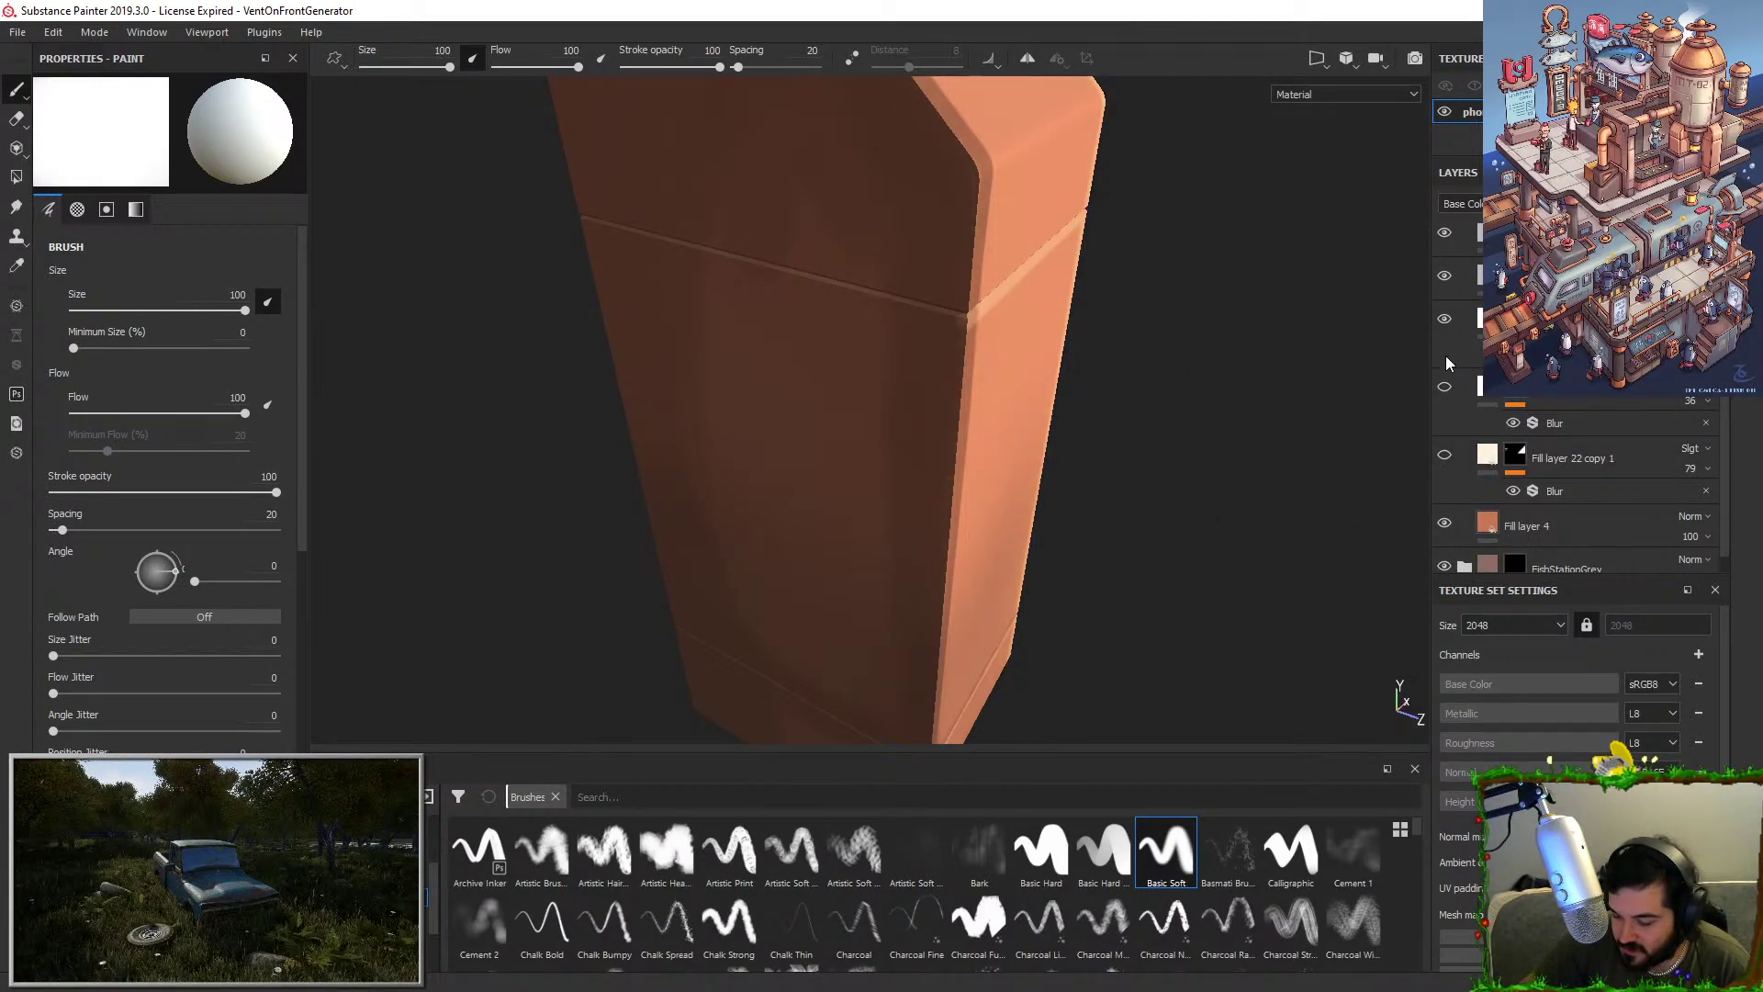
left_click(1445, 454)
scroll(1457, 352, "up", 1)
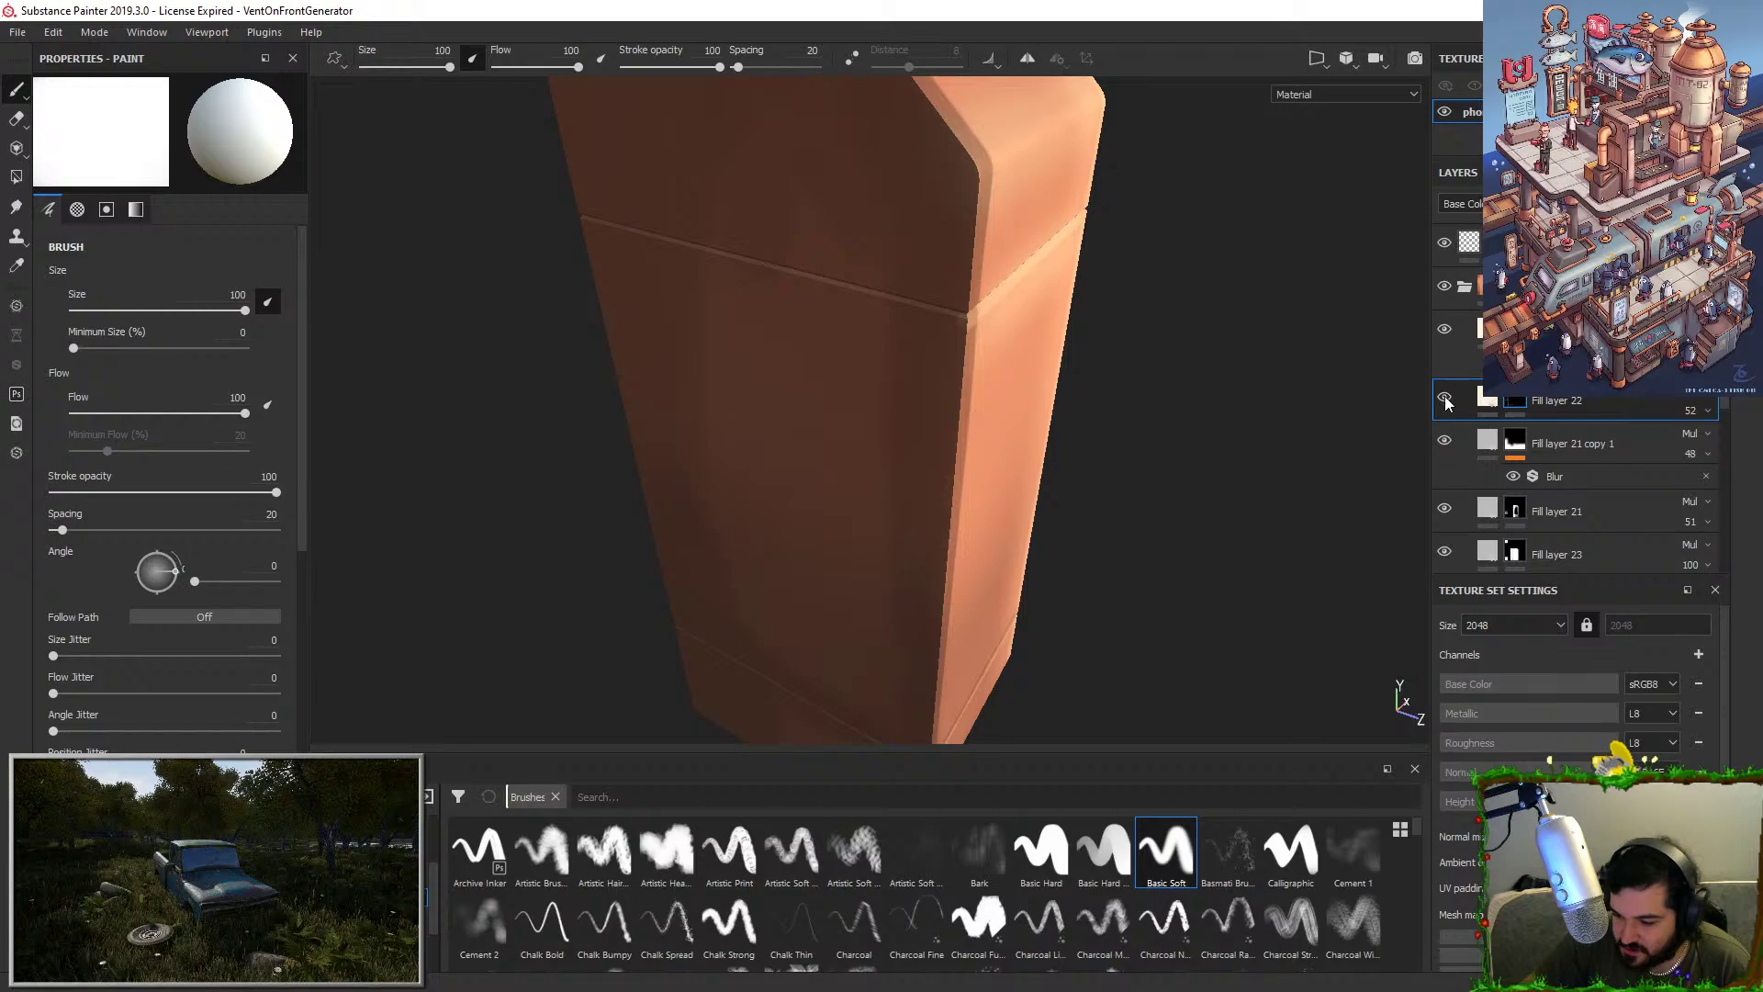
left_click(1444, 397)
left_click(1444, 398)
Paint straight highlight strokes with a size 10 brush along the upper seam of the dark wide face in the Fill layer 22 mask.
left_click_drag(996, 470, 1047, 501, "alt")
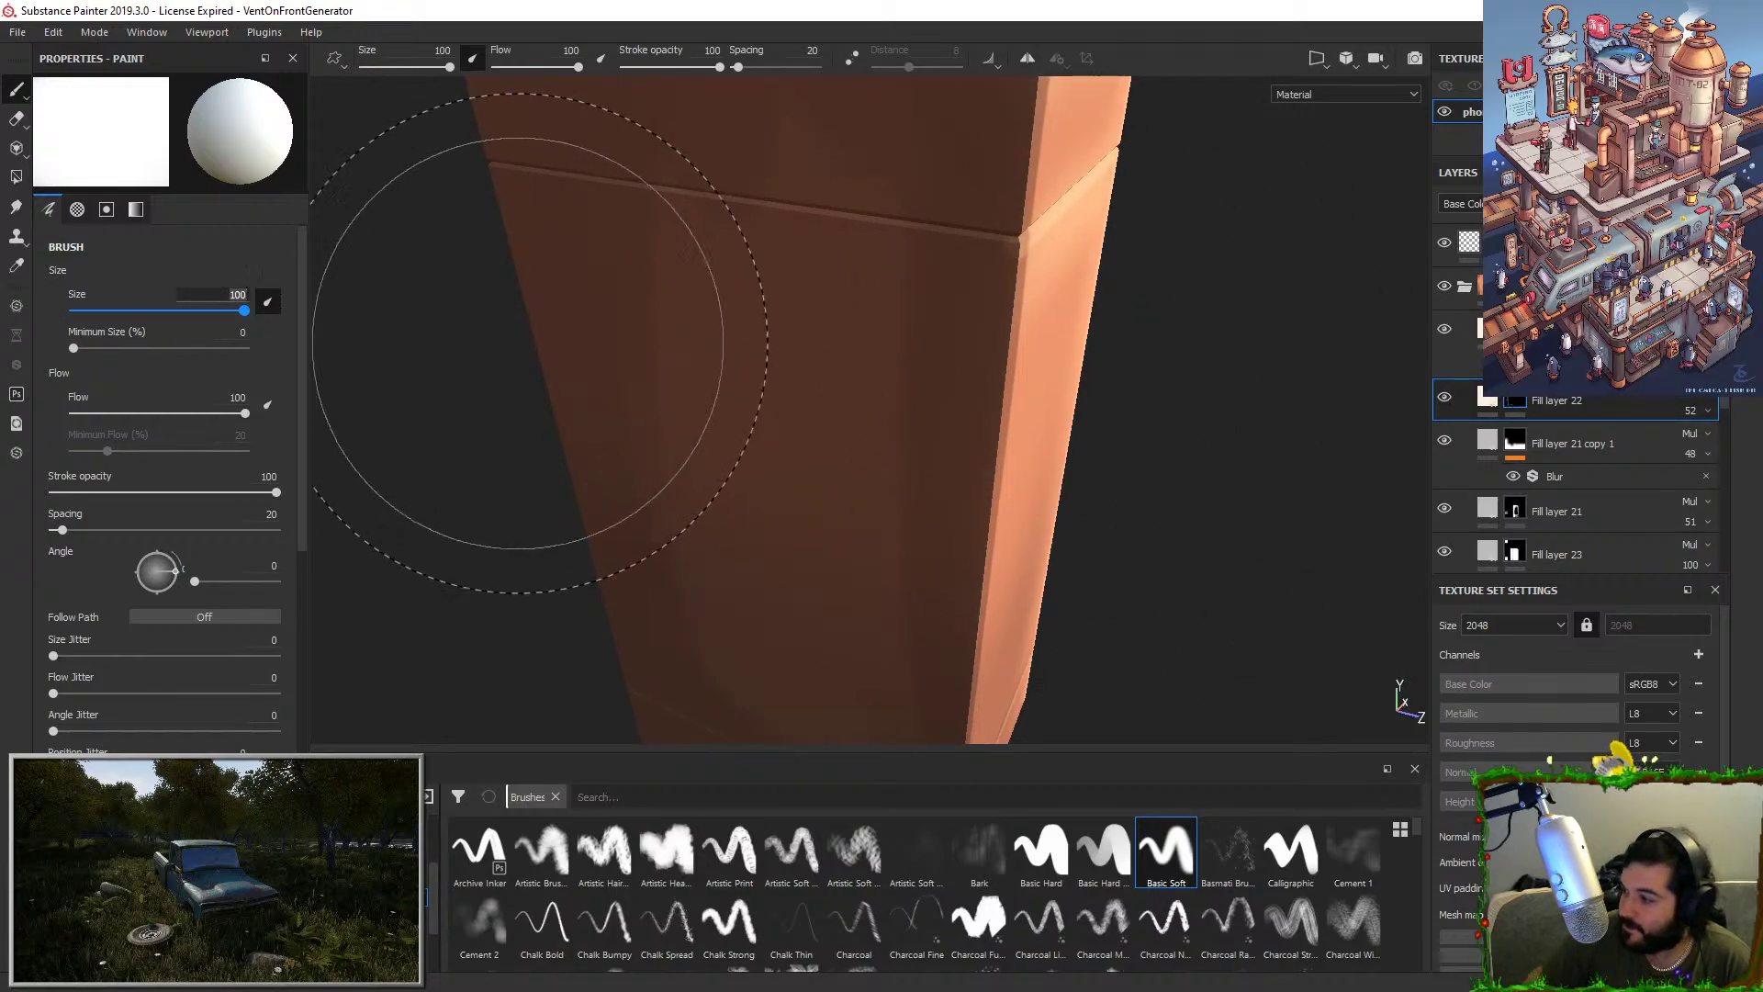
key("BackSpace")
key("Return")
left_click_drag(1011, 248, 1204, 236, "alt")
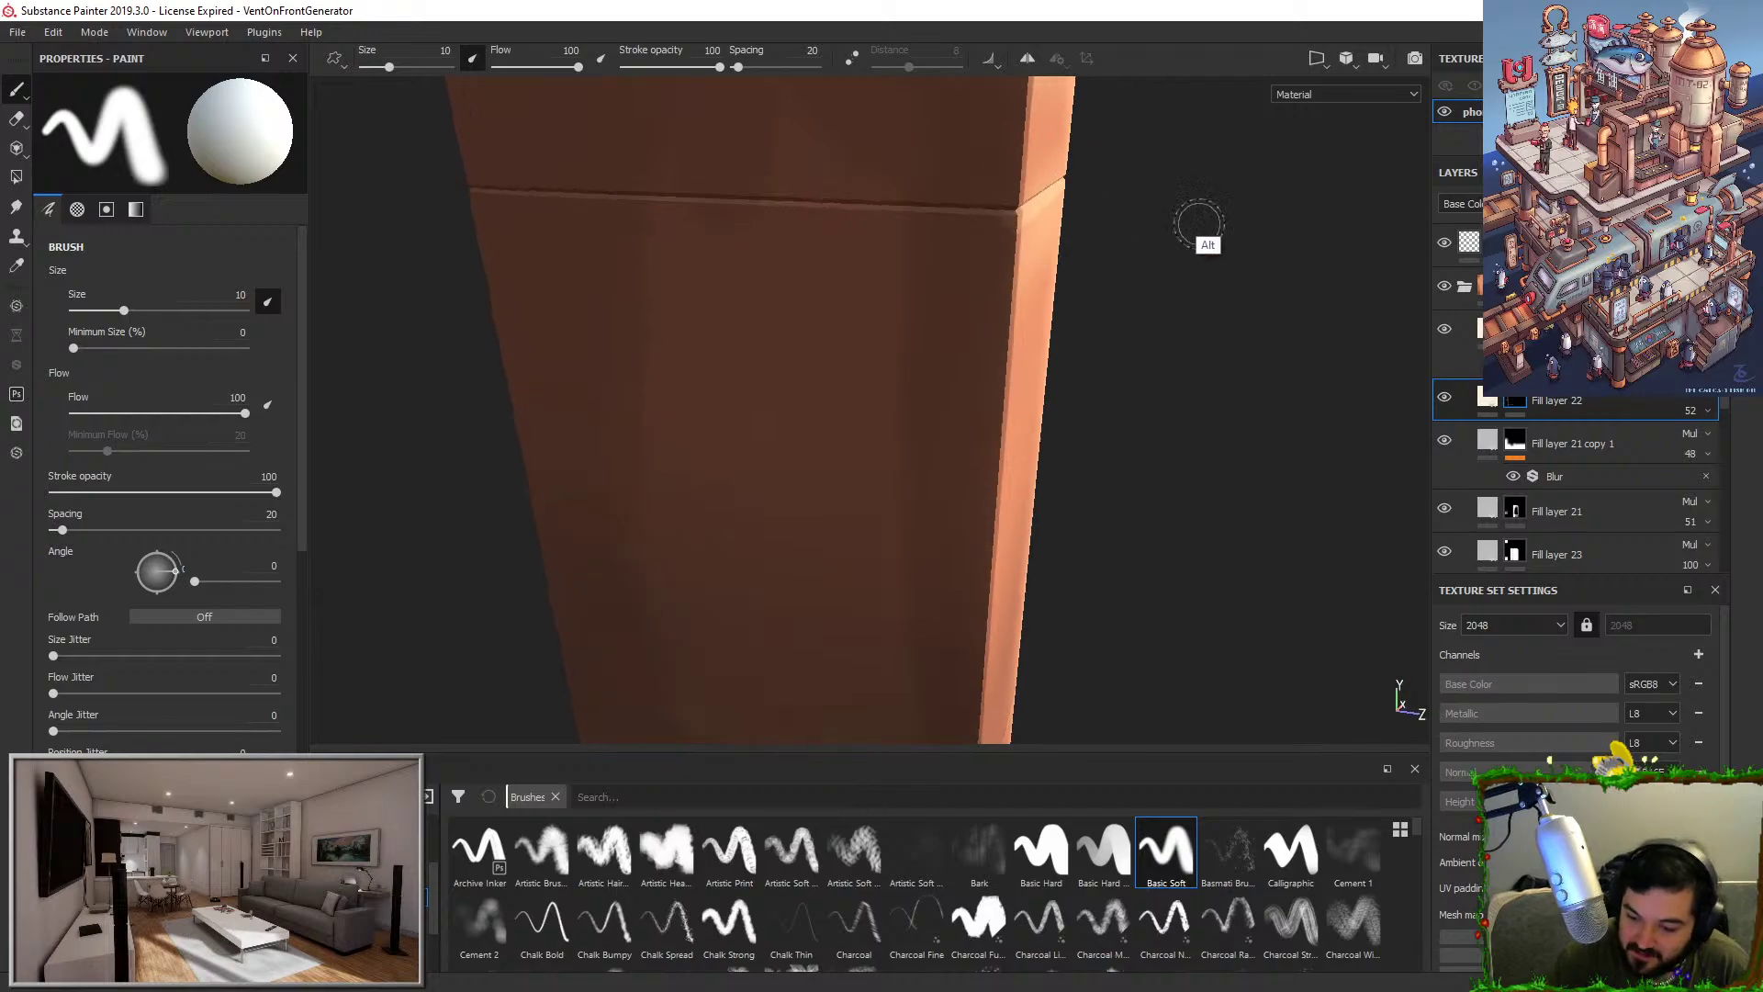
left_click_drag(1071, 188, 1285, 220, "alt")
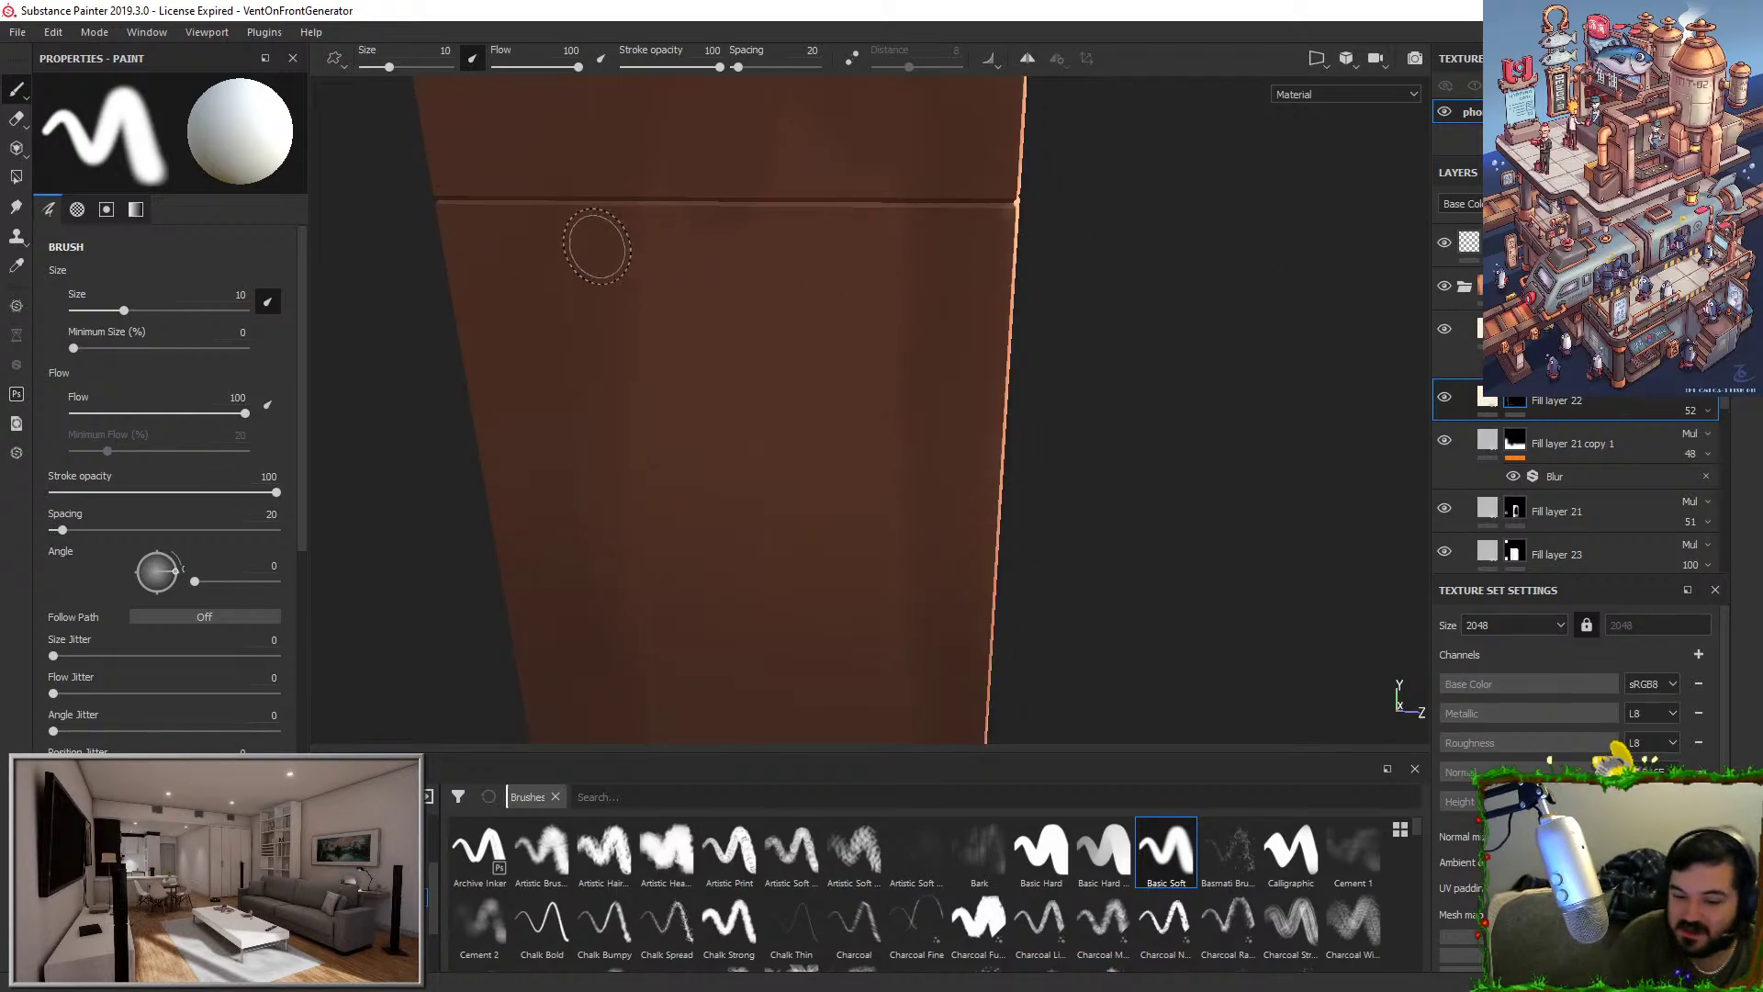
left_click_drag(927, 274, 1152, 286, "alt")
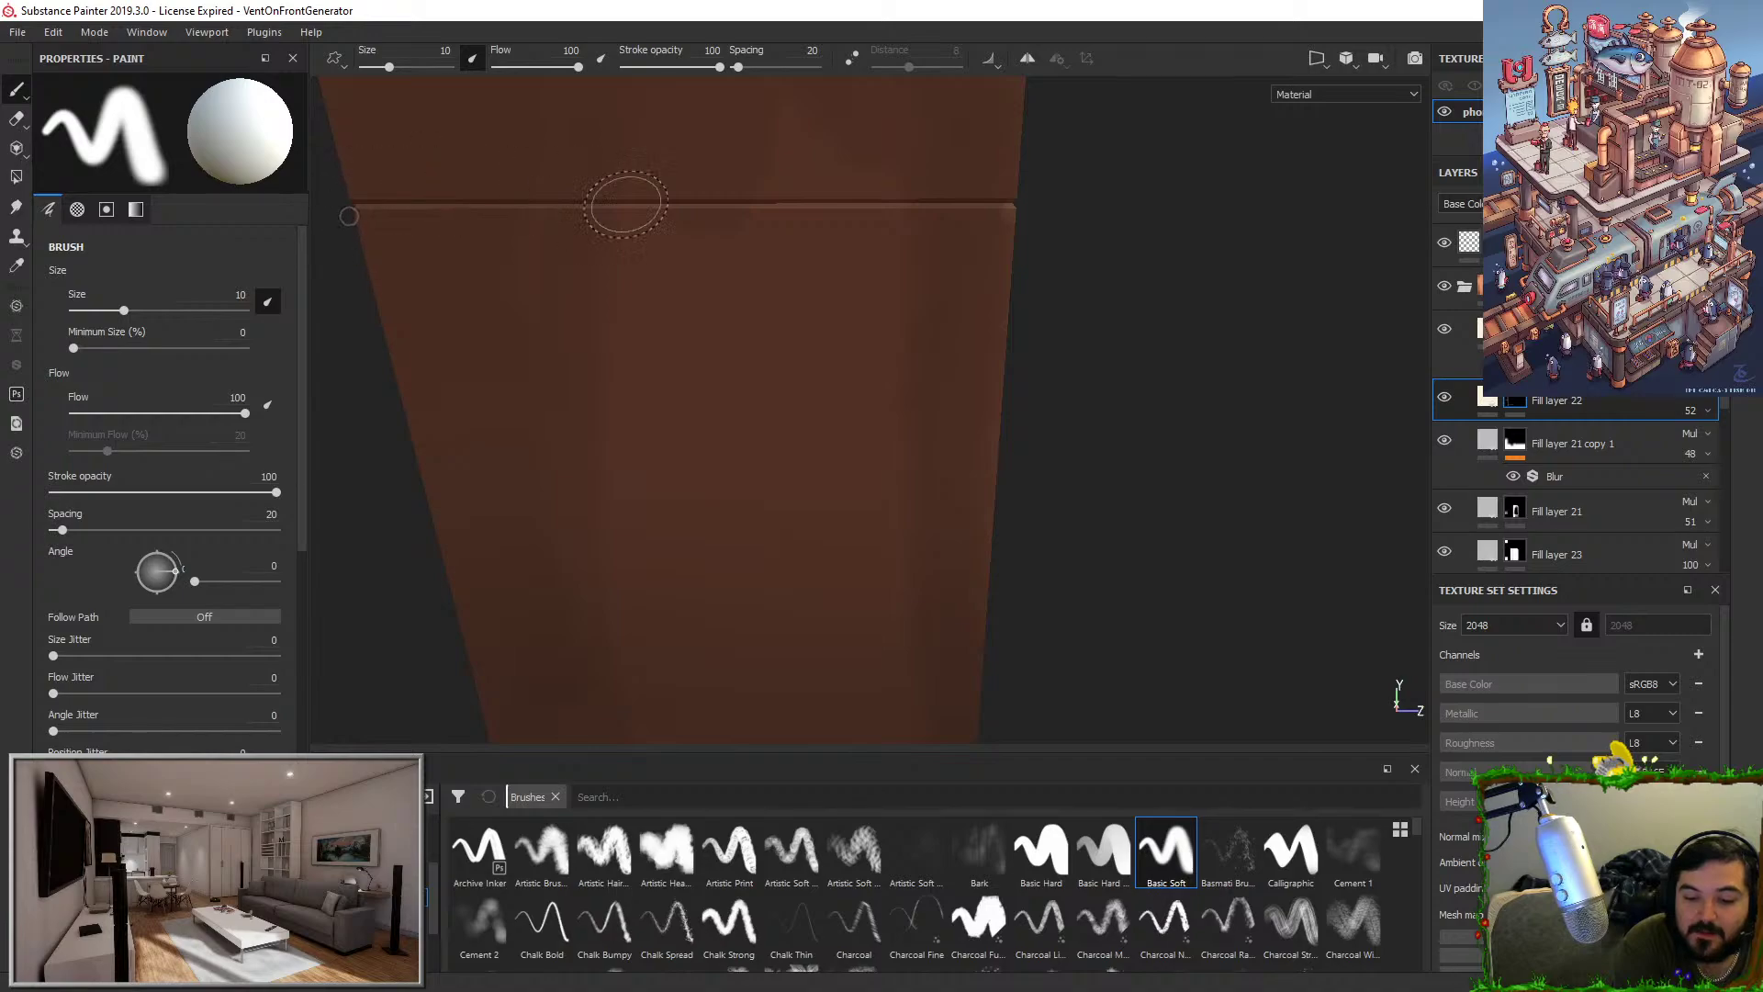
left_click(1007, 212, "shift")
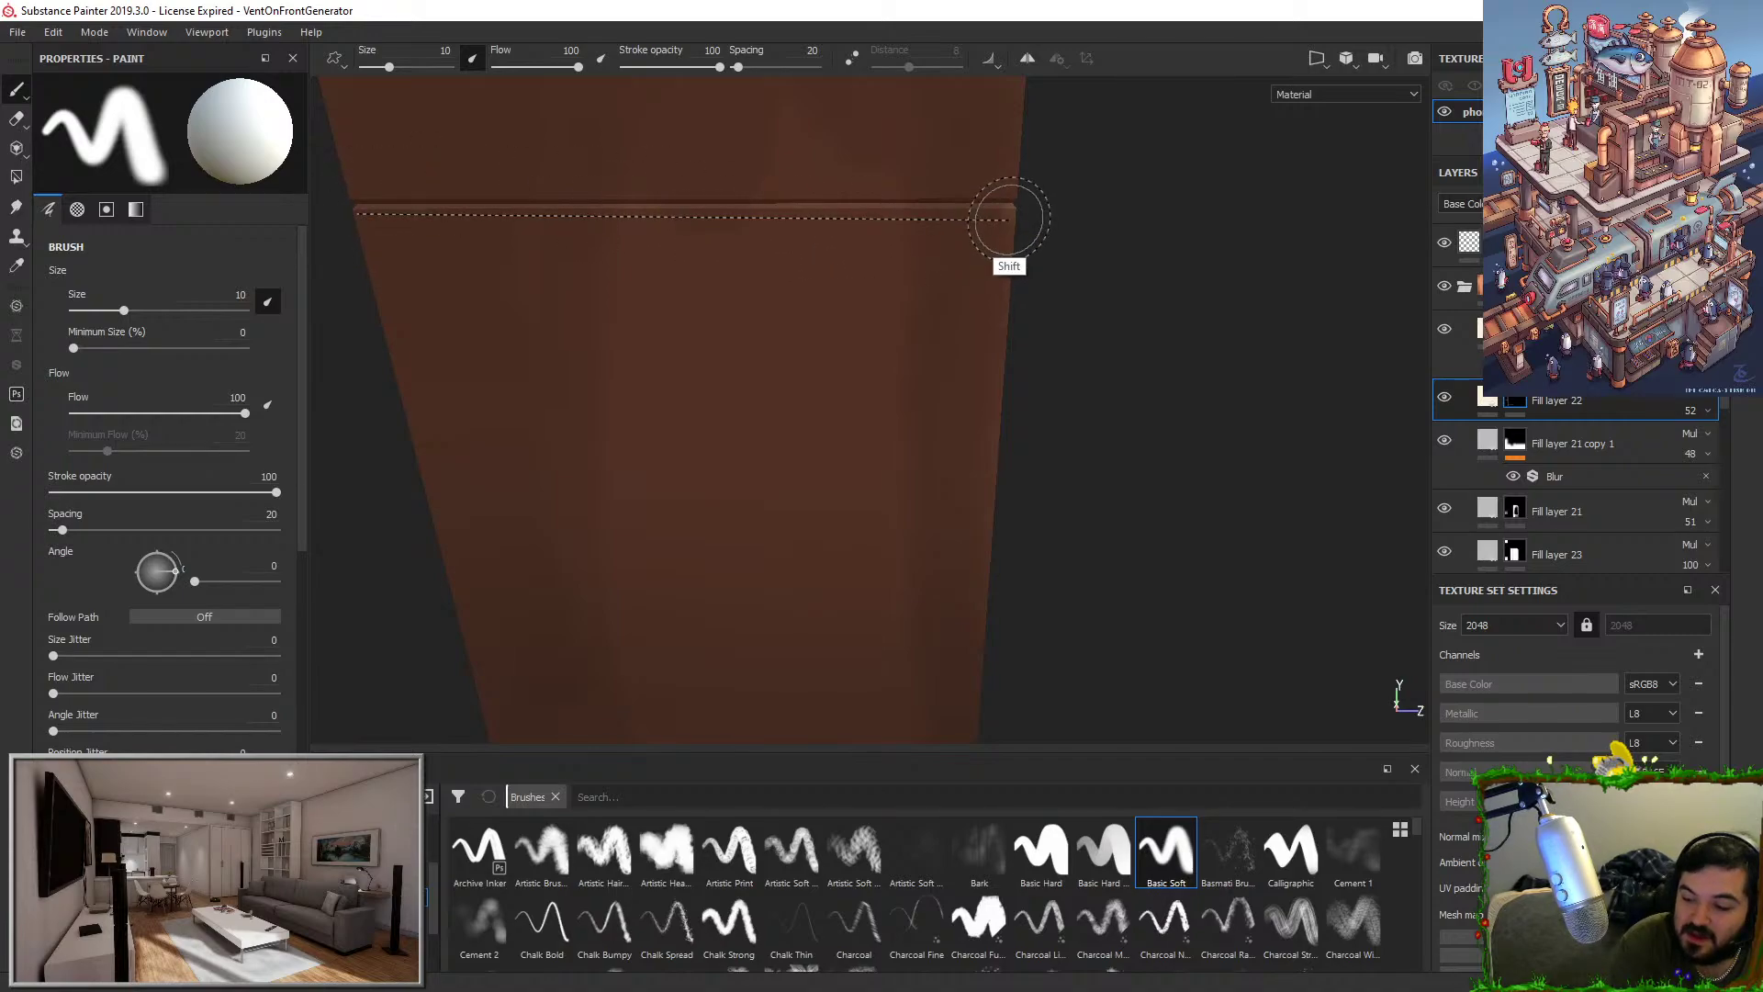
left_click(353, 232, "shift")
Trim the lower edge of the seam highlight on the dark wide face by painting black into the Fill layer 22 mask.
key("x")
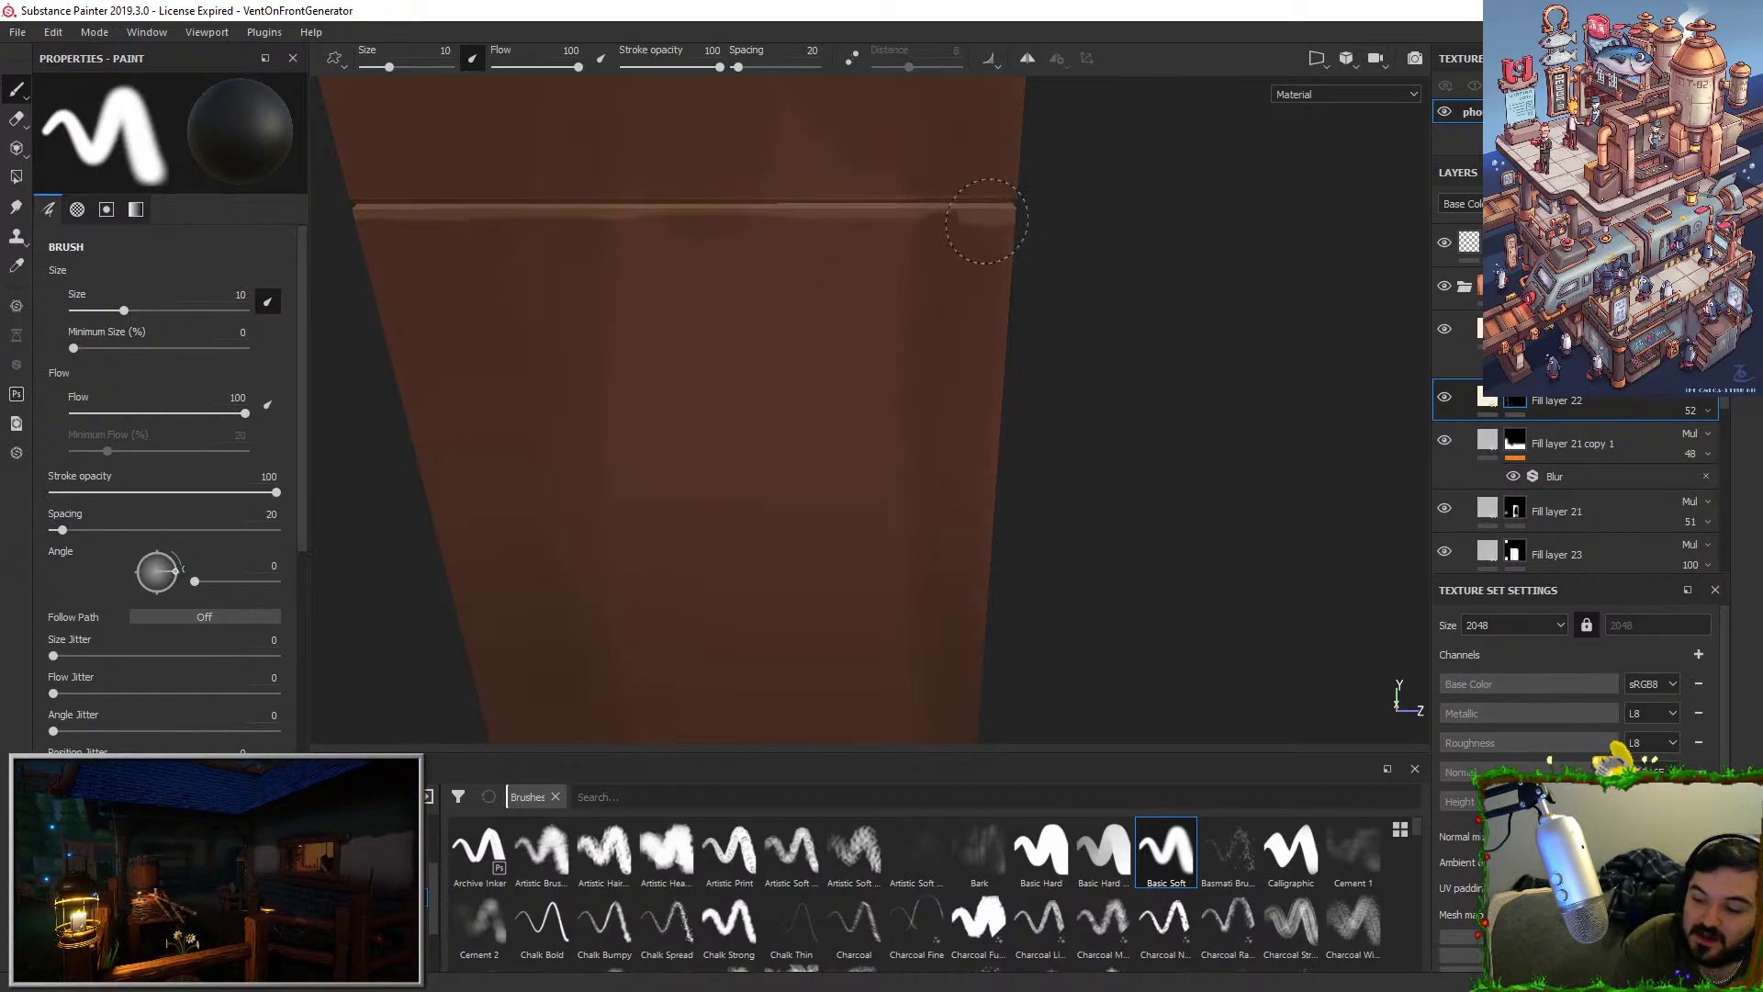
key("x")
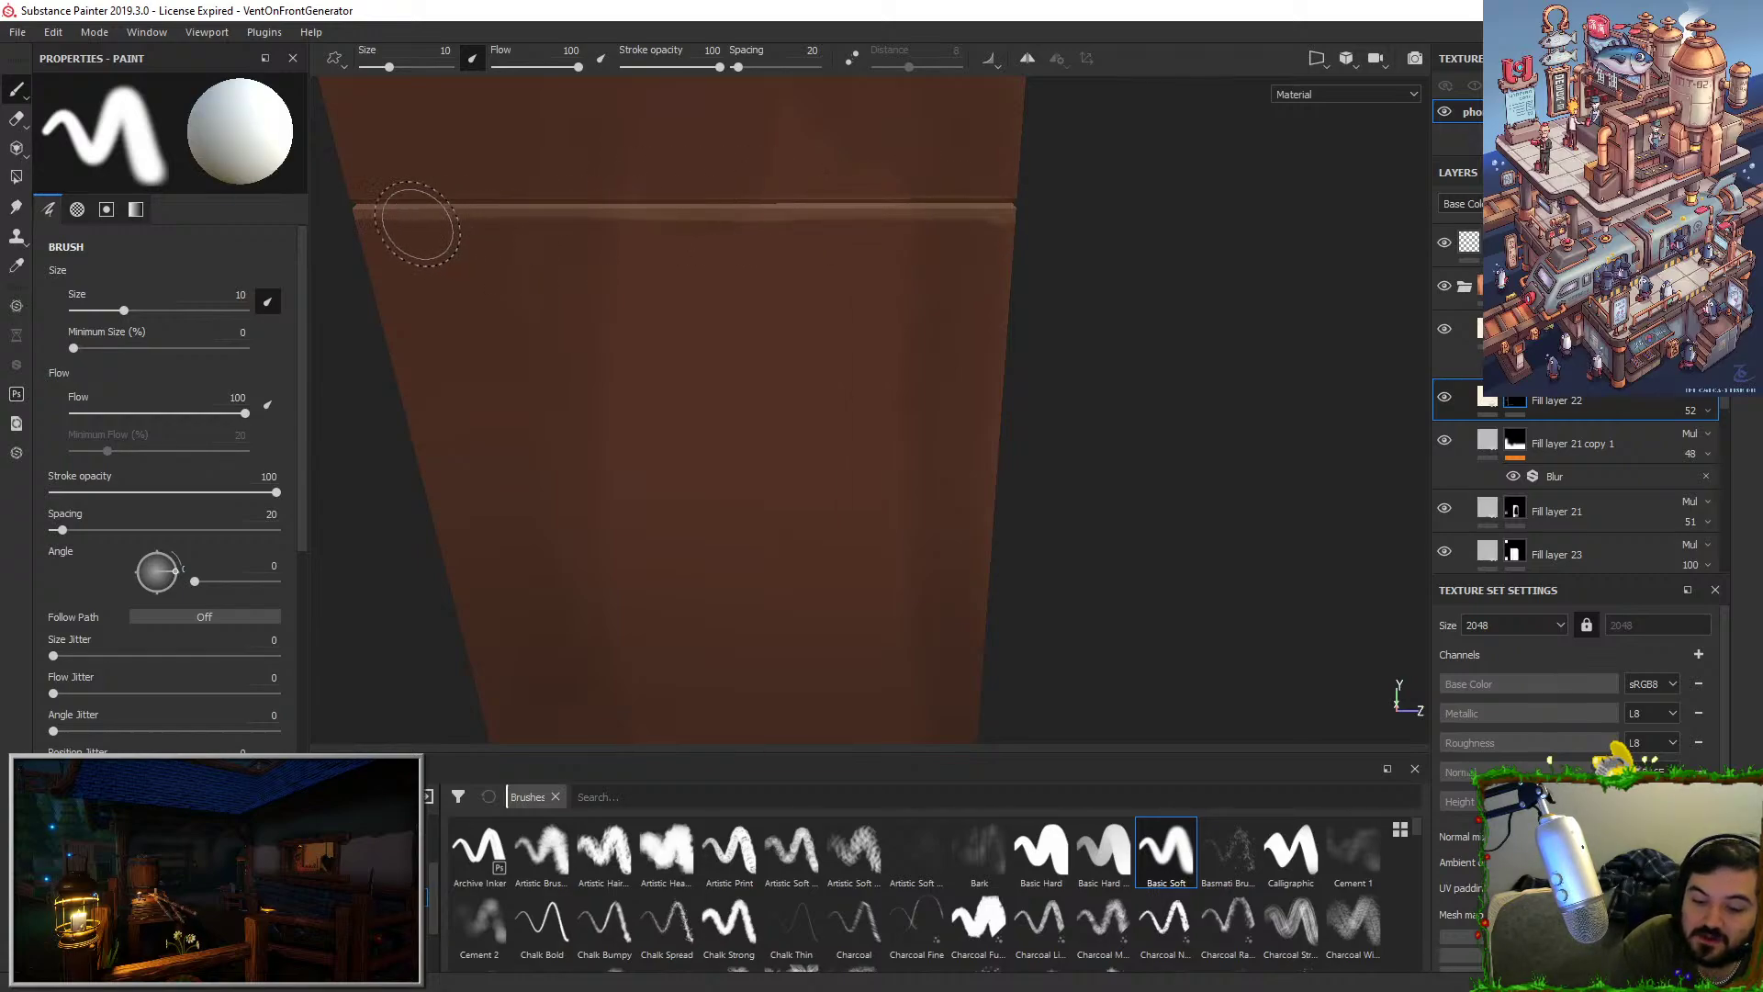
key("x")
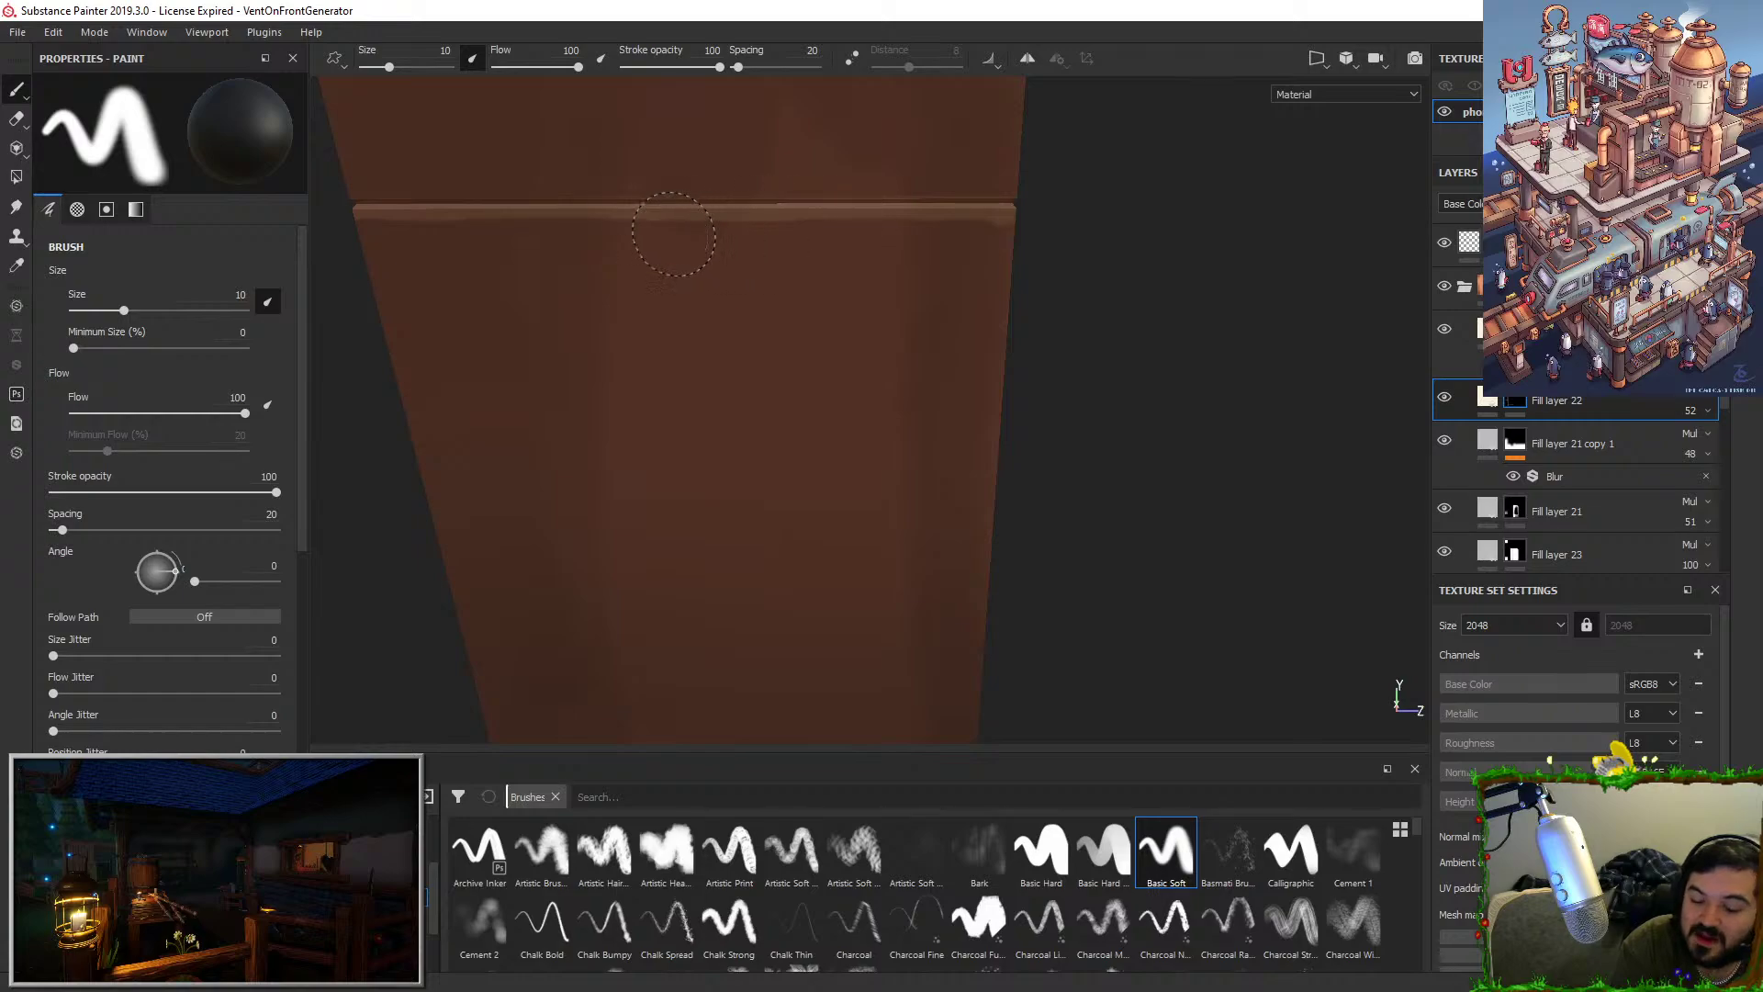
left_click_drag(674, 234, 863, 239)
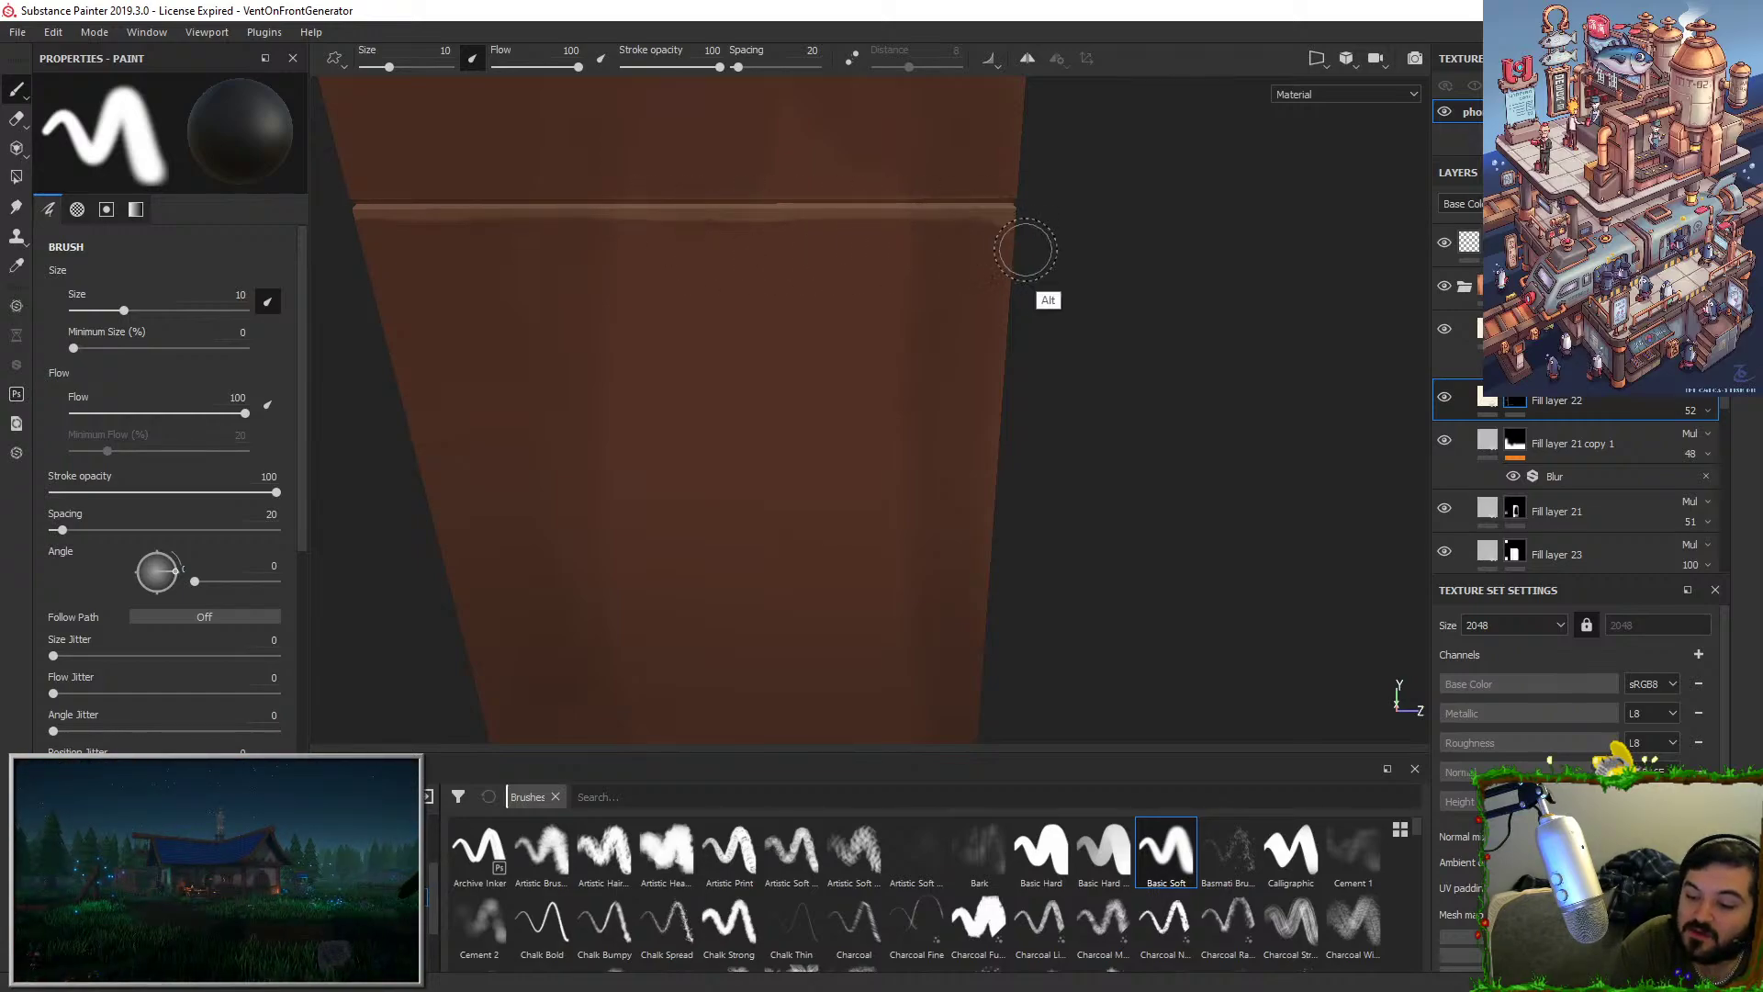
Examine the seam highlights and shading around the whole vent, from the bevelled top down to the base.
mouse_move(1026, 250)
left_mouse_down("alt")
mouse_move(1071, 263)
mouse_move(973, 258)
left_mouse_up("alt")
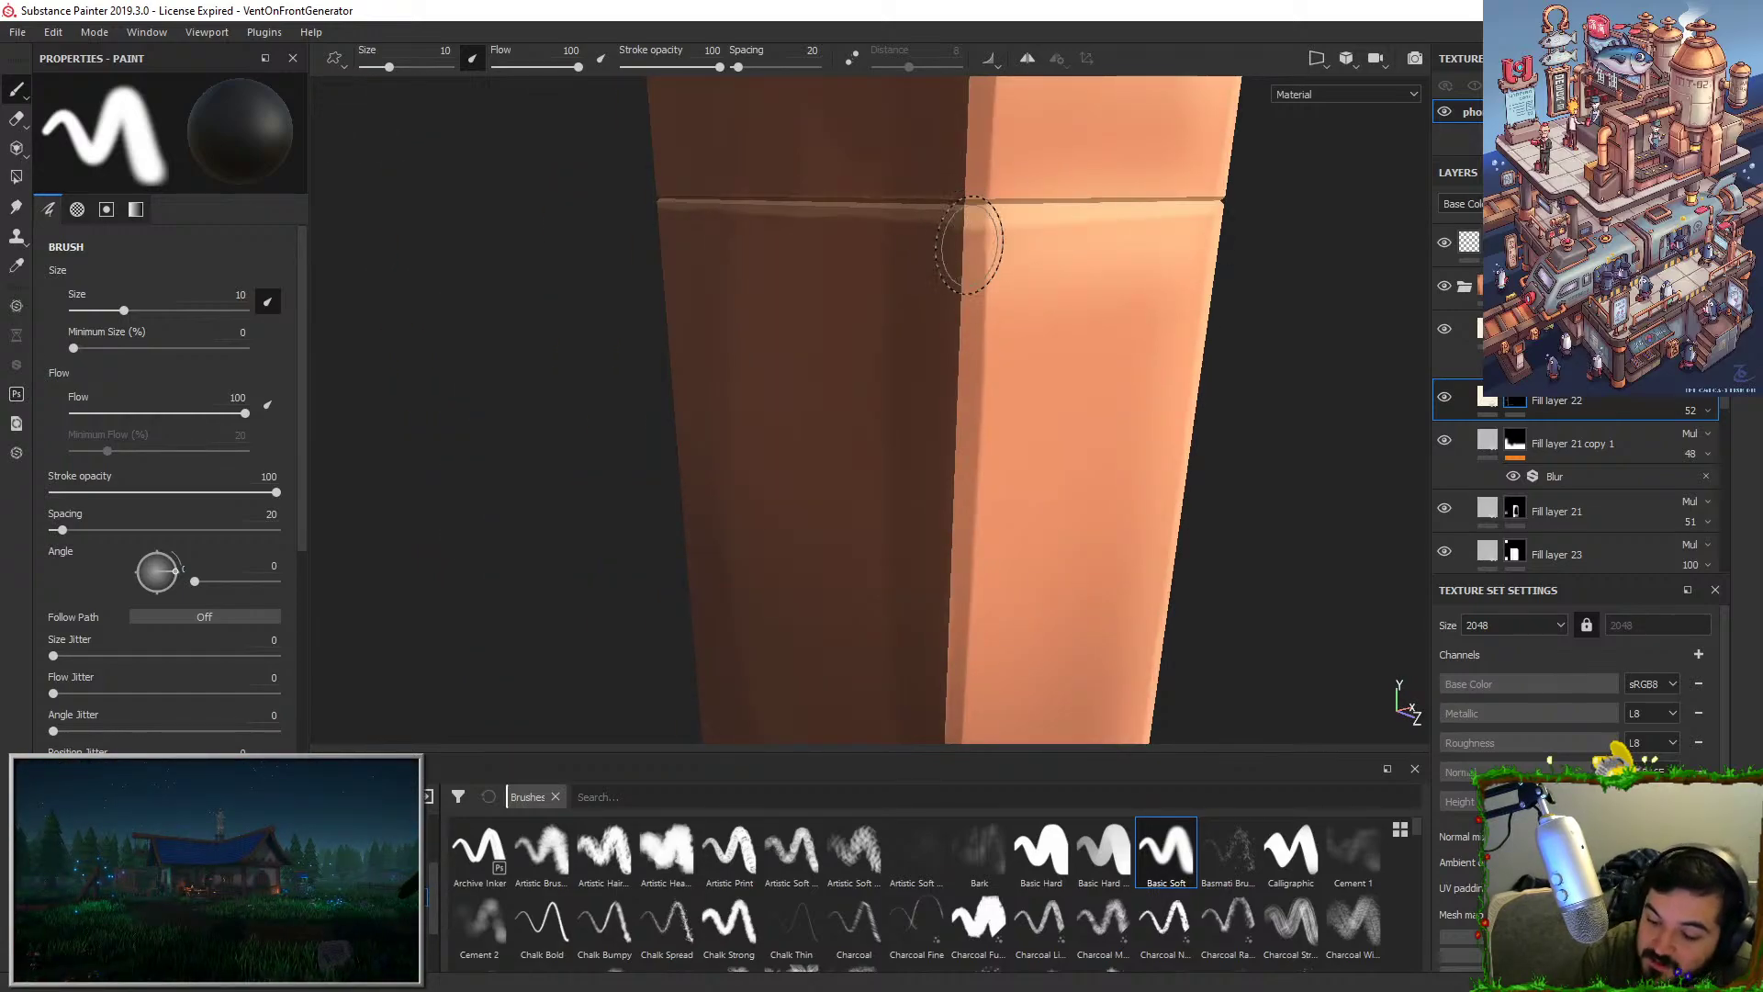
right_click_drag(1030, 248, 947, 347, "alt")
left_click_drag(948, 347, 984, 355, "alt")
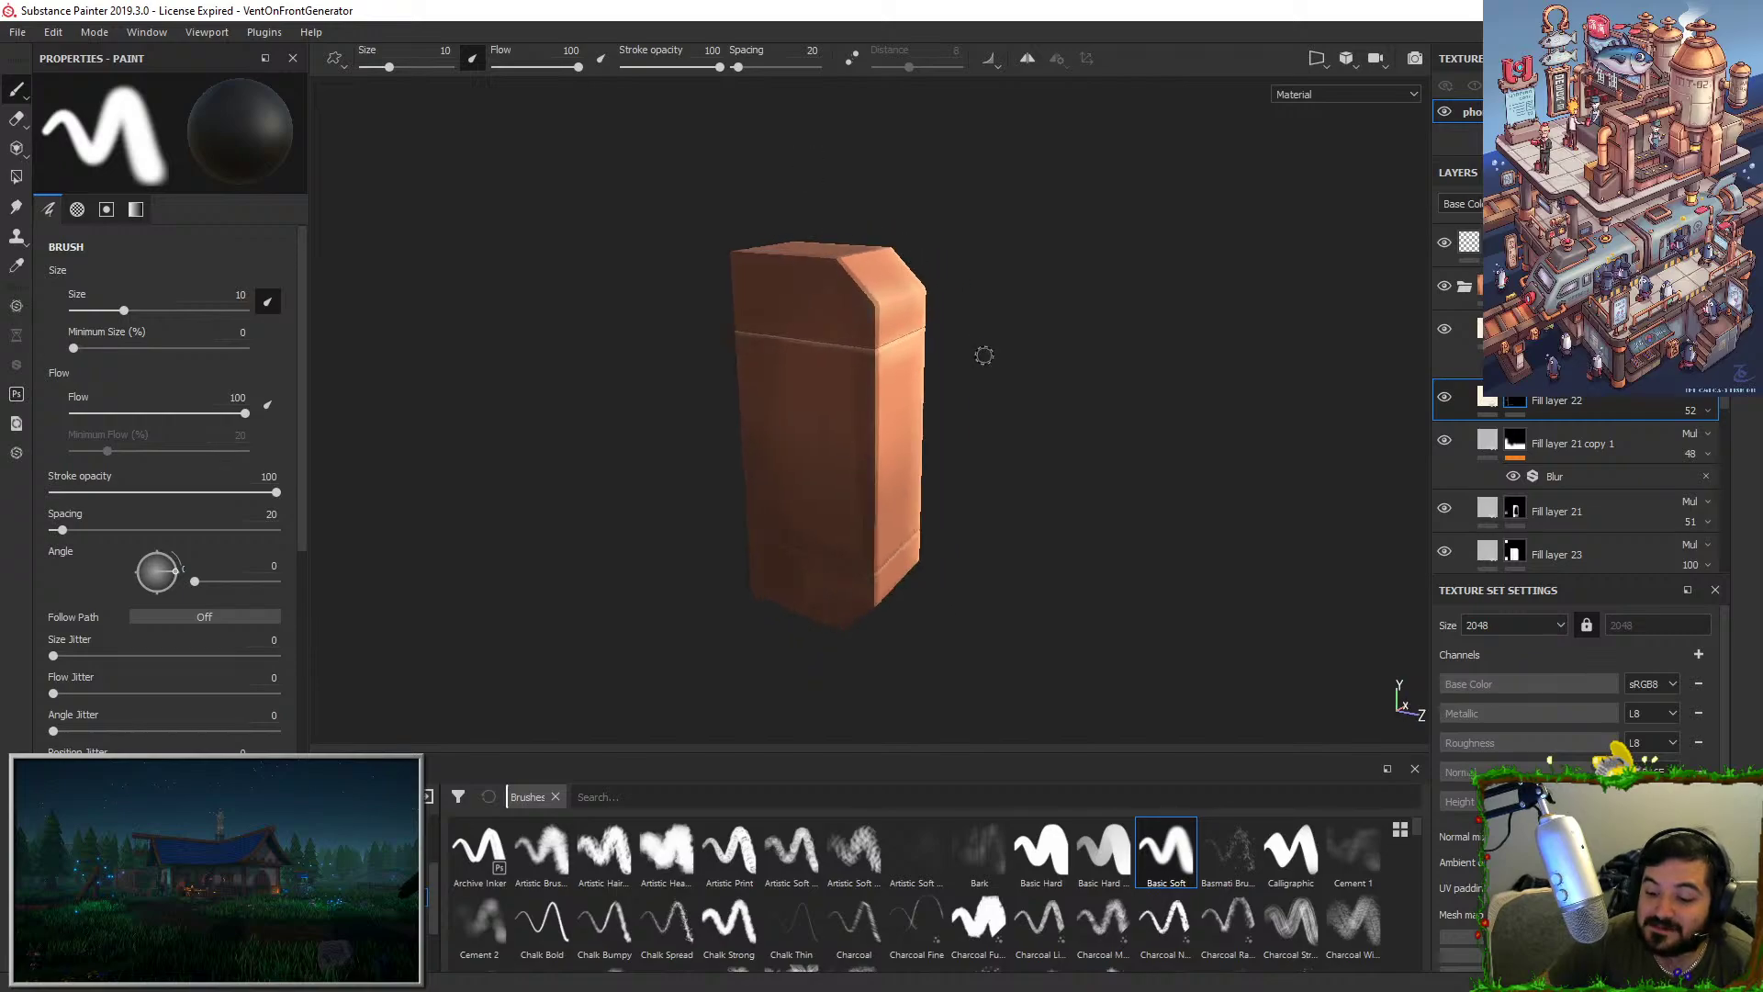
mouse_move(629, 246)
right_mouse_down("alt")
mouse_move(595, 284)
mouse_move(653, 201)
right_mouse_up("alt")
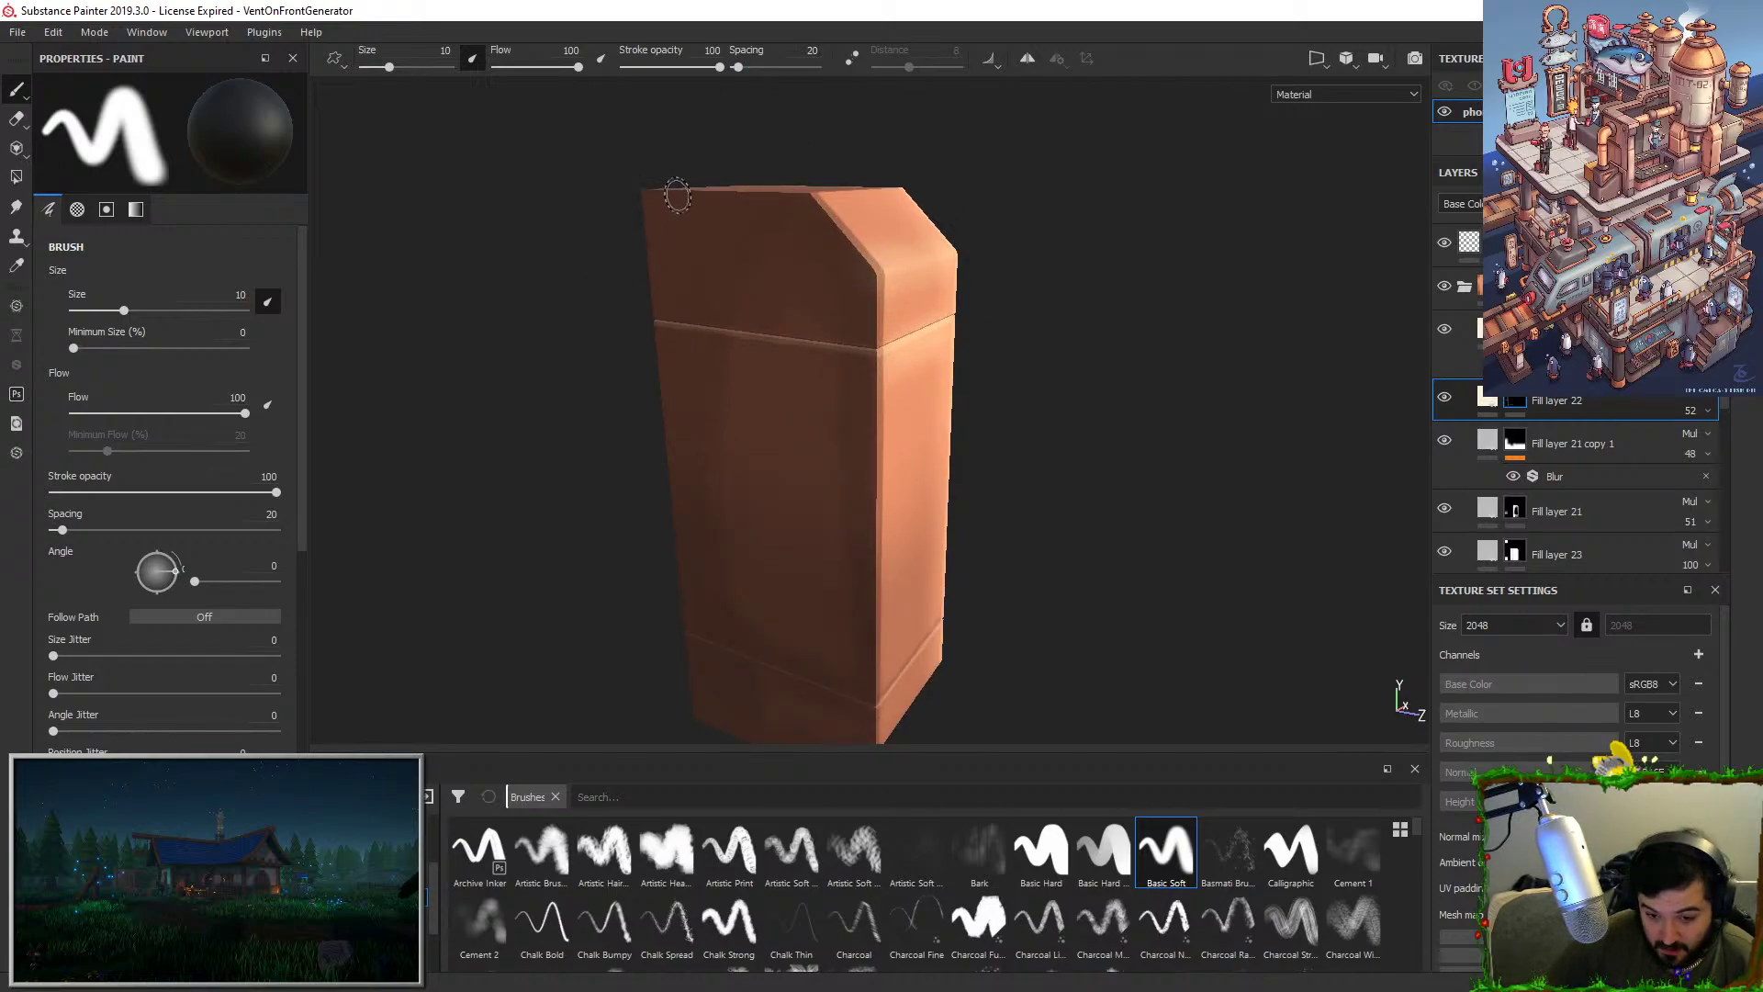
left_click_drag(678, 196, 878, 422, "alt")
middle_click_drag(878, 421, 821, 176, "alt")
middle_click_drag(893, 496, 854, 334, "alt")
left_click_drag(869, 374, 894, 327, "alt")
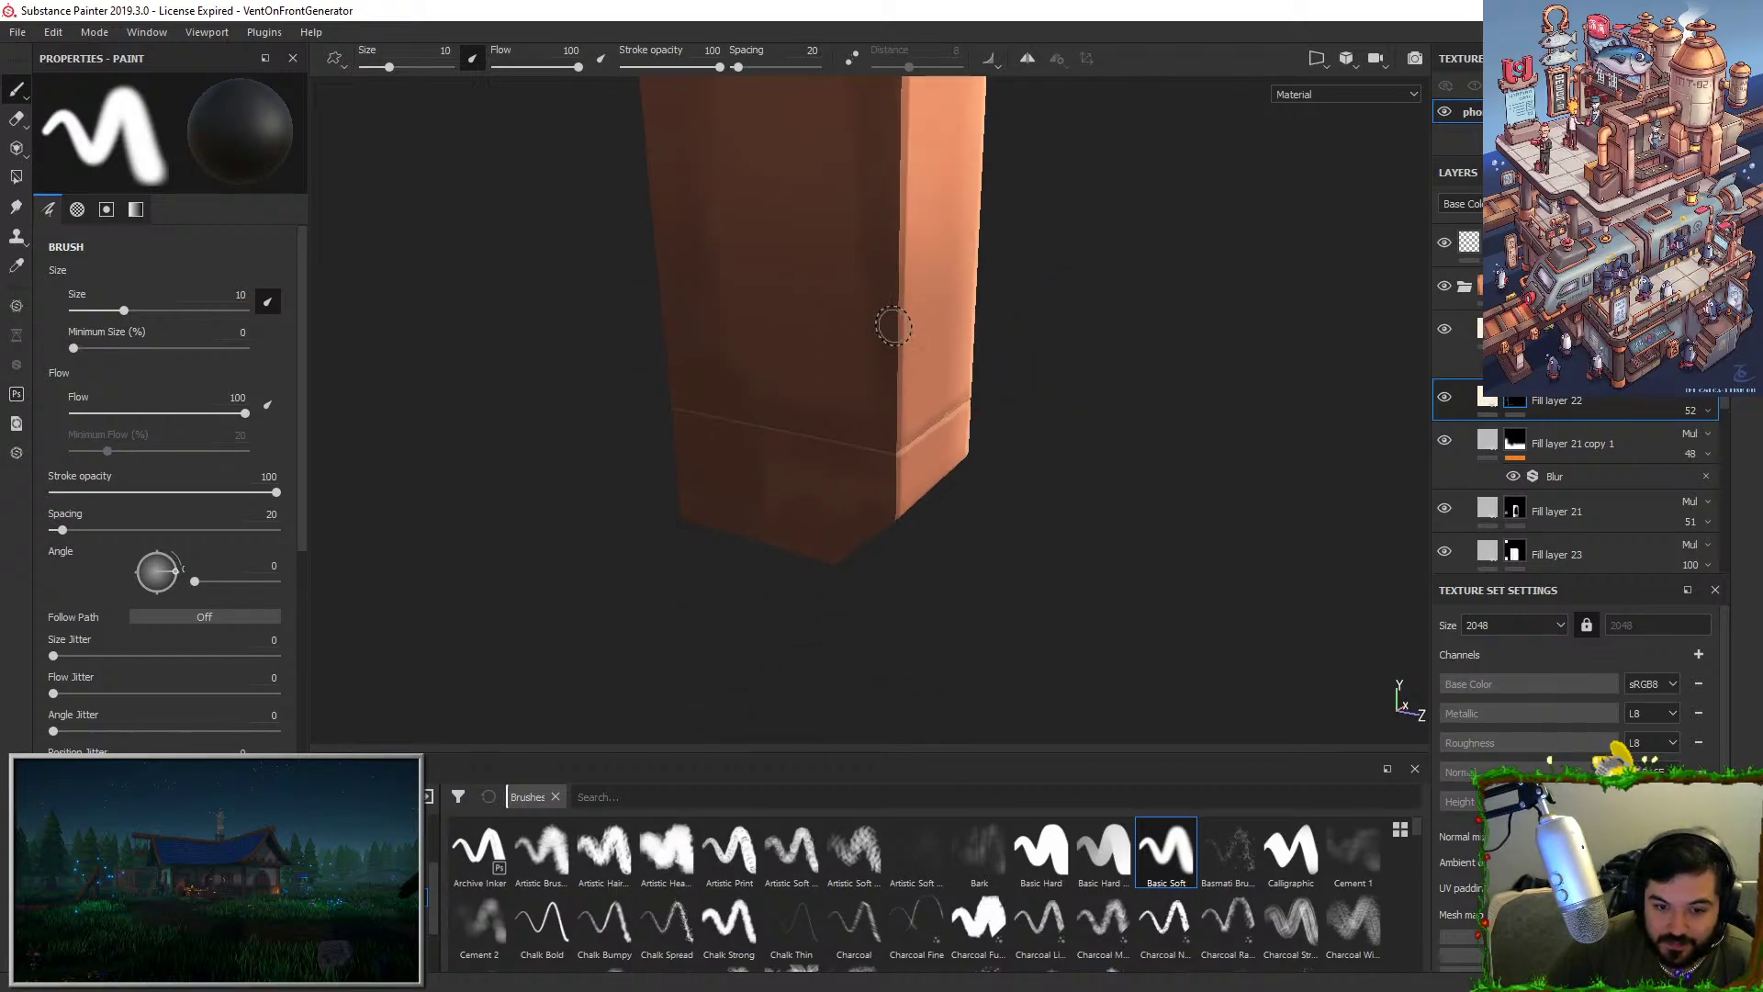
middle_click_drag(900, 327, 991, 514, "alt")
mouse_move(949, 306)
middle_mouse_down("alt")
mouse_move(937, 262)
mouse_move(958, 429)
middle_mouse_up("alt")
Set the brush's stroke opacity to 57.
left_click(638, 67)
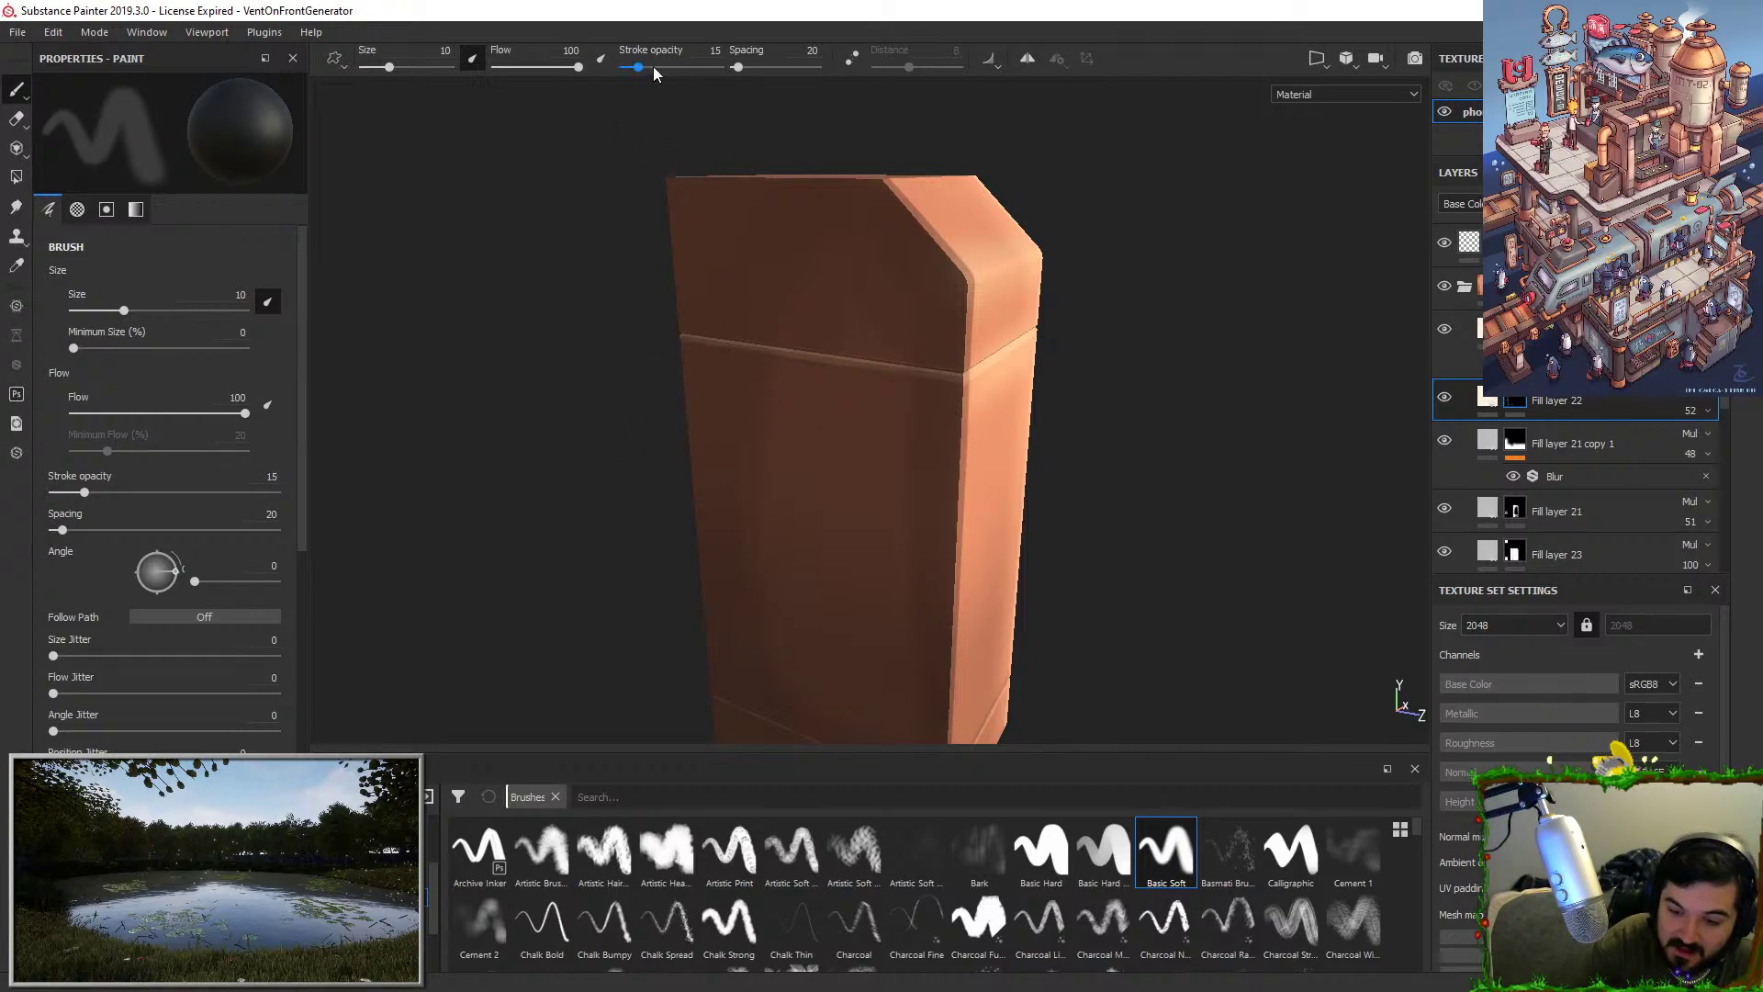
left_click_drag(653, 74, 678, 69)
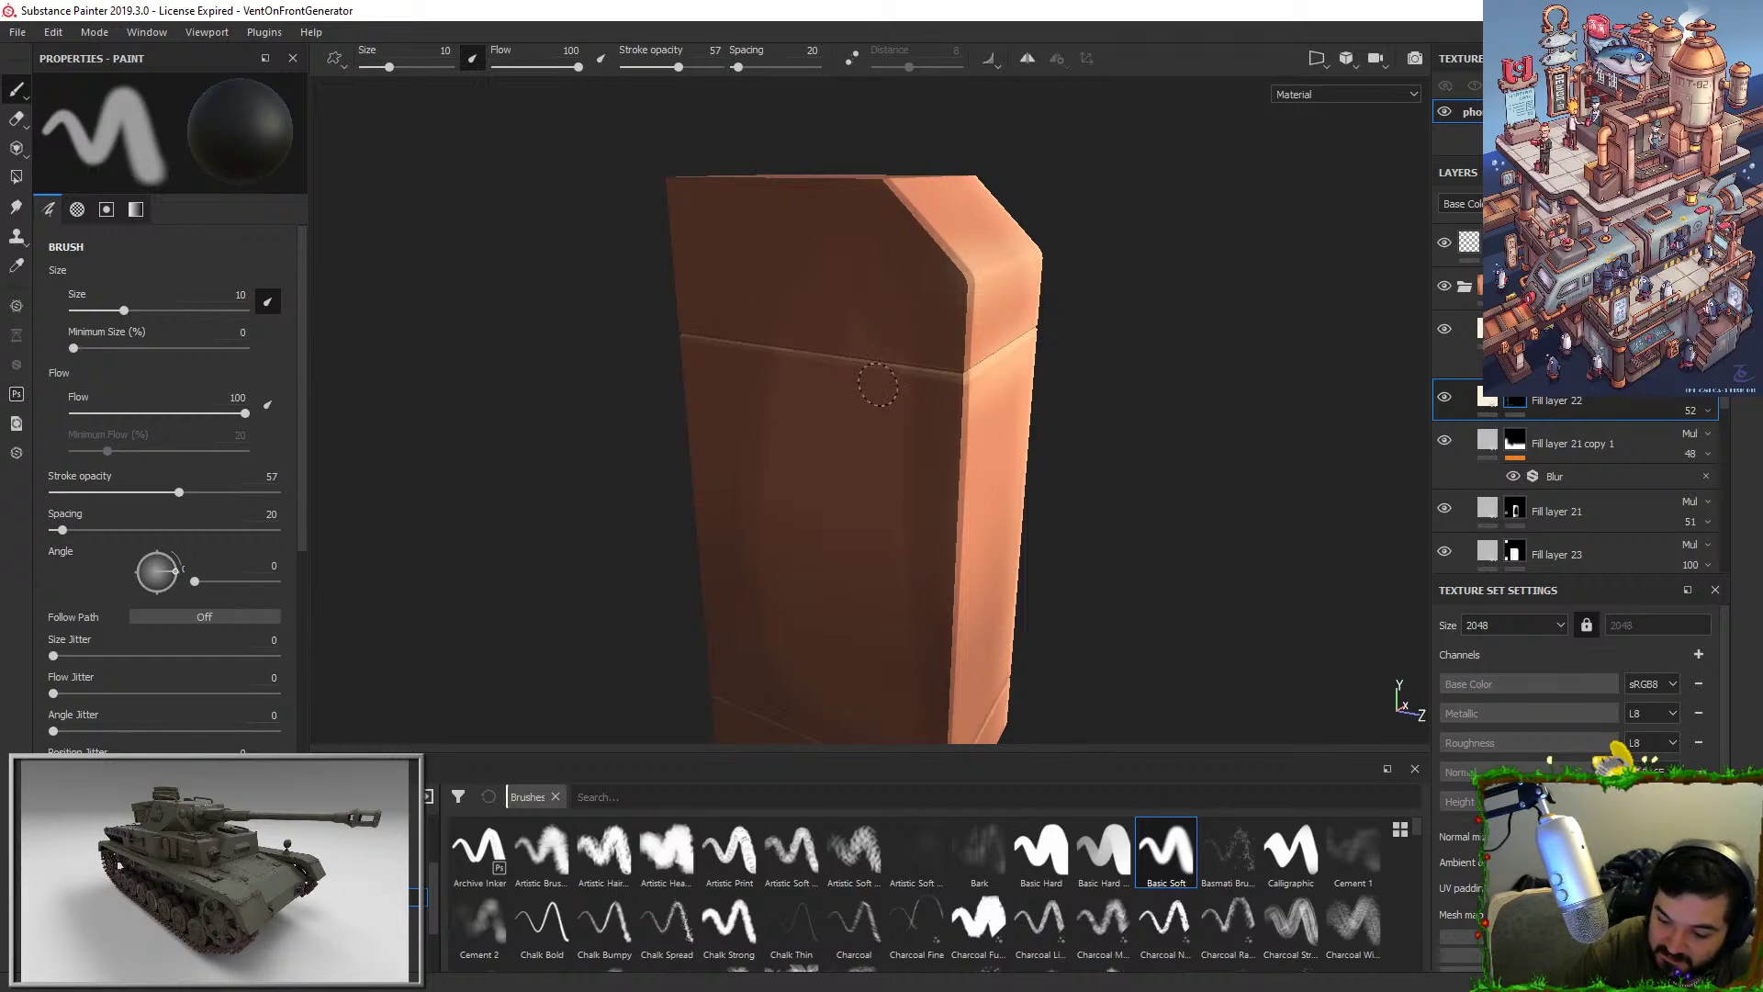
left_click_drag(983, 317, 1102, 443, "alt")
middle_click_drag(1102, 442, 904, 428, "alt")
left_click_drag(904, 429, 976, 388, "alt")
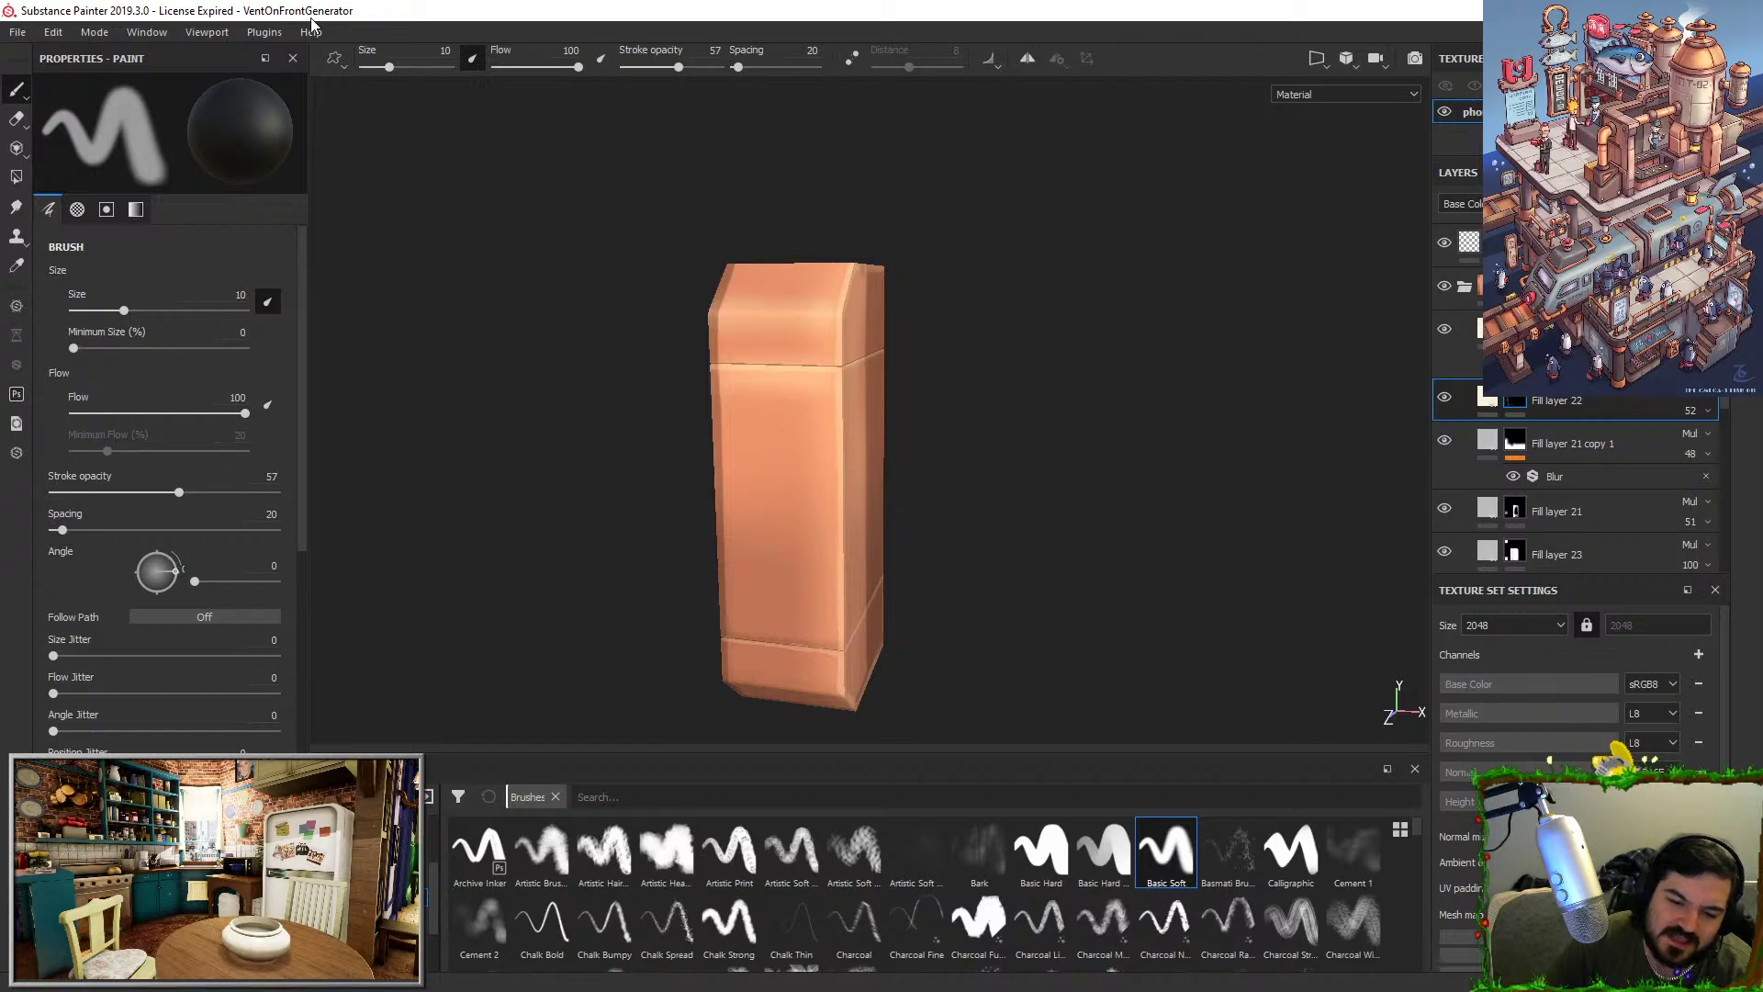
Start the texture export and browse for its output location in the FishStation folder.
left_click(17, 32)
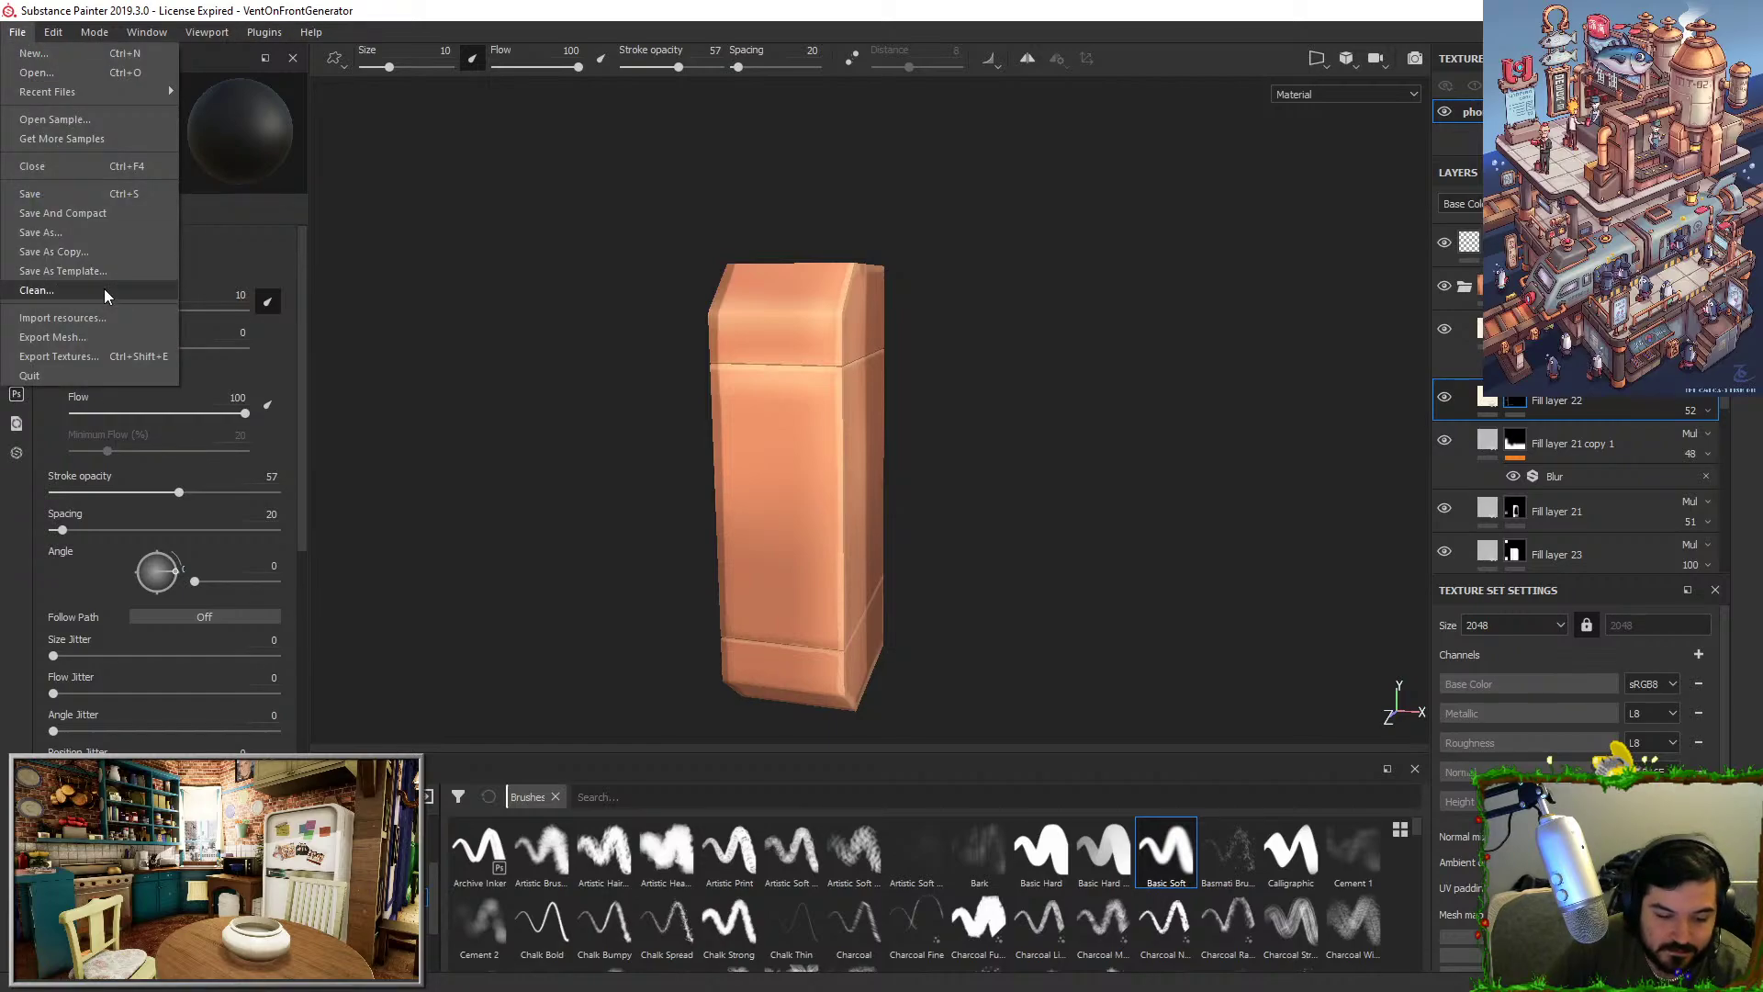
left_click(92, 359)
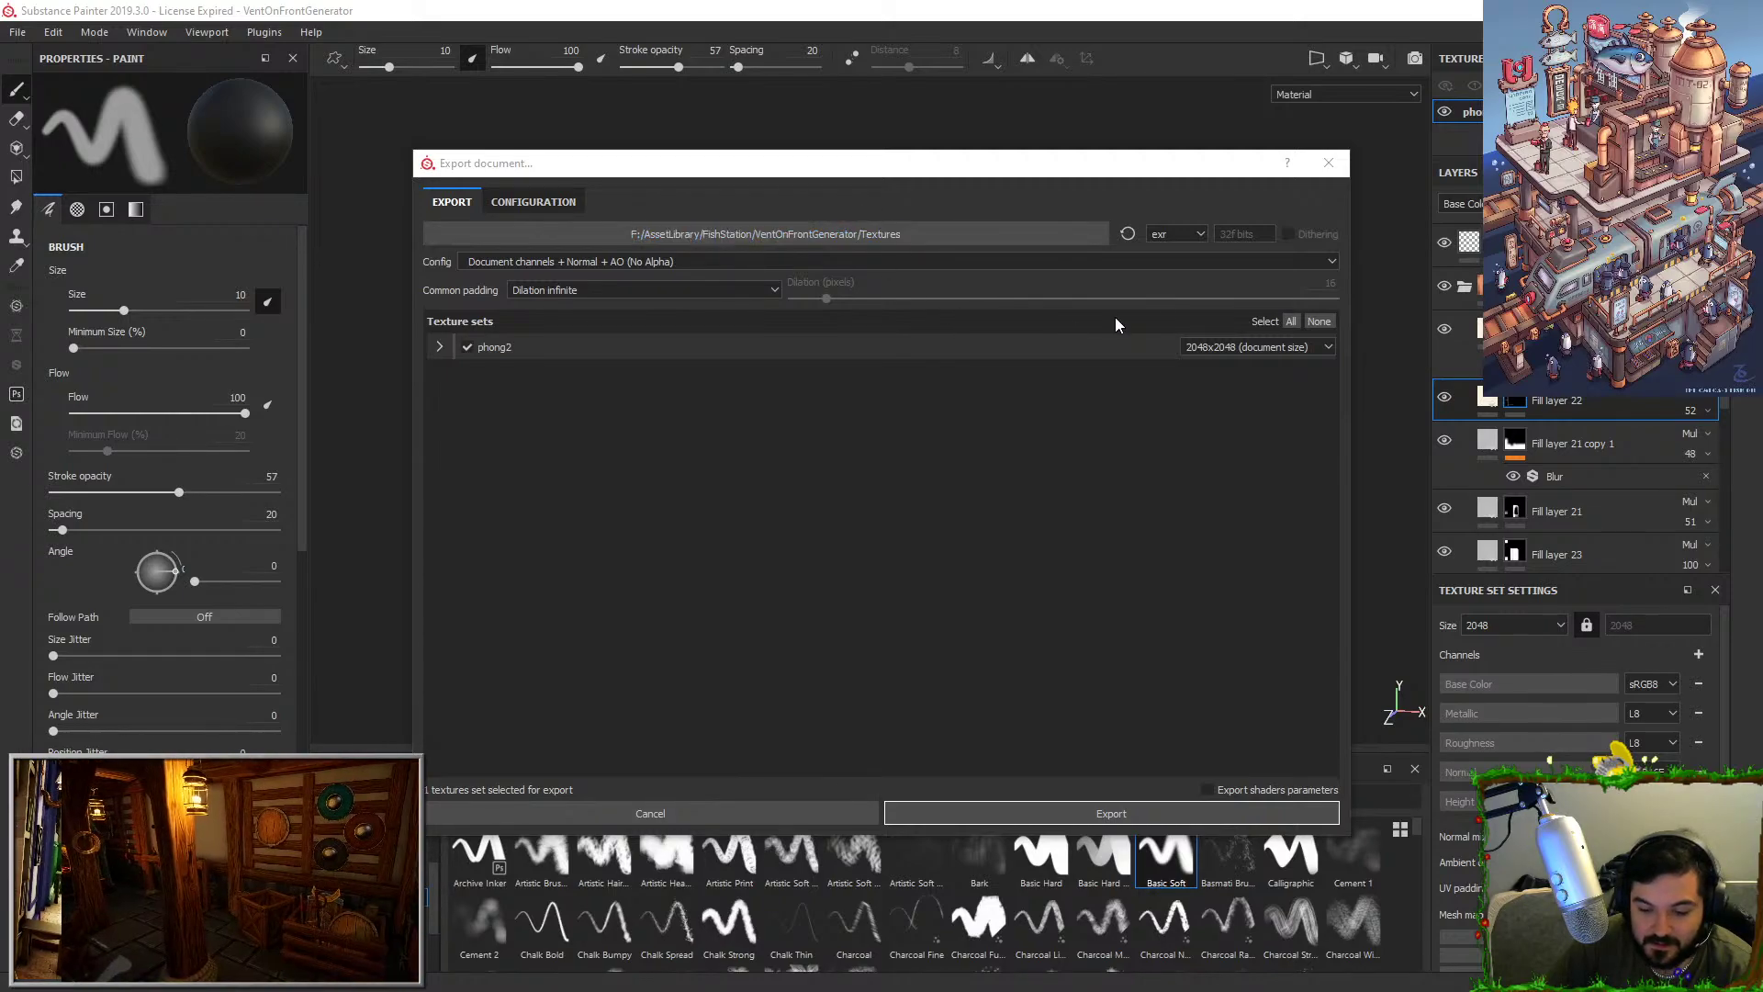
left_click(1027, 235)
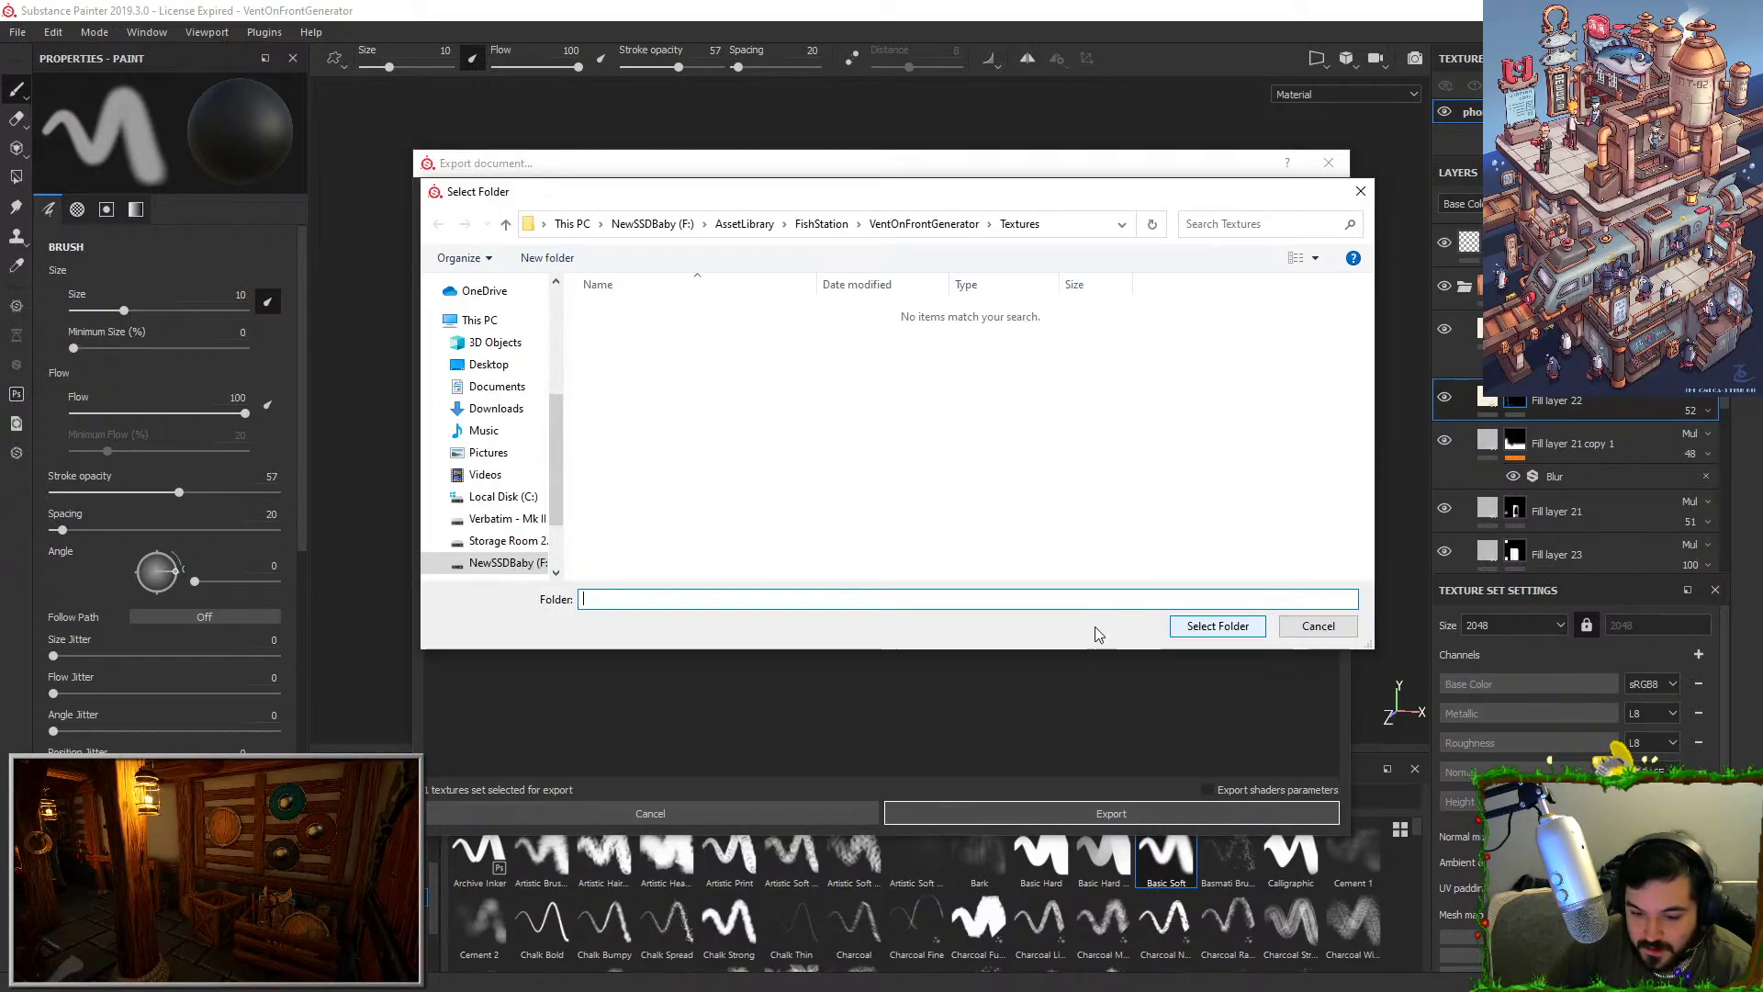
left_click(955, 226)
left_click(836, 235)
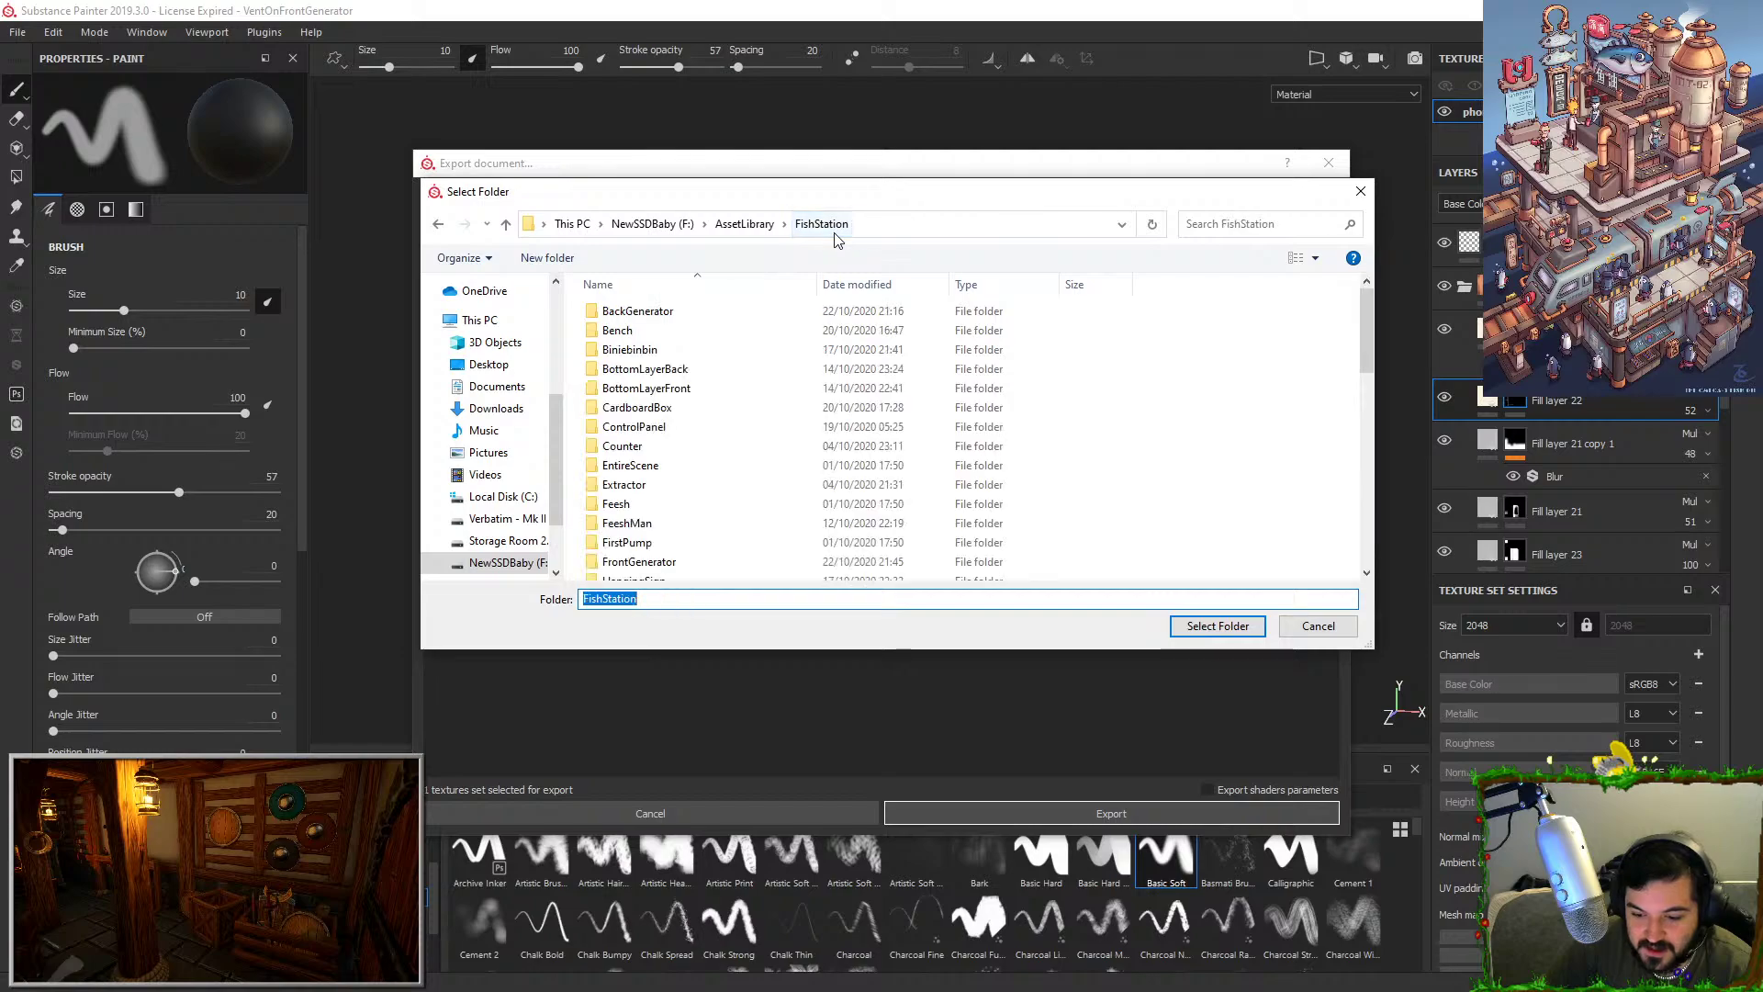
Look through the asset folders in FishStation and check the subfolders of VentOnFrontGenerator.
scroll(776, 418, "down", 3)
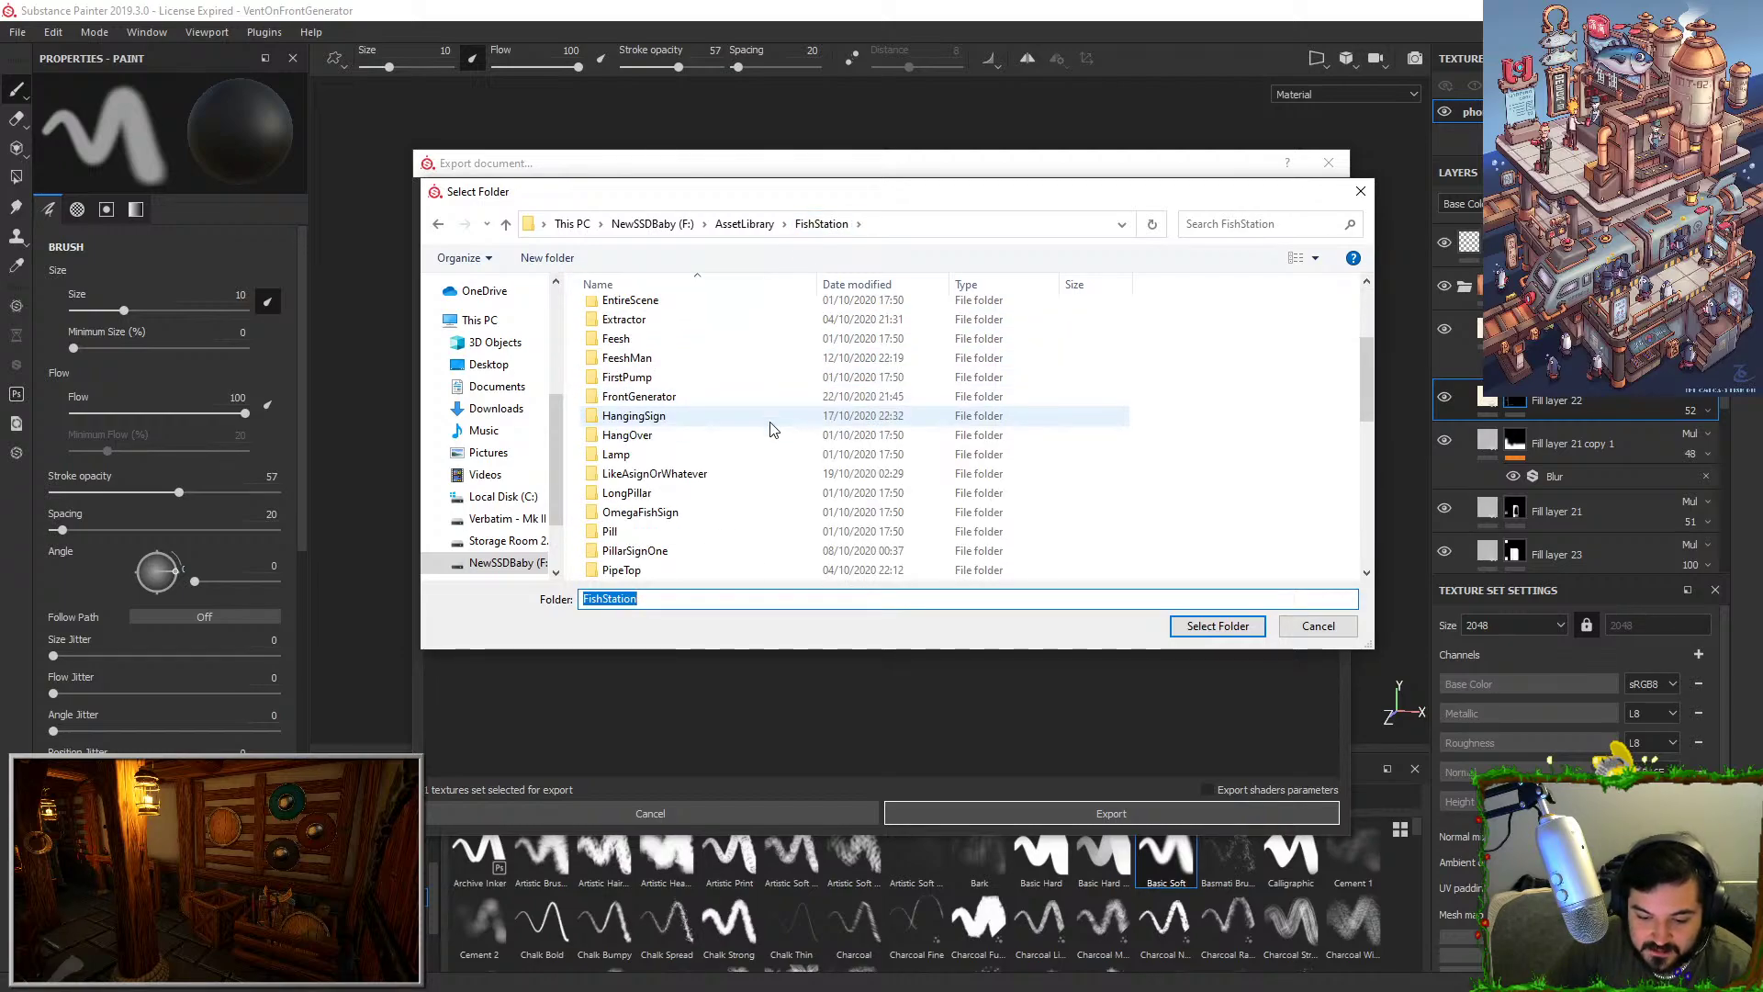
scroll(771, 427, "up", 3)
type("Biniebinbin")
scroll(799, 370, "down", 4)
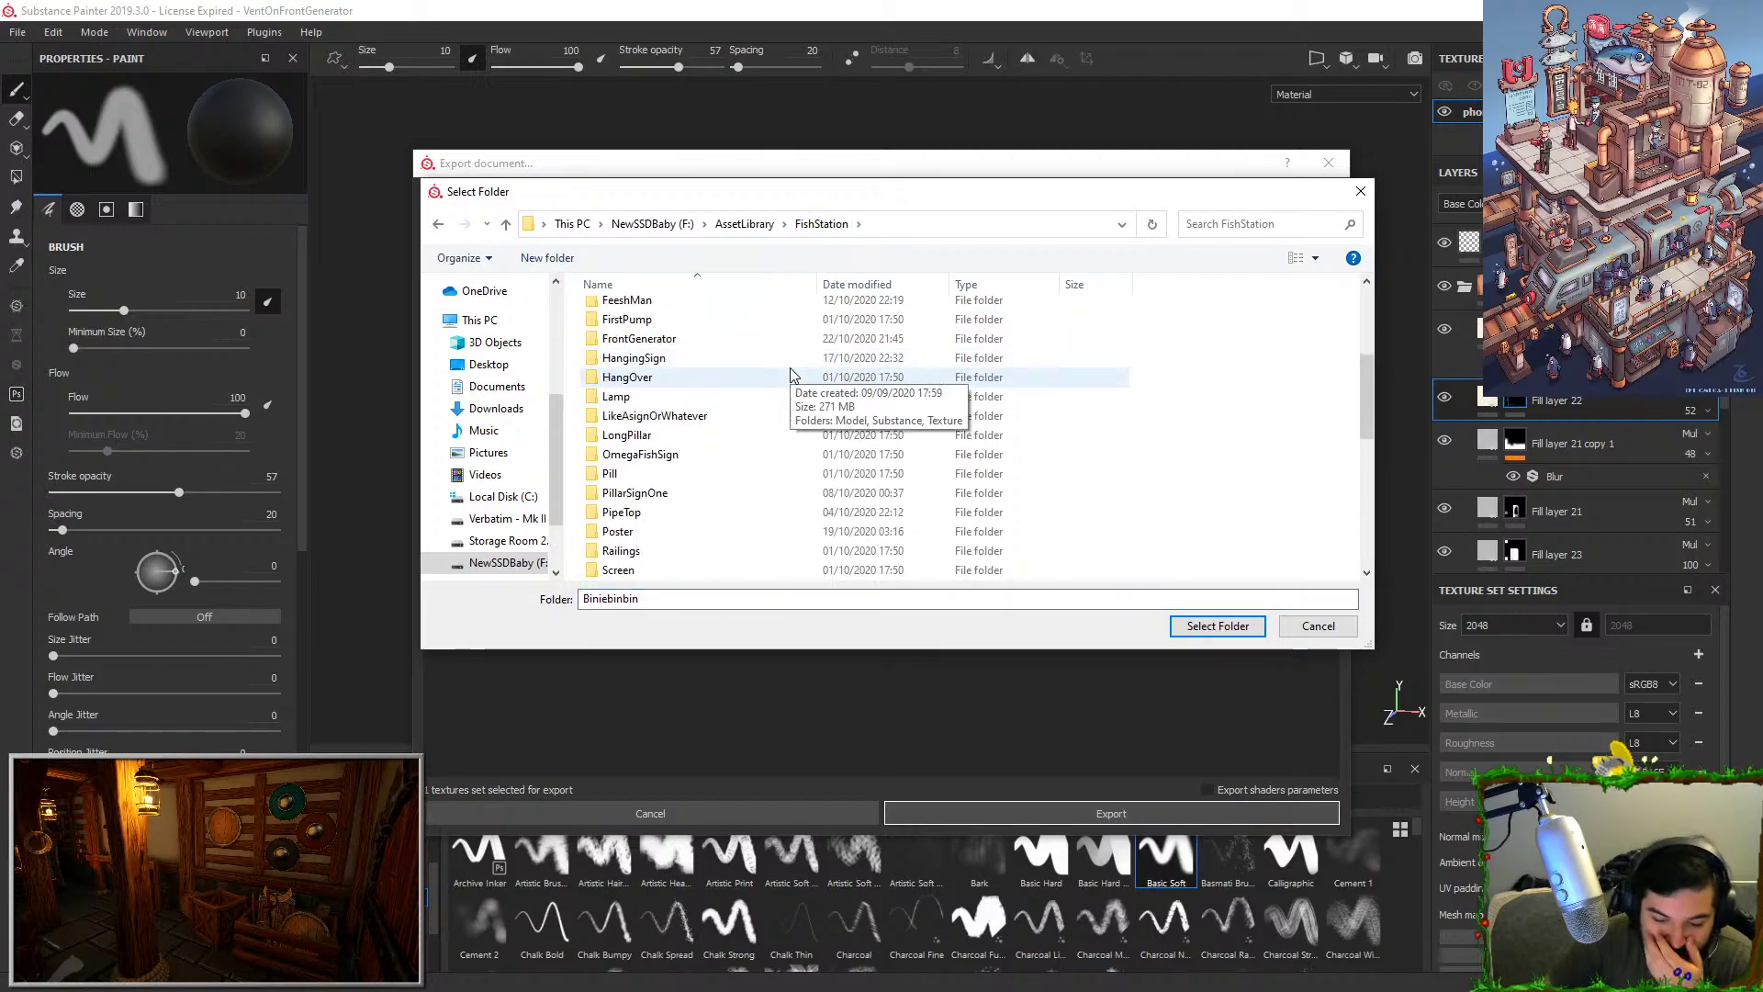
scroll(777, 464, "down", 3)
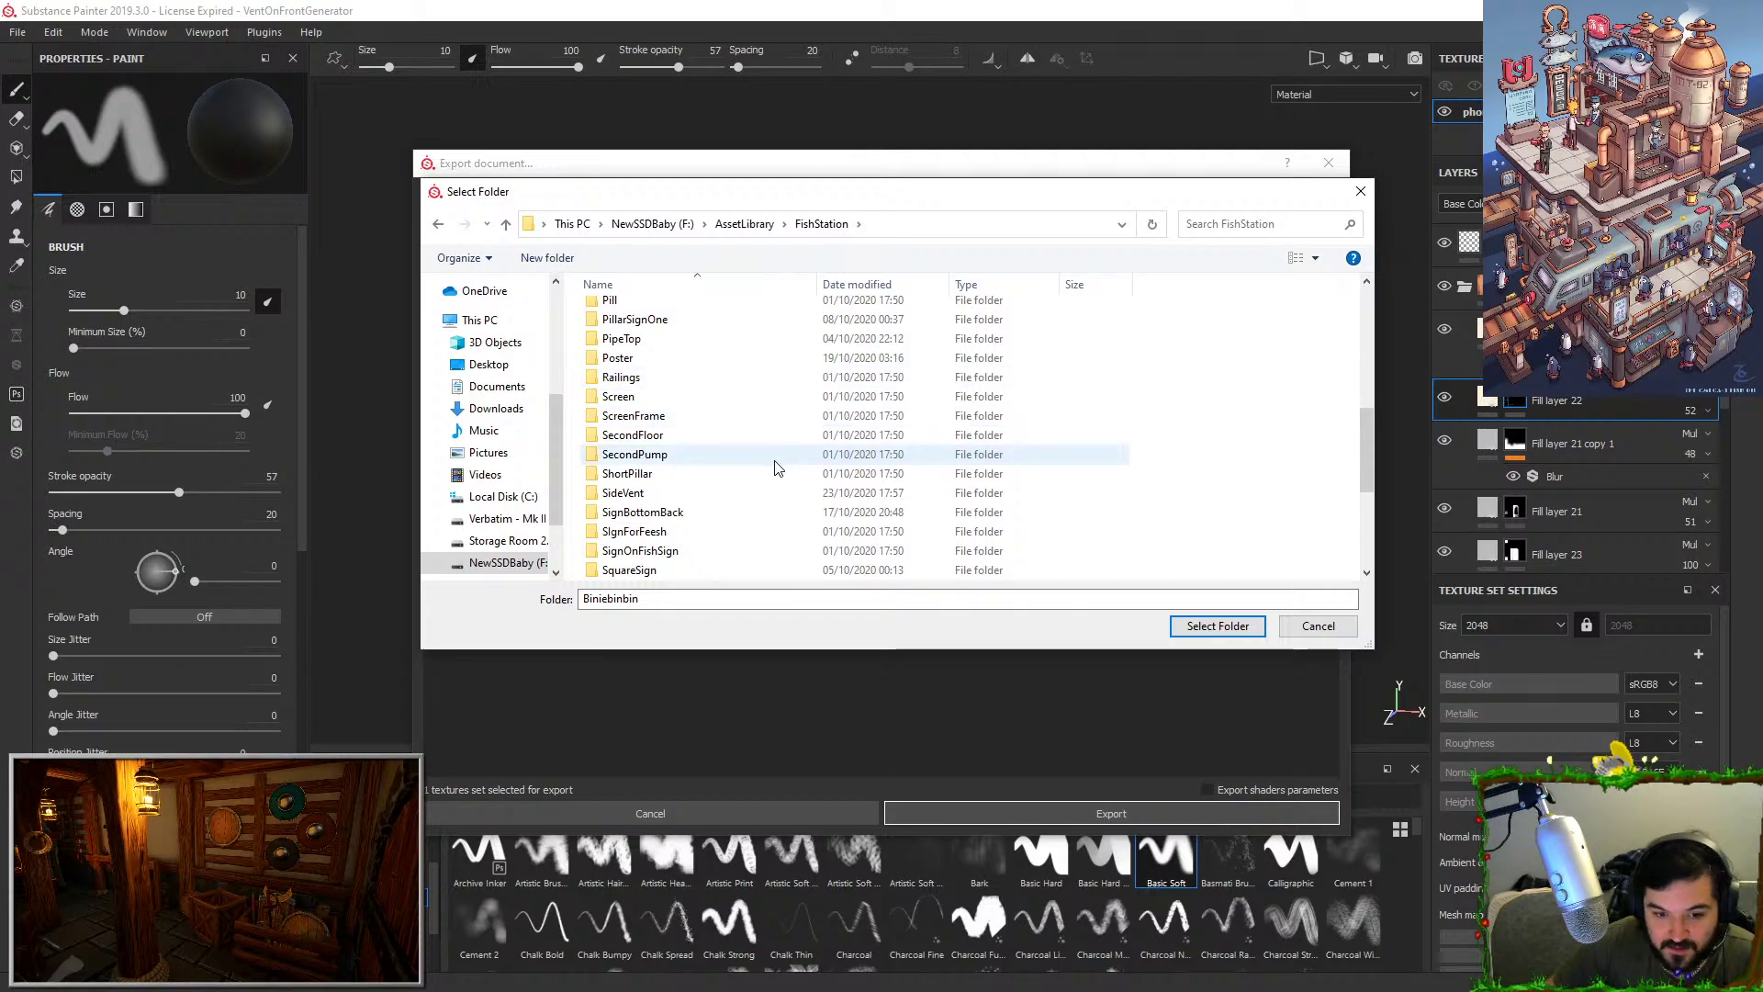
scroll(776, 469, "down", 2)
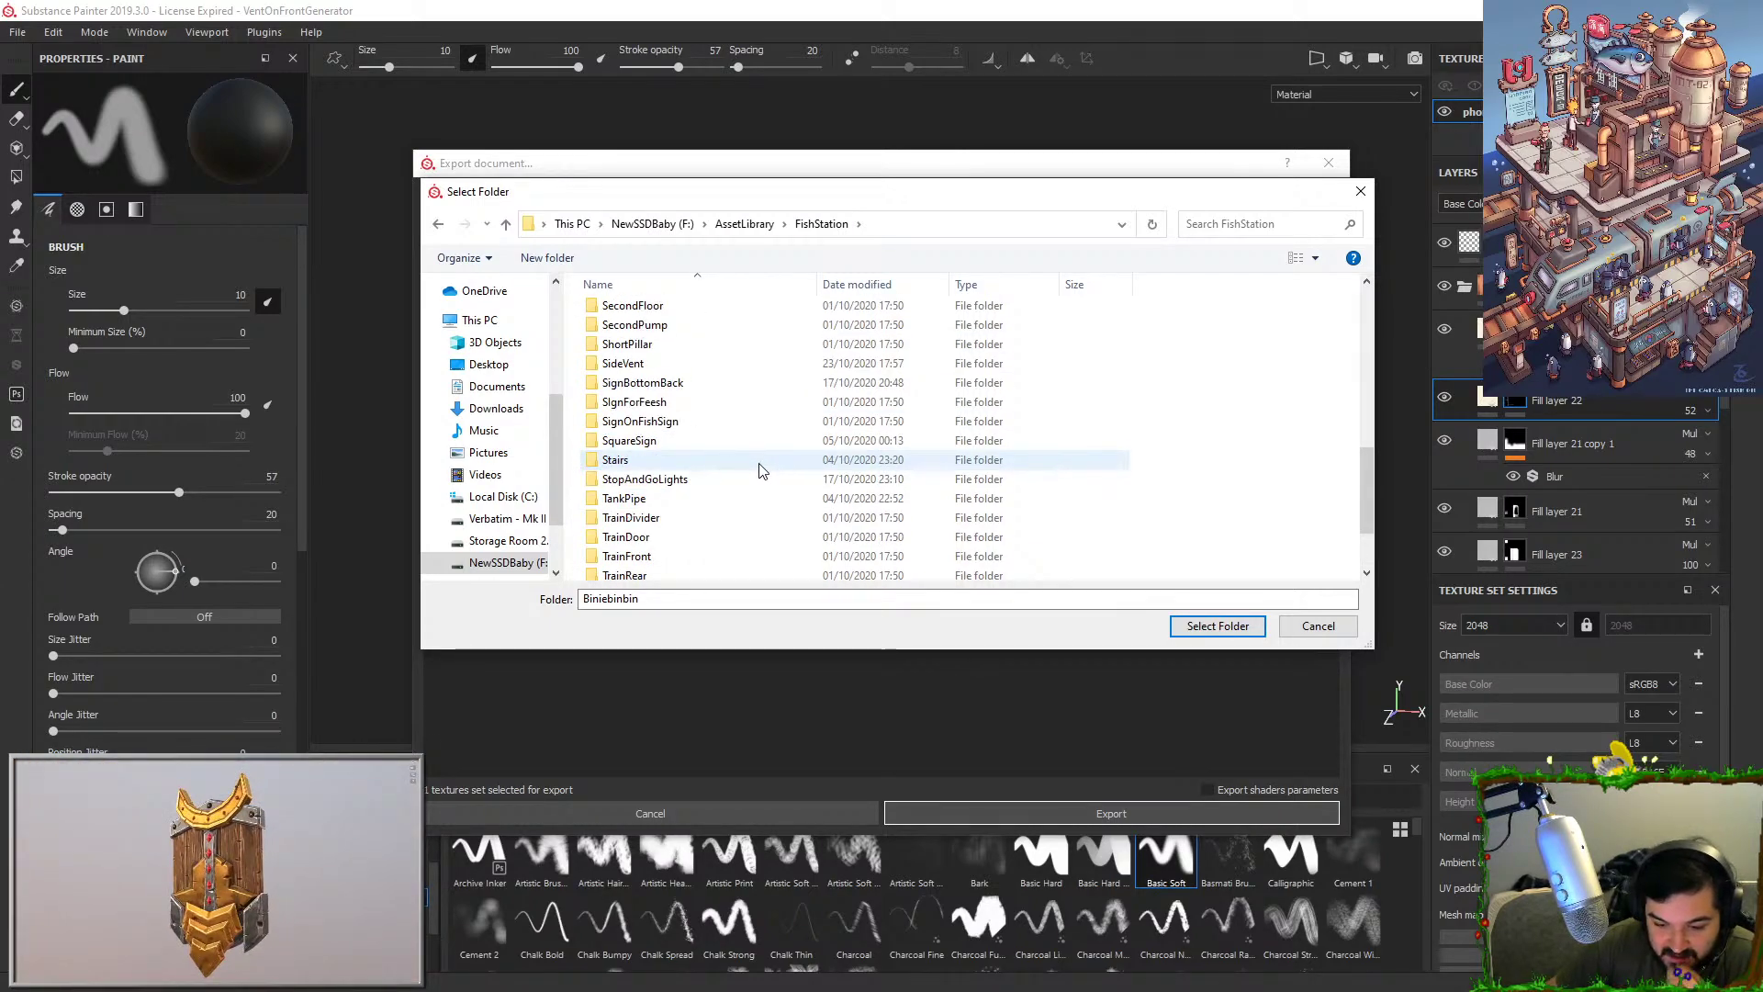
scroll(676, 496, "down", 1)
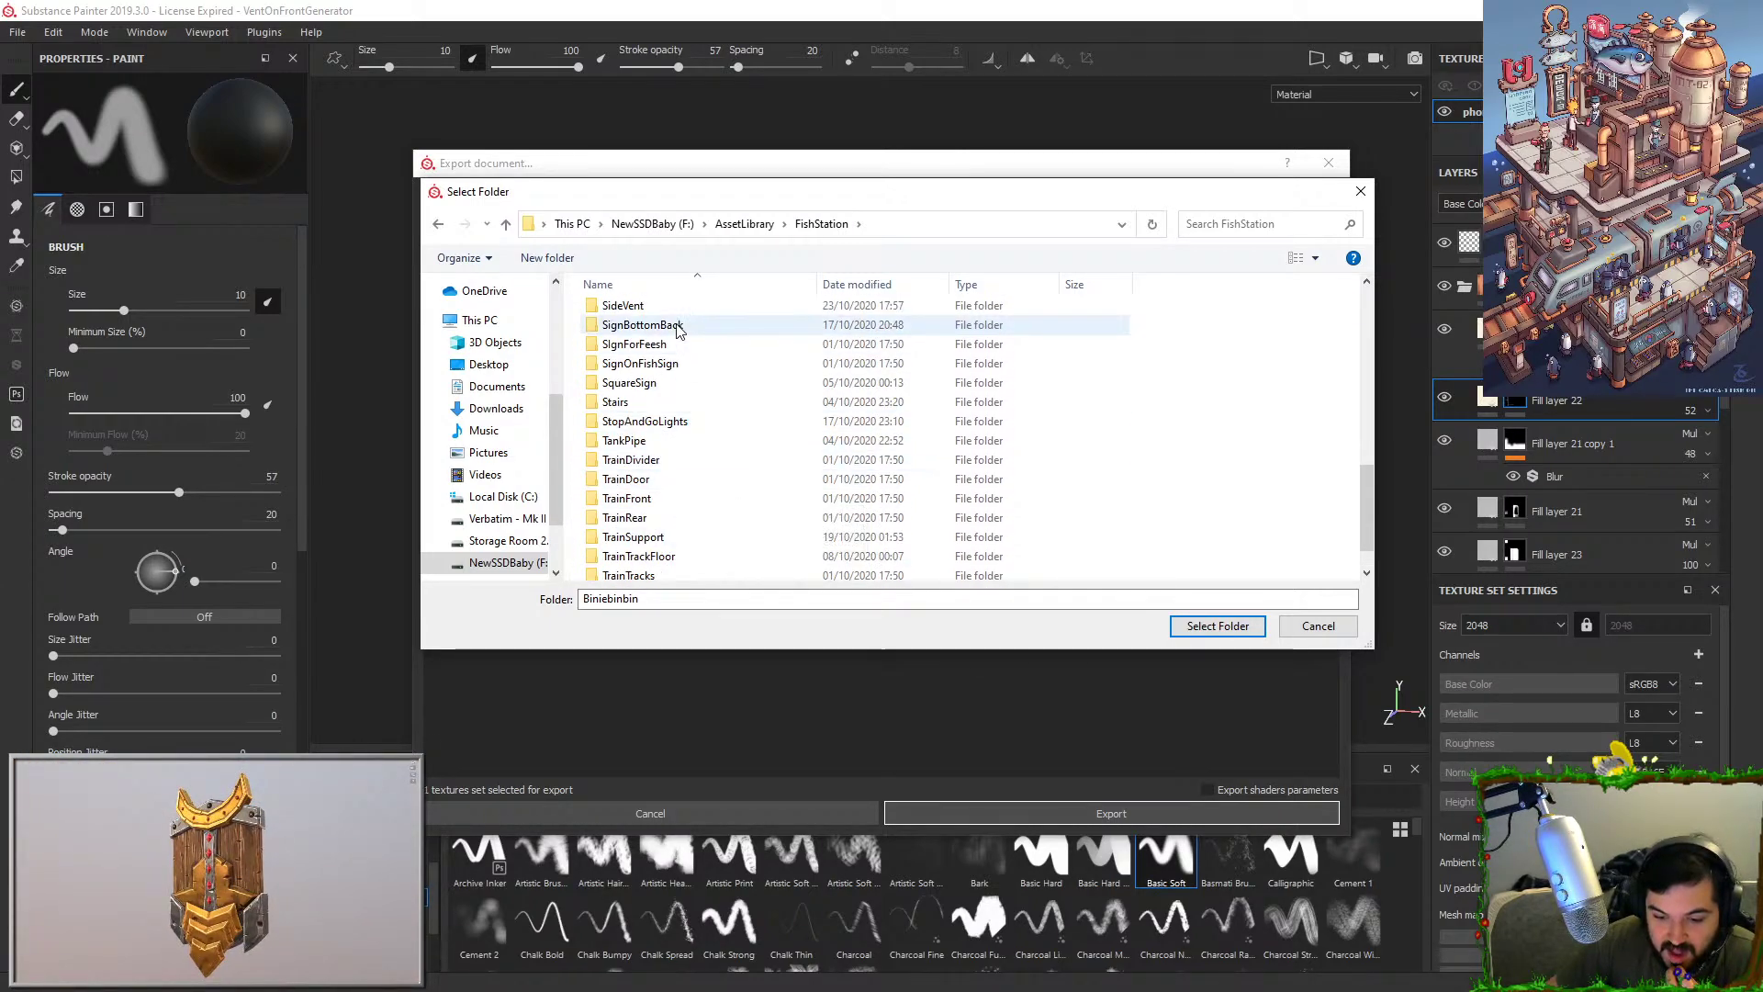
scroll(677, 331, "down", 1)
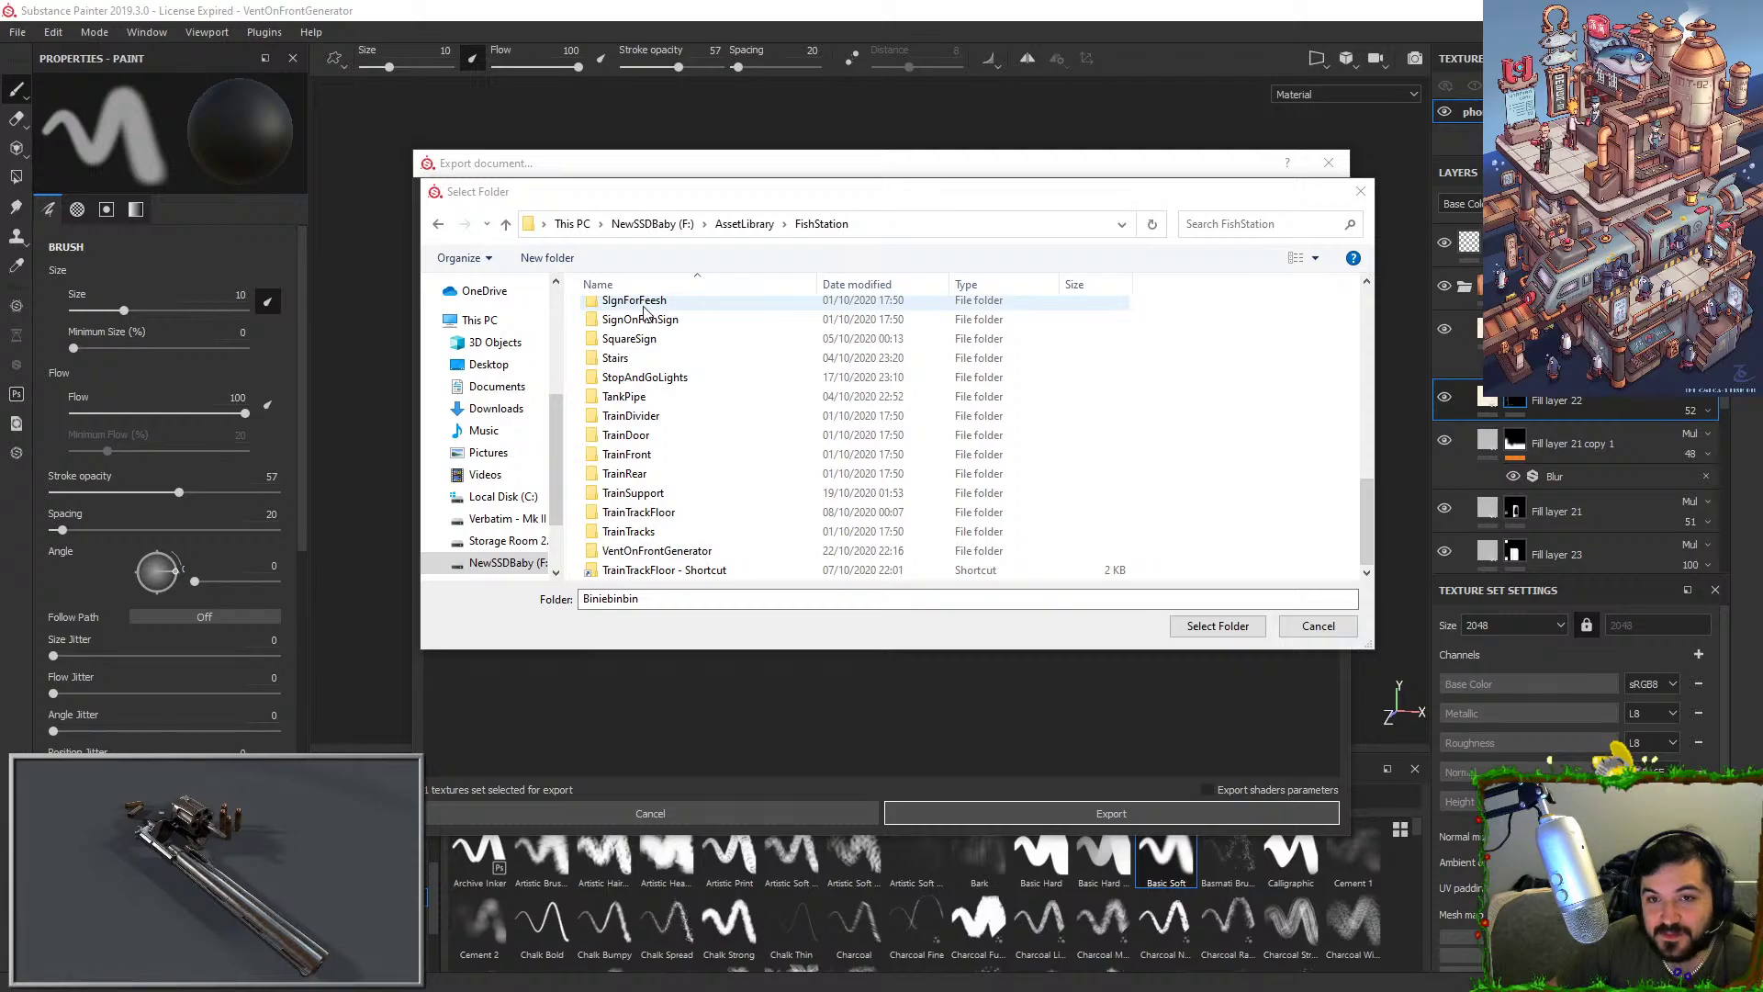
left_click(647, 339)
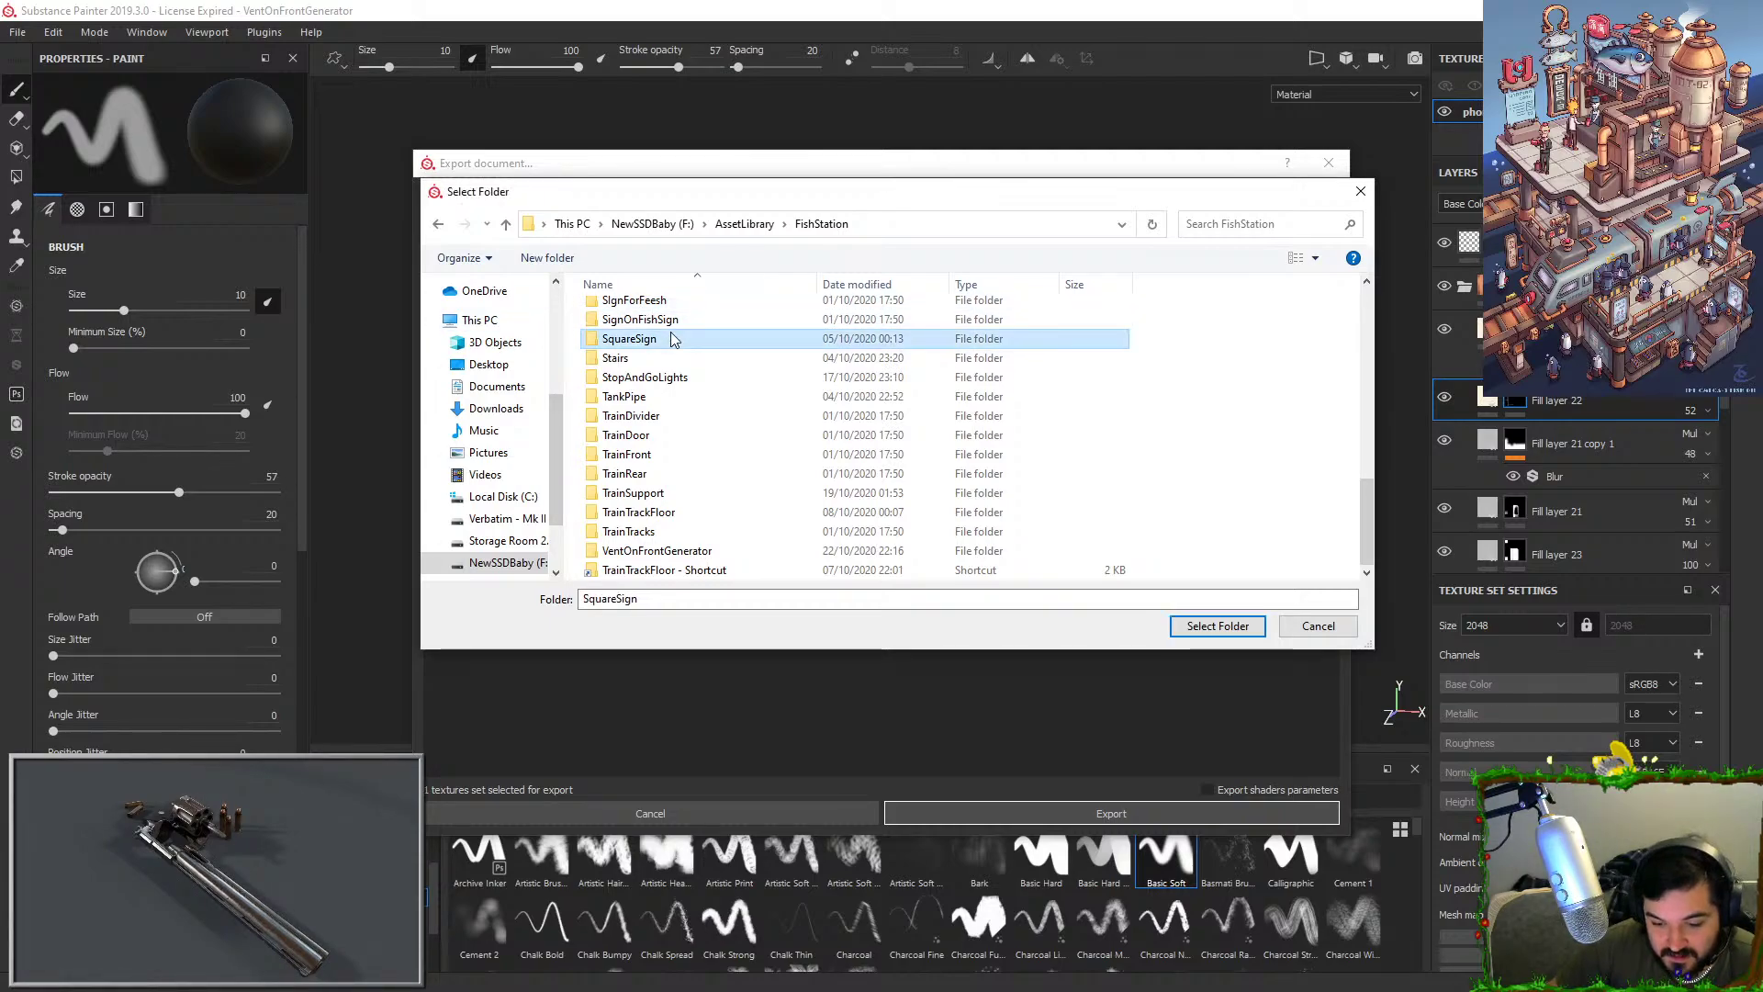
left_click(648, 551)
double_click(645, 554)
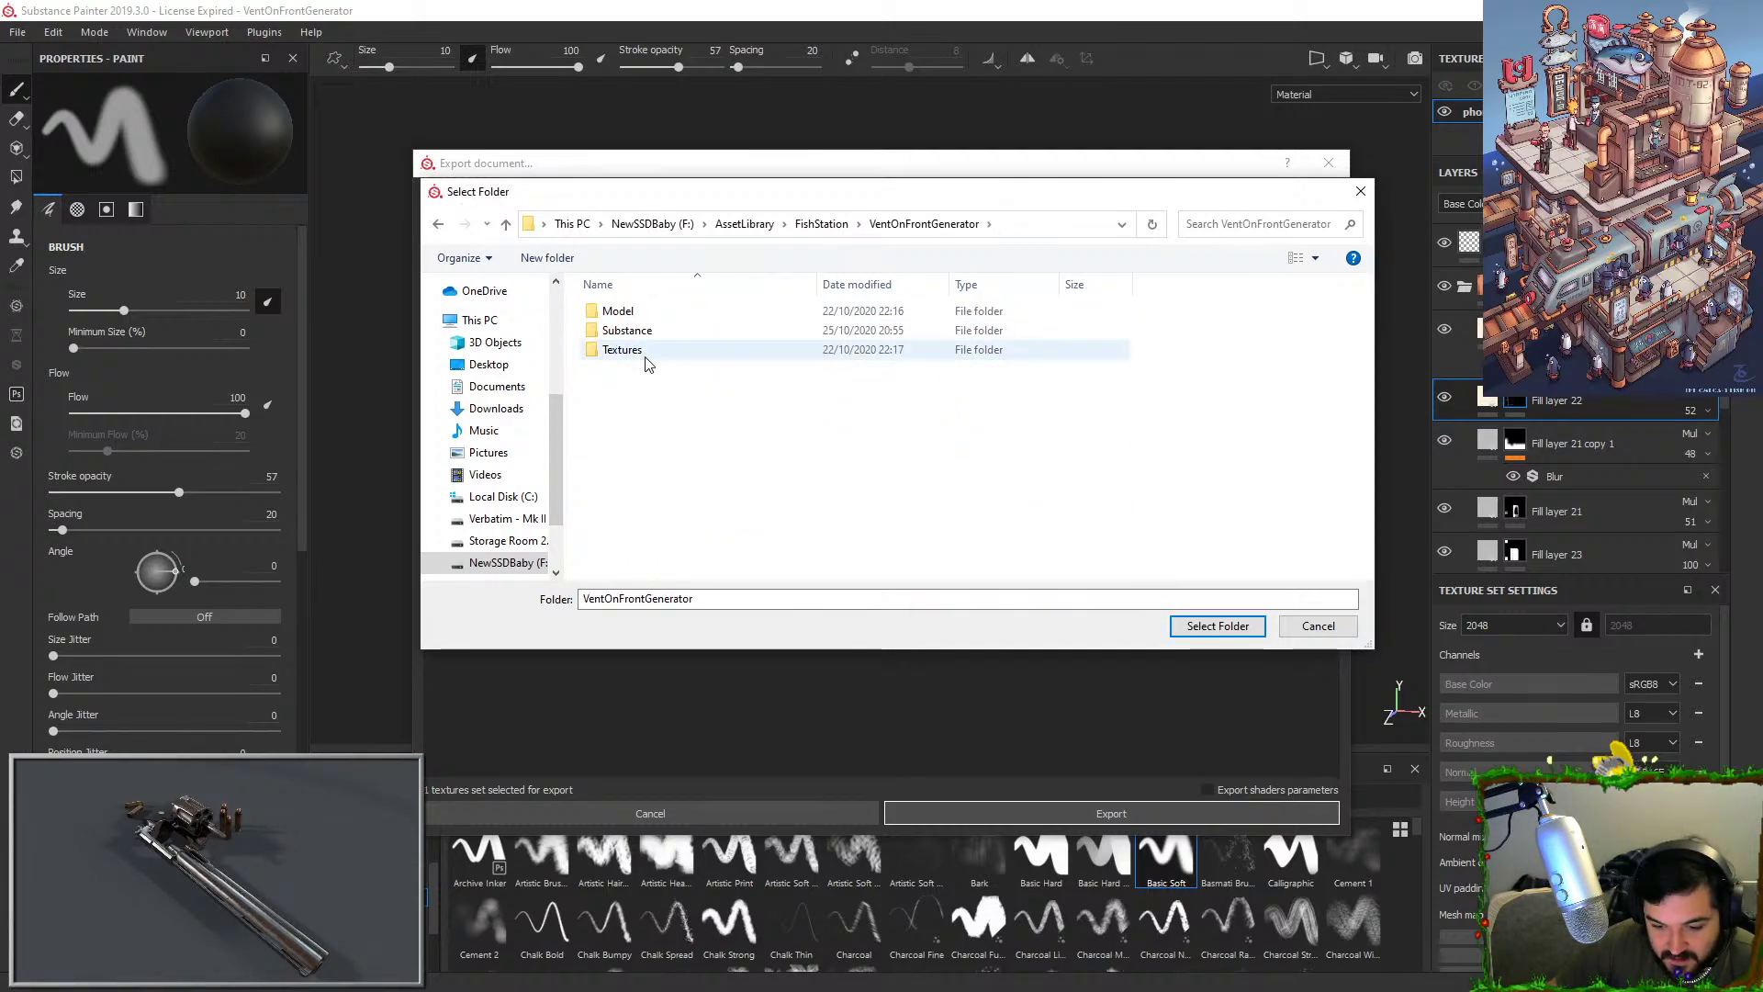
left_click(844, 229)
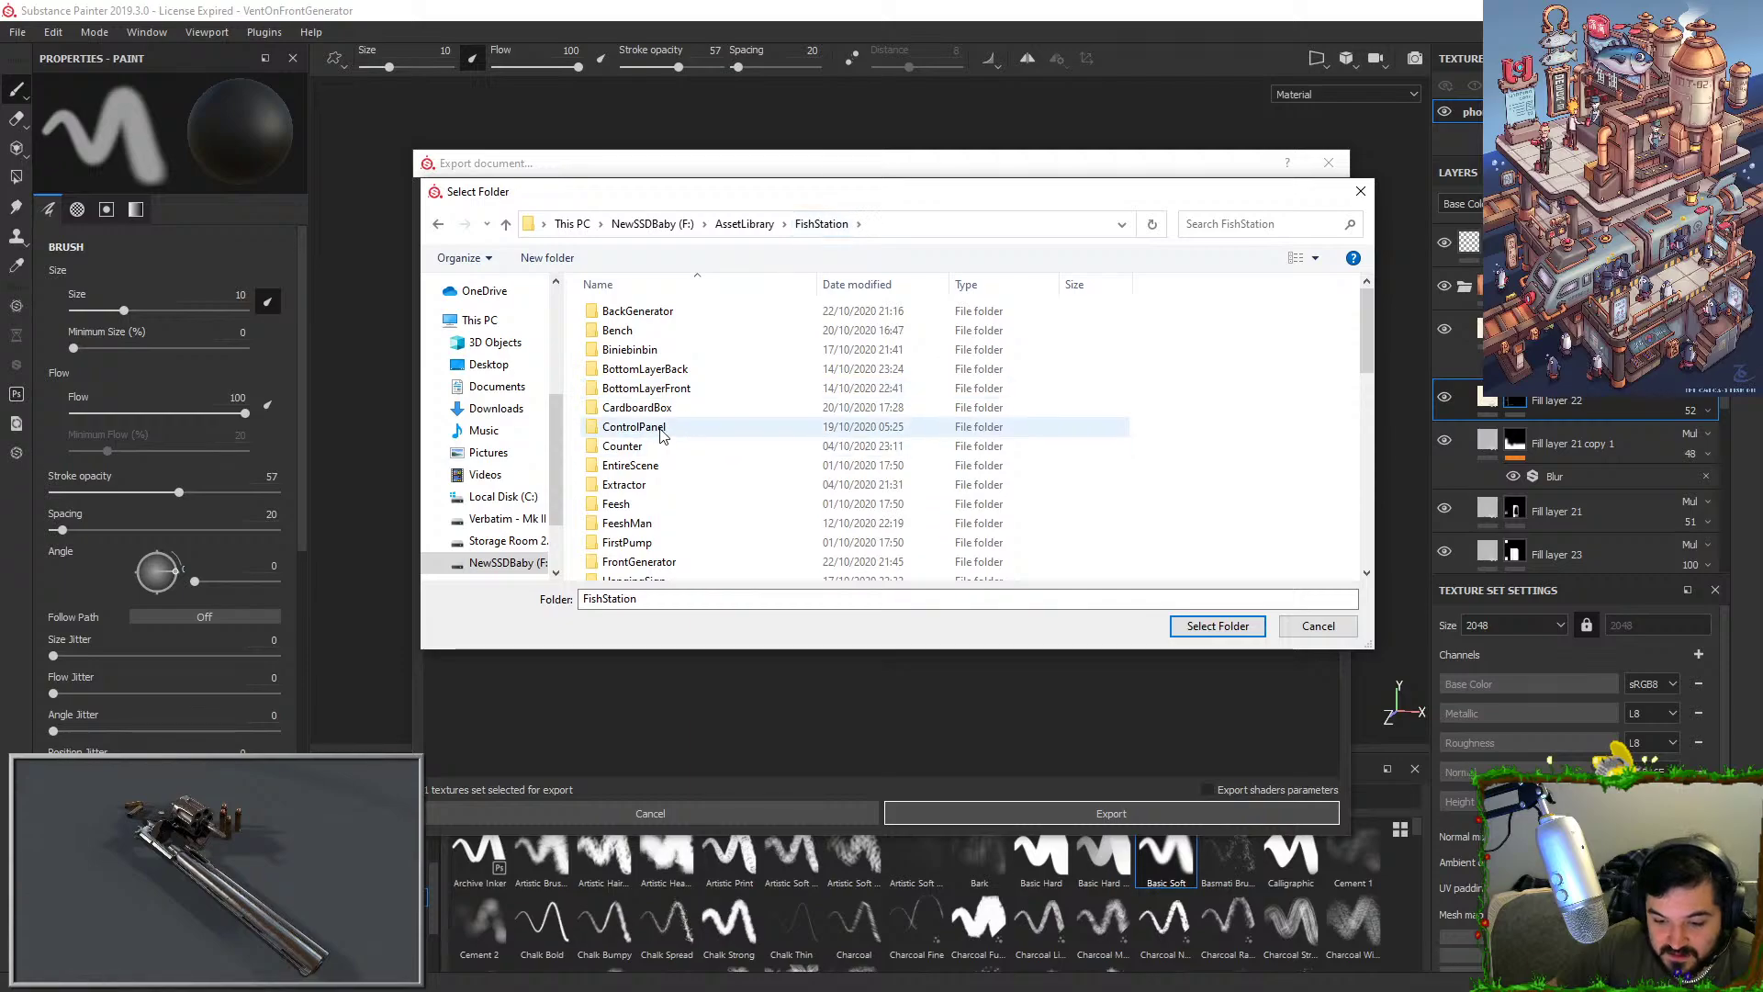
Open the SideVent folder inside FishStation for the texture export.
scroll(662, 433, "down", 2)
scroll(661, 433, "up", 2)
left_click(665, 431)
key("s")
left_click(658, 368)
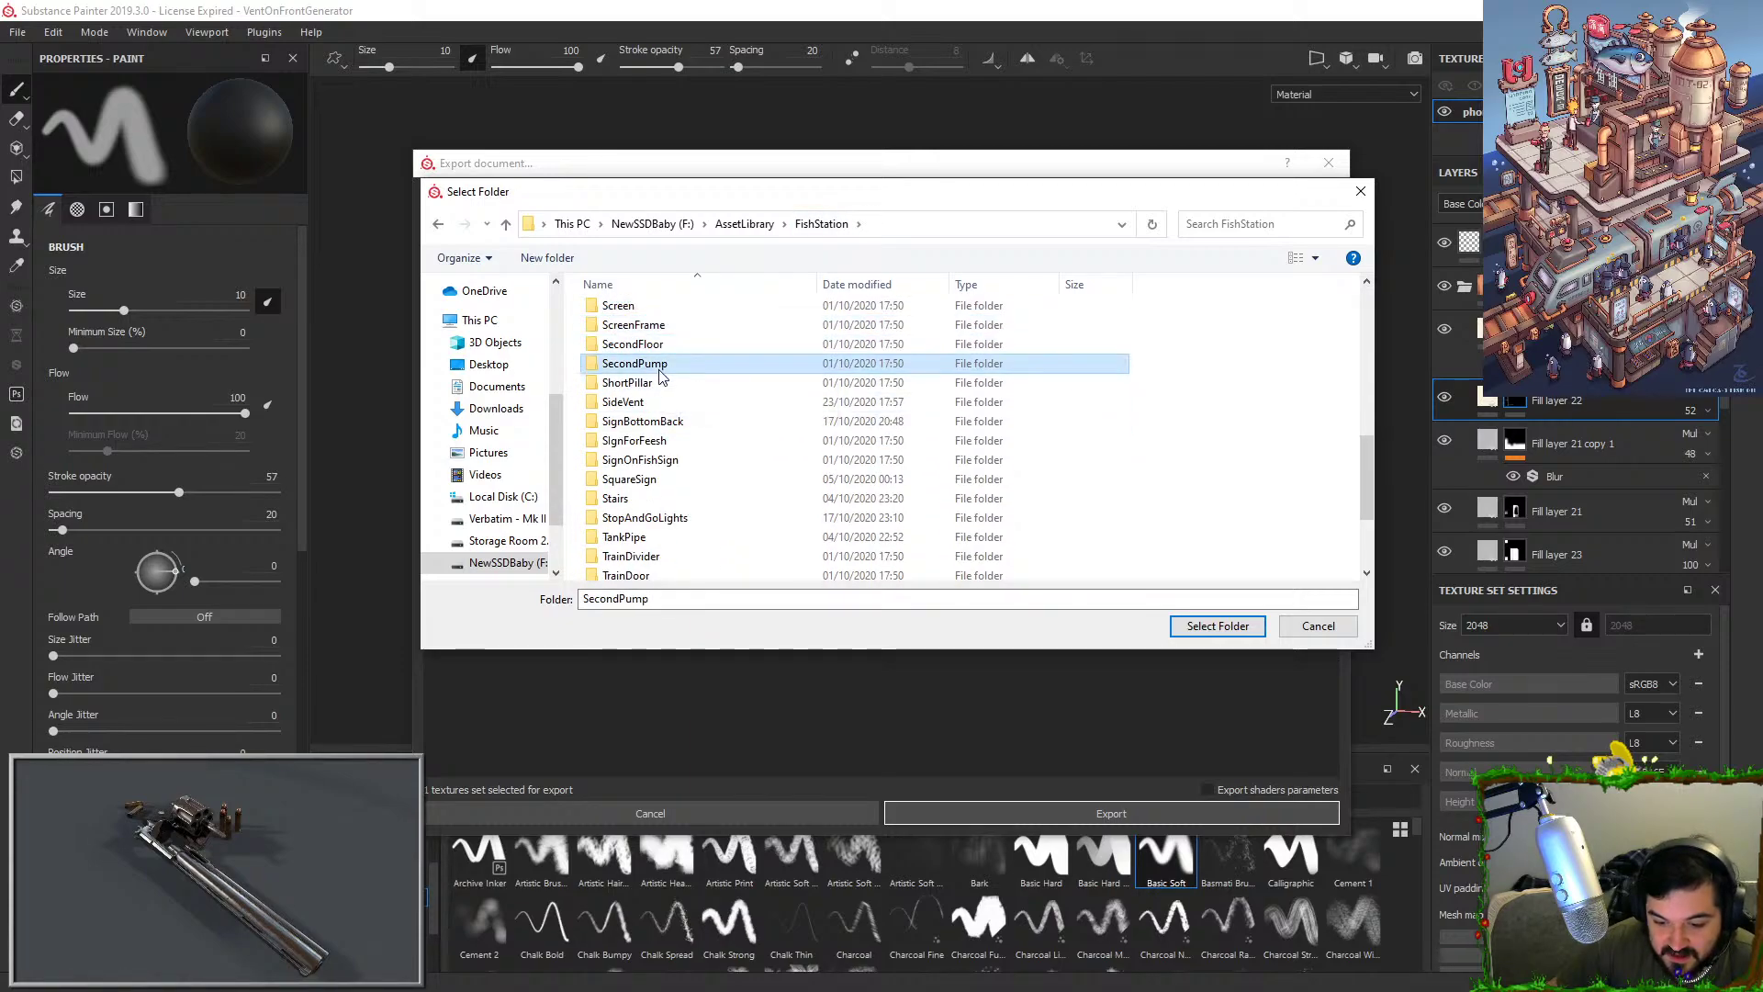
double_click(647, 404)
Create a new folder named Textures inside the SideVent folder.
right_click(709, 382)
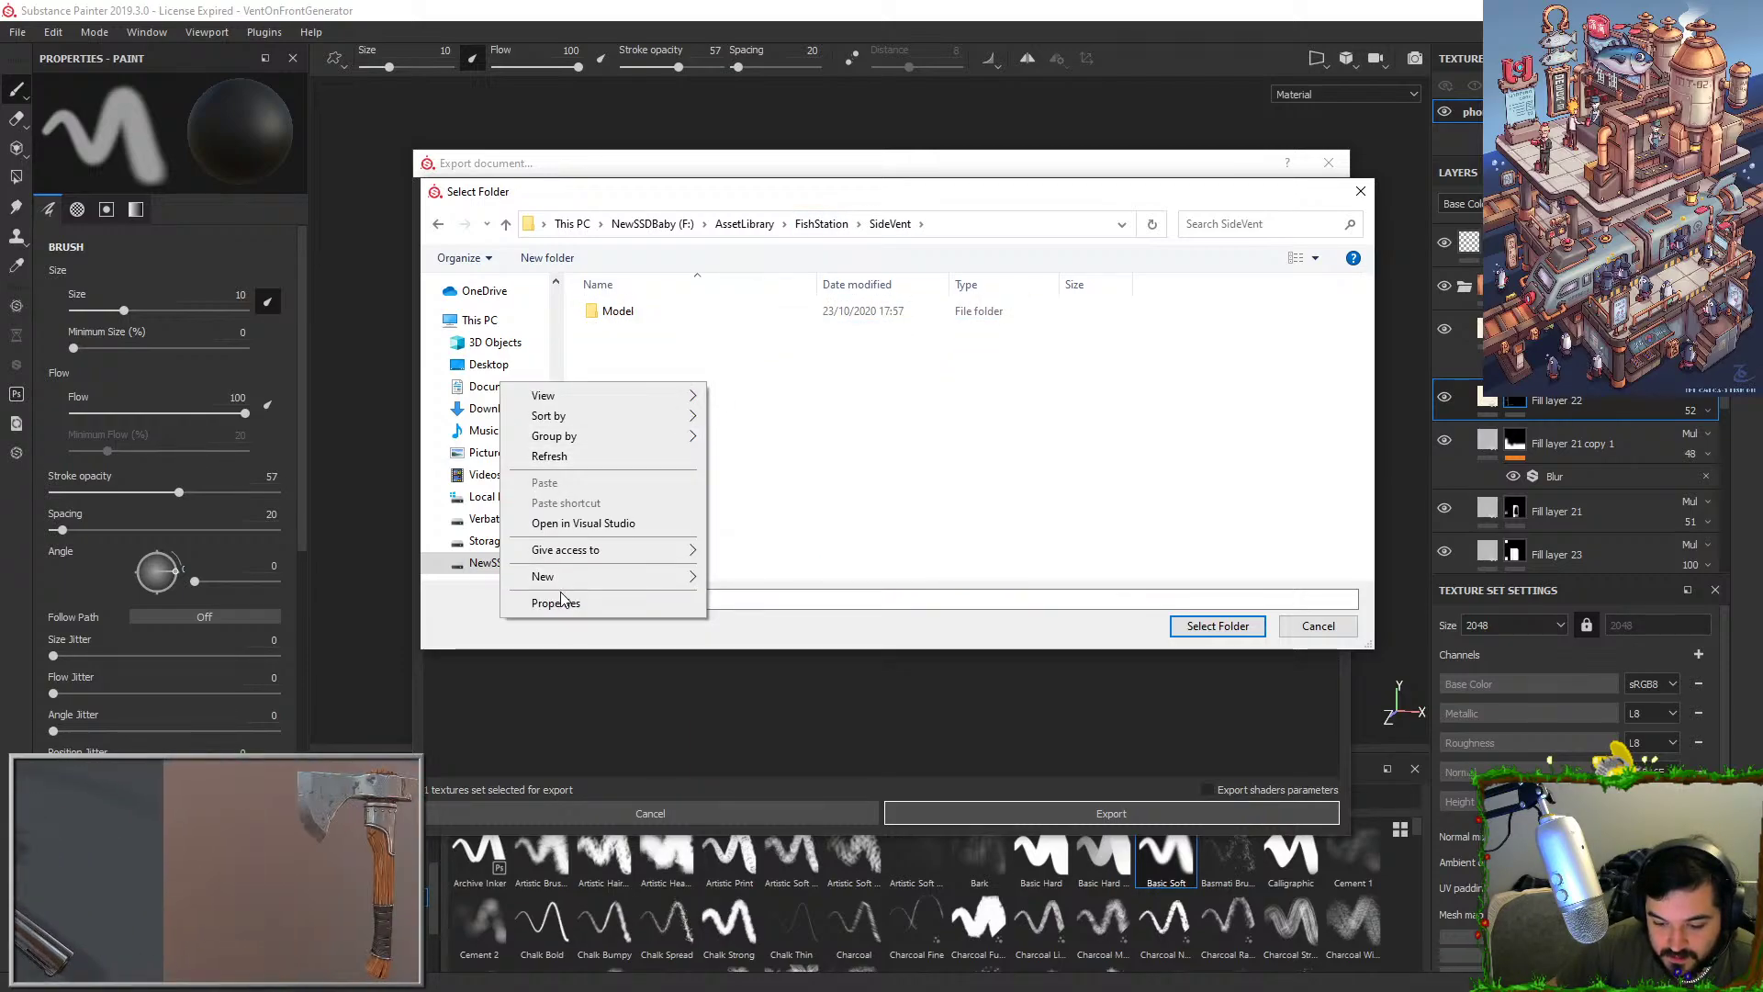
mouse_move(643, 575)
left_click(749, 579)
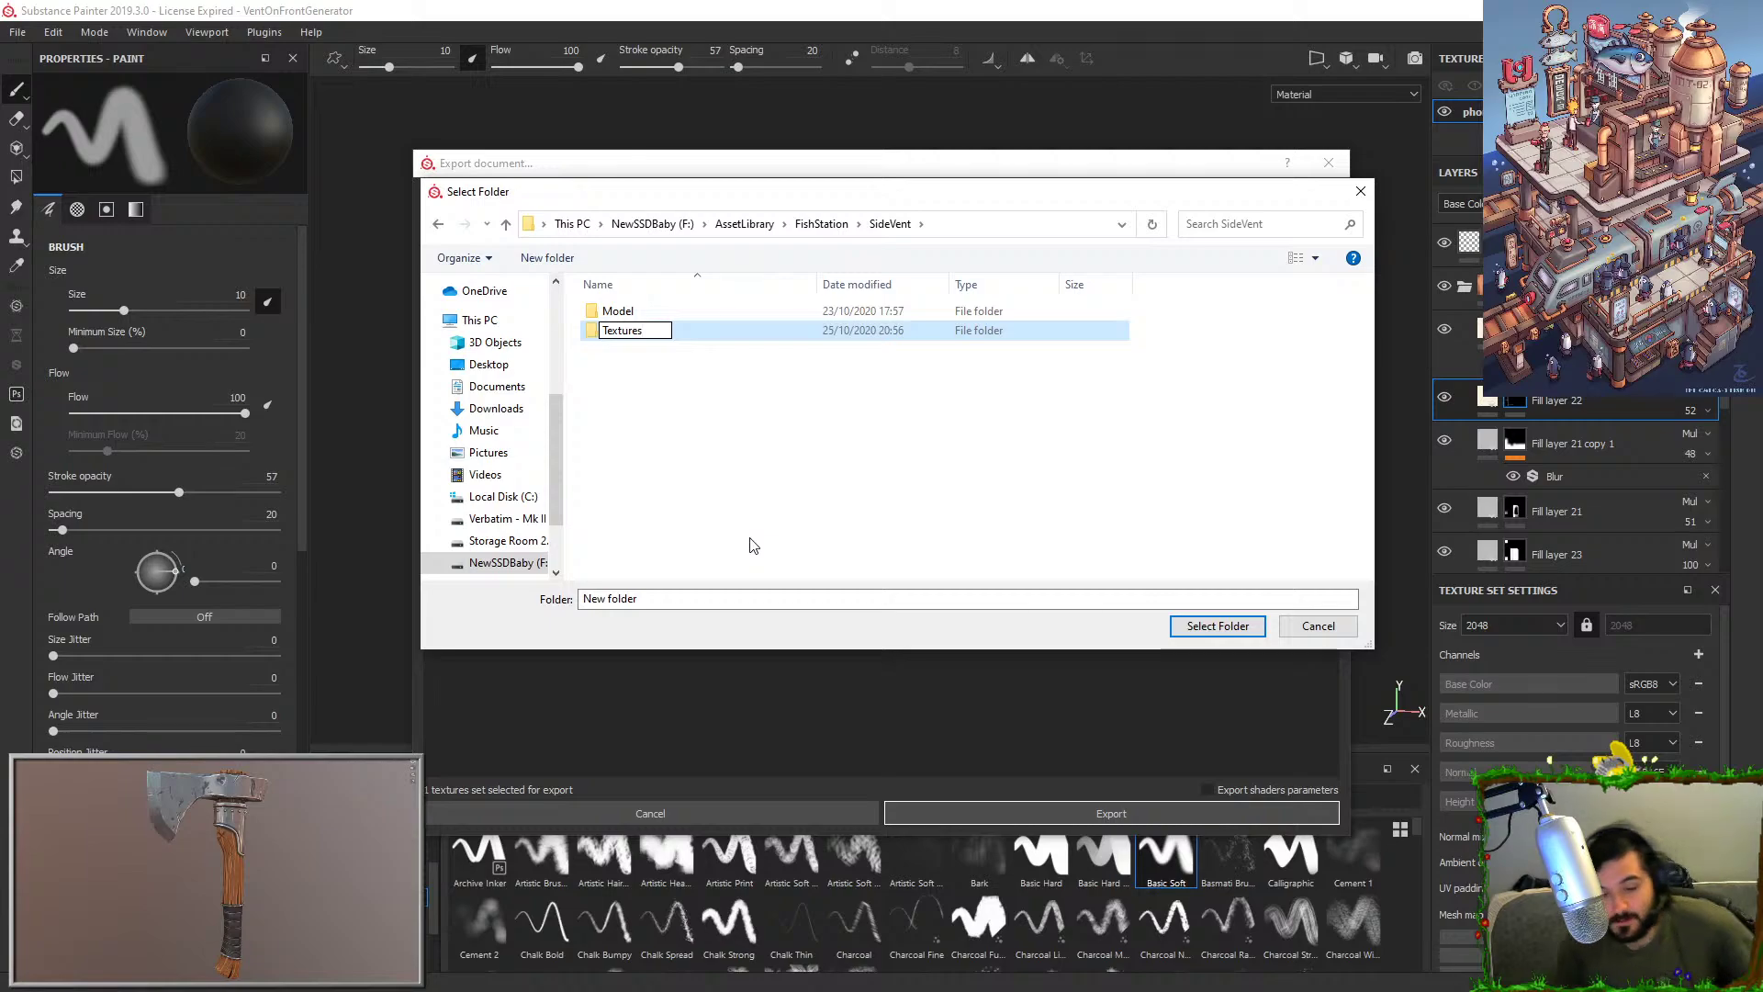
key("Return")
Create a new folder named Substance inside the SideVent folder and open it.
right_click(824, 523)
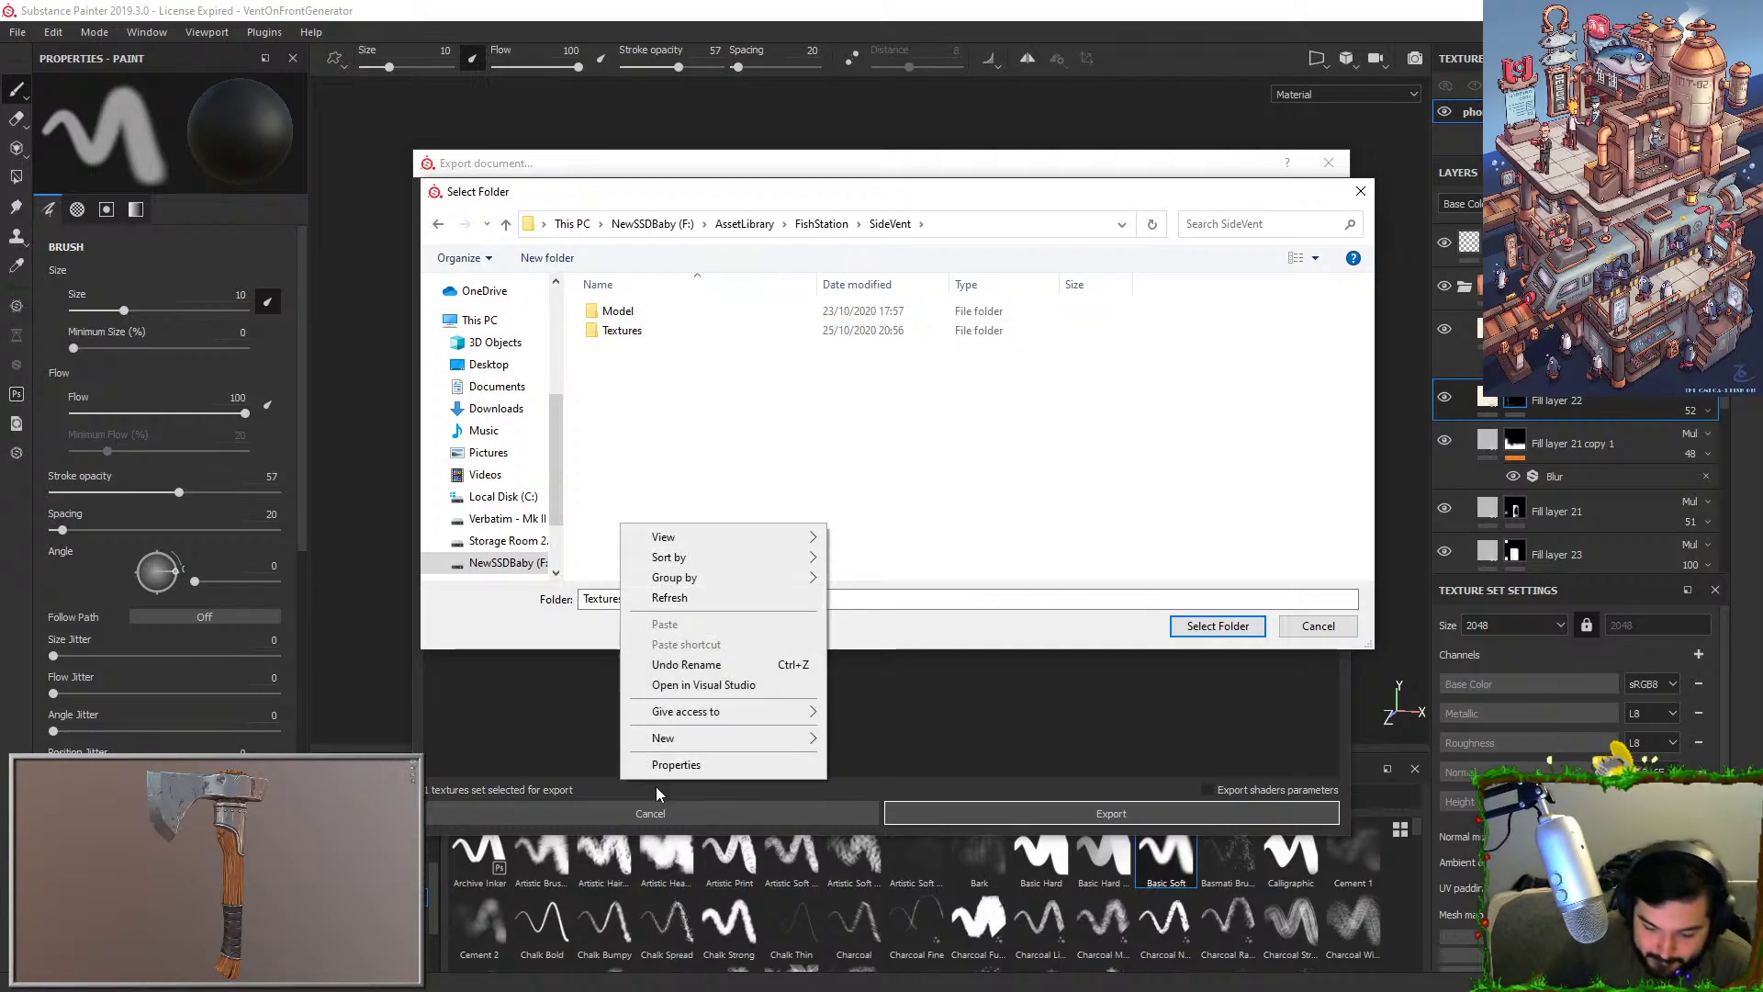
mouse_move(707, 737)
left_click(870, 386)
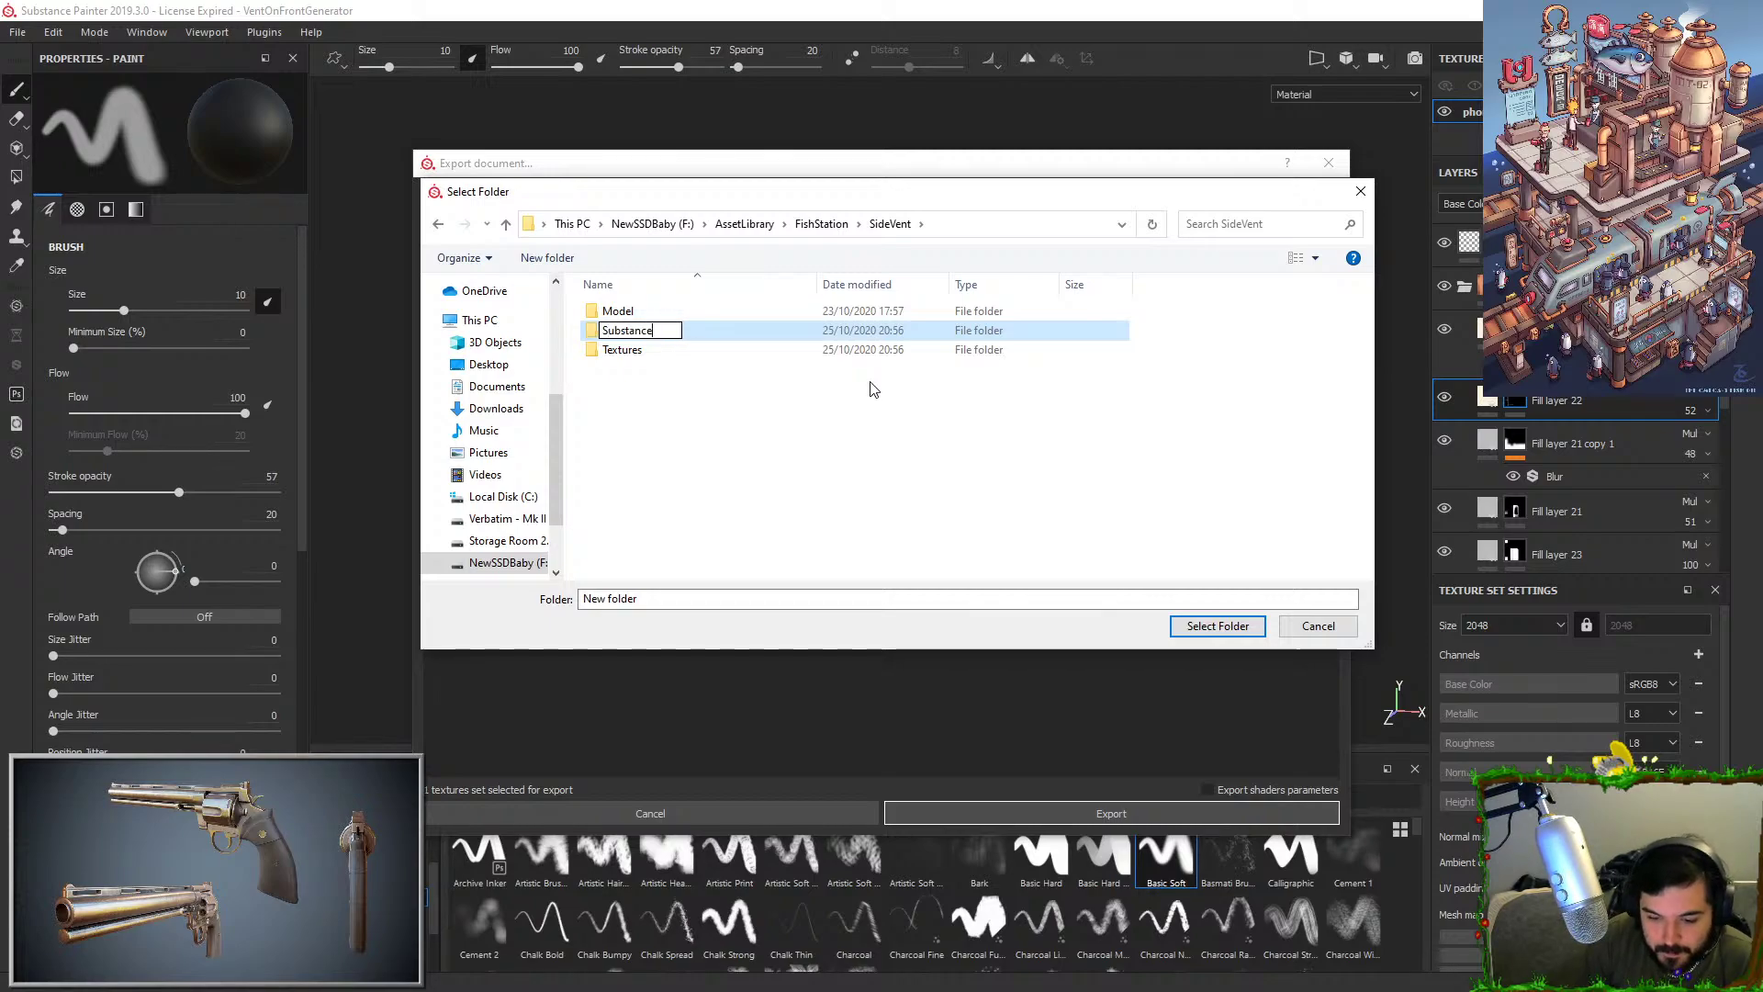
key("Return")
key("Return")
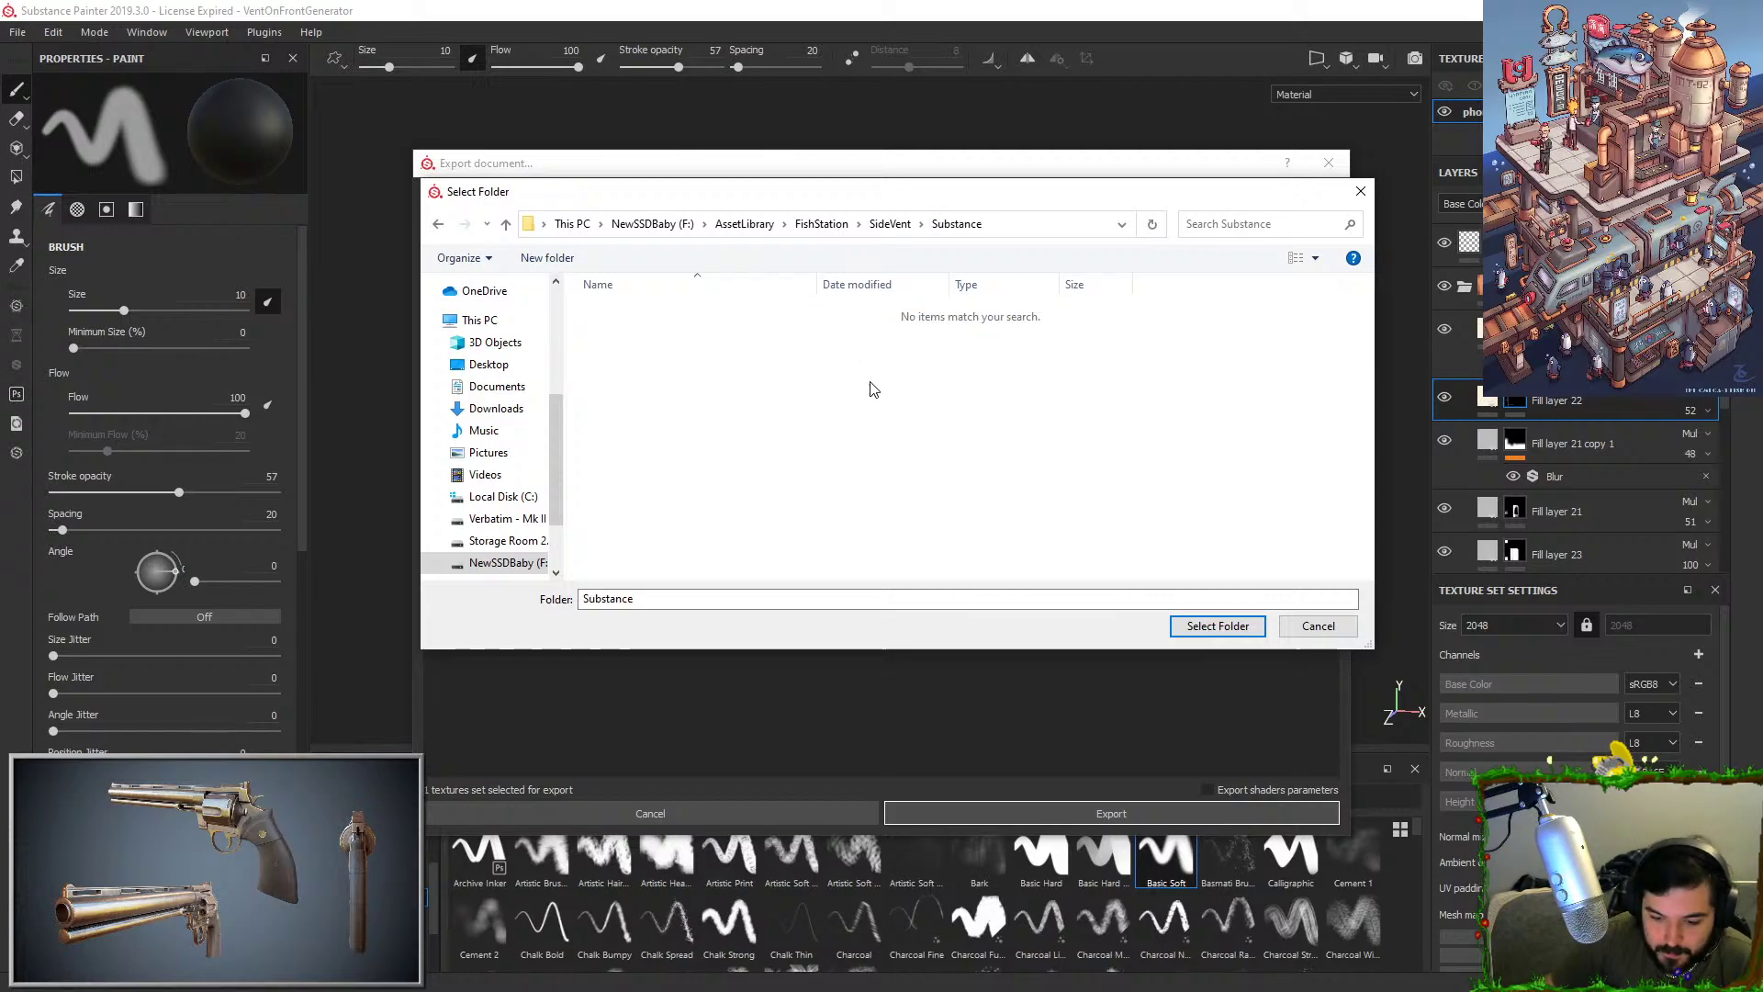
Set the export destination to SideVent's Textures folder and export the phong2 texture set there.
left_click(1178, 634)
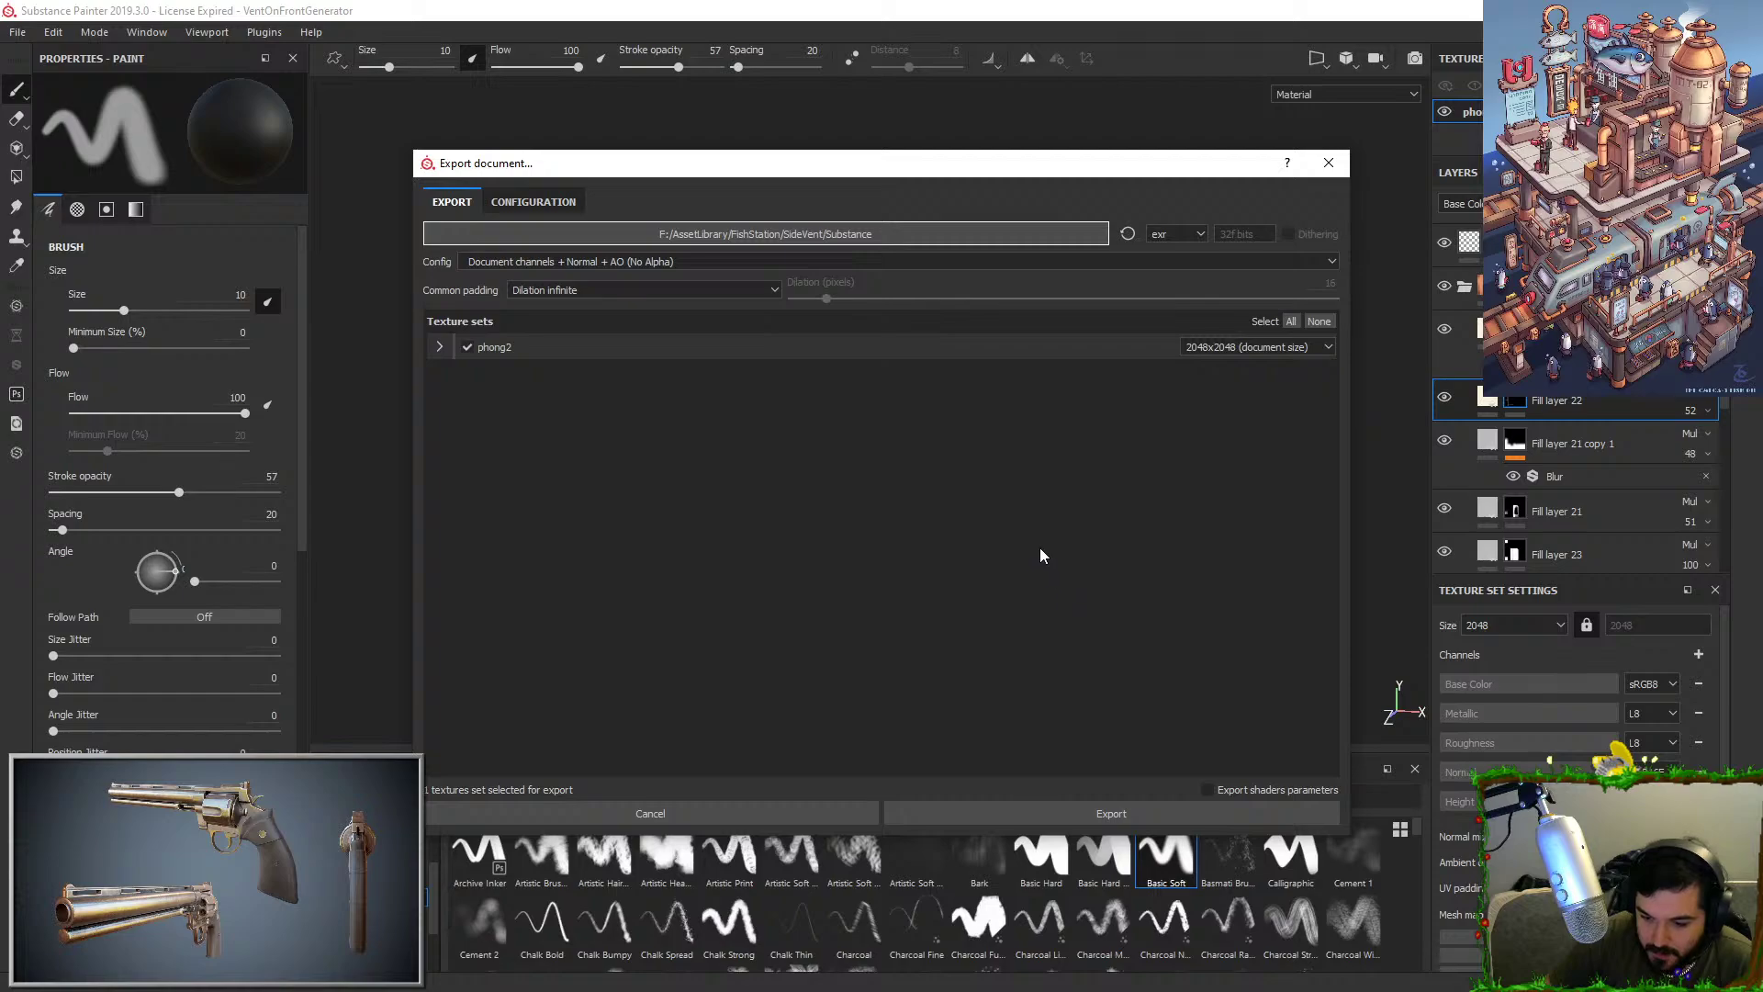
left_click(890, 234)
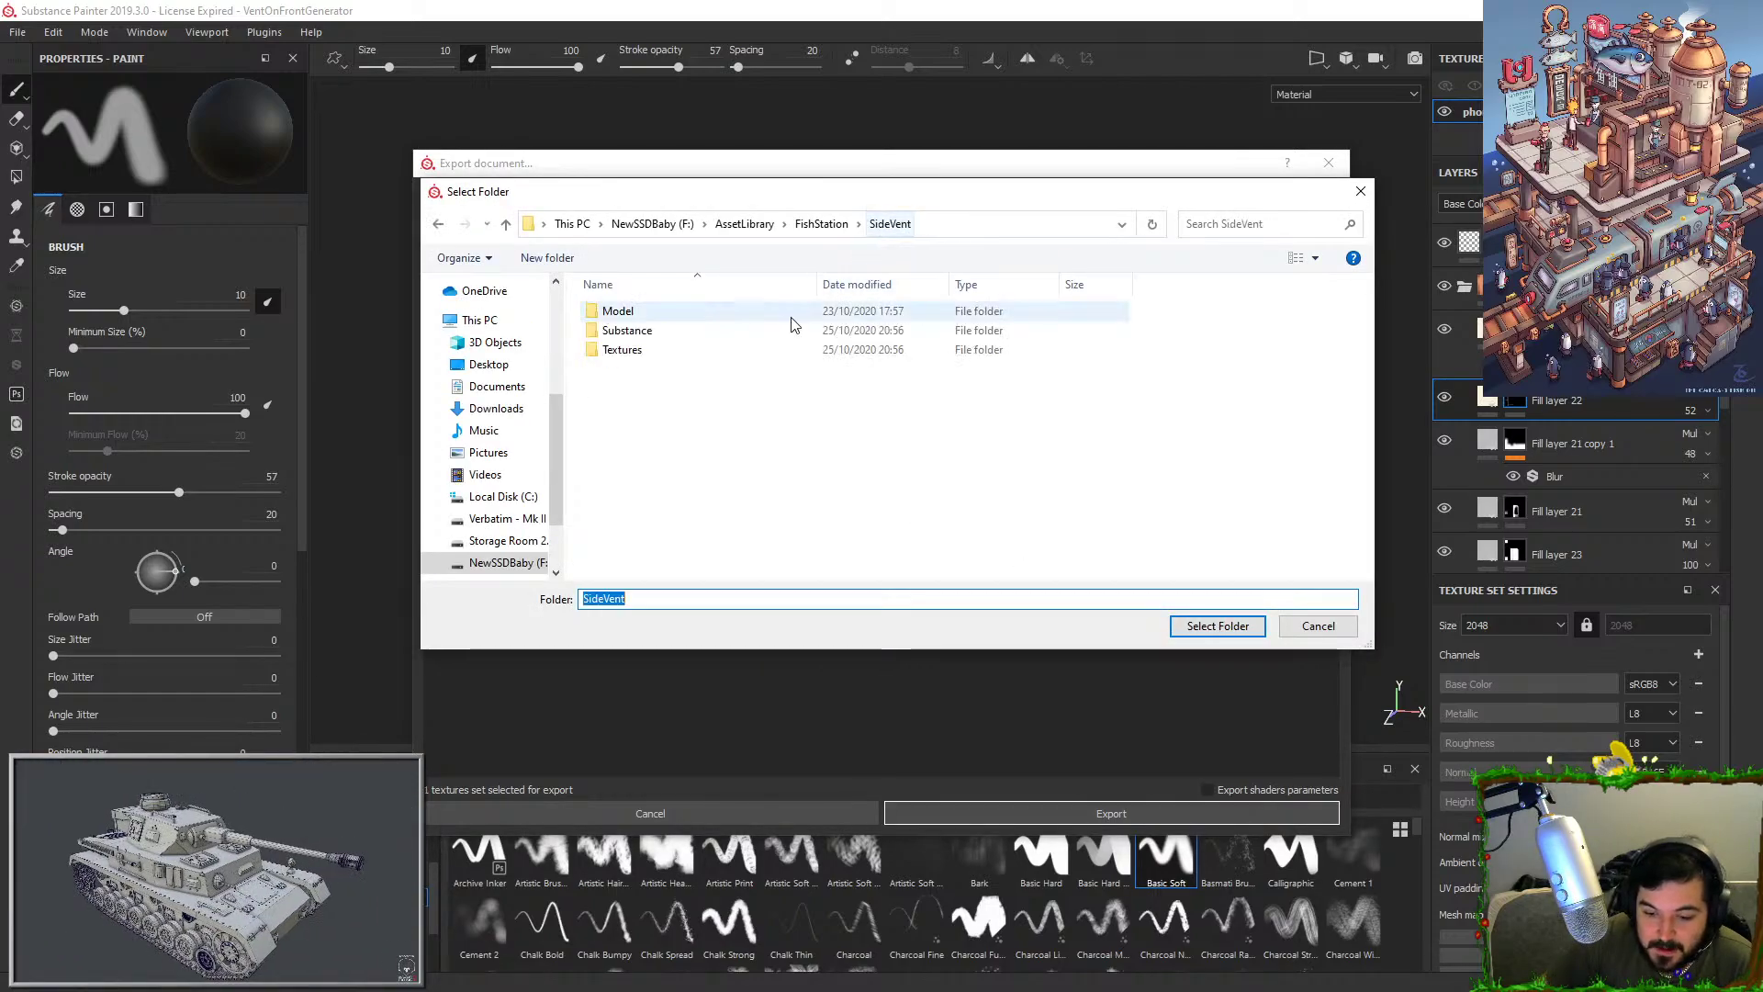
double_click(623, 349)
left_click(1218, 625)
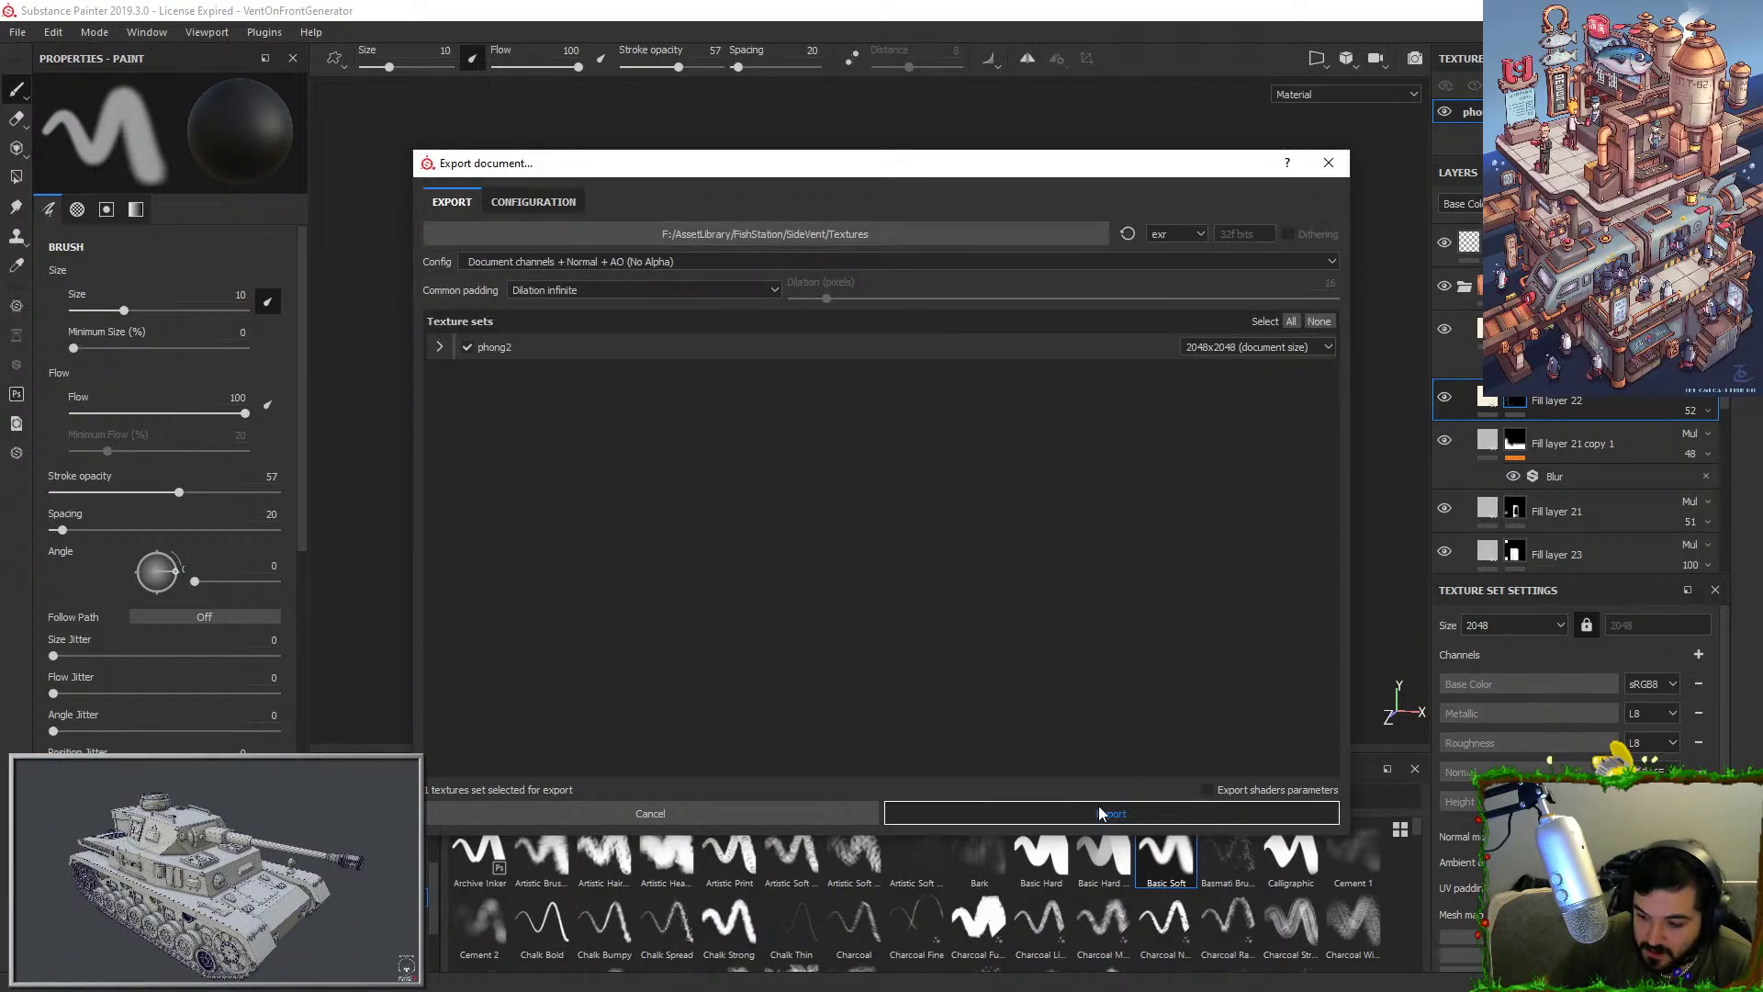
left_click(1102, 812)
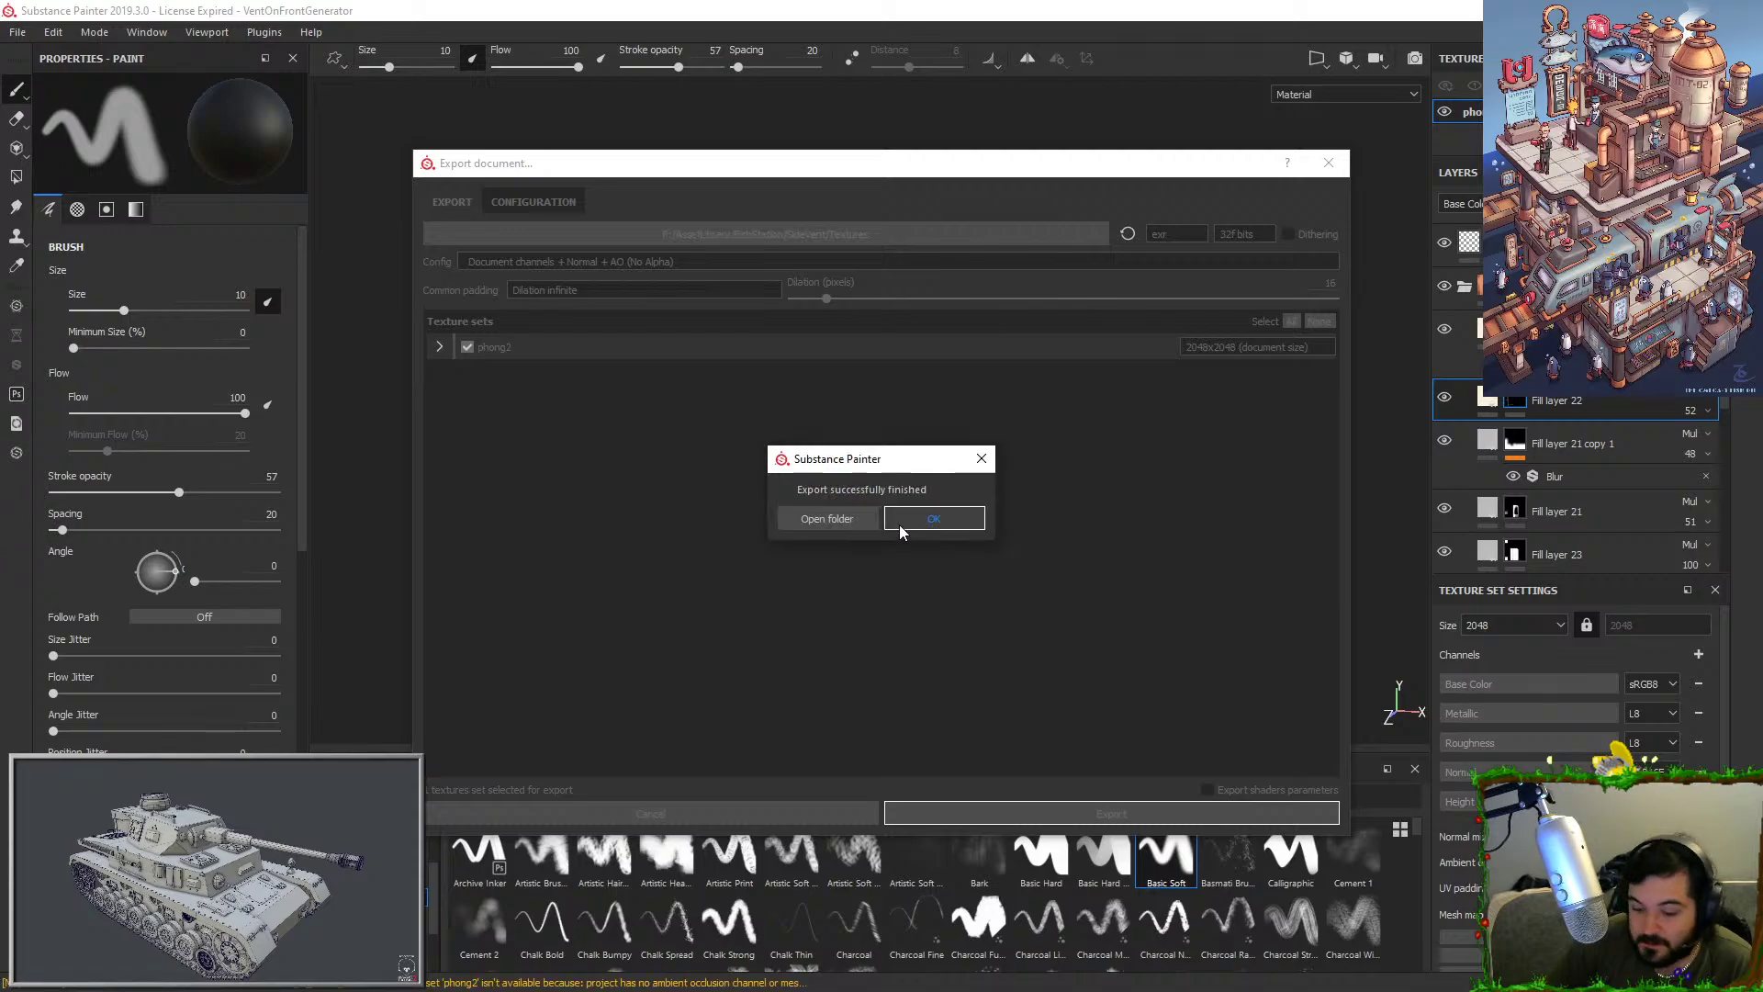
left_click(900, 528)
Start saving the project as a new file and browse to the Substance folder inside FishStation's SideVent folder.
left_click(17, 31)
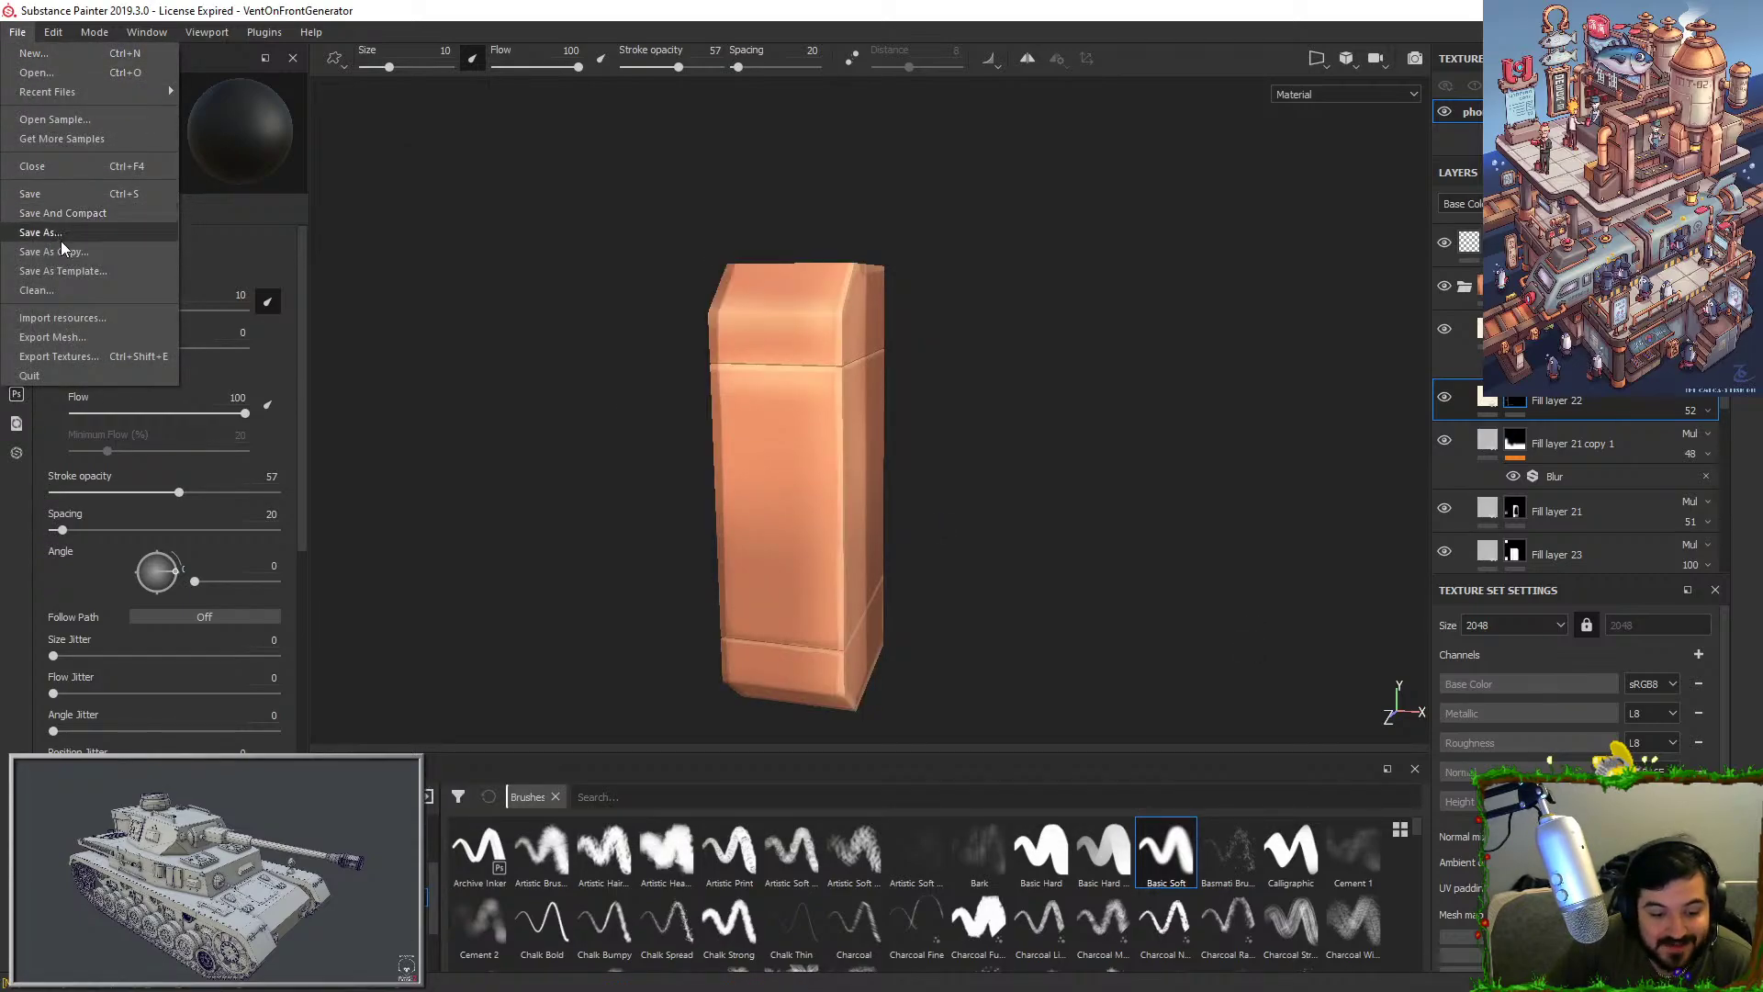
left_click(61, 234)
left_click(511, 68)
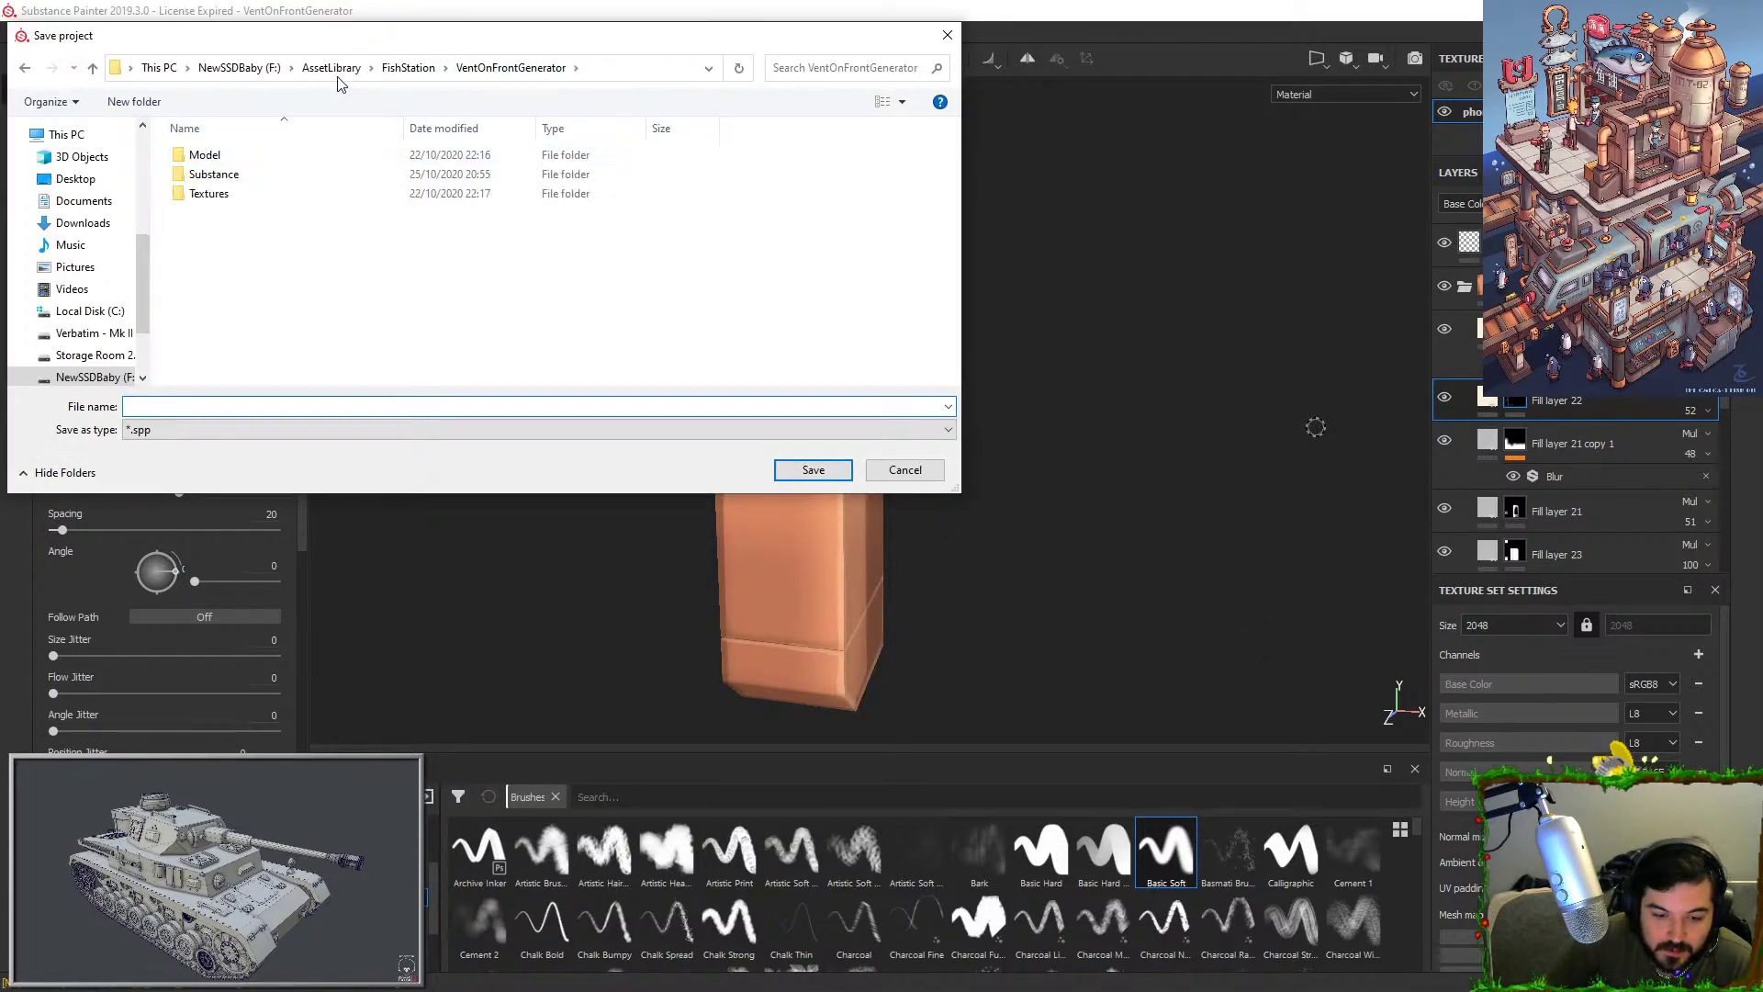
left_click(409, 68)
left_click(331, 68)
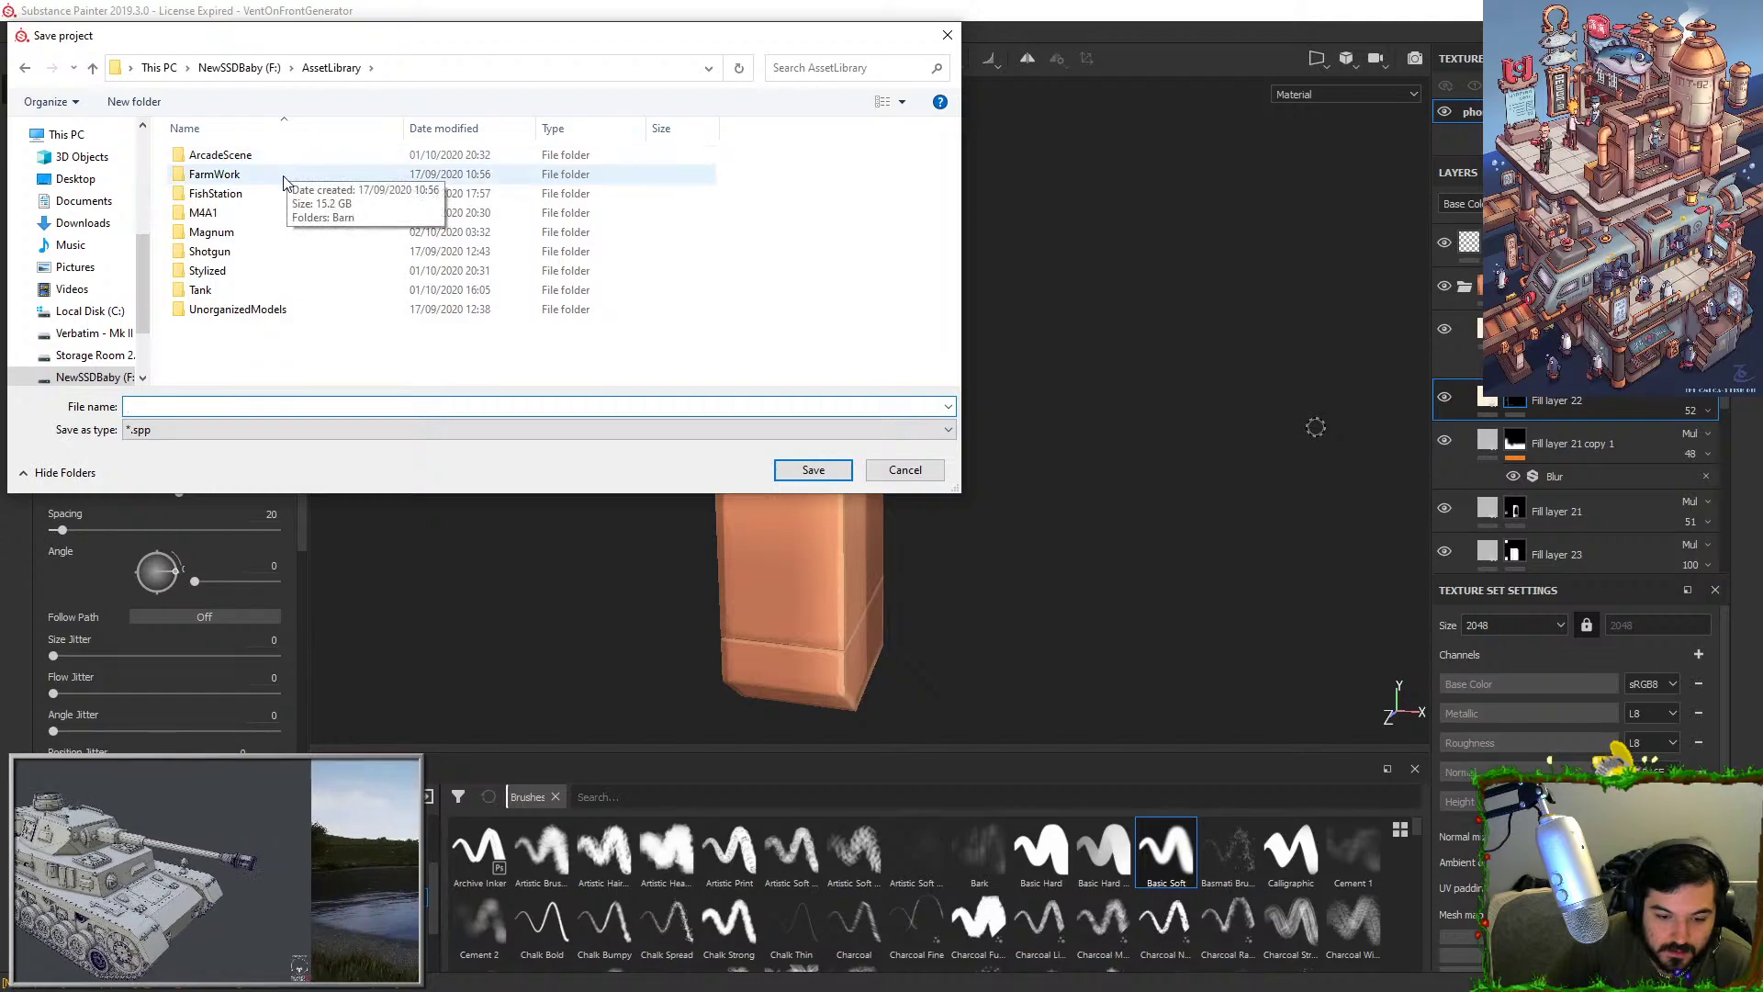
double_click(284, 194)
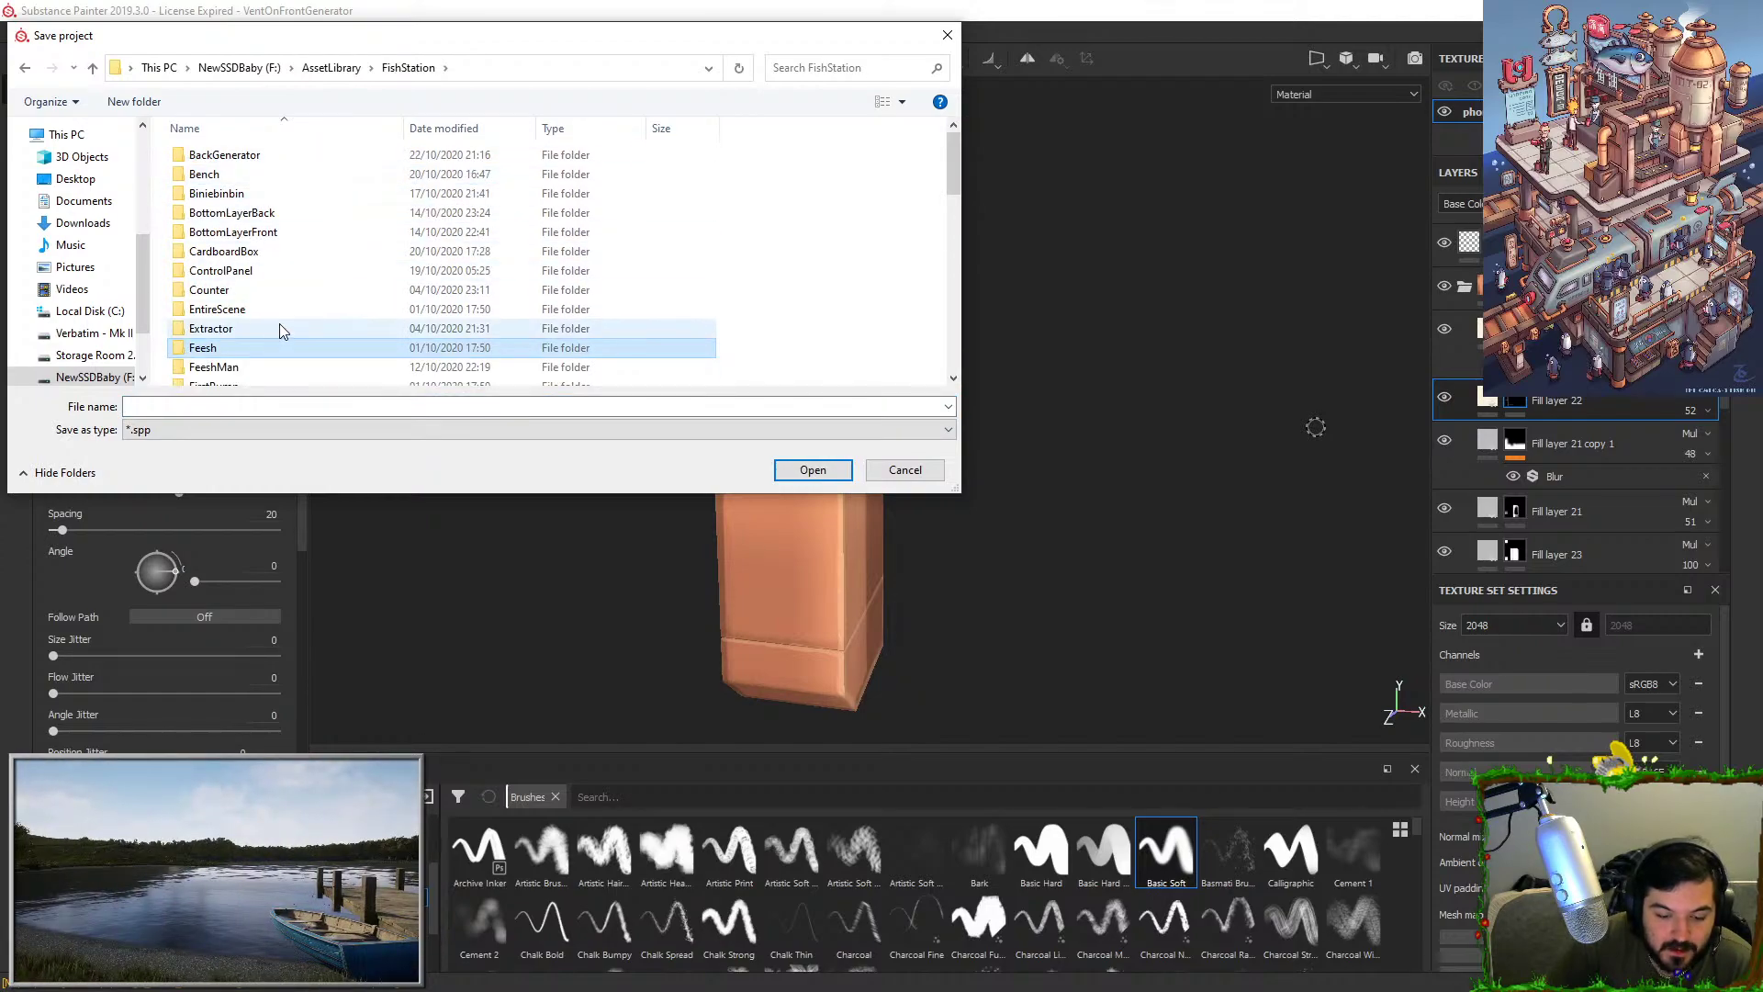
scroll(280, 330, "down", 3)
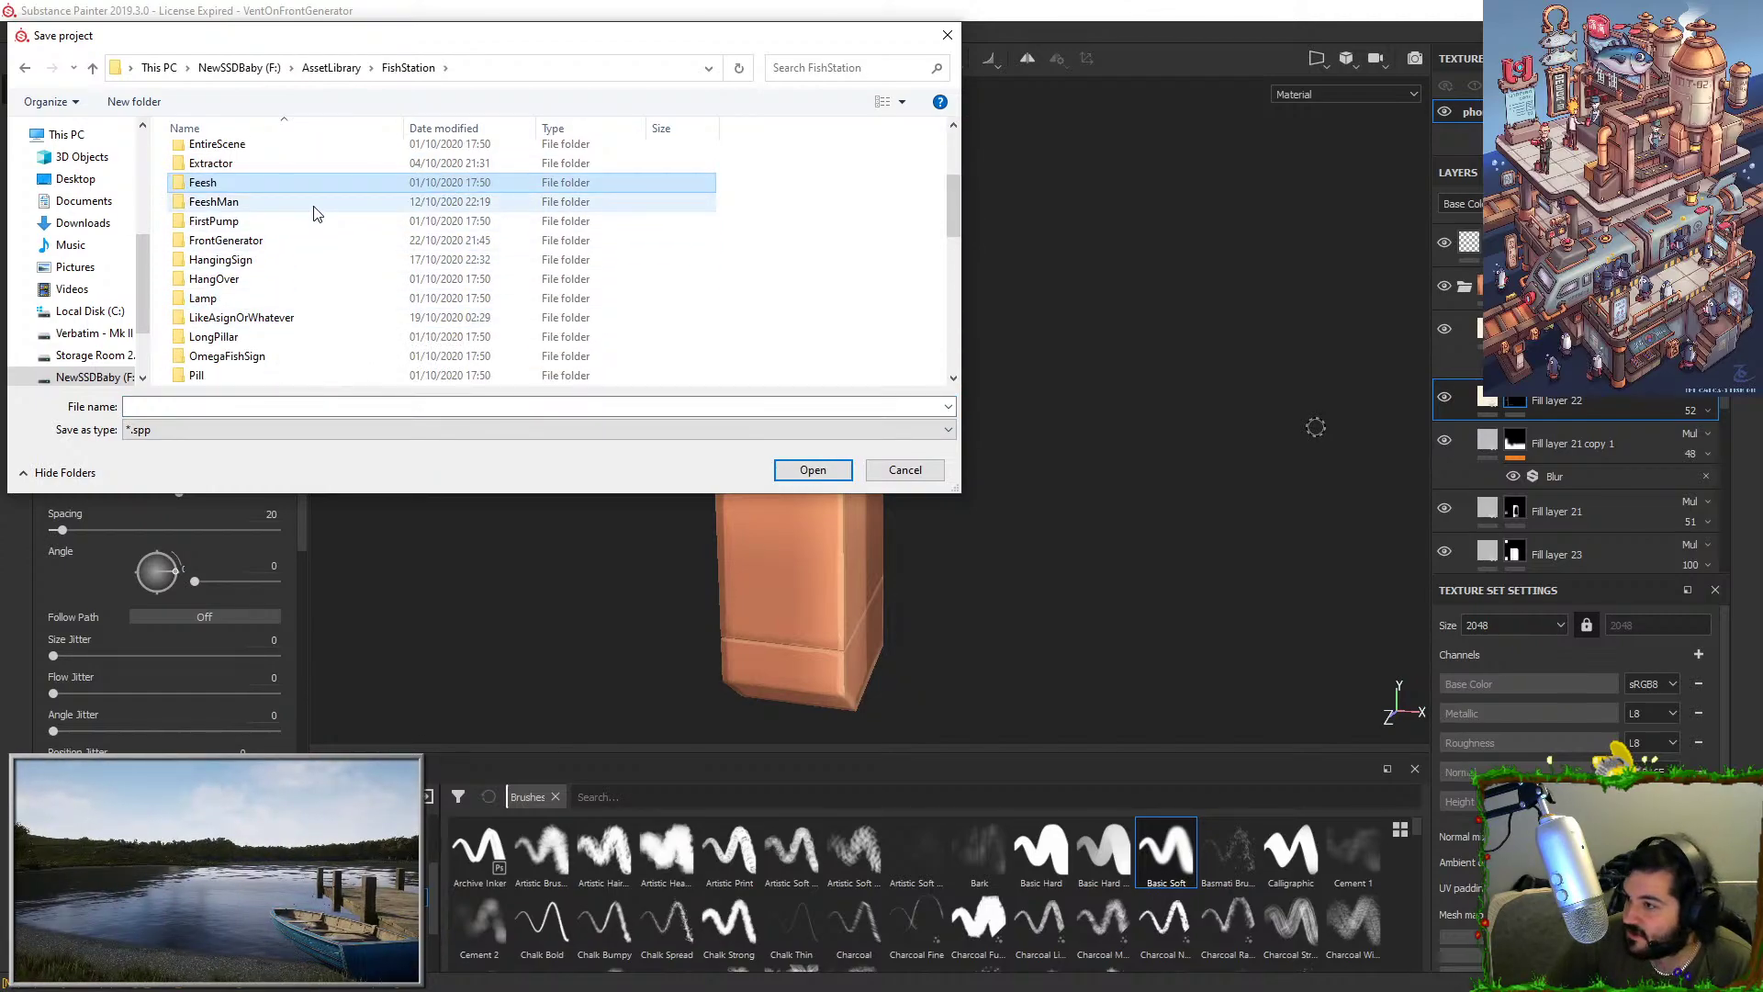
key("v")
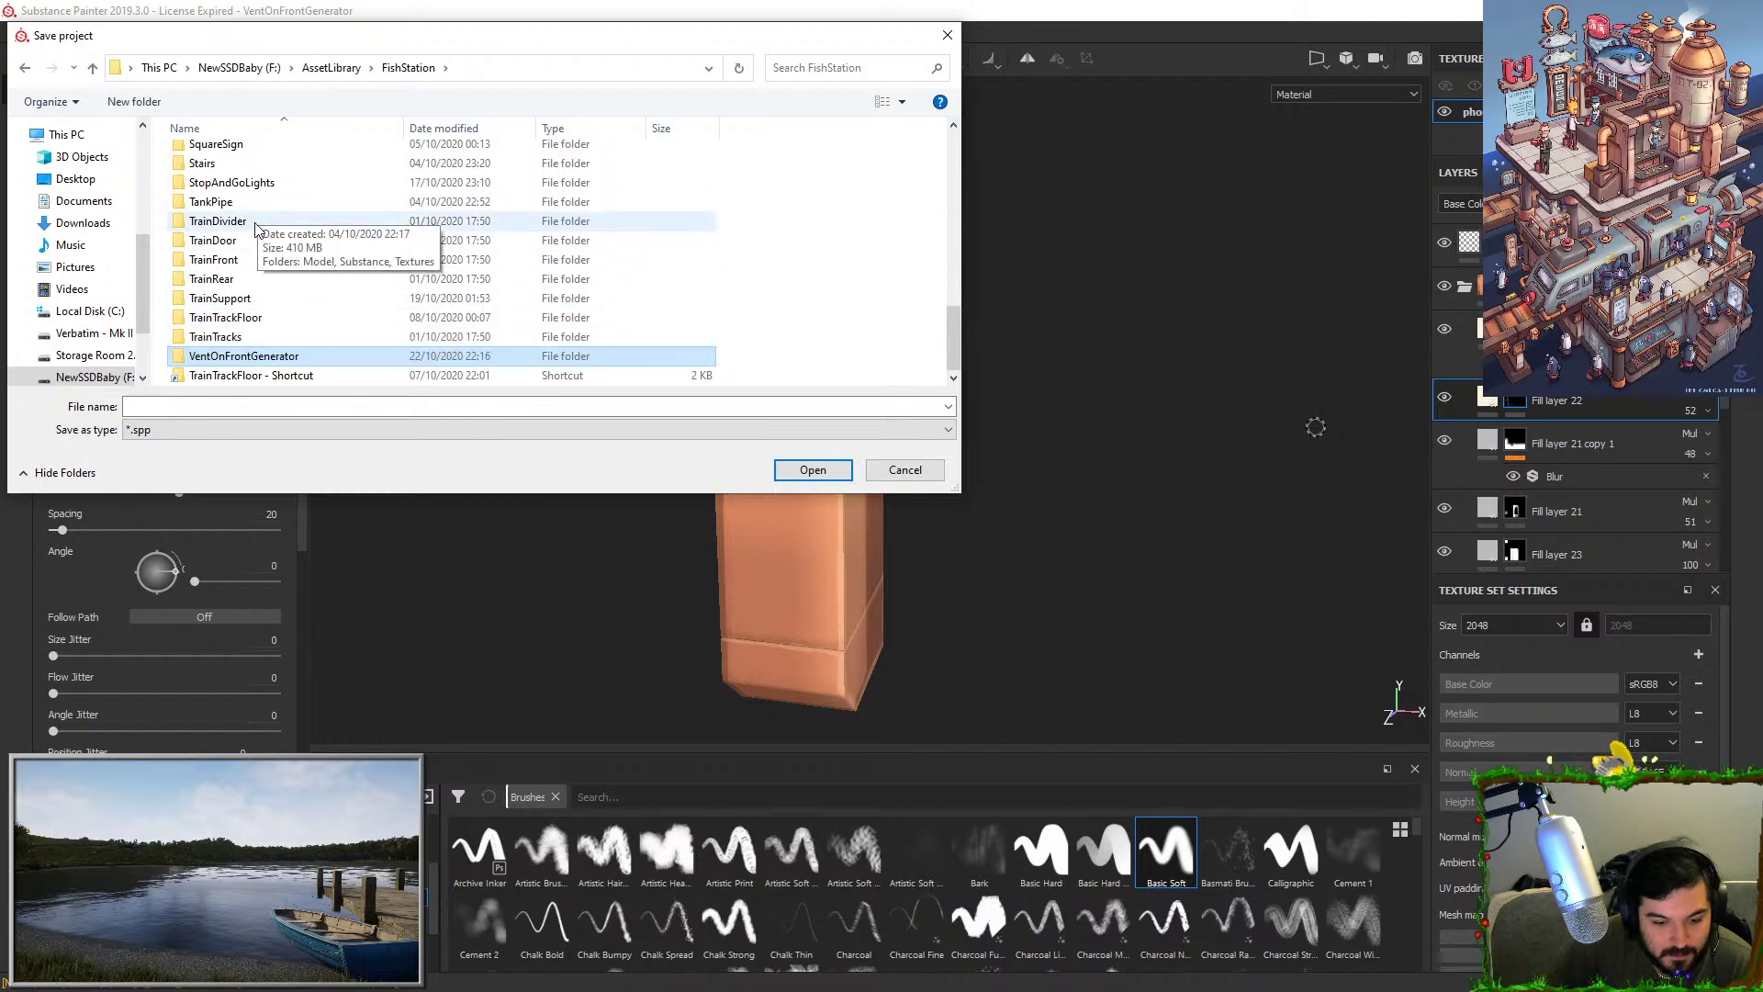
scroll(260, 225, "up", 2)
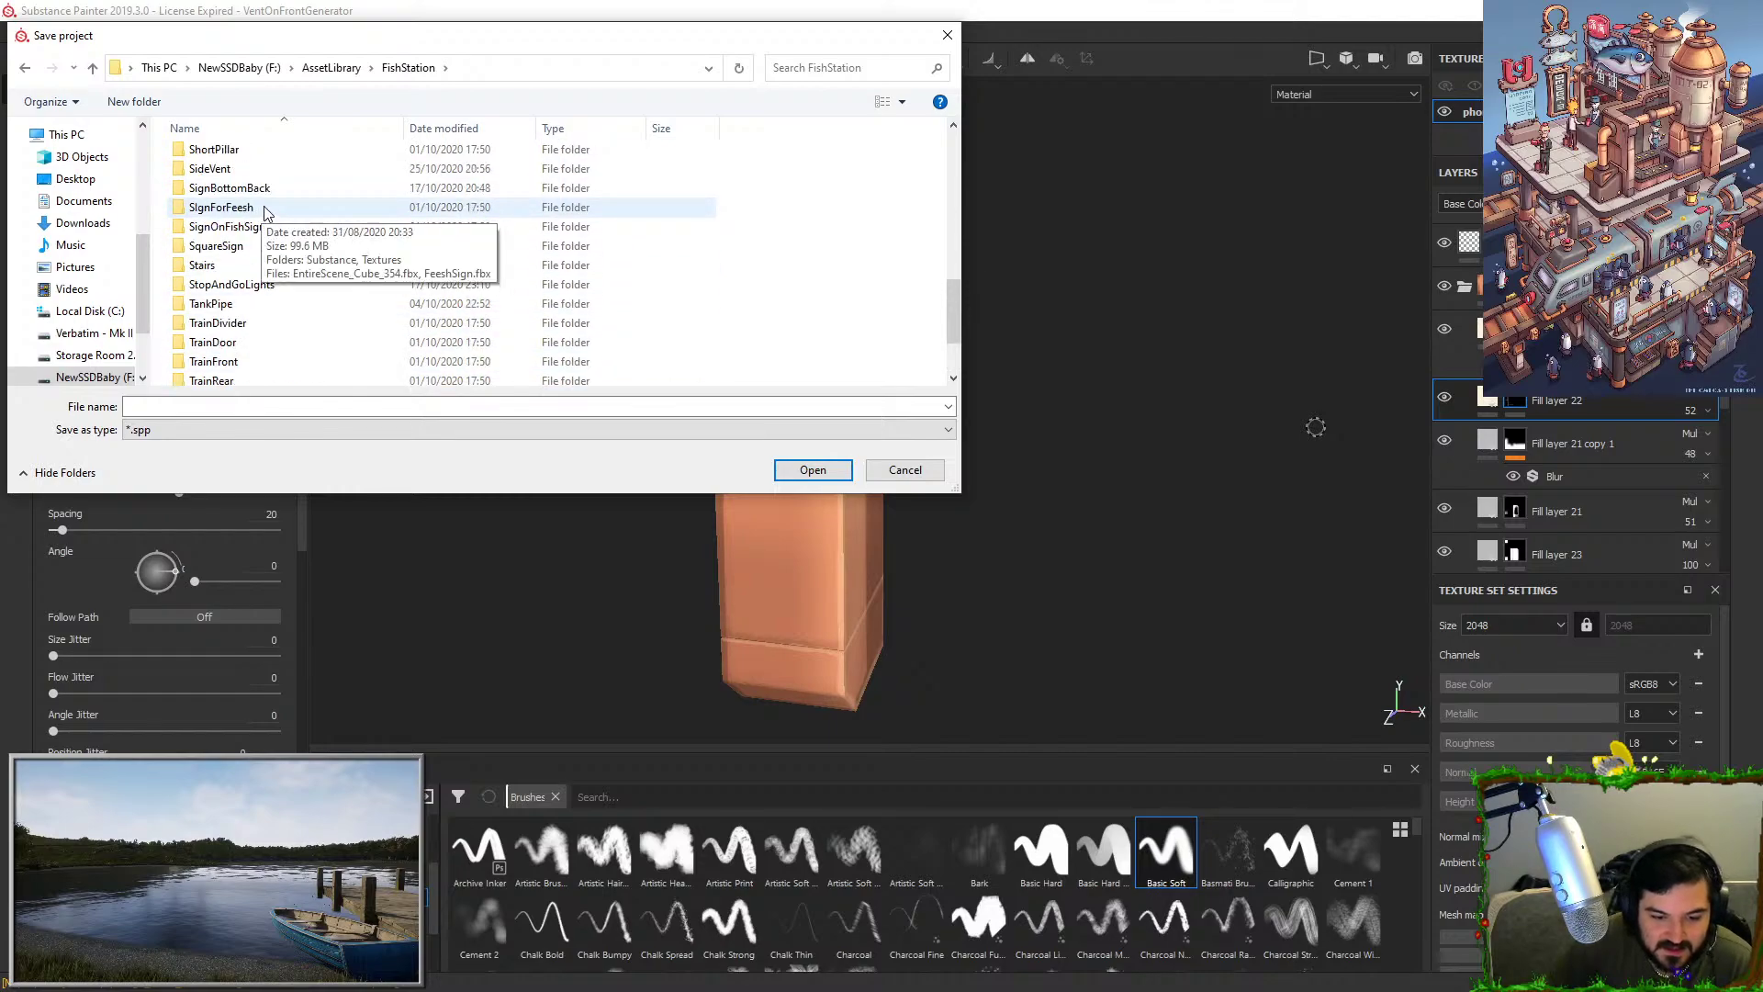
double_click(275, 169)
left_click(329, 179)
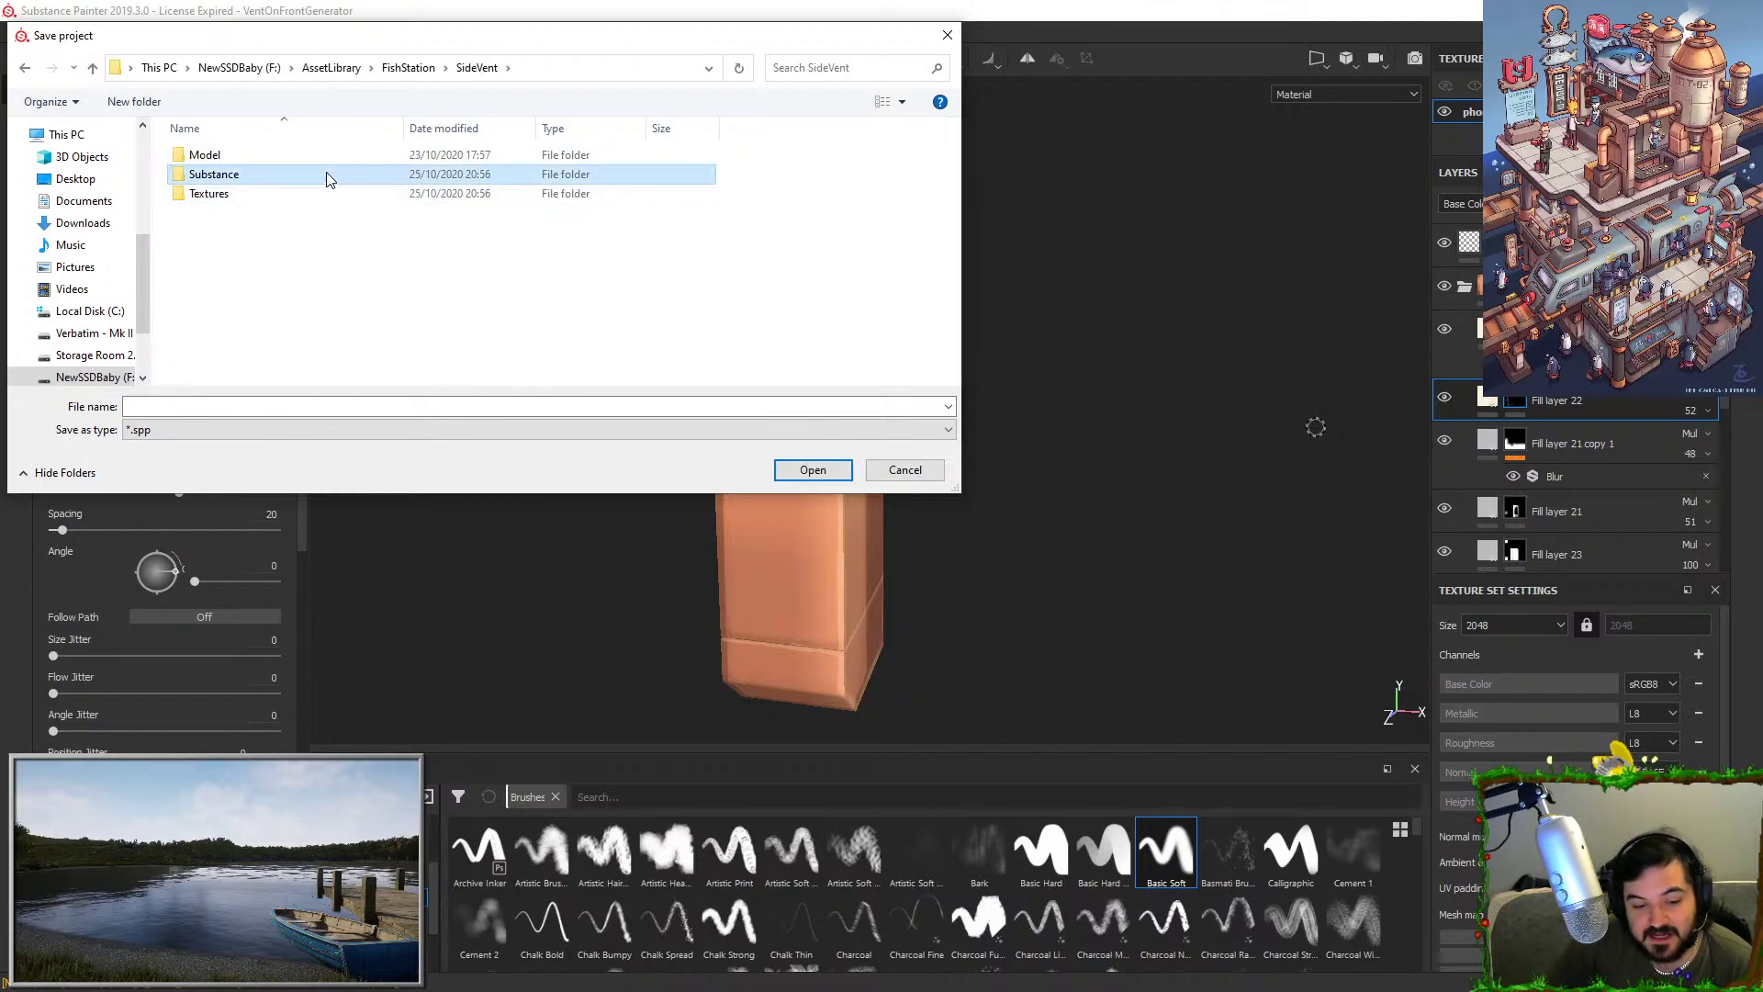
double_click(329, 178)
Name the project file SideVent and save it in the Substance folder.
right_click(322, 406)
left_click(395, 404)
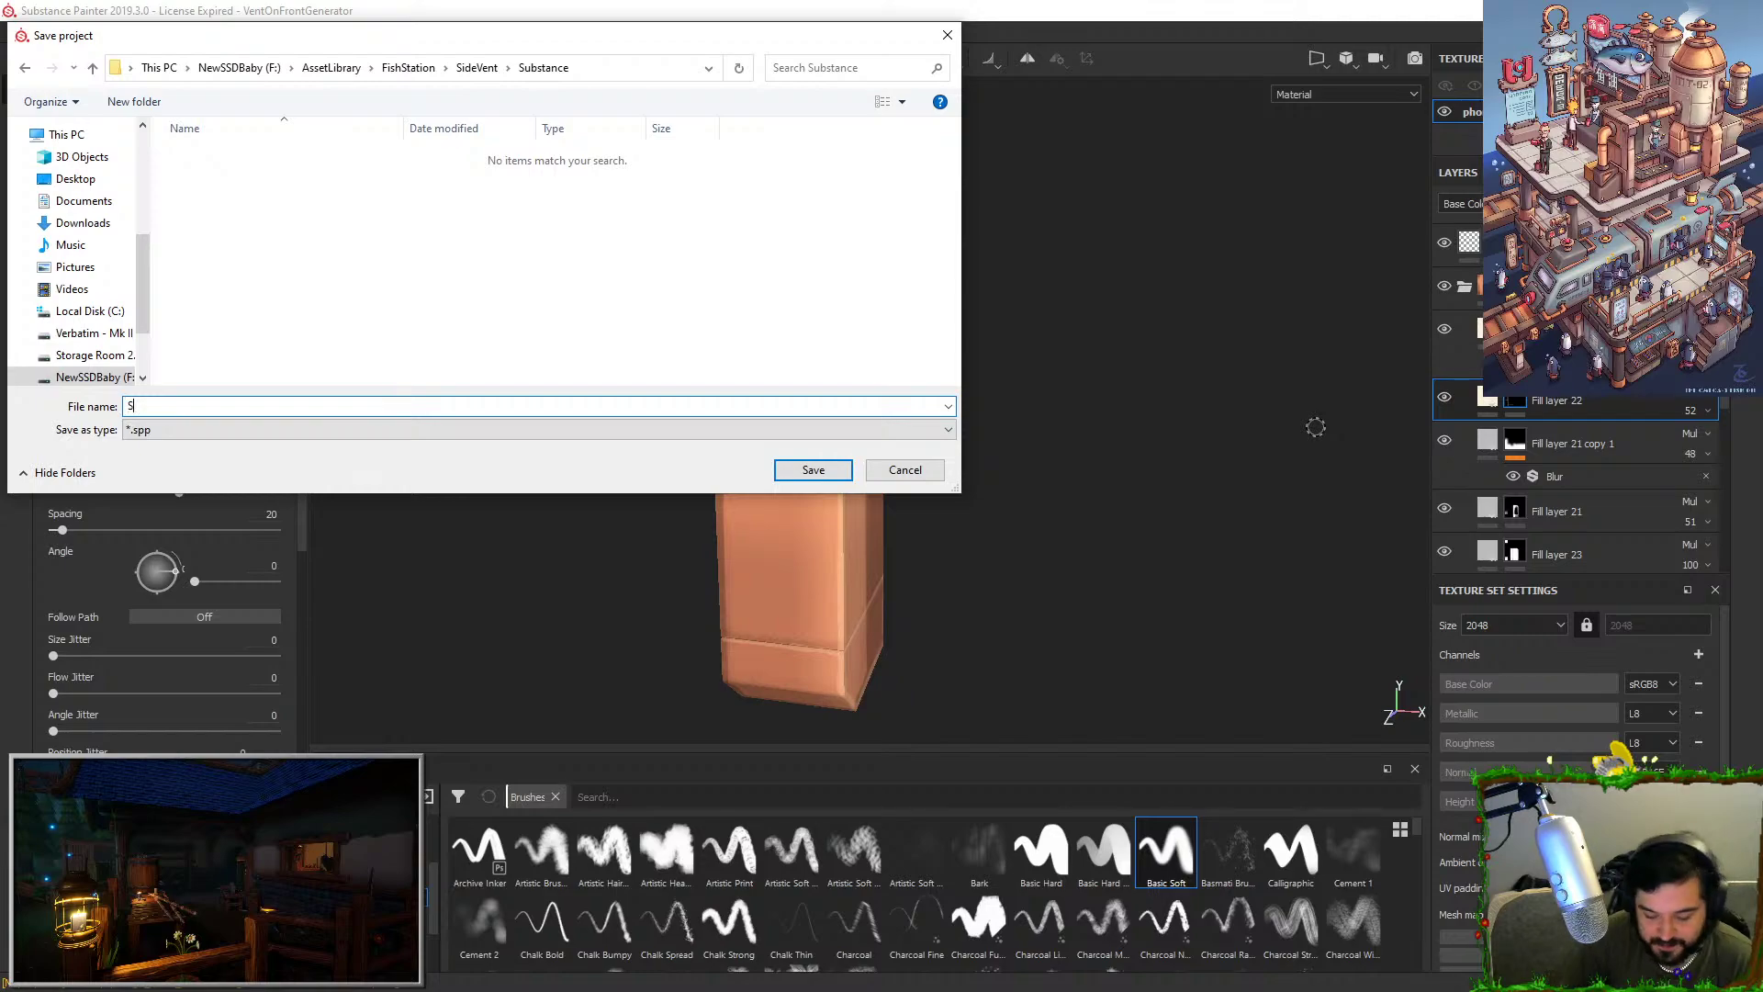
type("SideVent")
key("Return")
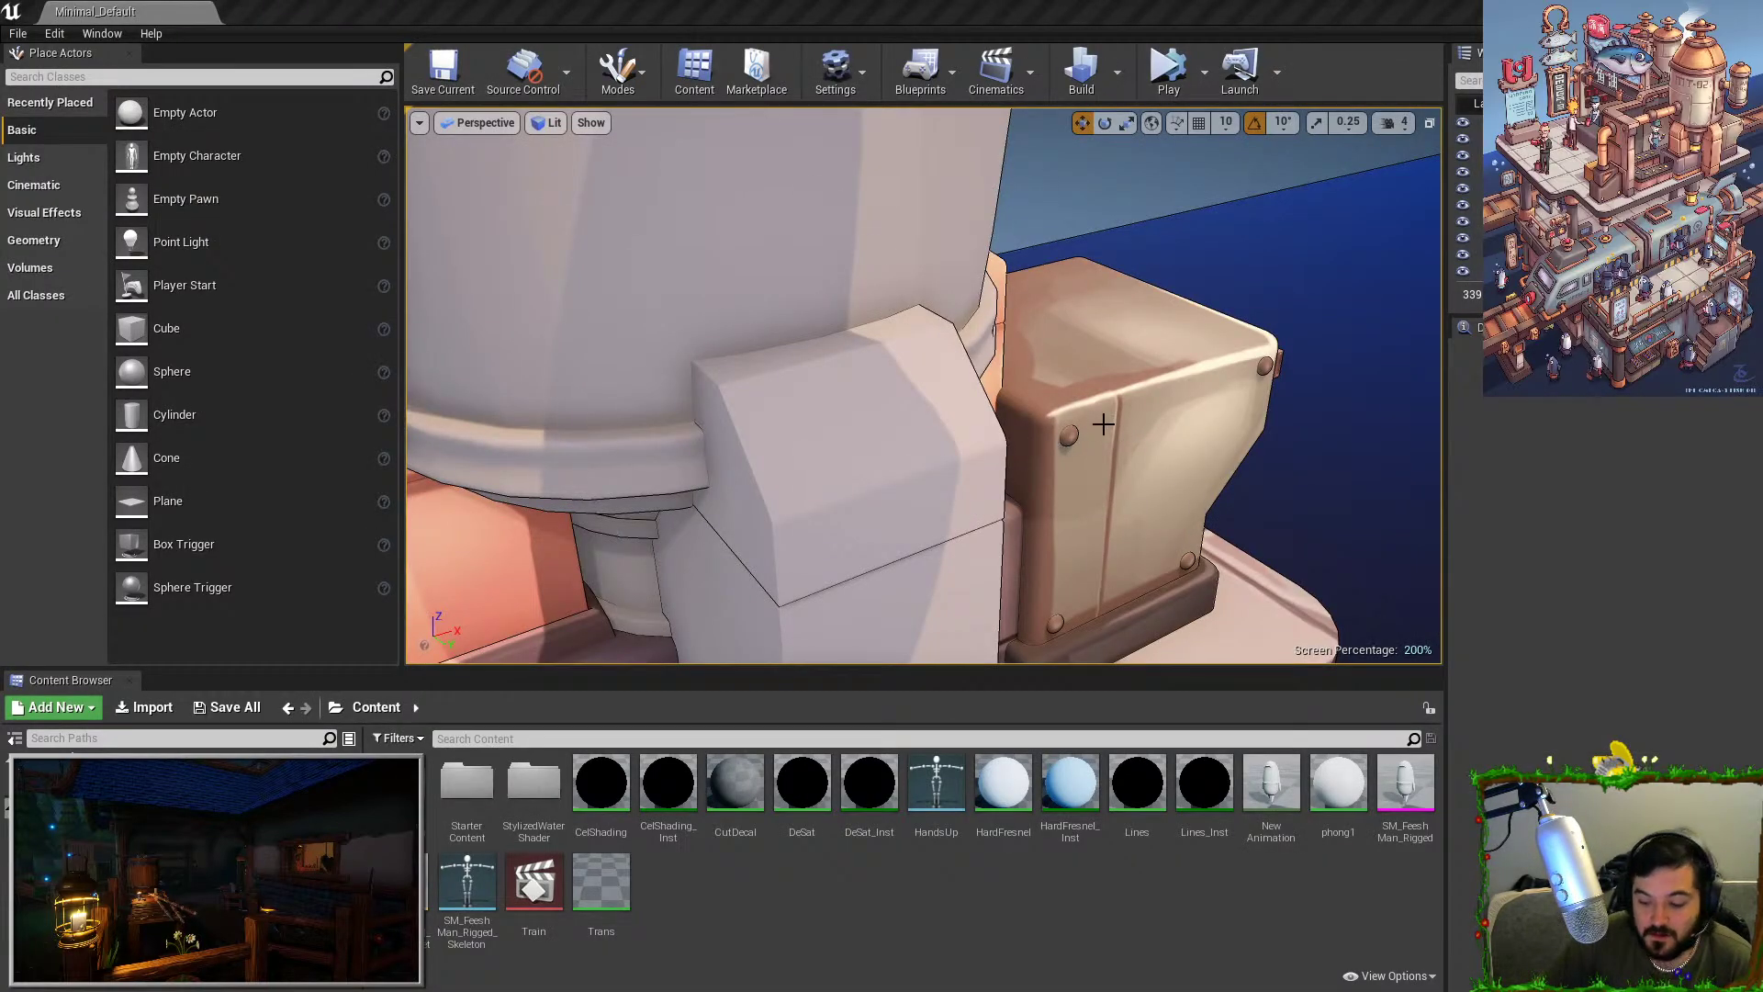
key("s")
mouse_move(1103, 424)
right_mouse_down()
mouse_move(1074, 425)
mouse_move(1125, 441)
right_mouse_up()
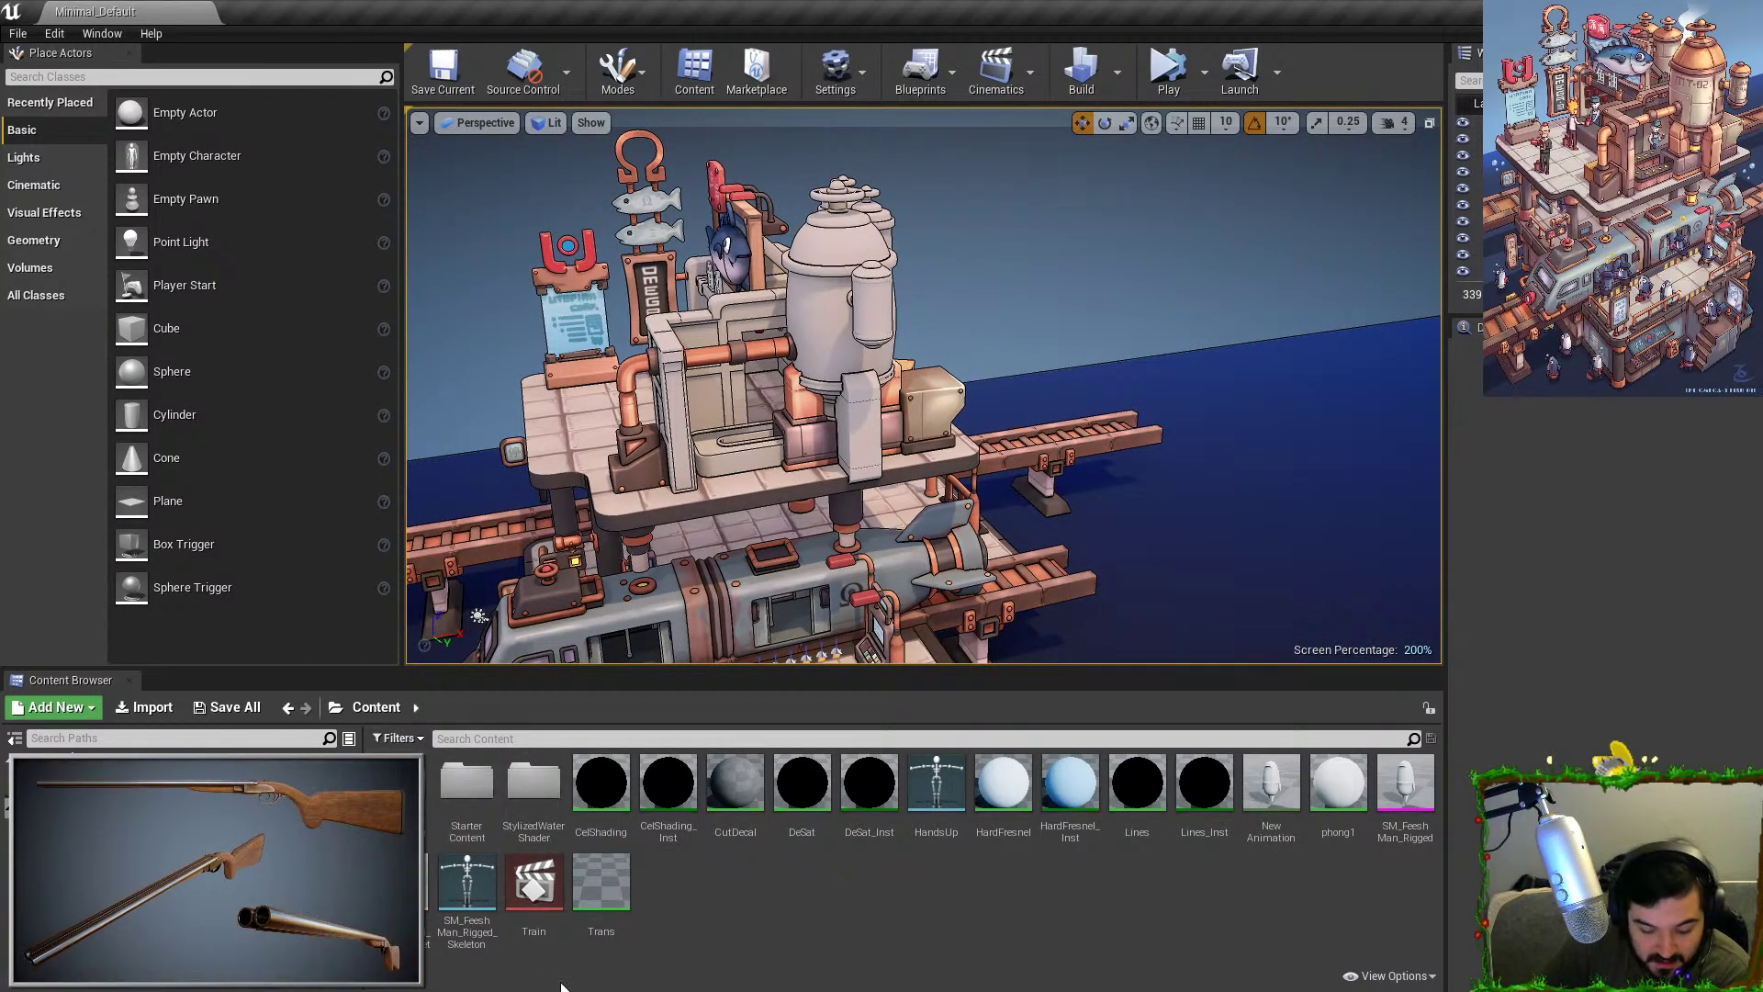
double_click(534, 785)
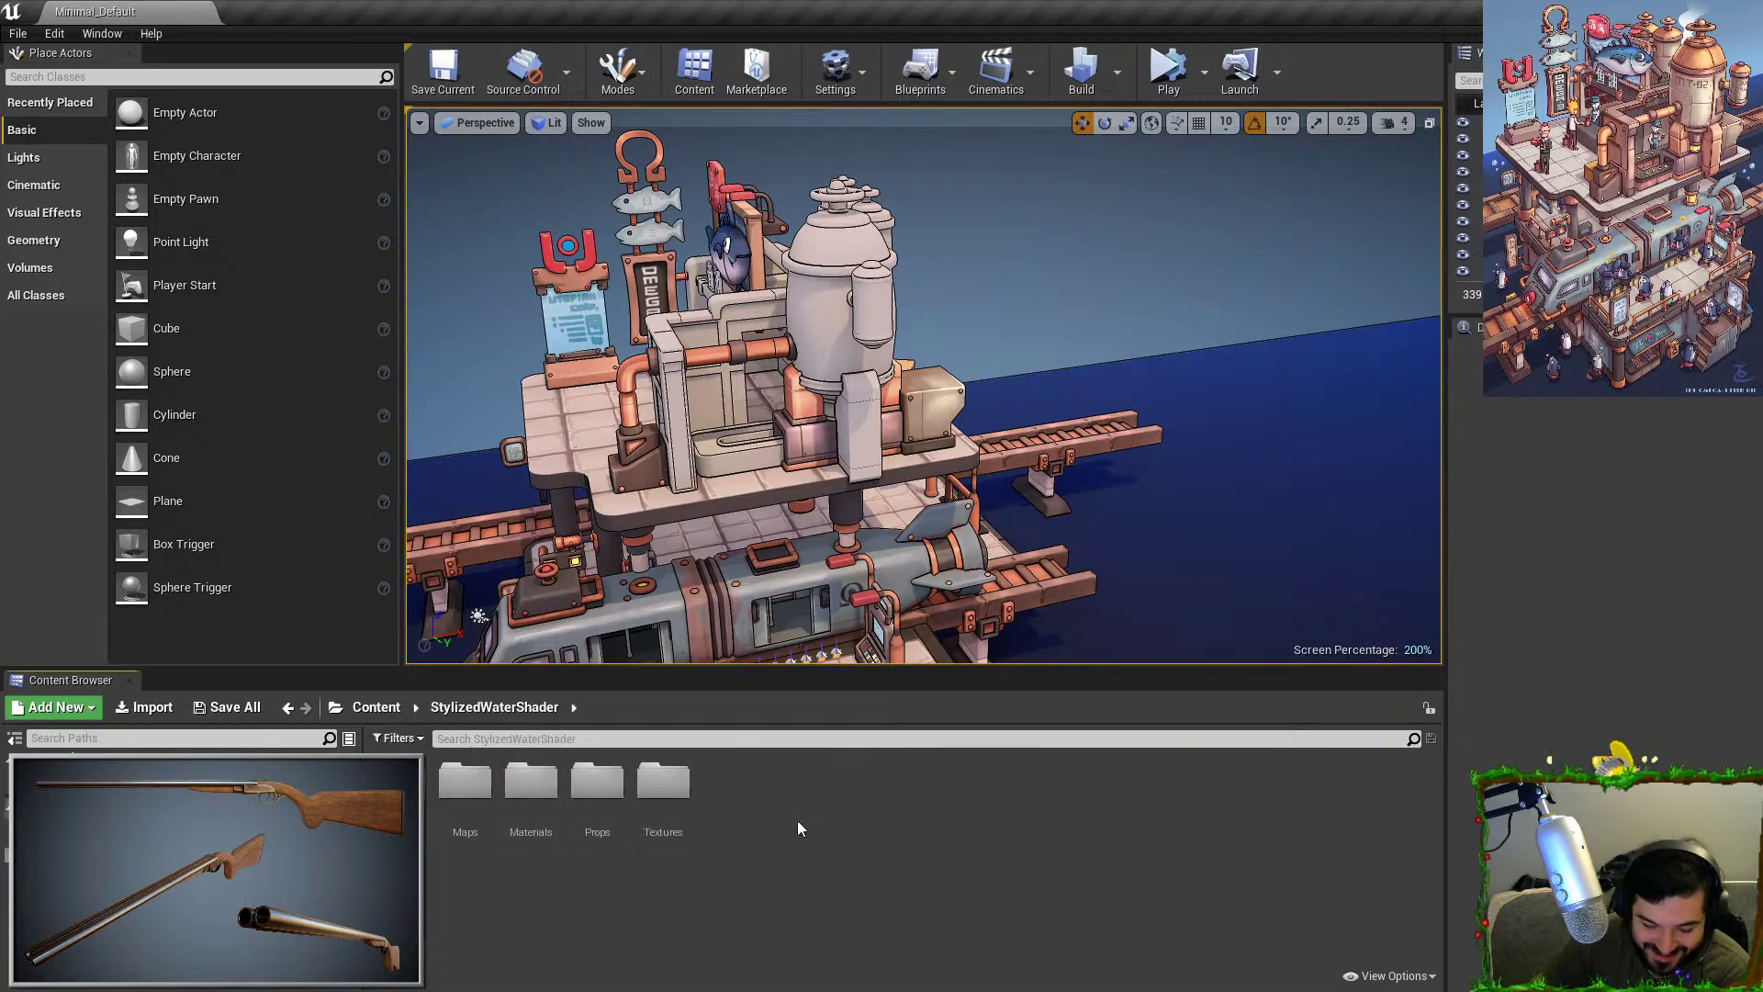
double_click(671, 811)
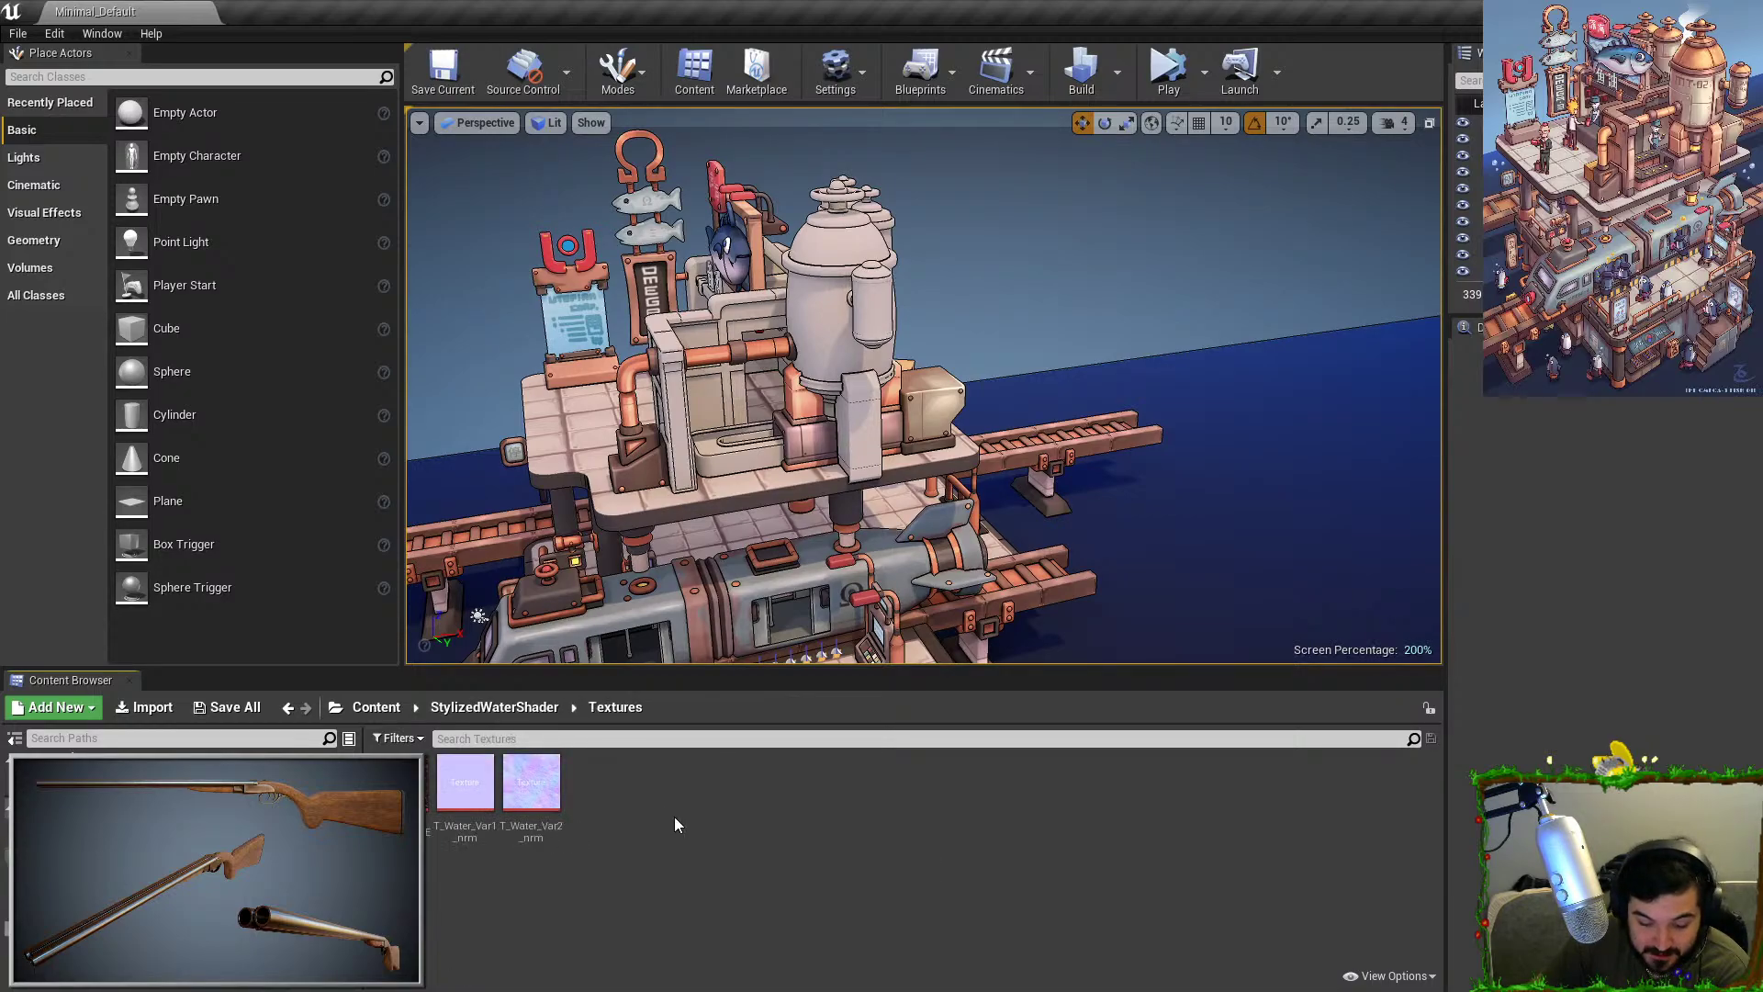
left_click(504, 711)
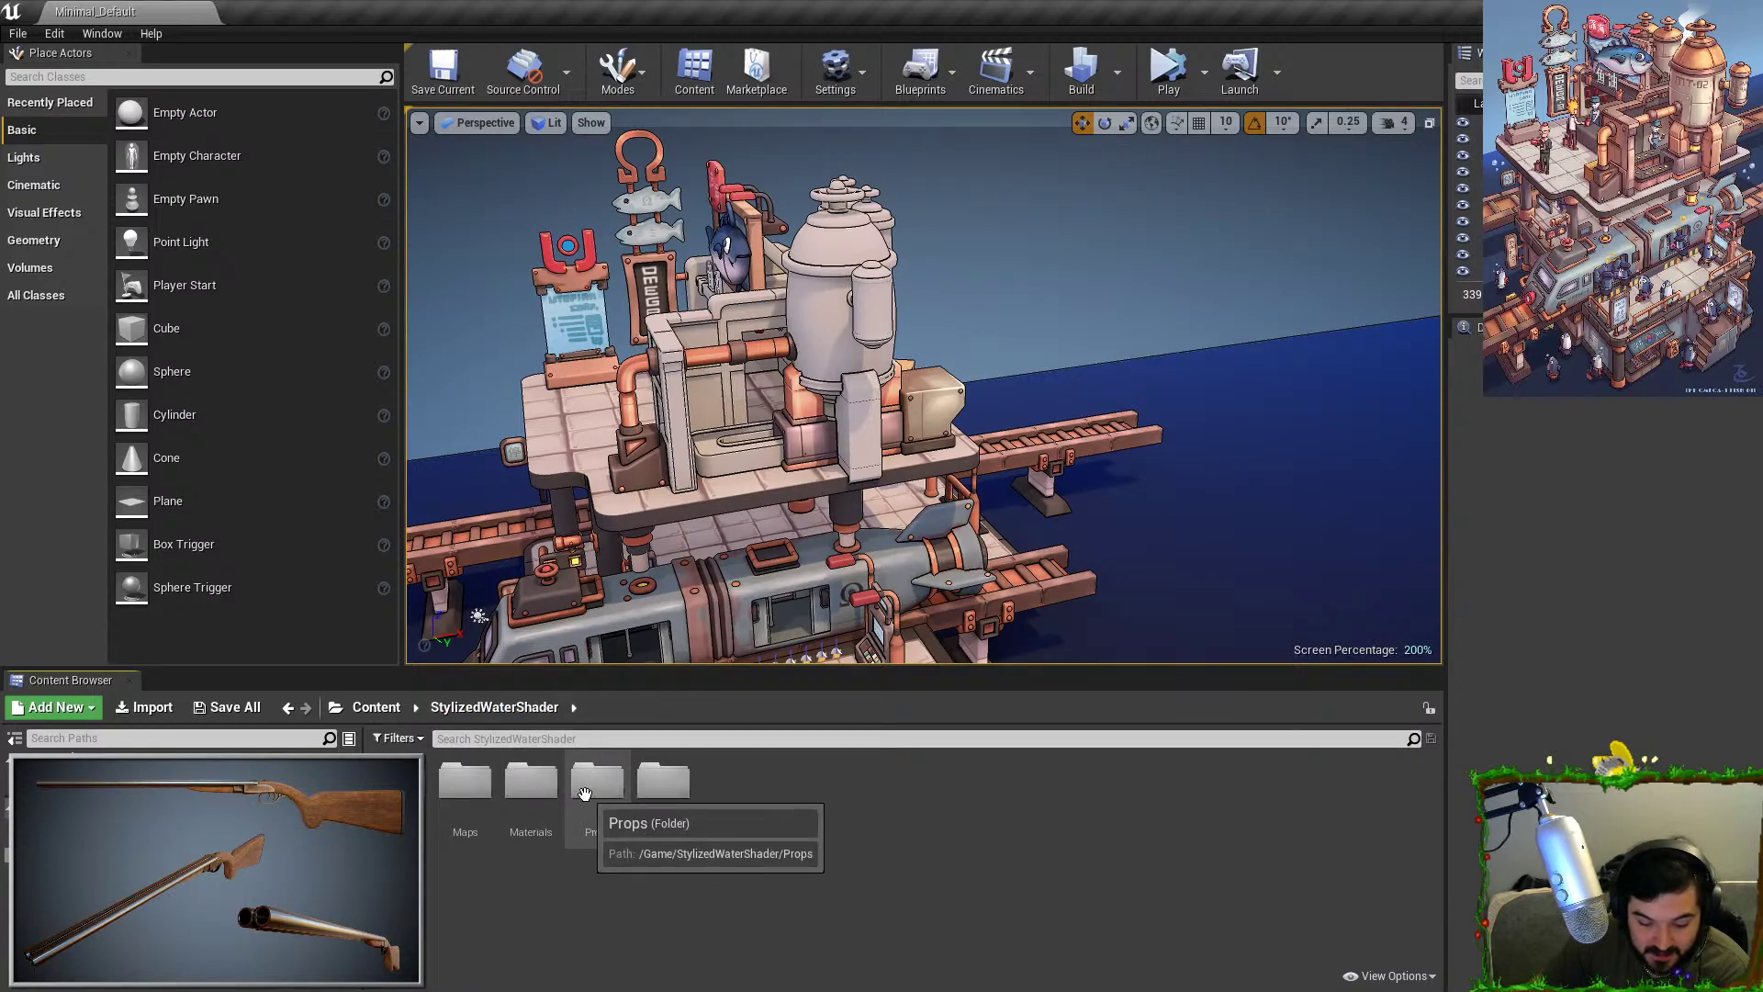
left_click(386, 712)
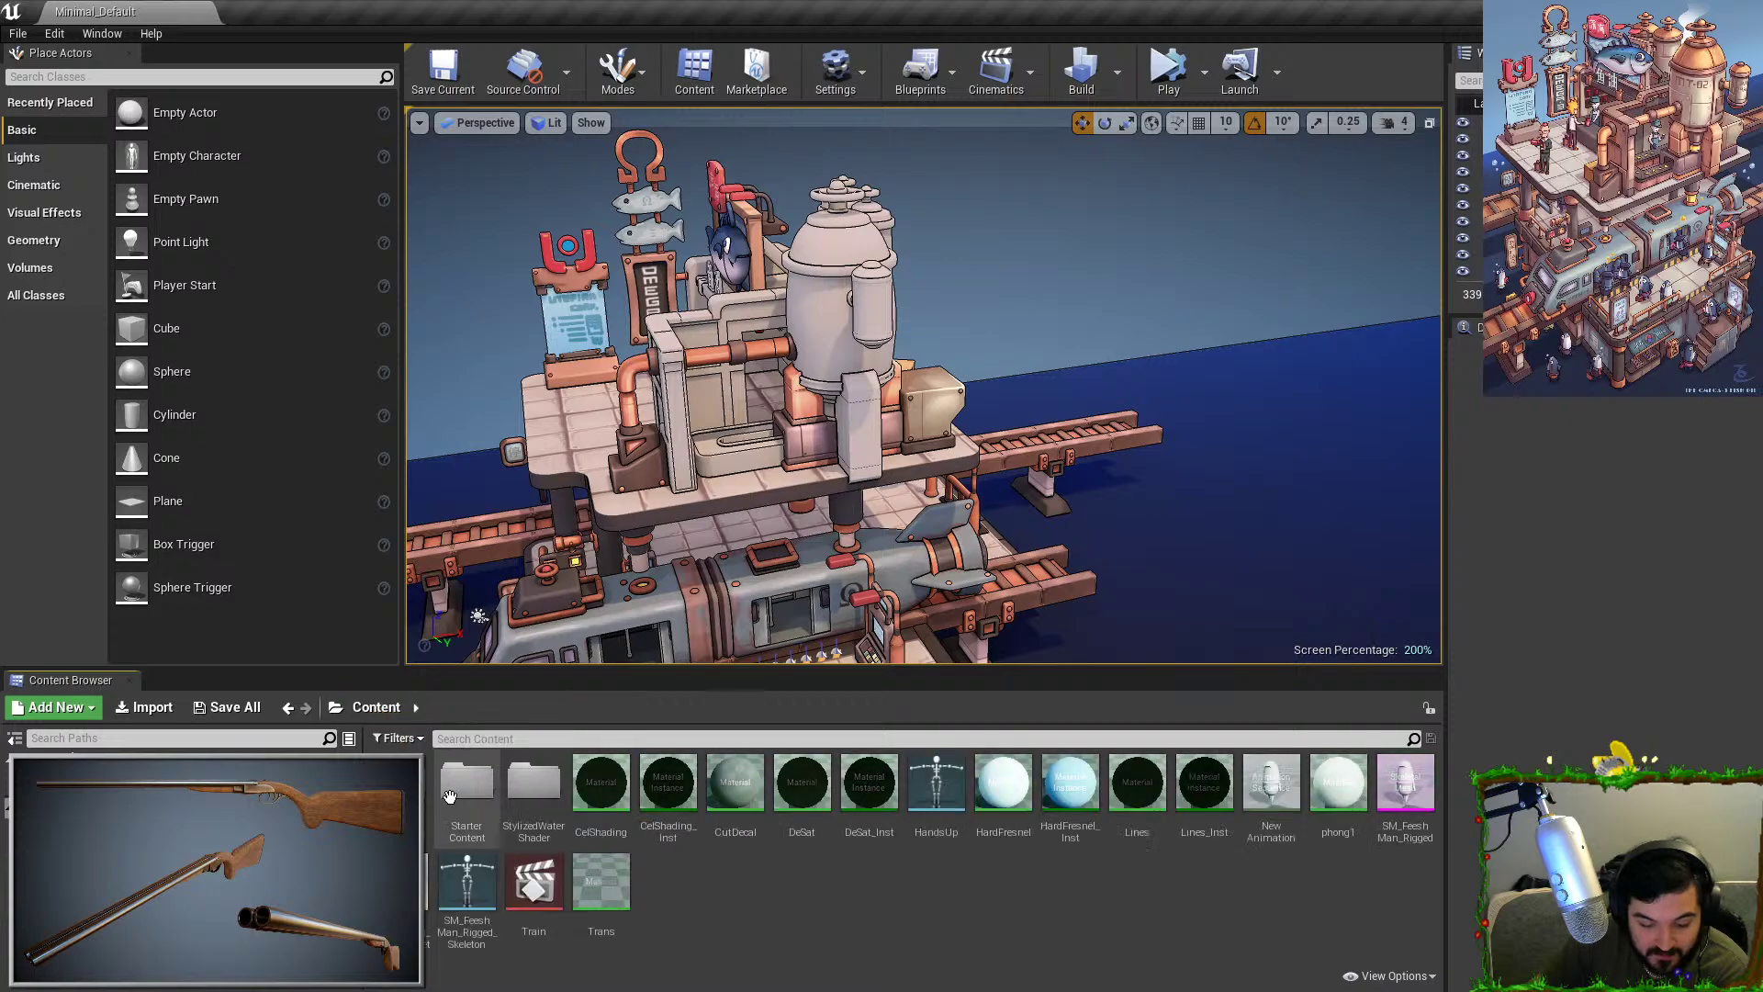
In Unreal Editor, open FishStation's Textures folder and import the phong2_Base_Color texture into it.
double_click(409, 830)
double_click(464, 782)
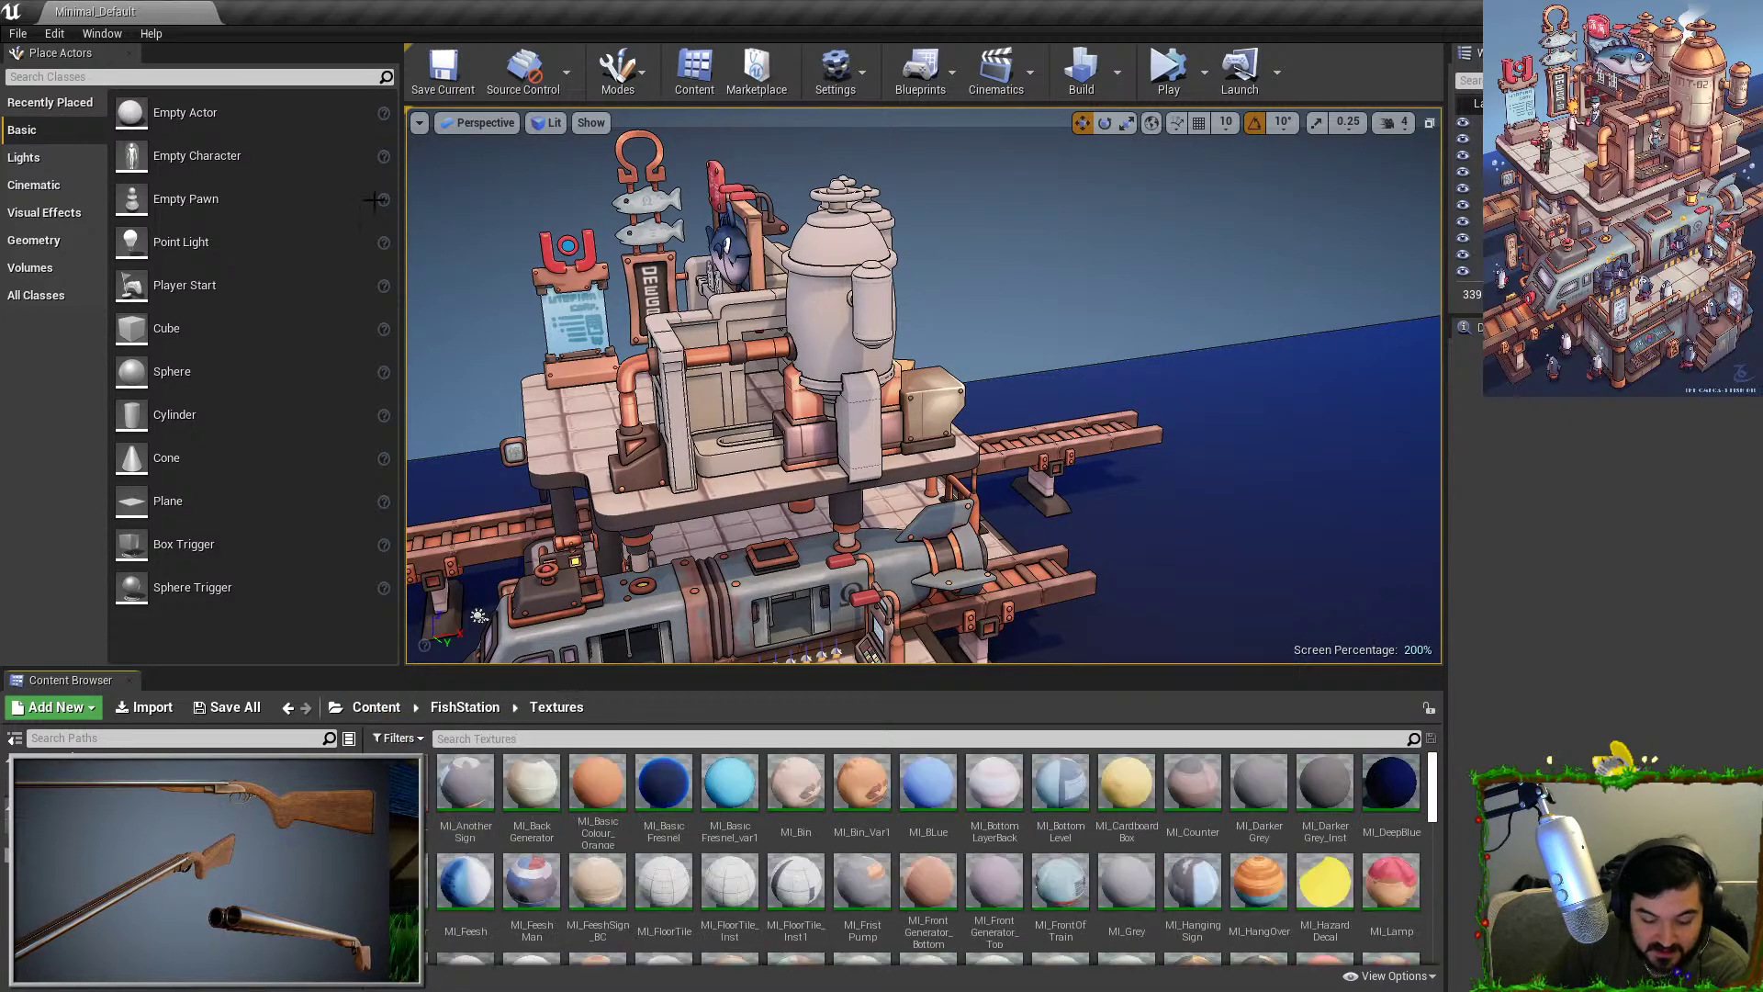
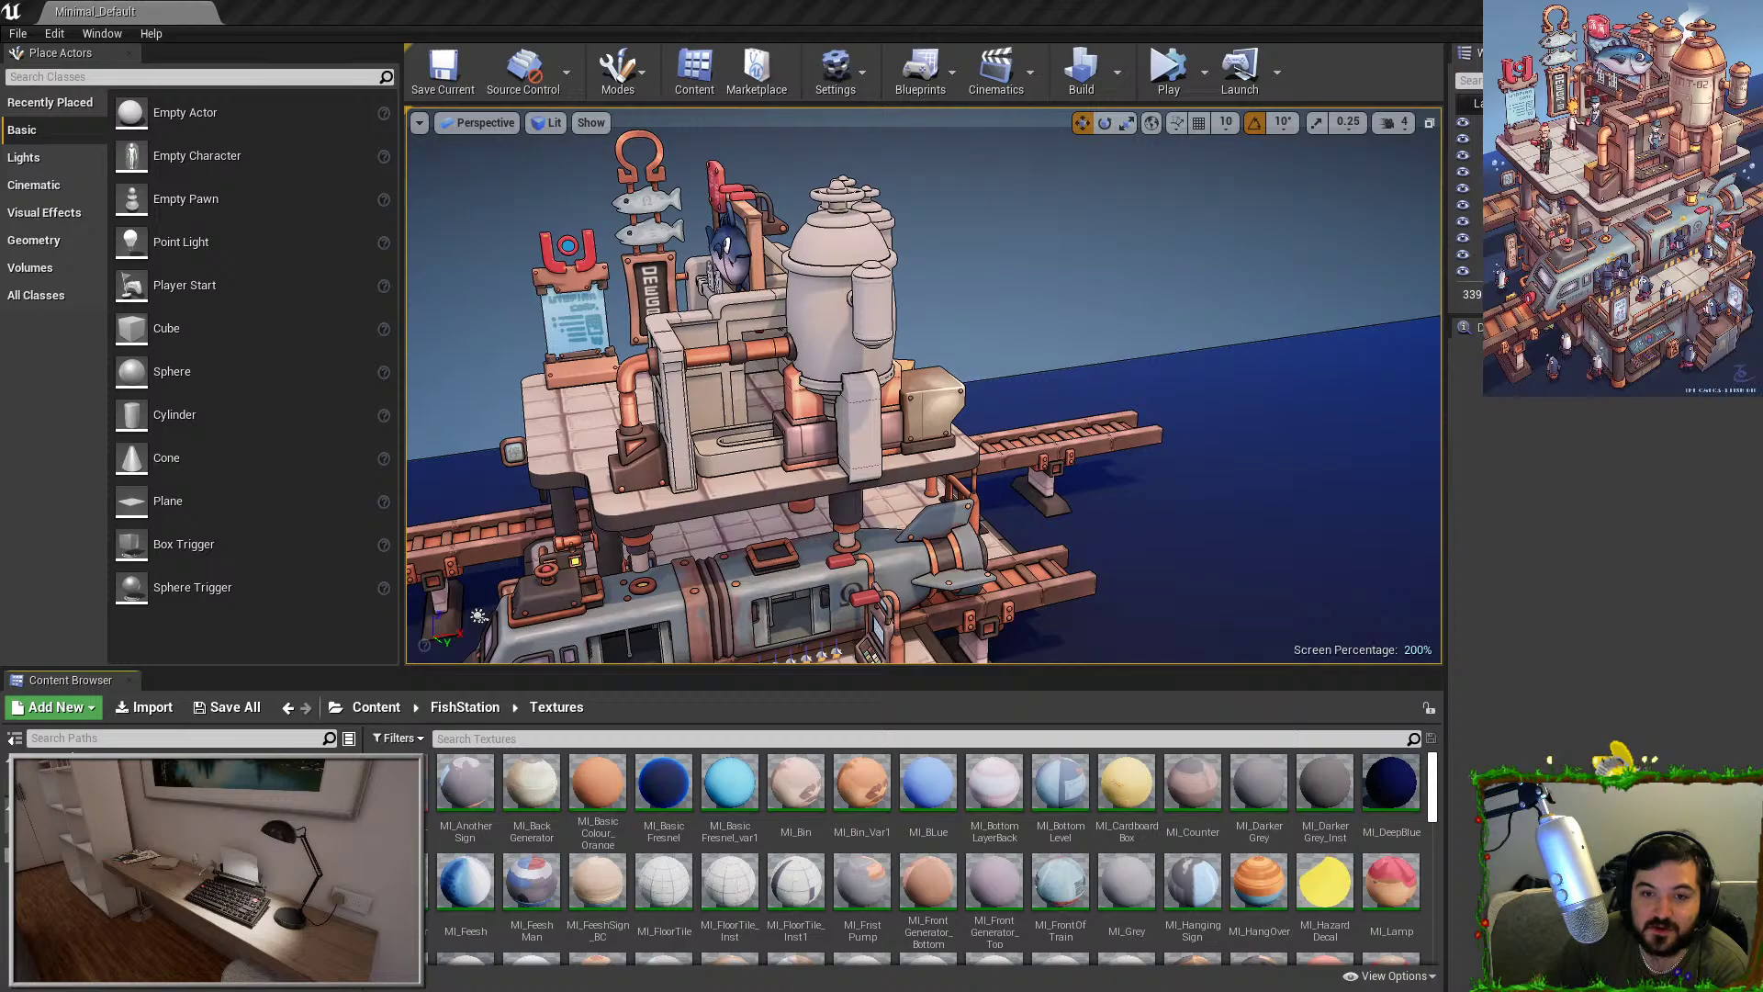
left_click_drag(1095, 836, 1094, 828)
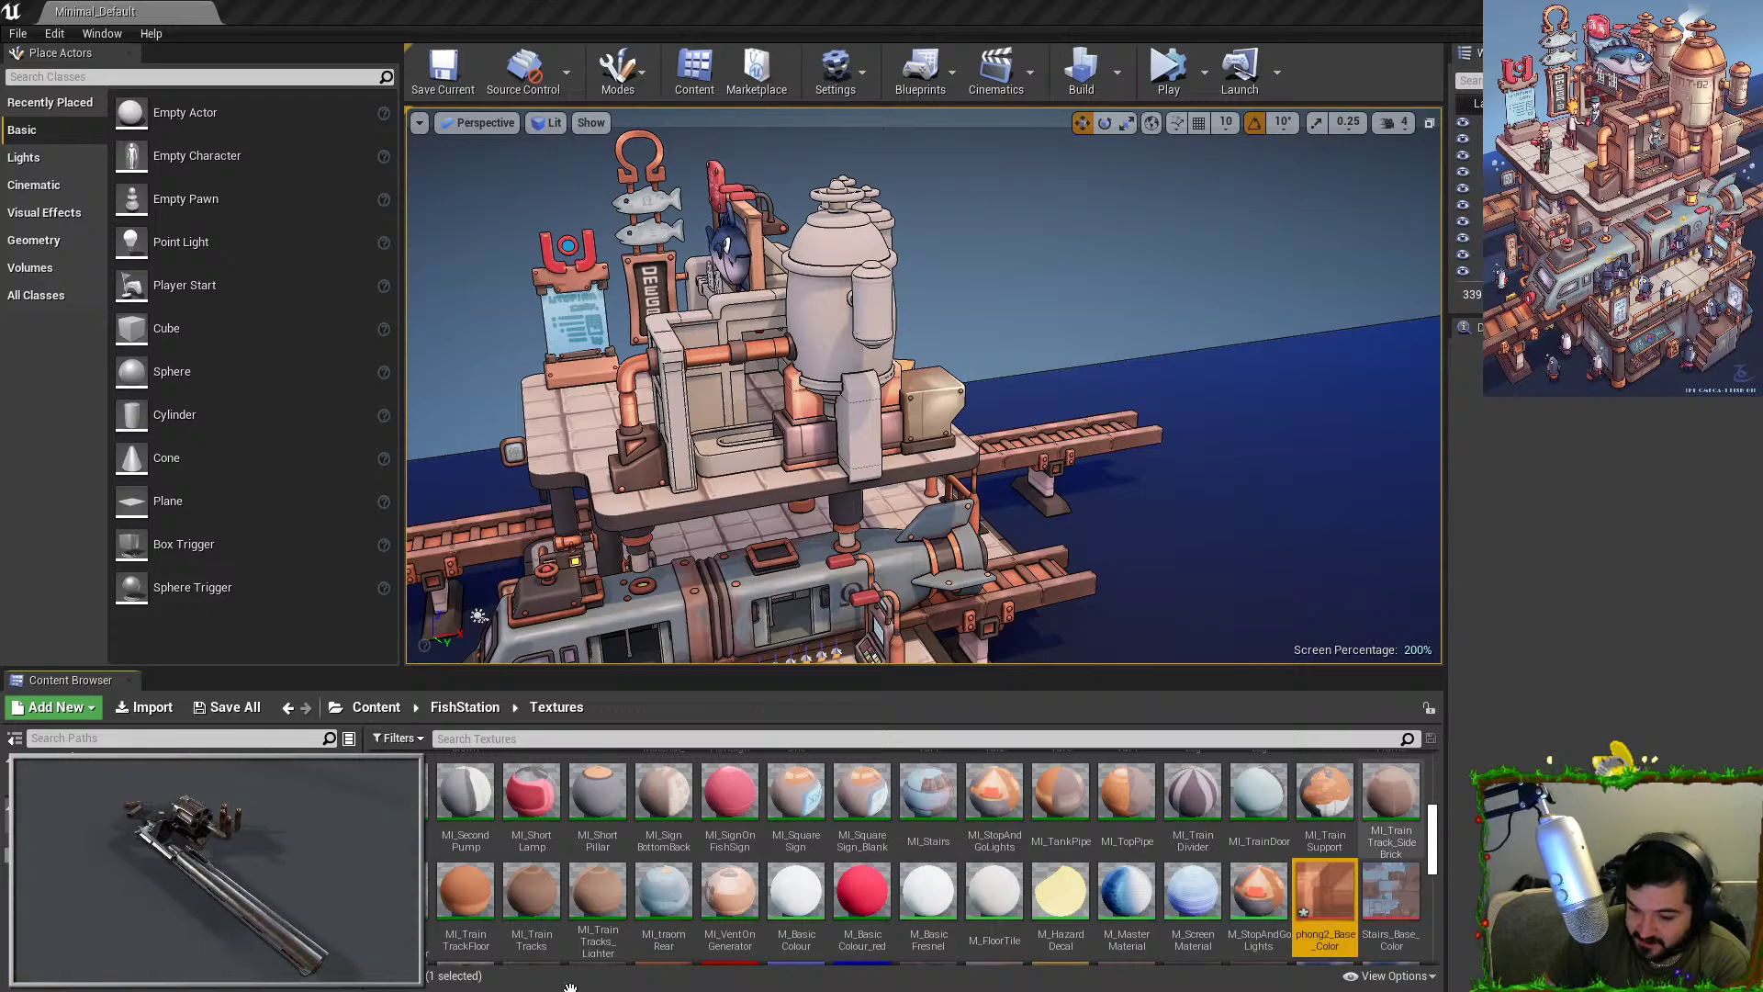
Rename the imported phong2_Base_Color texture as T_SideVent.
key("F2")
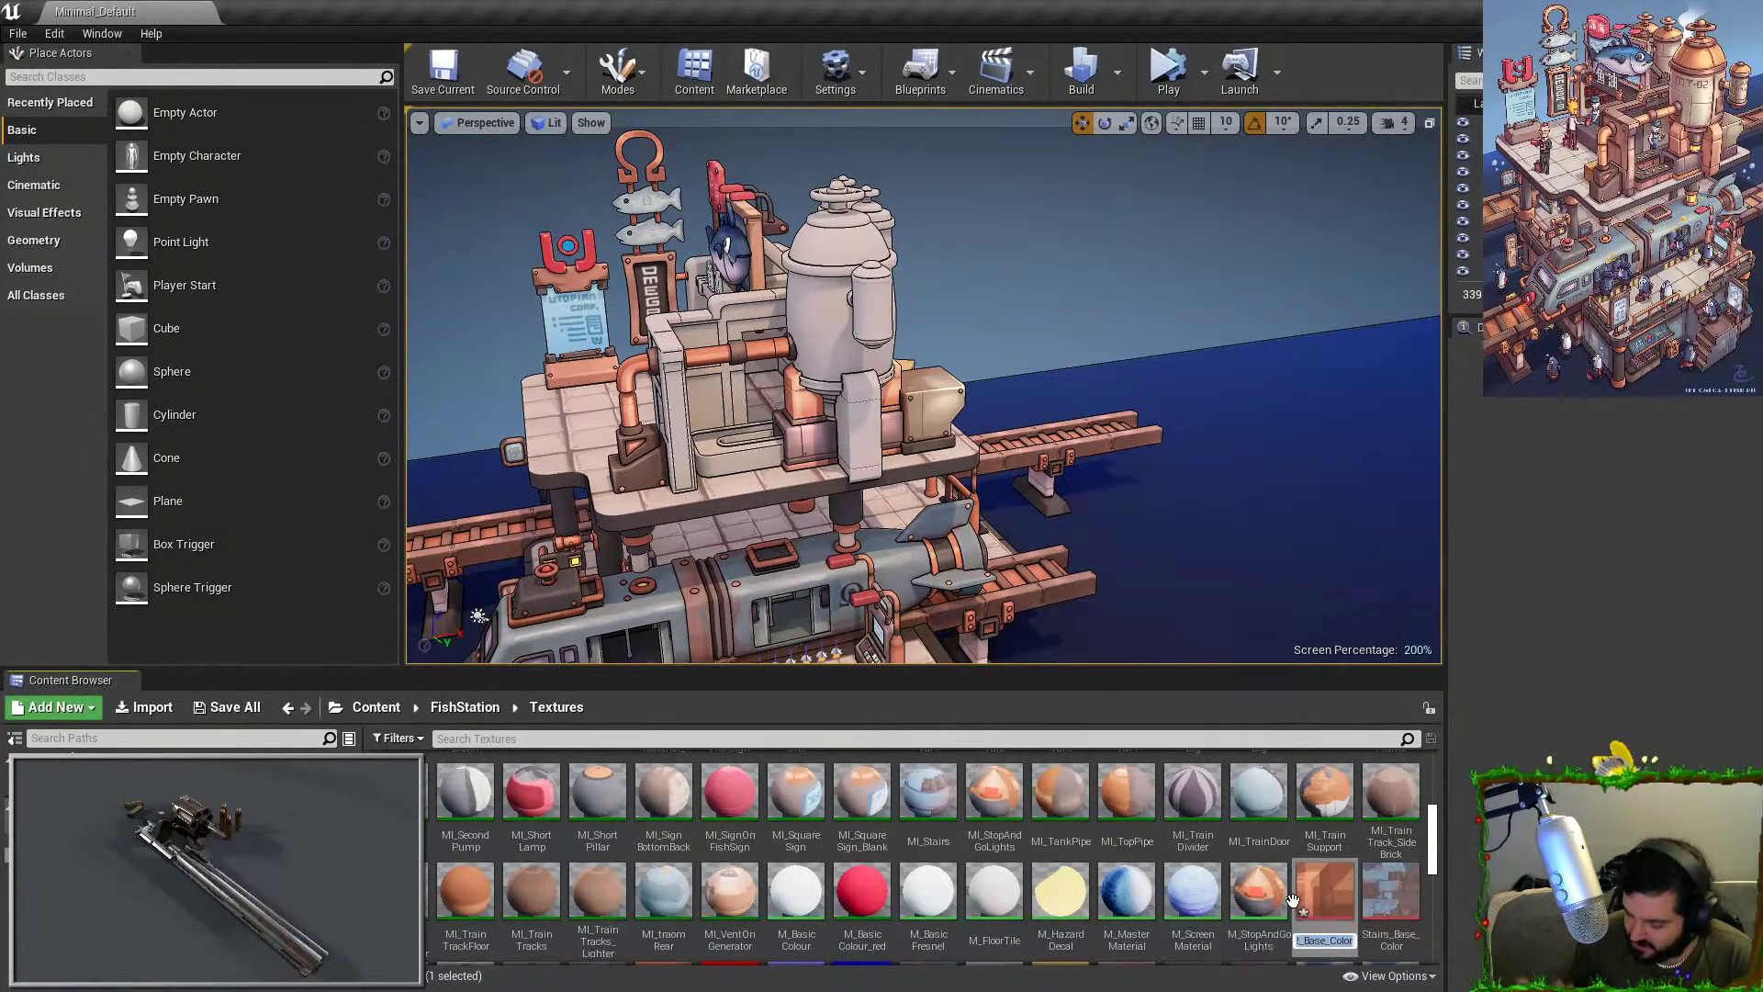
type("T_SideVent")
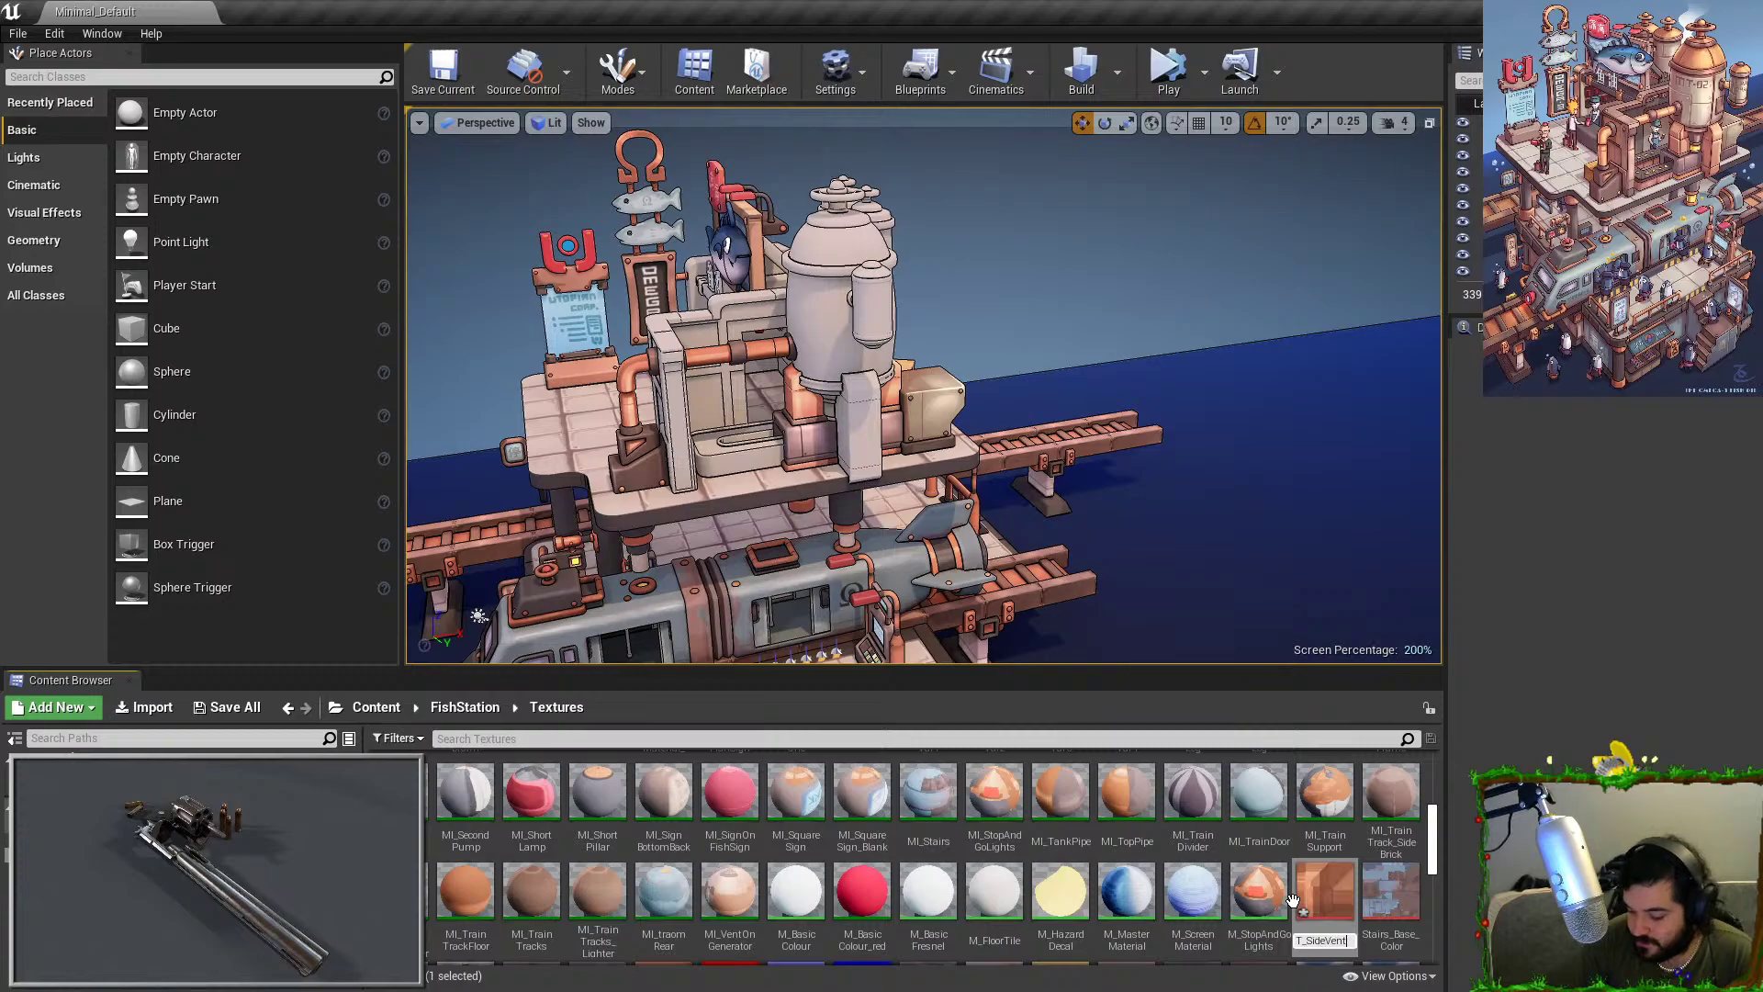
key("Return")
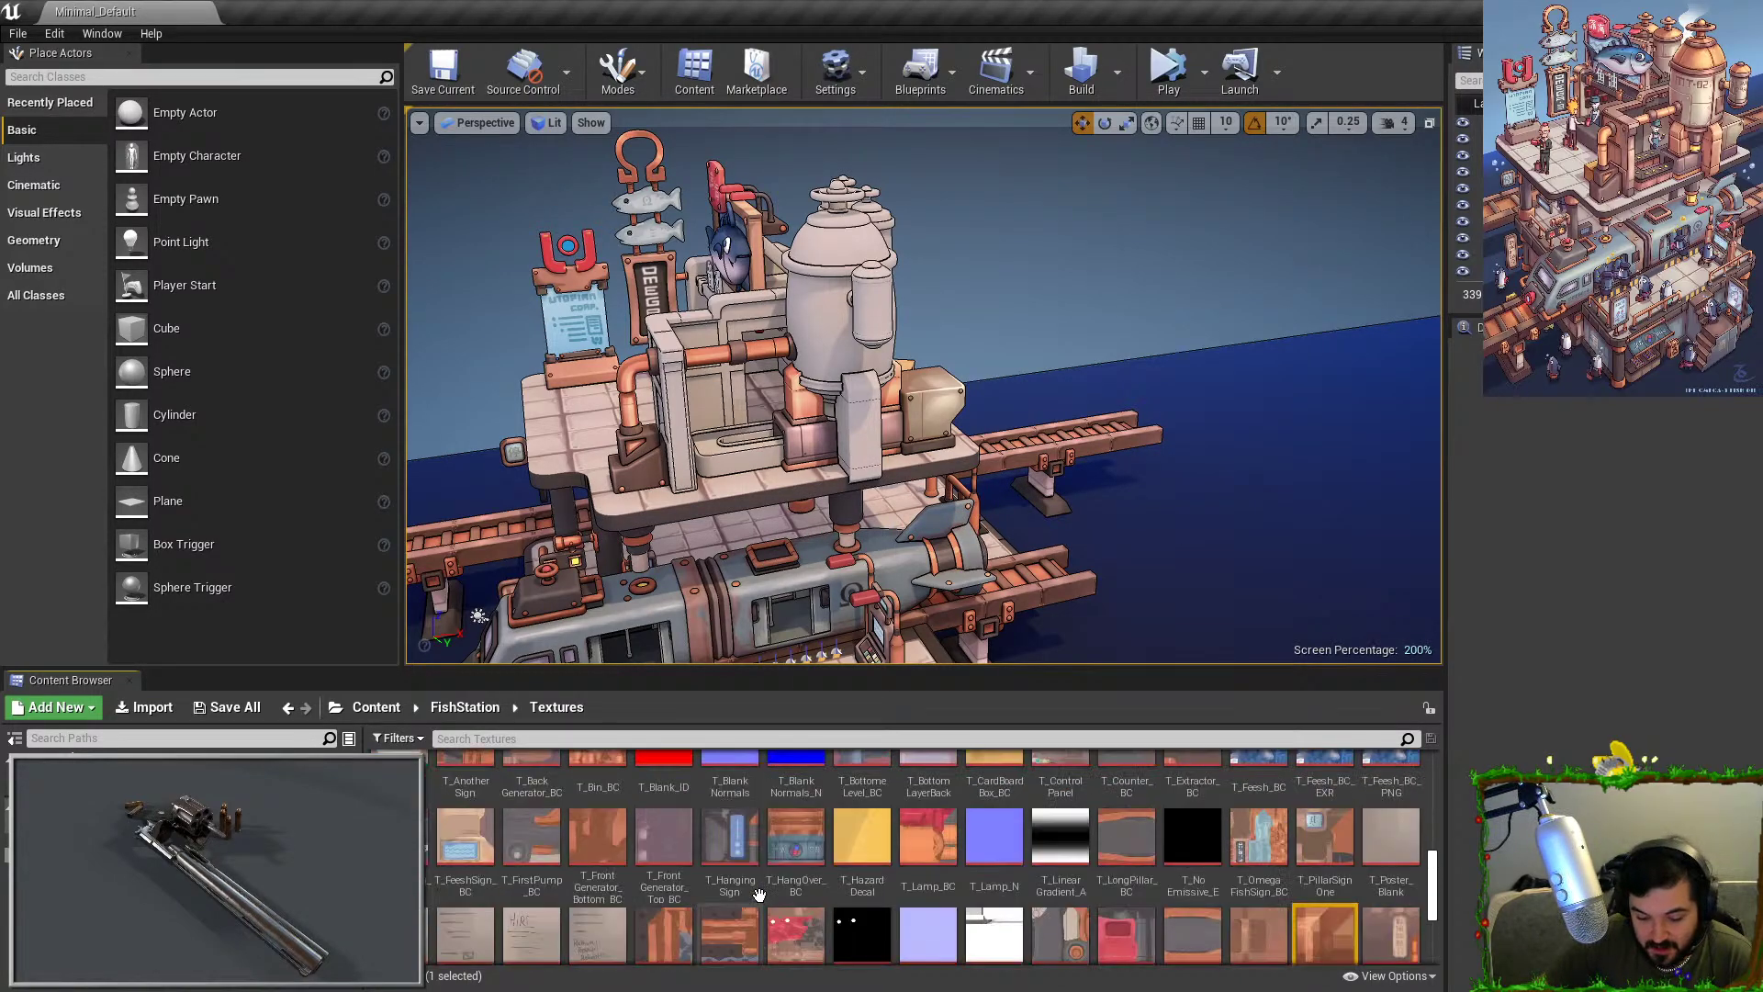
Create a material instance from M_MasterMaterial and name it MI_SideVent.
scroll(760, 895, "up", 5)
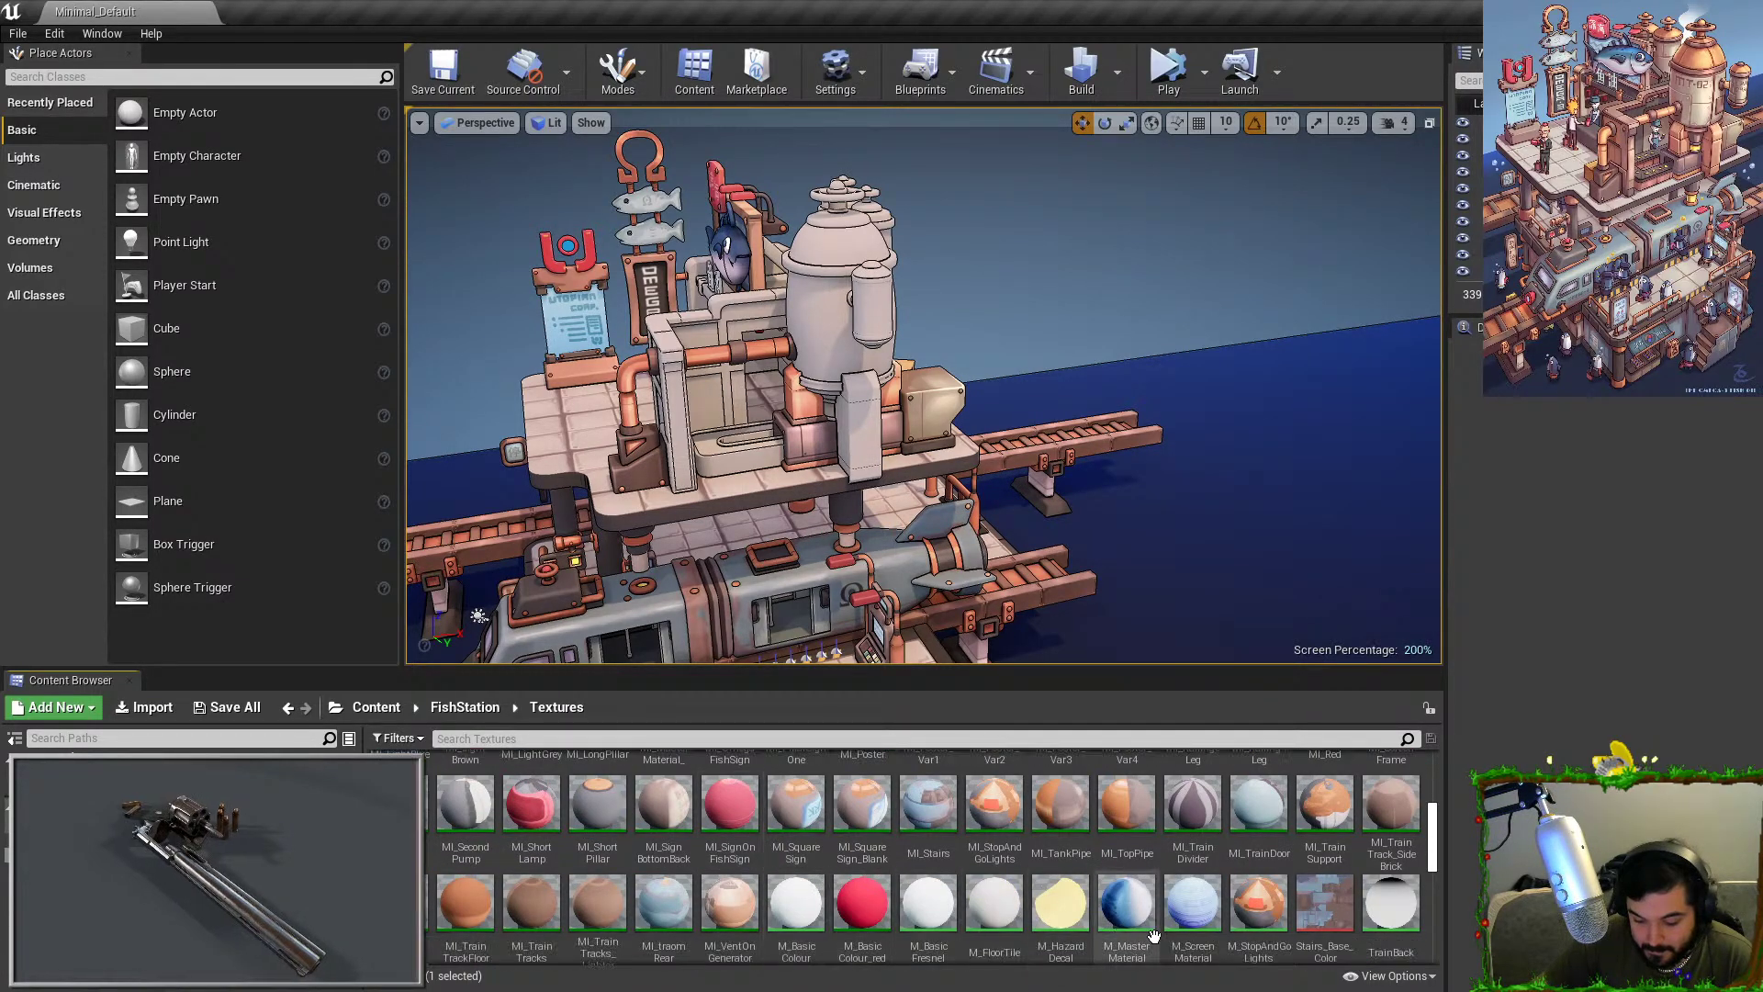
right_click(1153, 935)
left_click(1296, 481)
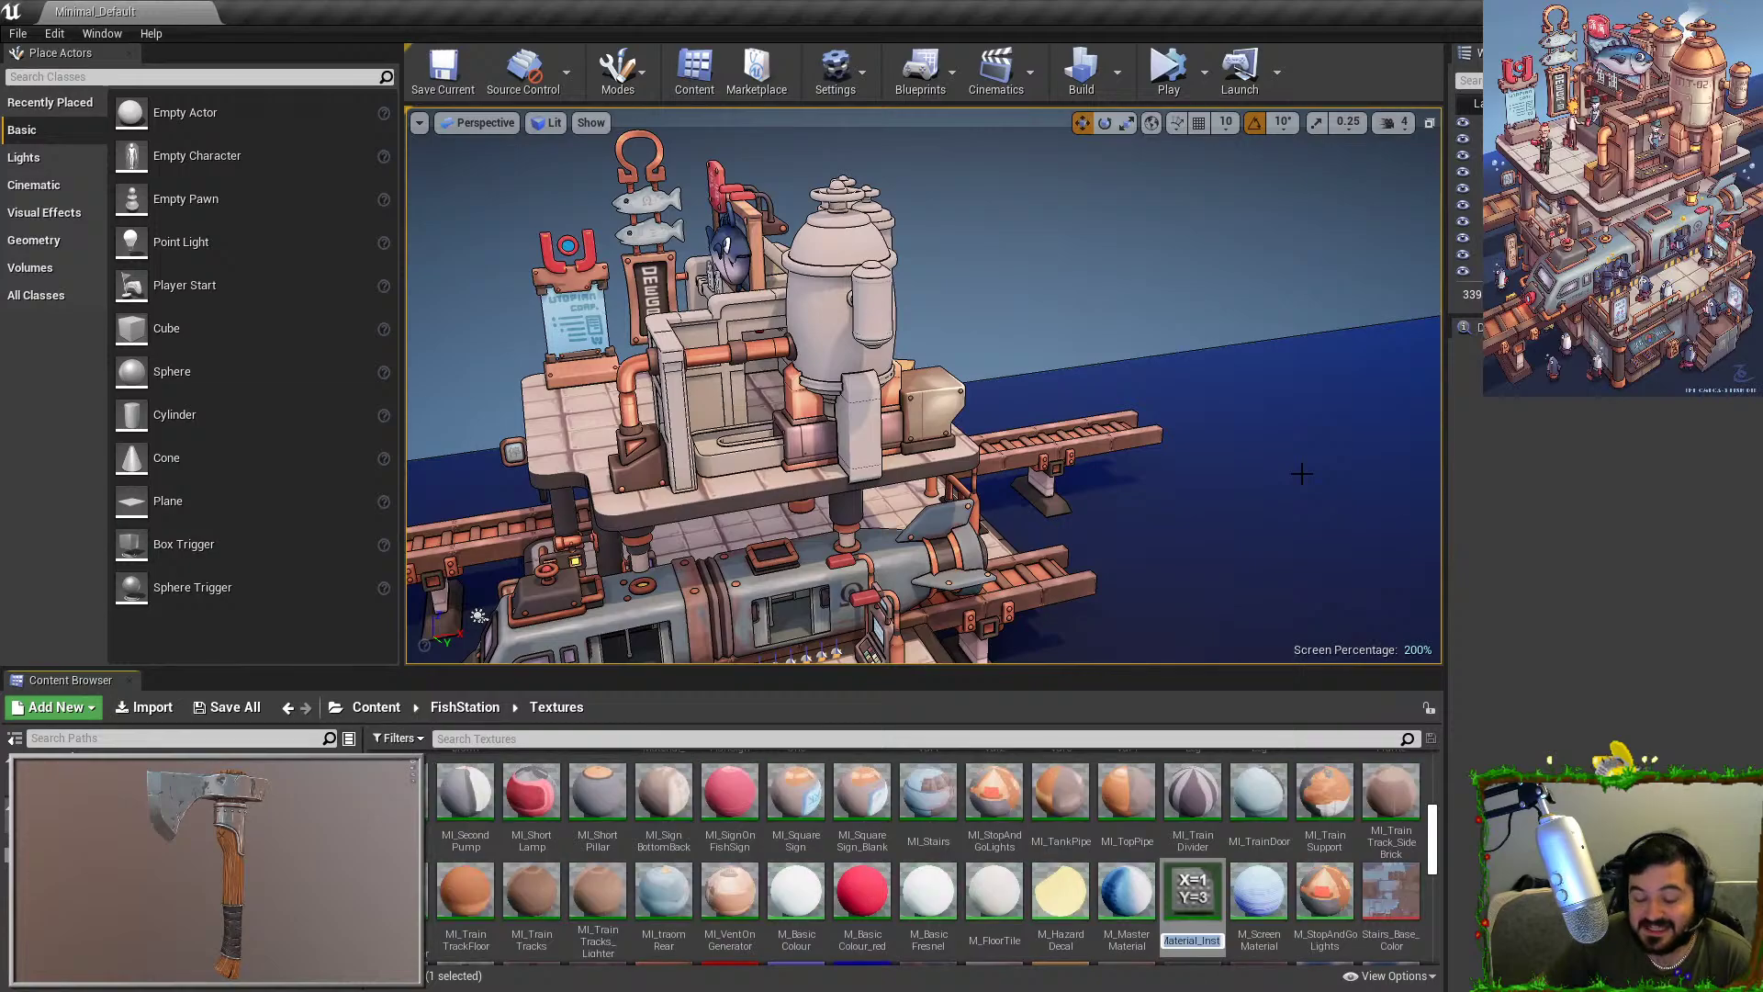
type("MI_")
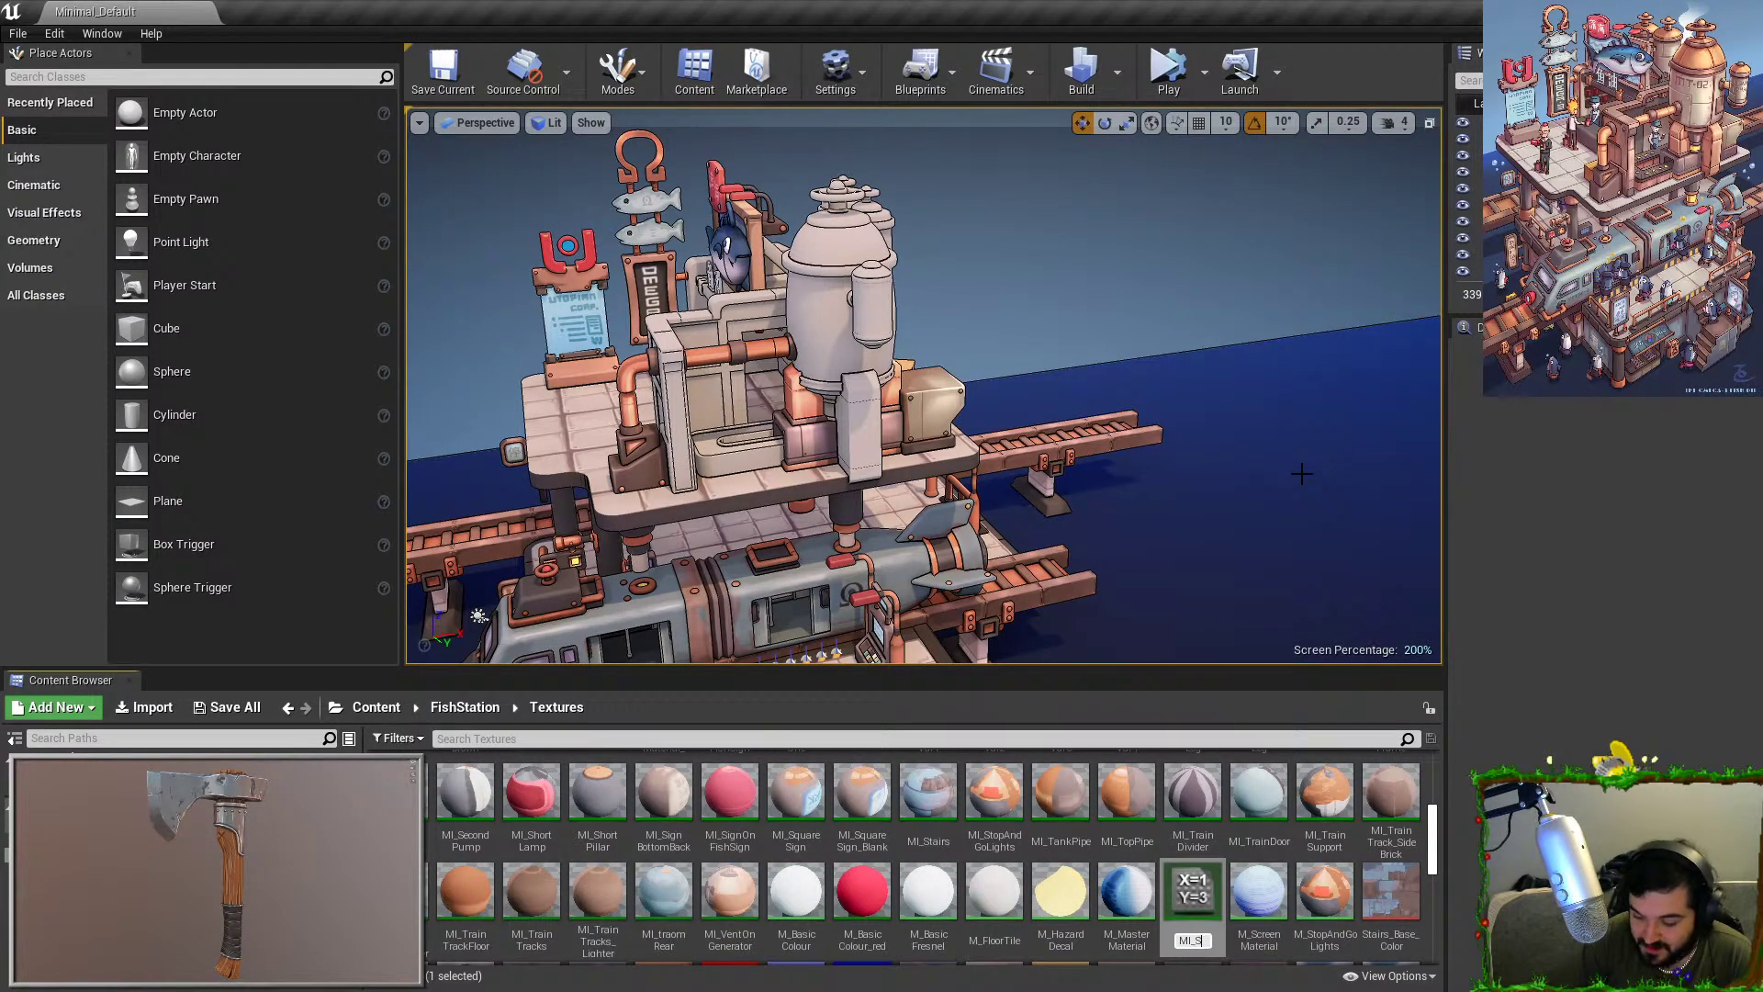
type("SideVEnt")
key("Return")
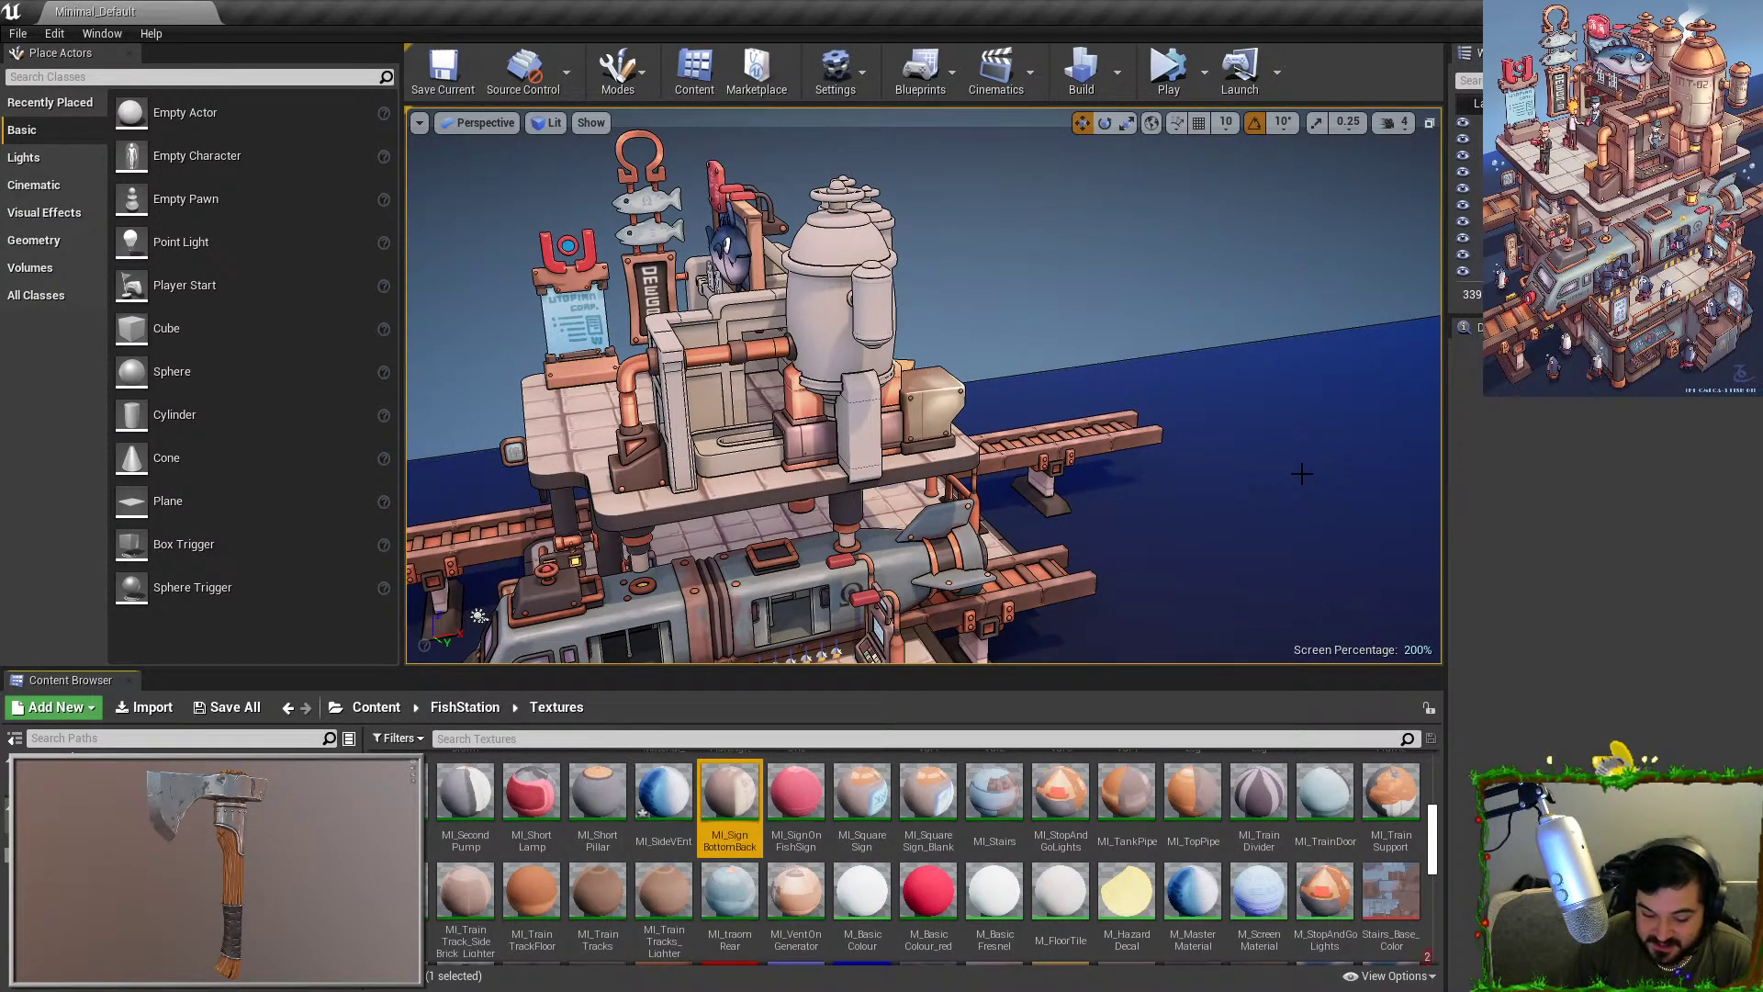
key("F2")
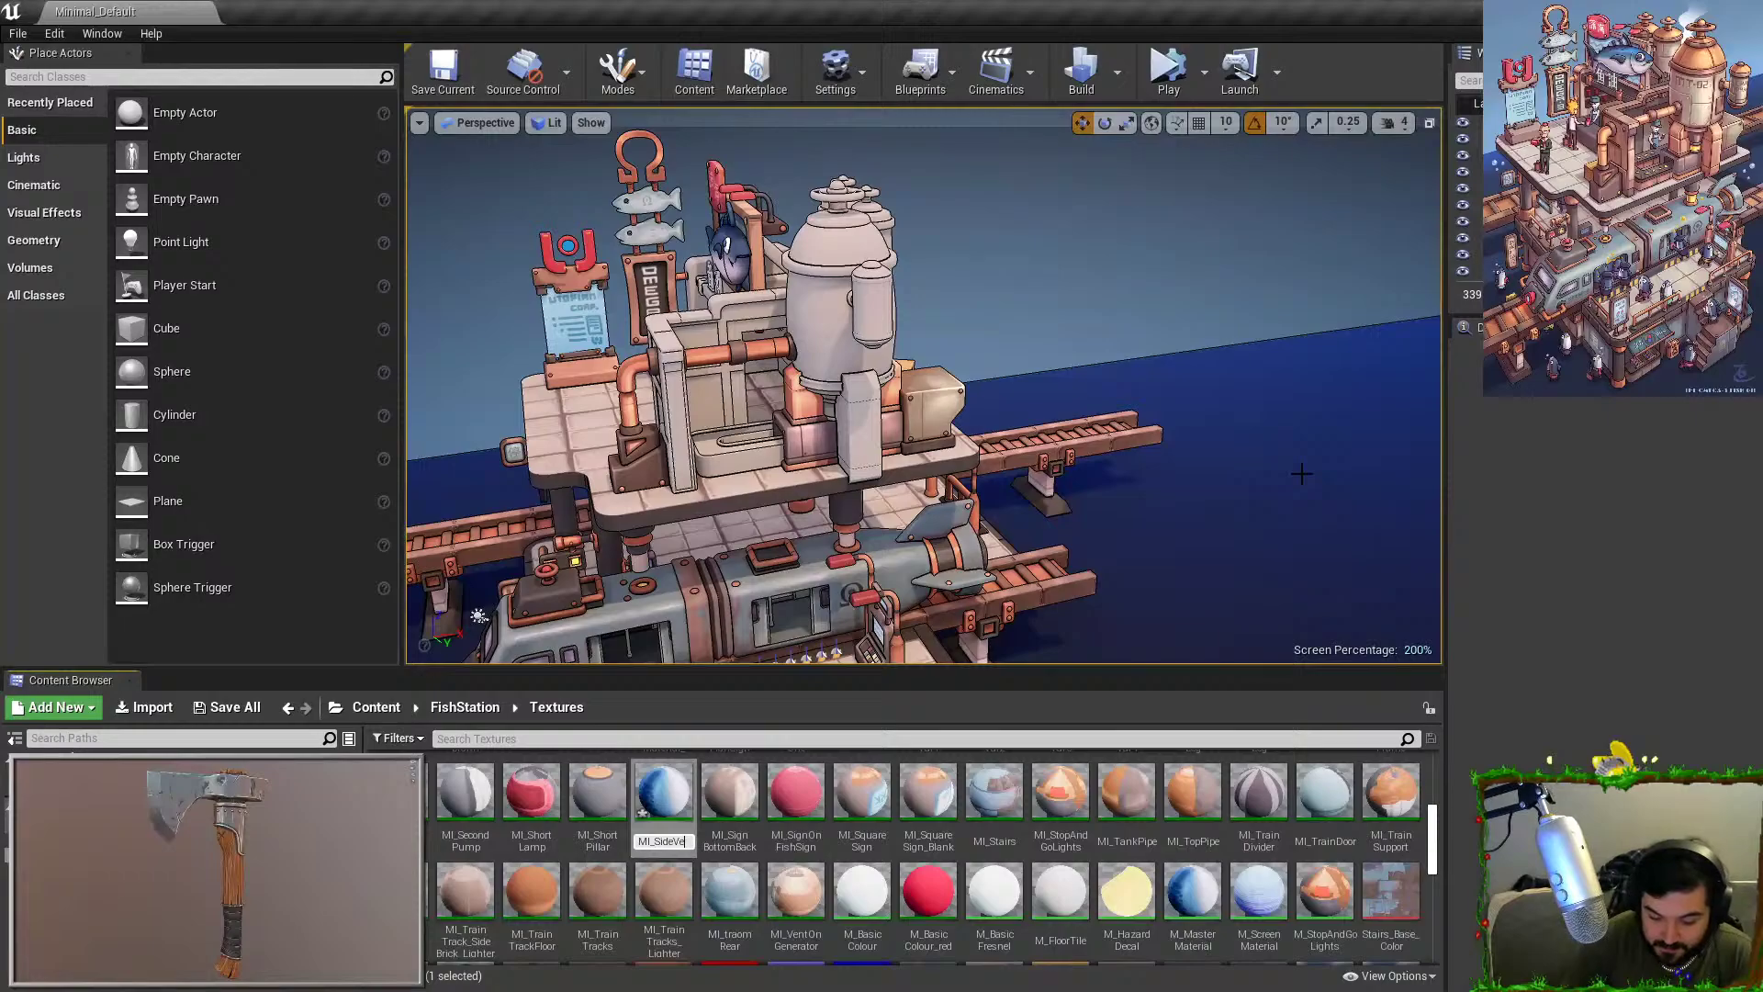
type("nt")
key("Return")
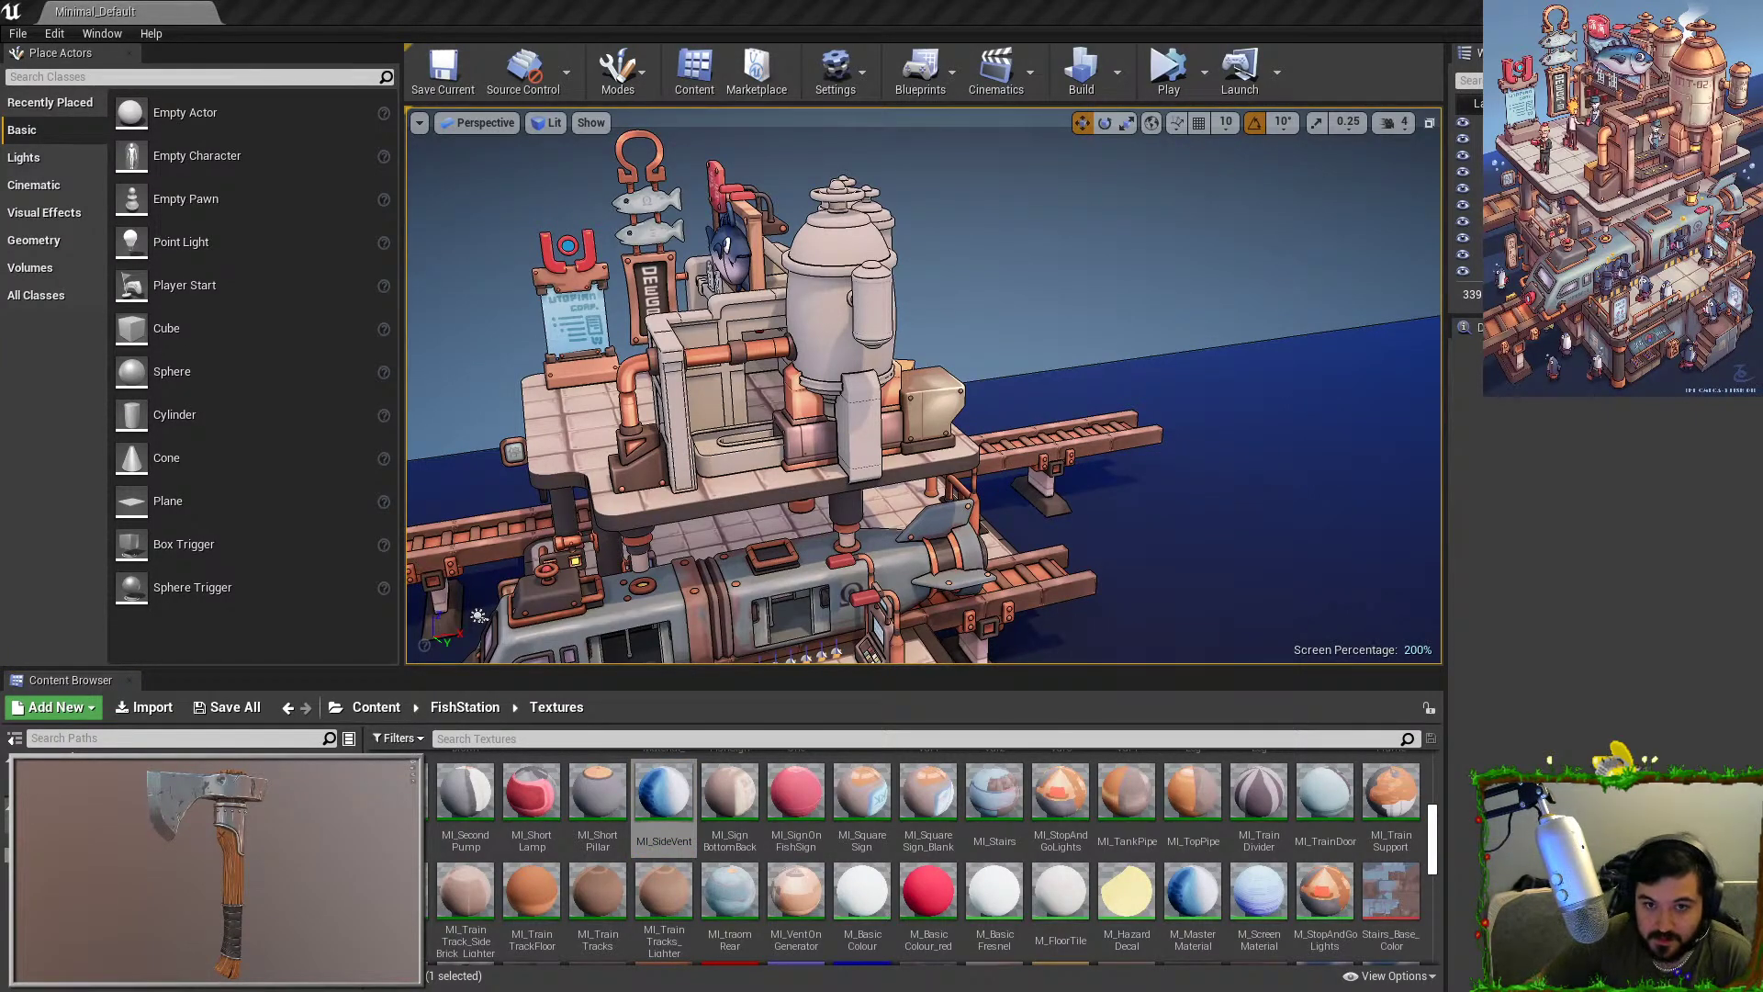
Apply MI_SideVent to the tall untextured side vent in the scene and assign T_SideVent as its texture.
left_click_drag(664, 791, 868, 431)
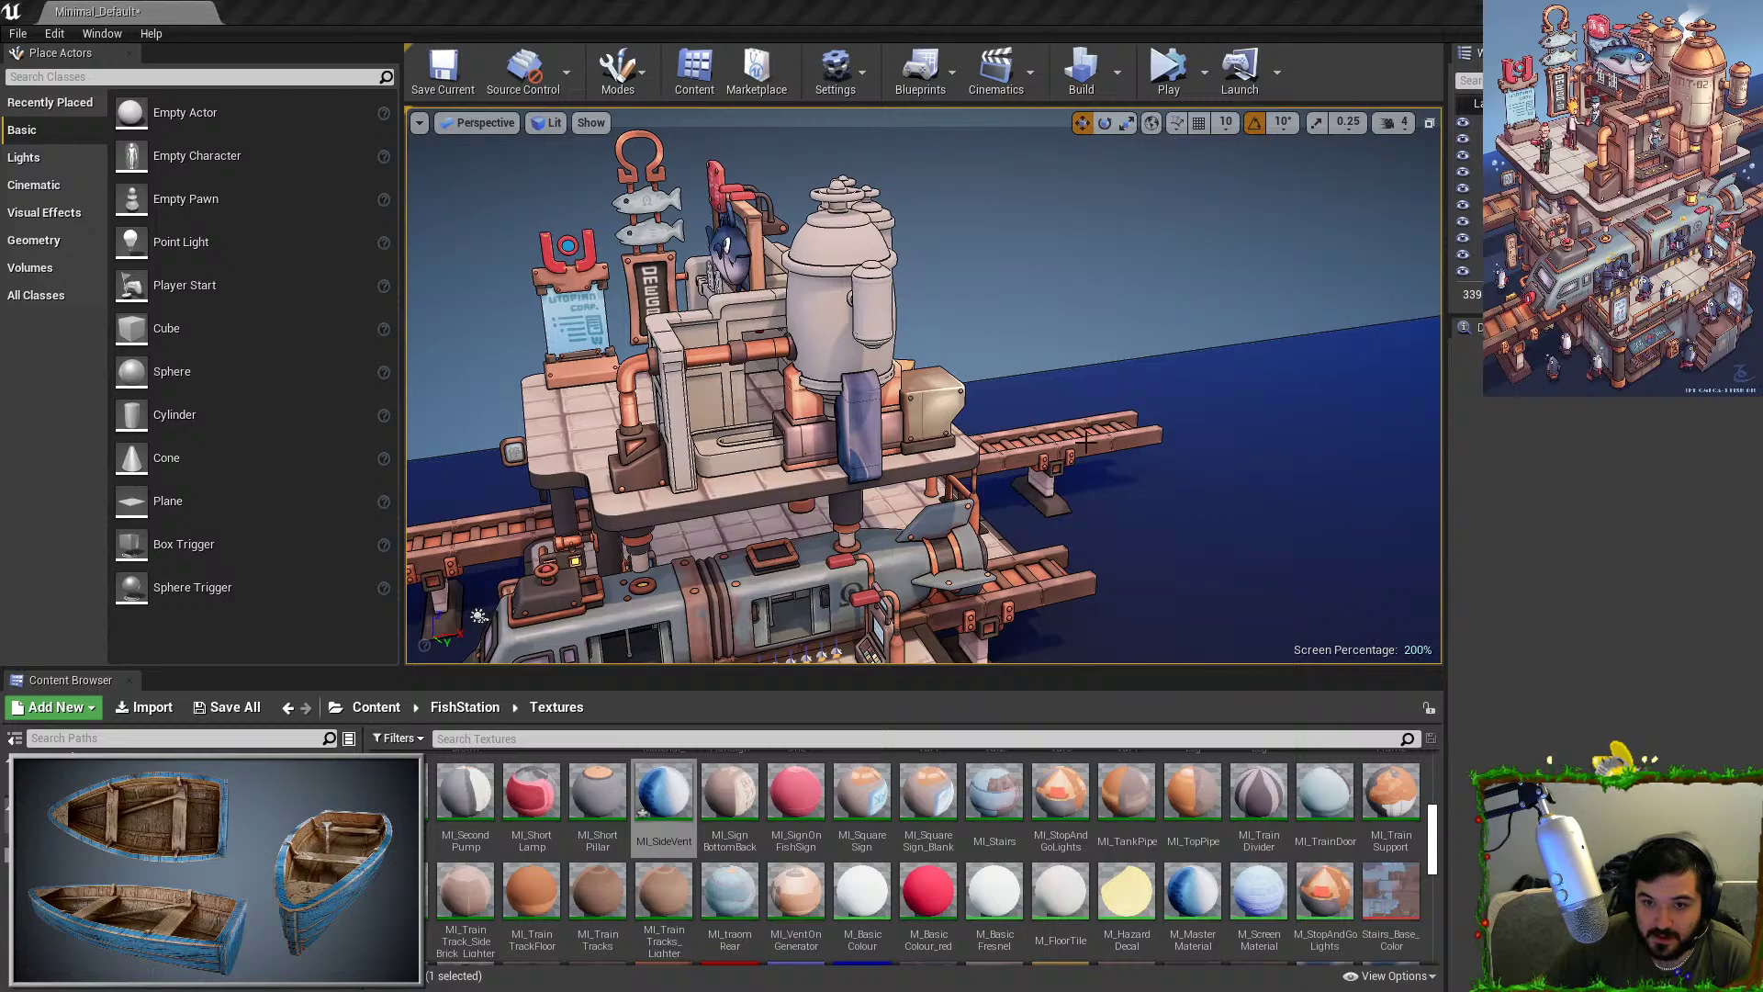
scroll(1226, 844, "down", 15)
scroll(1236, 841, "up", 1)
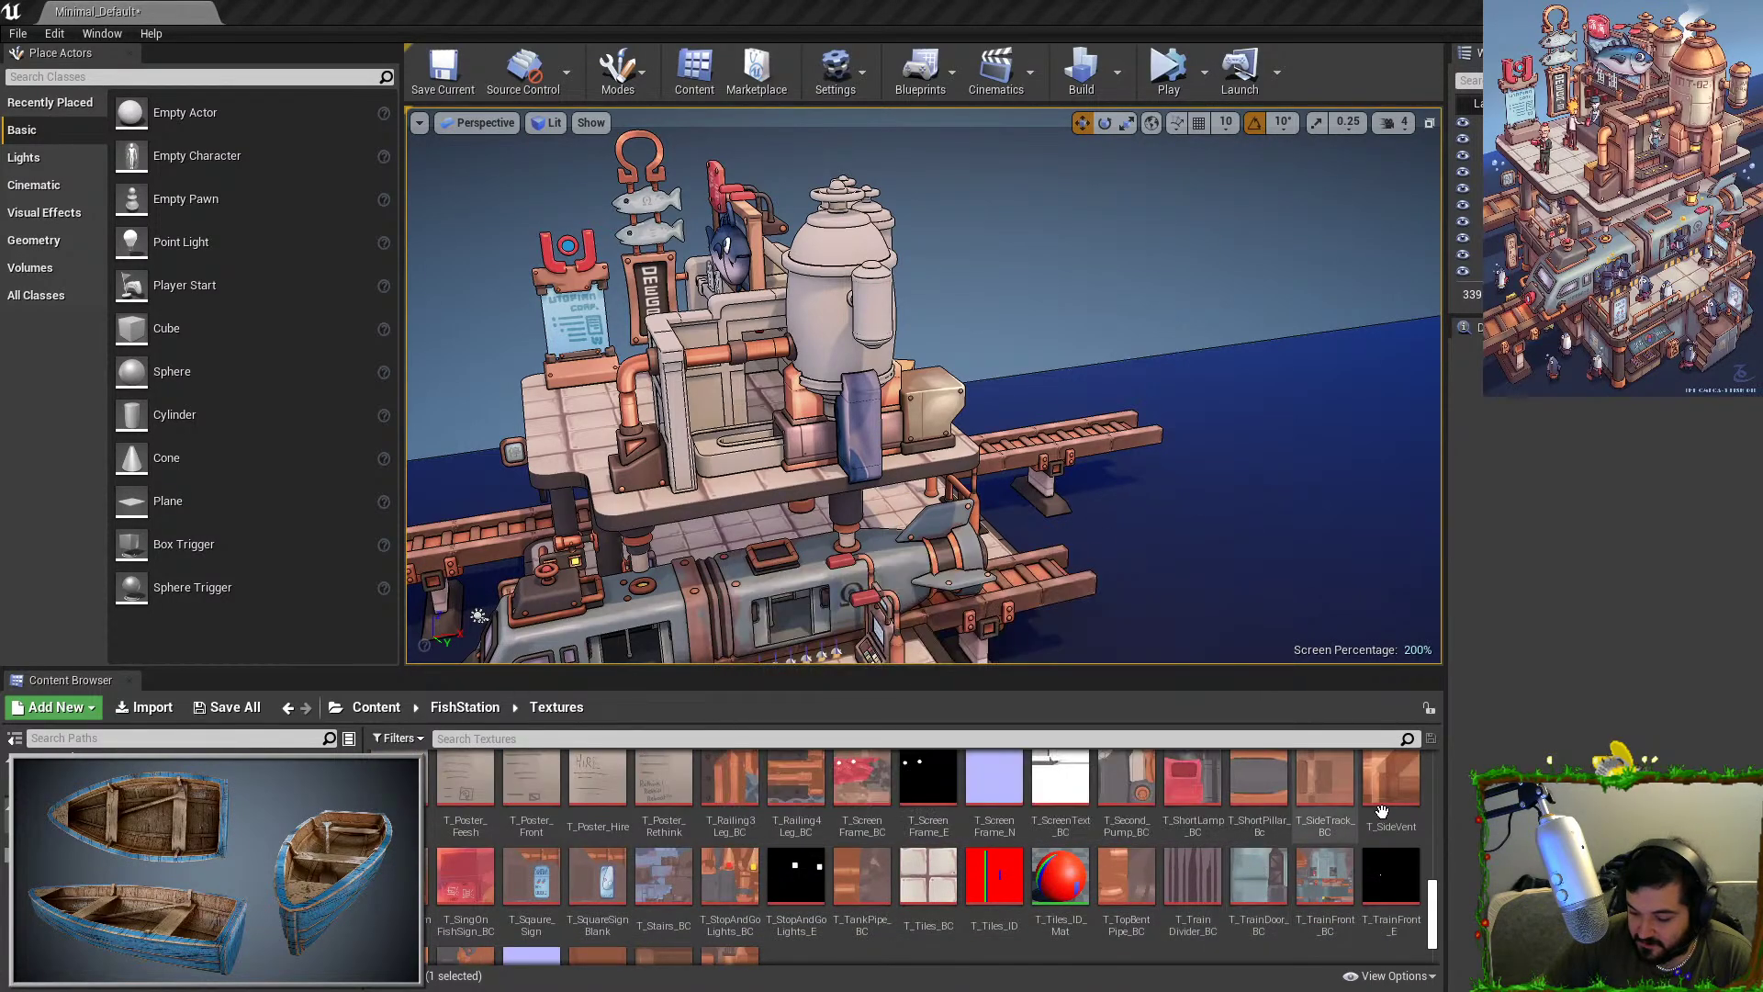
left_click(1384, 803)
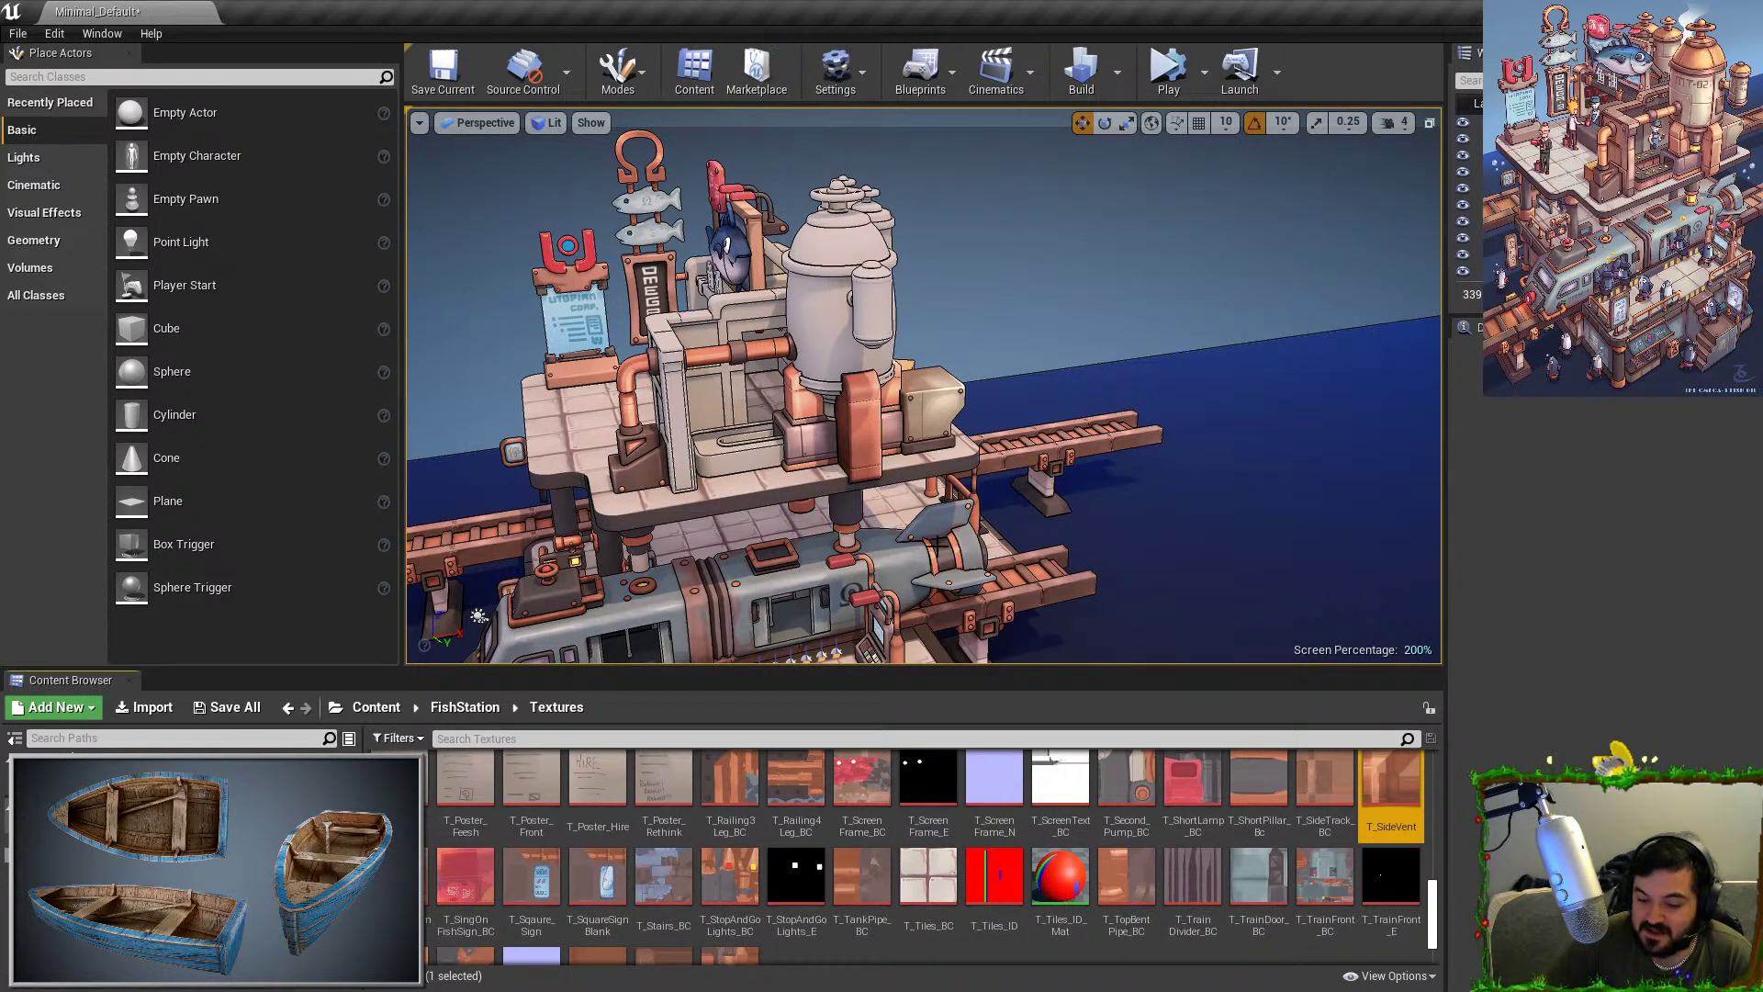
Examine the textured vents around the base of the large tank from the front and close up.
key("w")
right_click_drag(952, 549, 901, 461)
key("s")
left_click(935, 464)
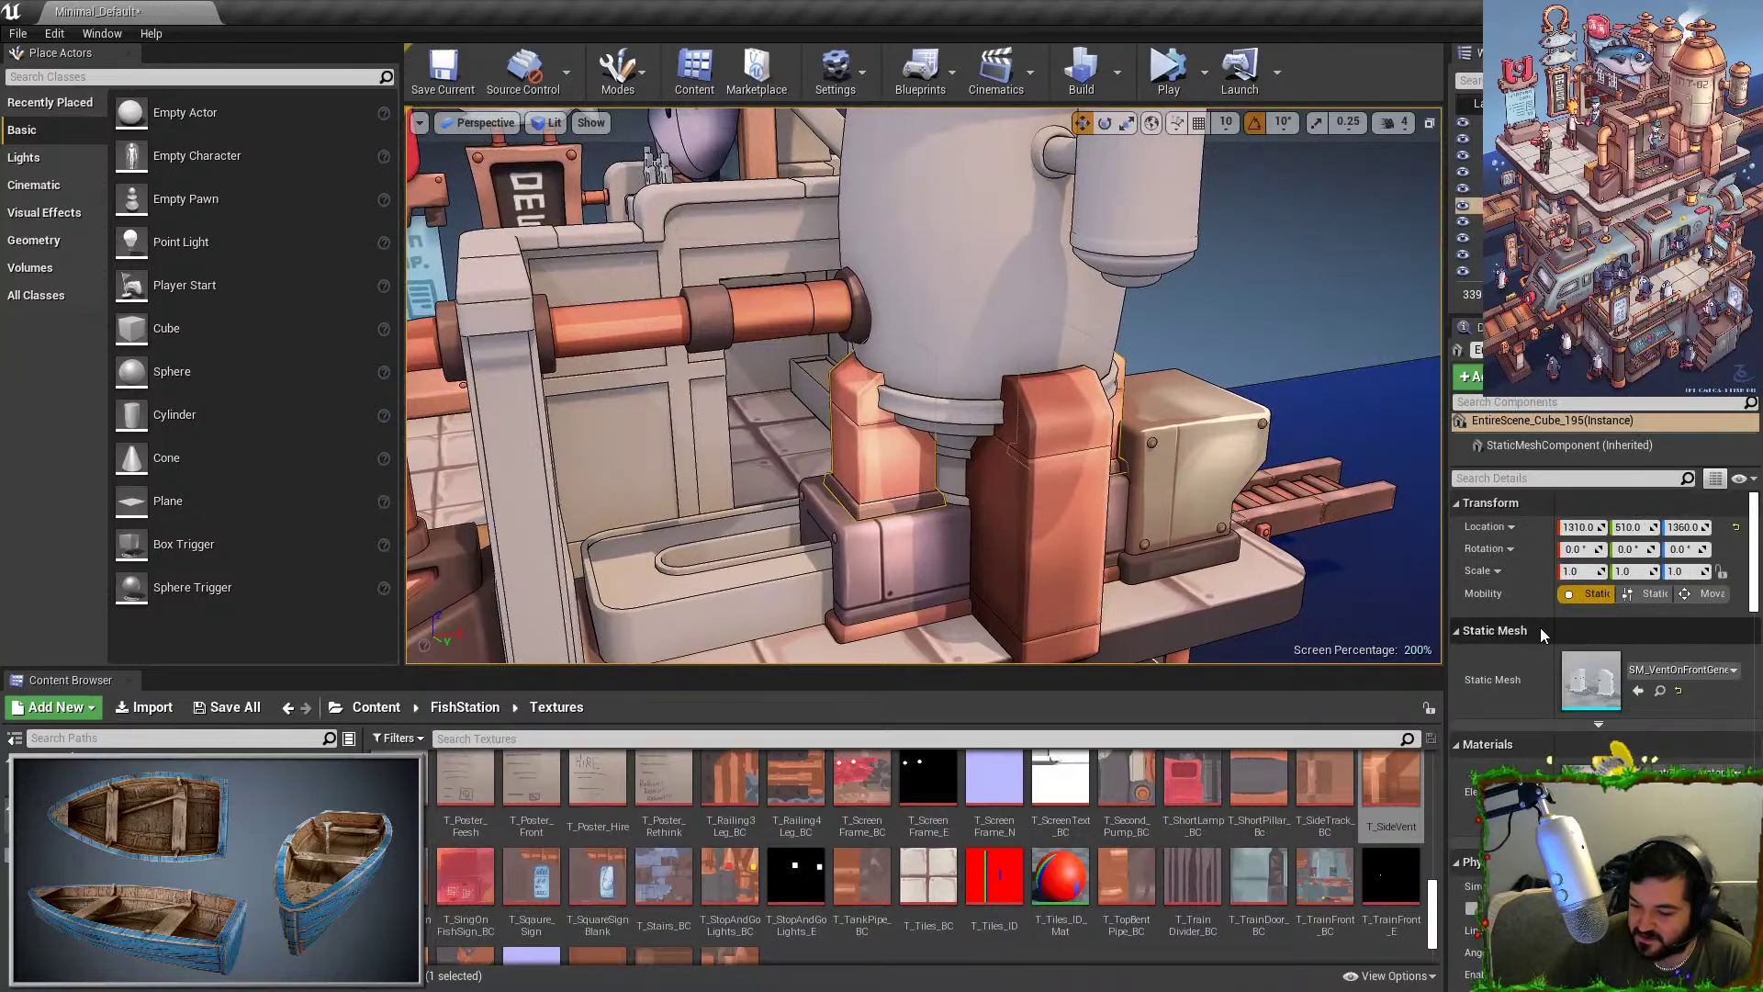
right_click_drag(1119, 558, 1143, 556)
key("a")
key("w")
right_click_drag(955, 459, 905, 505)
key("w")
key("d")
key("s")
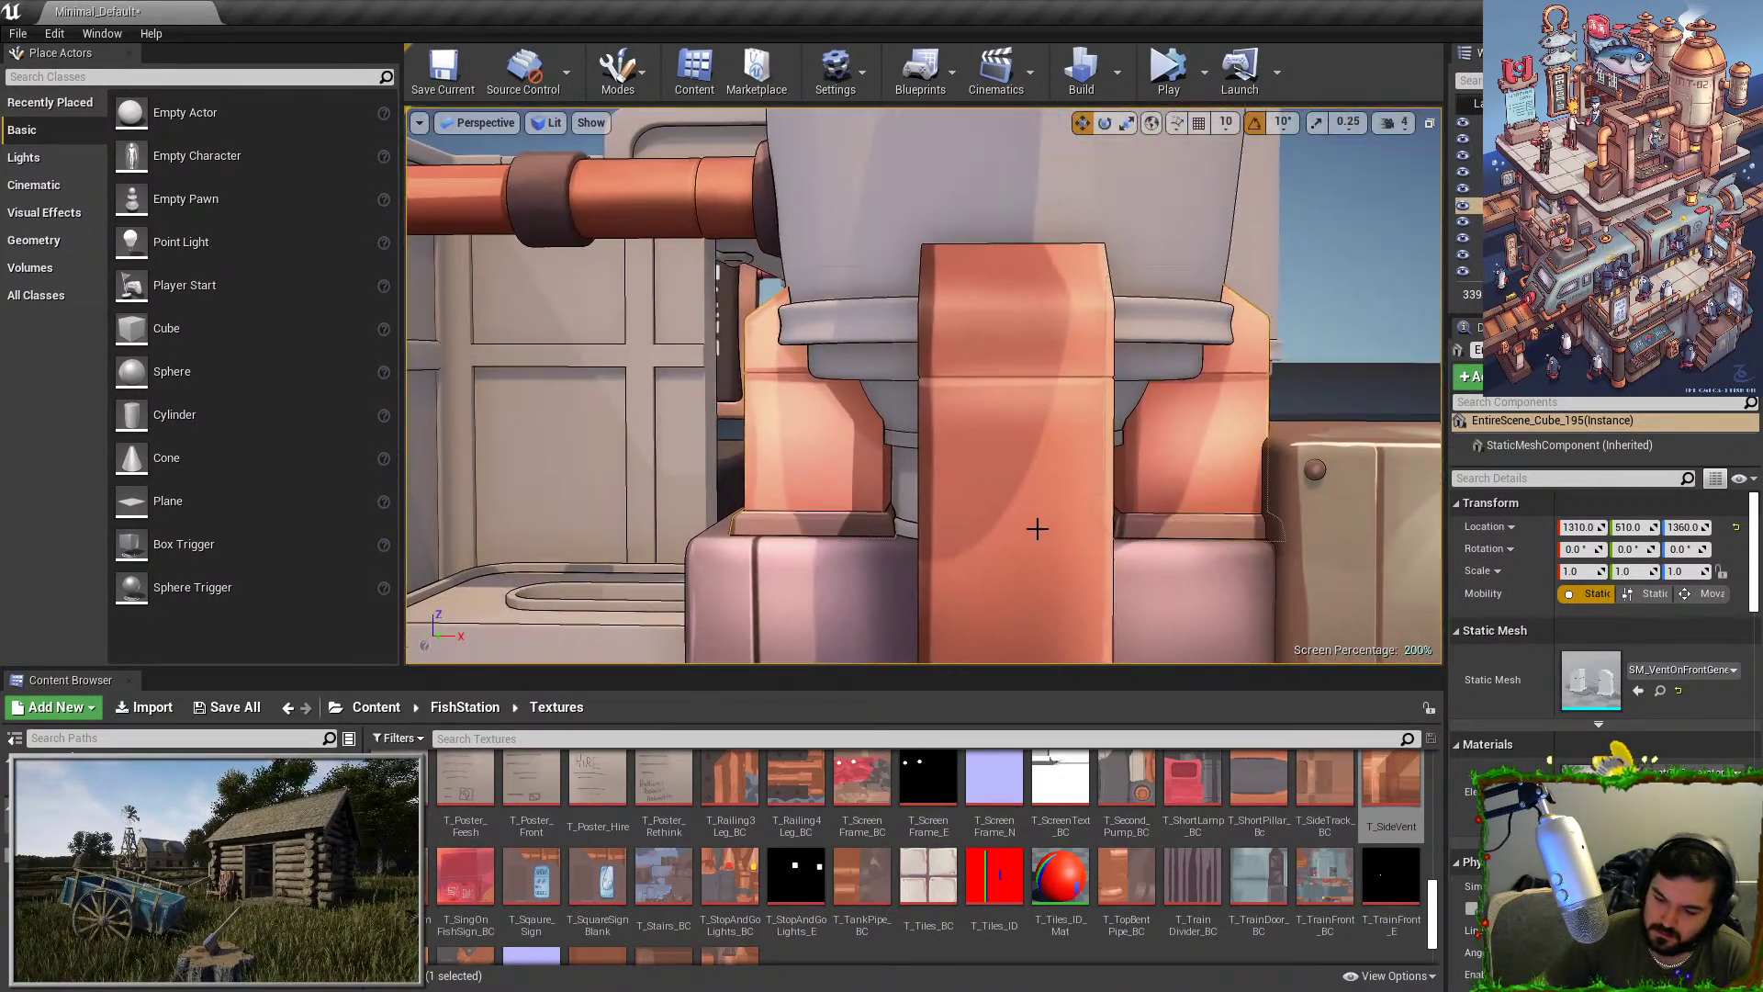
Select the tall front vent for inspection against the tank above it, undoing the accidental move.
key("a")
right_click_drag(1050, 419, 1221, 404)
right_click_drag(897, 322, 1414, 303)
key("w")
key("s")
right_click_drag(1045, 378, 967, 435)
left_click(1045, 378)
key("s")
left_click_drag(1132, 471, 1159, 440)
key("ctrl+z")
right_click_drag(1158, 441, 1089, 213)
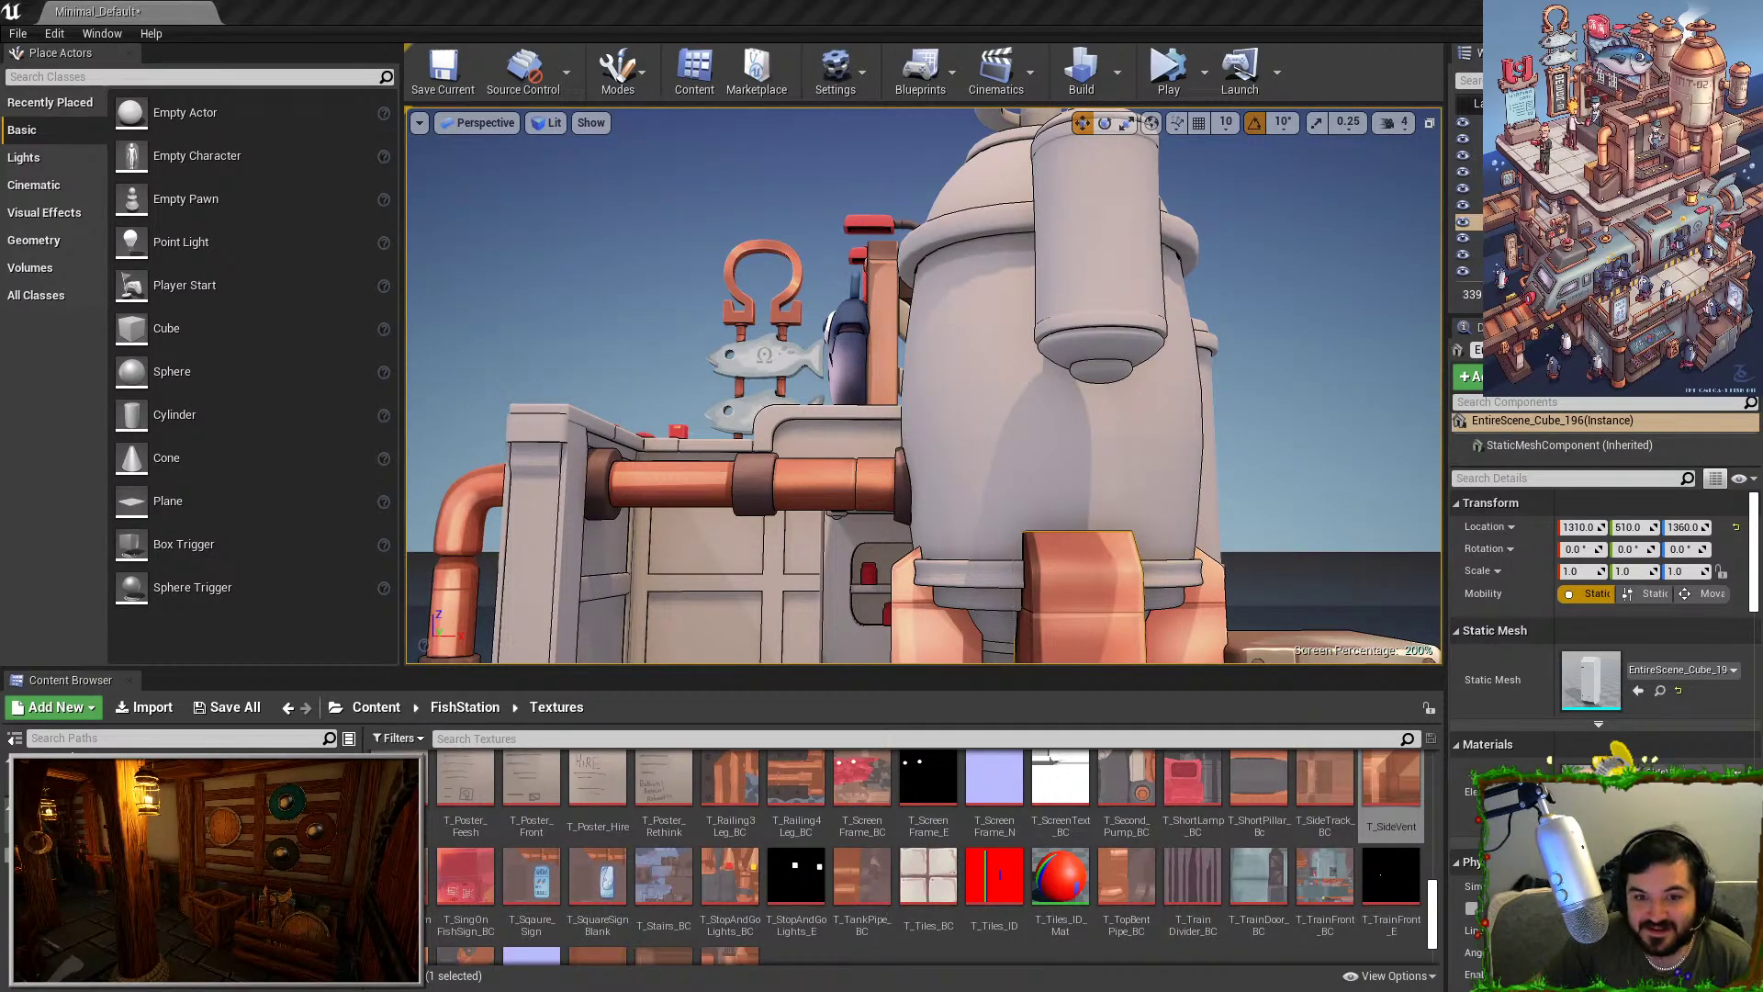
Compare the tall vent and the vents beside it with the reference image bangzheng-du-omega.jpg.
left_click_drag(221, 0, 903, 267)
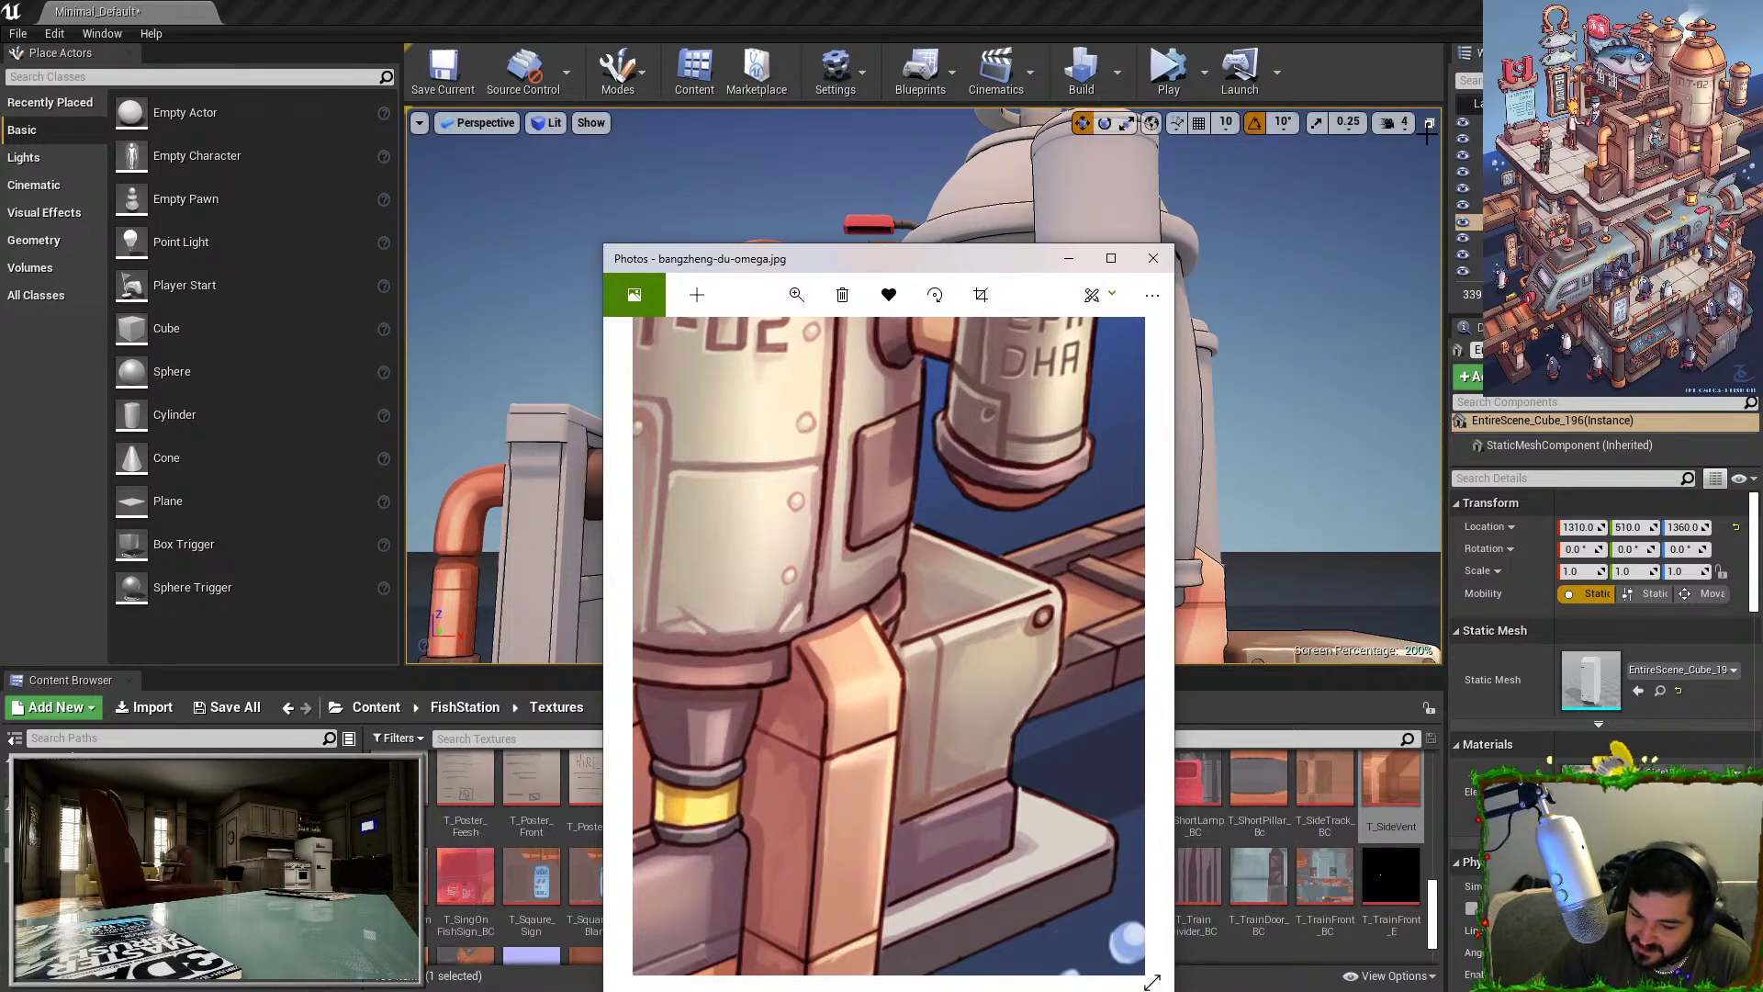
left_click(1068, 259)
key("s")
mouse_move(1022, 385)
right_mouse_down()
mouse_move(1047, 349)
mouse_move(1022, 385)
right_mouse_up()
key("w")
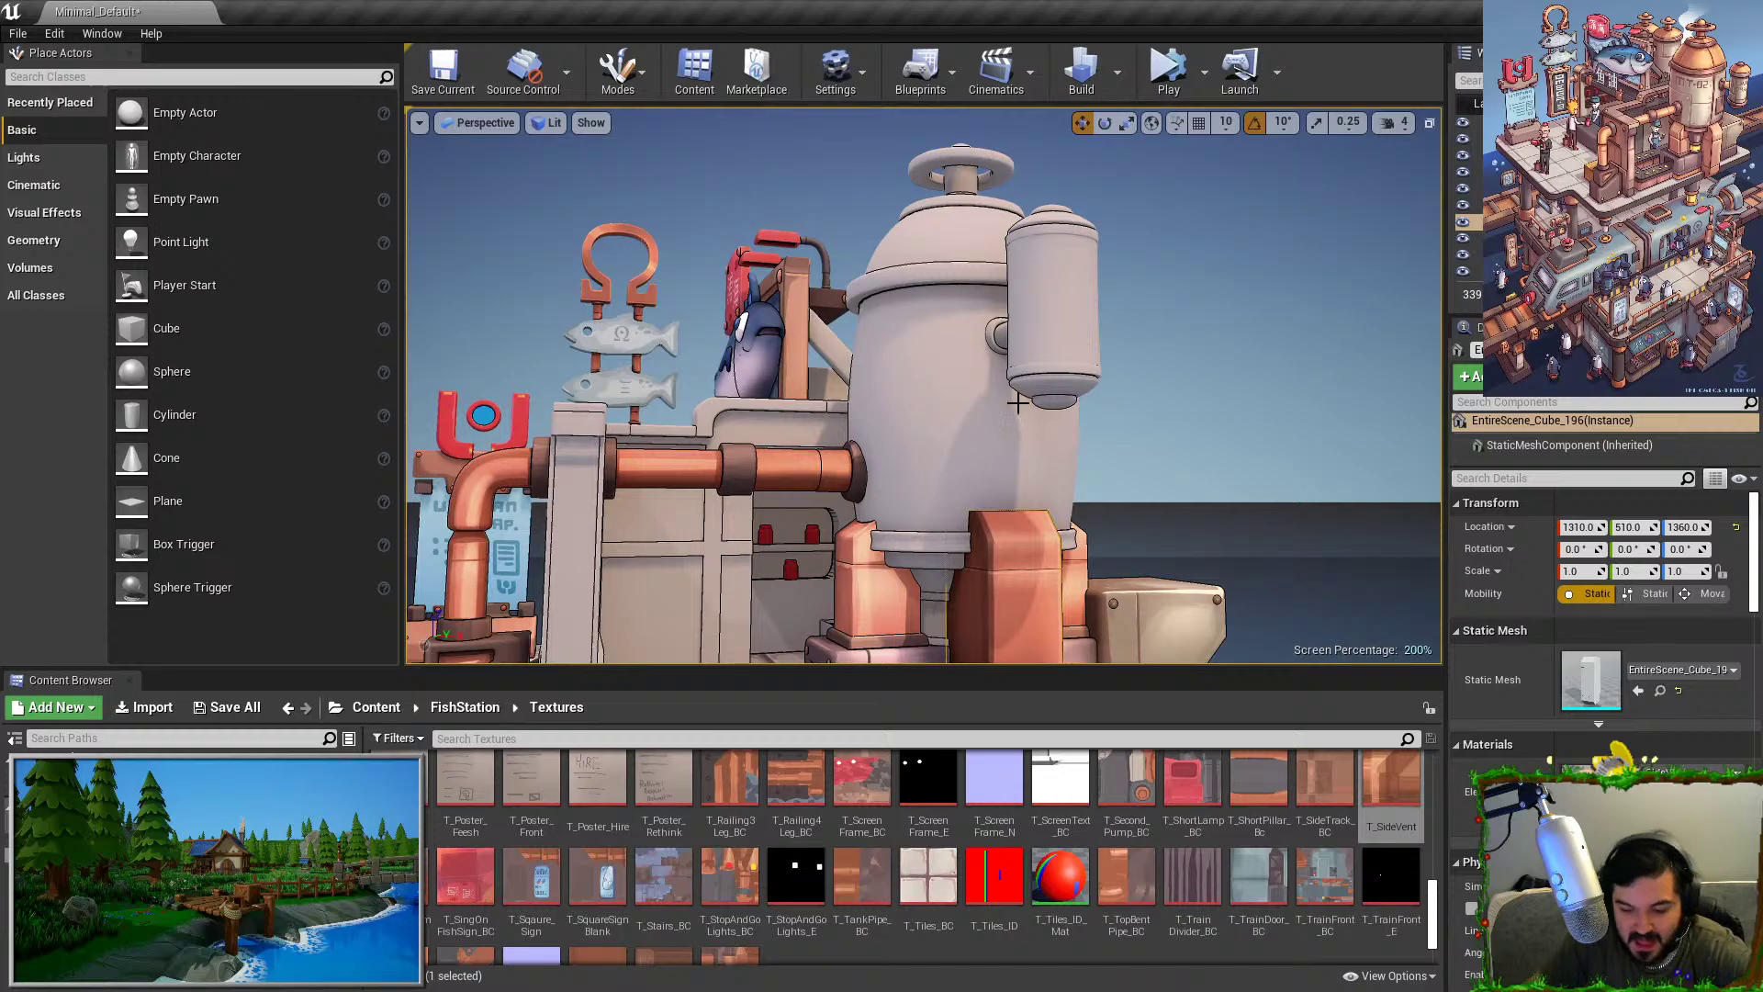
right_click_drag(1036, 597, 1029, 597)
left_click(893, 606)
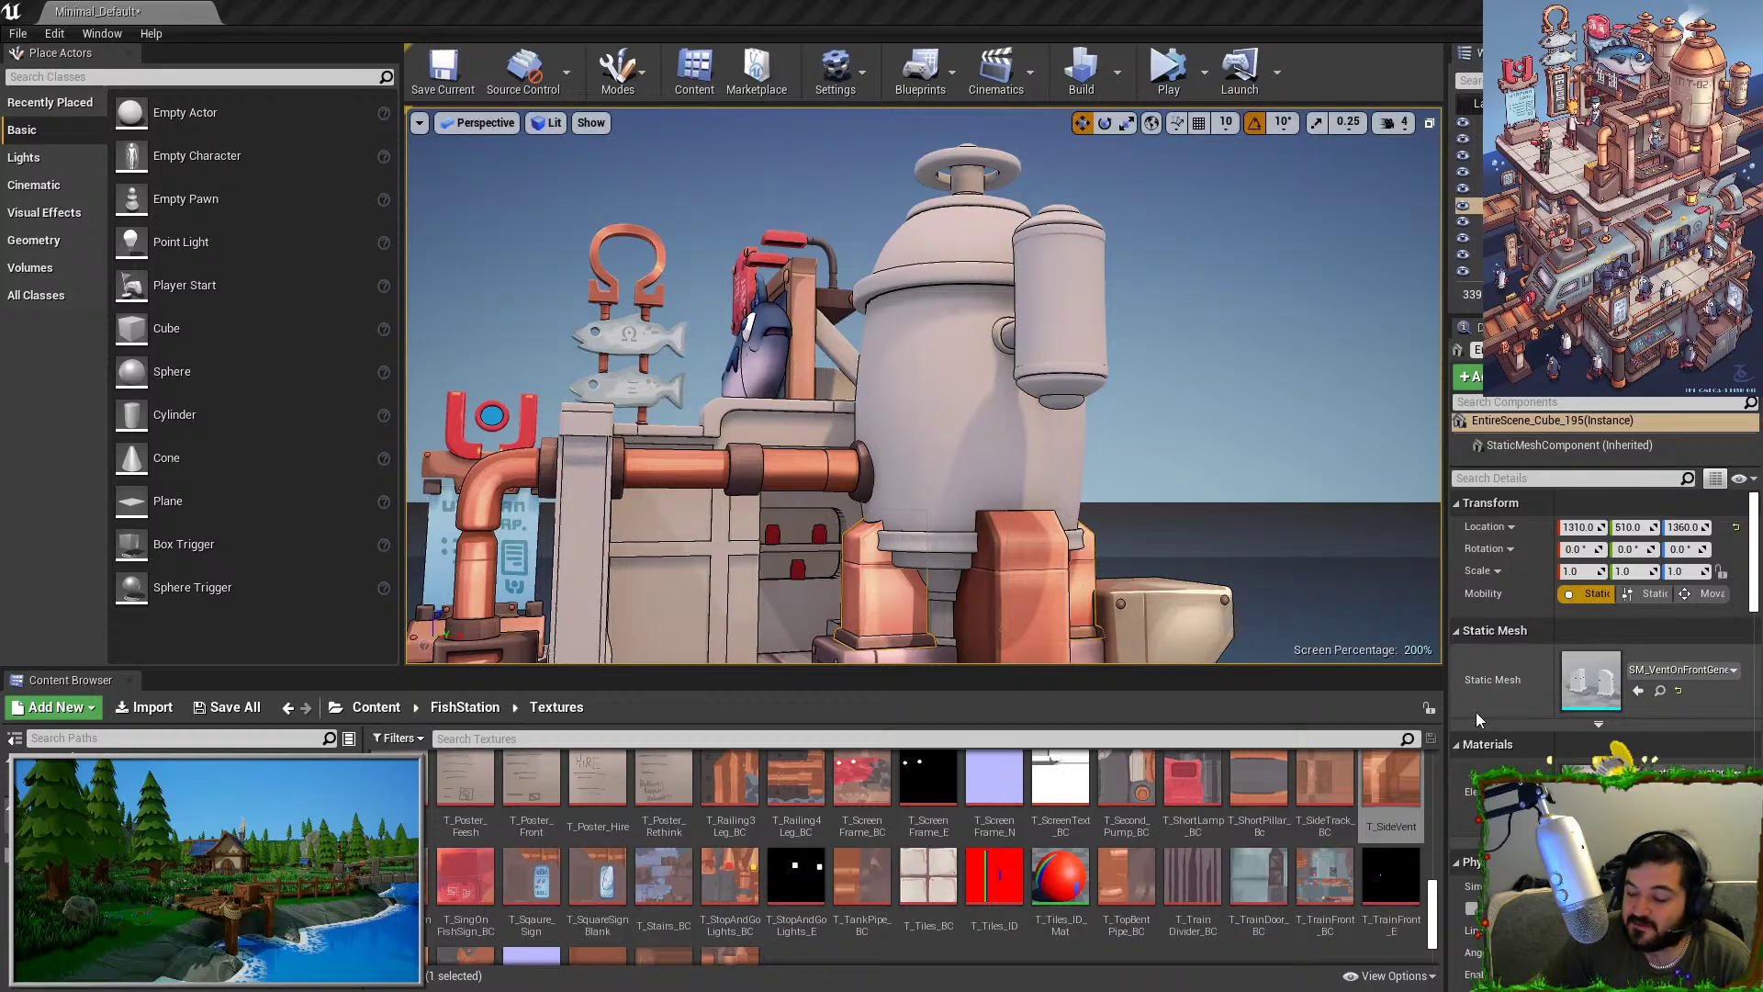
left_click(928, 500)
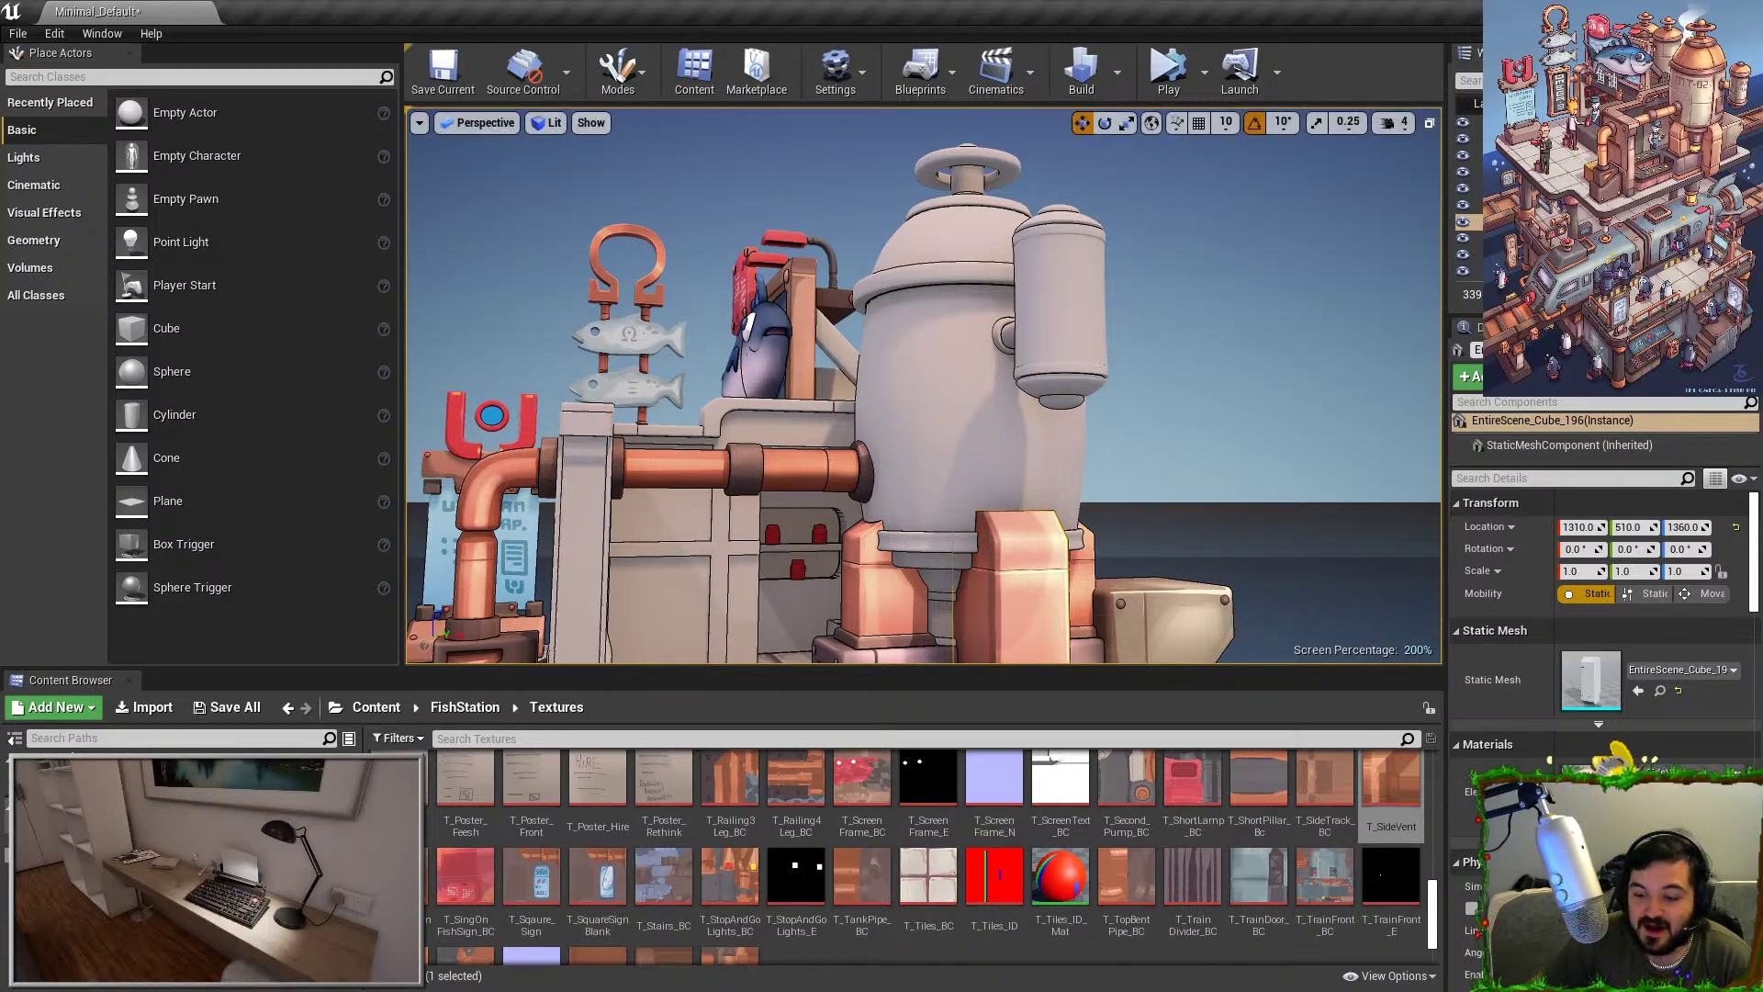
Deselect the vent and examine the station's upper deck from several sides, from the tank base to the fish sign.
key("Escape")
right_click_drag(844, 356, 813, 464)
key("s")
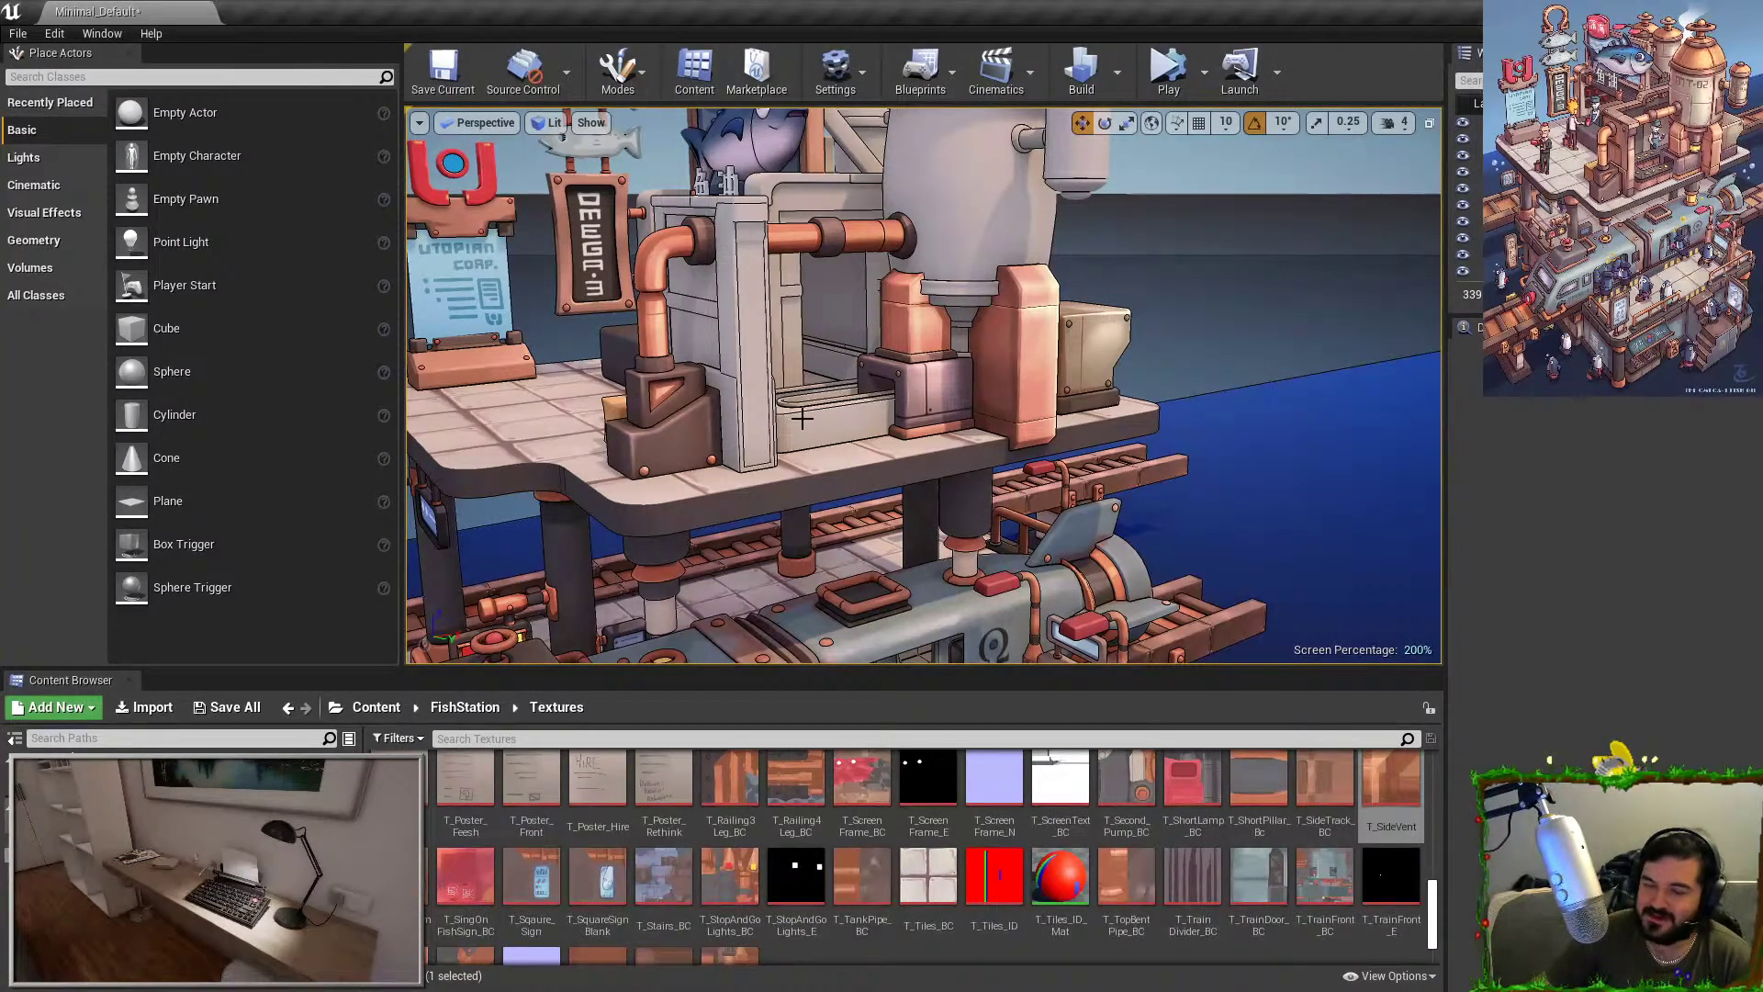
key("w")
right_click_drag(938, 404, 657, 537)
key("s")
key("w")
key("d")
key("s")
key("a")
right_click_drag(937, 470, 963, 488)
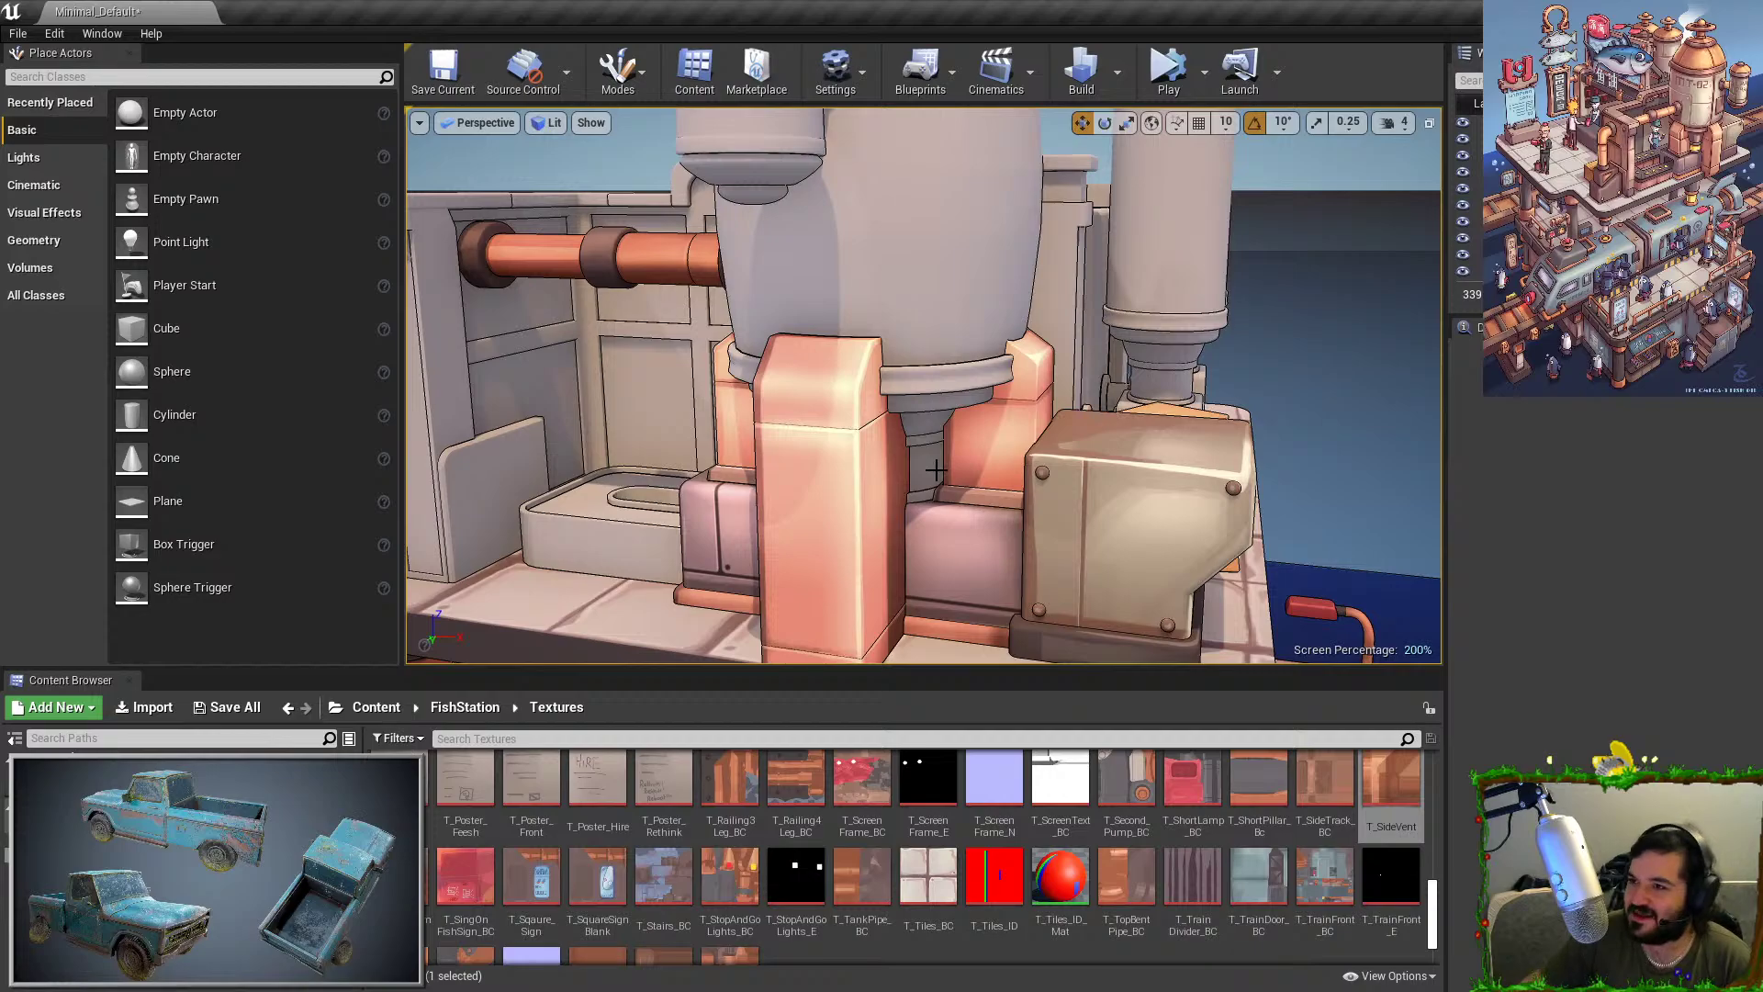
key("s")
right_click_drag(937, 470, 1053, 482)
key("a")
key("w")
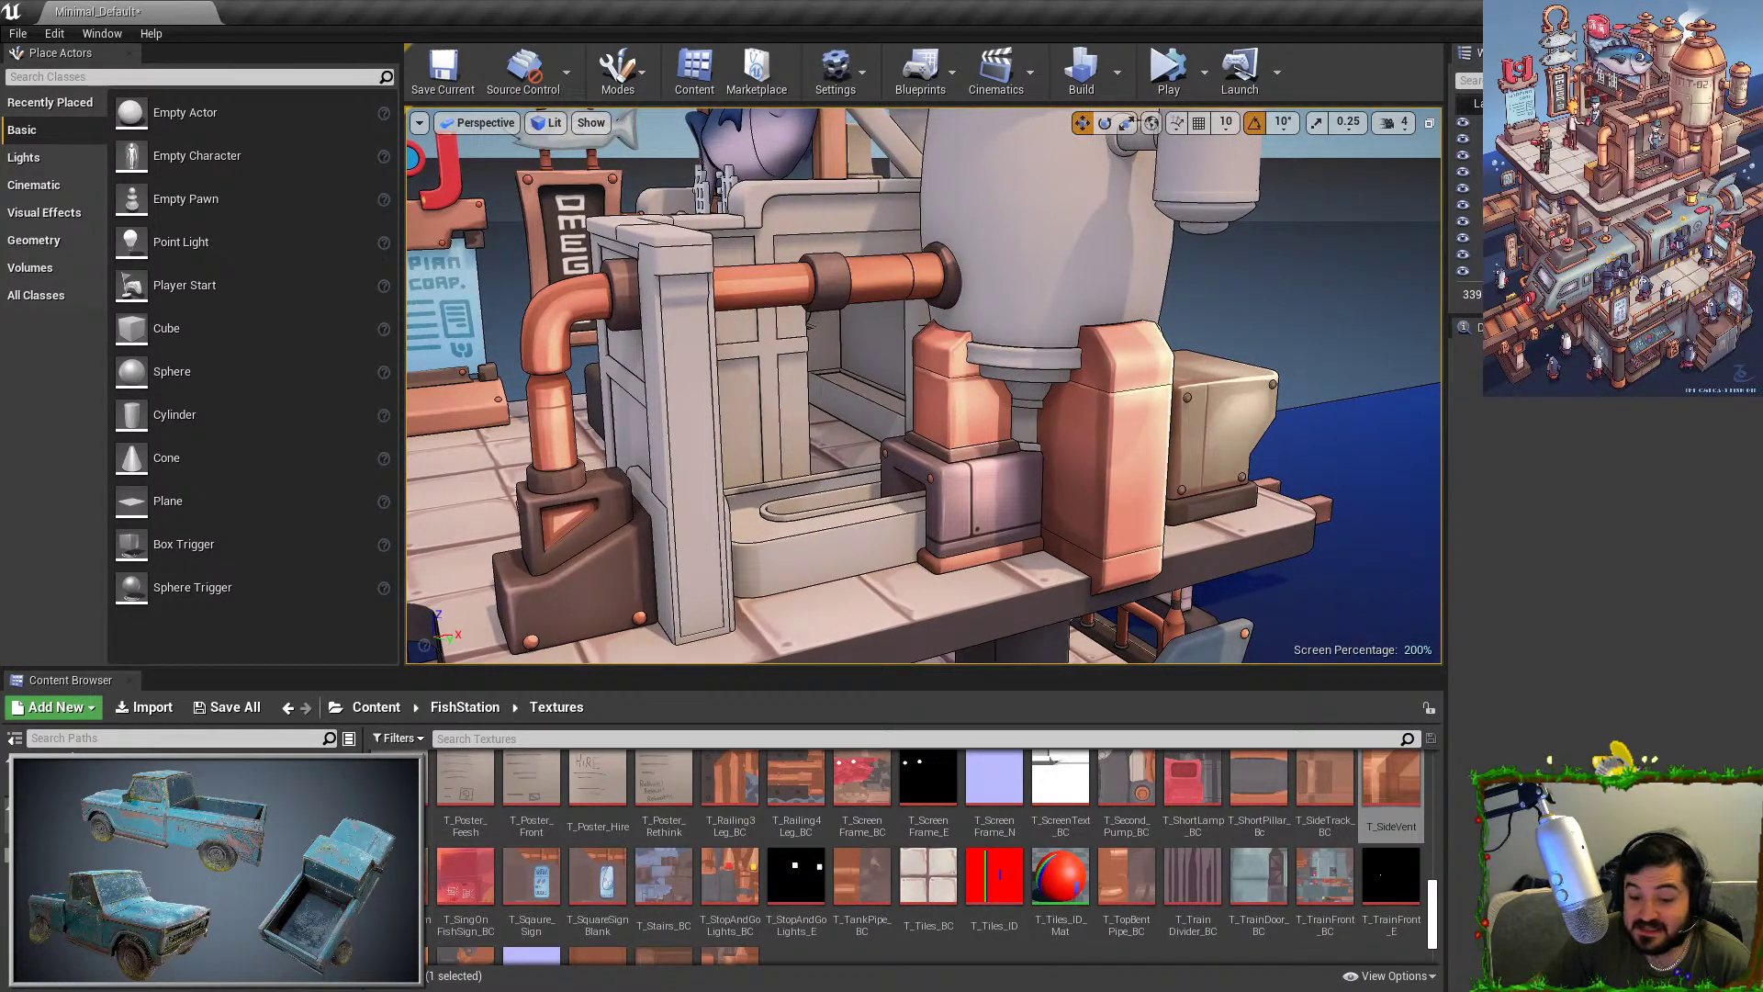
key("s")
right_click_drag(936, 470, 882, 400)
key("w")
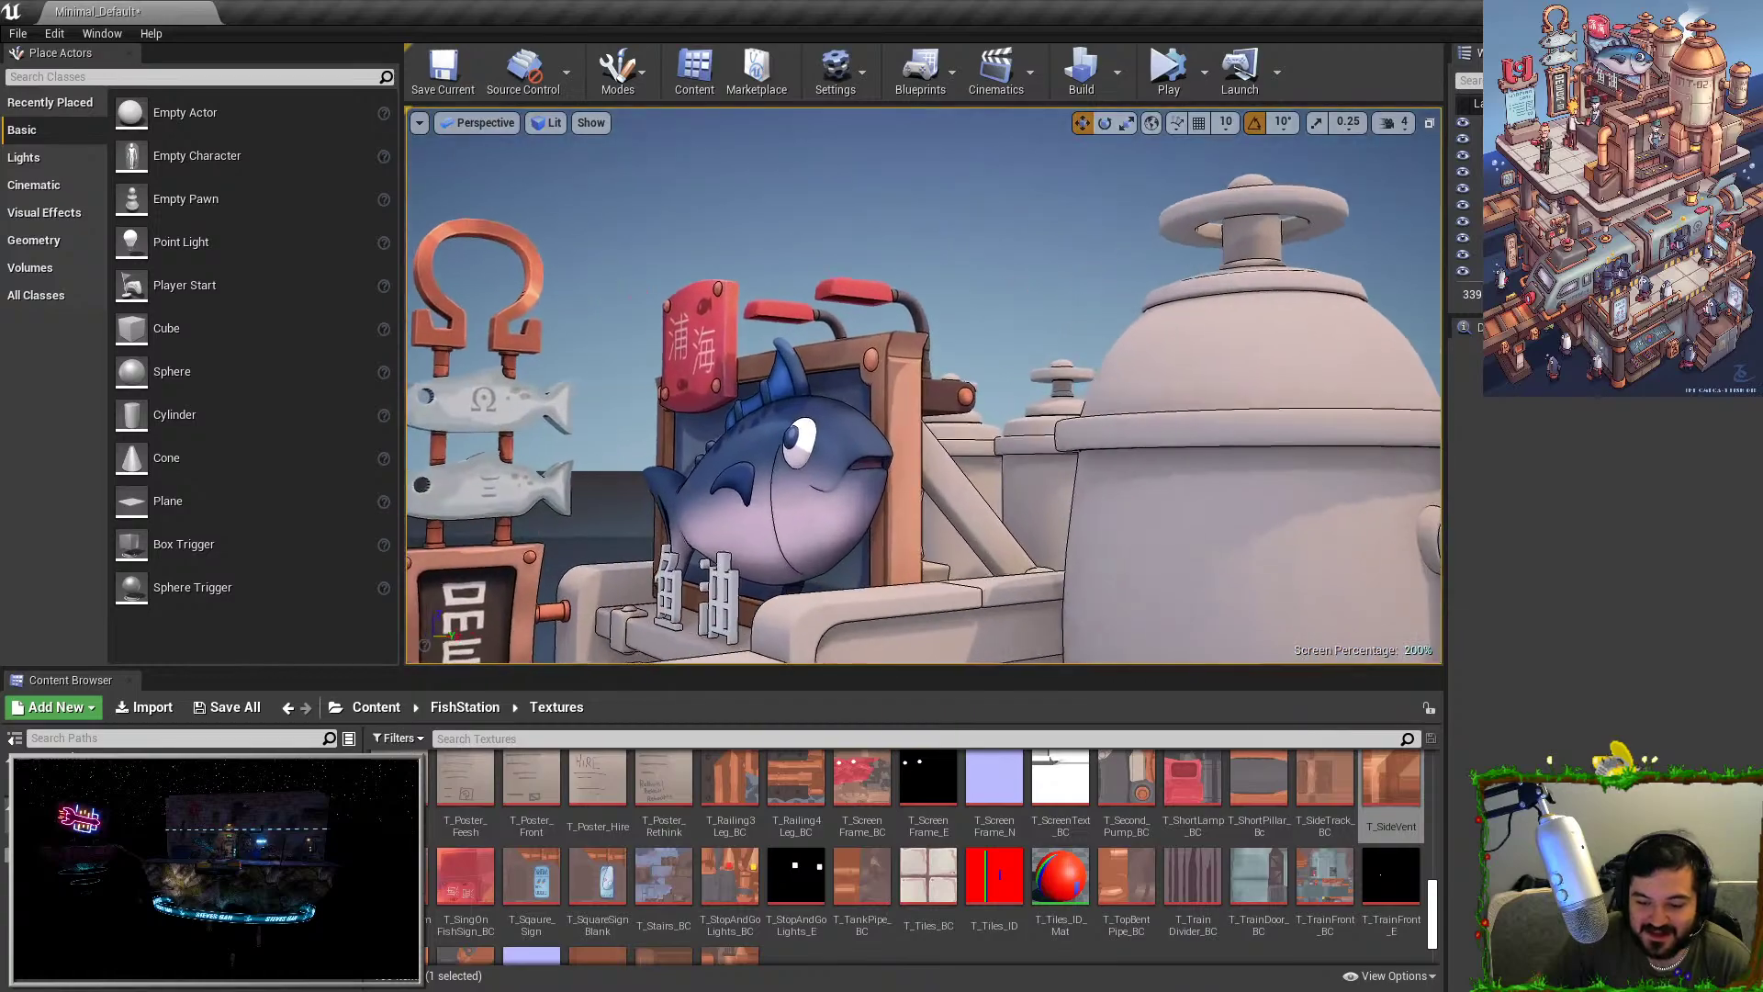
Find the MI_CardboardBox material through a box beside the tank and apply it to the box behind the fish sign.
key("w")
mouse_move(1033, 372)
right_mouse_down()
mouse_move(1097, 427)
mouse_move(1070, 441)
mouse_move(1033, 372)
right_mouse_up()
key("s")
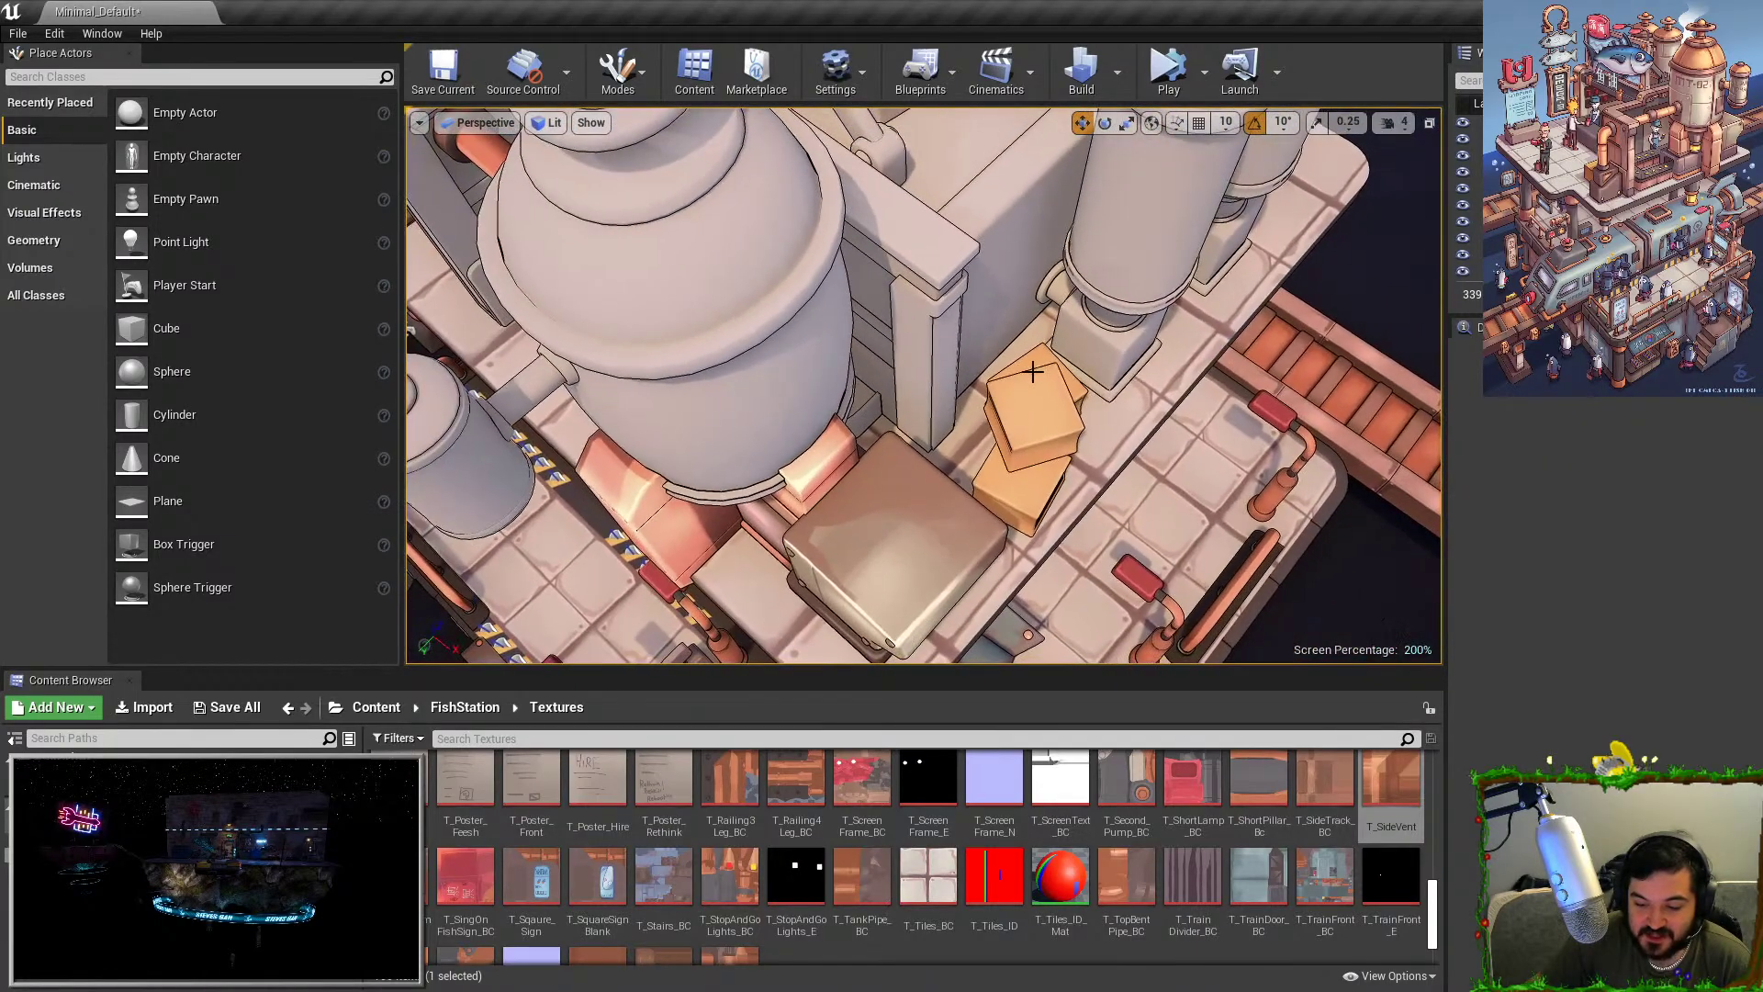
left_click(1033, 372)
left_click(1659, 794)
key("w")
mouse_move(1033, 441)
right_mouse_down()
mouse_move(1033, 371)
mouse_move(1033, 441)
right_mouse_up()
left_click_drag(1127, 785, 1217, 262)
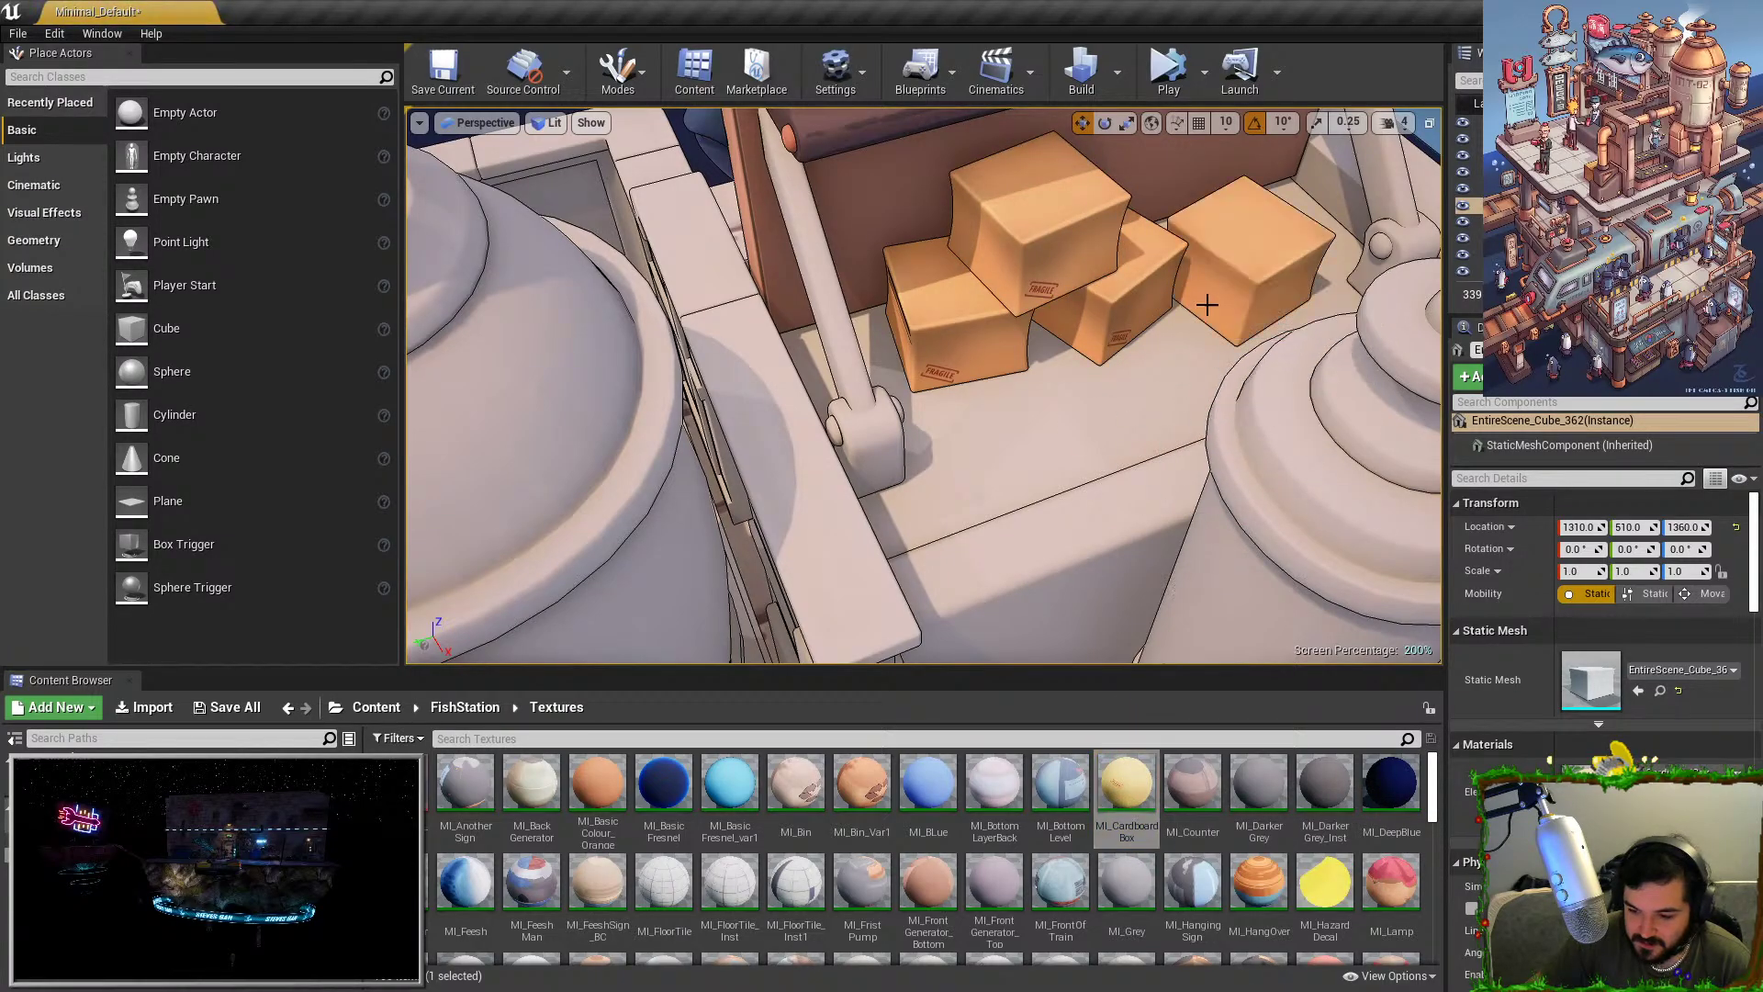
Select the untextured diagonal support strut behind the fish sign.
key("Escape")
key("s")
right_click_drag(1207, 305, 1199, 243)
key("w")
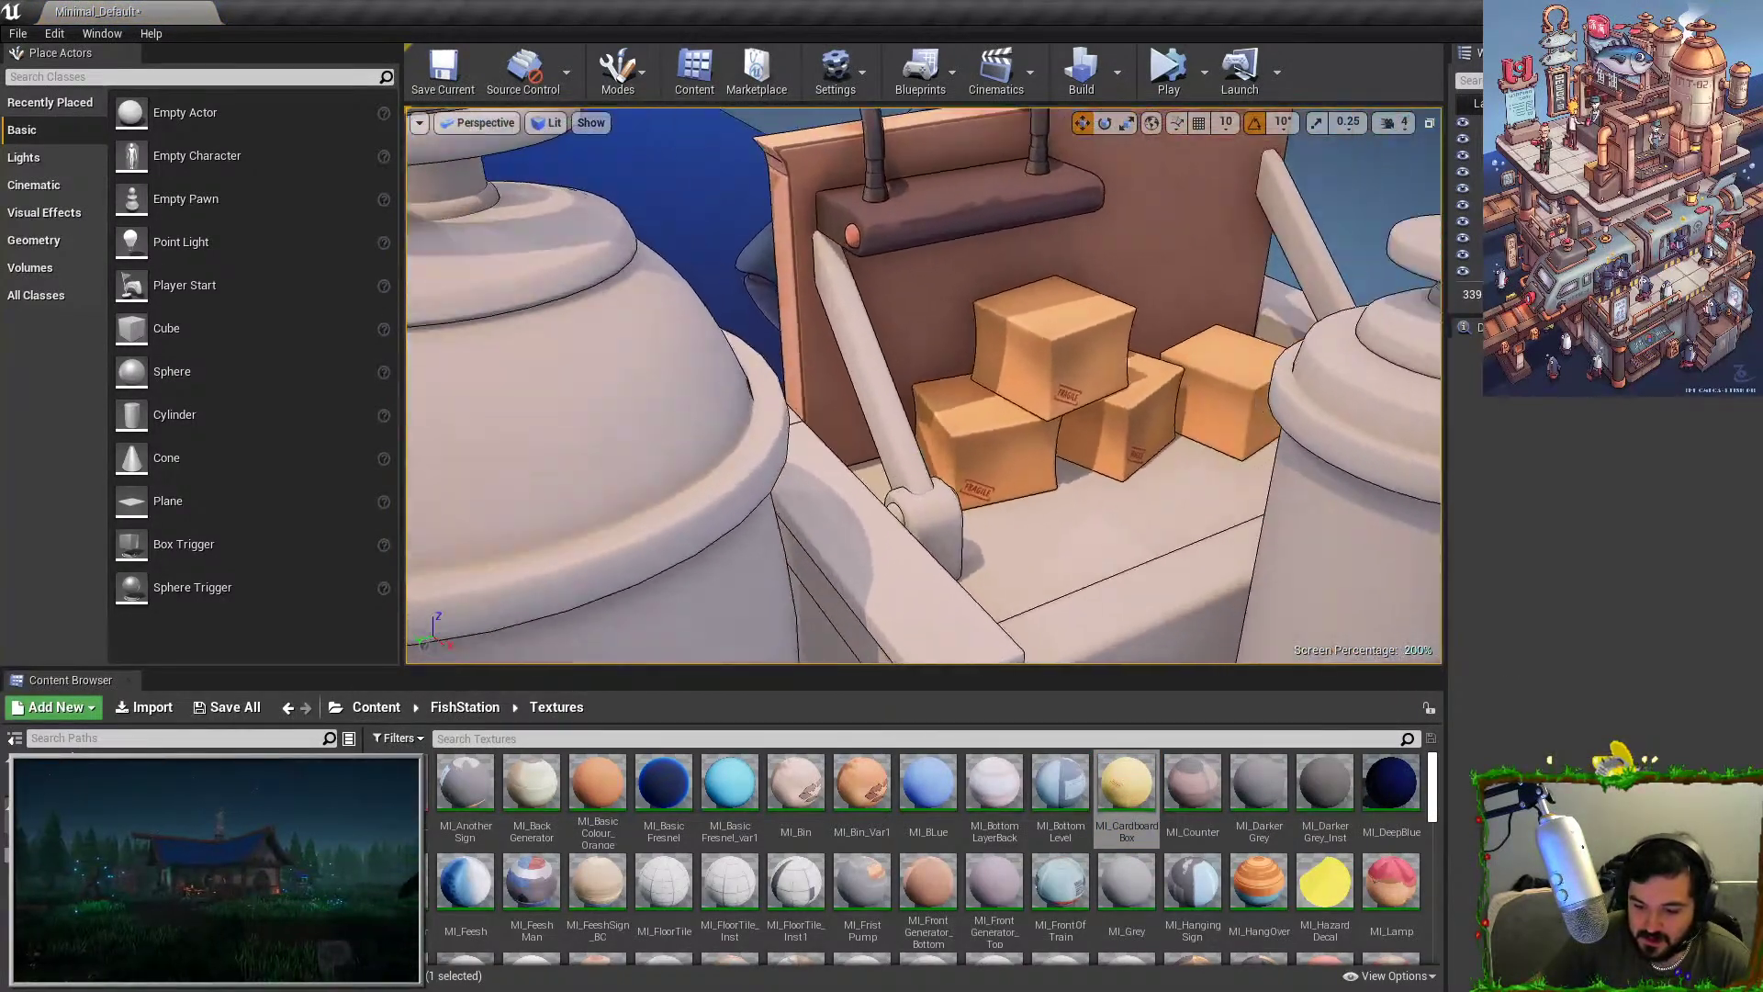
right_click_drag(1033, 255, 1020, 257)
left_click(976, 431)
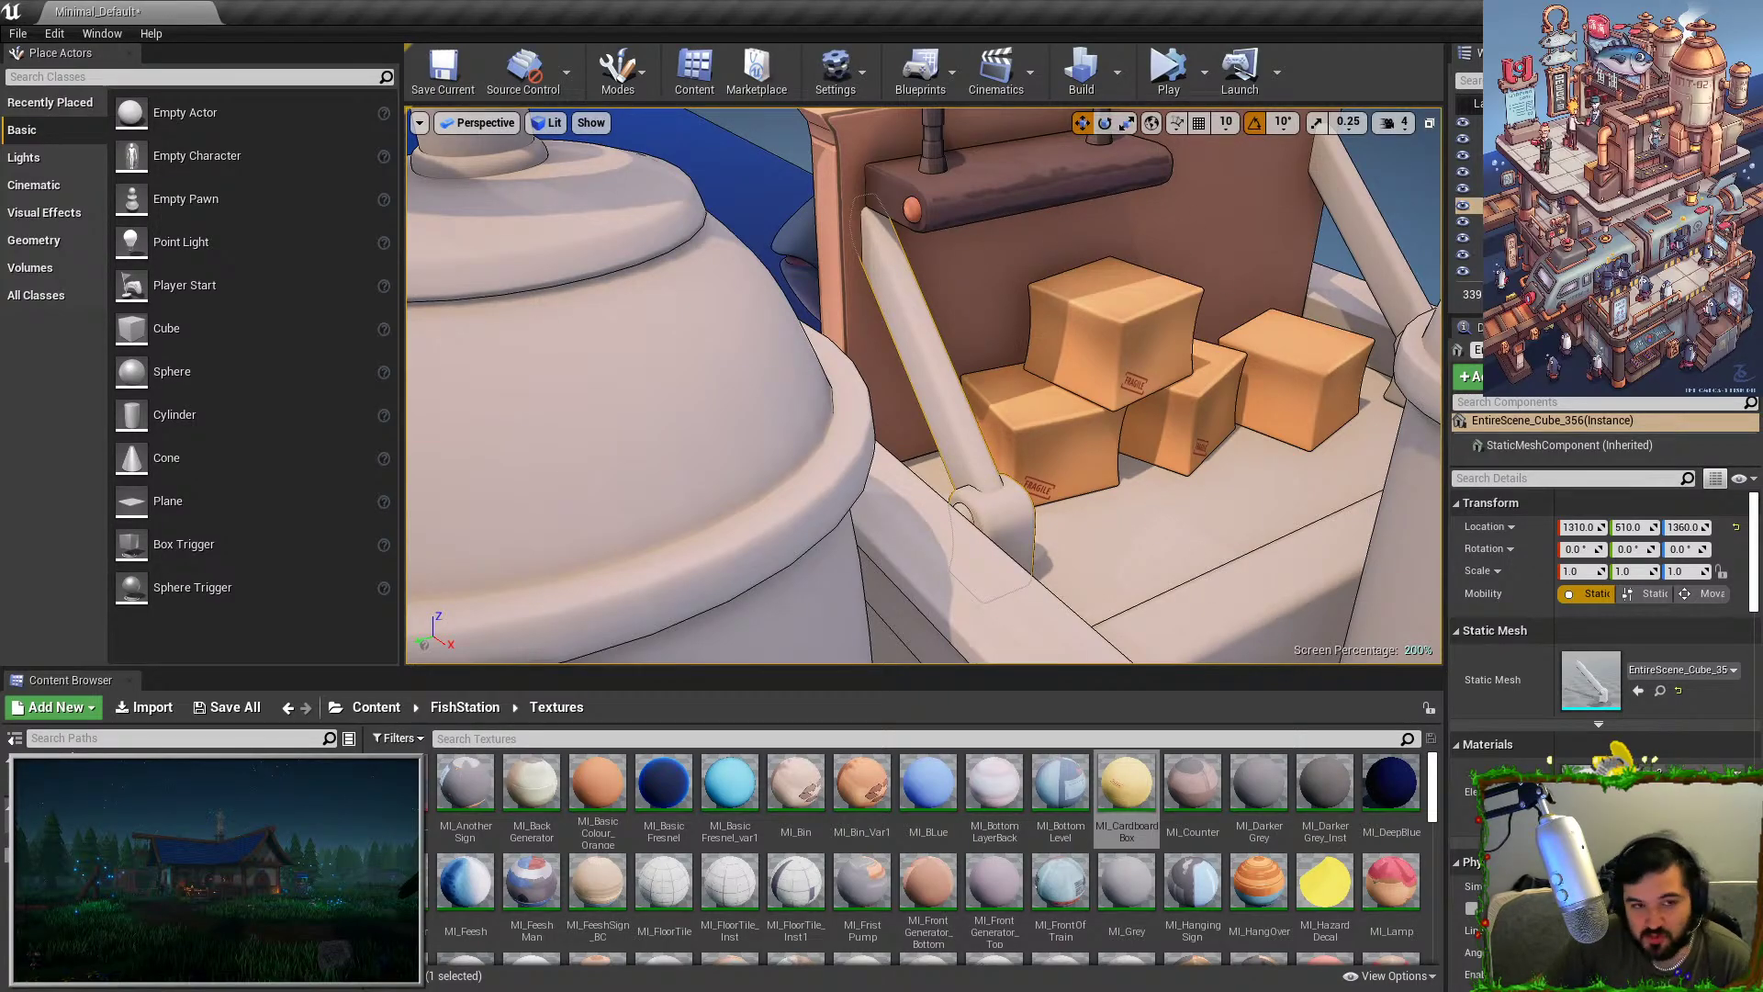
Examine the fish sign area close up in the reference image.
key("alt+Tab")
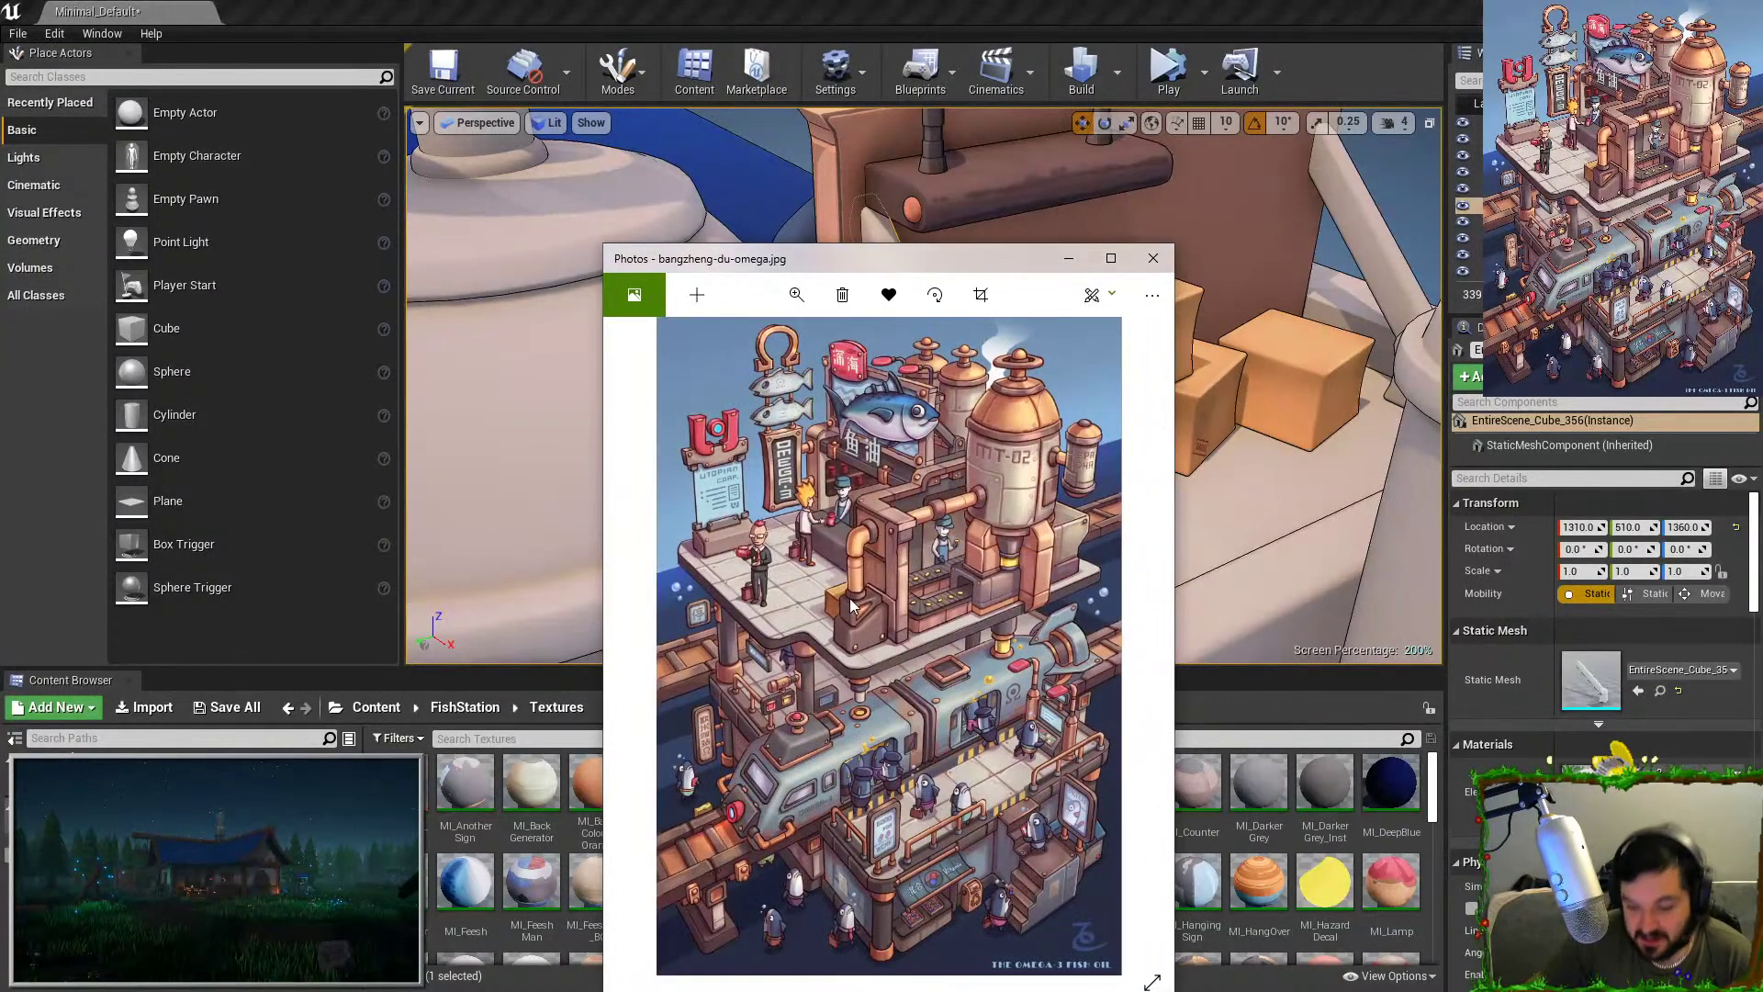
scroll(967, 463, "up", 5)
scroll(914, 615, "up", 4)
left_click_drag(938, 439, 900, 784)
left_click_drag(879, 244, 843, 168)
key("alt+Tab")
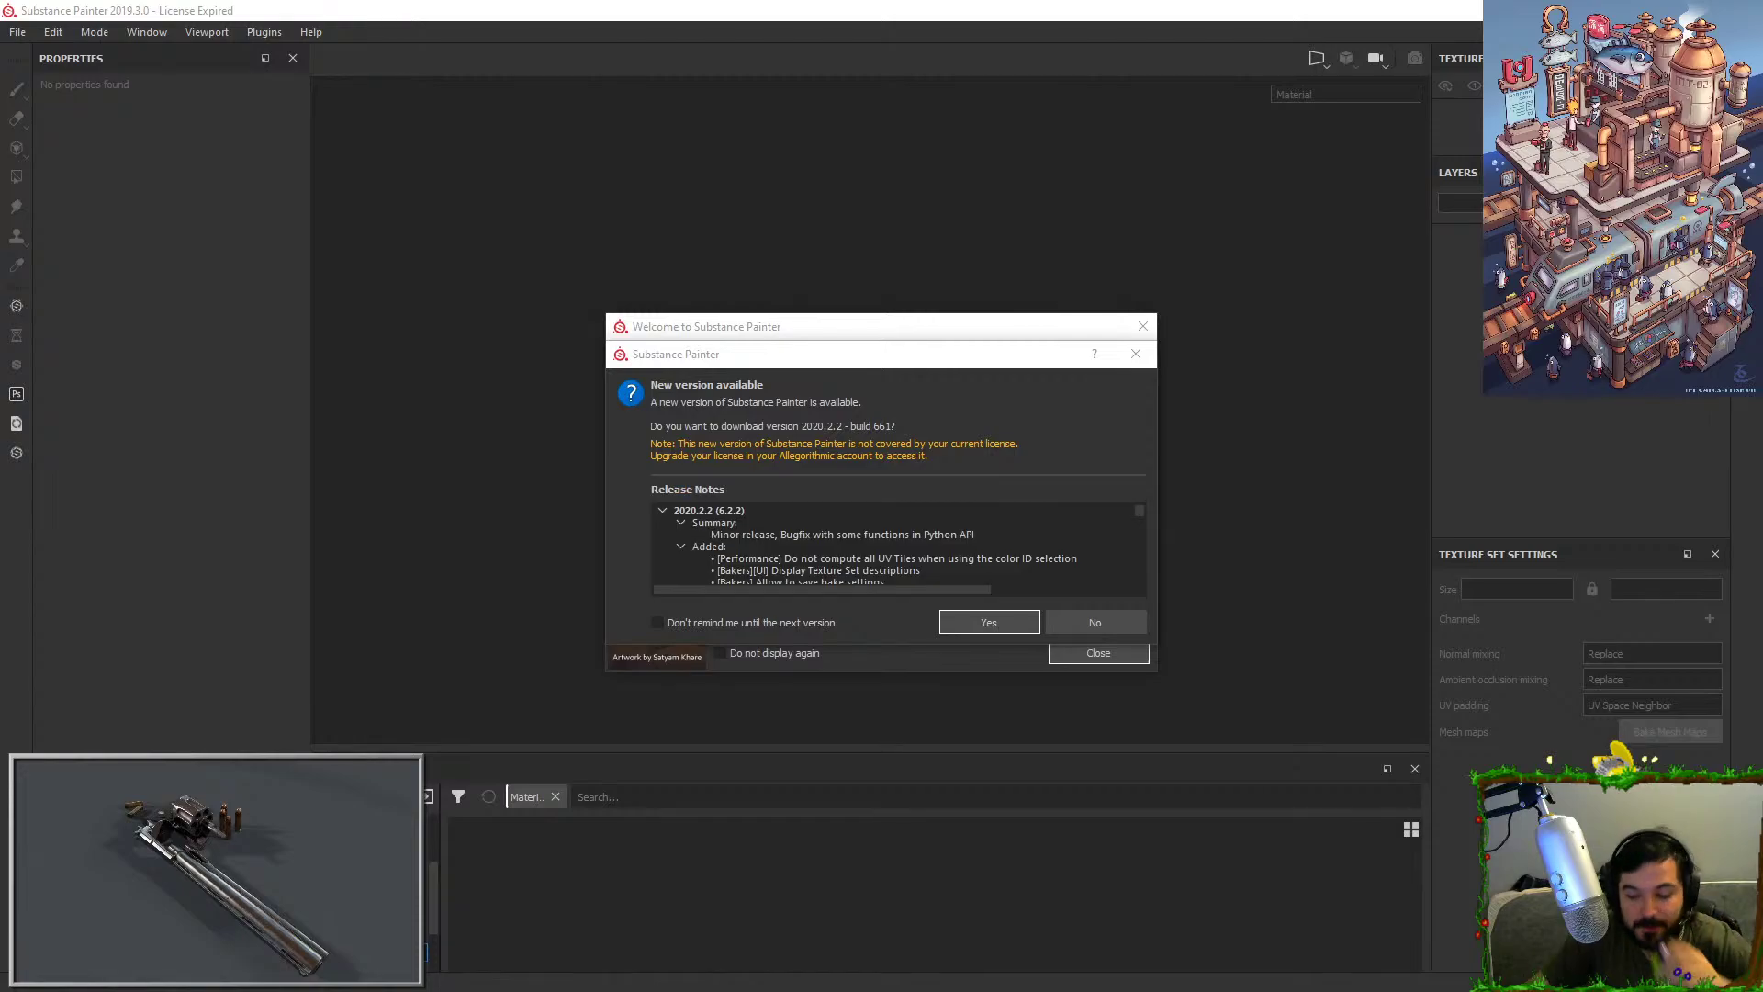
Dismiss Substance Painter's update and welcome dialogs and close the untitled Maya scene without saving.
left_click(1136, 354)
left_click(1142, 327)
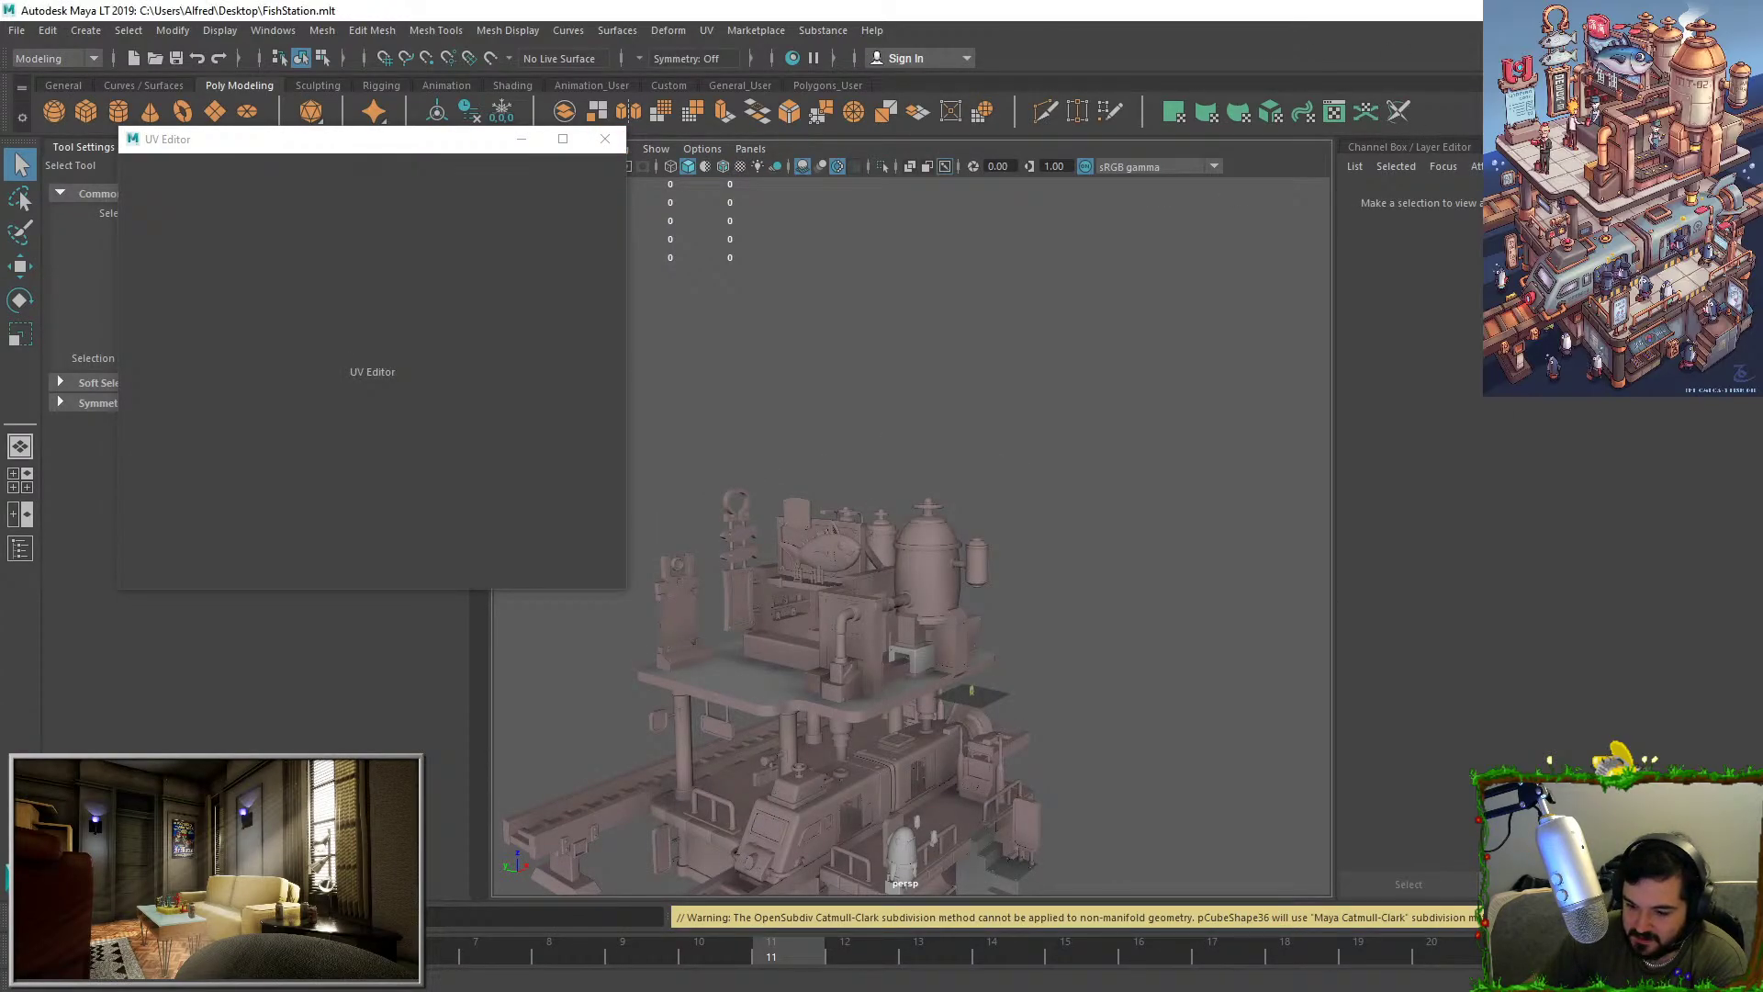
left_click(1700, 10)
left_click(1742, 10)
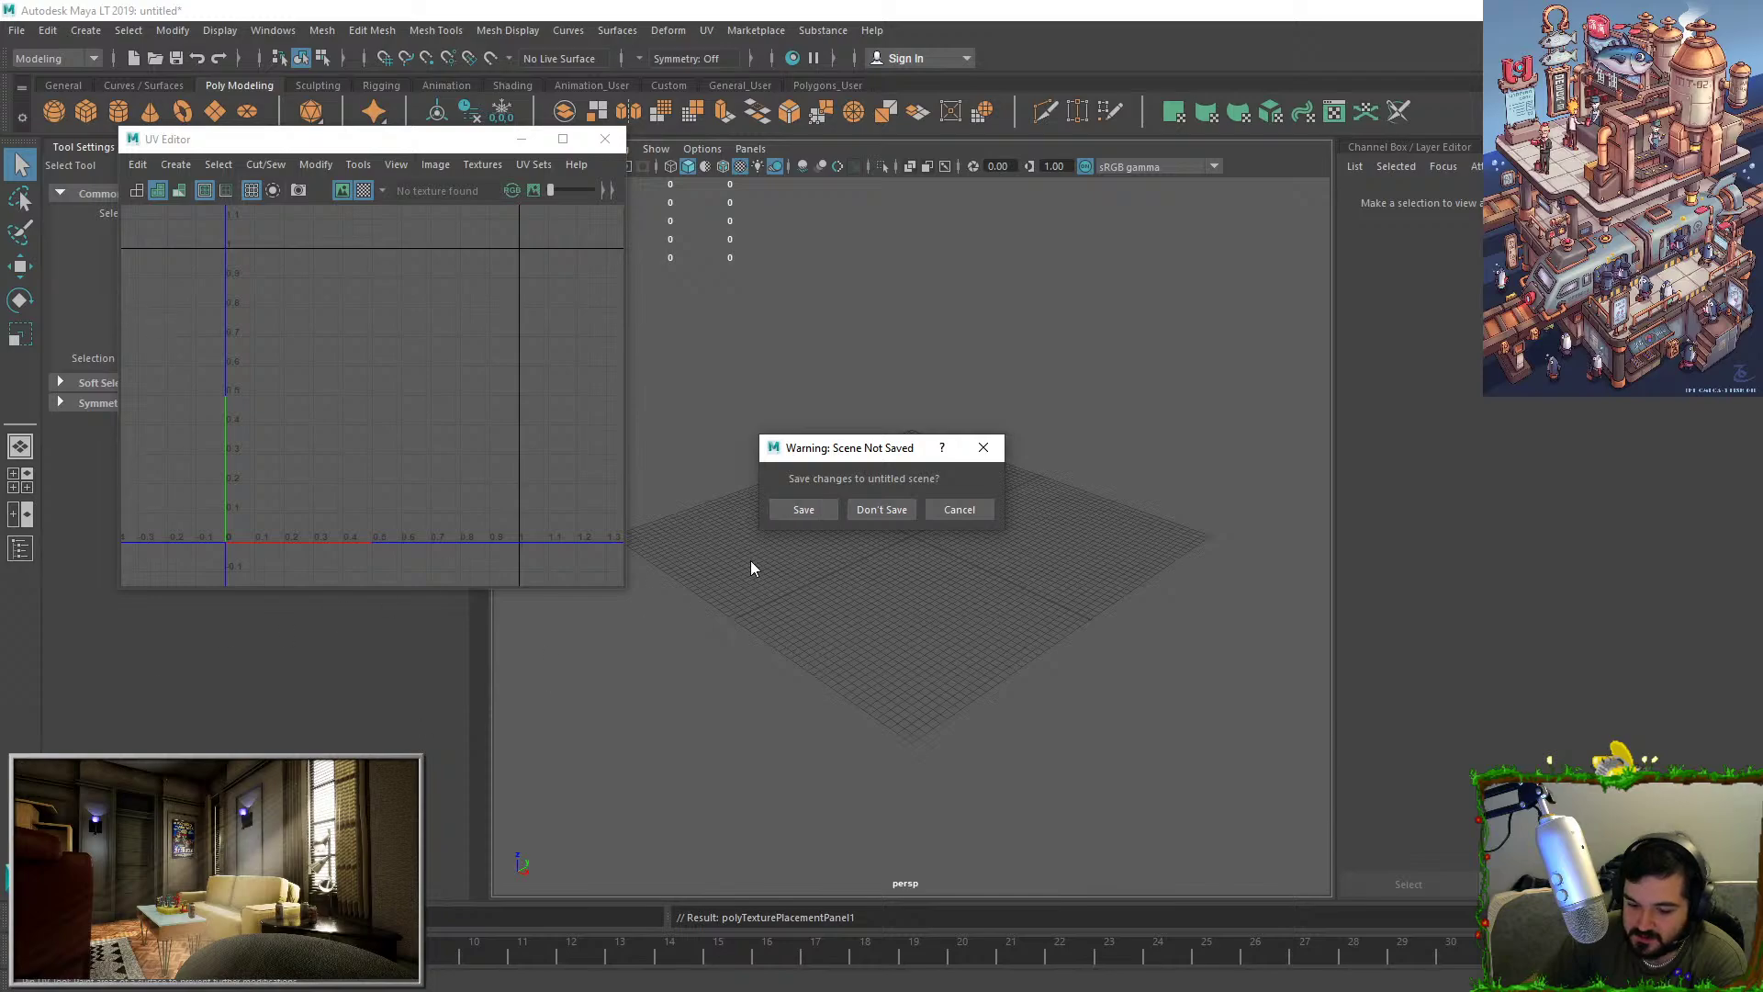
left_click(880, 510)
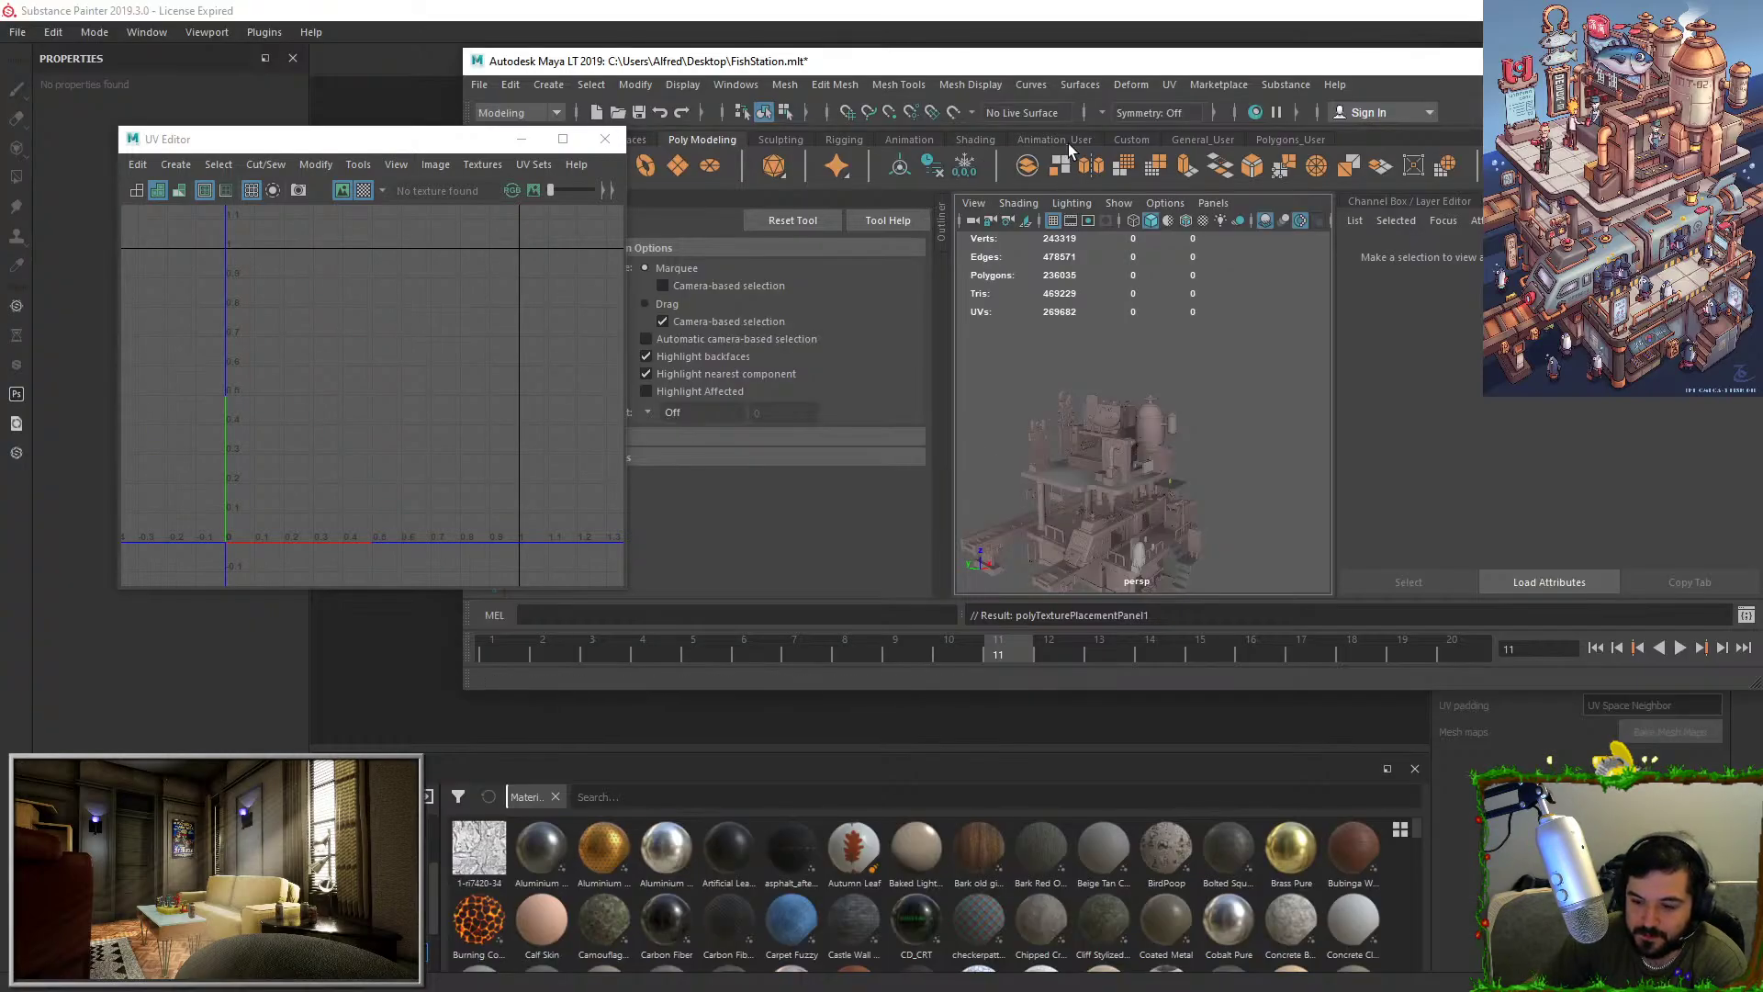
Maximize the Maya window holding FishStation.mlt and close the UV Editor.
mouse_move(1102, 68)
left_mouse_down()
mouse_move(1074, 85)
mouse_move(580, 27)
left_mouse_up()
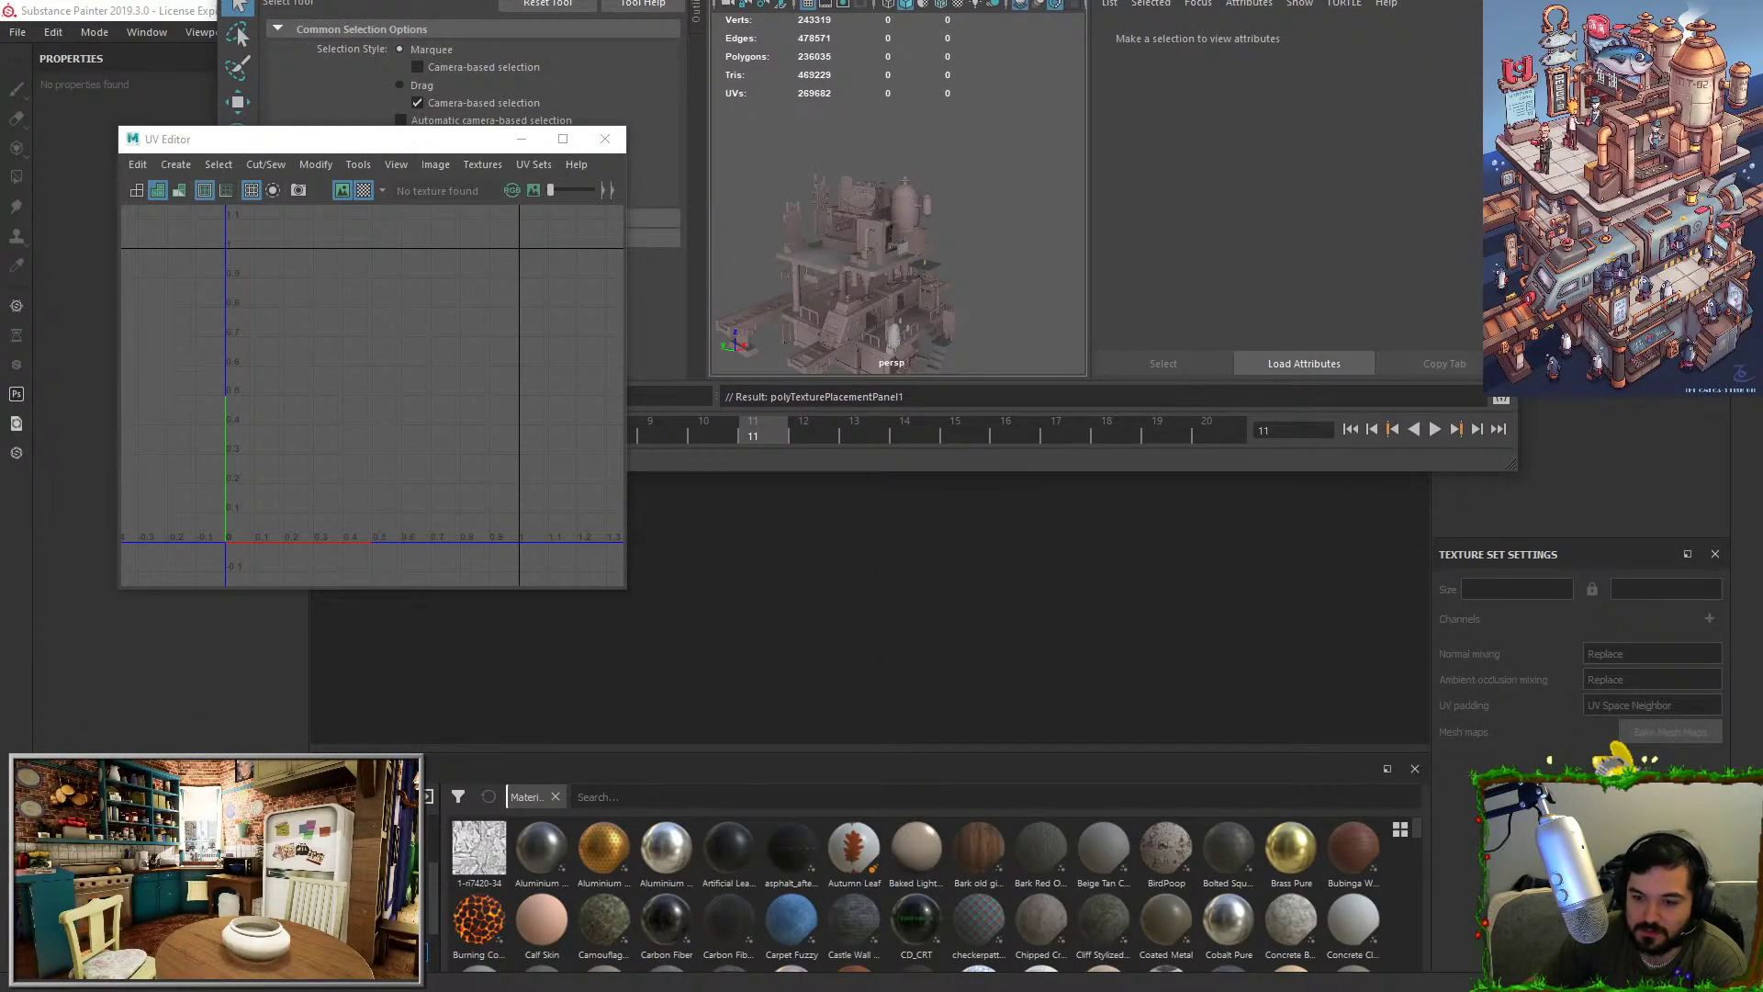
left_click_drag(725, 0, 768, 0)
left_click(606, 140)
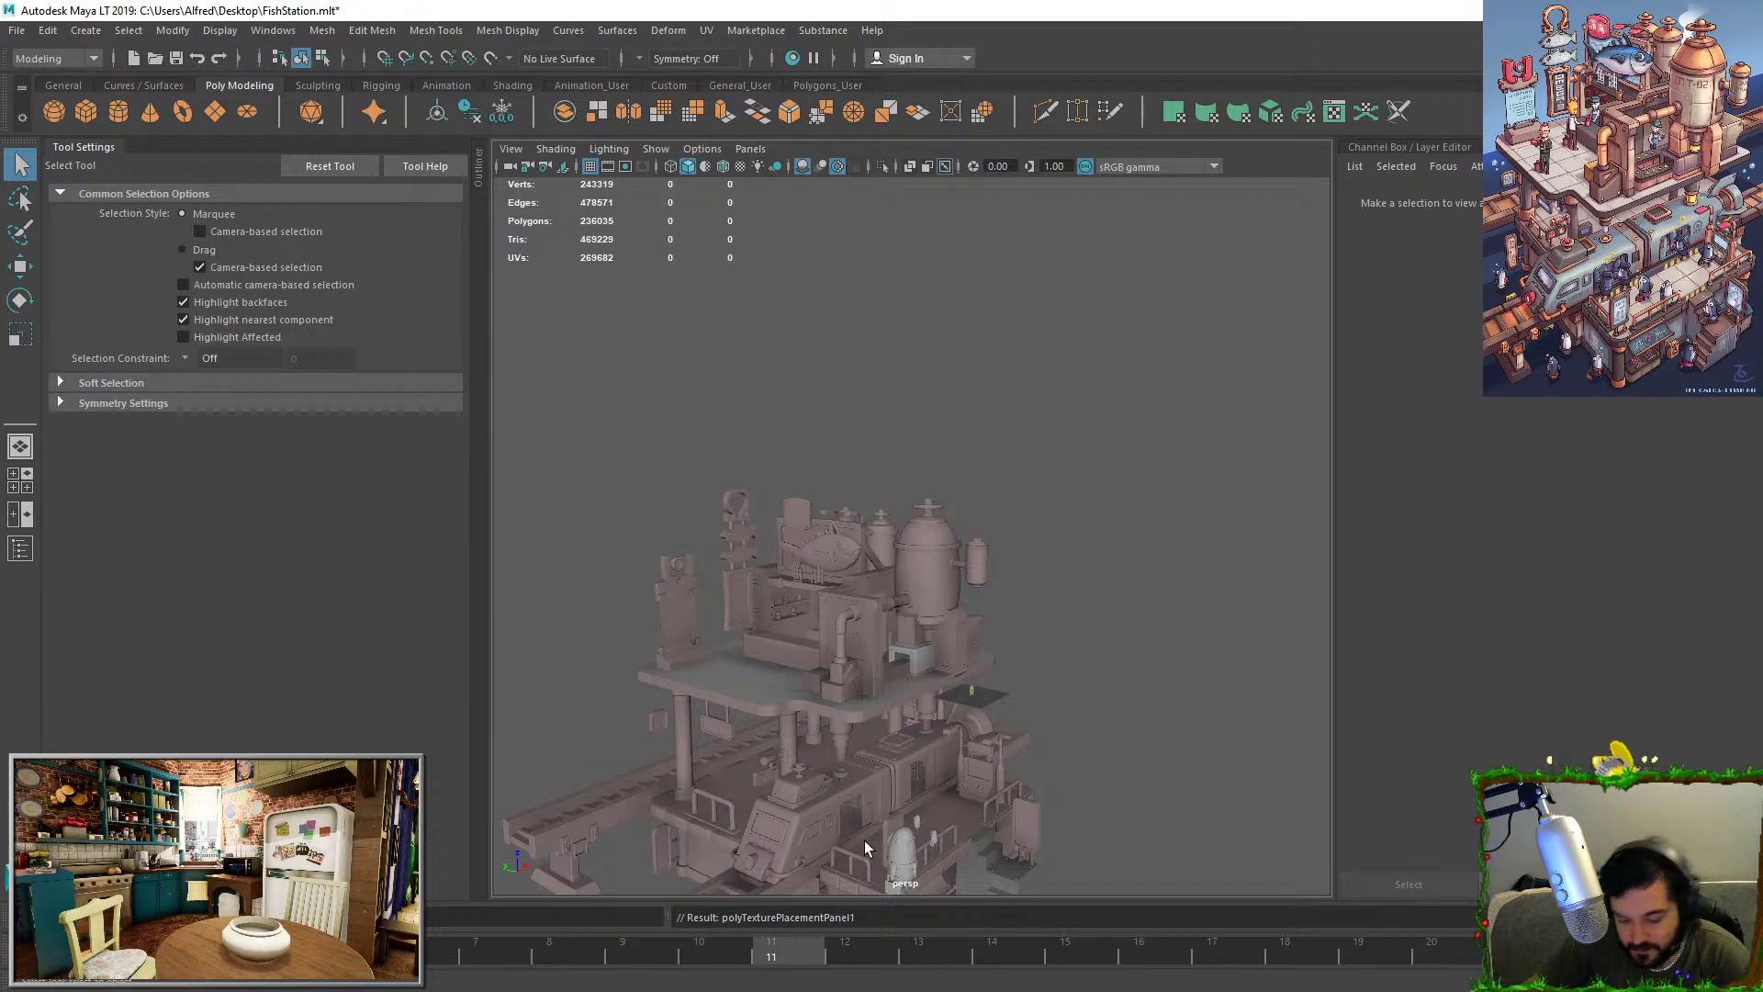
Locate the diagonal support strut behind the fish sign in the Maya model, select it and frame it.
left_click(911, 796)
key("f")
left_click_drag(911, 791, 933, 700, "alt")
right_click_drag(933, 701, 799, 648, "alt")
middle_click_drag(799, 648, 1110, 596, "alt")
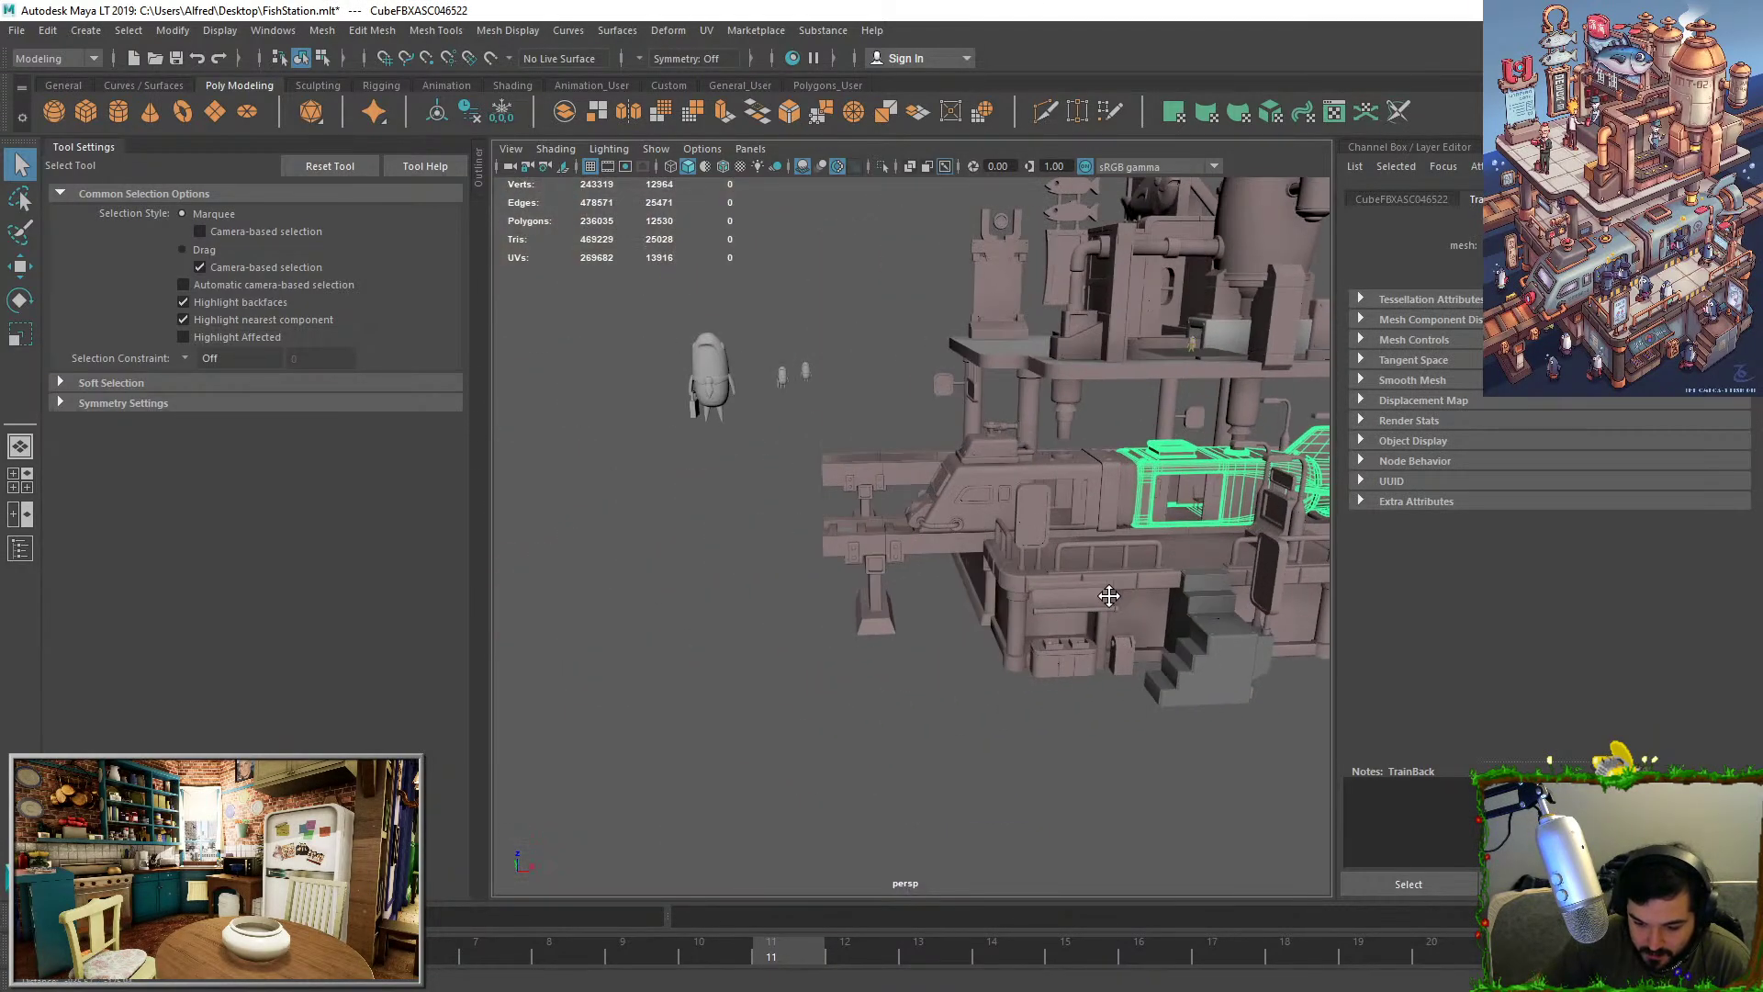
left_click_drag(1109, 596, 807, 682, "alt")
right_click_drag(807, 681, 911, 530, "alt")
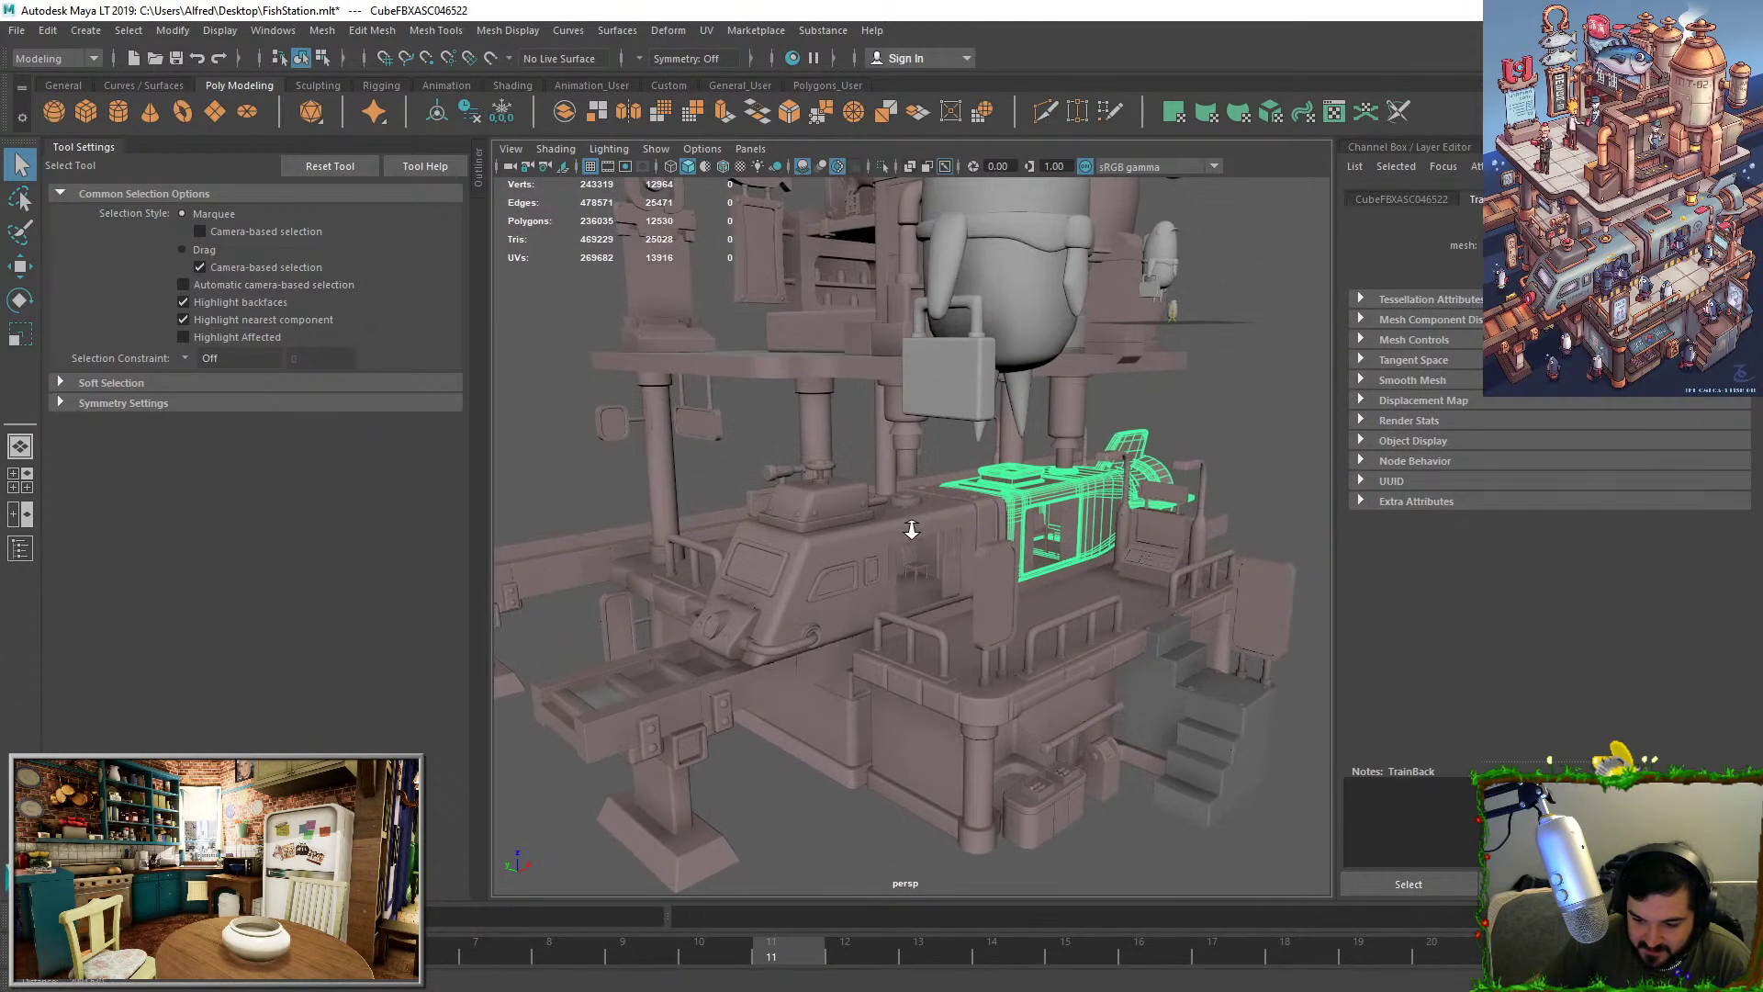
left_click_drag(911, 530, 930, 601, "alt")
right_click_drag(929, 601, 968, 472, "alt")
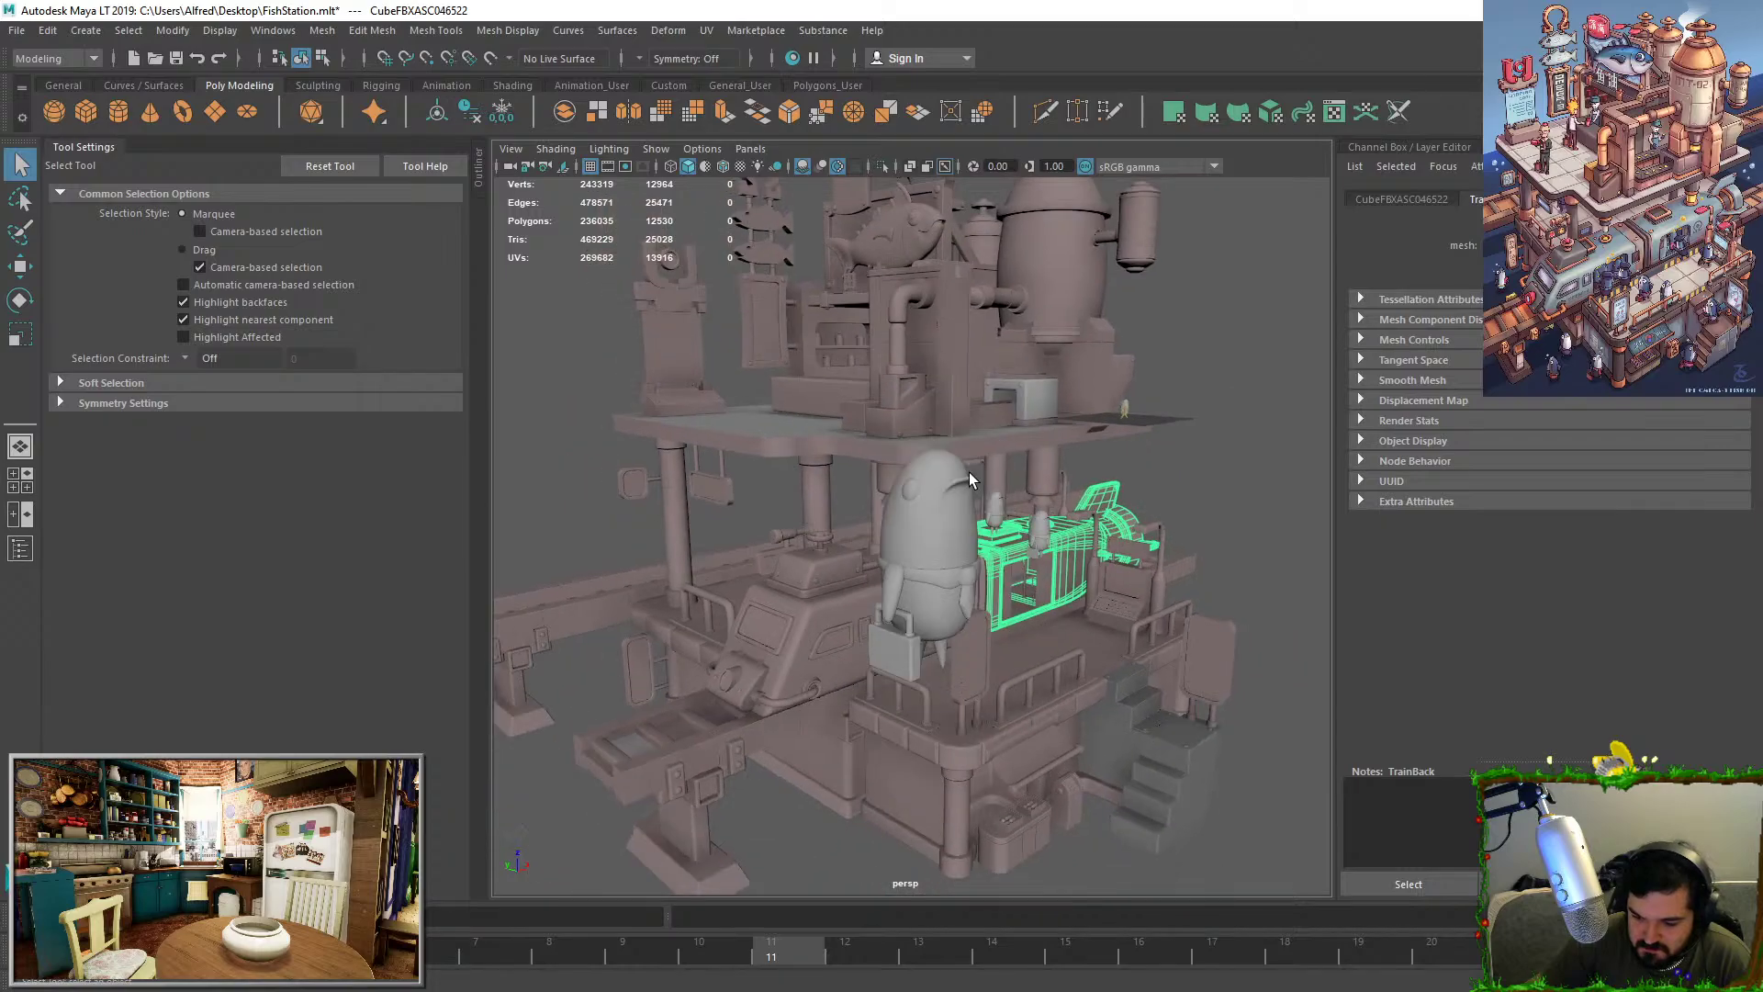
left_click_drag(968, 472, 1021, 296, "alt")
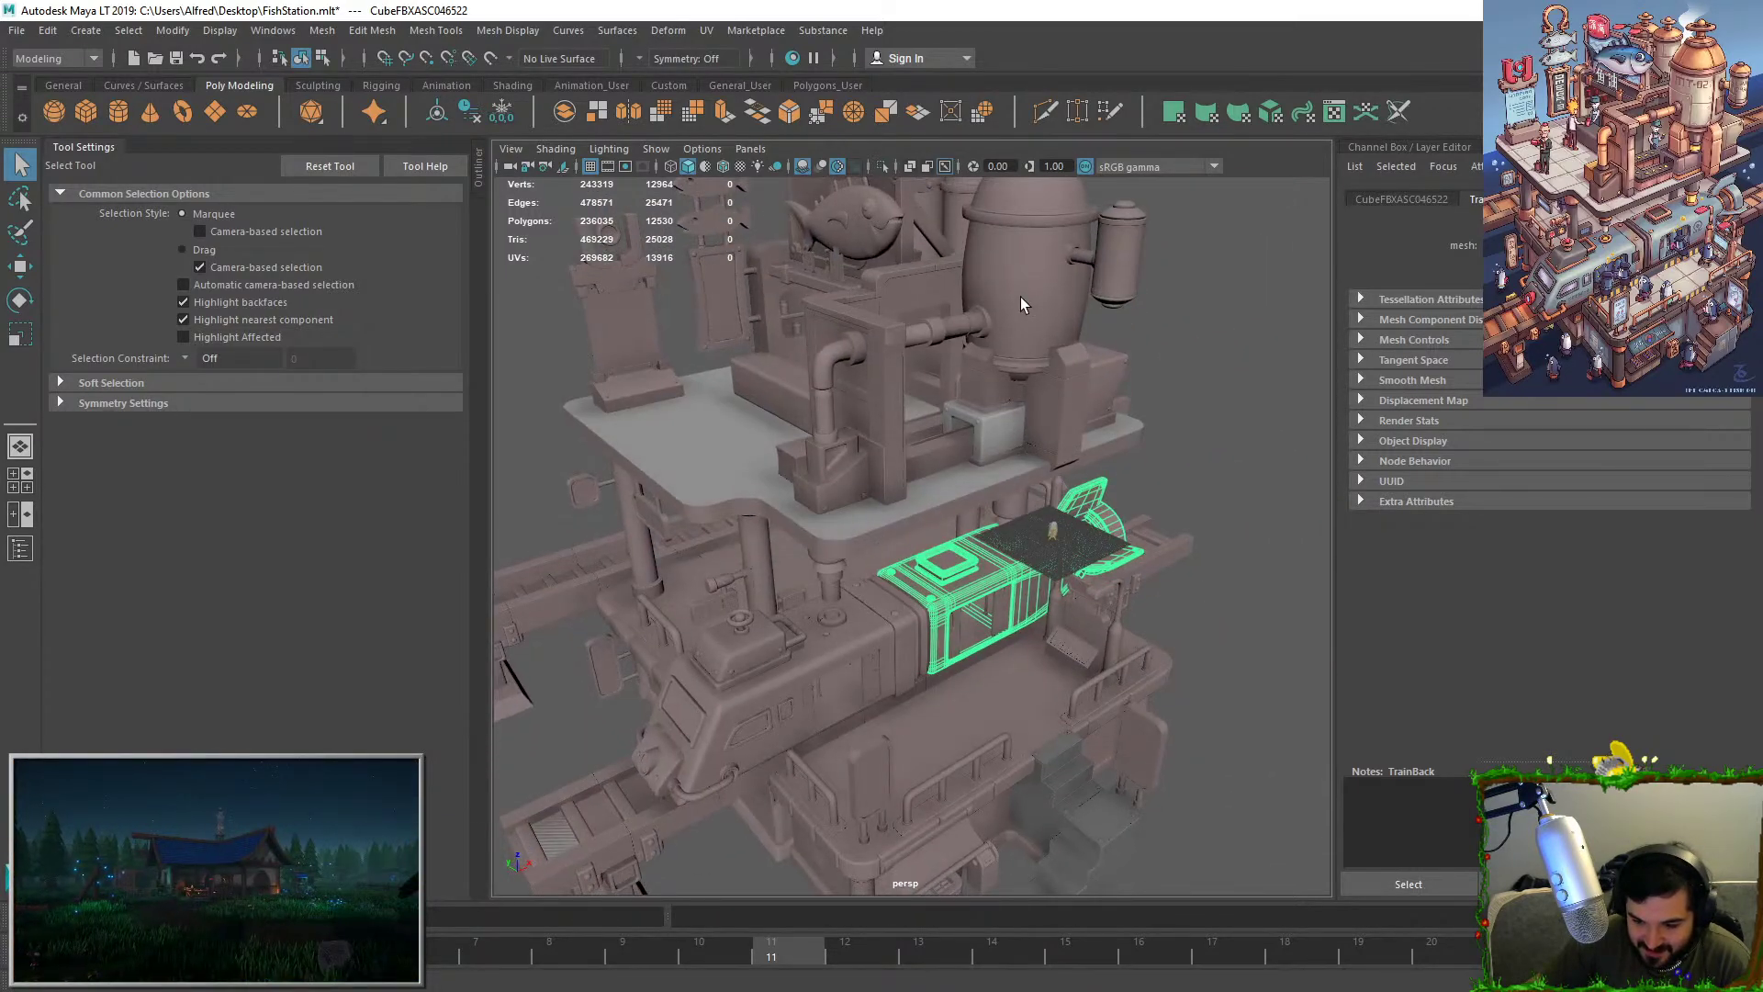
left_click(931, 233)
key("f")
left_click_drag(1034, 383, 773, 83, "alt")
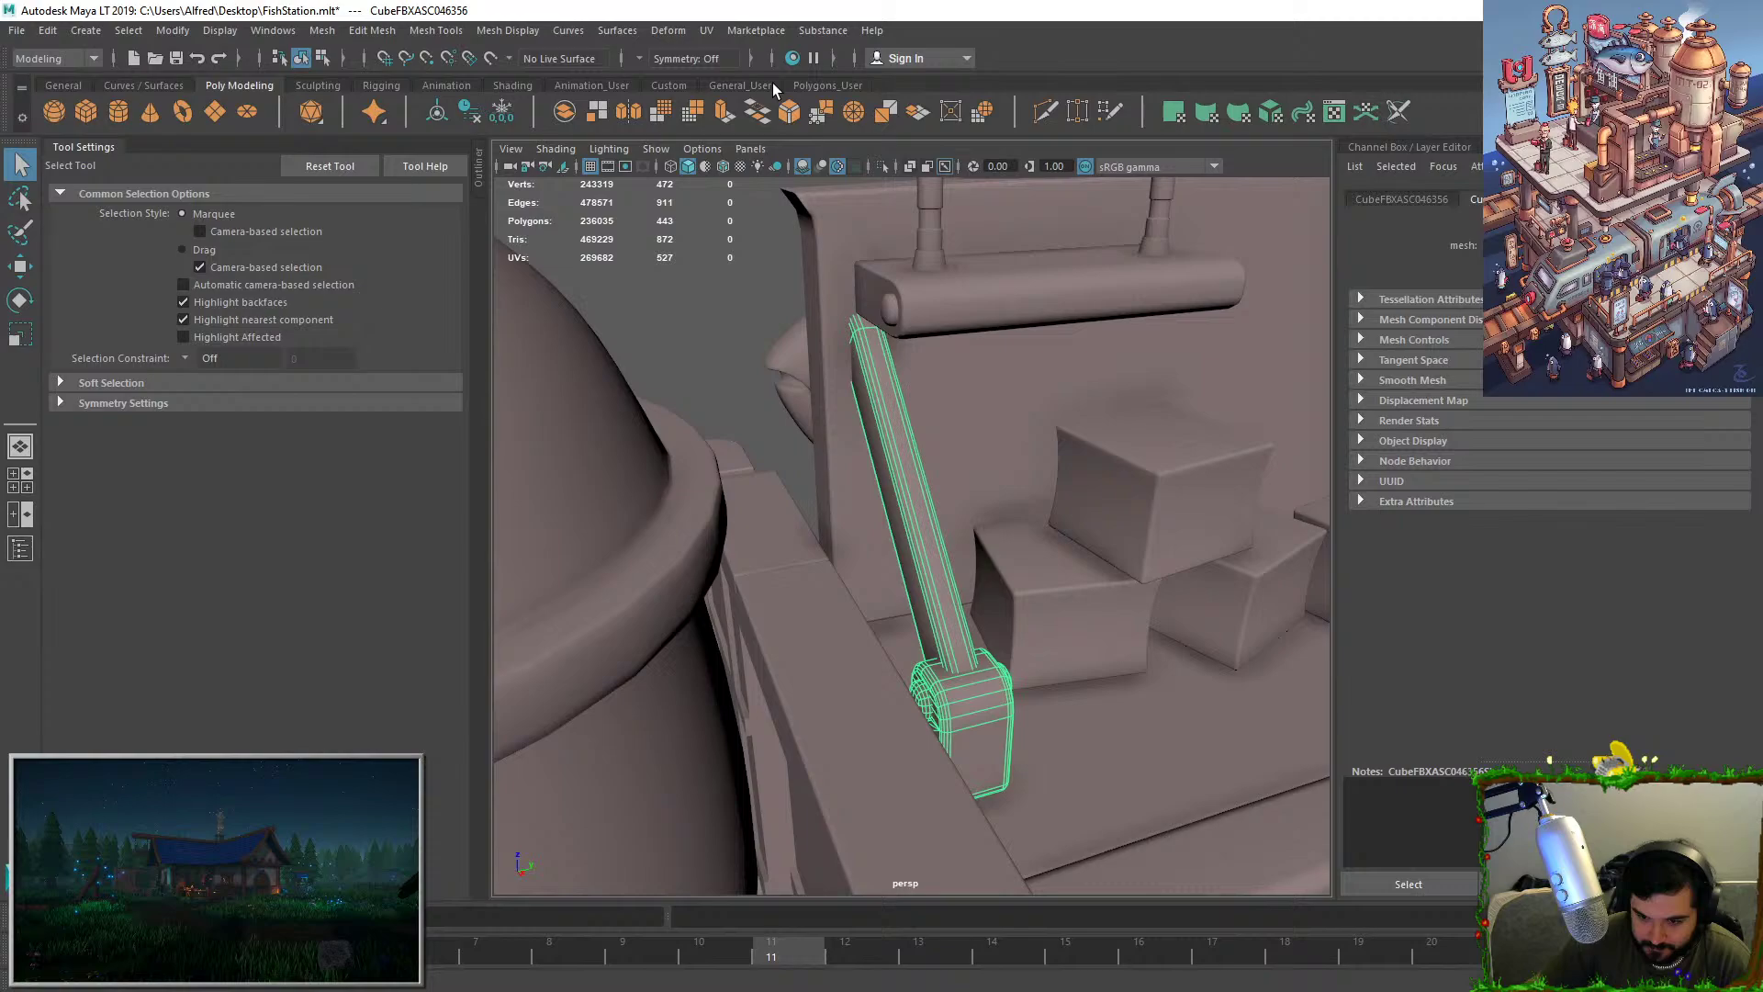
Check the support strut's UV layout in the UV Editor.
left_click(713, 35)
left_click(725, 73)
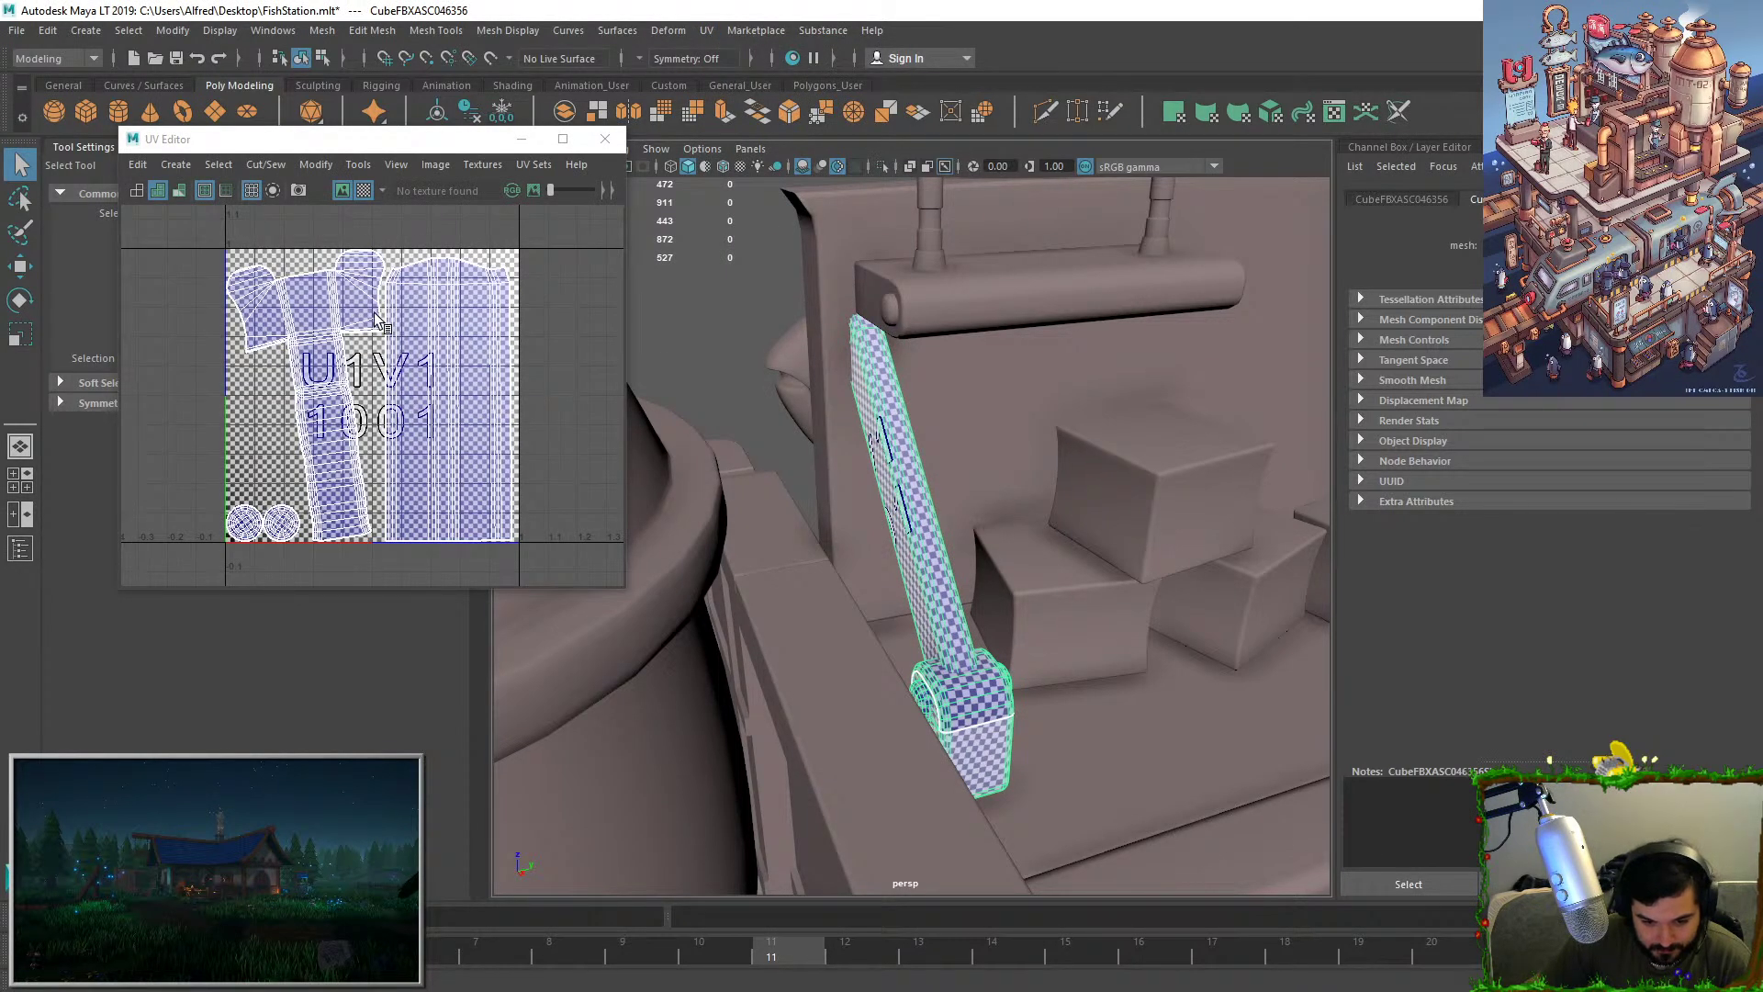
left_click(605, 141)
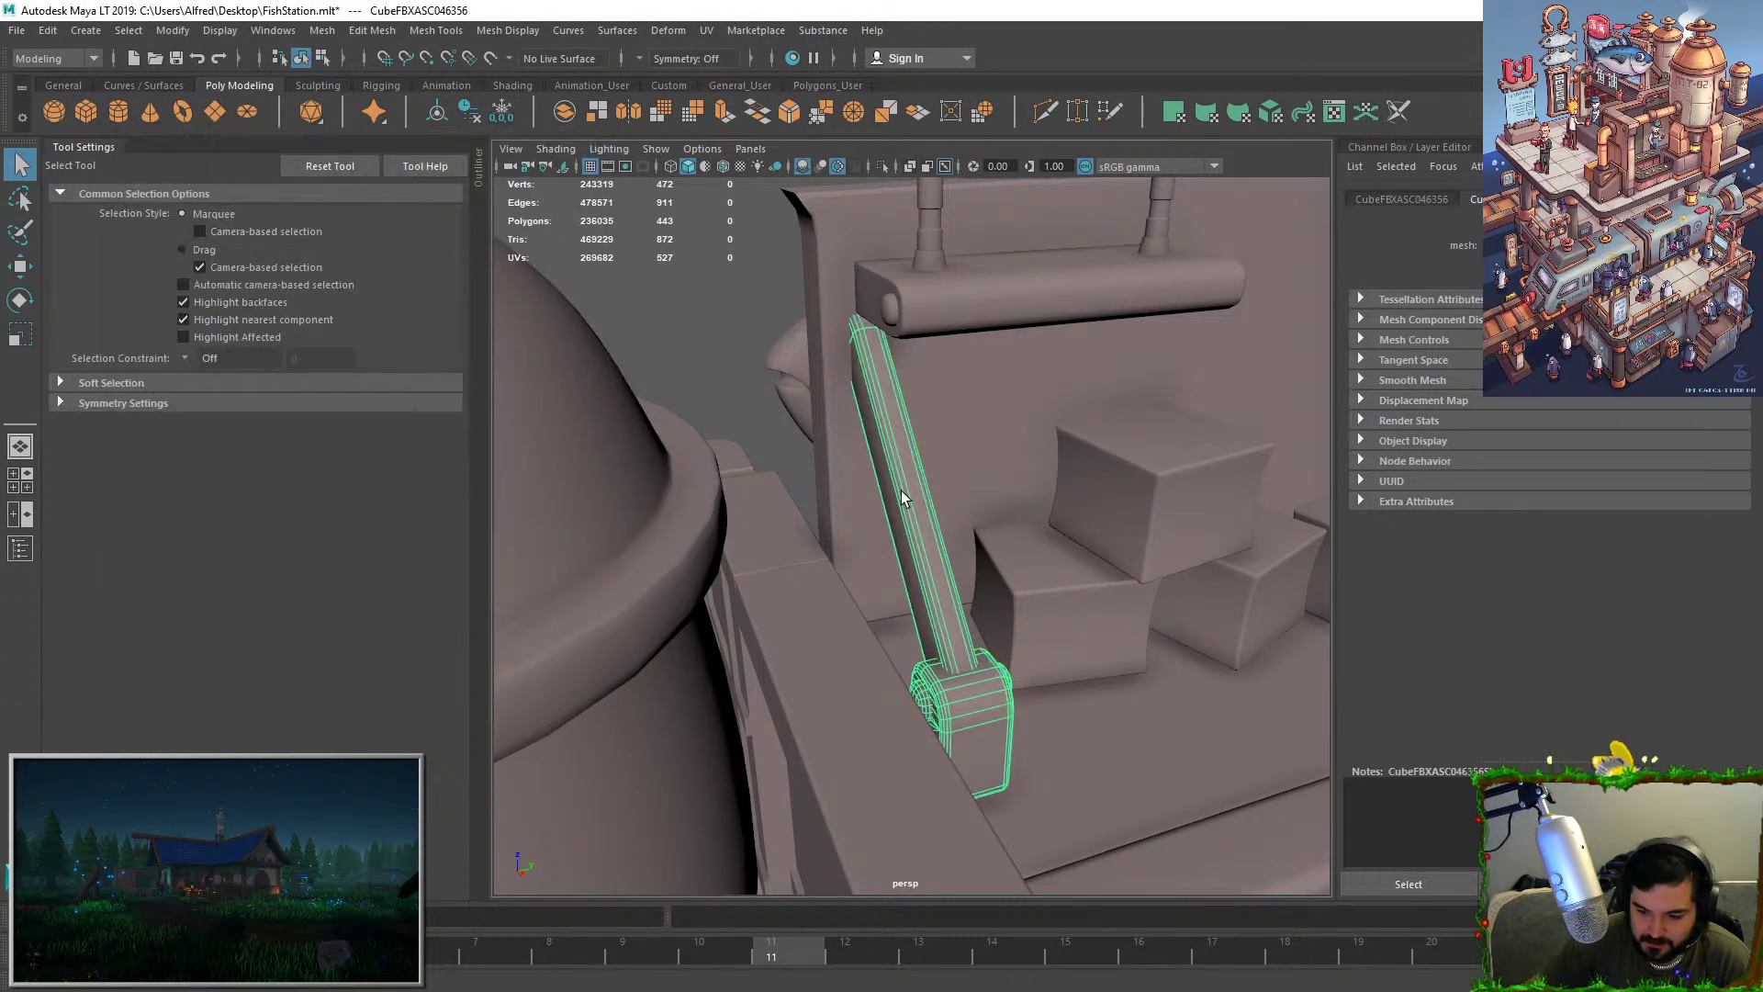
Start an FBX export of the selected support strut with the file name FishSignSupport.
left_click_drag(884, 512, 823, 492, "alt")
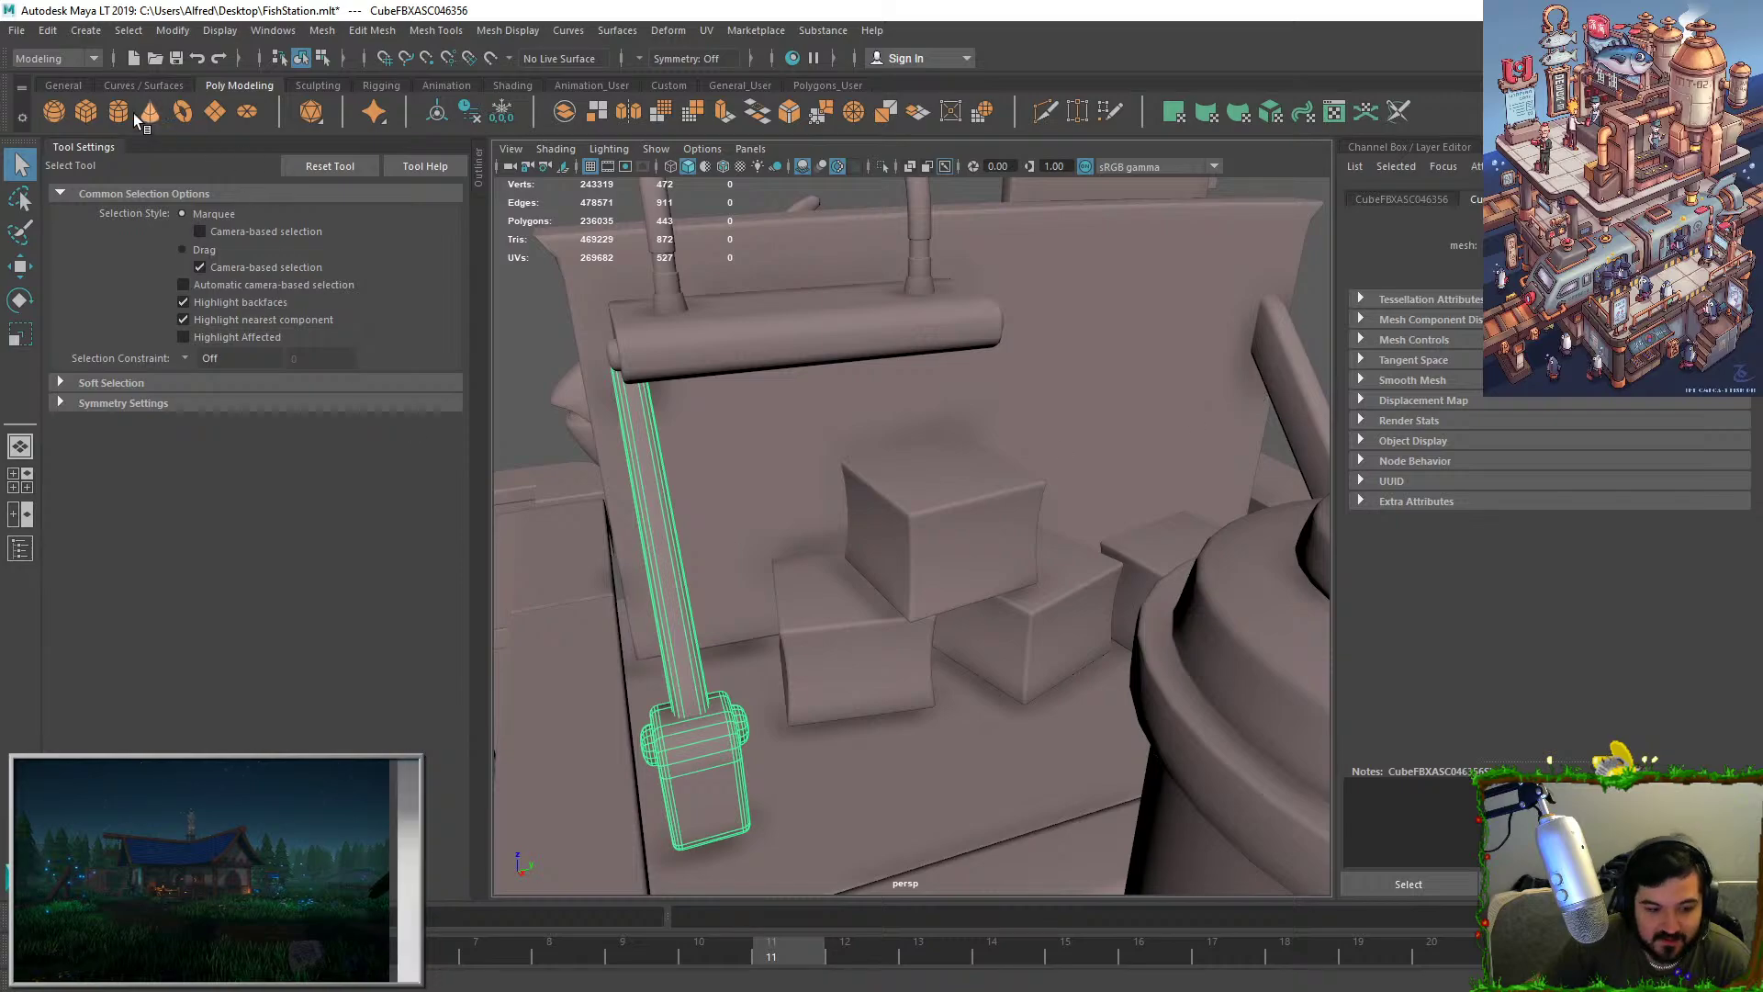
left_click(22, 34)
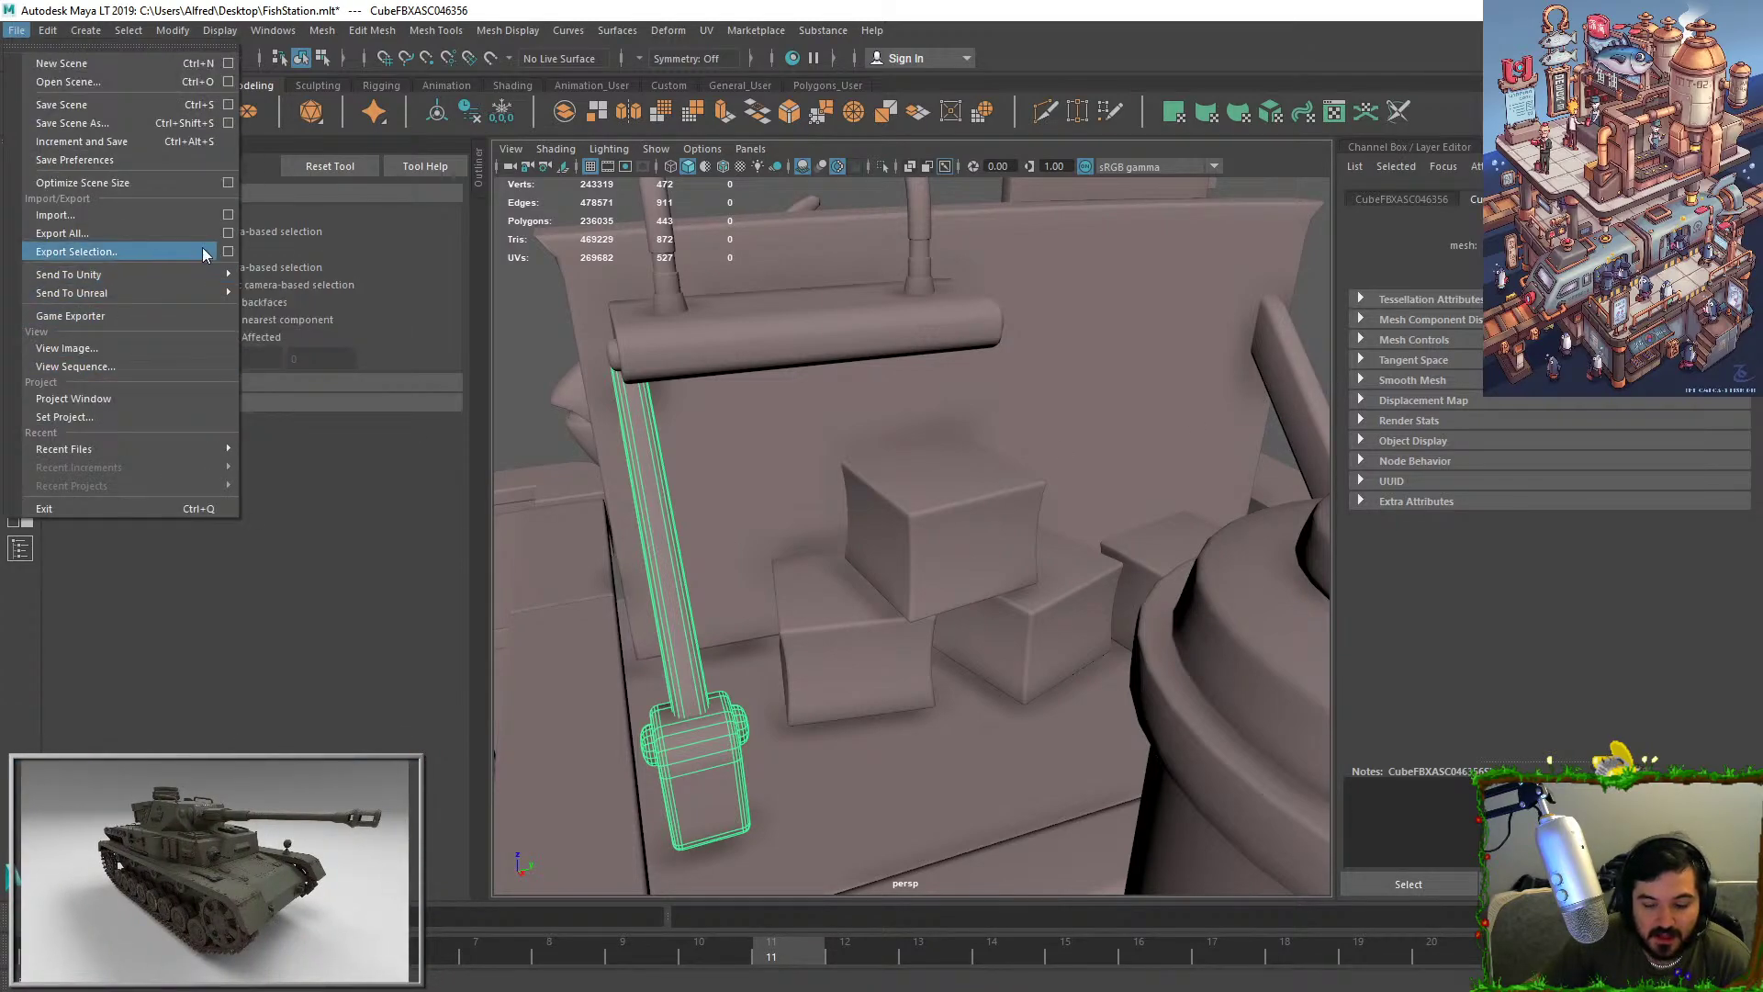
left_click(129, 255)
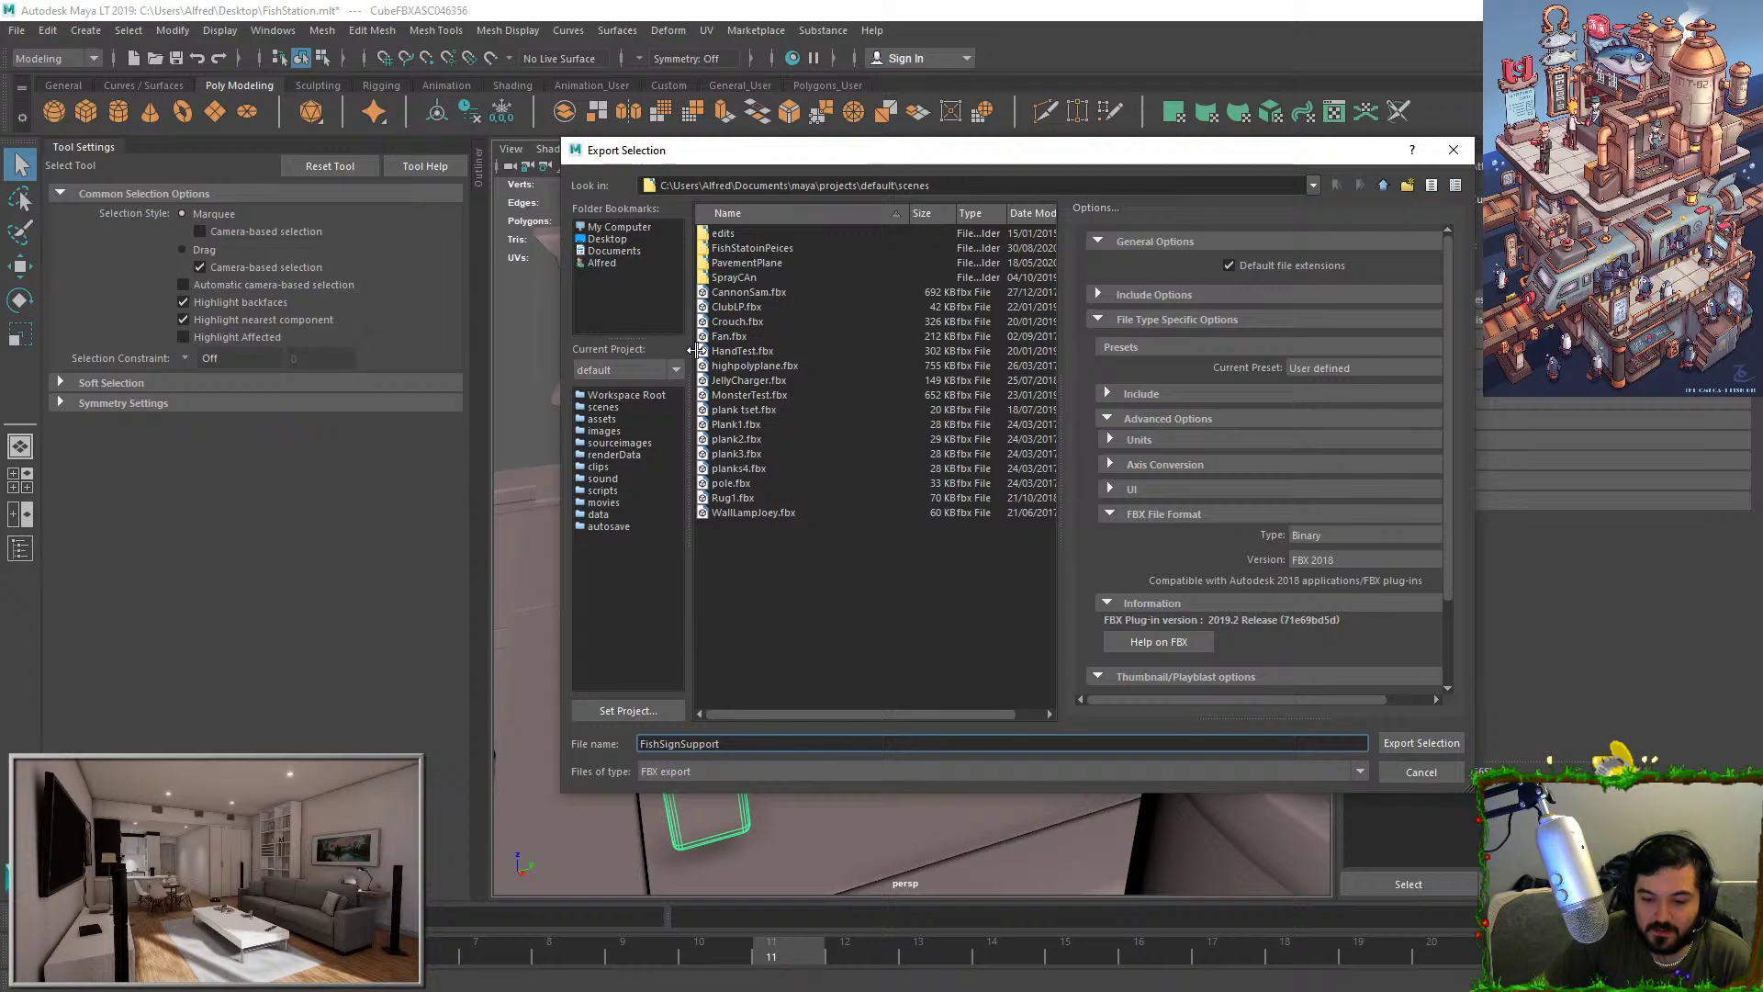
double_click(734, 235)
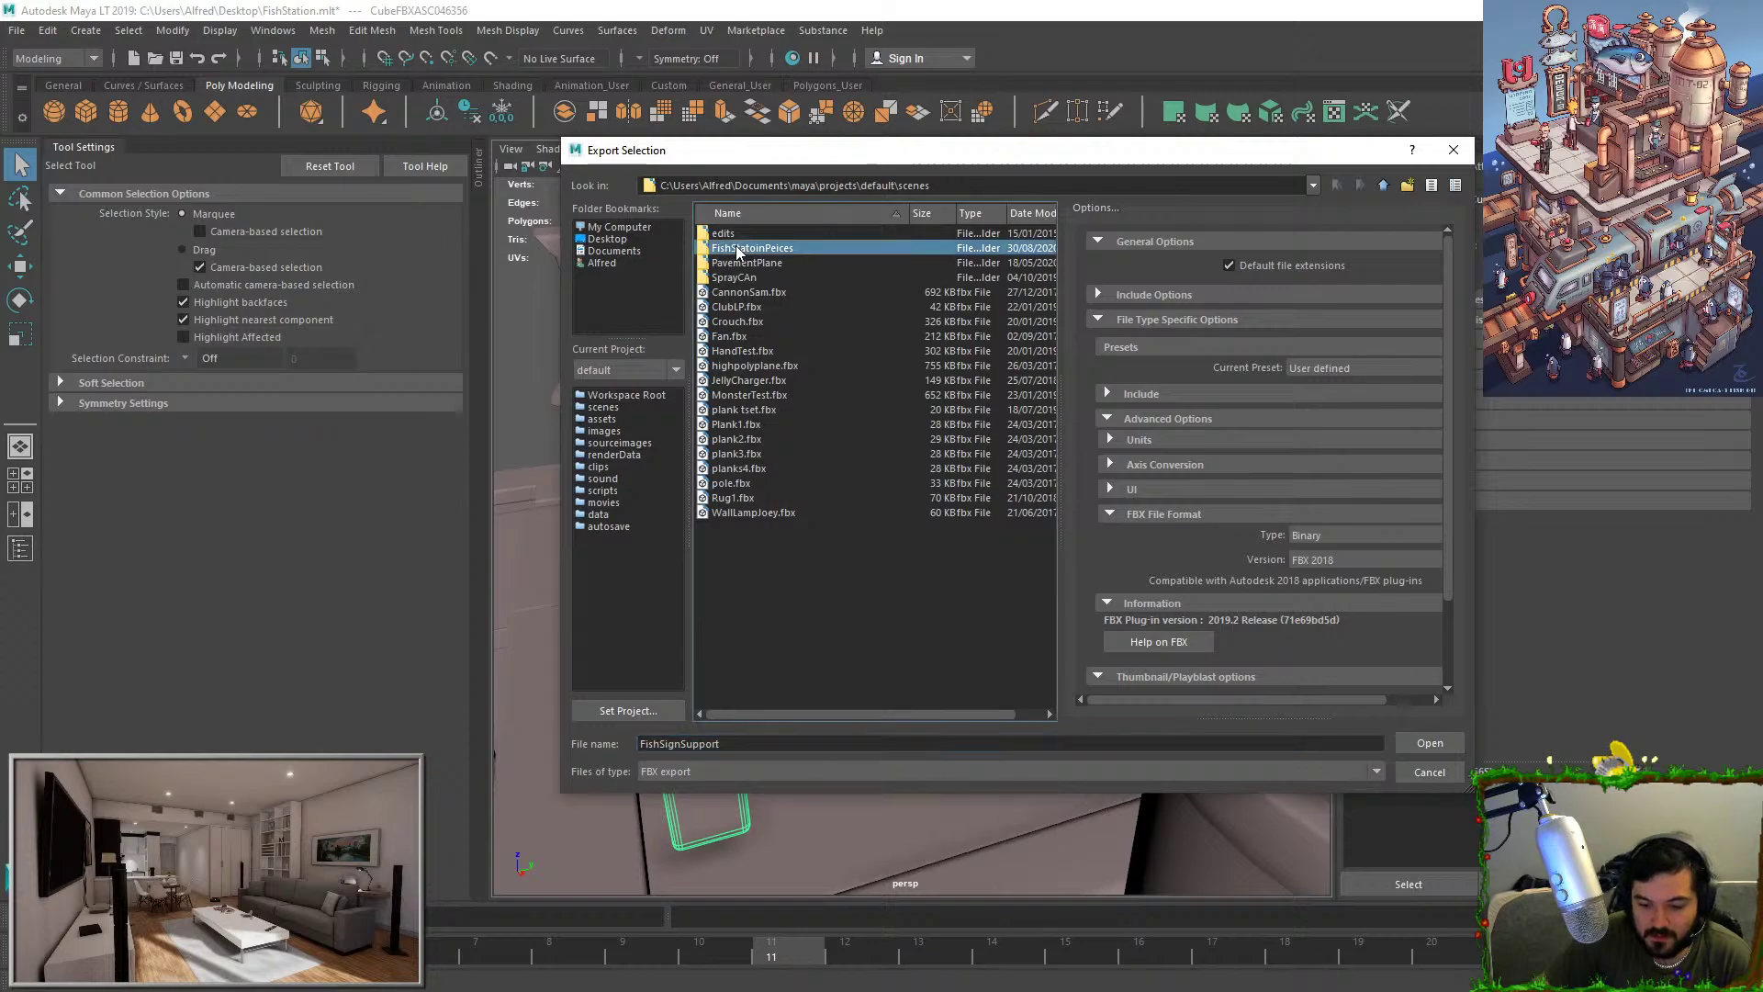
right_click(795, 597)
left_click(829, 619)
type("Fish")
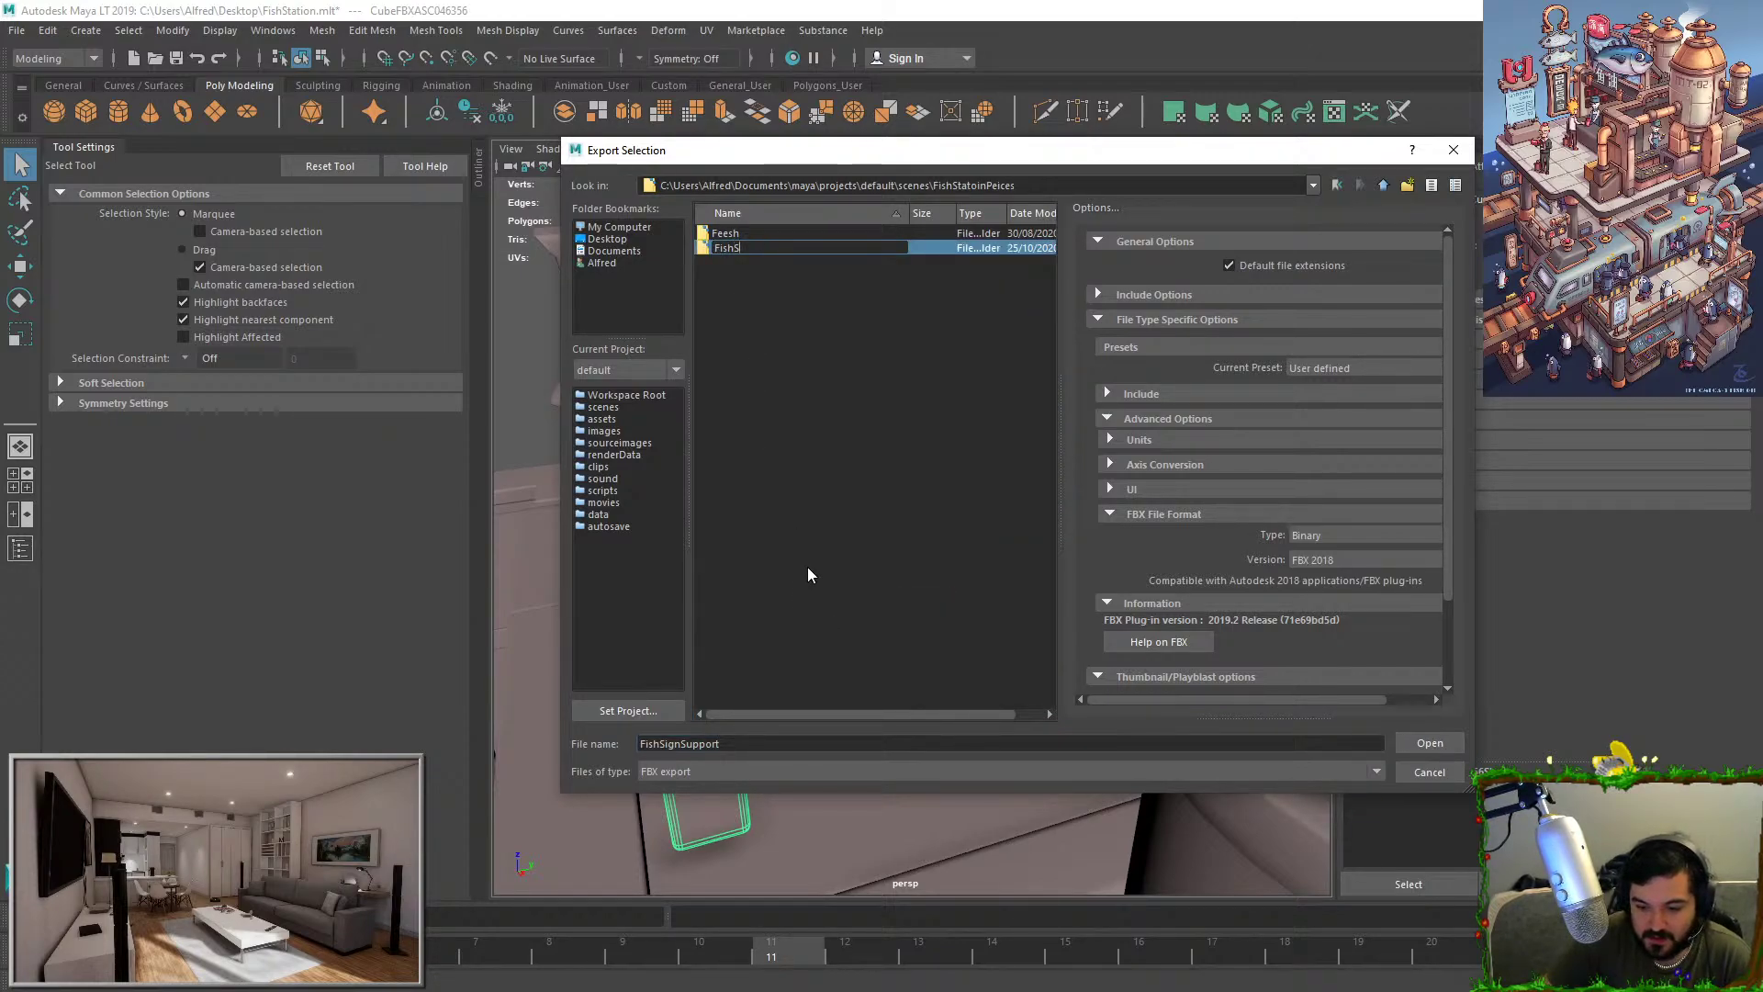
type("S")
key("Return")
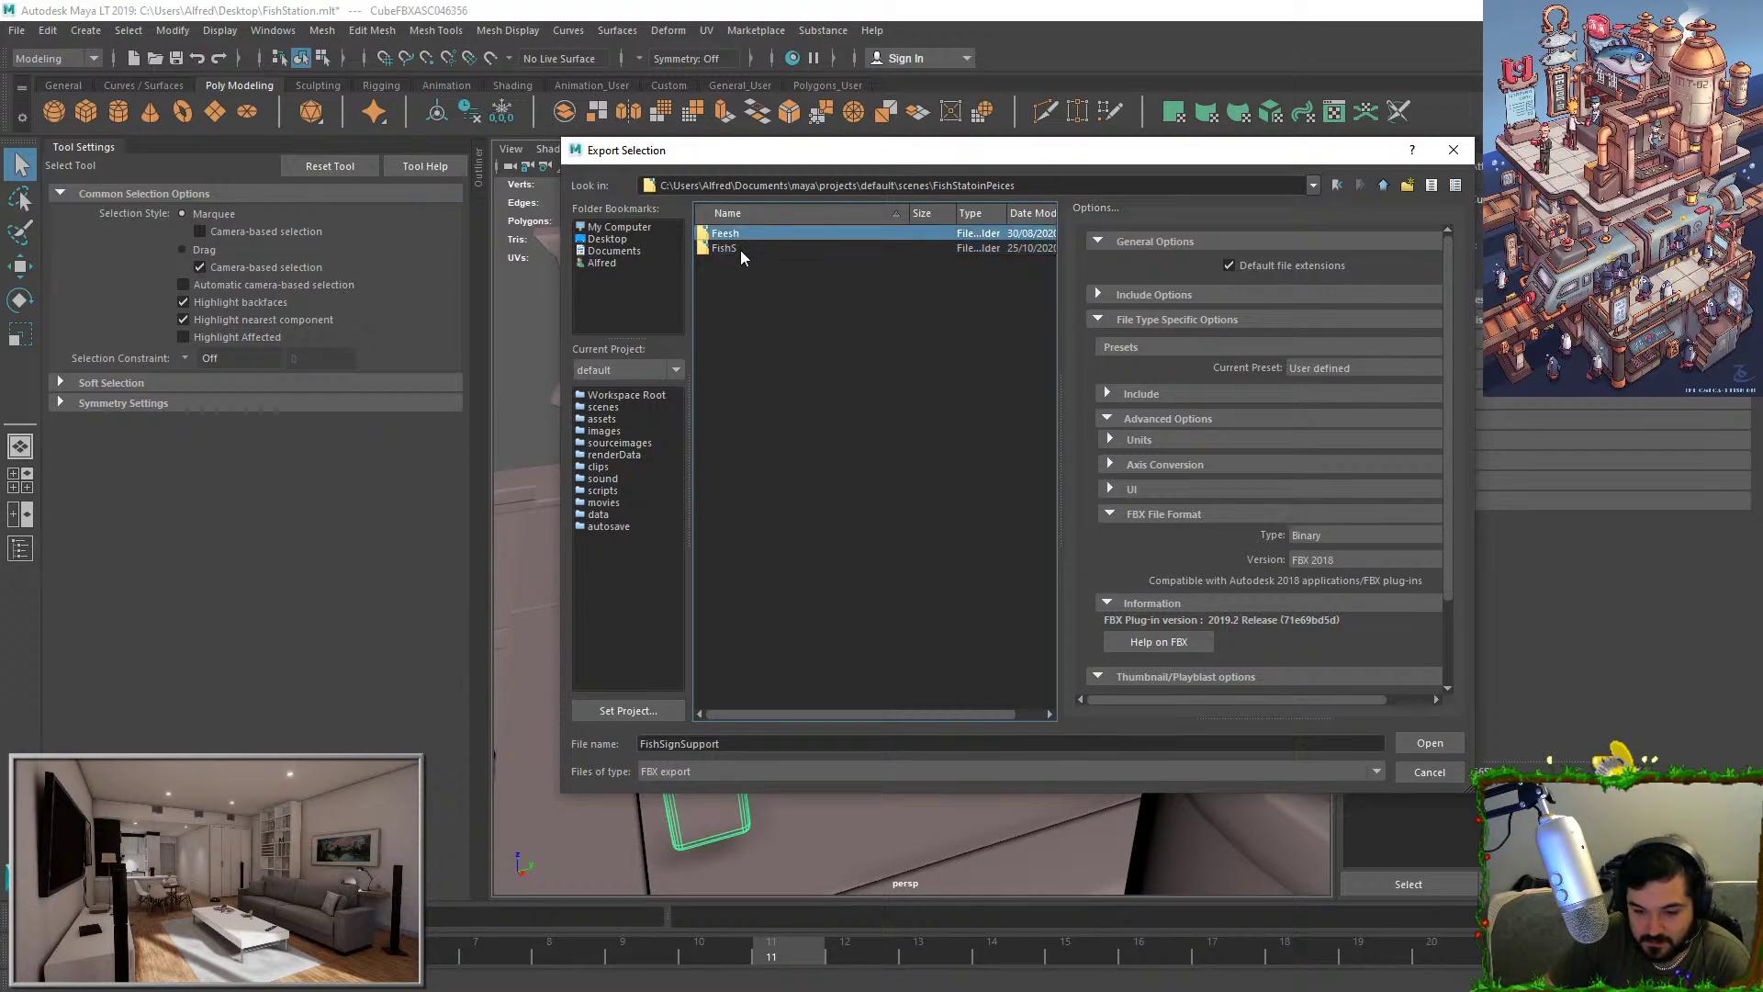
left_click(1384, 187)
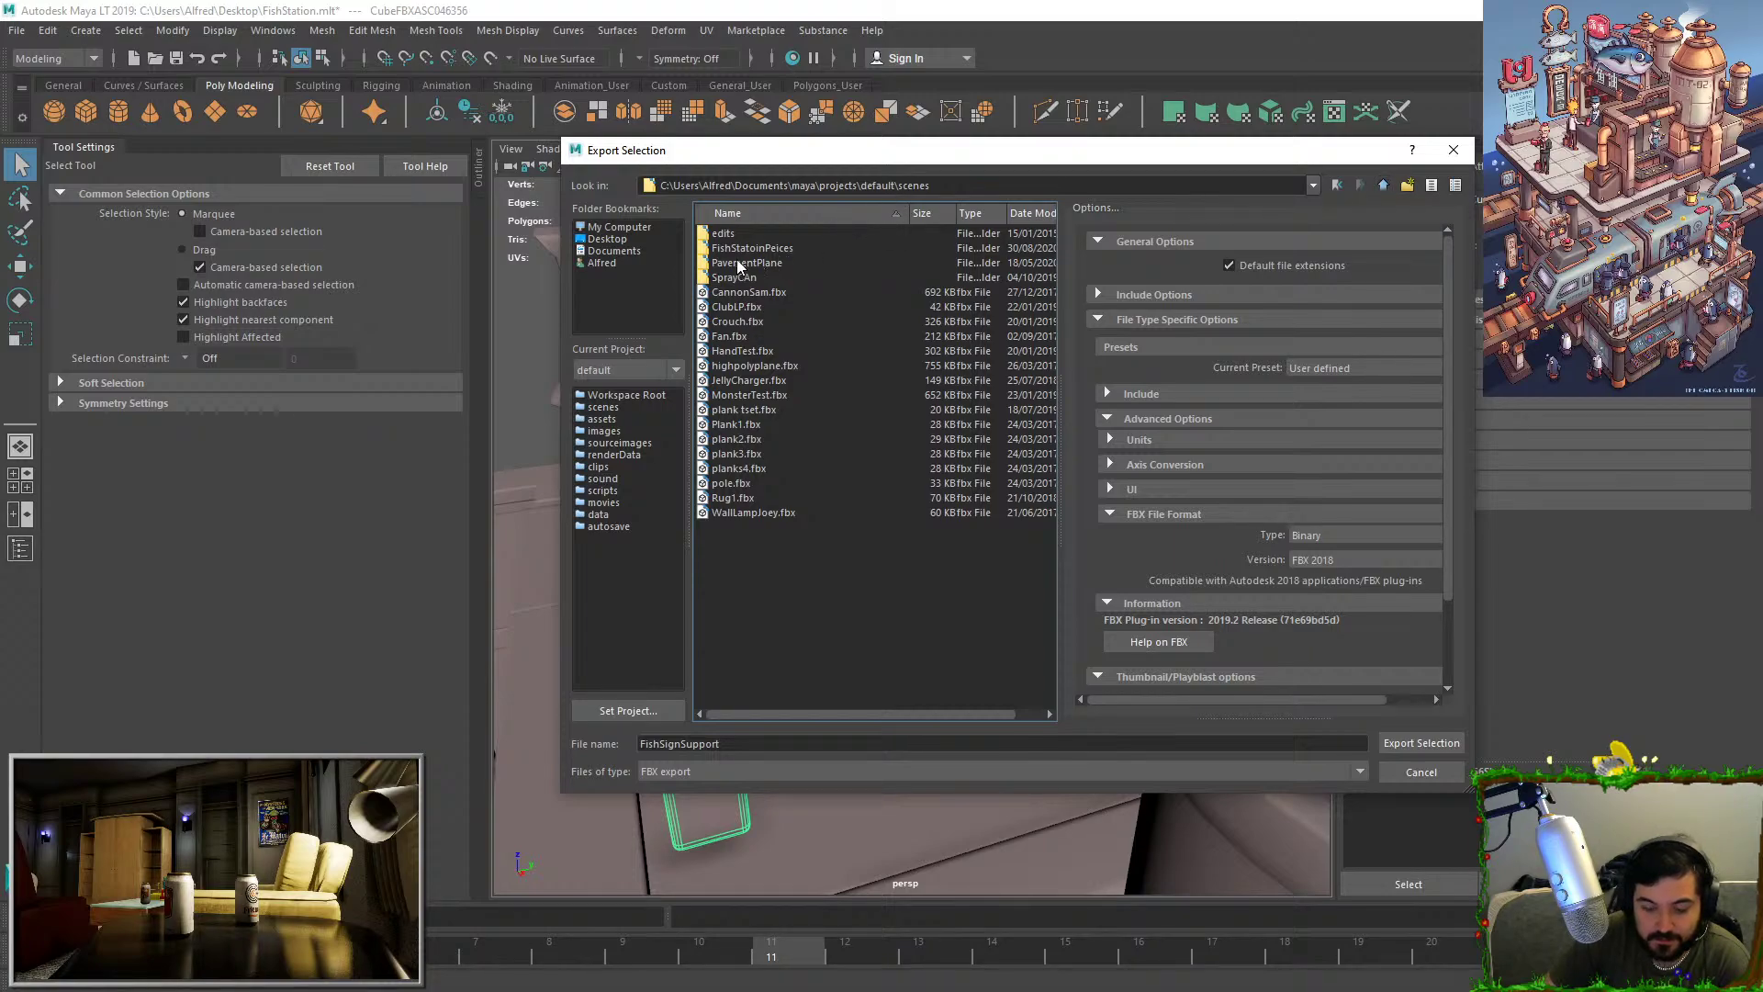
Set the export location to the AssetLibrary\FishStation folder on the NewSSDBaby (F:) drive.
left_click(623, 231)
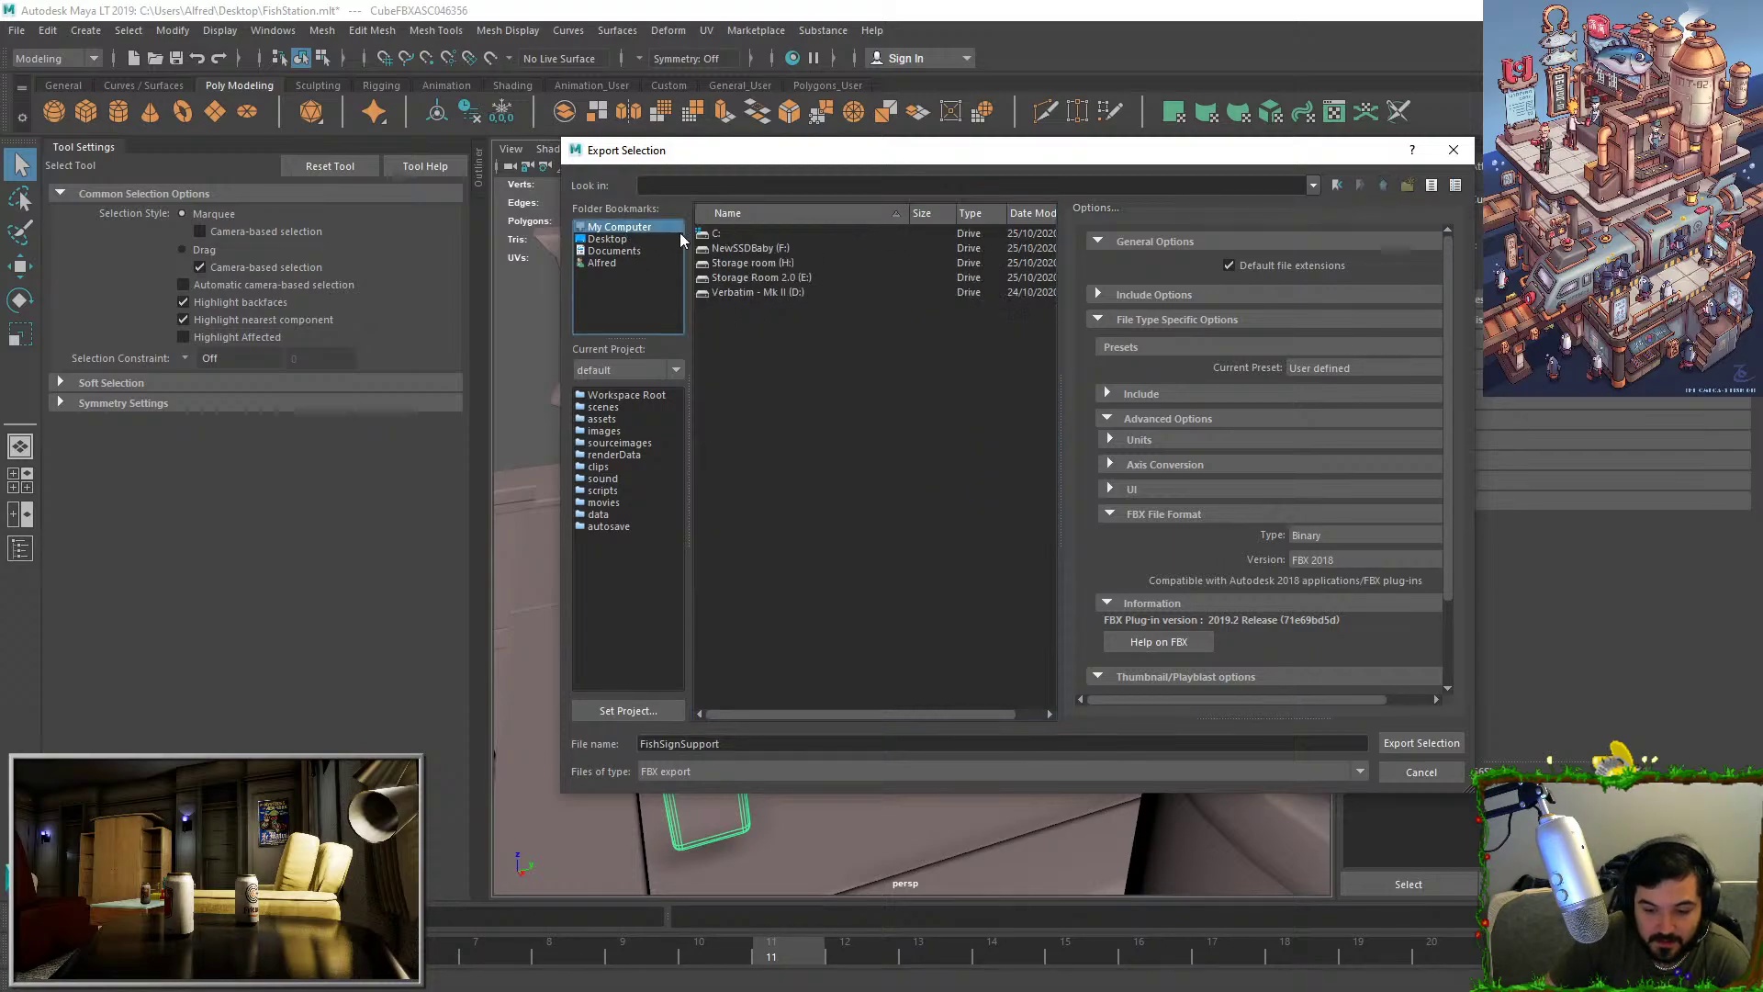
double_click(796, 246)
double_click(773, 248)
left_click(753, 261)
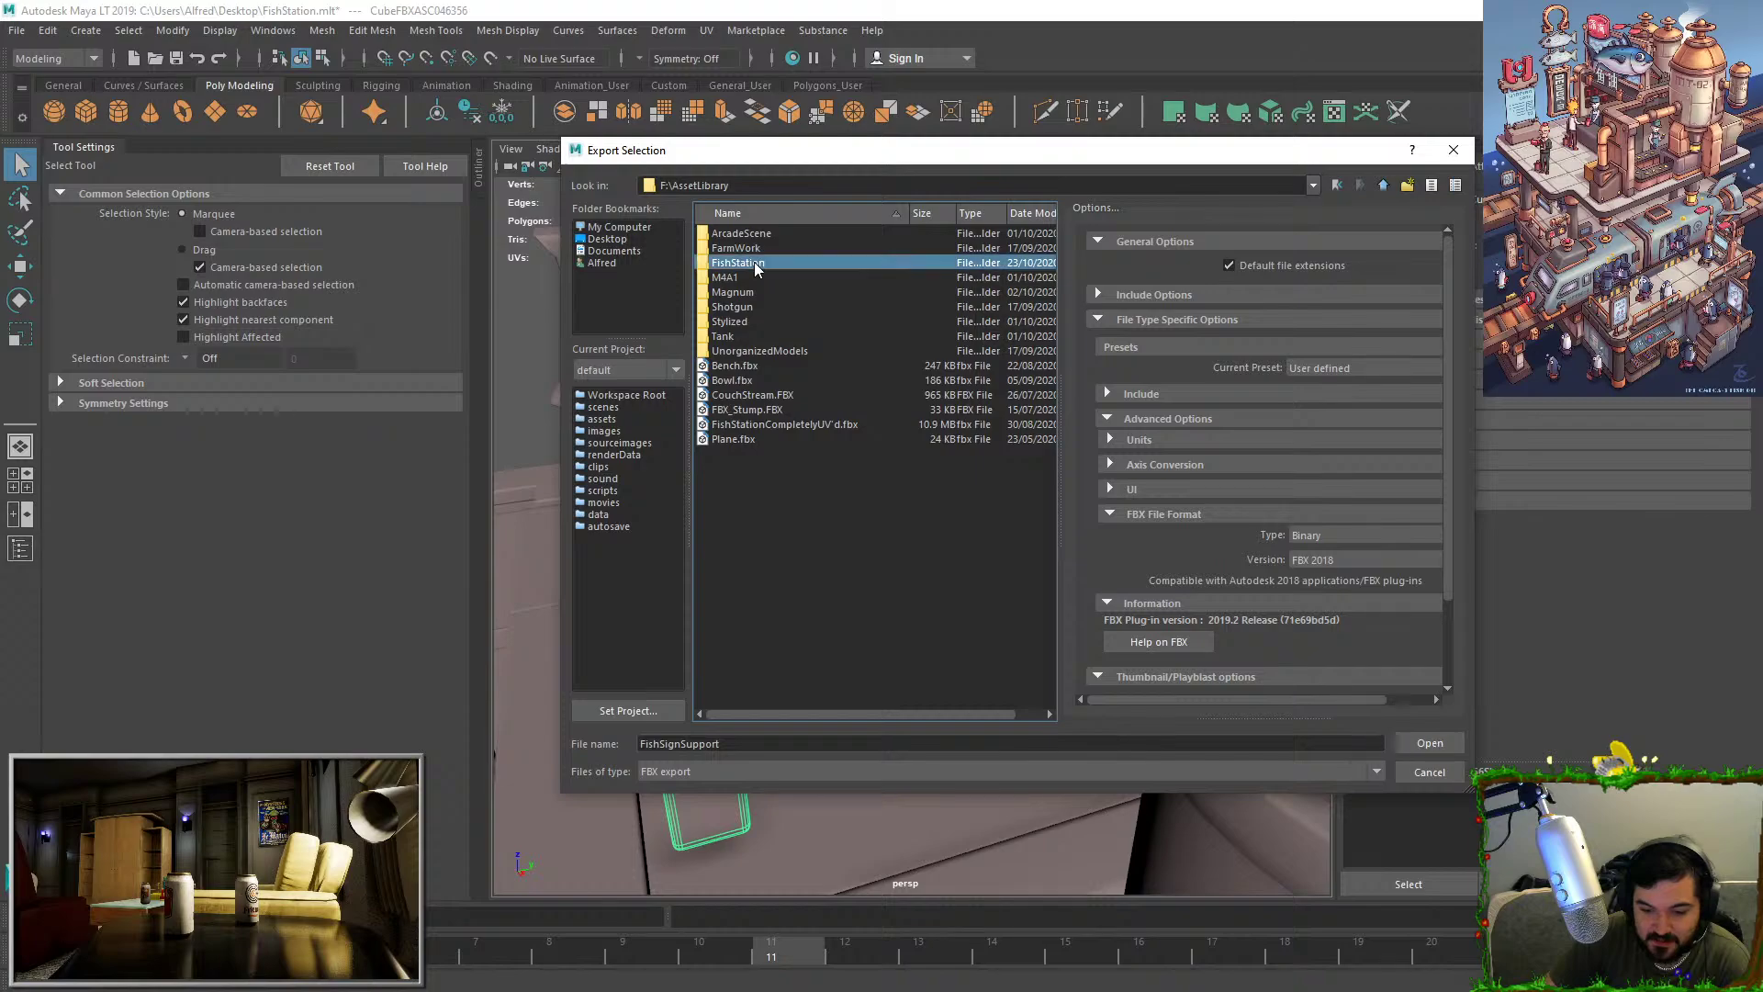
double_click(753, 262)
Create a folder named FishSignSupport inside FishStation and open it.
right_click(773, 288)
left_click(811, 344)
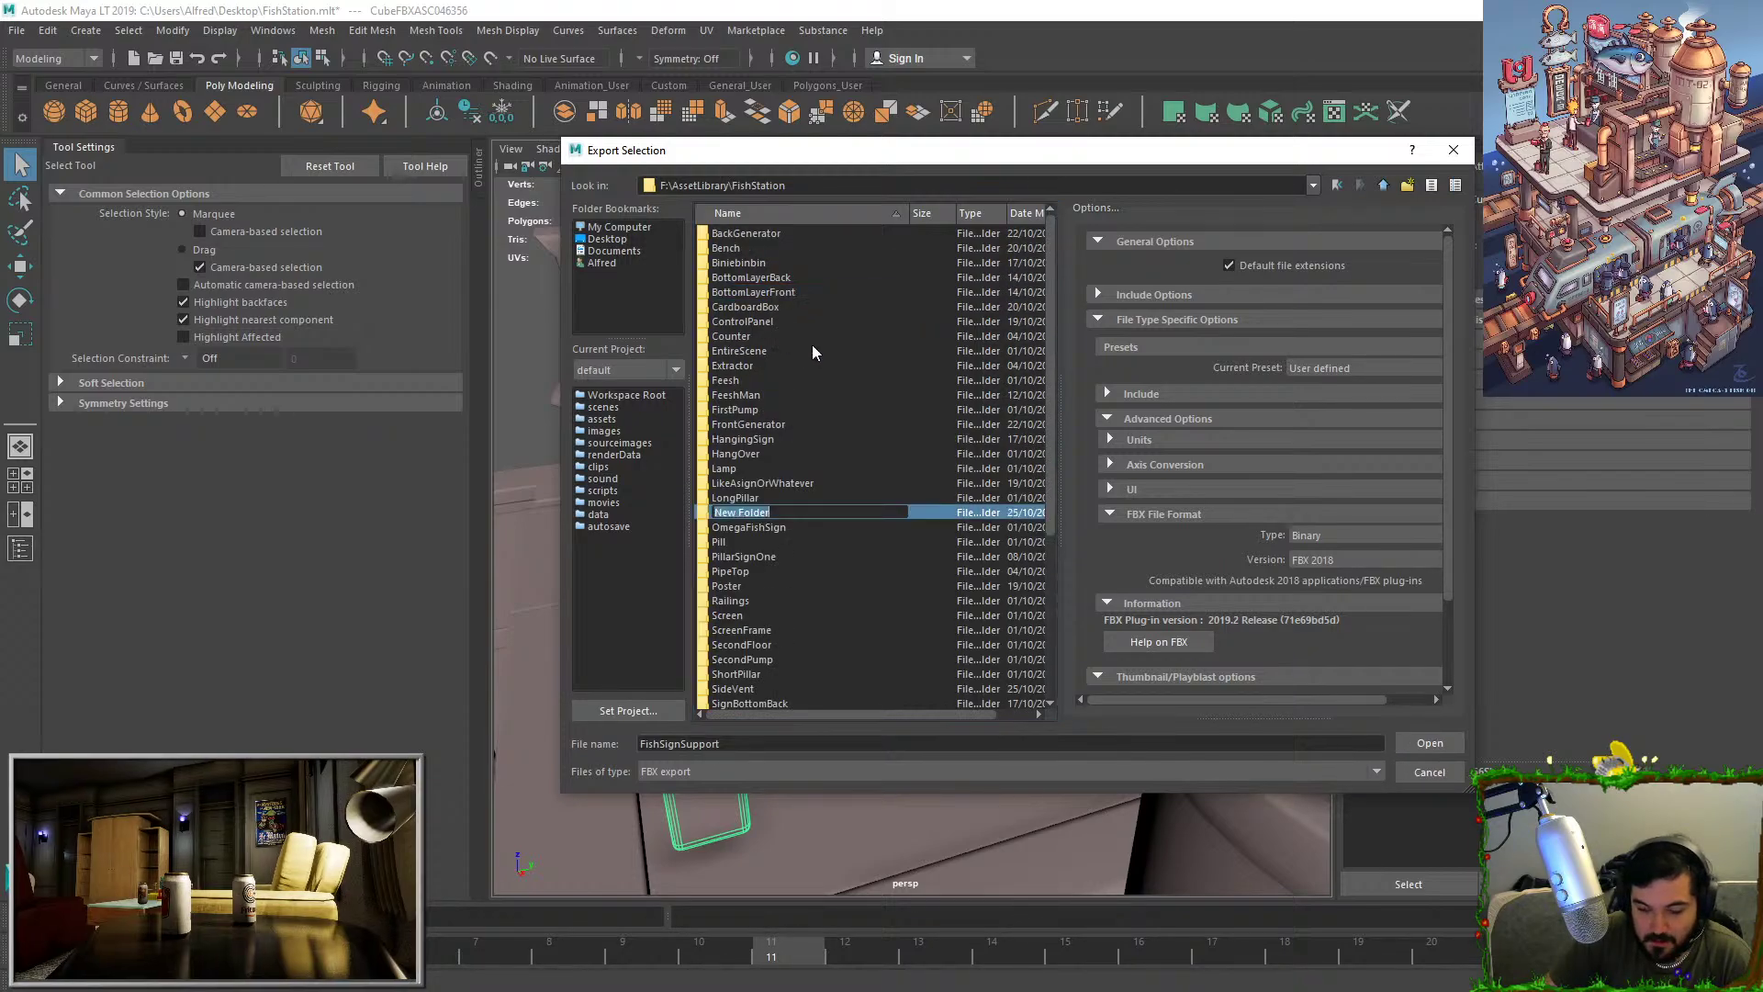
type("FishSign")
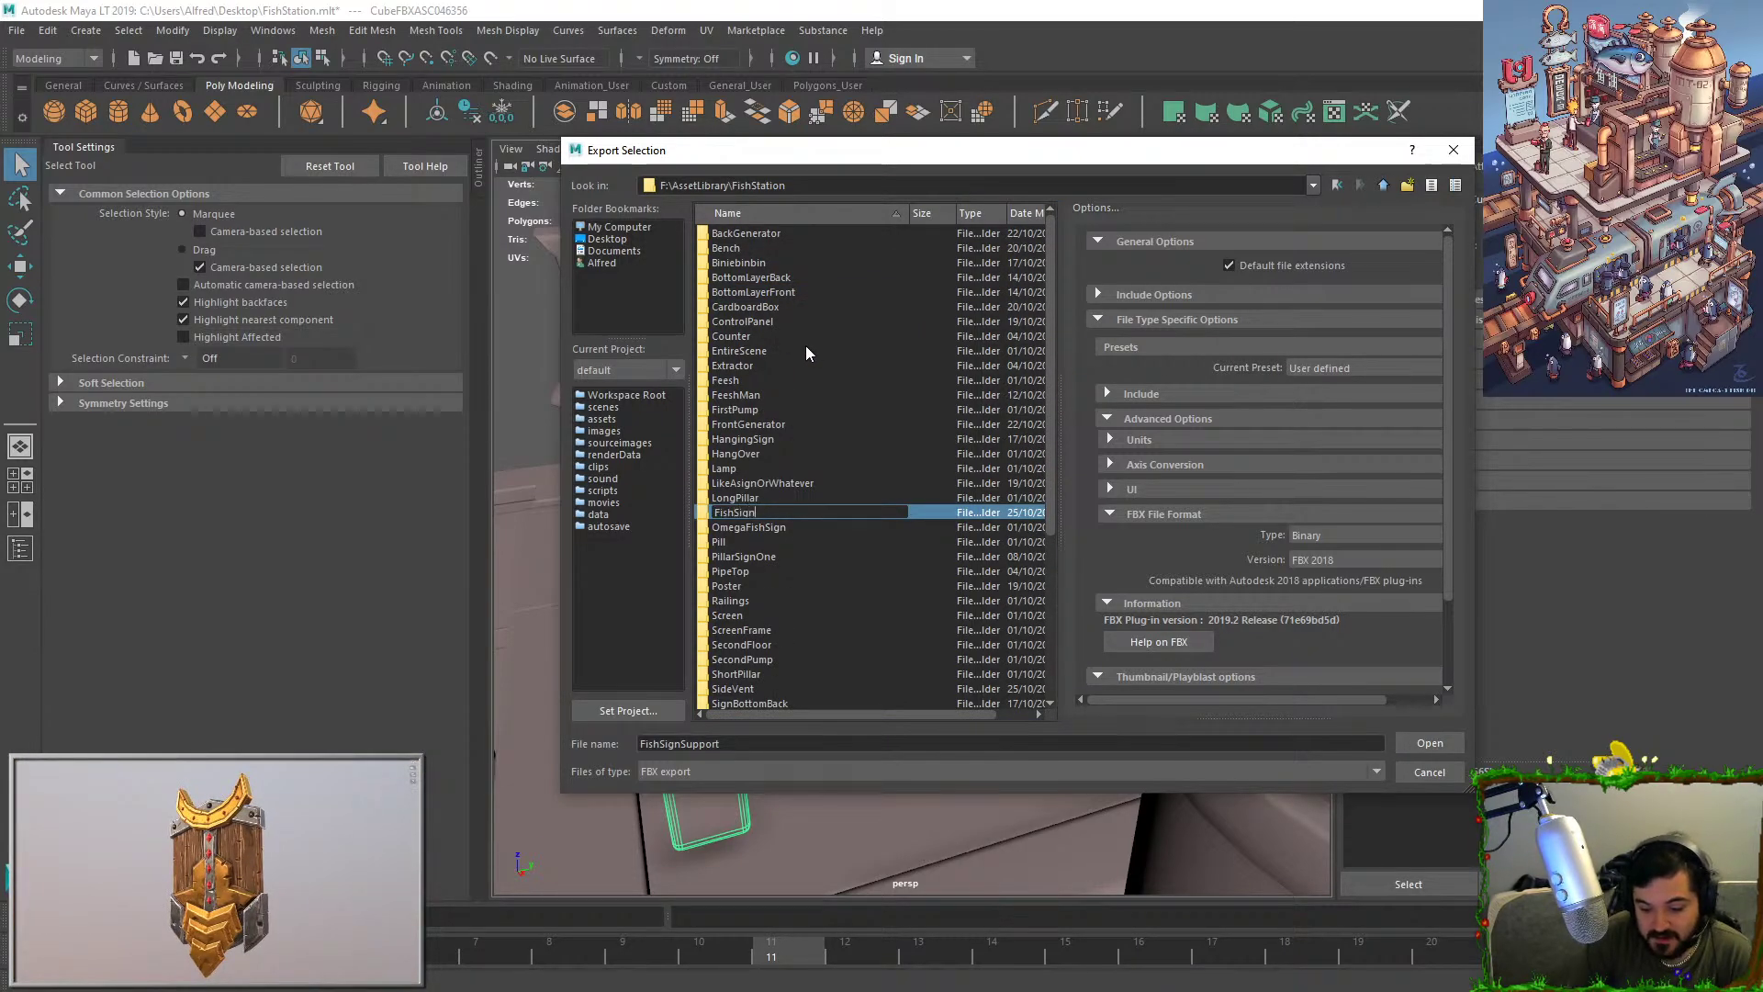
type("Support")
key("Return")
key("Return")
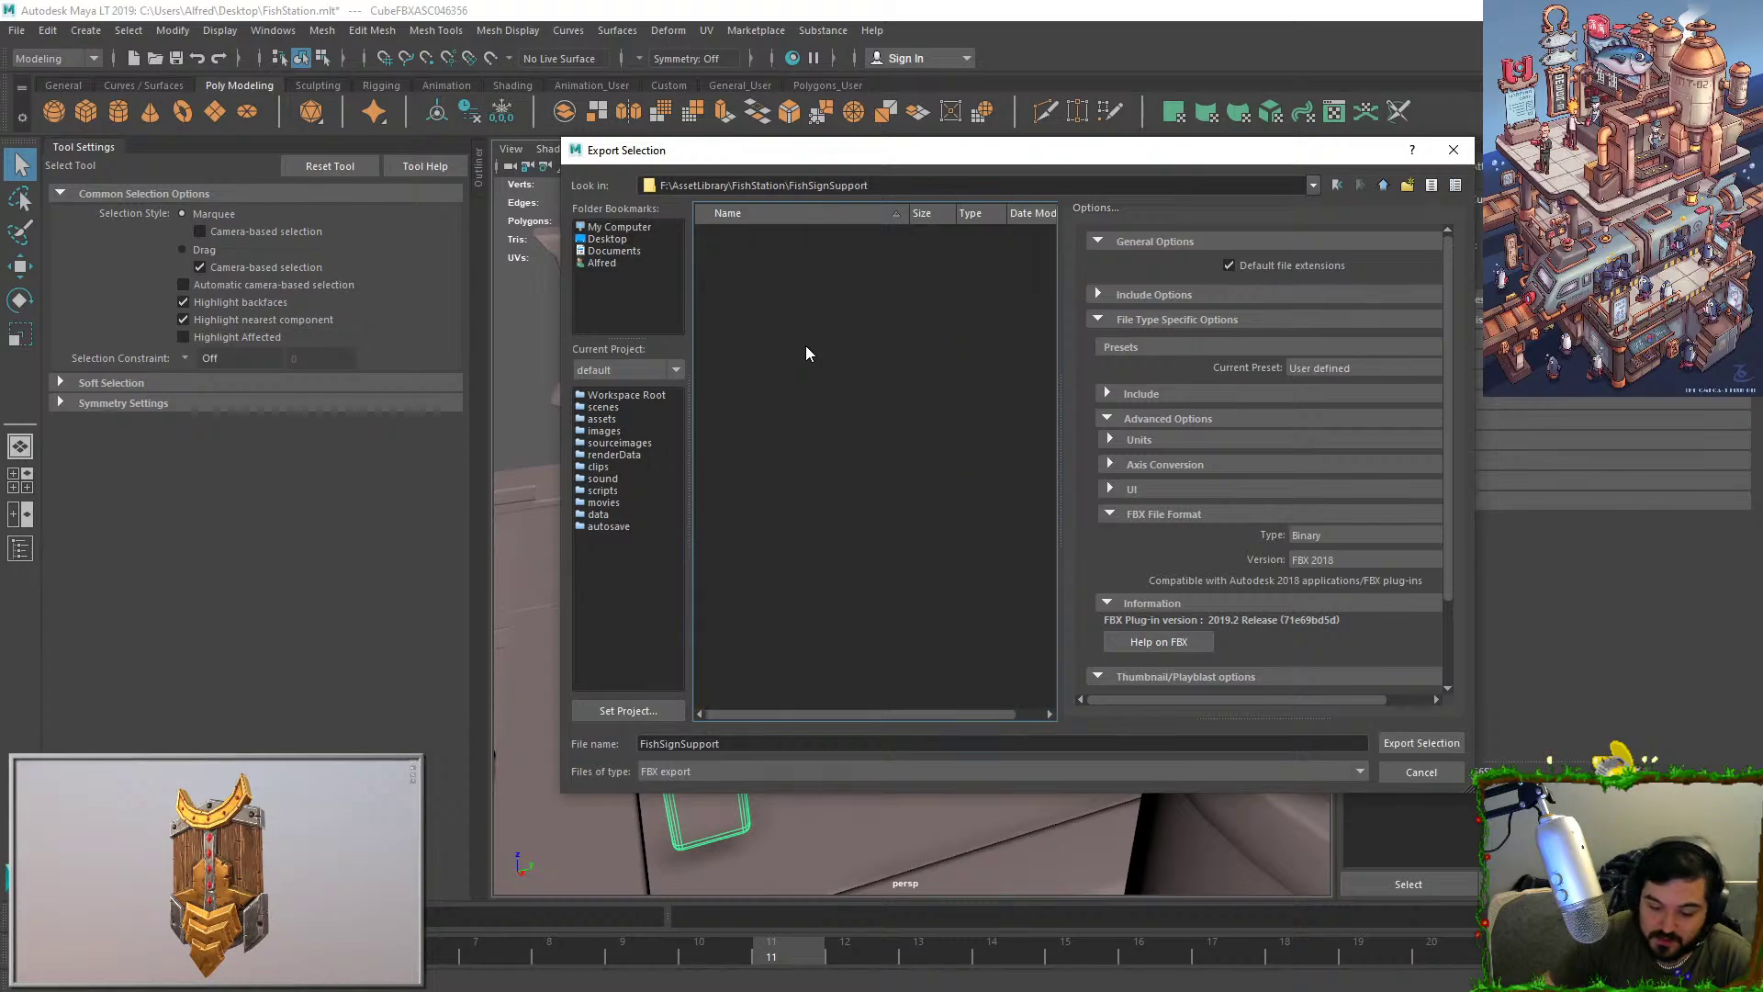
Add a Model subfolder inside FishSignSupport and open it as the export destination.
right_click(769, 330)
left_click(812, 356)
type("Mod")
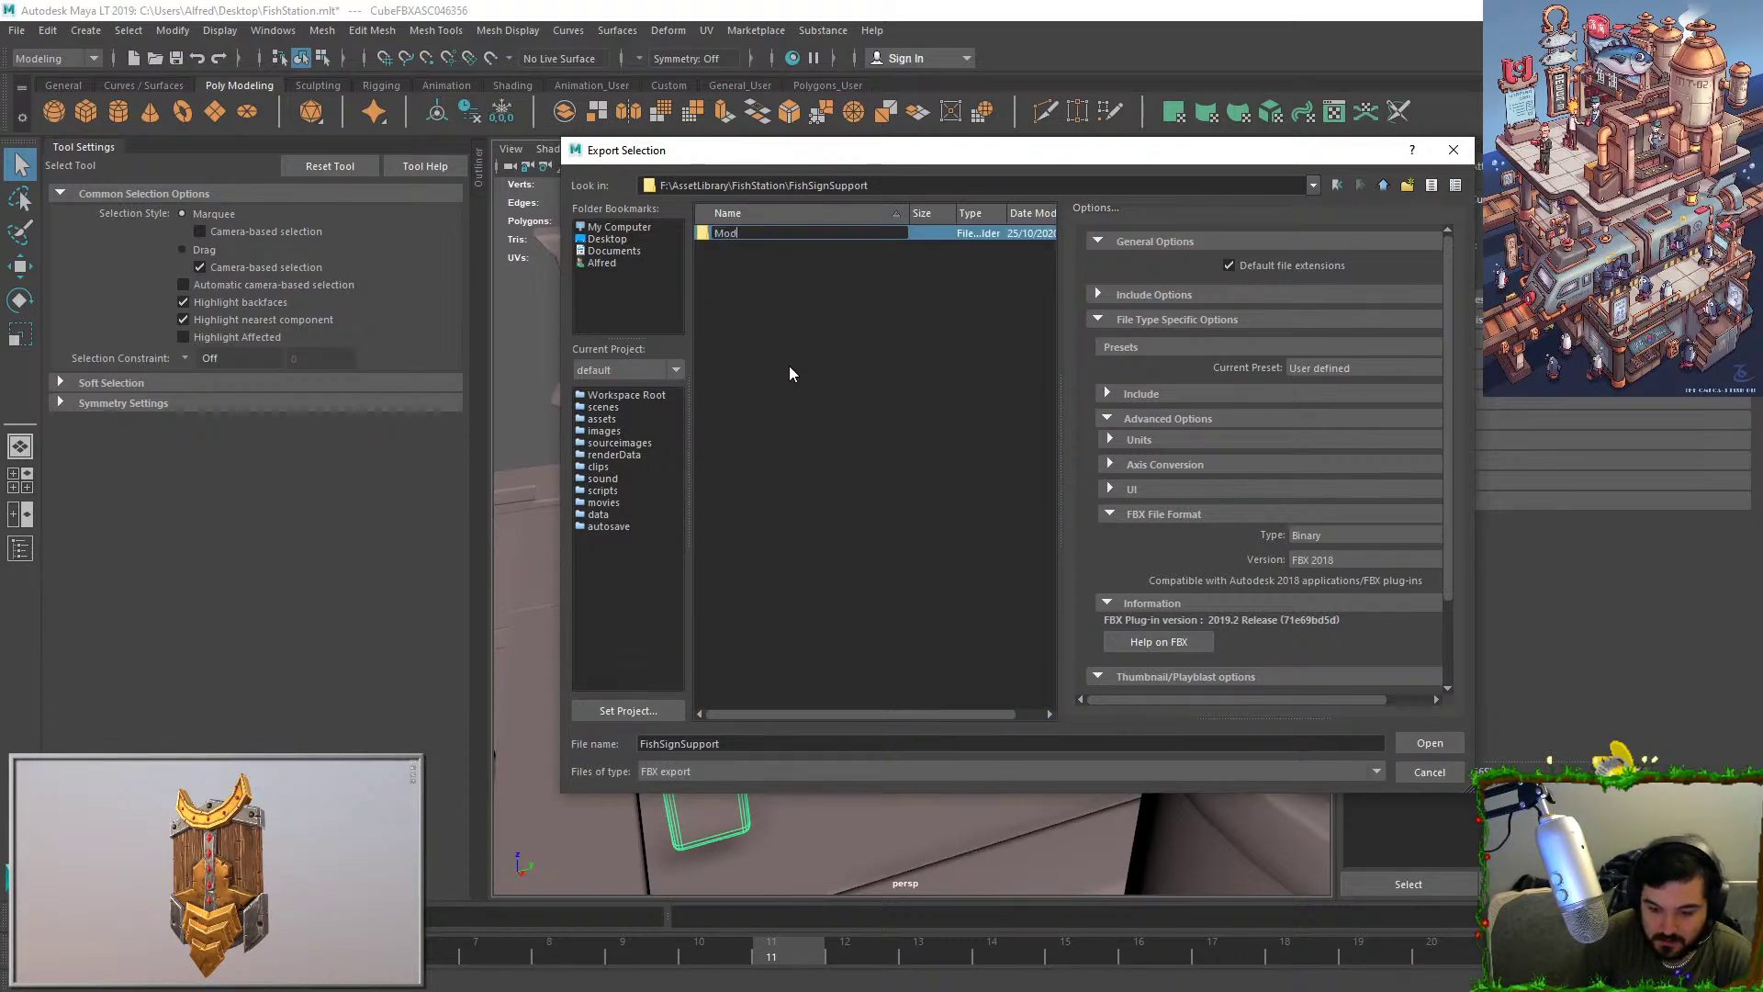
type("el")
key("Return")
key("Return")
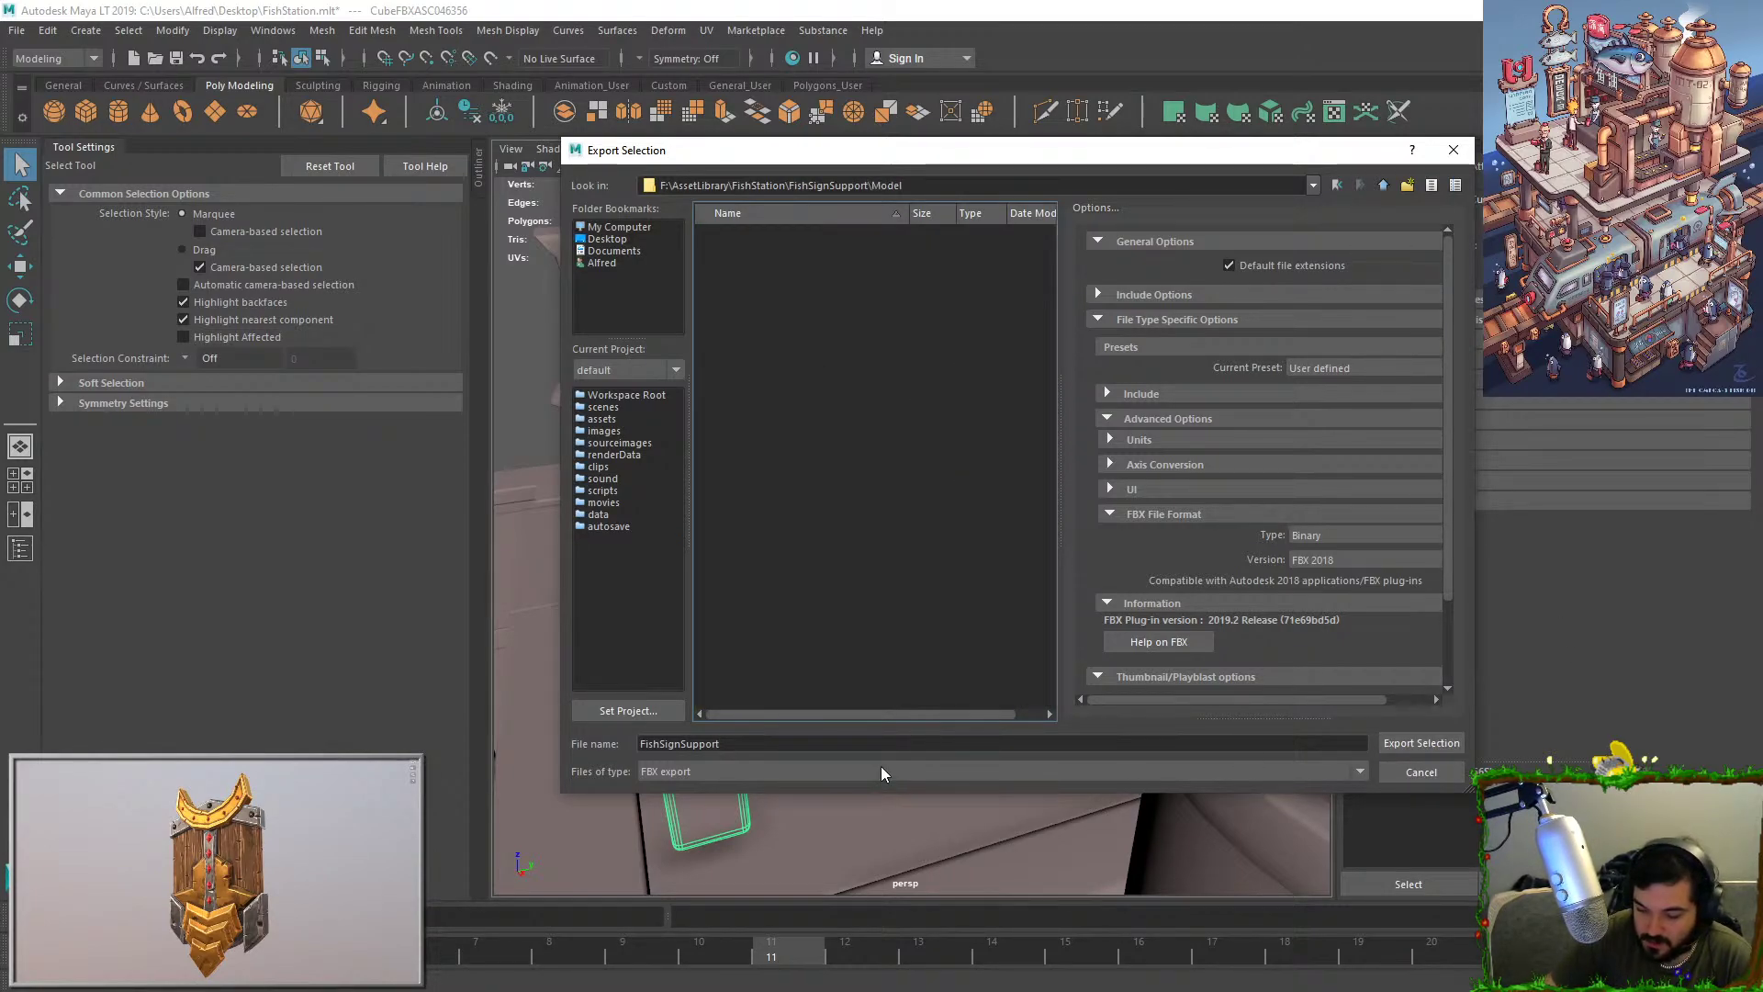
Prefix the file name with SM_ and export the support strut as SM_FishSignSupport.
left_click_drag(863, 745, 2, 708)
key("Home")
type("SM_")
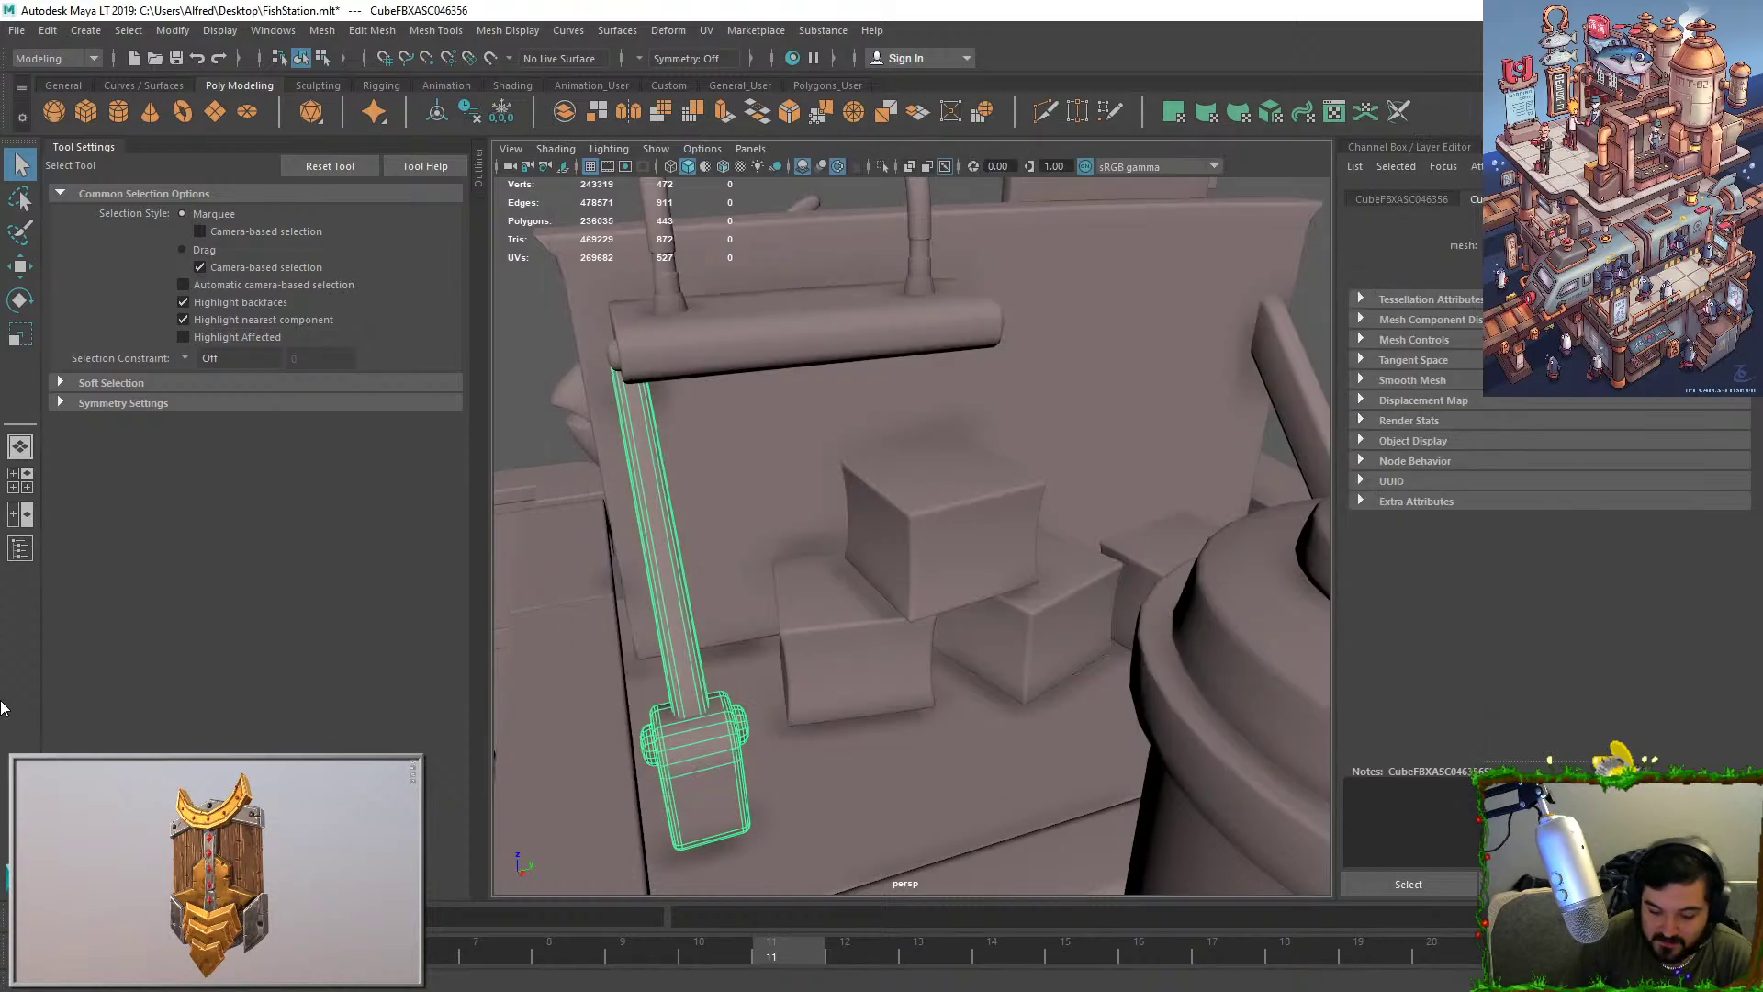
key("Return")
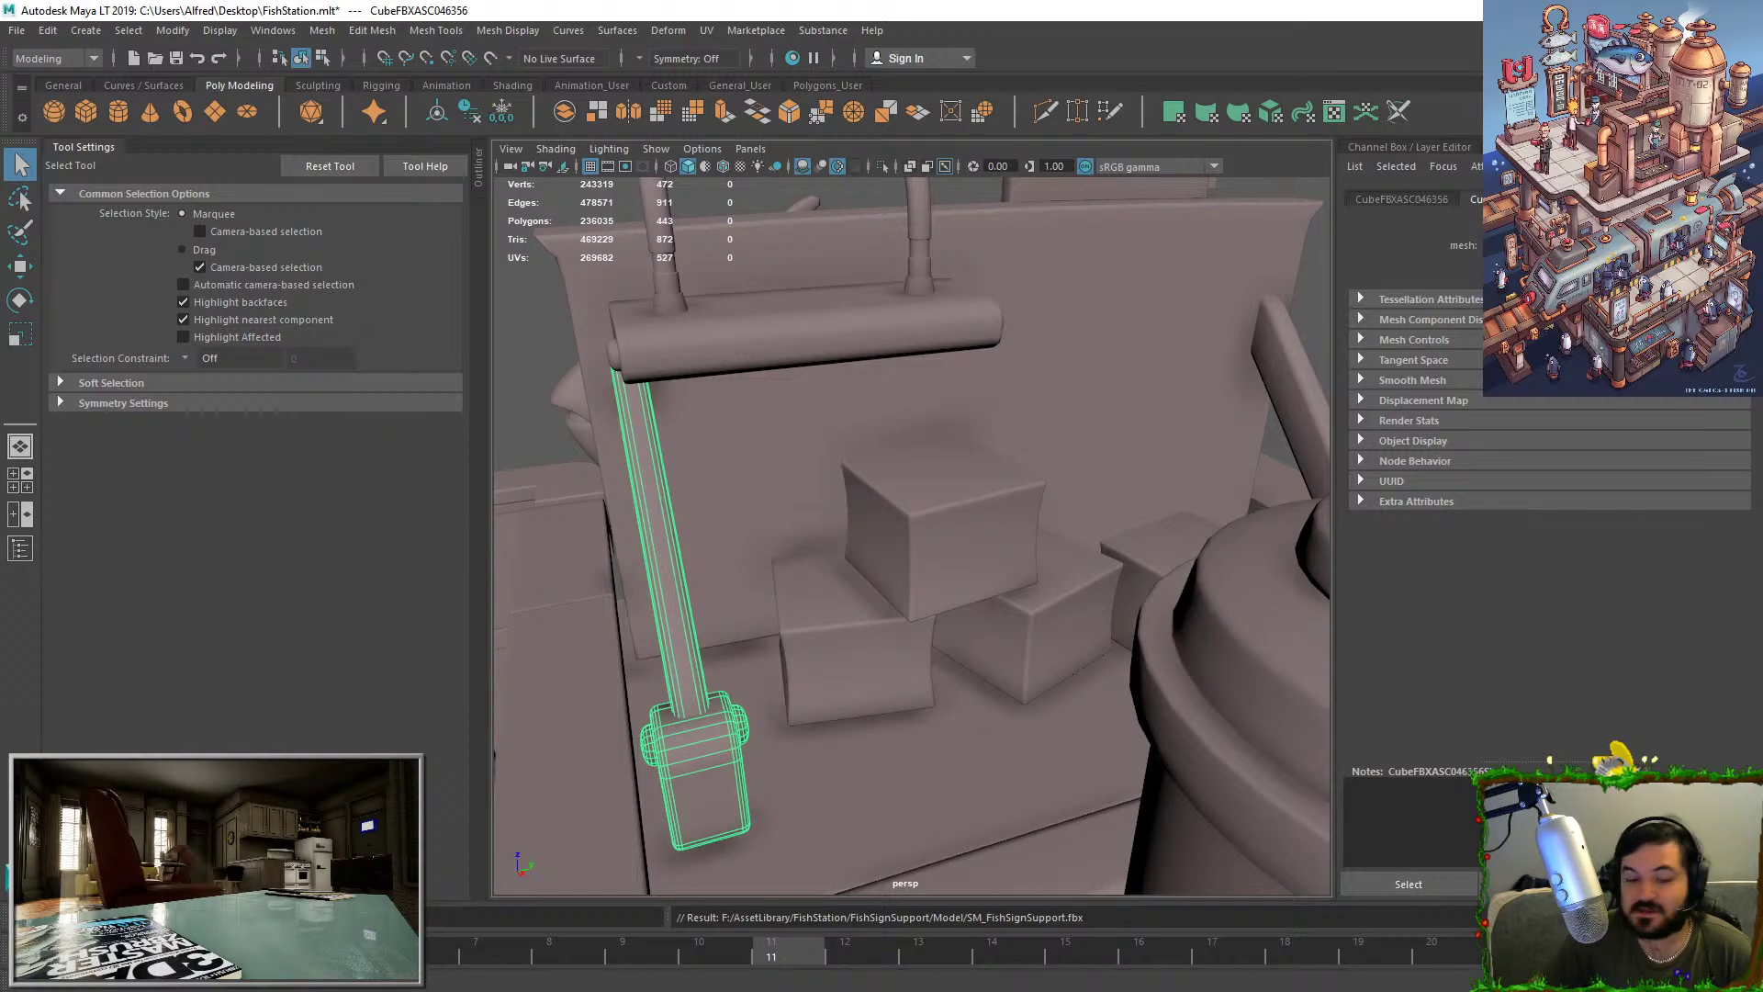
Switch to Substance Painter and bring up the file browser for opening an existing project.
key("alt+Tab")
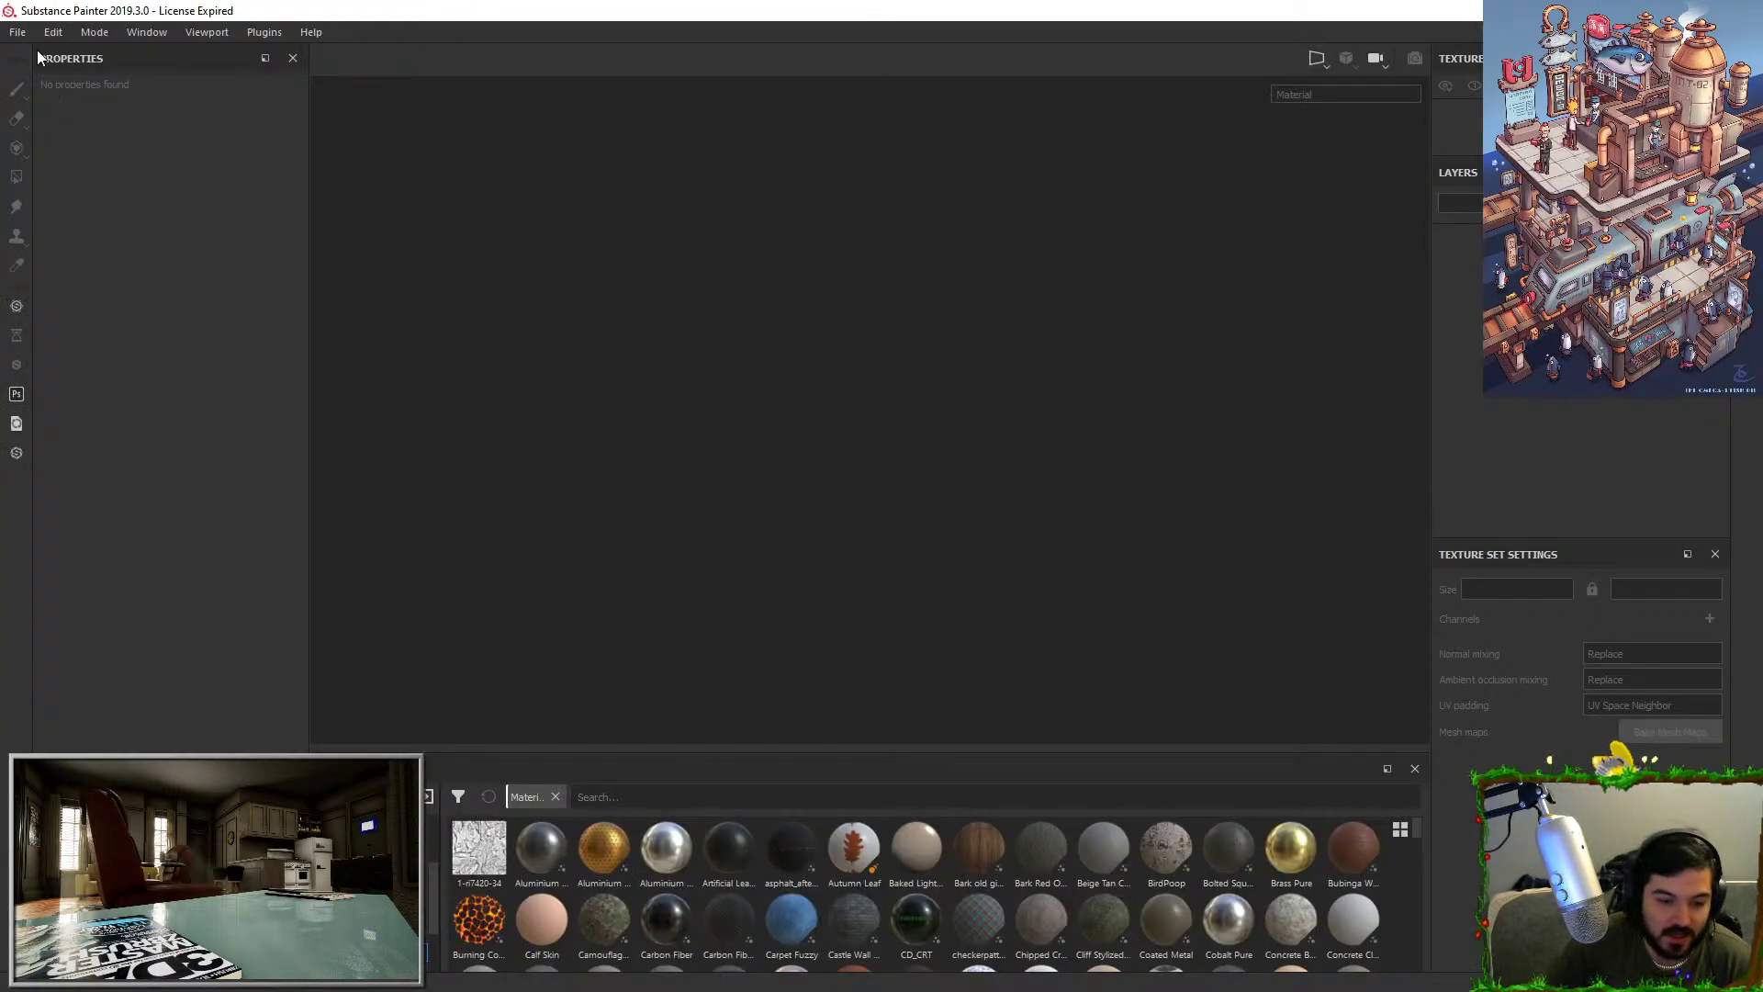
left_click(18, 31)
left_click(37, 87)
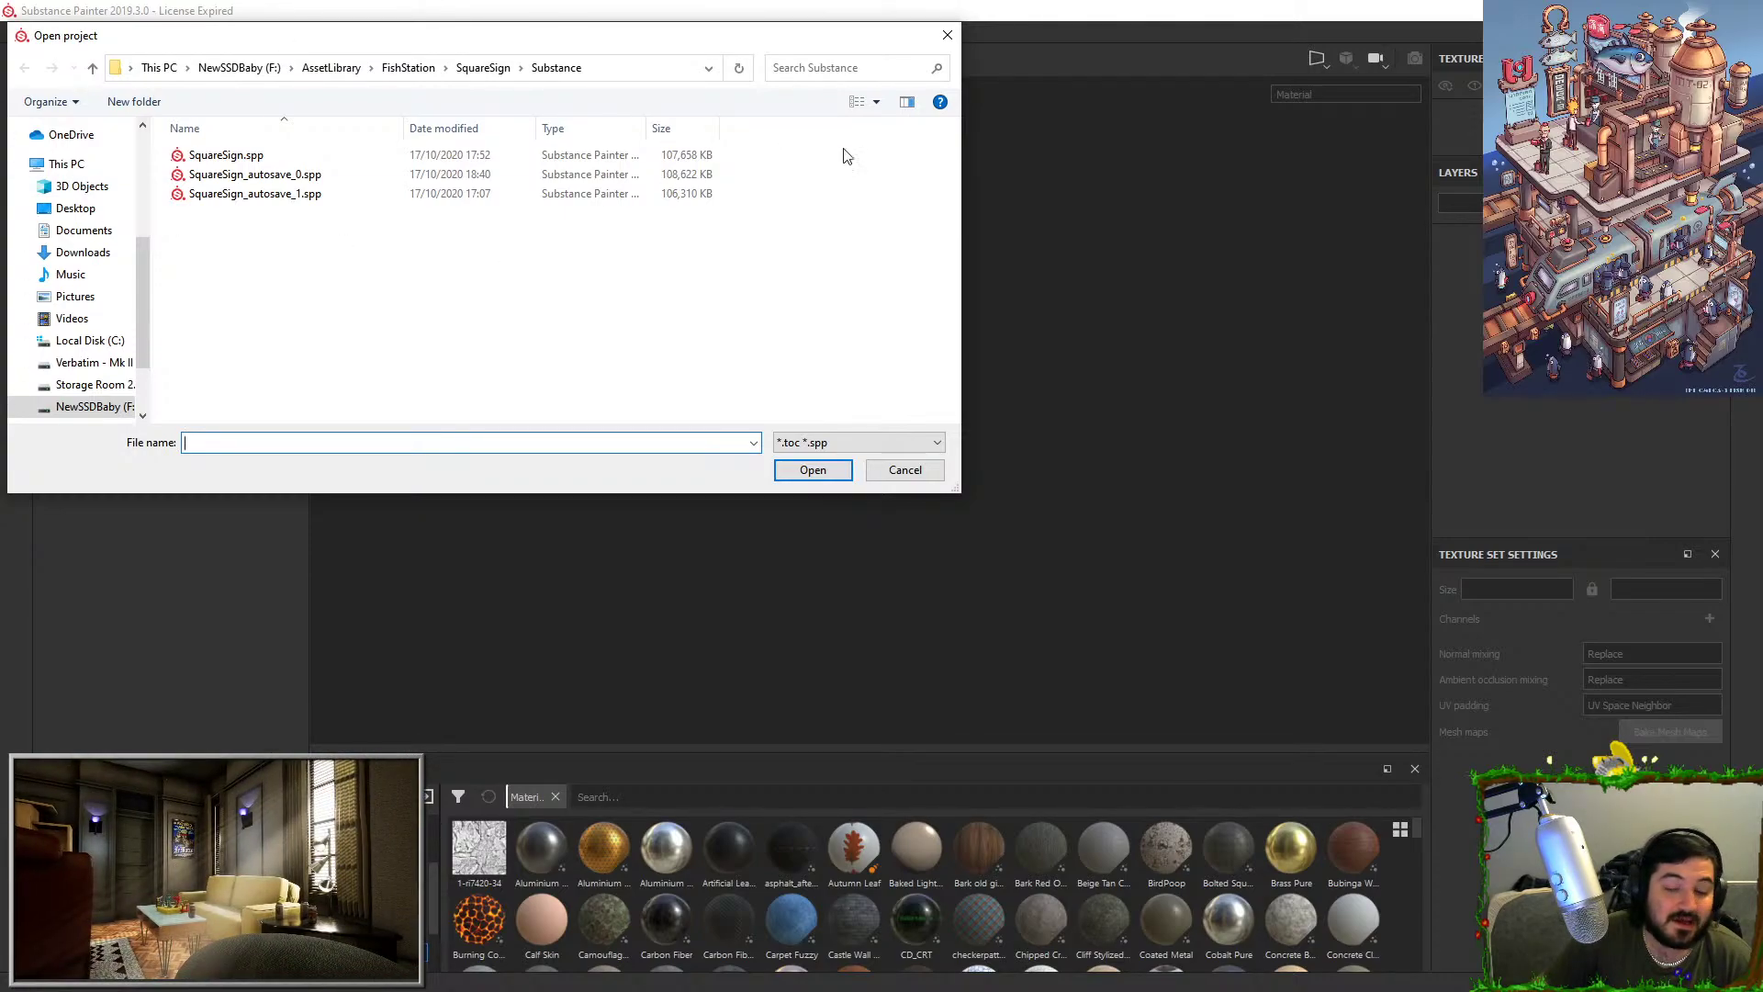
Dismiss the Open project dialog and go up to the FishStation folder in File Explorer.
left_click(947, 33)
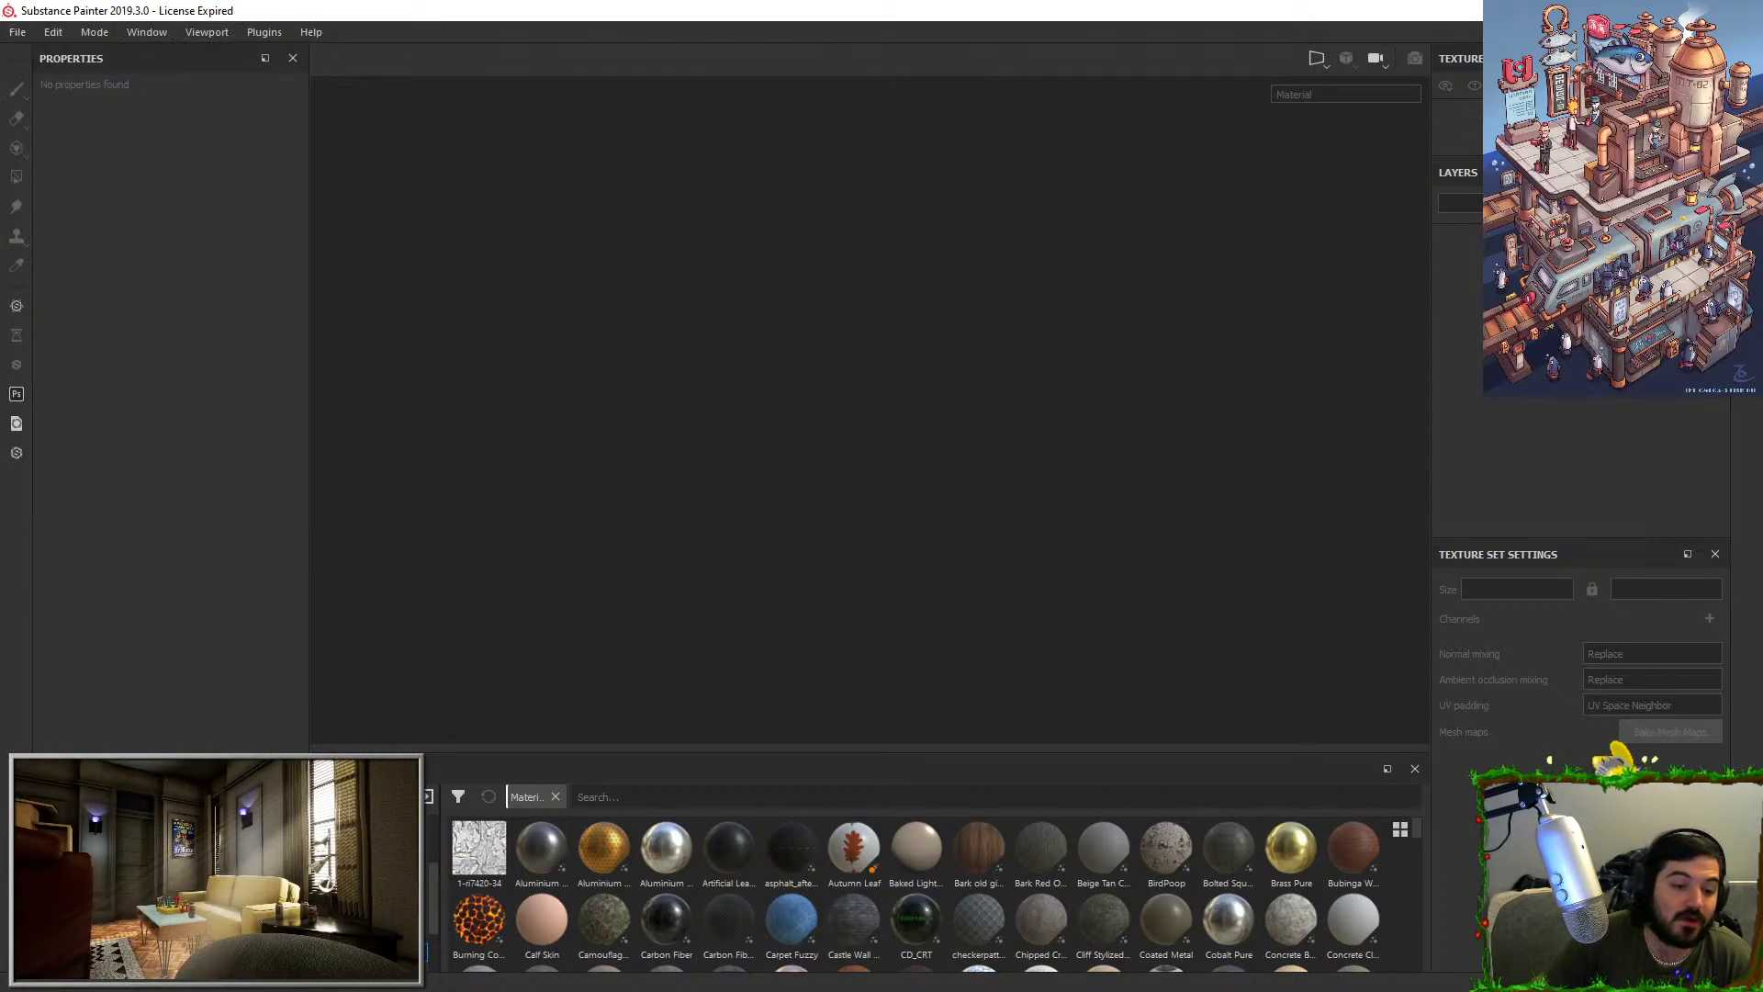
left_click_drag(560, 0, 987, 220)
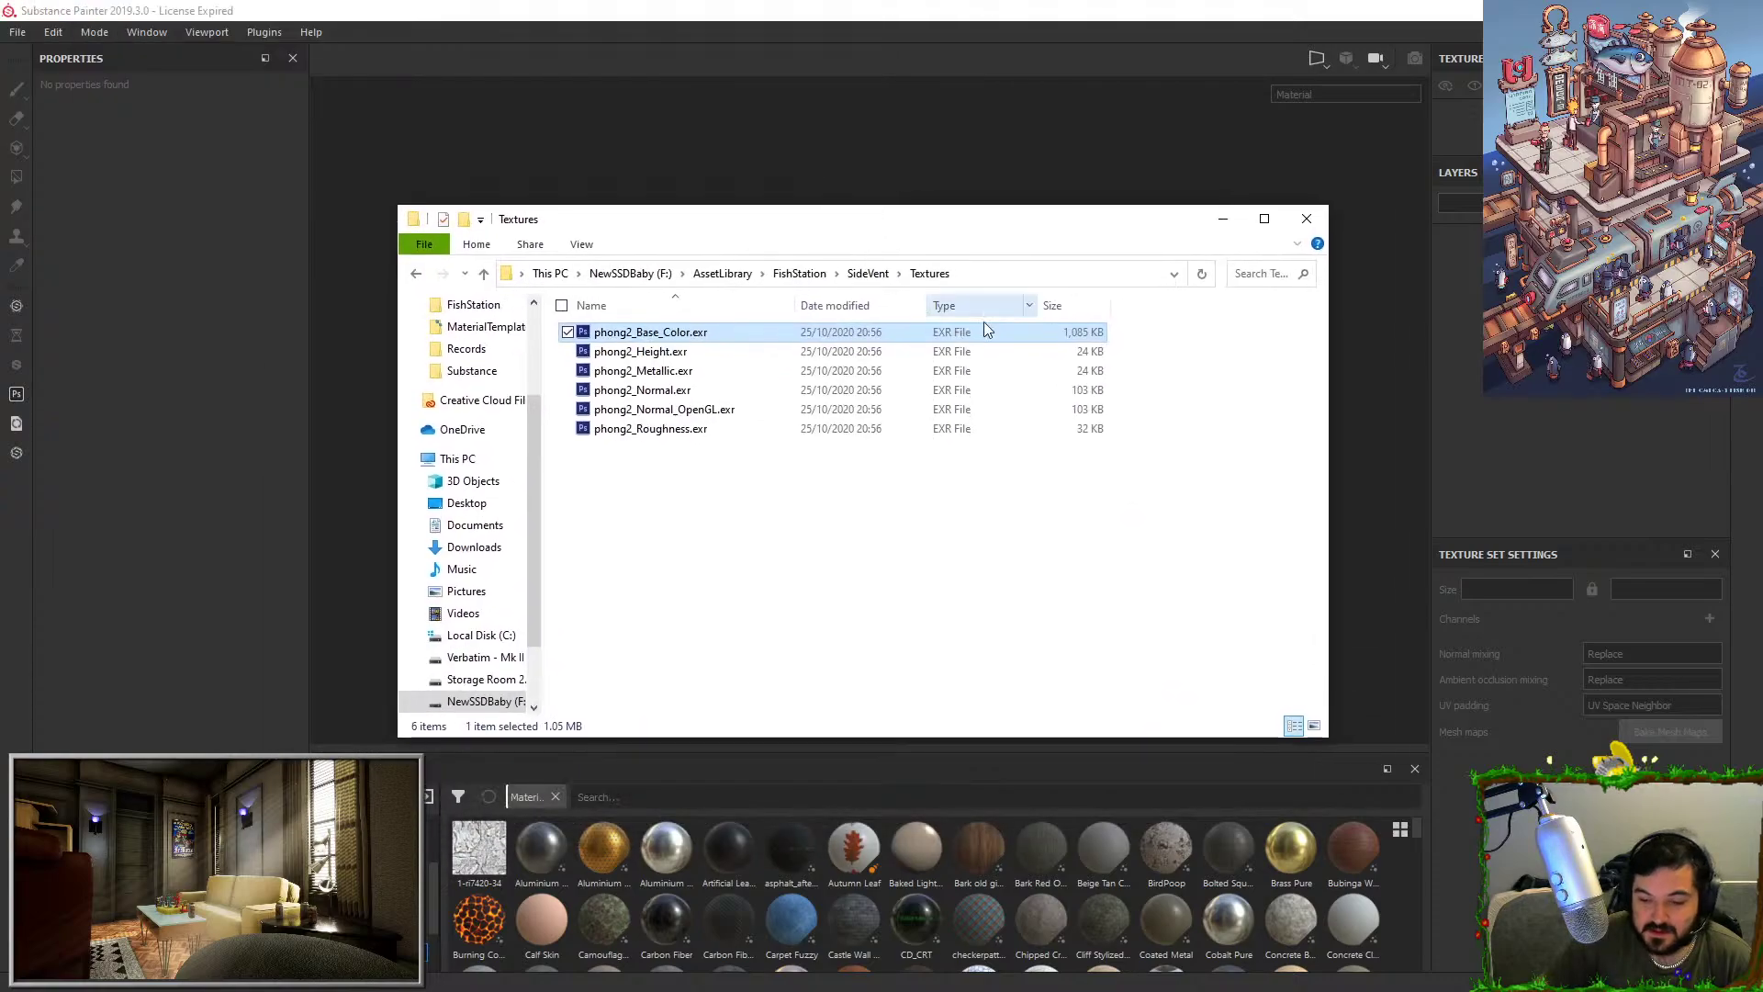
left_click(799, 273)
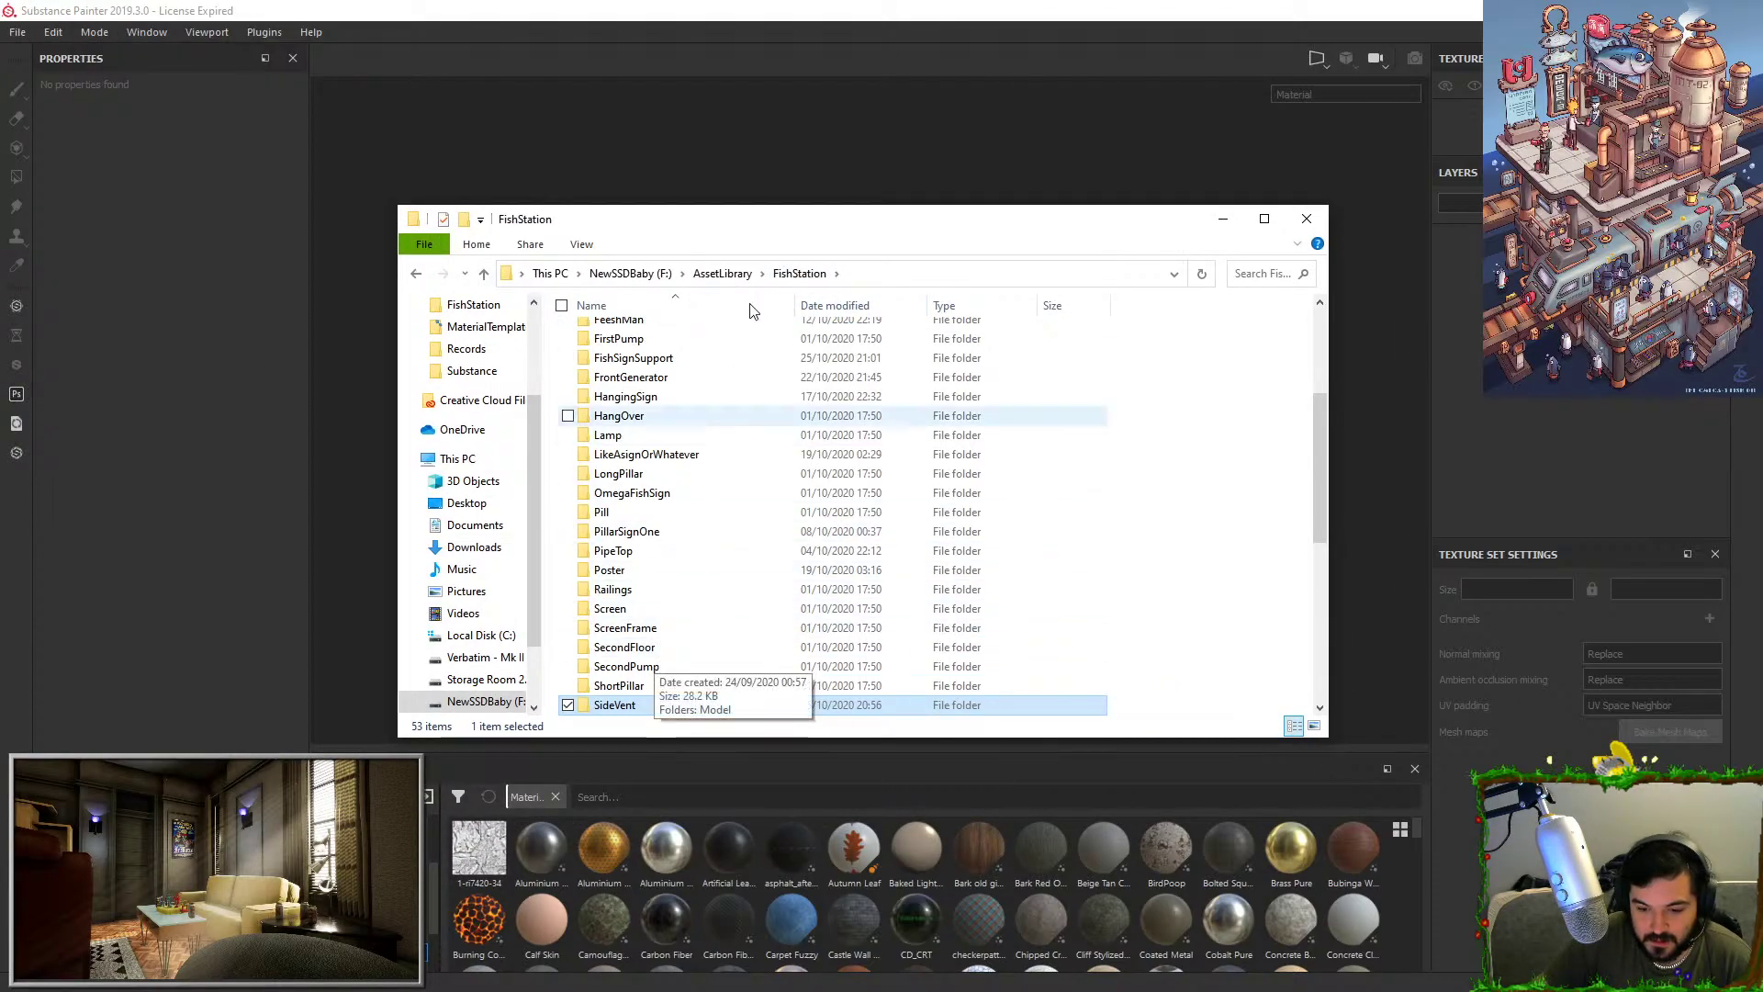
Find the FishSignSupport folder inside FishStation and open it.
left_click(674, 549)
key("f")
scroll(711, 482, "up", 1)
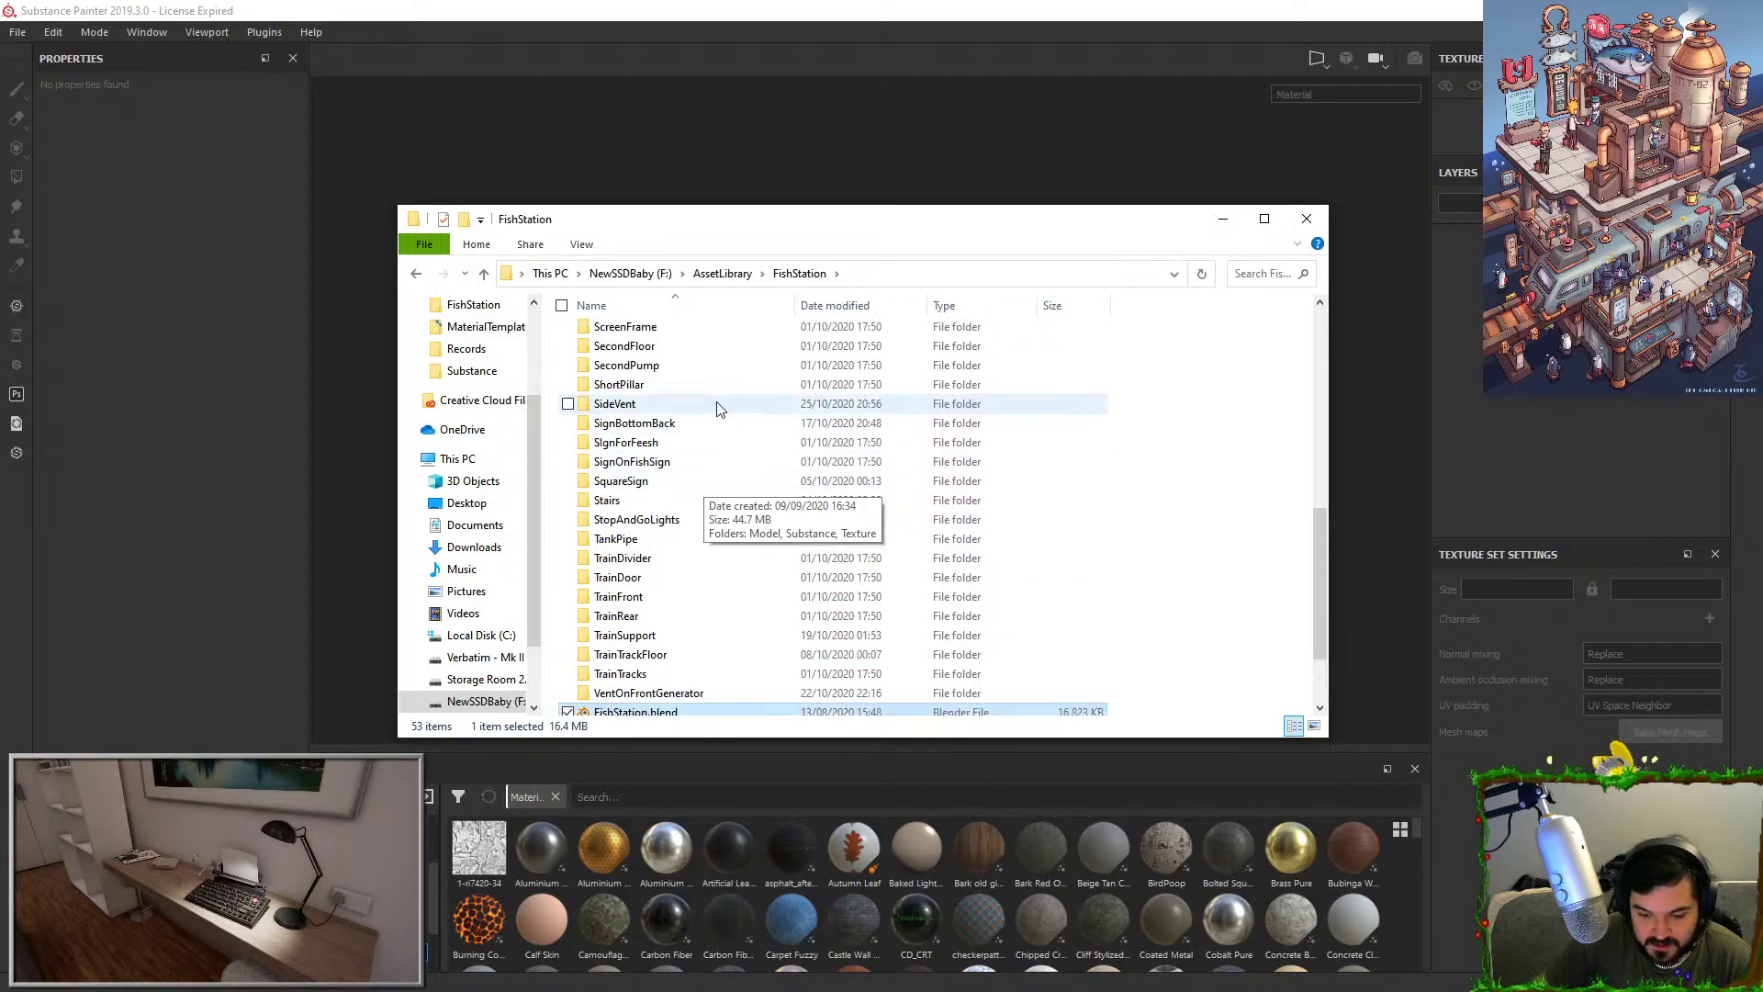
left_click(703, 422)
scroll(689, 413, "up", 3)
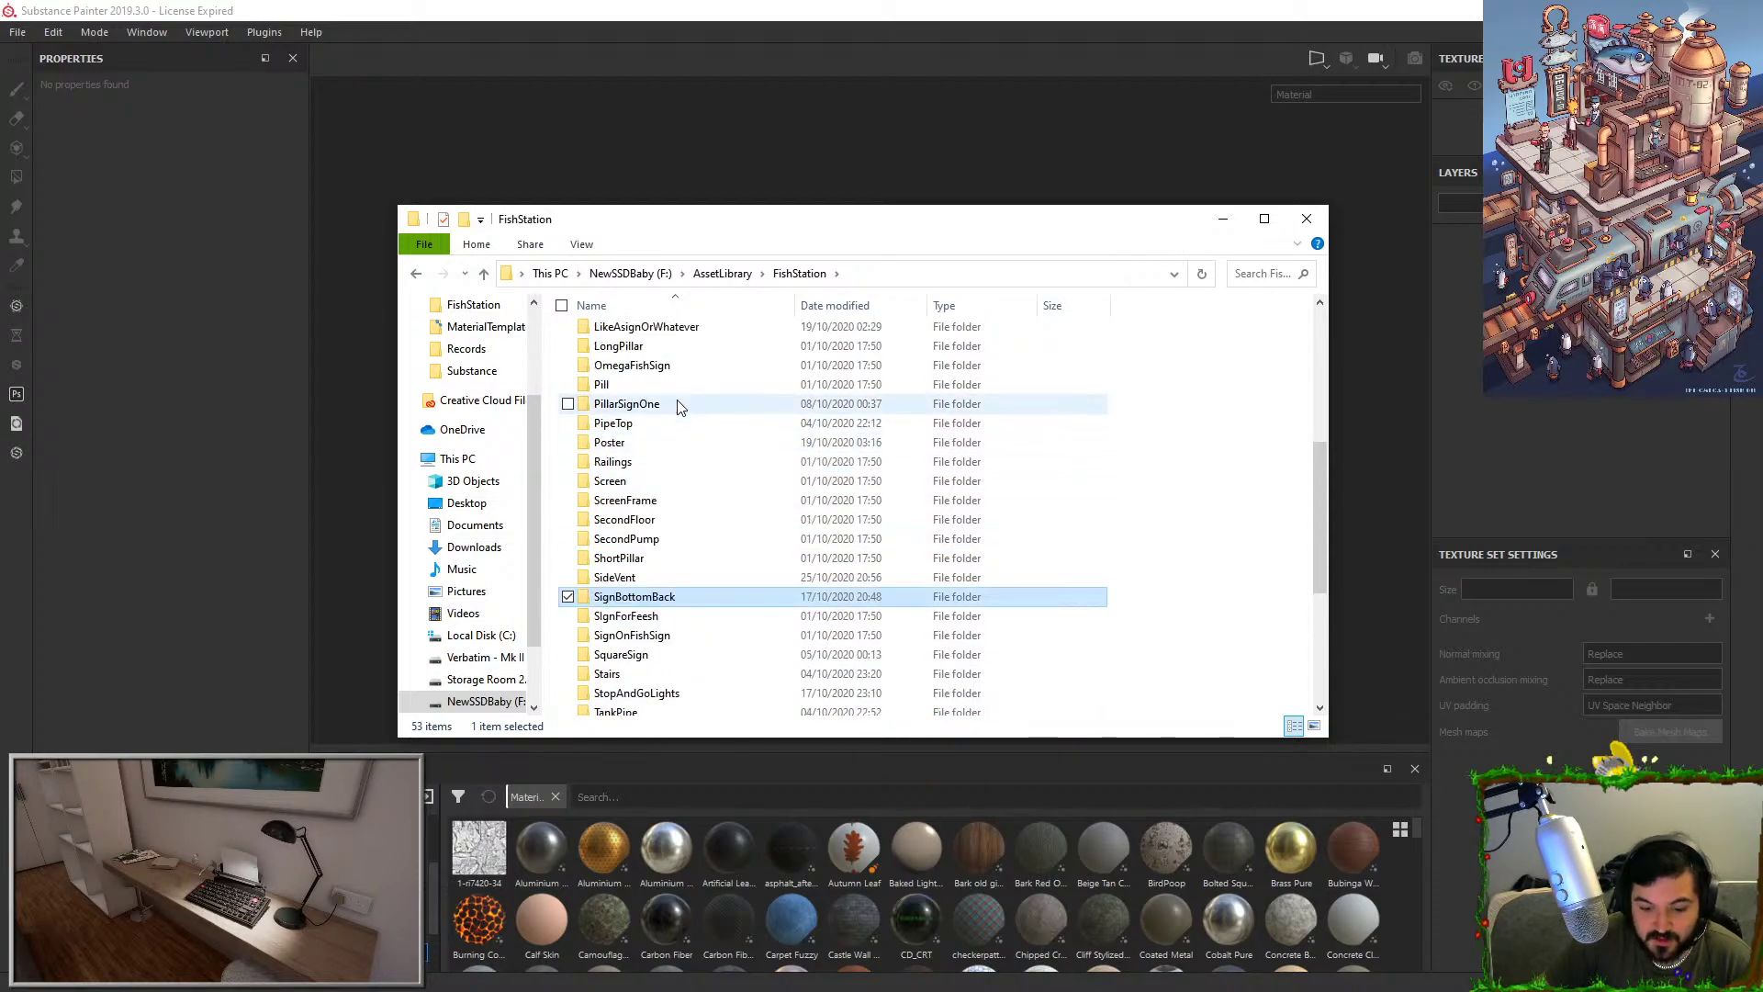
key("f")
key("f")
key("f")
key("f")
key("f")
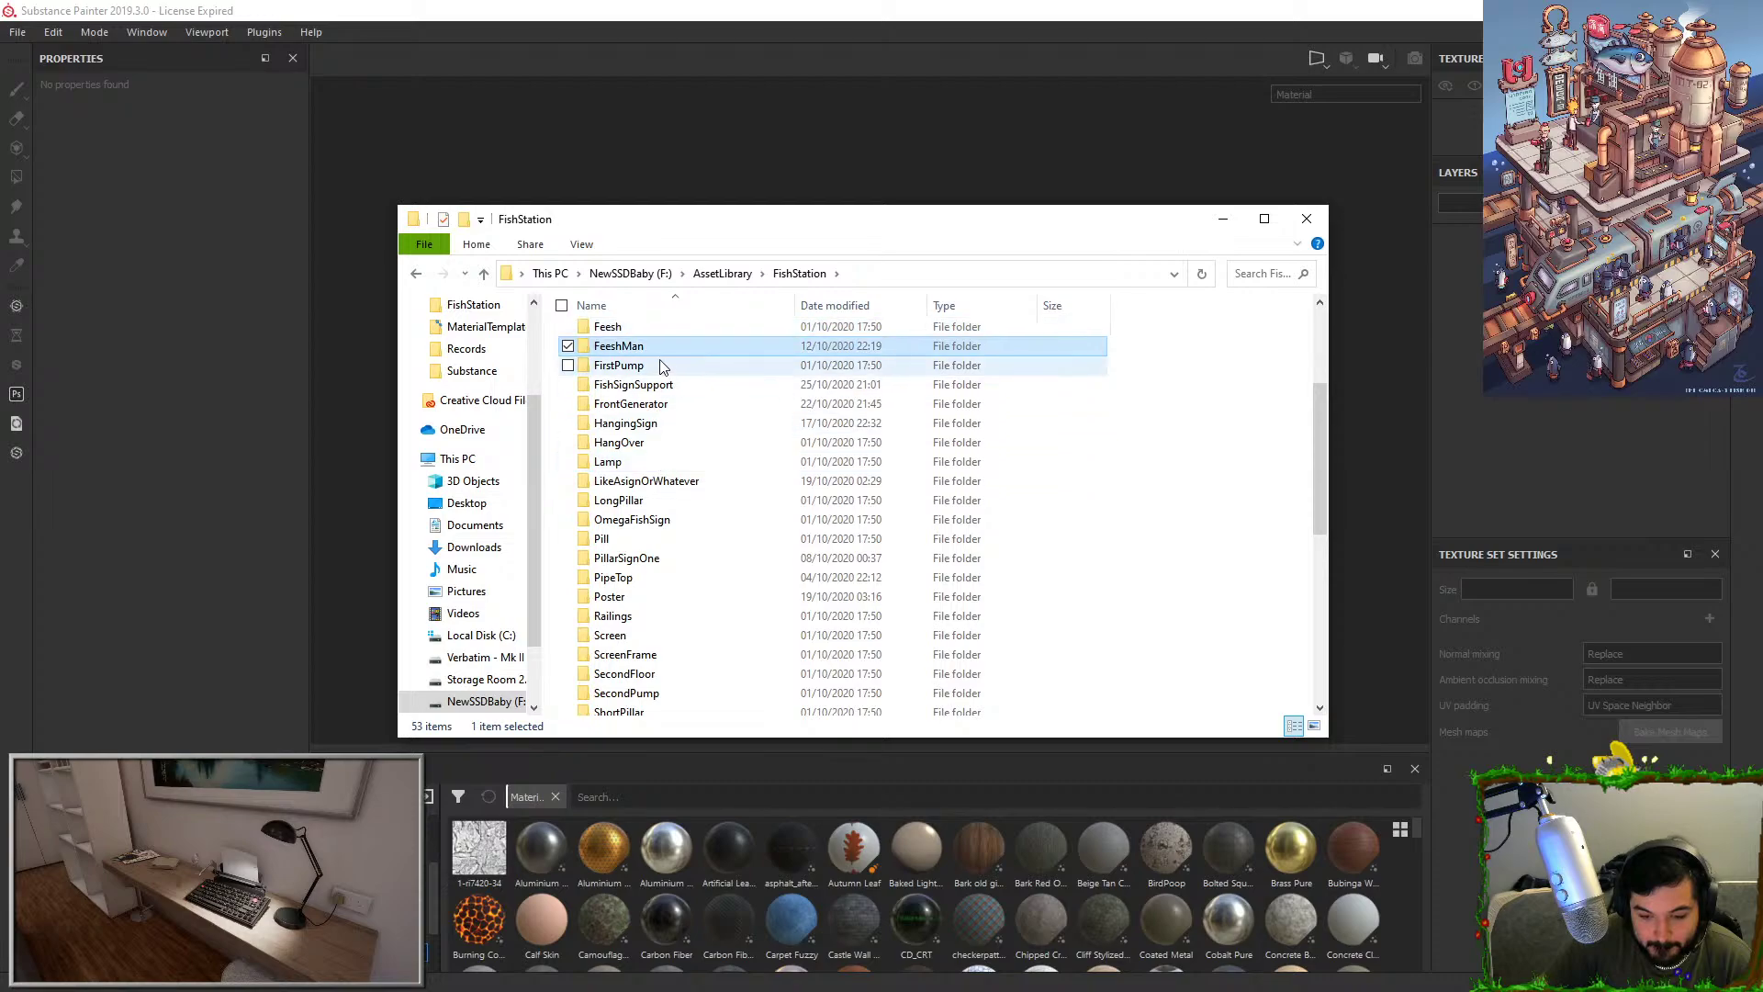
key("f")
double_click(640, 385)
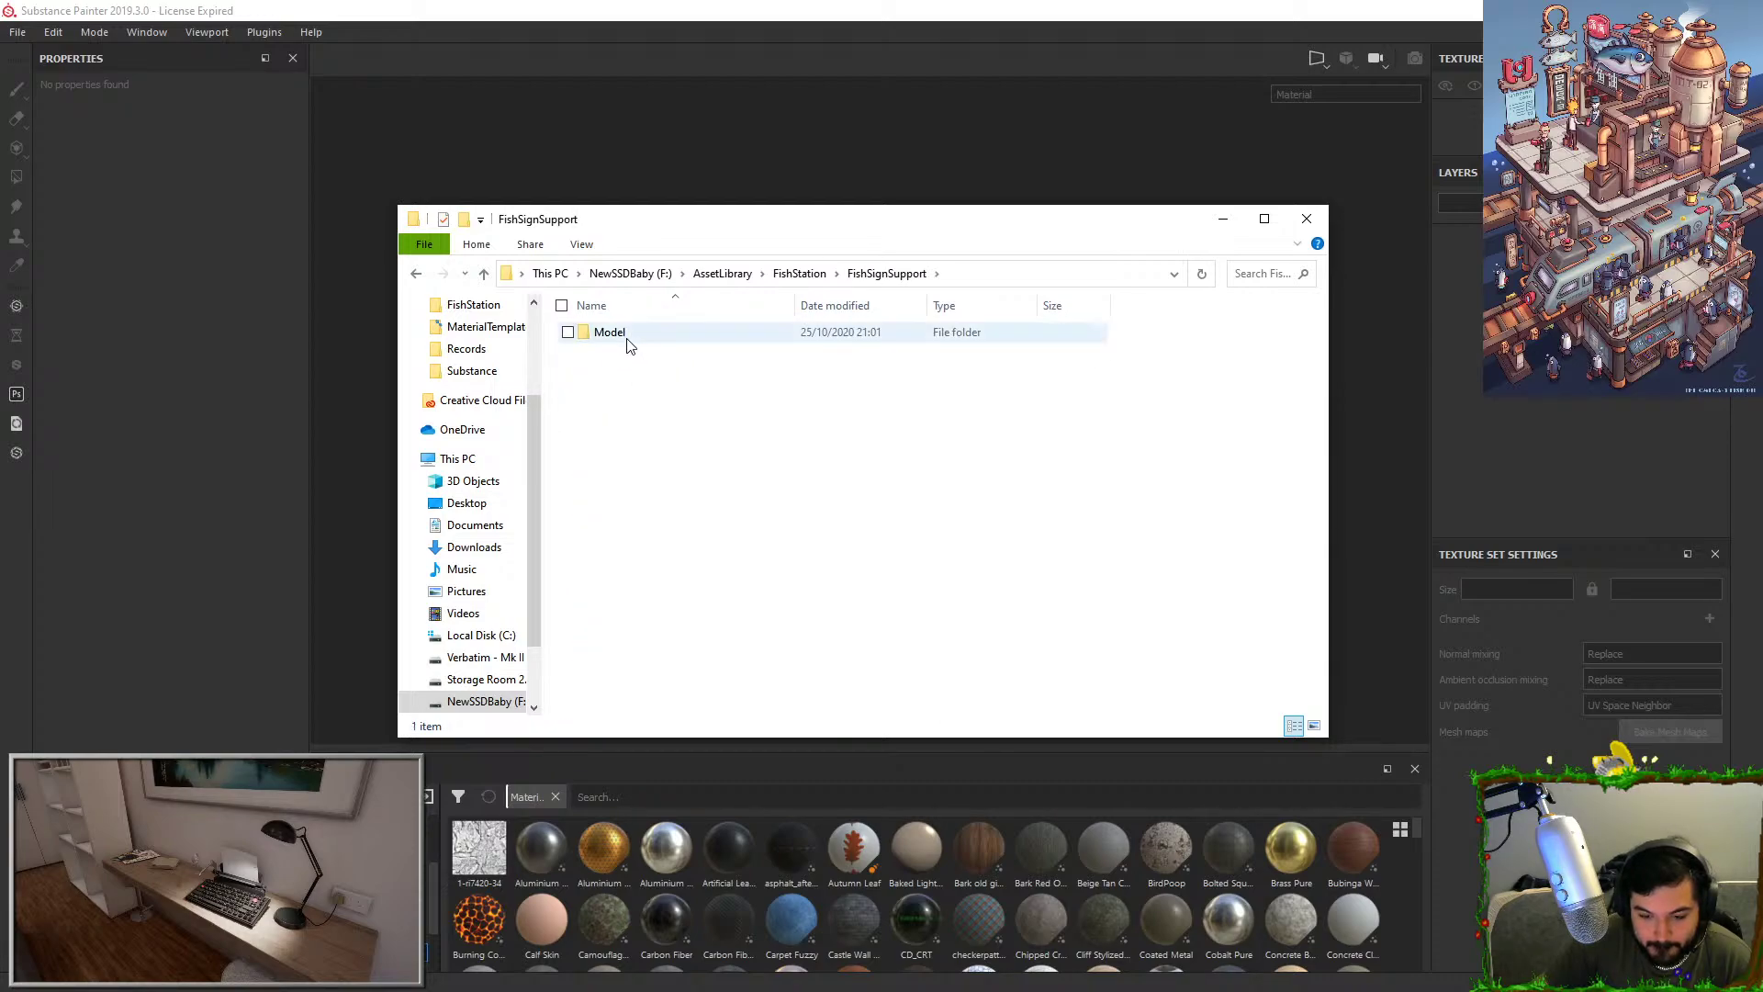
Create a new Substance Painter project from SM_FishSignSupport.fbx in the Model folder, with 2048 resolution and OpenGL normals.
double_click(627, 338)
left_click_drag(627, 334, 694, 182)
left_click(1223, 219)
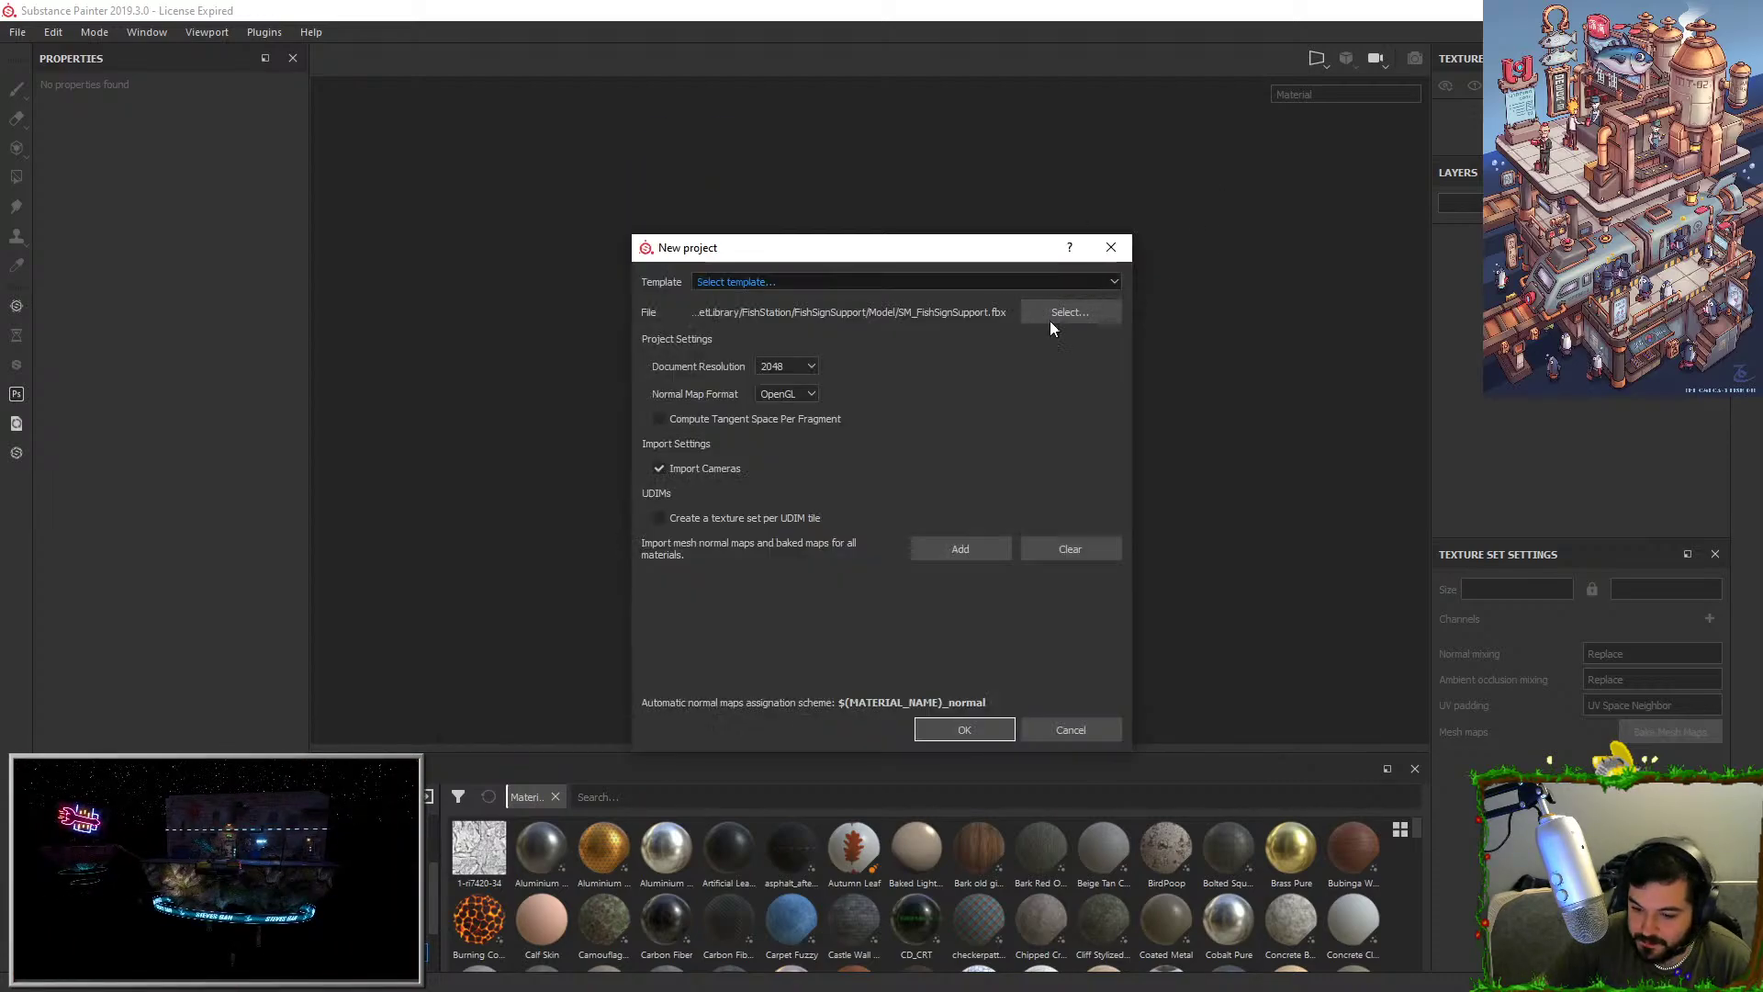
left_click(961, 725)
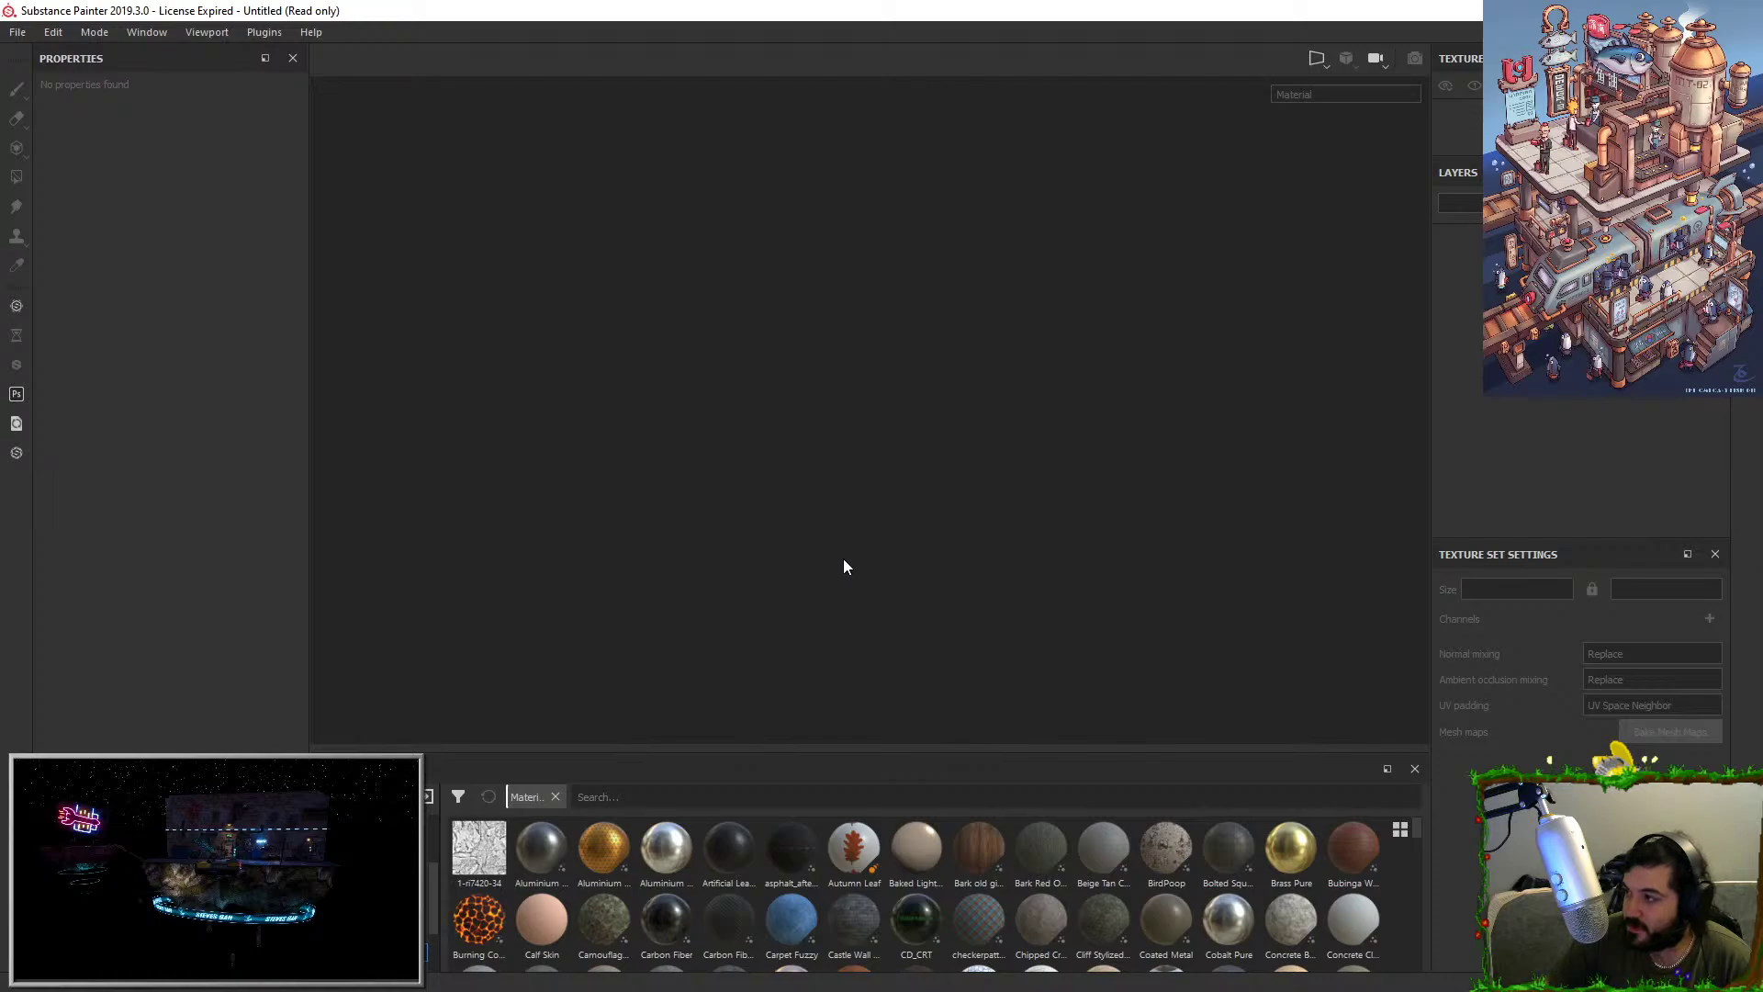
Search the smart materials for "fish" and add the dark grey FishStation material to the layer stack.
mouse_move(860, 545)
left_mouse_down("alt")
mouse_move(887, 494)
mouse_move(870, 529)
left_mouse_up("alt")
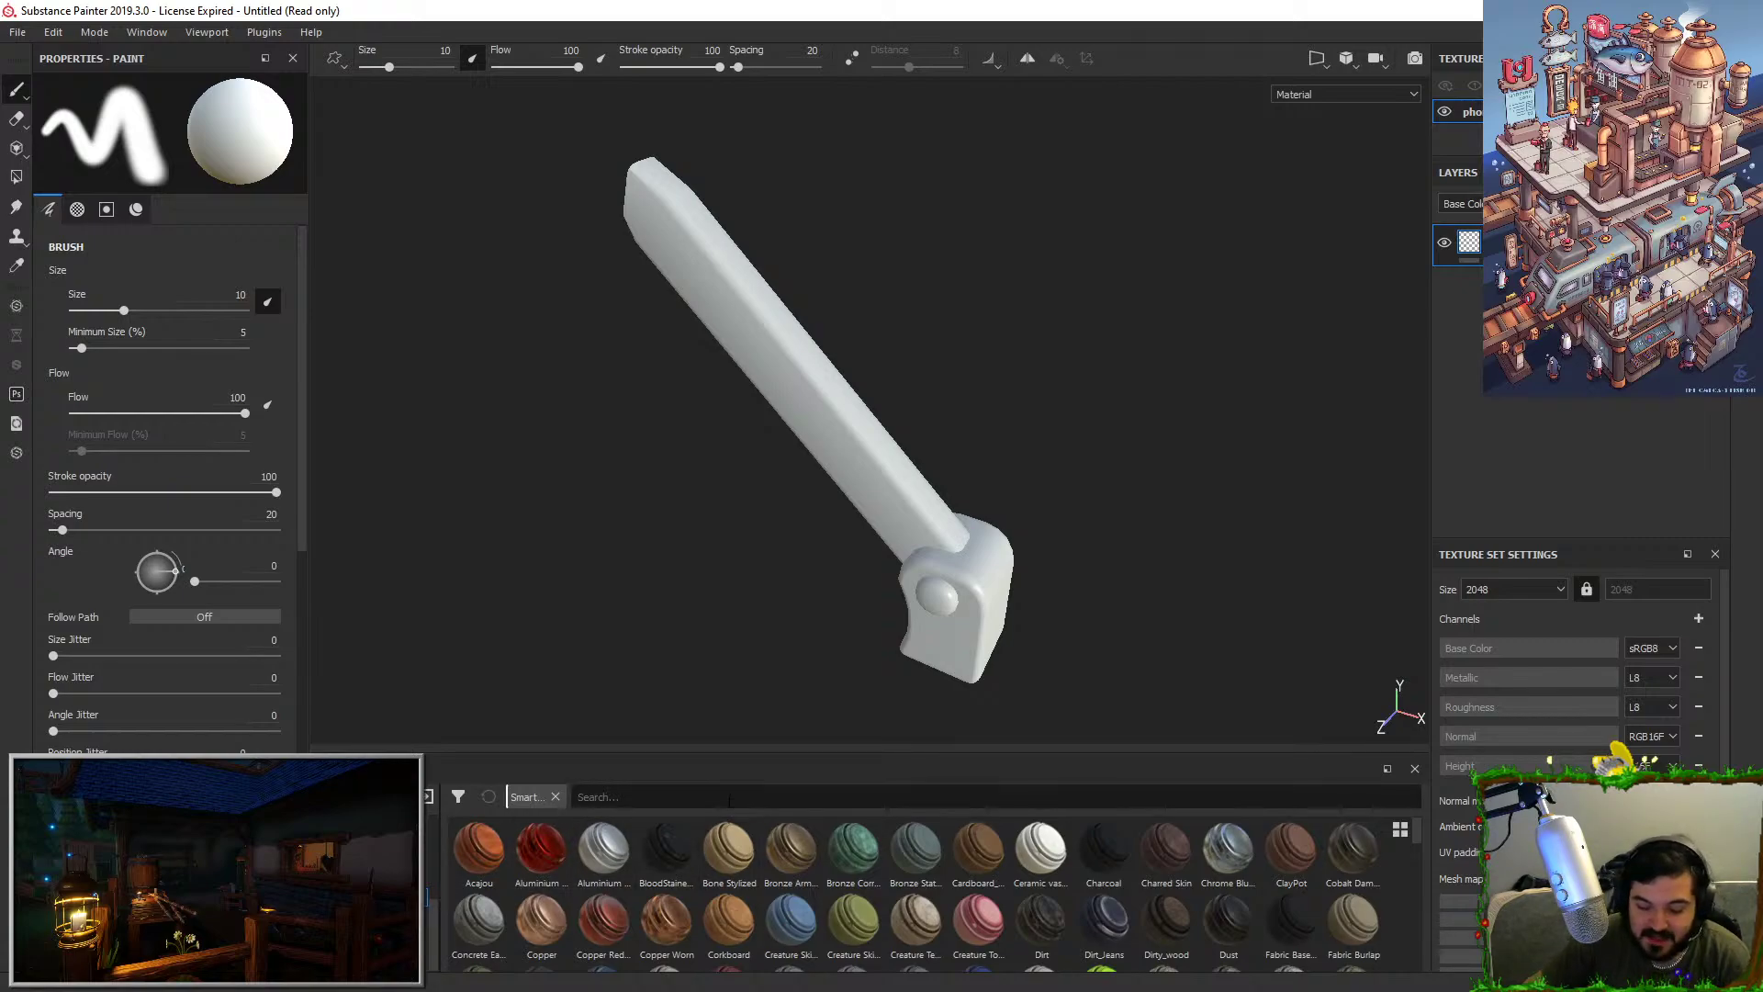
left_click(598, 797)
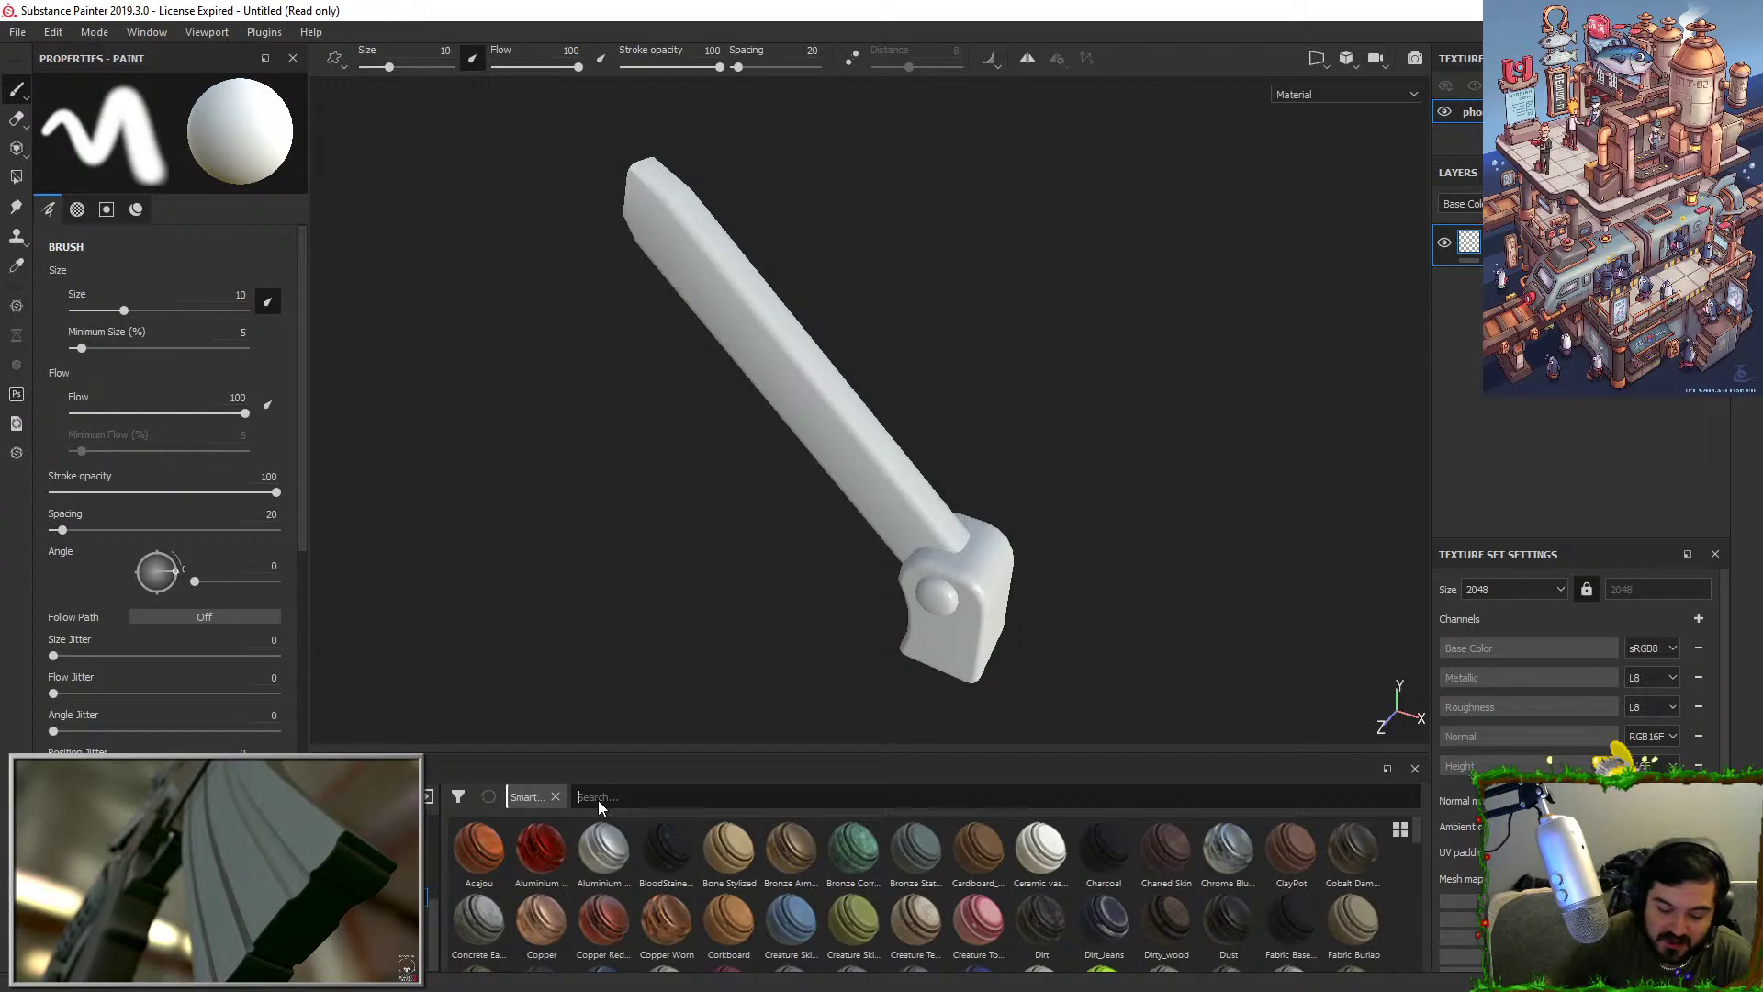
type("fish")
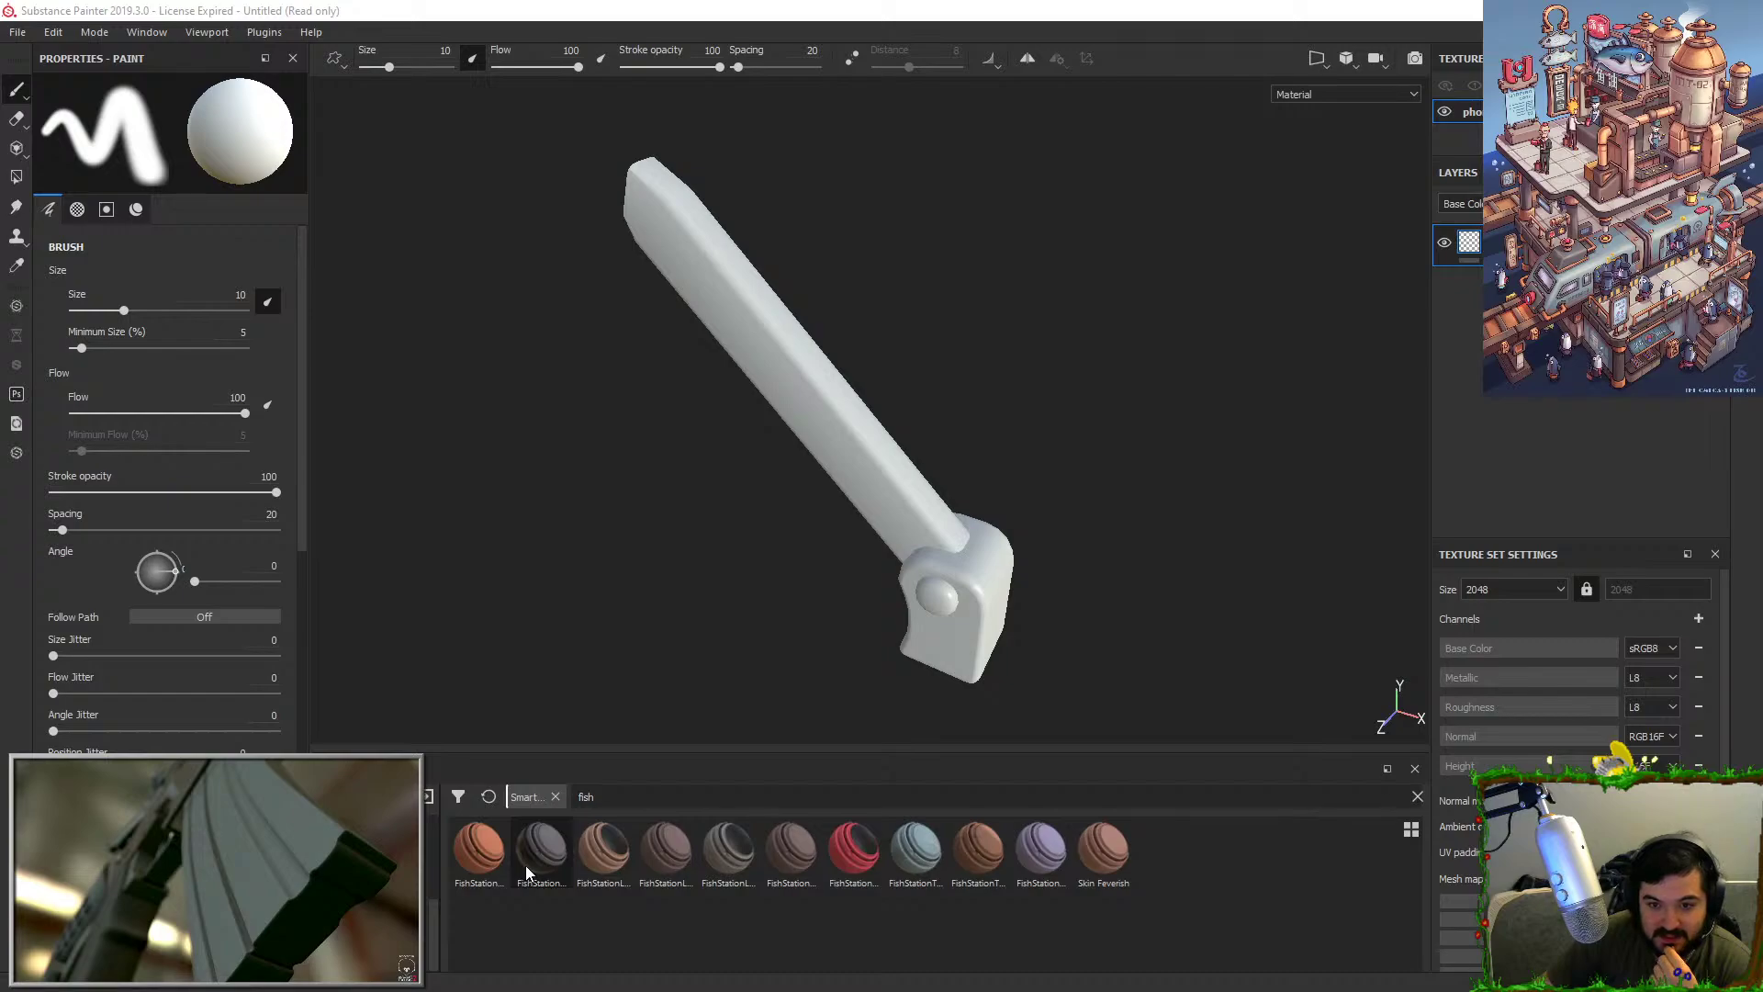
left_click_drag(535, 868, 1465, 395)
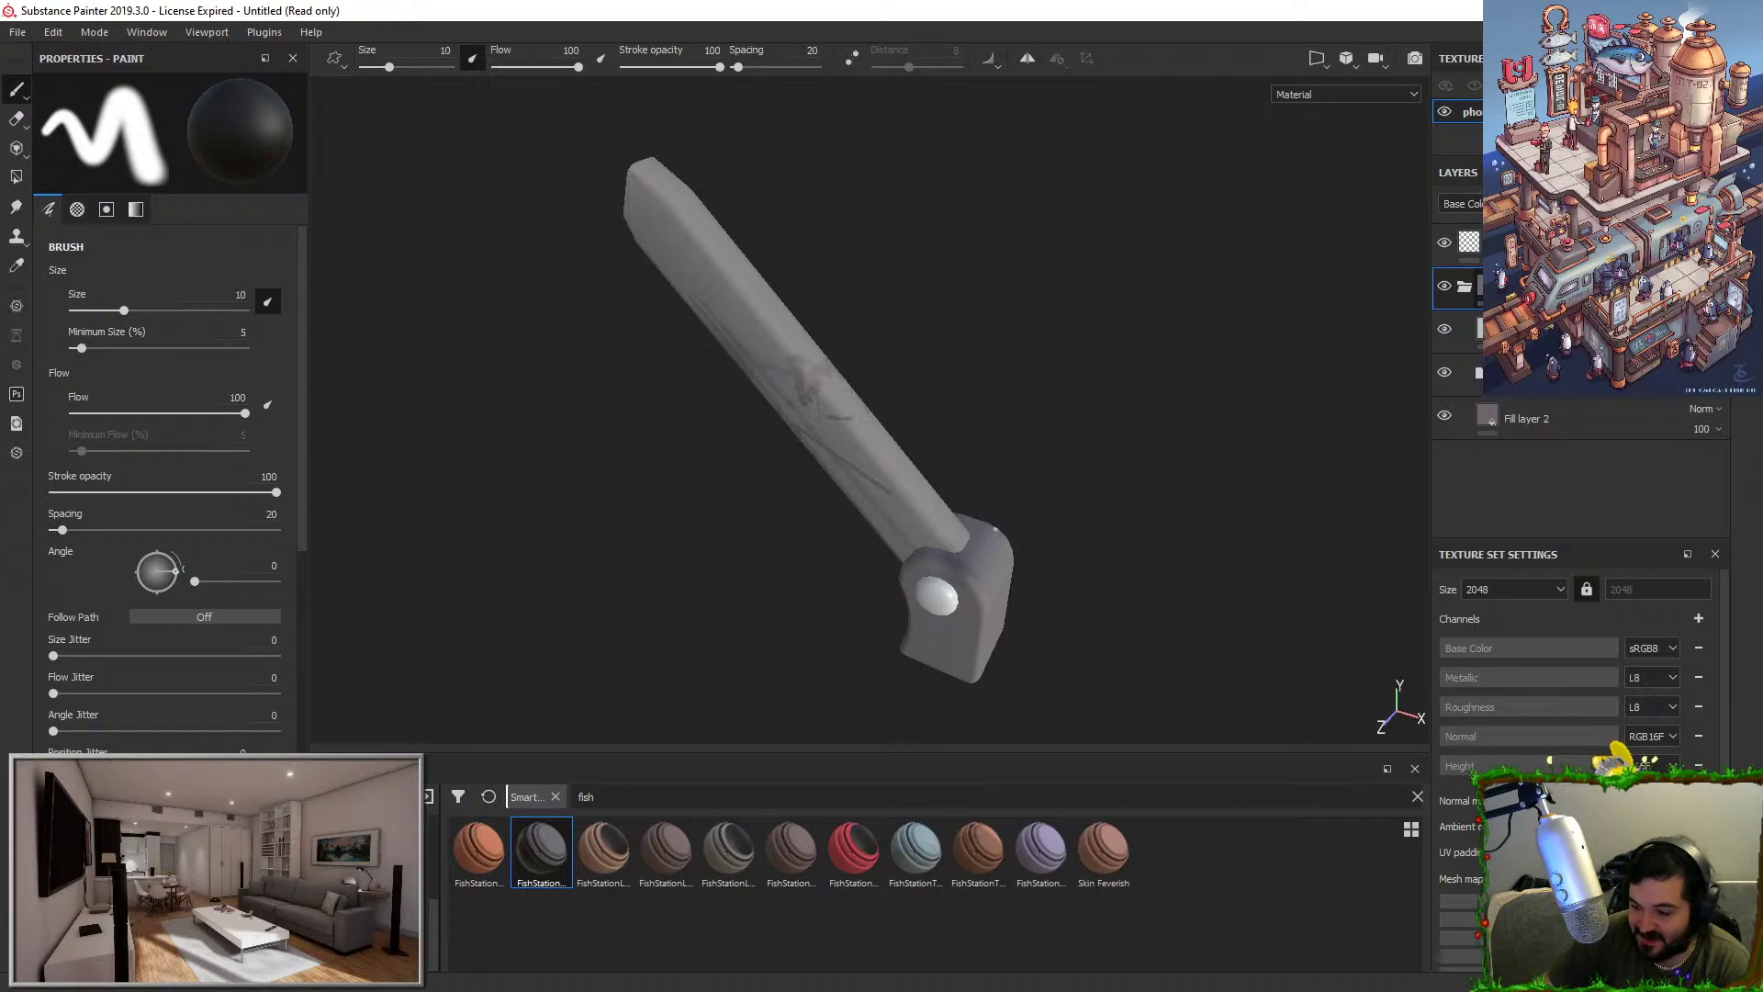
Delete the layer directly above Fill layer 2, reset the mask of the next layer up, and check the base by toggling its visibility.
left_click(1545, 374)
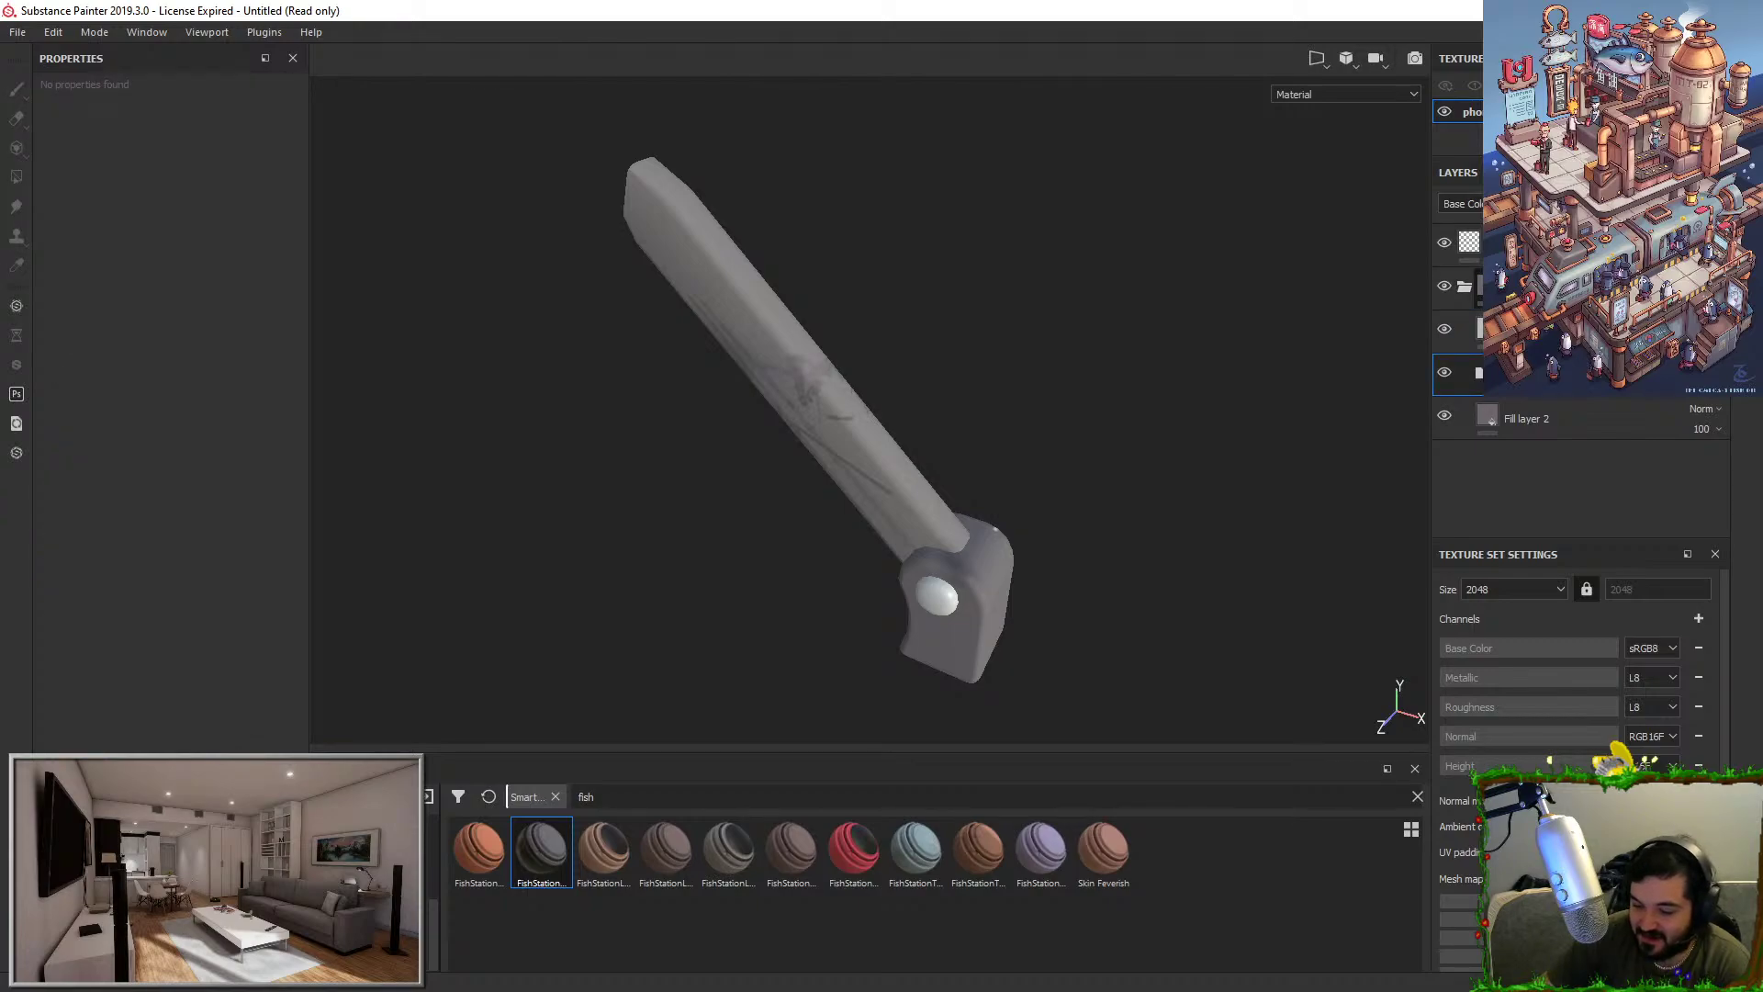
key("Delete")
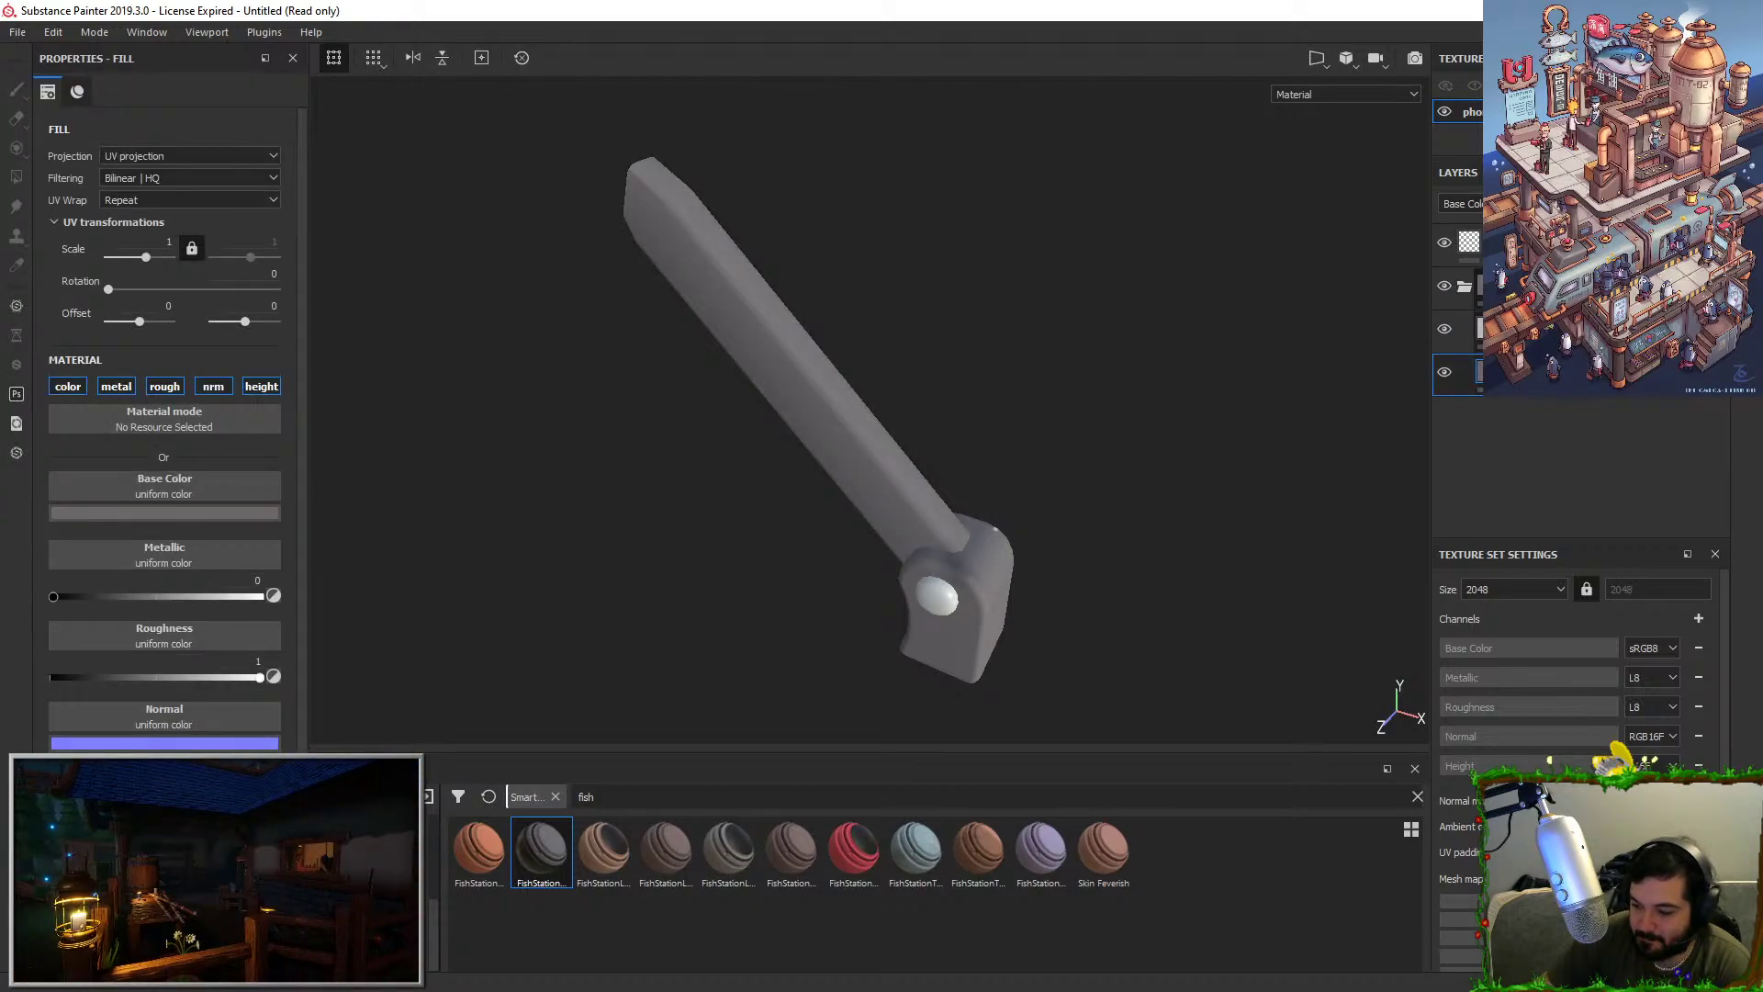
right_click(1510, 328)
left_click(1561, 336)
left_click(1441, 371)
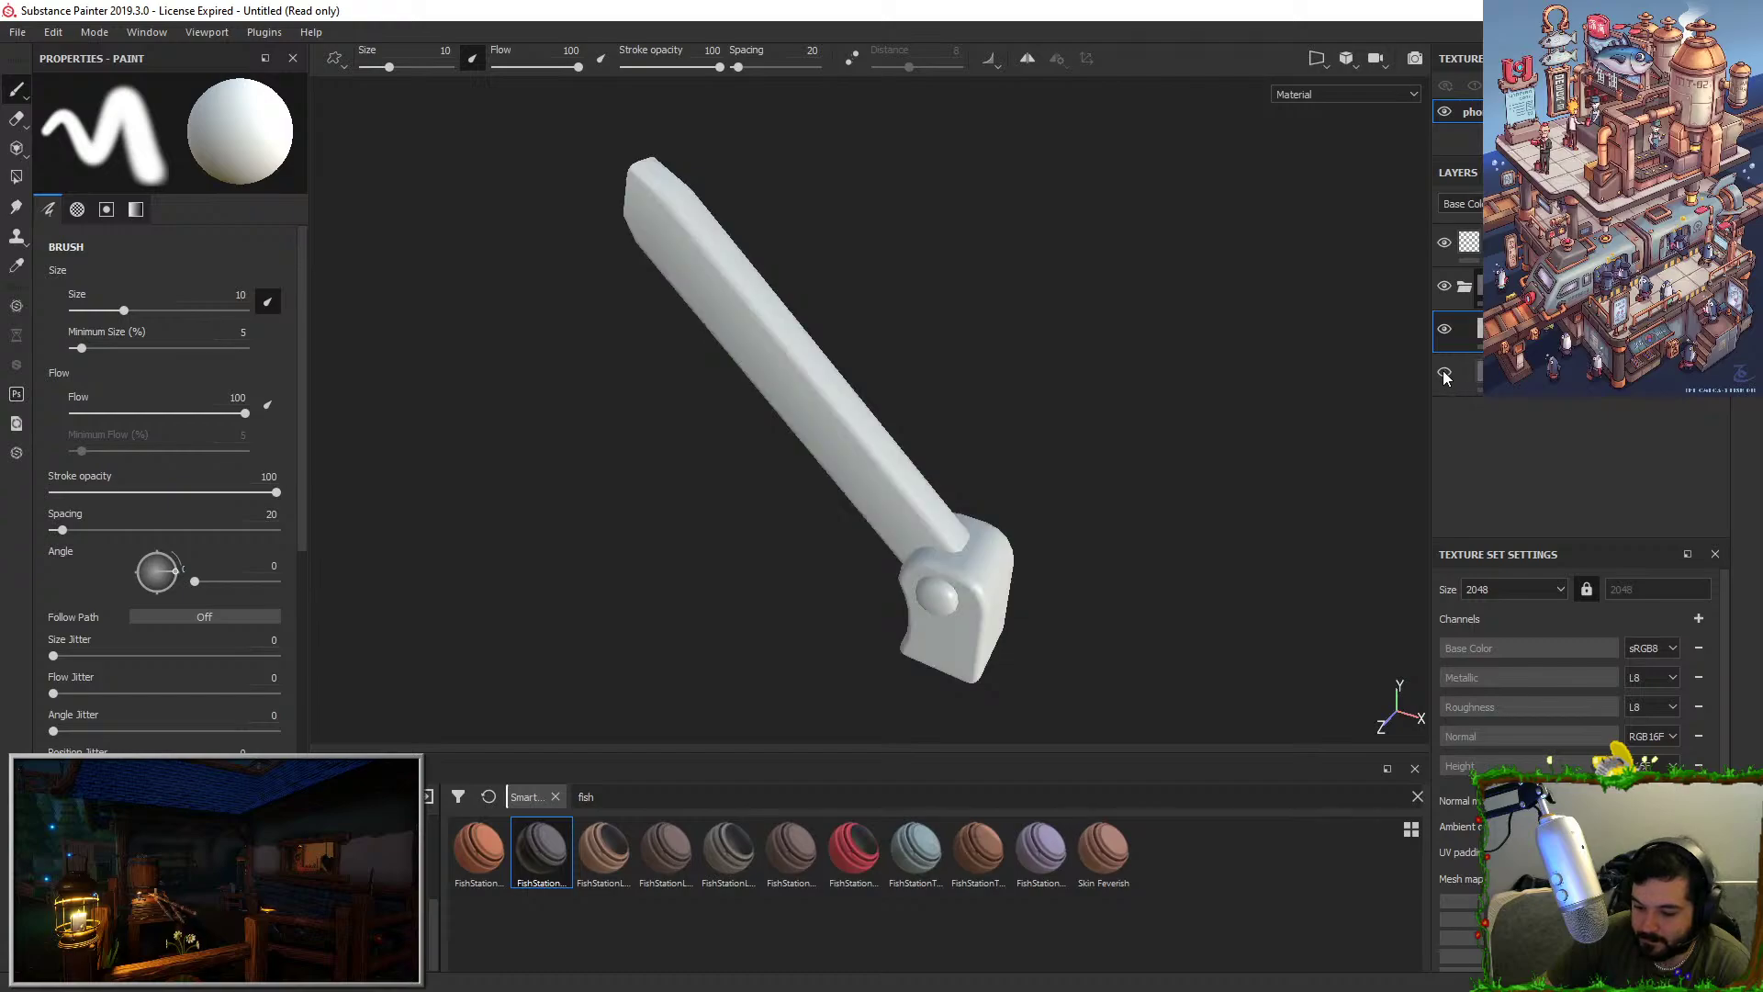
left_click(1441, 372)
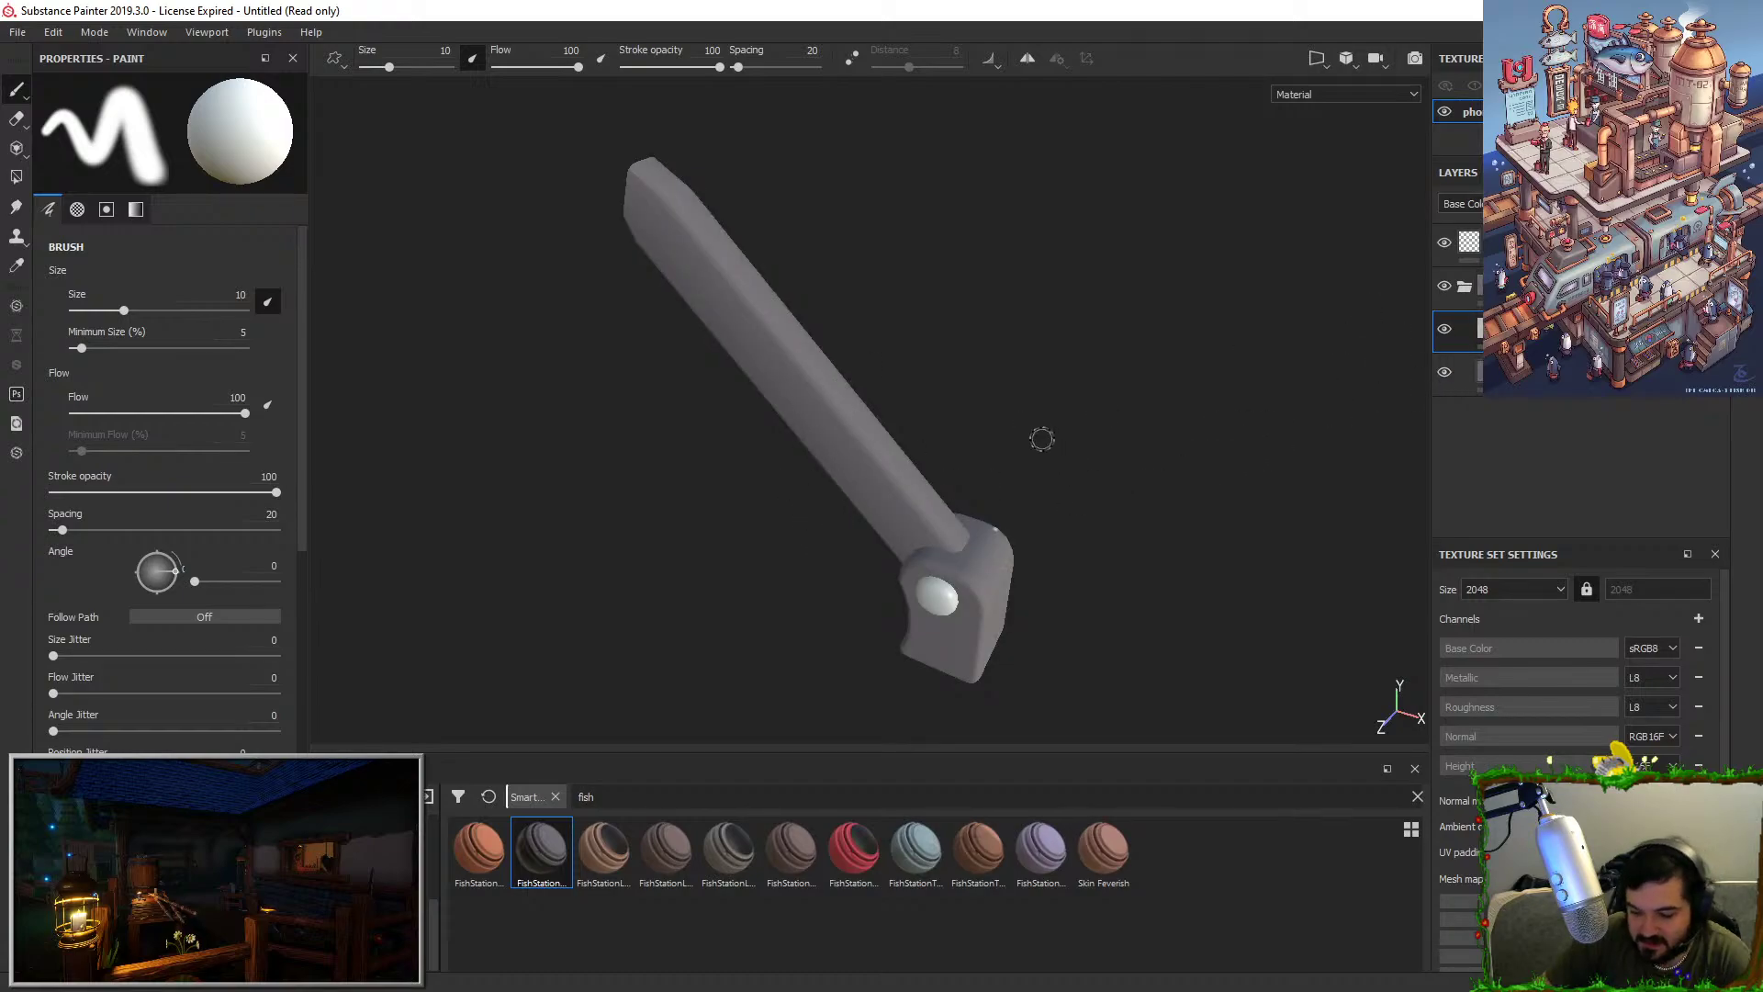
Change the material folder's mask so the material covers the whole support, including the round bolt.
left_click_drag(1055, 543, 493, 461, "alt")
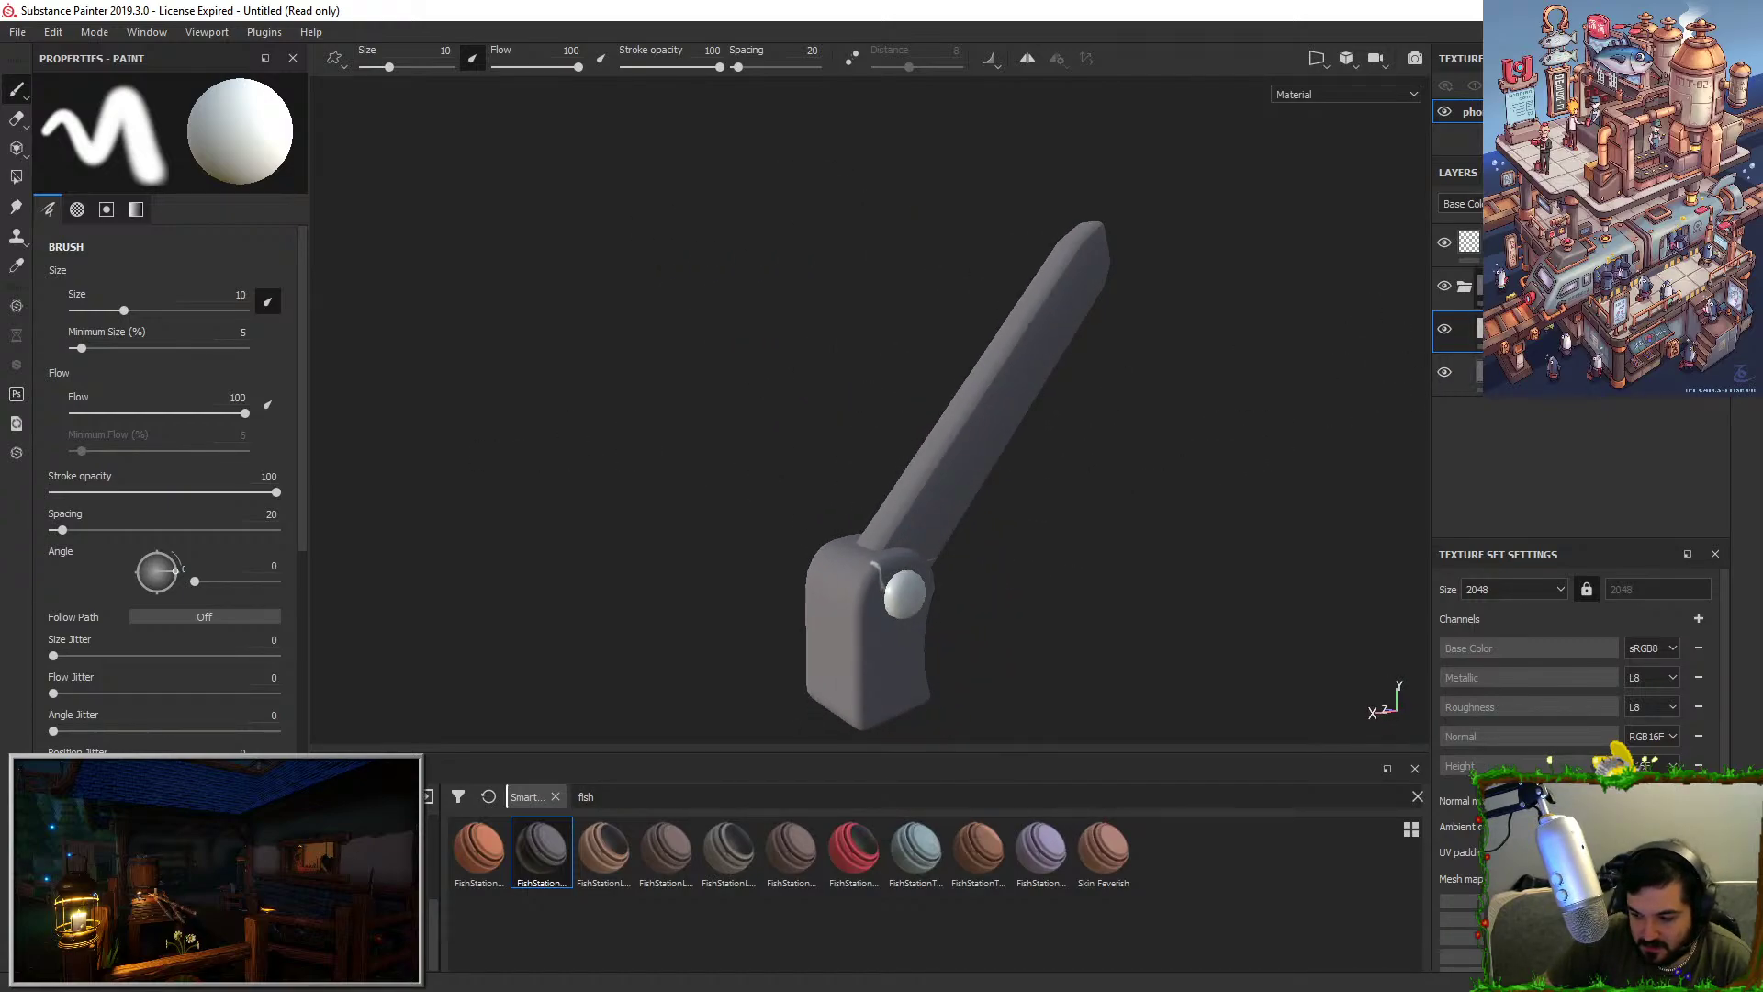
right_click(1529, 288)
left_click(1565, 319)
mouse_move(1158, 458)
left_mouse_down("alt")
mouse_move(945, 448)
mouse_move(1318, 450)
mouse_move(1074, 440)
mouse_move(1039, 421)
mouse_move(953, 437)
mouse_move(946, 535)
left_mouse_up("alt")
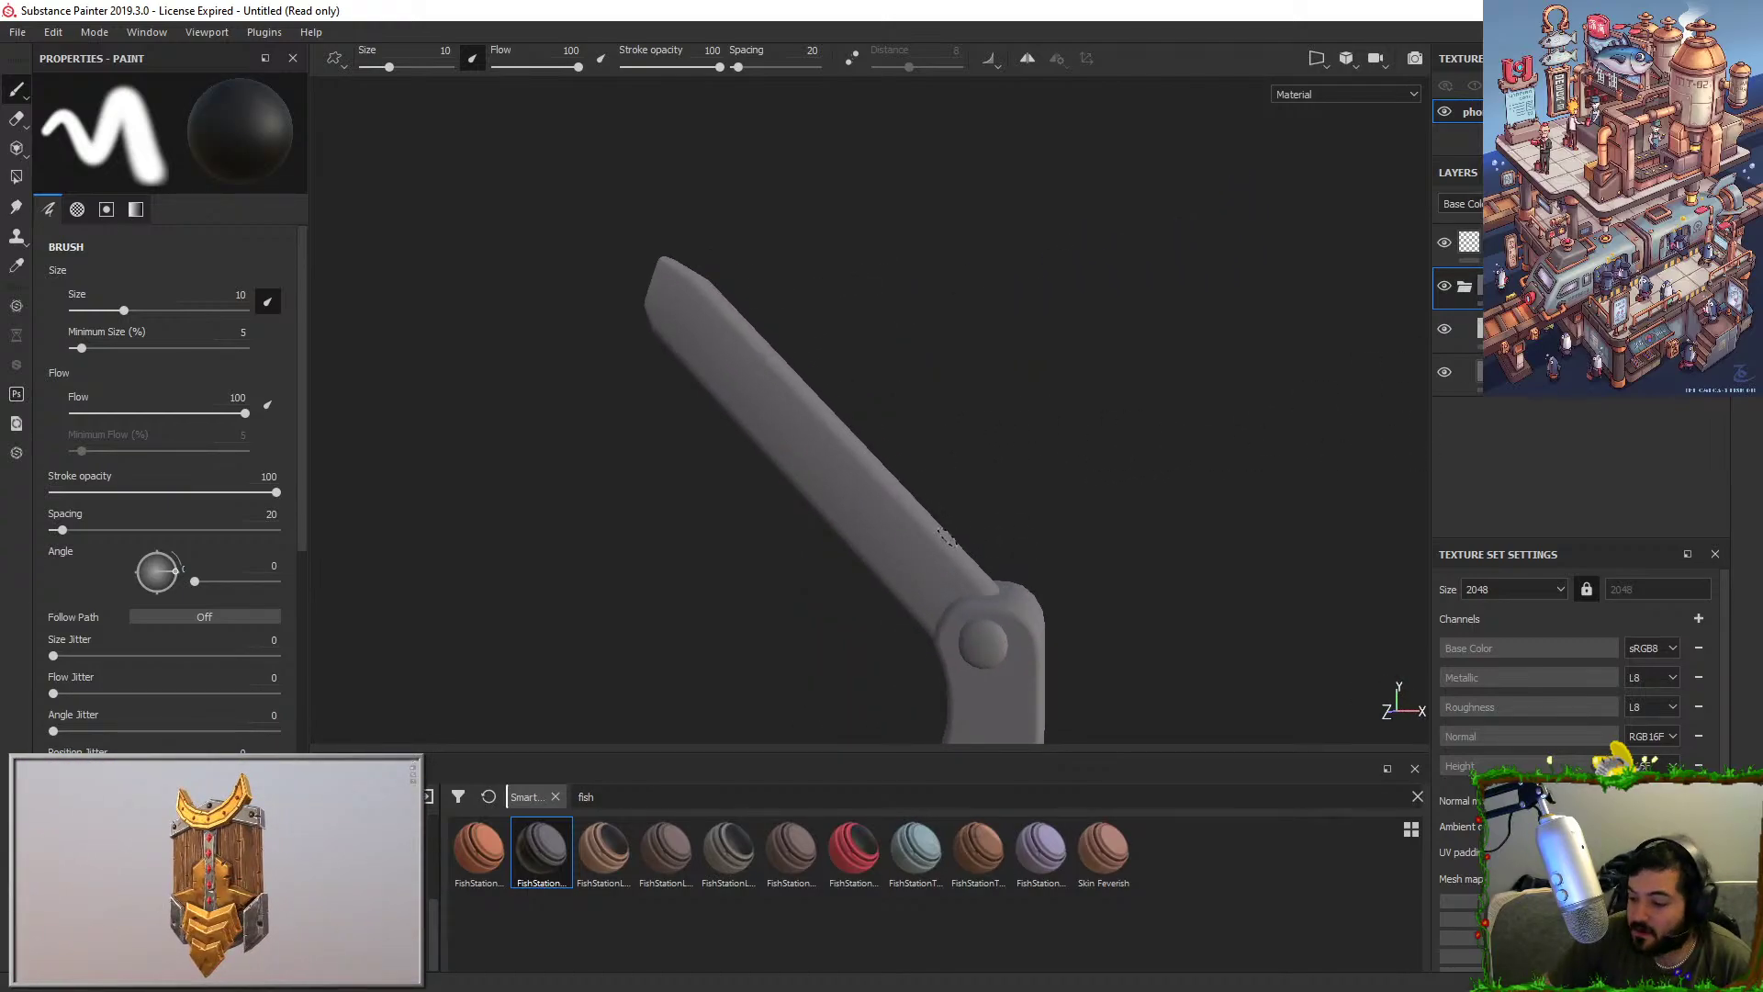
Paint a straight stroke on the mask of the layer above Fill layer 2, along the arm's edge from tip to joint.
left_click(1529, 330)
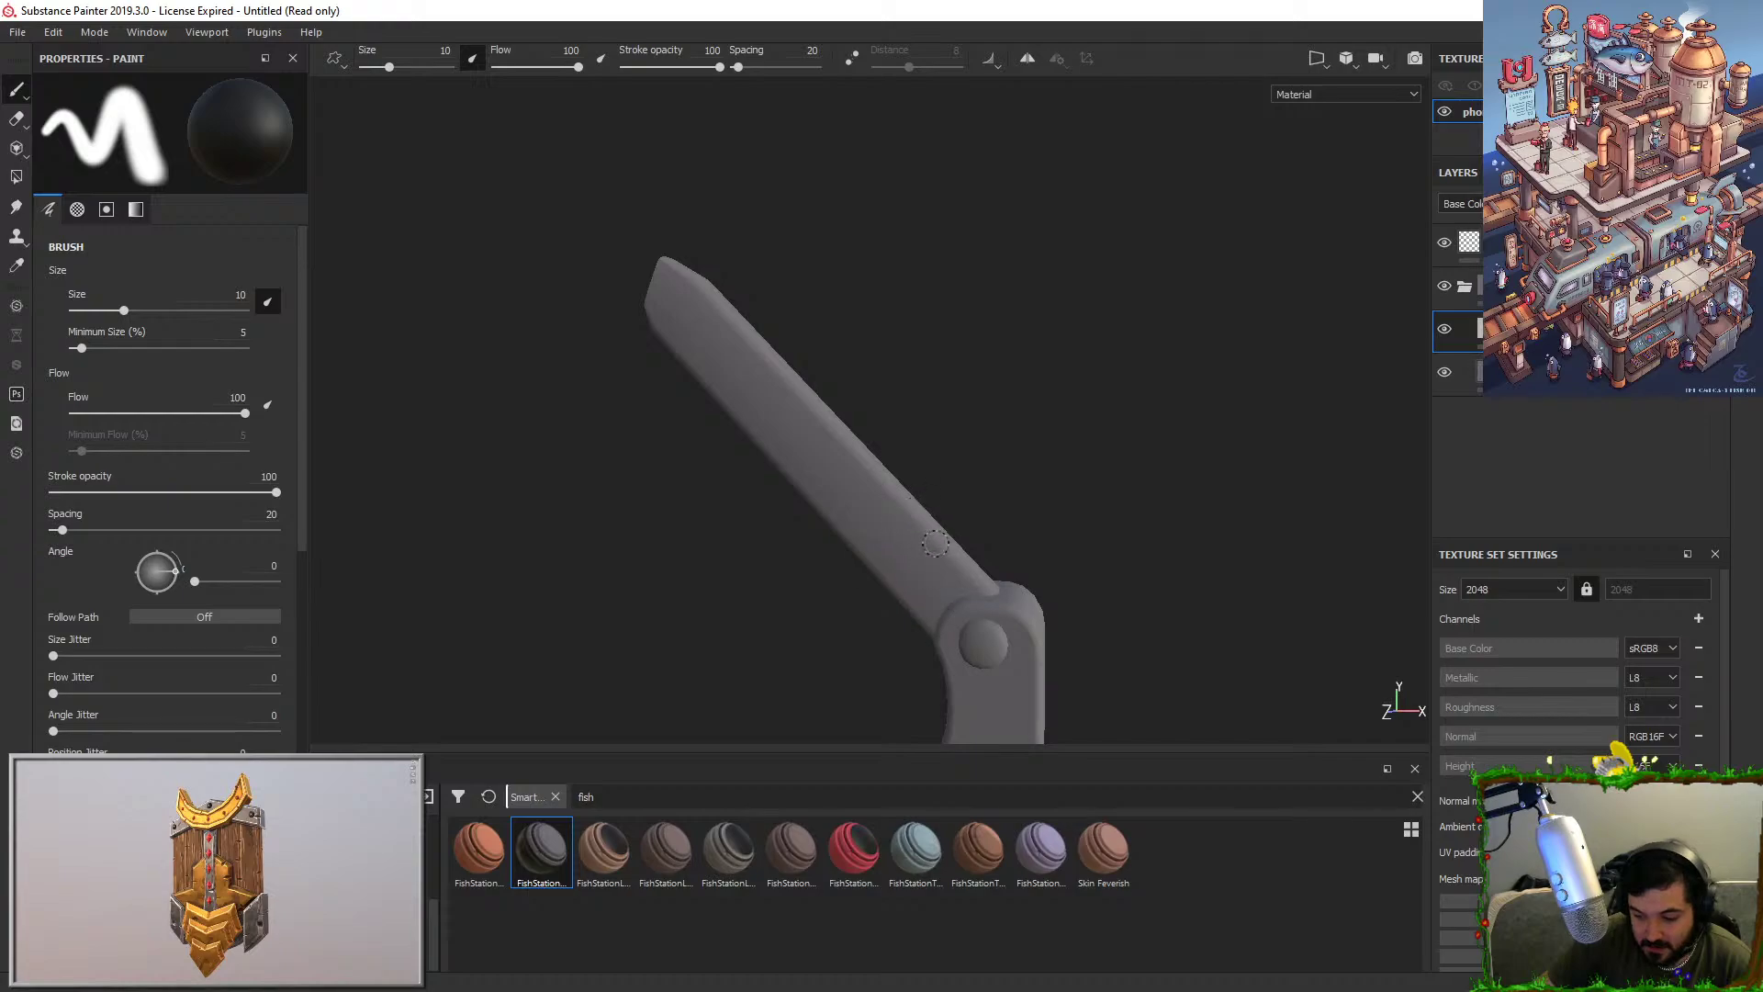
mouse_move(1082, 527)
left_mouse_down("alt")
mouse_move(1043, 382)
mouse_move(1064, 442)
mouse_move(1212, 429)
left_mouse_up("alt")
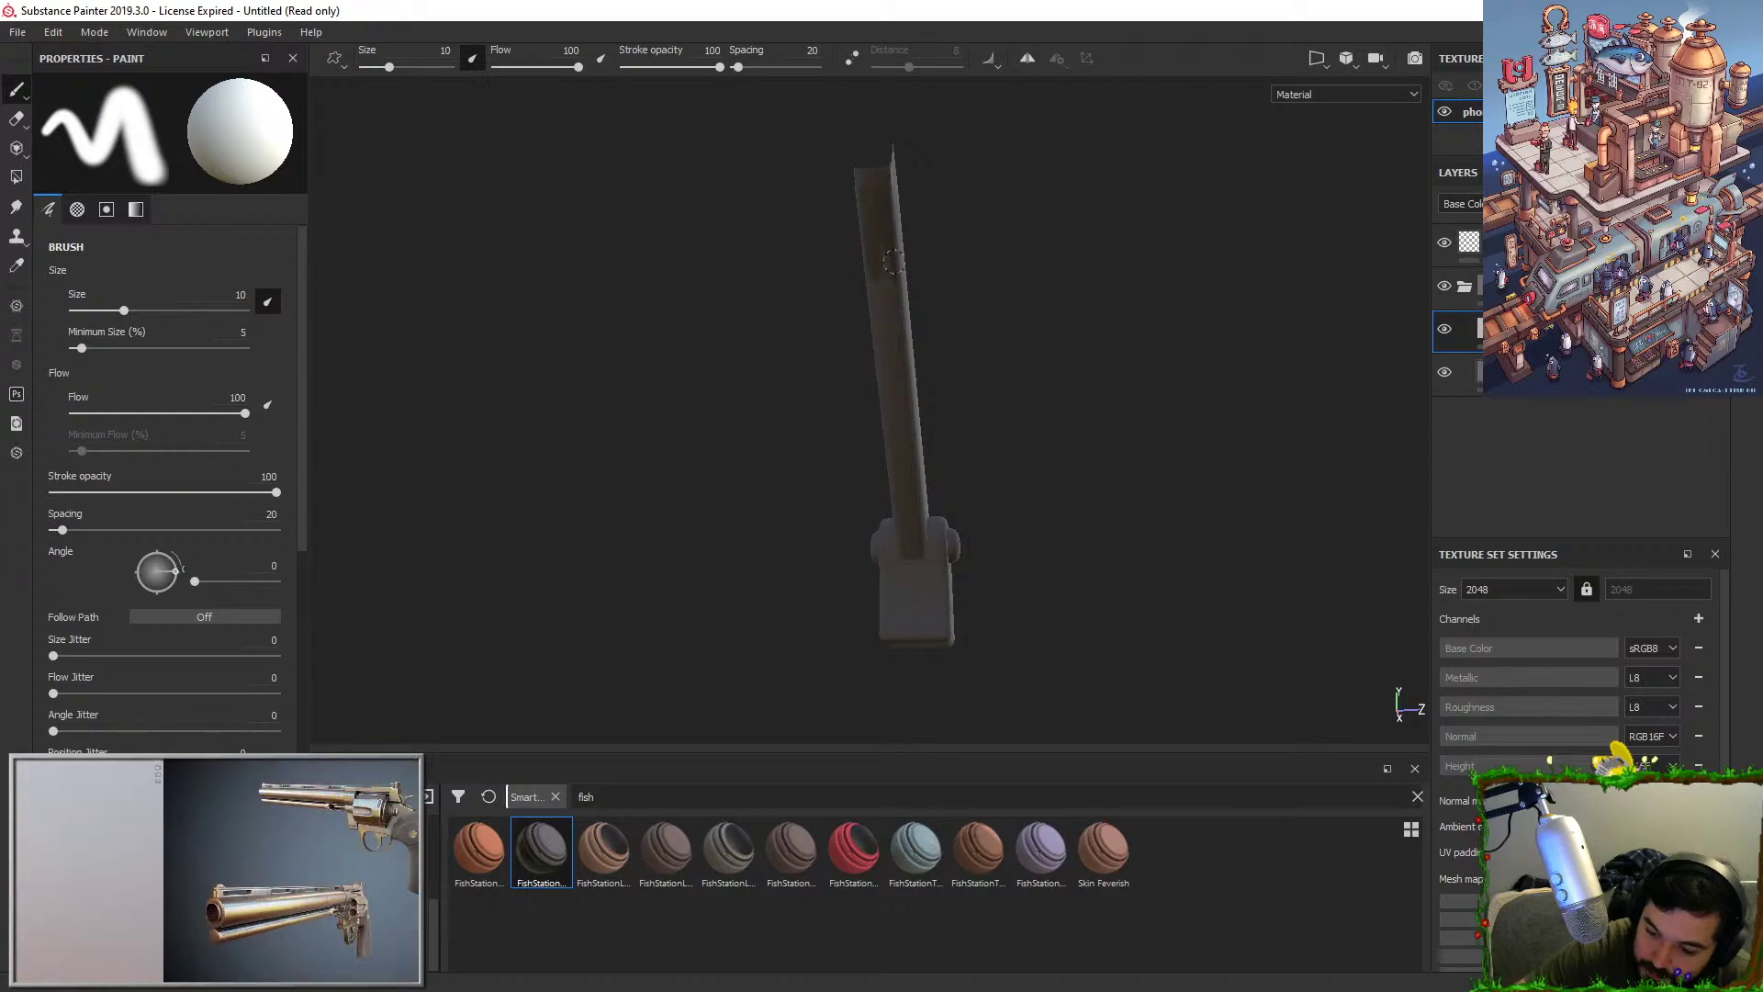
left_click_drag(965, 295, 937, 287, "alt")
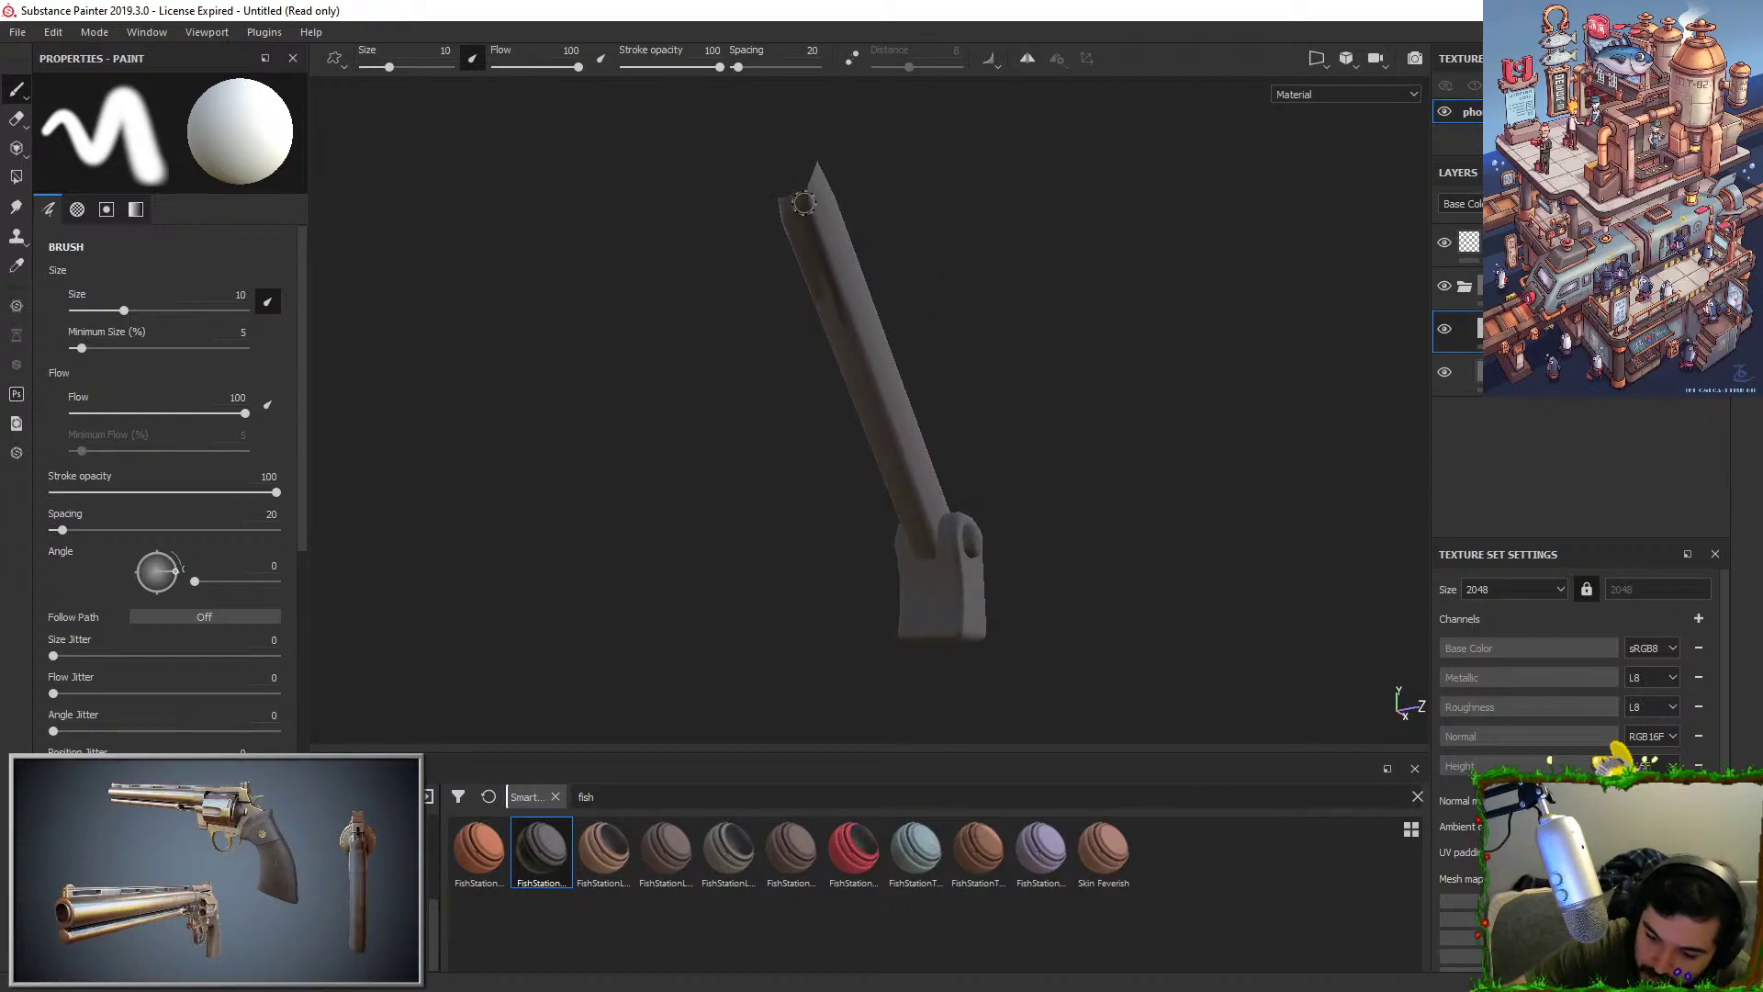
left_click(1477, 328)
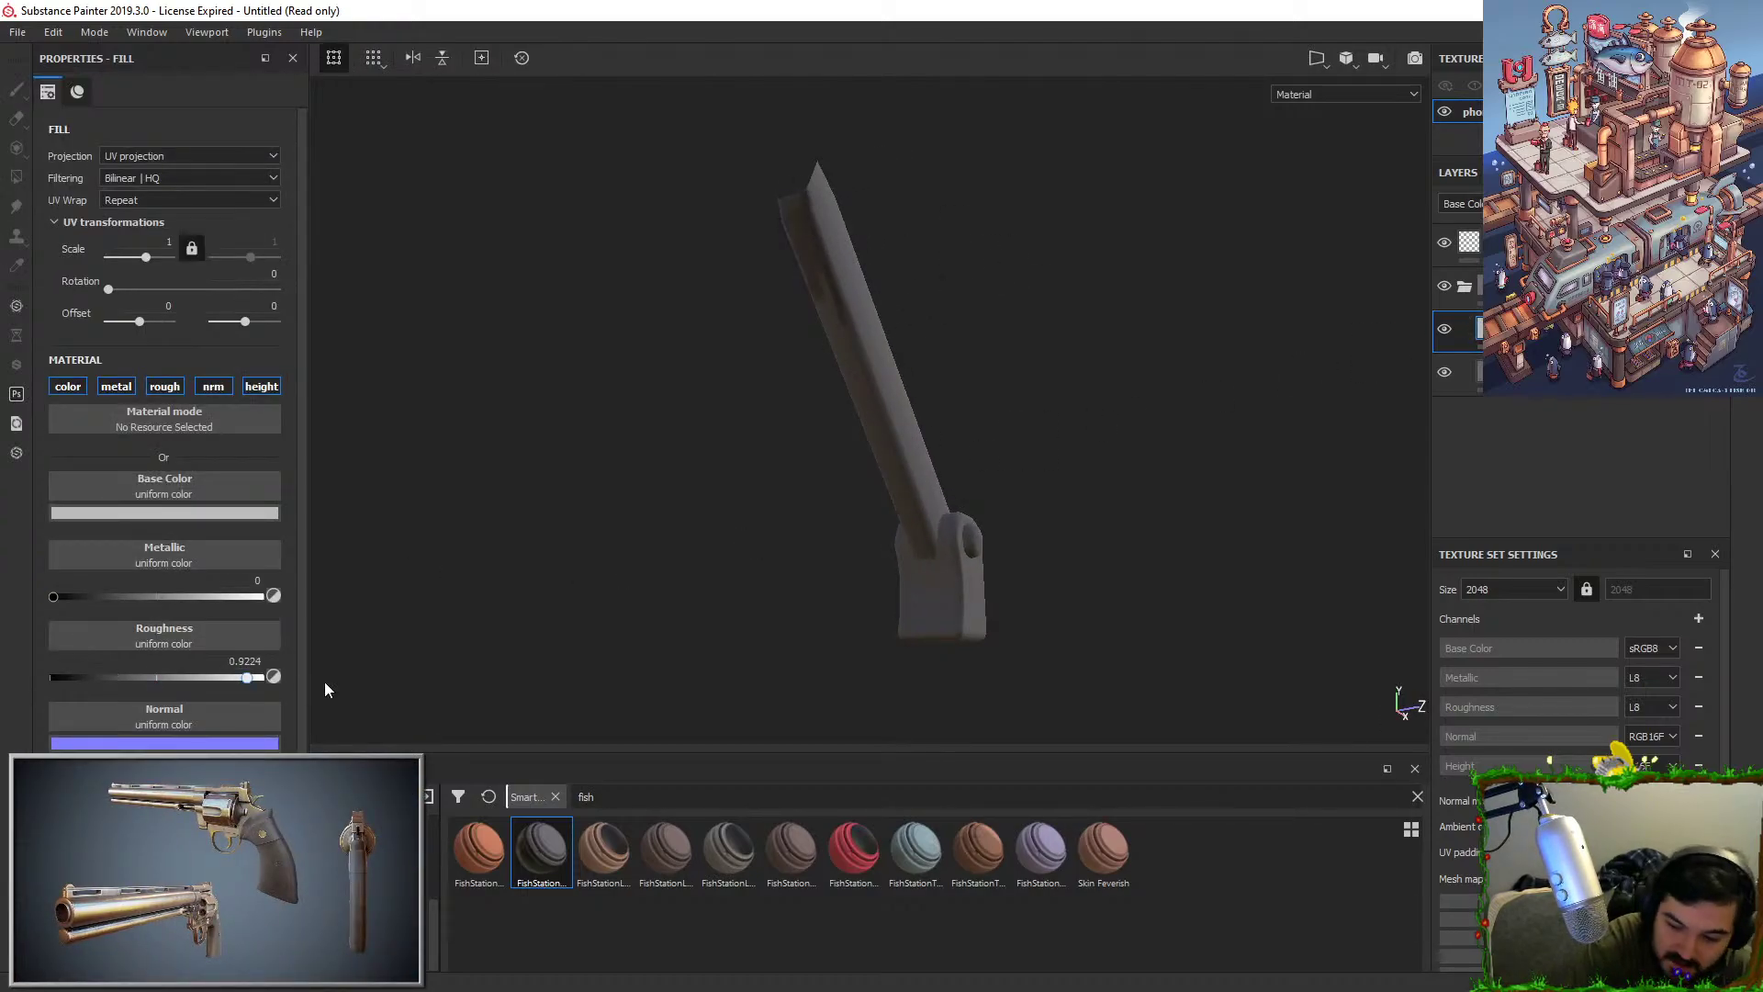
key("1")
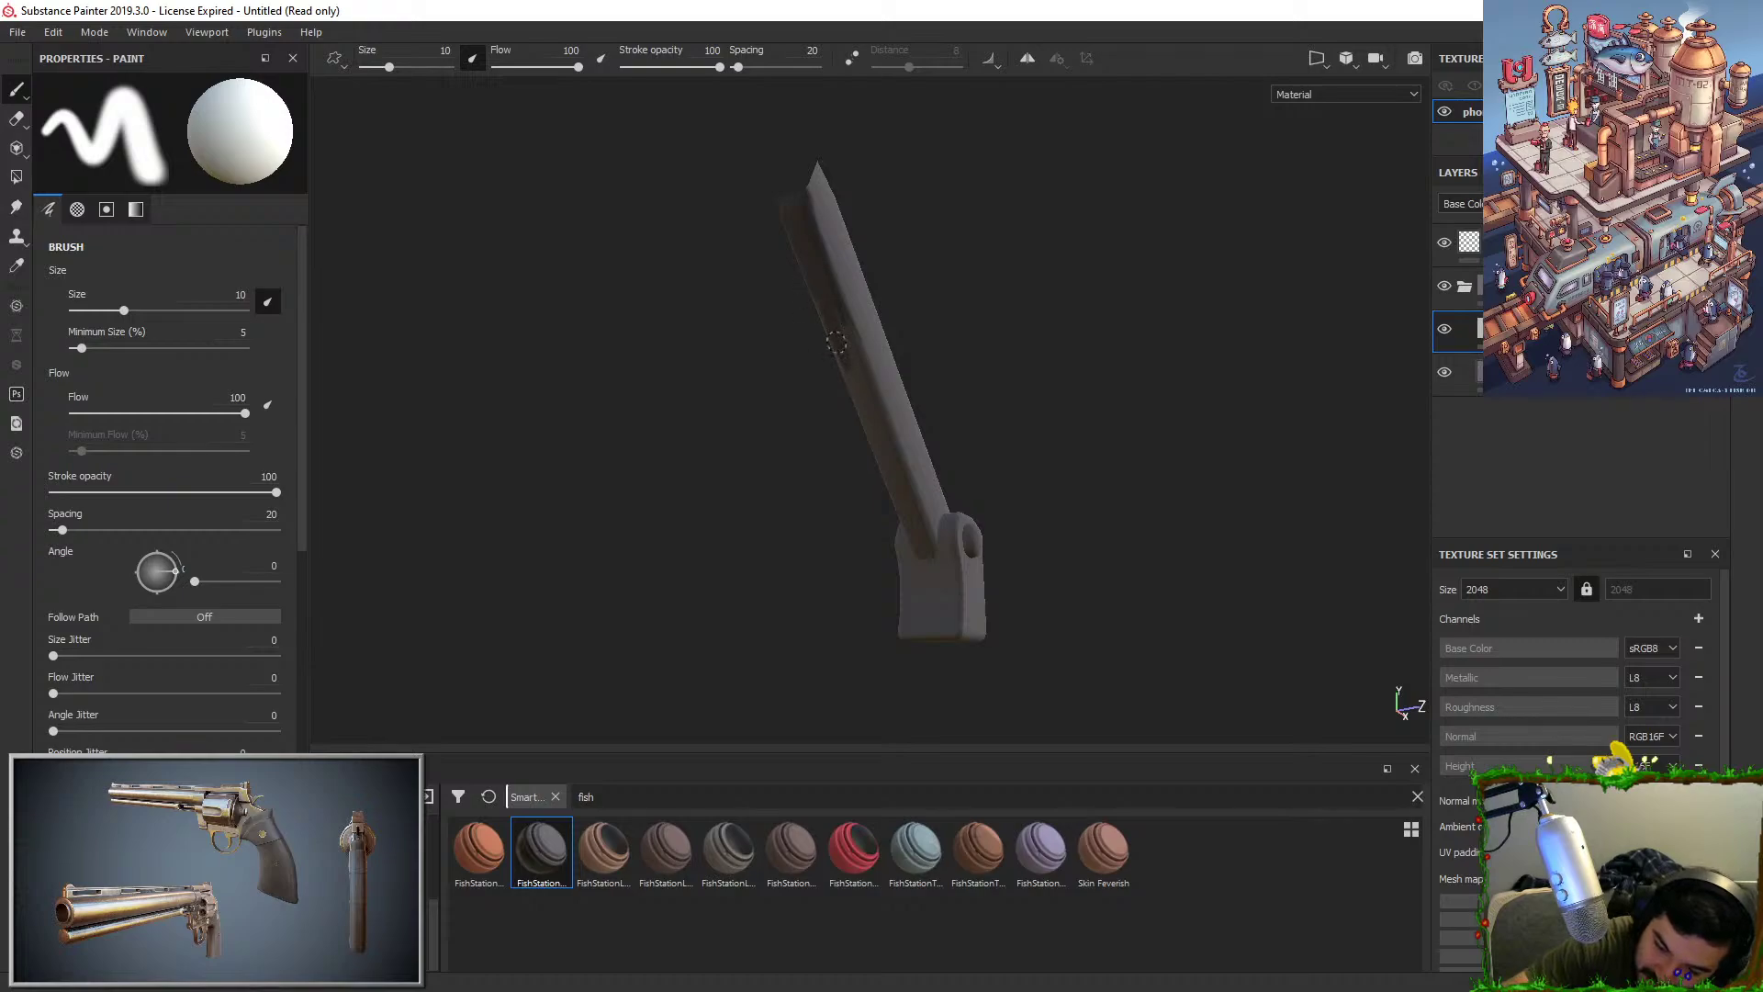
left_click(808, 189)
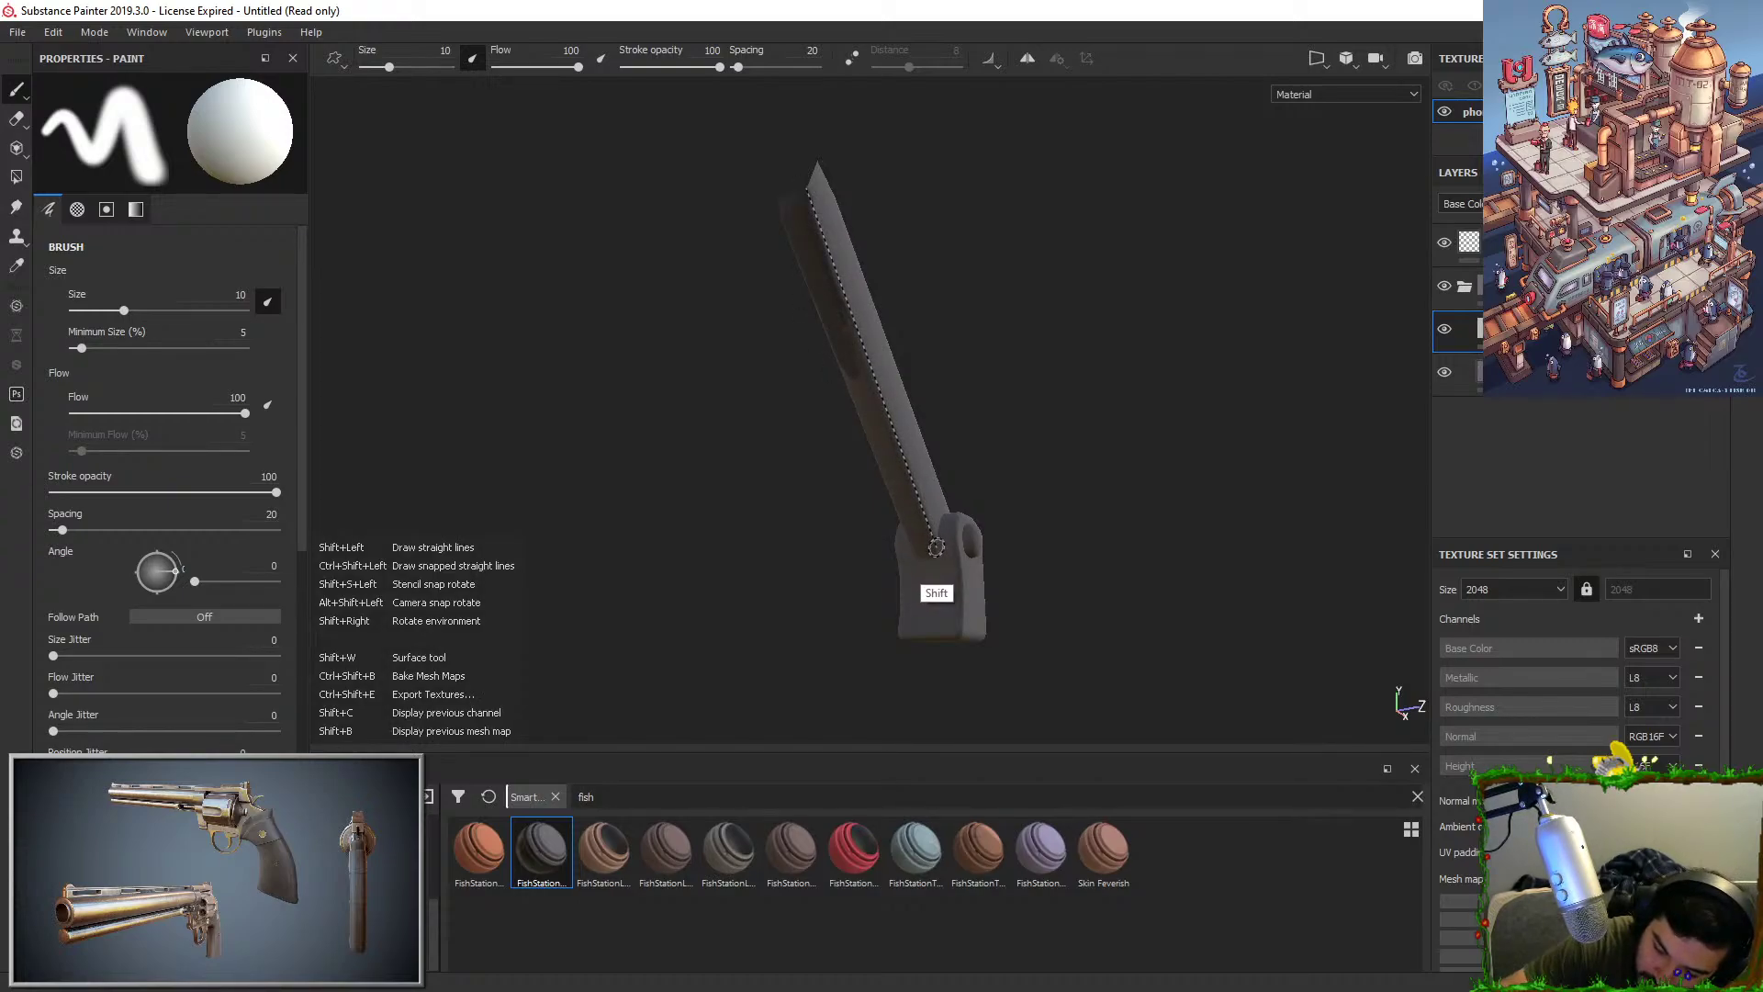
left_click(934, 546, "shift")
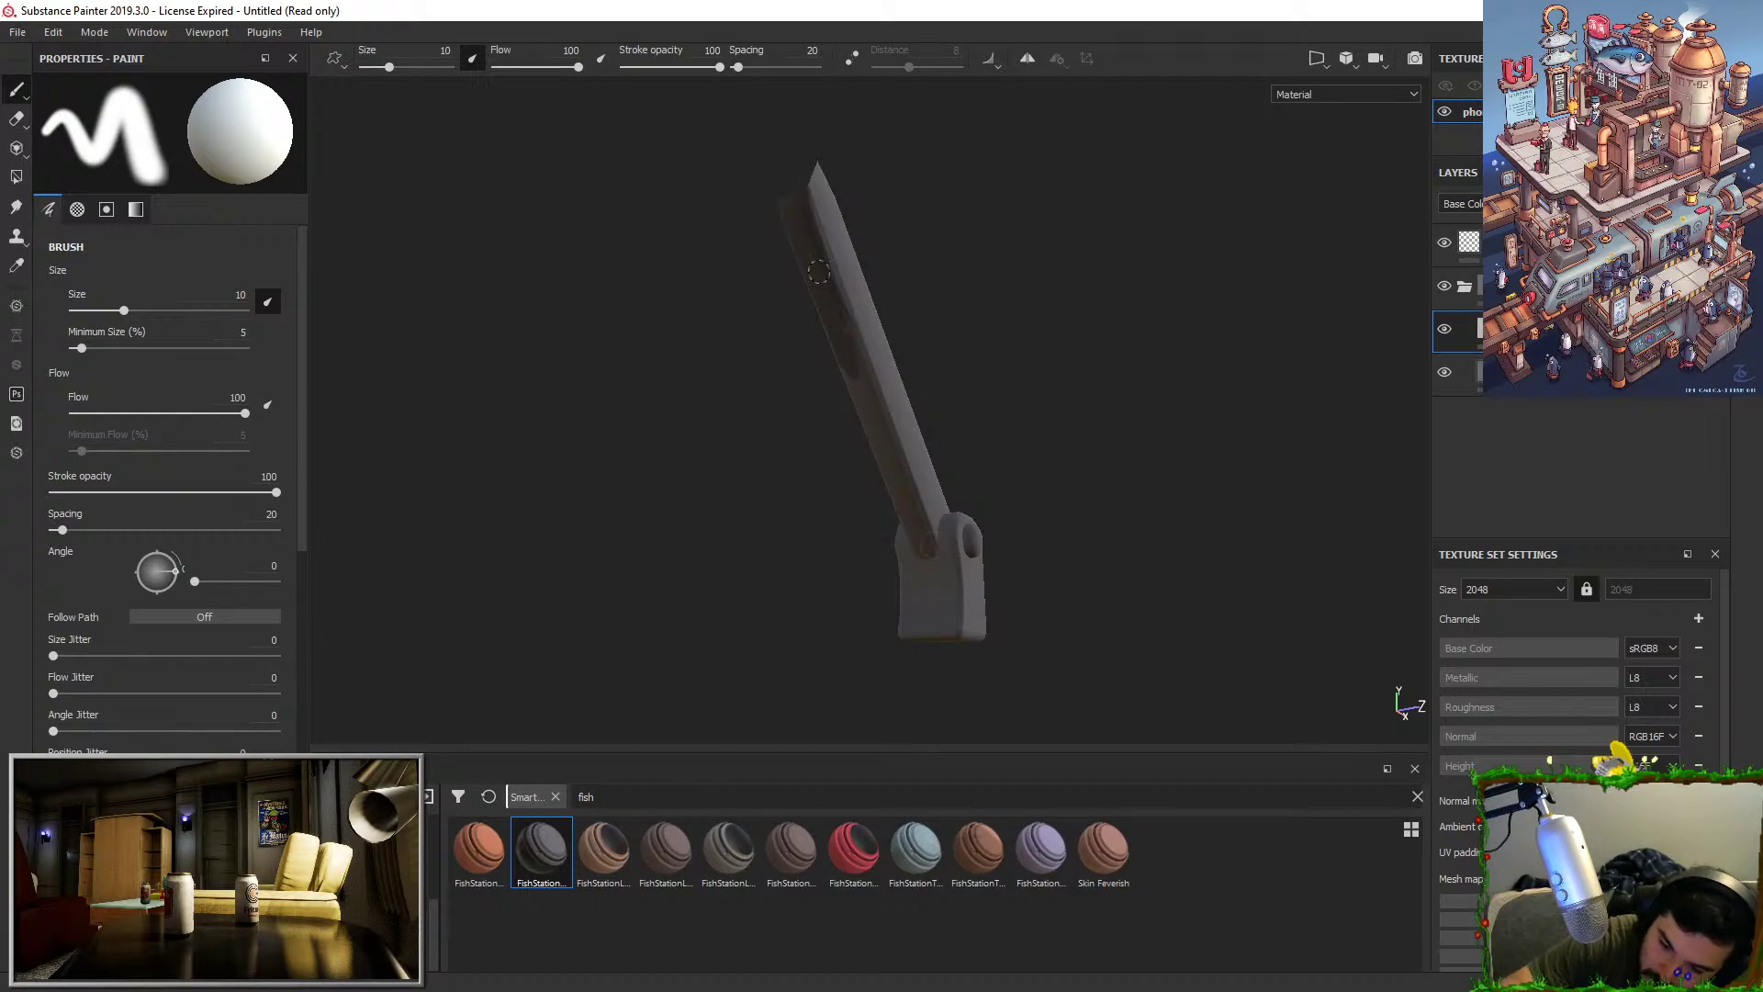
Paint a freehand stroke on the layer's mask along the middle of the arm's shaded lower side.
mouse_move(813, 257)
left_mouse_down("alt")
mouse_move(811, 189)
mouse_move(750, 191)
left_mouse_up("alt")
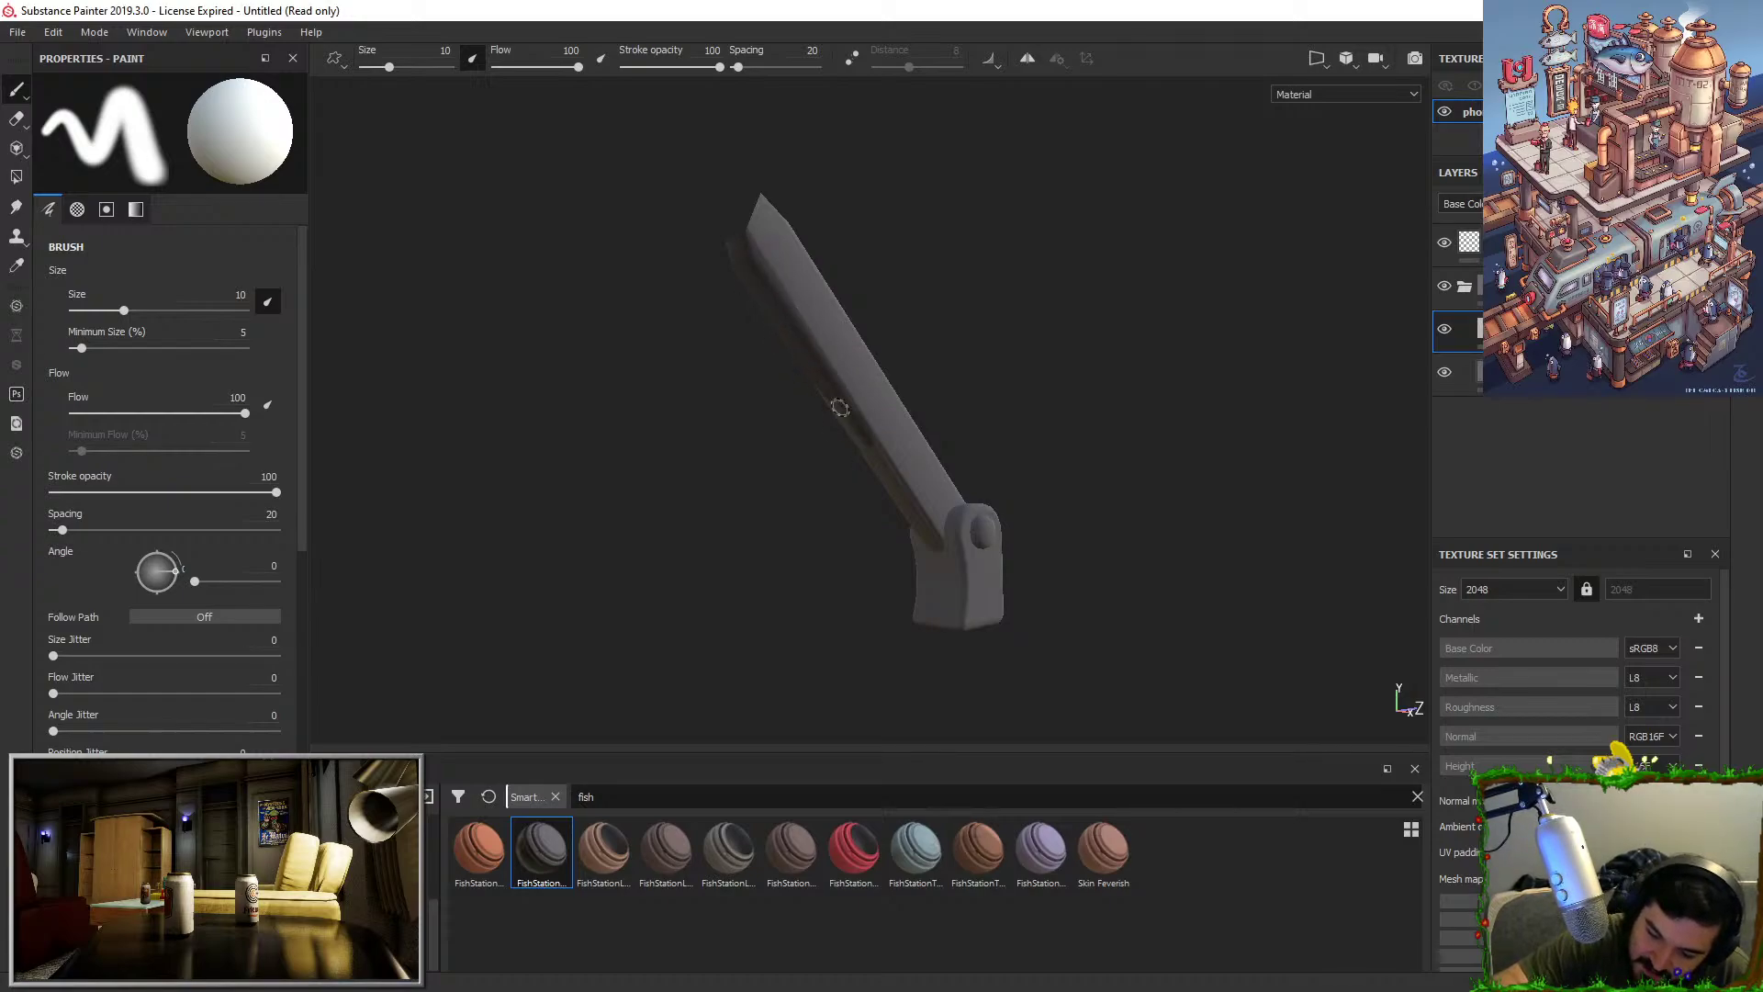
left_click_drag(837, 398, 885, 466)
left_click_drag(933, 350, 1059, 330, "alt")
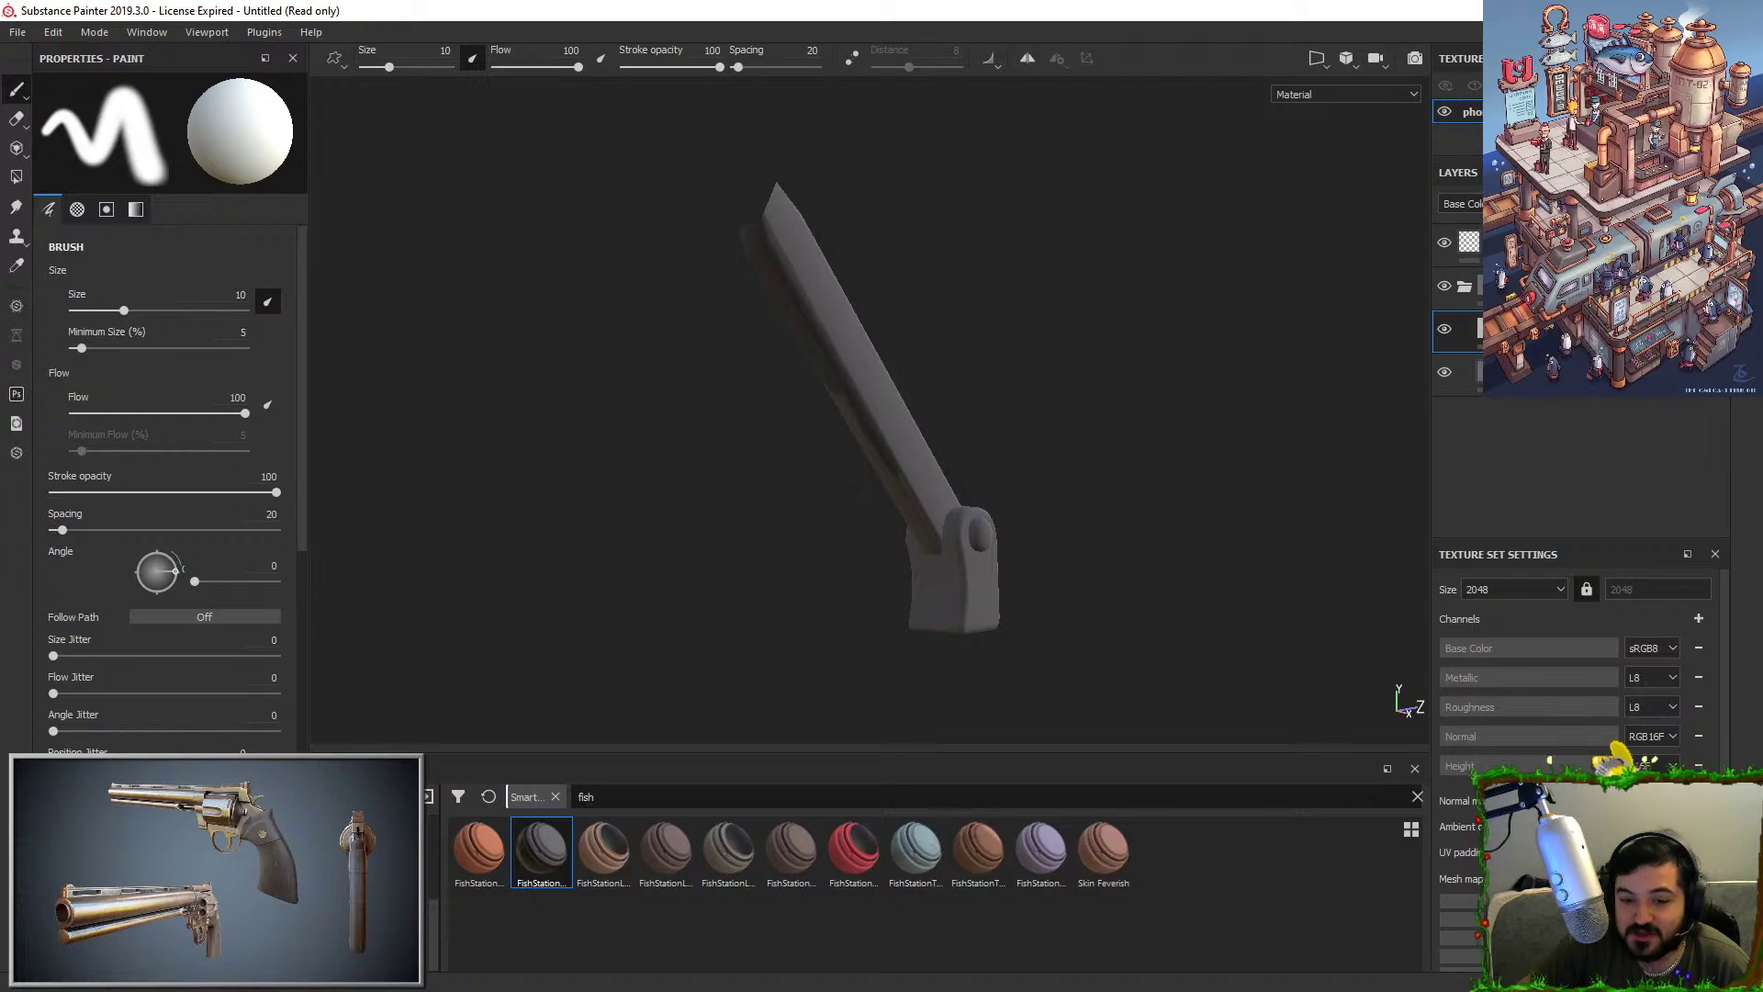
Paint long mask strokes on the arm's opposite side face, running from the joint along the upper edge to the tip.
mouse_move(767, 505)
left_mouse_down("alt")
mouse_move(850, 445)
mouse_move(970, 486)
mouse_move(951, 474)
left_mouse_up("alt")
left_click_drag(858, 364, 1285, 322, "alt")
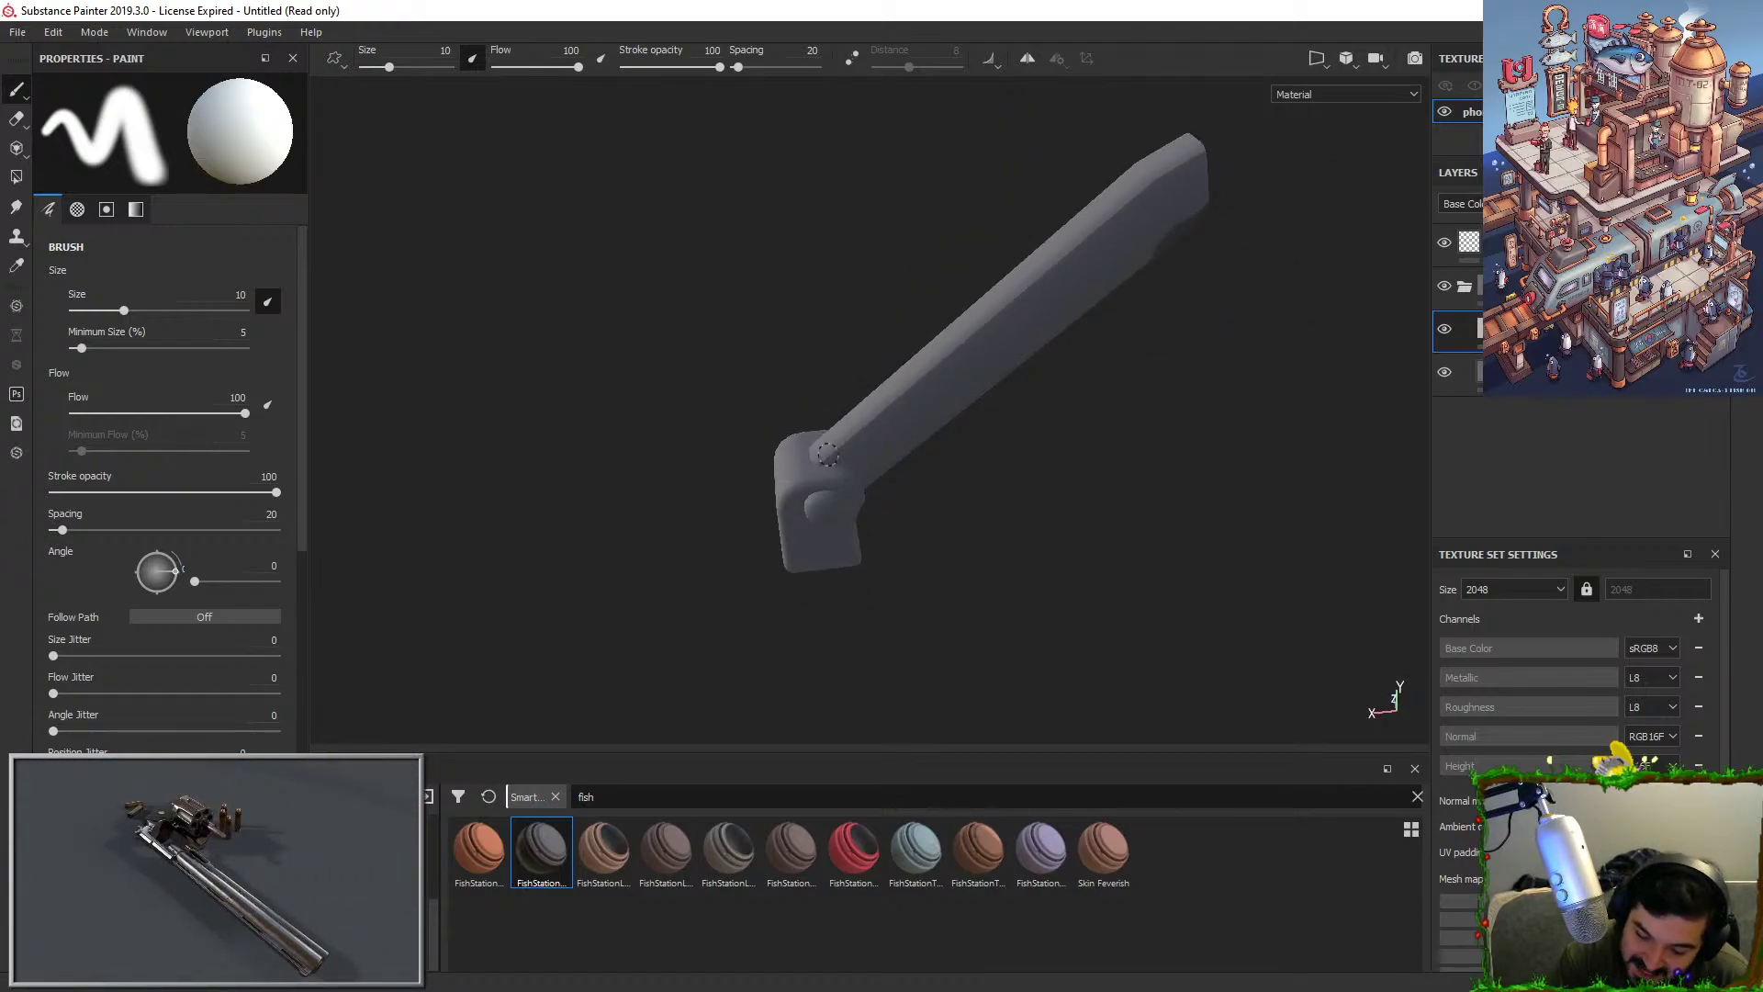
left_click_drag(827, 452, 1069, 273)
left_click_drag(876, 430, 1139, 211)
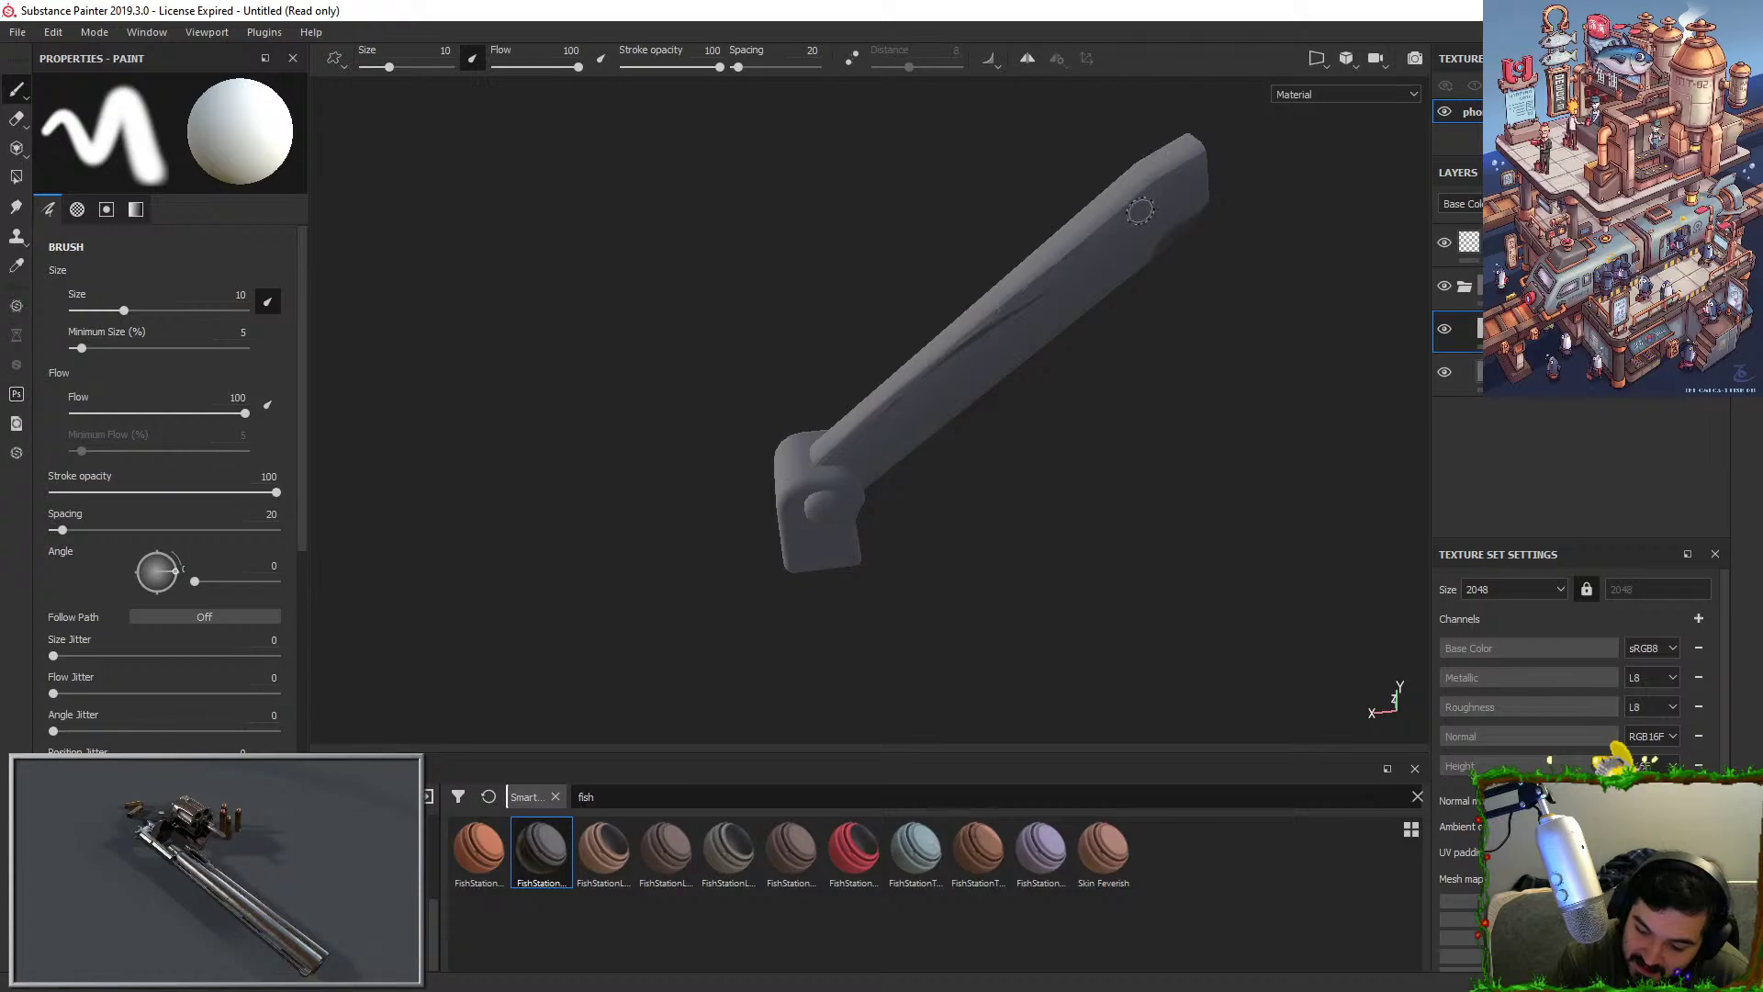
left_click_drag(901, 395, 1135, 209)
left_click_drag(1022, 301, 1229, 138)
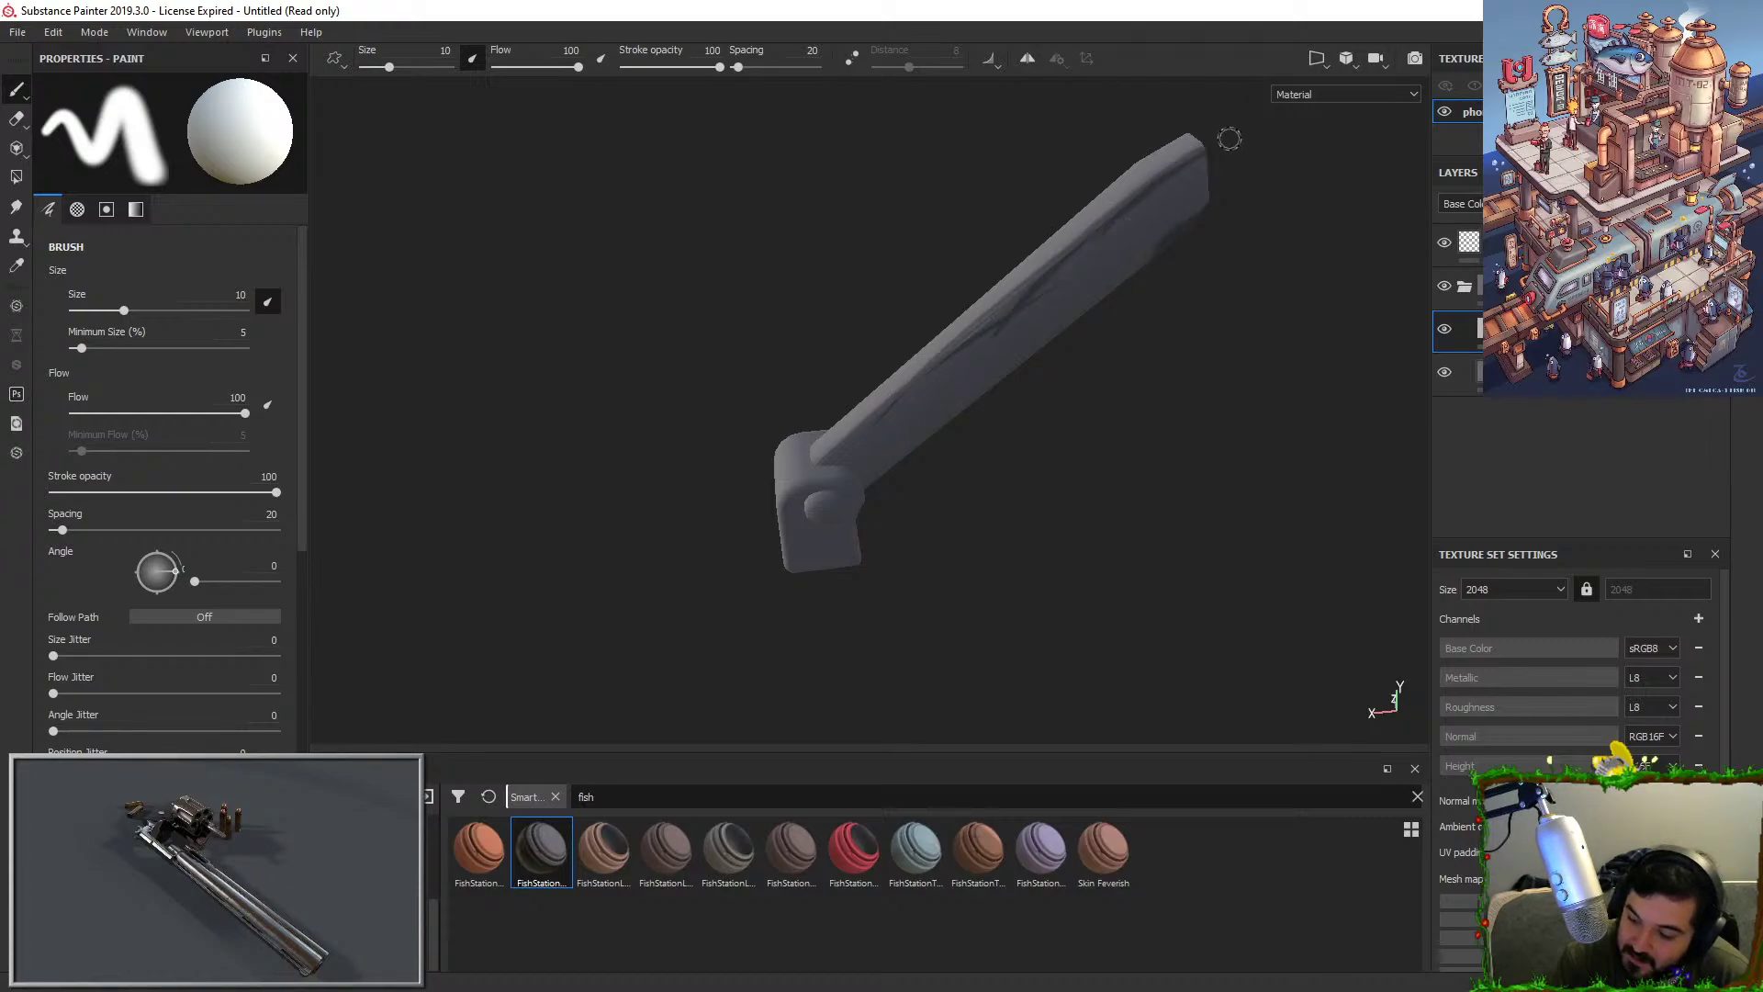
Fill the remaining light patches on the arm's side face with mask shading, from the tip down to the joint.
mouse_move(1124, 213)
left_mouse_down()
mouse_move(1201, 158)
mouse_move(1141, 226)
mouse_move(1205, 202)
left_mouse_up()
mouse_move(1122, 248)
left_mouse_down()
mouse_move(1148, 215)
mouse_move(1035, 297)
mouse_move(1163, 243)
left_mouse_up()
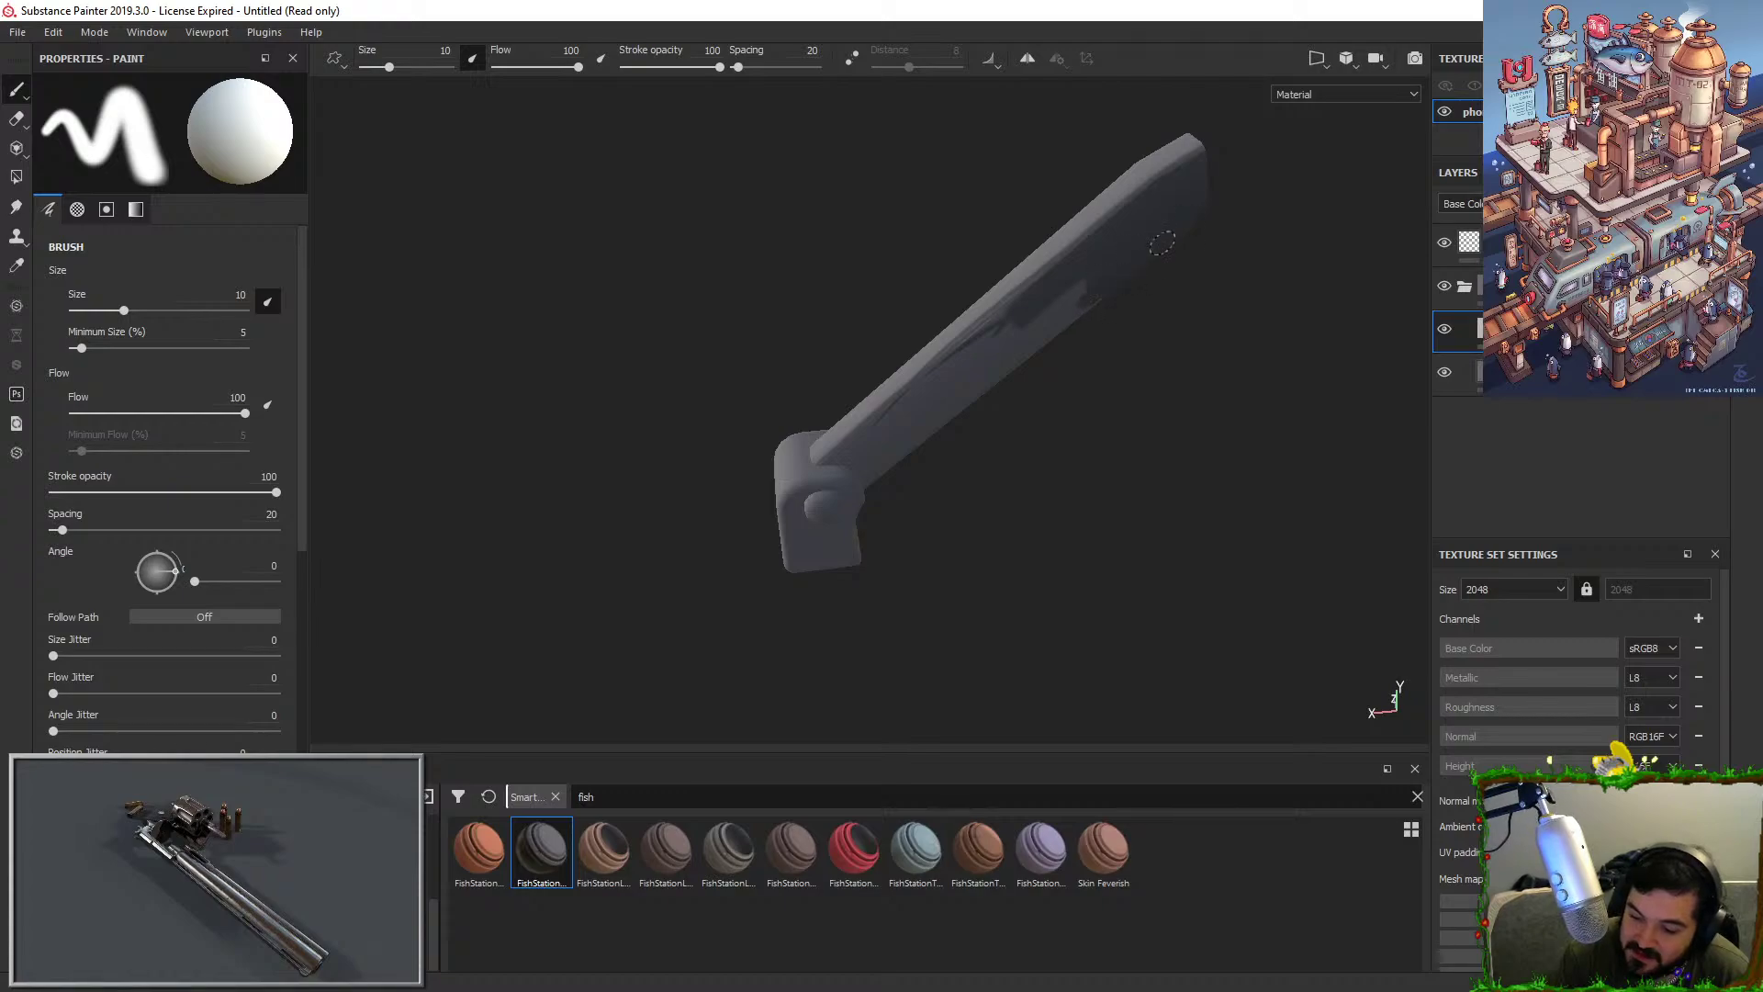
mouse_move(1083, 289)
left_mouse_down()
mouse_move(982, 354)
mouse_move(1003, 367)
mouse_move(987, 381)
left_mouse_up()
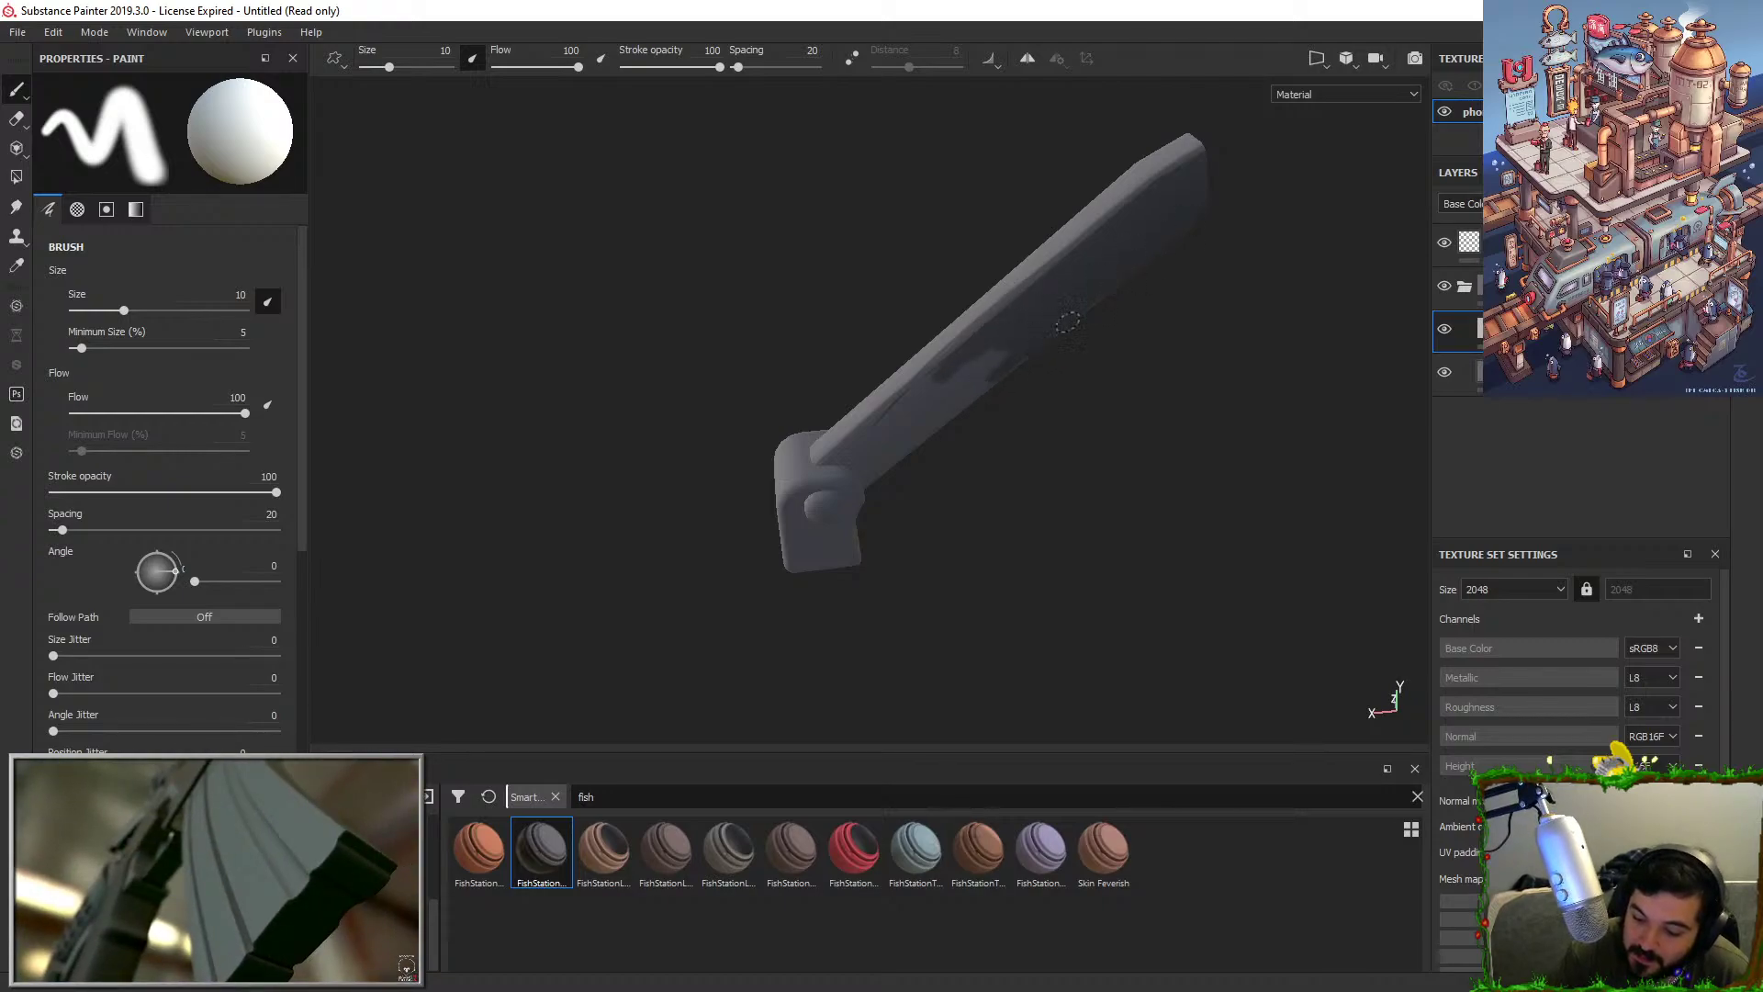
left_click_drag(1068, 321, 1074, 342, "alt")
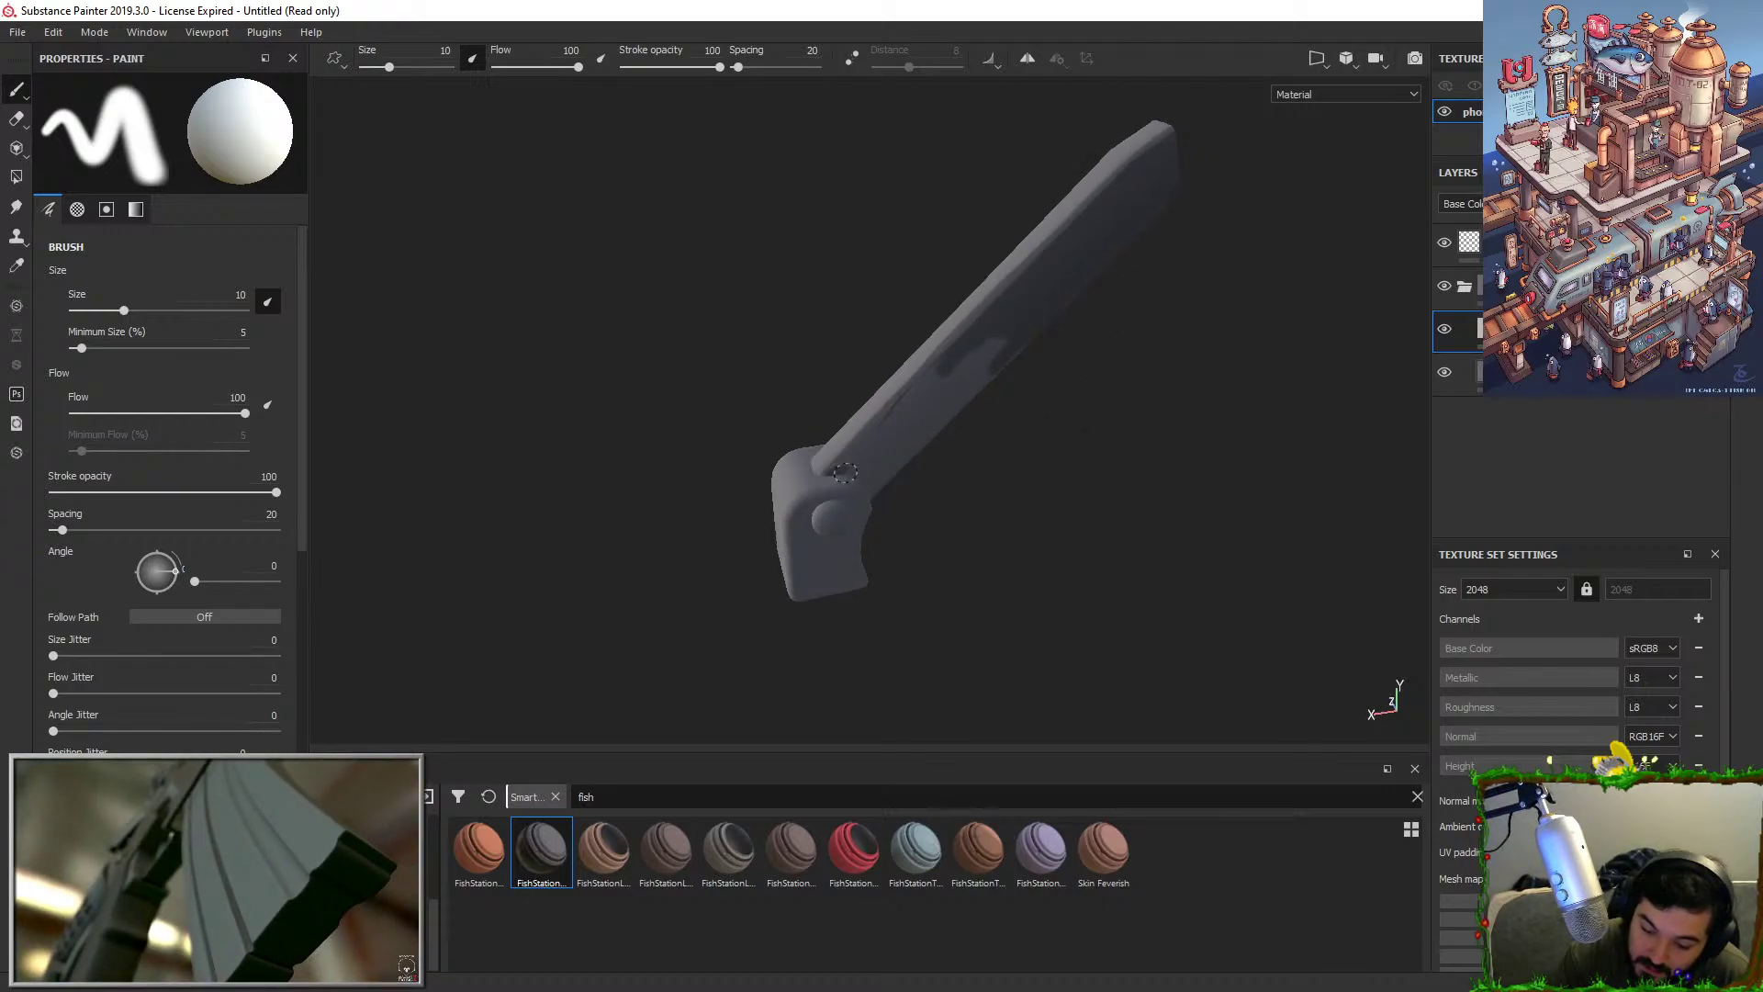
left_click_drag(863, 473, 880, 466, "alt")
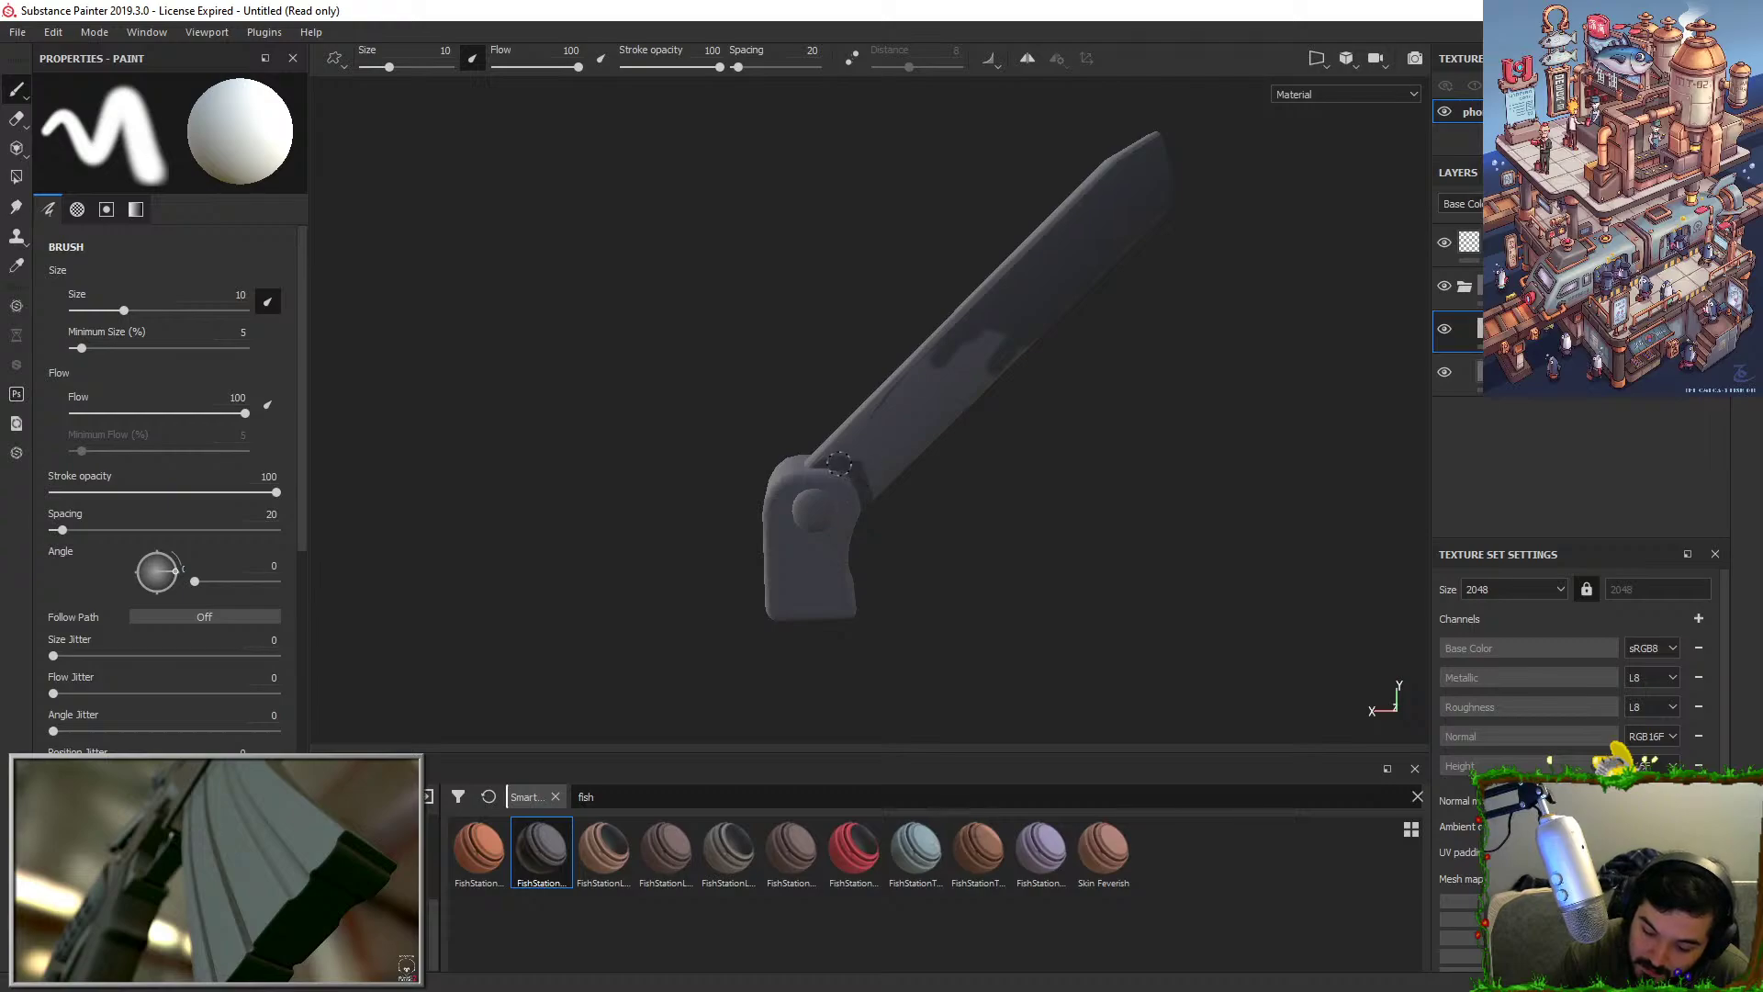
mouse_move(839, 464)
left_mouse_down()
mouse_move(911, 458)
mouse_move(886, 494)
left_mouse_up()
mouse_move(976, 367)
left_mouse_down()
mouse_move(1000, 322)
mouse_move(841, 434)
mouse_move(996, 293)
left_mouse_up()
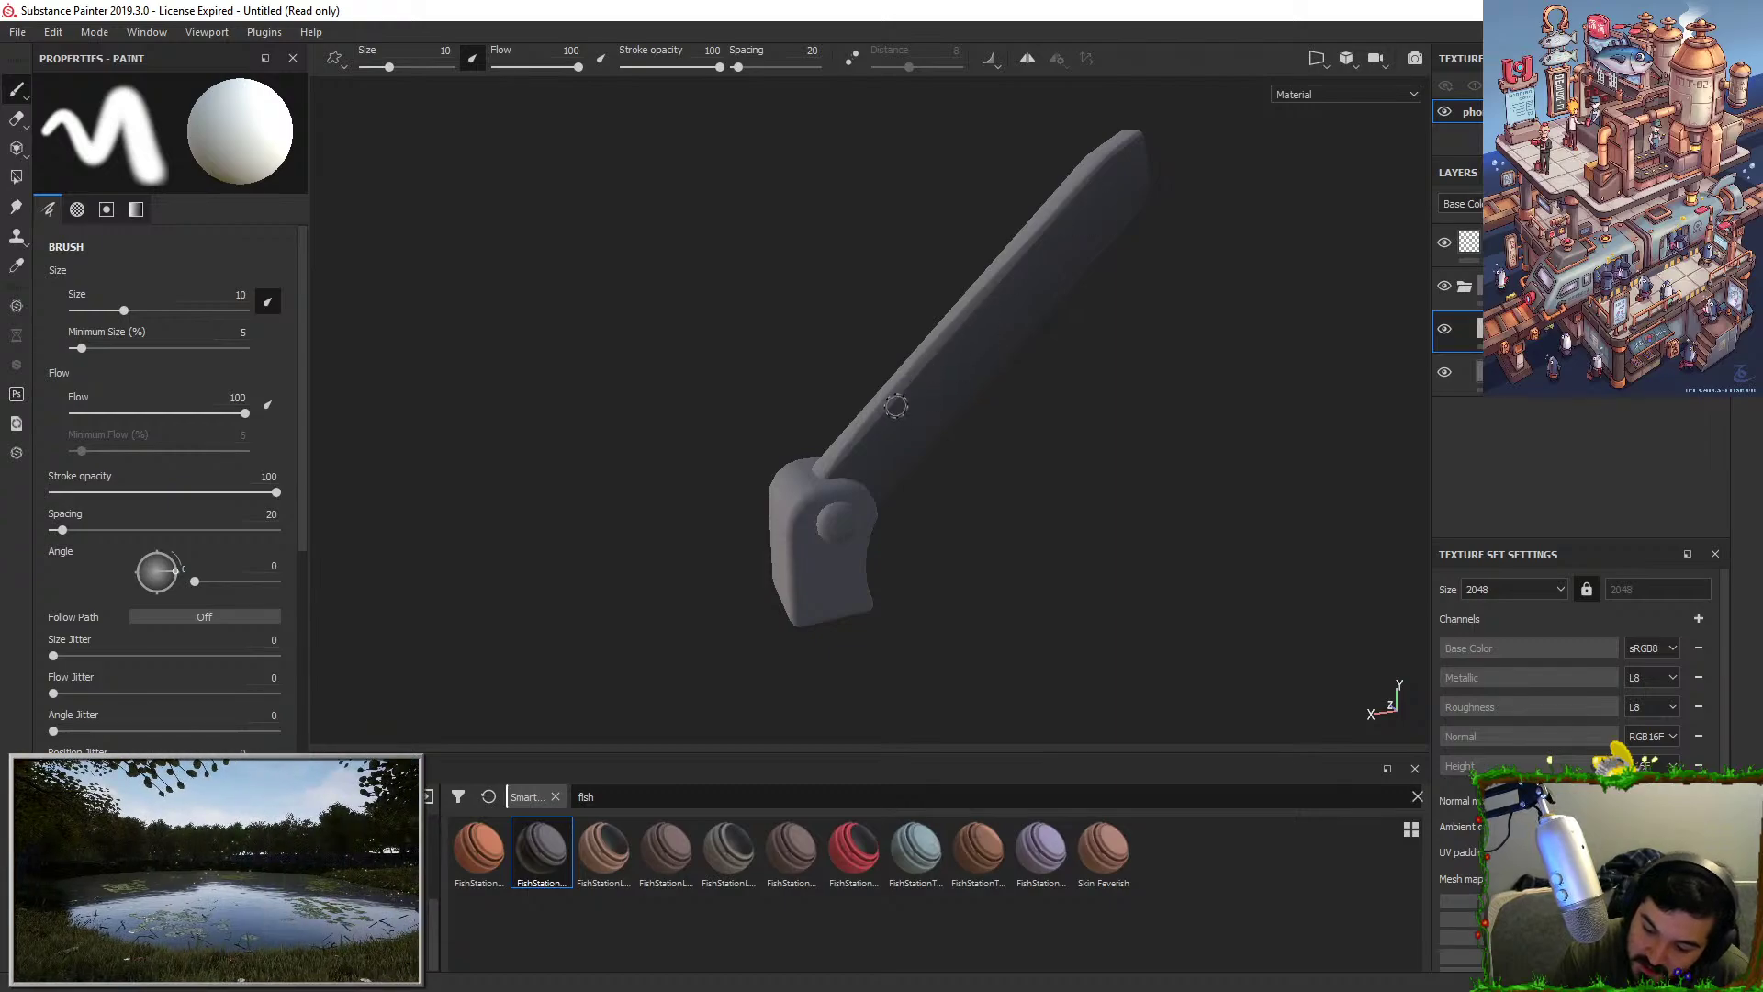
Clean up the mask along the arm's upper edge and shade its underside down to where it meets the joint block.
left_click_drag(897, 394, 1138, 394, "alt")
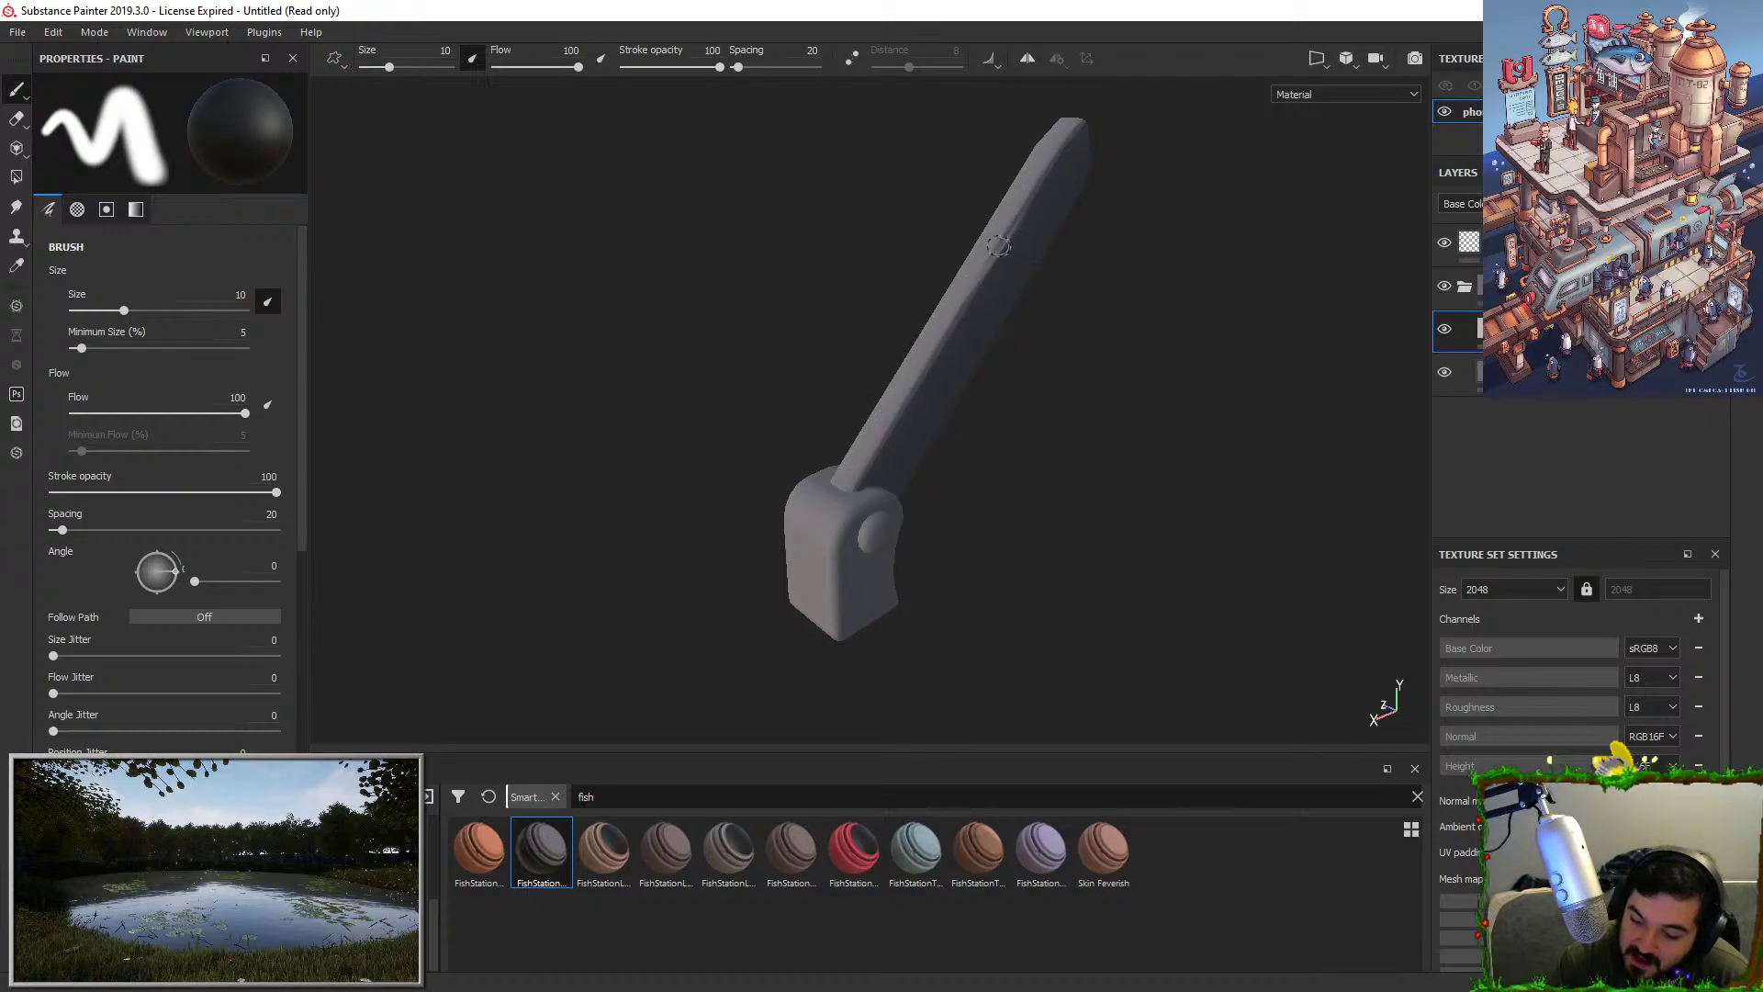
left_click_drag(1037, 177, 945, 469, "alt")
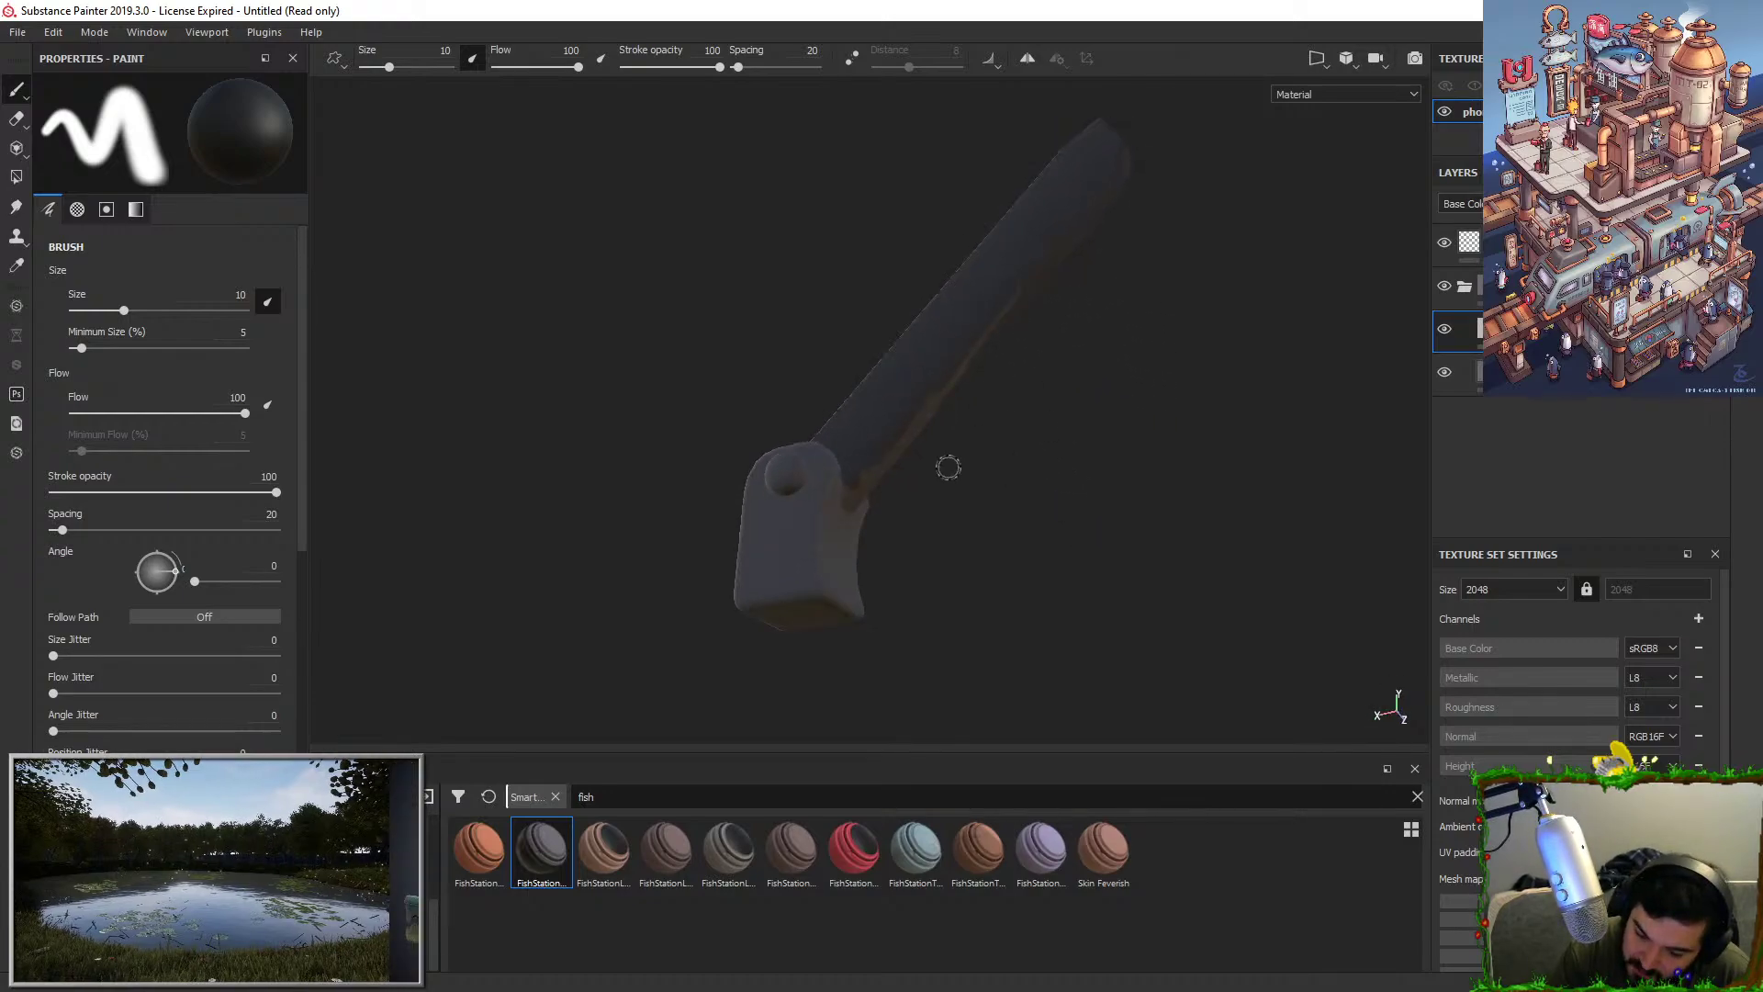
left_click_drag(845, 496, 1028, 435, "alt")
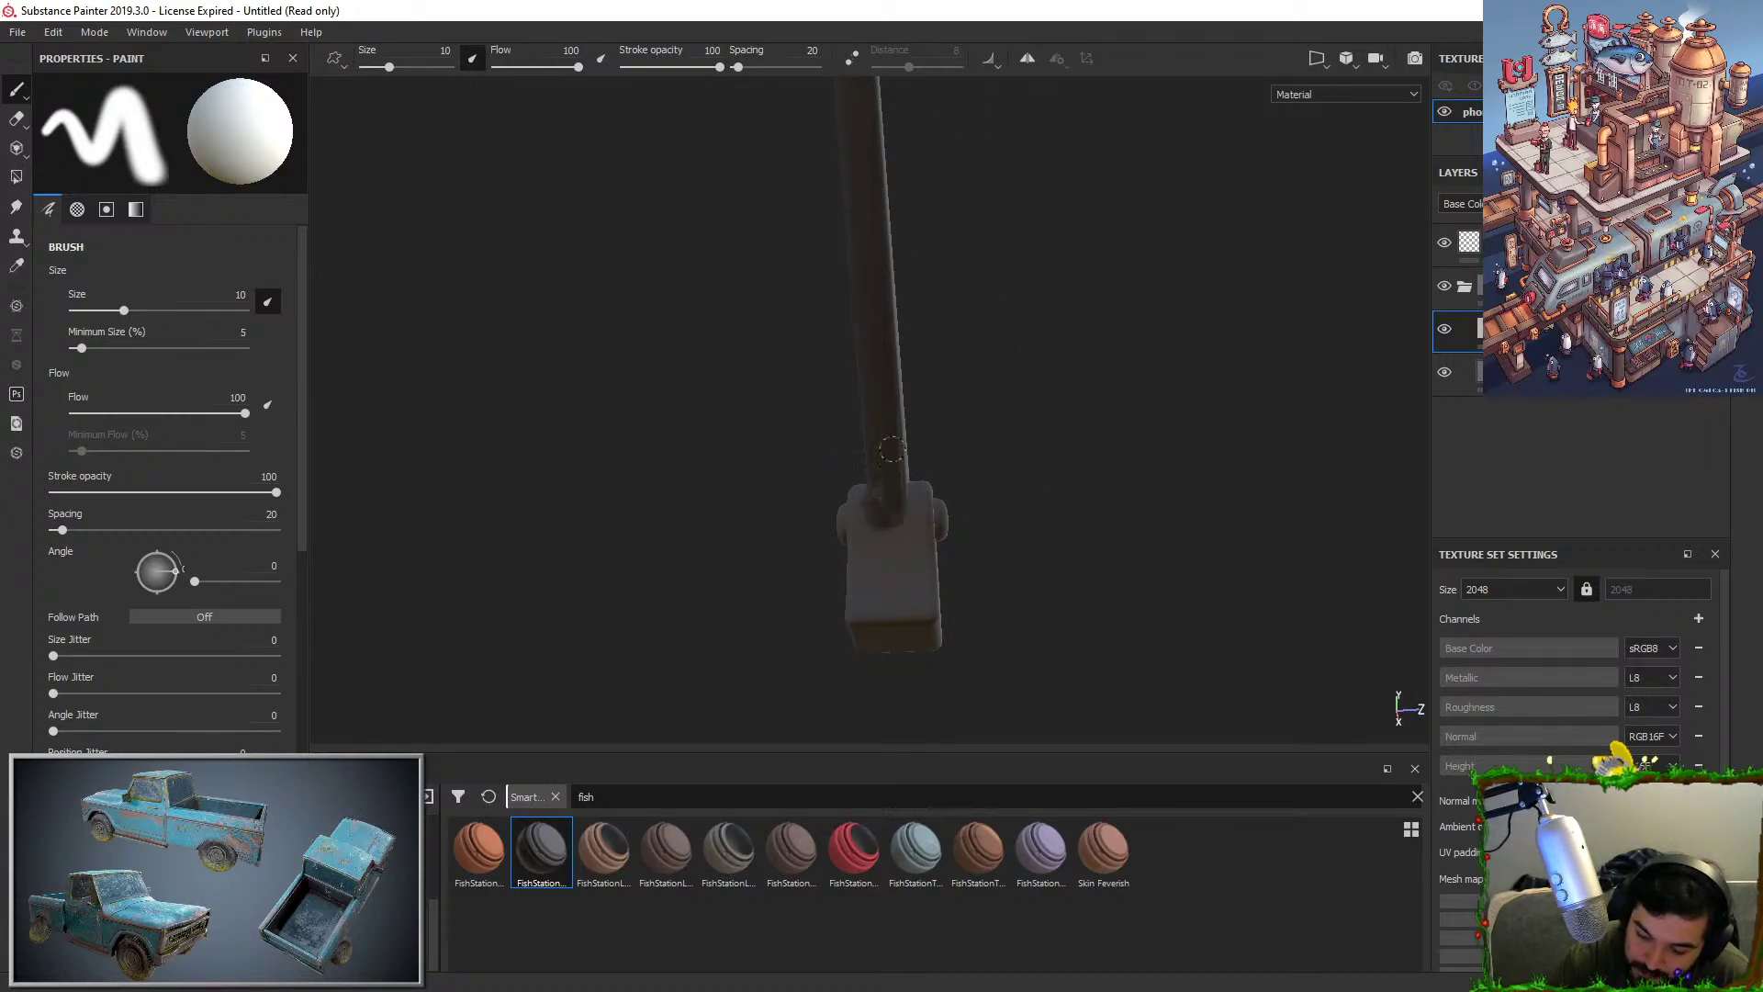
left_click_drag(888, 502, 1169, 350, "alt")
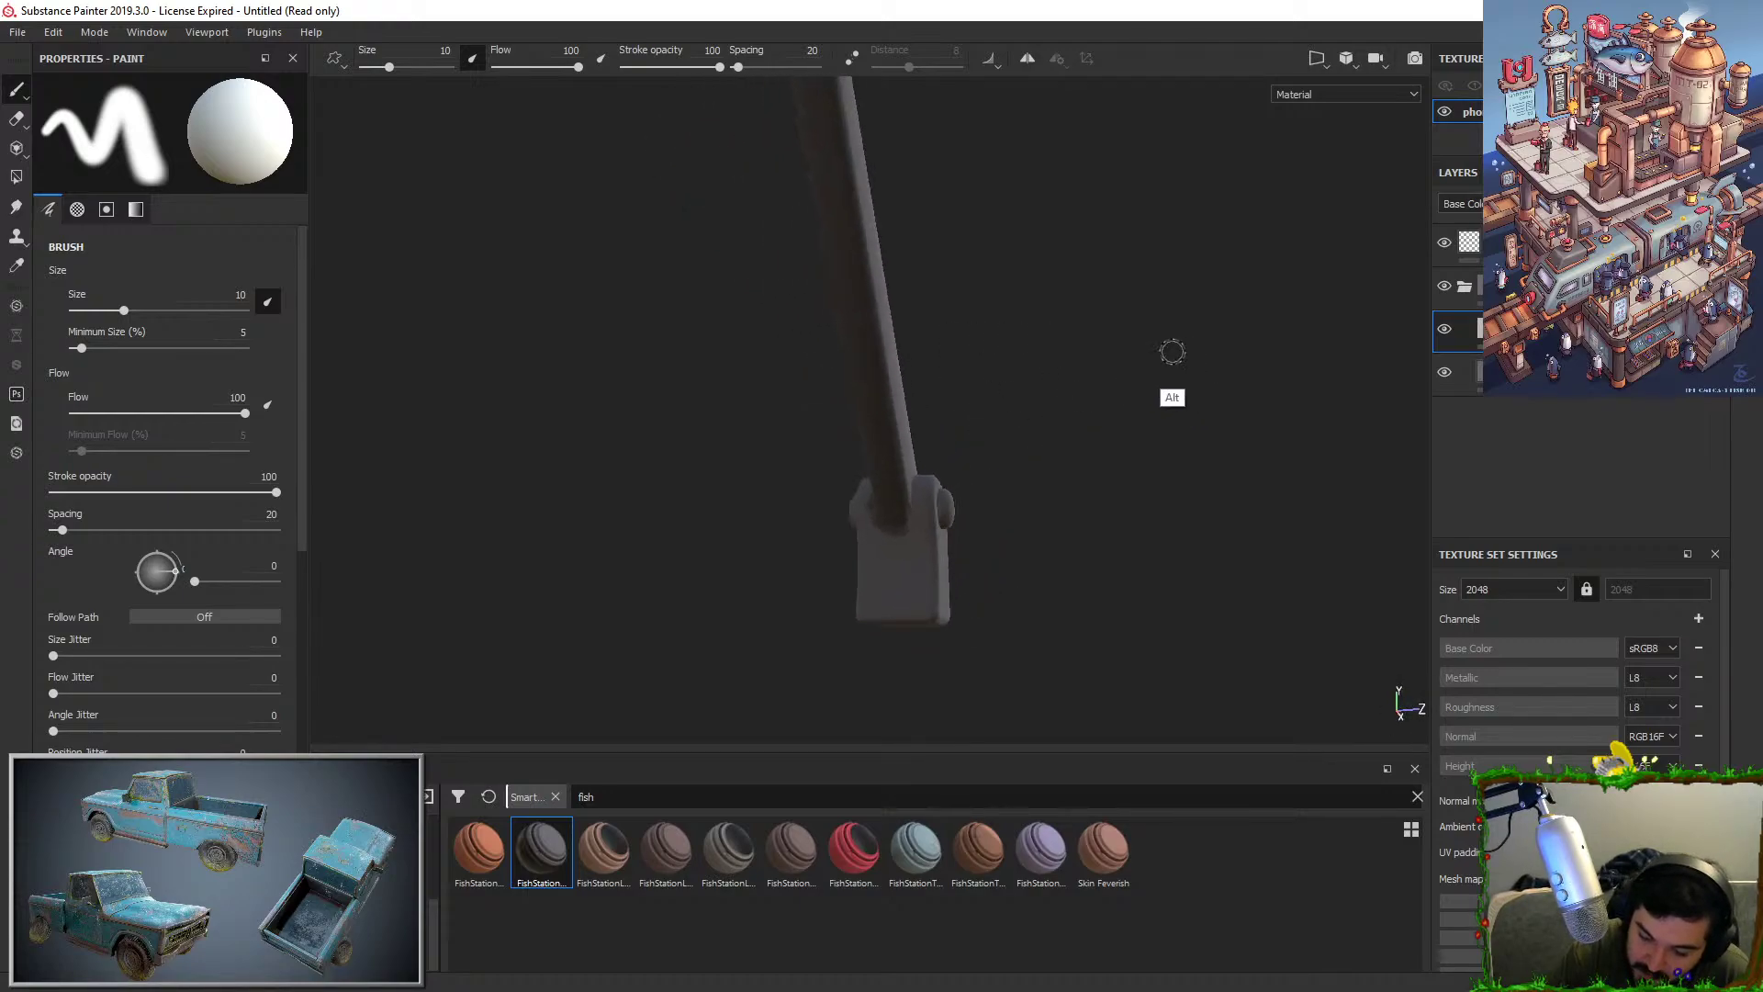
left_click_drag(912, 511, 1017, 507, "alt")
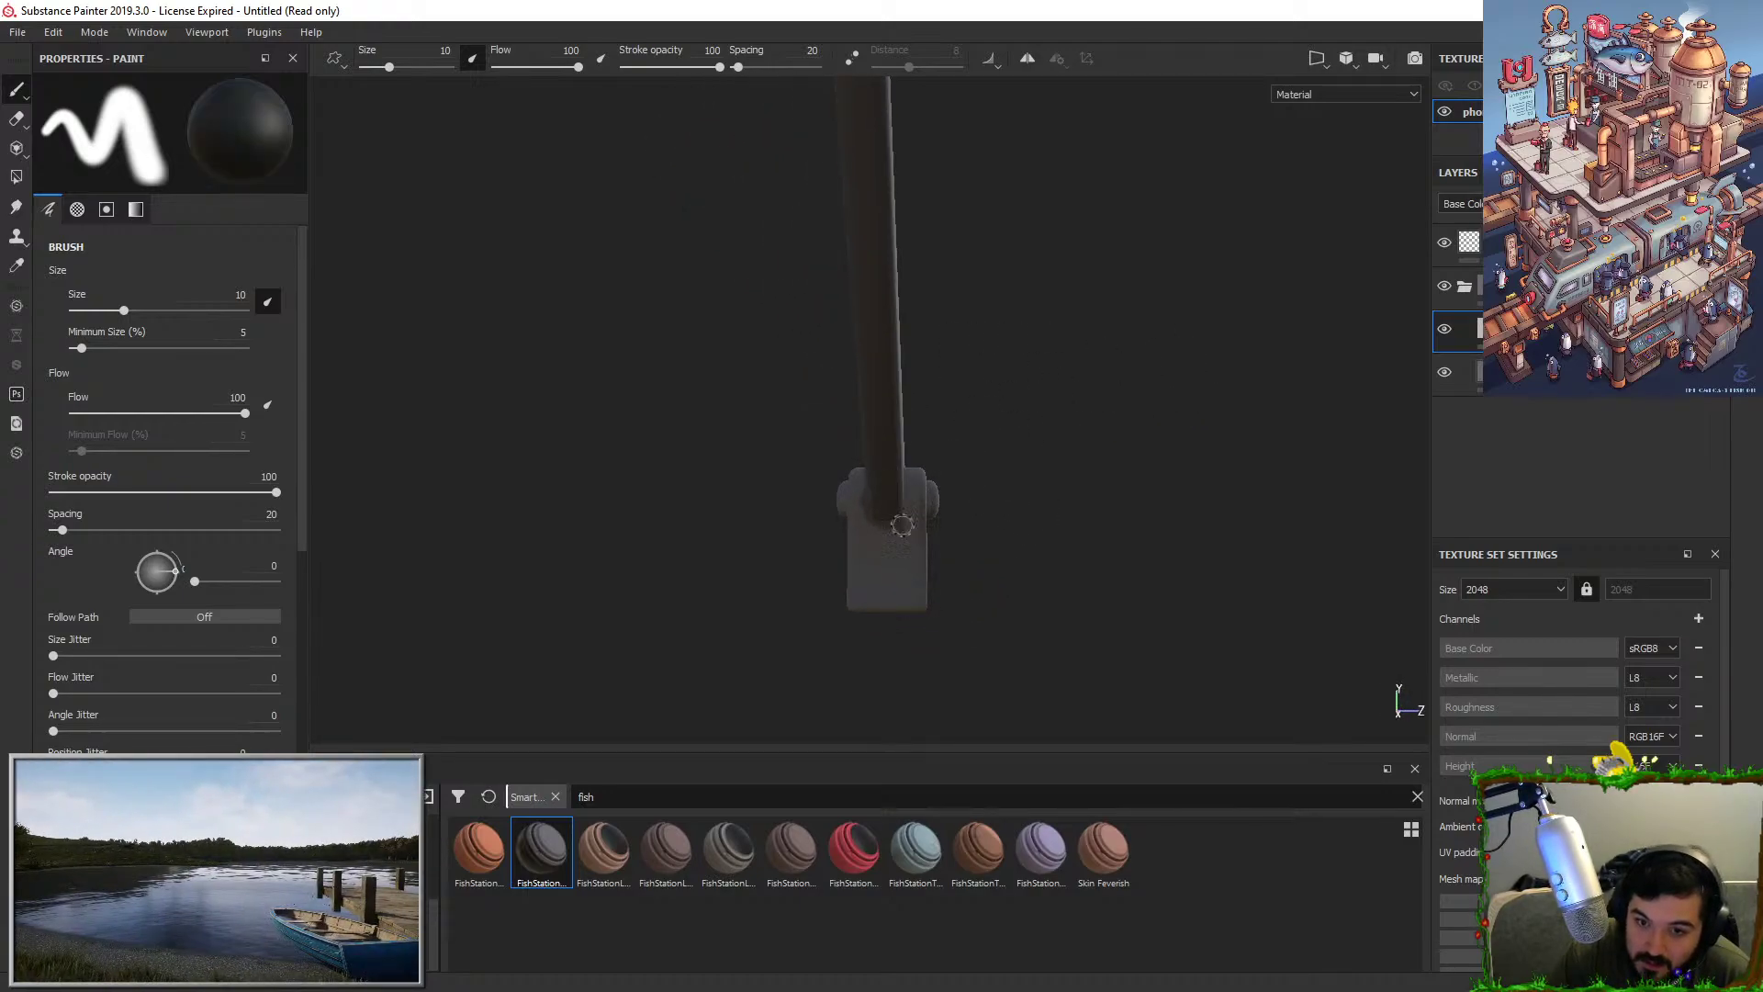
Paint a diagonal shadow on the joint block's rear face and shade the block's side face around the bolt.
key("x")
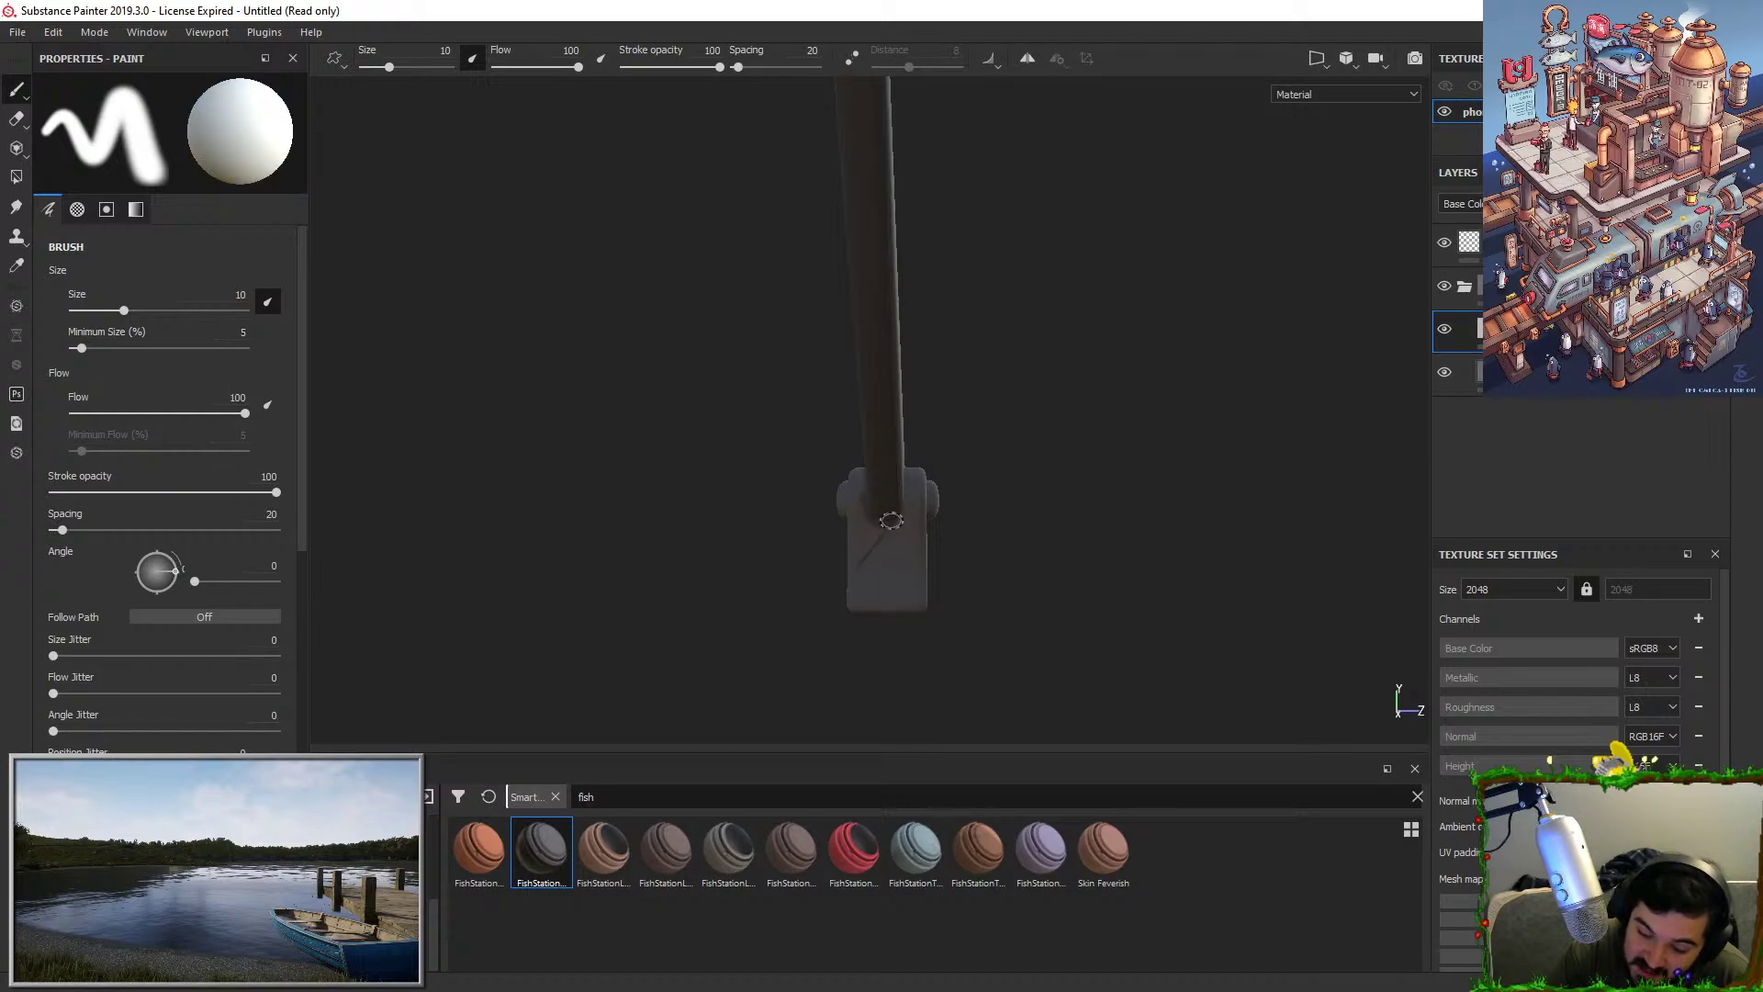
mouse_move(866, 542)
left_mouse_down("alt")
mouse_move(989, 509)
mouse_move(866, 516)
mouse_move(1133, 437)
mouse_move(816, 567)
left_mouse_up("alt")
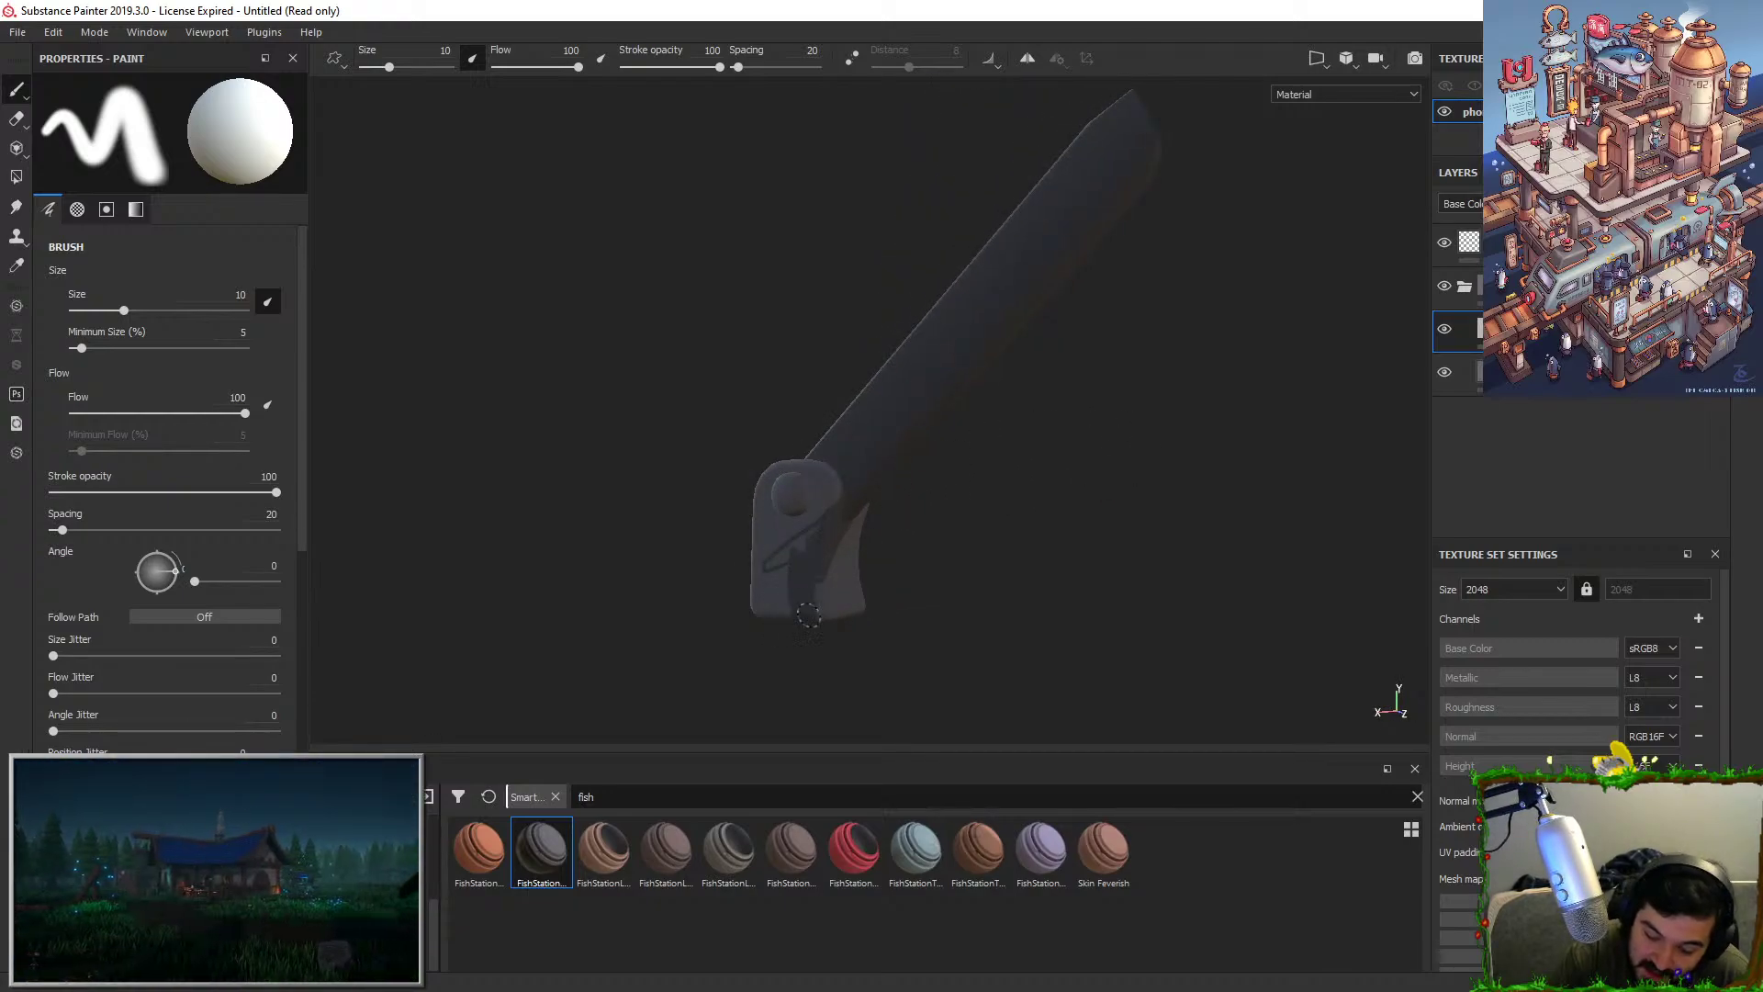
mouse_move(763, 587)
left_mouse_down("alt")
mouse_move(992, 546)
mouse_move(765, 601)
left_mouse_up("alt")
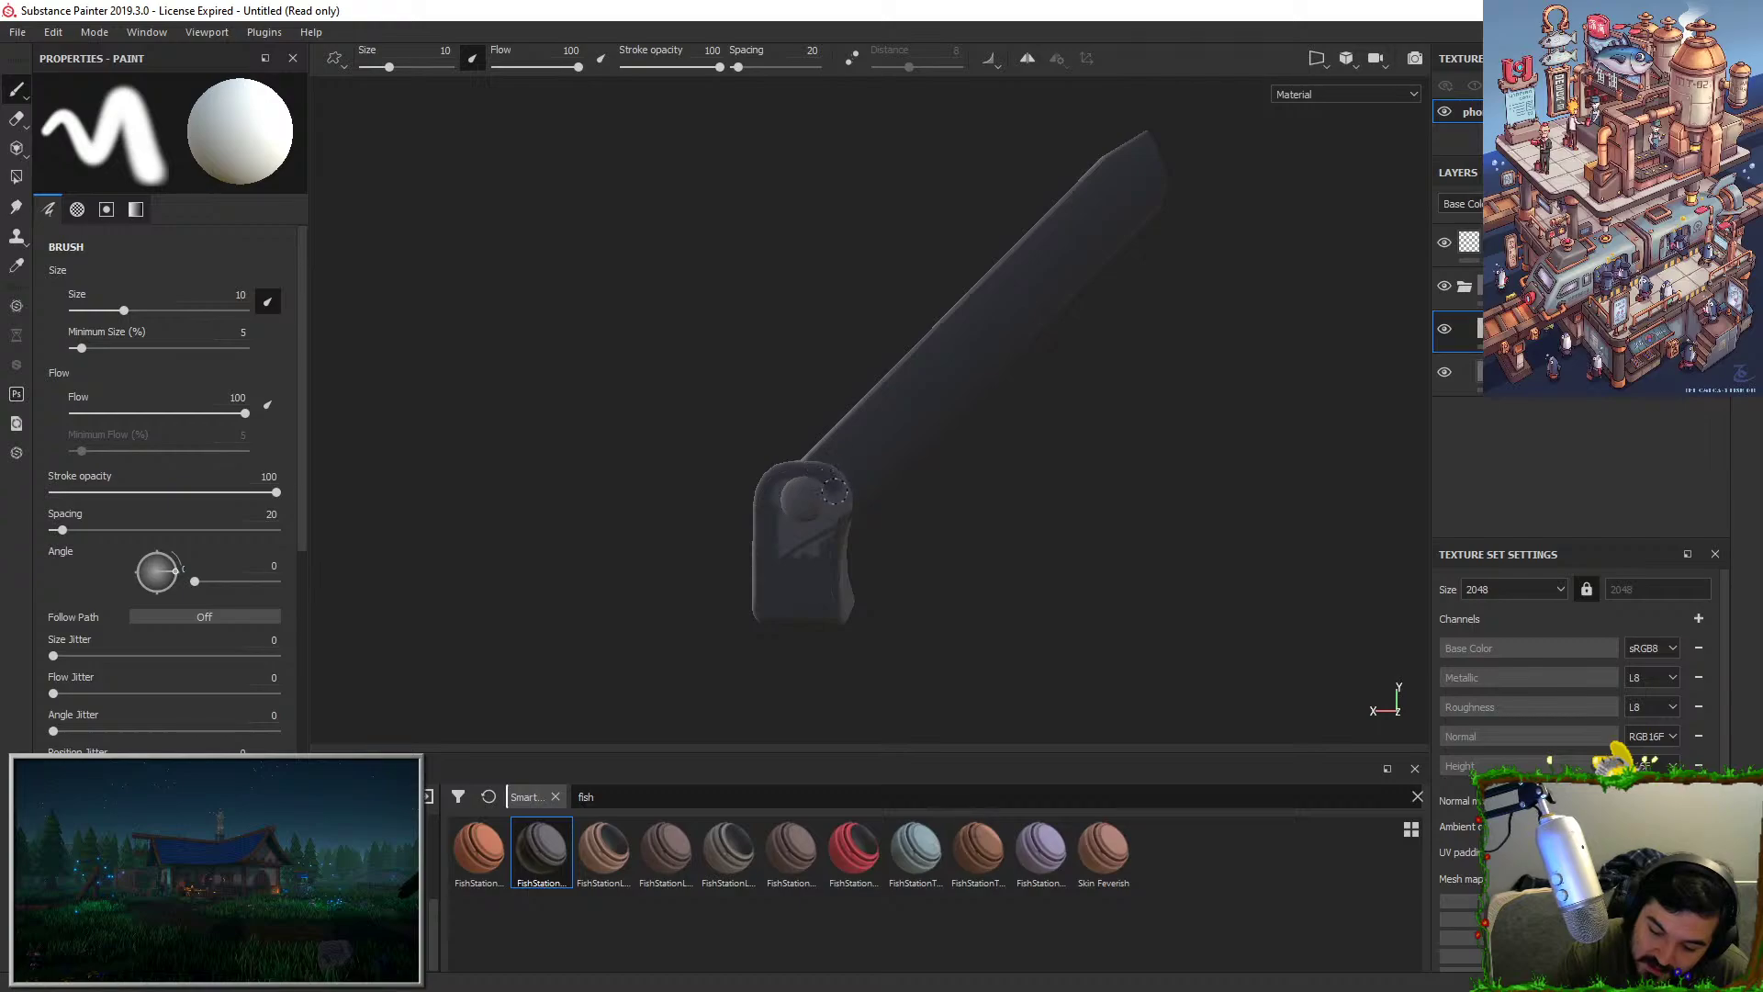
left_click_drag(856, 460, 928, 563, "alt")
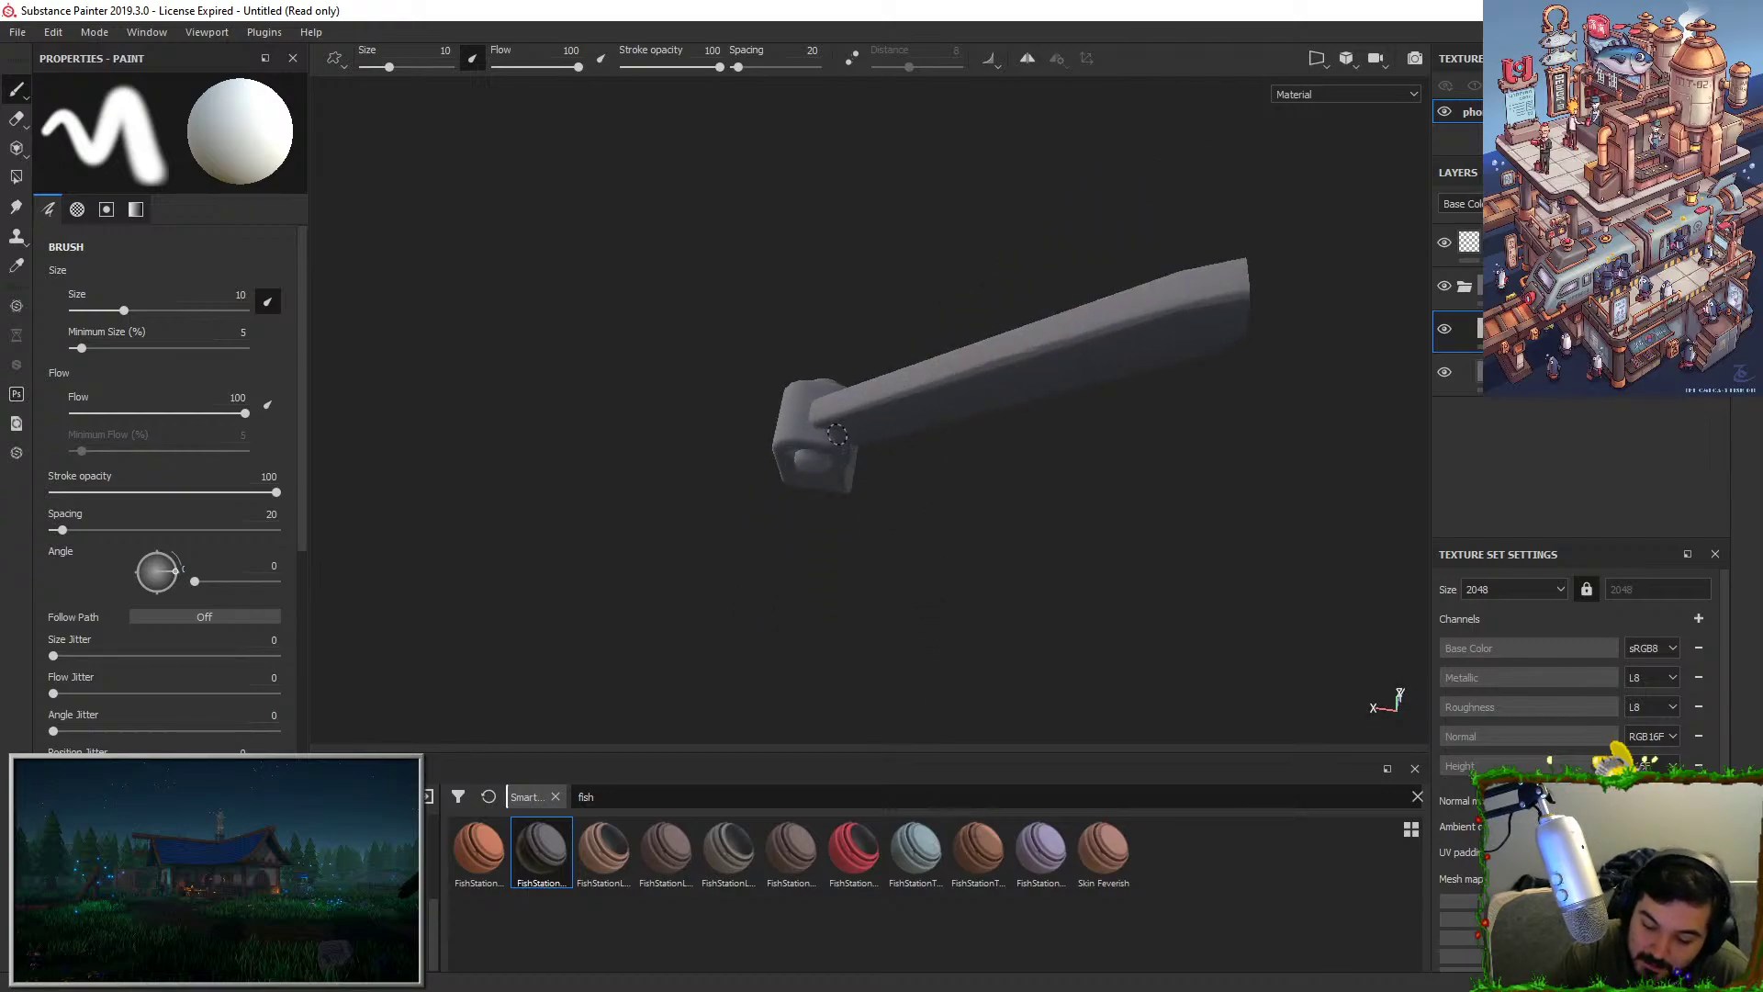
left_click_drag(883, 487, 853, 437, "alt")
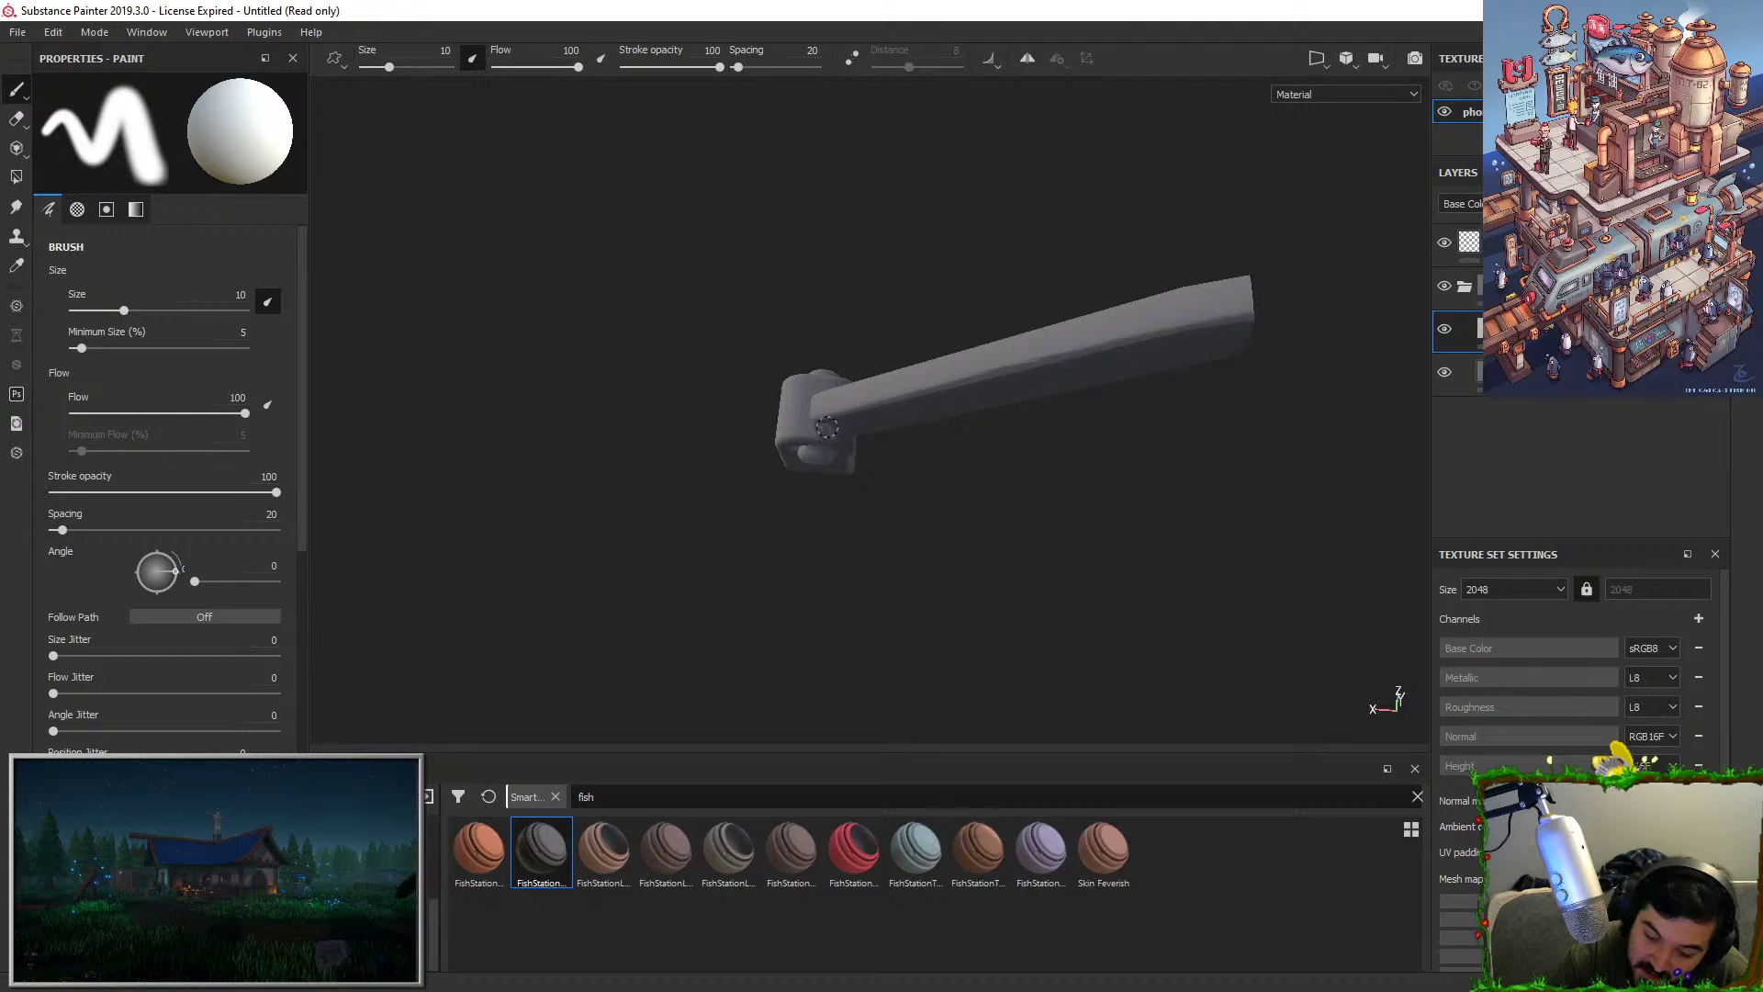
left_click_drag(832, 433, 900, 427, "alt")
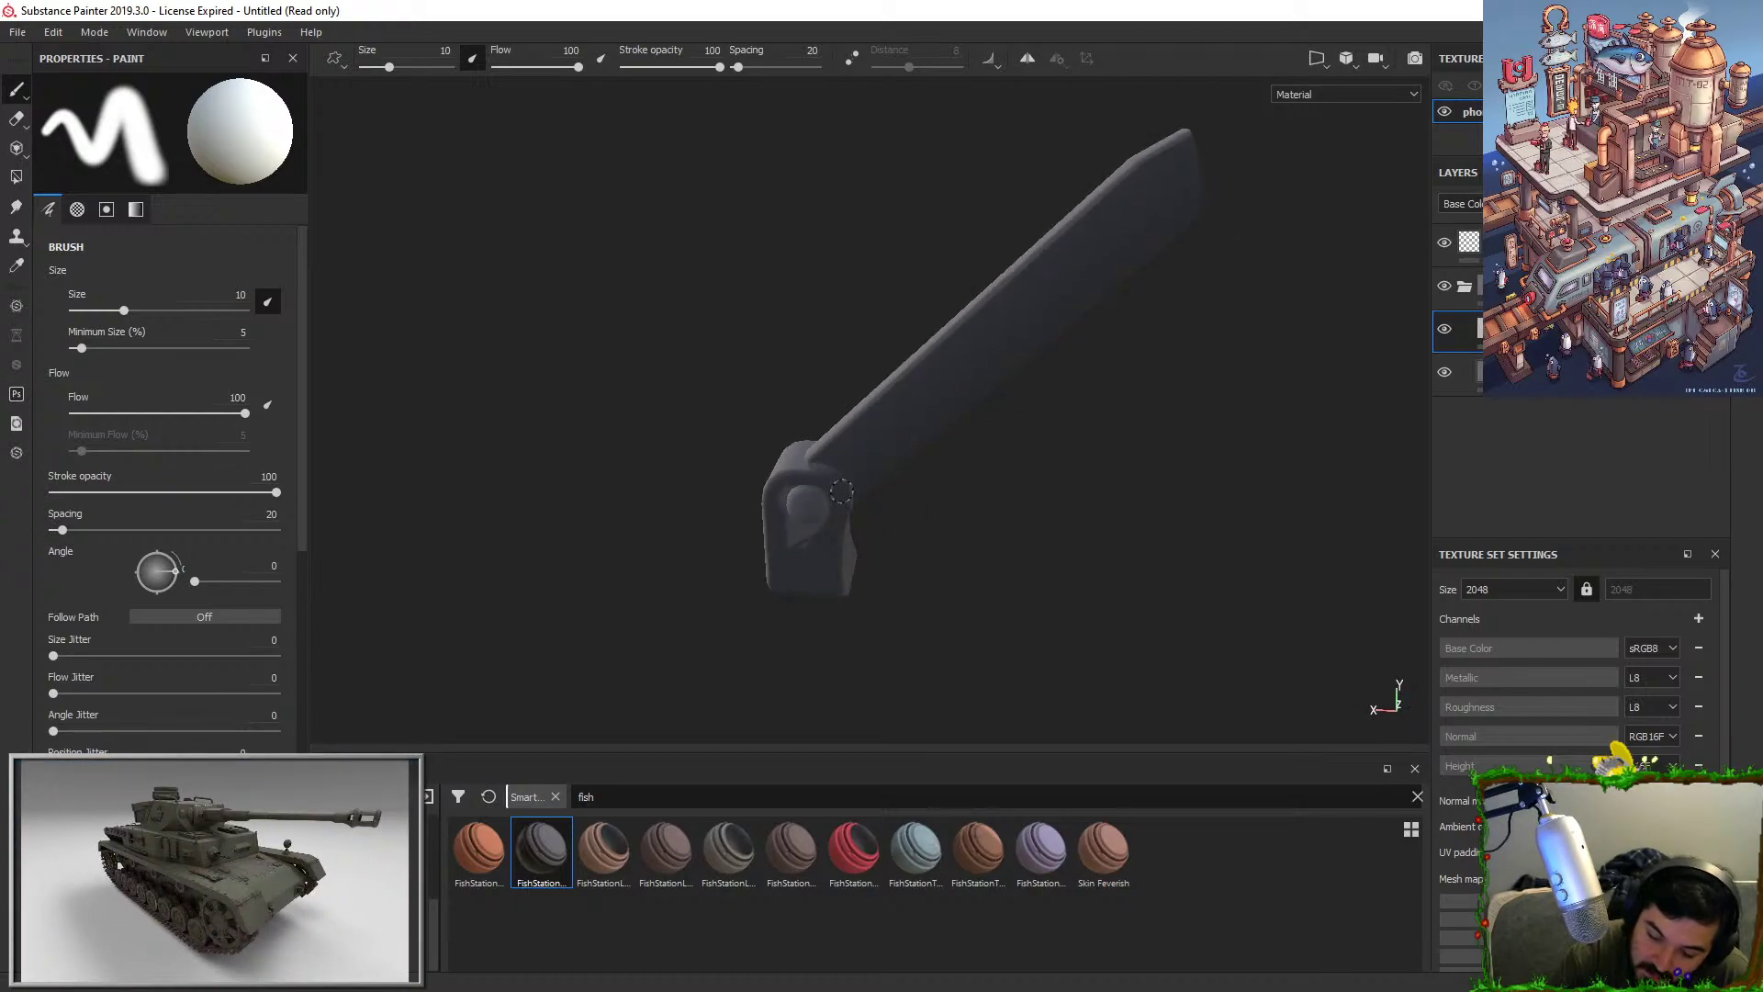
left_click_drag(876, 537, 867, 513, "alt")
Fill the leftover light areas around and below the bolt on the joint block's shaded side face.
right_click_drag(882, 425, 984, 582, "alt")
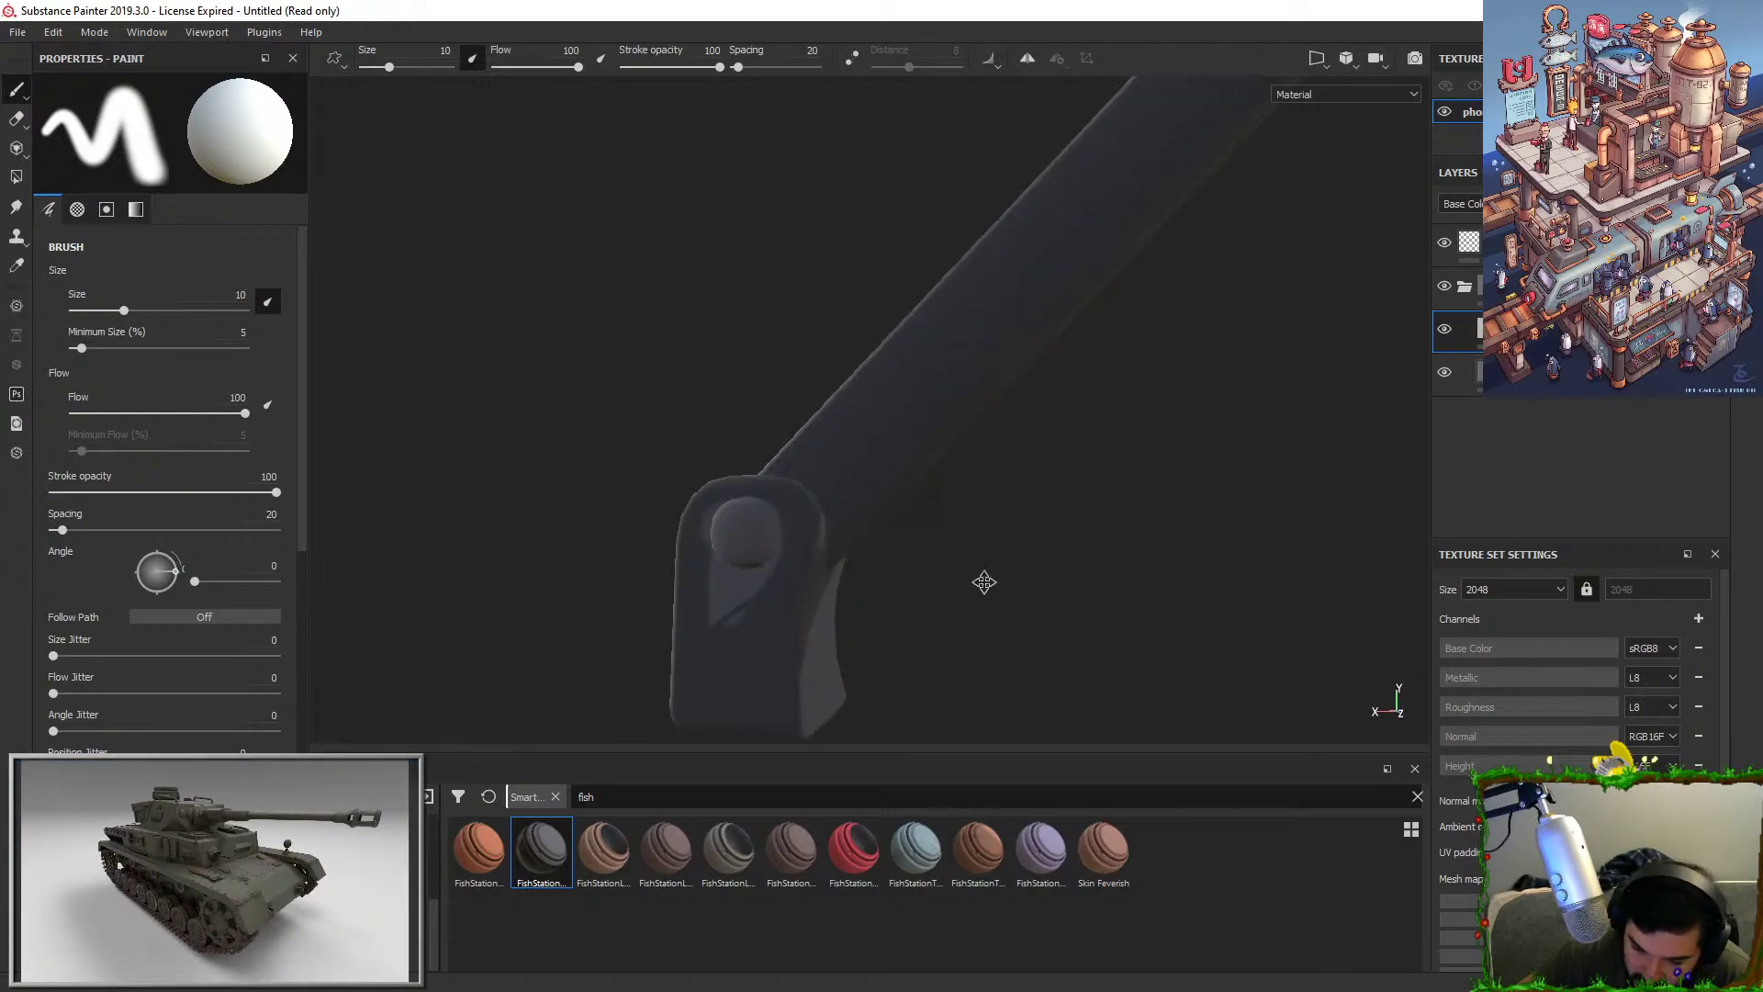
middle_click_drag(985, 582, 1073, 498, "alt")
right_click_drag(1072, 499, 1071, 635, "alt")
left_click_drag(1016, 507, 921, 523, "alt")
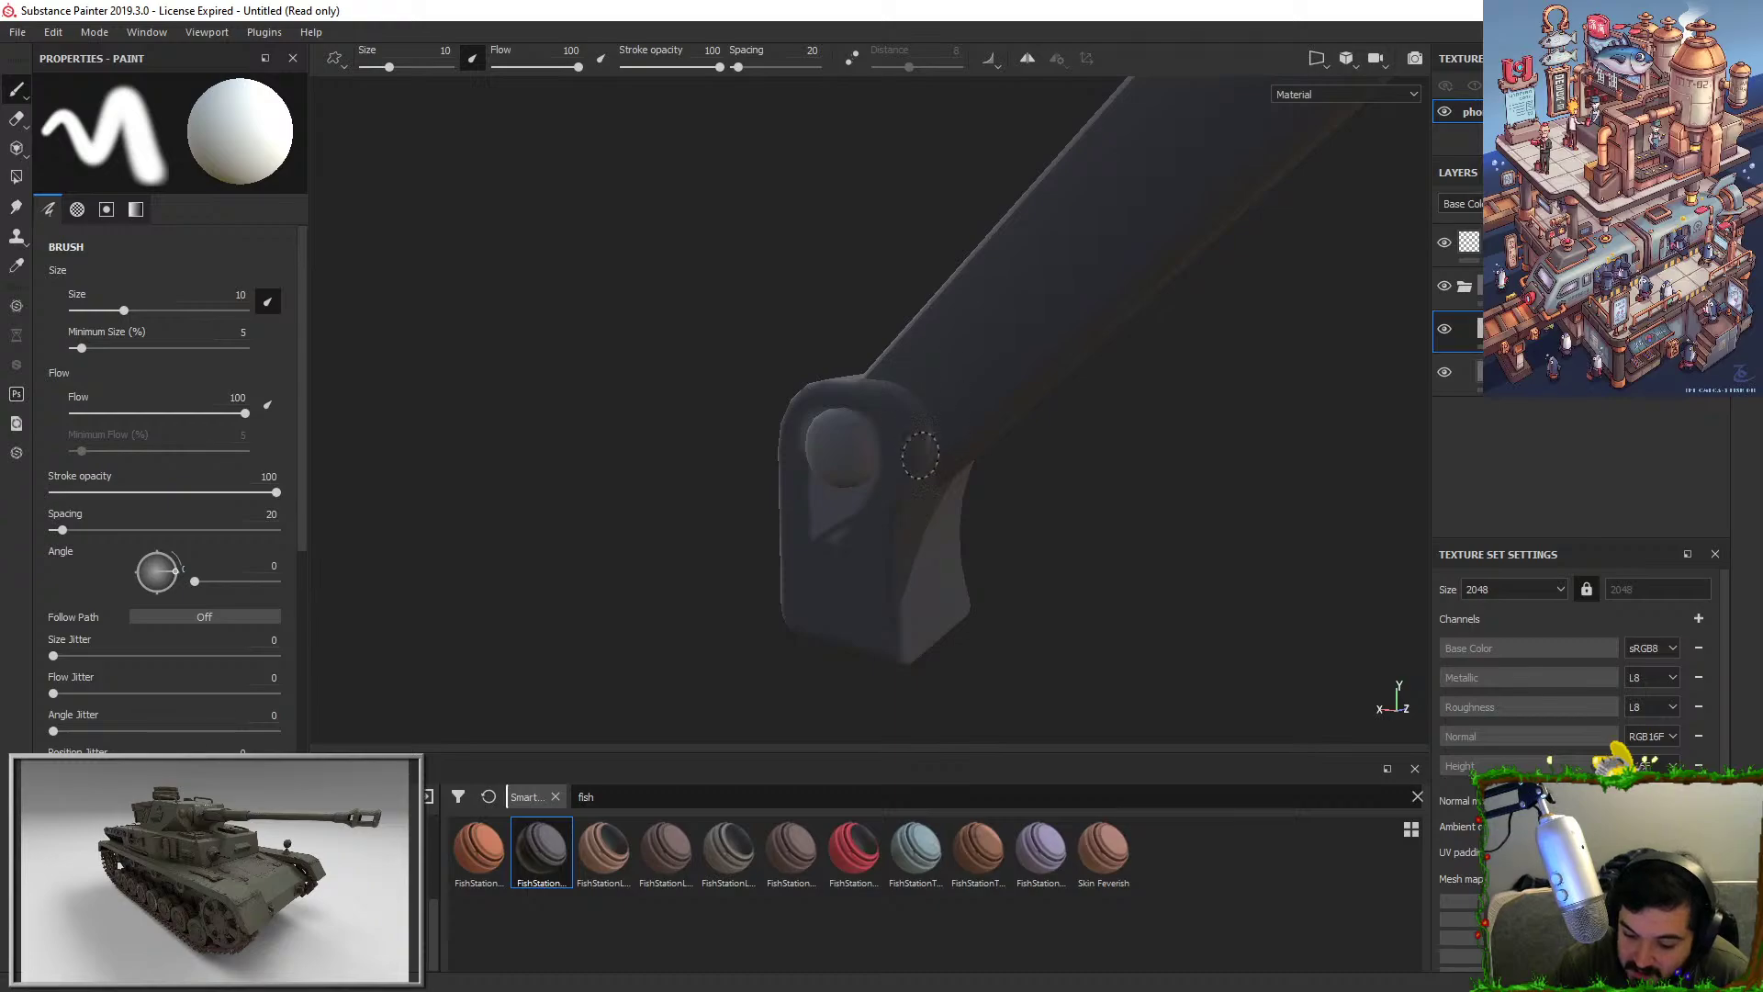
mouse_move(946, 464)
left_mouse_down("alt")
mouse_move(1074, 472)
mouse_move(1010, 477)
left_mouse_up("alt")
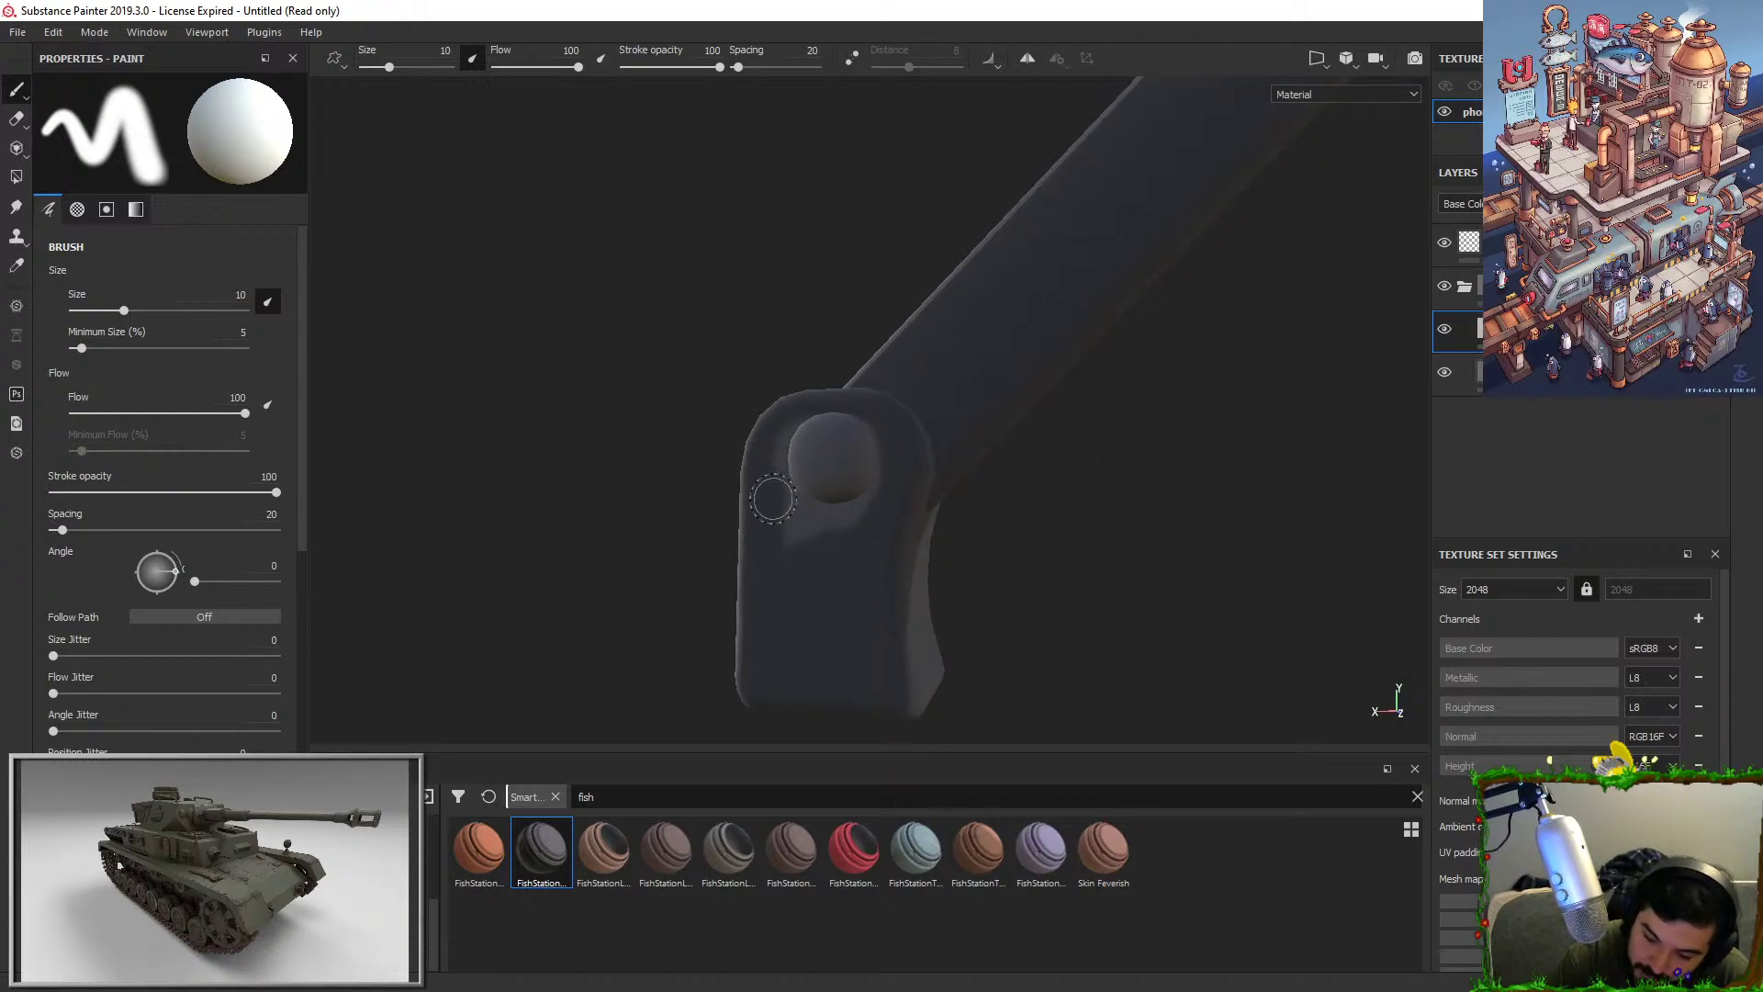
left_click_drag(988, 586, 1098, 603, "alt")
mouse_move(823, 470)
left_mouse_down()
mouse_move(810, 555)
mouse_move(808, 441)
mouse_move(849, 413)
left_mouse_up()
Paint a curved shadow edge on the joint block's front face, narrowing from the base up along the rounded corner.
left_click_drag(1010, 511, 966, 517, "alt")
mouse_move(877, 437)
left_mouse_down()
mouse_move(843, 500)
mouse_move(864, 485)
mouse_move(1166, 597)
mouse_move(1279, 460)
mouse_move(1215, 380)
mouse_move(1133, 515)
mouse_move(1116, 380)
mouse_move(927, 349)
mouse_move(882, 606)
left_mouse_up()
mouse_move(921, 338)
left_mouse_down()
mouse_move(902, 587)
mouse_move(906, 498)
left_mouse_up()
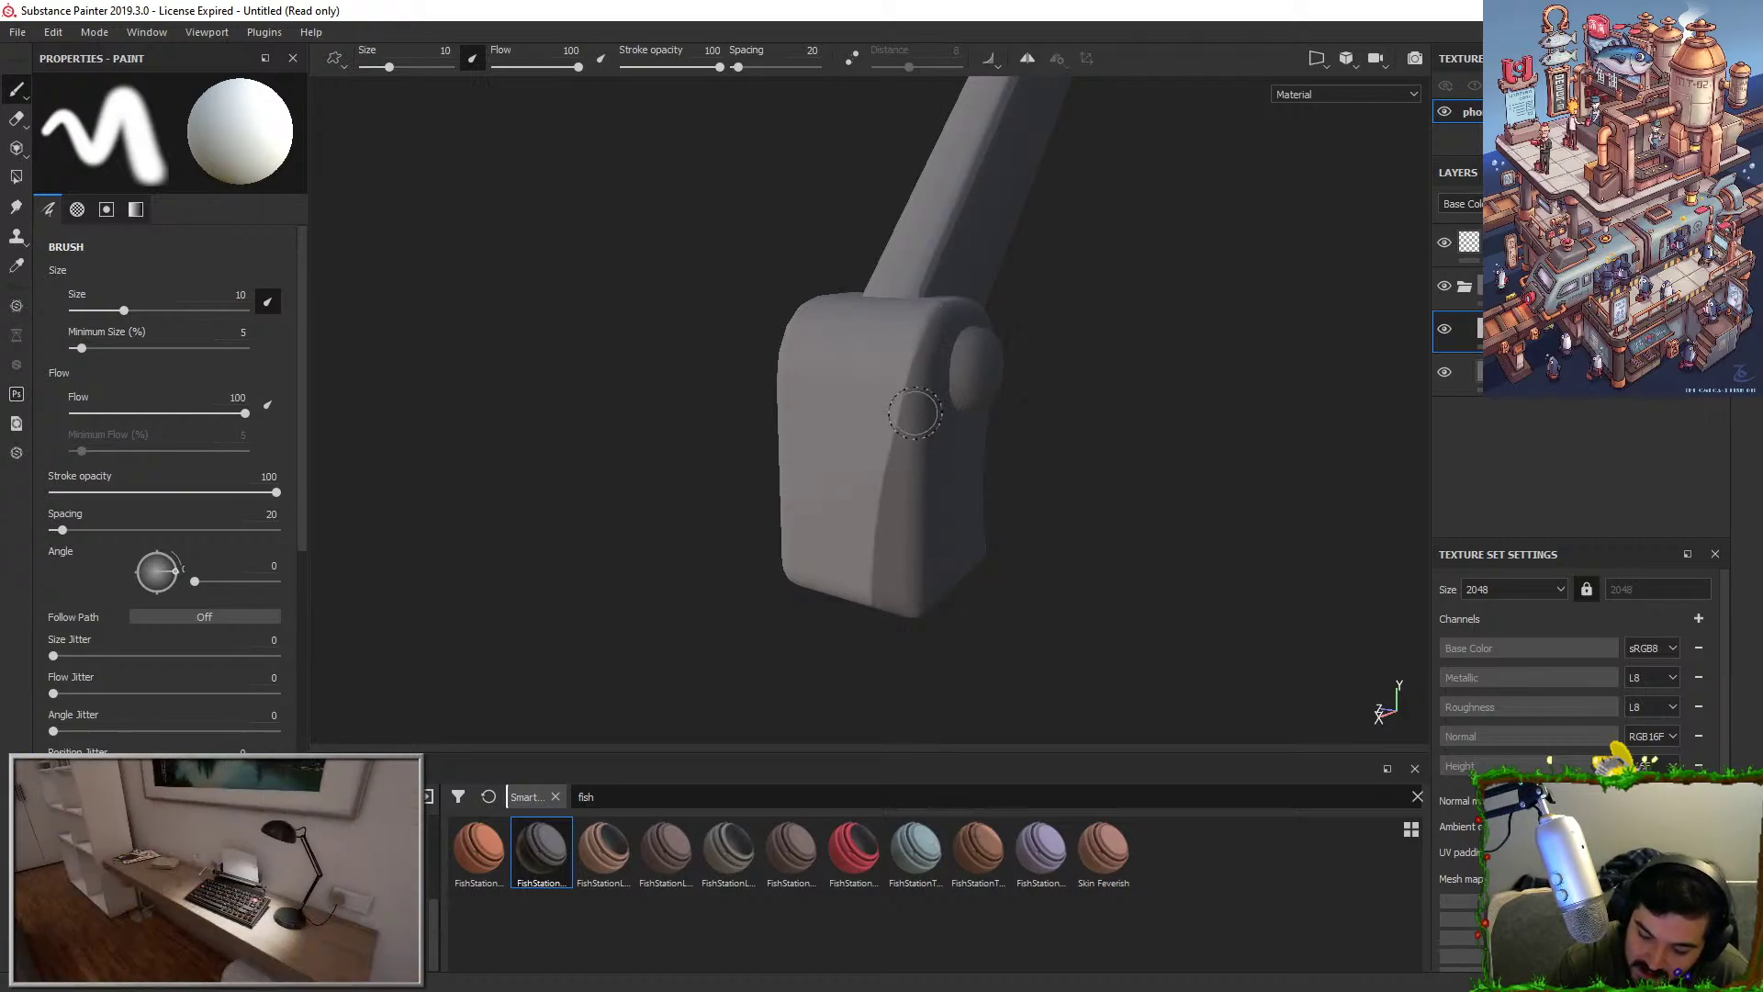
left_click_drag(920, 406, 1052, 365, "alt")
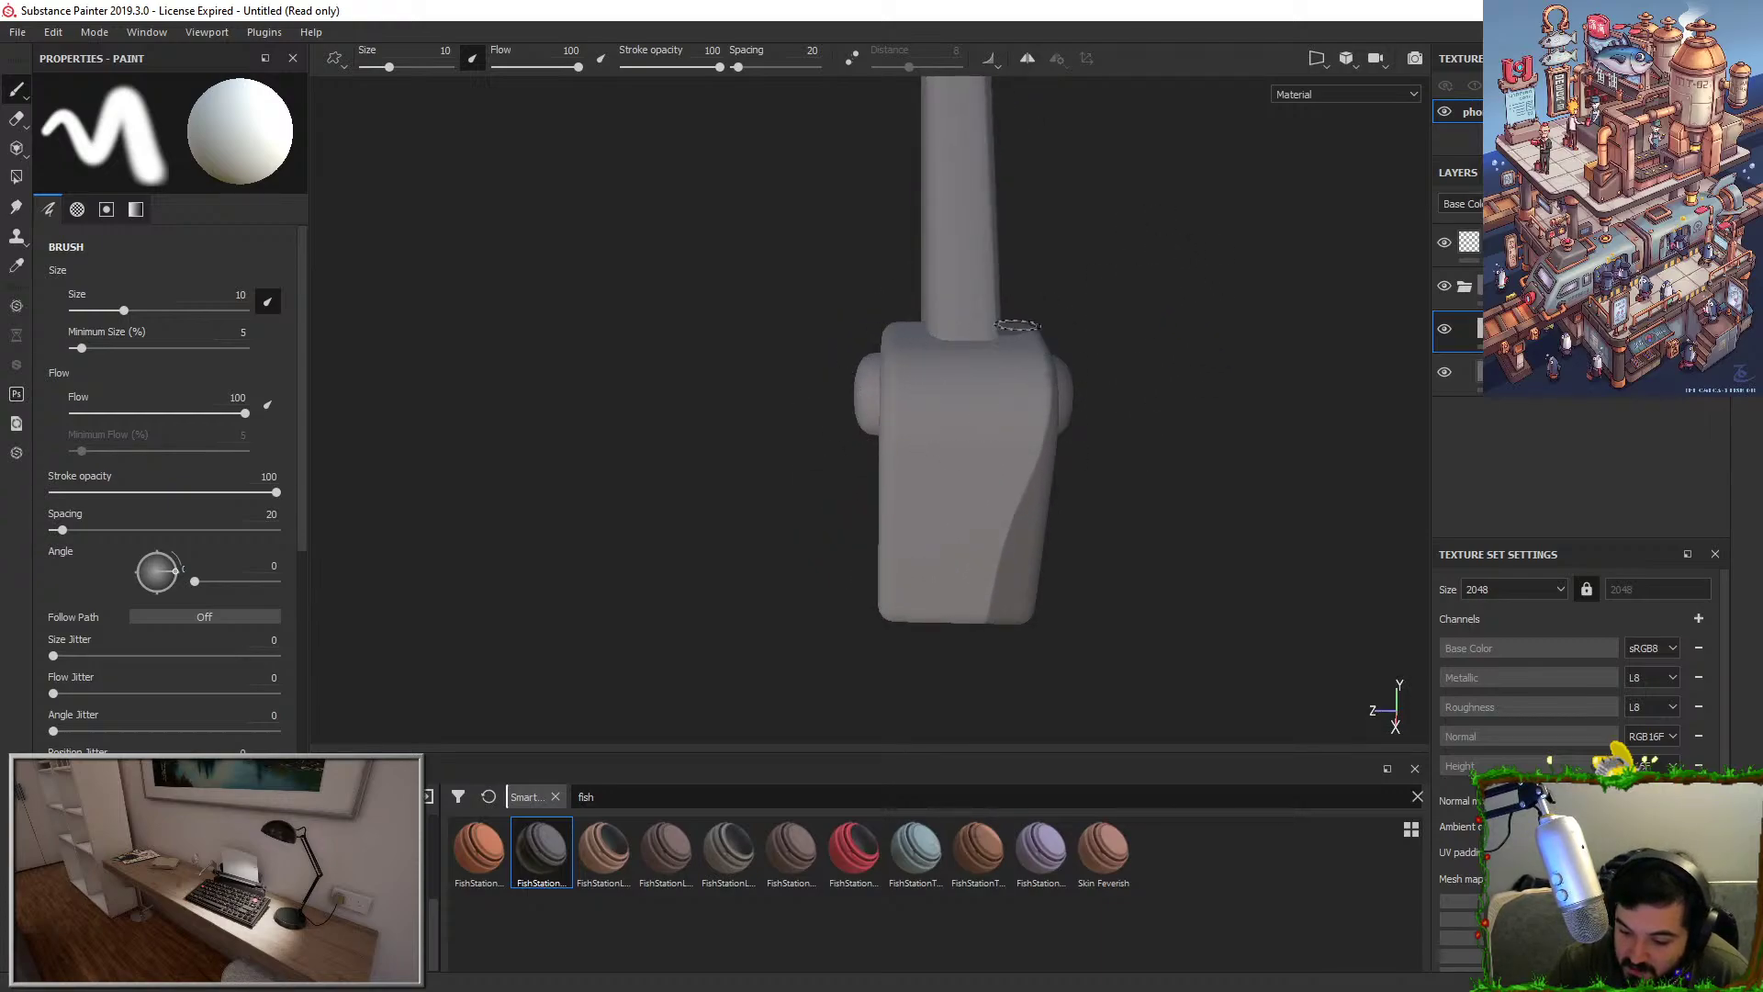
mouse_move(1036, 340)
left_mouse_down("alt")
mouse_move(1050, 318)
mouse_move(999, 478)
left_mouse_up("alt")
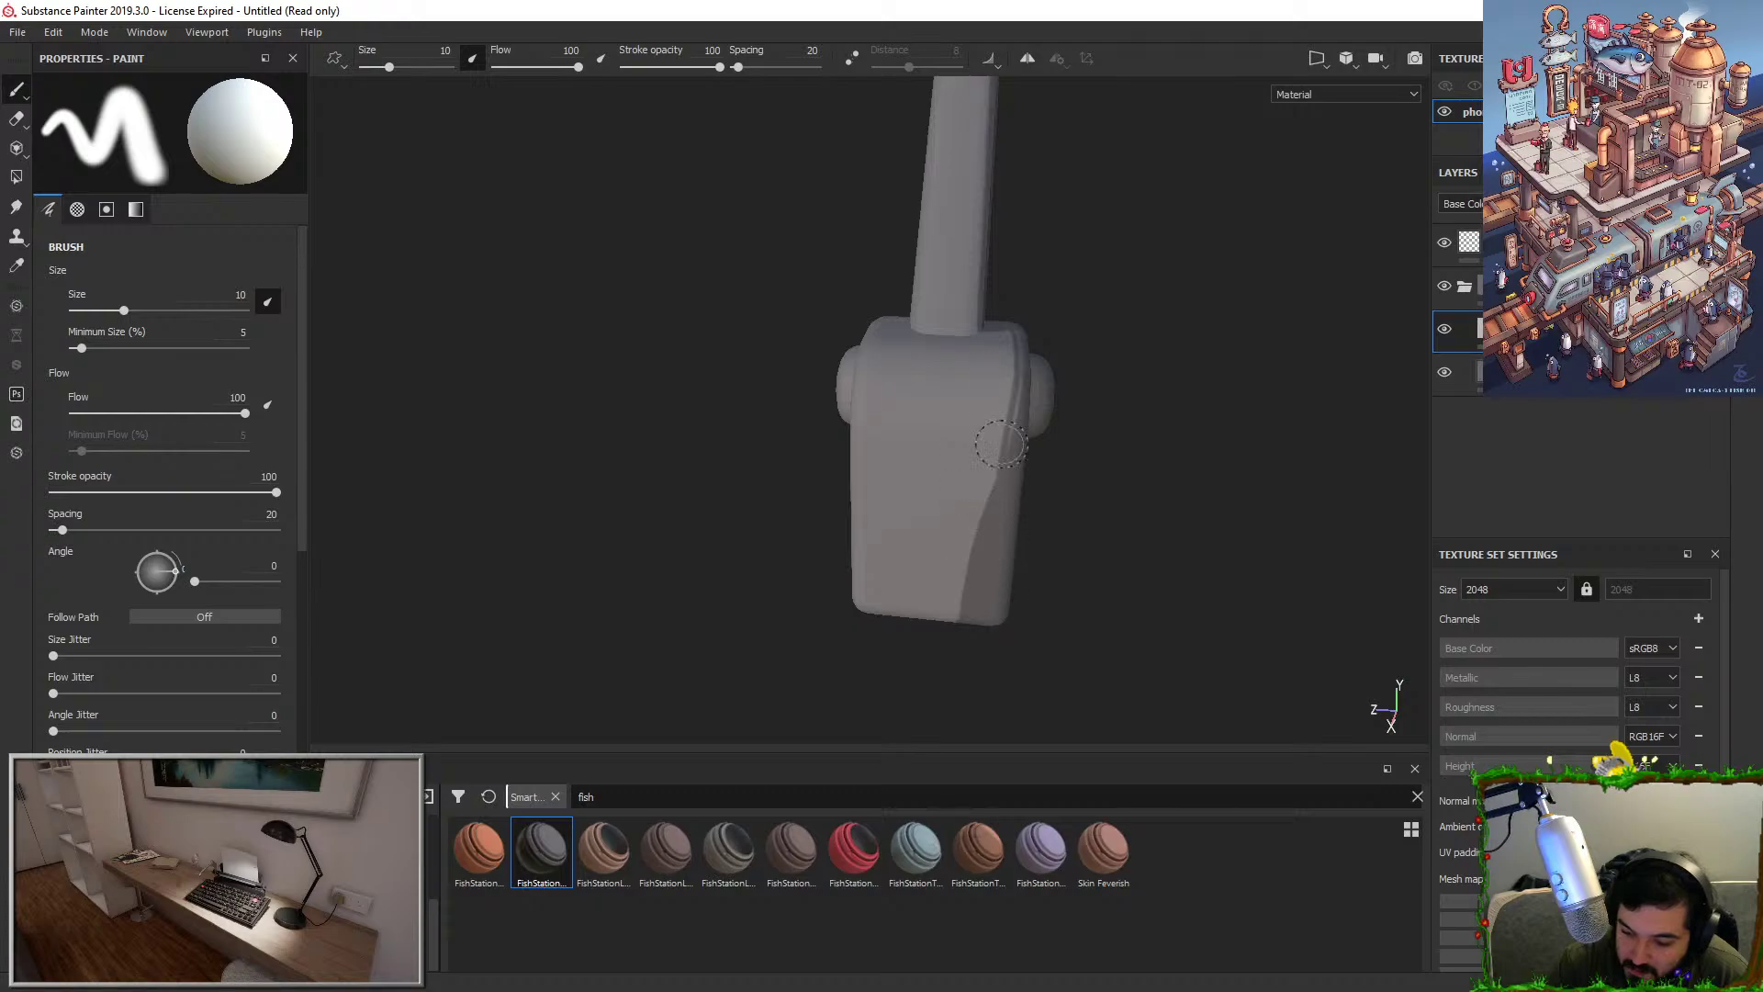
Paint a straight shaded band along the base of the block's lighter side and front face, and shade its bottom face.
left_click_drag(1019, 345, 1252, 220, "alt")
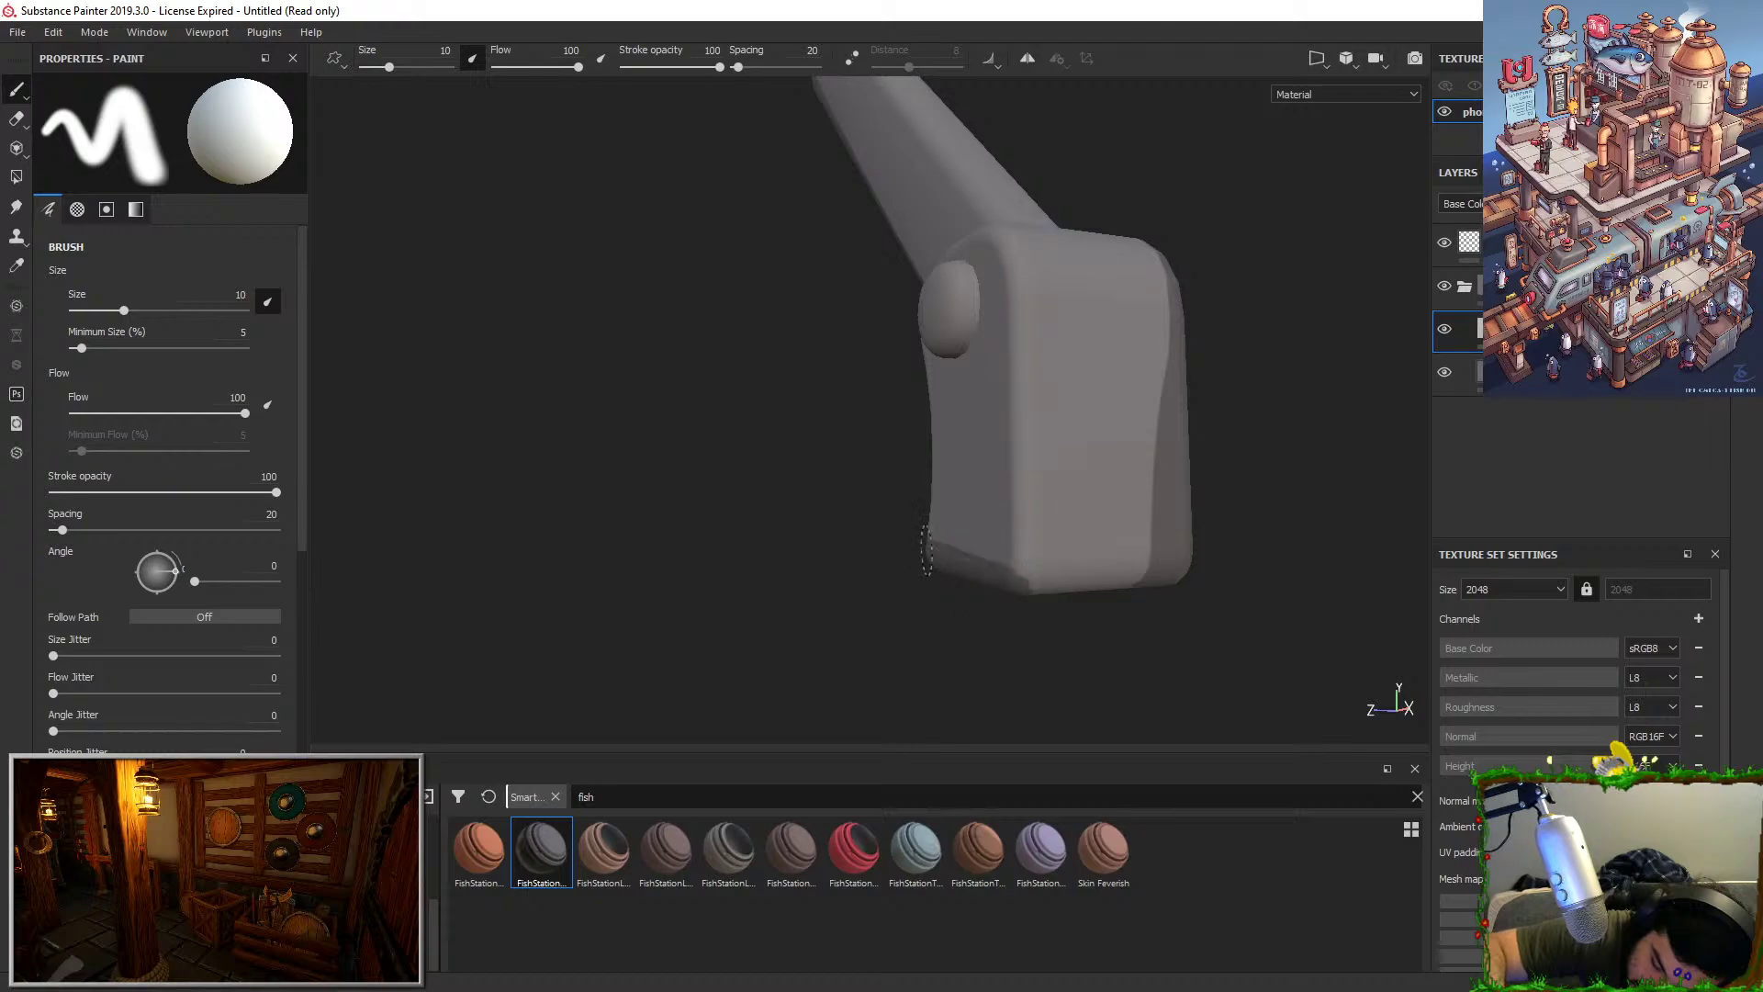
left_click_drag(1063, 610, 1083, 526, "alt")
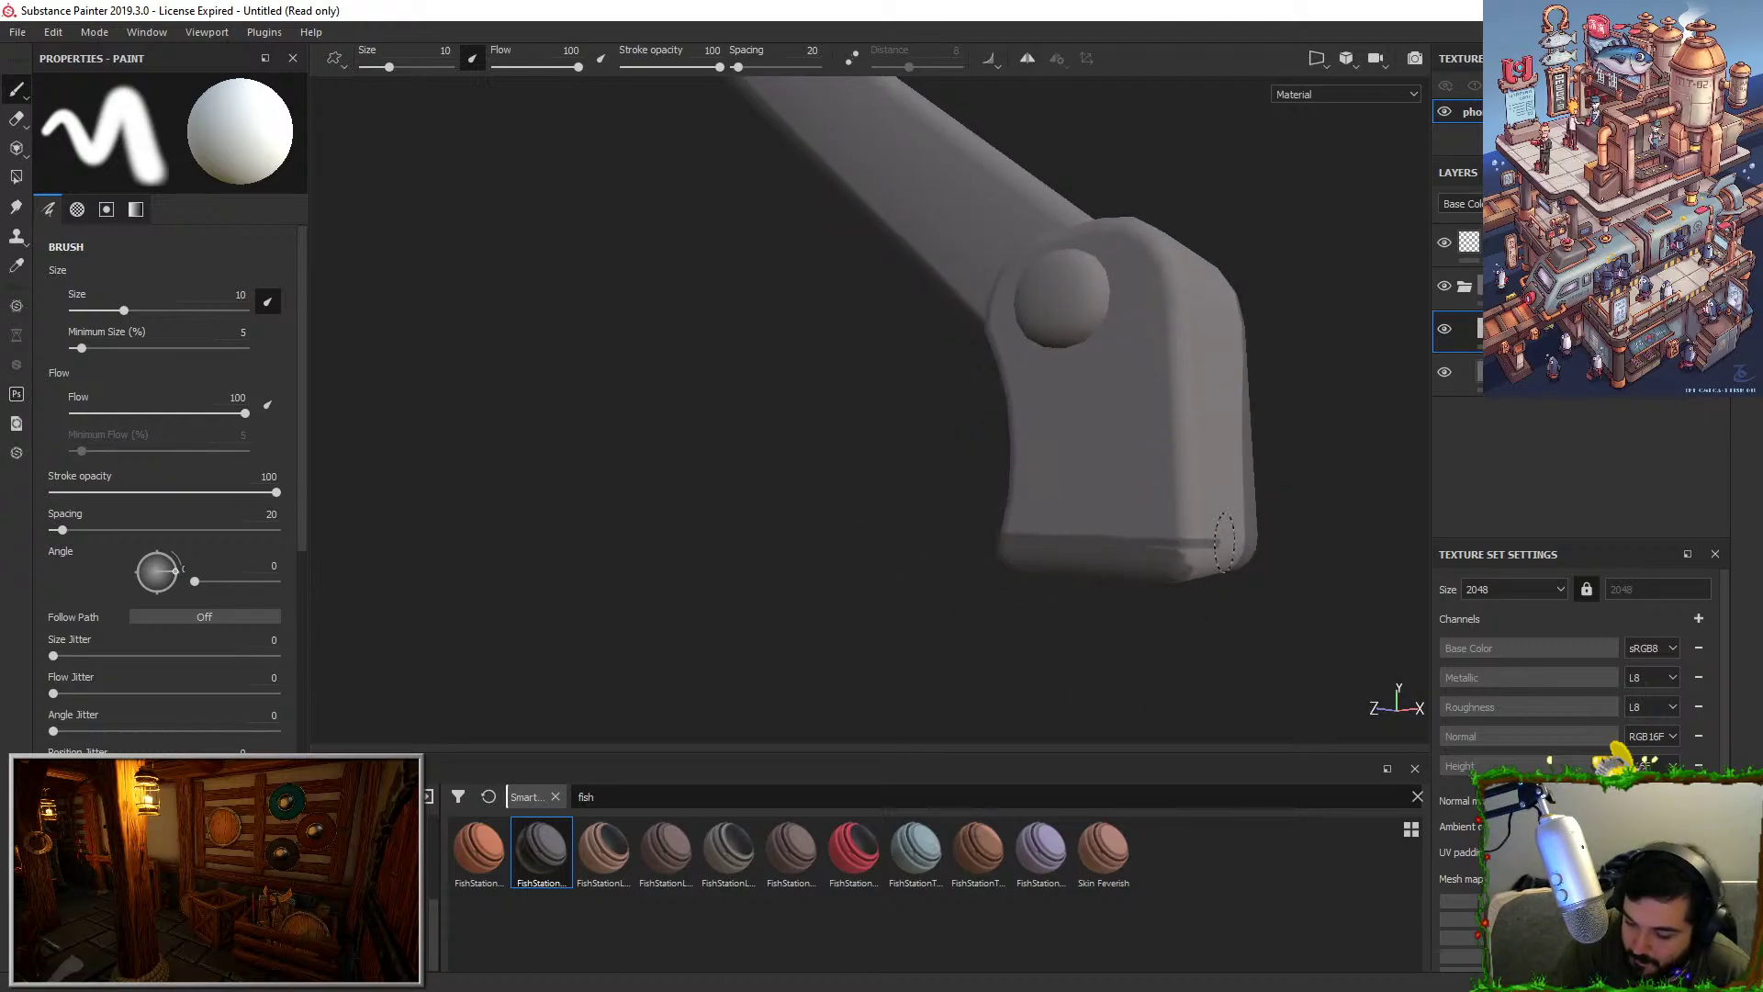
mouse_move(1265, 555)
left_mouse_down()
mouse_move(1181, 565)
mouse_move(1221, 582)
mouse_move(1189, 549)
left_mouse_up()
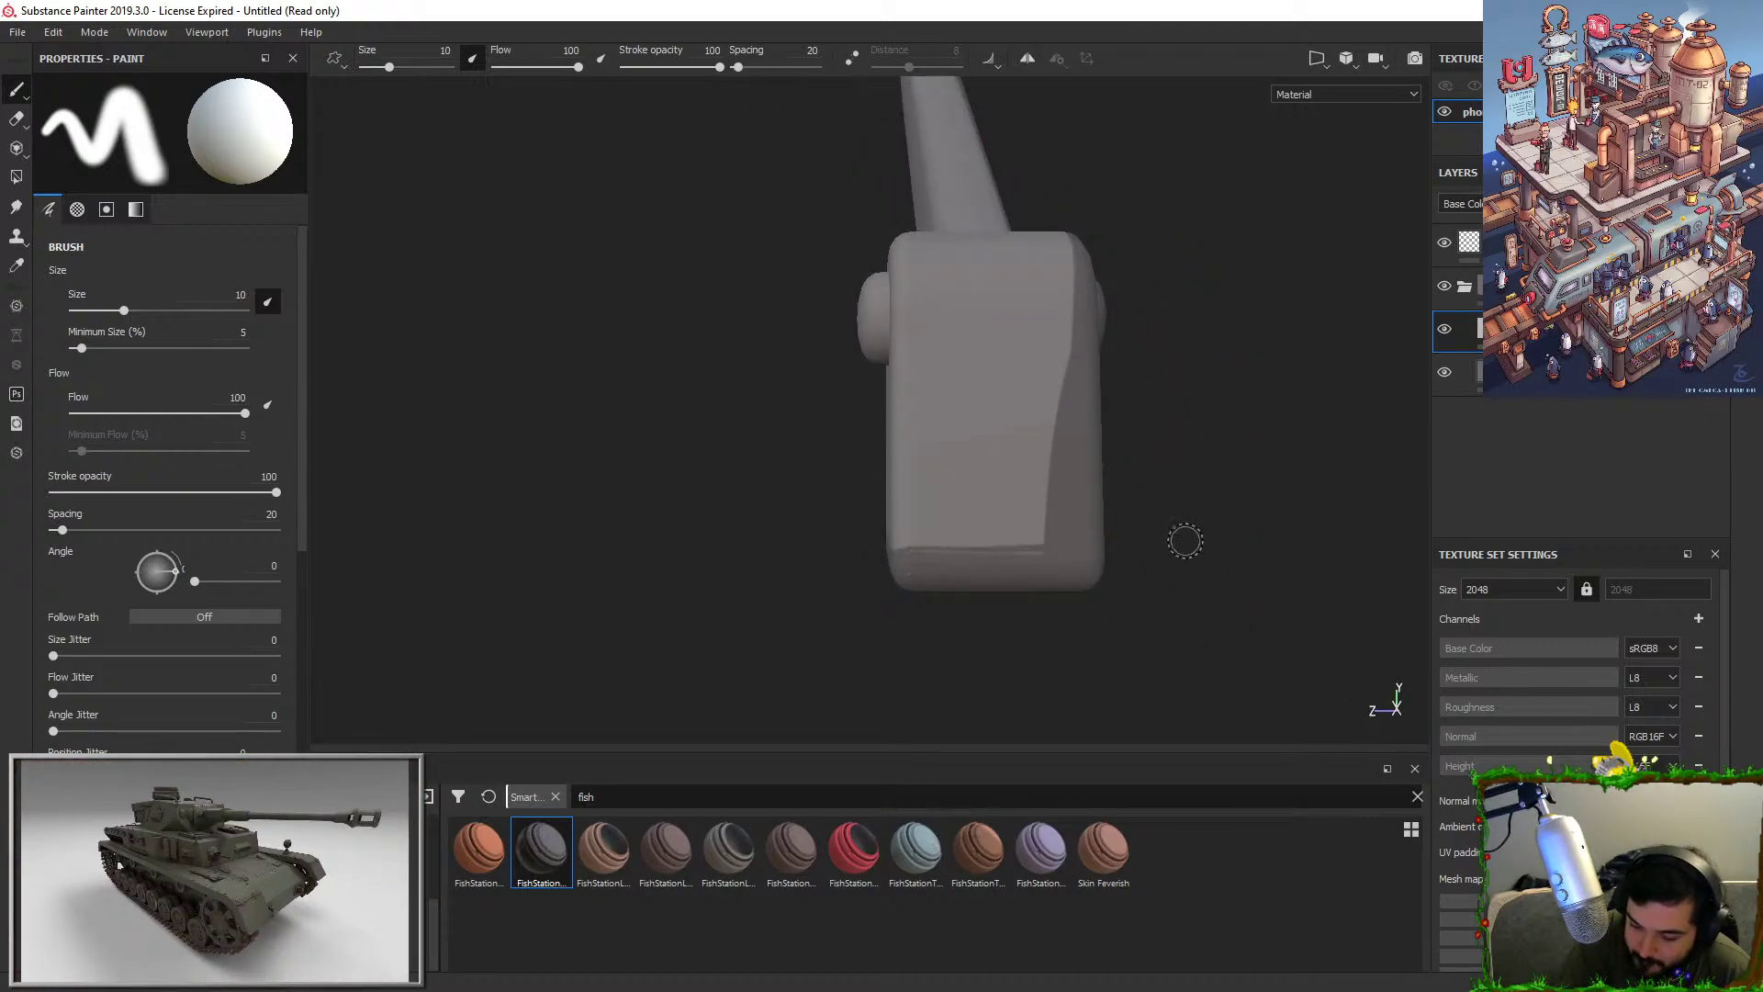
mouse_move(965, 551)
left_mouse_down("alt")
mouse_move(1209, 515)
mouse_move(1093, 562)
mouse_move(1197, 413)
mouse_move(1180, 327)
mouse_move(945, 405)
left_mouse_up("alt")
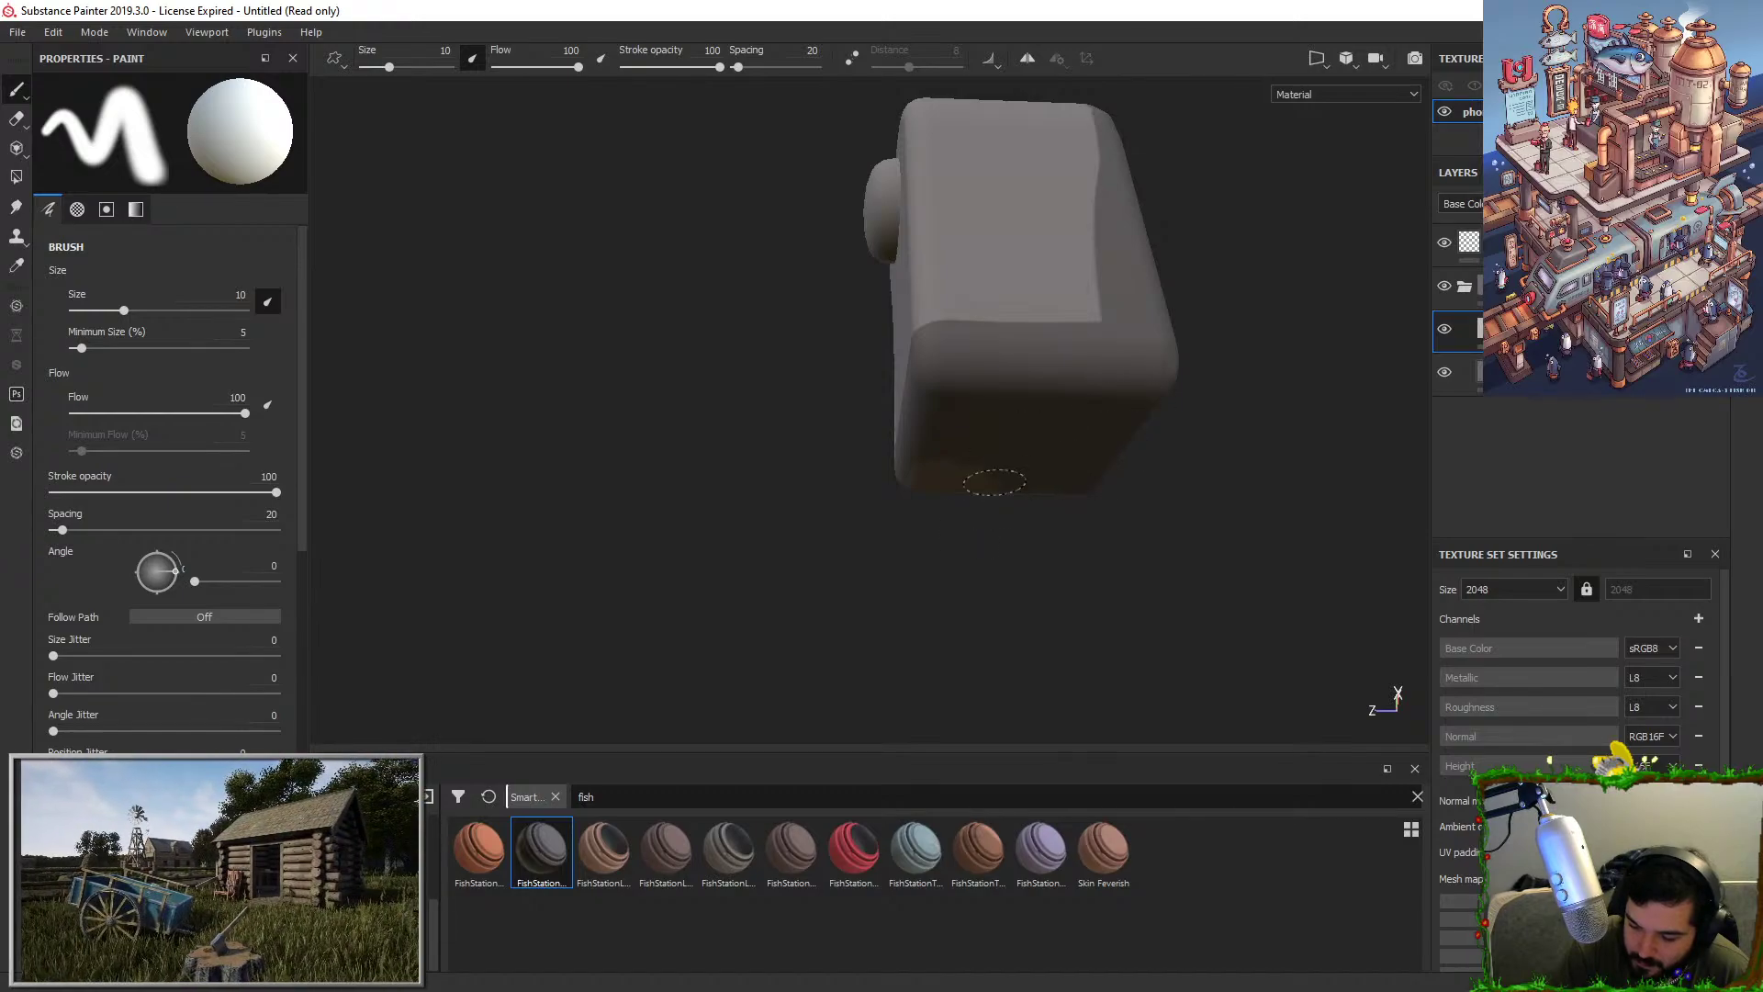
Continue the shaded base band around the joint block's rear face and corners to meet the lighter side.
left_click_drag(933, 441, 1377, 493, "alt")
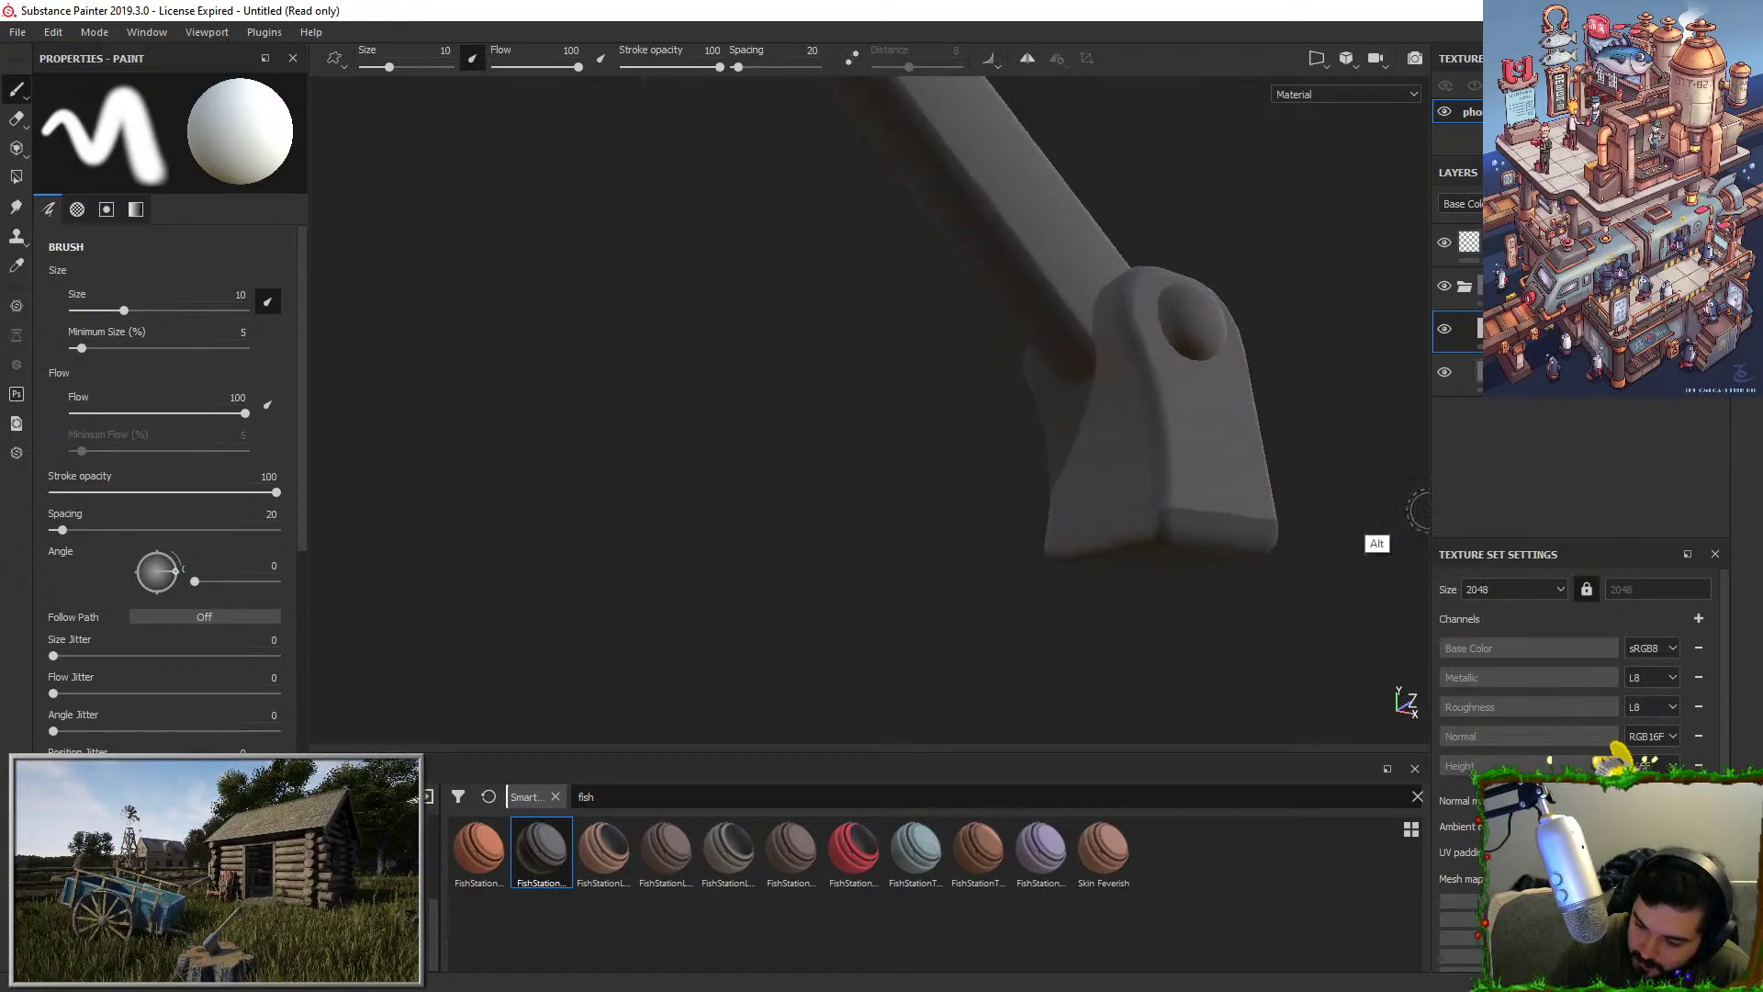
mouse_move(1097, 632)
left_mouse_down("alt")
mouse_move(1311, 618)
mouse_move(1087, 539)
left_mouse_up("alt")
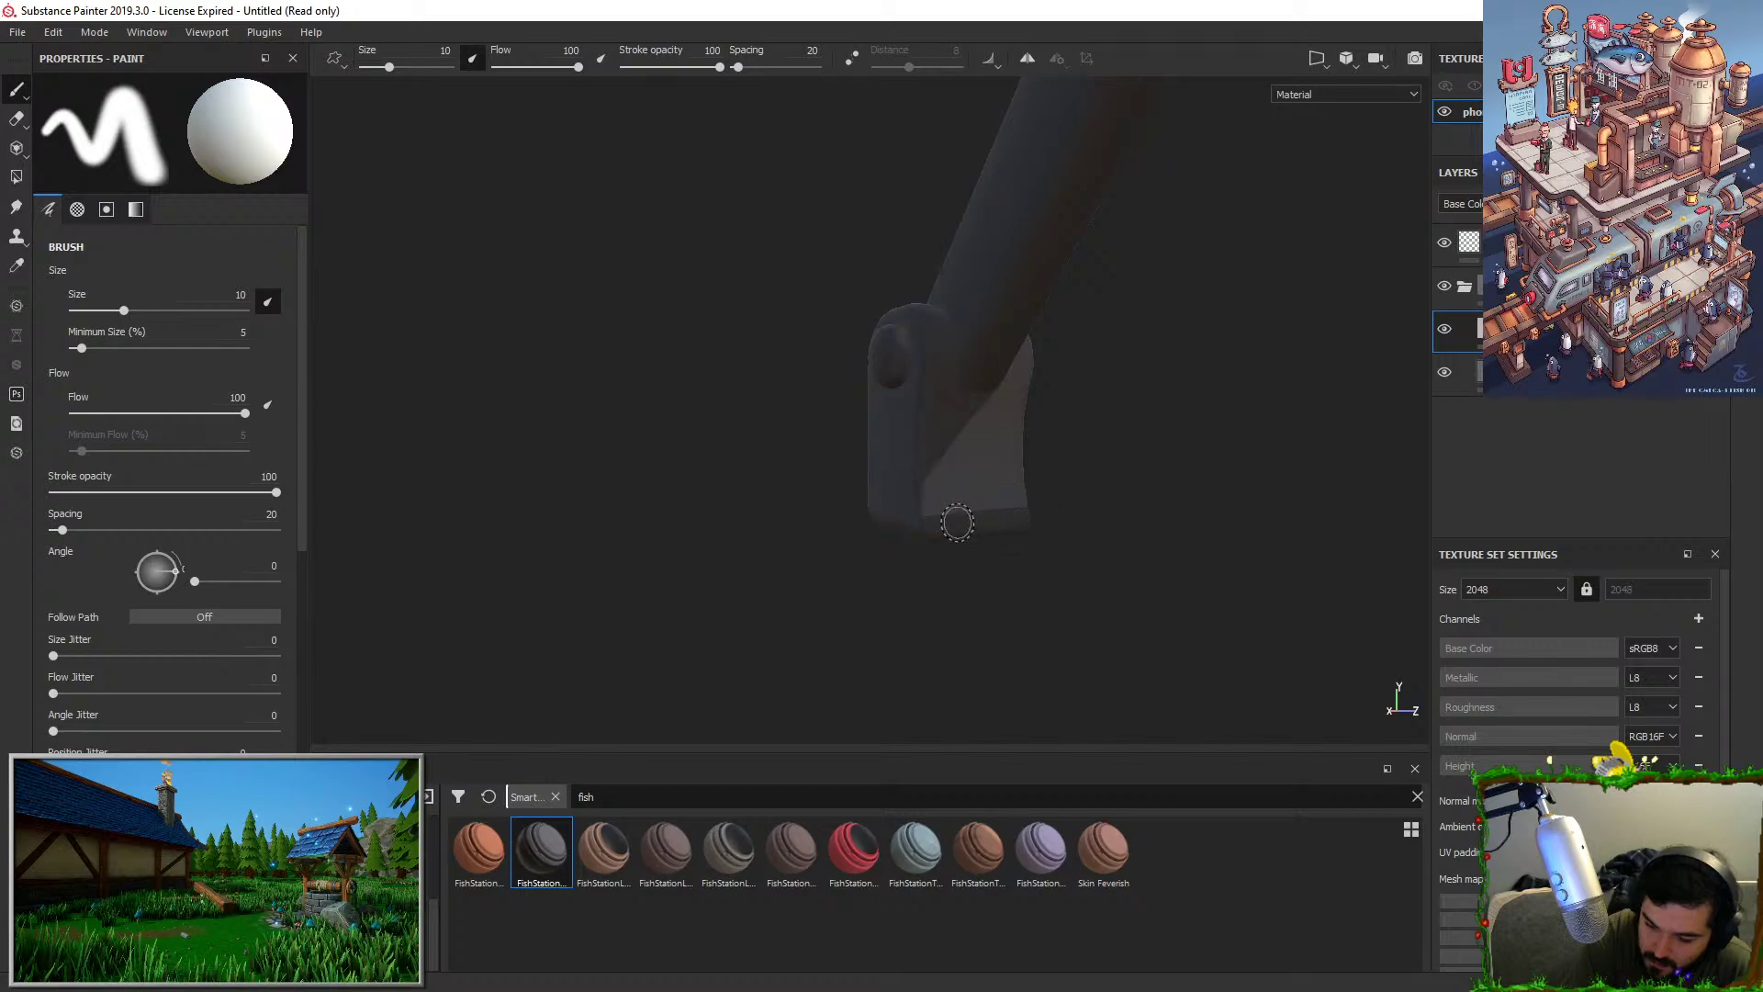
left_click_drag(1106, 508, 1181, 445, "alt")
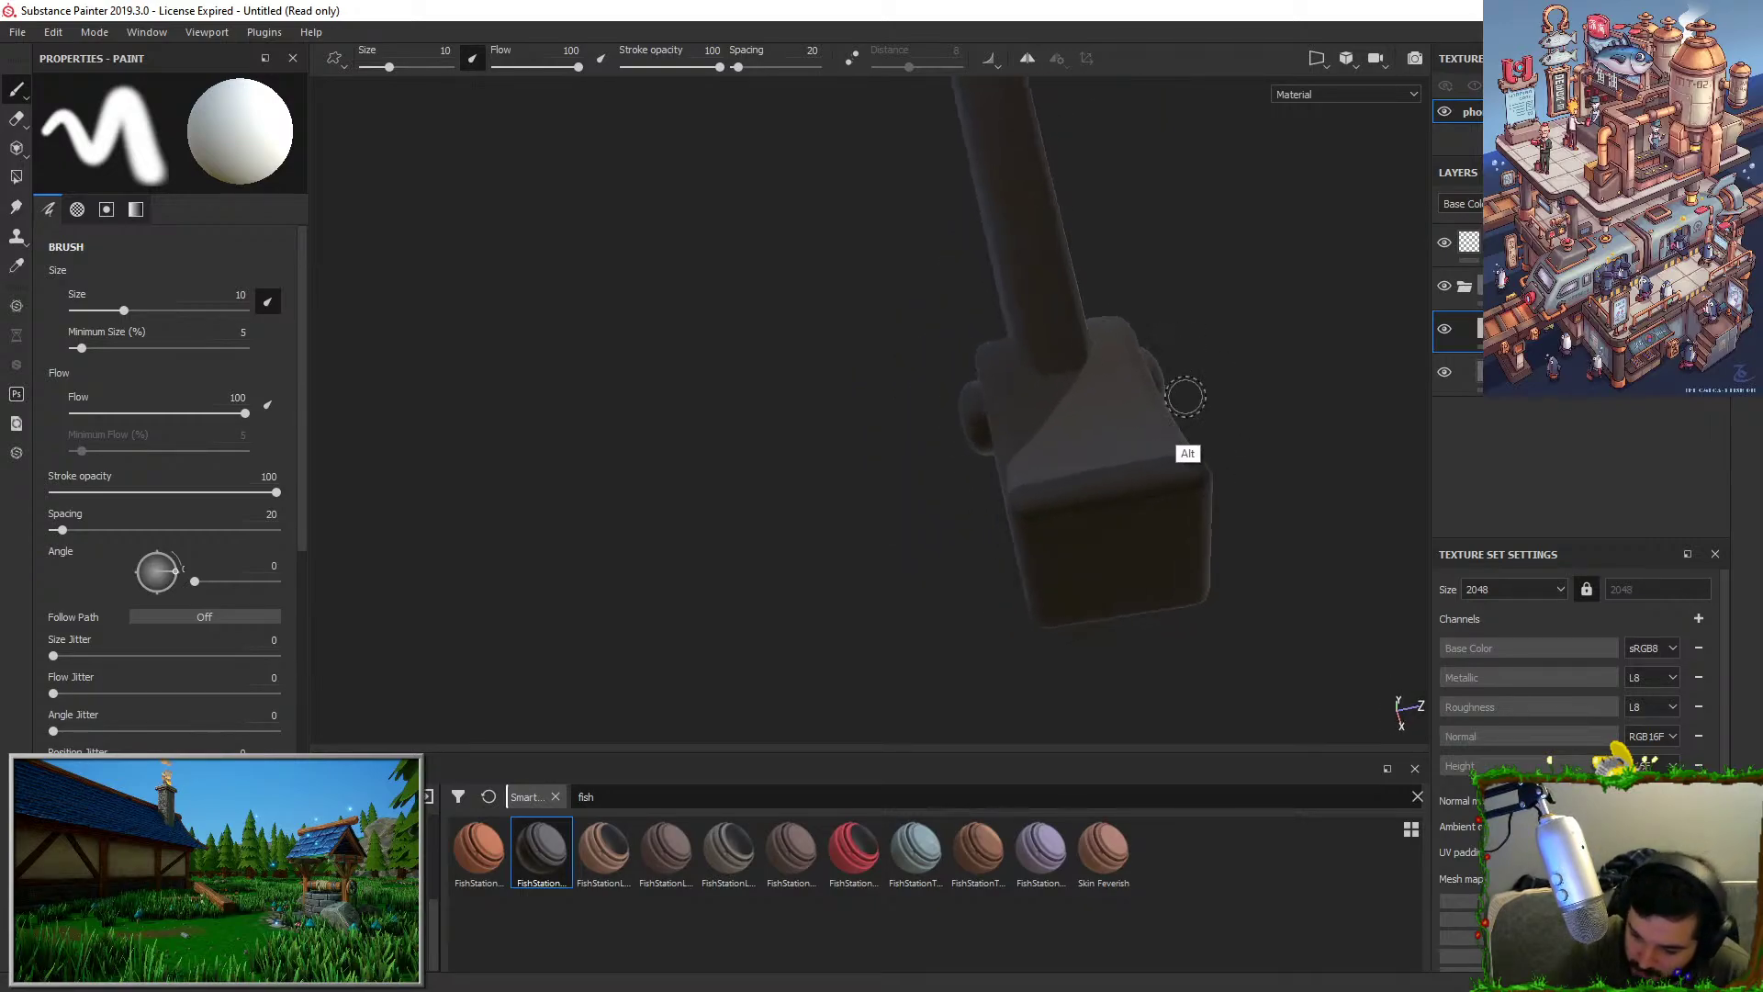
mouse_move(1192, 531)
left_mouse_down("alt")
mouse_move(1130, 618)
mouse_move(1165, 597)
mouse_move(1090, 554)
mouse_move(1319, 425)
mouse_move(1362, 417)
mouse_move(1386, 447)
left_mouse_up("alt")
left_click_drag(1415, 353, 1489, 345, "alt")
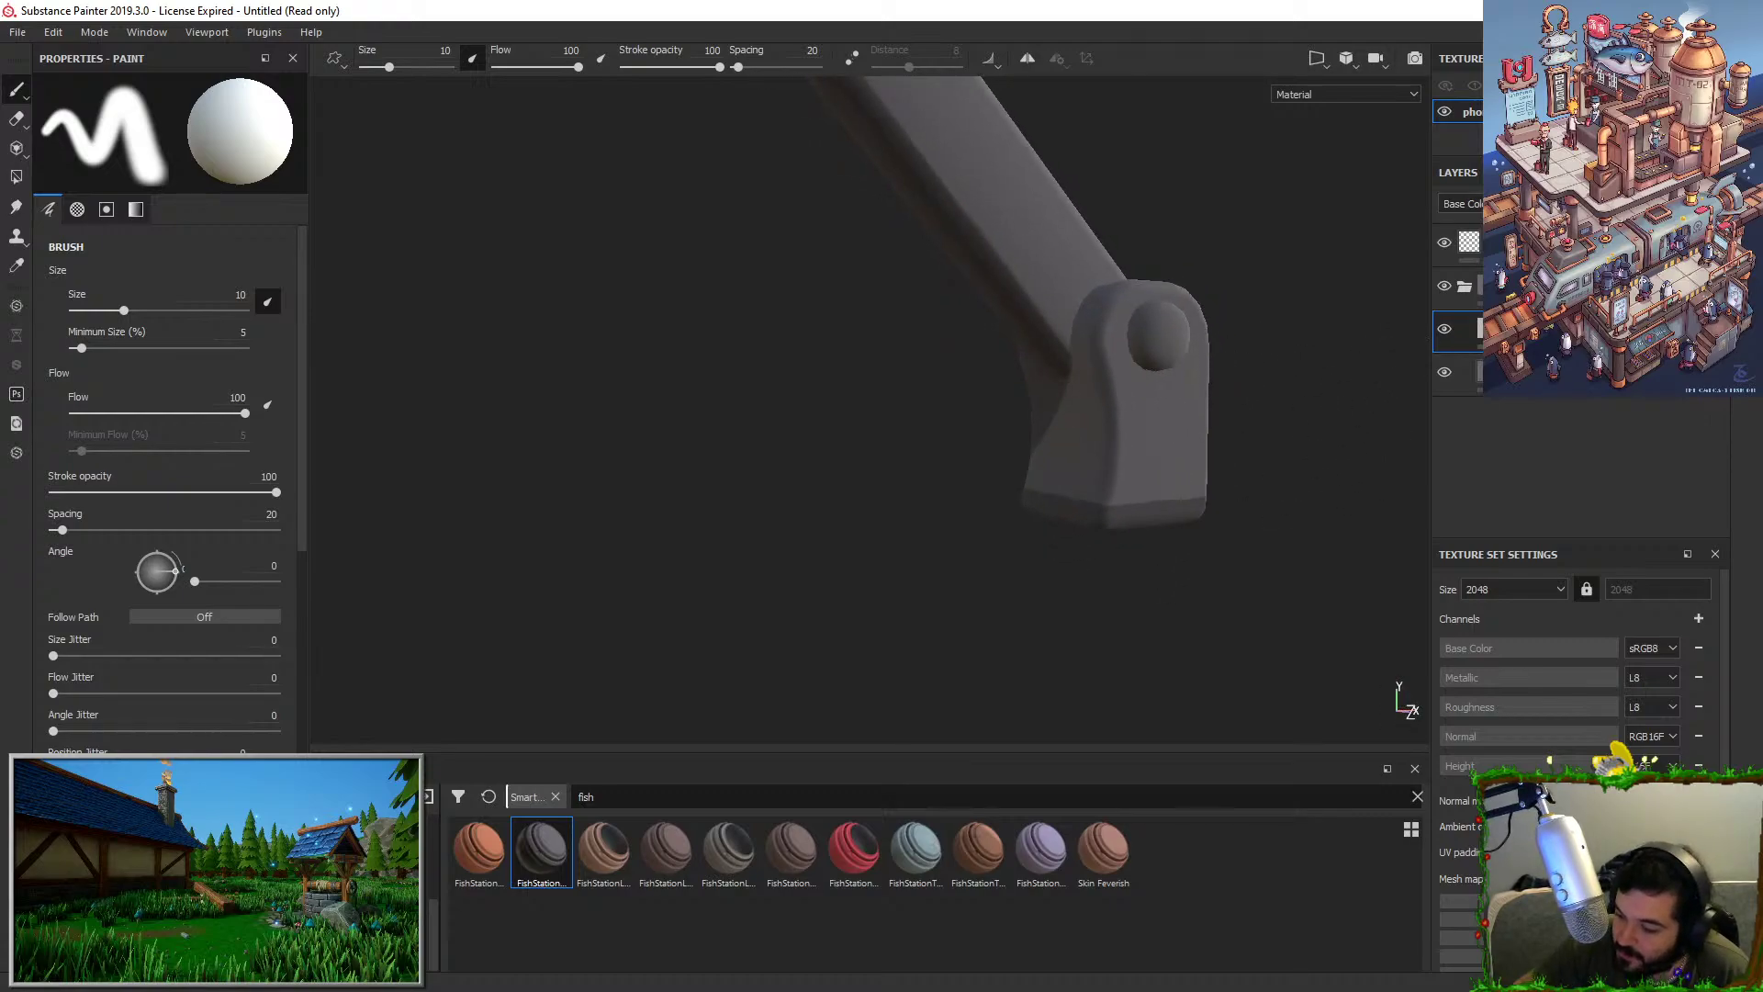
left_click_drag(1129, 528, 1226, 464, "alt")
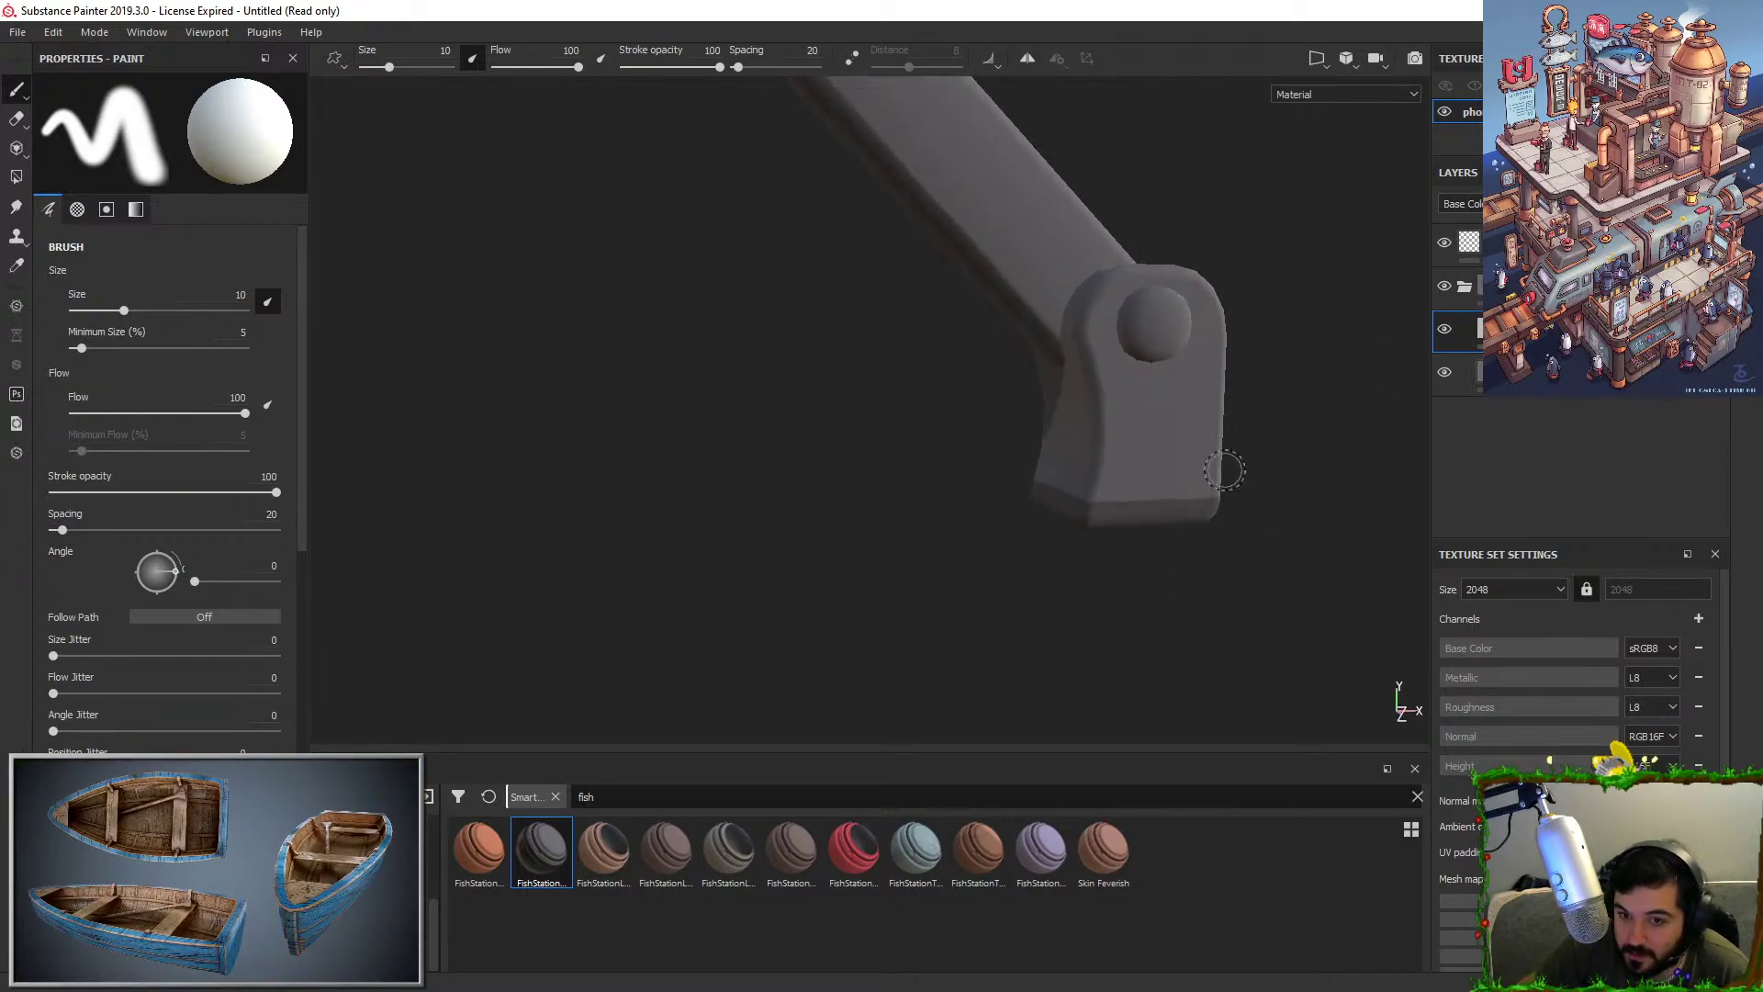
Paint a filled, rounded drop shadow beneath the bolt on the block's lighter side face, undoing the stroke that misses the shape.
middle_click_drag(1226, 465, 1028, 436, "alt")
right_click_drag(1029, 436, 1098, 618, "alt")
mouse_move(1098, 618)
left_mouse_down("alt")
mouse_move(1098, 465)
mouse_move(1121, 413)
left_mouse_up("alt")
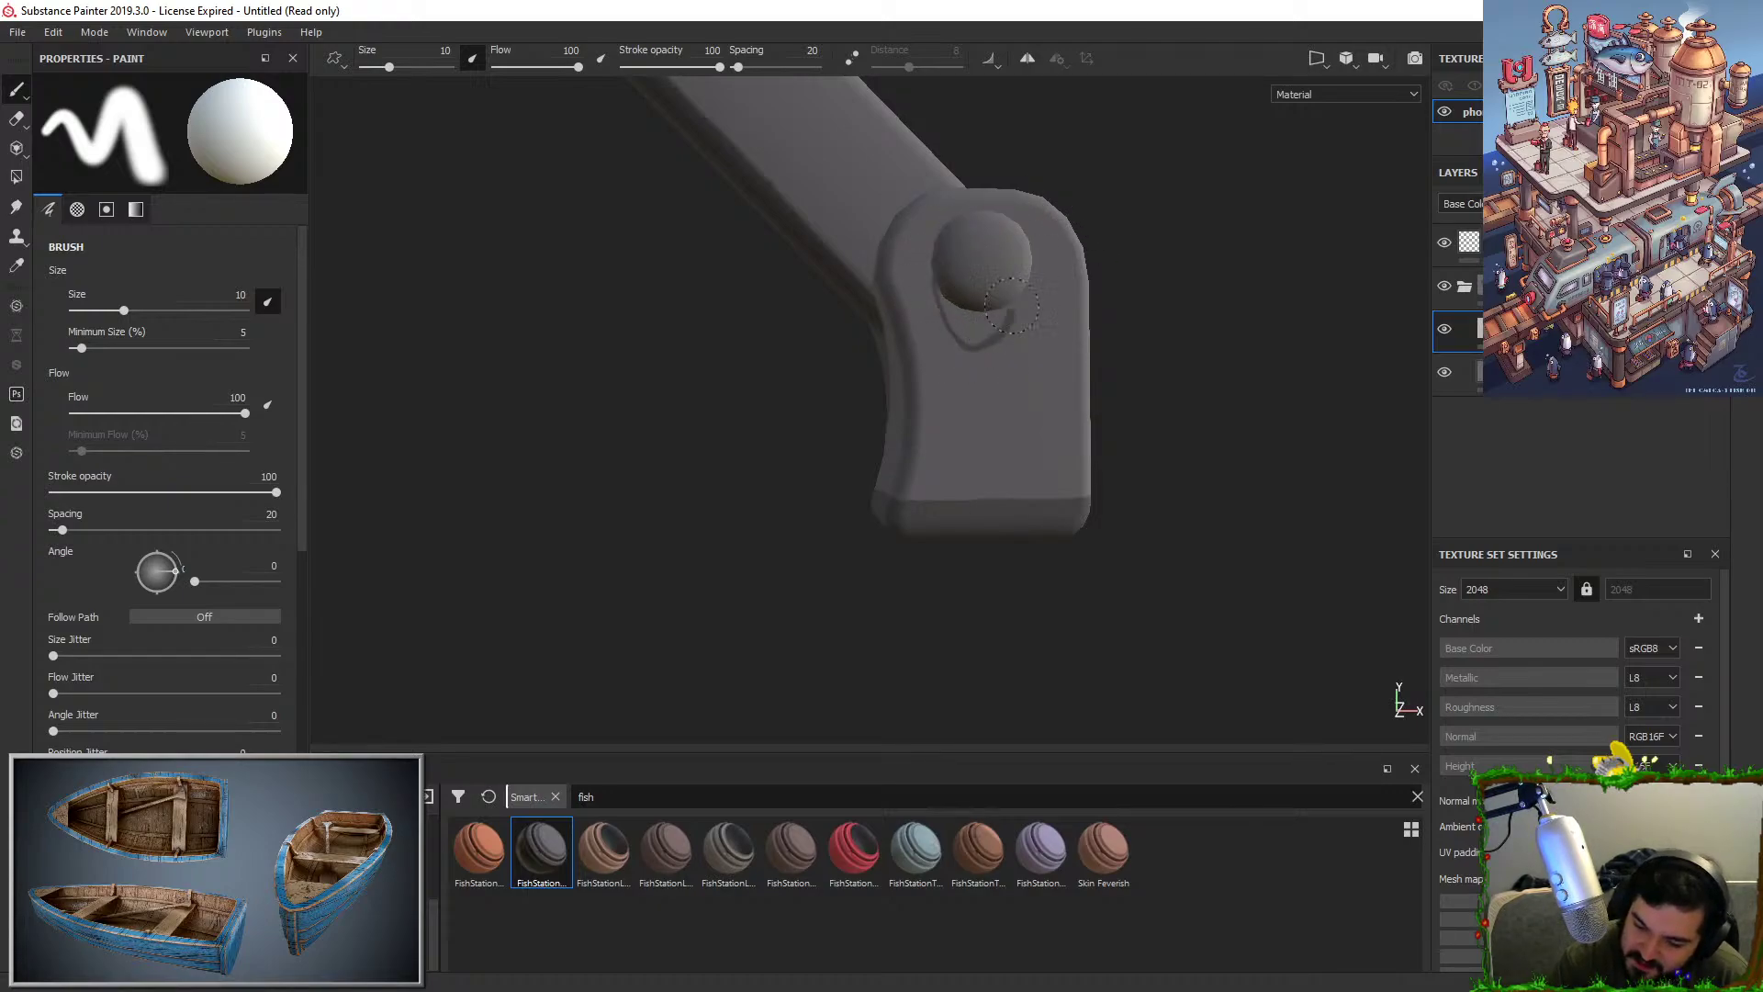
left_click_drag(972, 351, 1024, 264)
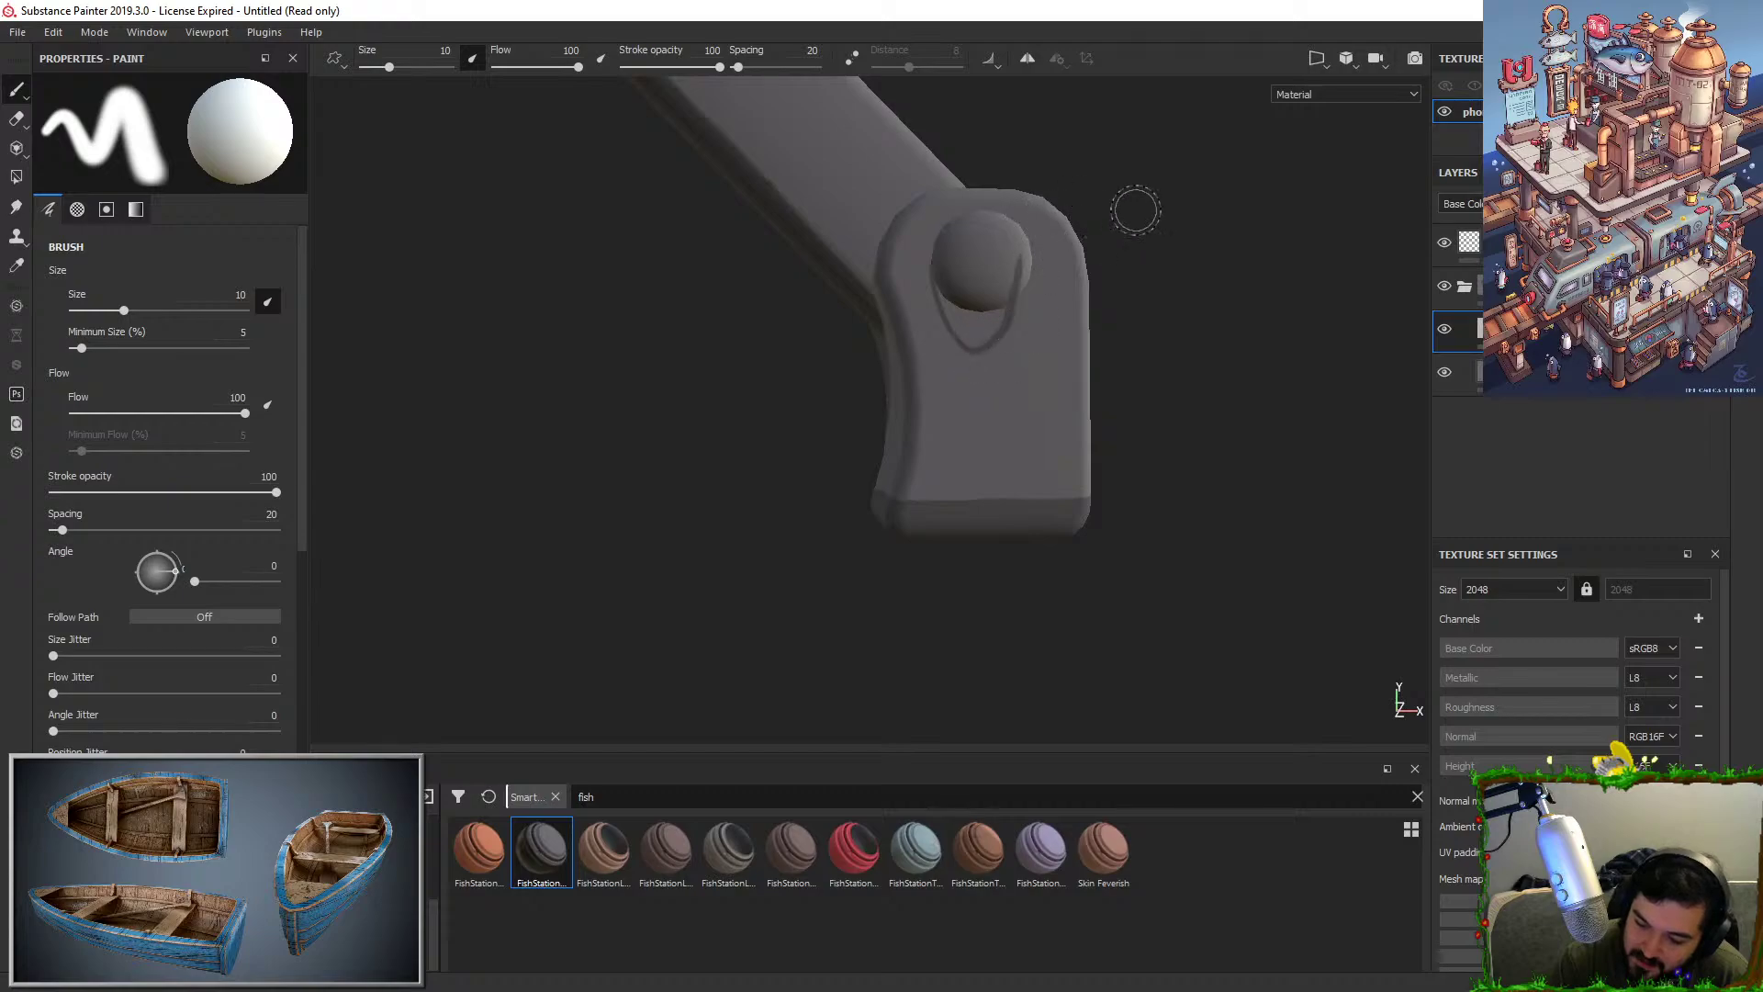
key("ctrl+z")
mouse_move(953, 358)
left_mouse_down()
mouse_move(1026, 259)
mouse_move(1119, 211)
mouse_move(987, 331)
mouse_move(965, 341)
mouse_move(951, 306)
left_mouse_up()
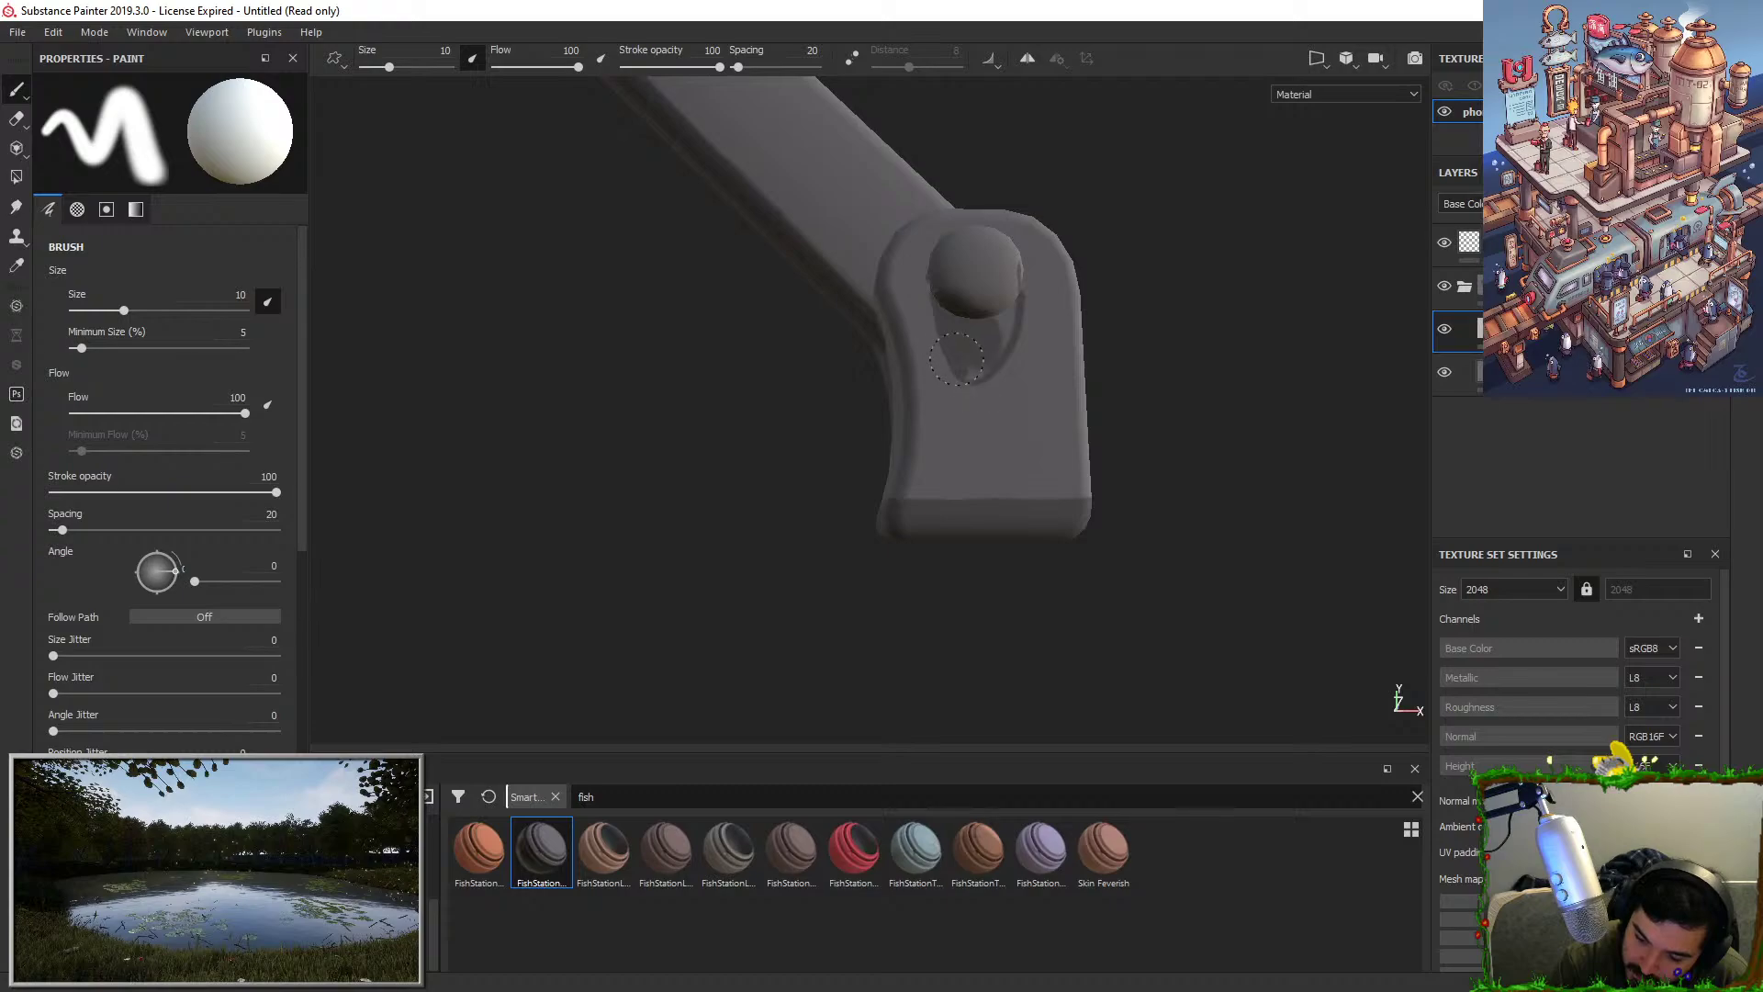
left_click_drag(978, 366, 1003, 298)
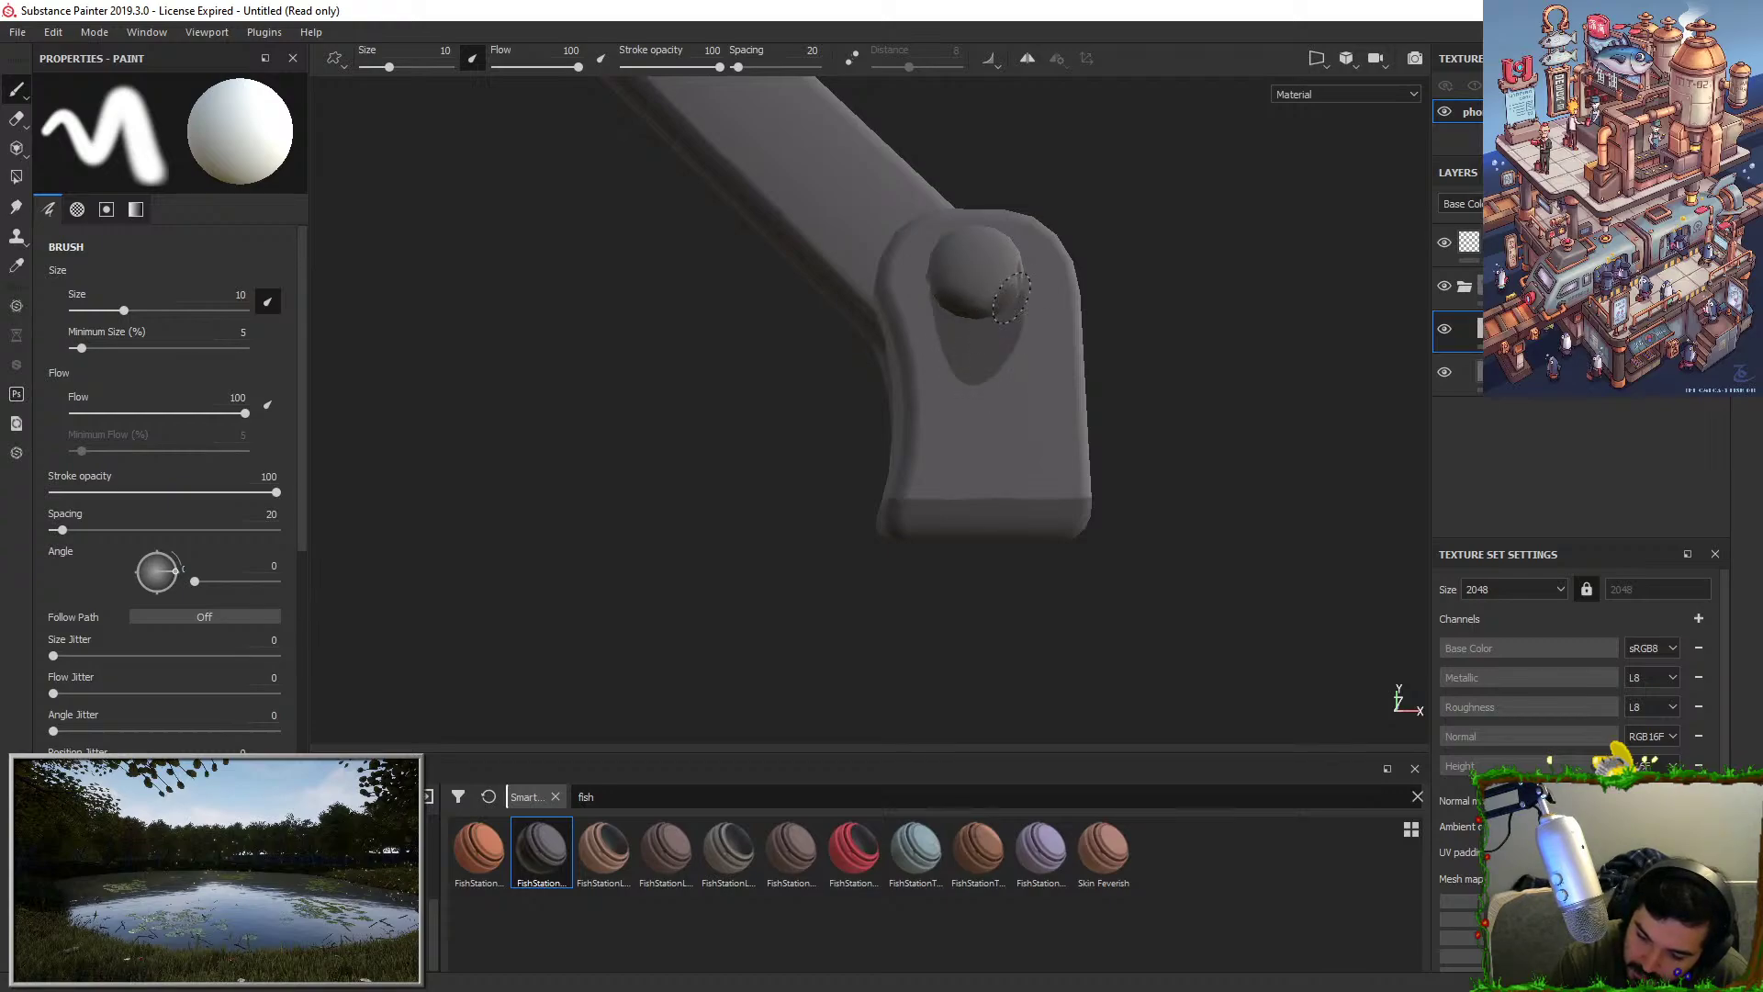
Examine the shading on the joint block, bolt and arm from all sides.
left_click_drag(1343, 255, 1384, 247, "alt")
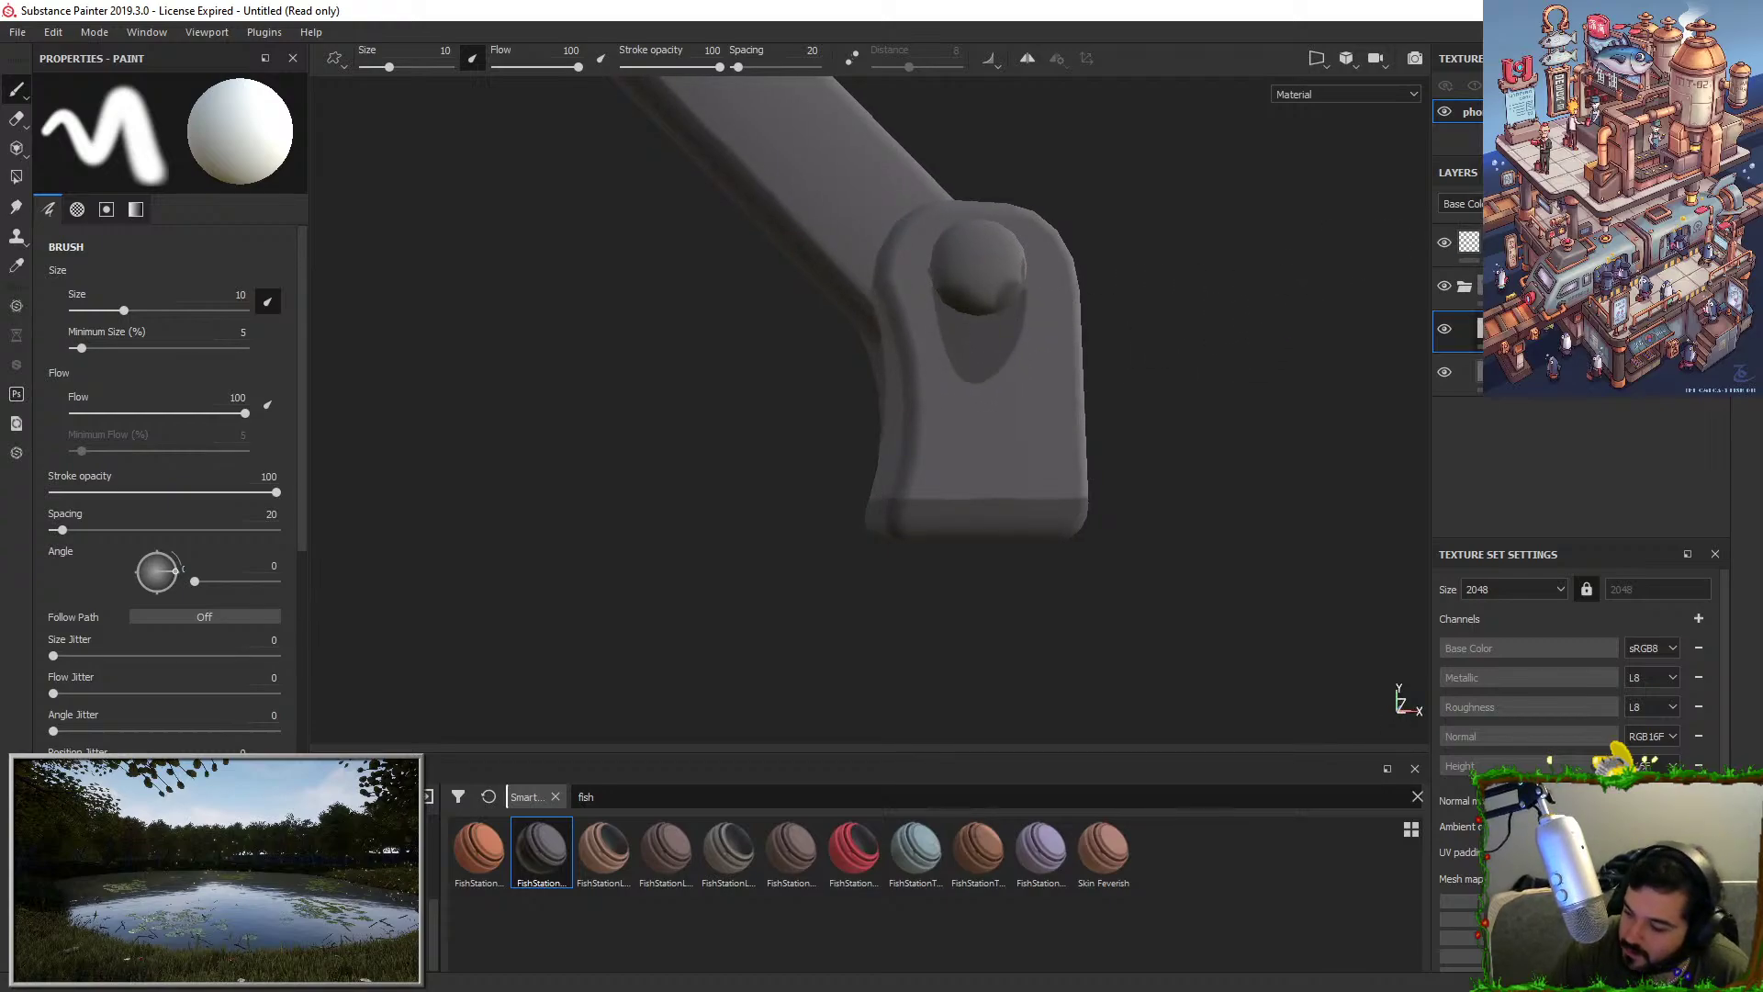
left_click_drag(1304, 551, 1243, 504, "alt")
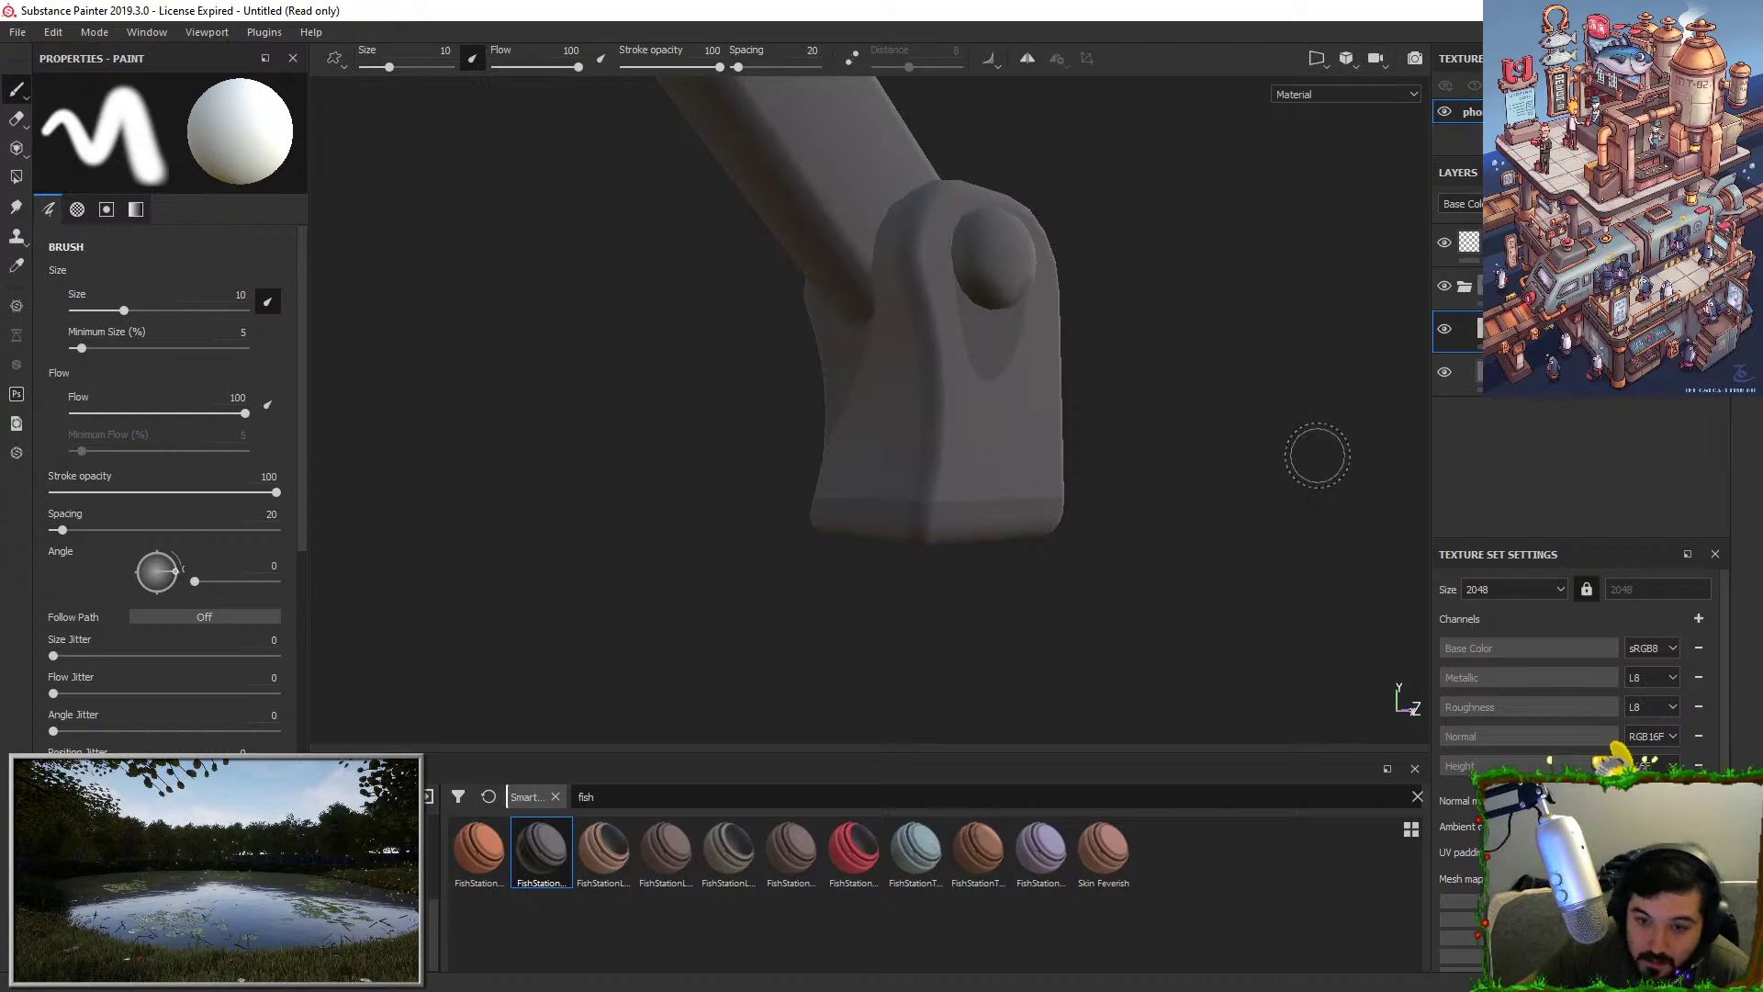
mouse_move(1245, 386)
left_mouse_down("alt")
mouse_move(1043, 487)
mouse_move(1078, 457)
left_mouse_up("alt")
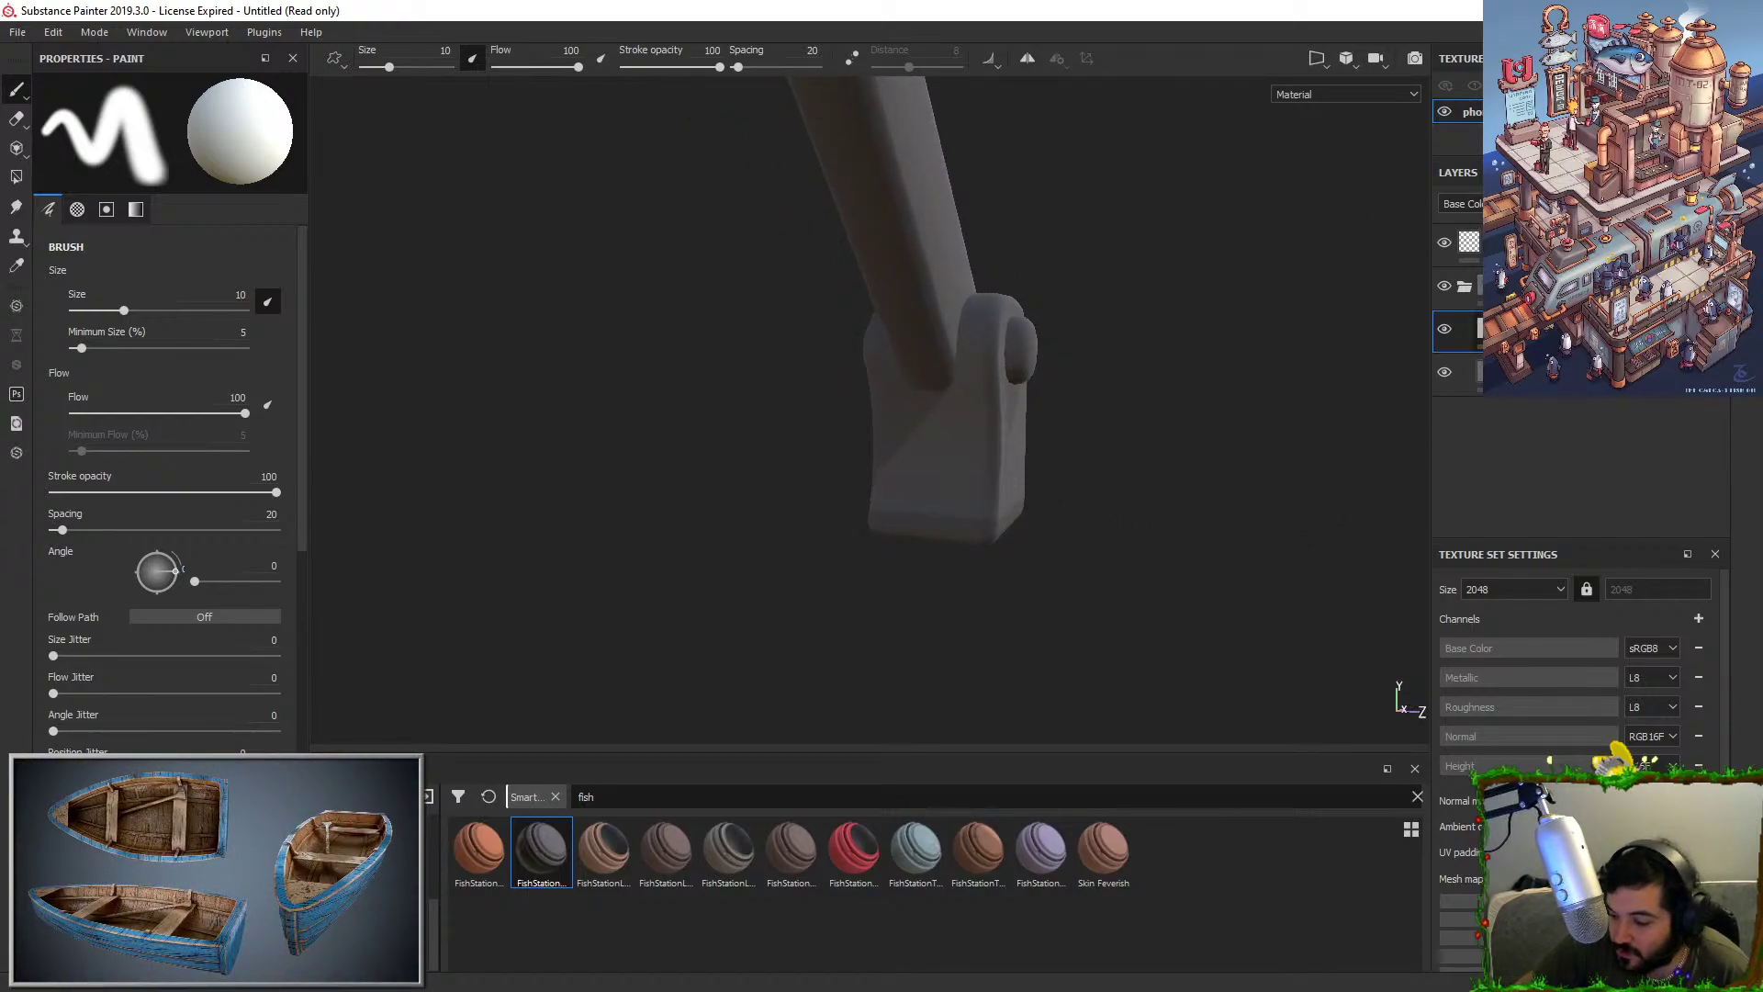
right_click(1517, 329)
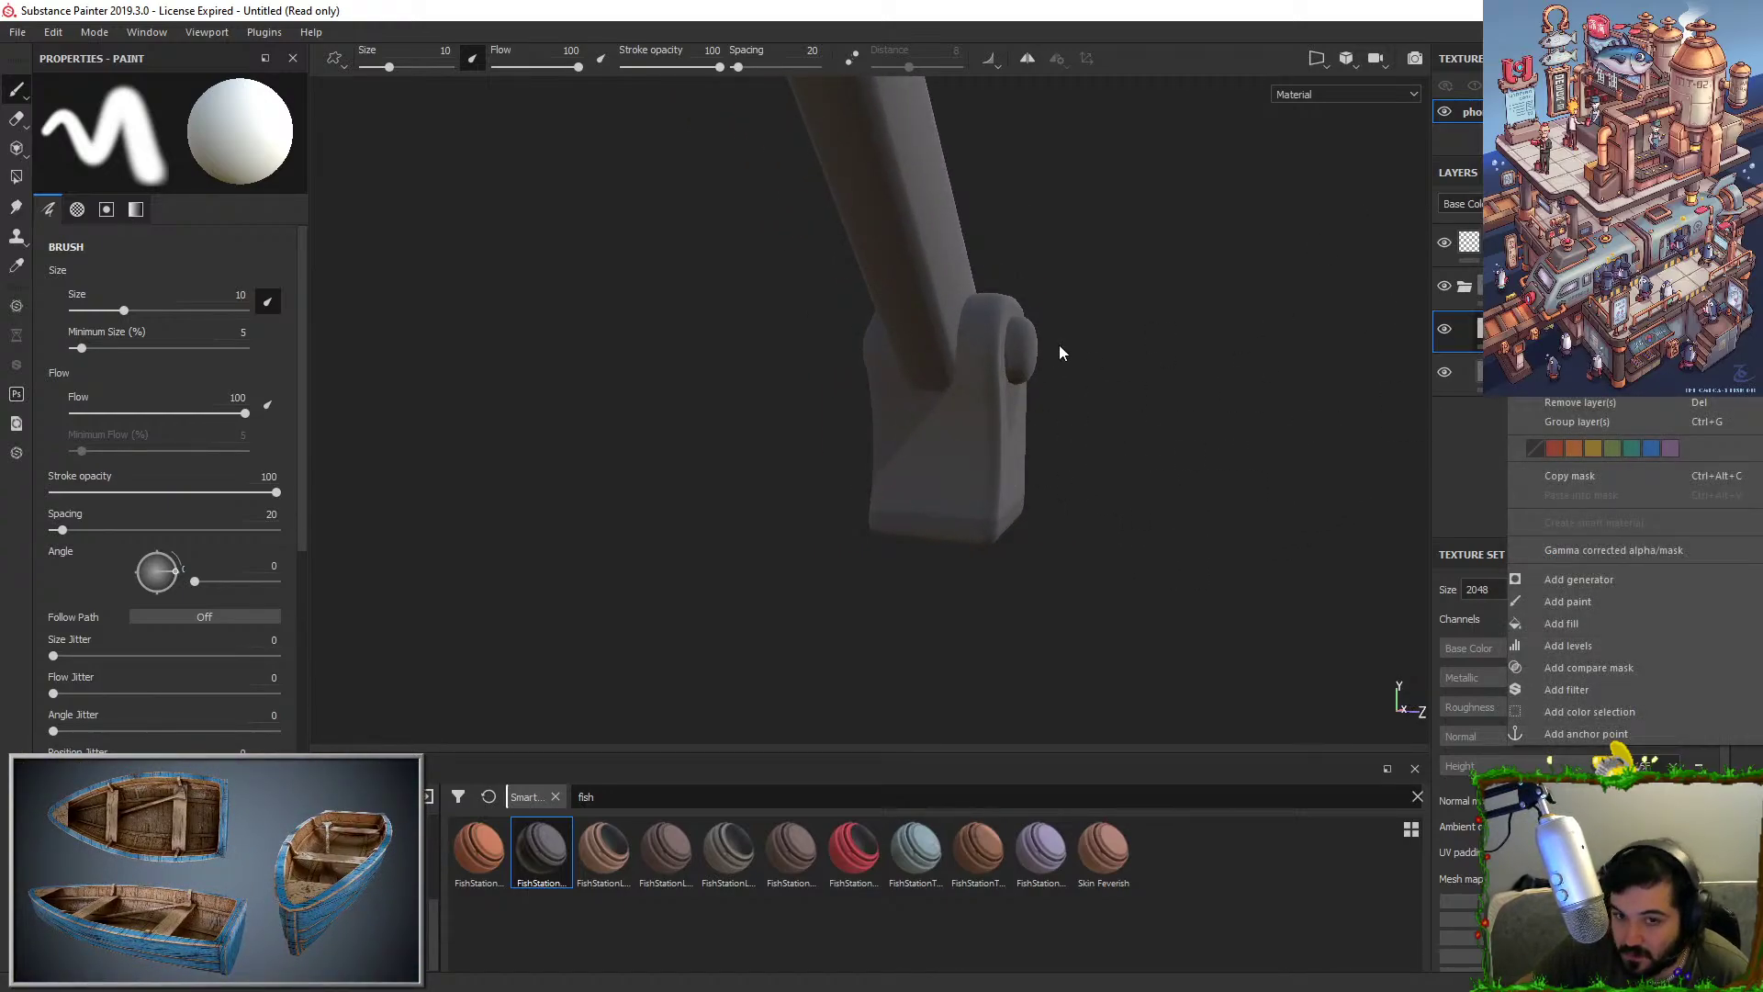
left_click_drag(1094, 345, 1000, 386, "alt")
middle_click_drag(1047, 394, 1126, 551, "alt")
mouse_move(1126, 551)
left_mouse_down("alt")
mouse_move(914, 495)
mouse_move(885, 374)
left_mouse_up("alt")
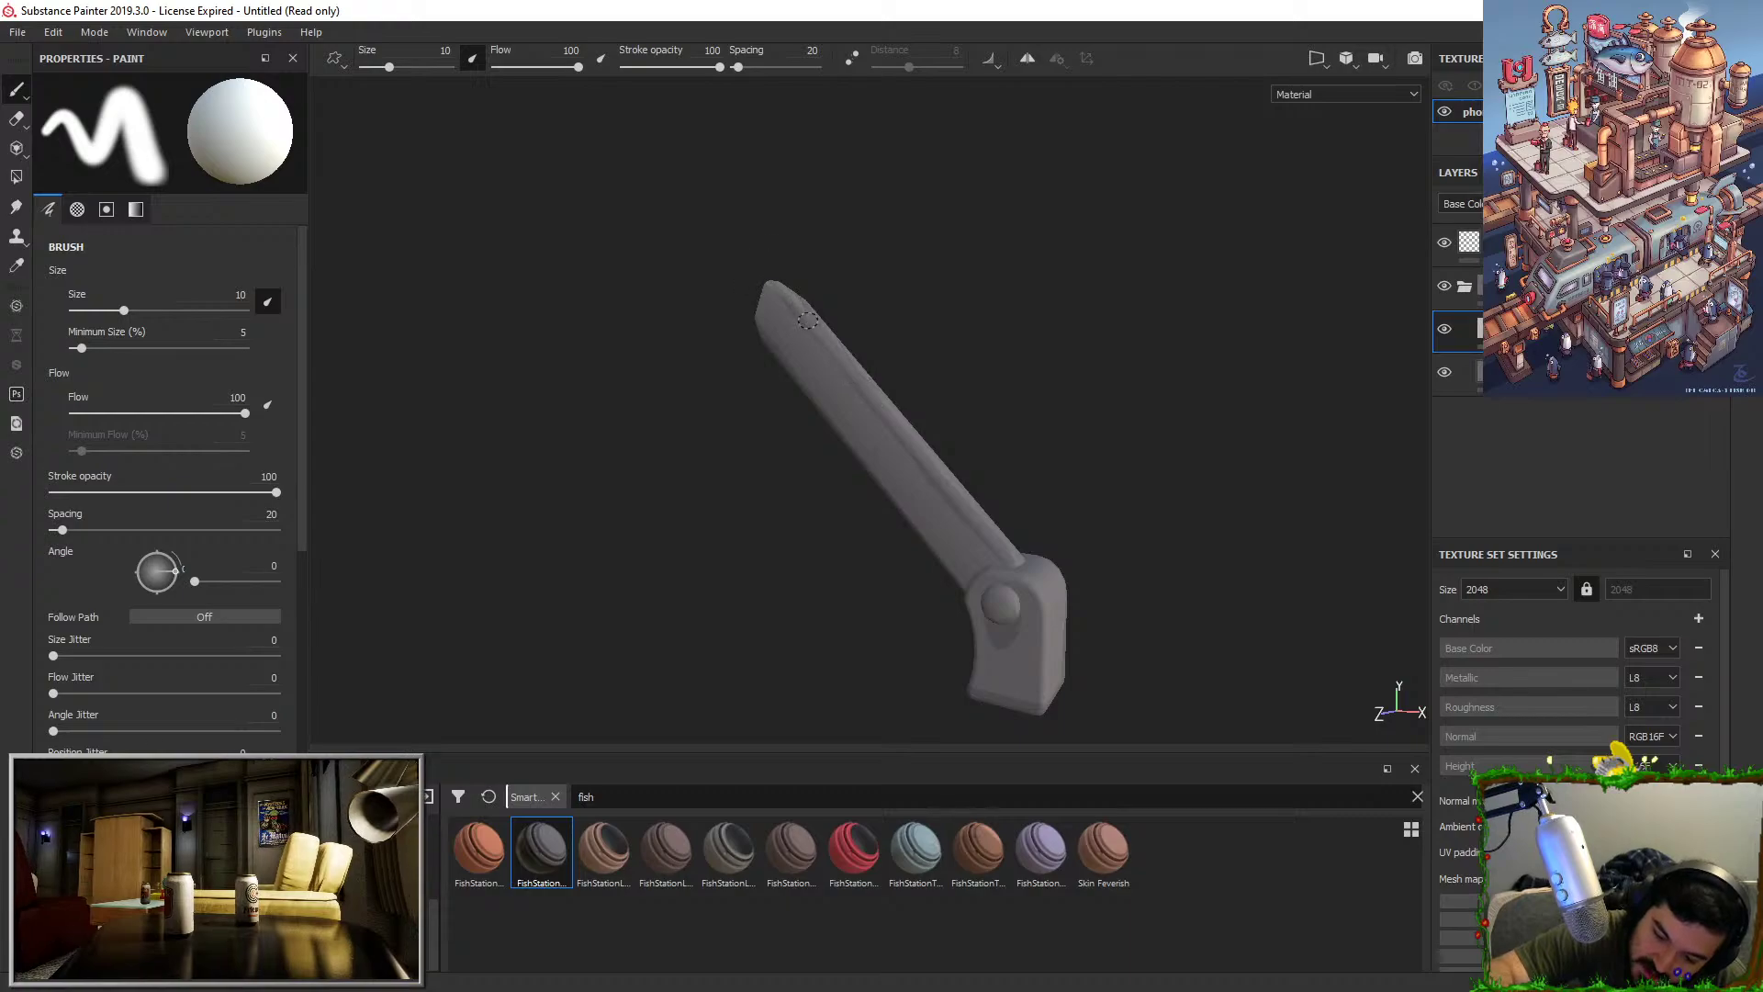
mouse_move(811, 276)
left_mouse_down("alt")
mouse_move(861, 255)
mouse_move(831, 301)
left_mouse_up("alt")
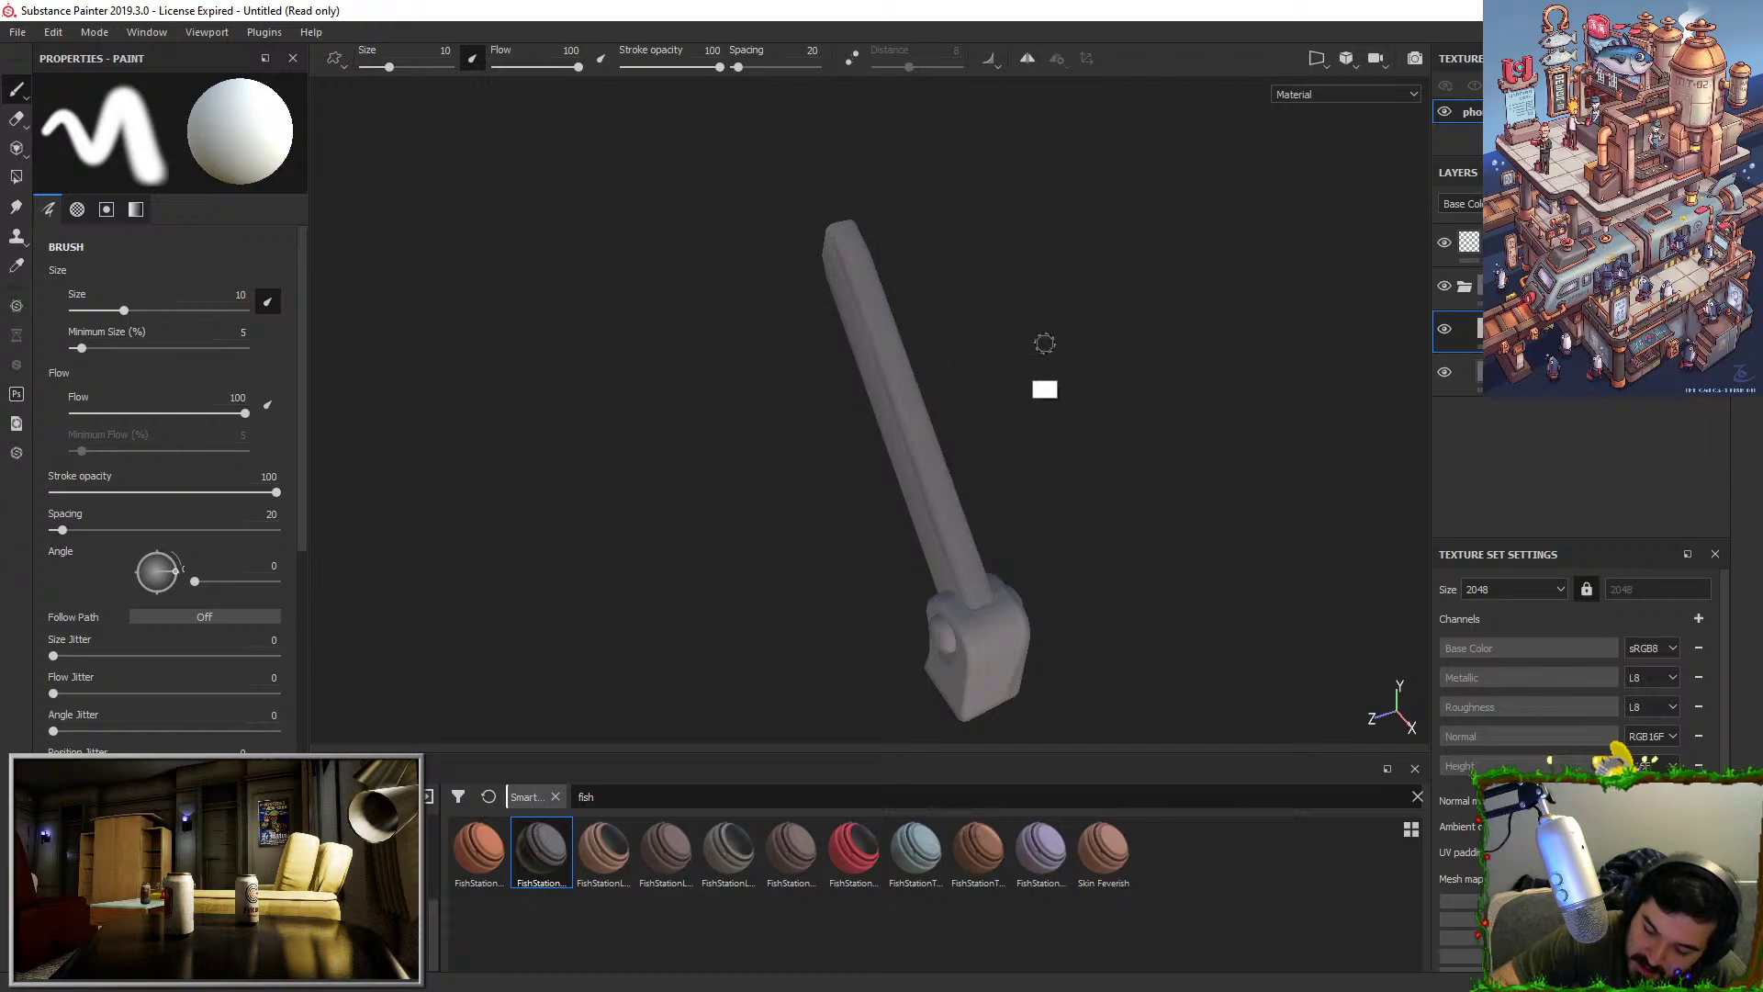
left_click_drag(1043, 386, 891, 568, "alt")
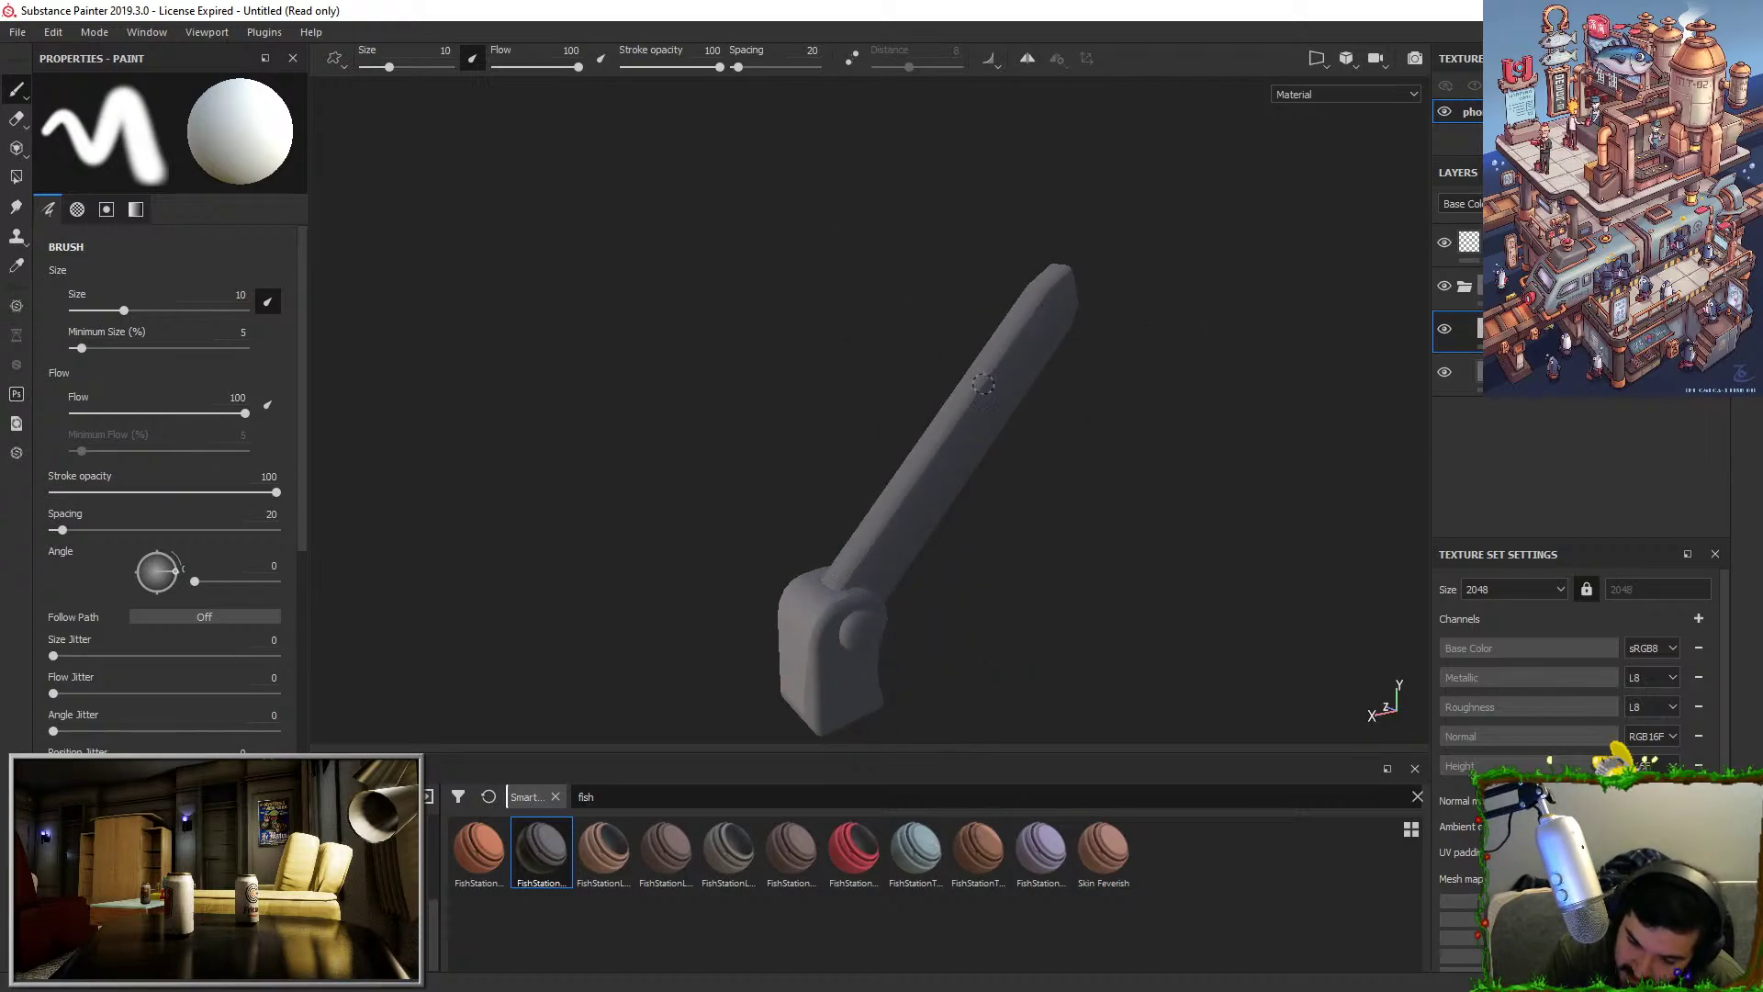
left_click_drag(982, 384, 1260, 406, "alt")
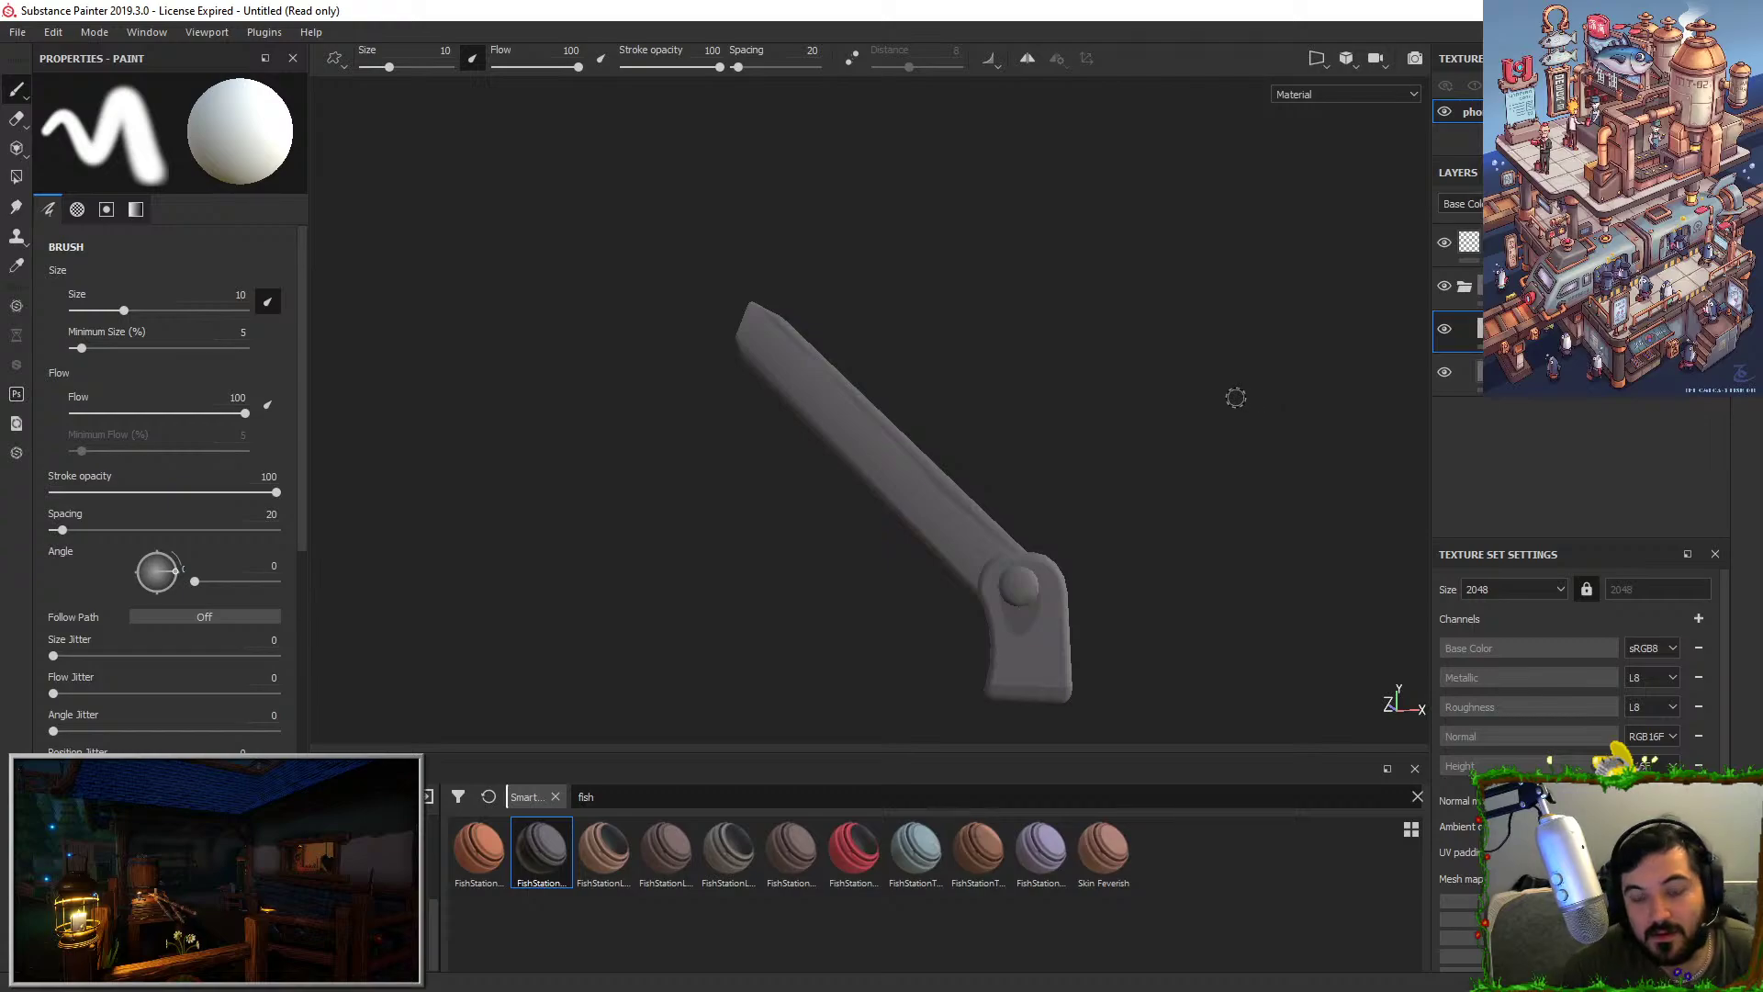
left_click_drag(1211, 421, 1303, 416, "alt")
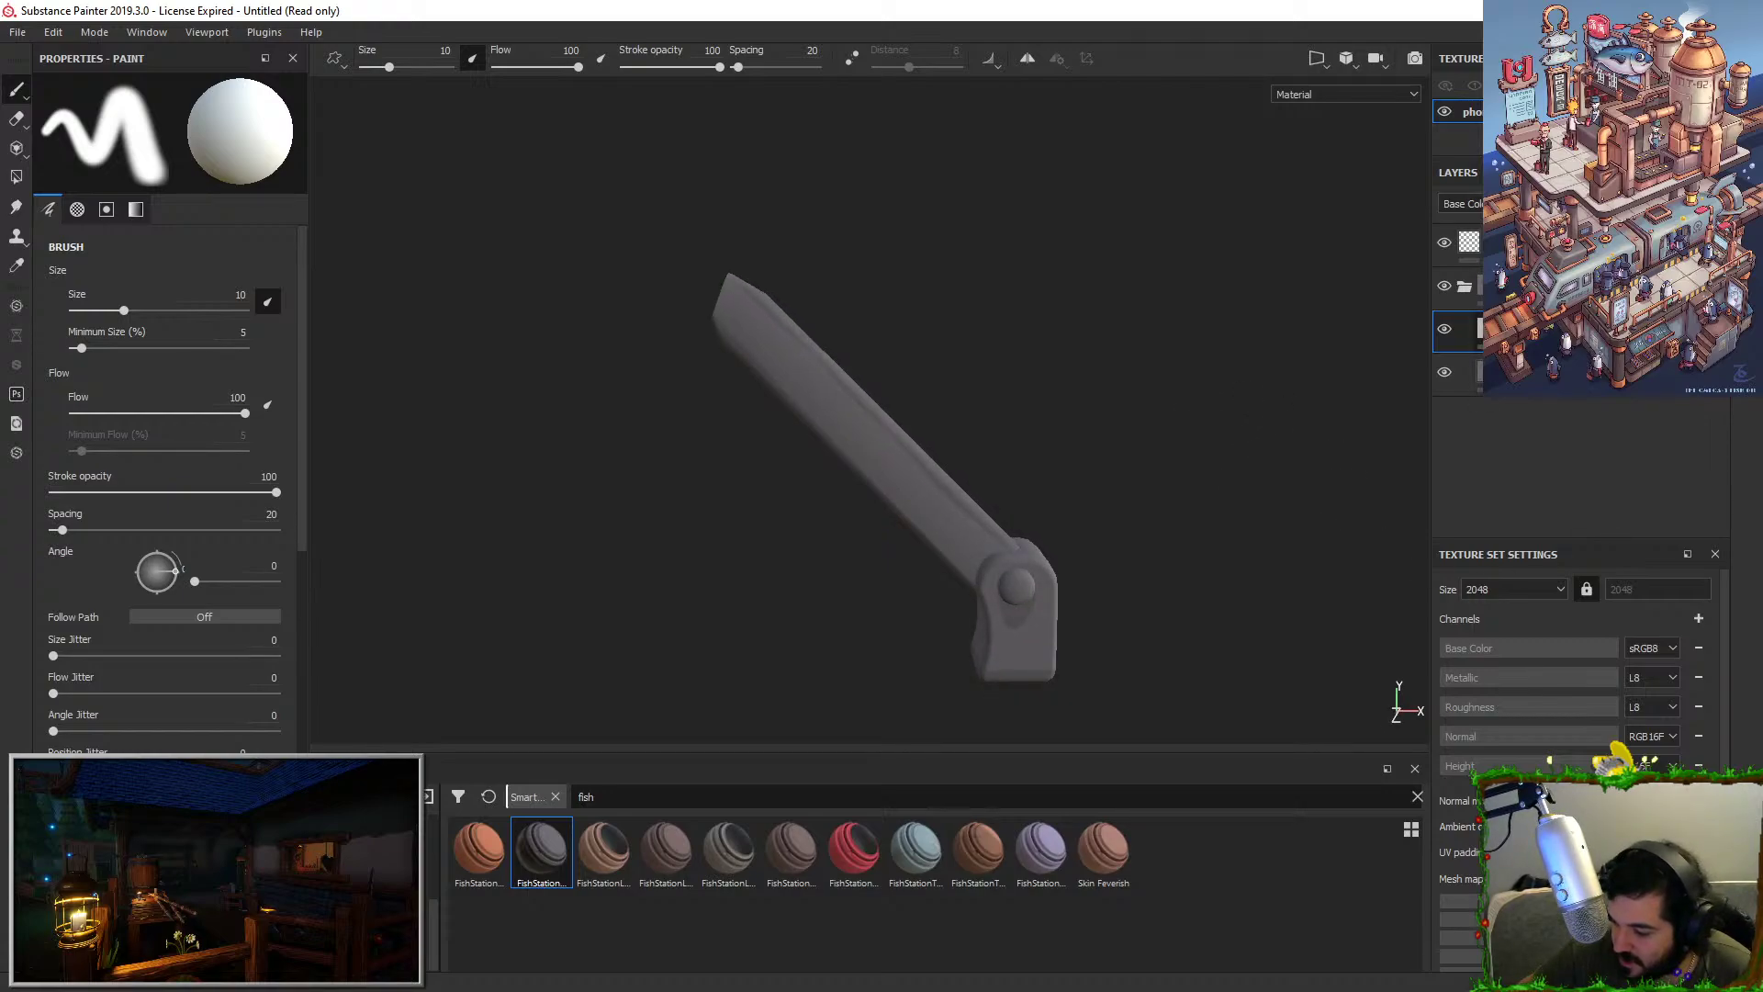
Duplicate the shading fill layer above the existing one.
right_click(1508, 329)
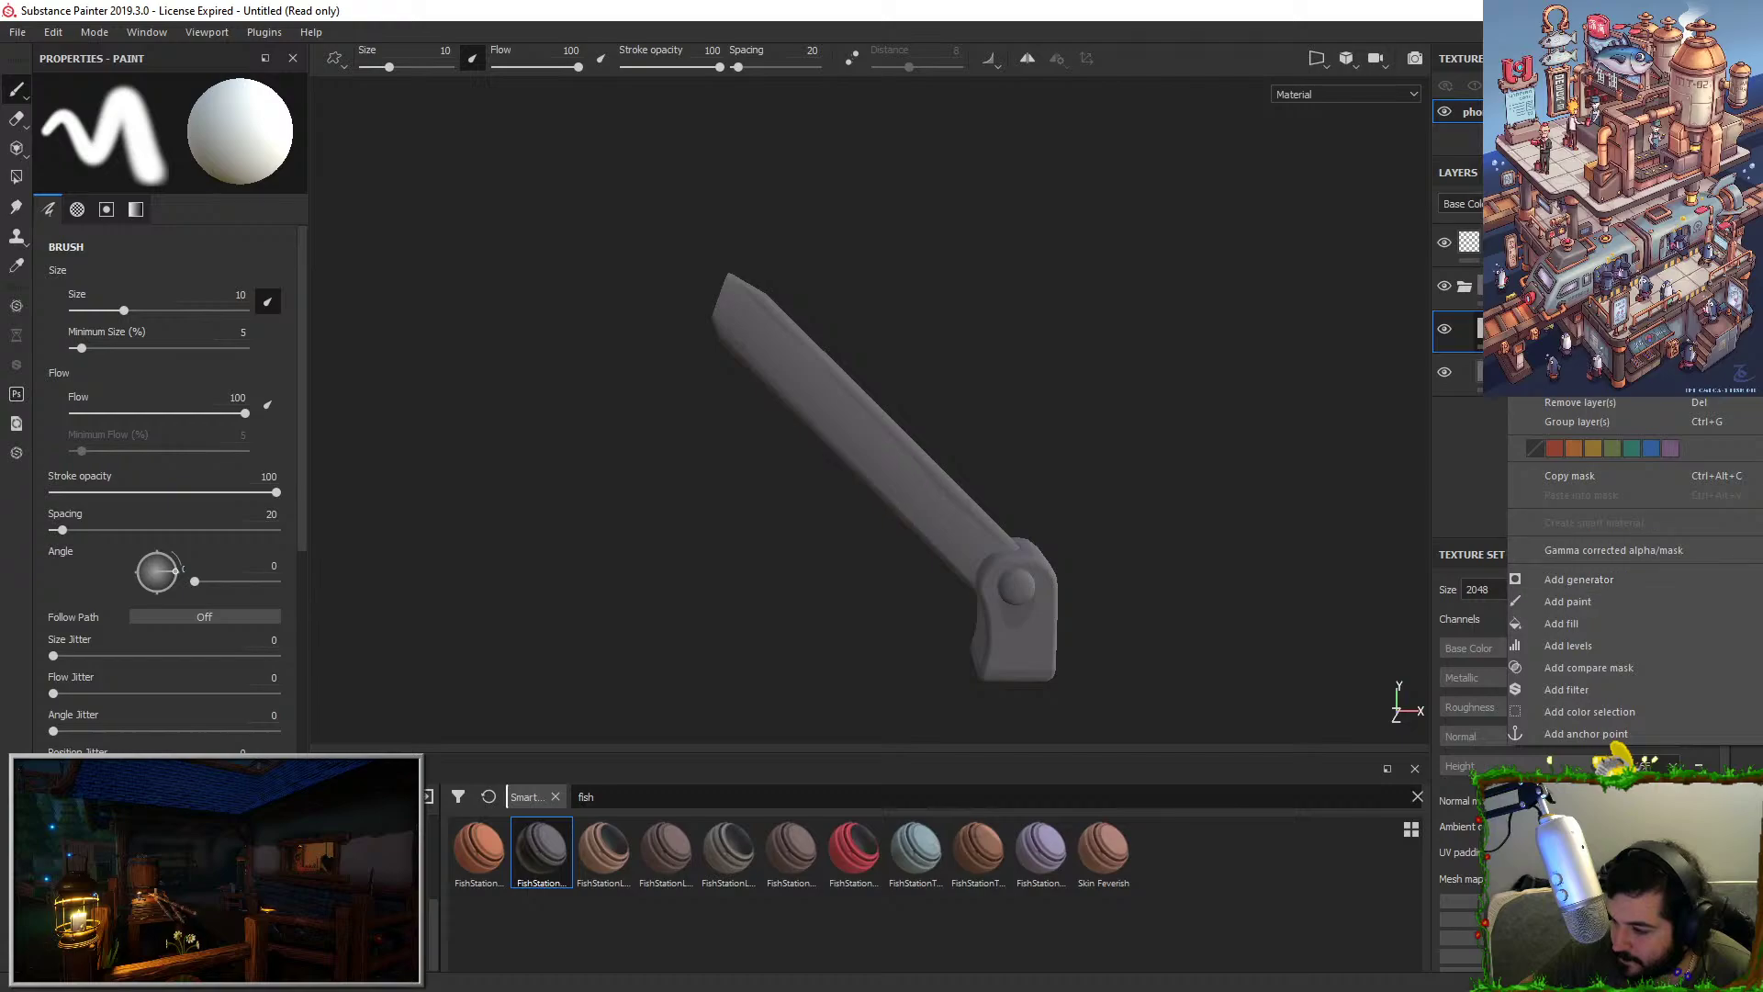
left_click(1577, 383)
scroll(1157, 524, "up", 3)
middle_click_drag(1149, 539, 1118, 344, "alt")
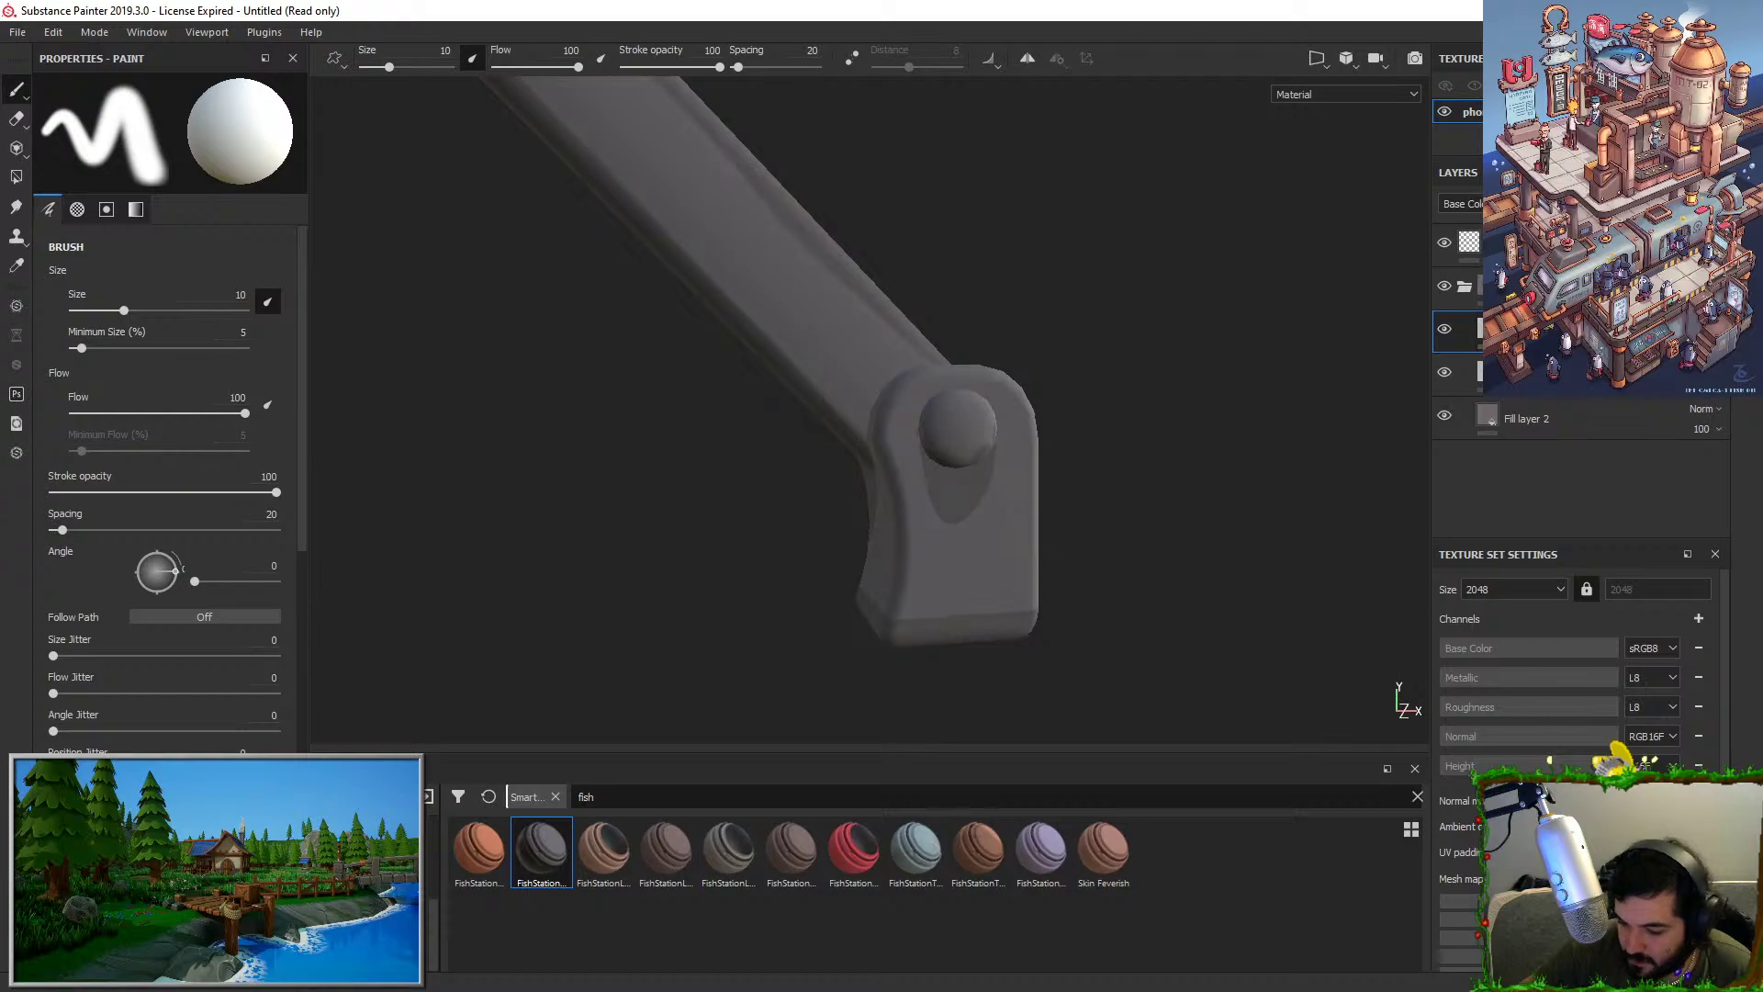
left_click_drag(1077, 470, 1066, 452, "alt")
scroll(1056, 446, "up", 2)
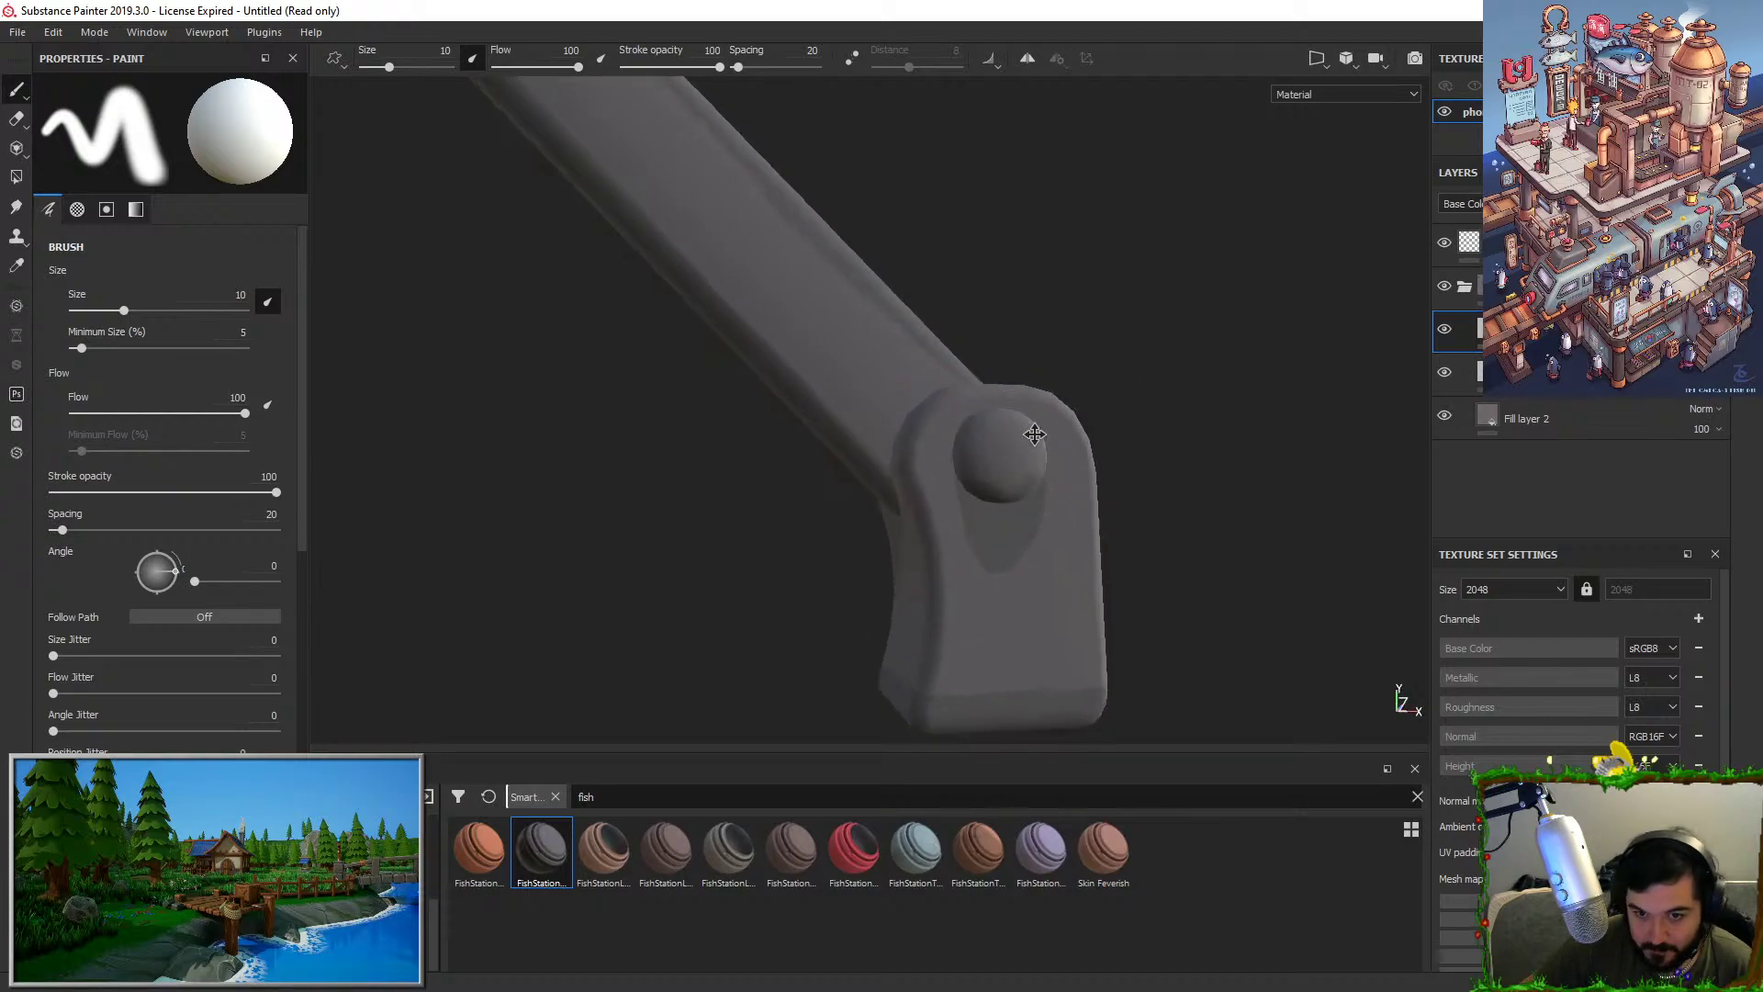
middle_click_drag(1031, 413, 1012, 367, "alt")
left_click_drag(1262, 548, 890, 563, "alt")
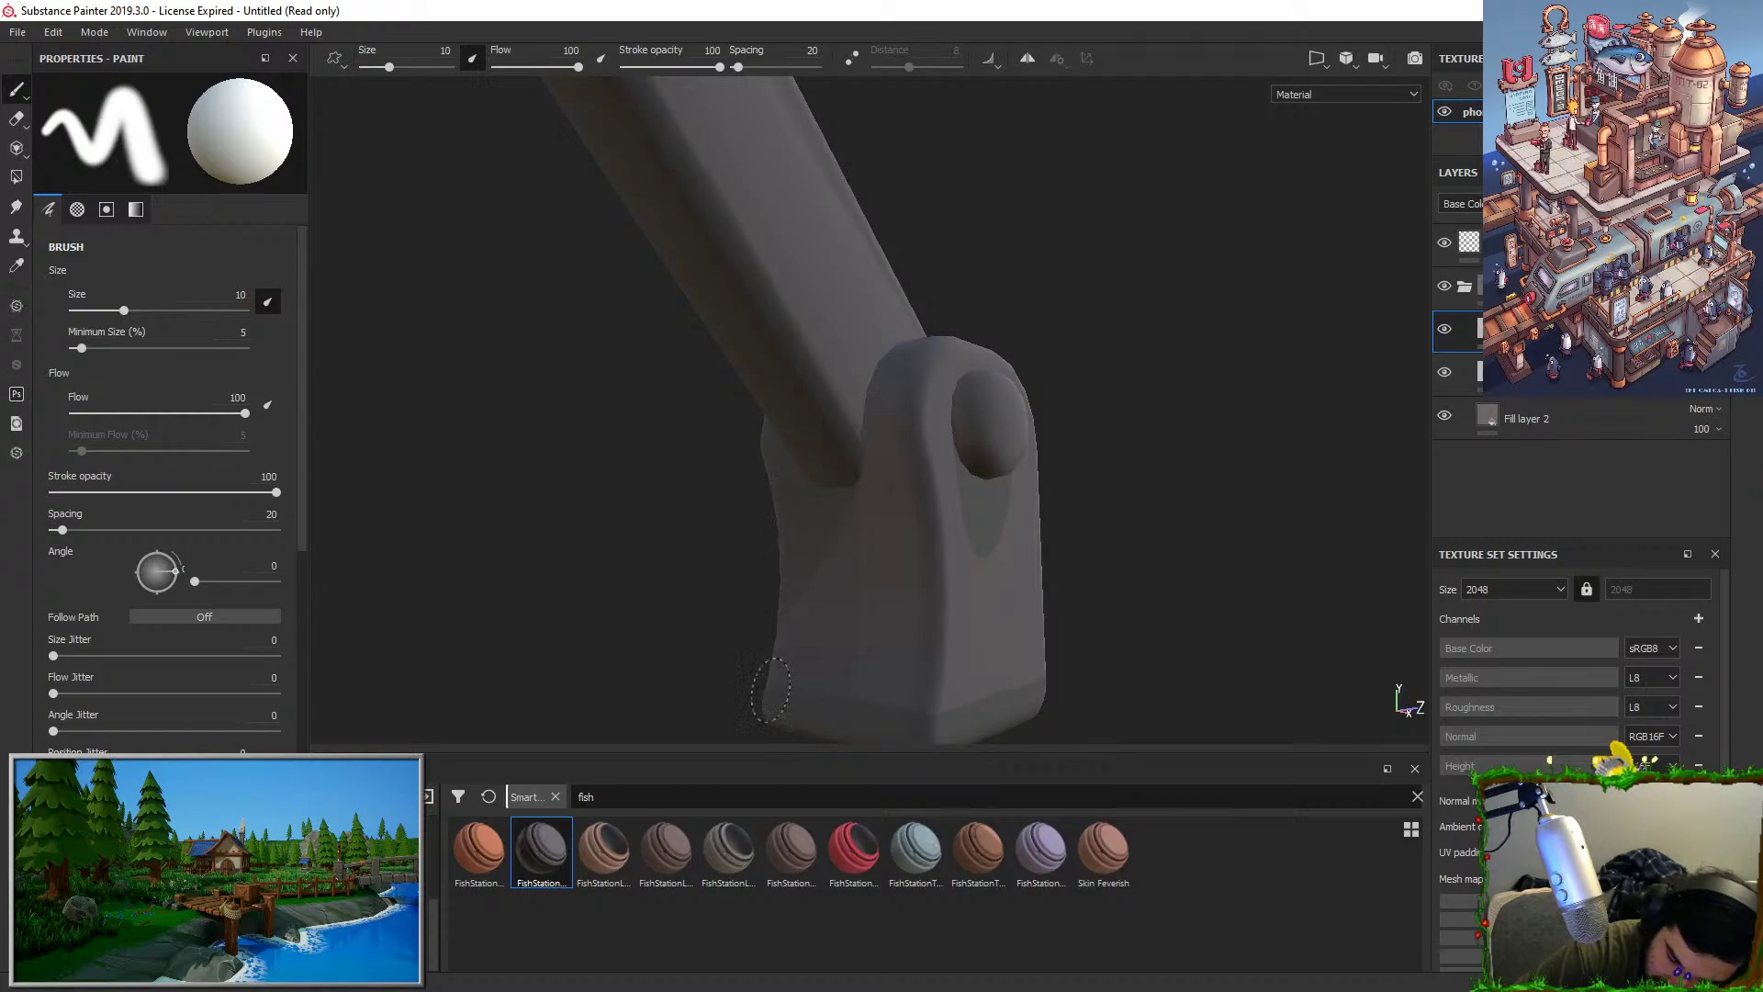
left_click_drag(1007, 465, 1192, 468, "alt")
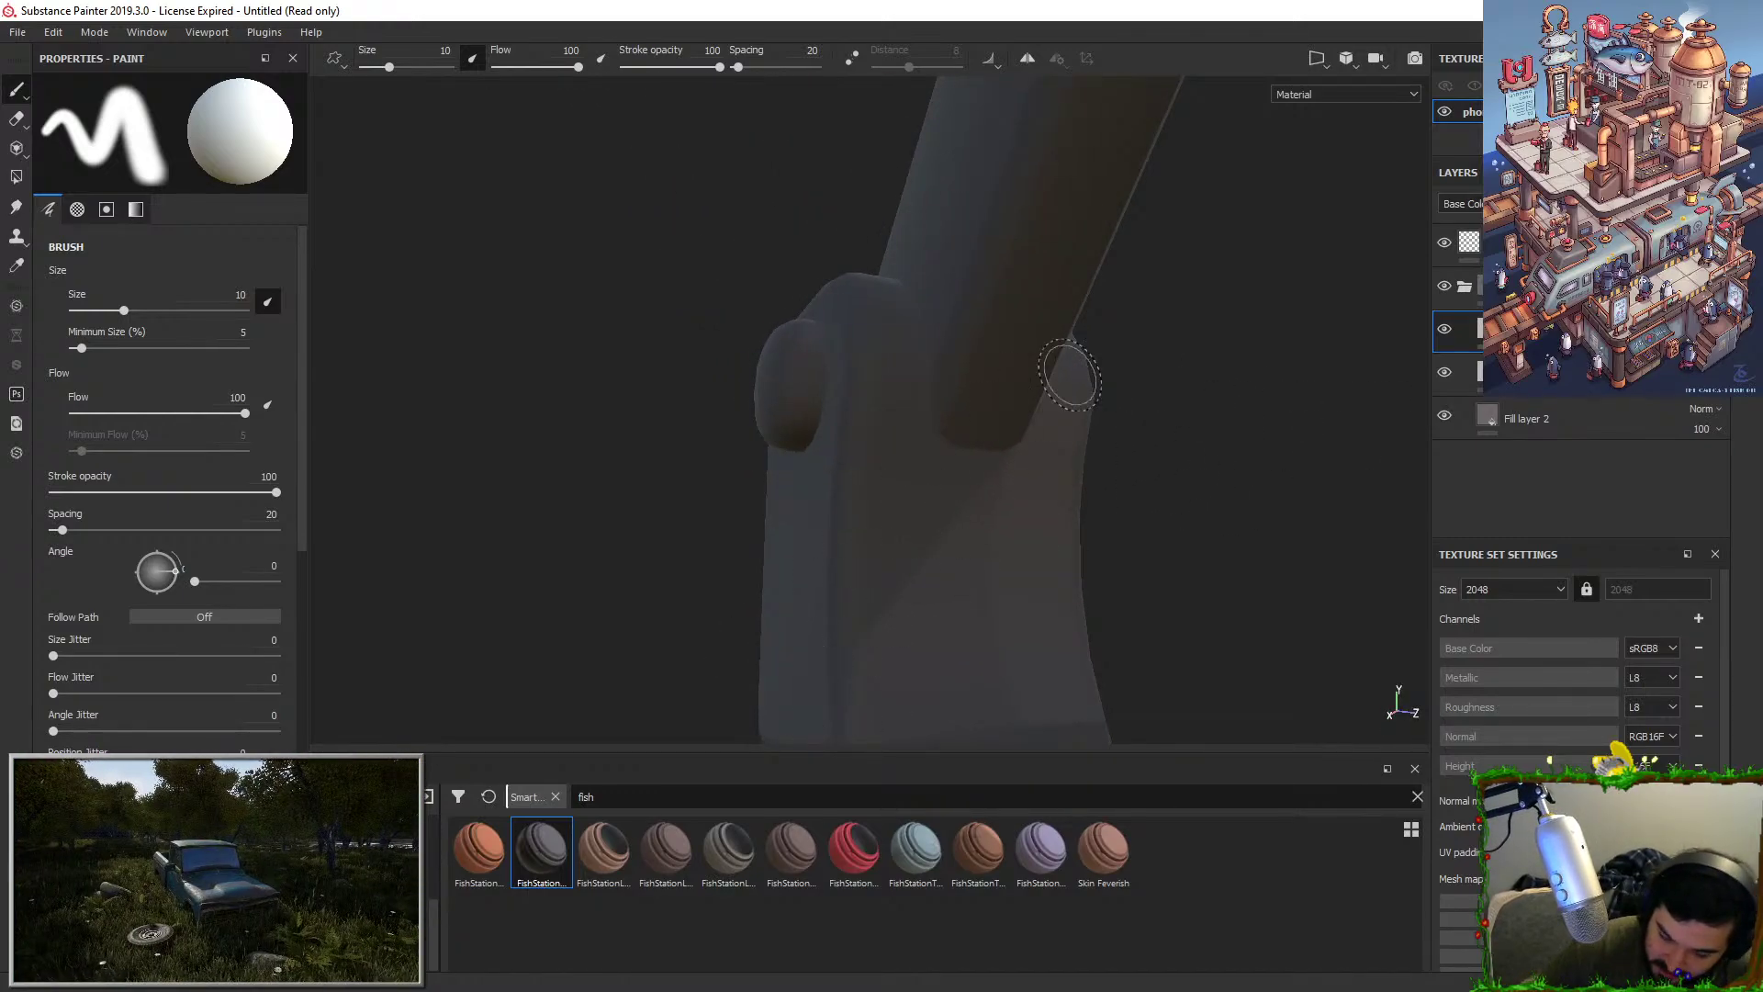
left_click_drag(1070, 376, 1019, 579, "alt")
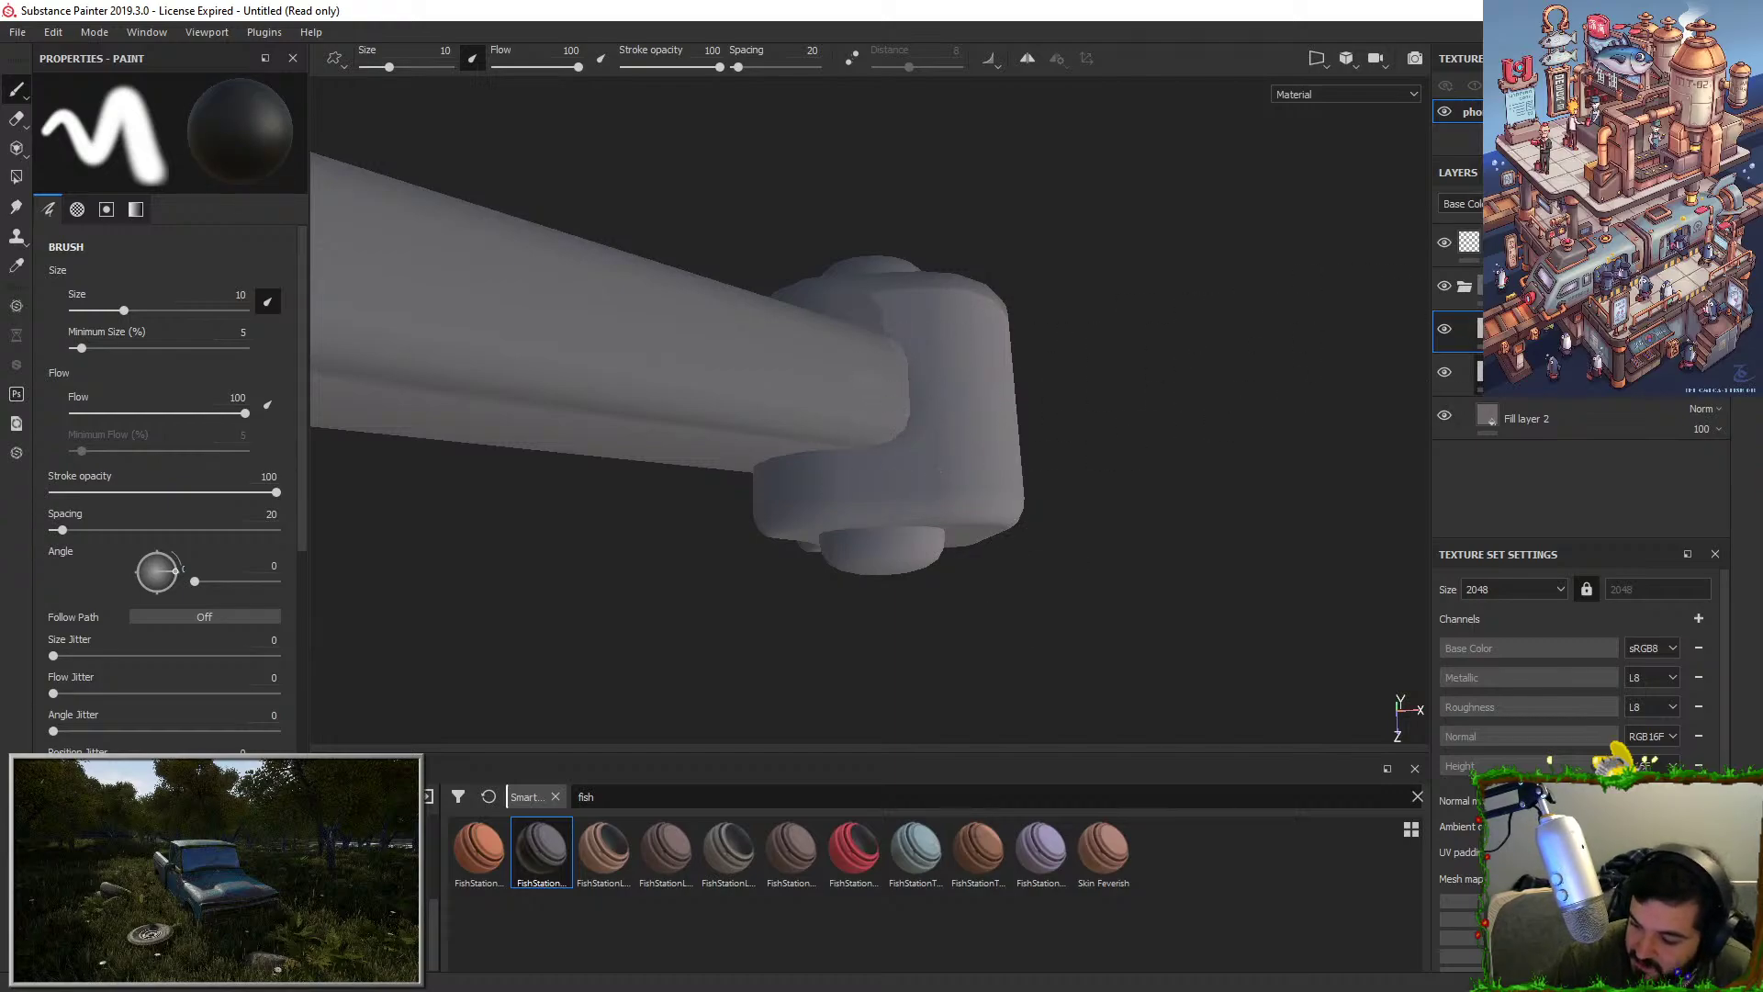
Select the lower shading layer's mask and examine the arm junction, block faces and arm end.
left_click(1491, 372)
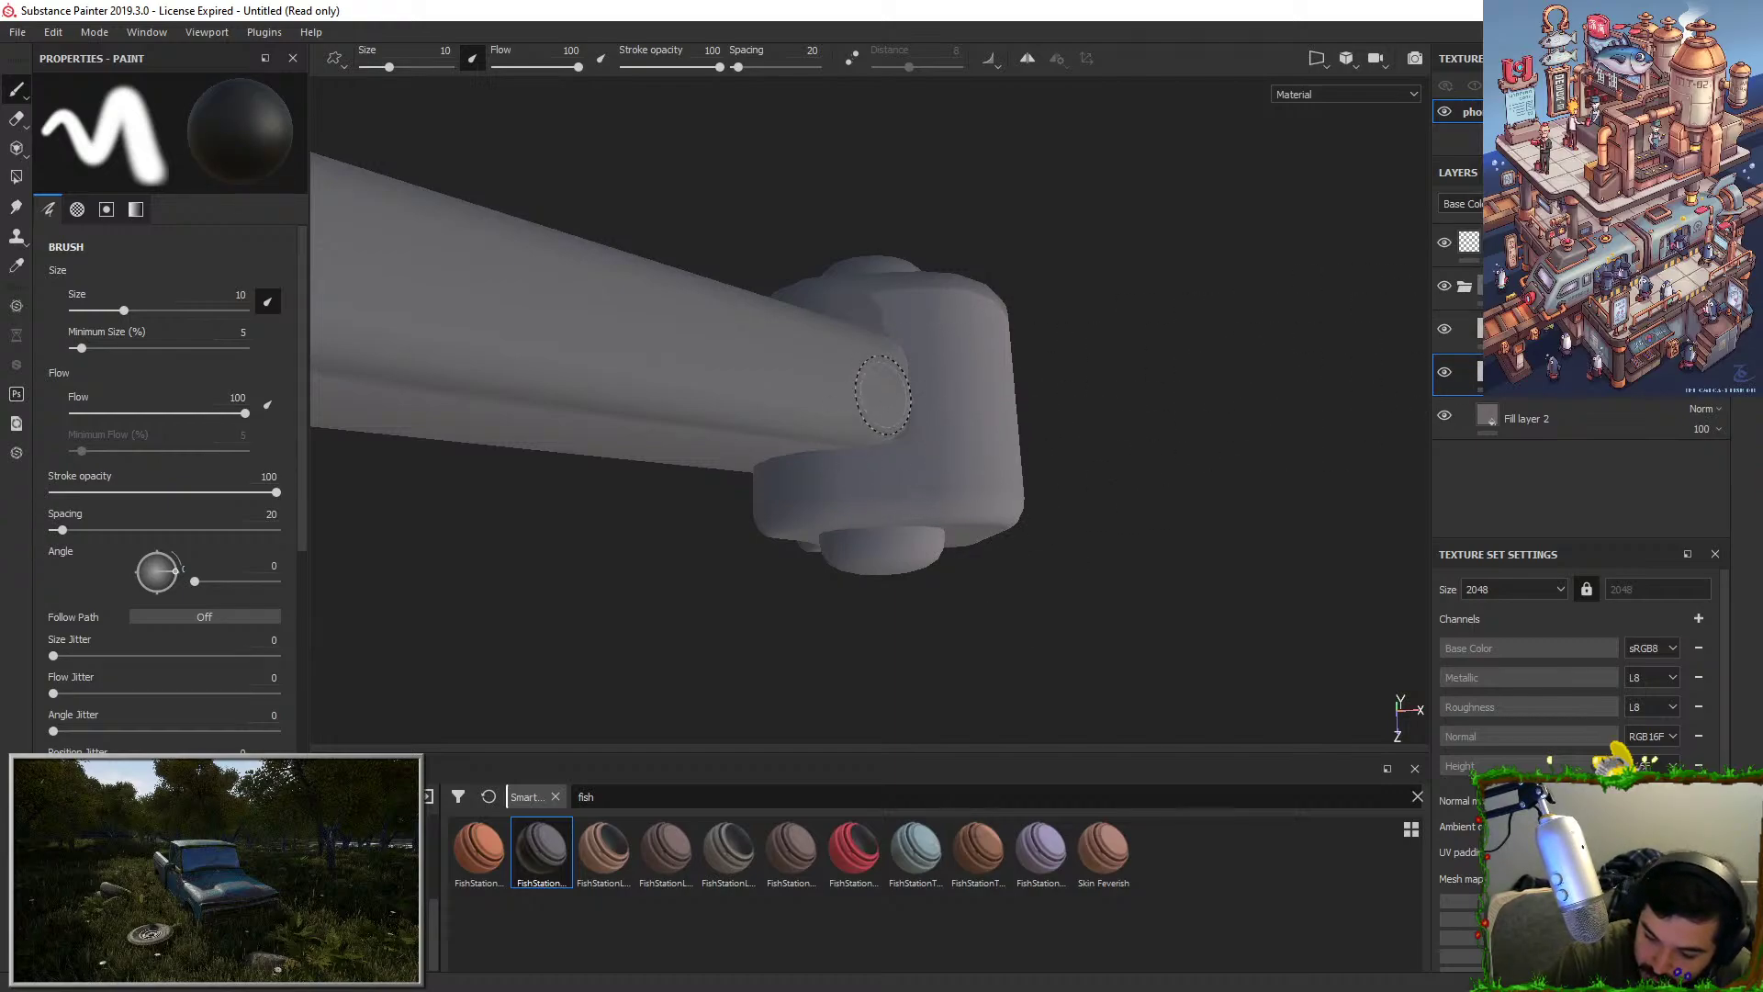
left_click_drag(1092, 342, 1010, 358, "alt")
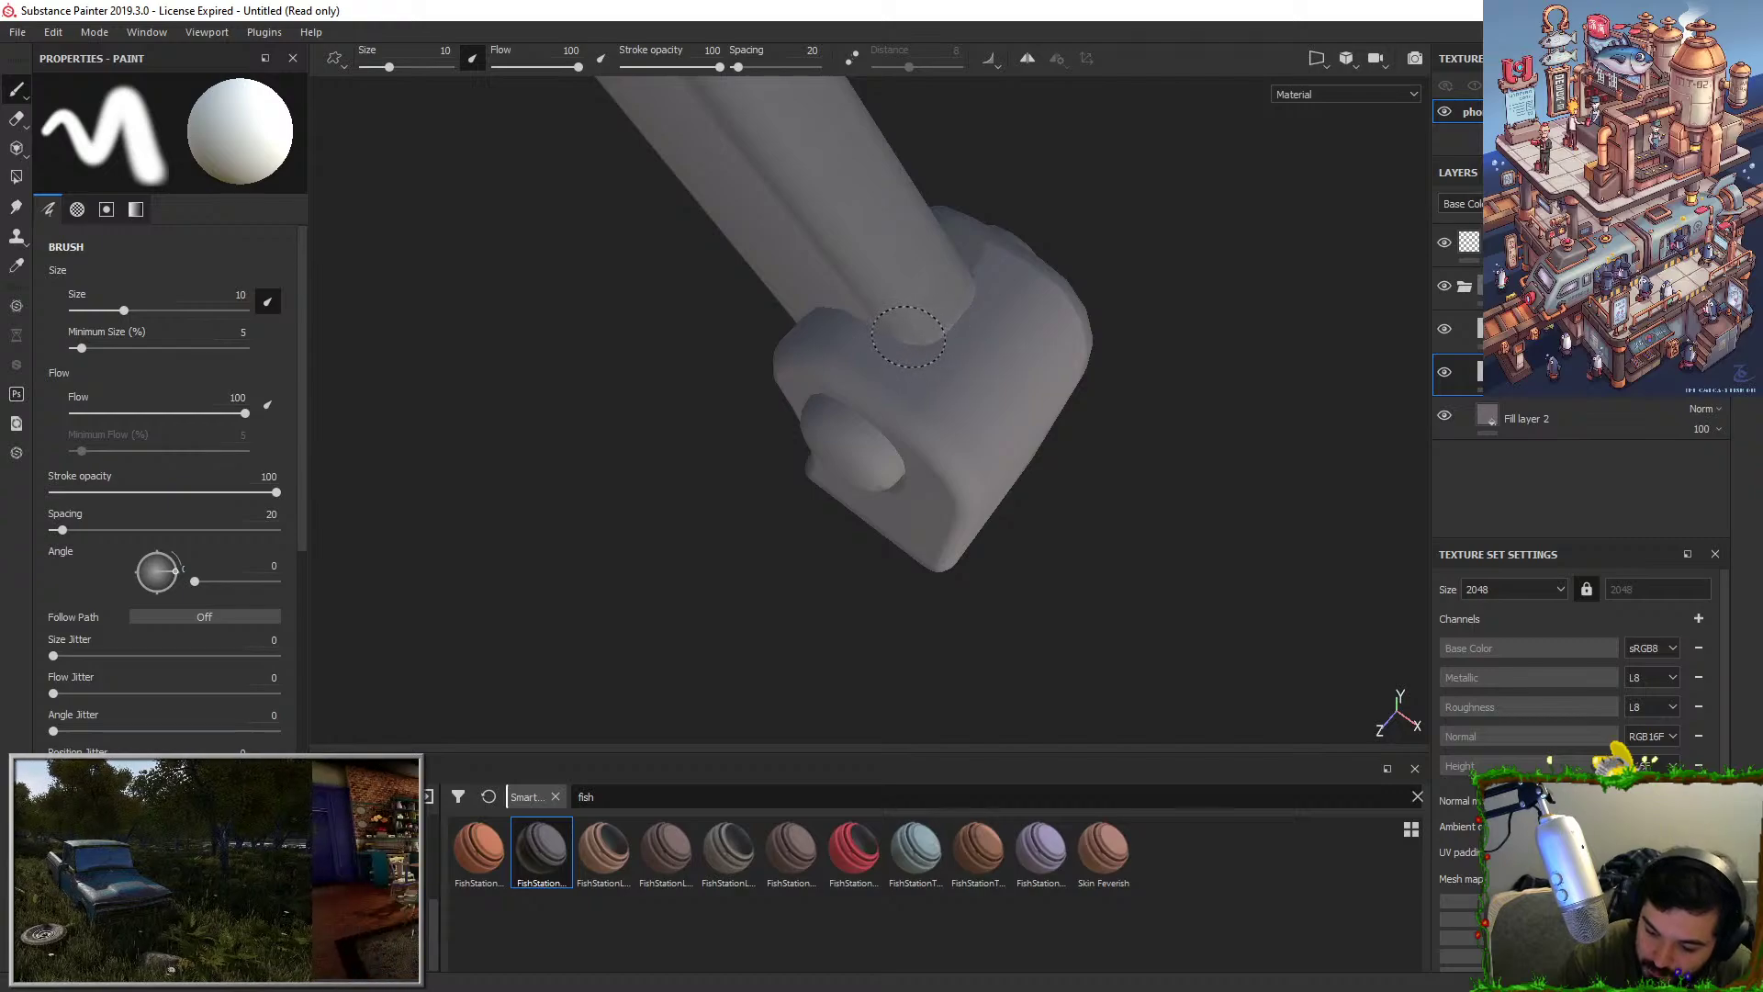
left_click_drag(1188, 196, 1016, 500, "alt")
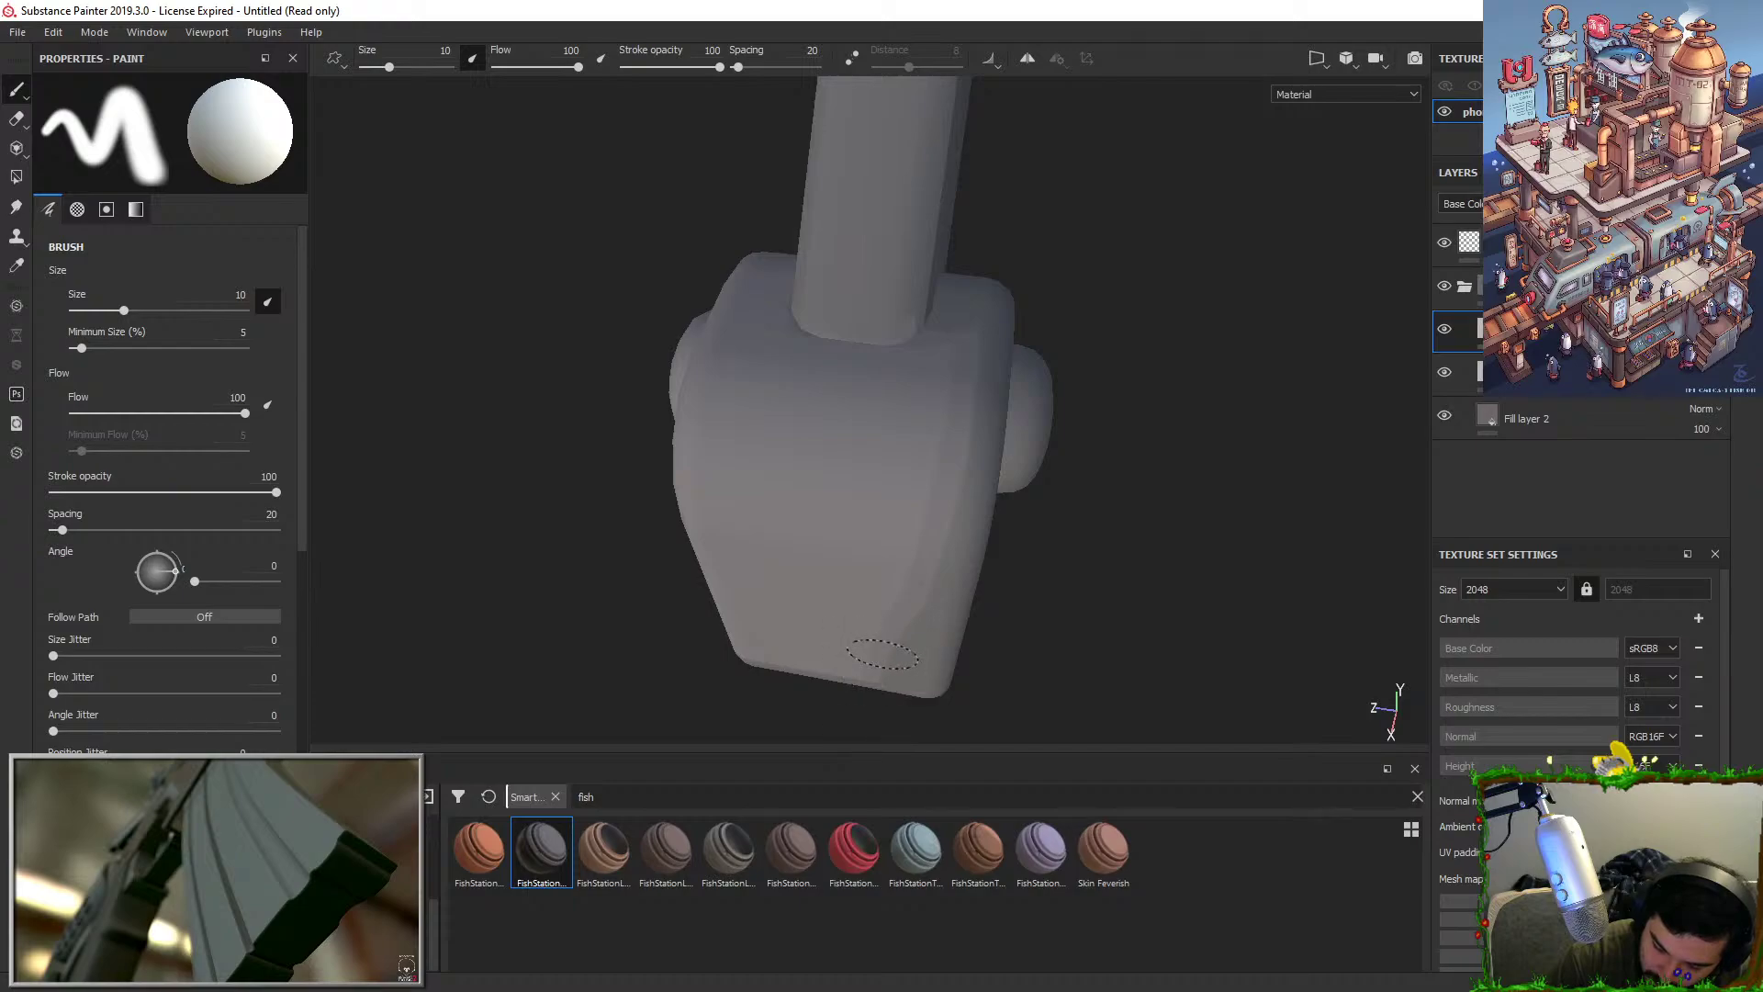
left_click_drag(979, 645, 1193, 477, "alt")
mouse_move(735, 551)
left_mouse_down("alt")
mouse_move(790, 563)
mouse_move(945, 445)
left_mouse_up("alt")
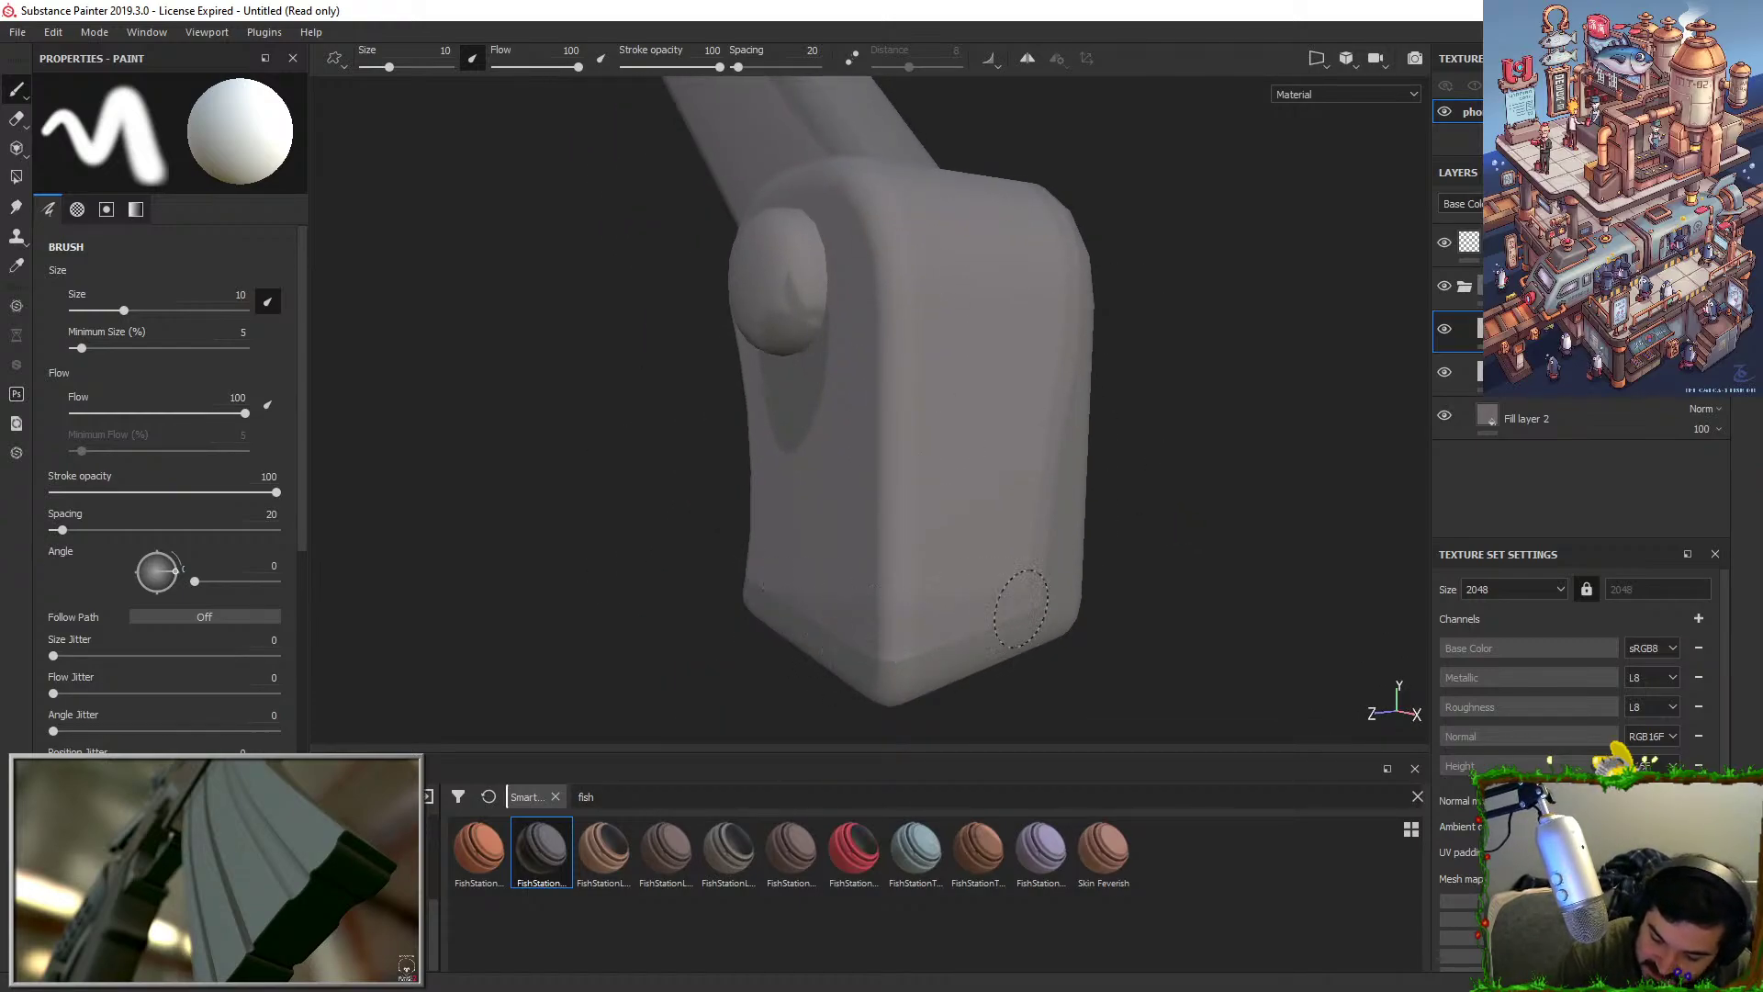
mouse_move(1011, 602)
left_mouse_down("alt")
mouse_move(1201, 551)
mouse_move(1019, 634)
left_mouse_up("alt")
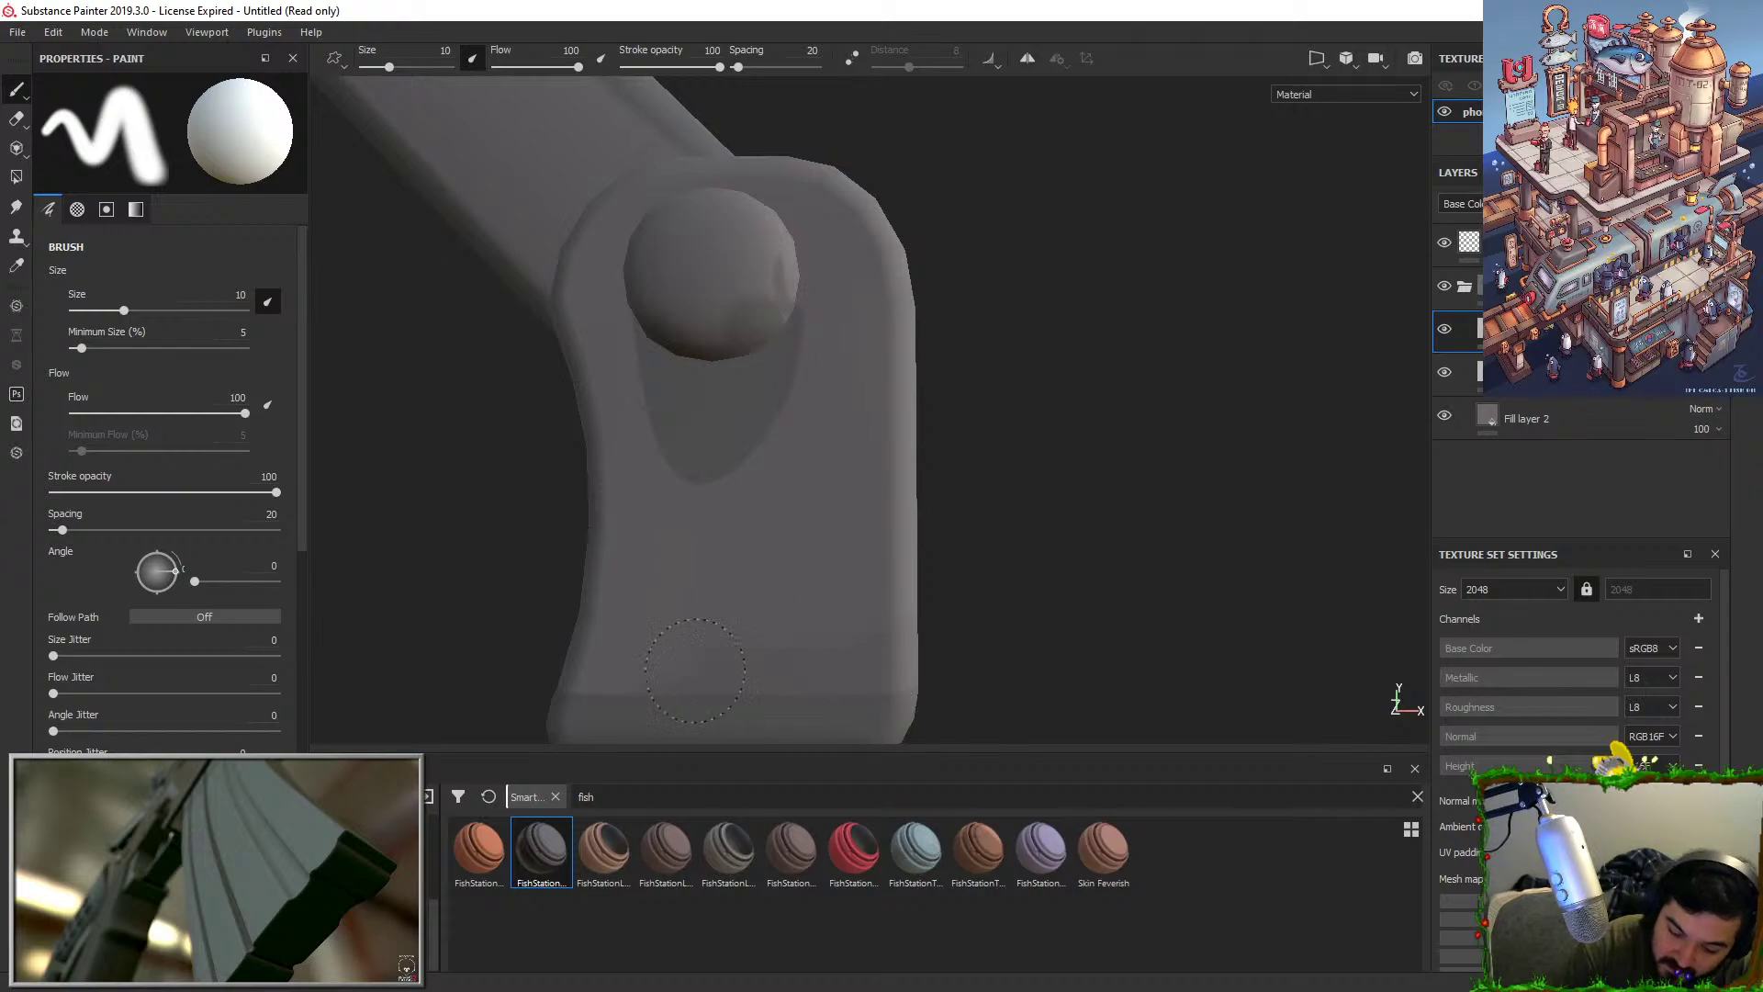
mouse_move(1224, 460)
left_mouse_down("alt")
mouse_move(838, 670)
mouse_move(982, 670)
left_mouse_up("alt")
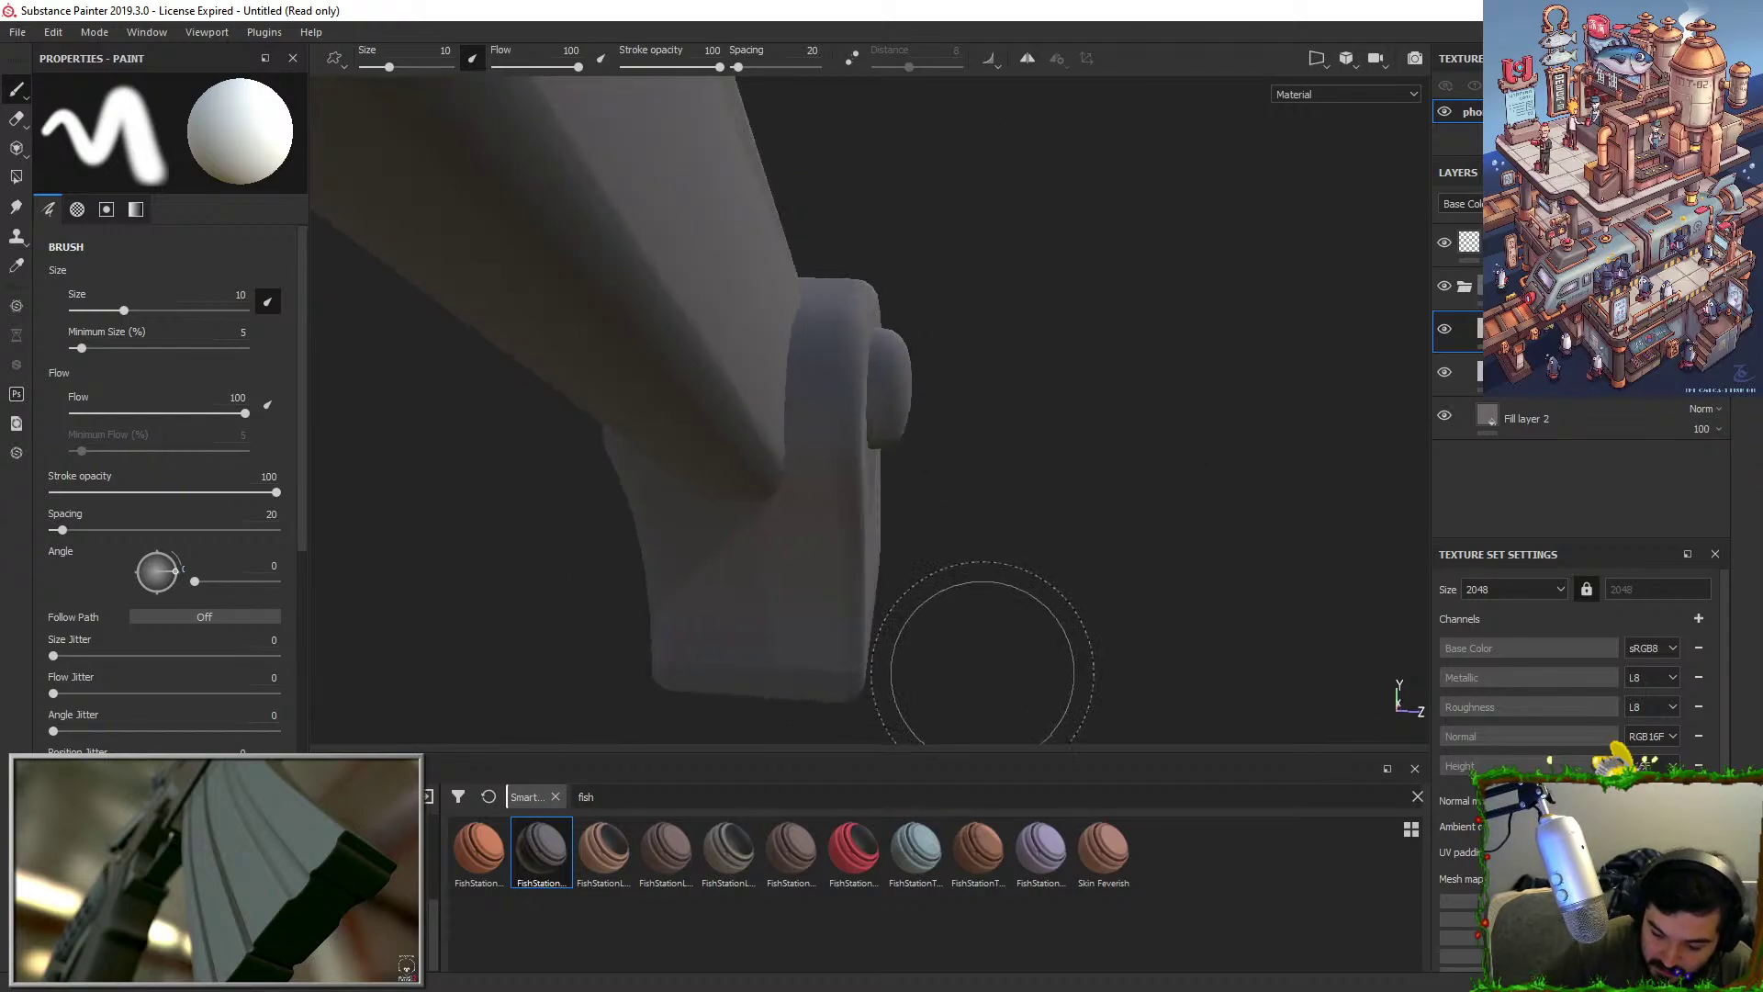
mouse_move(1200, 499)
left_mouse_down("alt")
mouse_move(968, 387)
mouse_move(995, 731)
mouse_move(1154, 460)
mouse_move(882, 474)
left_mouse_up("alt")
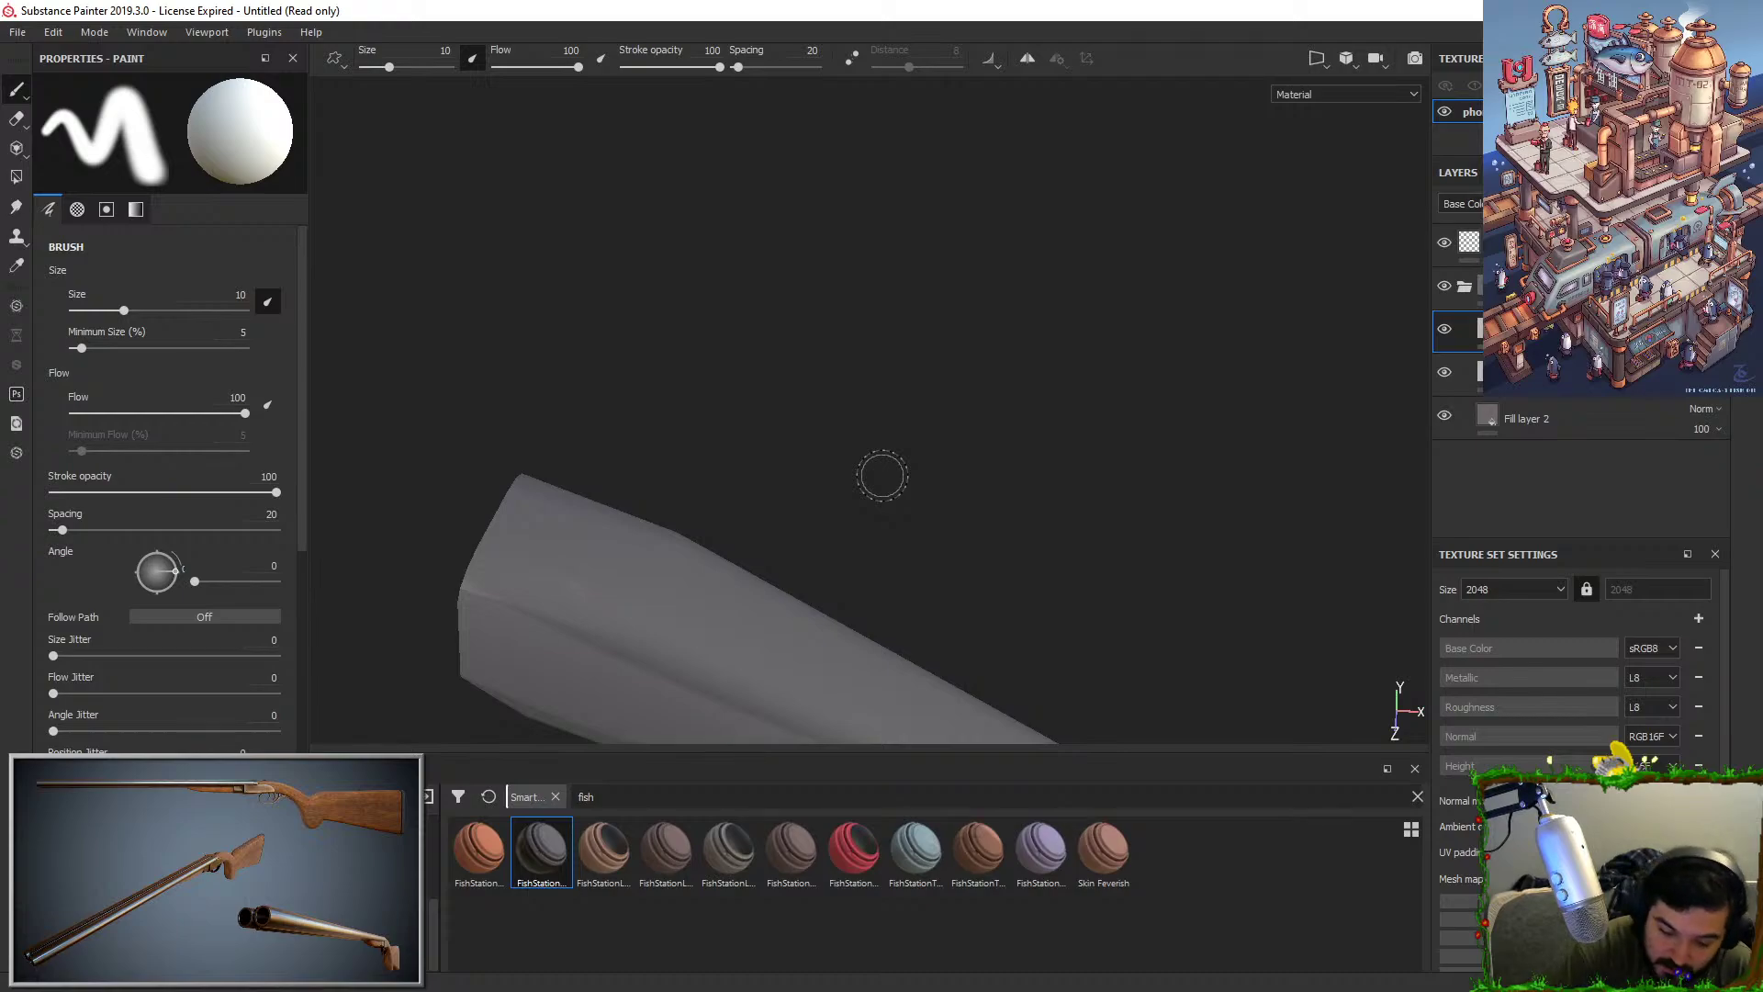
left_click_drag(635, 539, 820, 404, "alt")
Duplicate the shading fill layer once more and clear the new copy's mask.
right_click(1570, 422)
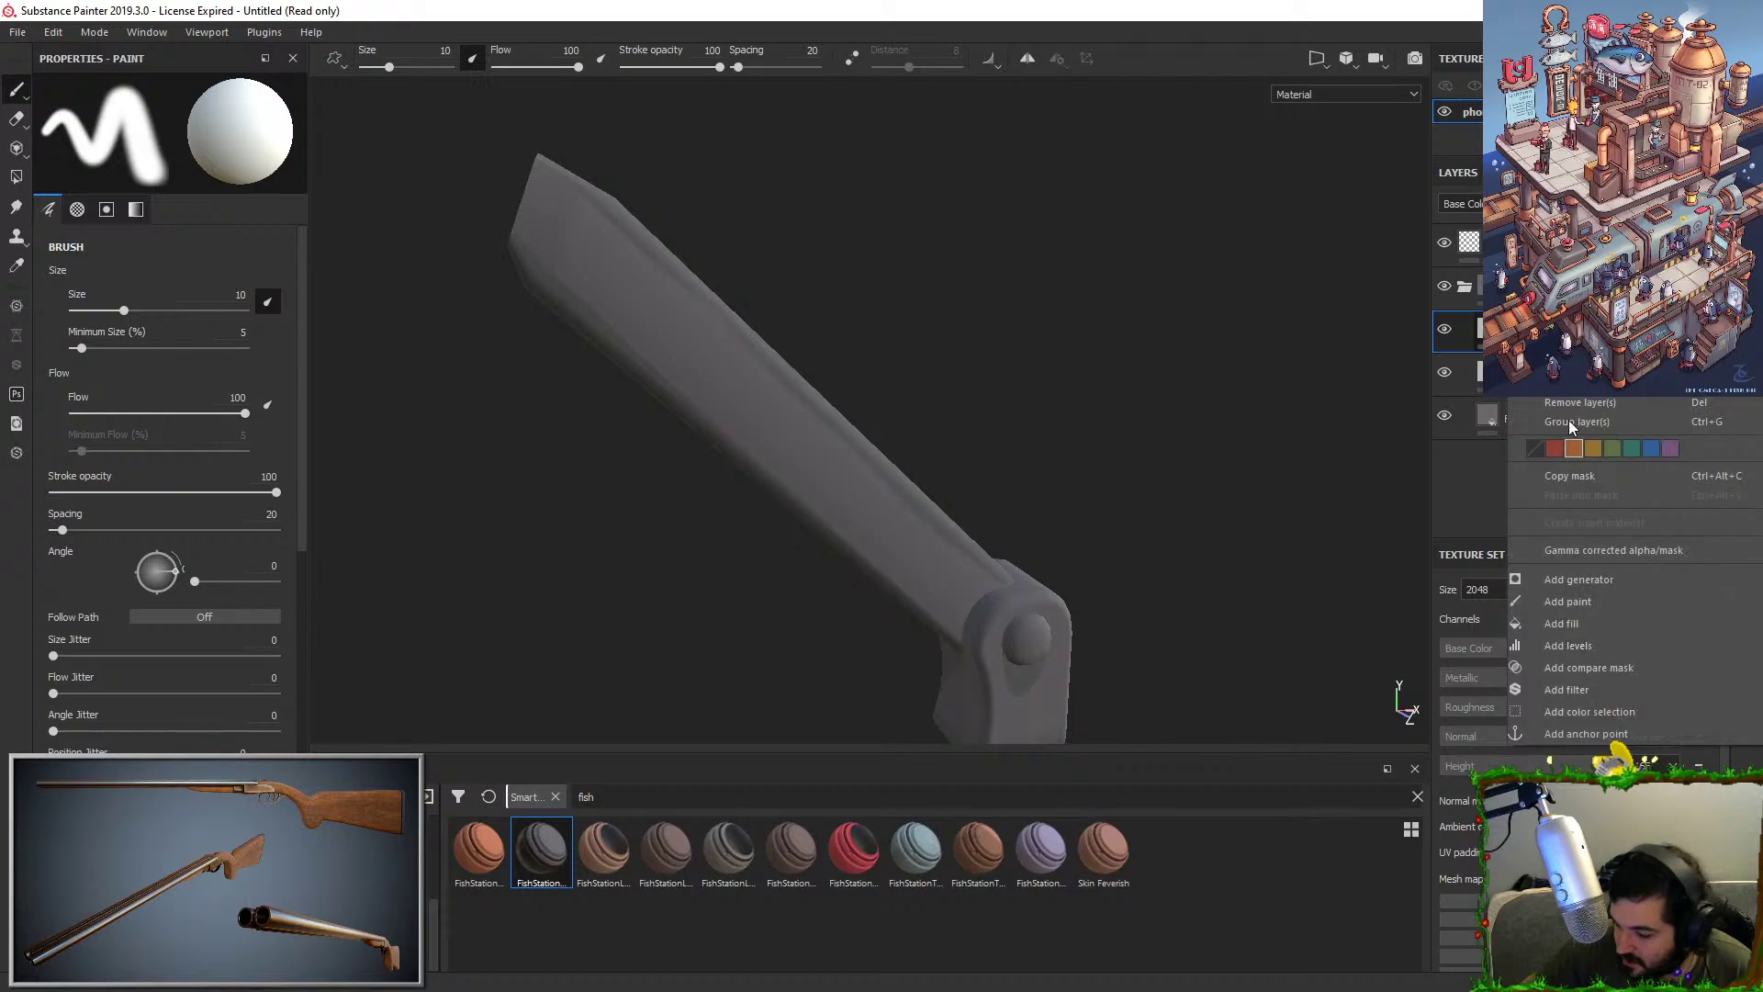
left_click(1570, 383)
right_click(1515, 329)
left_click(1565, 505)
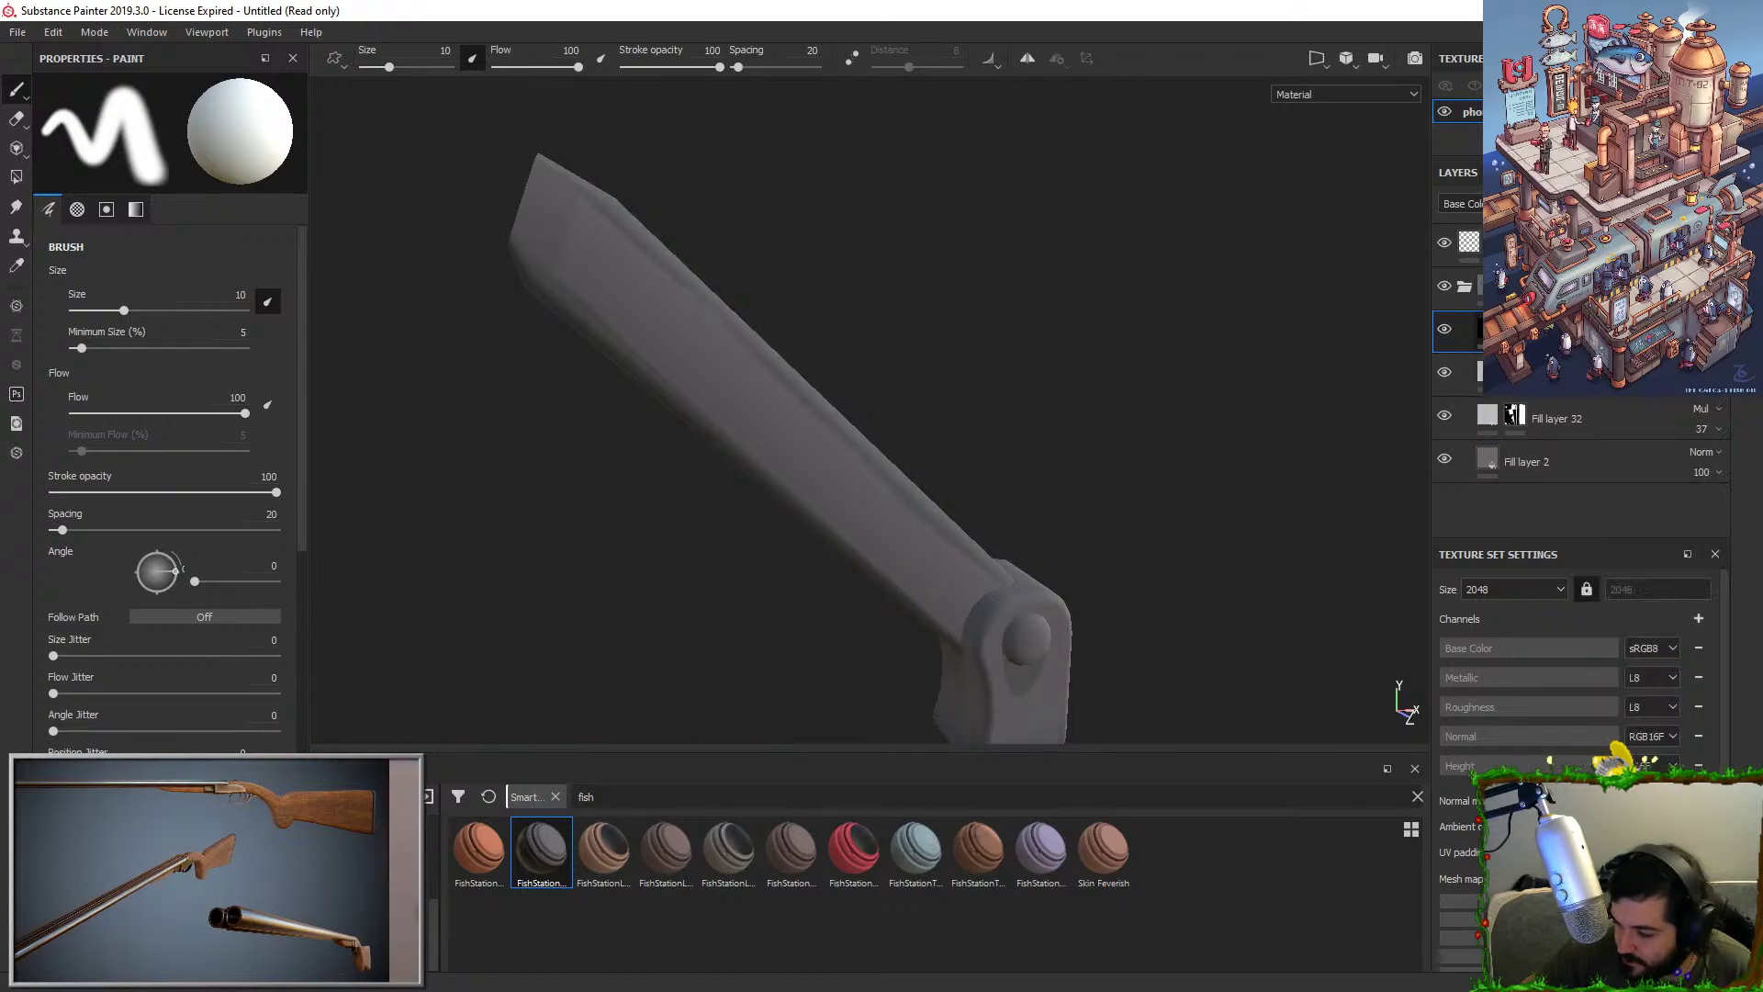
left_click_drag(1221, 390, 1185, 359, "alt")
scroll(1037, 376, "down", 2)
left_click_drag(1037, 377, 1007, 437, "alt")
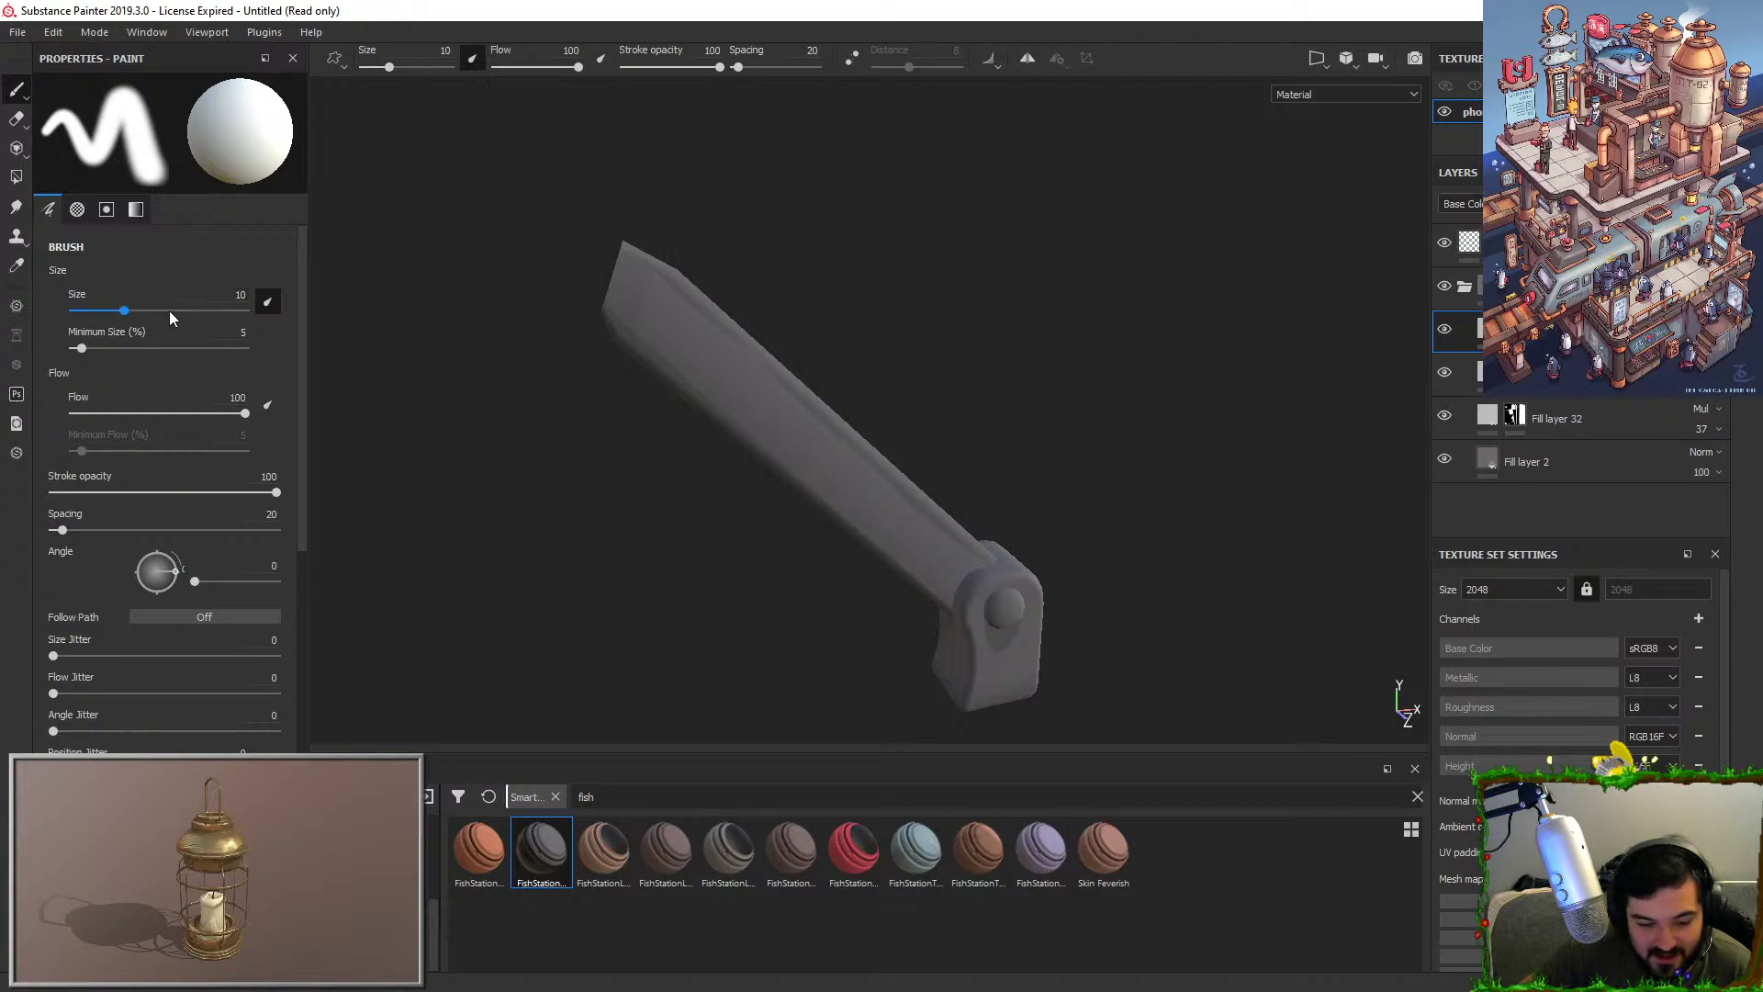
Enlarge the brush to size 80.16 for painting the cleared mask.
left_click_drag(169, 311, 227, 311)
left_click_drag(760, 378, 1133, 465, "alt")
mouse_move(991, 465)
left_mouse_down("alt")
mouse_move(1133, 493)
mouse_move(952, 440)
mouse_move(1011, 459)
left_mouse_up("alt")
Add a Blur filter with intensity 10.38 to the mask of the newest shading layer copy.
right_click(1511, 329)
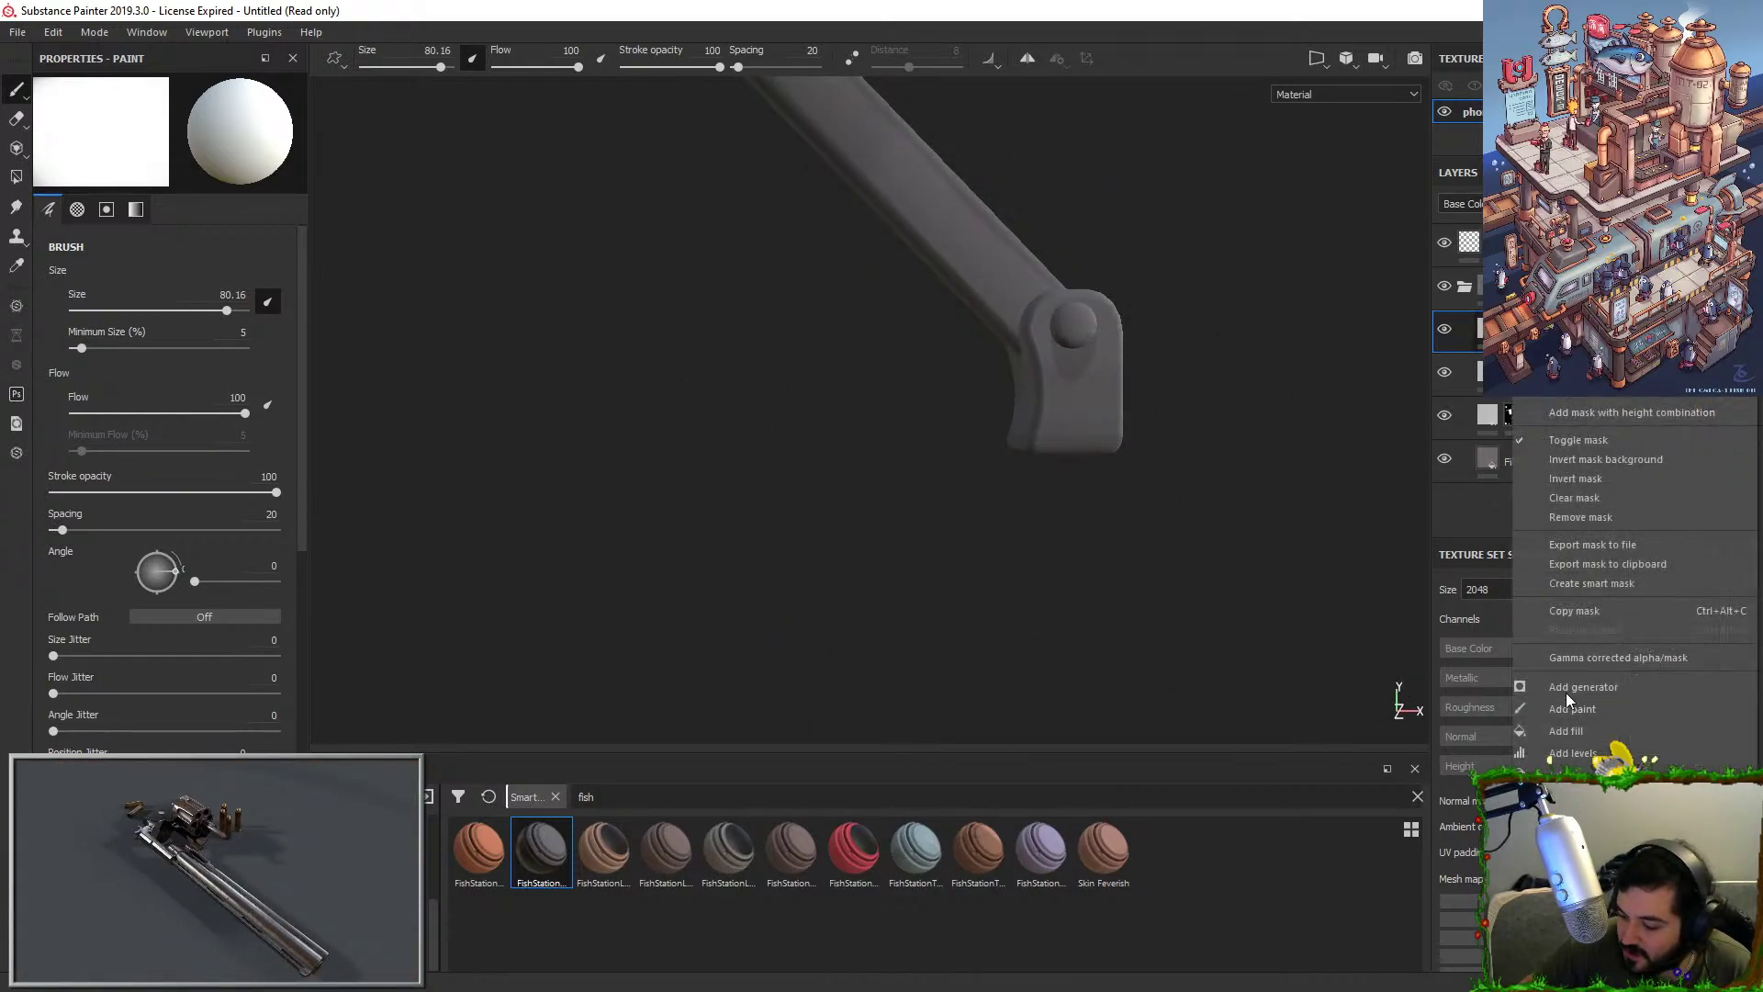
left_click(1567, 797)
left_click(222, 137)
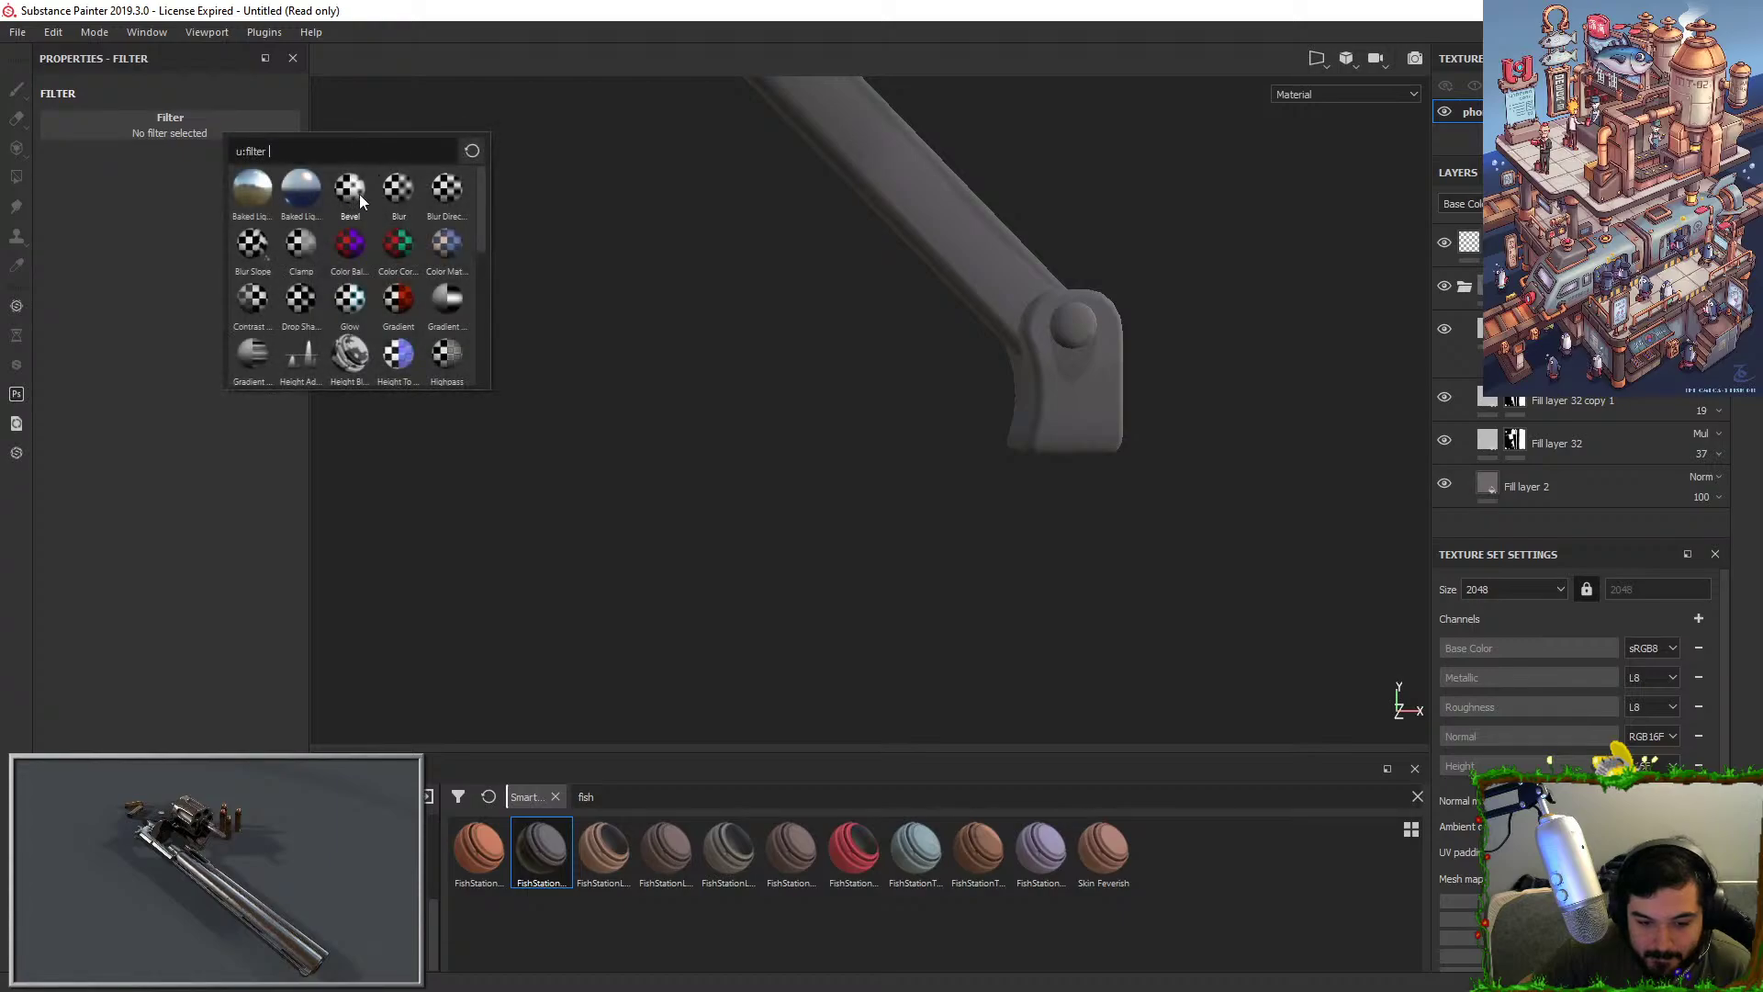
left_click(360, 194)
left_click_drag(76, 218, 207, 234)
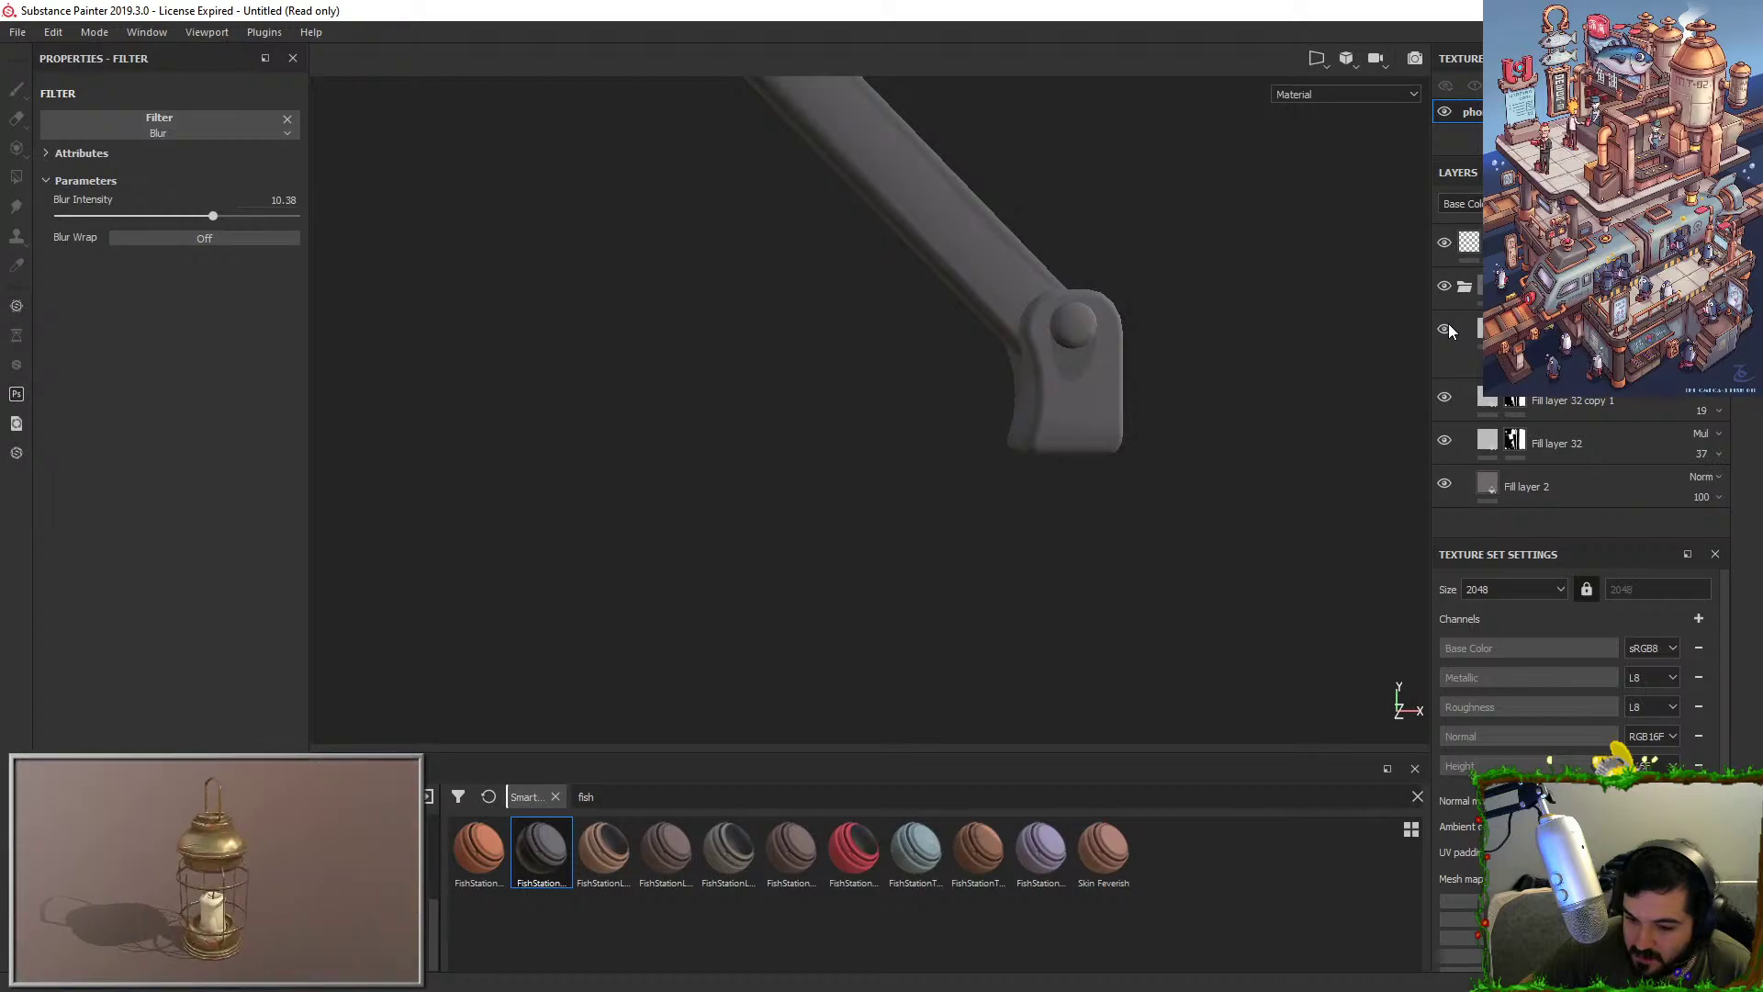
key("f")
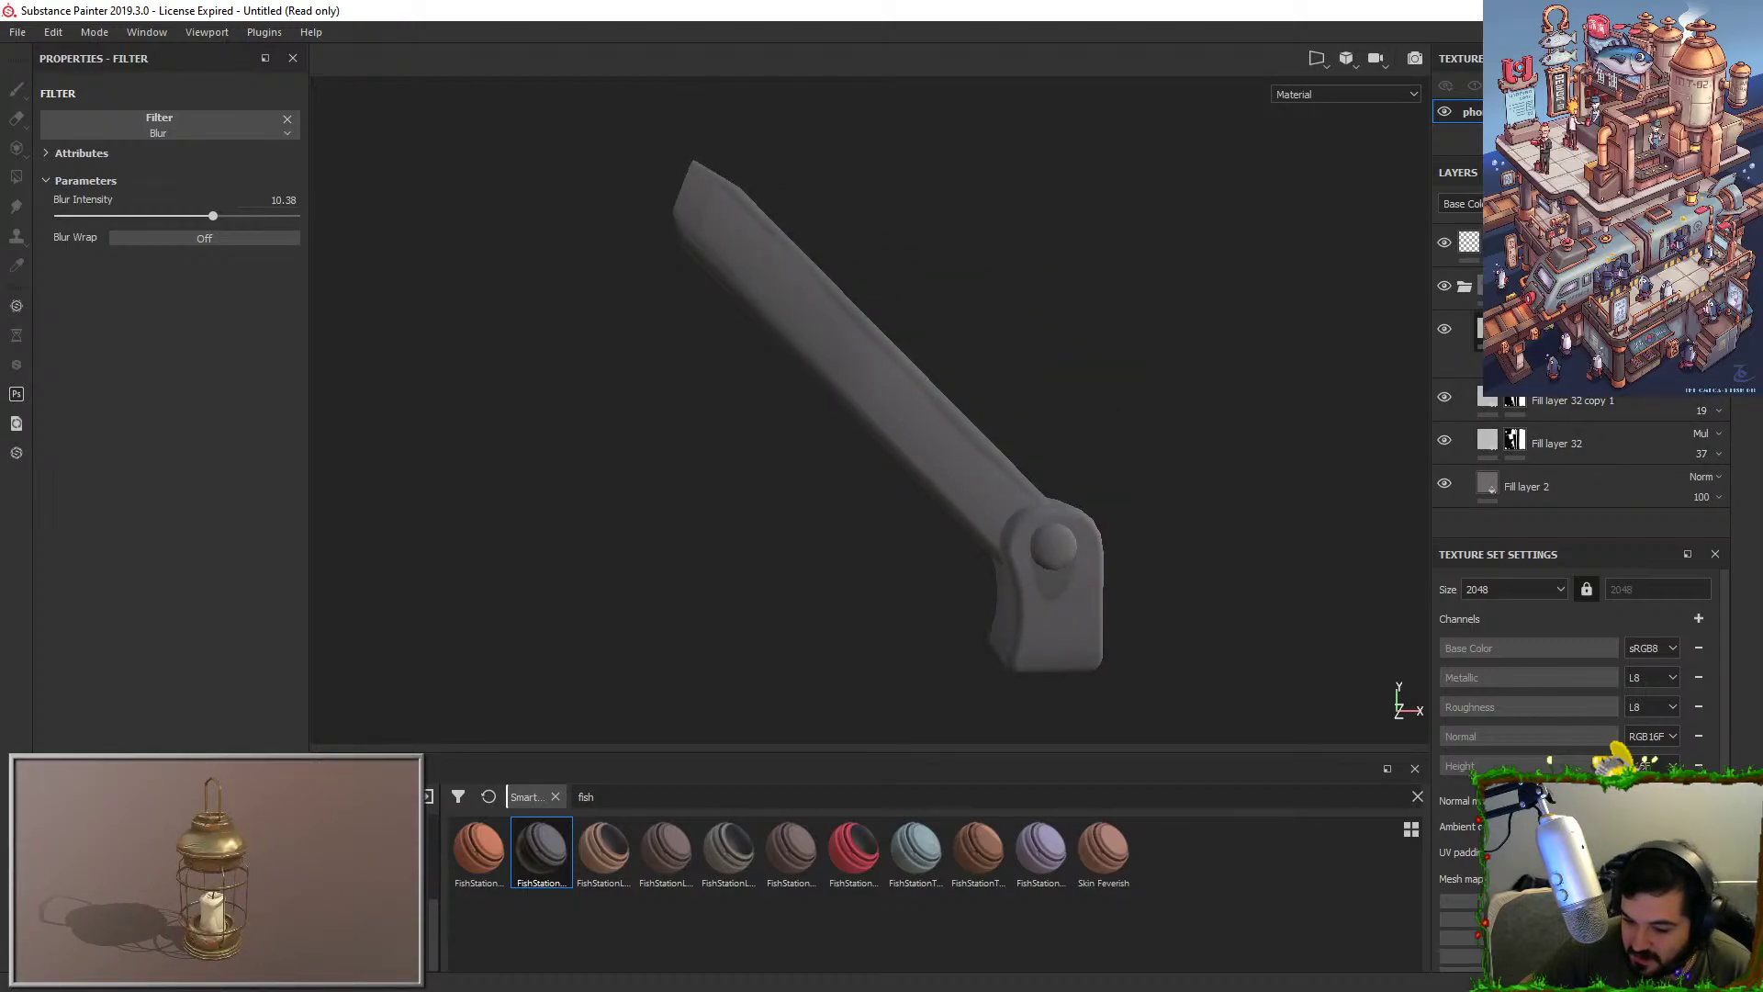
left_click_drag(1204, 376, 1258, 377, "alt")
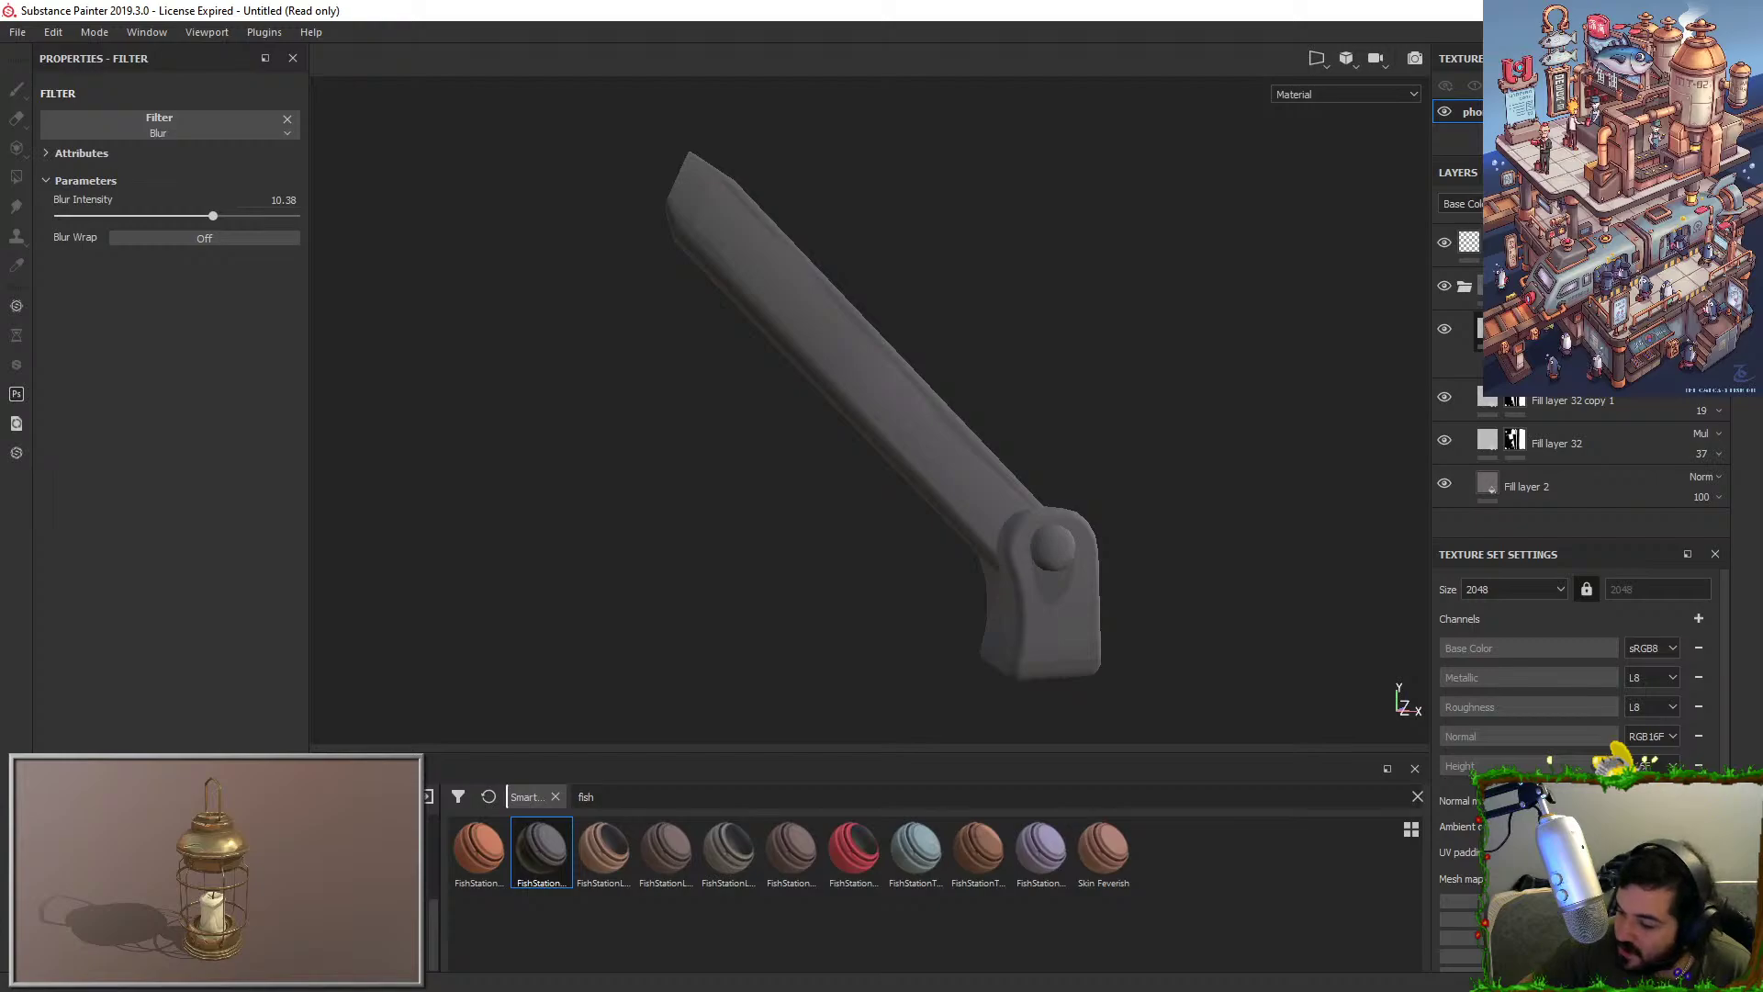
key("1")
left_click(1611, 204)
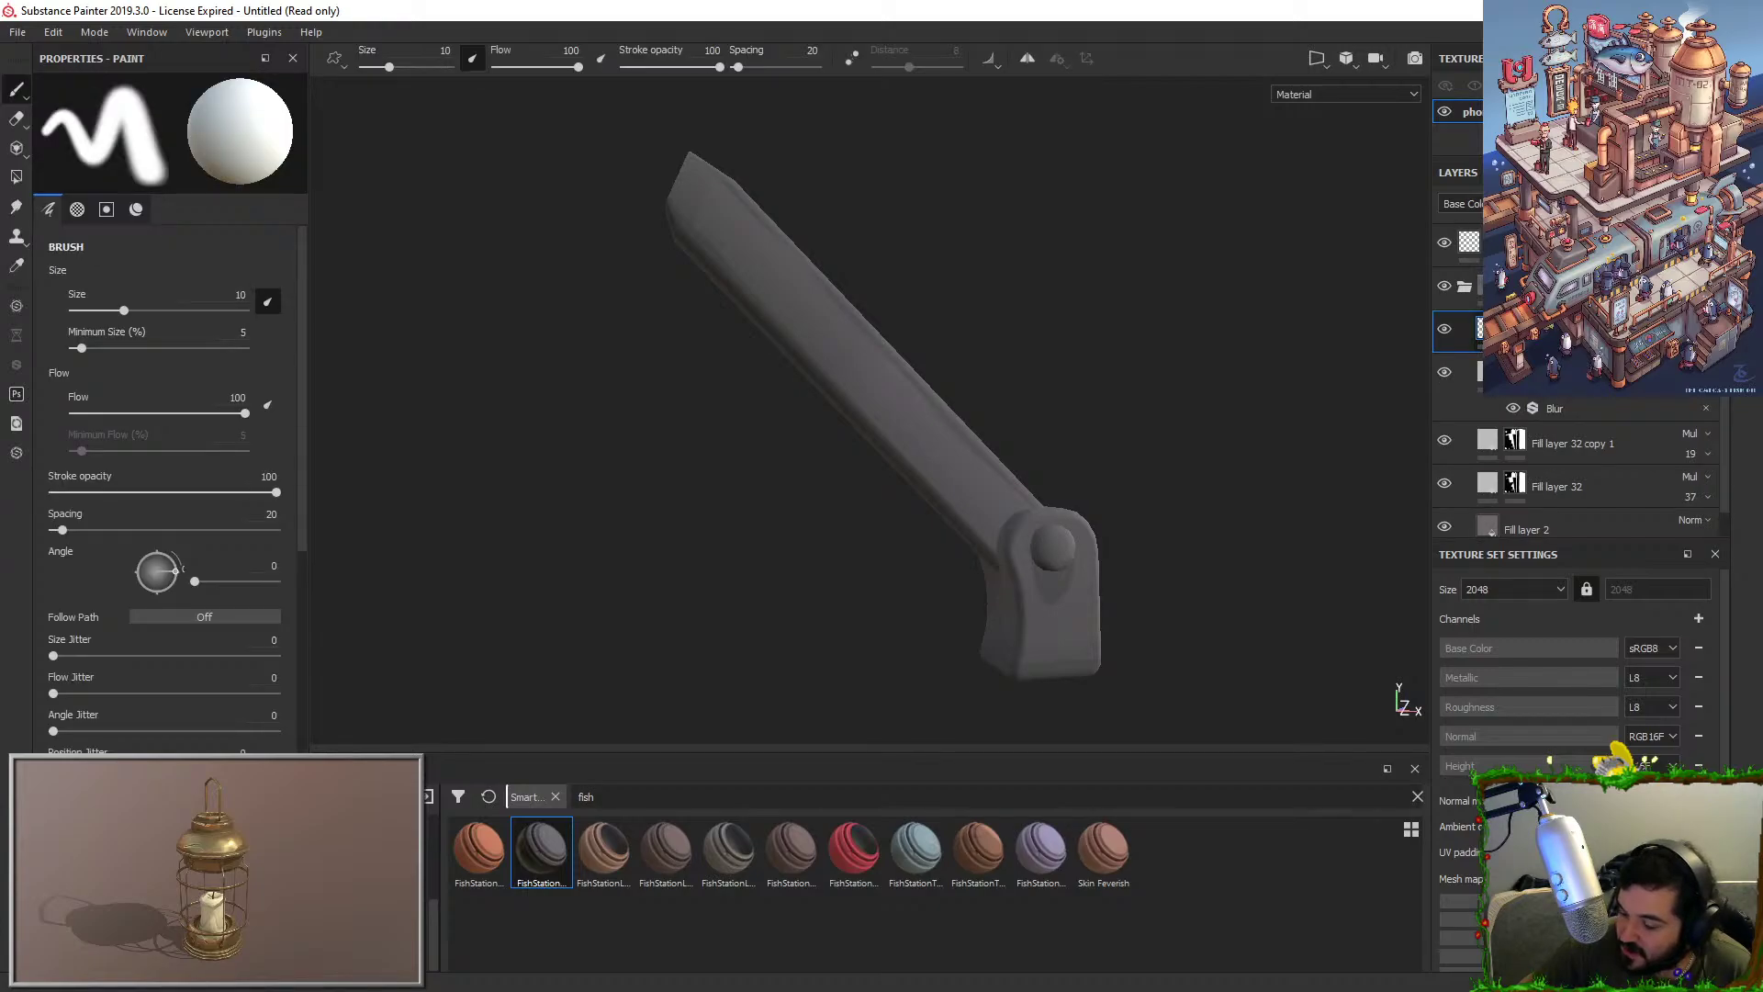
key("ctrl+z")
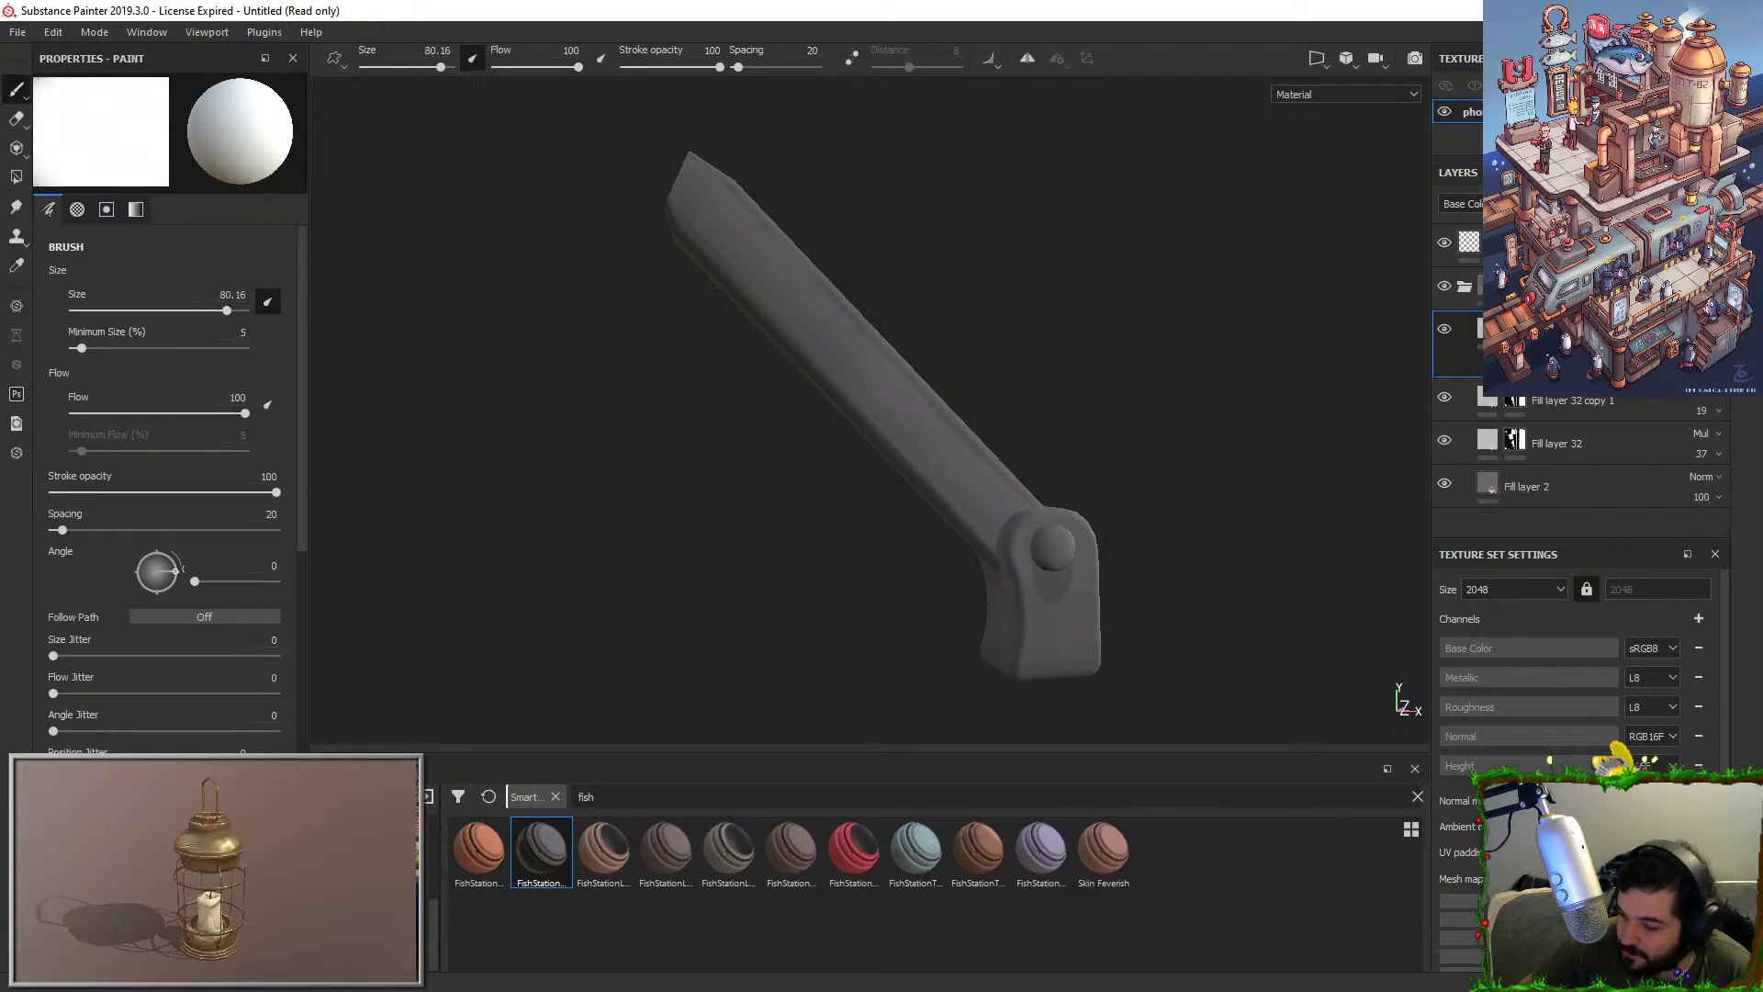
Add a fill layer with roughness 1 and a black mask, and reveal it on the arm's lower half.
left_click(1635, 204)
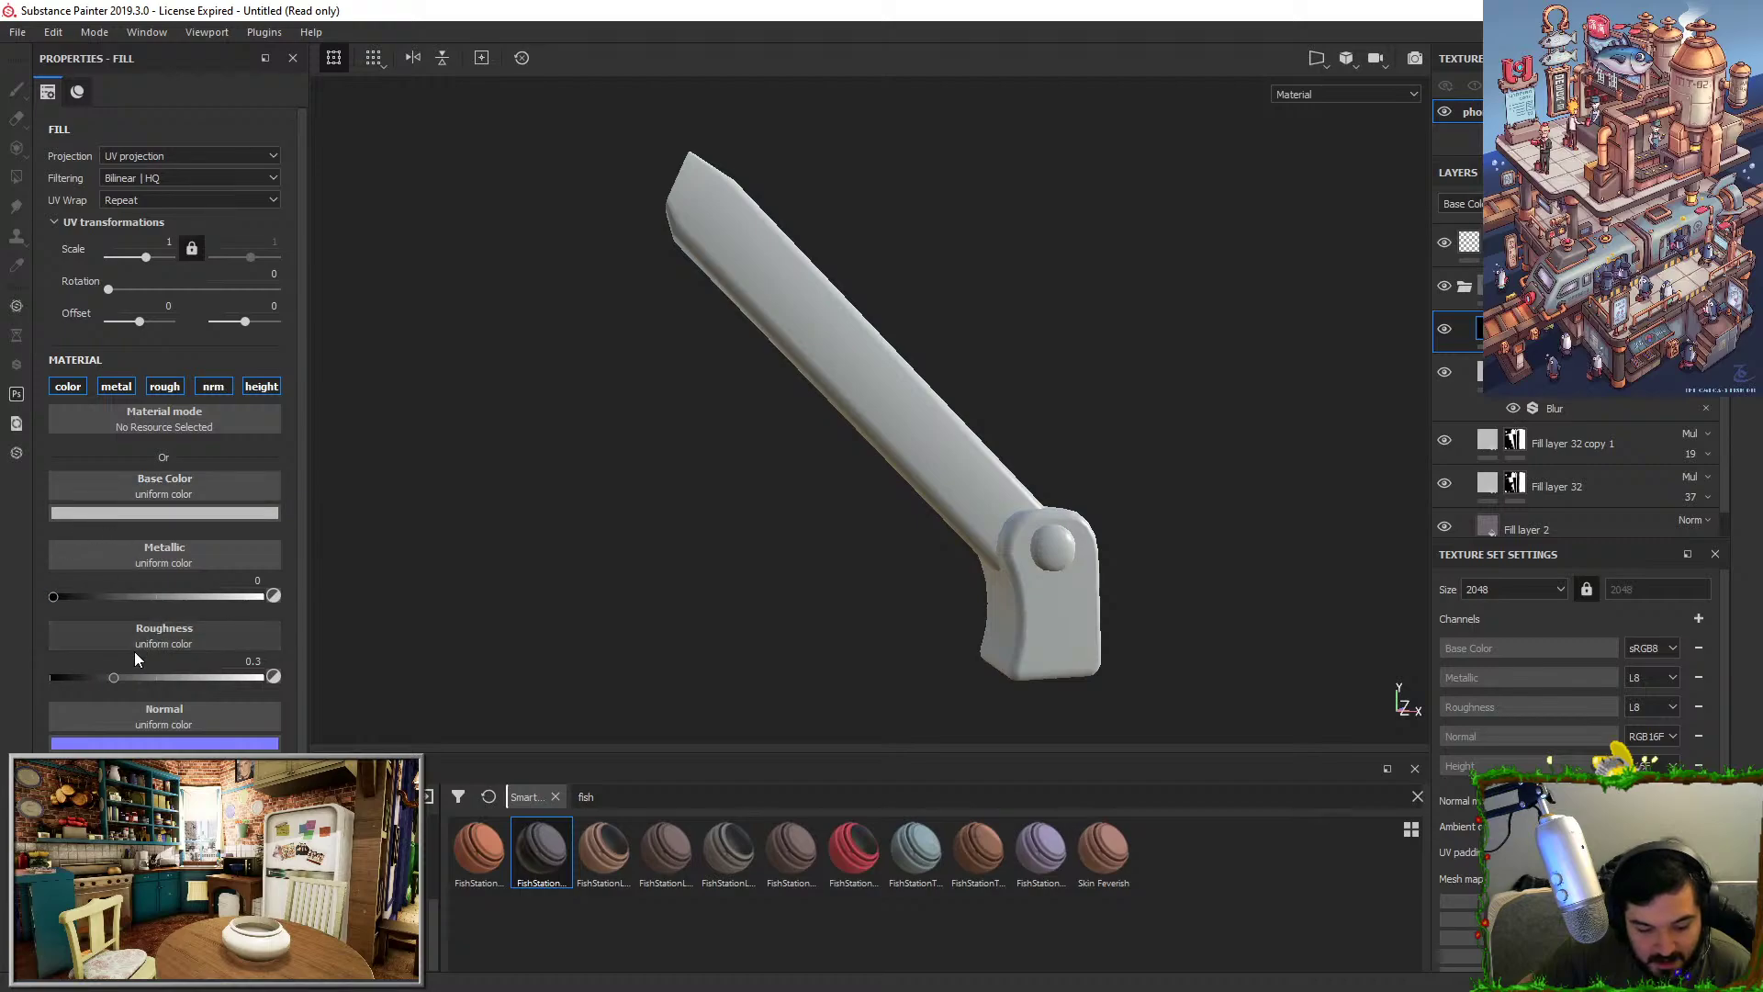
left_click_drag(118, 678, 1020, 633)
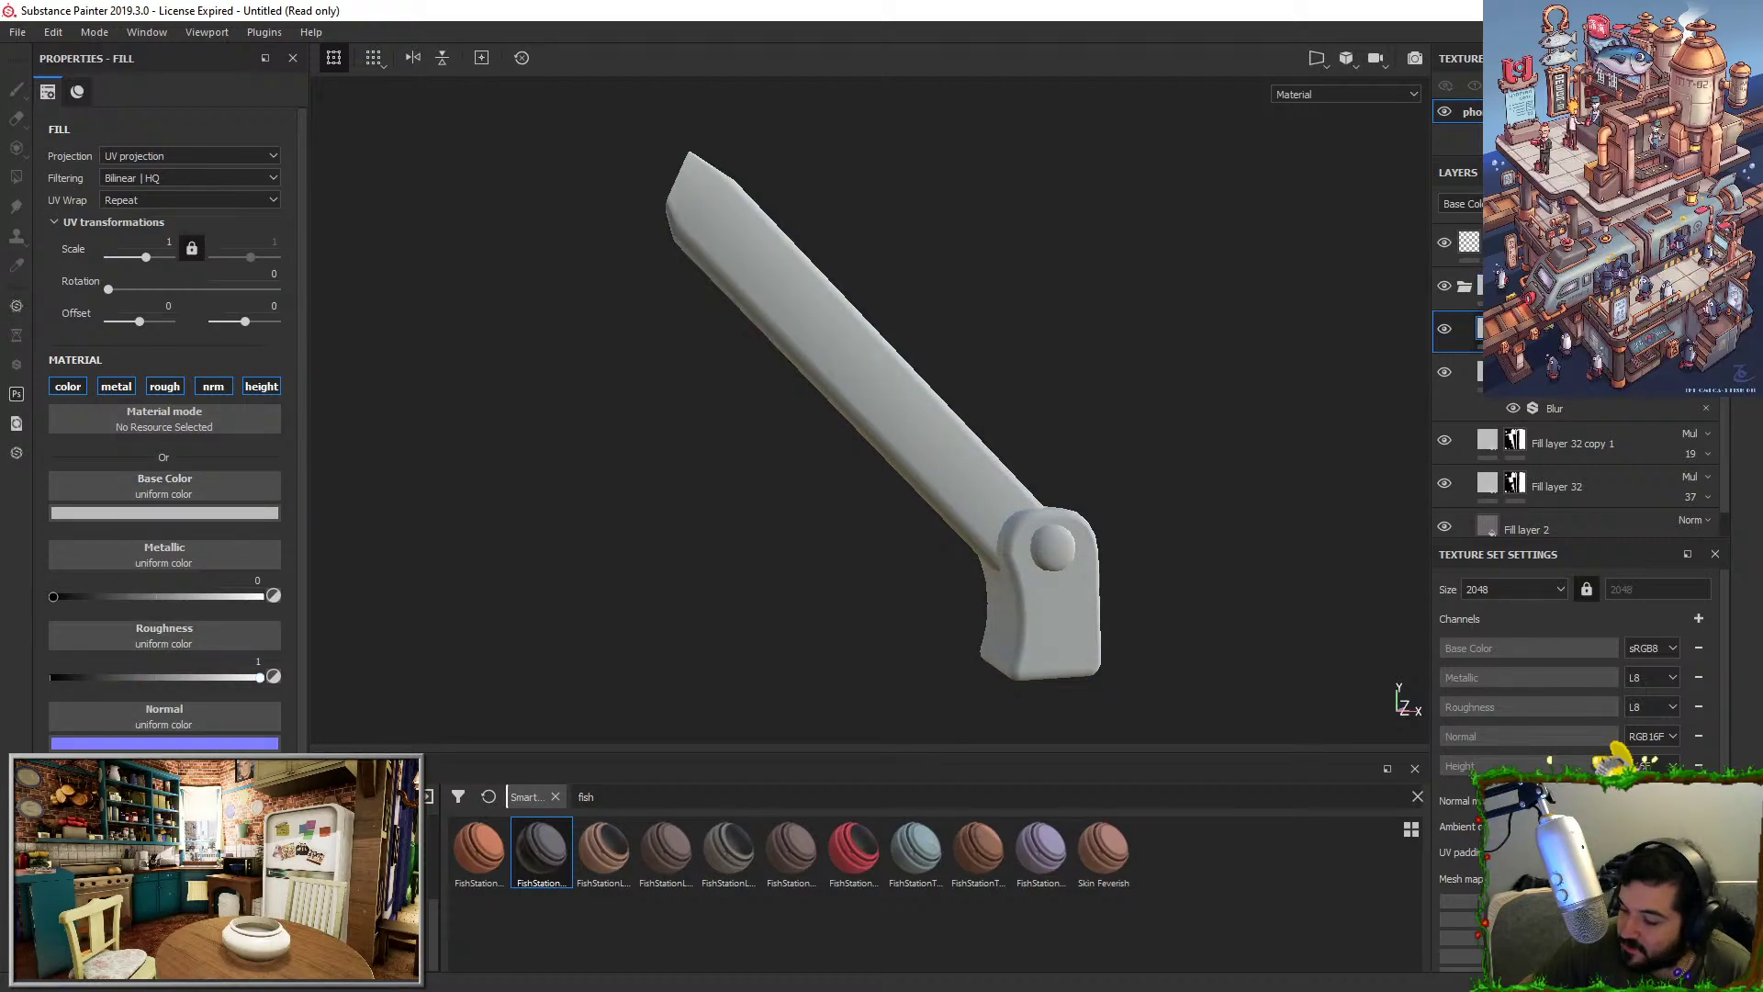
right_click(1507, 397)
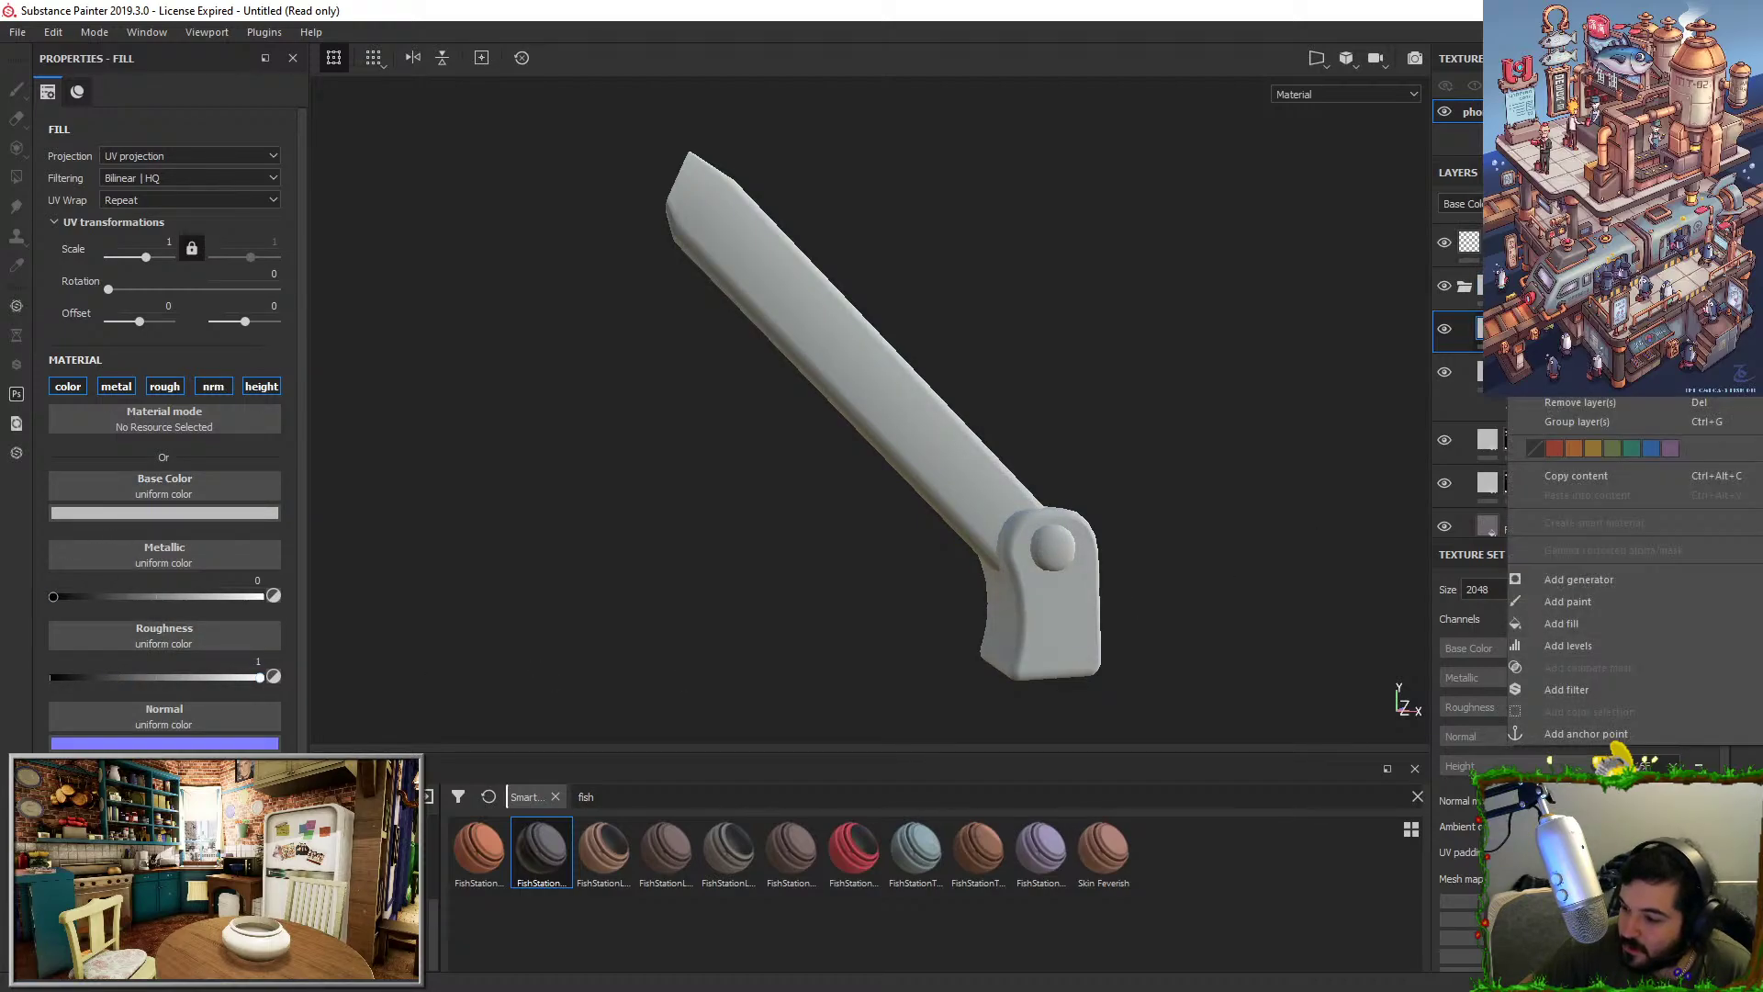
left_click(1567, 602)
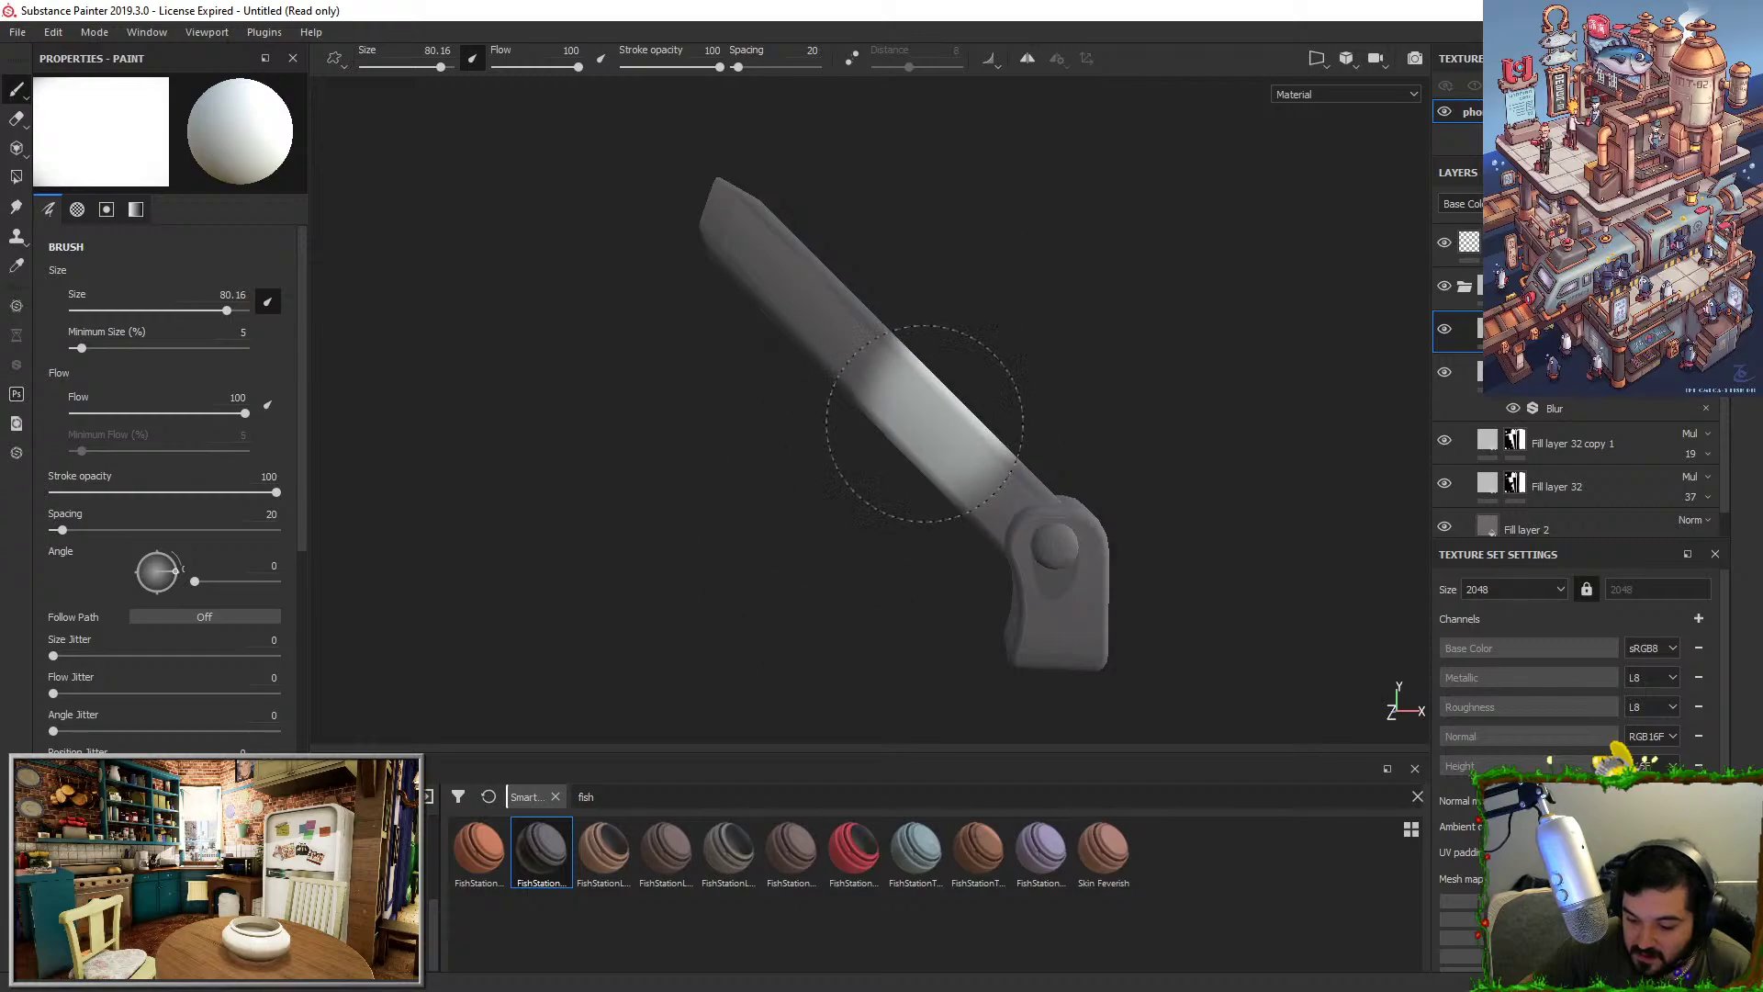
mouse_move(1032, 394)
left_mouse_down("alt")
mouse_move(1185, 413)
mouse_move(1310, 465)
mouse_move(1129, 464)
mouse_move(1141, 505)
mouse_move(1062, 482)
mouse_move(1279, 551)
mouse_move(1310, 382)
mouse_move(1341, 367)
left_mouse_up("alt")
right_click(1514, 328)
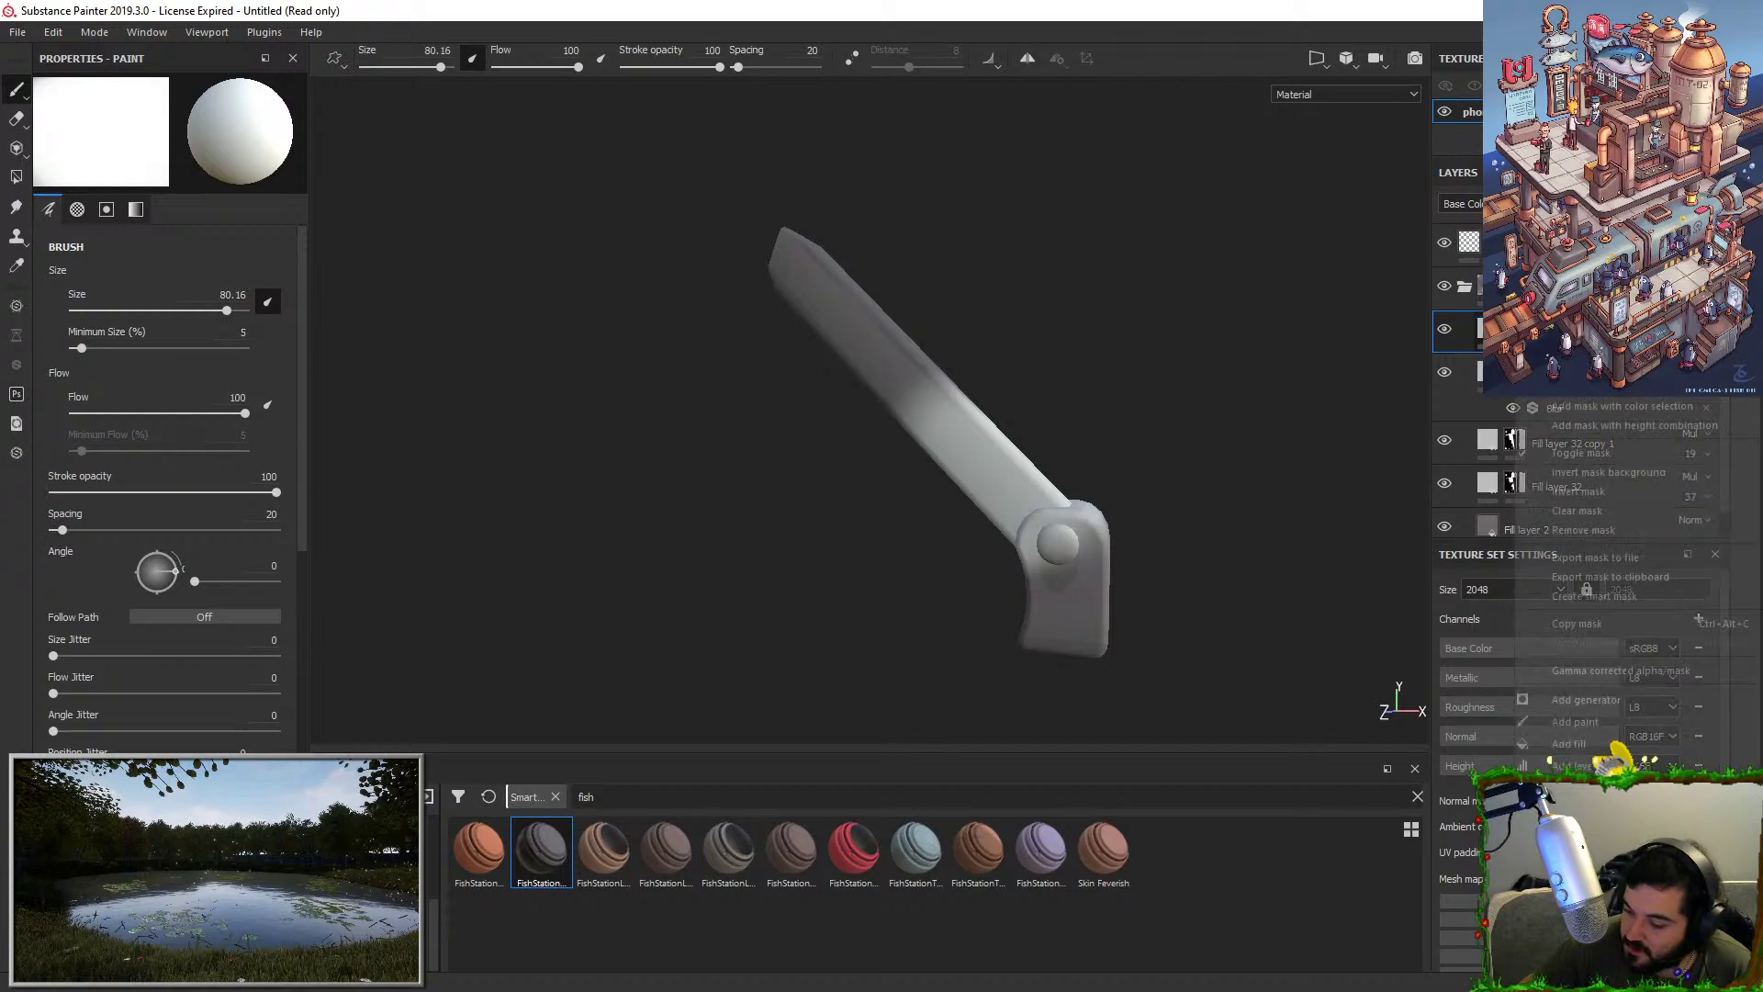
left_click(1581, 765)
key("ctrl+z")
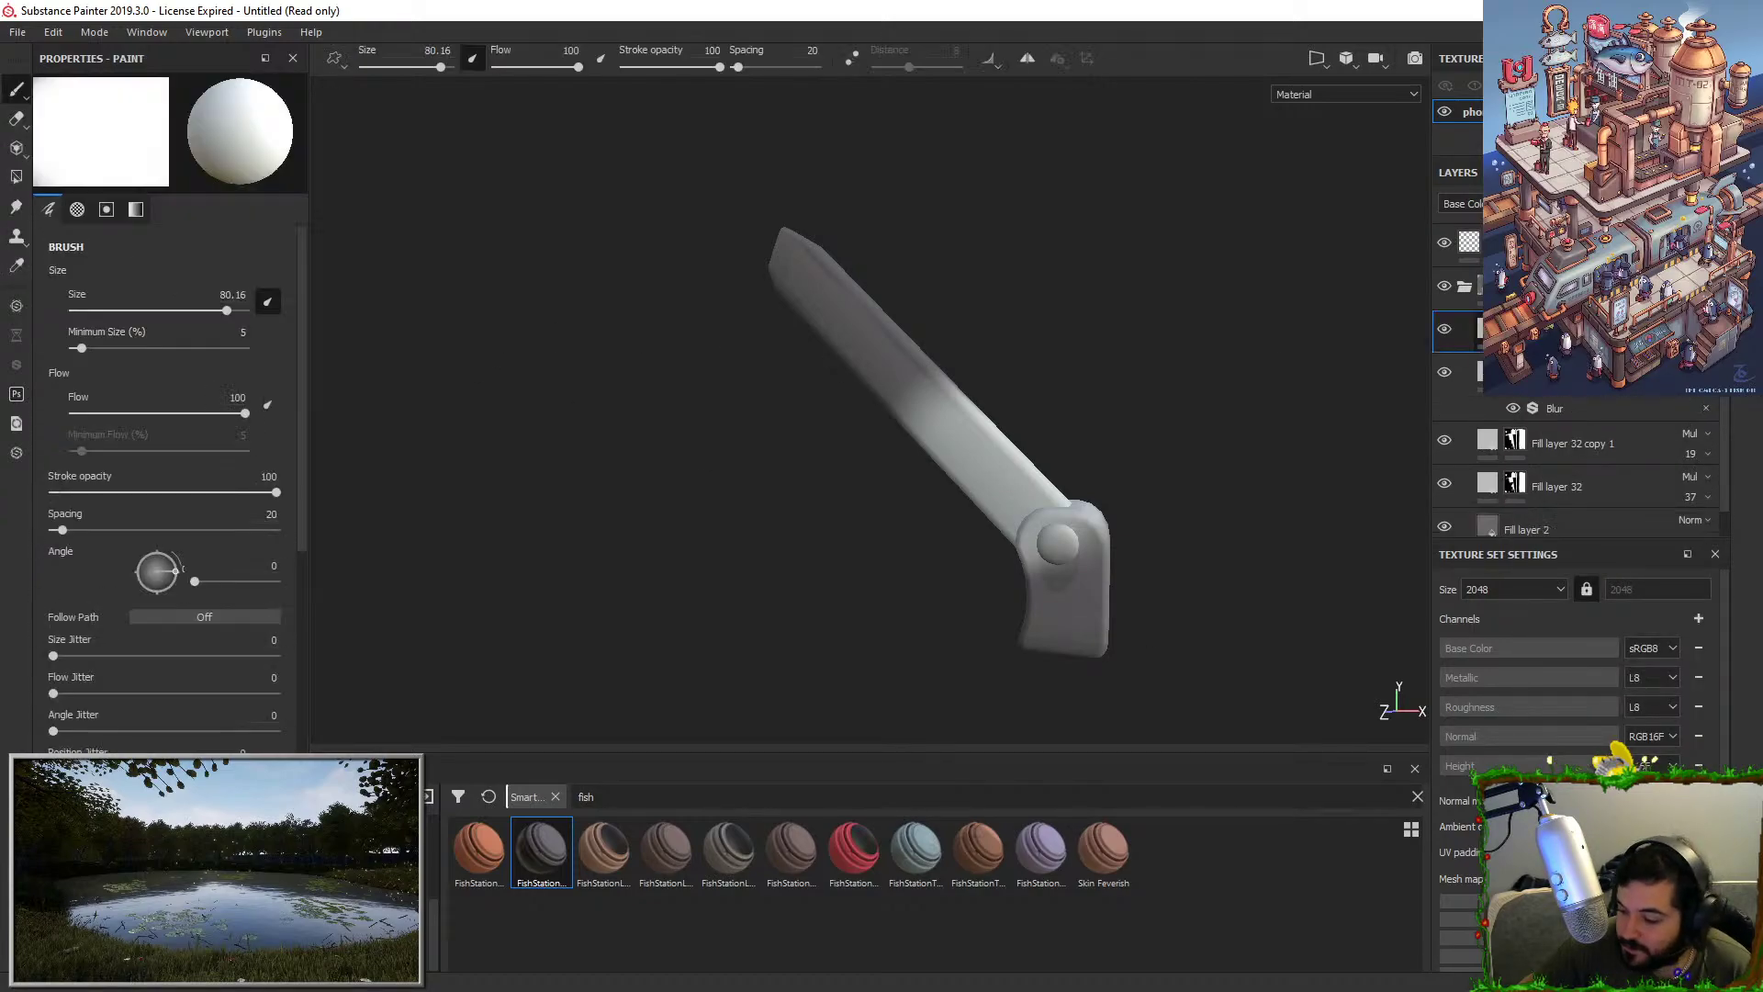
Add a Blur filter with intensity 16 to the new fill layer's mask.
right_click(1506, 329)
left_click(1570, 797)
left_click(207, 123)
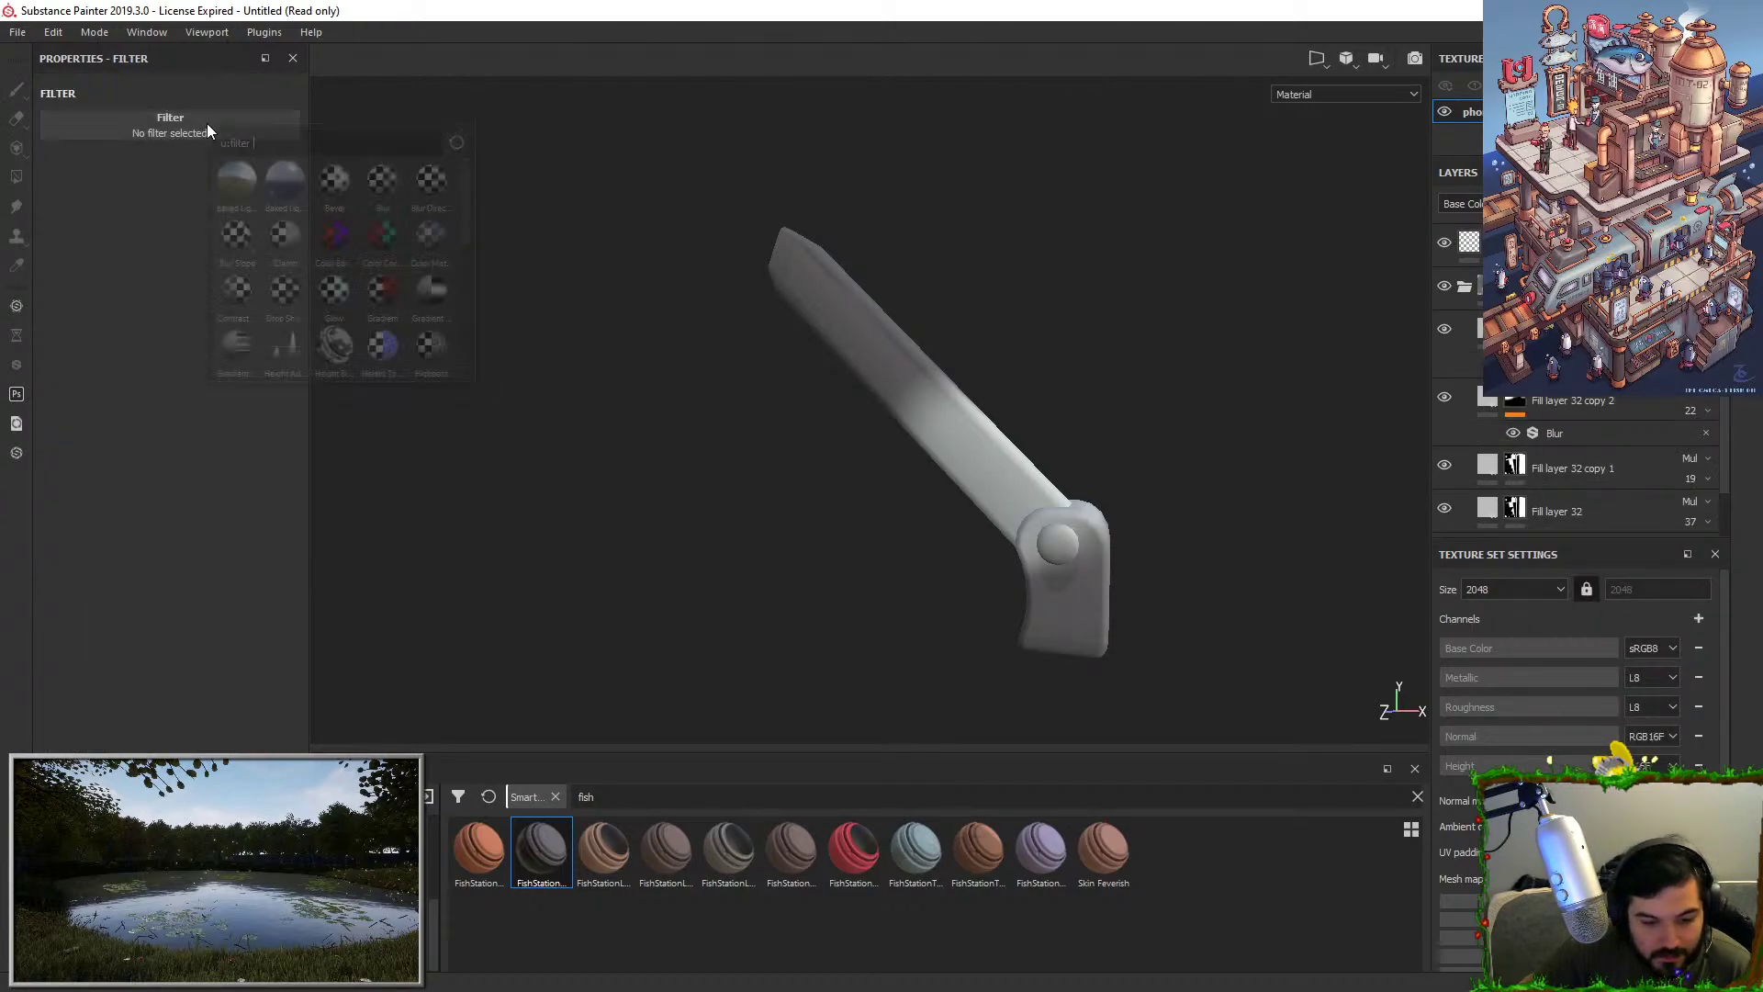
left_click(382, 181)
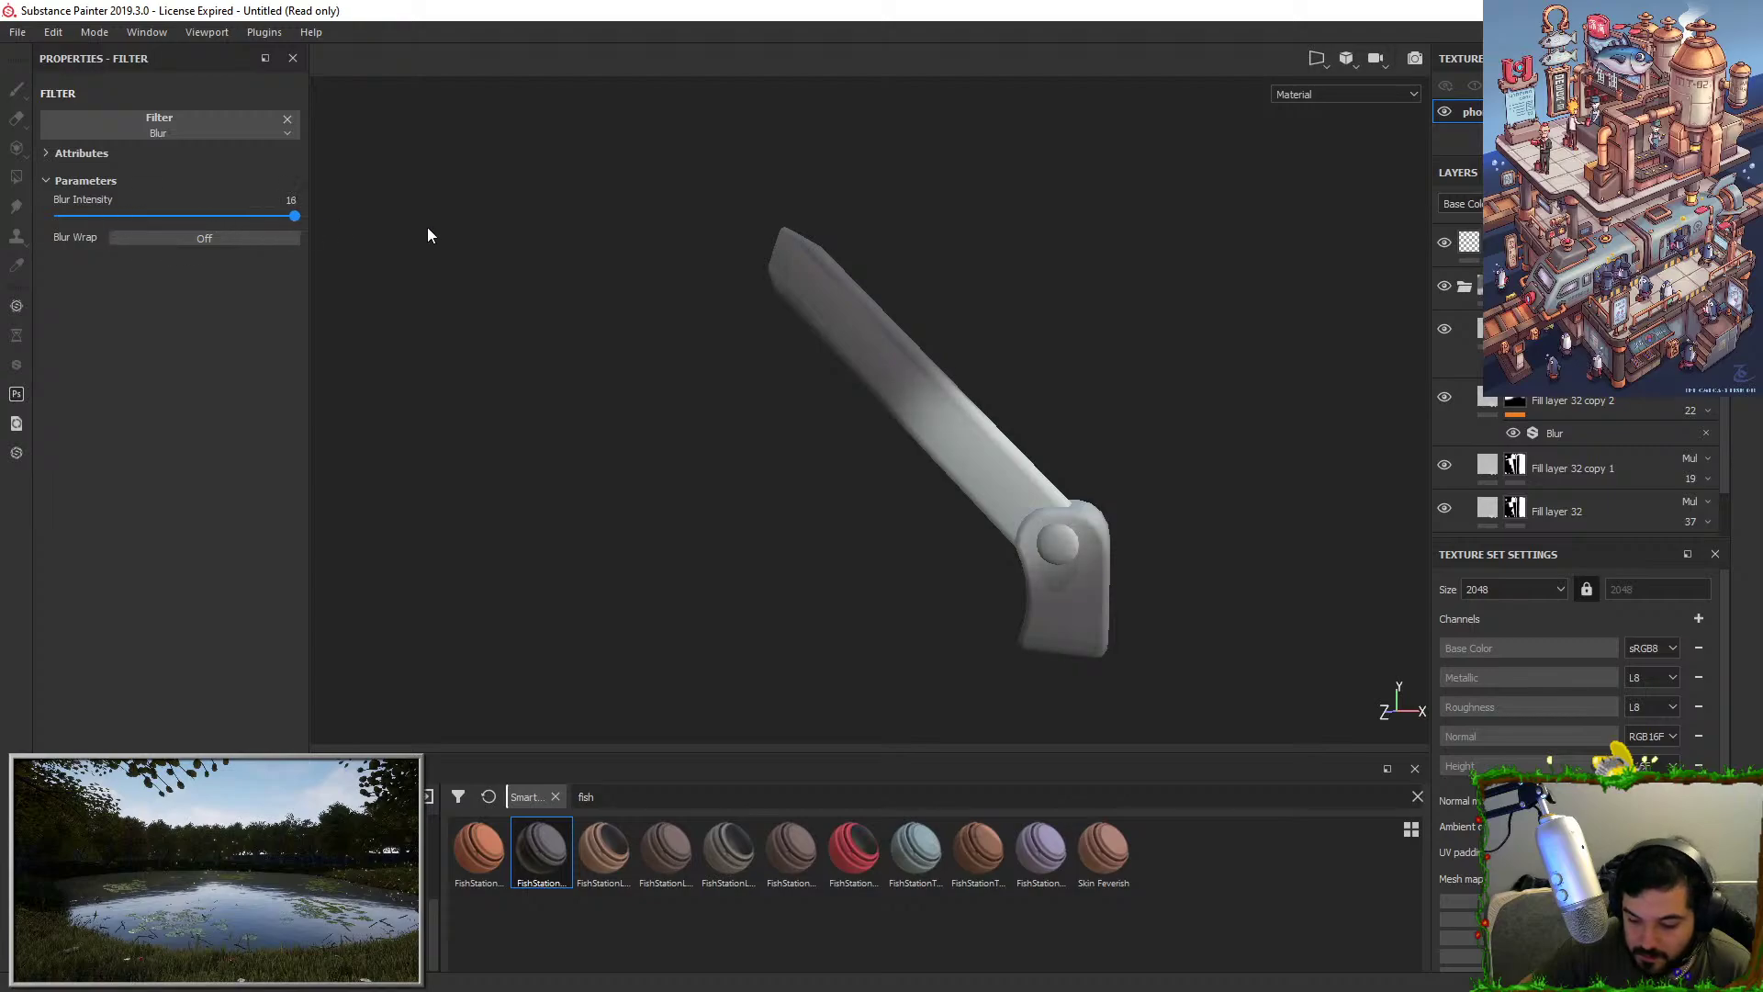
left_click_drag(427, 227, 437, 230)
left_click_drag(651, 295, 689, 309, "alt")
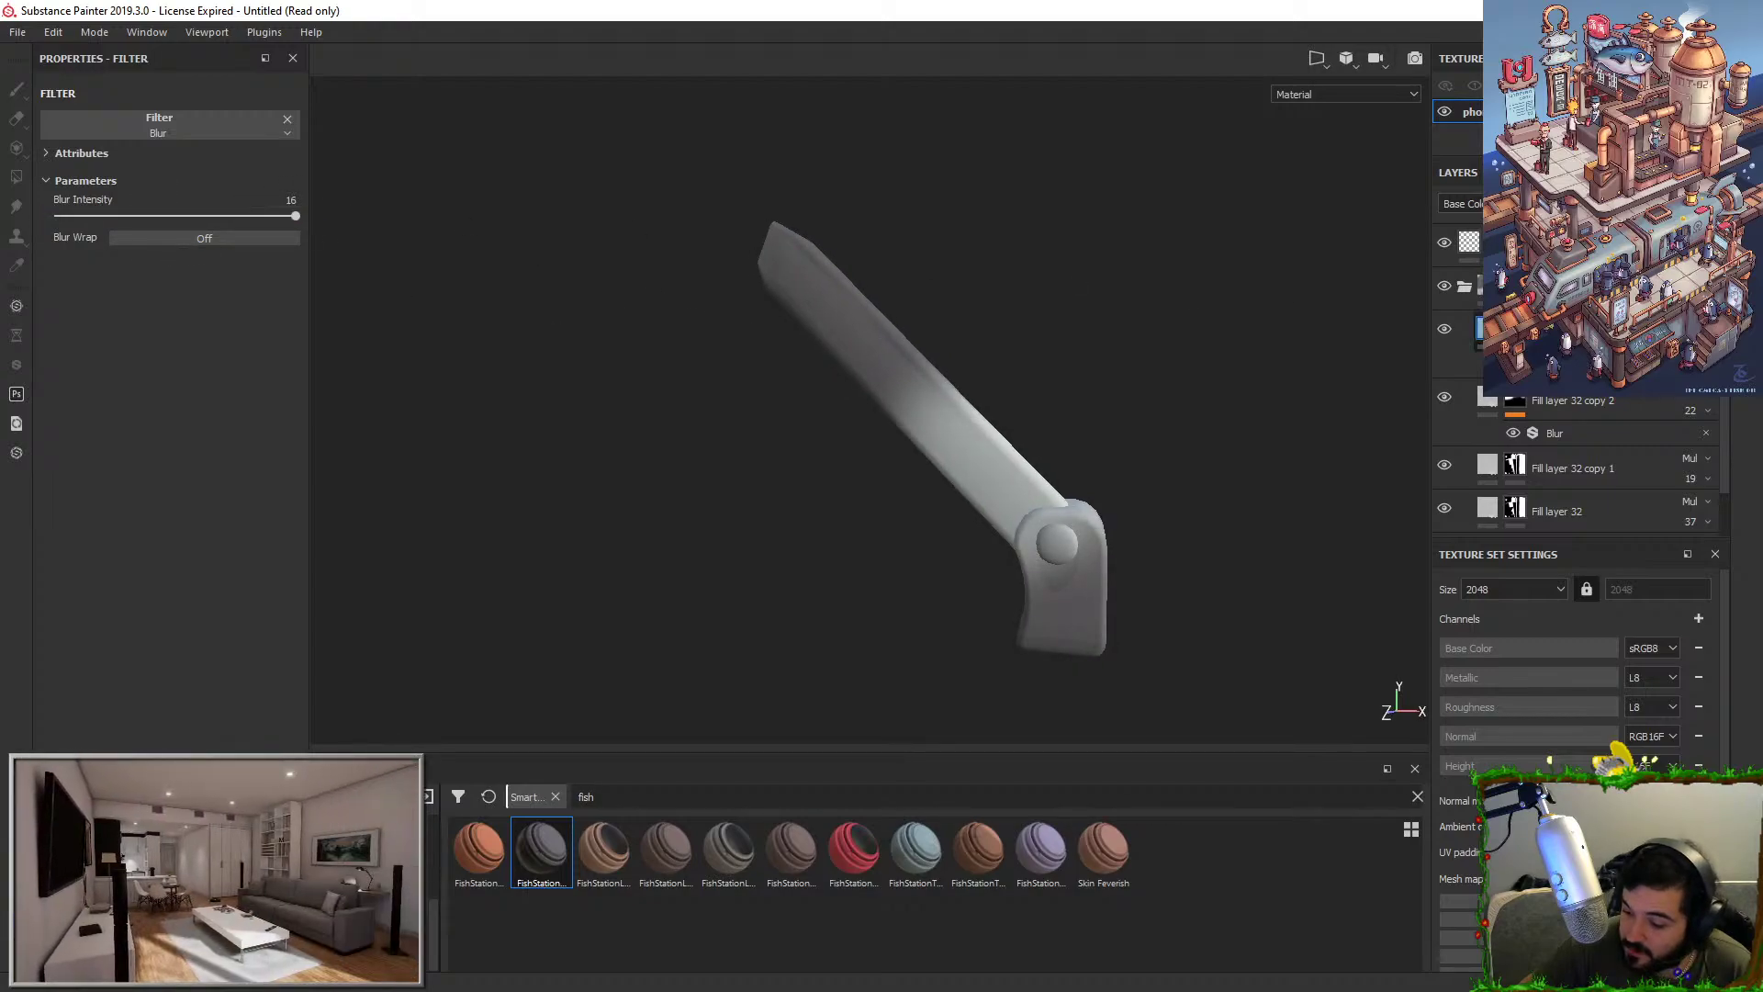
Change the new fill layer's blending mode to Overlay.
left_click(1442, 349)
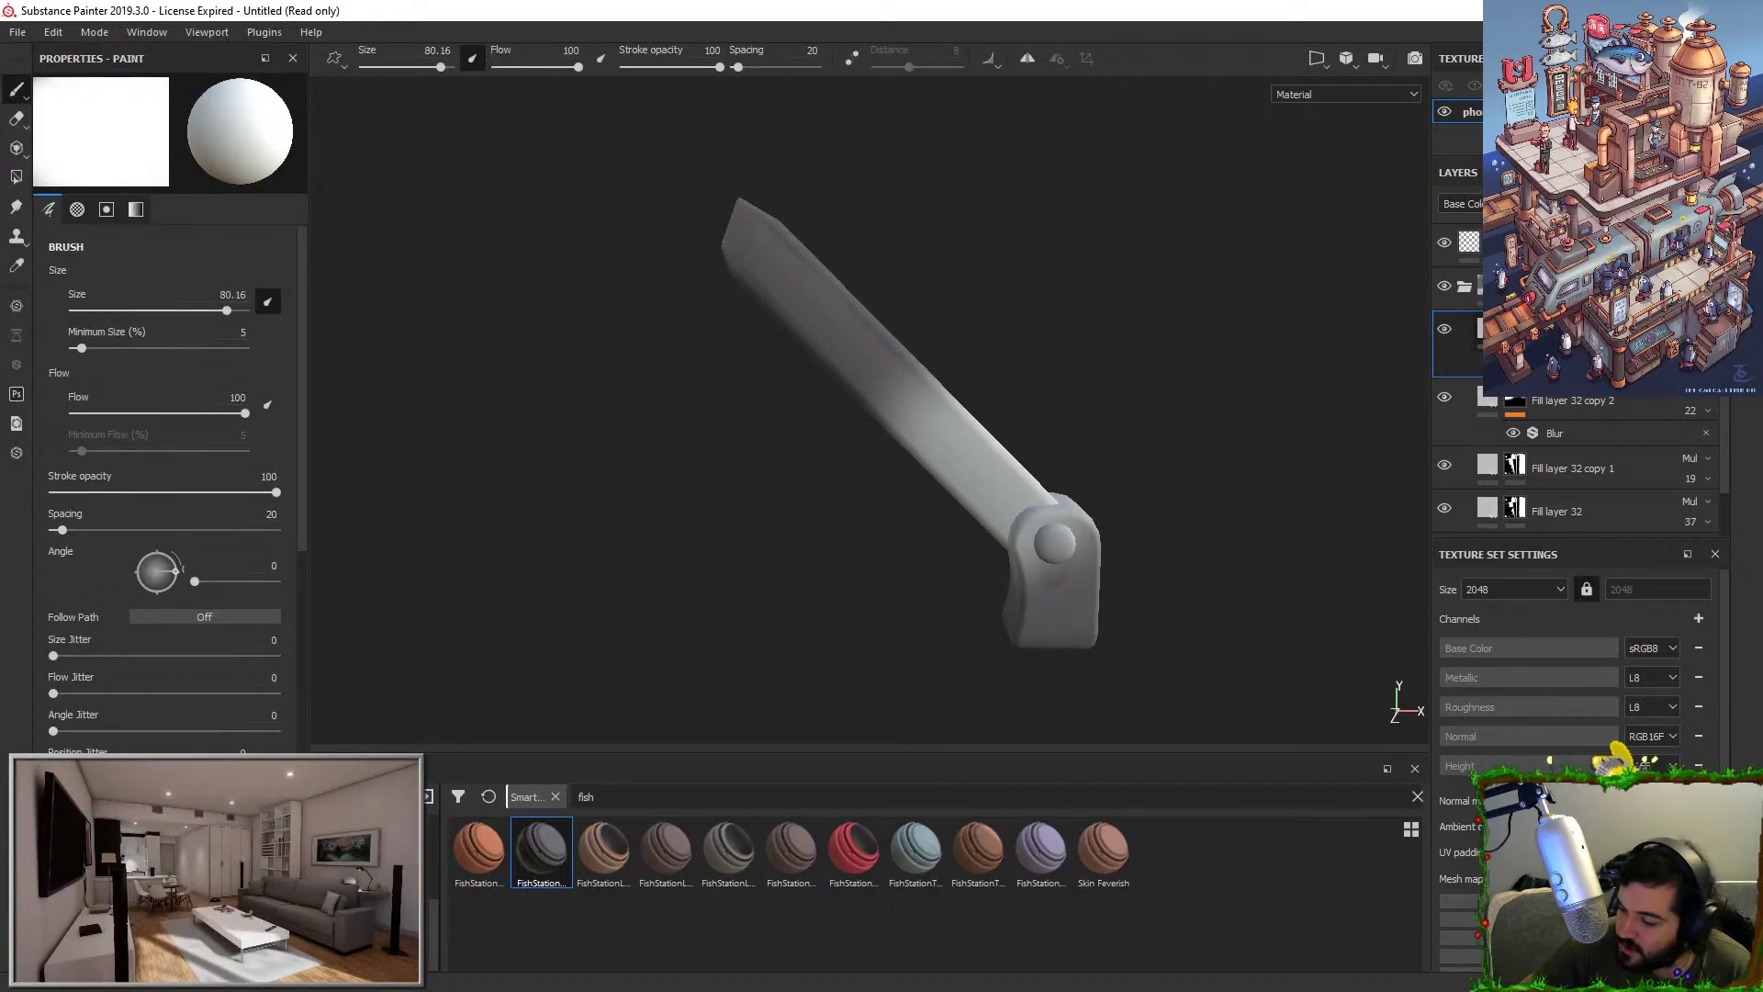
left_click(1692, 322)
left_click(1657, 602)
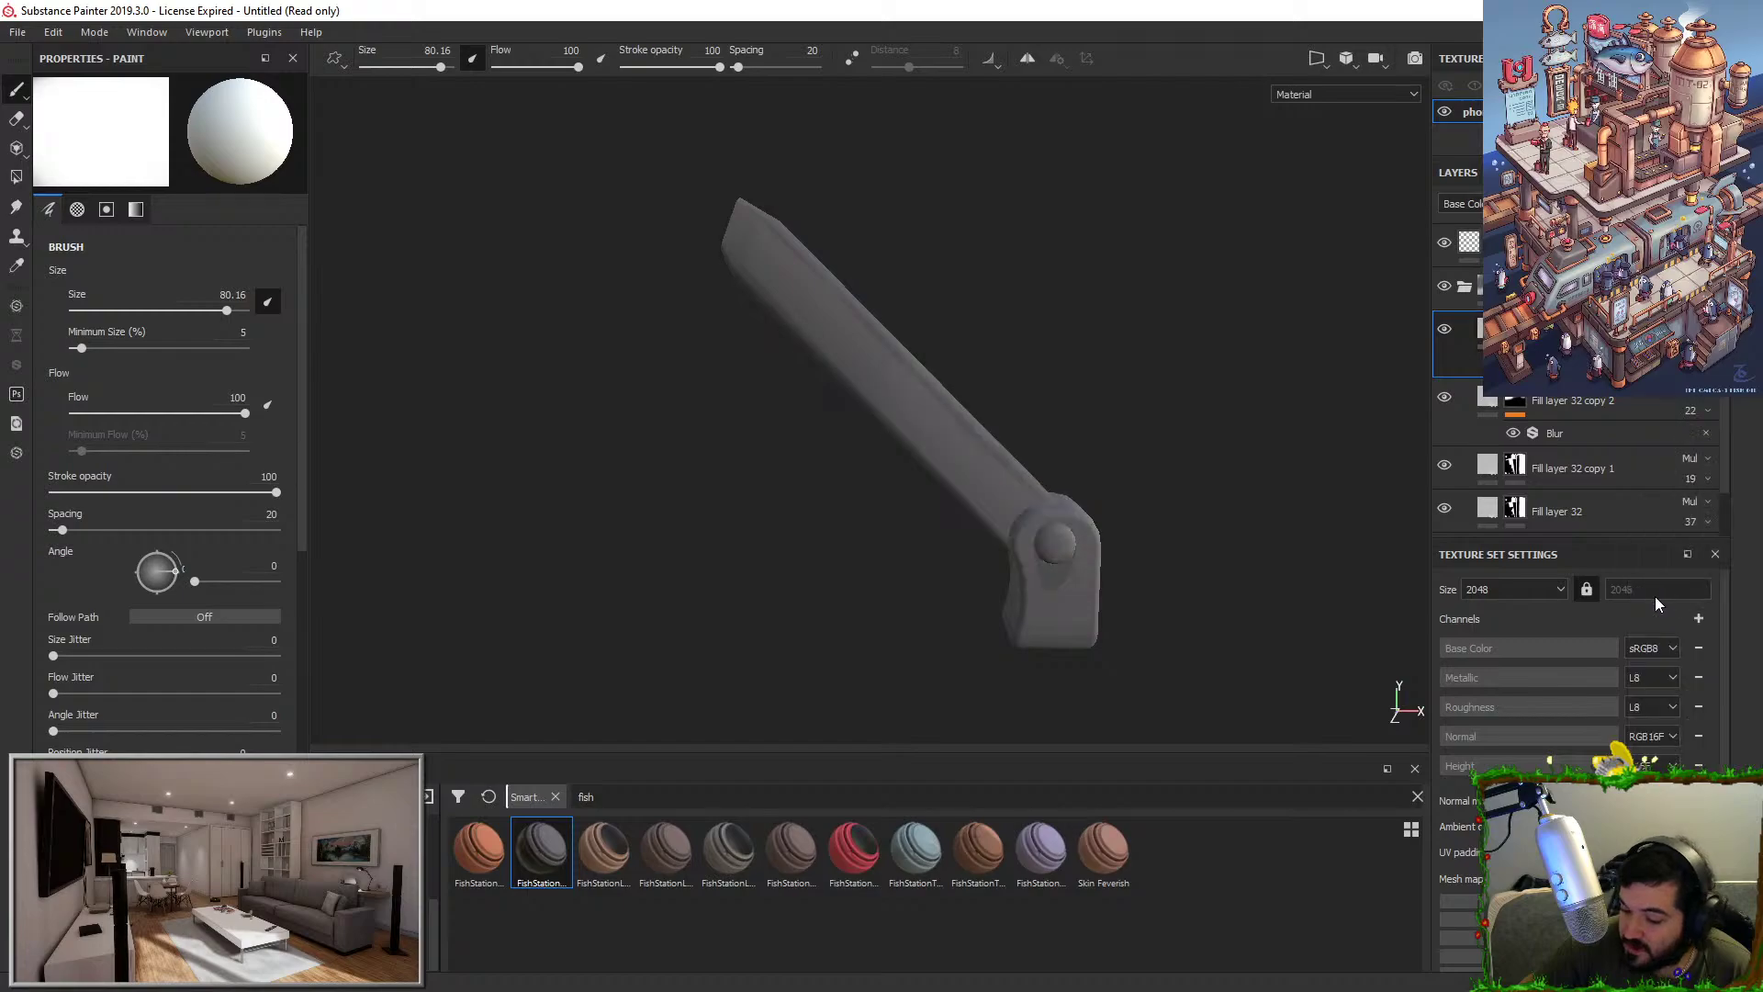
Tint the Overlay layer's base color pale orange with RGB 0.882, 0.781, 0.679.
left_click(1479, 340)
left_click(202, 512)
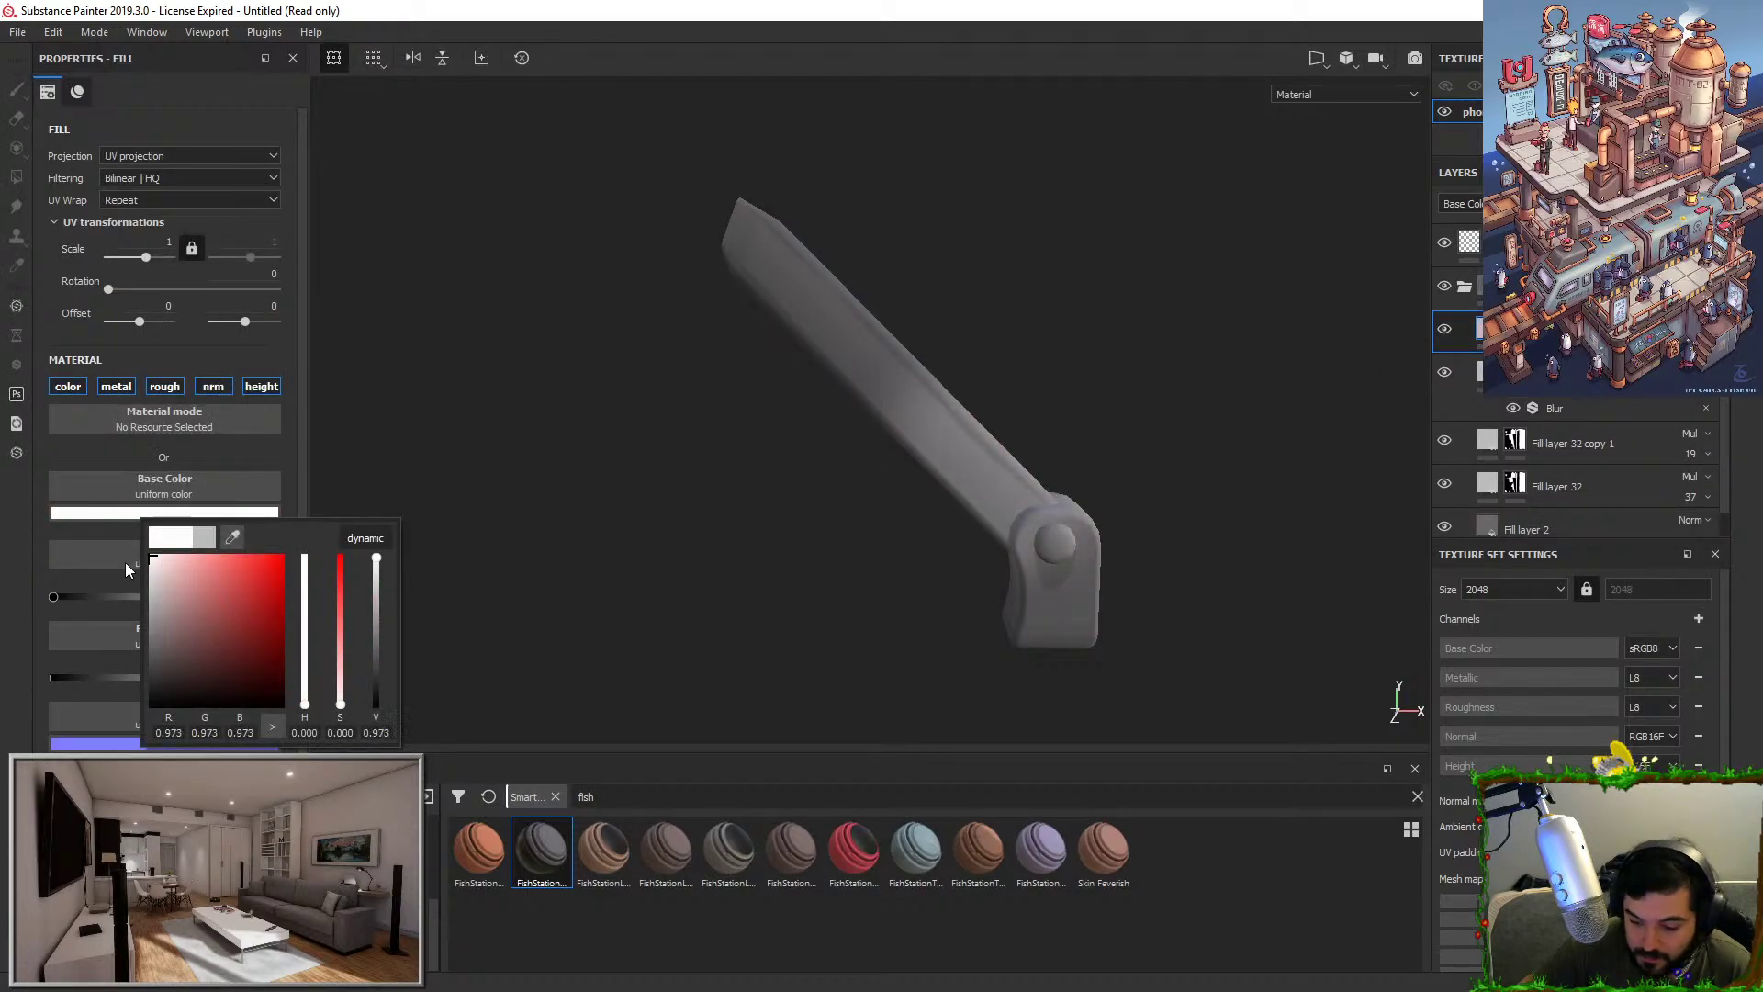
left_click_drag(126, 563, 126, 563)
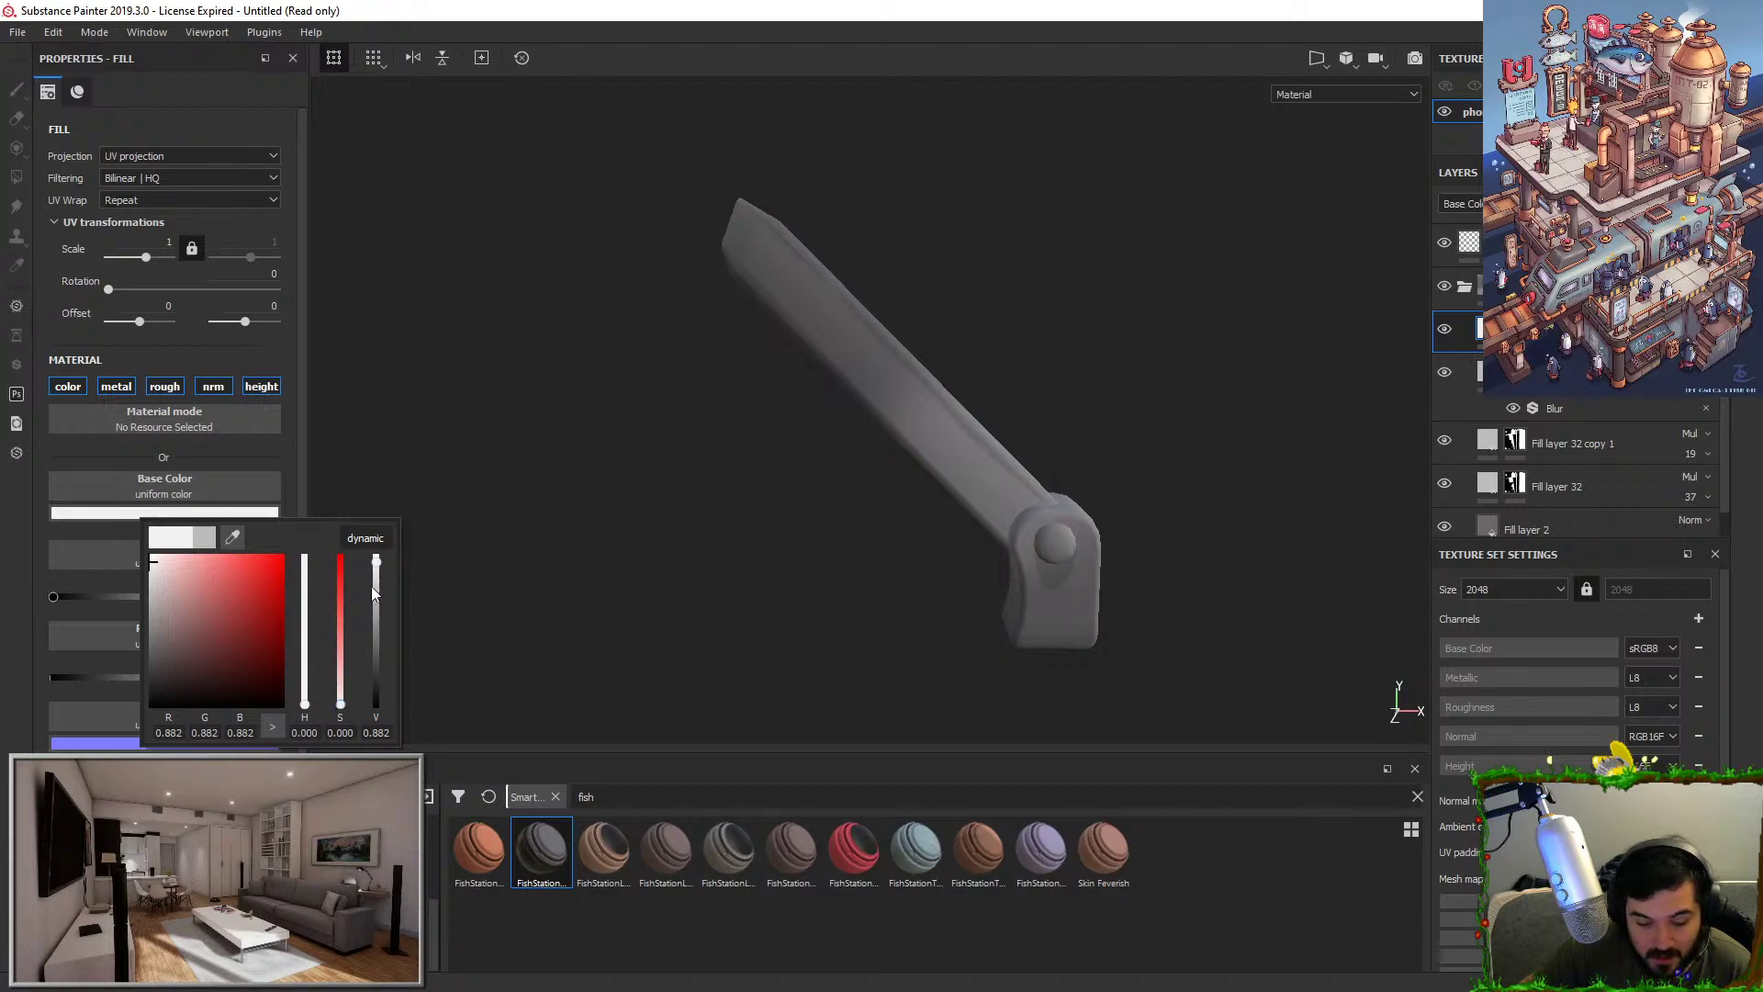
left_click_drag(304, 700, 306, 693)
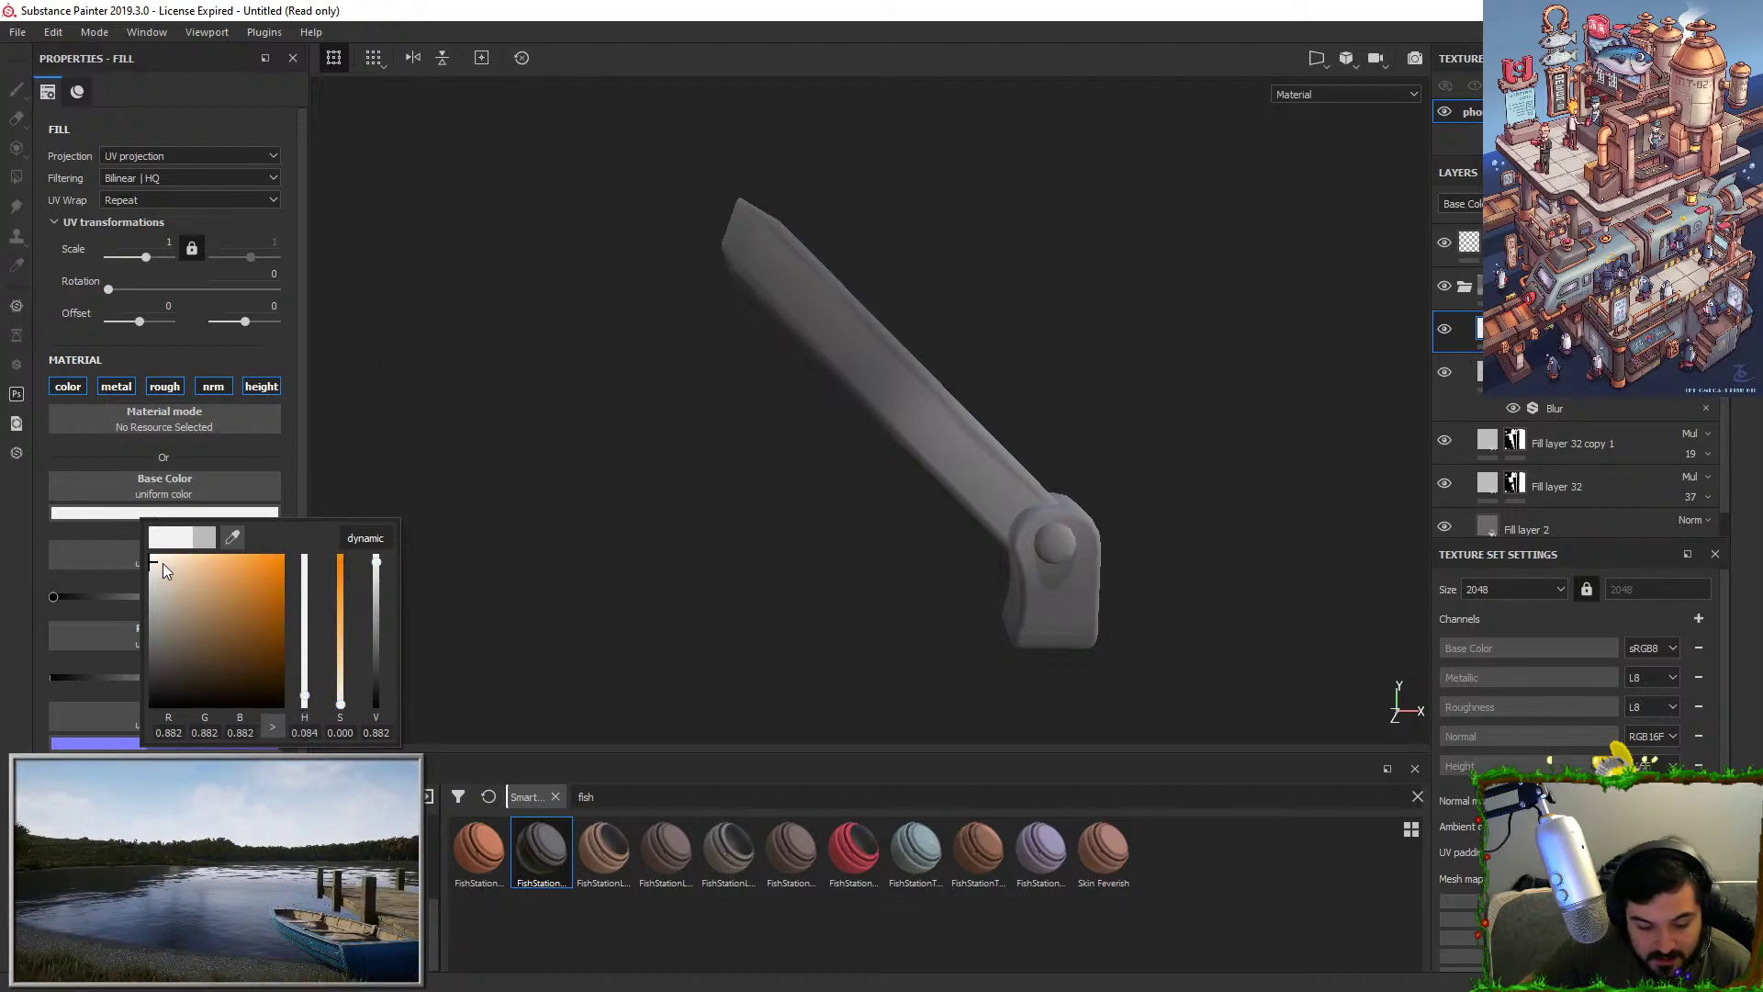
left_click_drag(154, 563, 169, 564)
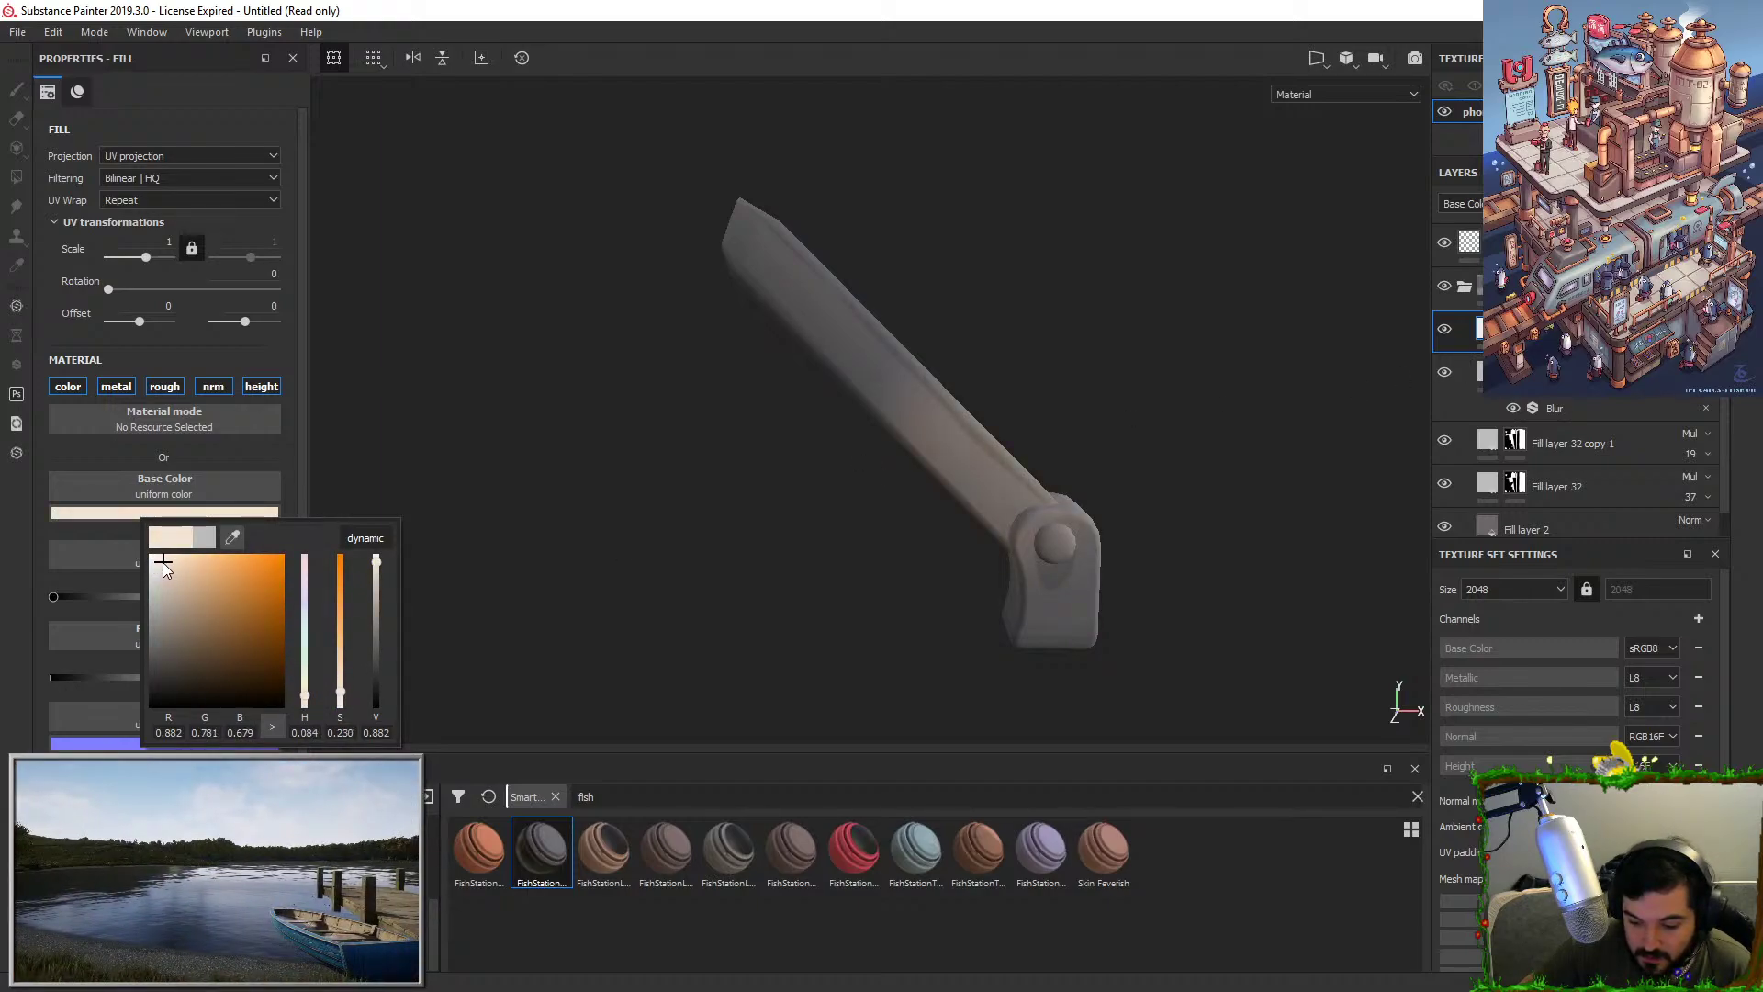
Select the Overlay layer's mask, set the layer's opacity to 23 and check the tint along the arm.
left_click_drag(643, 496, 650, 470, "alt")
left_click(1515, 327)
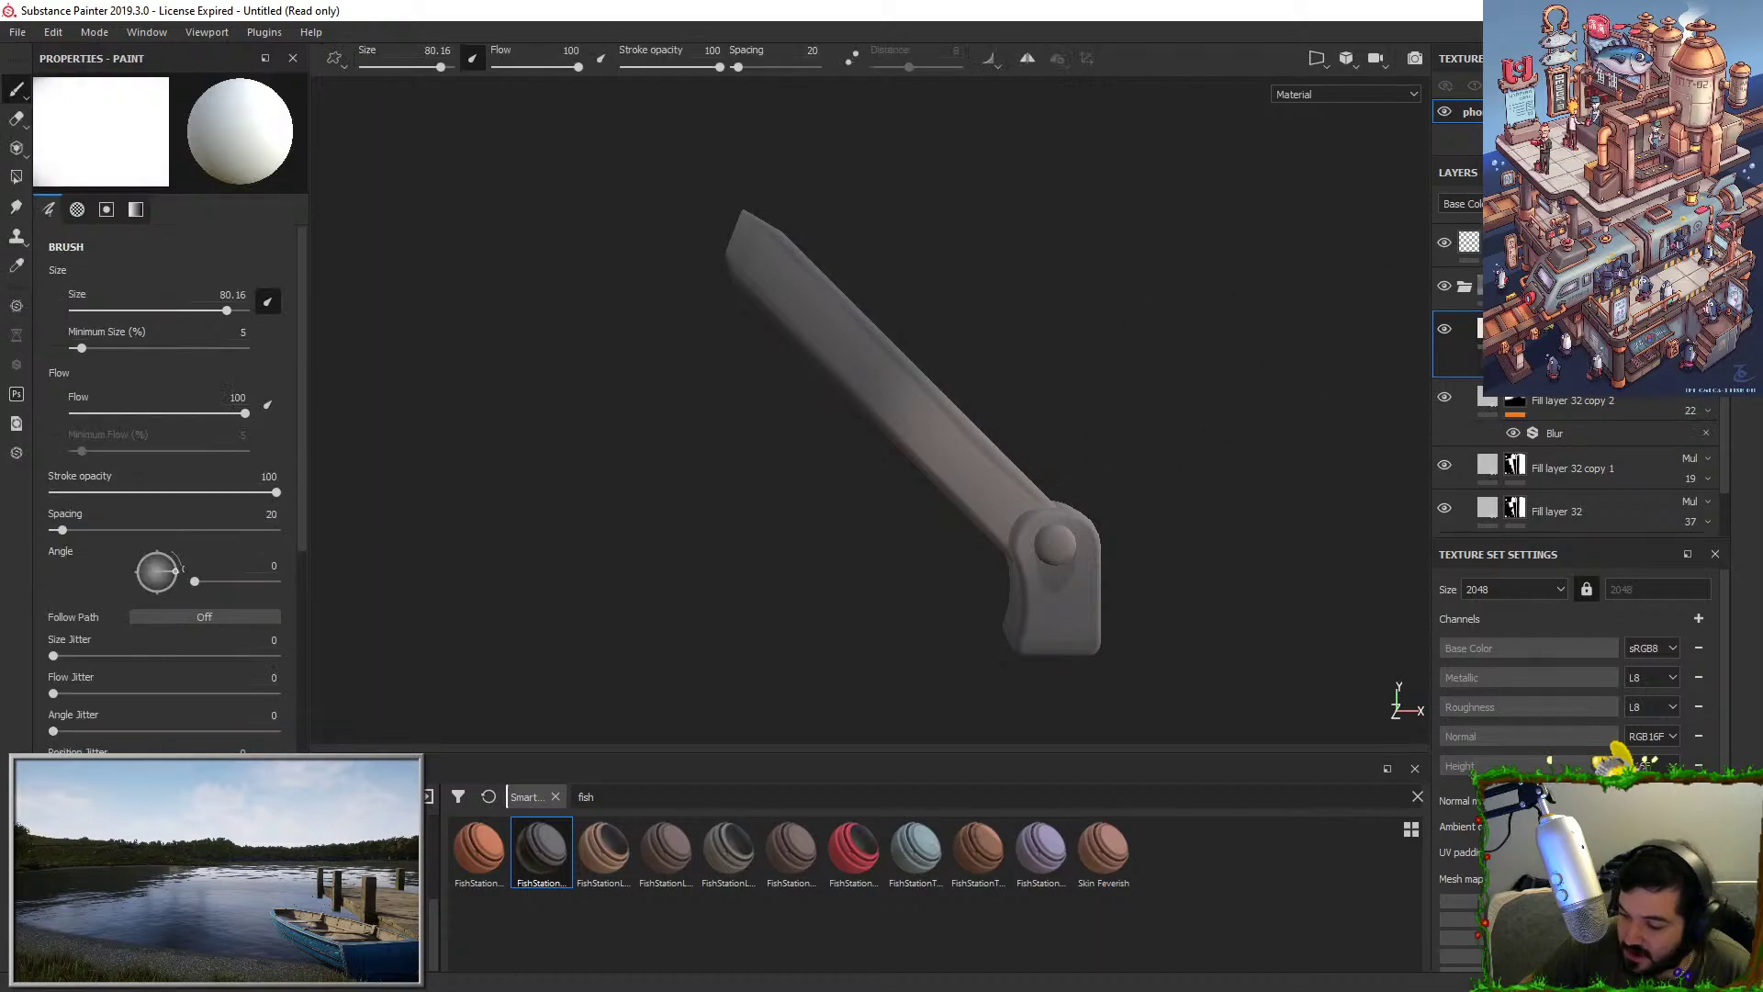
left_click(1450, 331)
left_click_drag(1323, 377, 1055, 462, "alt")
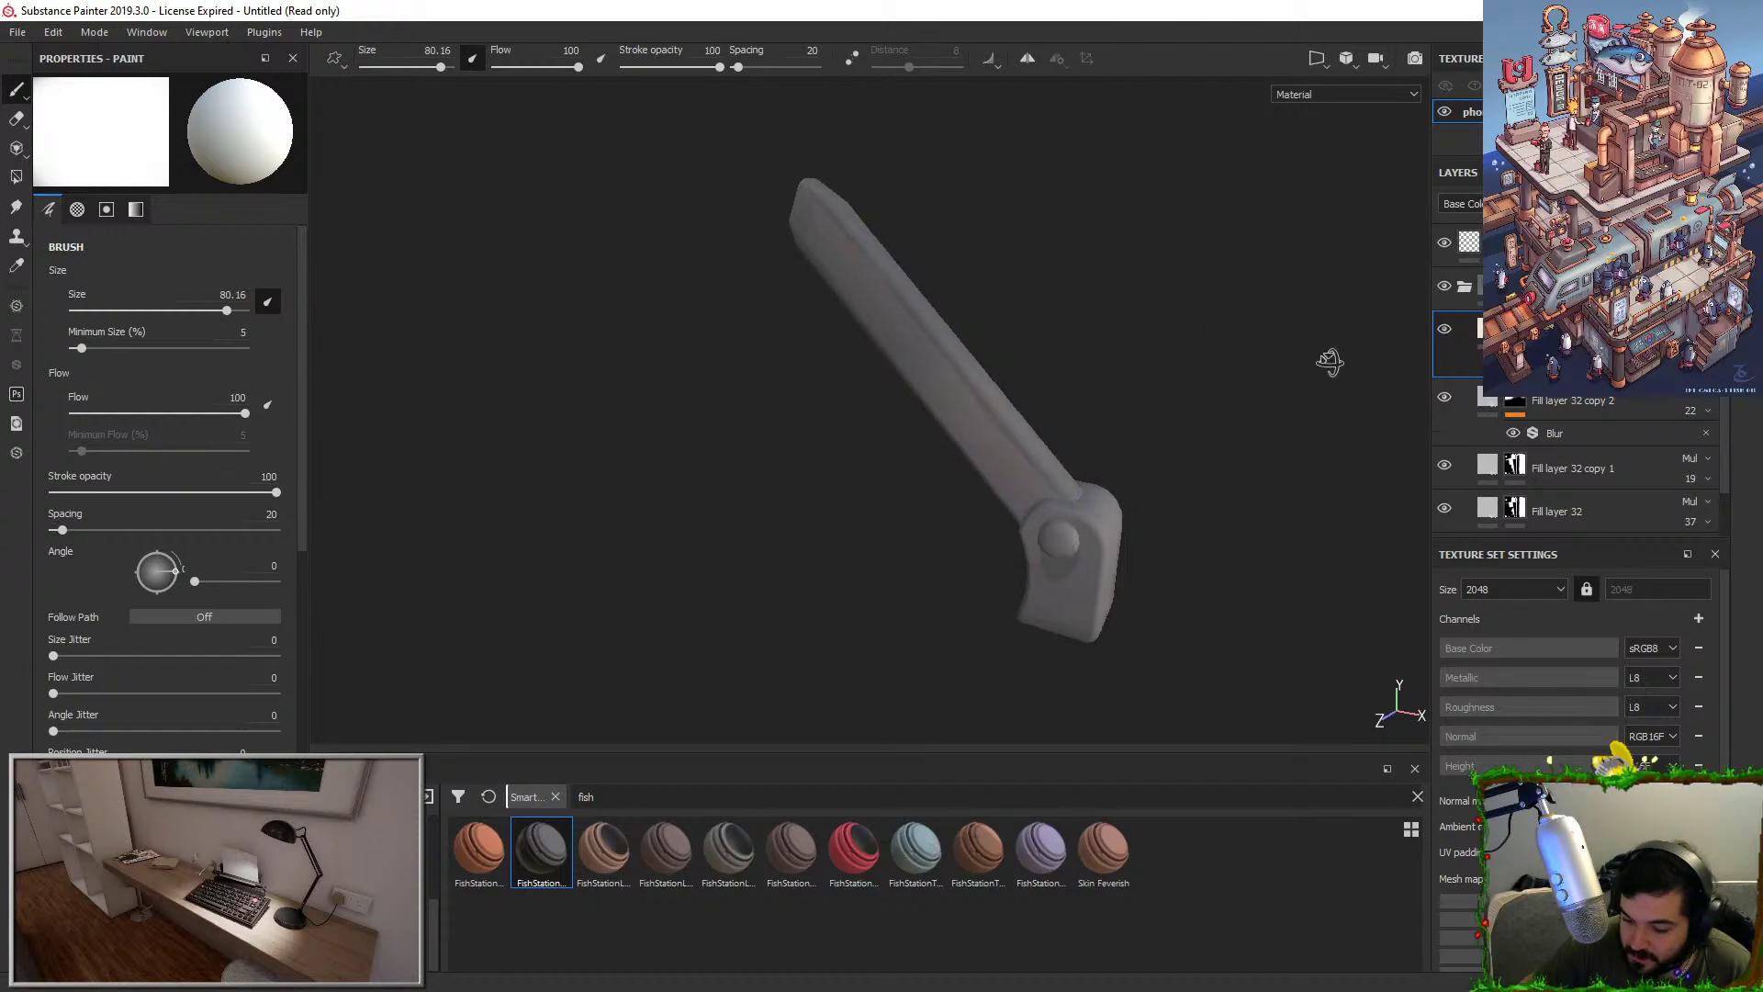
mouse_move(1326, 362)
left_mouse_down("alt")
mouse_move(1215, 405)
mouse_move(1230, 392)
left_mouse_up("alt")
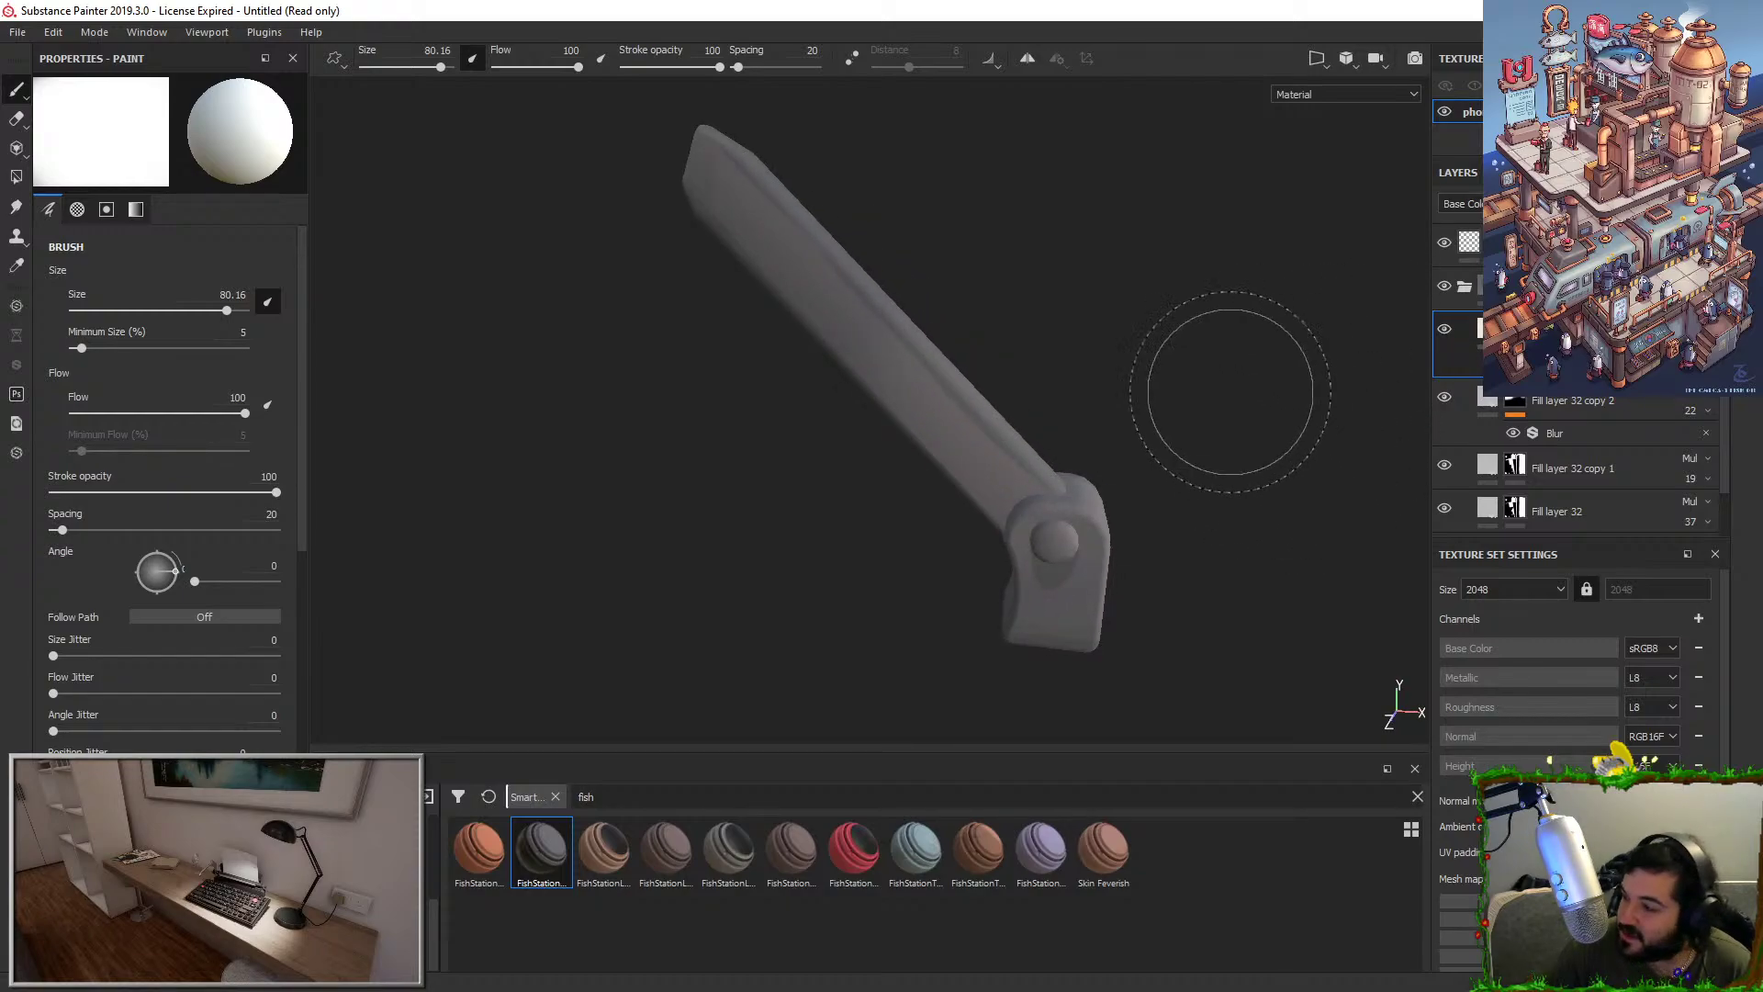
Compare the model with the shading group hidden and shown.
left_click(1467, 287)
left_click_drag(877, 515, 882, 510, "alt")
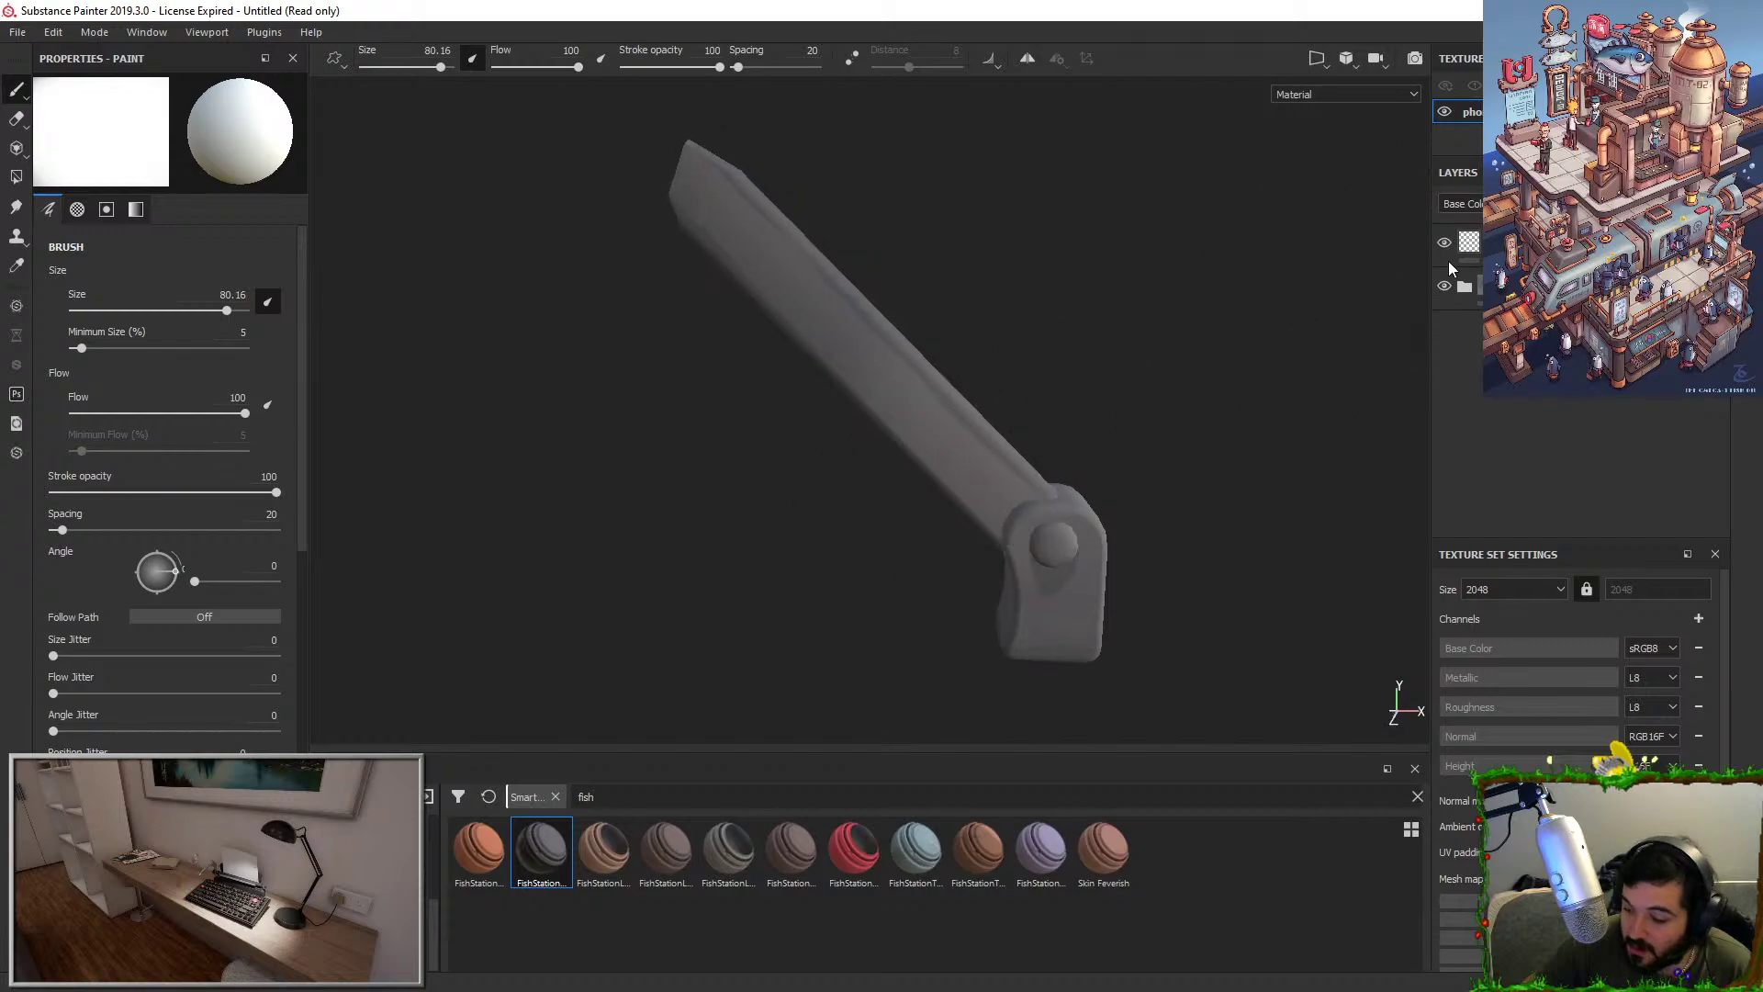
left_click(1448, 287)
left_click(1447, 286)
left_click(1465, 287)
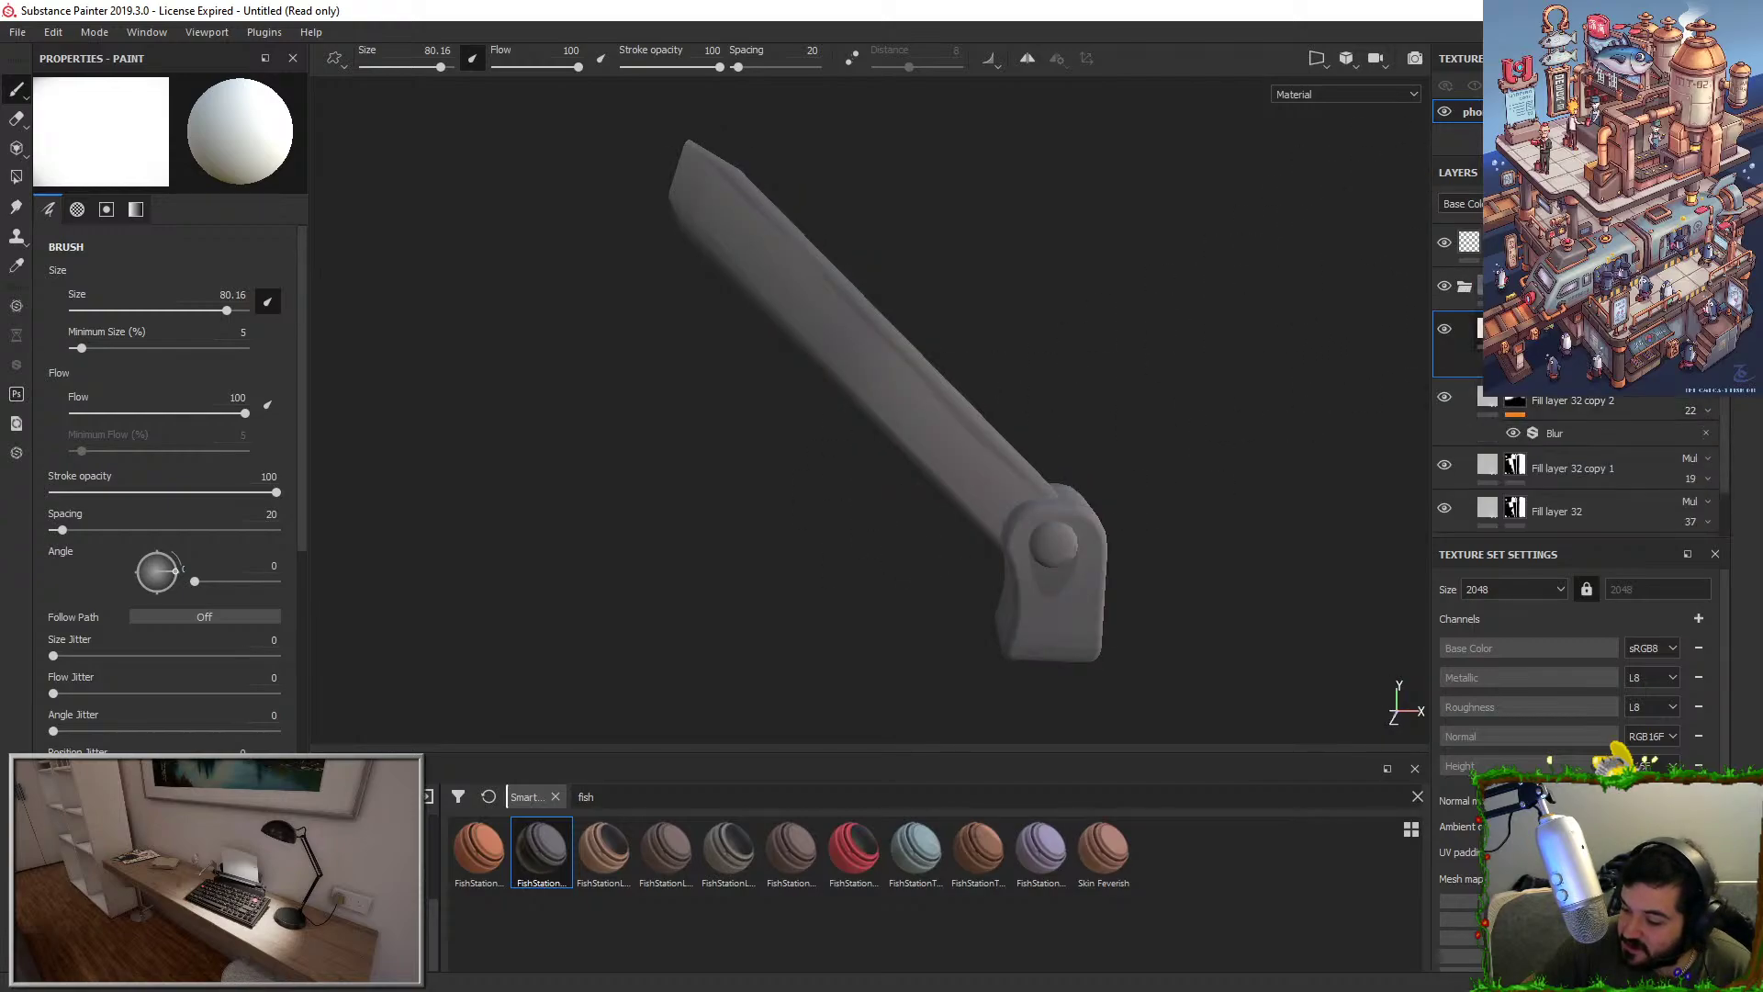
Duplicate the Overlay fill layer and clear the copy's mask.
right_click(1515, 332)
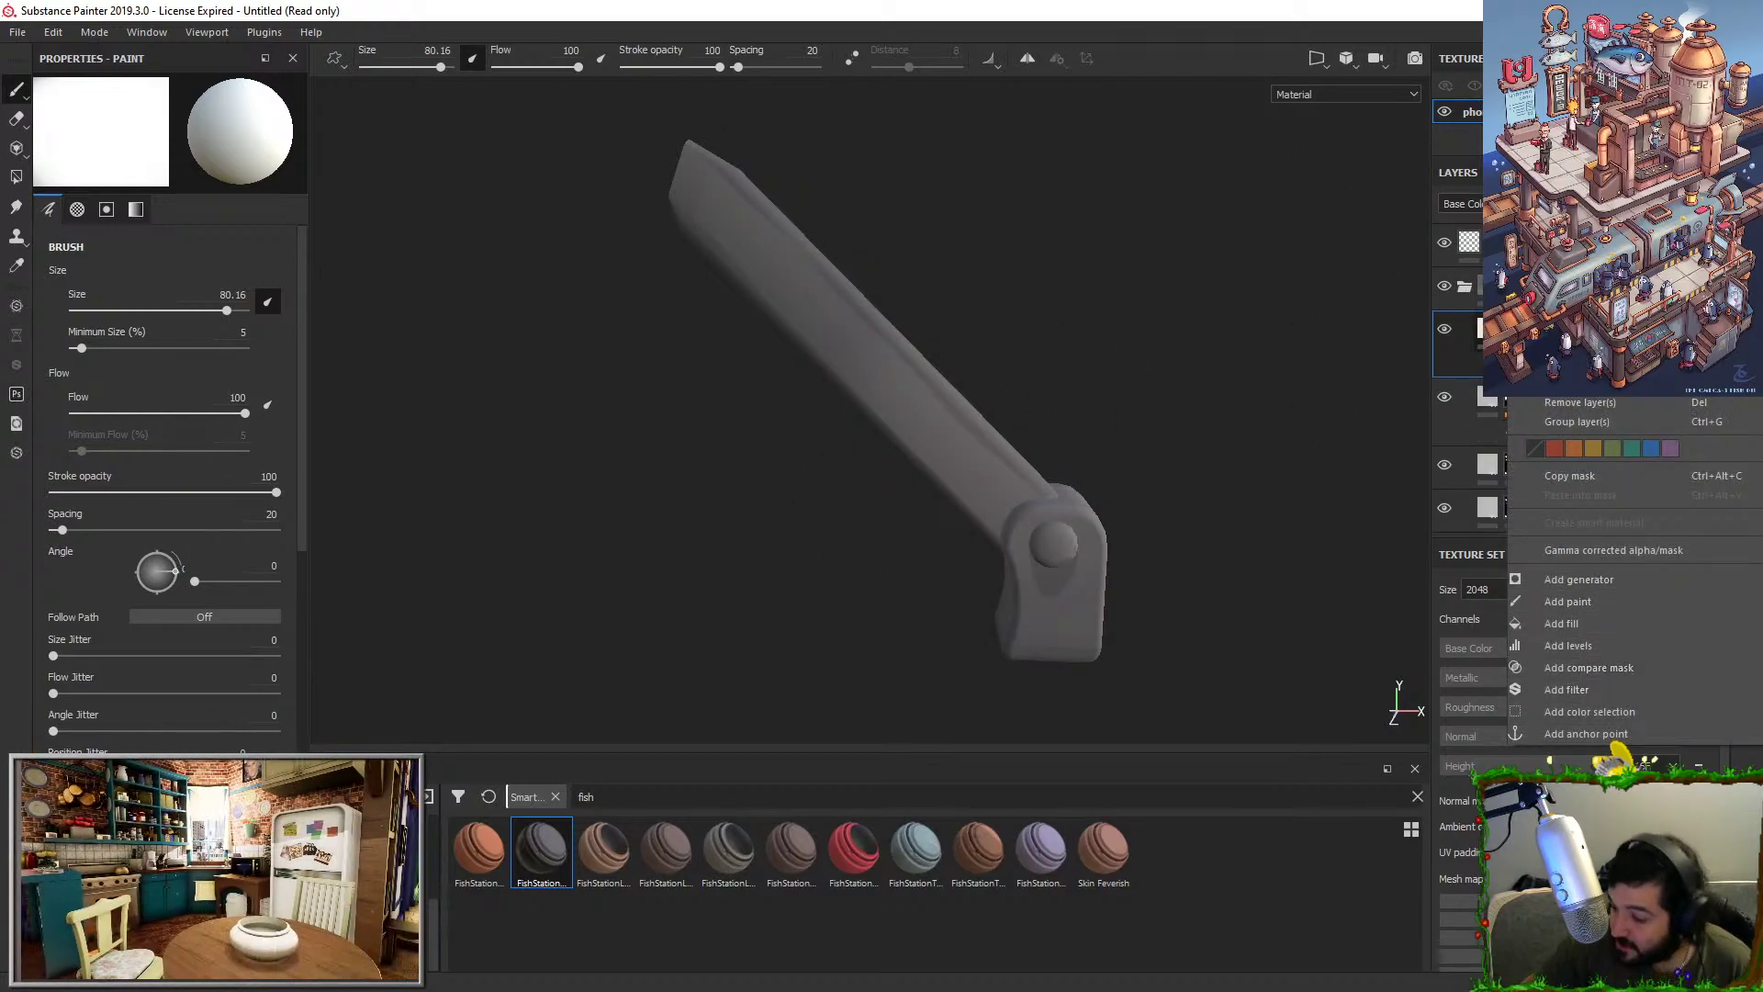
left_click(1575, 383)
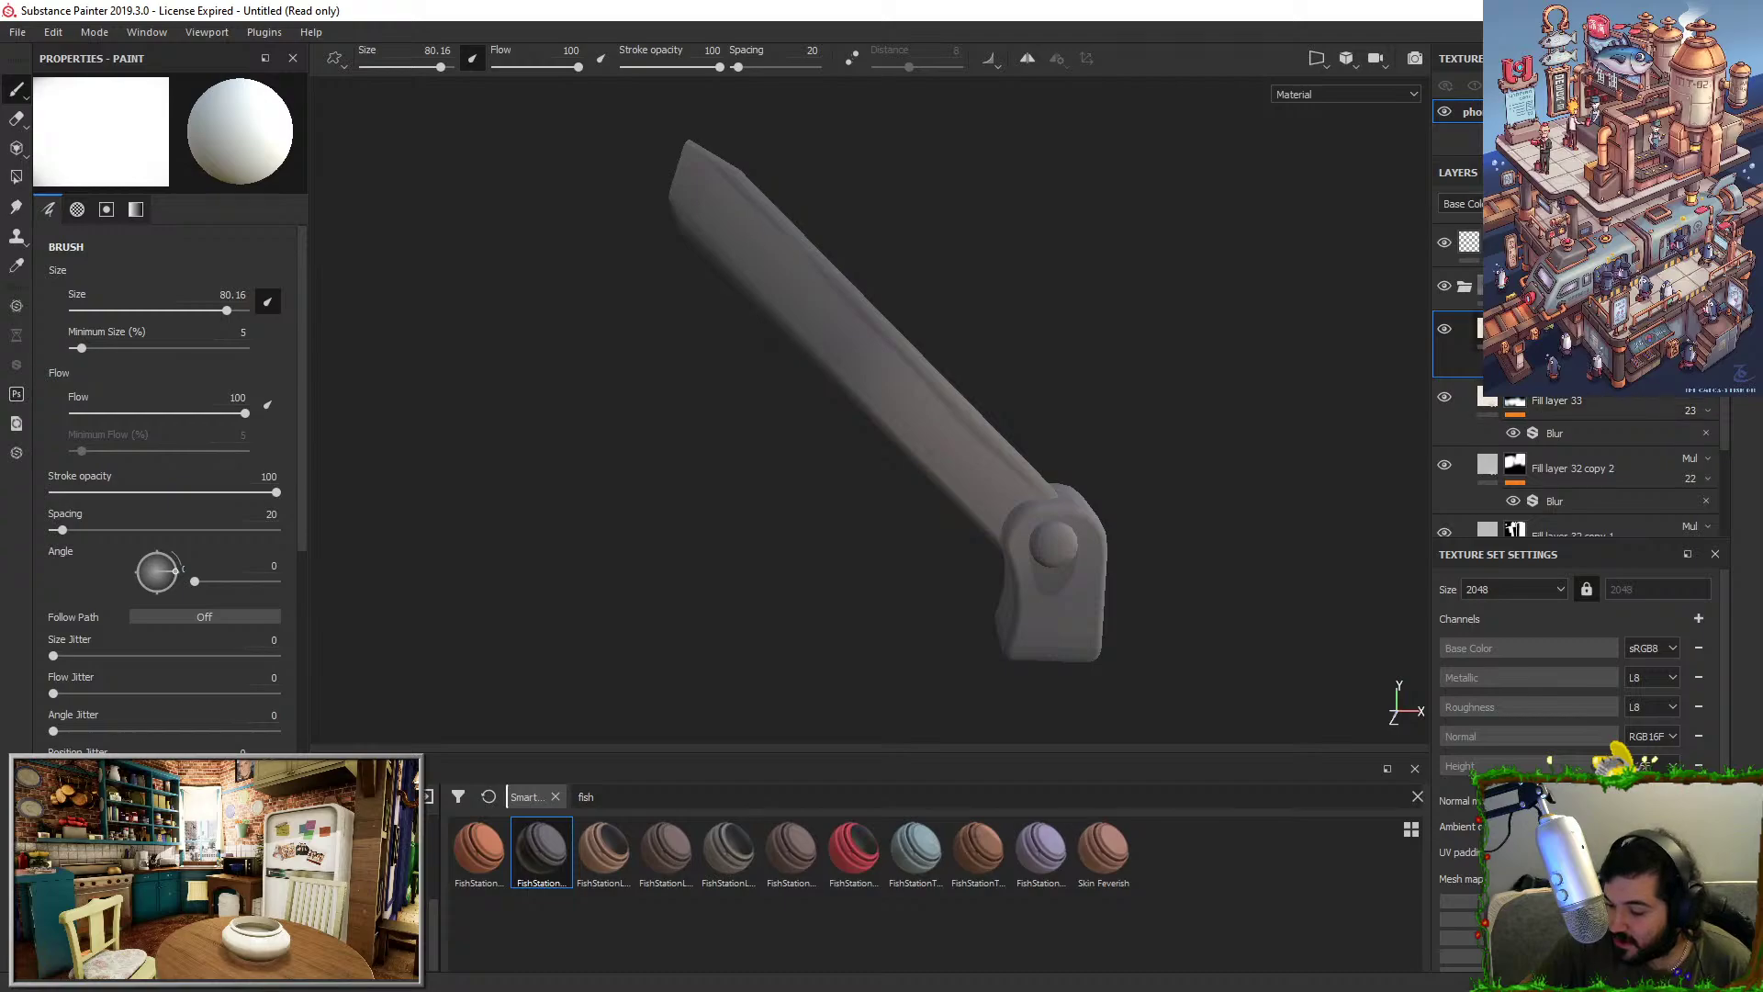
right_click(1516, 332)
left_click(1561, 500)
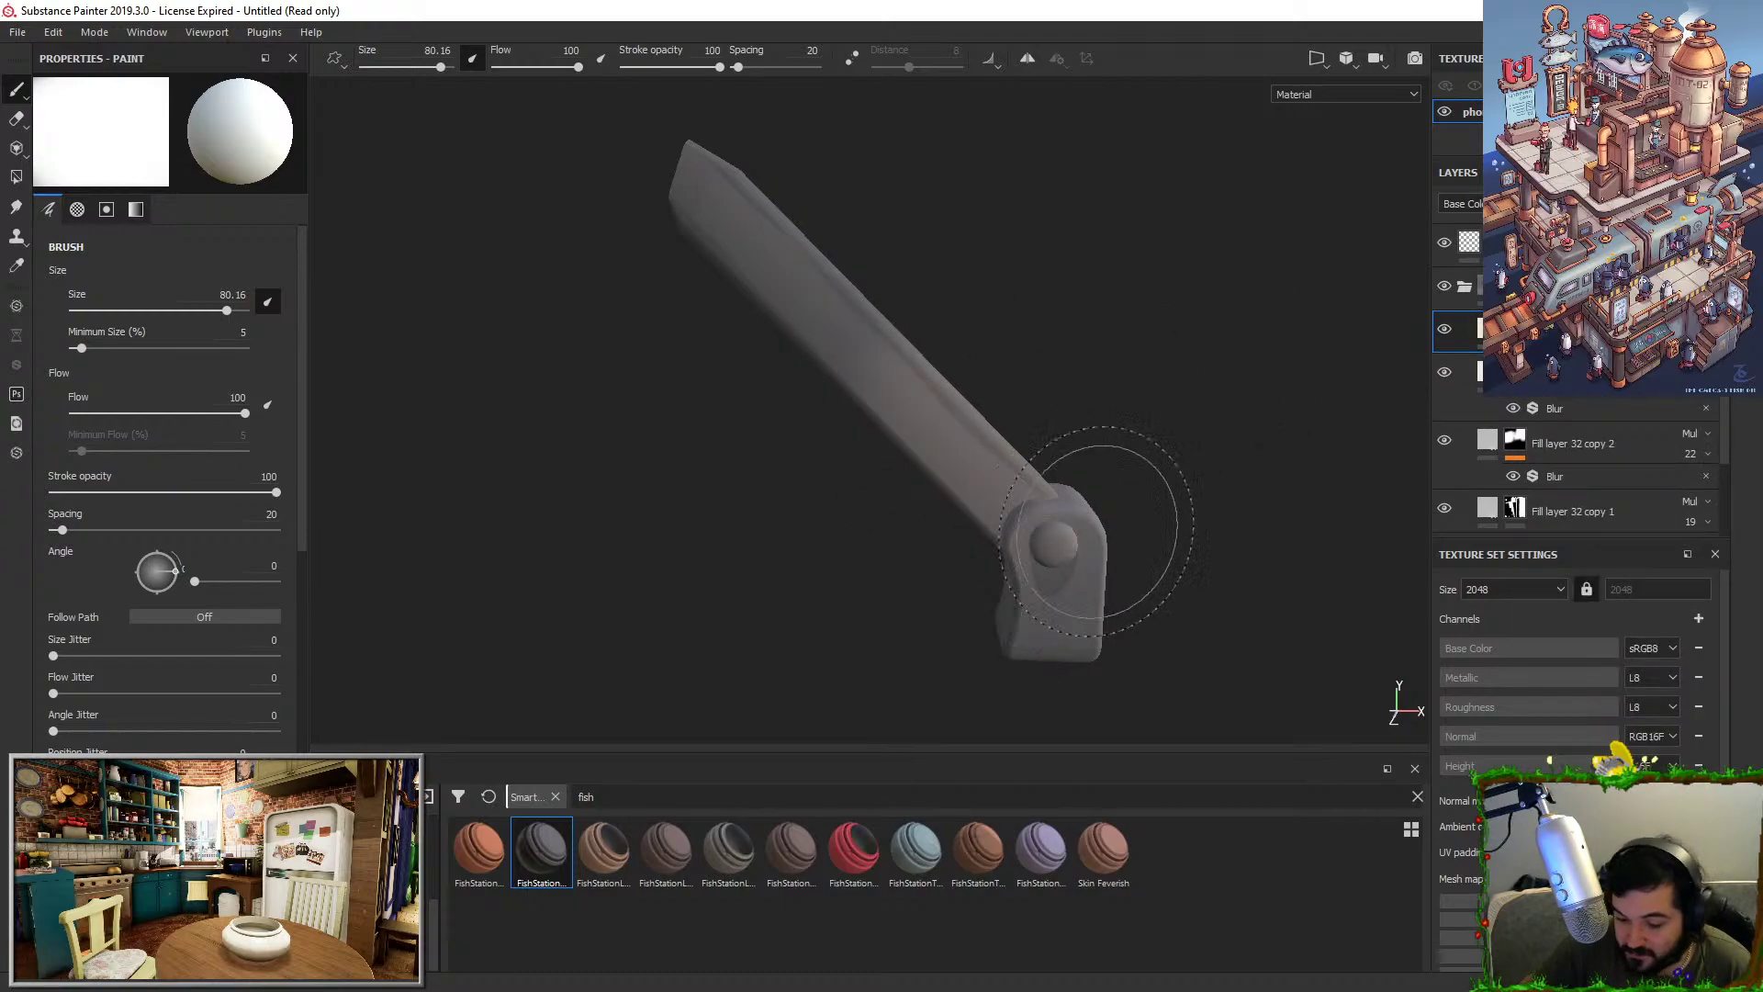
Paint highlights along the joint block's front and side edges in the cleared mask with brush size 5.08.
scroll(1144, 588, "up", 2)
left_click(108, 310)
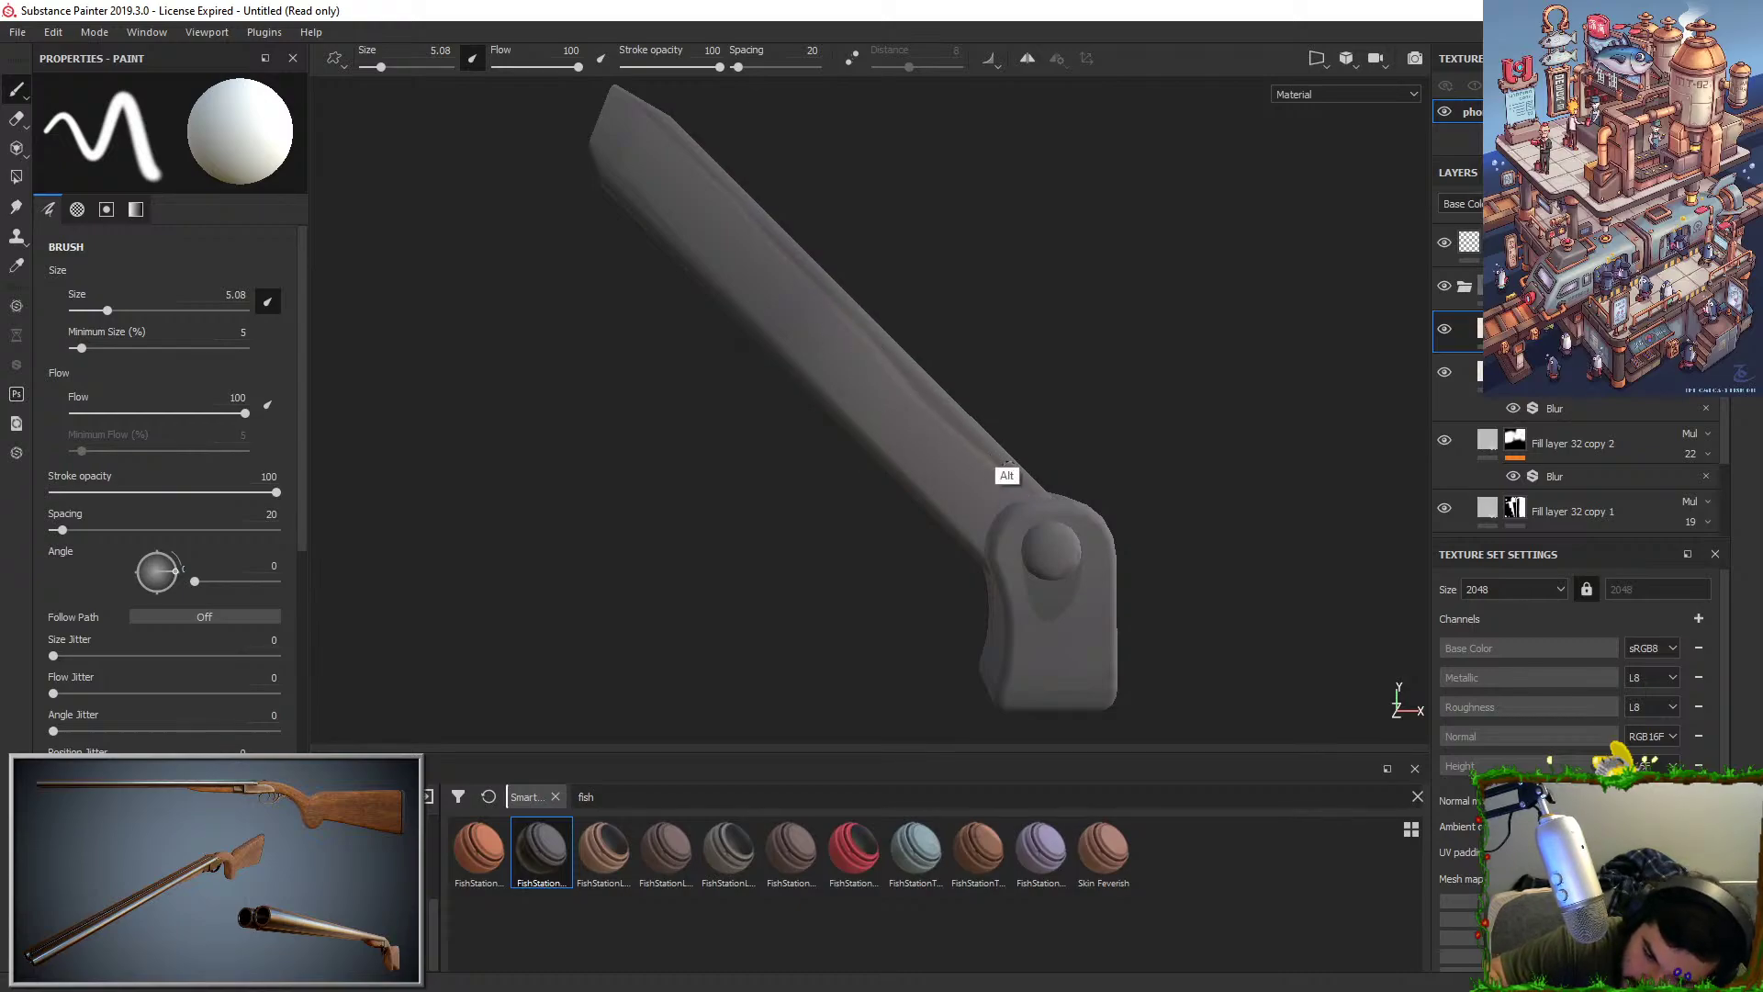
mouse_move(1003, 472)
left_mouse_down("alt")
mouse_move(1004, 523)
mouse_move(1166, 488)
mouse_move(1129, 405)
mouse_move(1161, 307)
mouse_move(1160, 468)
left_mouse_up("alt")
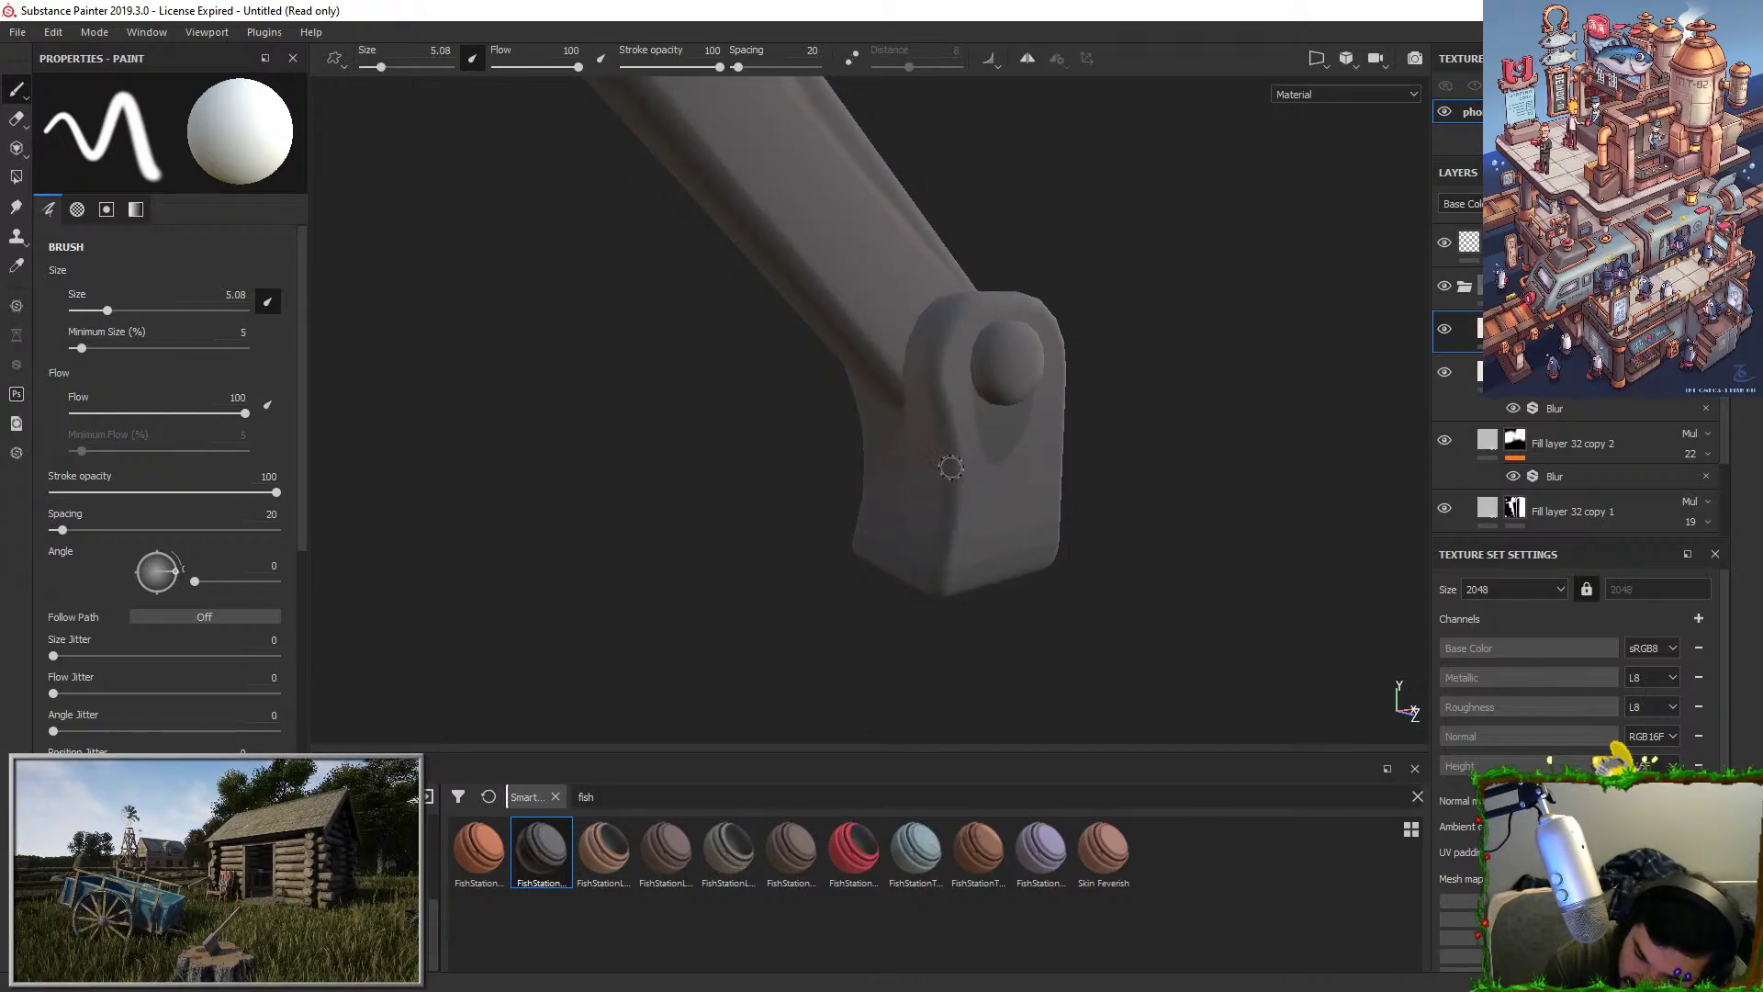
mouse_move(944, 366)
left_mouse_down("alt")
mouse_move(1078, 354)
mouse_move(1181, 382)
mouse_move(1122, 388)
left_mouse_up("alt")
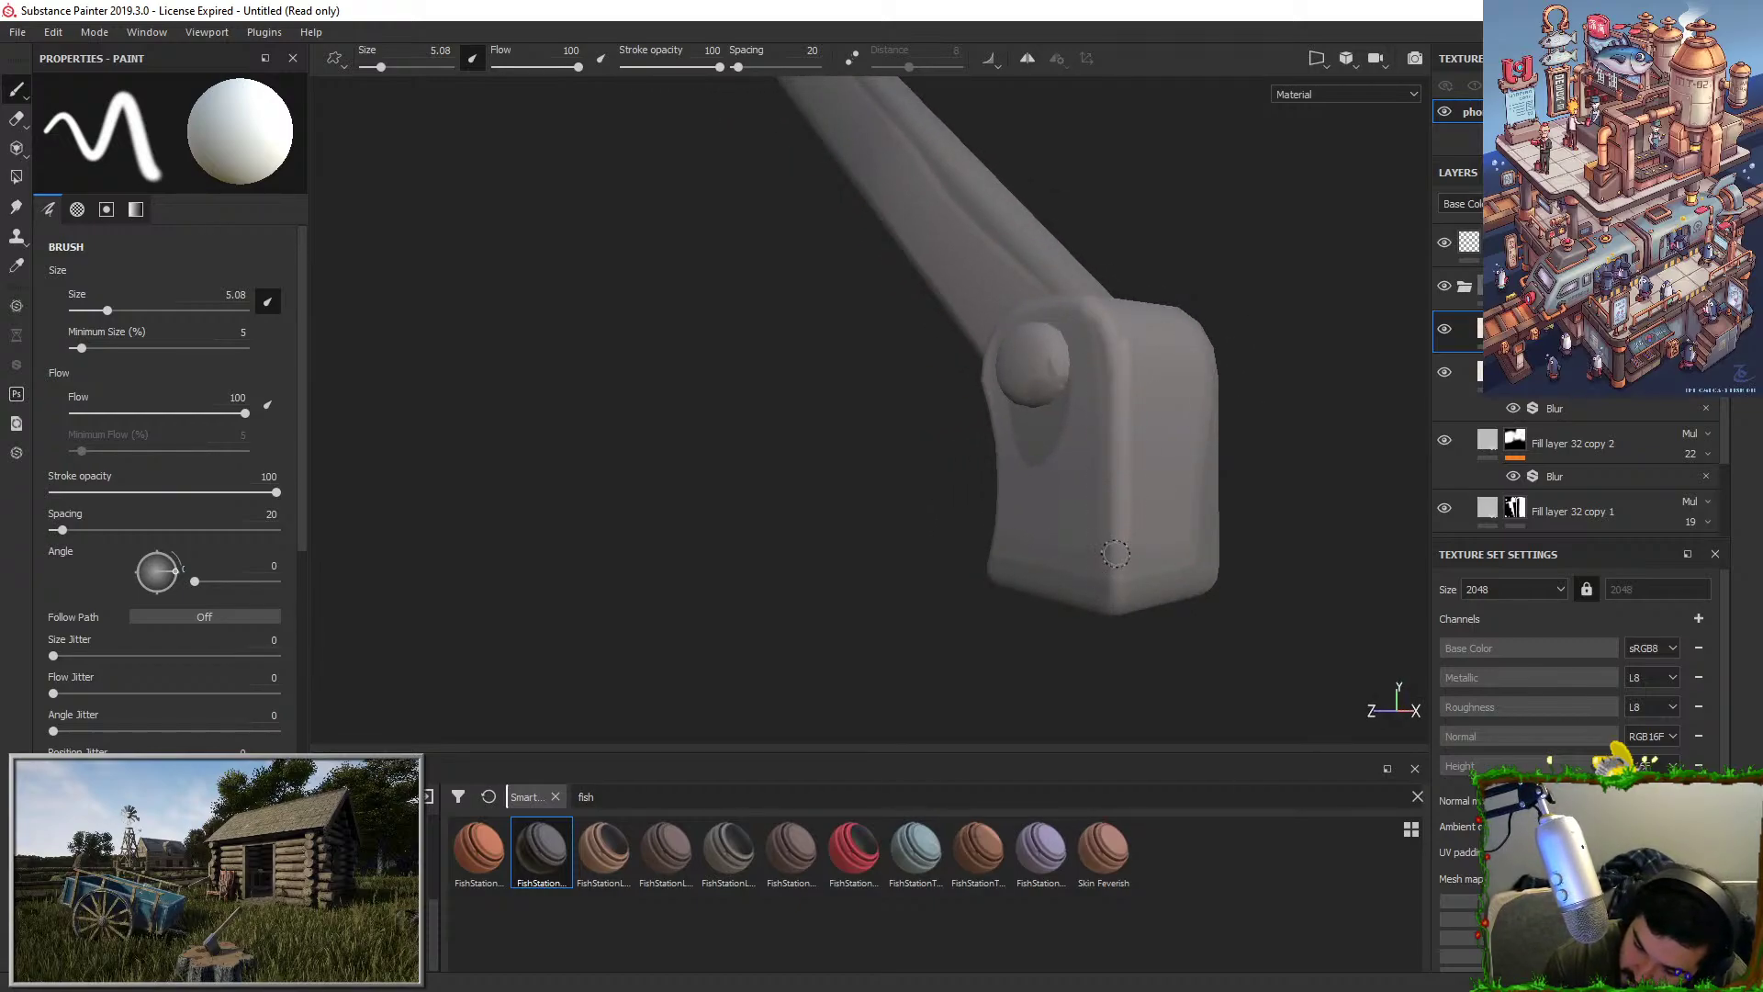
left_click_drag(1104, 548, 1248, 380, "alt")
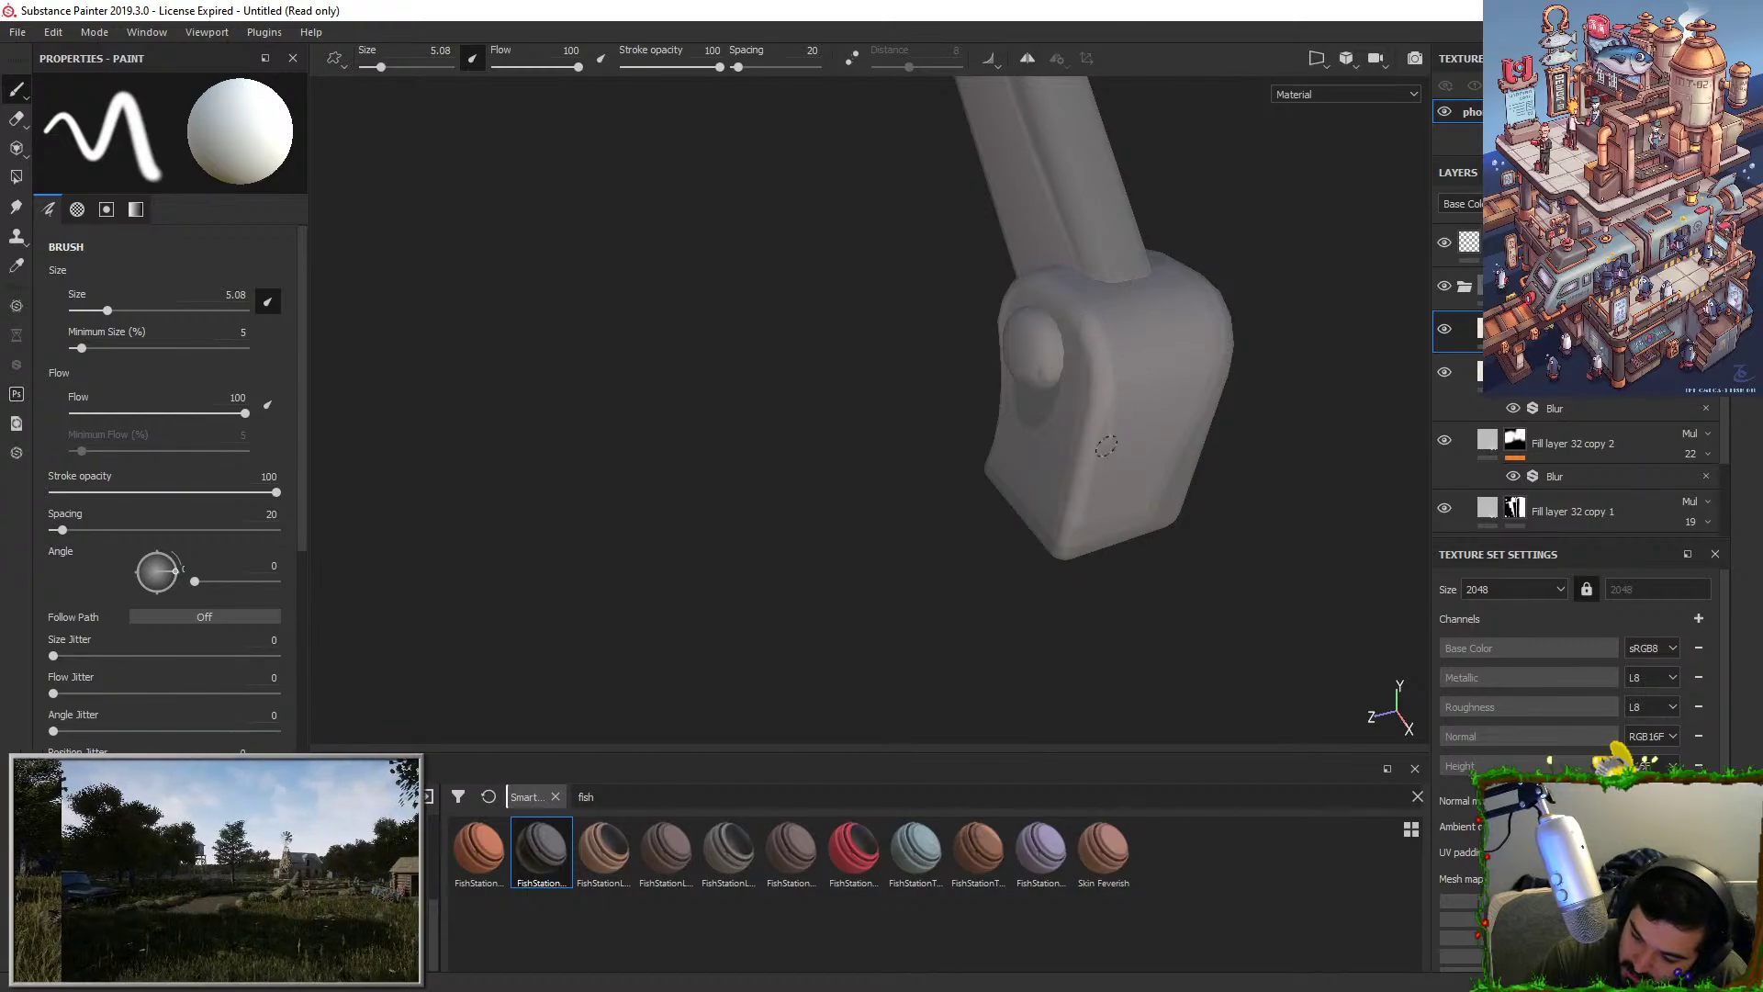
left_click_drag(1081, 510, 1231, 359, "alt")
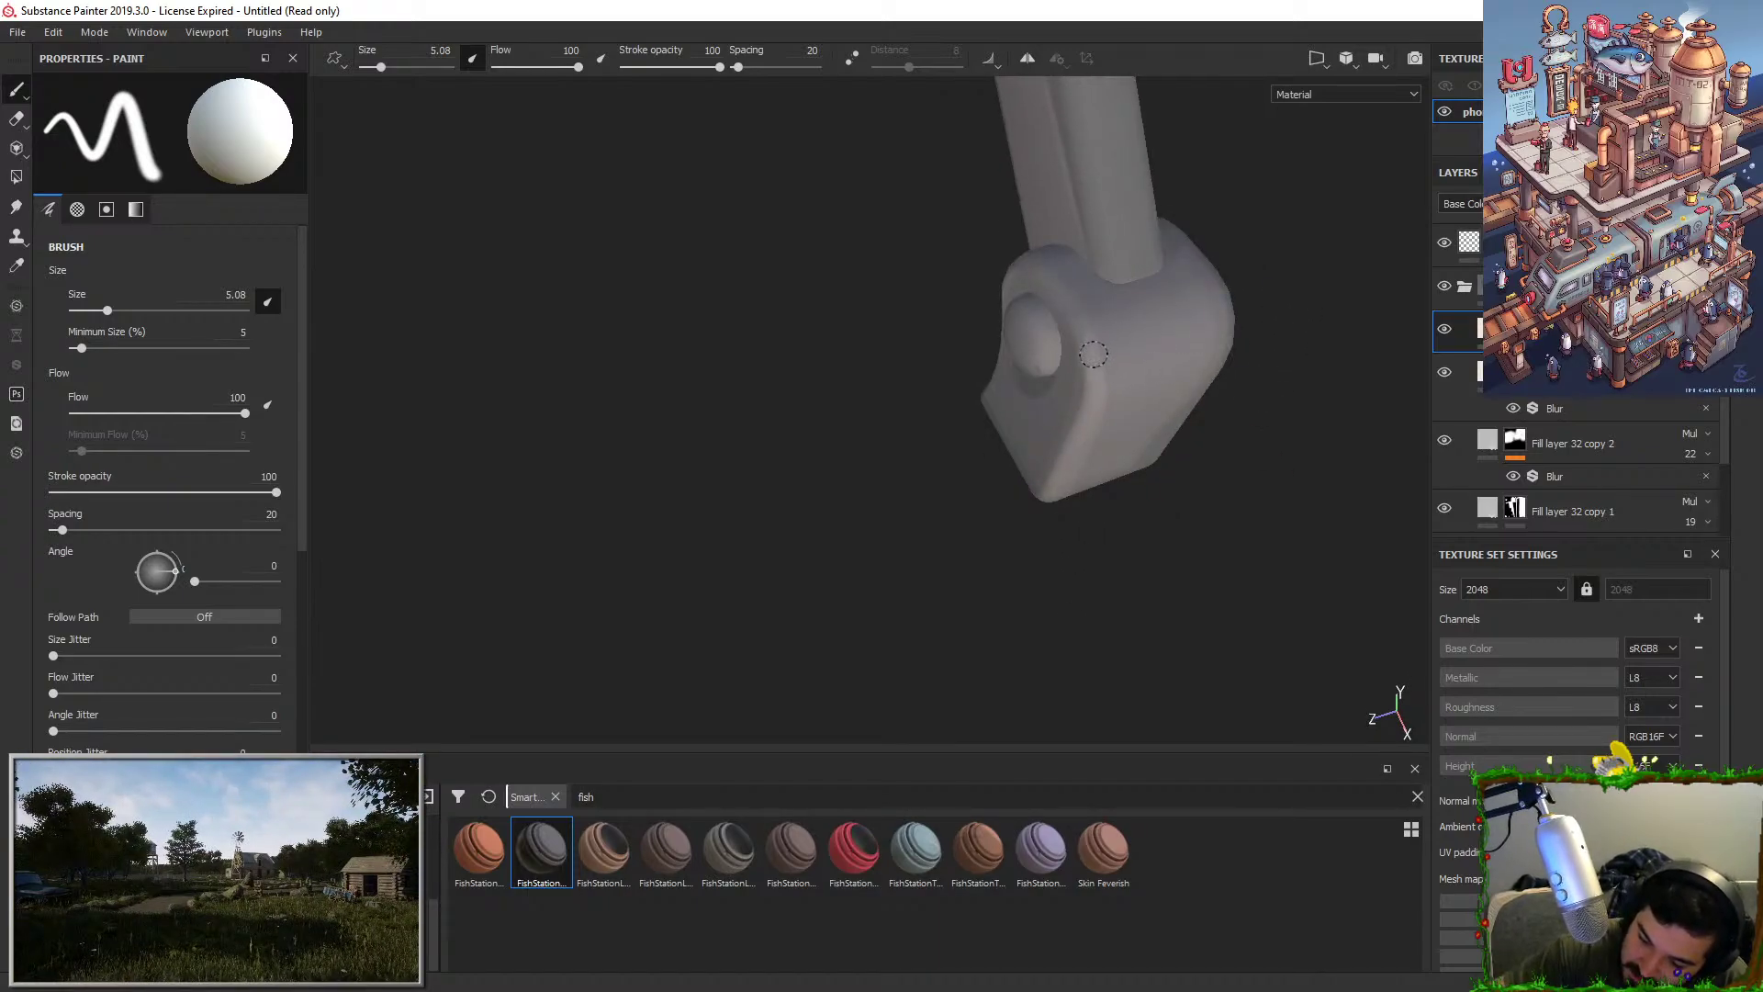
Refine the edge highlights around the block's top and far side, alternating between painting and erasing the mask.
left_click_drag(1014, 268, 1177, 250, "alt")
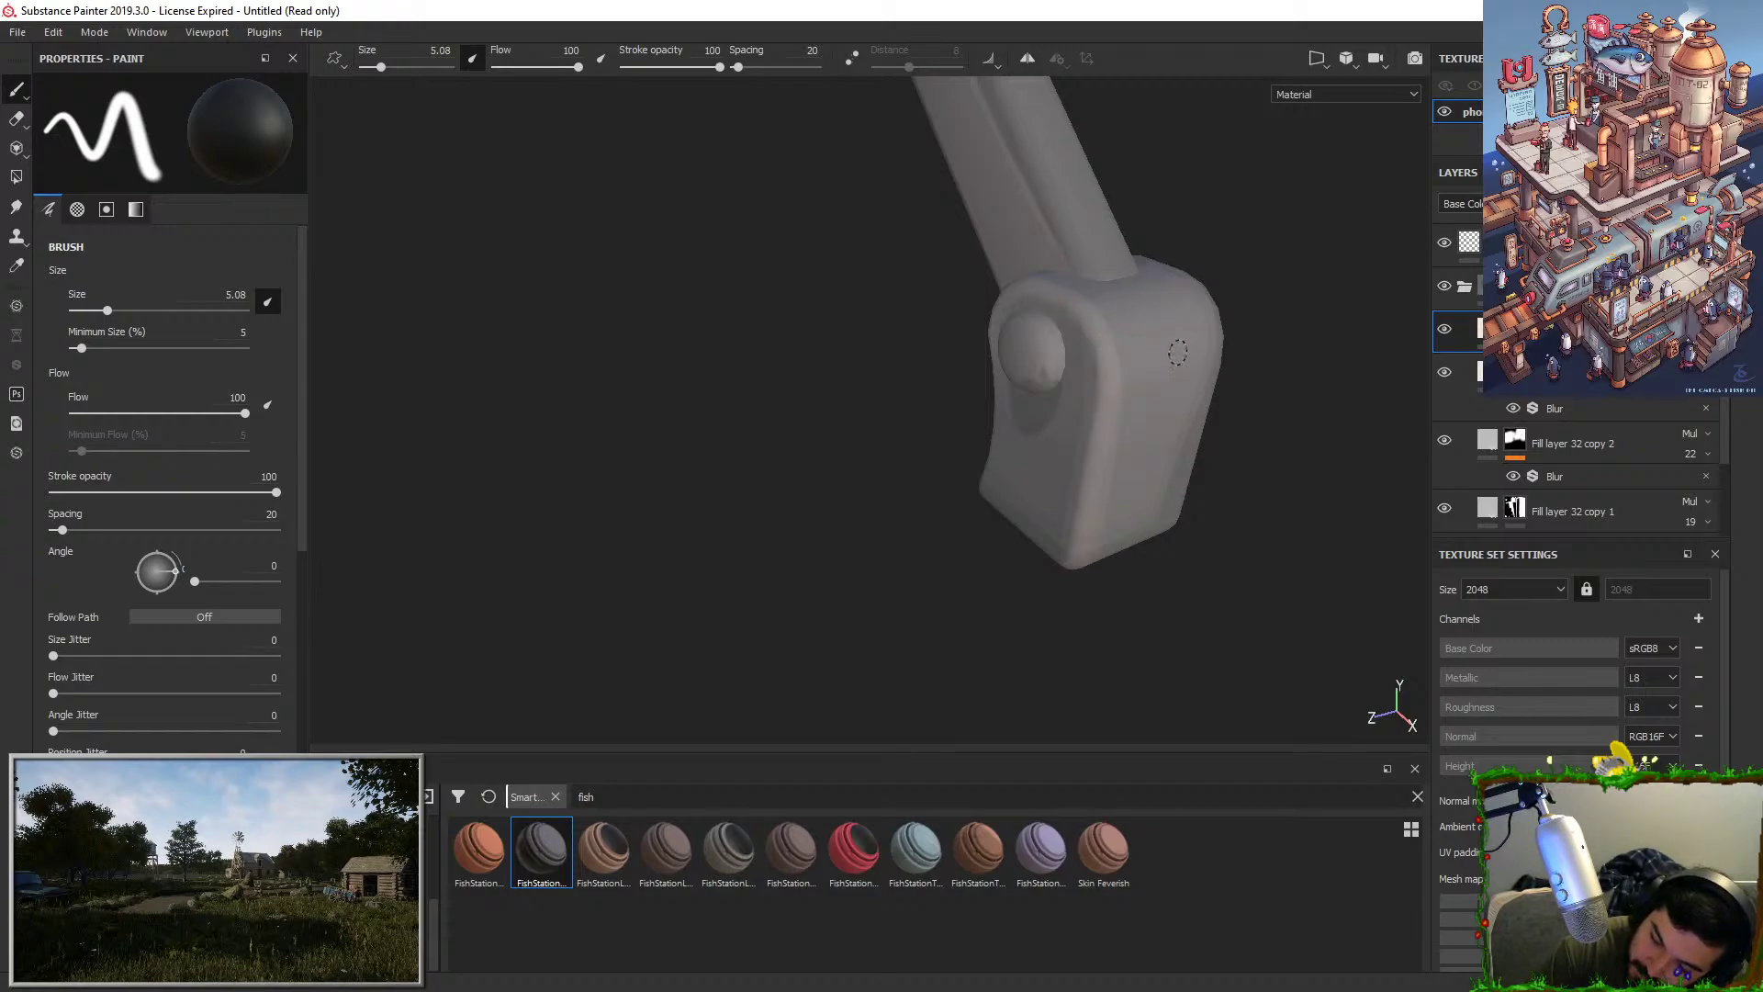
left_click_drag(1178, 353, 1276, 359, "alt")
left_click_drag(1074, 565, 790, 638, "ctrl+alt")
key("x")
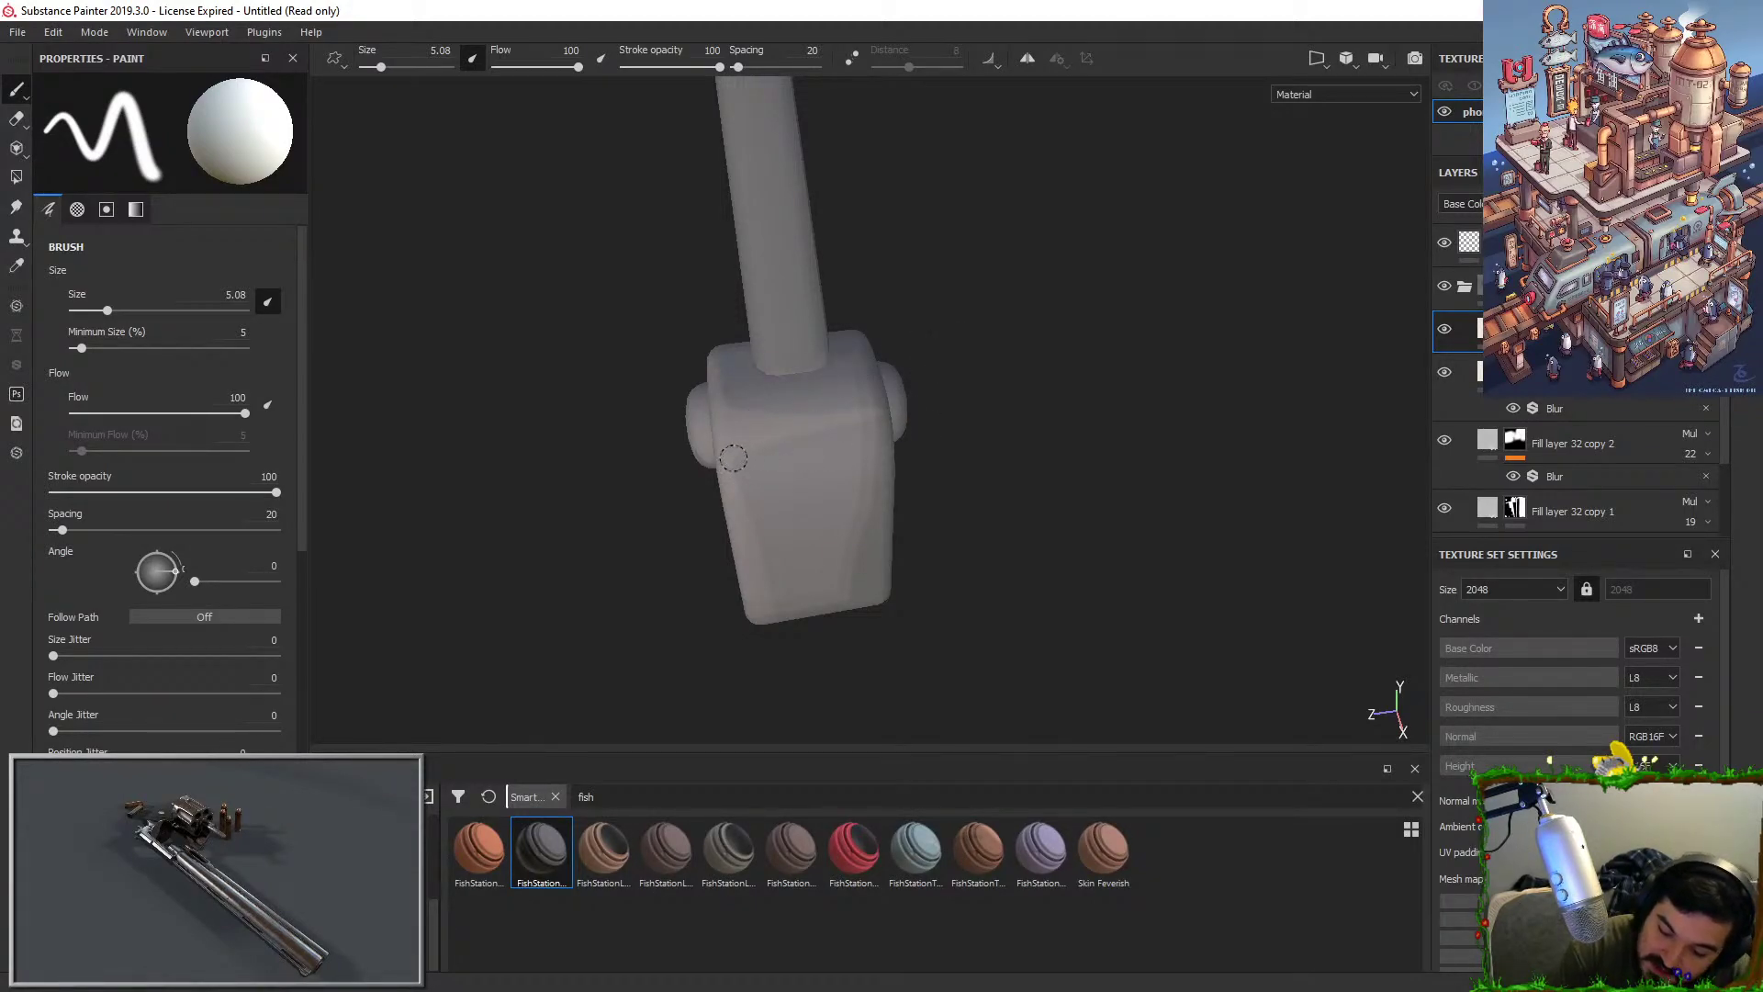
left_click_drag(979, 337, 1157, 327, "alt")
left_click_drag(978, 397, 1171, 360, "alt")
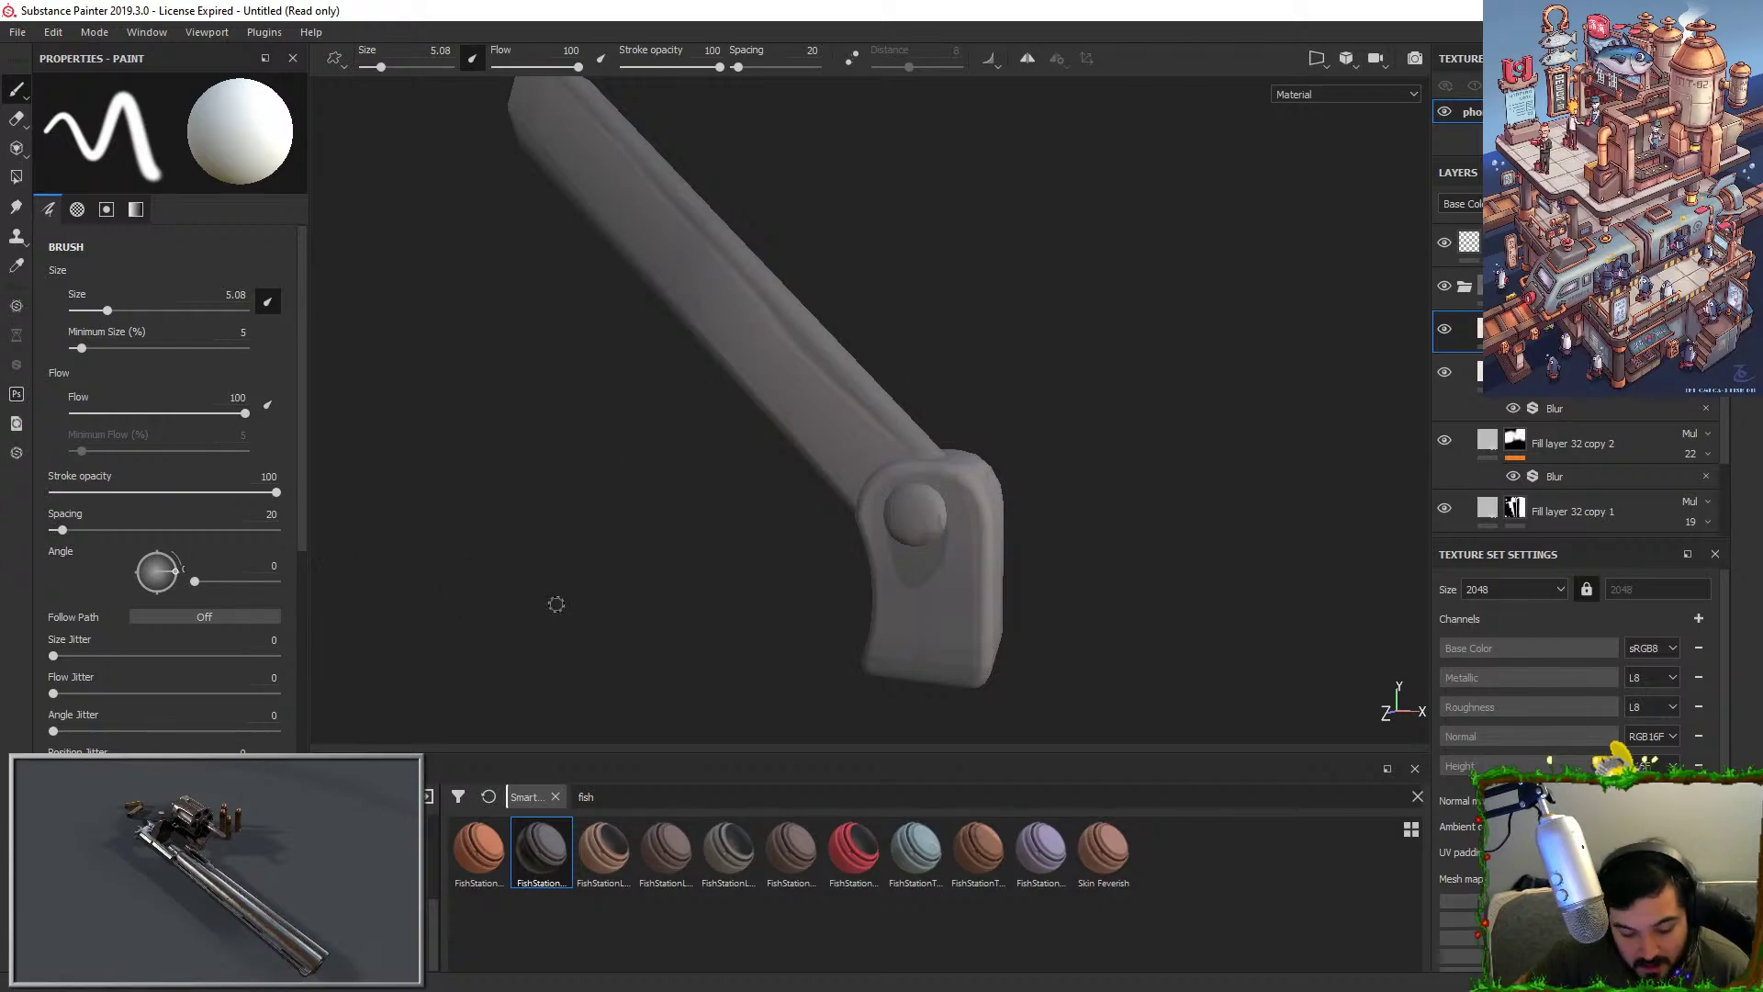
Add the orange FishStation smart material above the existing grey material group.
left_click(479, 849)
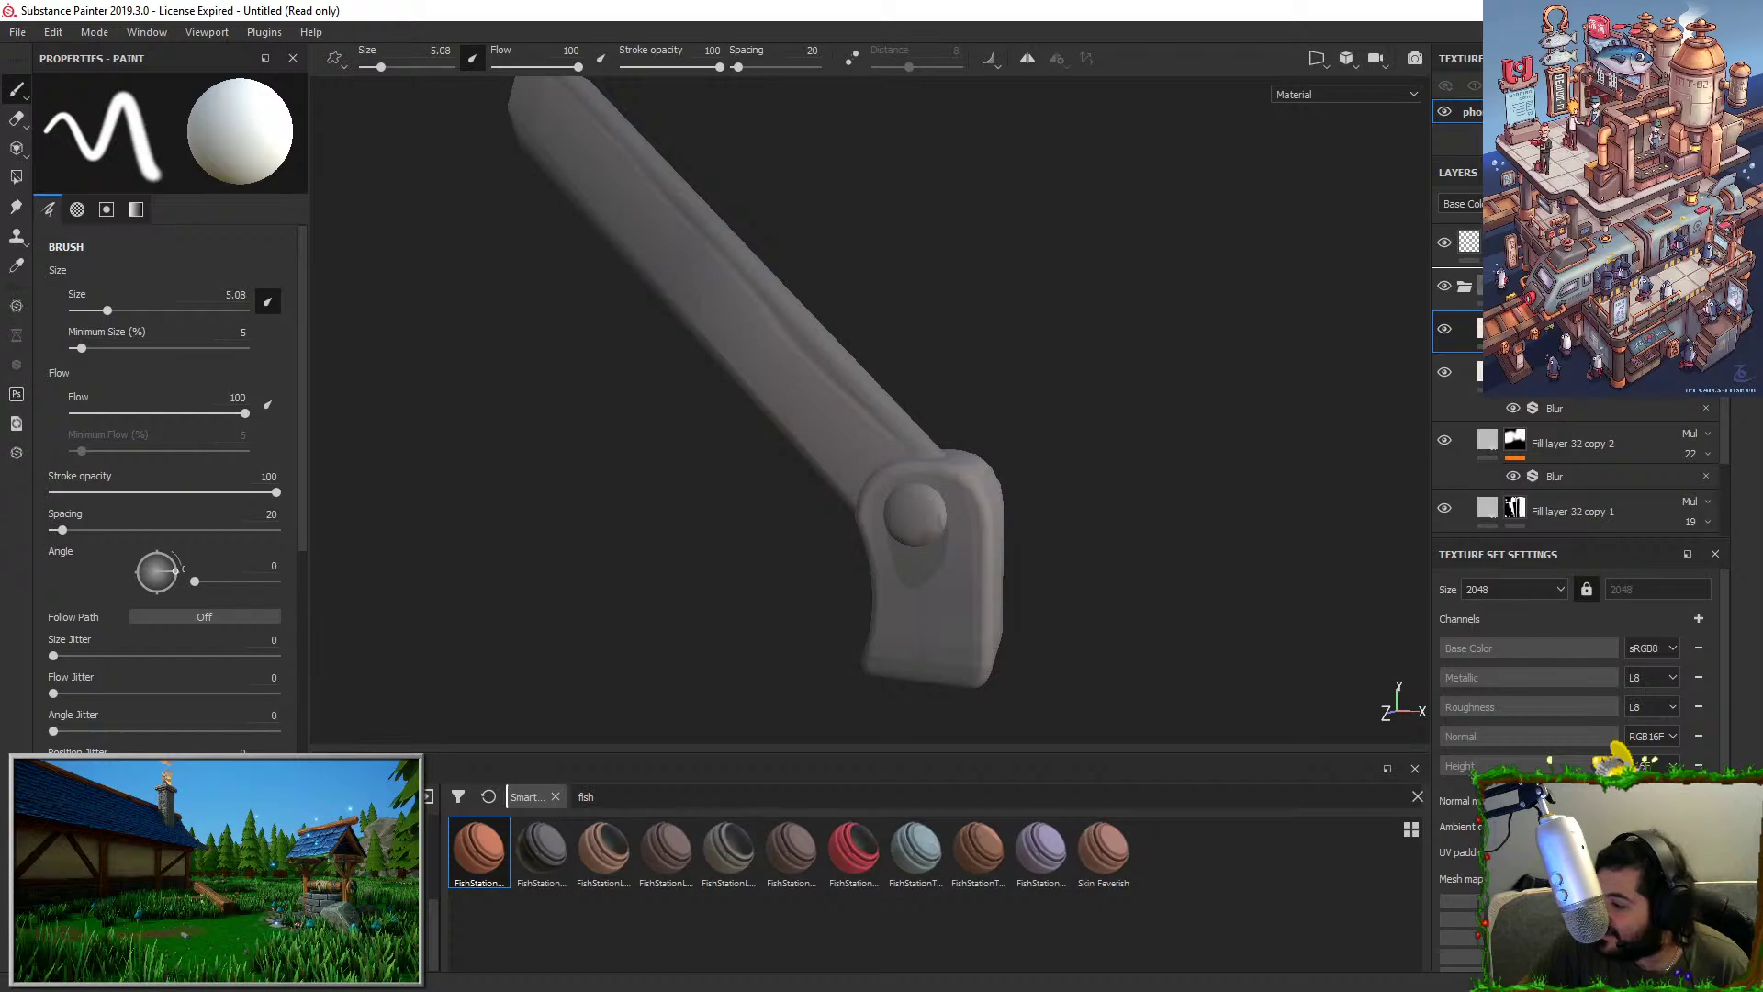
left_click_drag(478, 850, 1452, 266)
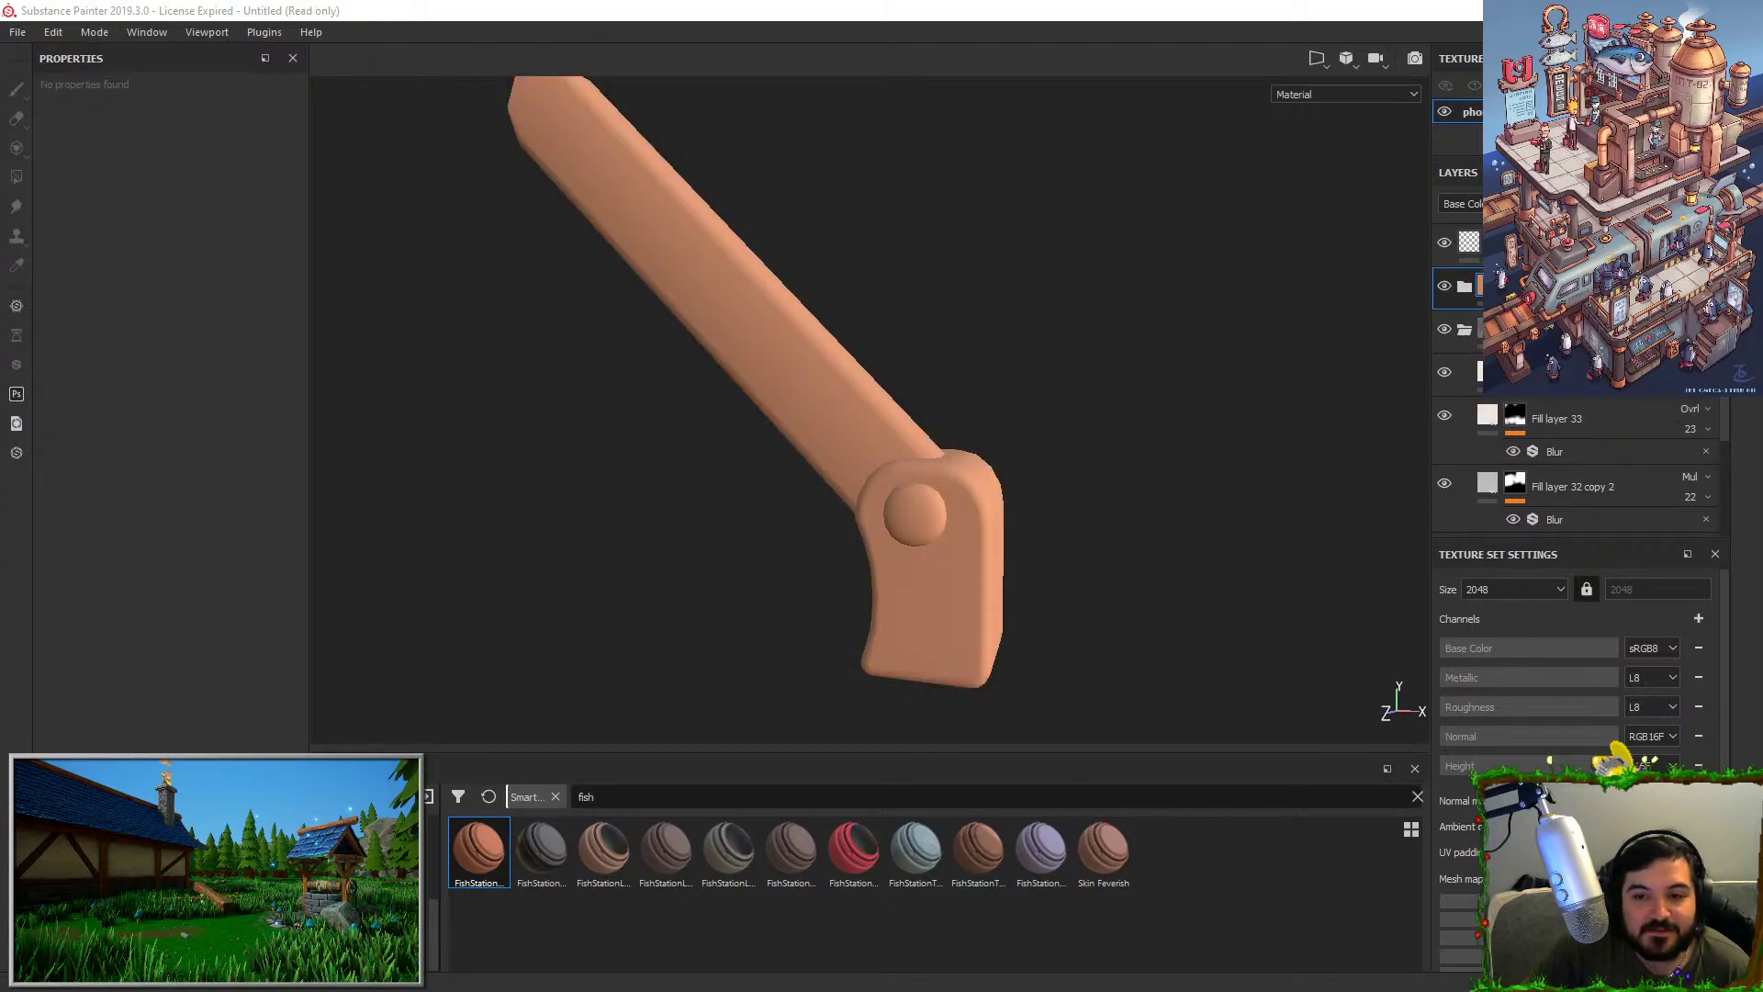
Switch to Unreal Editor and examine the sign support's place in the fish station scene.
key("alt+Tab")
left_click(968, 313)
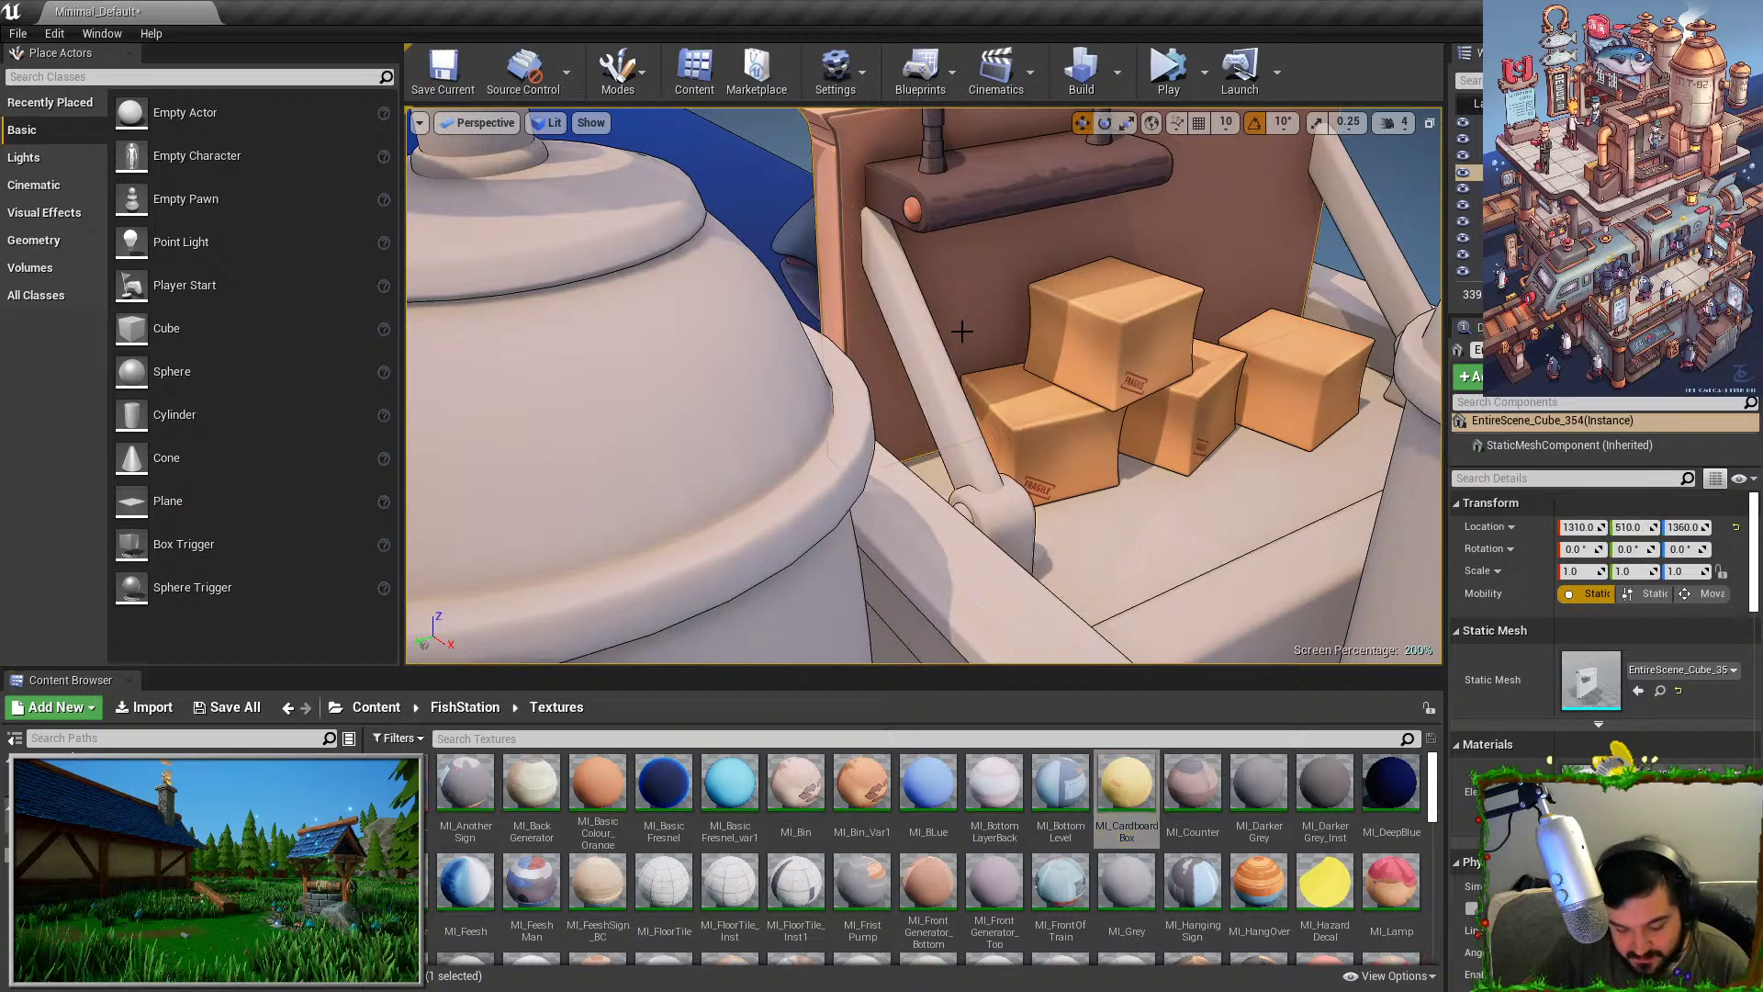
key("f")
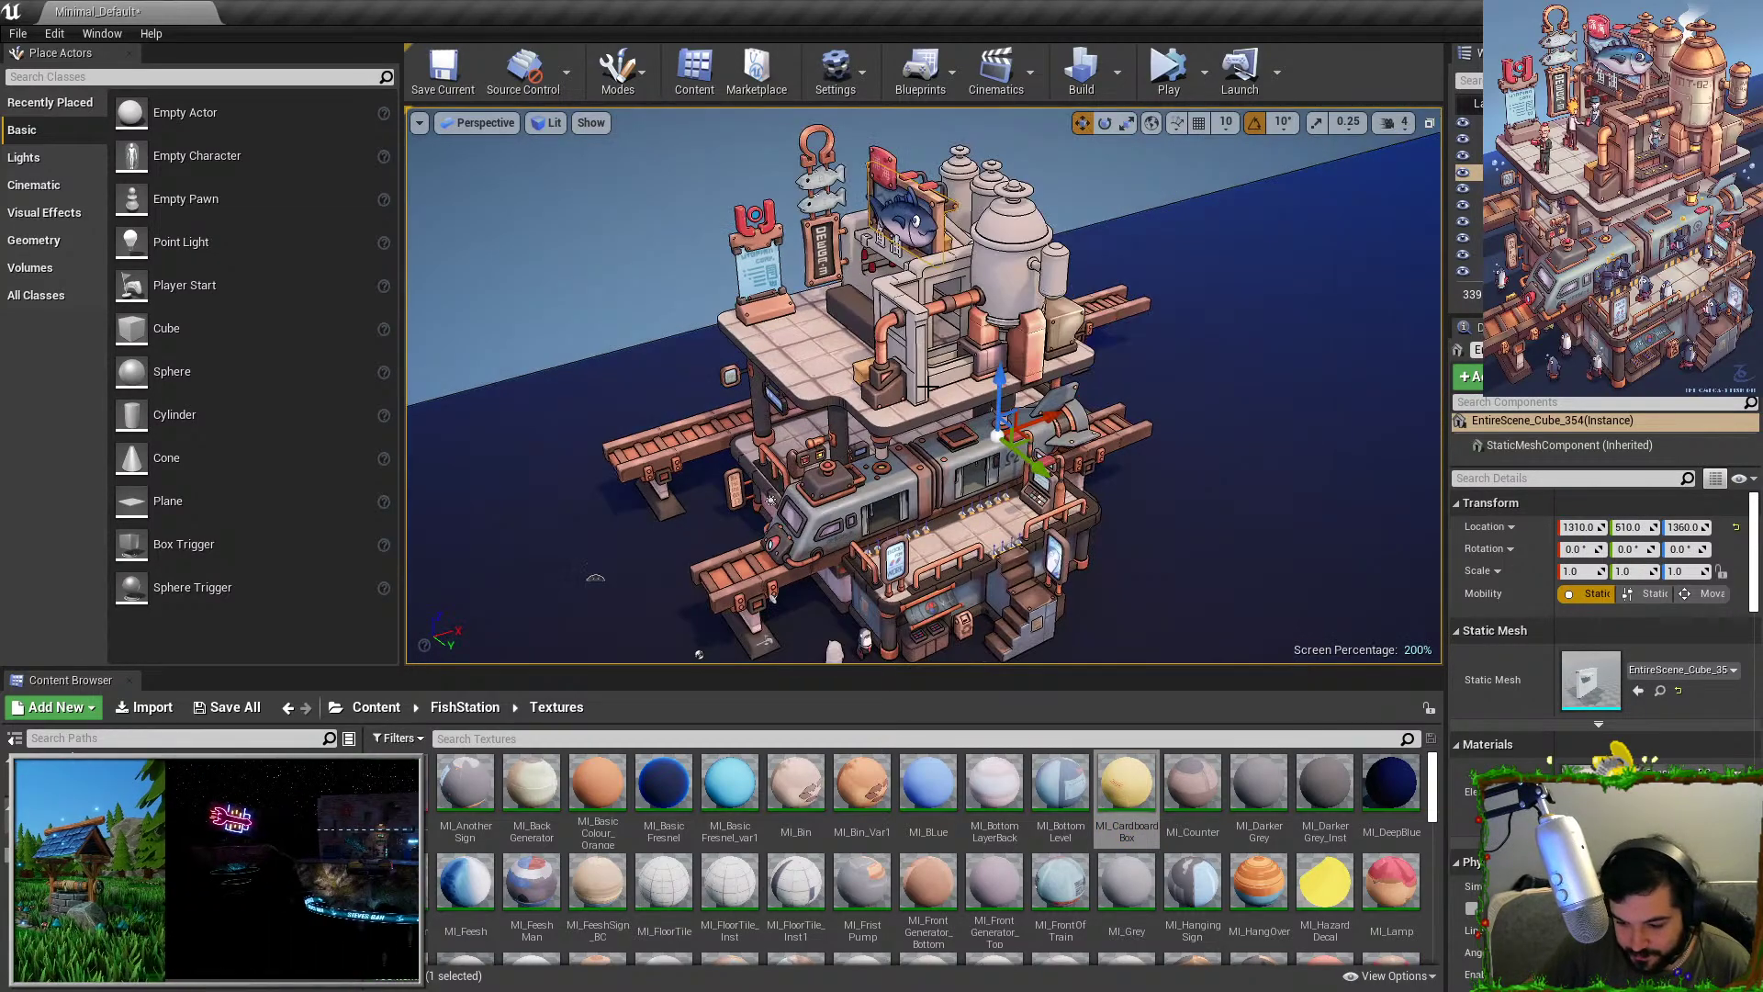
Simulate the fish station level and expand the viewport to immersive full screen.
key("Escape")
key("alt+s")
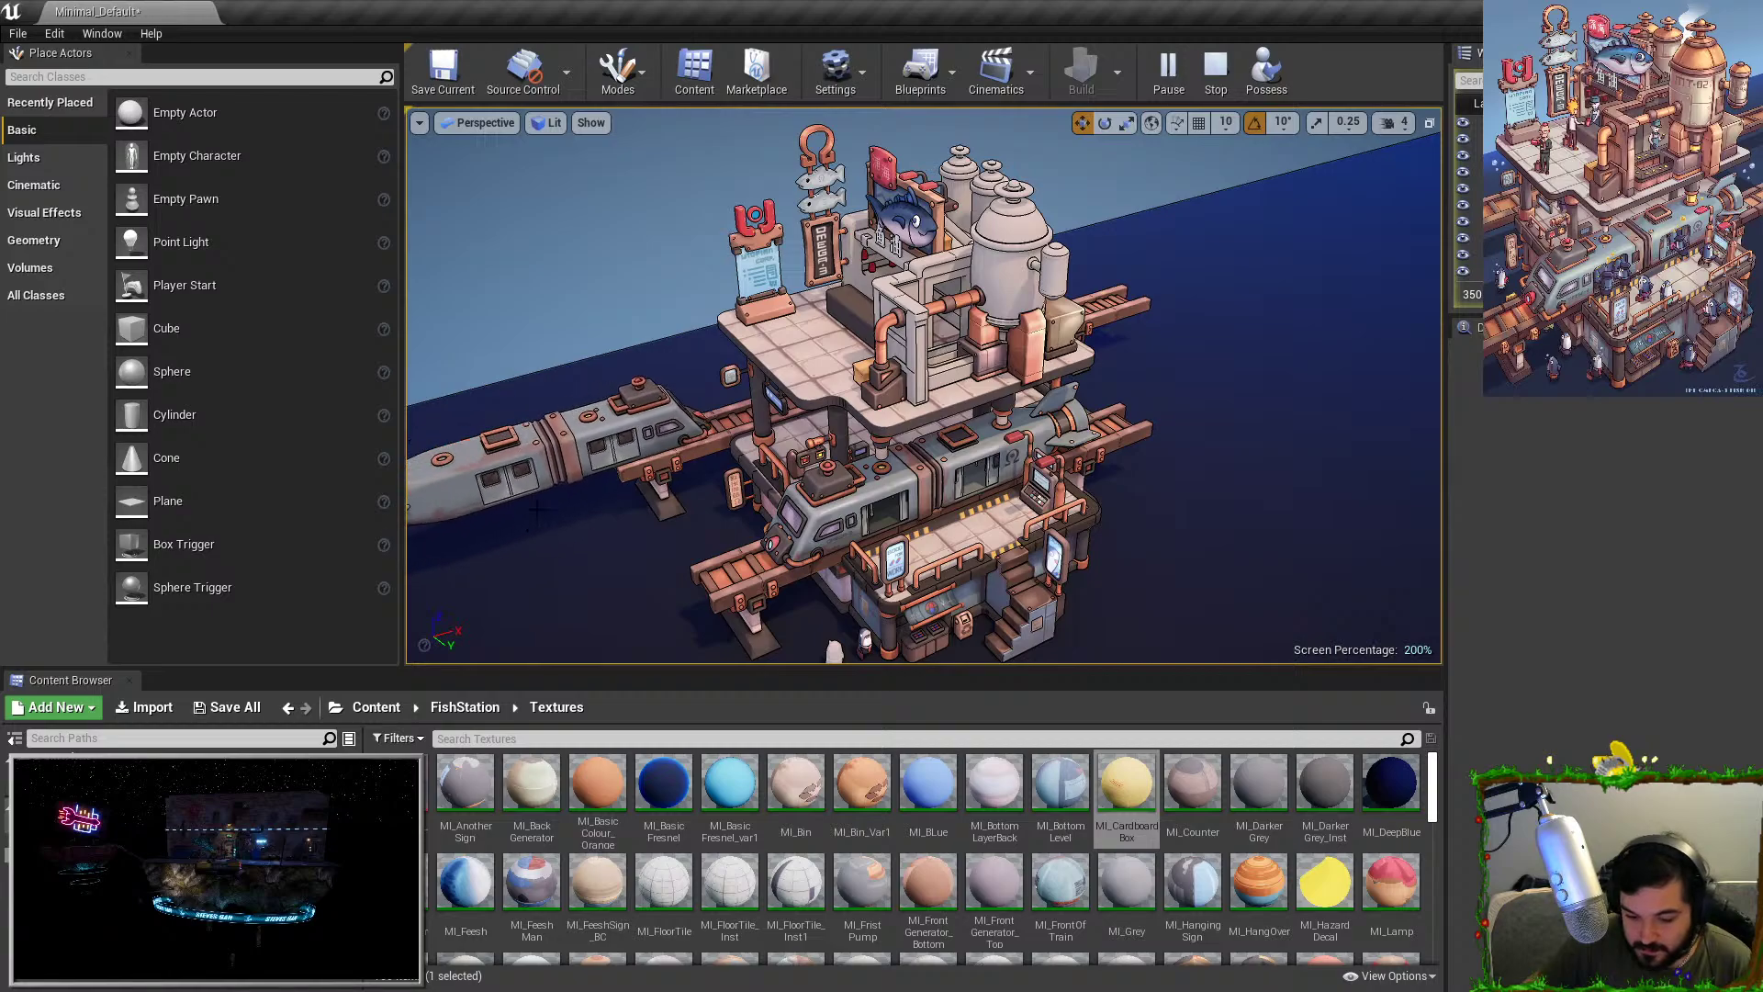
left_click(986, 520)
key("F11")
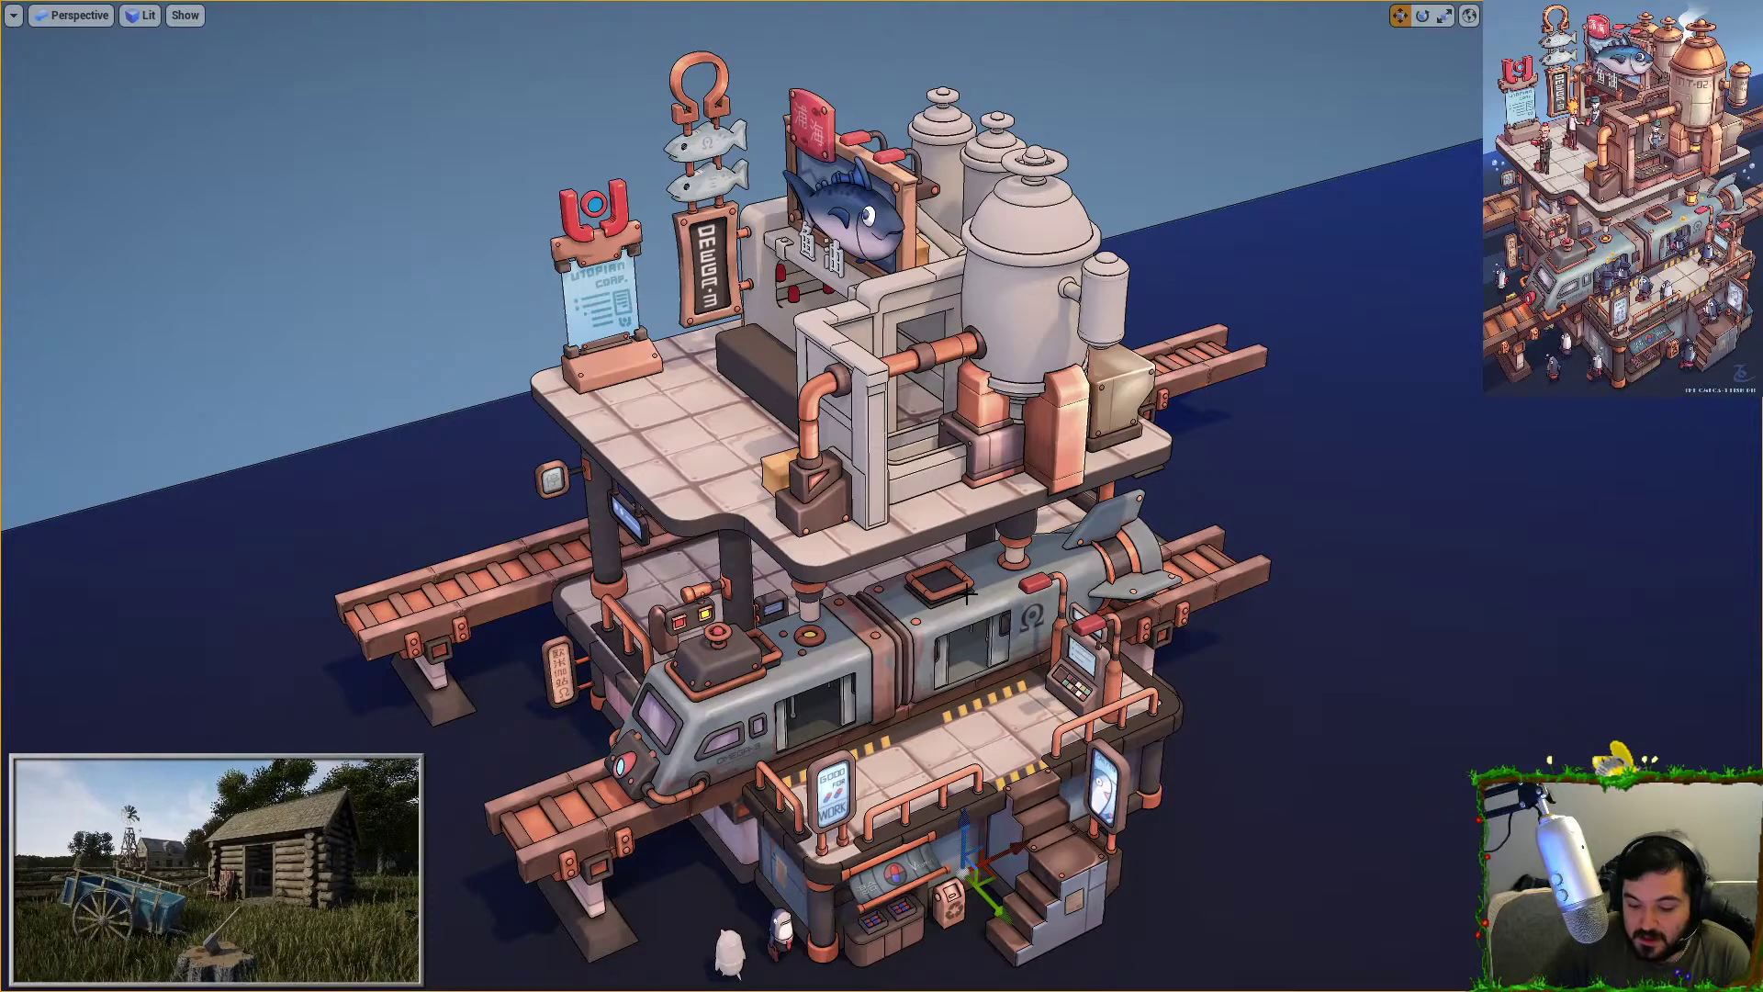
Compare the scene with the concept image bangzheng-du-omega.jpg and examine the area around the lower stairs.
left_click_drag(973, 151, 1185, 2)
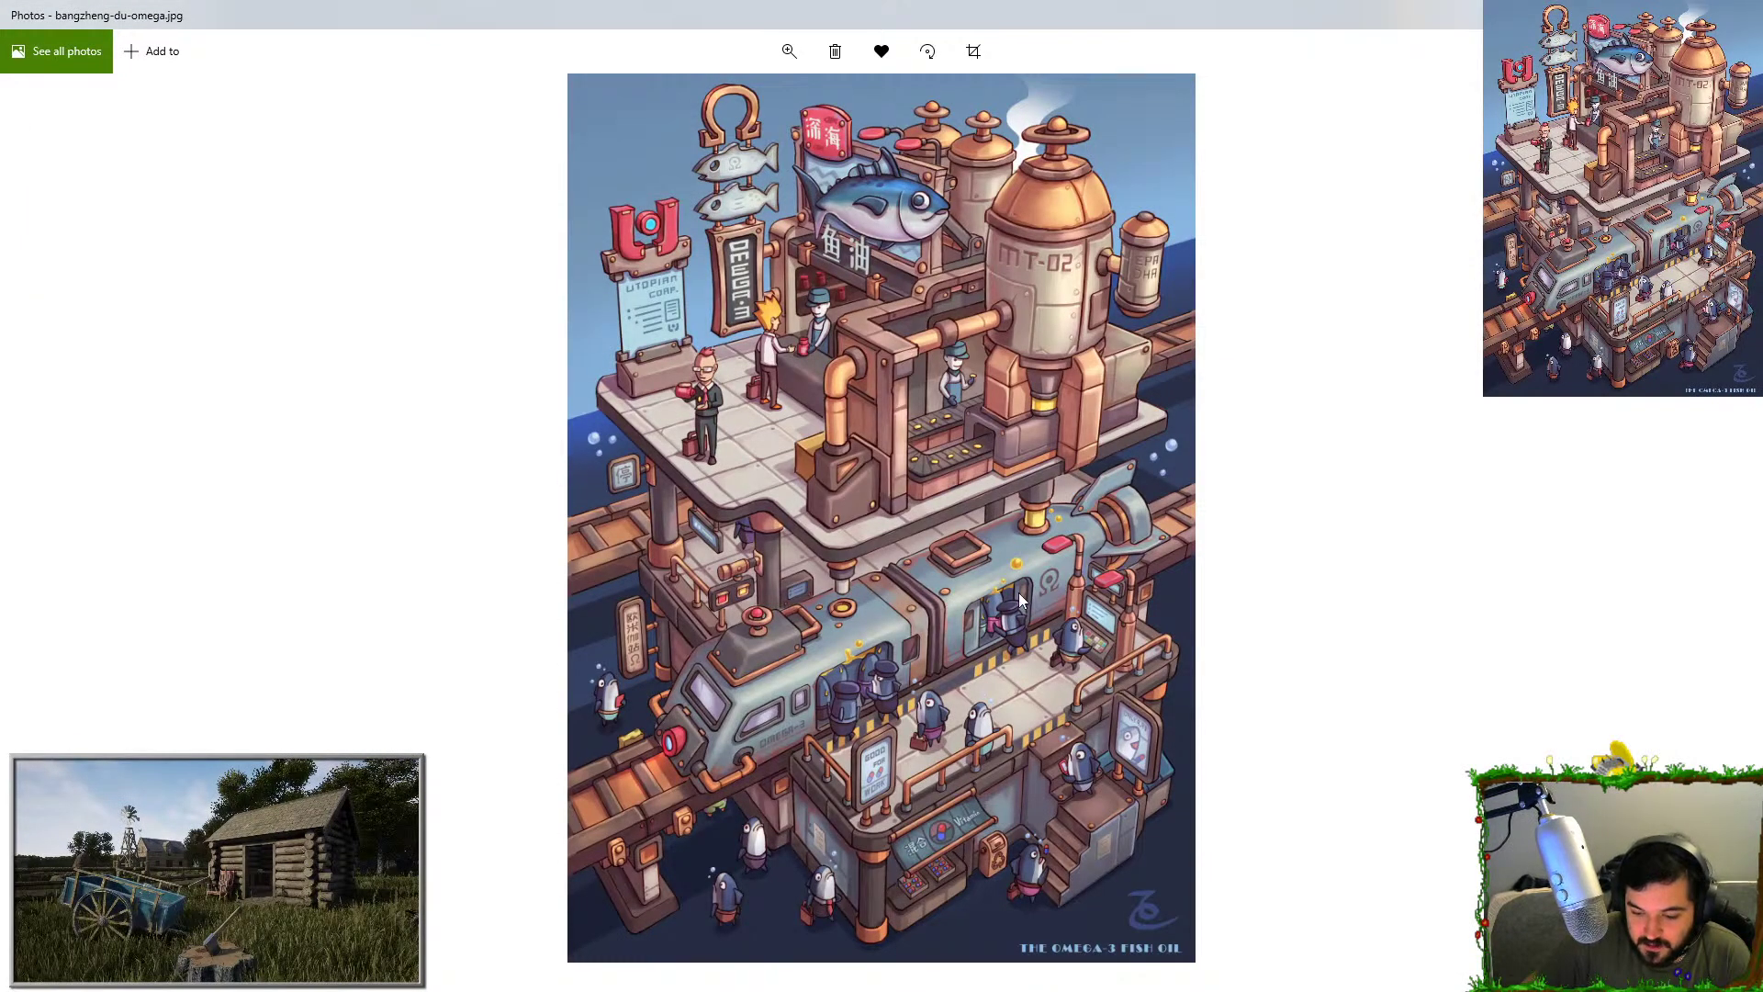
left_click_drag(1070, 13, 1497, 67)
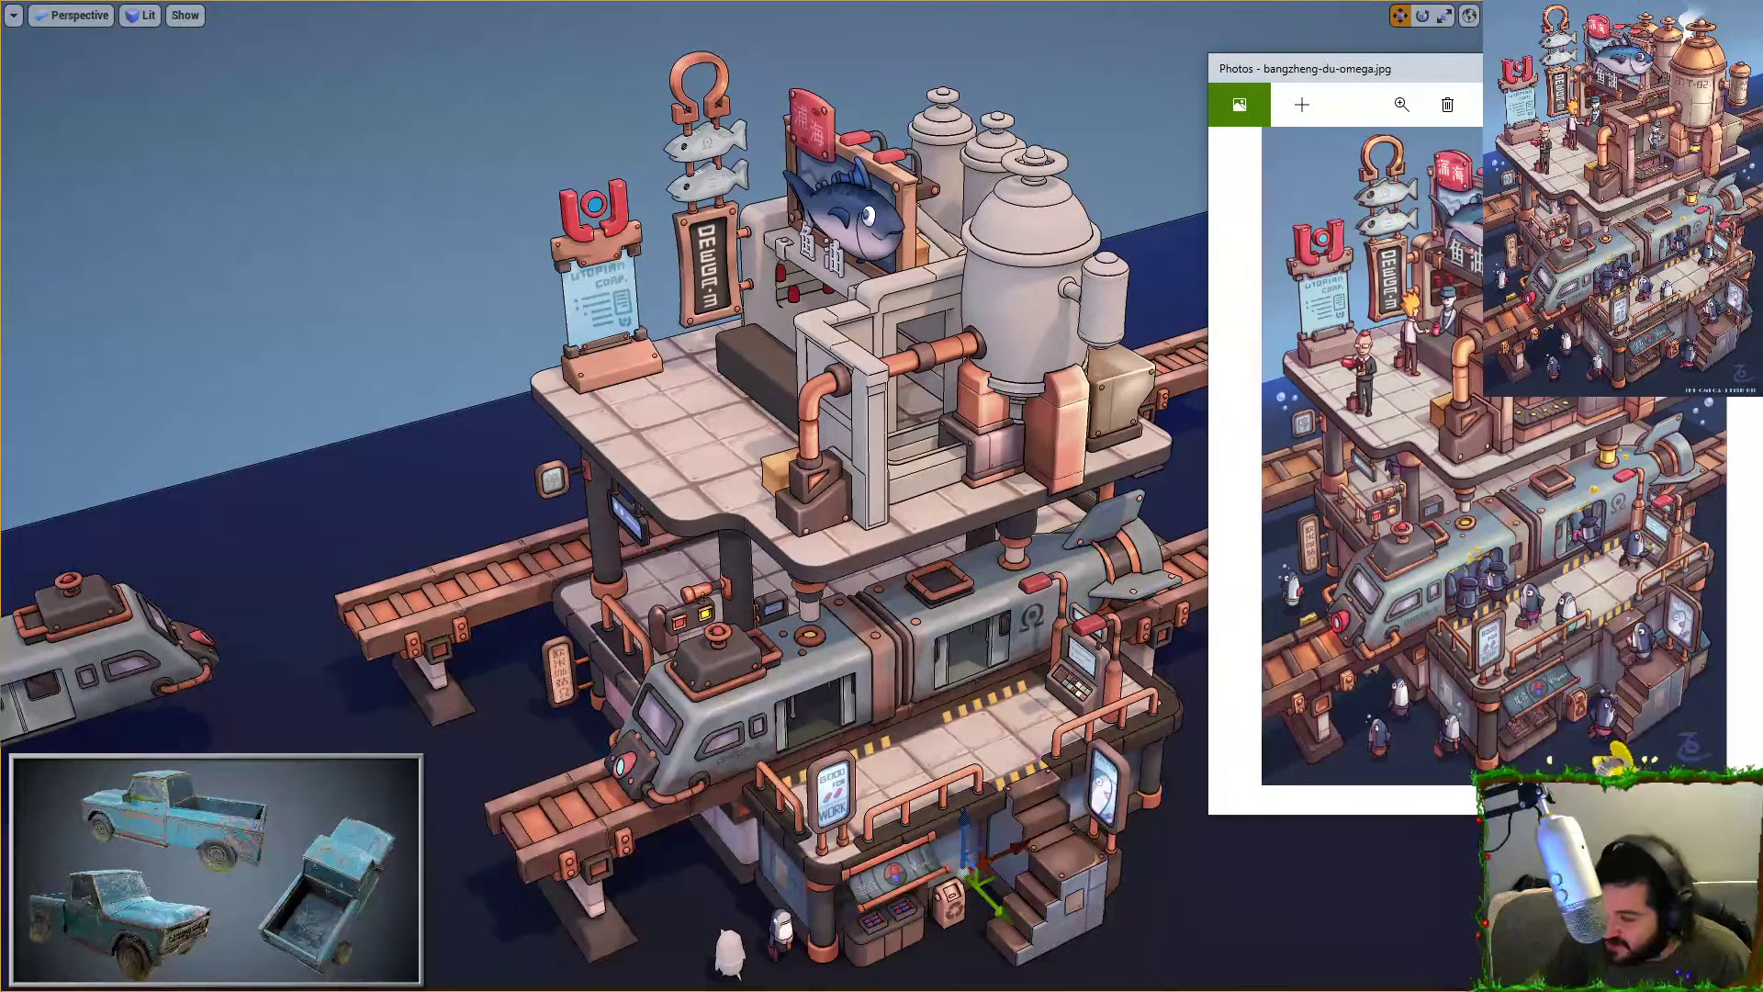
right_click_drag(882, 496, 923, 597)
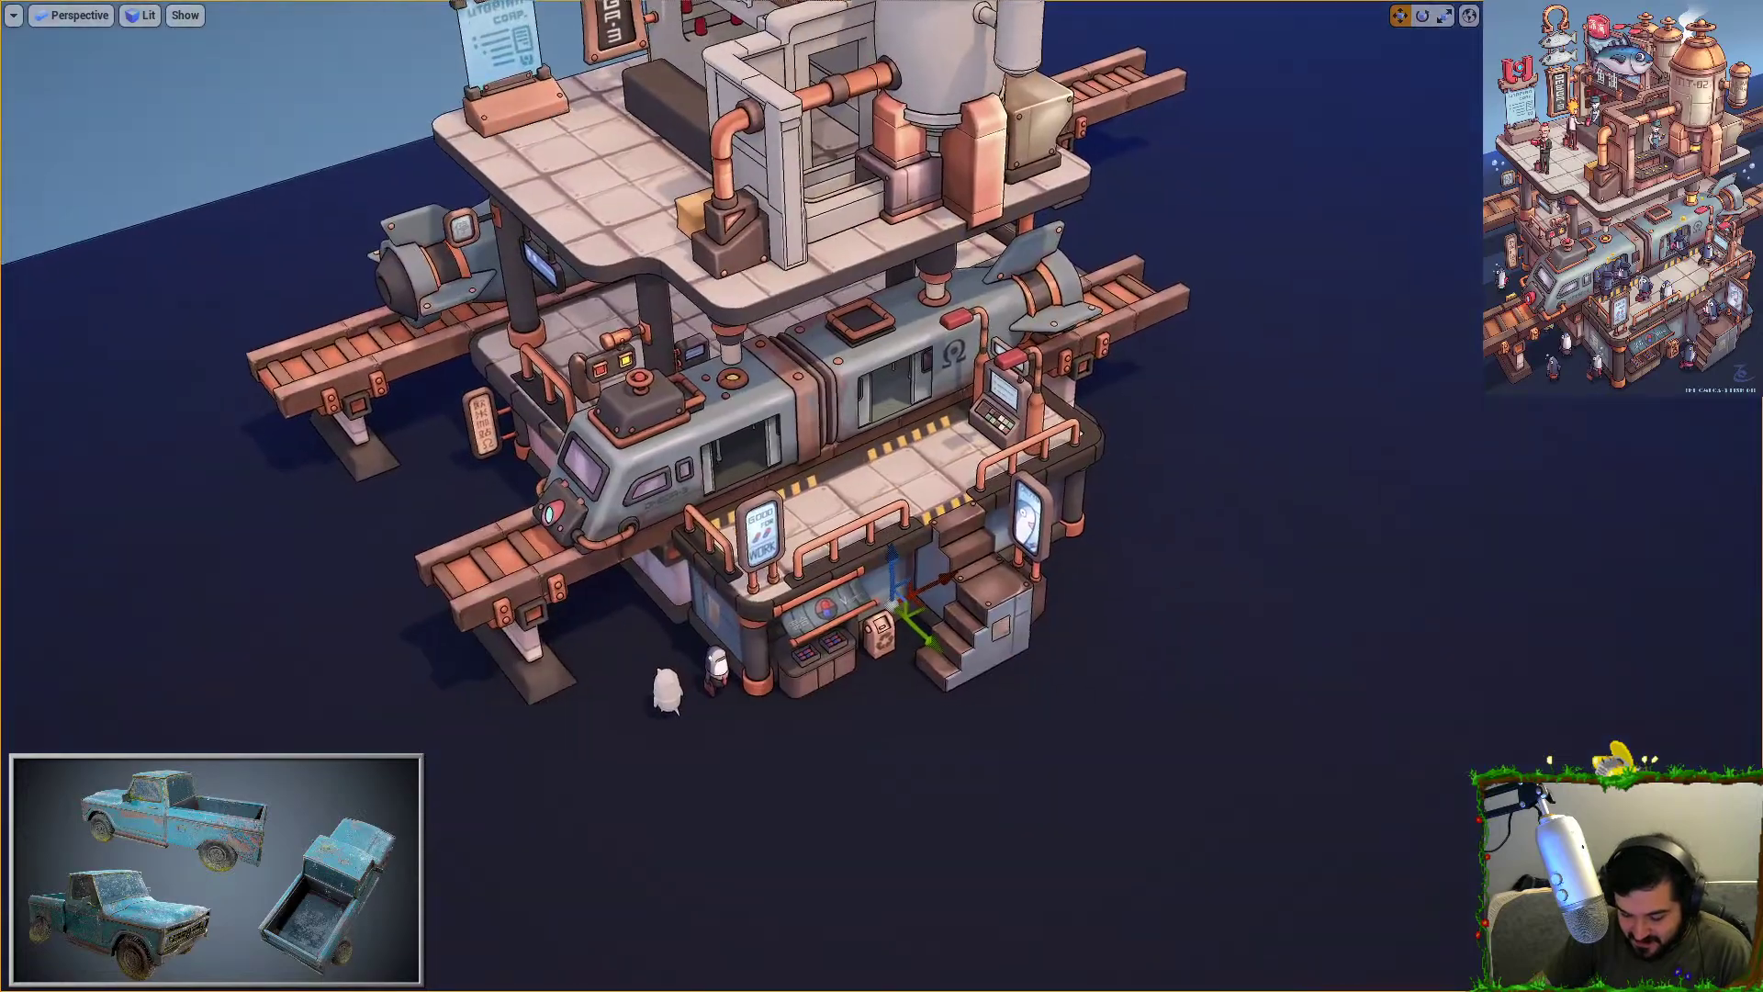
key("w")
key("d")
right_click_drag(760, 293, 617, 299)
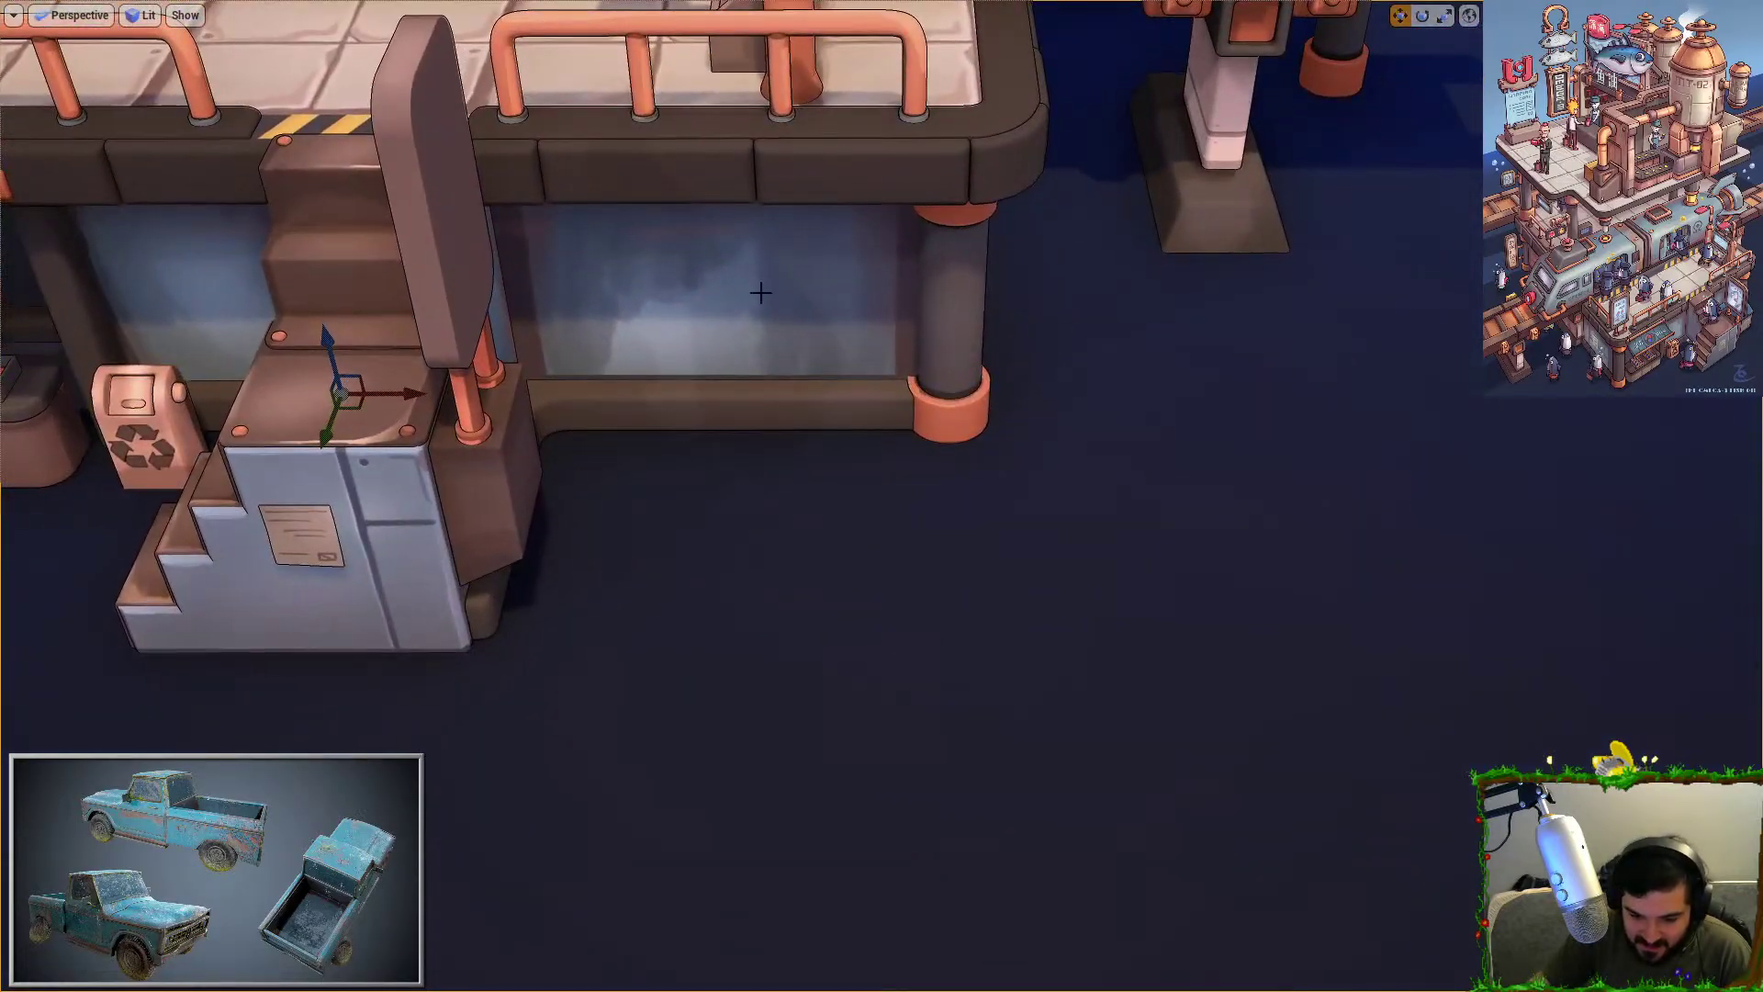
key("s")
key("a")
right_click_drag(761, 293, 896, 284)
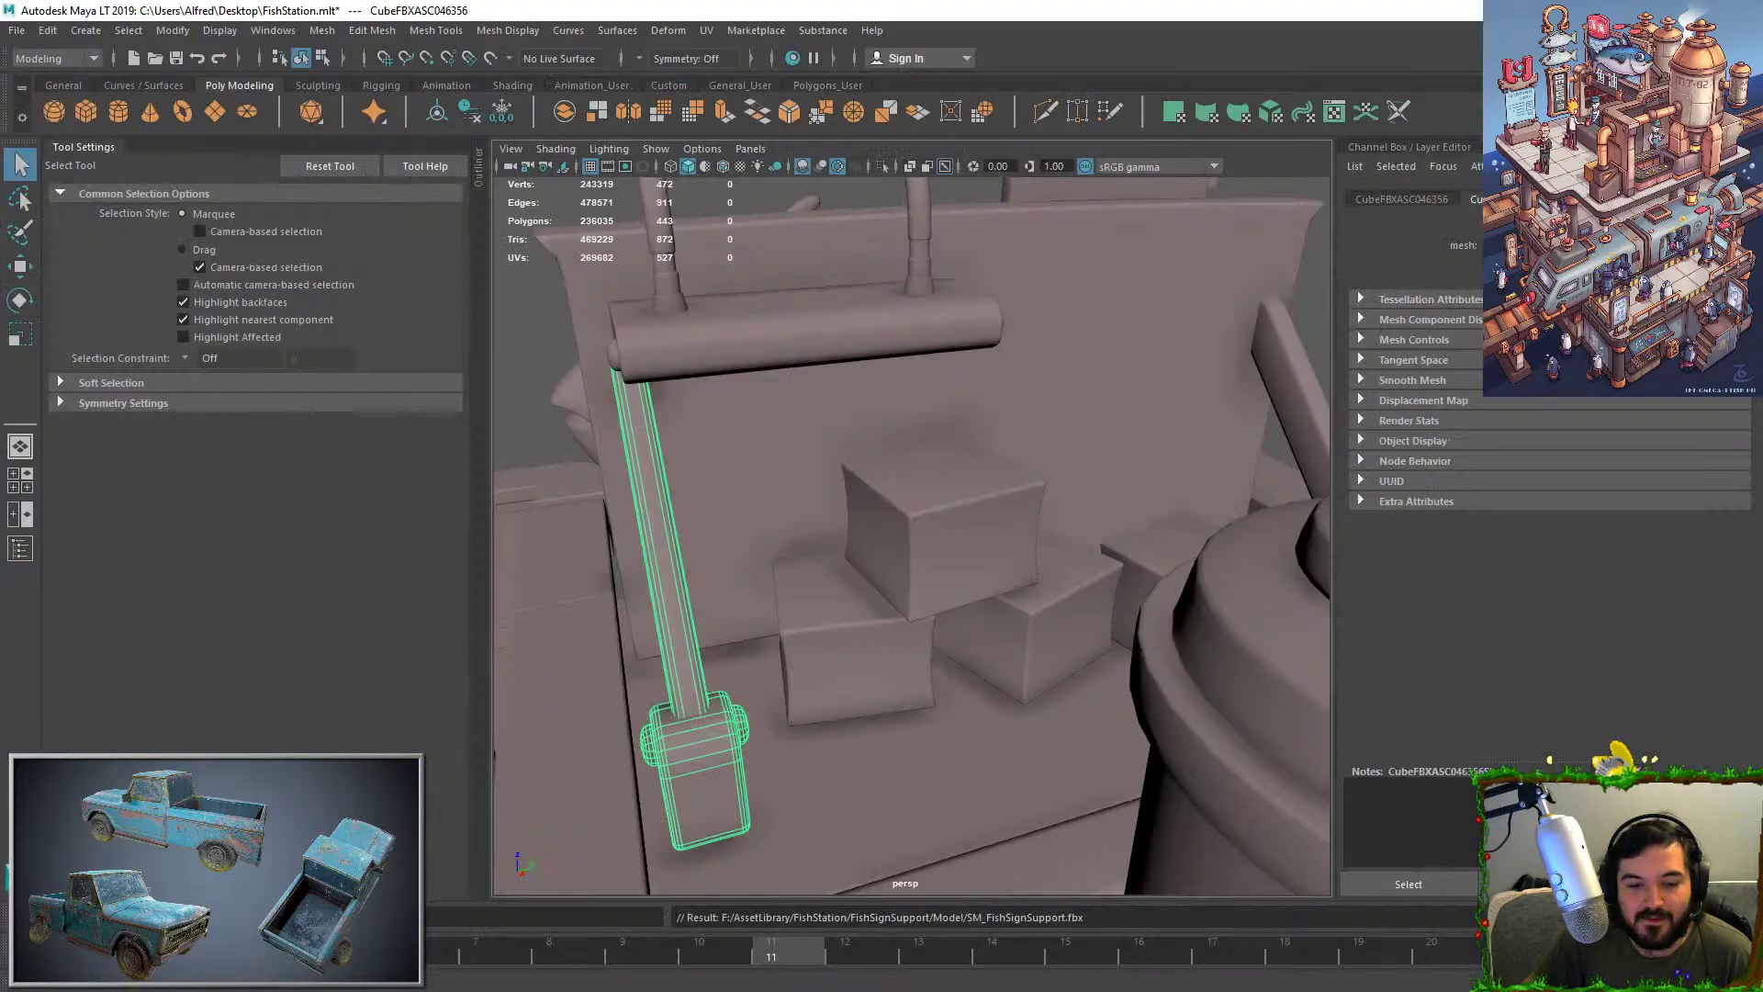
Examine the lower platform and stairs area of the FishStation model in Maya.
scroll(855, 618, "down", 8)
left_click_drag(874, 630, 927, 726, "alt")
middle_click_drag(762, 808, 747, 647, "alt")
left_click_drag(747, 647, 785, 718, "alt")
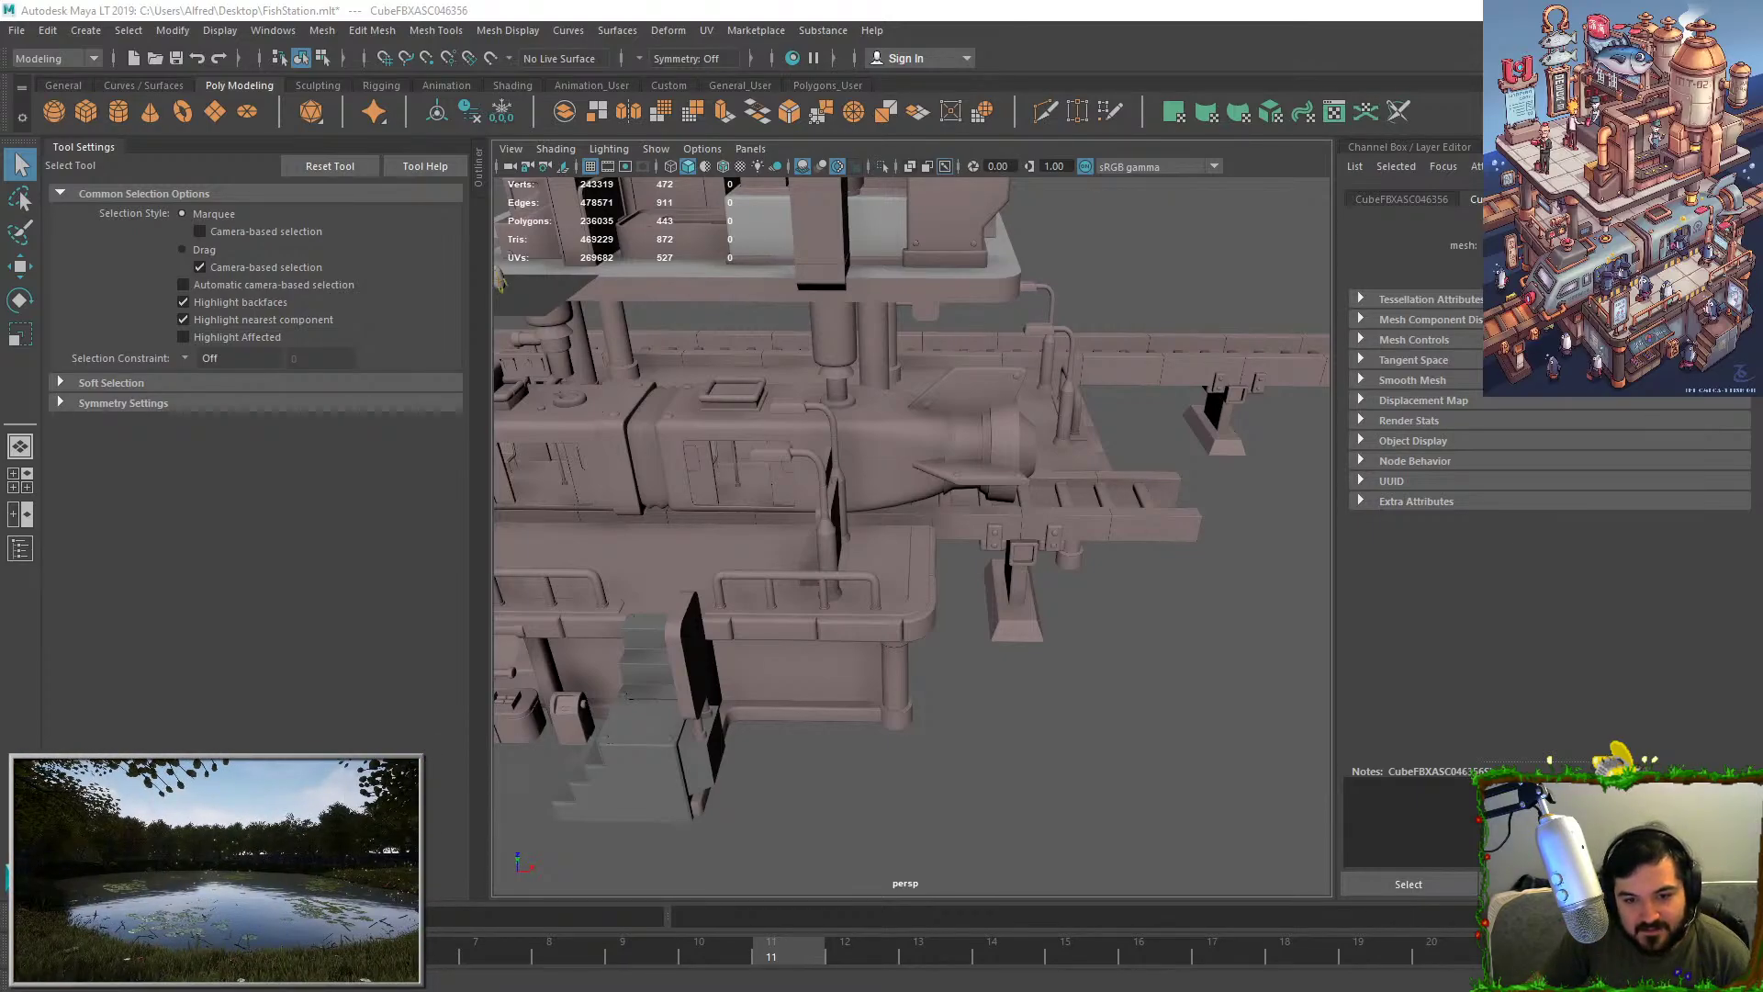
Switch to Blender, turn on the viewport overlays, and select the box with the slatted lid beside the stairs.
left_click_drag(946, 988, 979, 4)
middle_click_drag(964, 303, 1047, 328)
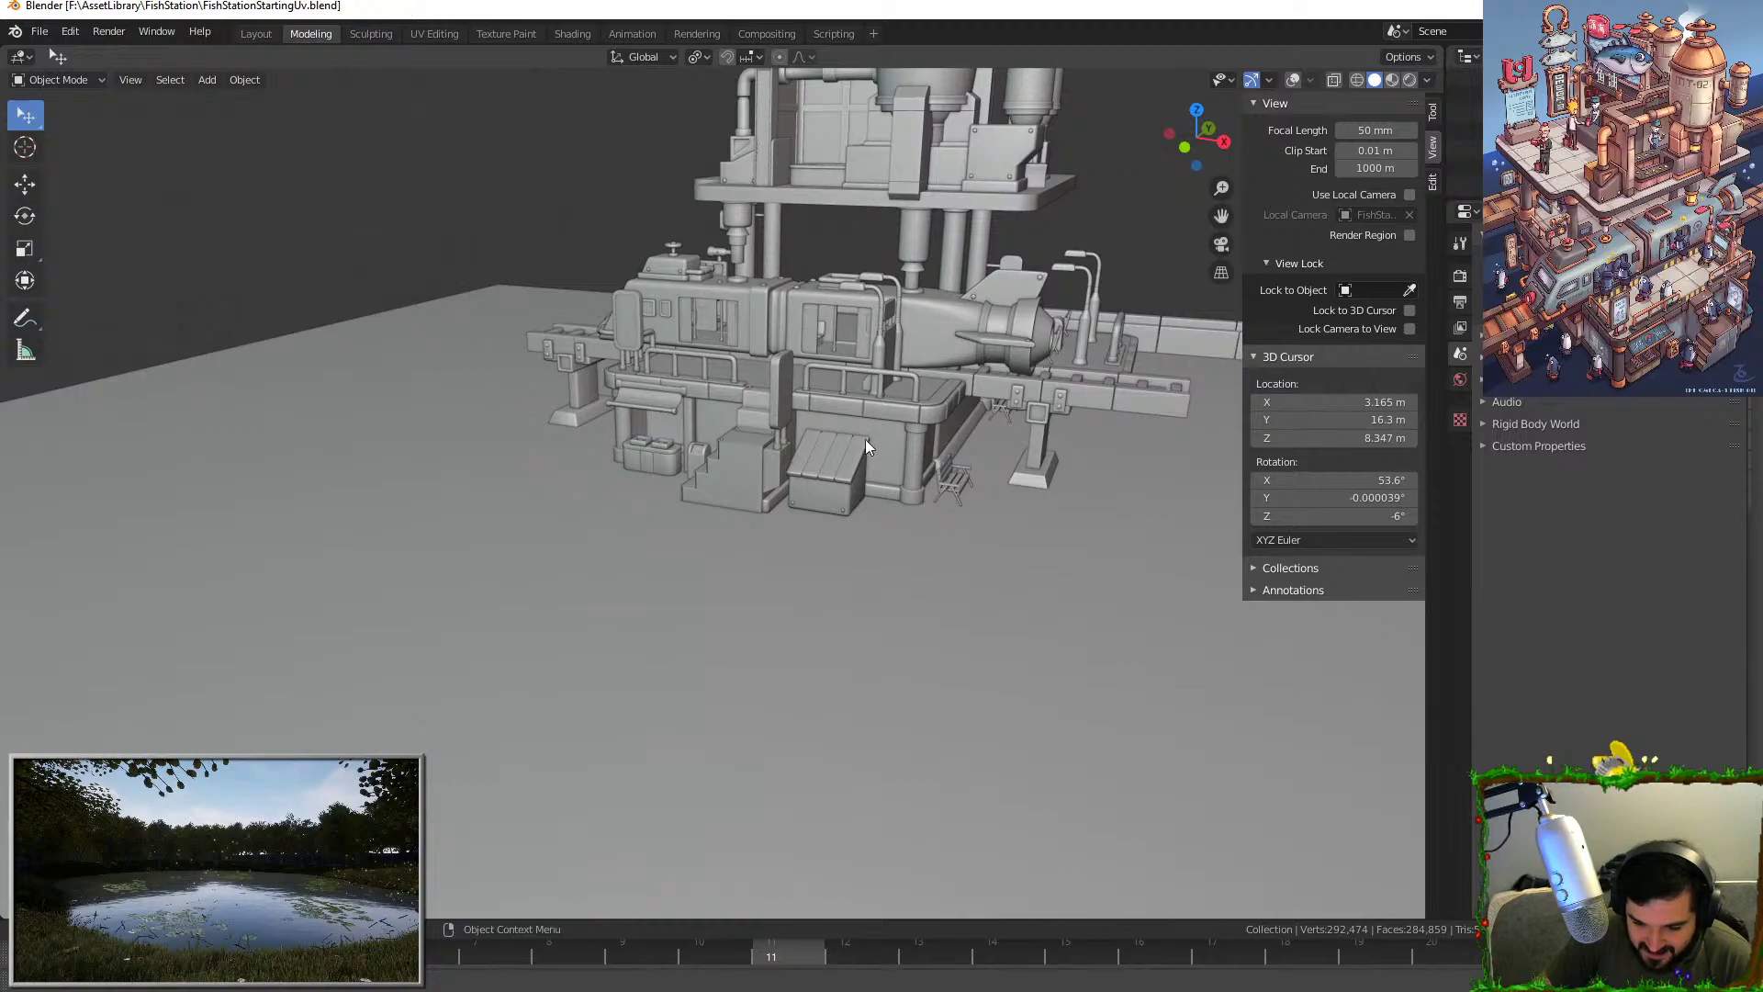
left_click(812, 474)
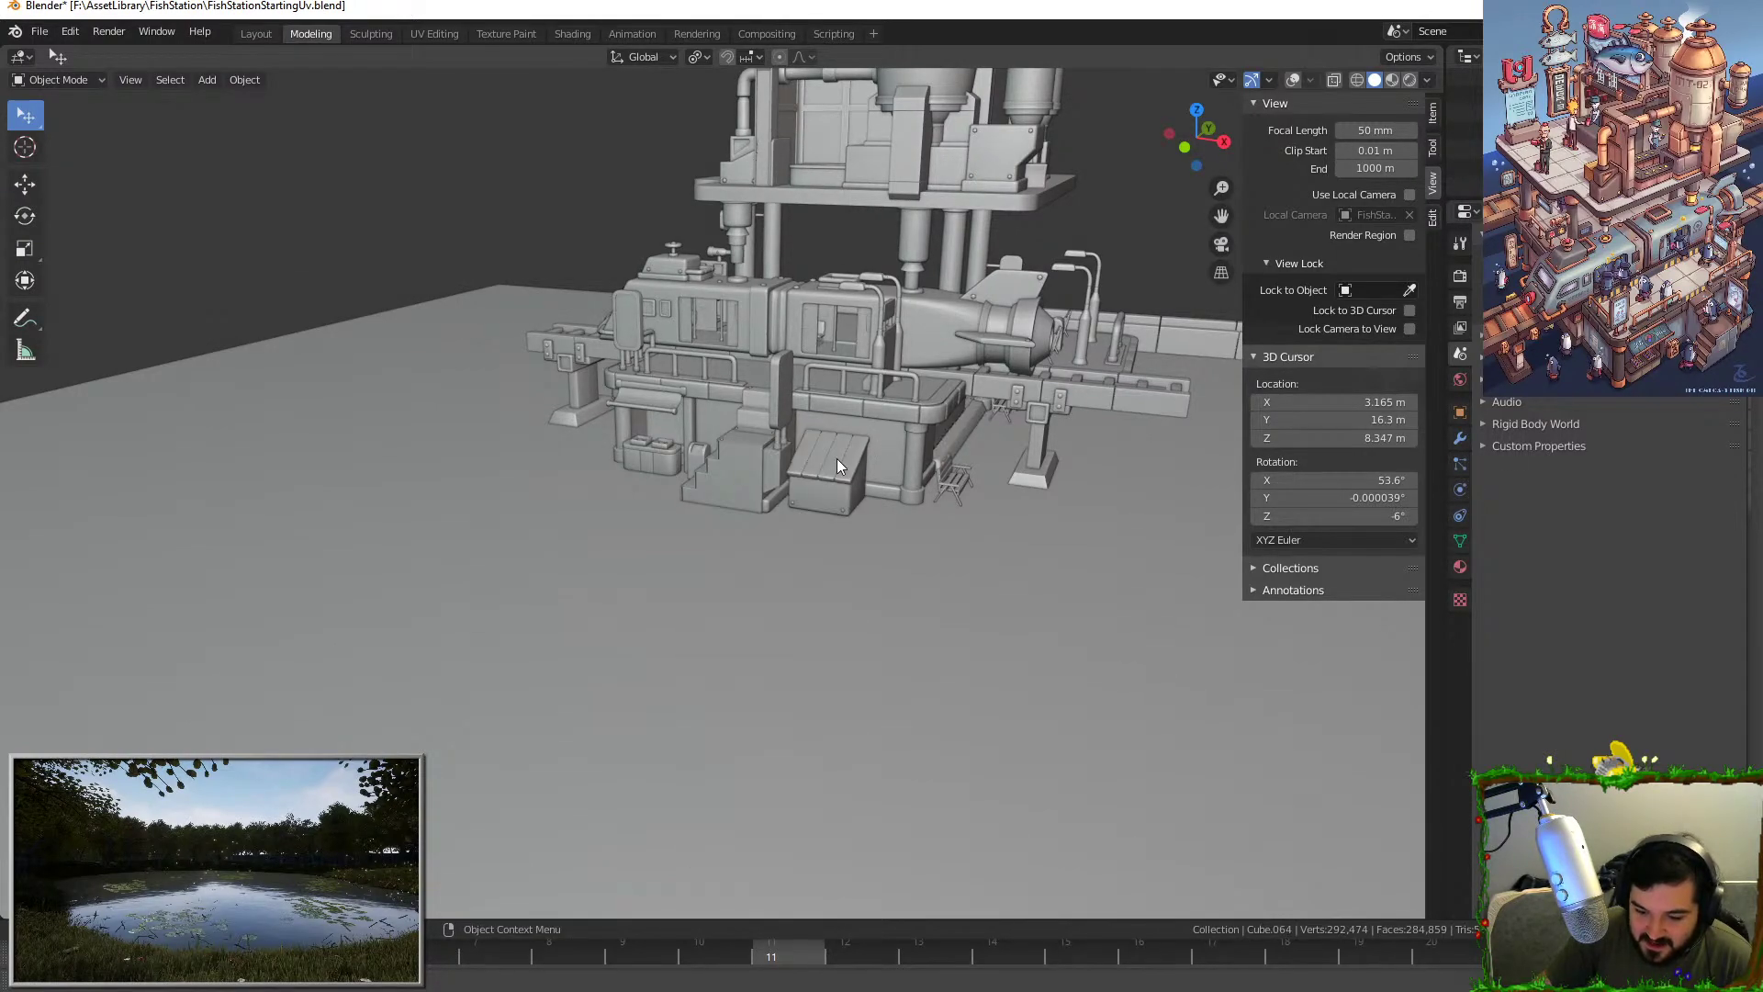
left_click(1252, 82)
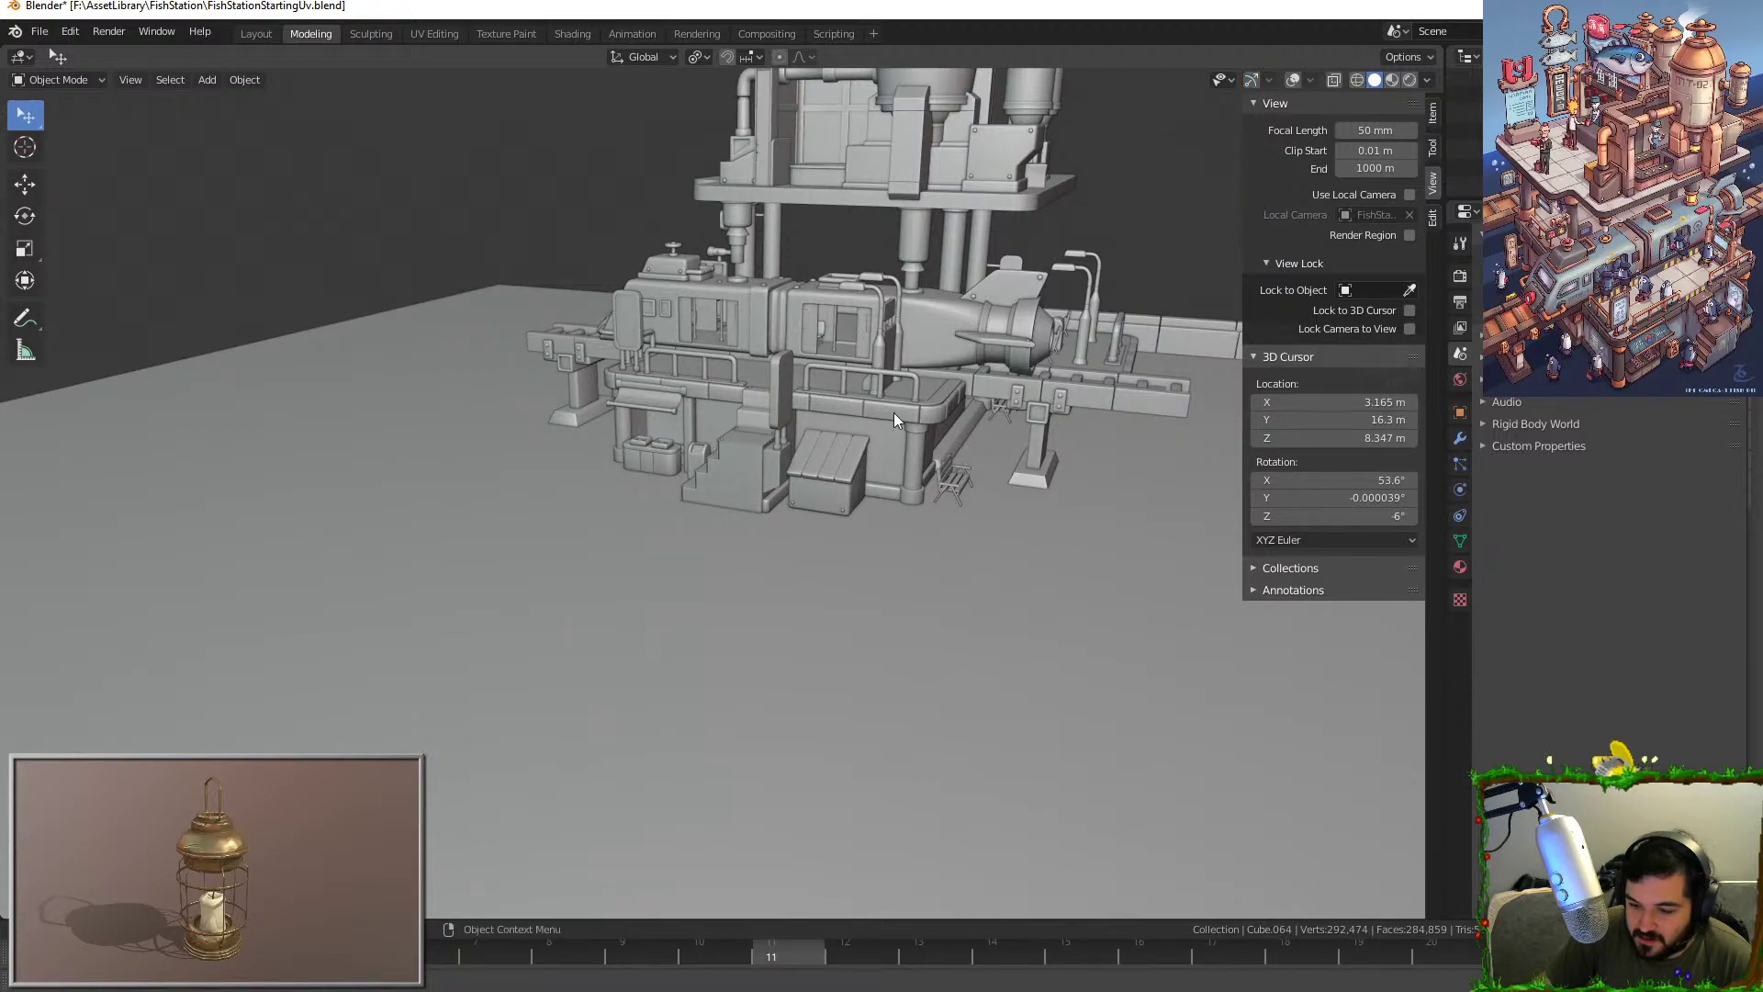
left_click(1252, 79)
left_click(1293, 80)
left_click(822, 497)
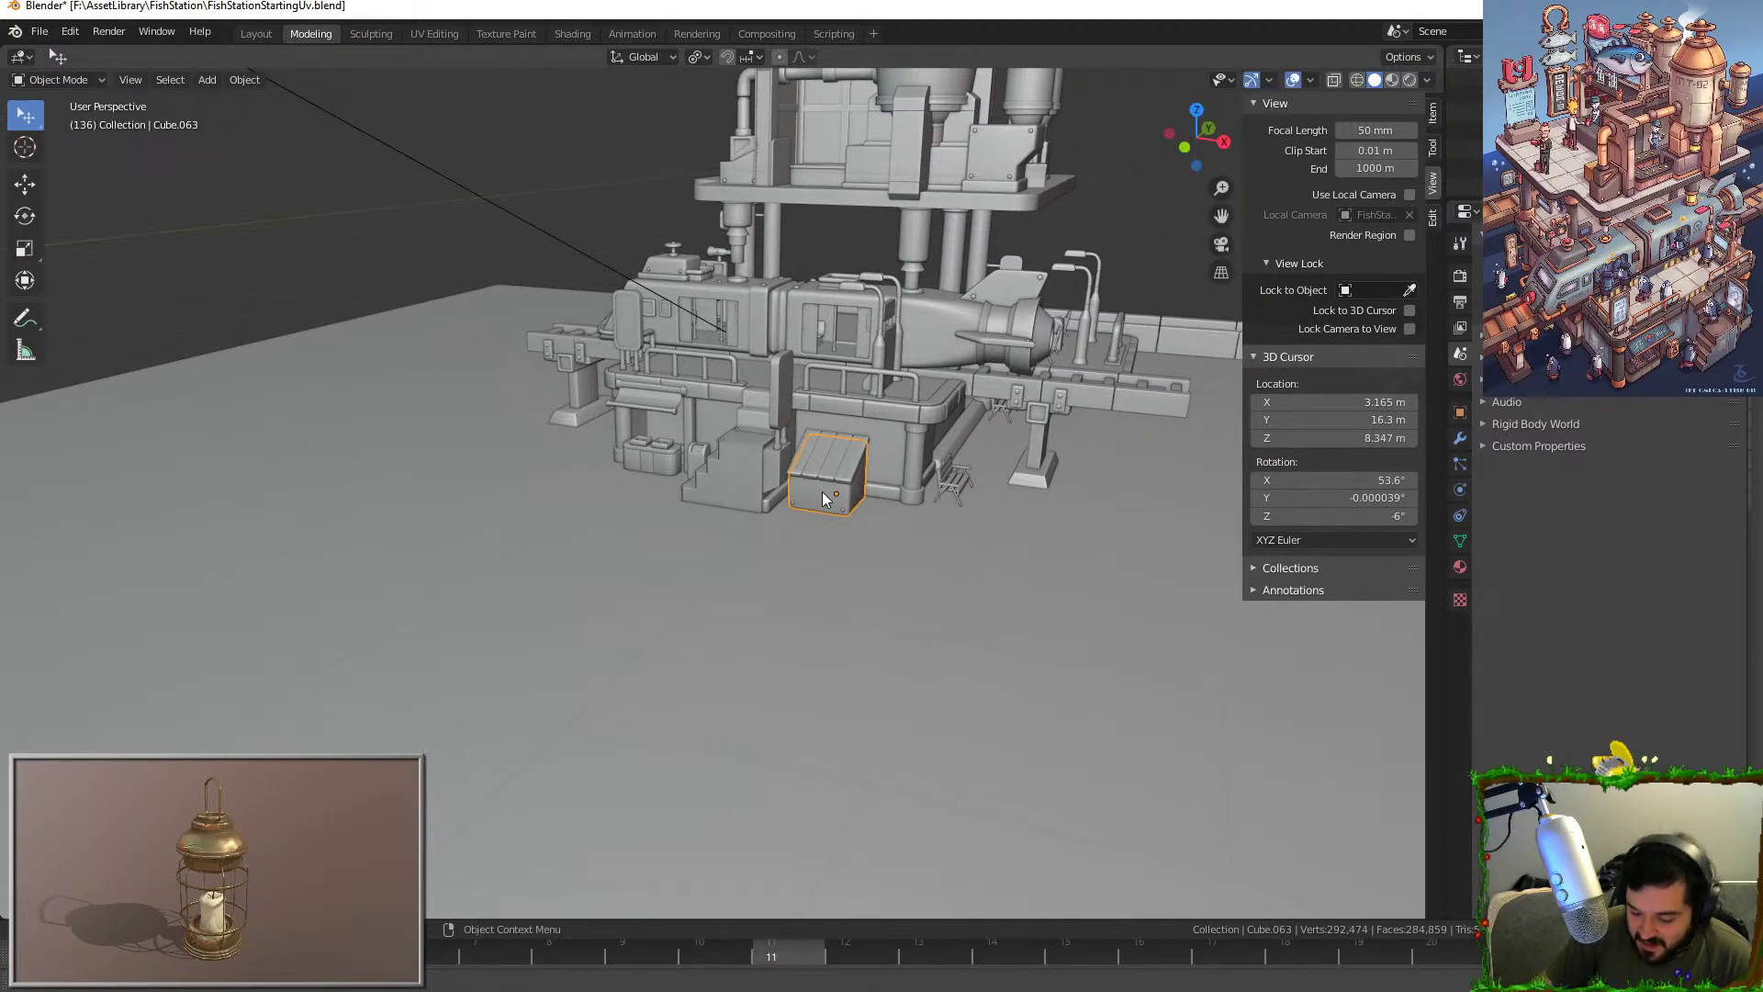
Frame the slatted box beside the stairs and inspect its lid boards and body together.
key("KP_0")
key("KP_Decimal")
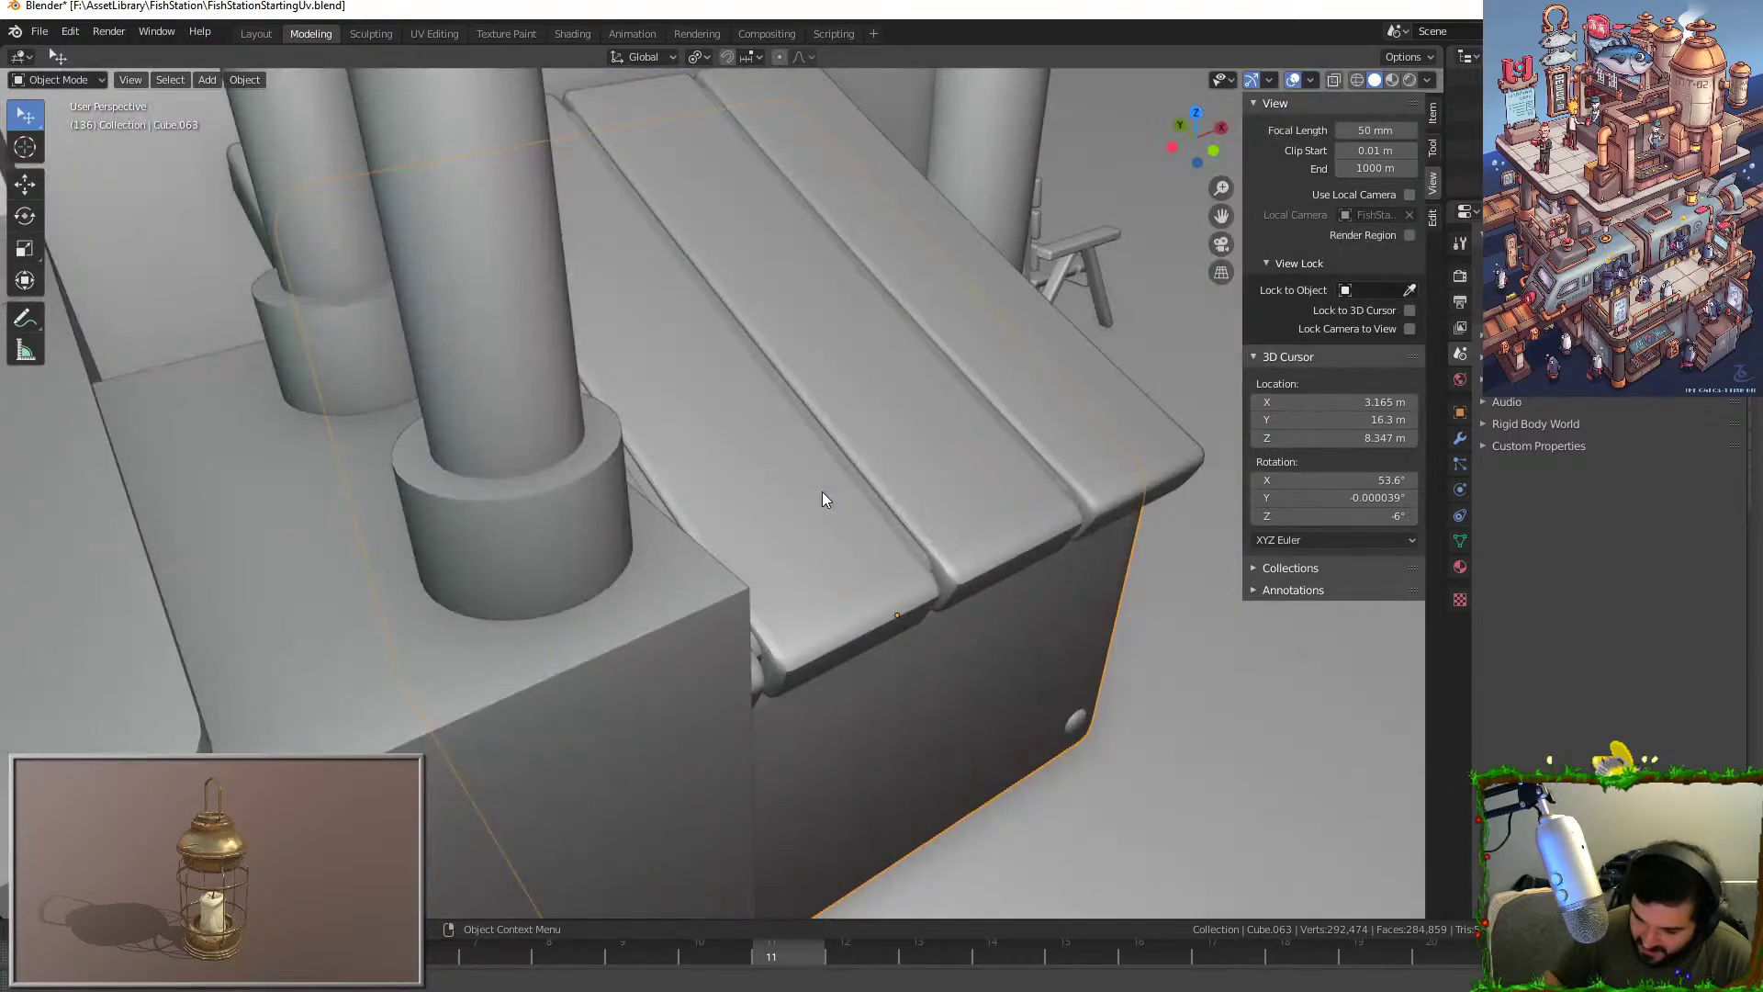
middle_click_drag(764, 432, 634, 349)
scroll(674, 388, "up", 1)
scroll(674, 387, "down", 5)
left_click(723, 386)
left_click(675, 518, "shift")
middle_click_drag(672, 521, 991, 459)
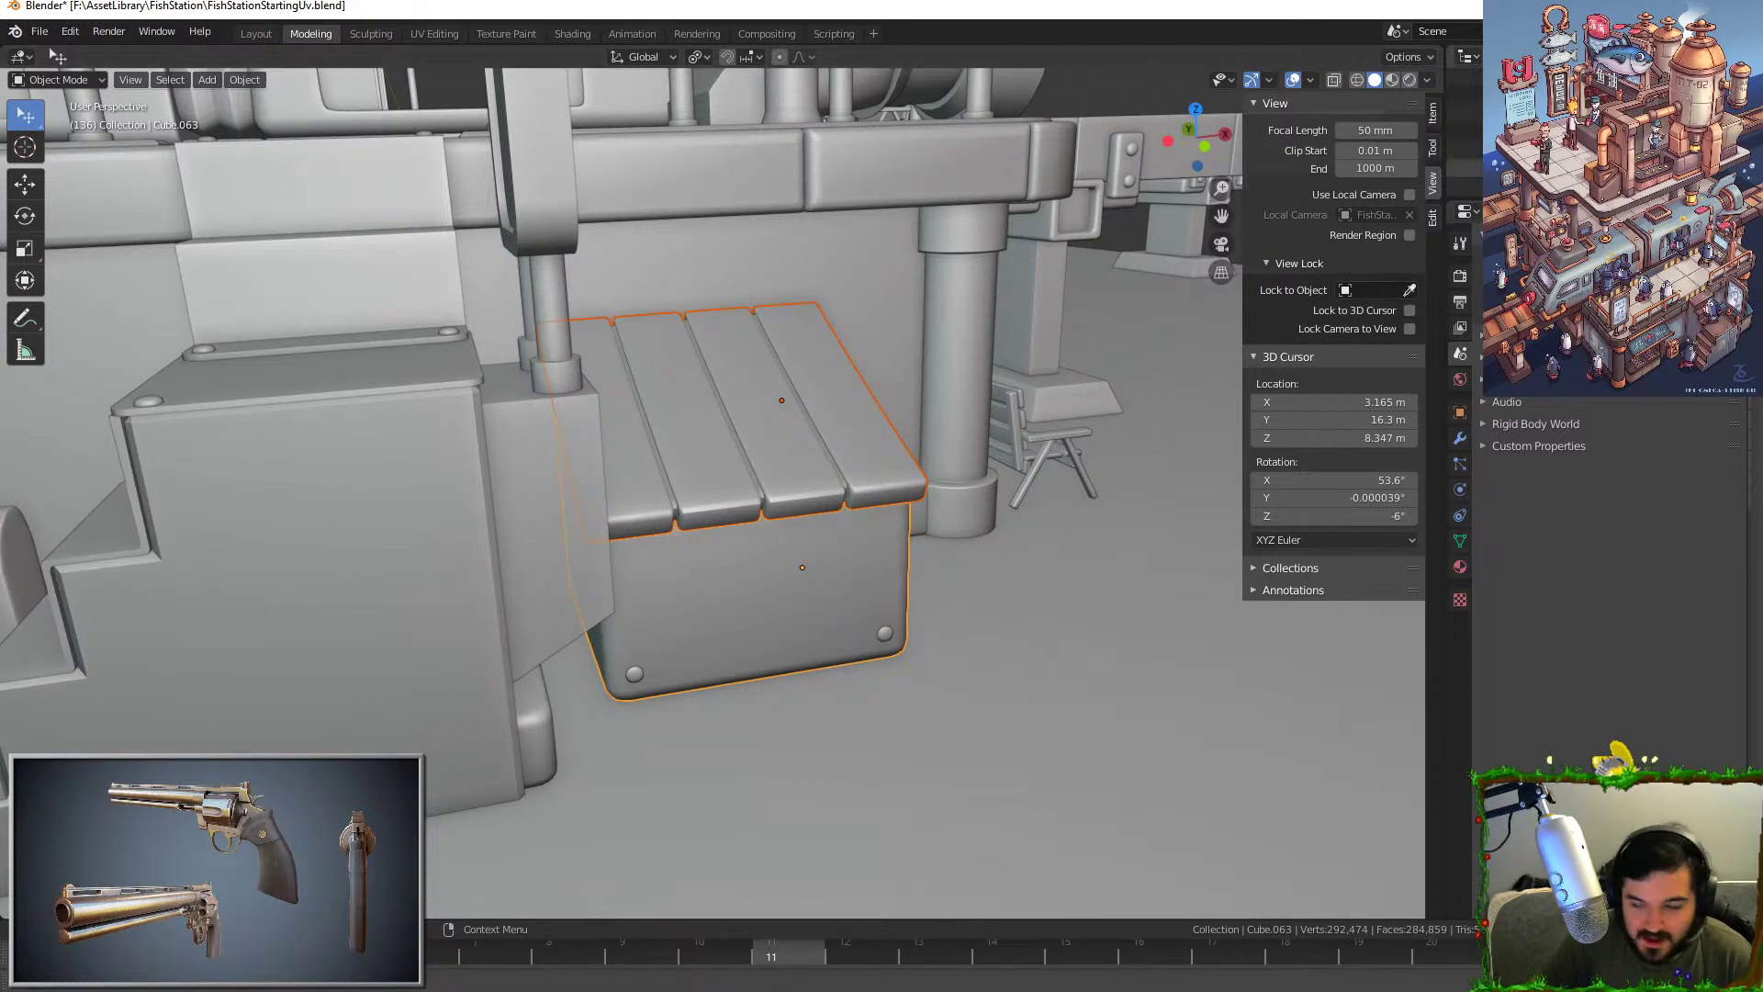
Switch back to Maya and check the same spot beside the stairs.
key("alt+Tab")
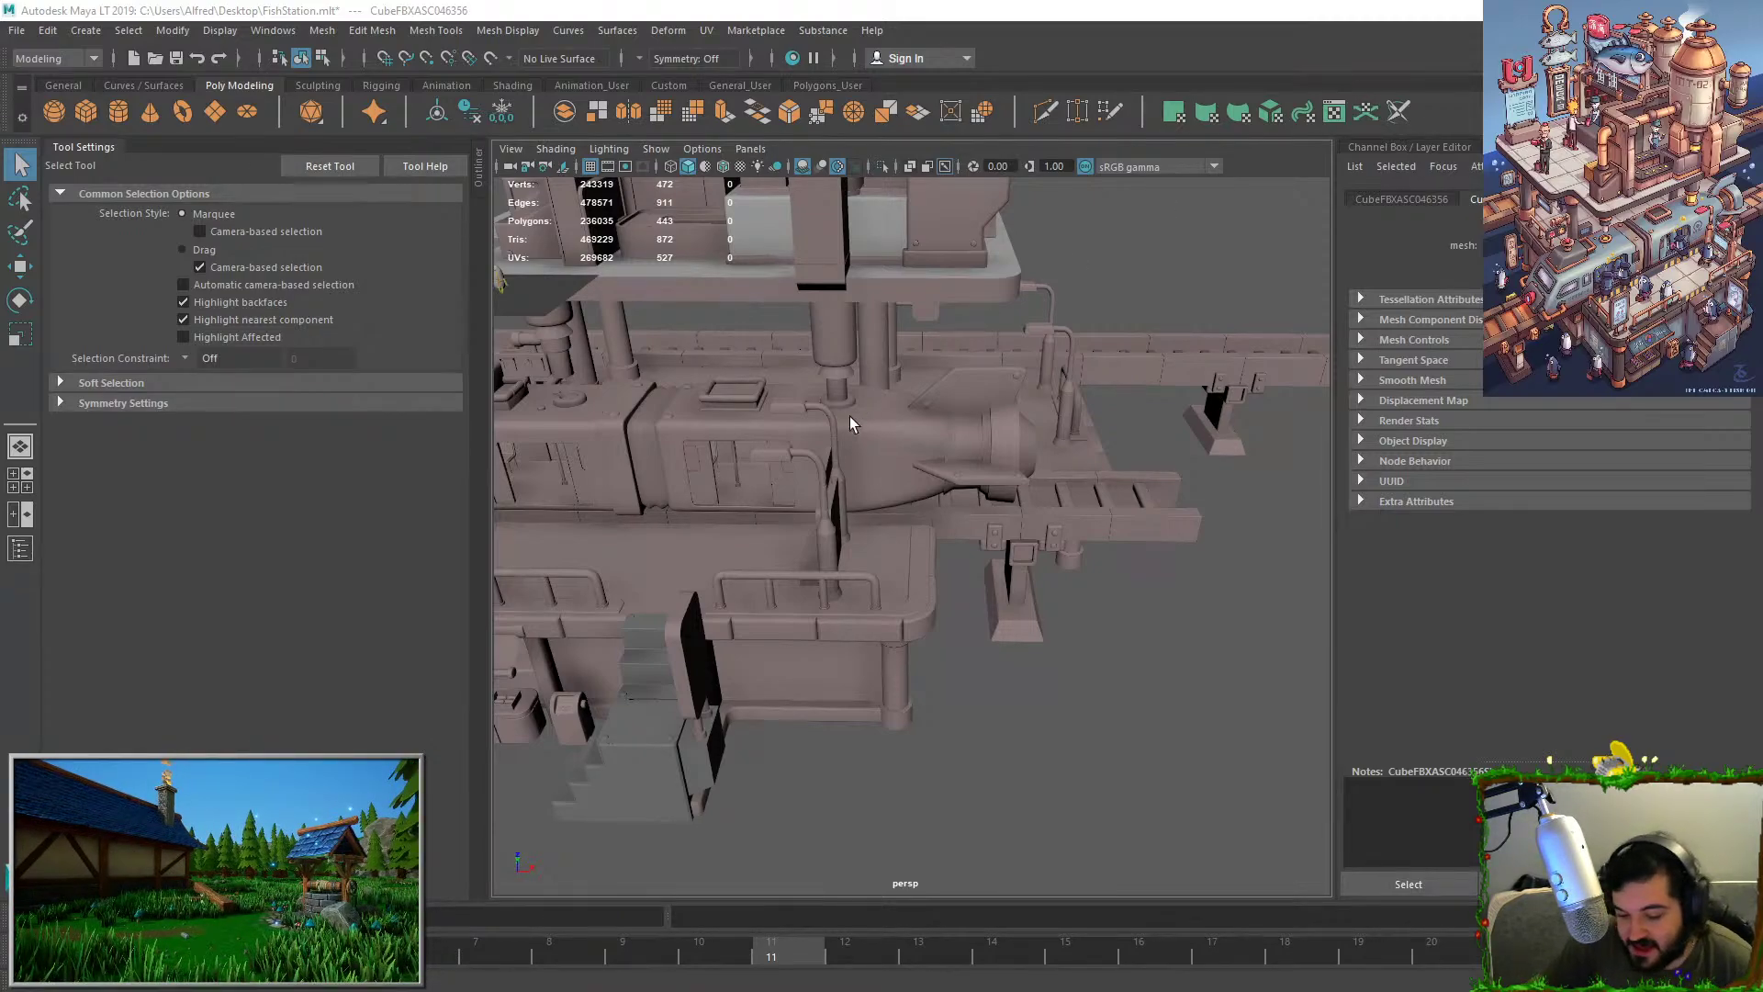
left_click_drag(852, 422, 923, 413, "alt")
left_click_drag(889, 690, 1037, 658, "alt")
In Substance Painter, add a black mask to the orange material group and reveal it on the joint's round rivet with mesh polygon fill.
key("alt+Tab")
right_click(1512, 290)
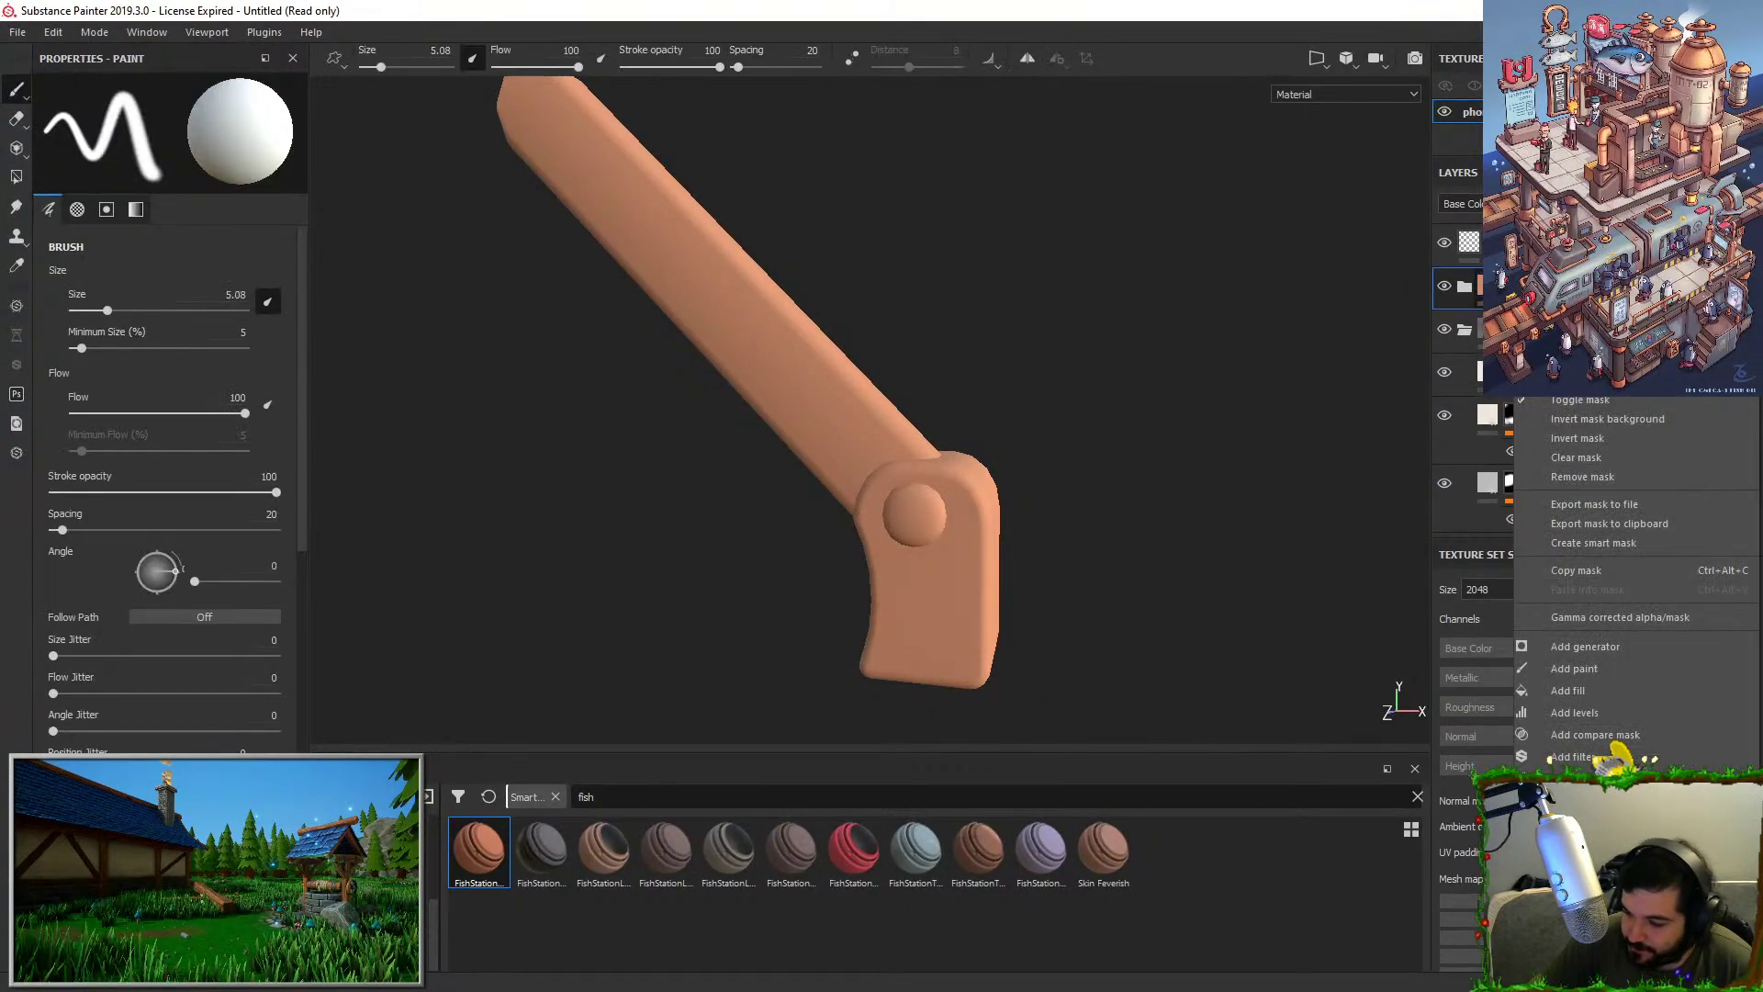
left_click(1575, 315)
left_click_drag(1180, 395, 1048, 494, "alt")
key("4")
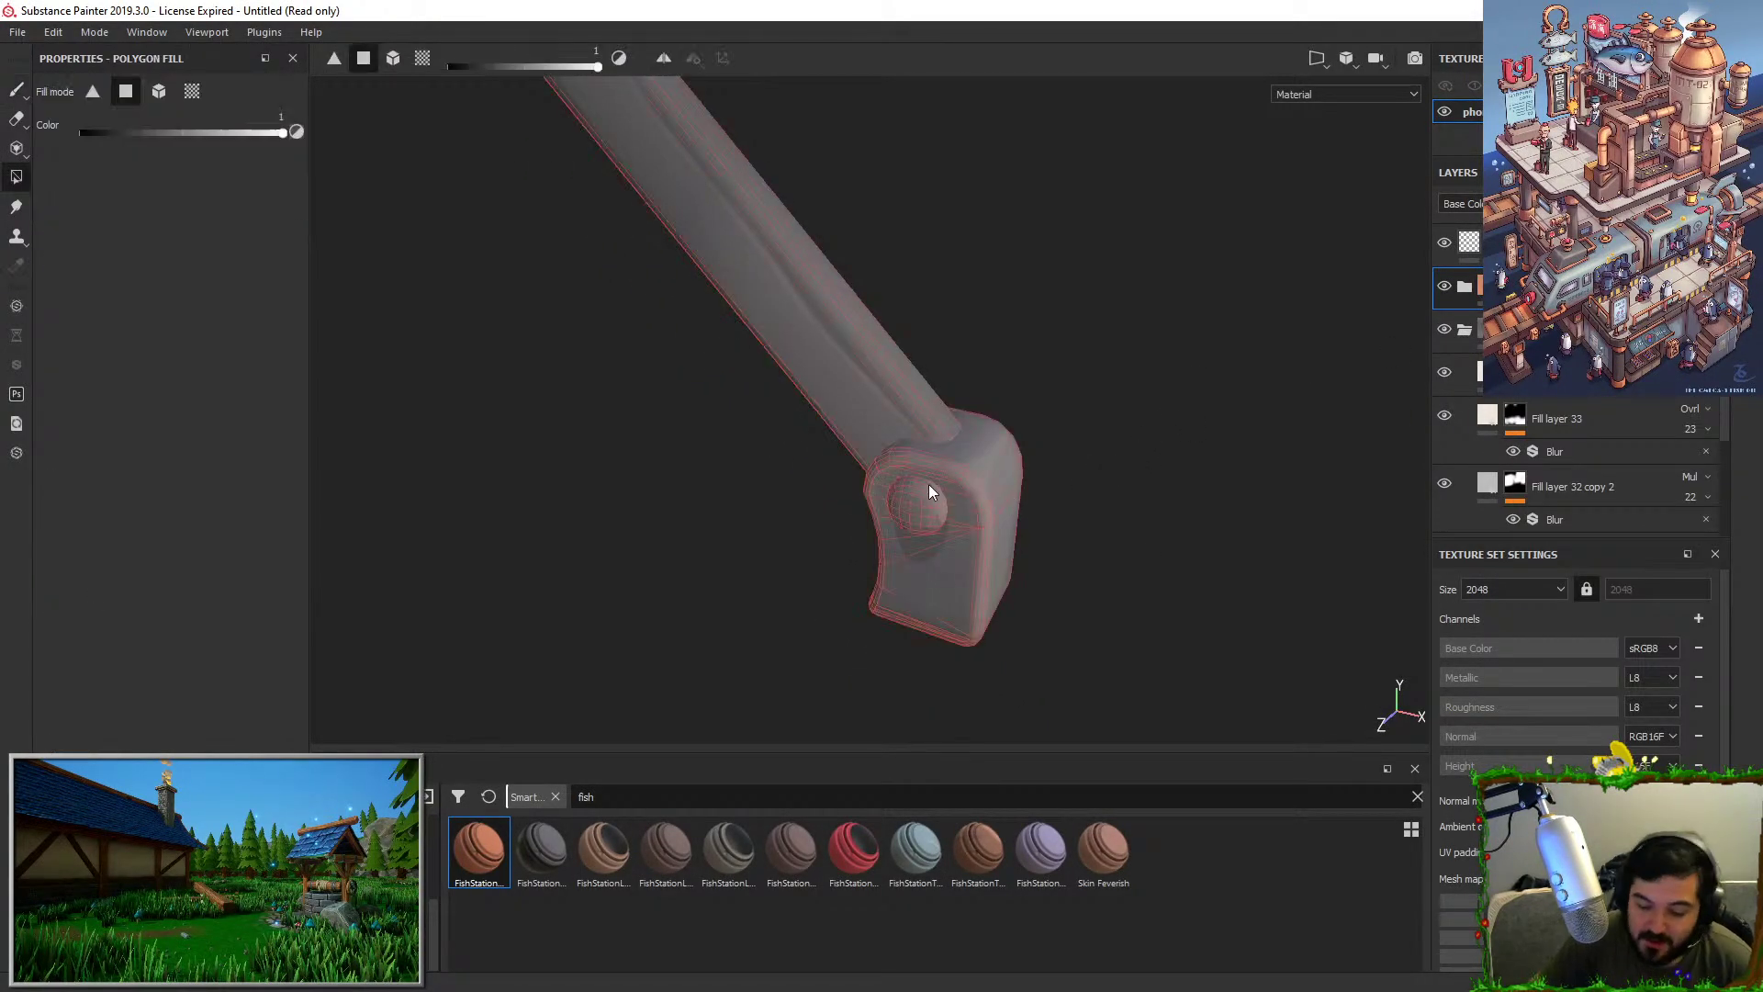
left_click_drag(929, 492, 912, 517, "alt")
left_click(158, 90)
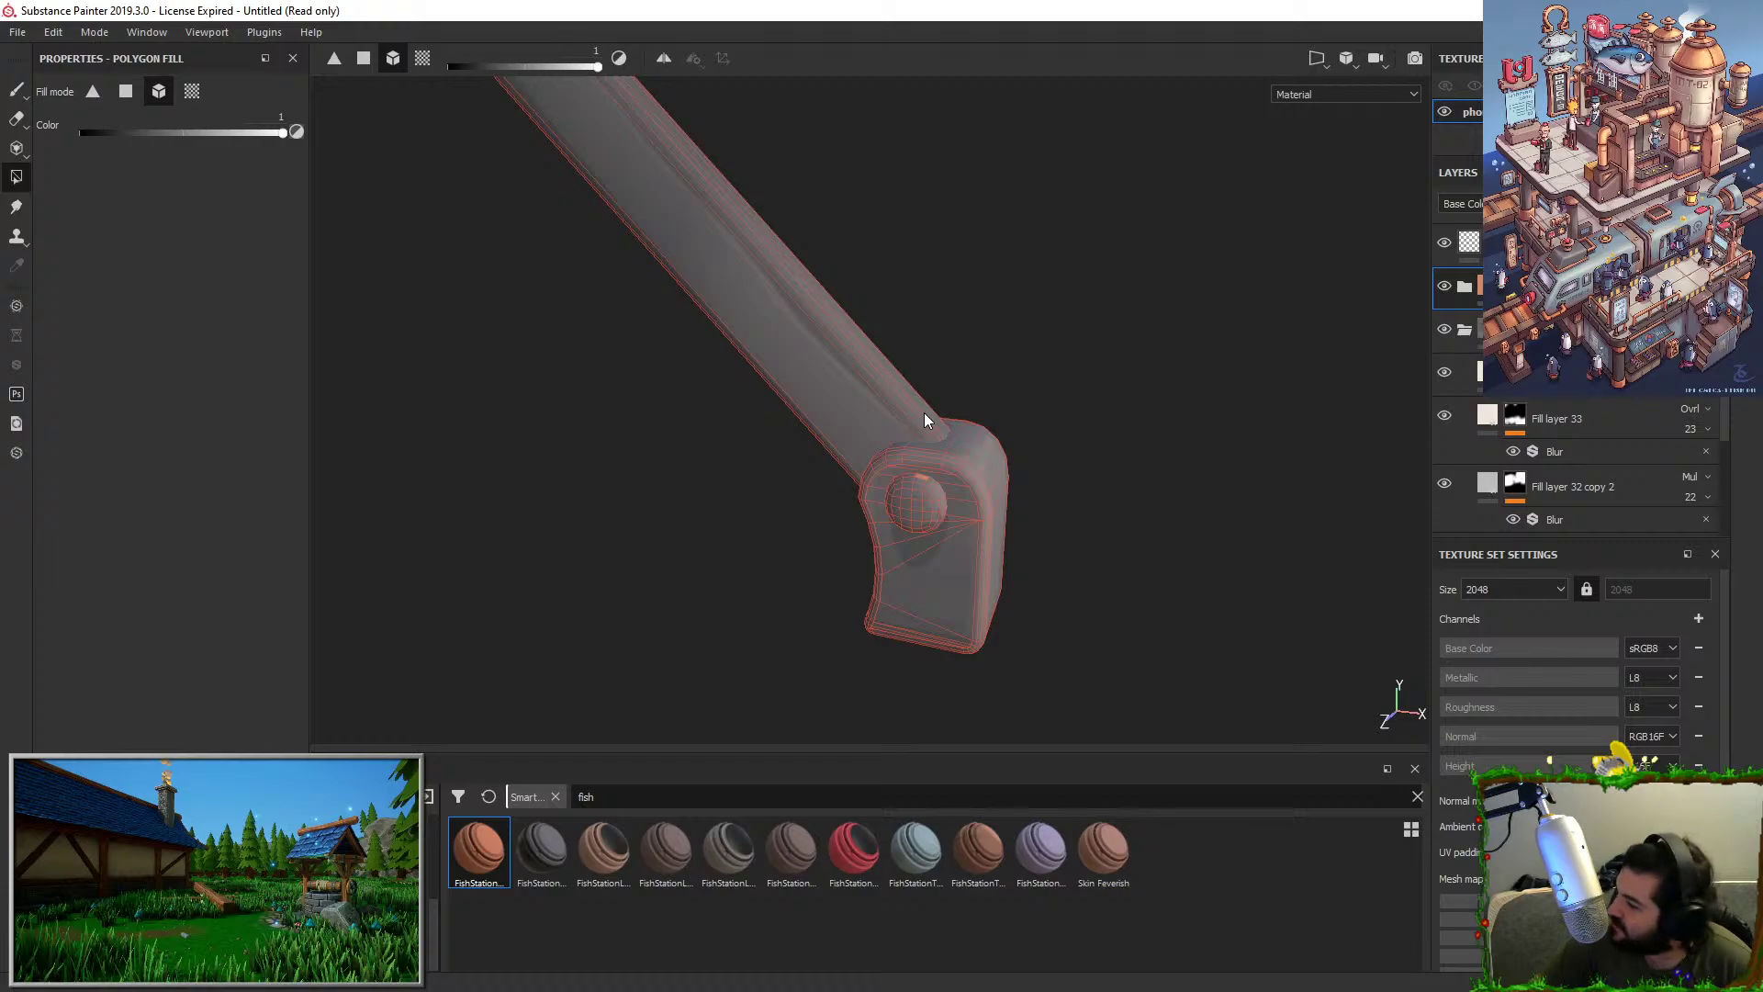
left_click(903, 485)
mouse_move(1063, 511)
left_mouse_down("alt")
mouse_move(839, 484)
mouse_move(1076, 492)
left_mouse_up("alt")
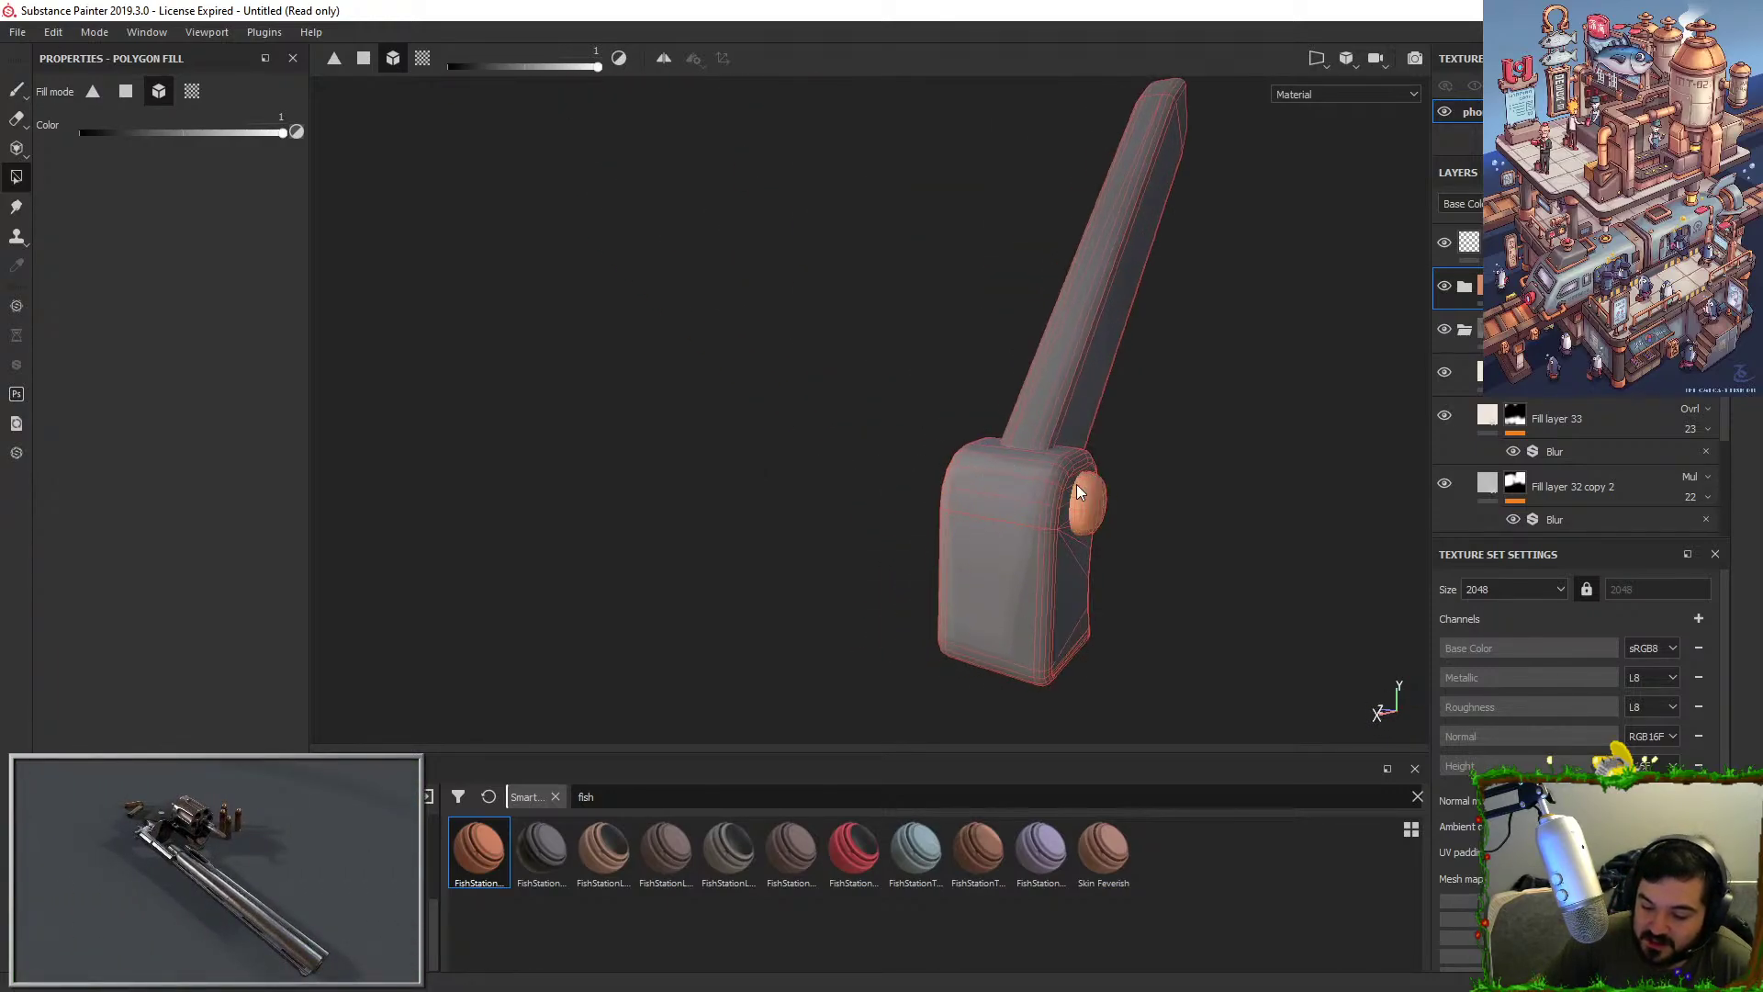
Expand the orange material group, add a black mask to its top fill layer, and select the mask of the layer below.
key("1")
left_click_drag(927, 477, 1089, 468, "alt")
left_click(1462, 288)
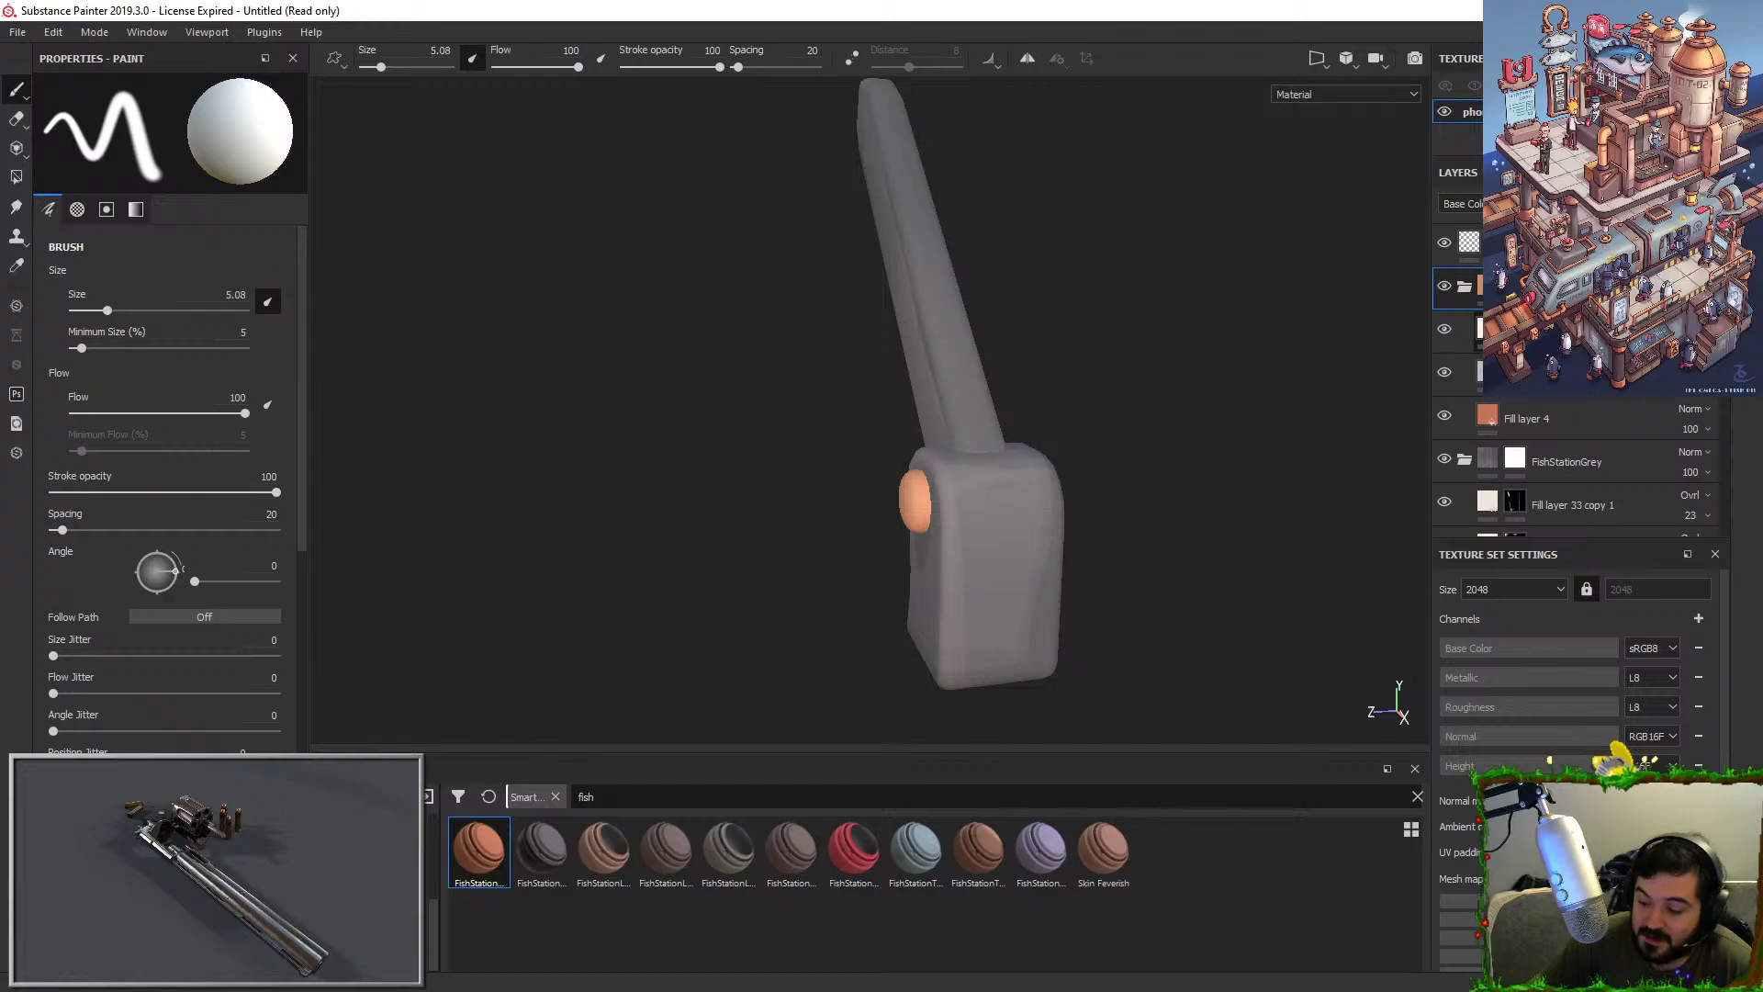
right_click(1504, 331)
left_click(1543, 360)
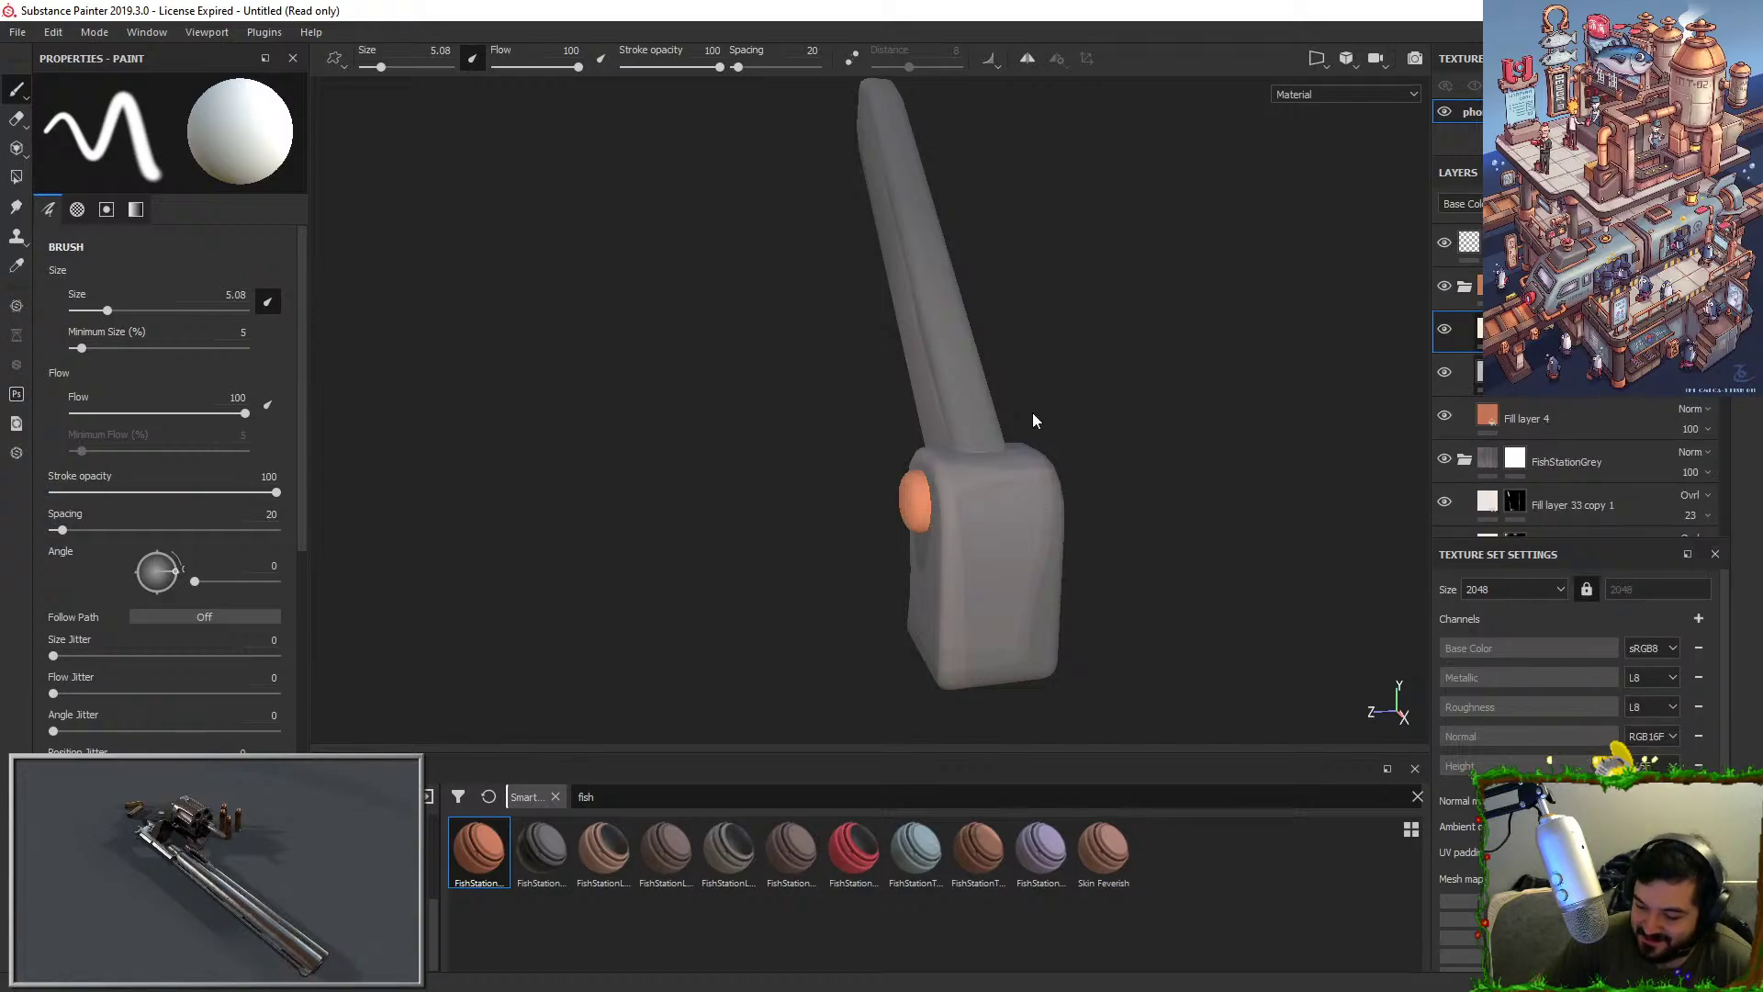
left_click(1506, 372)
left_click_drag(826, 358, 1040, 339, "alt")
middle_click_drag(1040, 338, 826, 199, "alt")
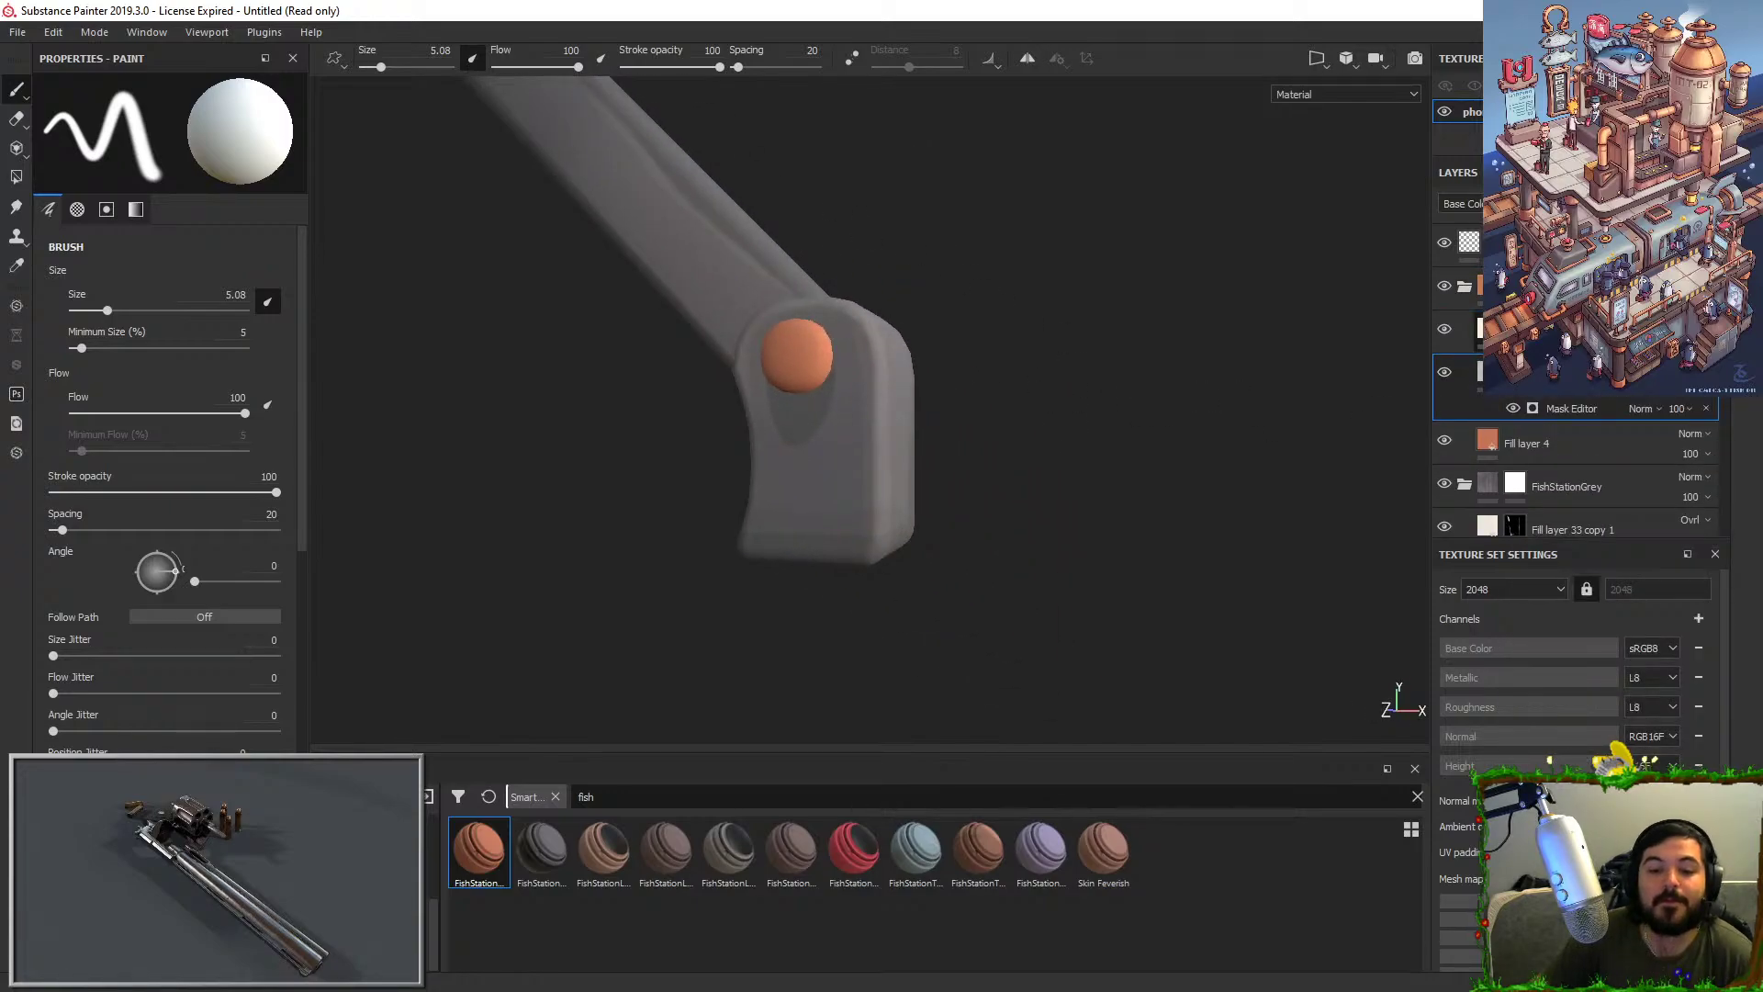
Move the concept image aside, return to the immersive Unreal Editor viewport, and turn on game view.
key("alt+Tab")
left_click_drag(1286, 67, 134, 0)
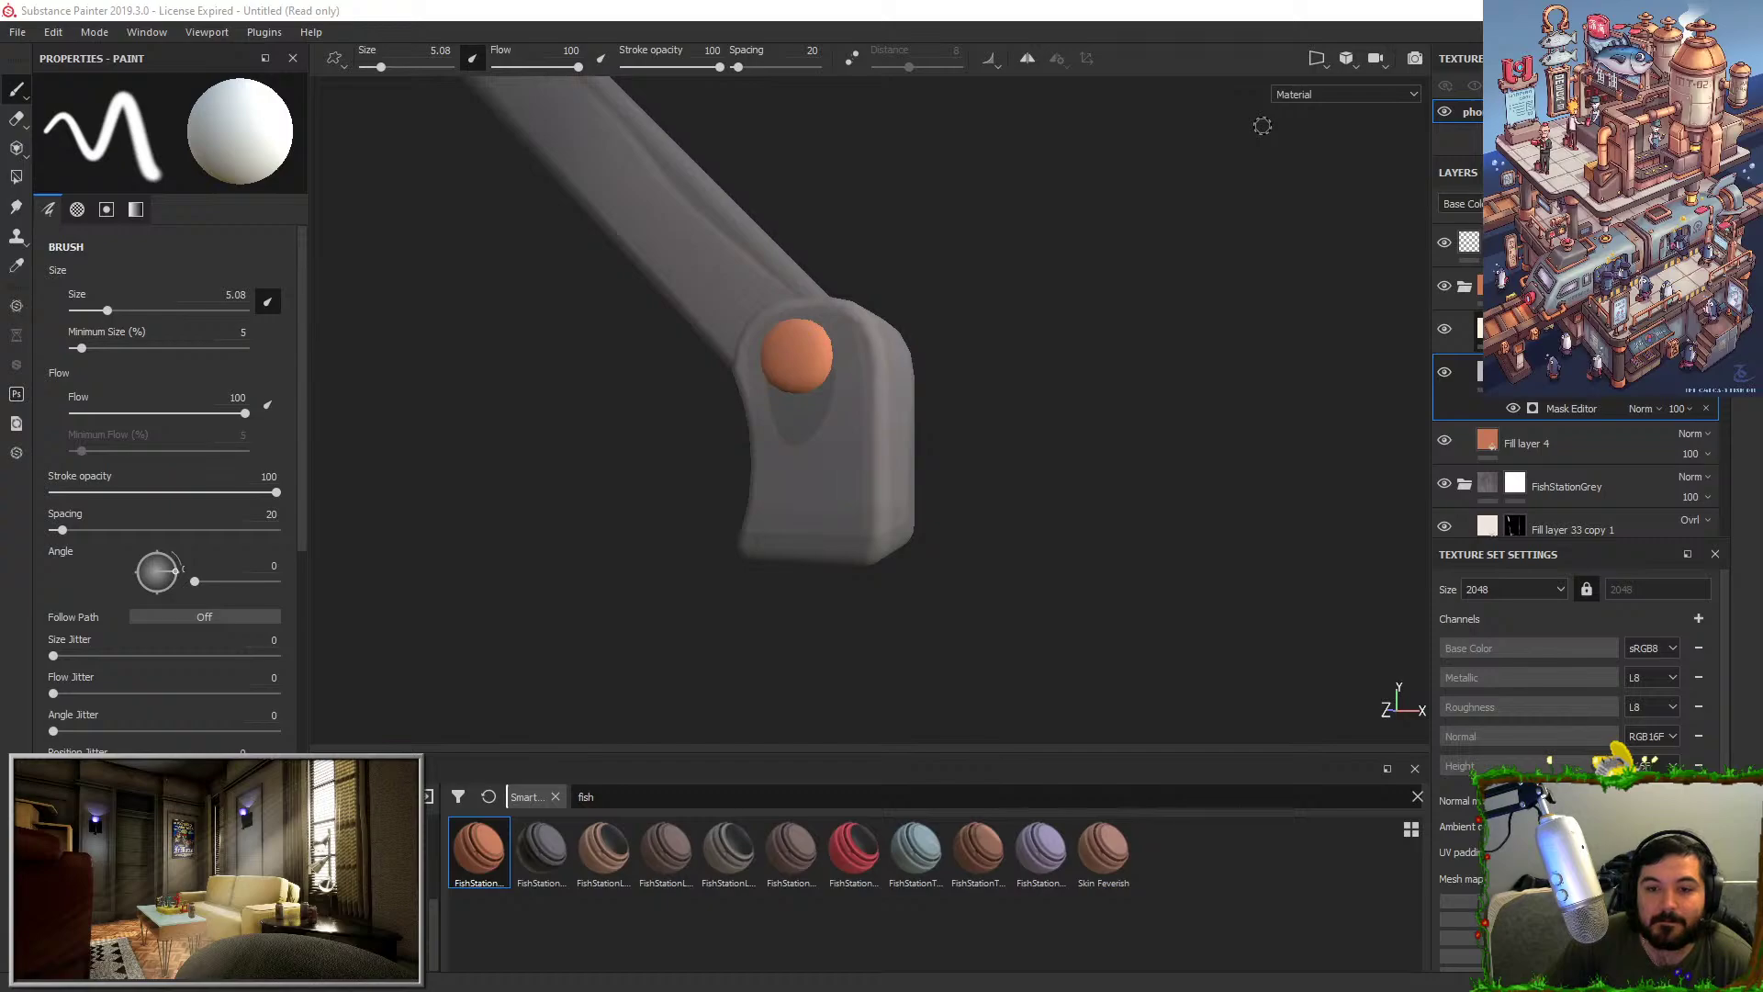
left_click_drag(981, 358, 1033, 358, "alt")
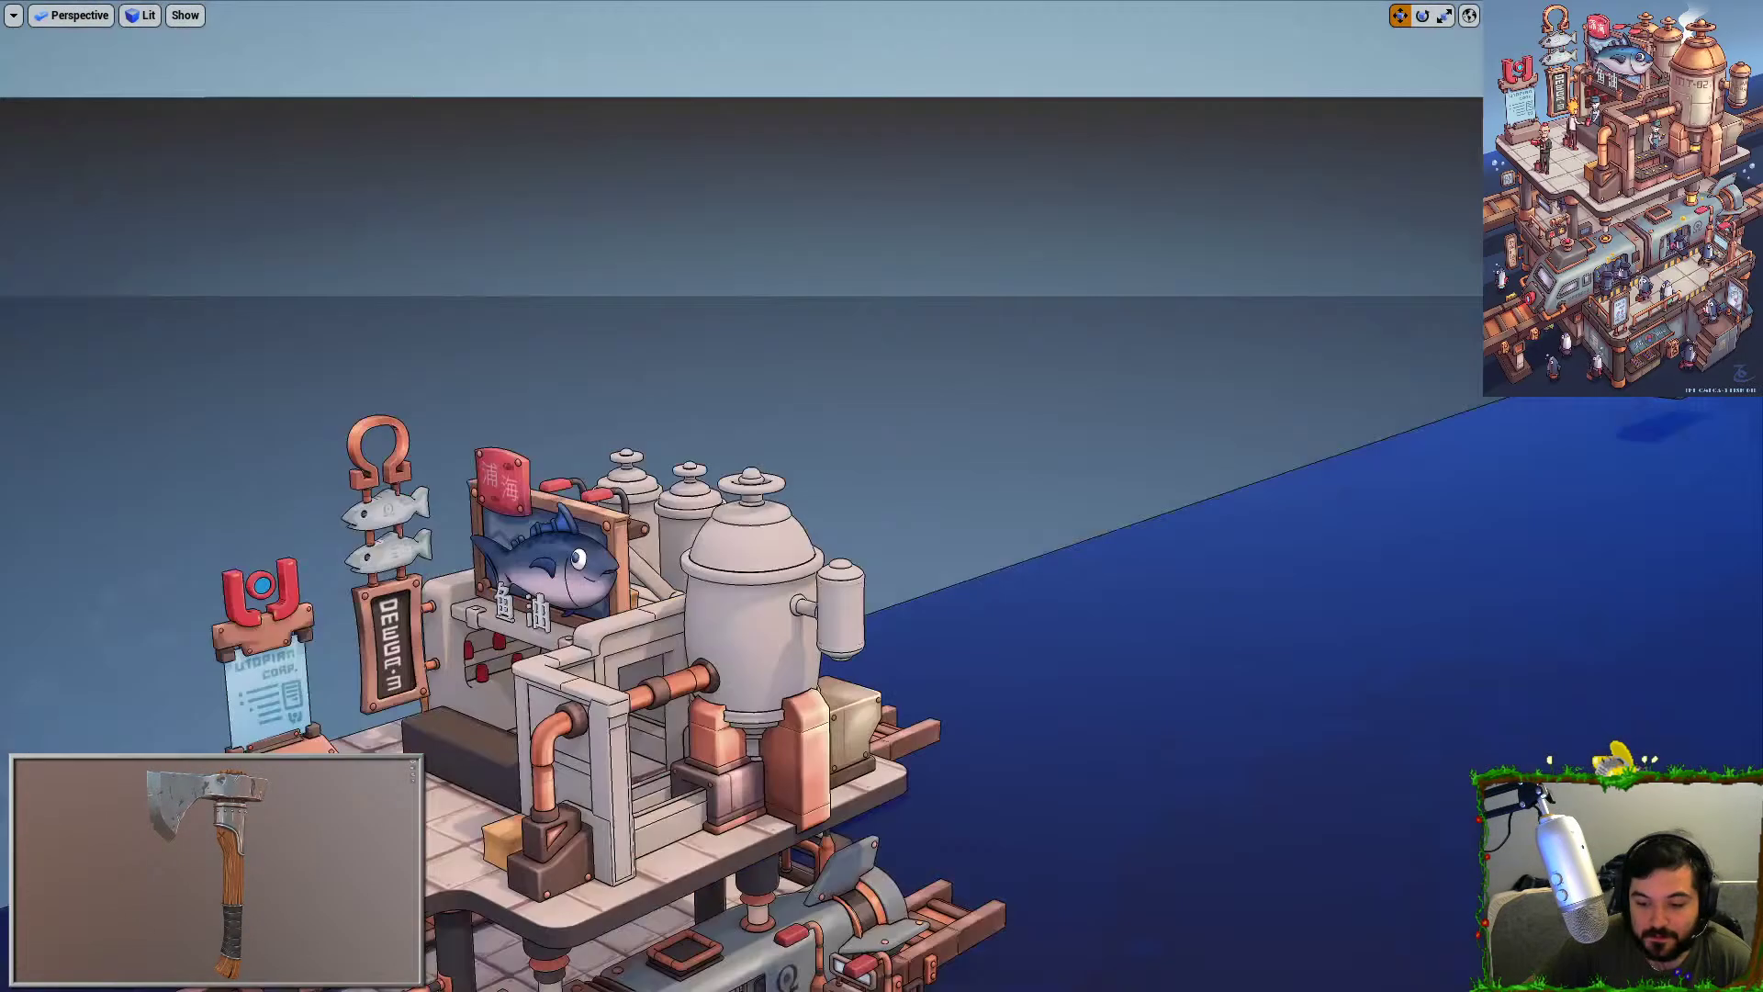
right_click_drag(1028, 55, 964, 3)
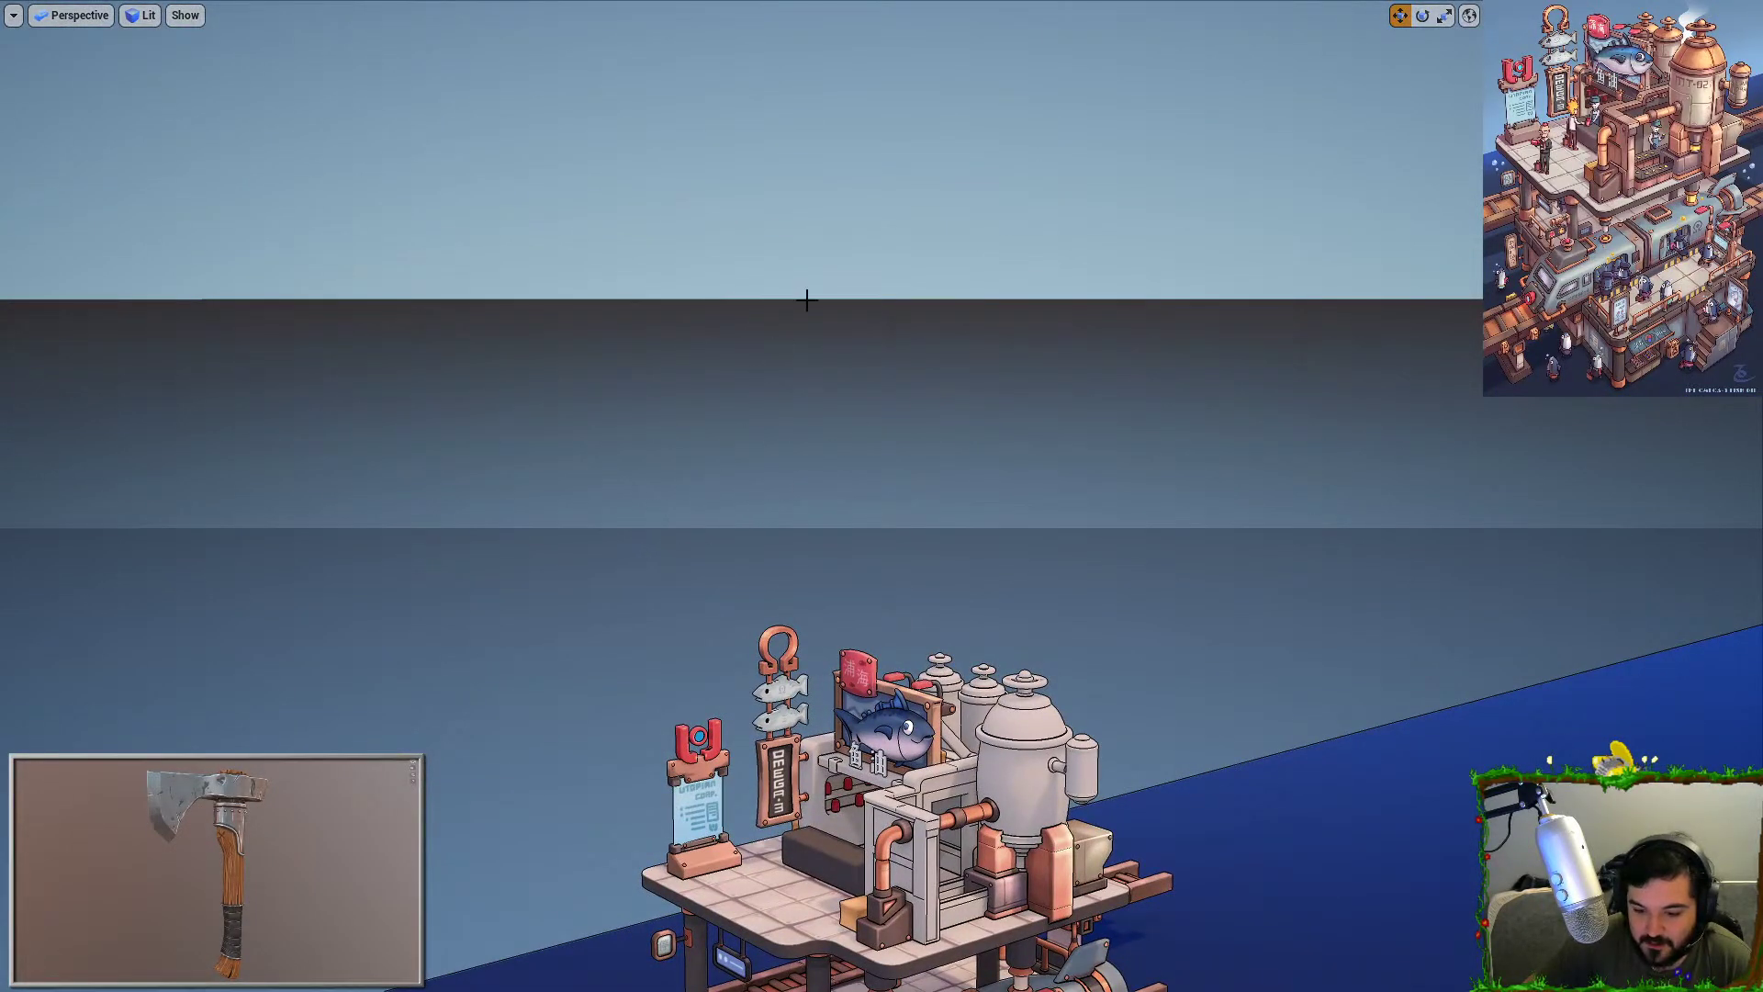
right_click_drag(808, 300, 801, 438)
key("g")
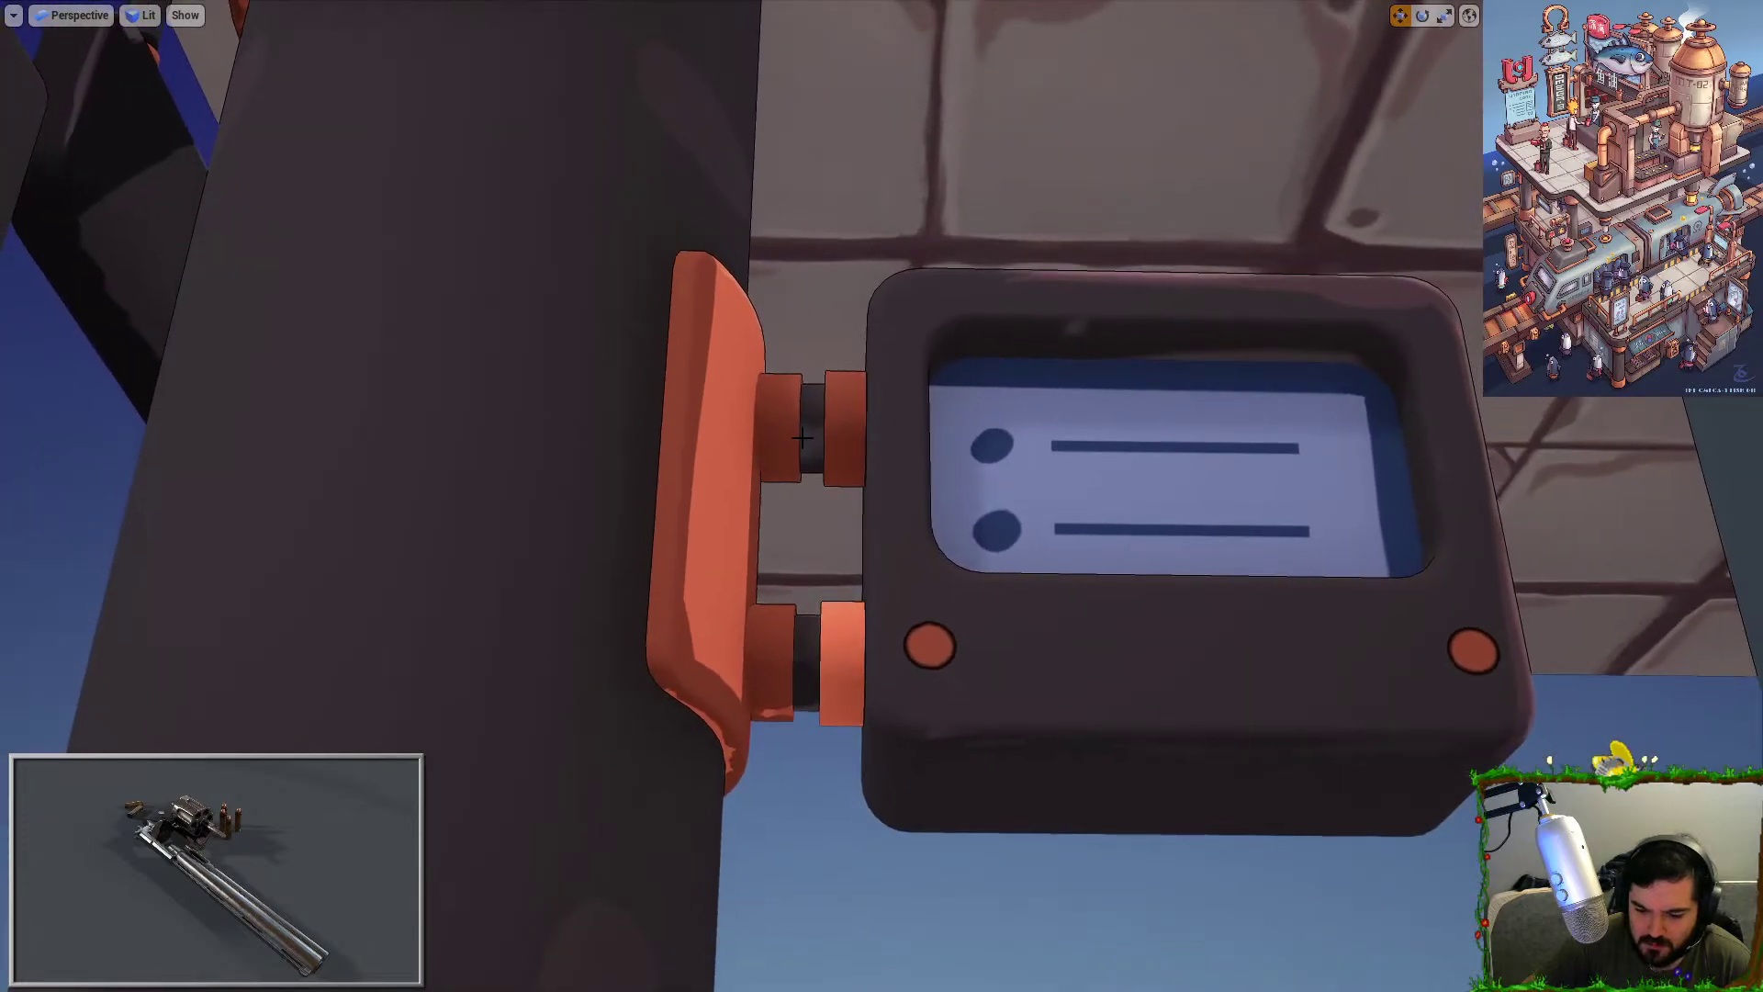
Examine the hanging sign, train interior, penguin characters, and platform edge up close in the scene.
right_click_drag(960, 534, 8, 69)
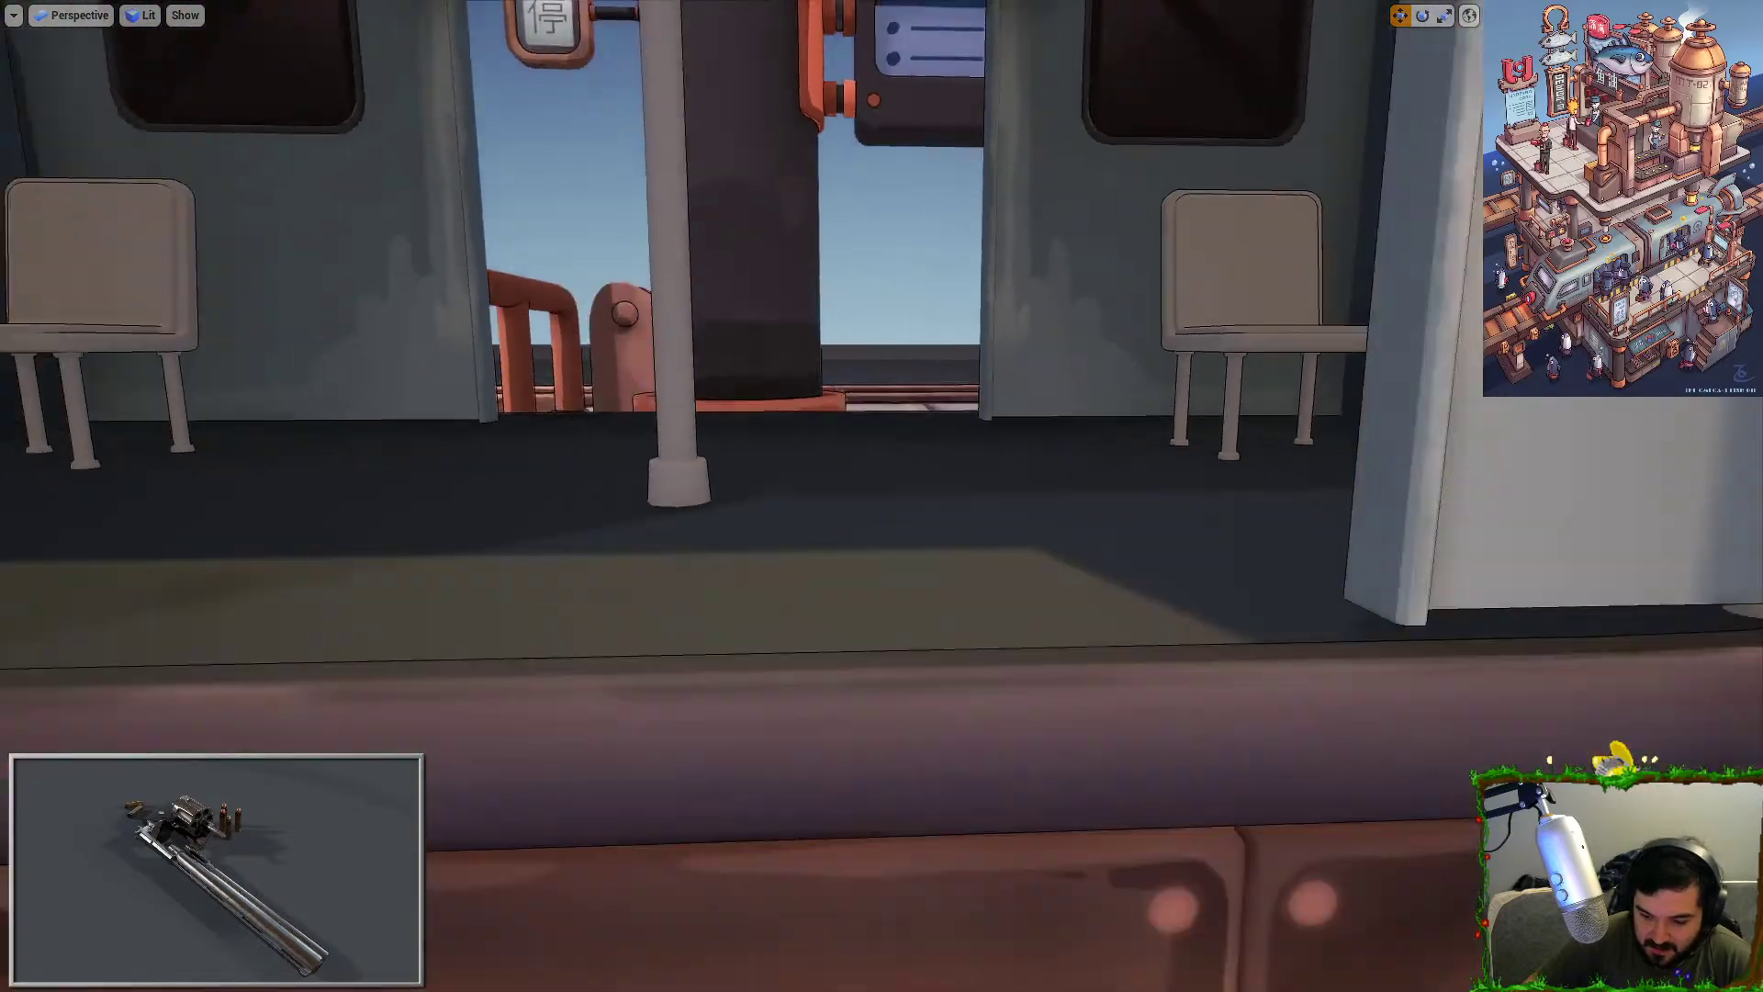
right_click_drag(882, 496, 404, 725)
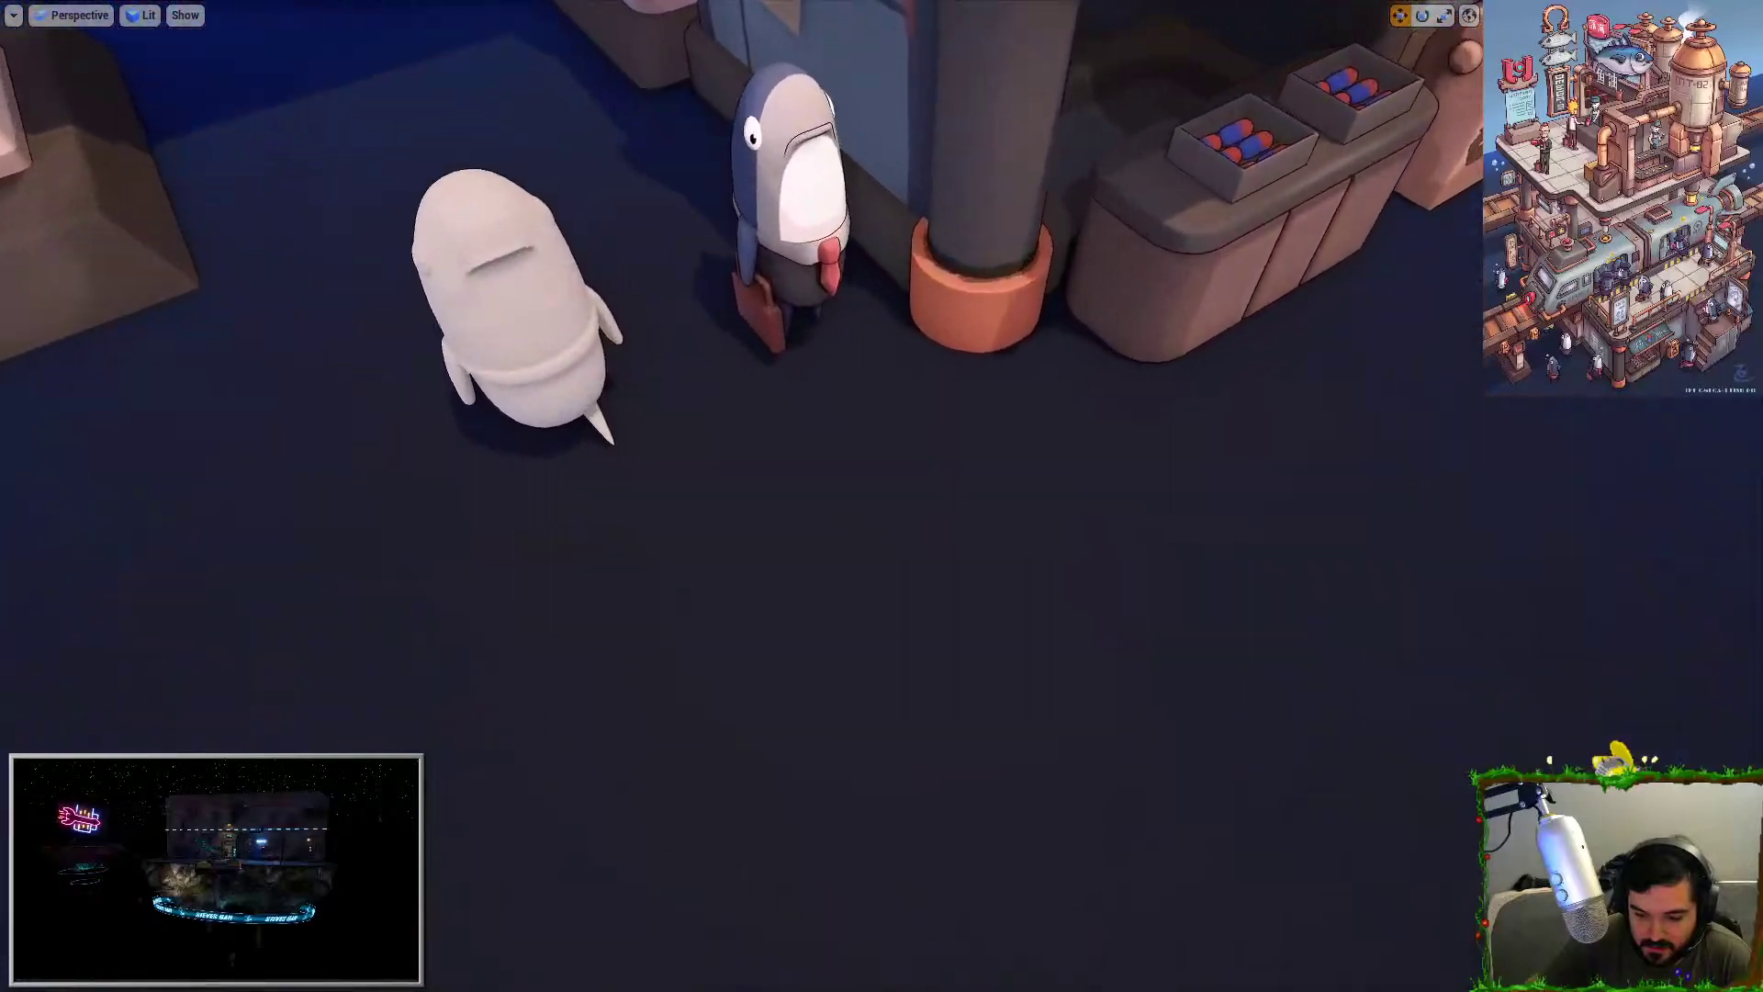
right_click_drag(882, 496, 368, 551)
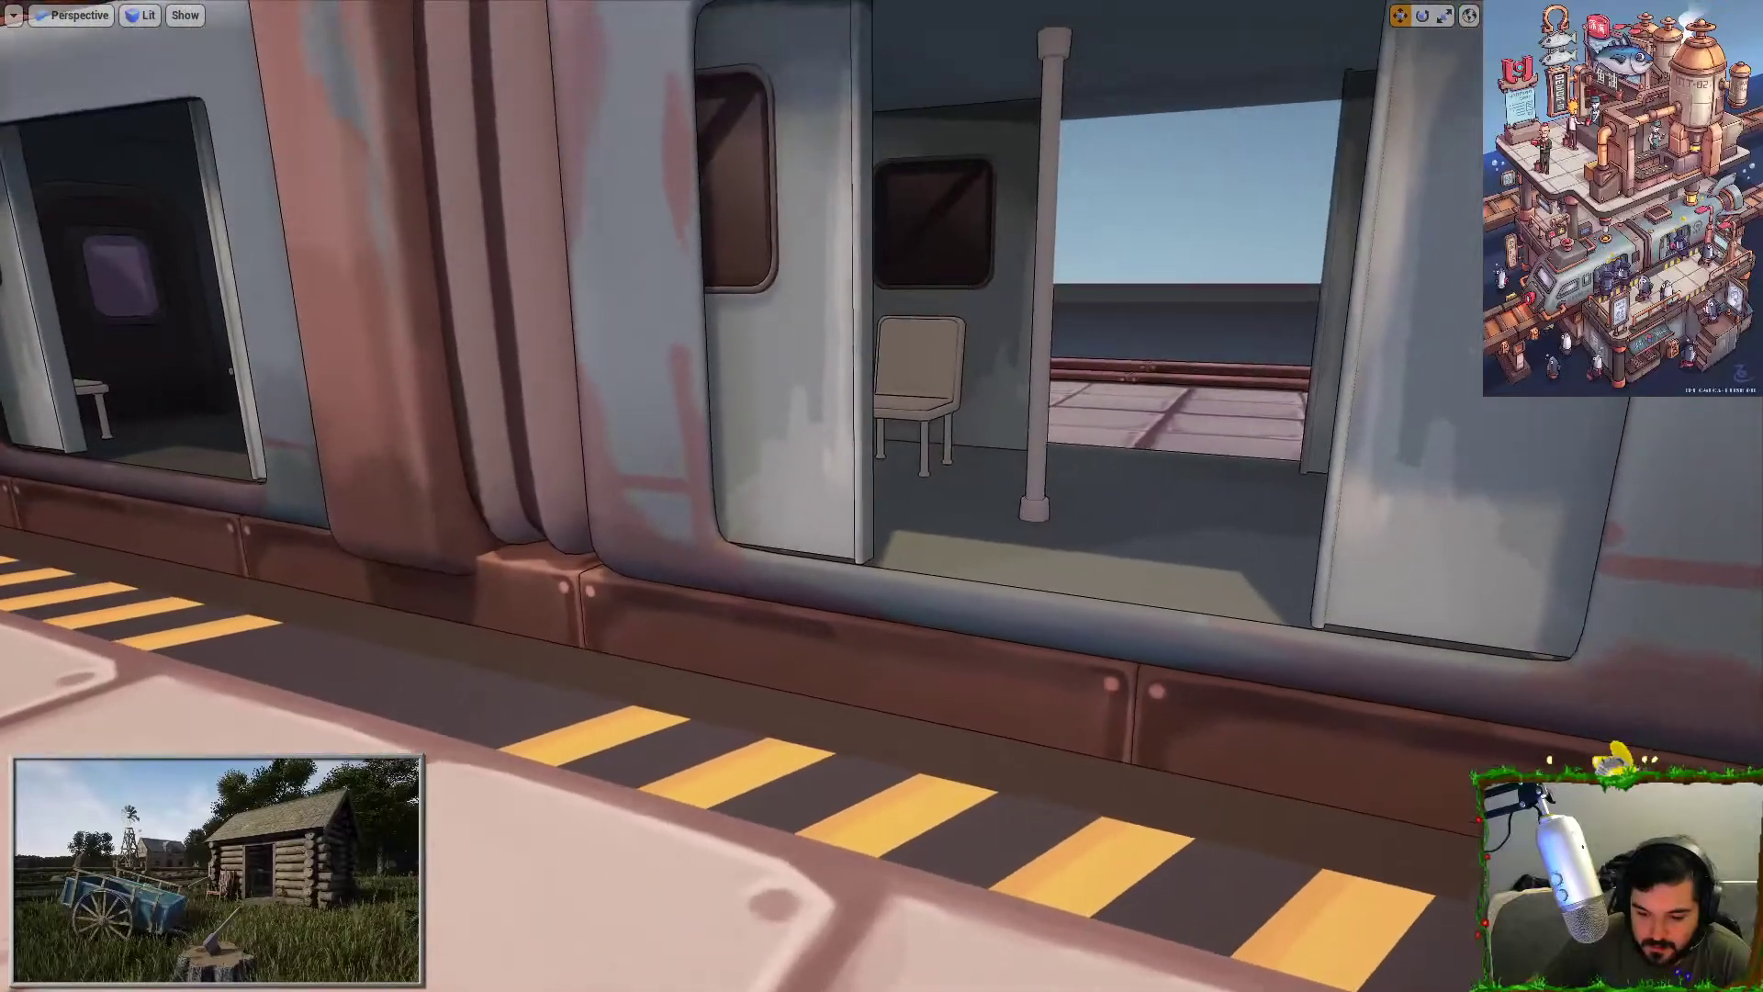
right_click_drag(710, 516, 964, 624)
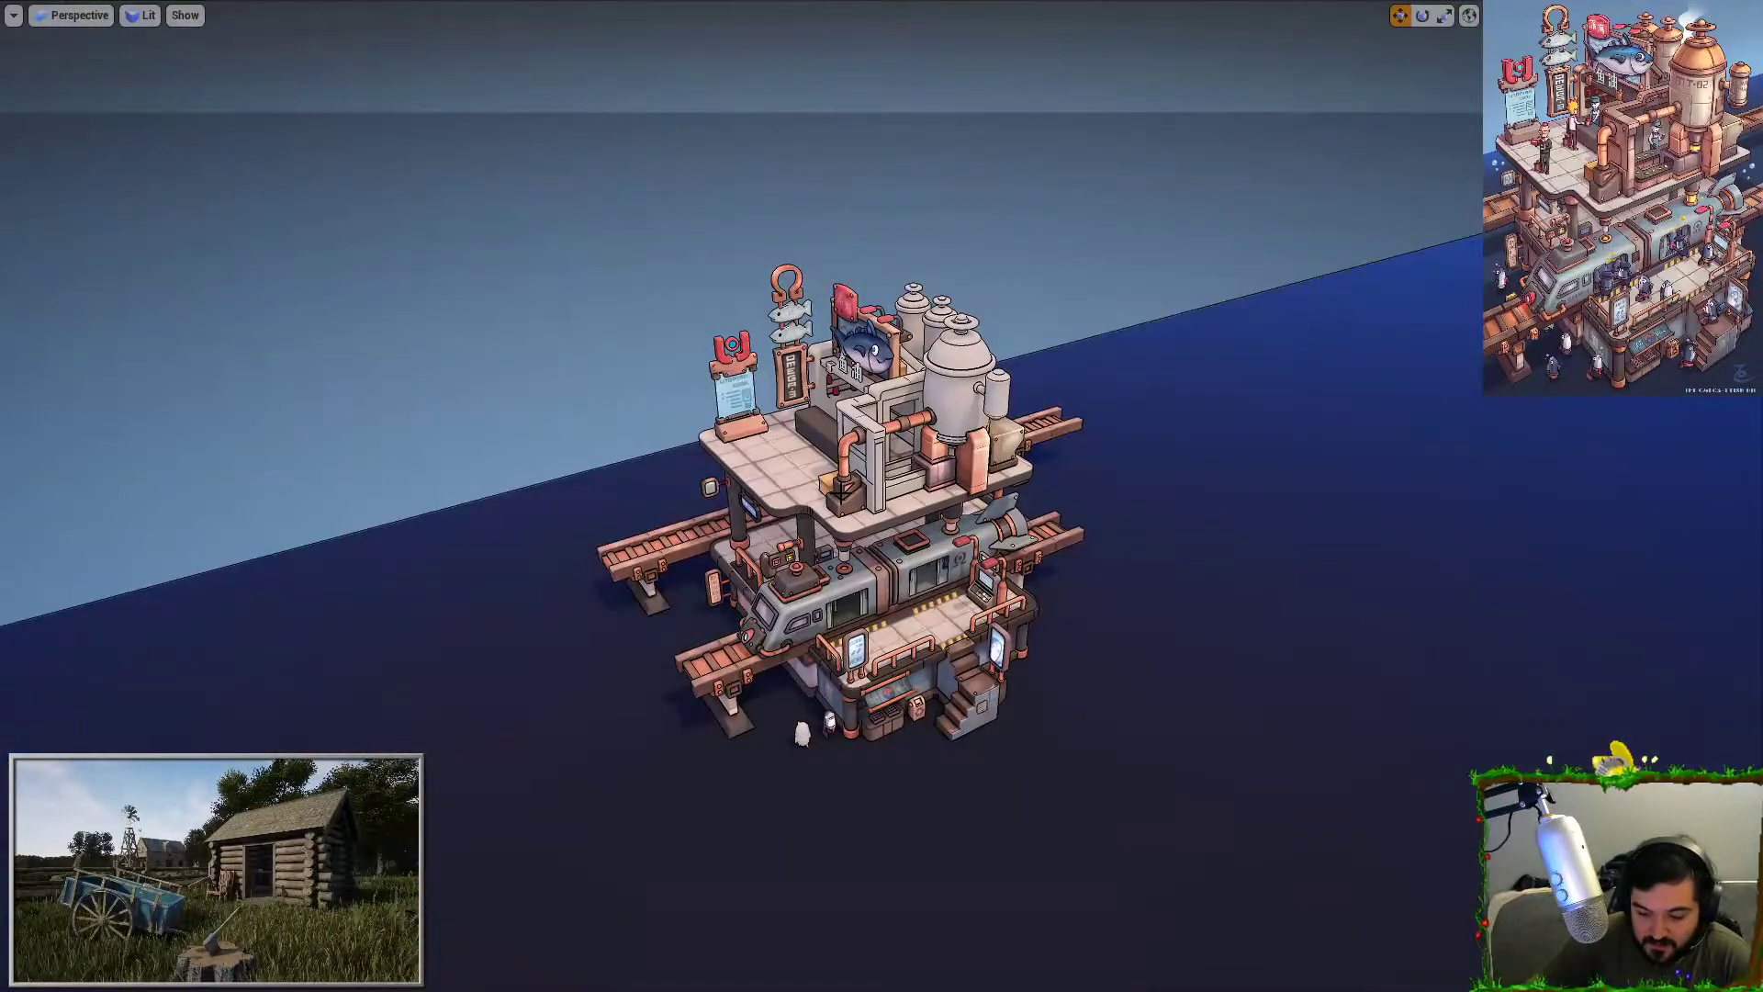
Set the viewport's horizontal field of view to 55.
left_click(13, 15)
left_click(147, 158)
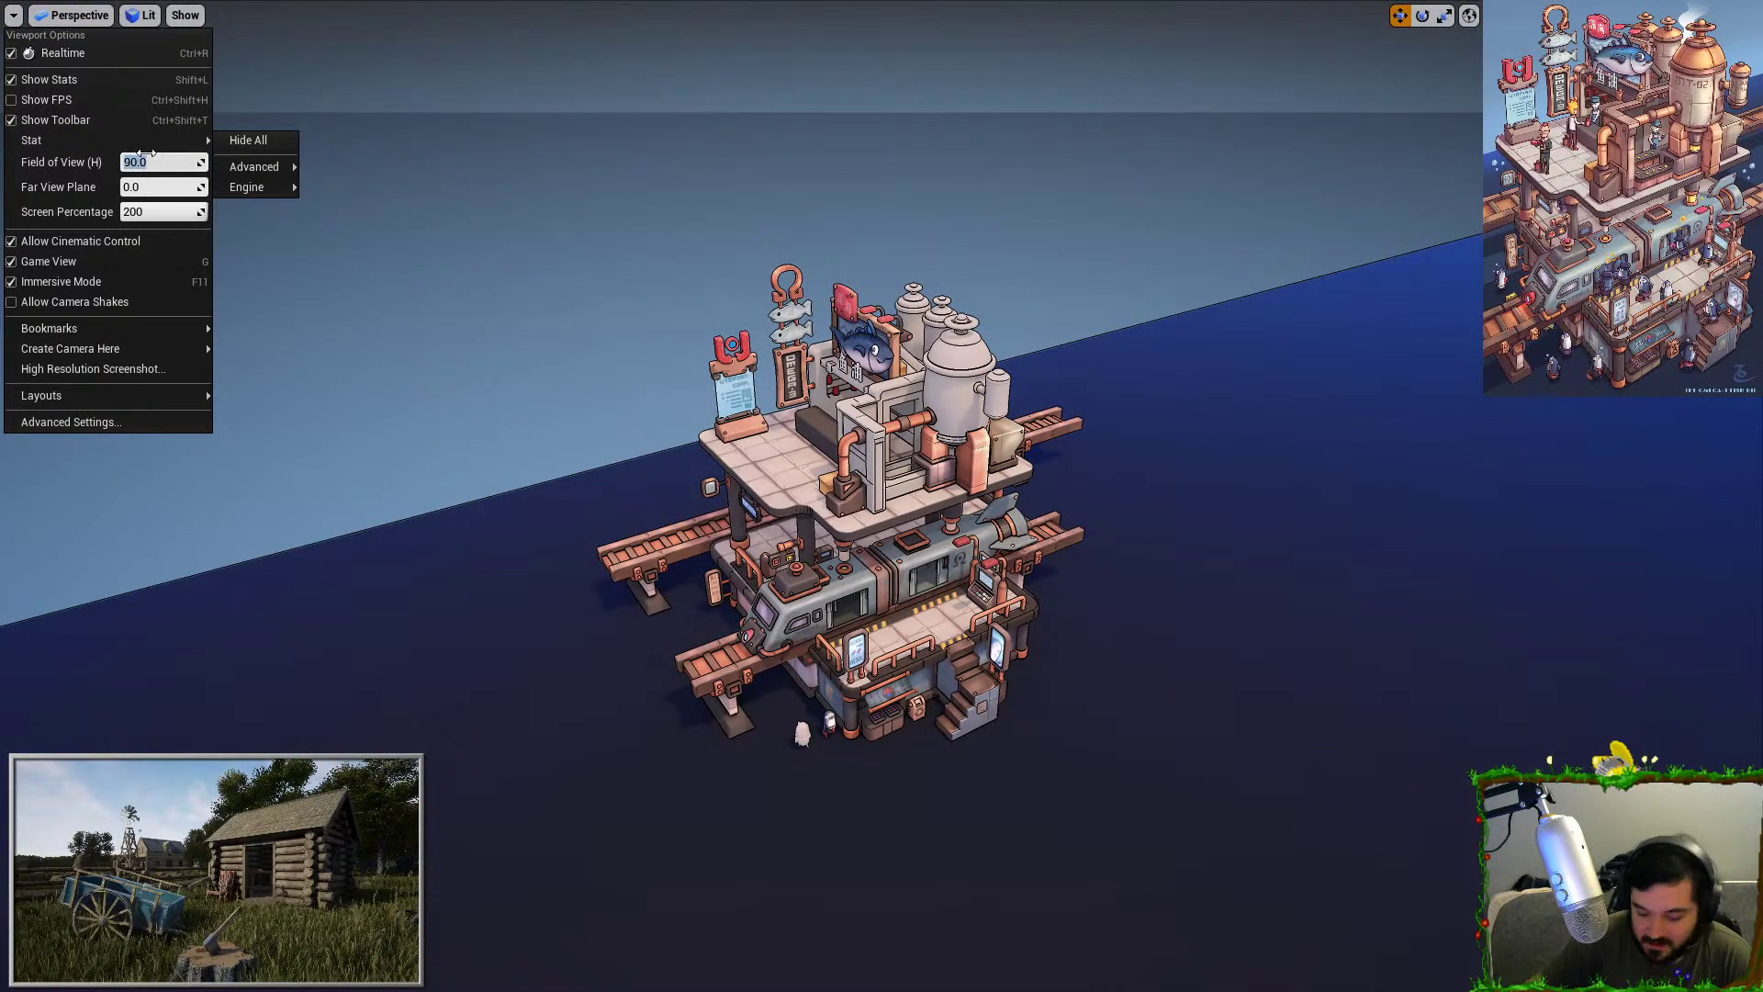
type("55")
key("Return")
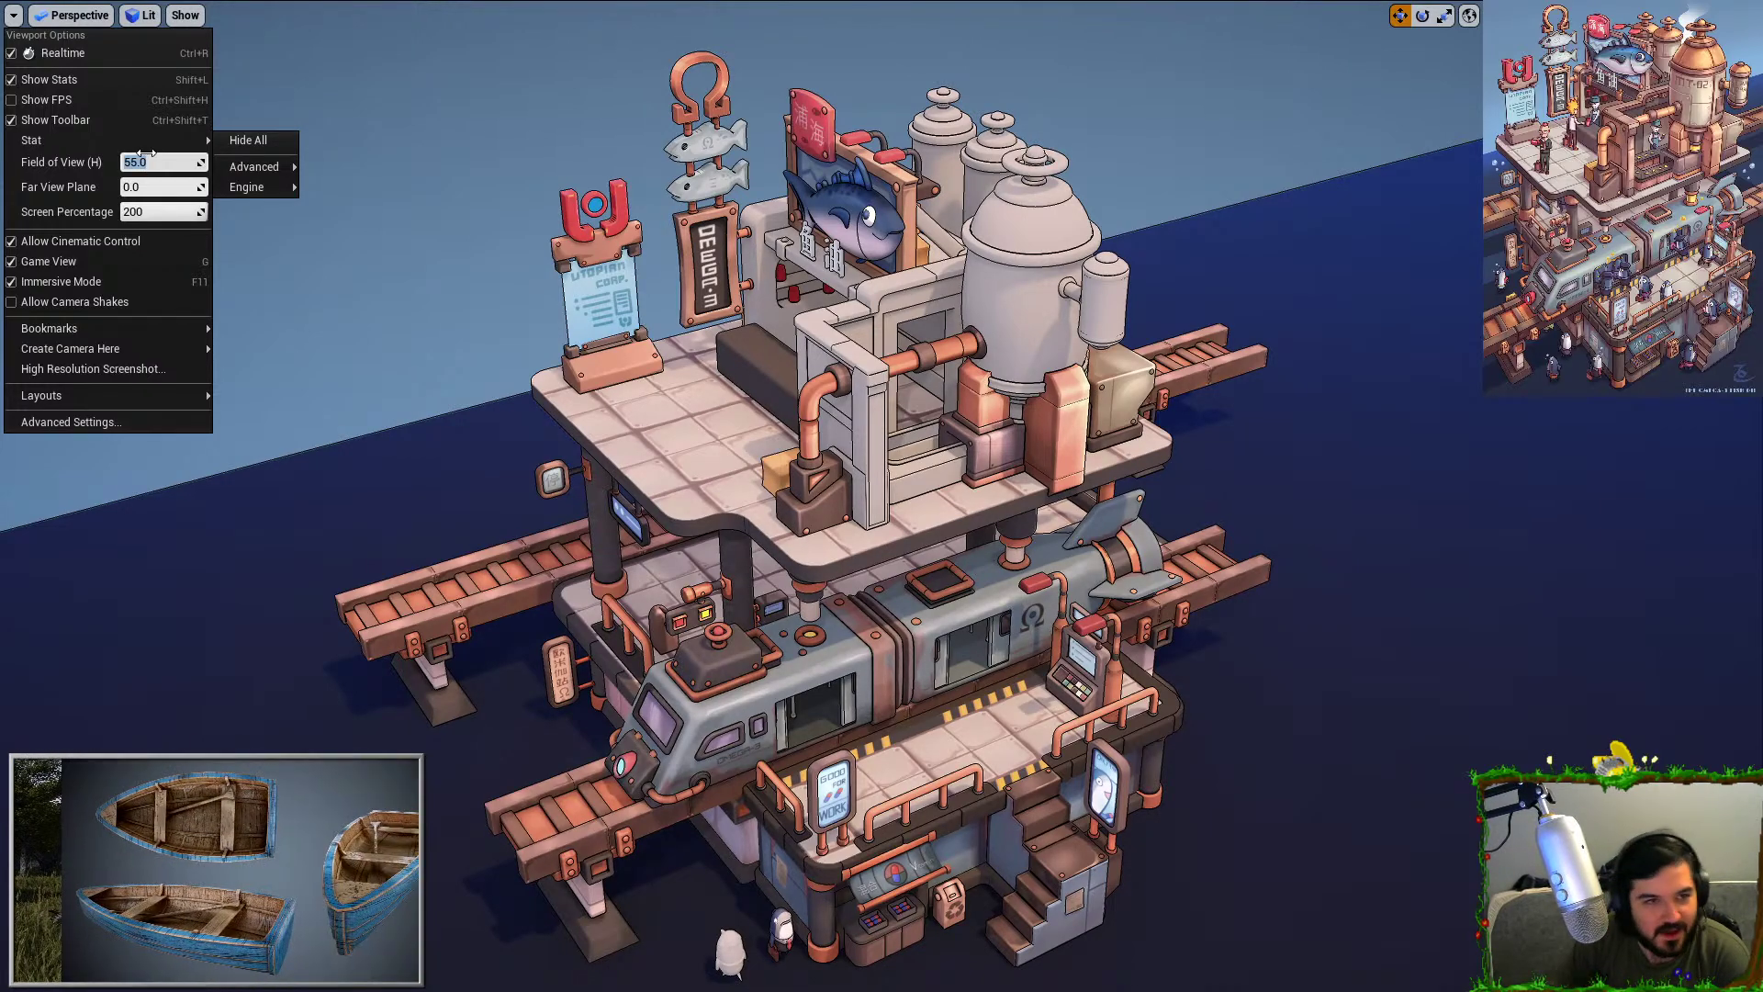
key("Escape")
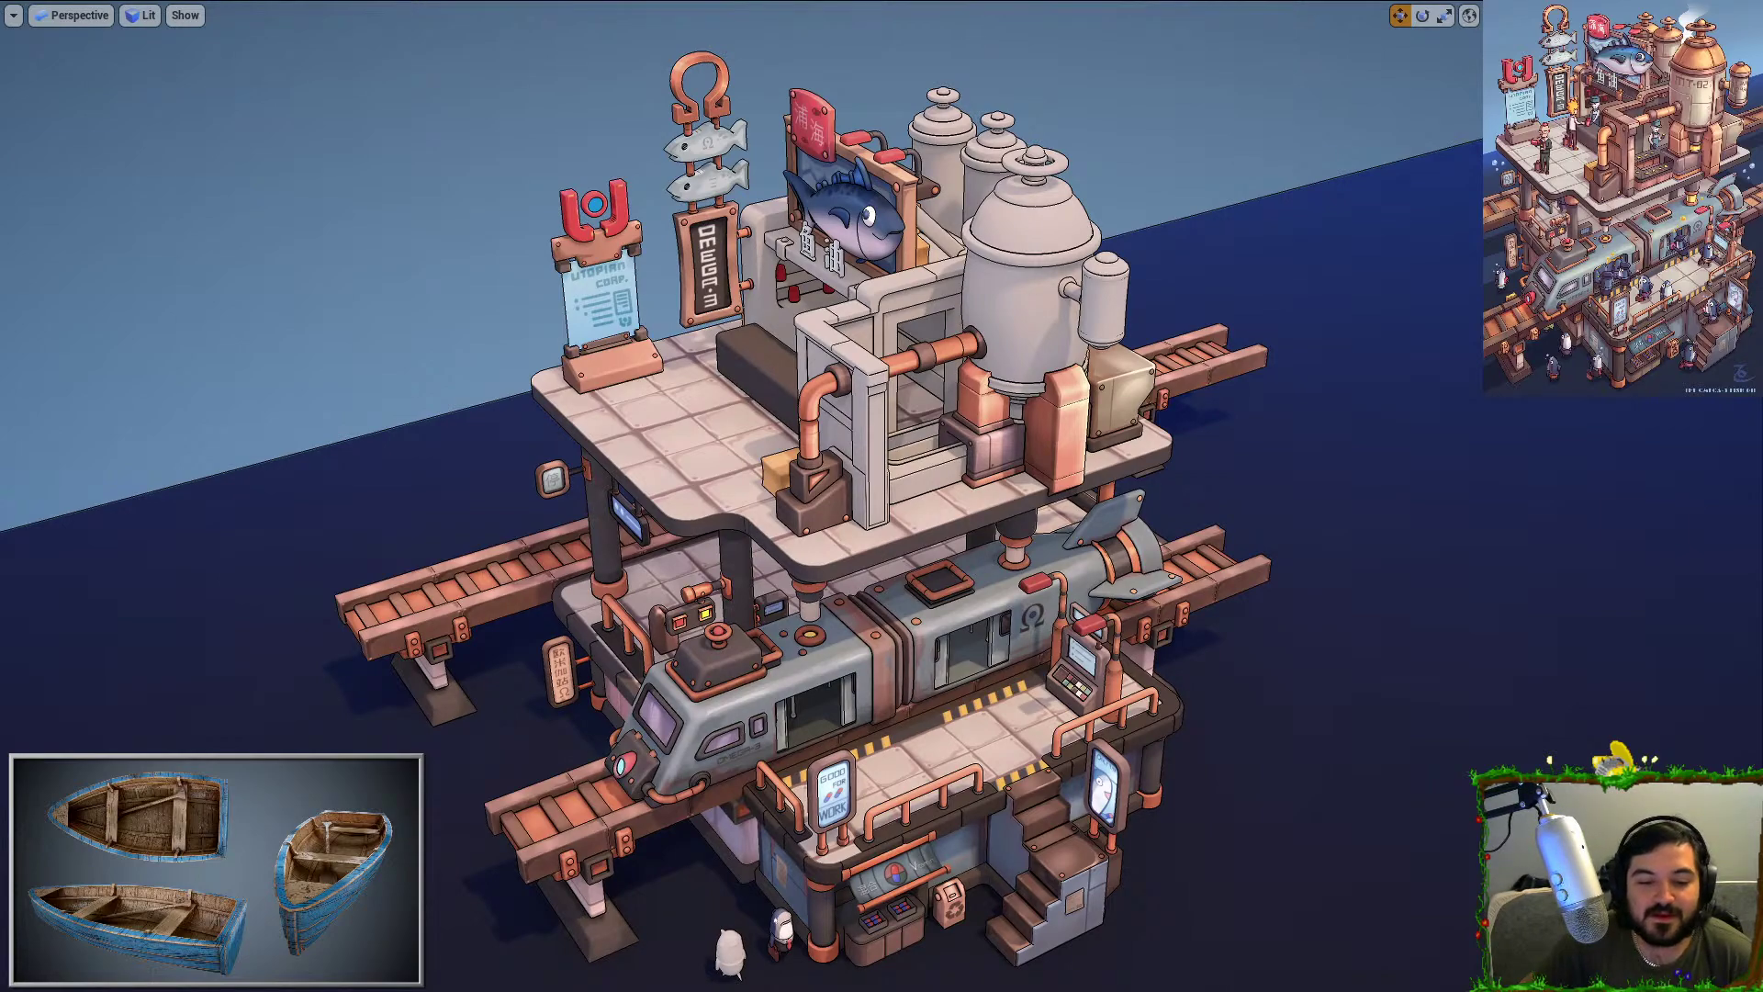
Switch to Substance Painter and remove the Mask Editor effect from the orange group's lower fill layer.
key("alt+Tab")
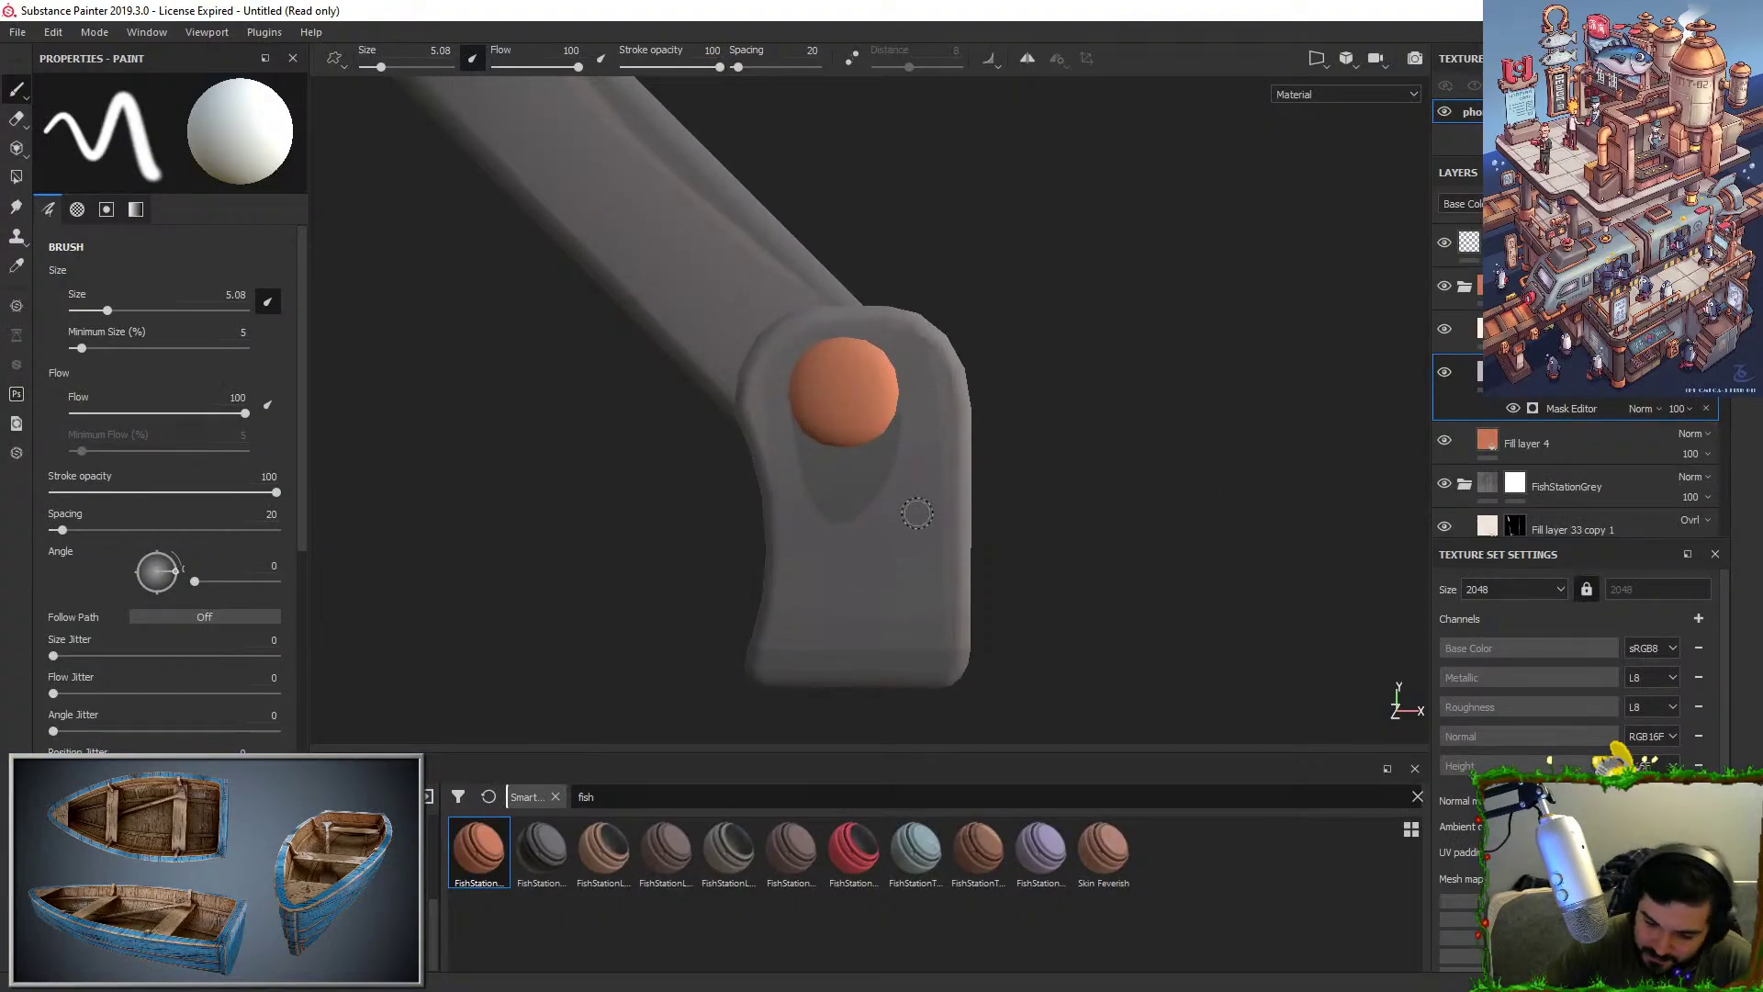
key("x")
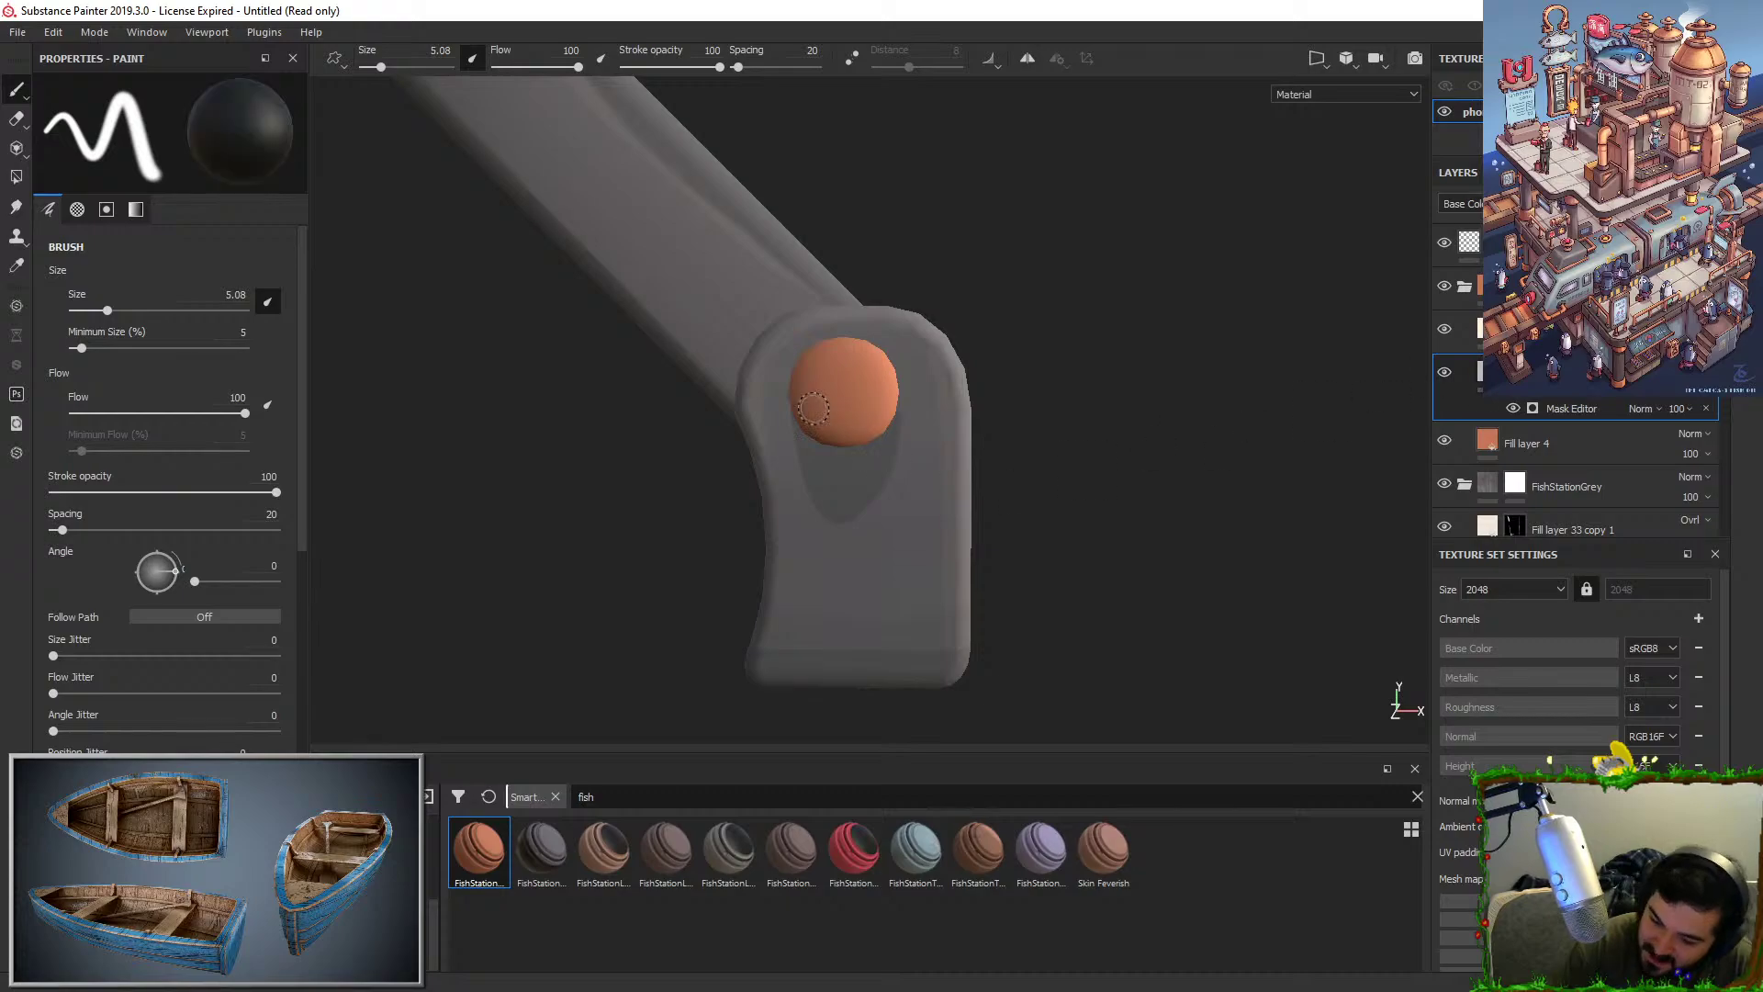
key("x")
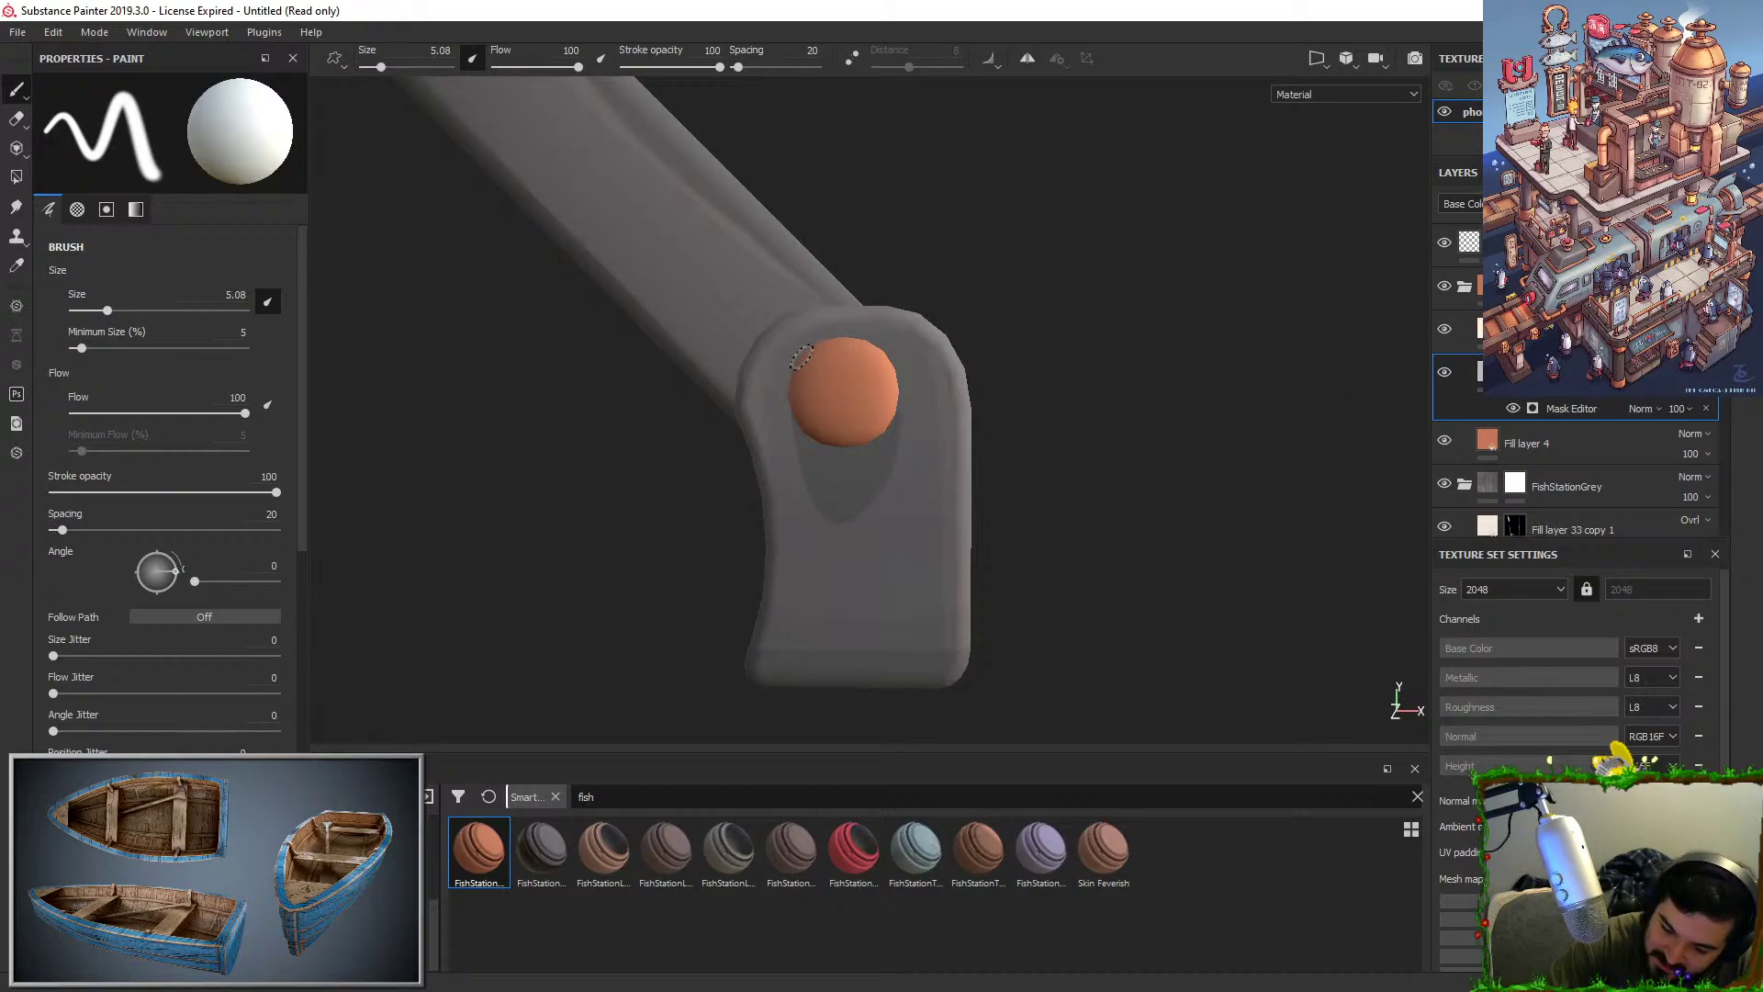
left_click(1706, 407)
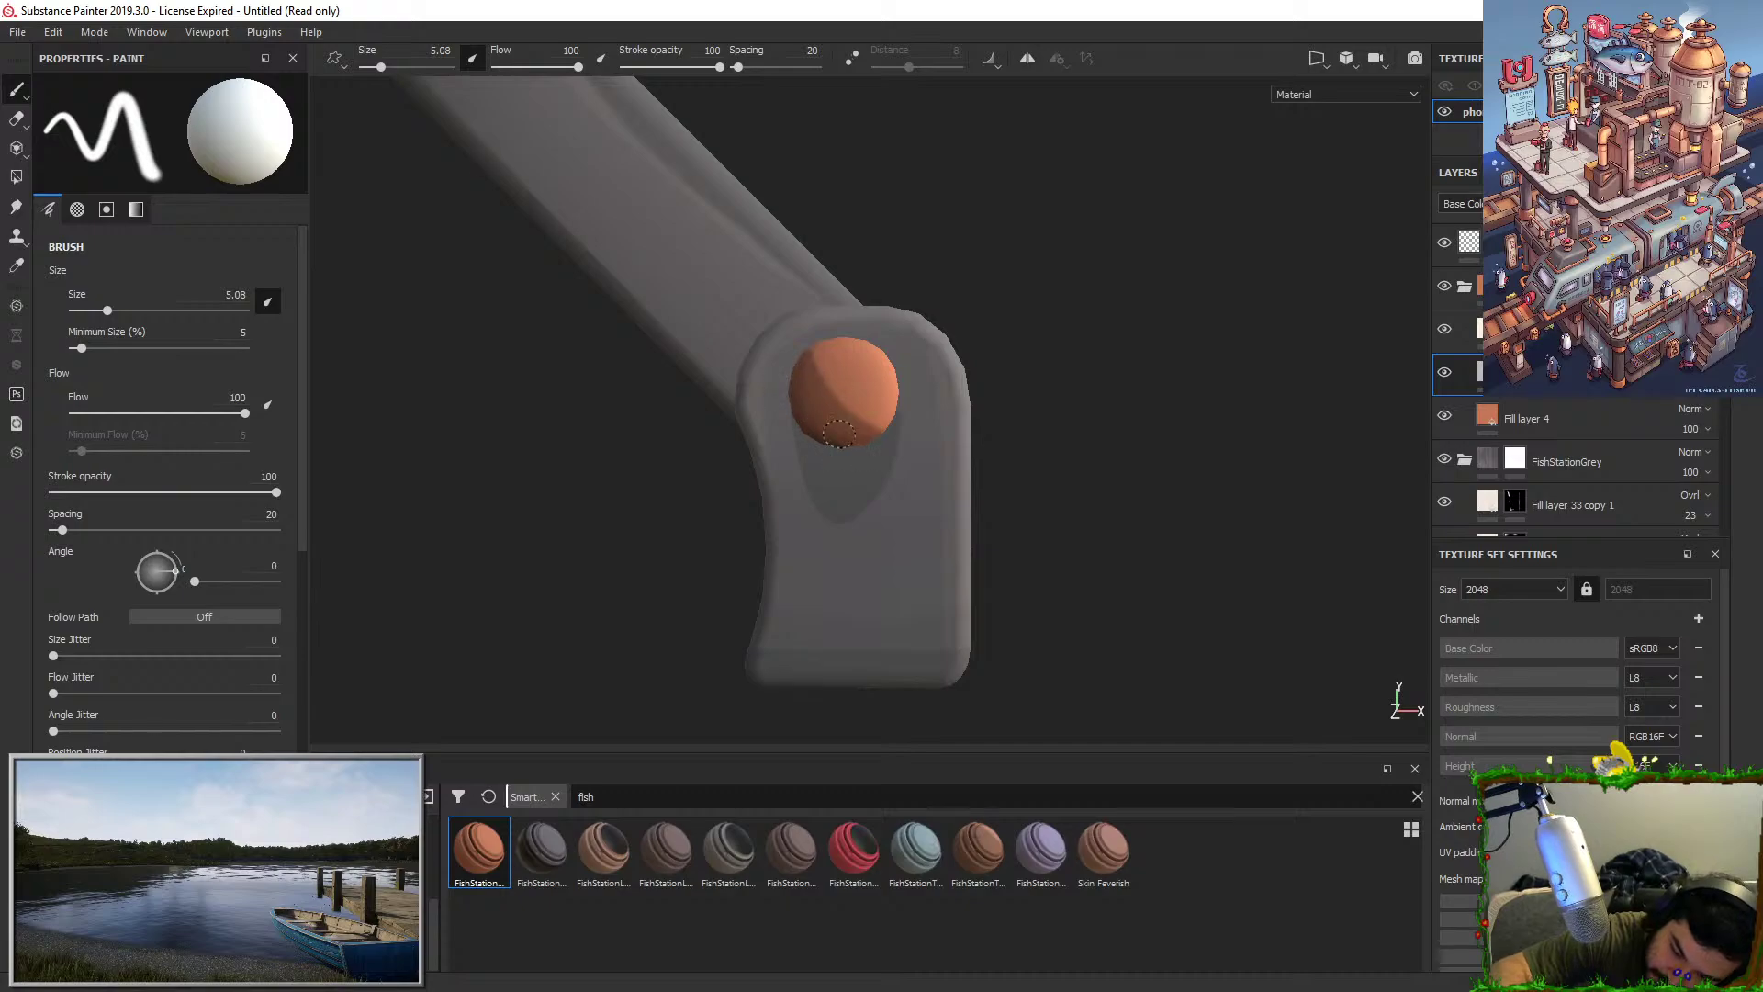
Paint a diagonal shadow over the lower part of the front rivet in the fill layer's mask.
key("x")
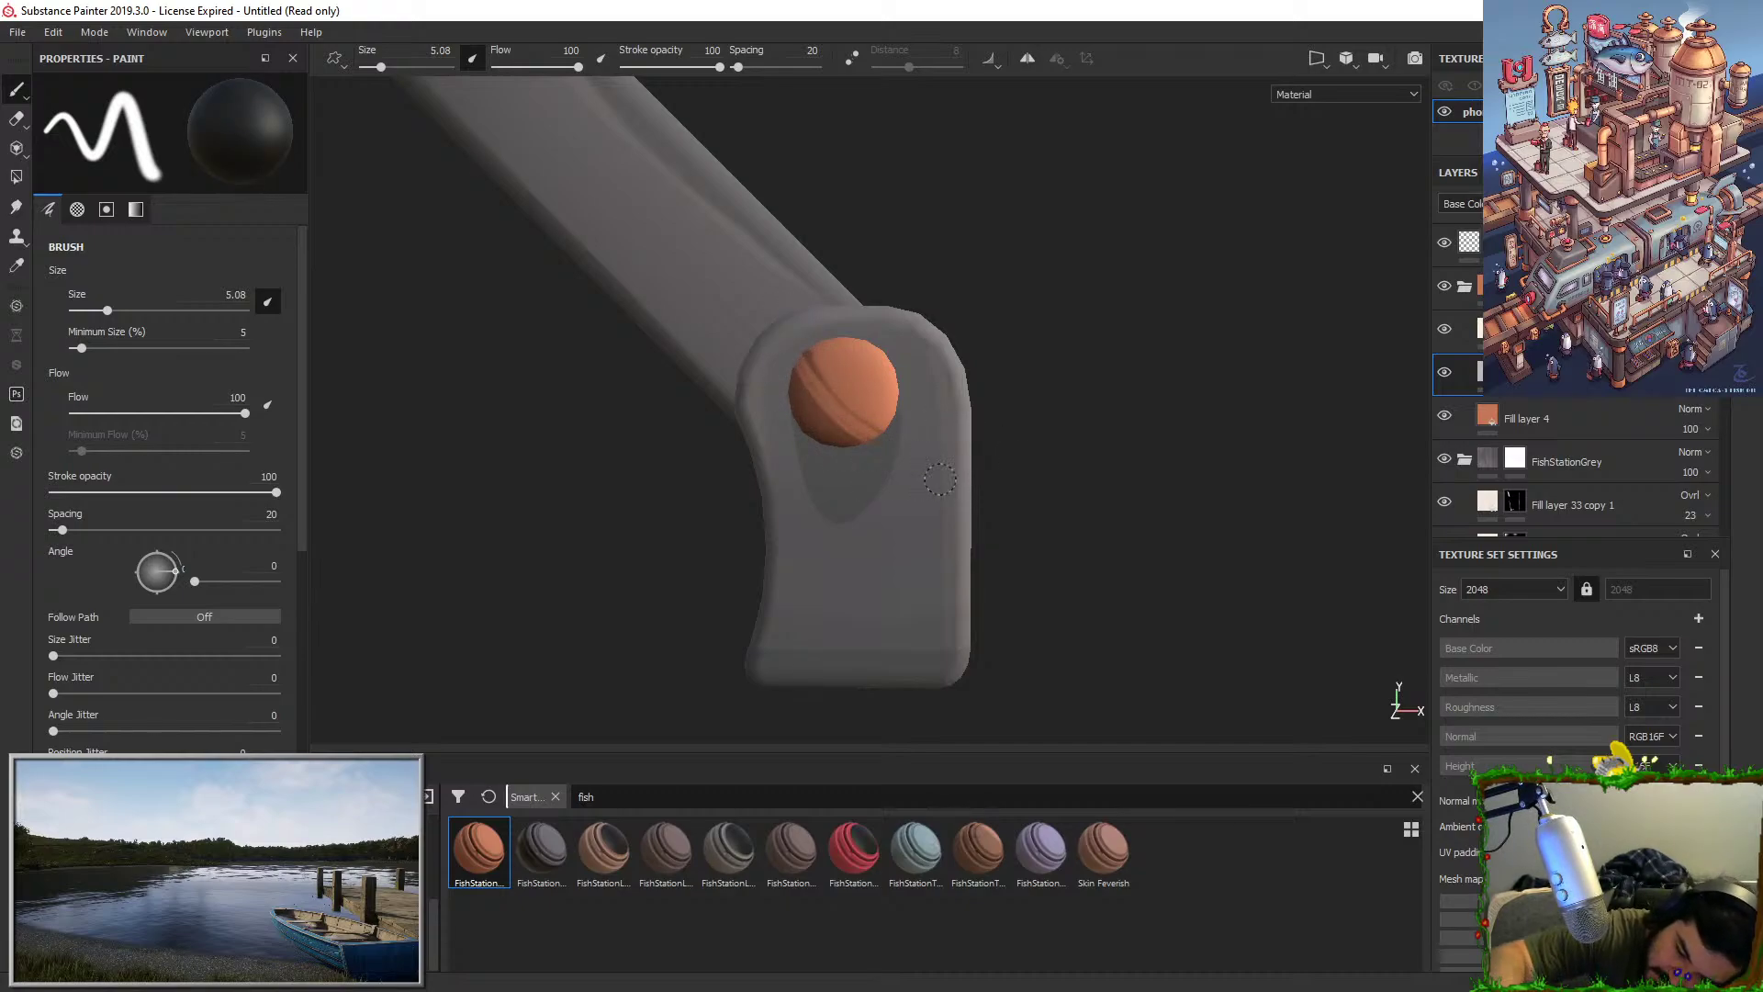
mouse_move(808, 356)
left_mouse_down()
mouse_move(875, 439)
mouse_move(1011, 398)
mouse_move(1193, 394)
left_mouse_up()
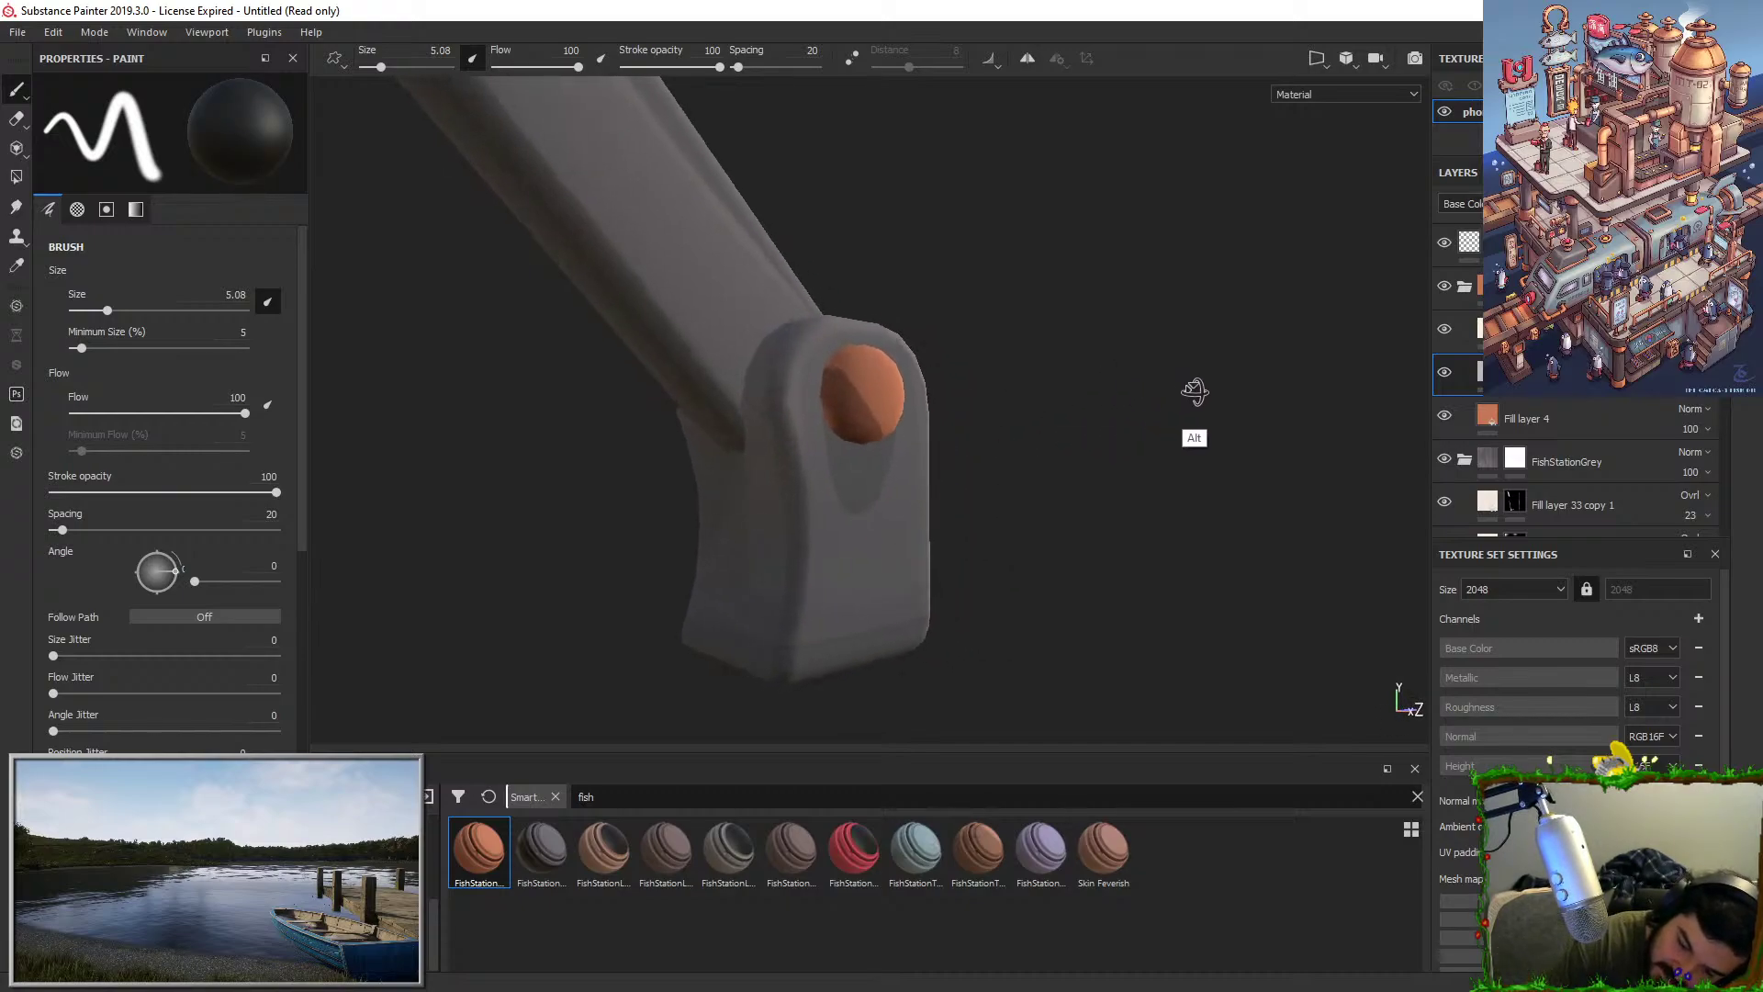
key("x")
Paint a curved shadow edge across the rivet on the bracket's opposite side and fill the shaded area in the mask.
mouse_move(984, 327)
left_mouse_down("alt")
mouse_move(866, 263)
mouse_move(928, 386)
mouse_move(995, 437)
mouse_move(924, 480)
mouse_move(984, 460)
mouse_move(966, 484)
mouse_move(1243, 358)
mouse_move(1038, 597)
mouse_move(897, 484)
left_mouse_up("alt")
key("x")
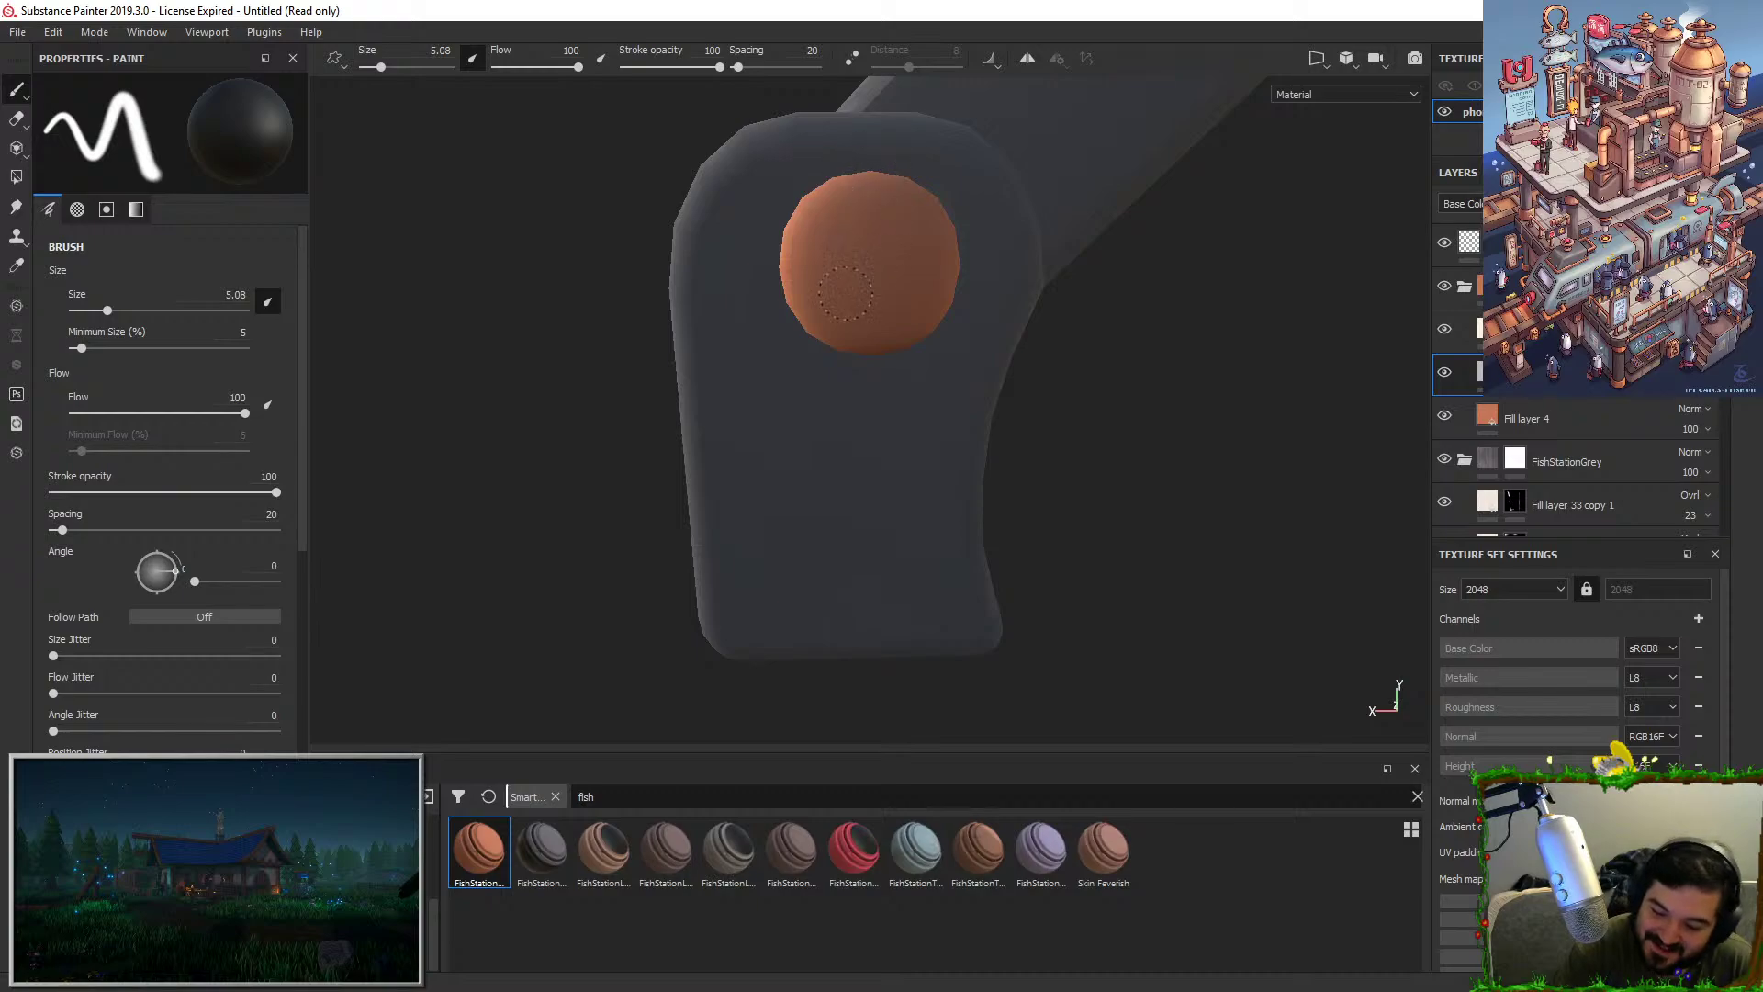
key("x")
left_click_drag(861, 158, 816, 336)
key("ctrl+z")
key("ctrl+z")
mouse_move(856, 277)
left_mouse_down()
mouse_move(882, 165)
mouse_move(792, 334)
left_mouse_up()
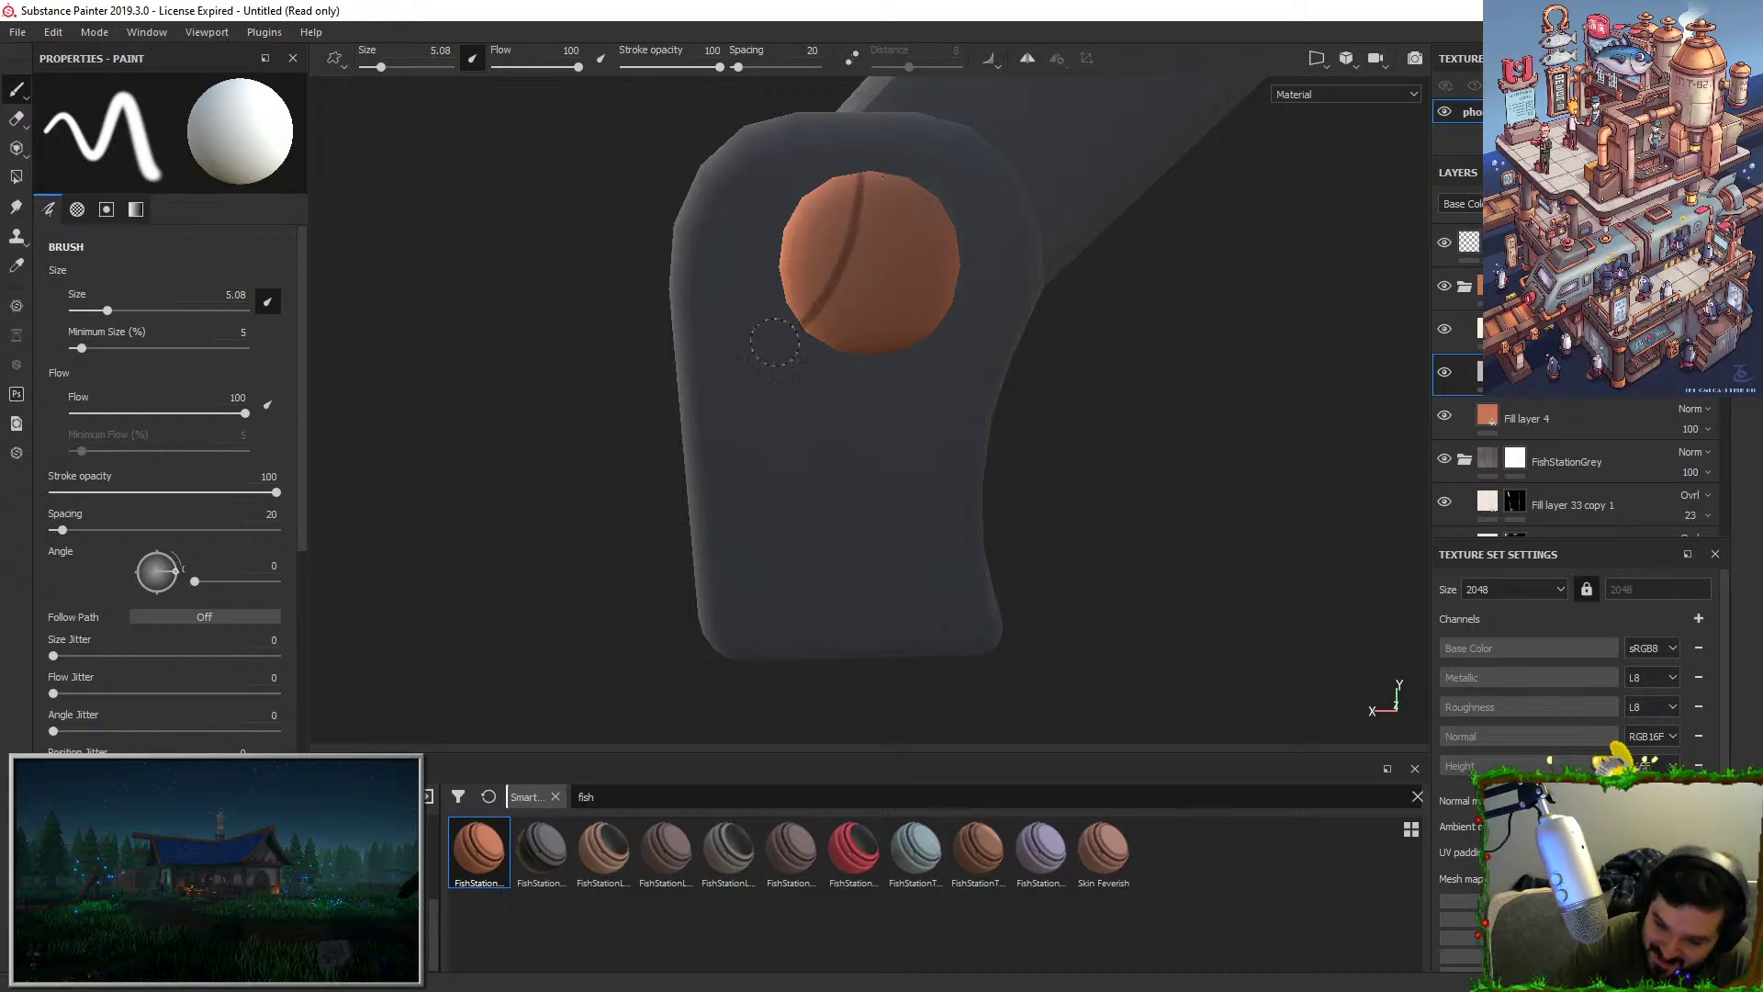
mouse_move(871, 232)
left_mouse_down()
mouse_move(876, 154)
mouse_move(887, 242)
mouse_move(933, 312)
mouse_move(857, 375)
mouse_move(873, 234)
mouse_move(830, 314)
mouse_move(850, 300)
left_mouse_up()
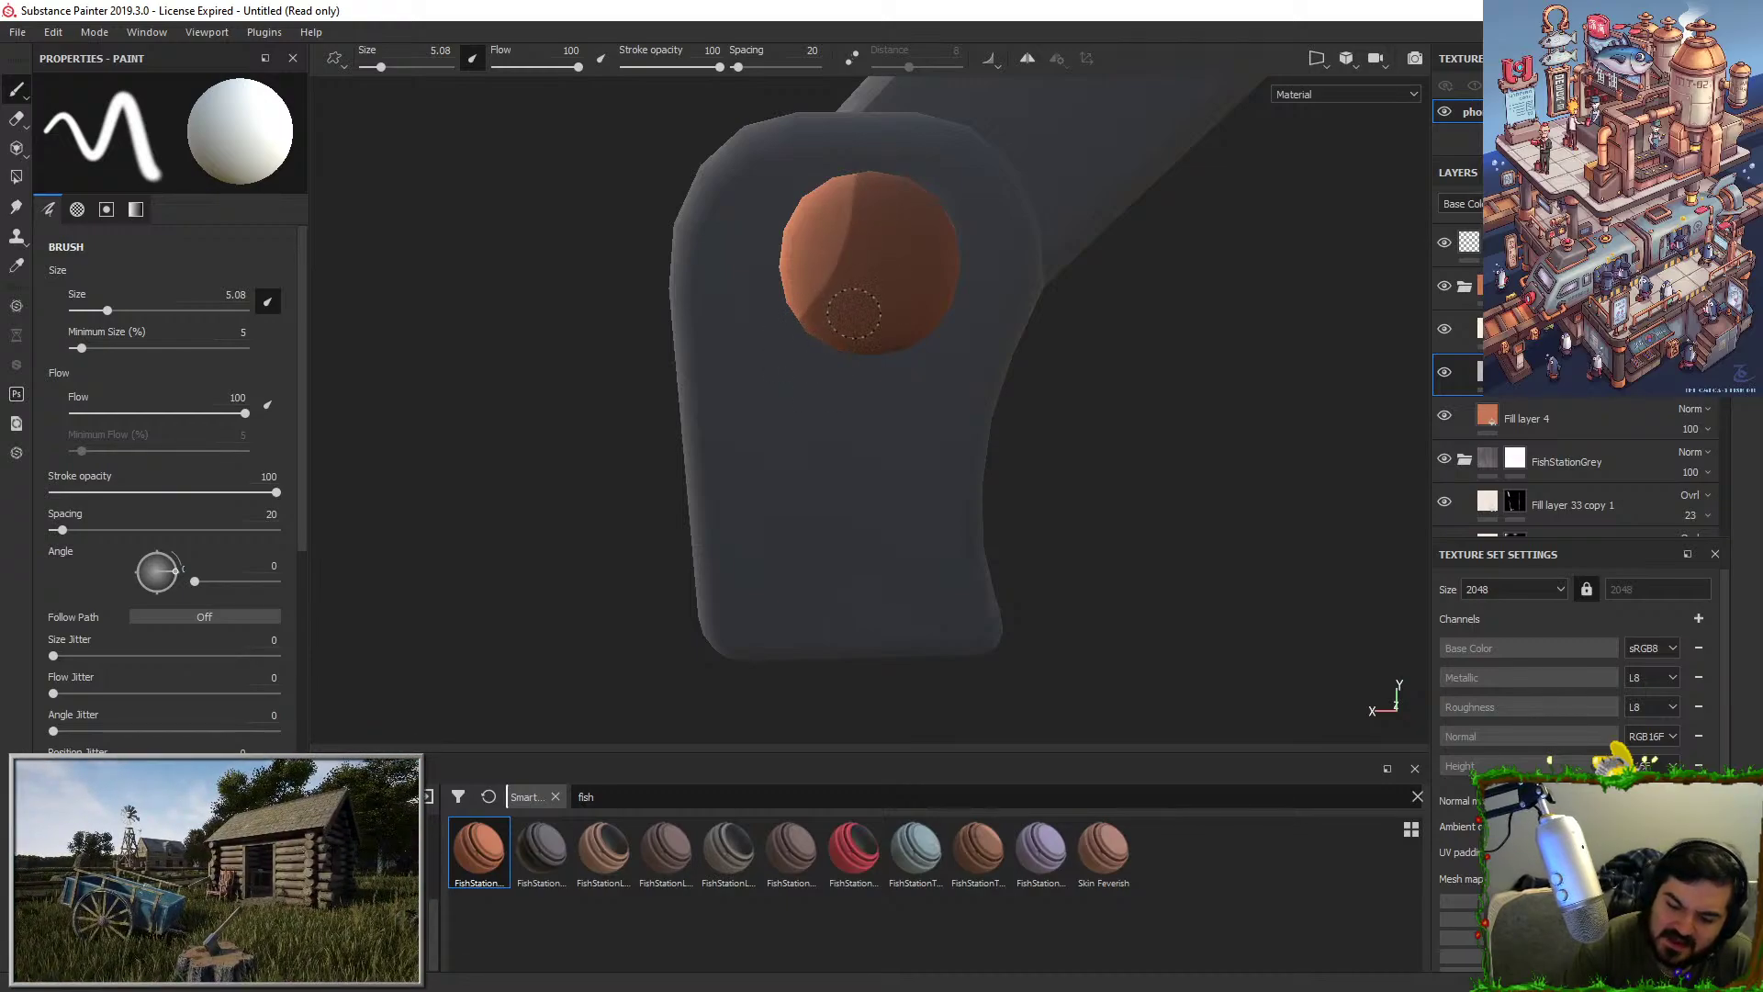
Touch up the opposite rivet's light and shadow areas using the masks of both fill layers, undoing the last stroke.
left_click(1598, 330)
left_click_drag(1144, 555, 1256, 592, "alt")
left_click_drag(839, 224, 830, 266)
left_click(1552, 372)
left_click_drag(1226, 423, 1221, 371, "alt")
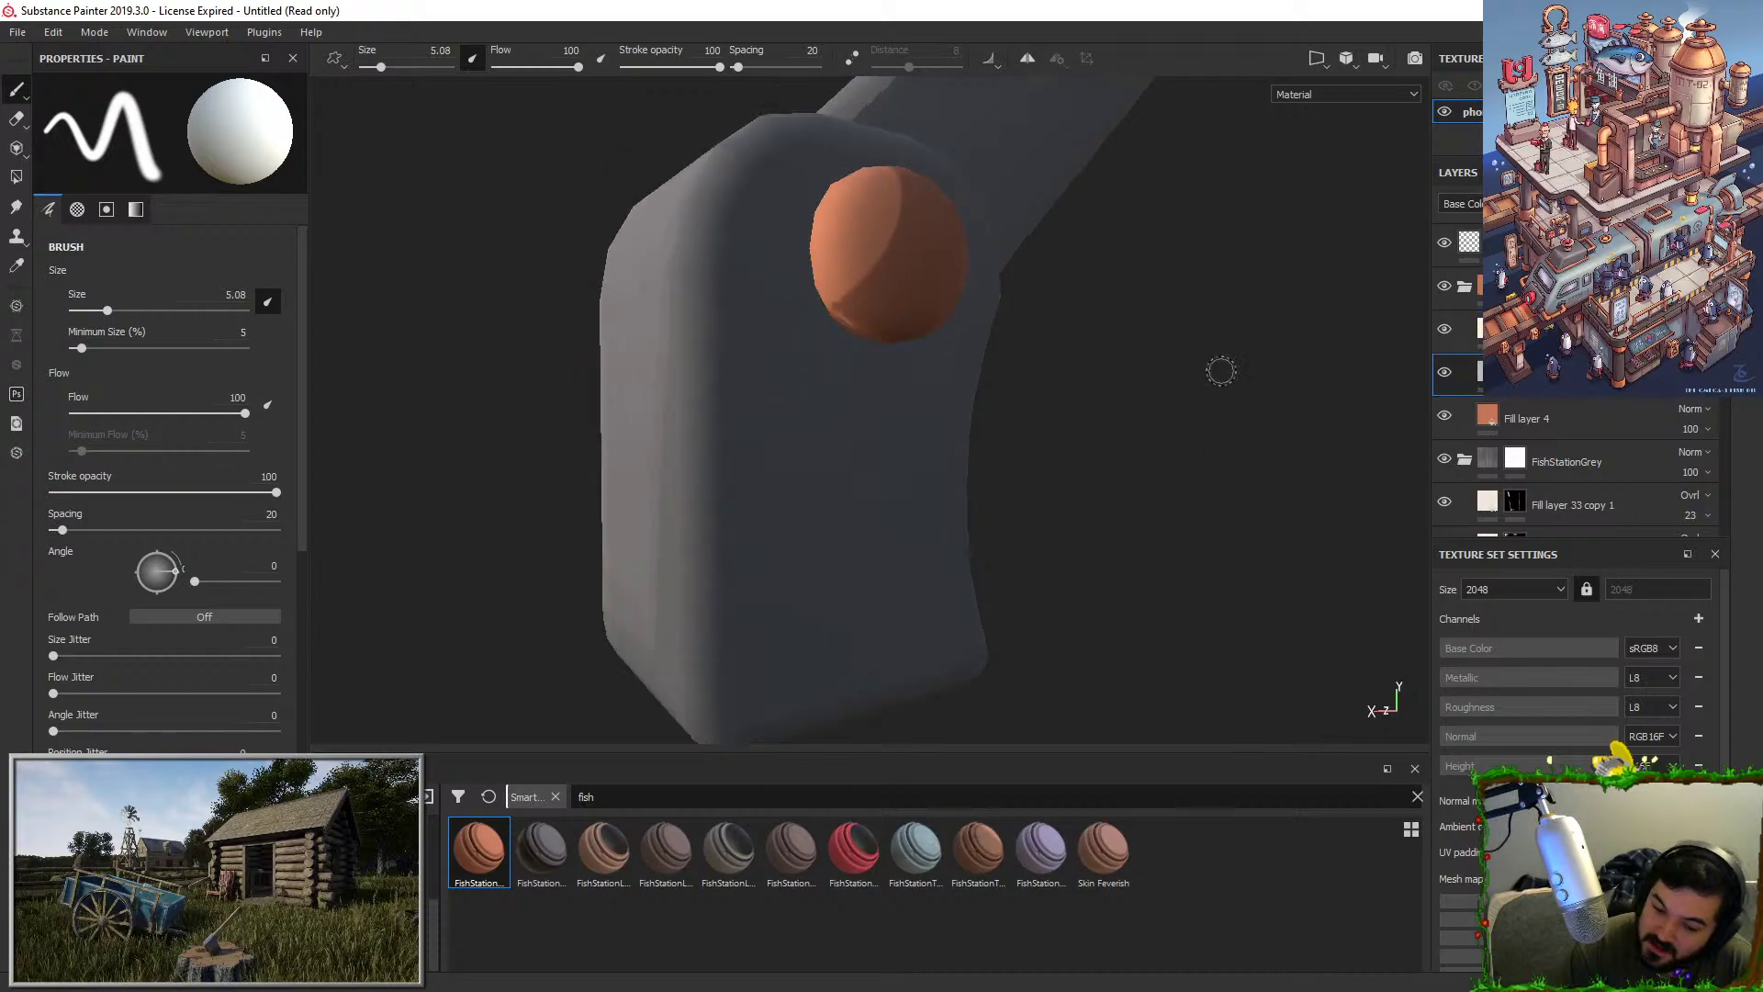
left_click_drag(841, 308, 880, 280)
key("ctrl+z")
key("x")
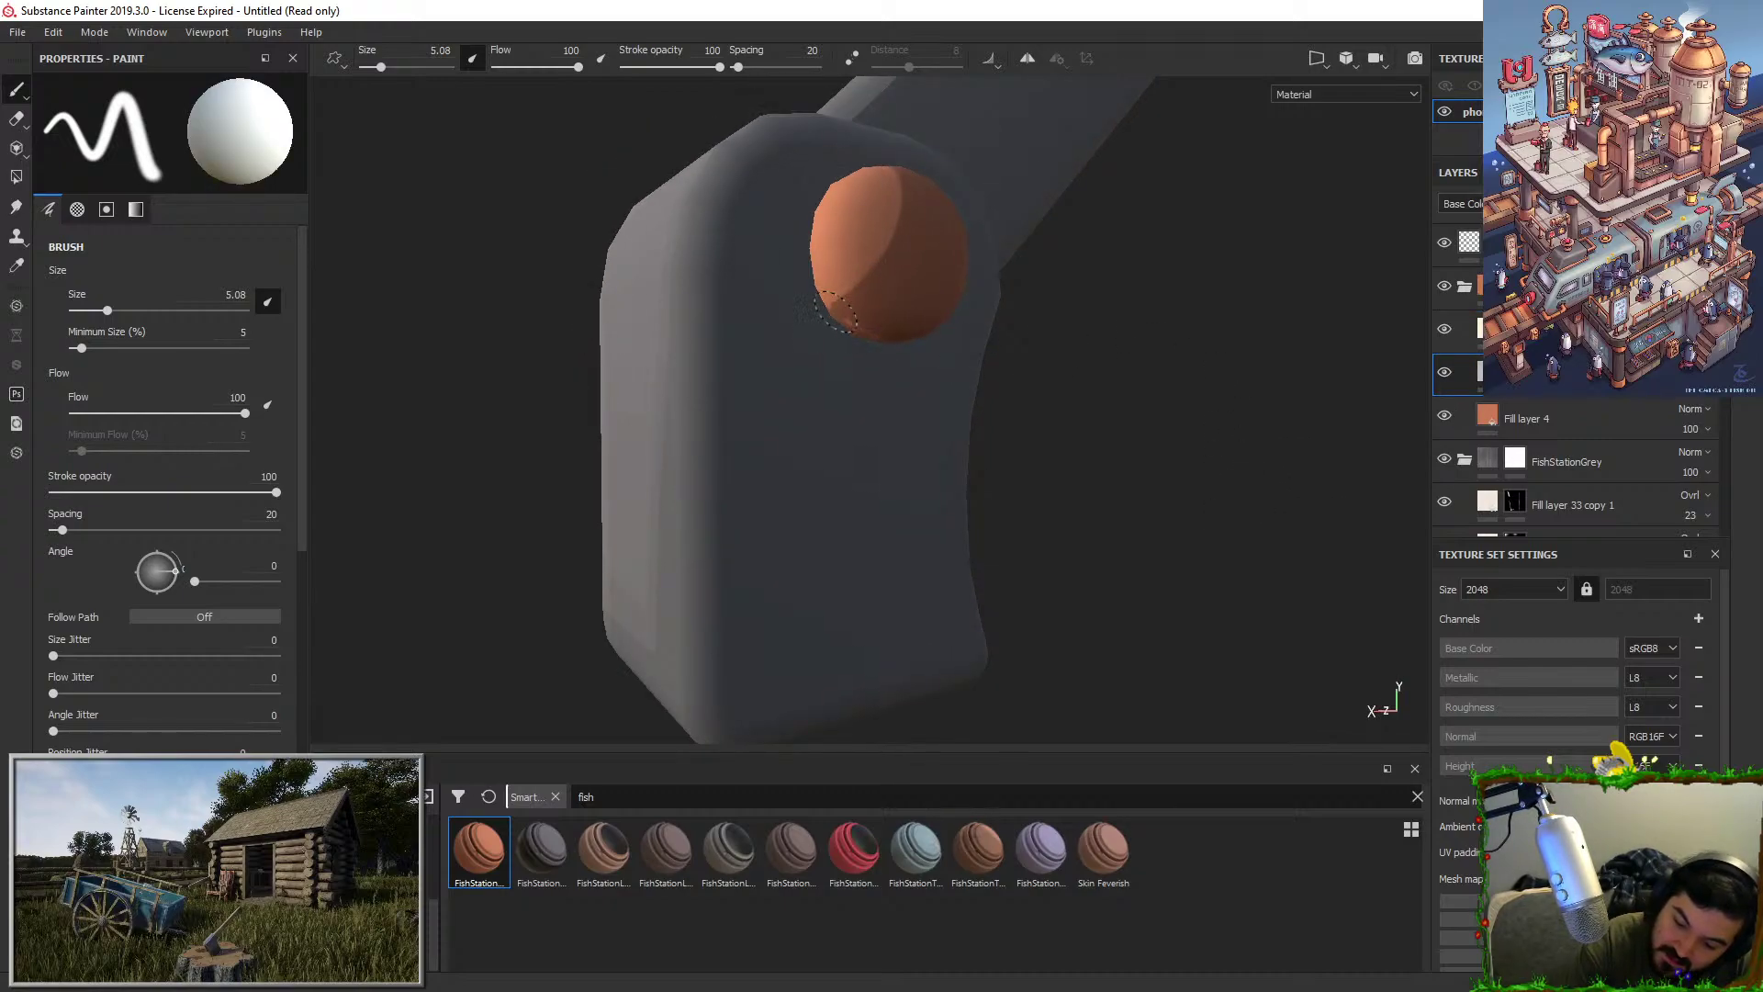
Paint highlights along the rivets' outer edges in the upper fill layer's mask.
left_click(1506, 329)
left_click_drag(1187, 411, 1221, 457, "alt")
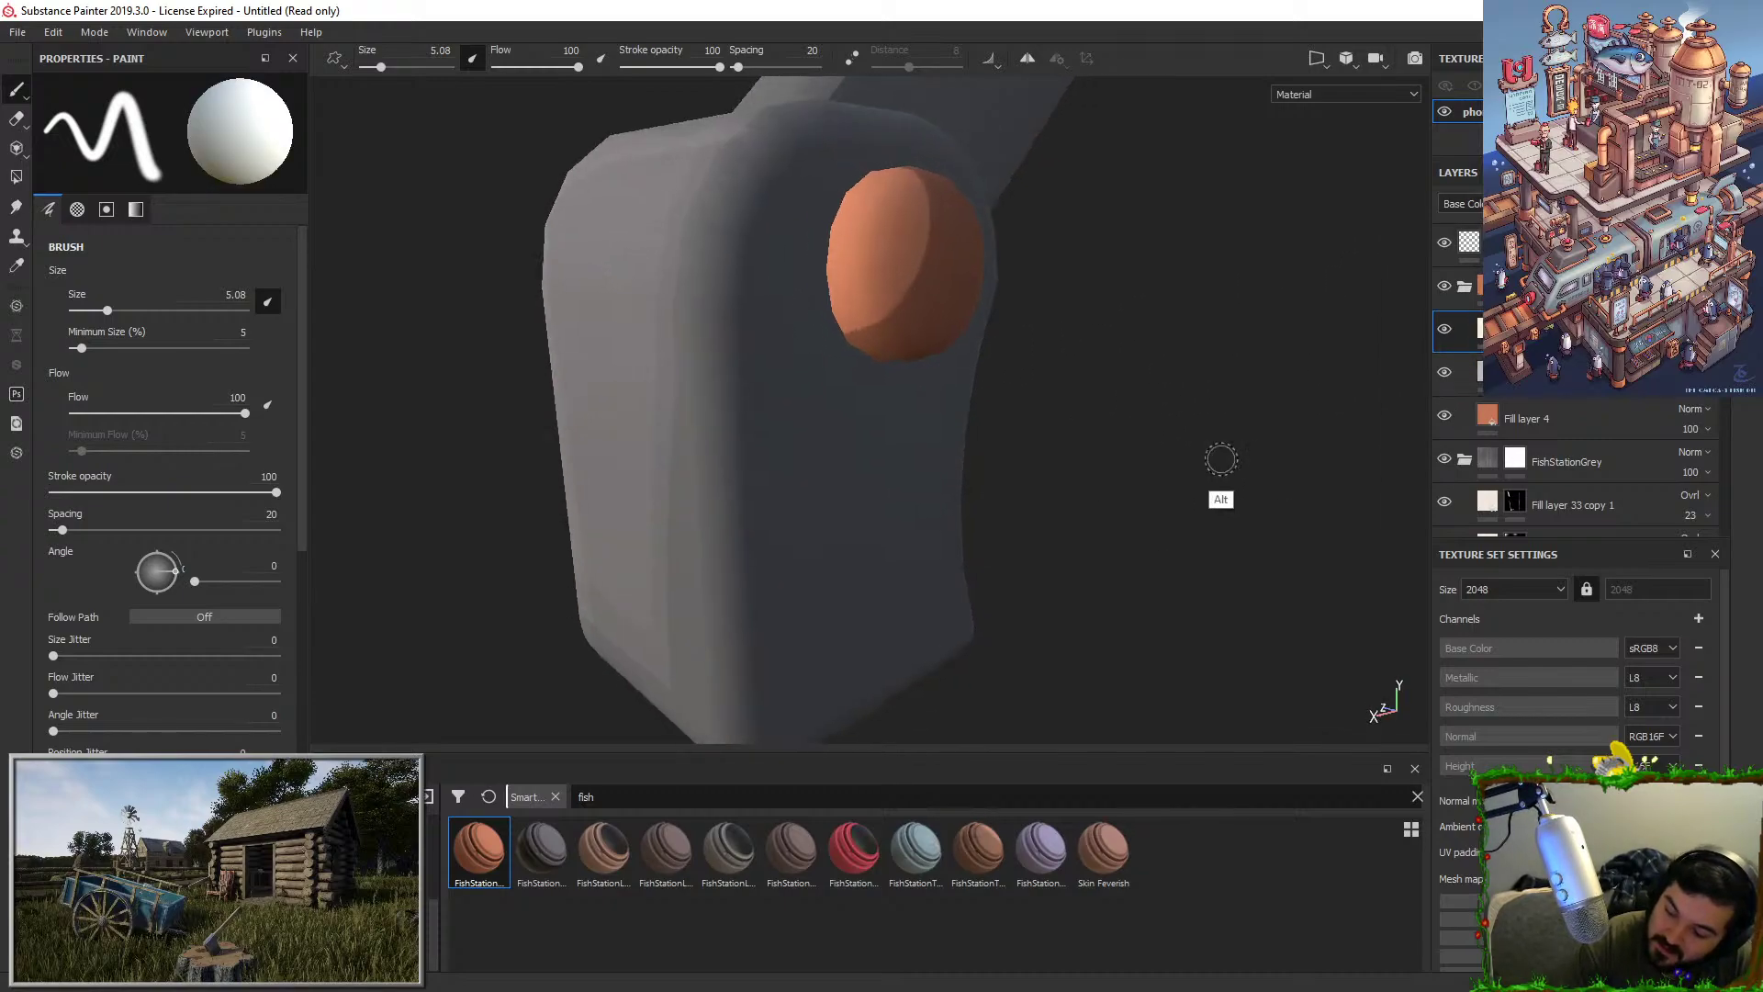
left_click_drag(867, 191, 840, 310)
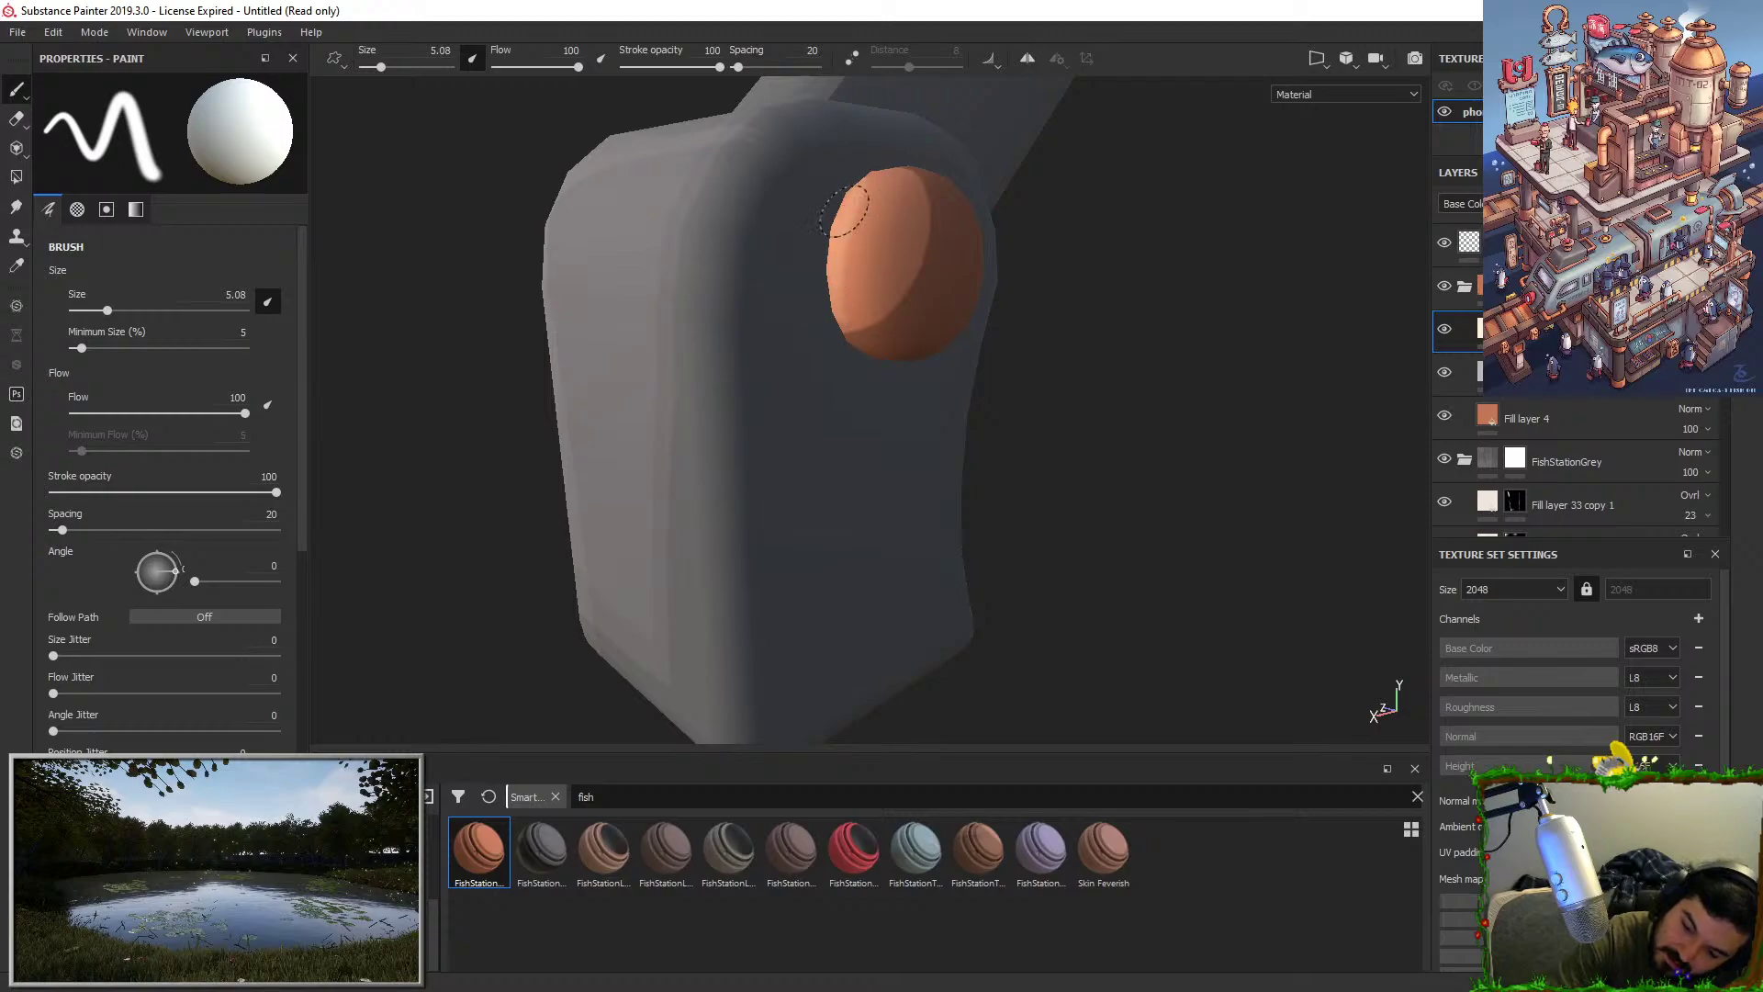
left_click_drag(893, 177, 859, 347)
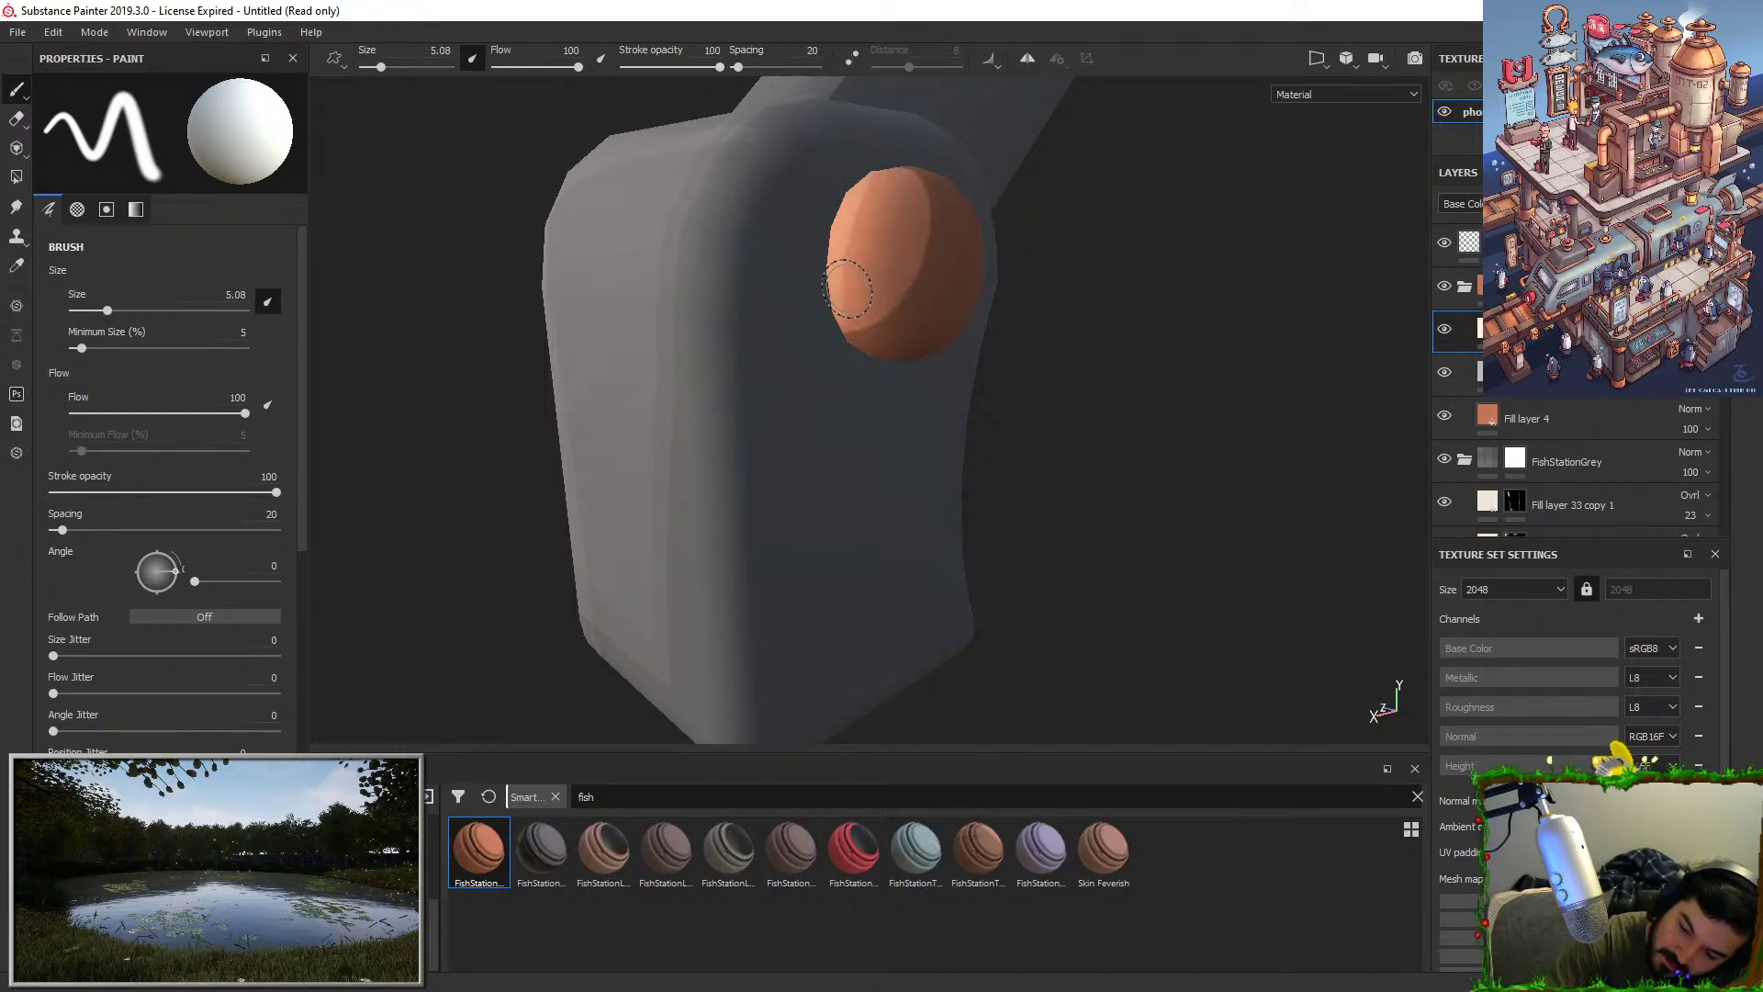
left_click_drag(909, 114, 1039, 157, "alt")
left_click_drag(1091, 212, 1161, 354, "alt")
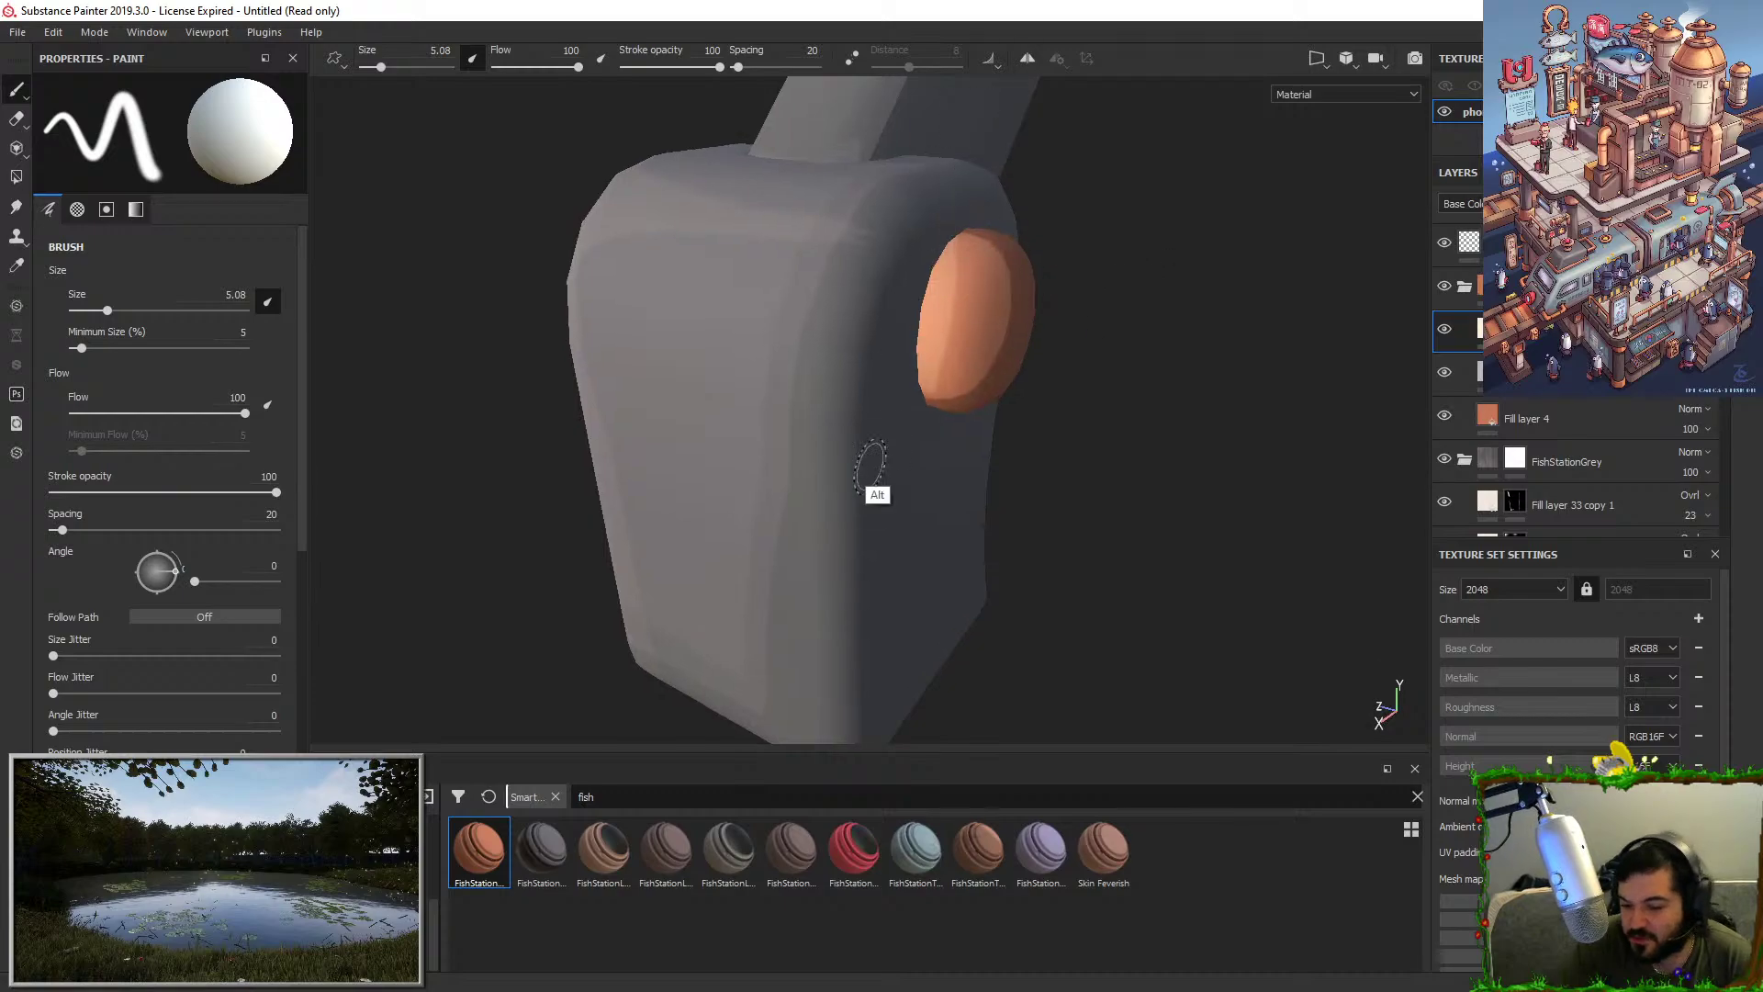
mouse_move(1209, 473)
left_mouse_down("alt")
mouse_move(1230, 492)
mouse_move(1540, 487)
left_mouse_up("alt")
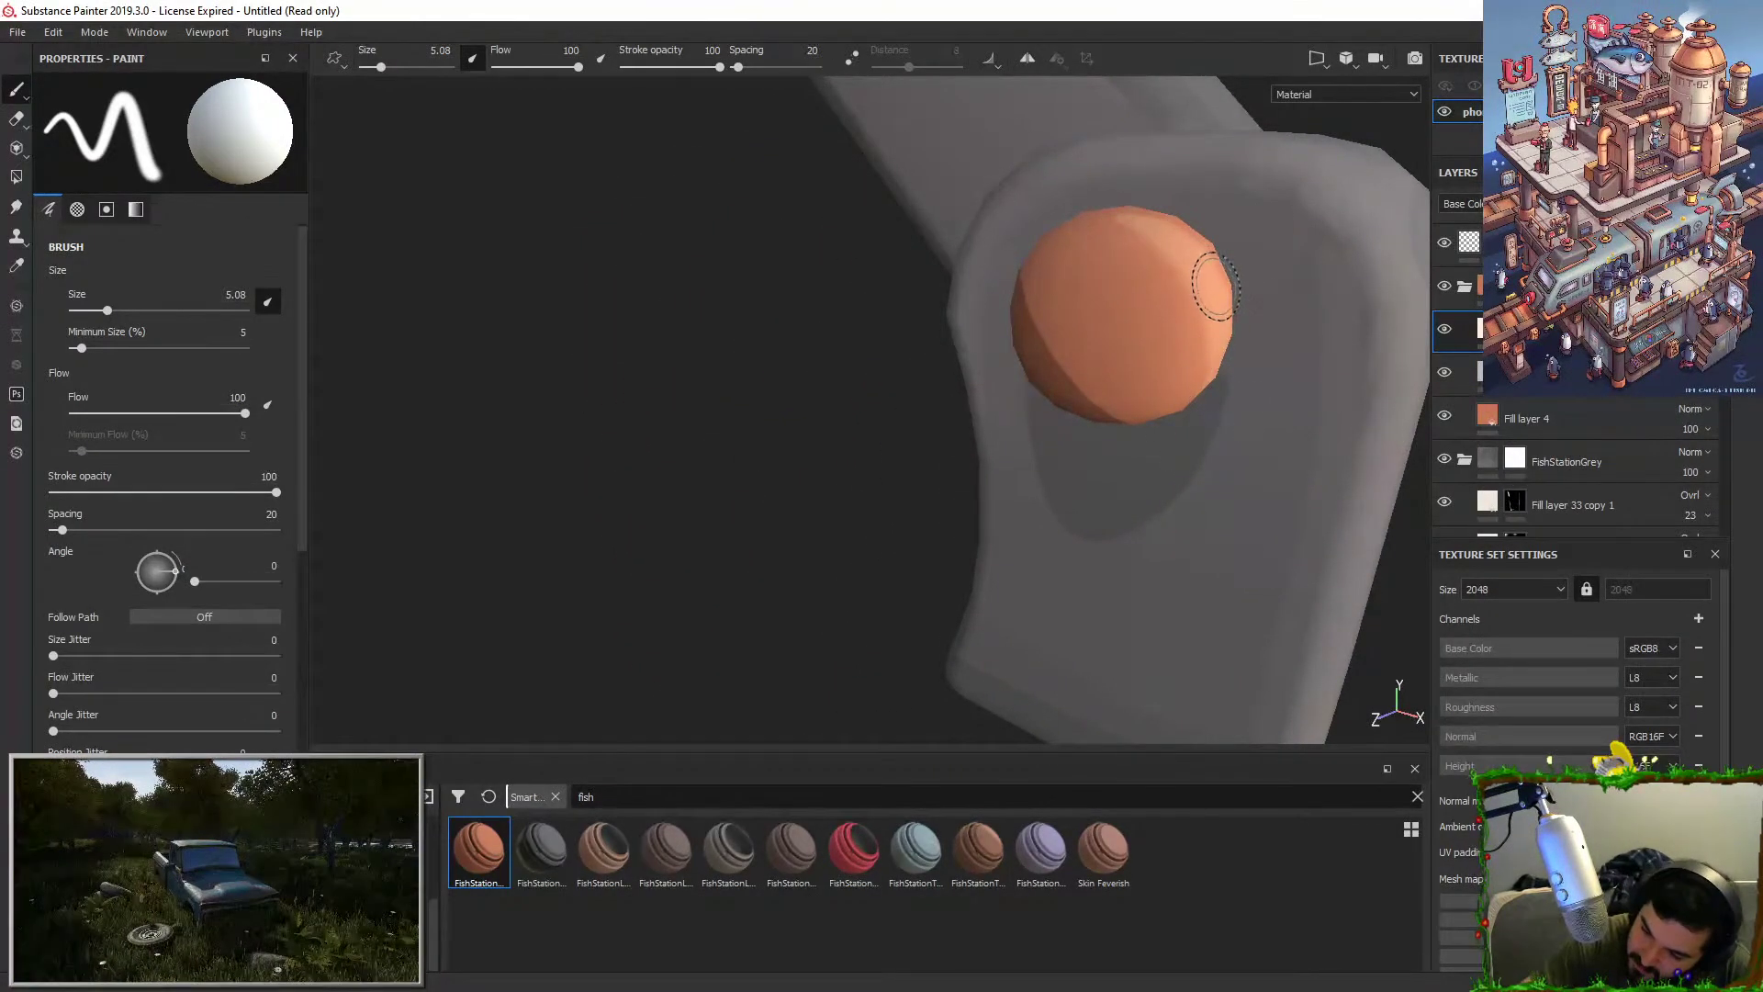
left_click_drag(792, 542, 768, 453, "alt")
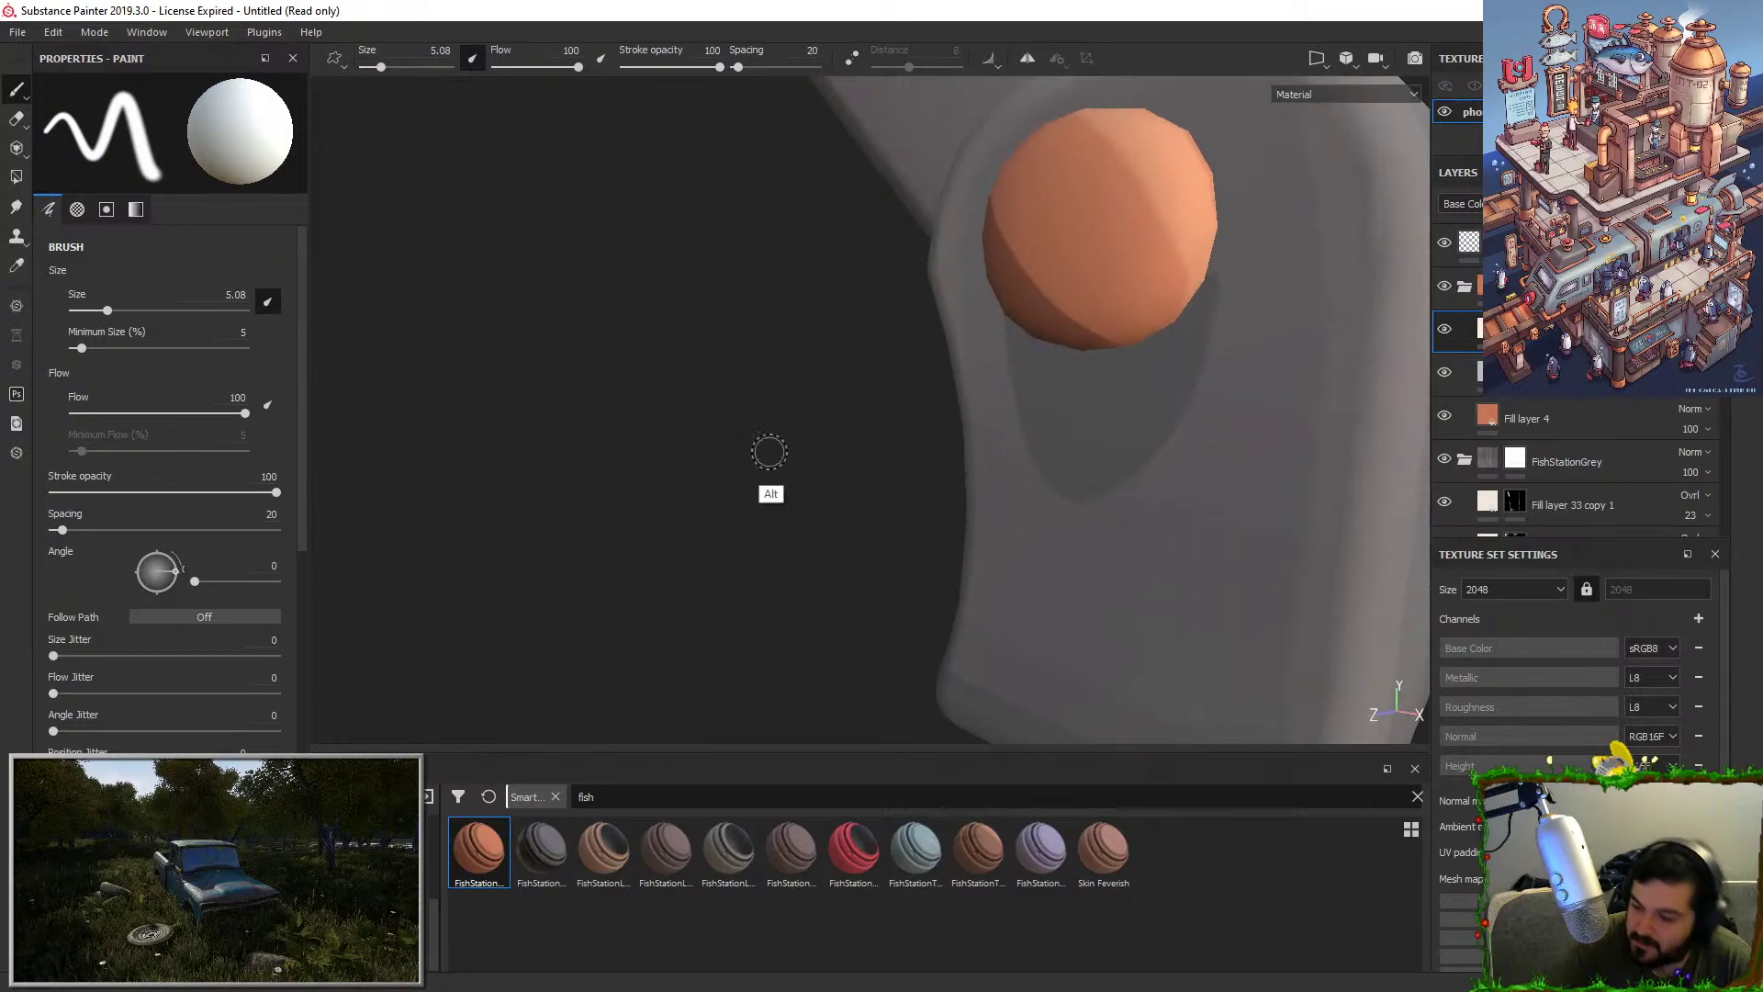
Examine the shaded rivet, the bracket, and the full sign support from several angles.
right_click_drag(776, 307, 1015, 396, "alt")
left_click_drag(1015, 396, 1175, 714, "alt")
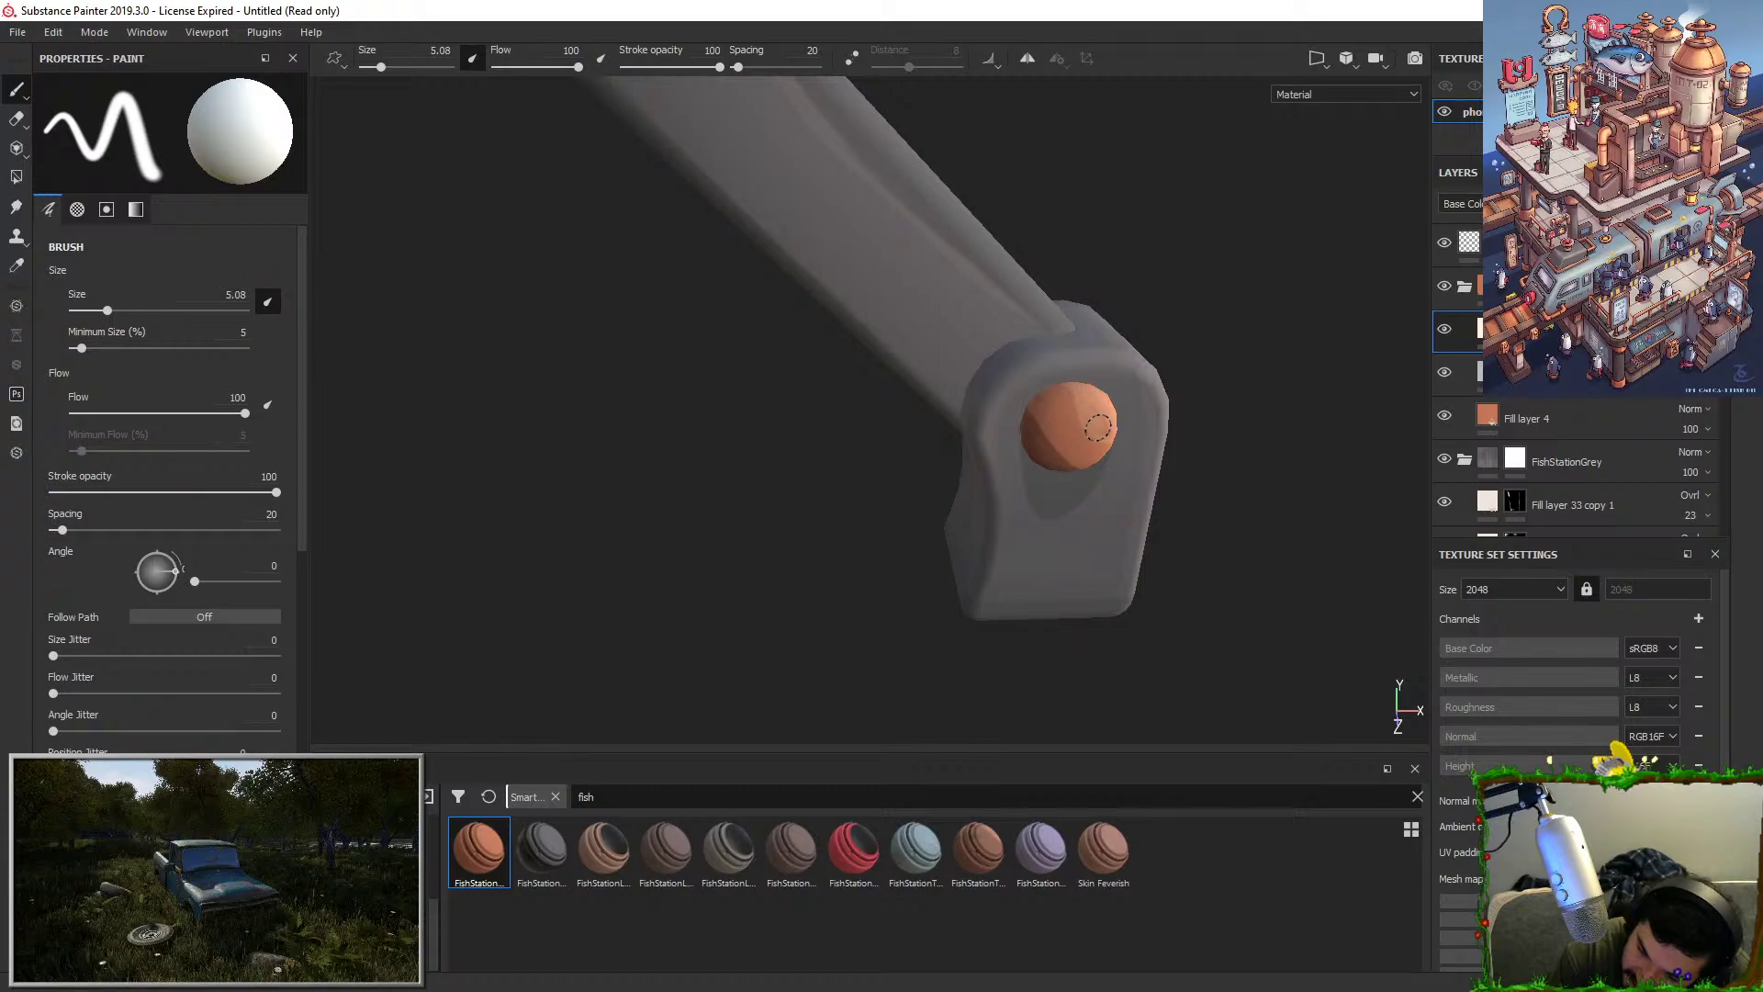
left_click_drag(1107, 436, 1292, 268, "alt")
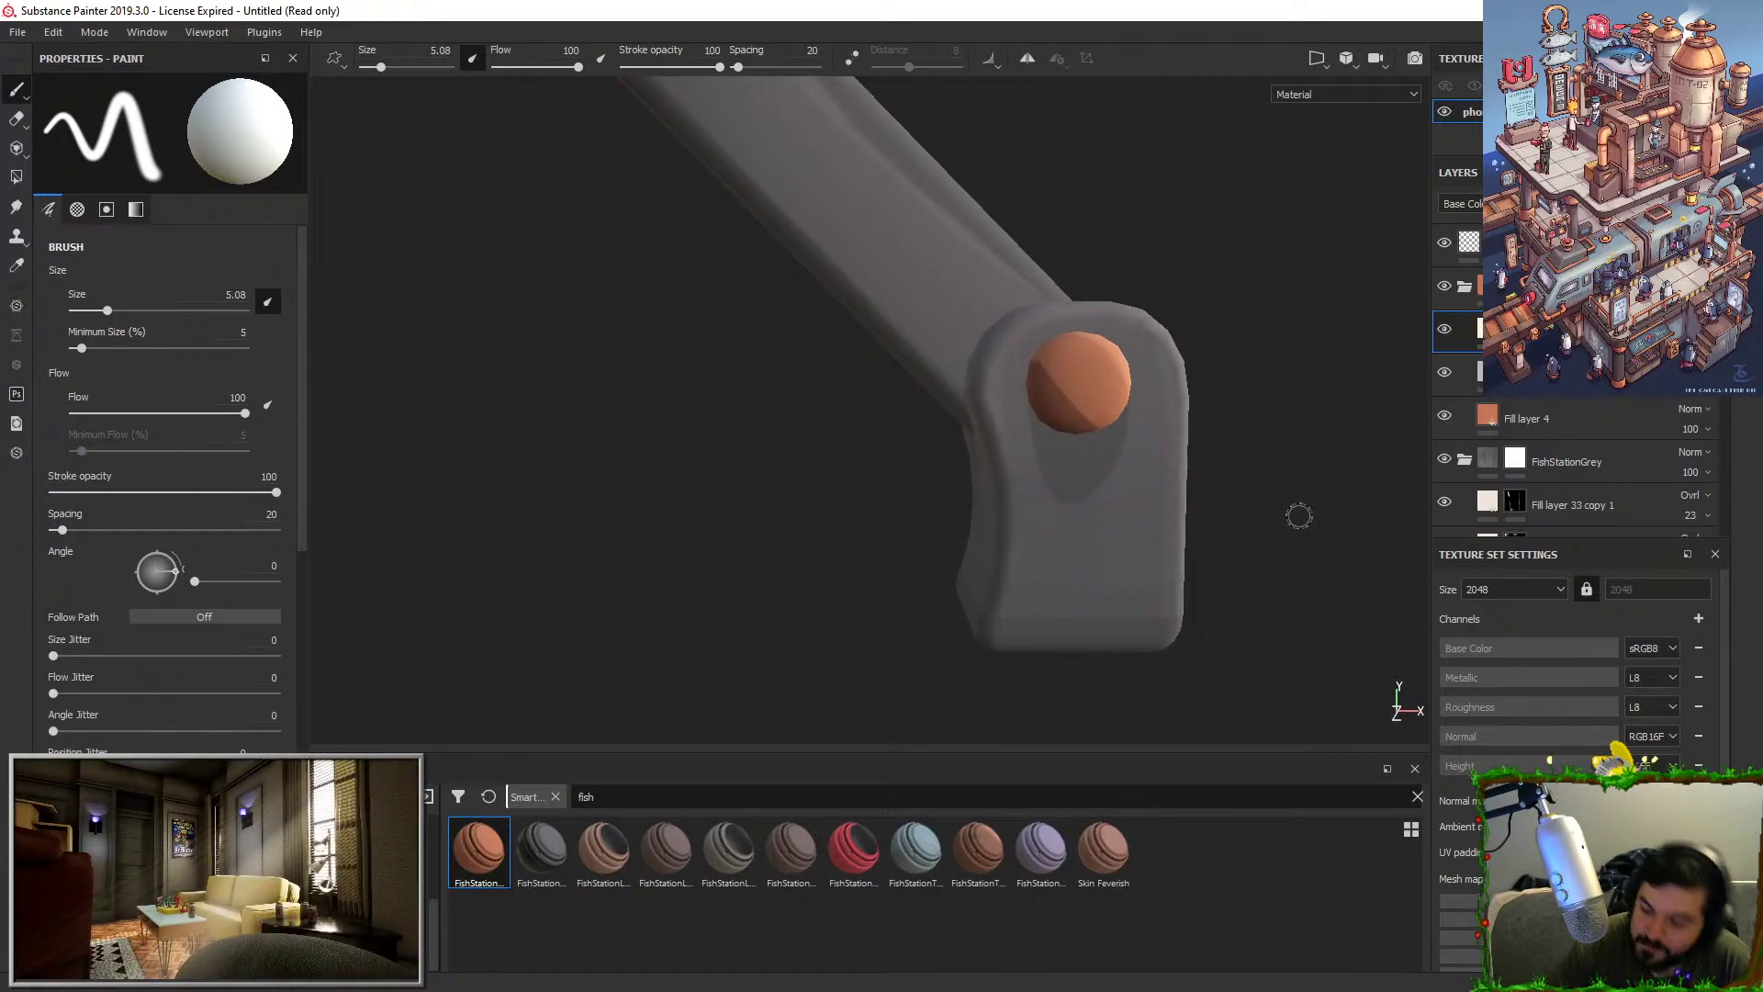
left_click_drag(1175, 235, 1157, 294, "alt")
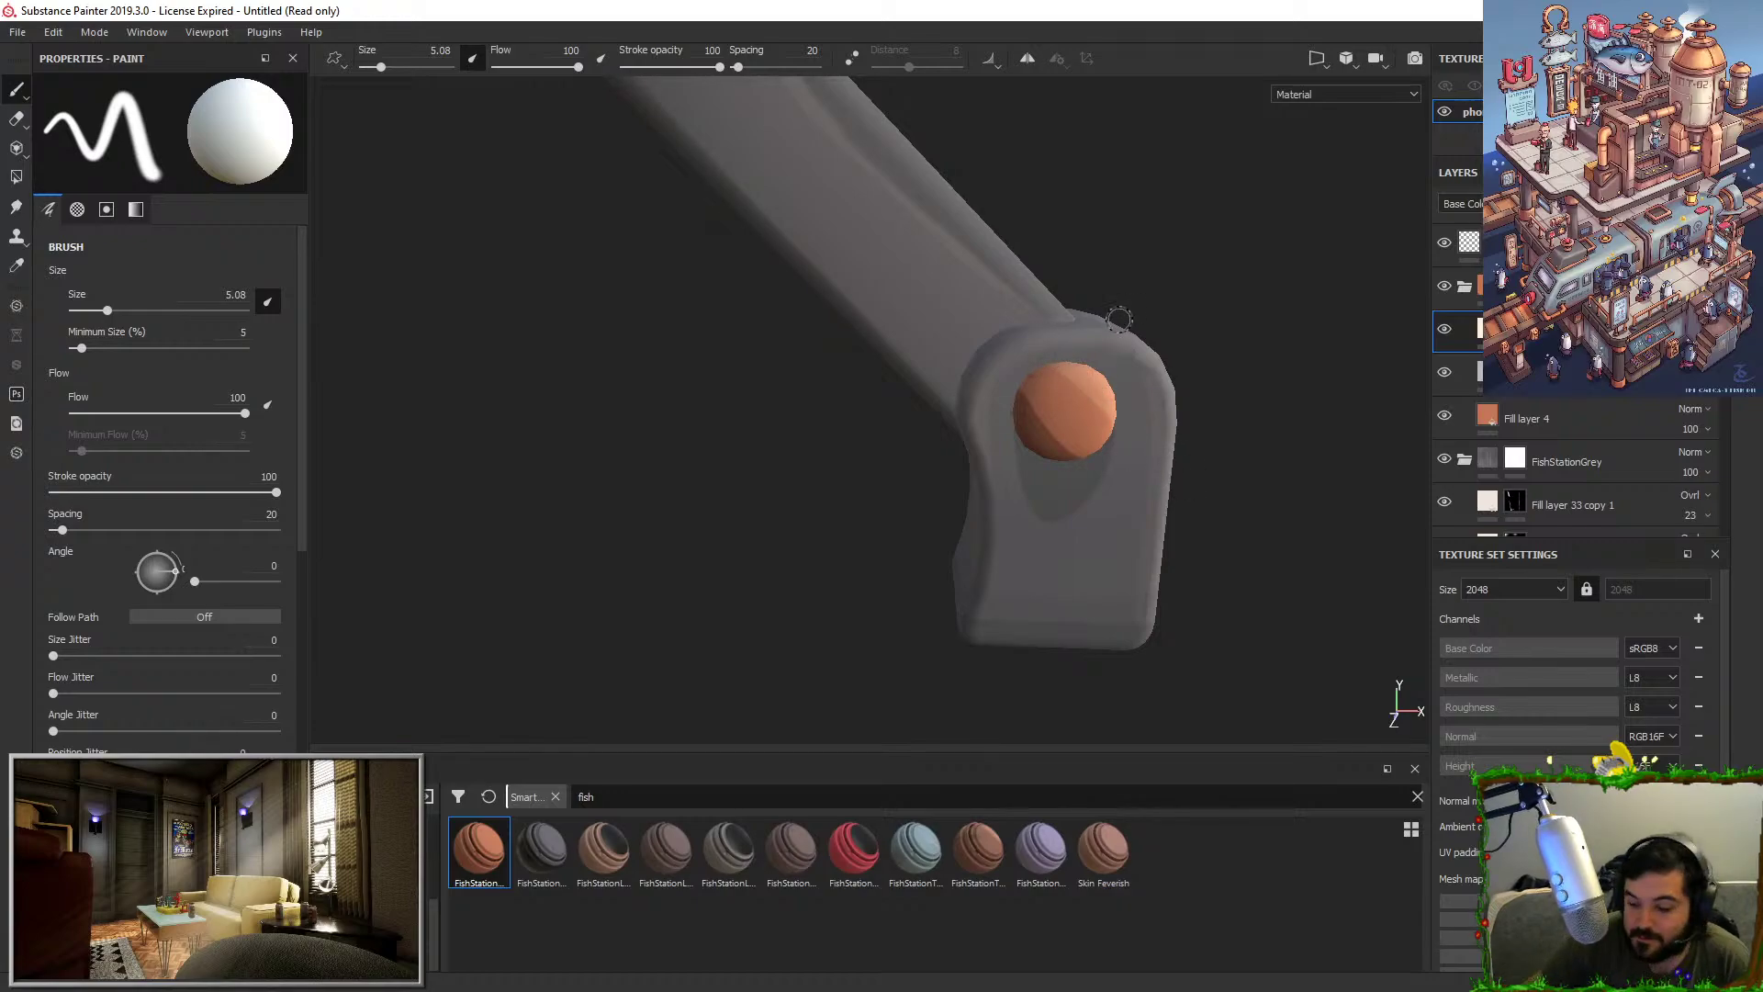
mouse_move(1118, 315)
left_mouse_down("alt")
mouse_move(1121, 241)
mouse_move(919, 290)
mouse_move(934, 307)
left_mouse_up("alt")
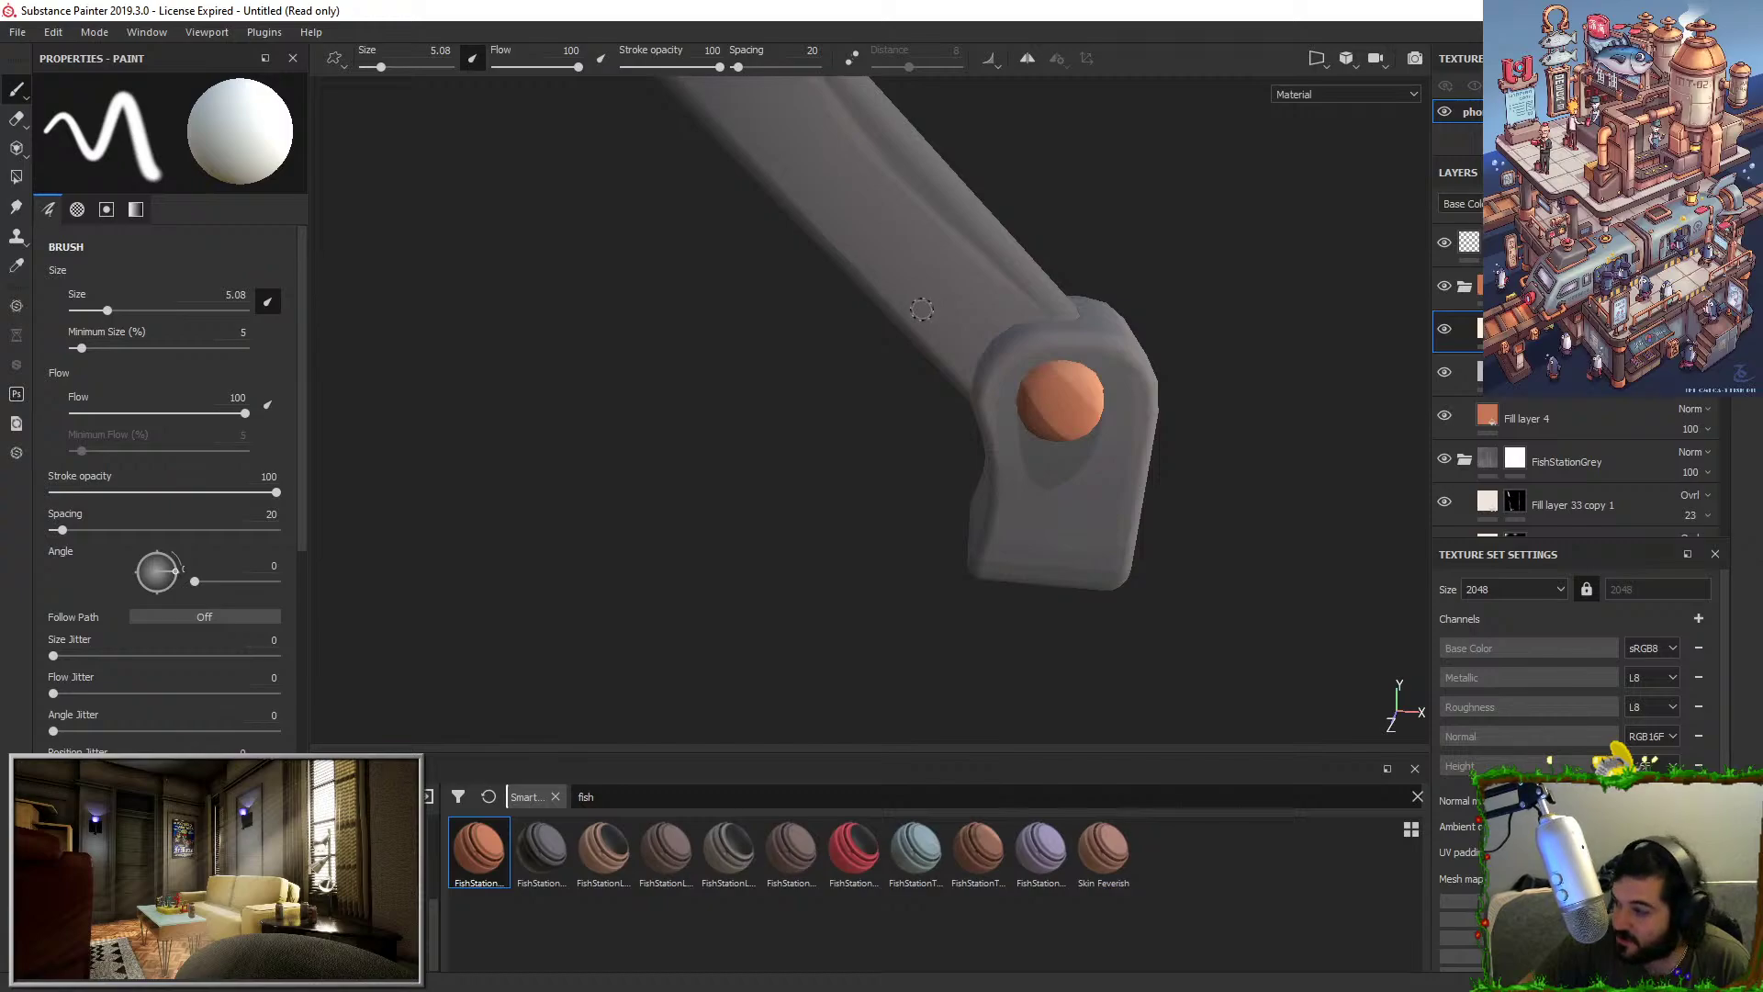
left_click_drag(814, 298, 835, 322, "alt")
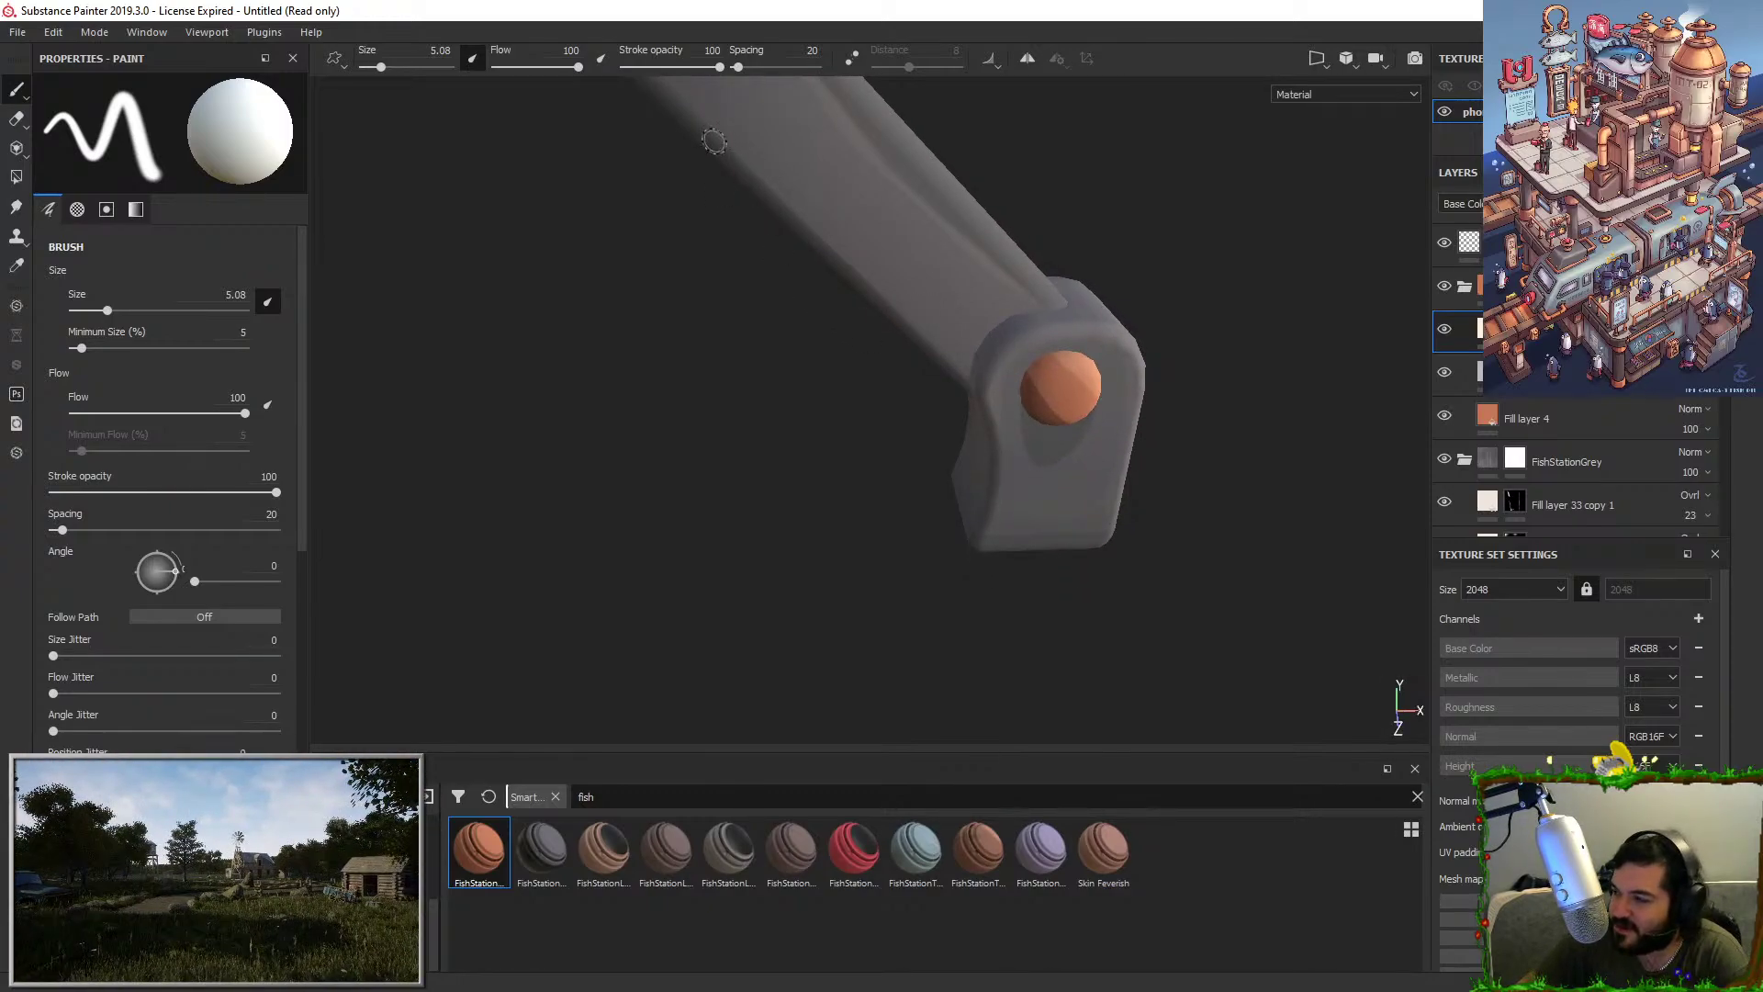
scroll(944, 519, "up", 3)
scroll(951, 500, "down", 6)
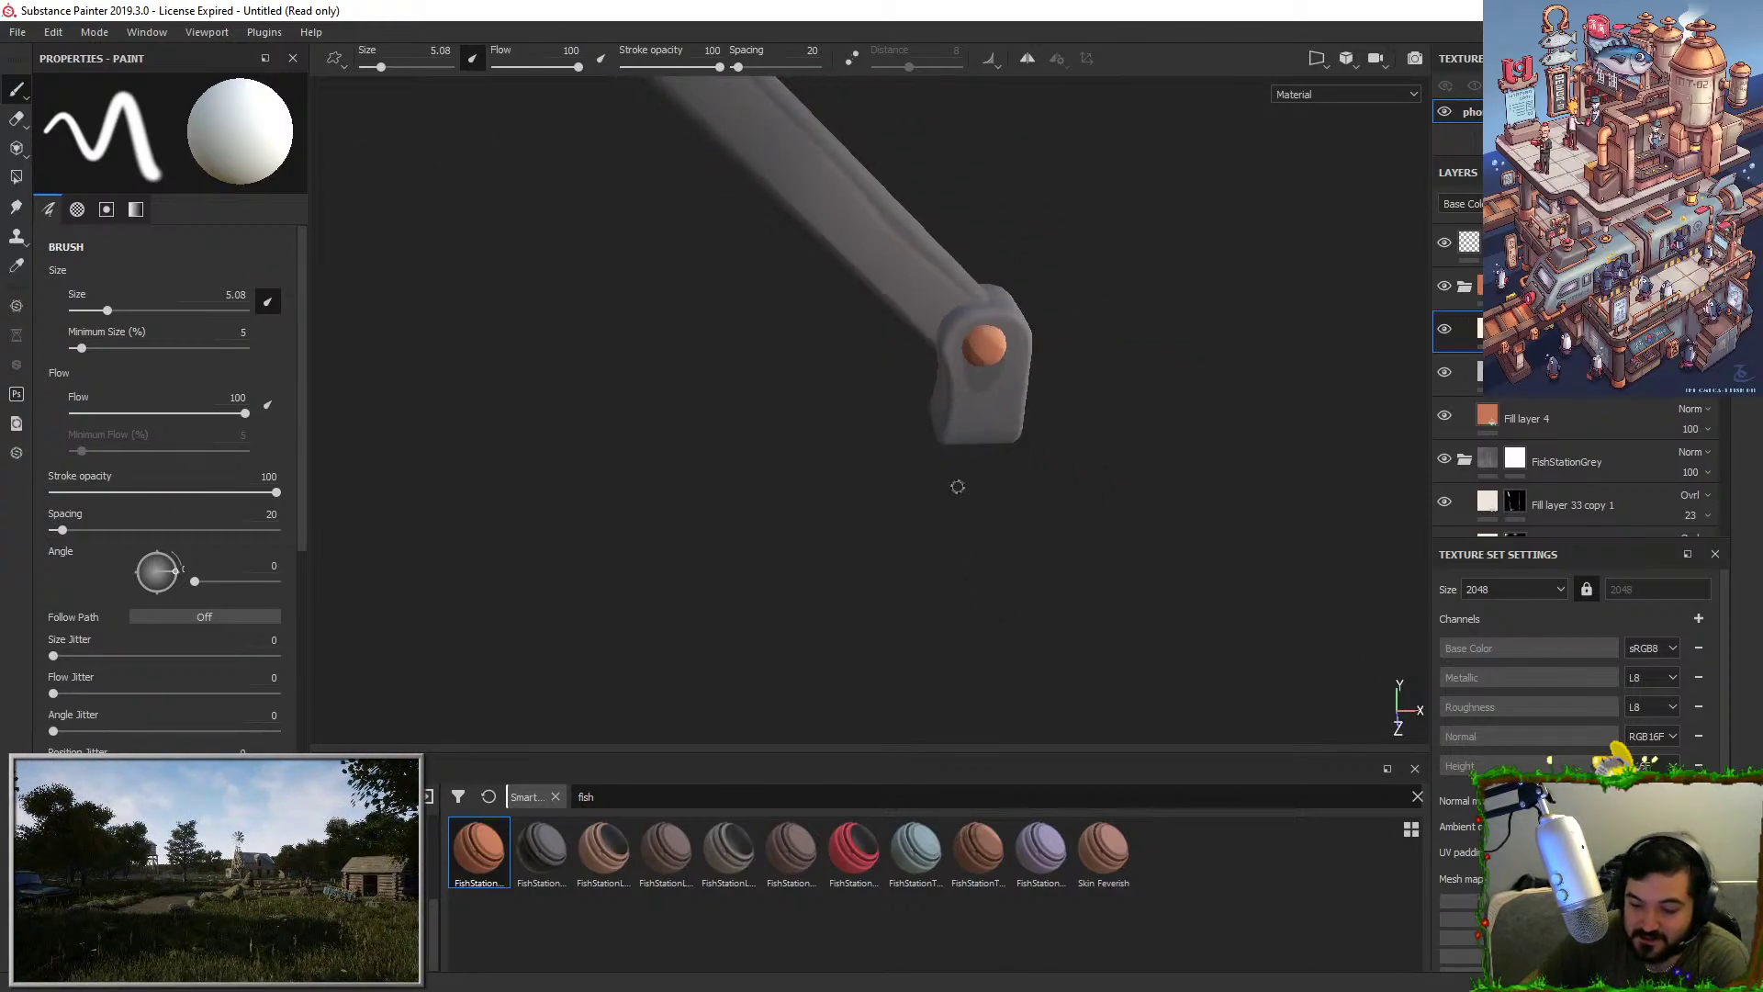
scroll(998, 349, "down", 2)
middle_click_drag(997, 349, 994, 521, "alt")
mouse_move(993, 522)
left_mouse_down("alt")
mouse_move(990, 439)
mouse_move(997, 525)
left_mouse_up("alt")
Start saving the untitled Substance Painter project.
left_click(12, 33)
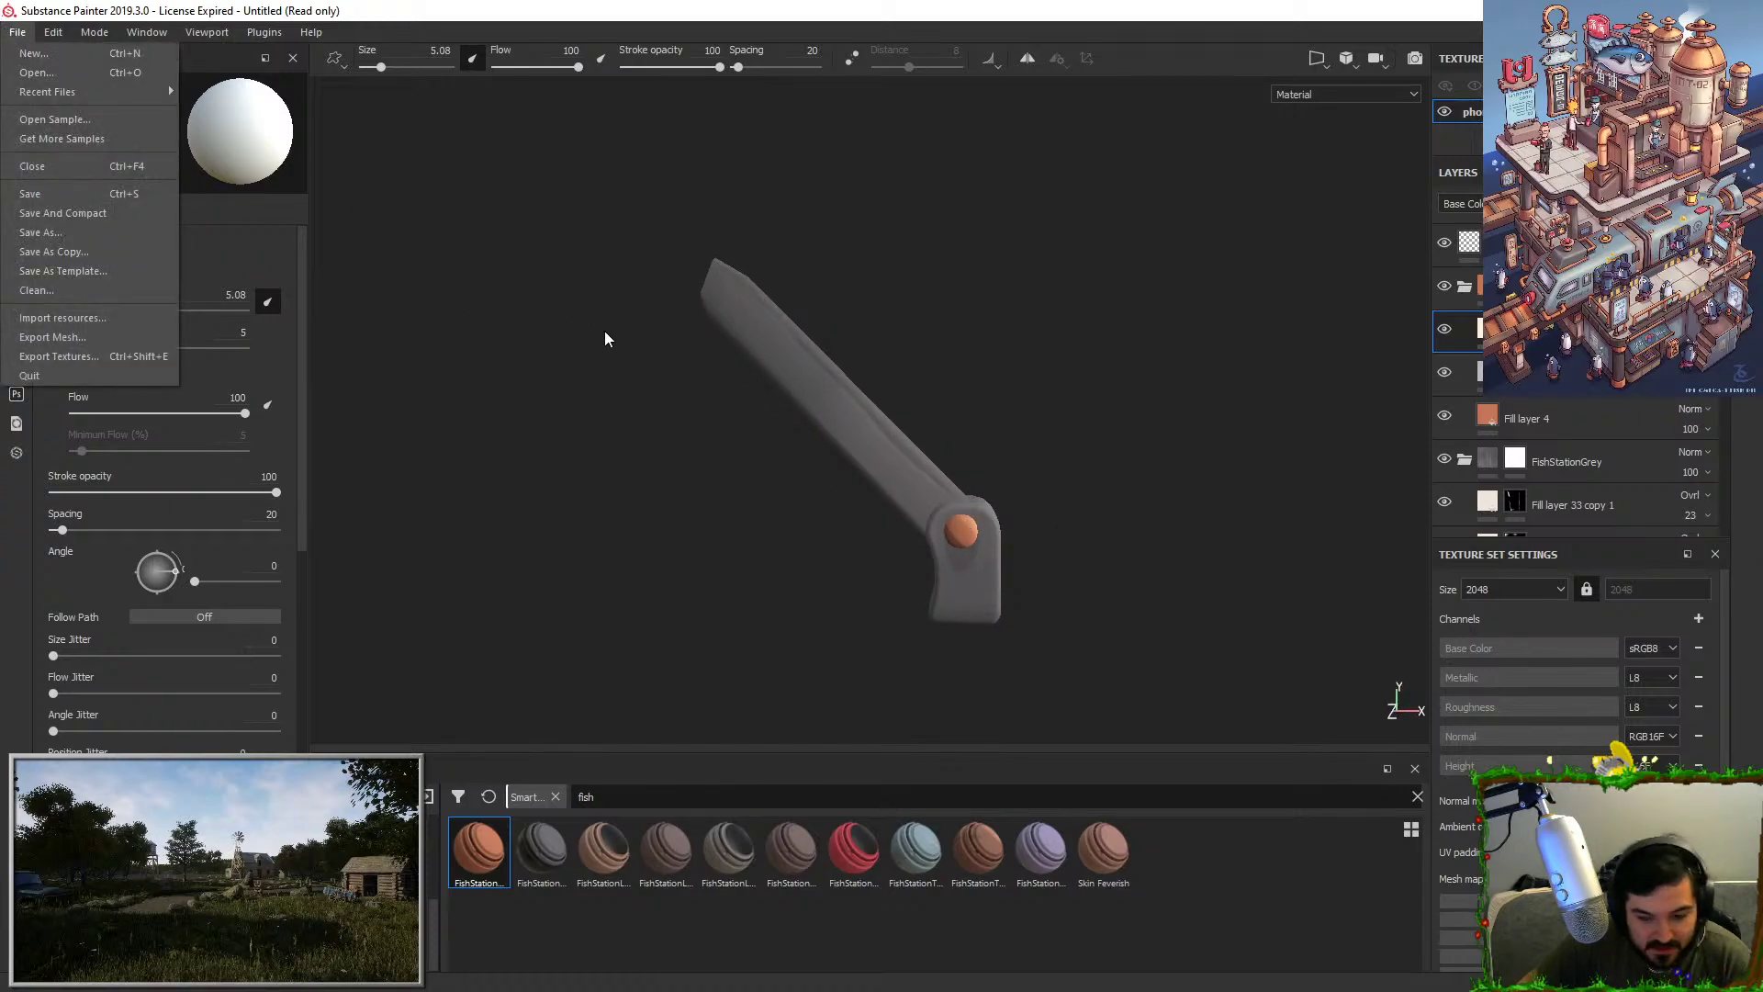
left_click(606, 340)
key("ctrl+s")
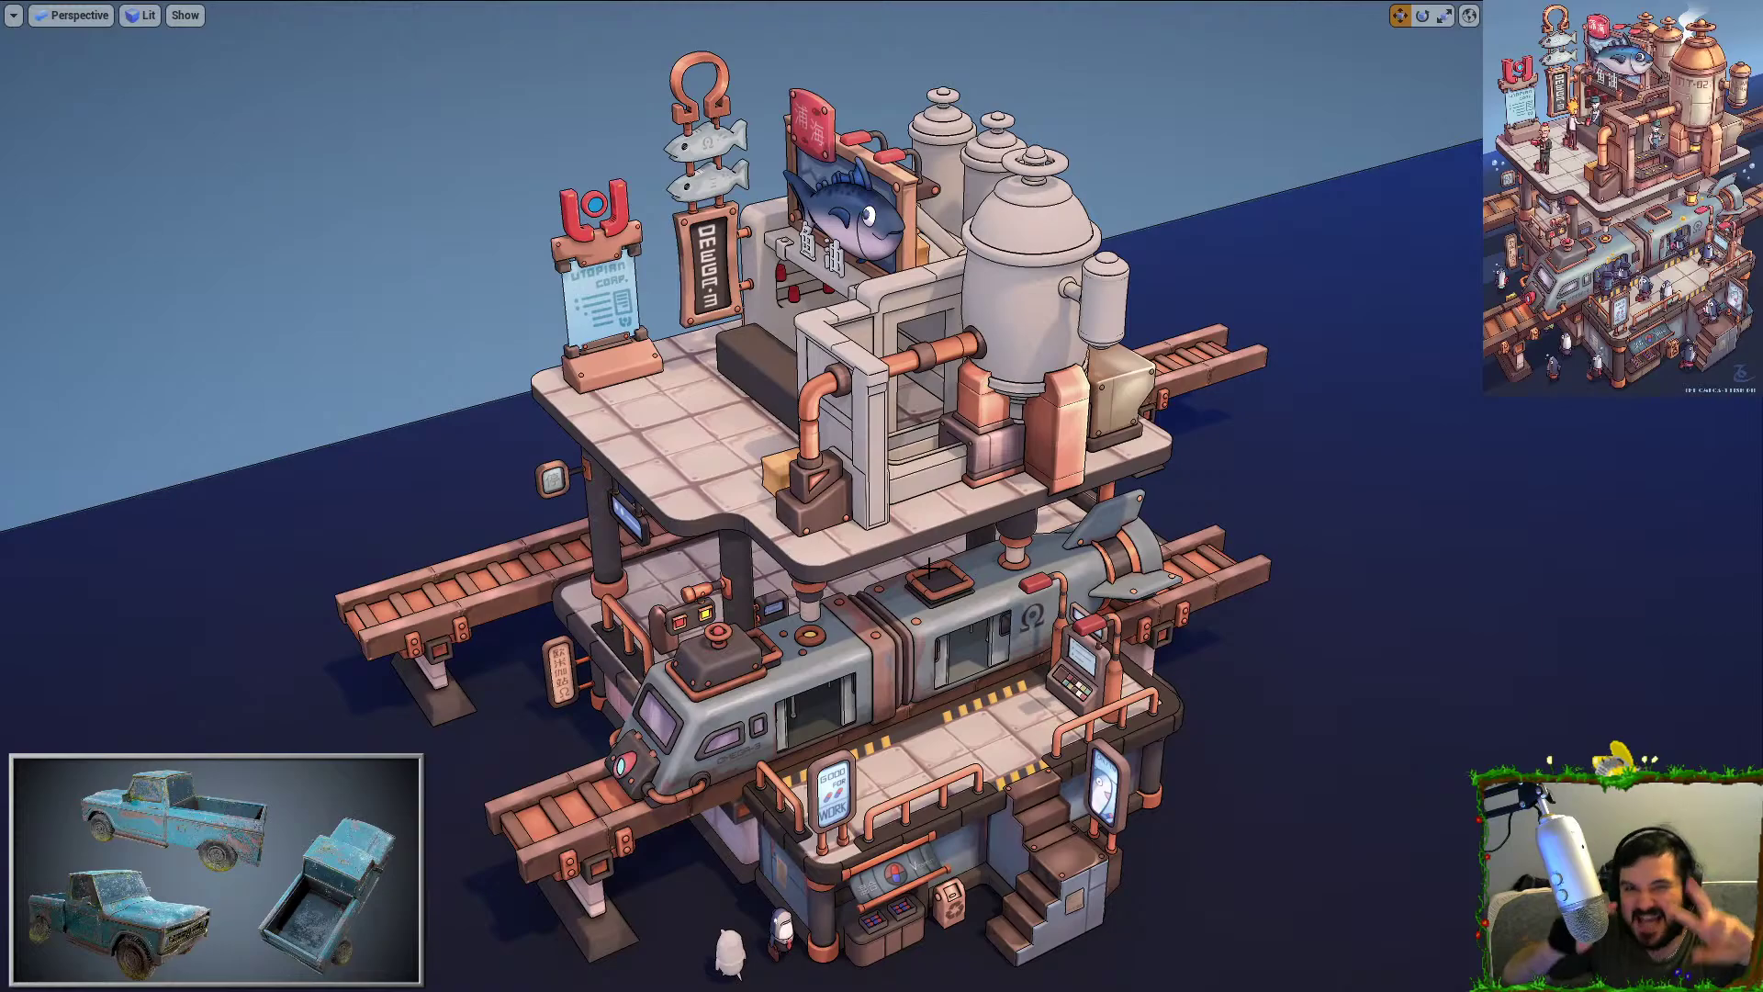
Switch to Unreal Editor and examine the train platform, control console, and orange canister up close.
key("w")
right_click_drag(1287, 625, 1323, 577)
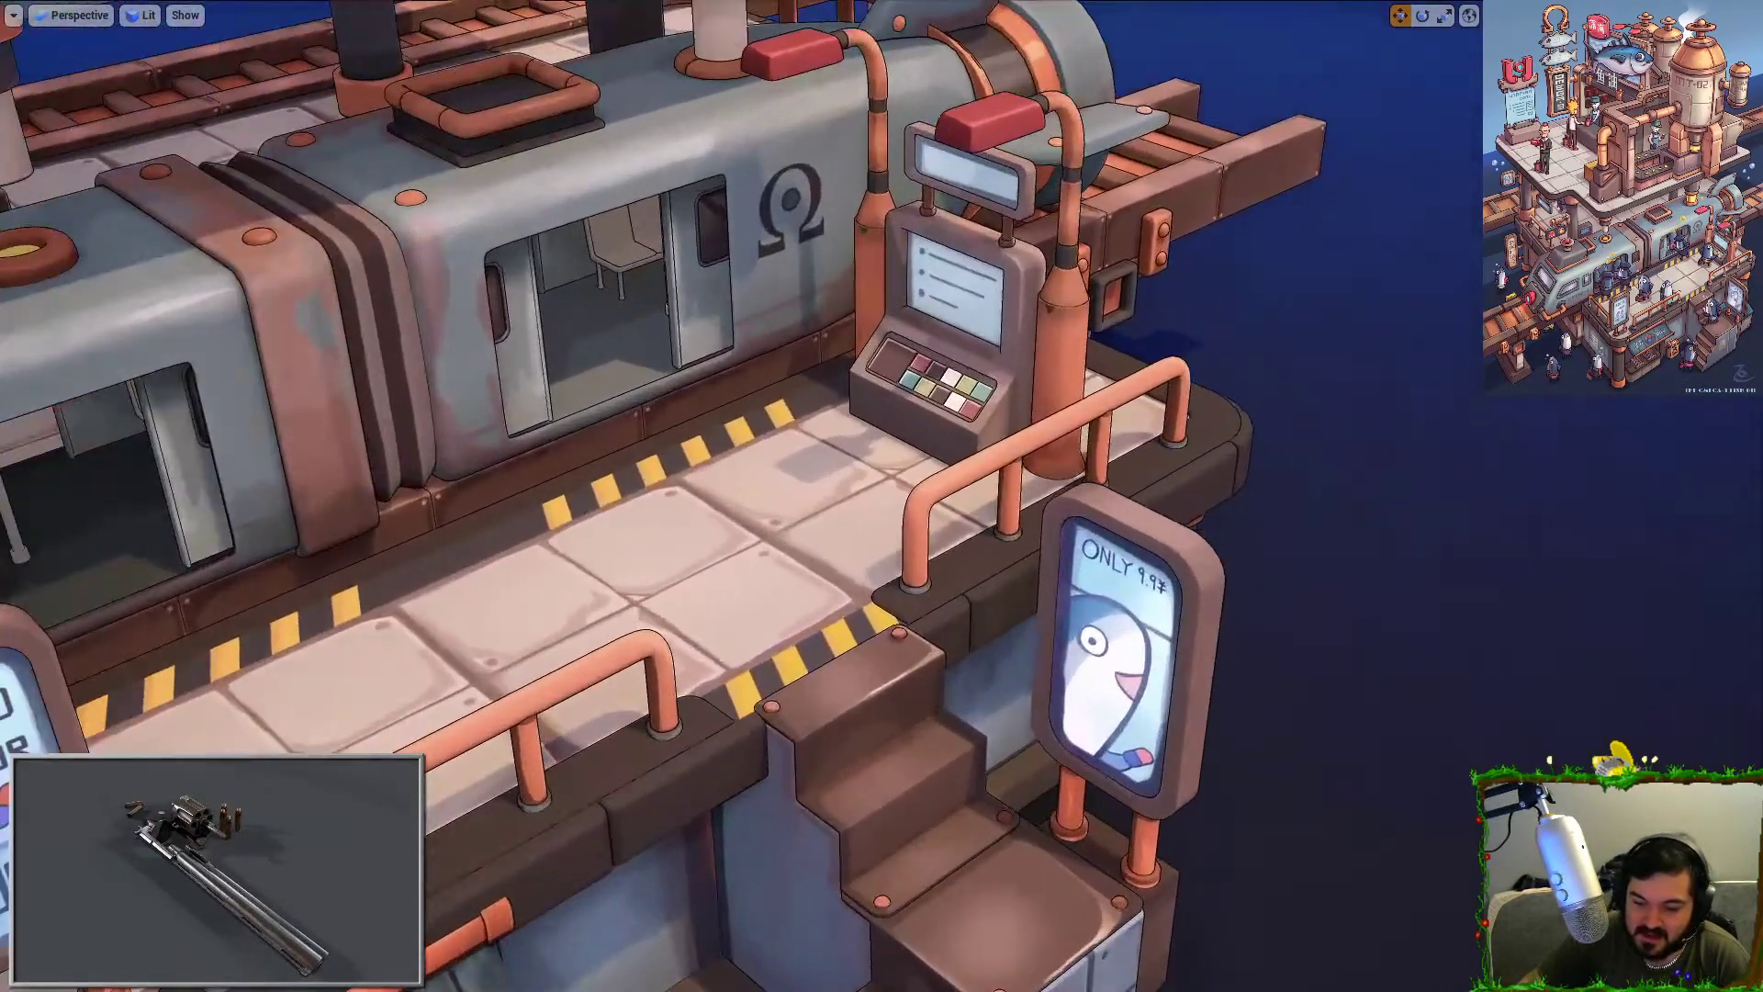
key("w")
right_click_drag(811, 323, 877, 266)
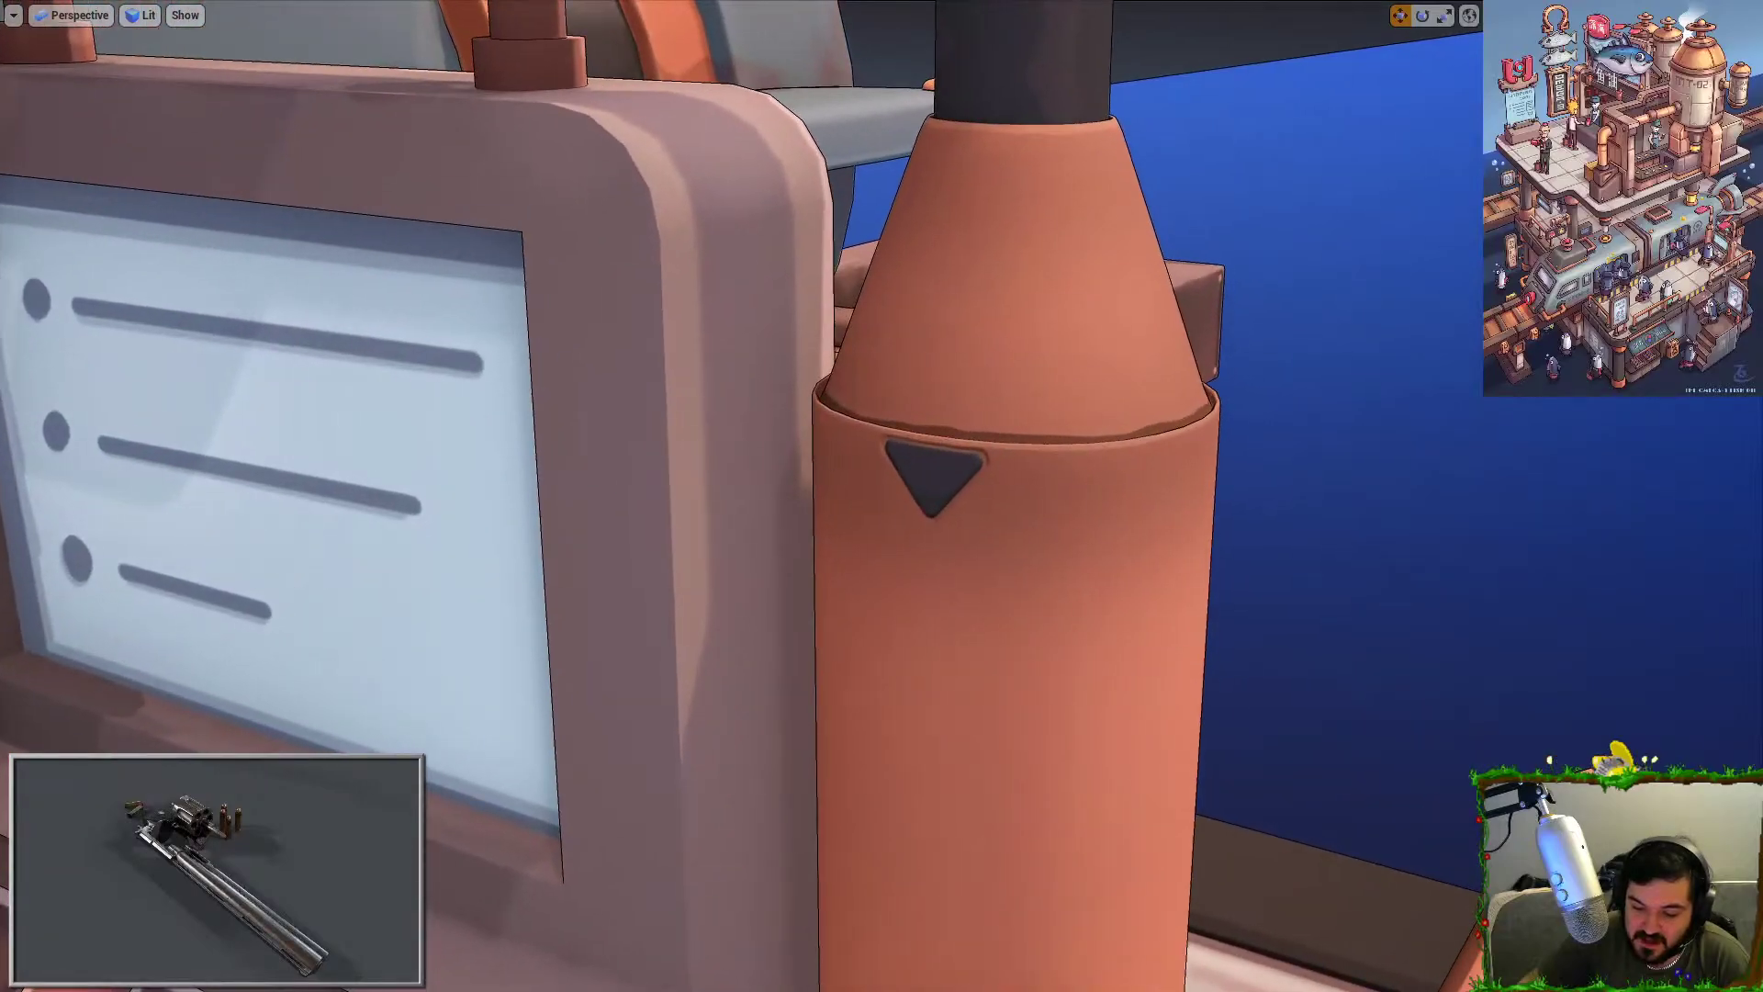
key("s")
right_click_drag(844, 323, 571, 333)
Set the viewport's view mode to Unlit and examine the whole station without lighting.
left_click(13, 15)
left_click(143, 14)
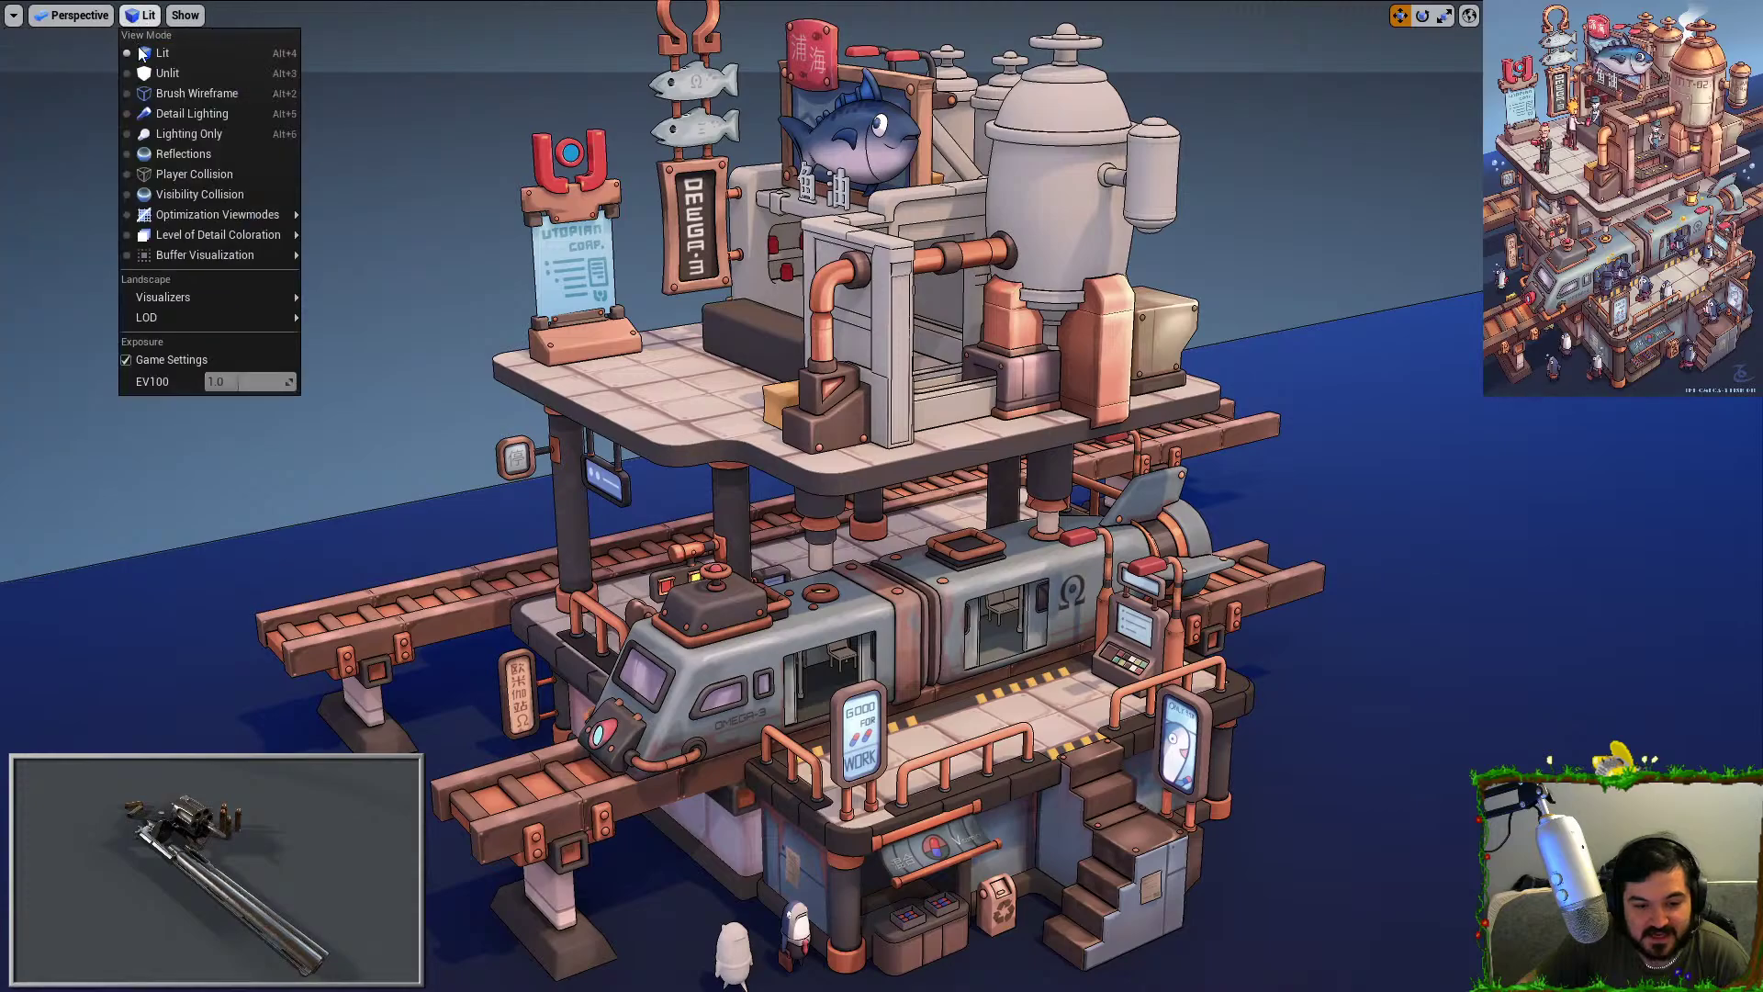
left_click(147, 69)
key("e")
mouse_move(886, 449)
right_mouse_down()
mouse_move(877, 569)
mouse_move(883, 432)
mouse_move(880, 456)
right_mouse_up()
key("s")
key("w")
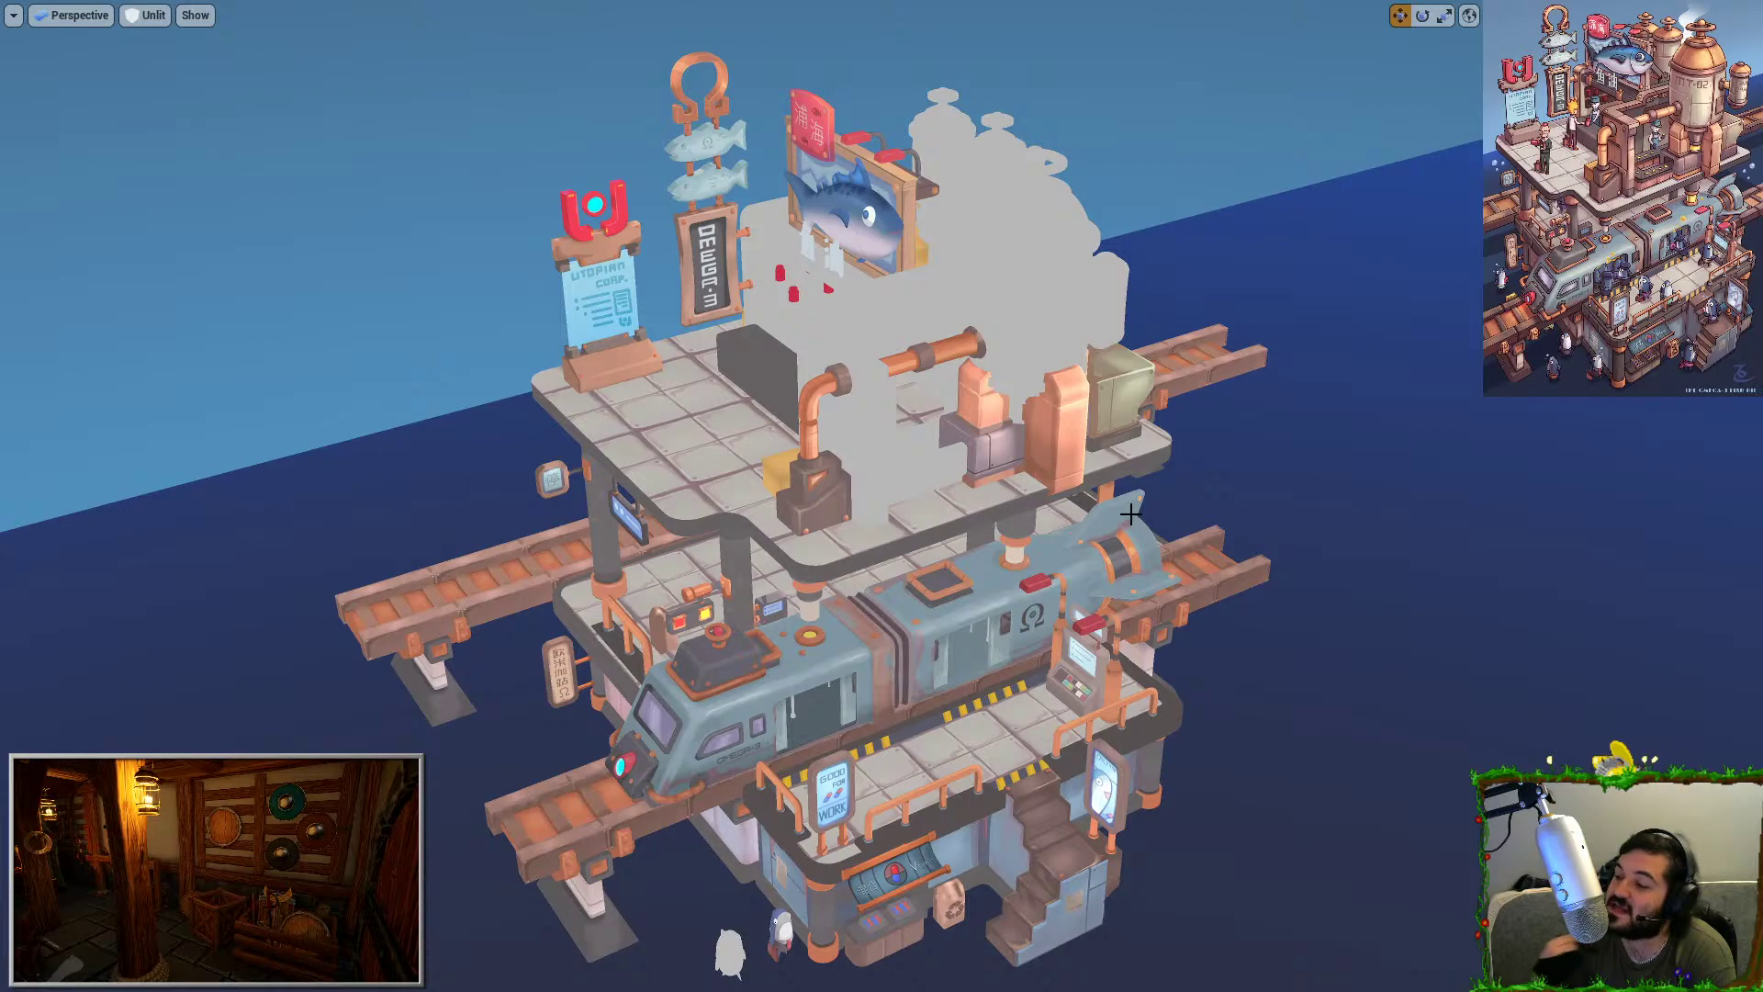
Leave the immersive viewport, set the view mode to Lit, and return to the immersive view.
key("F11")
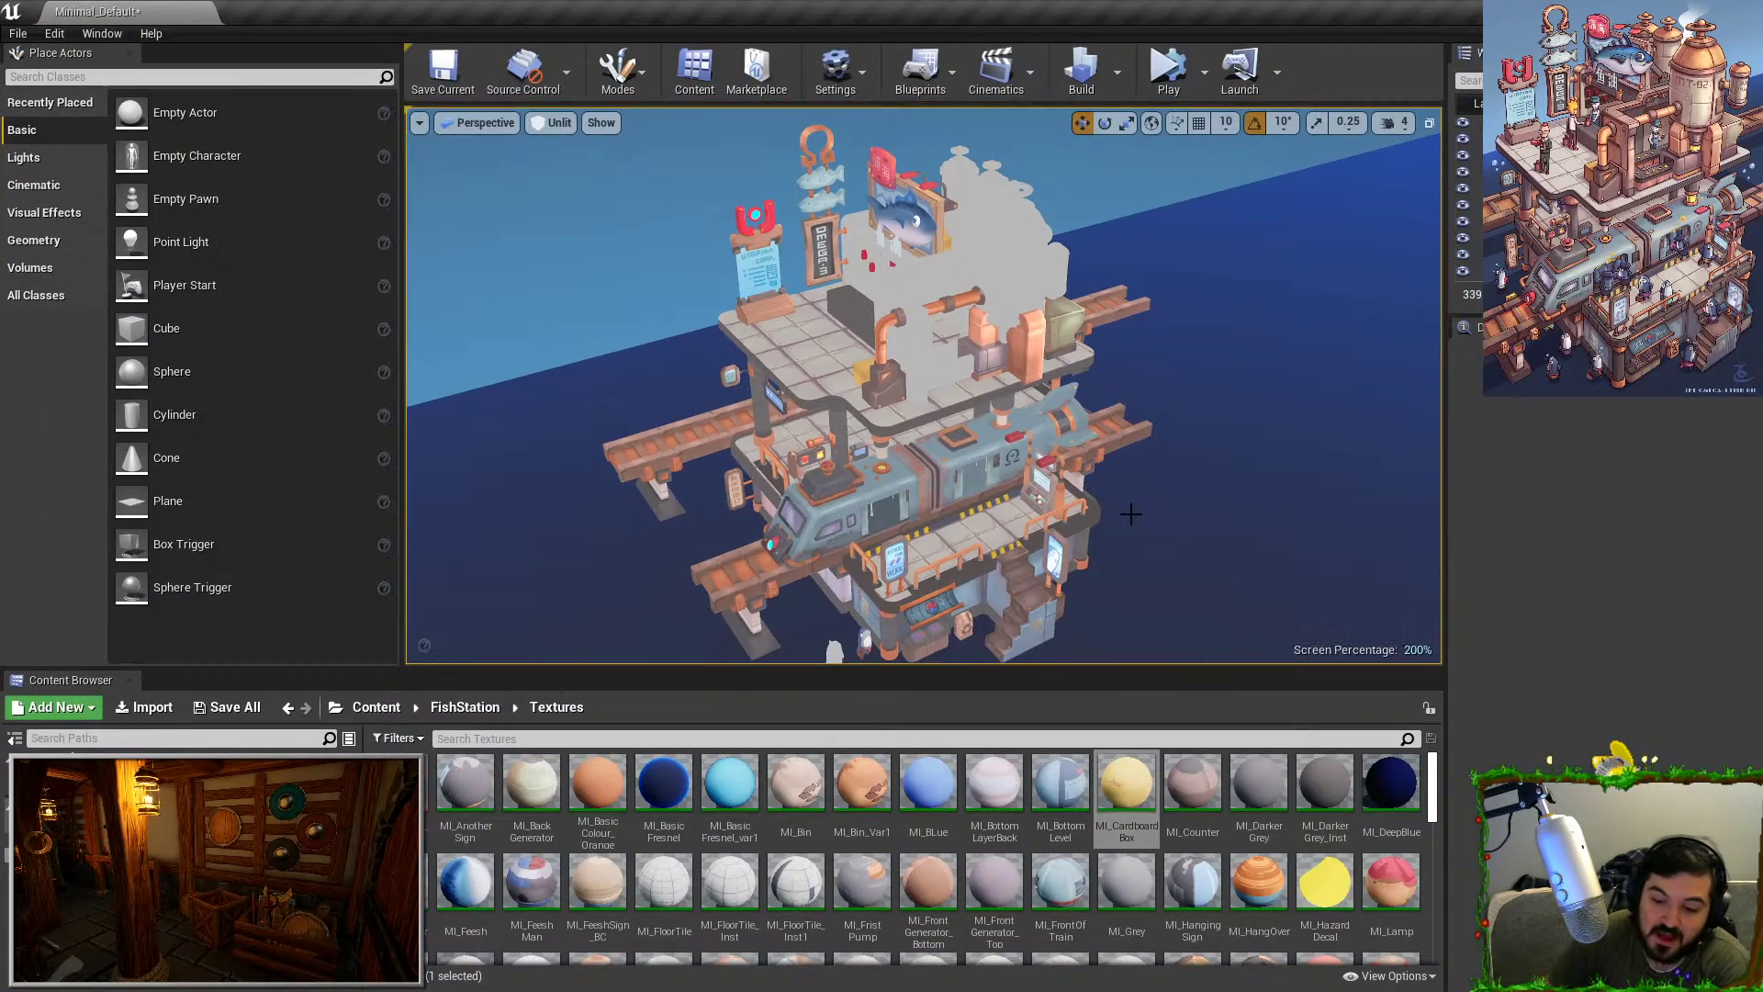
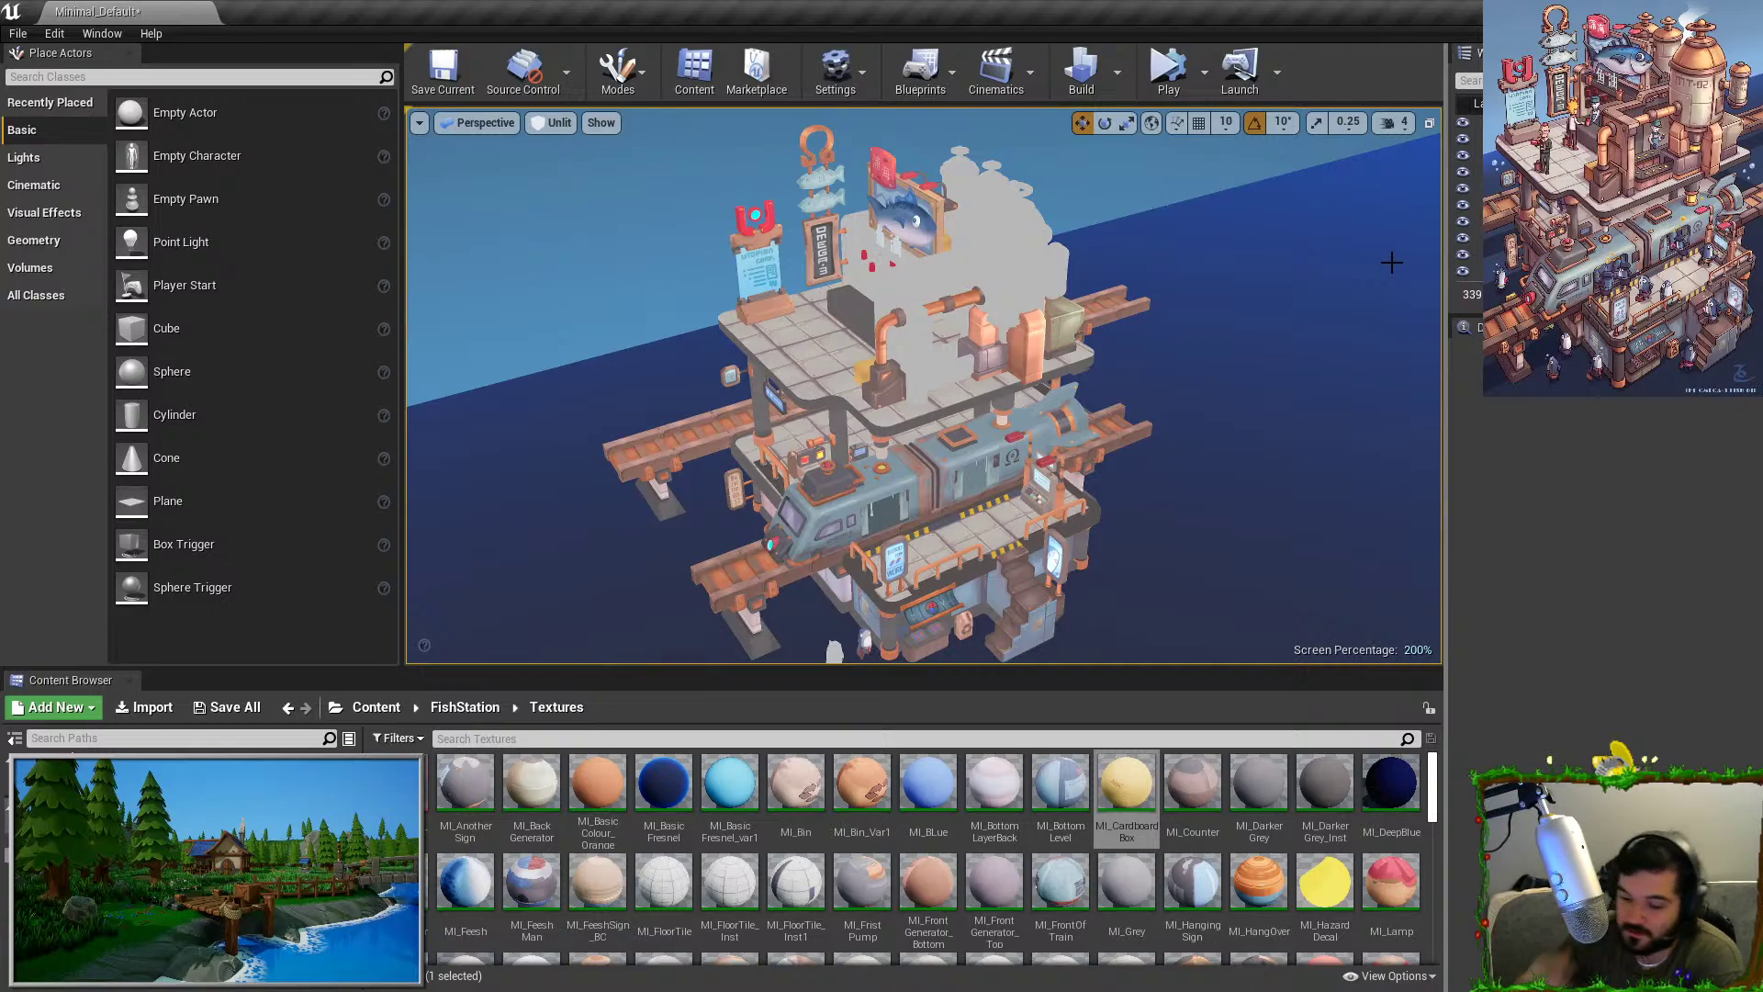
left_click(550, 122)
left_click(553, 148)
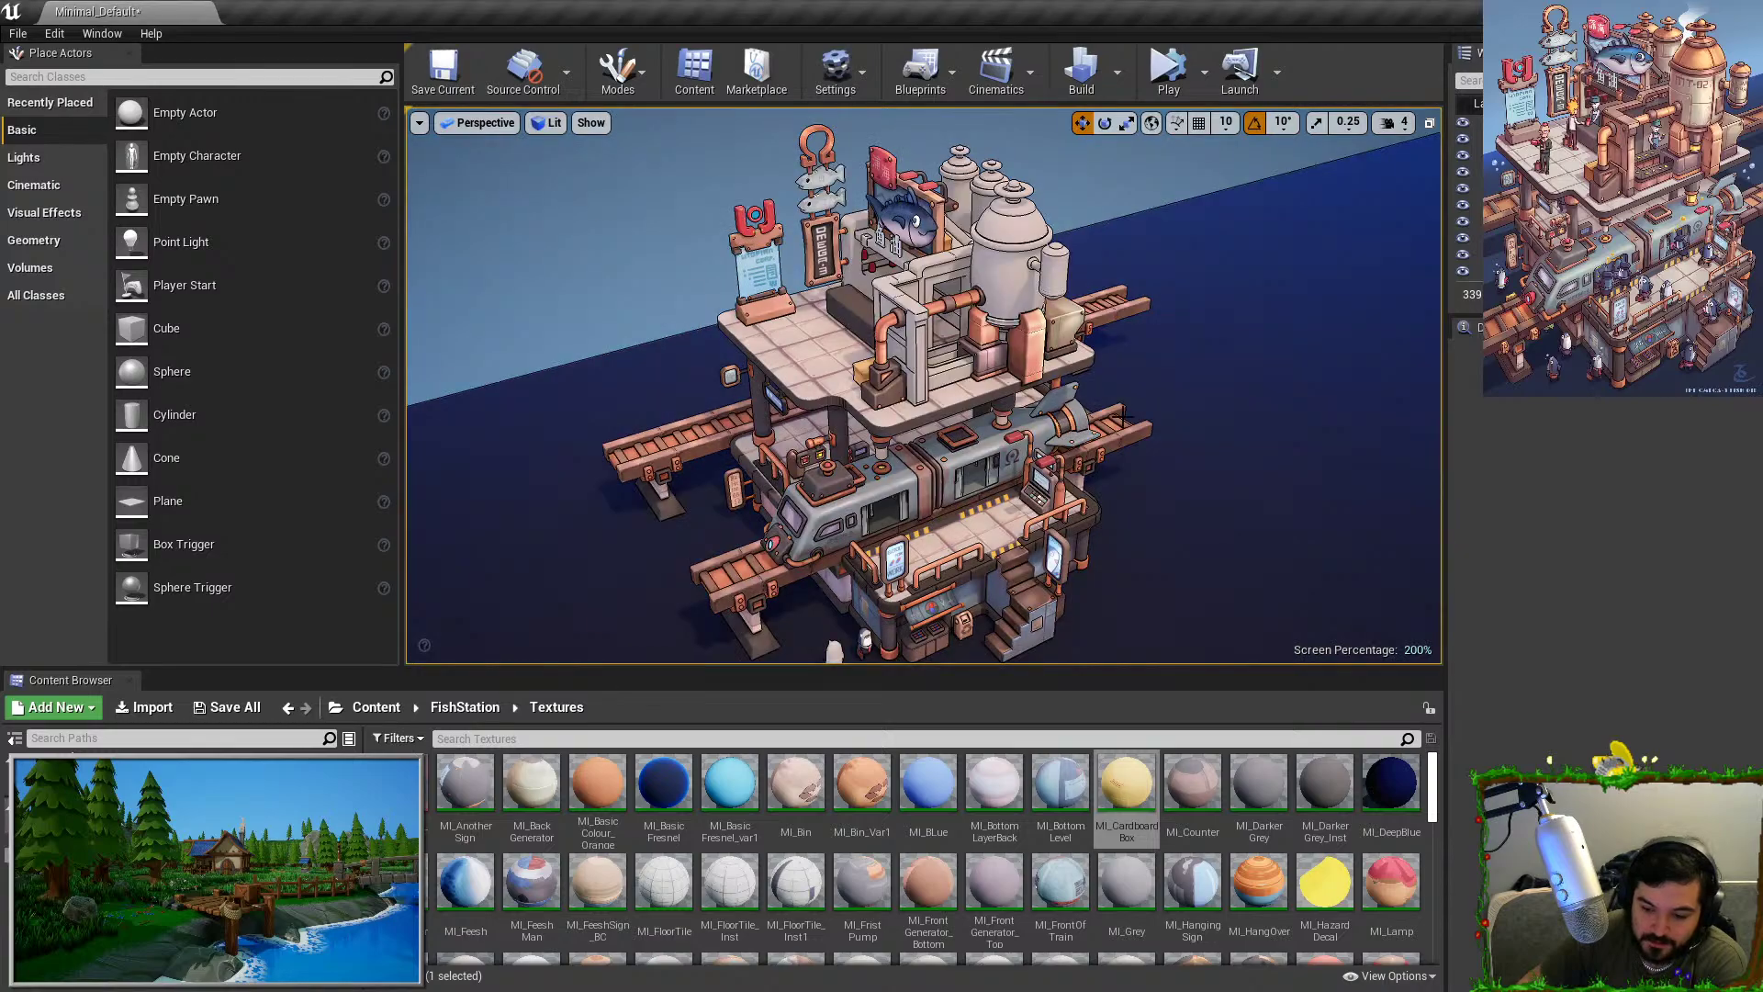
key("F11")
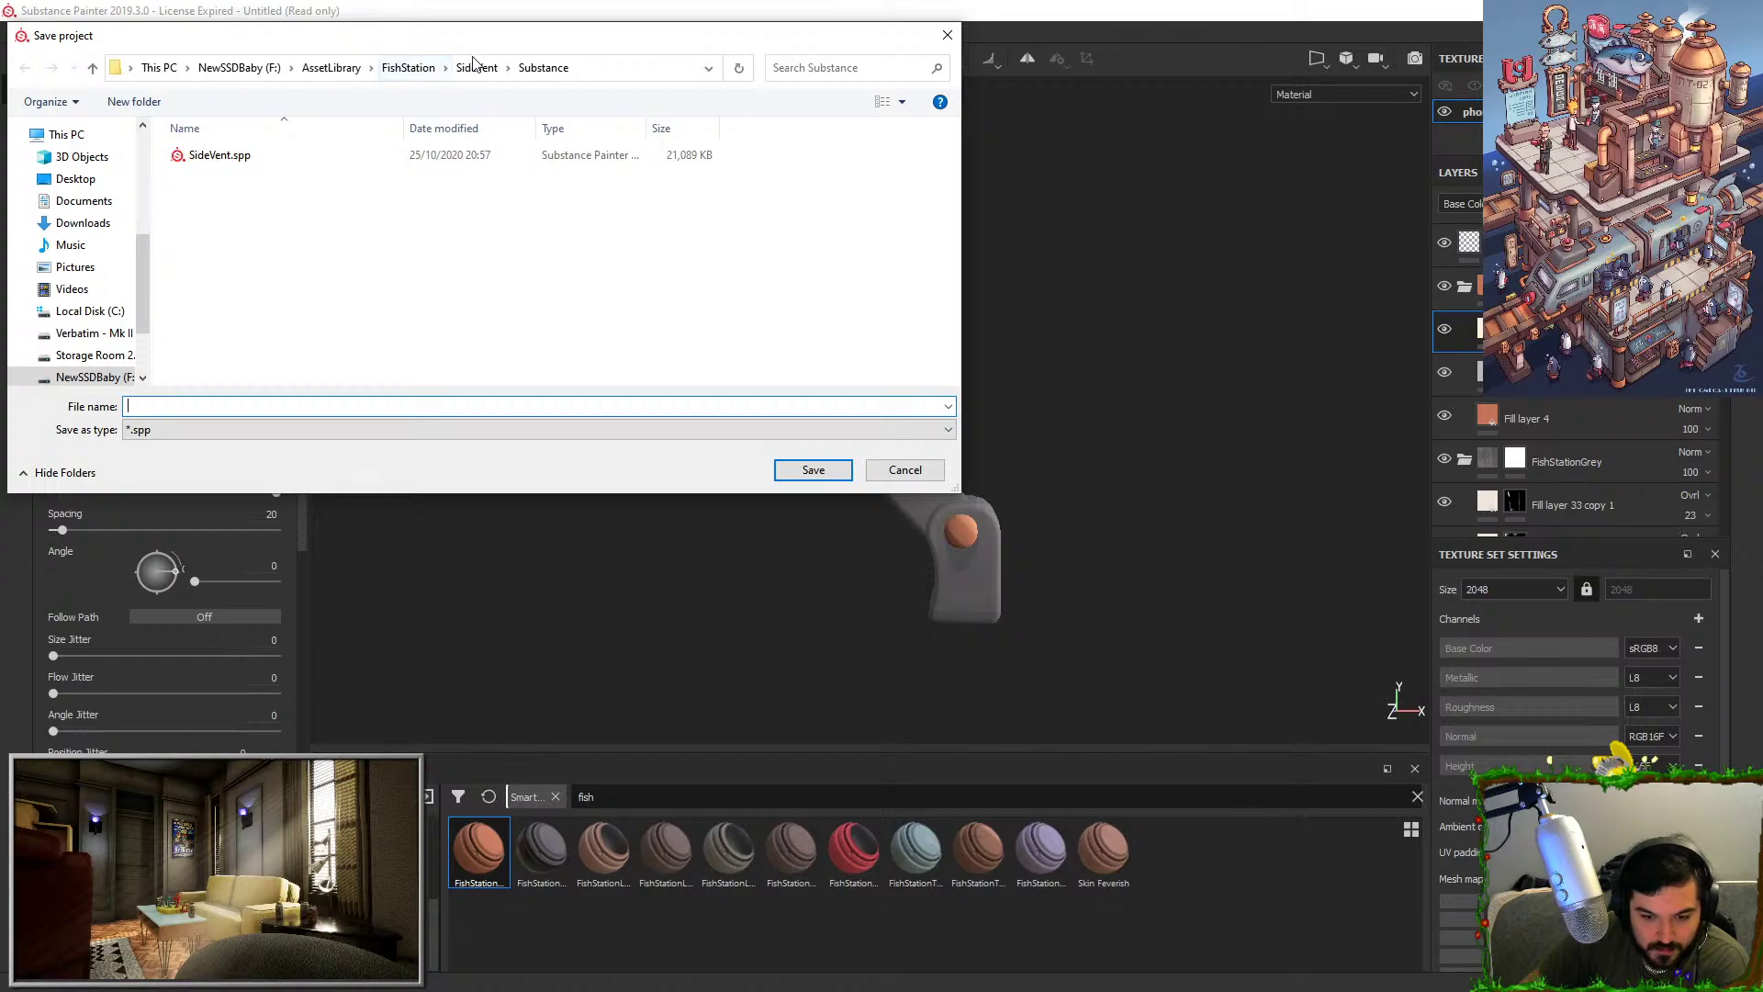
Open the FishSignSupport folder under AssetLibrary/FishStation as the project's save location.
left_click(474, 67)
left_click(407, 67)
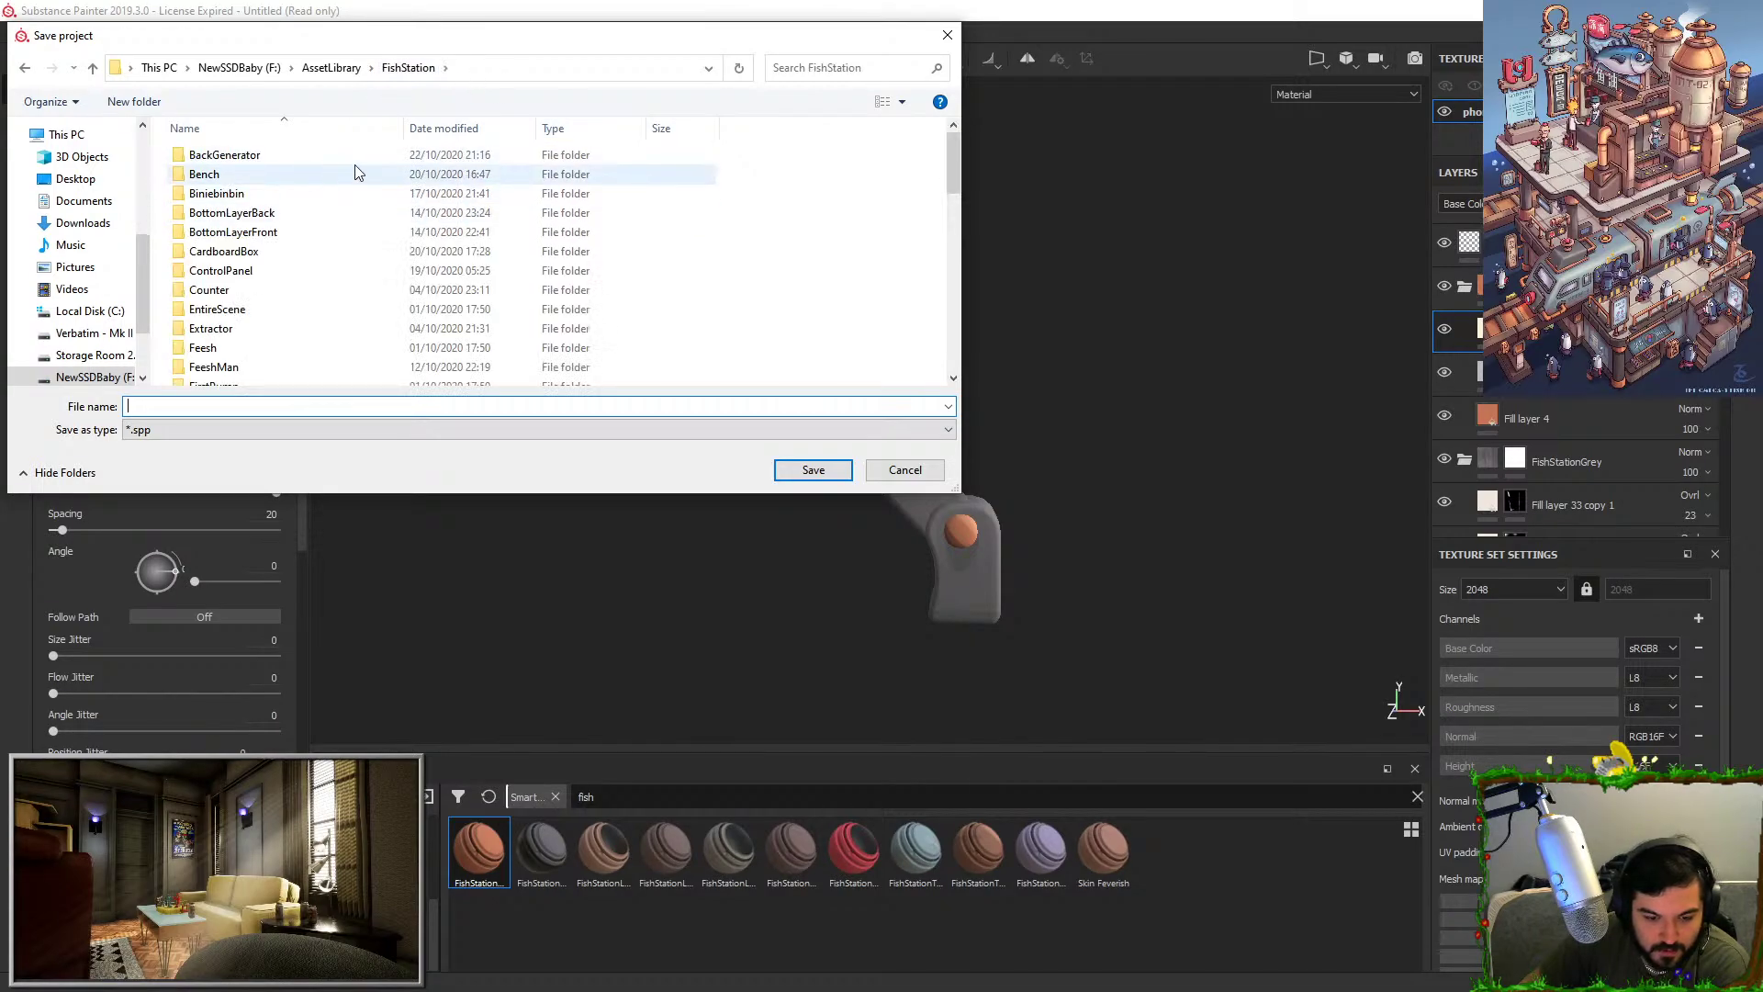
left_click(432, 202)
key("f")
key("f")
key("f")
scroll(454, 196, "down", 4)
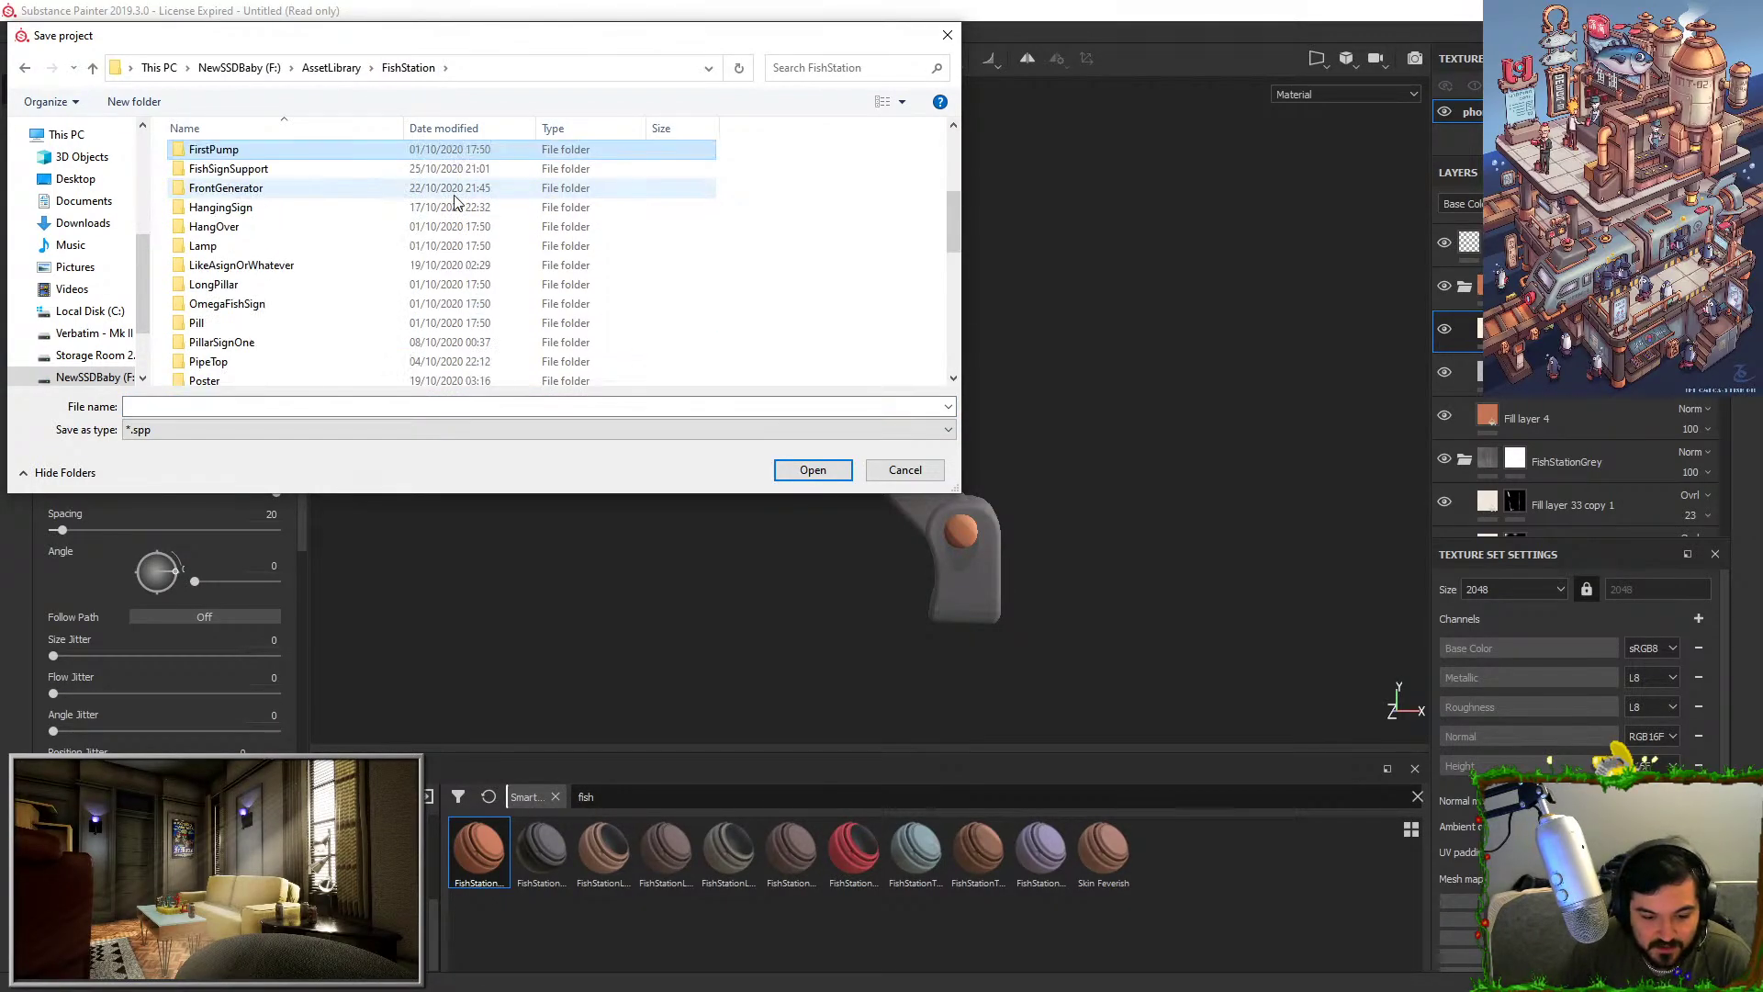
key("f")
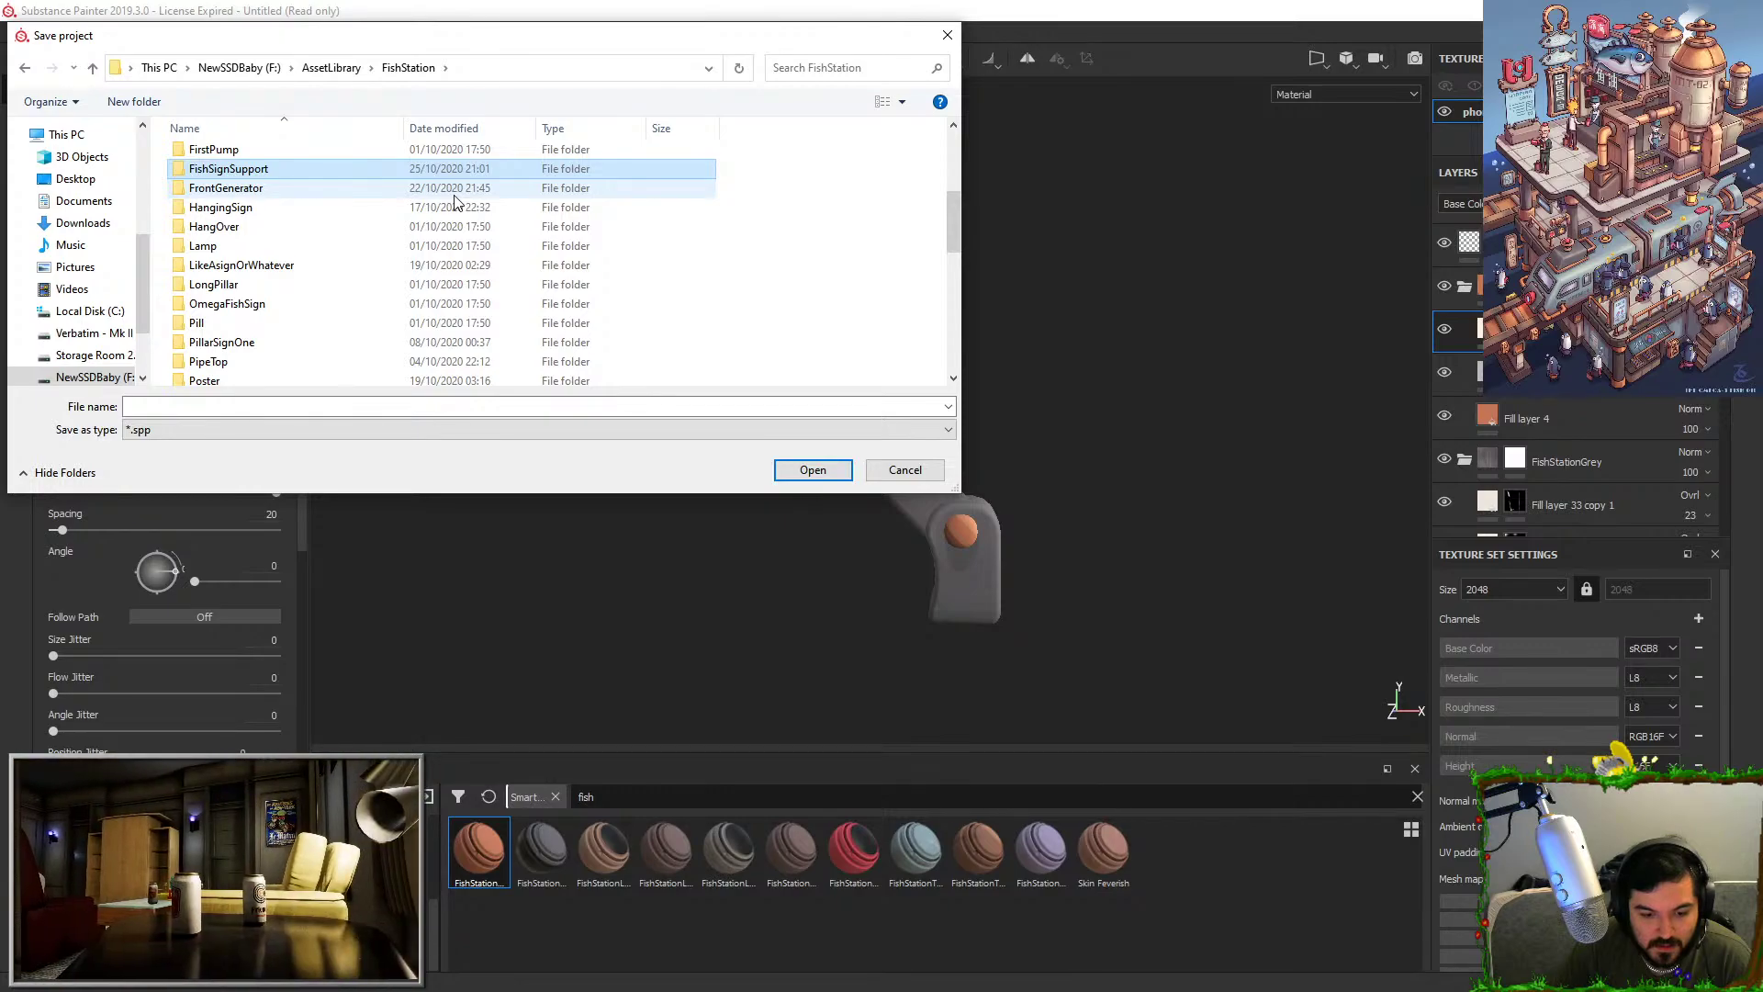
key("Return")
Create a folder named SubstancePainter inside the FishSignSupport folder.
right_click(359, 171)
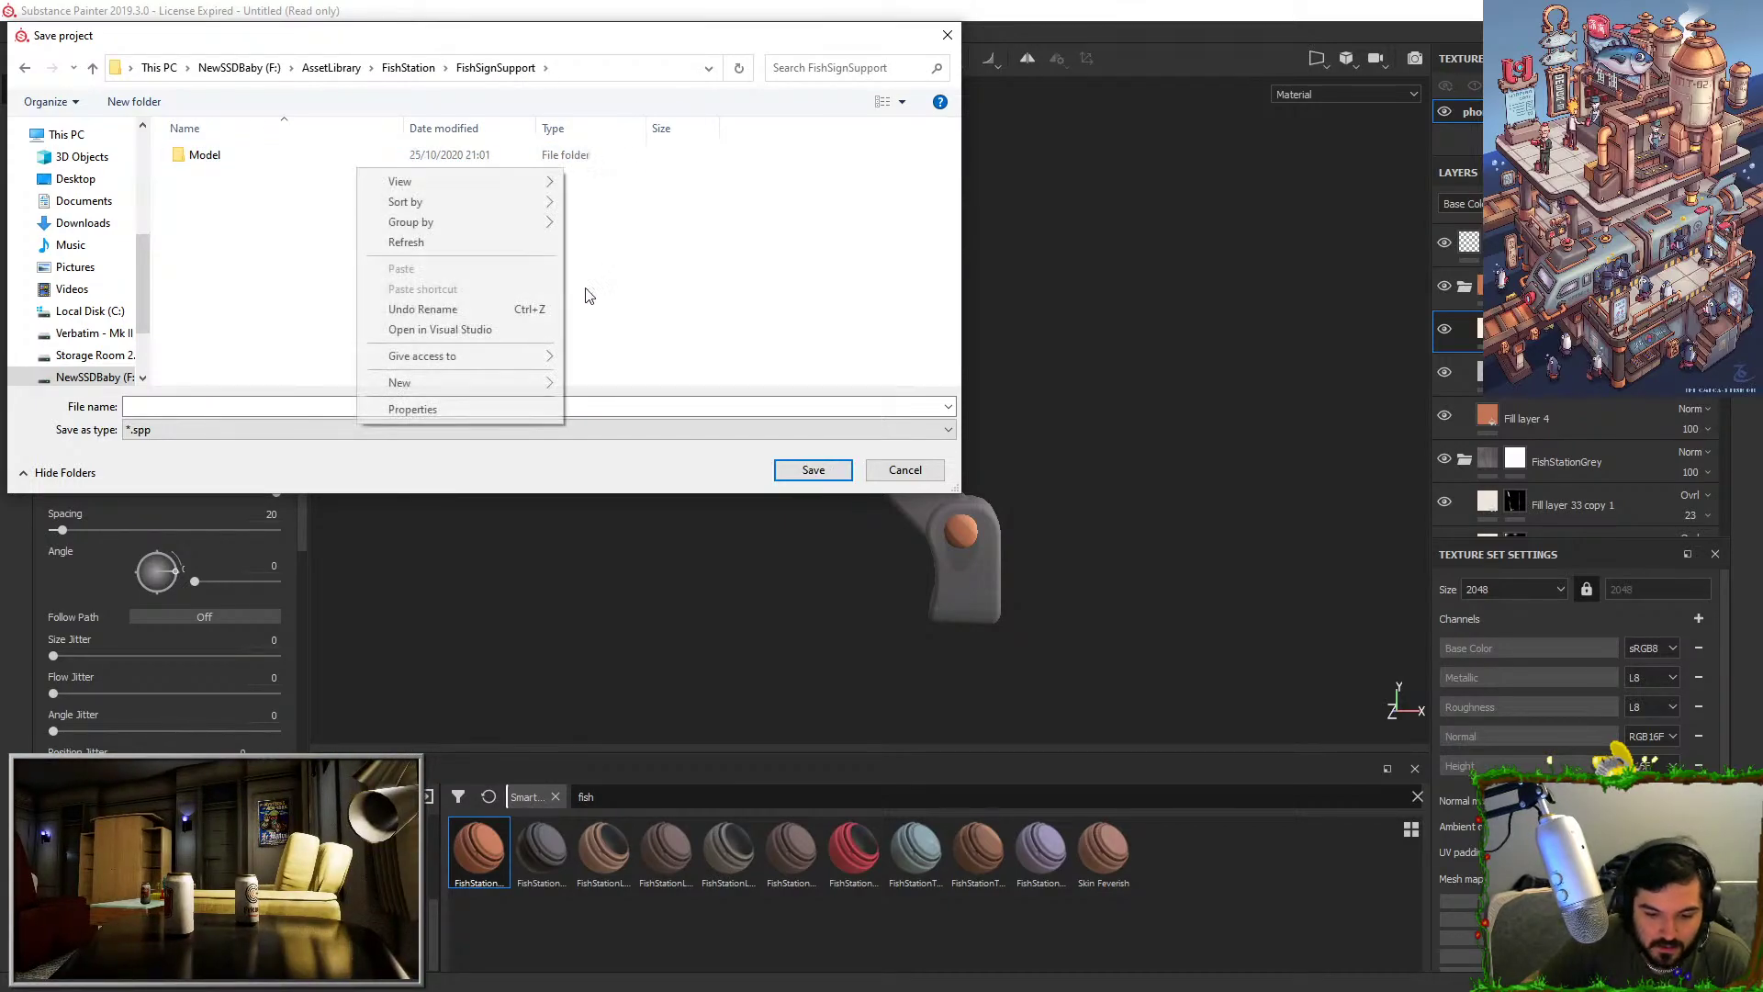
left_click(602, 384)
type("S")
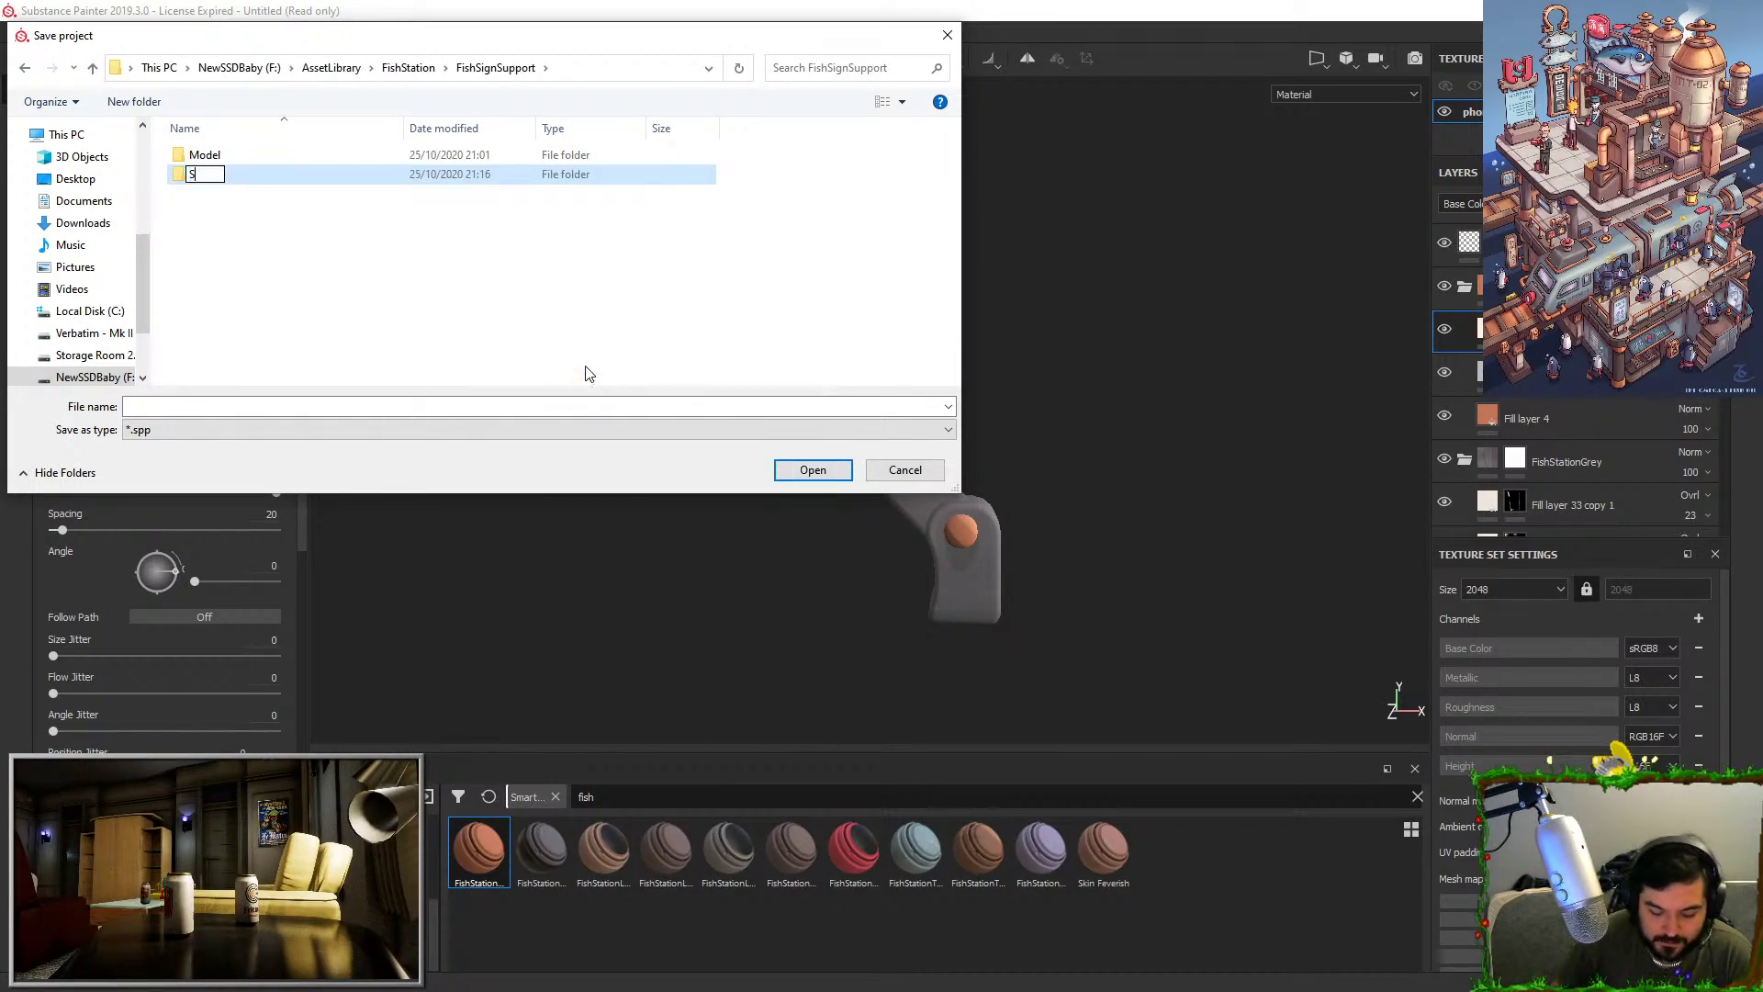
type("ubtsbstancePainter")
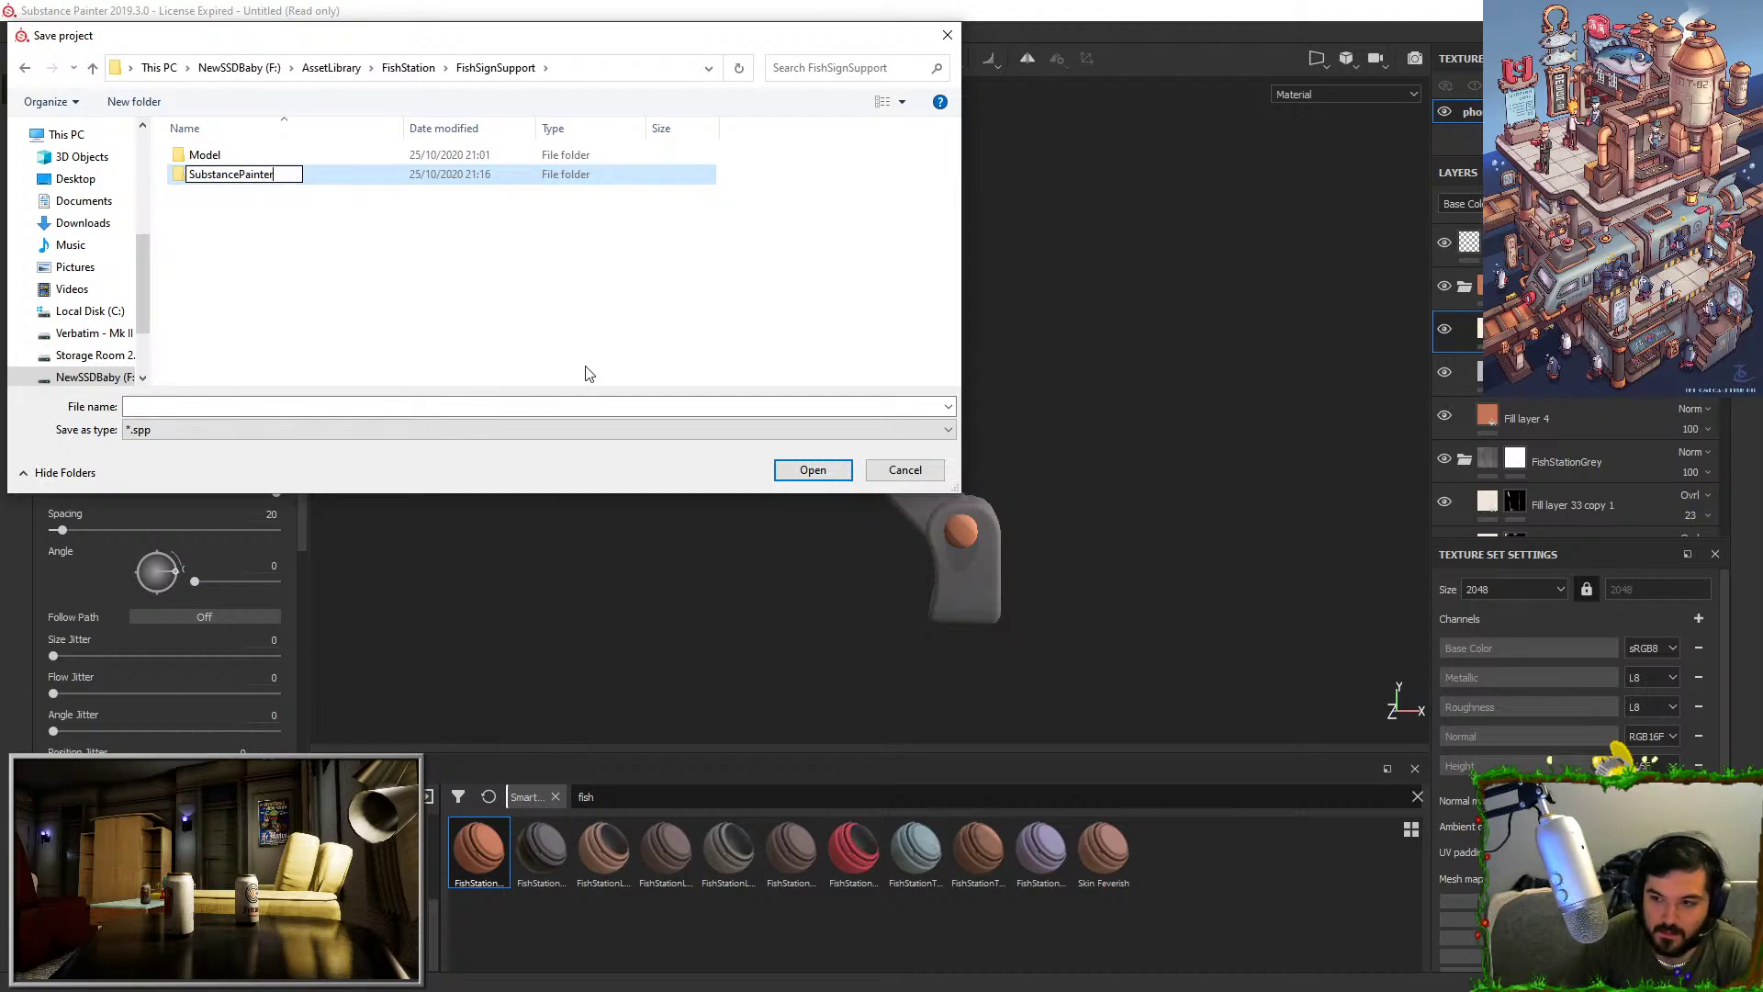
key("Return")
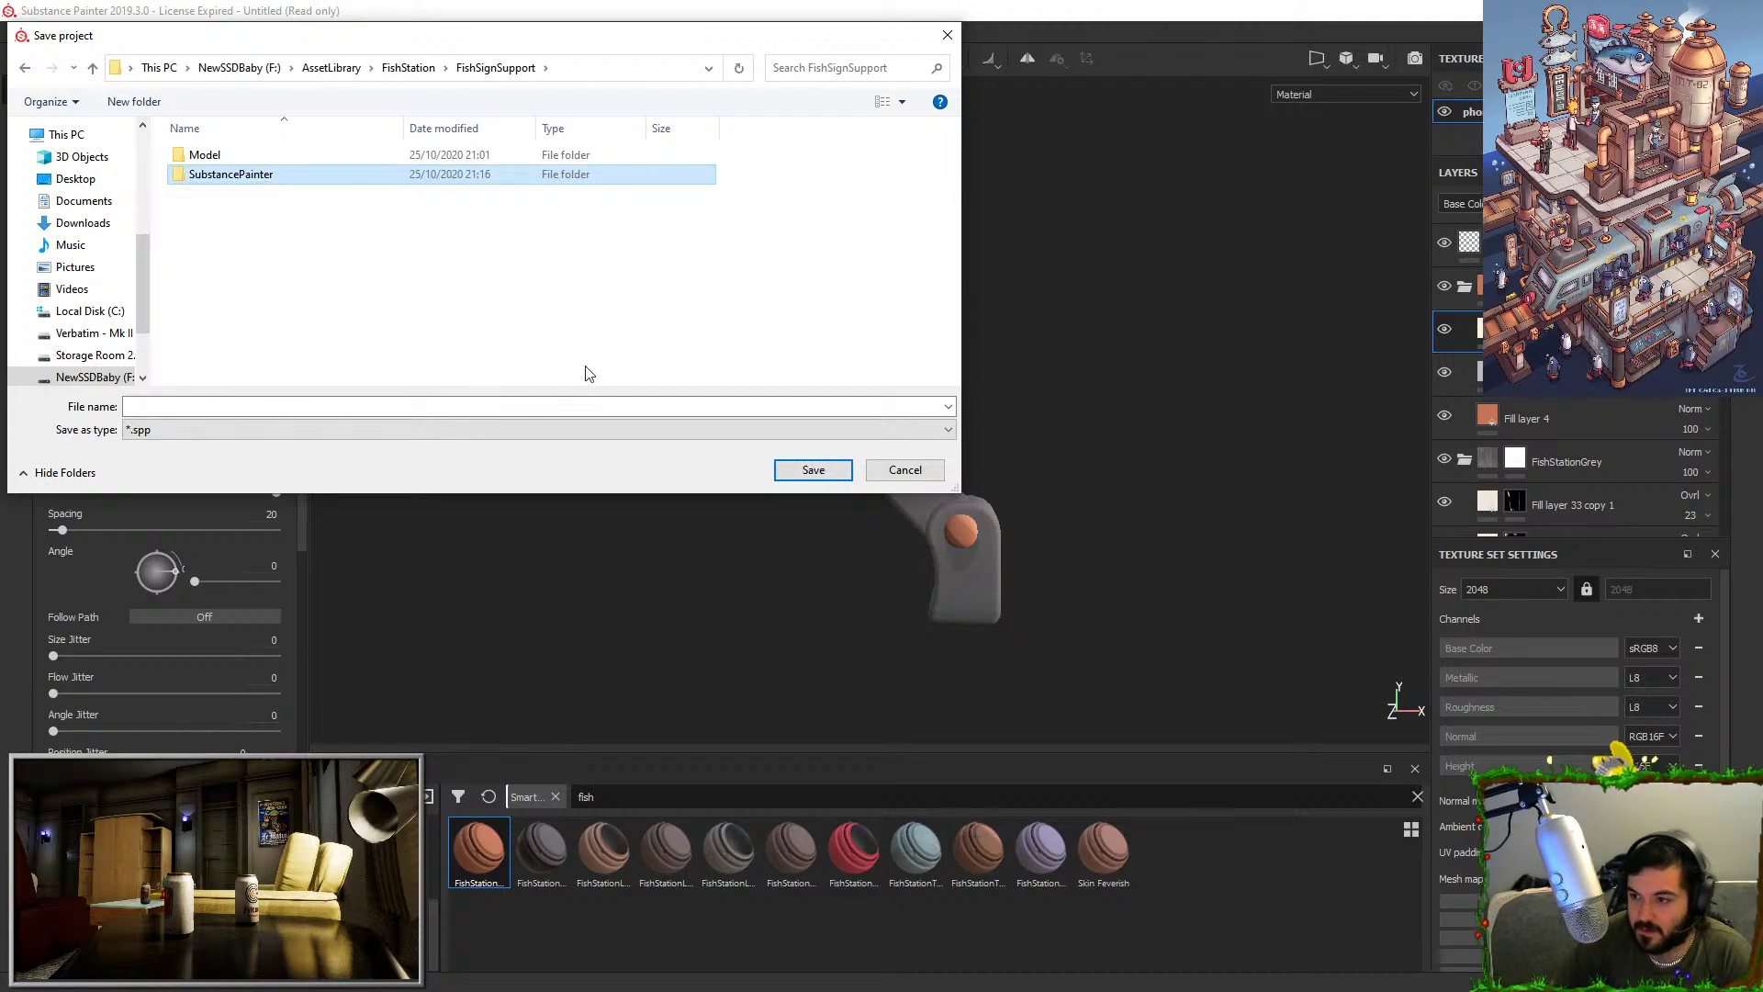
Save the project as FishSignSupport inside the SubstancePainter folder.
key("Return")
left_click(441, 405)
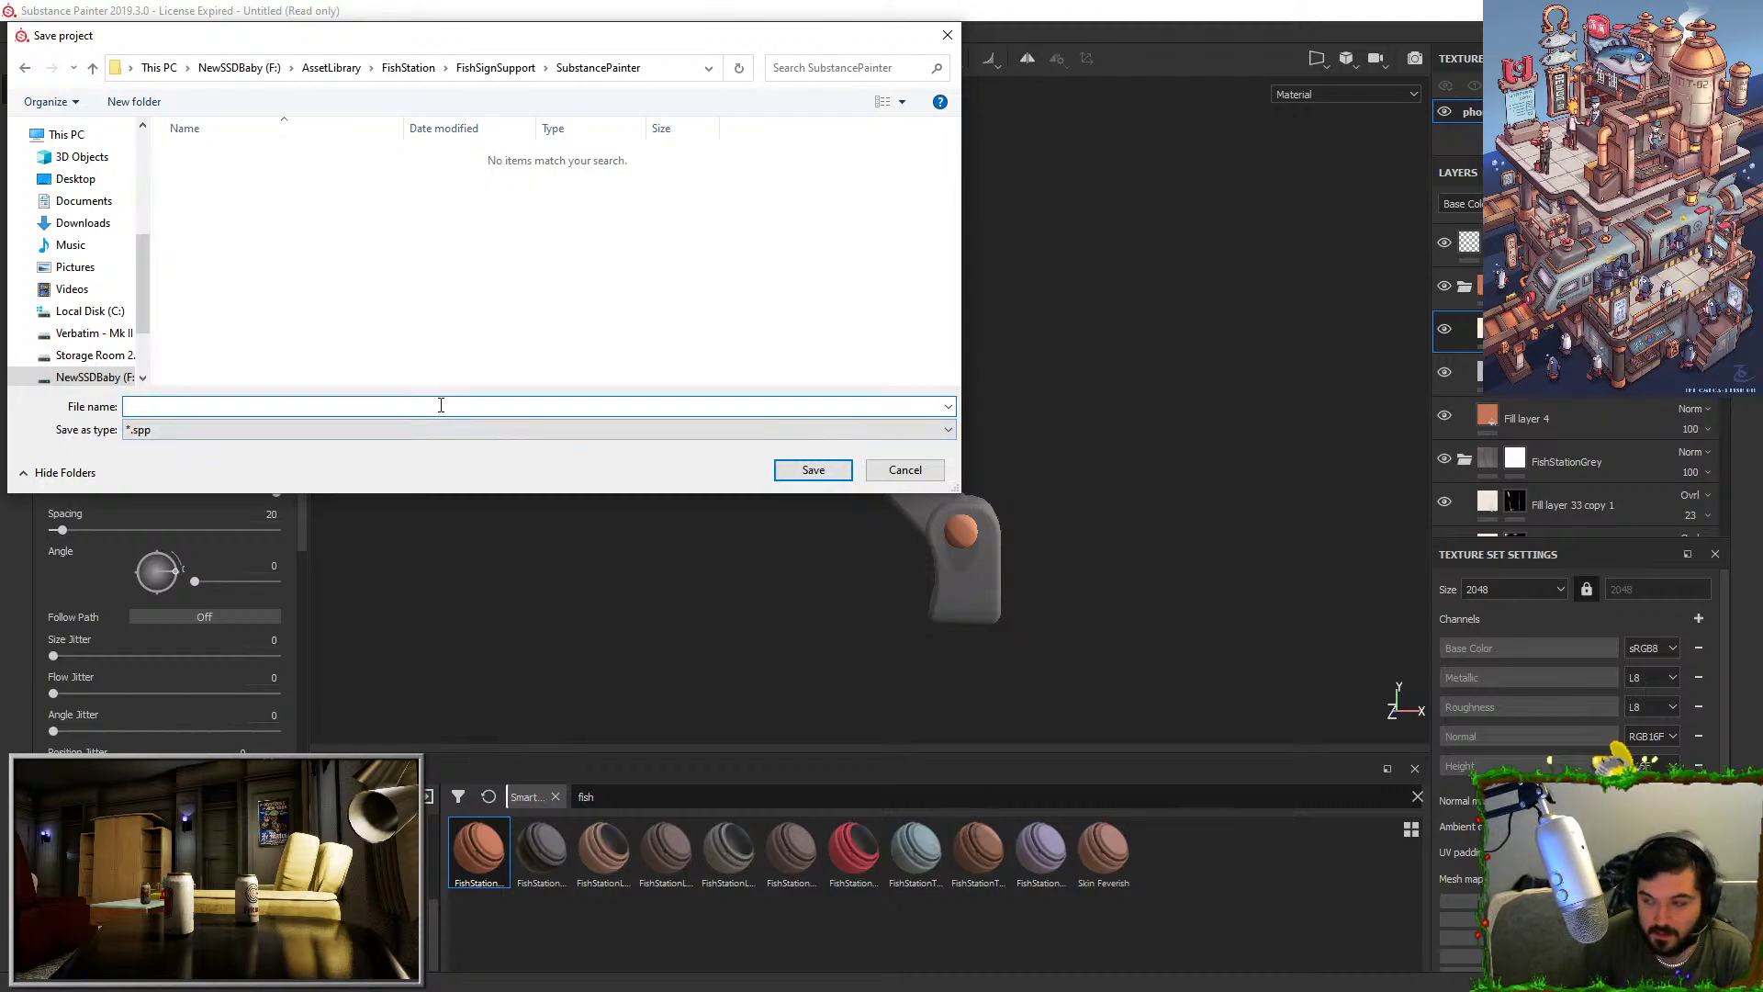
type("FishSignSupport")
key("Return")
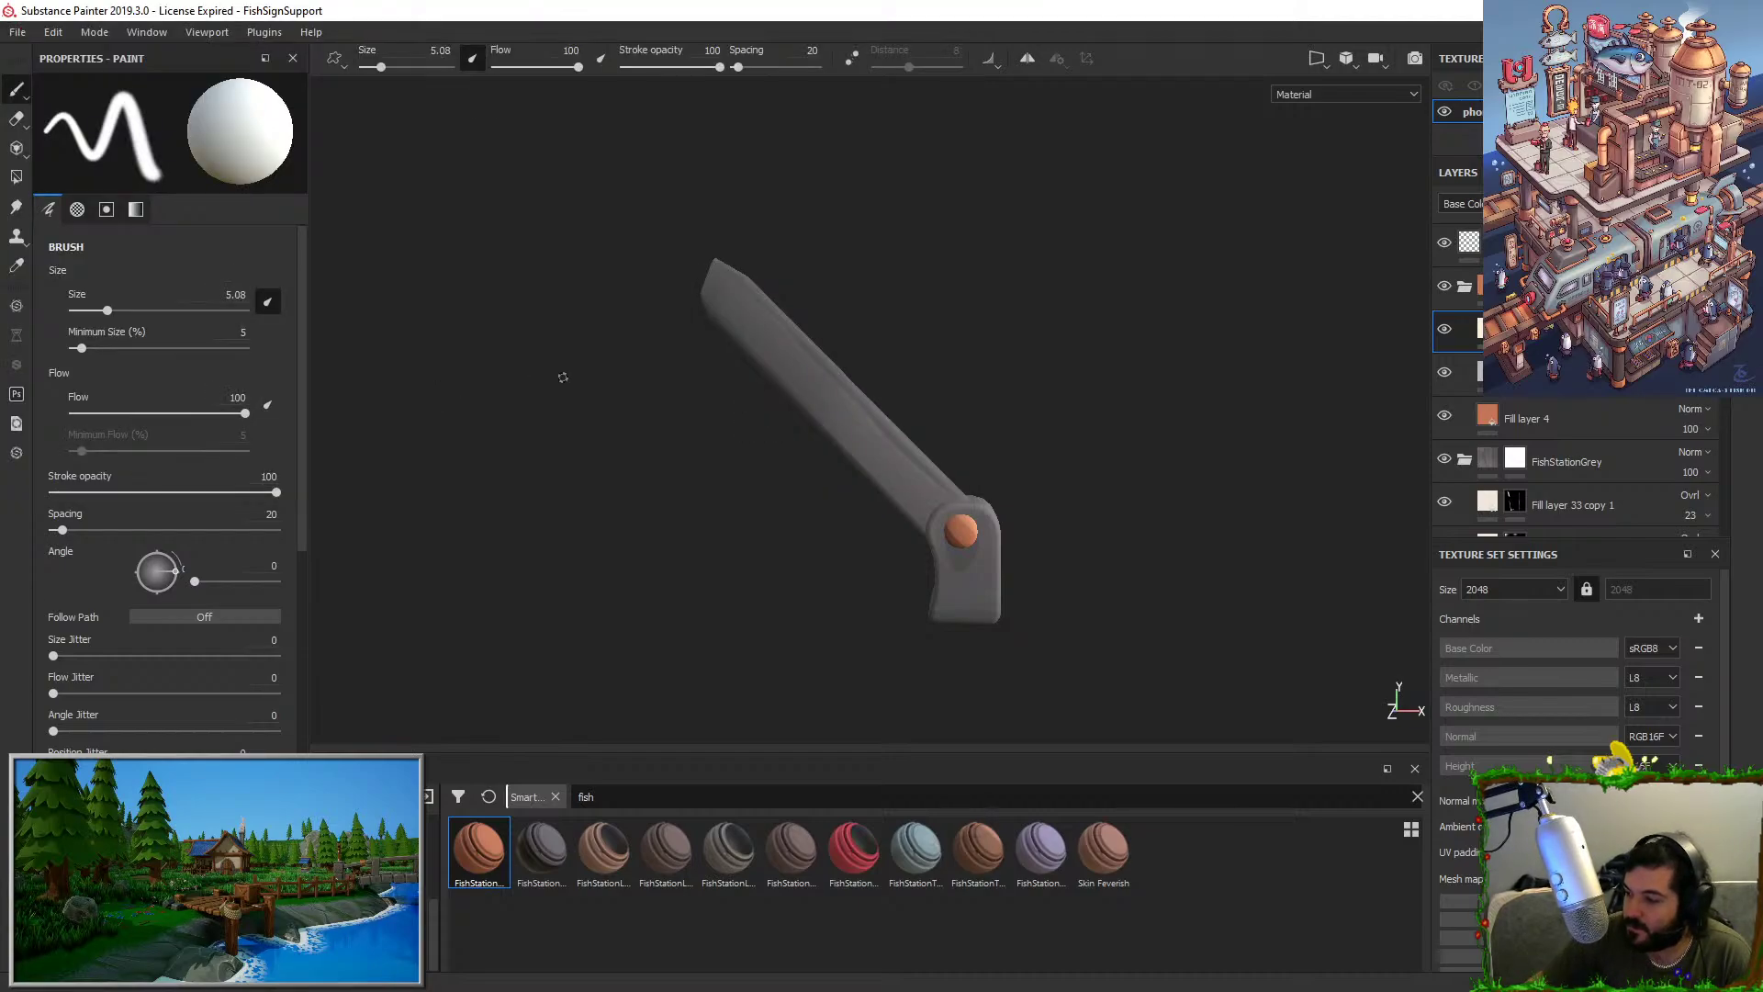
Start exporting the textures and set the output file format to exr.
left_click(18, 31)
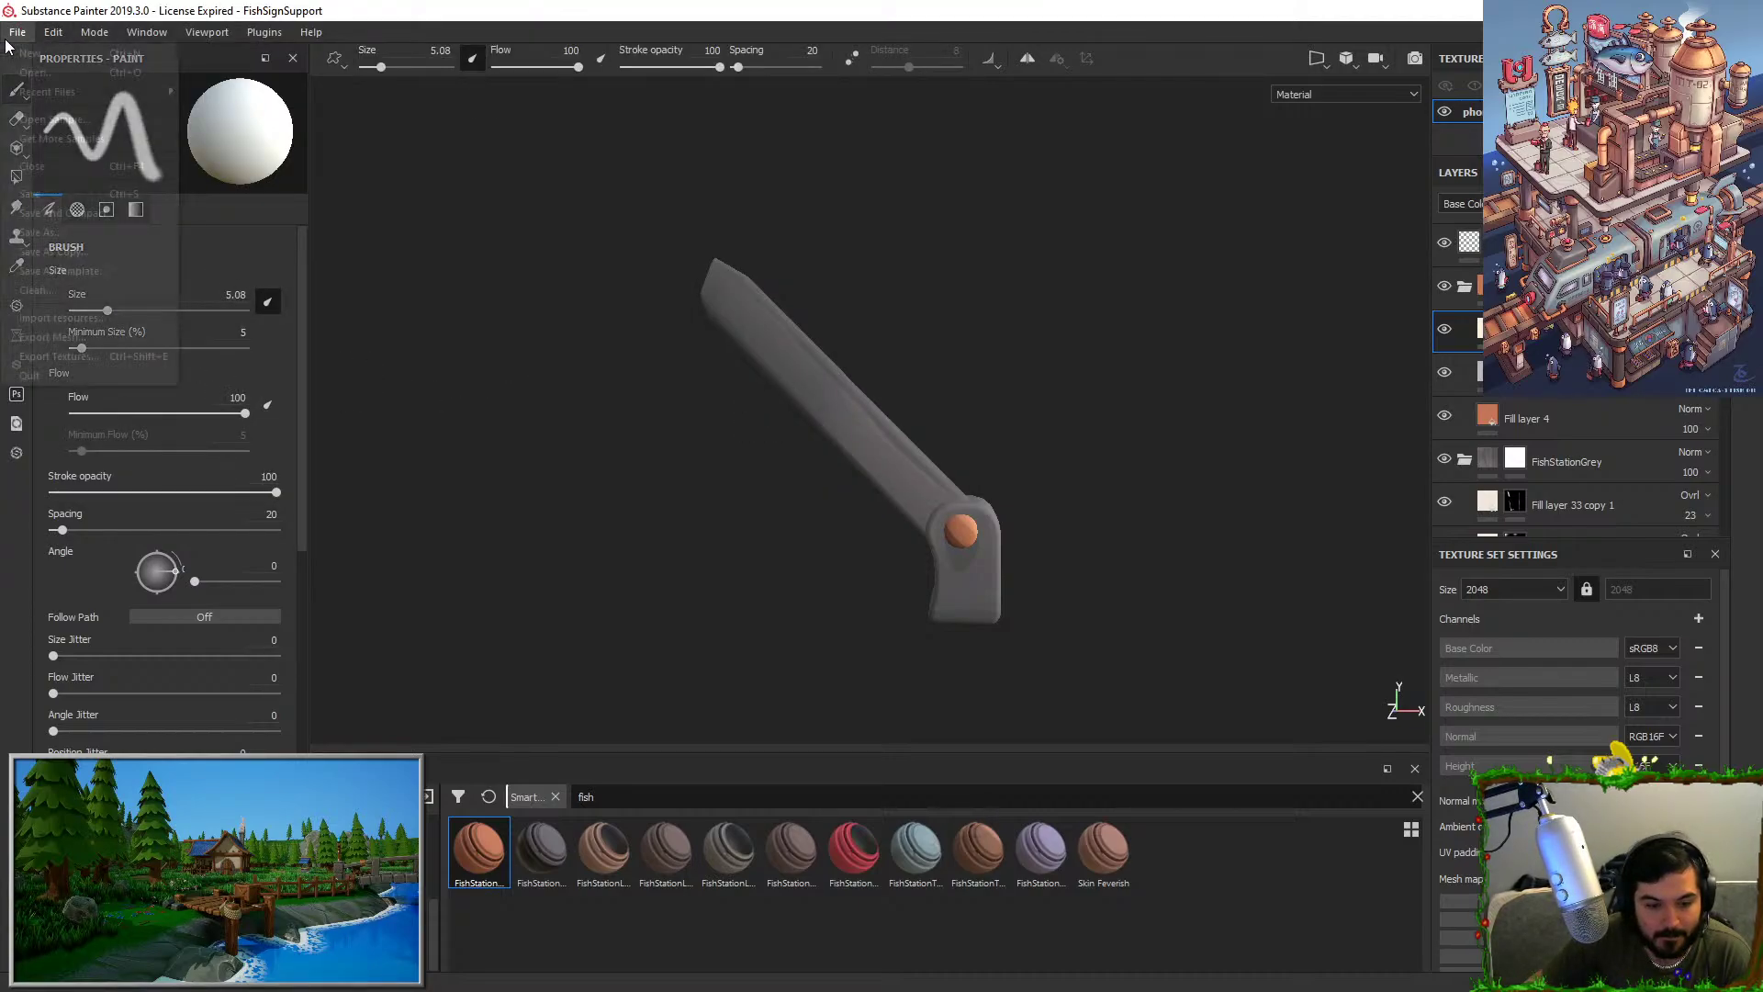
left_click(79, 356)
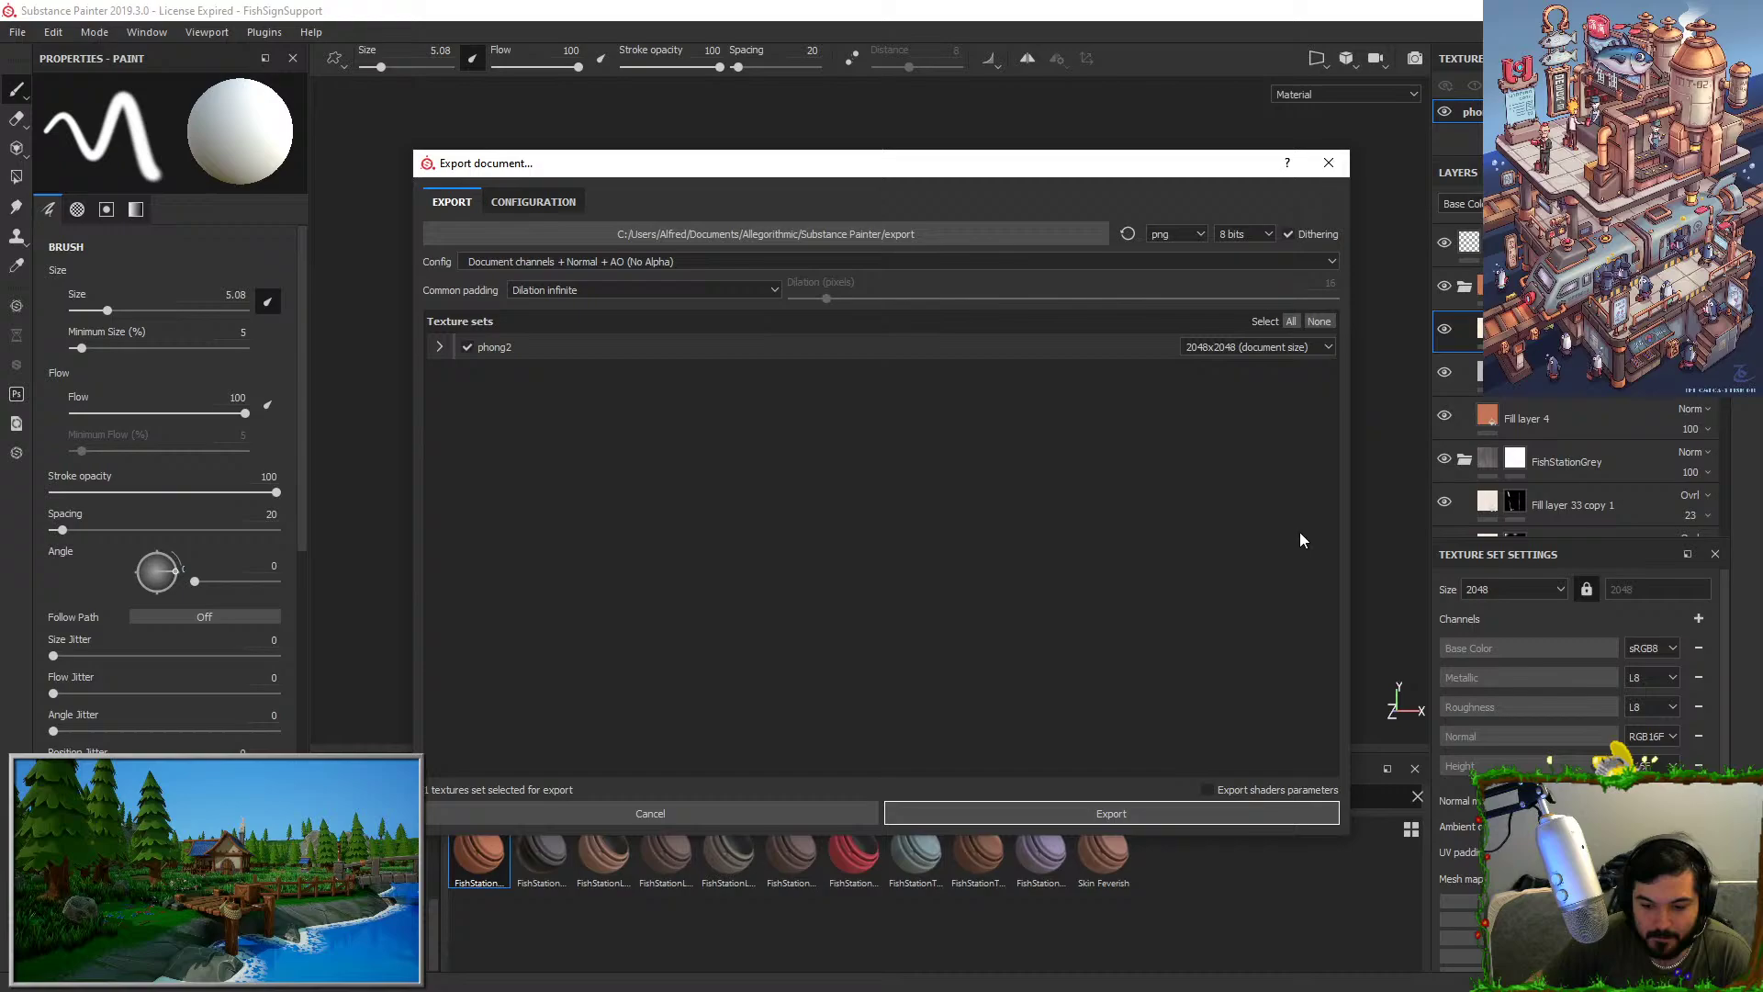
left_click(897, 236)
left_click(1212, 624)
left_click(1162, 235)
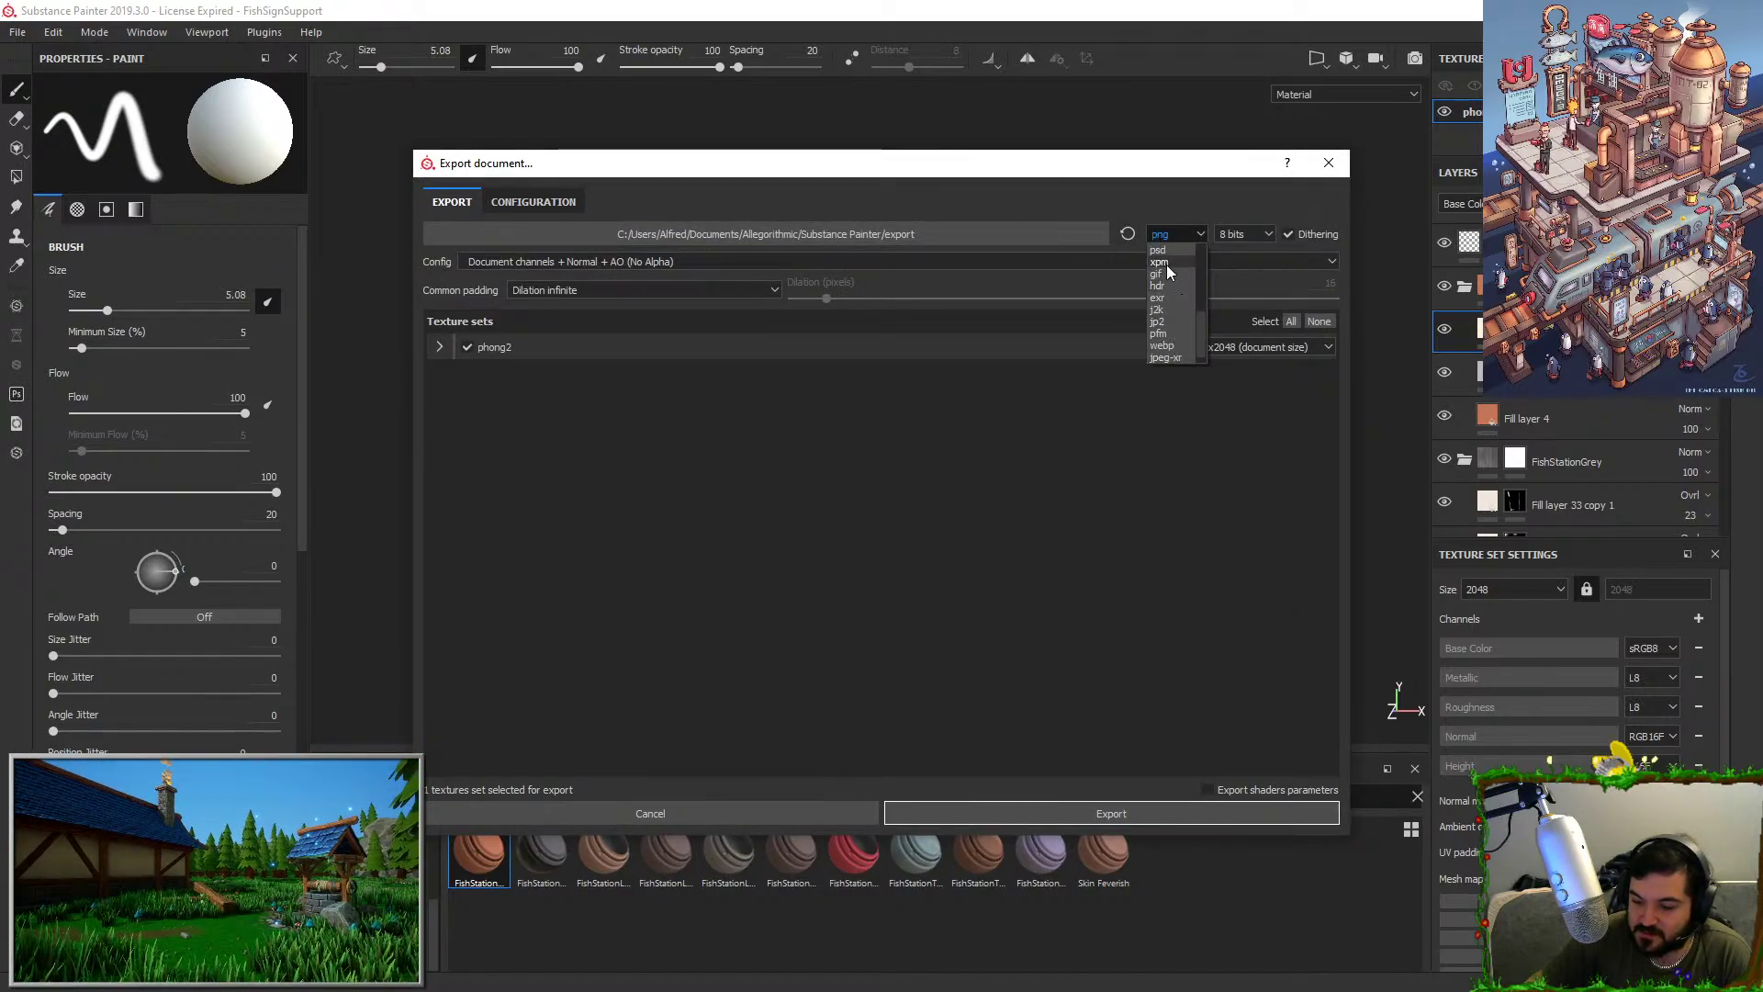
left_click(1162, 297)
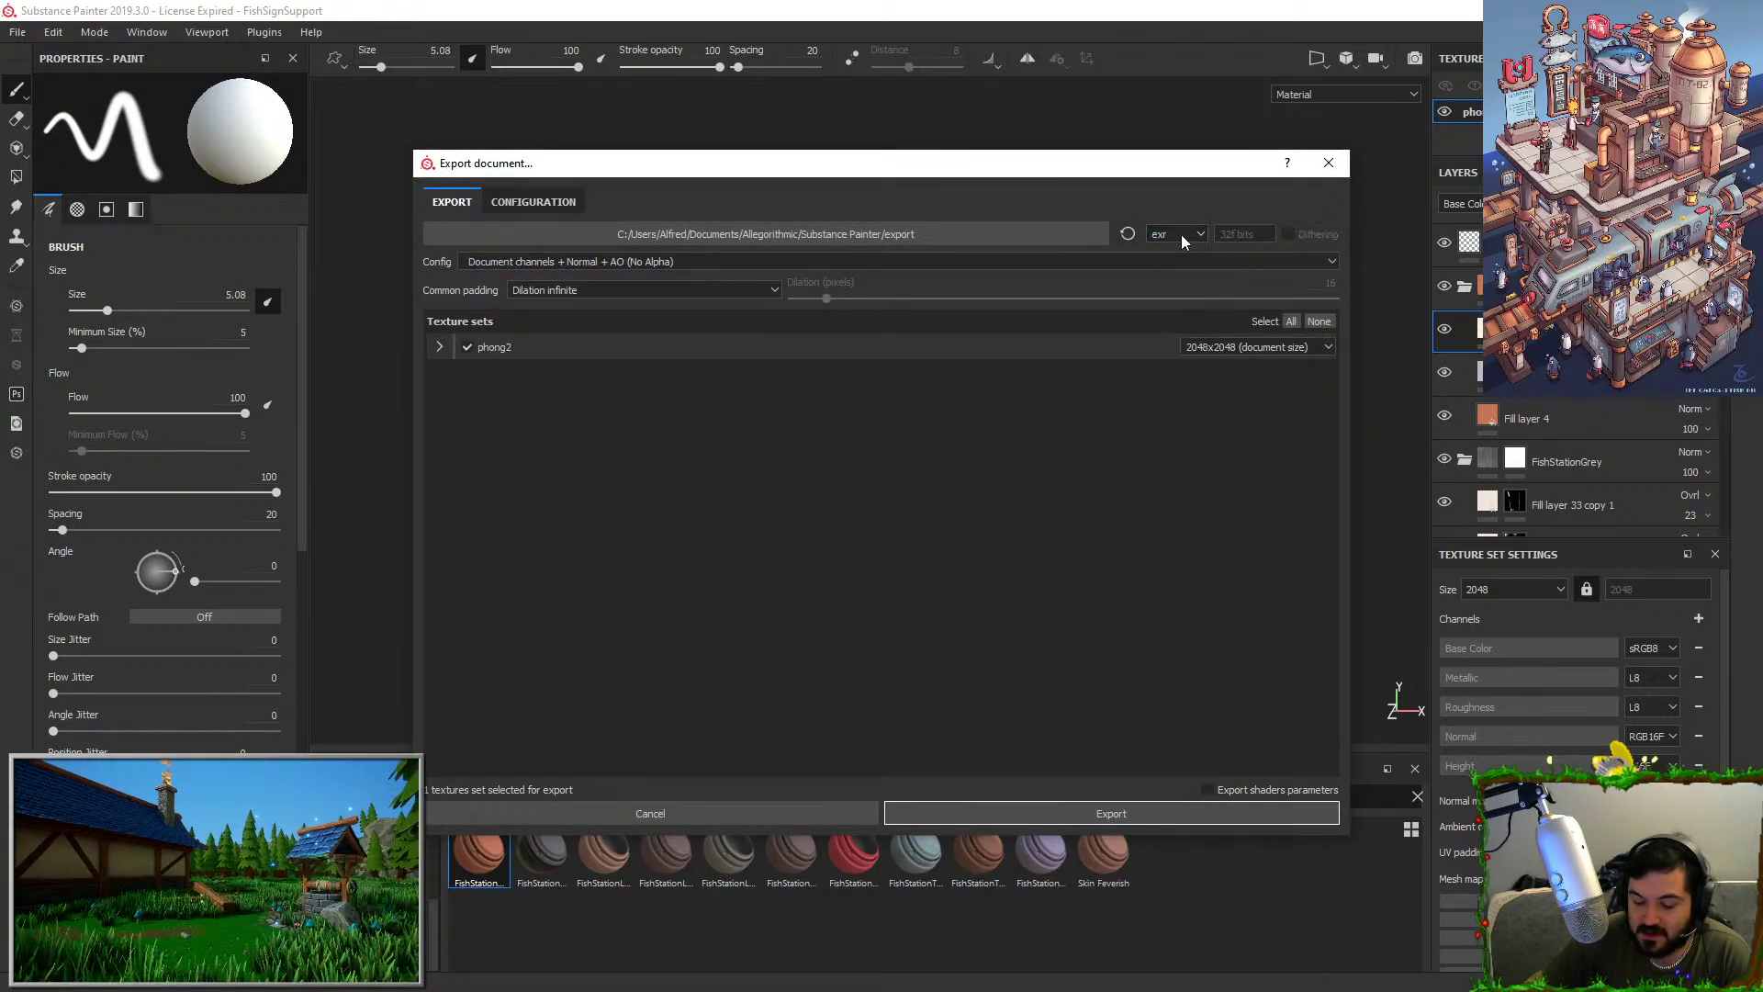
Browse for the export destination to AssetLibrary/FishStation on the NewSSDBaby (F:) drive.
left_click(867, 240)
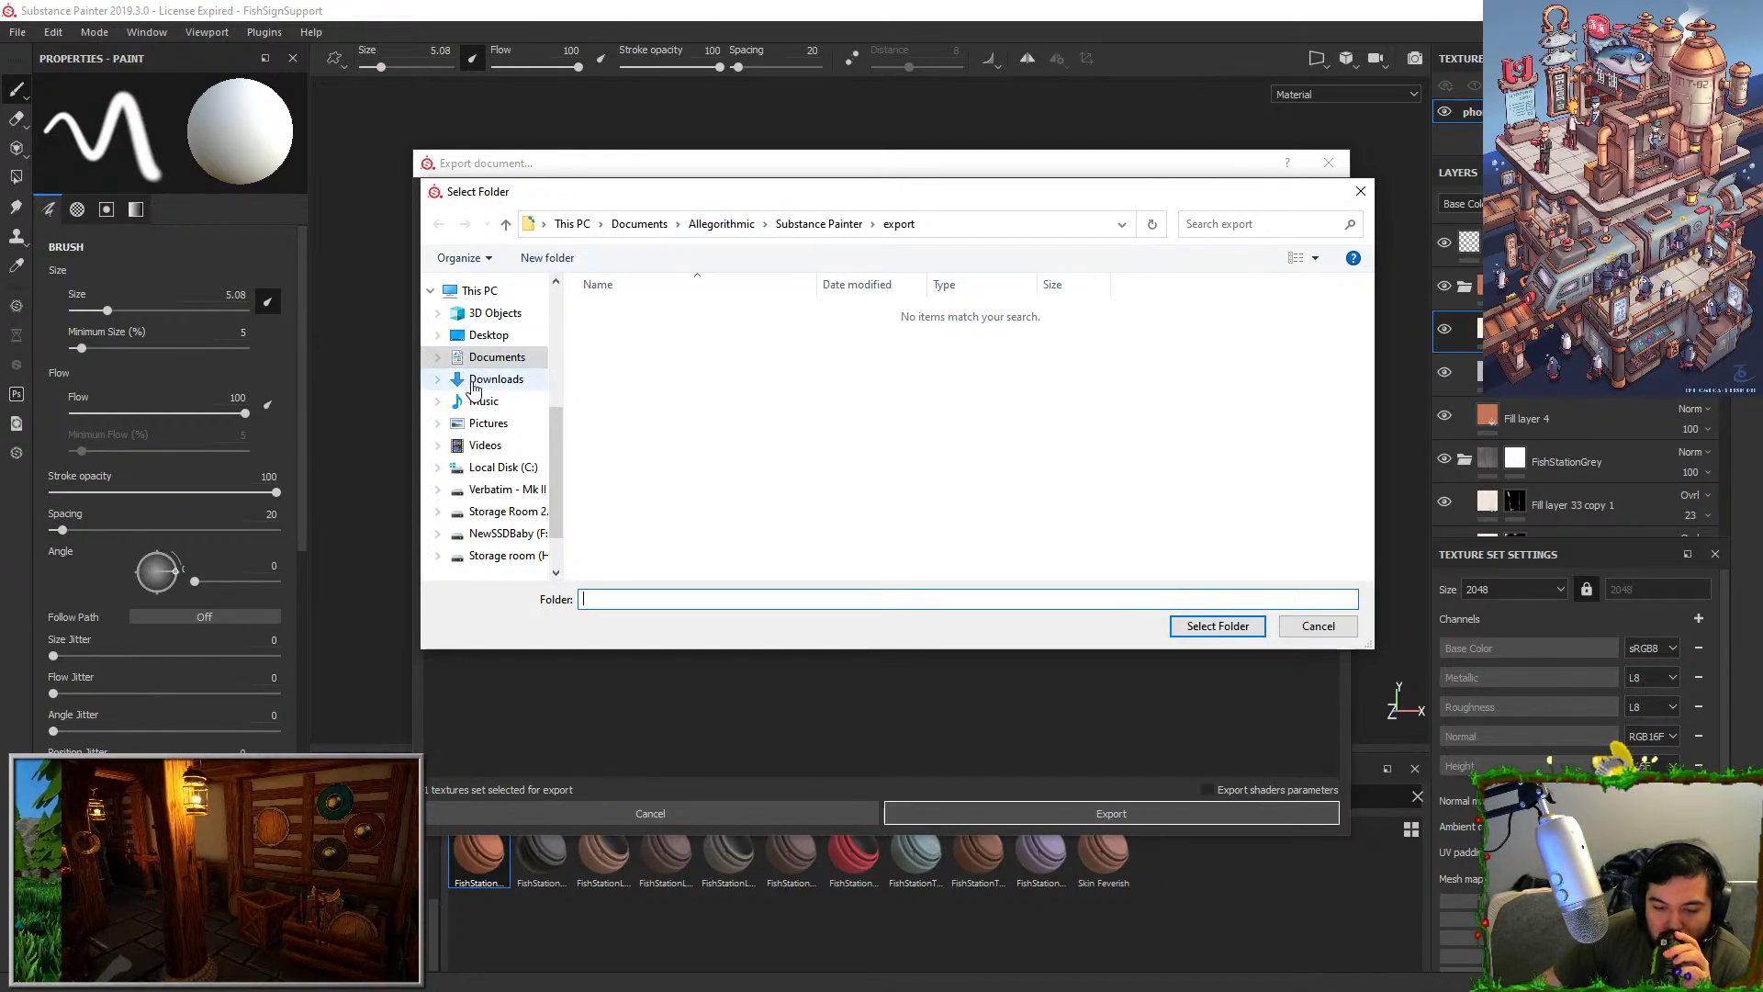
left_click(507, 336)
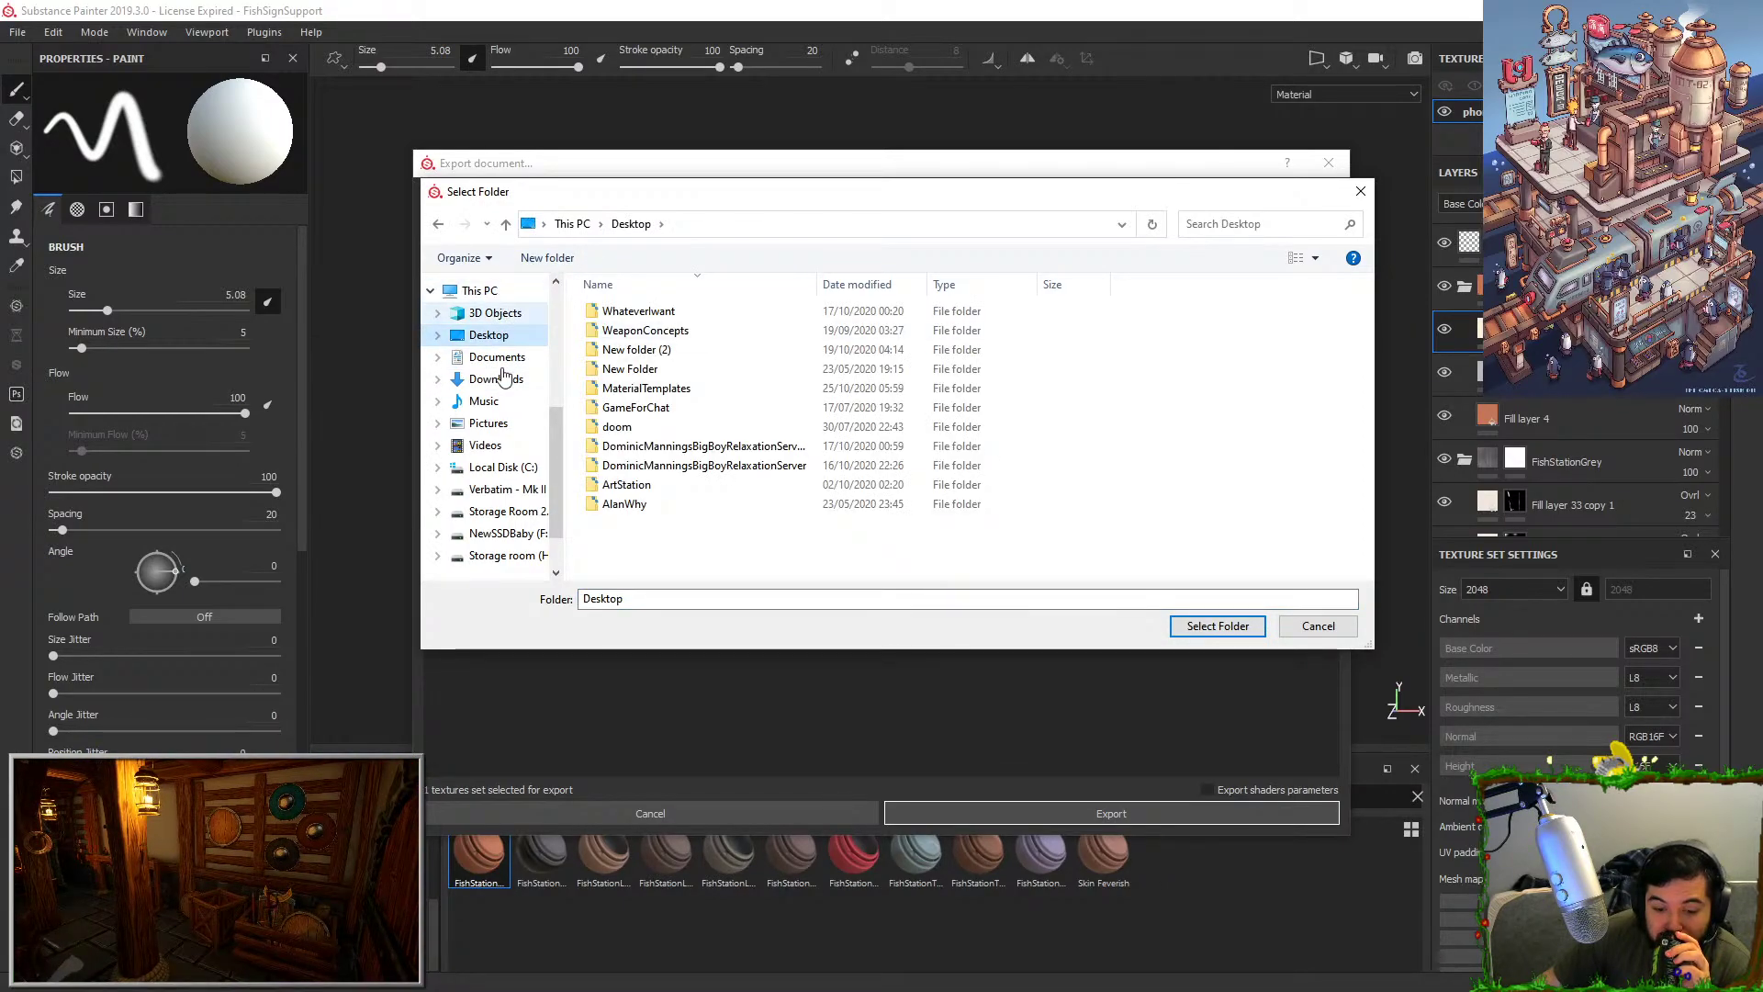
left_click(504, 489)
left_click(501, 534)
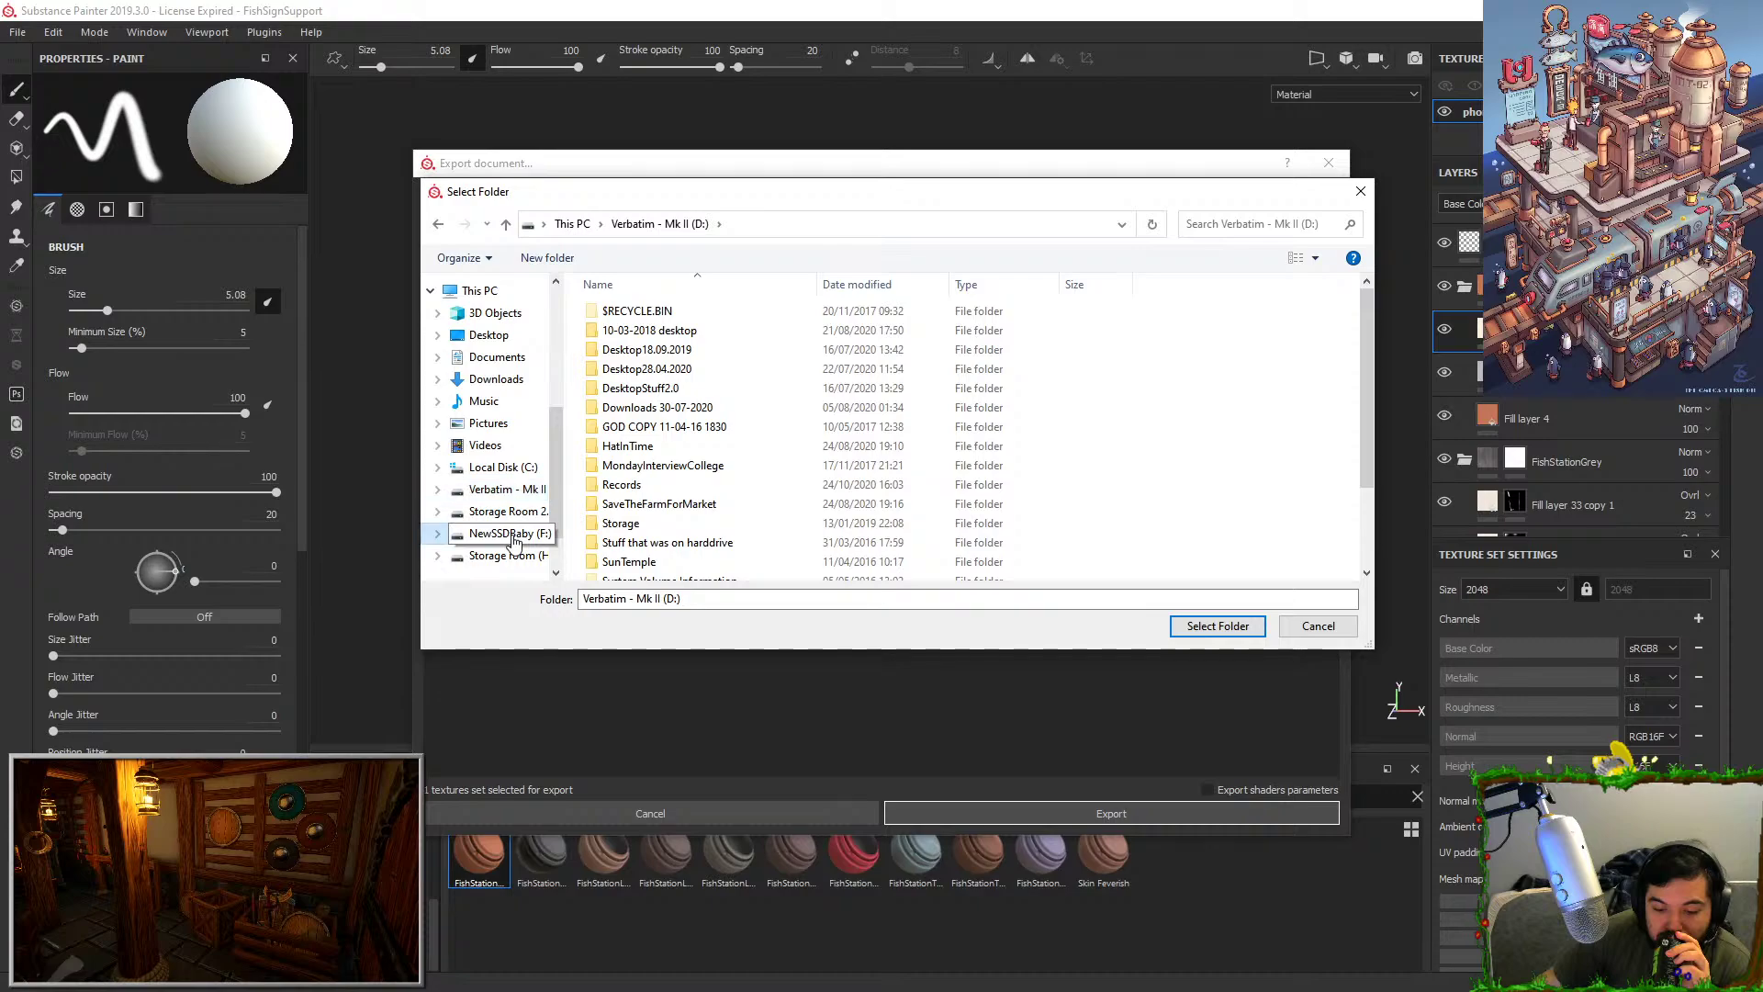
double_click(632, 351)
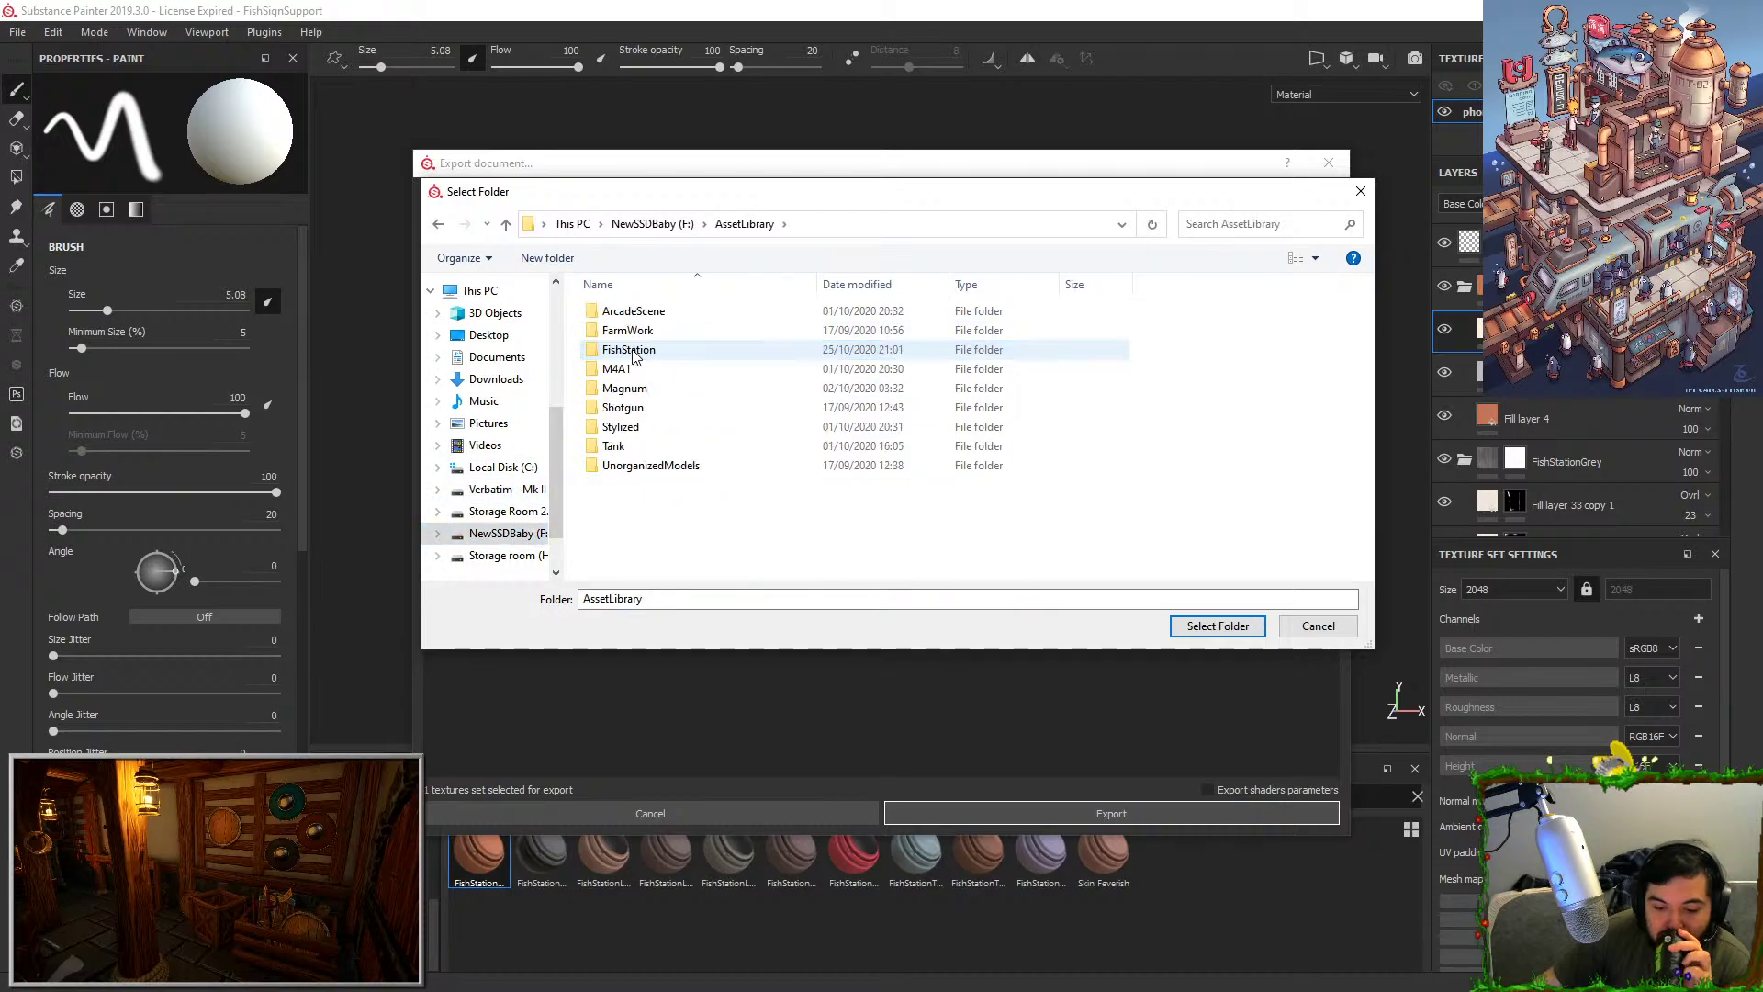
double_click(634, 353)
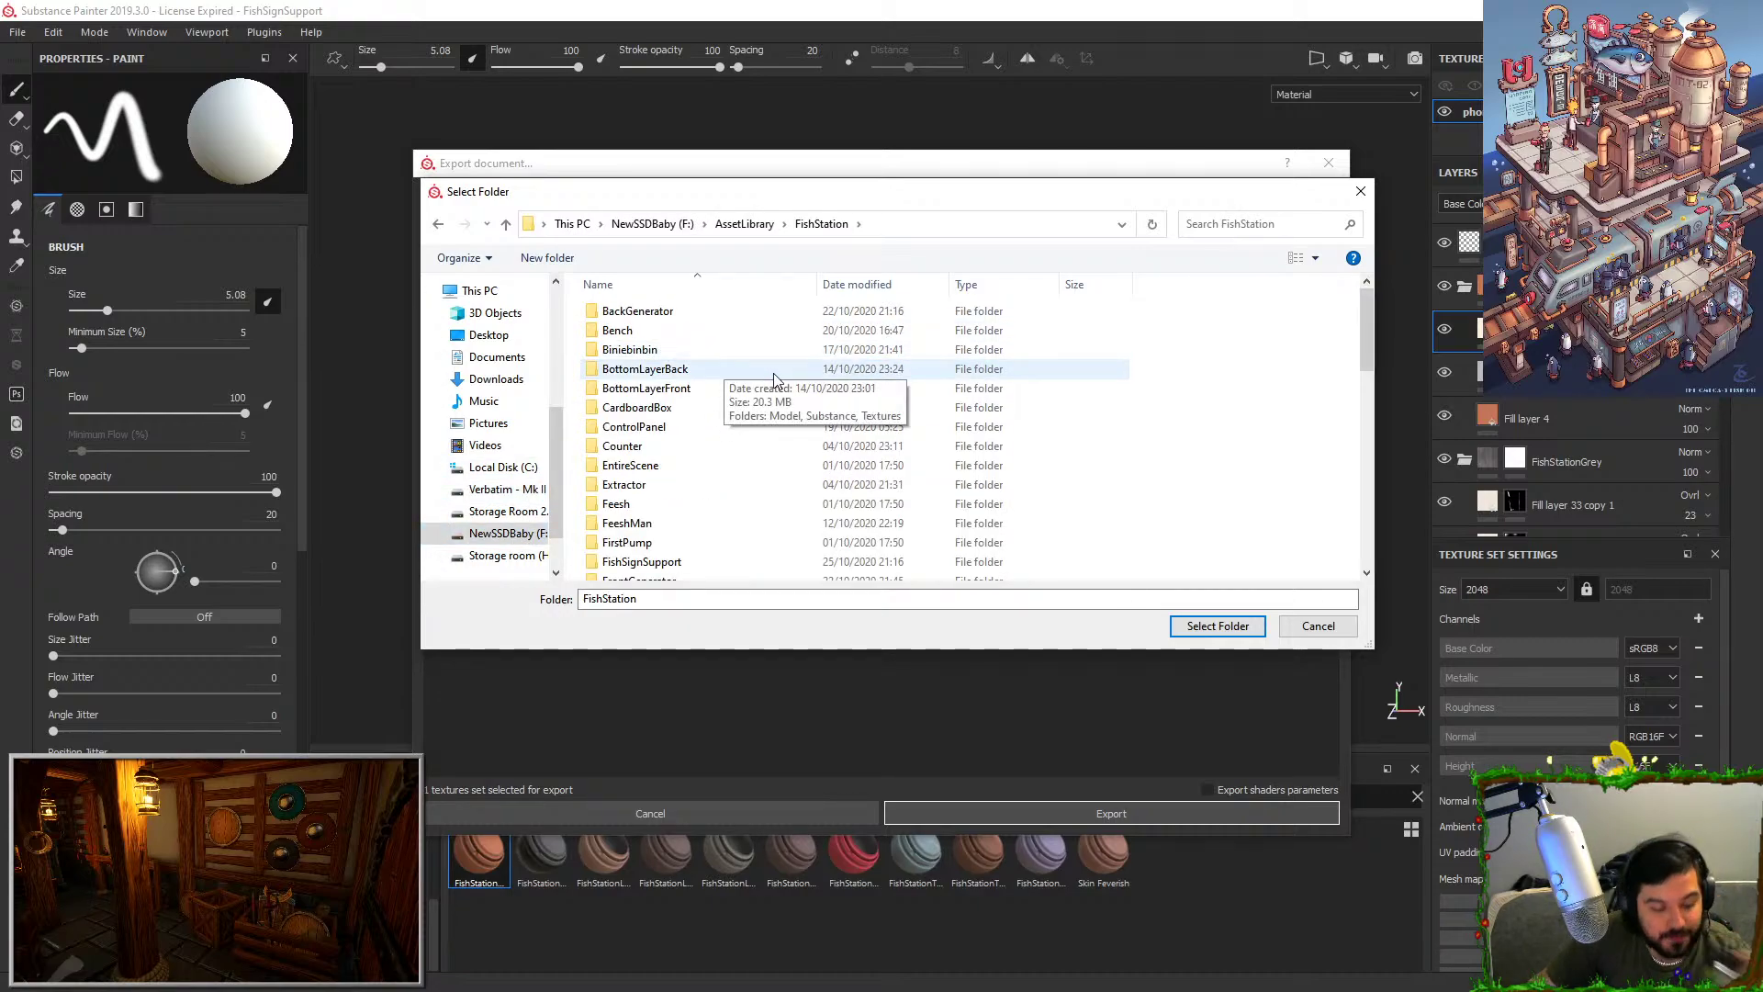
Open the FishSignSupport folder within FishStation for the texture export.
left_click(877, 390)
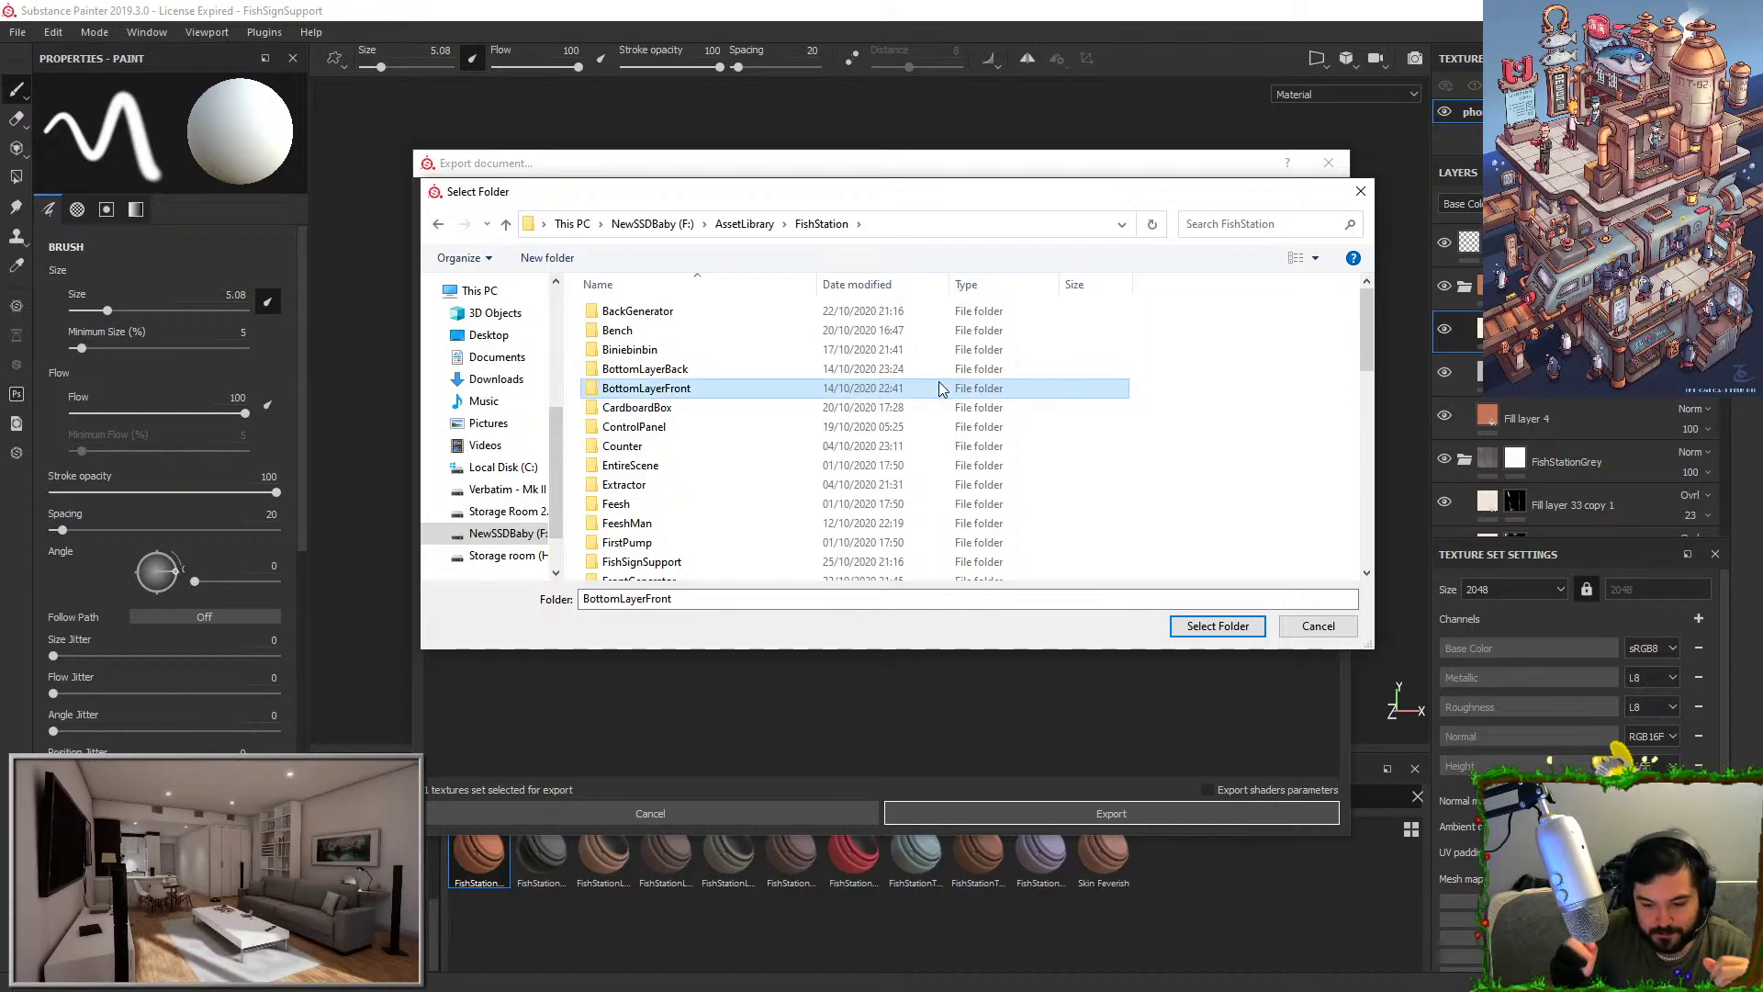
key("Down")
key("Down")
key("Down")
key("Down")
key("Down")
key("Down")
key("Down")
key("Down")
key("Down")
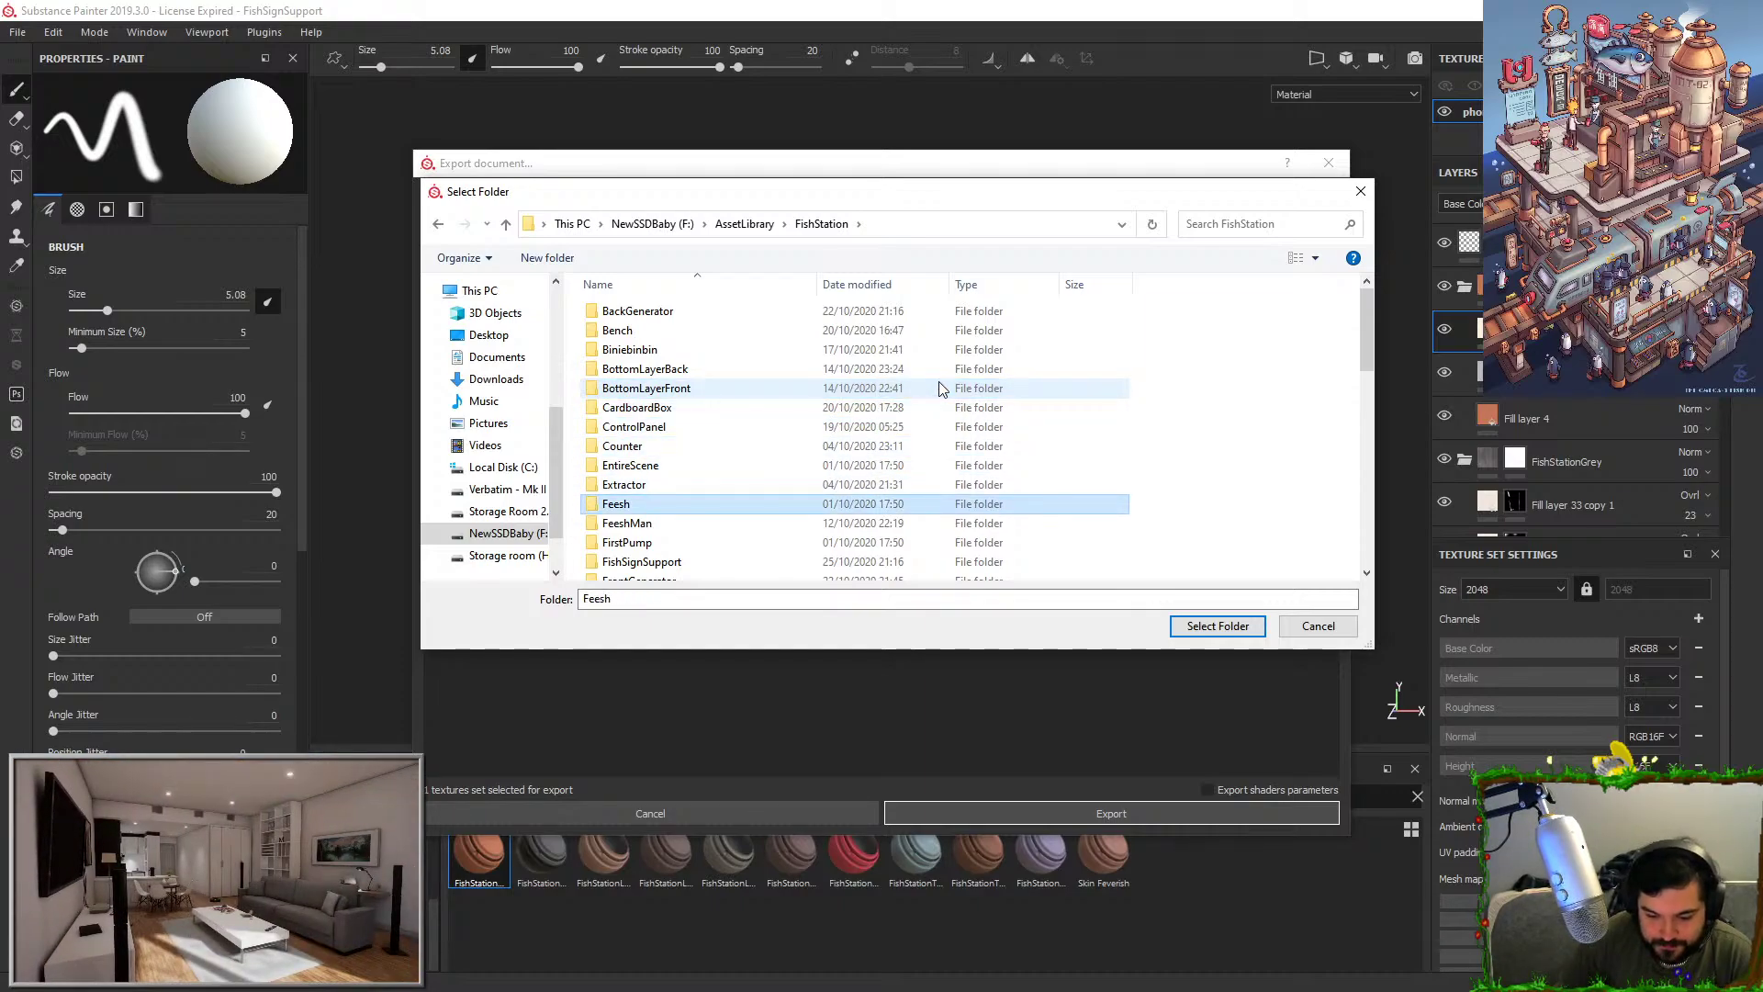
key("Return")
Create a folder named Textures inside FishSignSupport and open it.
key("Down")
right_click(887, 397)
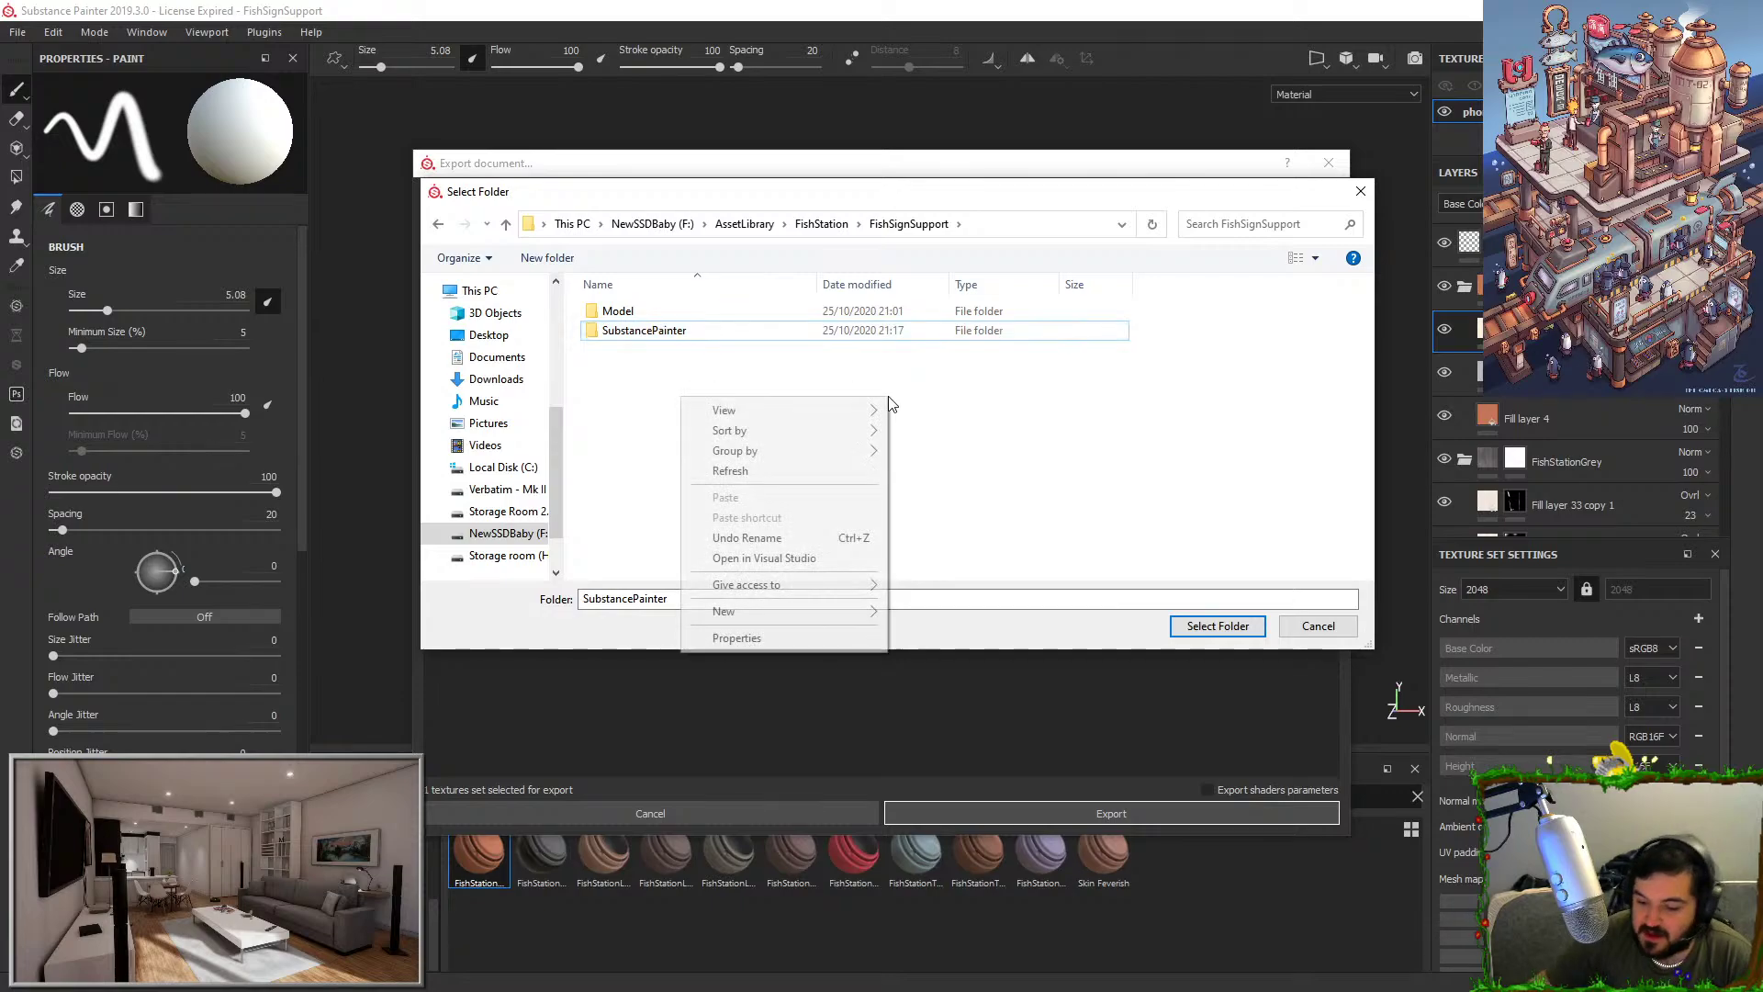
mouse_move(858, 613)
left_click(928, 613)
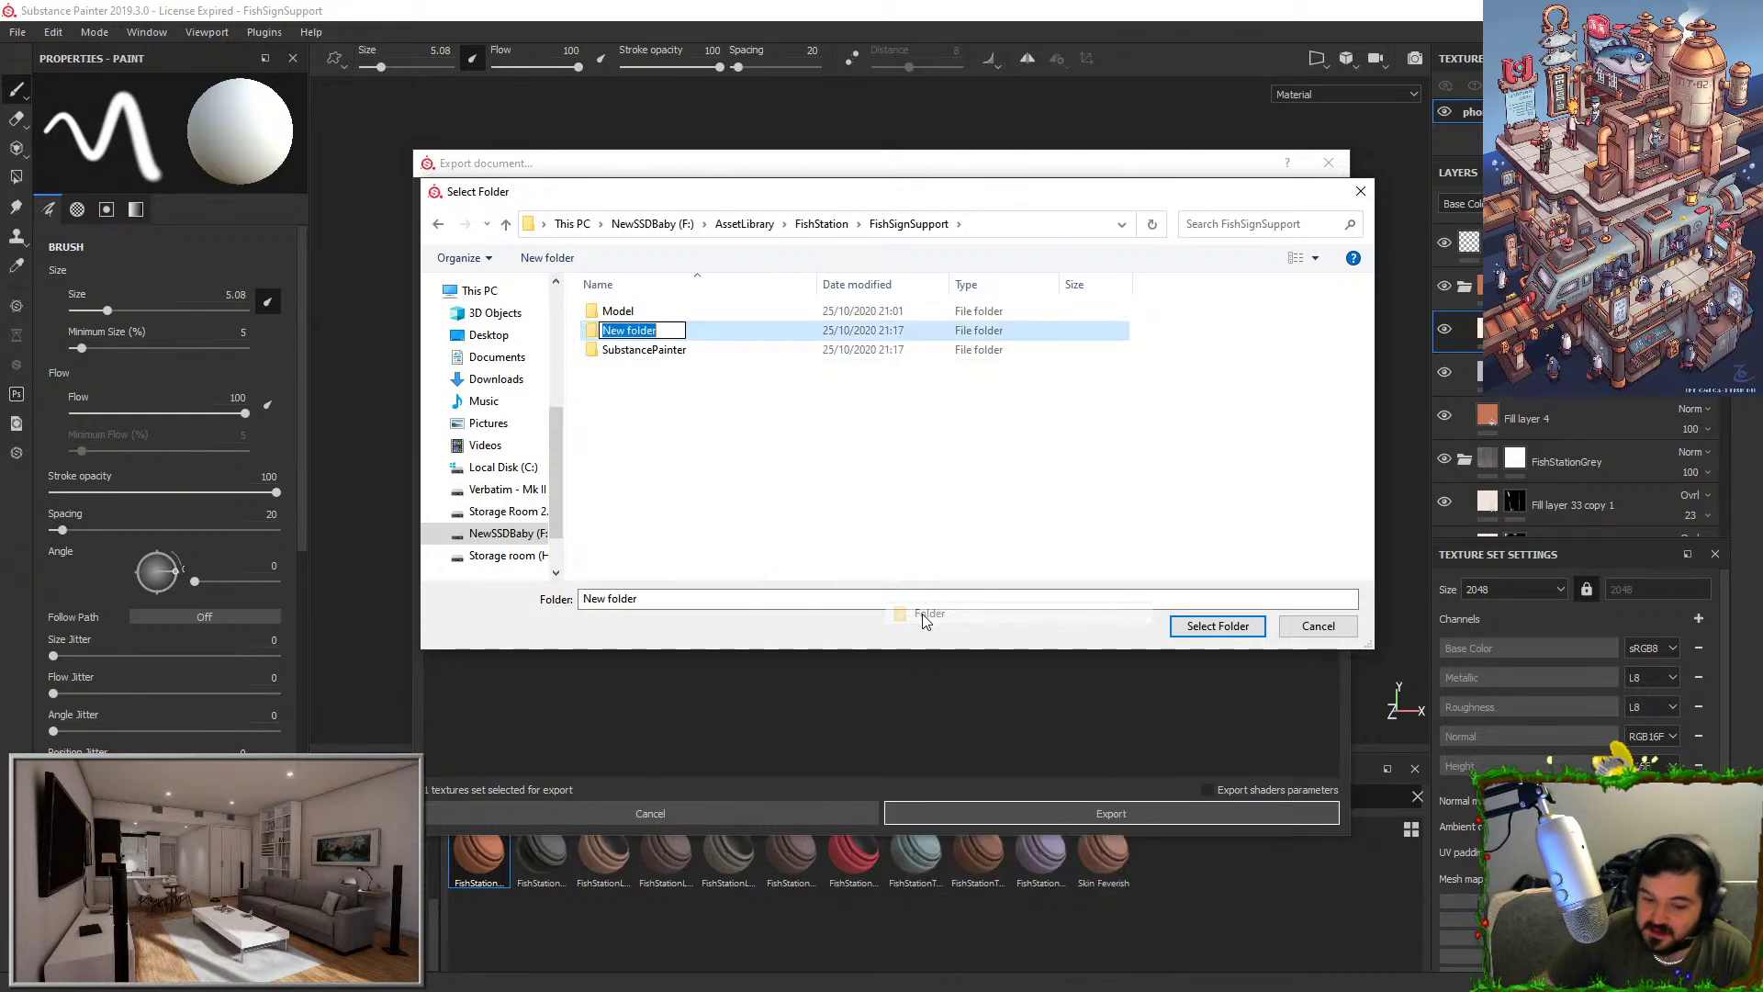
type("Textures")
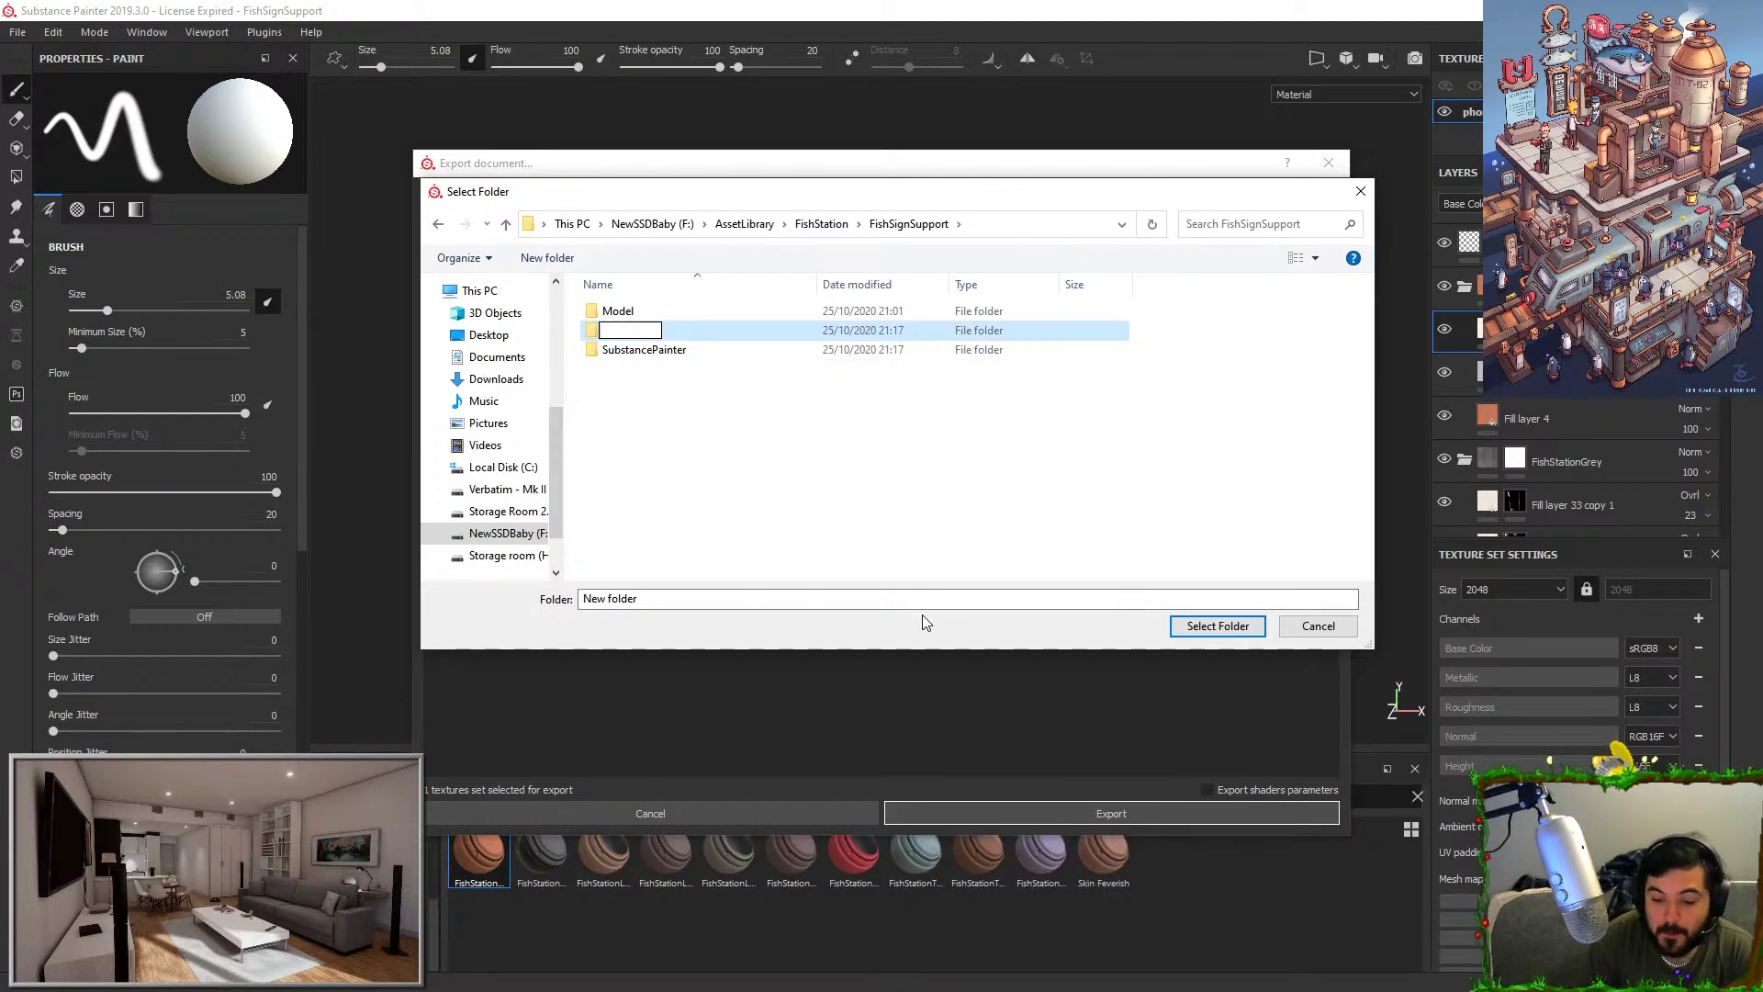
key("Return")
key("Return")
Choose the Textures folder as the export destination and export the phong2 texture set.
left_click(1219, 627)
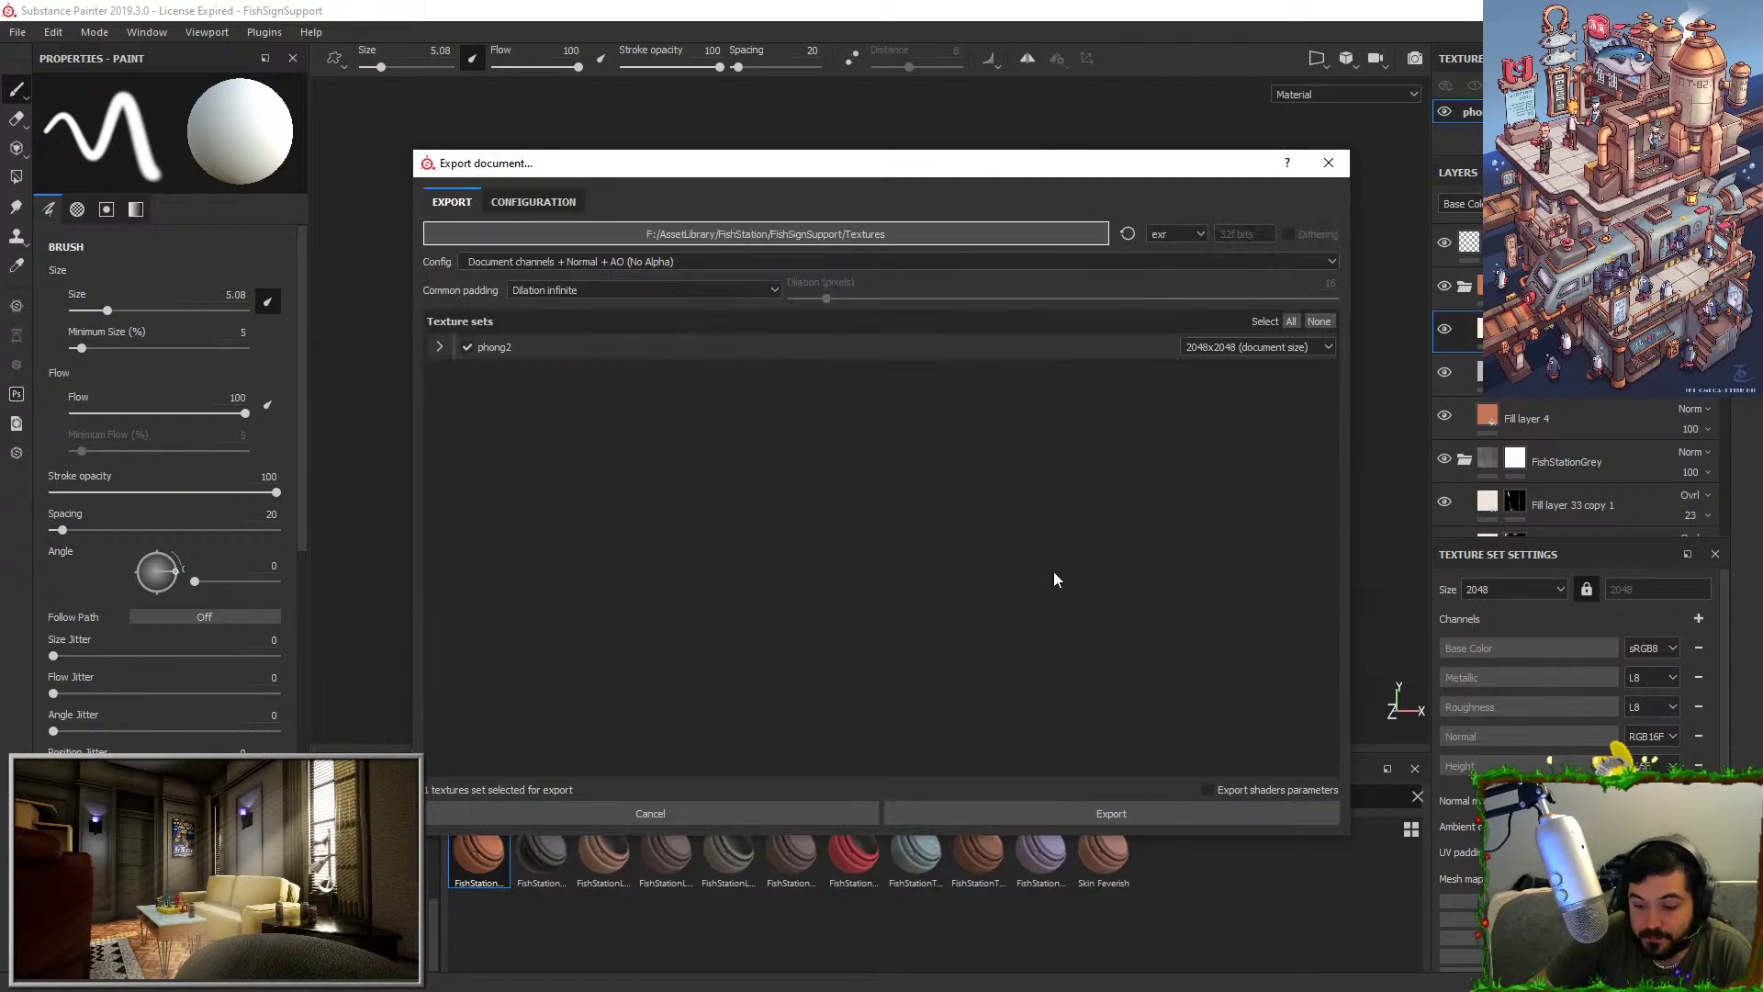
left_click(1095, 804)
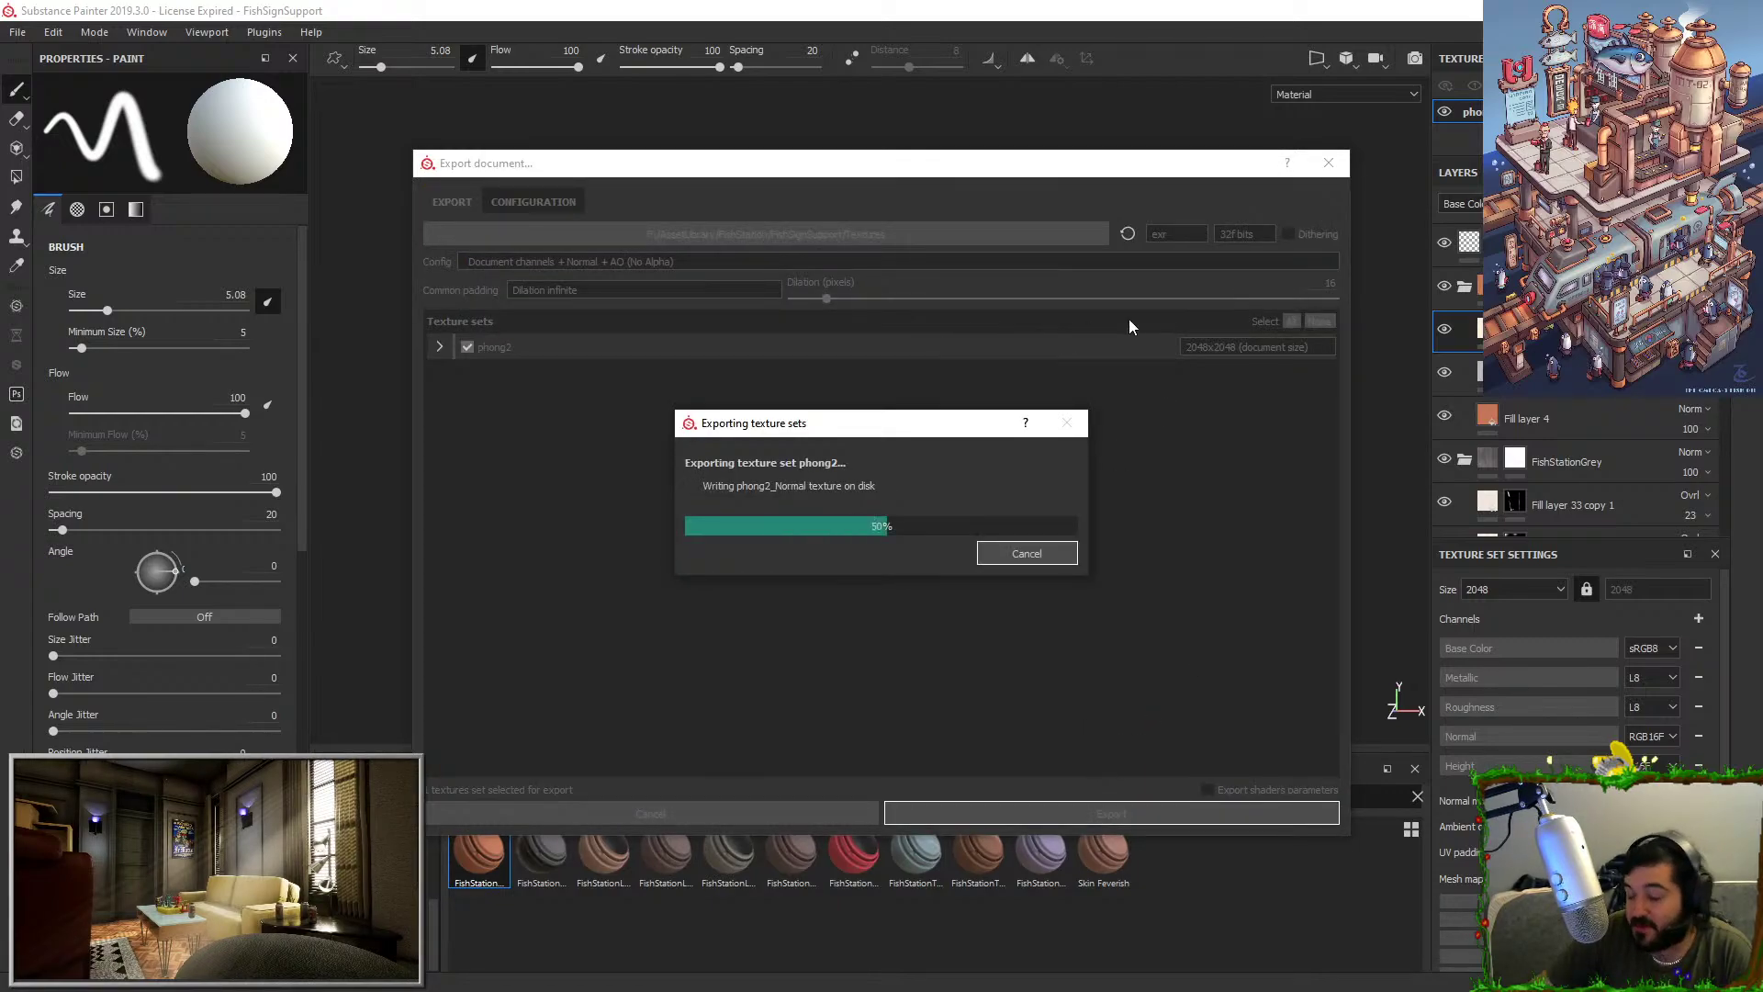
left_click(934, 518)
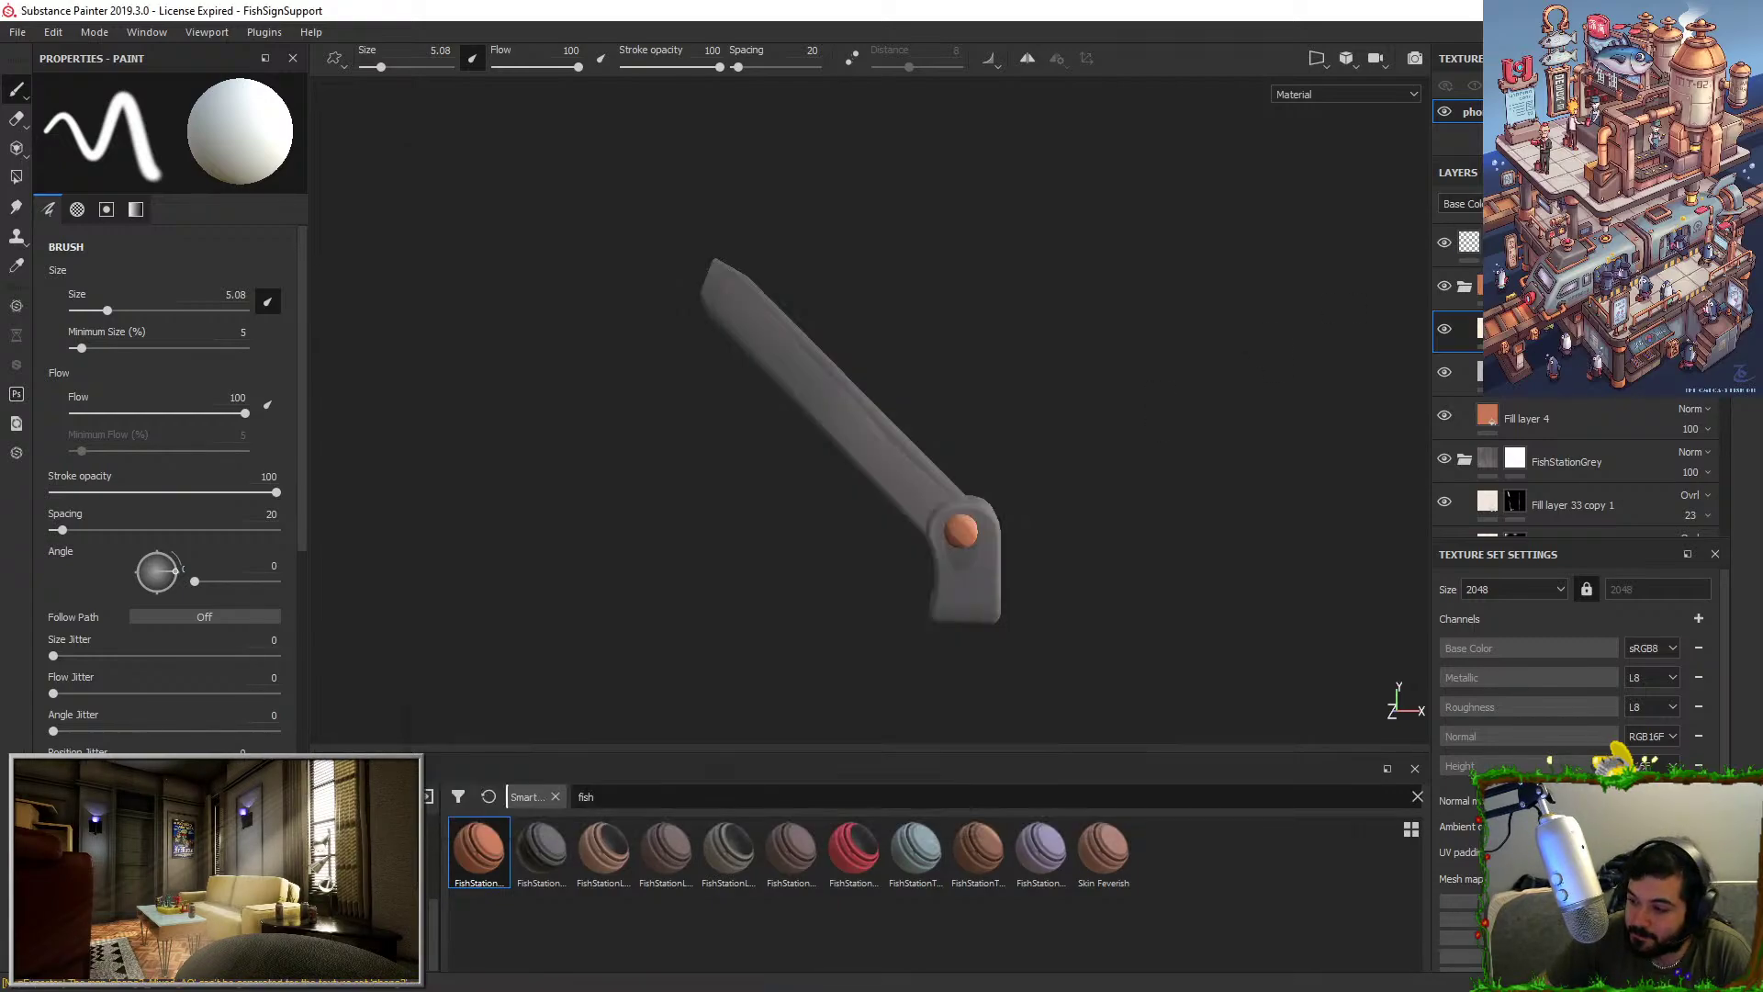
Switch to Unreal Editor and import phong2_Base_Color.exr from FishSignSupport's Textures folder into Content/FishStation/Textures.
key("alt+Tab")
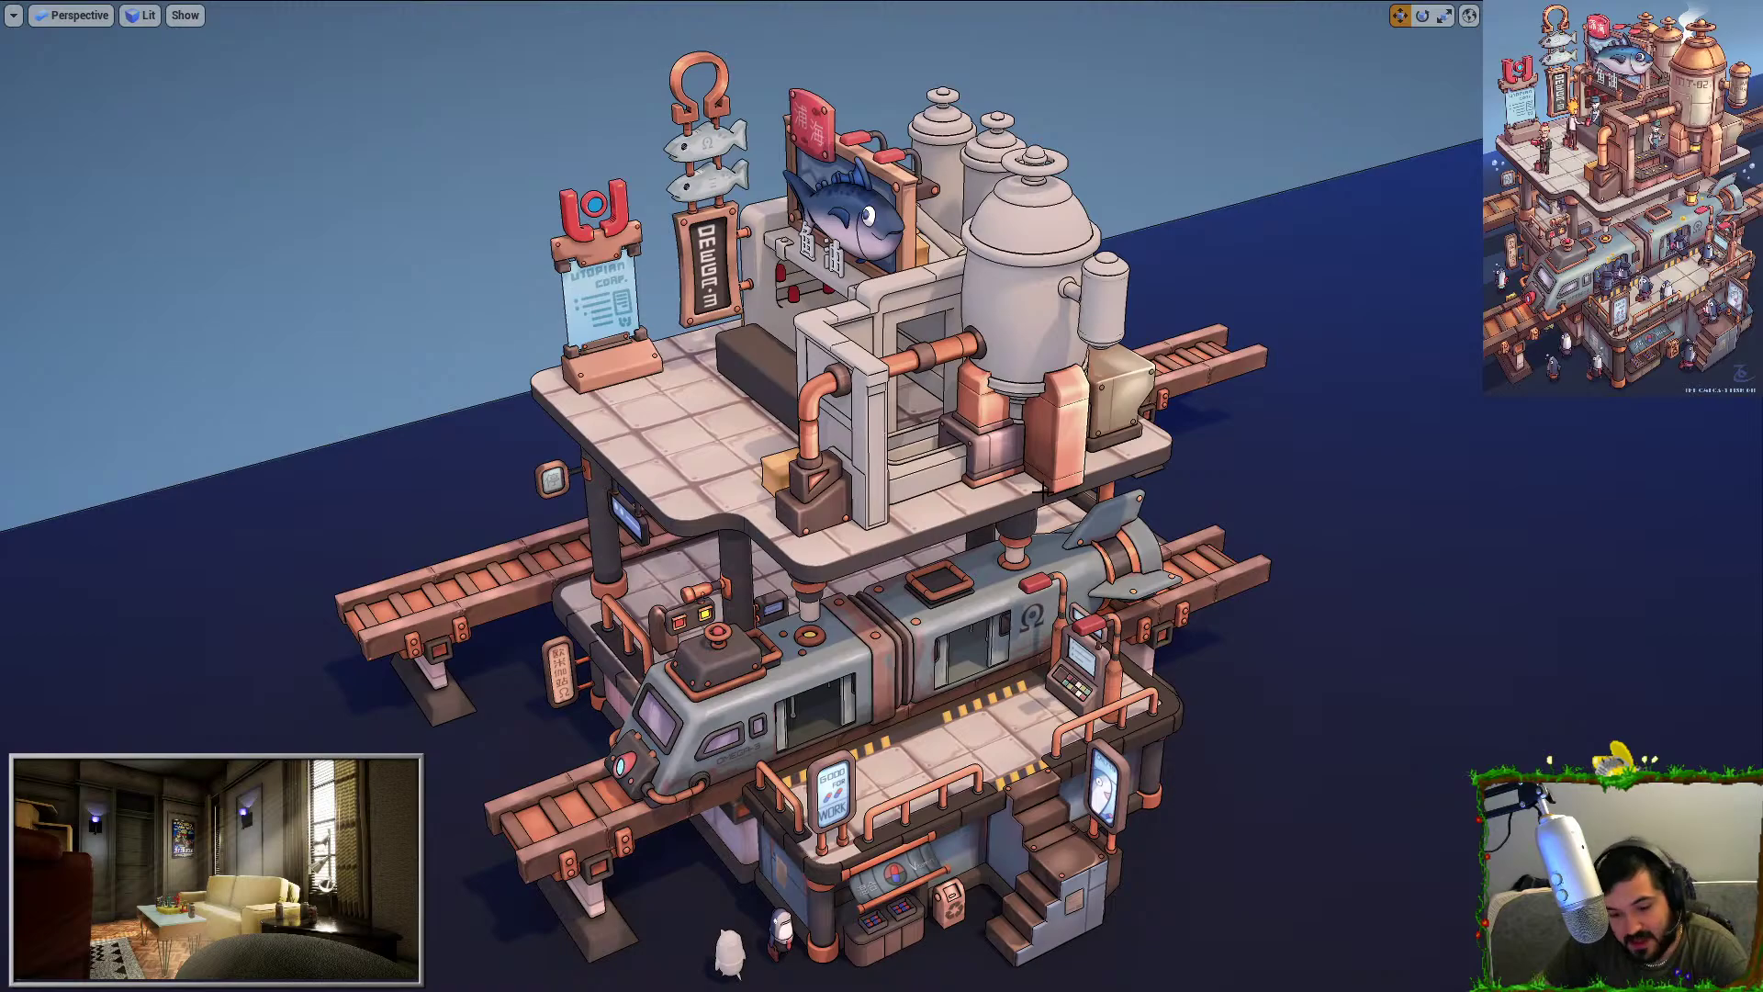
key("F11")
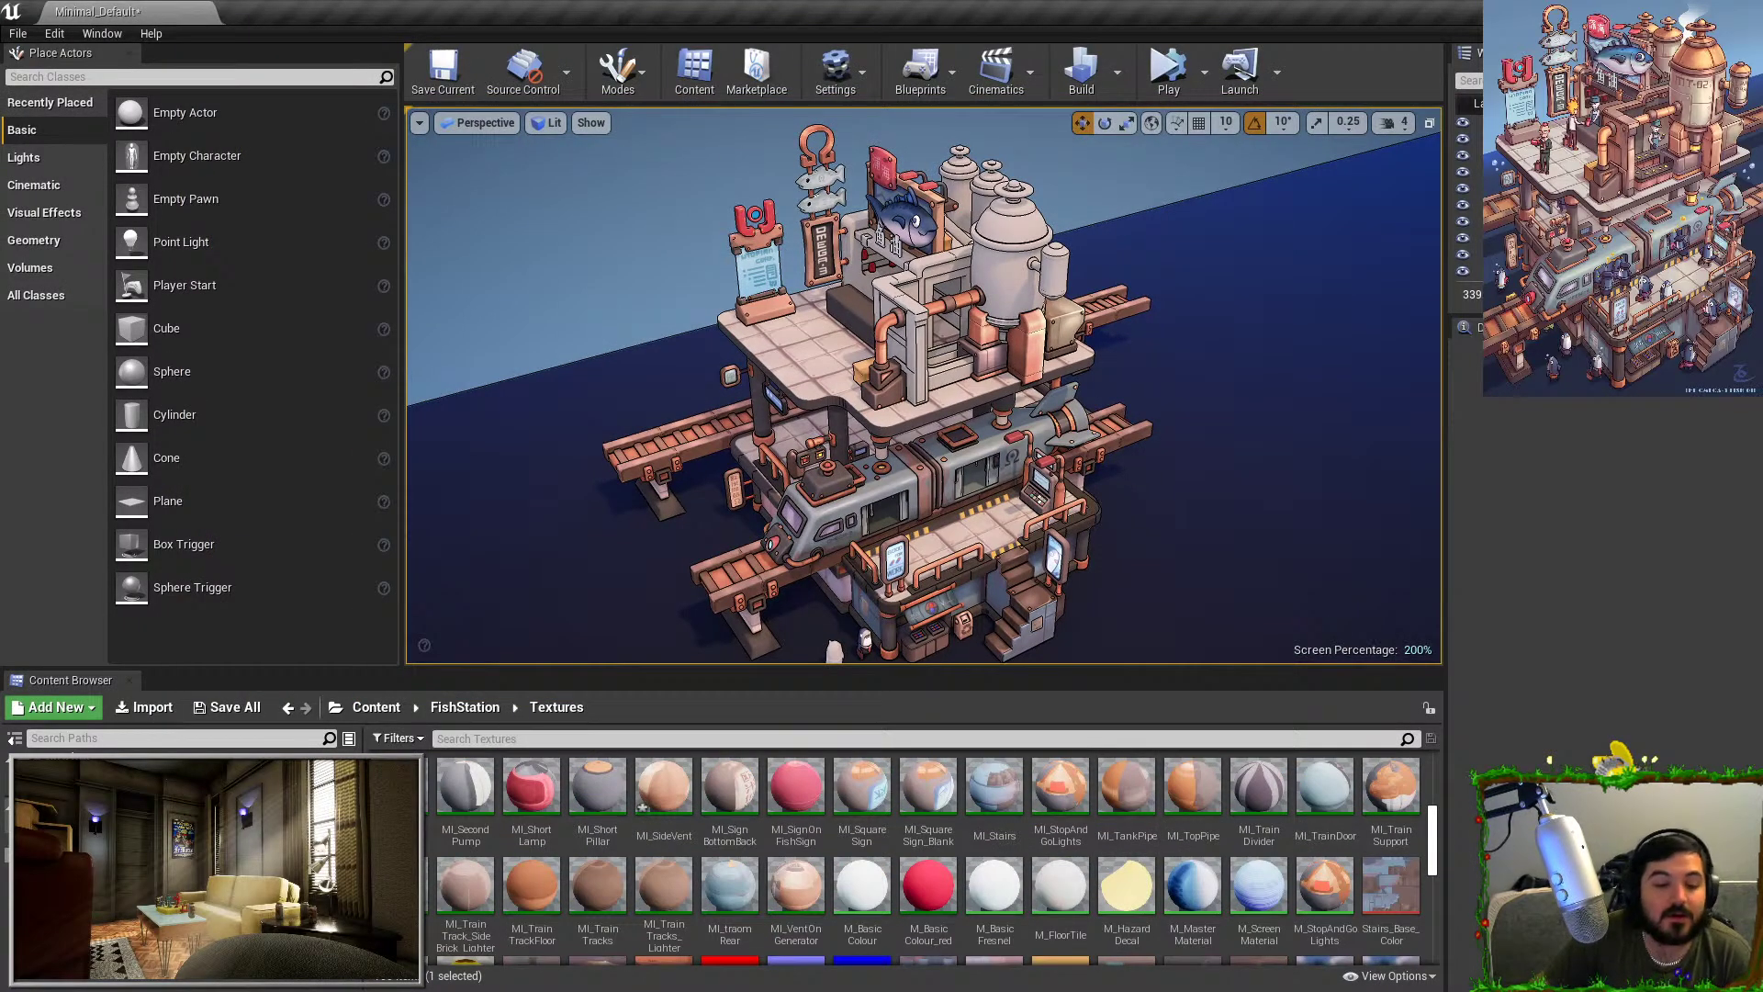
key("alt+Tab")
left_click(799, 272)
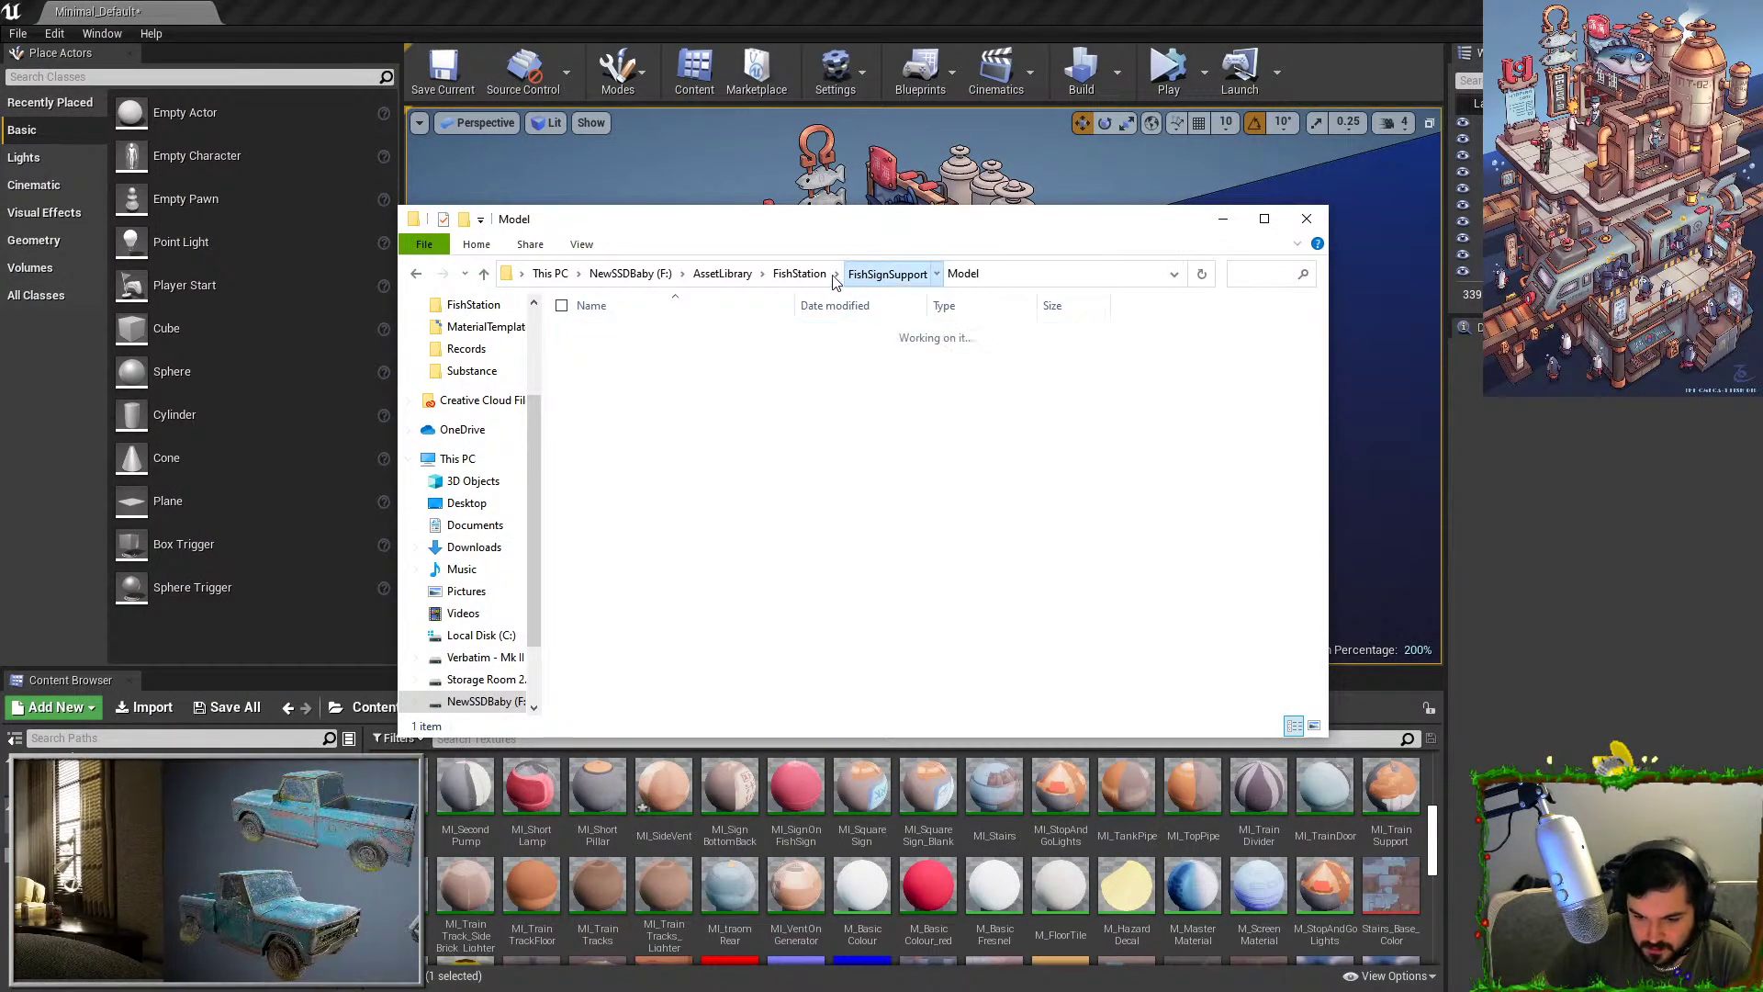
double_click(643, 582)
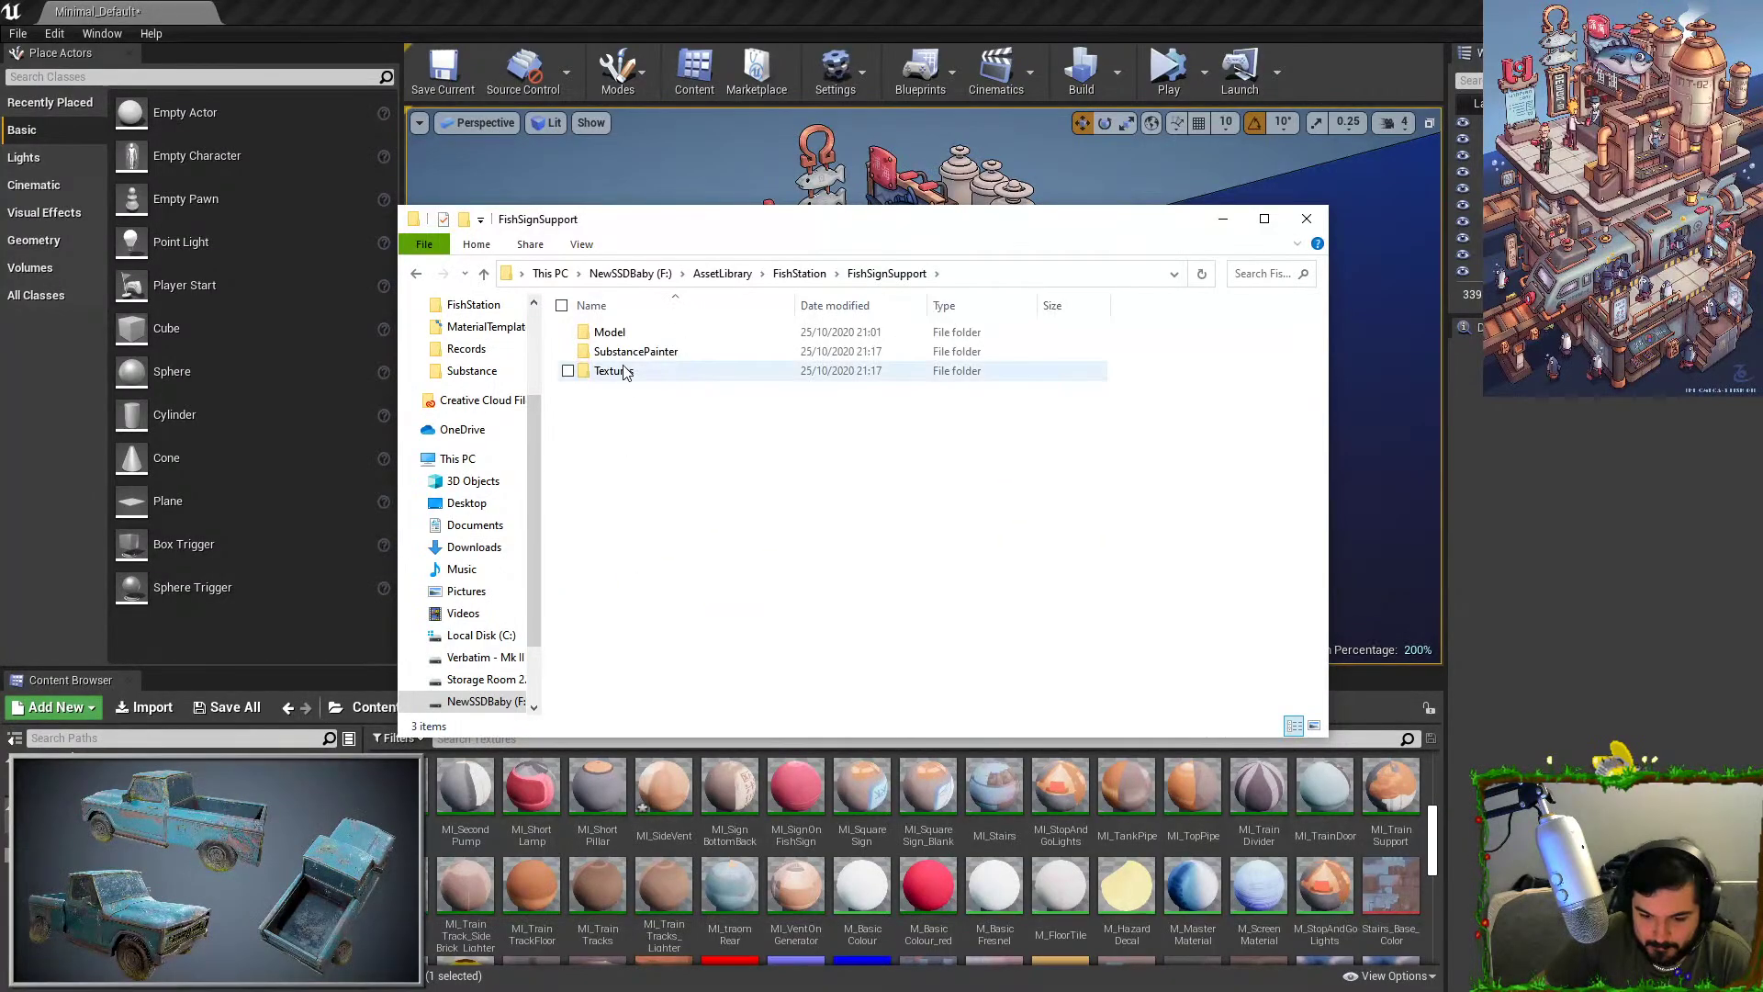
double_click(660, 370)
left_click(657, 336)
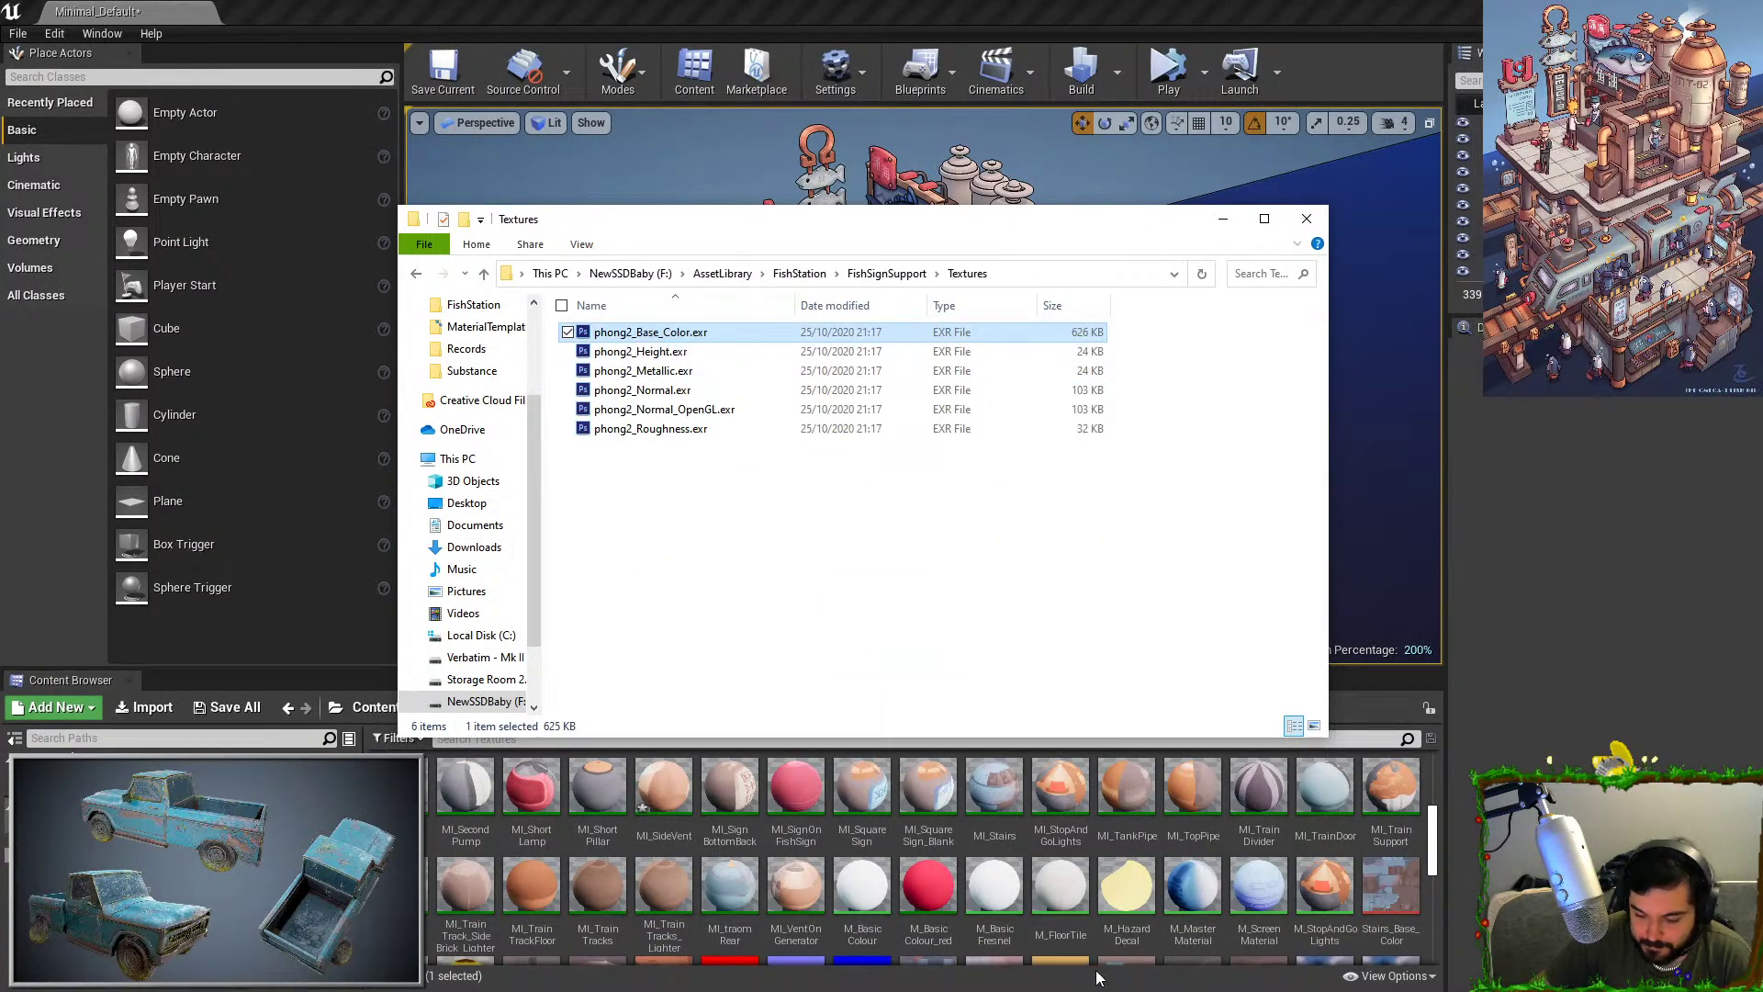
left_click(1222, 218)
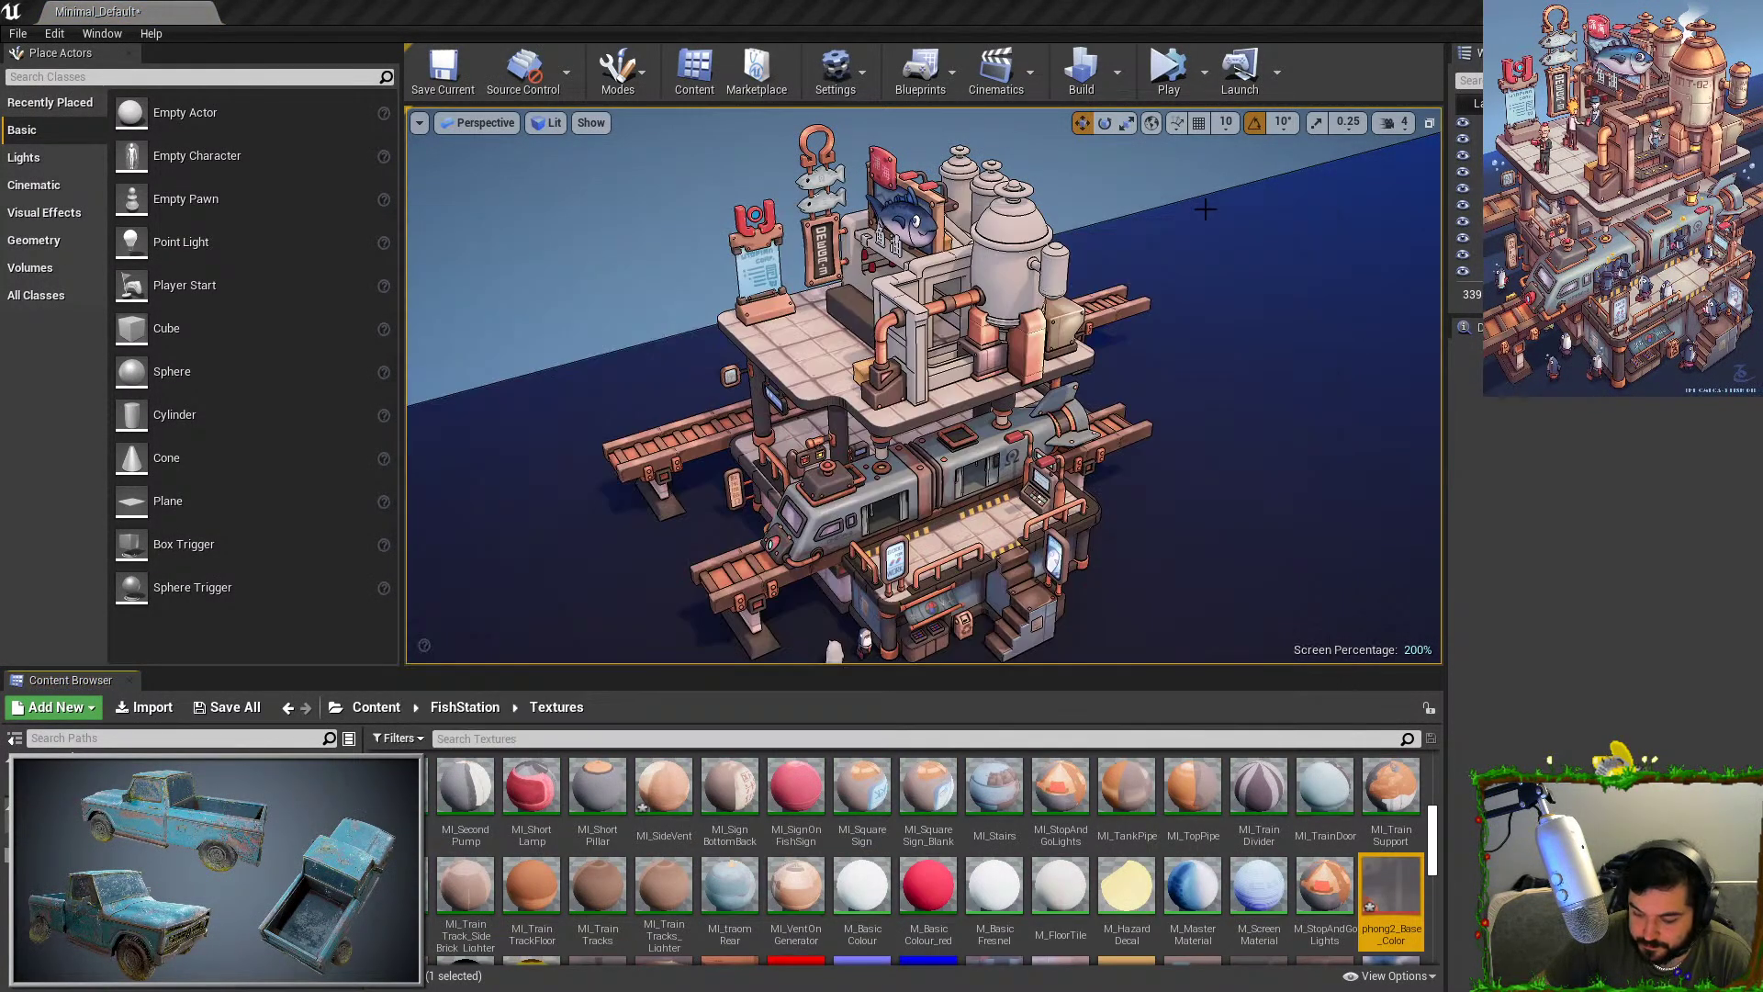
Rename the imported base color texture as T_FishSignSupport, and select the T_HangingSign texture.
key("F2")
type("T_")
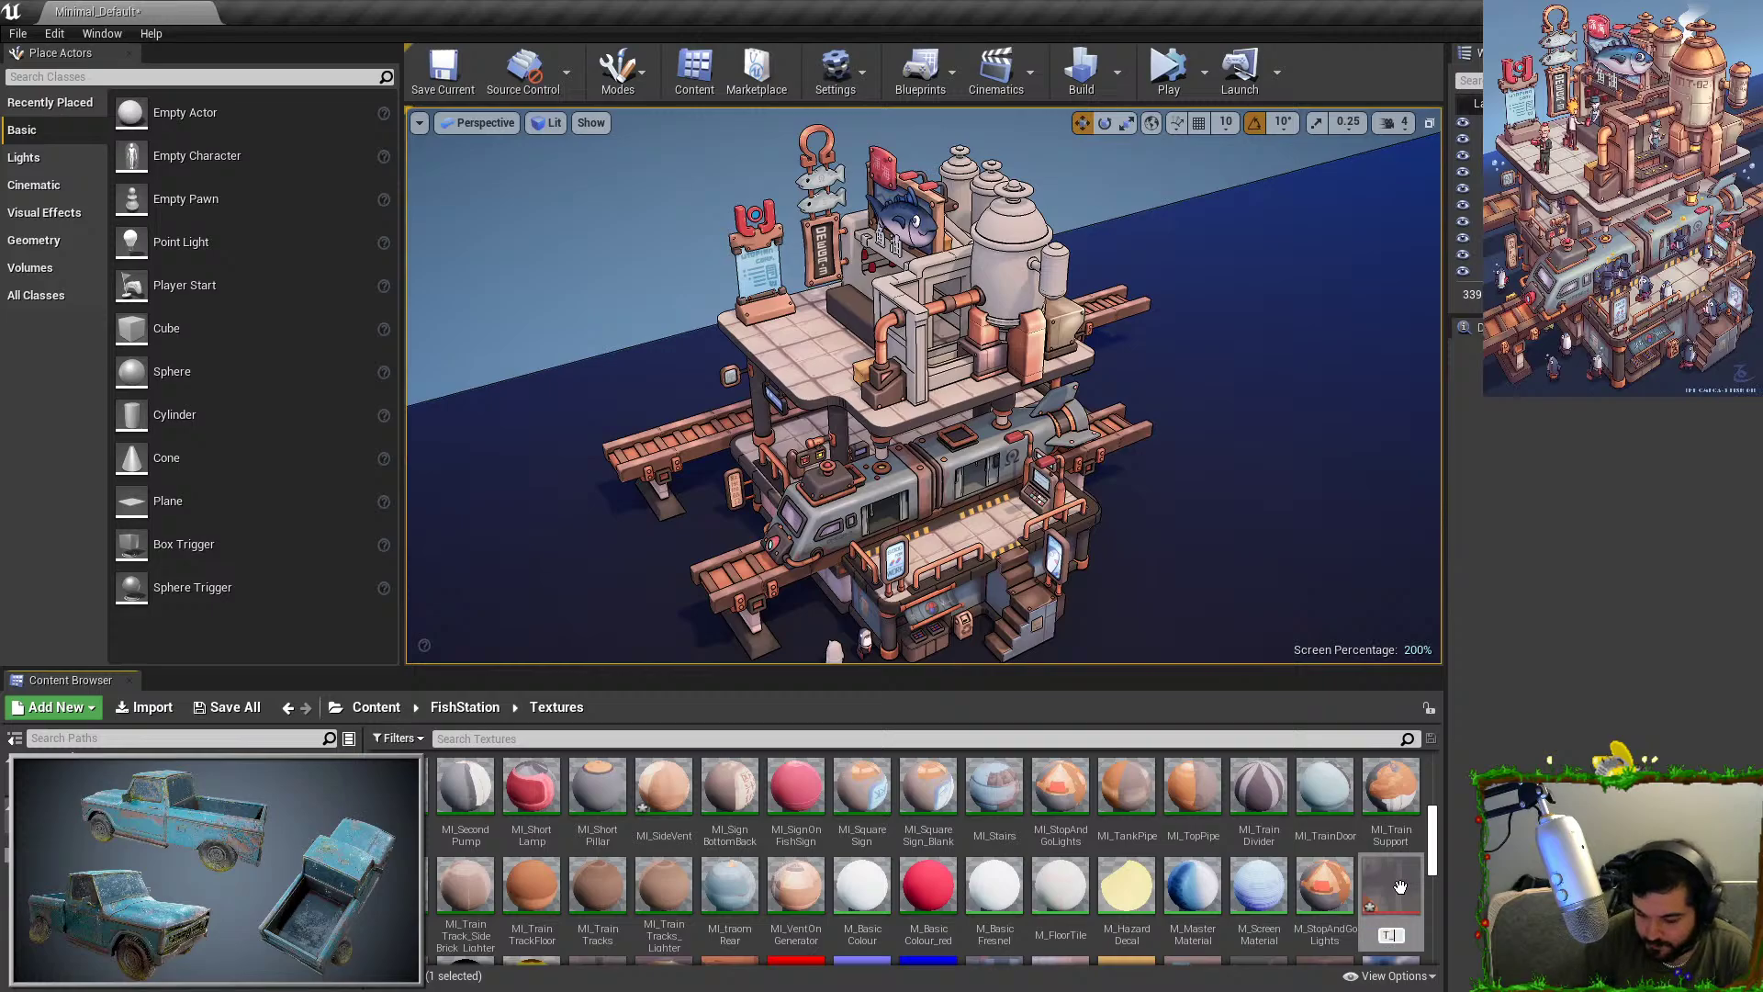
type("SignSu")
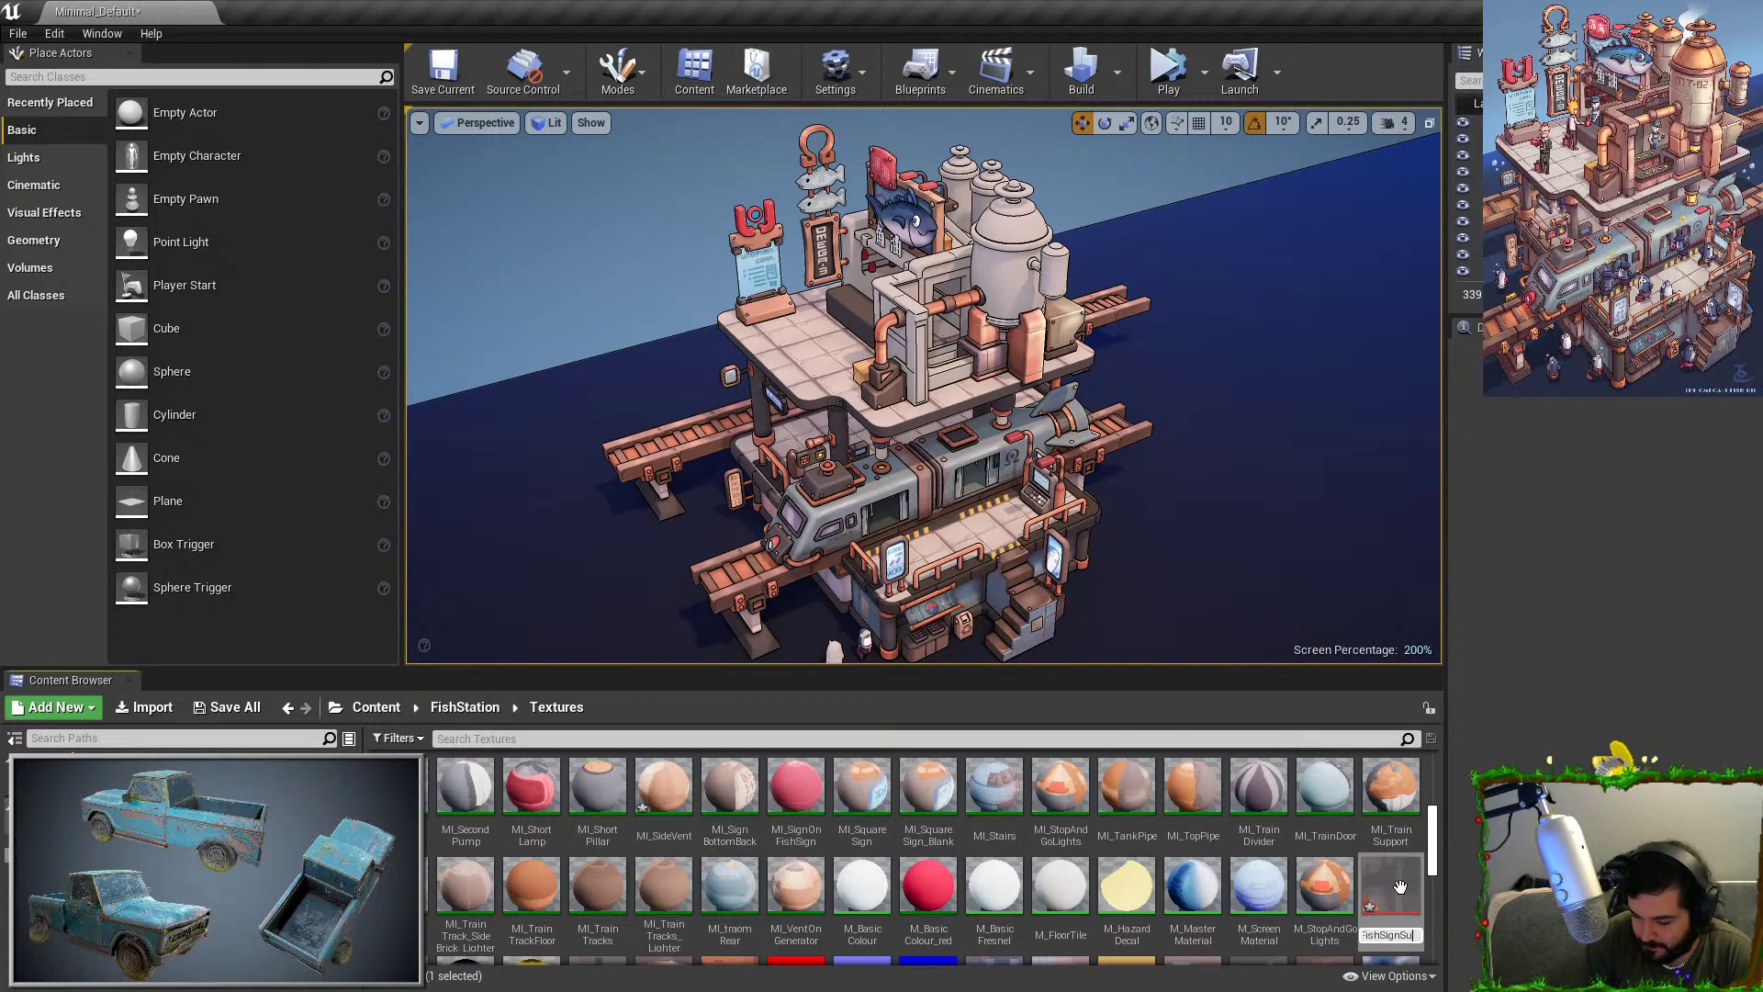
type("pport")
key("Return")
right_click(1399, 887)
left_click(850, 892)
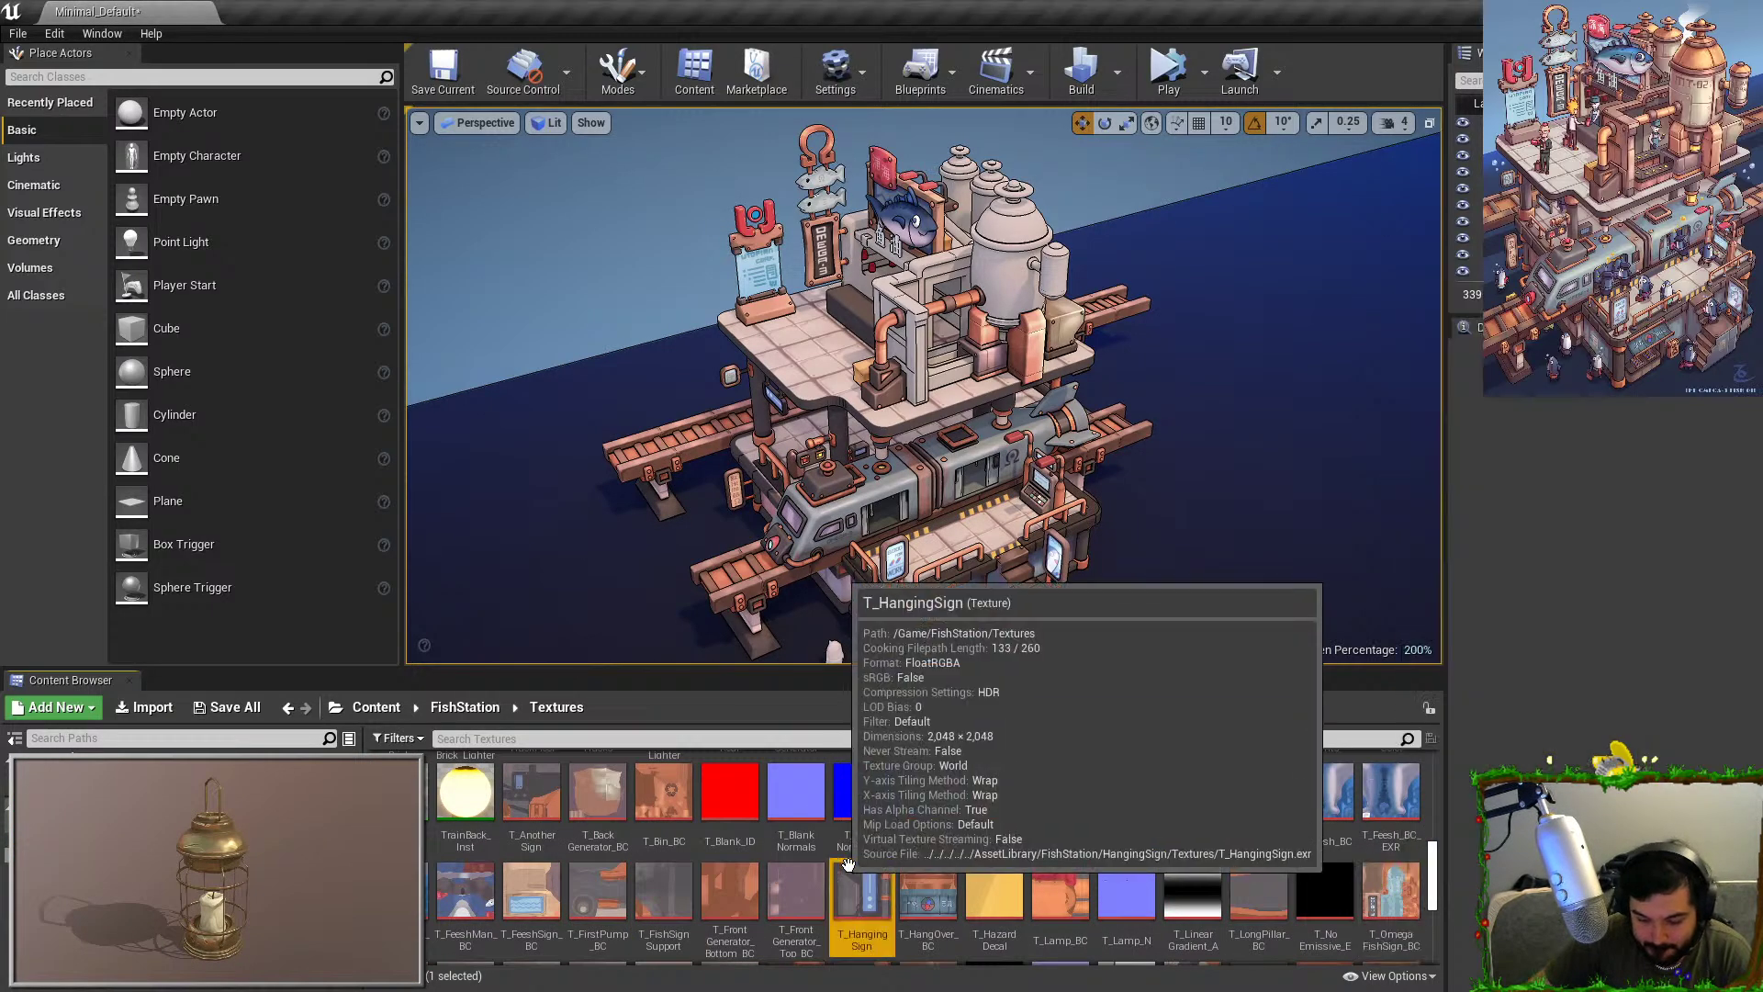
Create a material instance of M_MasterMaterial in the Textures folder and name it MI_FisheSignSupport.
scroll(974, 897, "up", 2)
scroll(974, 898, "up", 1)
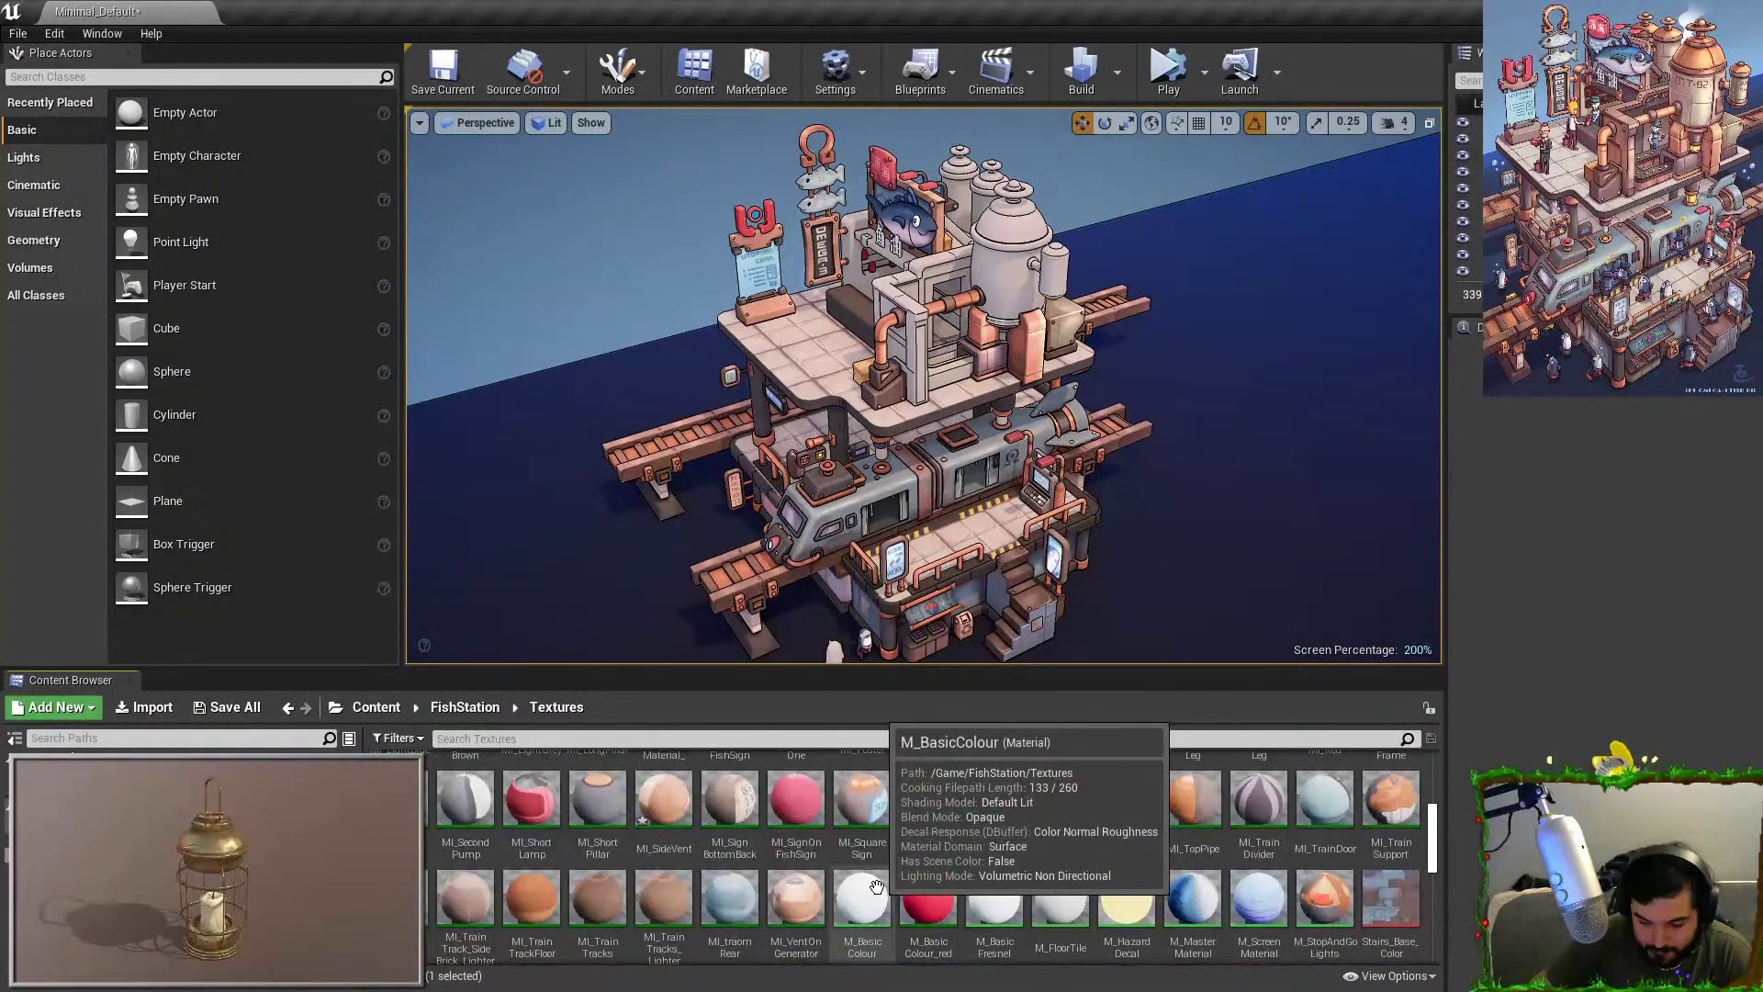
right_click(1193, 895)
left_click(1270, 445)
type("MI")
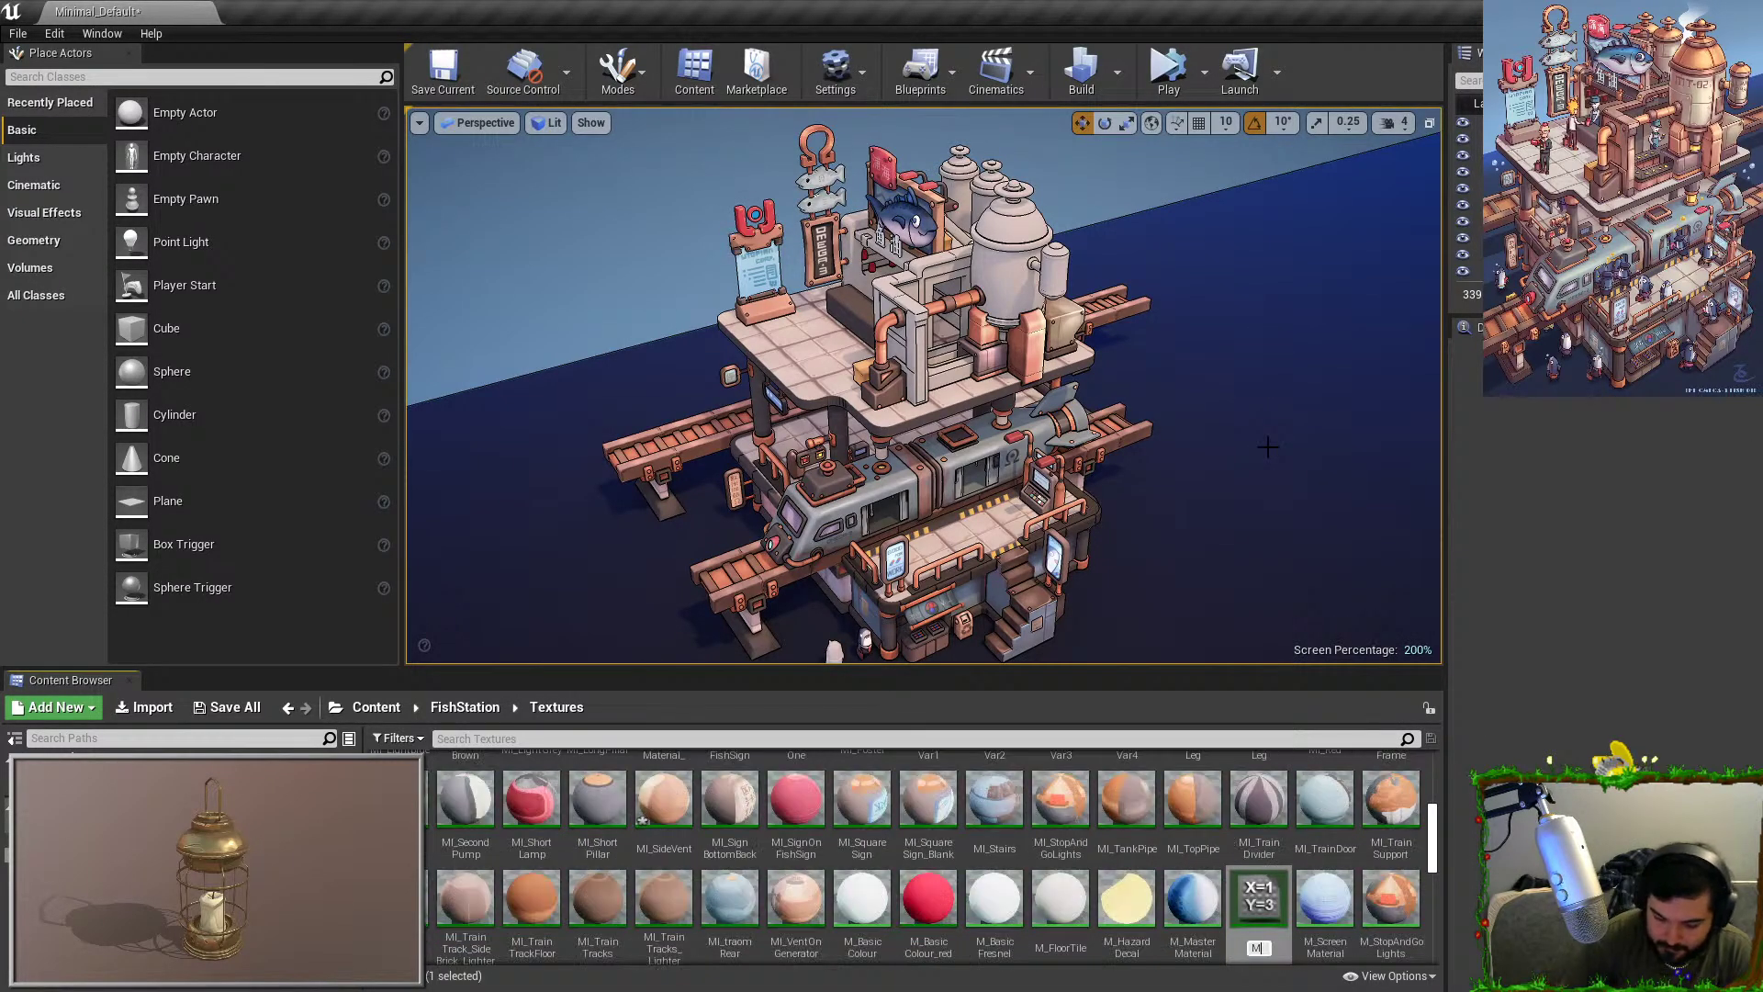
type("_FisheSignSupport")
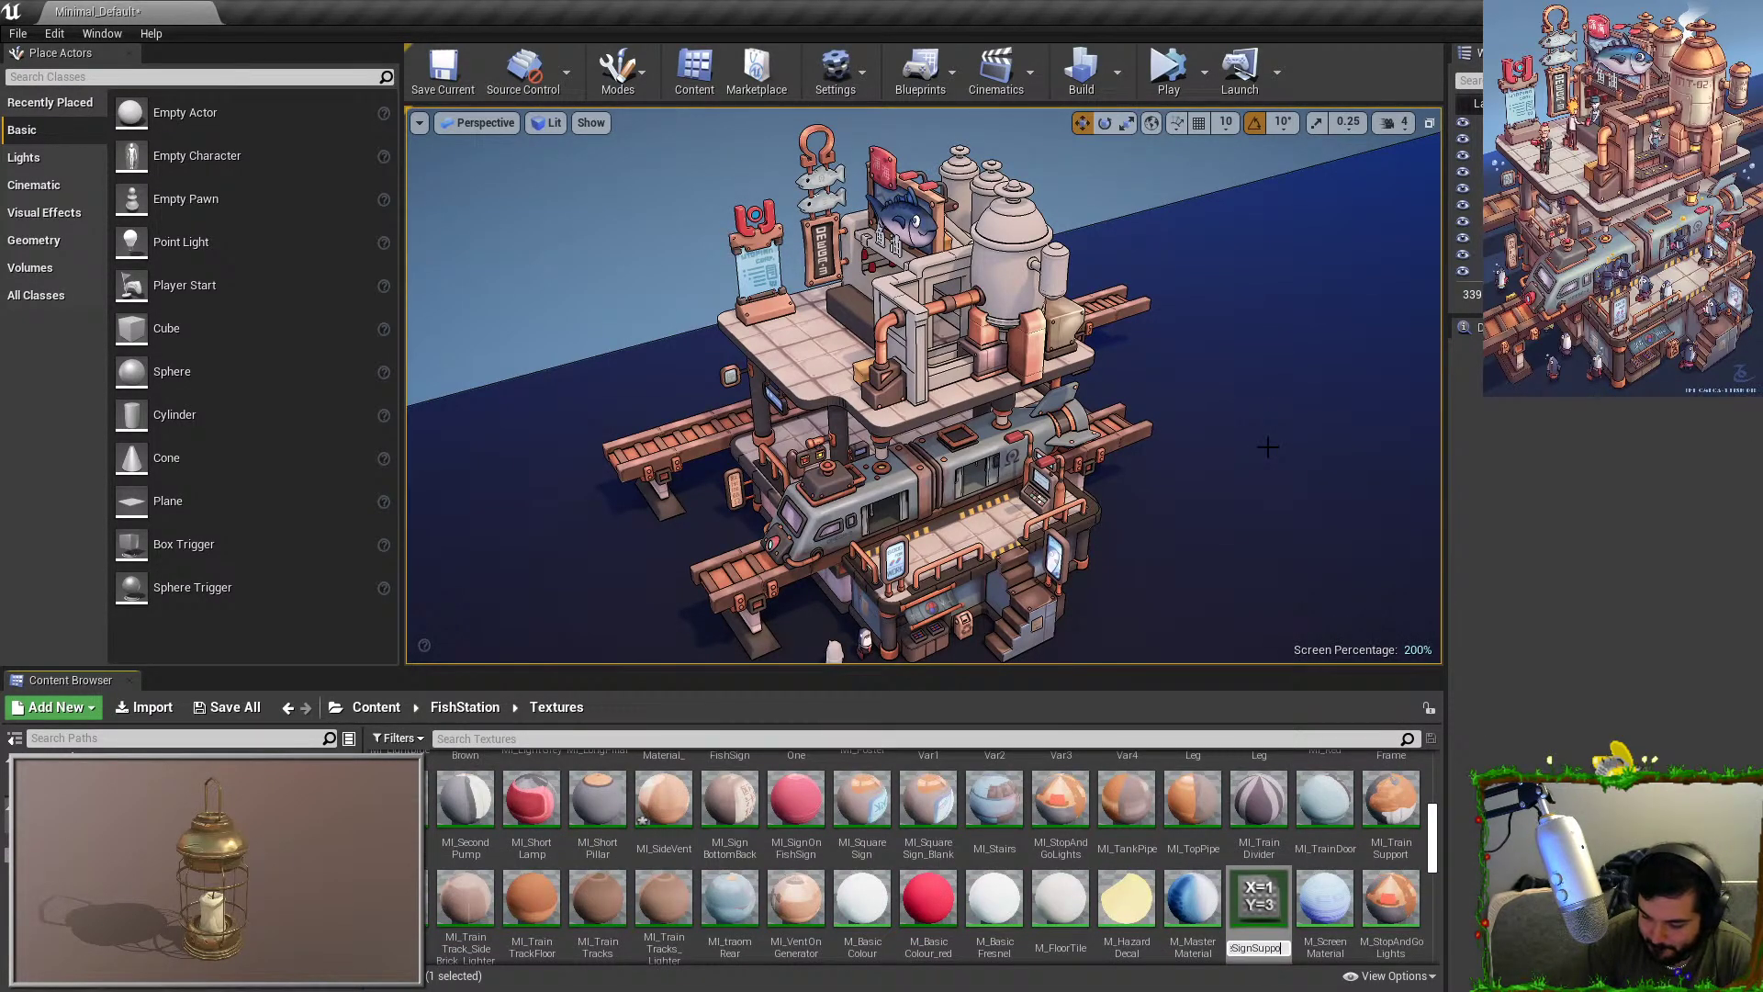
key("Return")
Apply MI_FisheSignSupport to the fish sign's support in the scene and open the material instance for editing.
left_click_drag(663, 882, 949, 225)
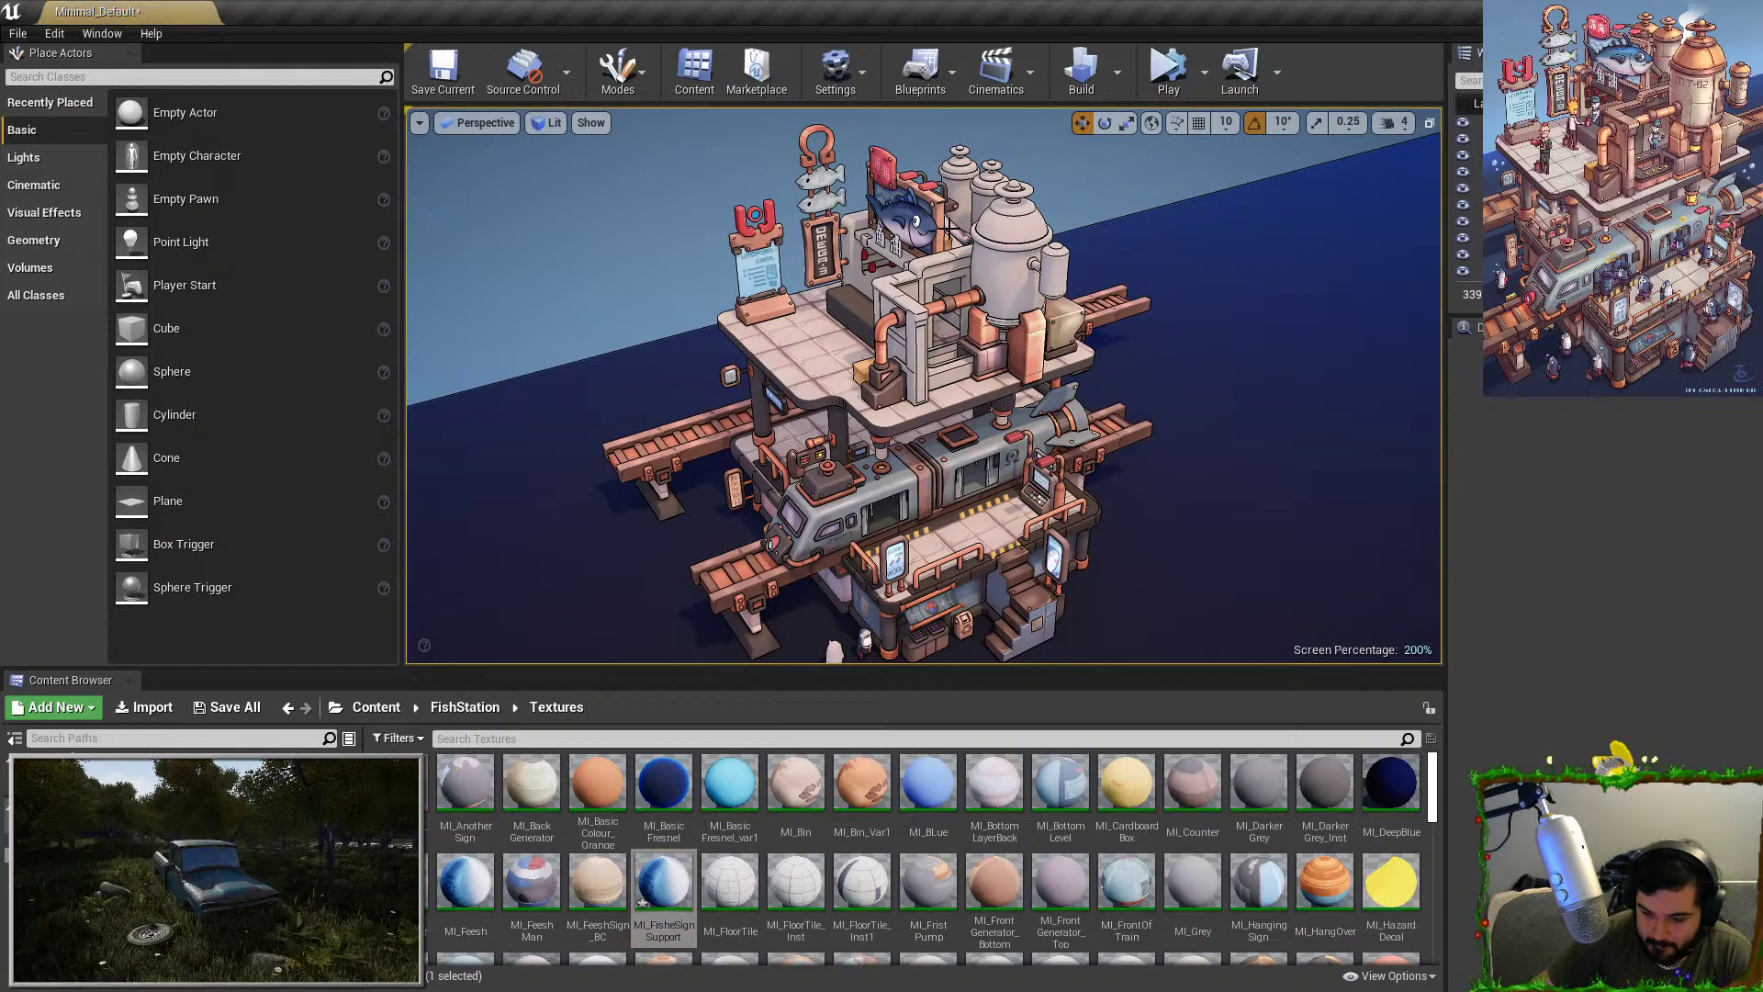
left_click(948, 232)
key("f")
key("Escape")
right_click_drag(966, 563, 966, 563)
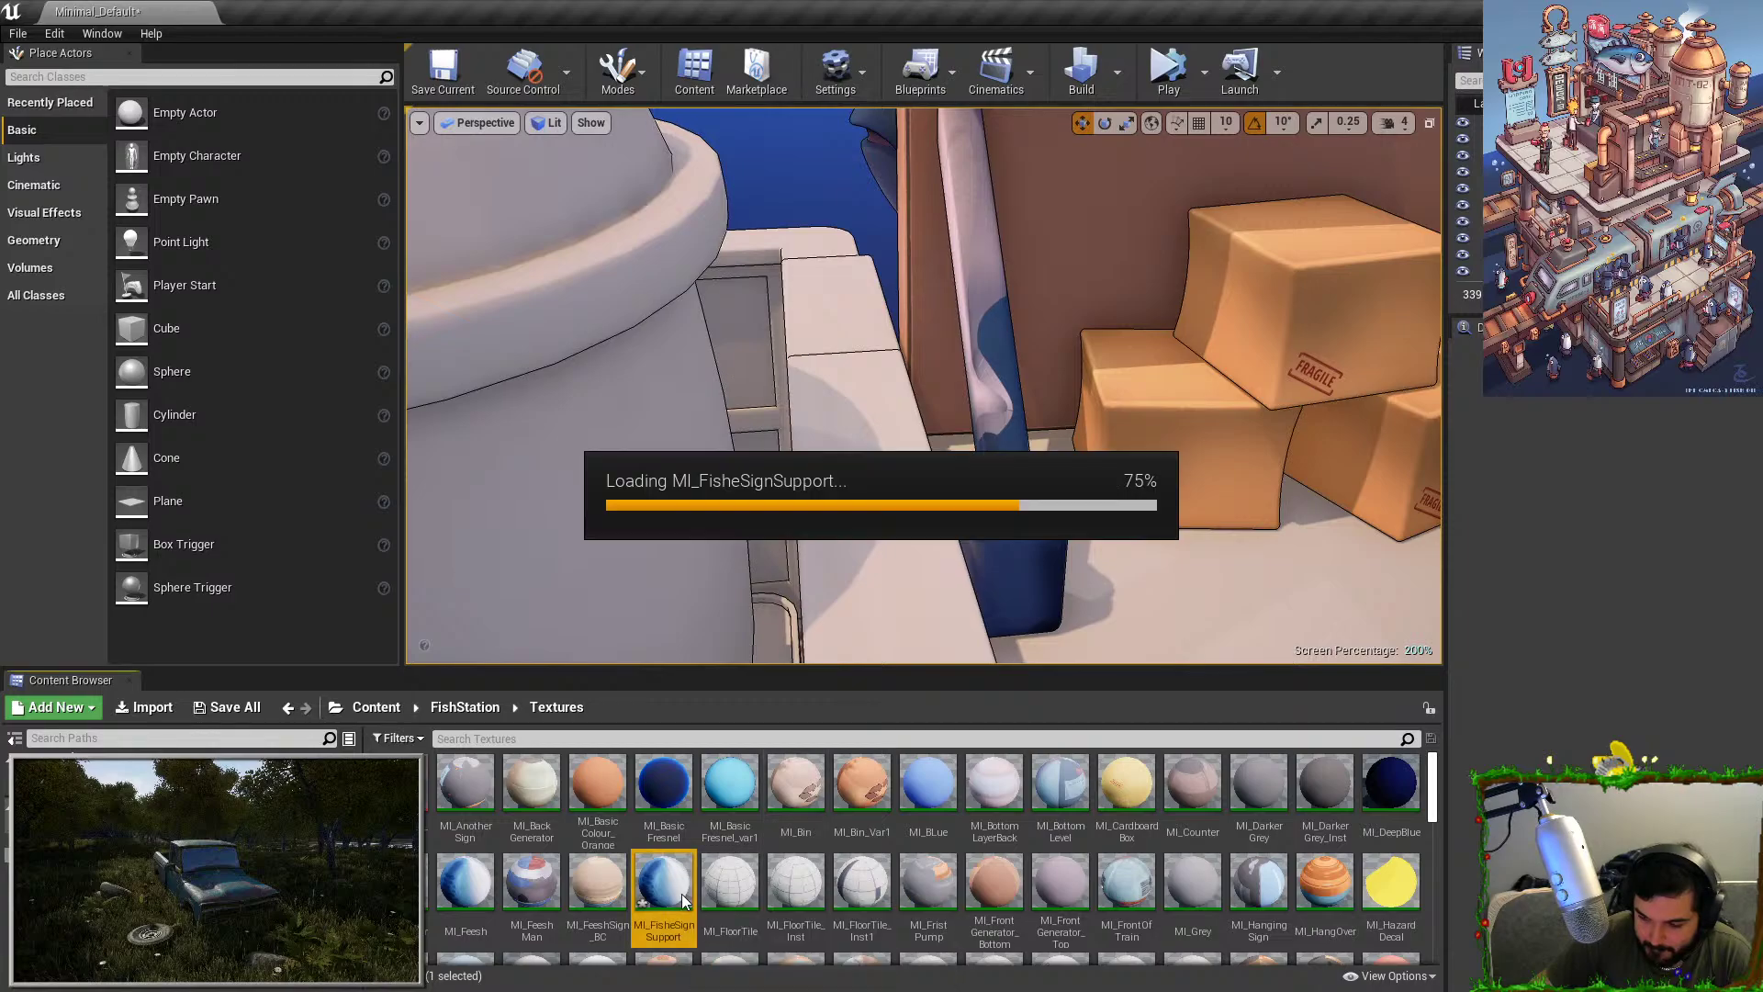
Search the Textures folder for "fishsign" and assign T_FishSignSupport as the texture of MI_FisheSignSupport.
left_click(790, 744)
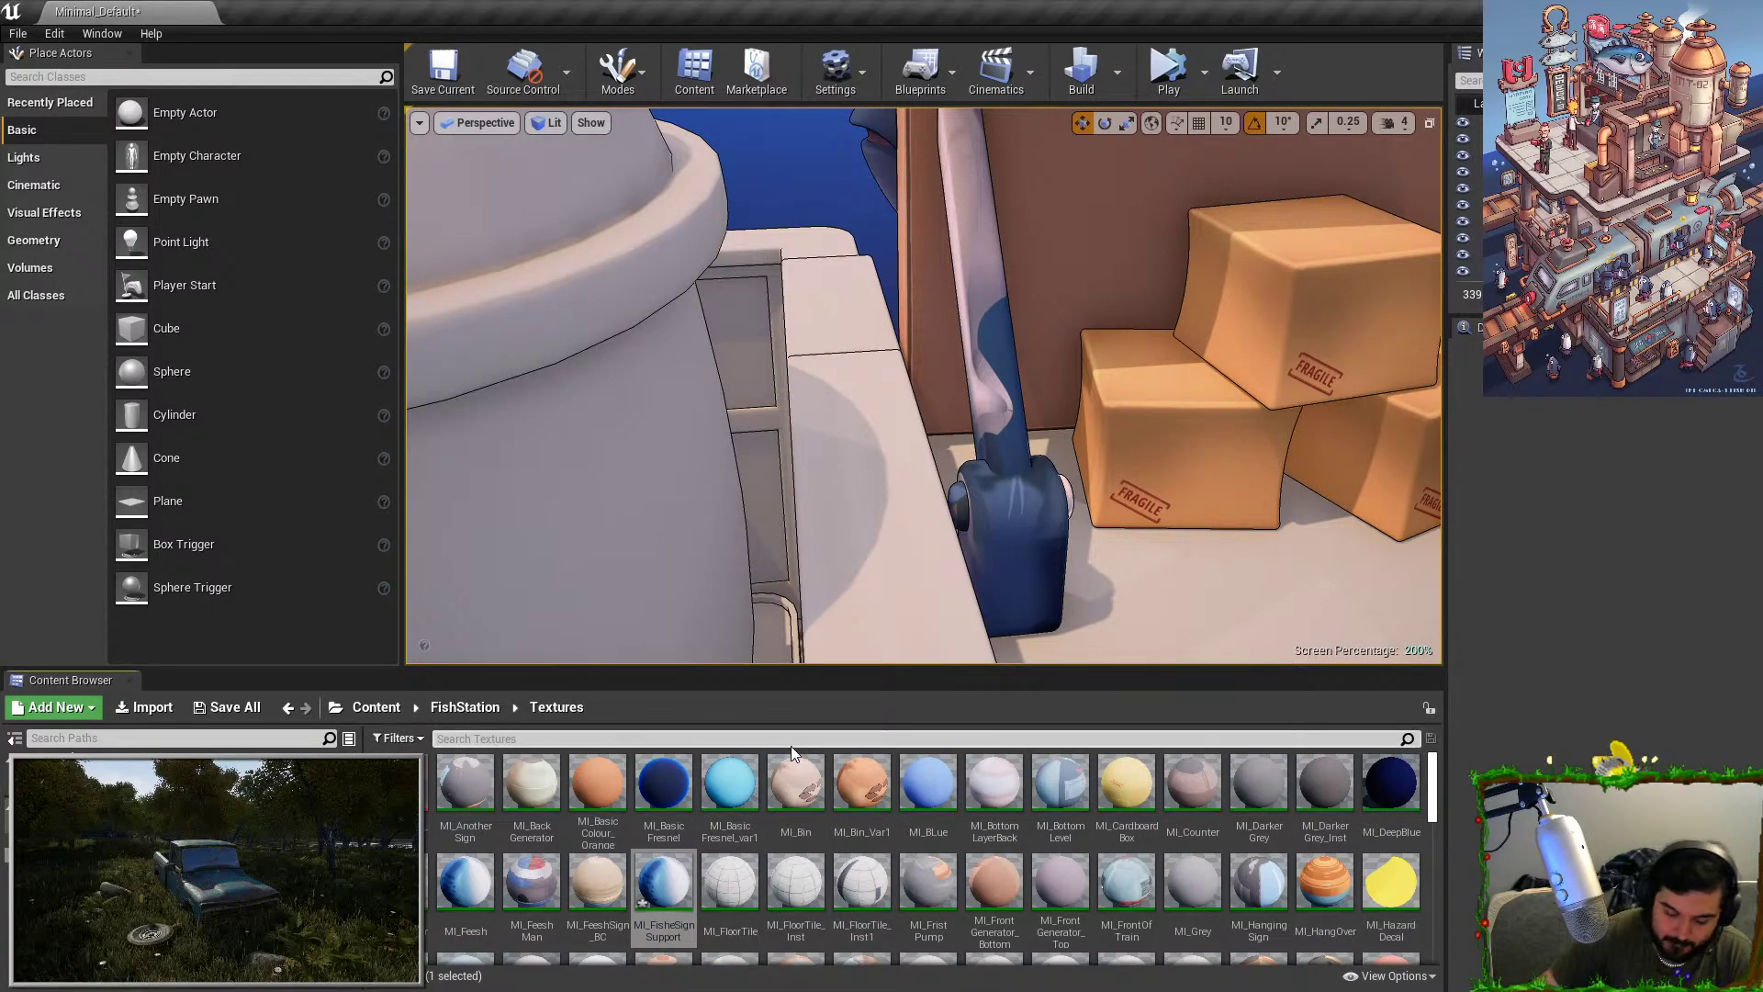
type("sign")
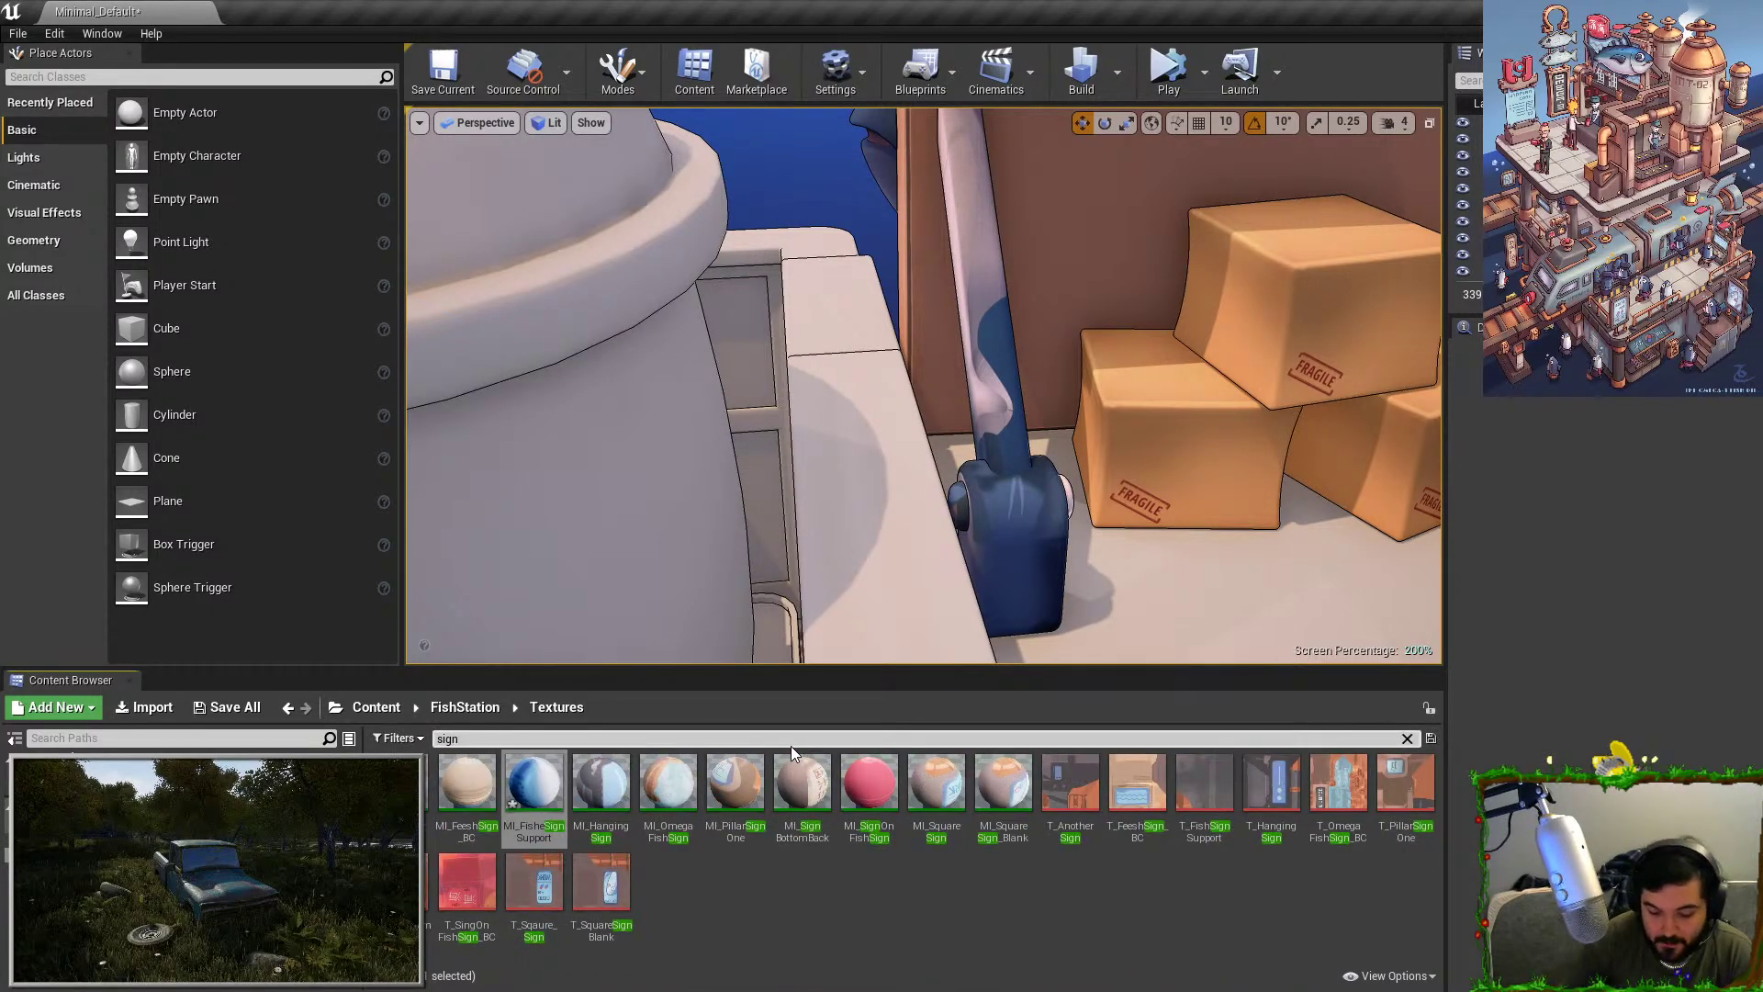
key("BackSpace")
key("BackSpace")
type("fis")
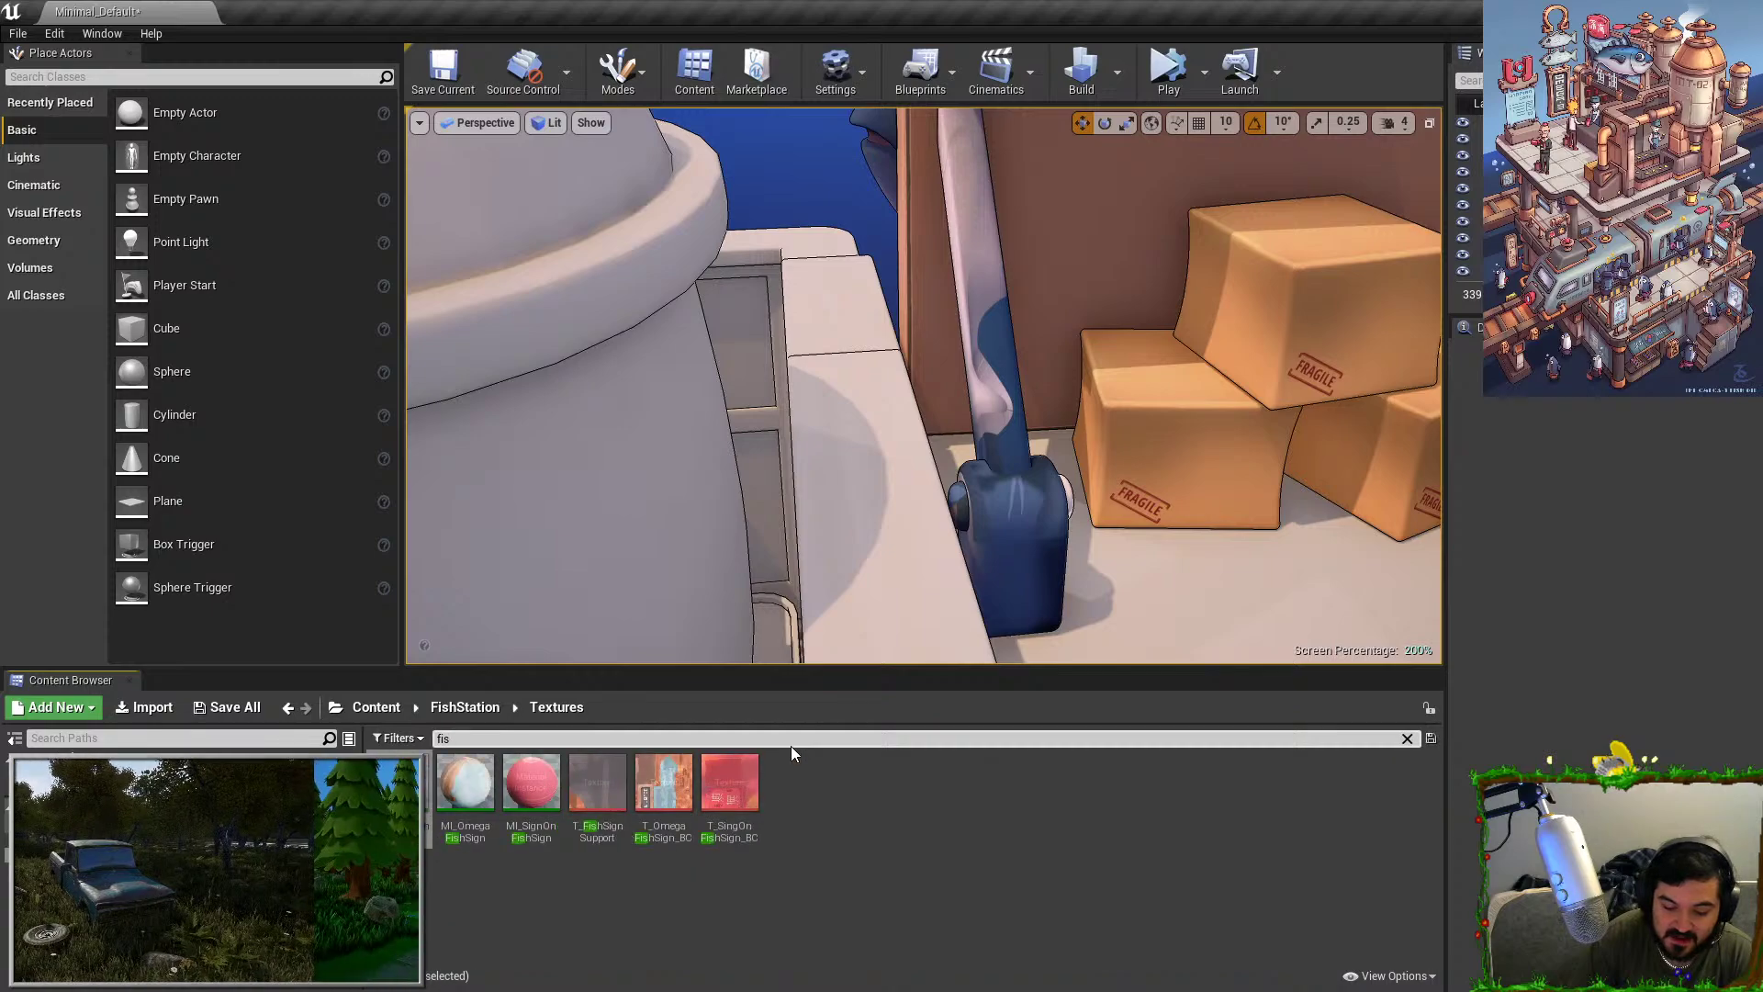
type("hsign")
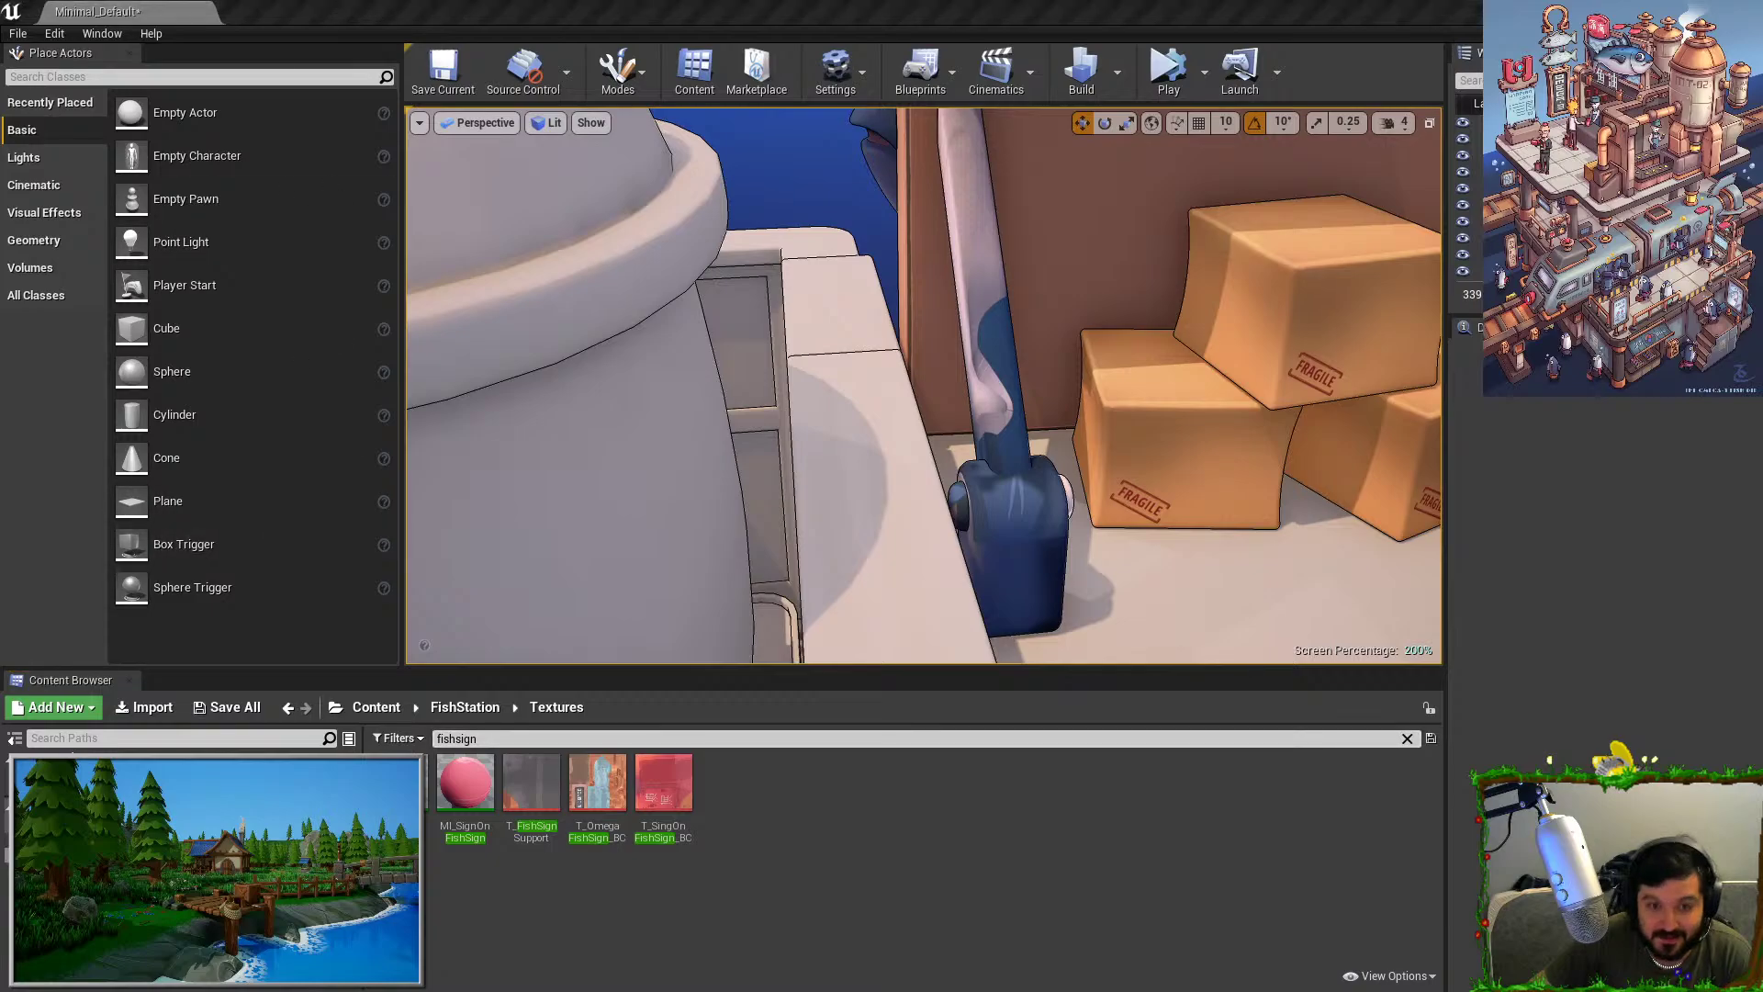
left_click_drag(542, 798, 1759, 367)
Locate the textured support's material in the Content Browser and apply MI_FisheSignSupport to another support piece of the fish sign.
left_click(937, 480)
key("Escape")
right_click_drag(938, 479, 523, 625)
left_click(731, 597)
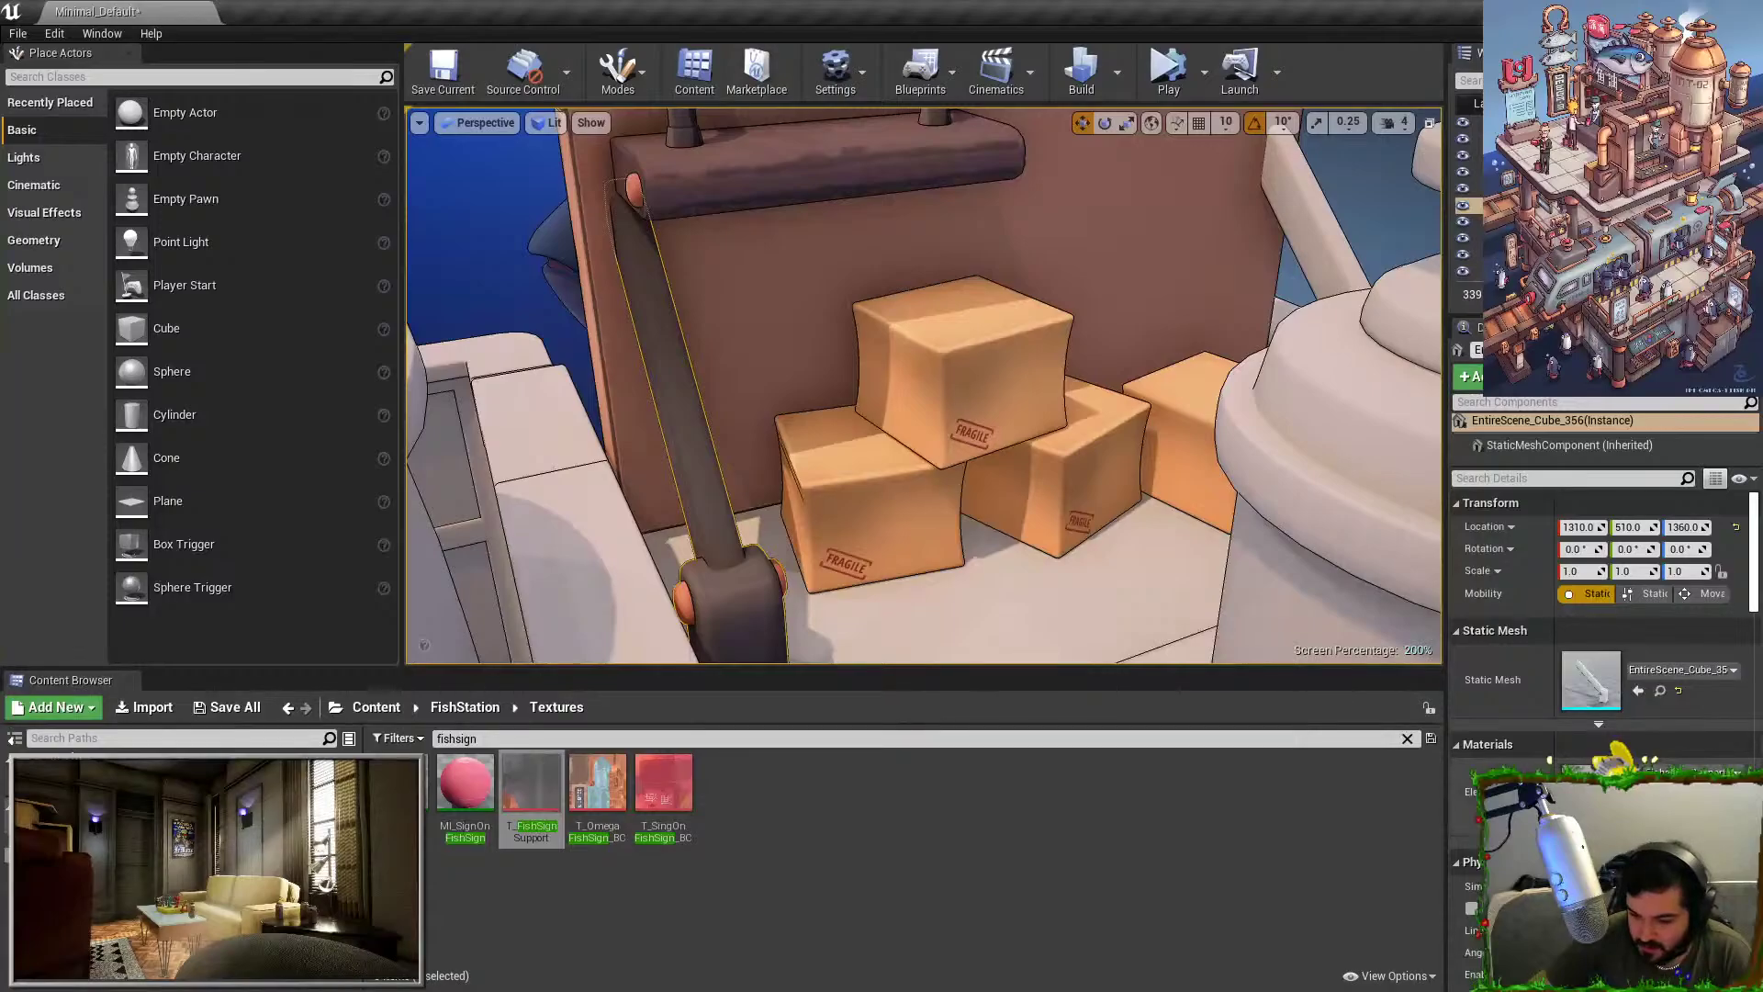
left_click(1659, 793)
right_click_drag(1056, 432, 1092, 441)
left_click_drag(664, 891, 961, 258)
right_click_drag(960, 258, 1088, 301)
key("Escape")
Examine the sign lettering, the OMEGA·3 sign and the shop front, and select the top building's side wall.
left_click(877, 298)
left_click(873, 367, "ctrl")
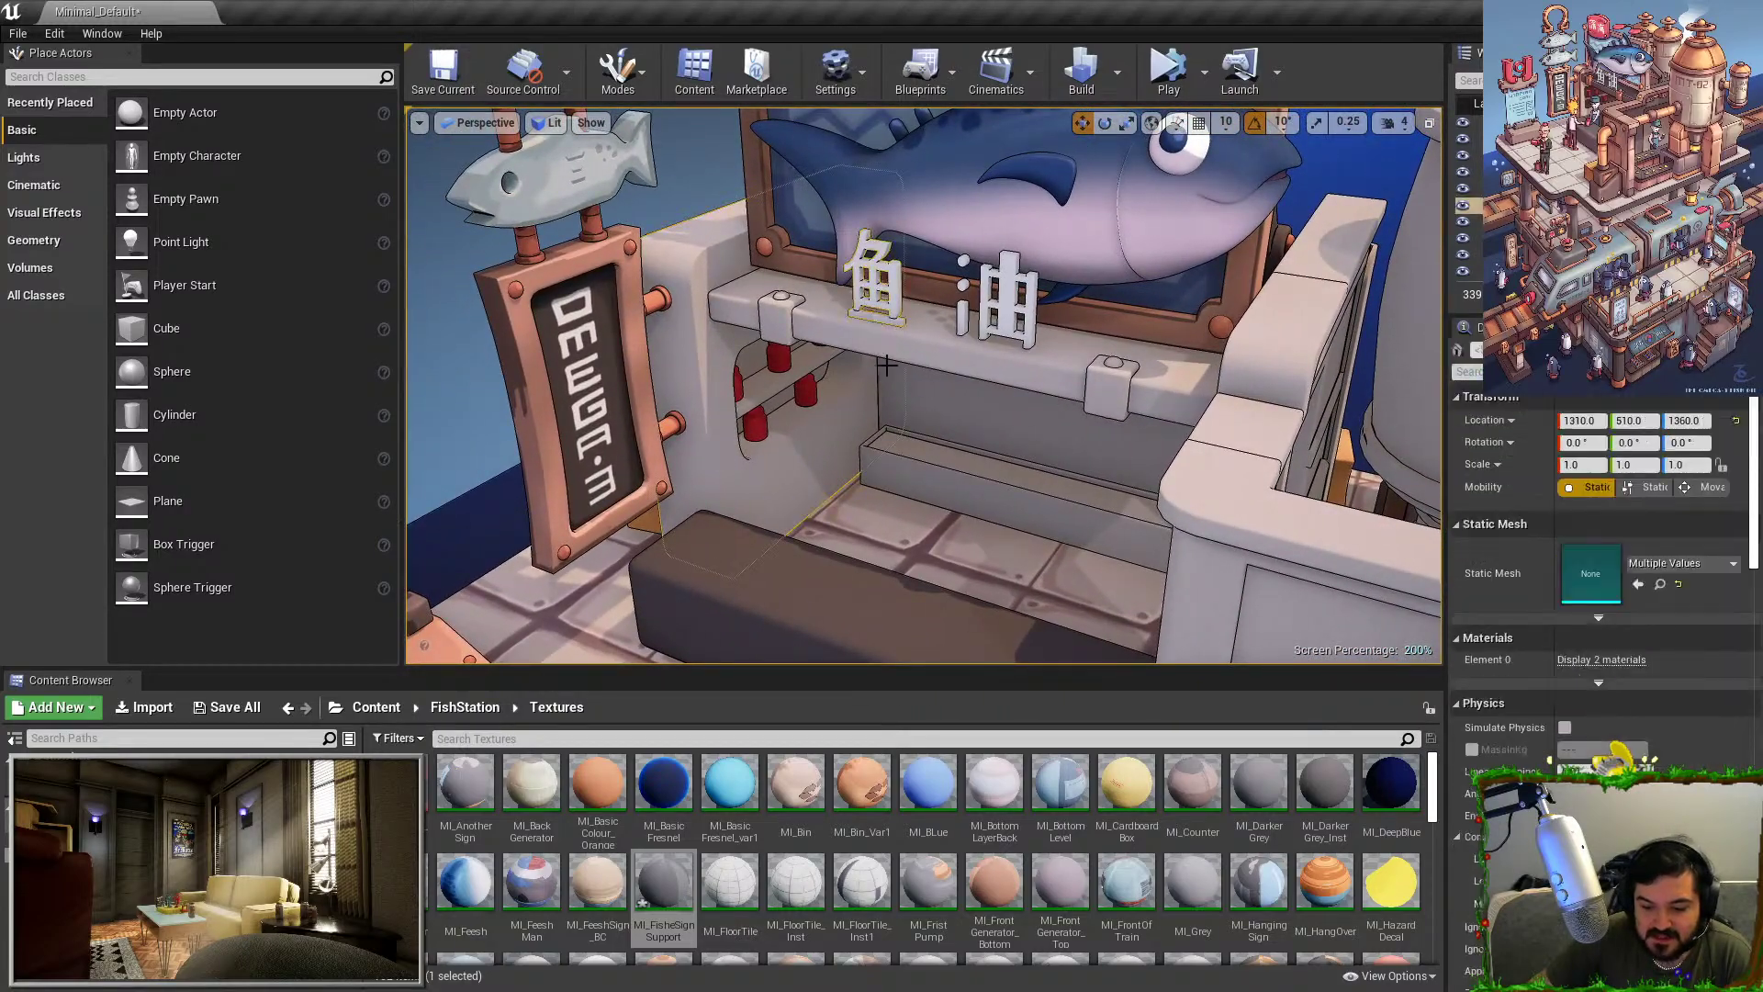
left_click(984, 355)
left_click(901, 394, "ctrl")
key("Escape")
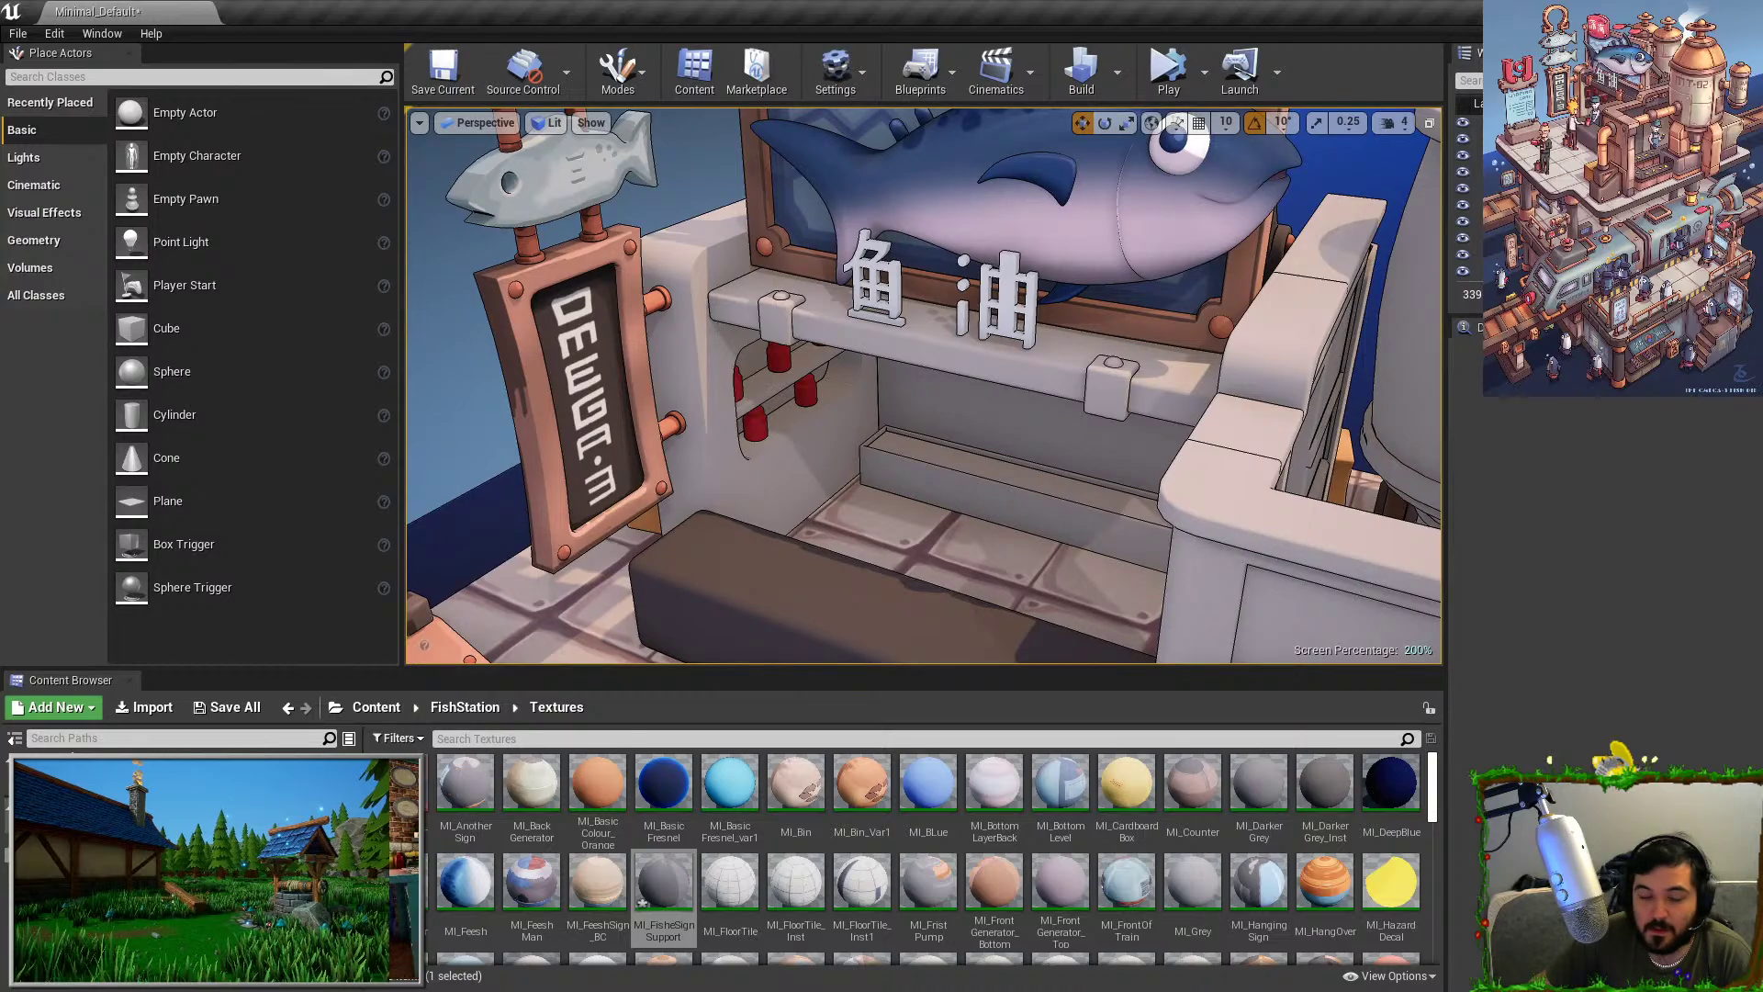
right_click_drag(497, 386, 468, 358)
right_click_drag(730, 391, 678, 458)
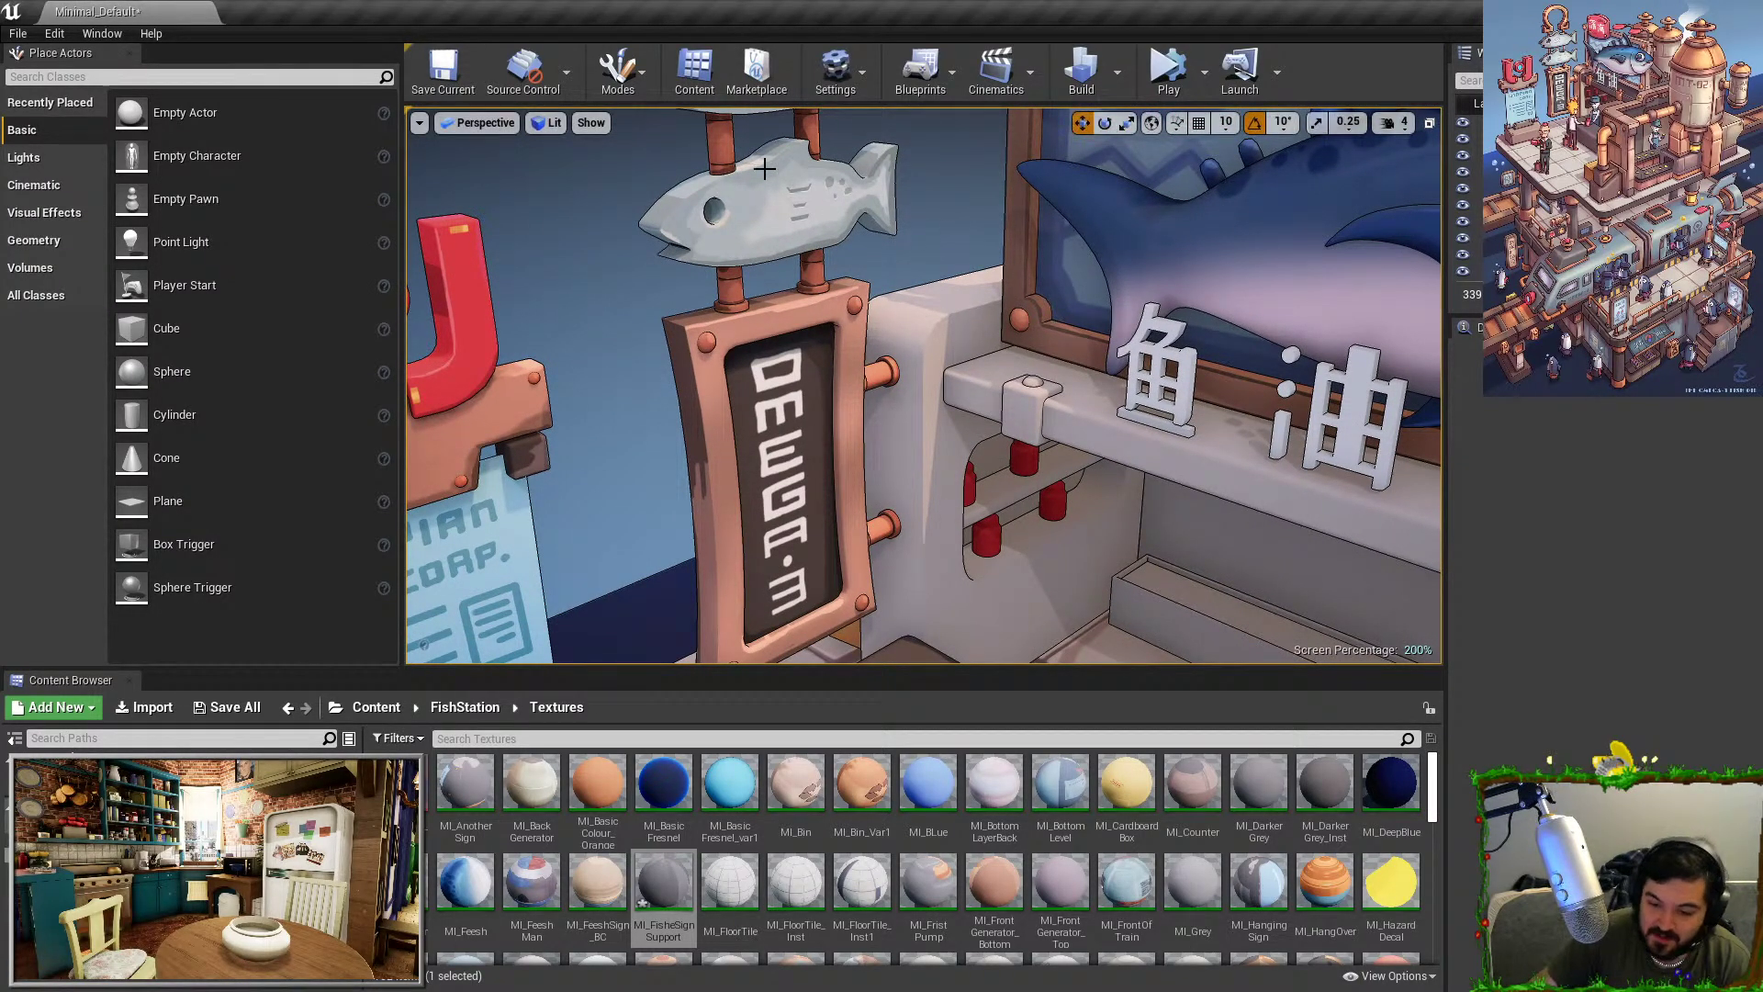
left_click(943, 358)
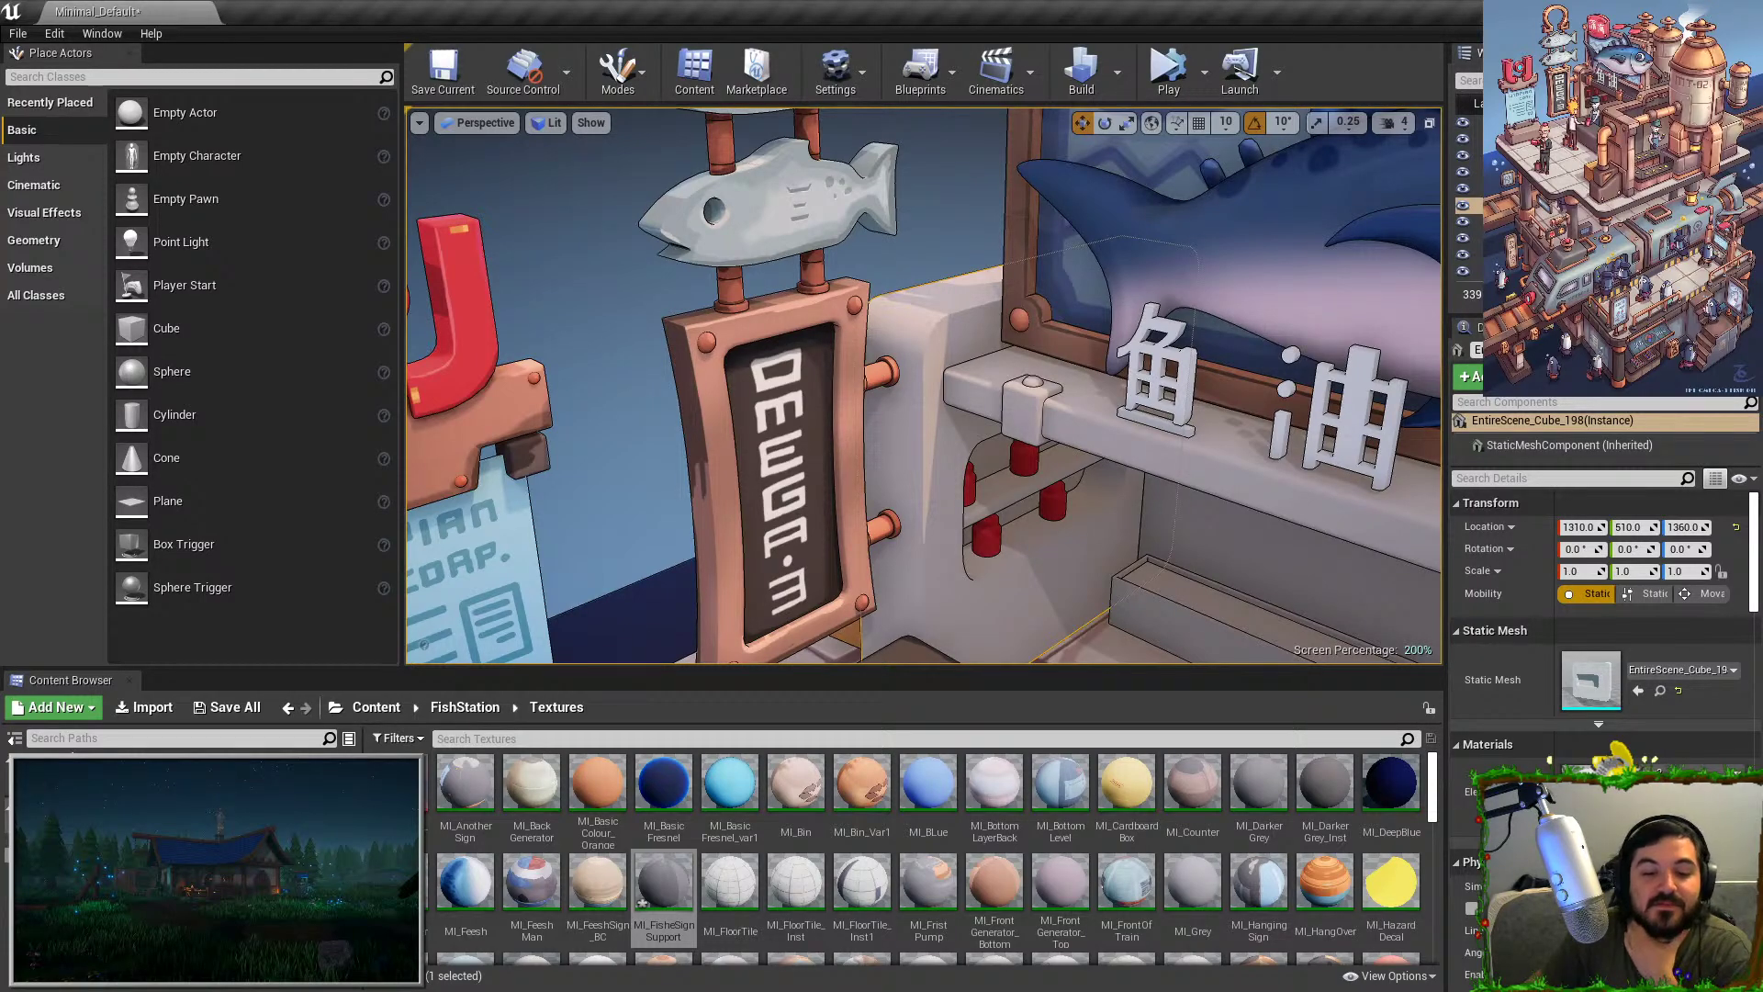
Switch to Maya LT and select the side wall of the top building behind the OMEGA·3 sign.
key("alt+Tab")
scroll(789, 428, "down", 3)
left_click_drag(790, 428, 780, 296, "alt")
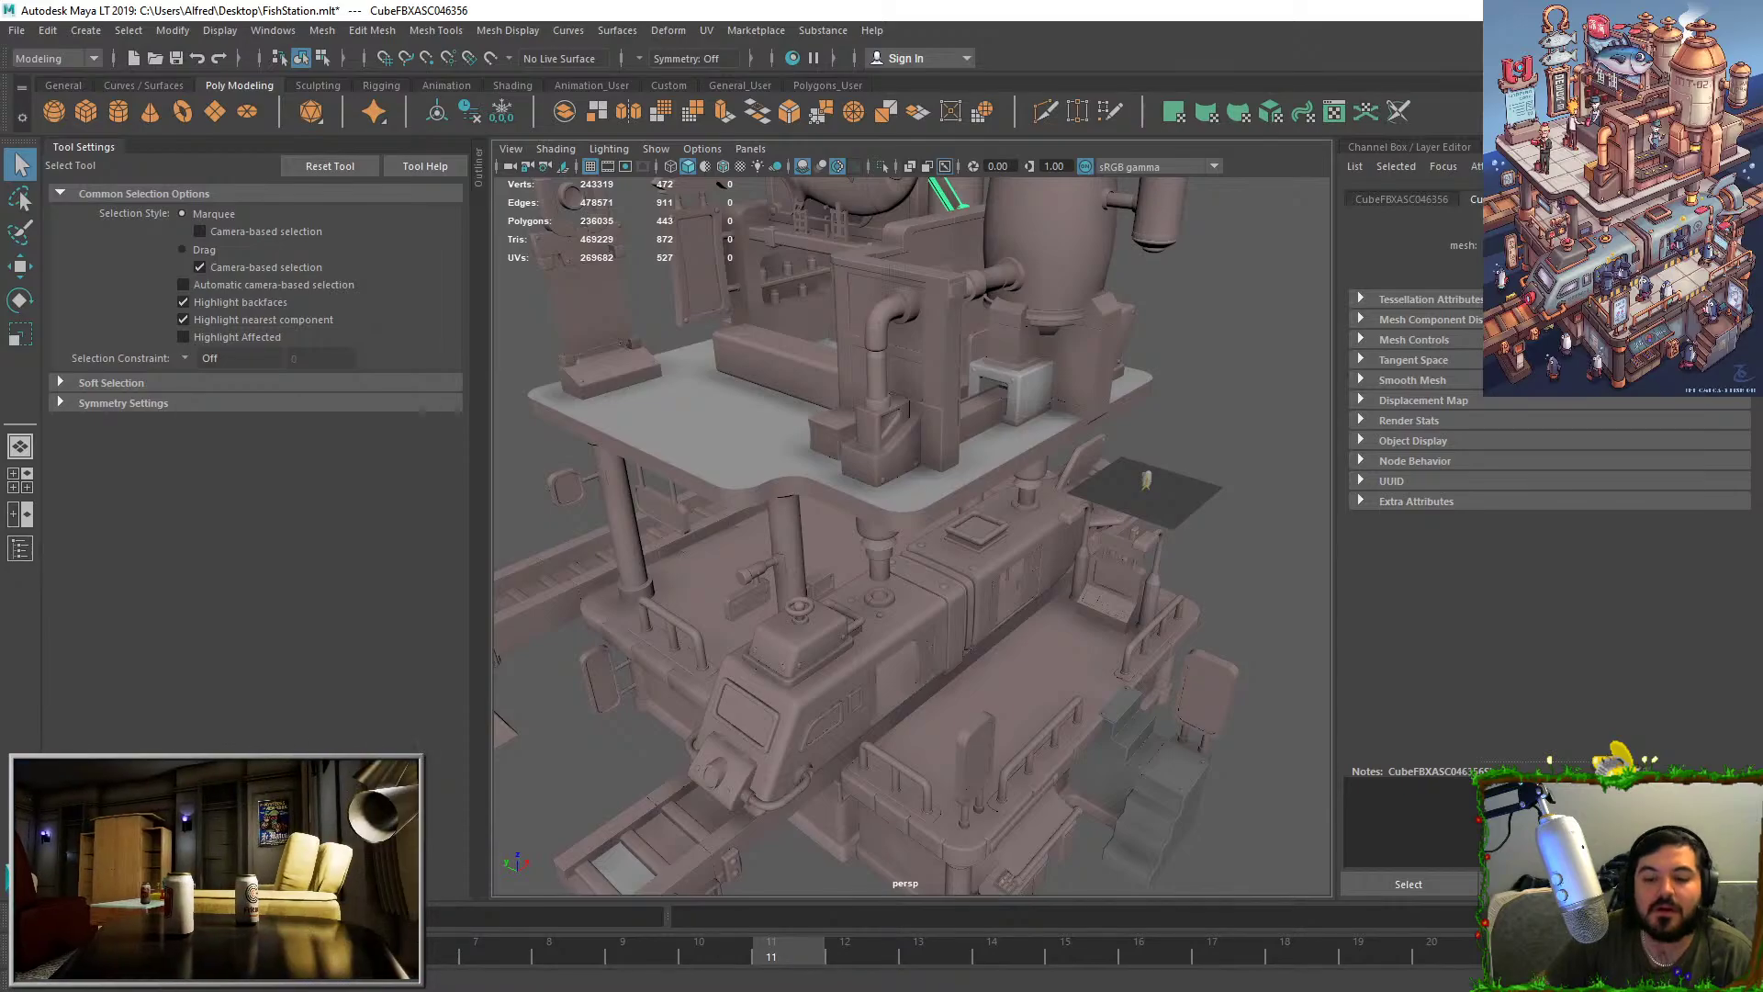
left_click_drag(984, 648, 795, 380, "alt")
left_click(892, 413)
key("f")
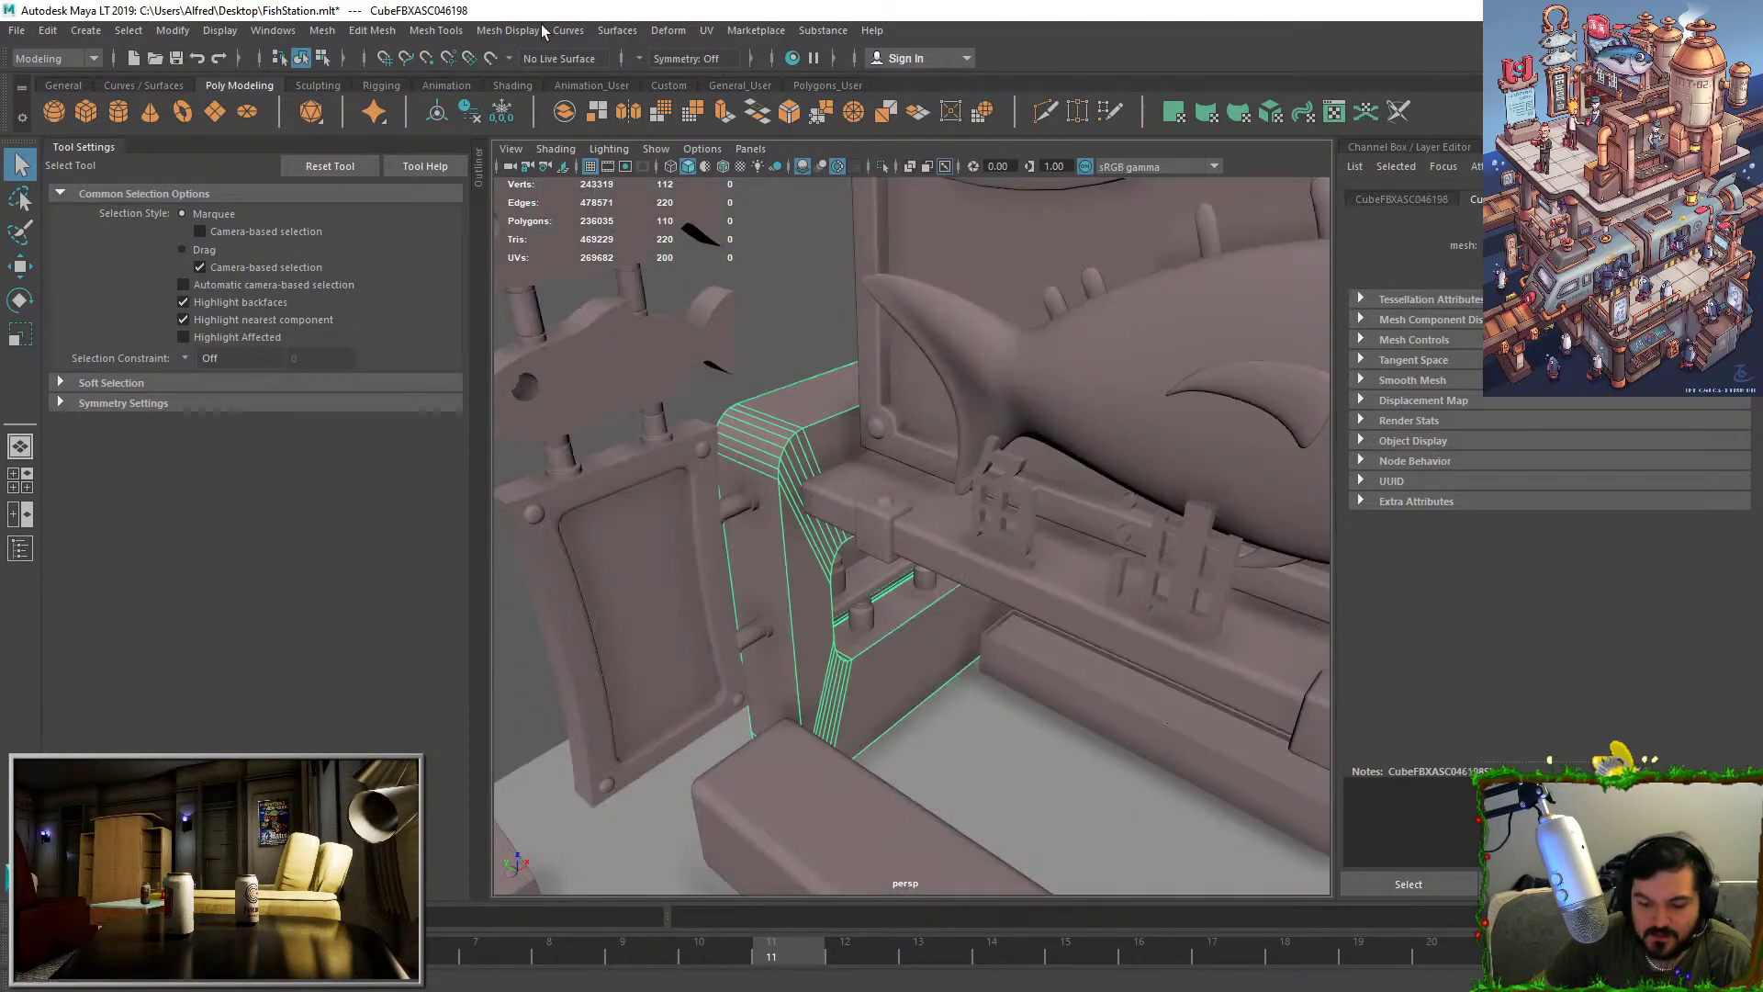
mouse_move(892, 414)
left_mouse_down("alt")
mouse_move(1216, 460)
mouse_move(1323, 450)
mouse_move(1066, 472)
mouse_move(882, 432)
left_mouse_up("alt")
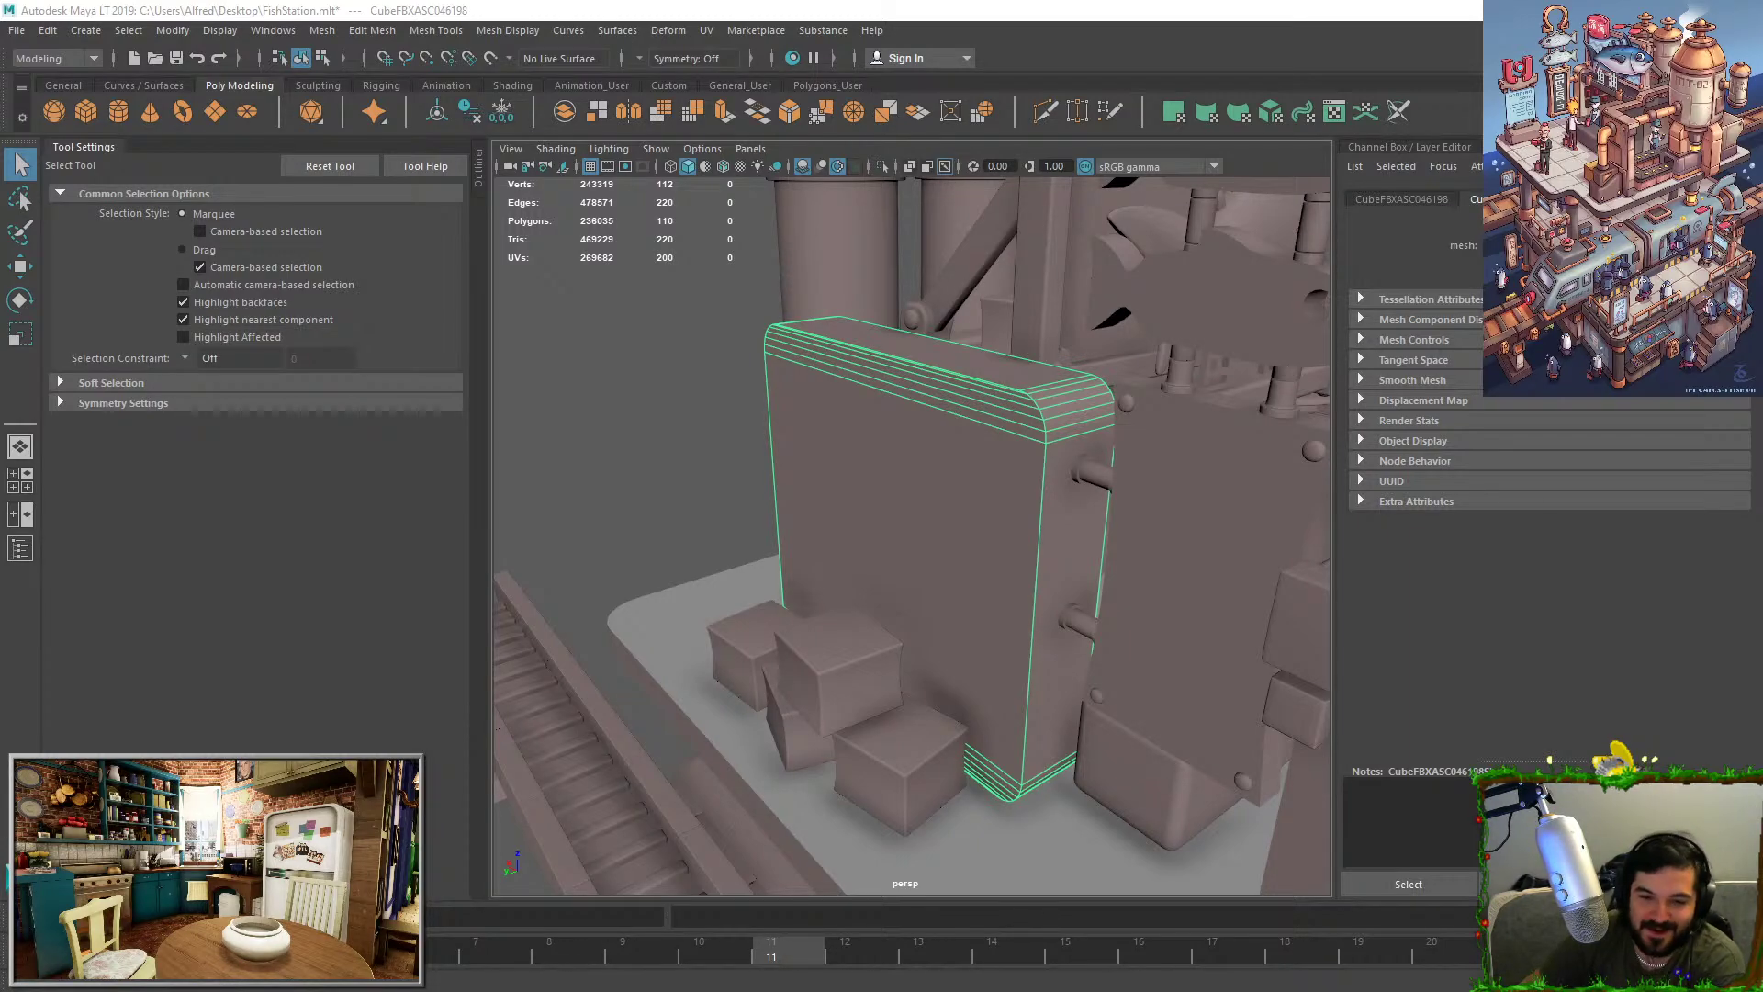
Start exporting the selected wall and create a folder named TopBuildingSideWall in the FishStation asset library.
left_click(16, 31)
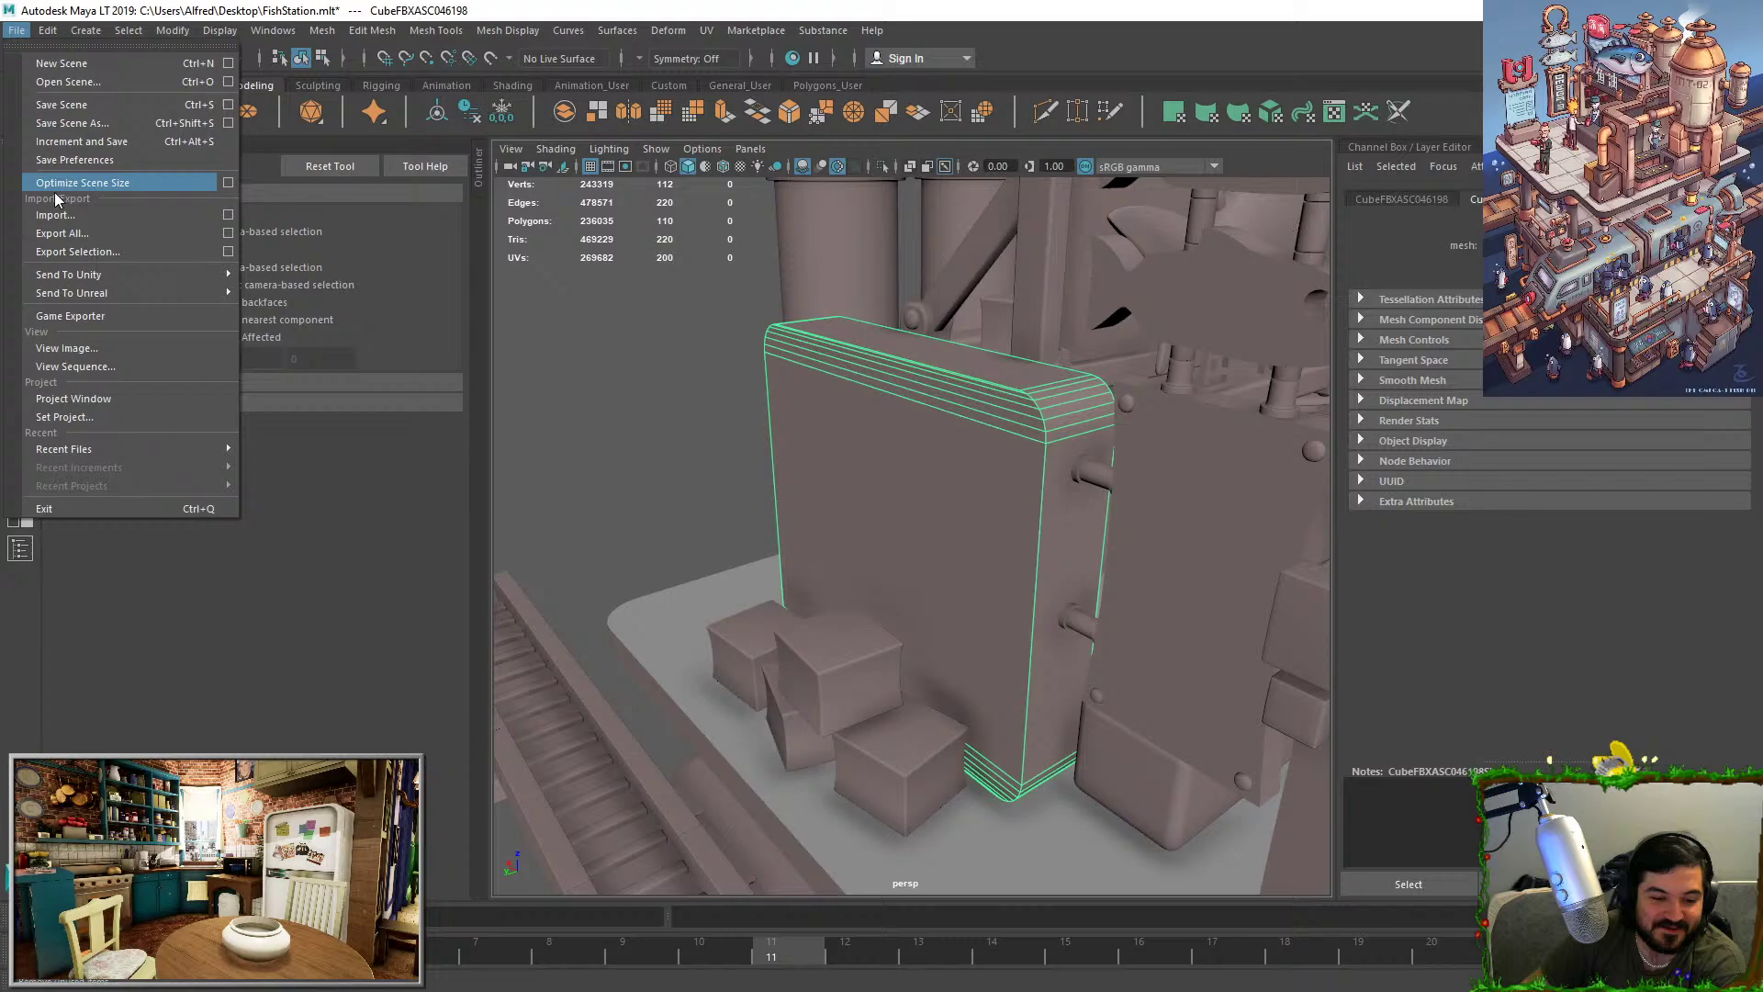
left_click(71, 251)
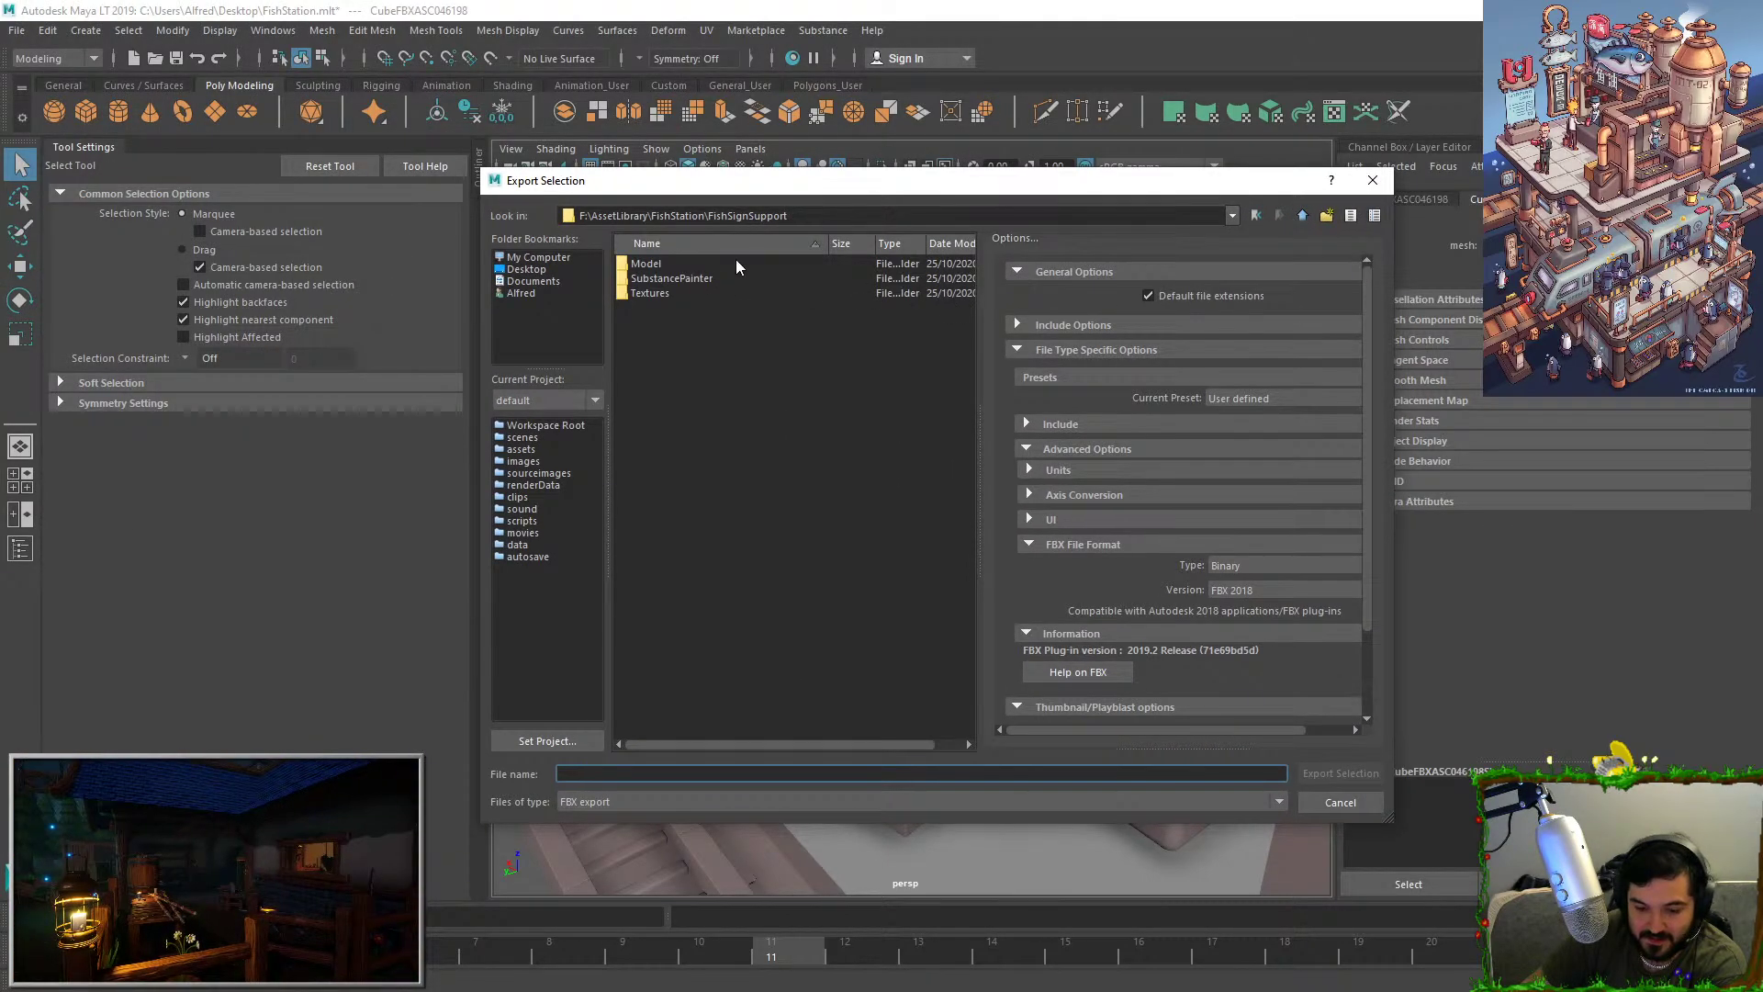
left_click(1302, 215)
right_click(819, 395)
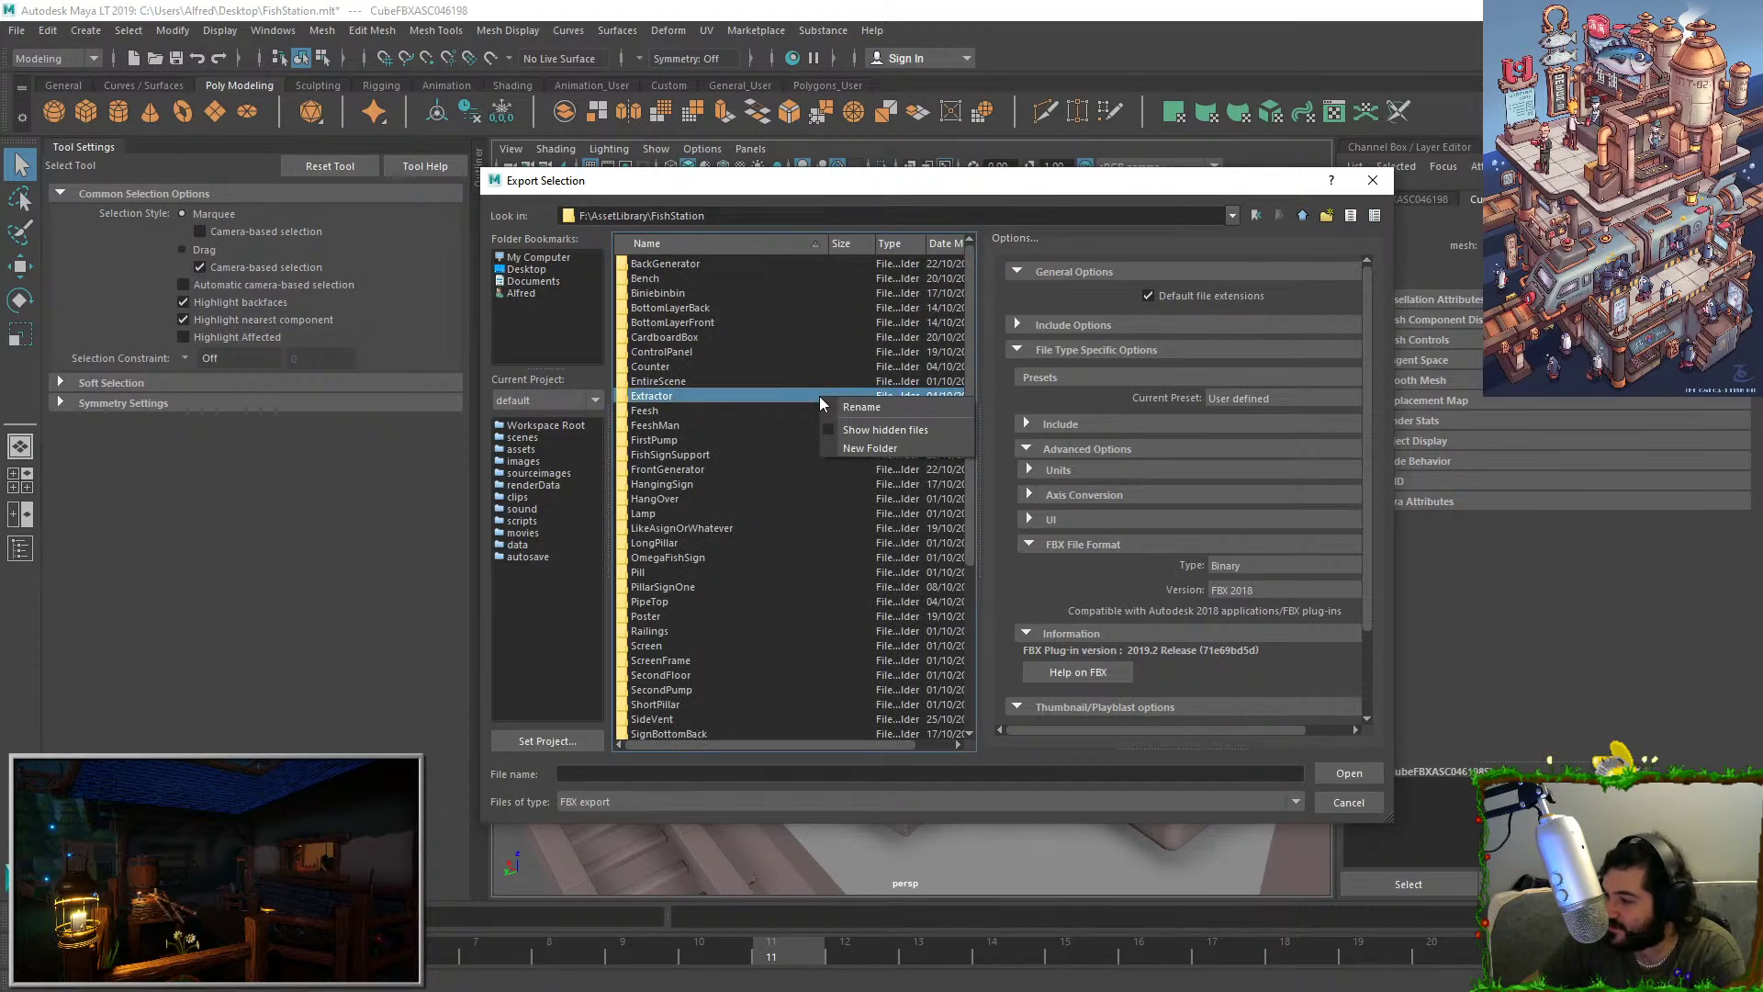
left_click(834, 448)
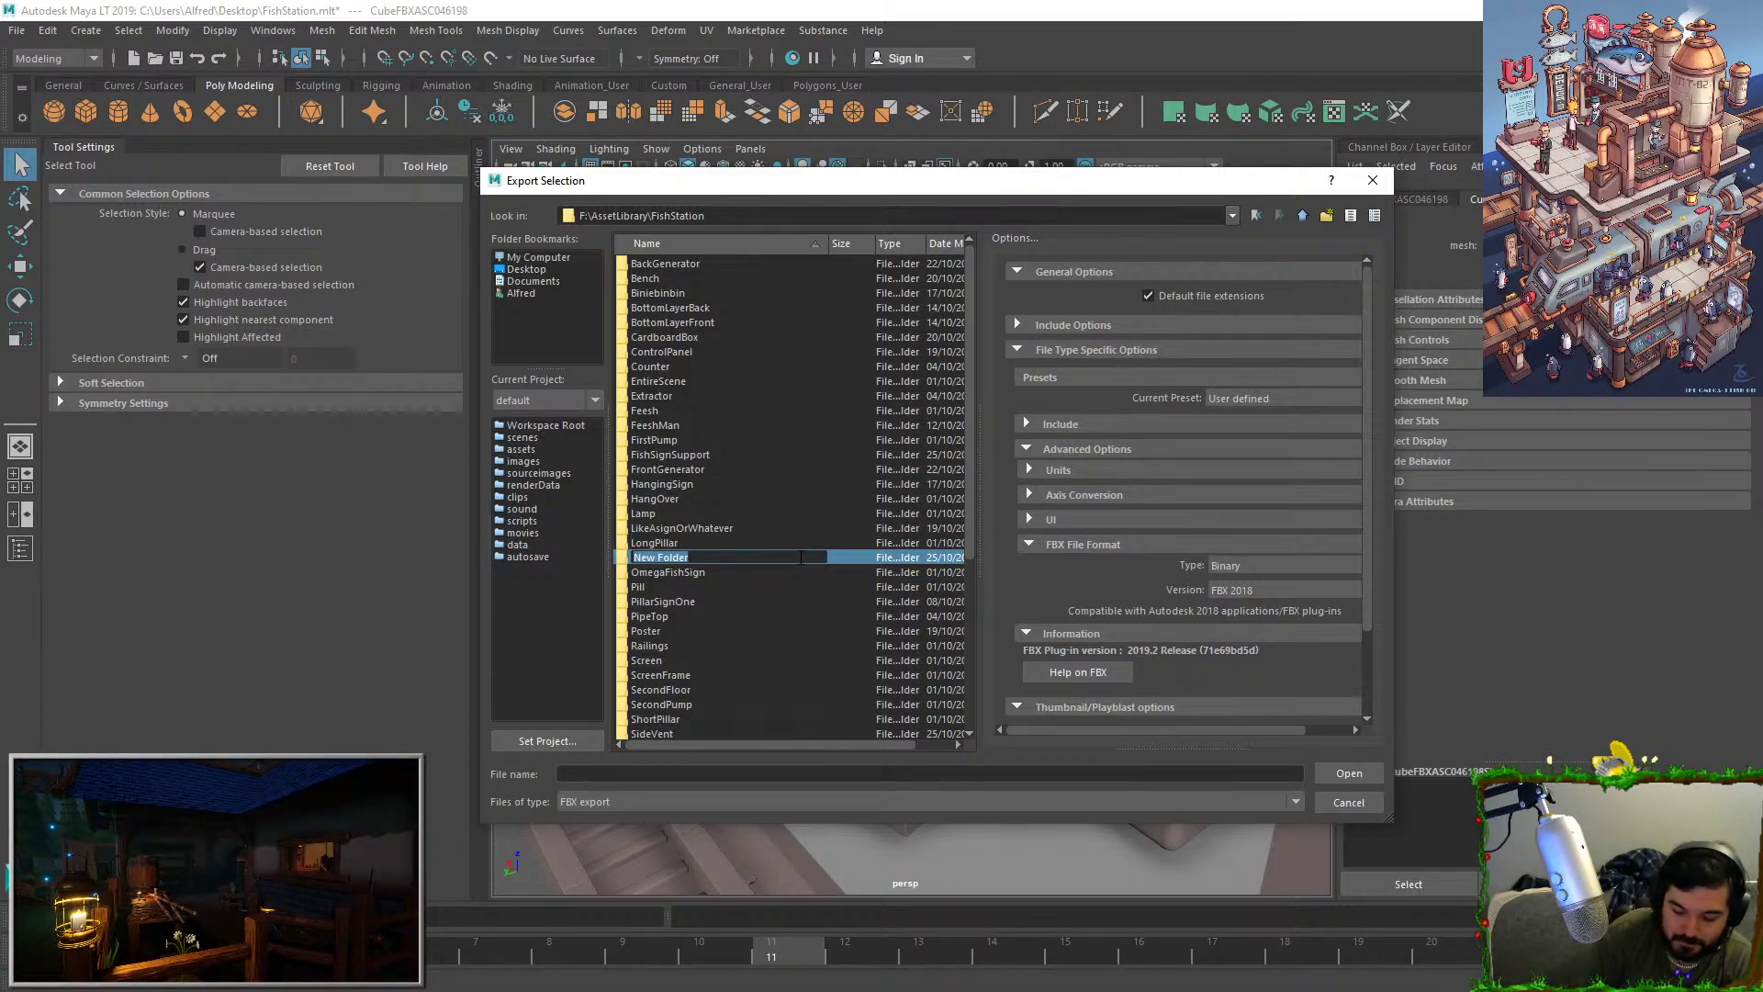
type("TopBU")
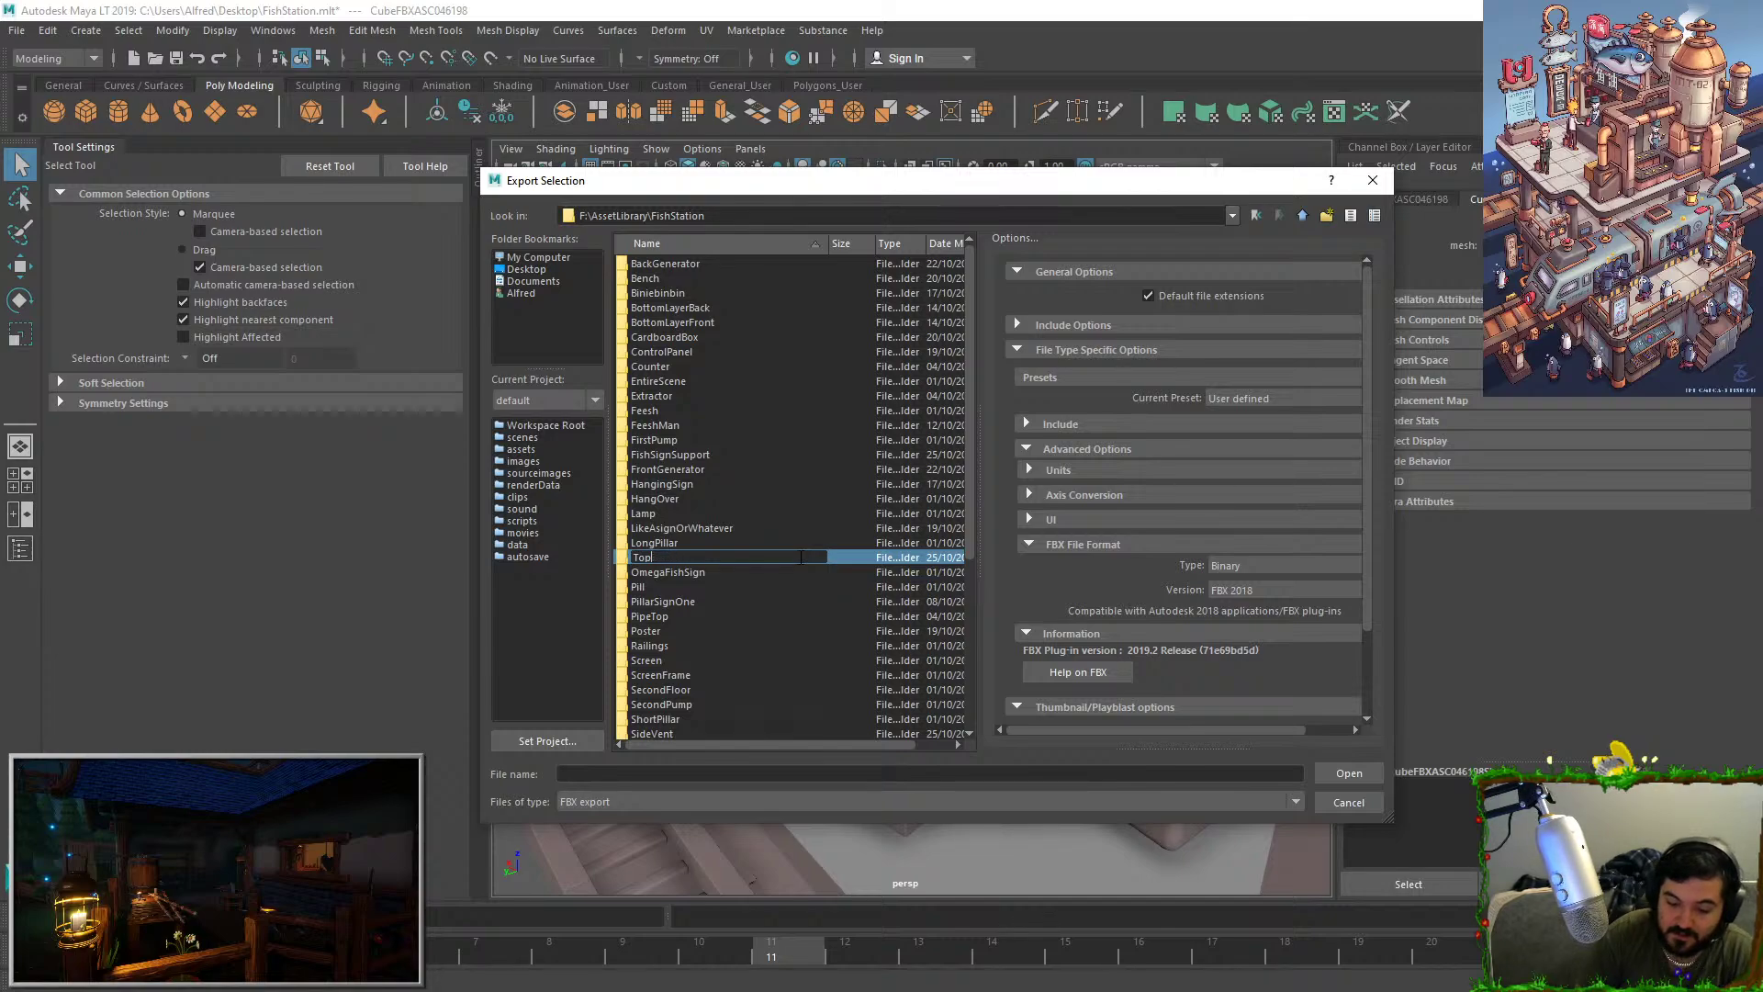
type("uildingSid")
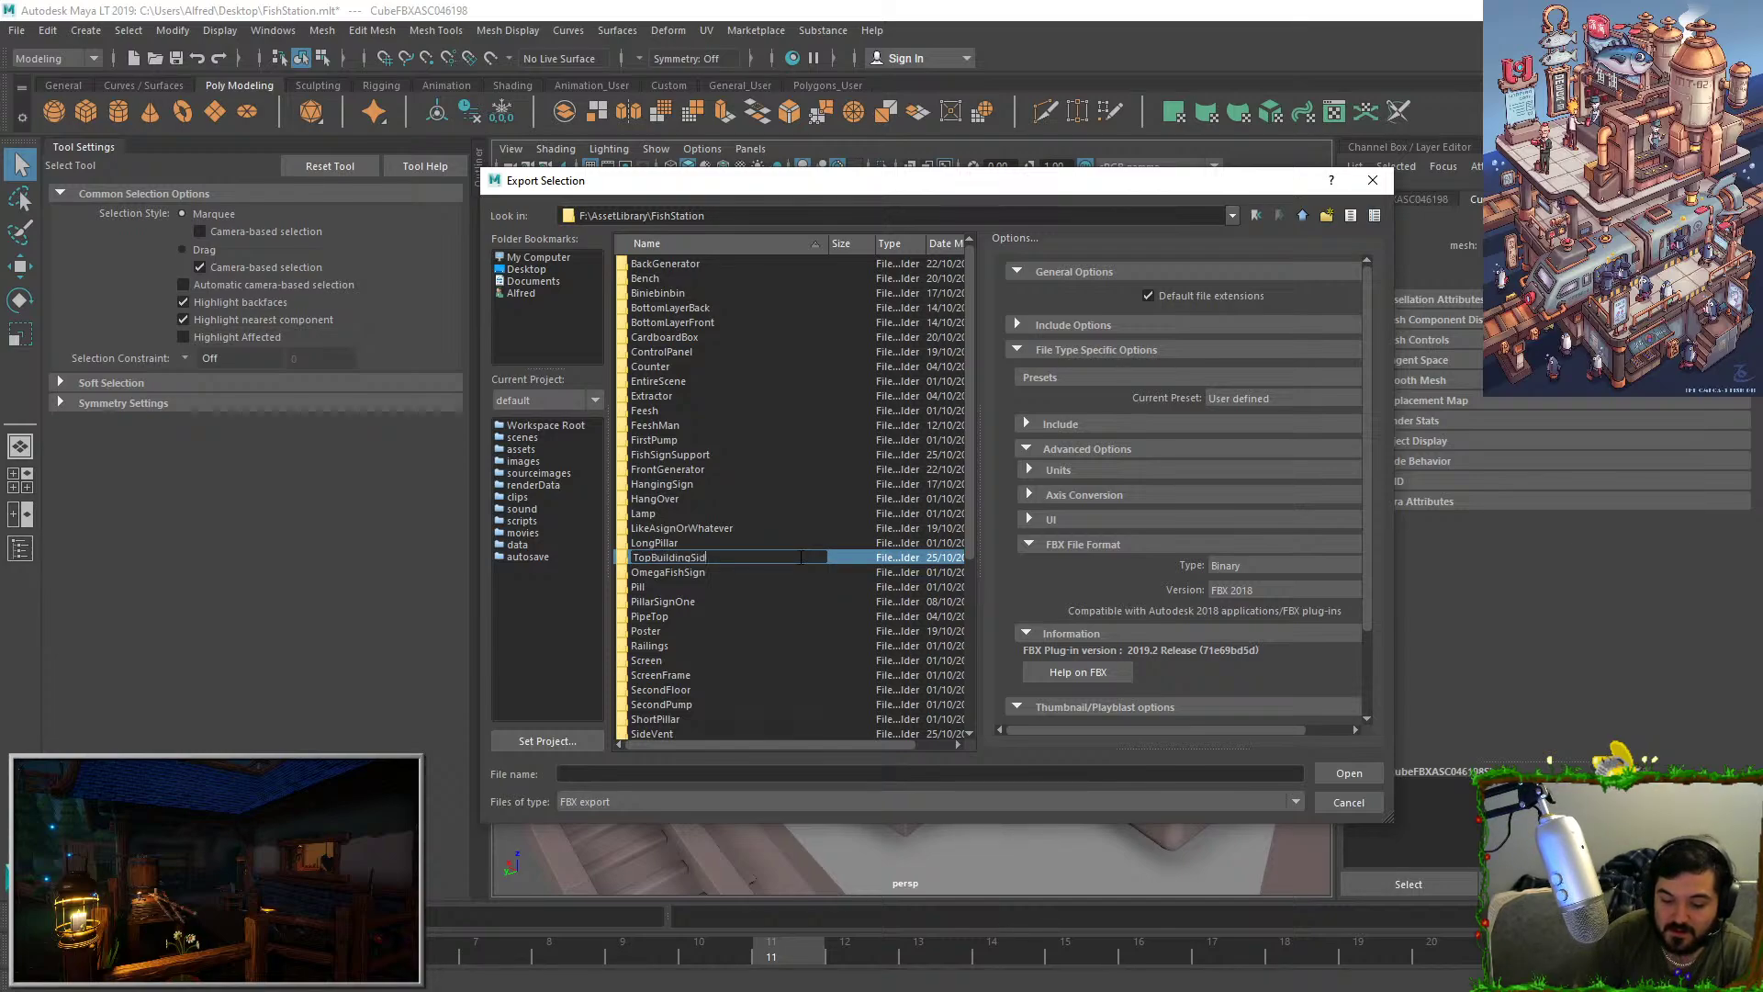
type("eWall")
key("Return")
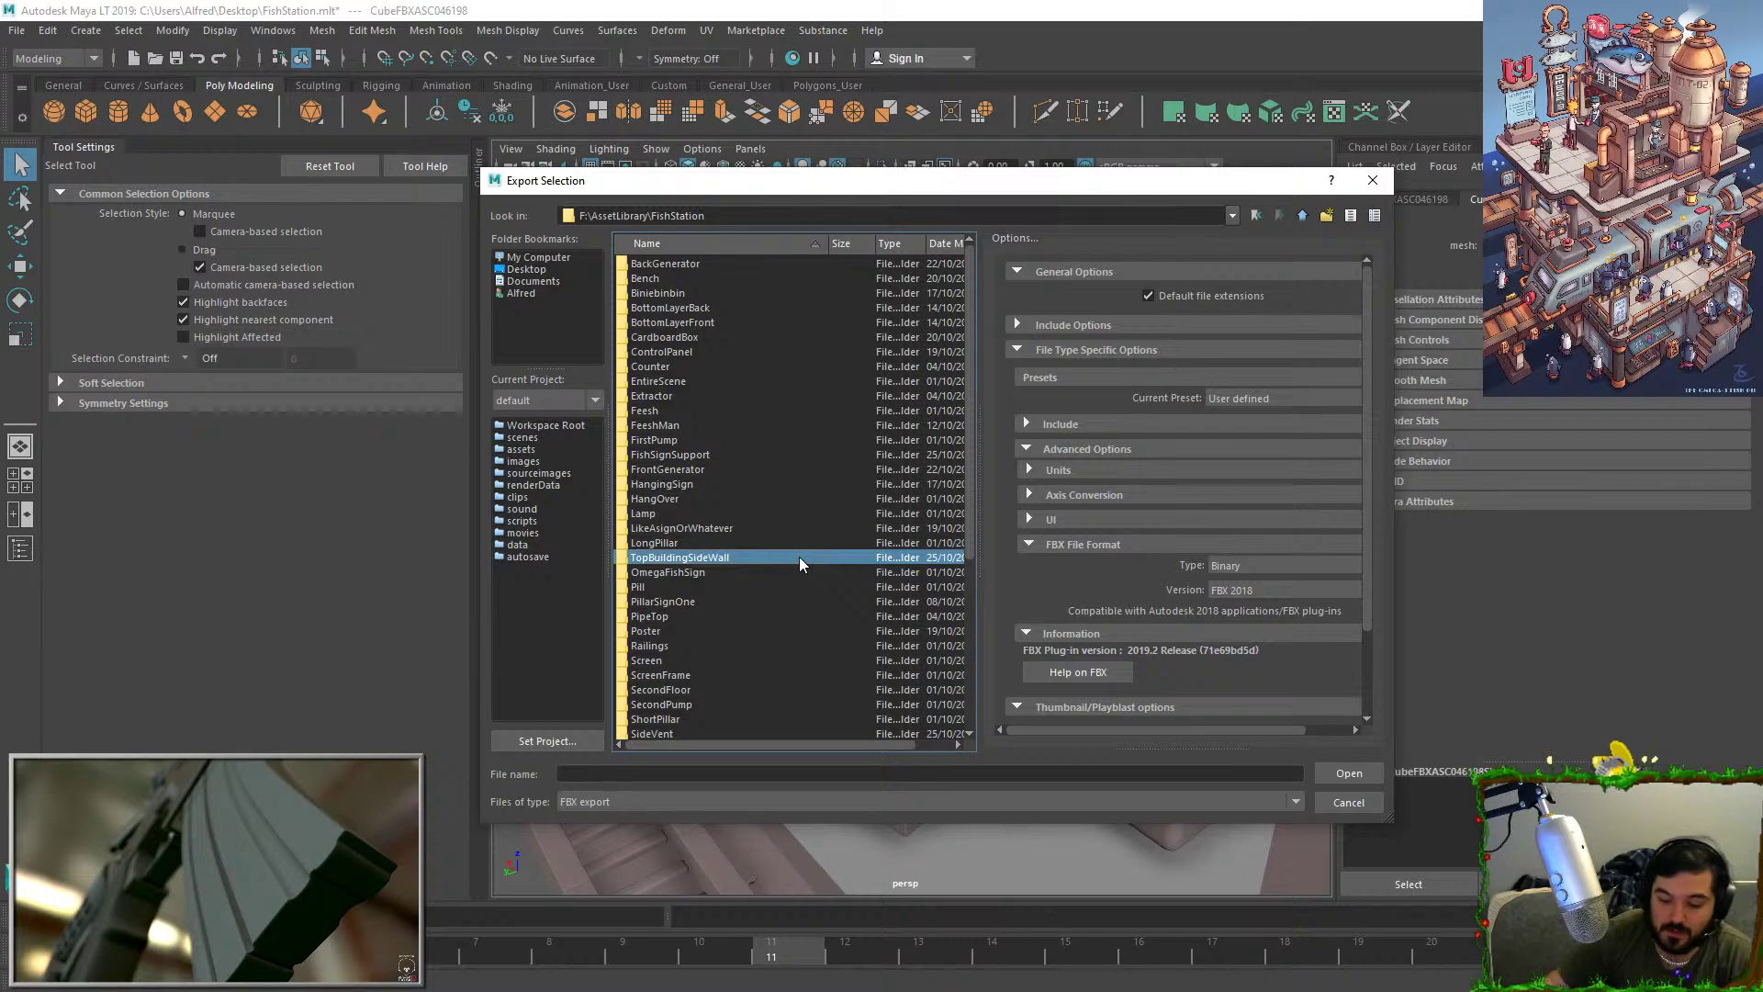
Create a folder named Model inside TopBuildingSideWall.
double_click(799, 556)
right_click(684, 582)
left_click(751, 606)
type("M")
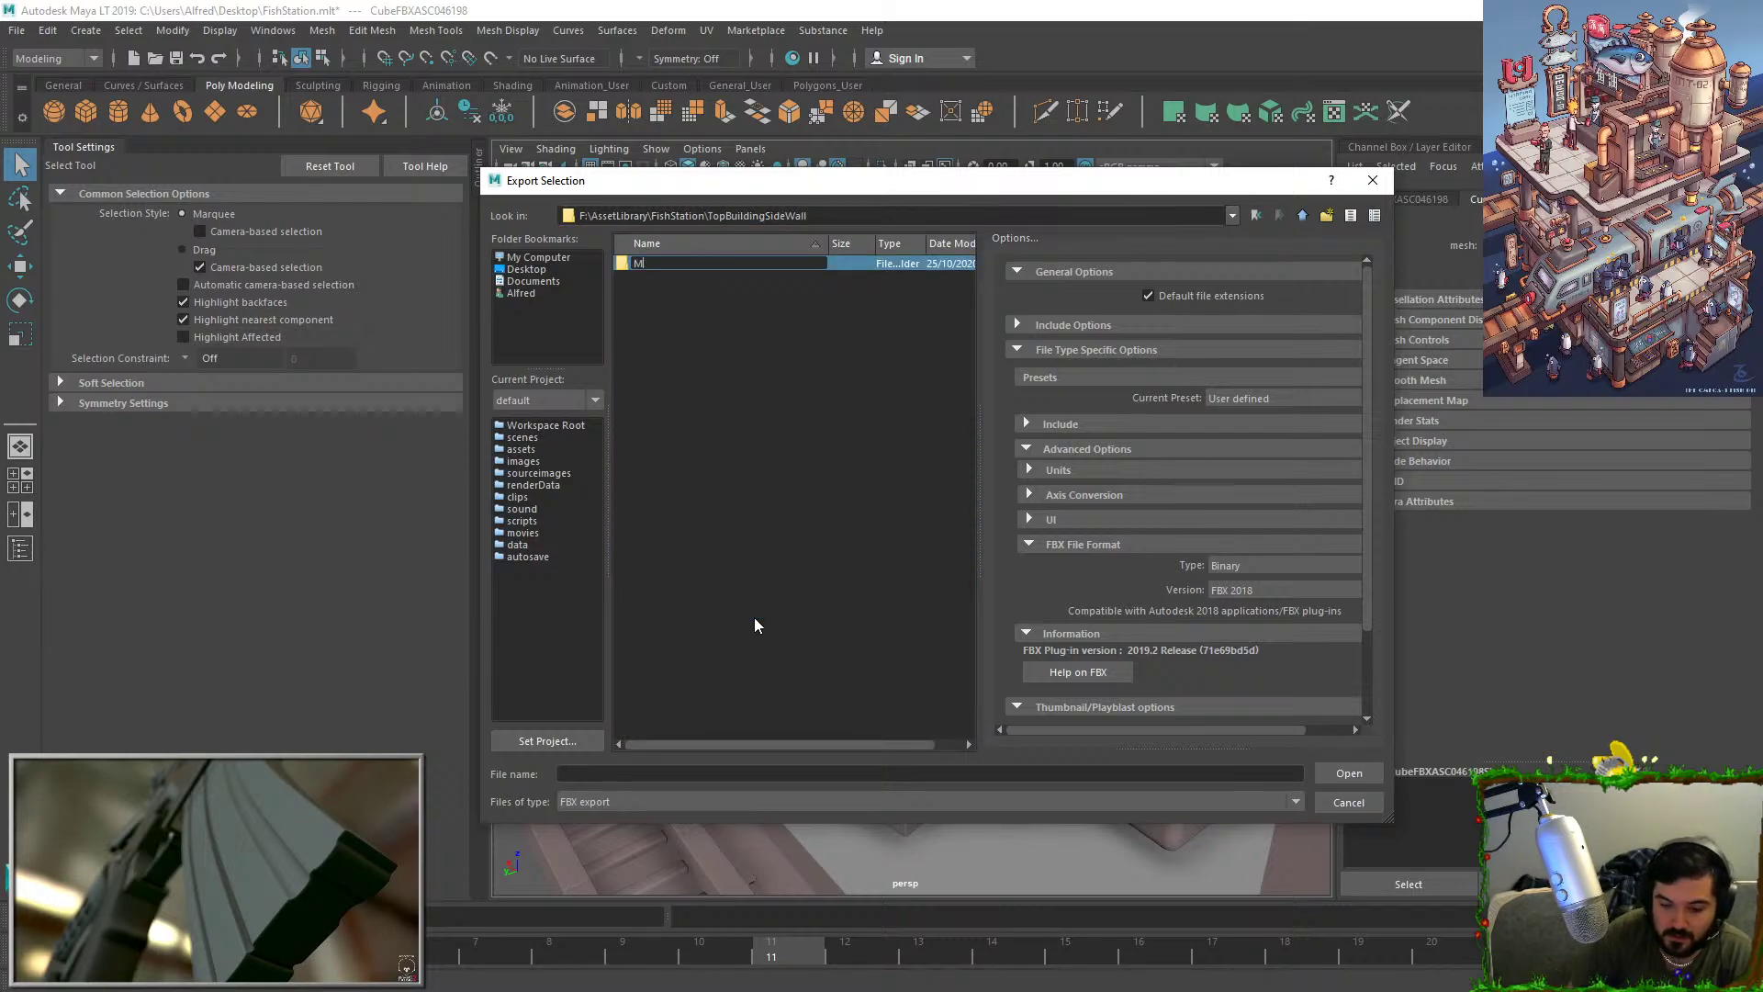
type("odel")
key("Return")
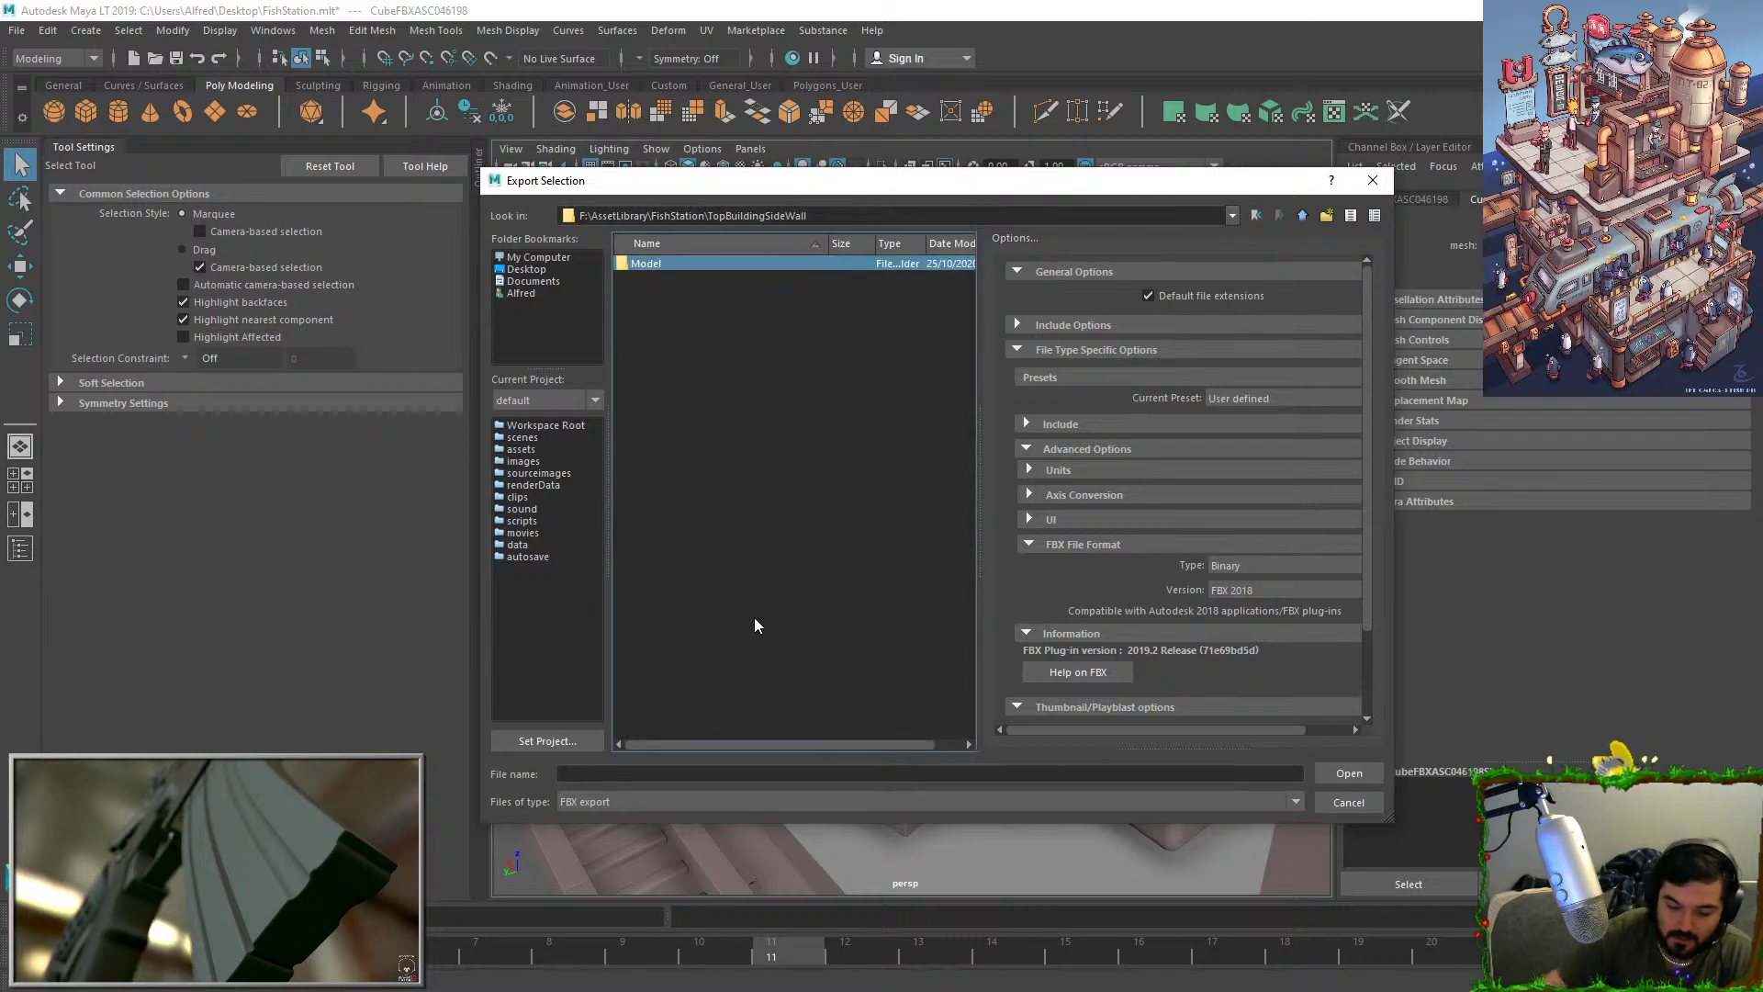
Export the wall as an FBX file named TopBuildingSideWall into the Model folder.
double_click(686, 262)
left_click(599, 774)
type("TopB")
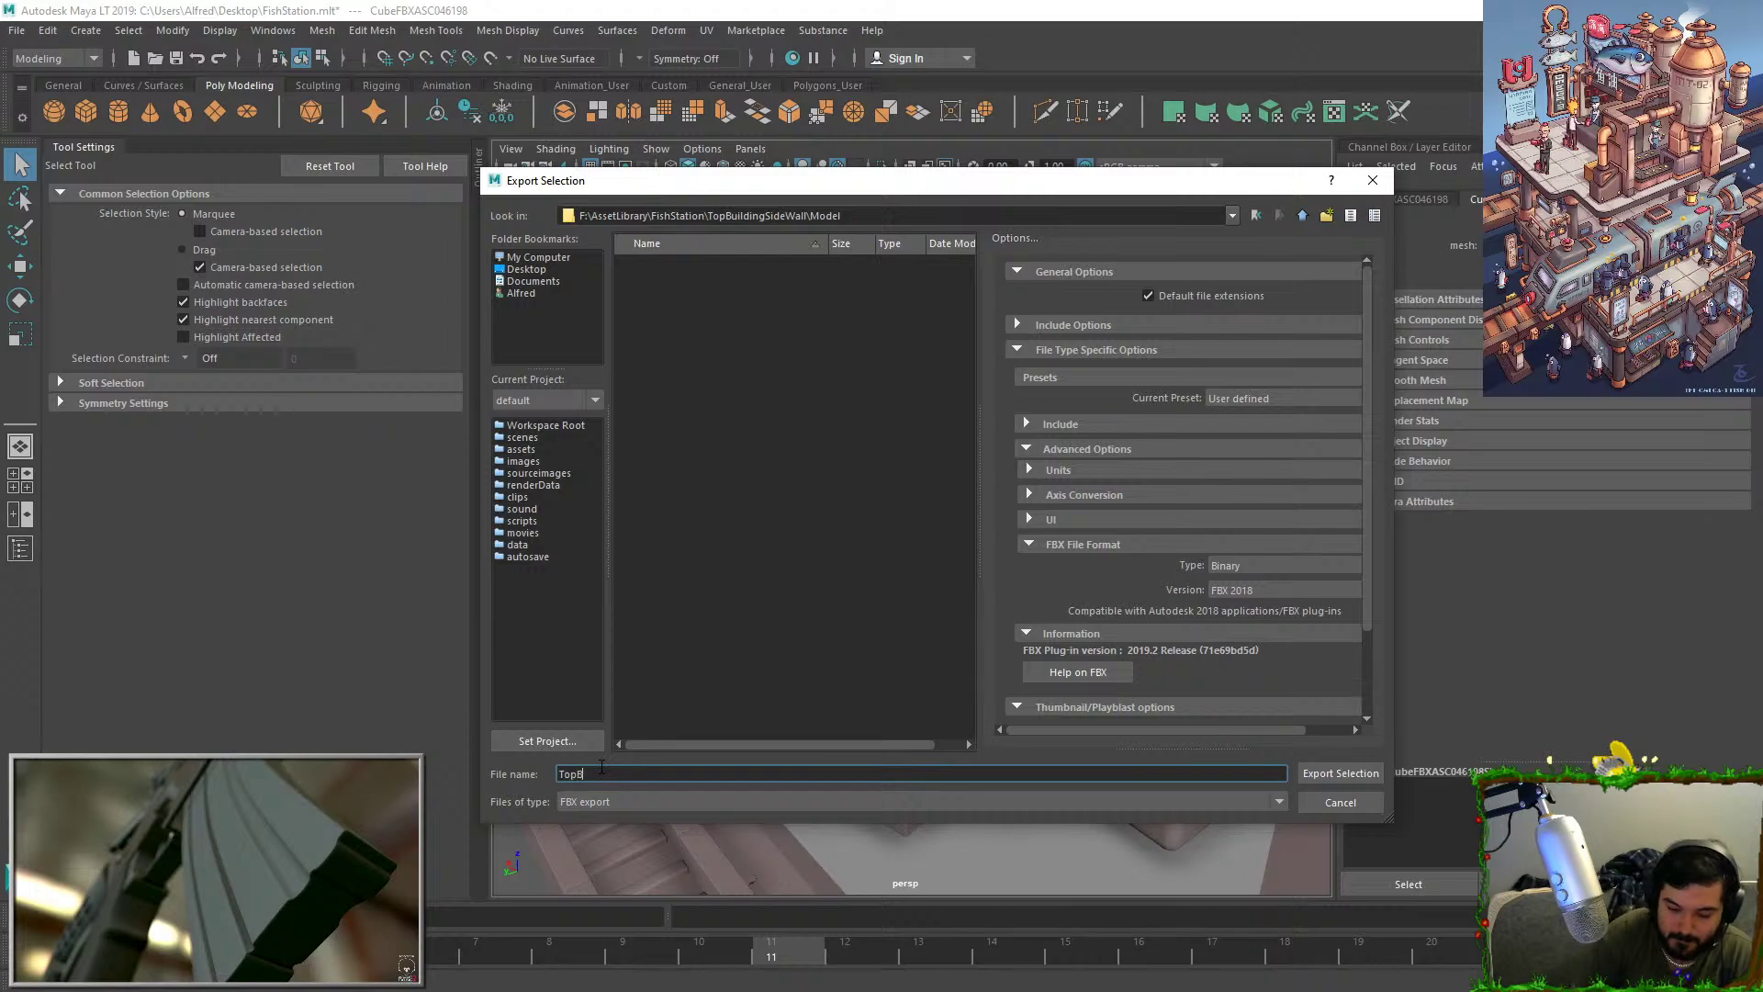
type("uildingSideWall")
key("Return")
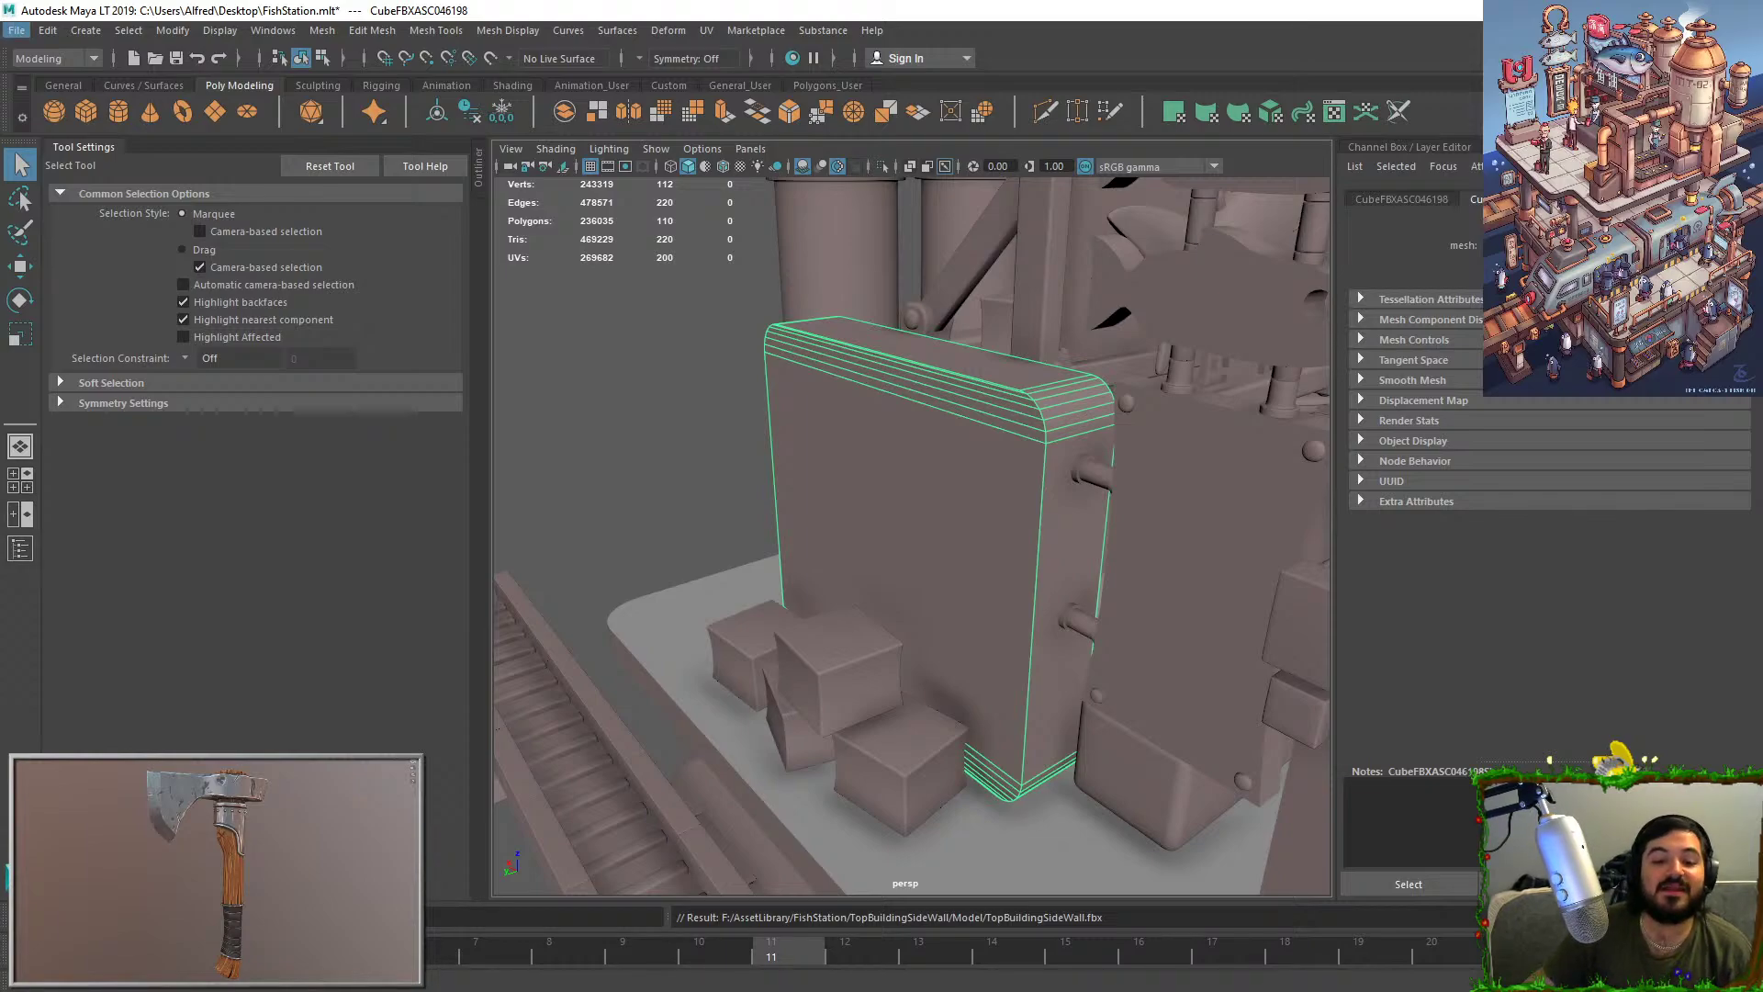
Switch to Substance Painter and start a new project.
key("alt+Tab")
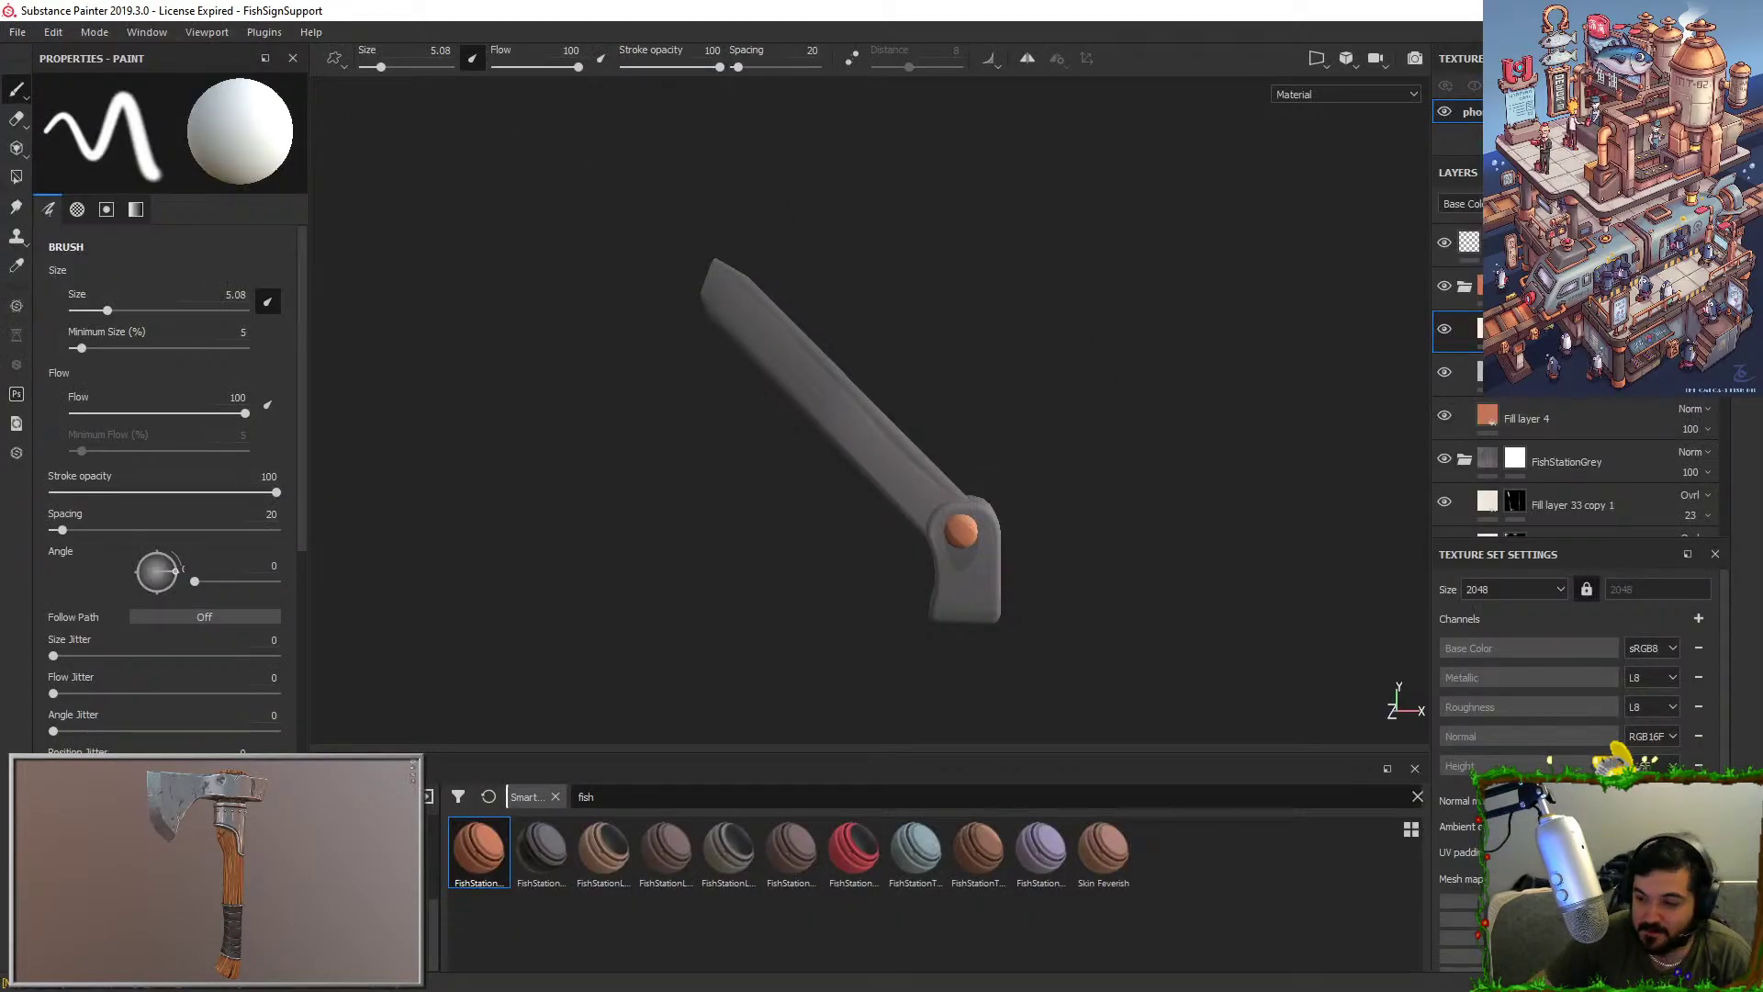
left_click(17, 32)
left_click(41, 44)
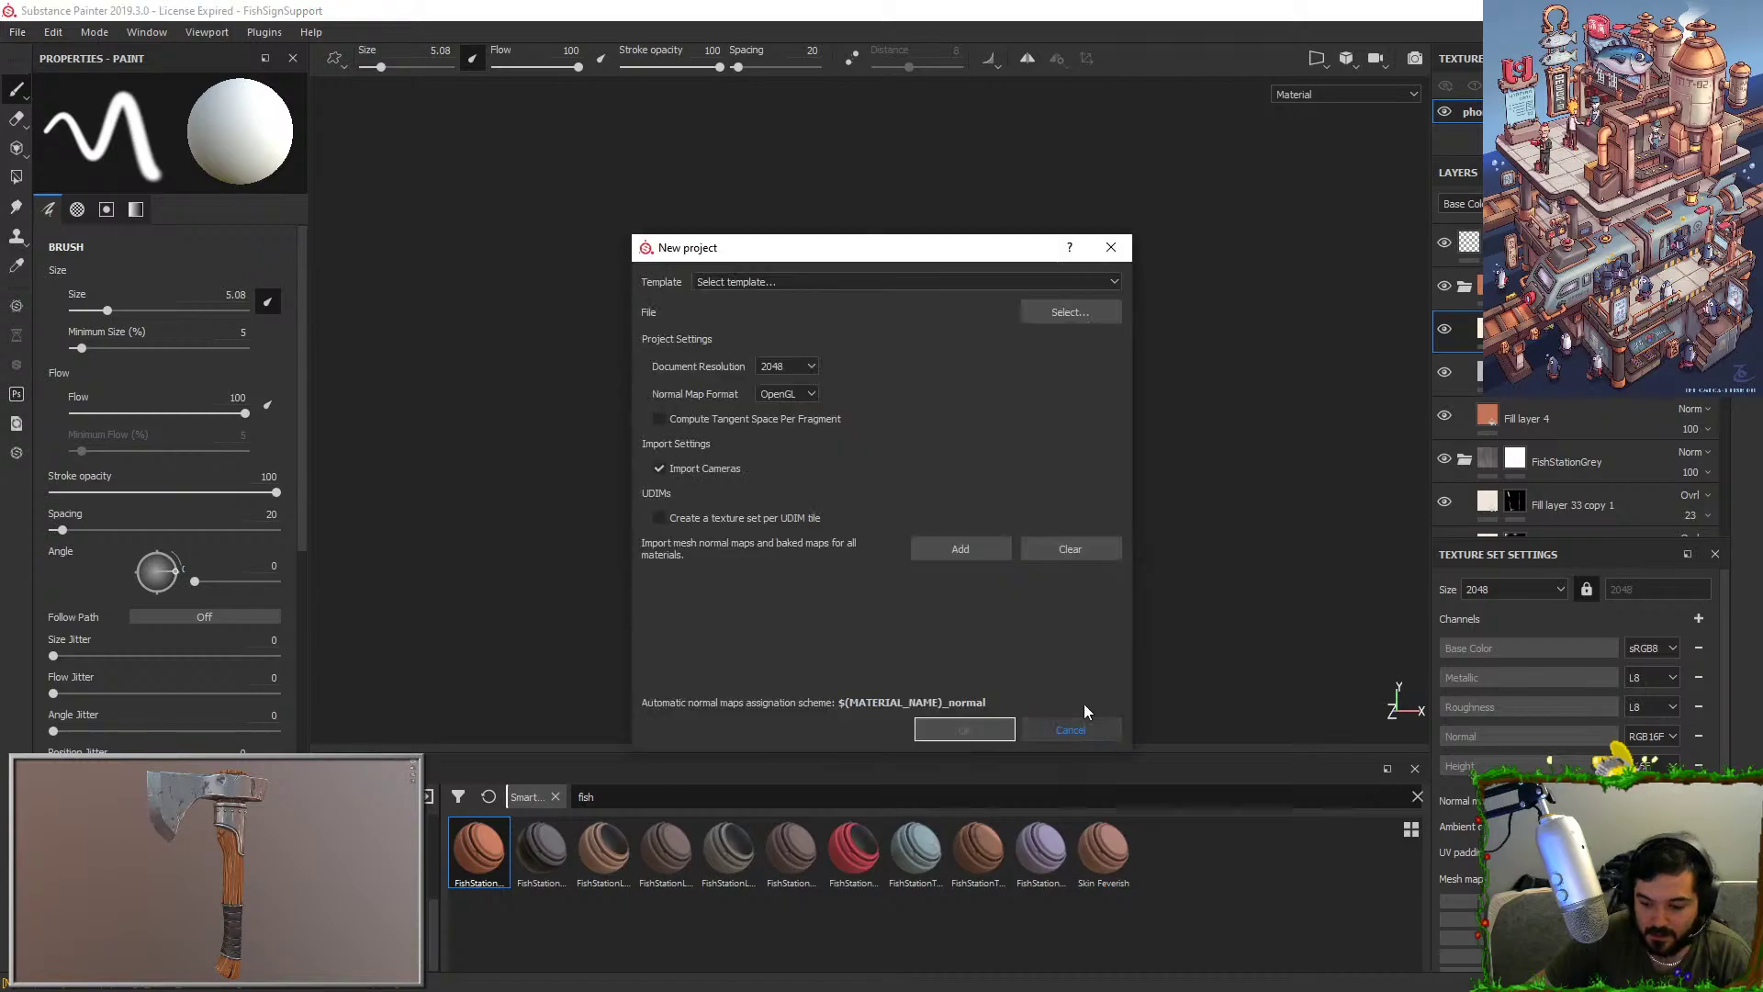
Create a new project from TopBuildingSideWall.fbx in FishStation/TopBuildingSideWall/Model, saving the changes to the open FishSignSupport project.
left_click(1067, 312)
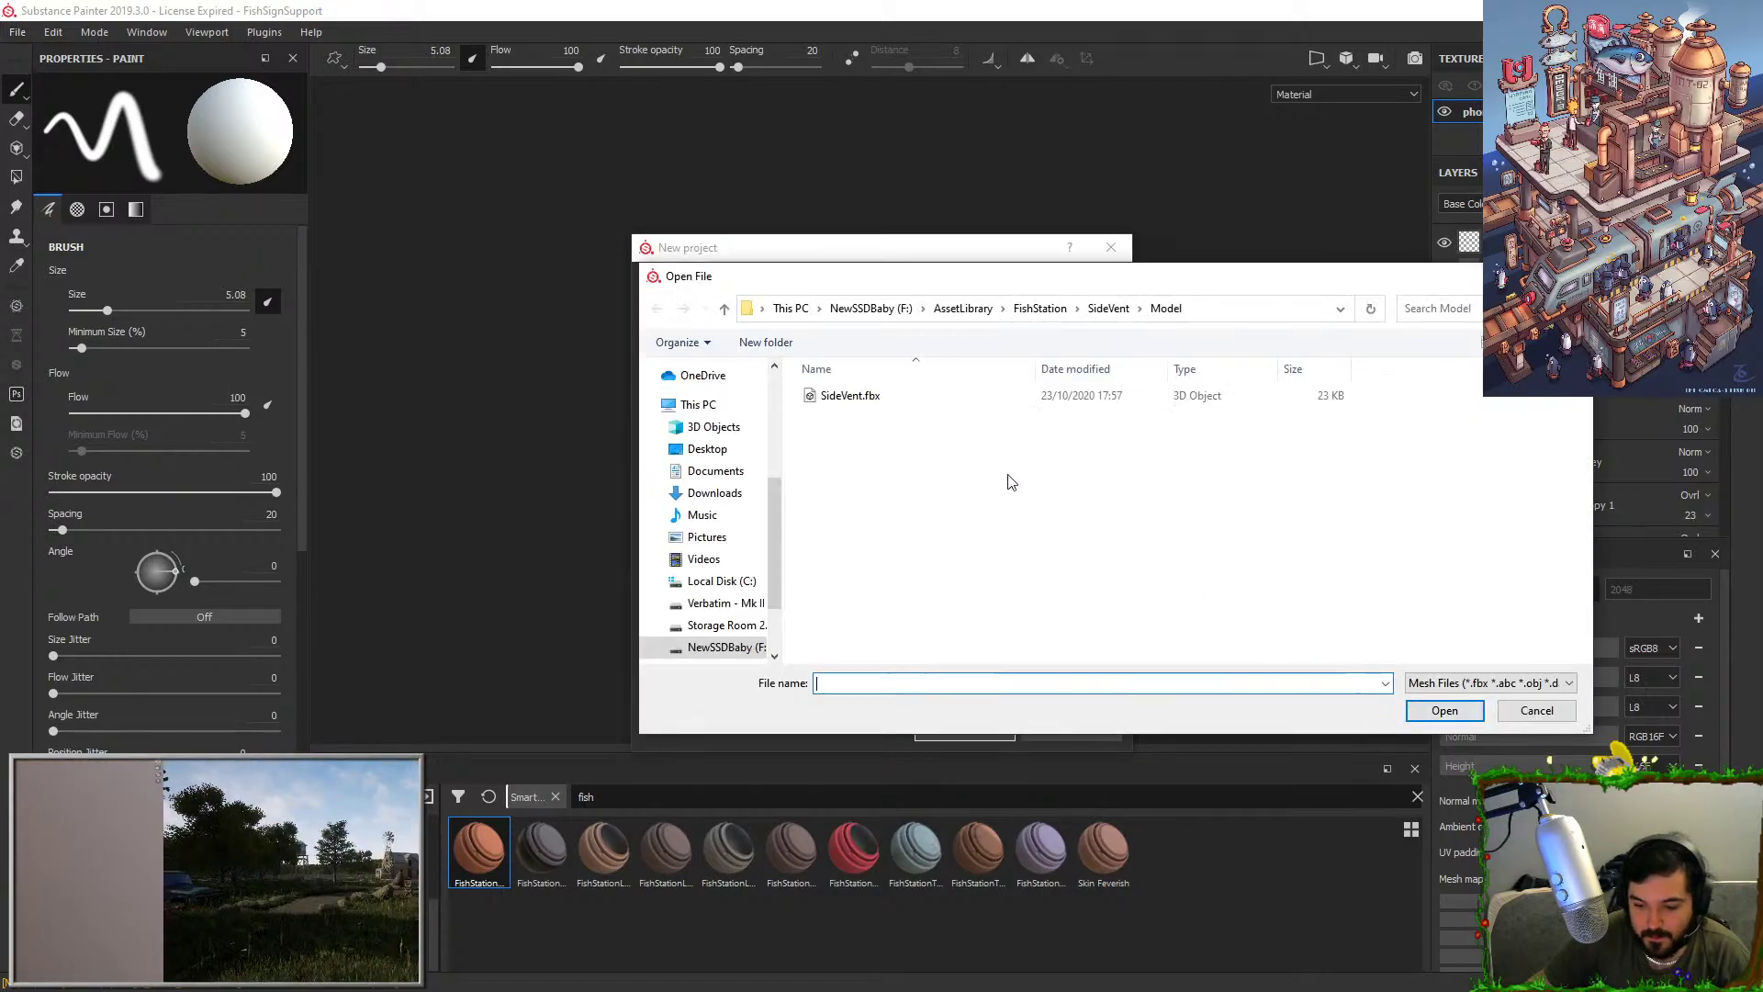
left_click(1108, 309)
left_click(1047, 308)
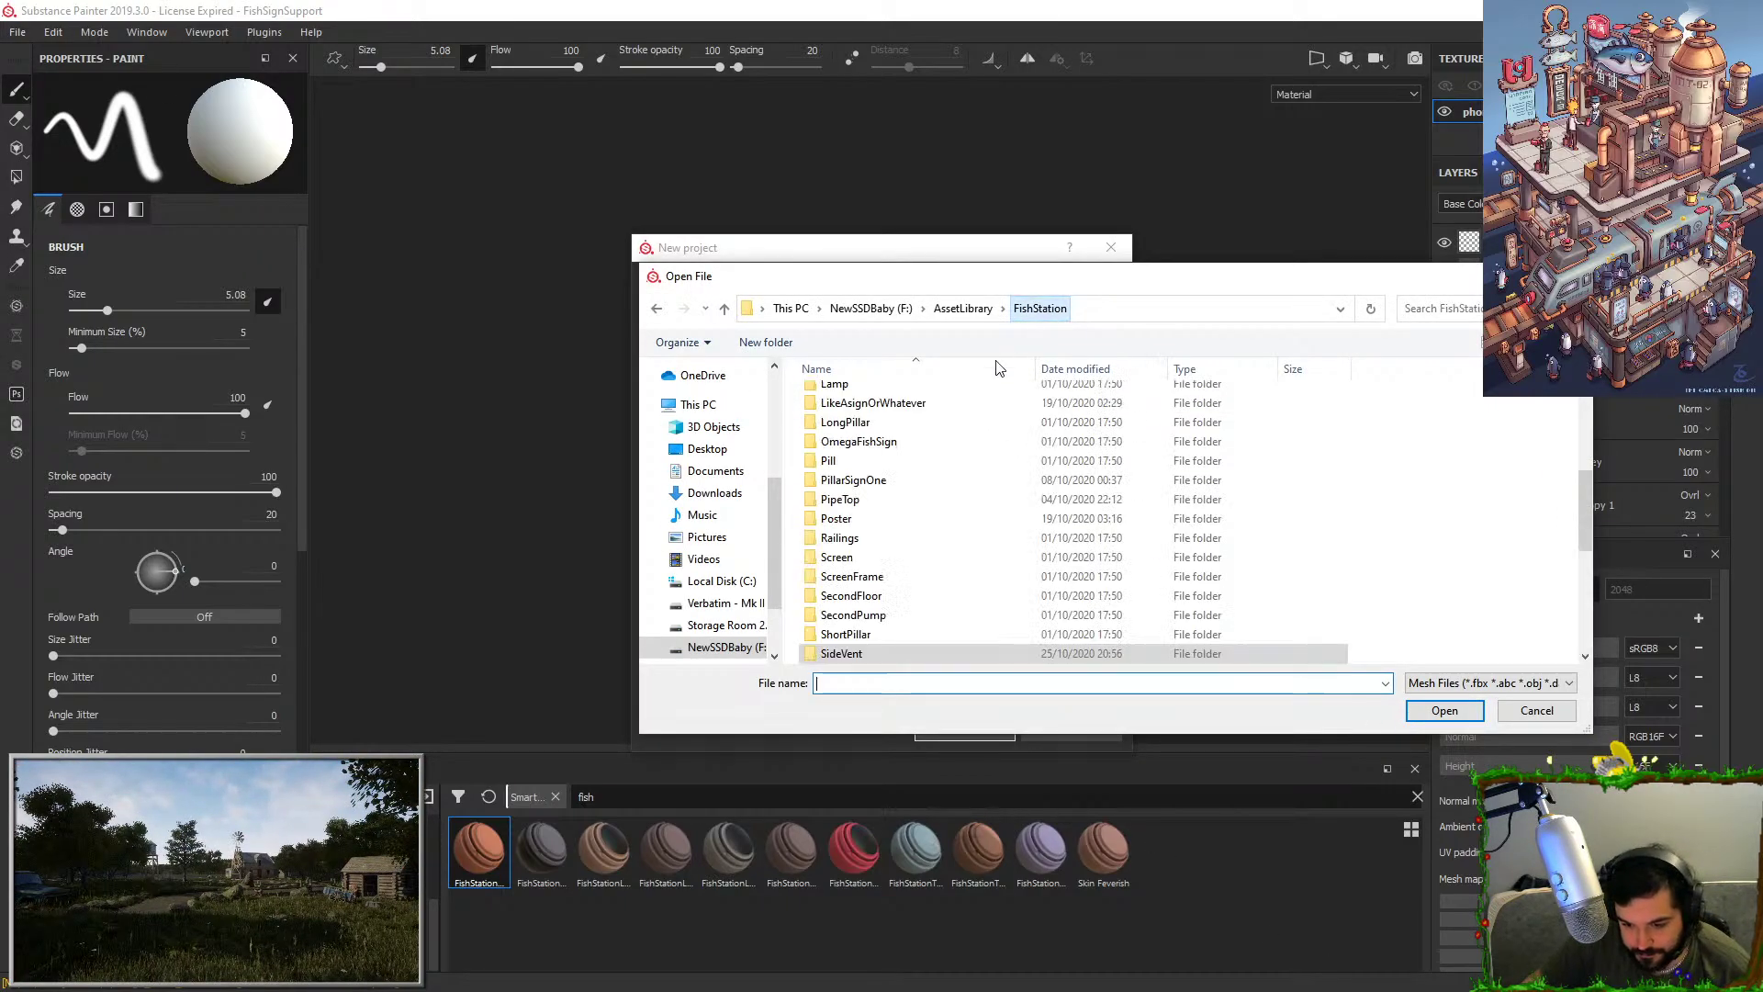
scroll(928, 518, "down", 2)
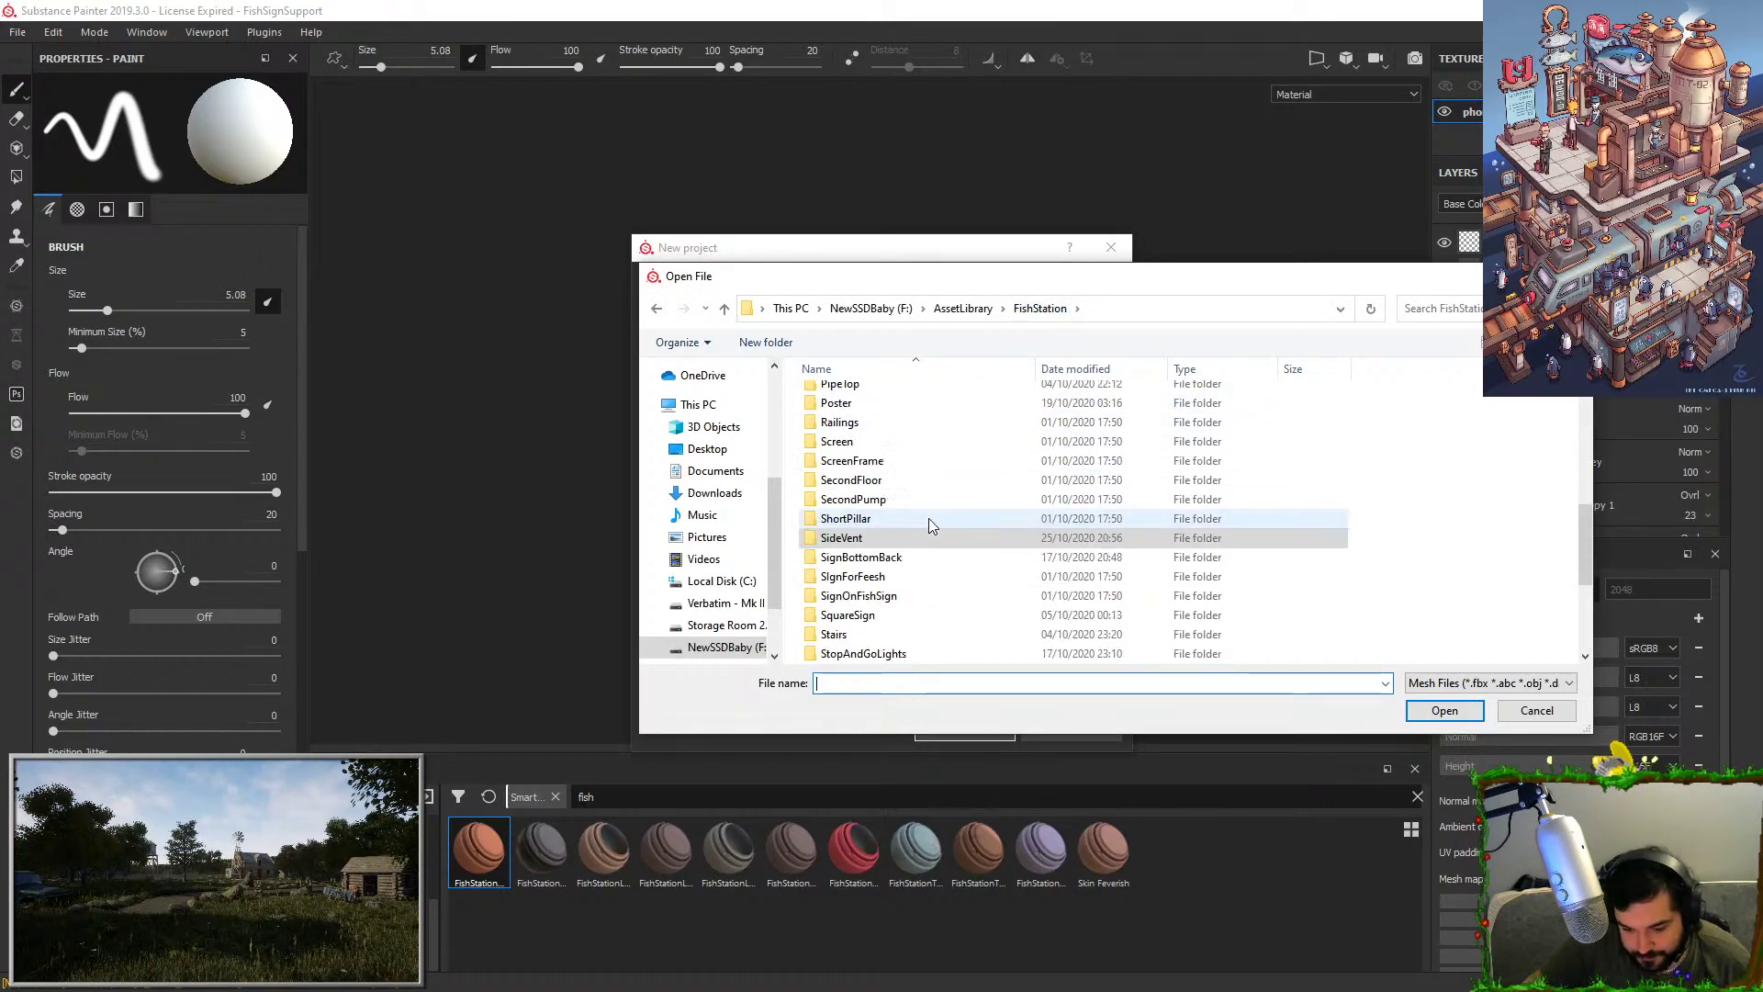
scroll(901, 640, "down", 1)
double_click(890, 642)
double_click(866, 398)
left_click(863, 404)
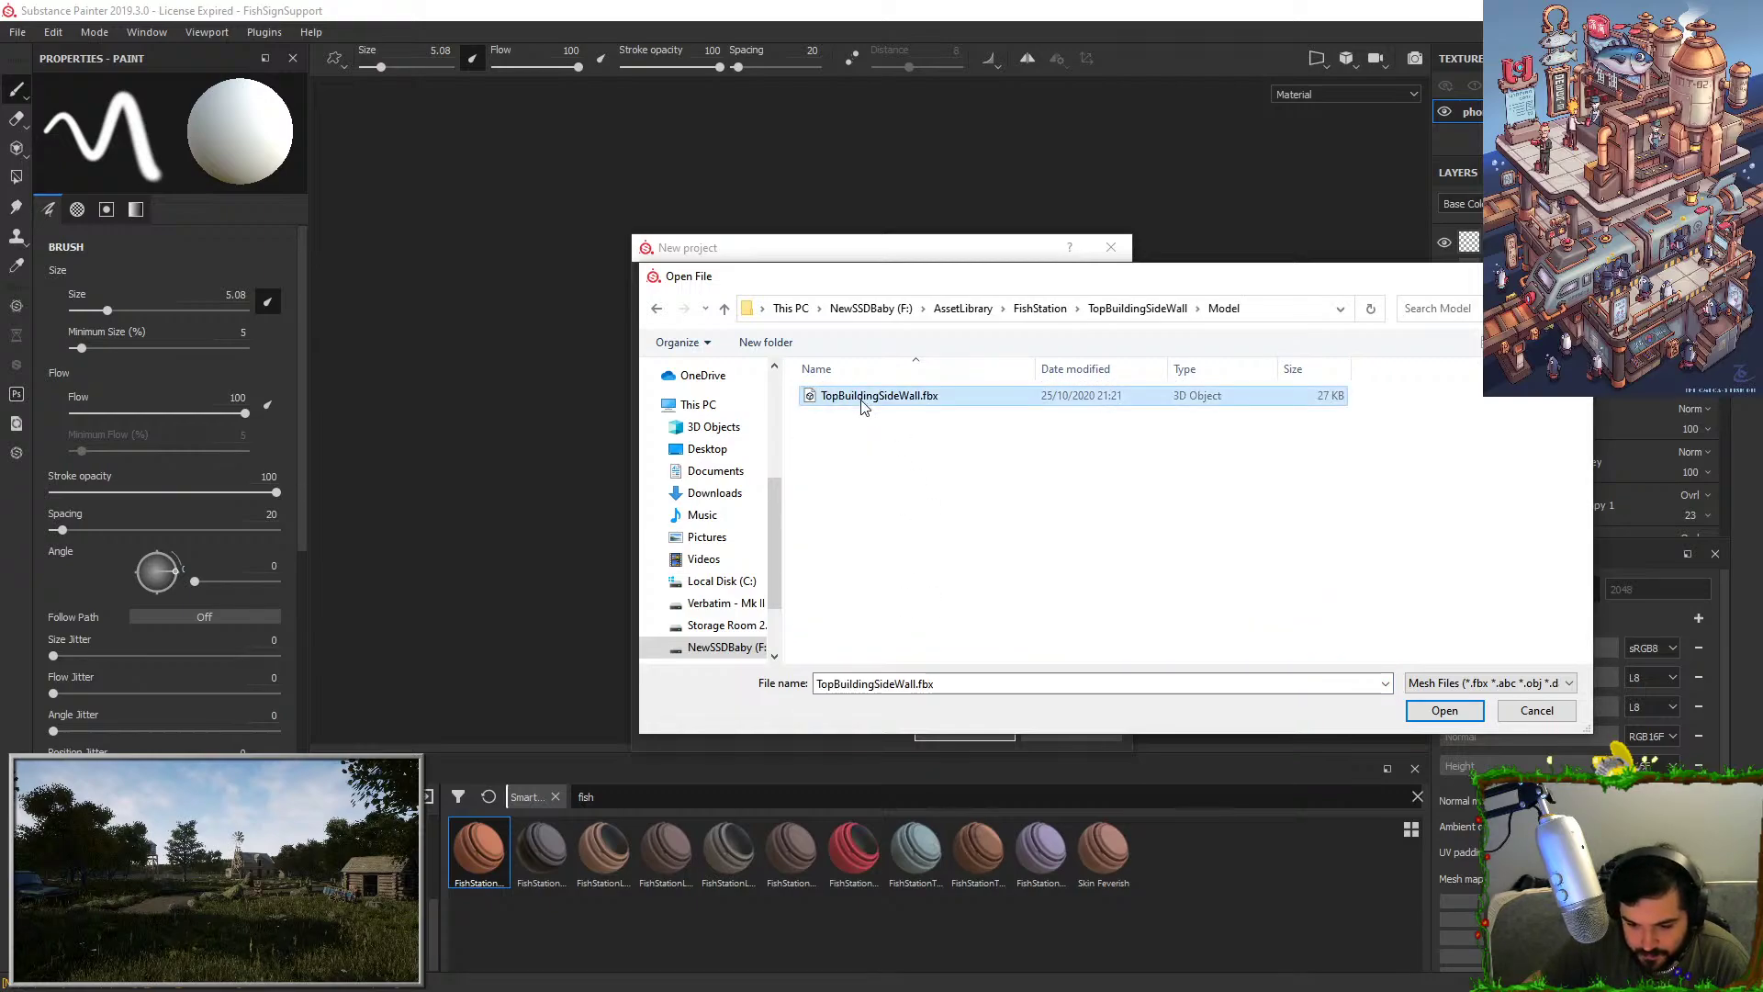
double_click(863, 404)
left_click(976, 728)
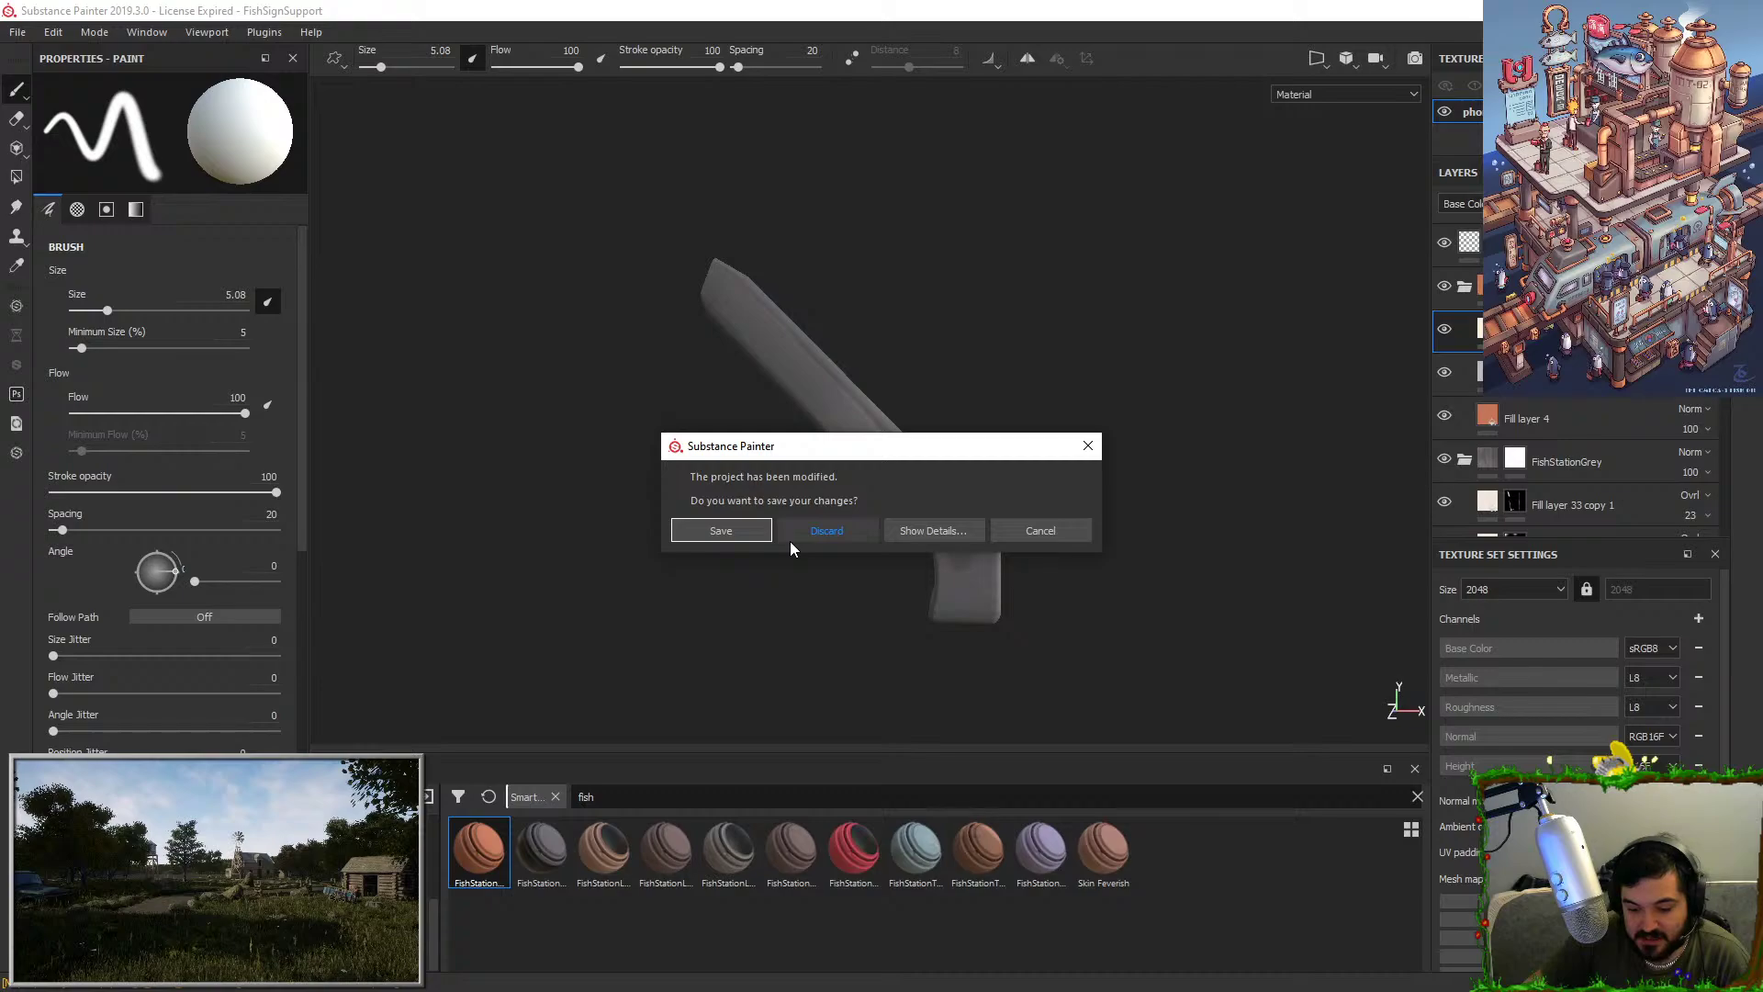
left_click(734, 525)
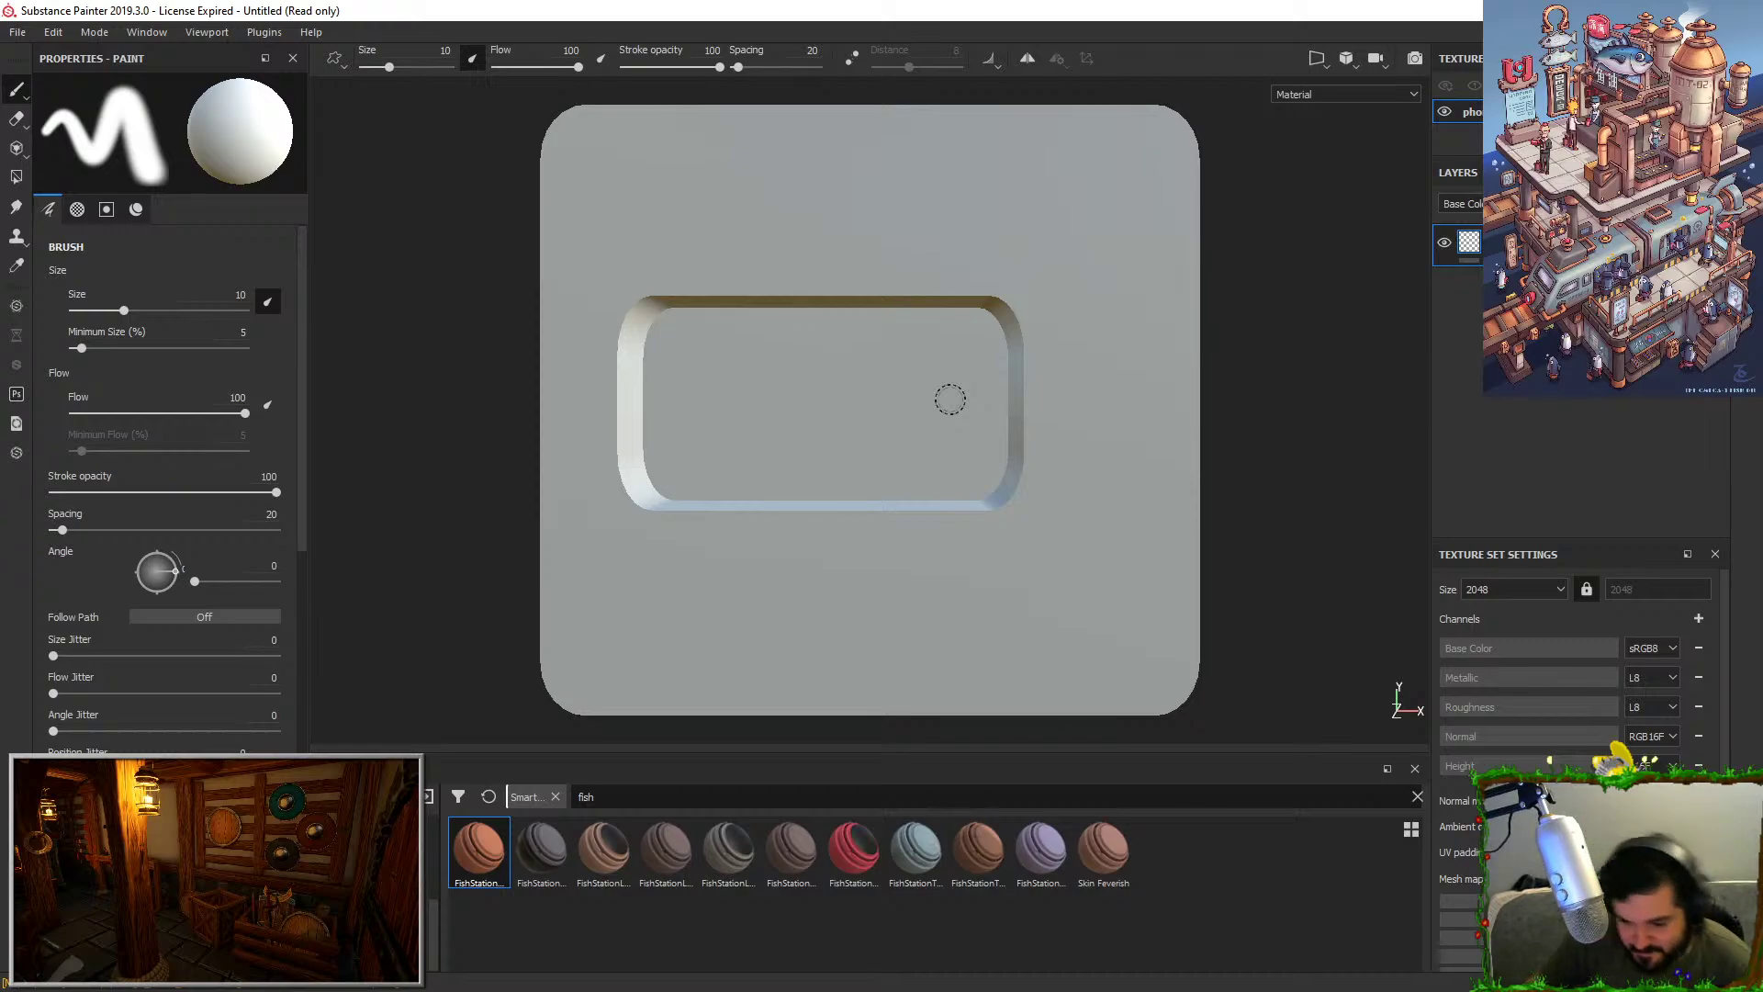
left_click_drag(951, 398, 905, 205, "alt")
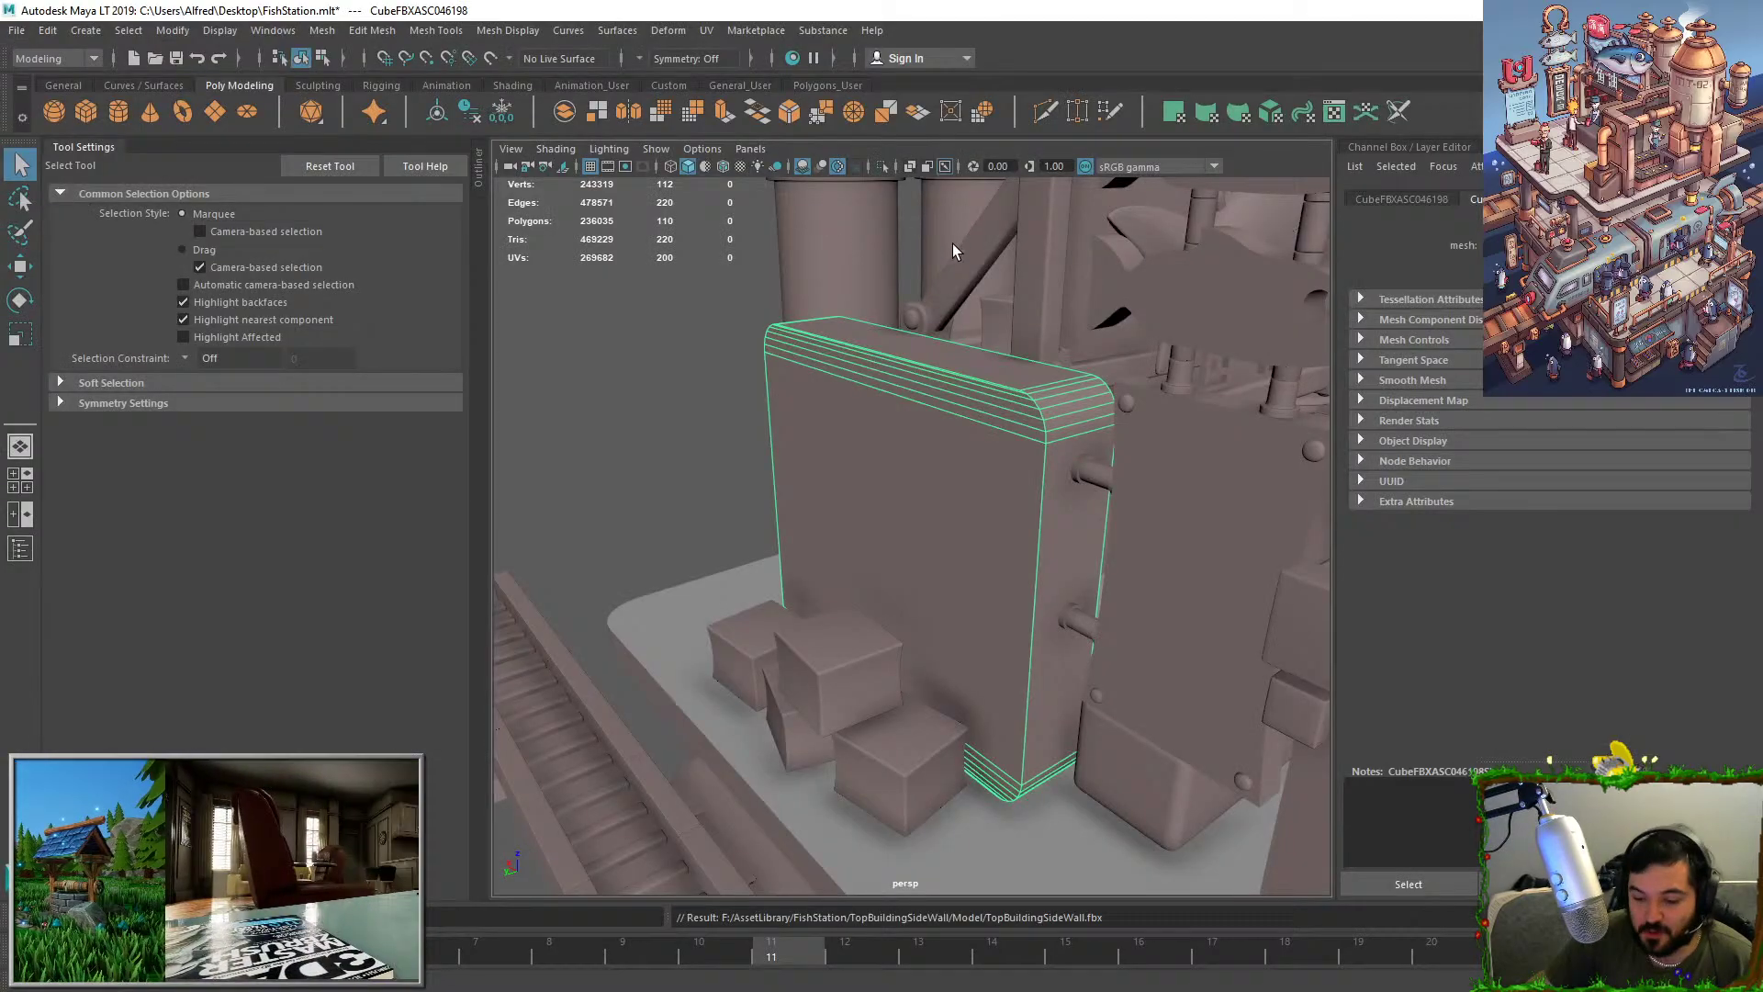
Switch to Maya LT and open the UV Editor with the side wall and the shelf in its opening both selected.
mouse_move(951, 244)
left_mouse_down("alt")
mouse_move(779, 354)
mouse_move(885, 433)
mouse_move(873, 510)
left_mouse_up("alt")
left_click(905, 531)
key("f")
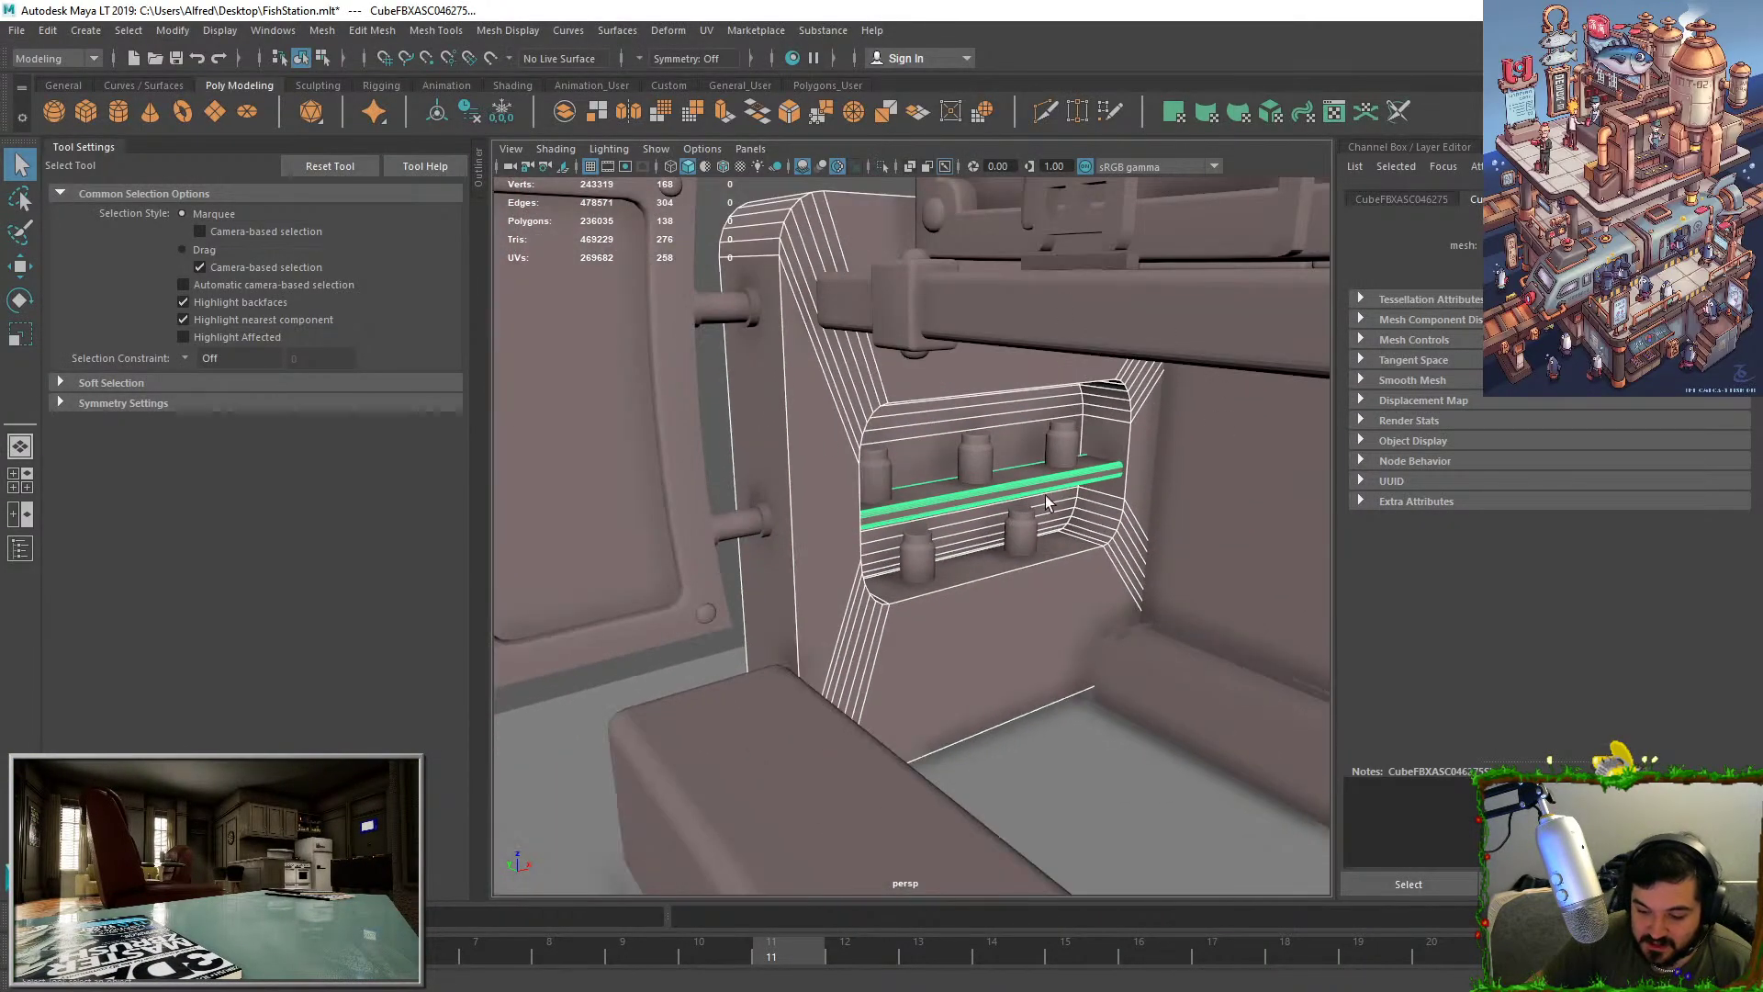
left_click(706, 30)
left_click(735, 63)
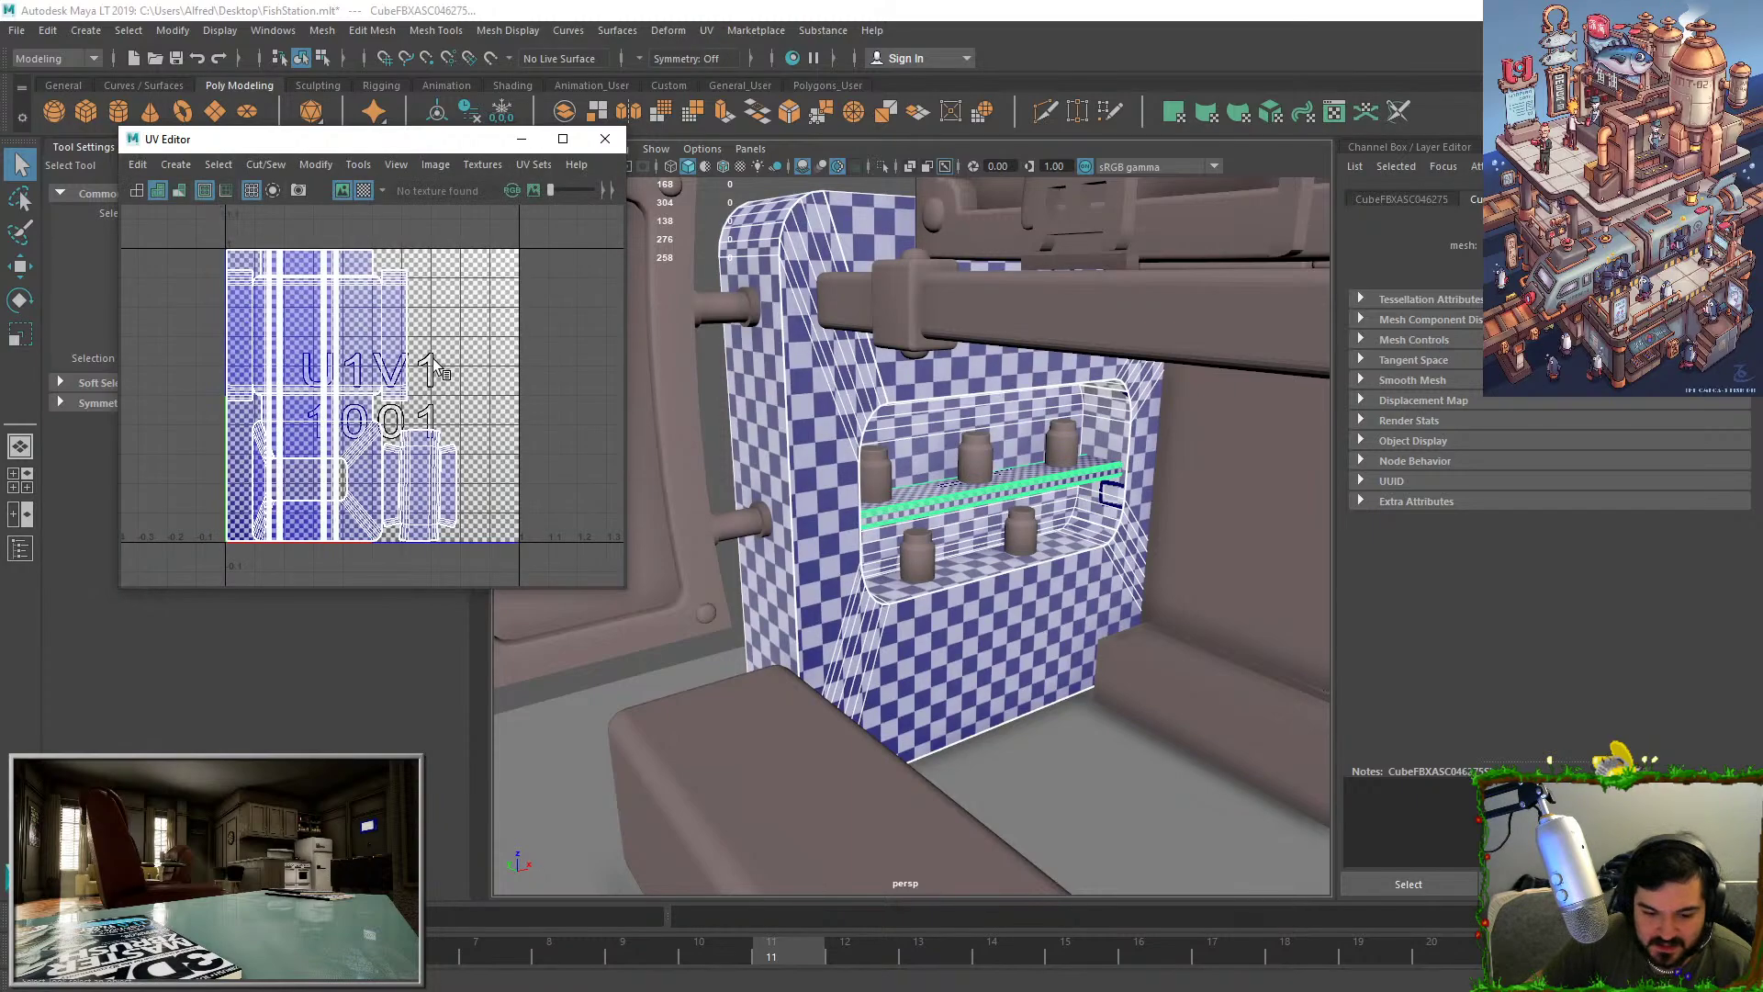
left_click(994, 496)
left_click(880, 395, "shift")
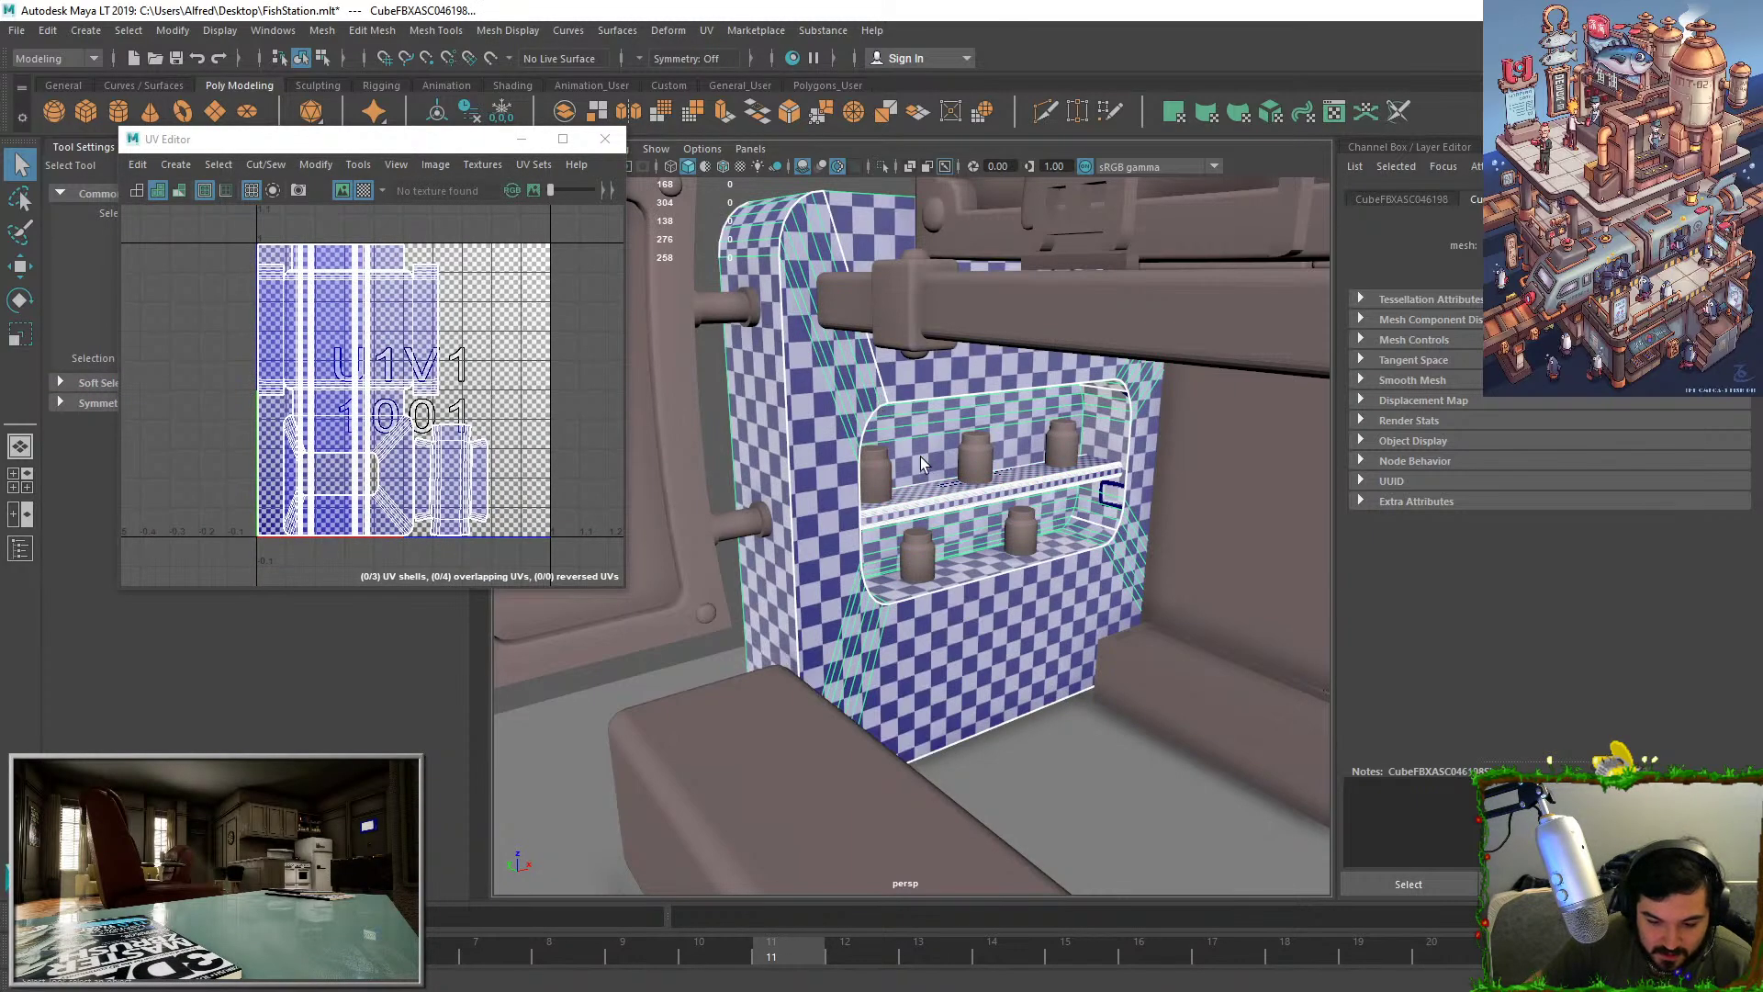
Scale down the shelf's UV shell and move it into the empty upper-right area of the UV tile, clear of the wall's shells.
right_click_drag(387, 280, 428, 276)
left_click_drag(390, 211, 407, 246)
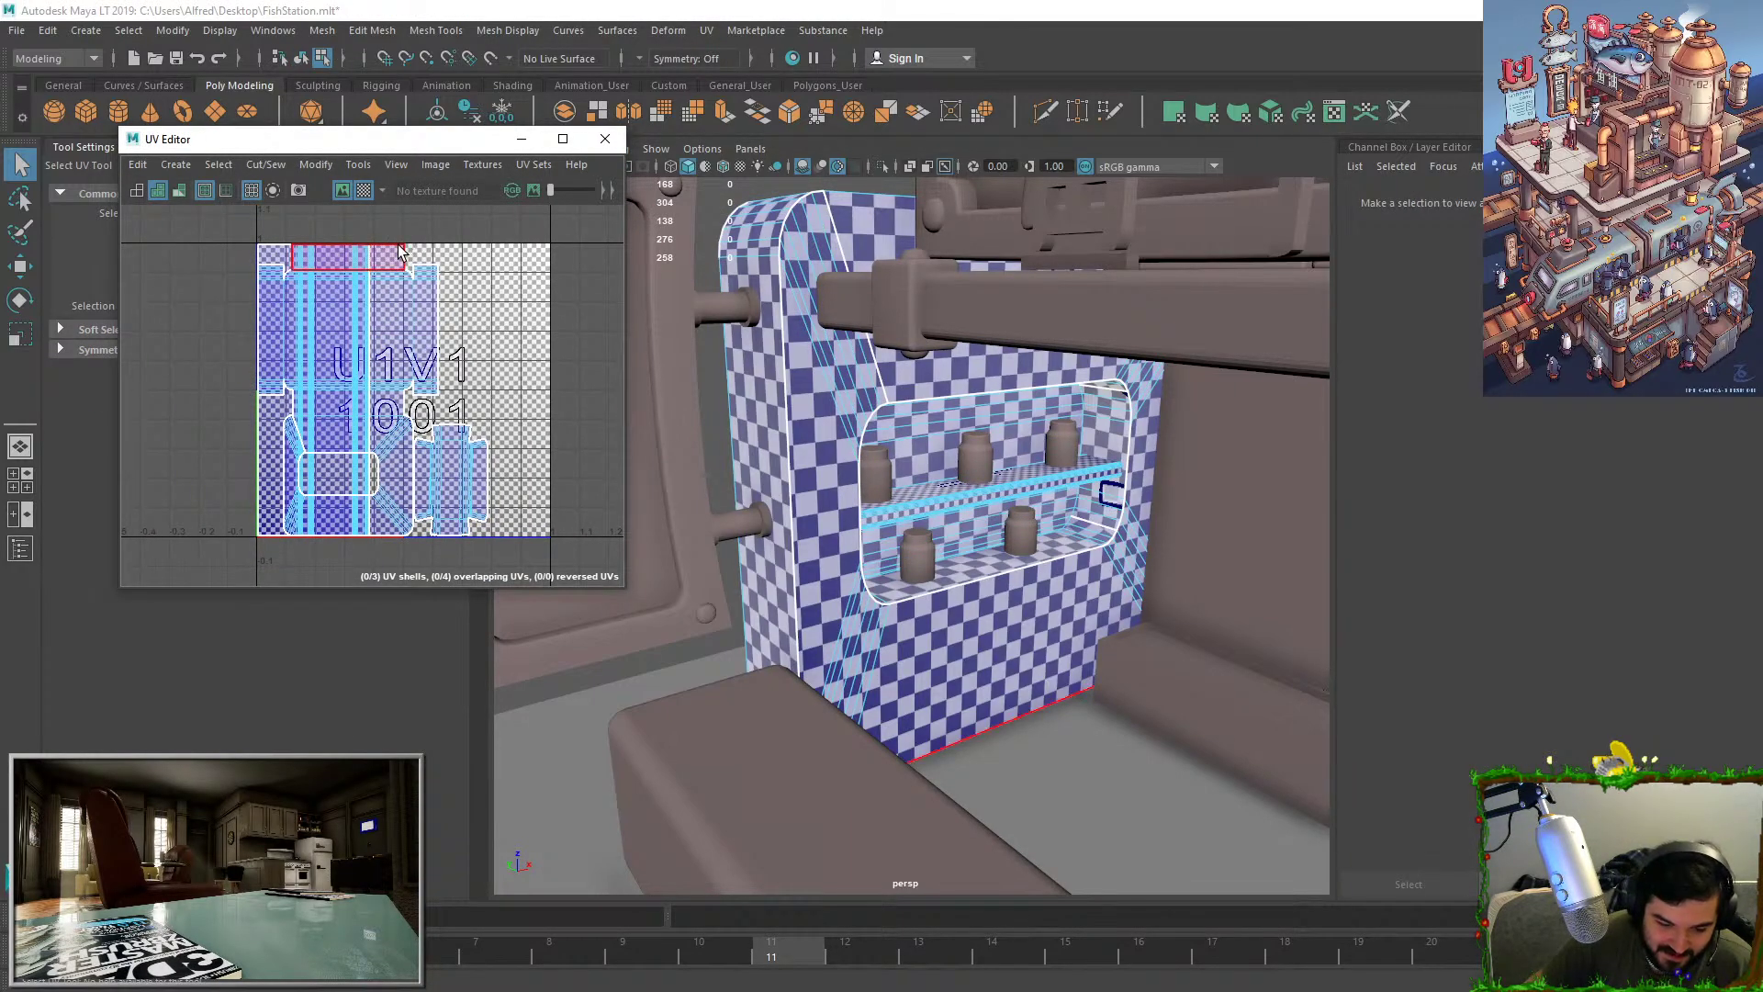
double_click(403, 251)
key("w")
left_click(347, 231)
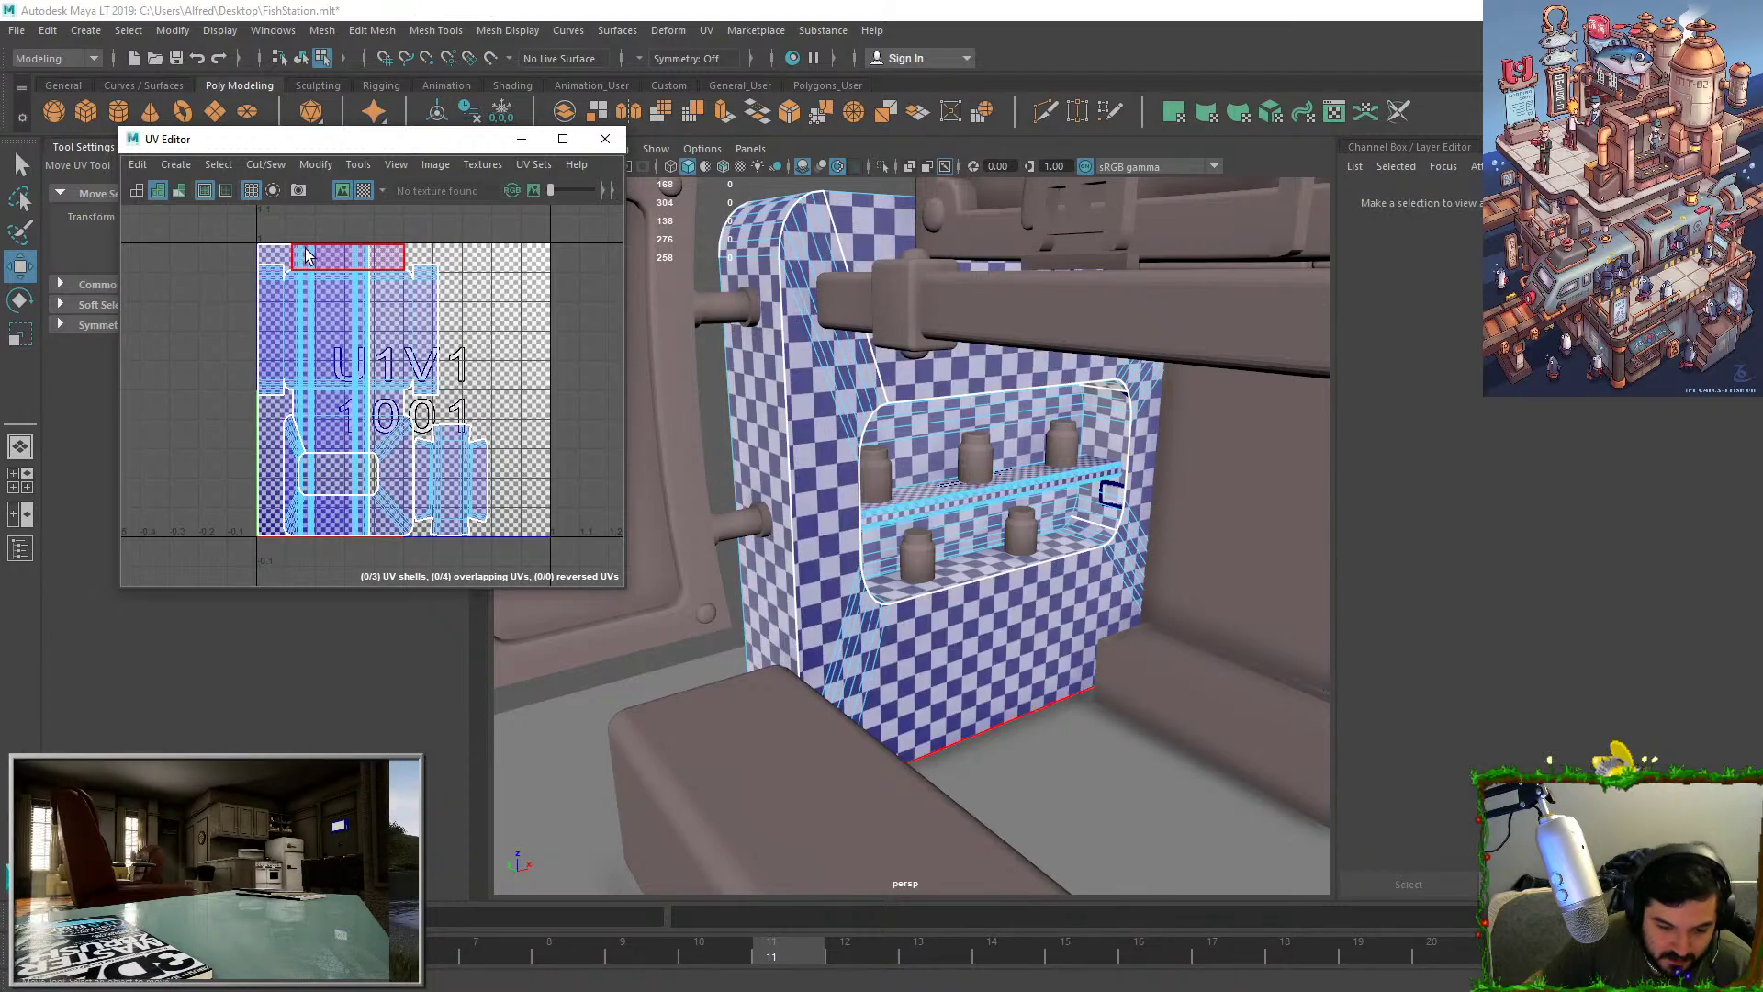
double_click(275, 258)
key("e")
key("r")
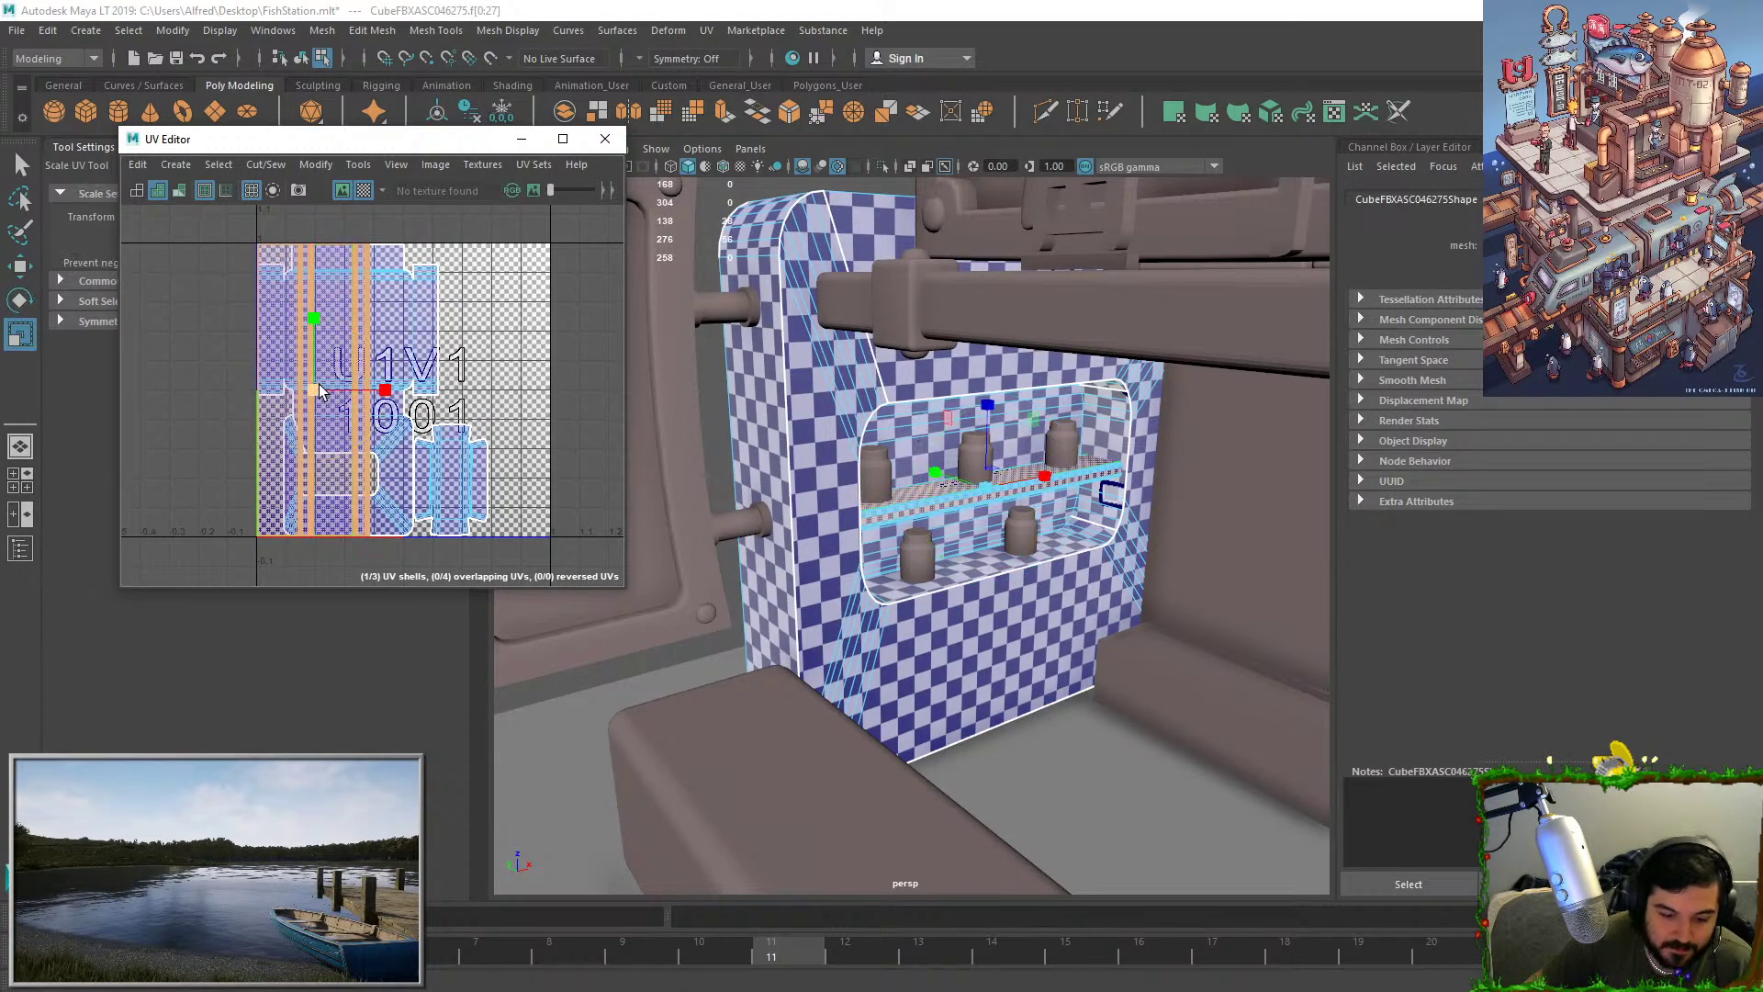
key("w")
left_click_drag(314, 389, 513, 349)
key("e")
key("r")
key("w")
key("e")
key("r")
key("w")
key("r")
key("w")
Return to object selection and combine the side wall and the shelf into one mesh.
right_click_drag(858, 401, 877, 381)
left_click(877, 402)
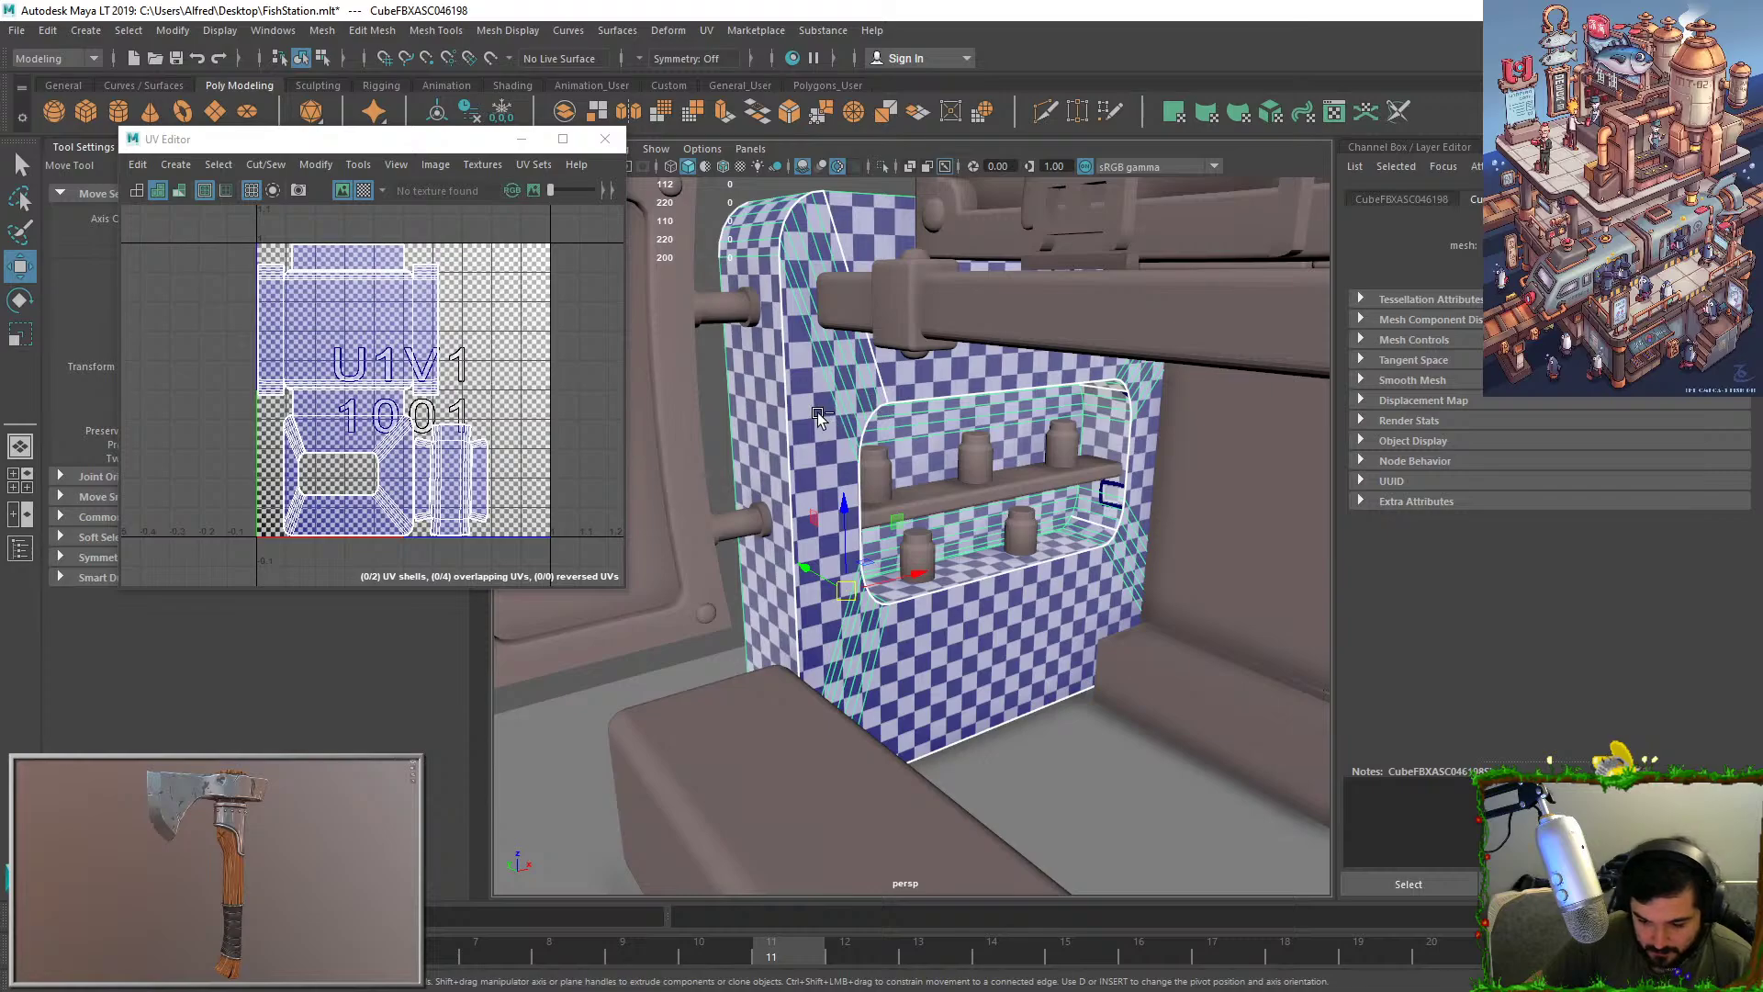
left_click(962, 493)
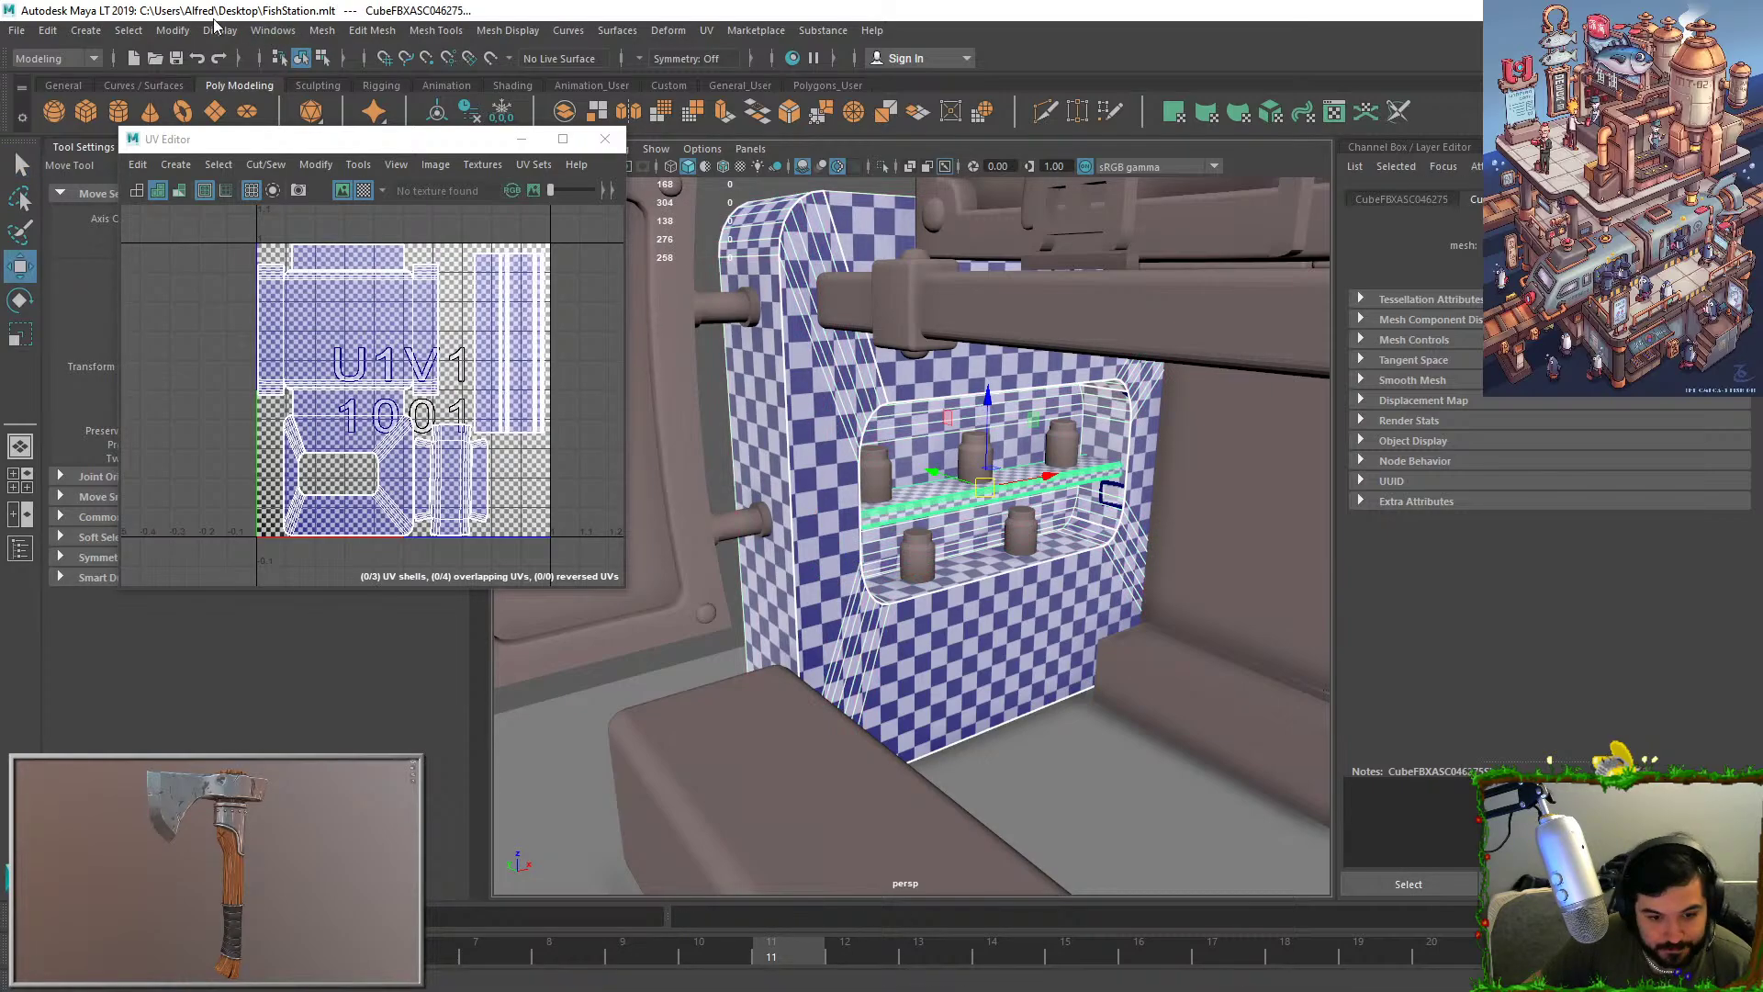
left_click(323, 32)
left_click(353, 95)
left_click_drag(1135, 630, 1180, 631, "alt")
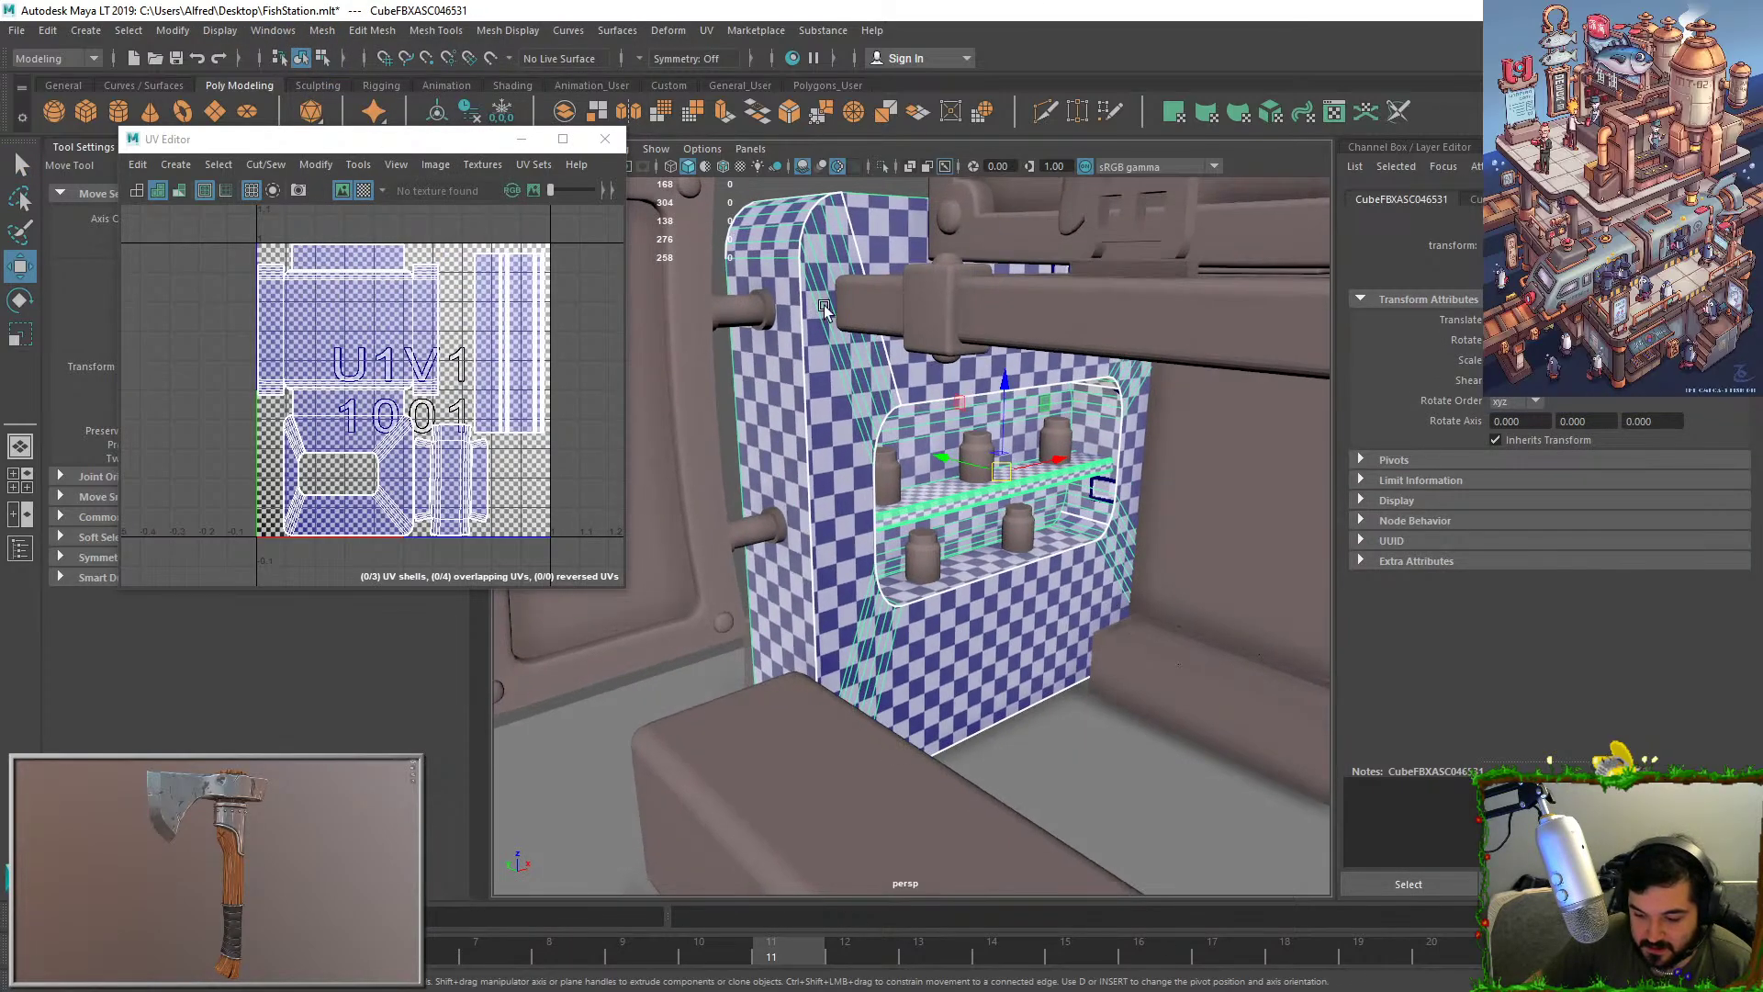
Export the combined wall and shelf as FBX, overwriting TopBuildingSideWall in its Model folder.
left_click(48, 30)
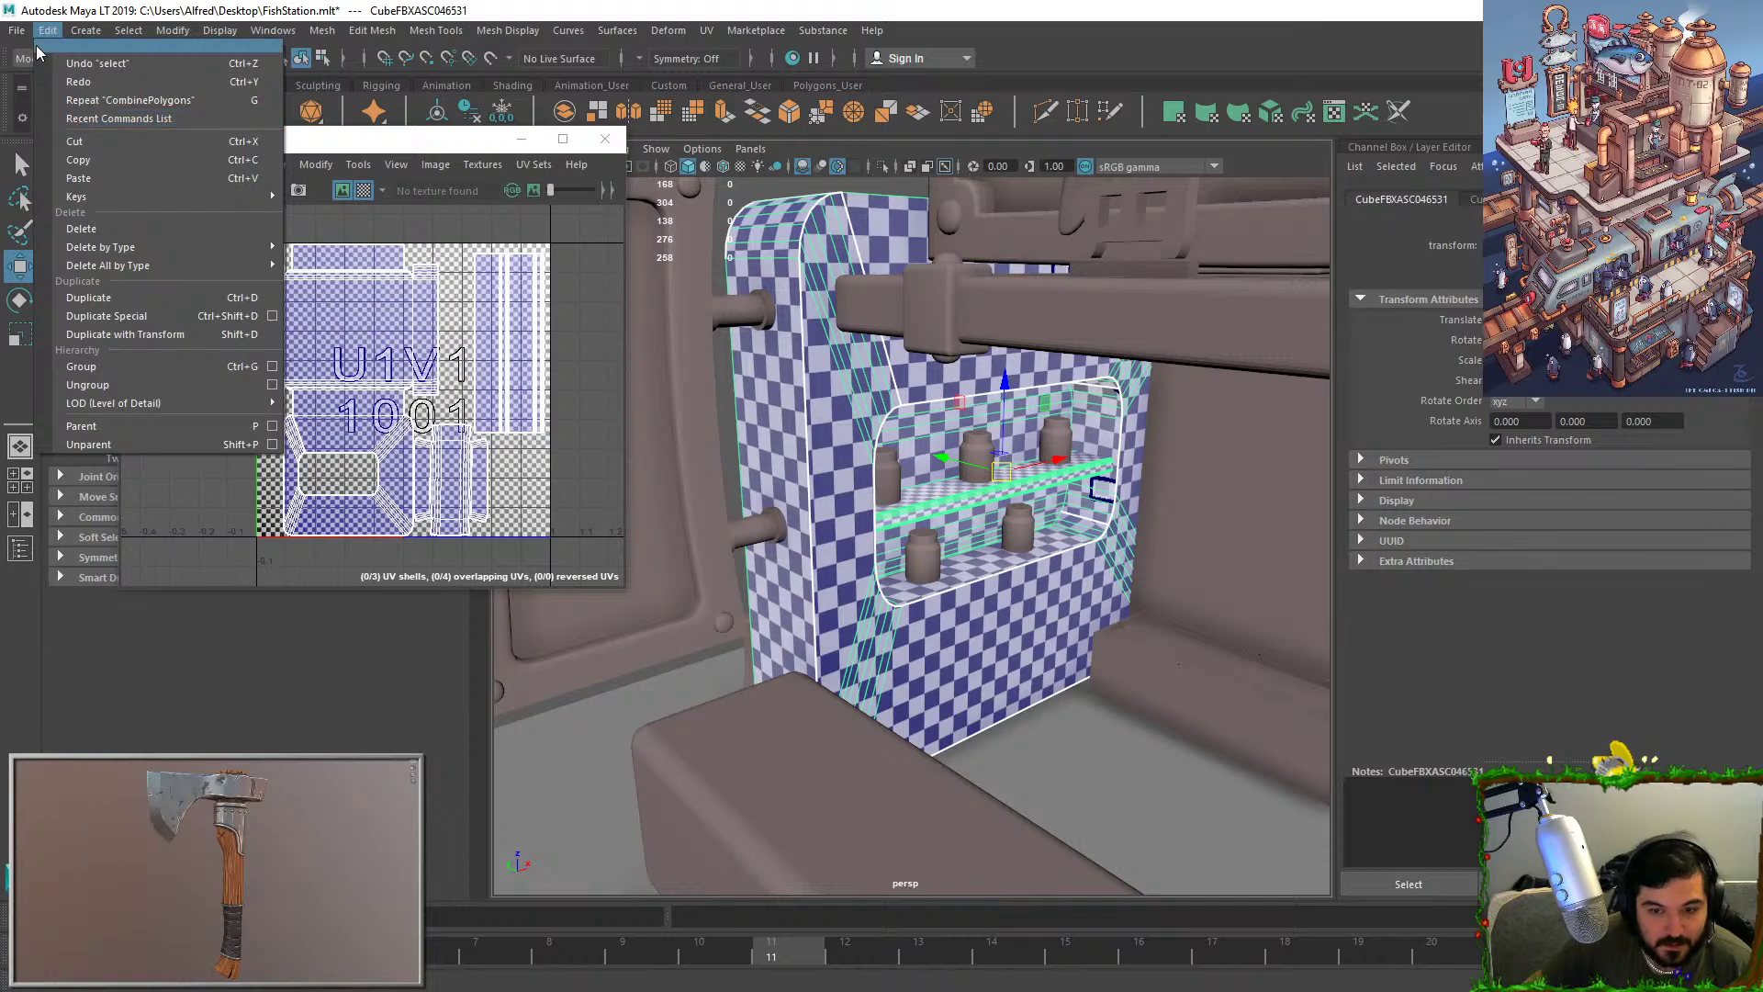
mouse_move(19, 33)
left_click(130, 258)
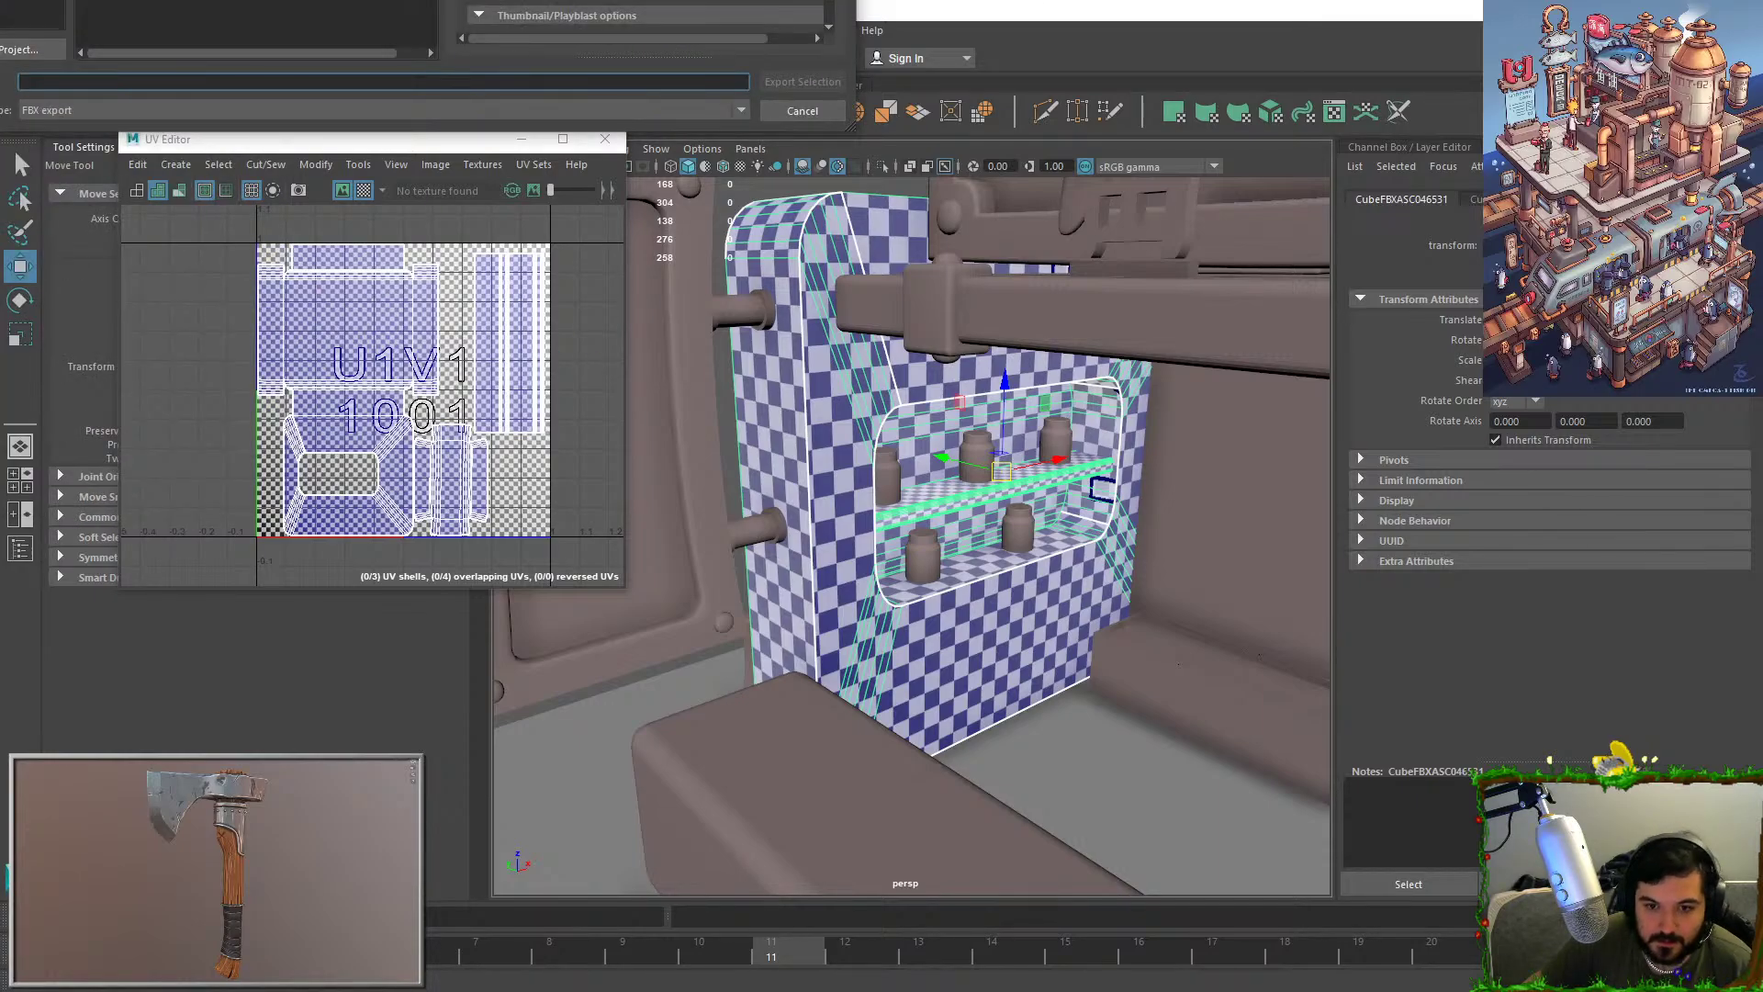
left_click_drag(413, 0, 244, 0)
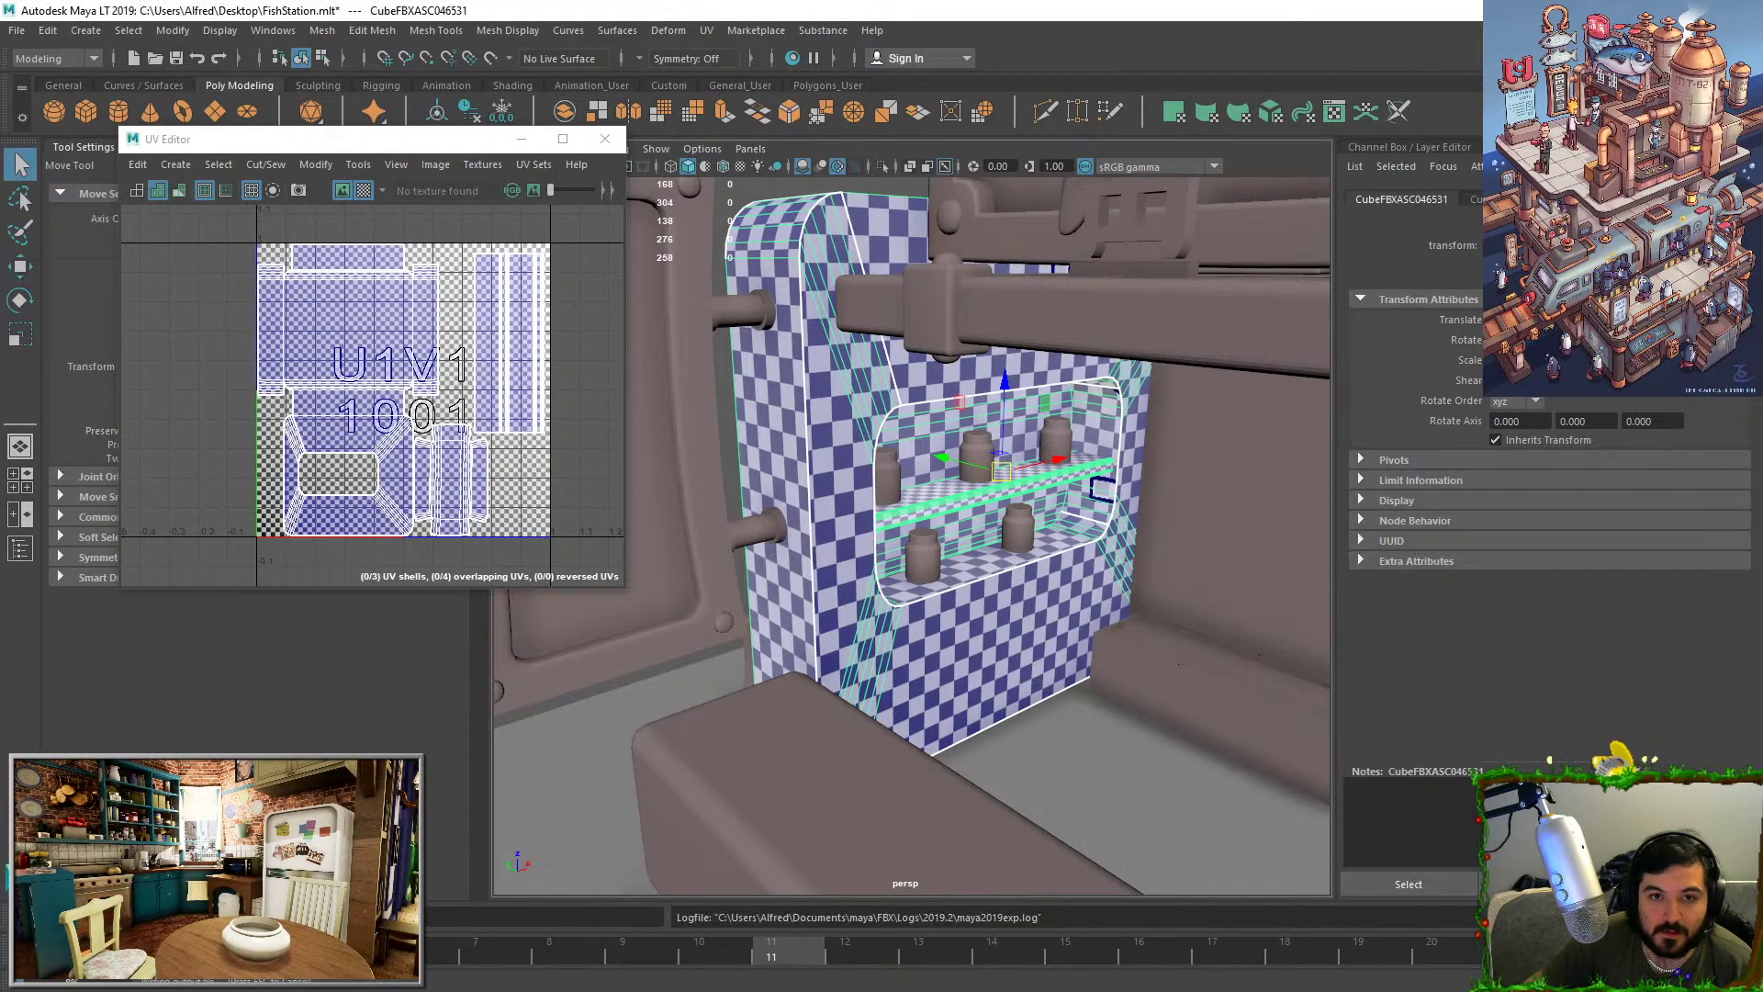
Switch to Substance Painter, reload TopBuildingSideWall.fbx through the project configuration, and inspect the shelf up close.
key("alt+Tab")
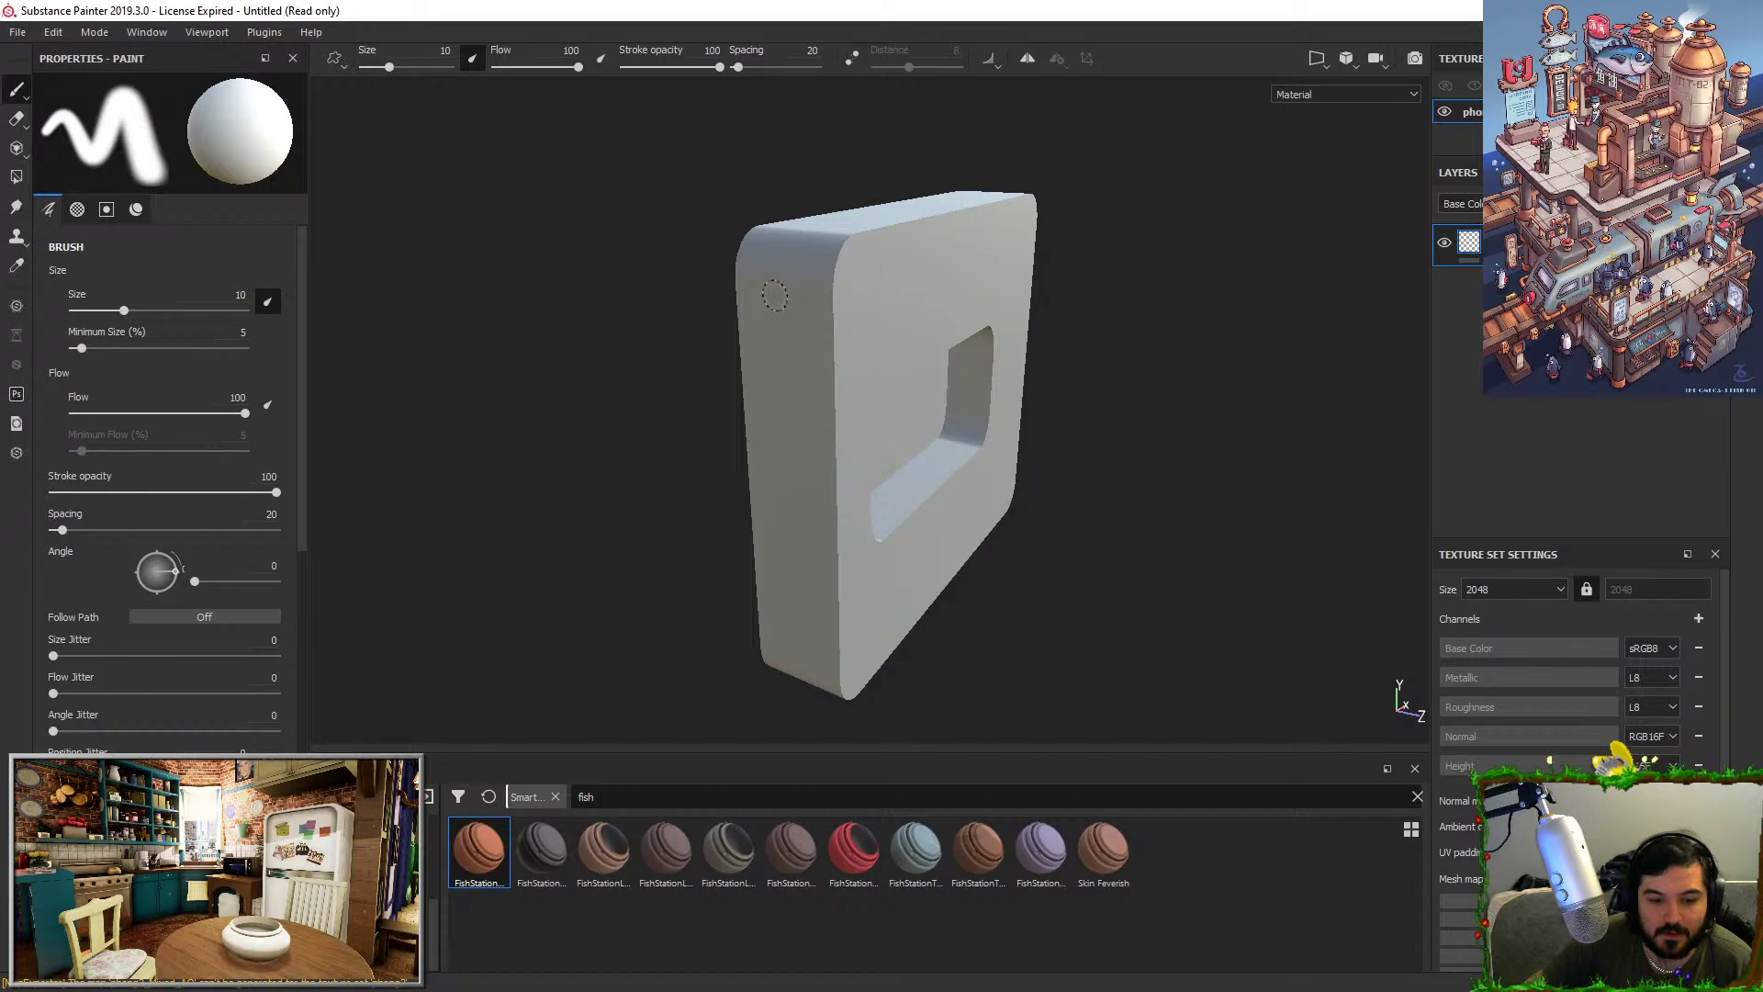
left_click(53, 32)
left_click(91, 89)
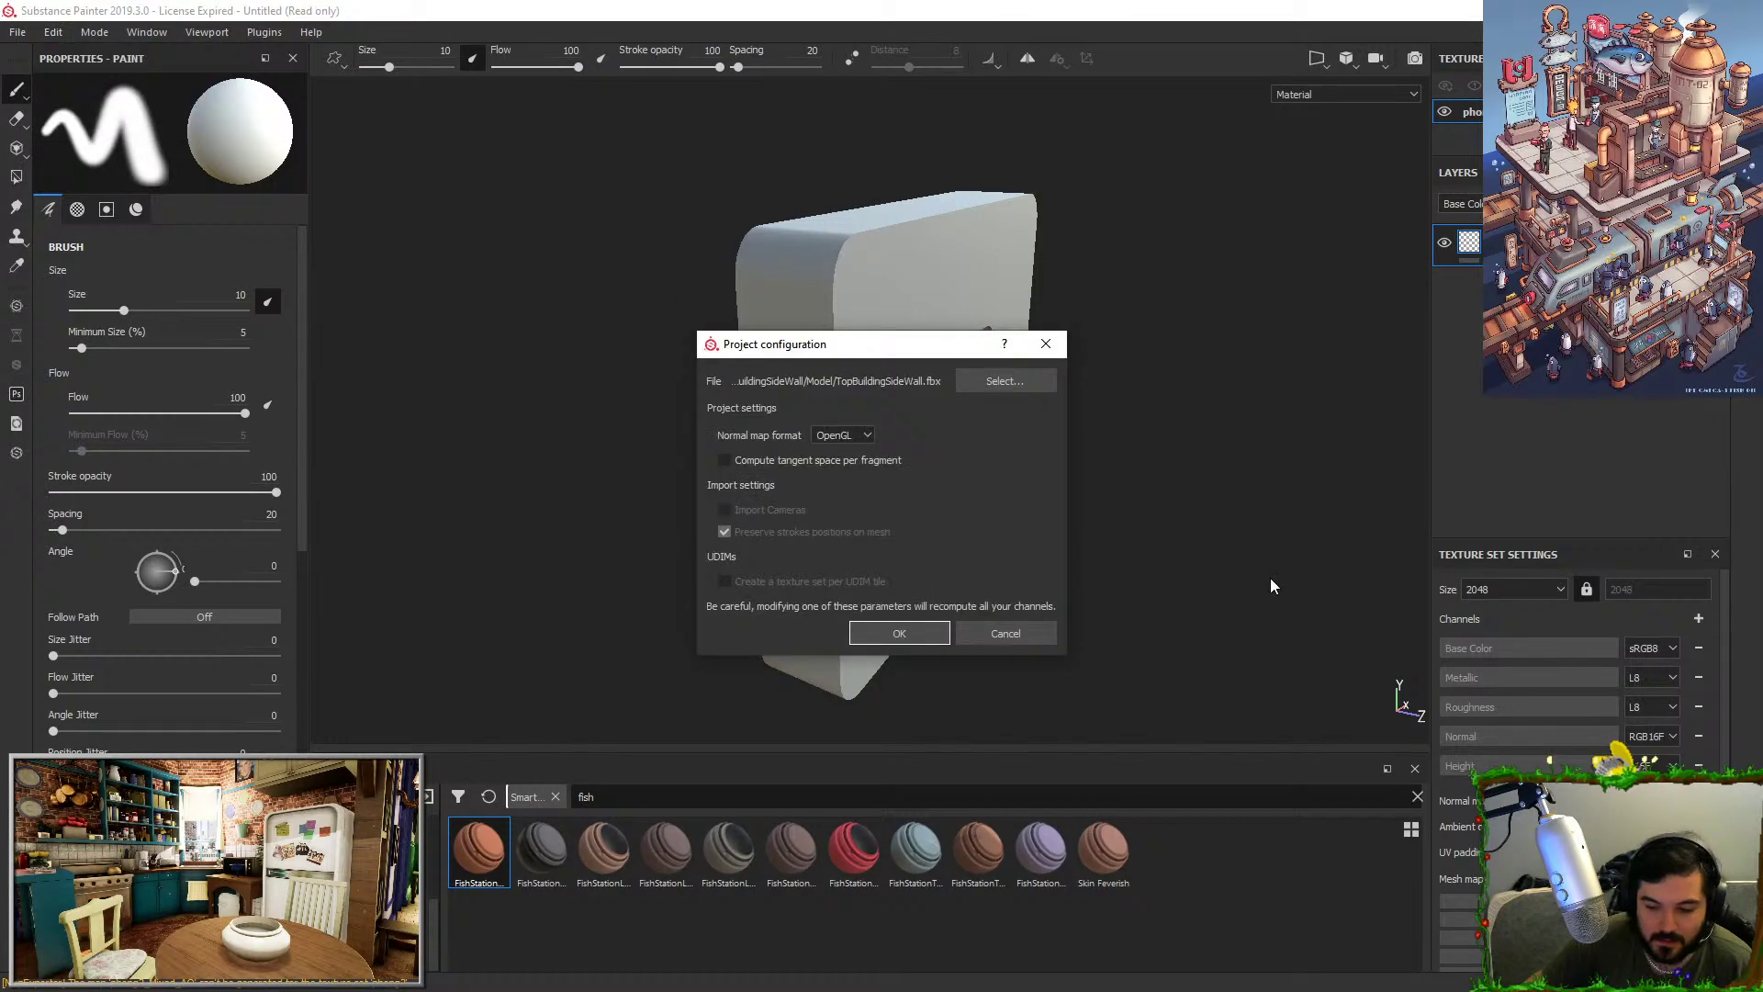
left_click(1001, 380)
double_click(1030, 496)
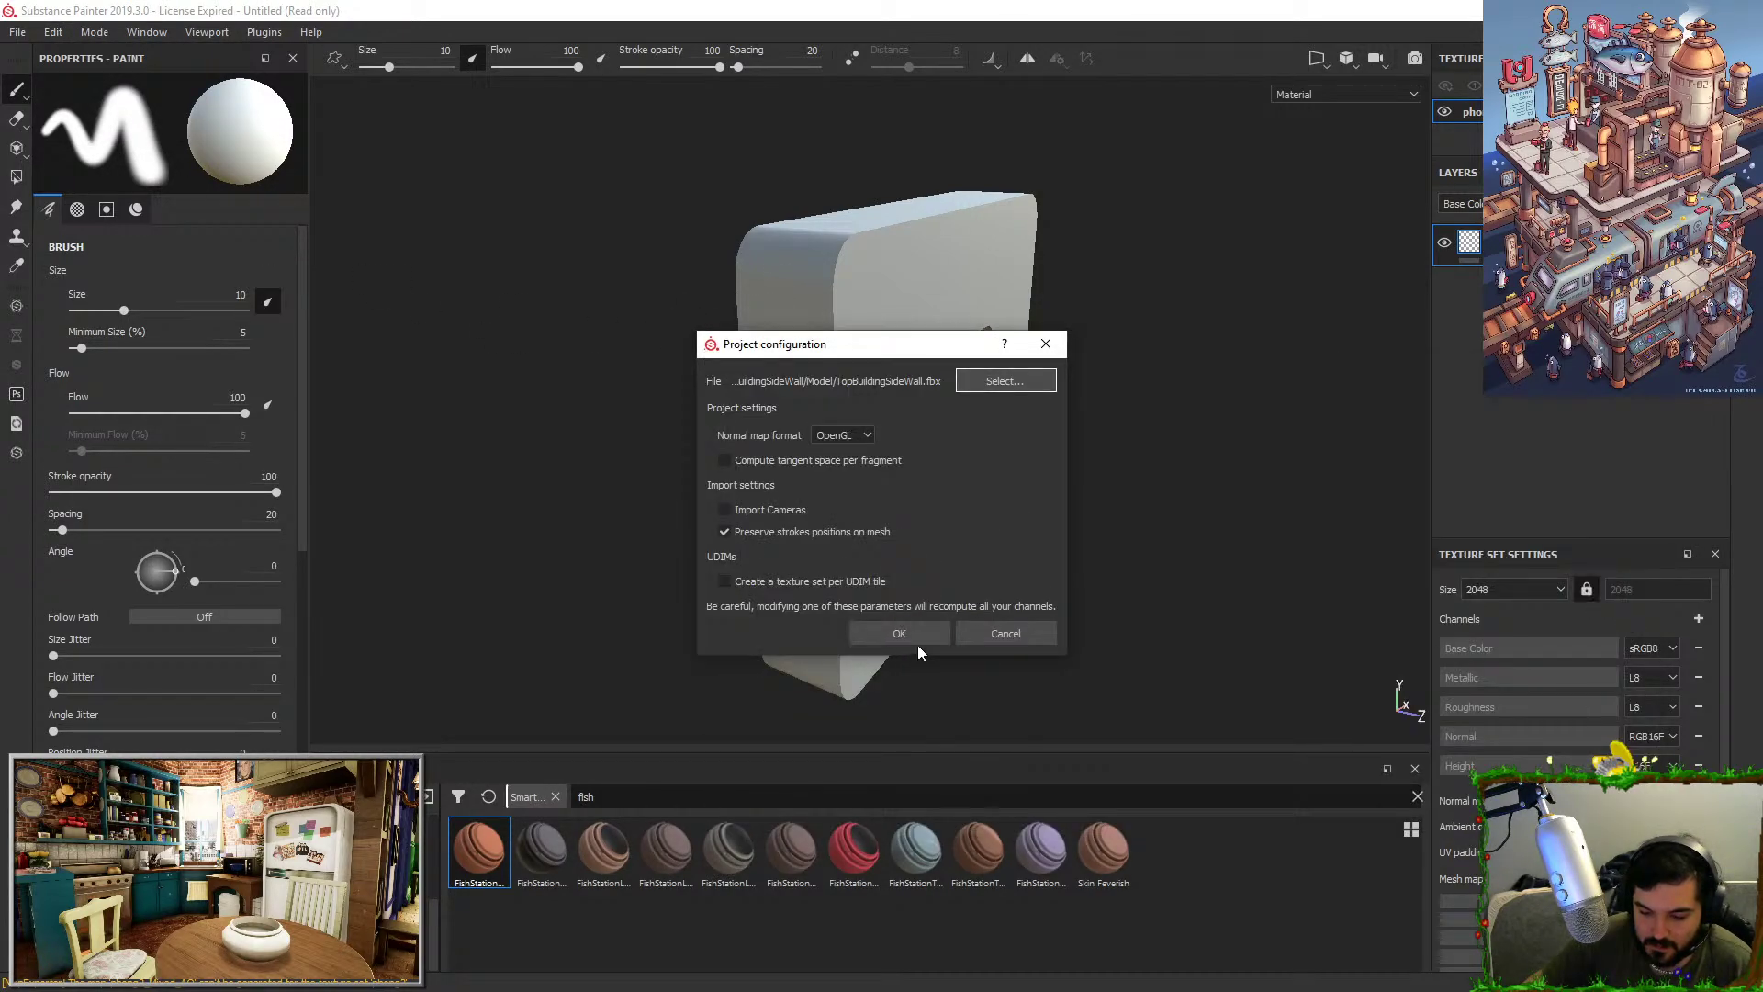
left_click(916, 641)
left_click_drag(913, 618, 950, 524, "alt")
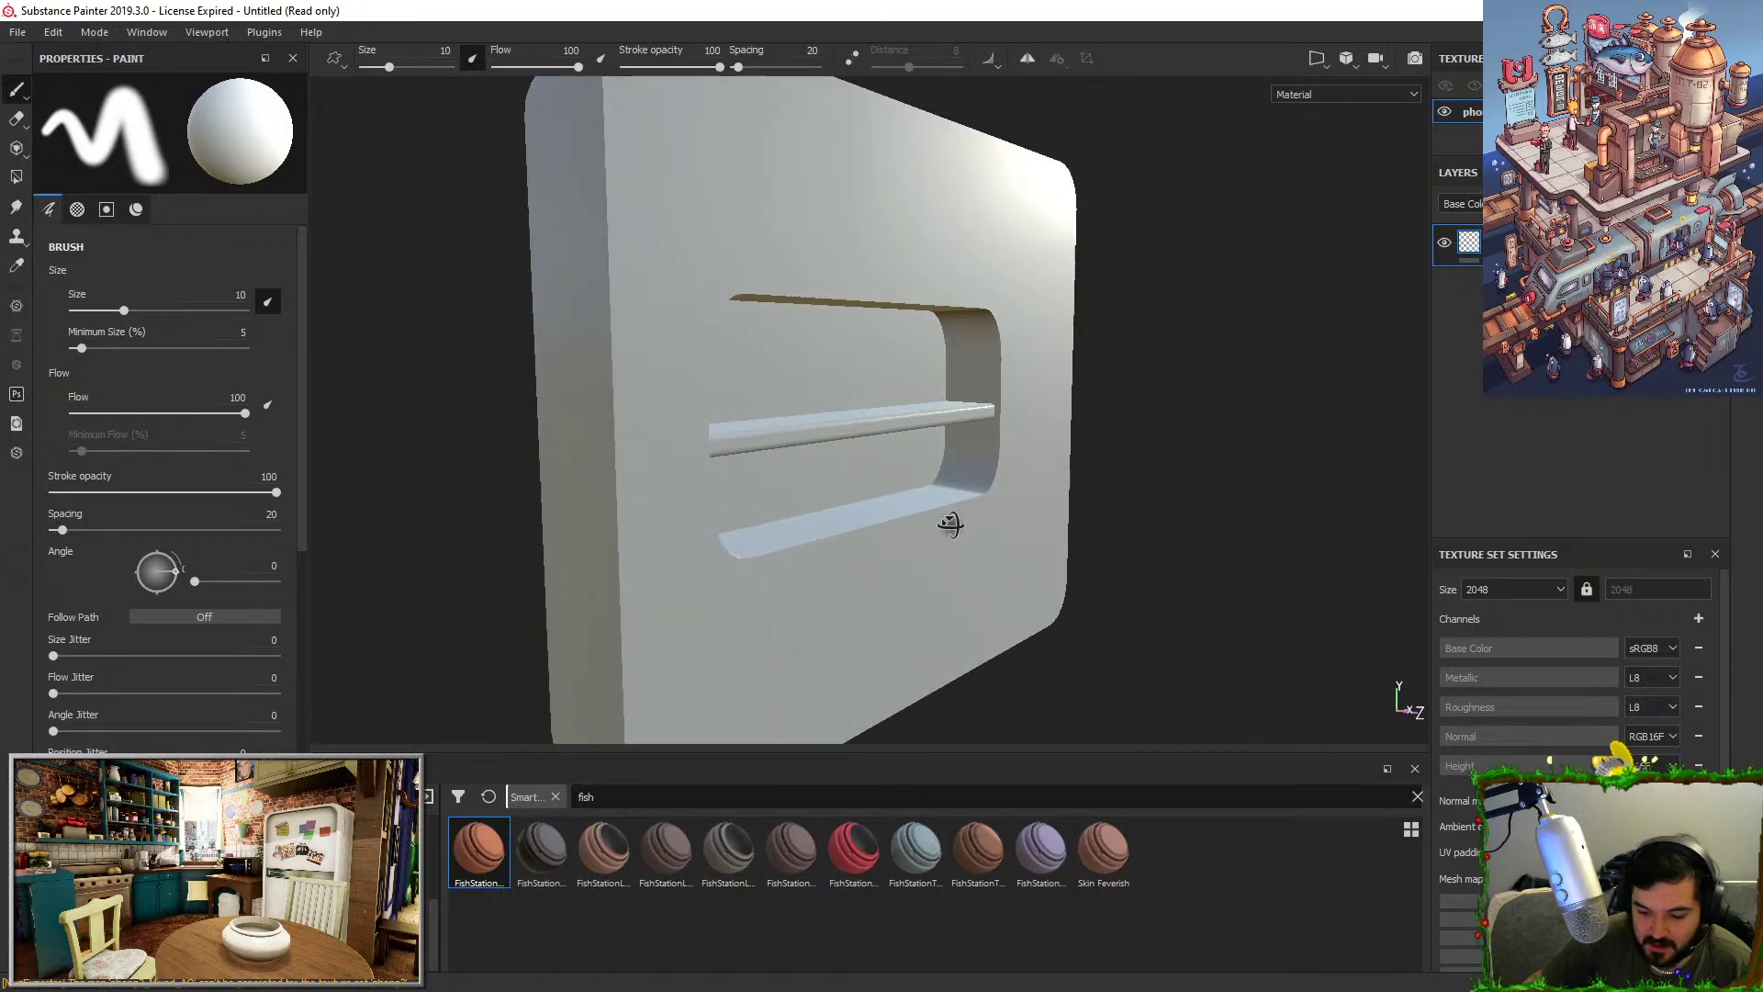
right_click_drag(950, 524, 1081, 689, "alt")
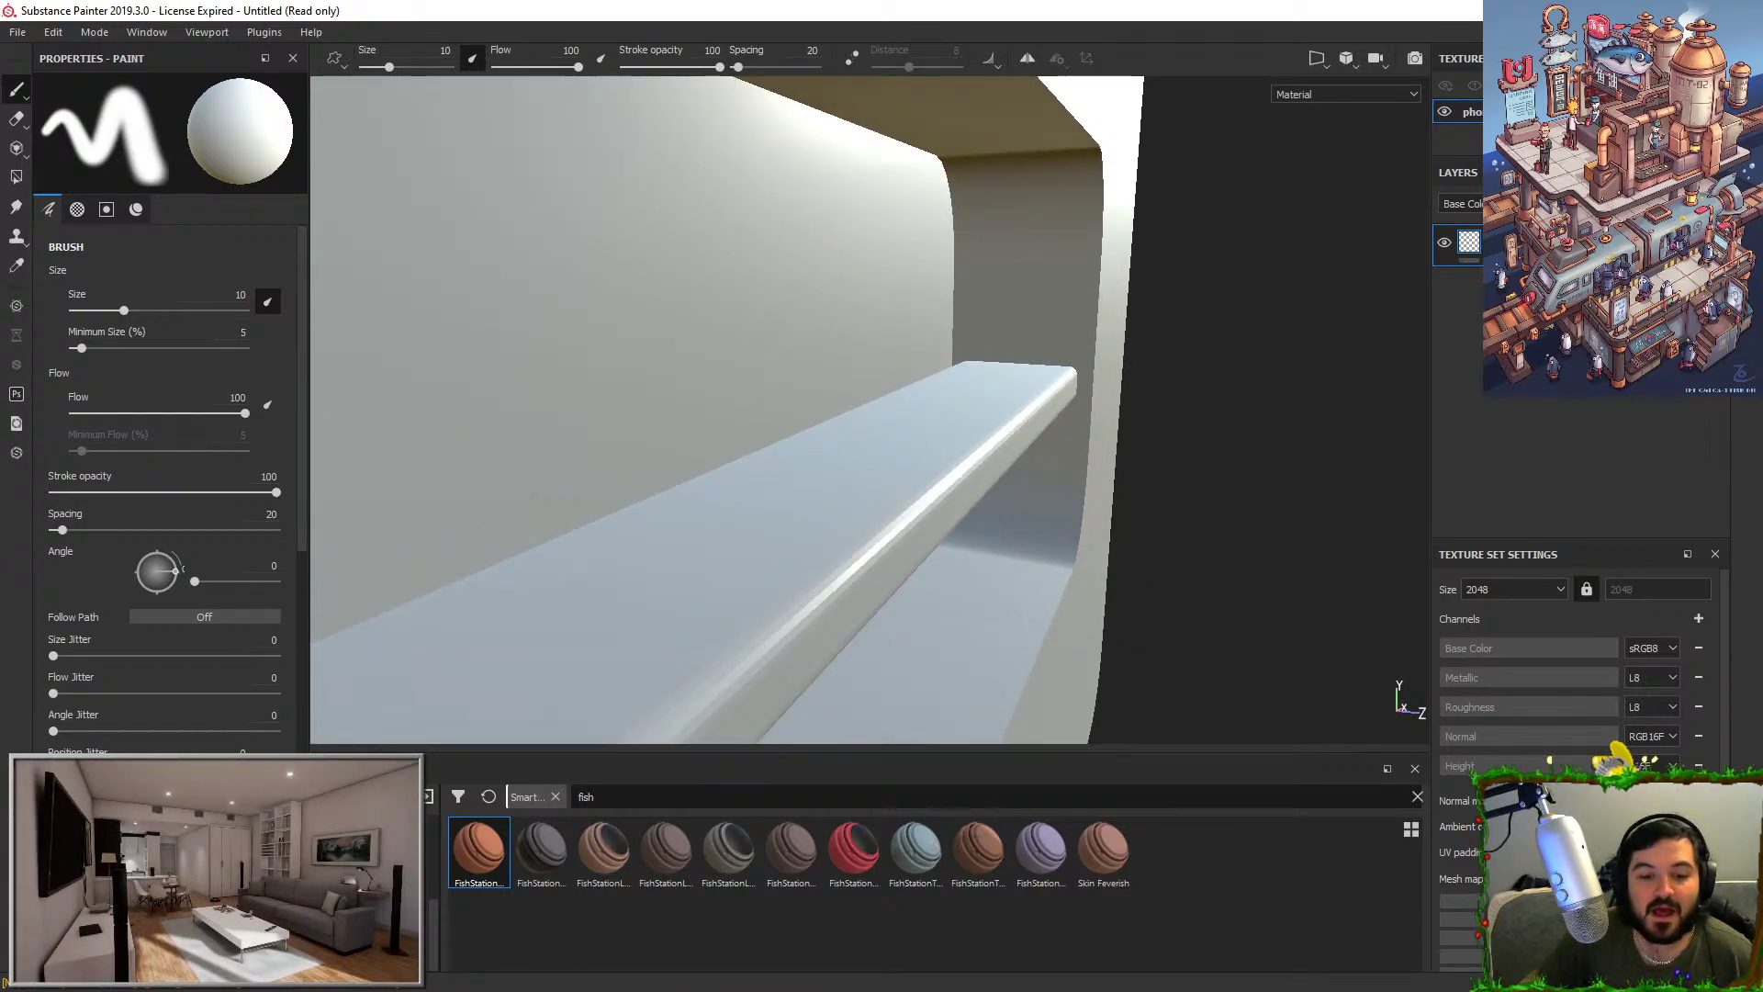
Switch to Maya LT and apply Soften/Harden Edges to the combined wall with an angle of 30.
key("alt+Tab")
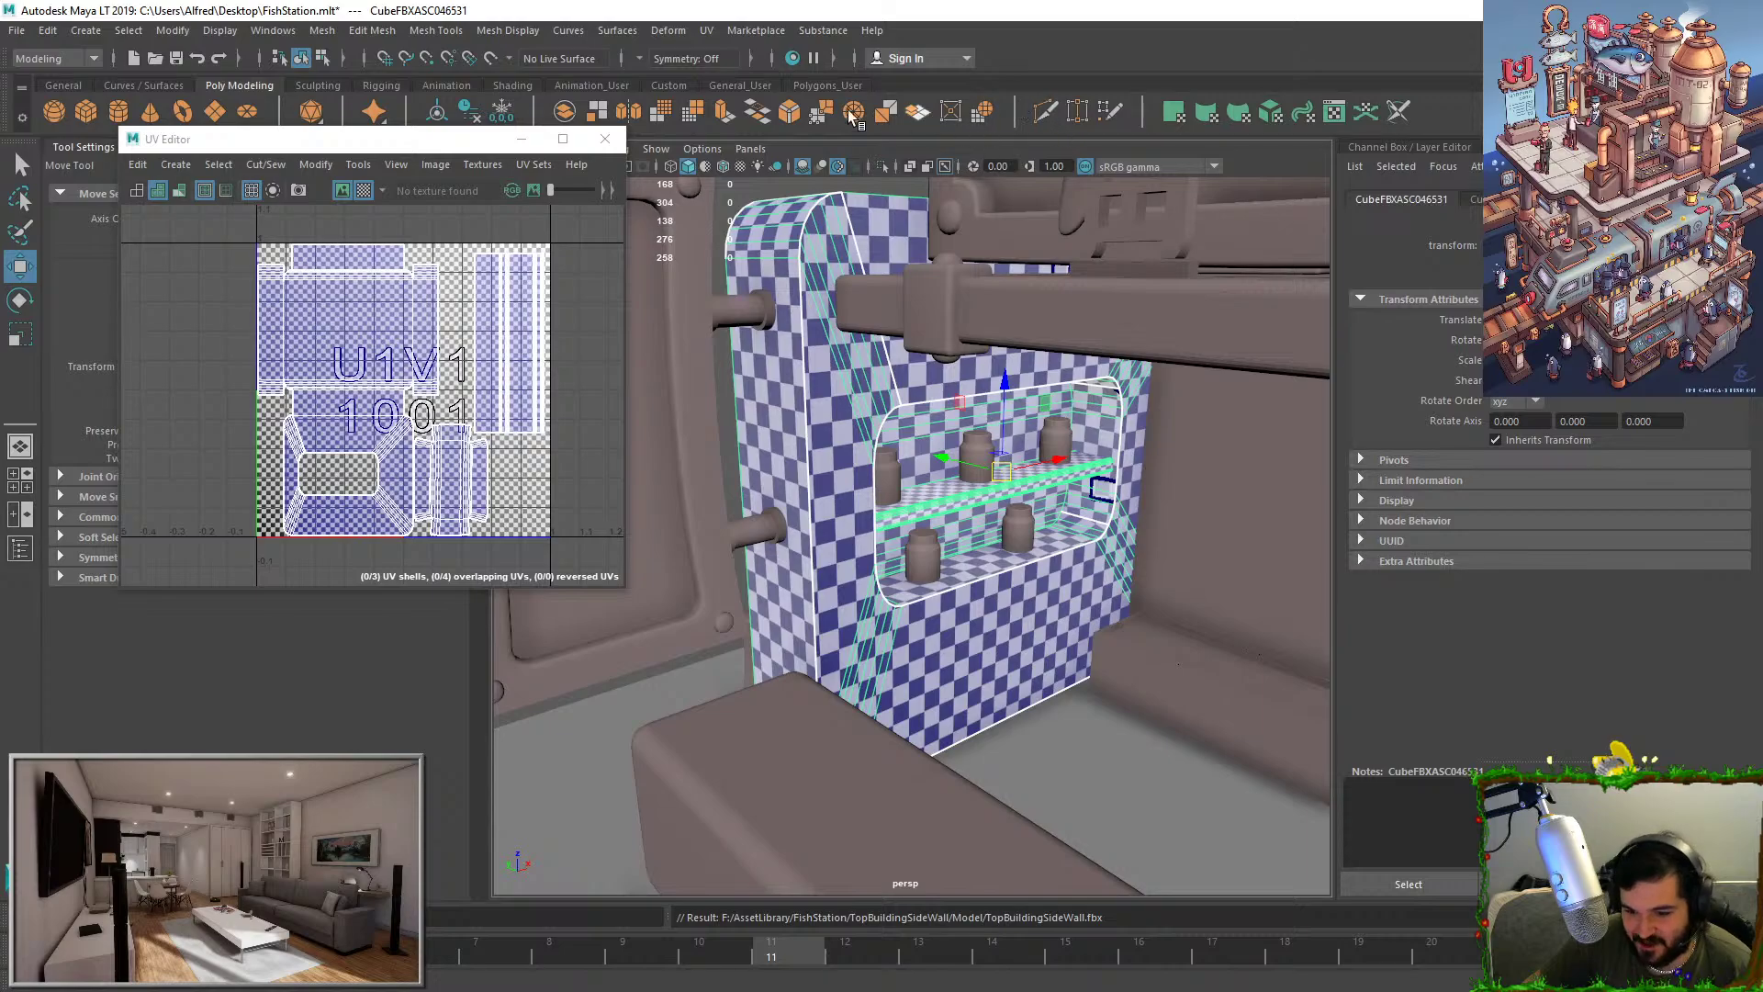
left_click(670, 85)
left_click(1053, 117)
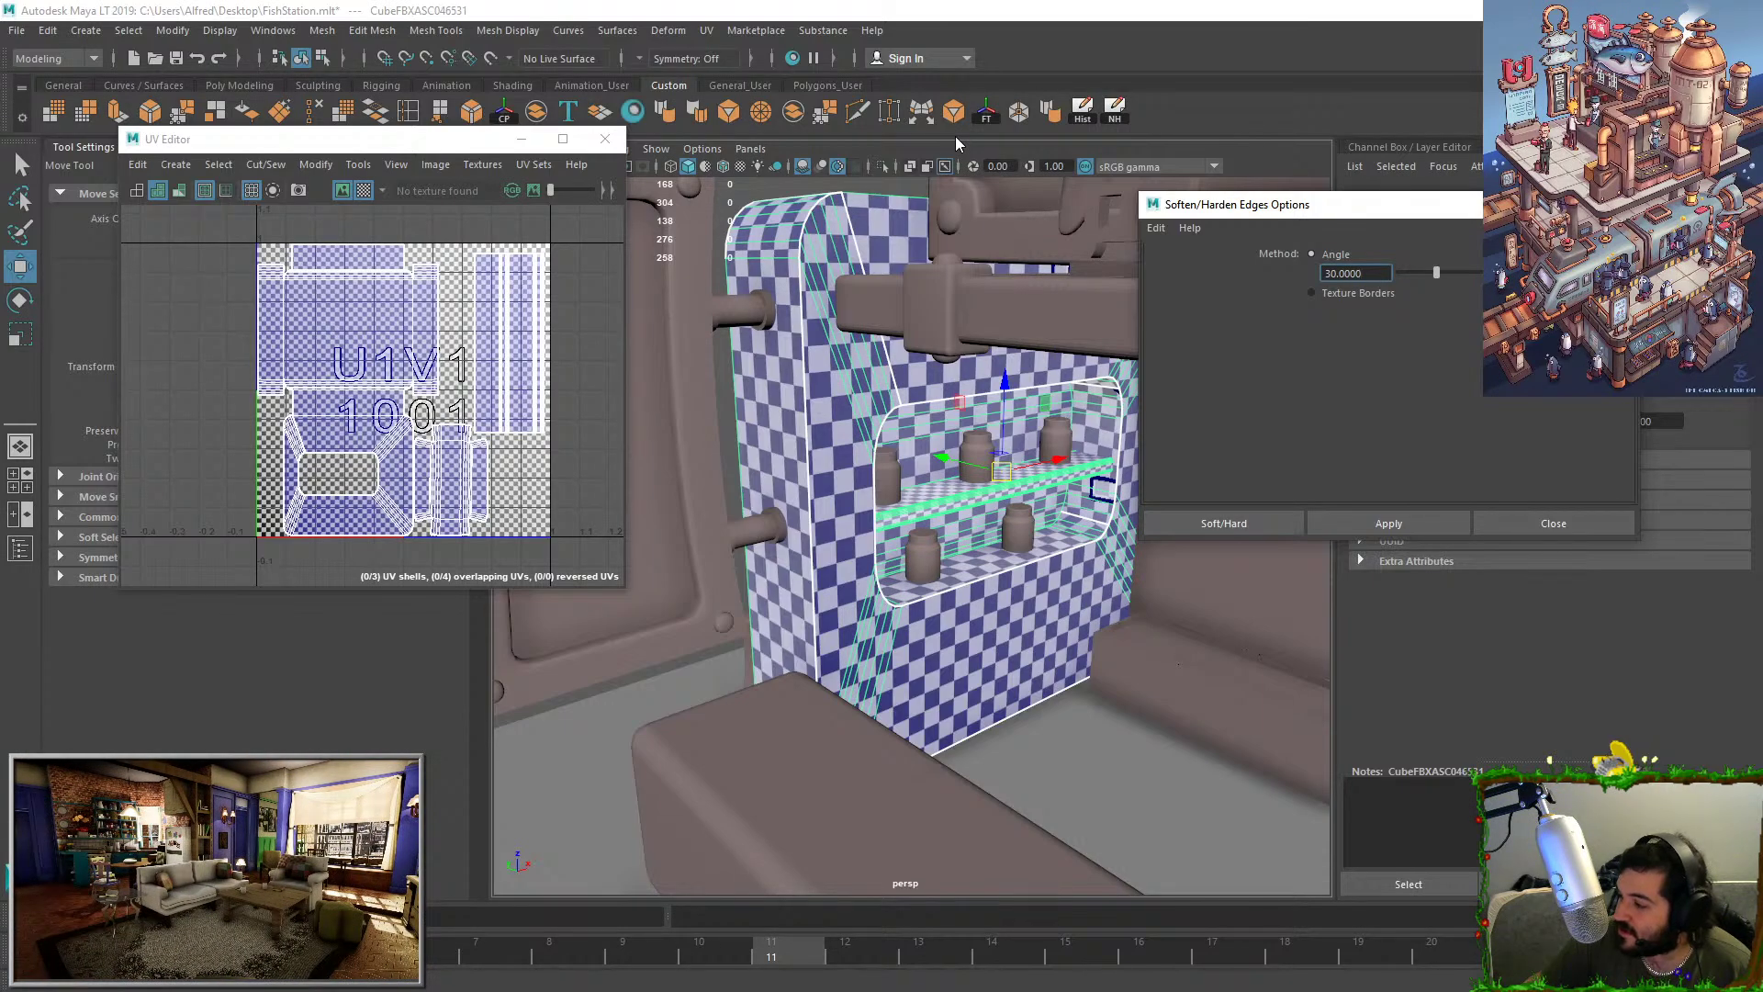
left_click(1250, 525)
left_click_drag(890, 483, 918, 509, "alt")
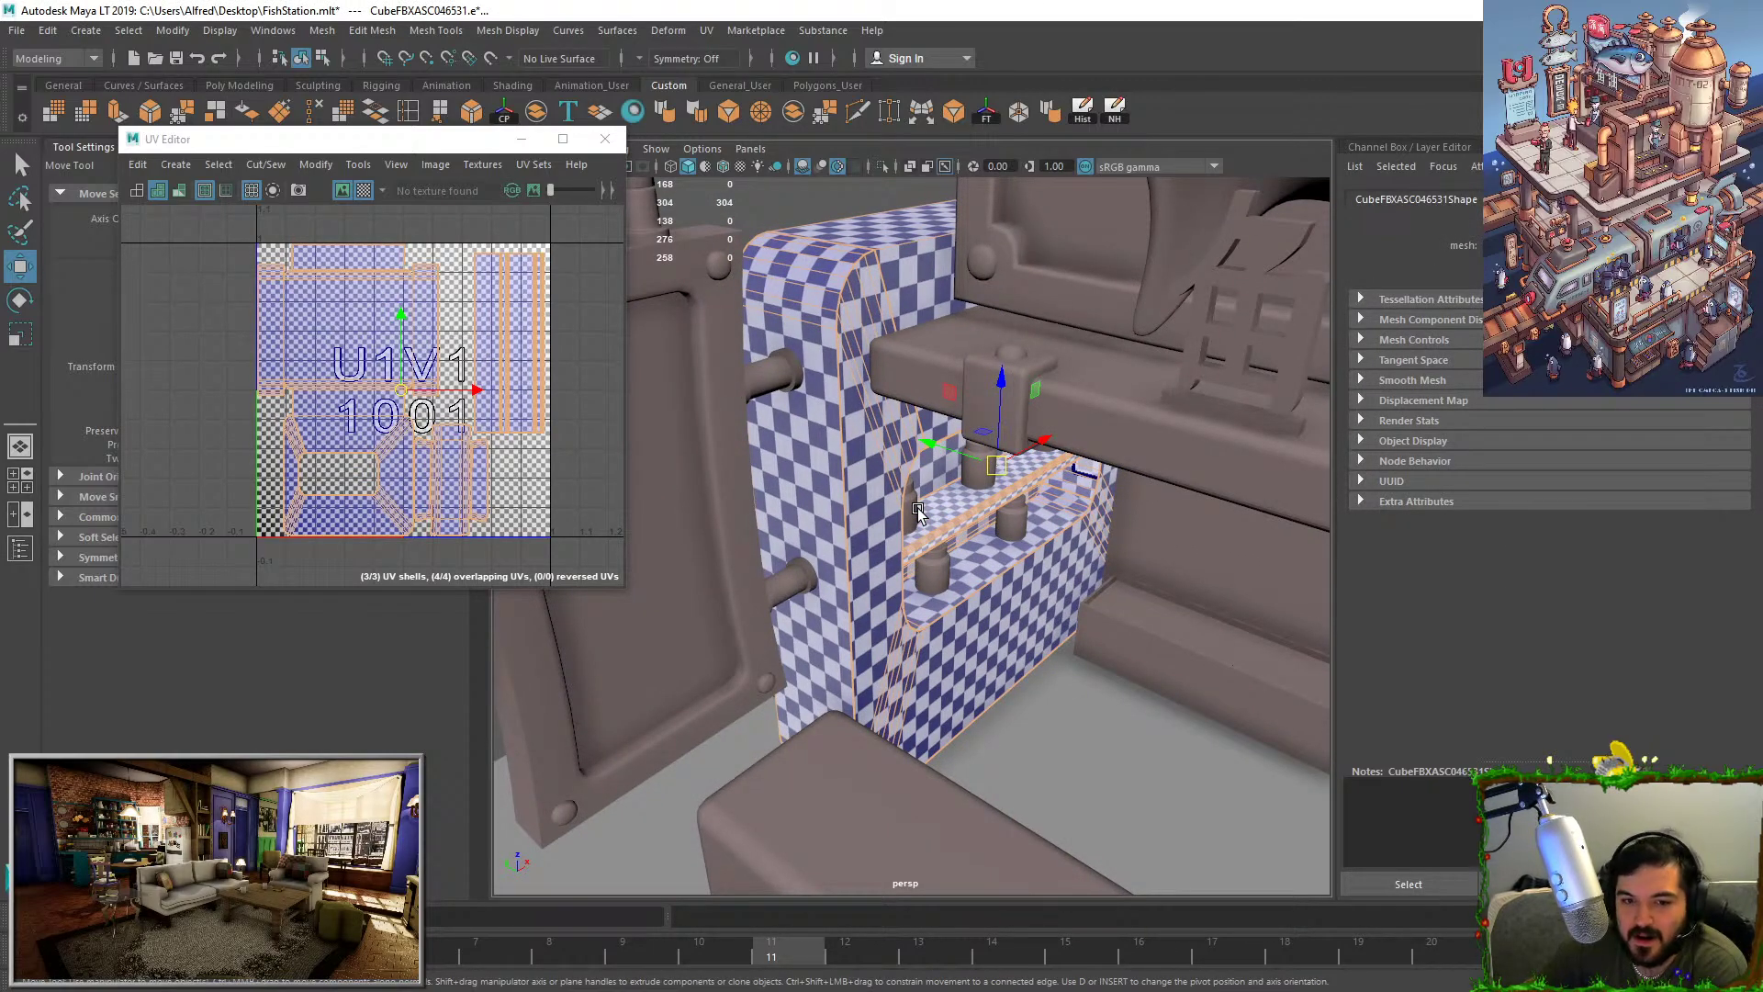
Inspect the shelf's shading with the wall deselected, reselect the combined mesh and start exporting the selection.
left_click(839, 343)
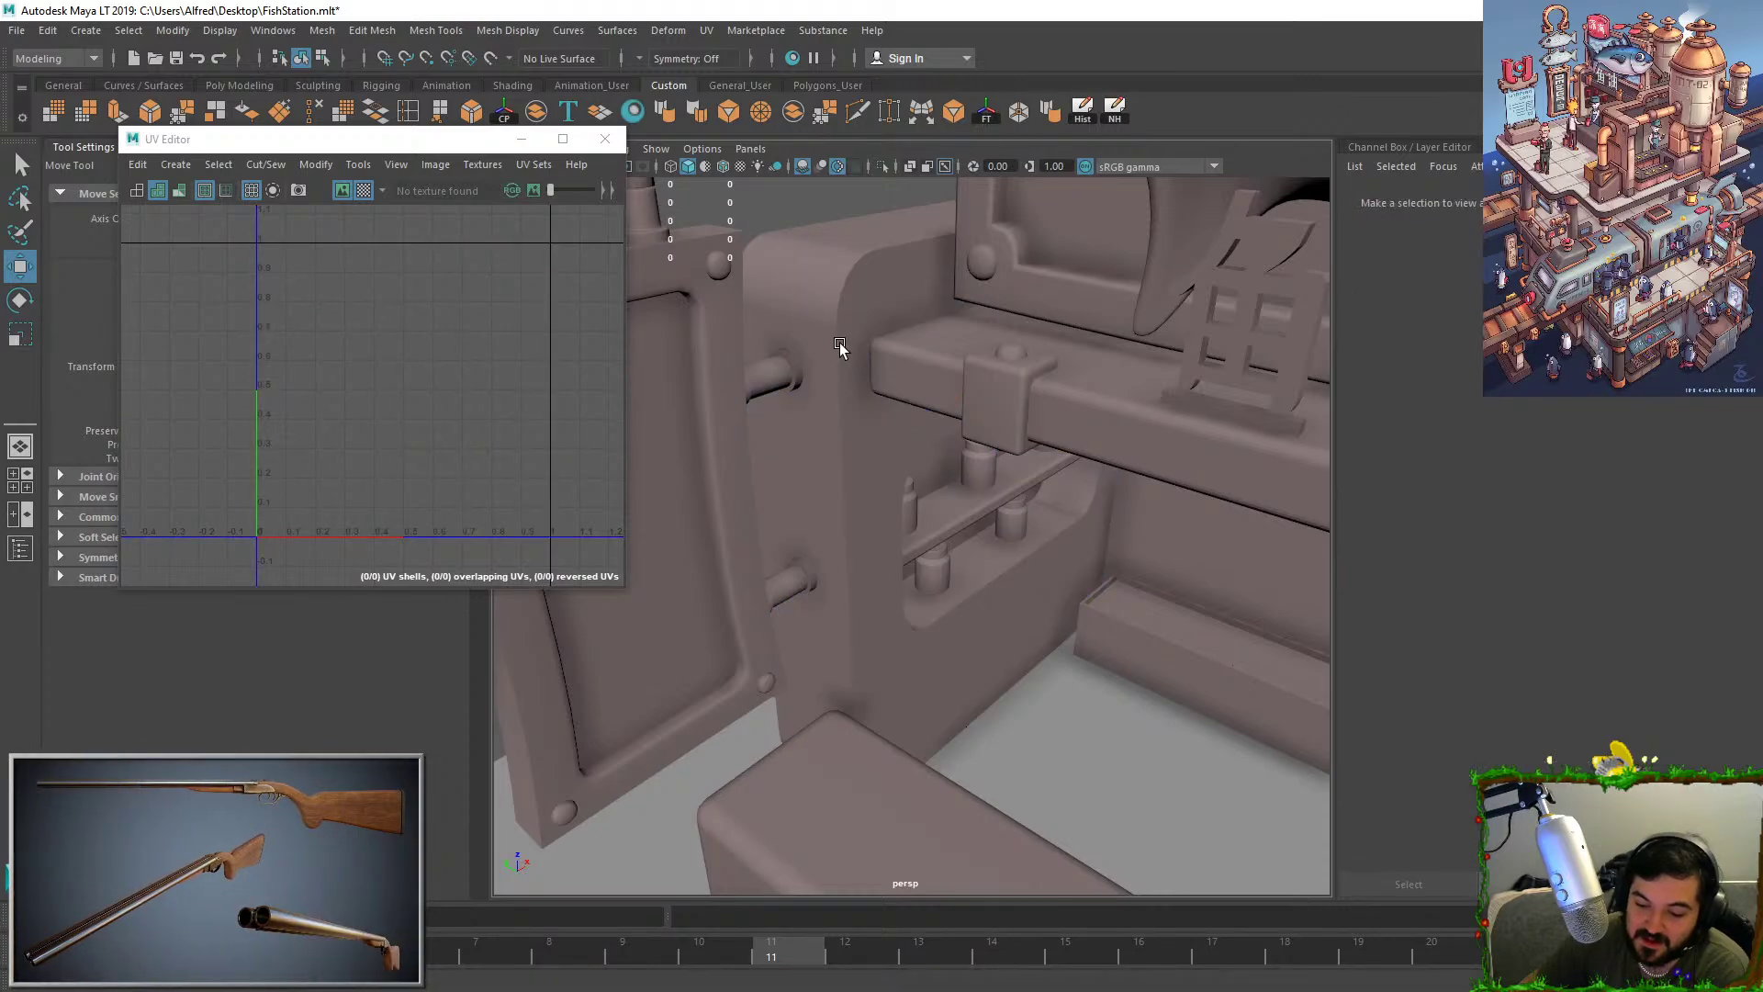
scroll(939, 496, "up", 8)
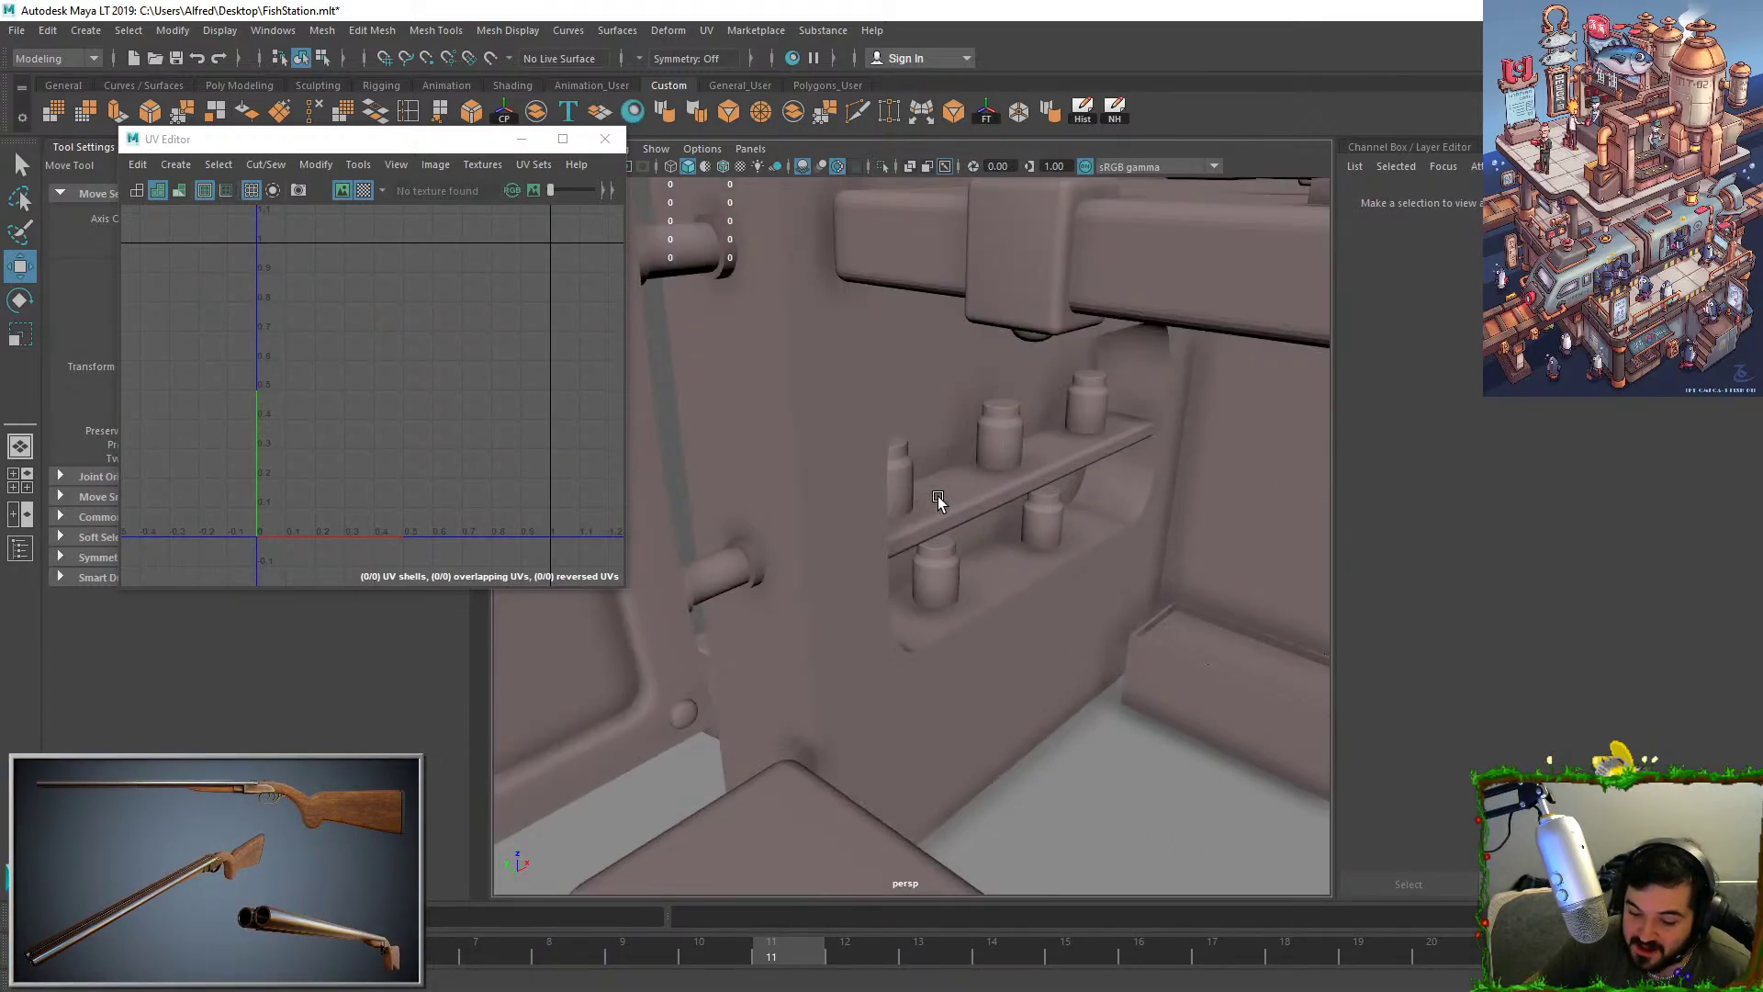
left_click(968, 470)
left_click(18, 32)
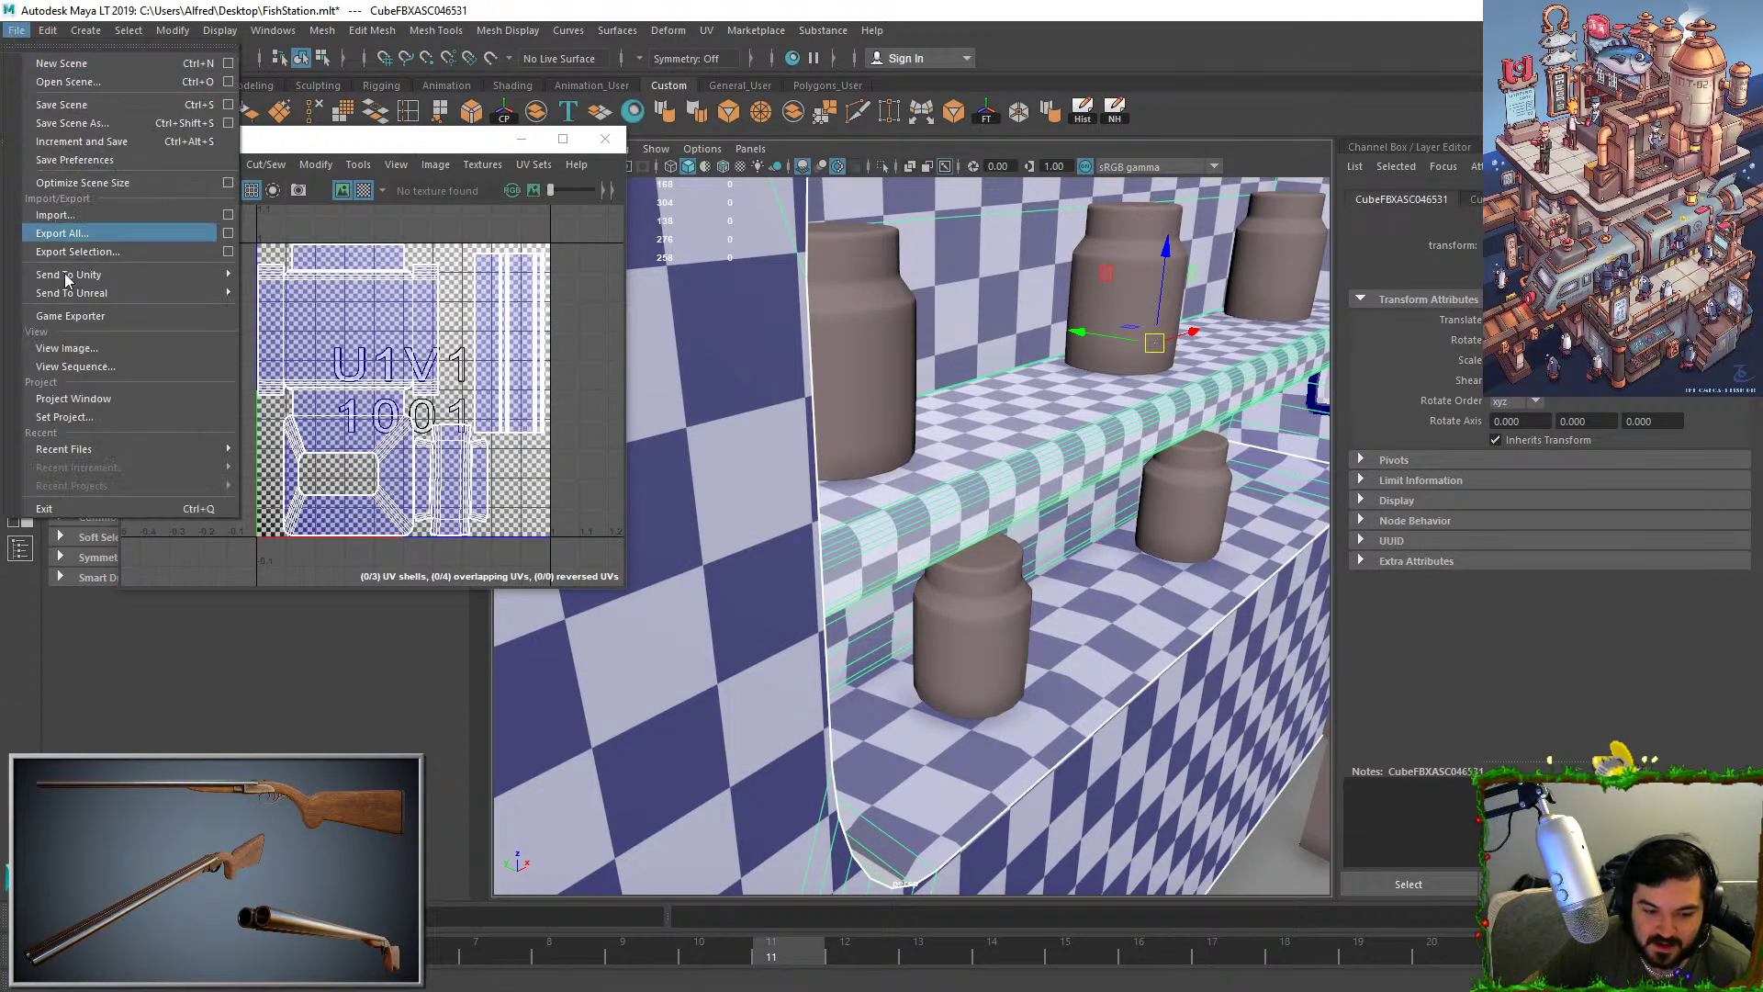
left_click(86, 253)
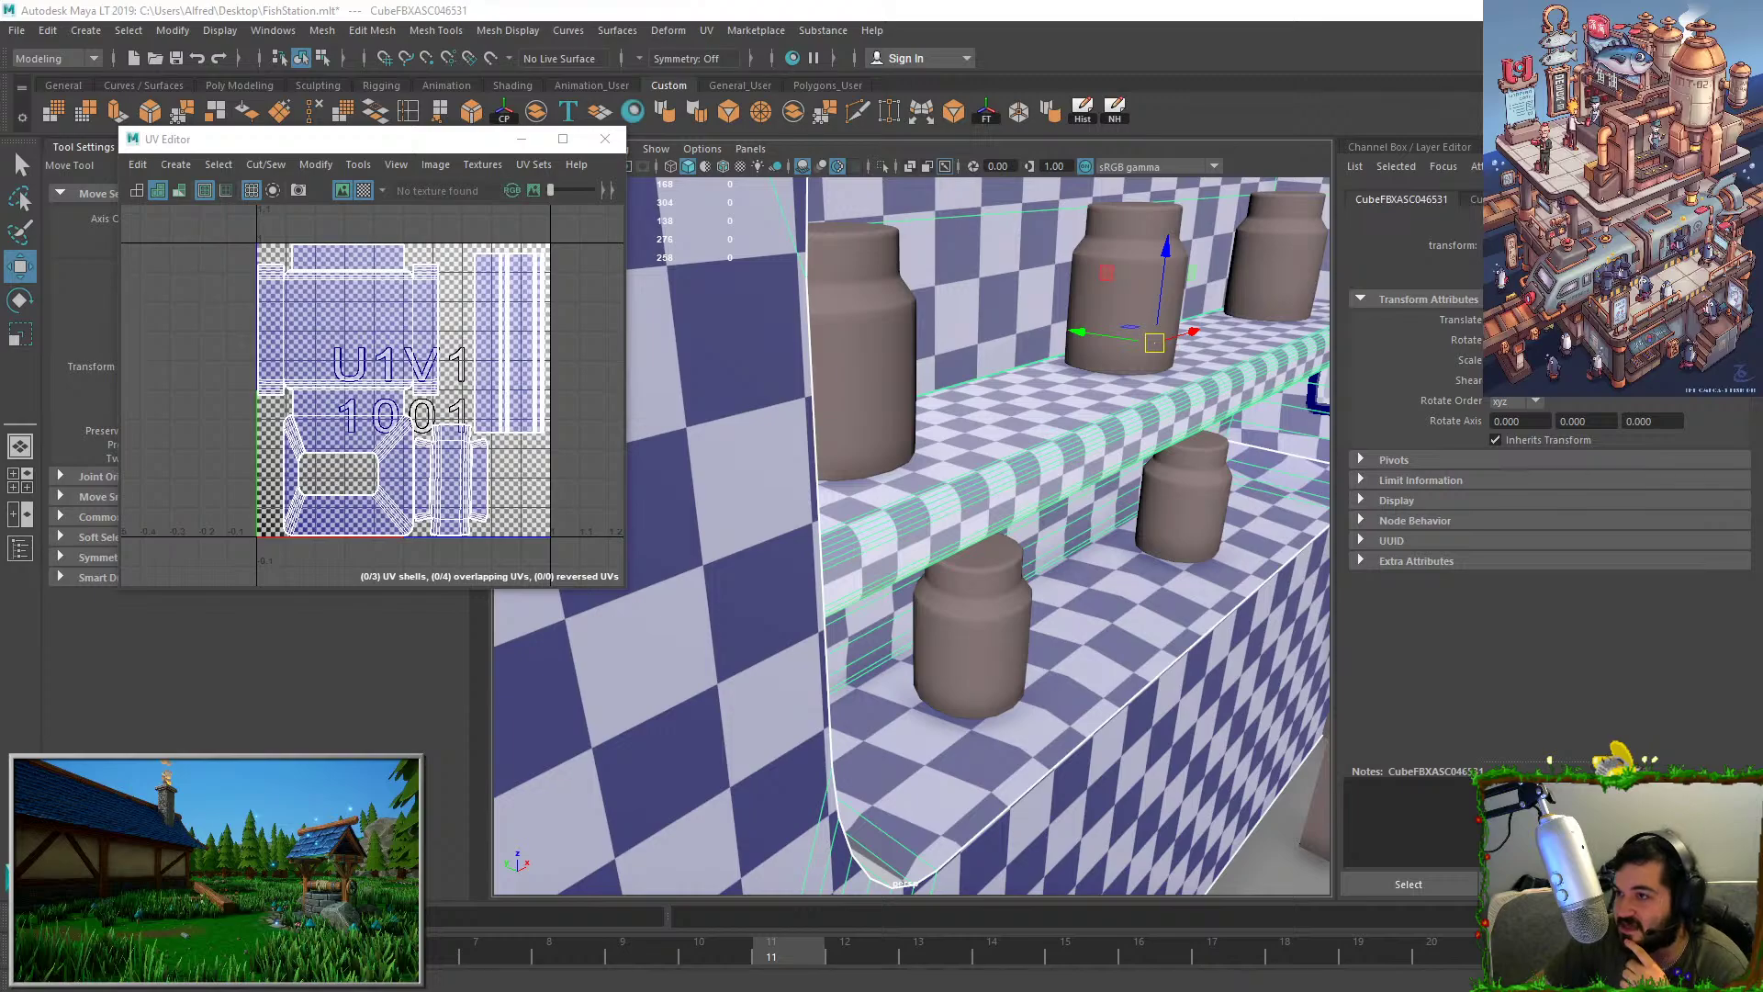
Switch to the web browser, search Google for "how much does epic take from sales" and highlight the passage on its store's revenue cut.
left_click_drag(1469, 2, 414, 2)
type("ho")
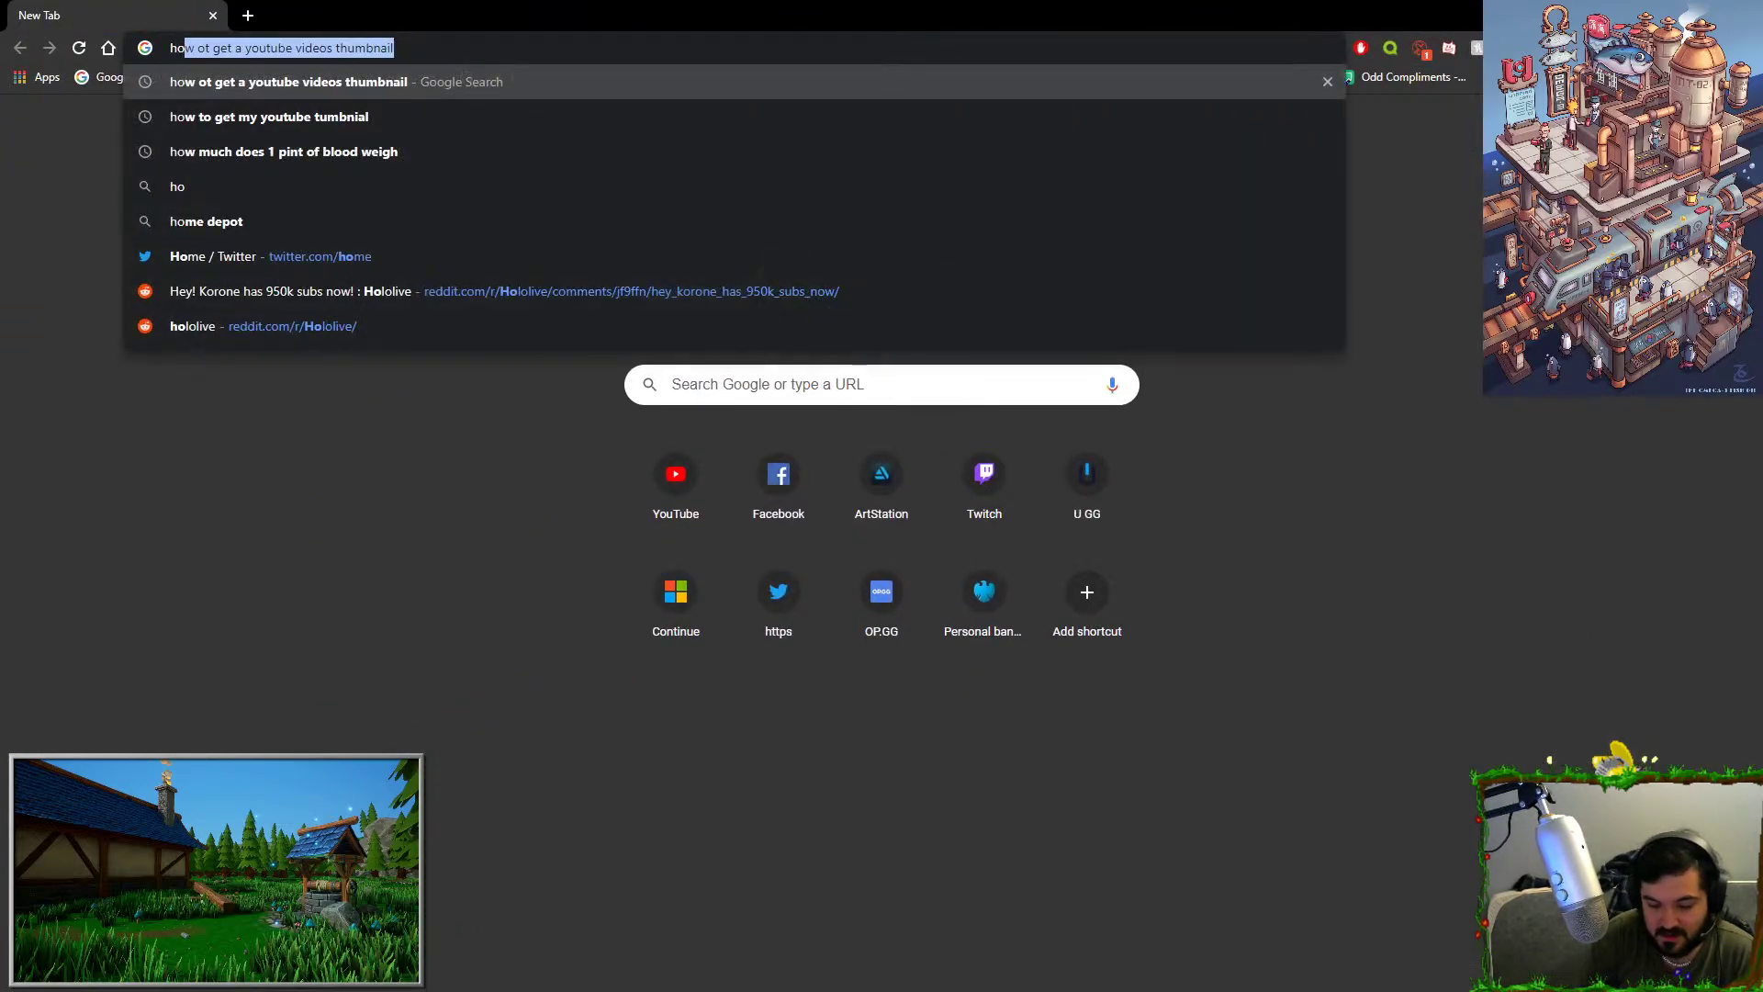
type("w much do epic ")
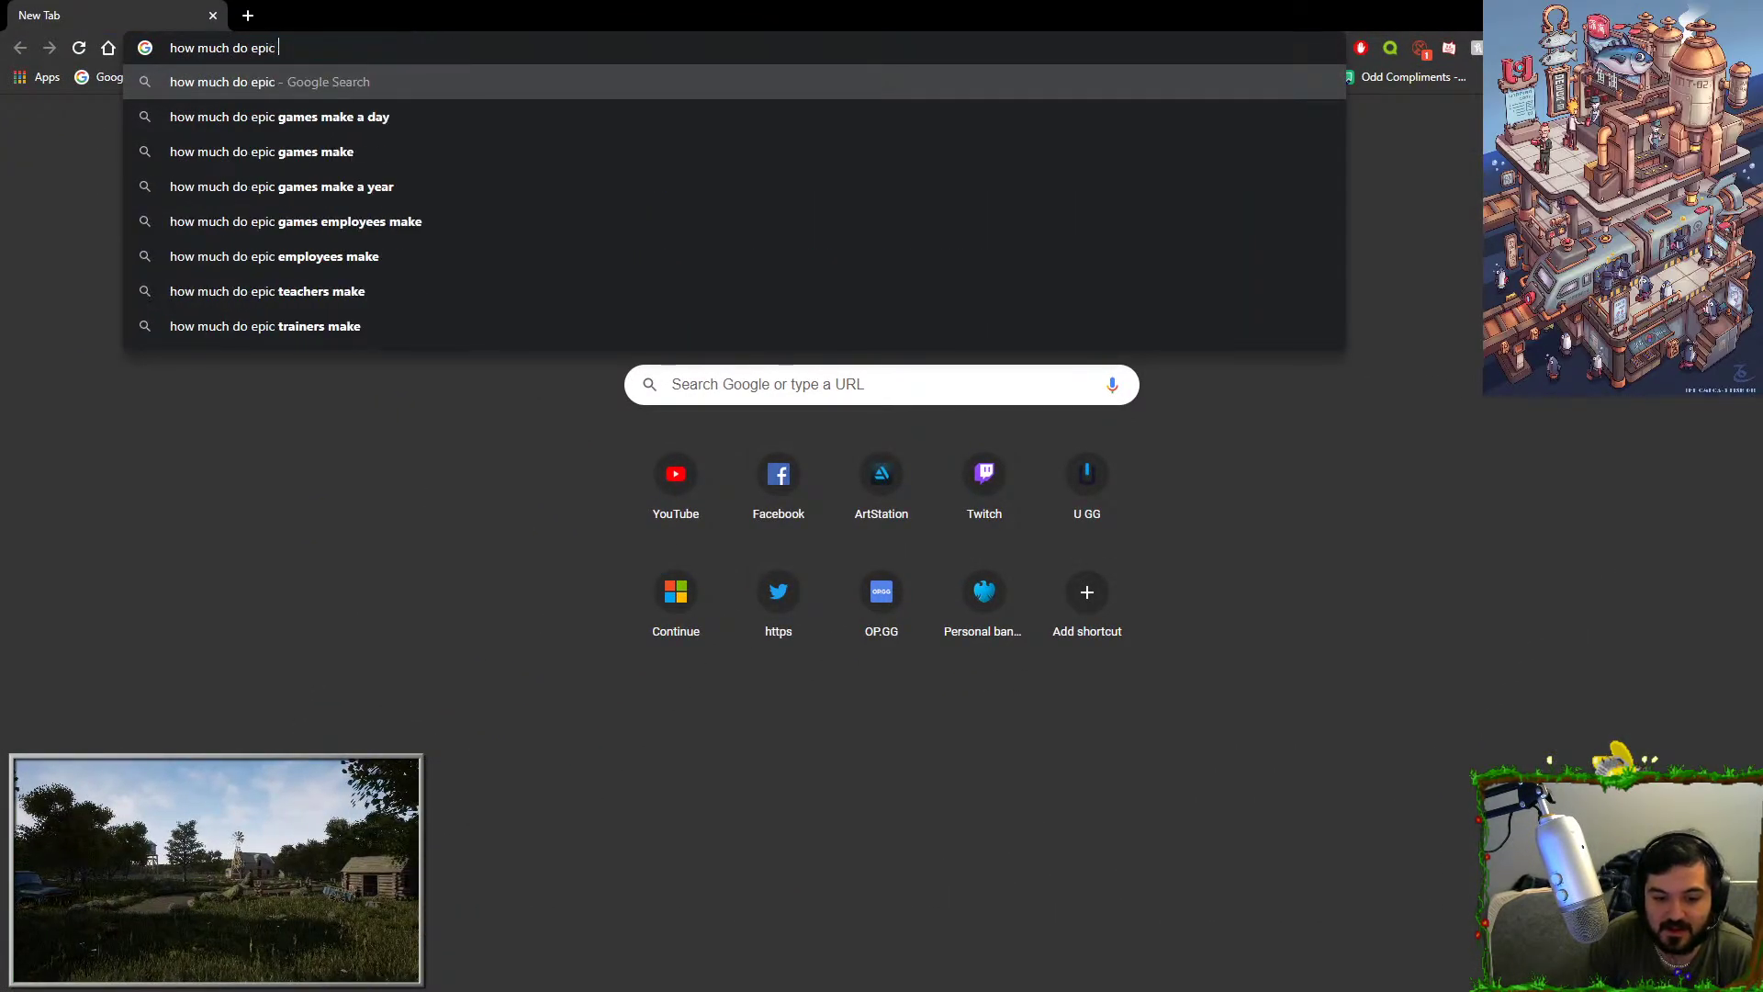
type("take")
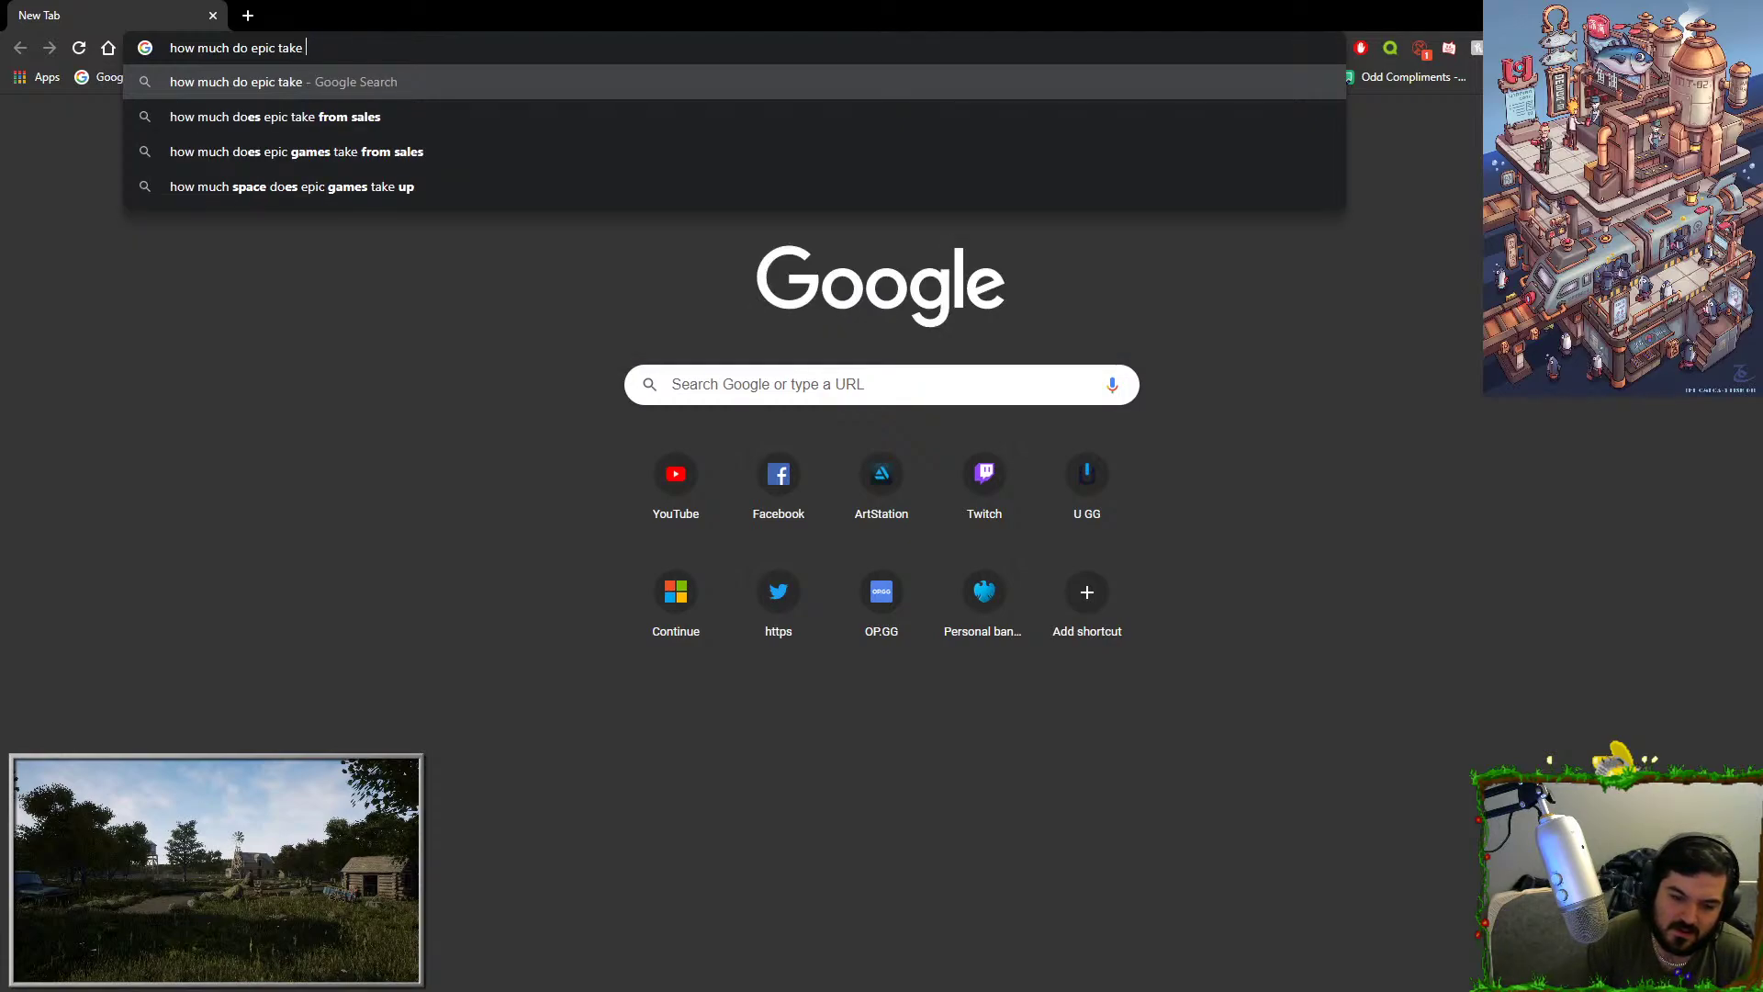
key("Down")
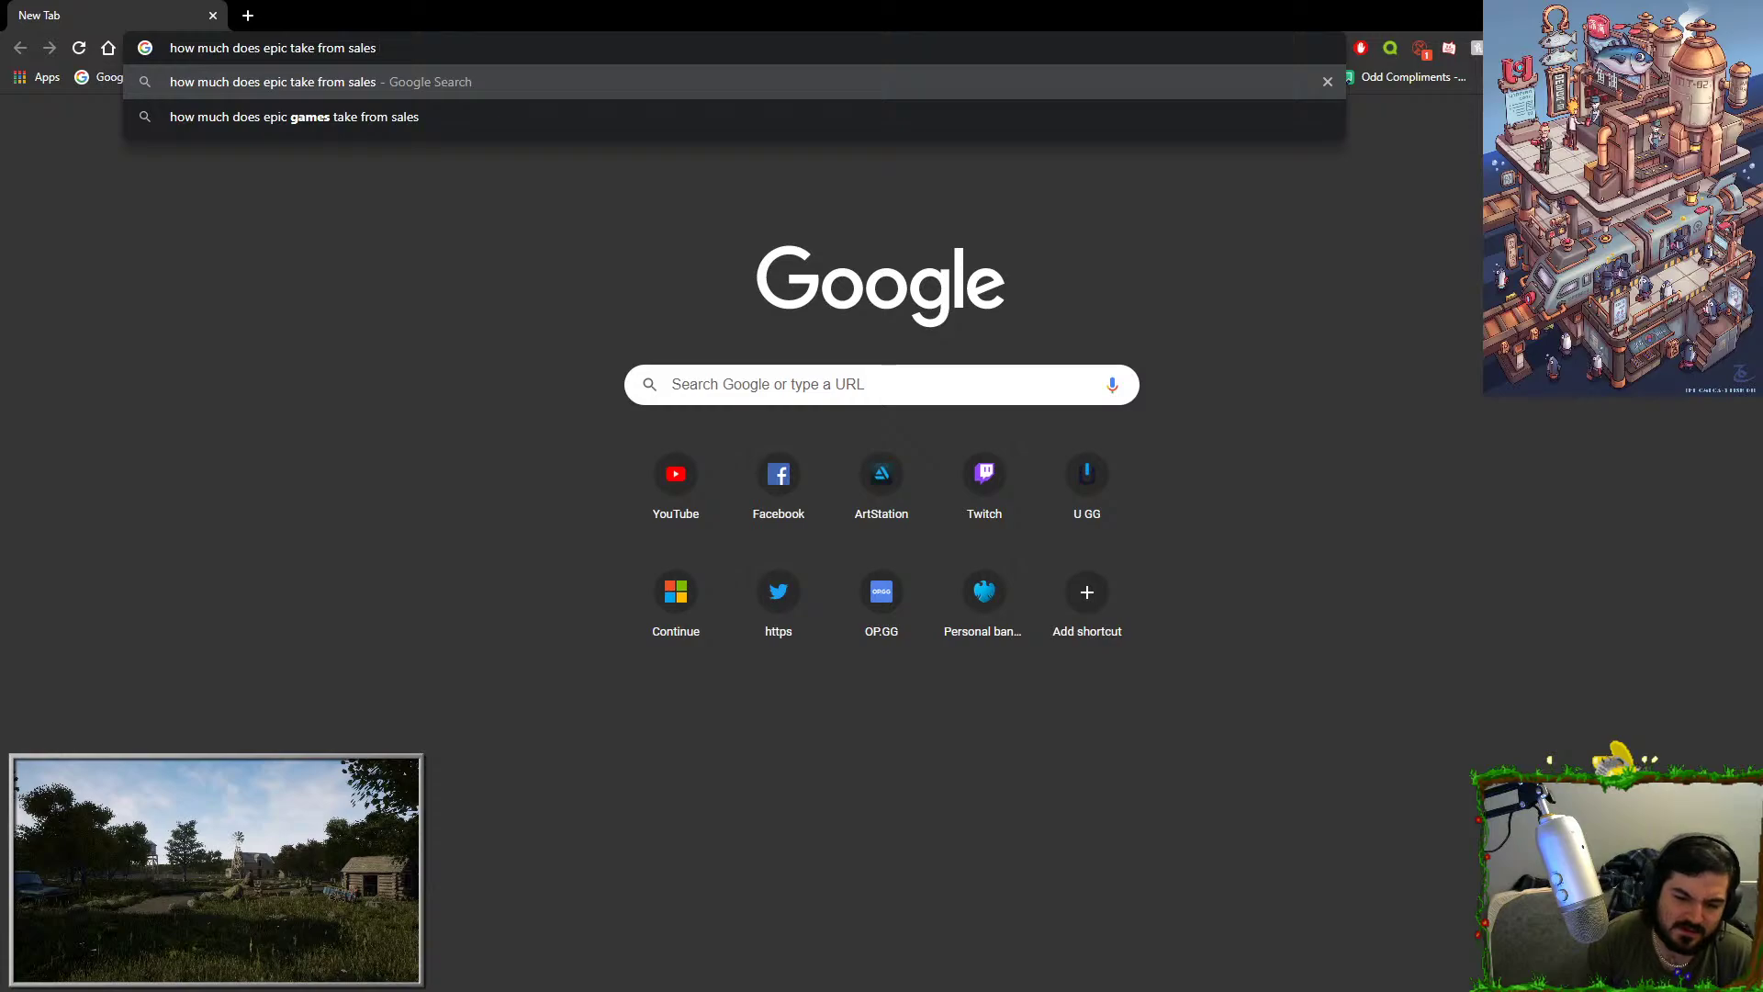
key("Return")
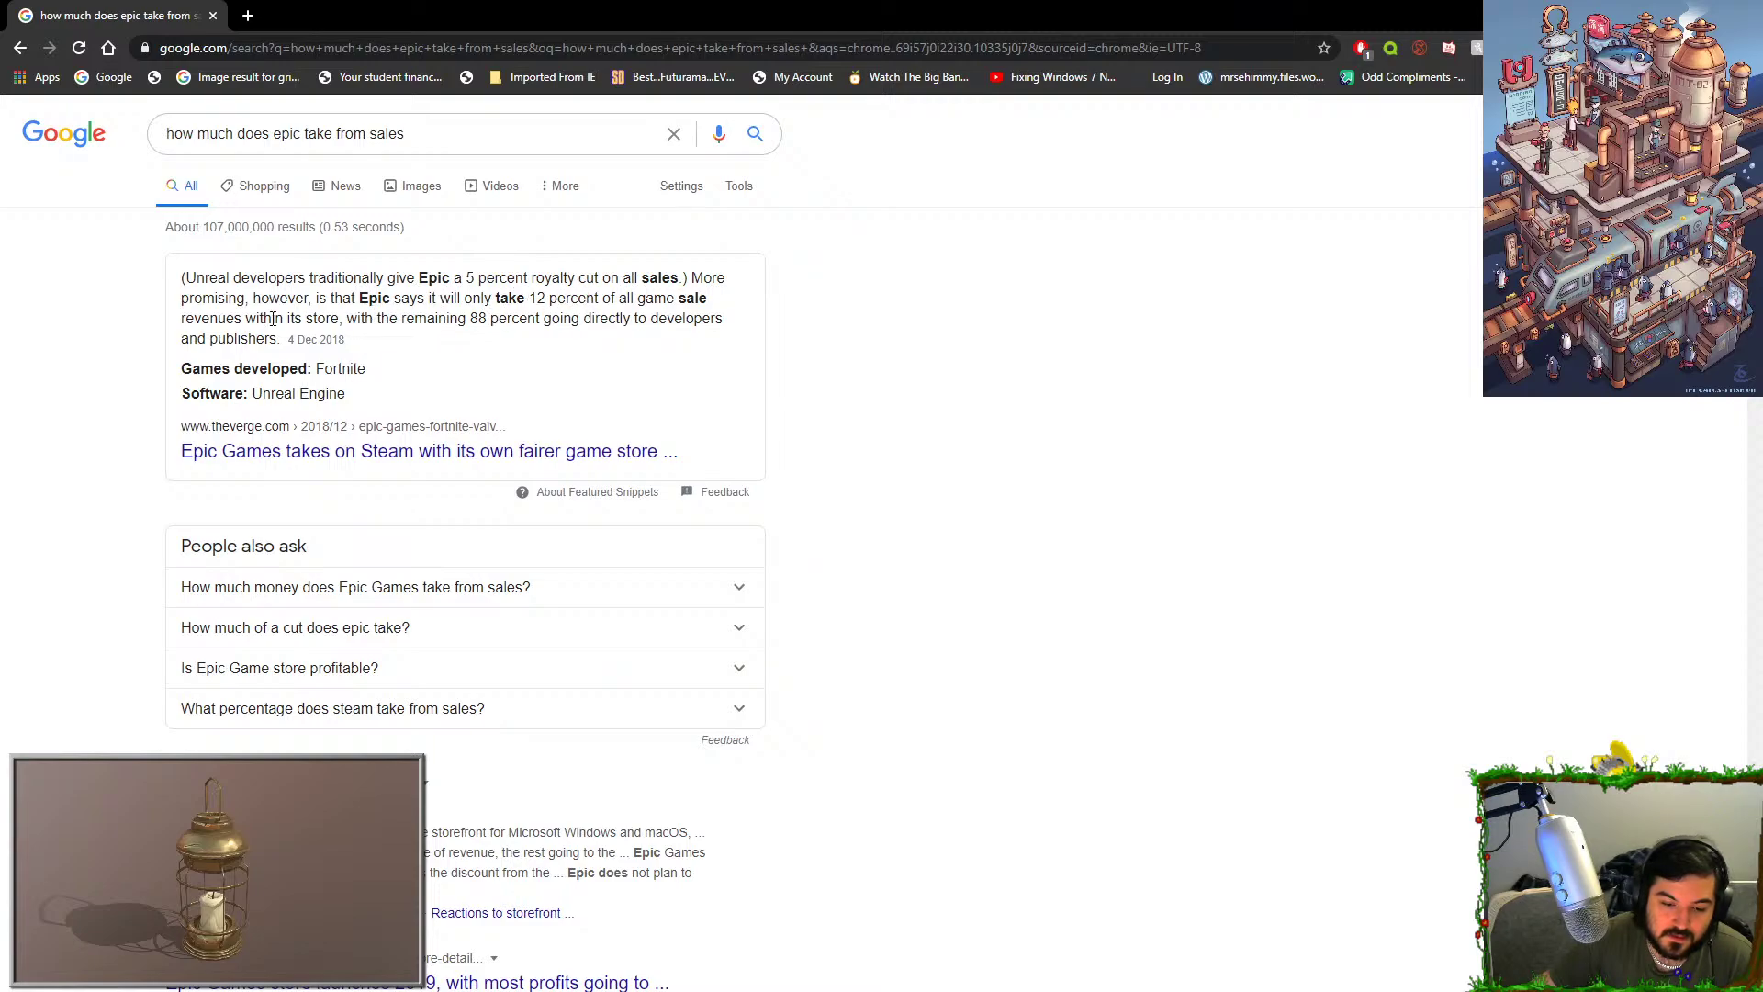
left_click_drag(339, 318, 497, 299)
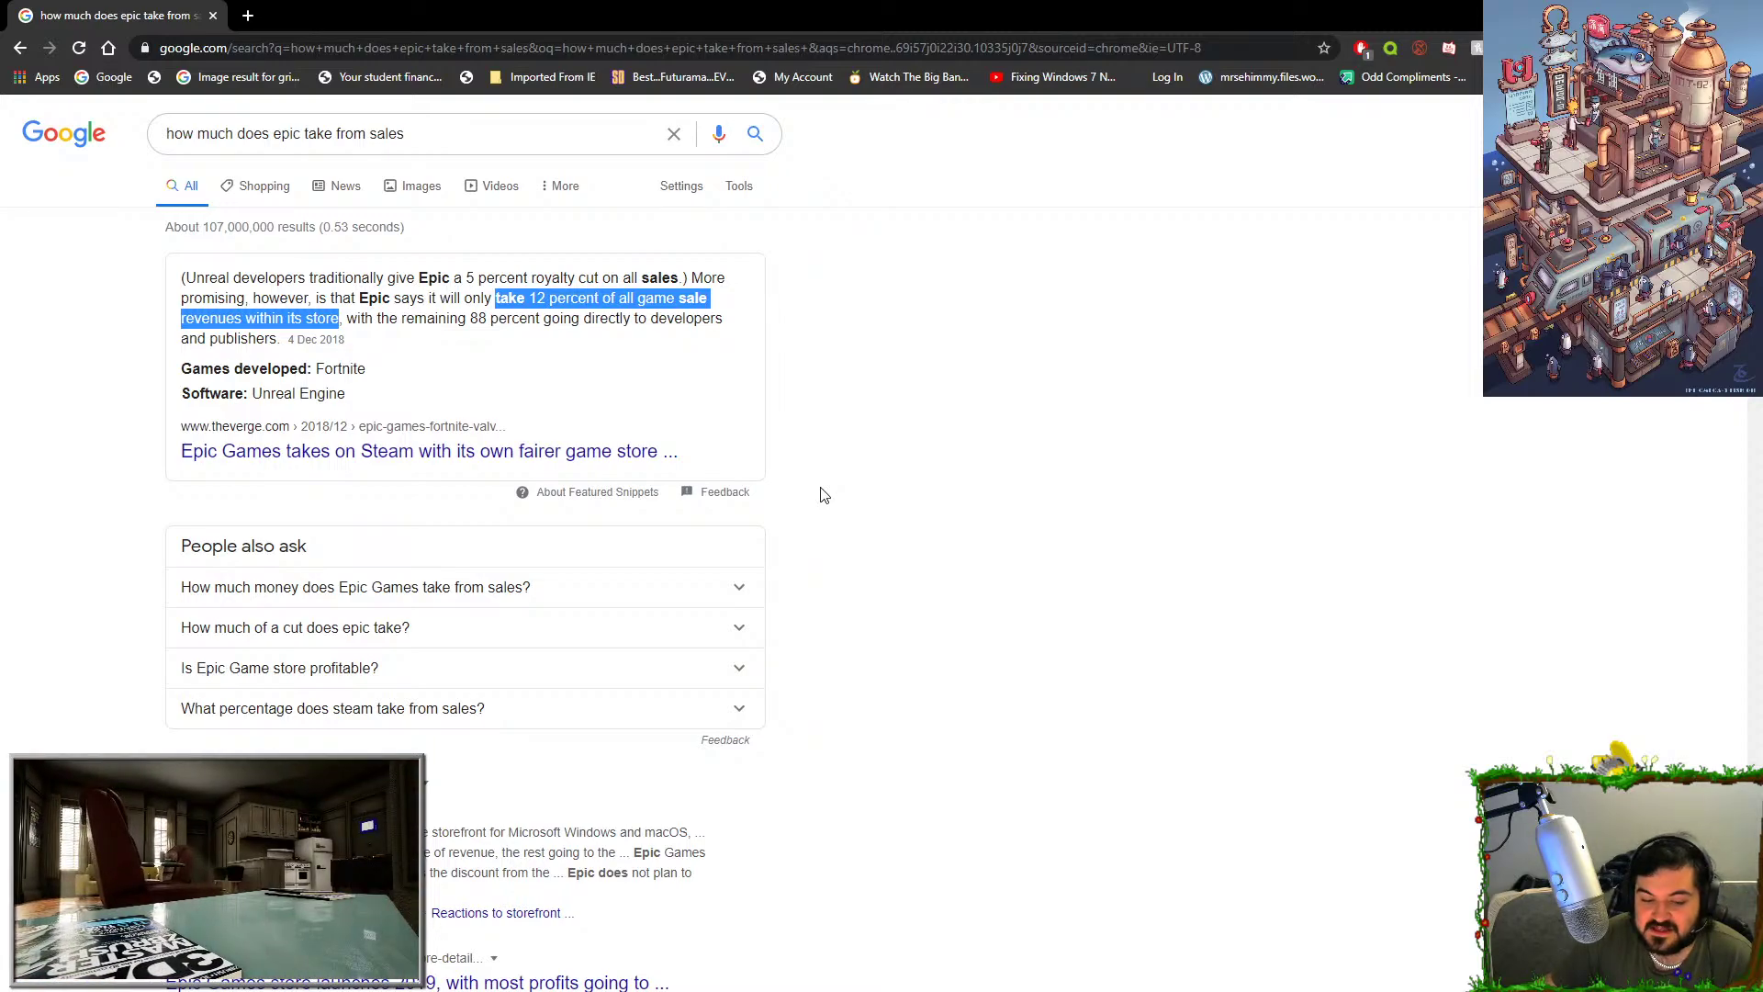
Search Google for "If i make a game with unreal engine how much do they take" and expand the question about Unreal Engine's cost.
triple_click(381, 133)
type("If i")
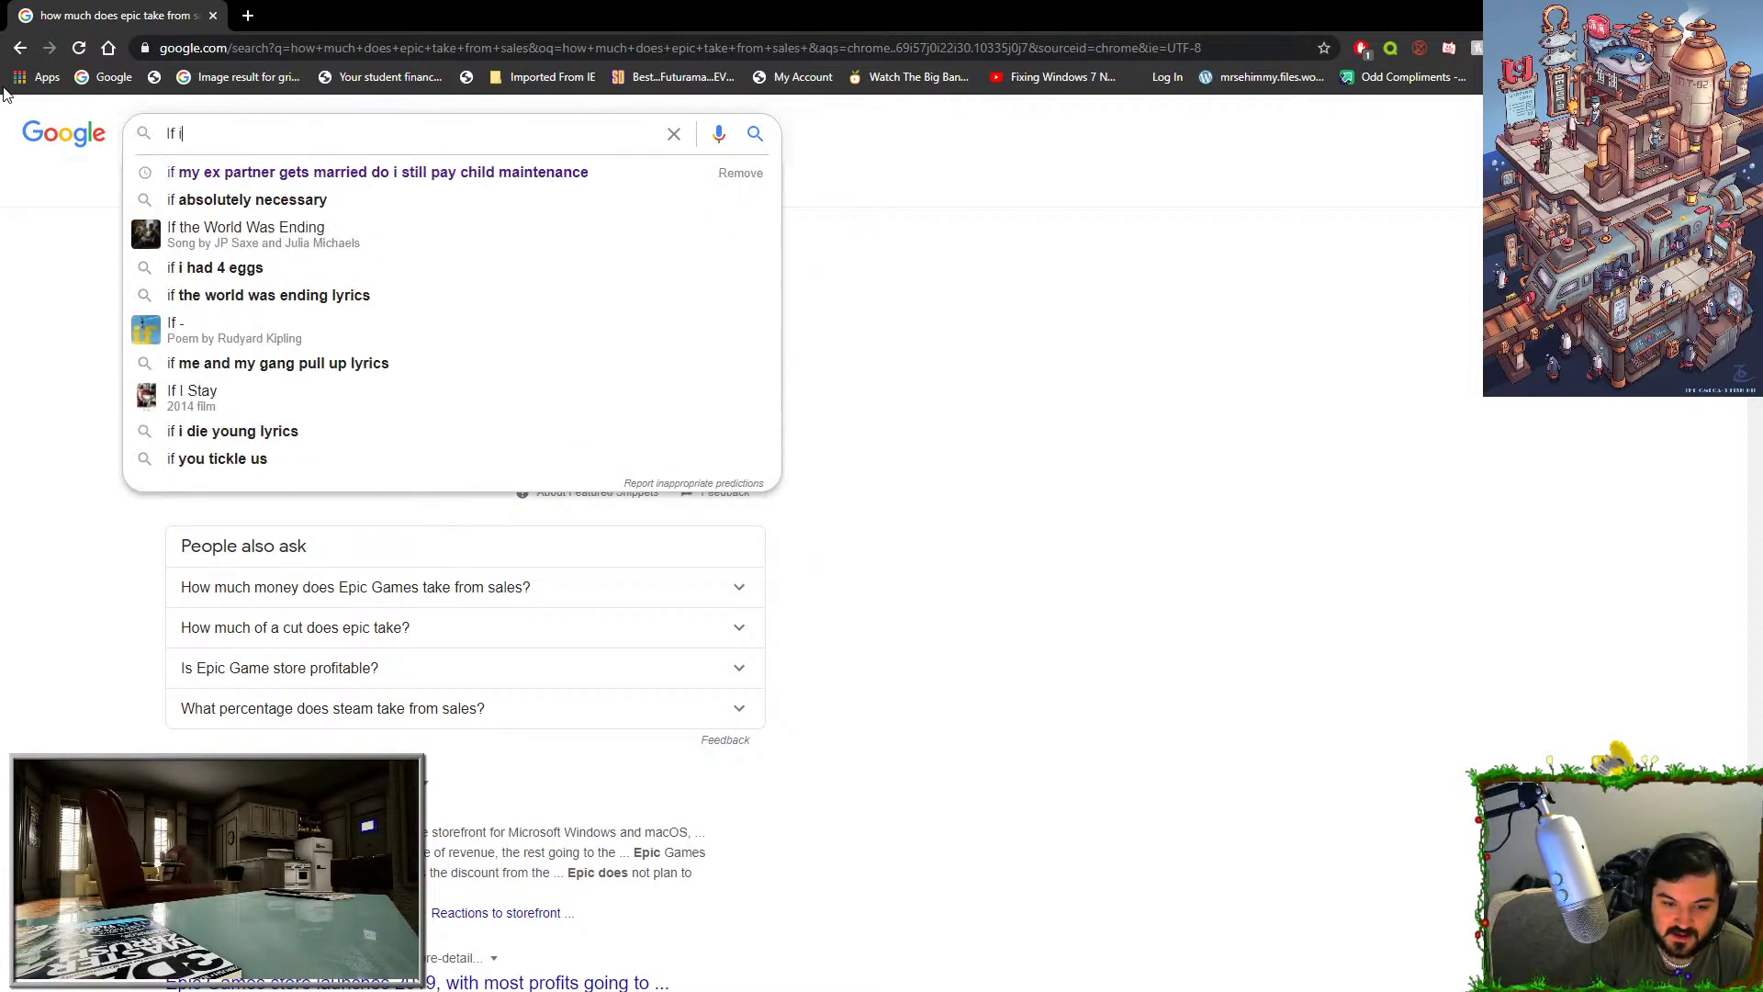
type(" make a game with unreal e")
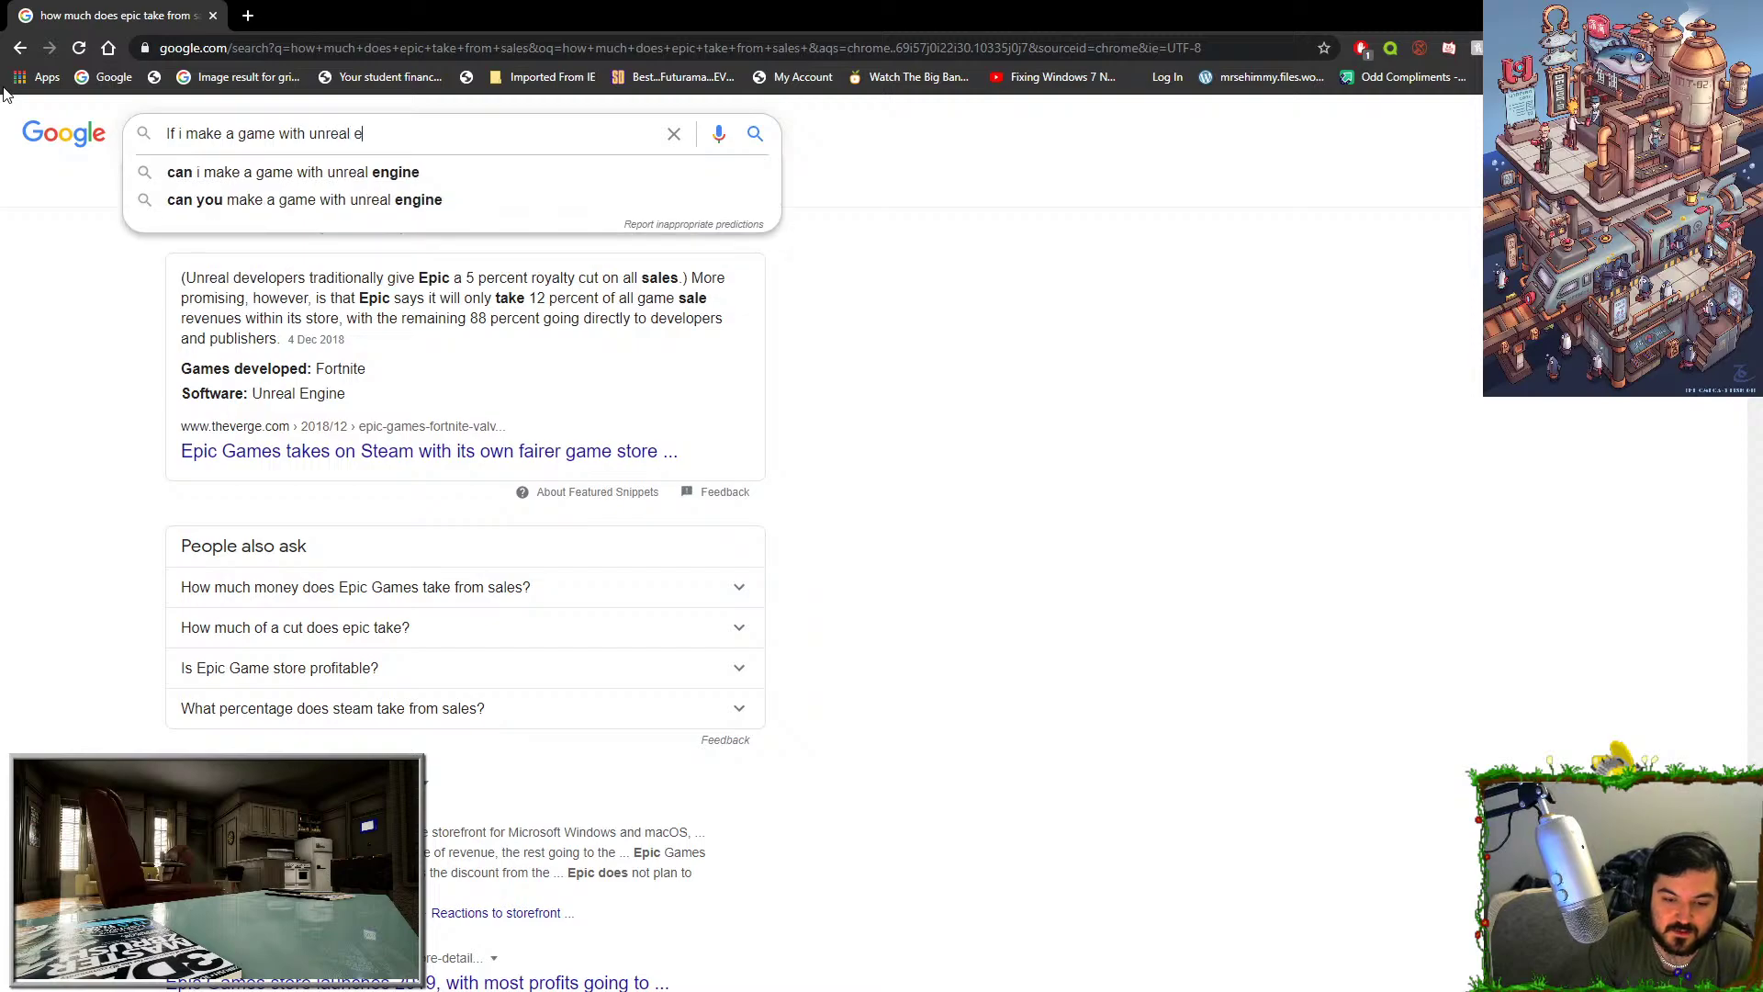
type("ngine how much do they take")
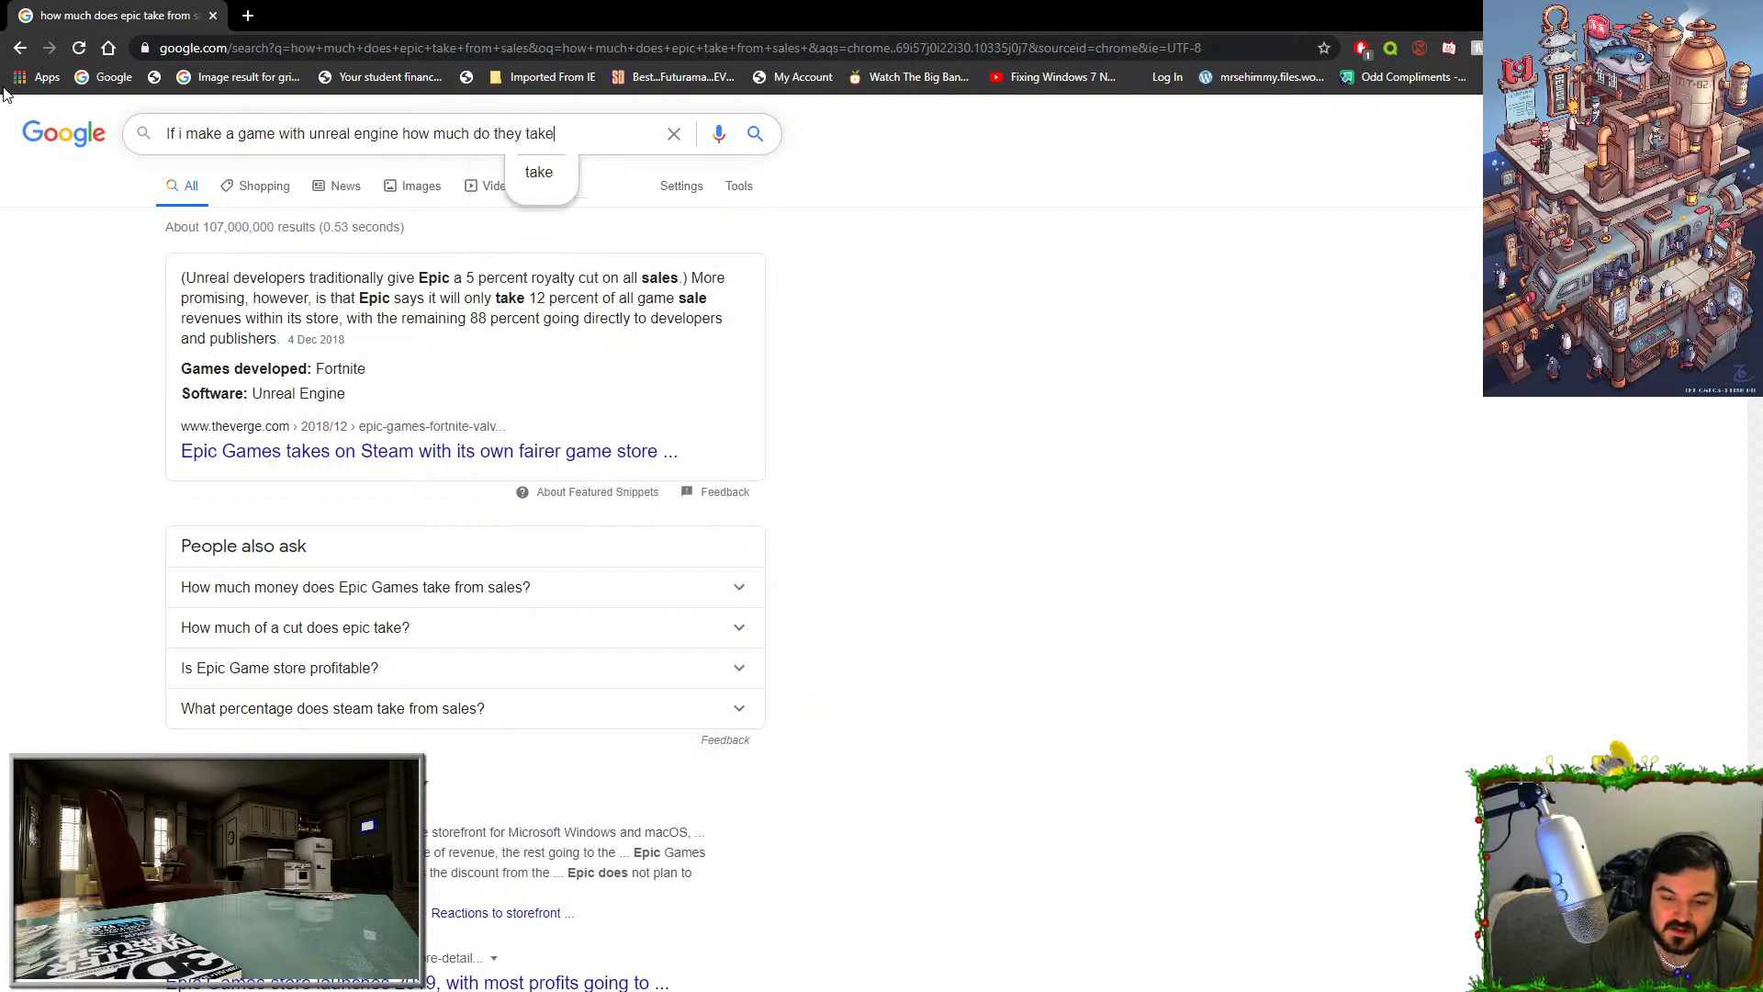
key("Return")
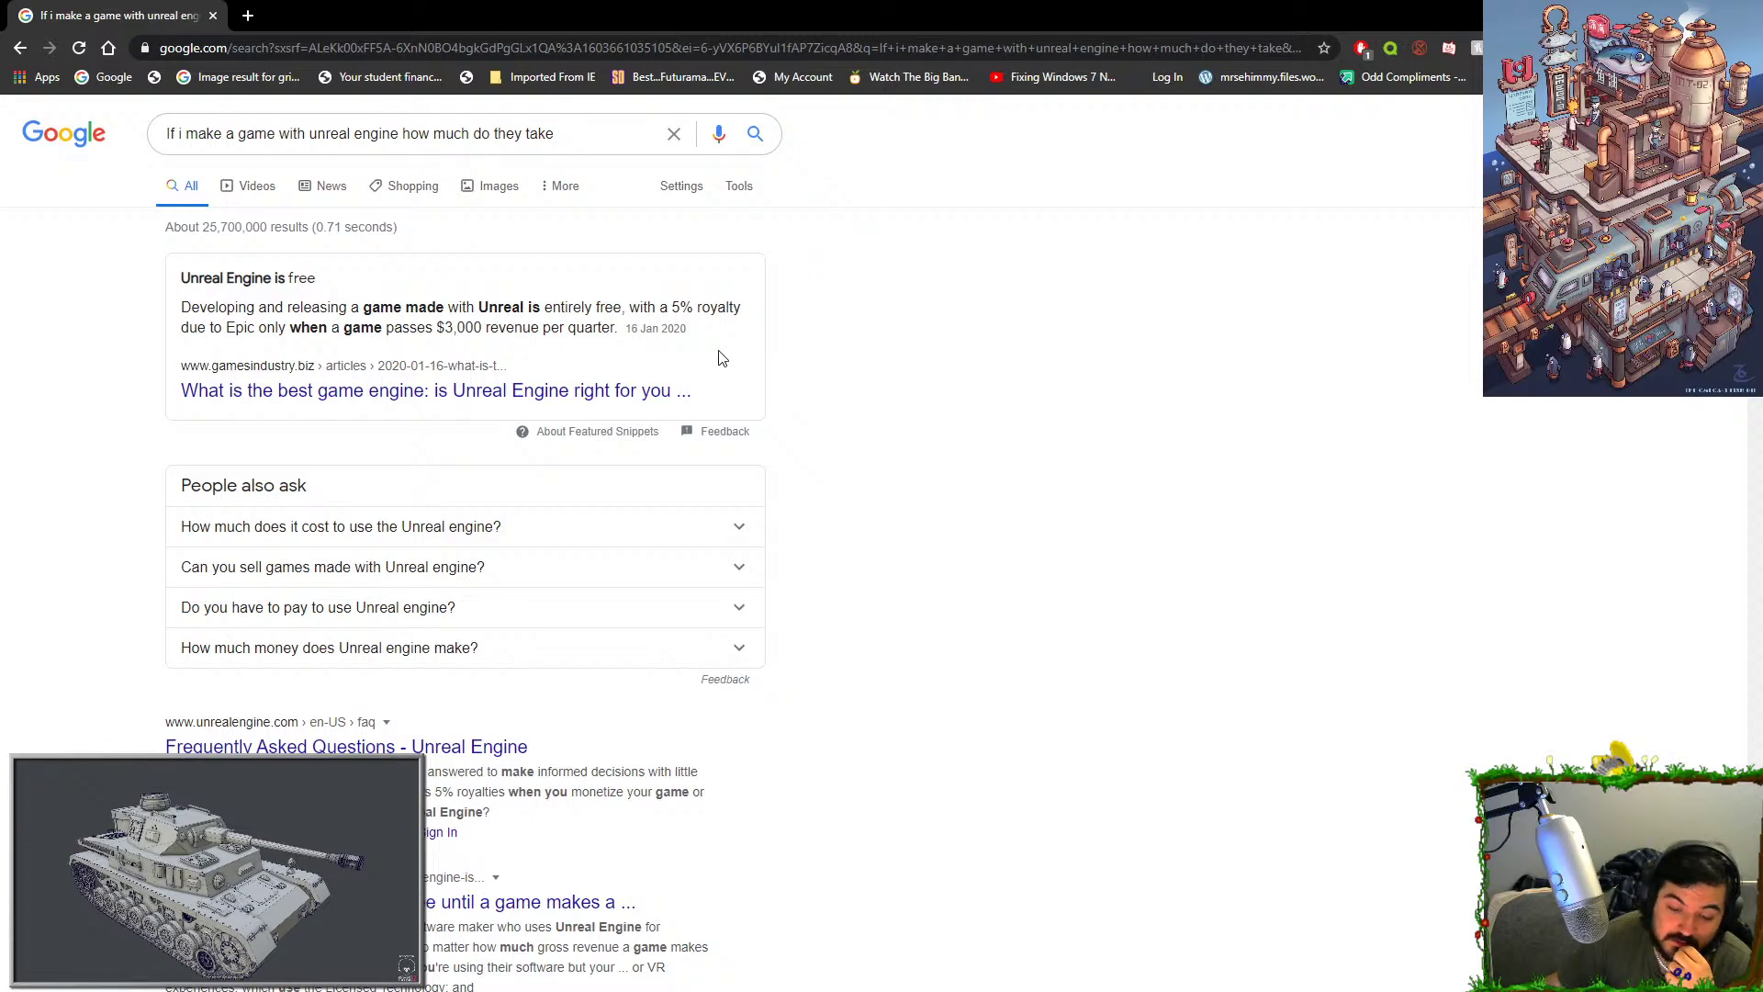
left_click(782, 331)
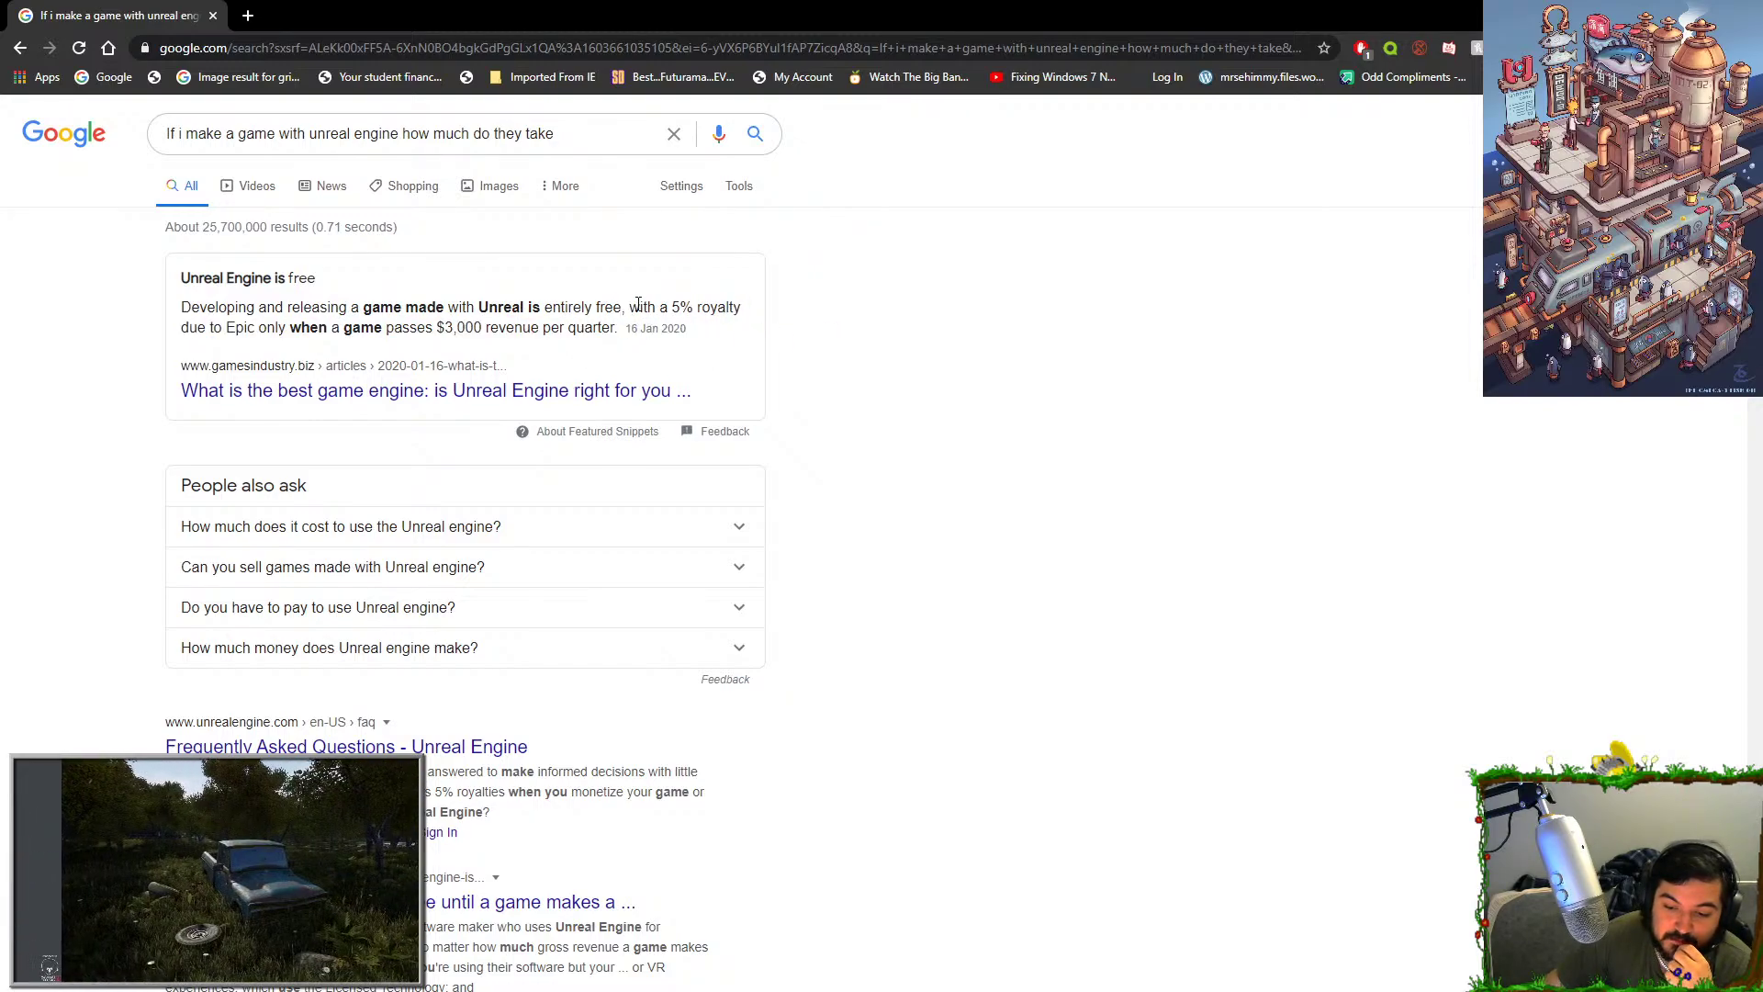
left_click_drag(642, 307, 893, 336)
left_click(891, 338)
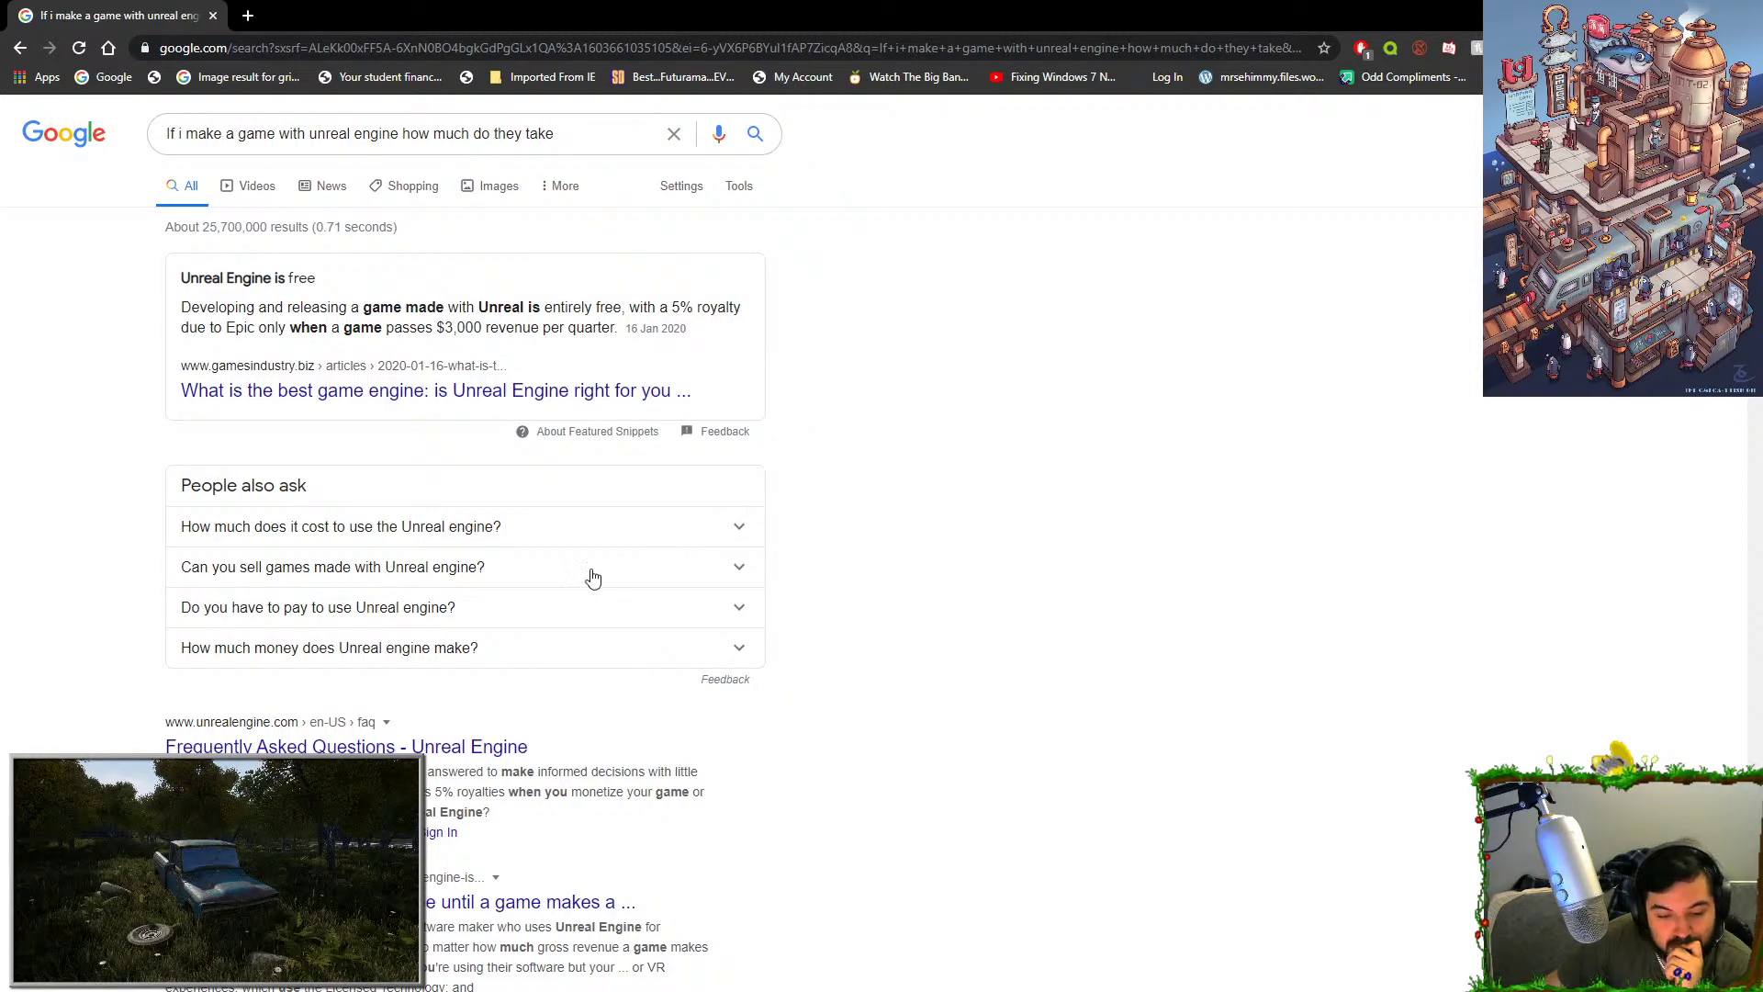
left_click(411, 545)
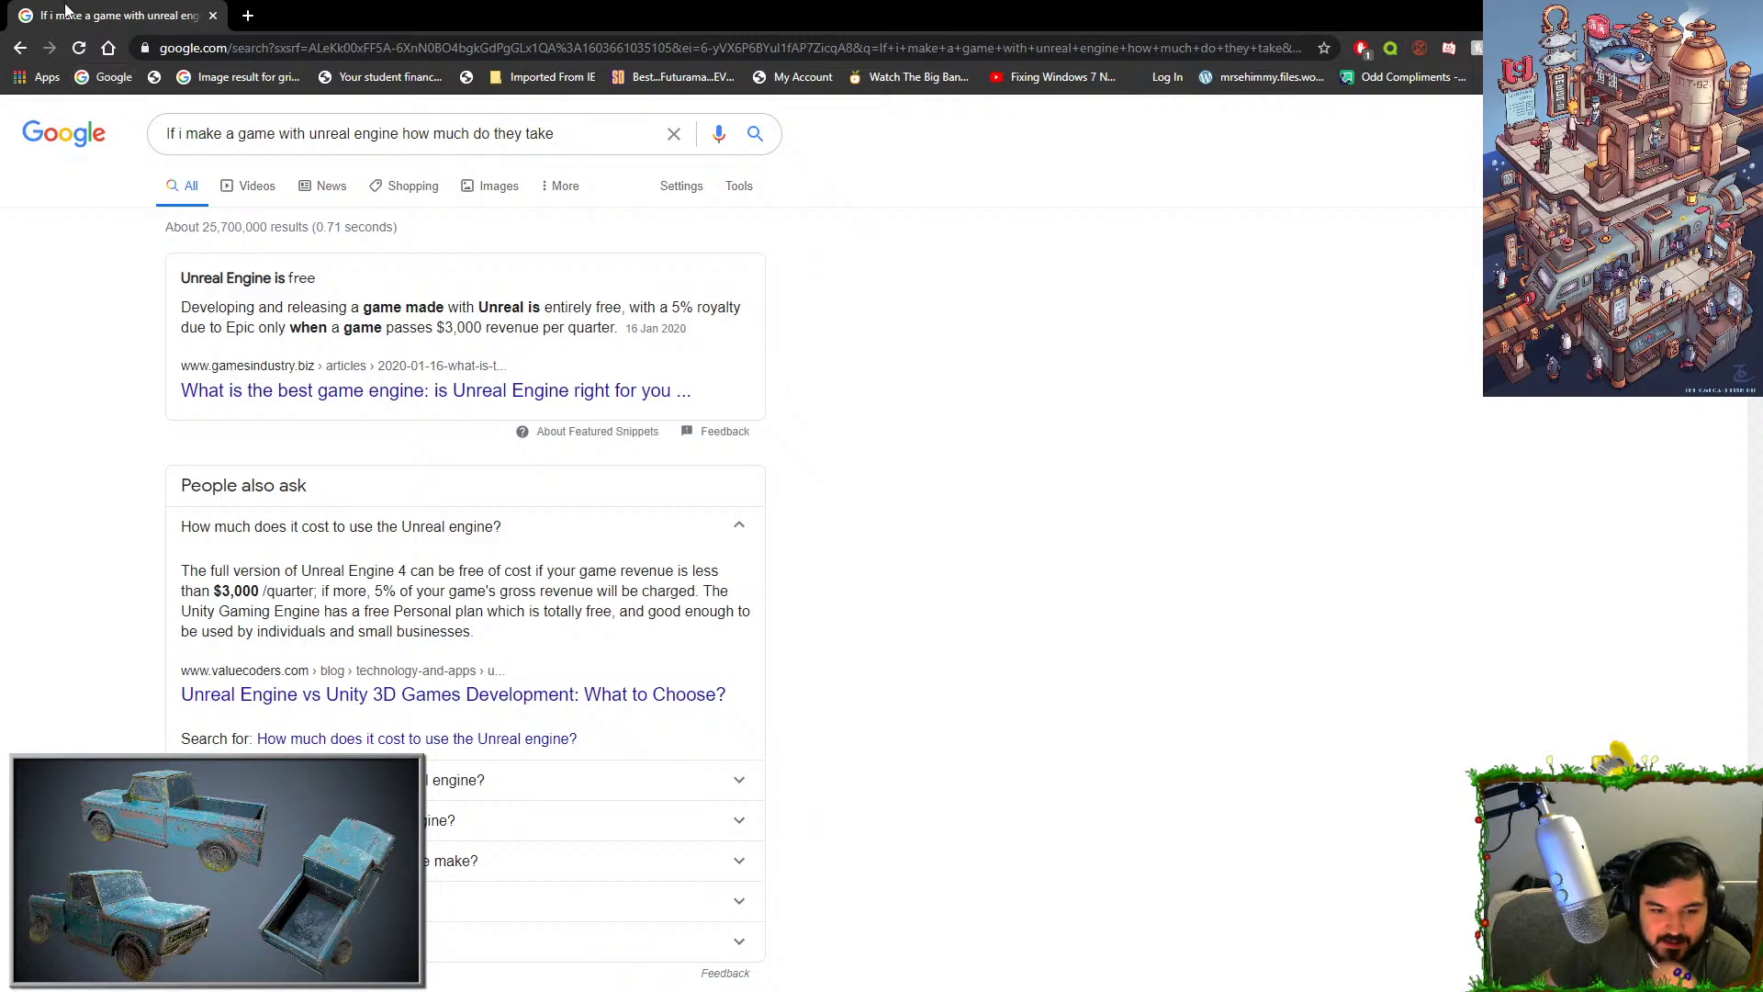
Switch to Substance Painter and reload TopBuildingSideWall.fbx through the project configuration.
key("alt+Tab")
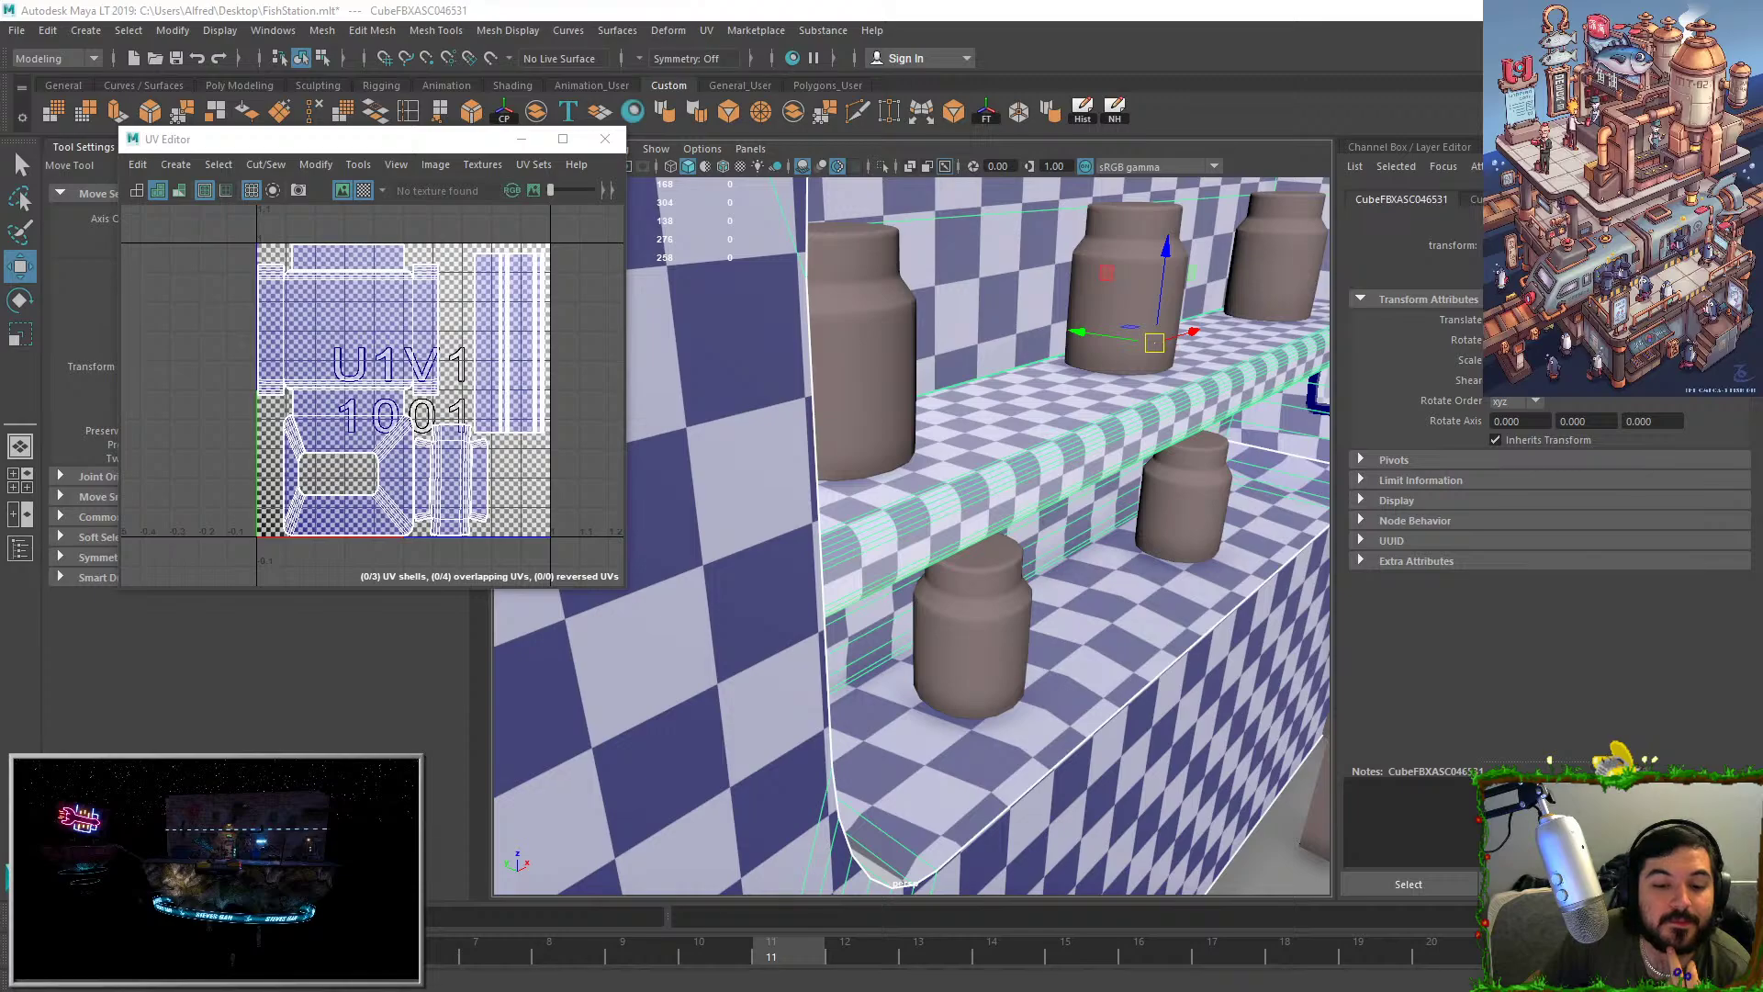
key("alt+Tab")
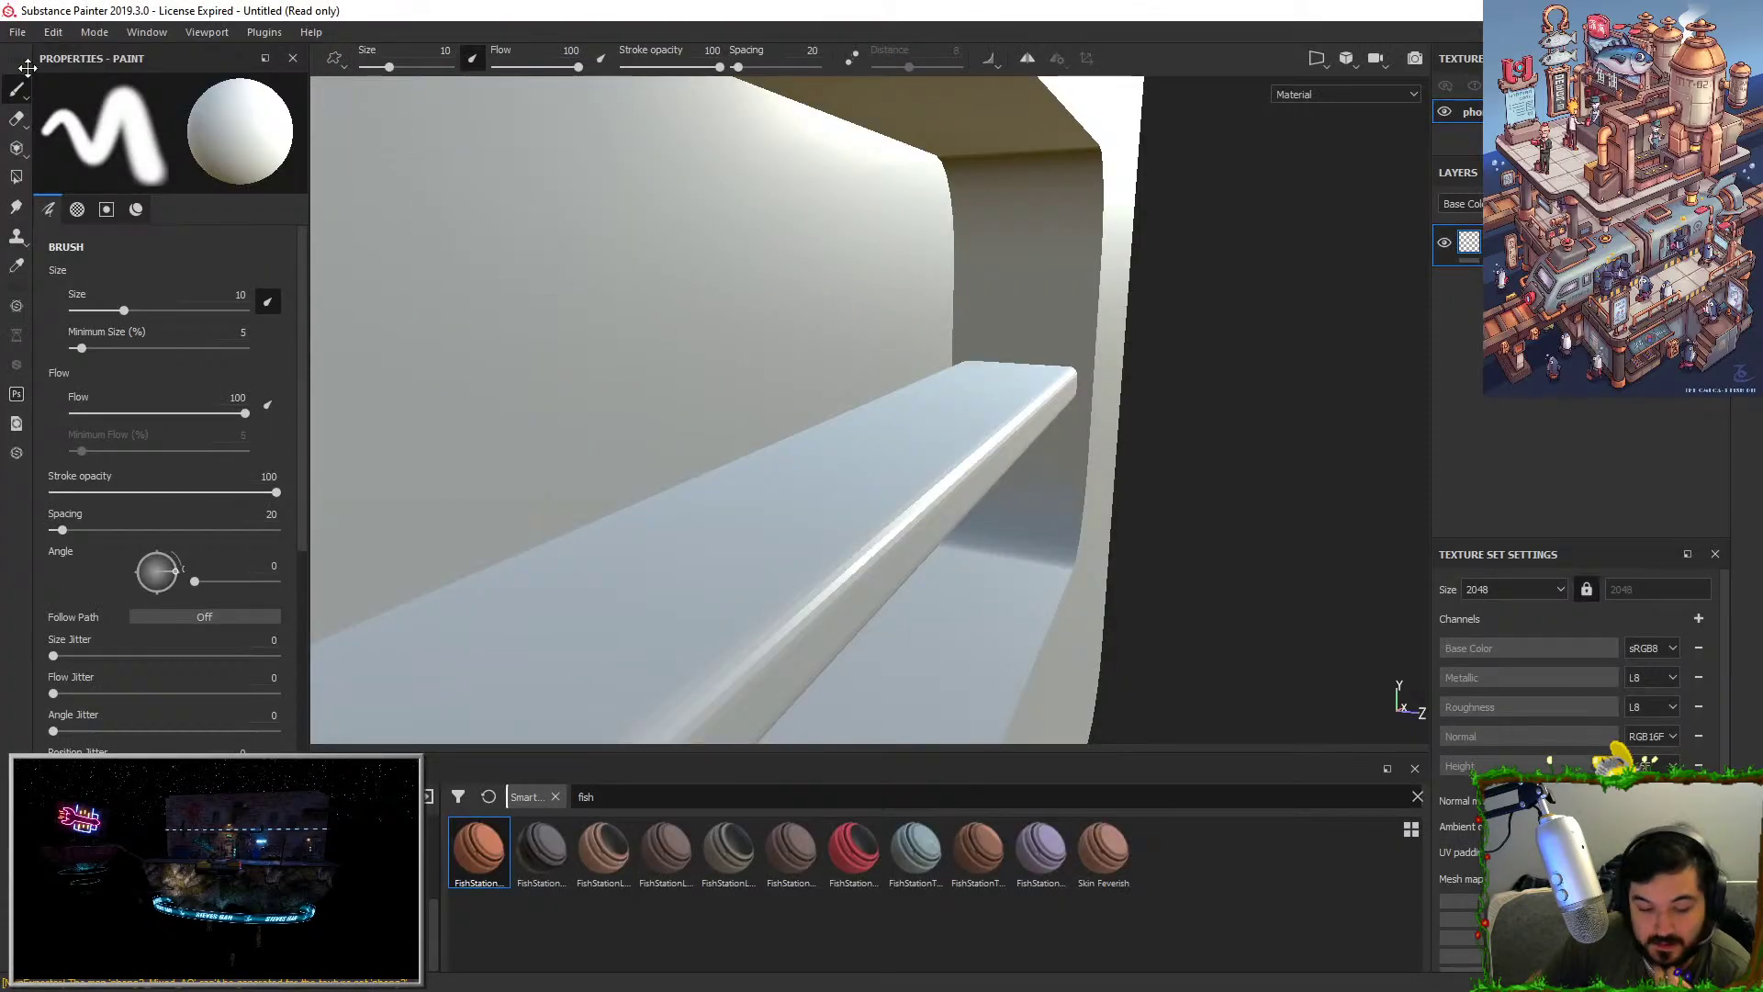
key("alt+Tab")
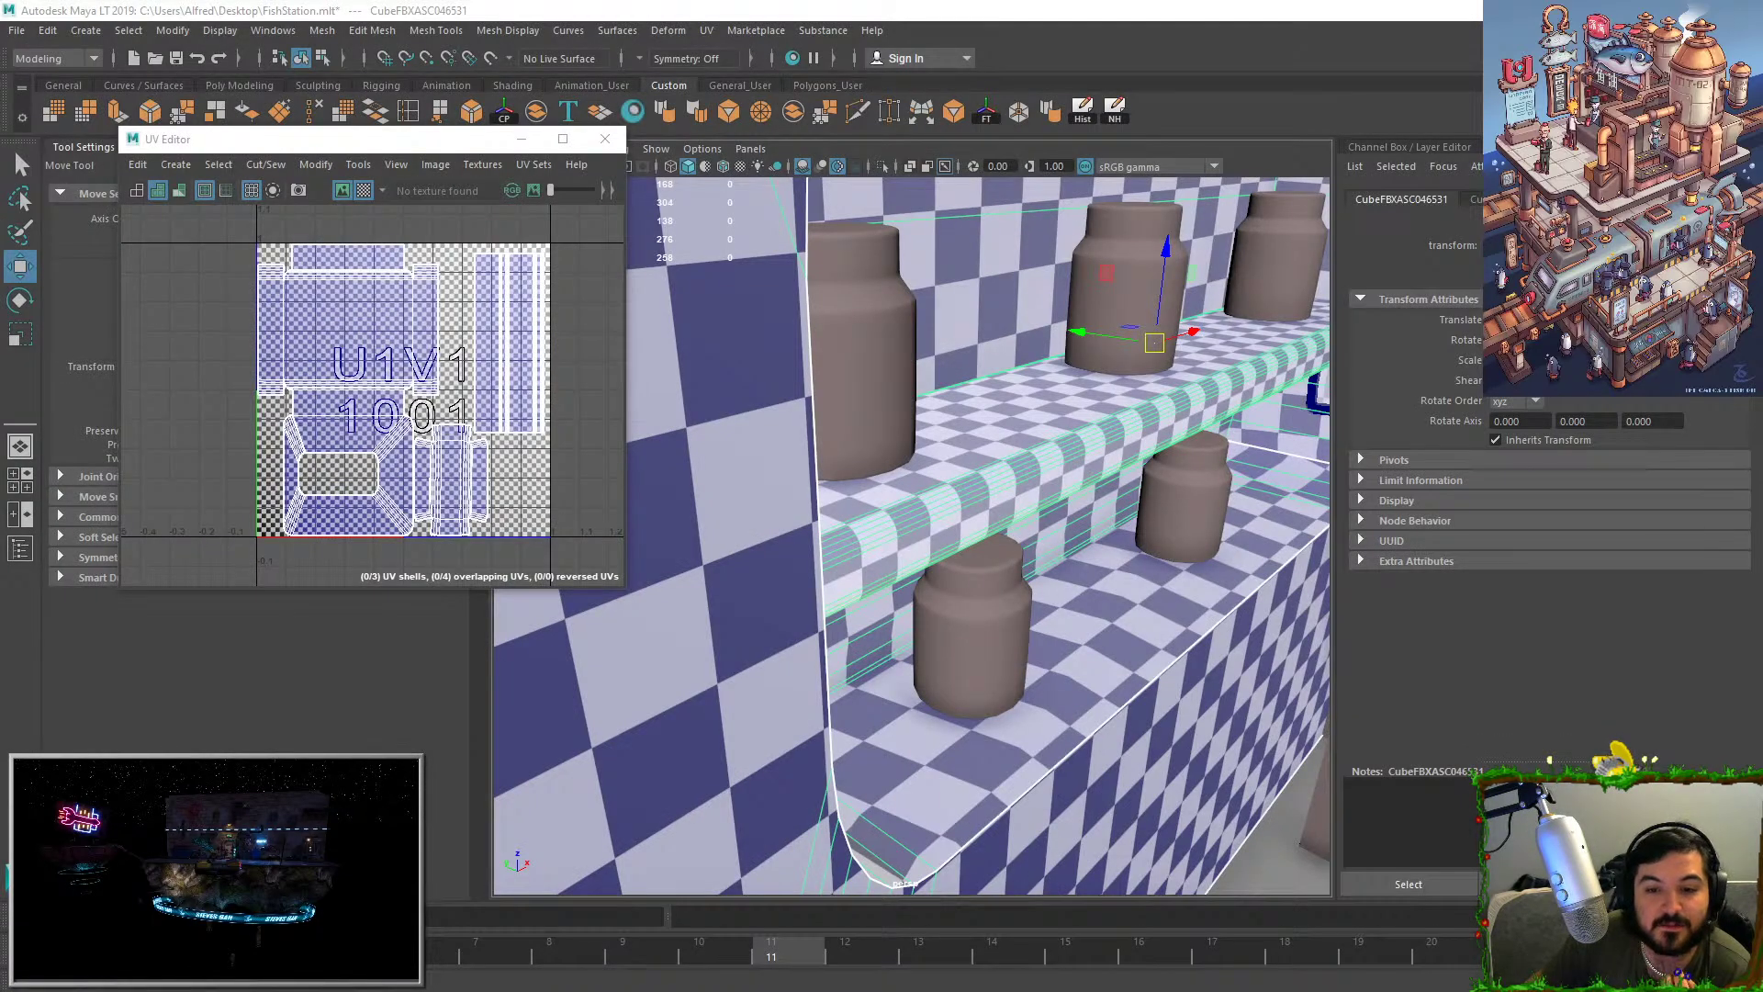
key("alt+Tab")
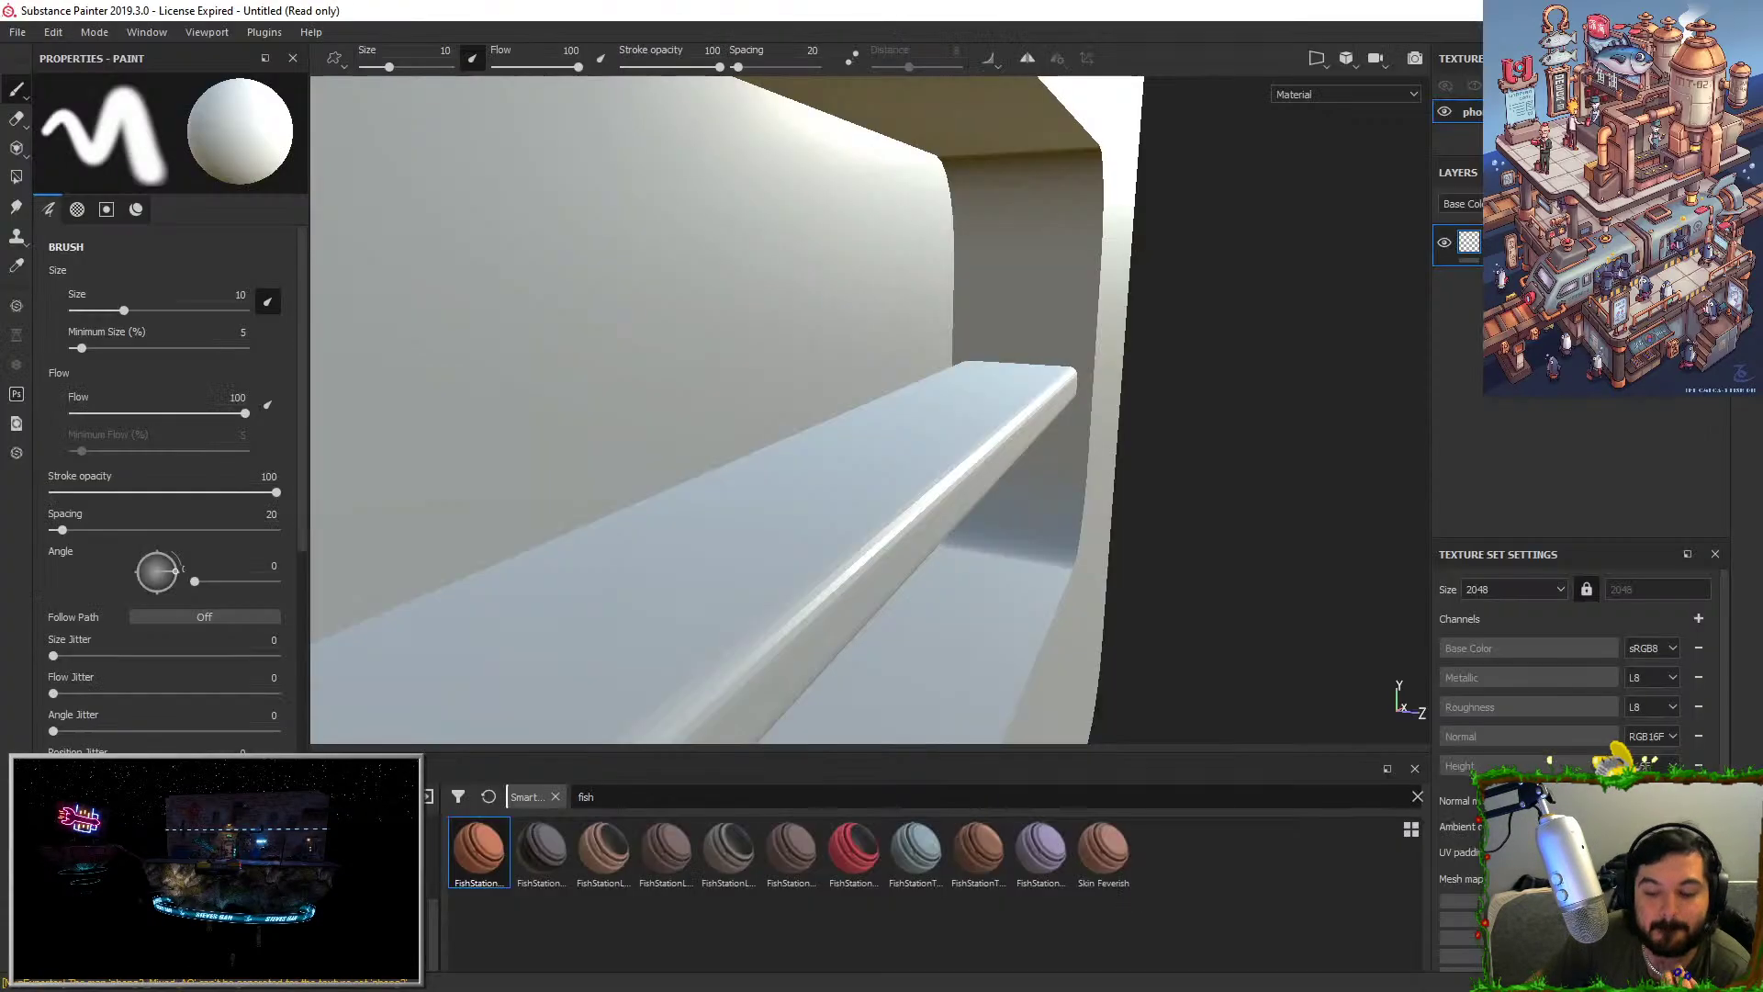
left_click(61, 34)
left_click(104, 92)
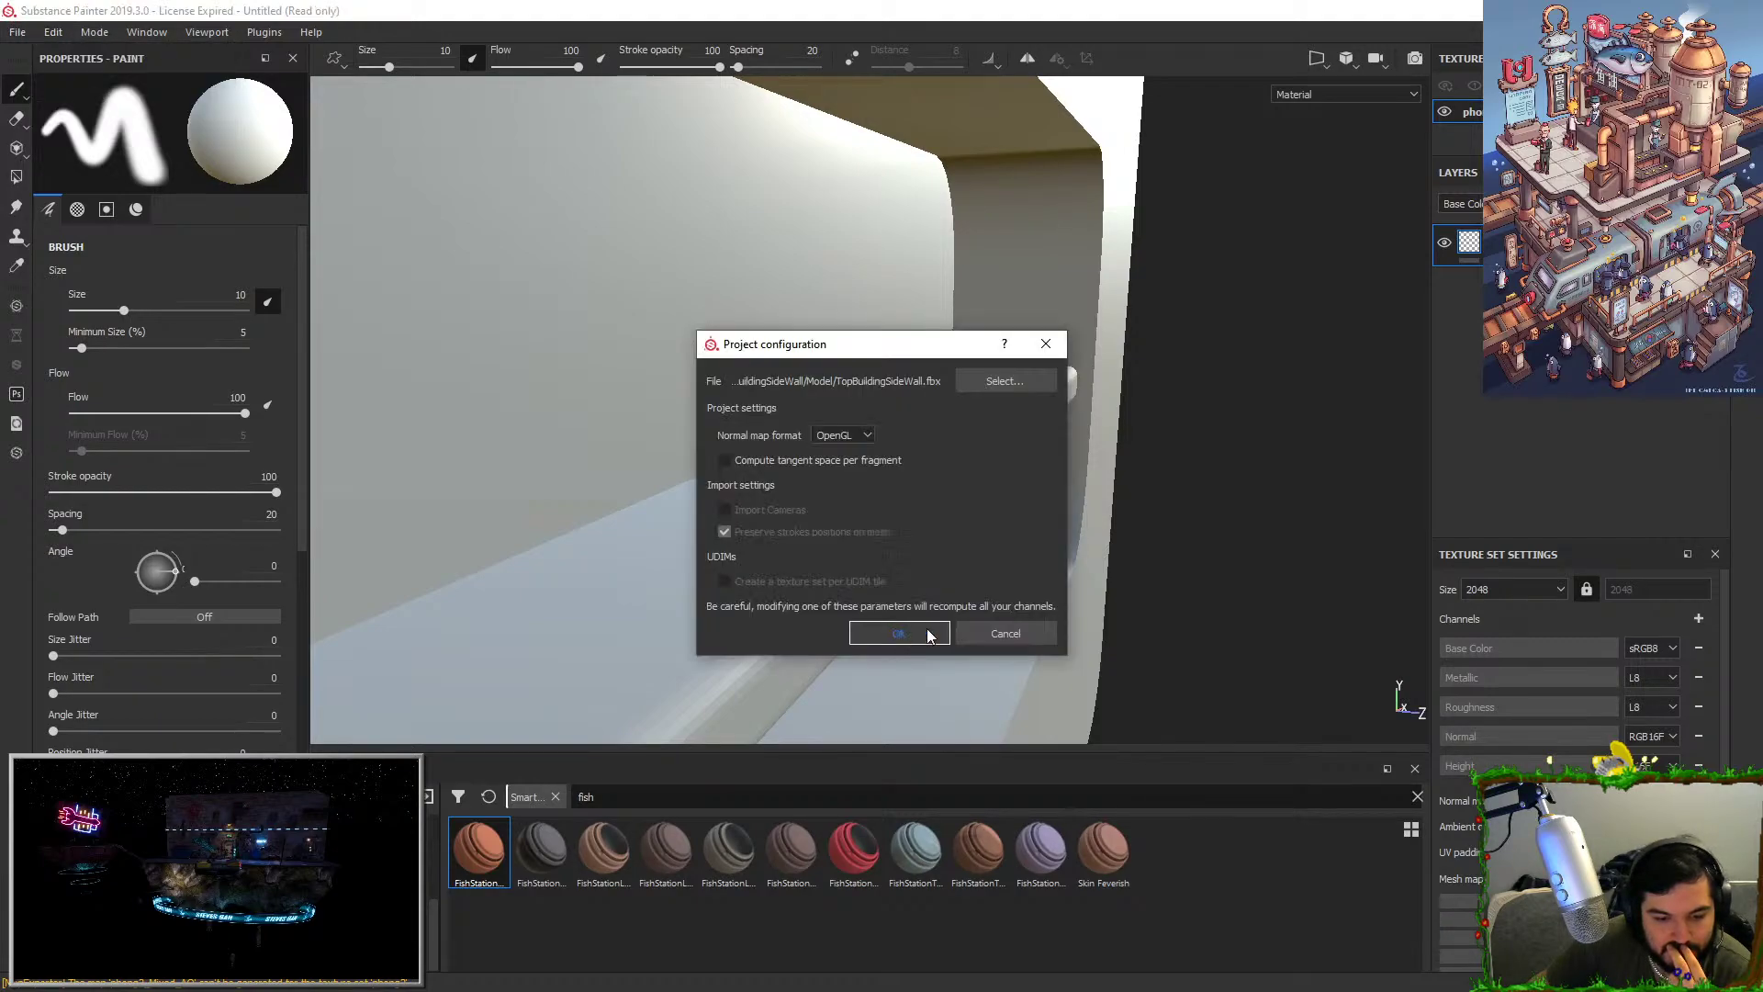
left_click(1004, 380)
double_click(931, 501)
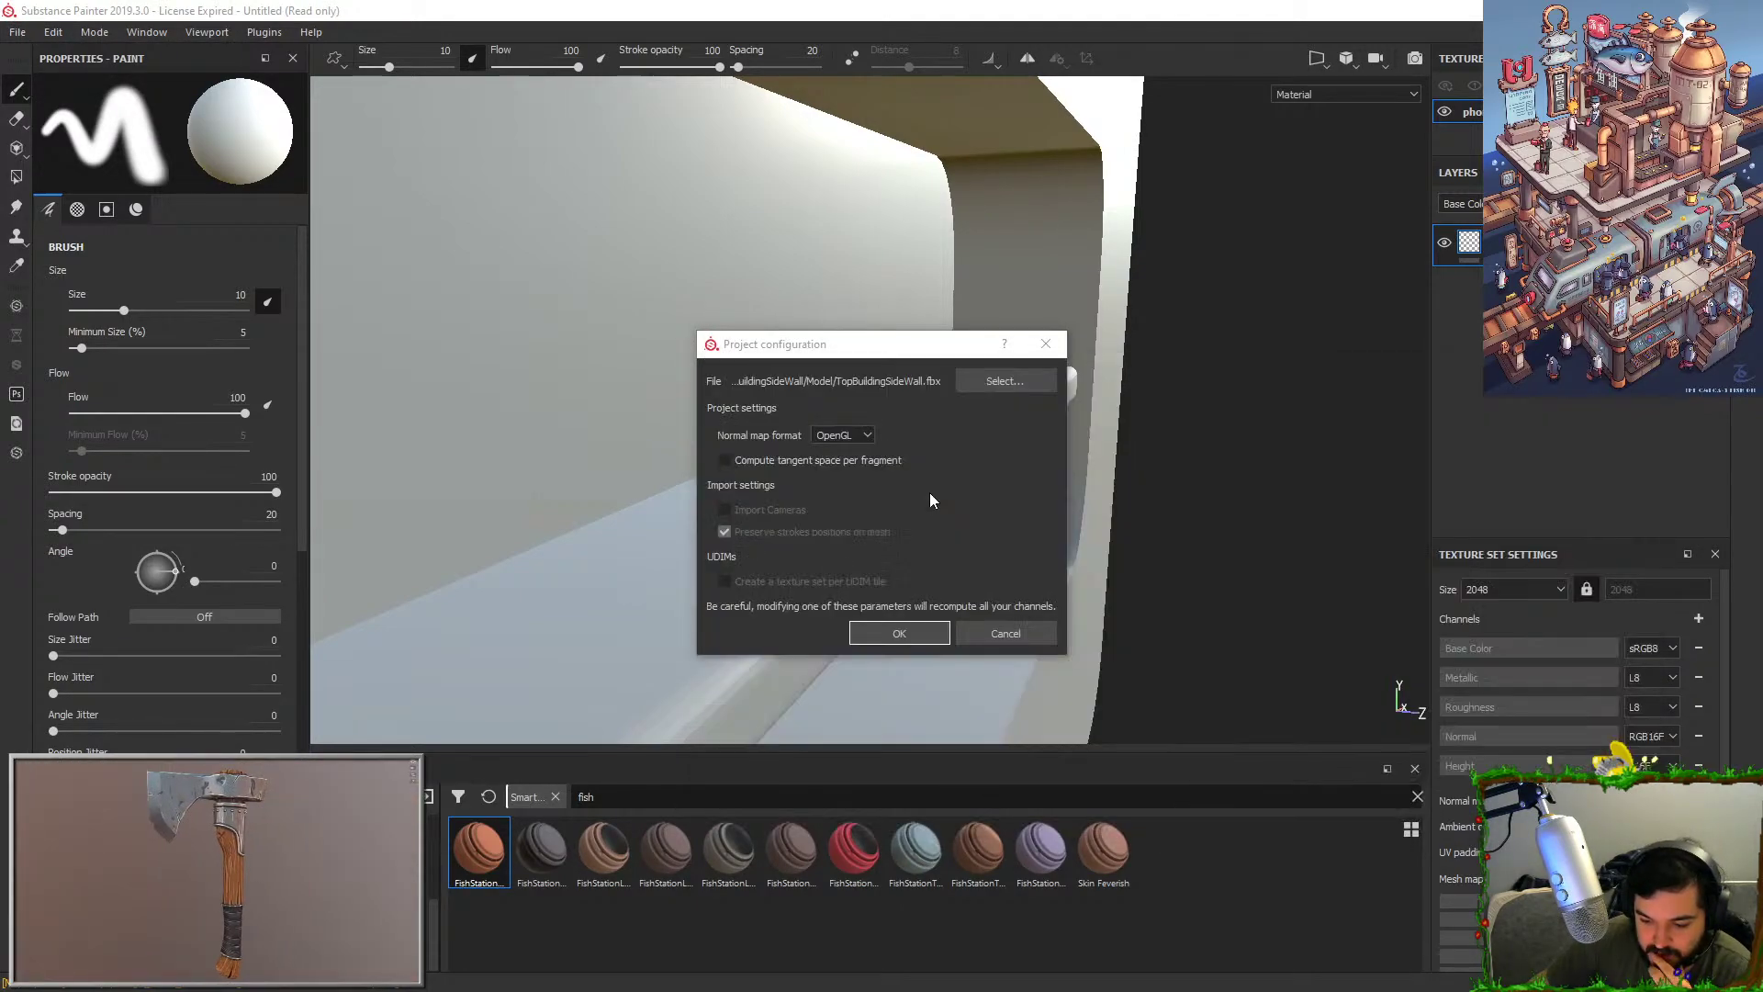
left_click(899, 632)
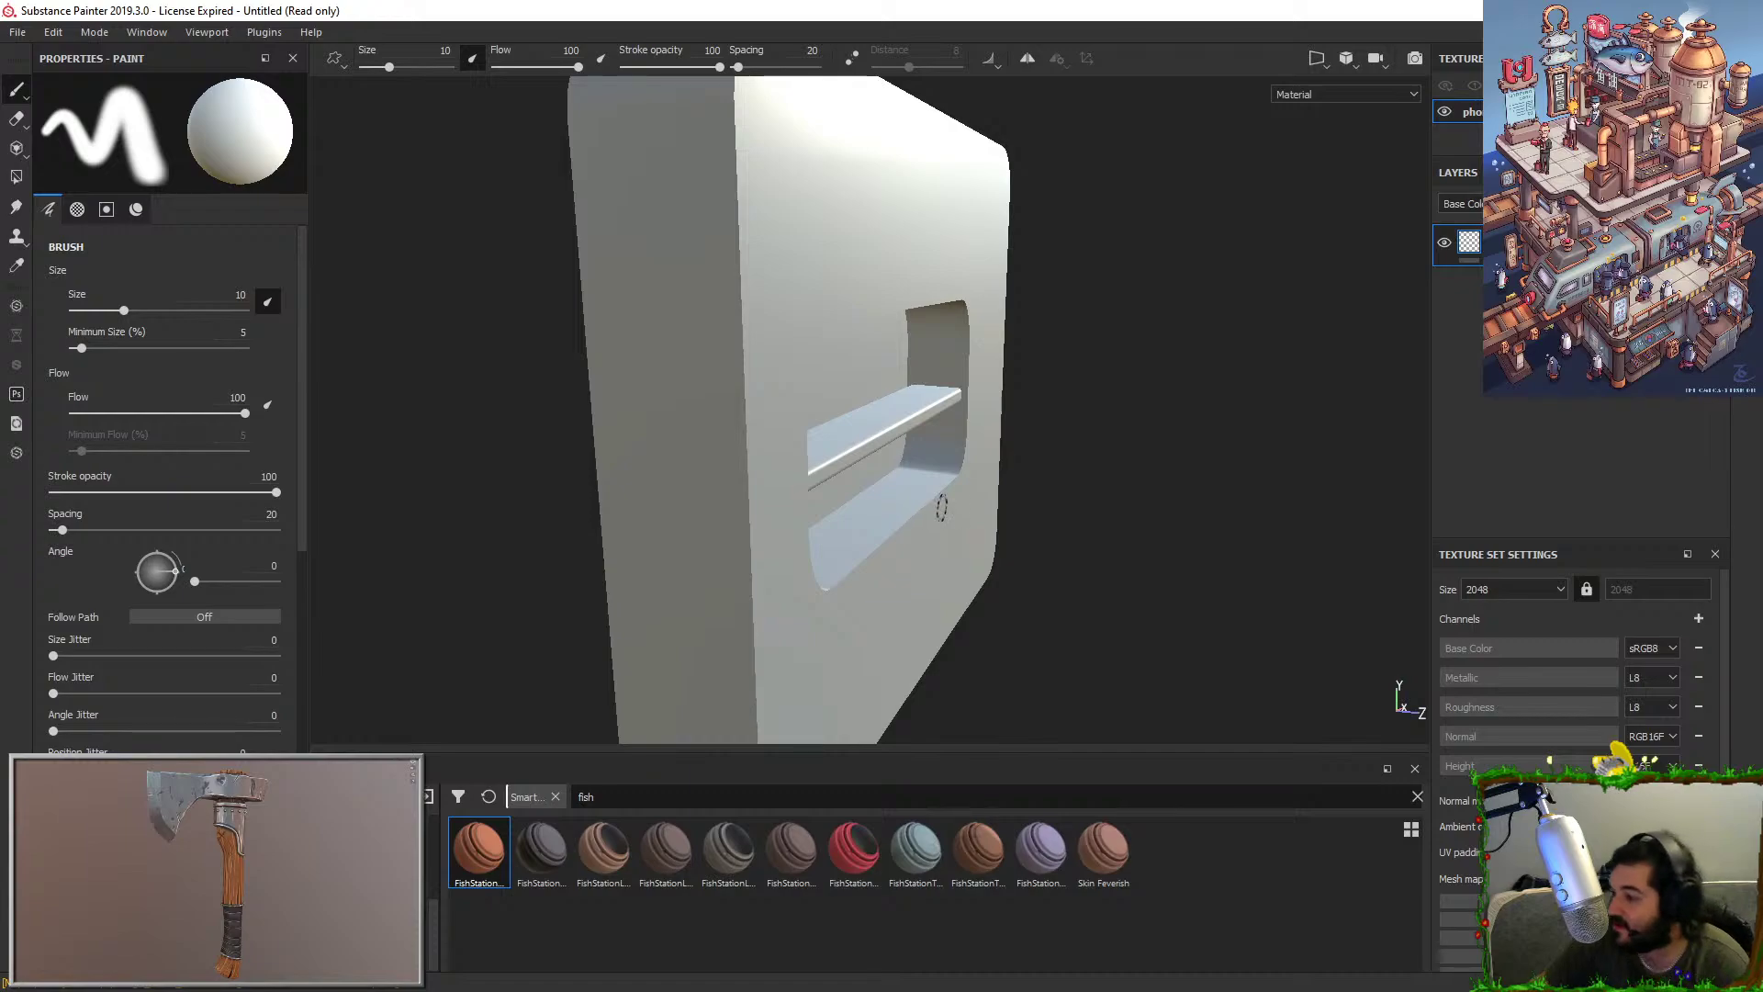
Paint a test stroke down the wall's recess and across its shelf, and undo it.
left_click_drag(1074, 196, 875, 369, "alt")
right_click_drag(874, 369, 876, 436, "alt")
left_click_drag(876, 436, 784, 372, "alt")
left_click_drag(785, 533, 759, 414)
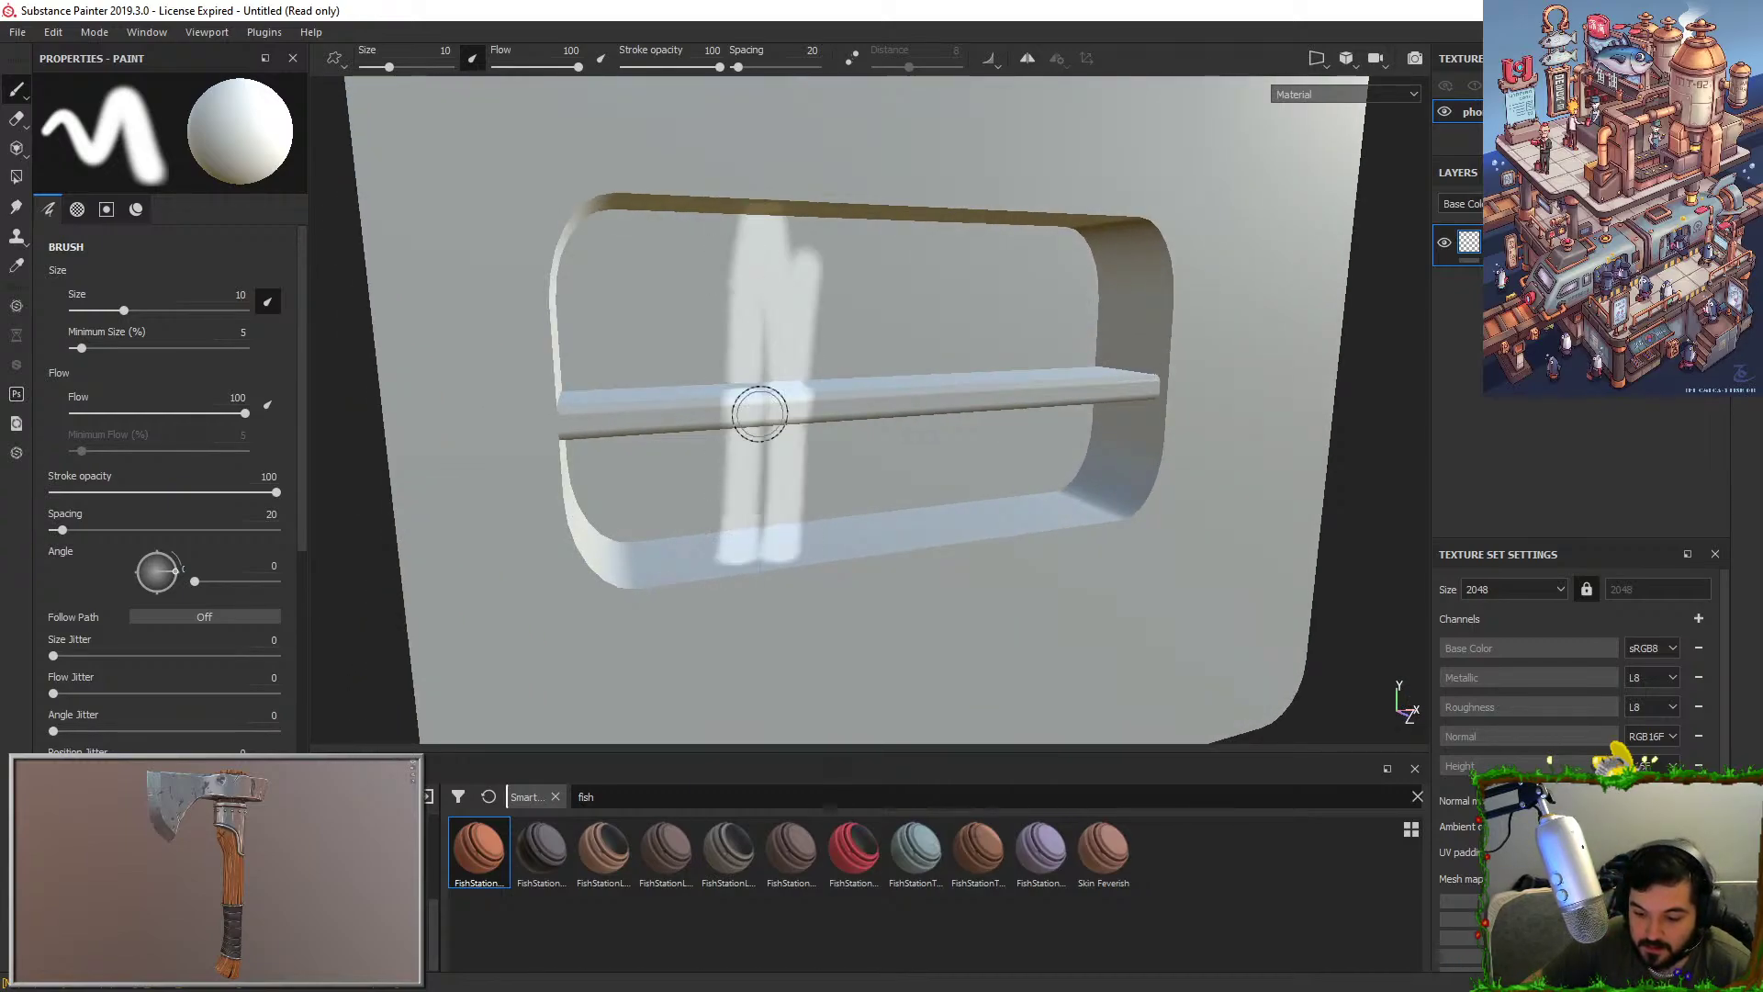
key("ctrl+z")
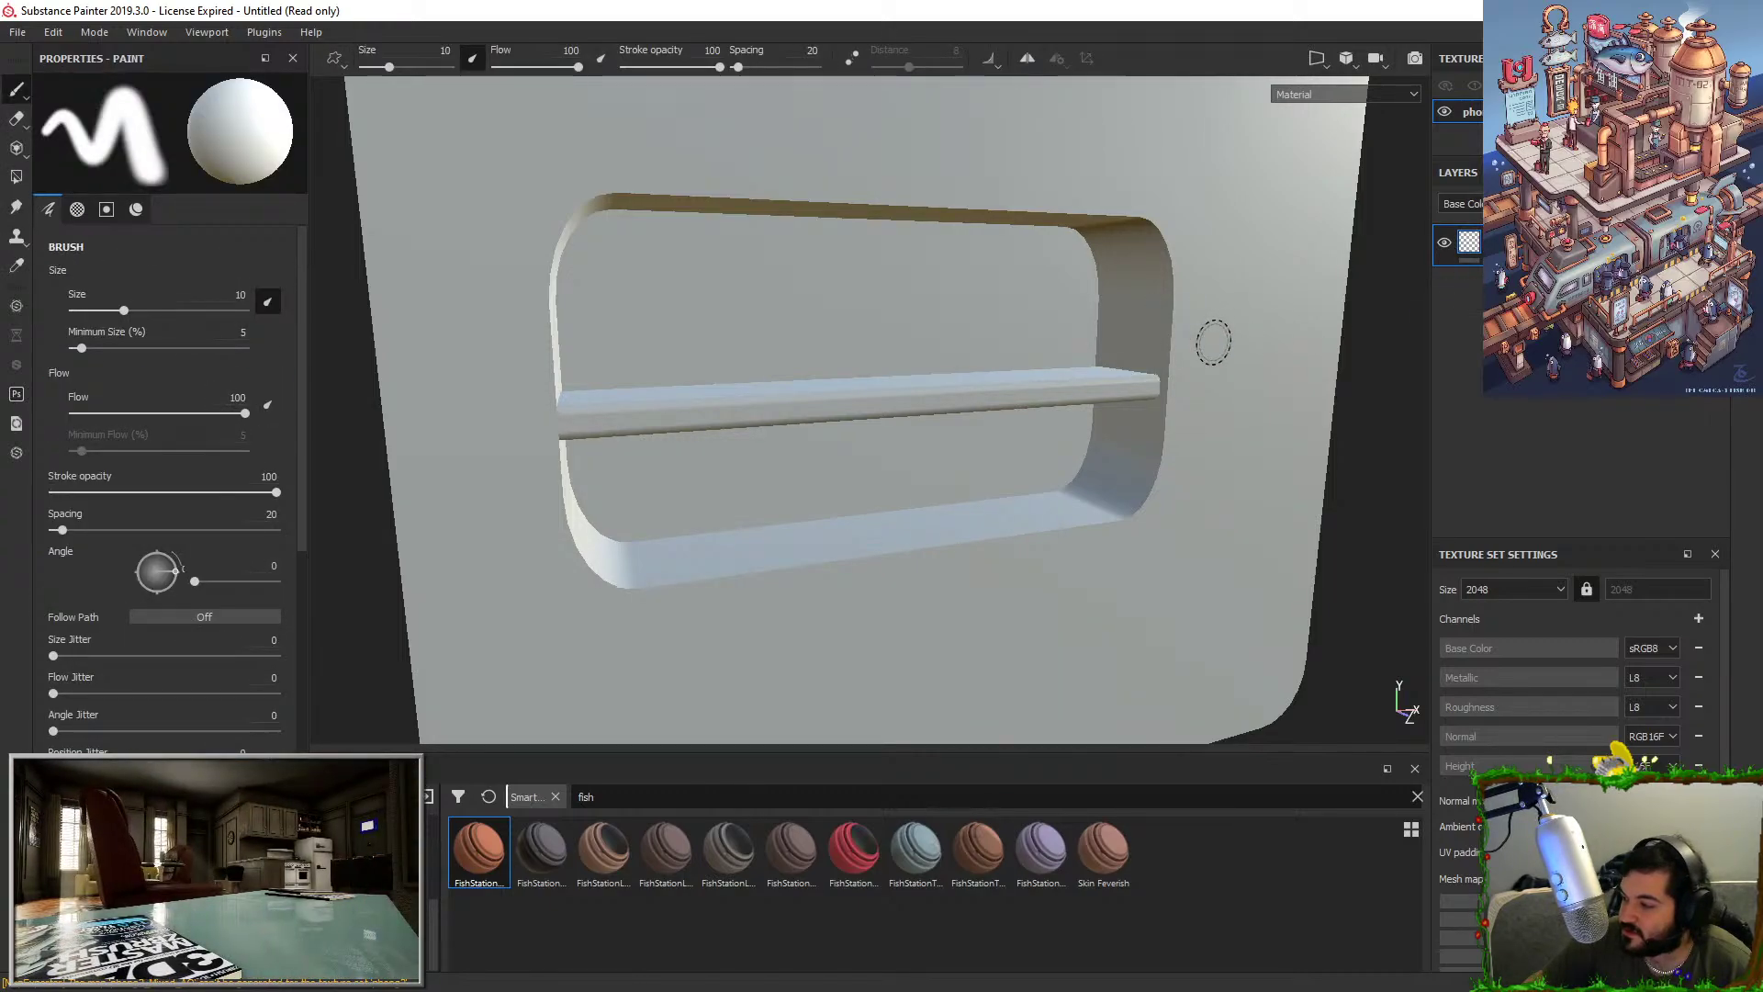
Examine the shading of the wall's recess, shelf and rounded corners from several angles.
left_click_drag(1036, 690, 989, 541, "alt")
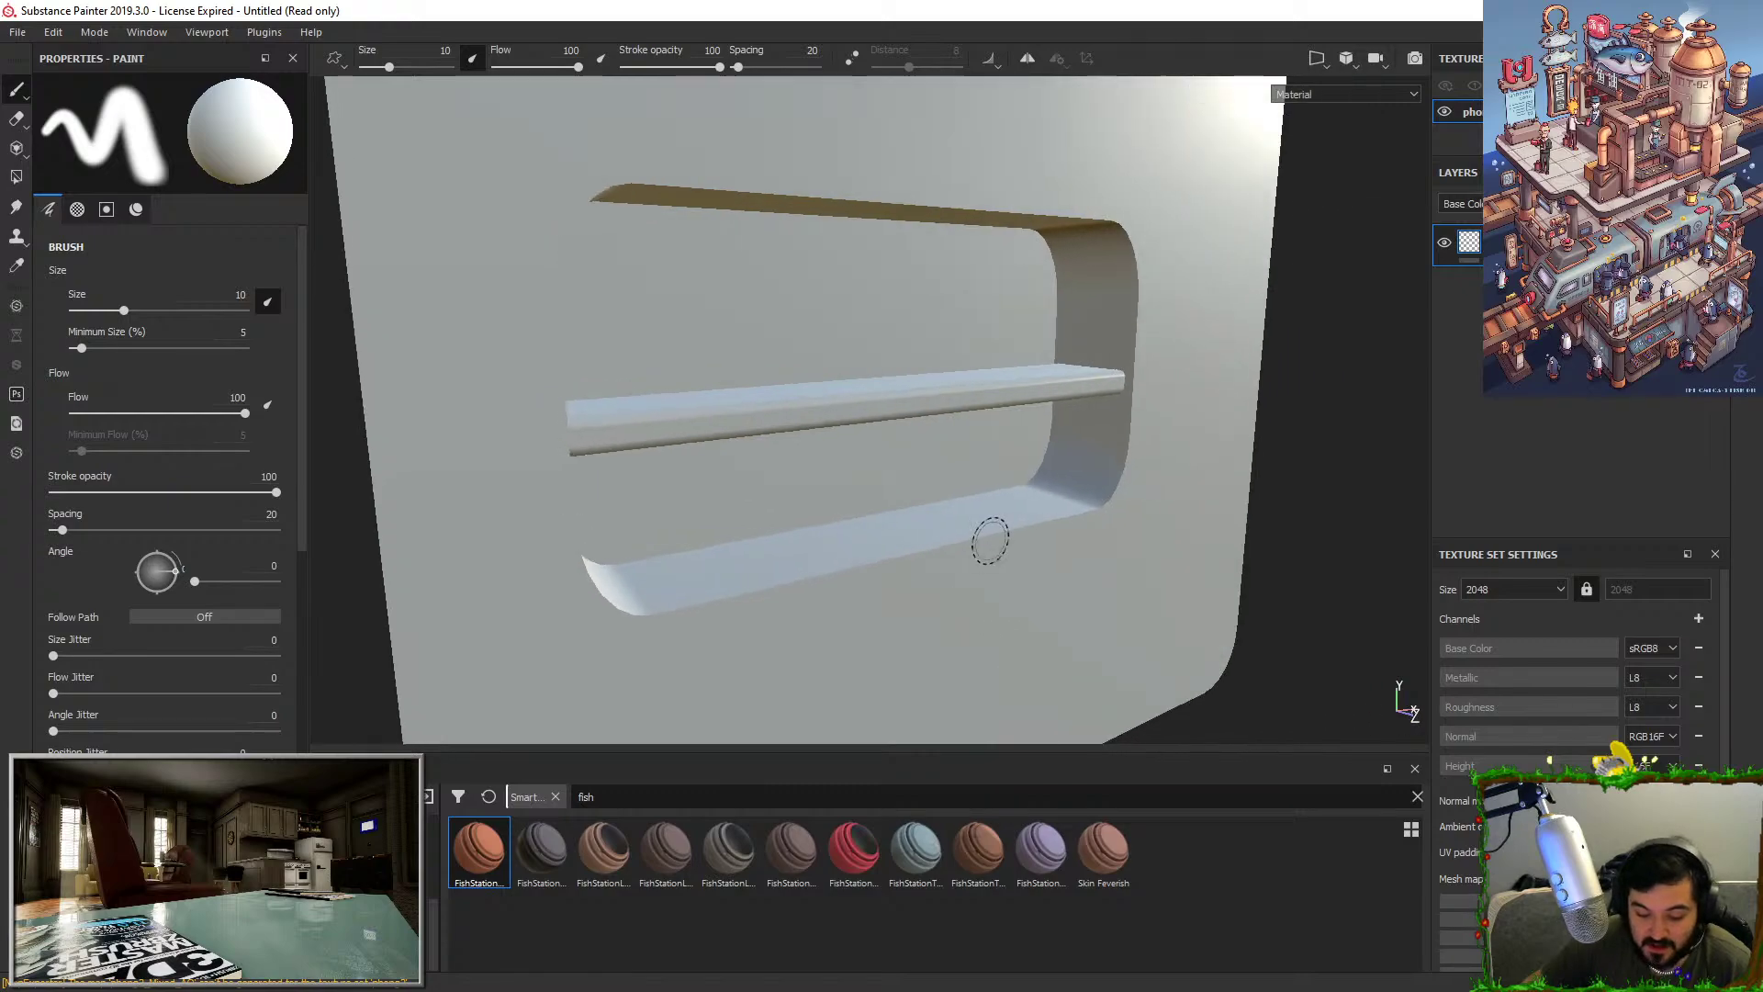
right_click_drag(989, 541, 1020, 631, "alt")
left_click_drag(1020, 631, 1007, 431, "alt")
right_click_drag(1007, 431, 898, 331, "alt")
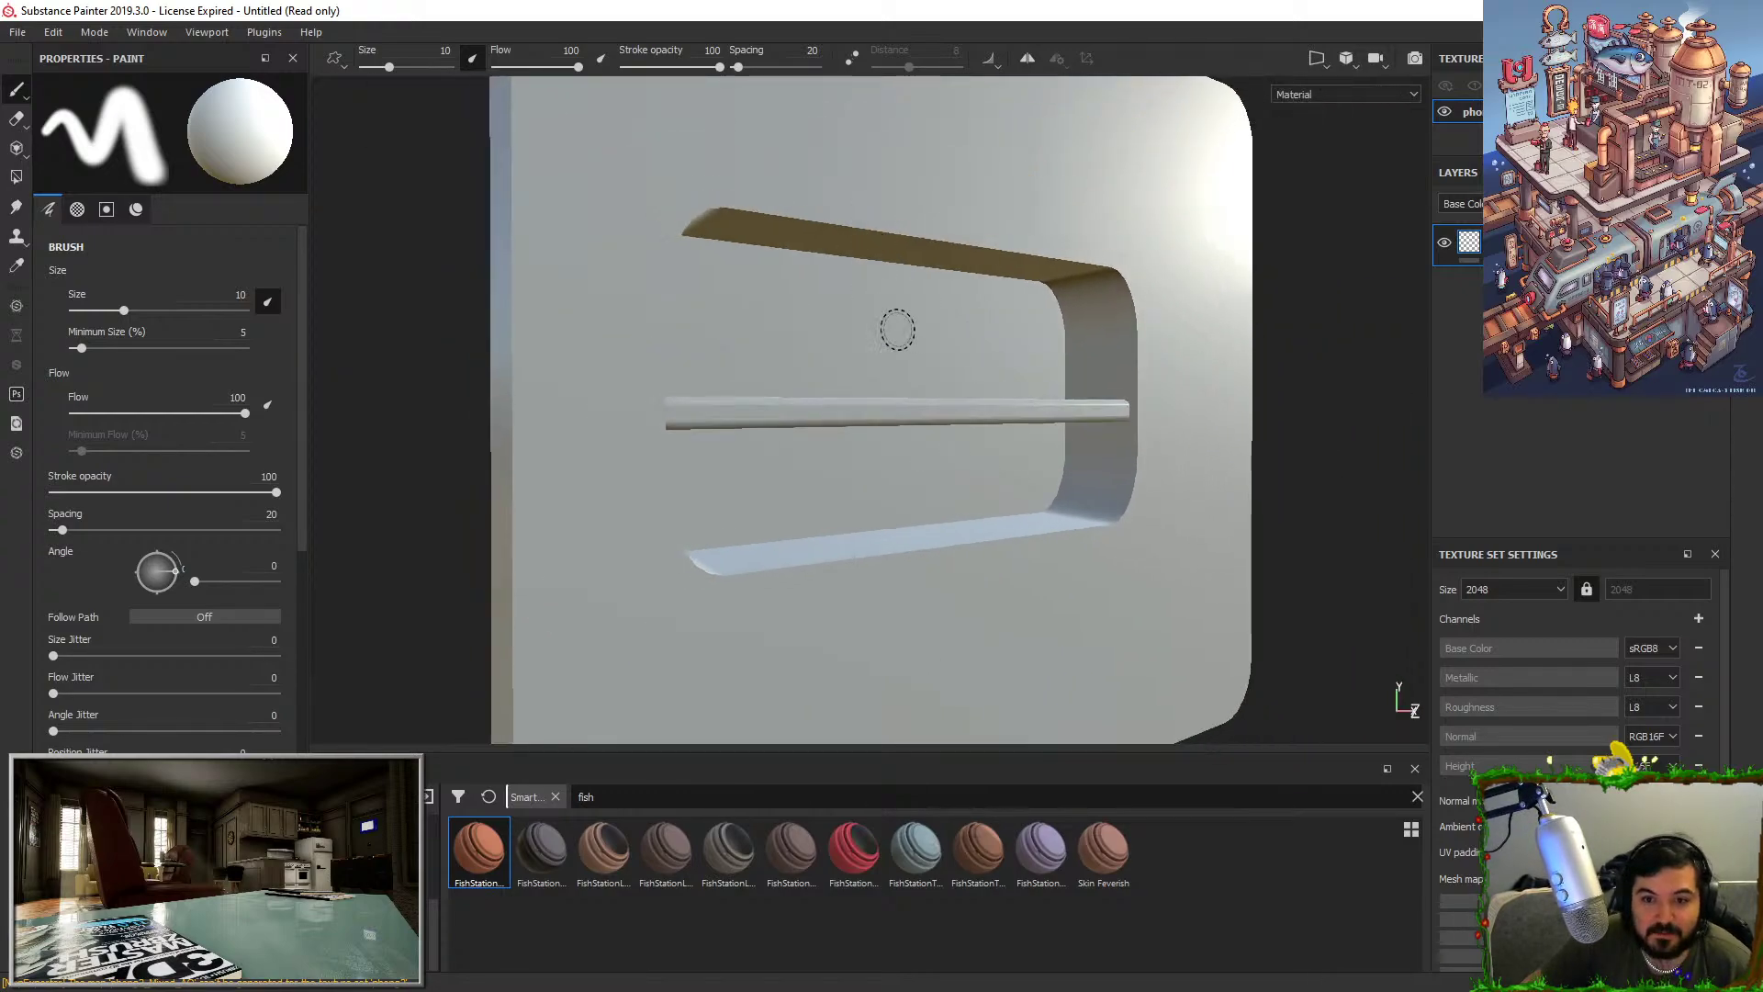
left_click_drag(897, 331, 918, 389, "alt")
middle_click_drag(918, 389, 960, 419, "alt")
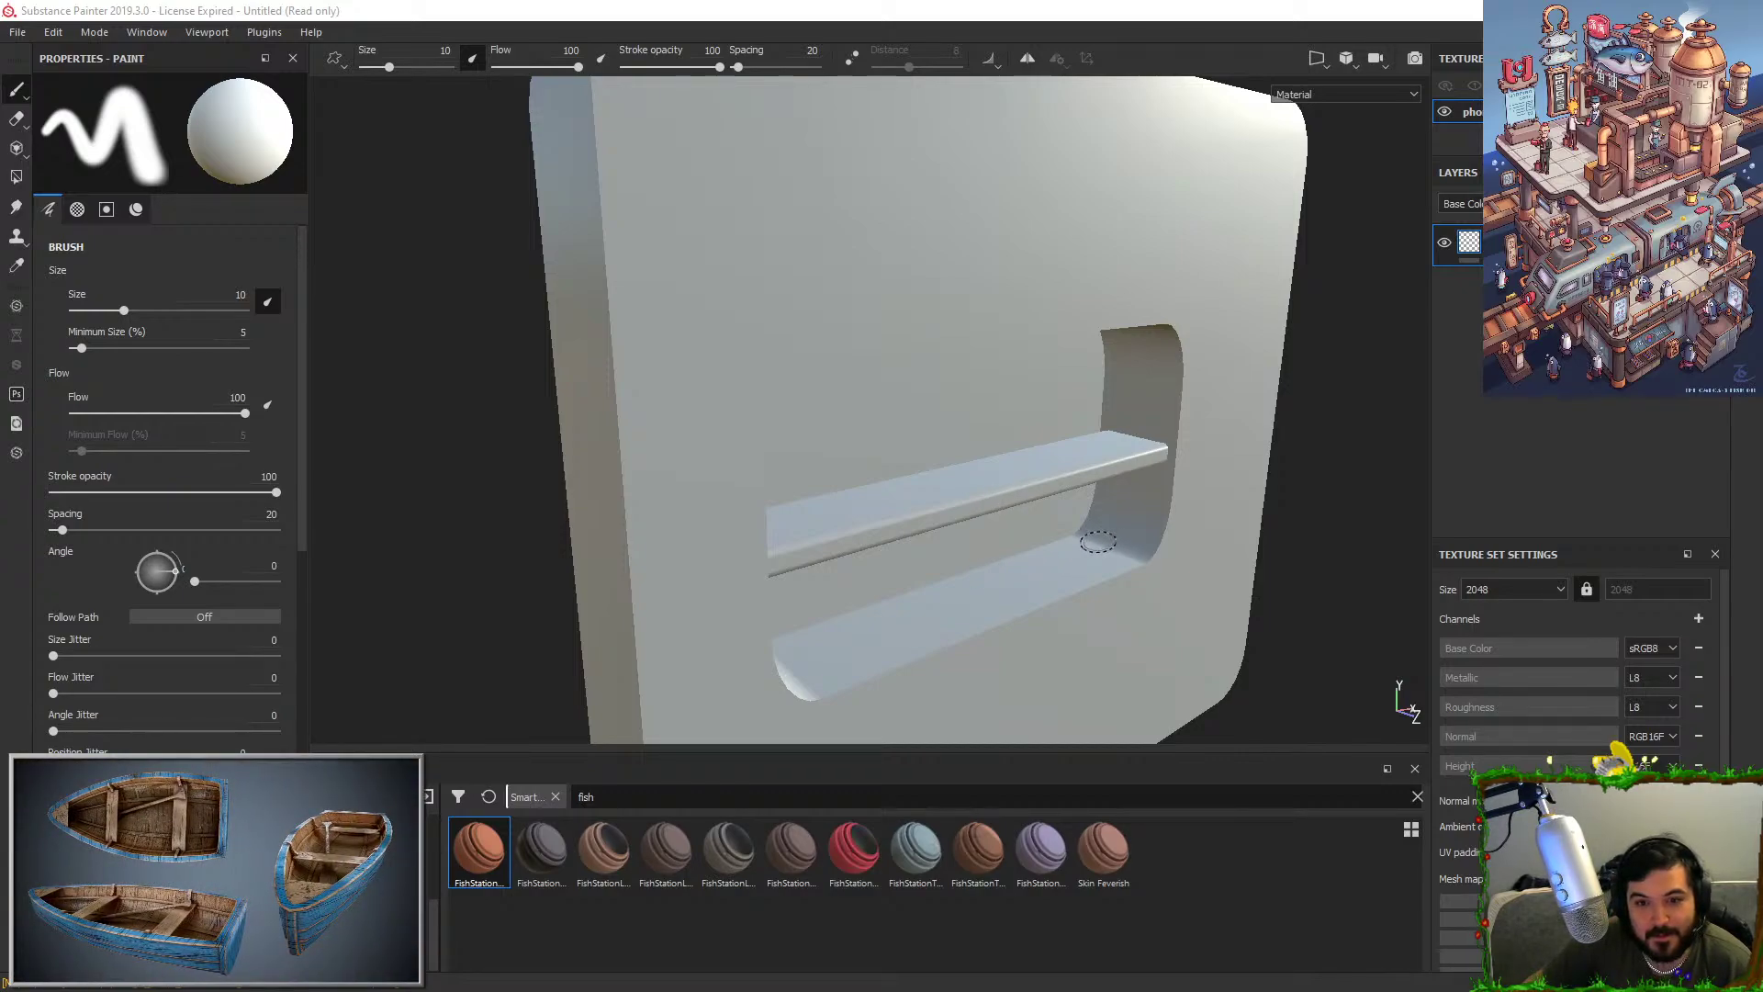
left_click_drag(838, 480, 623, 456, "alt")
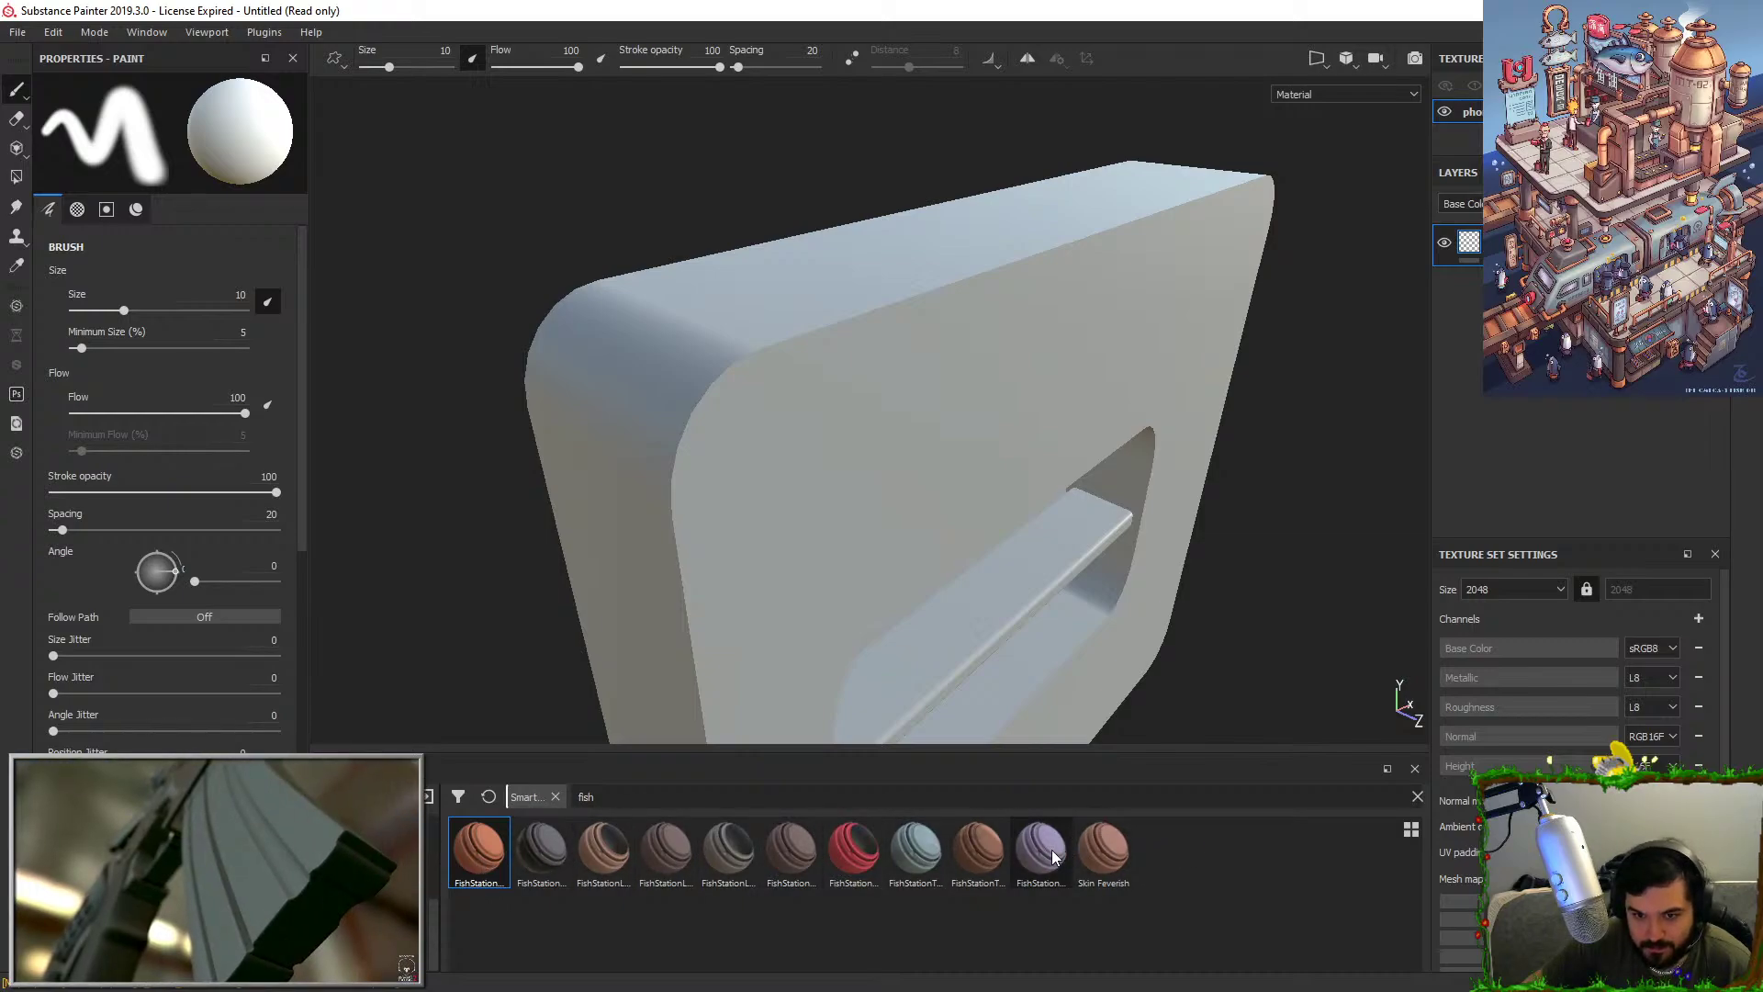
Apply the dark grey FishStation smart material to the wall, add the orange FishStation one above it and give the orange folder a black mask.
left_click_drag(541, 849, 845, 702)
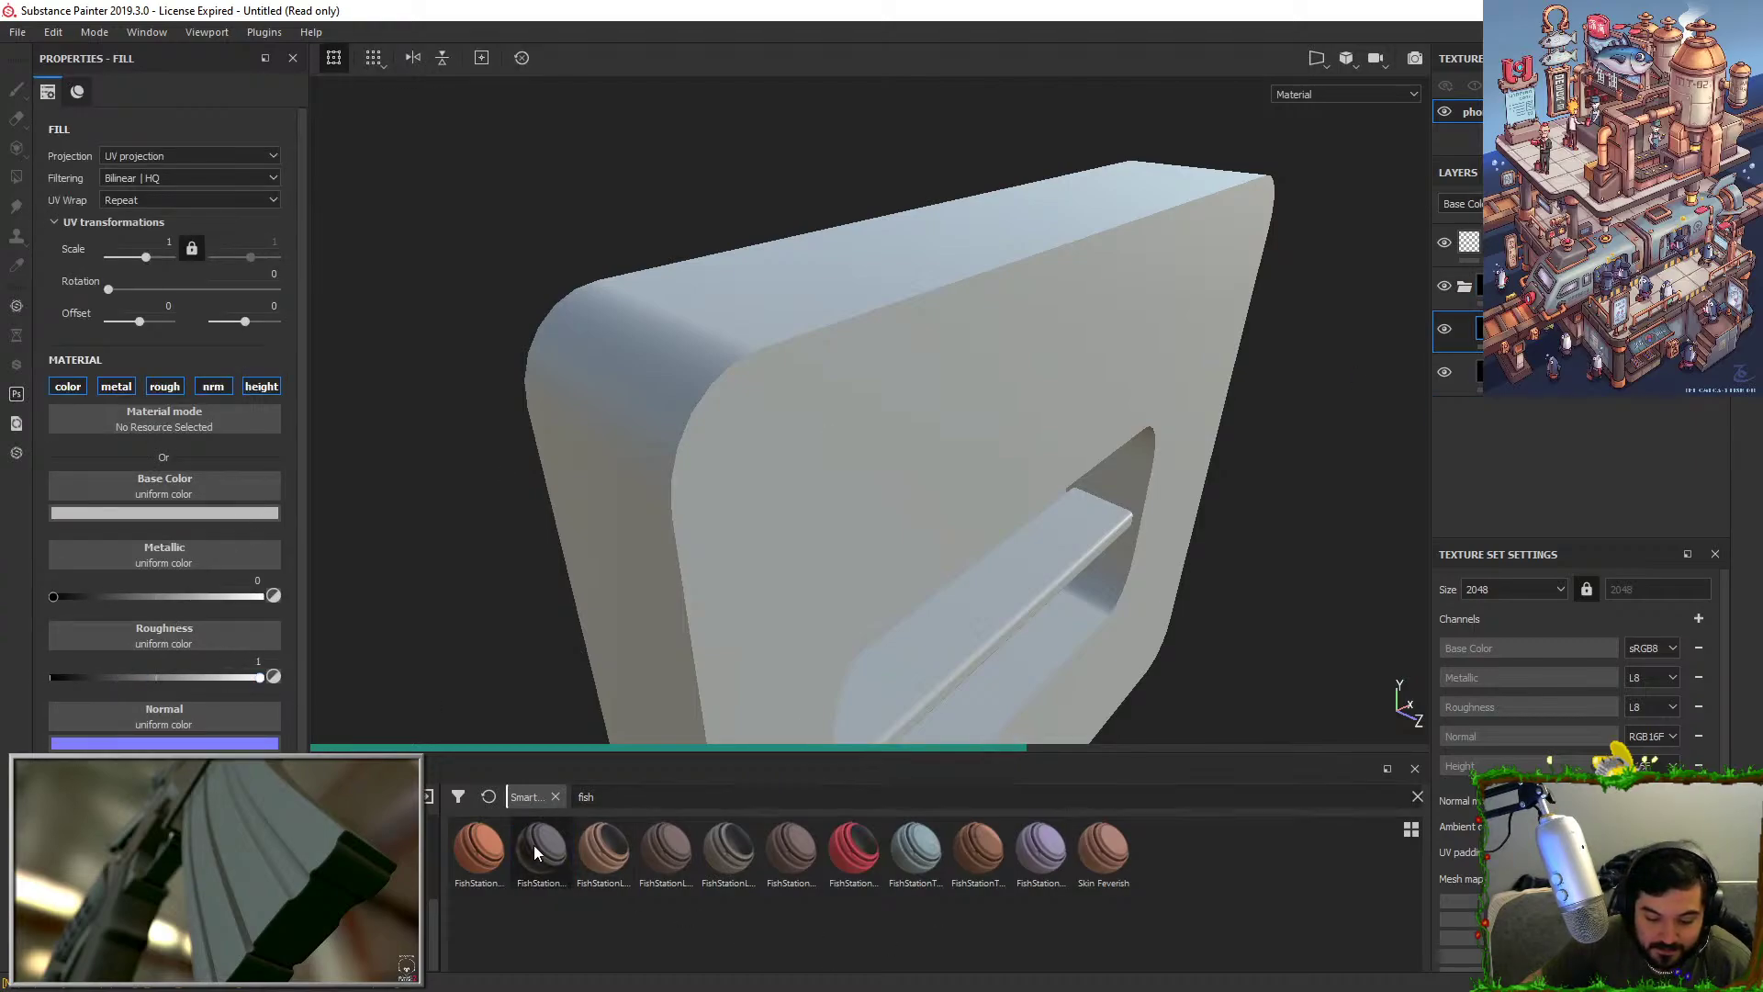
left_click_drag(480, 850, 781, 679)
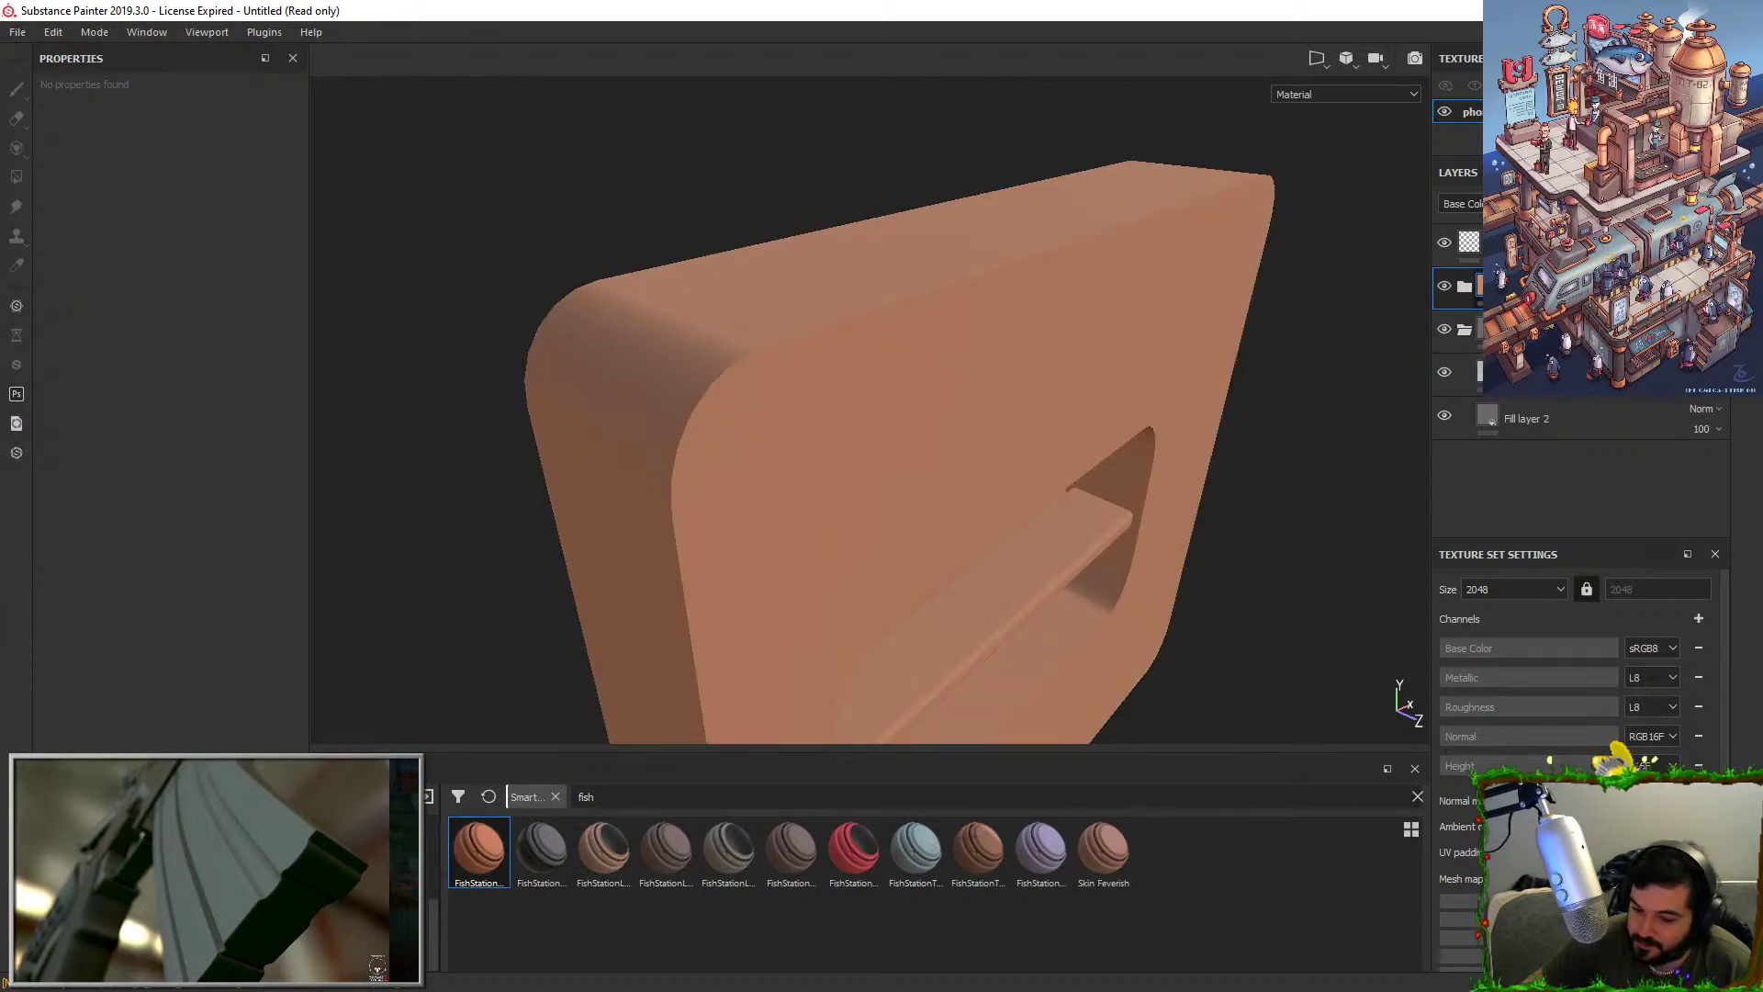
right_click(1524, 286)
left_click(1561, 319)
Try to reveal the orange material on the wall's narrow side with Polygon Fill in its mask, and clear that fill.
left_click_drag(1039, 393, 1162, 398, "alt")
right_click_drag(1069, 355, 992, 220, "alt")
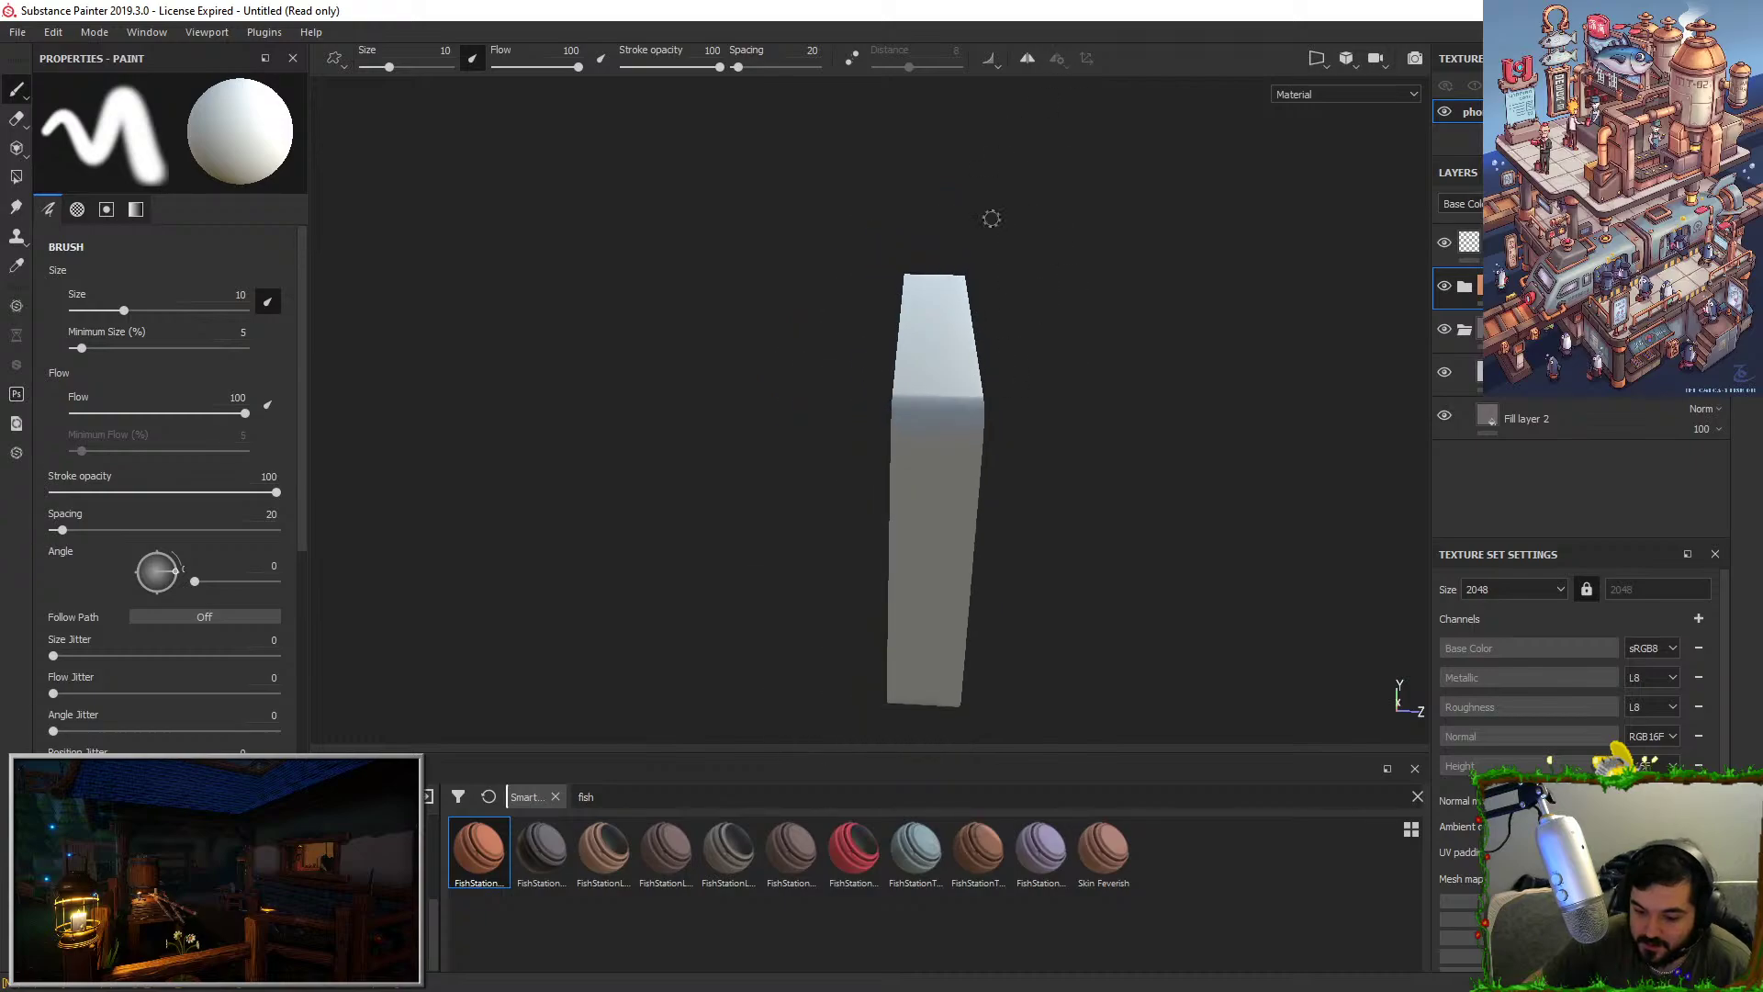
key("4")
mouse_move(984, 372)
left_mouse_down("alt")
mouse_move(977, 301)
mouse_move(948, 274)
left_mouse_up("alt")
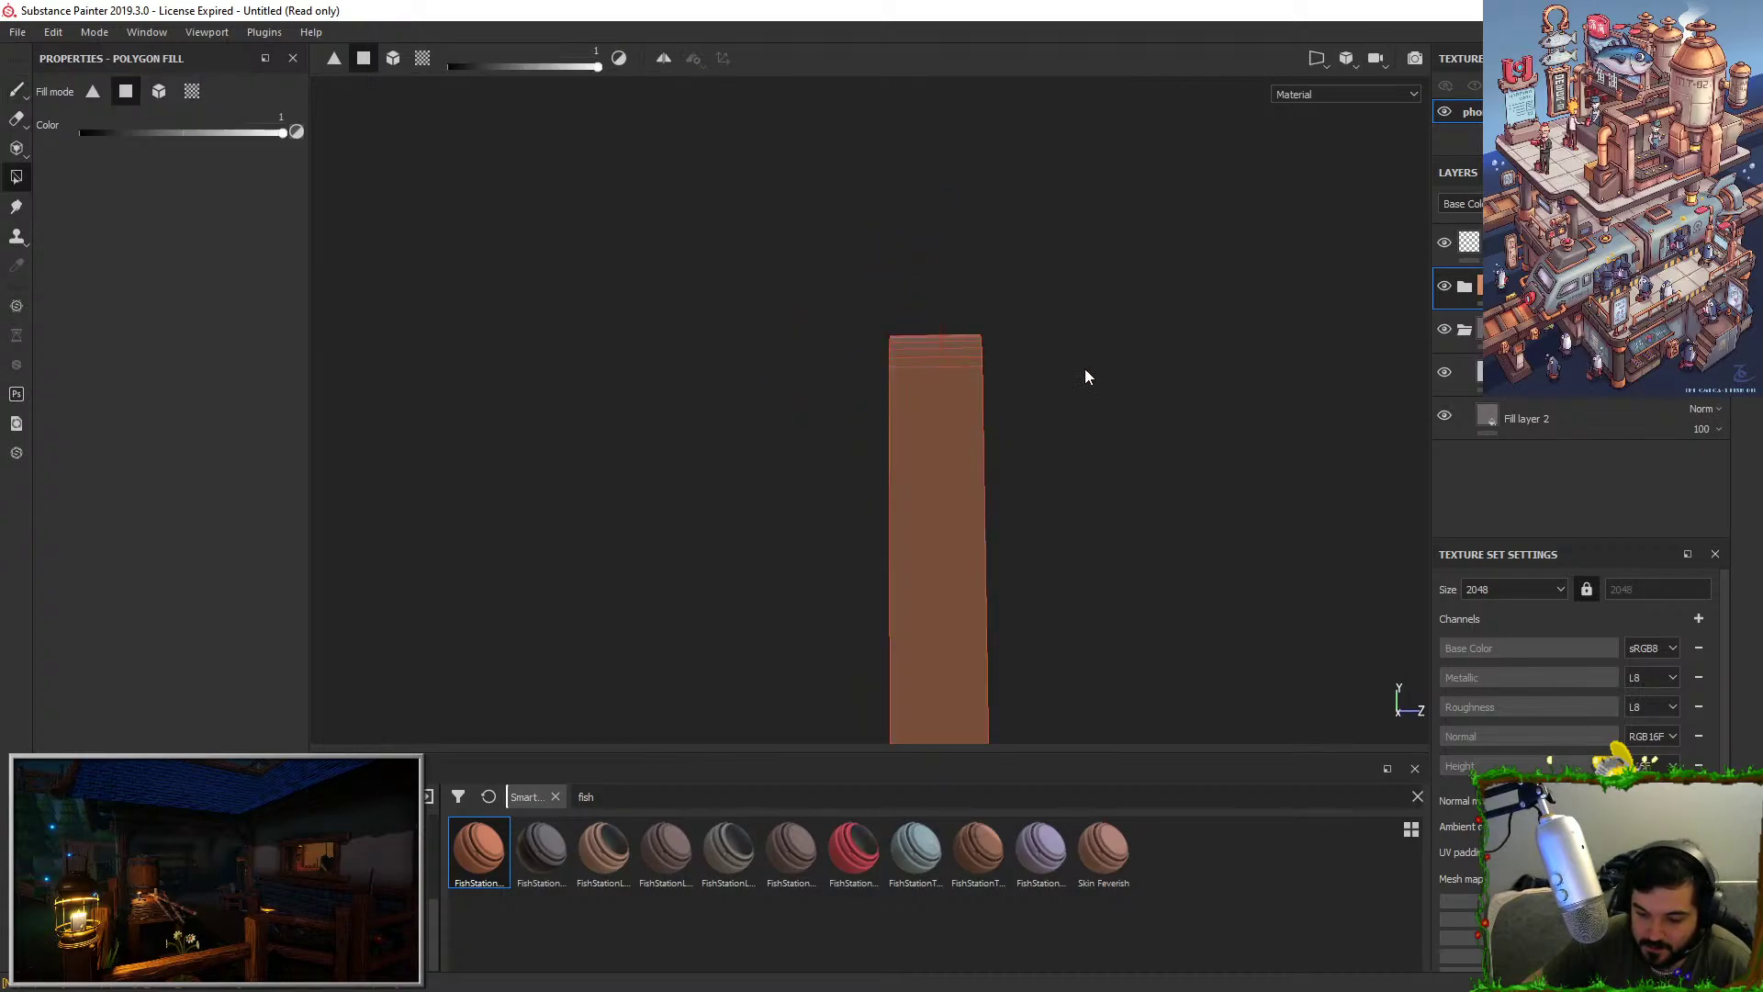
left_click_drag(1086, 371, 827, 404, "alt")
right_click(1497, 329)
left_click(1572, 511)
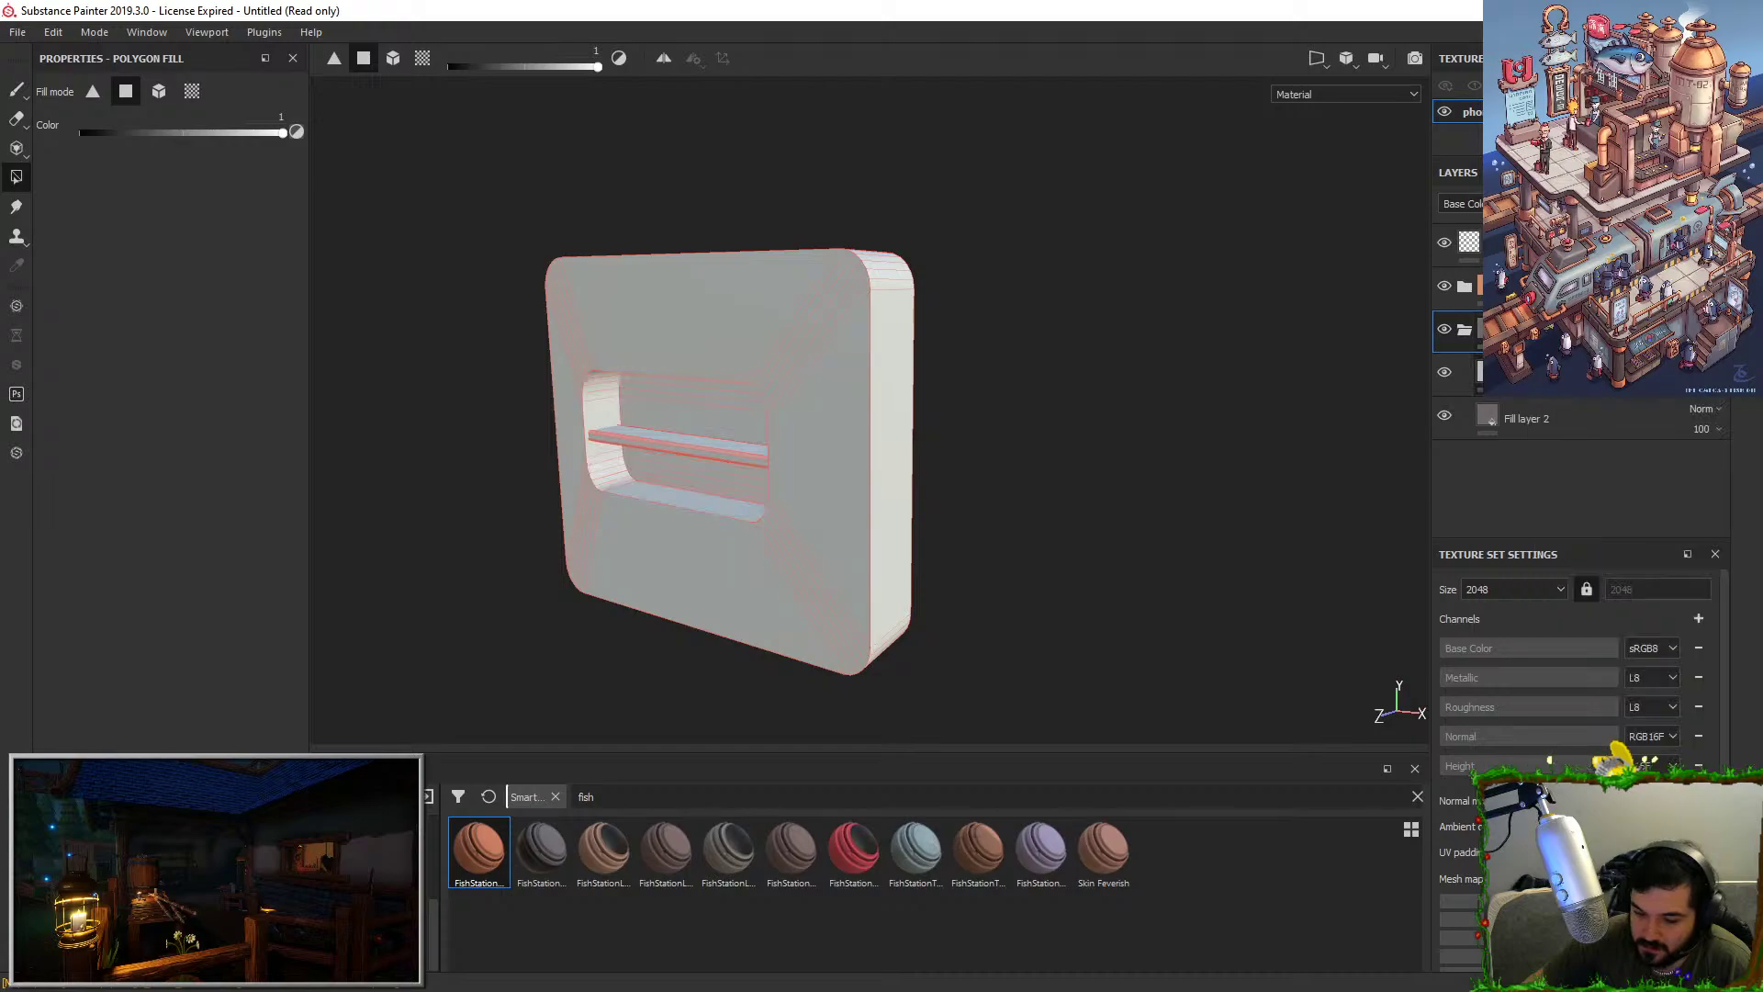
left_click_drag(974, 395, 1279, 444, "alt")
left_click(1499, 286)
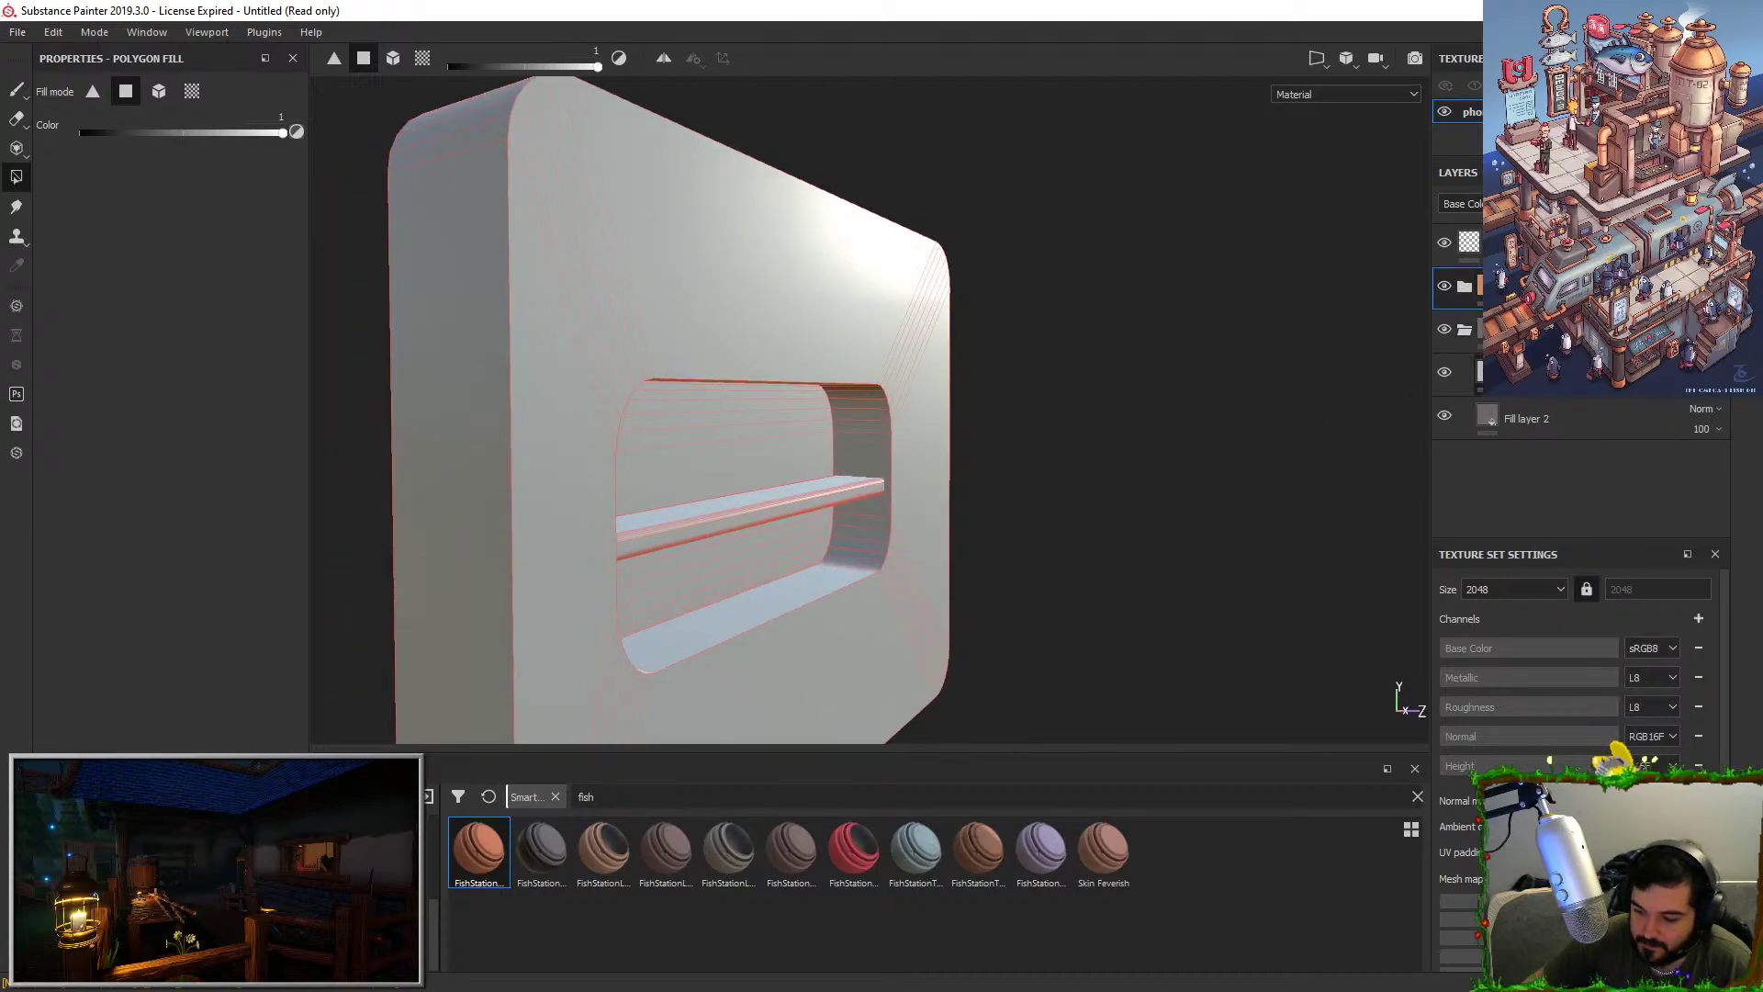
right_click(1509, 379)
left_click(1530, 402)
Reveal the orange material on the wall's narrow outer rim and rounded corners by filling those faces in the orange folder's mask with Polygon Fill.
left_click(1502, 286)
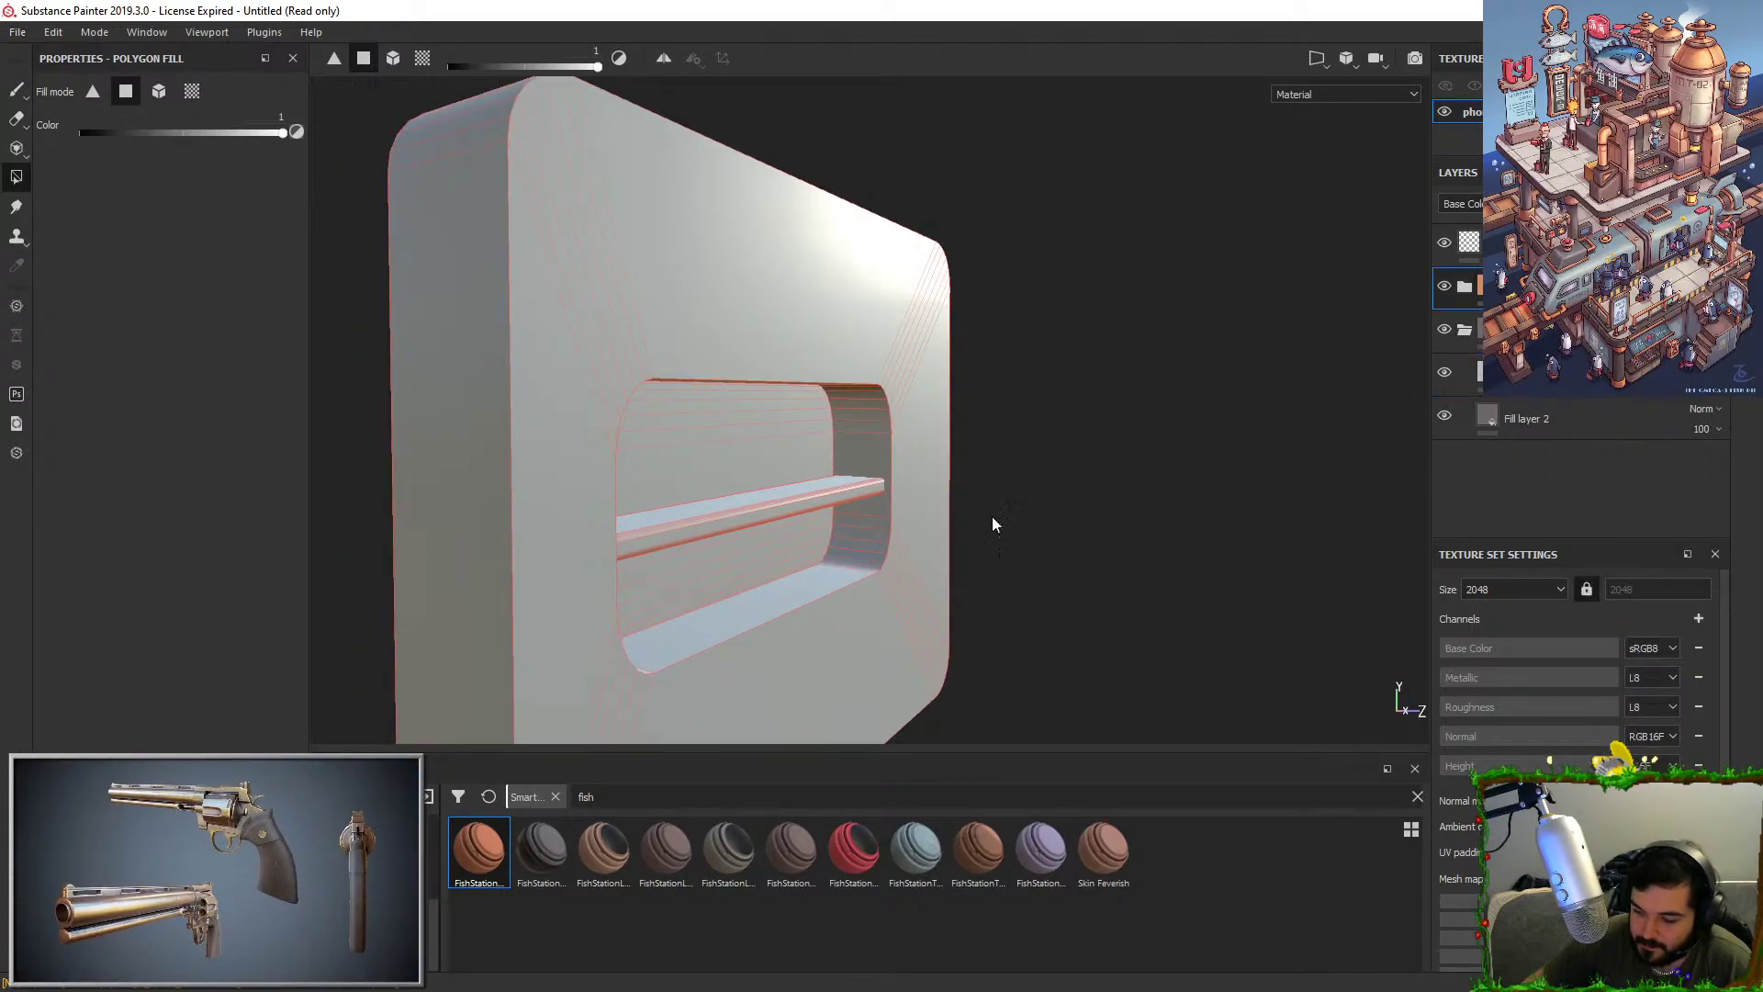
right_click_drag(996, 523, 967, 232, "alt")
left_click_drag(967, 232, 1096, 266, "alt")
left_click(911, 319)
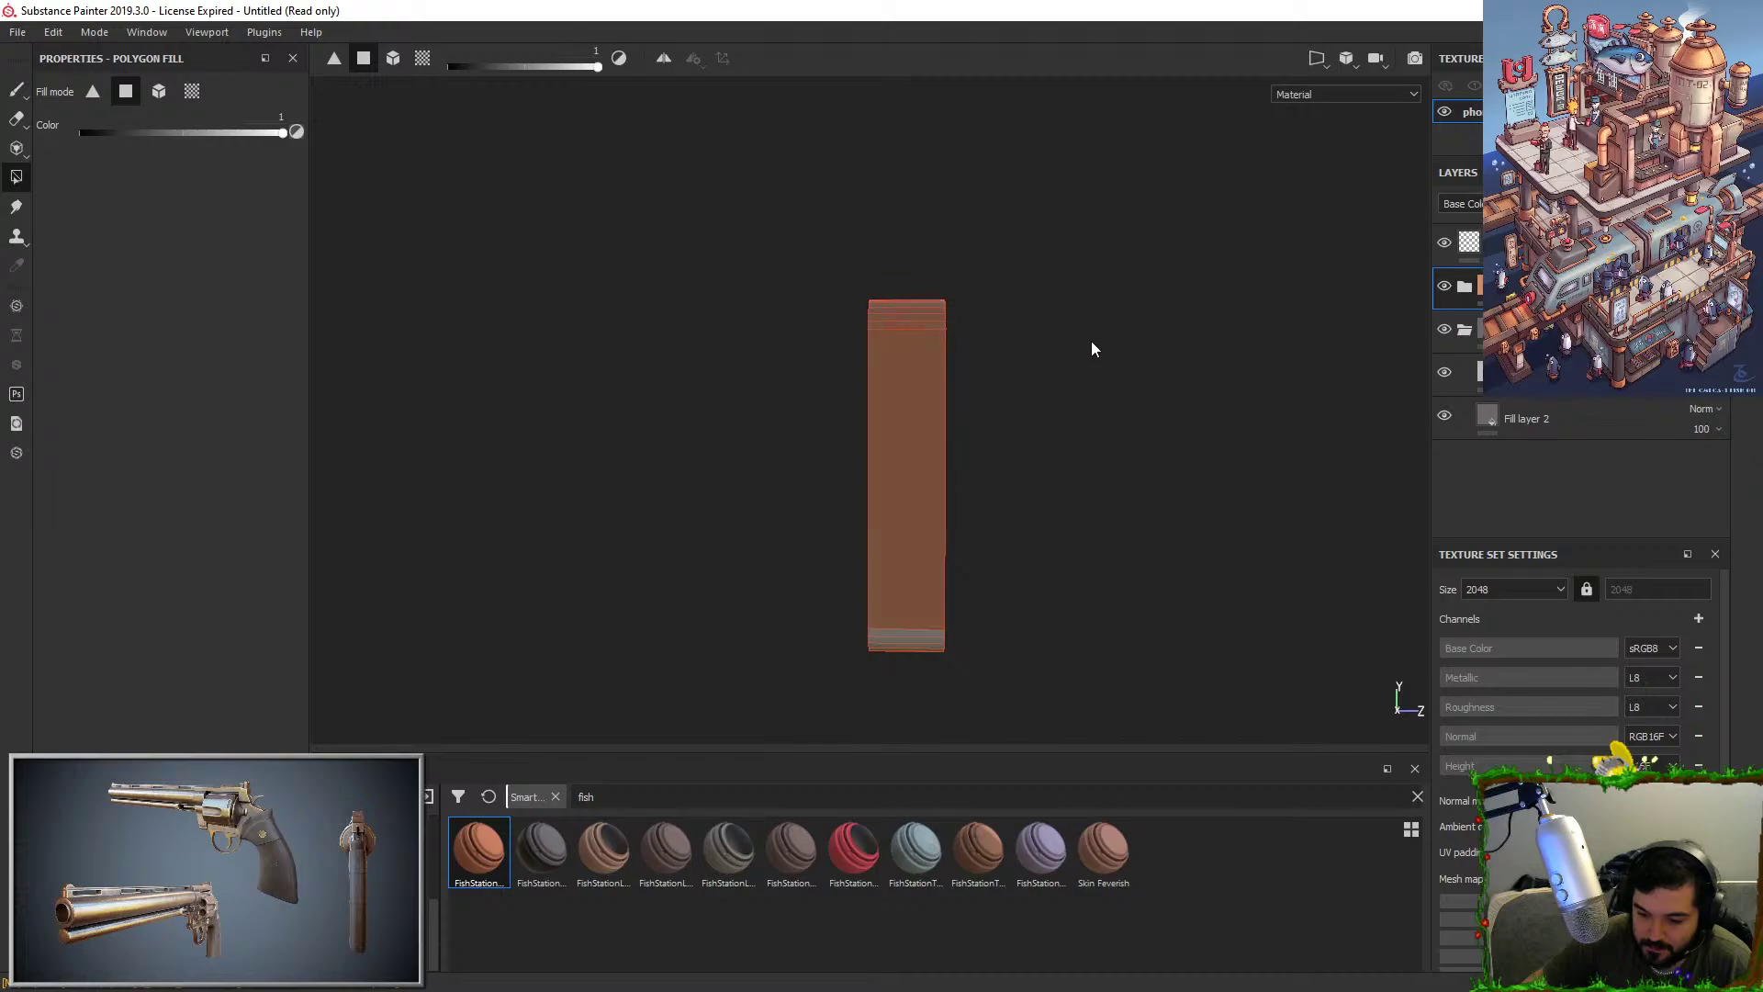
left_click_drag(1090, 346, 1017, 447, "alt")
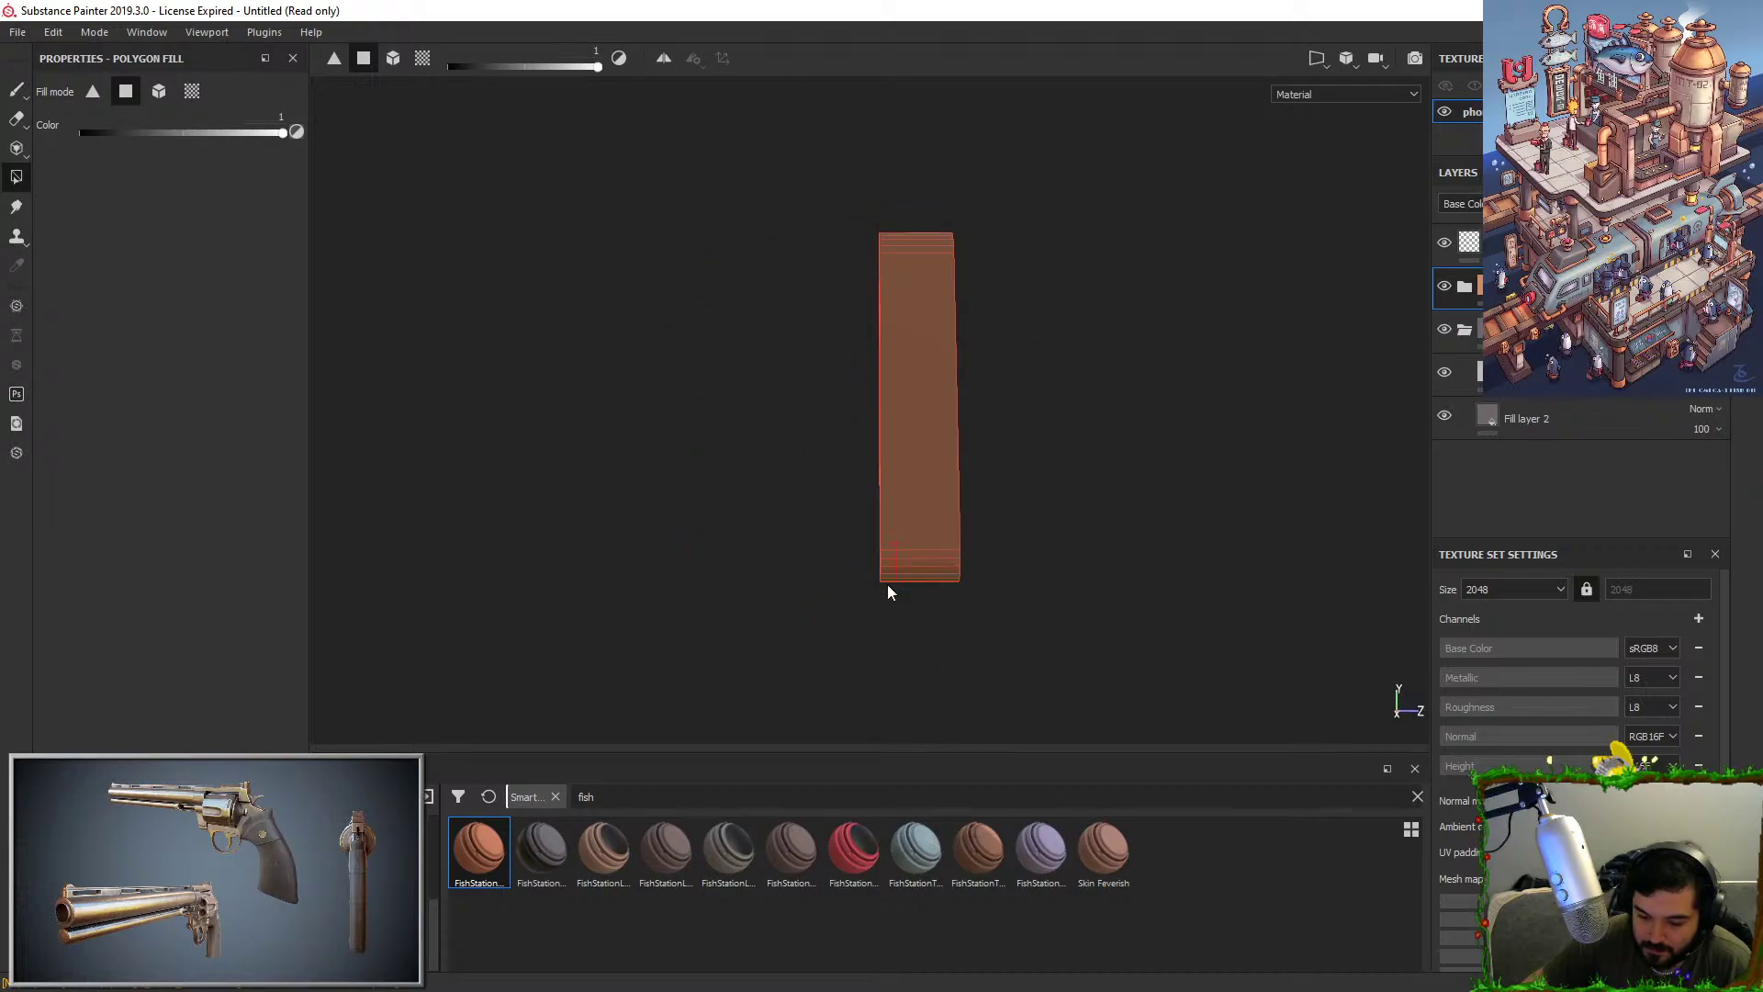
mouse_move(887, 593)
left_mouse_down("alt")
mouse_move(901, 570)
mouse_move(1113, 555)
mouse_move(736, 609)
mouse_move(521, 606)
mouse_move(897, 499)
mouse_move(948, 437)
mouse_move(956, 496)
mouse_move(1013, 442)
mouse_move(975, 465)
left_mouse_up("alt")
key("1")
middle_click_drag(975, 465, 1145, 443, "alt")
right_click_drag(1145, 442, 1180, 450, "alt")
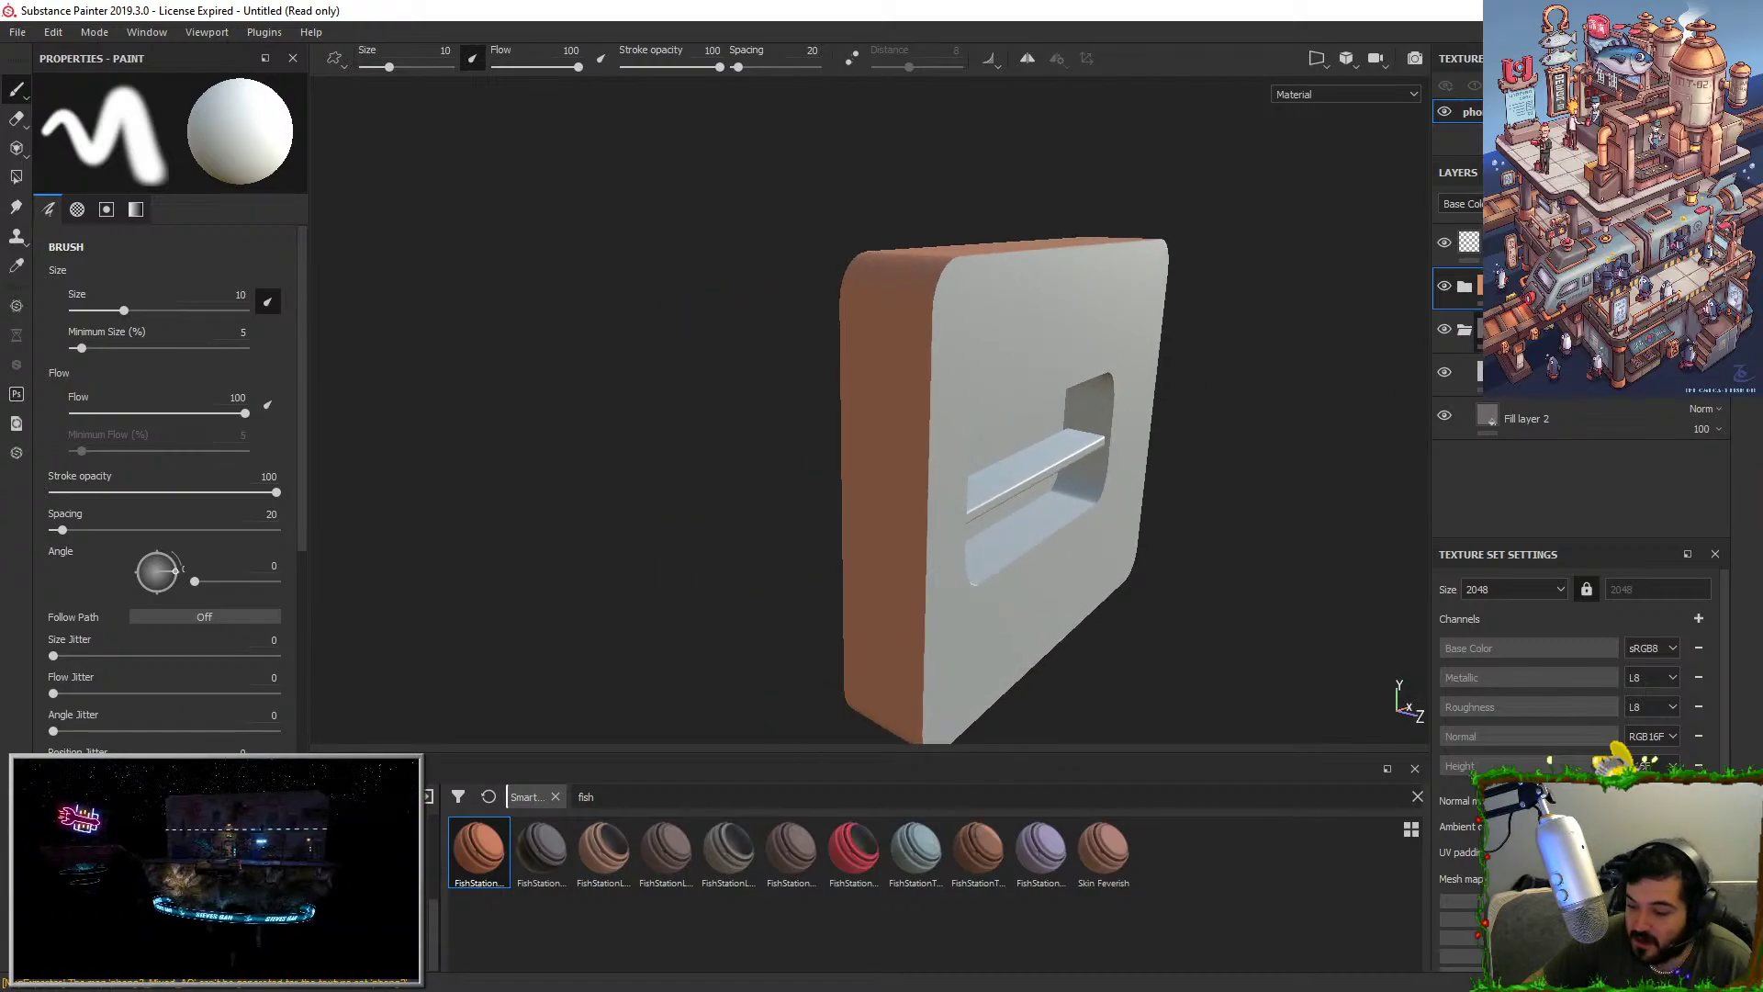
Unmask the dark grey material folder so it covers the wall's front face, recess and shelf.
right_click(1507, 331)
left_click(1556, 354)
left_click_drag(1075, 234, 963, 183, "alt")
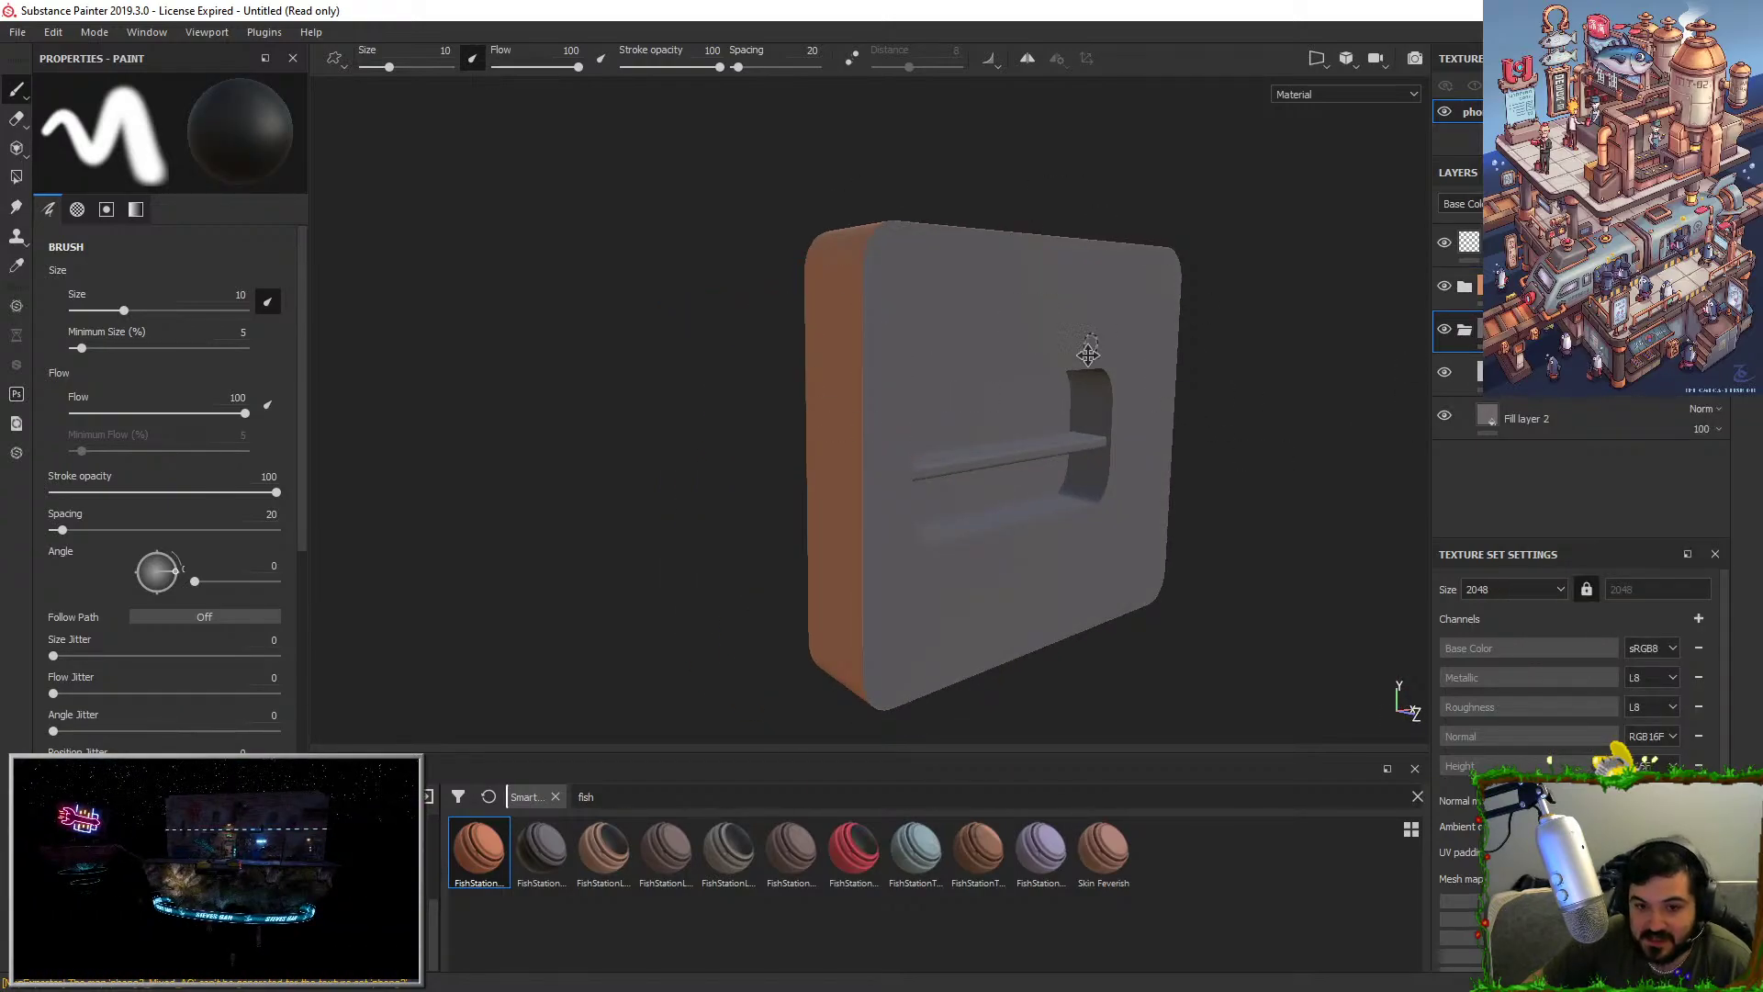
middle_click_drag(1087, 354, 1056, 431, "alt")
Set the base color of Fill layer 2 to a light beige sampled from the reference image.
left_click(1525, 419)
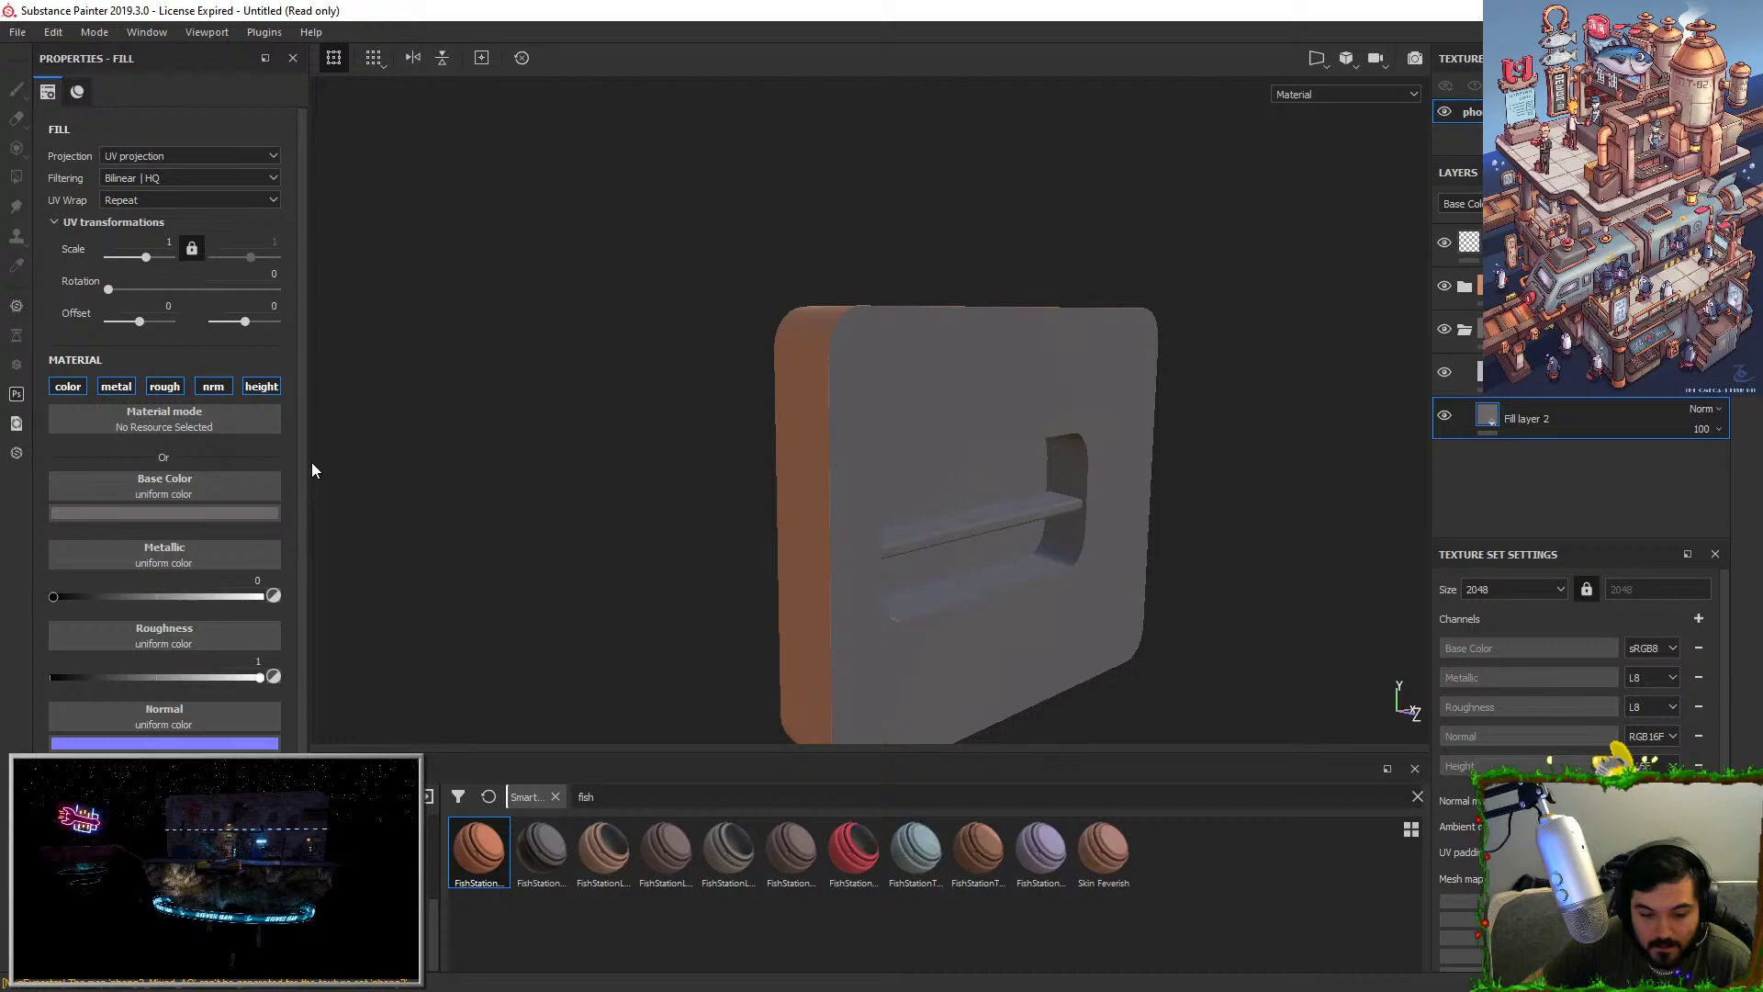
left_click(259, 512)
left_click_drag(352, 531, 1562, 174)
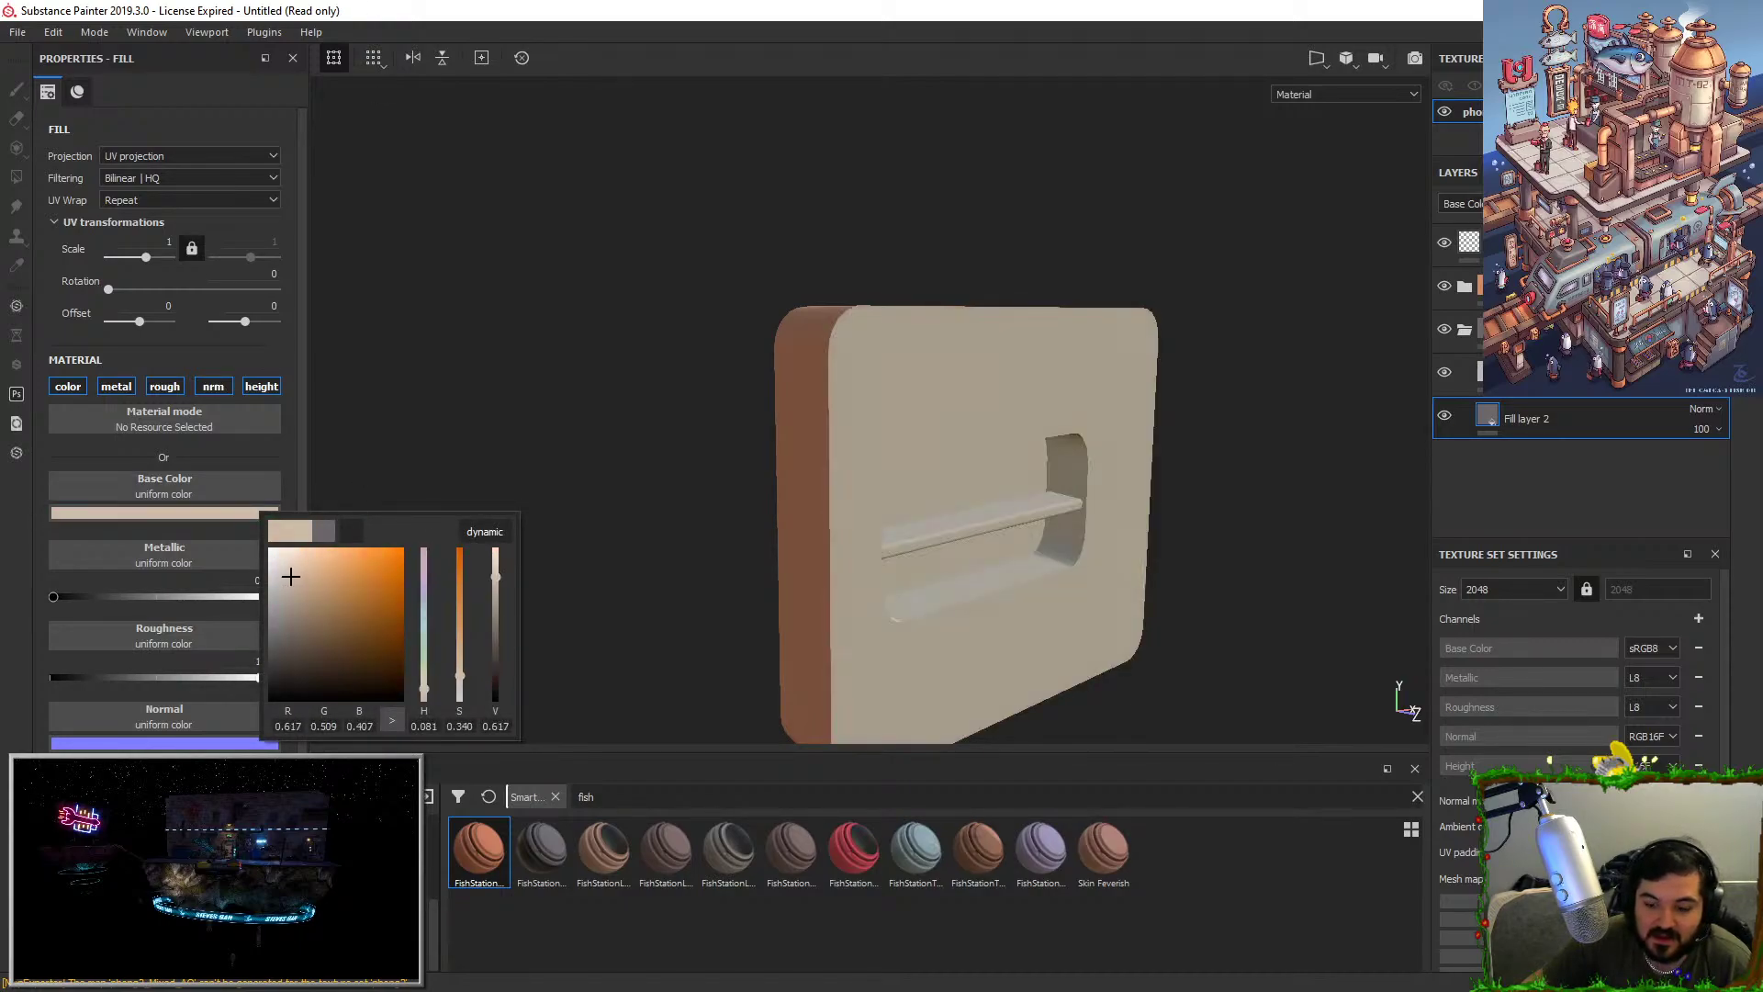
left_click_drag(1185, 275, 1217, 312, "alt")
Paint a test stroke across the front face's upper corner in the layer above Fill layer 2, and undo it.
left_click(1524, 374)
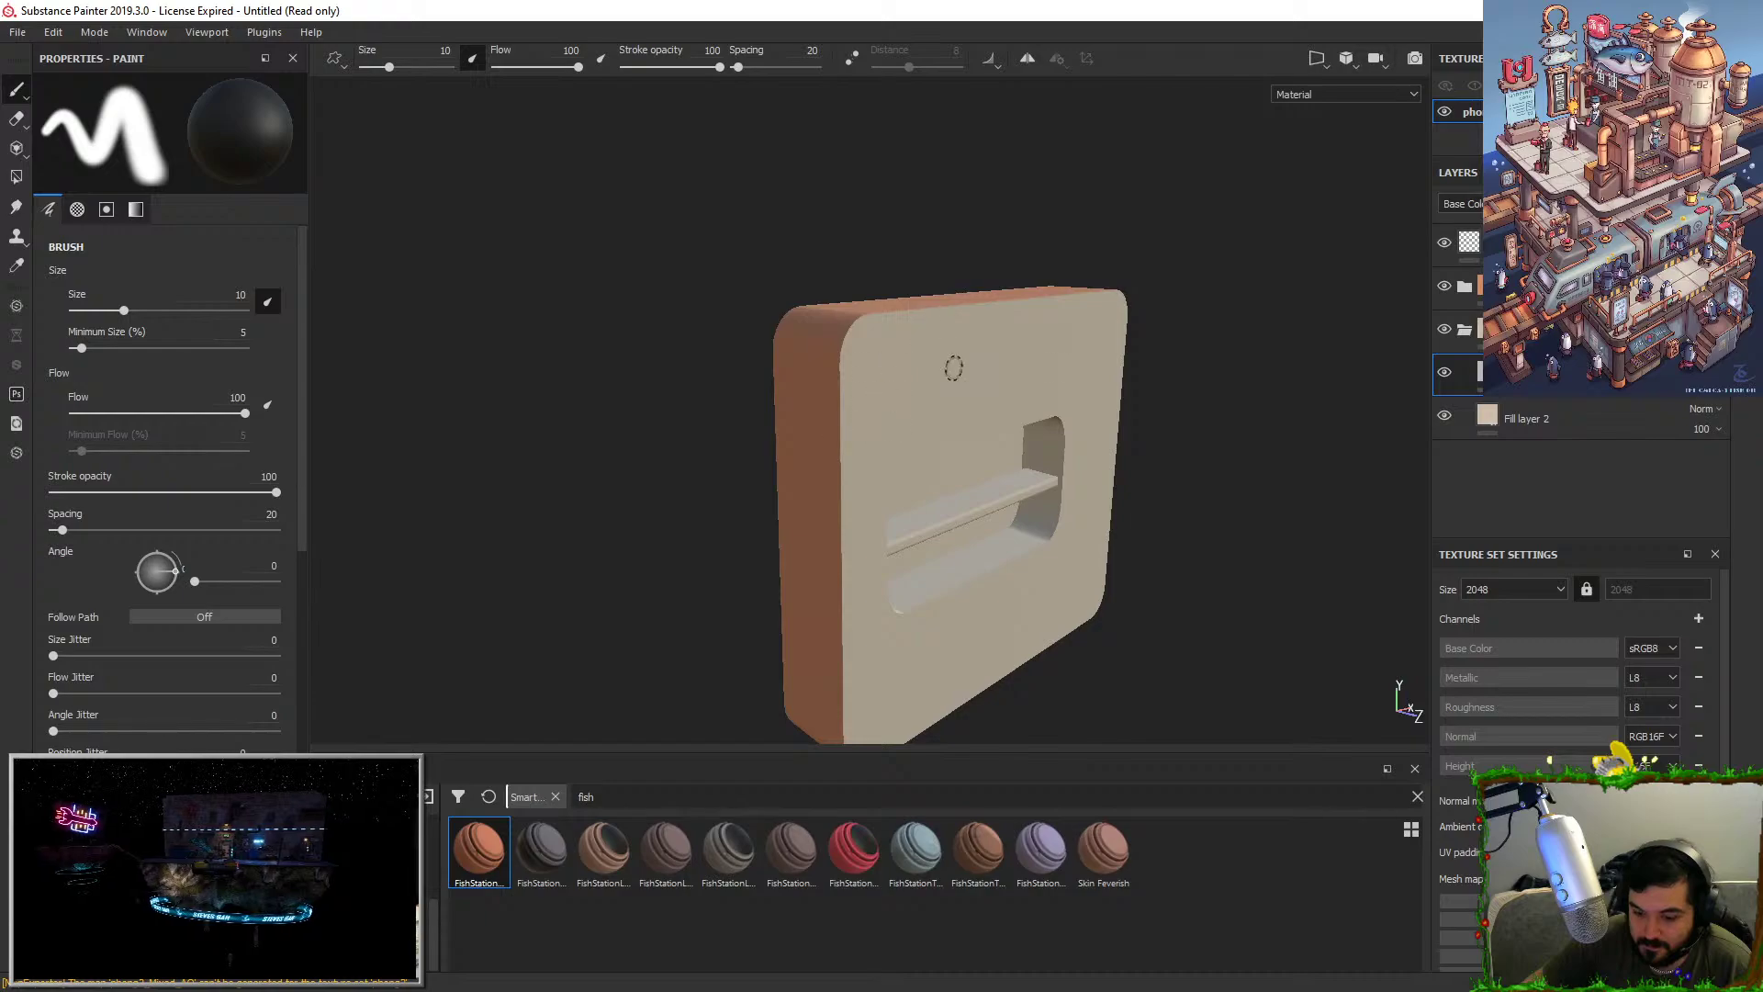
key("x")
mouse_move(878, 375)
left_mouse_down()
mouse_move(963, 312)
mouse_move(863, 424)
left_mouse_up()
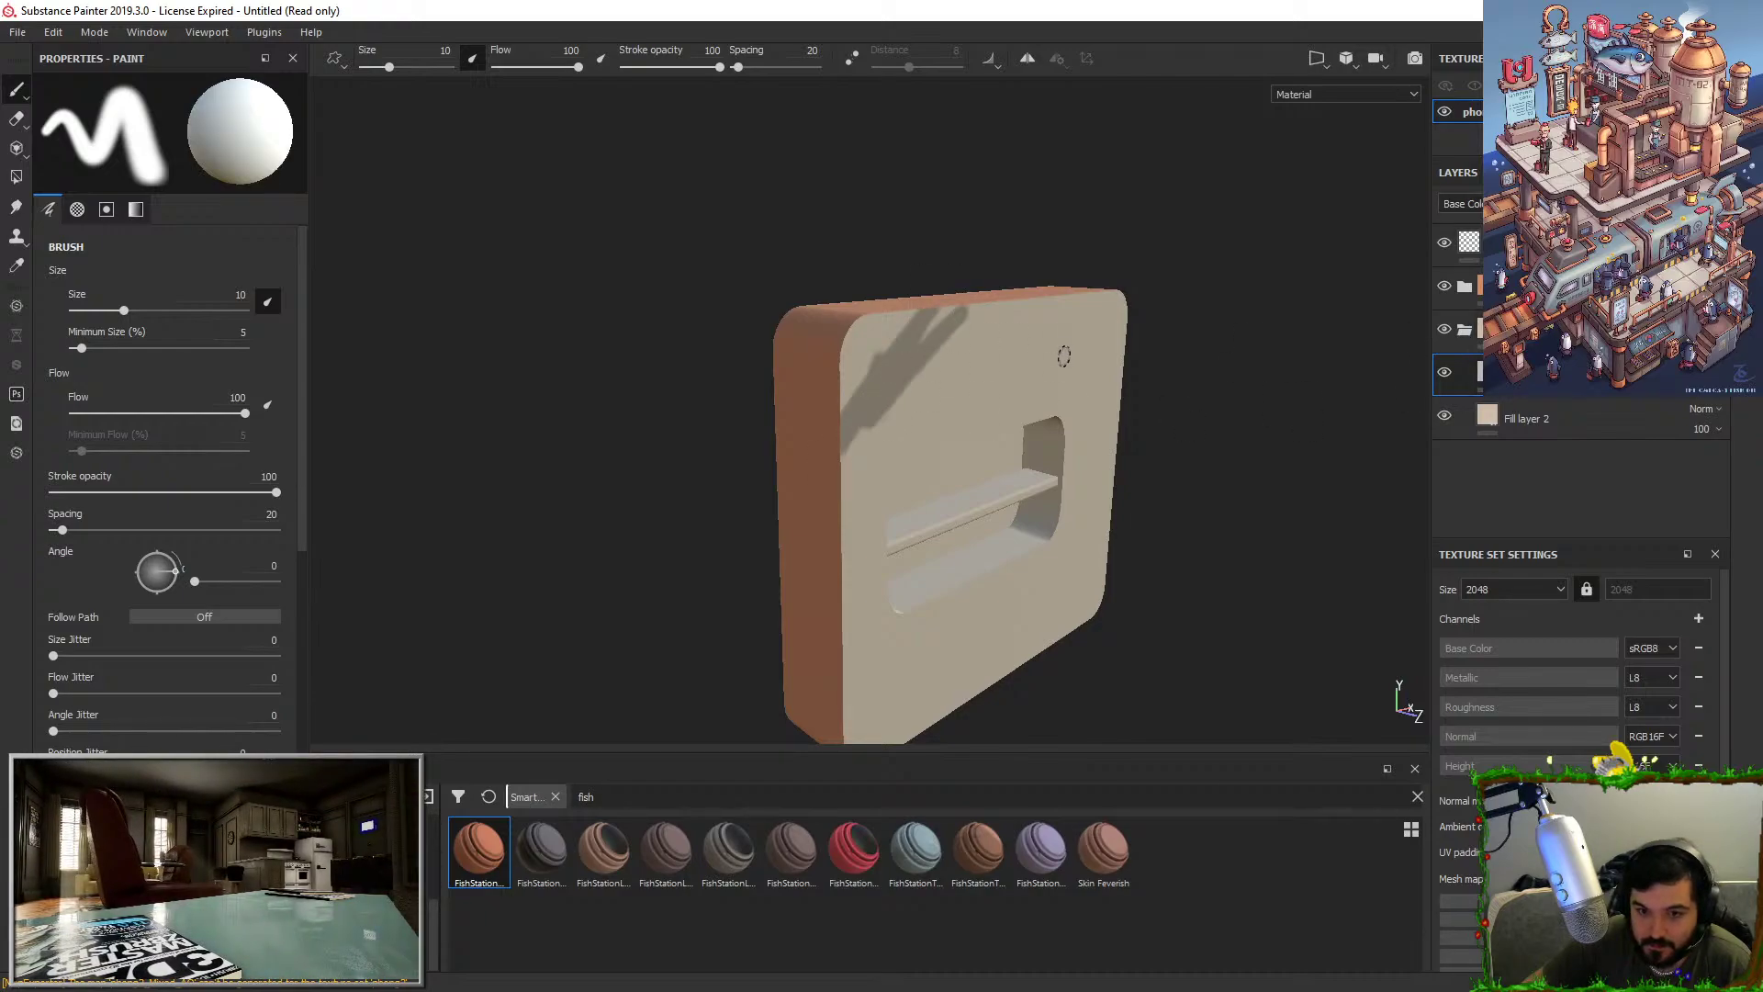
key("ctrl+z")
mouse_move(1063, 359)
left_mouse_down("alt")
mouse_move(1096, 529)
mouse_move(829, 282)
left_mouse_up("alt")
key("ctrl+z")
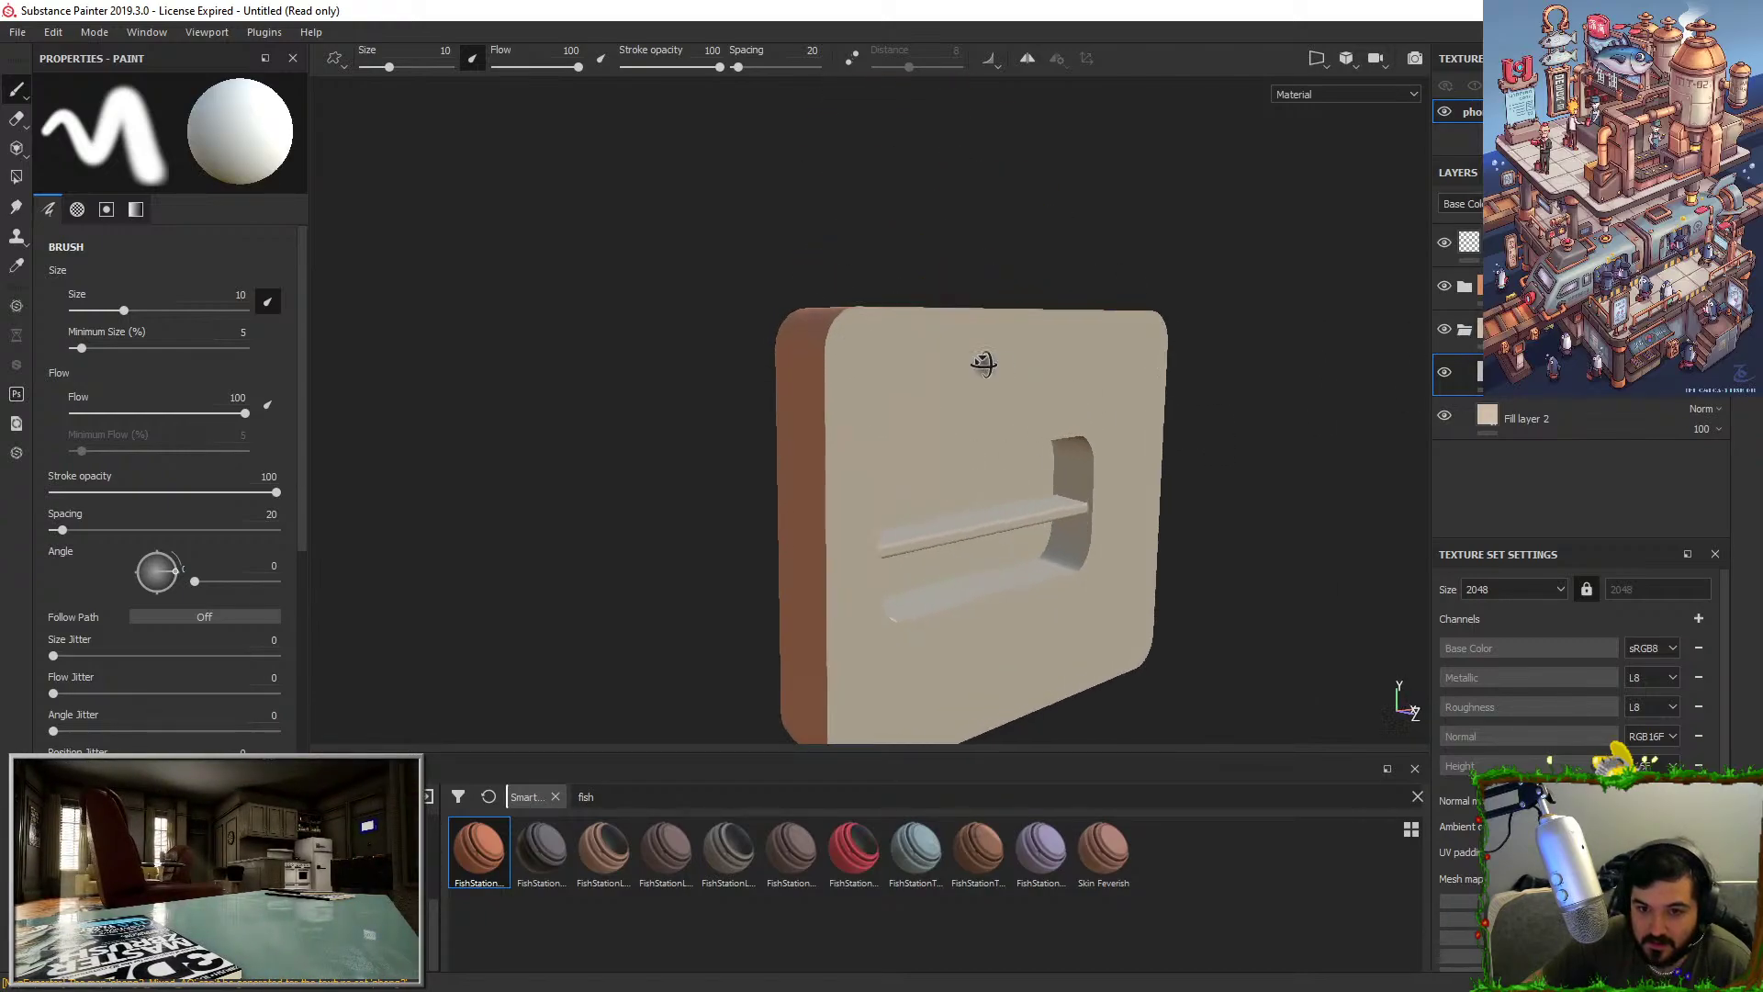
left_click_drag(960, 362, 1029, 496, "alt")
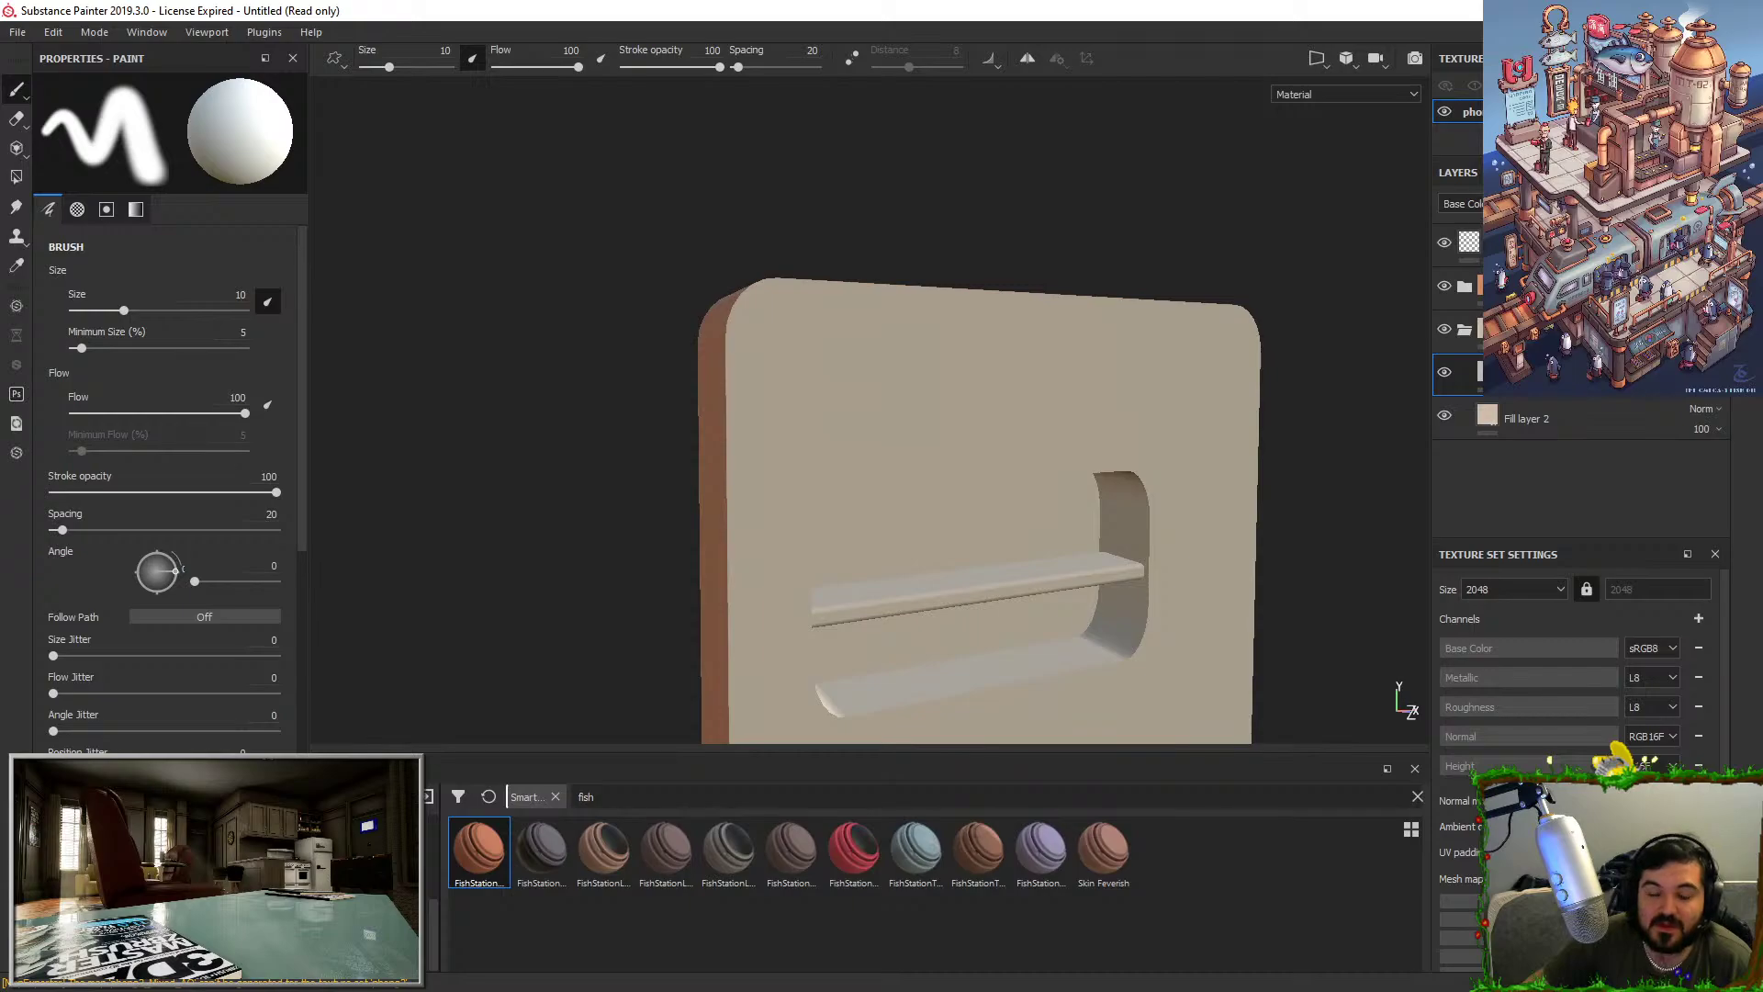
Switch to Maya LT and examine the side wall, its shelf and the adjoining parts of the top building.
key("alt+Tab")
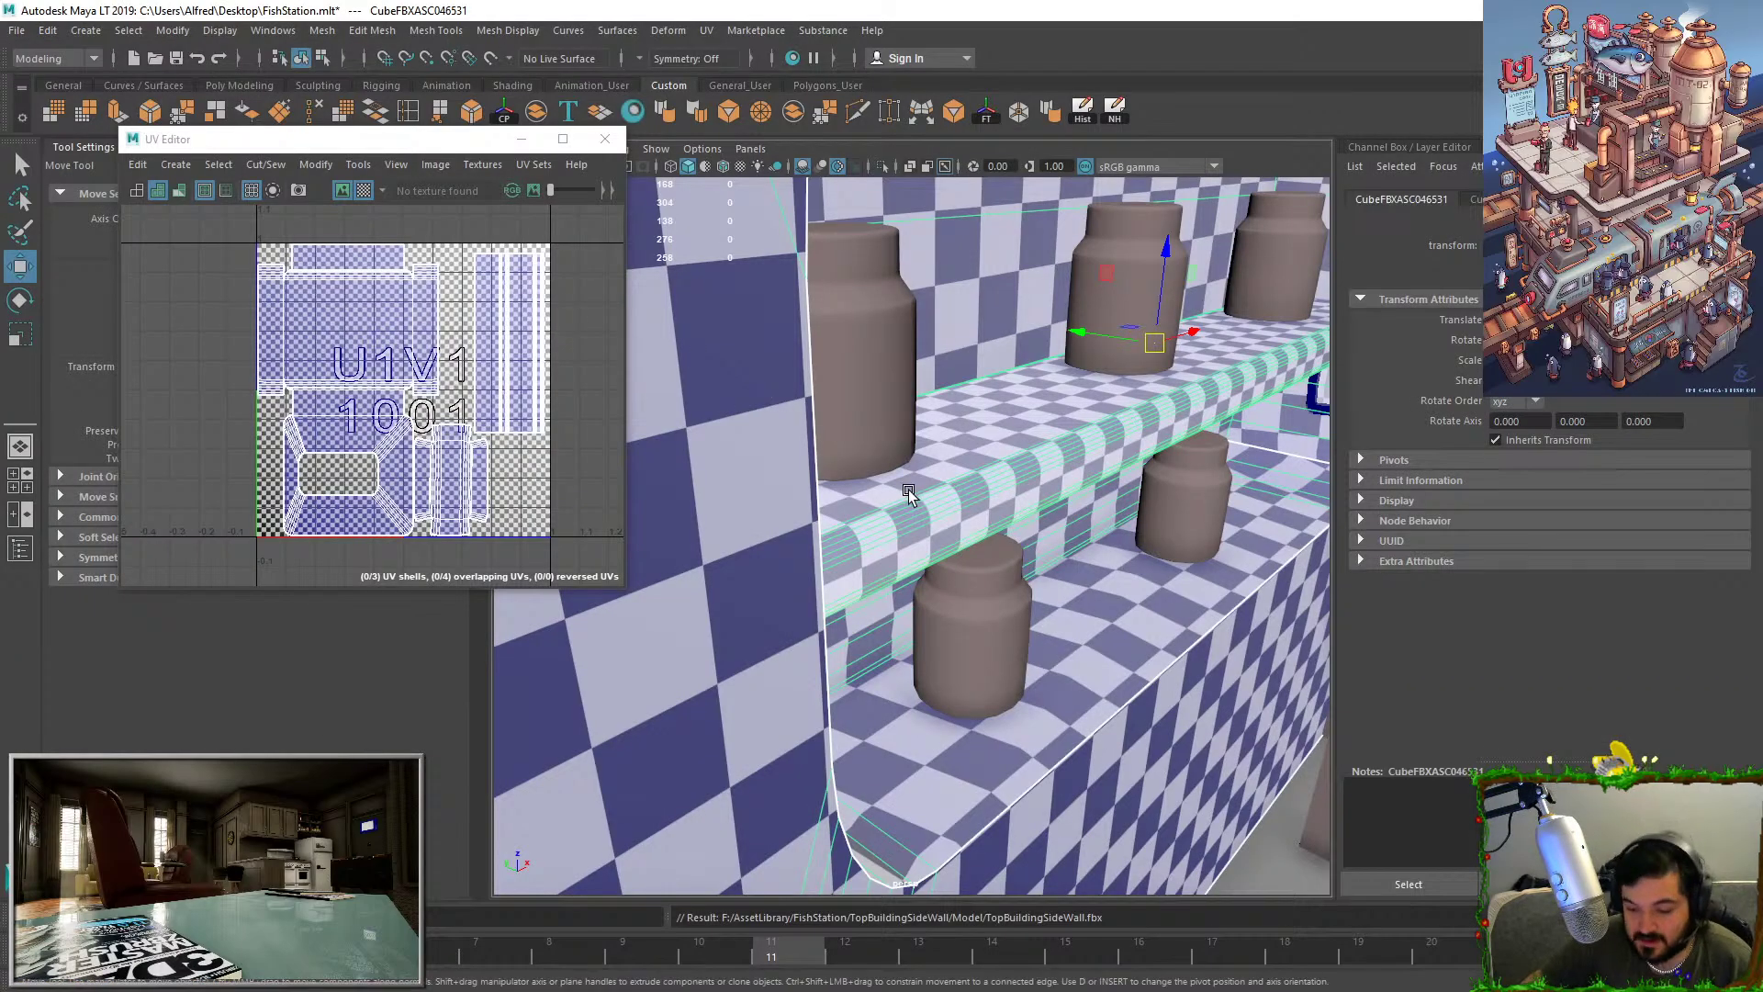
scroll(948, 493, "up", 3)
scroll(948, 492, "down", 5)
scroll(948, 492, "down", 5)
left_click_drag(948, 492, 981, 488, "alt")
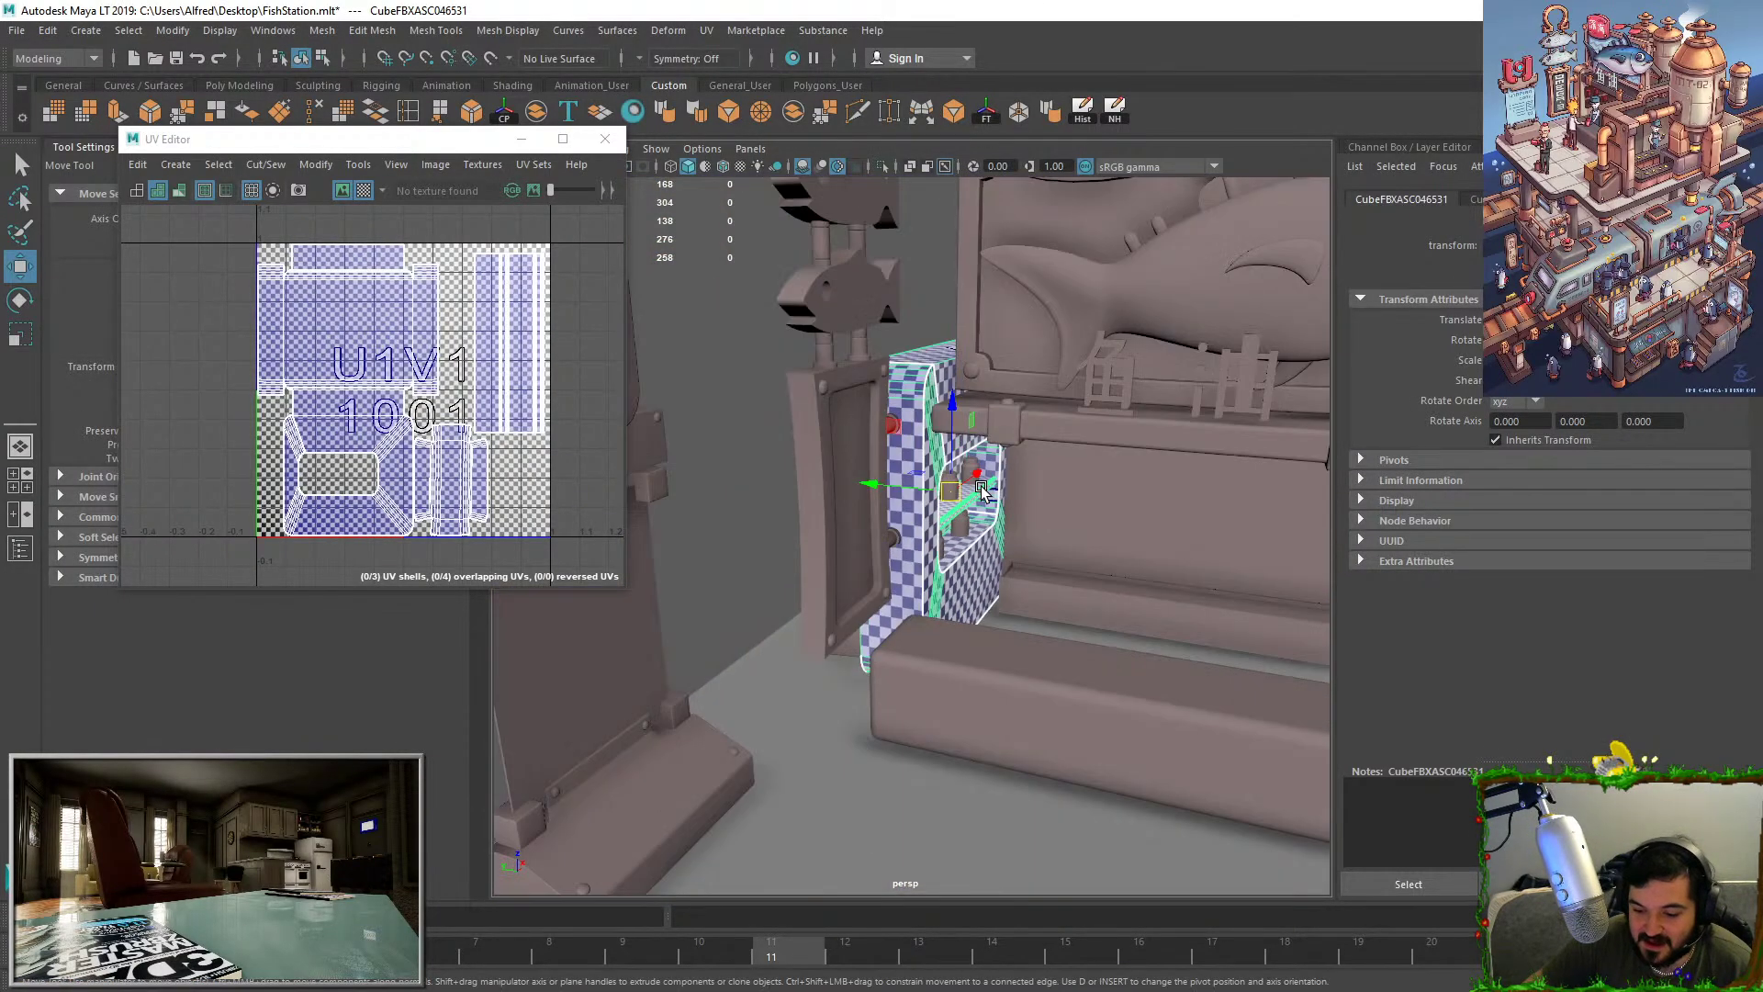
middle_click_drag(981, 488, 896, 515, "alt")
left_click(994, 481)
left_click_drag(995, 481, 1082, 503, "alt")
middle_click_drag(1075, 500, 900, 524, "alt")
left_click_drag(900, 523, 1039, 493, "alt")
Try out a selection of the side wall together with the adjoining top board and neighbouring building parts.
left_click(1168, 501)
left_click(1109, 511, "shift")
left_click(1078, 599)
left_click(1081, 621, "shift")
left_click_drag(1081, 621, 944, 586, "alt")
left_click(951, 554)
left_click(973, 710, "shift")
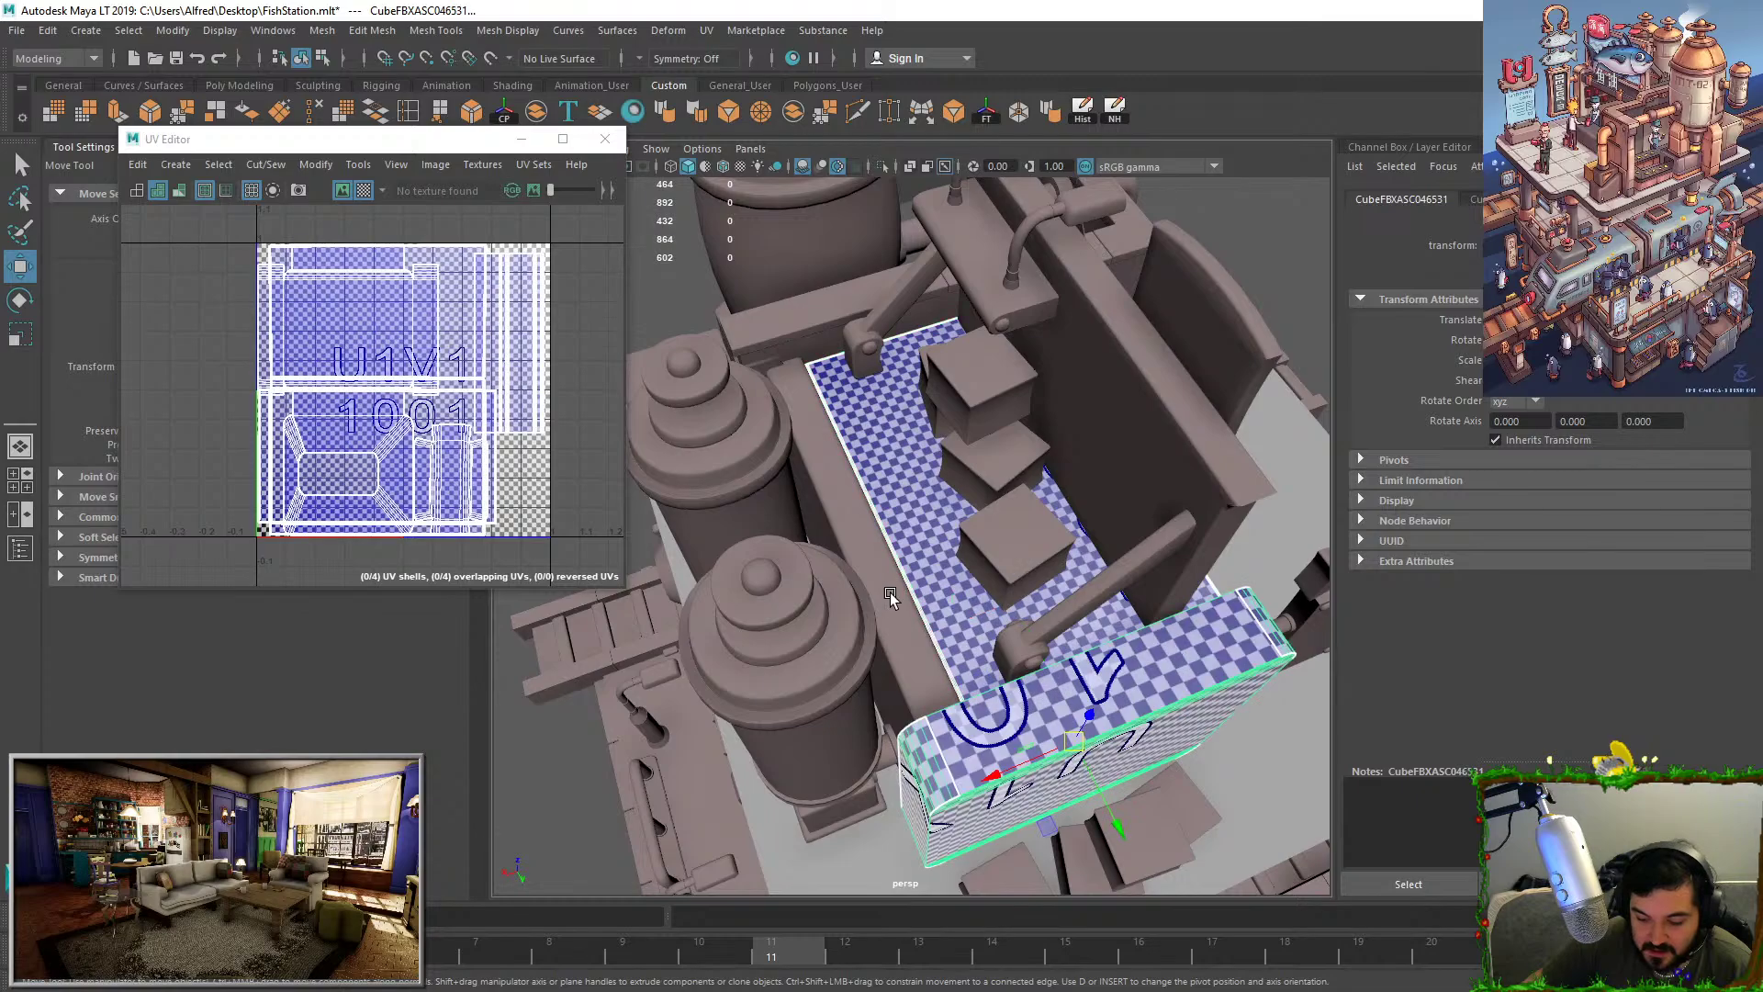
left_click(889, 596, "shift")
left_click_drag(768, 585, 651, 345, "alt")
left_click_drag(1065, 483, 915, 473, "alt")
left_click(1093, 477, "shift")
key("ctrl+z")
Assign separate new Phong materials to the top board and the back panel beside the side wall.
right_click_drag(916, 434, 1030, 936)
left_click(1014, 416)
left_click(1015, 417)
right_click_drag(940, 423, 1054, 955)
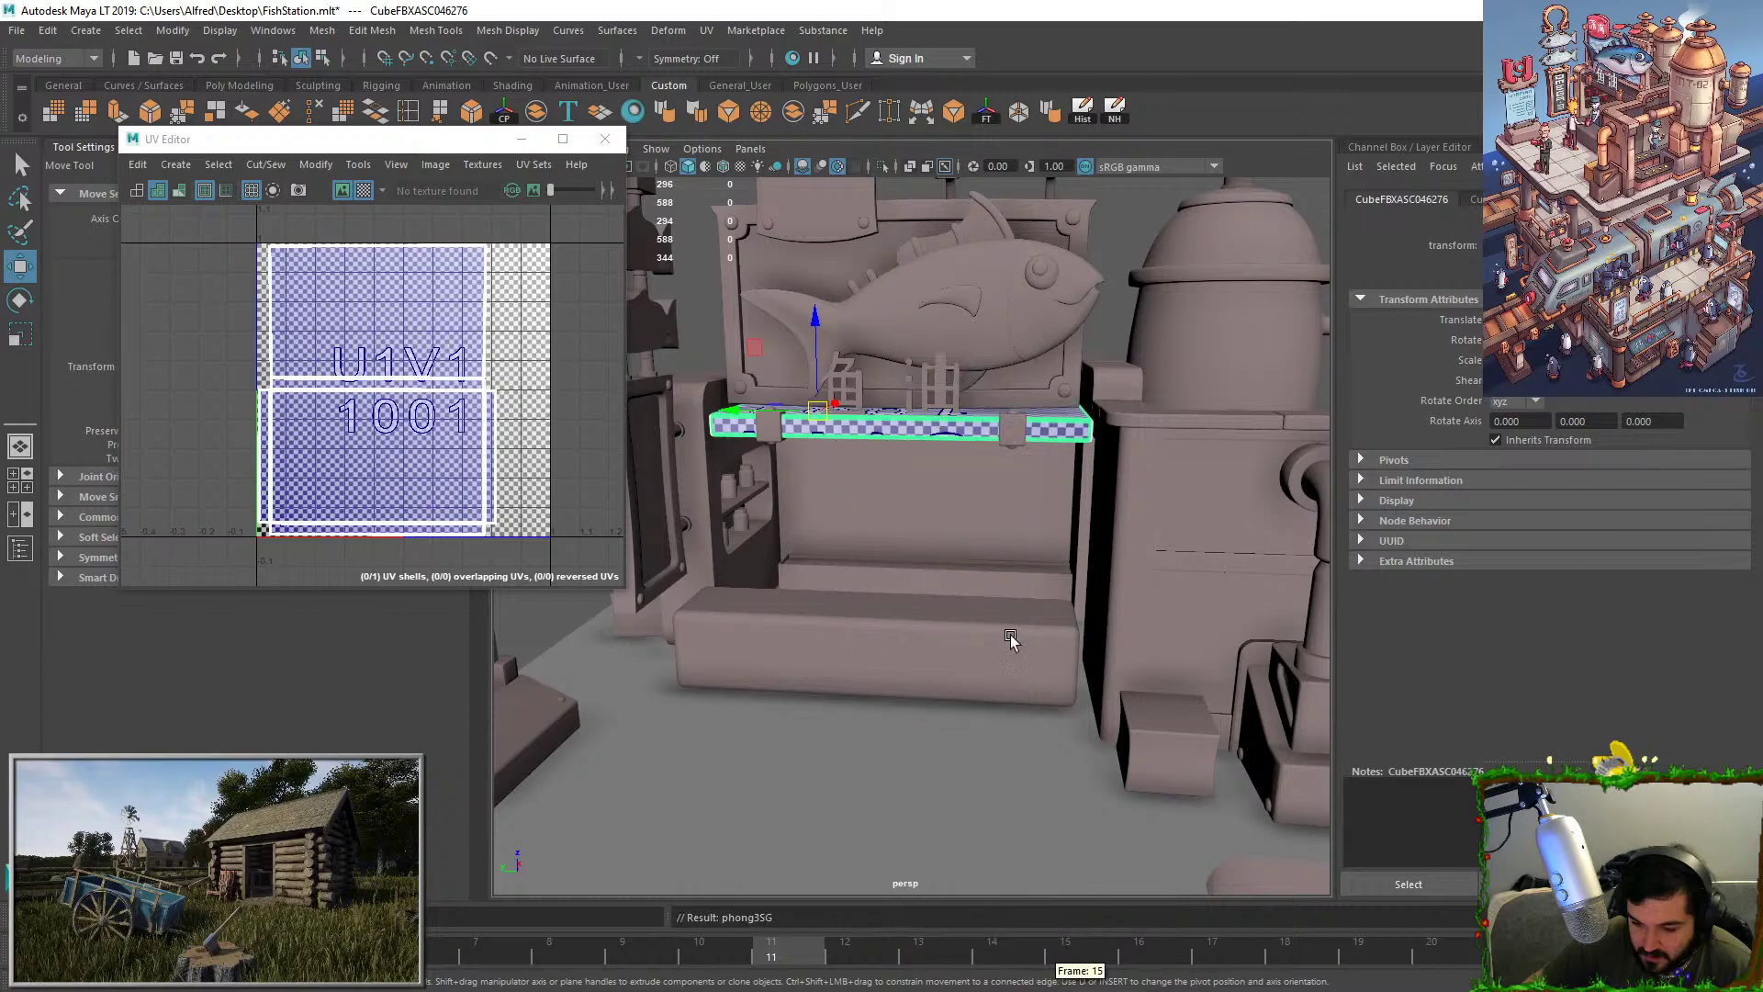
left_click(975, 473)
right_click_drag(978, 467, 1093, 974)
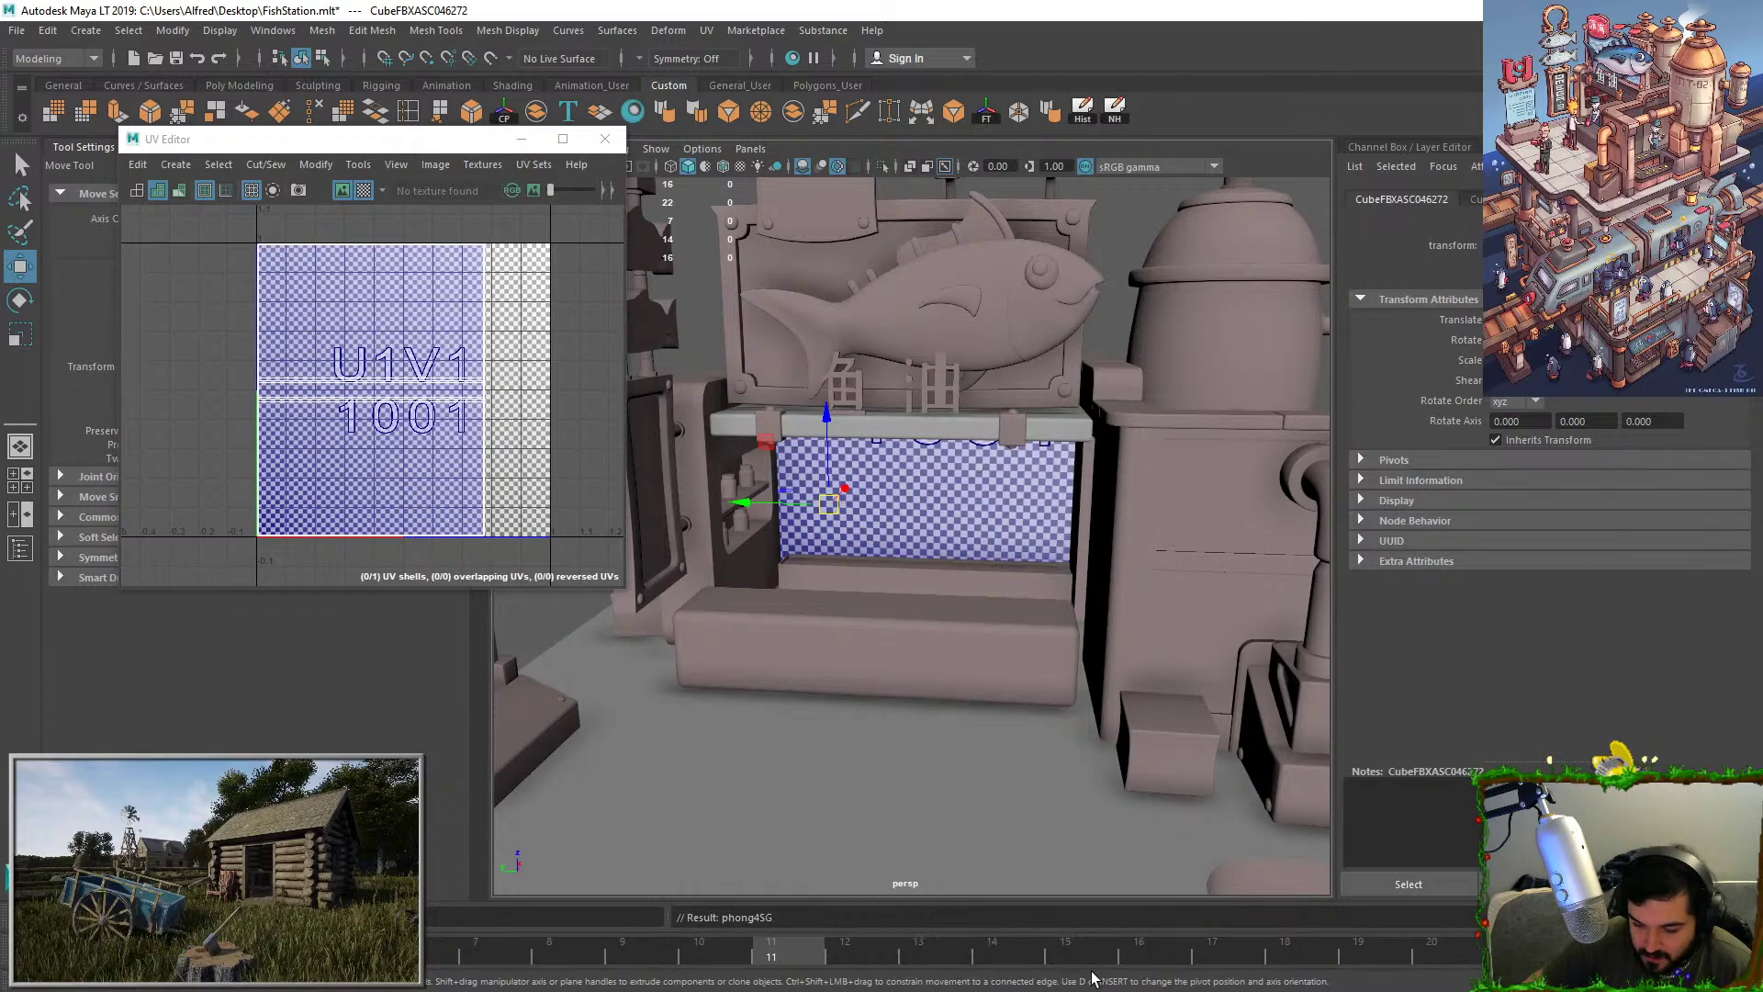
Export the back panel, top board and side wall with its shelf together as TopBuildingSideWall.fbx.
left_click(1119, 279)
left_click(903, 450)
left_click(898, 427, "shift")
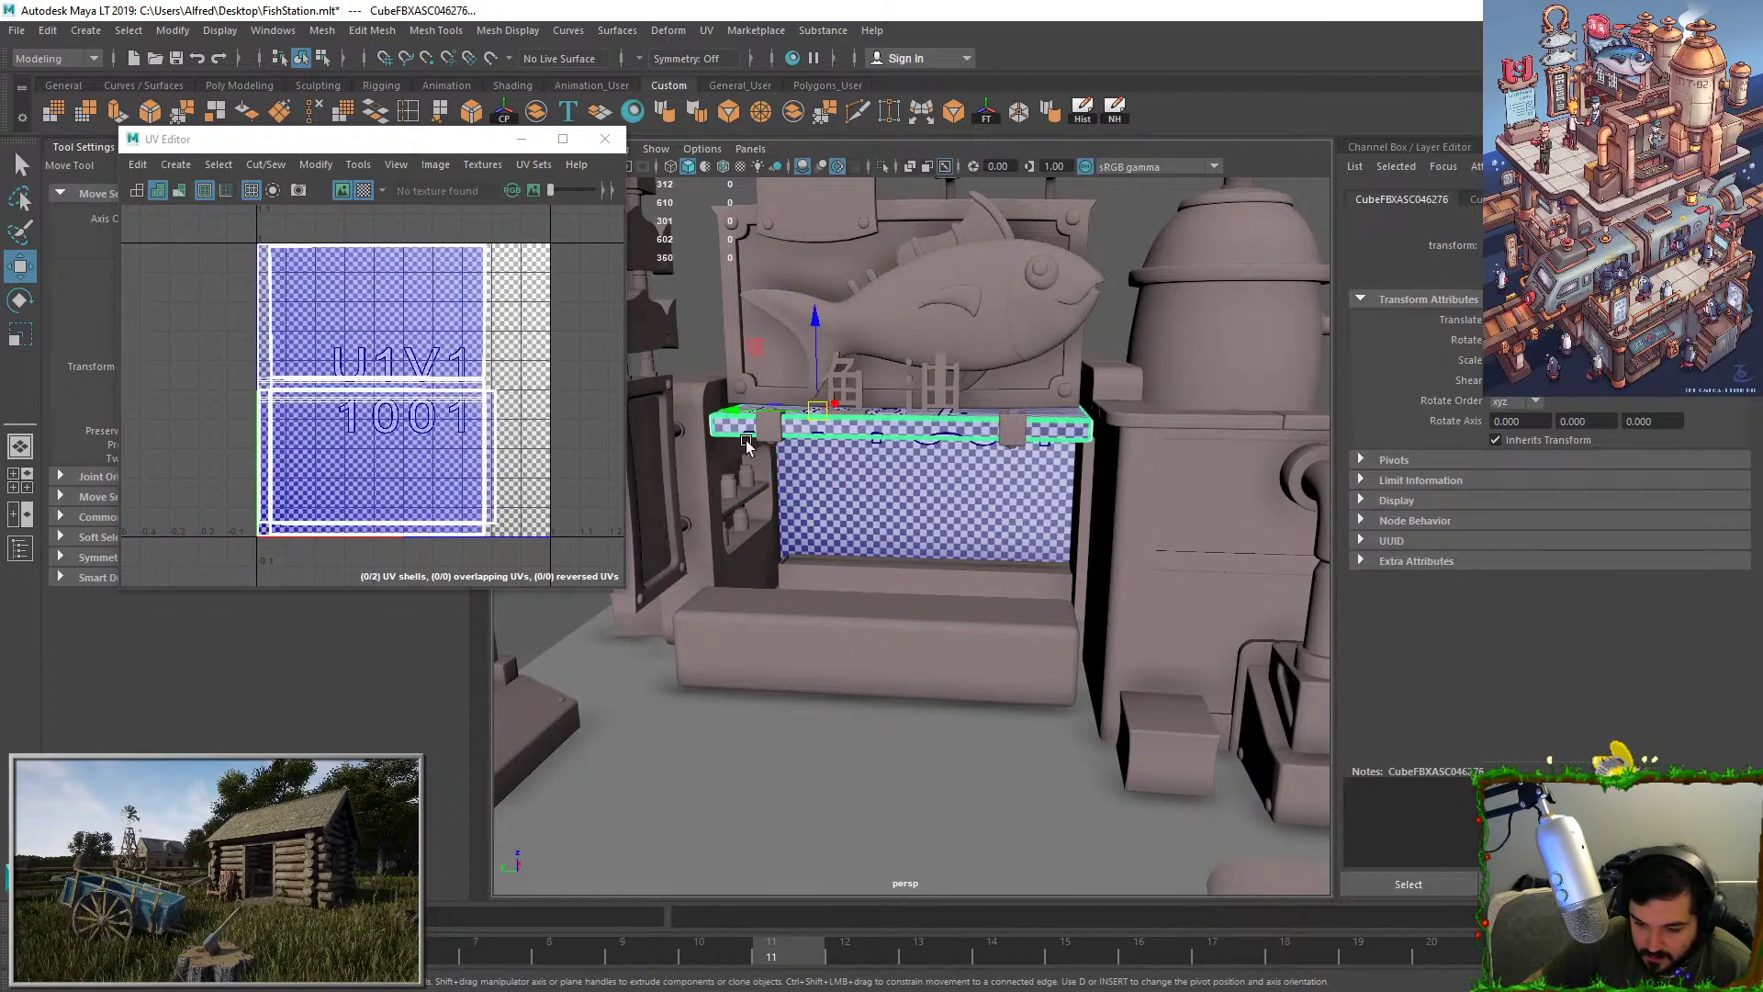
left_click(717, 515, "shift")
left_click(17, 30)
left_click(45, 234)
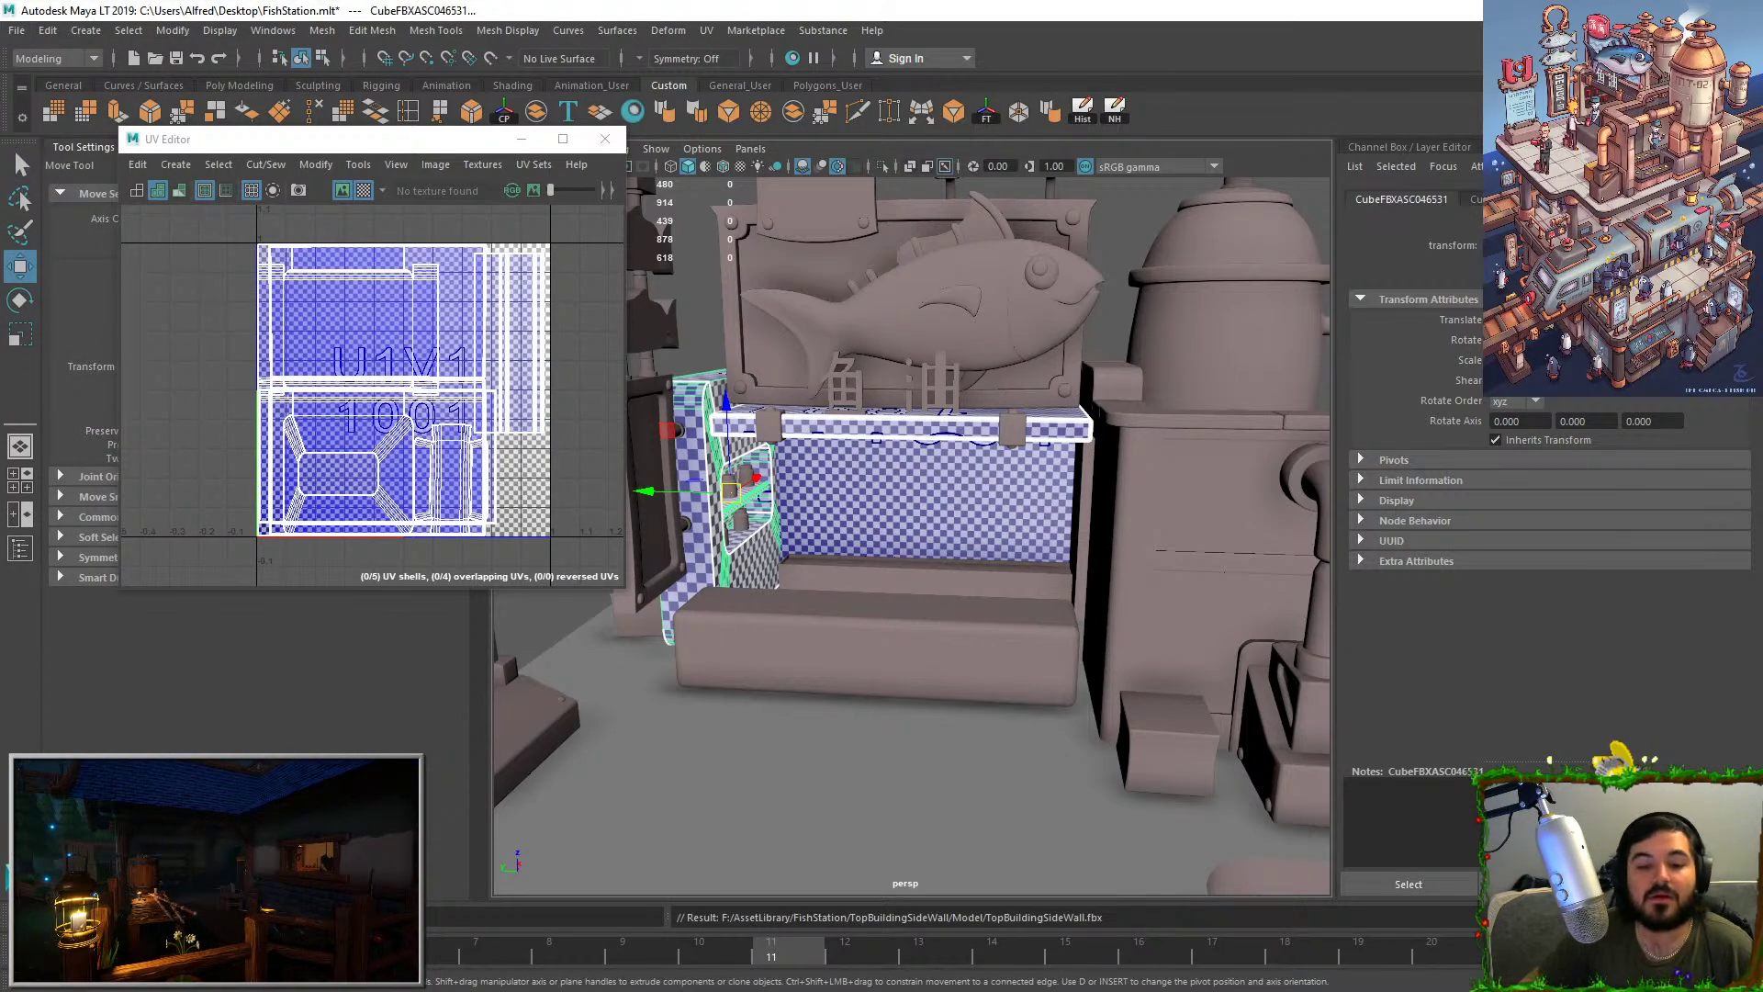
Switch to Substance Painter and reload TopBuildingSideWall.fbx as the project mesh.
key("alt+Tab")
left_click(53, 31)
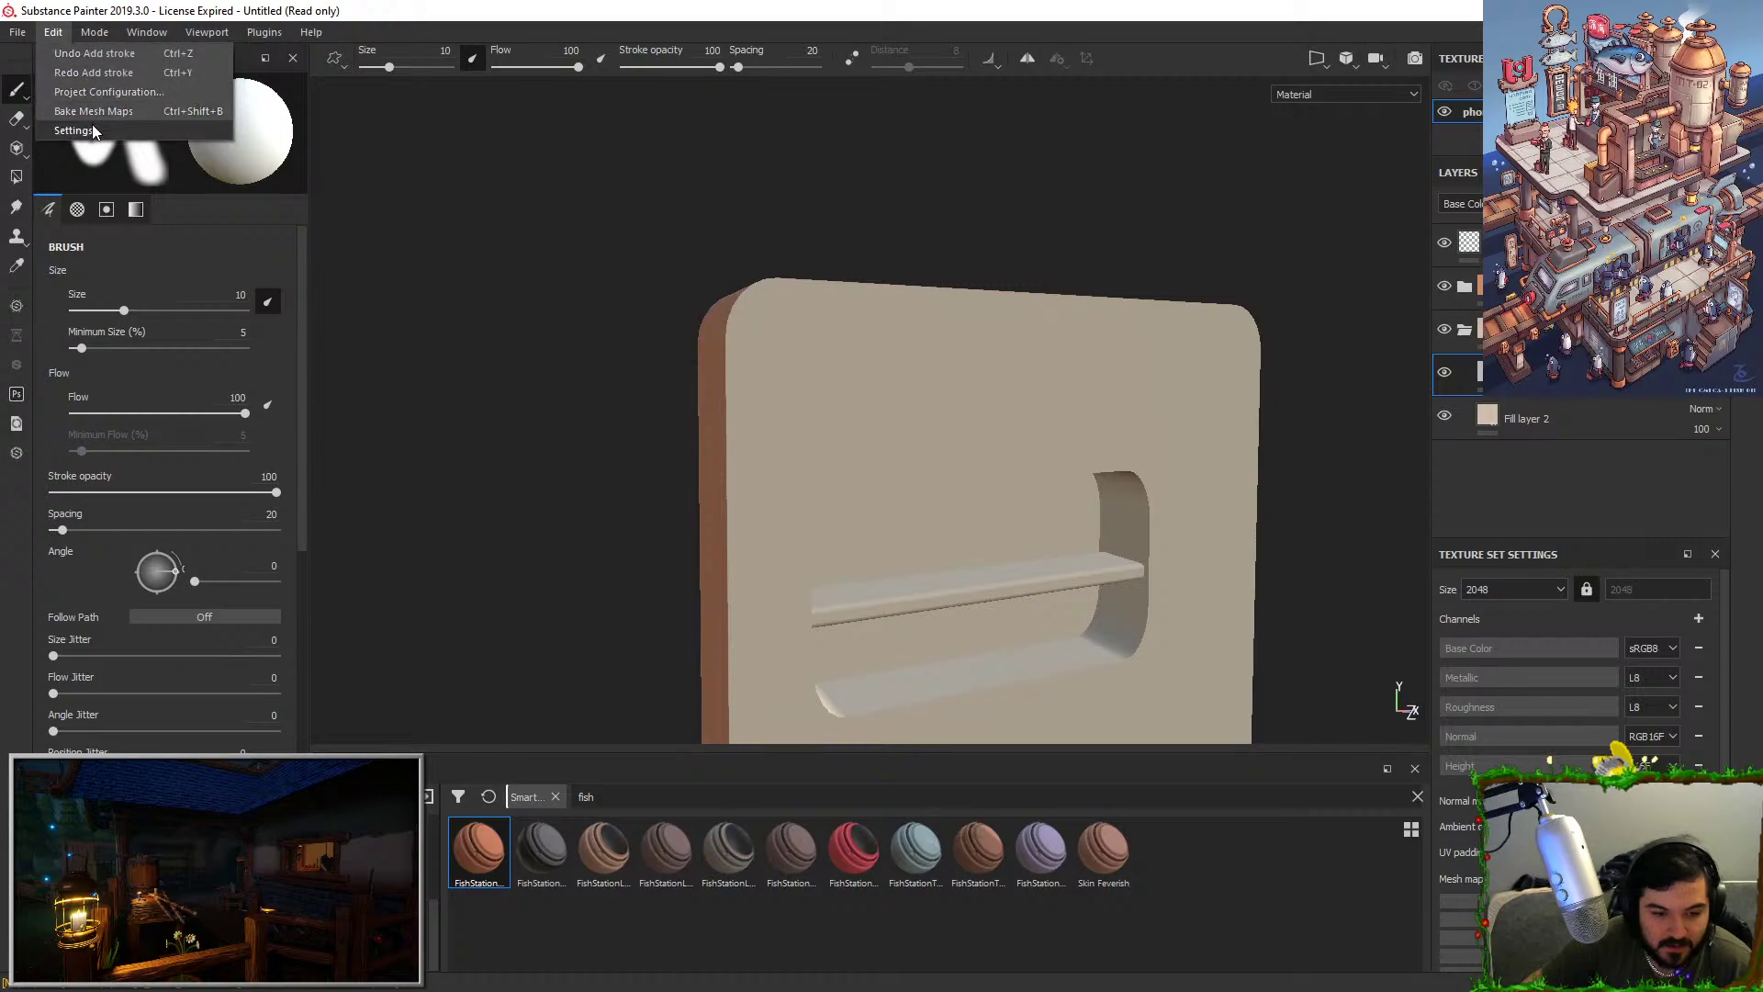
left_click(107, 91)
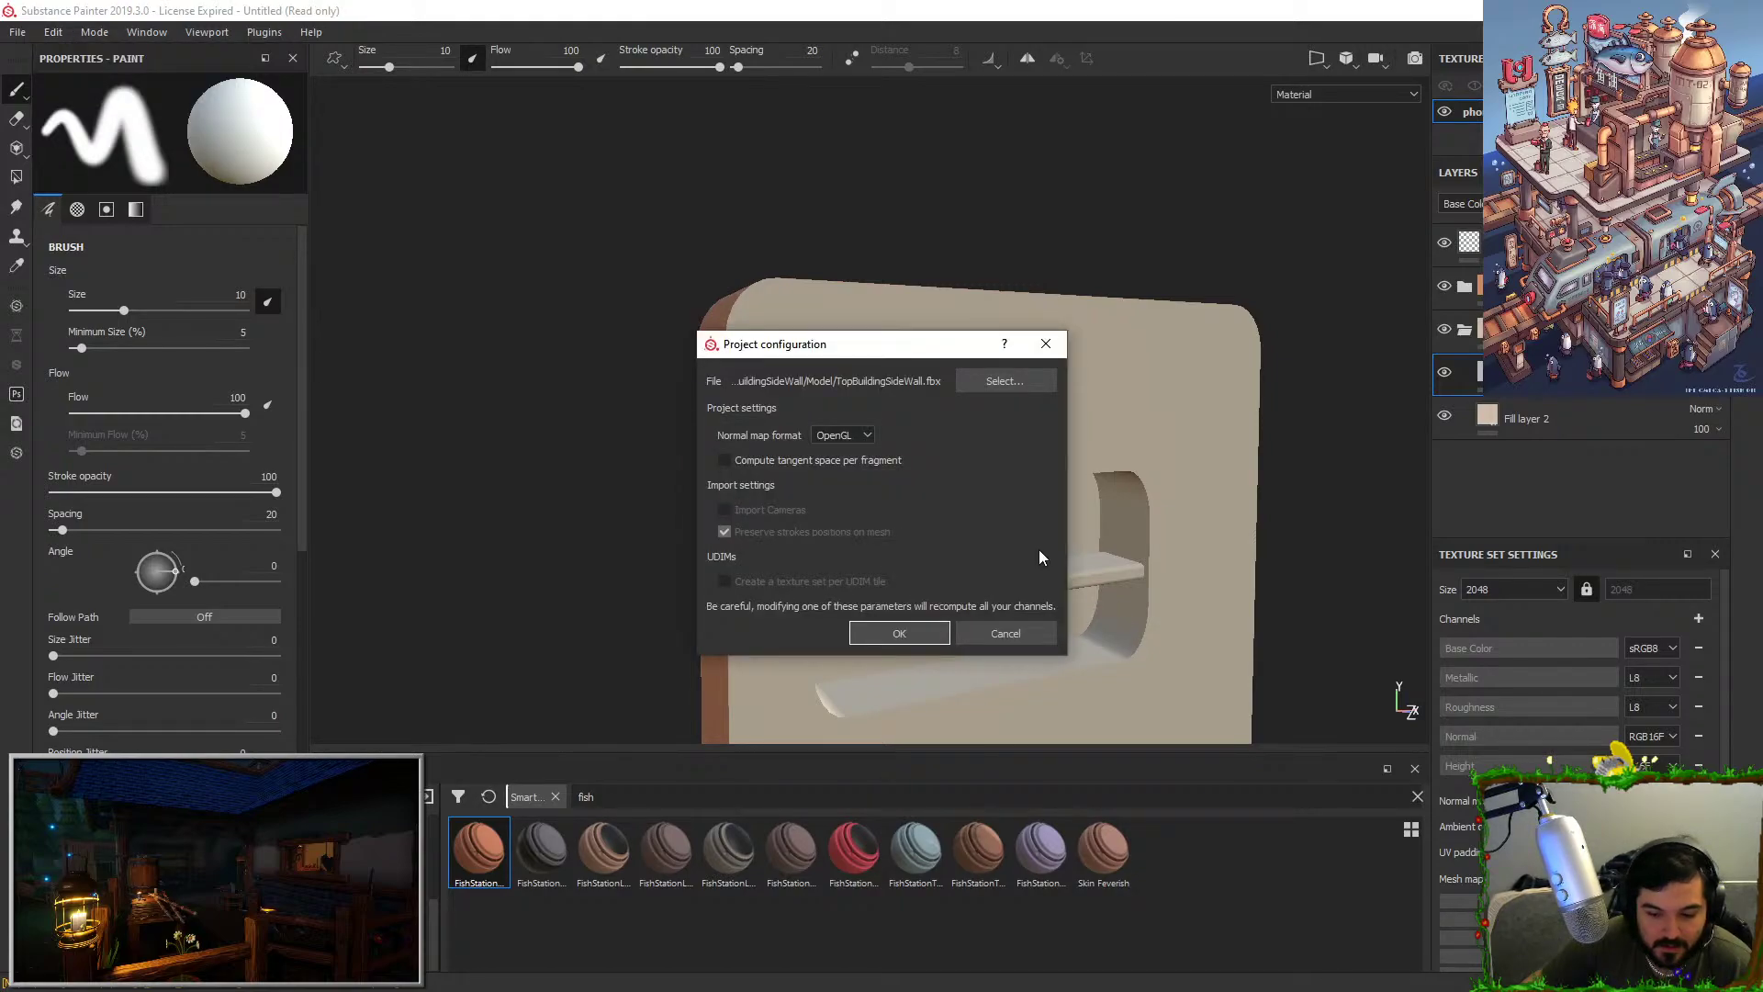
left_click(1004, 382)
double_click(1015, 492)
left_click(899, 633)
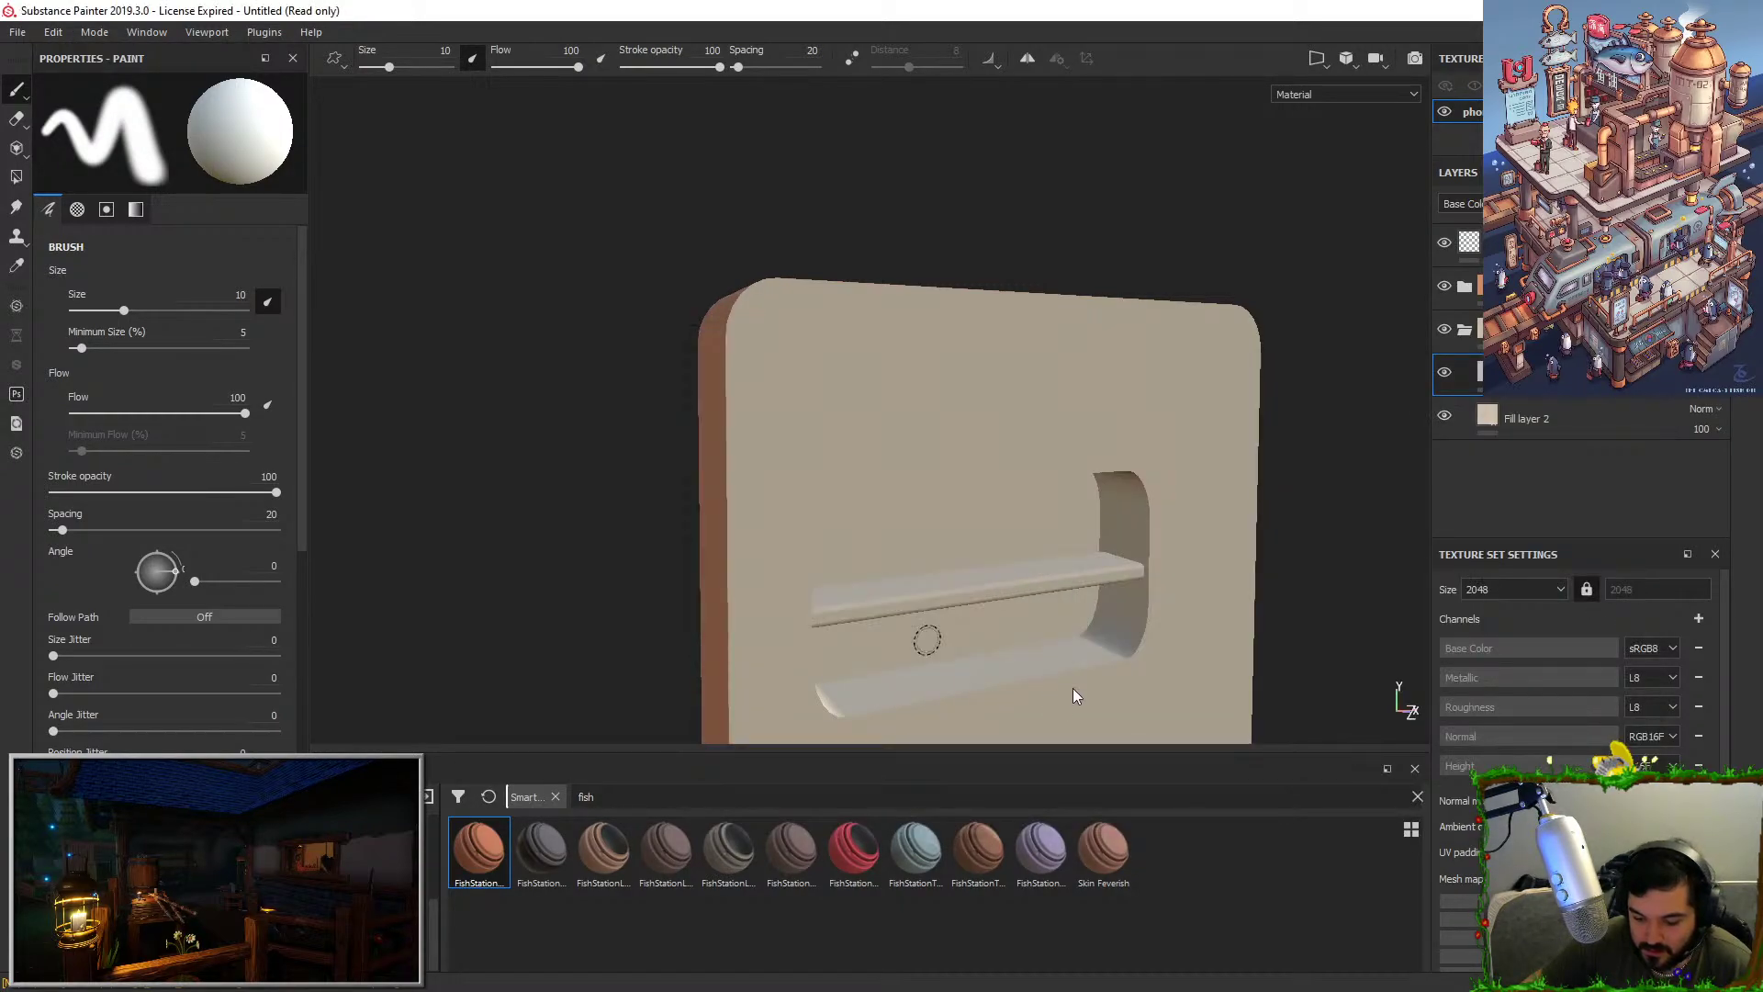
Try a brush stroke on the side wall's upper front corner and open the blending modes of the layer above Fill layer 2.
left_click_drag(869, 542, 982, 579, "alt")
left_click_drag(904, 395, 1010, 395, "alt")
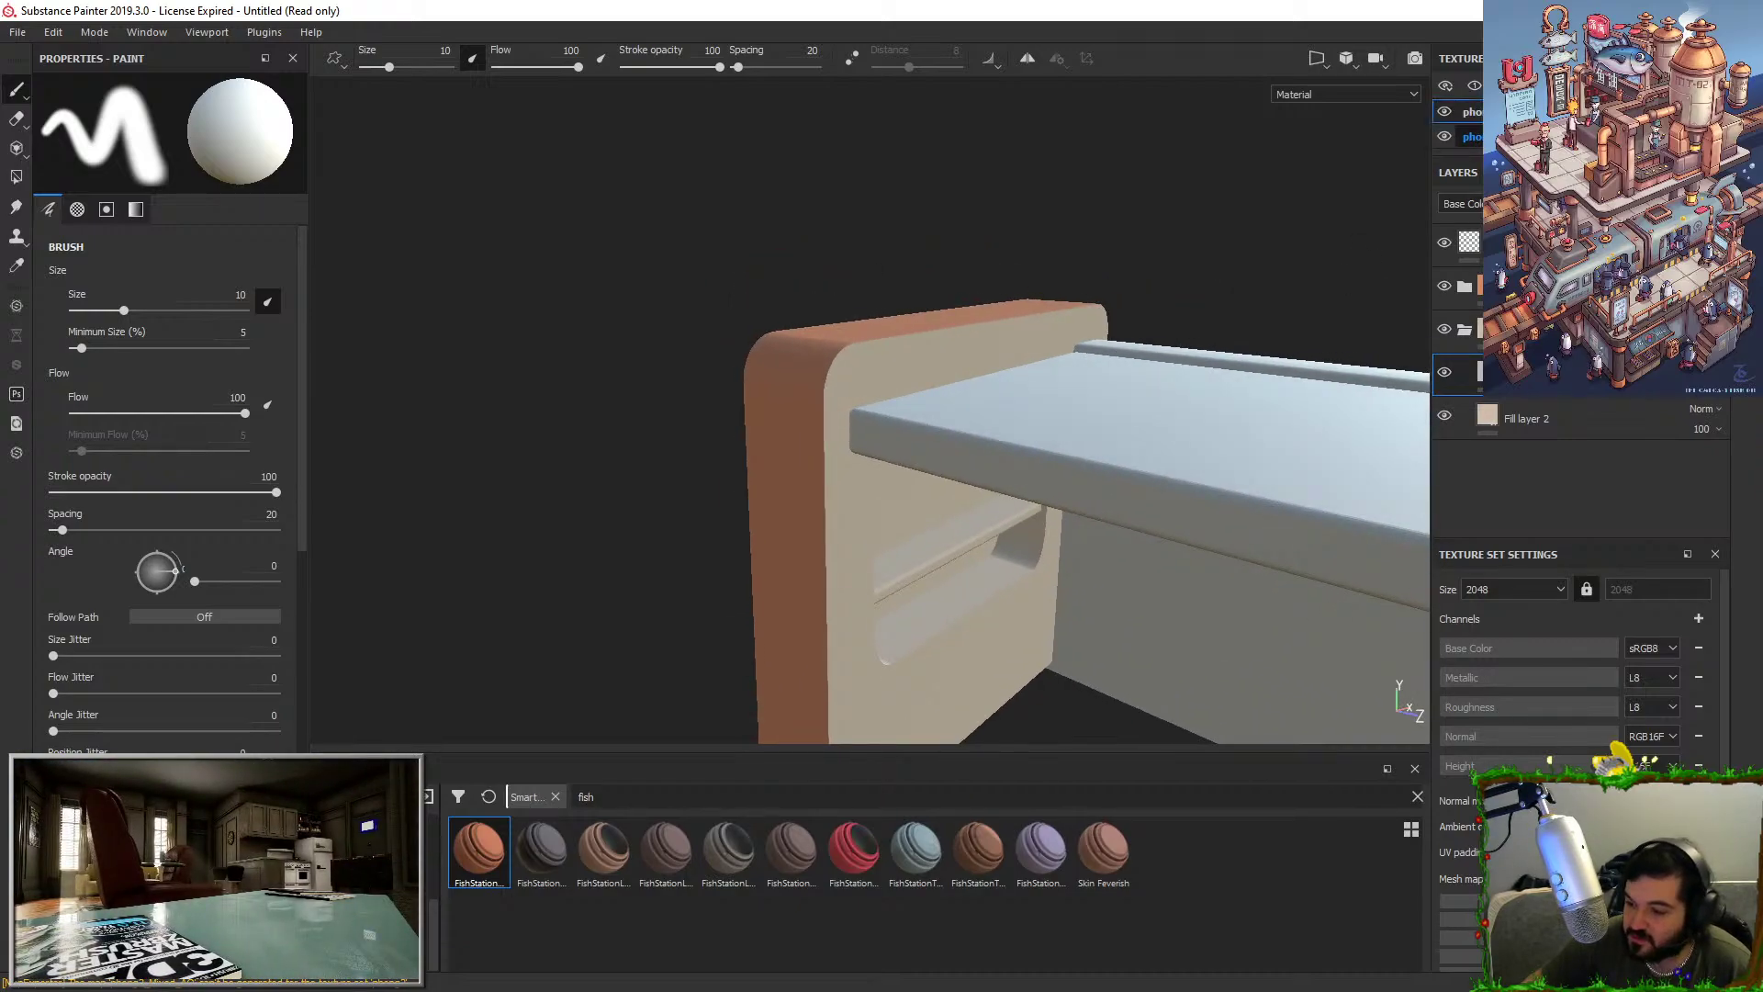
left_click_drag(1145, 315, 1065, 317, "alt")
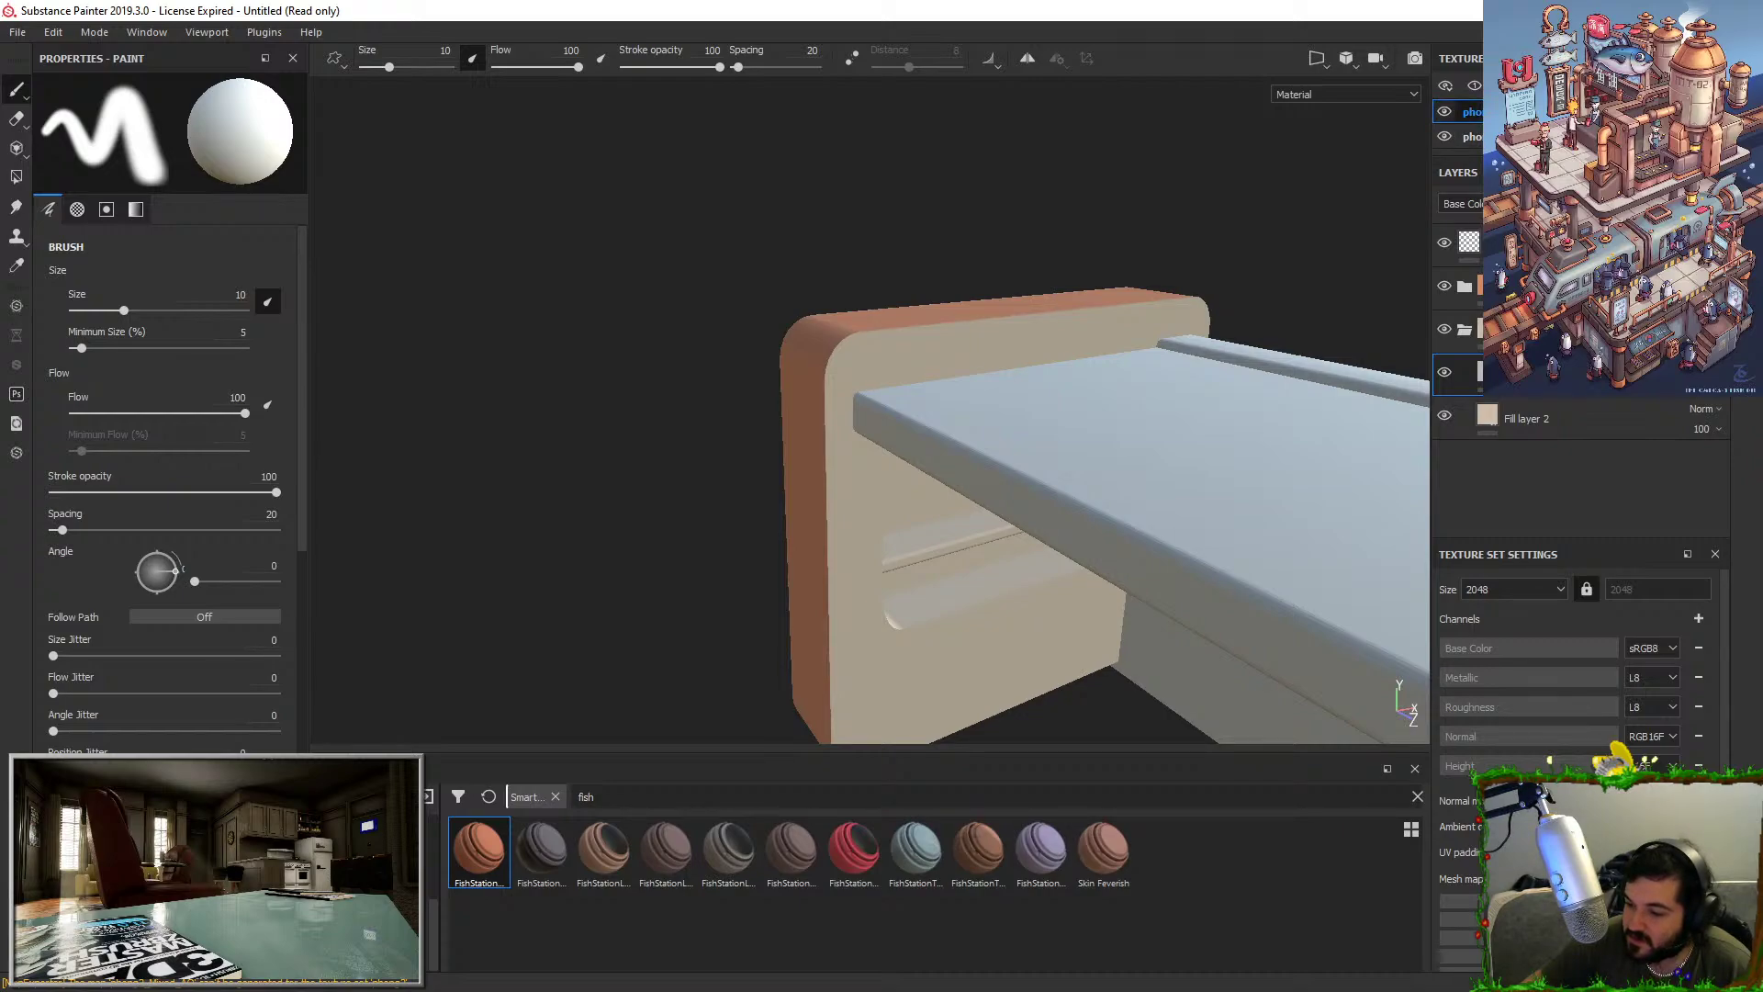
left_click_drag(1056, 385, 1121, 353, "alt")
left_click_drag(926, 358, 971, 250, "alt")
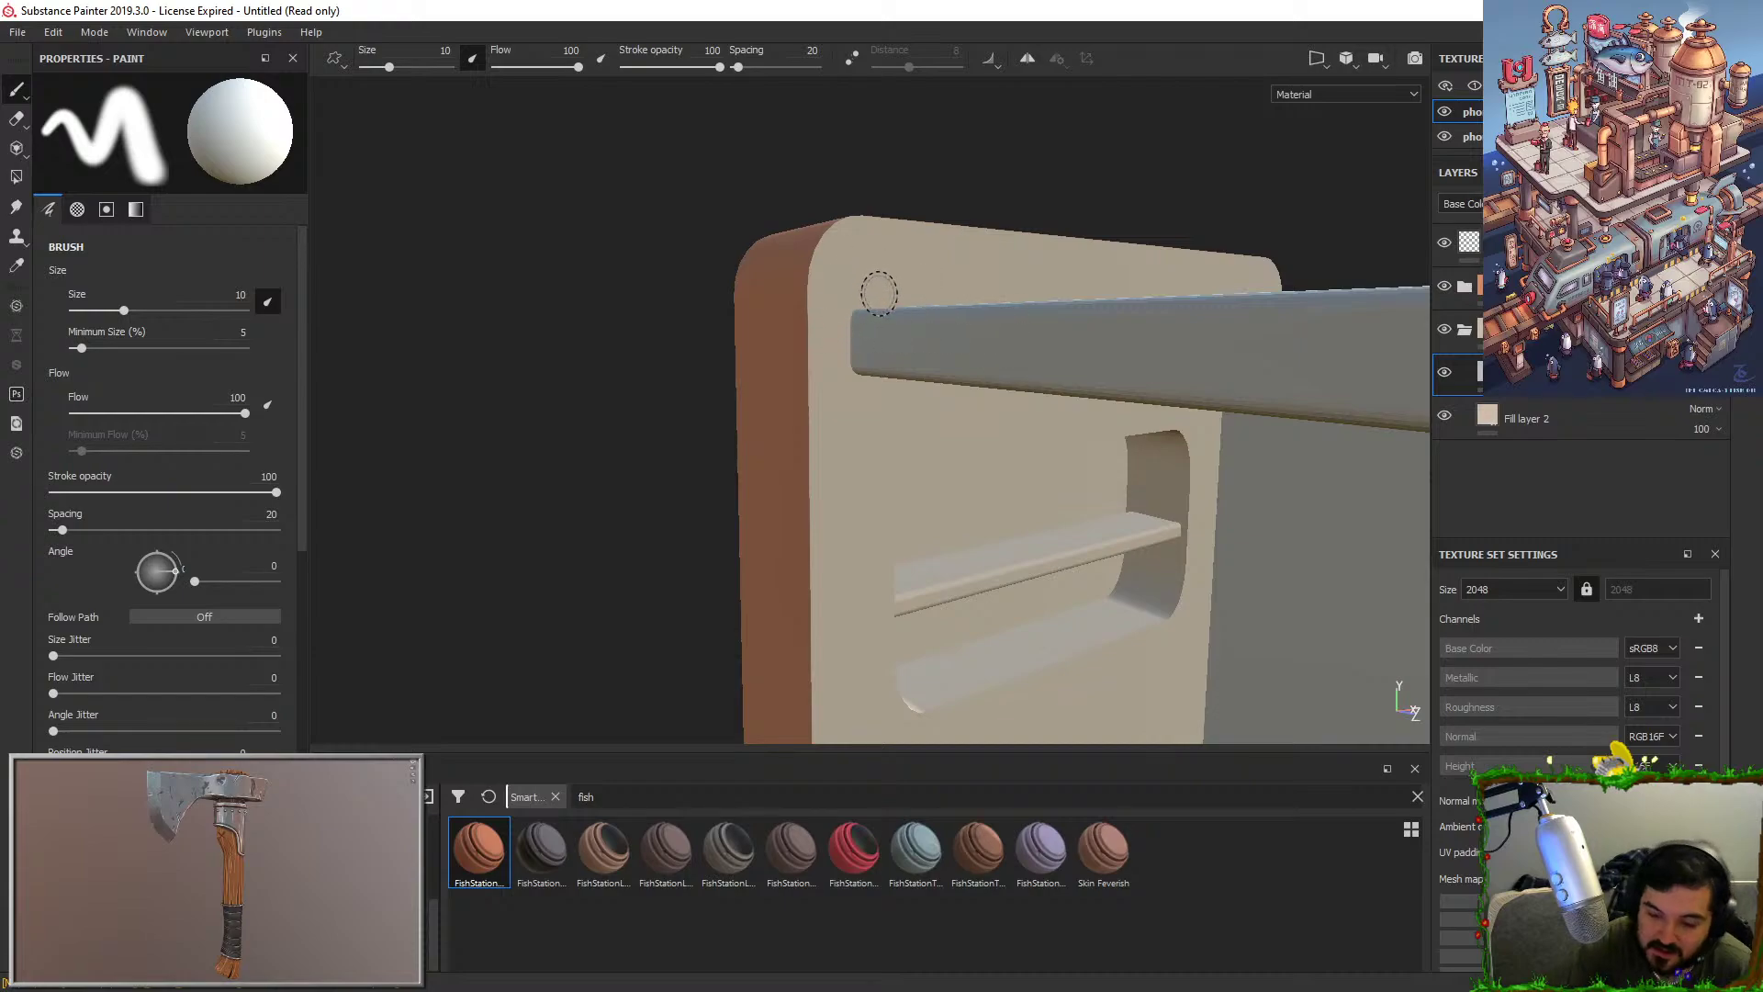
left_click_drag(837, 254, 825, 261)
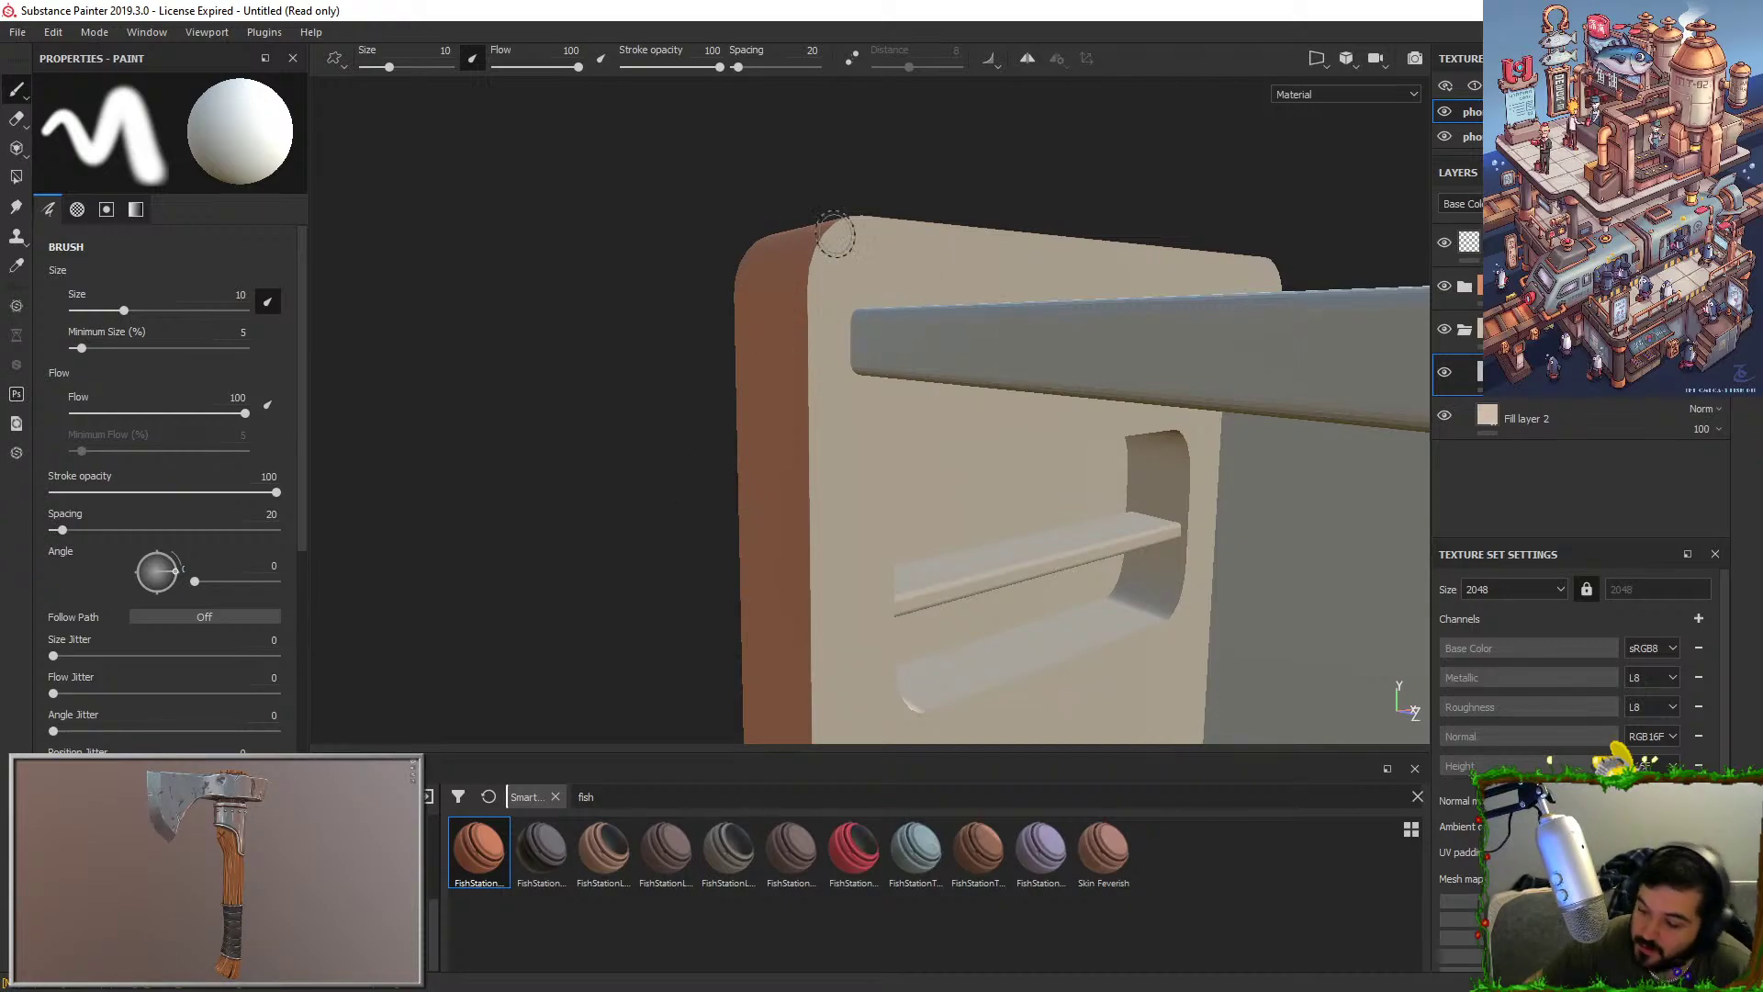
left_click(1705, 365)
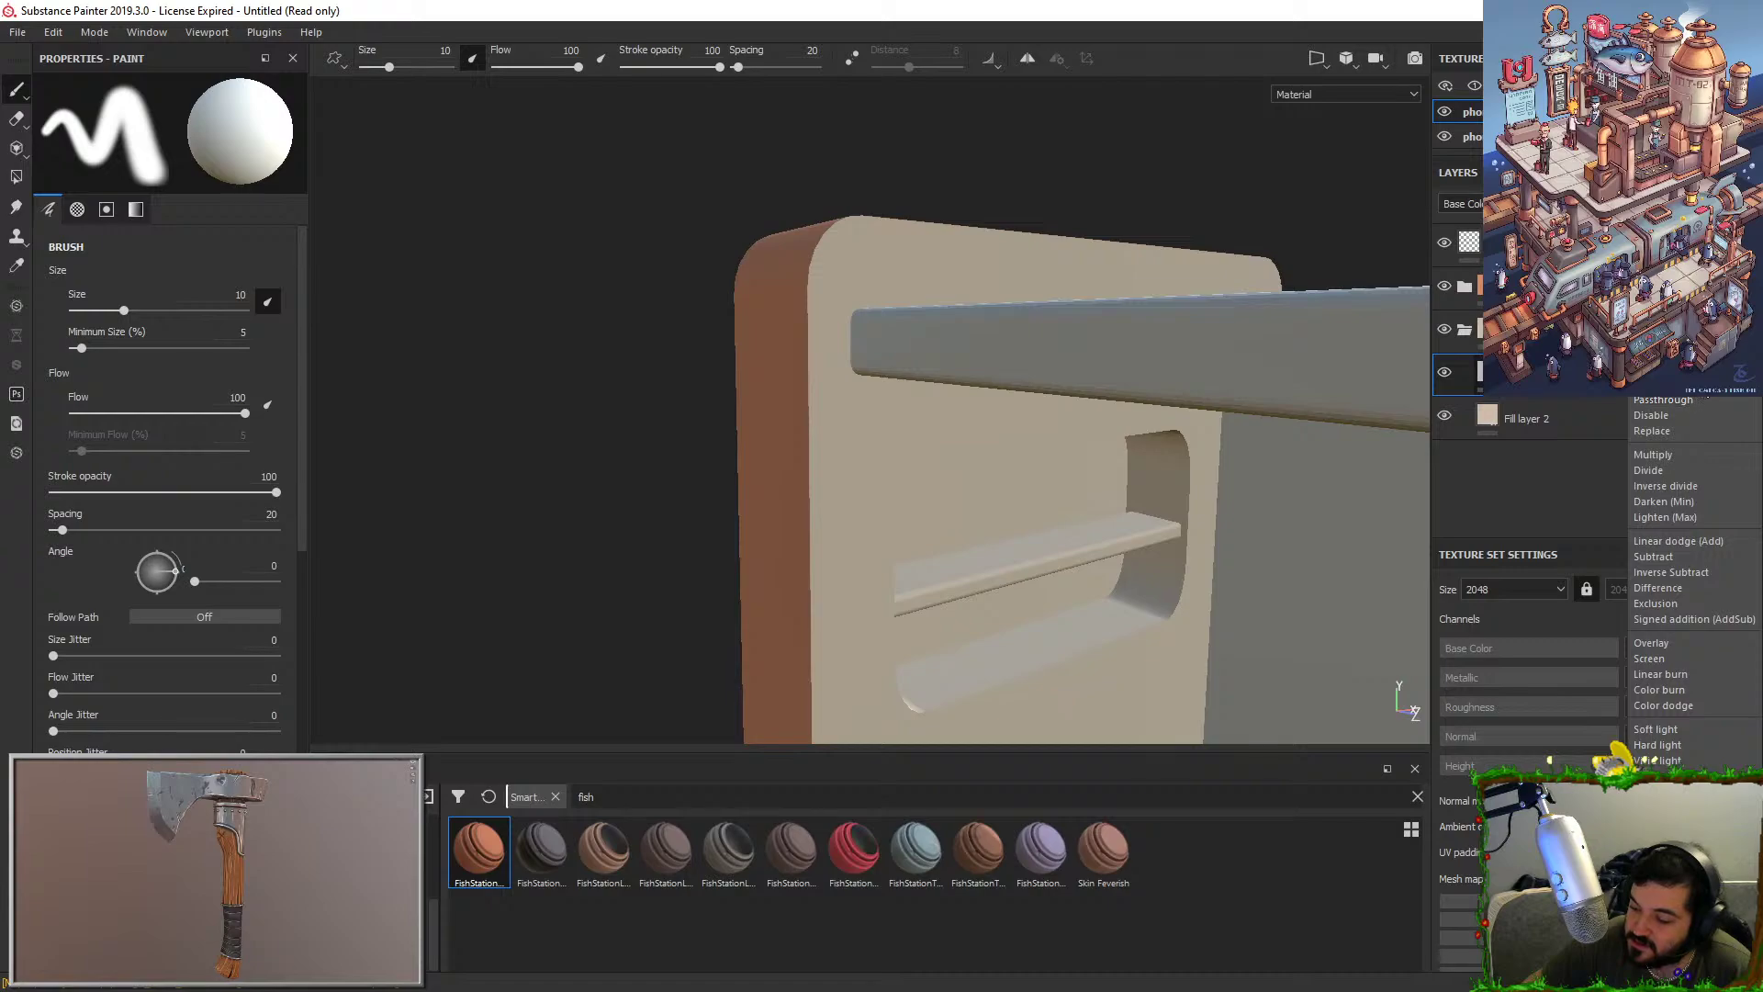
Set the base color of the fill layer above Fill layer 2 to a muted red of about R 0.309, G 0.156, B 0.136.
left_click(1490, 372)
left_click(229, 515)
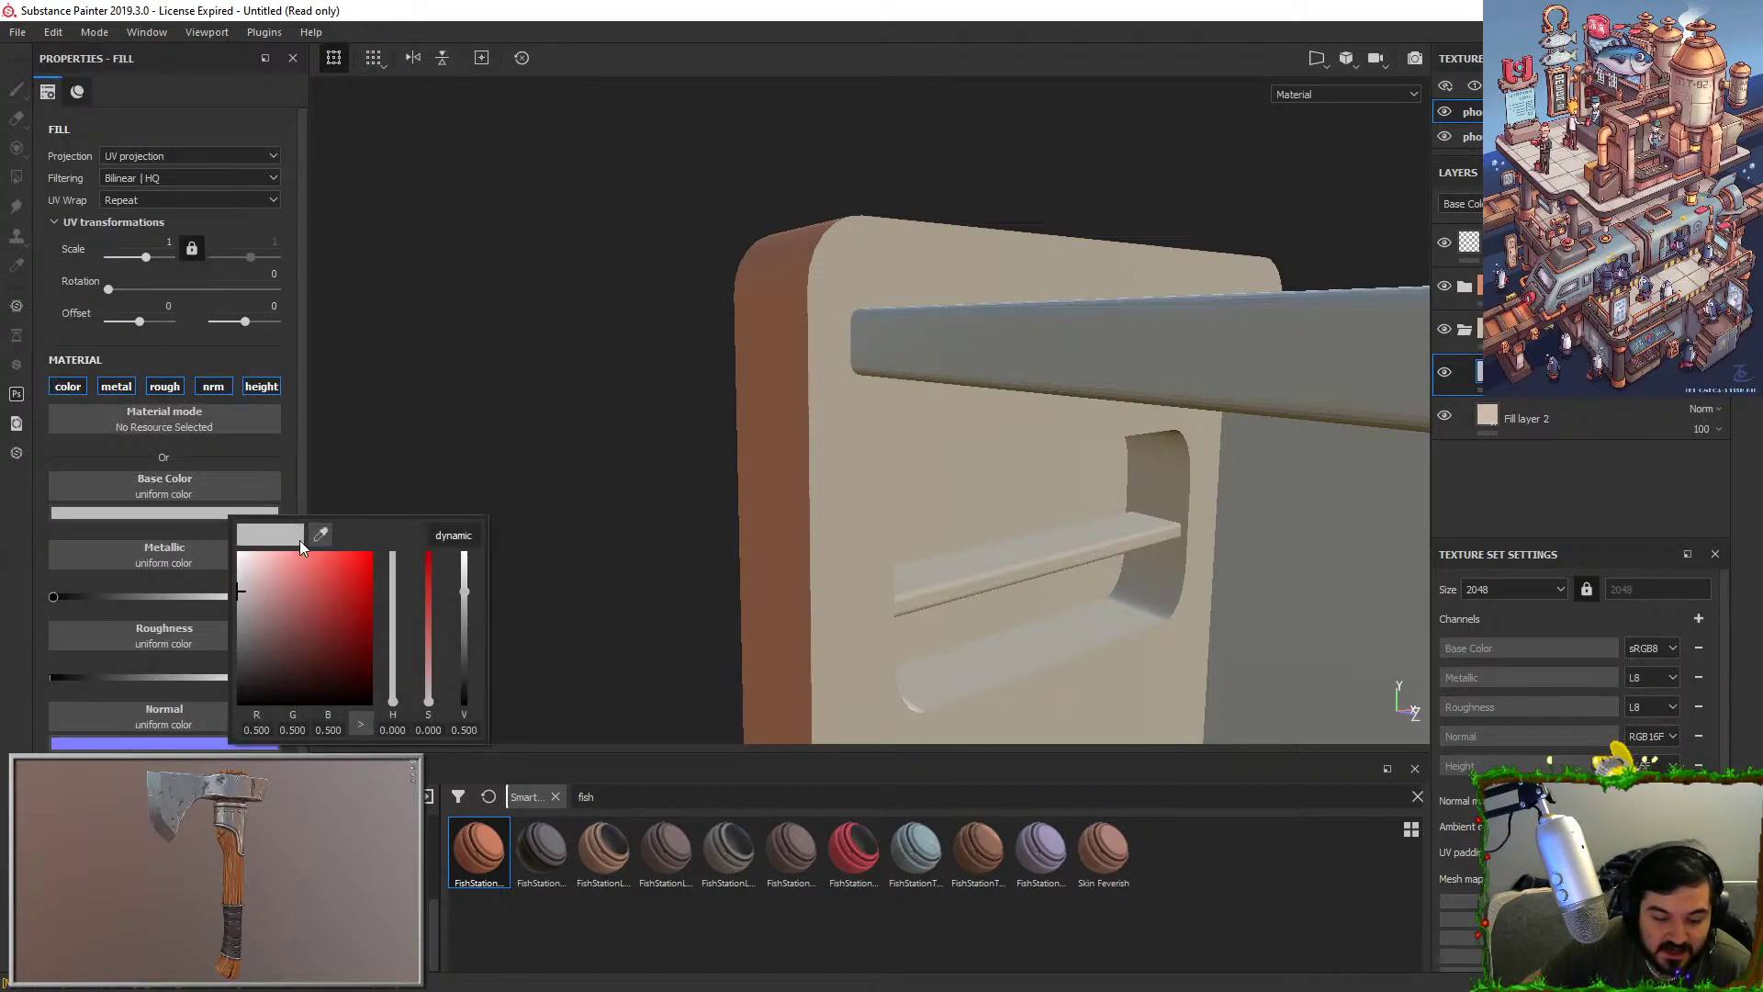
left_click_drag(268, 635, 277, 613)
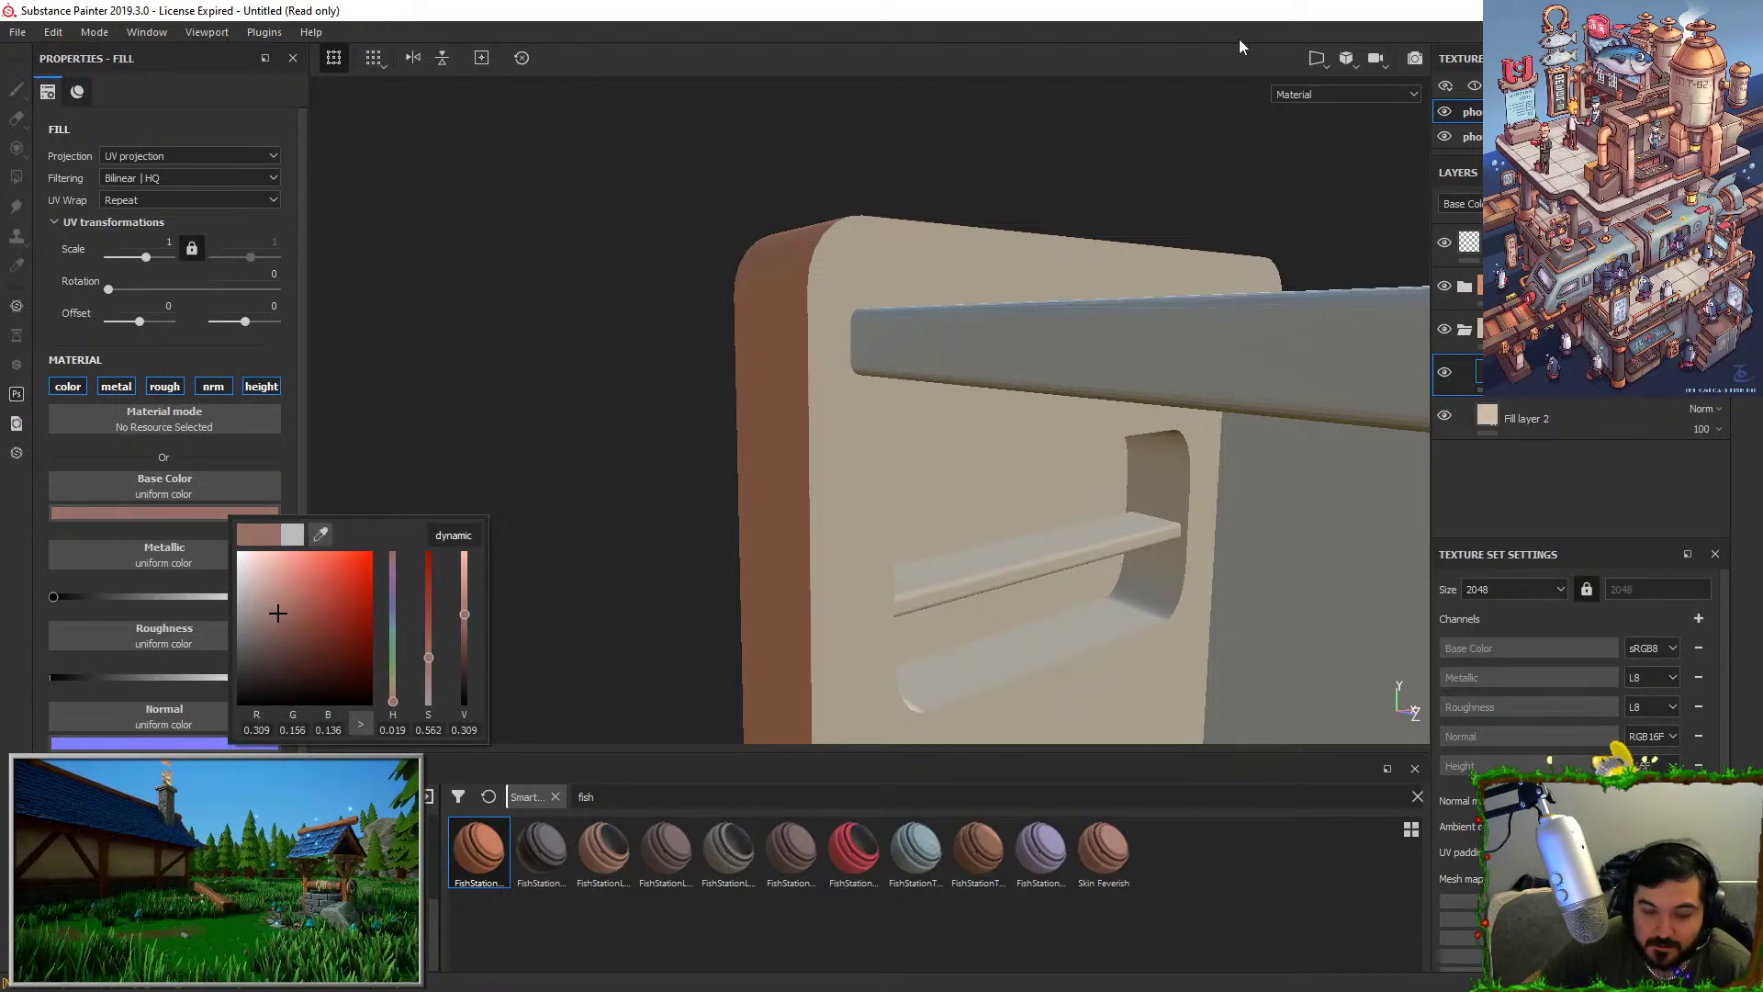
Test the fill color with a brush stroke at the cream panel's upper corner and undo it.
key("1")
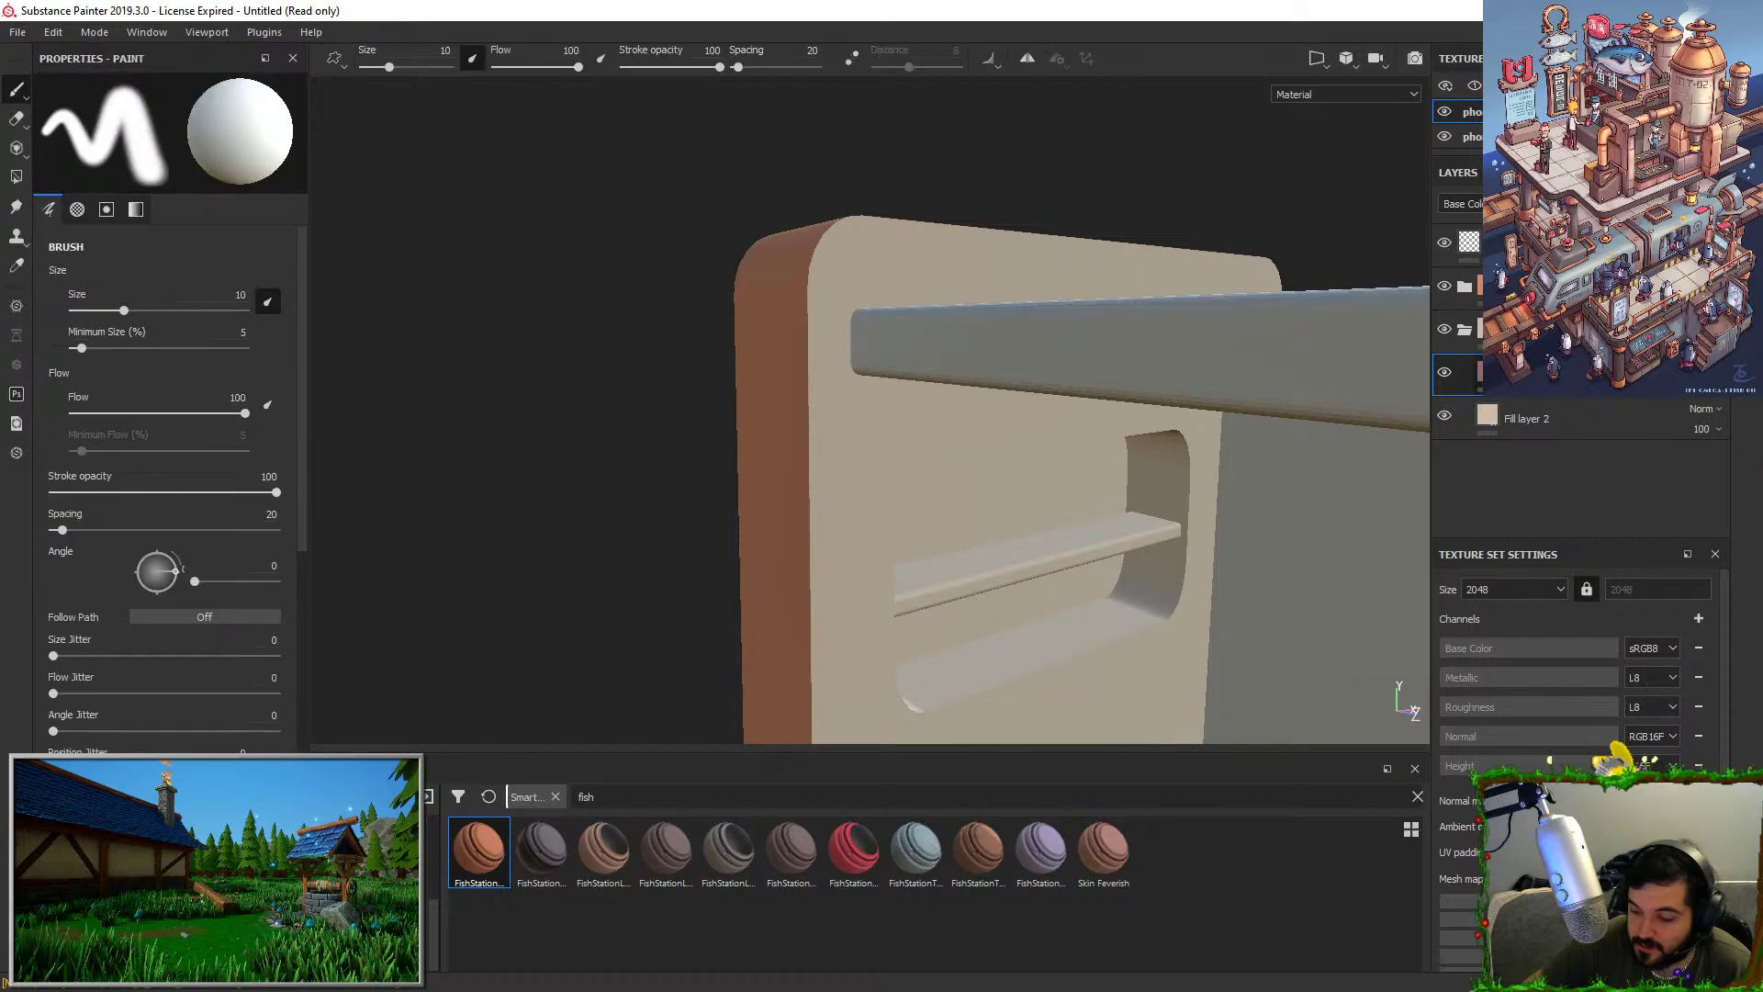
left_click_drag(843, 273, 815, 367)
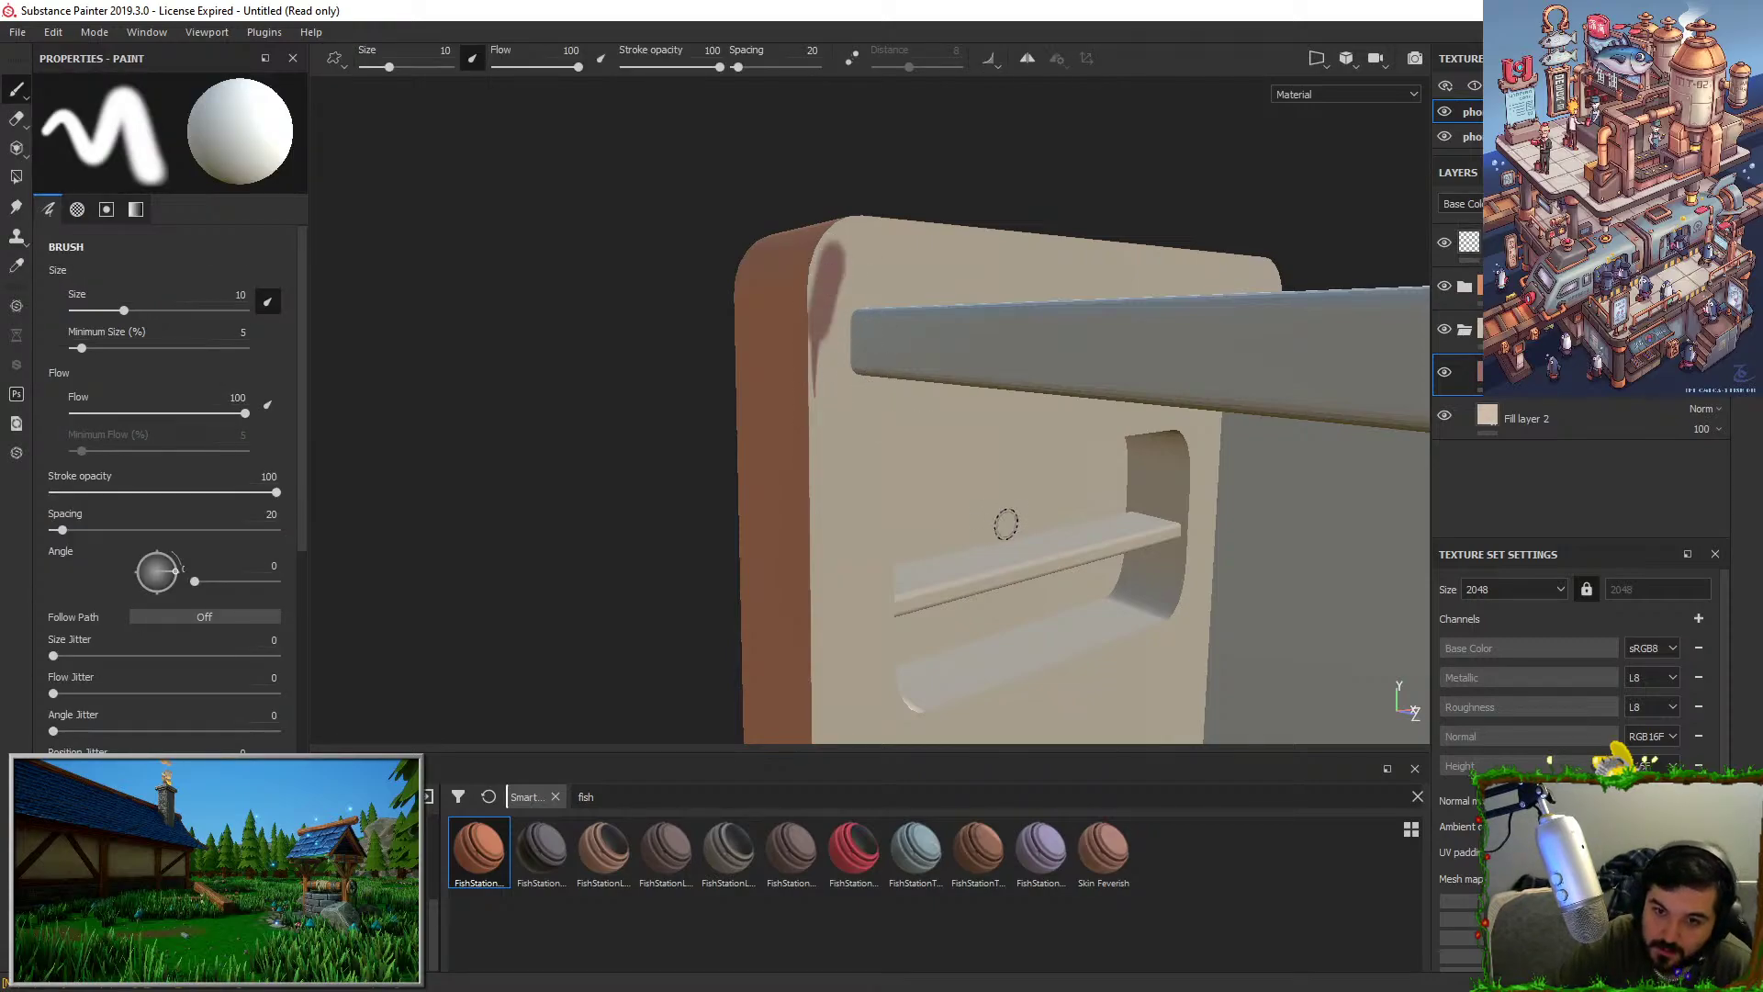
key("ctrl+z")
Brighten the fill's base color to a value of about 0.407, test it with strokes on the cream panel, and undo them.
left_click(1489, 371)
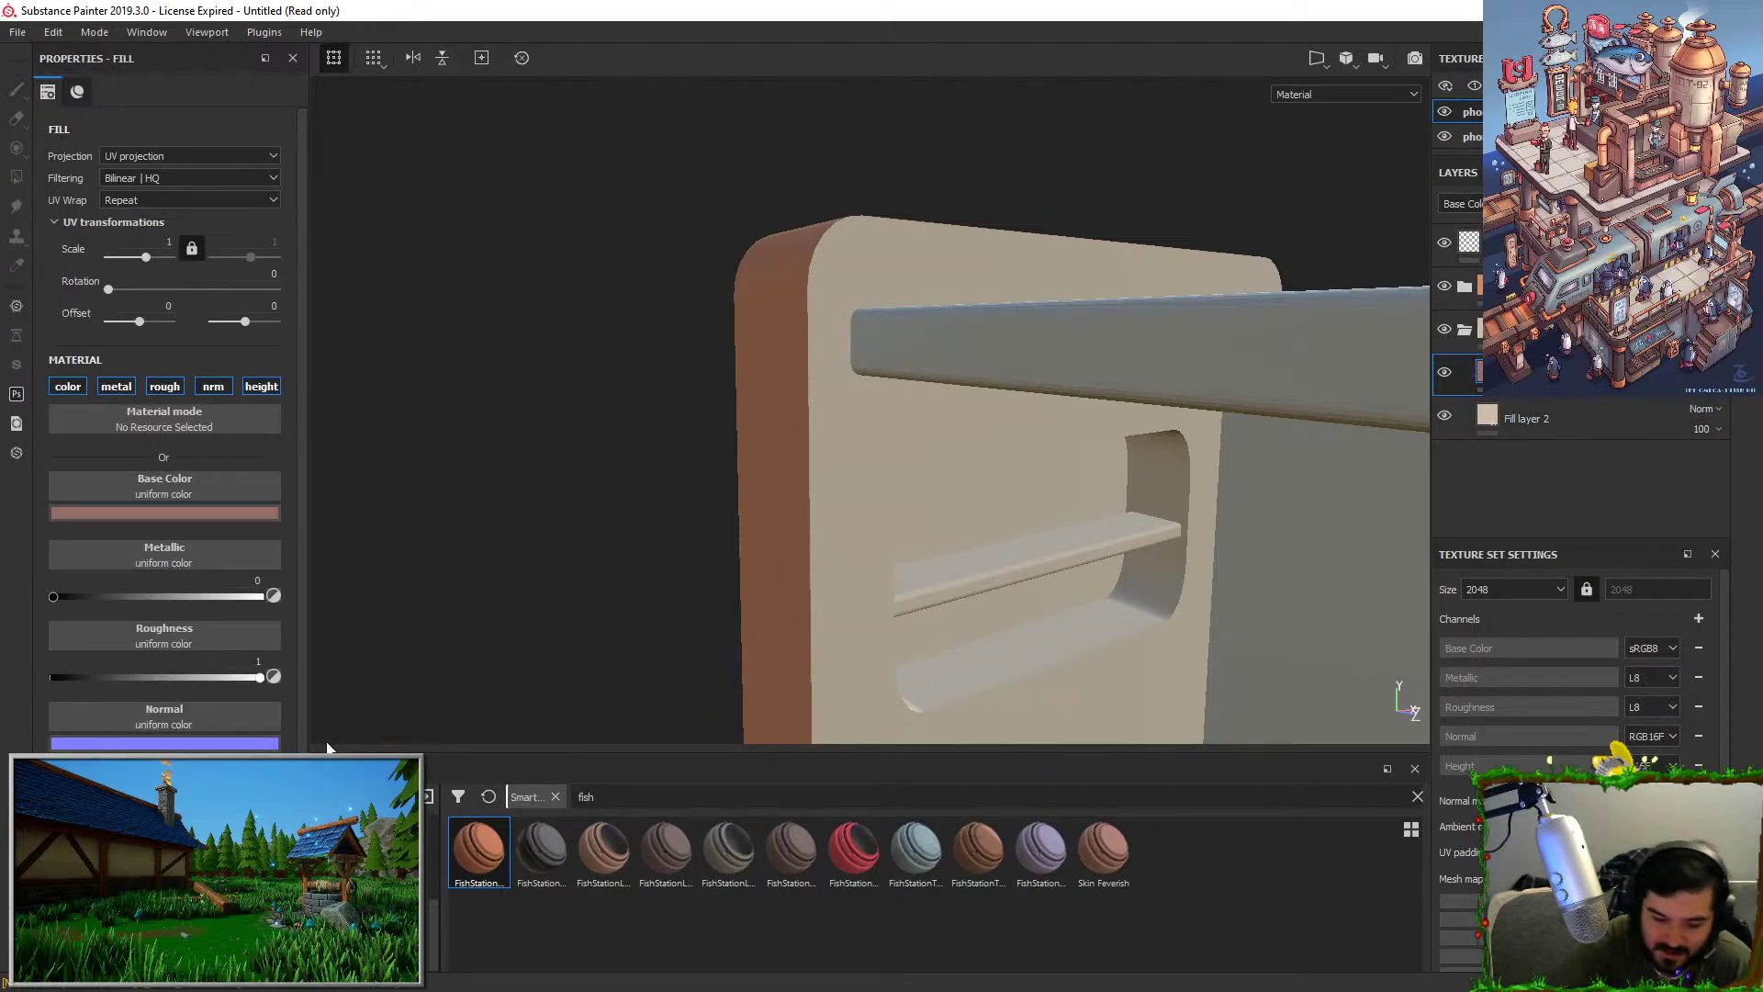
left_click(163, 512)
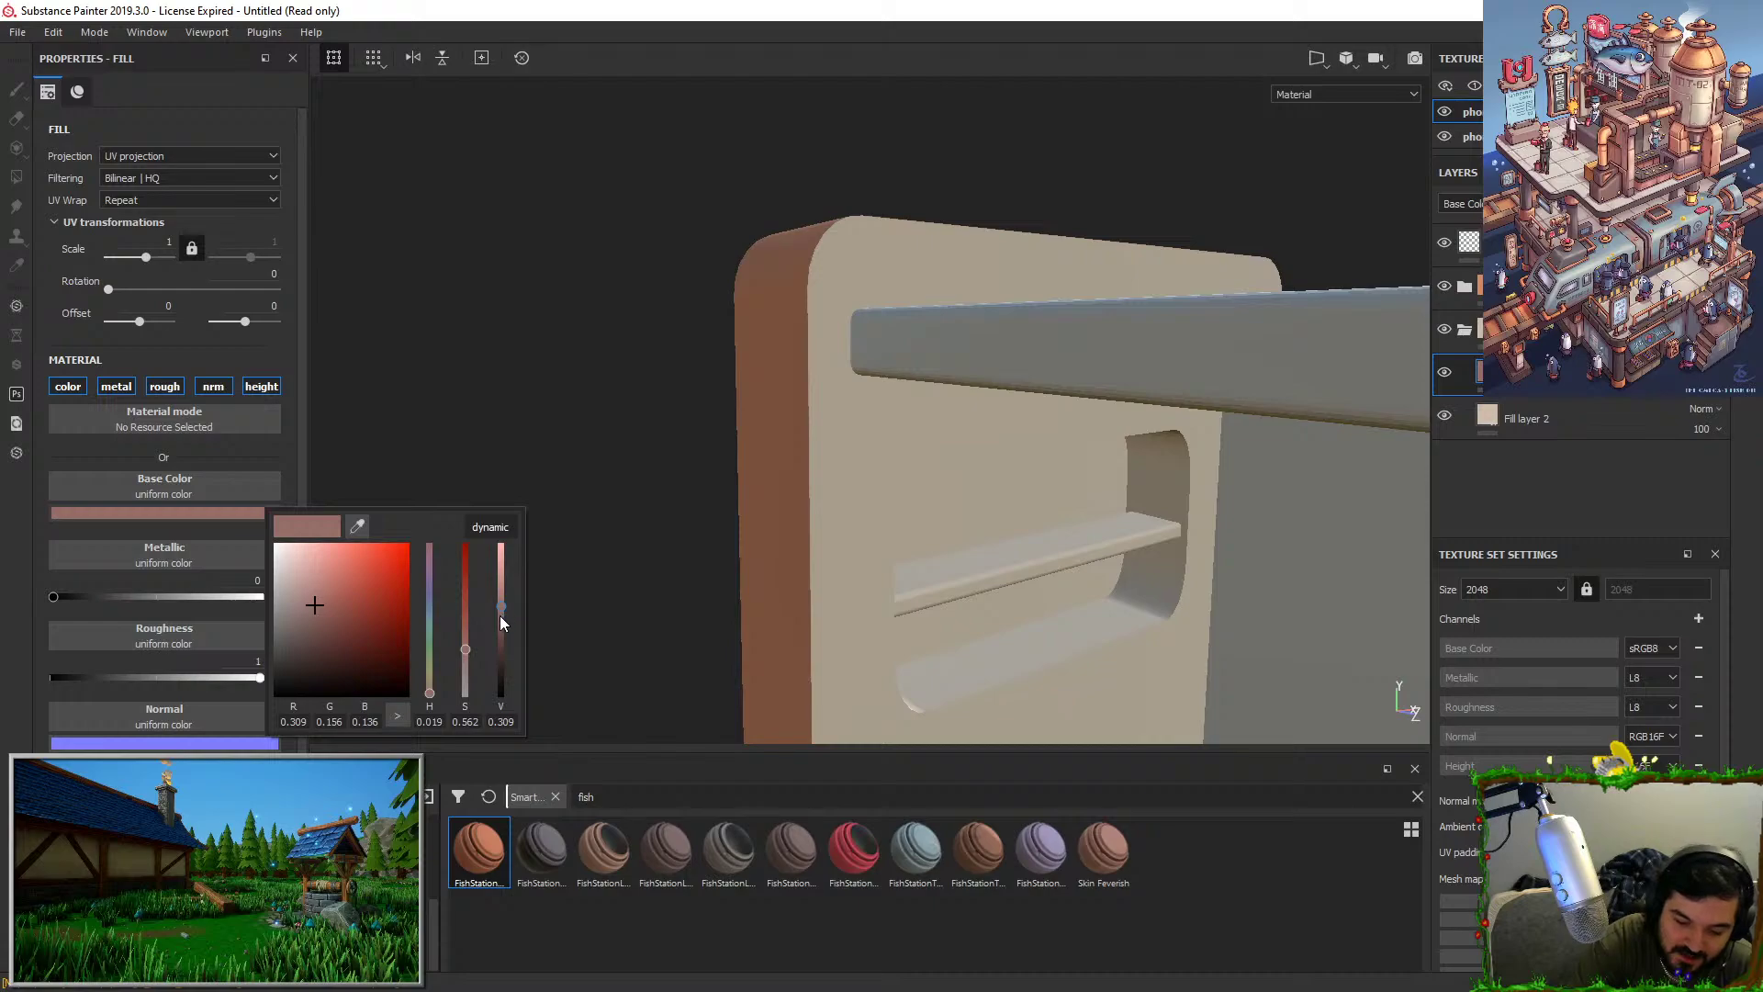
left_click_drag(504, 605, 503, 593)
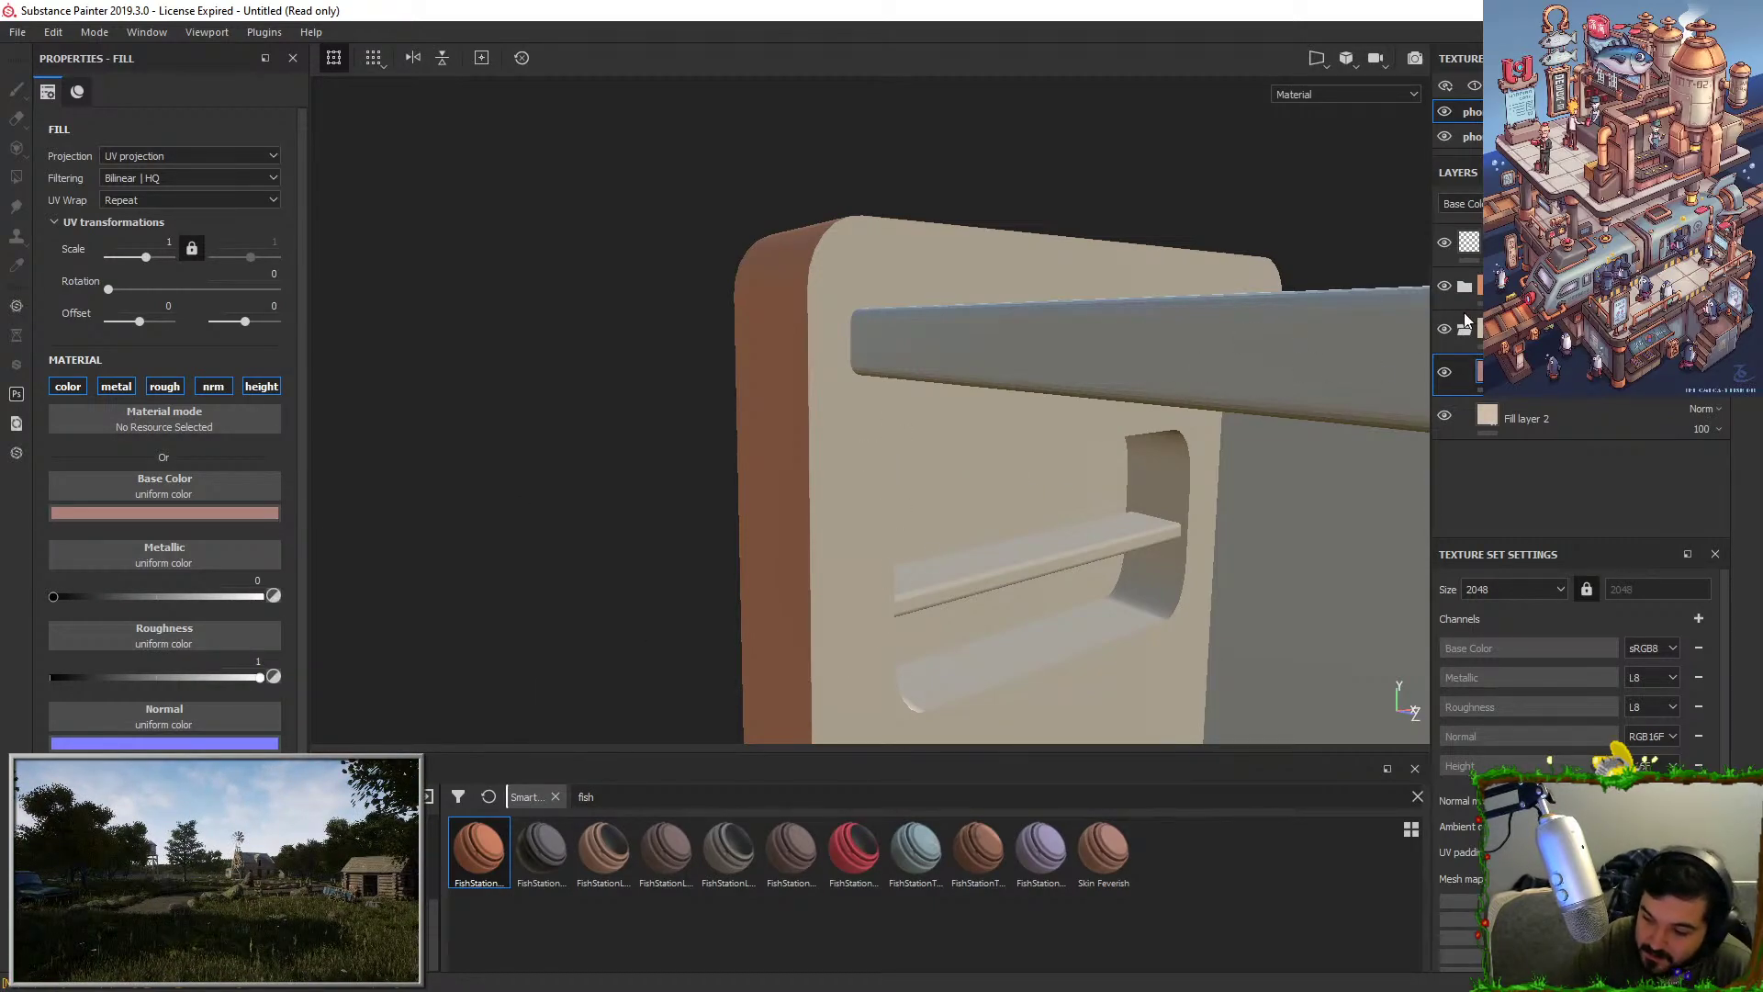
key("1")
left_click_drag(921, 440, 872, 615)
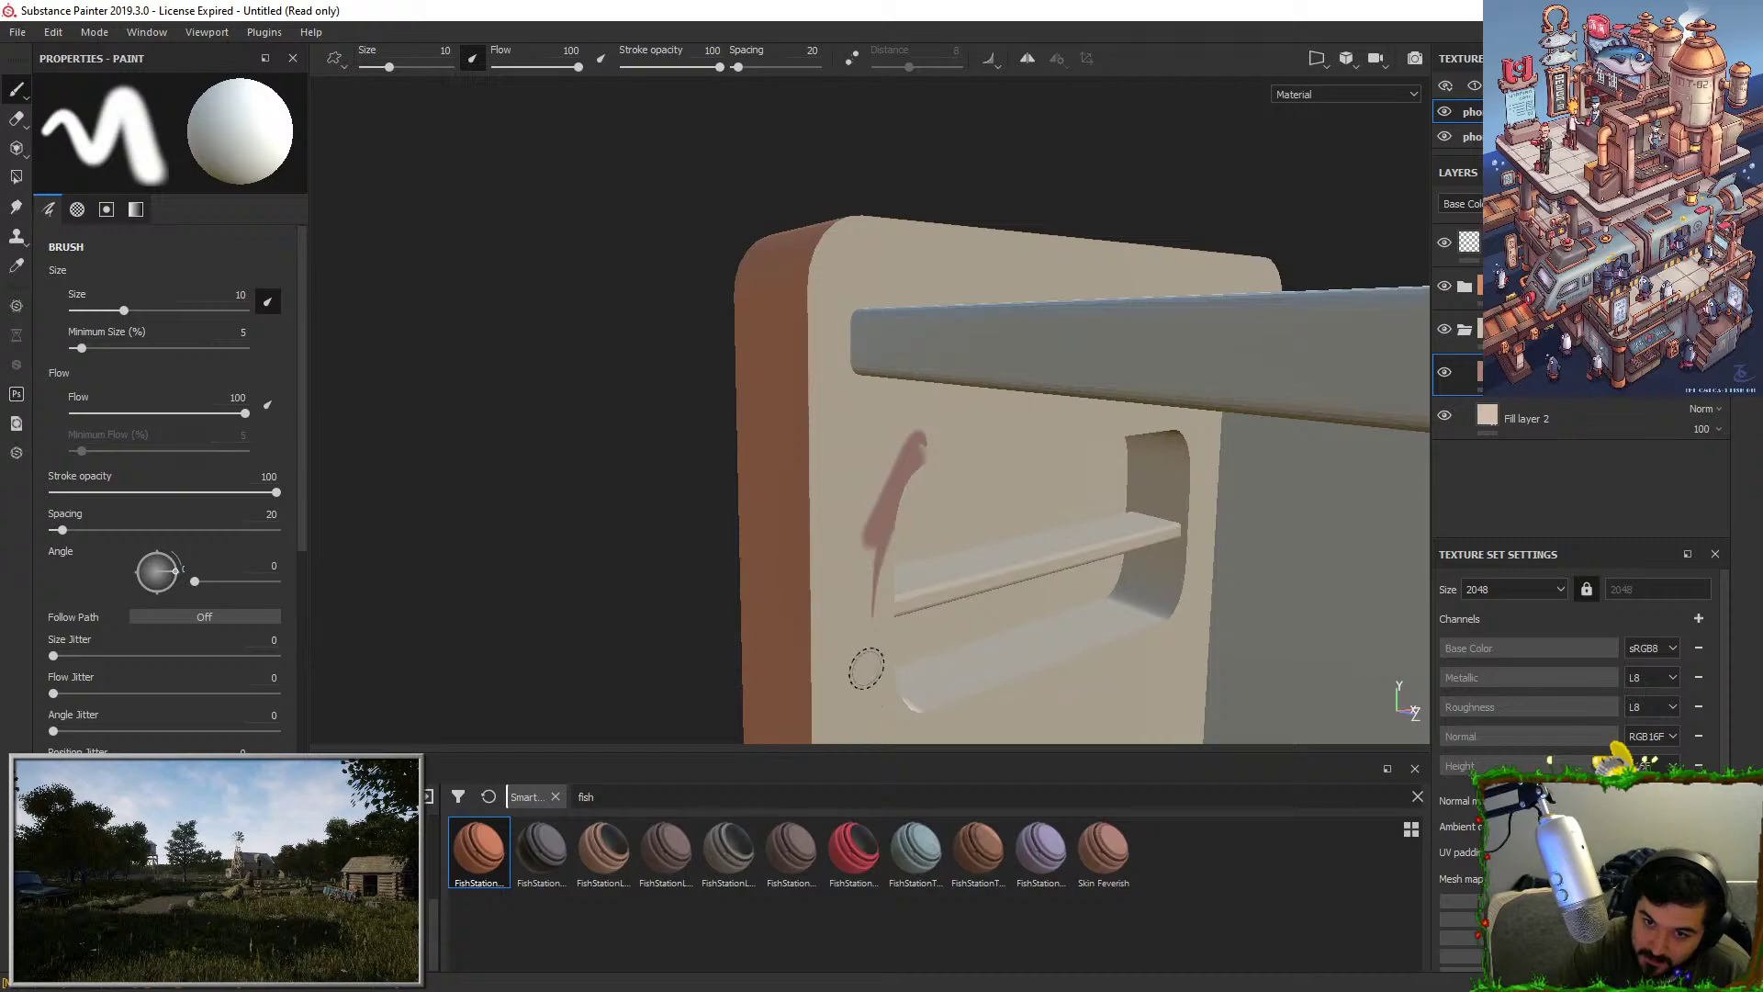
key("ctrl+z")
left_click_drag(817, 283, 830, 563)
key("ctrl+z")
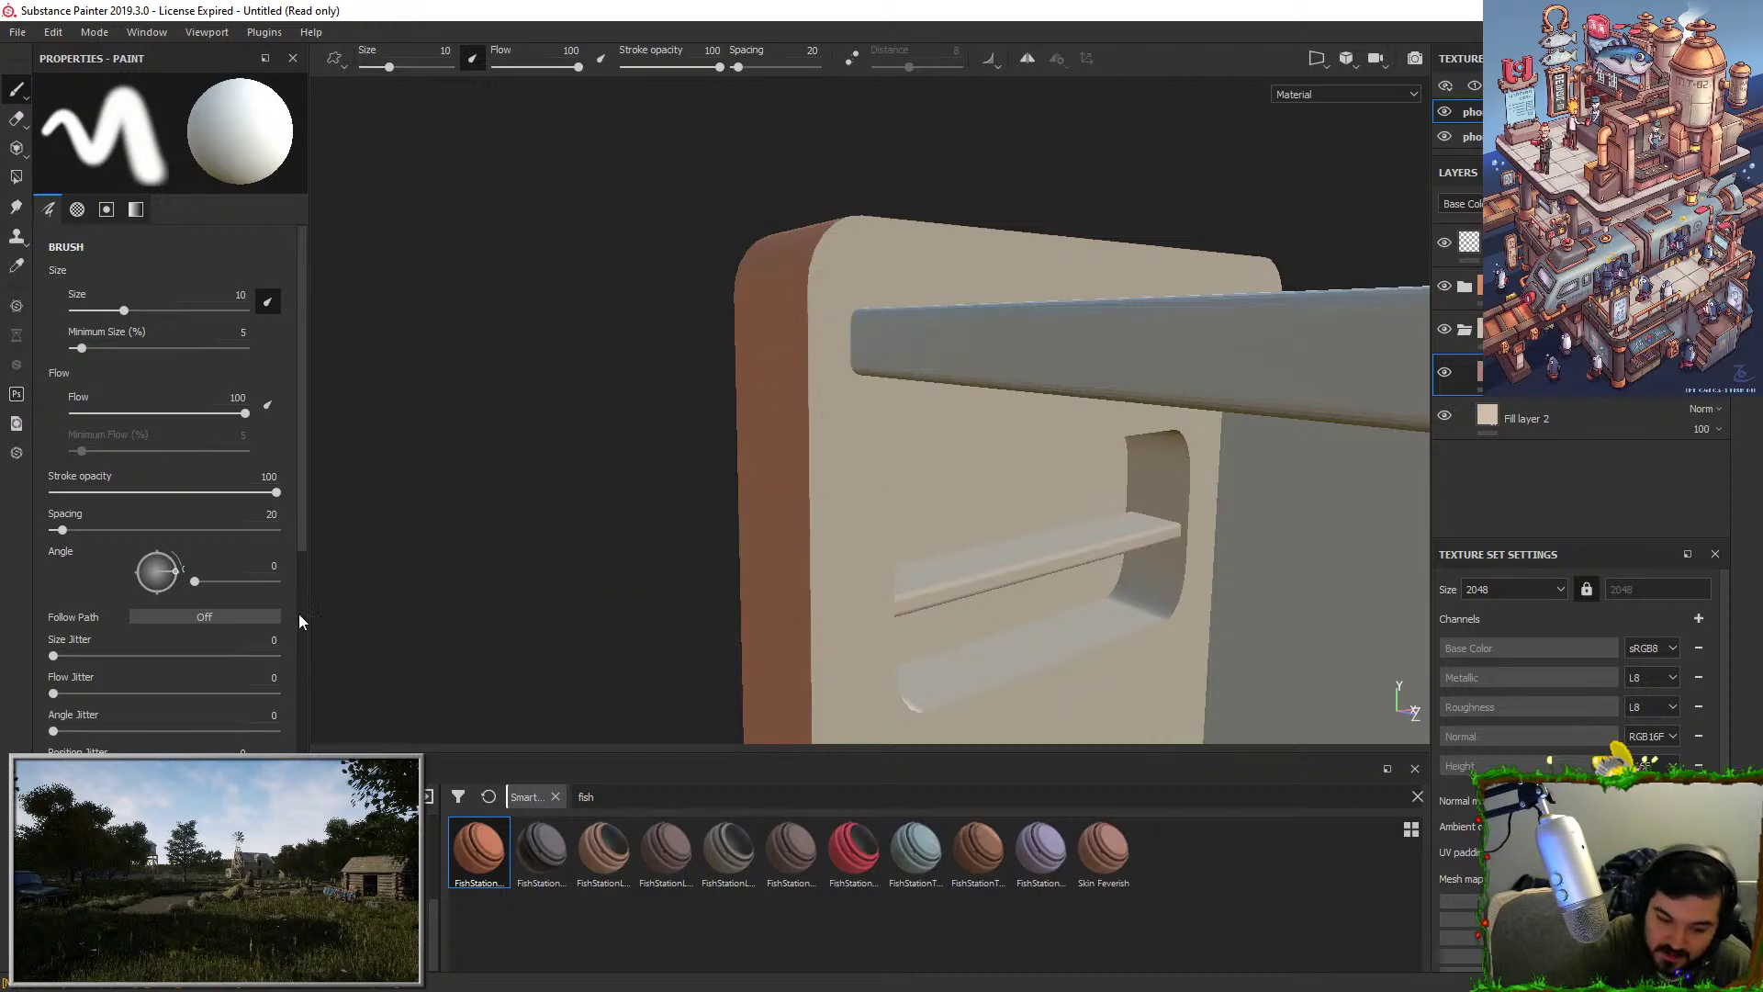
Set the fill's base color to a saturation of about 0.382 and a value of about 0.466.
left_click(1480, 377)
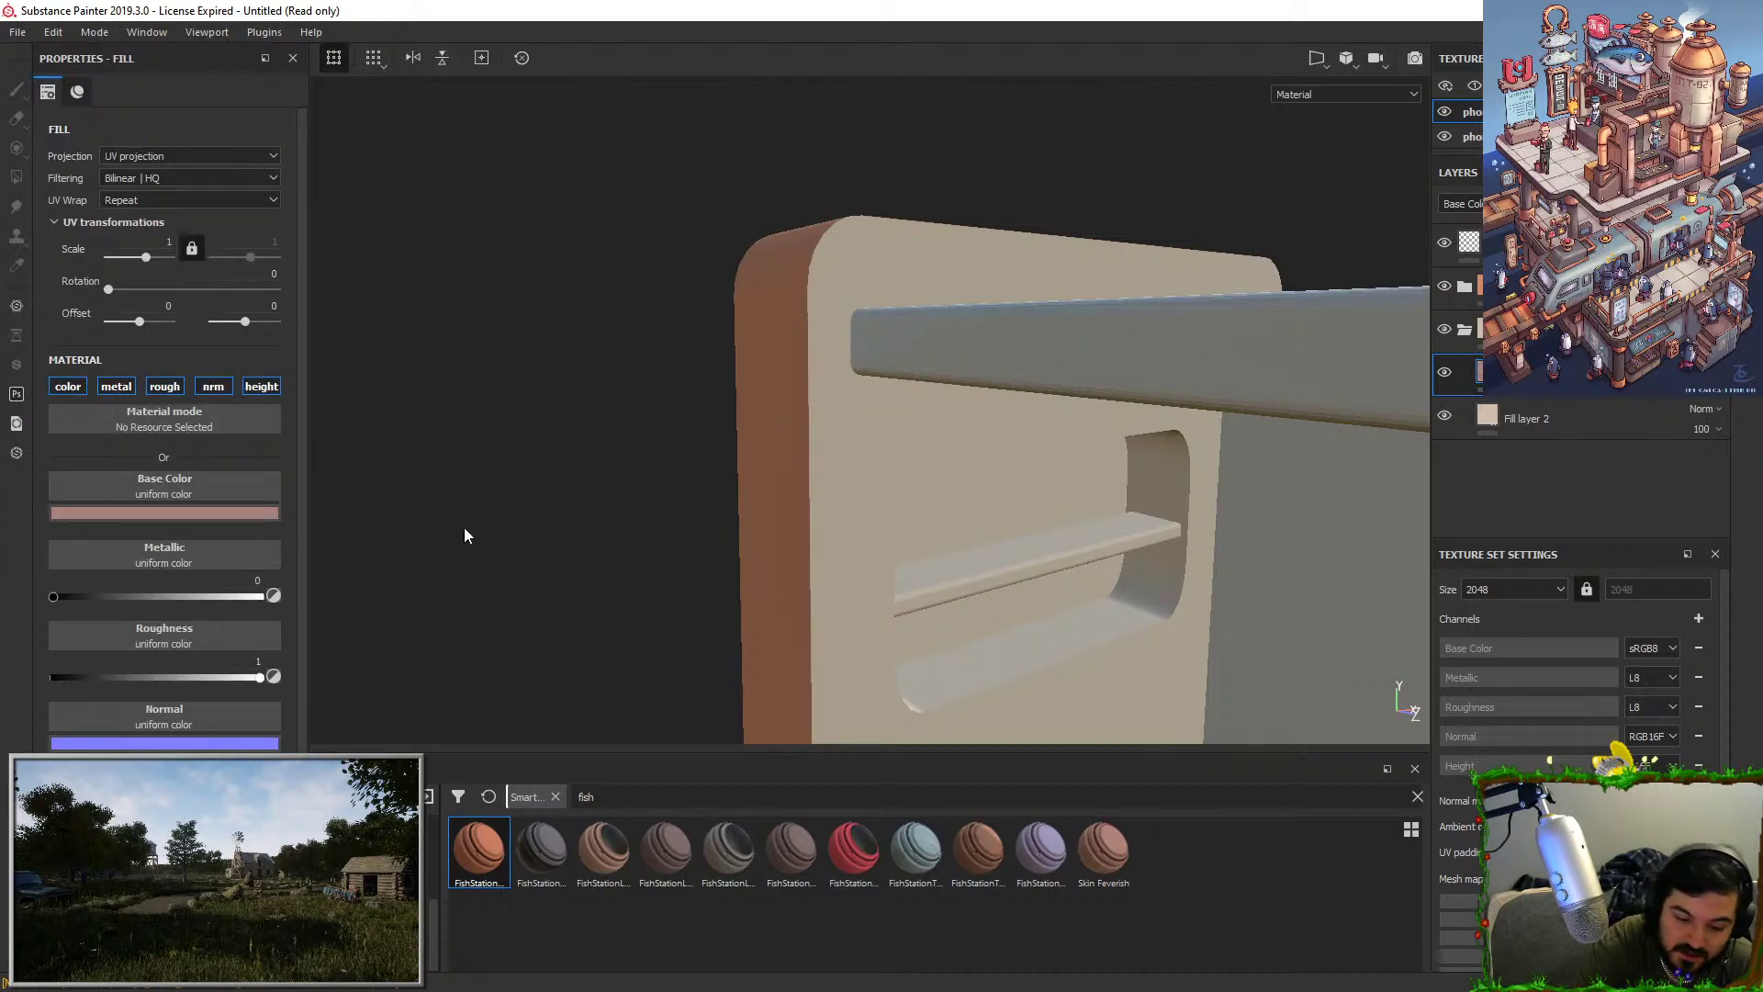
left_click(268, 512)
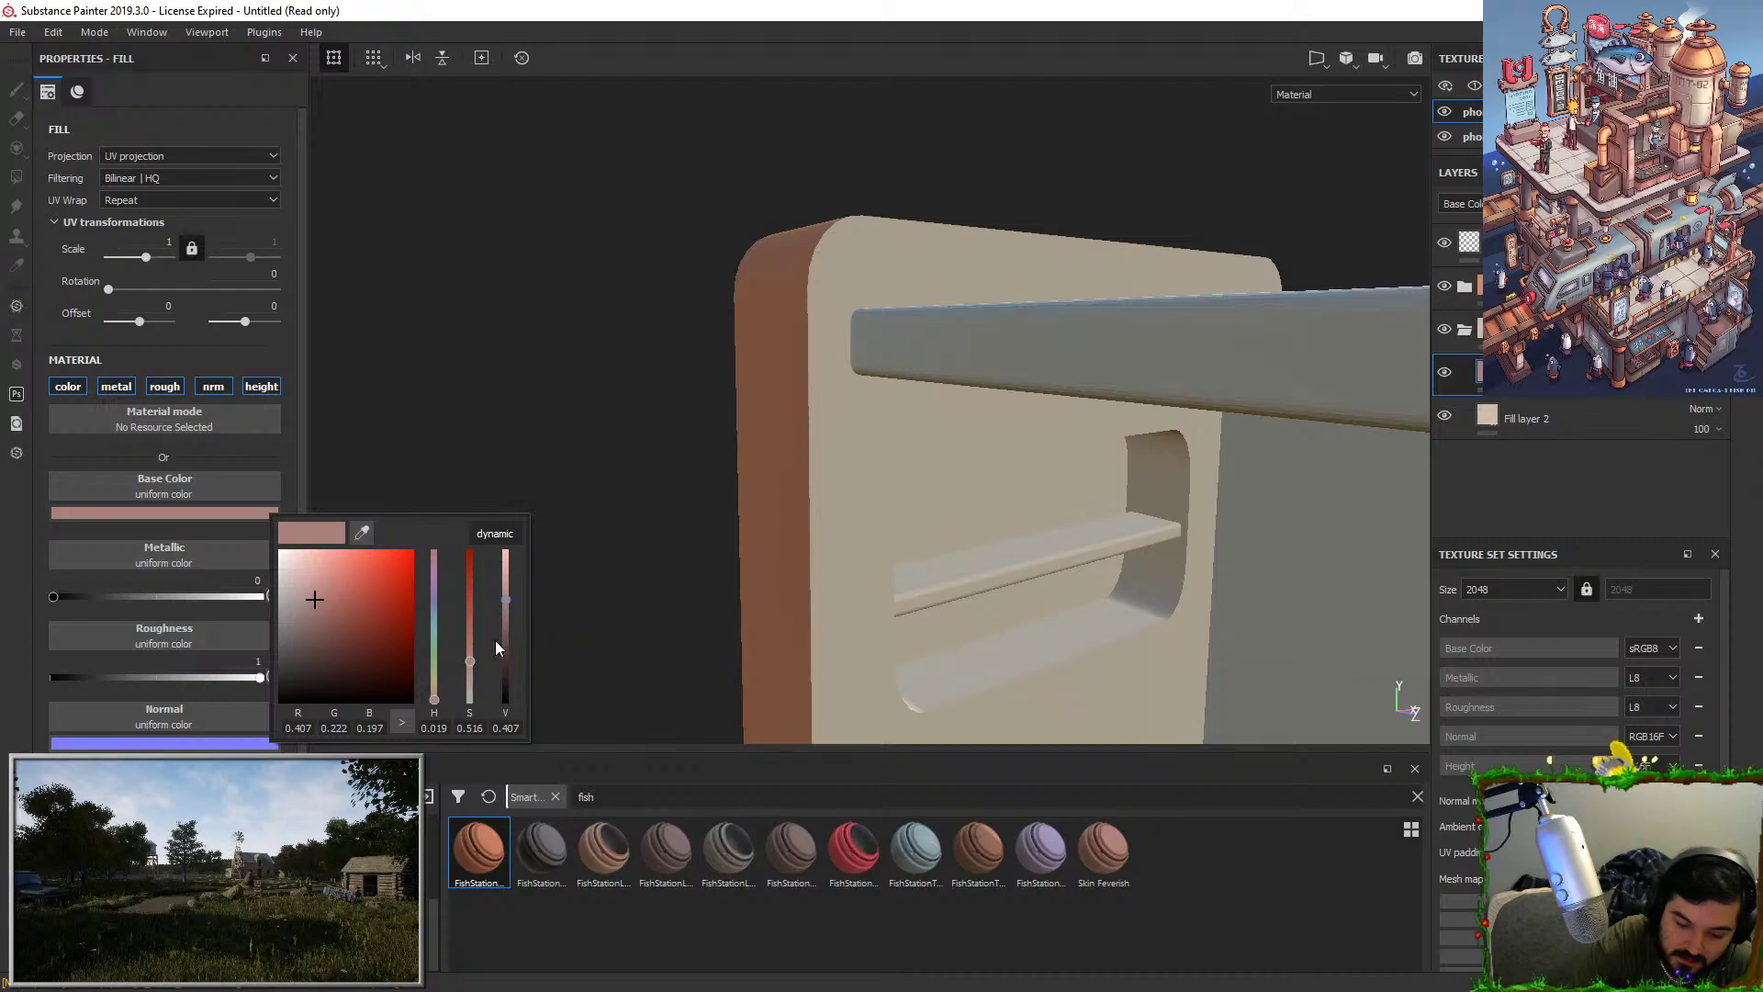
left_click(470, 673)
left_click(509, 593)
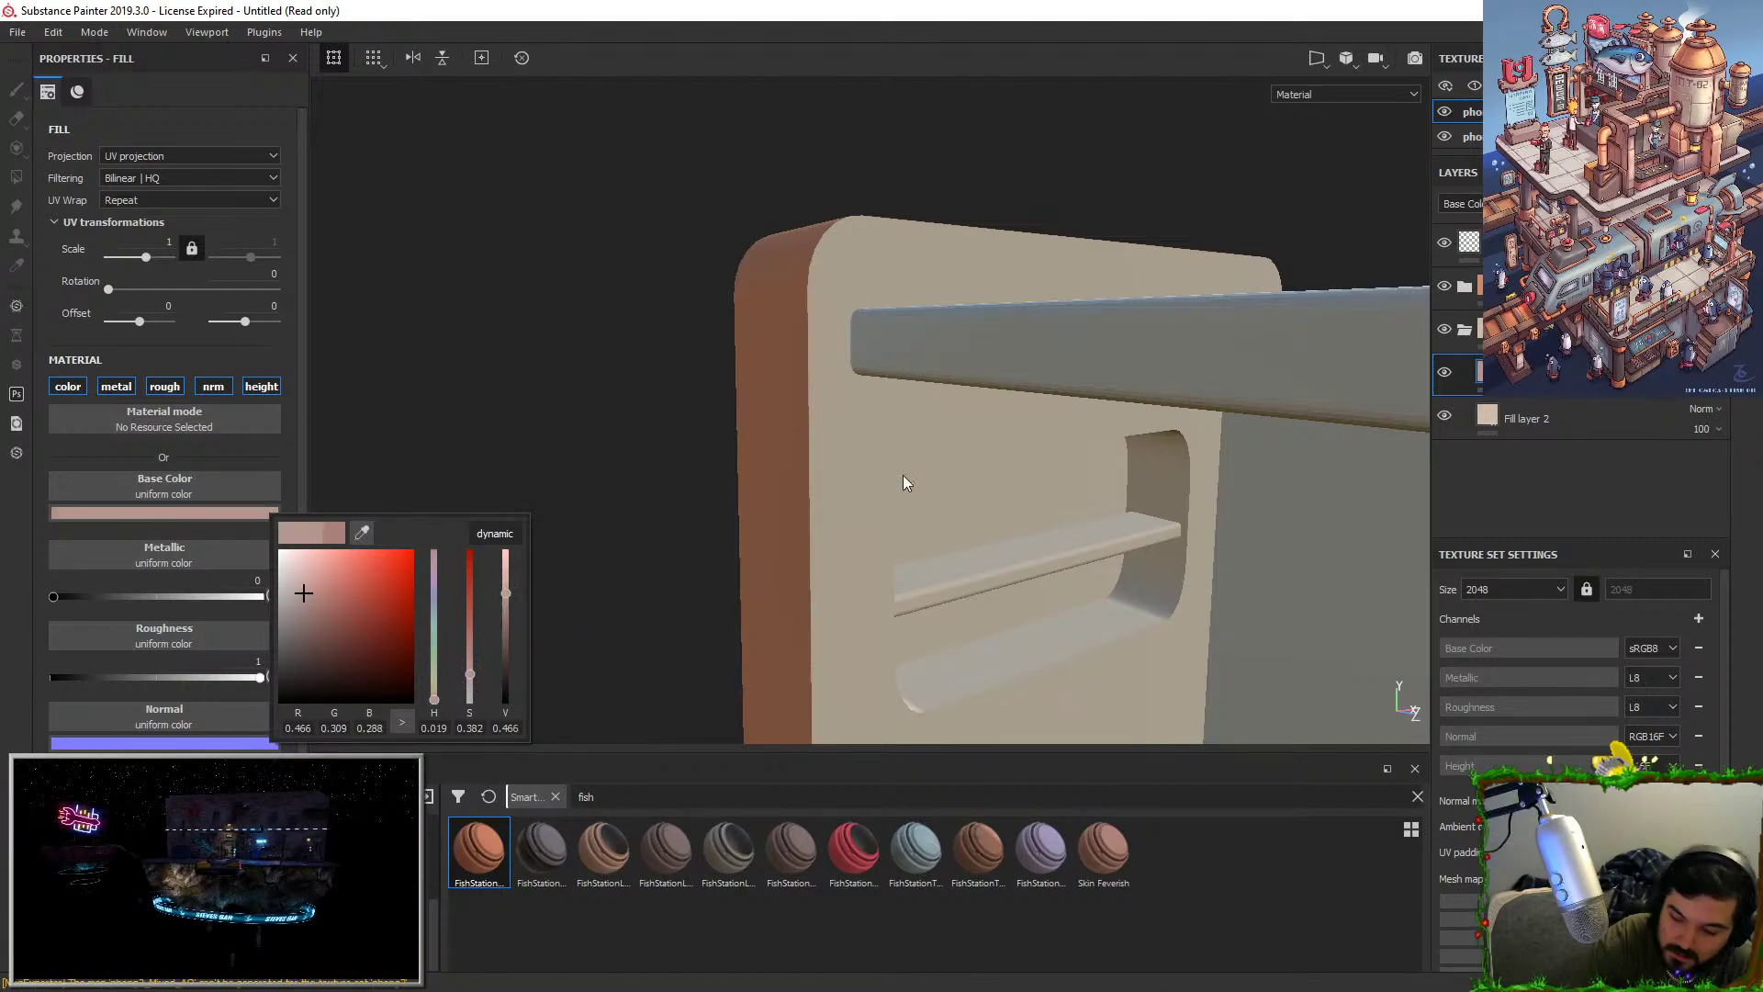
Test the paler color with a mask stroke beside the shelf opening and undo it.
left_click(1511, 372)
left_click_drag(846, 438, 840, 531)
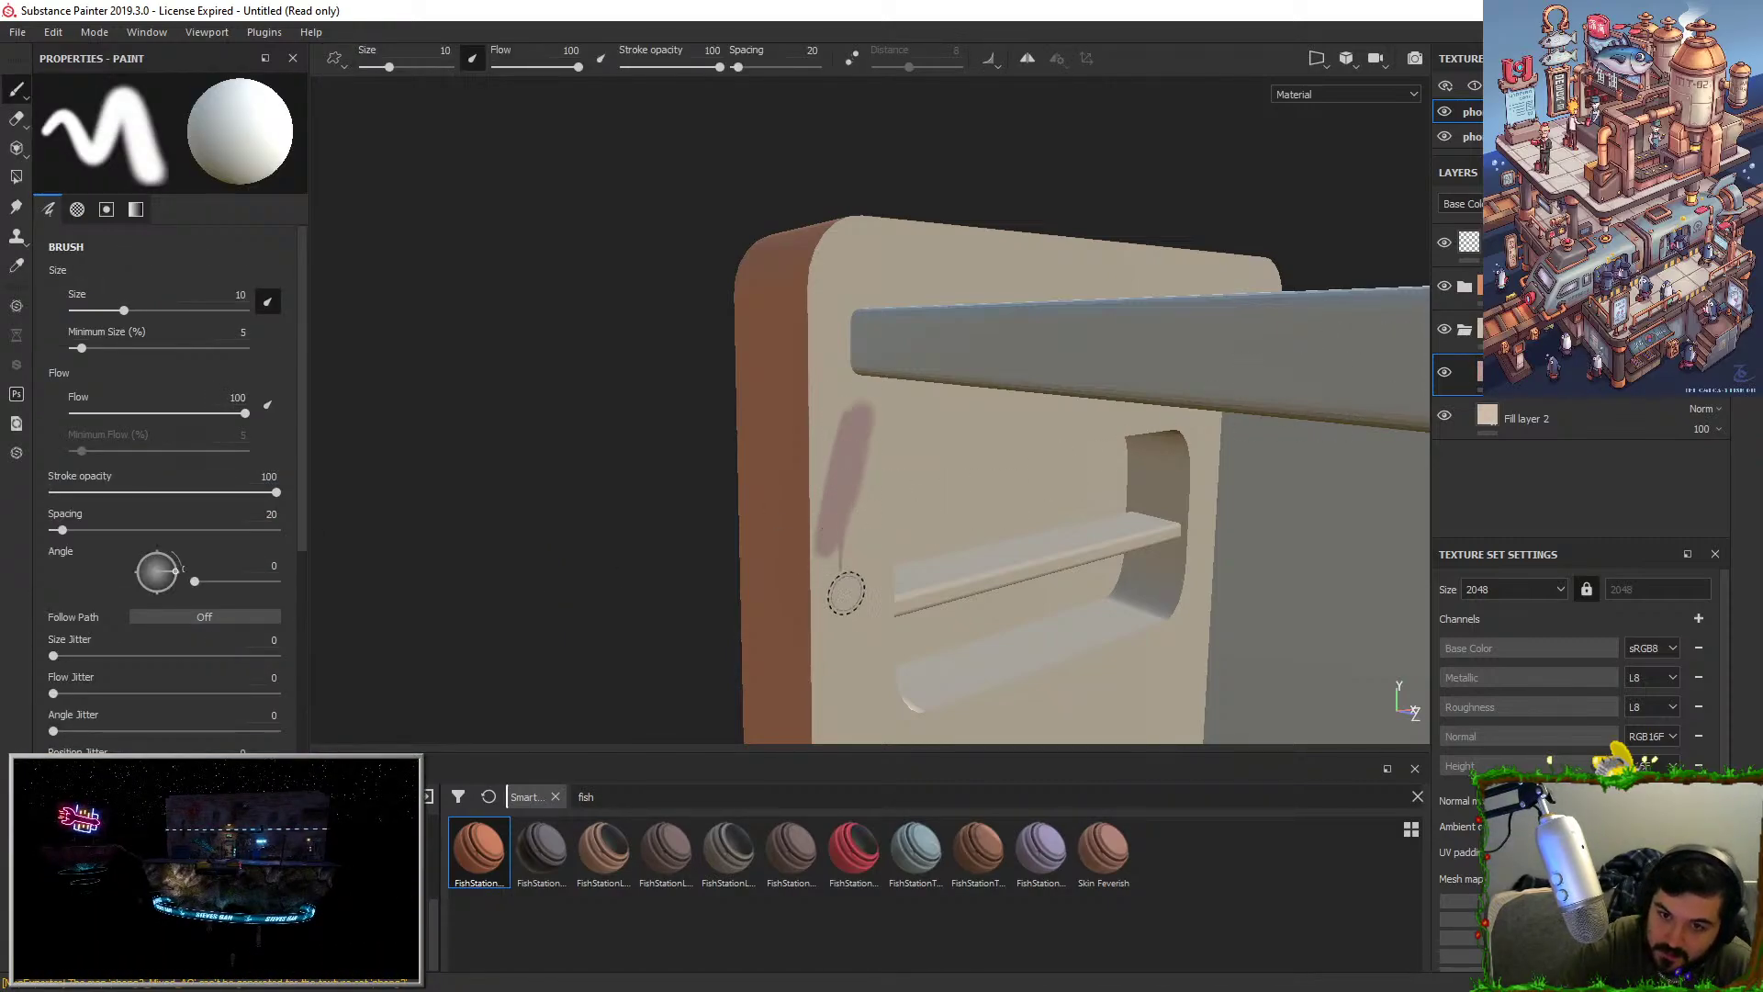
key("ctrl+z")
Darken the fill's base color to a value of about 0.384 and select the layer's mask for painting.
left_click(1479, 372)
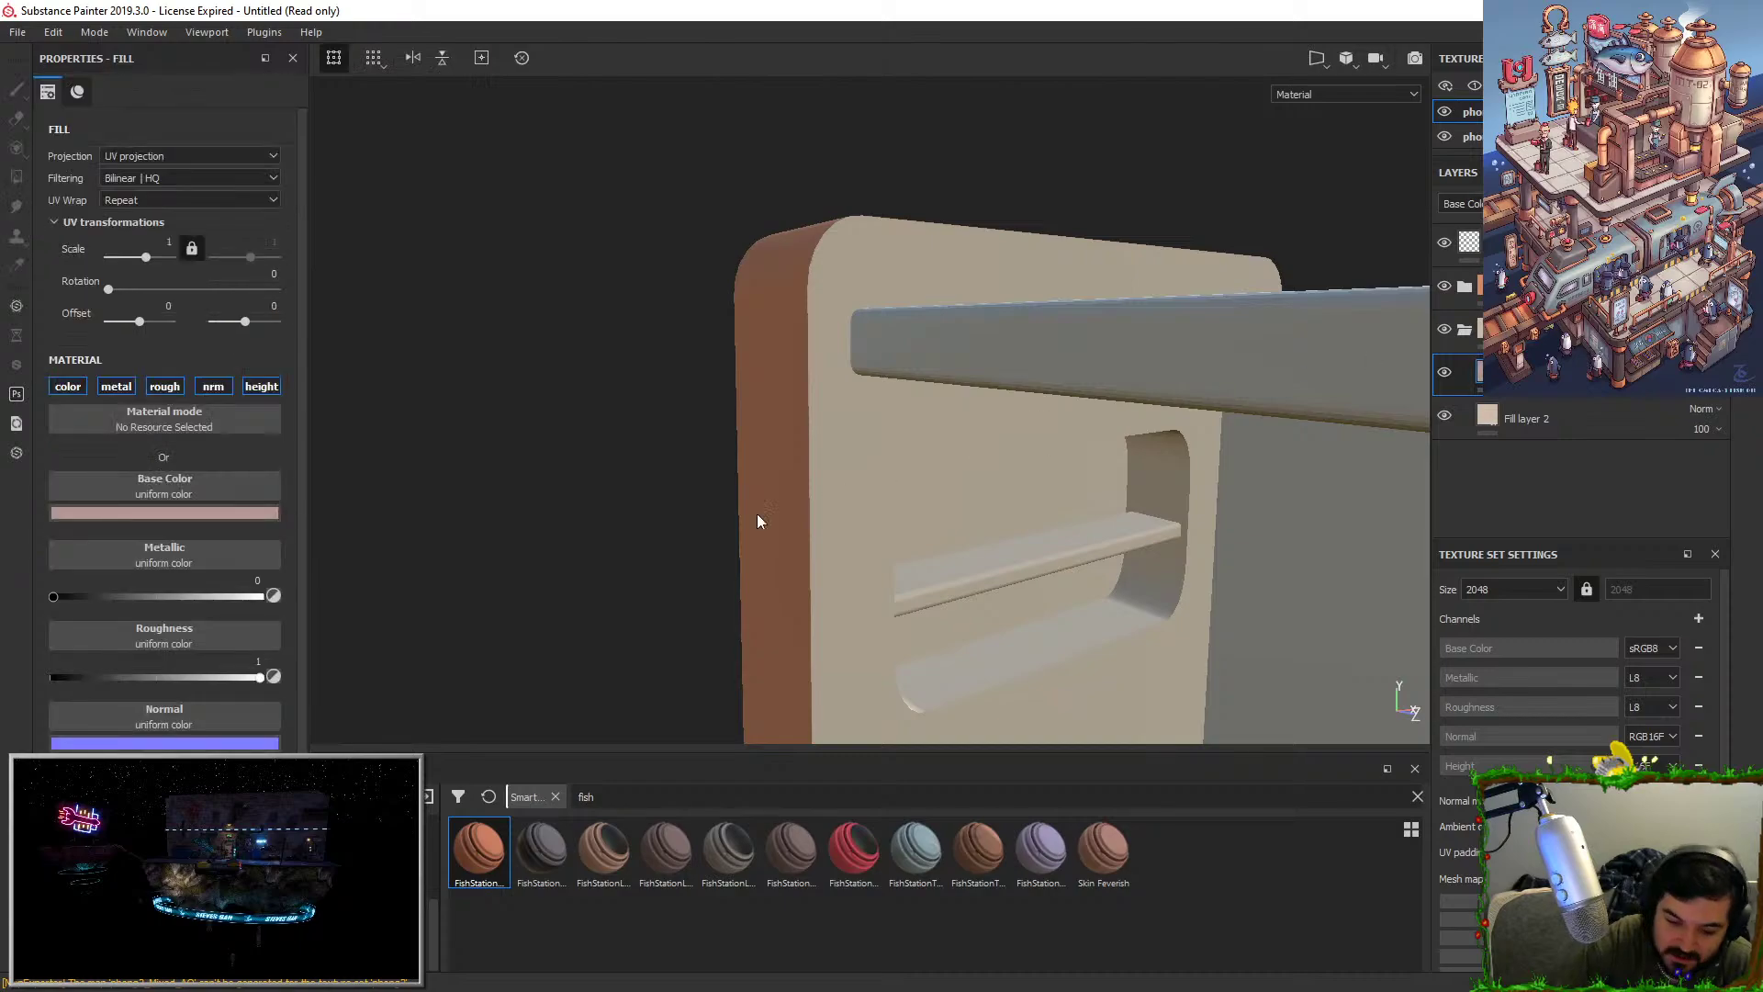
left_click(253, 512)
left_click(503, 598)
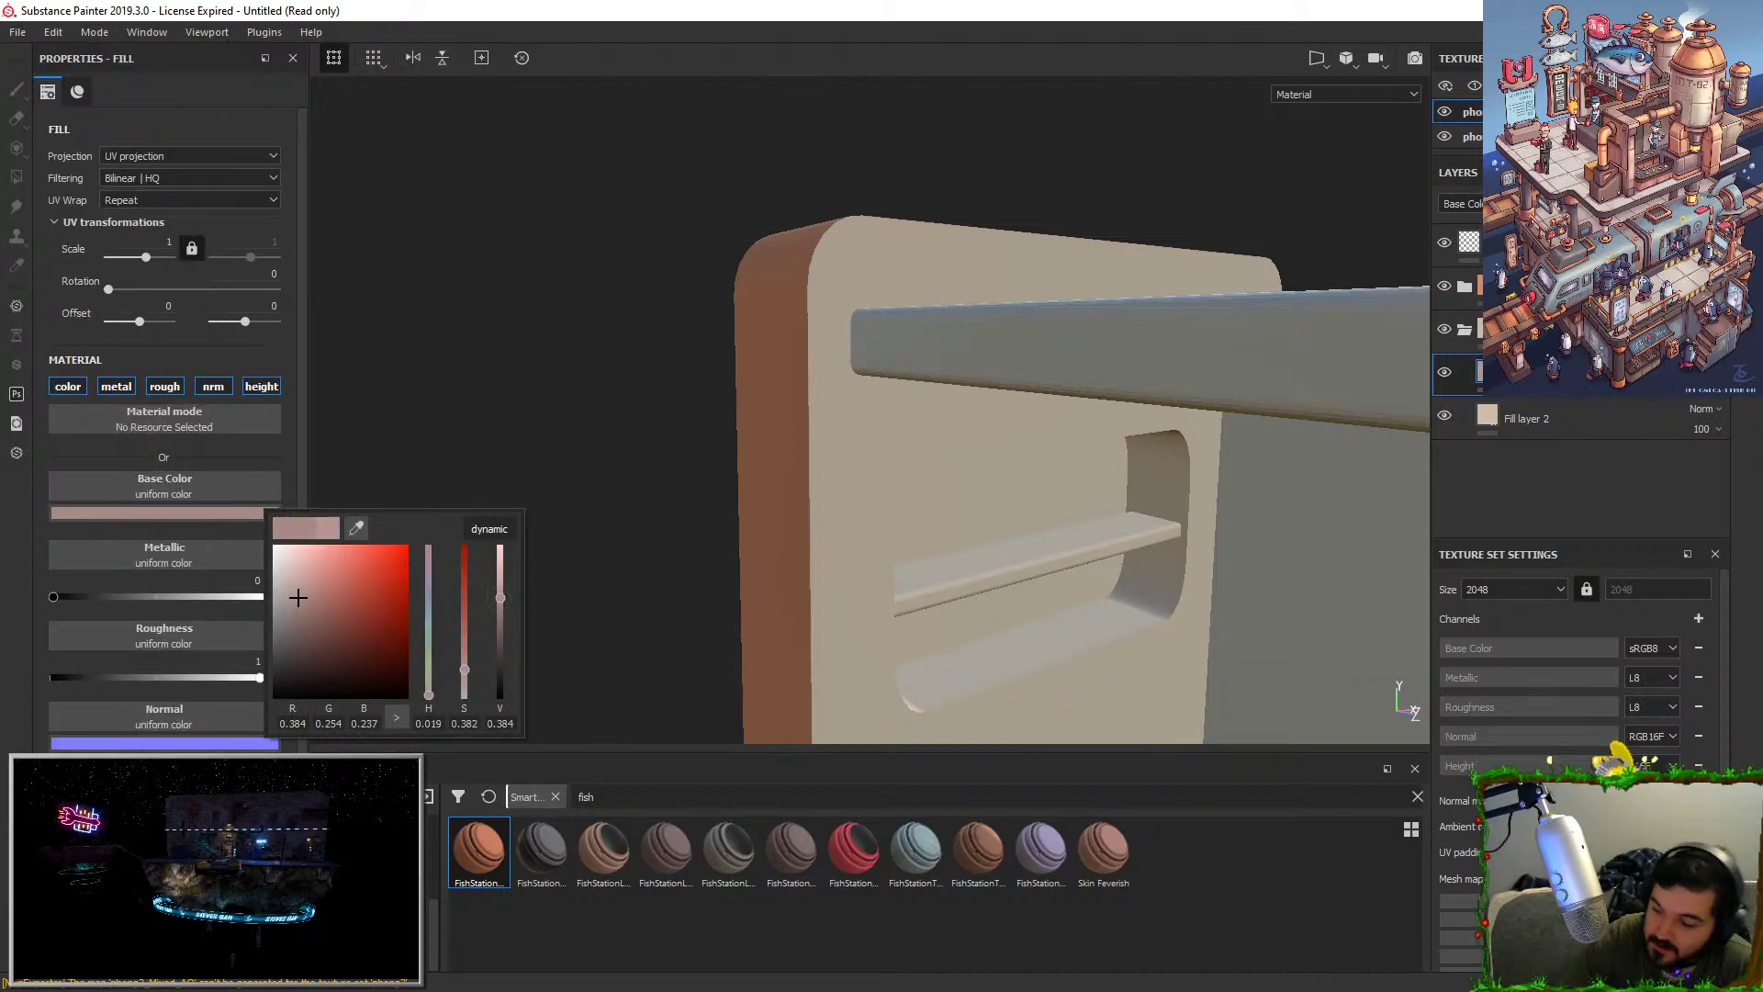
left_click(1510, 372)
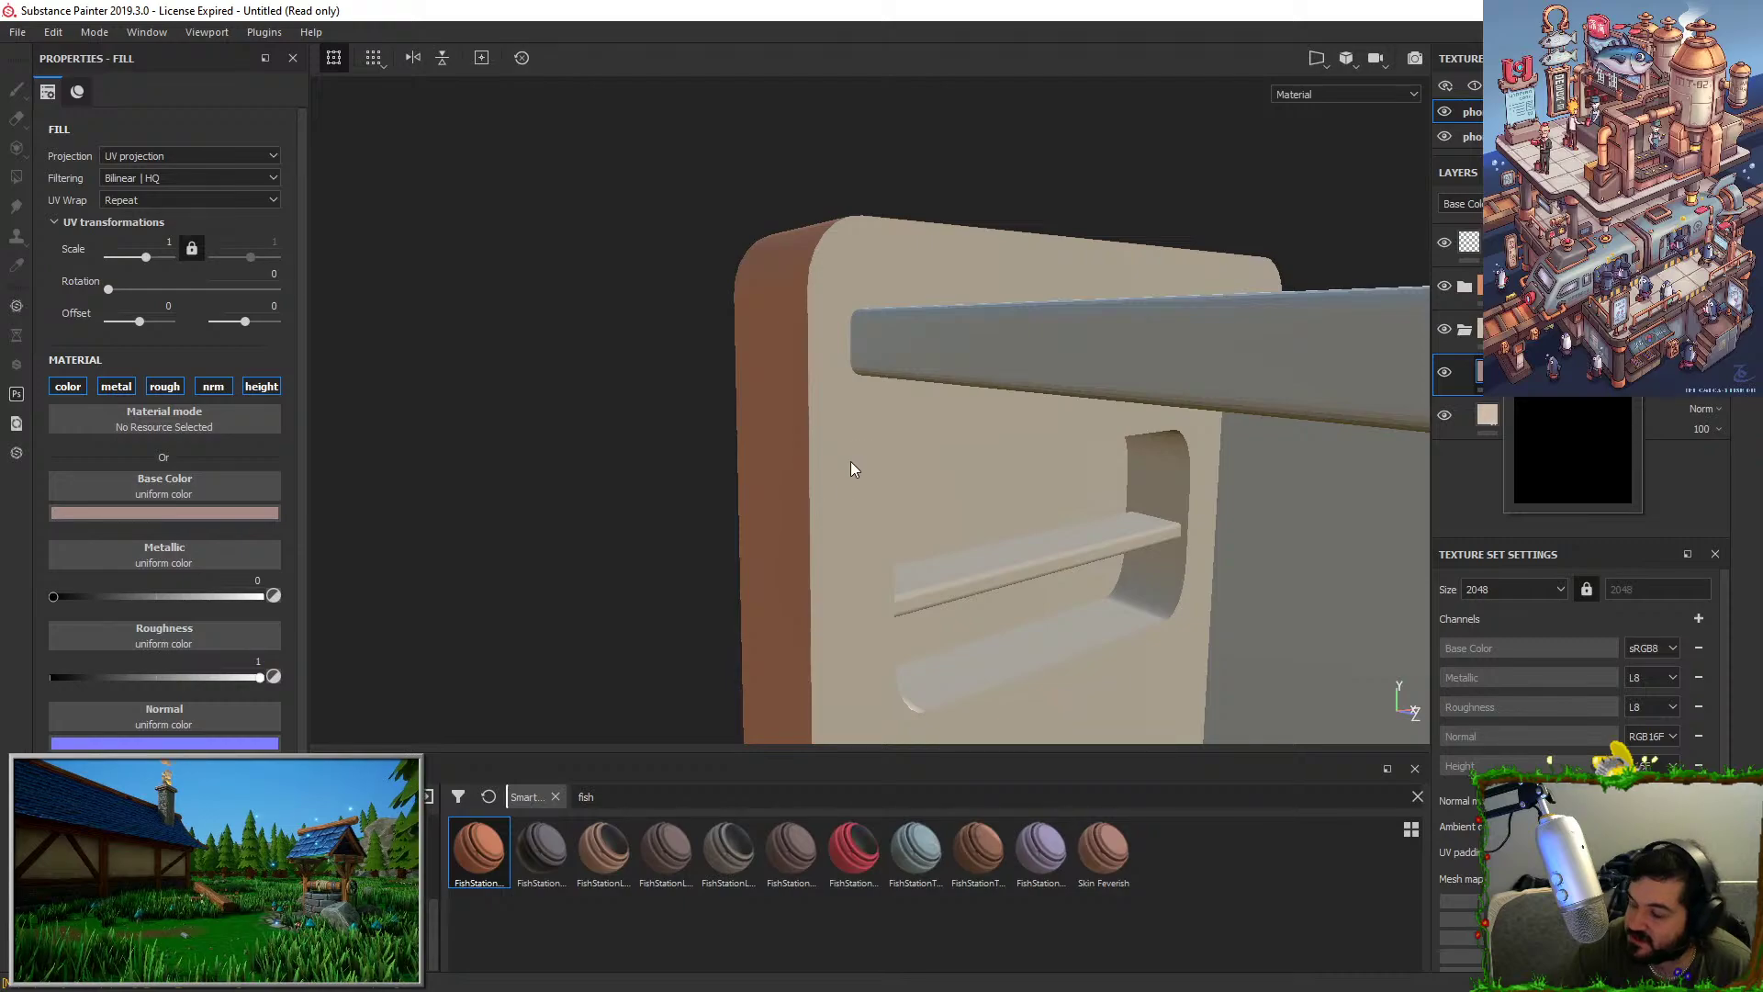
Try brush strokes with the darkened color on the panel's face and upper corner, and undo them.
key("1")
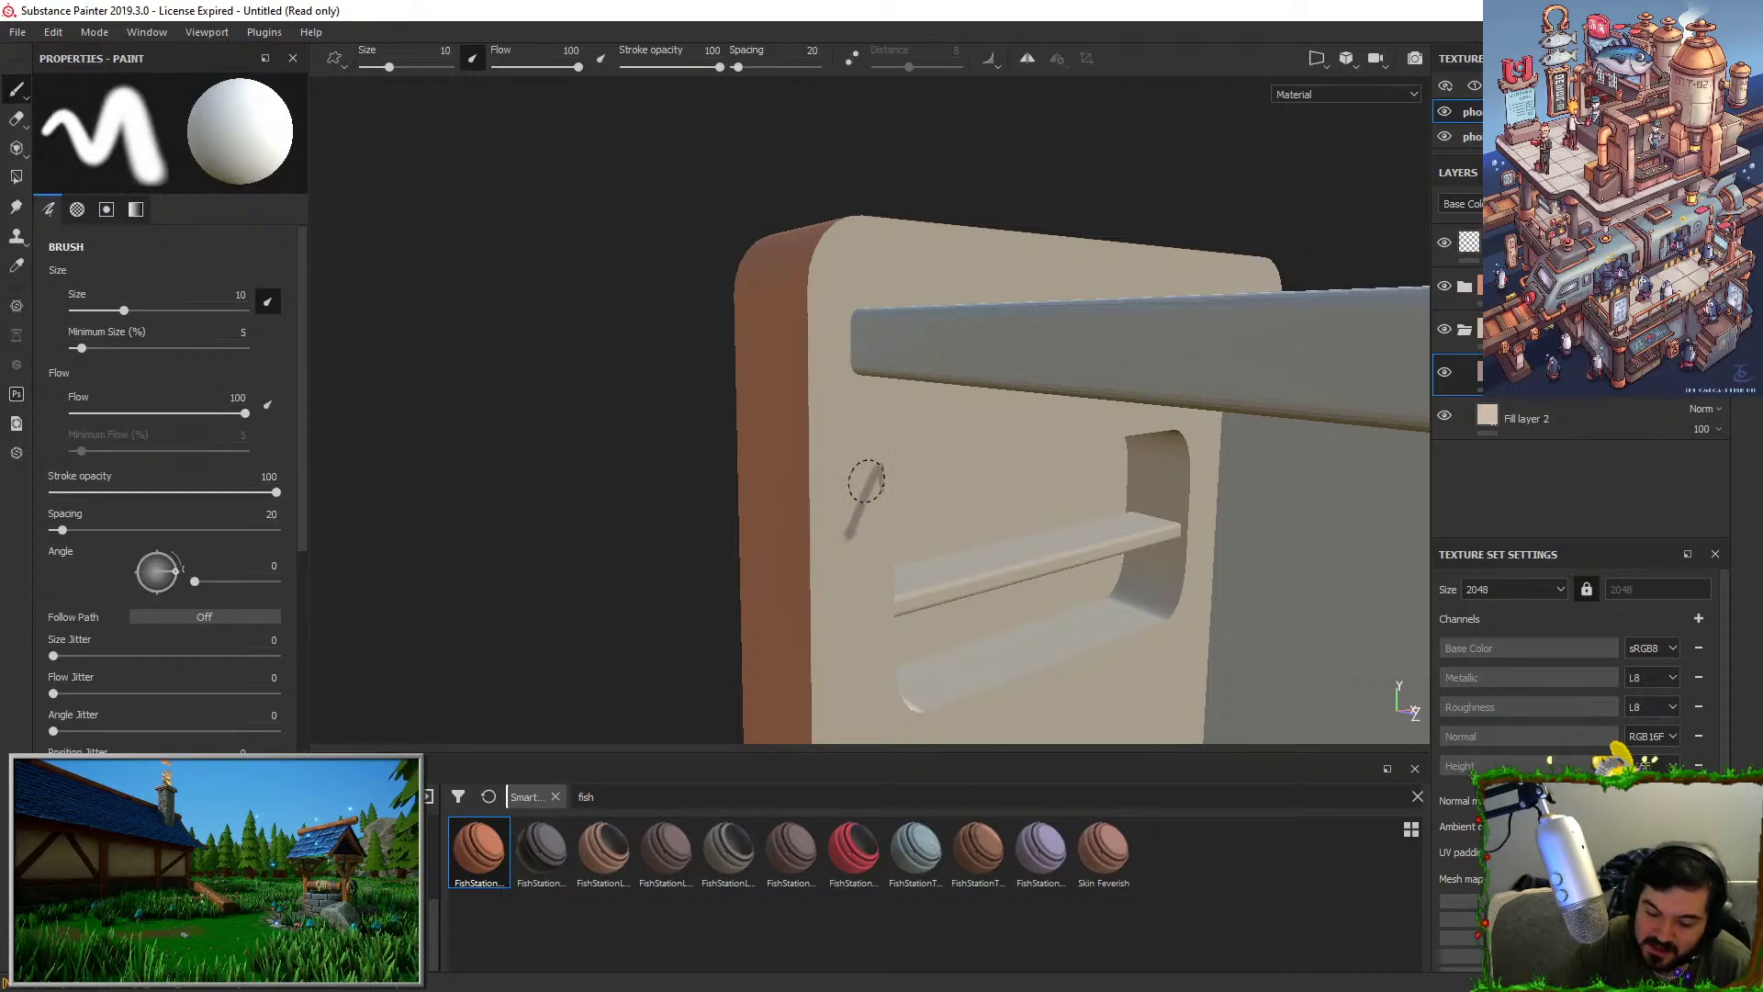
mouse_move(839, 252)
left_mouse_down("alt")
mouse_move(818, 266)
mouse_move(811, 237)
mouse_move(825, 254)
mouse_move(804, 389)
left_mouse_up("alt")
key("ctrl+z")
key("ctrl+z")
key("ctrl+z")
Paint the fill's mask along the panel's rounded upper corner and the adjoining part of its top edge.
left_click_drag(810, 326, 803, 448)
left_click_drag(816, 256, 804, 342)
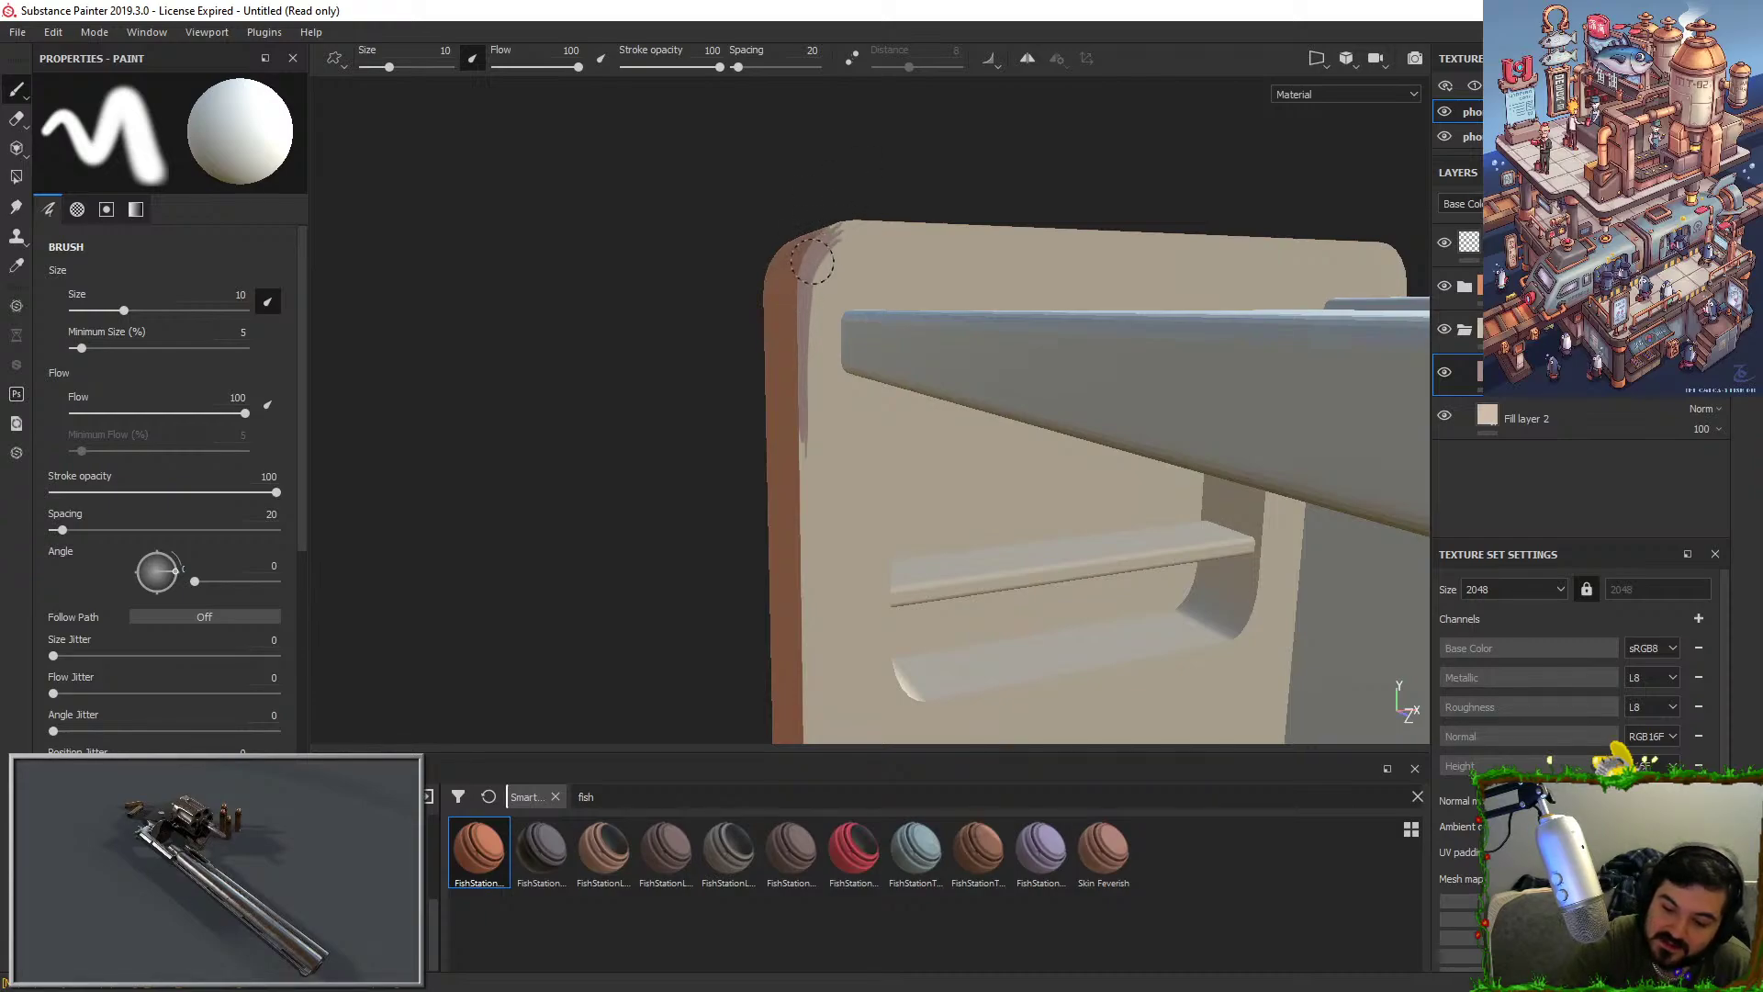
left_click_drag(985, 183, 950, 241, "alt")
left_click(1488, 372)
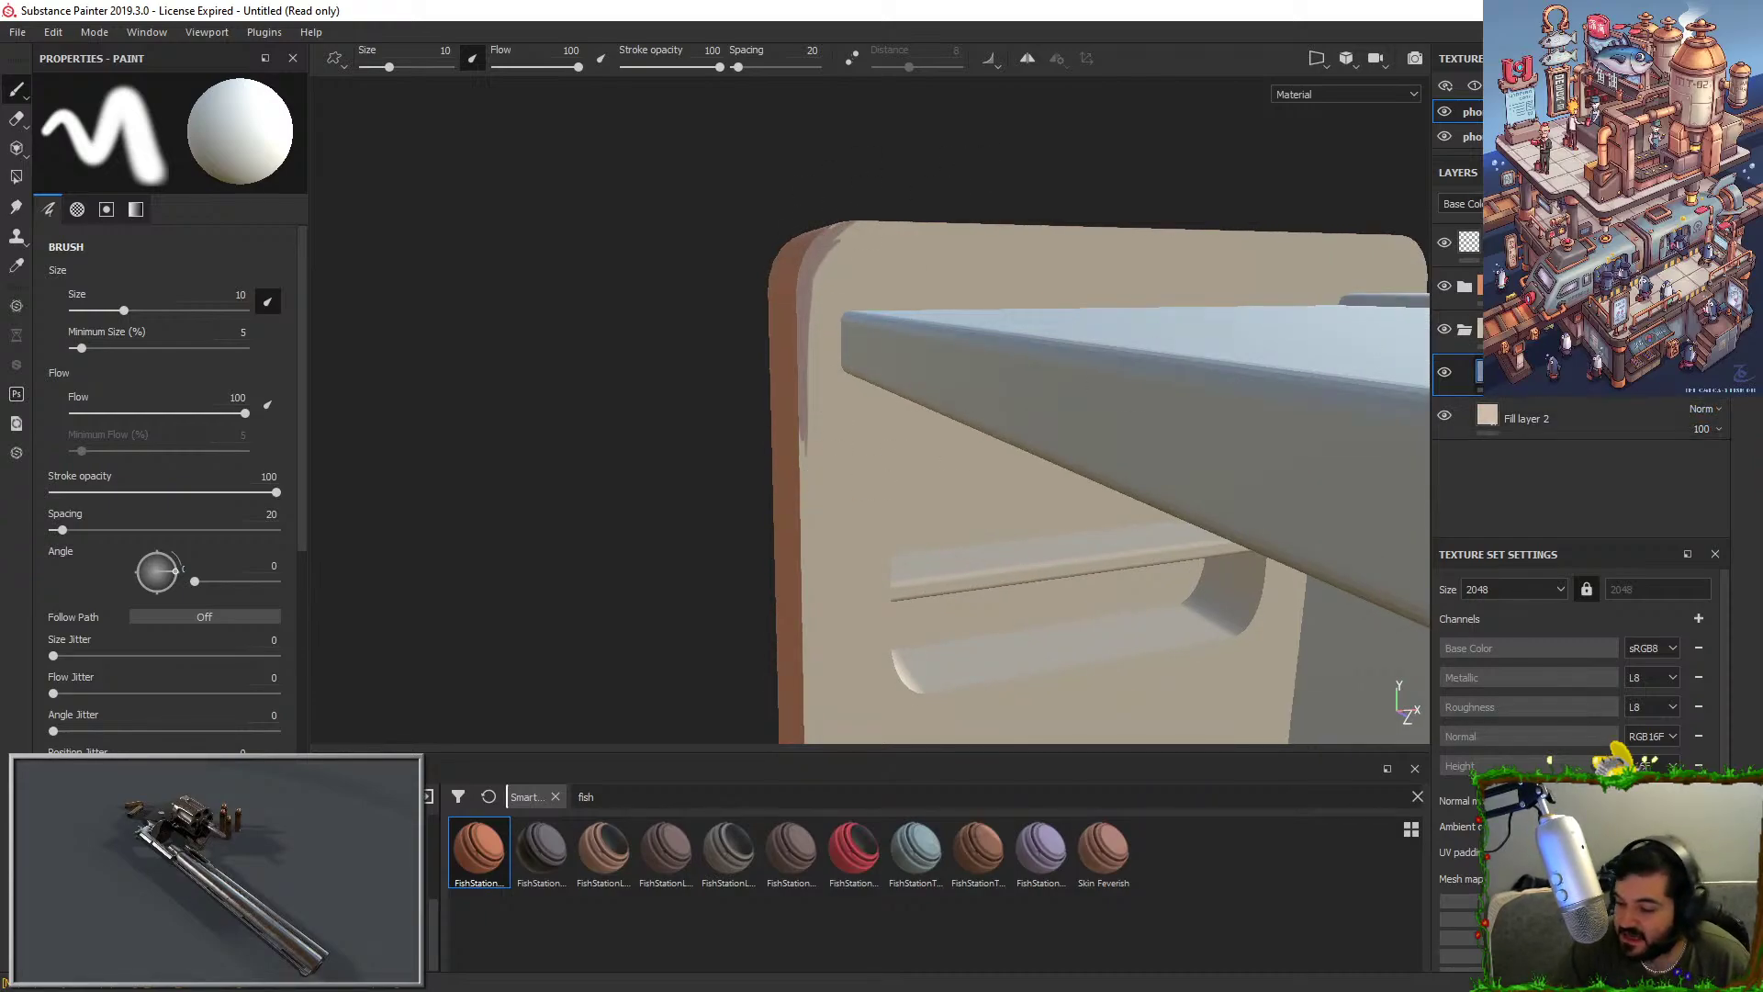
key("1")
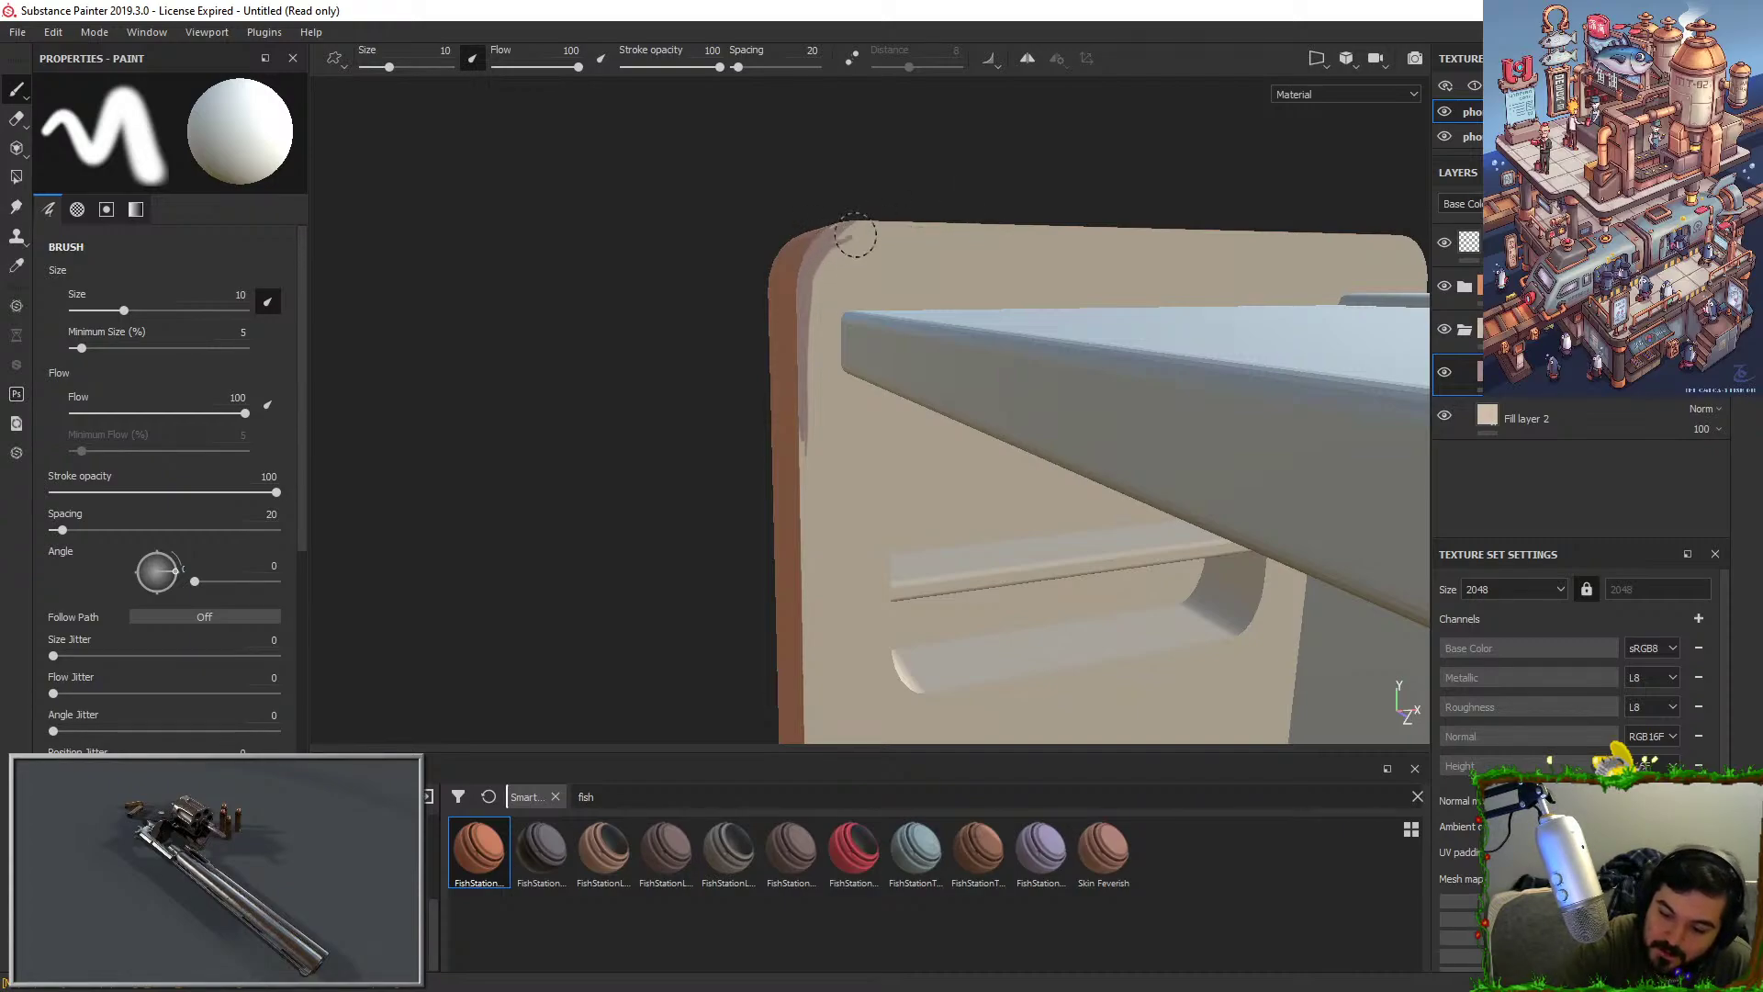
left_click_drag(831, 249, 1023, 237)
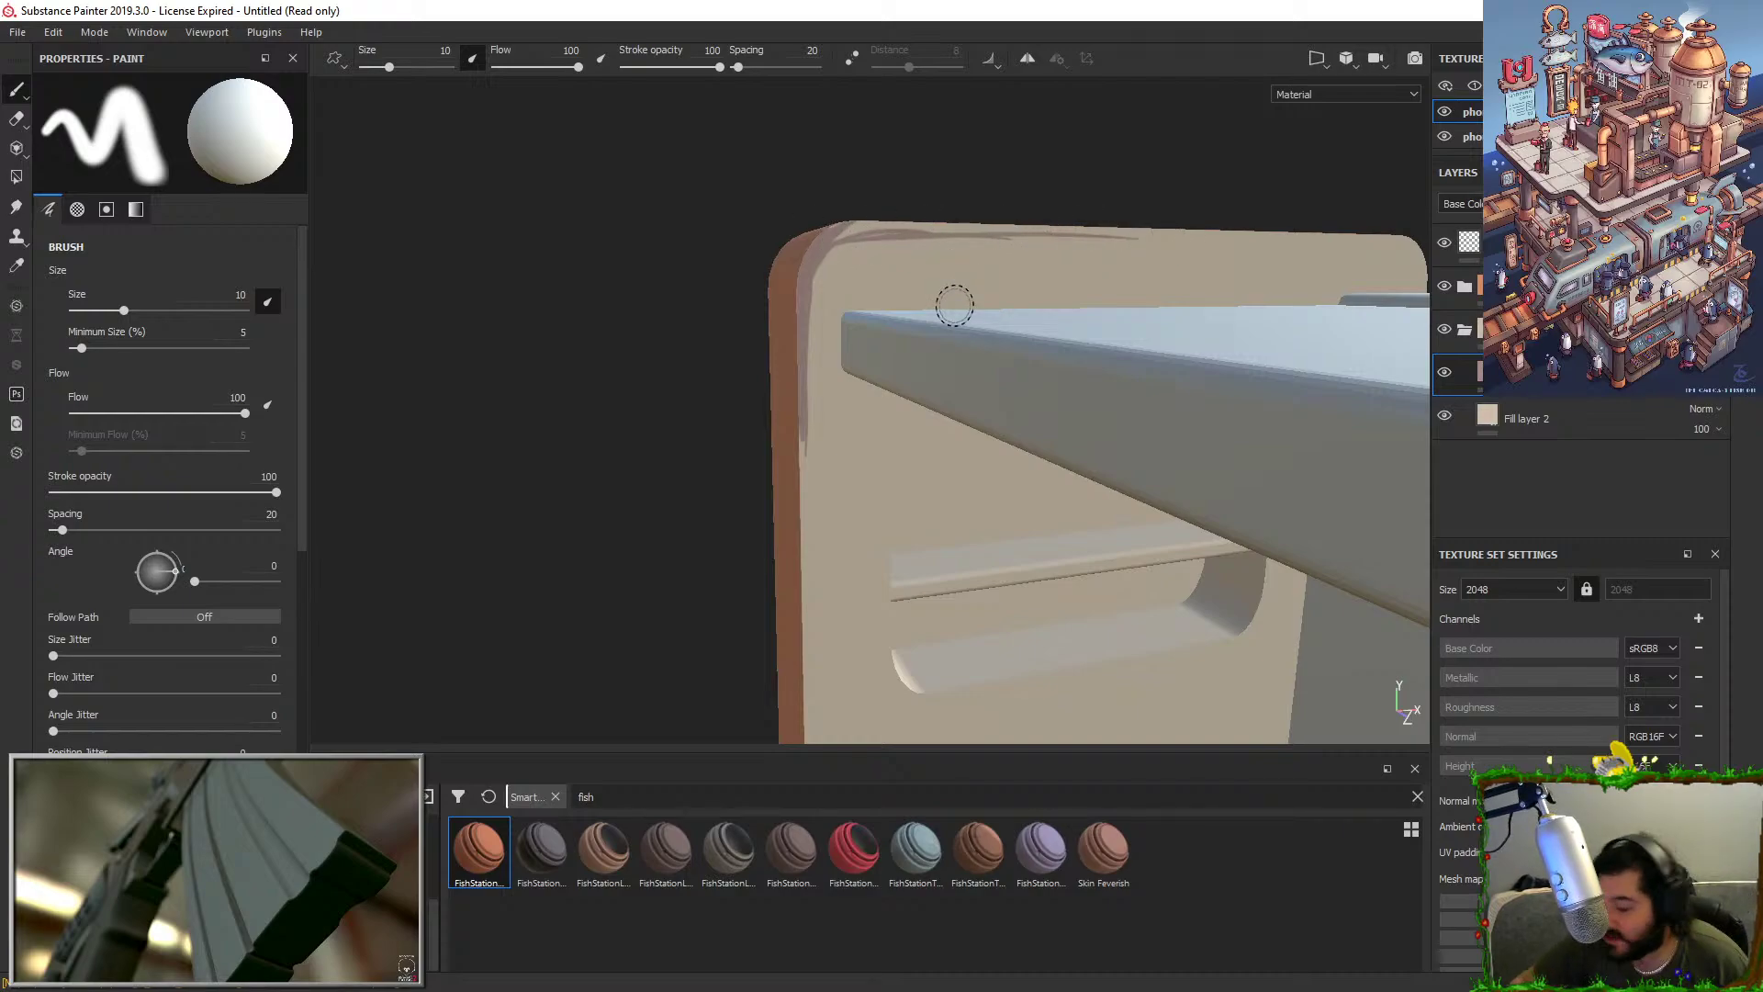
Paint the mask down the panel's long vertical edge from the upper corner to the lower corner.
mouse_move(955, 306)
left_mouse_down("alt")
mouse_move(858, 417)
mouse_move(771, 394)
mouse_move(818, 346)
mouse_move(859, 584)
left_mouse_up("alt")
key("ctrl+z")
left_click(859, 206)
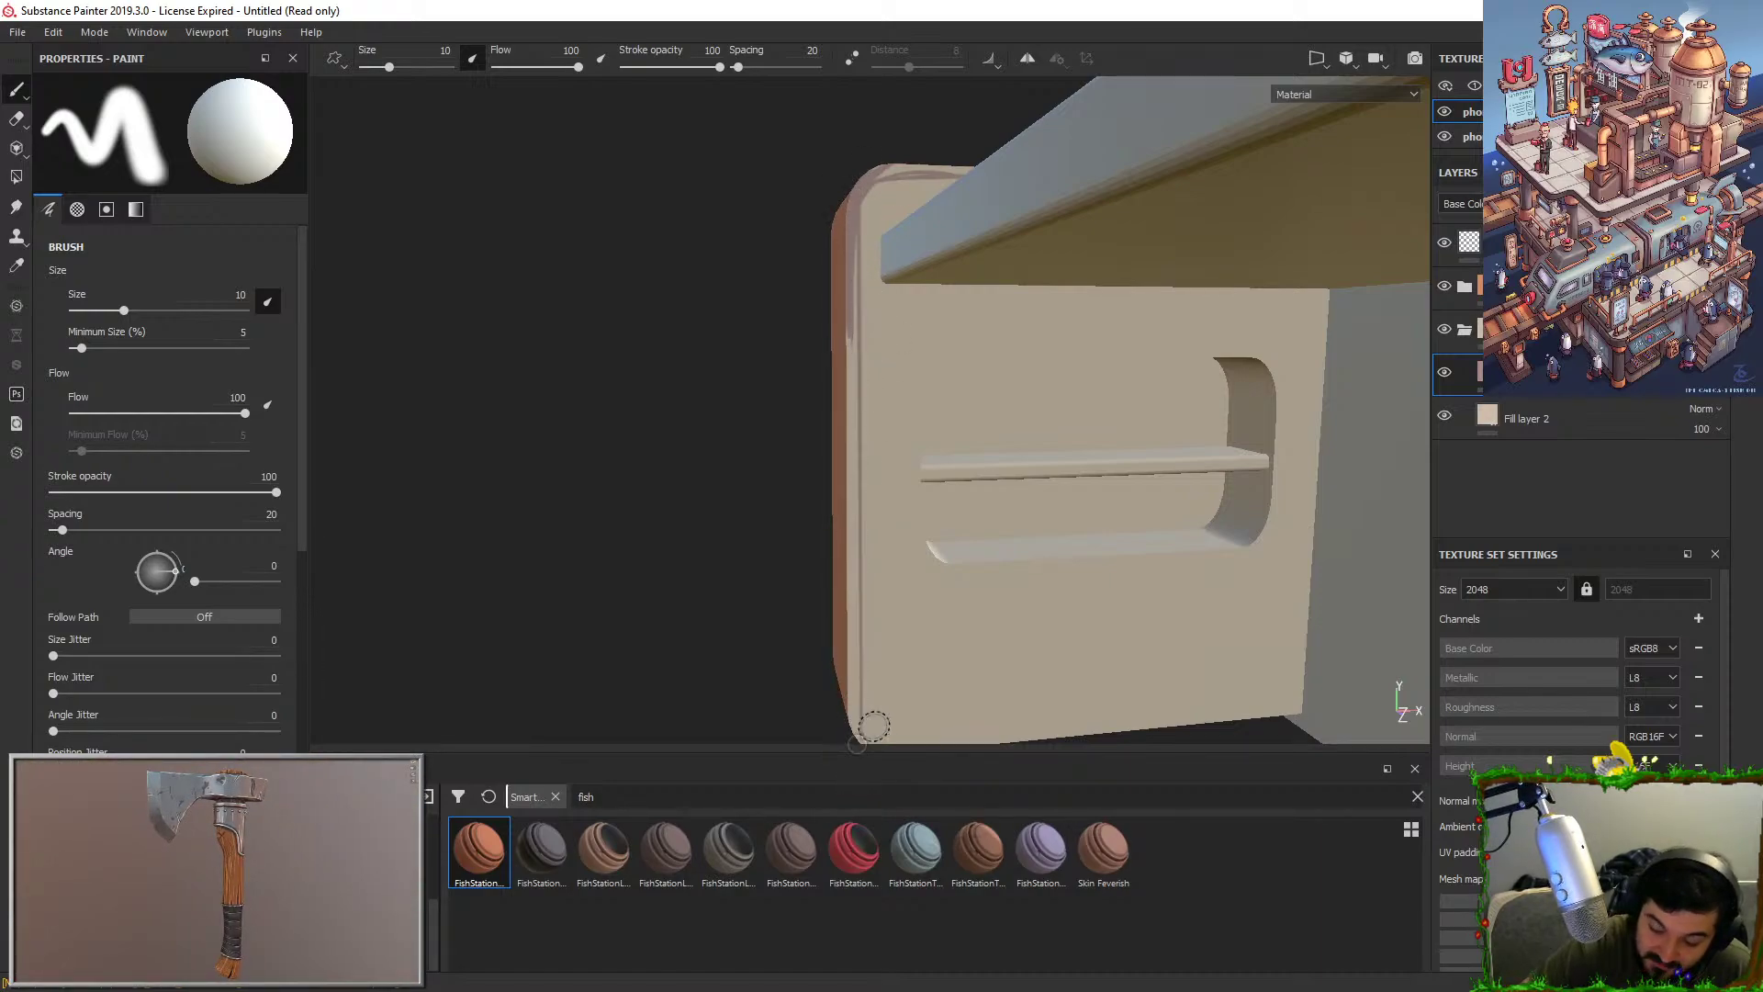
left_click_drag(873, 727, 863, 595, "alt")
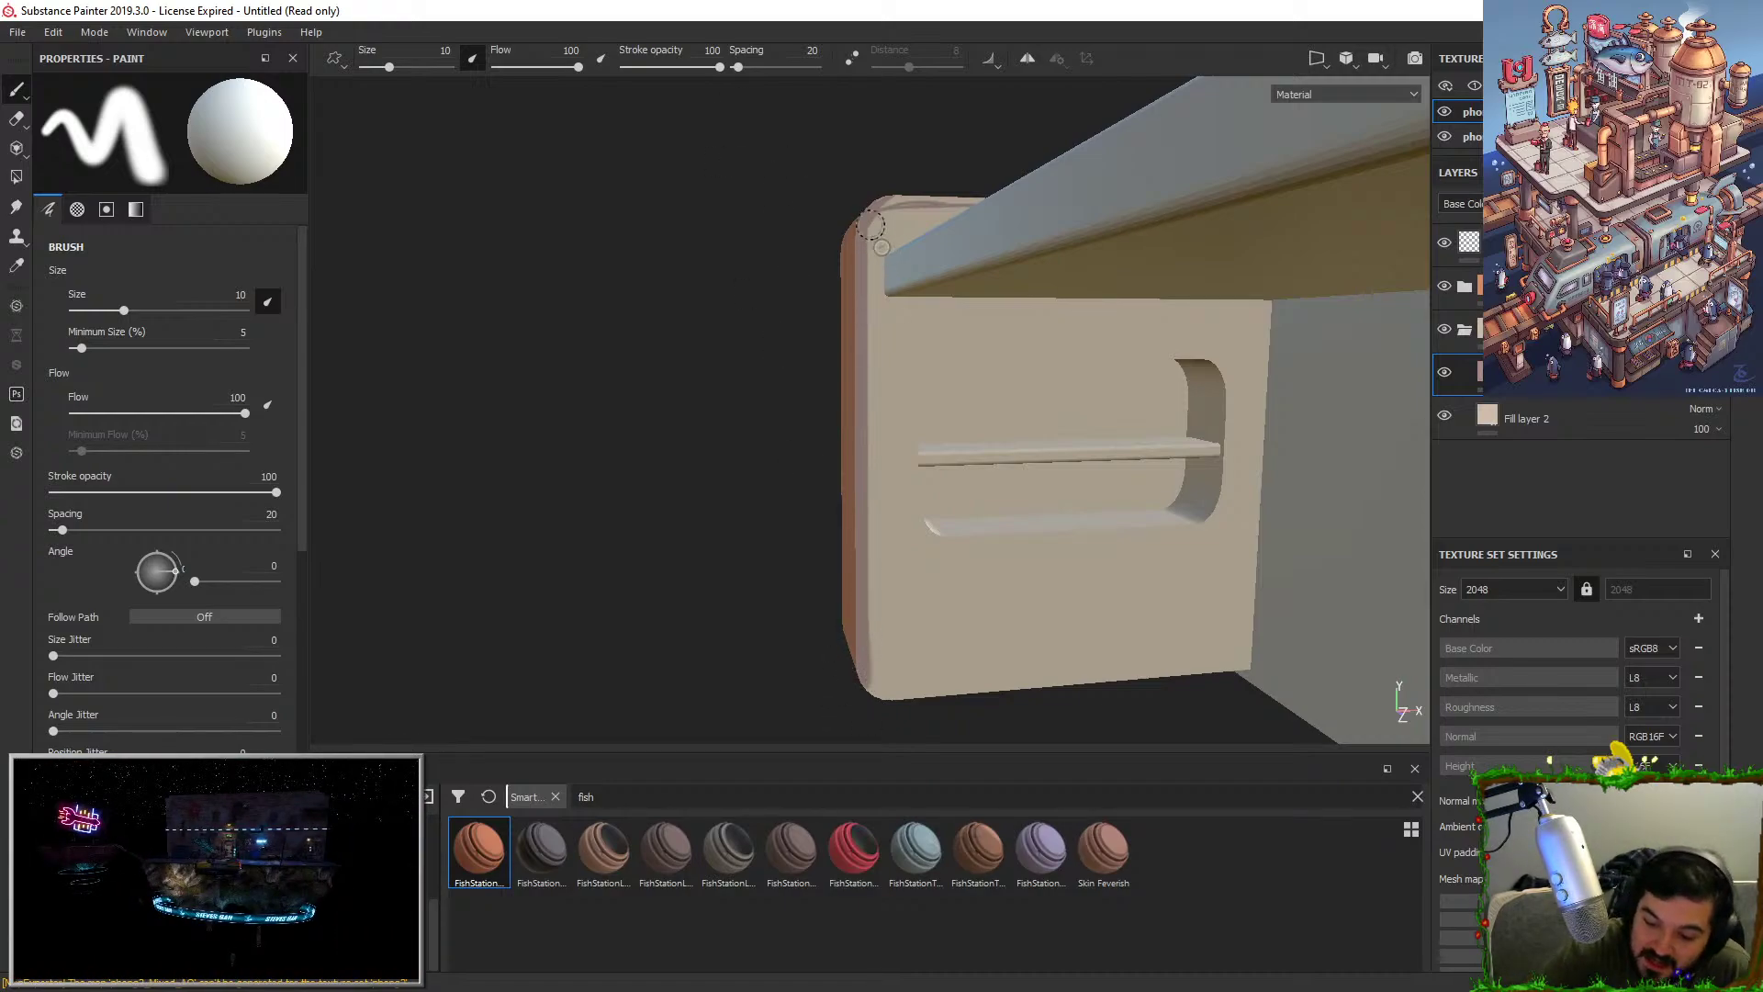
Try widening the painted edge below the panel's upper corner and undo the strokes.
left_click_drag(881, 281, 870, 243)
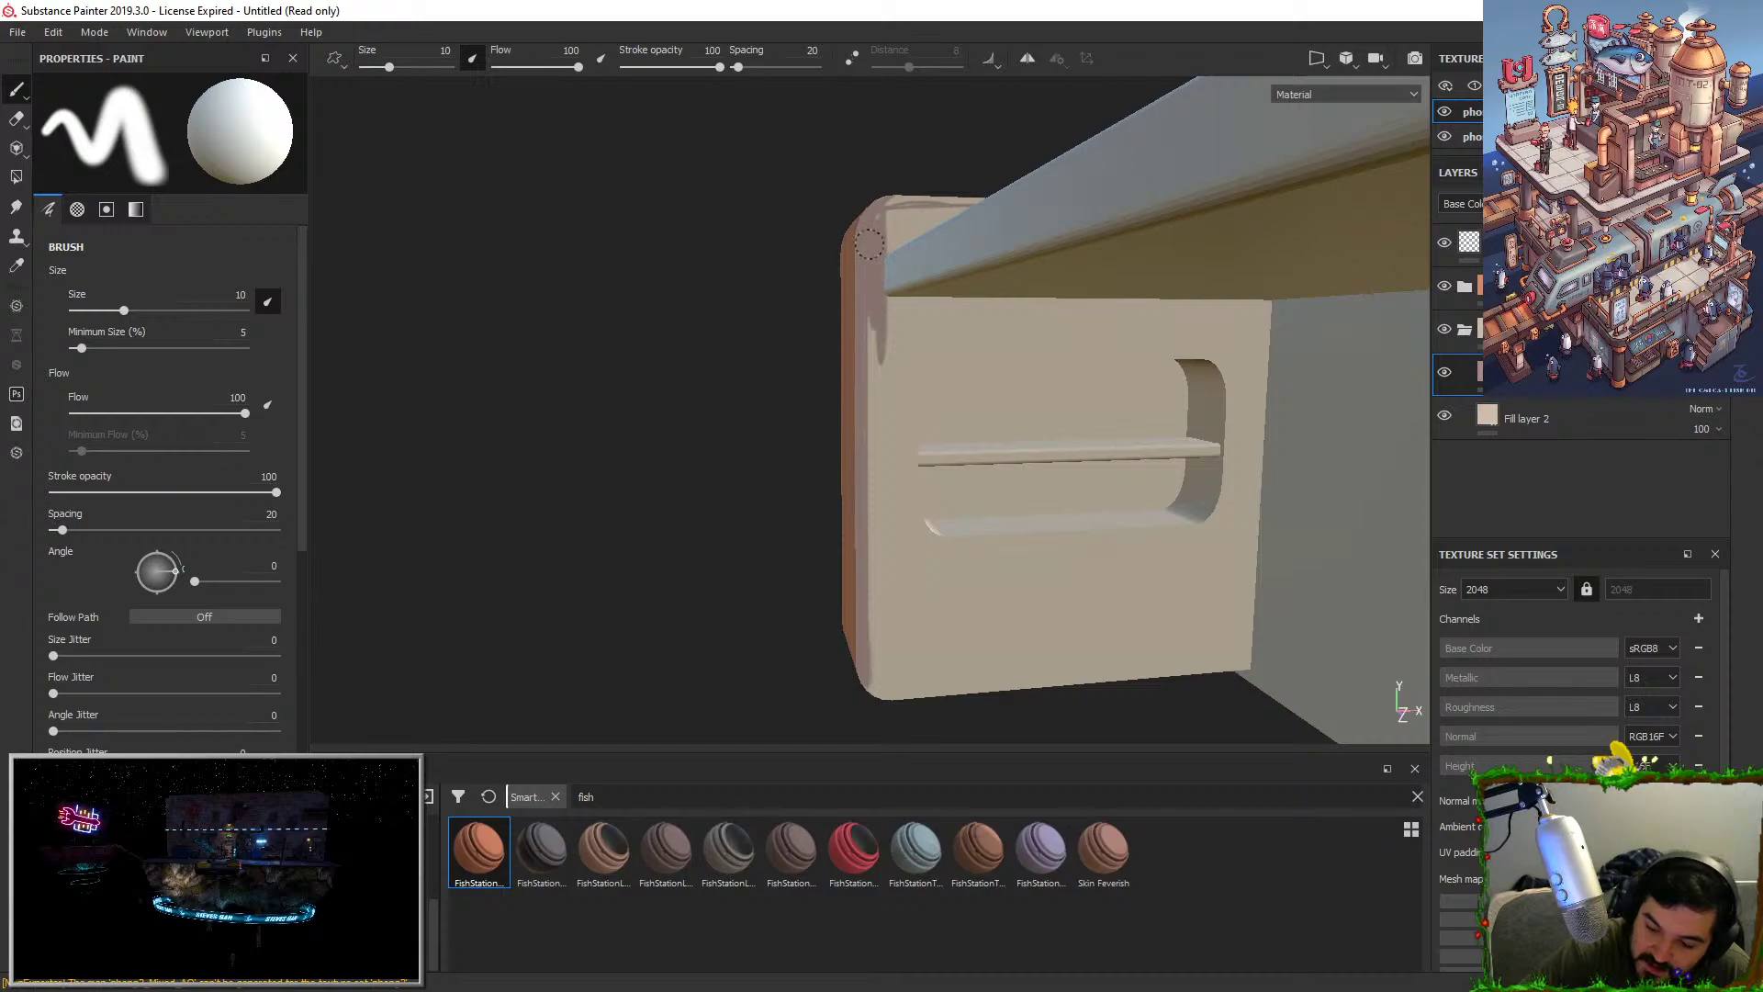
key("ctrl+z")
key("ctrl+z")
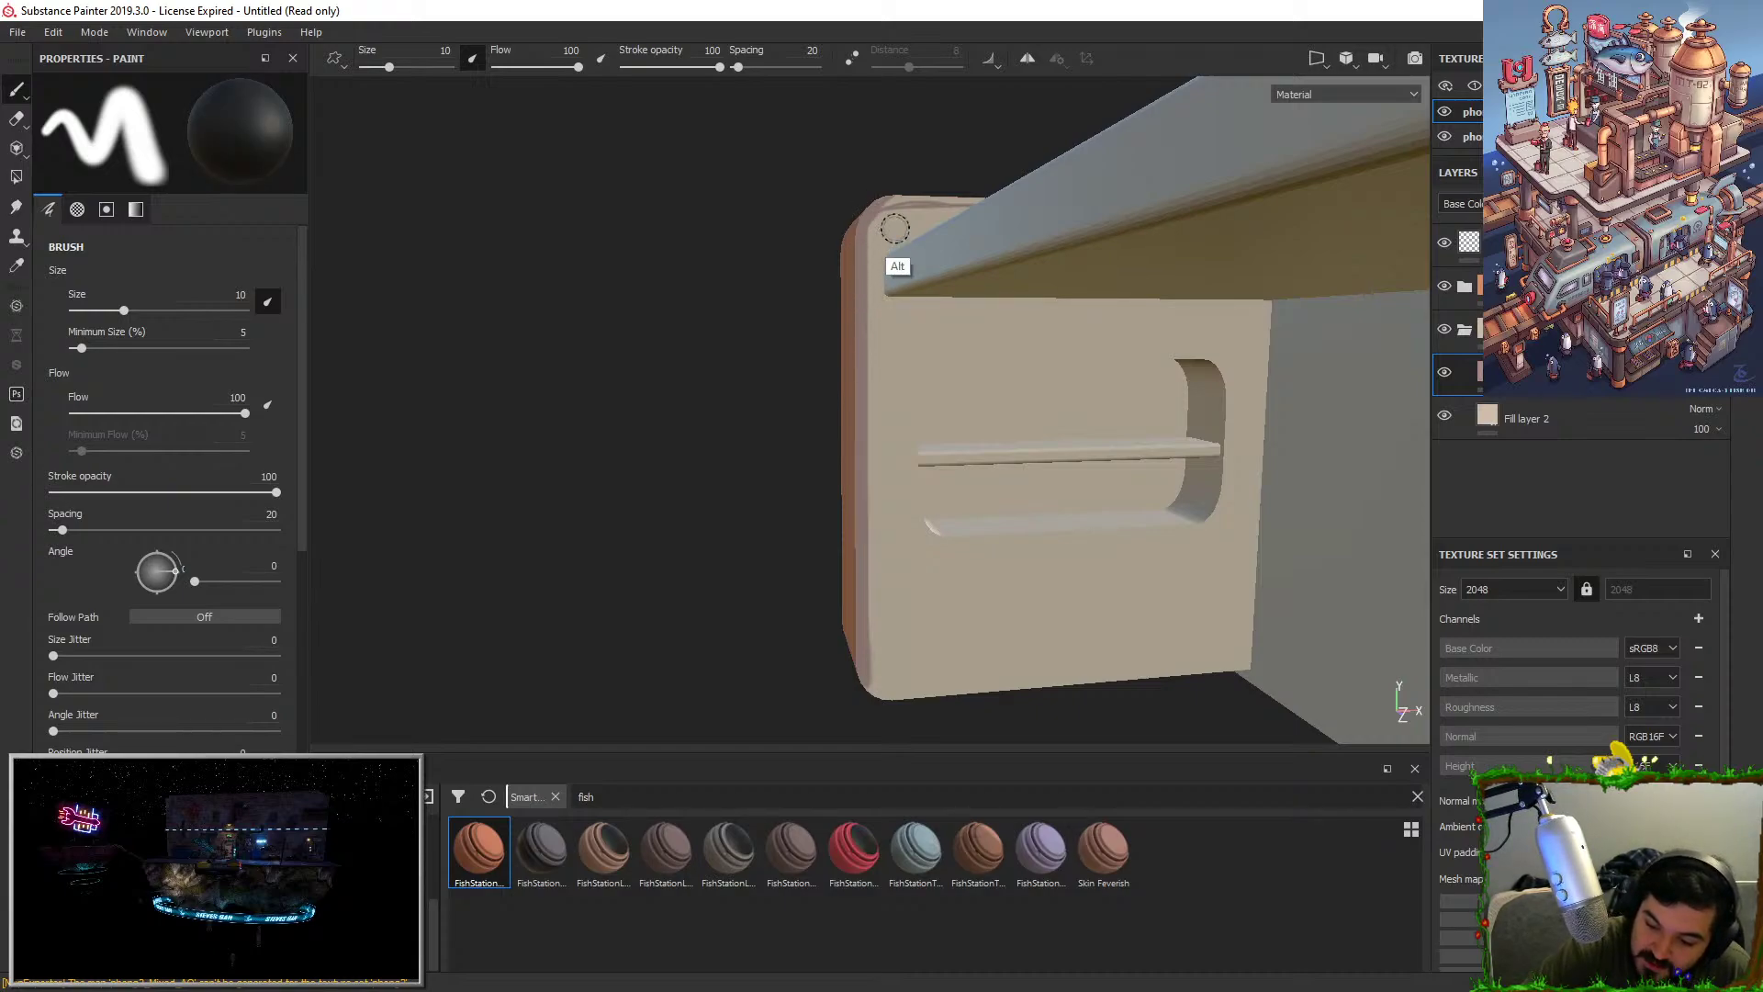
Paint a straight mask stroke along the panel's top edge to its far corner.
mouse_move(897, 267)
left_mouse_down("alt")
mouse_move(889, 198)
mouse_move(1060, 200)
left_mouse_up("alt")
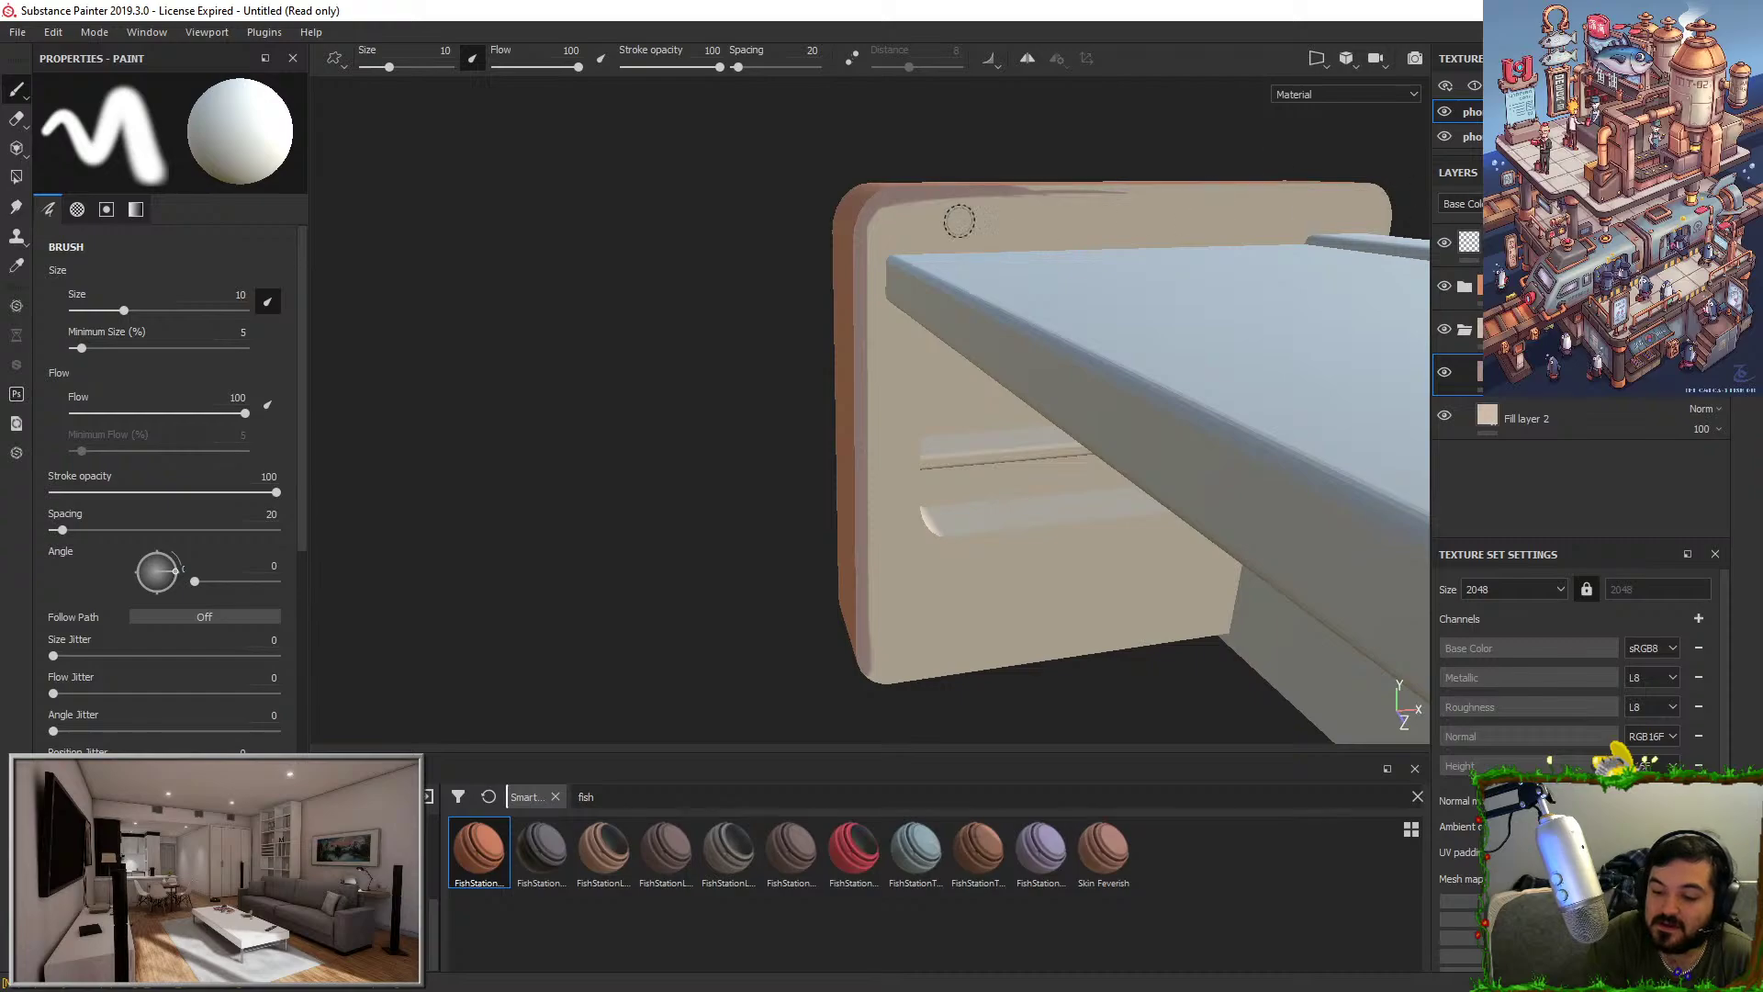
key("shift")
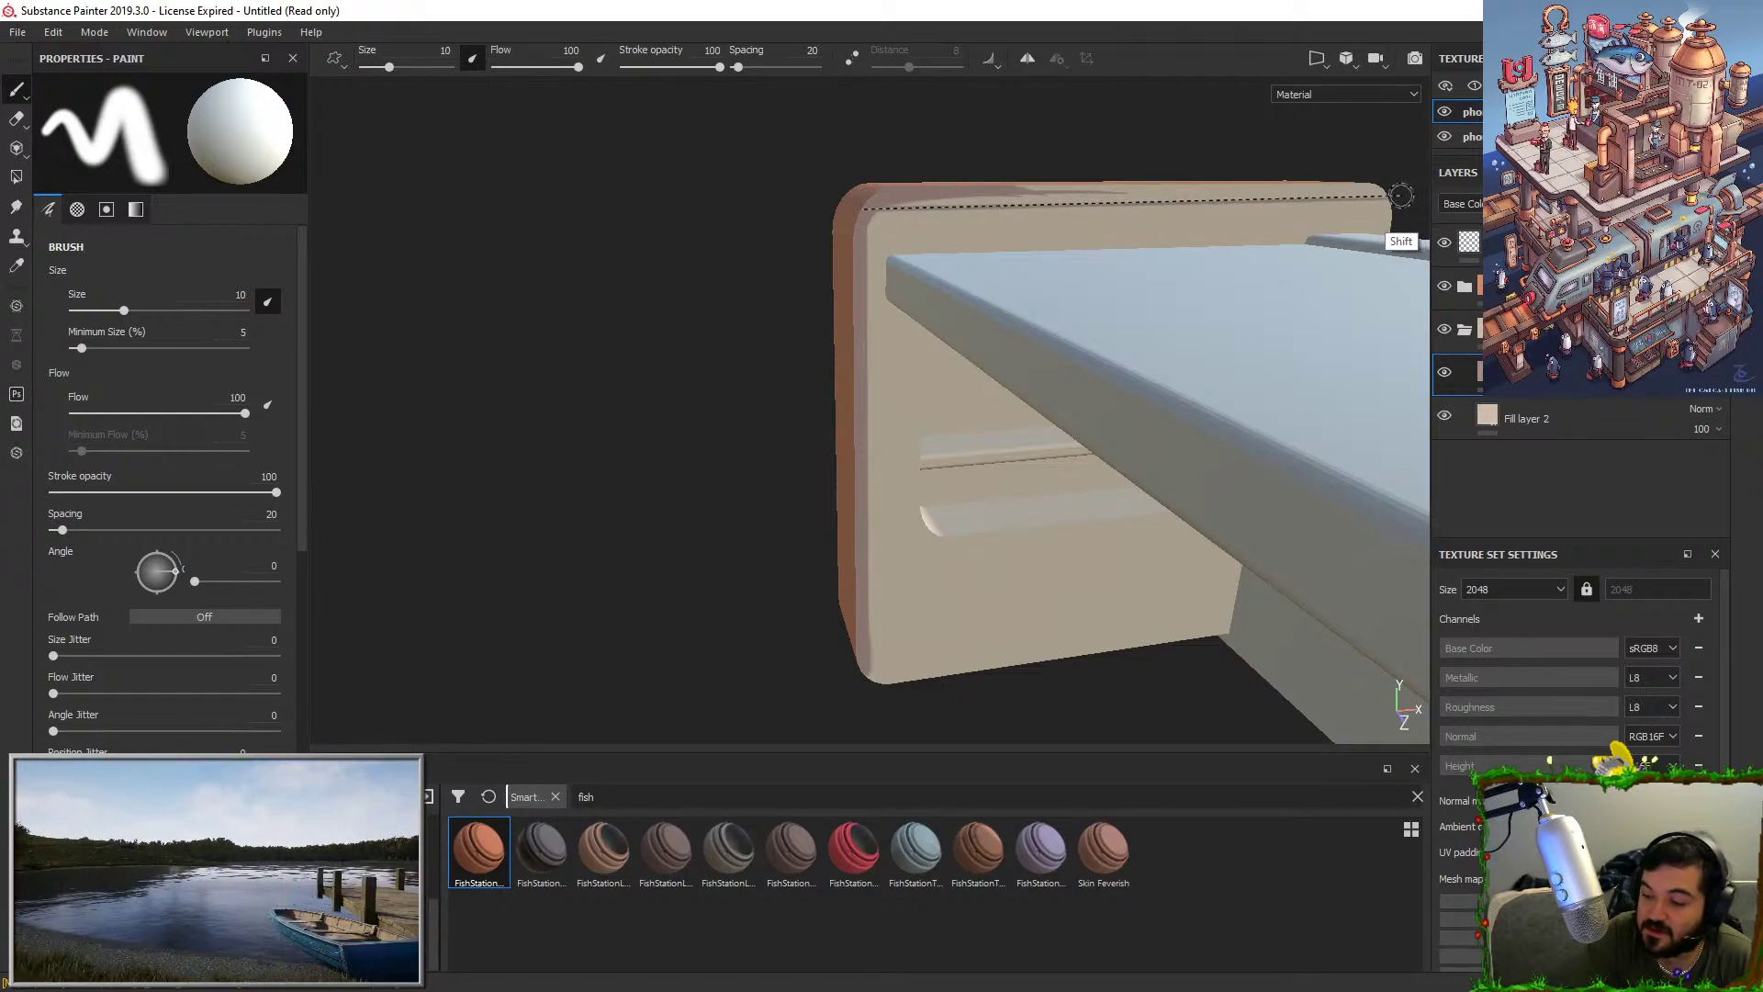
left_click(1389, 189, "shift")
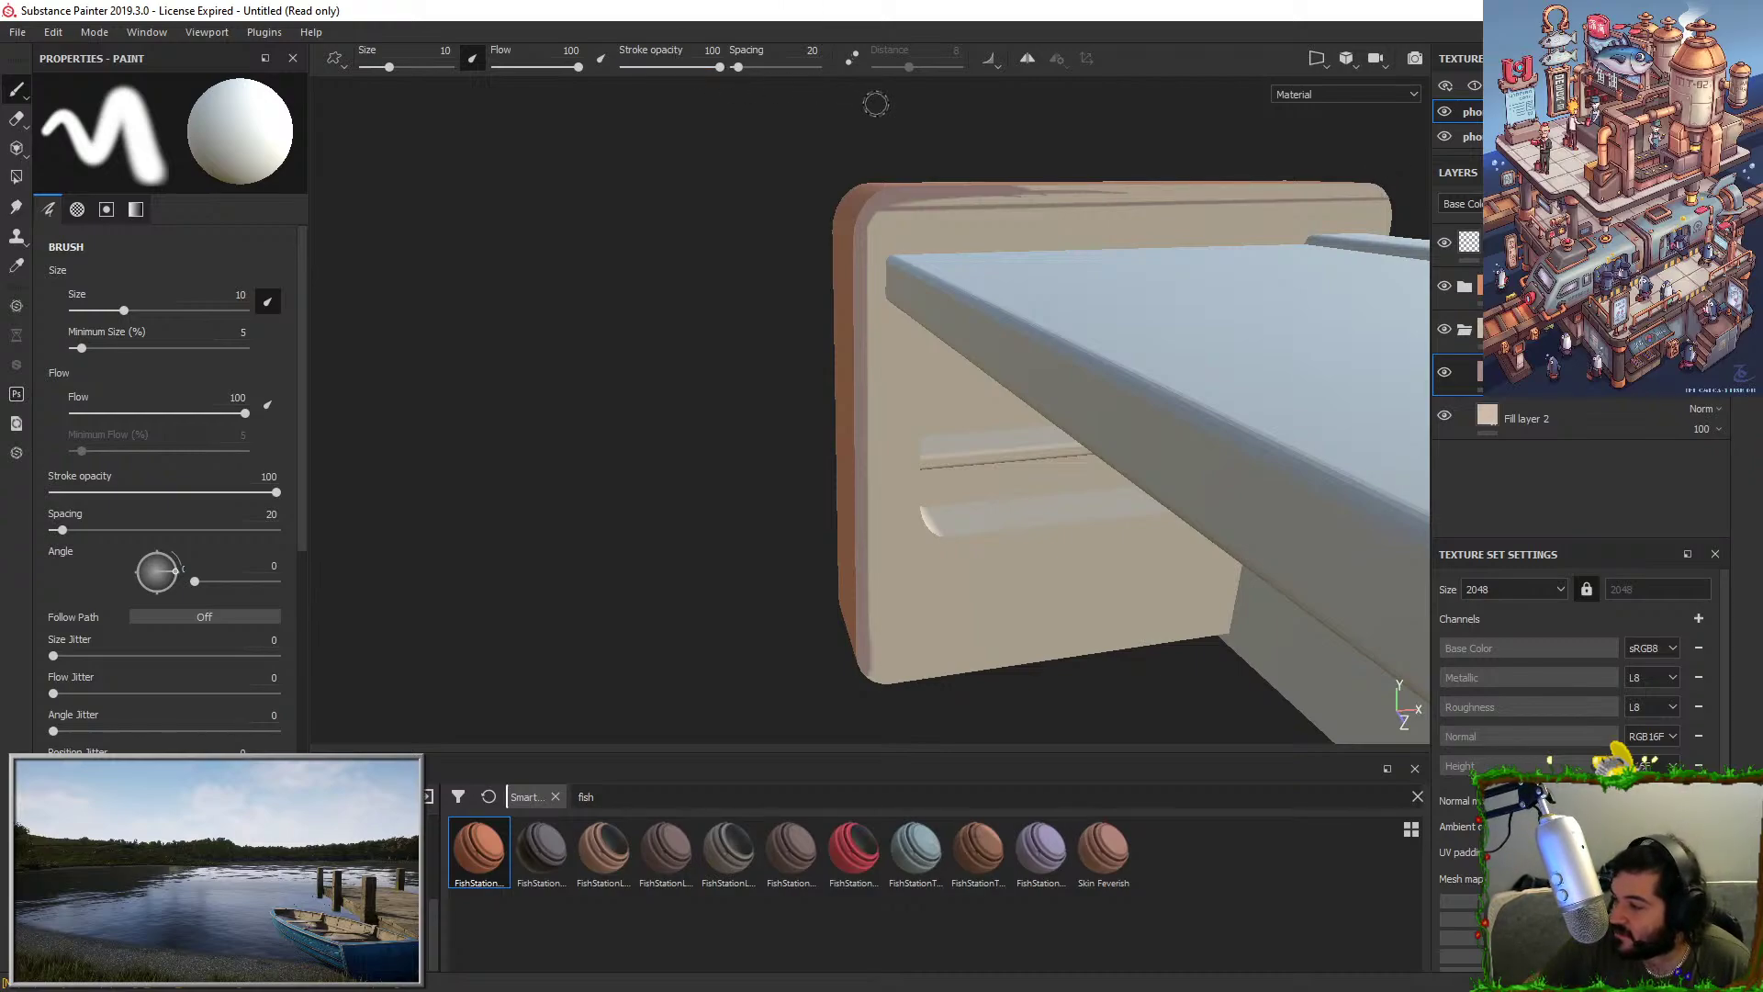
Fill in the beveled strip along the panel's top edge with overlapping mask strokes.
mouse_move(973, 304)
left_mouse_down("alt")
mouse_move(823, 425)
mouse_move(945, 342)
mouse_move(920, 425)
left_mouse_up("alt")
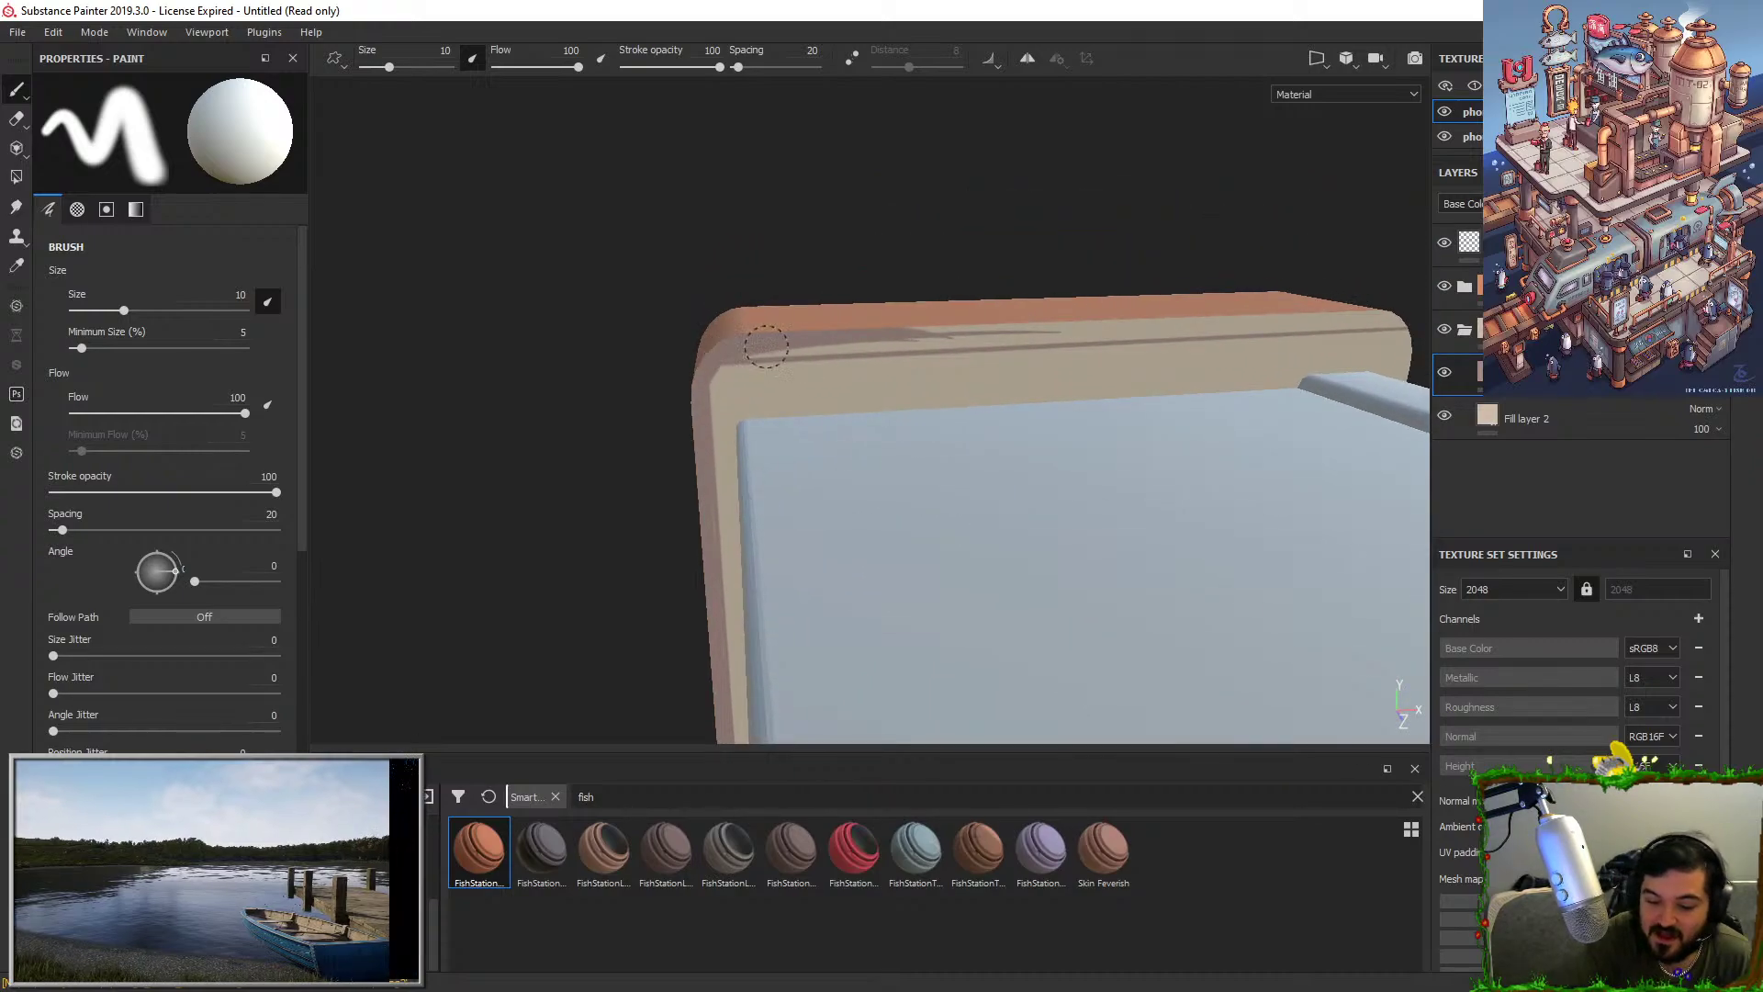
left_click_drag(739, 358, 1038, 339)
left_click_drag(787, 352, 1146, 353)
key("ctrl+z")
left_click_drag(860, 348, 1297, 321)
mouse_move(1062, 337)
left_mouse_down()
mouse_move(1383, 309)
mouse_move(1362, 308)
left_mouse_up()
left_click_drag(1149, 344, 1403, 323)
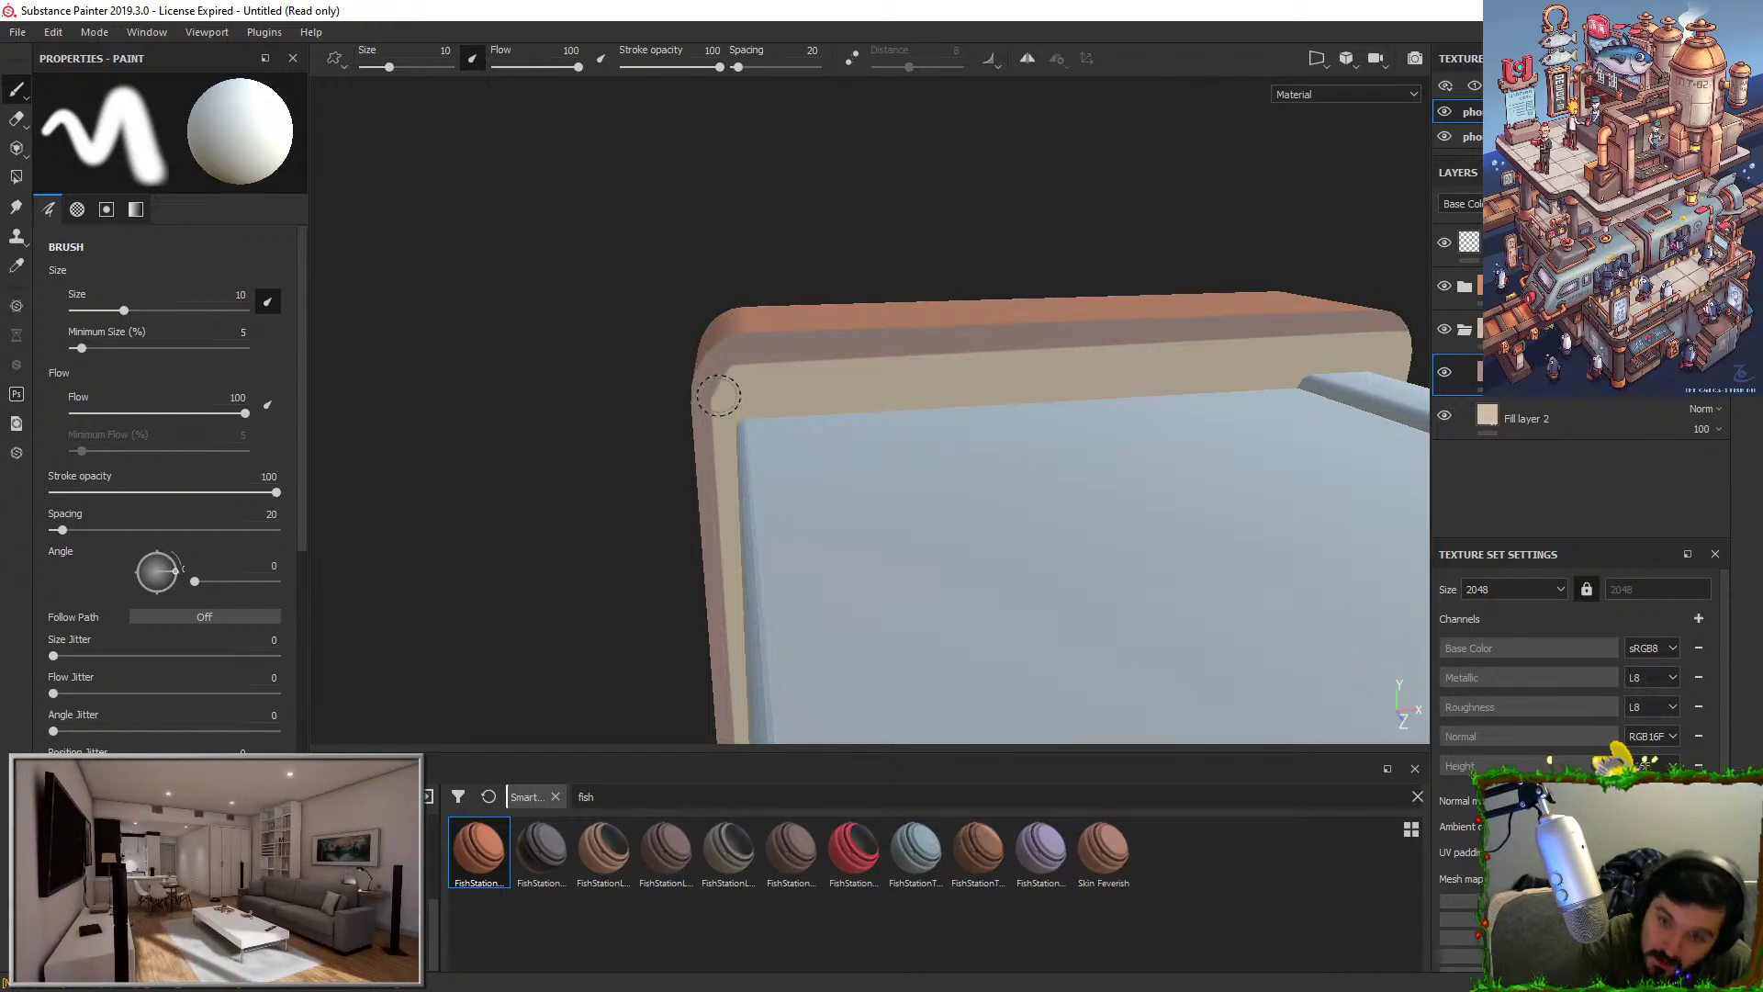
Trim the color spilling below the panel's top edge with a straight black mask stroke.
key("x")
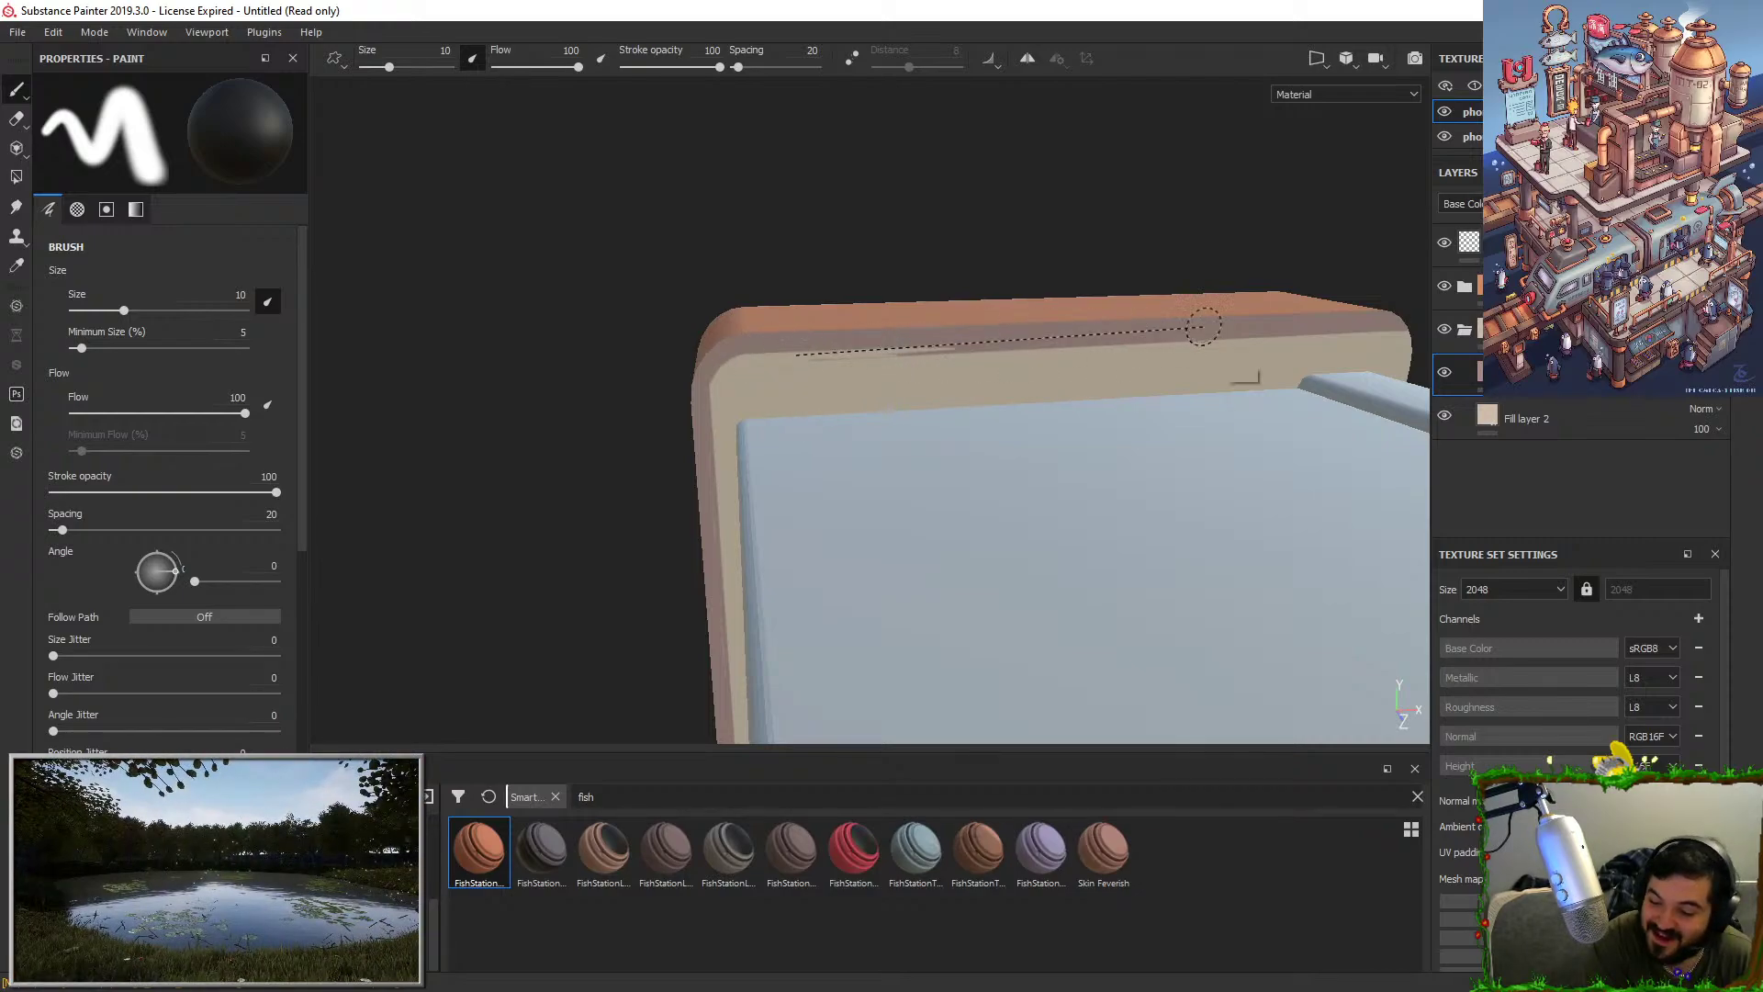
left_click(1419, 325, "shift")
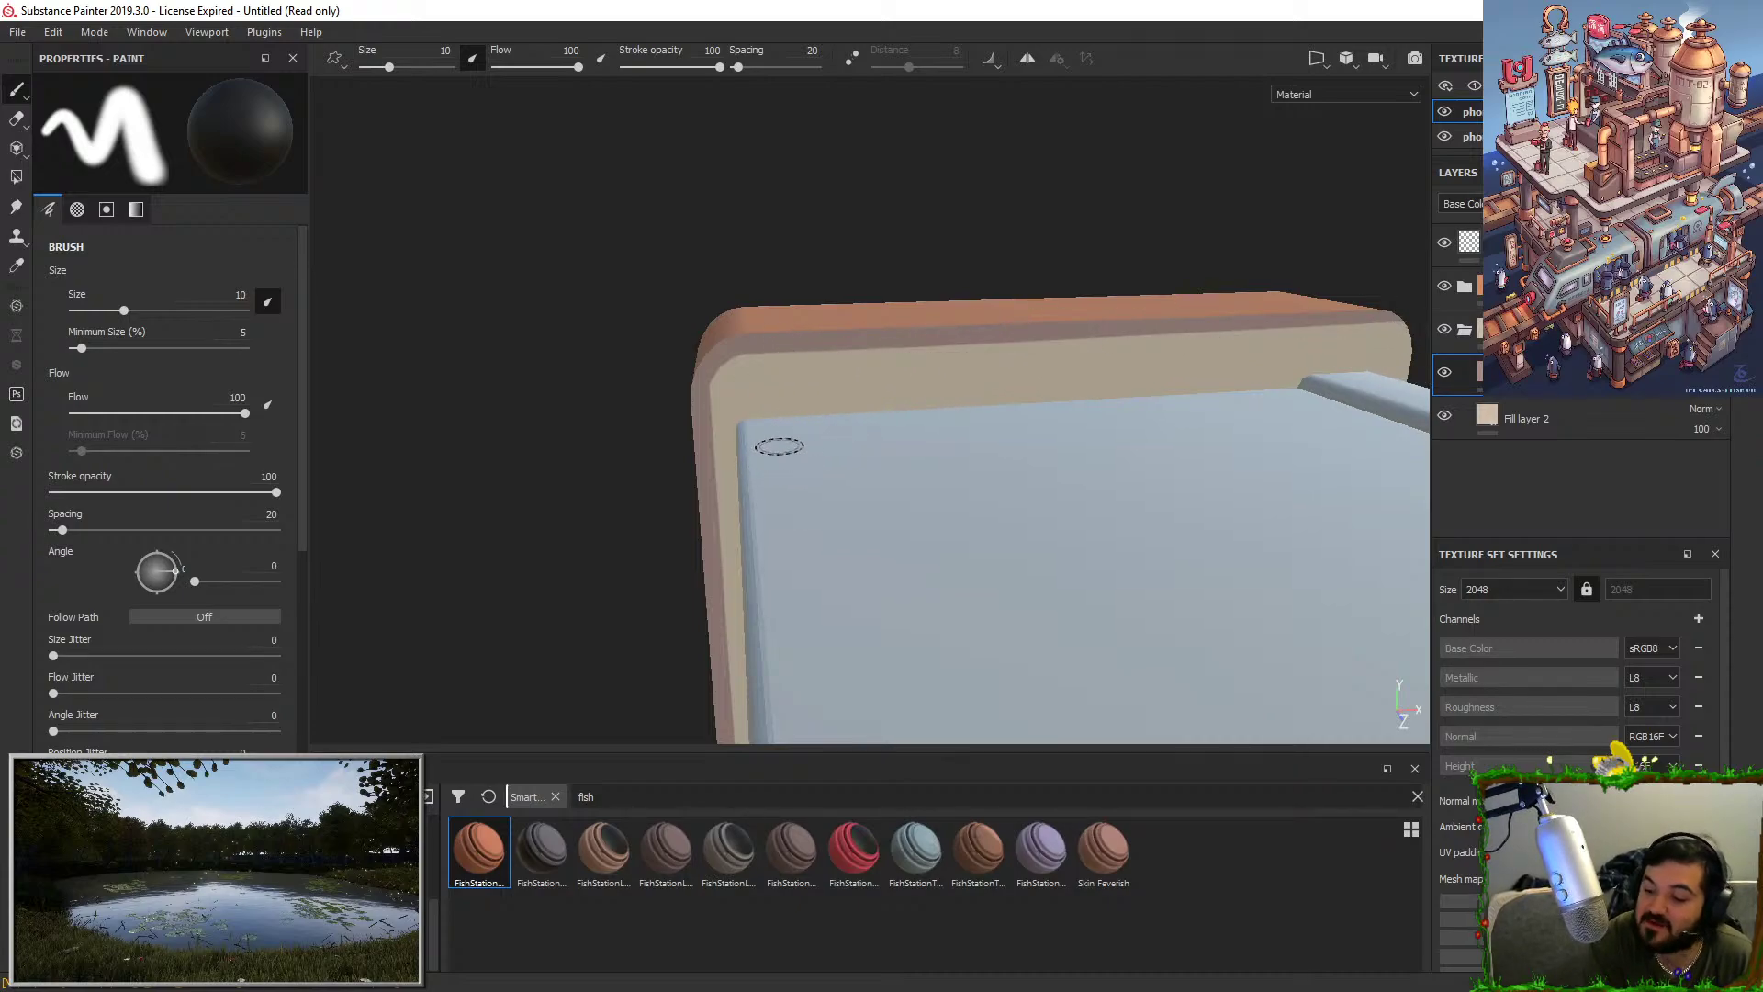
left_click_drag(779, 447, 1228, 340, "alt")
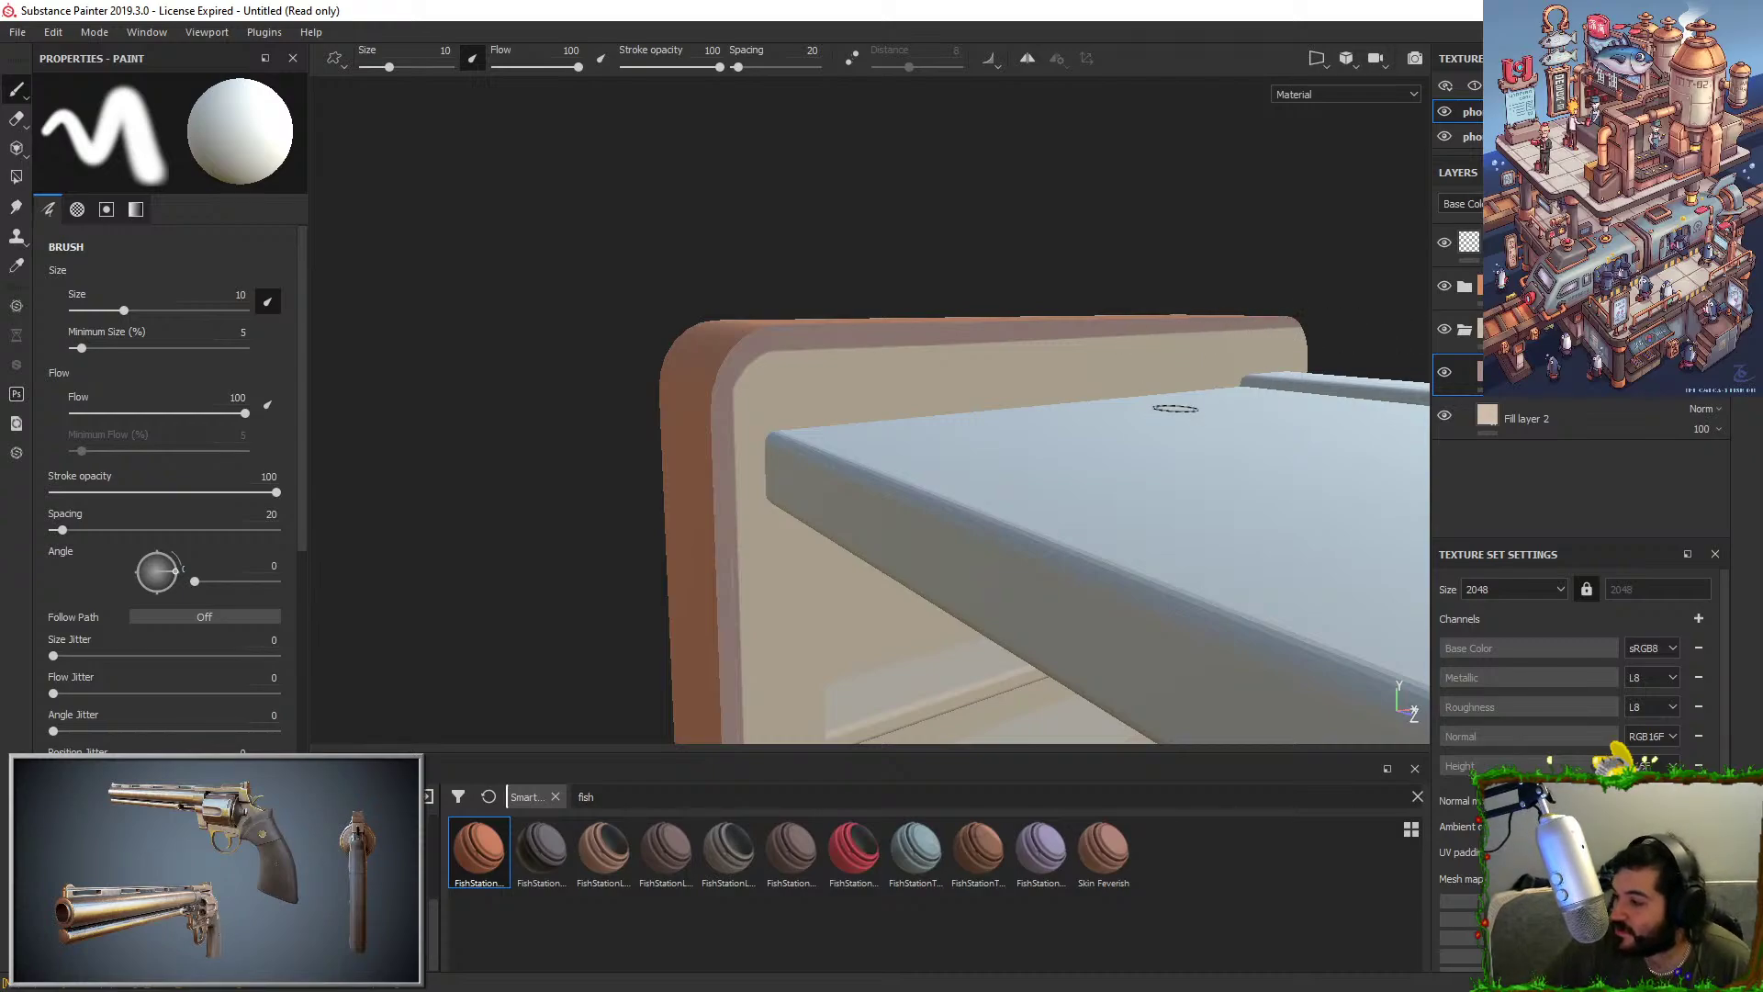
left_click_drag(972, 342, 808, 358, "alt")
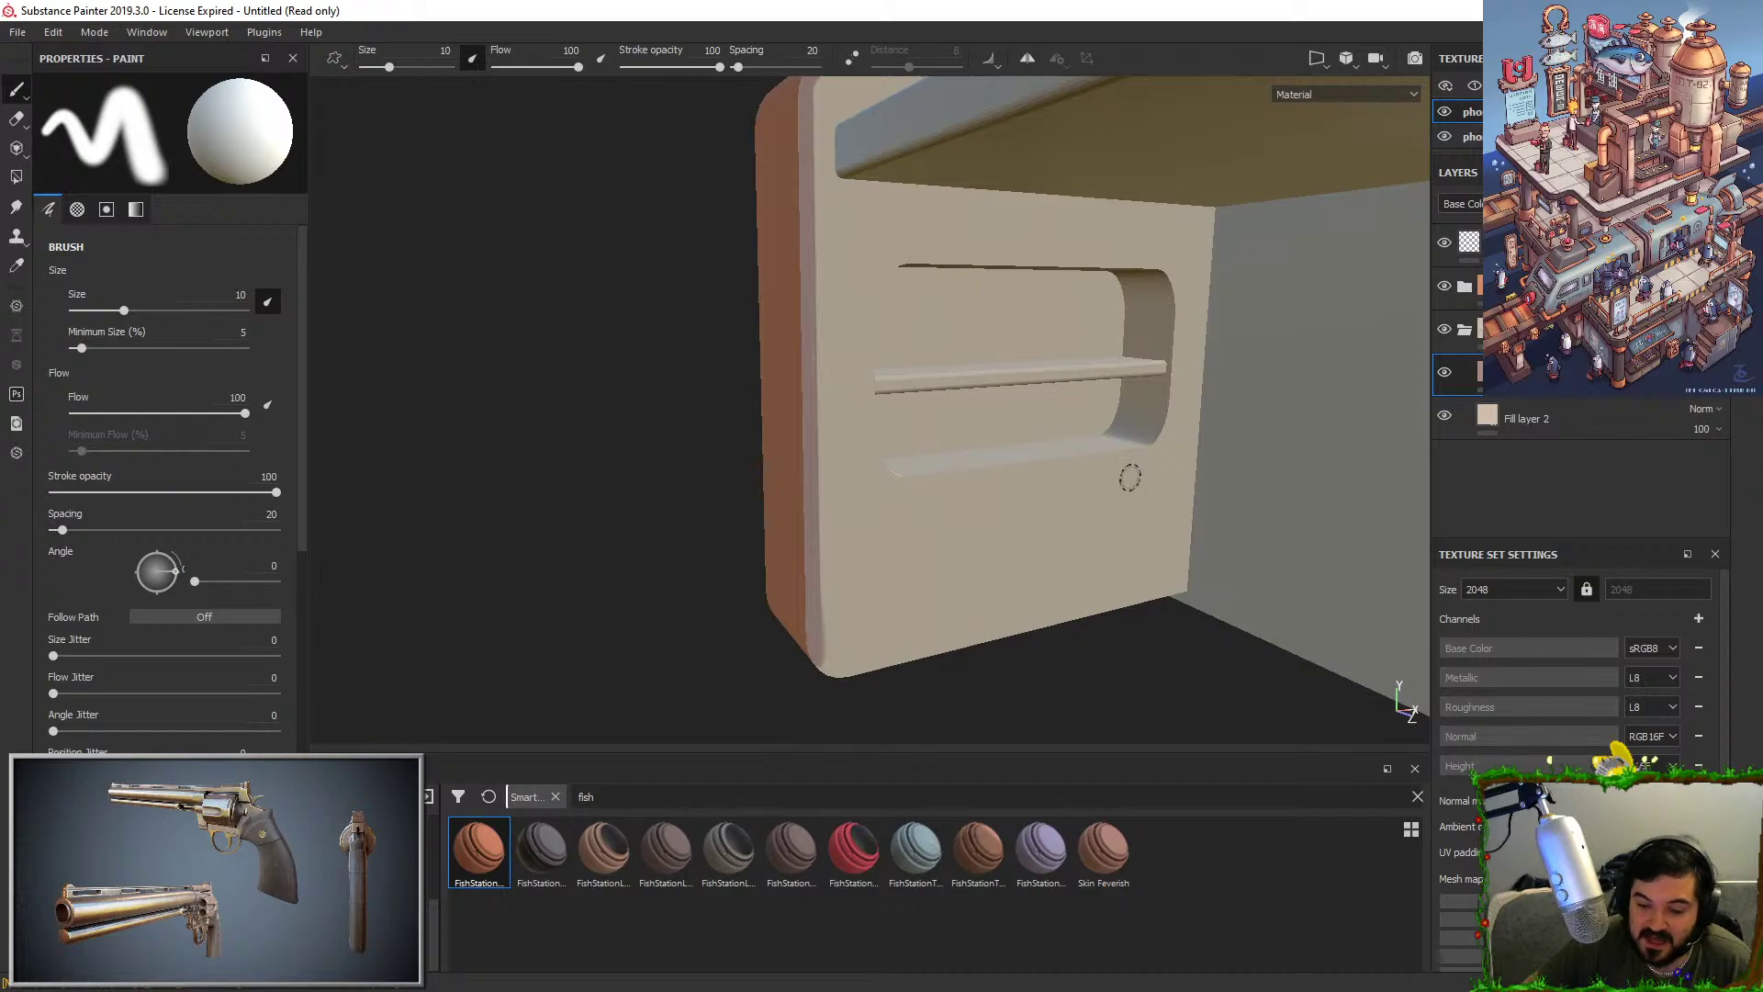
left_click_drag(1130, 478, 1037, 411, "alt")
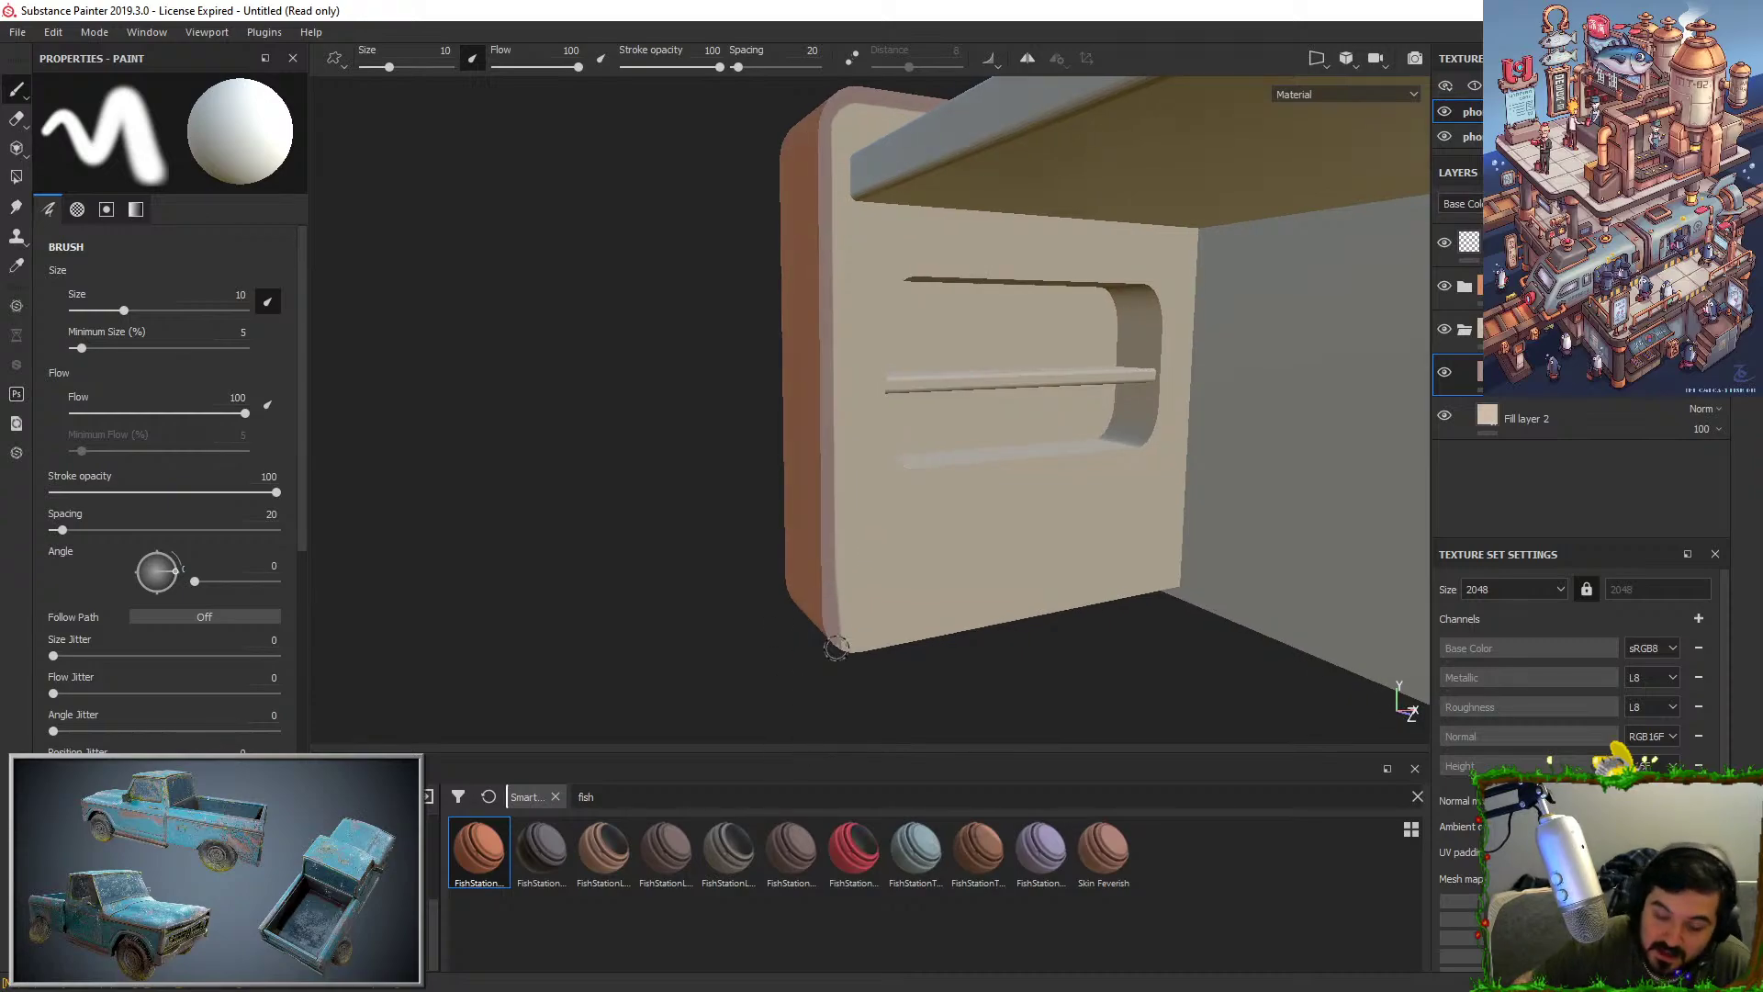
Enlarge the brush to 33.7 and fill the panel's large flat outer face with the muted red mask color.
left_click_drag(834, 630, 1171, 424, "alt")
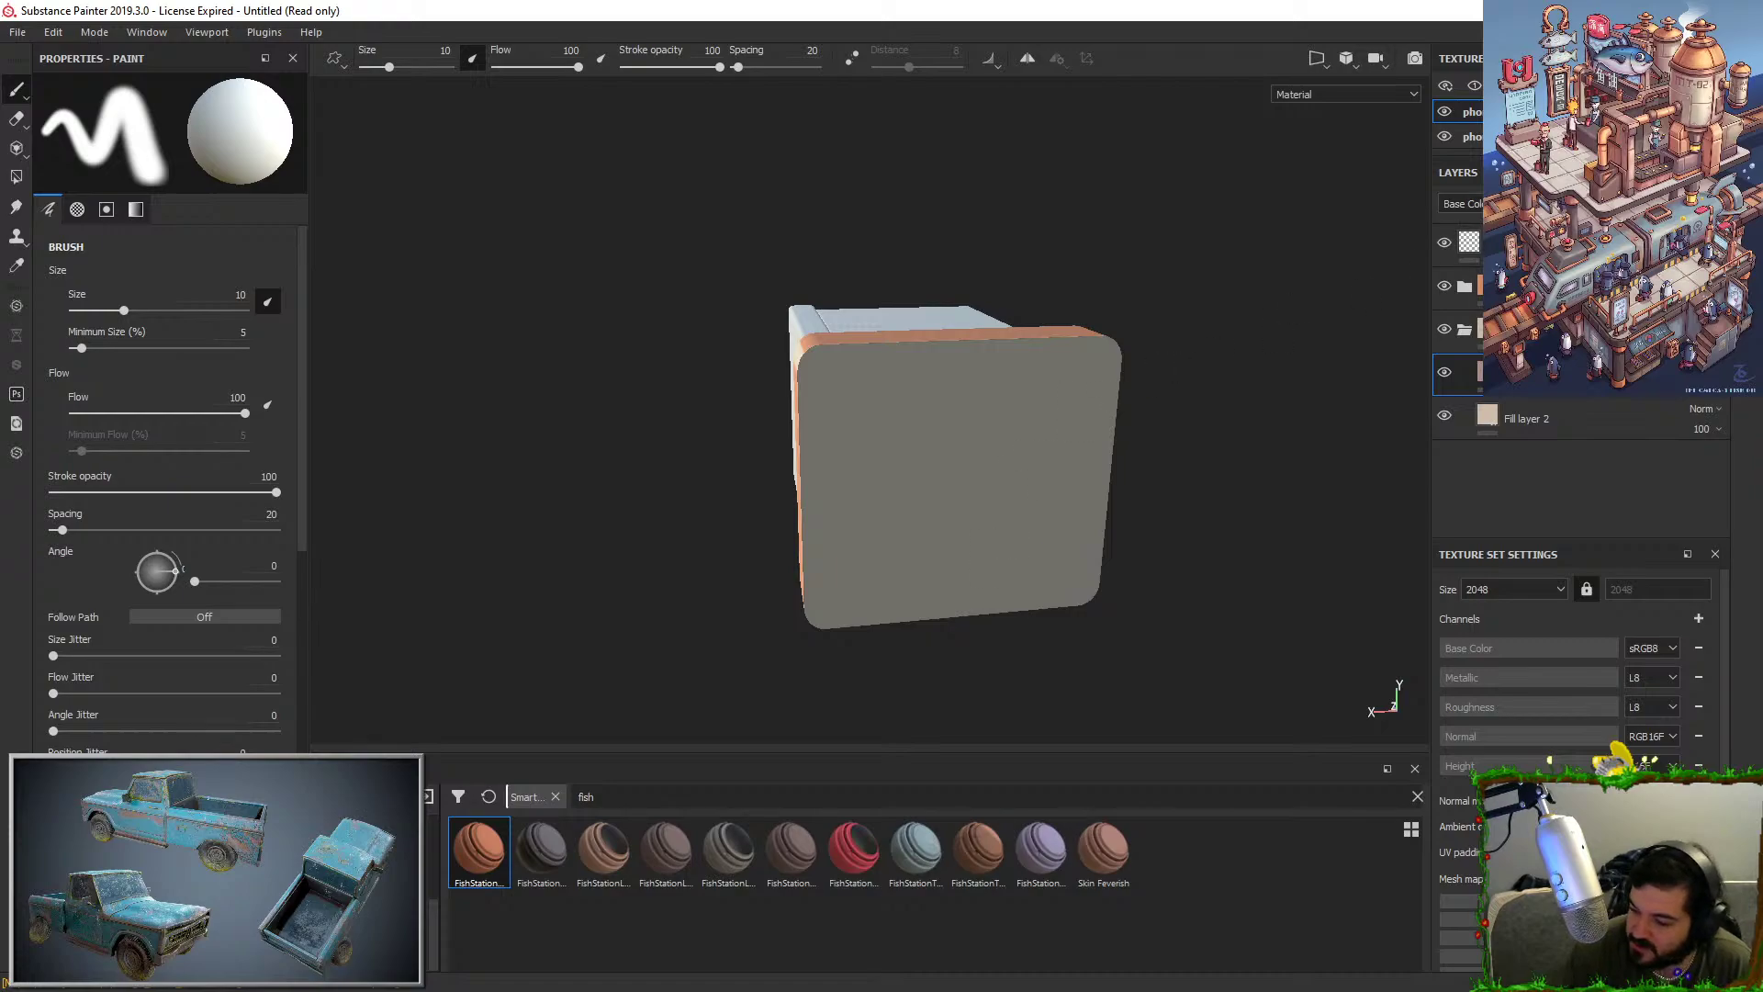
left_click(171, 311)
mouse_move(961, 378)
left_mouse_down()
mouse_move(882, 391)
mouse_move(798, 353)
mouse_move(827, 649)
mouse_move(882, 597)
mouse_move(914, 459)
mouse_move(946, 624)
mouse_move(973, 452)
mouse_move(1019, 587)
mouse_move(1056, 496)
mouse_move(1066, 638)
mouse_move(1089, 576)
mouse_move(1089, 345)
mouse_move(1058, 464)
left_mouse_up()
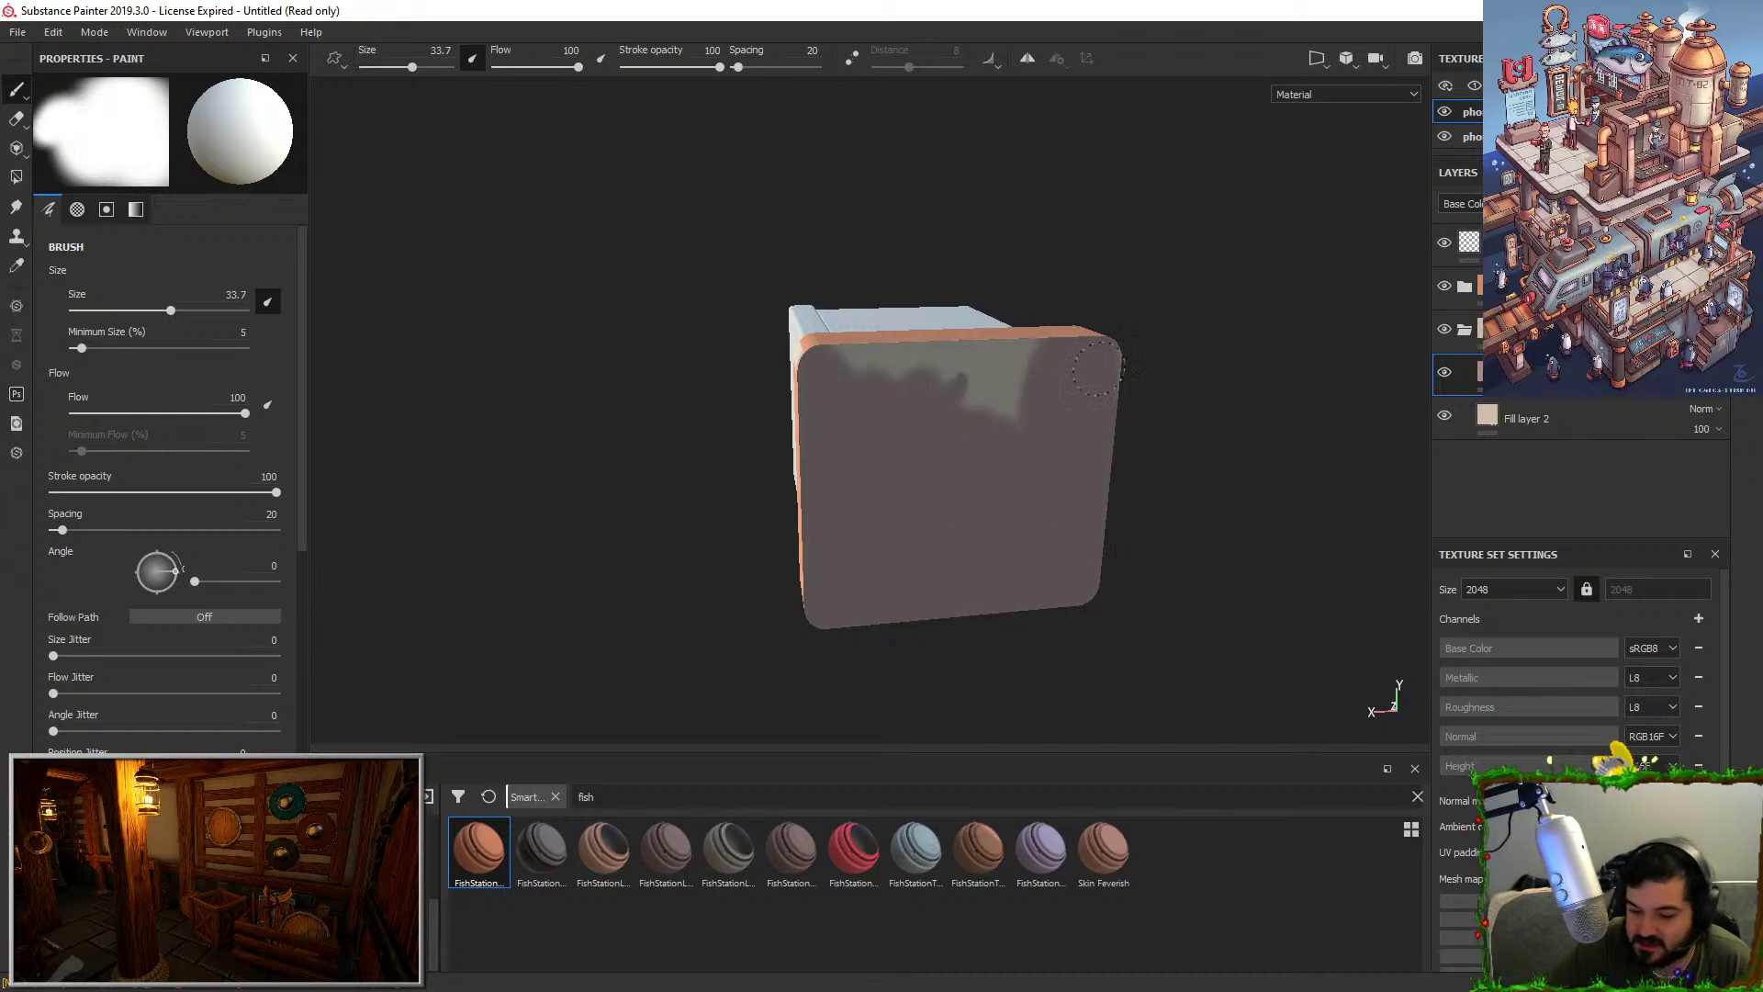
mouse_move(1034, 384)
left_mouse_down()
mouse_move(840, 347)
mouse_move(1186, 569)
mouse_move(839, 677)
left_mouse_up()
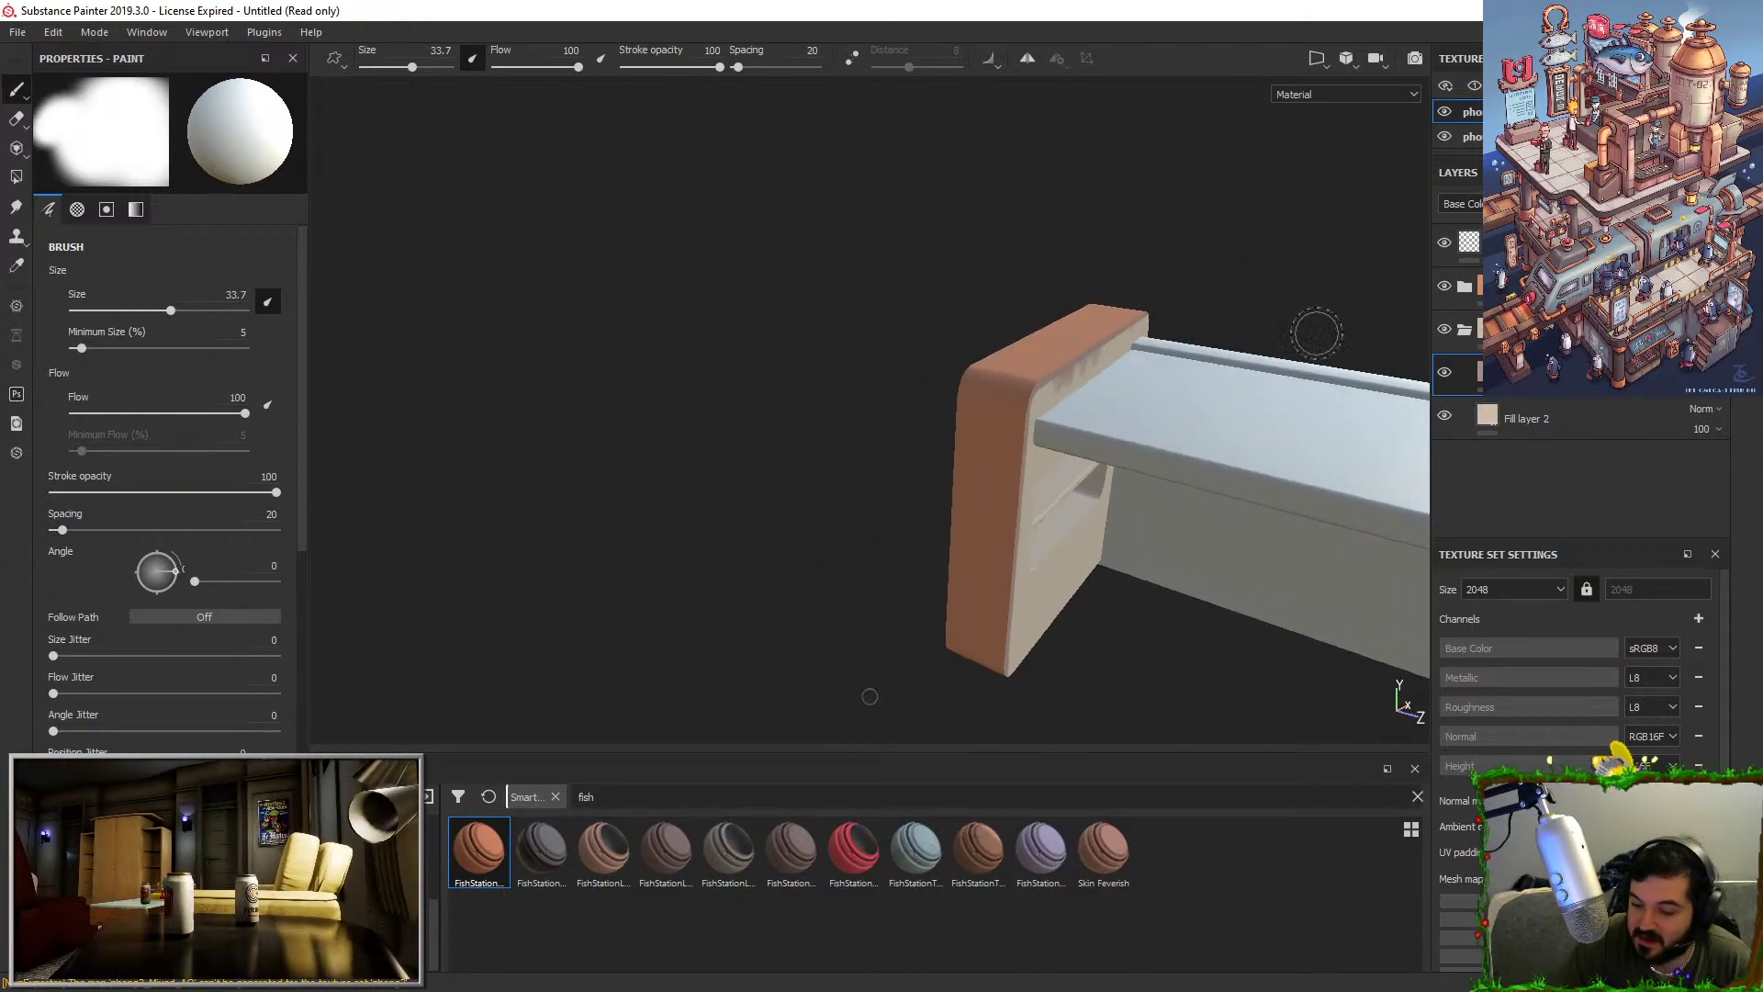
left_click_drag(1319, 334, 1119, 360, "alt")
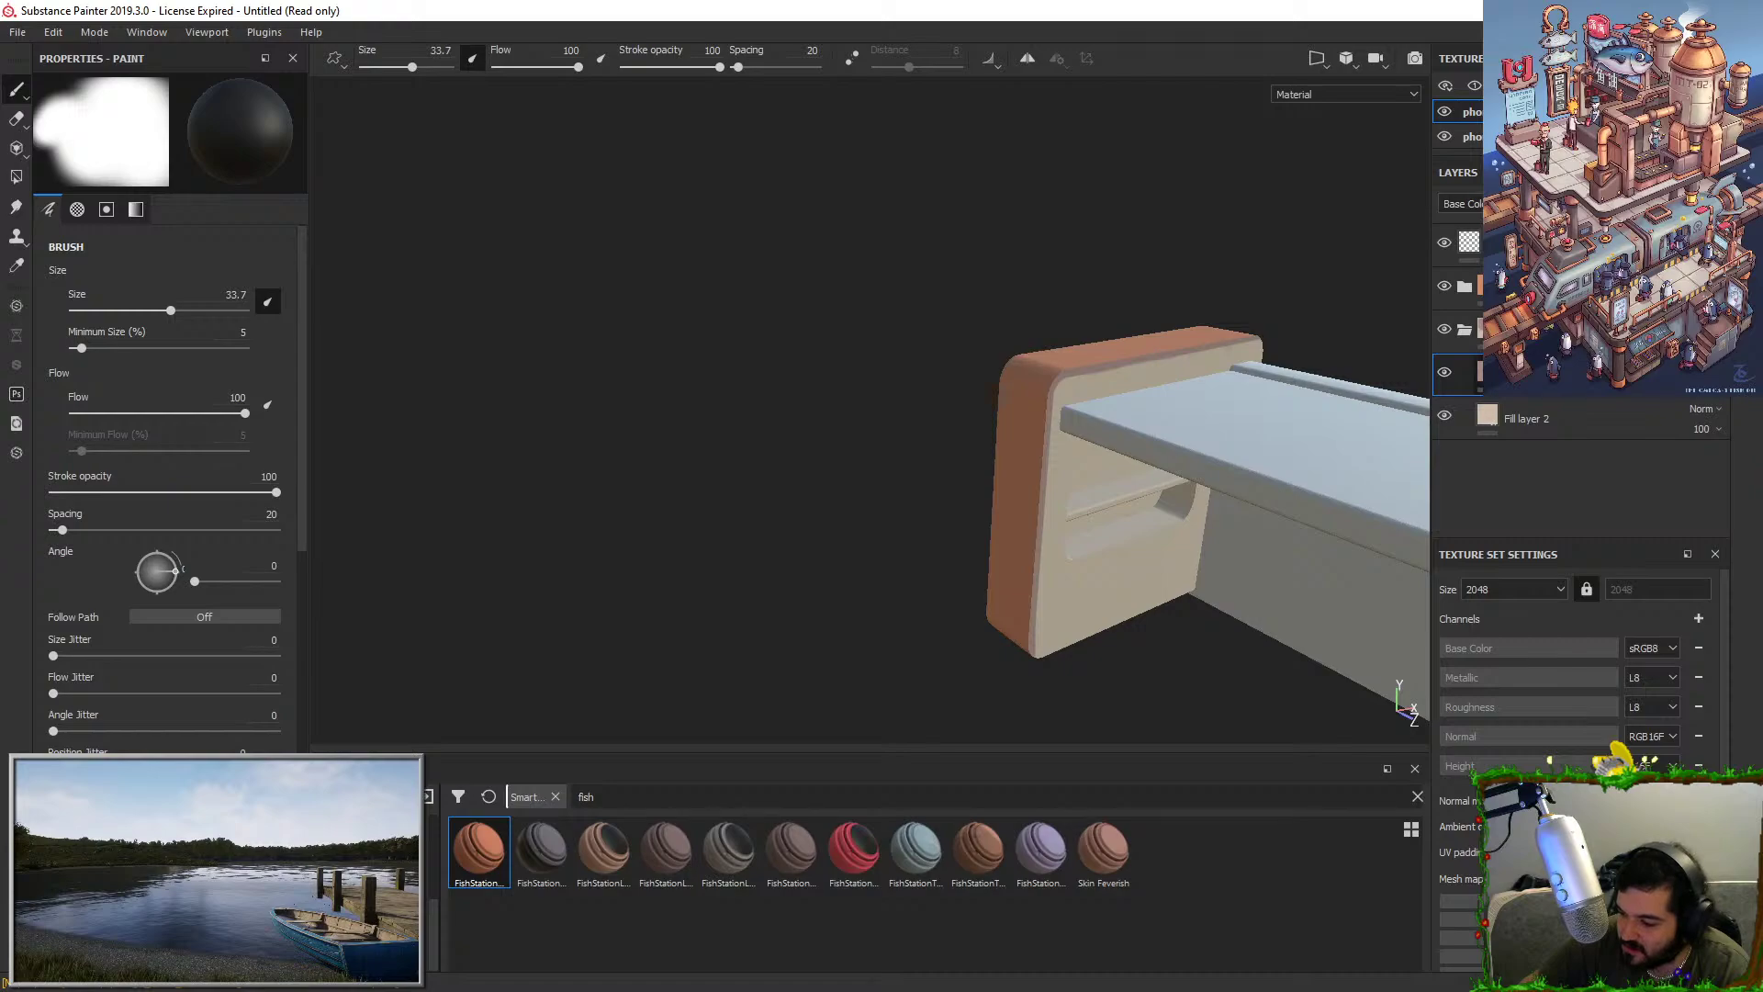
Lower the opacity of the muted red edge fill layer to 69.
left_click(1705, 366)
left_click(1704, 386)
left_click(1706, 386)
left_click(1729, 419)
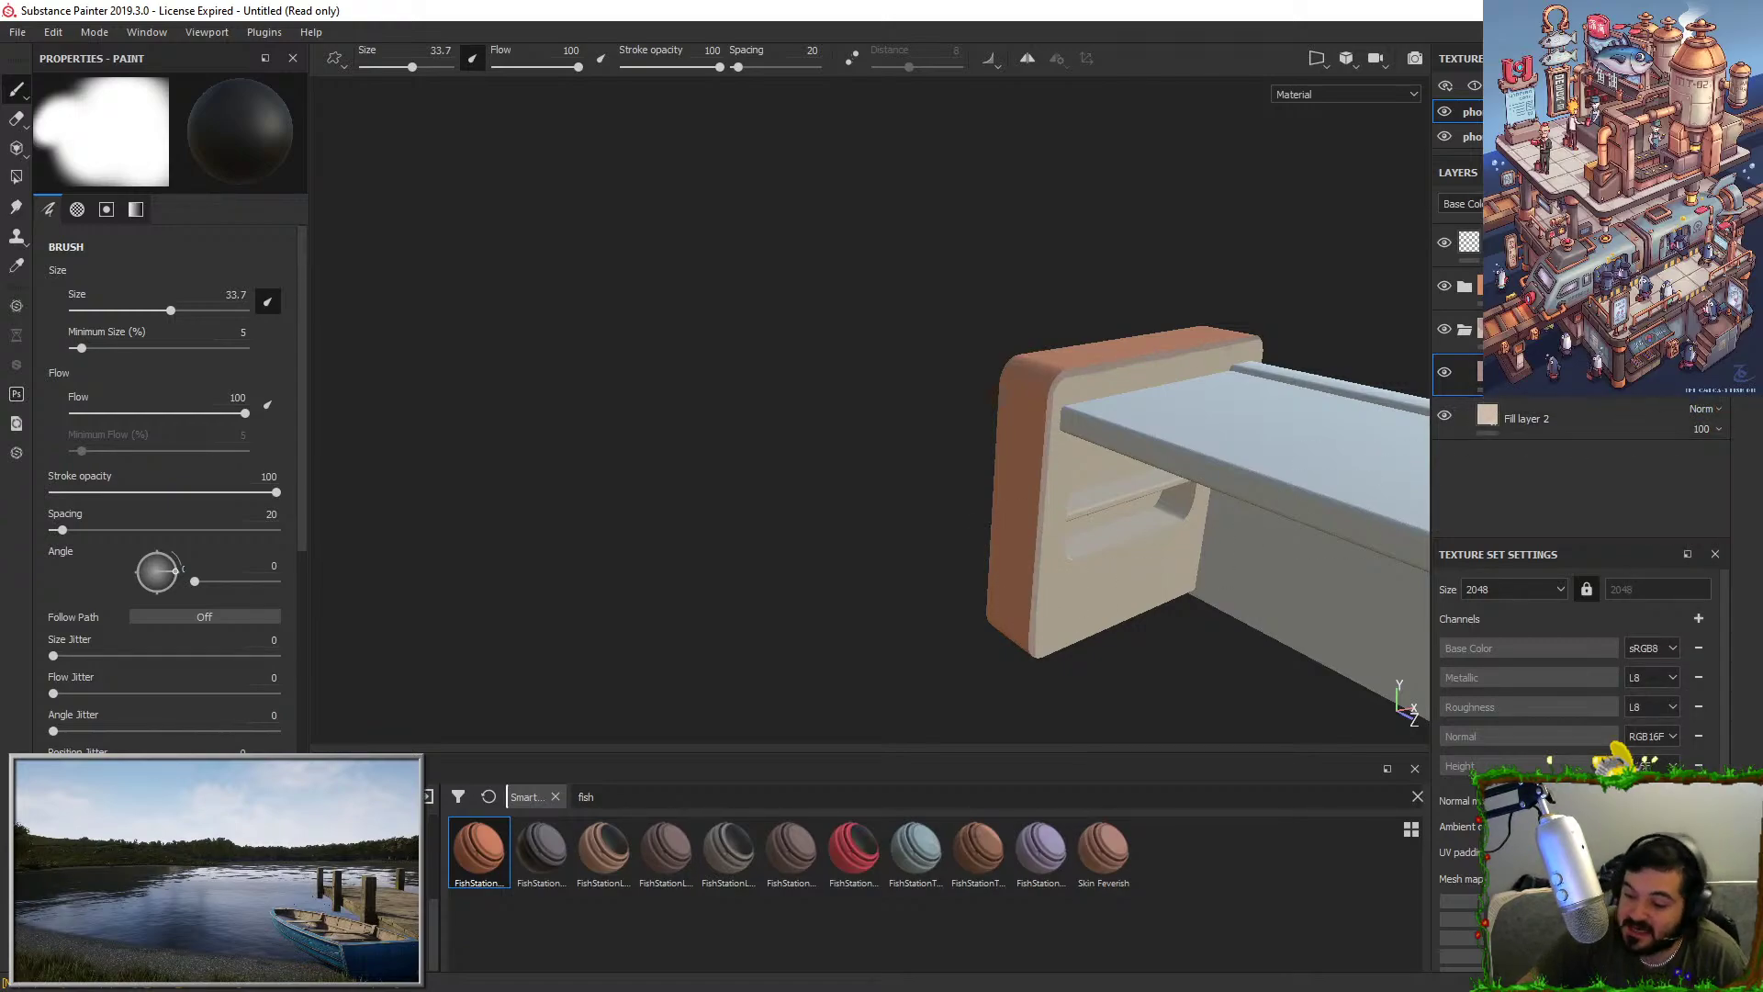
left_click_drag(1091, 516, 1143, 432, "alt")
right_click_drag(1144, 432, 1088, 468, "alt")
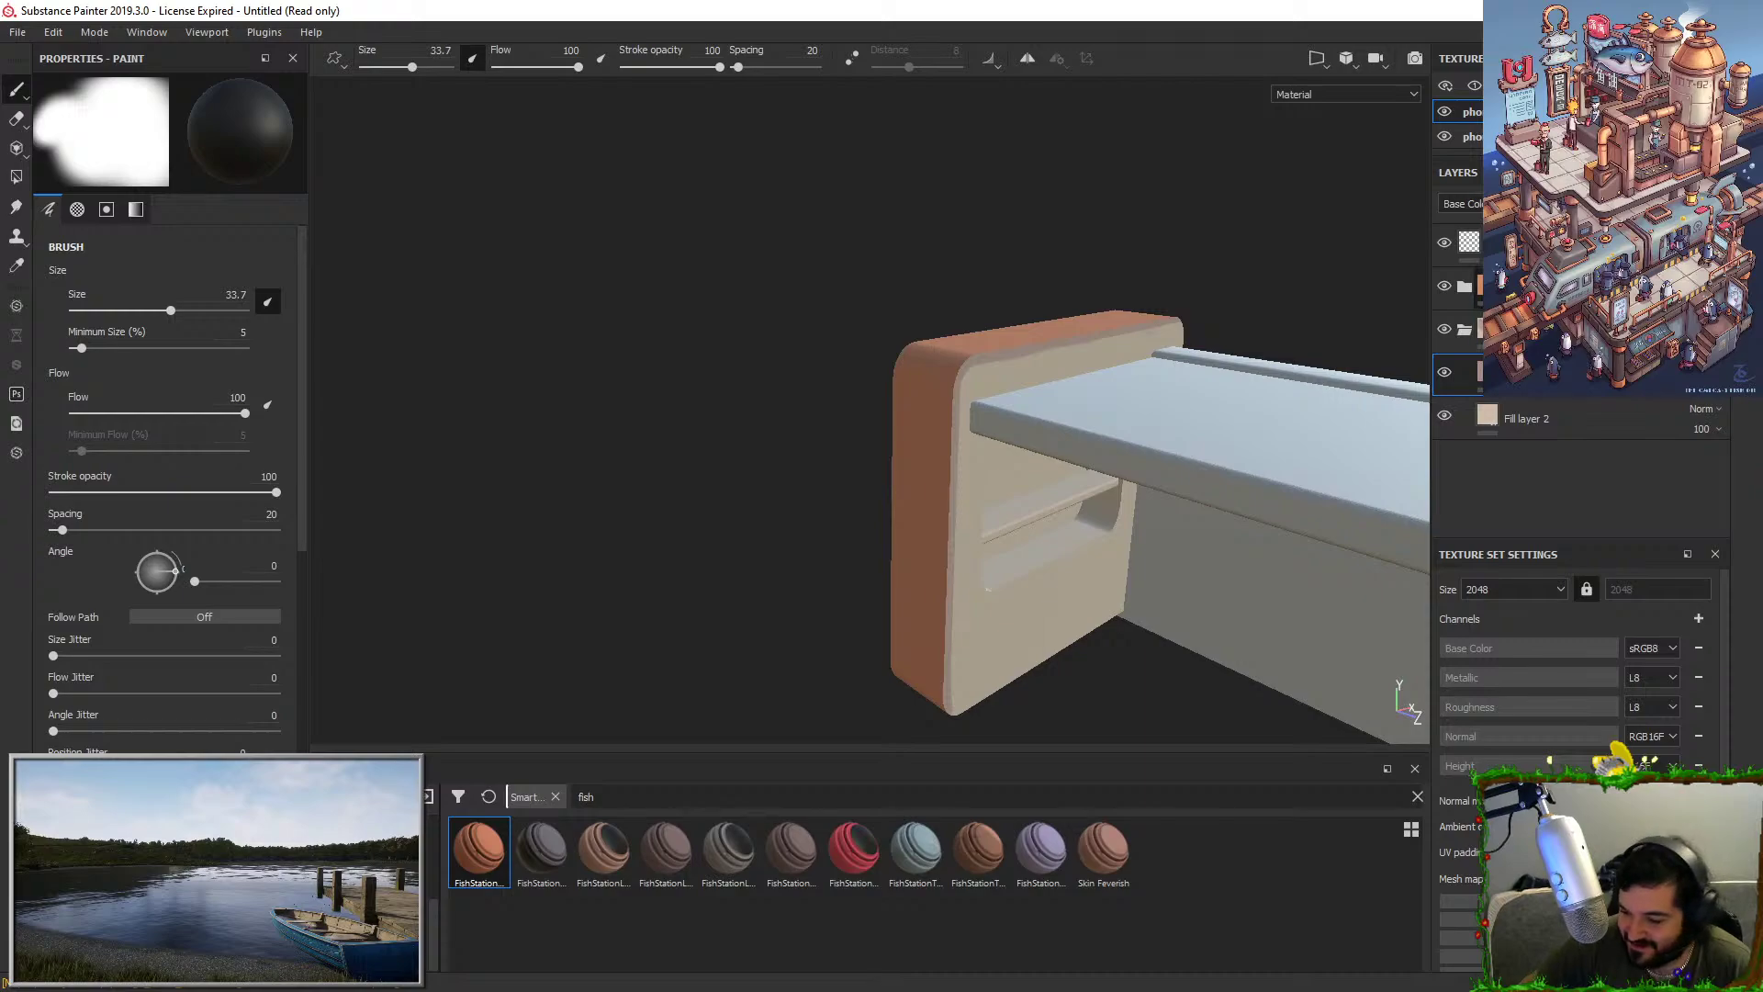
Expand the orange material's layer folder and give the fill layer directly above Fill layer 4 a black mask.
left_click(1465, 287)
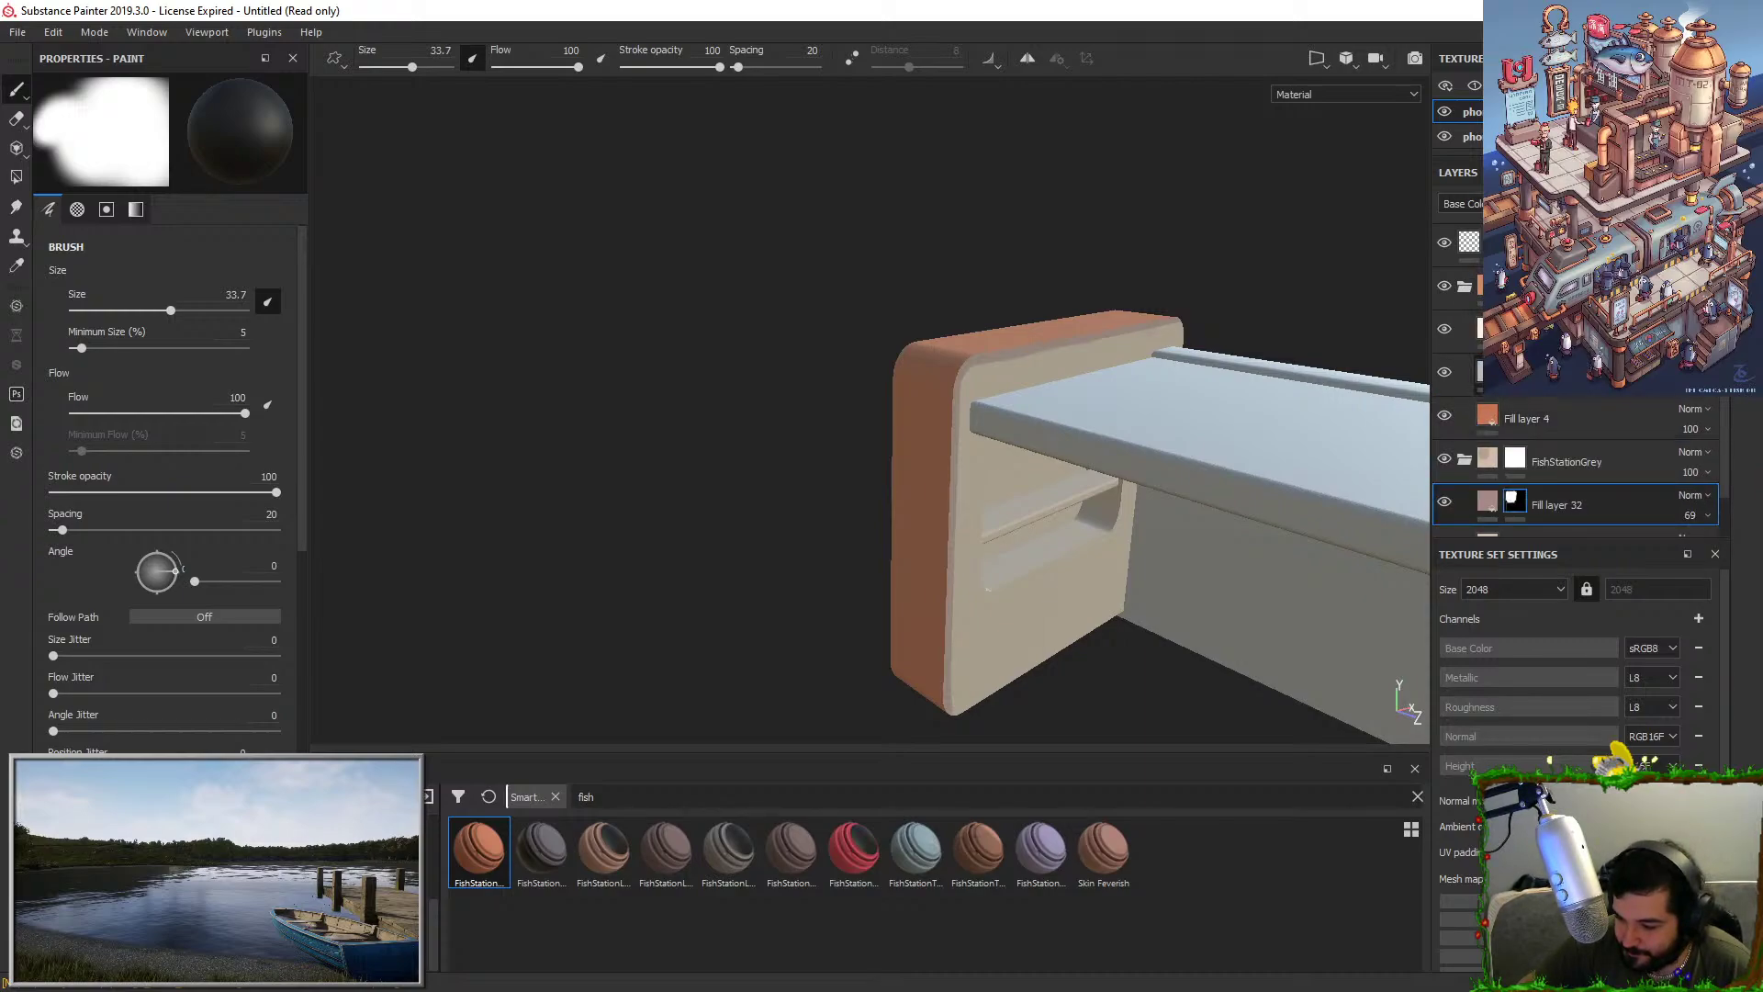
left_click(1542, 373)
right_click(1515, 378)
right_click(1521, 374)
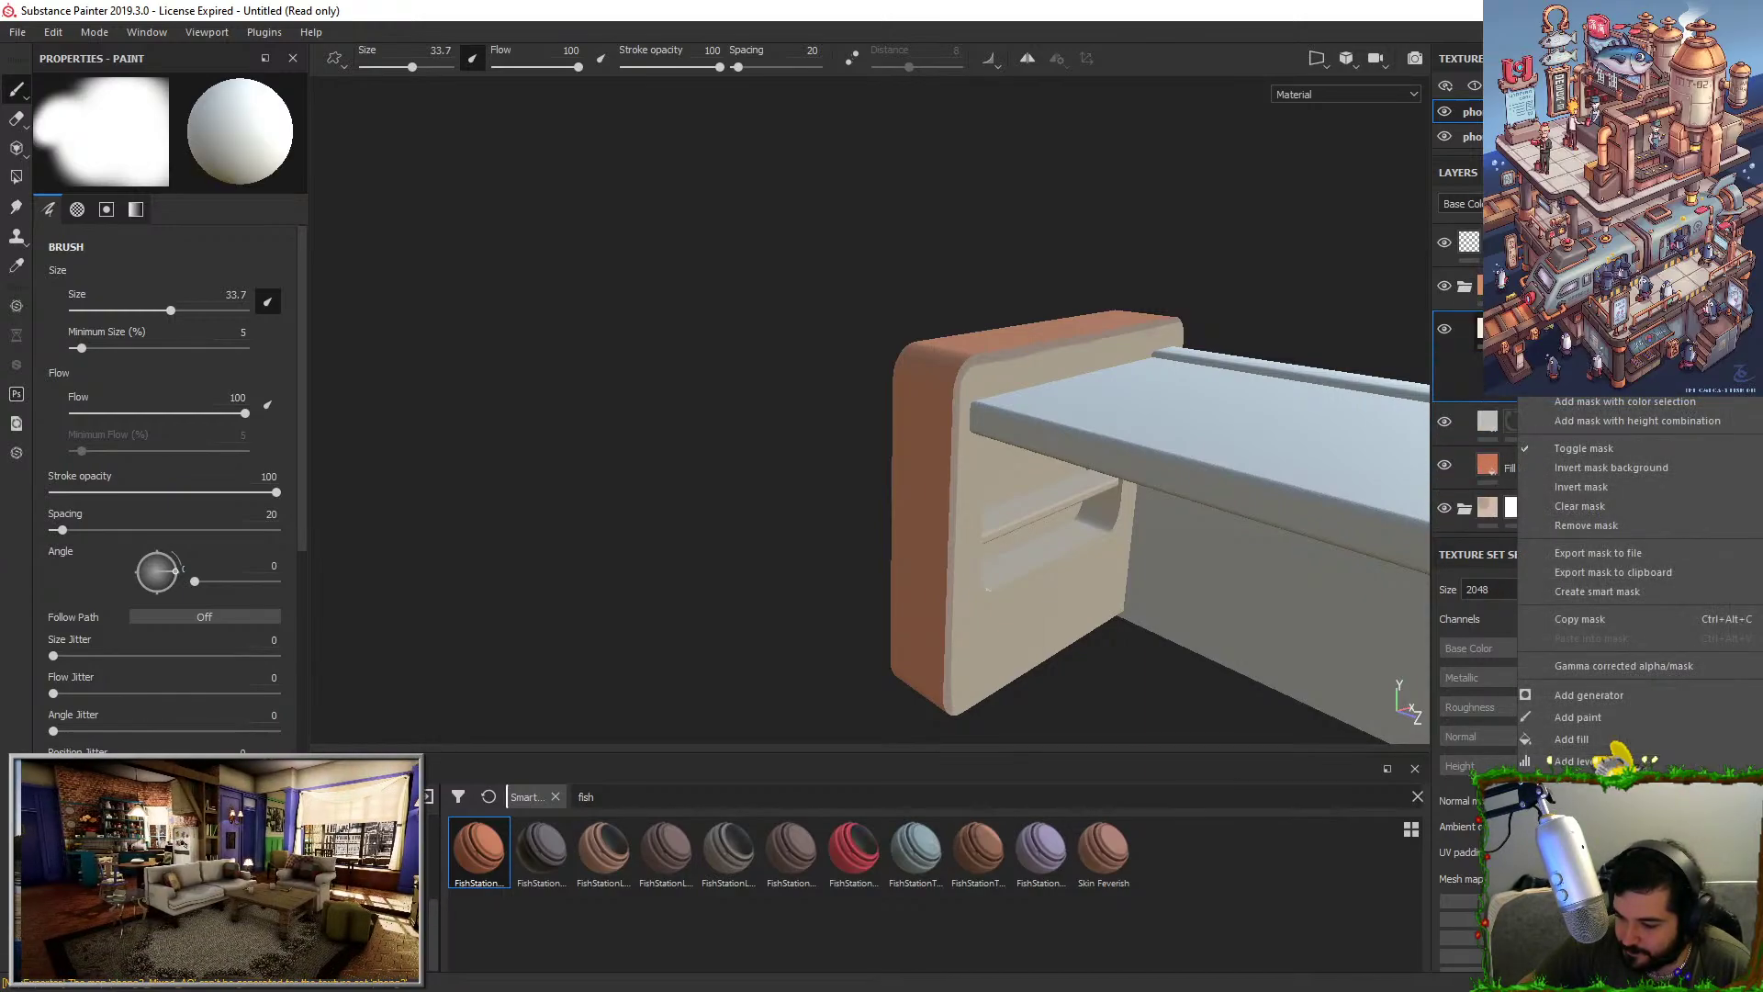
left_click(1580, 356)
left_click_drag(1073, 372, 1259, 422, "alt")
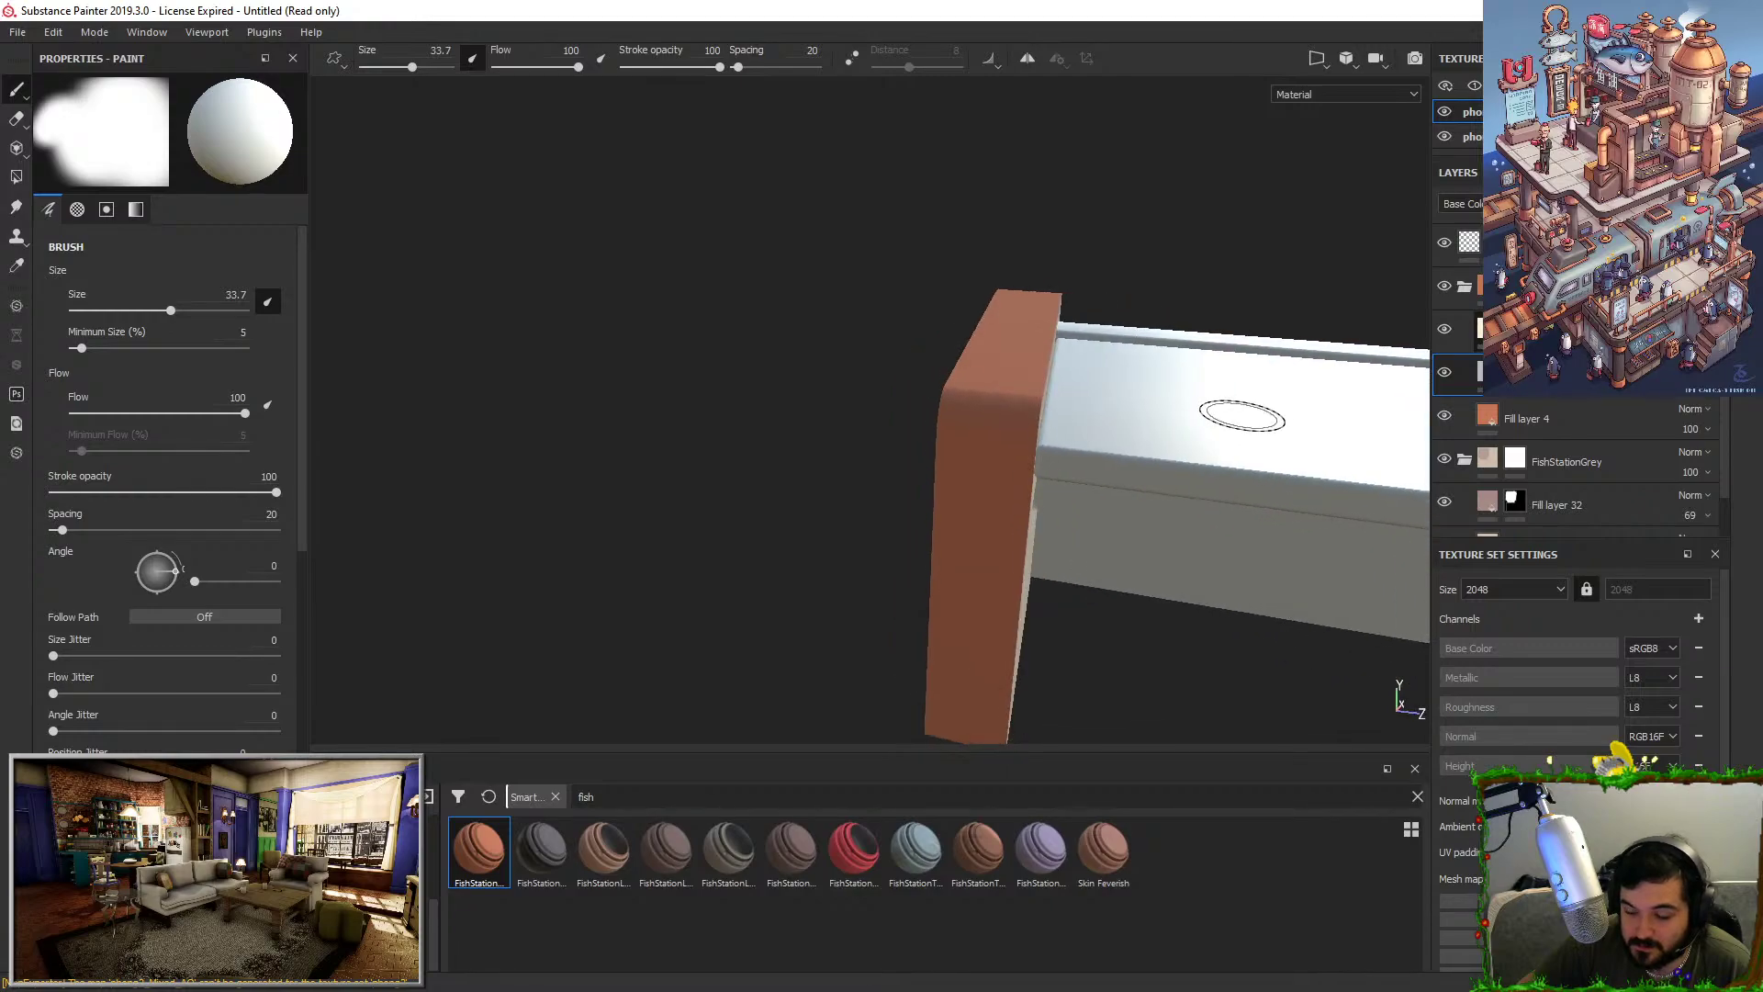
mouse_move(1513, 361)
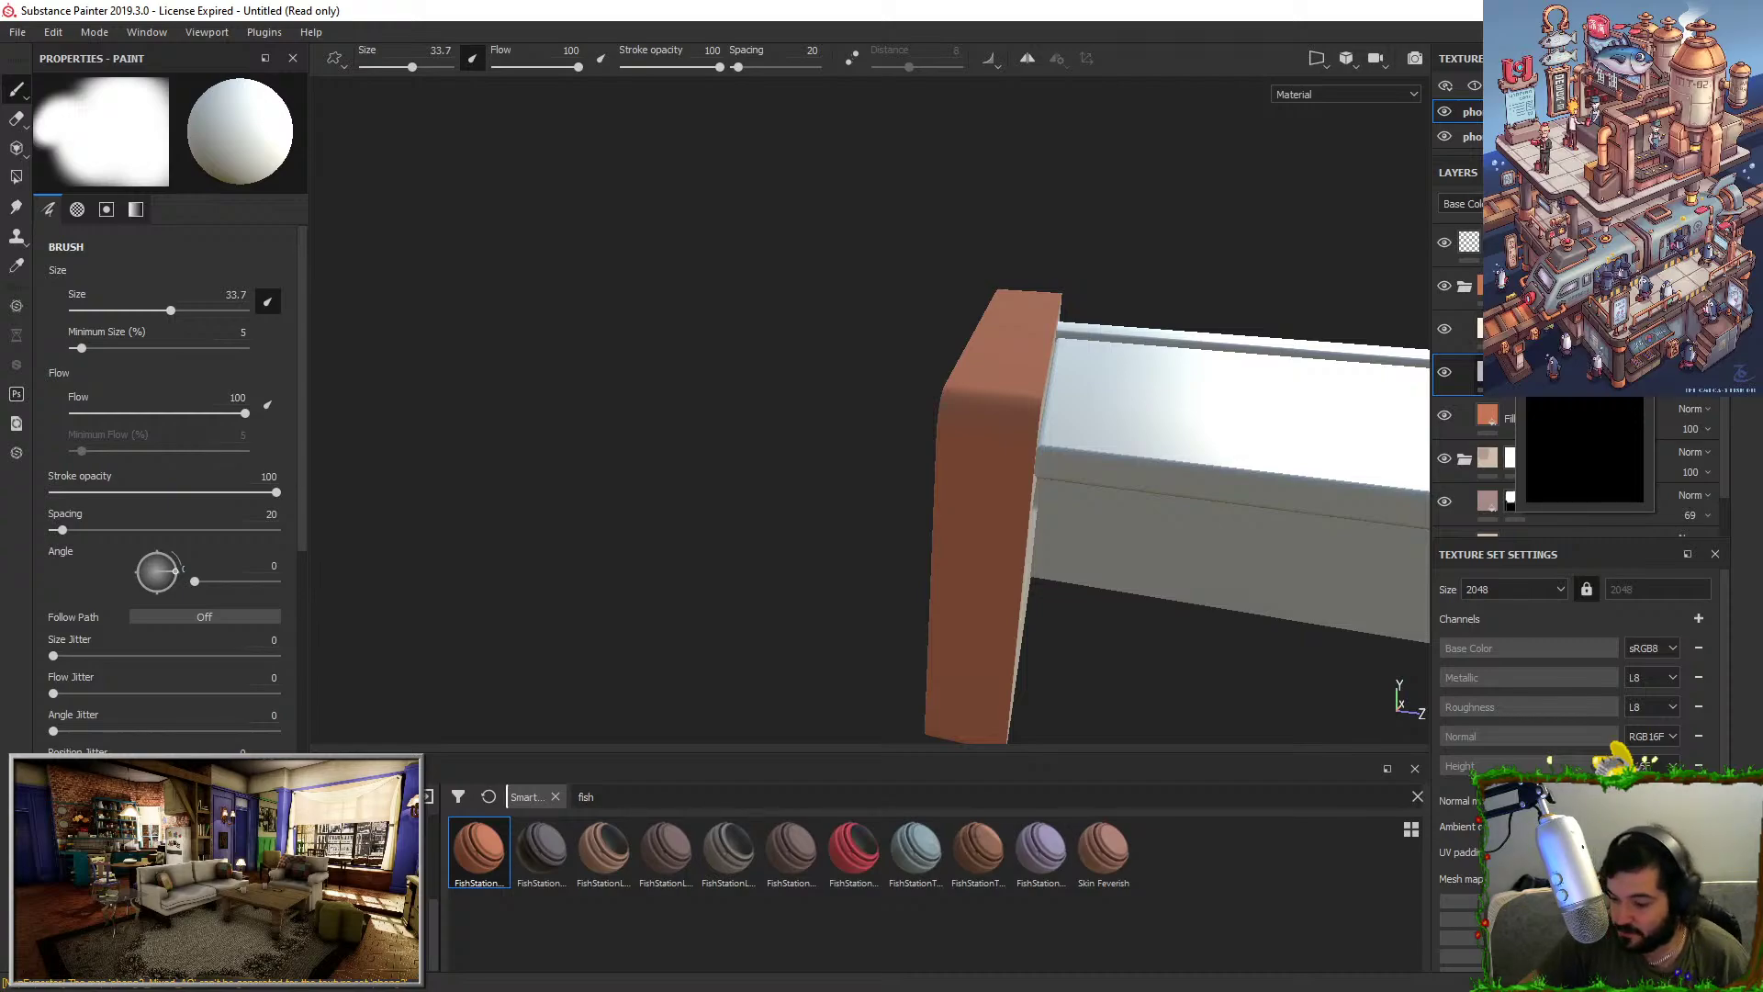
Try darkening the middle of the panel's orange side with a 33.7 brush, undo the strokes, and lower stroke opacity to 67.
left_click_drag(1012, 419, 975, 530)
key("ctrl+z")
scroll(1049, 510, "down", 3)
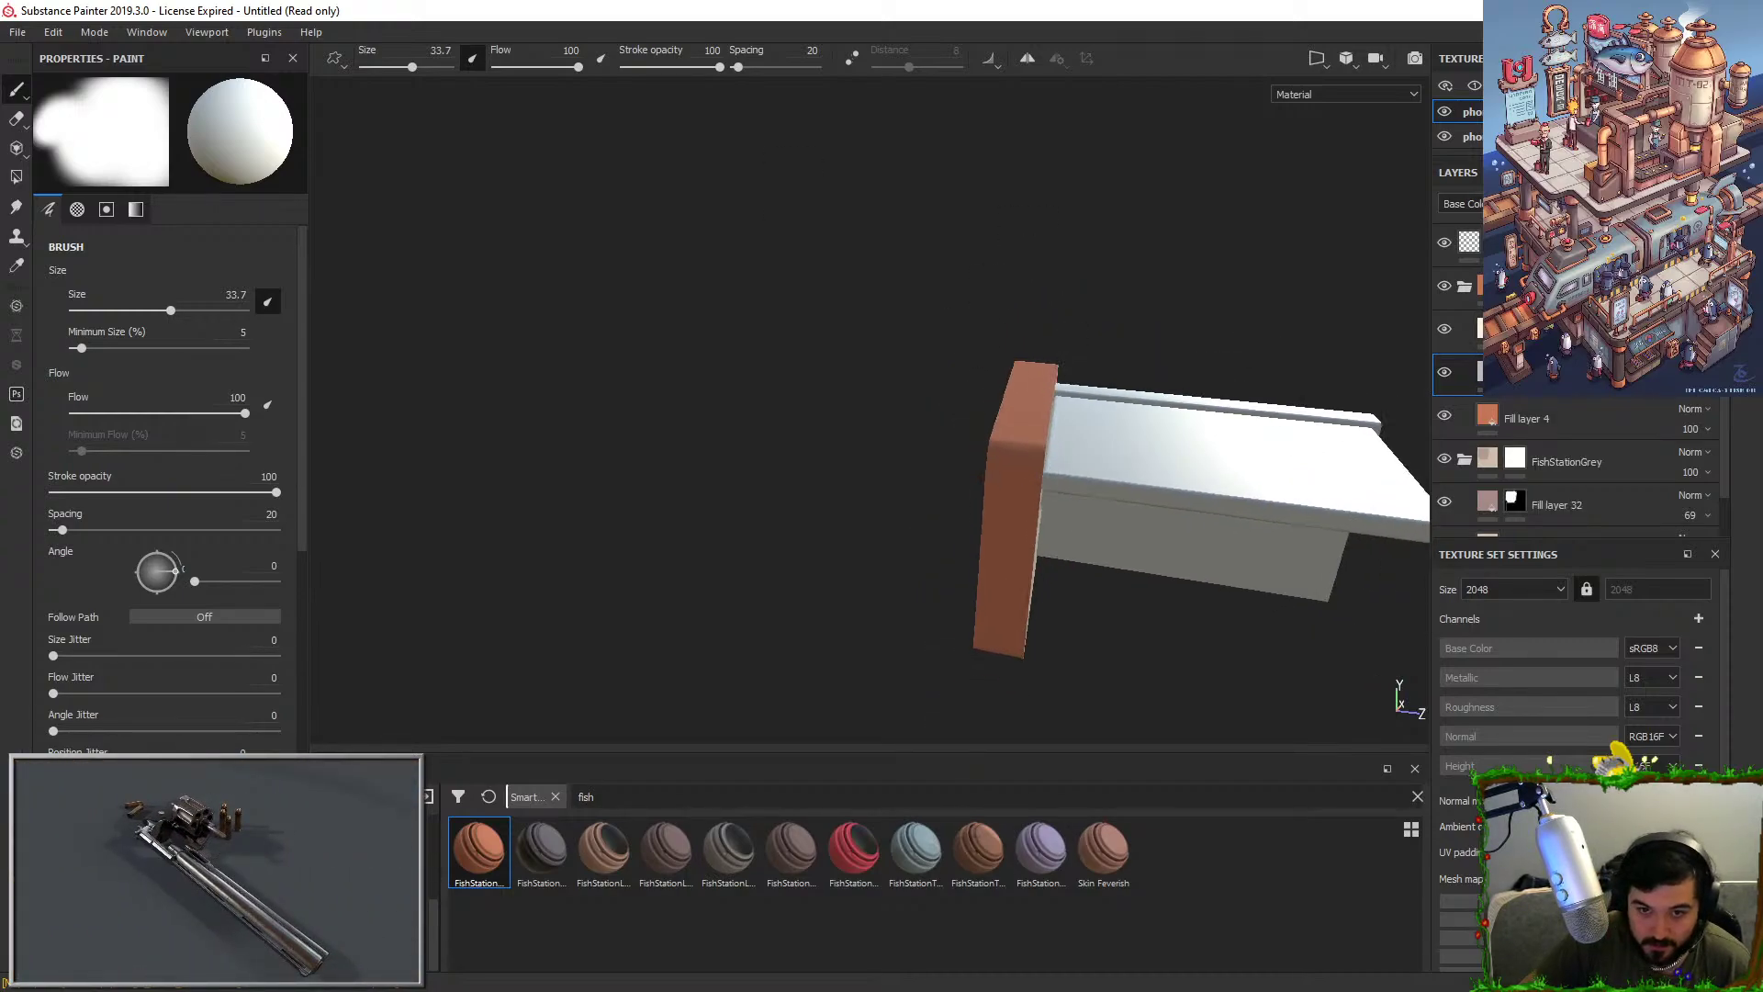
mouse_move(1087, 616)
left_mouse_down("alt")
mouse_move(1061, 537)
mouse_move(1079, 523)
mouse_move(1035, 446)
mouse_move(1011, 458)
mouse_move(982, 432)
mouse_move(960, 376)
left_mouse_up("alt")
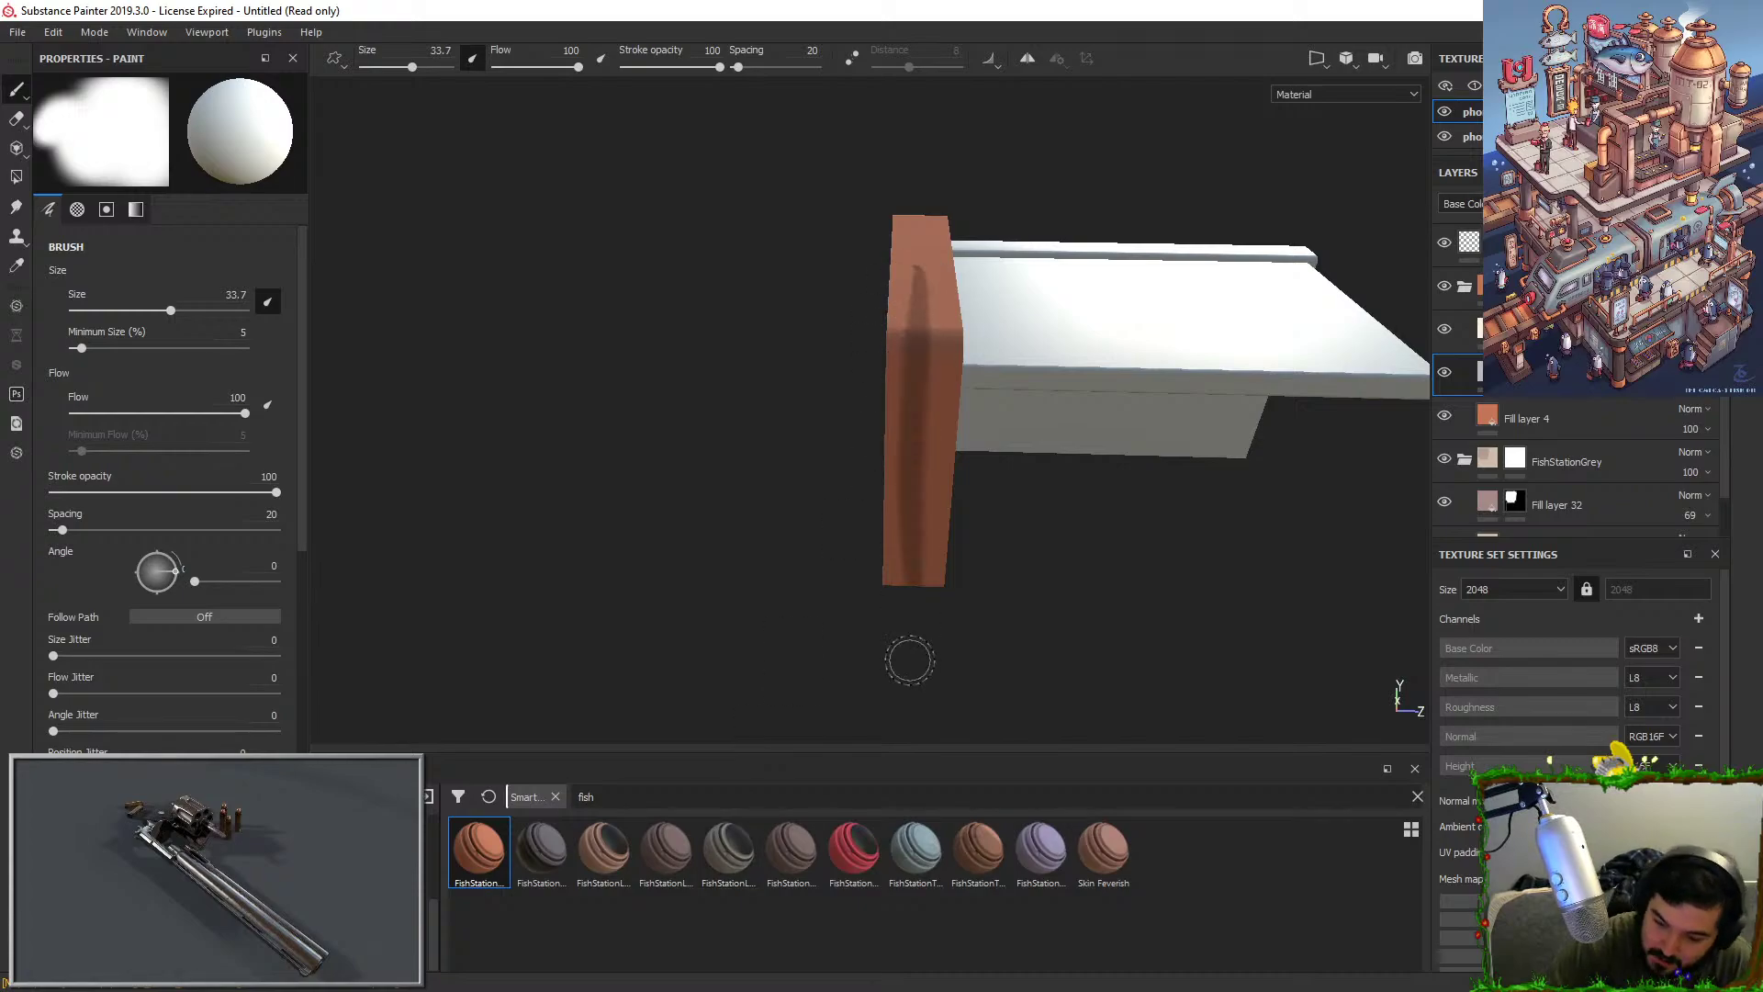
left_click(686, 68)
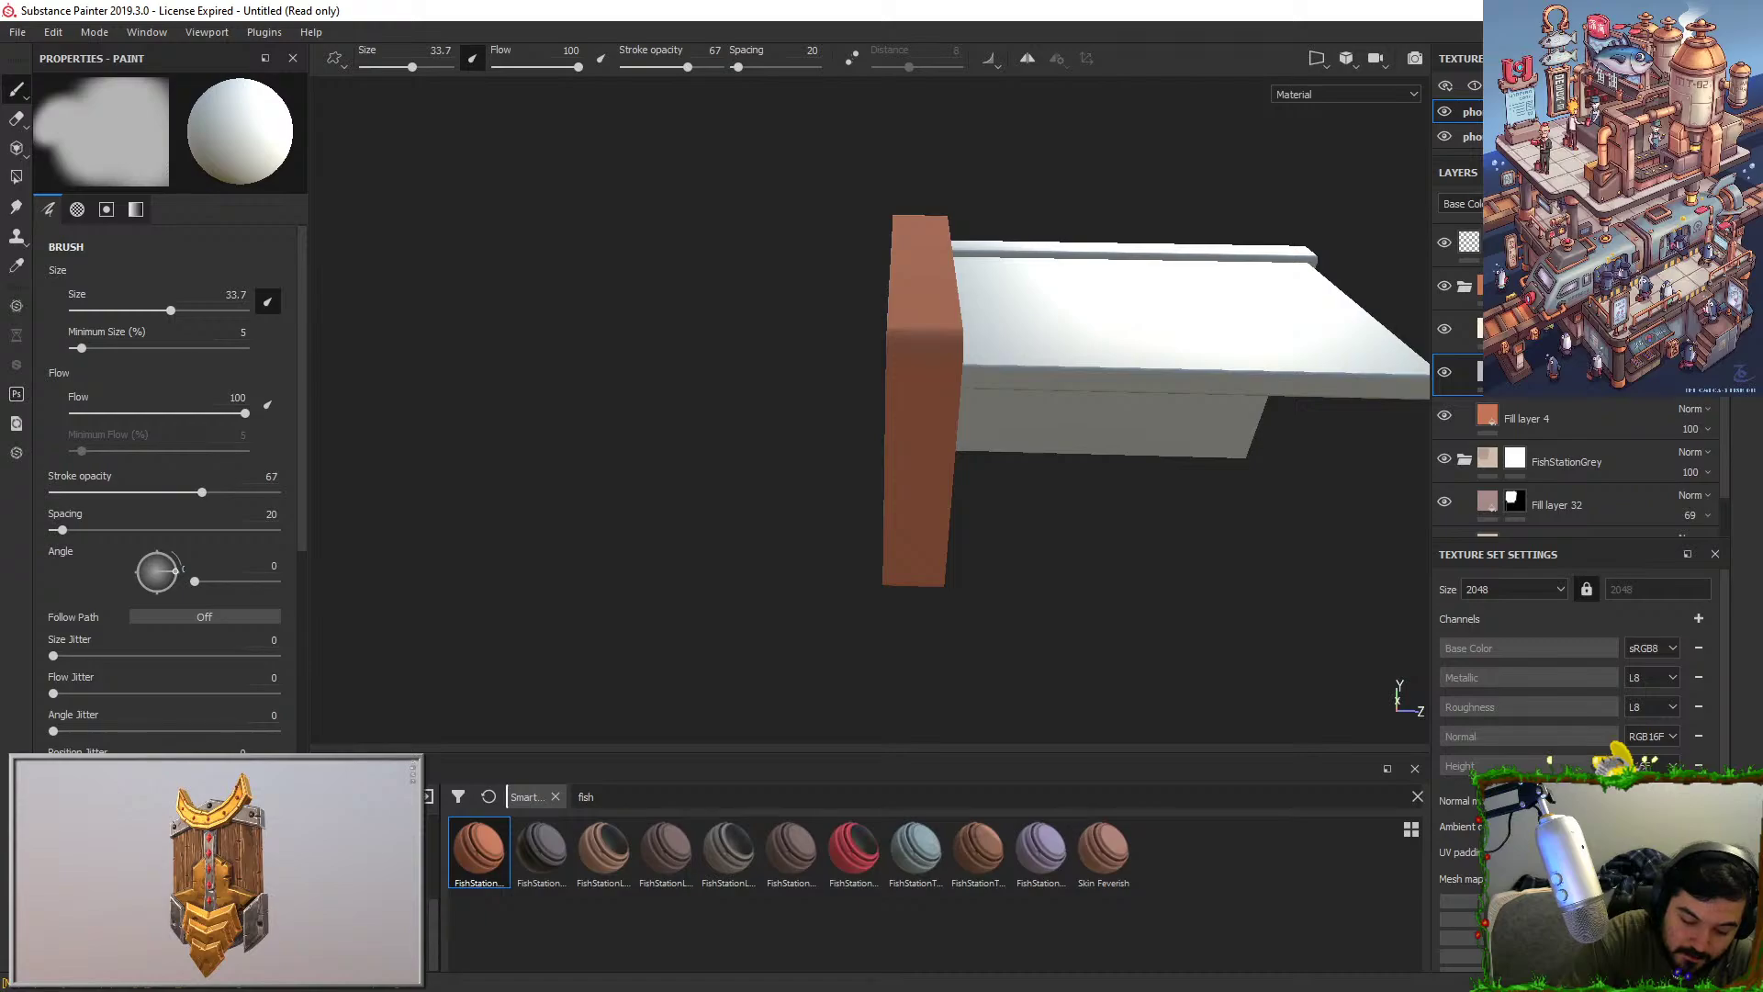
Switch to the Chalk Bold brush and turn off pressure control for its size.
left_click(368, 824)
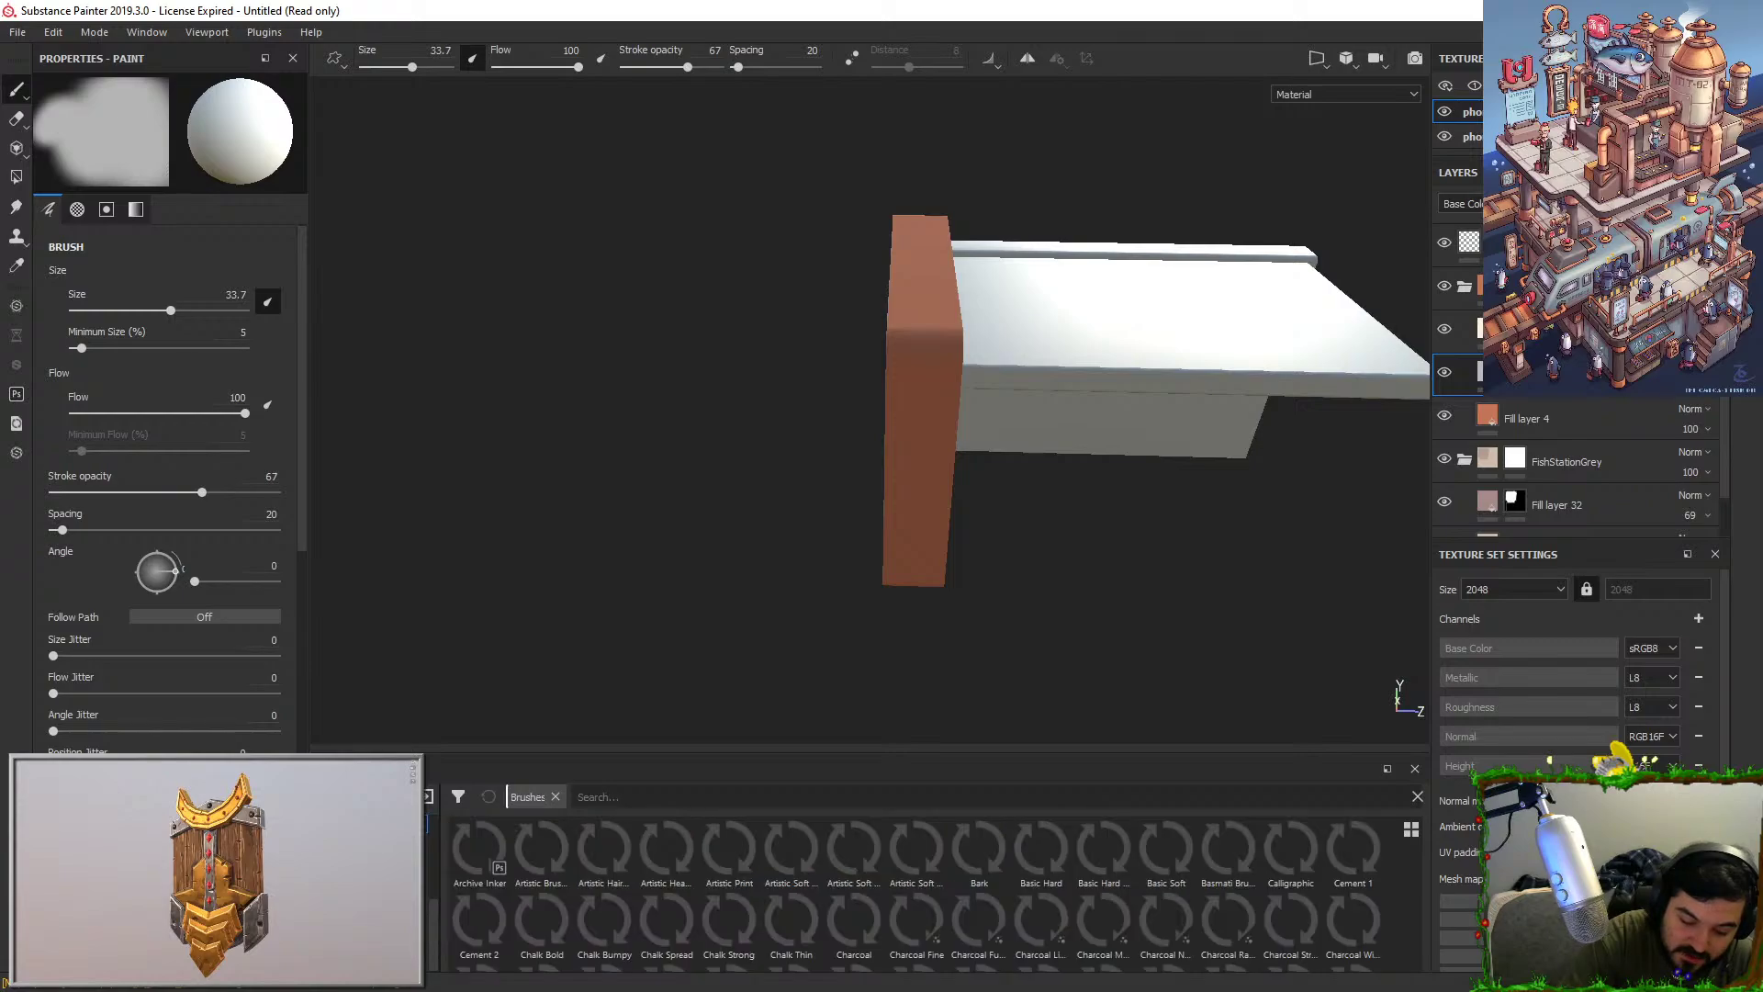
left_click(540, 923)
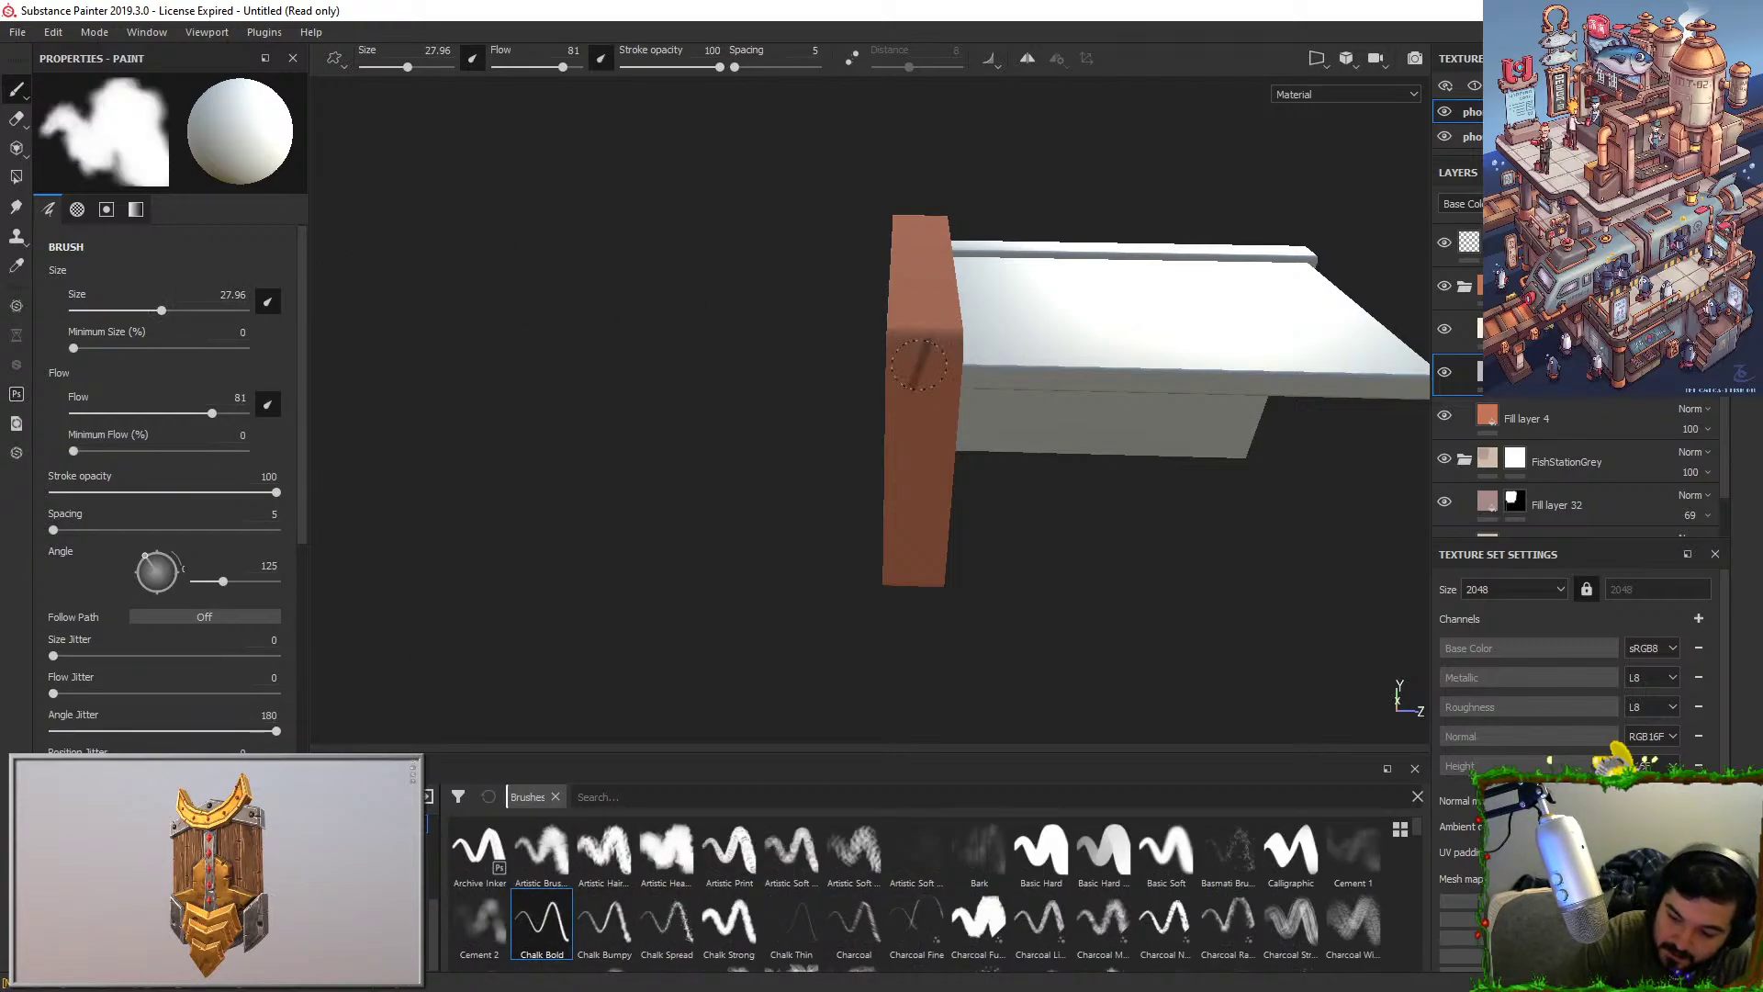
left_click_drag(919, 365, 908, 408)
key("ctrl+z")
left_click(267, 301)
Reduce the Chalk Bold brush size to 21.29, undoing the test strokes on the panel's orange side.
left_click_drag(928, 330, 905, 448)
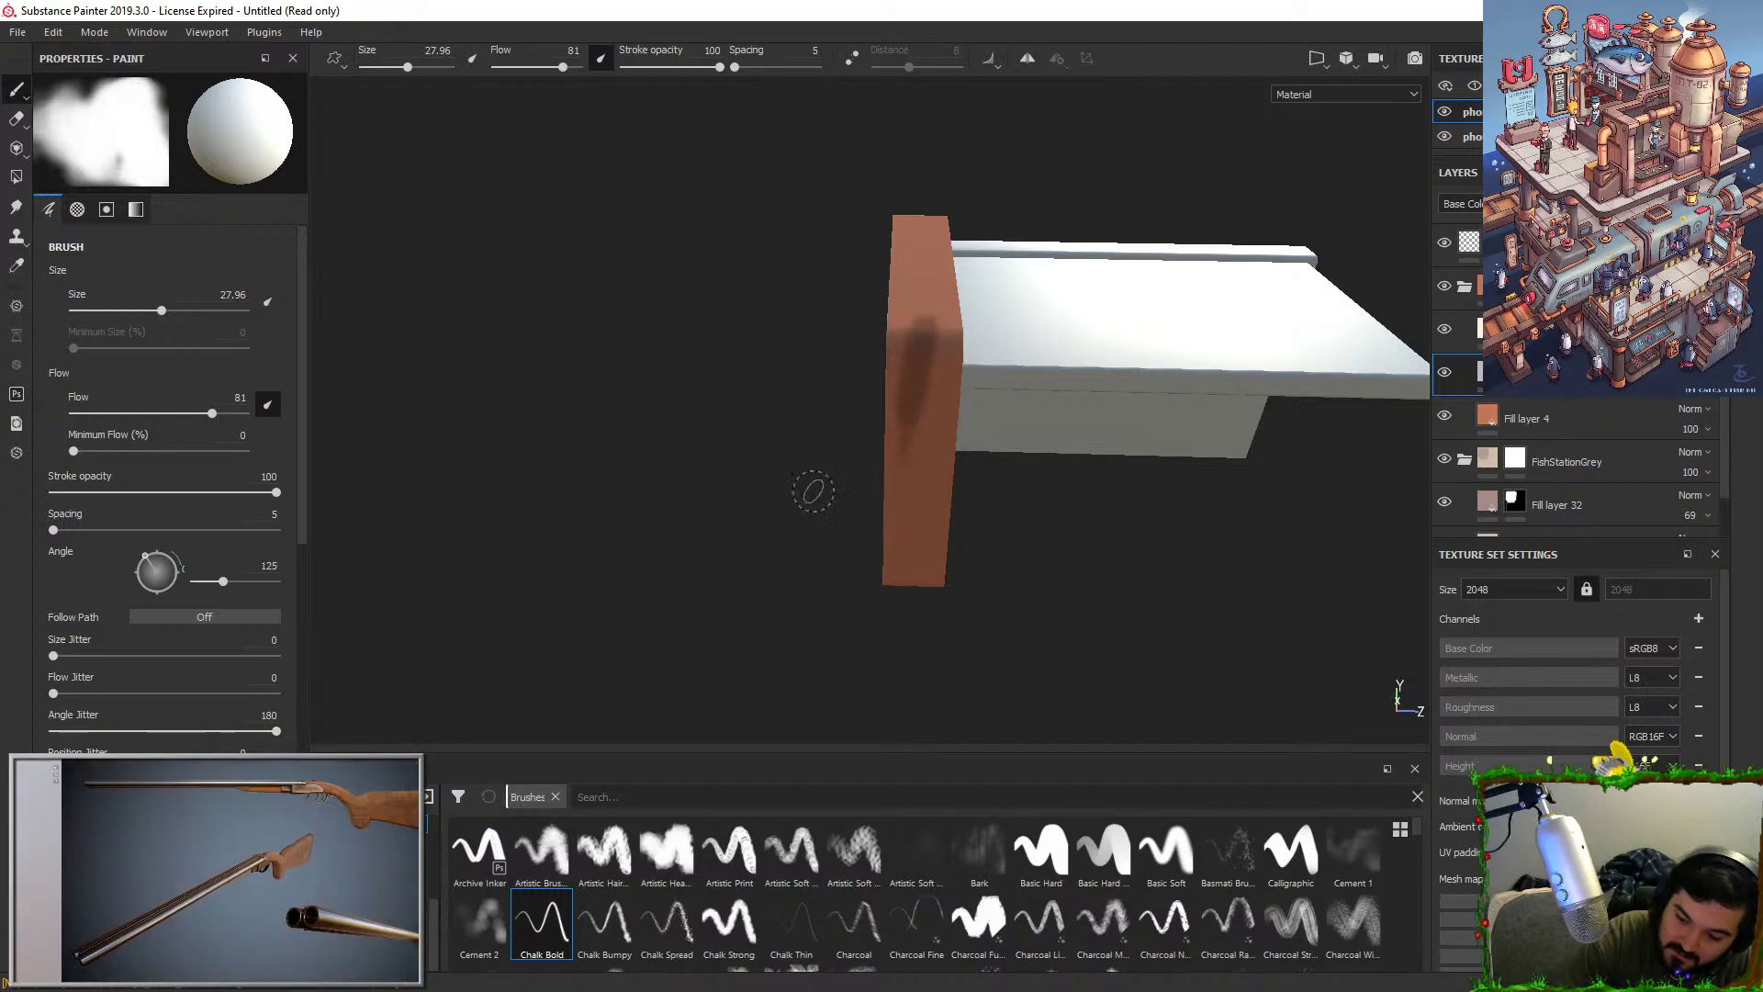
key("ctrl+z")
left_click_drag(160, 311, 148, 311)
left_click_drag(923, 343, 923, 446)
key("ctrl+z")
left_click_drag(300, 408, 300, 512)
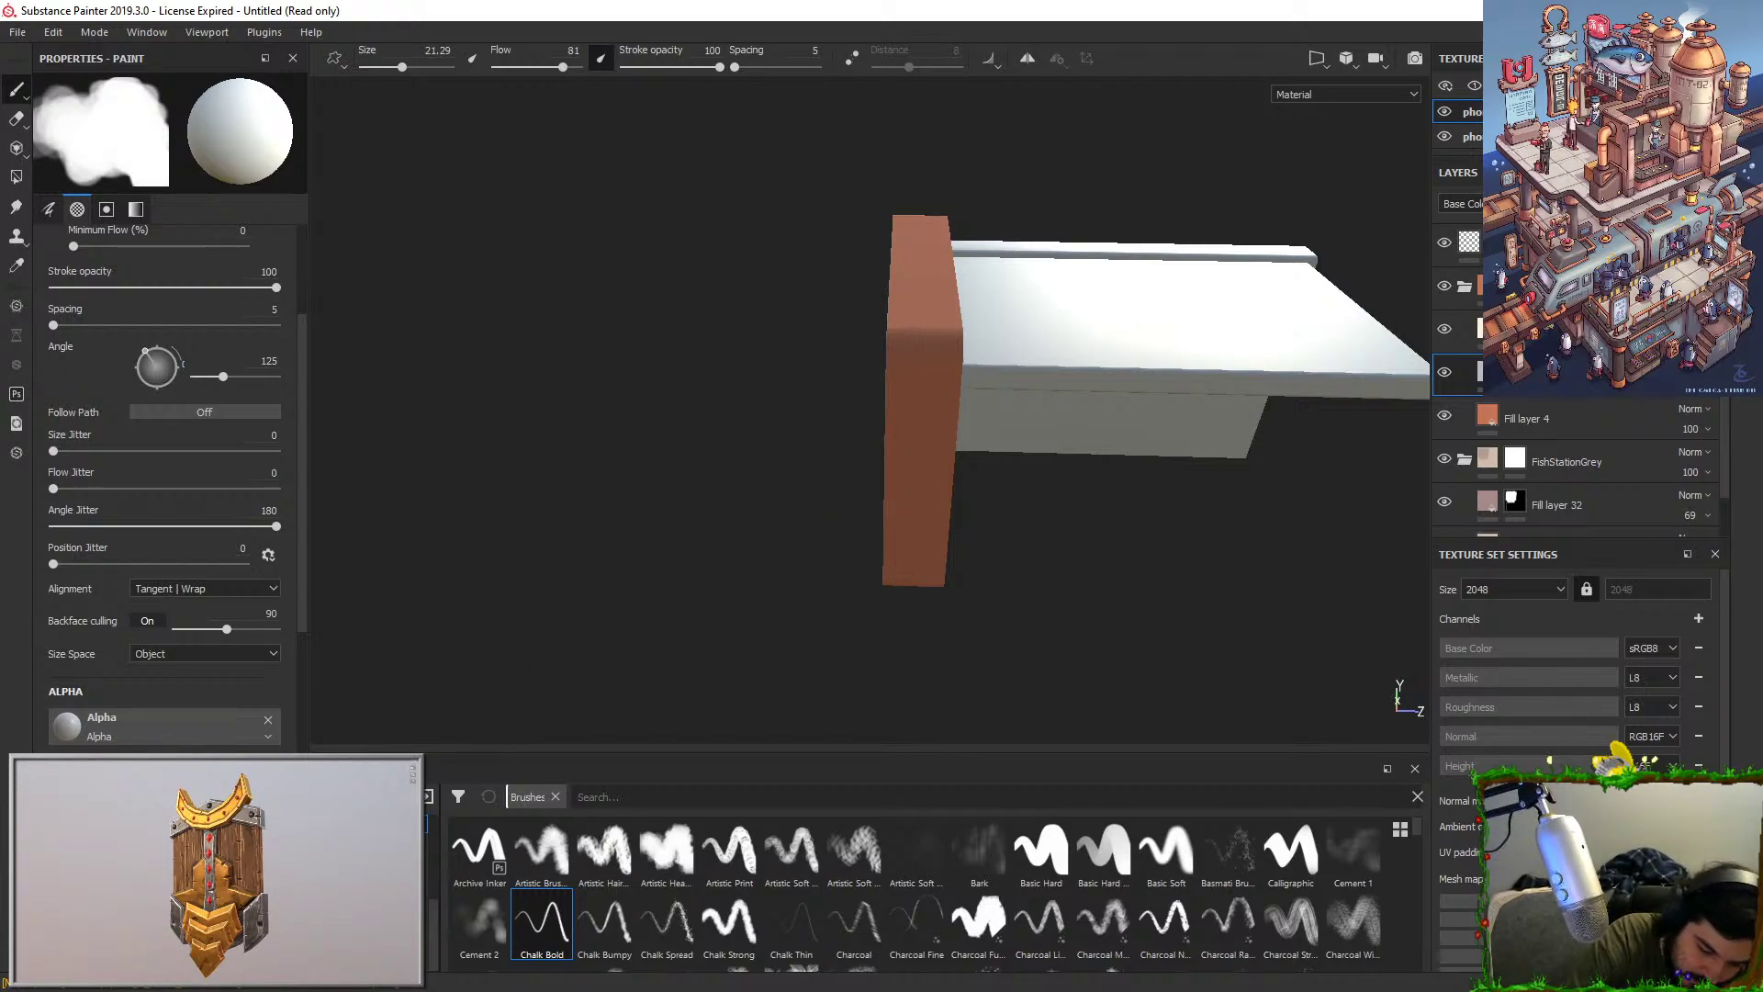
left_click_drag(926, 302, 900, 533)
key("ctrl+z")
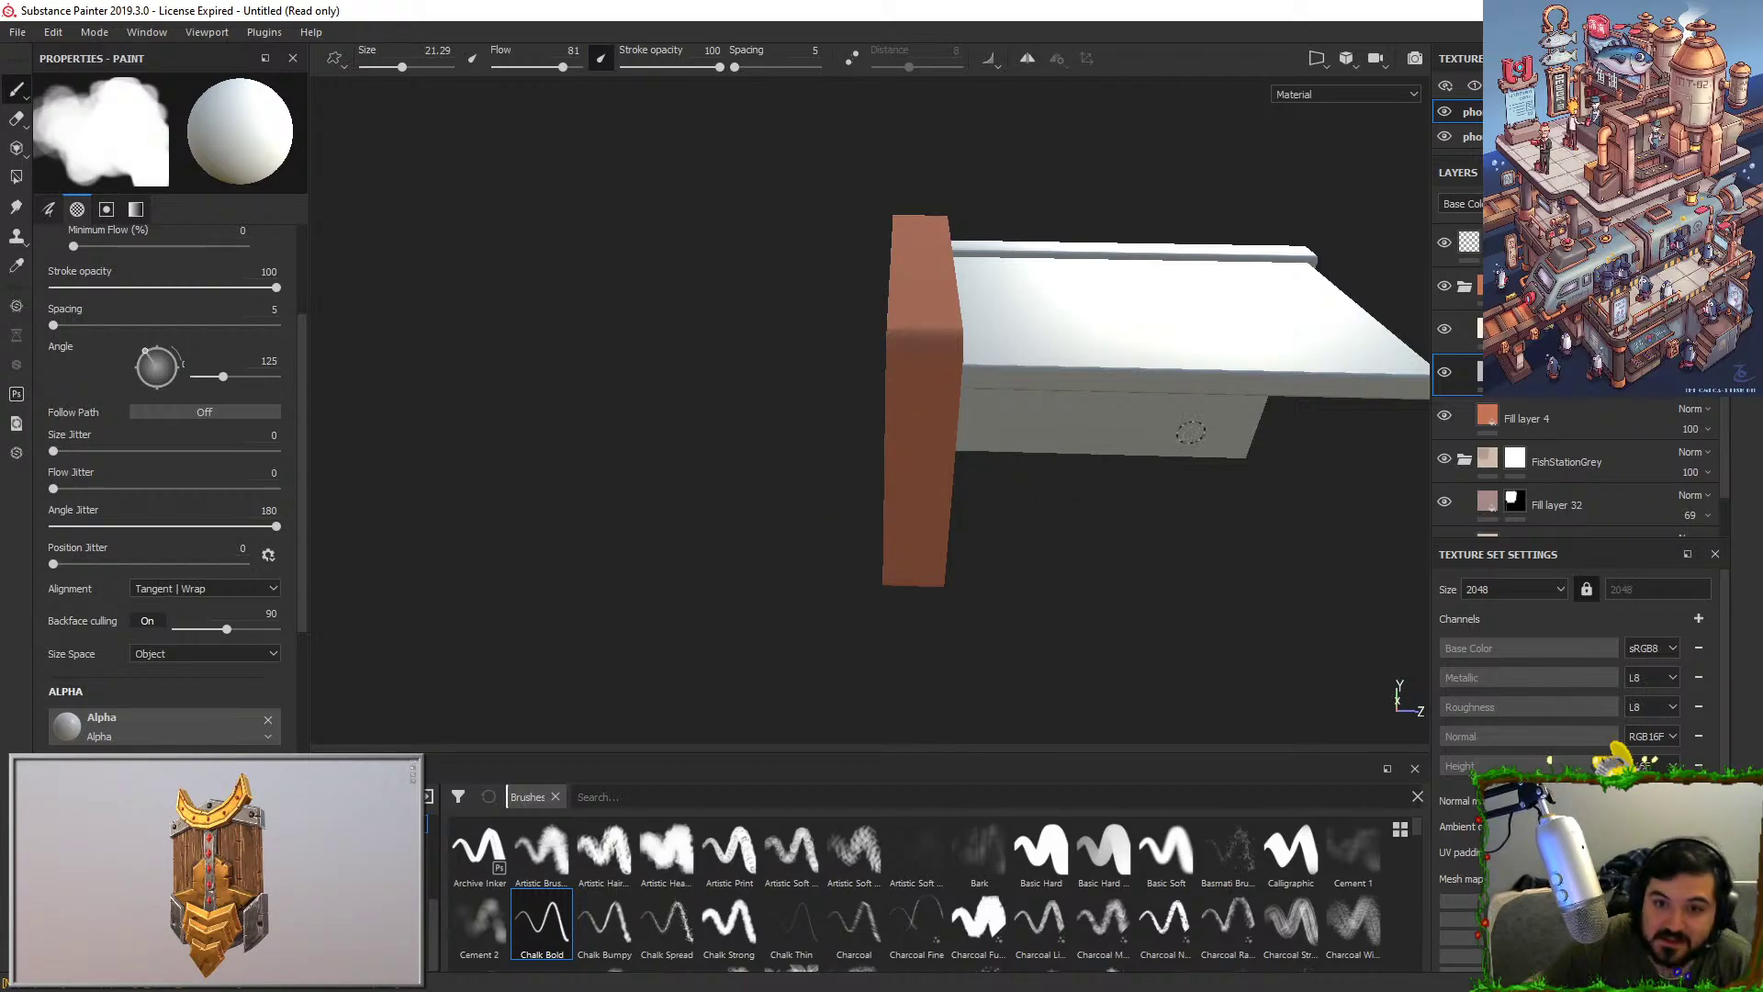
Paint dark mask shading around the rounded upper corner and down the outer edge of the orange side.
left_click_drag(1021, 536, 1233, 368, "alt")
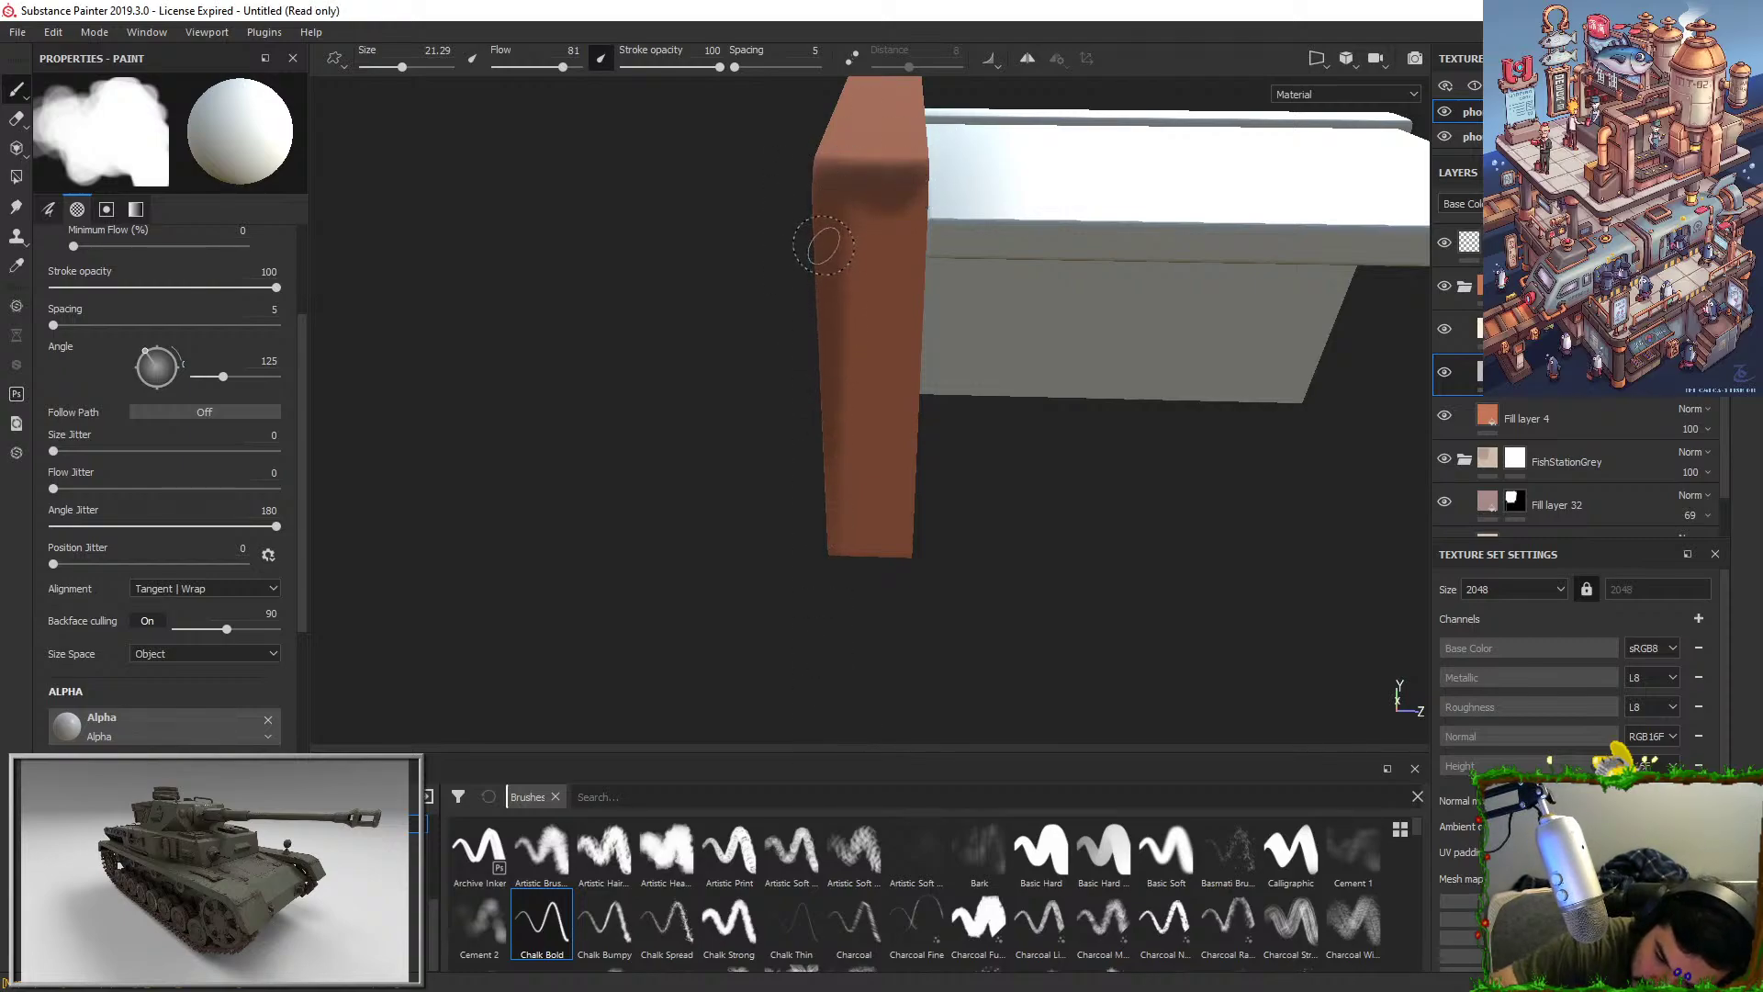
left_click_drag(820, 308, 1044, 315, "alt")
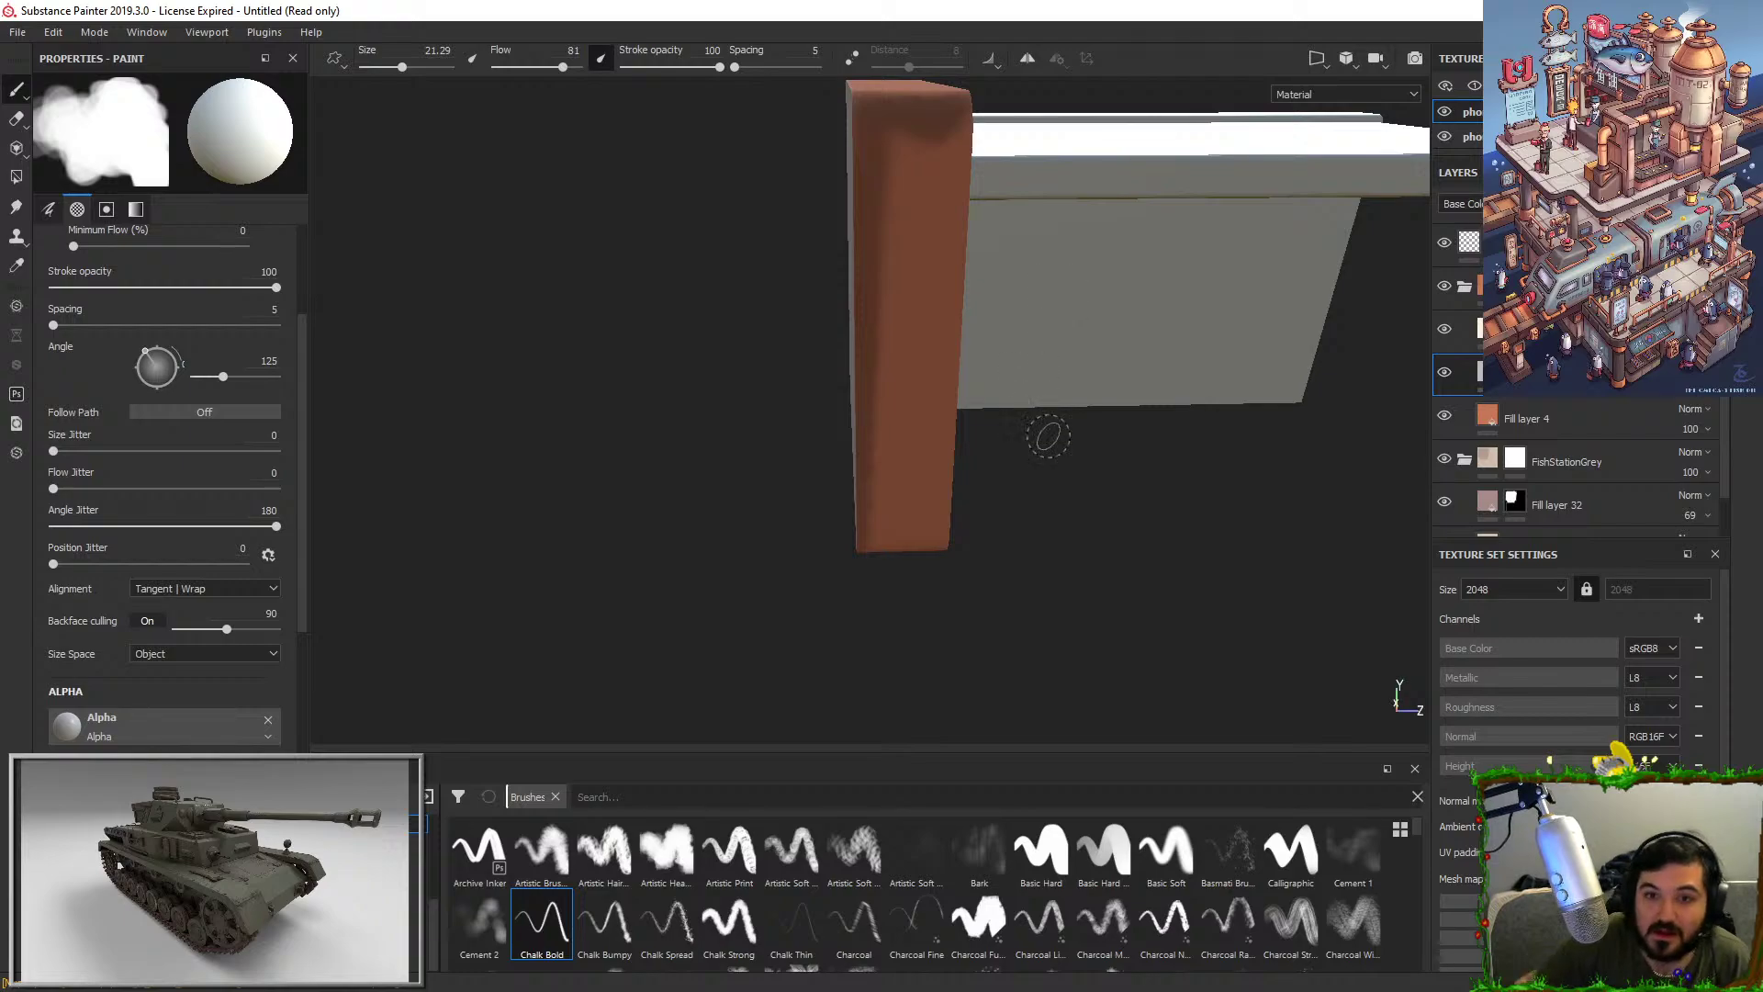
left_click_drag(1048, 437, 983, 413, "alt")
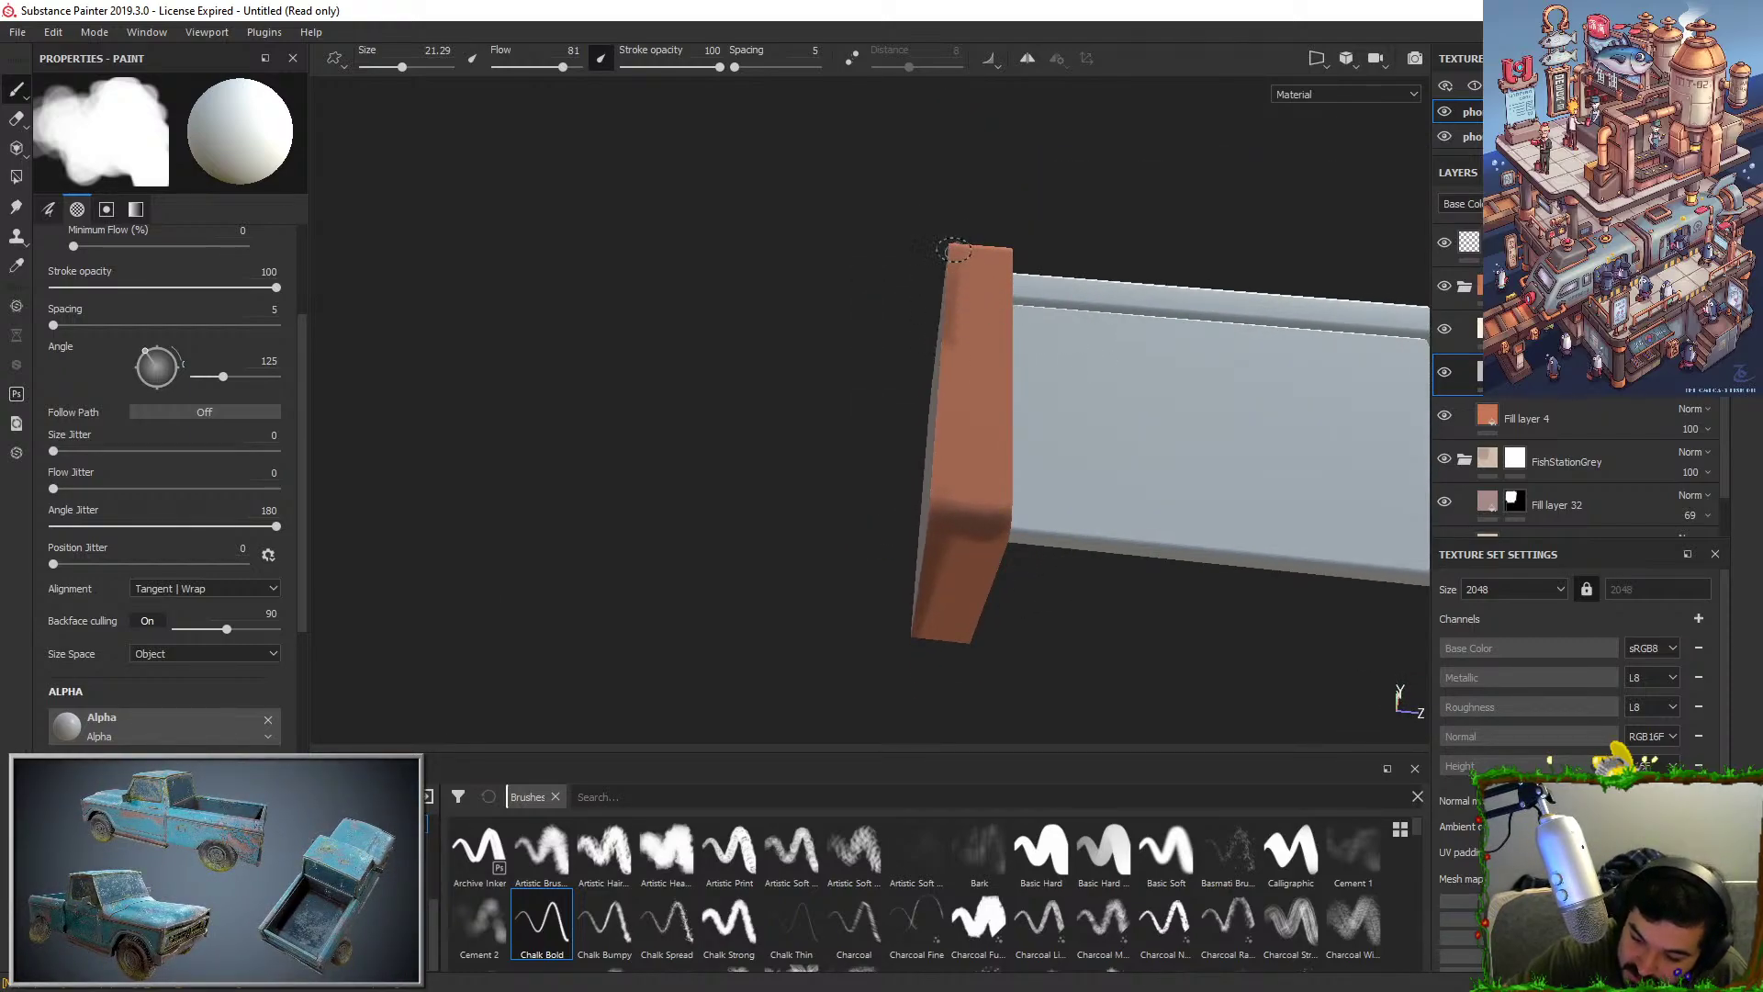
Shade the panel's orange top face and rounded corner, alternating white and black mask strokes to shape the dark band.
mouse_move(947, 425)
left_mouse_down()
mouse_move(1002, 414)
mouse_move(1035, 169)
mouse_move(1062, 300)
mouse_move(1060, 255)
left_mouse_up()
key("x")
mouse_move(957, 483)
left_mouse_down()
mouse_move(940, 477)
mouse_move(1014, 478)
left_mouse_up()
key("x")
left_click_drag(929, 516, 1016, 508)
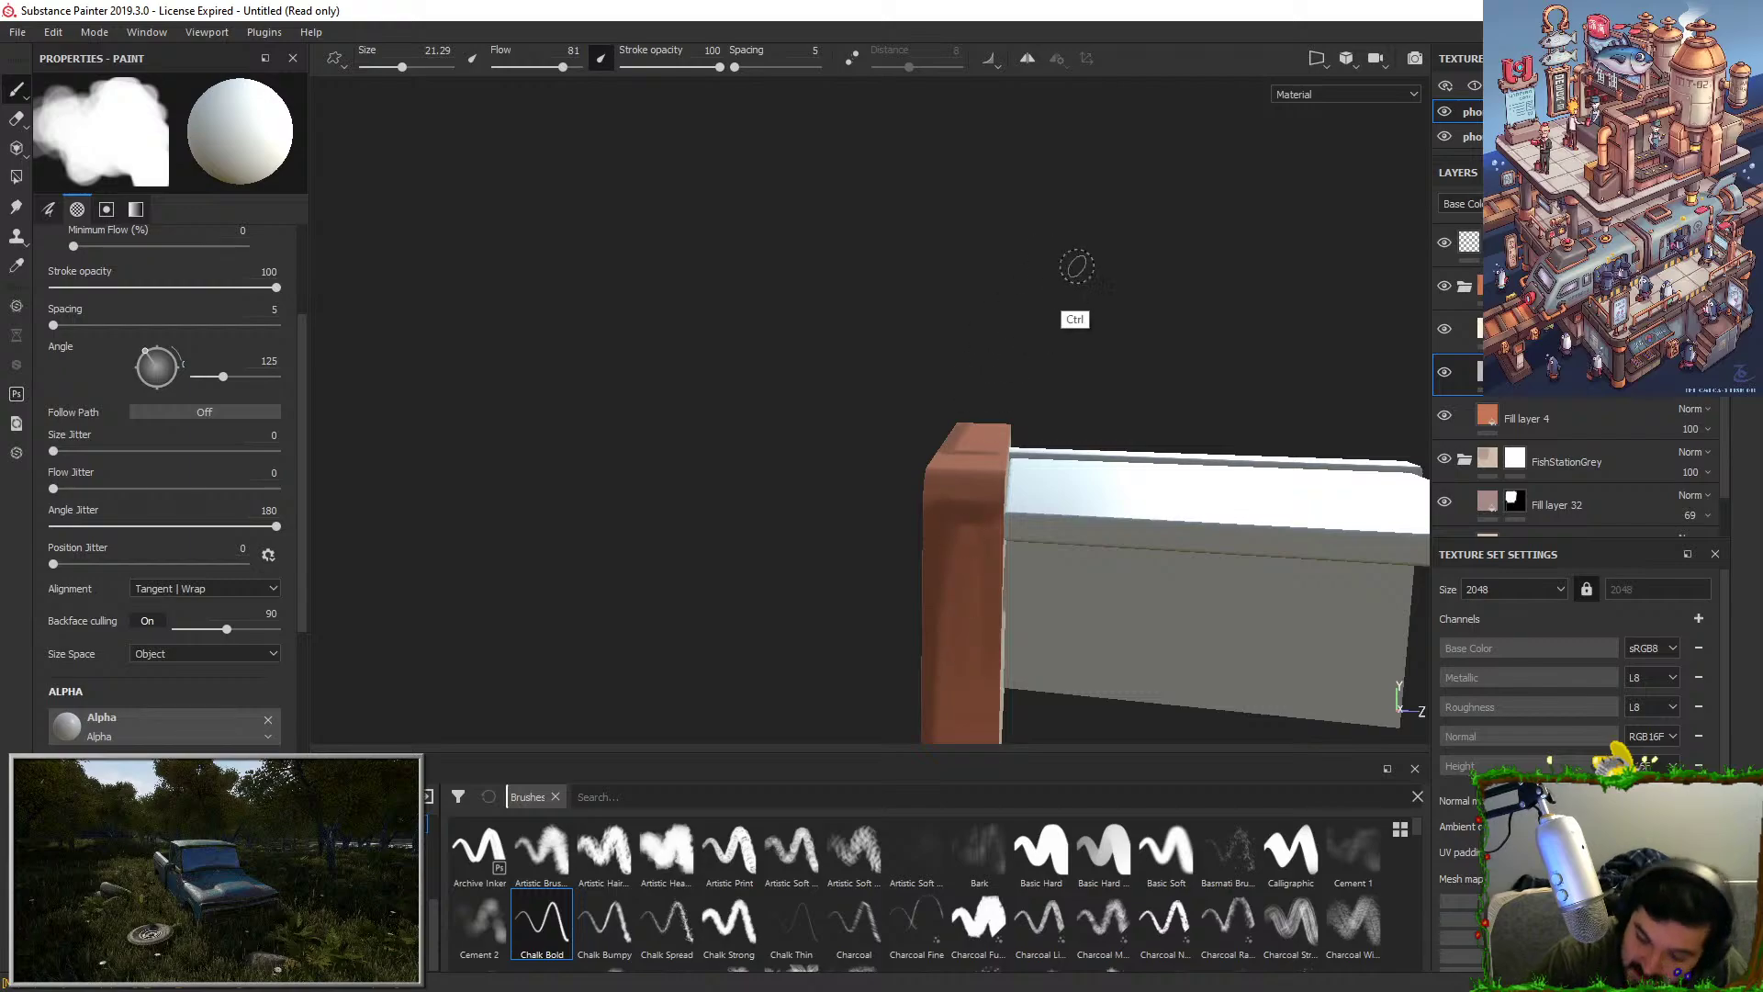
Lower the stroke opacity to 54 and blend the dark shading below the rounded corner of the orange side.
left_click_drag(719, 67, 688, 67)
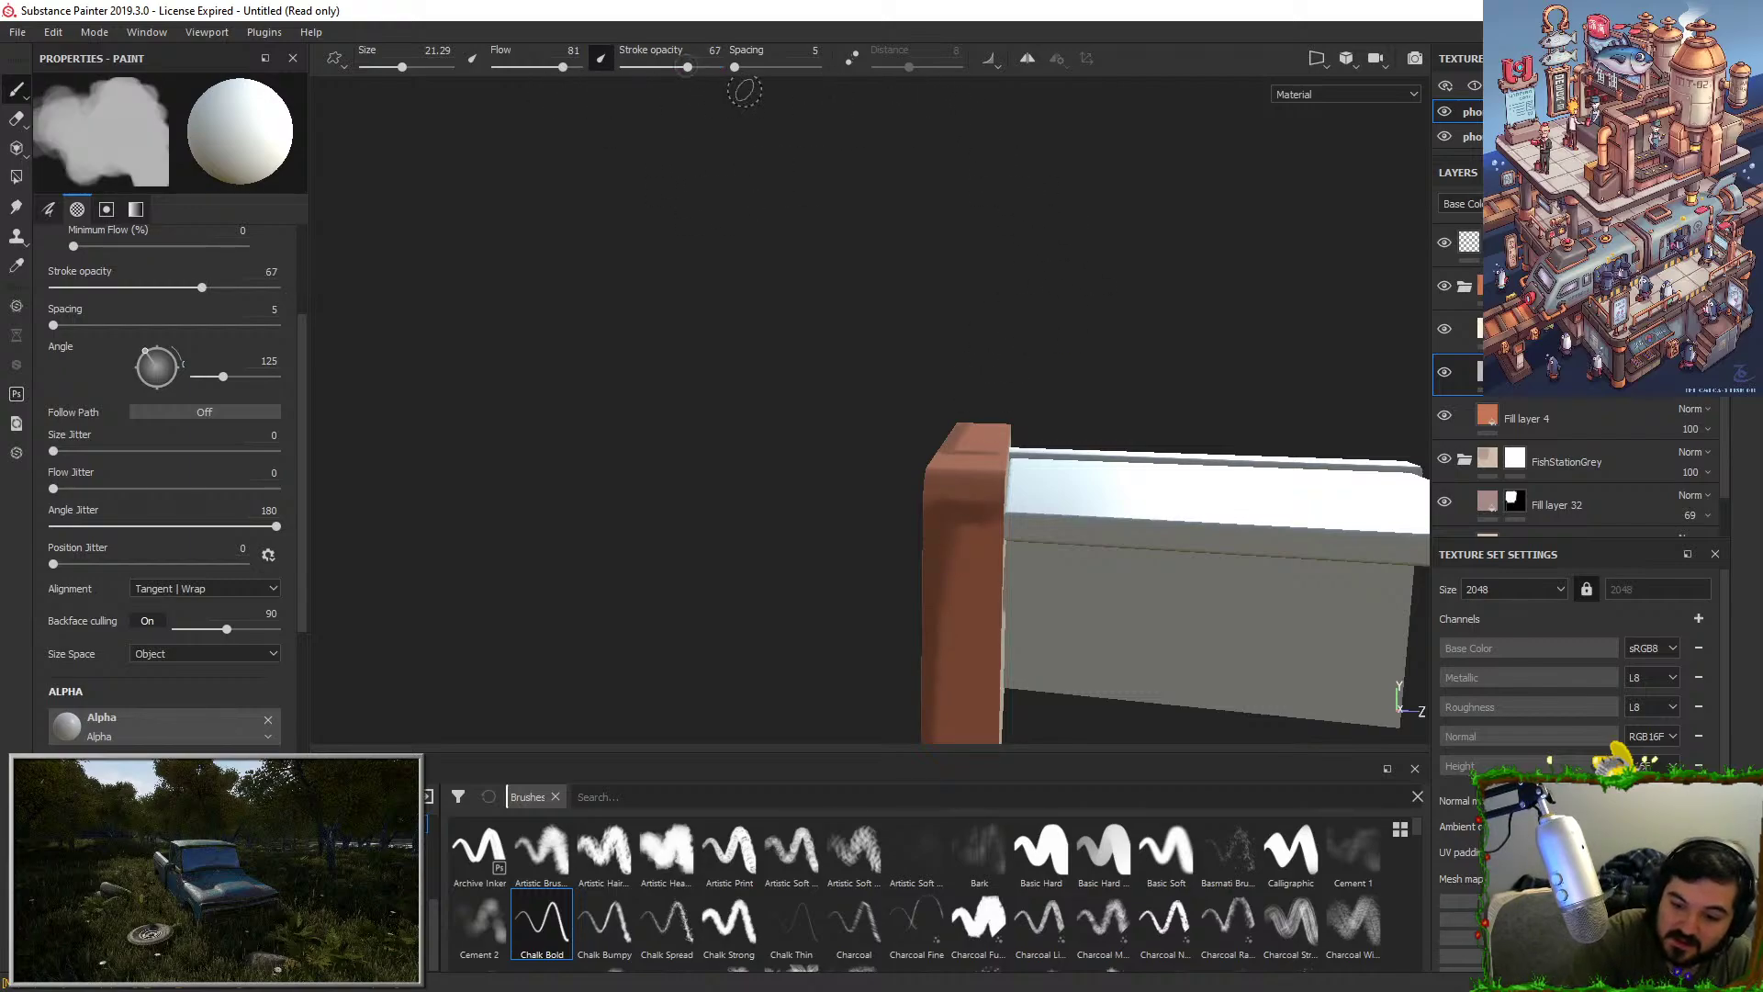
left_click(675, 67)
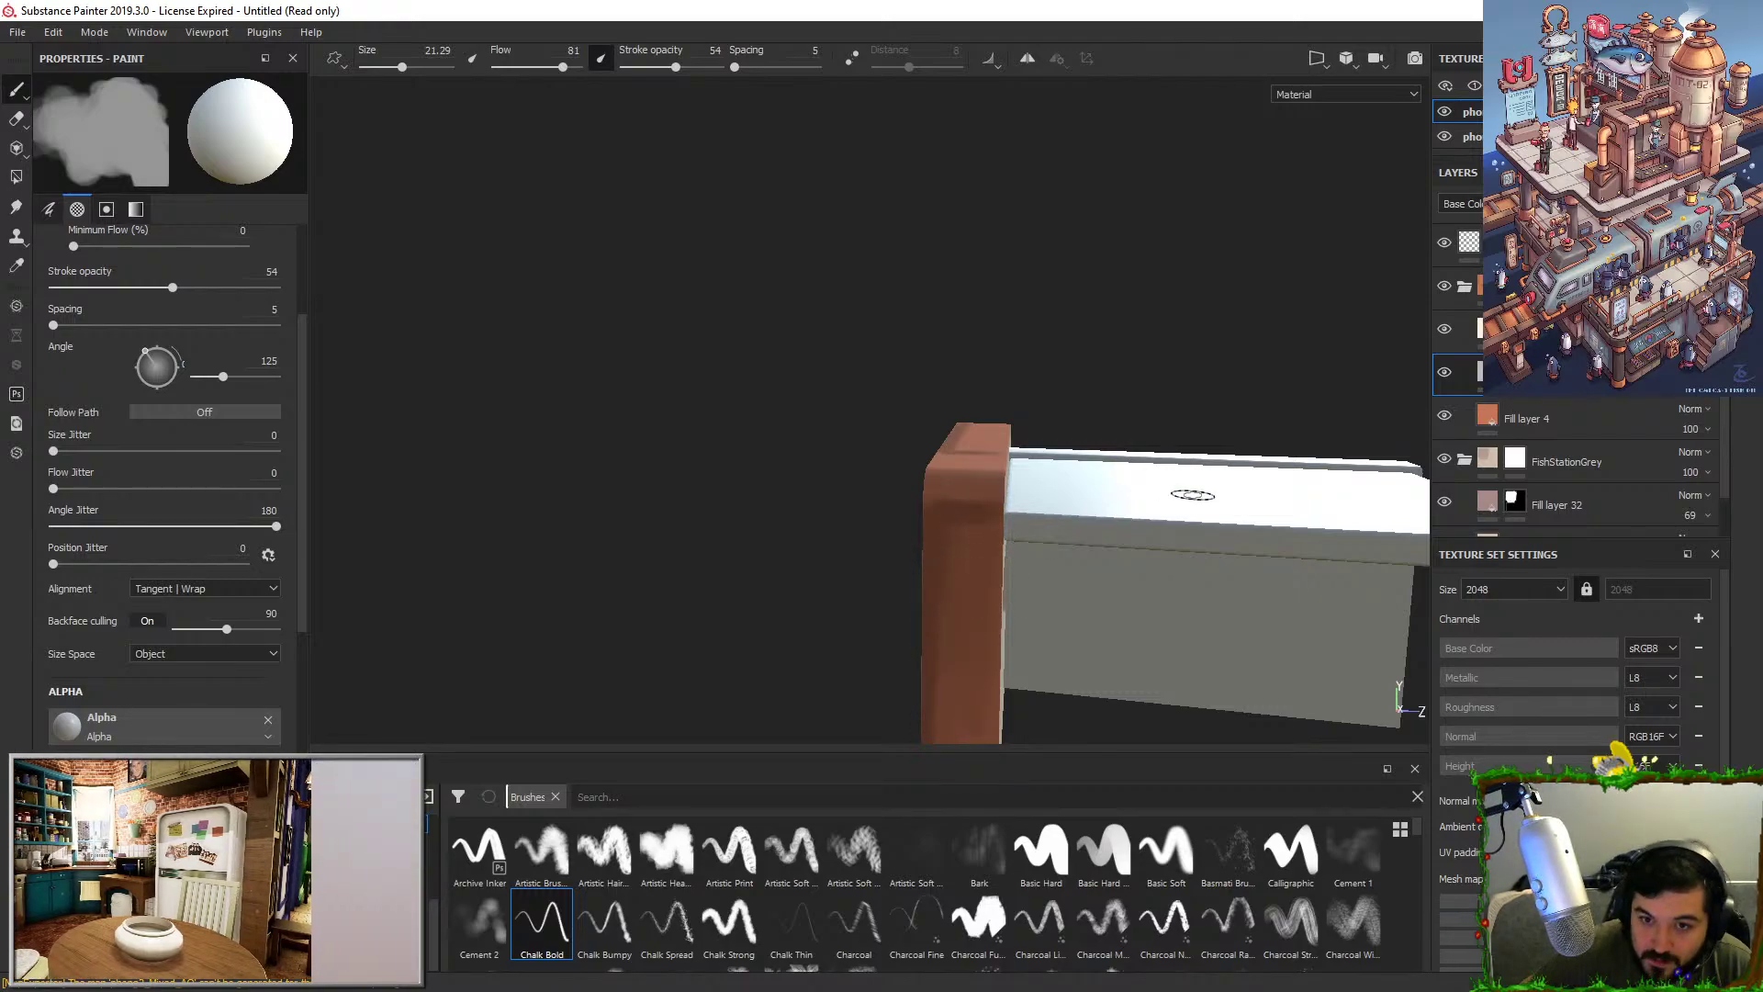
left_click_drag(1192, 495, 1138, 344, "alt")
left_click_drag(930, 451, 927, 366)
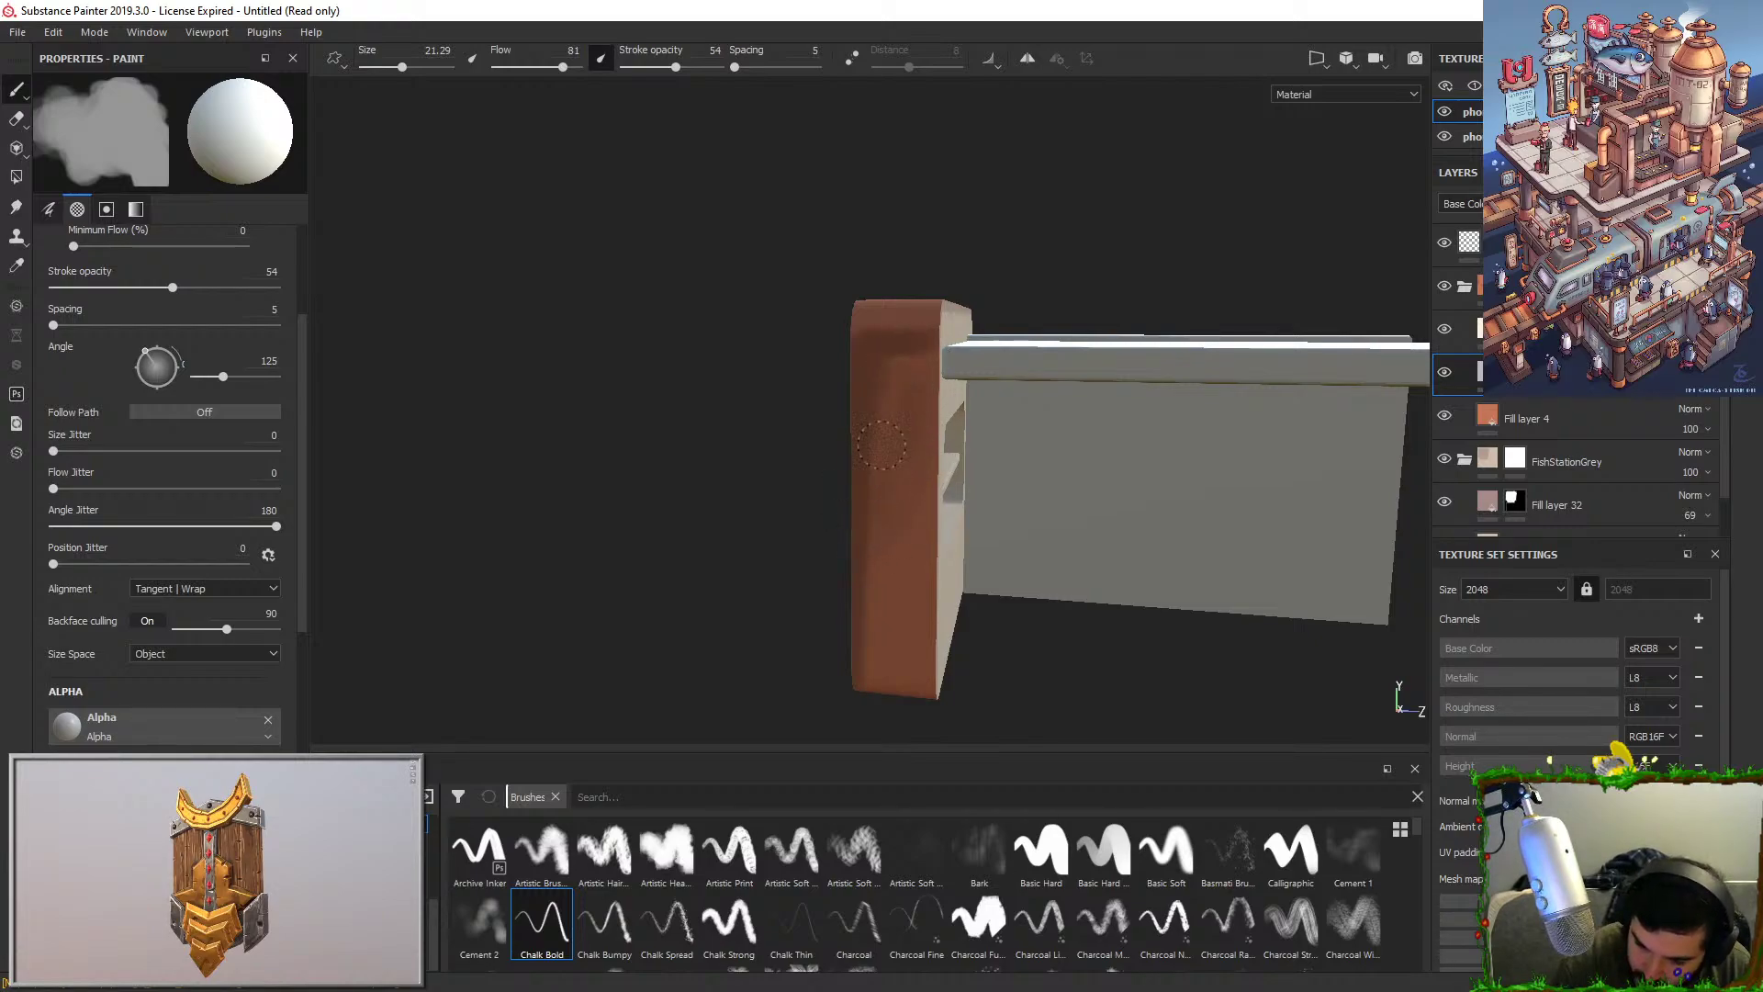
left_click_drag(882, 446, 904, 381)
Set the brush flow to 100 and stroke opacity to 34, and soften the shading along the orange front side.
left_click_drag(562, 67, 656, 68)
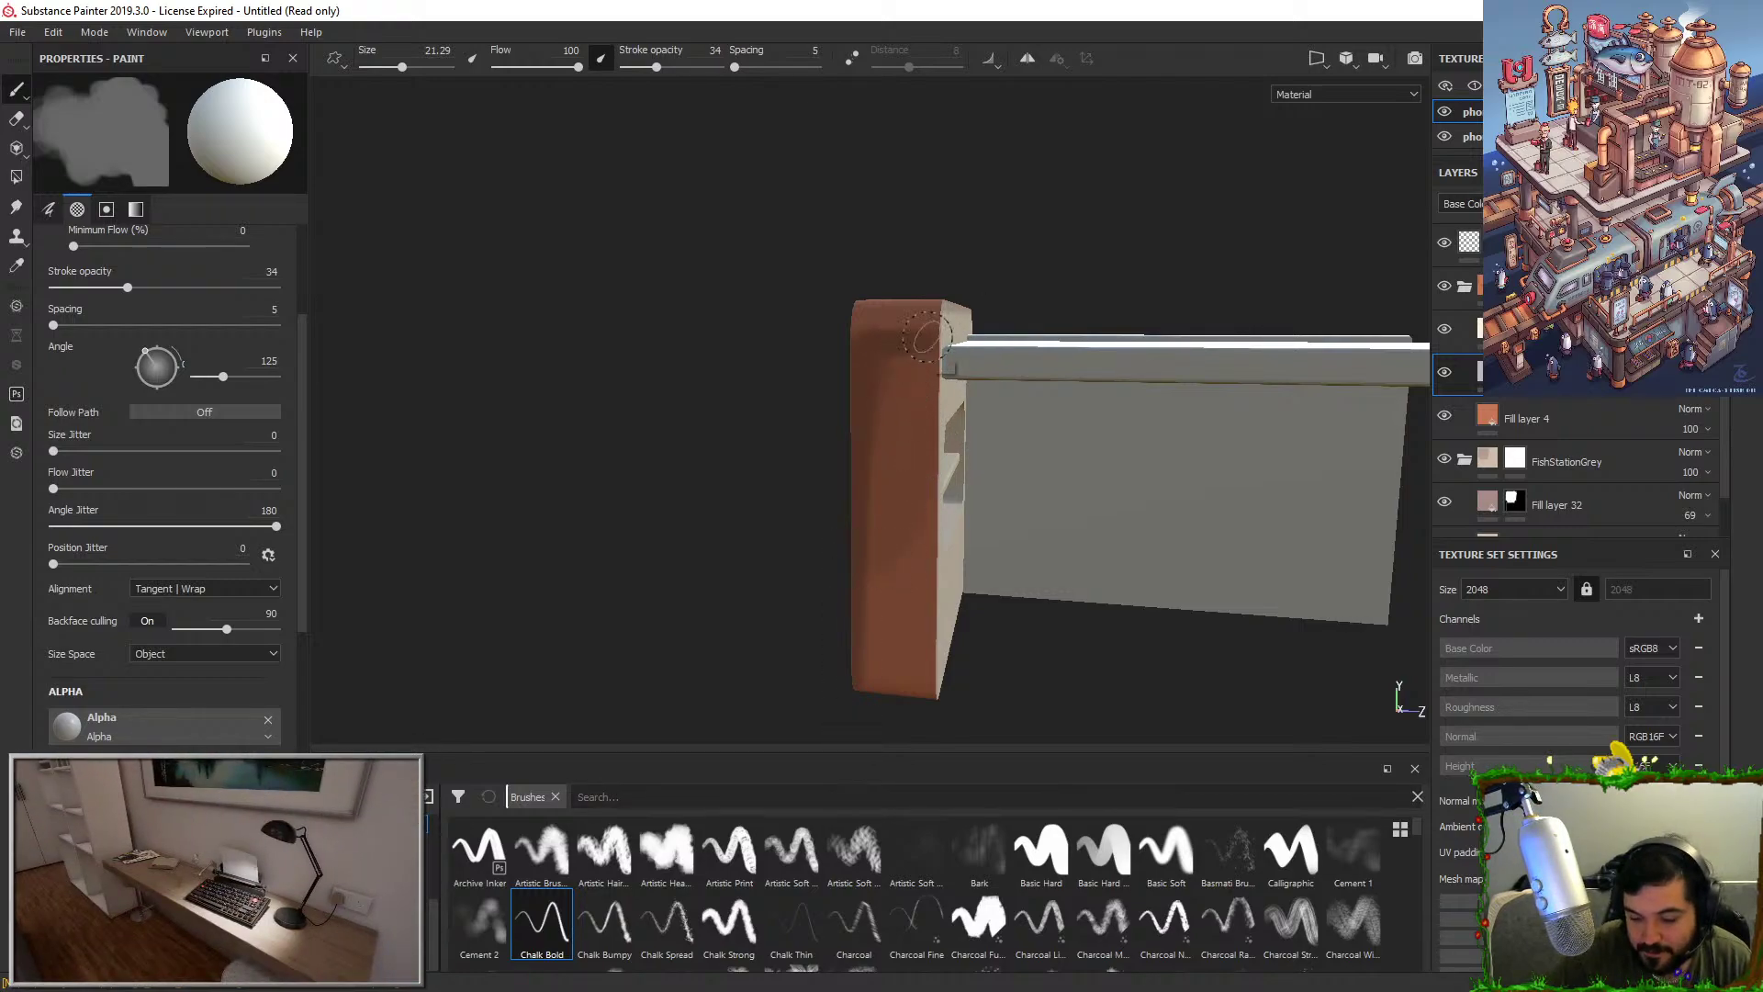
left_click_drag(926, 338, 983, 441, "alt")
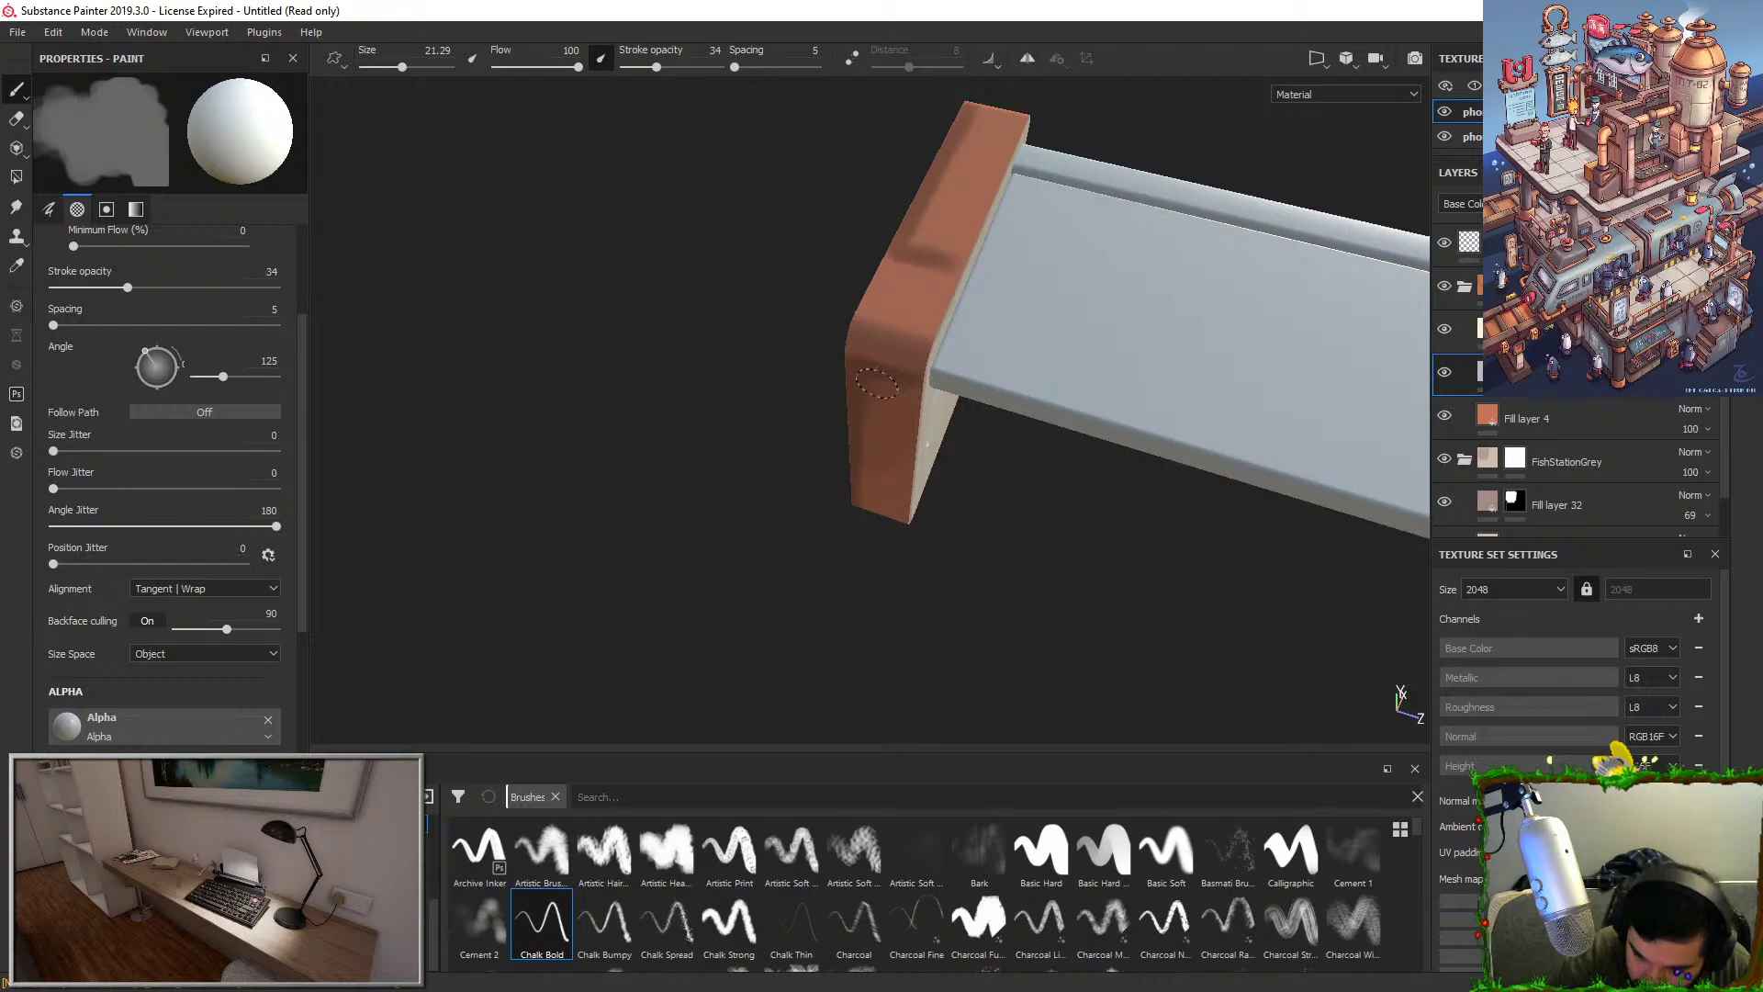
left_click_drag(907, 382, 1039, 551, "alt")
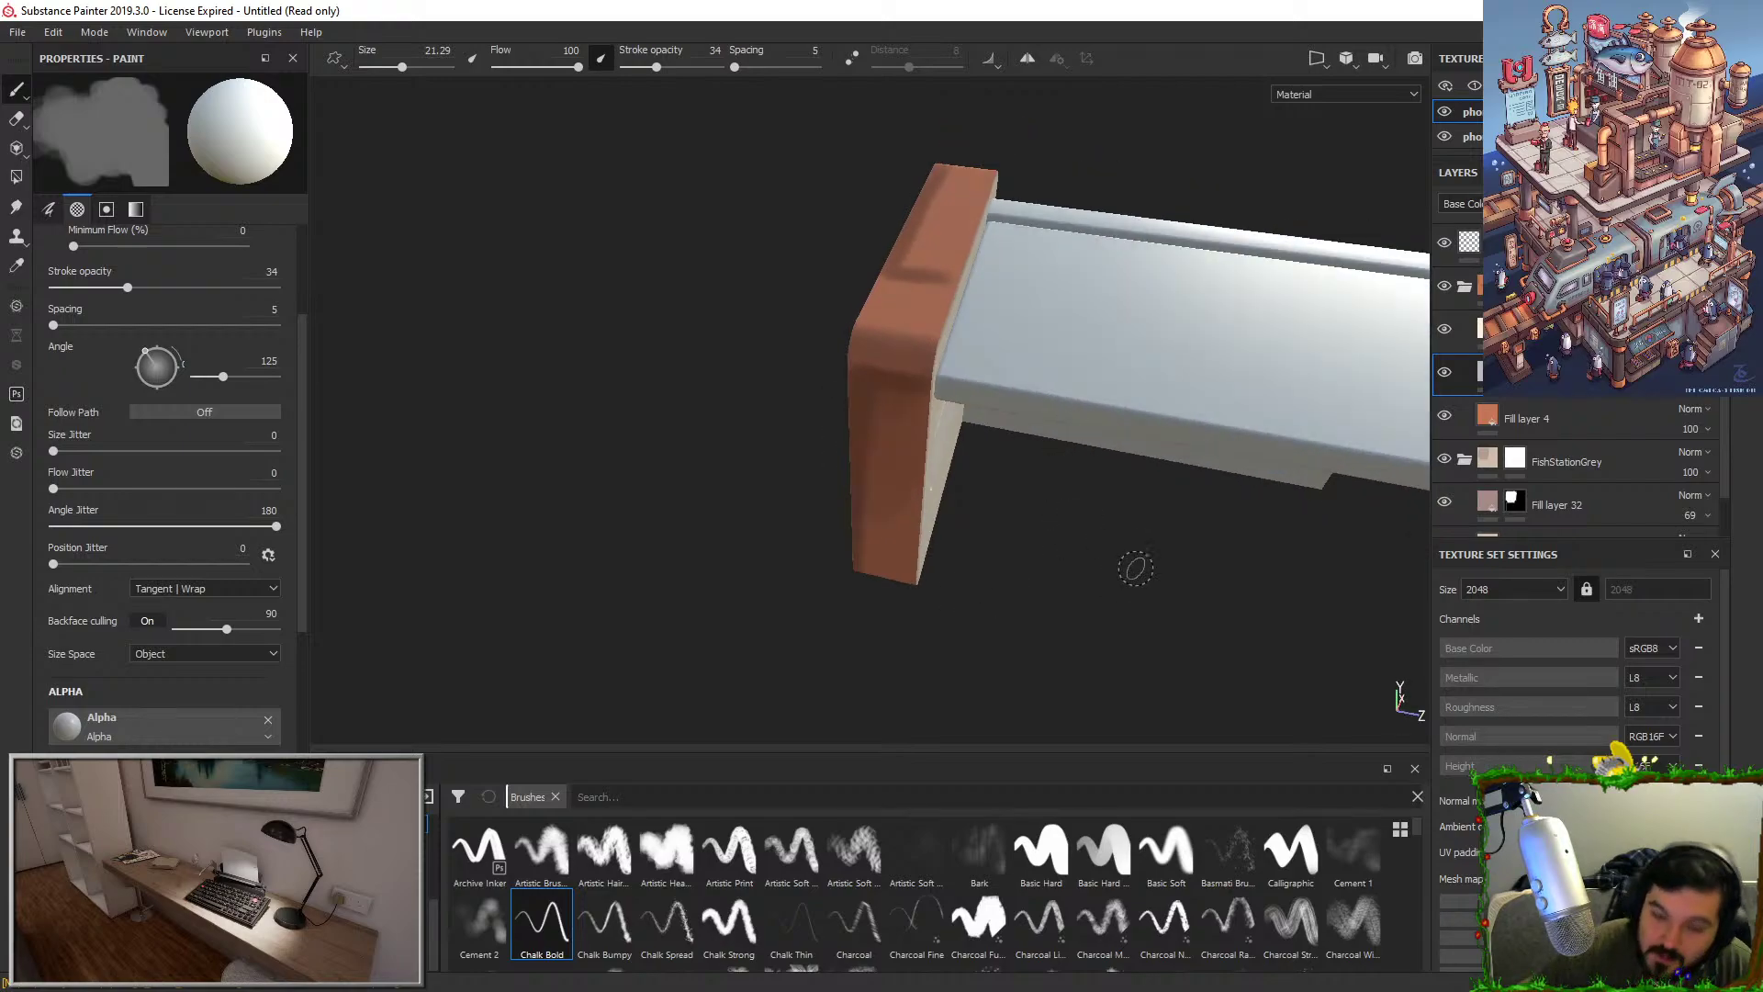
left_click_drag(800, 637, 808, 402, "alt")
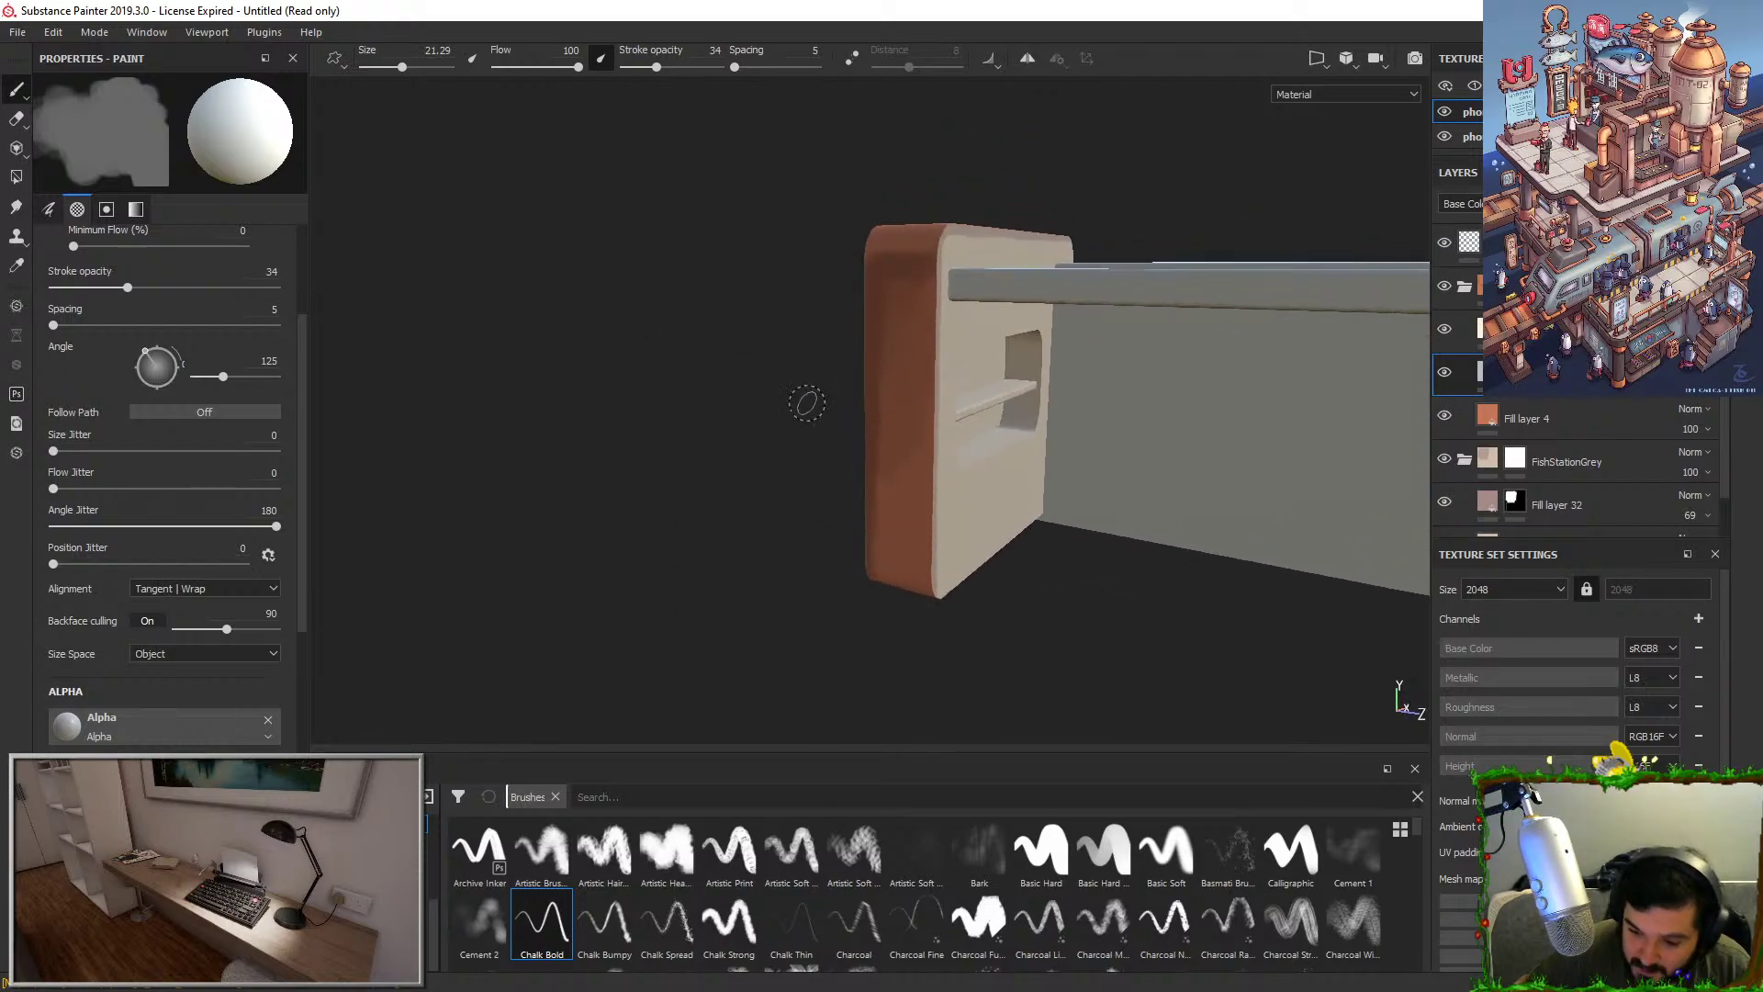
Reduce the stroke opacity to 25 and add fainter shading around the orange side's upper corner.
left_click_drag(926, 583, 1086, 597, "alt")
left_click_drag(660, 70, 643, 69)
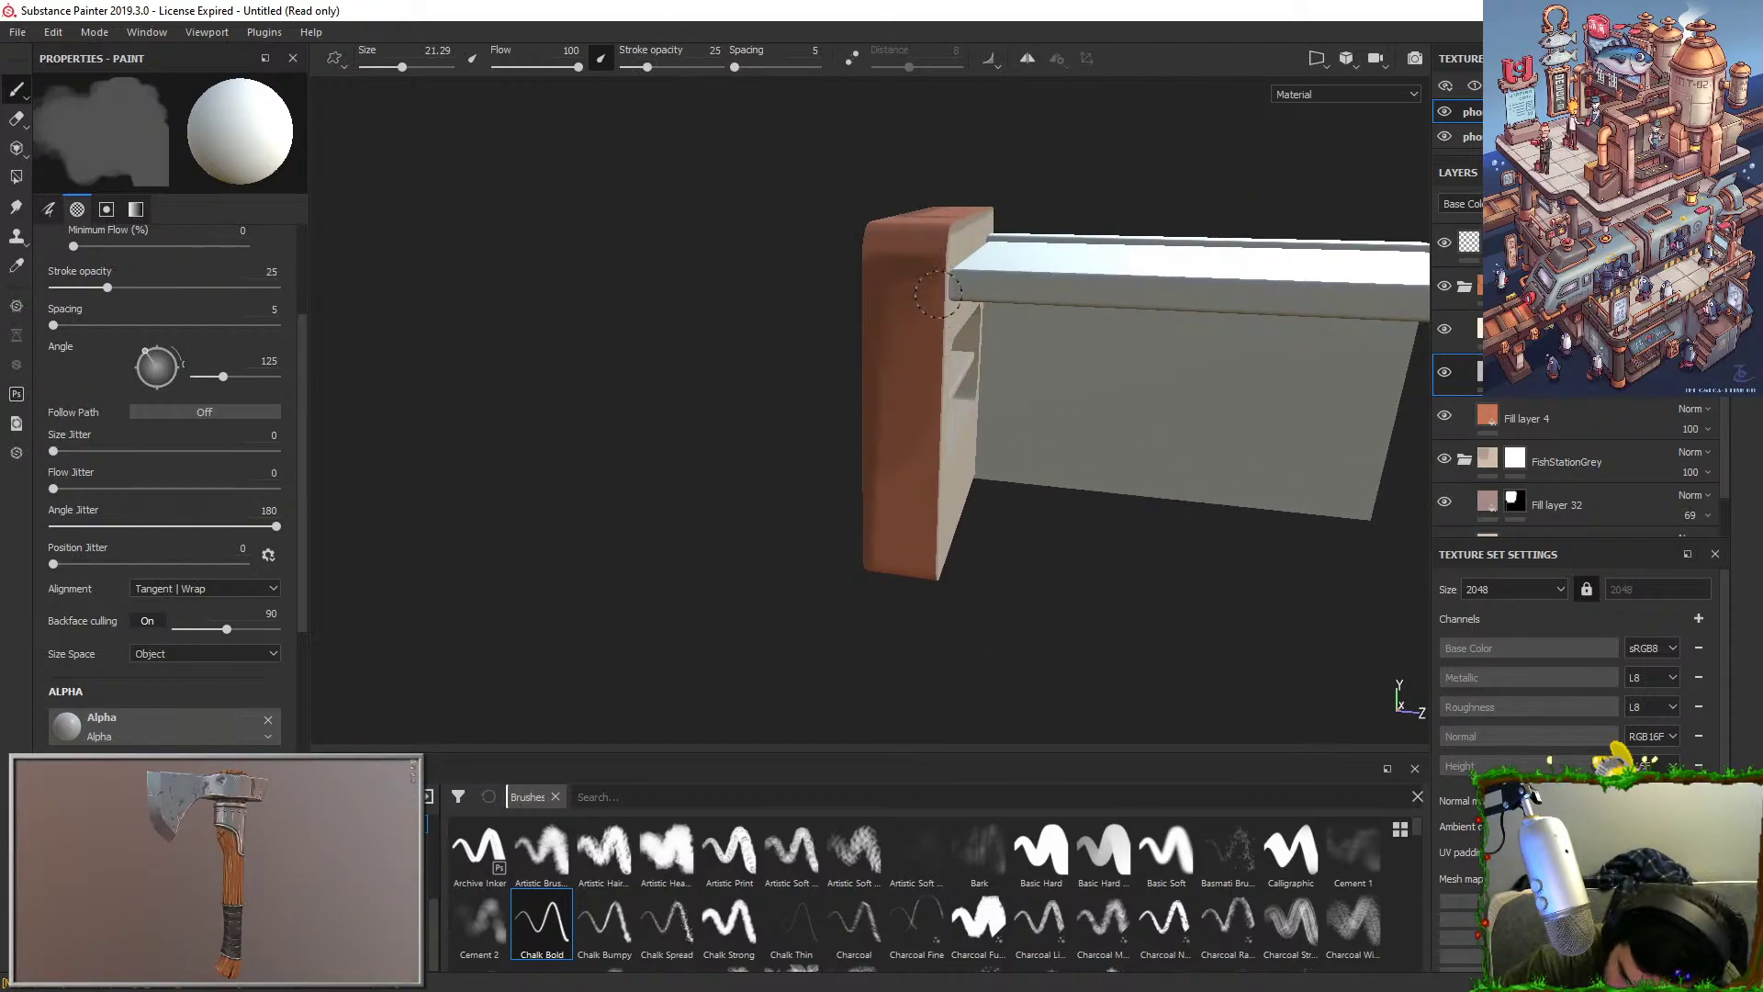
mouse_move(939, 659)
left_mouse_down("alt")
mouse_move(1090, 493)
mouse_move(1110, 515)
mouse_move(1041, 604)
mouse_move(1038, 337)
left_mouse_up("alt")
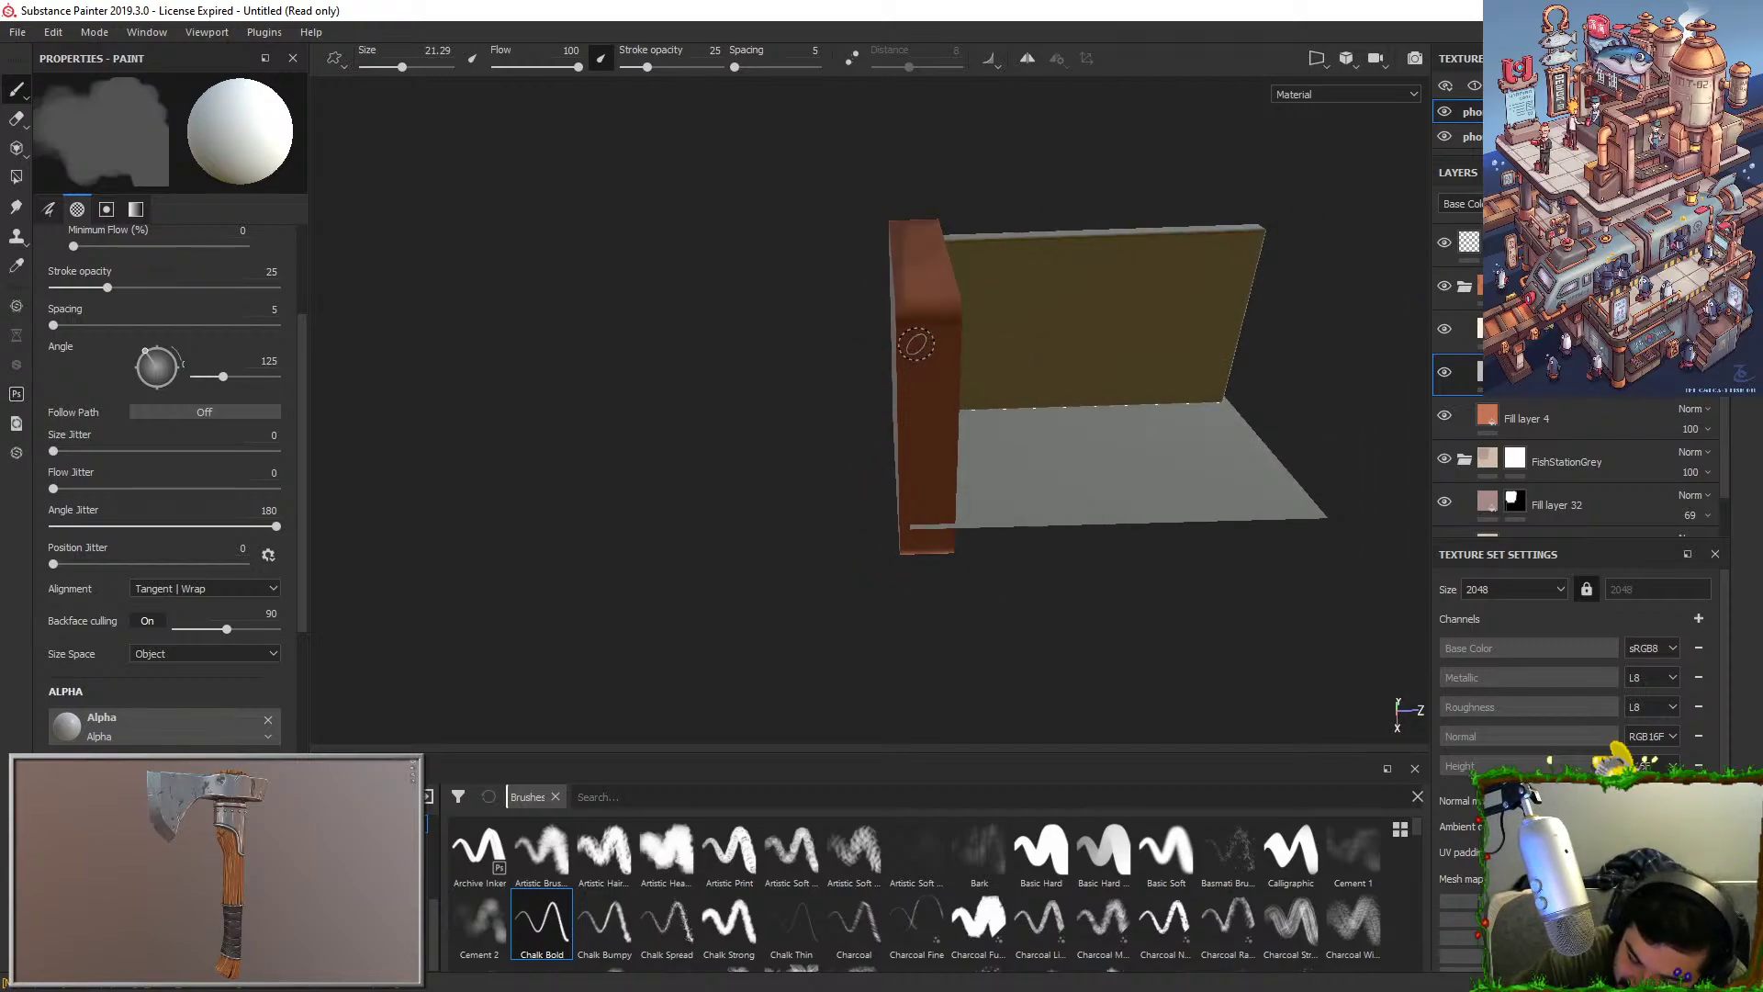
Raise the stroke opacity to 100 and paint dark shading across the orange side's lower rounded corner, undoing a stray stroke.
left_click_drag(648, 67, 776, 75)
left_click_drag(902, 339, 946, 333)
key("x")
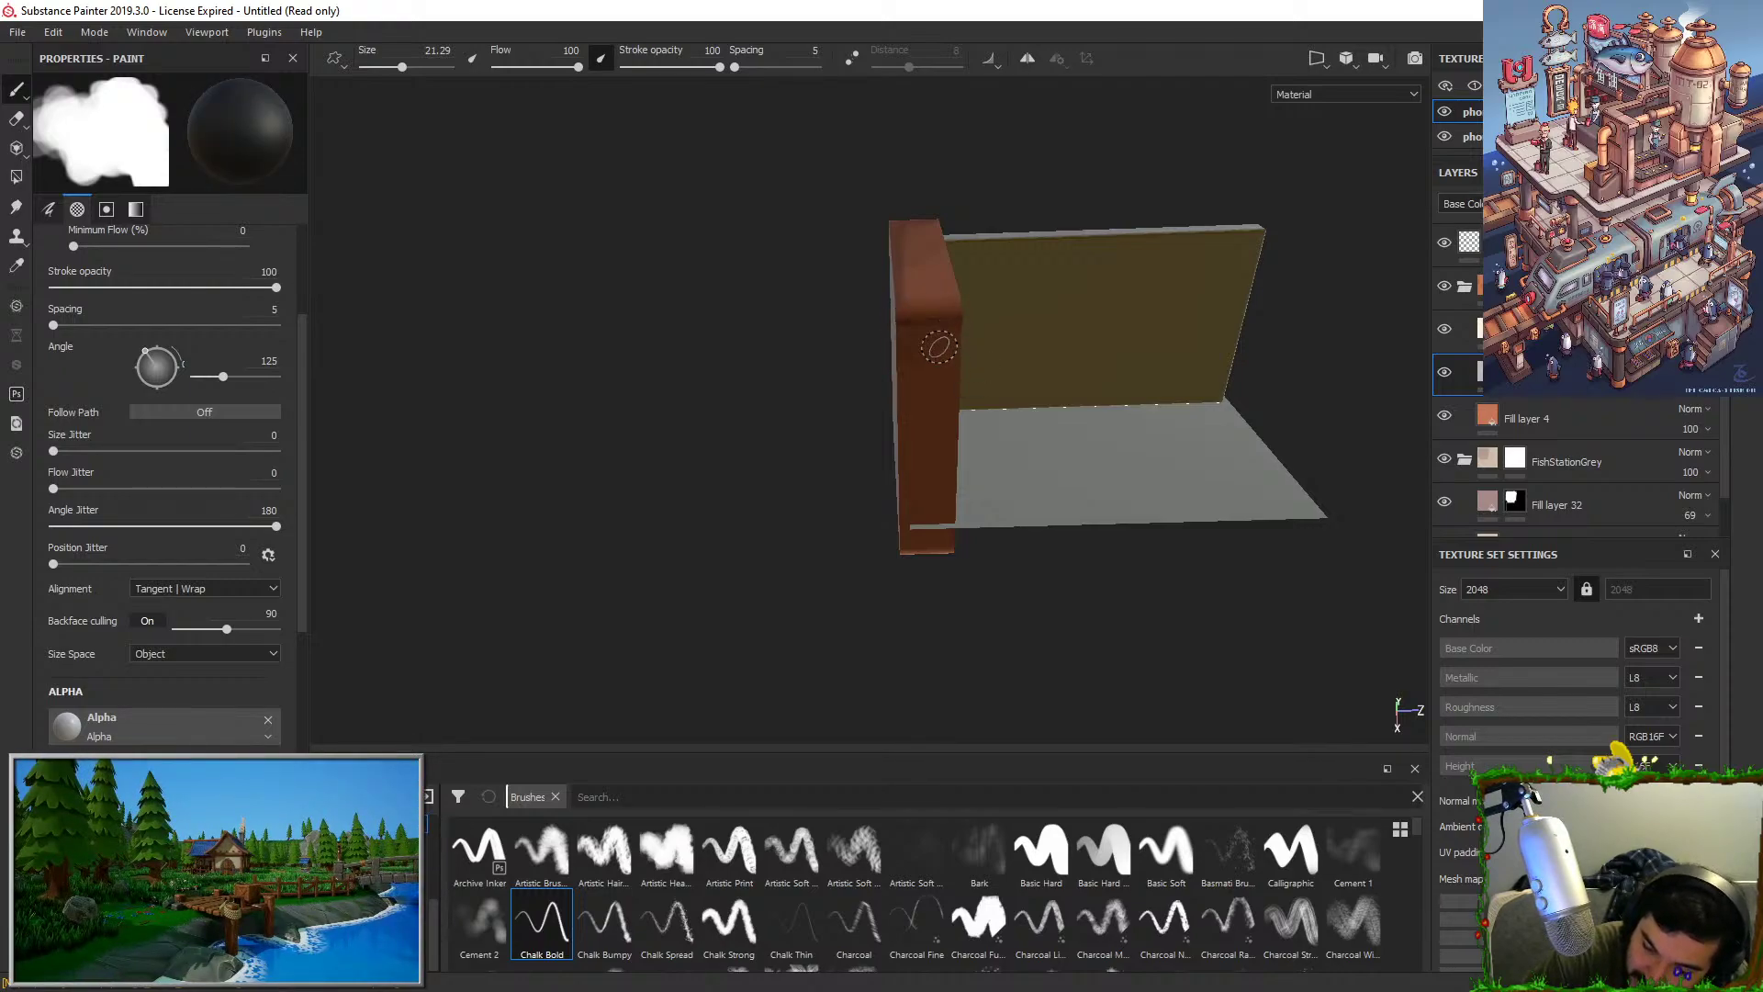
key("x")
key("ctrl+z")
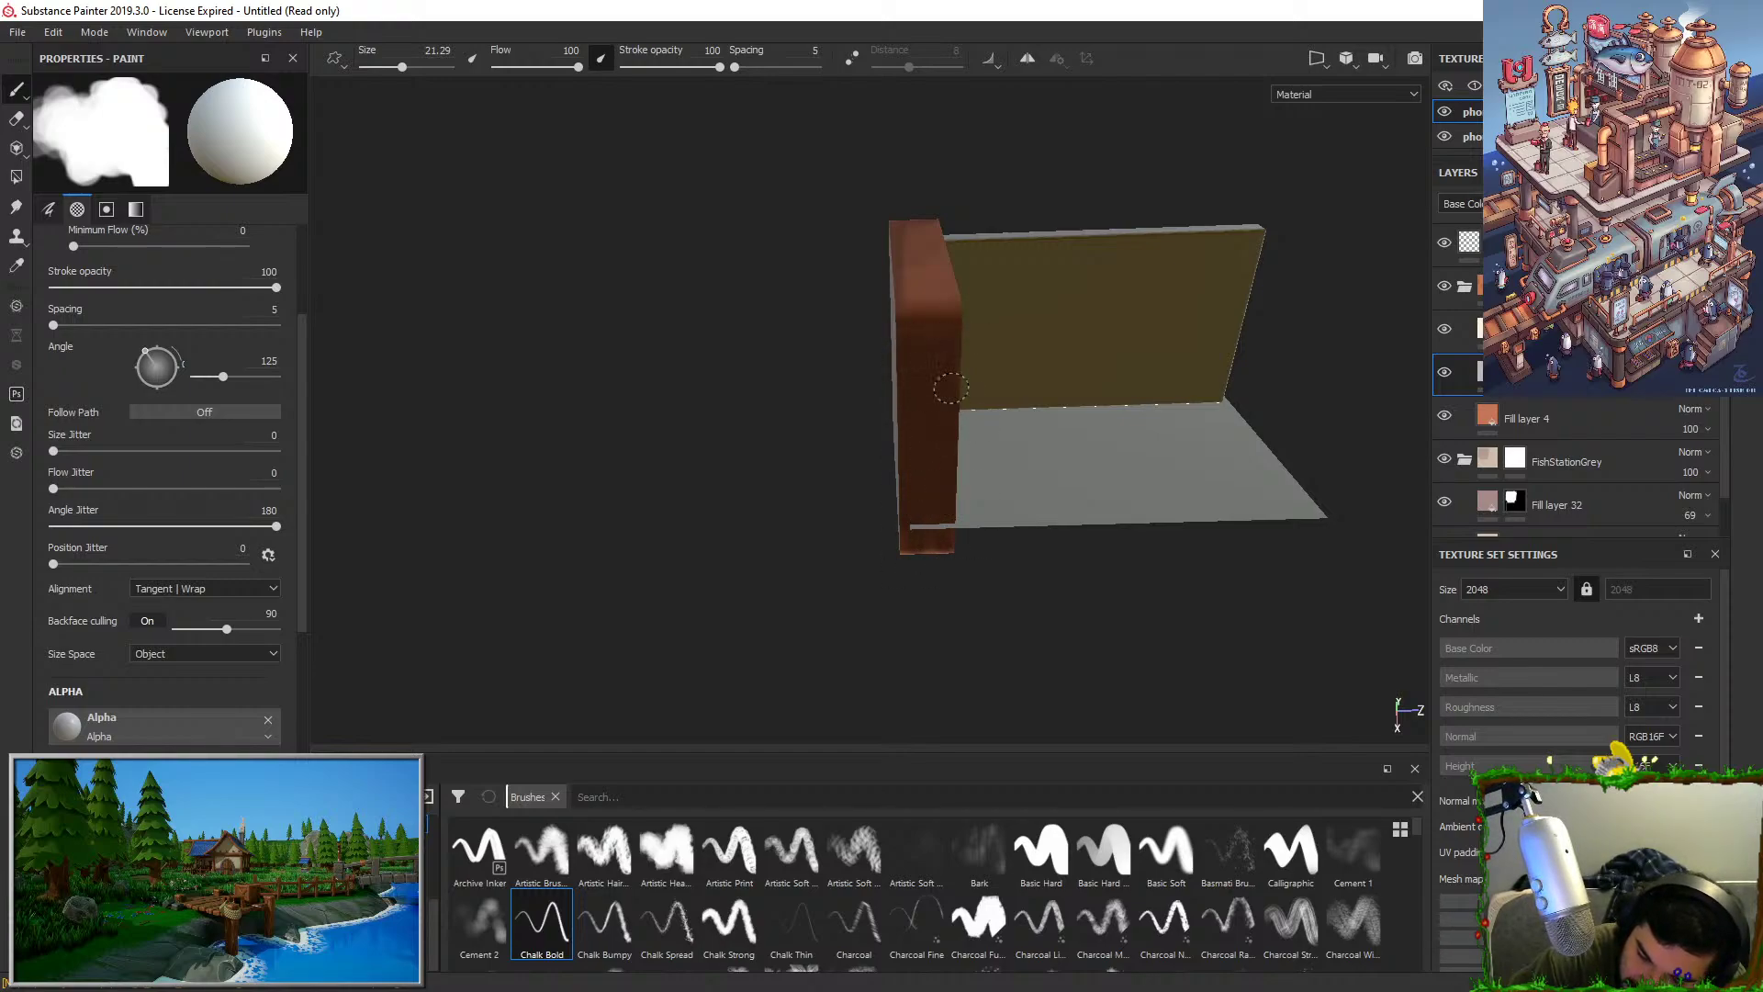
left_click_drag(972, 536, 1174, 421, "alt")
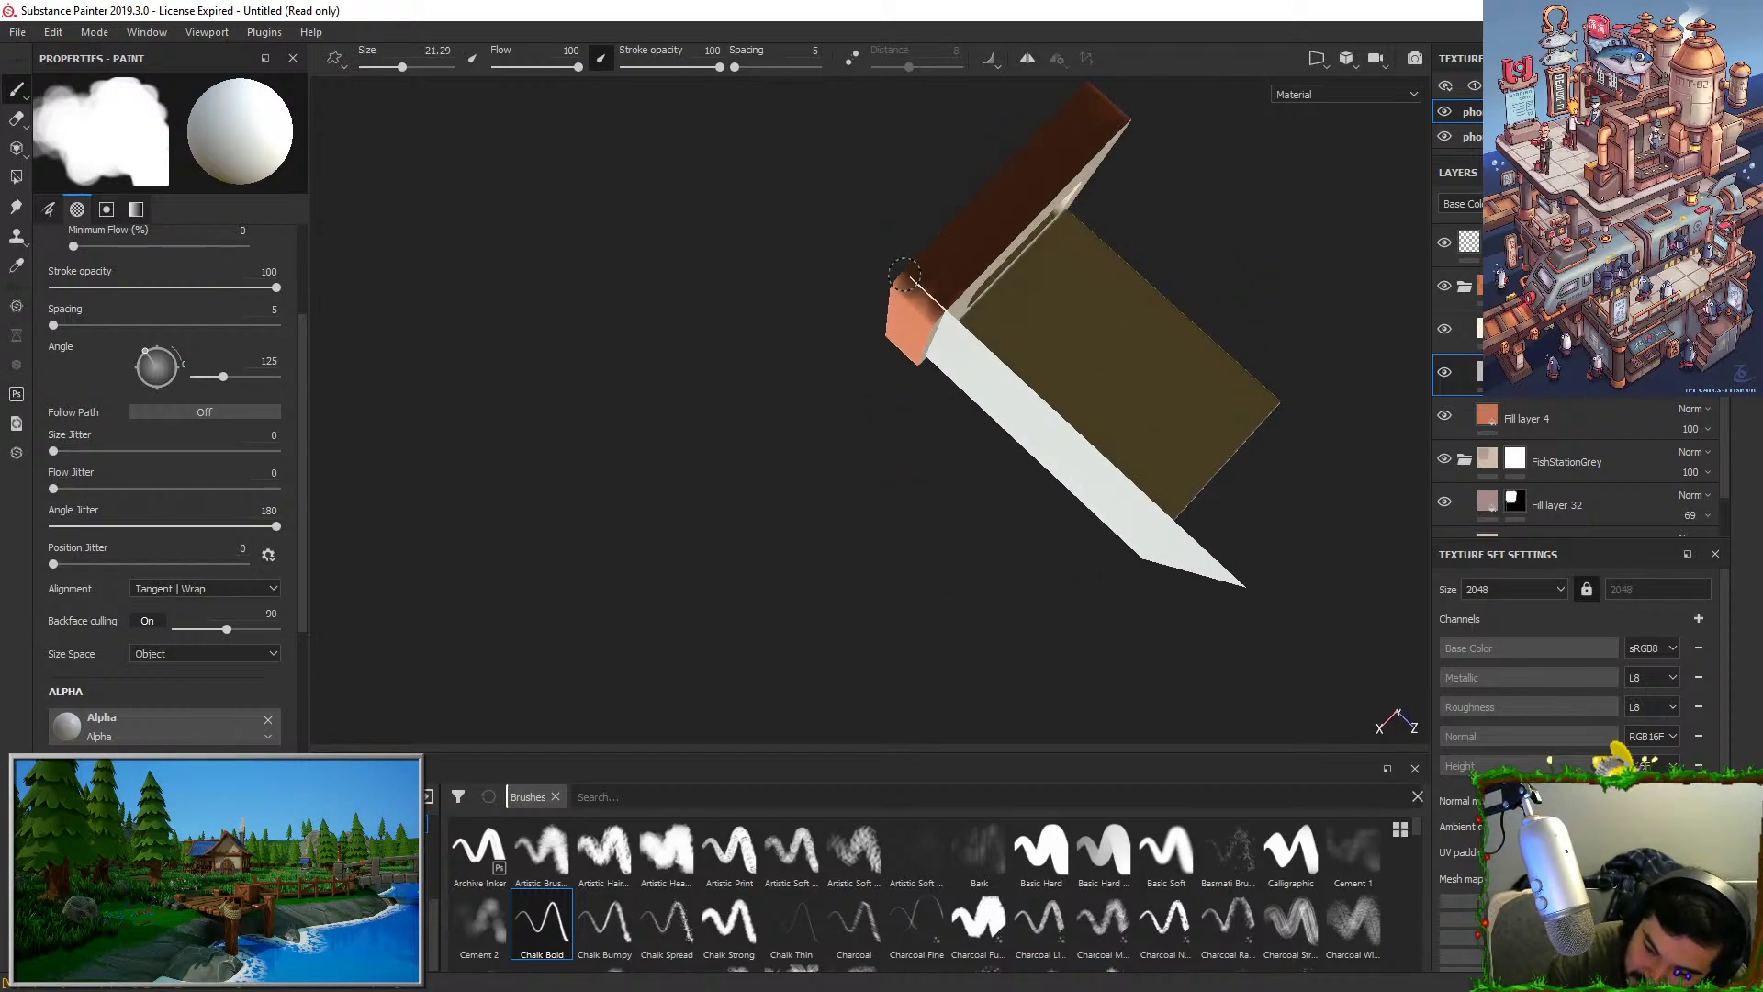
left_click_drag(952, 492, 1141, 71, "alt")
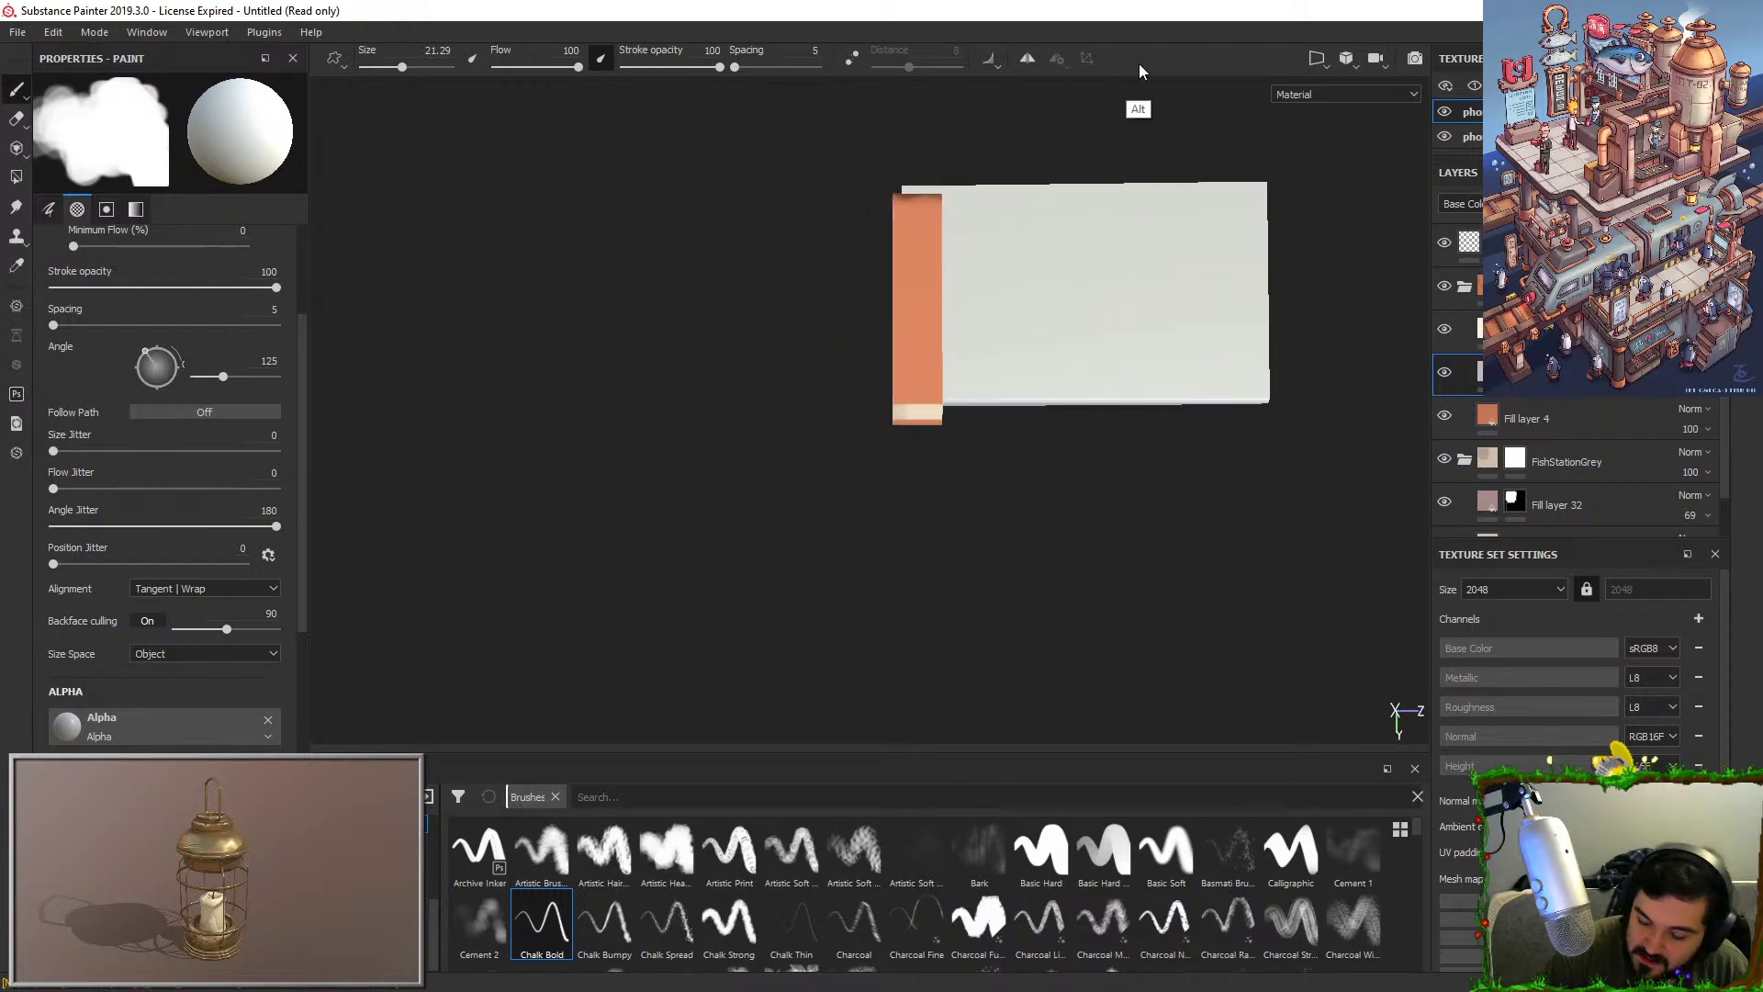
left_click_drag(968, 410, 1293, 521, "alt")
left_click_drag(1166, 492, 1118, 466, "alt")
middle_click_drag(1117, 466, 969, 375, "alt")
right_click_drag(969, 374, 1028, 514, "alt")
left_click_drag(874, 387, 843, 550)
mouse_move(945, 515)
left_mouse_down("alt")
mouse_move(1228, 500)
mouse_move(1199, 508)
left_mouse_up("alt")
key("ctrl+z")
Use Polygon Fill on the orange folder's mask to cover the cream faces left on the side's rounded corner.
left_click(1516, 285)
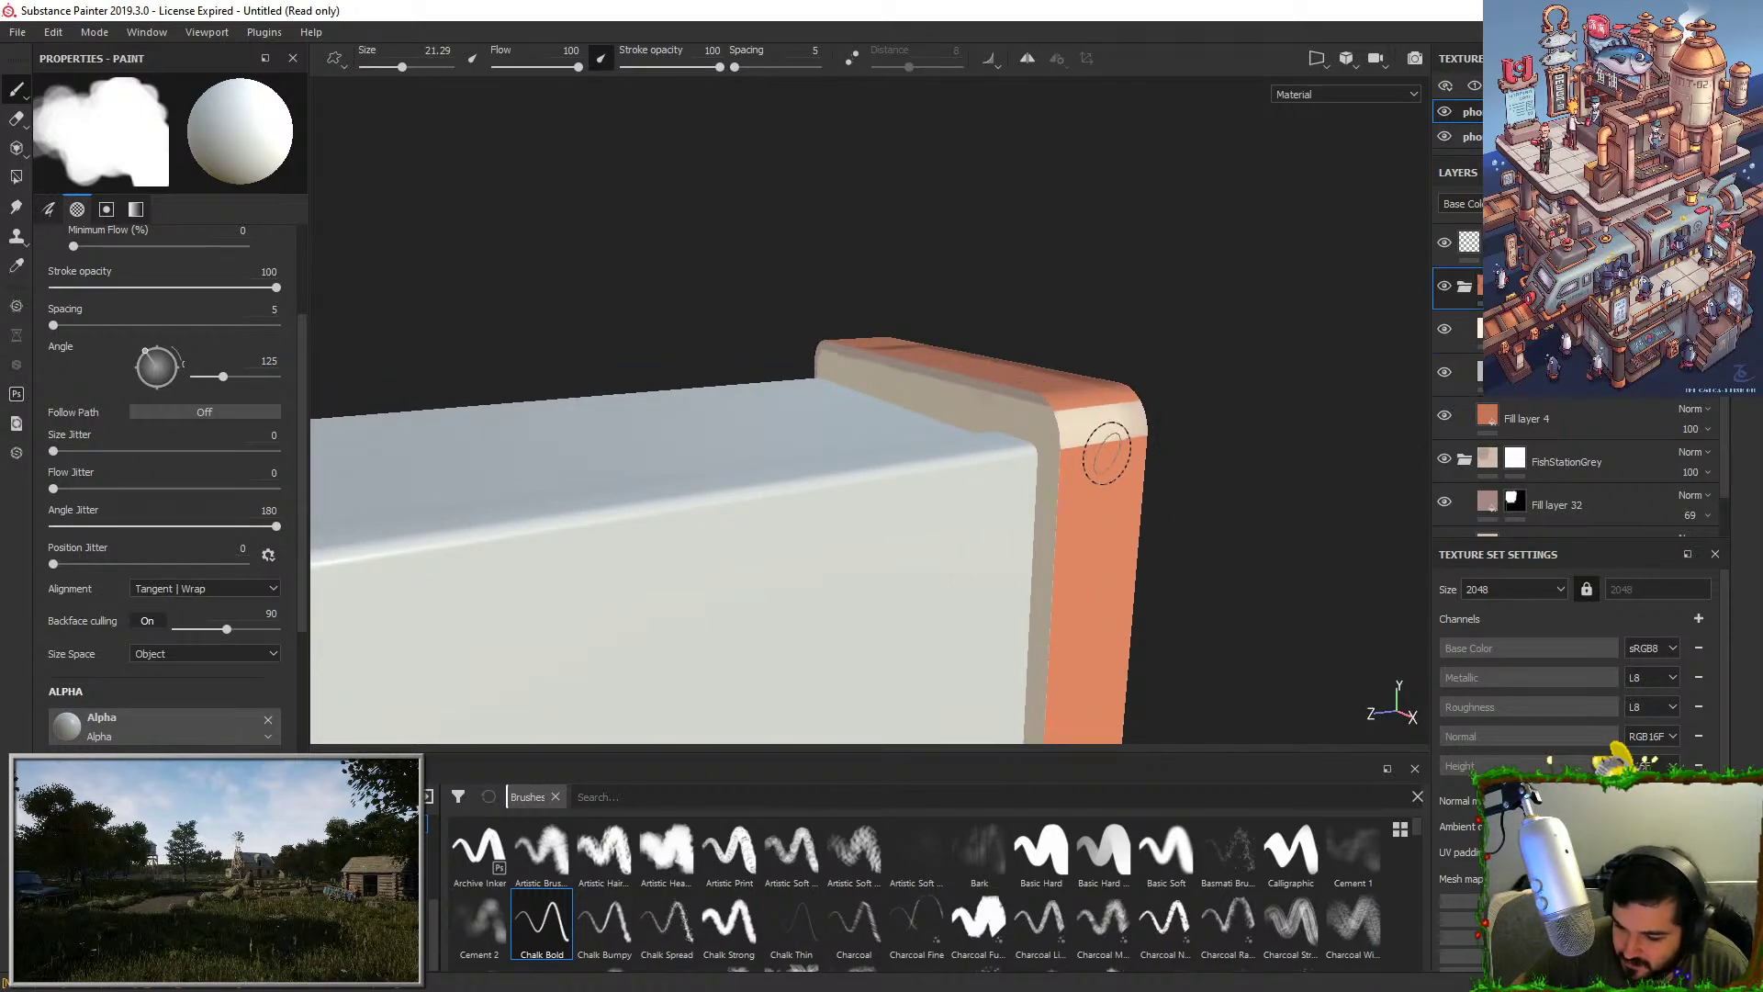
key("4")
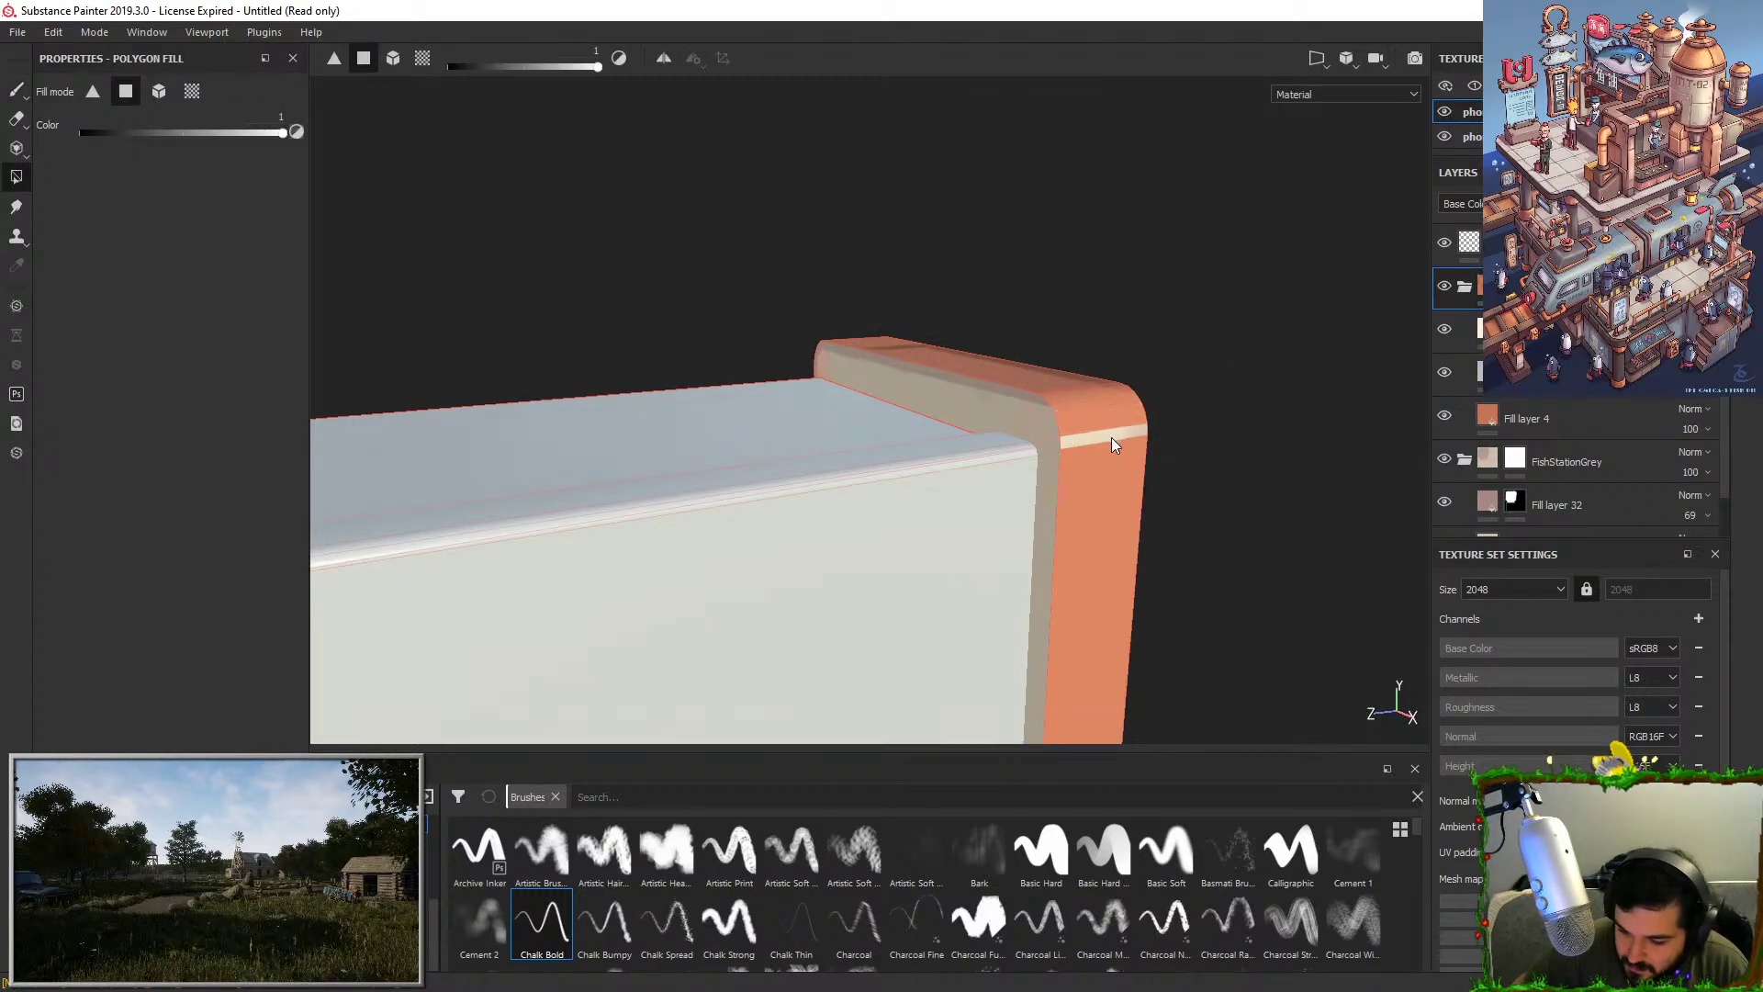
key("1")
Paint dark shading along the outer edge and ends of the orange front side in the shading layer's mask.
left_click(1515, 374)
mouse_move(1130, 475)
left_mouse_down("alt")
mouse_move(1031, 523)
mouse_move(962, 509)
left_mouse_up("alt")
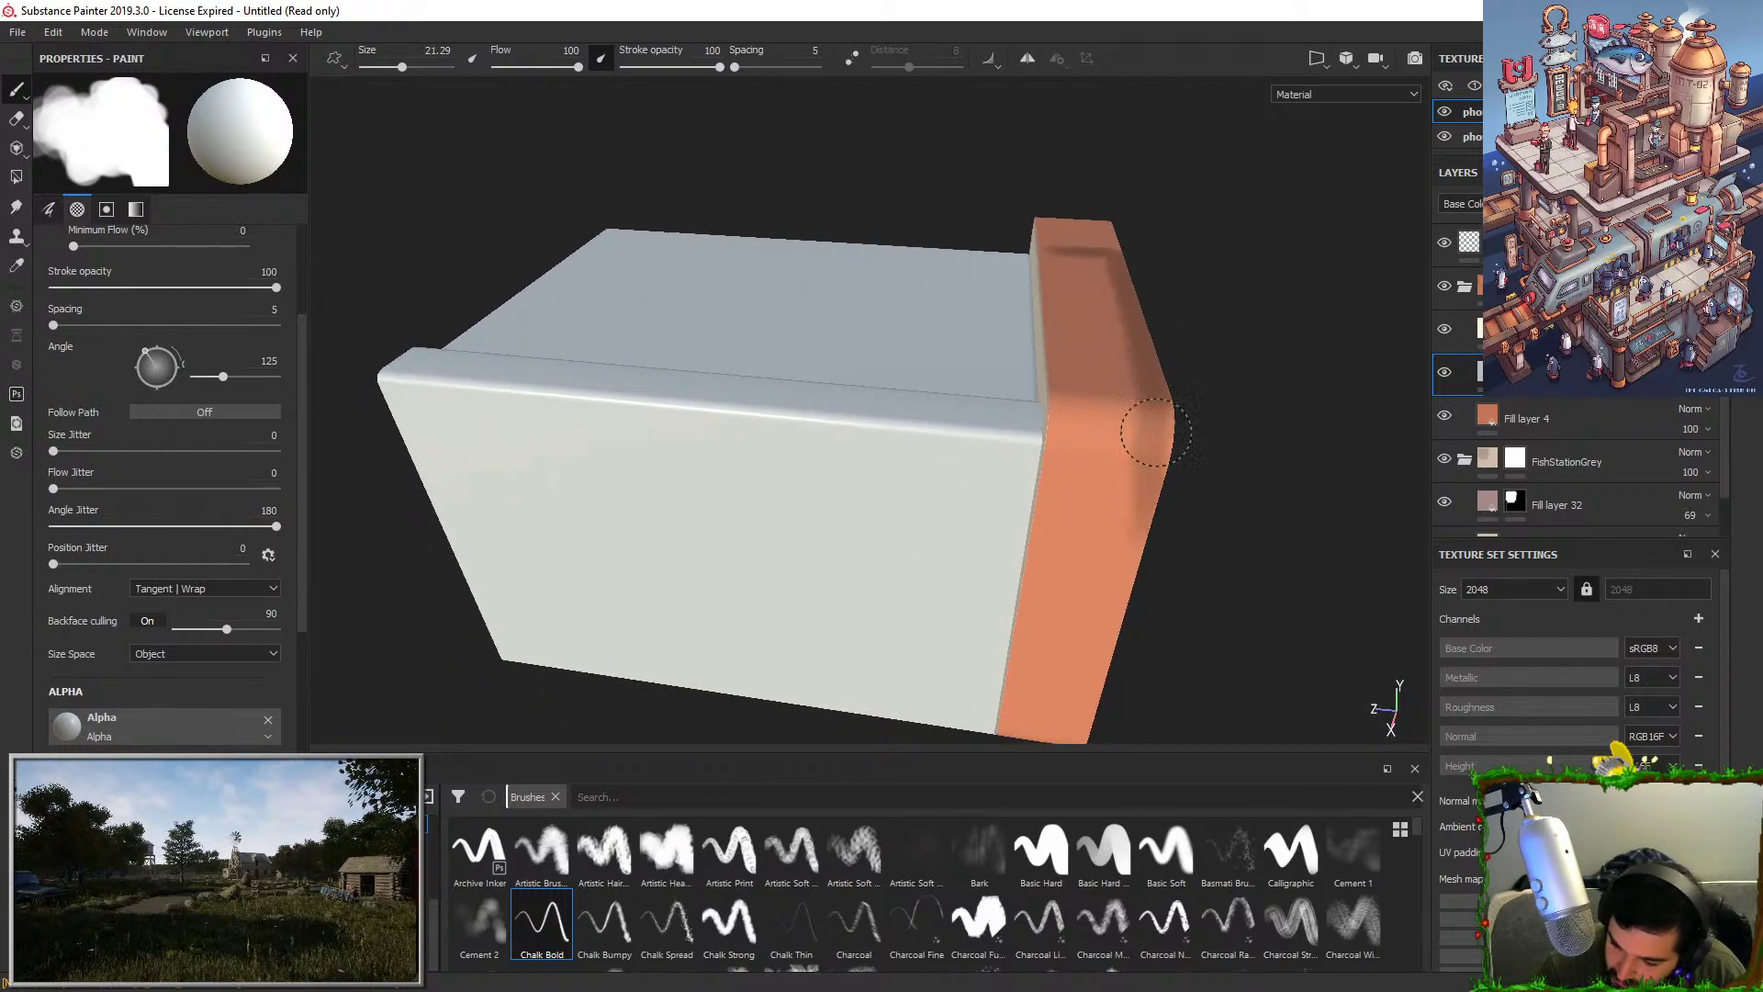
mouse_move(1149, 465)
left_mouse_down("alt+shift")
mouse_move(1144, 578)
mouse_move(1029, 399)
left_mouse_up("alt+shift")
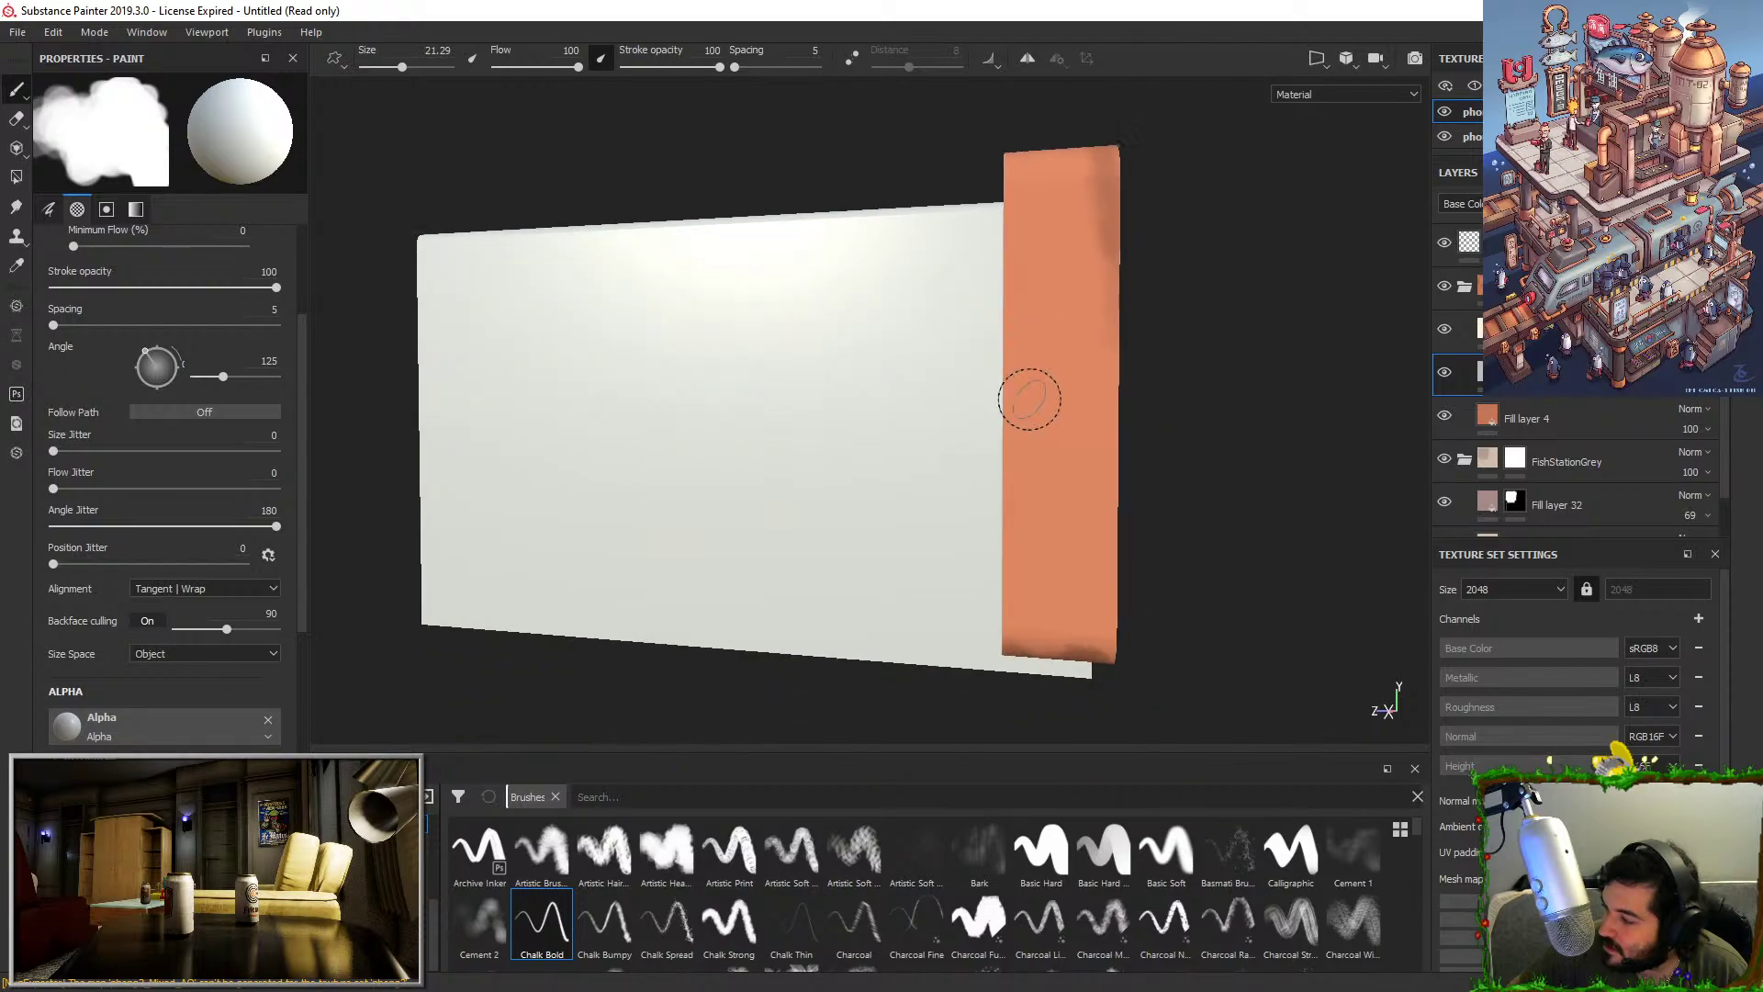
left_click_drag(1105, 204, 1093, 623)
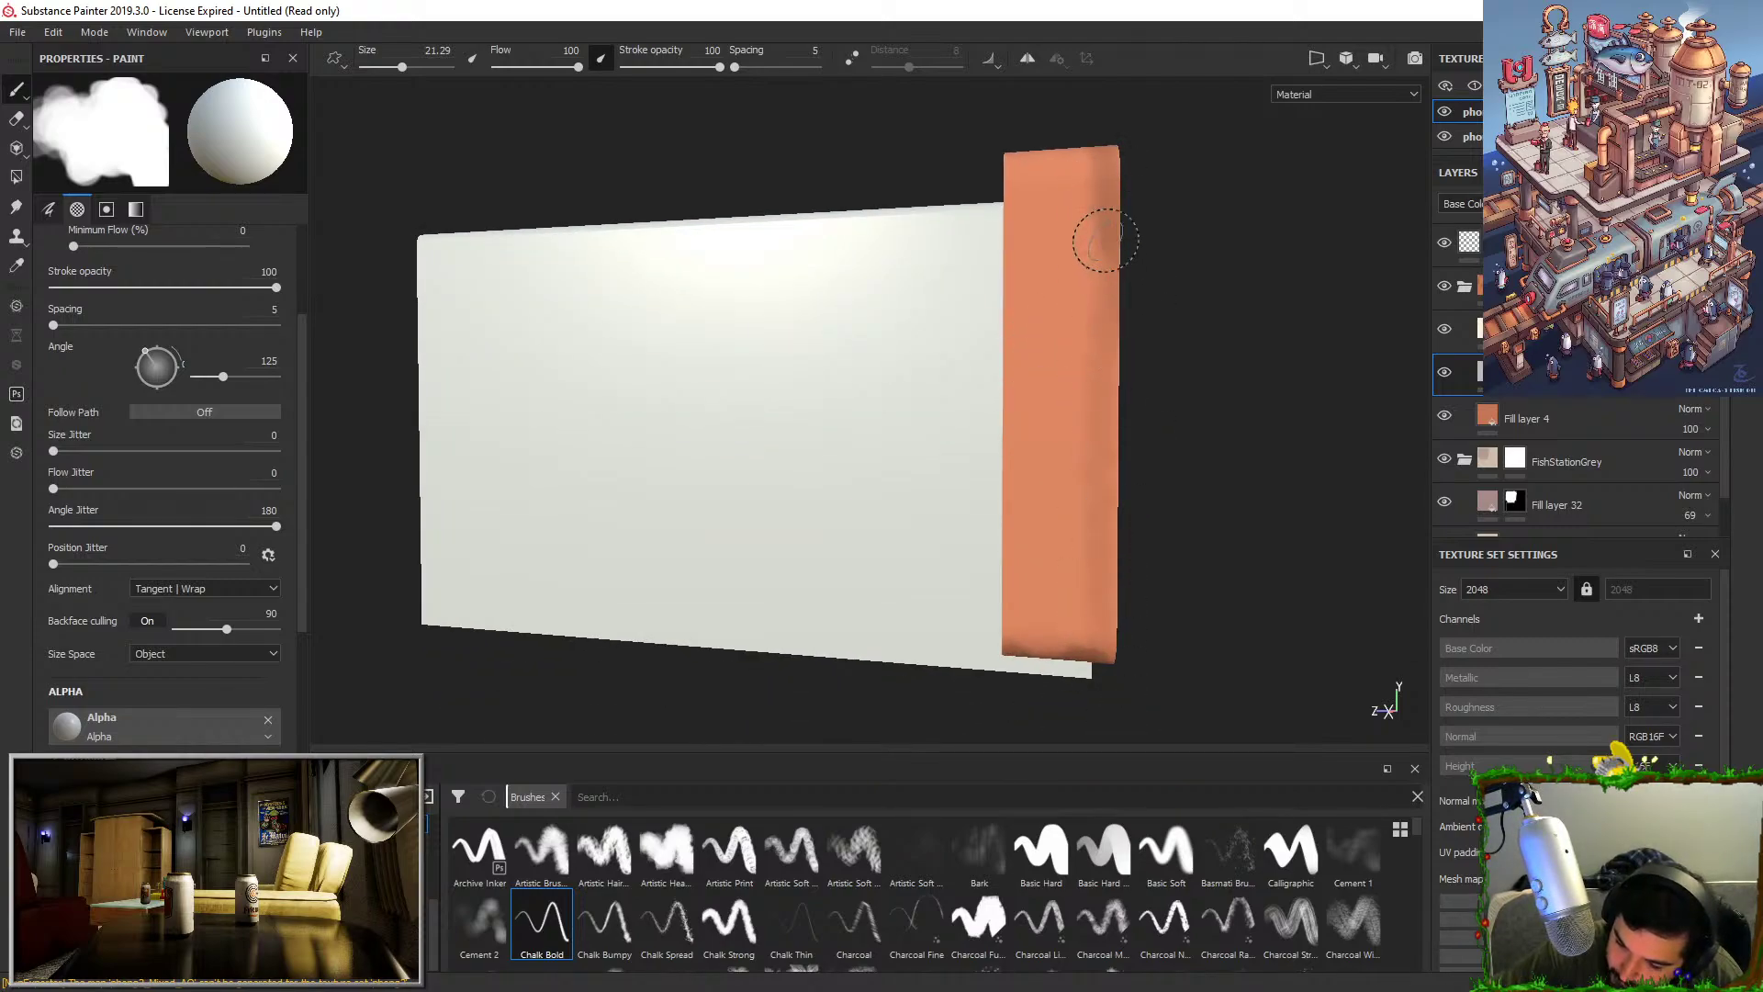
left_click_drag(1105, 243, 1120, 734)
left_click_drag(1088, 364, 1142, 277, "alt")
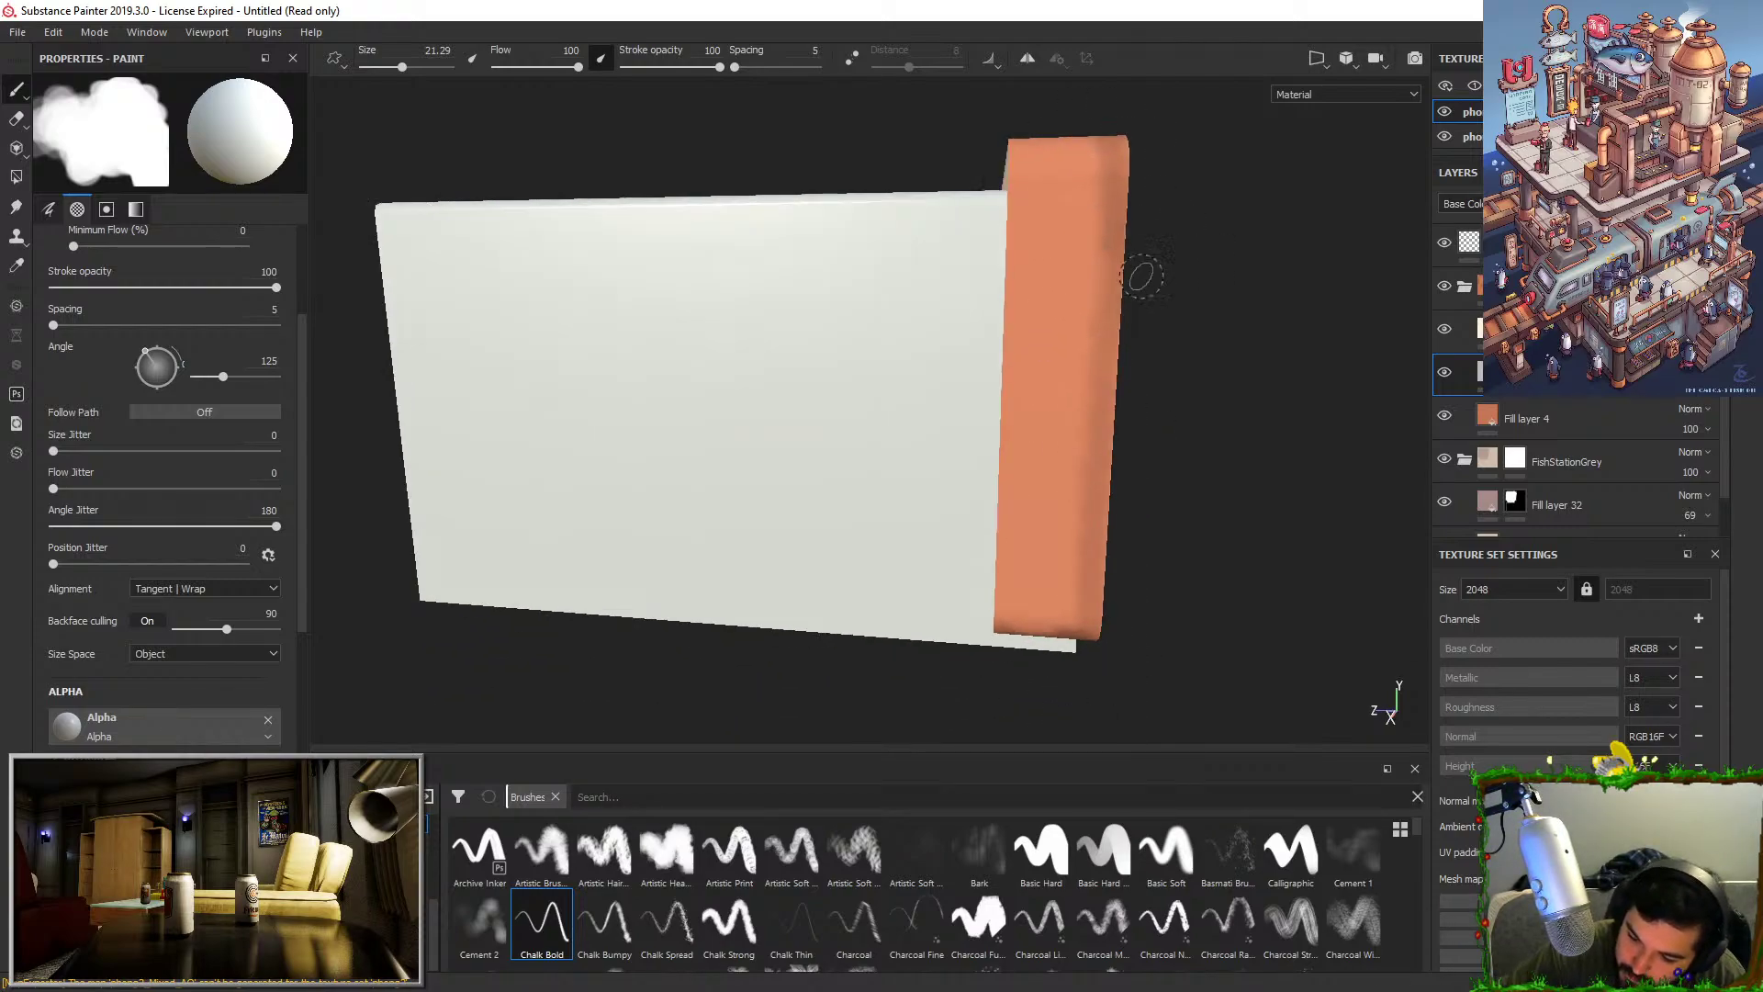
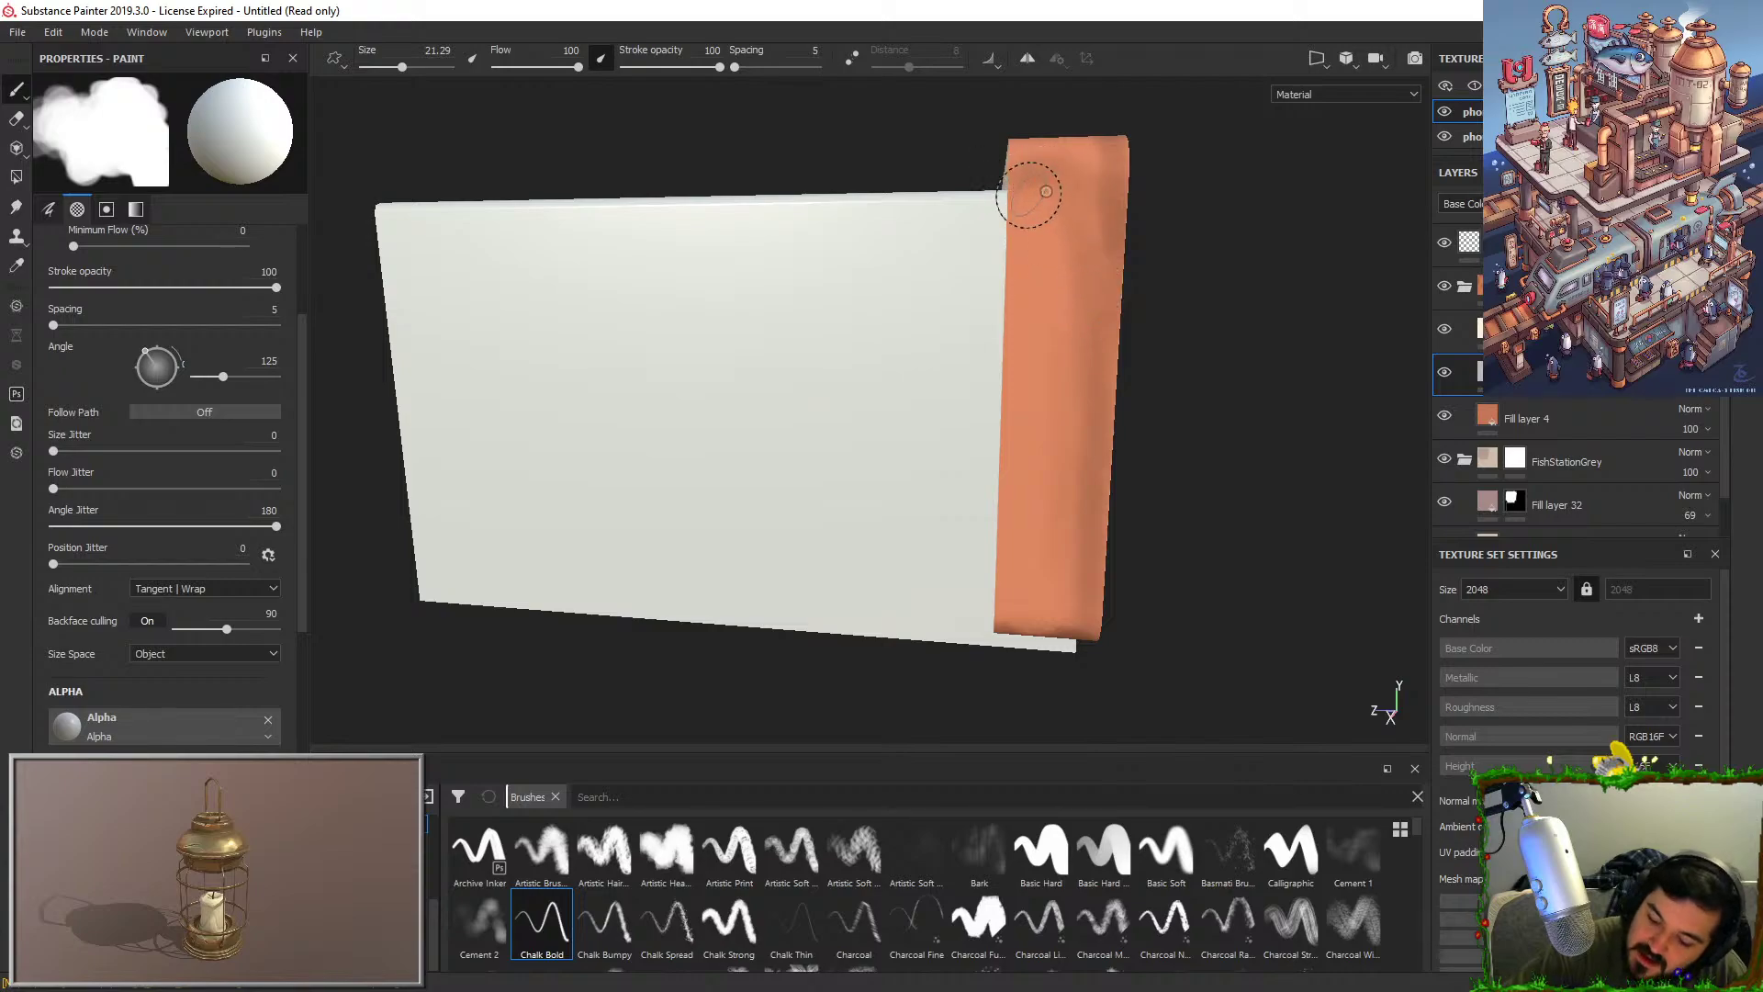
mouse_move(1031, 189)
left_mouse_down("alt")
mouse_move(1259, 500)
mouse_move(1319, 532)
mouse_move(1104, 638)
left_mouse_up("alt")
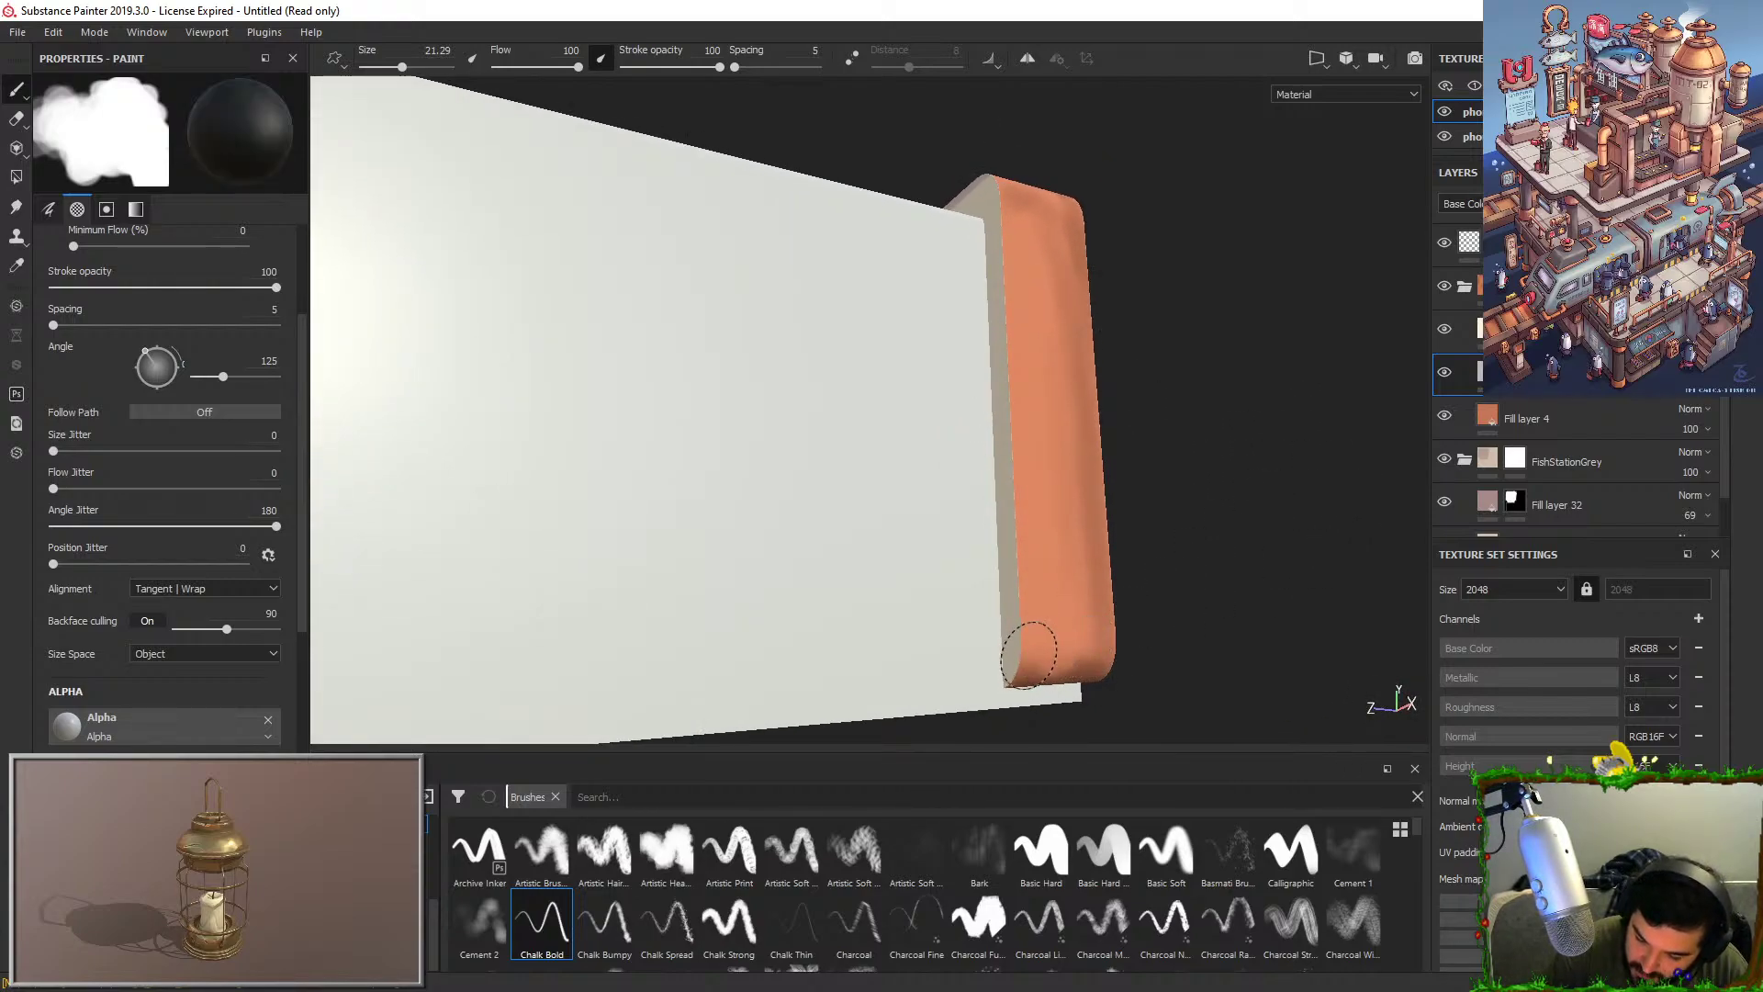
Select the mask of the fill layer above the dark shading and try a highlight stroke near the orange side's upper corner.
mouse_move(1176, 543)
left_mouse_down("alt")
mouse_move(1279, 623)
mouse_move(1176, 551)
mouse_move(1212, 570)
mouse_move(1149, 583)
mouse_move(1231, 510)
mouse_move(1214, 542)
mouse_move(1230, 542)
left_mouse_up("alt")
left_click(1506, 329)
left_click_drag(1065, 210, 1049, 286)
key("ctrl+z")
left_click_drag(1159, 385, 1181, 457, "alt")
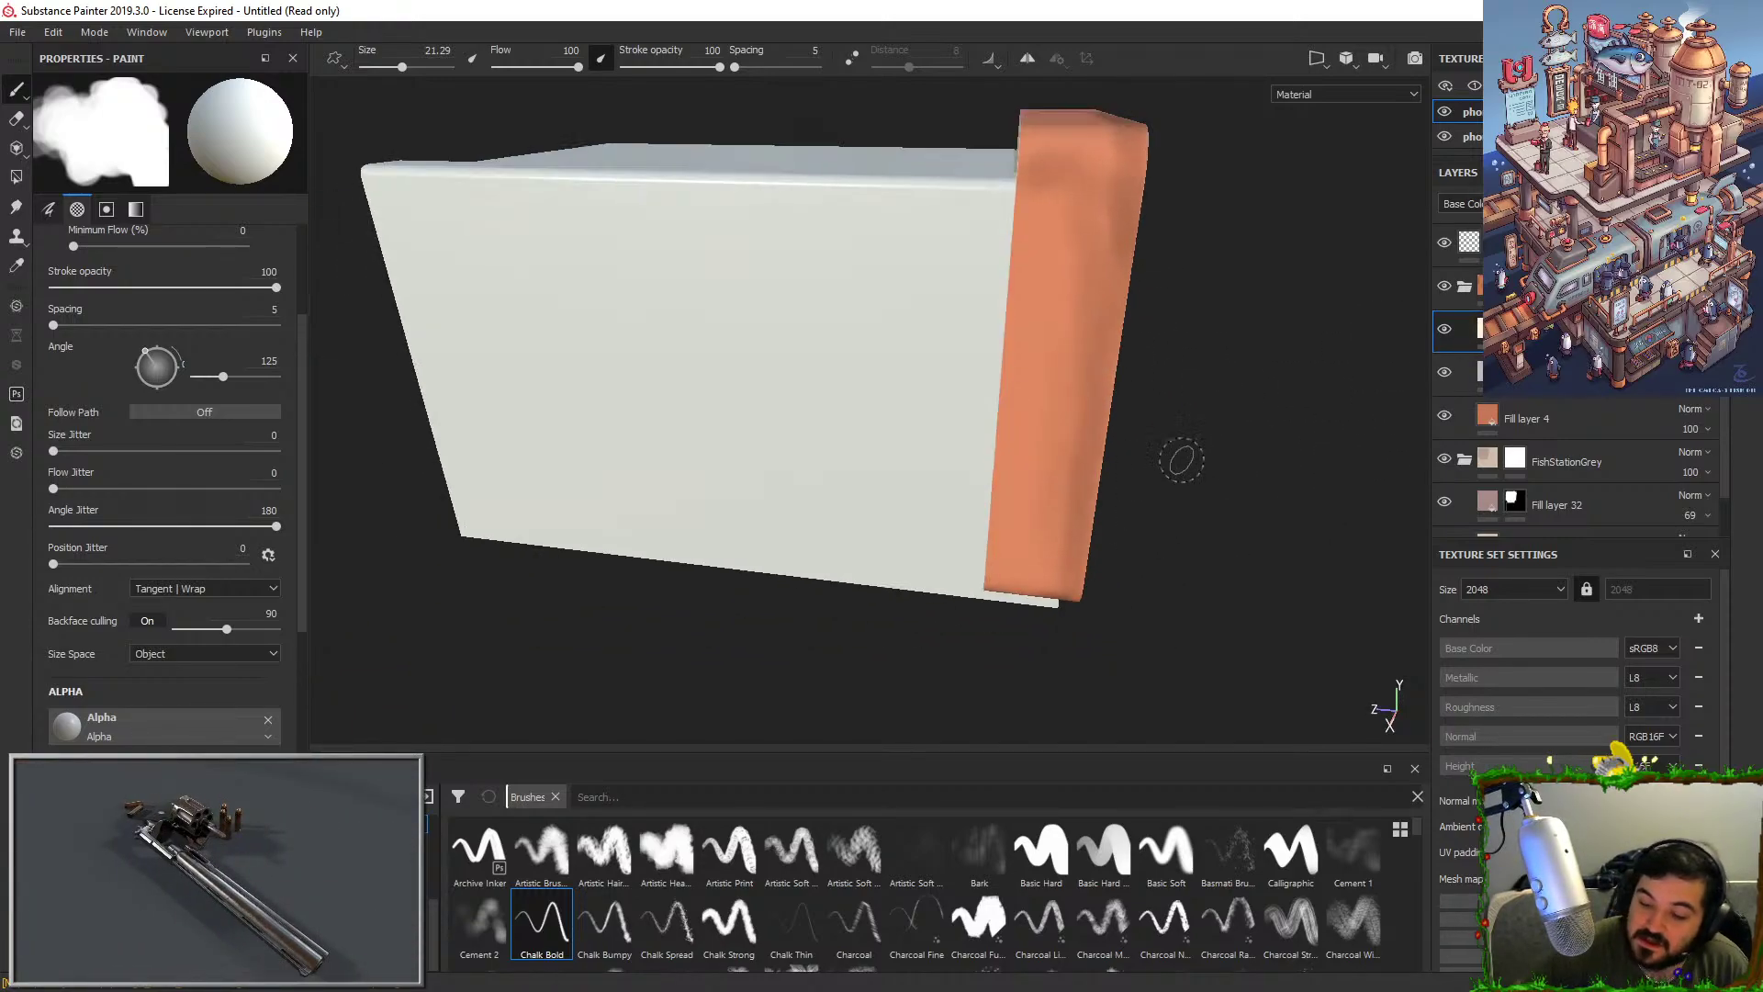
Select the Basic Hard brush for highlighting the lower rounded corner of the orange side.
left_click_drag(907, 399, 1065, 417, "alt")
right_click_drag(1019, 418, 964, 397, "alt")
left_click_drag(973, 404, 1035, 563, "alt")
right_click_drag(1035, 563, 1038, 597, "alt")
middle_click_drag(1019, 587, 1138, 394, "alt")
left_click_drag(1120, 432, 1065, 450, "alt")
right_click_drag(1056, 459, 1022, 524, "alt")
middle_click_drag(918, 393, 1145, 361, "alt")
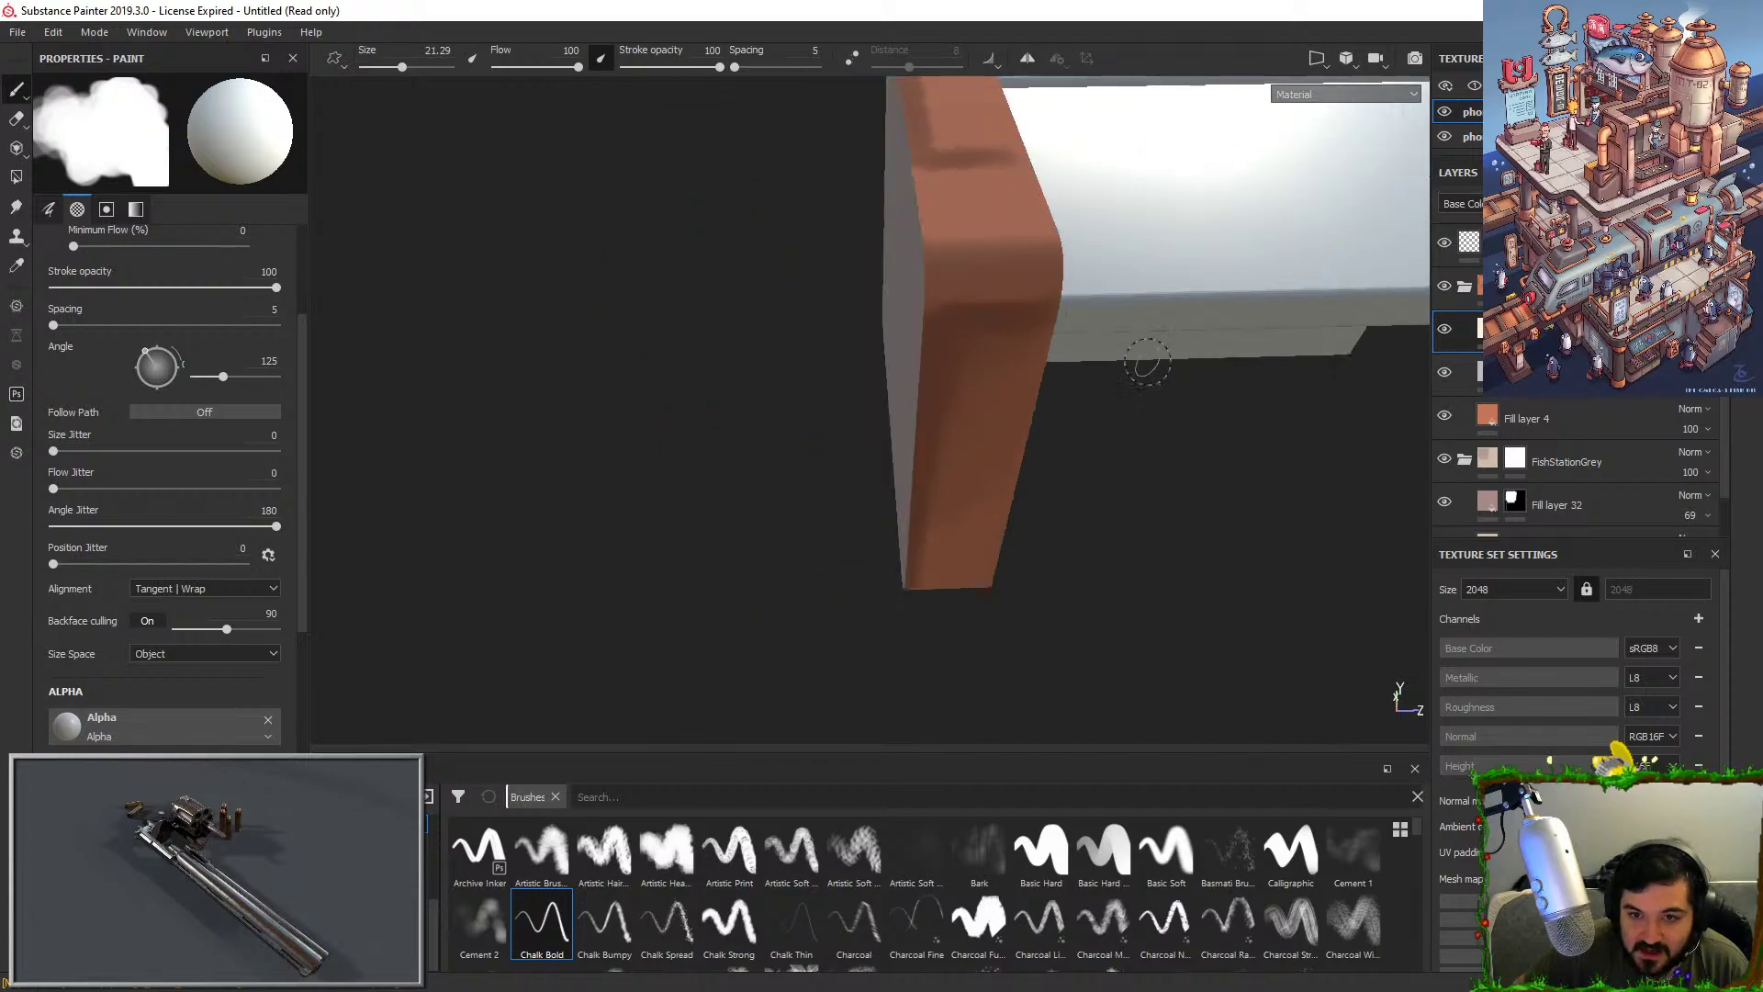
right_click_drag(1145, 362, 1148, 395, "alt")
middle_click_drag(1143, 386, 1094, 441, "alt")
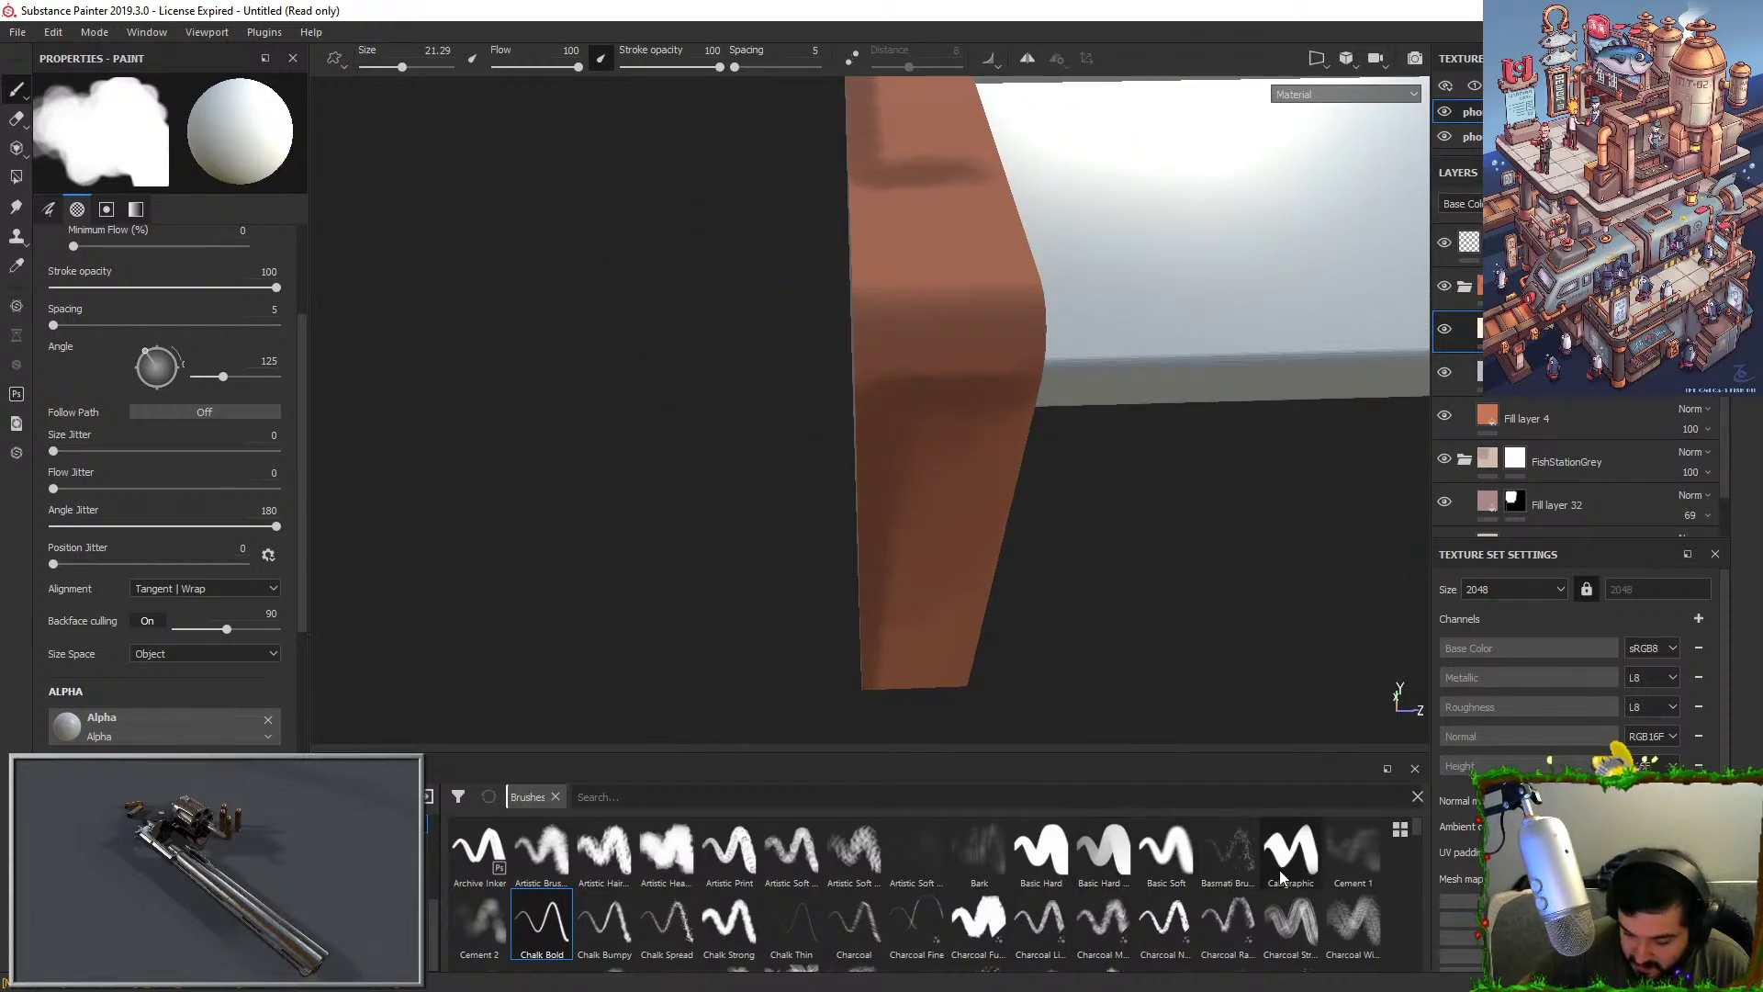
left_click(1078, 858)
middle_click_drag(995, 228, 976, 270, "alt")
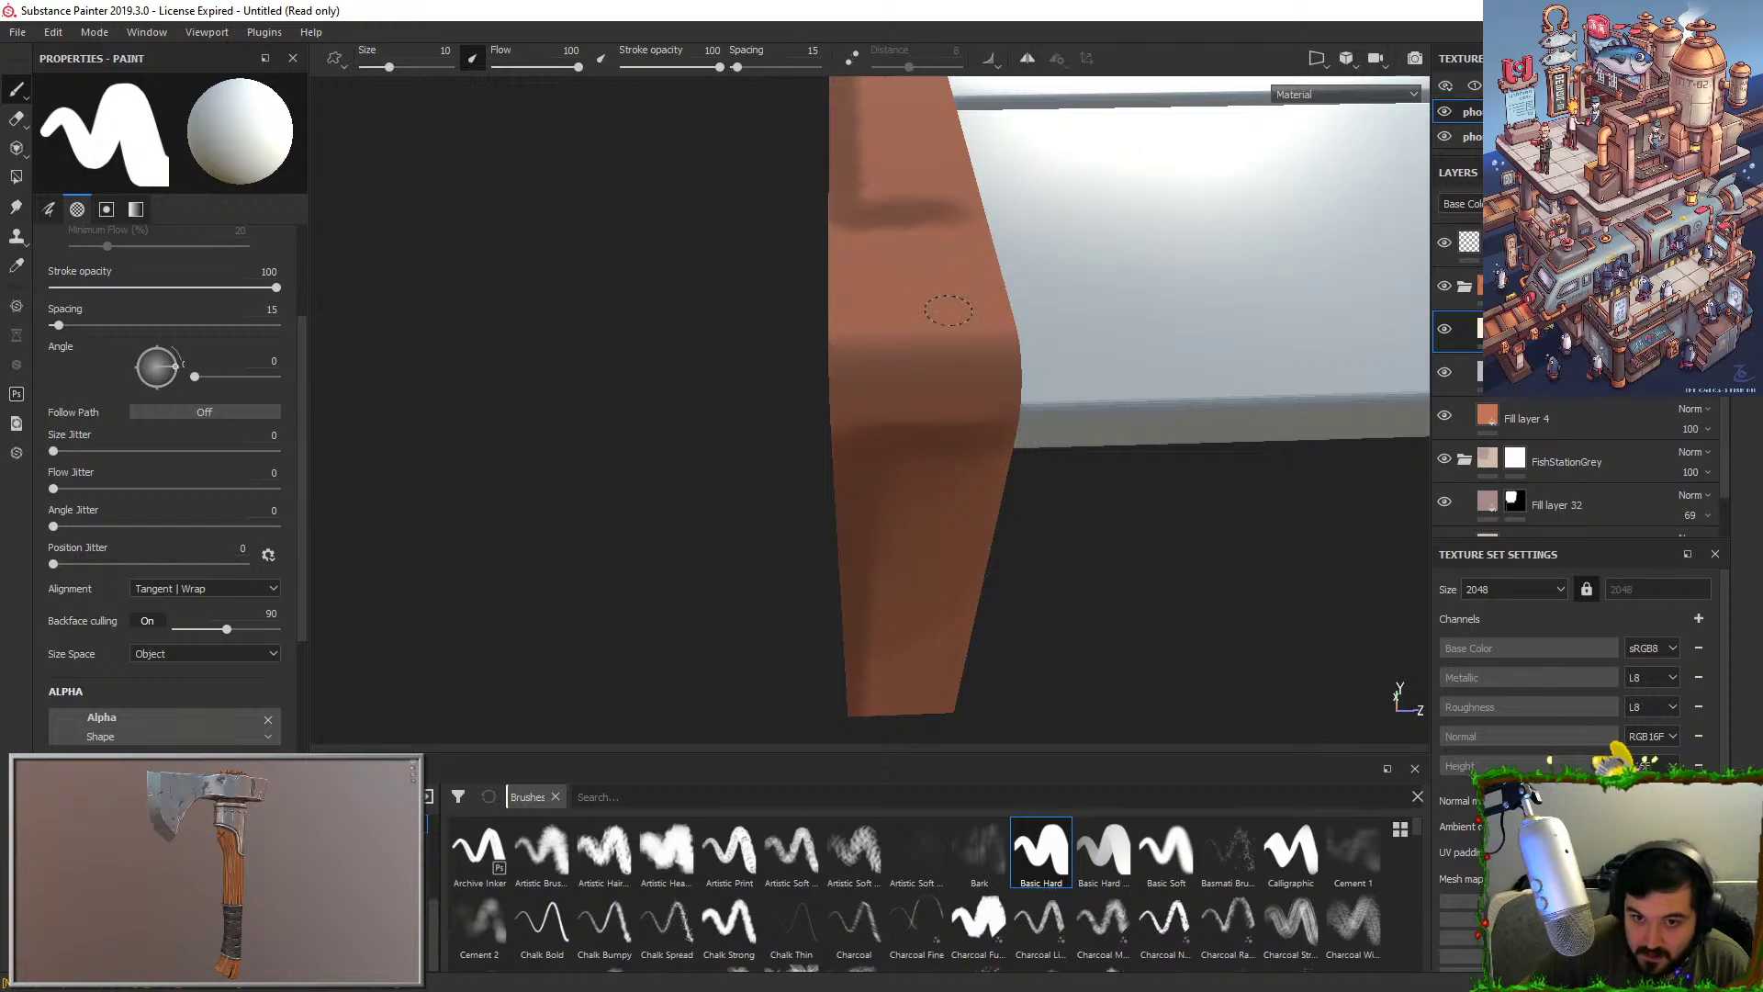
Try a straight full-opacity highlight line across the orange side's lower rounded corner.
left_click(748, 383)
left_click(1124, 362, "shift")
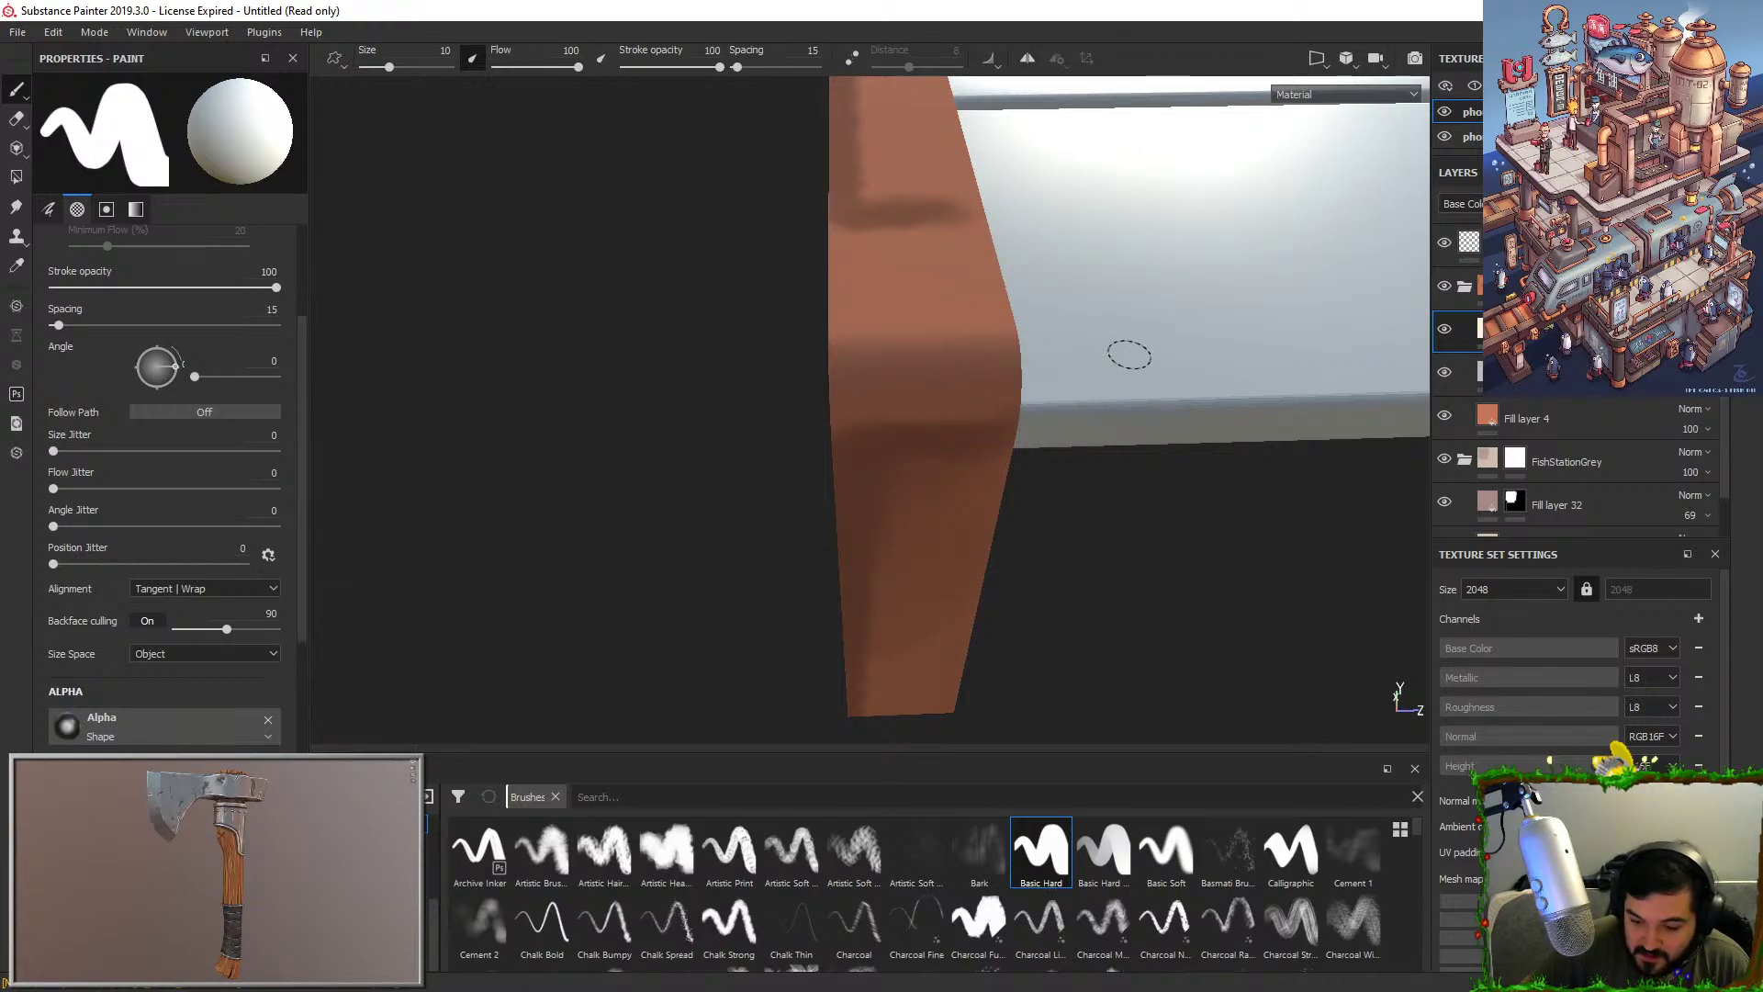
key("ctrl+z")
left_click(751, 366)
Set the Basic Hard brush size to 9.88 and its stroke opacity to 38.
scroll(221, 257, "up", 3)
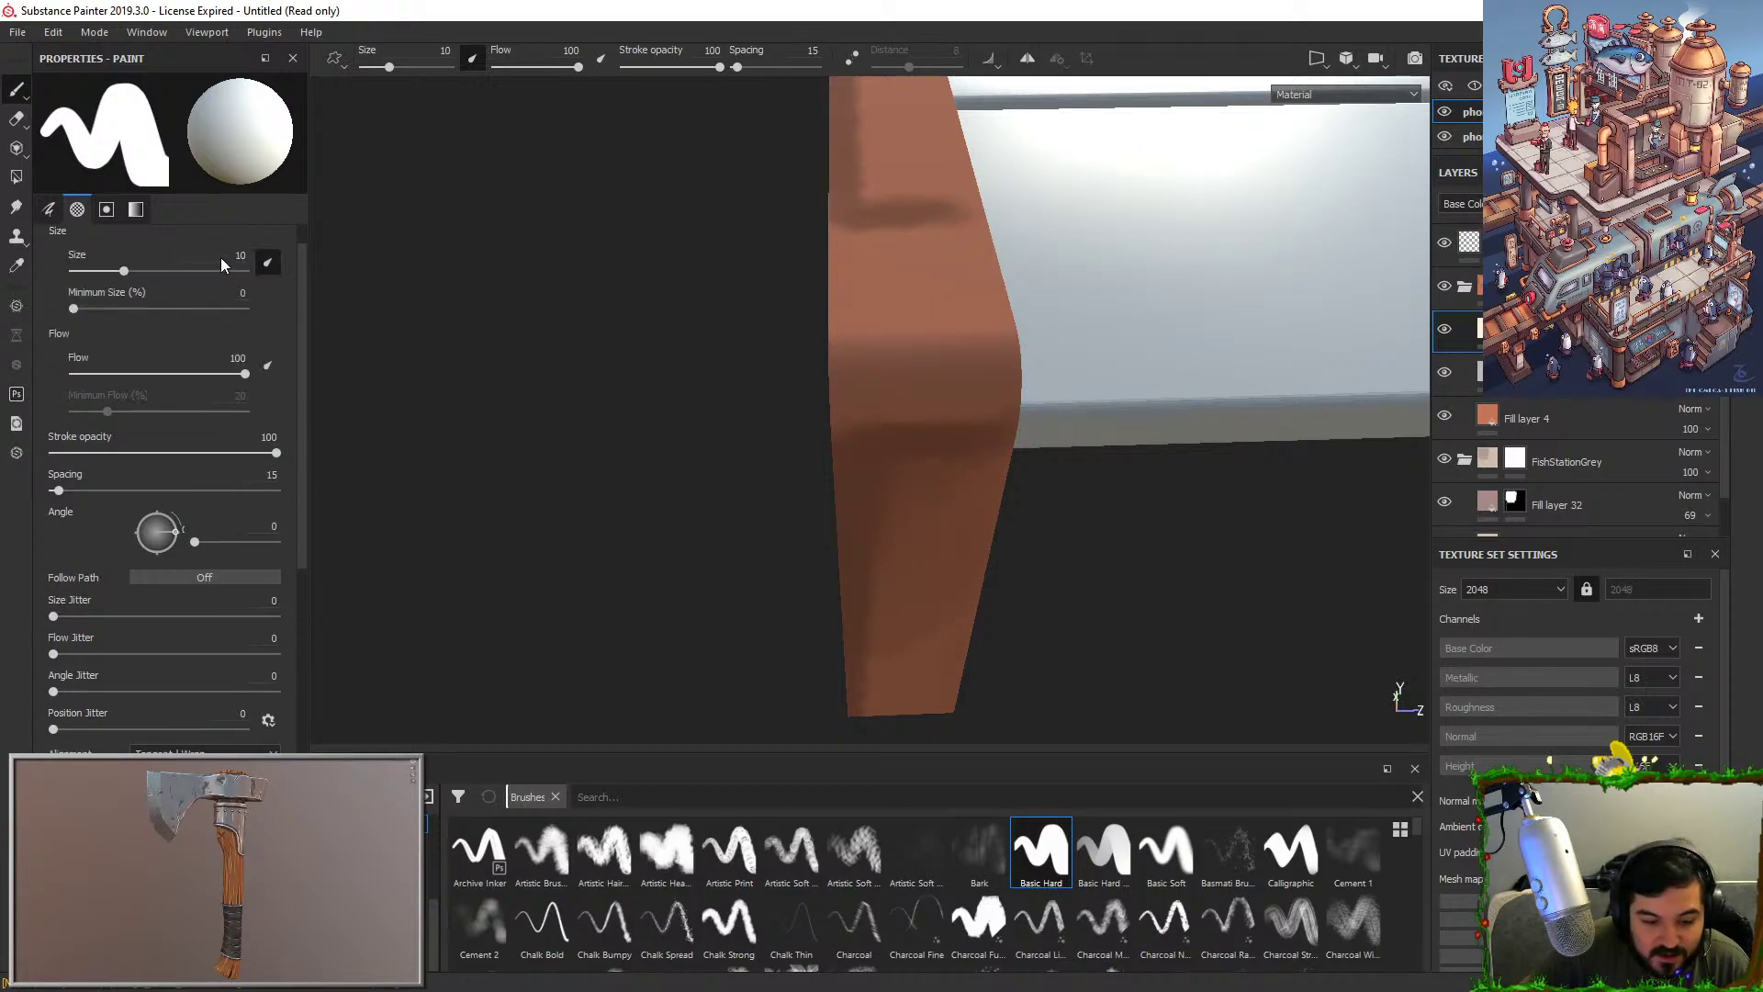
left_click_drag(138, 310, 123, 311)
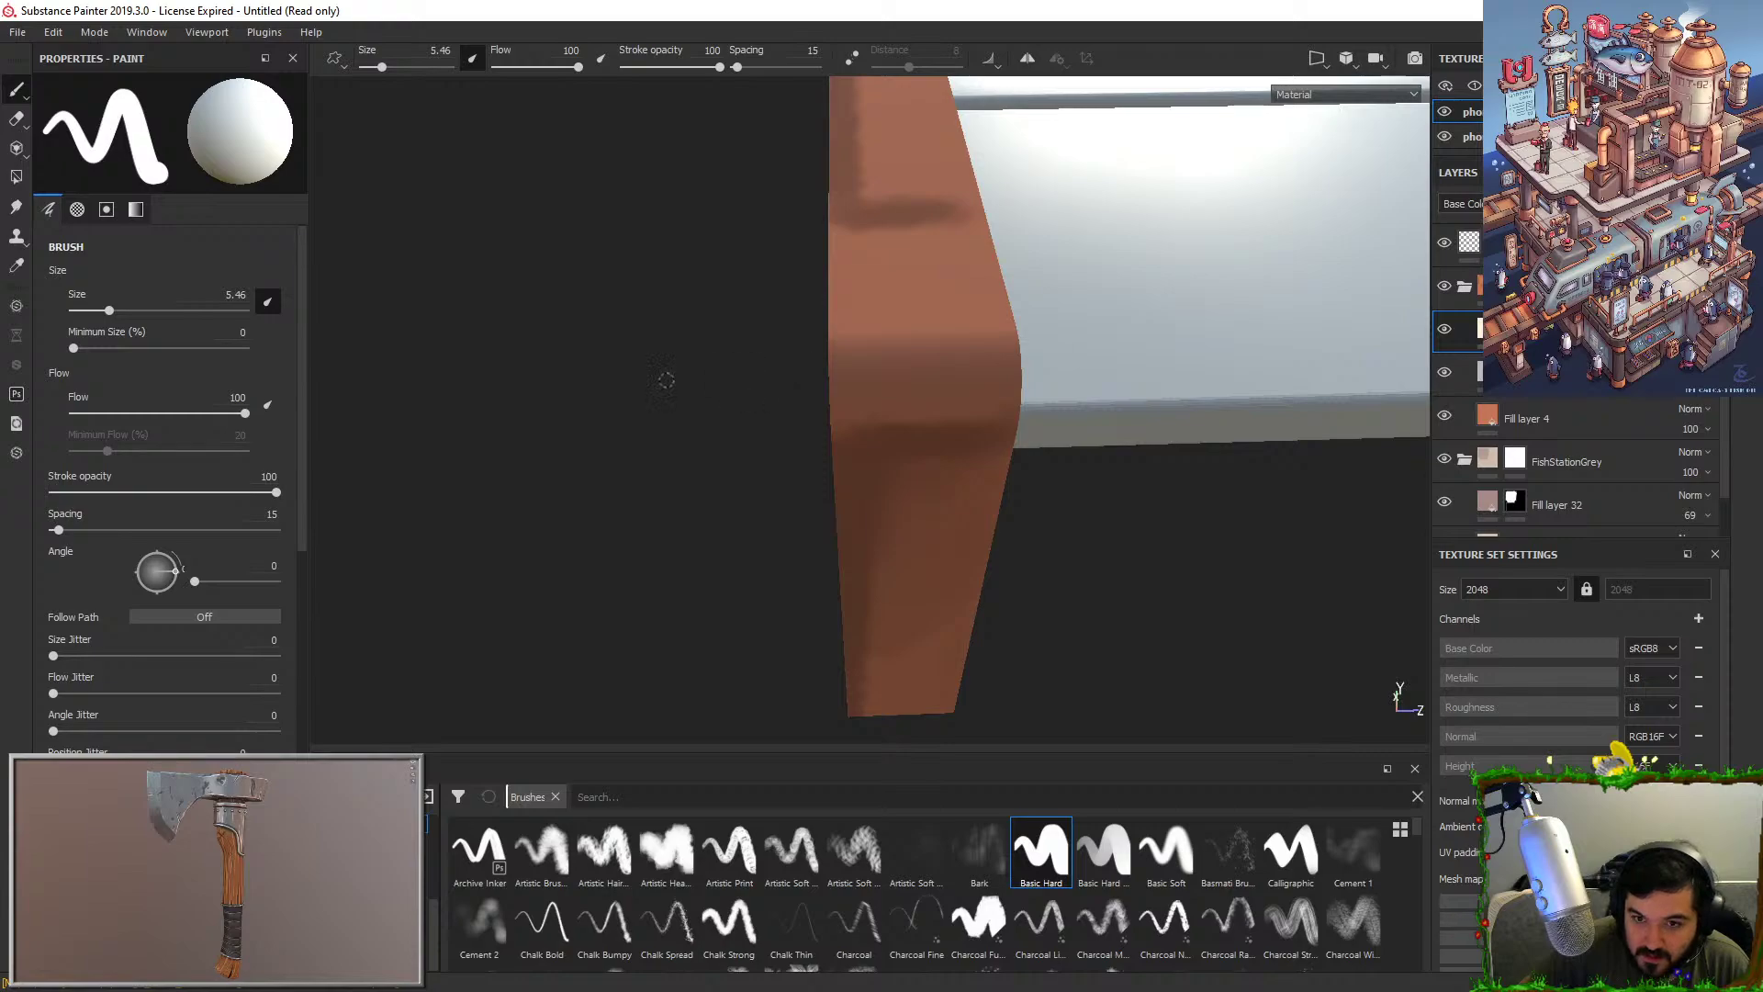
left_click_drag(117, 320, 123, 305)
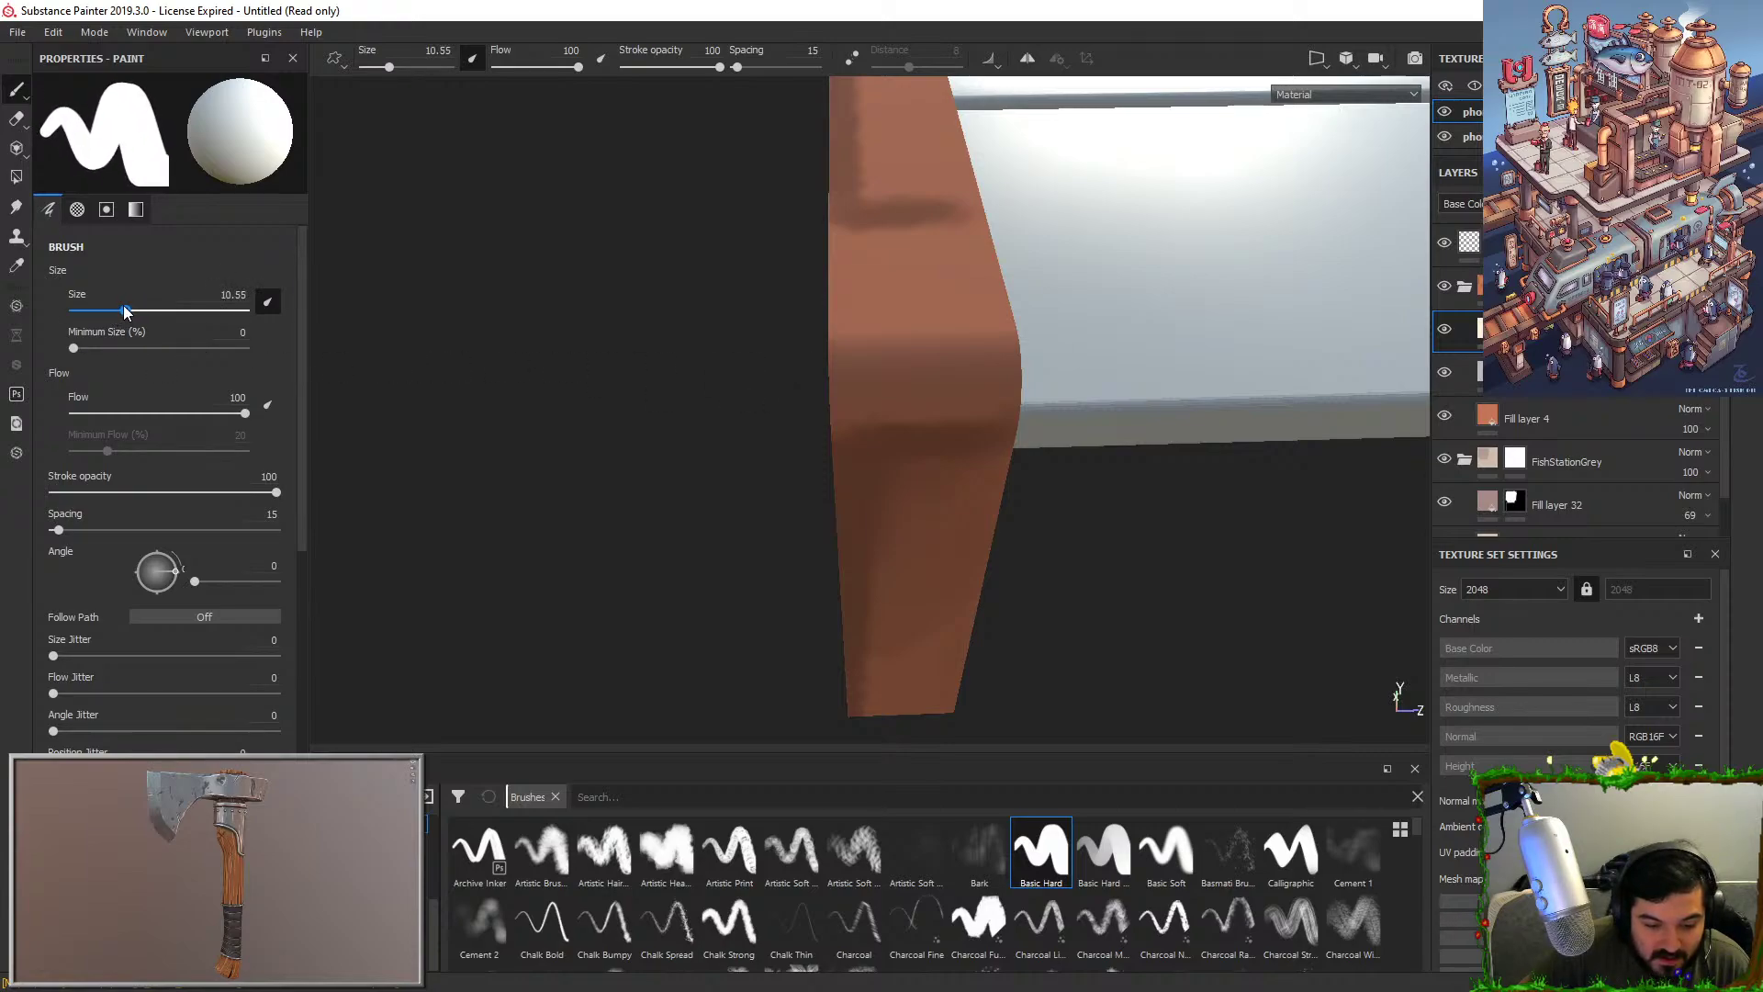
left_click_drag(642, 386, 804, 336, "alt")
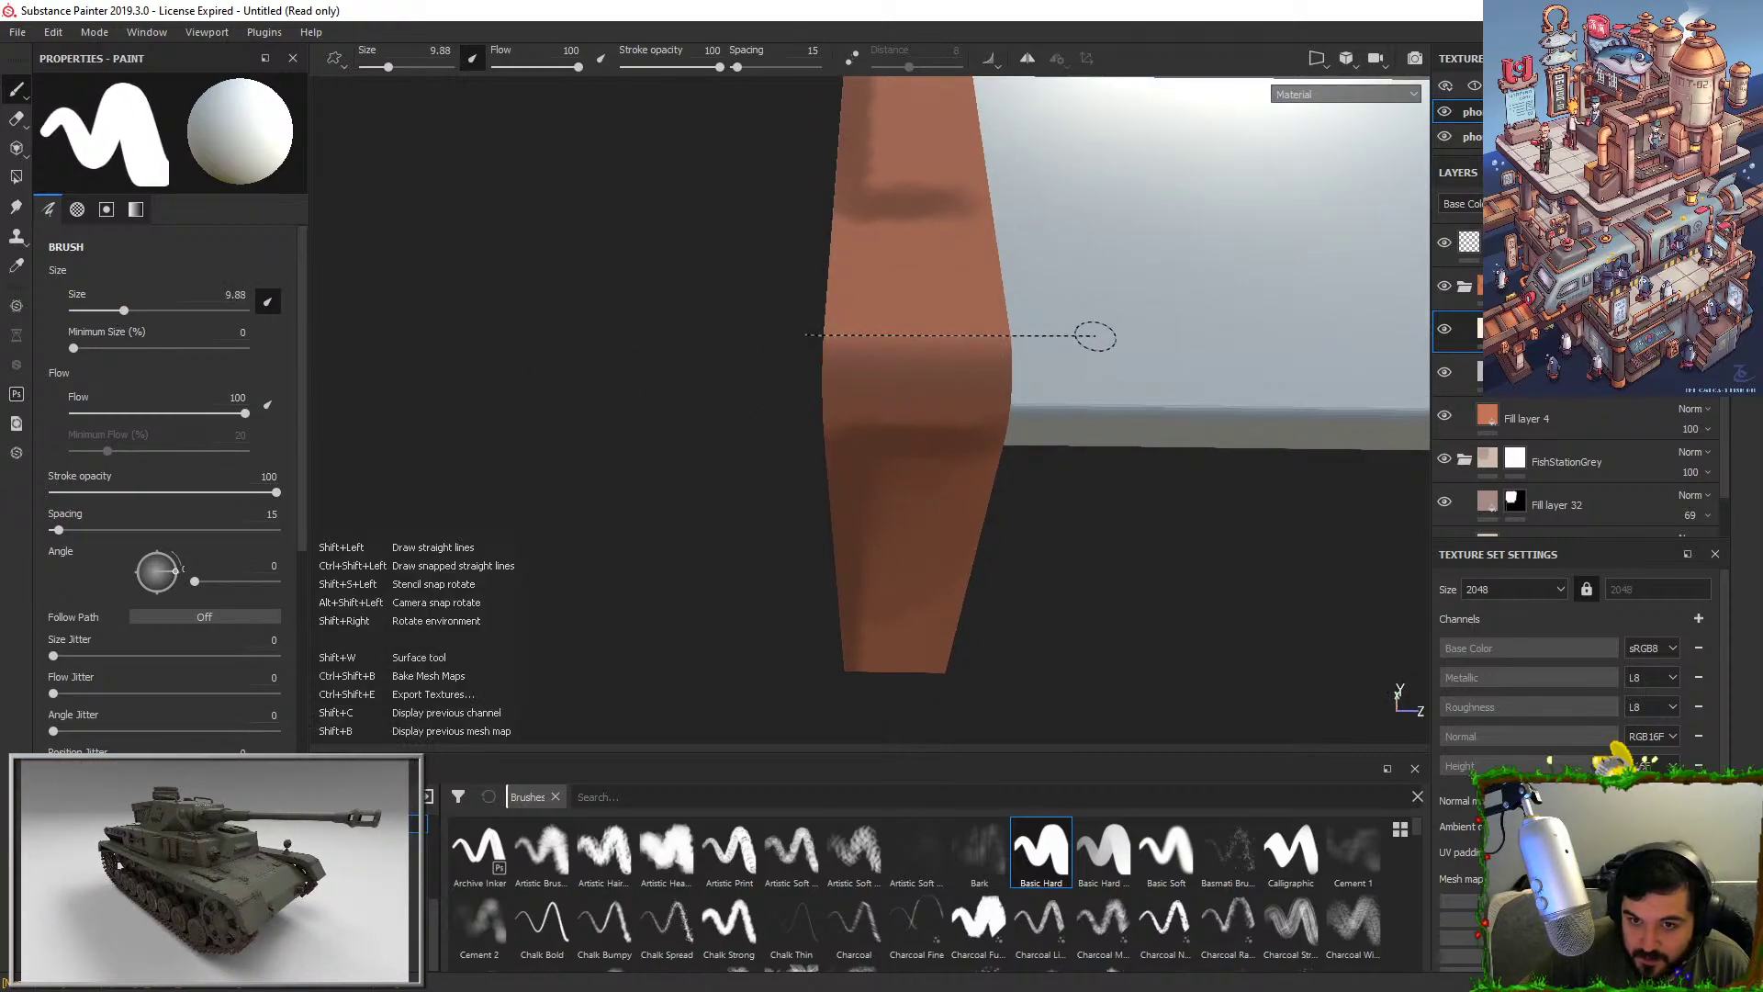
left_click_drag(720, 67, 660, 67)
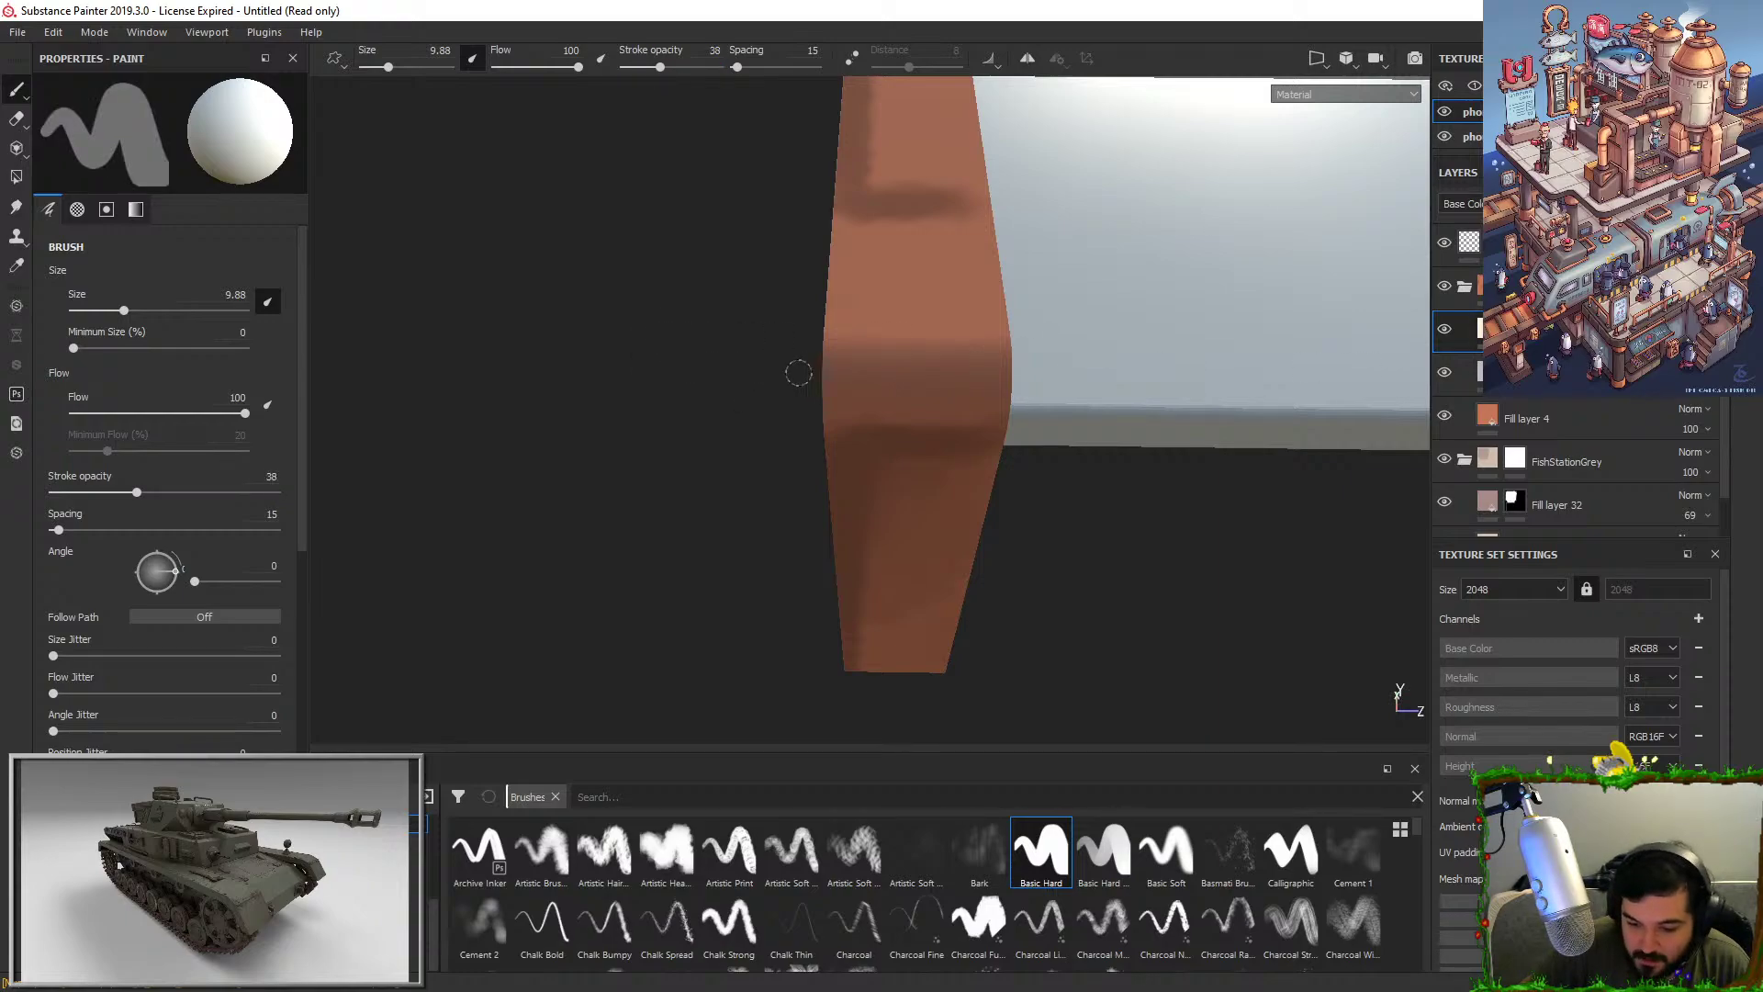
Try a straight, fainter highlight line across the orange side's lower rounded corner.
left_click(1147, 367, "shift")
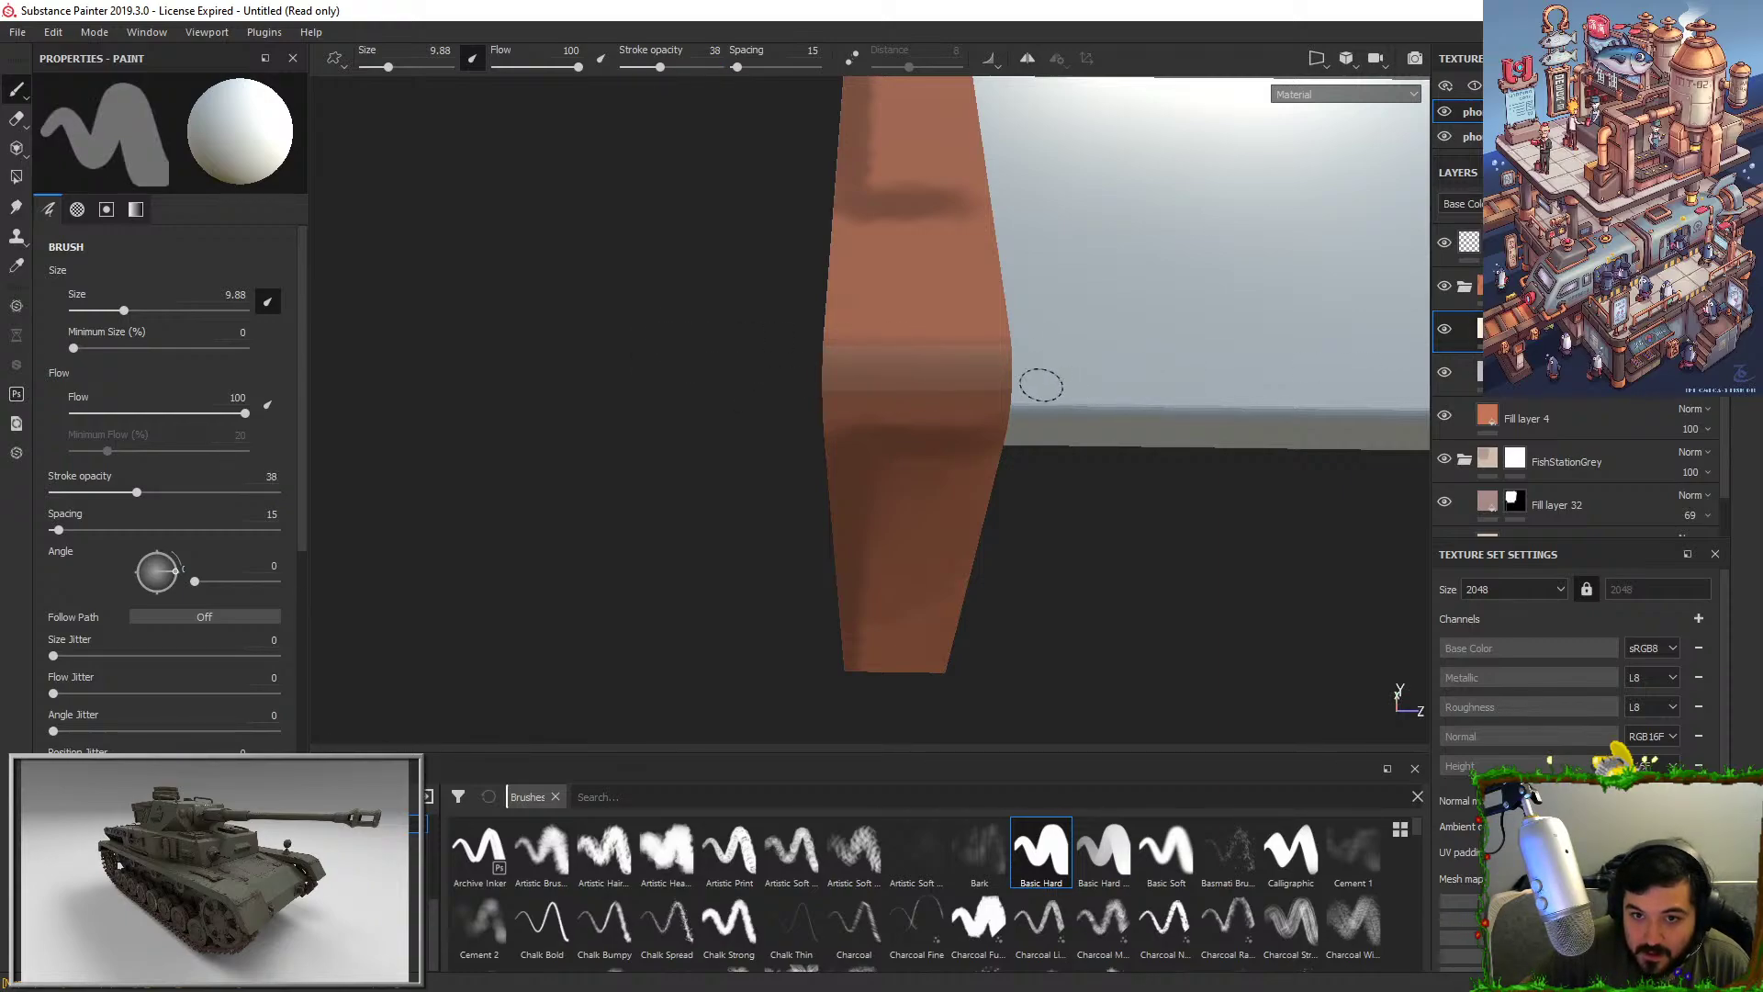
key("ctrl+z")
left_click_drag(360, 250, 389, 243, "alt")
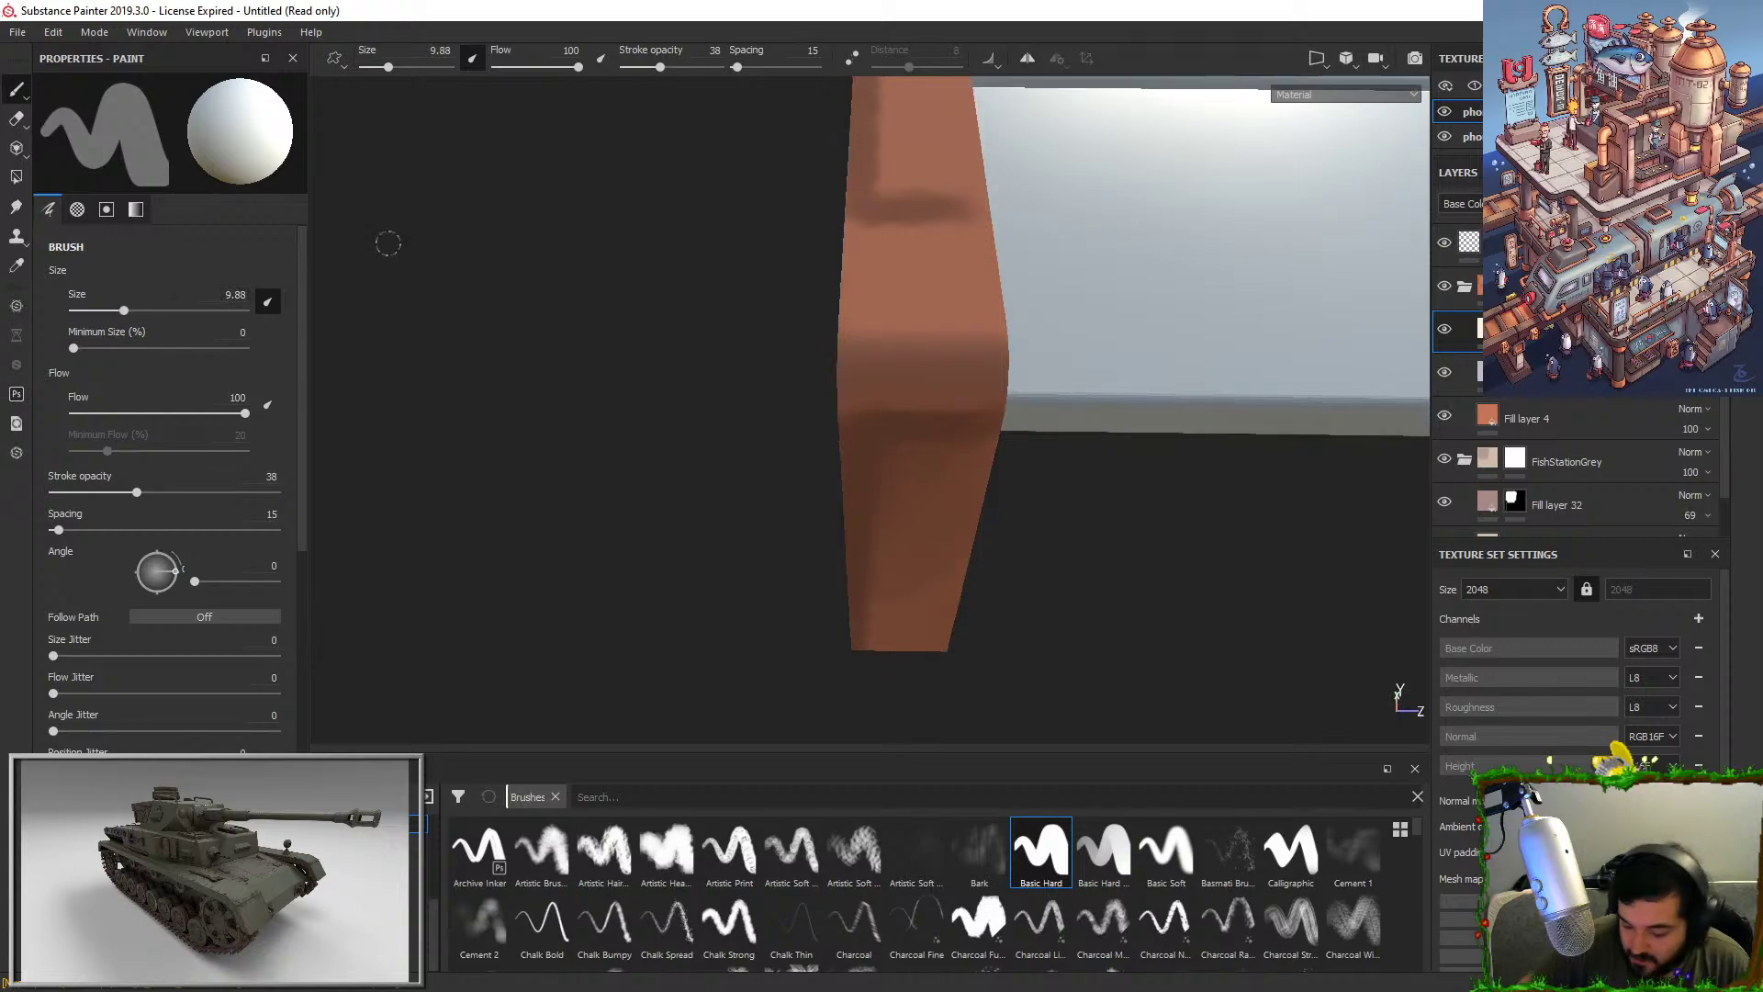
key("6")
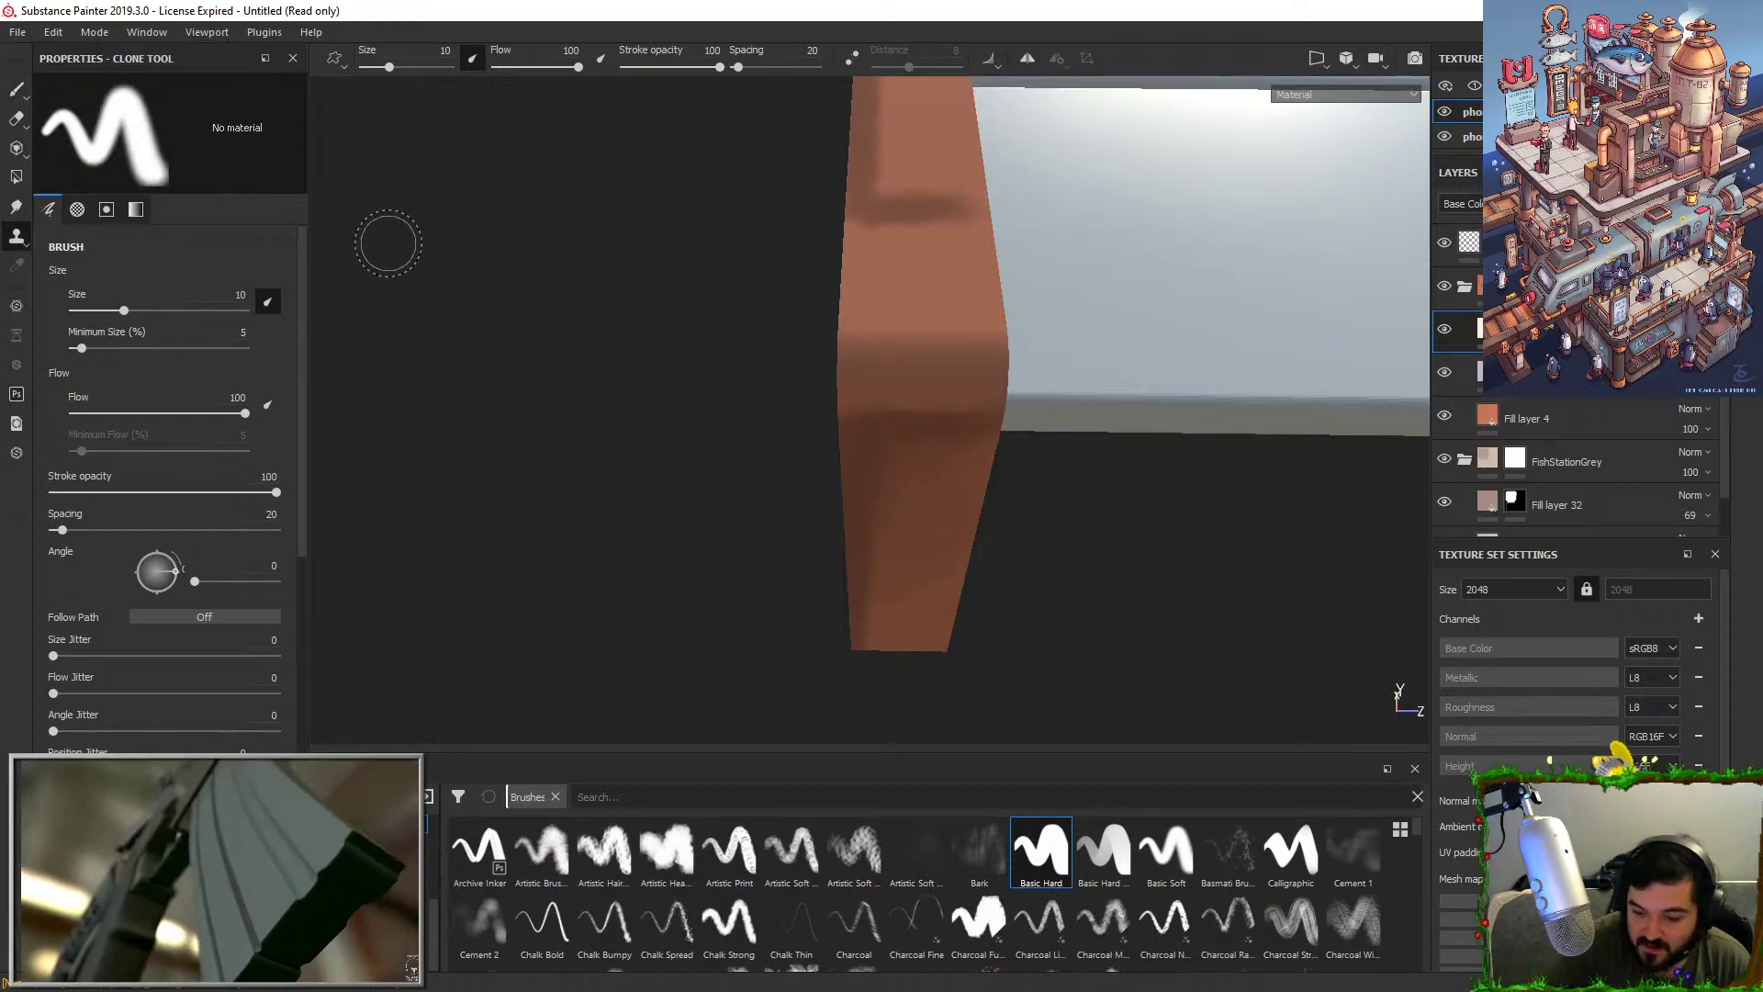
left_click(793, 376)
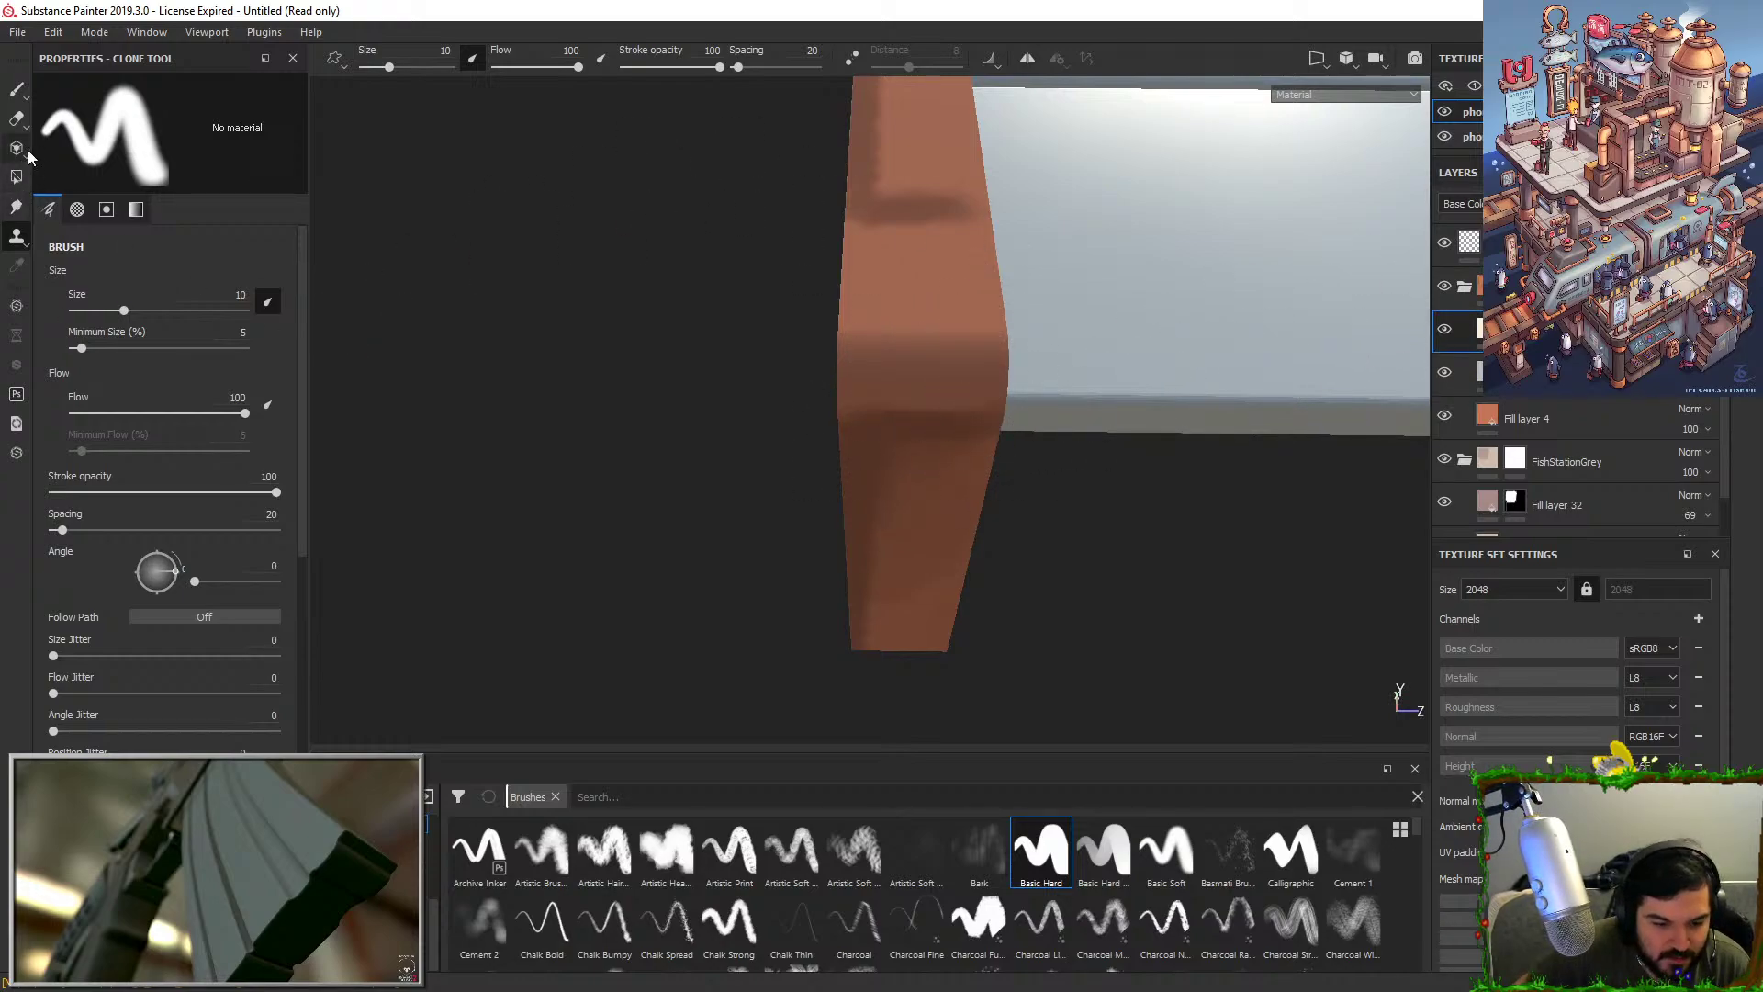
left_click(17, 90)
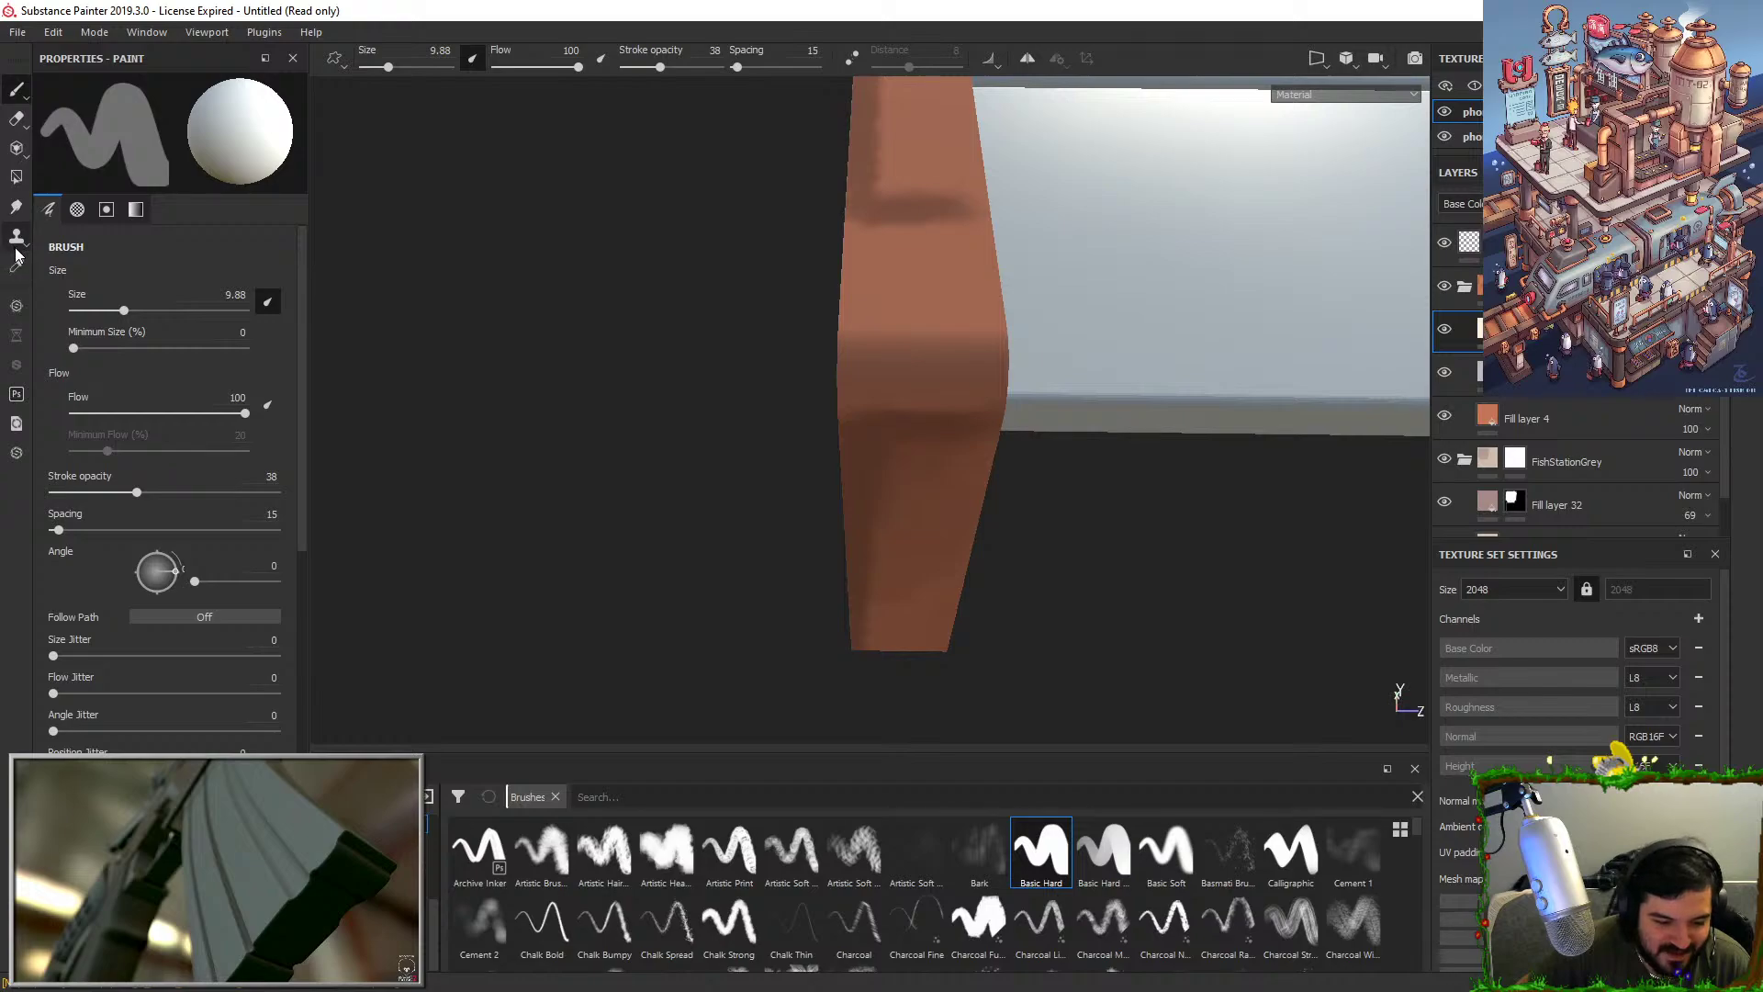
Set the brush size to 3.76, reselect the highlight layer's mask, and turn off pen pressure for the brush size.
left_click_drag(113, 305, 102, 308)
left_click(1488, 372)
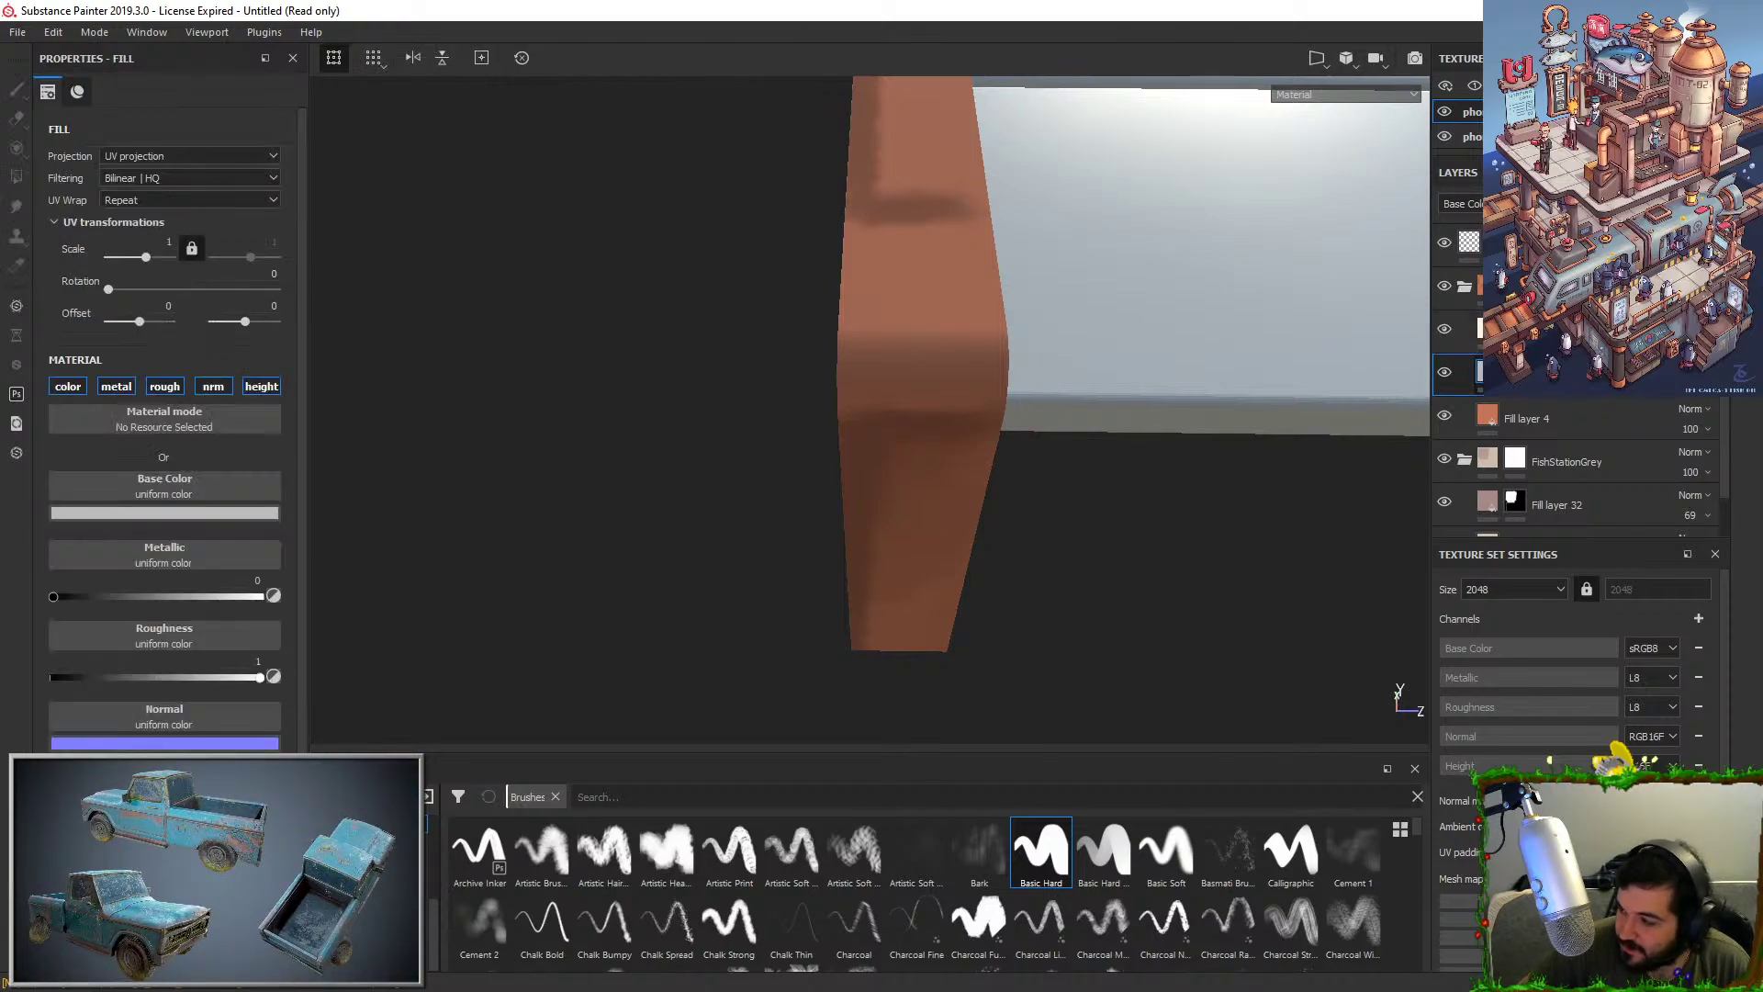
left_click(1515, 329)
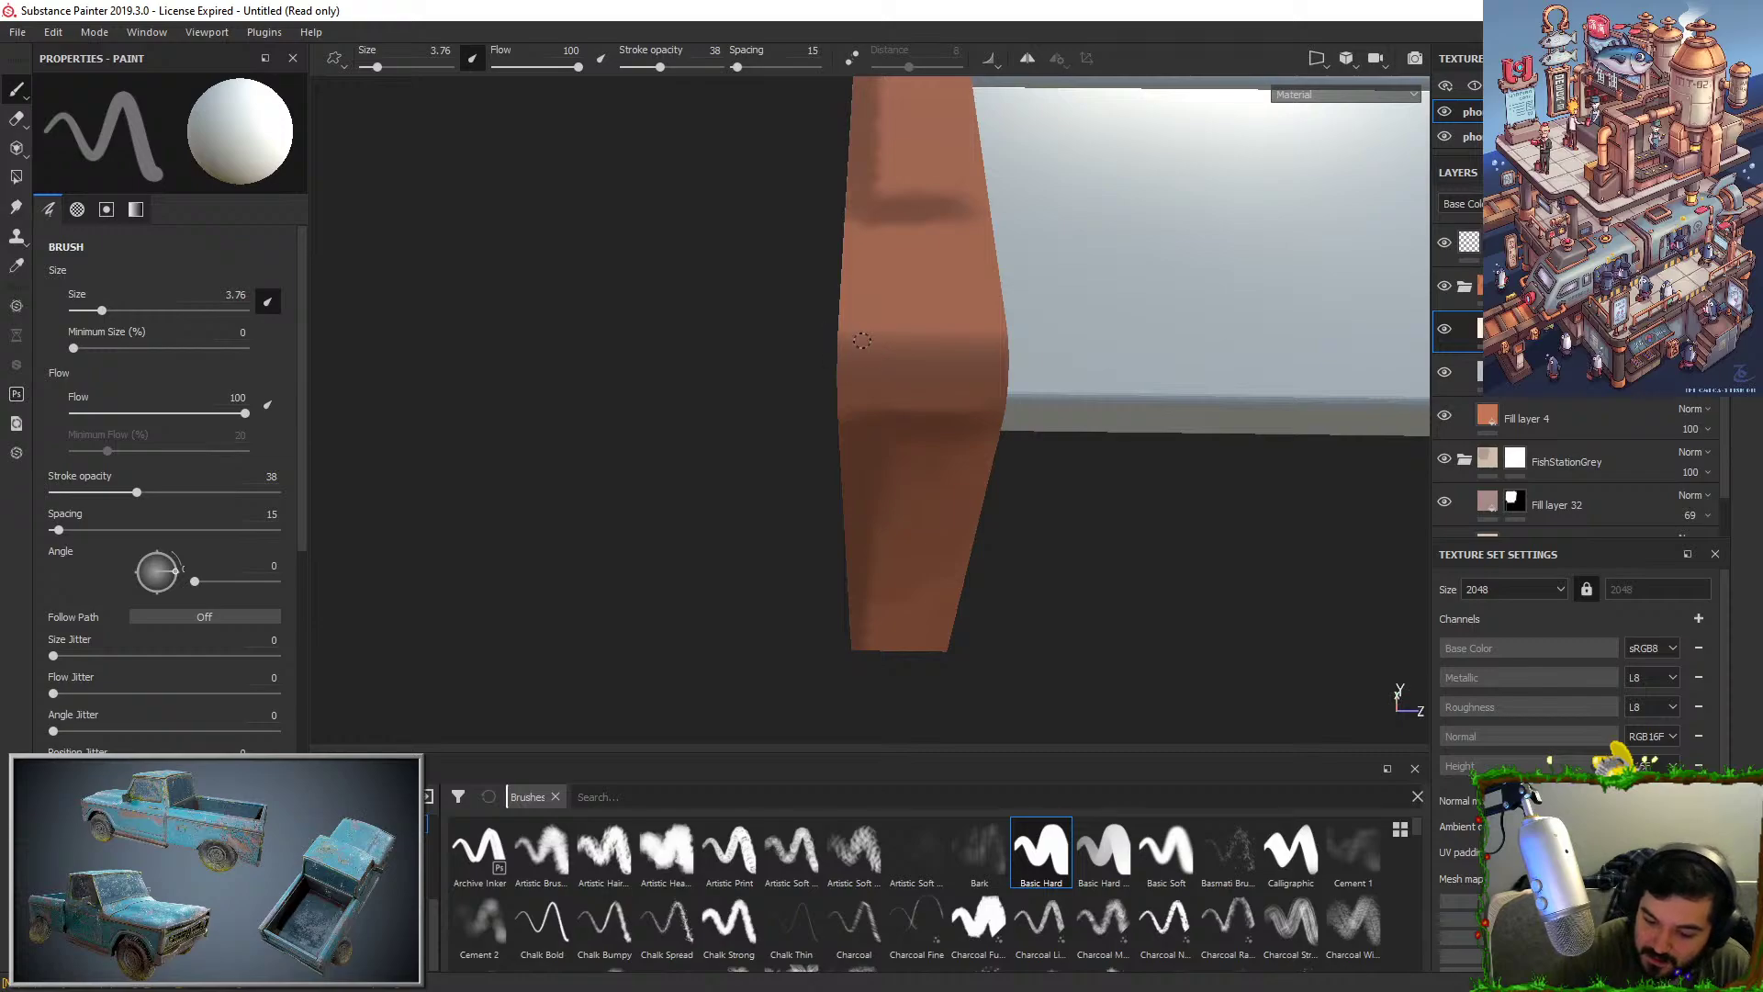
left_click(267, 302)
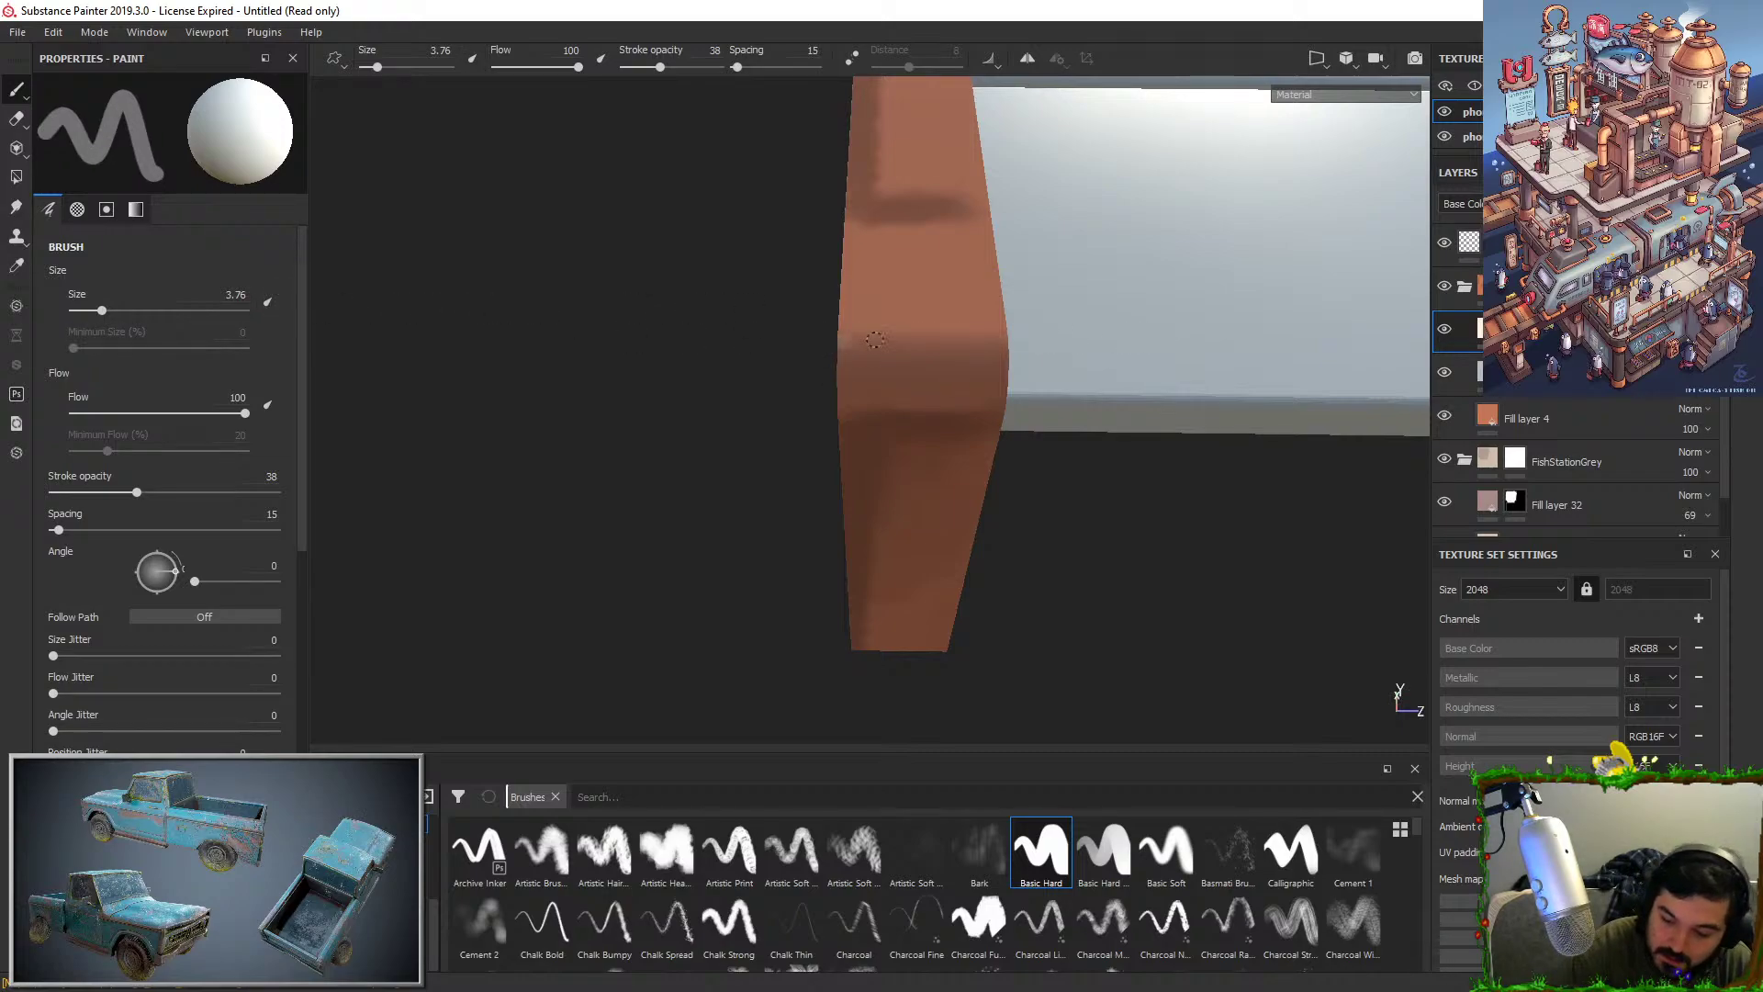
Try highlight strokes across the orange side's lower rounded corner, raising the brush size to 5.5 and to 25.
left_click_drag(875, 340, 1003, 341)
key("ctrl+z")
left_click(241, 294)
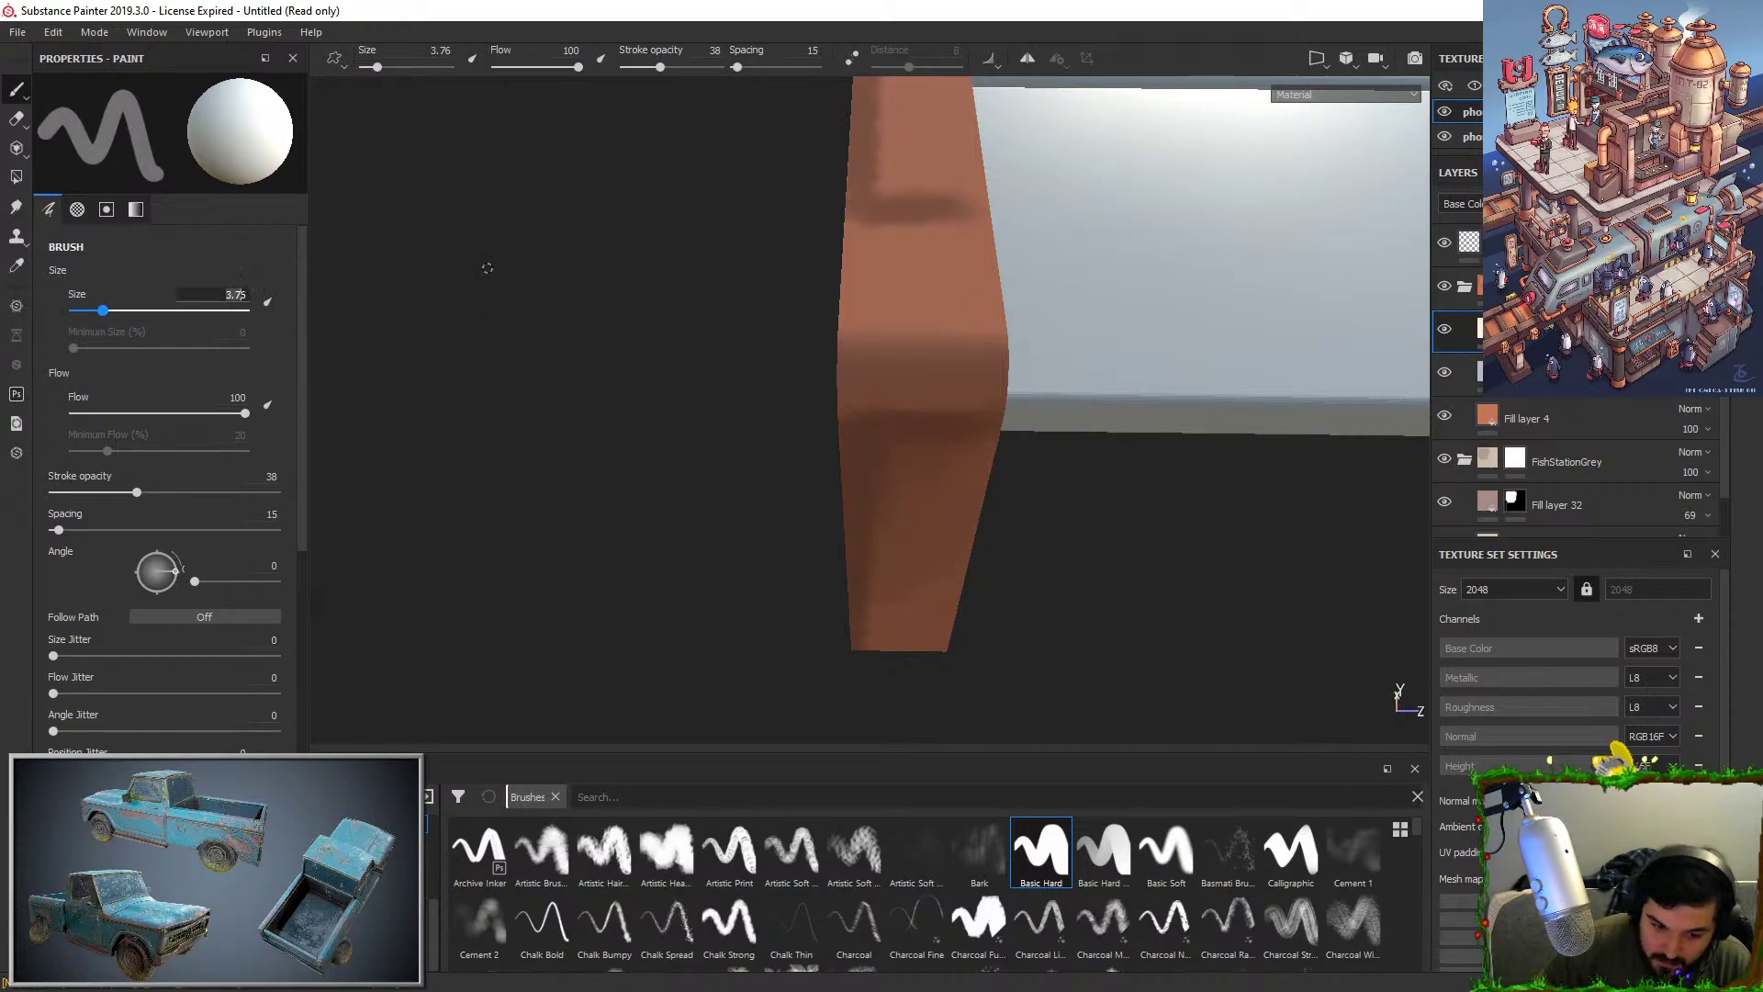
type("5.5")
key("Return")
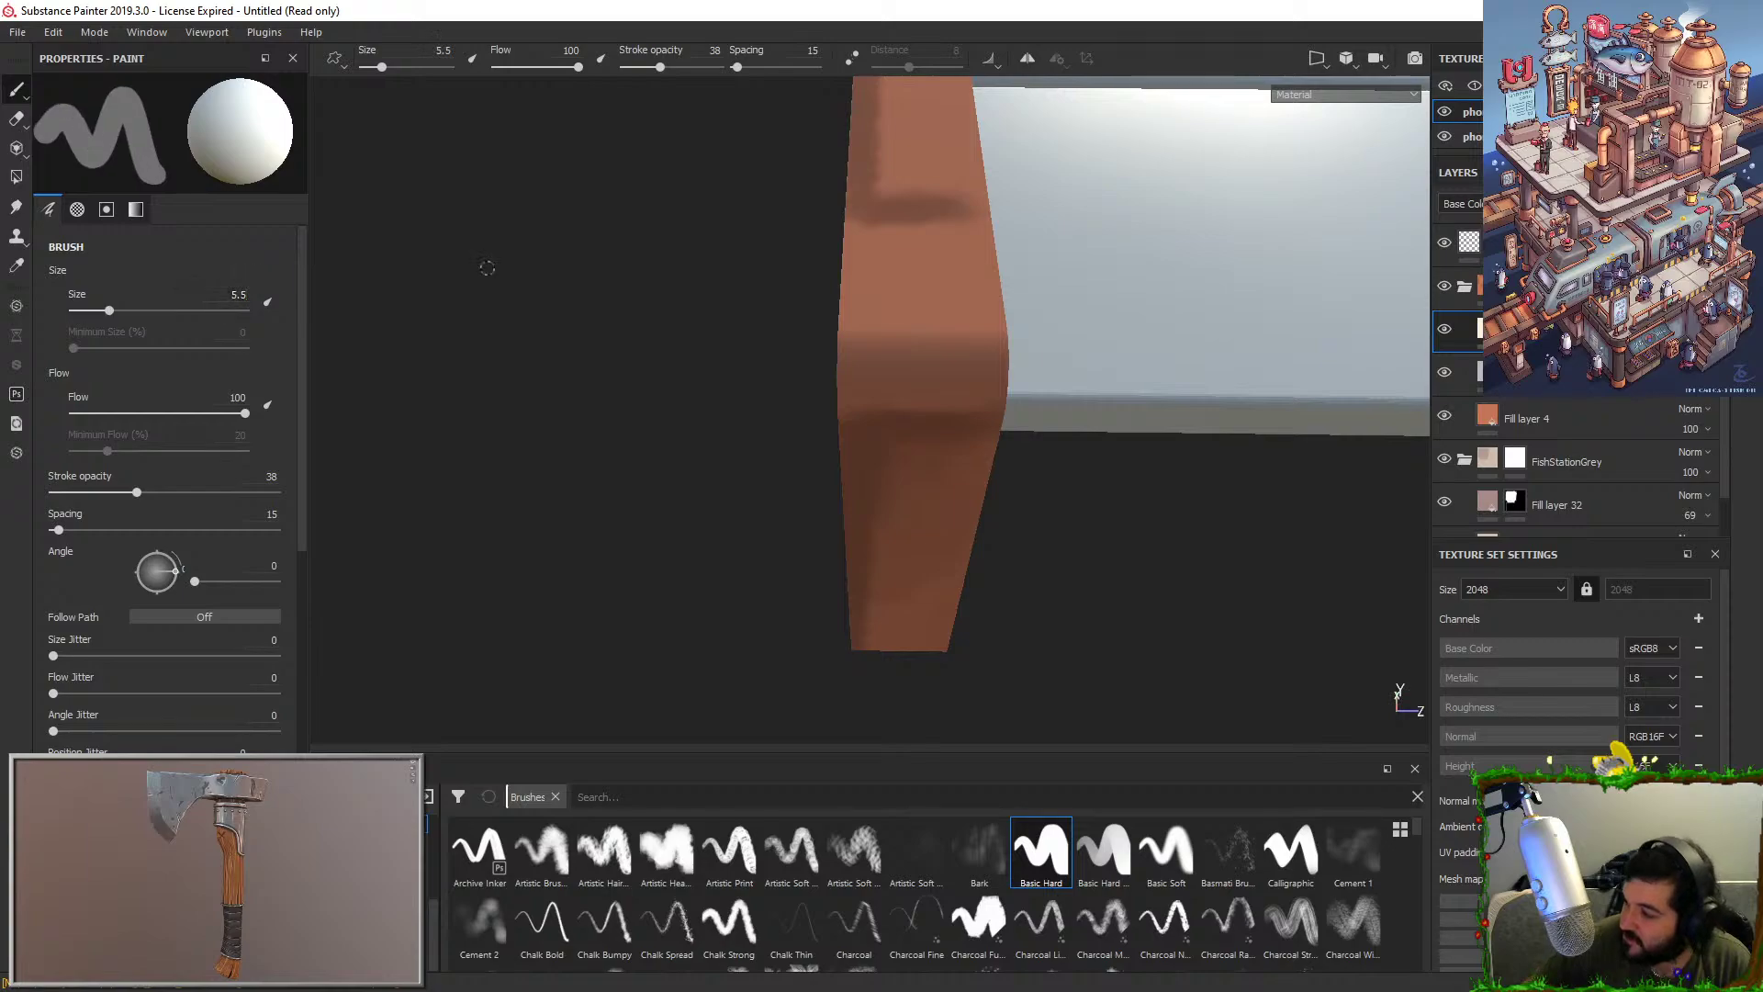
left_click_drag(838, 346, 1052, 354)
key("ctrl+z")
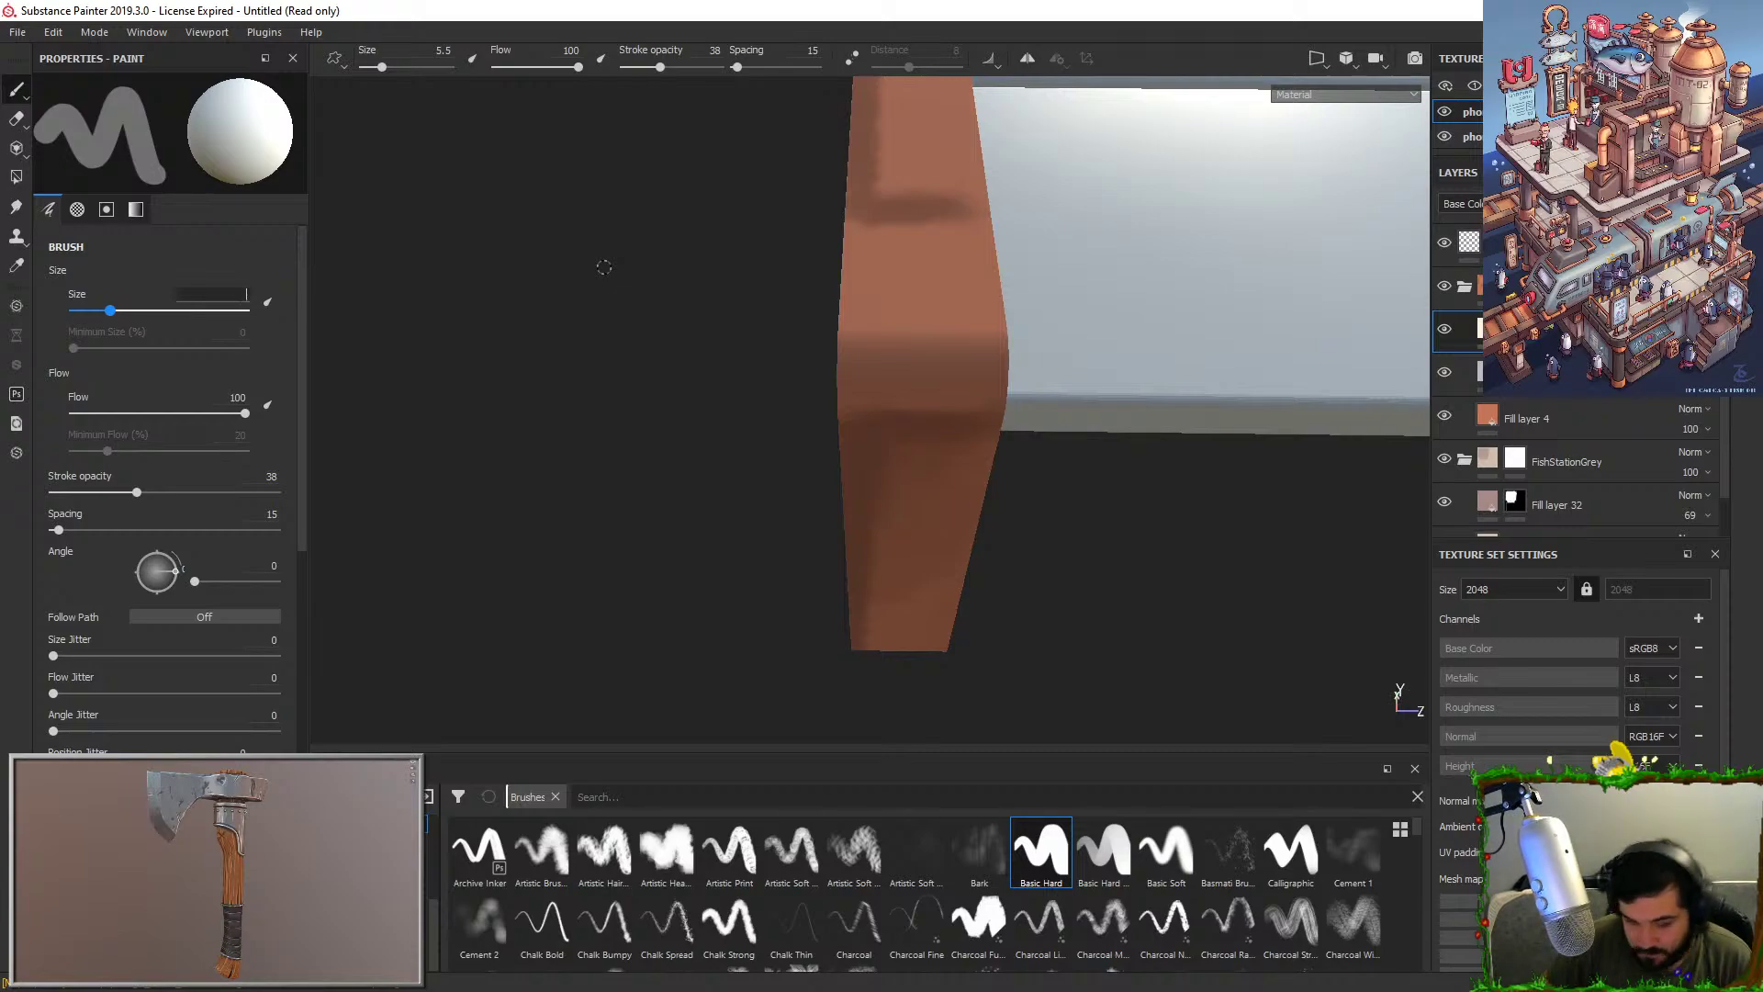
key("Return")
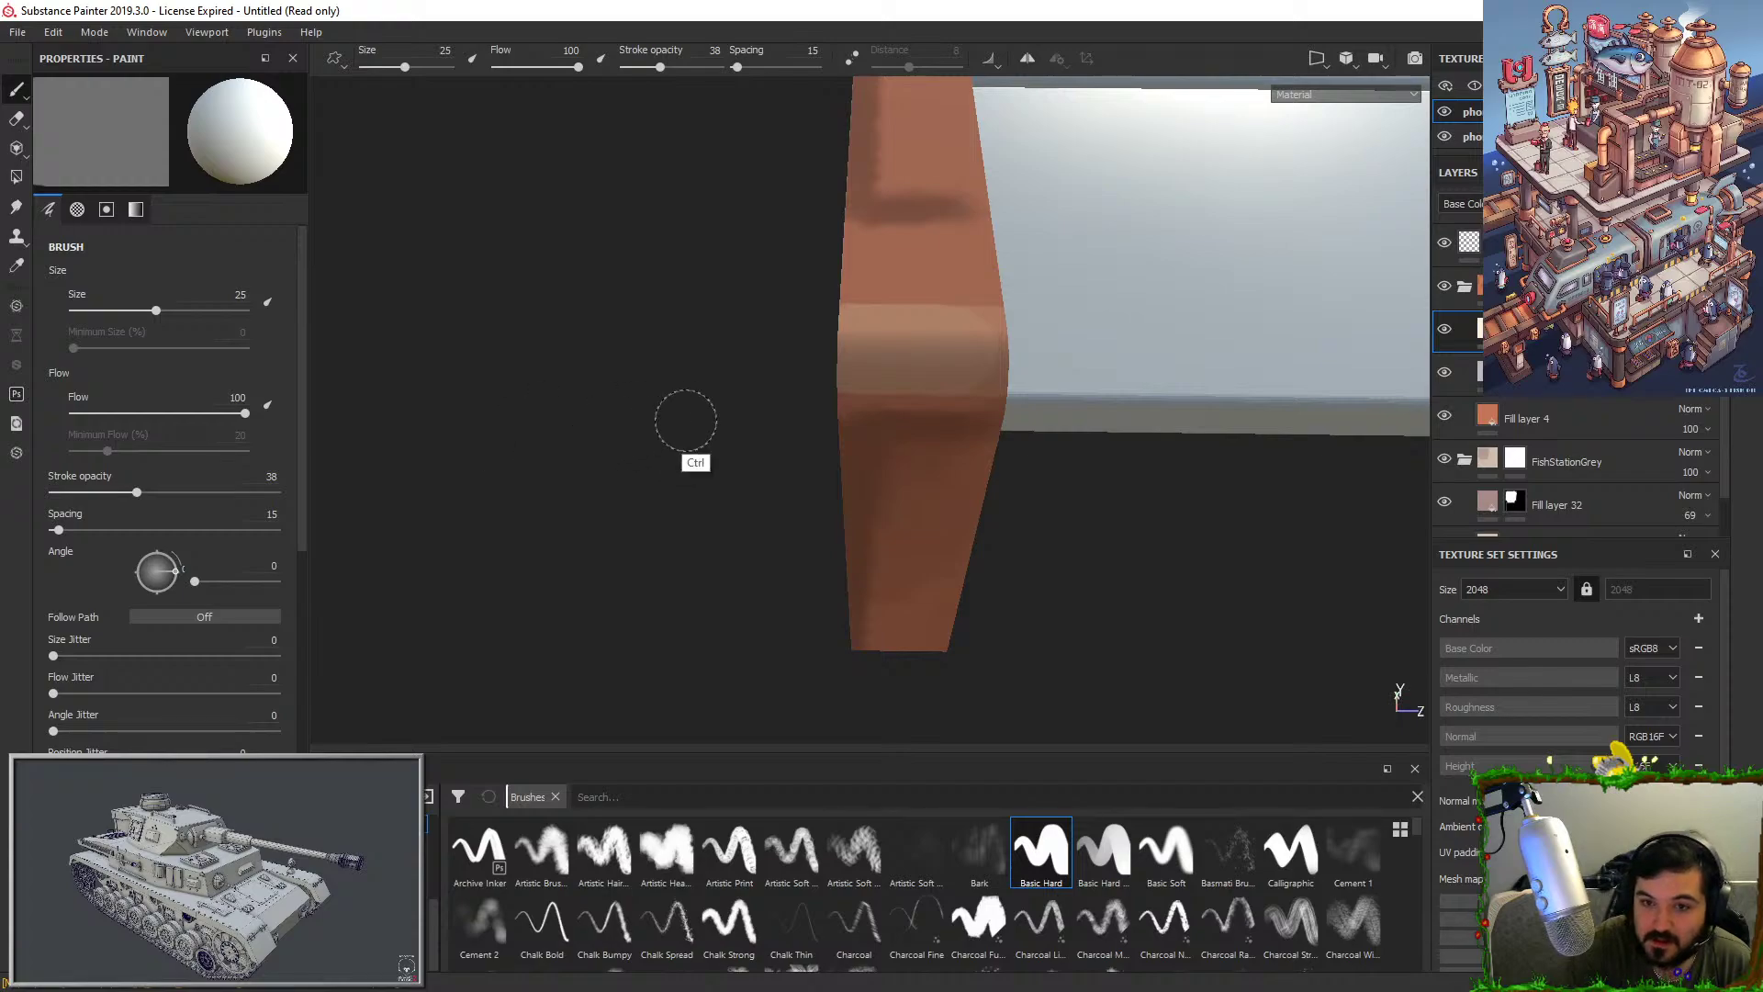
key("ctrl+z")
Set the brush size to 35 and paint a highlight band across the orange side's lower rounded corner, redoing the first stroke.
left_click(239, 294)
type("3")
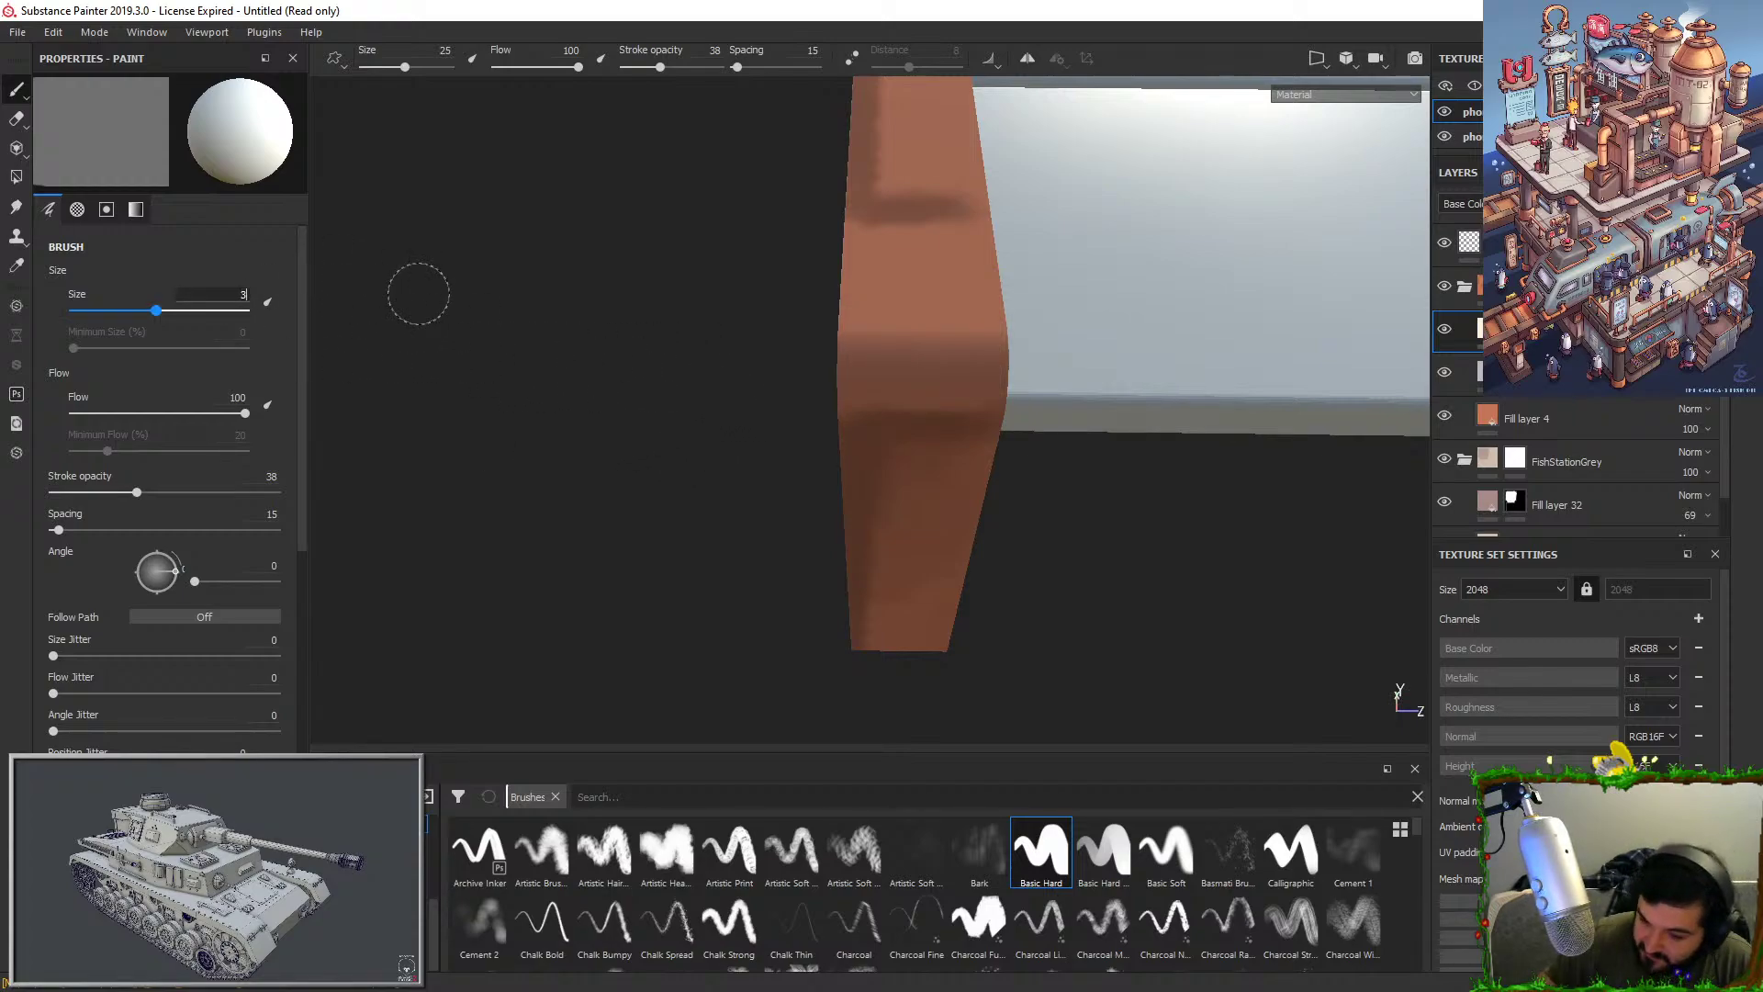
type("5")
key("Return")
left_click_drag(850, 347, 1070, 350)
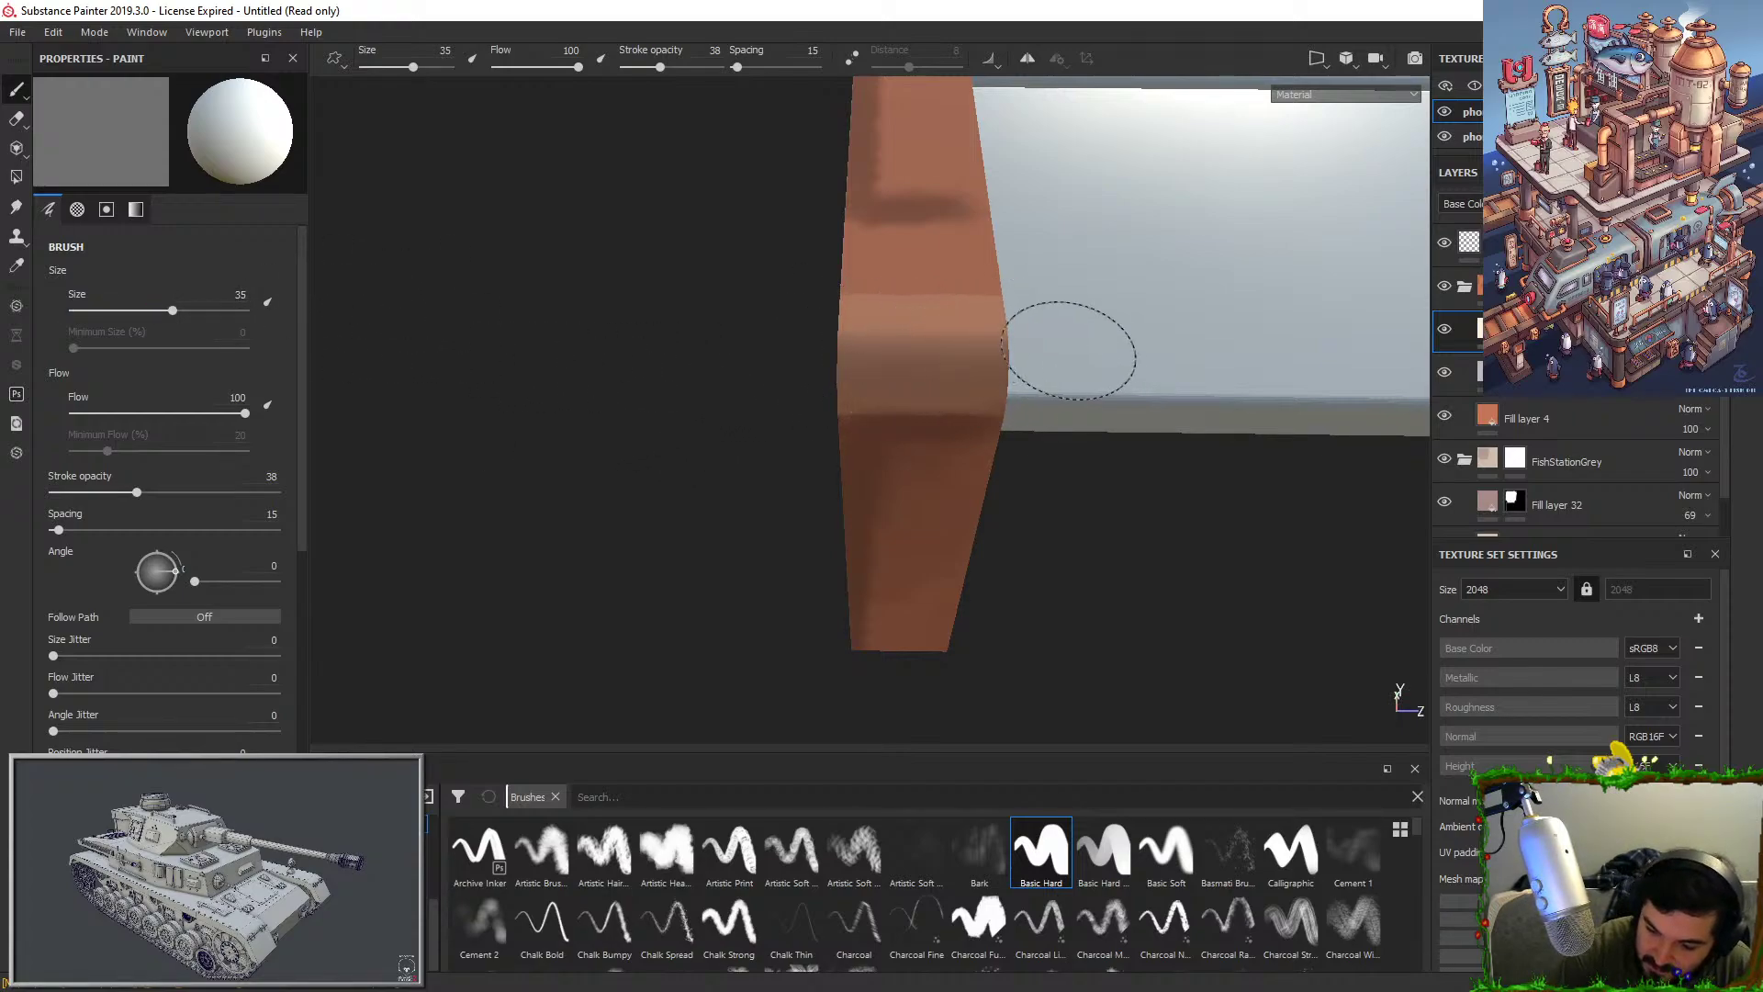
key("ctrl+z")
left_click_drag(852, 342, 1086, 343)
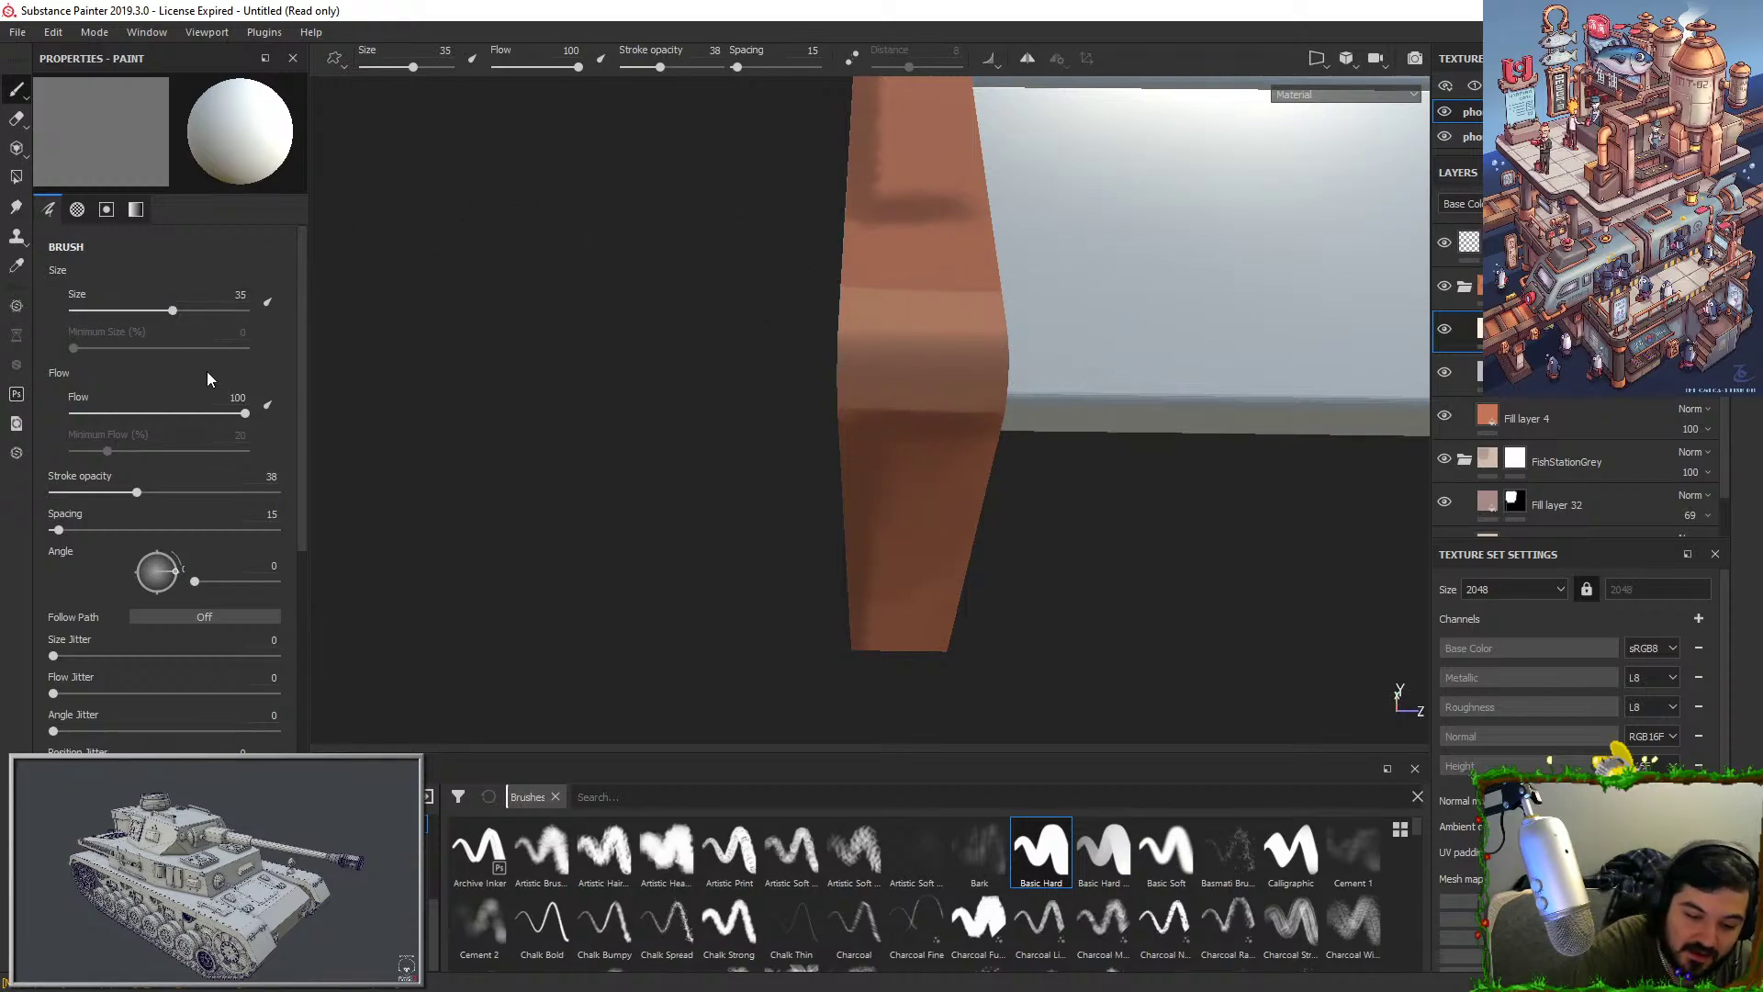
Set the brush size to 38.
left_click(230, 294)
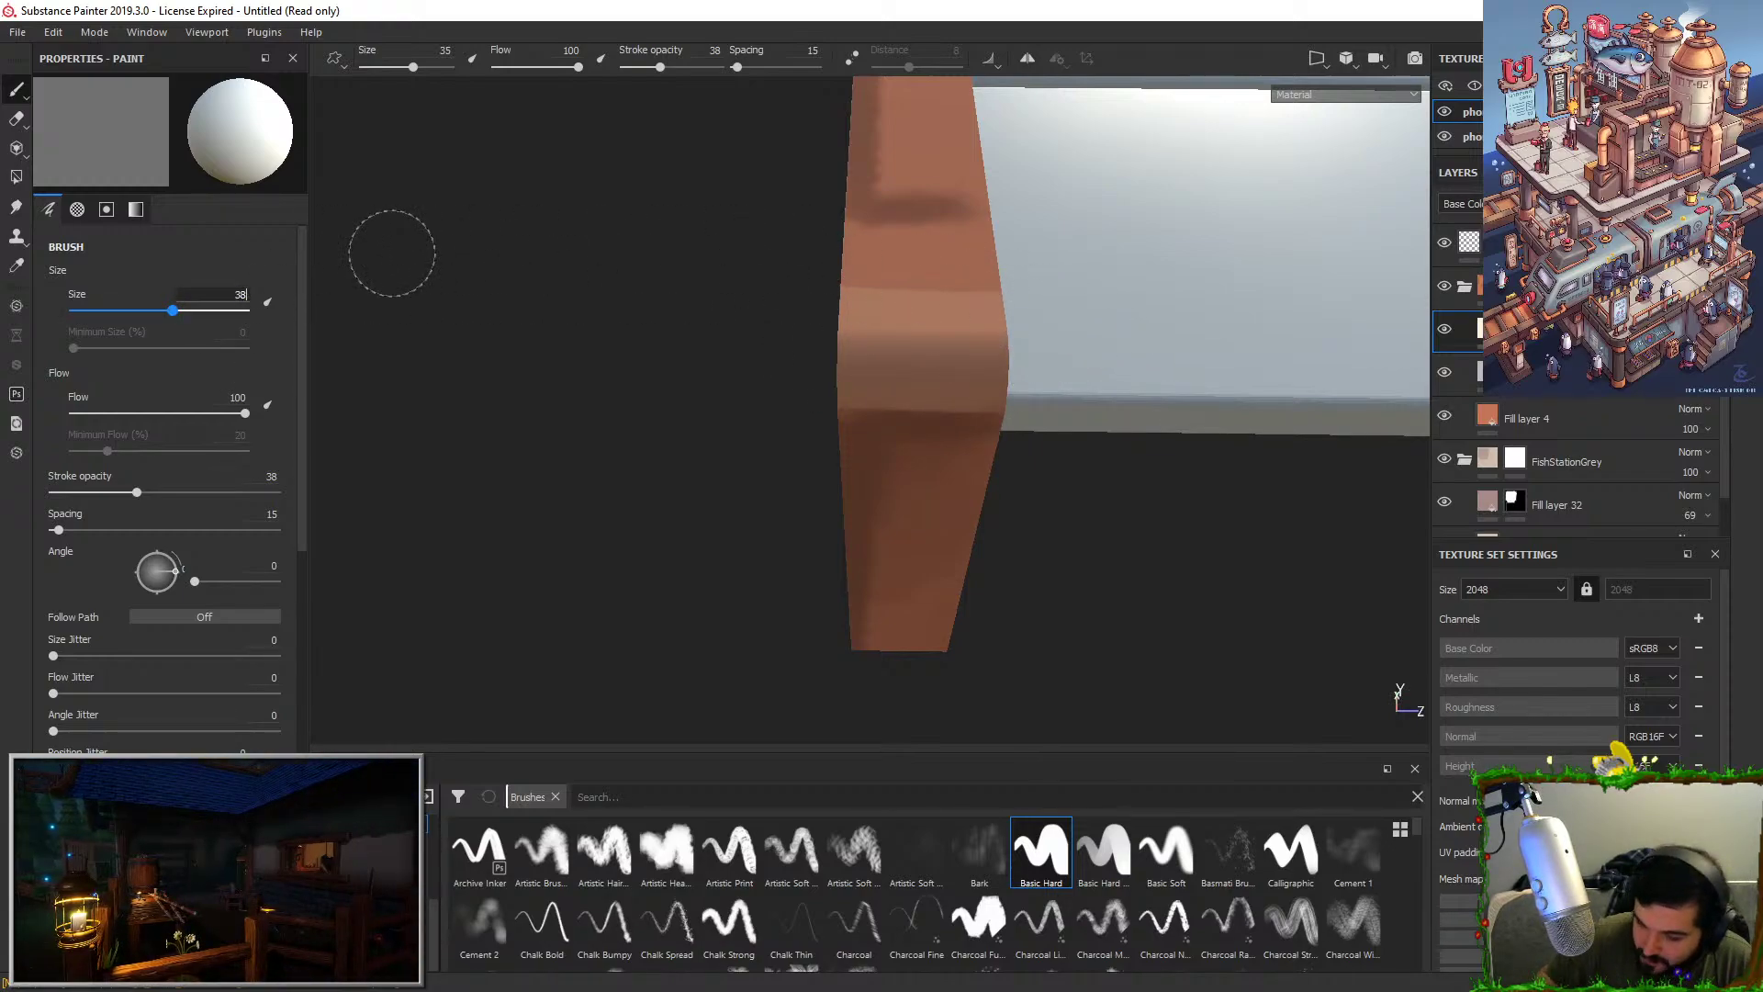
type("38")
key("Return")
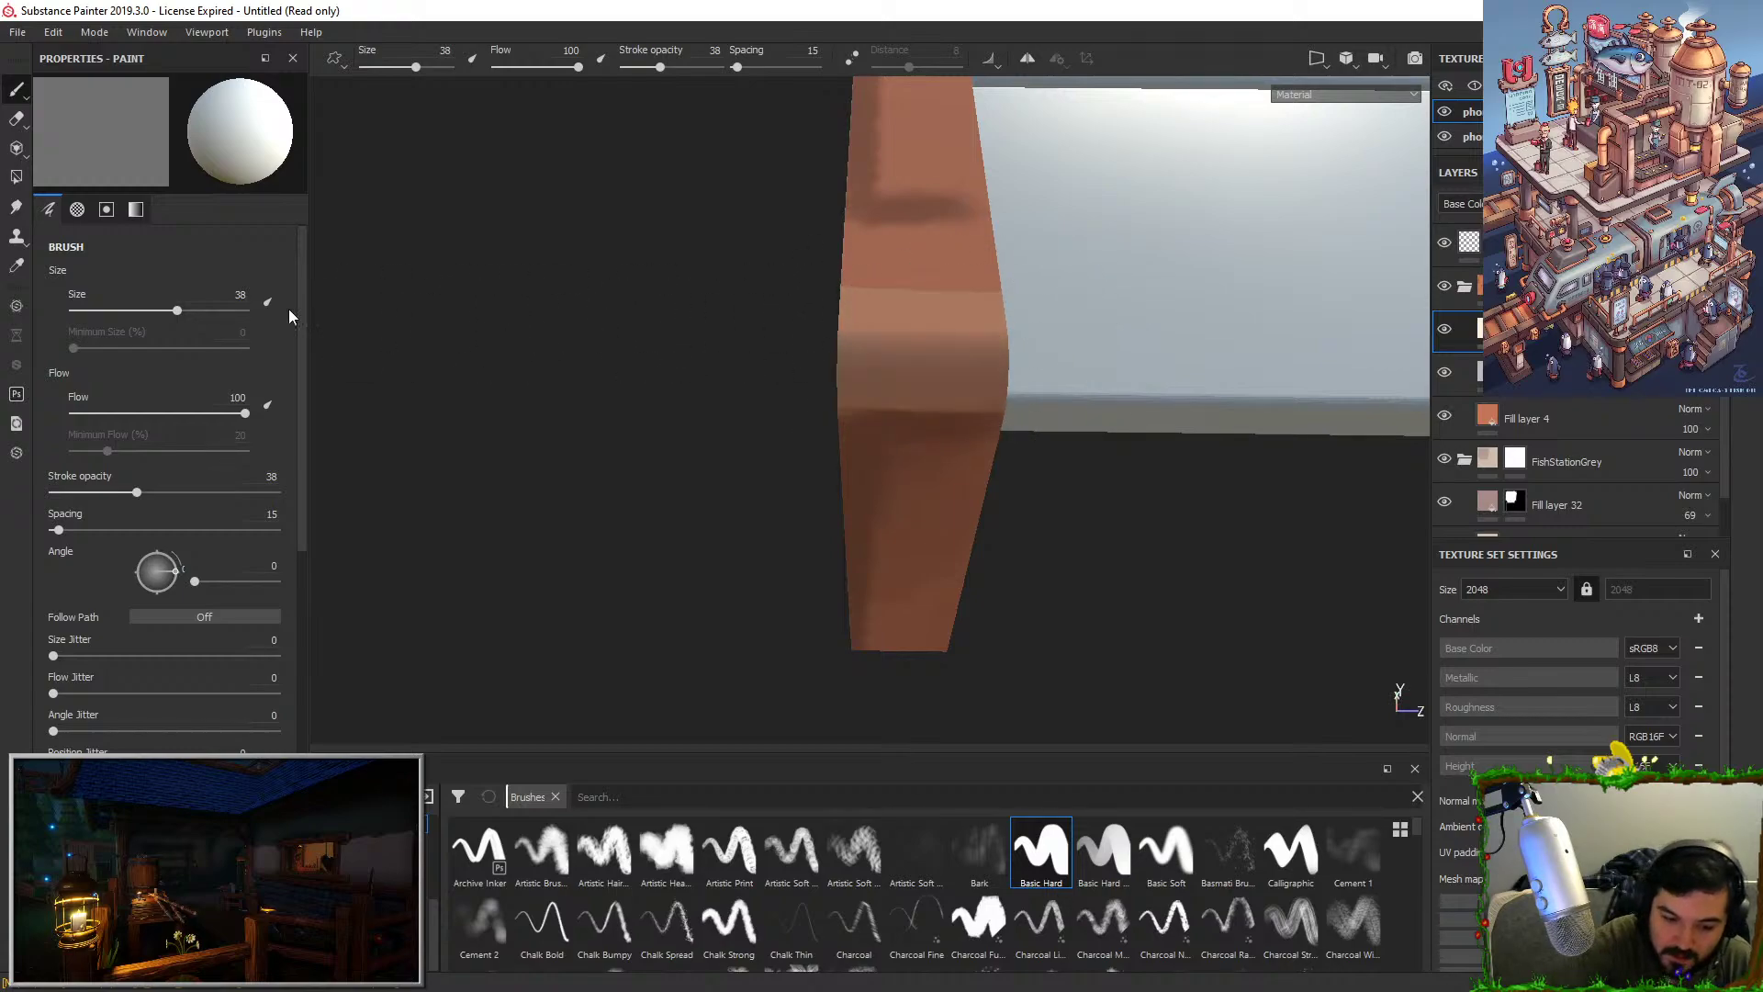
Layer progressively narrower highlight bands across the orange side's rounded corner, using brush sizes 28, 22 and 14.
left_click(235, 295)
type("28")
key("Return")
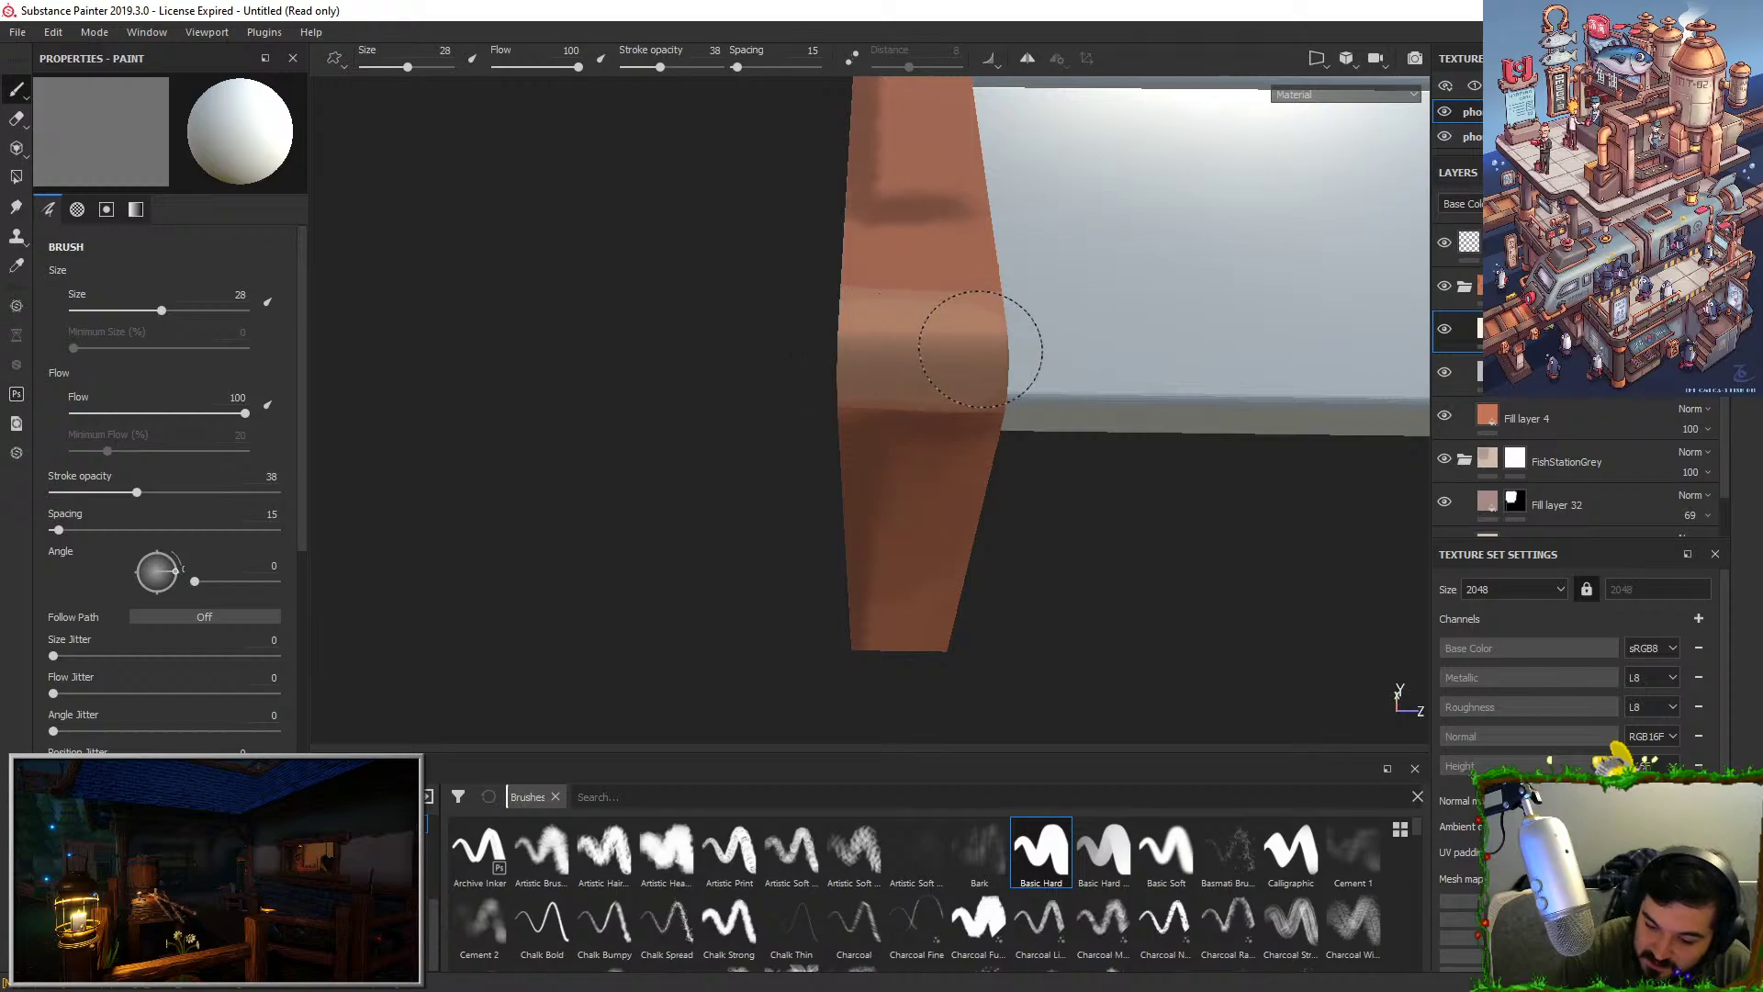
left_click(231, 293)
type("22")
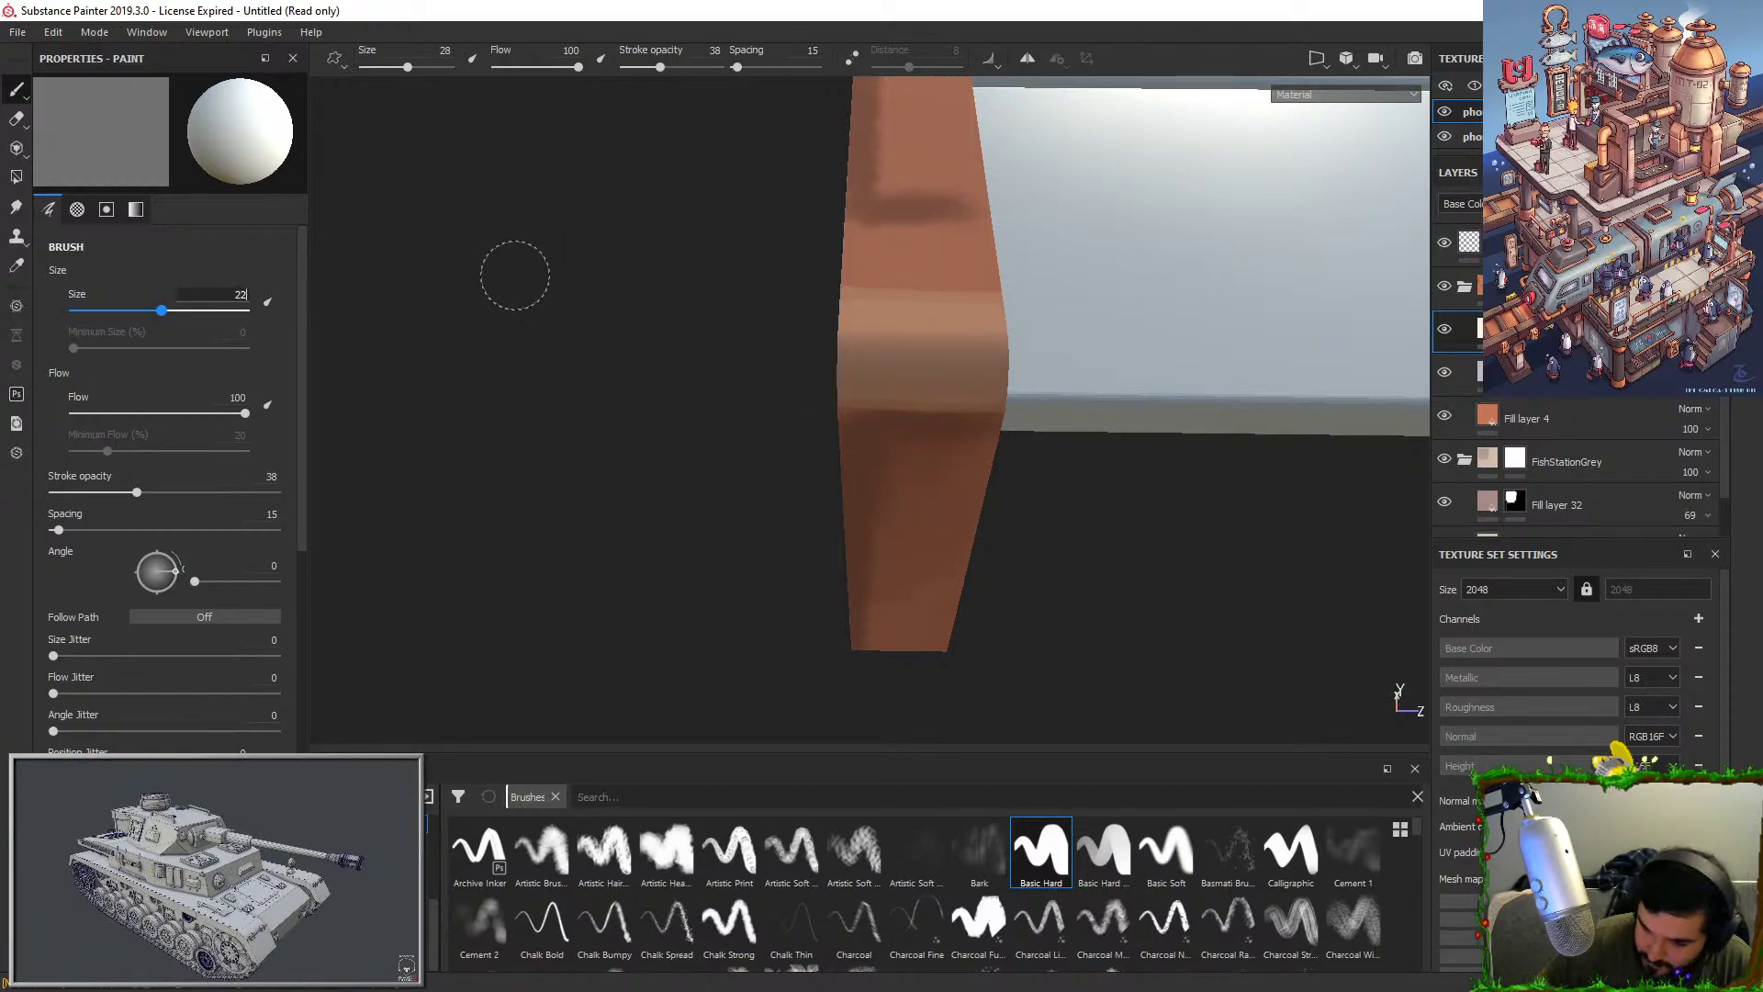
key("Return")
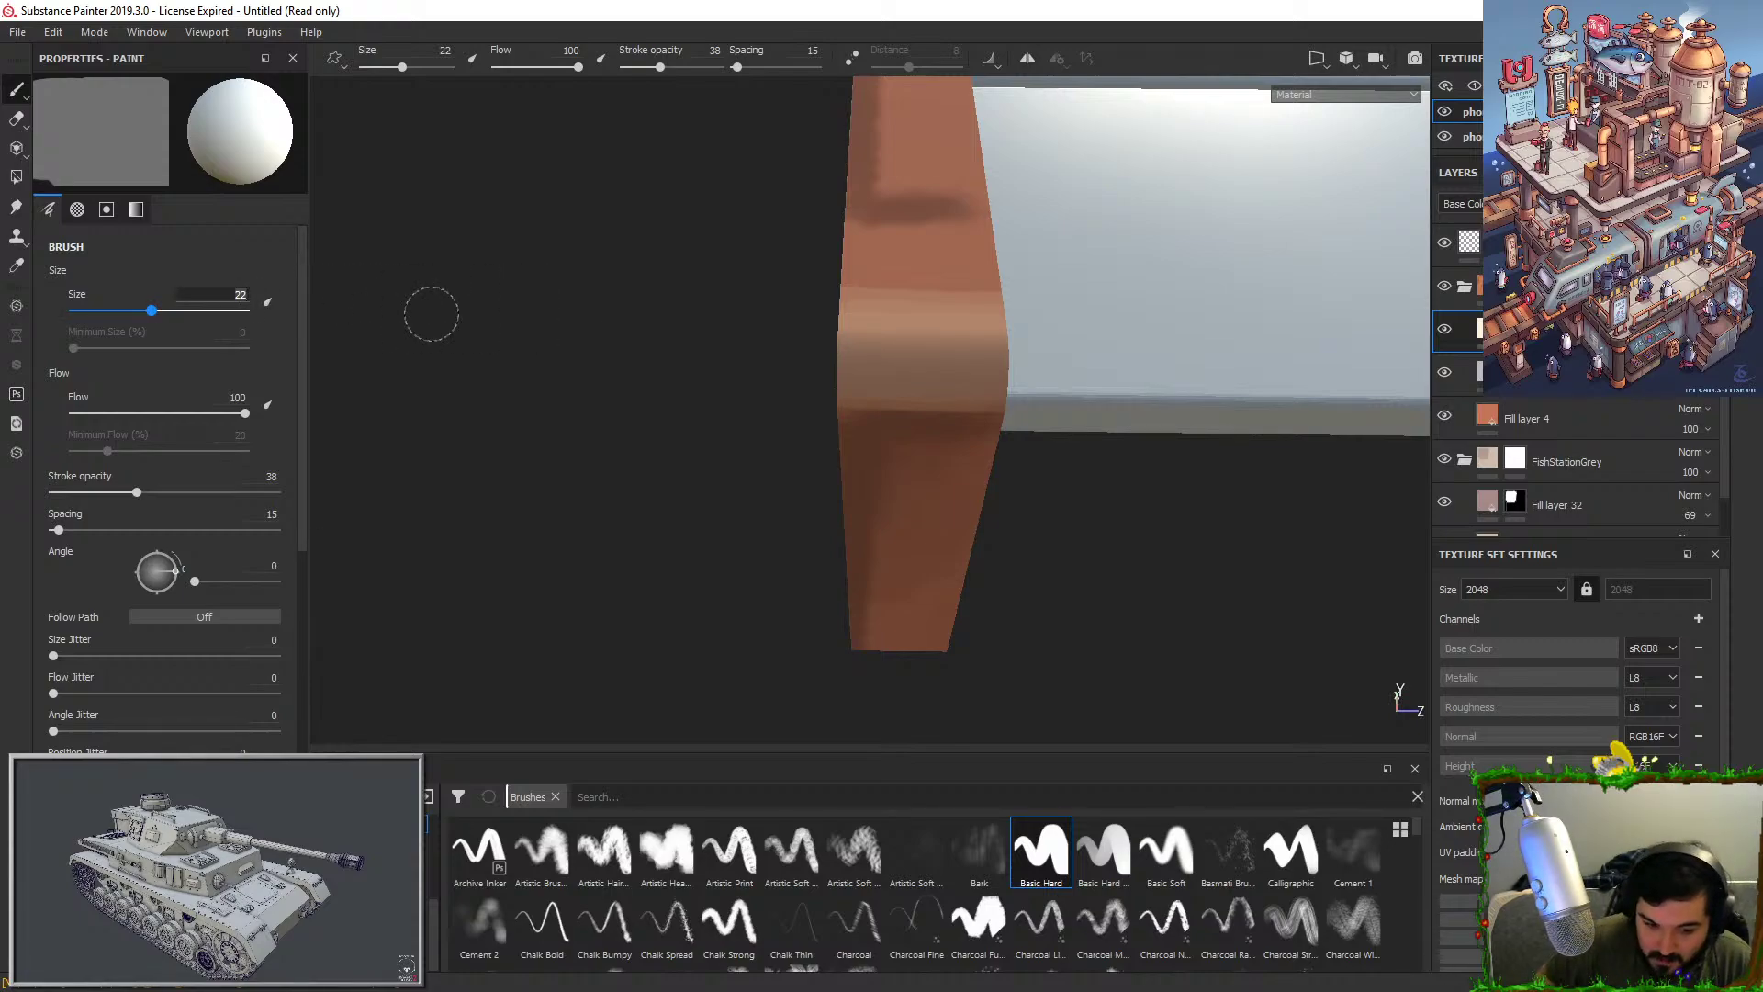
type("14")
key("Return")
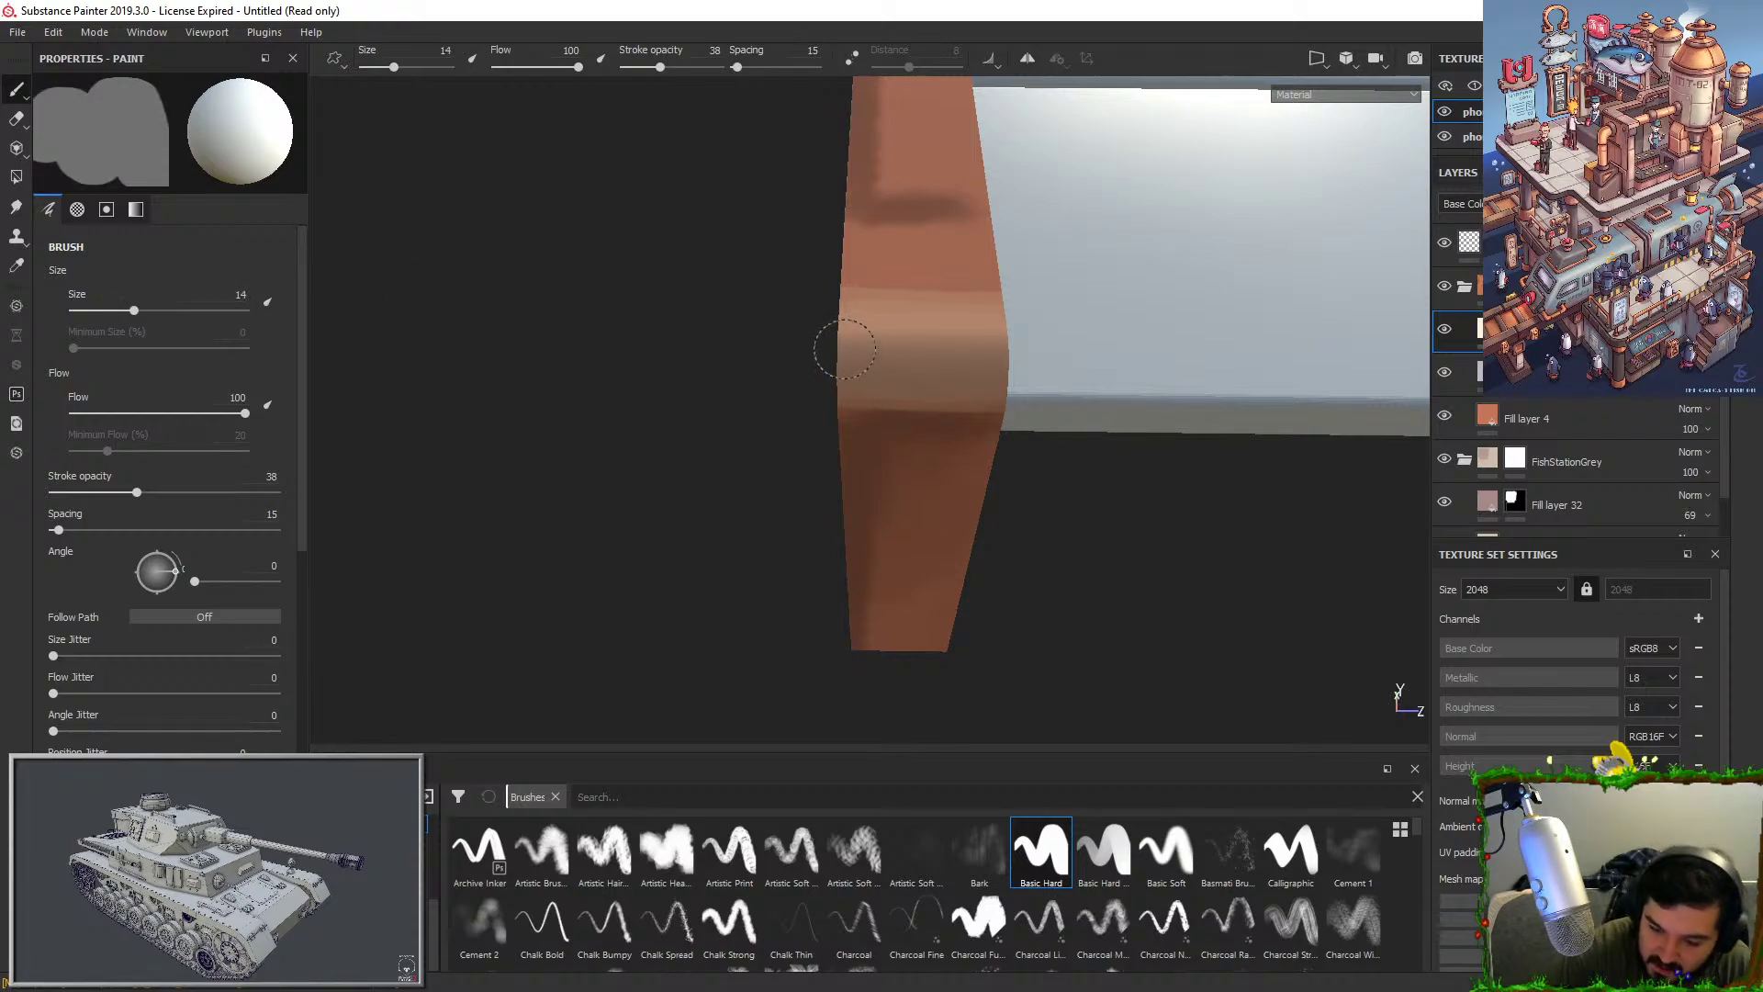
Set the brush size to 7 for the narrowest highlight stroke on the orange side's rounded corner.
left_click(246, 310)
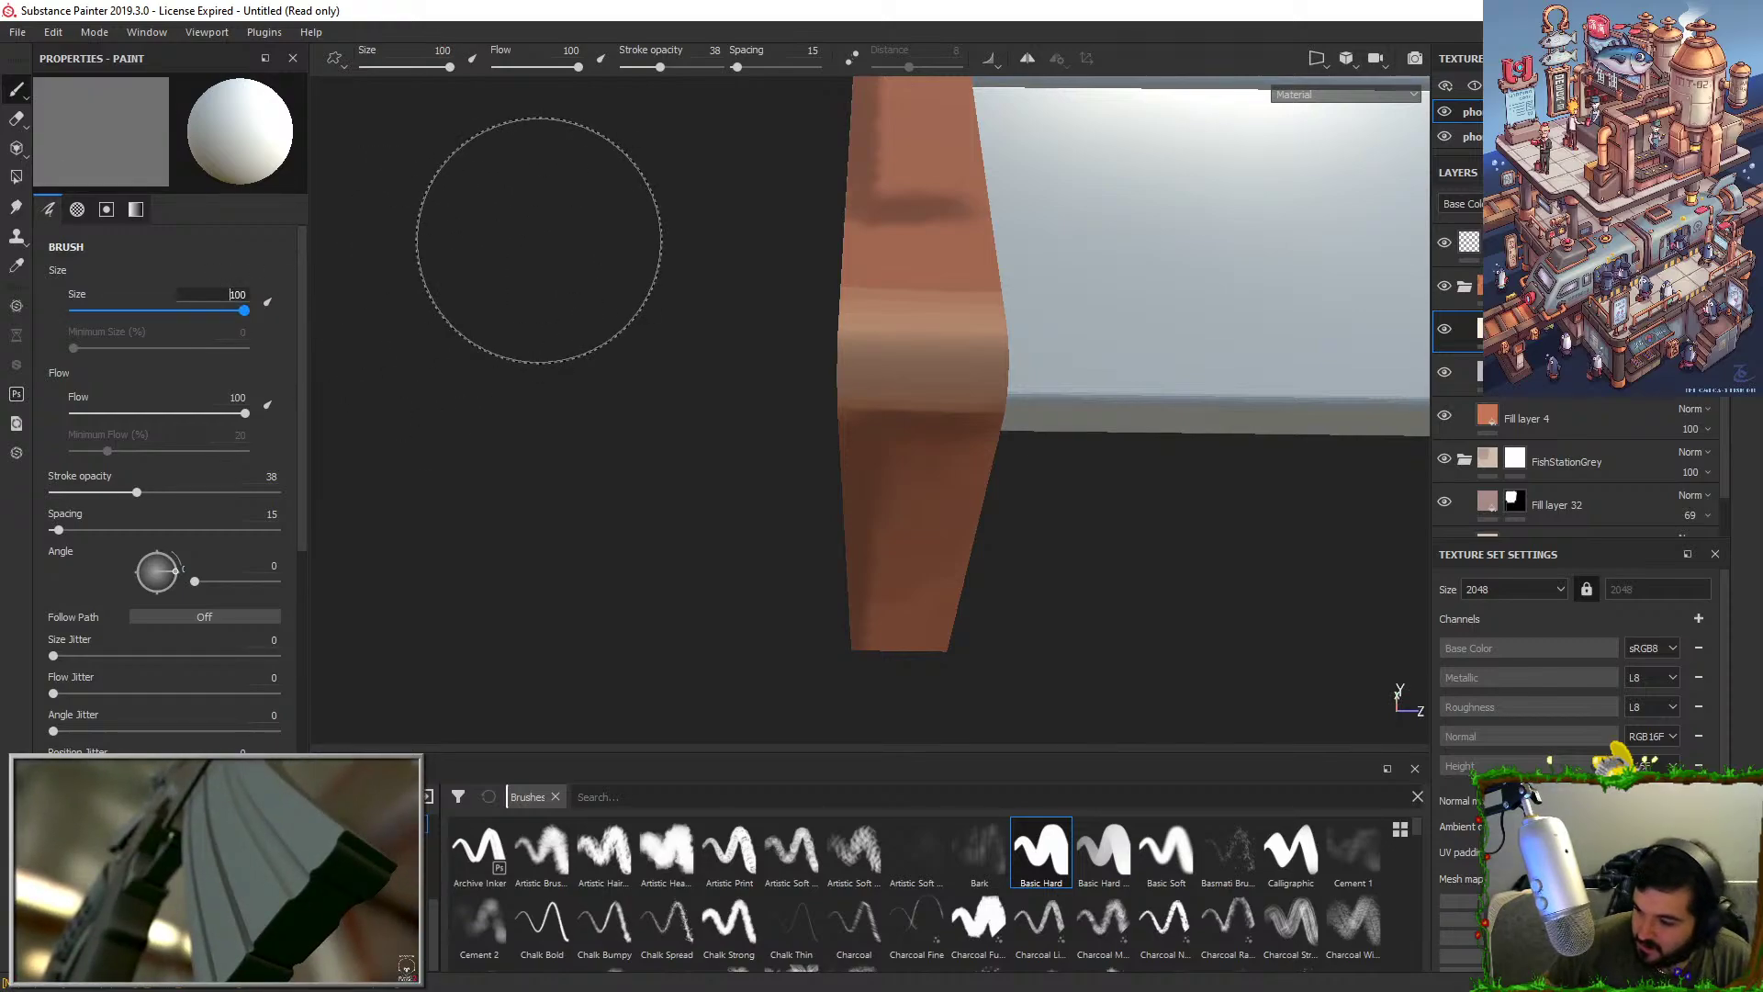
type("4")
key("Return")
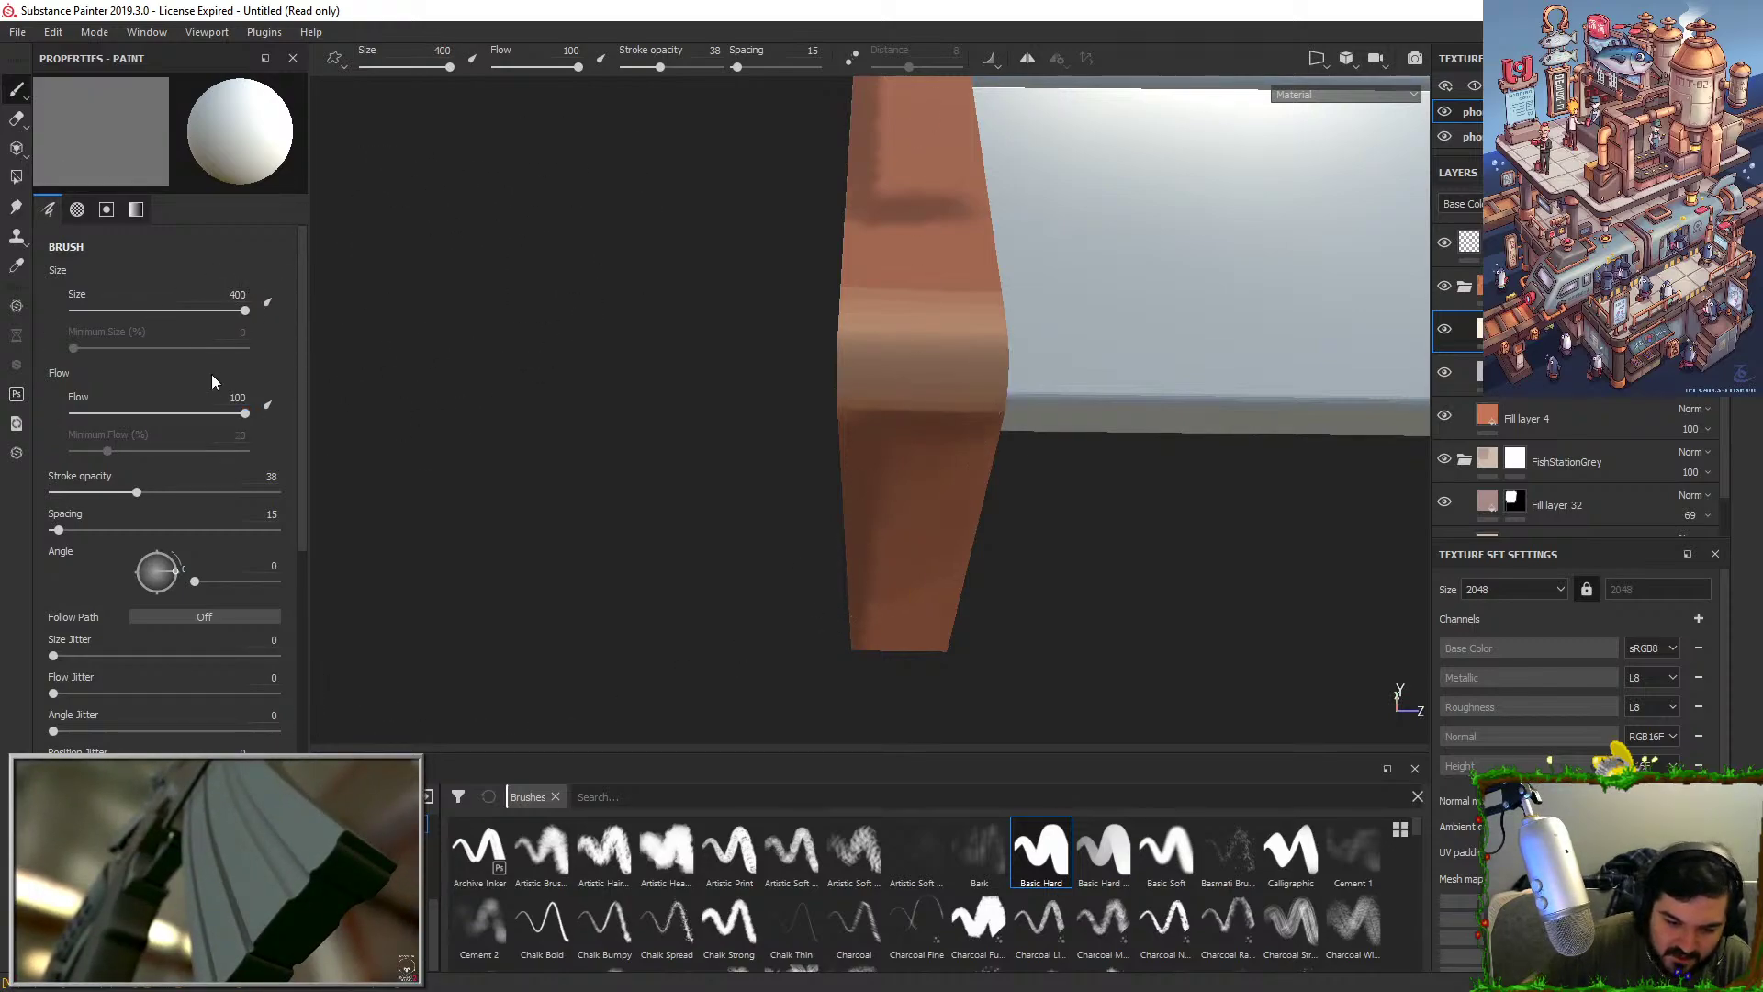
type("7")
key("Return")
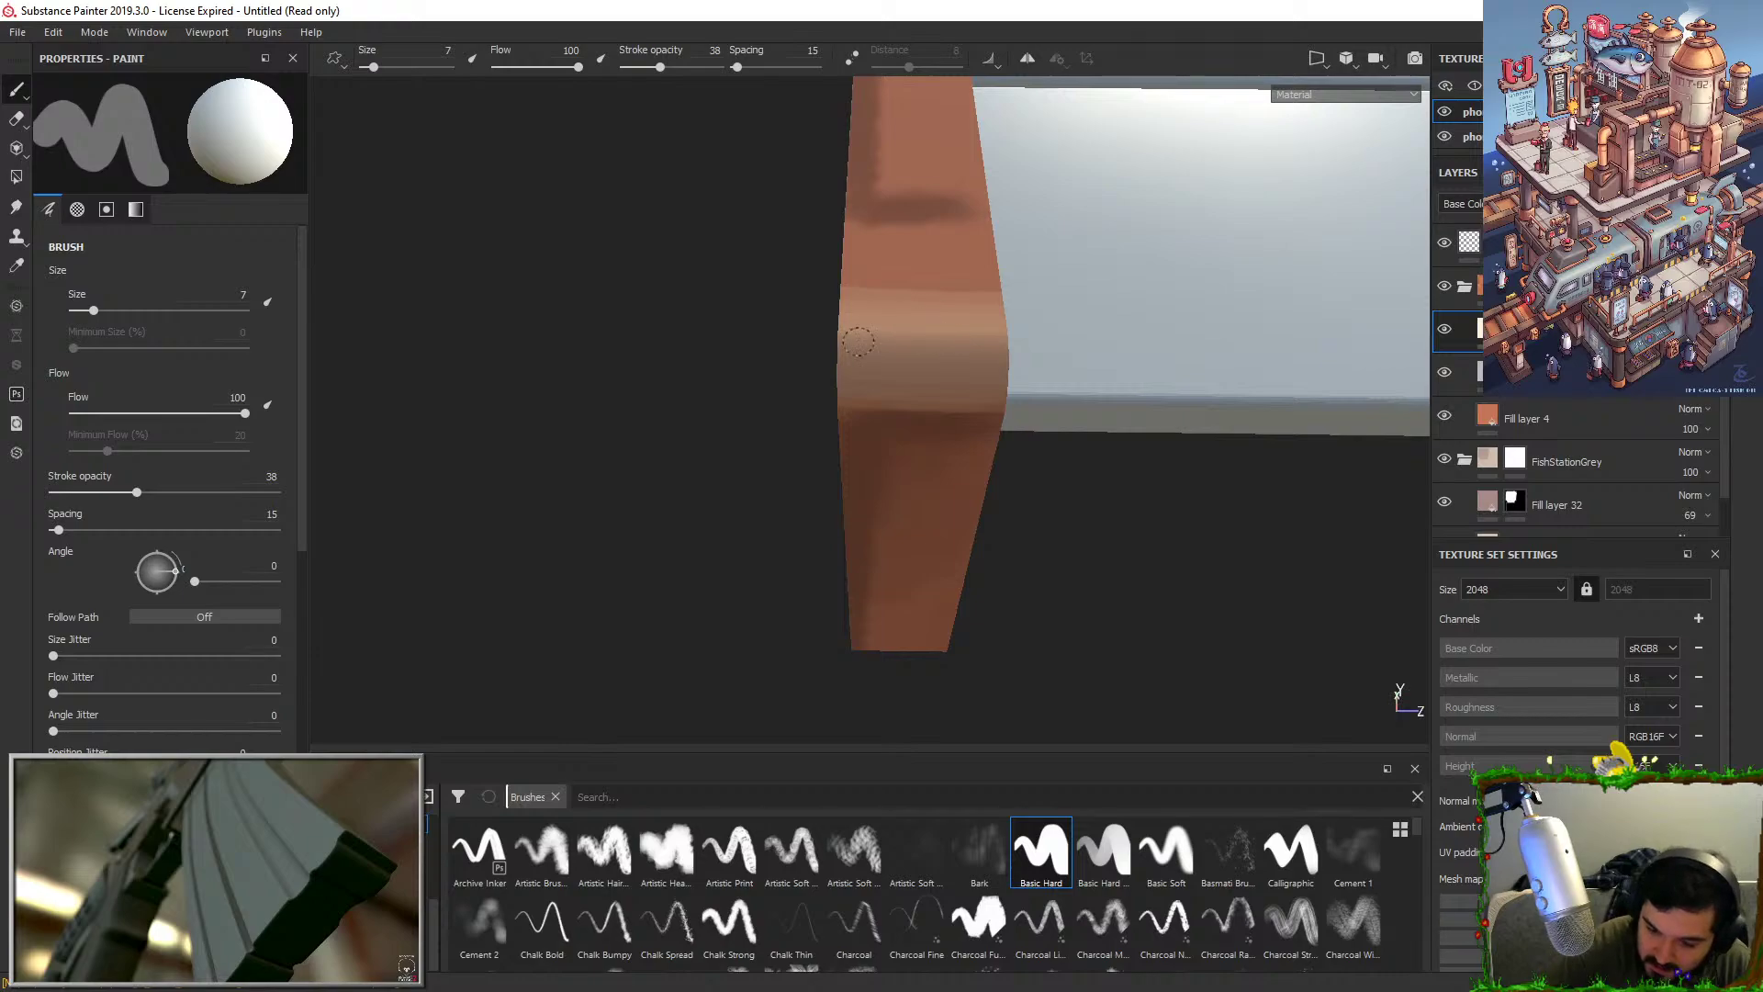
Try the Overlay, Hard light and Screen blend modes on the highlight layer.
left_click_drag(1080, 361, 827, 398, "alt")
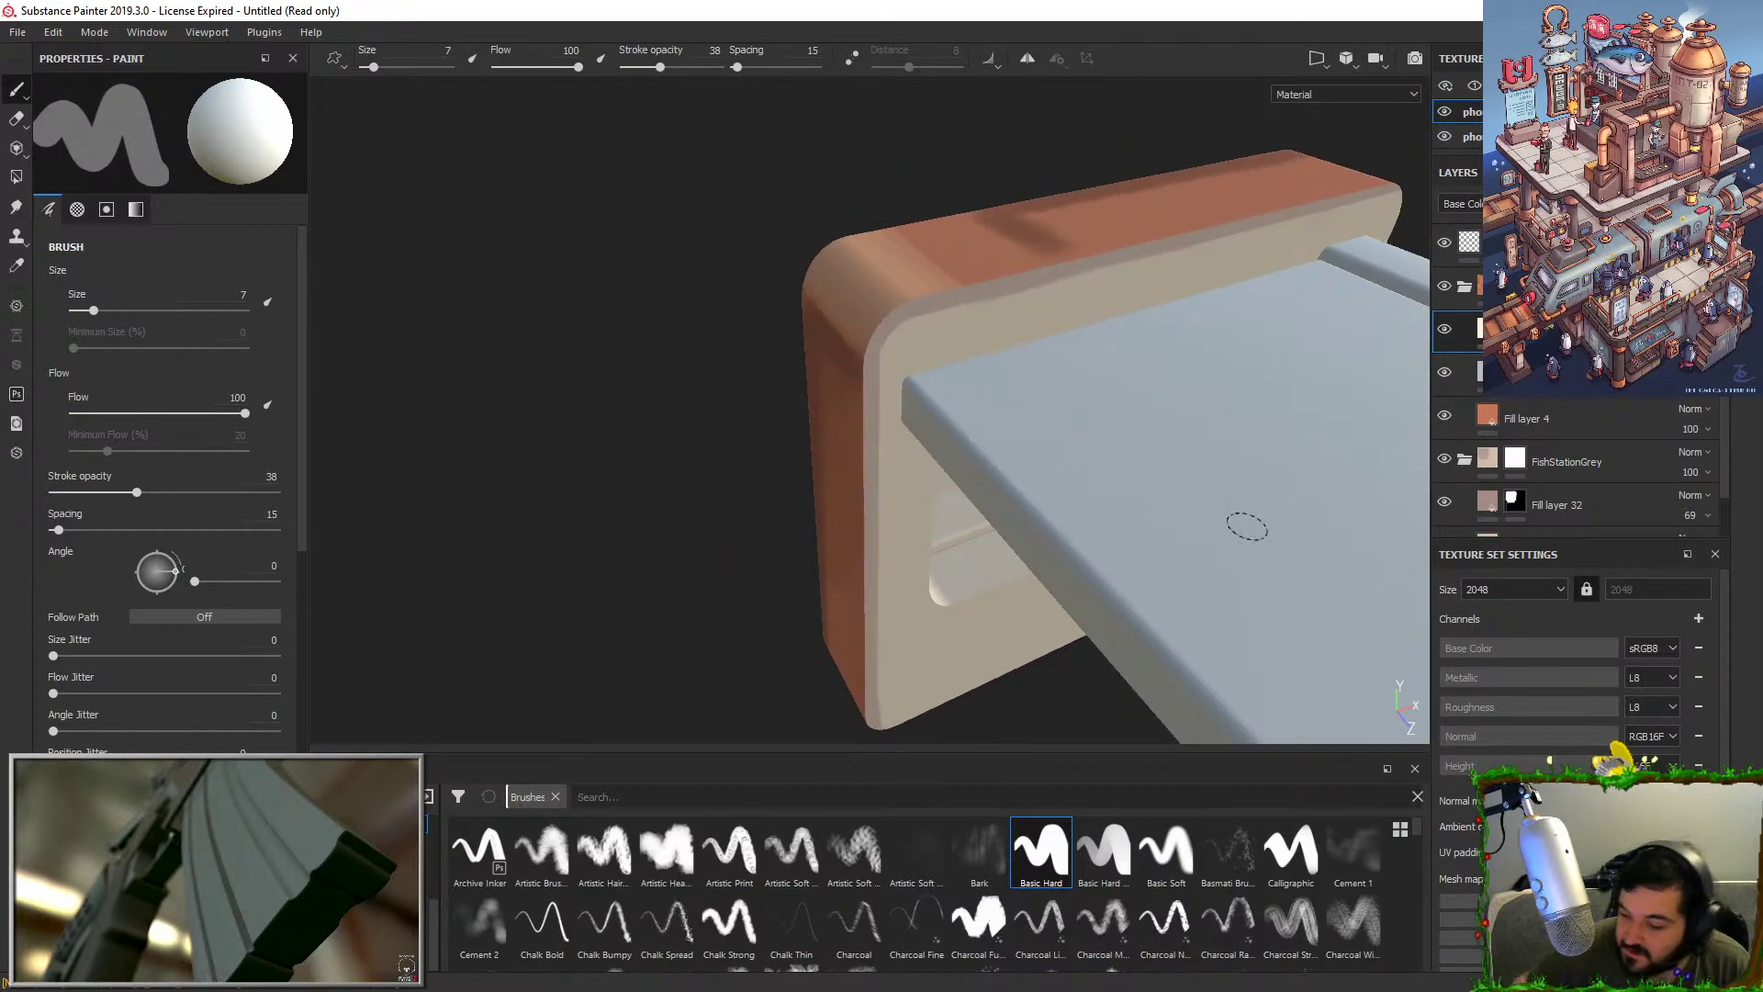
left_click_drag(882, 307, 927, 459, "alt")
left_click(1690, 323)
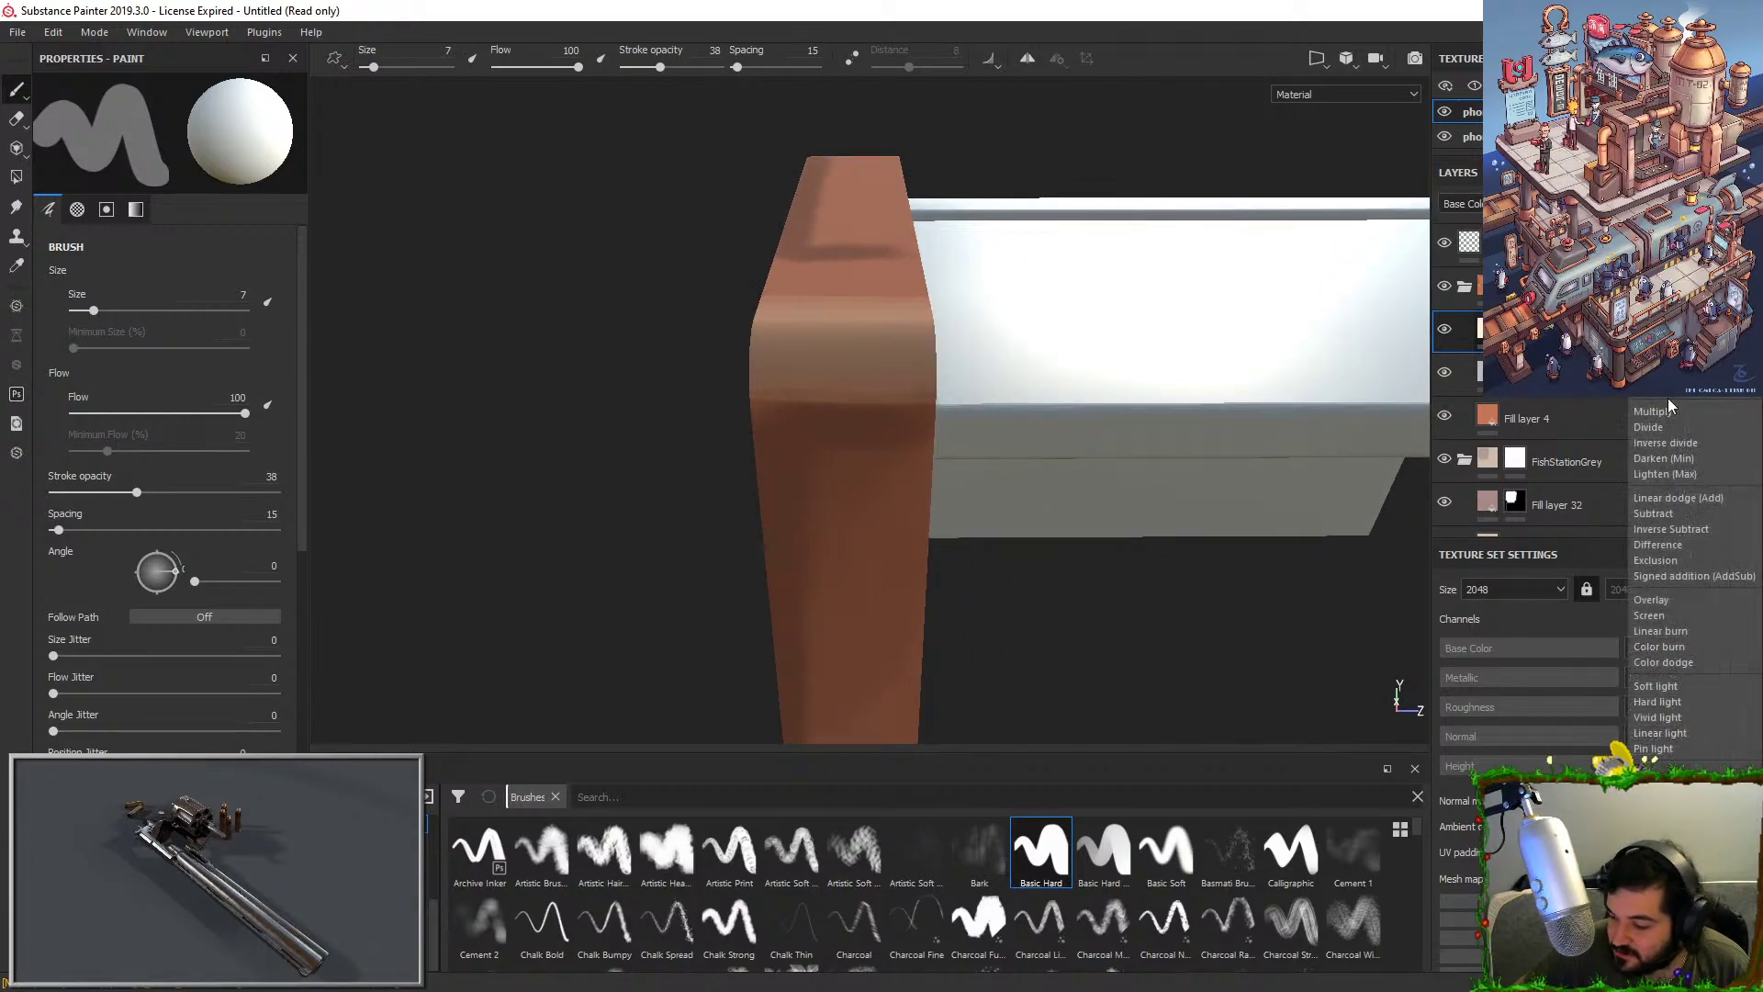
left_click(1656, 603)
left_click_drag(1110, 444, 1081, 365, "alt")
right_click_drag(1081, 365, 1082, 437, "alt")
left_click(1690, 323)
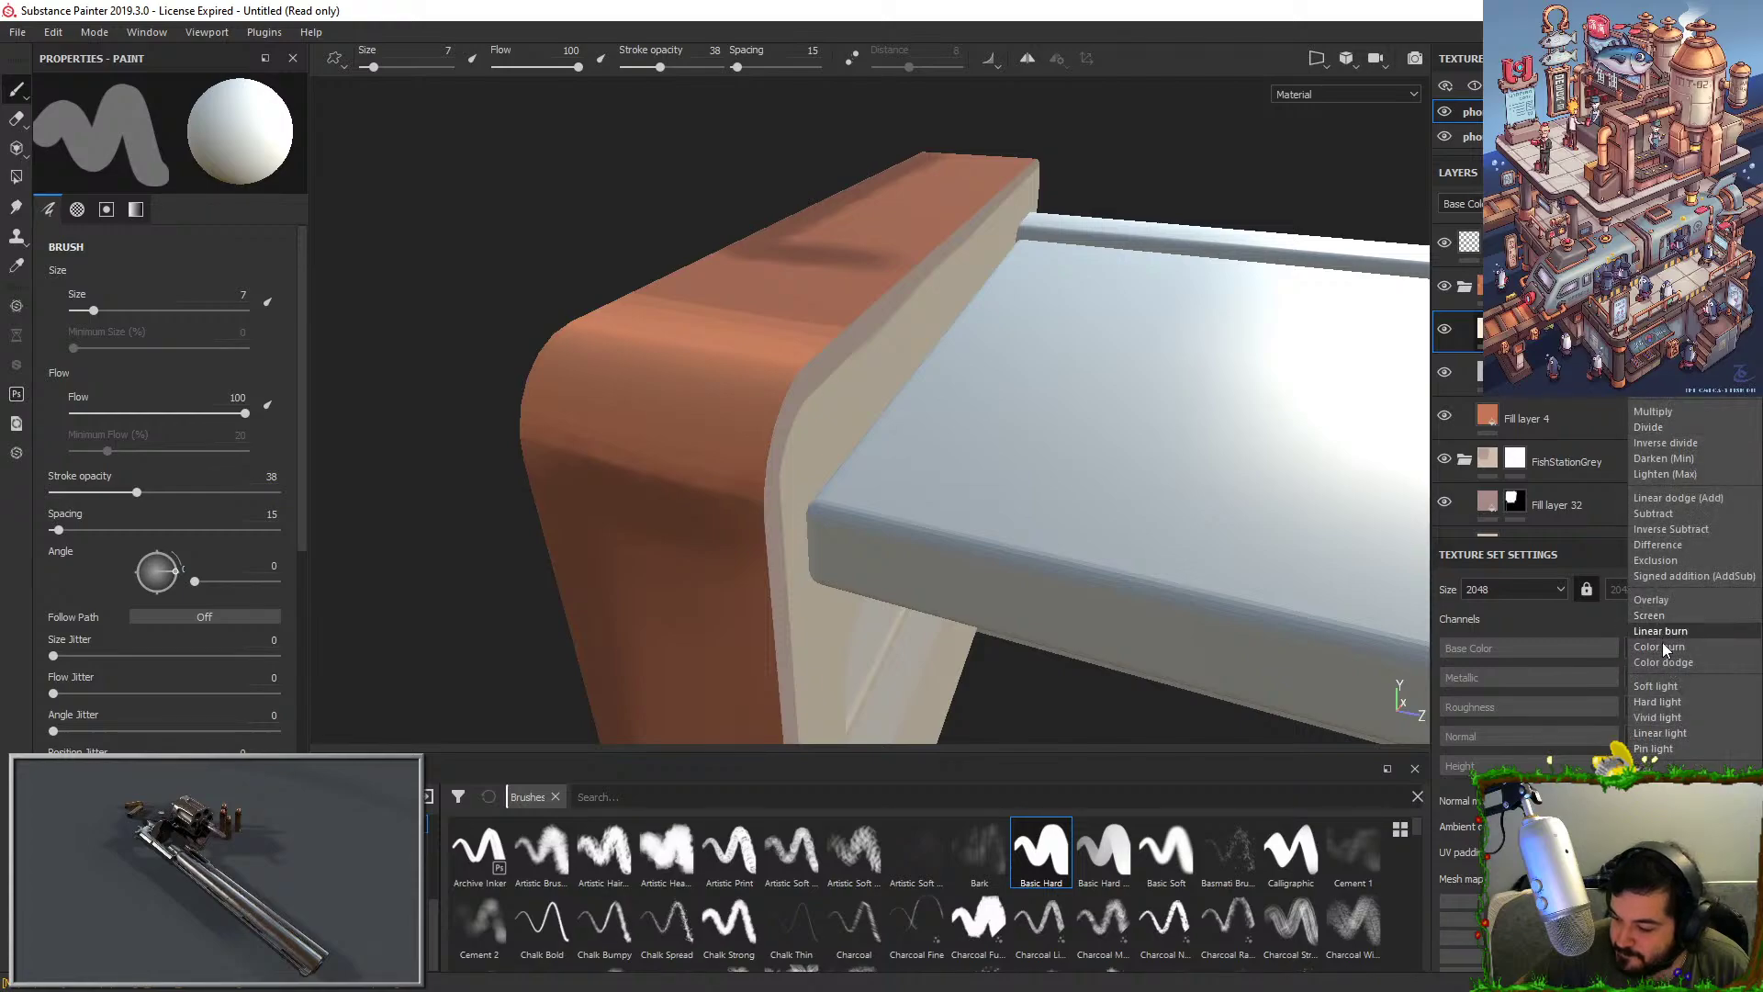
left_click(1655, 699)
mouse_move(962, 450)
left_mouse_down("alt")
mouse_move(950, 473)
mouse_move(966, 470)
left_mouse_up("alt")
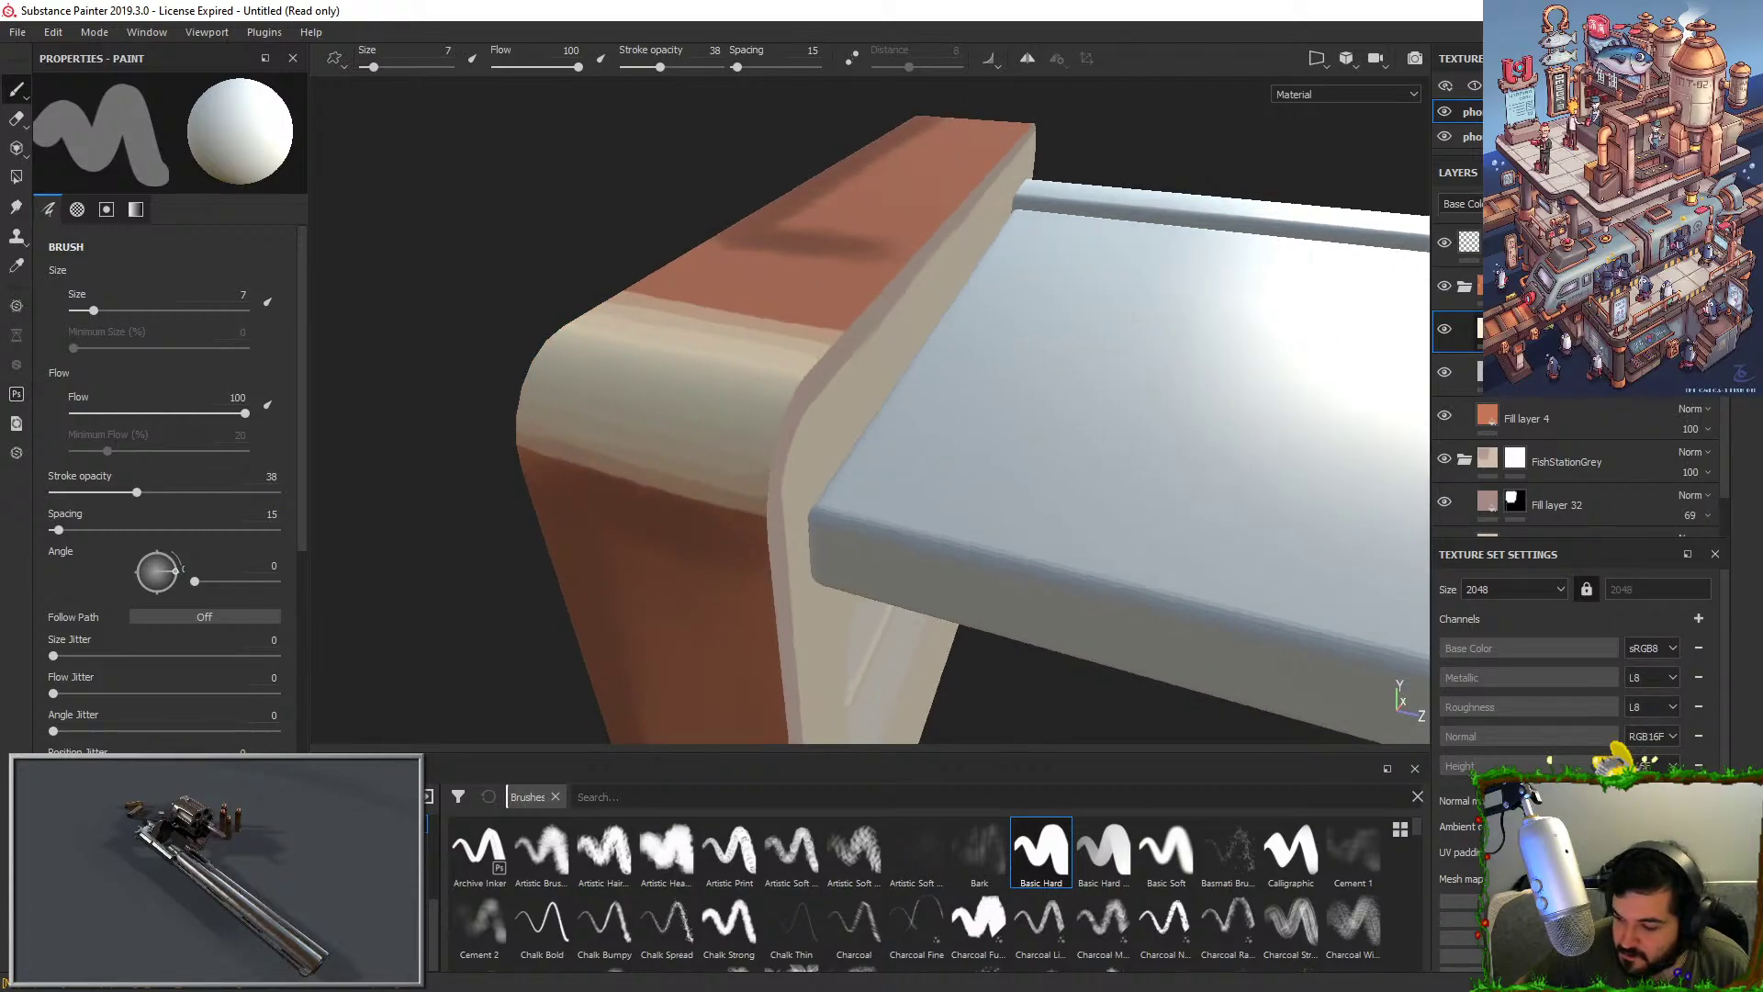
left_click(1690, 323)
left_click(1664, 615)
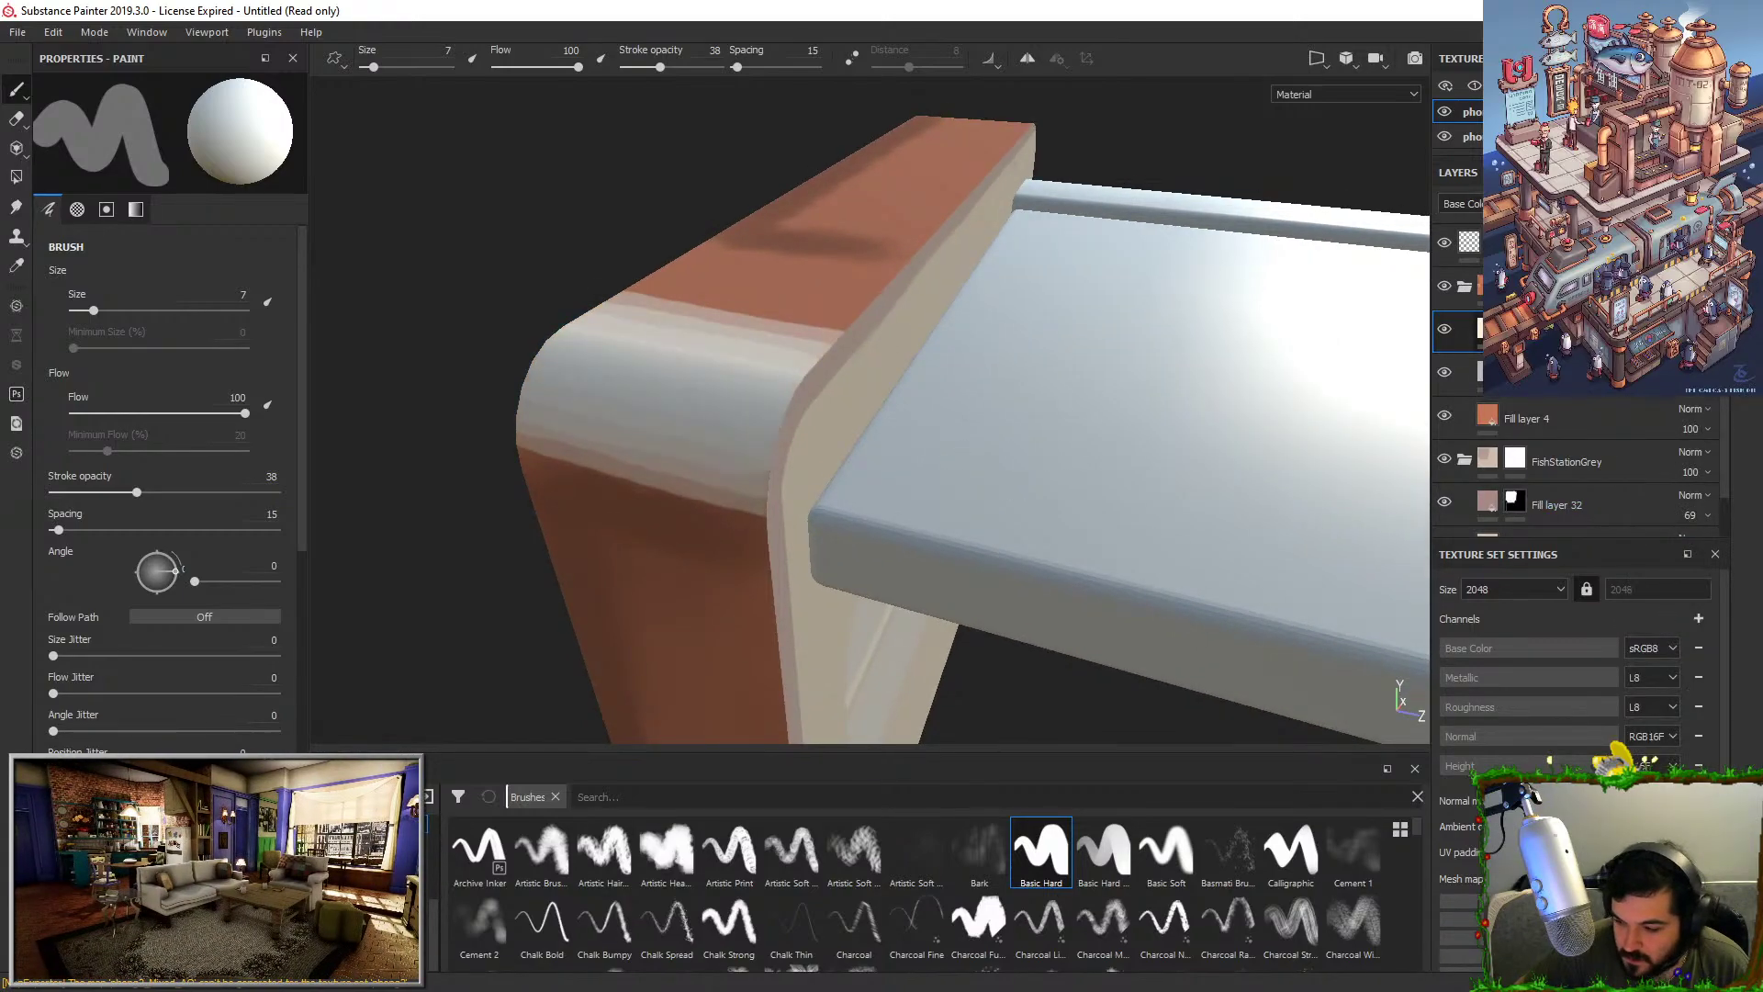
Lower the highlight layer's opacity in Hard light mode, then switch its blend mode to Soft light.
left_click(1690, 323)
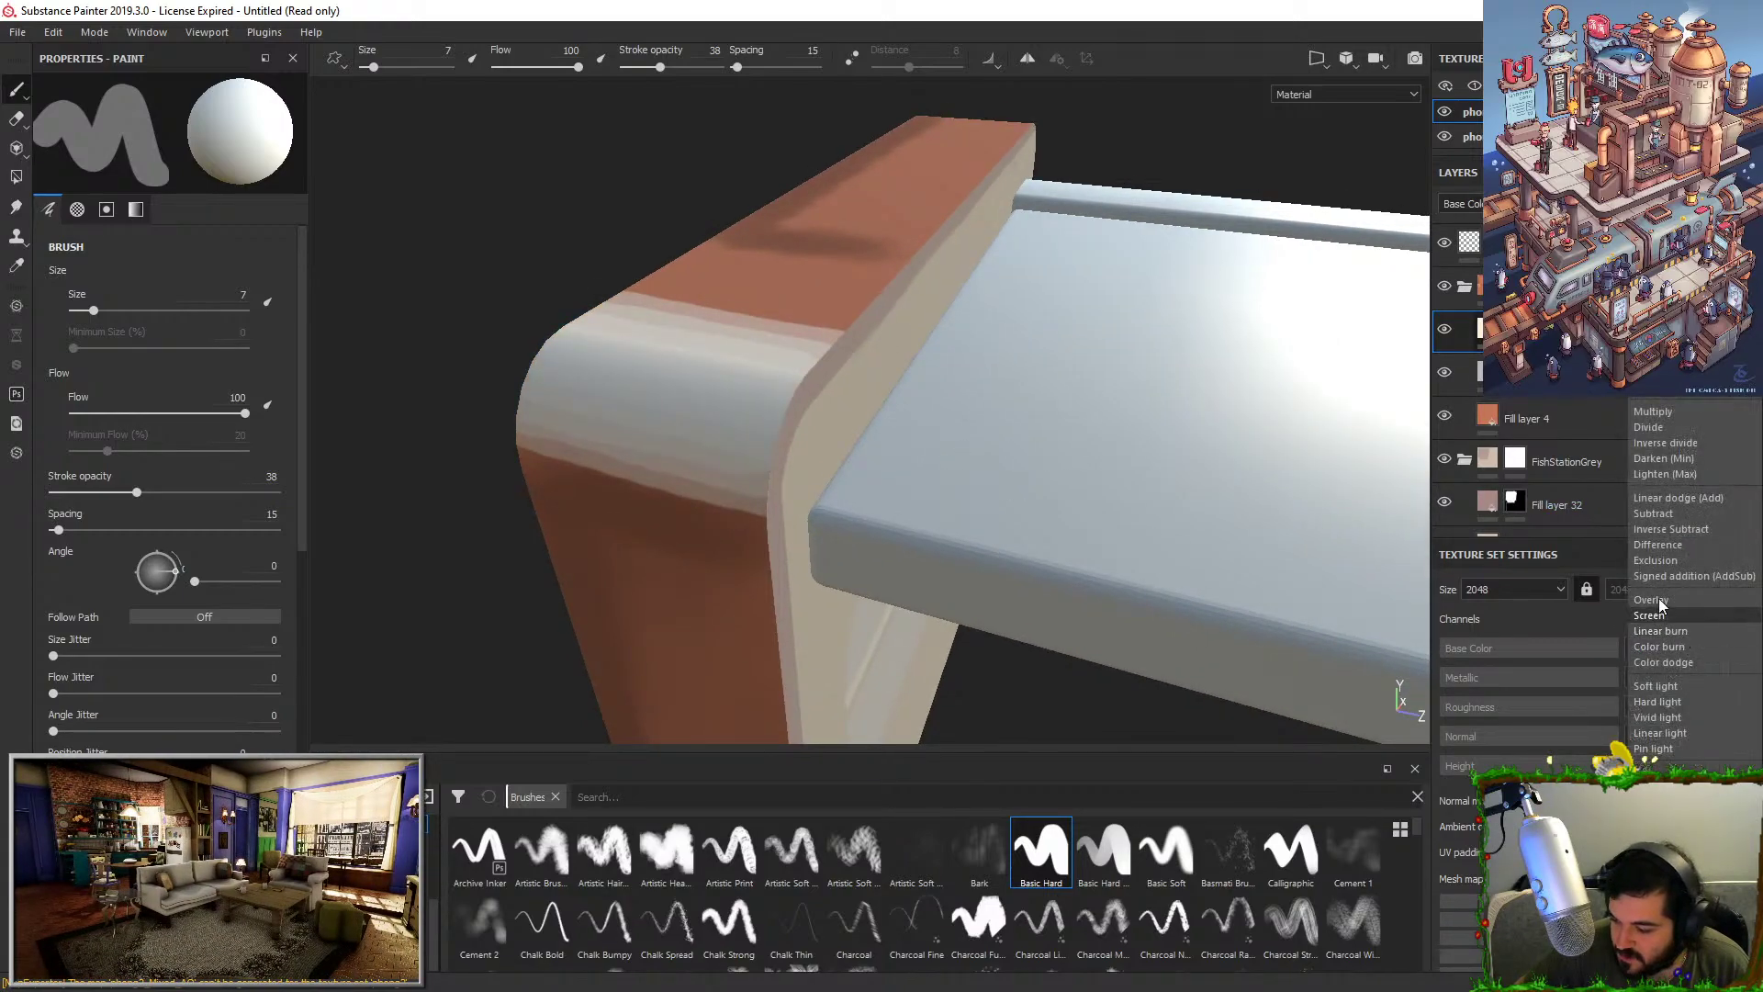
left_click(1656, 702)
left_click_drag(1705, 364, 1661, 364)
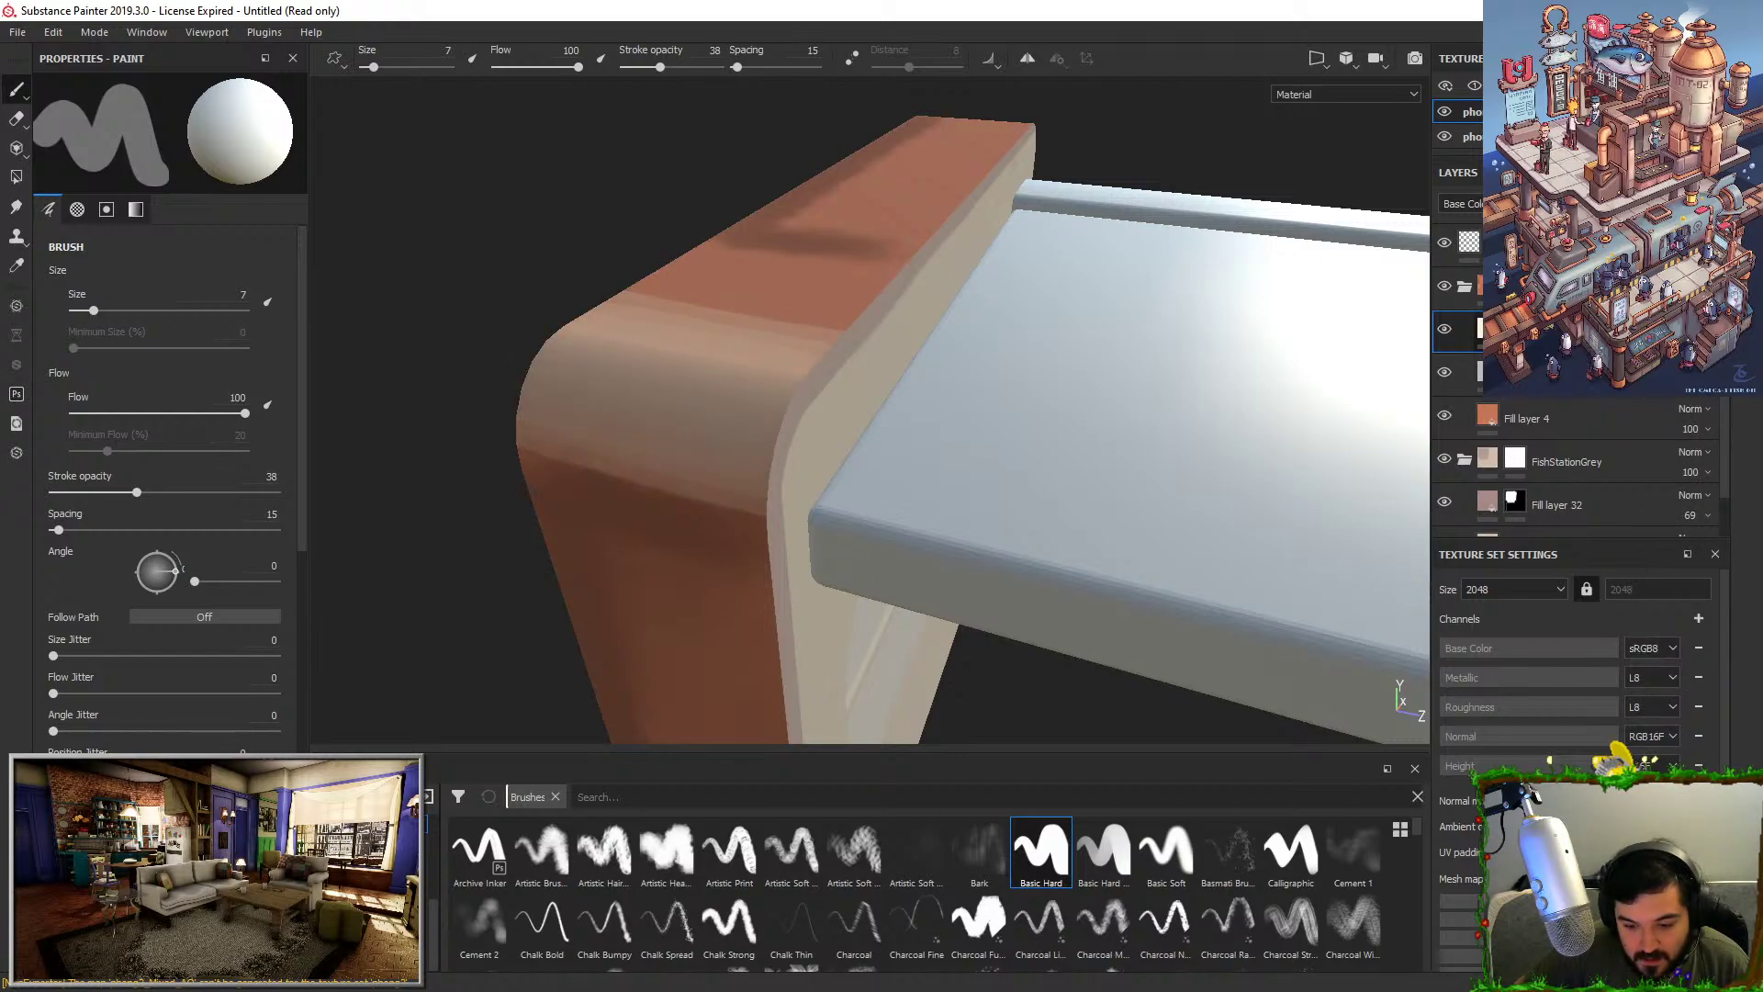
mouse_move(1194, 431)
left_mouse_down("alt")
mouse_move(873, 460)
mouse_move(1019, 575)
mouse_move(1221, 535)
mouse_move(1414, 381)
left_mouse_up("alt")
left_click(1694, 322)
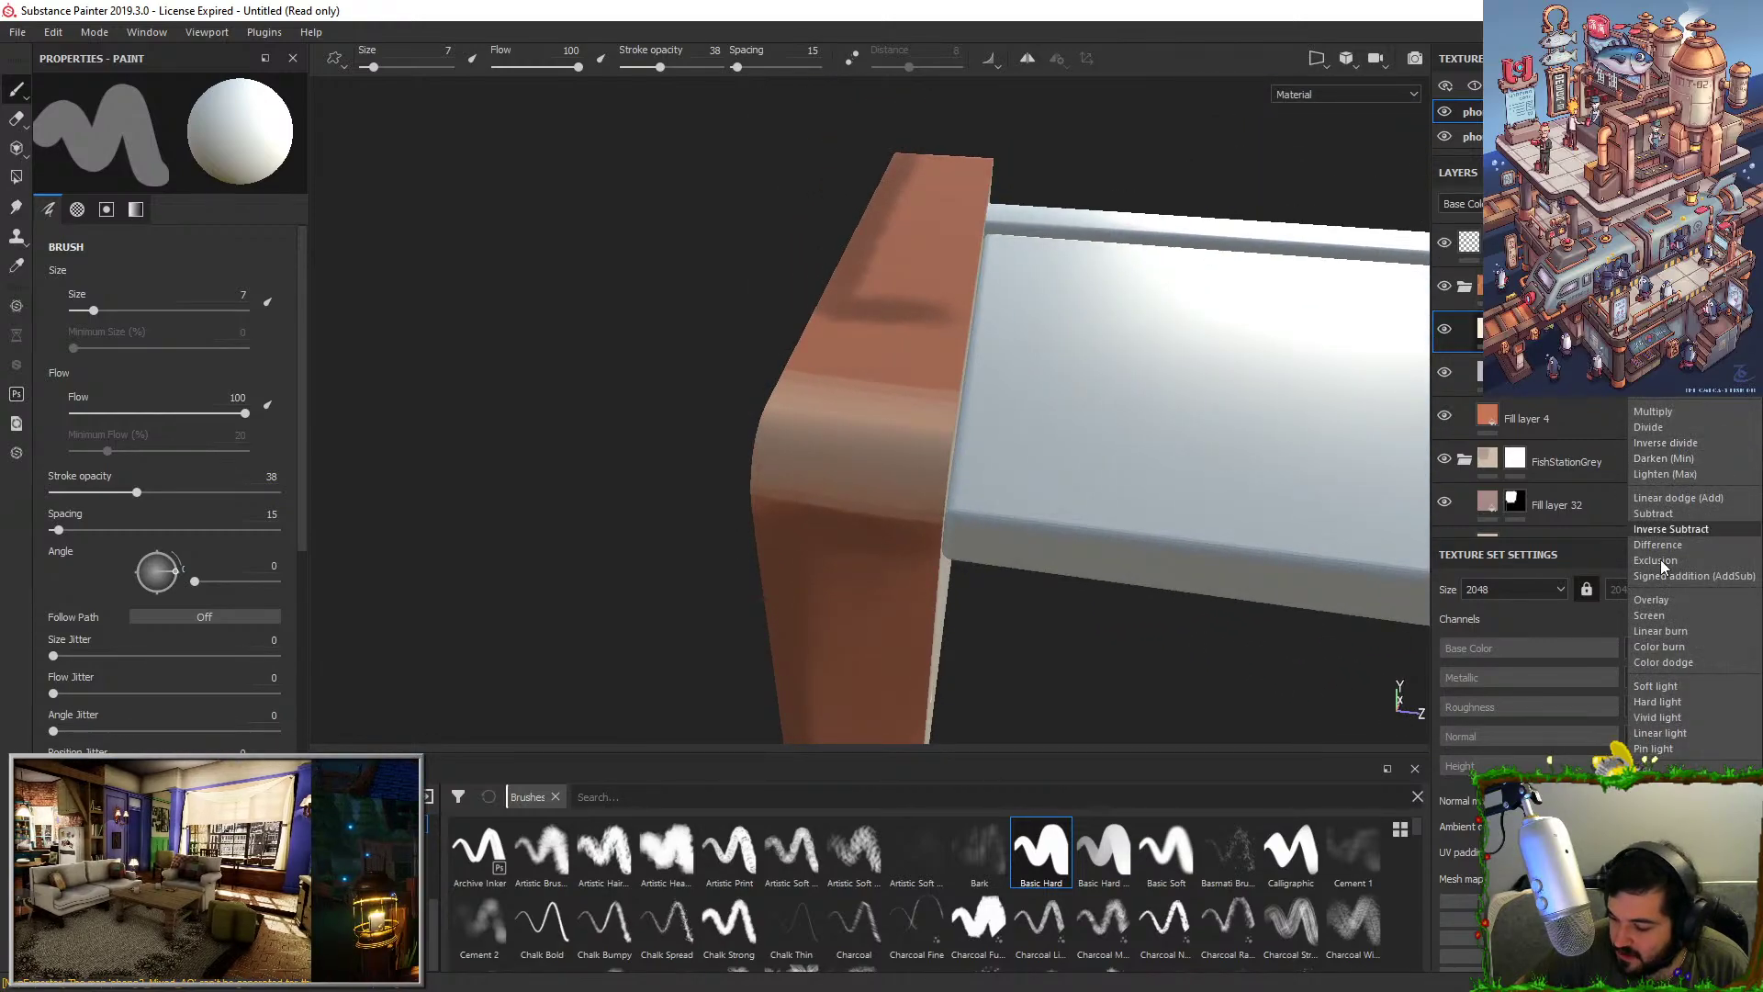
left_click(1656, 687)
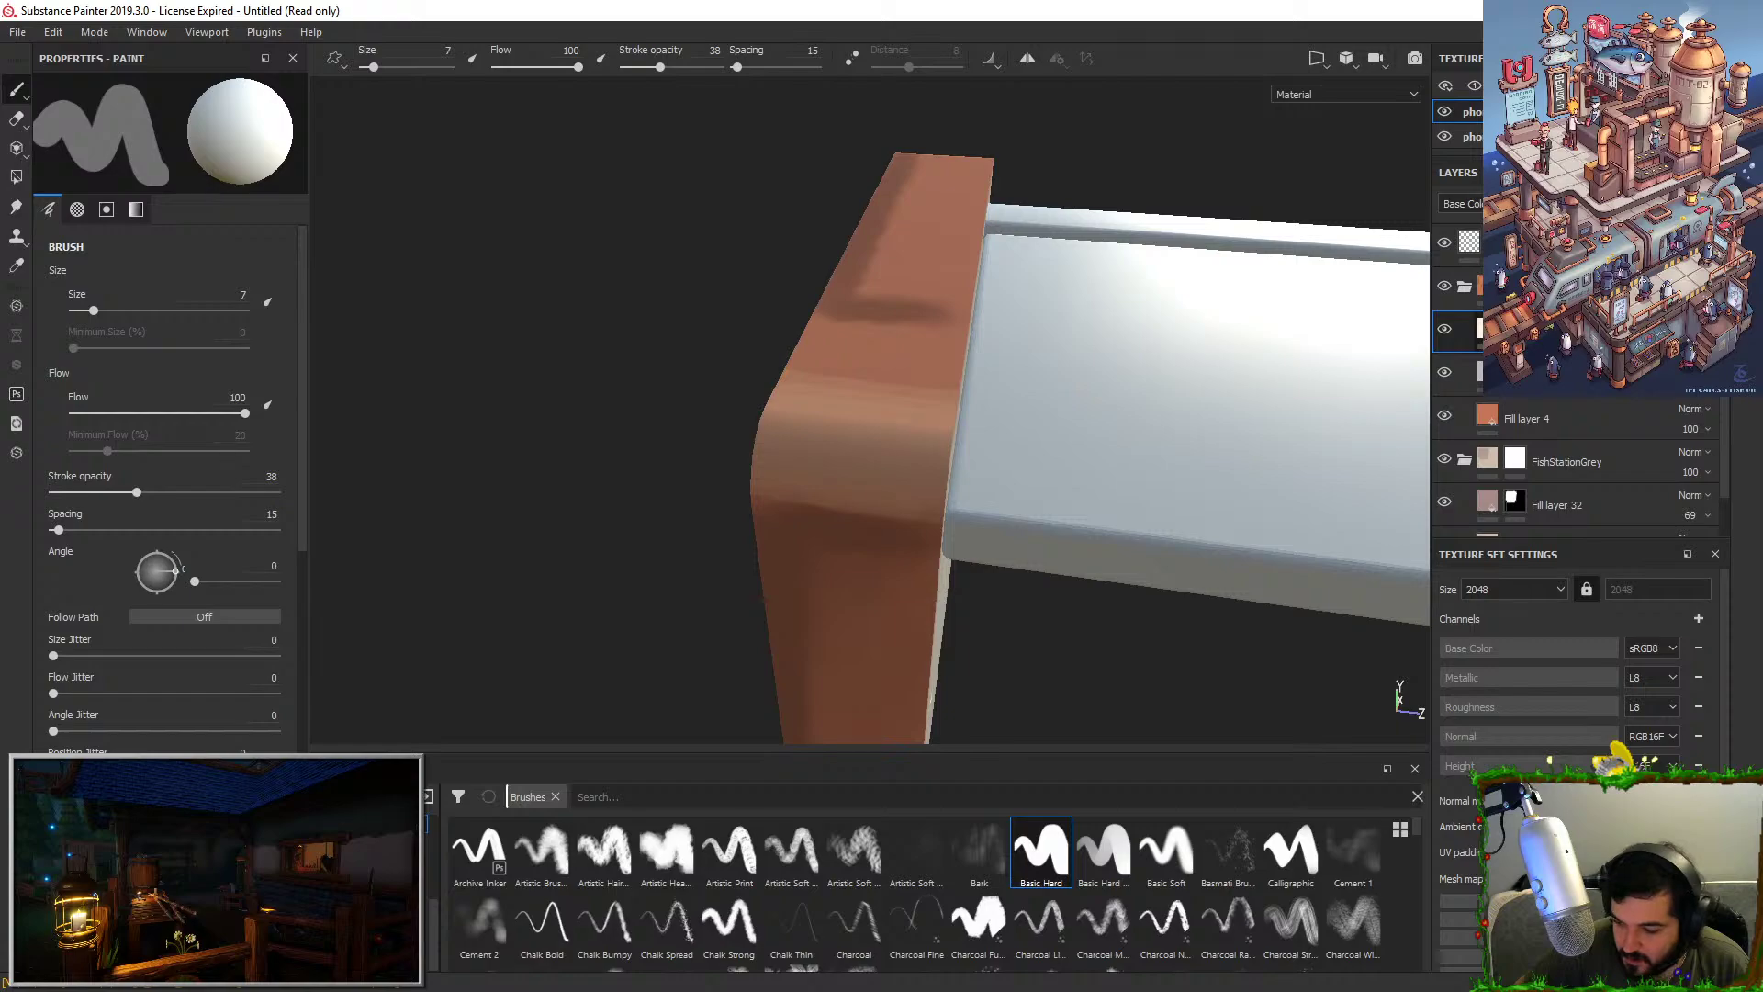
Change the highlight fill layer's base color from cream to white.
left_click_drag(1051, 480, 951, 450, "alt")
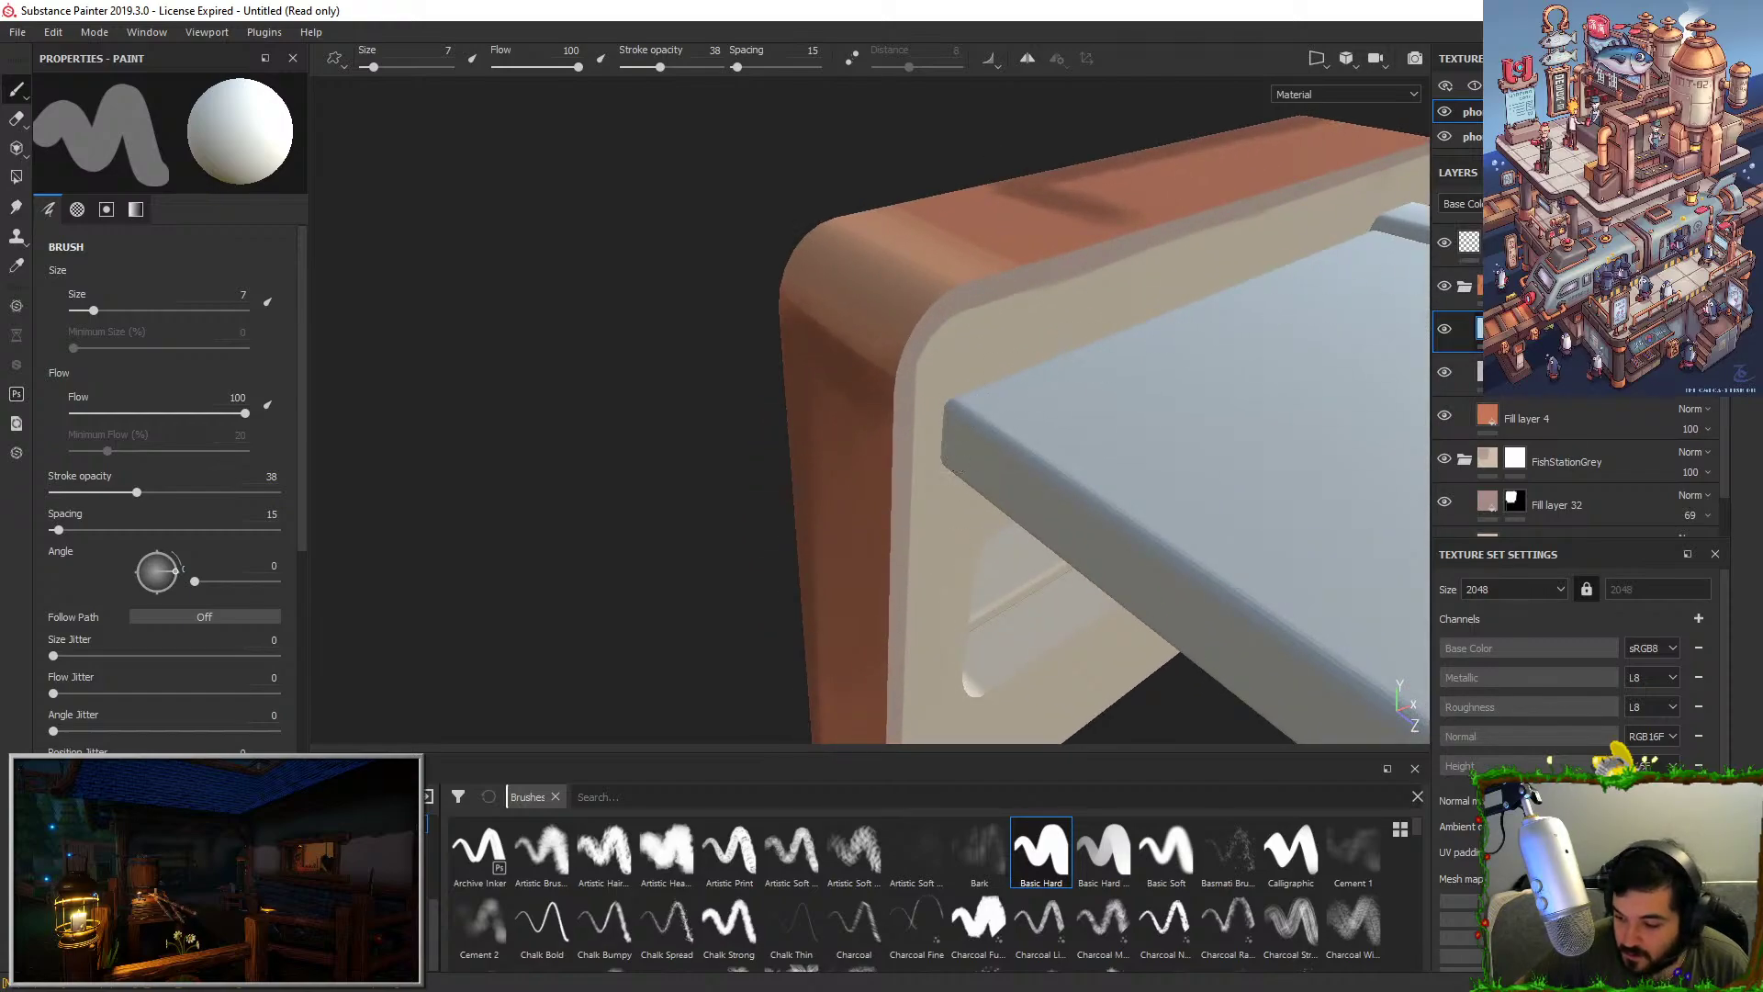
left_click(165, 512)
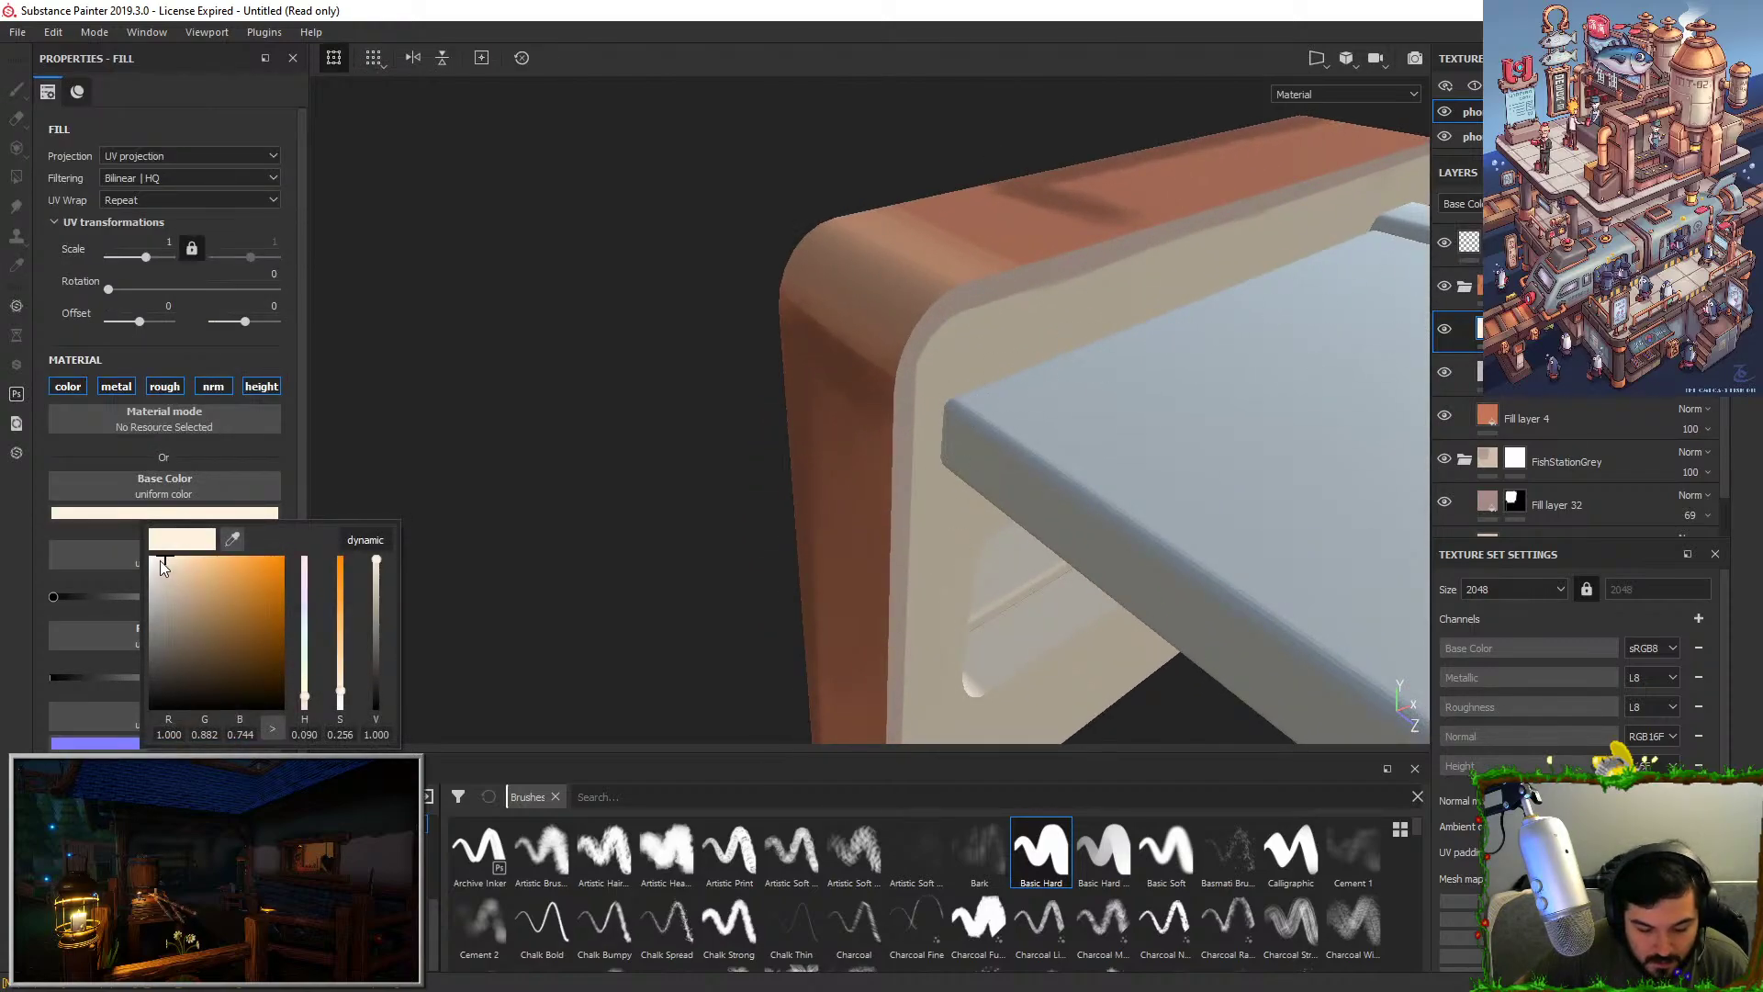
left_click_drag(160, 560, 135, 542)
left_click_drag(849, 404, 928, 408, "alt")
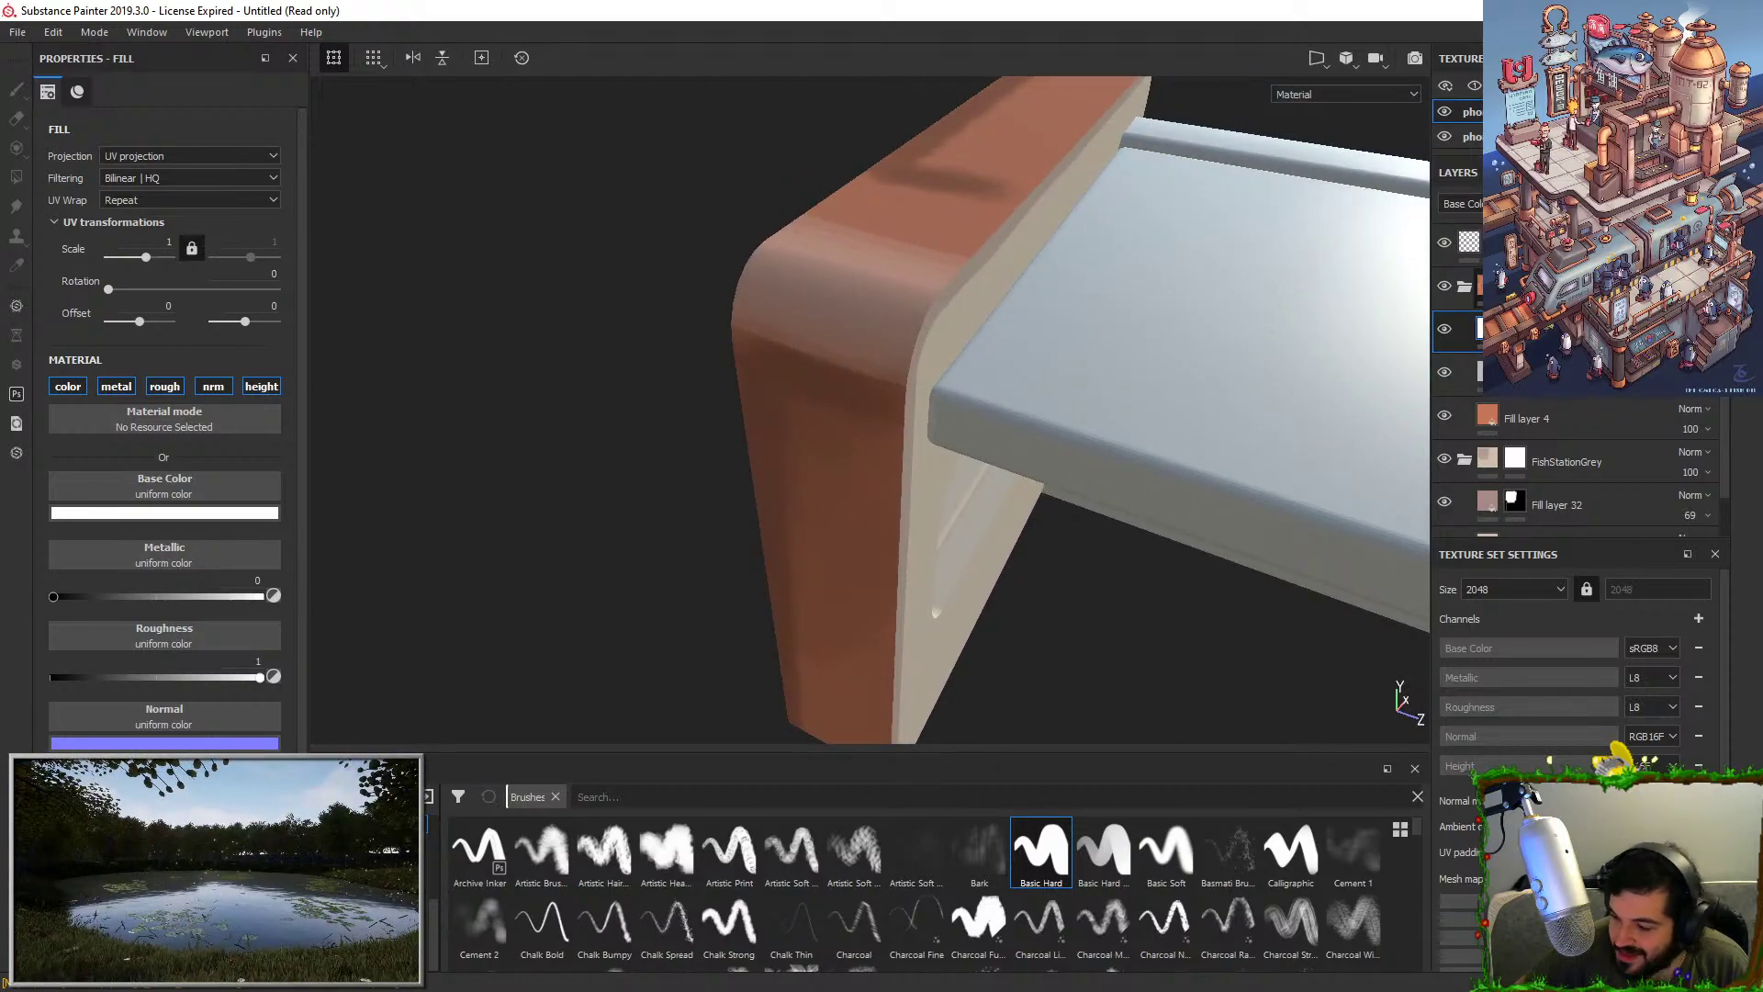
Add a new fill layer above the highlight layer and give it a black mask.
key("1")
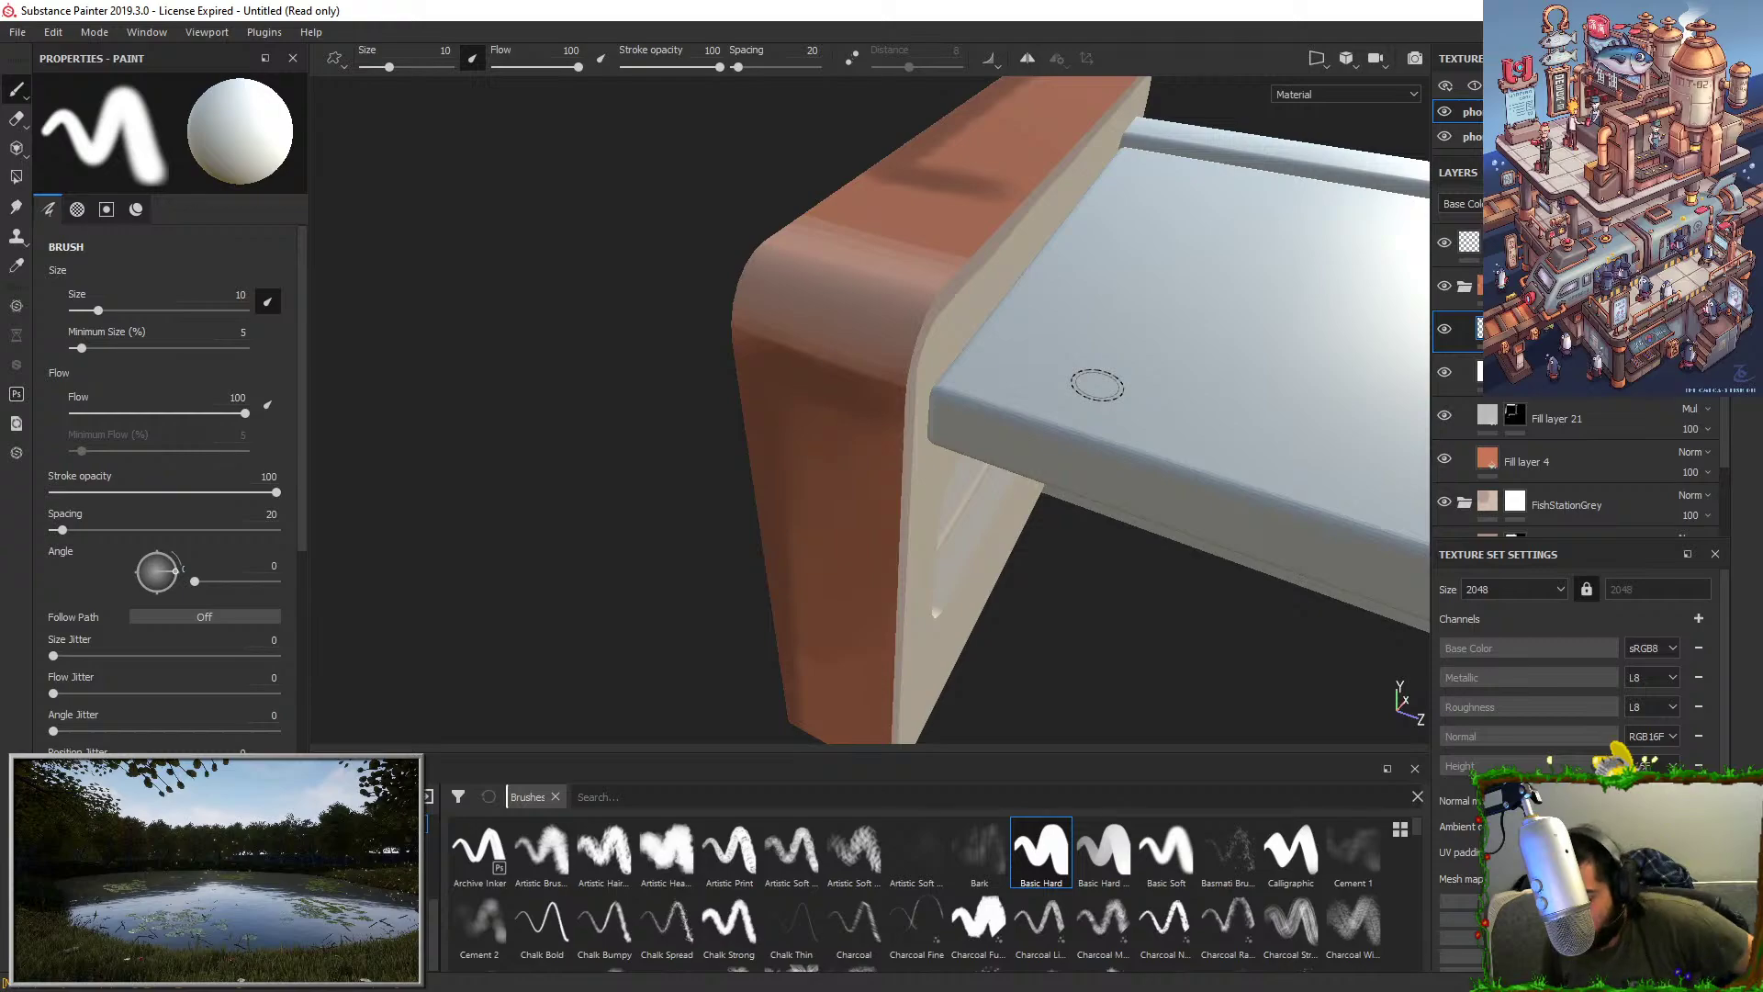
key("ctrl+z")
left_click(1625, 204)
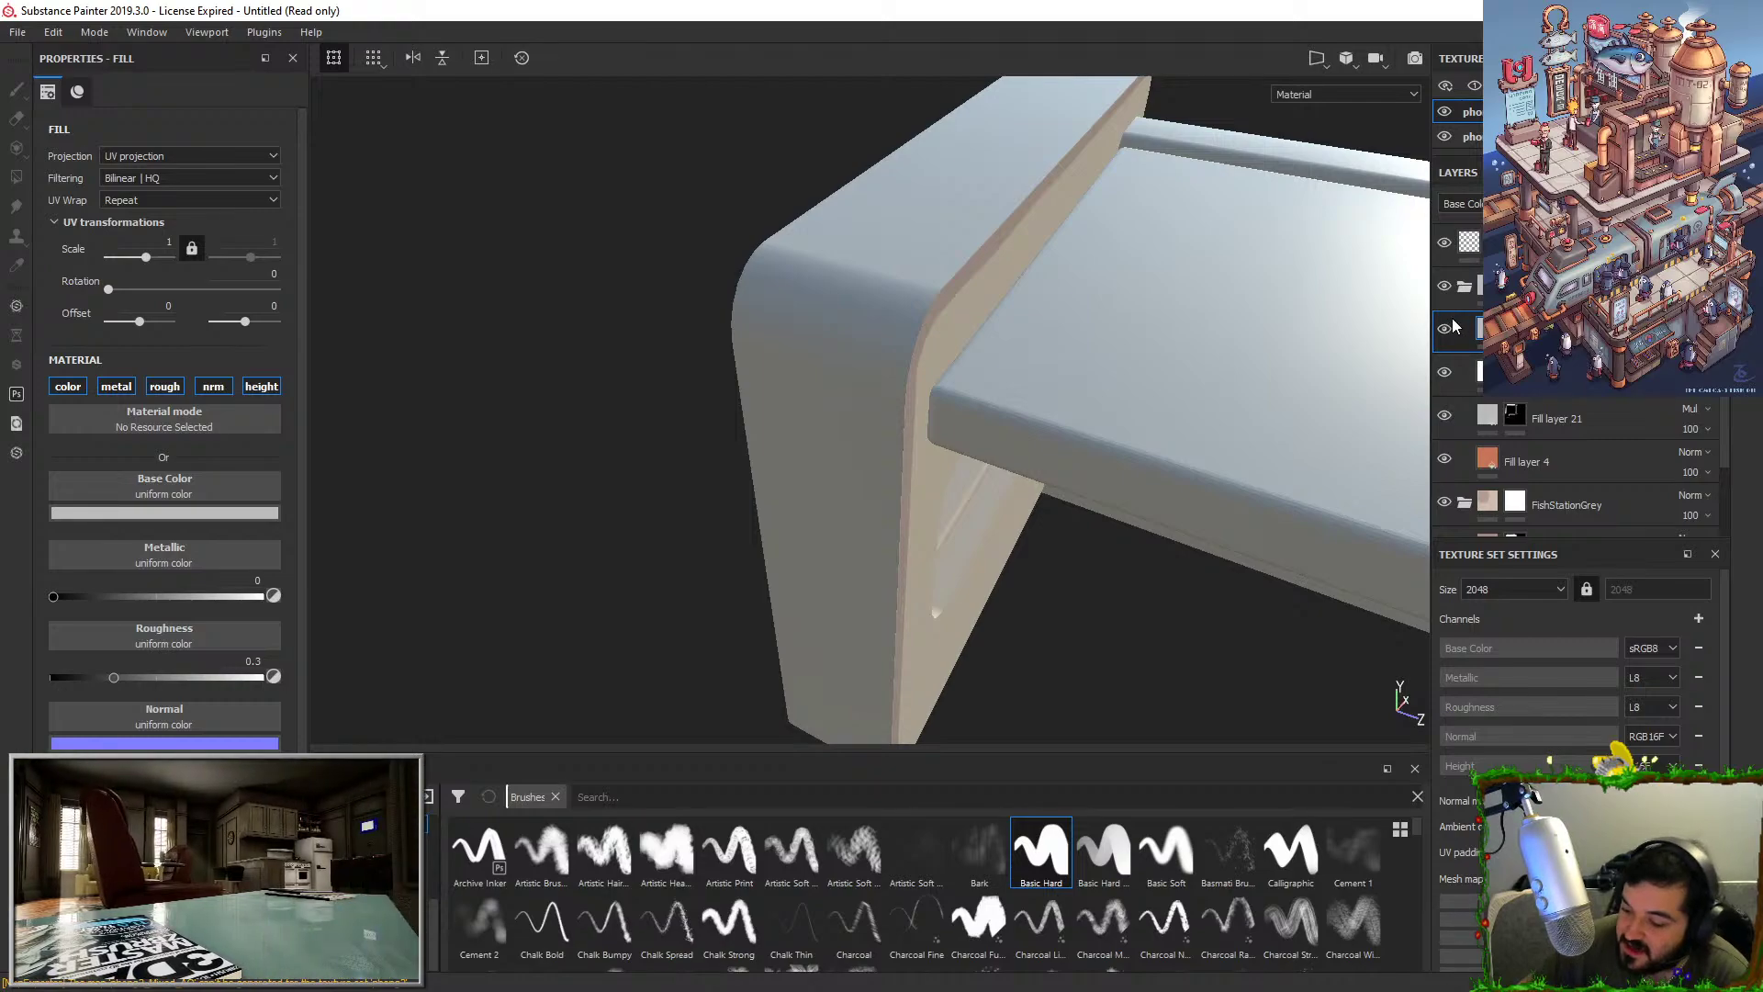
right_click(1552, 372)
right_click(1552, 328)
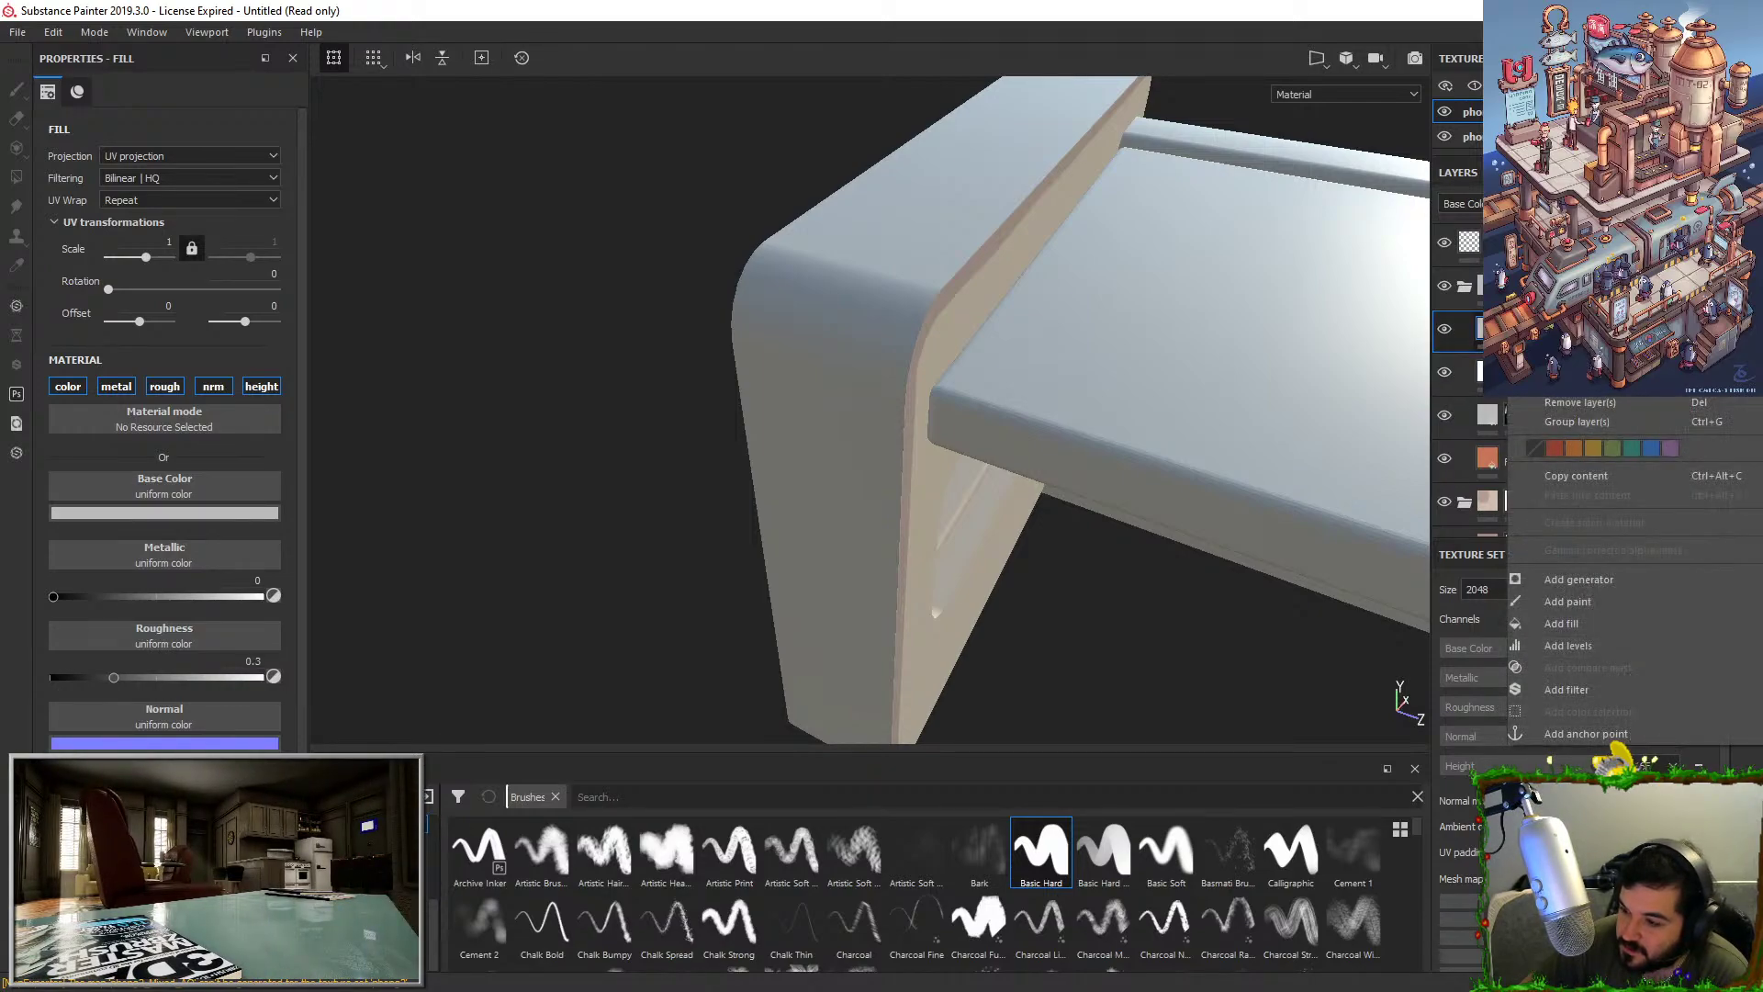
left_click(1578, 105)
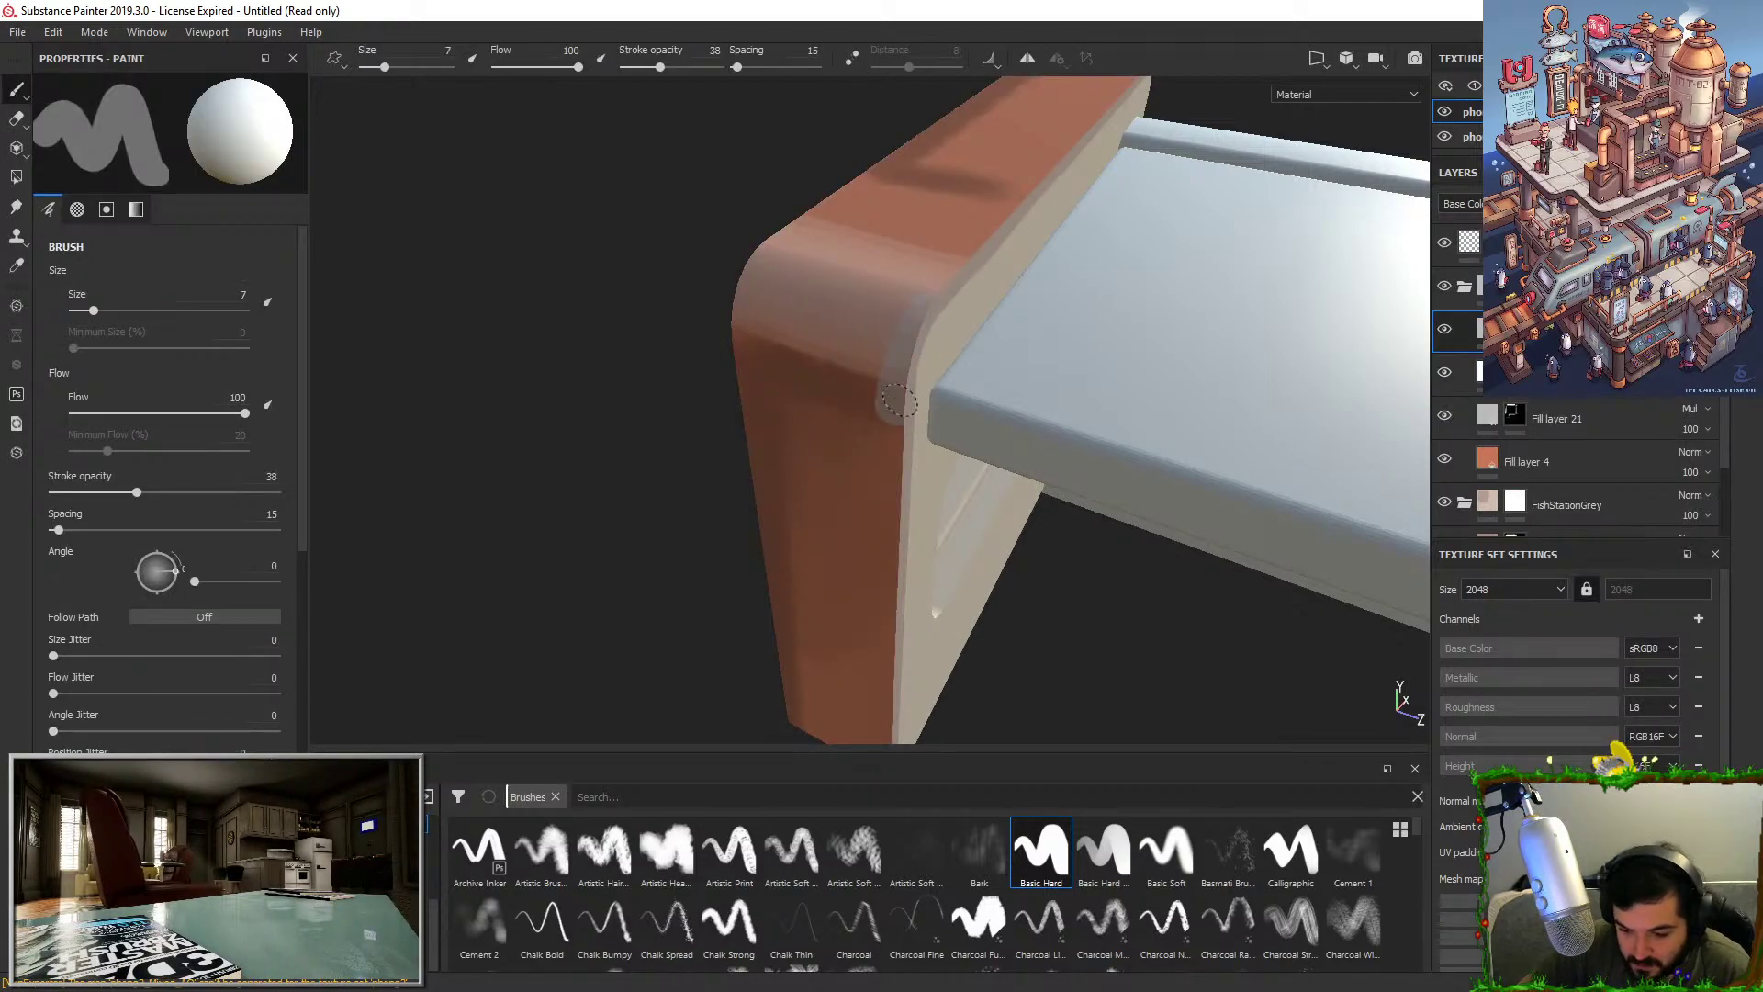
Try freehand strokes on the new layer's mask along the orange side's rounded corner.
mouse_move(856, 253)
left_mouse_down()
mouse_move(816, 470)
mouse_move(886, 222)
left_mouse_up()
key("ctrl+z")
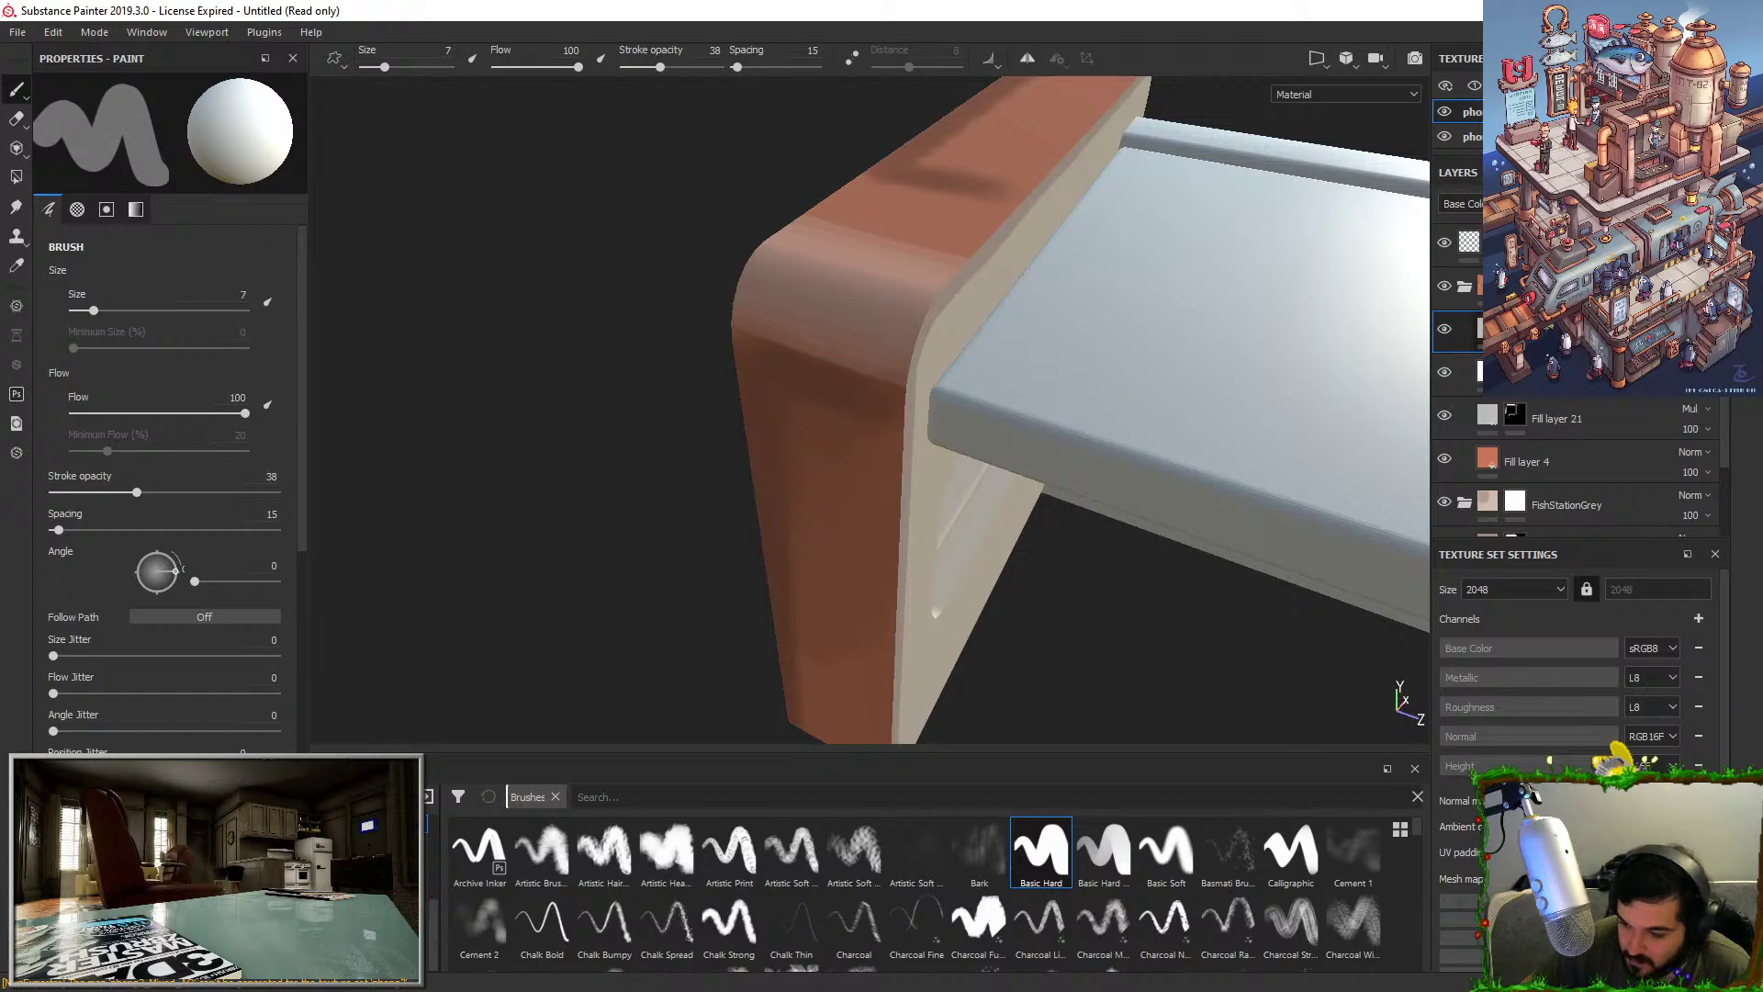
mouse_move(958, 292)
left_mouse_down()
mouse_move(799, 376)
mouse_move(933, 268)
mouse_move(812, 404)
mouse_move(821, 548)
mouse_move(882, 321)
left_mouse_up()
key("ctrl+z")
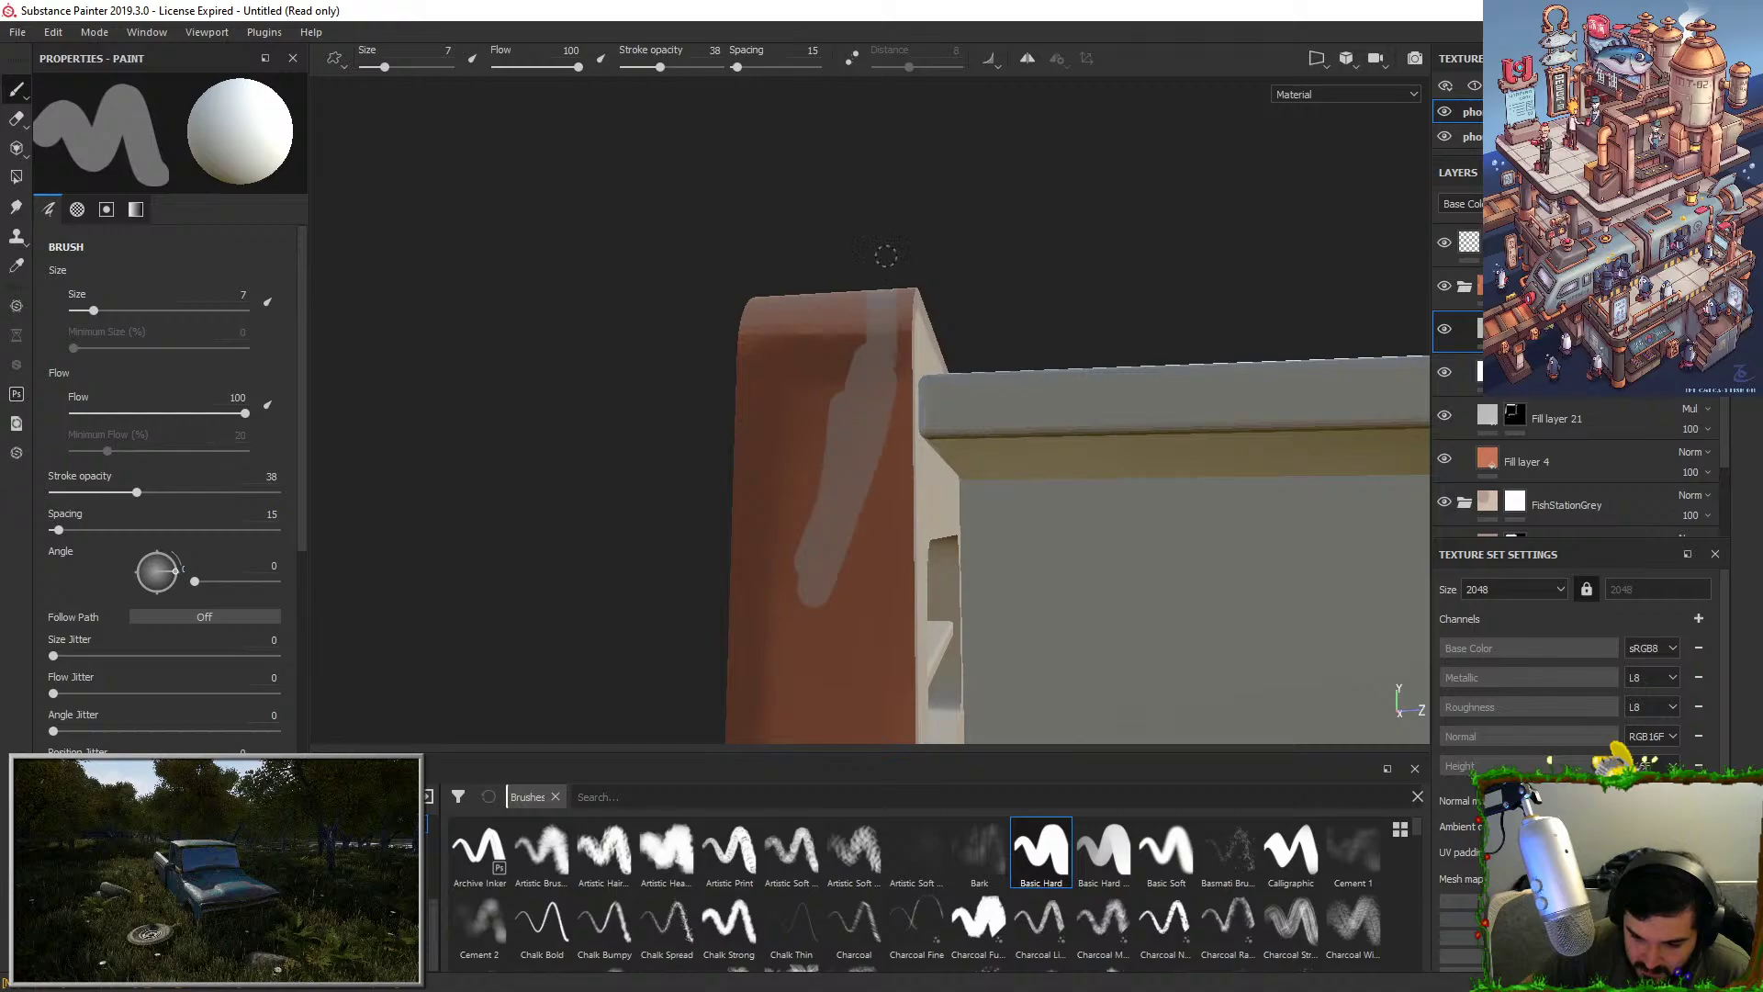
left_click_drag(881, 252, 958, 352, "alt")
key("ctrl+z")
left_click_drag(896, 285, 871, 413)
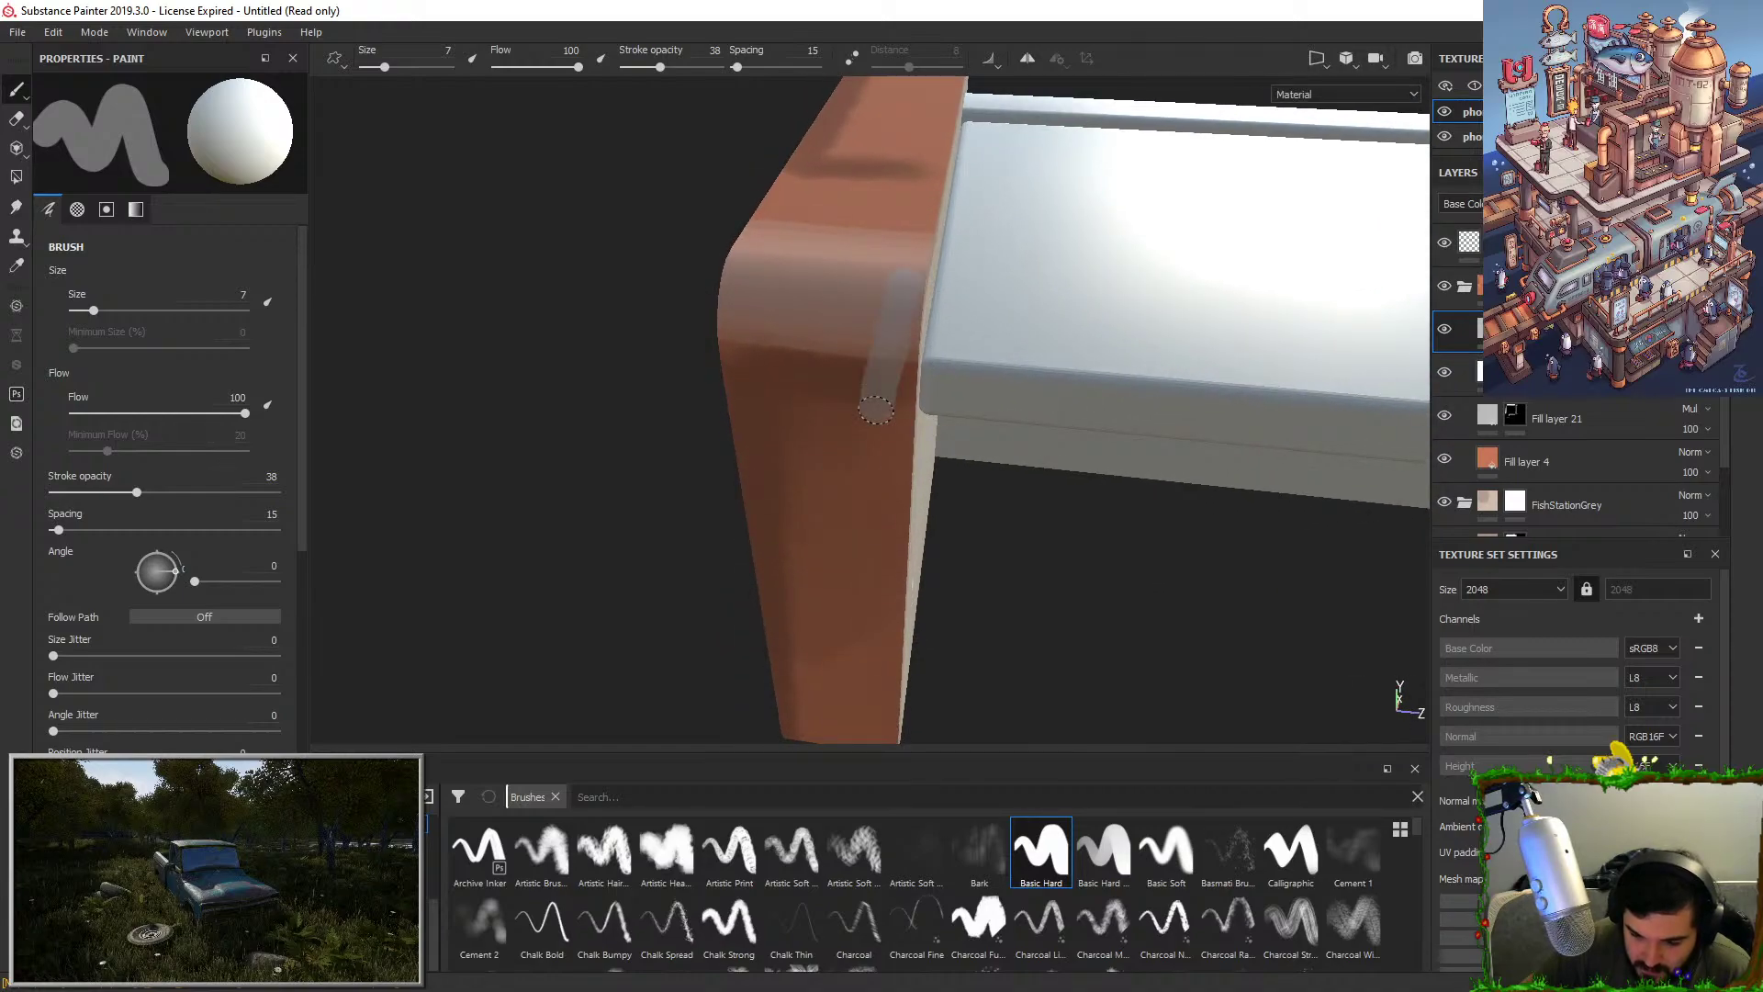
key("ctrl+z")
Set the new fill layer's base color to black and reselect its mask for painting.
left_click_drag(933, 359, 975, 328, "alt")
right_click_drag(975, 328, 1029, 349, "alt")
left_click(1555, 420)
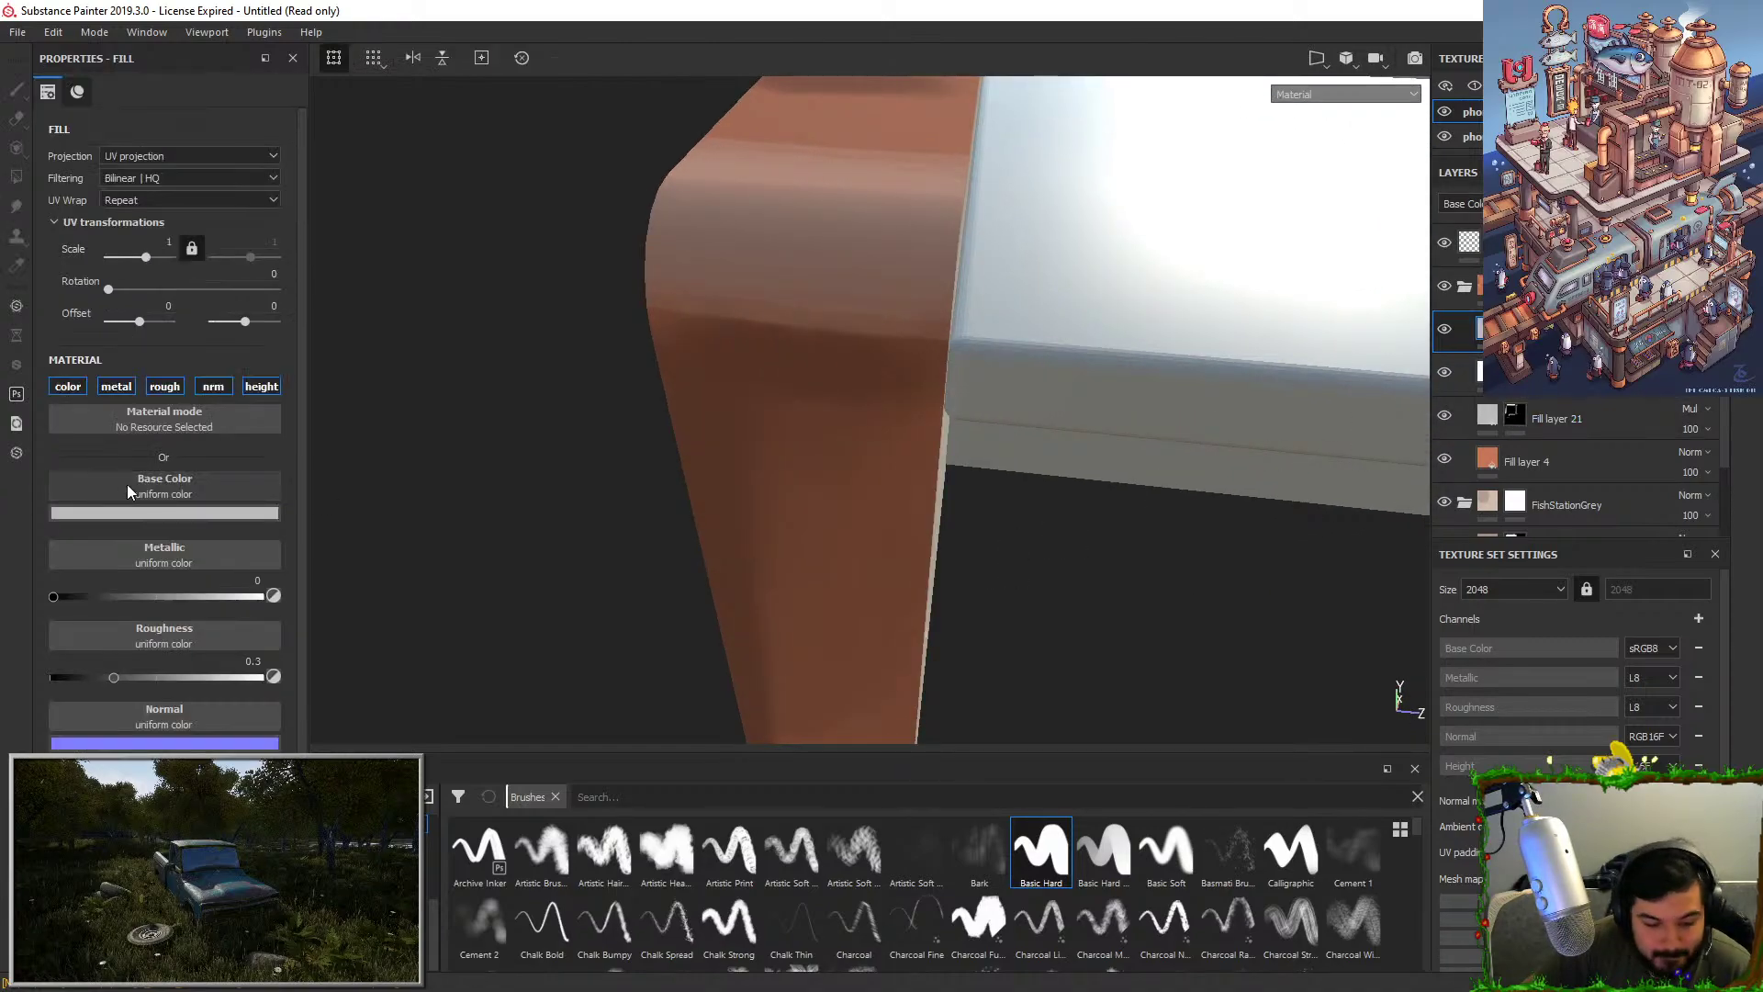
left_click(175, 513)
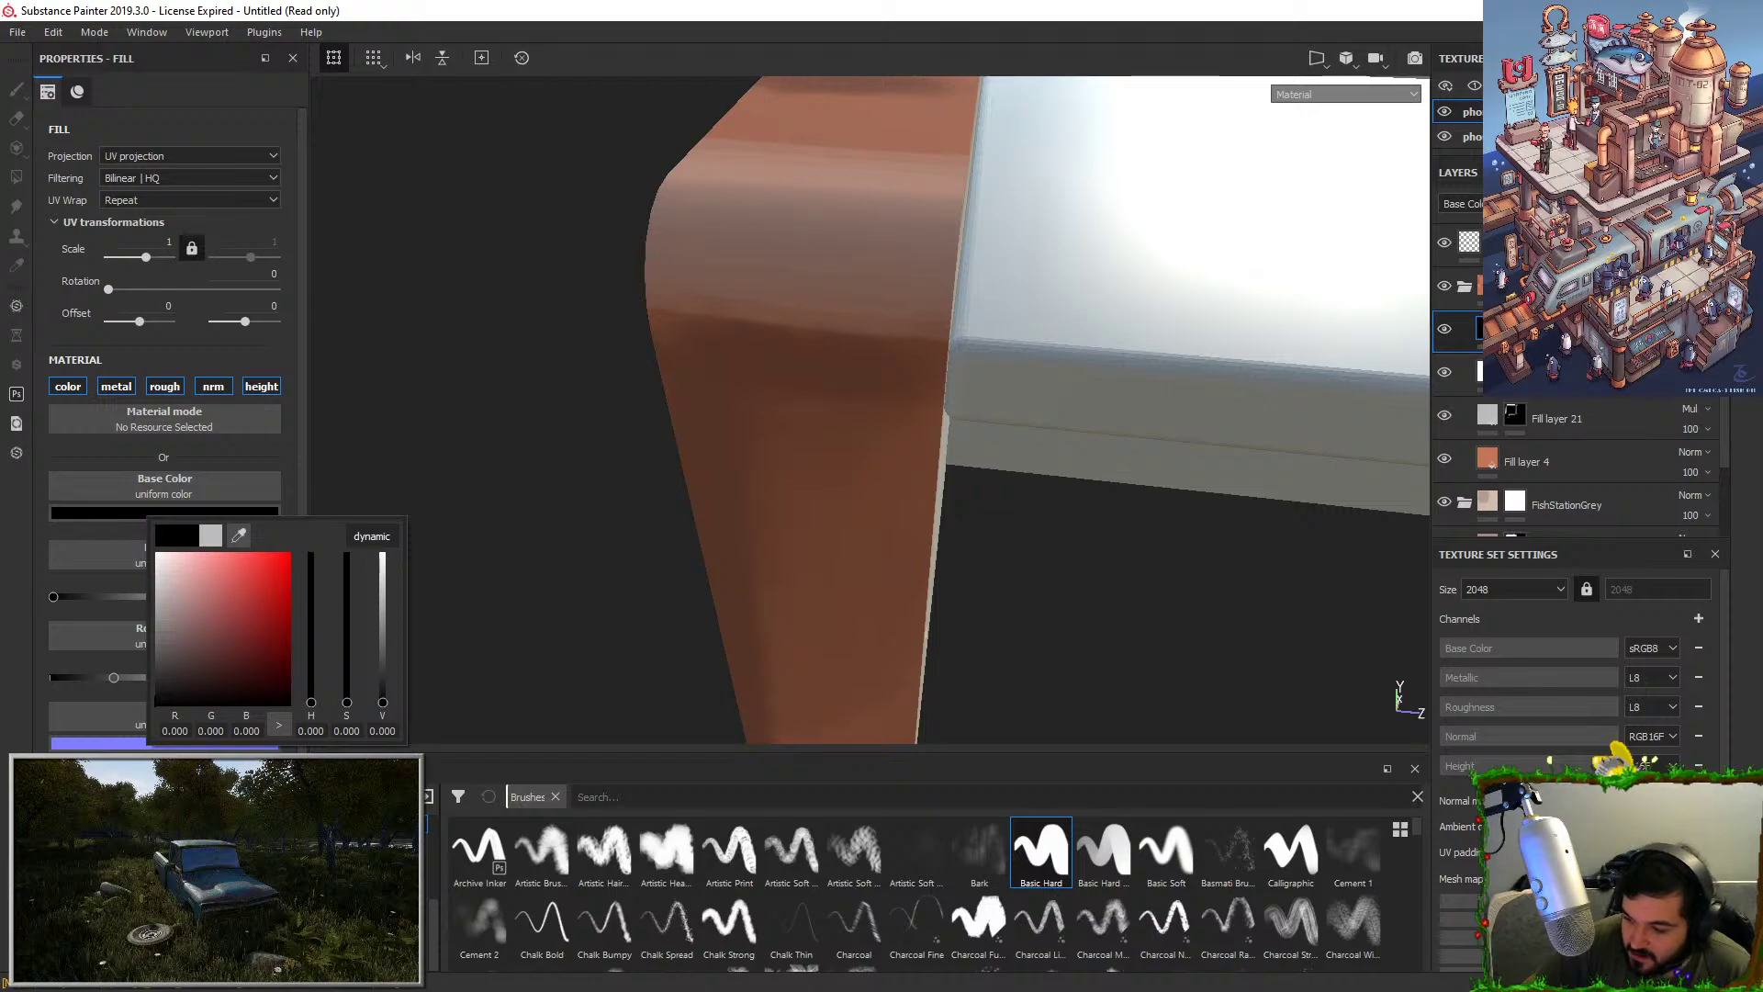
left_click(1515, 329)
Try a dark stroke across the orange side just below the rounded corner.
left_click_drag(781, 356, 944, 358)
mouse_move(883, 467)
left_mouse_down("alt")
mouse_move(741, 366)
mouse_move(812, 266)
left_mouse_up("alt")
key("ctrl+z")
key("ctrl+z")
Set the stroke opacity to 100 and brush size to 0.18, and draw a straight black line across the orange side below its rounded corner.
left_click_drag(663, 67, 734, 69)
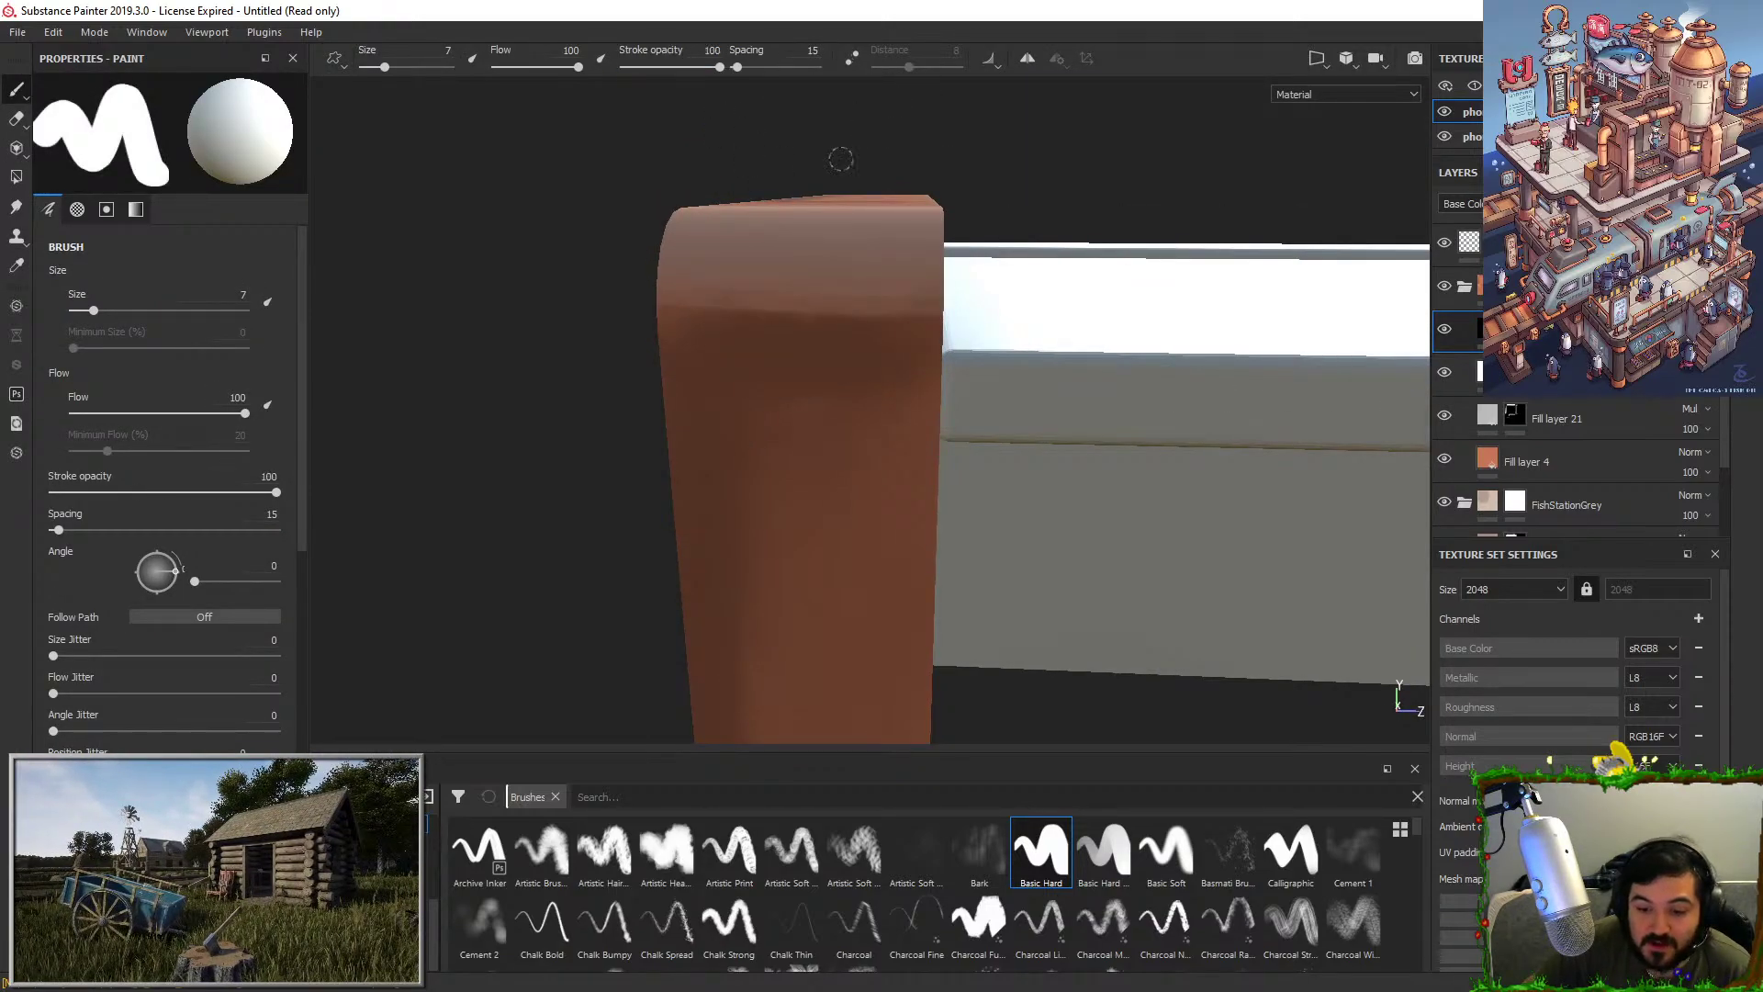
left_click_drag(757, 276, 791, 515)
key("ctrl+z")
mouse_move(905, 377)
left_mouse_down("alt")
mouse_move(936, 409)
mouse_move(954, 533)
left_mouse_up("alt")
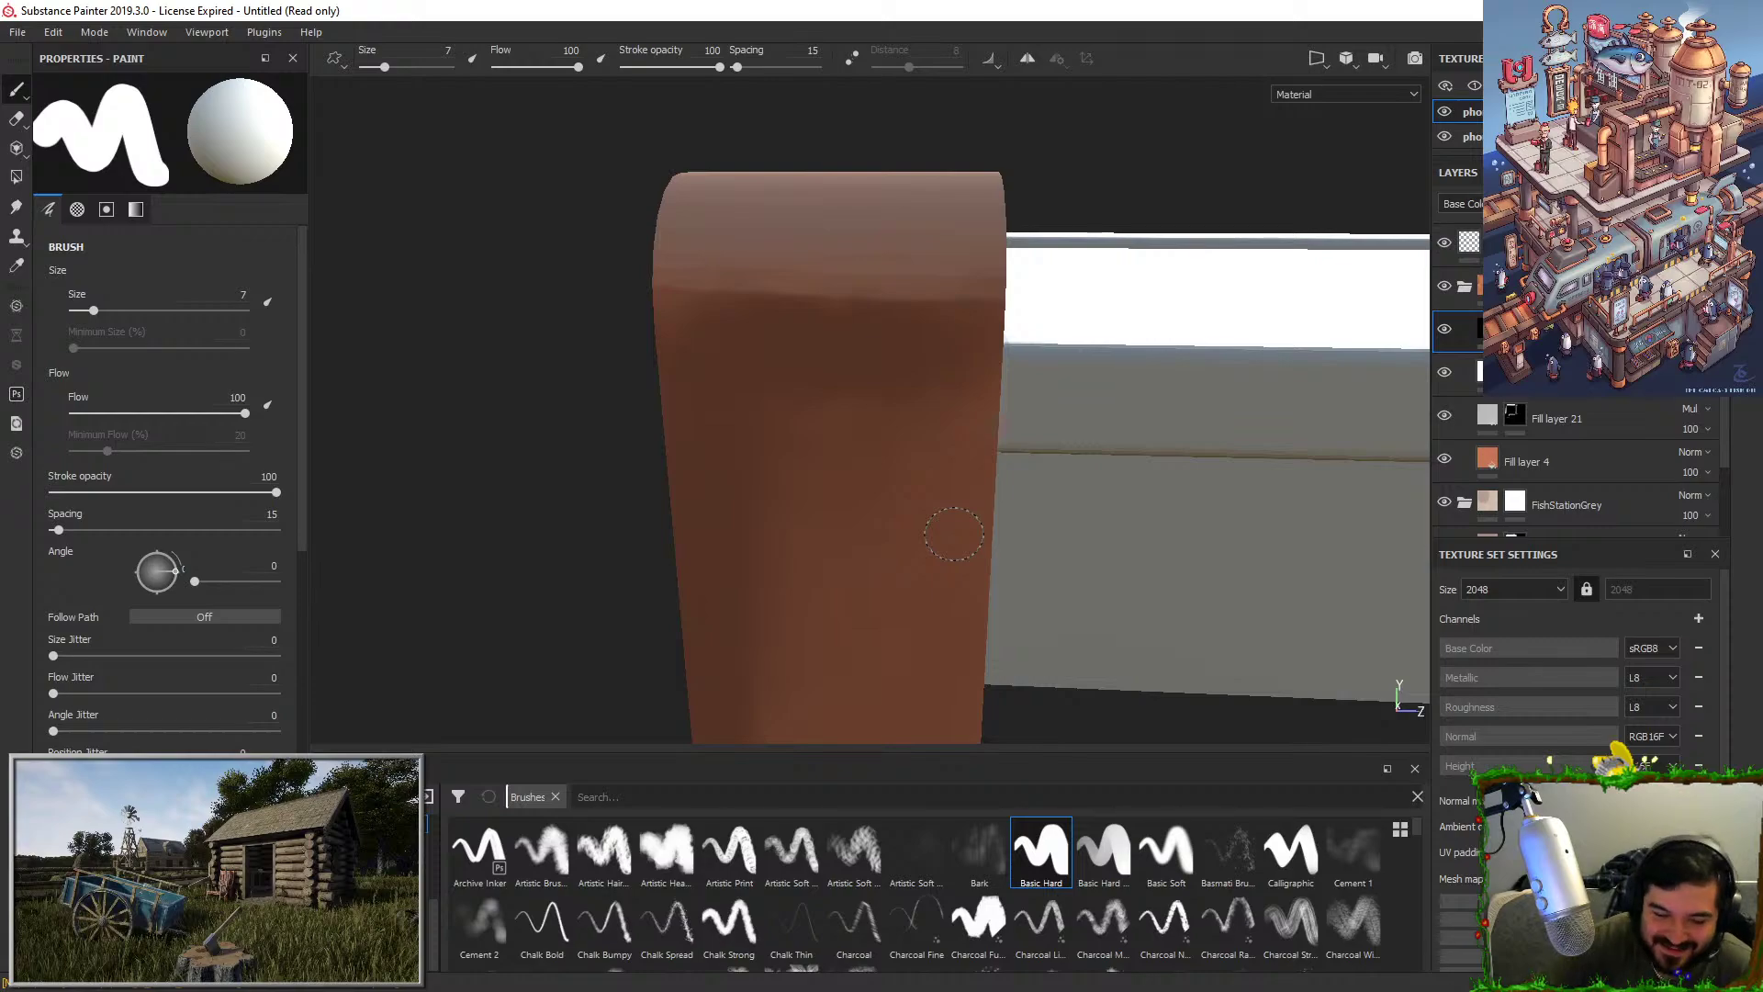
left_click_drag(90, 314, 74, 311)
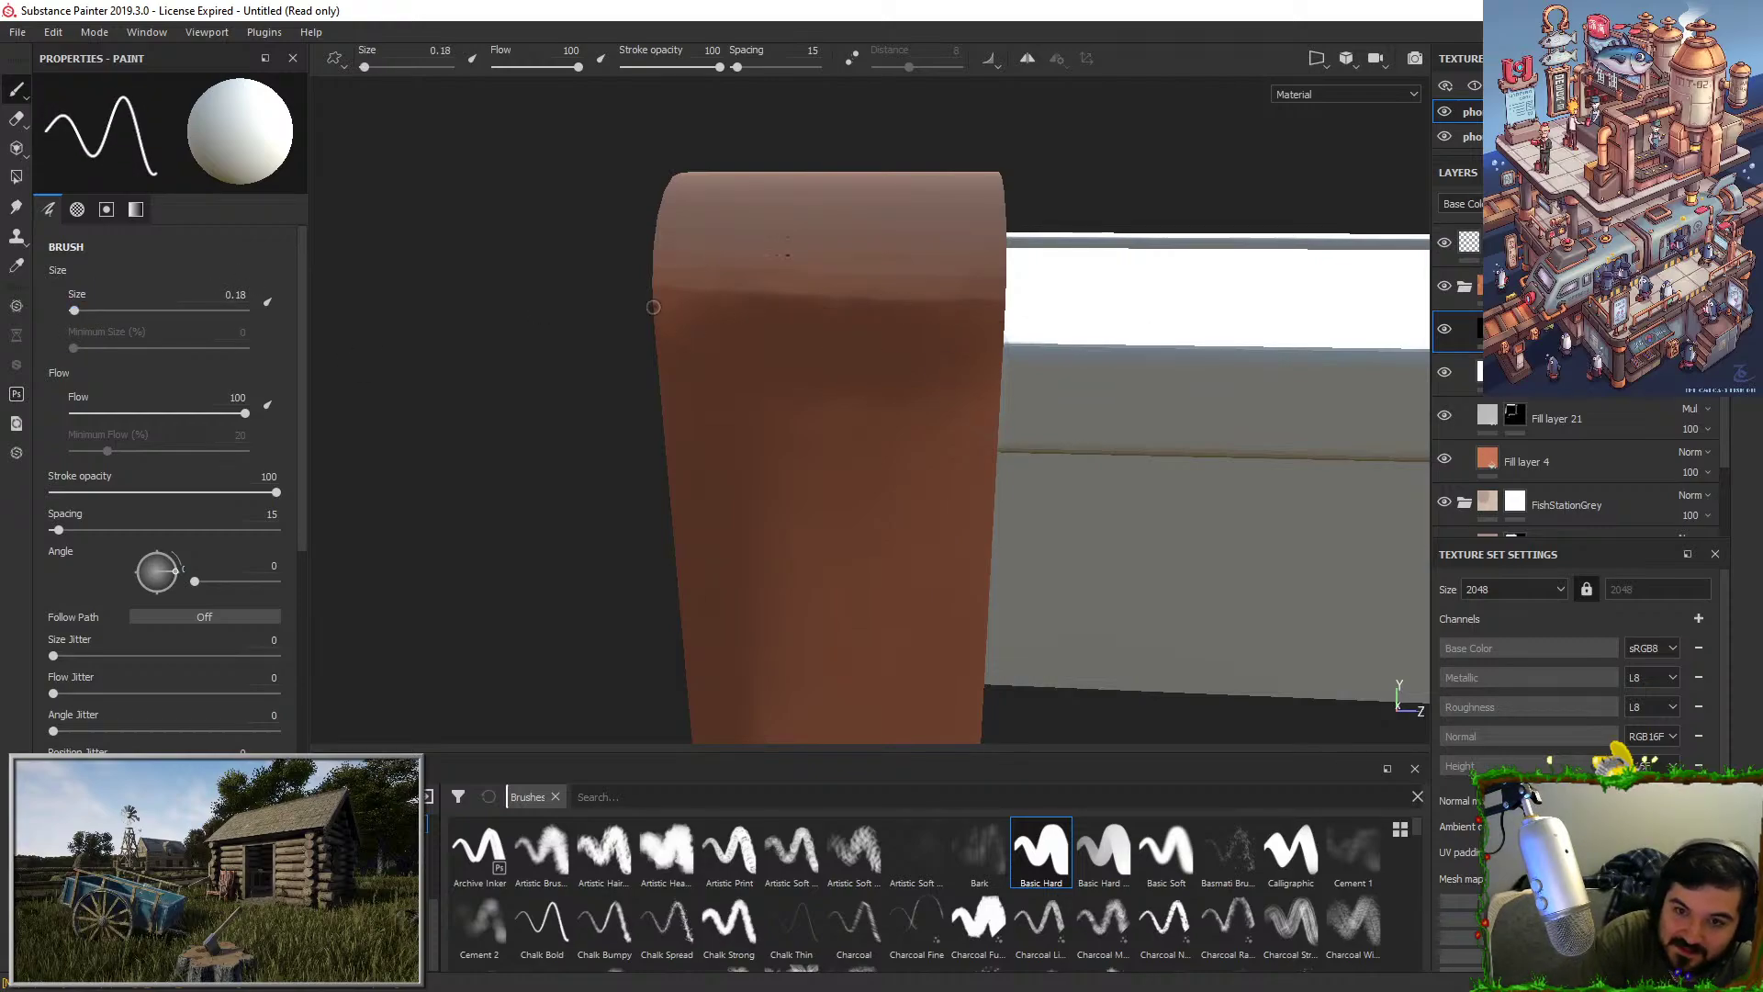
left_click(653, 307)
left_click(1000, 312, "shift")
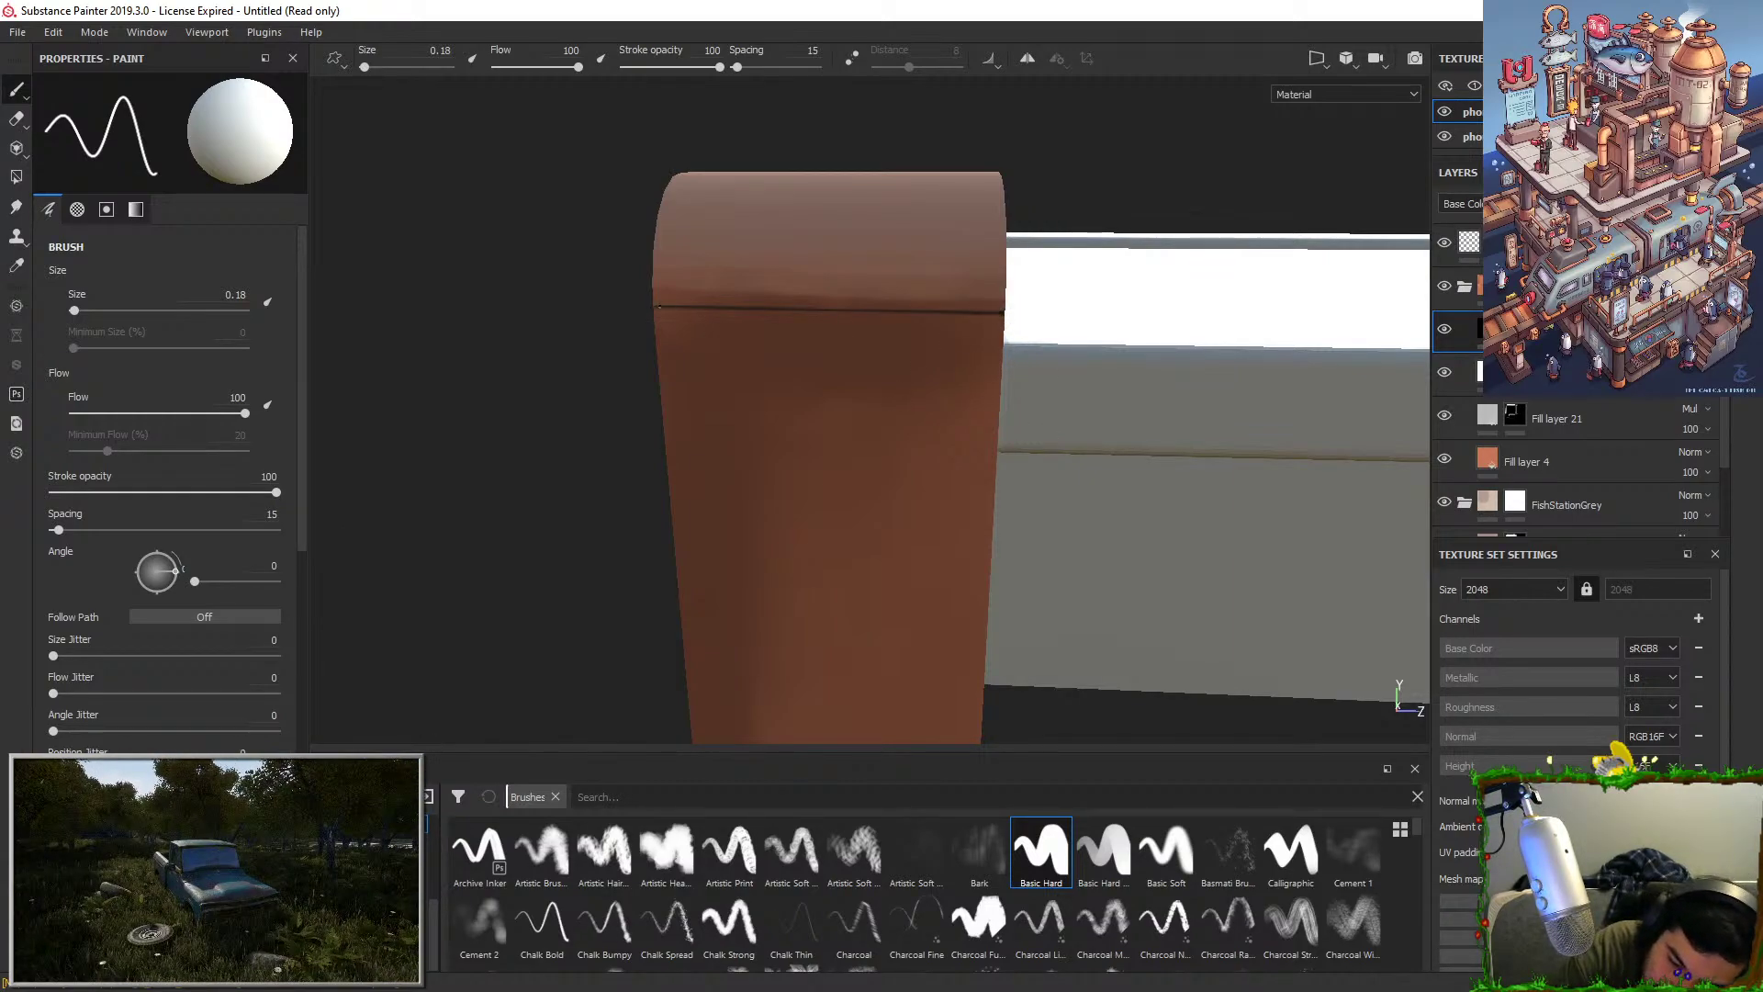
Try a straight black line across the orange side near its lower end.
left_click_drag(868, 336, 994, 310, "alt")
middle_click_drag(974, 458, 931, 338, "alt")
left_click_drag(930, 337, 871, 331, "alt")
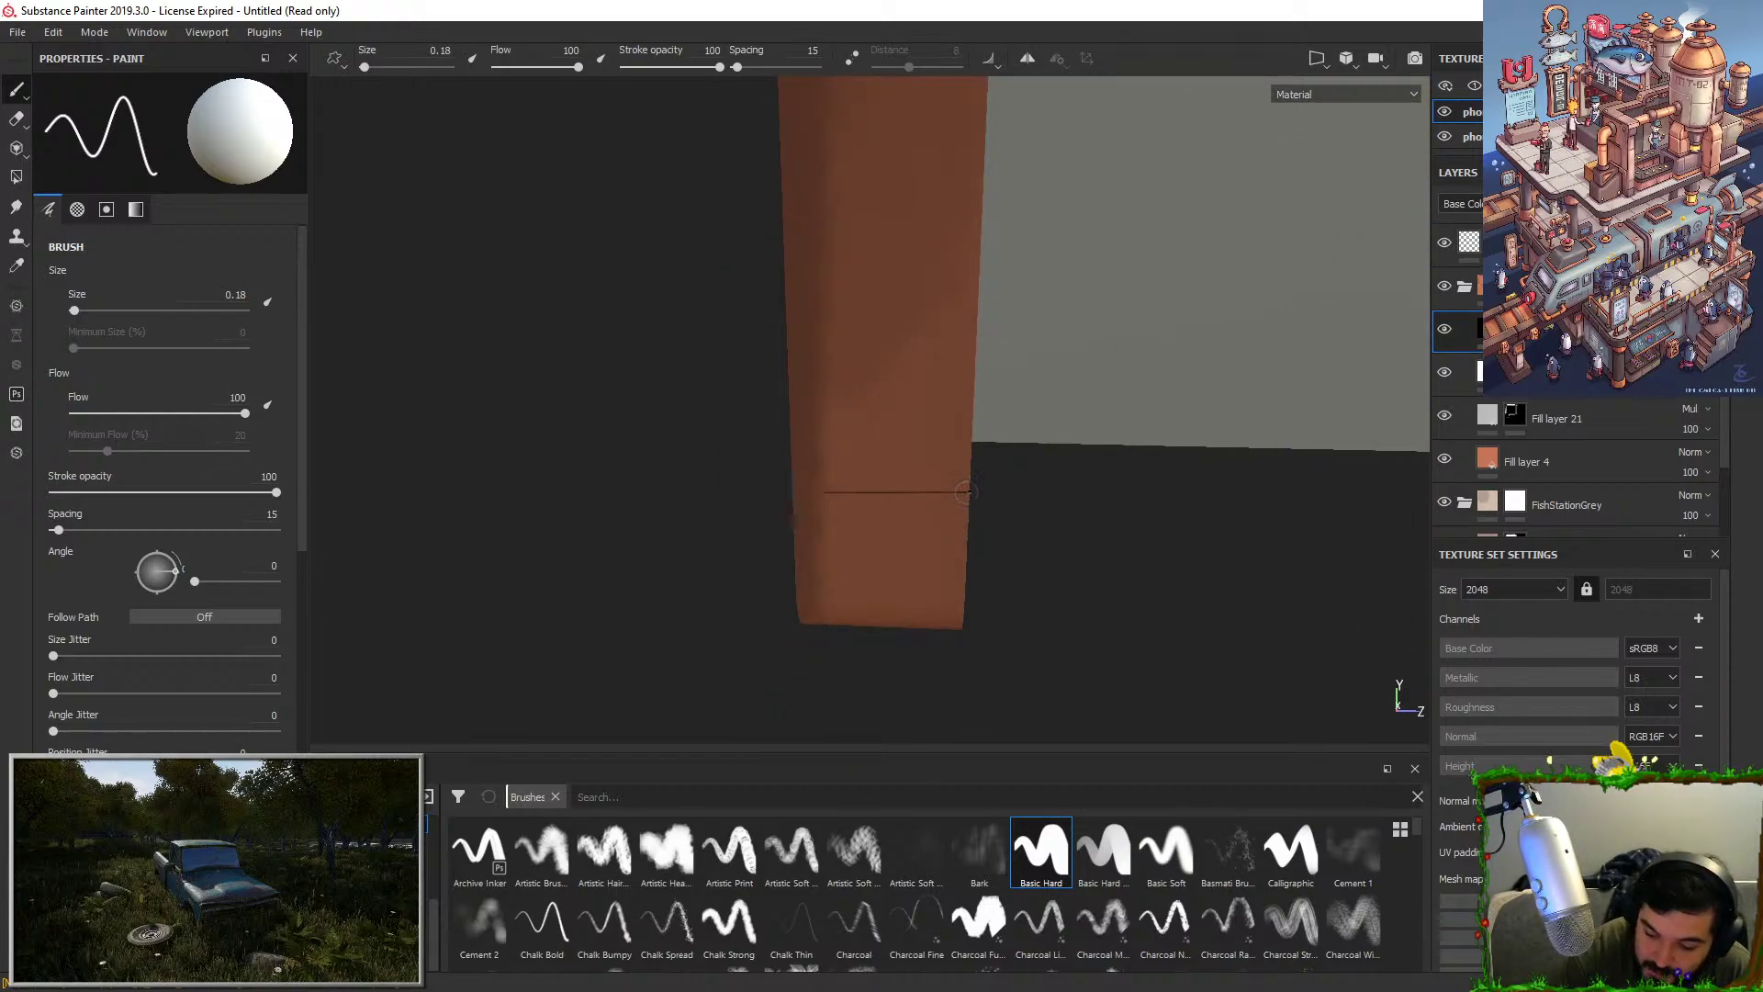
left_click(784, 499)
left_click(995, 499, "shift")
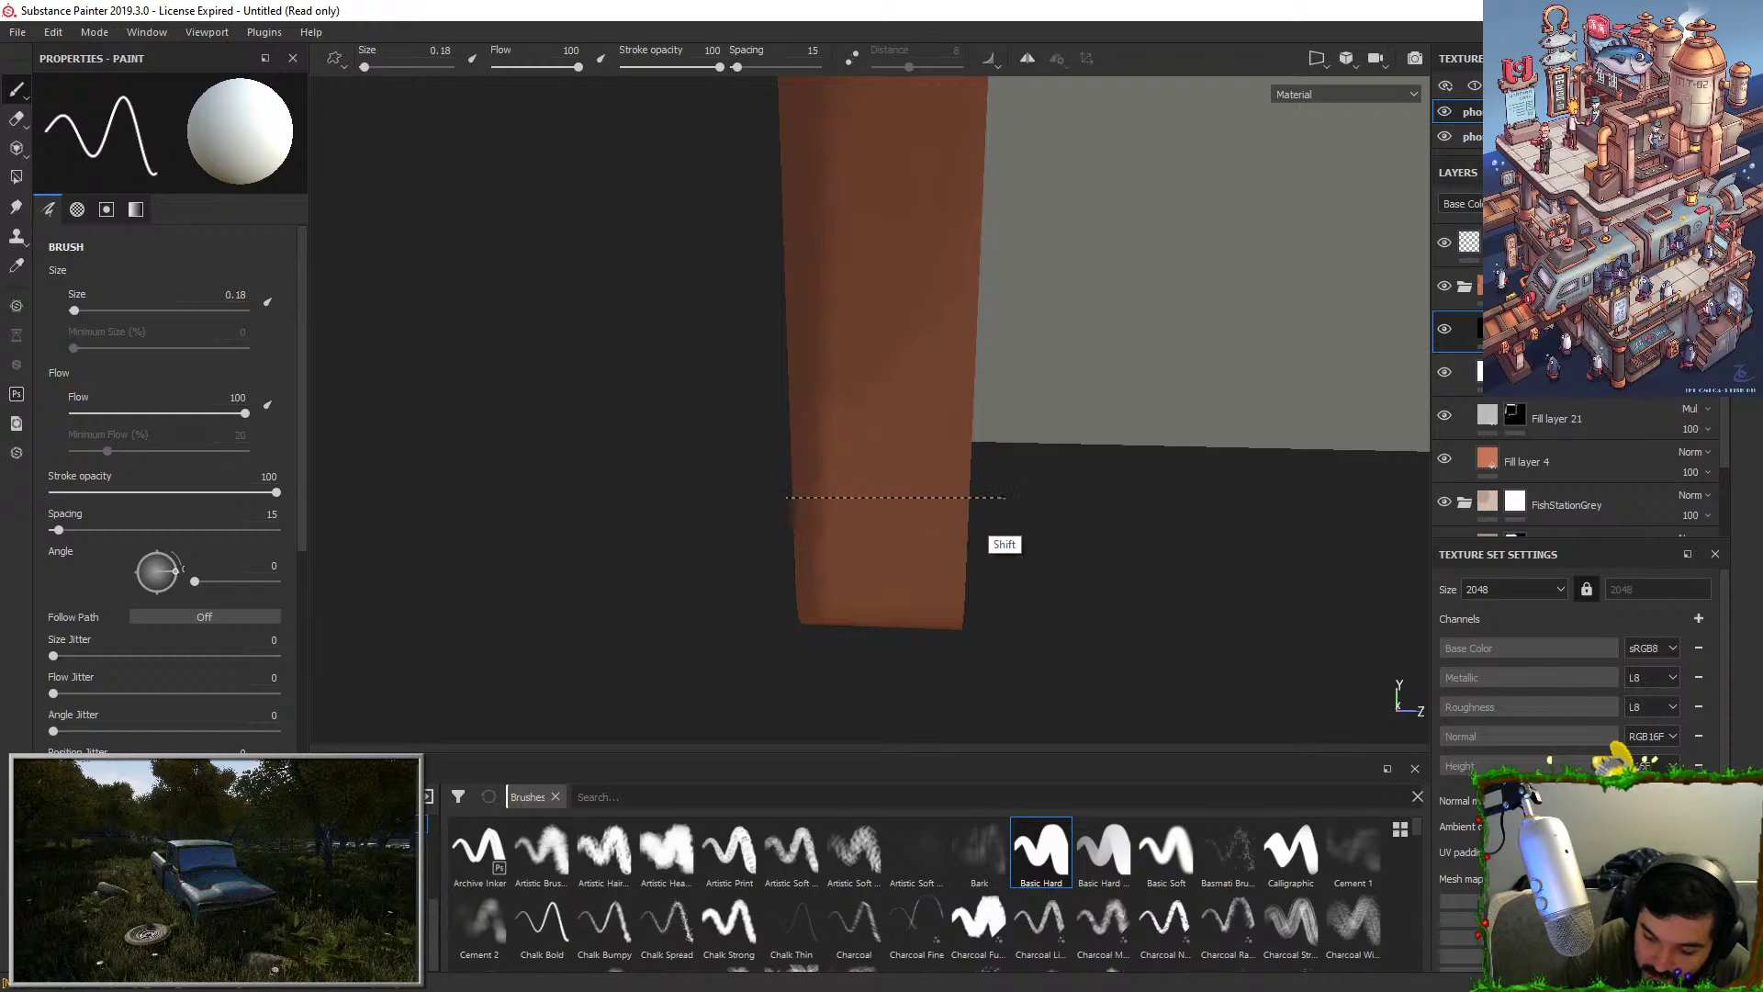
left_click_drag(1001, 549, 993, 518, "alt")
key("ctrl+z")
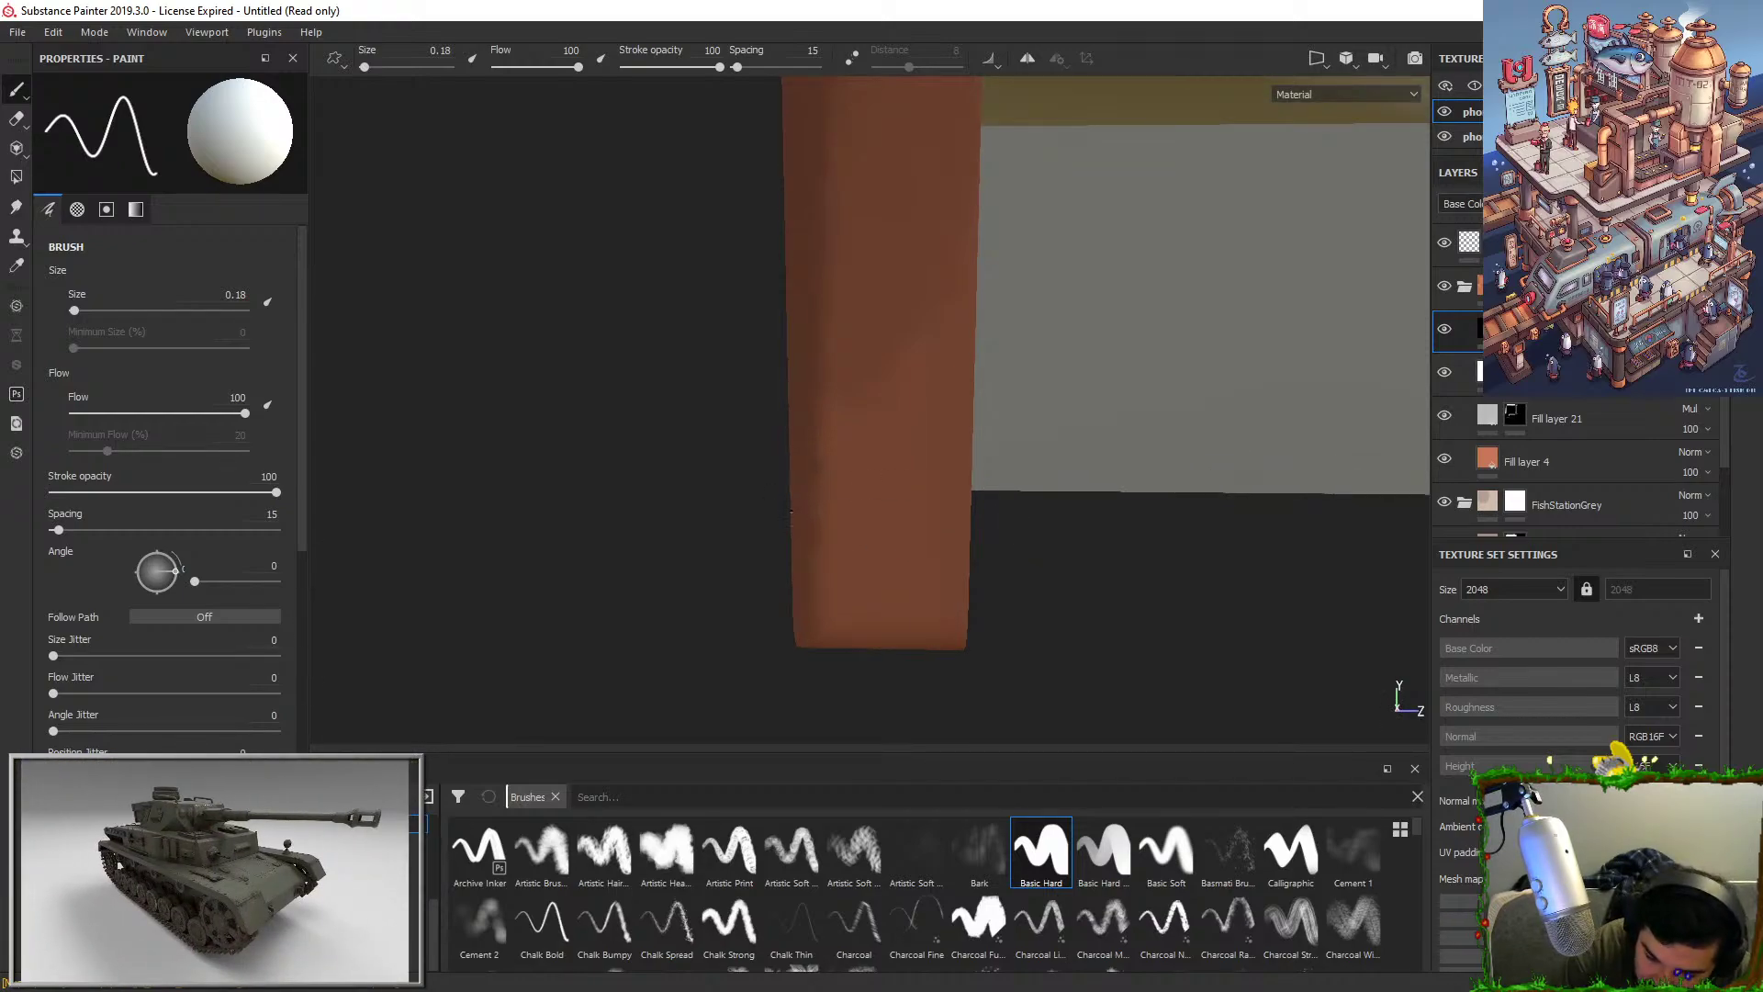
Draw two straight thin black lines across the orange side, one above its lower end and one just above the bottom rounded corner.
left_click(789, 514)
left_click(971, 516, "shift")
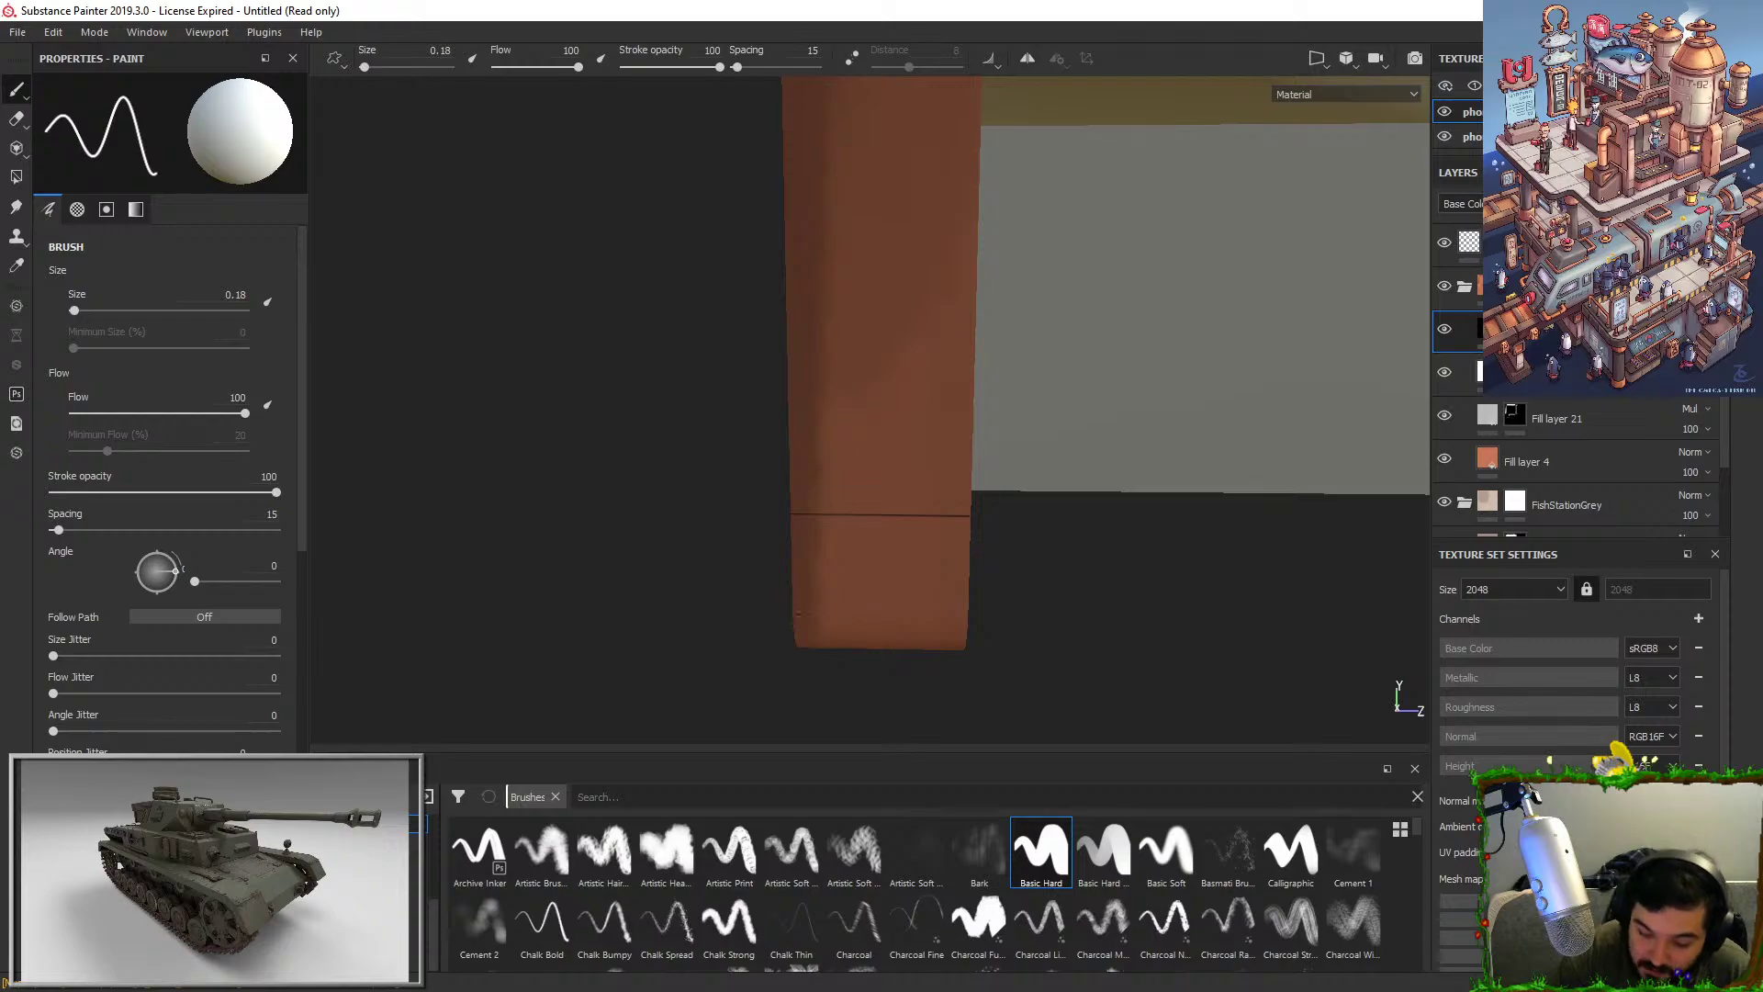
left_click(792, 614)
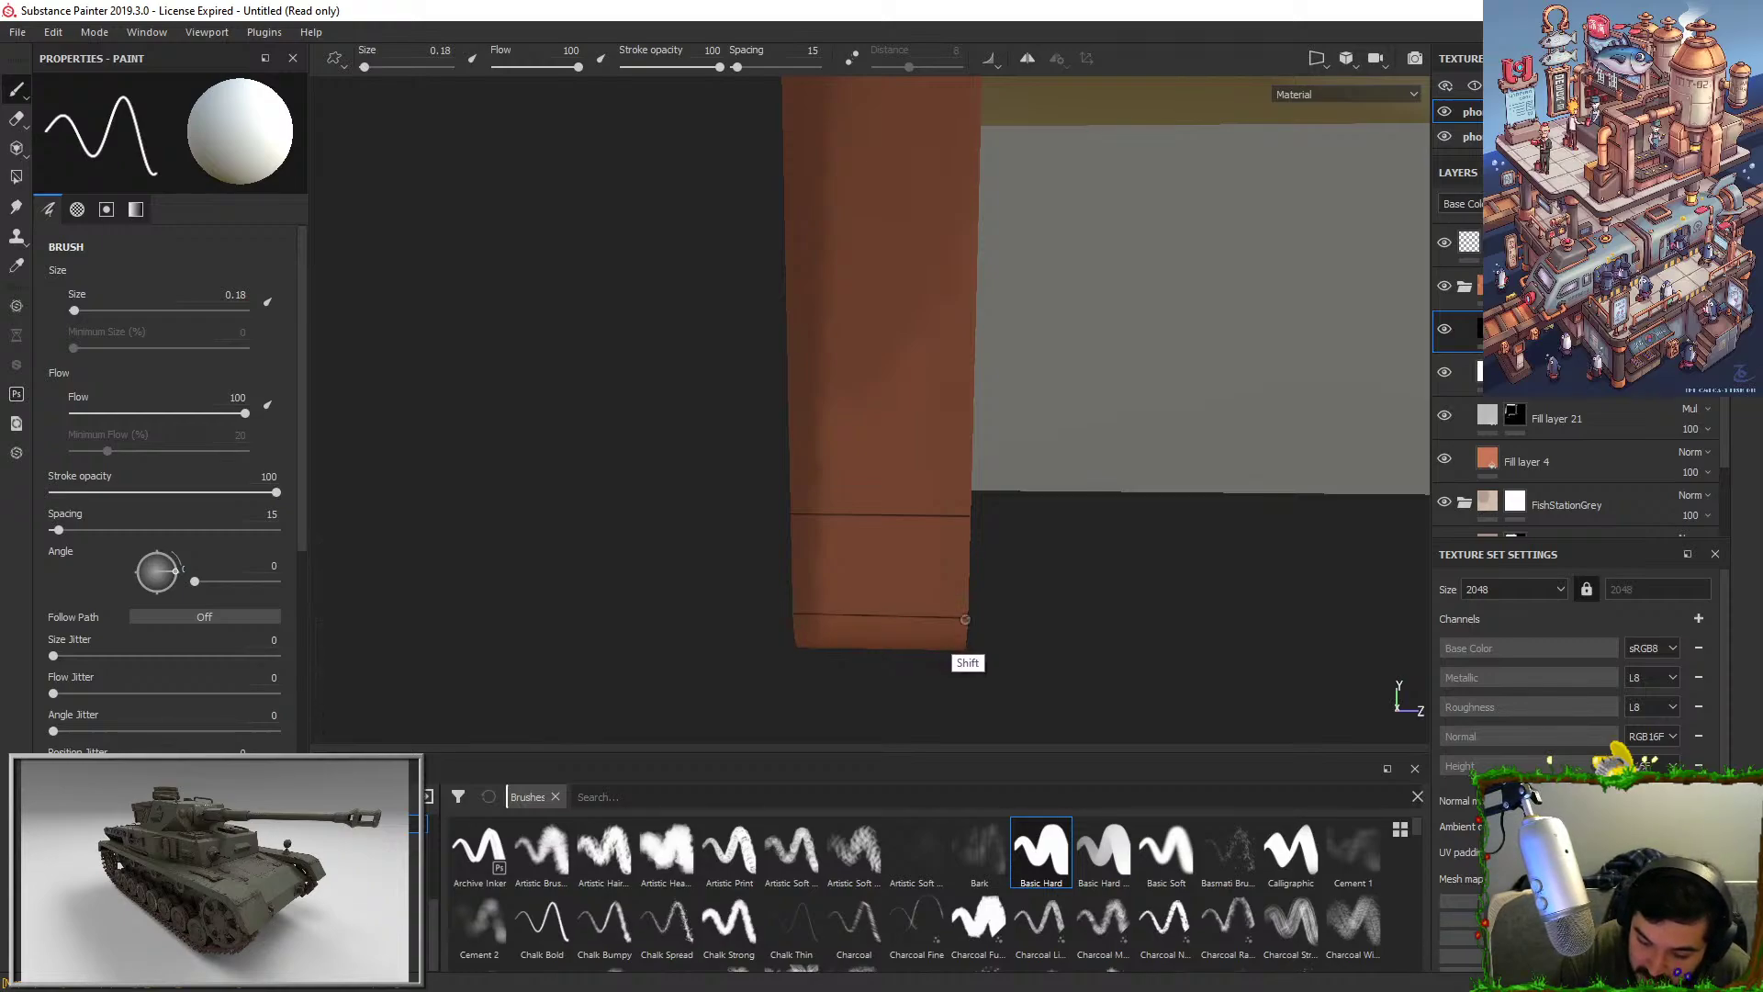
left_click(967, 614, "shift")
right_click_drag(987, 579, 1011, 83, "alt")
left_click_drag(1011, 83, 864, 293, "alt")
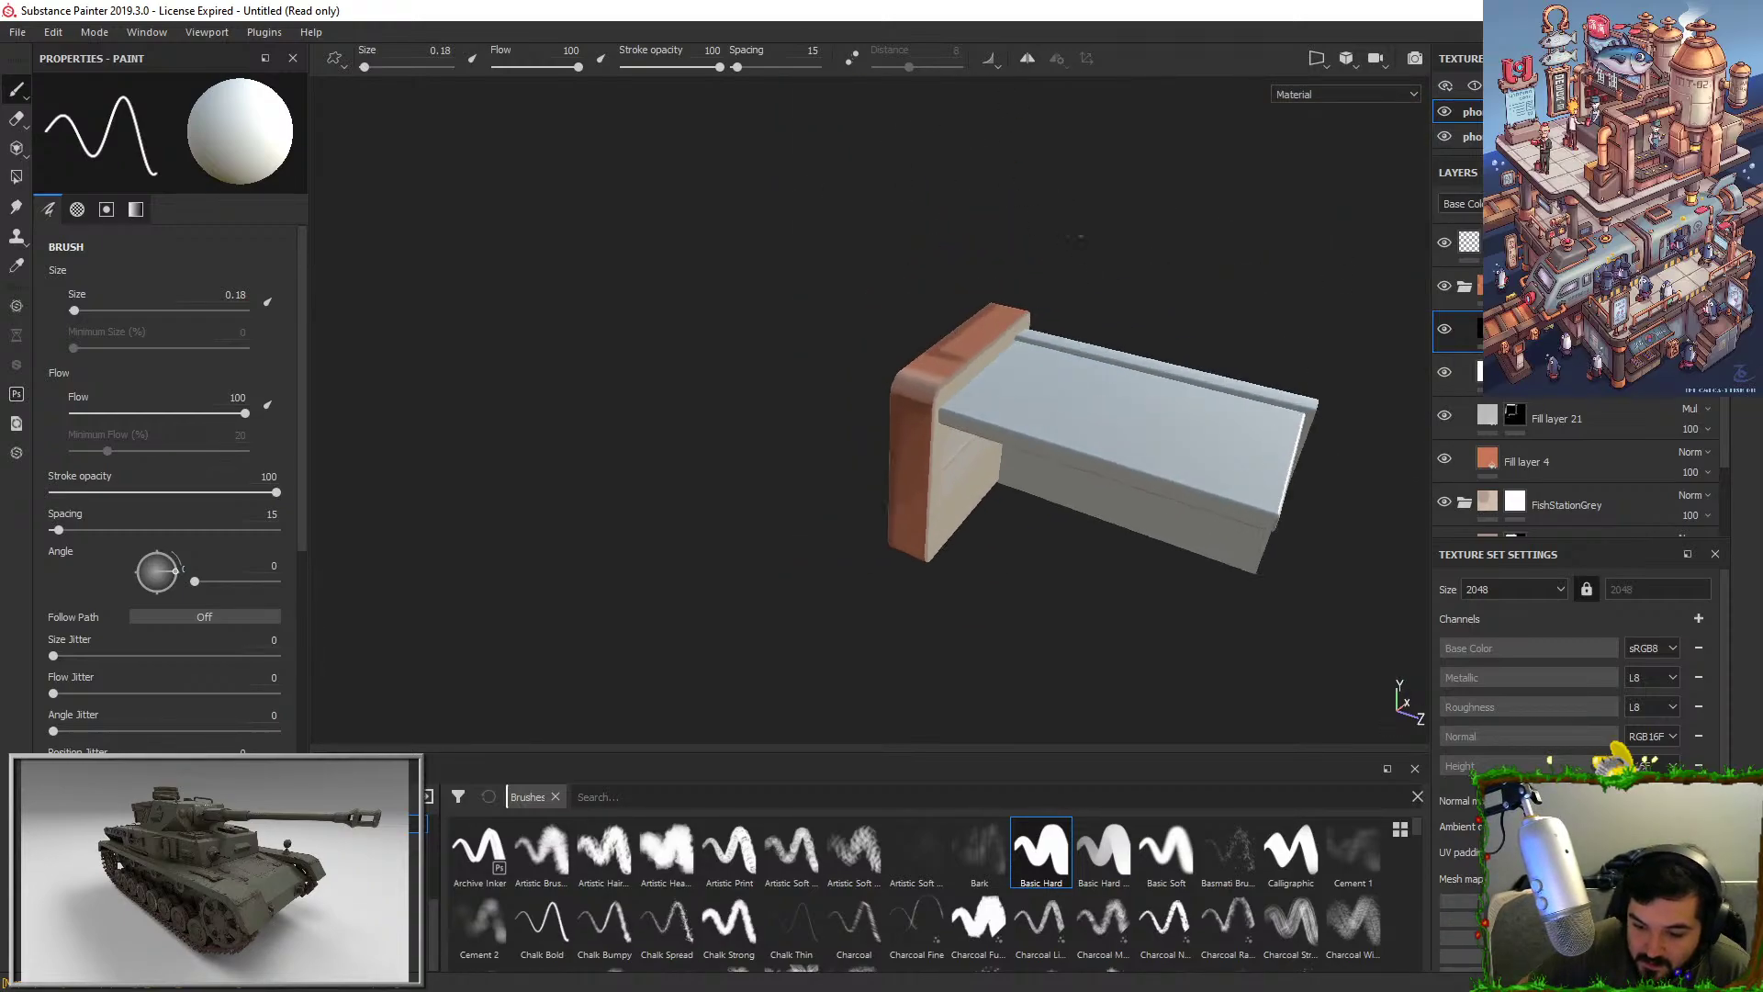
right_click_drag(864, 294, 1007, 576, "alt")
left_click_drag(1006, 576, 1049, 533, "alt")
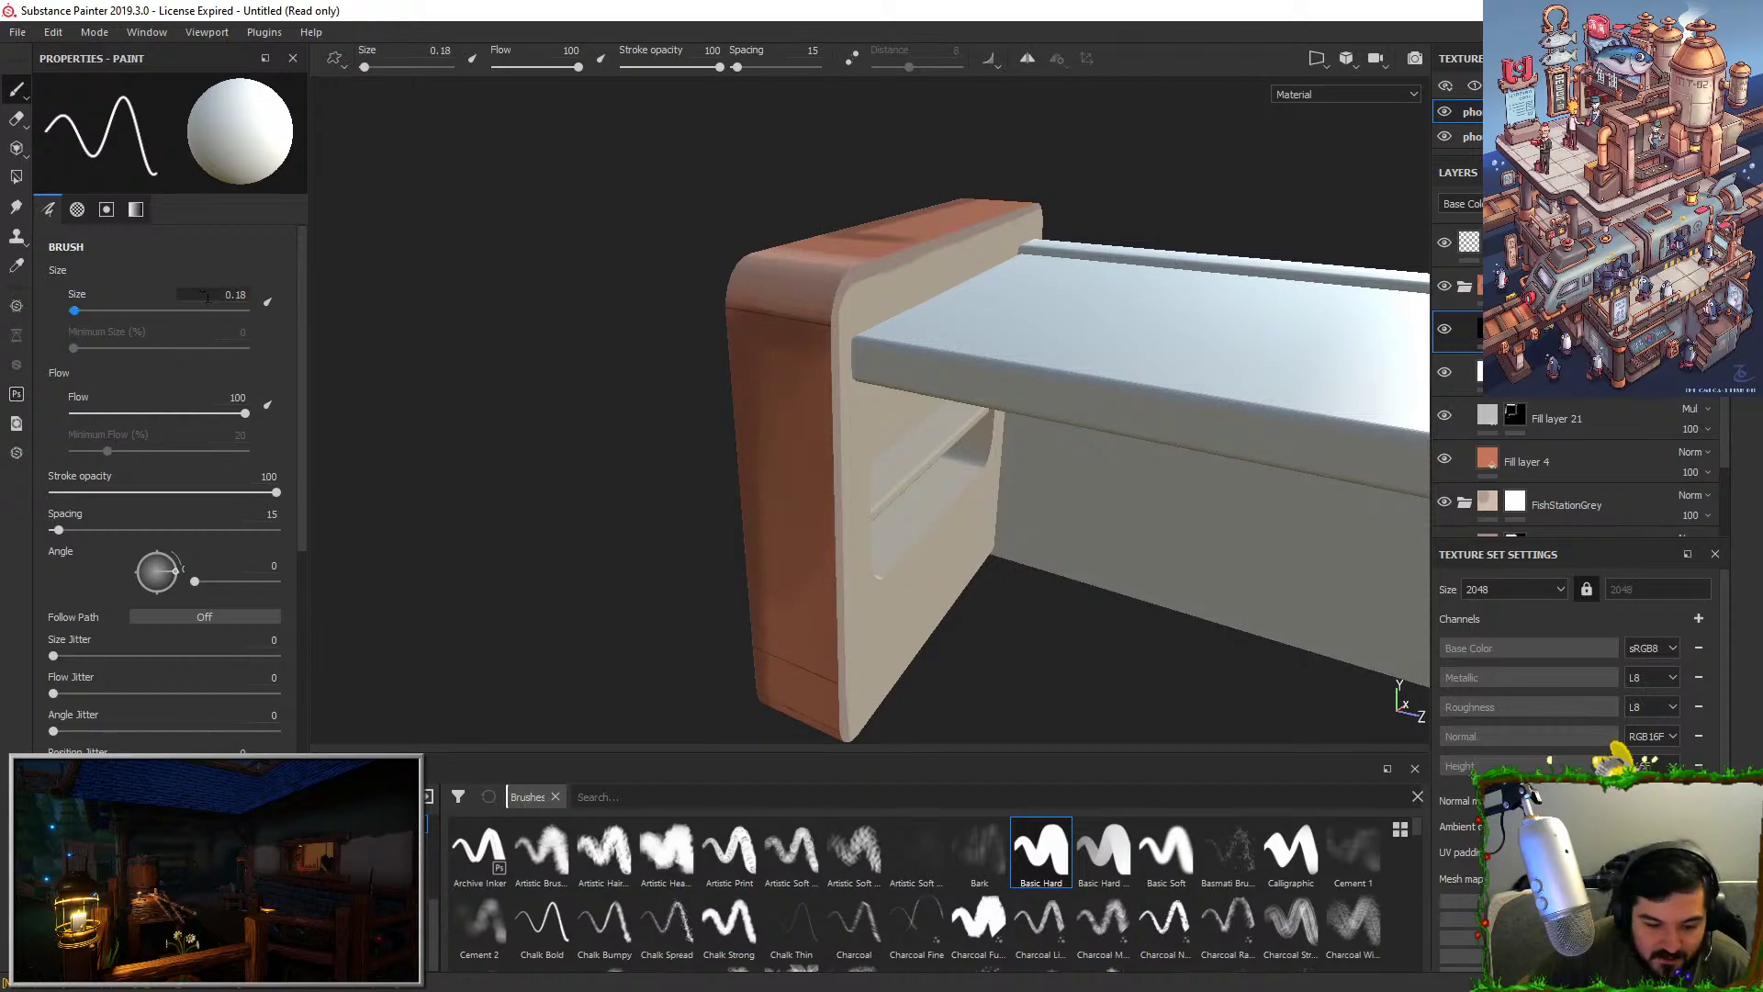
key("3")
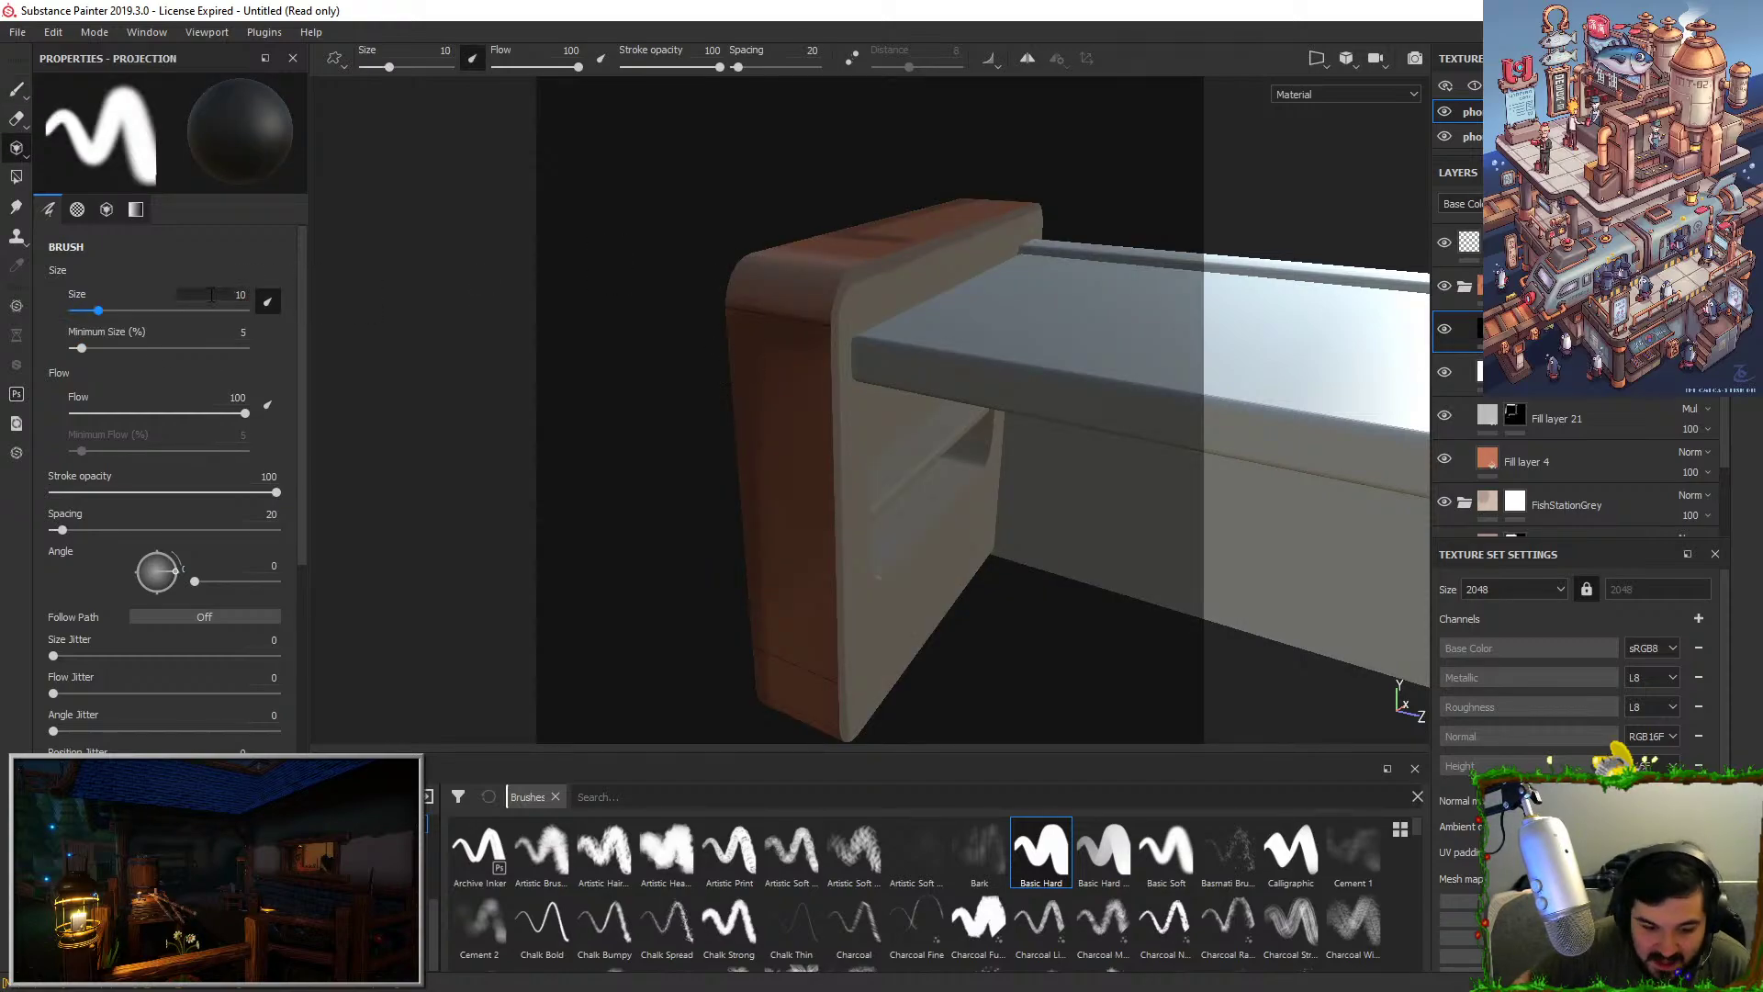
left_click(235, 295)
type("0.63")
key("Return")
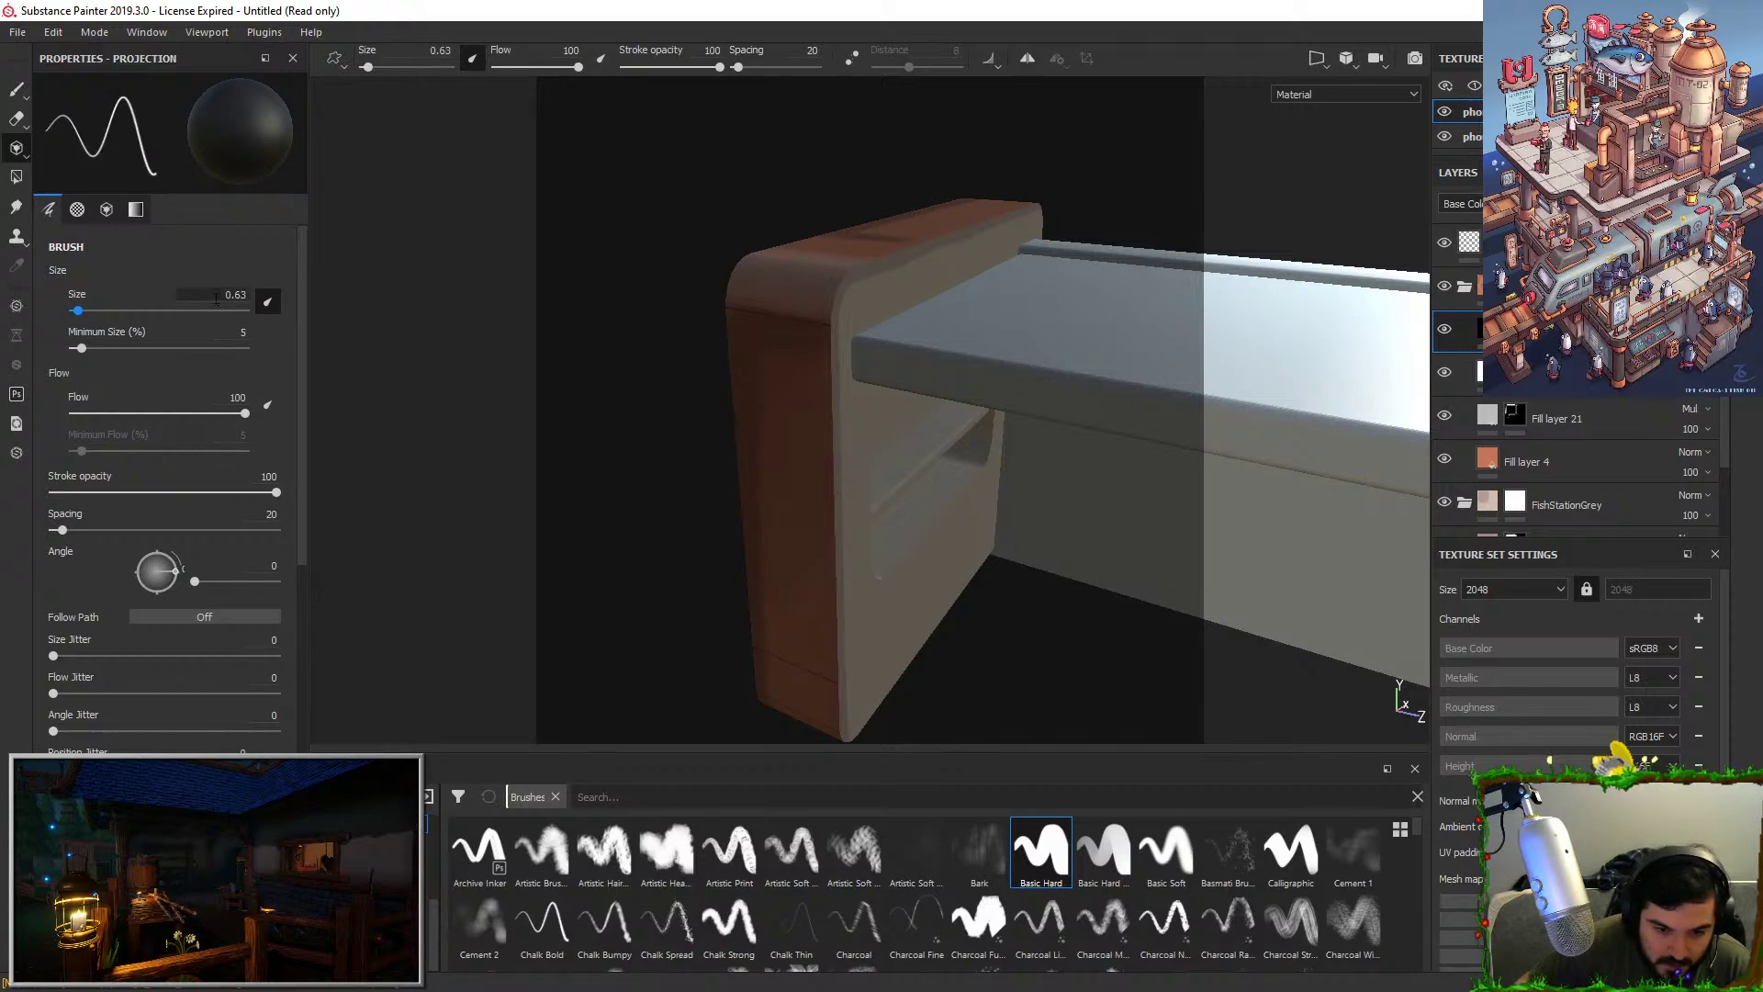
left_click(208, 302)
type("0.3")
key("Return")
left_click_drag(707, 404, 939, 379, "alt")
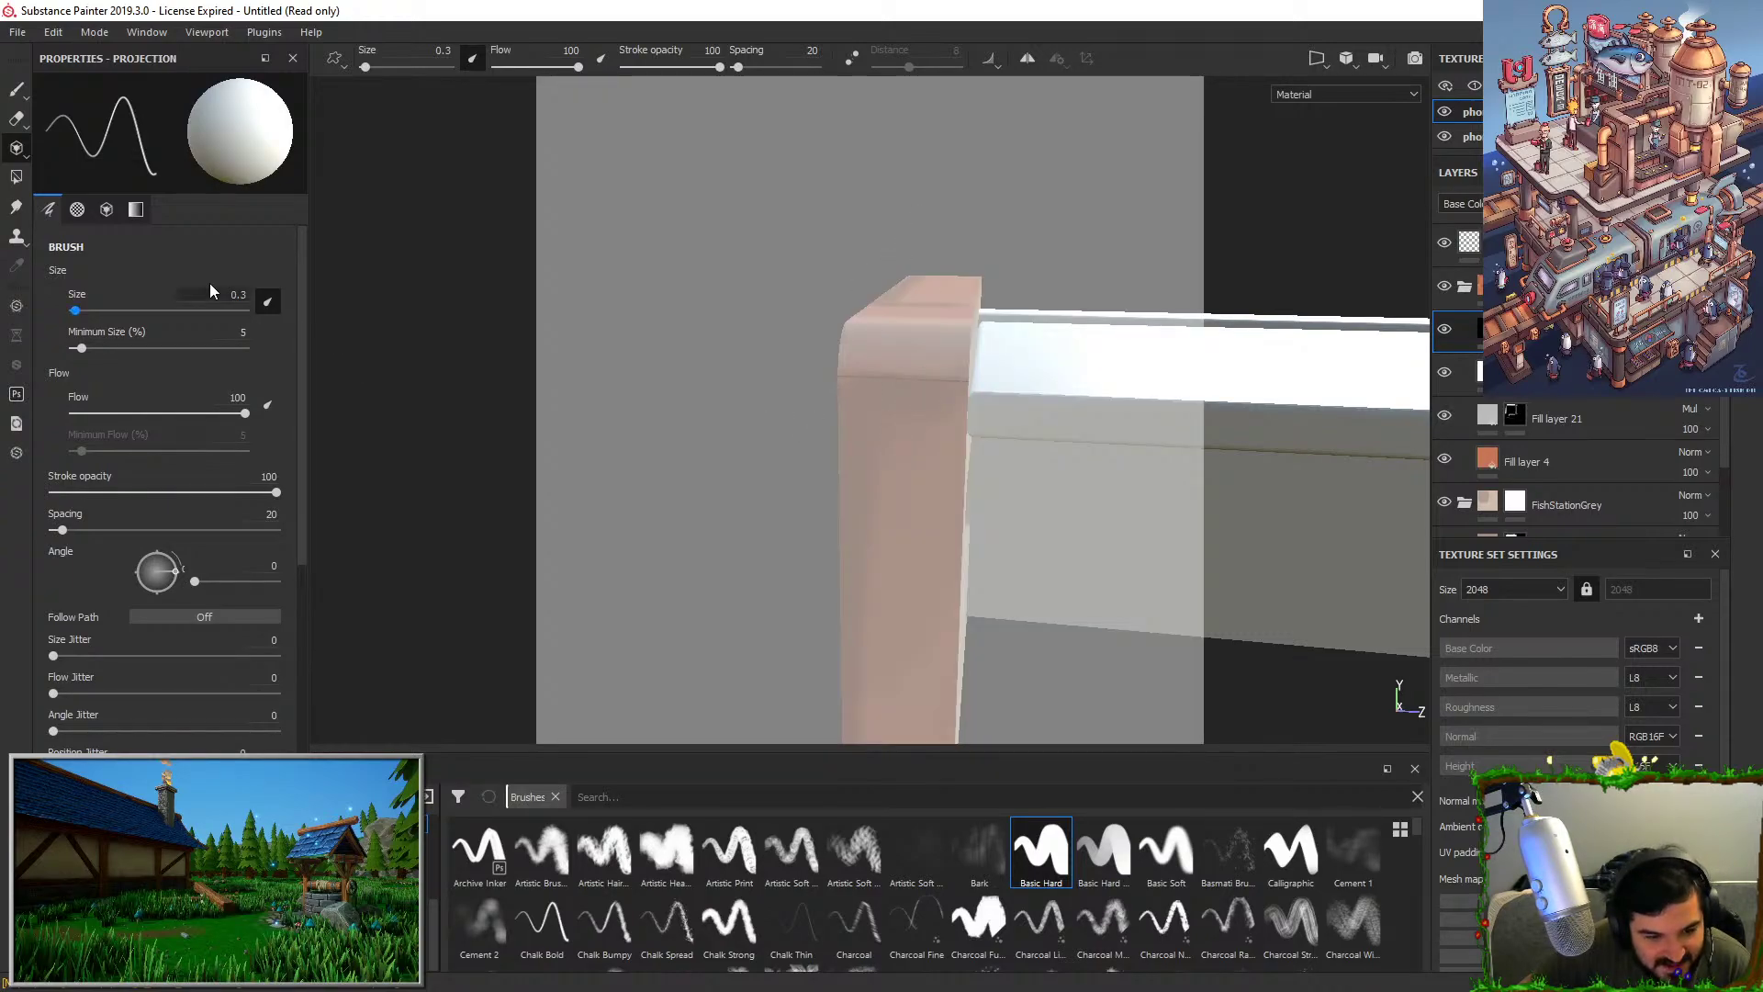
left_click(16, 97)
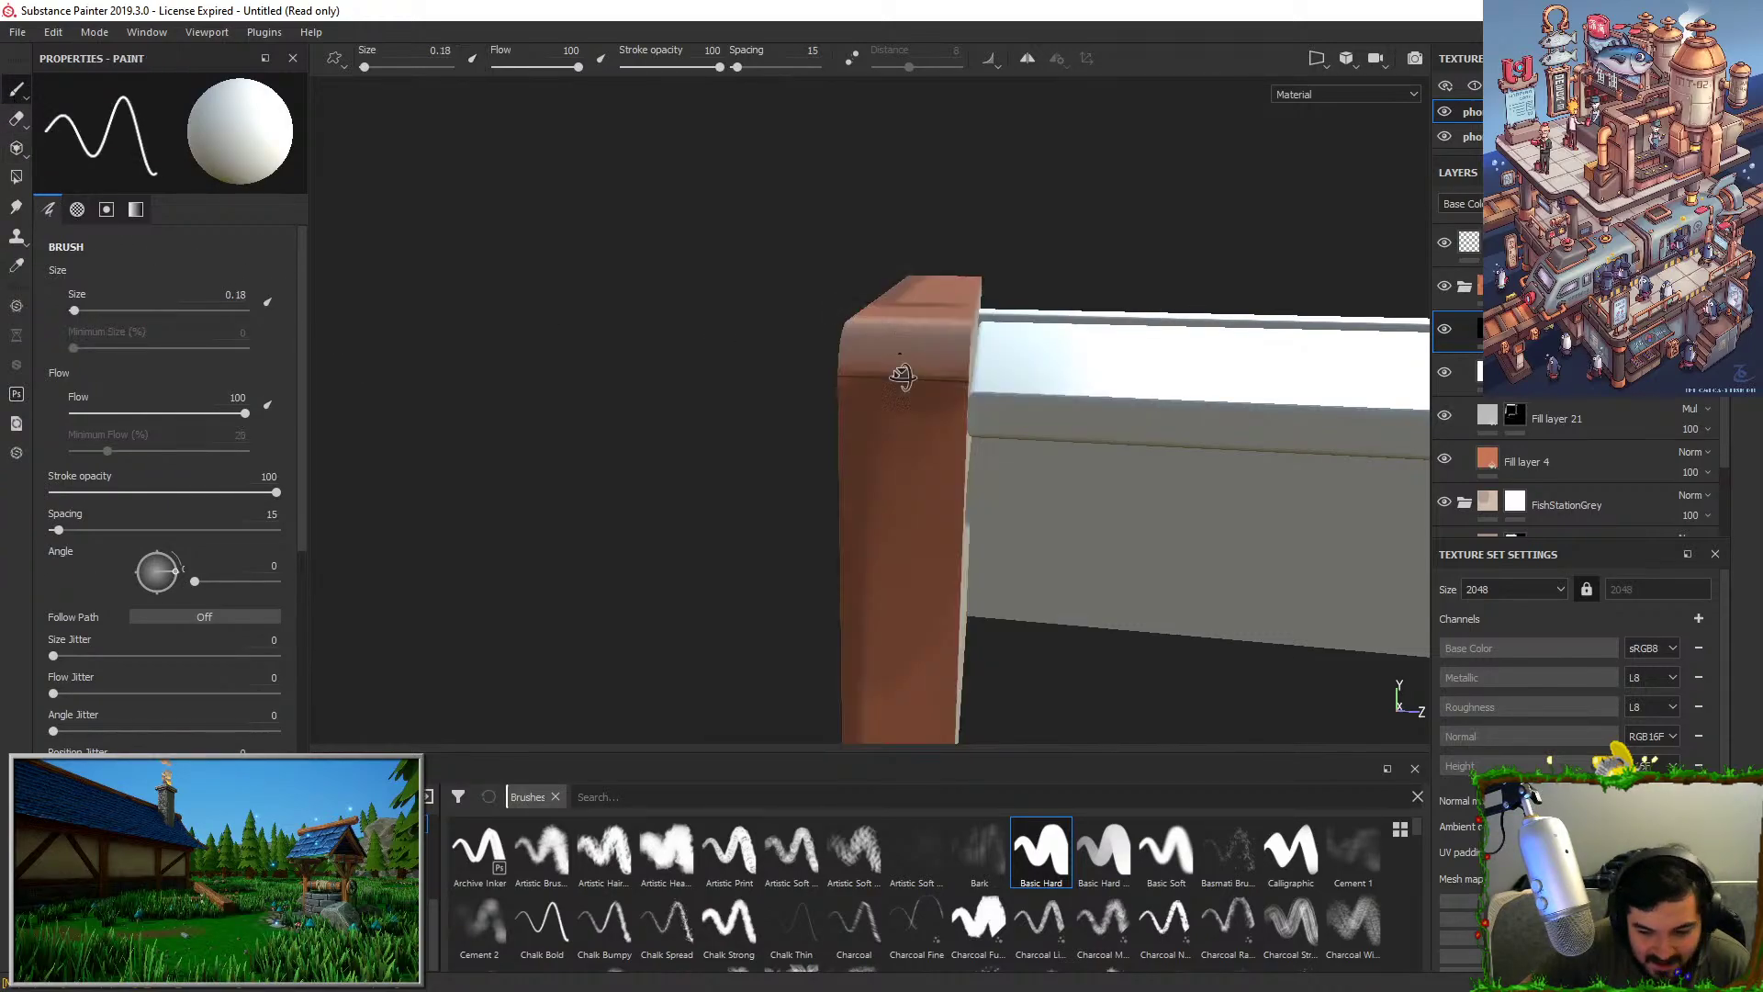
Set the paint brush size to 0.5 and redraw the straight black line below the orange side's top rounded corner.
mouse_move(901, 377)
left_mouse_down("alt")
mouse_move(929, 467)
mouse_move(895, 367)
mouse_move(856, 531)
left_mouse_up("alt")
right_click_drag(882, 434, 893, 439, "alt")
key("ctrl+z")
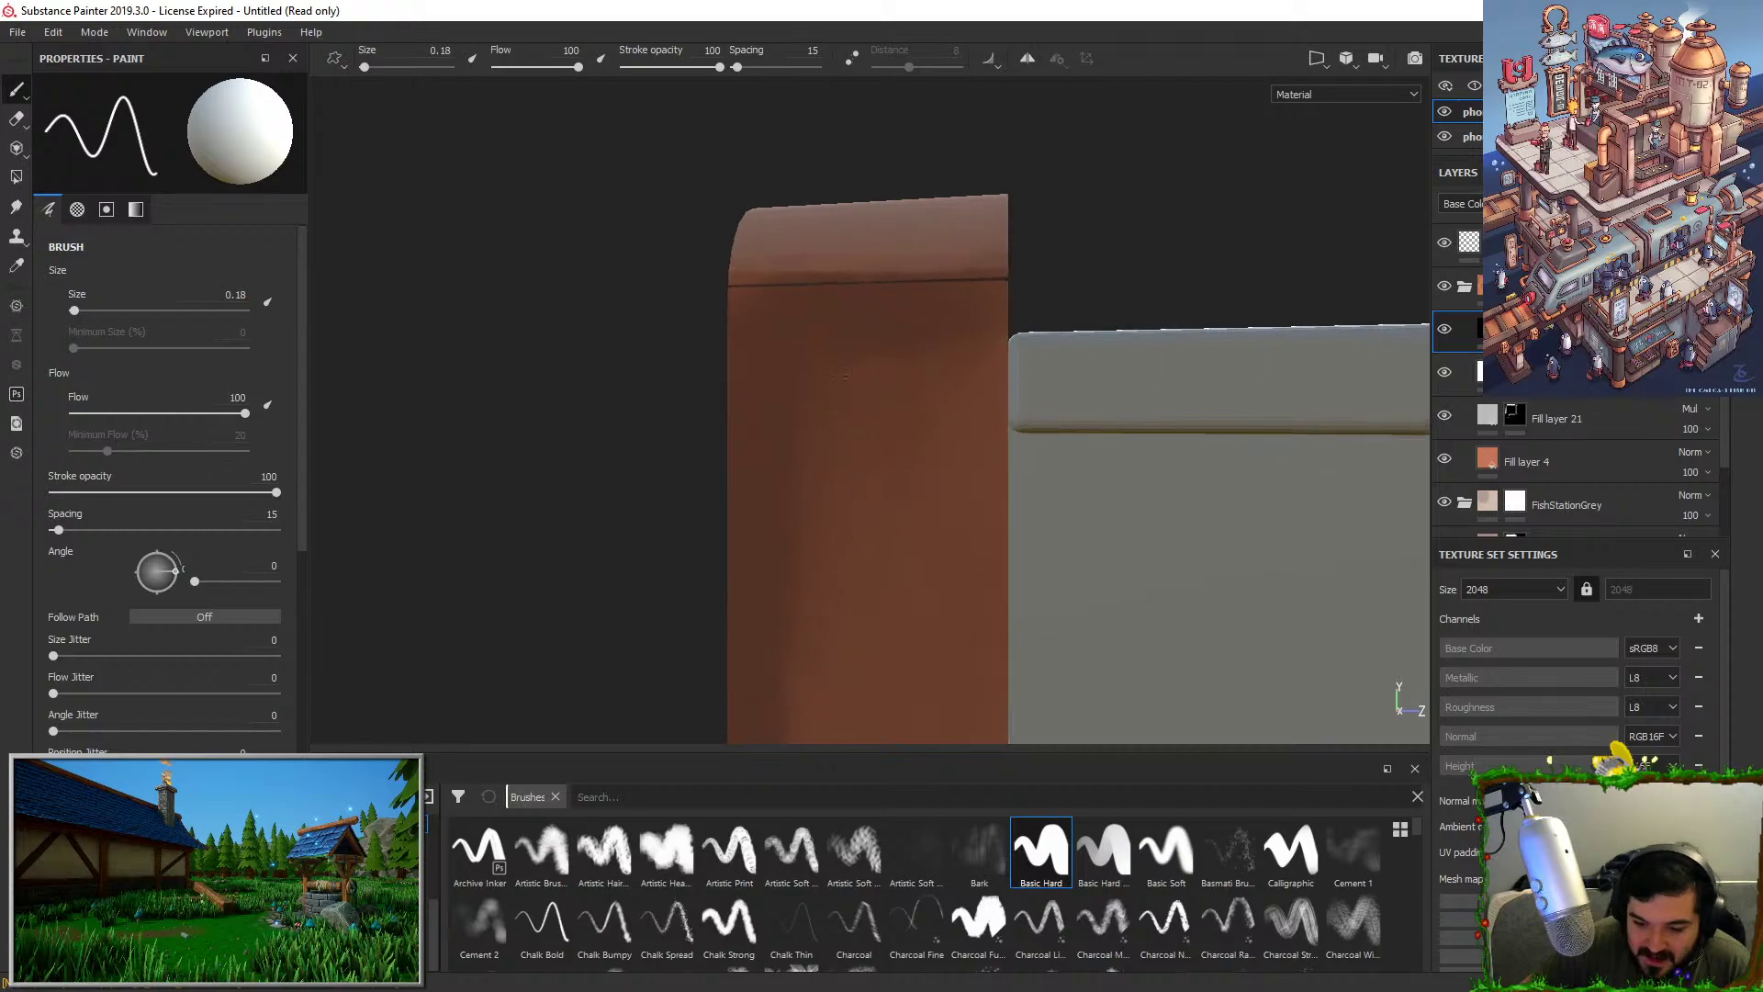
left_click_drag(868, 418, 873, 487, "alt")
right_click_drag(874, 487, 903, 507, "alt")
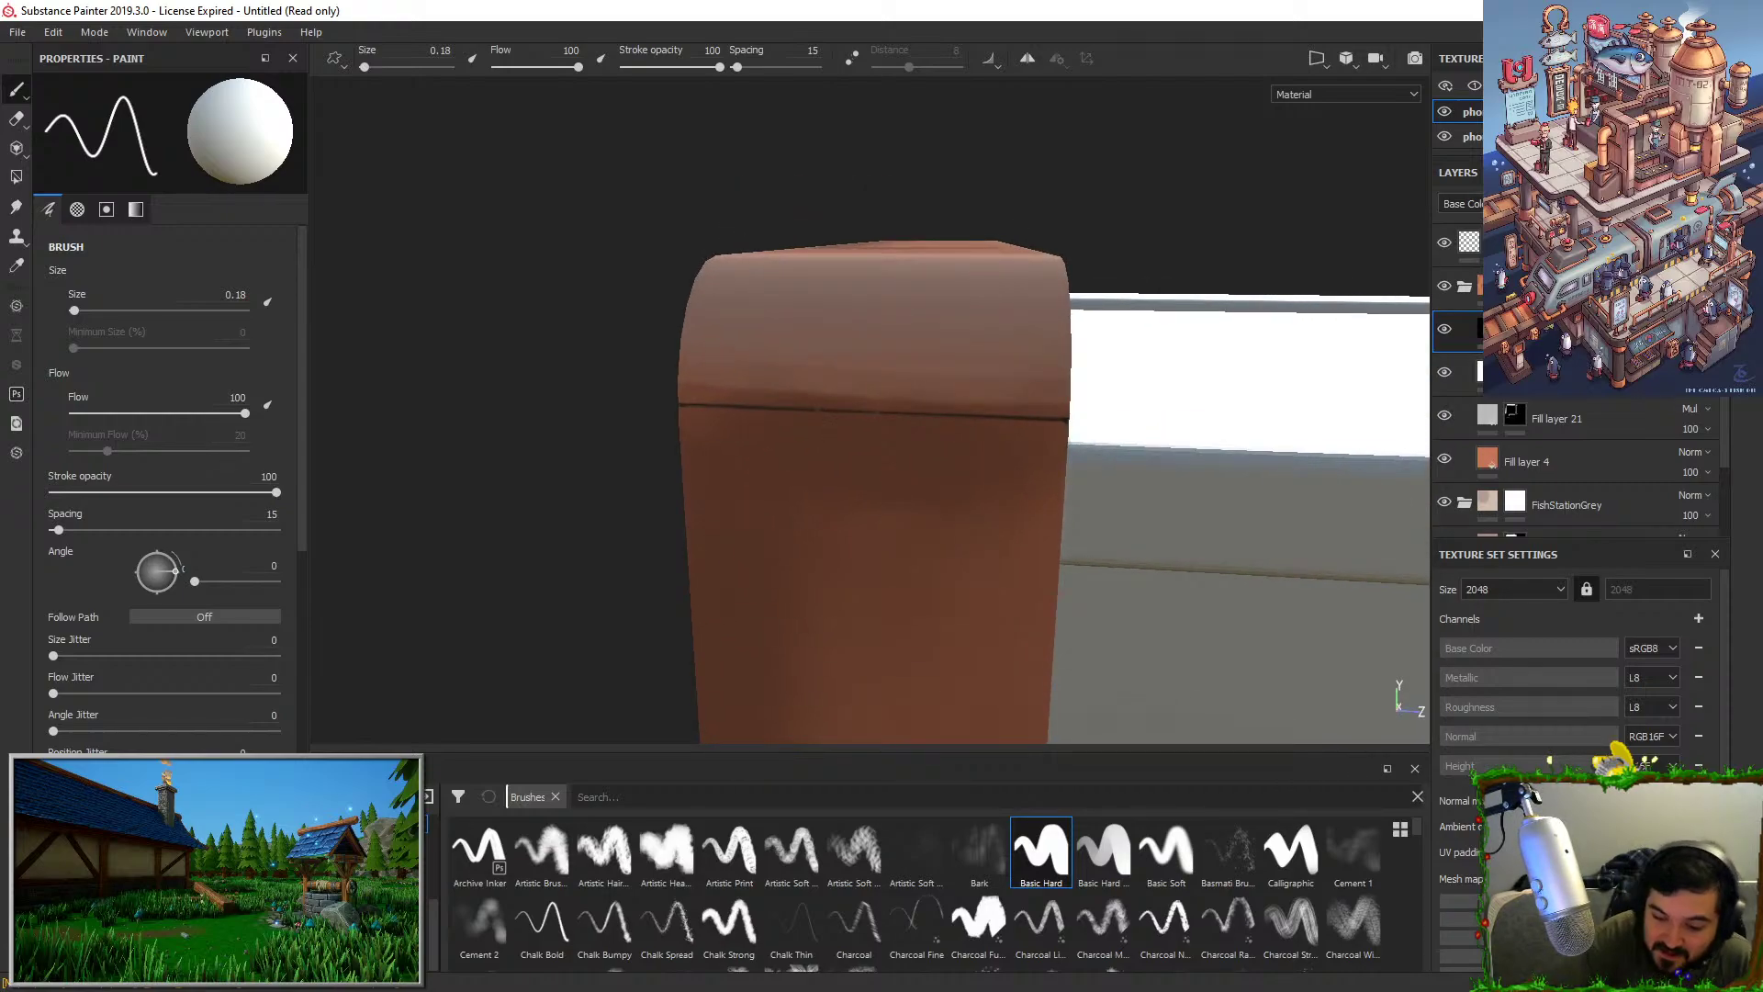
left_click(234, 295)
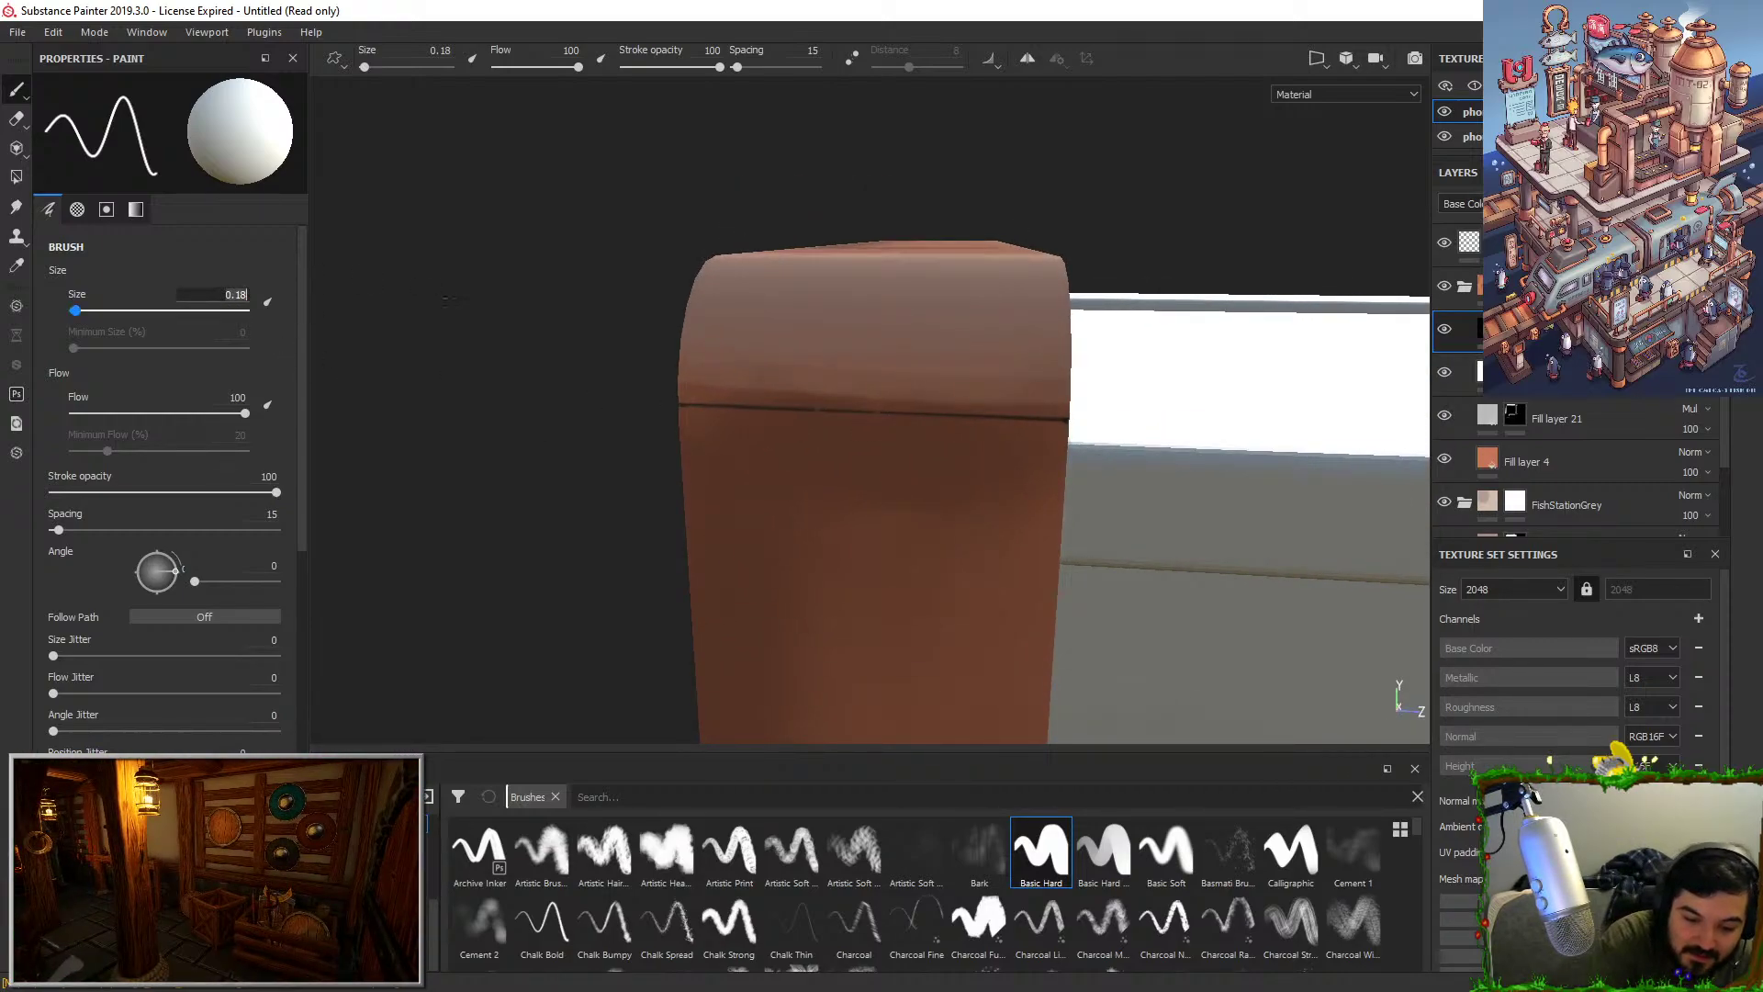
type("0.3")
key("Return")
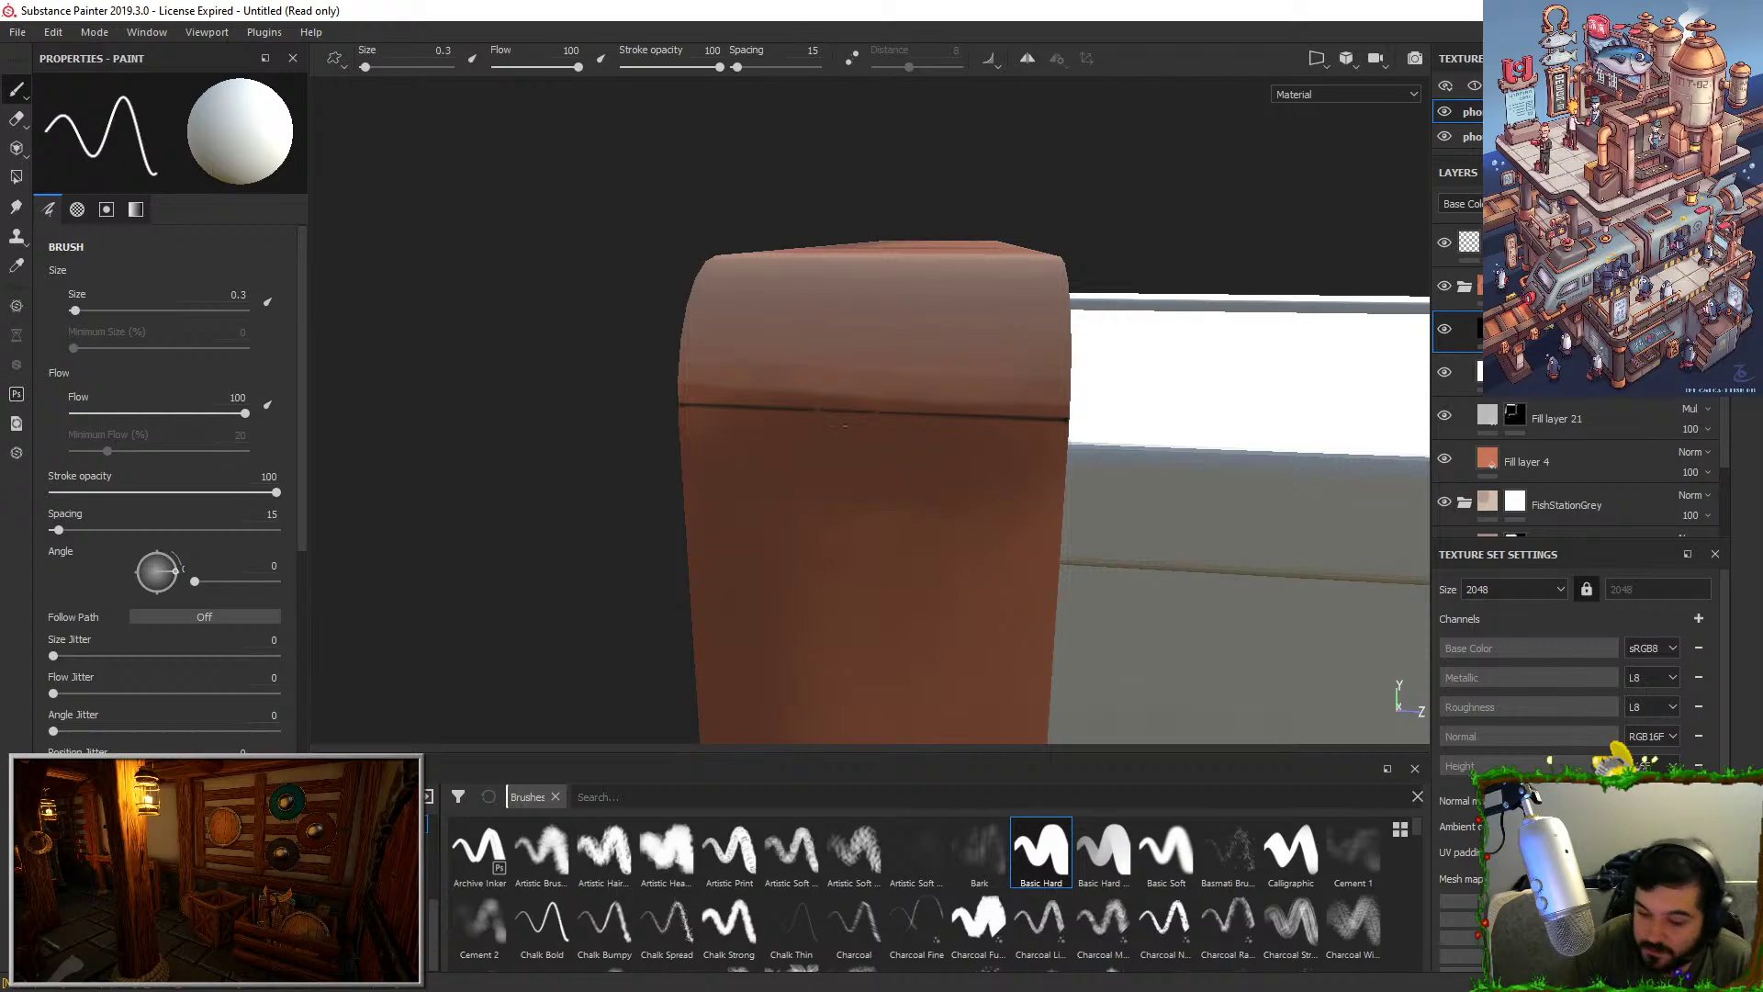
left_click(234, 295)
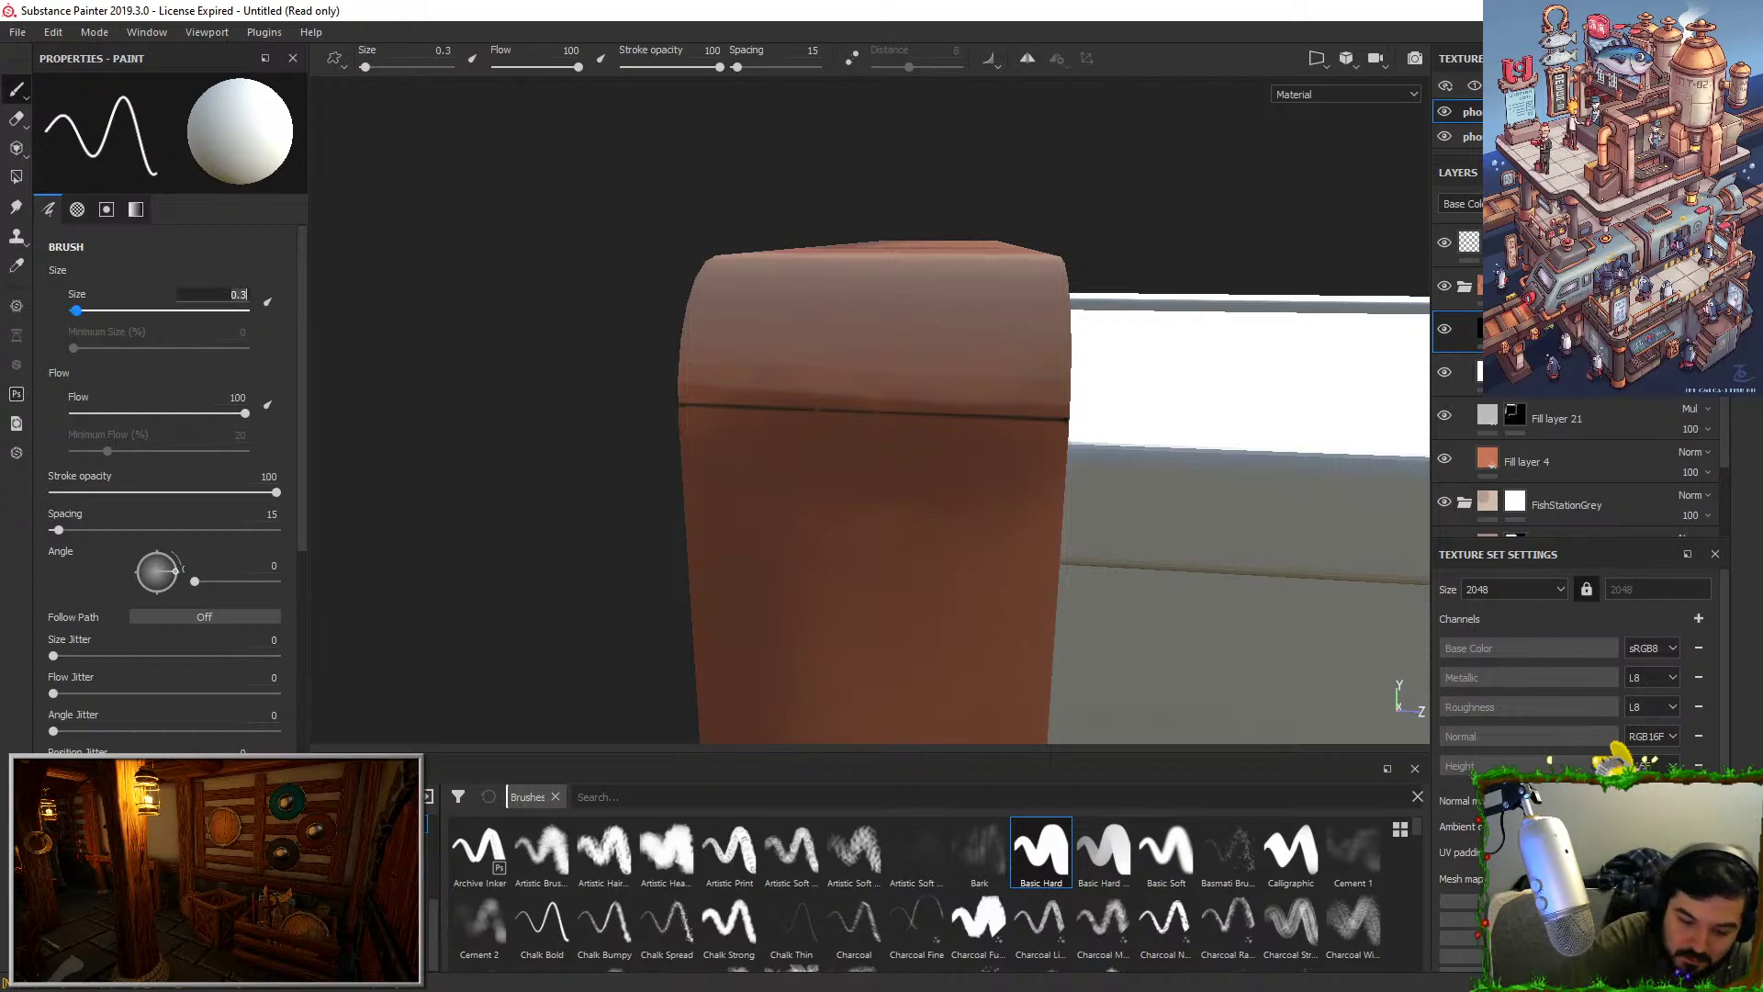
type("0.5")
key("Return")
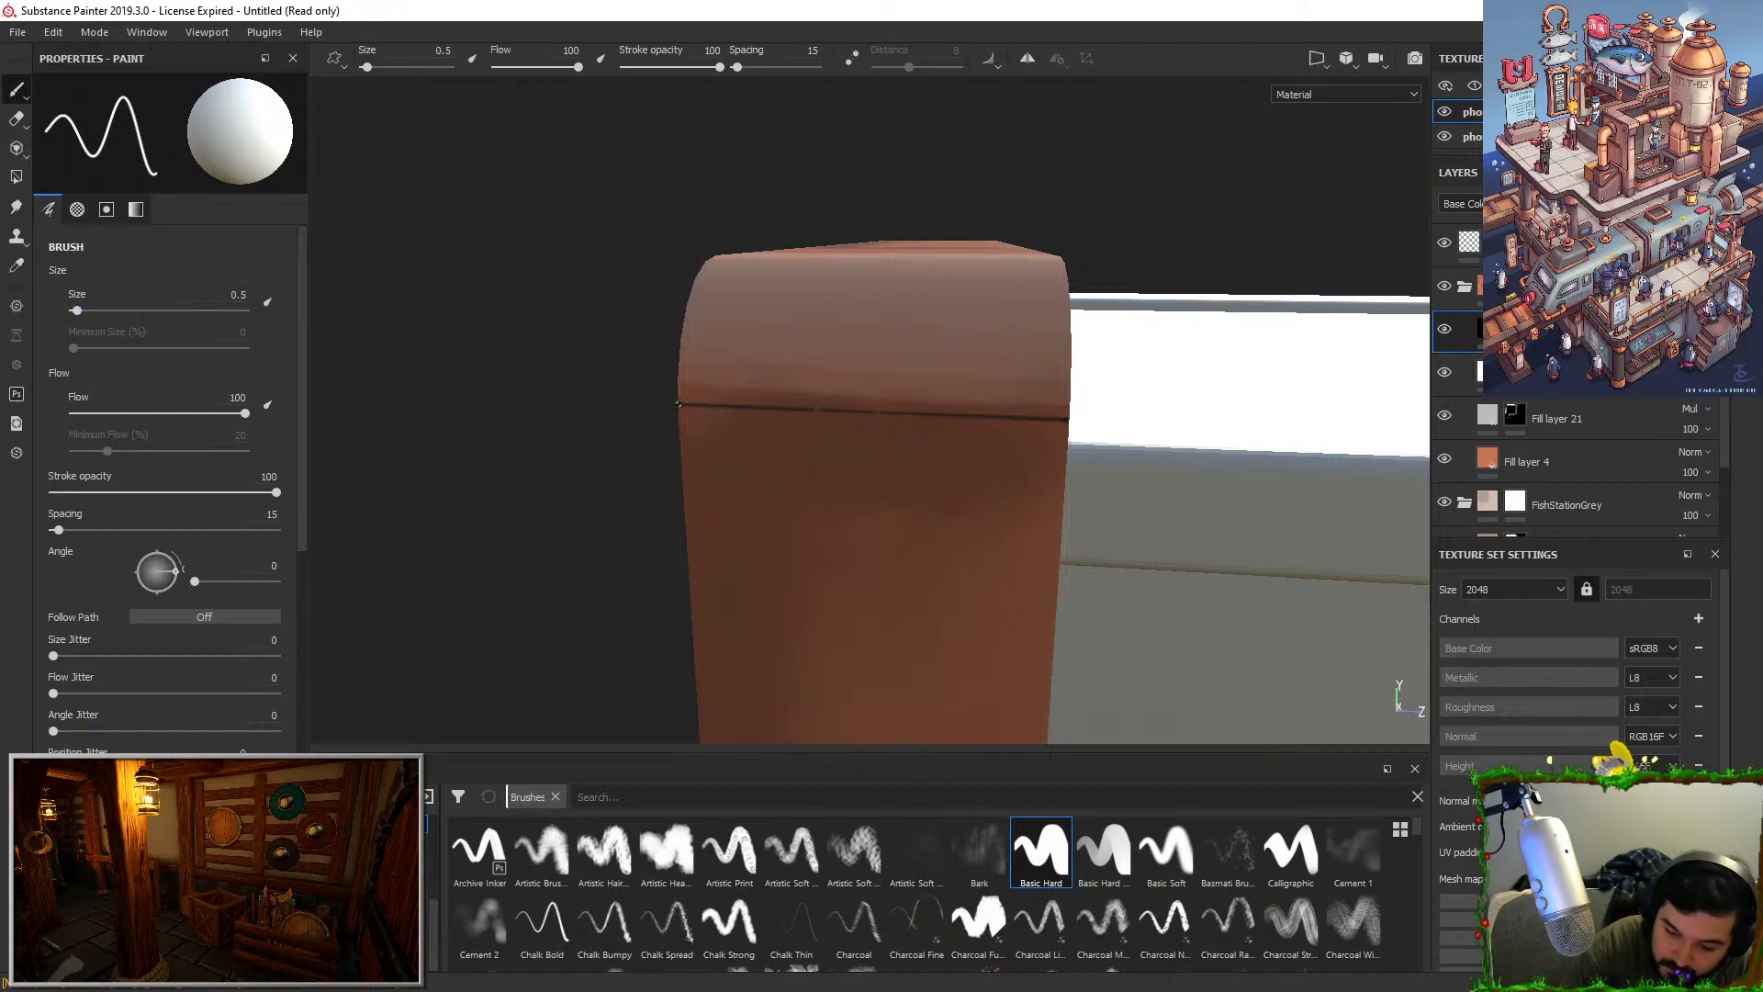
left_click(1065, 418, "shift")
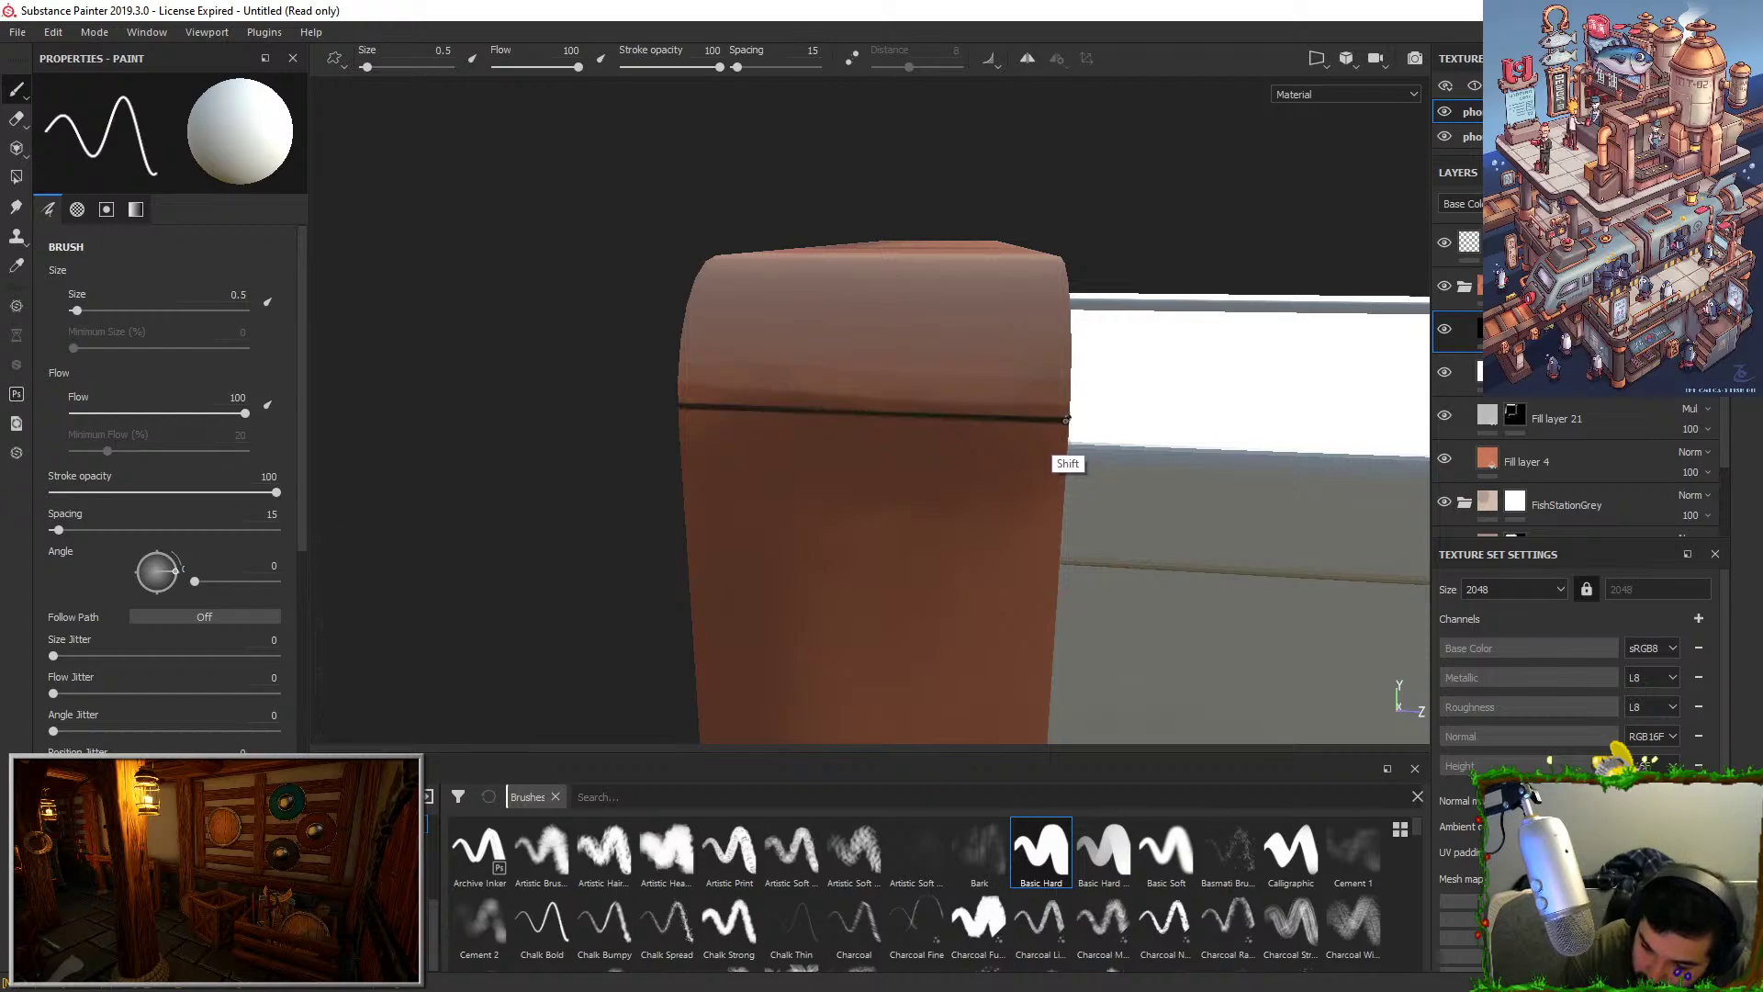
Redraw the two straight black lines at the orange side's lower end with the 0.5 brush.
right_click_drag(1060, 393, 881, 473, "alt")
middle_click_drag(881, 473, 913, 187, "alt")
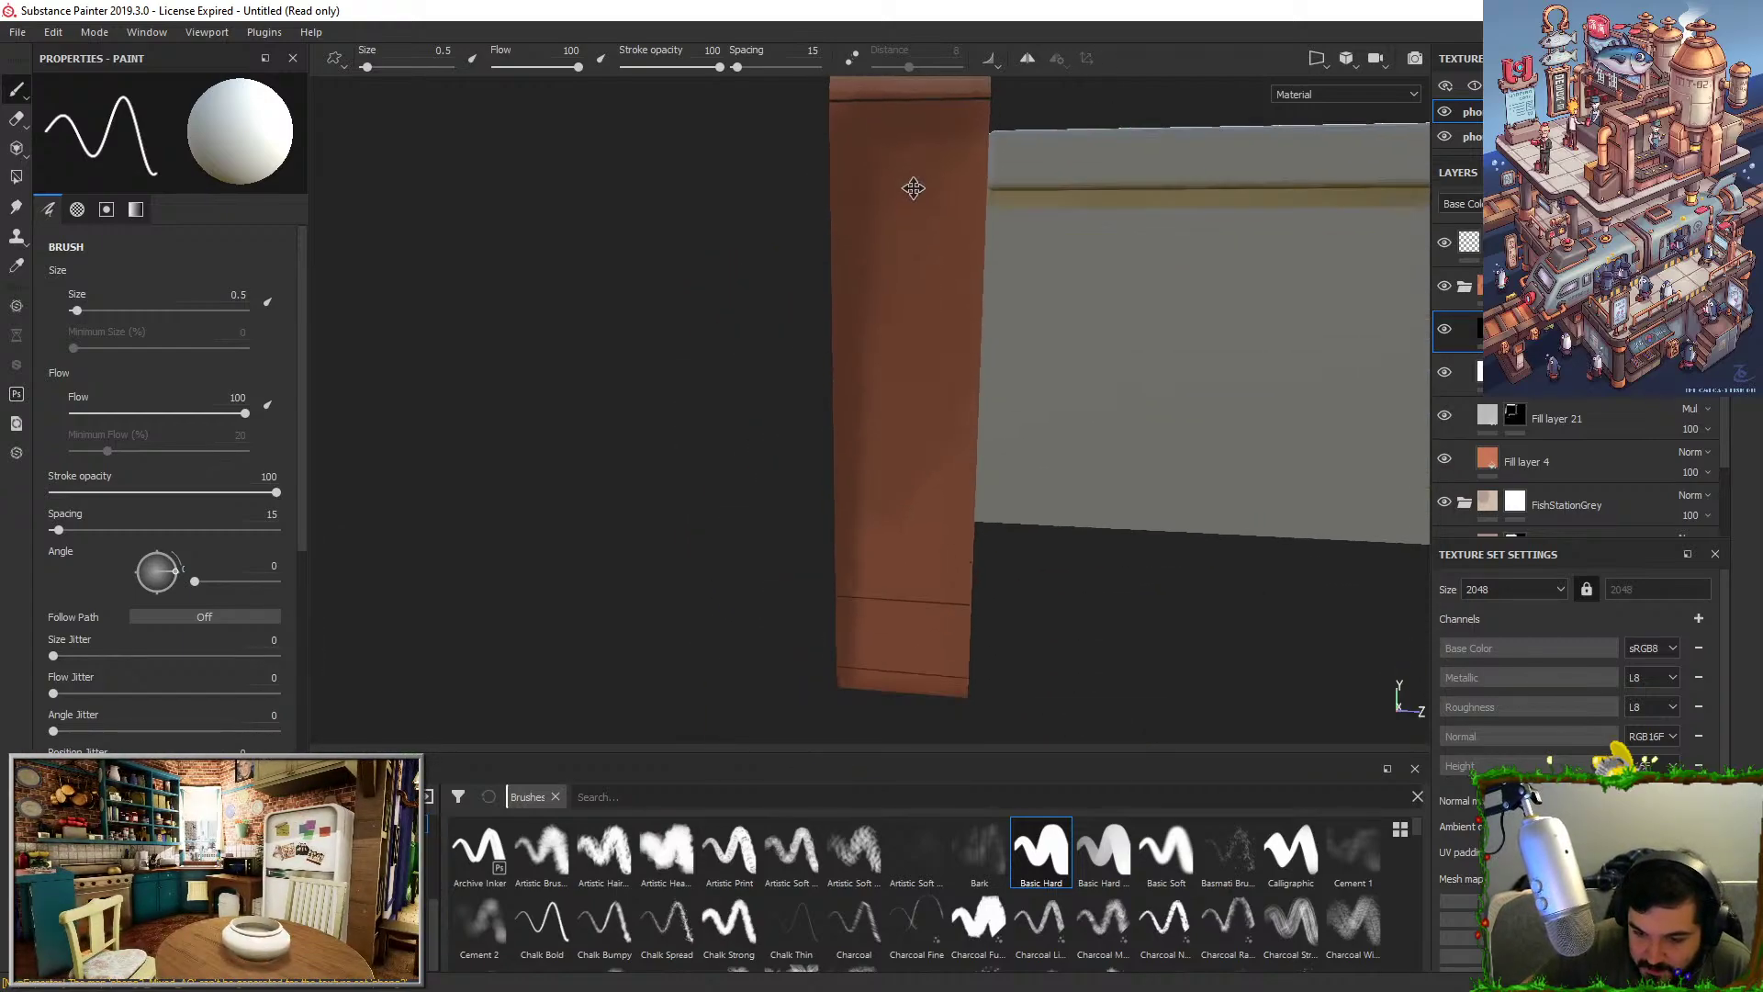
middle_click_drag(913, 386, 909, 229, "alt")
right_click_drag(919, 487, 1043, 541, "alt")
middle_click_drag(1043, 541, 978, 477, "alt")
right_click_drag(978, 476, 881, 677, "alt")
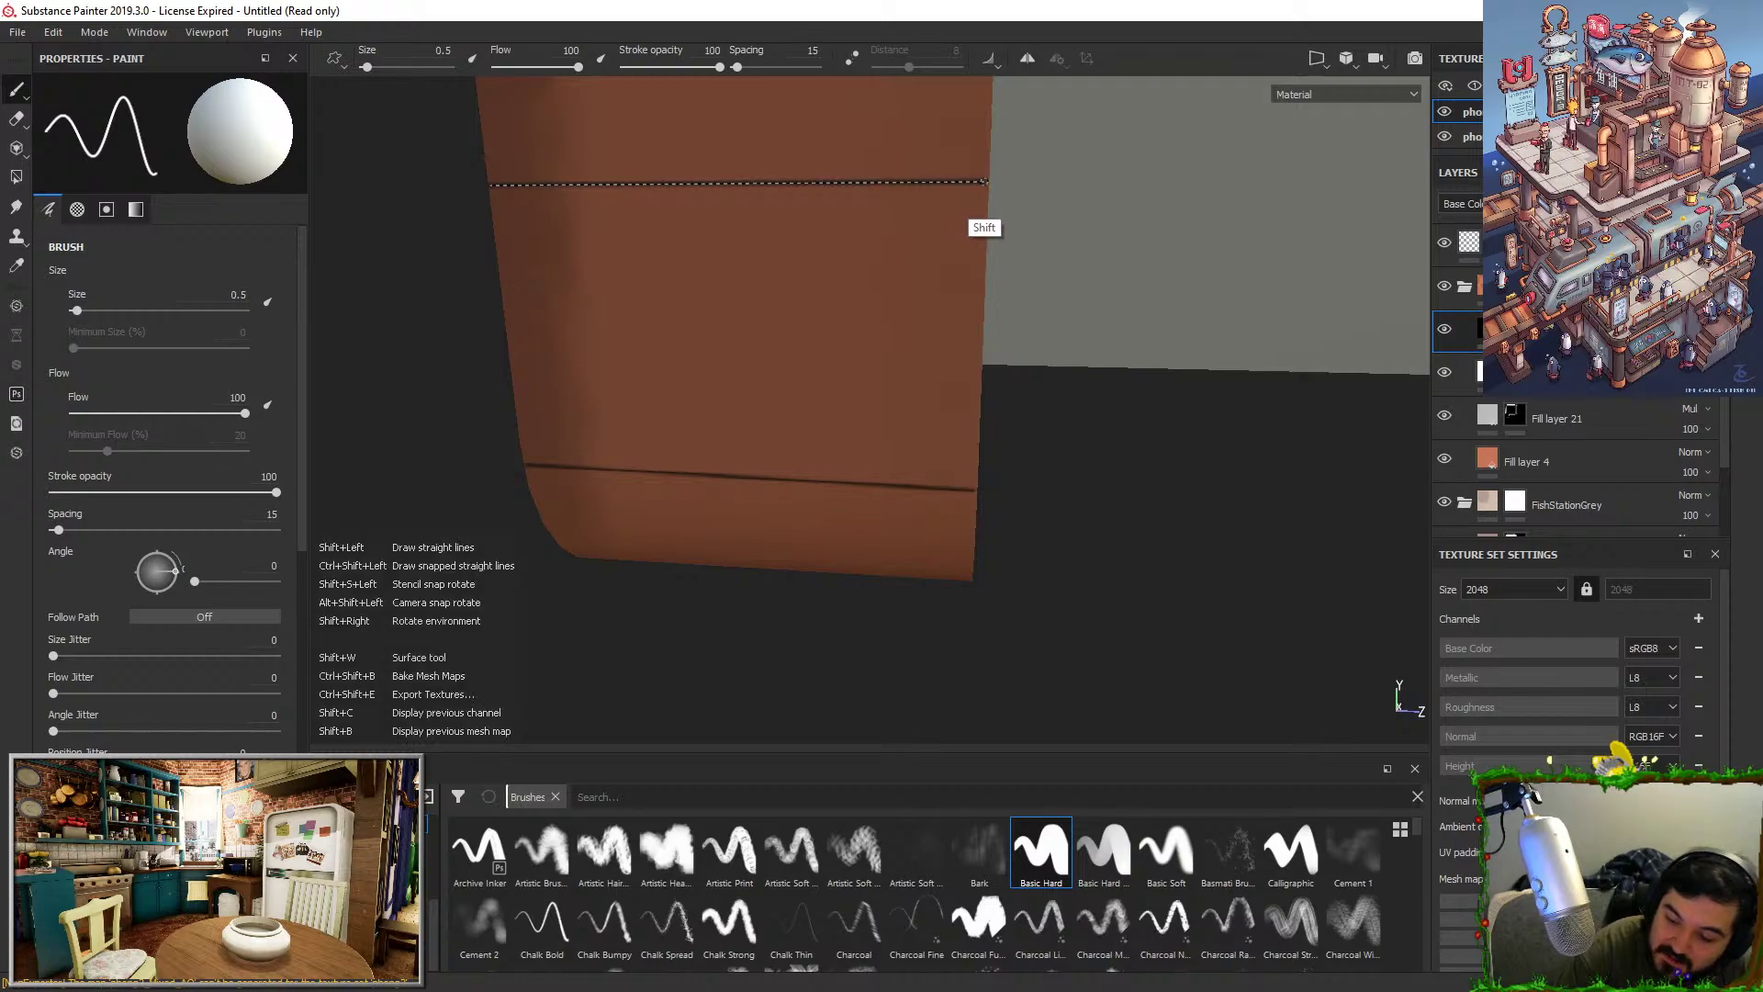
left_click(985, 182, "shift")
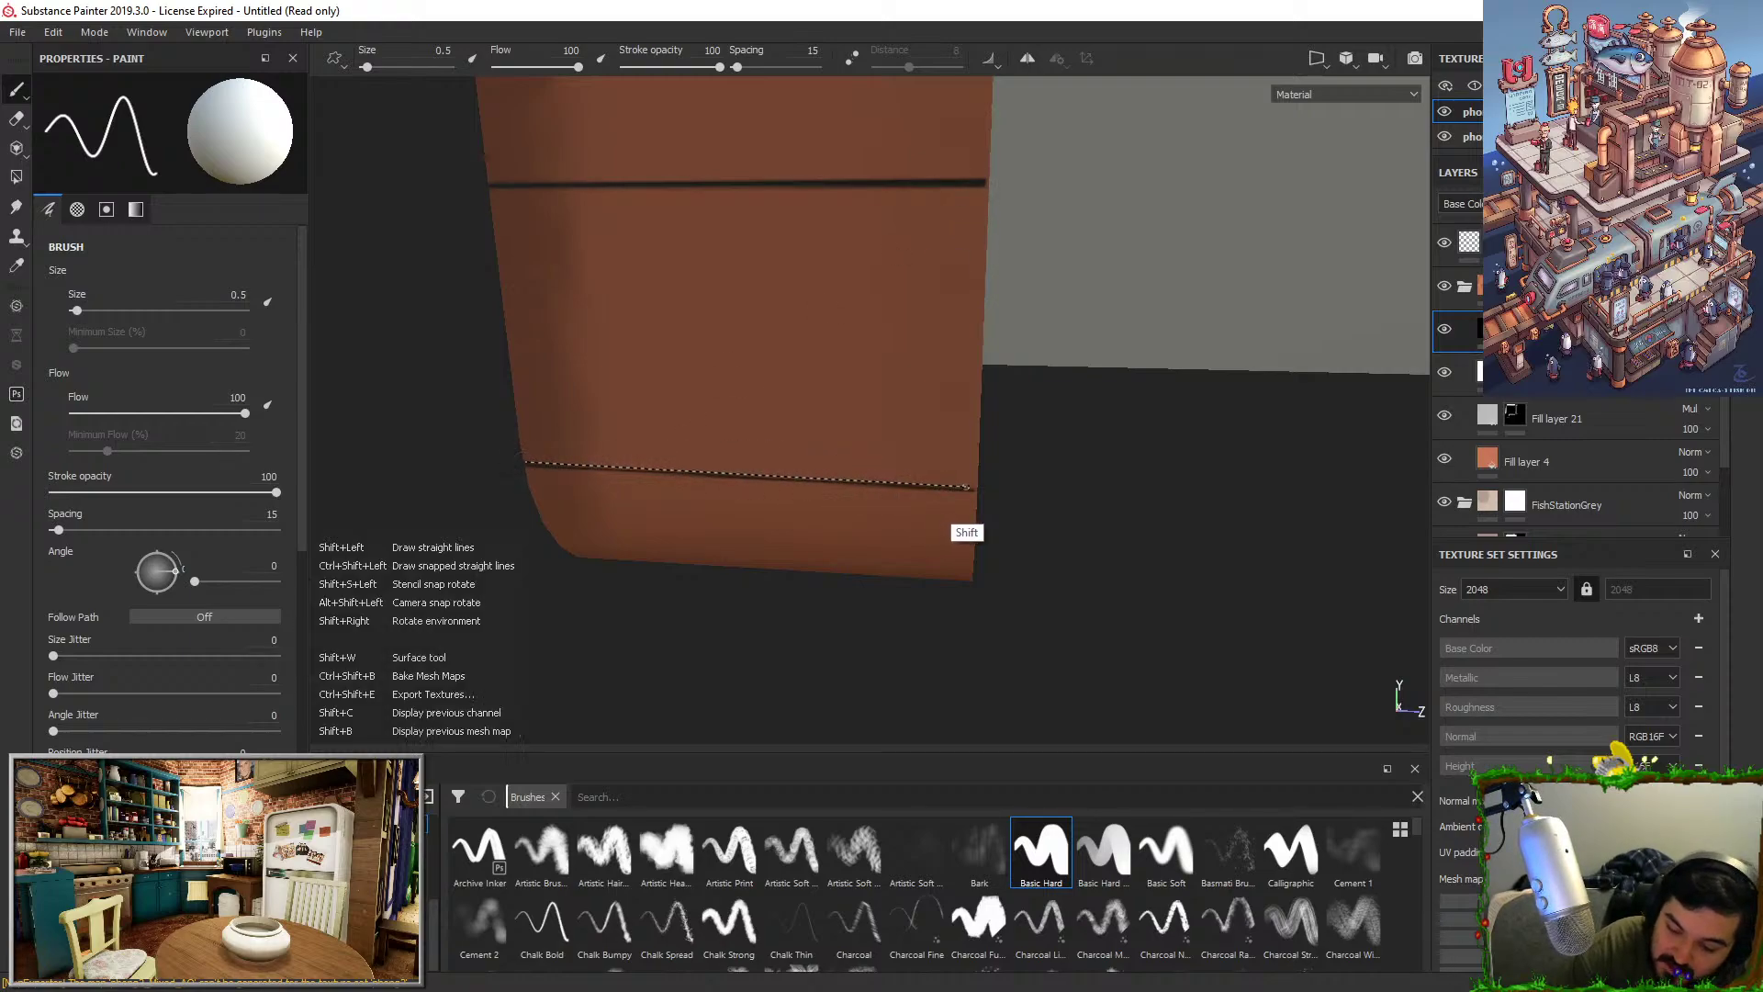
left_click(975, 489, "shift")
right_click_drag(1030, 350, 928, 276, "alt")
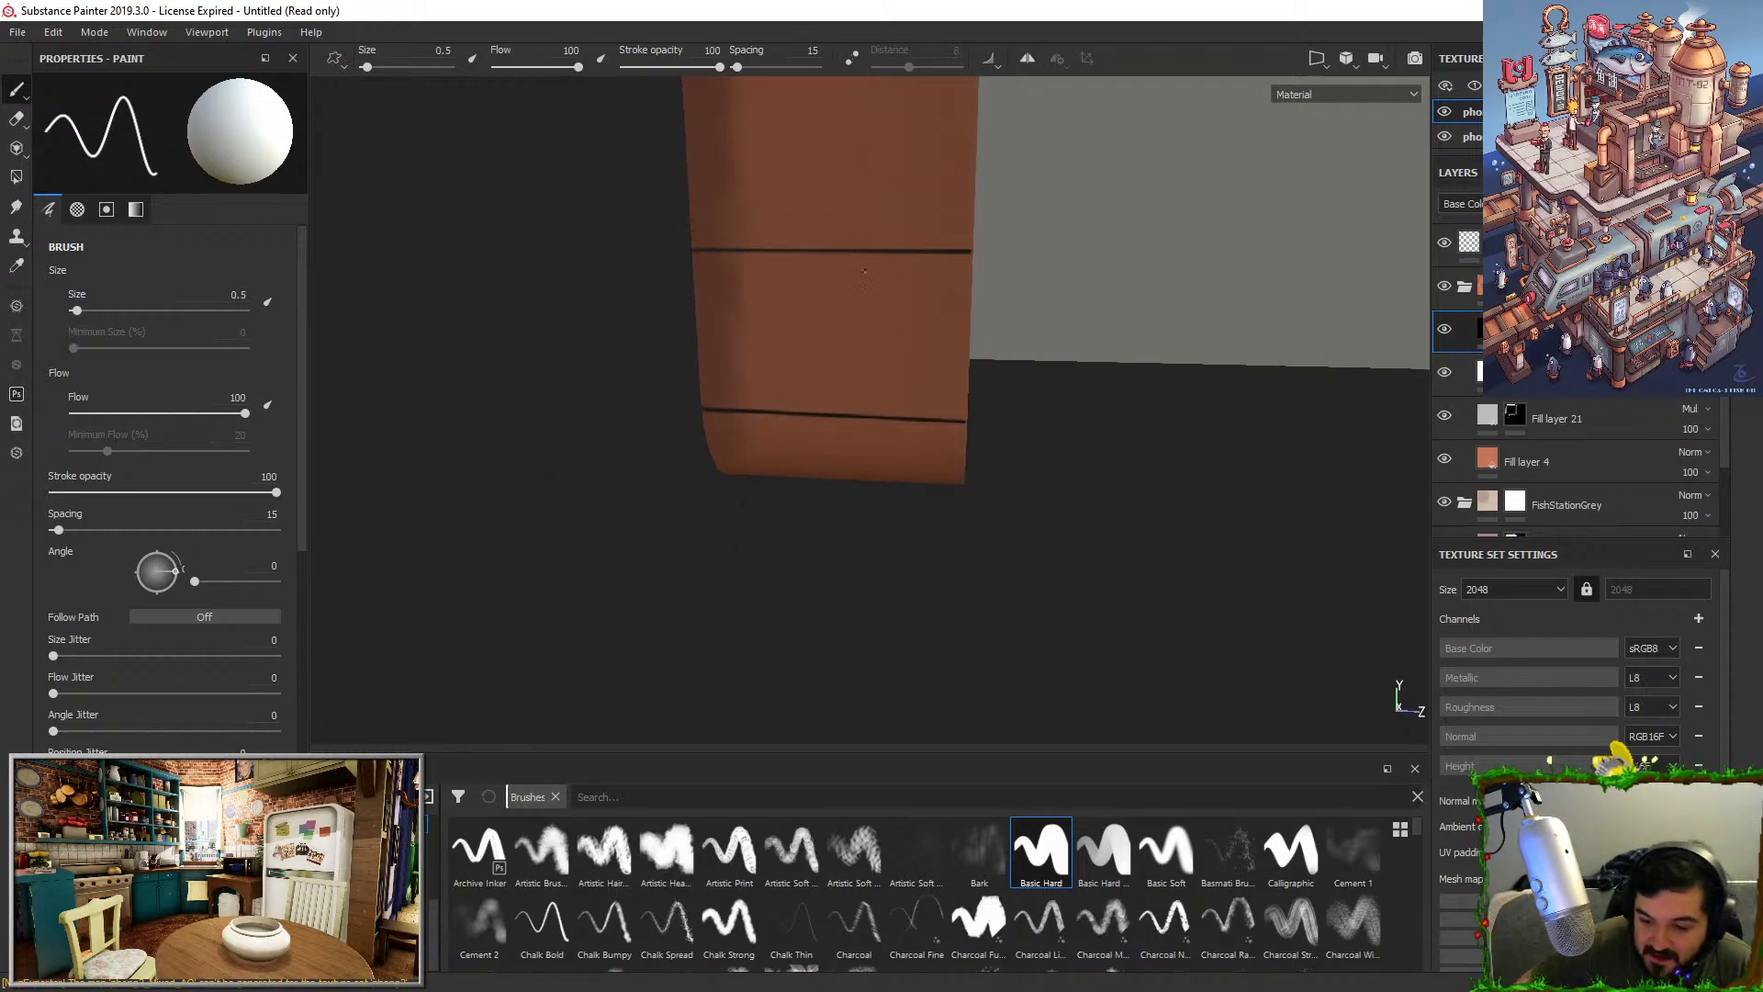
Select the mask of Fill layer 21 for painting and switch to the Chalk Bold brush with size pressure turned off.
mouse_move(927, 275)
left_mouse_down("alt")
mouse_move(909, 326)
mouse_move(918, 296)
left_mouse_up("alt")
left_click(1514, 413)
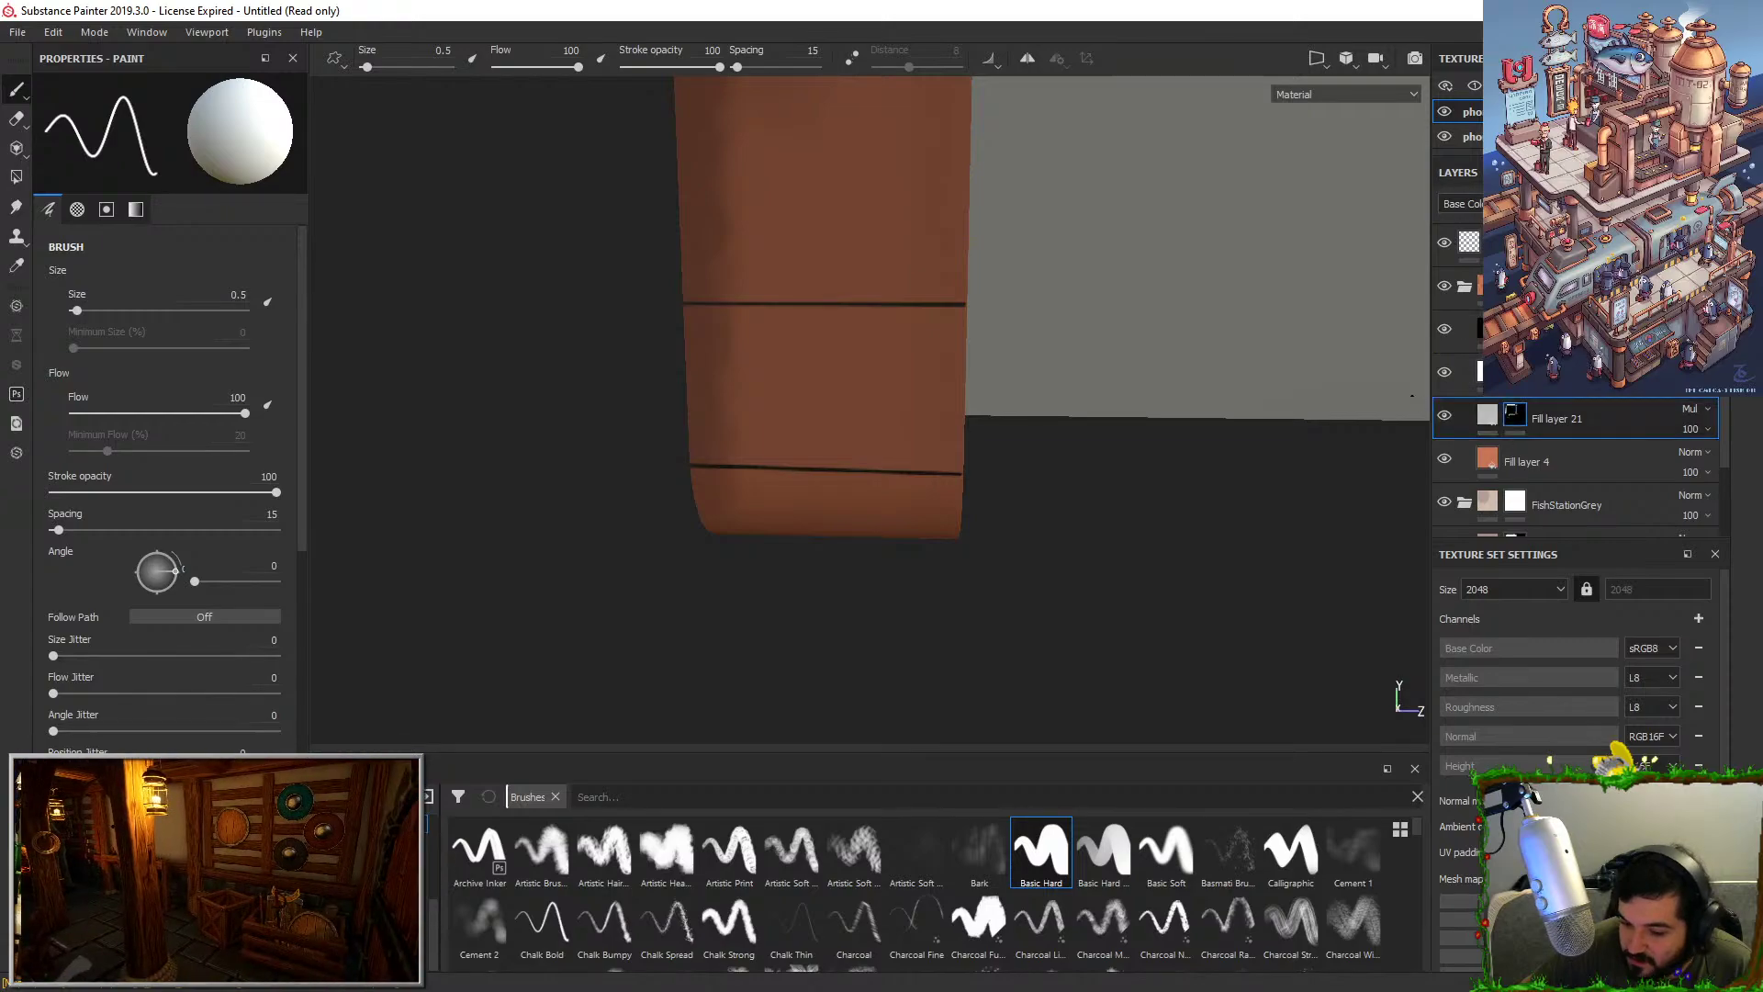
left_click_drag(764, 317, 874, 326)
key("ctrl+z")
right_click_drag(900, 335, 1001, 368, "alt")
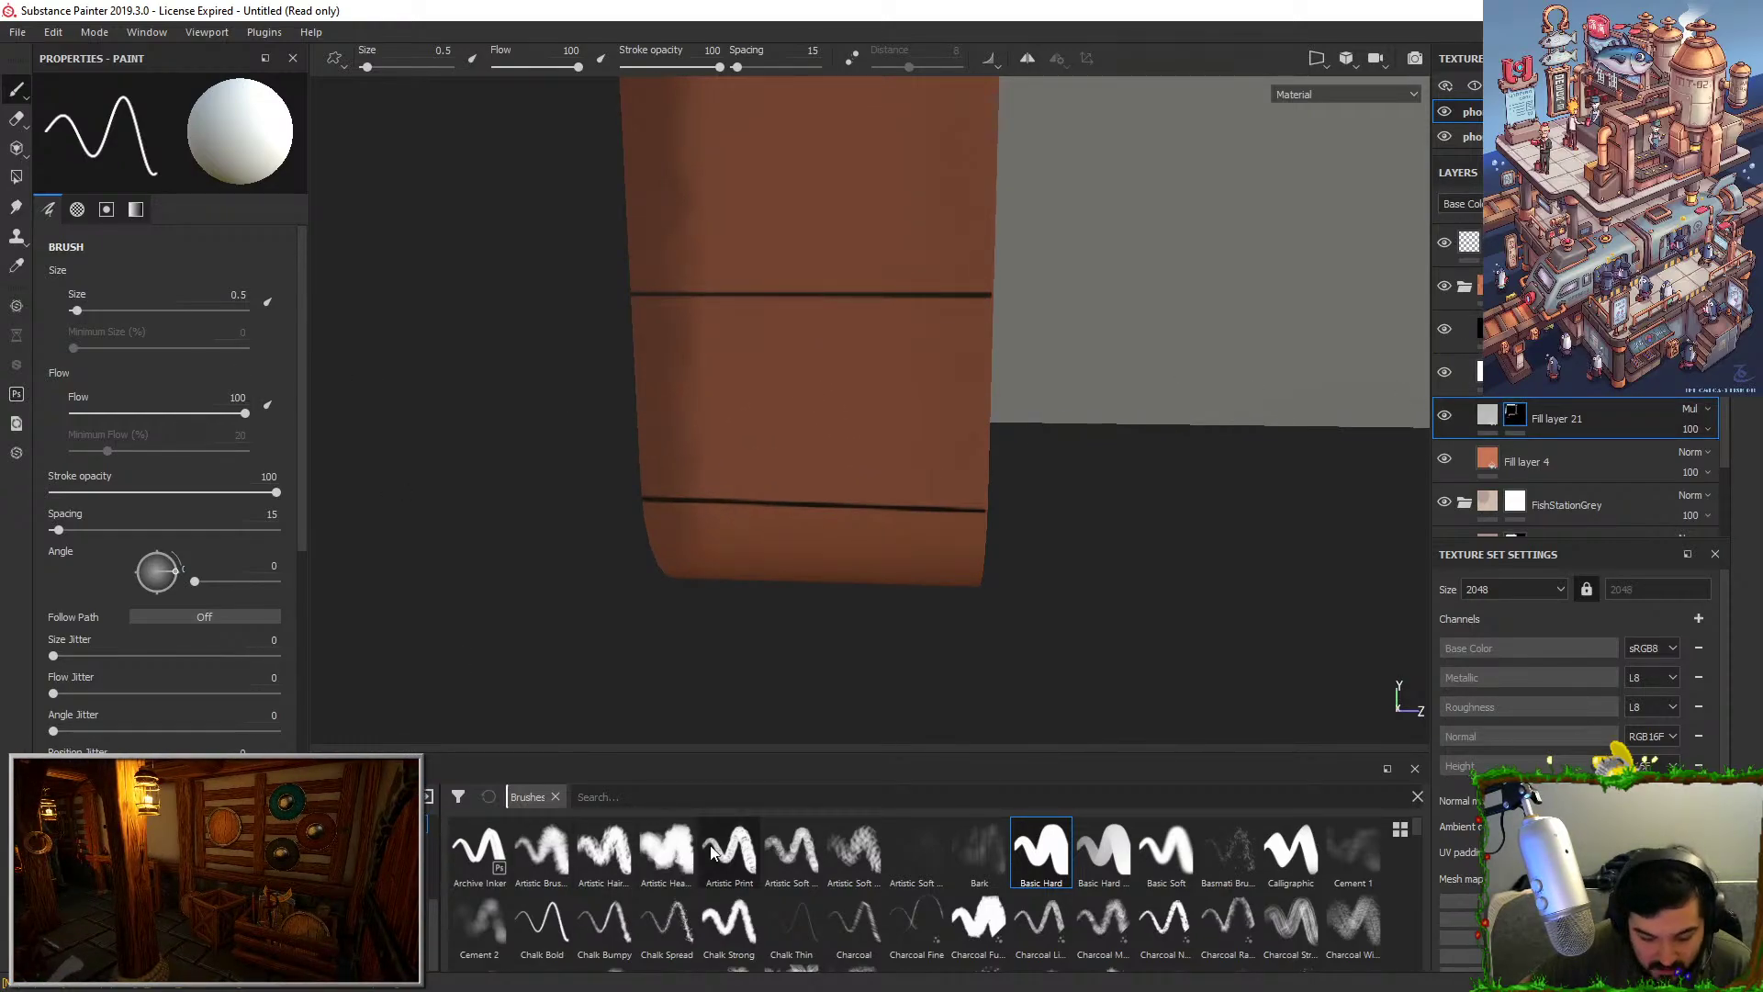
left_click(541, 923)
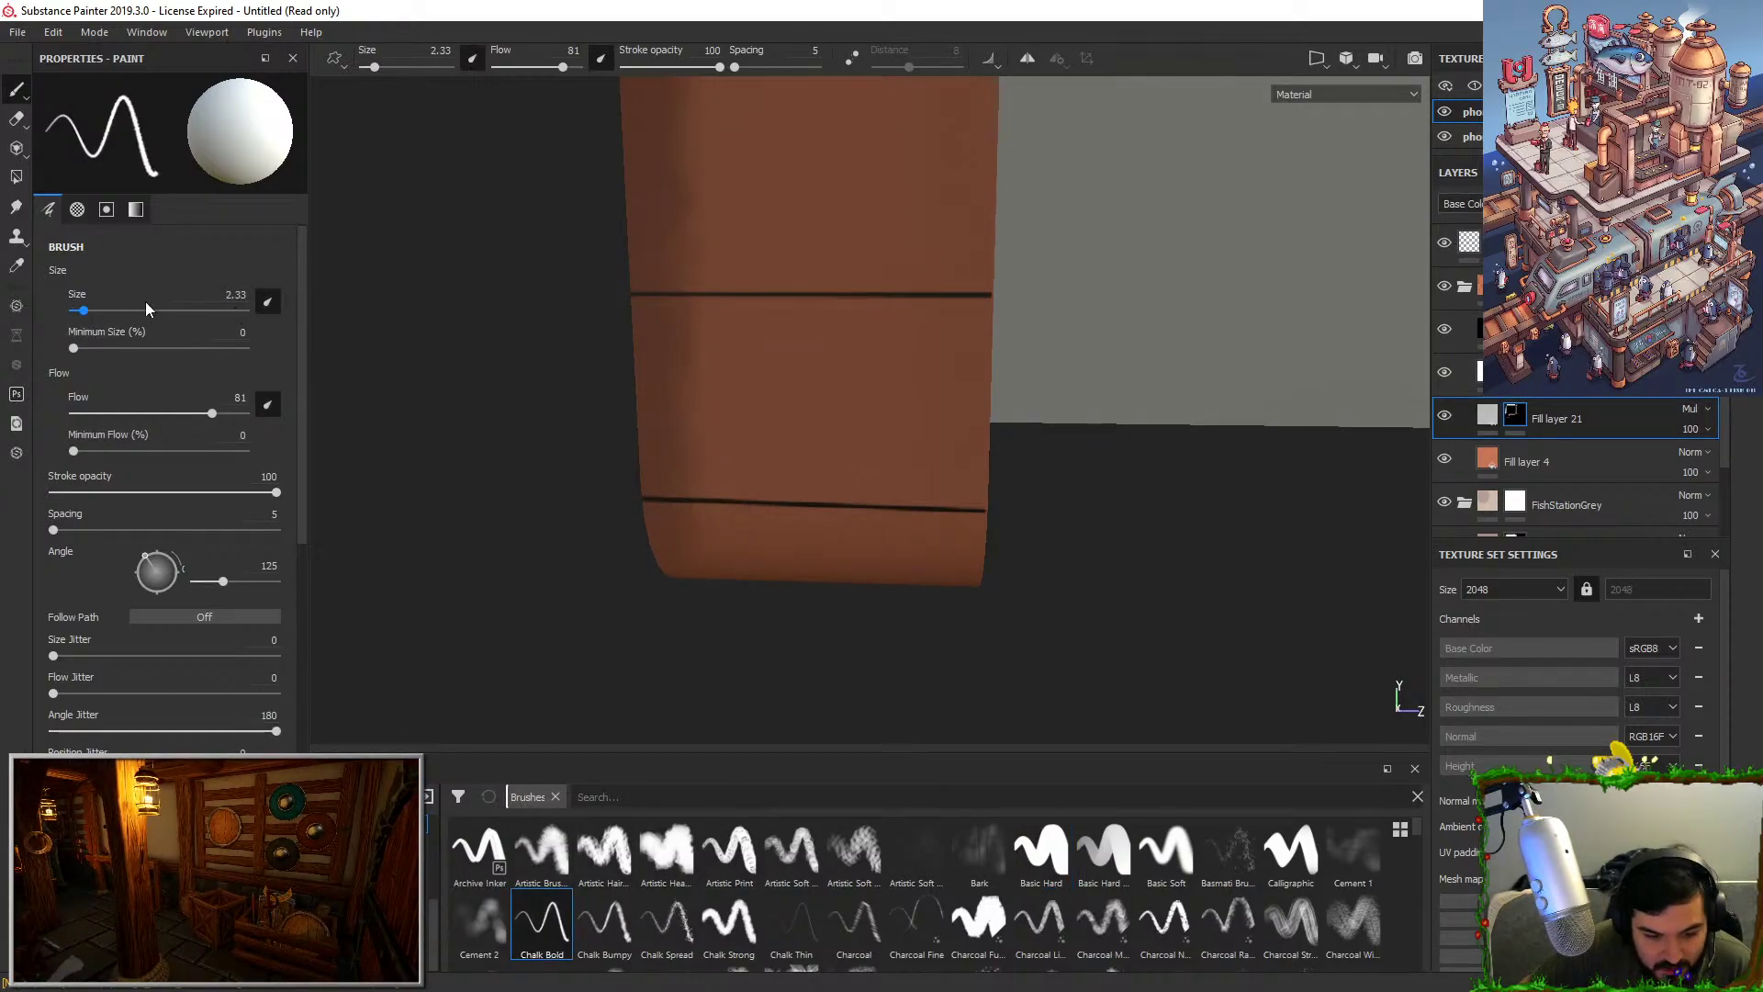
left_click(270, 304)
Try Chalk Bold strokes at size 2.33 around the upper of the two lower black lines.
mouse_move(911, 328)
left_mouse_down()
mouse_move(860, 360)
mouse_move(837, 423)
left_mouse_up()
key("ctrl+z")
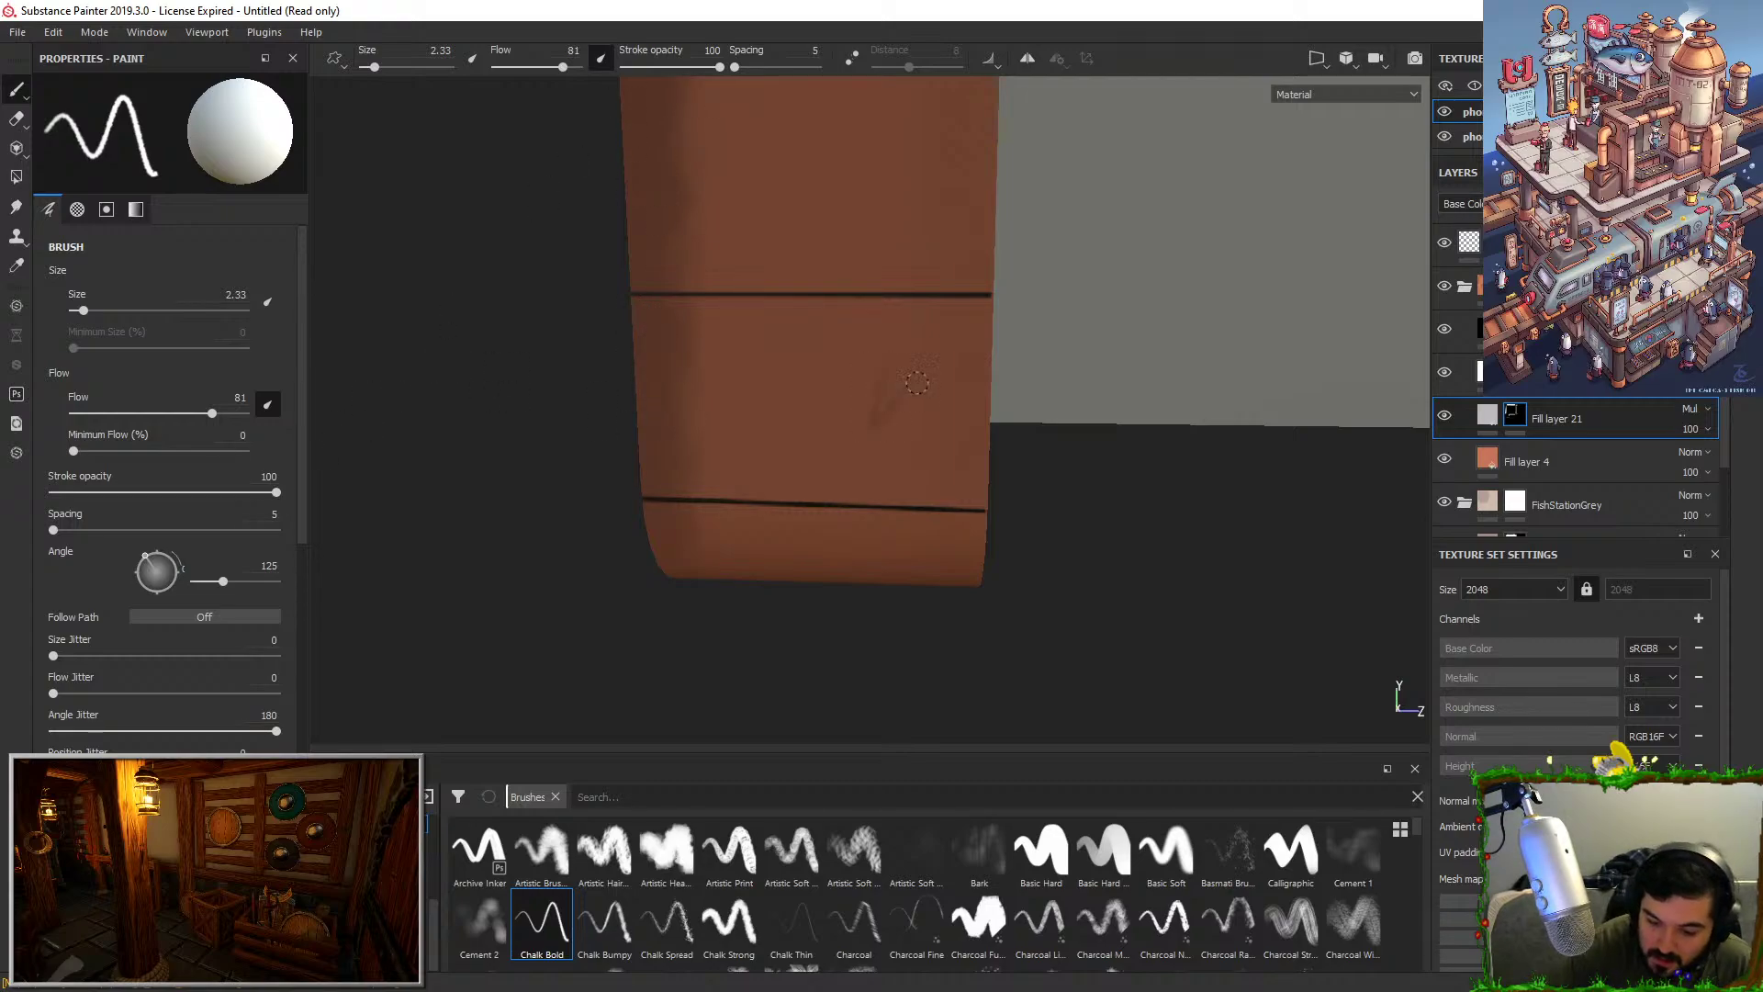
key("ctrl+z")
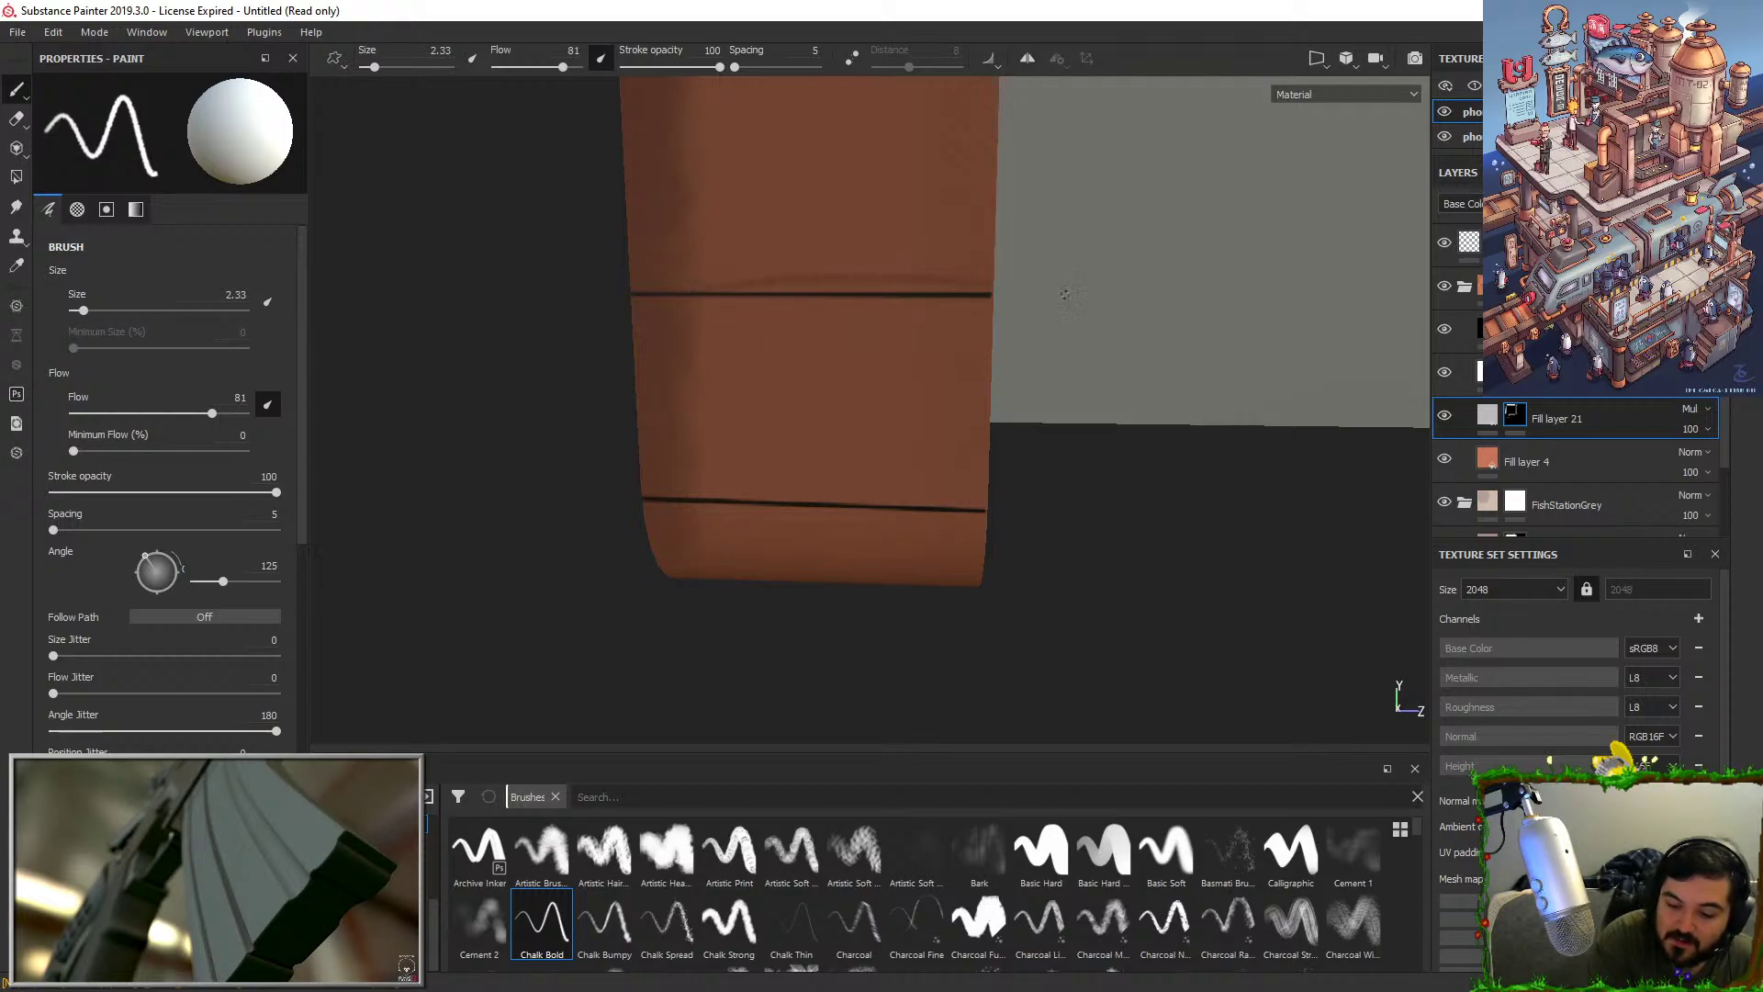
key("ctrl+z")
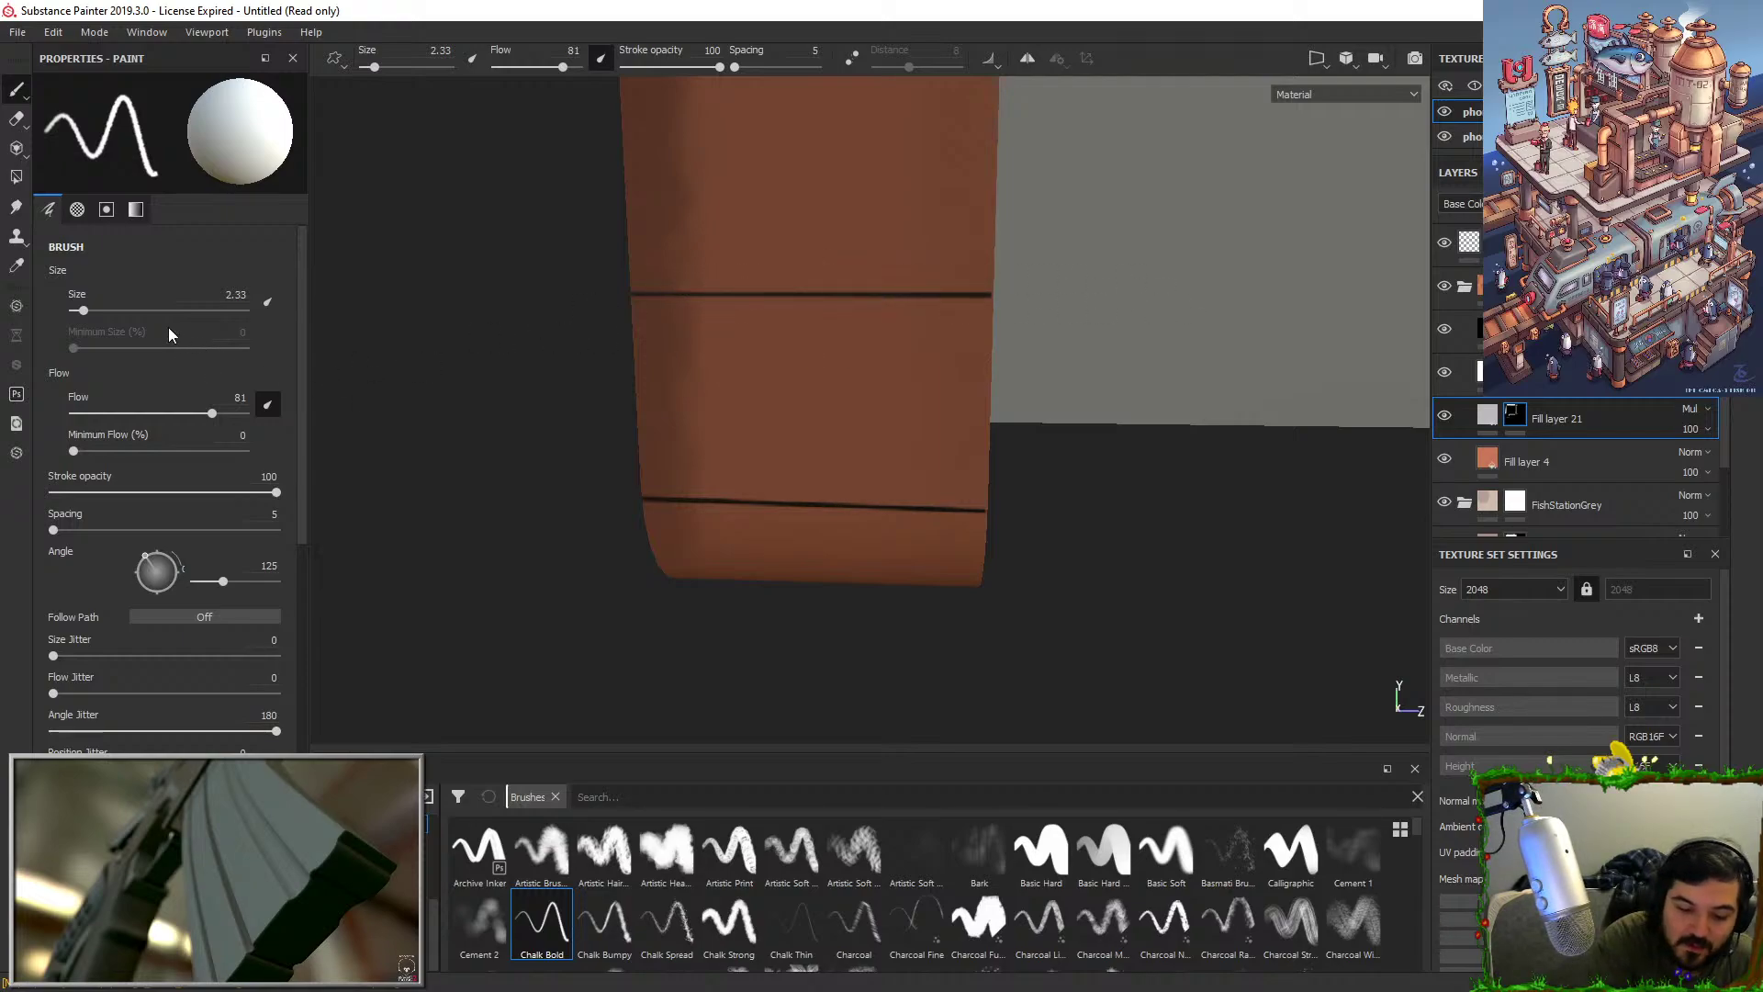
Set the brush size to 10.65 and paint soft dark shading just above both lower black lines on the orange side.
left_click_drag(83, 310, 110, 311)
mouse_move(689, 271)
left_mouse_down()
mouse_move(905, 272)
mouse_move(882, 272)
left_mouse_up()
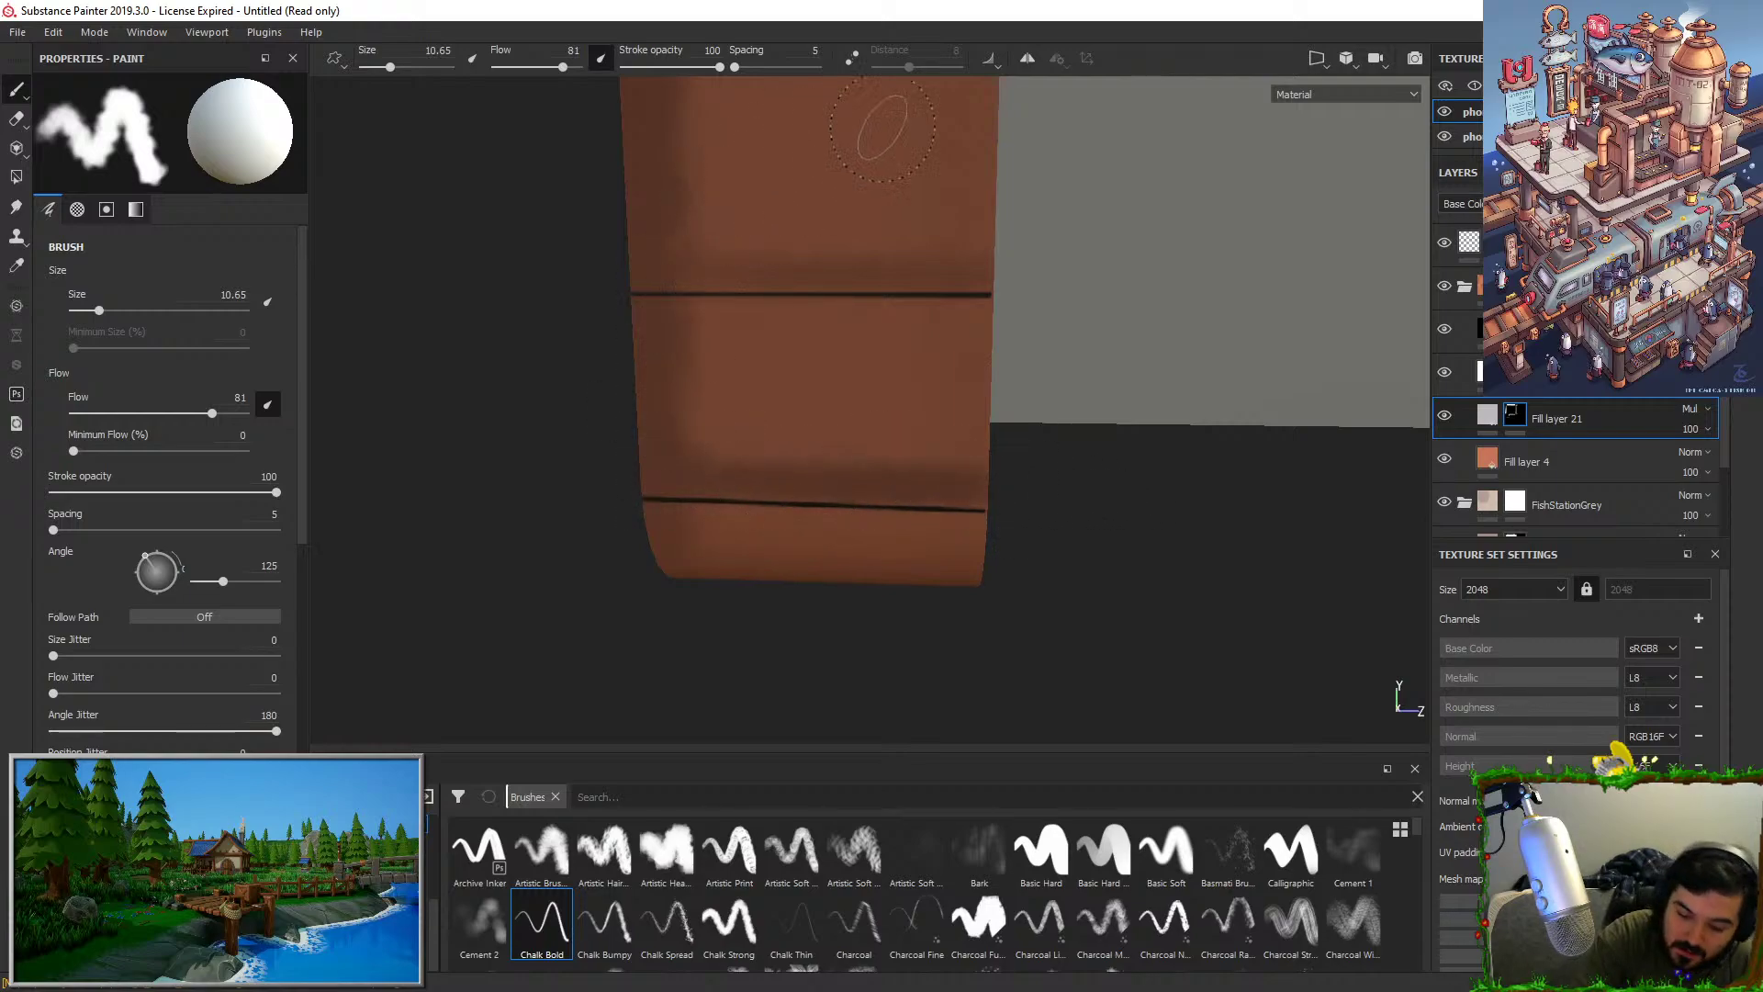
key("x")
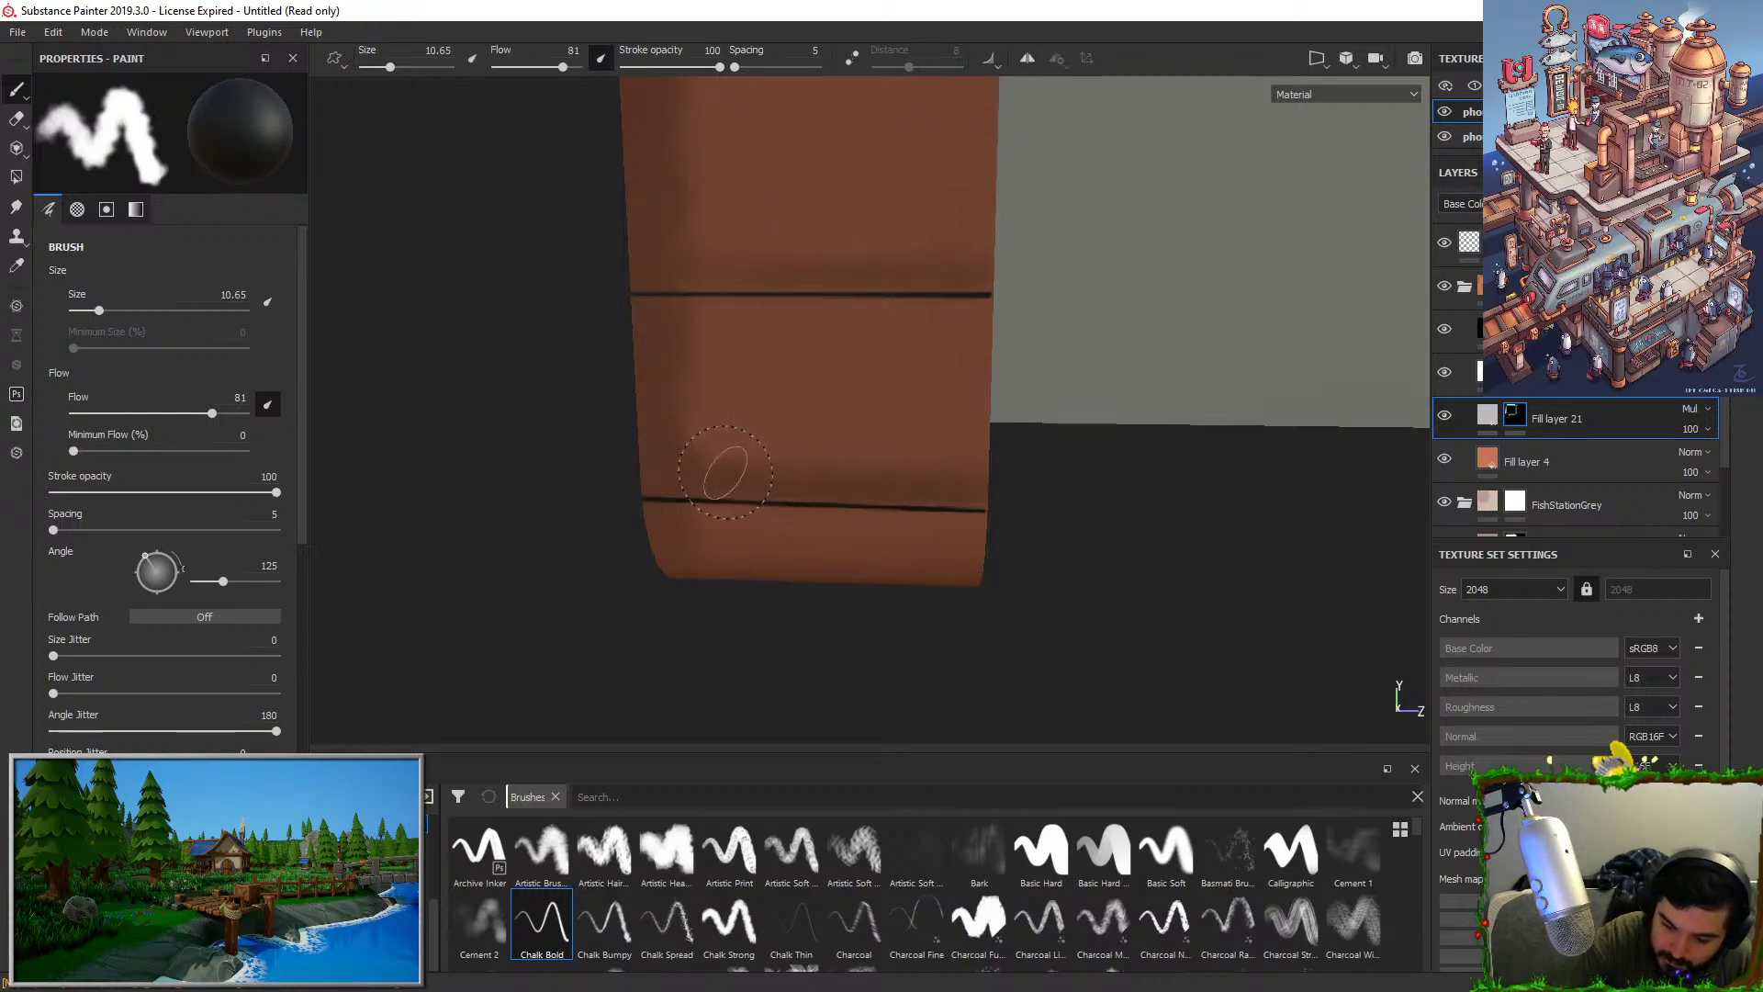
Select the white fill layer's mask for painting and try a large Chalk Bold stroke across the orange side's lower section.
scroll(1060, 570, "down", 1)
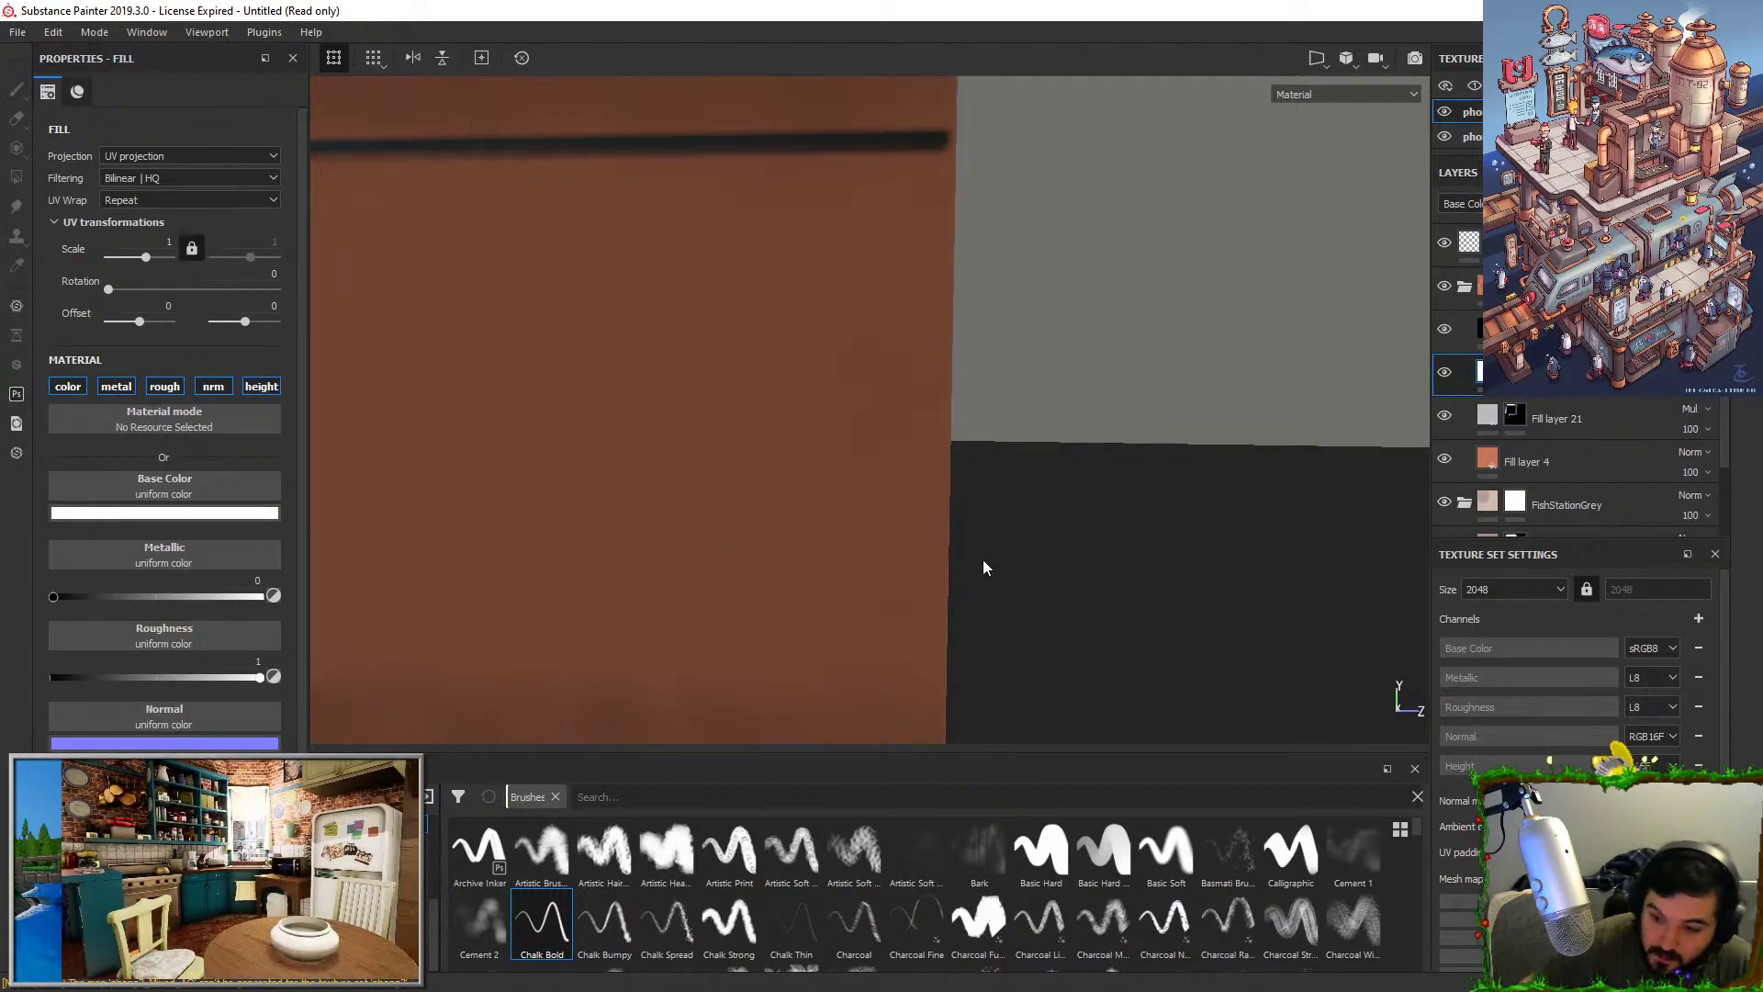
scroll(982, 559, "down", 2)
key("1")
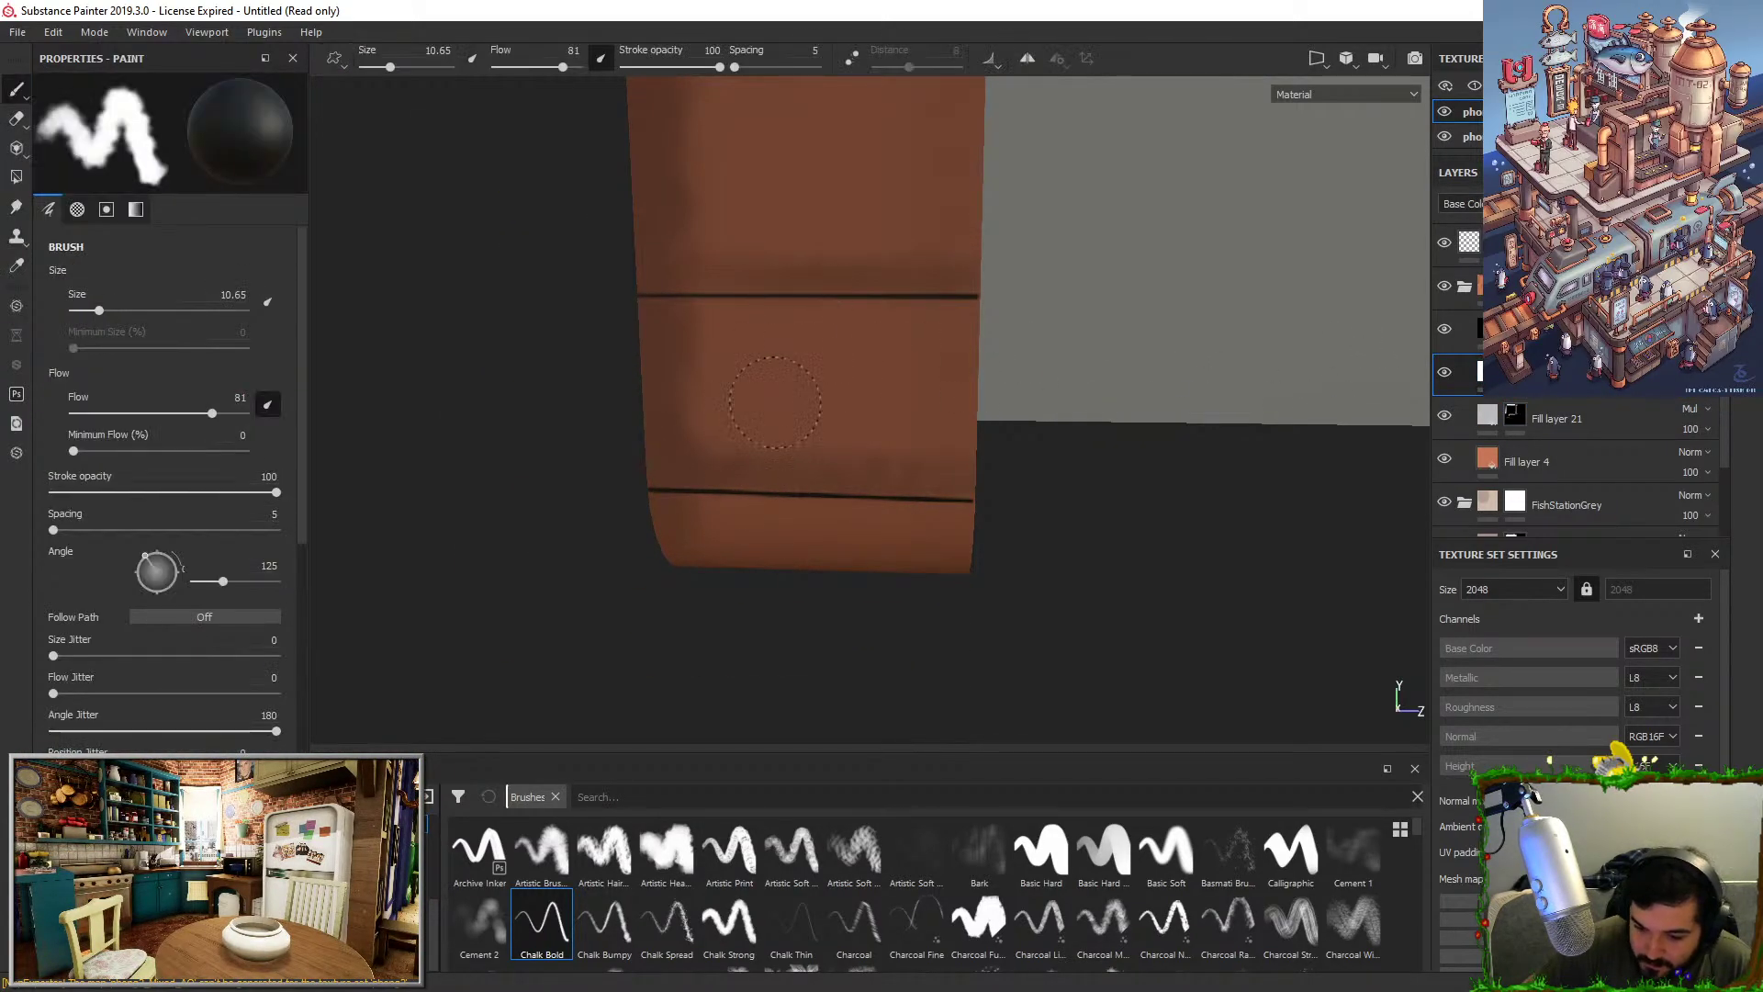
key("x")
left_click_drag(678, 287, 816, 491)
key("ctrl+z")
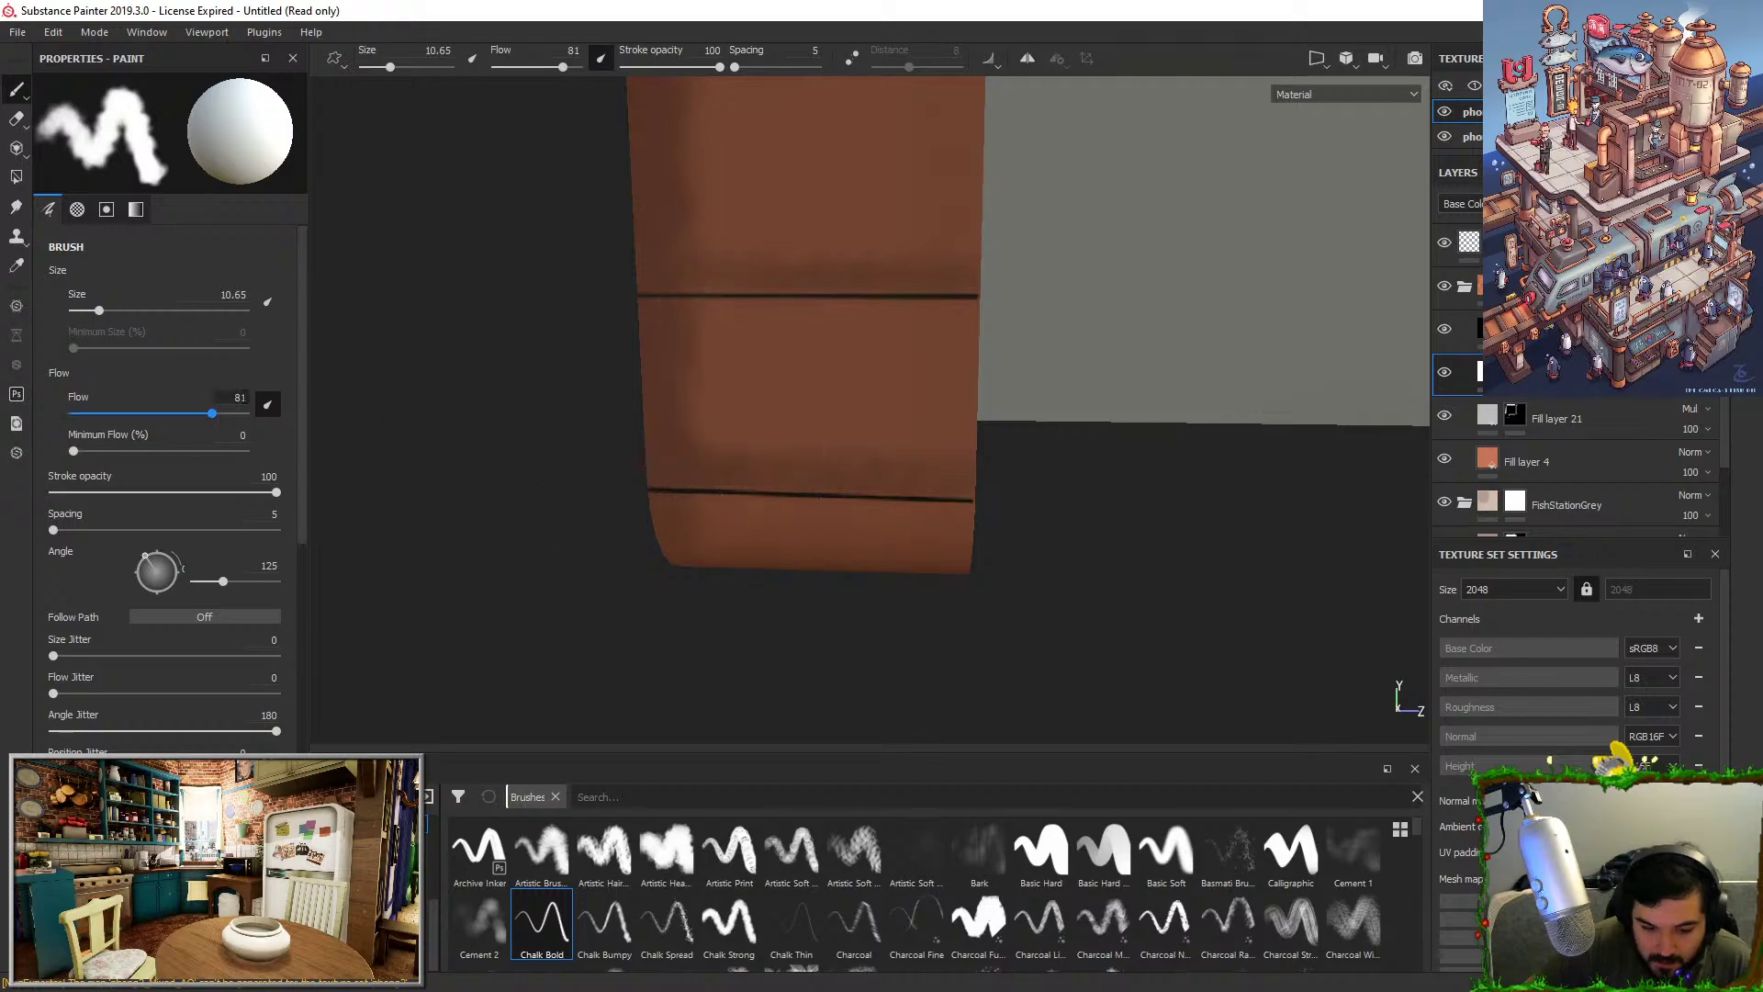
With the Basic Hard brush at size 4.52, draw thin straight highlights just below both lower black lines on the orange side.
left_click(1042, 849)
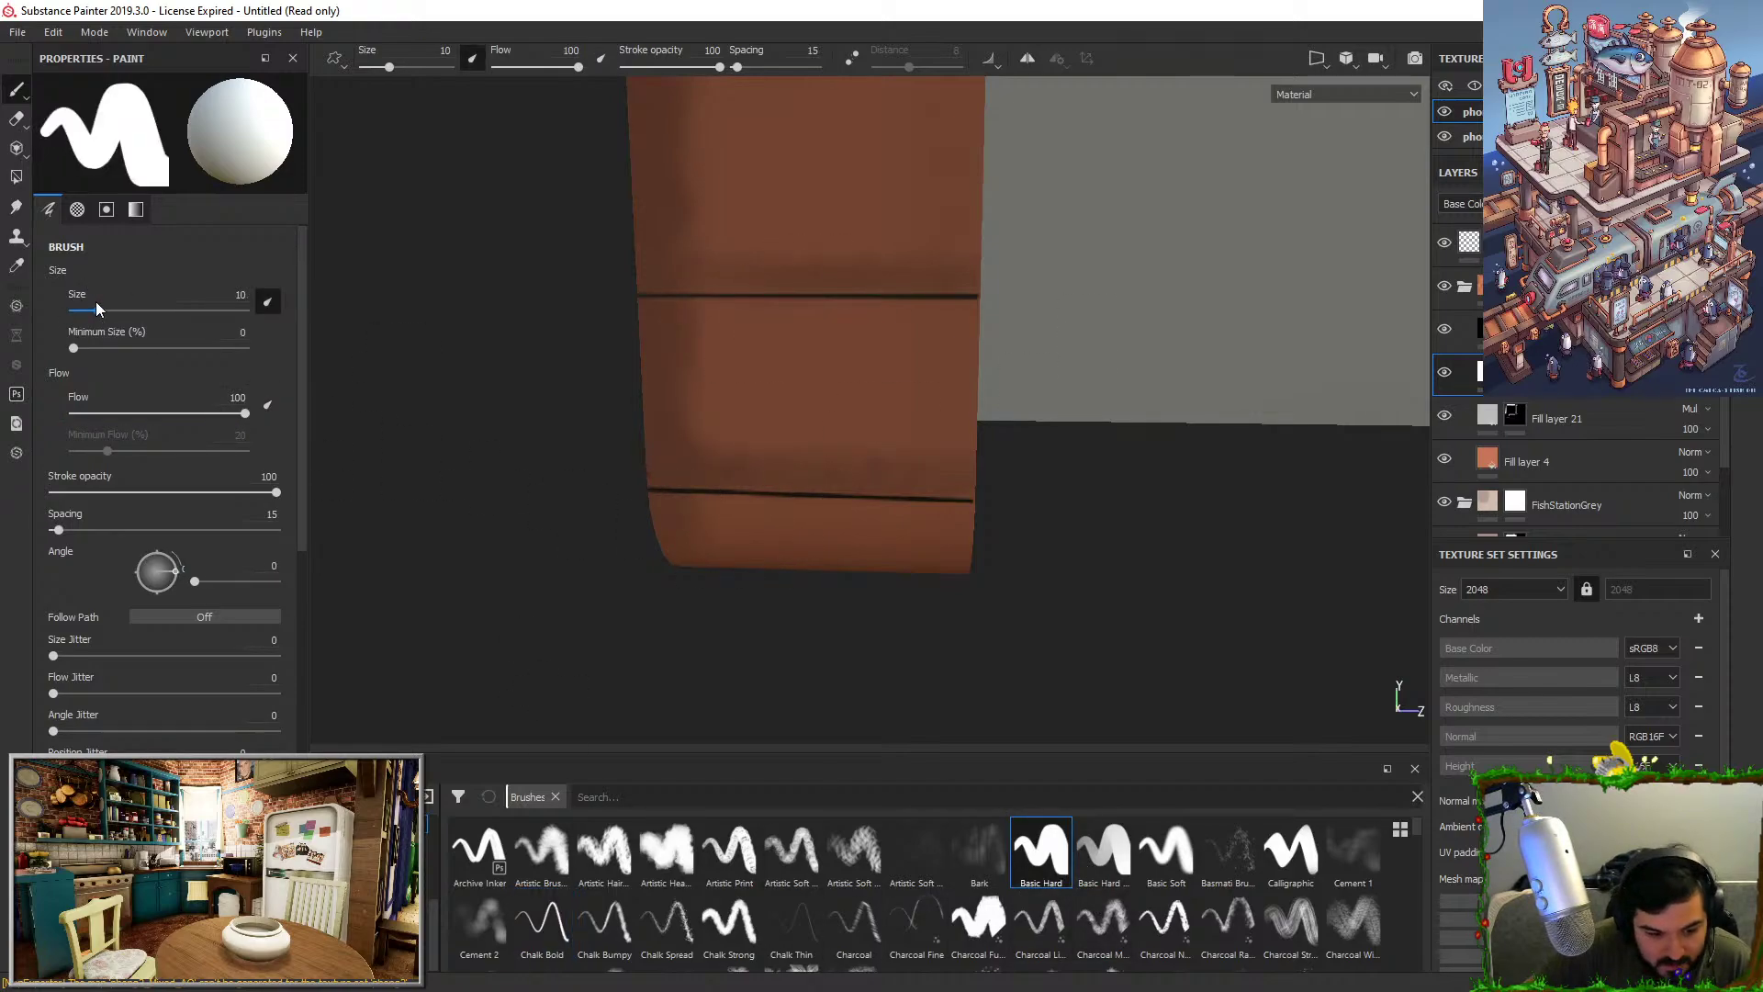
left_click_drag(96, 308, 88, 309)
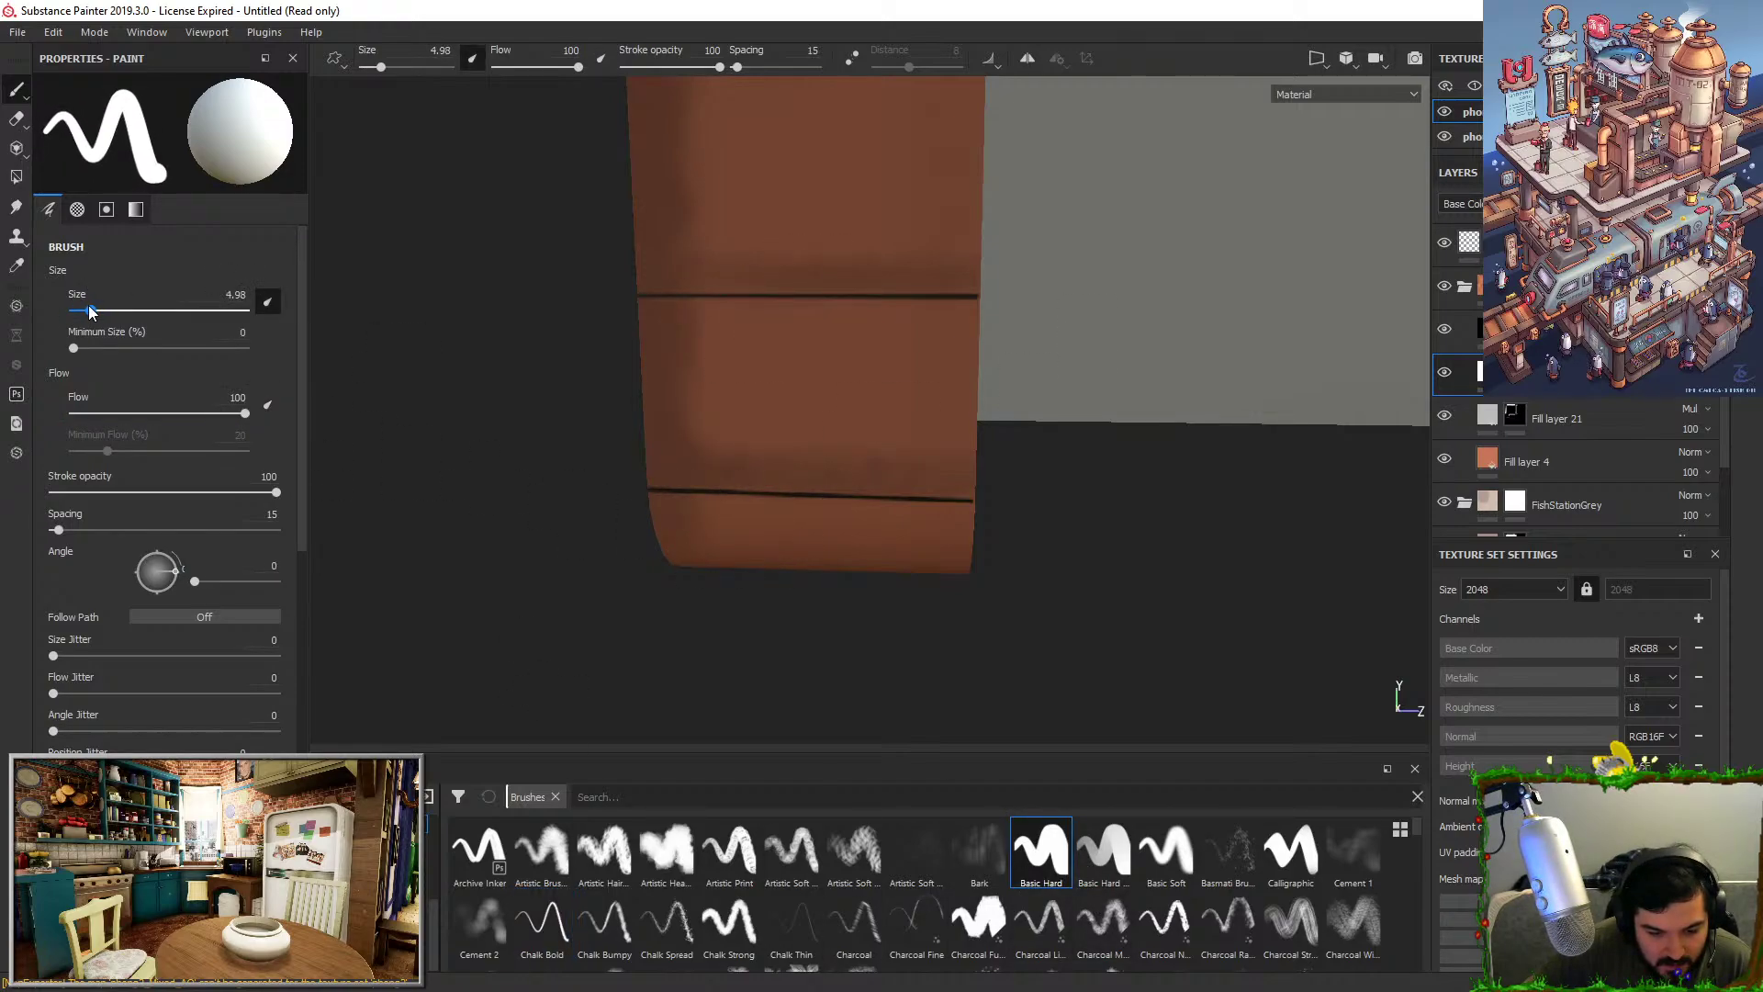
left_click(970, 502, "shift")
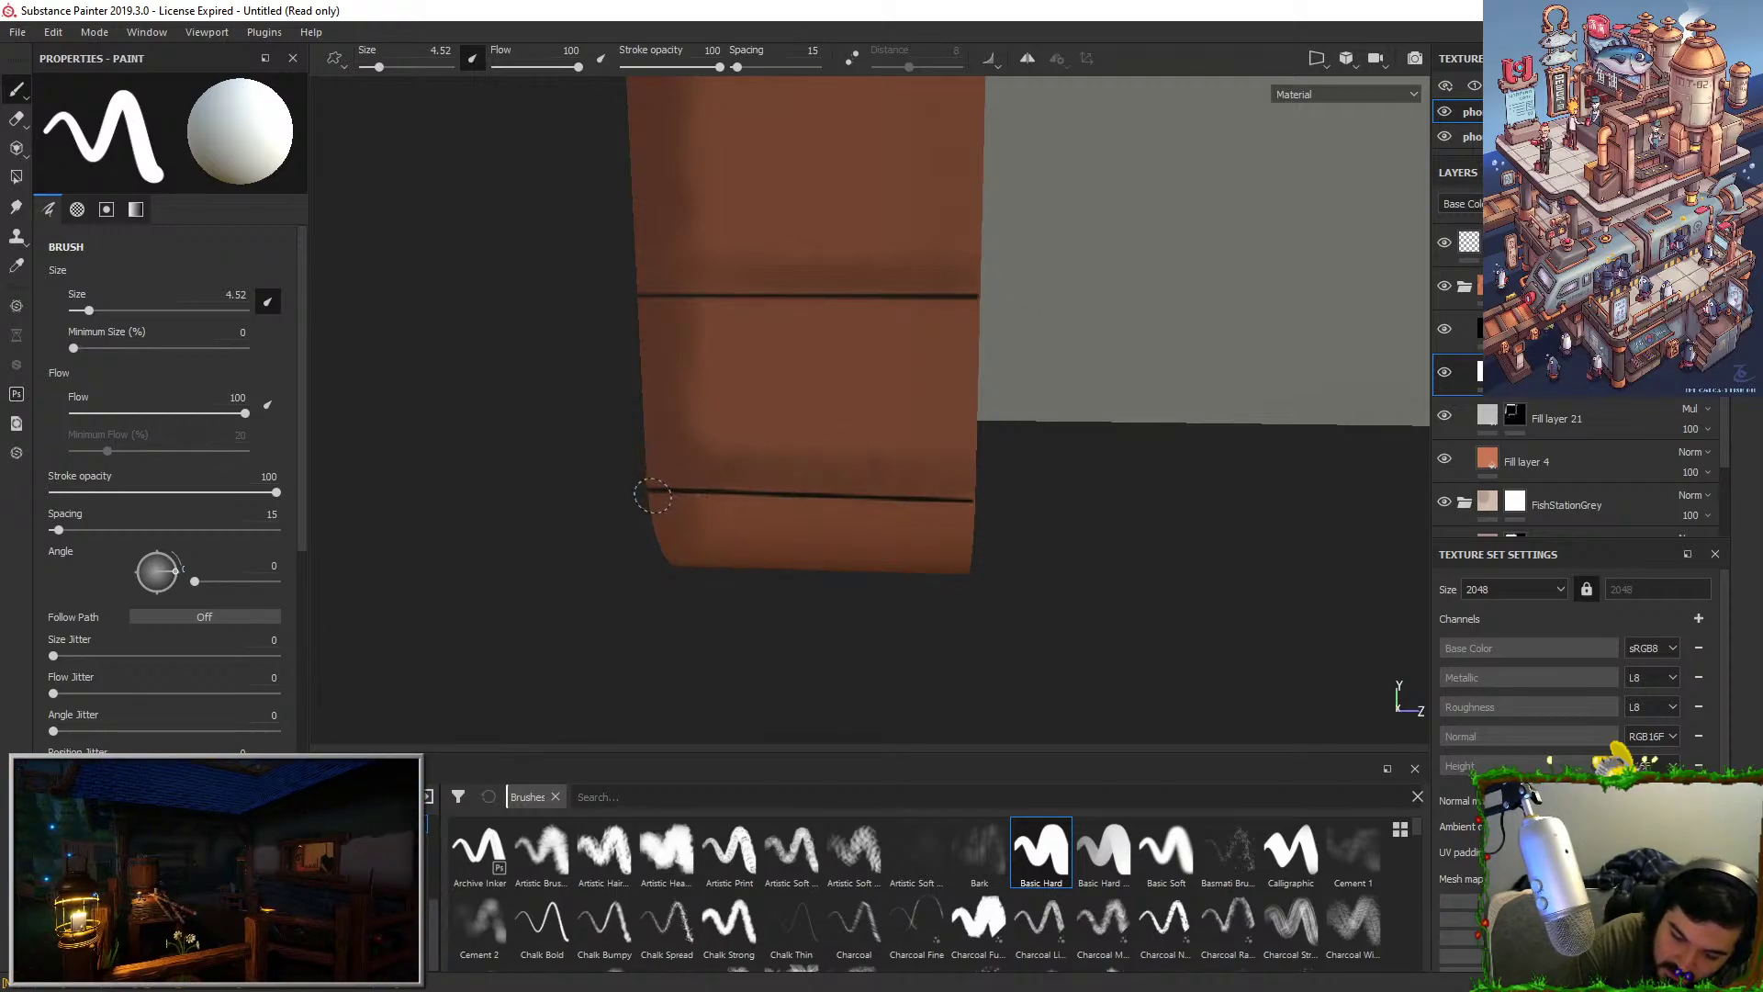
left_click(971, 503, "shift")
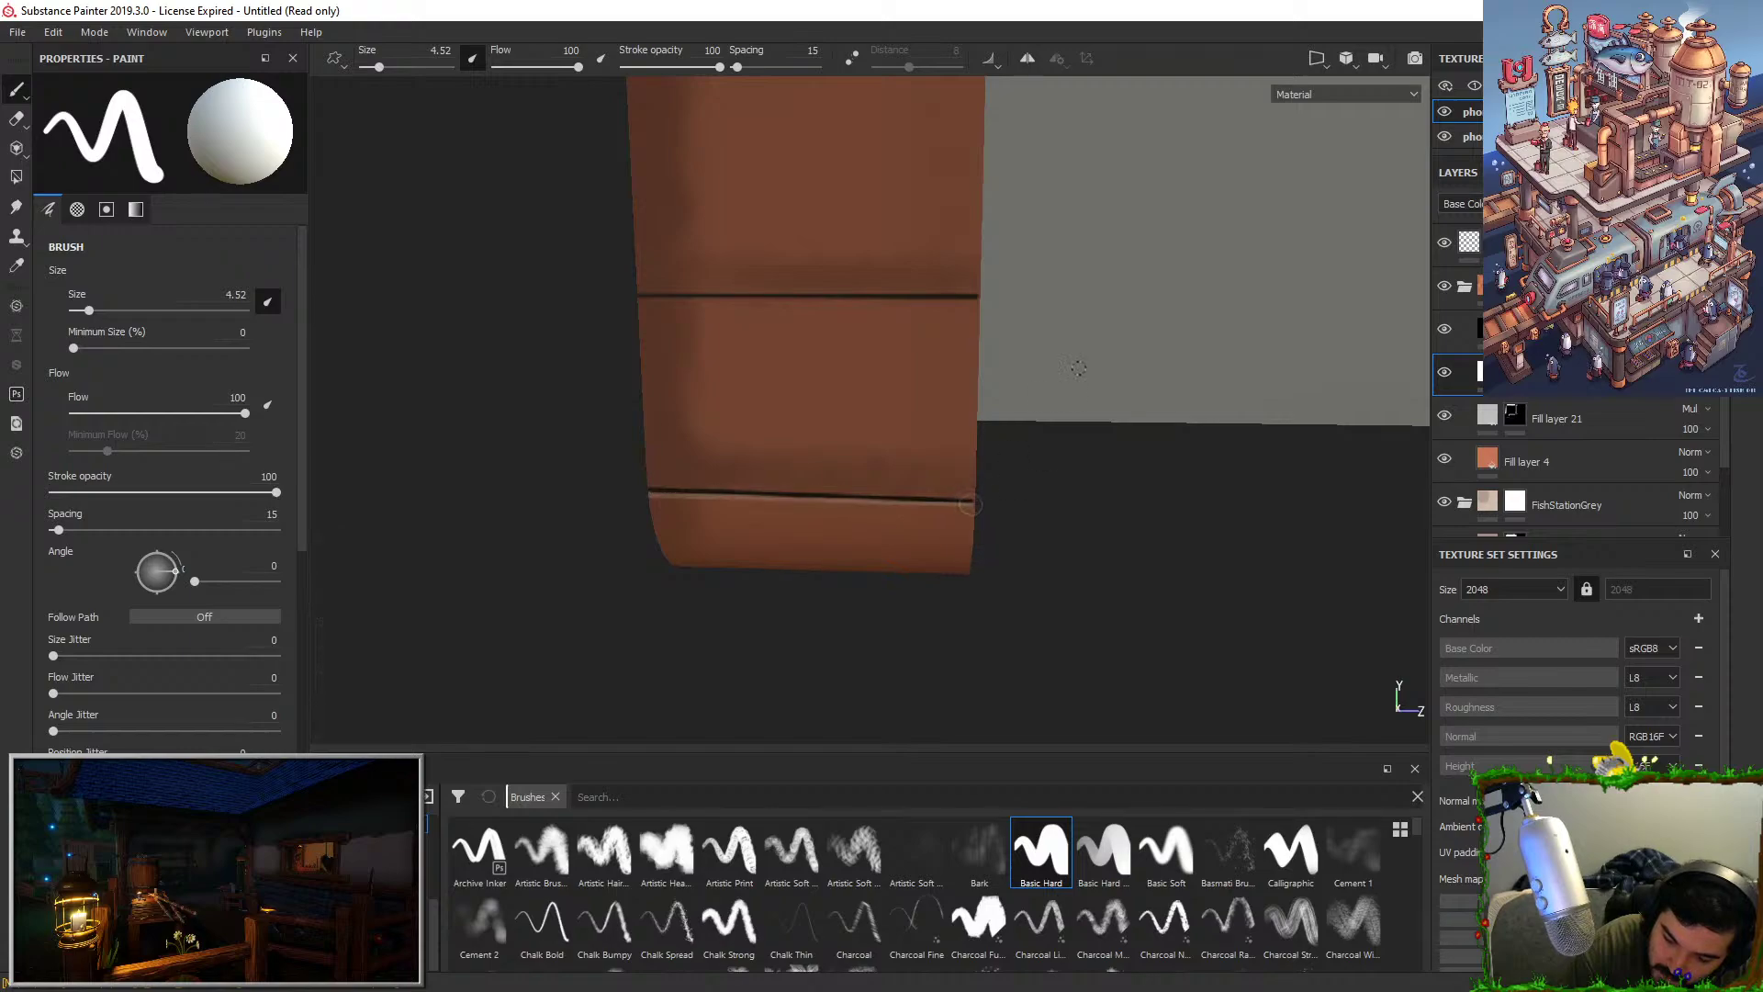
left_click(980, 301, "shift")
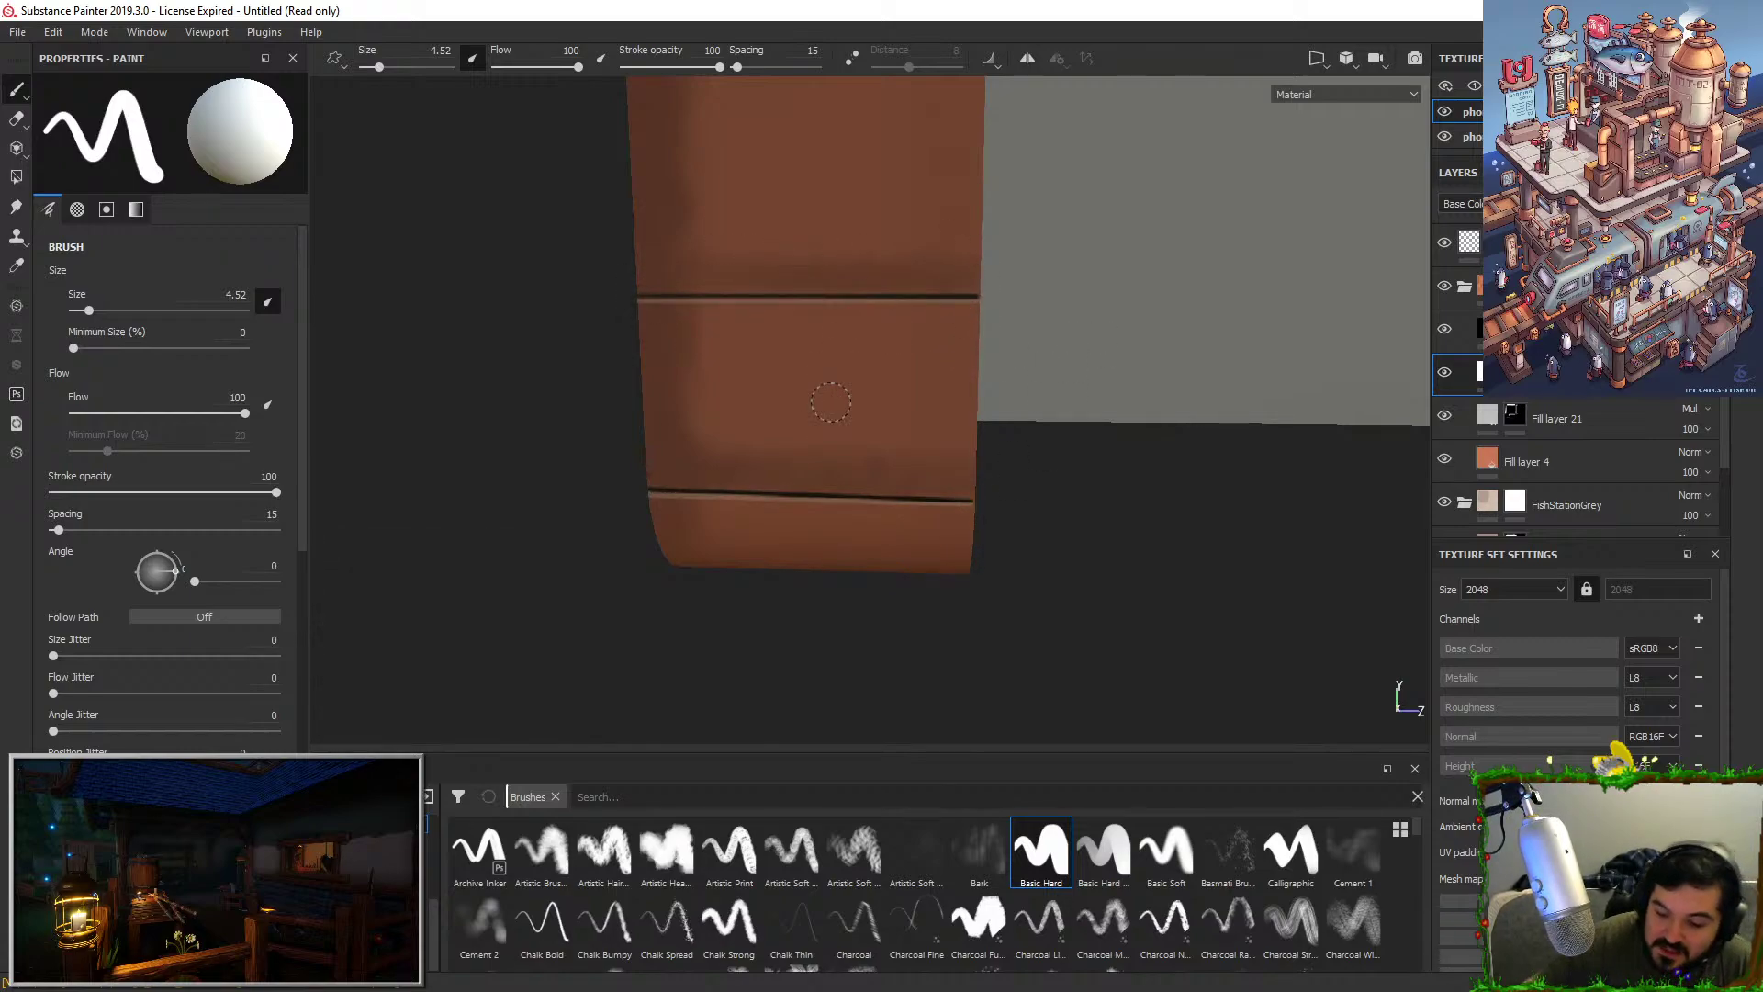
Draw the same thin straight highlight along the black line below the orange side's rounded top corner.
mouse_move(831, 402)
left_mouse_down("alt")
mouse_move(948, 382)
mouse_move(936, 347)
left_mouse_up("alt")
right_click_drag(936, 347, 983, 441, "alt")
left_click_drag(982, 441, 959, 503, "alt")
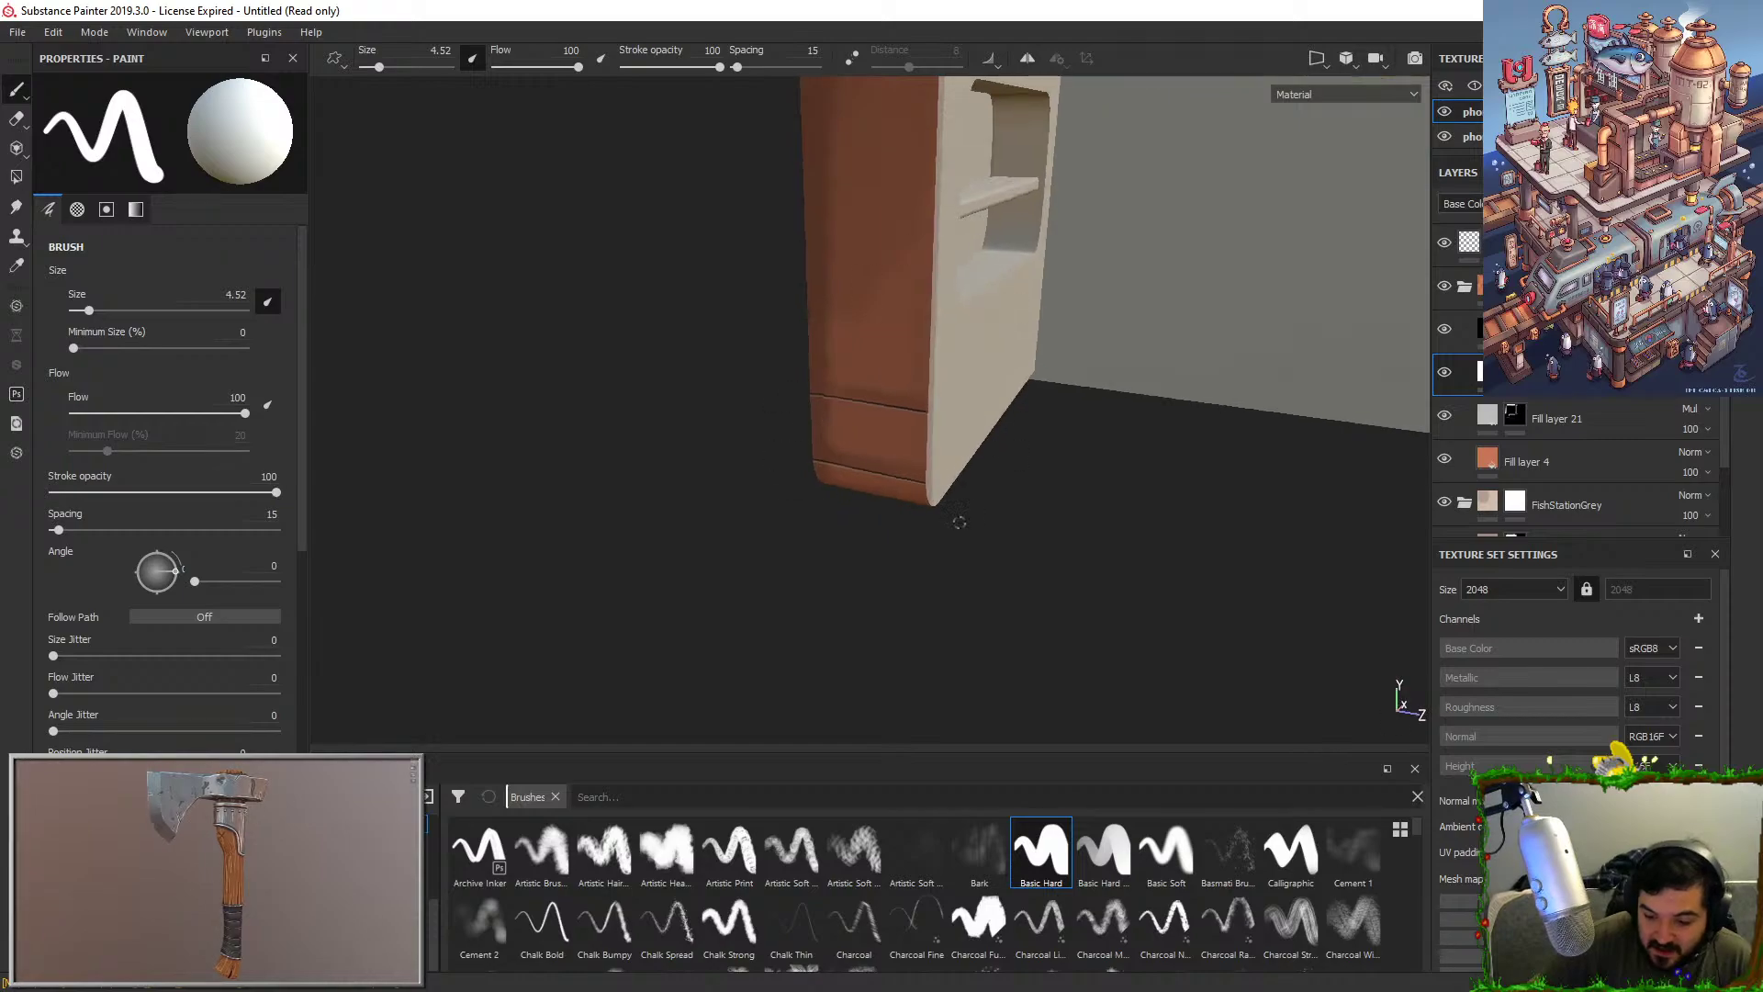
middle_click_drag(960, 311, 919, 538, "alt")
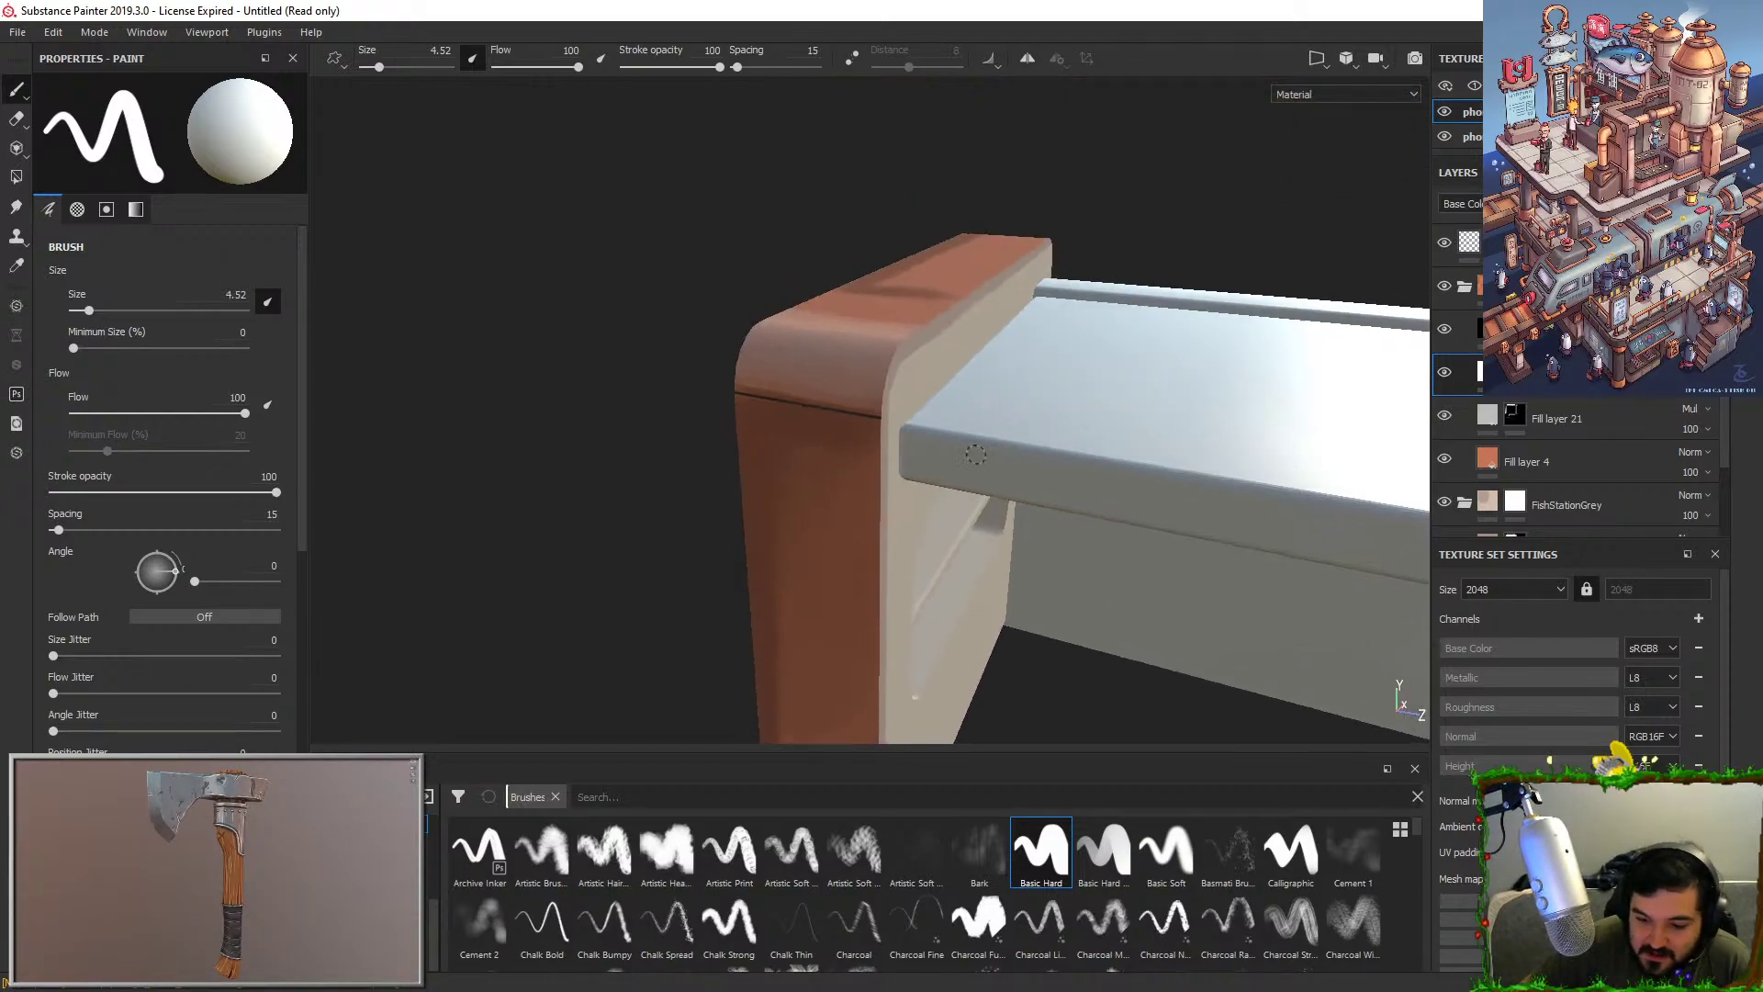
left_click_drag(893, 334, 906, 386, "alt")
right_click_drag(905, 386, 1011, 395, "alt")
middle_click_drag(1011, 395, 1084, 378, "alt")
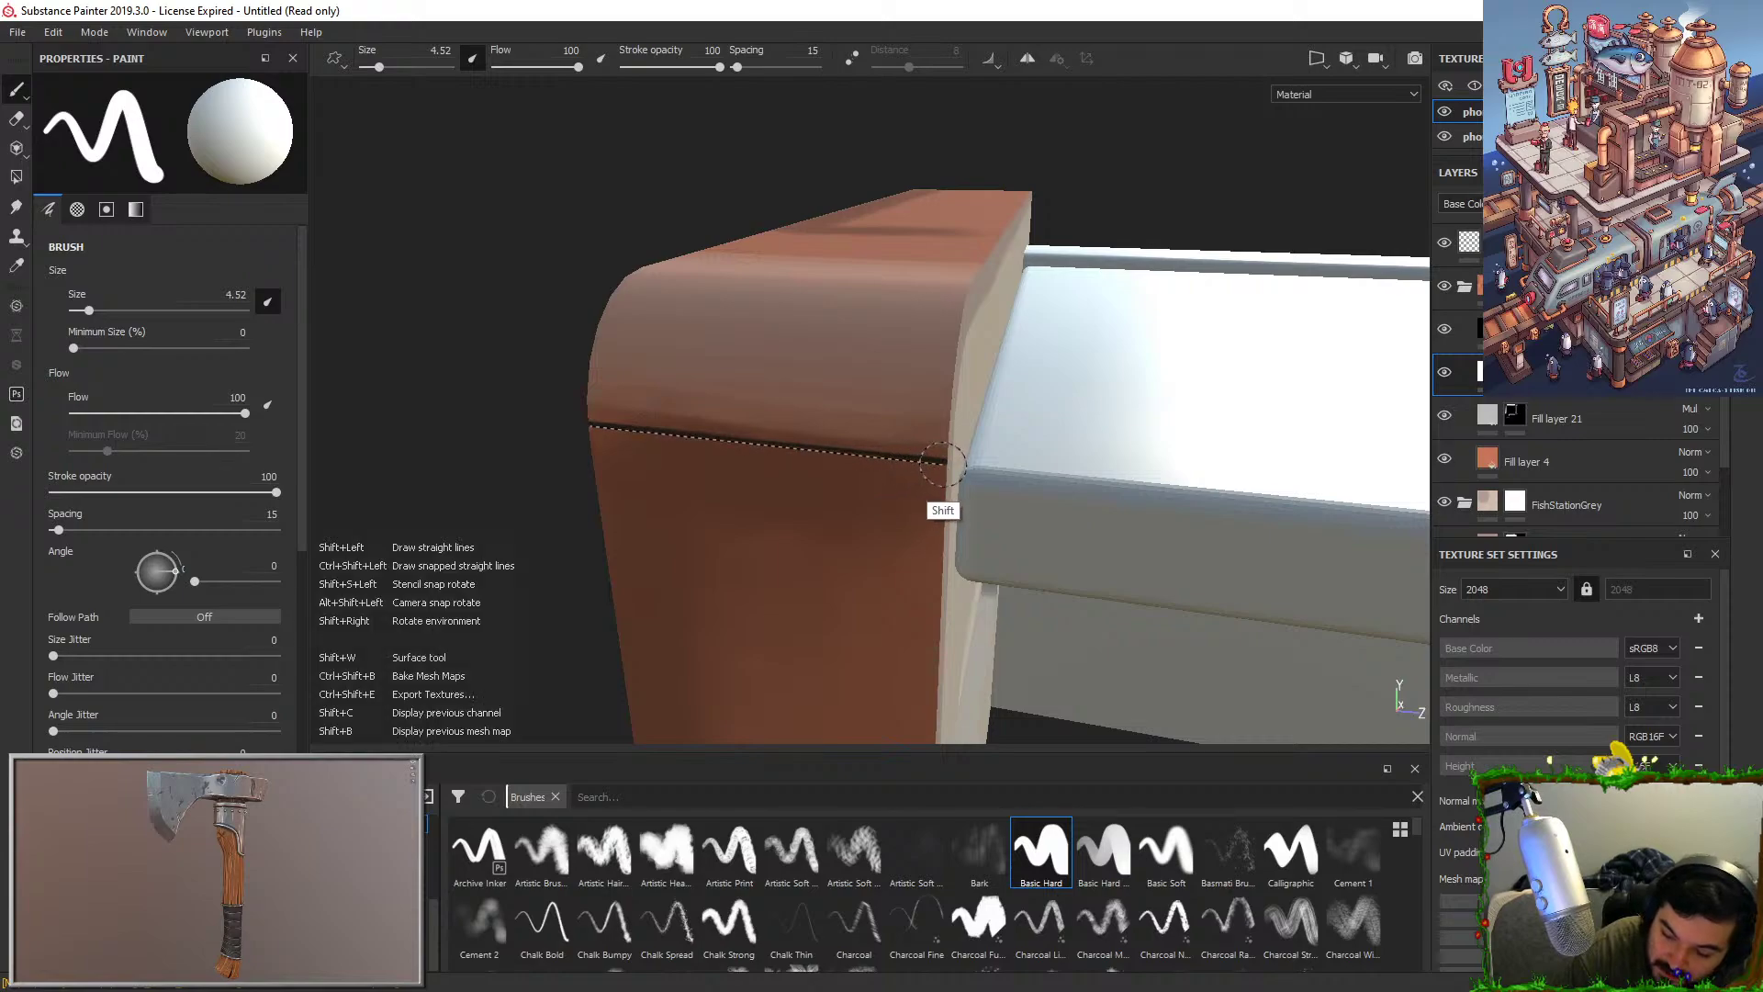
right_click_drag(952, 492, 905, 500, "alt")
left_click_drag(905, 501, 872, 482, "alt")
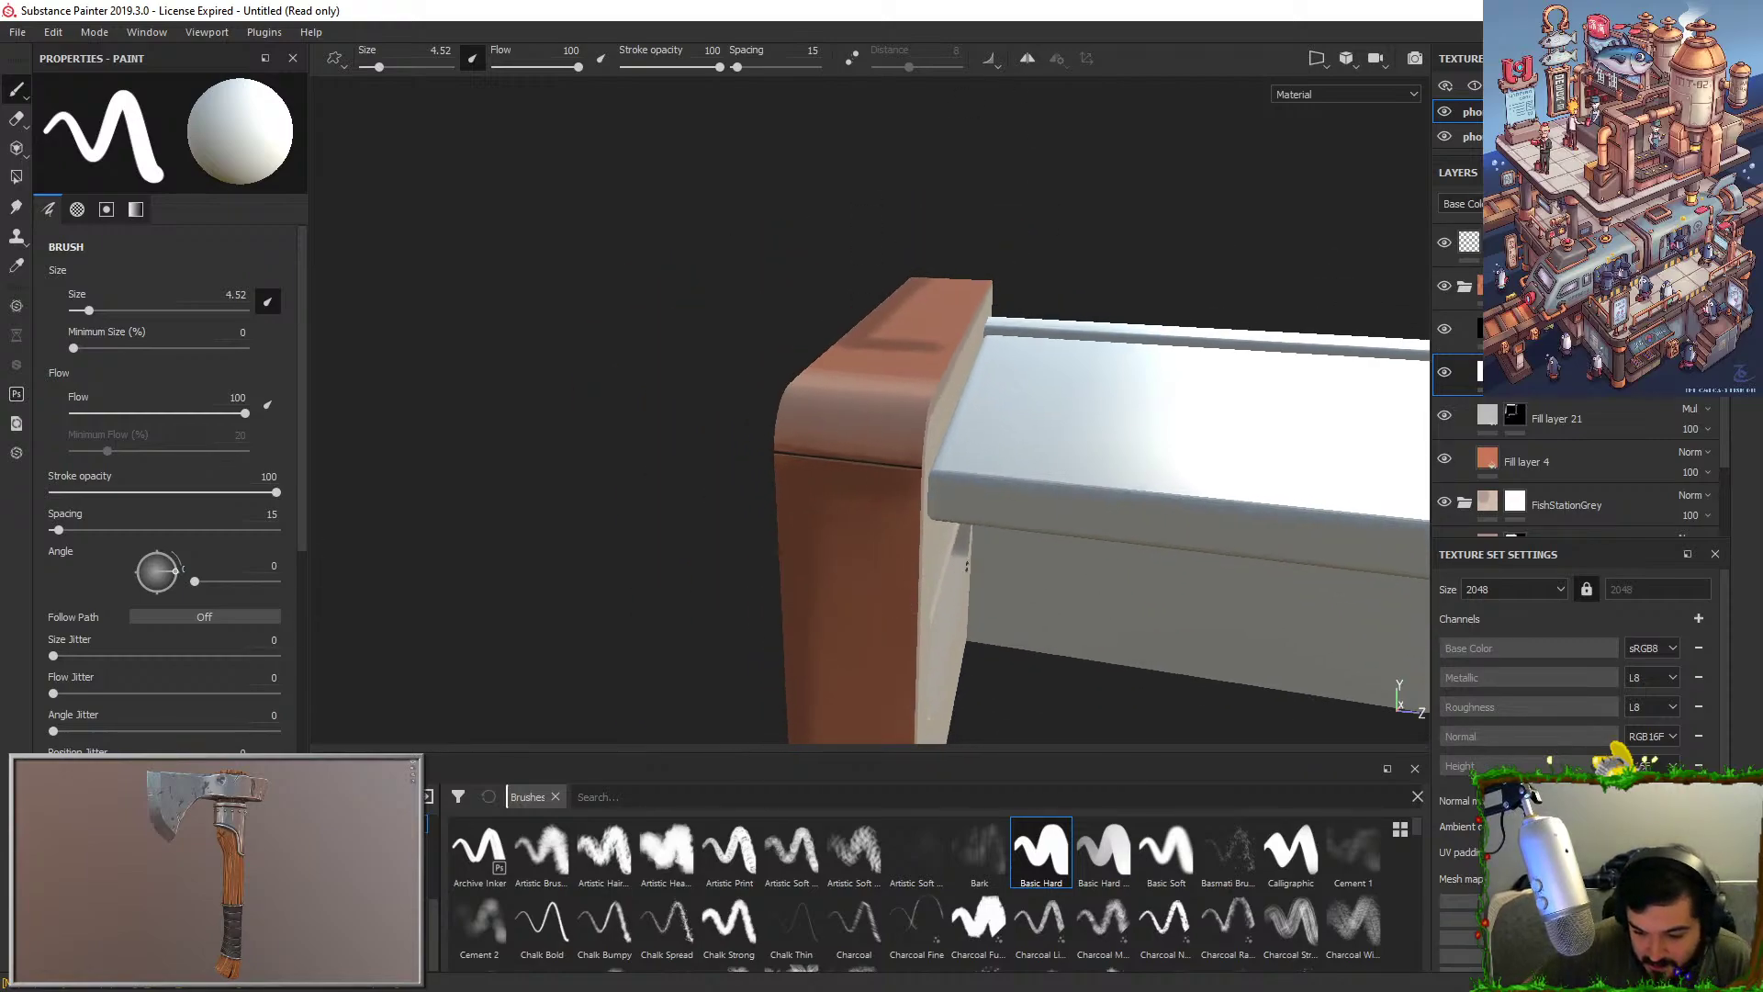
right_click_drag(873, 482, 821, 473, "alt")
left_click_drag(820, 473, 846, 465, "alt")
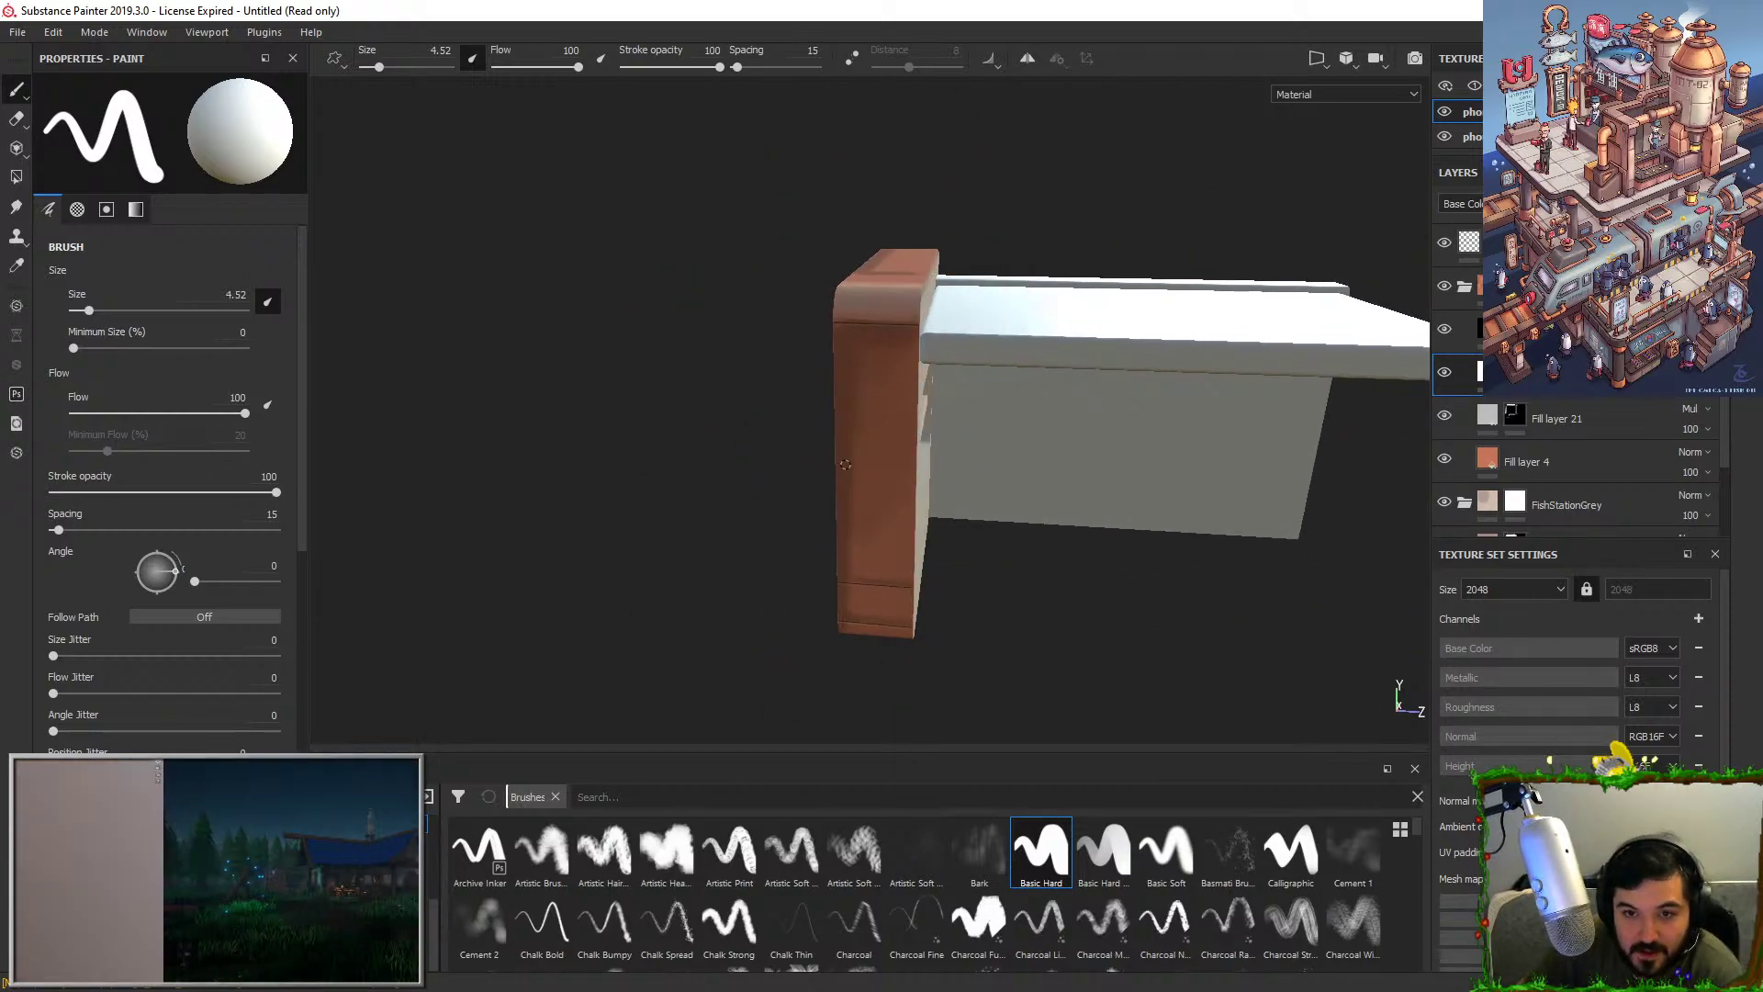
left_click_drag(870, 539, 817, 551, "alt")
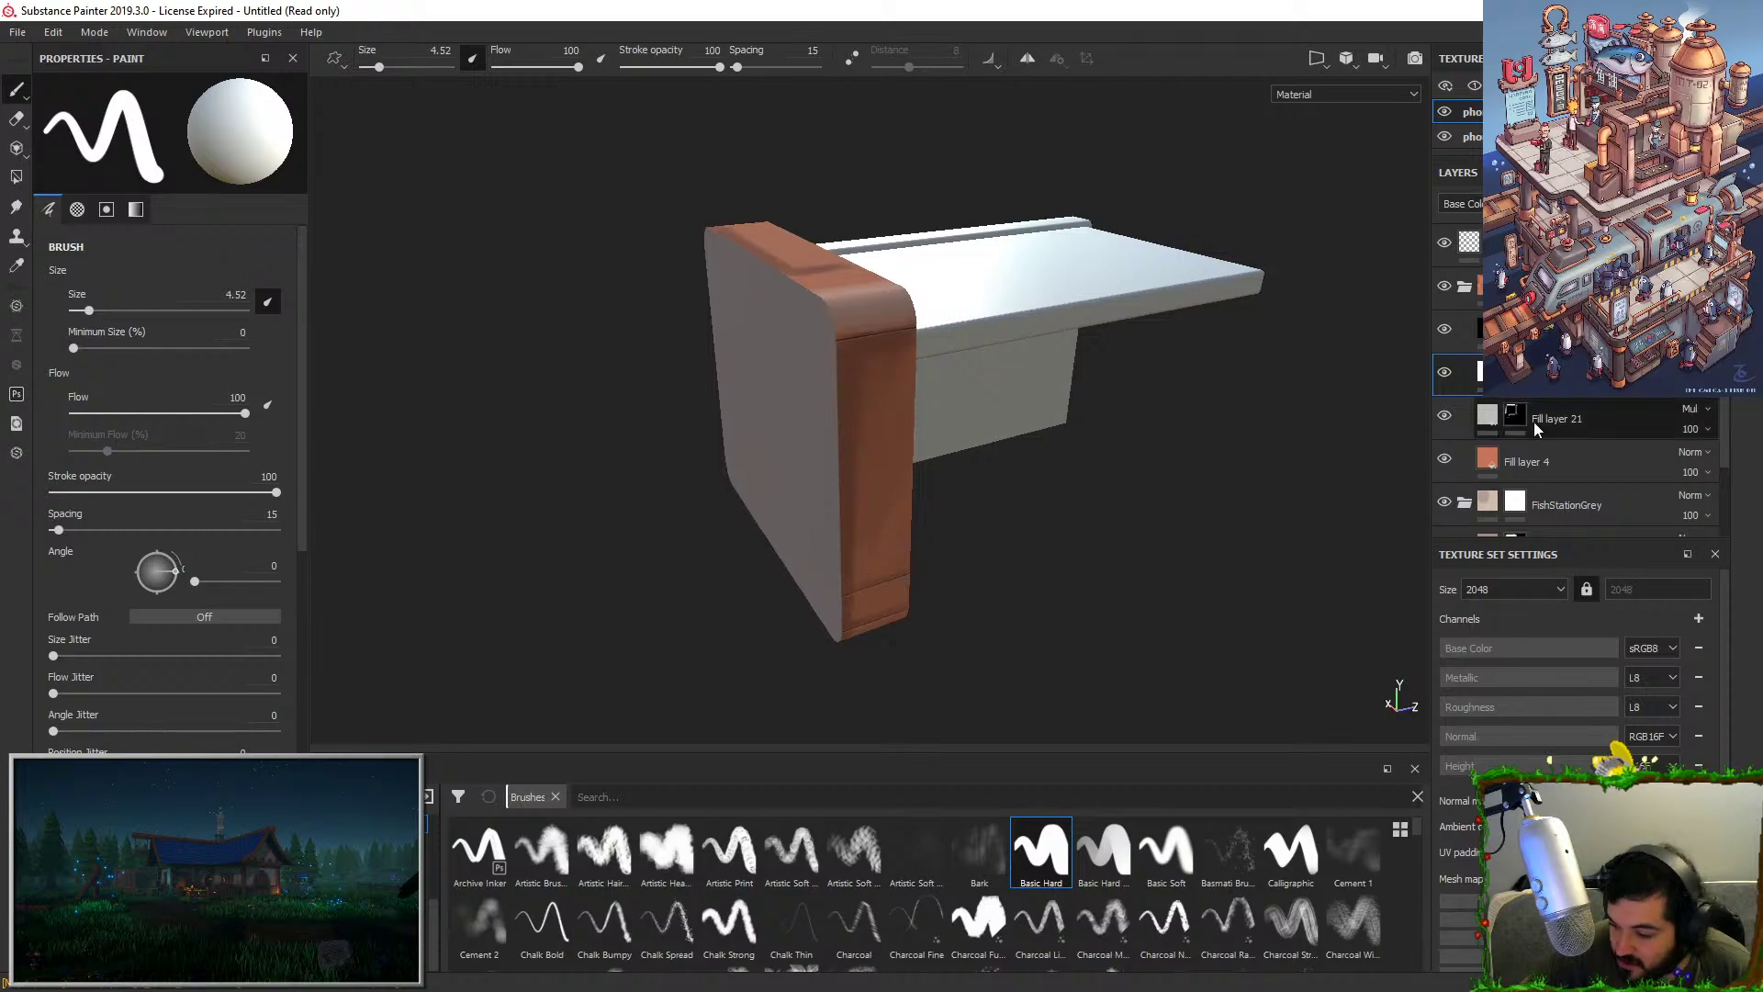
Select the mask of Fill layer 32 in the FishStationGrey group and duplicate that layer.
left_click(1447, 505)
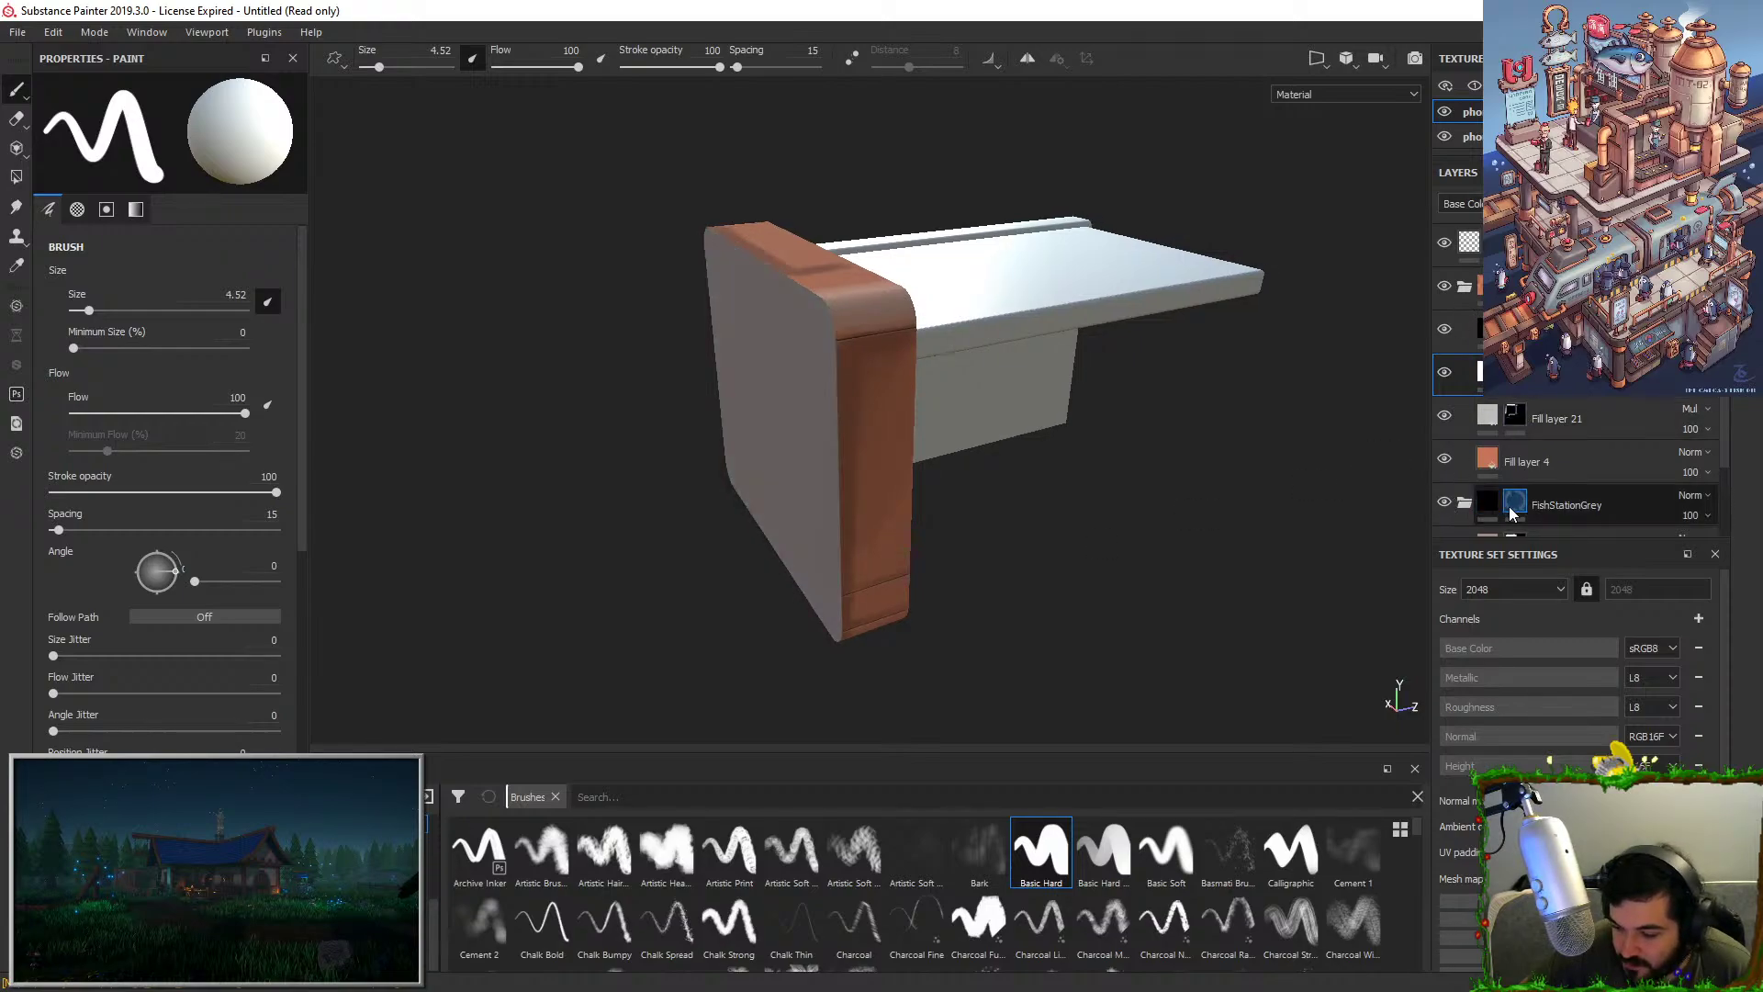
left_click(1513, 509)
scroll(1551, 502, "down", 2)
left_click(1520, 462)
left_click_drag(955, 404, 790, 368, "alt")
middle_click_drag(790, 367, 1001, 328, "alt")
left_click_drag(918, 340, 778, 317, "alt")
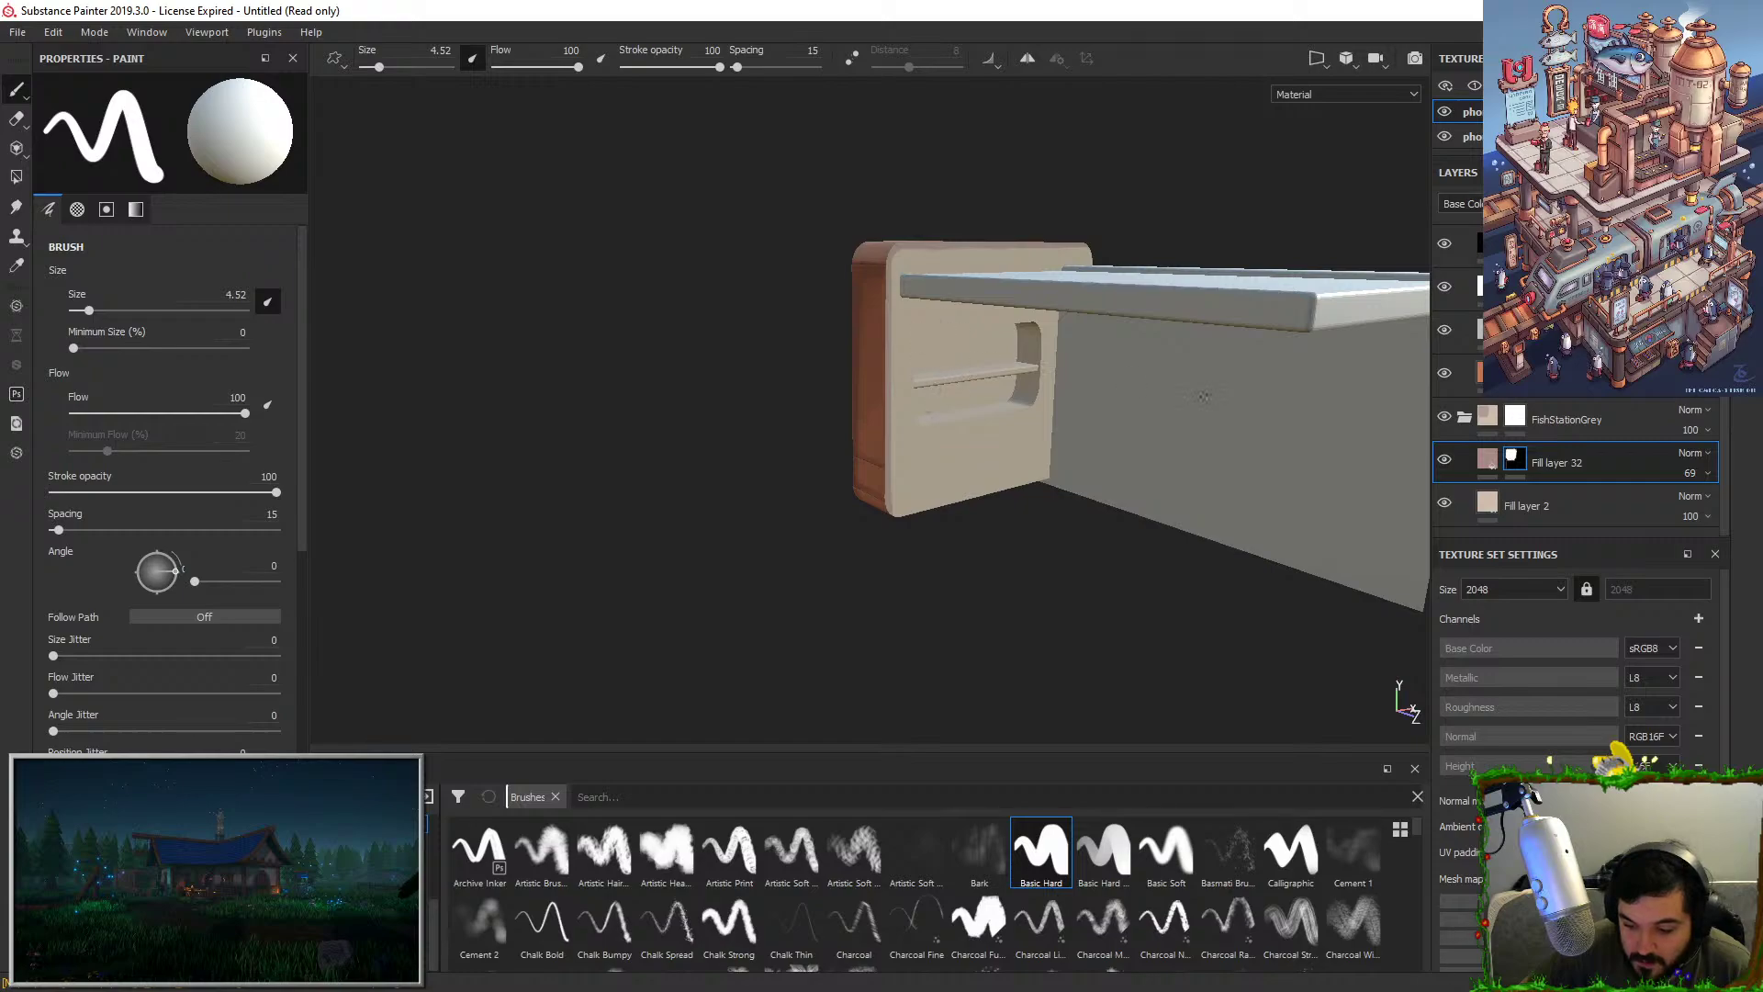
right_click(1561, 464)
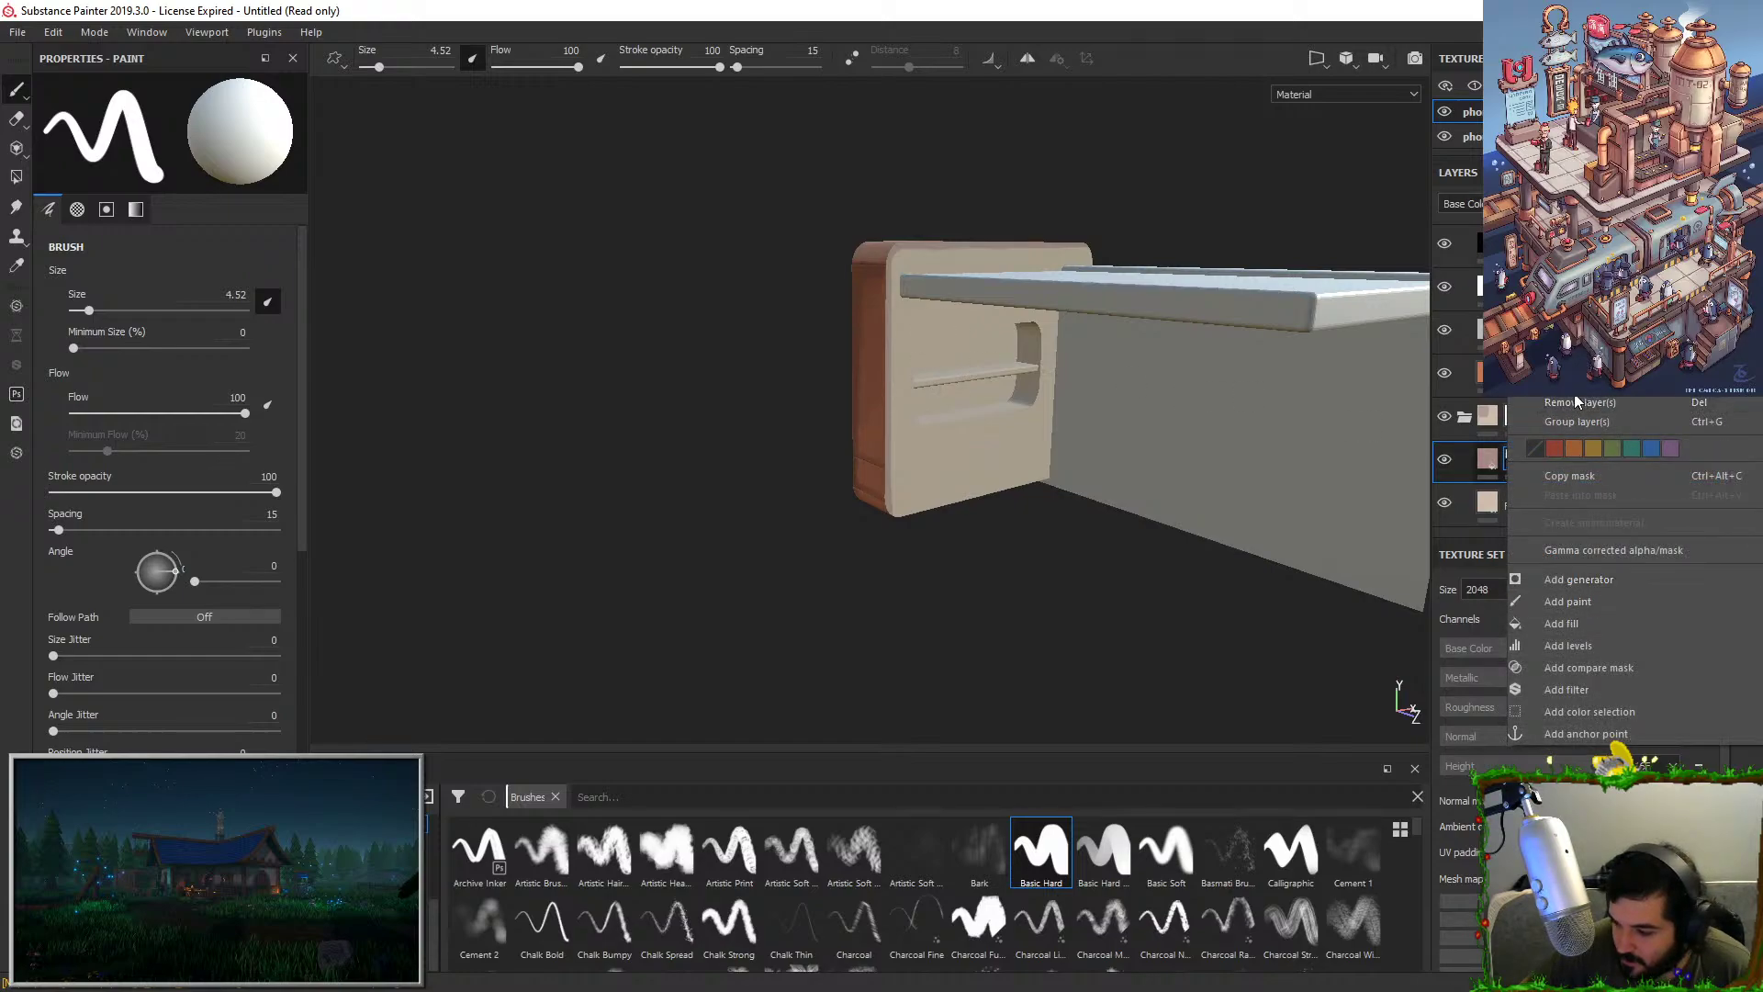
left_click(1578, 364)
On the duplicated layer's mask, draw a diagonal shadow edge from the tabletop's lower front corner to the shelf recess with Basic Hard at size 4.52.
left_click_drag(1093, 440, 928, 404, "alt")
right_click_drag(927, 441, 981, 502, "alt")
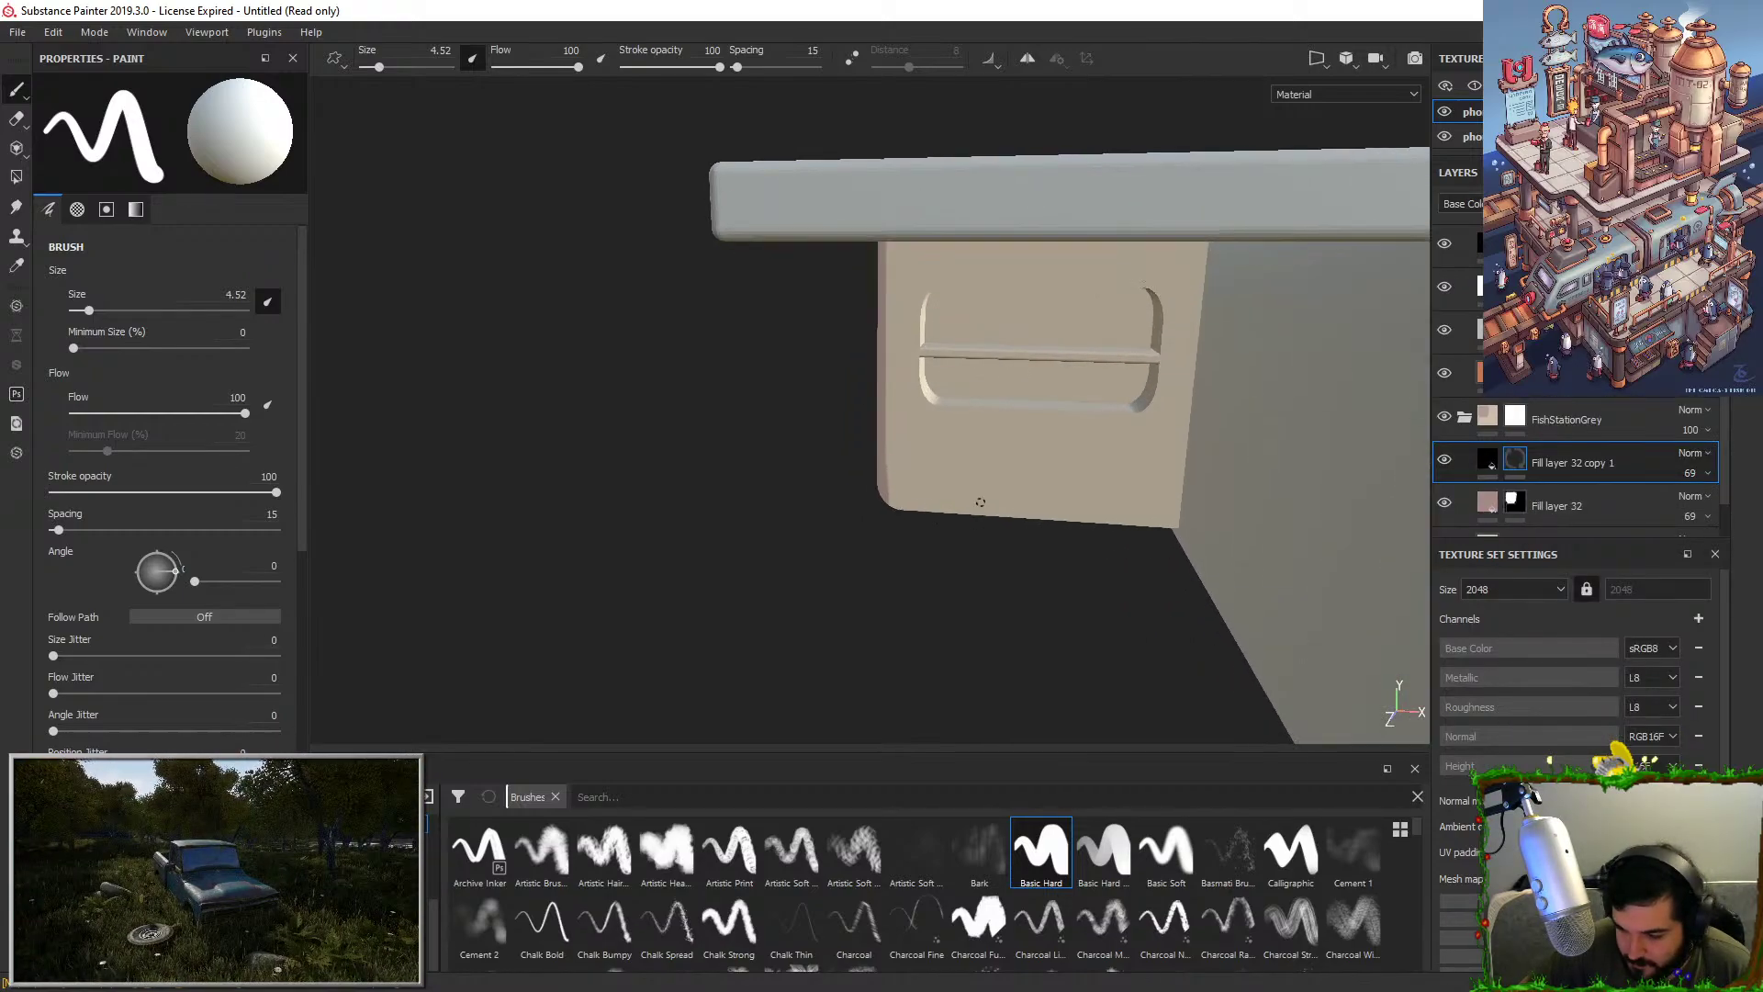
left_click_drag(980, 502, 1038, 440, "alt")
middle_click_drag(1037, 441, 1048, 488, "alt")
right_click_drag(1047, 488, 1130, 528, "alt")
left_click_drag(1129, 528, 1194, 478, "alt")
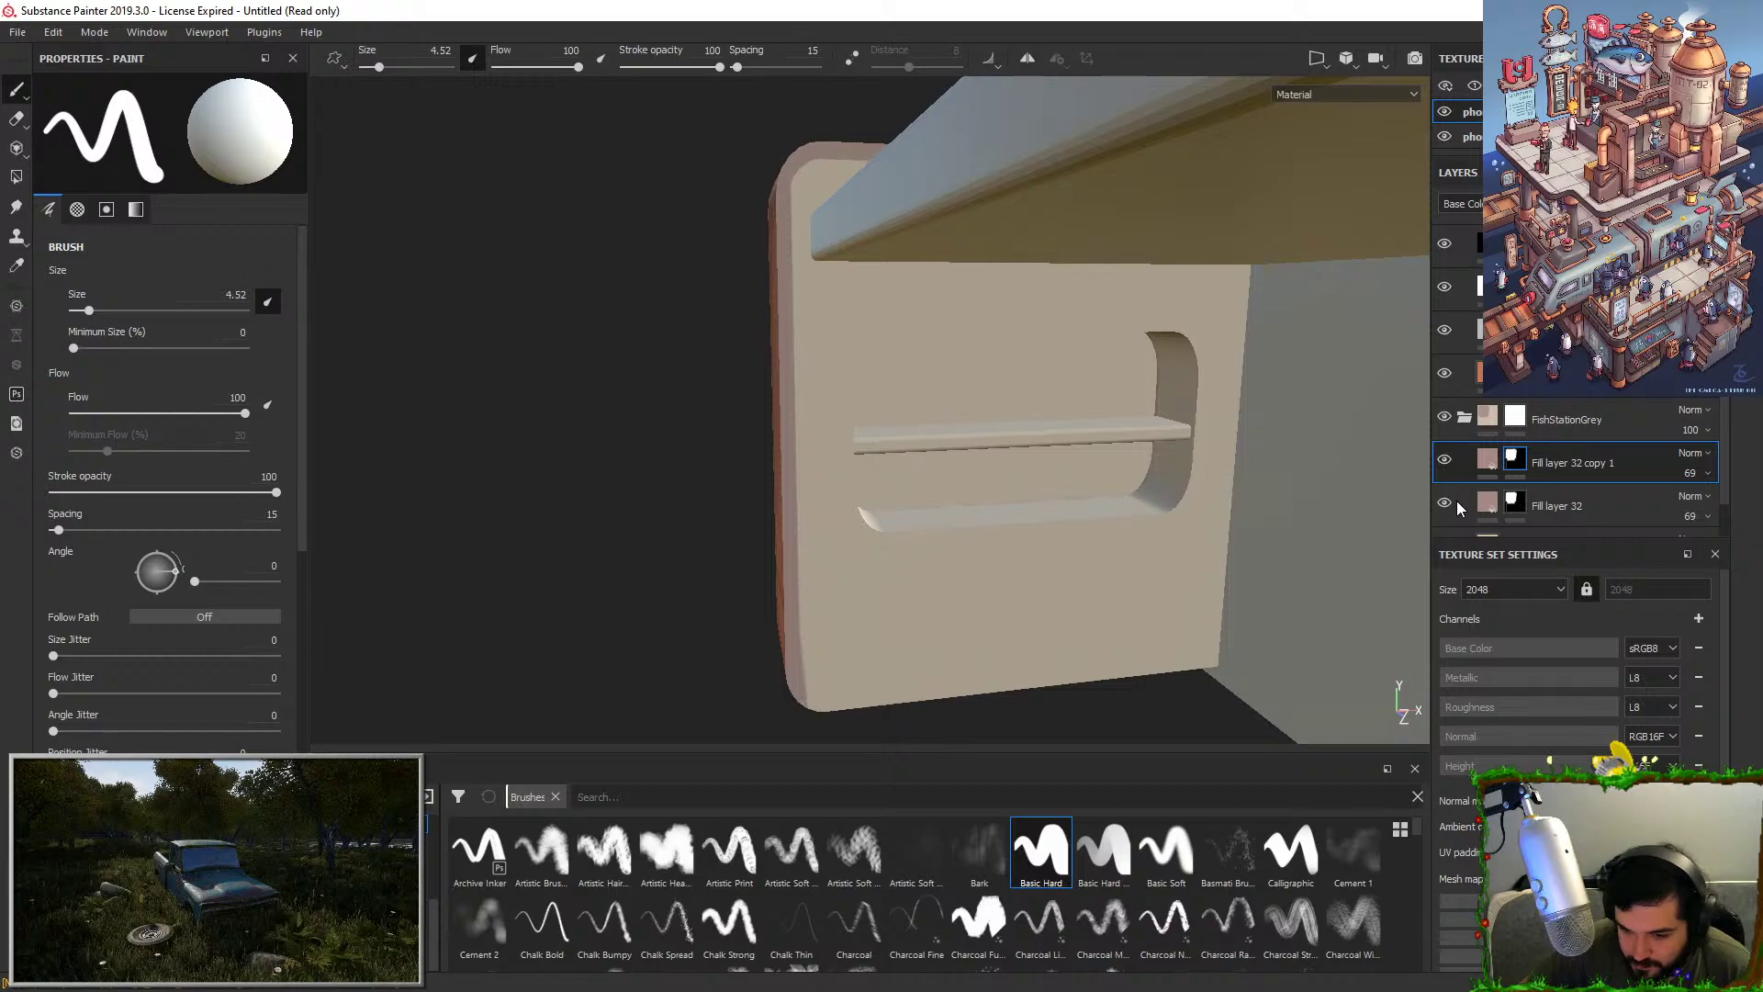
left_click(1452, 501)
right_click_drag(1024, 376, 1019, 509, "alt")
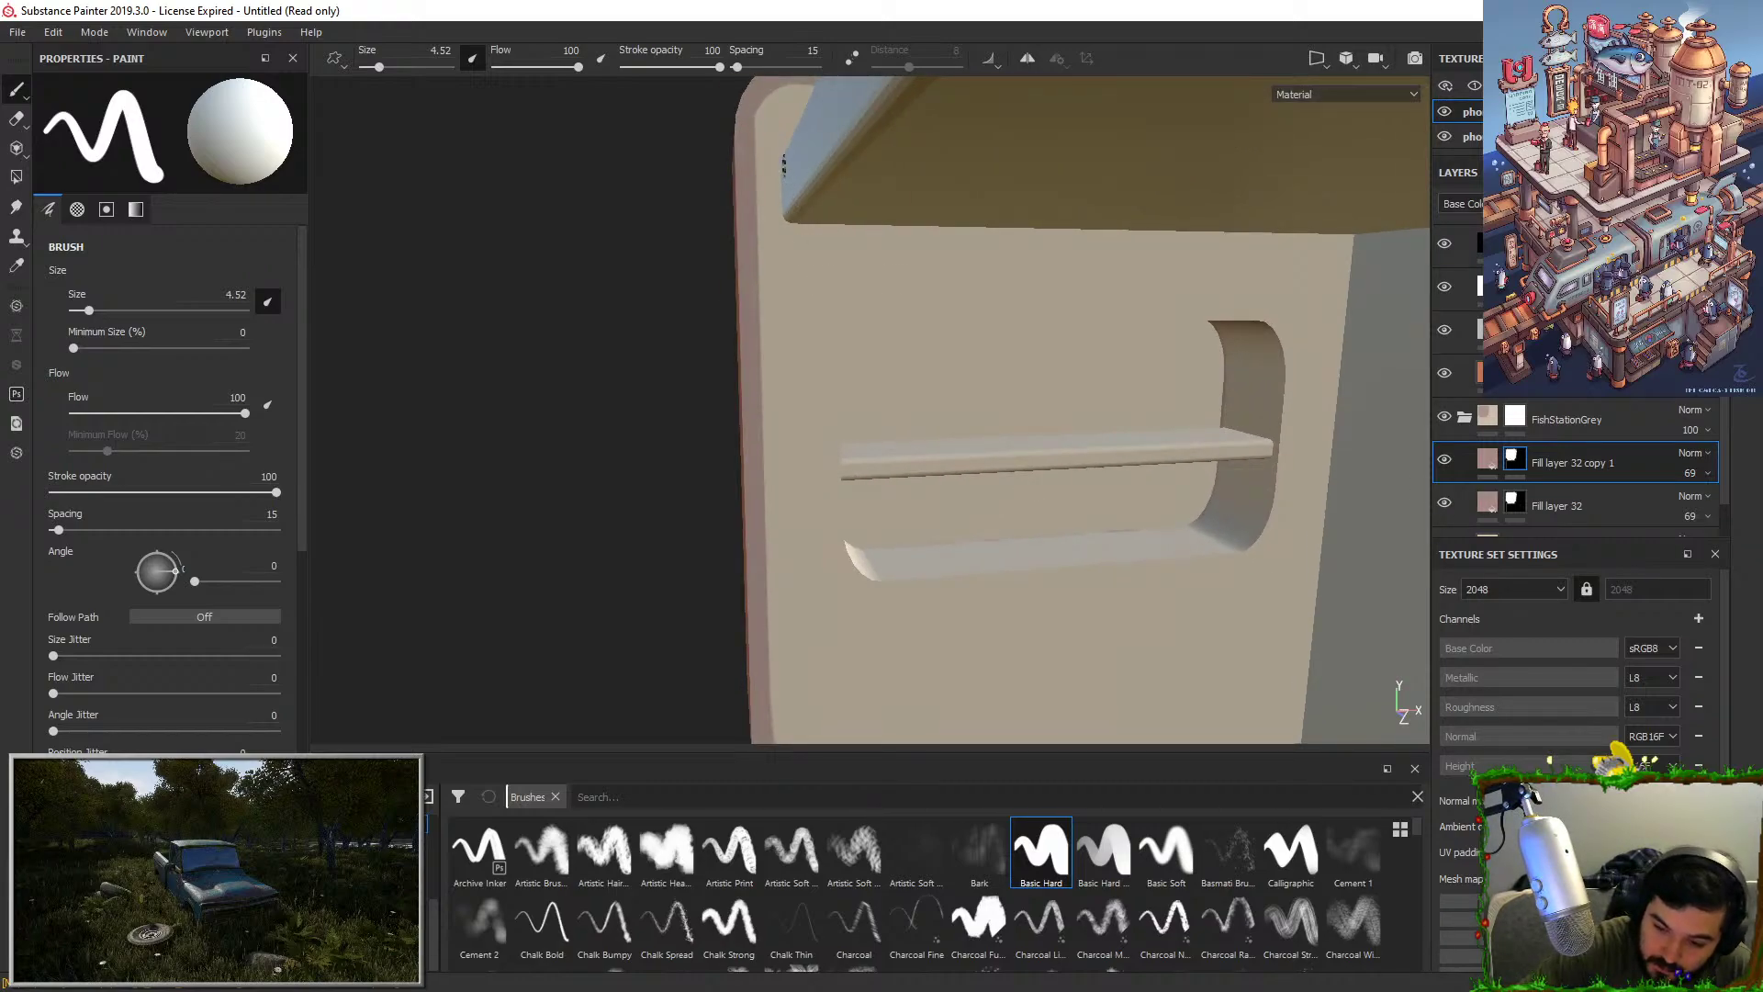
left_click_drag(793, 228, 910, 473)
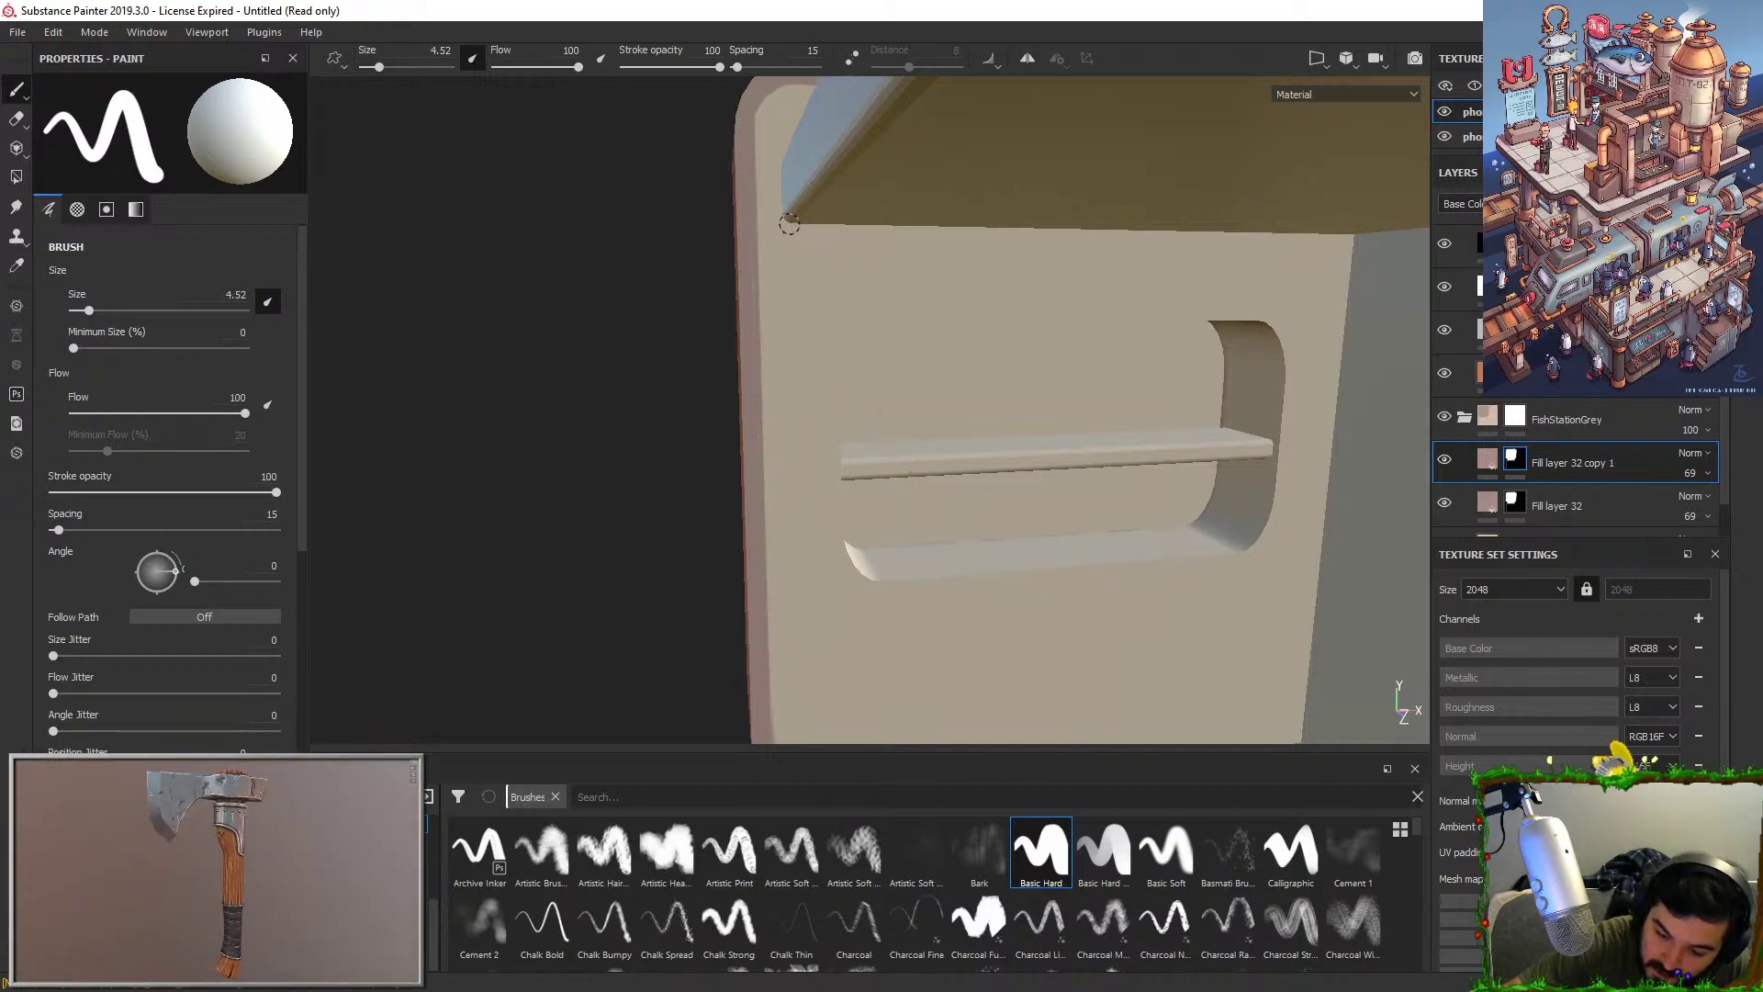
key("ctrl+z")
mouse_move(792, 225)
left_mouse_down("alt")
mouse_move(919, 347)
mouse_move(898, 261)
mouse_move(890, 355)
mouse_move(873, 365)
mouse_move(833, 338)
left_mouse_up("alt")
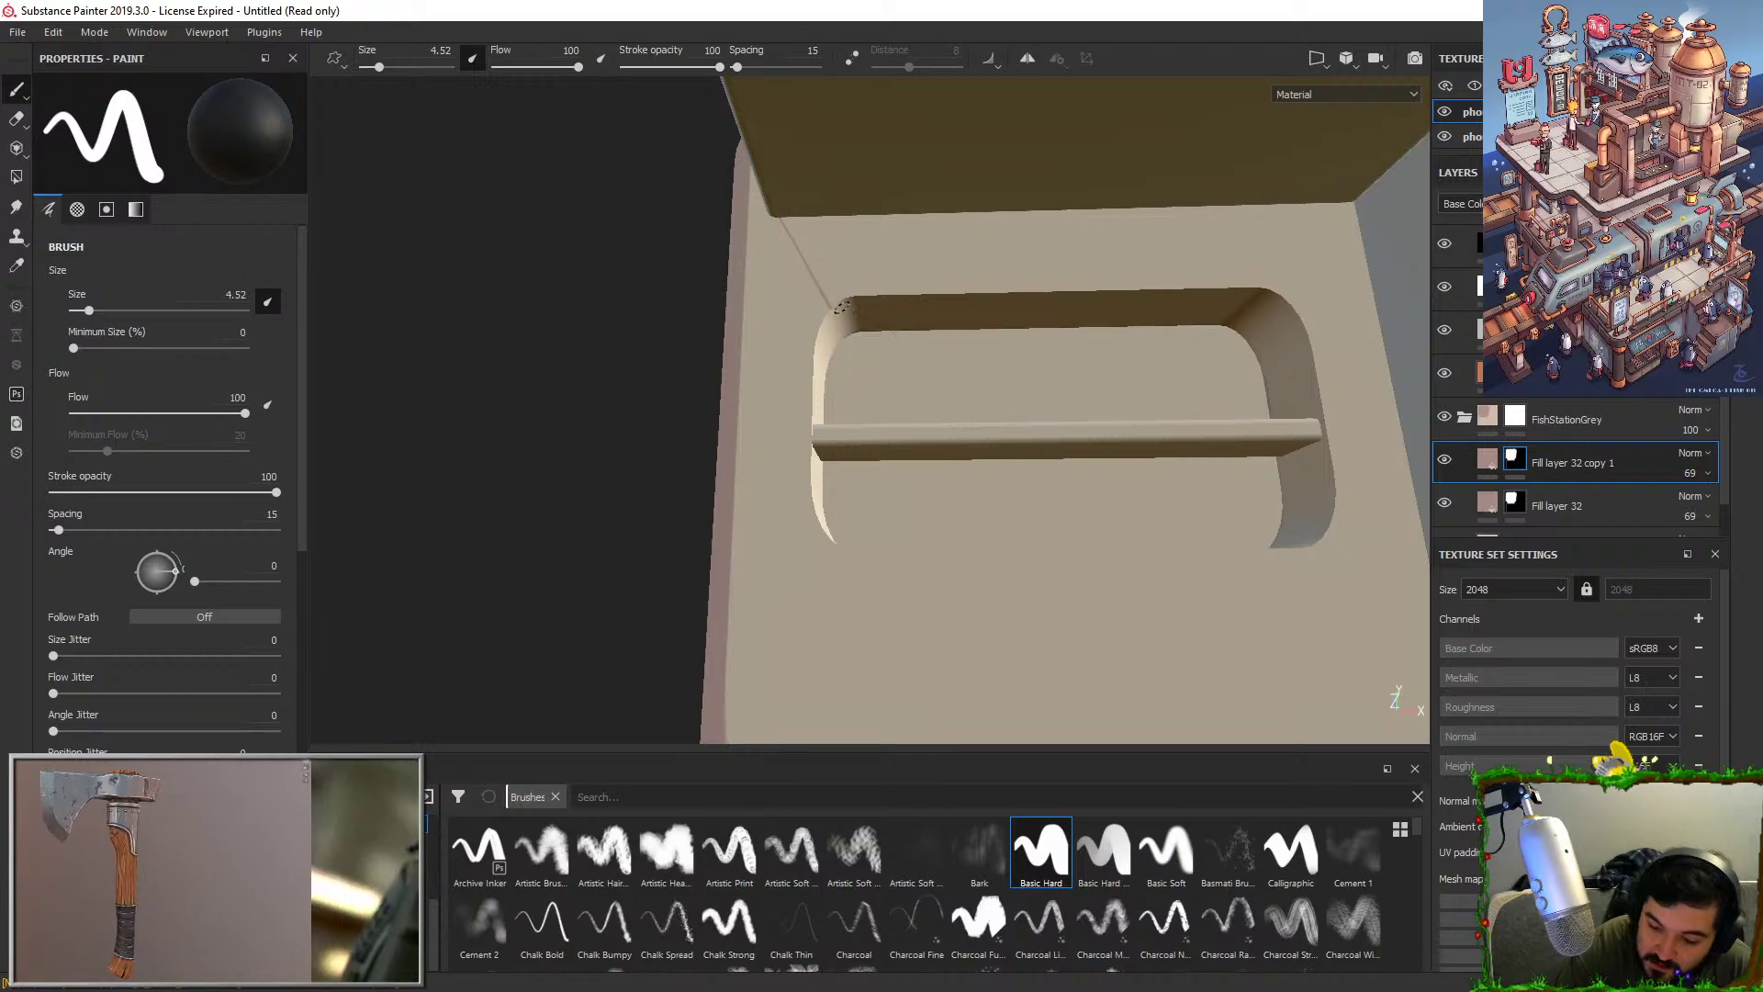
left_click_drag(818, 257, 814, 272, "alt")
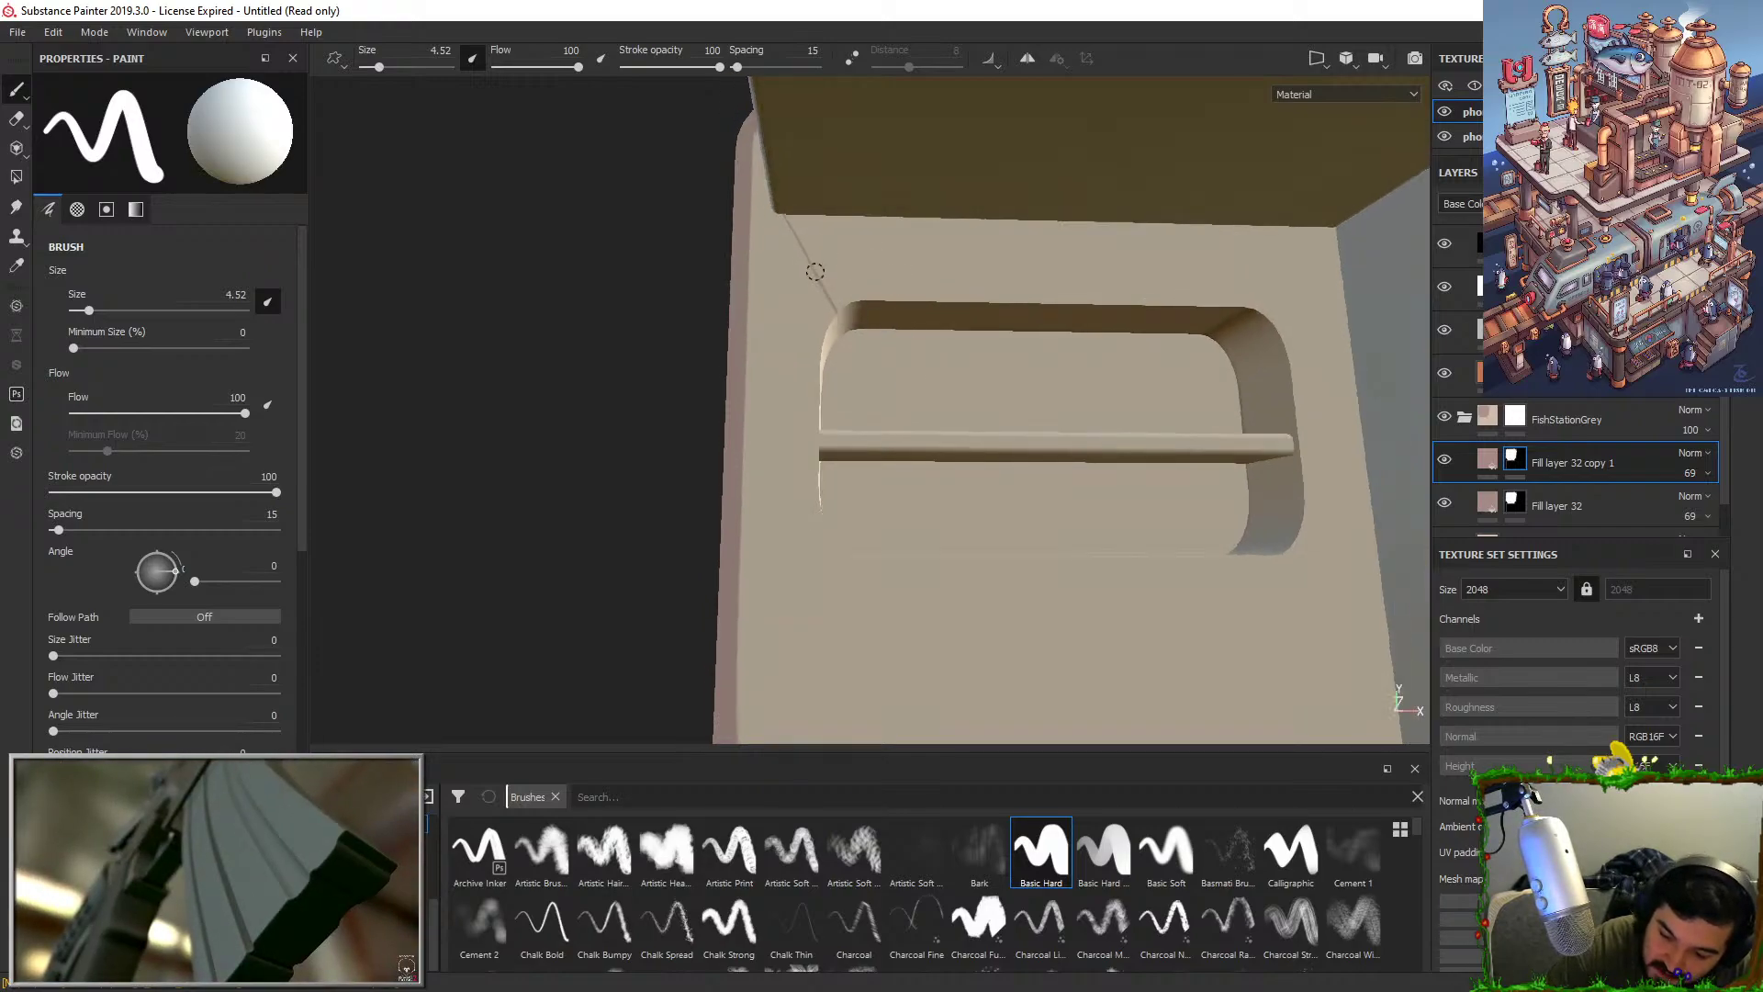
left_click(800, 226, "shift")
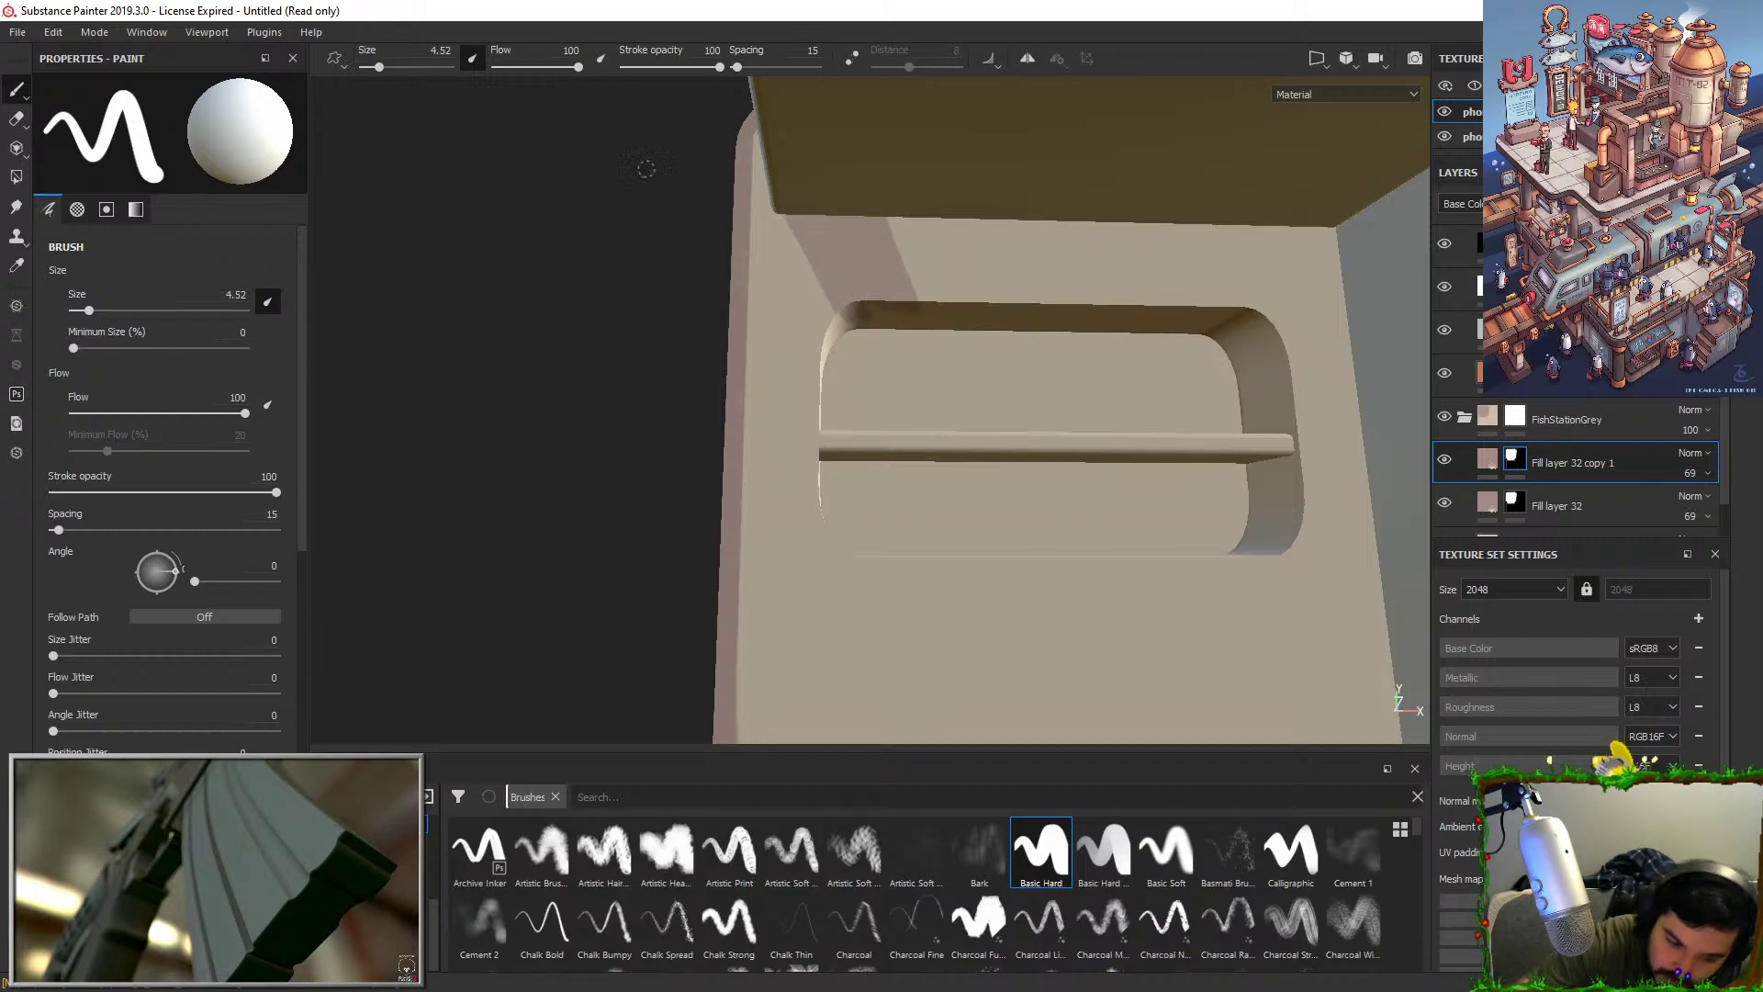
Set the brush size to 52.76 and fill in the shadow on the cream panel between the tabletop and the shelf recess.
left_click(181, 310)
left_click(134, 310)
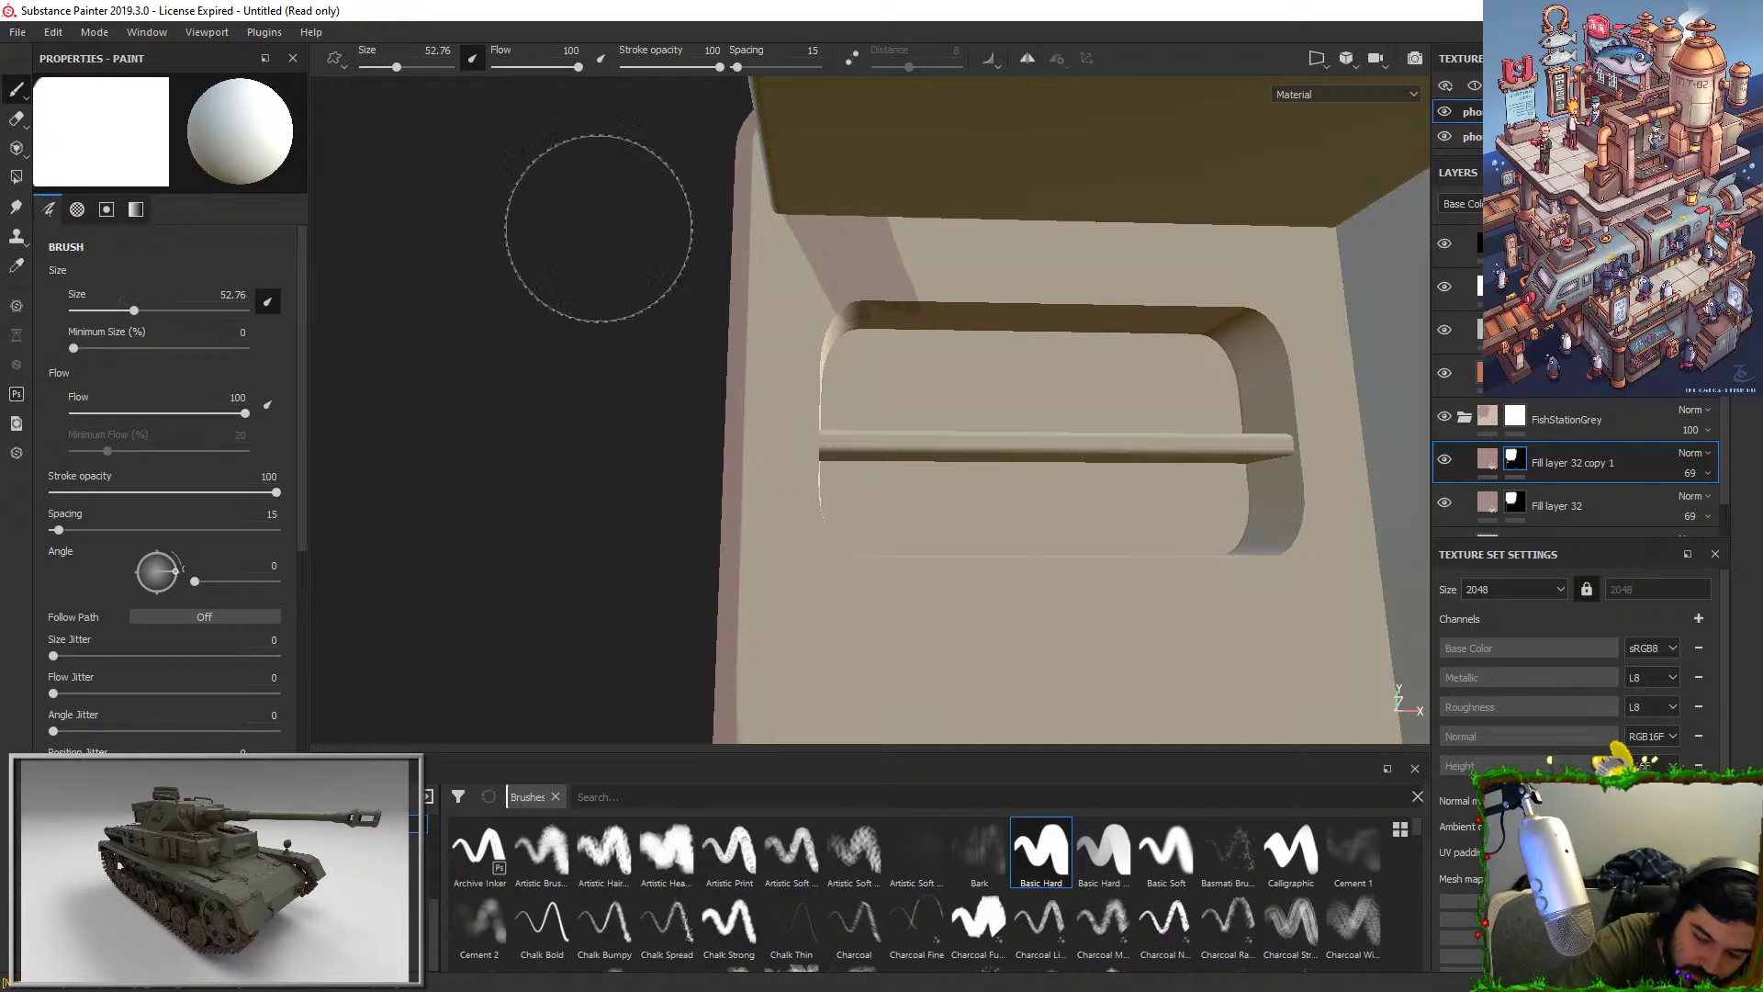
mouse_move(955, 269)
left_mouse_down()
mouse_move(1001, 342)
mouse_move(940, 282)
mouse_move(1051, 258)
mouse_move(1268, 390)
mouse_move(1301, 275)
left_mouse_up()
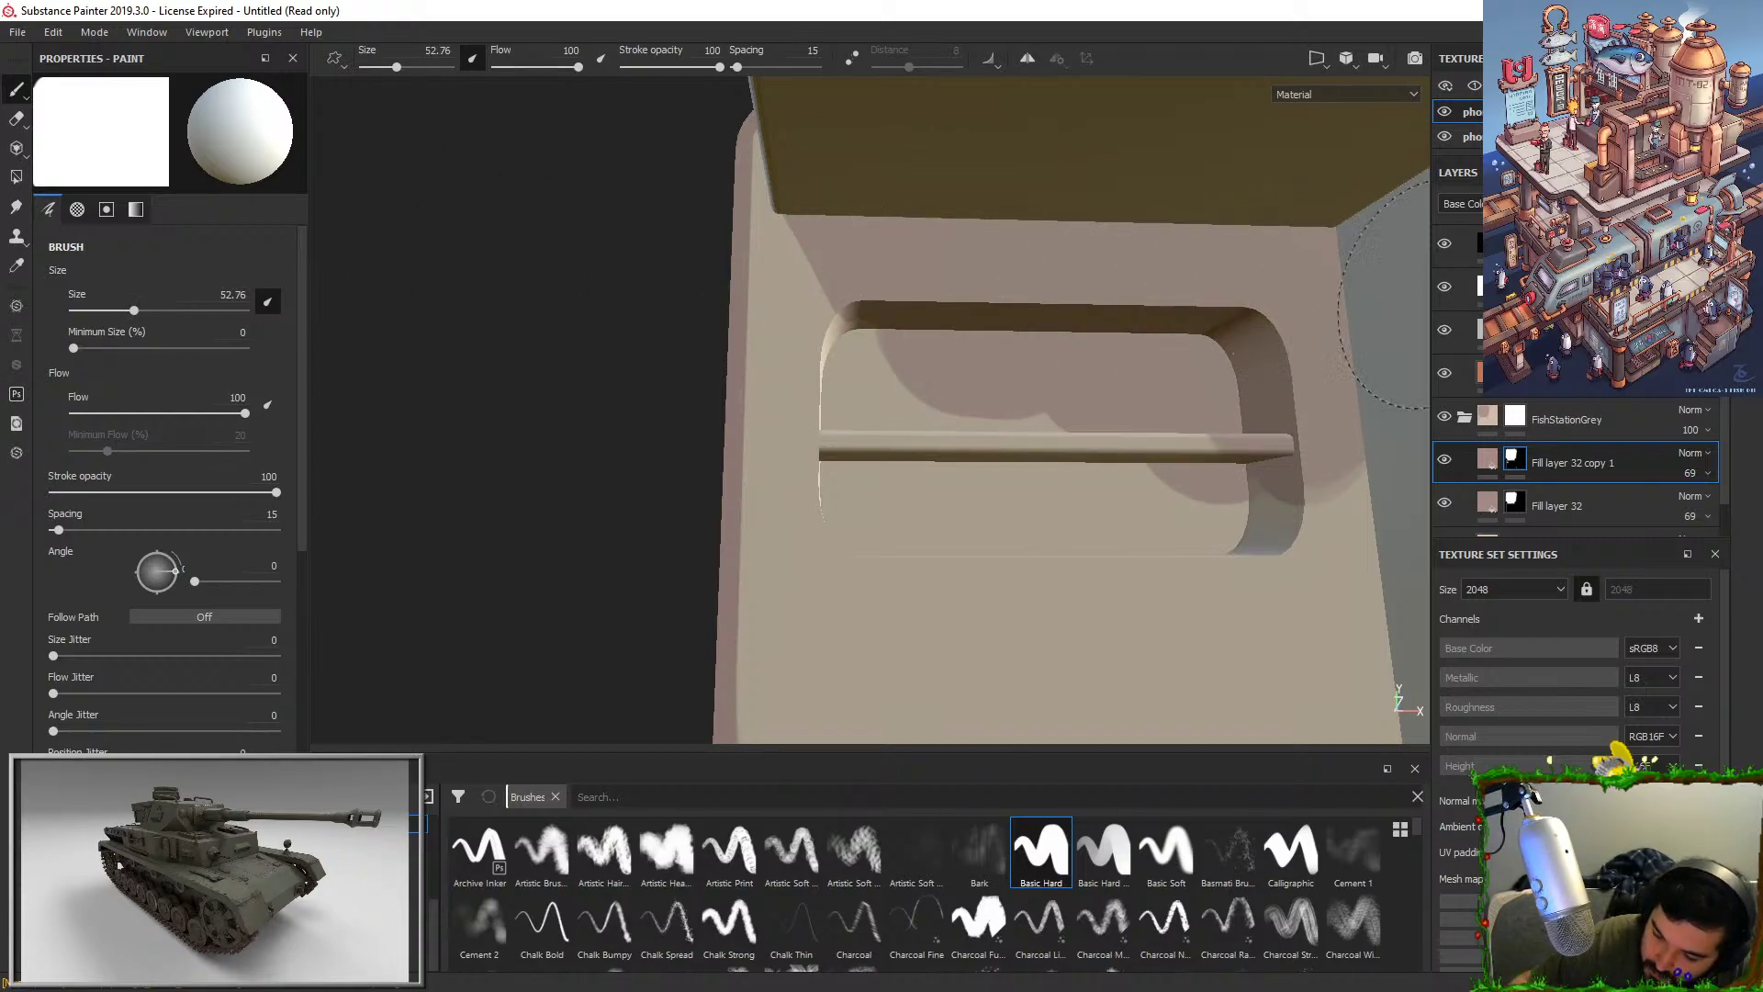
Extend the shadow down over the rest of the cream panel, leaving a light vertical strip along its front edge.
right_click_drag(1094, 327, 996, 350, "alt")
middle_click_drag(997, 350, 1053, 243, "alt")
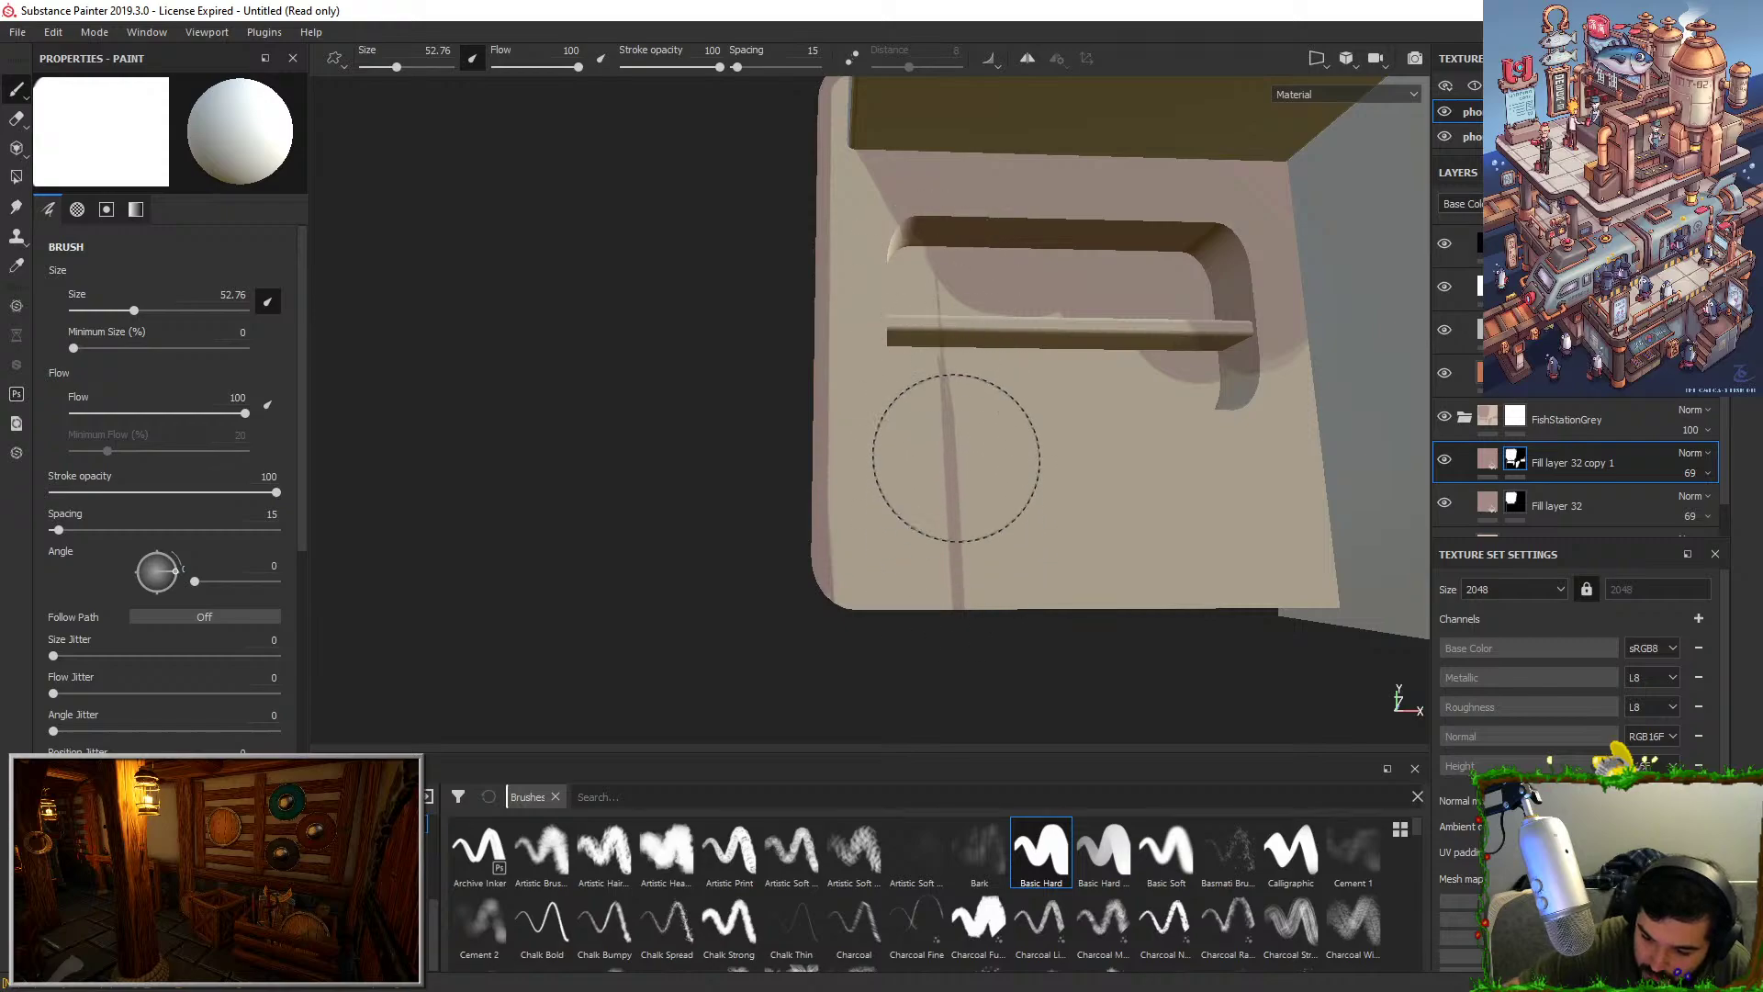
left_click_drag(934, 257, 962, 579)
mouse_move(969, 413)
left_mouse_down()
mouse_move(992, 630)
mouse_move(1099, 439)
mouse_move(1200, 622)
mouse_move(1279, 532)
mouse_move(1006, 290)
left_mouse_up()
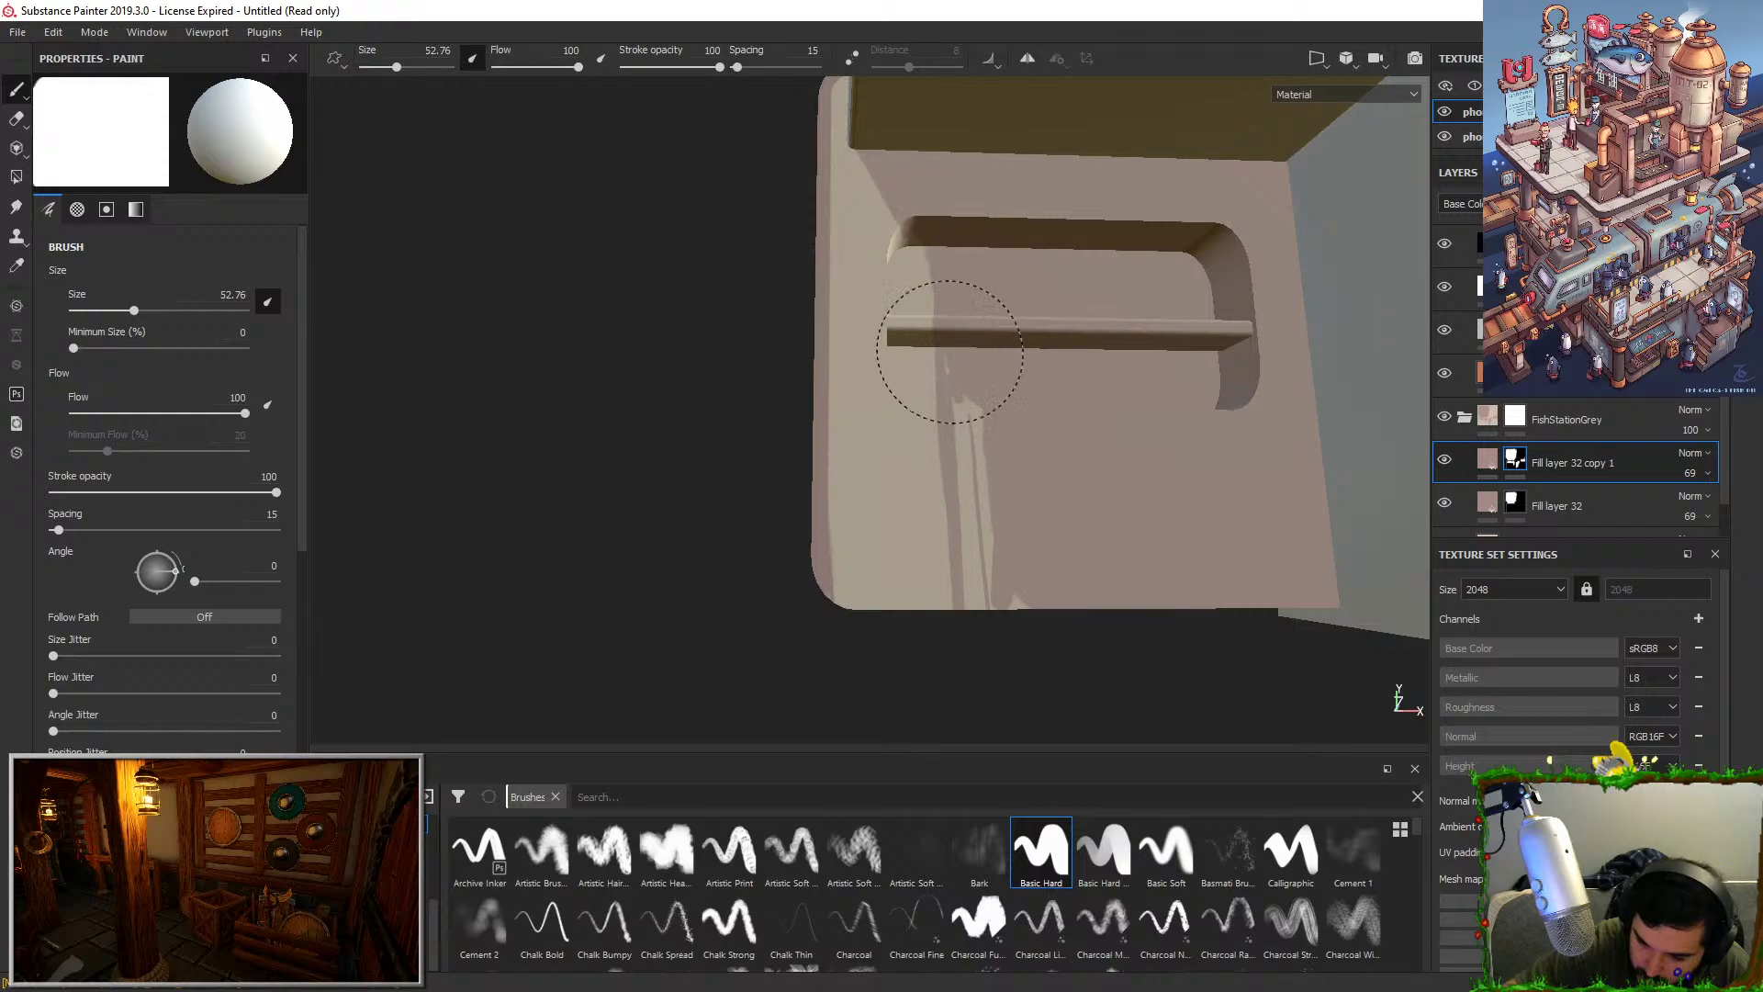
mouse_move(954, 391)
left_mouse_down()
mouse_move(978, 459)
mouse_move(968, 511)
mouse_move(1015, 597)
mouse_move(983, 560)
mouse_move(978, 623)
mouse_move(929, 258)
mouse_move(901, 225)
mouse_move(933, 476)
mouse_move(925, 224)
mouse_move(937, 413)
mouse_move(962, 351)
left_mouse_up()
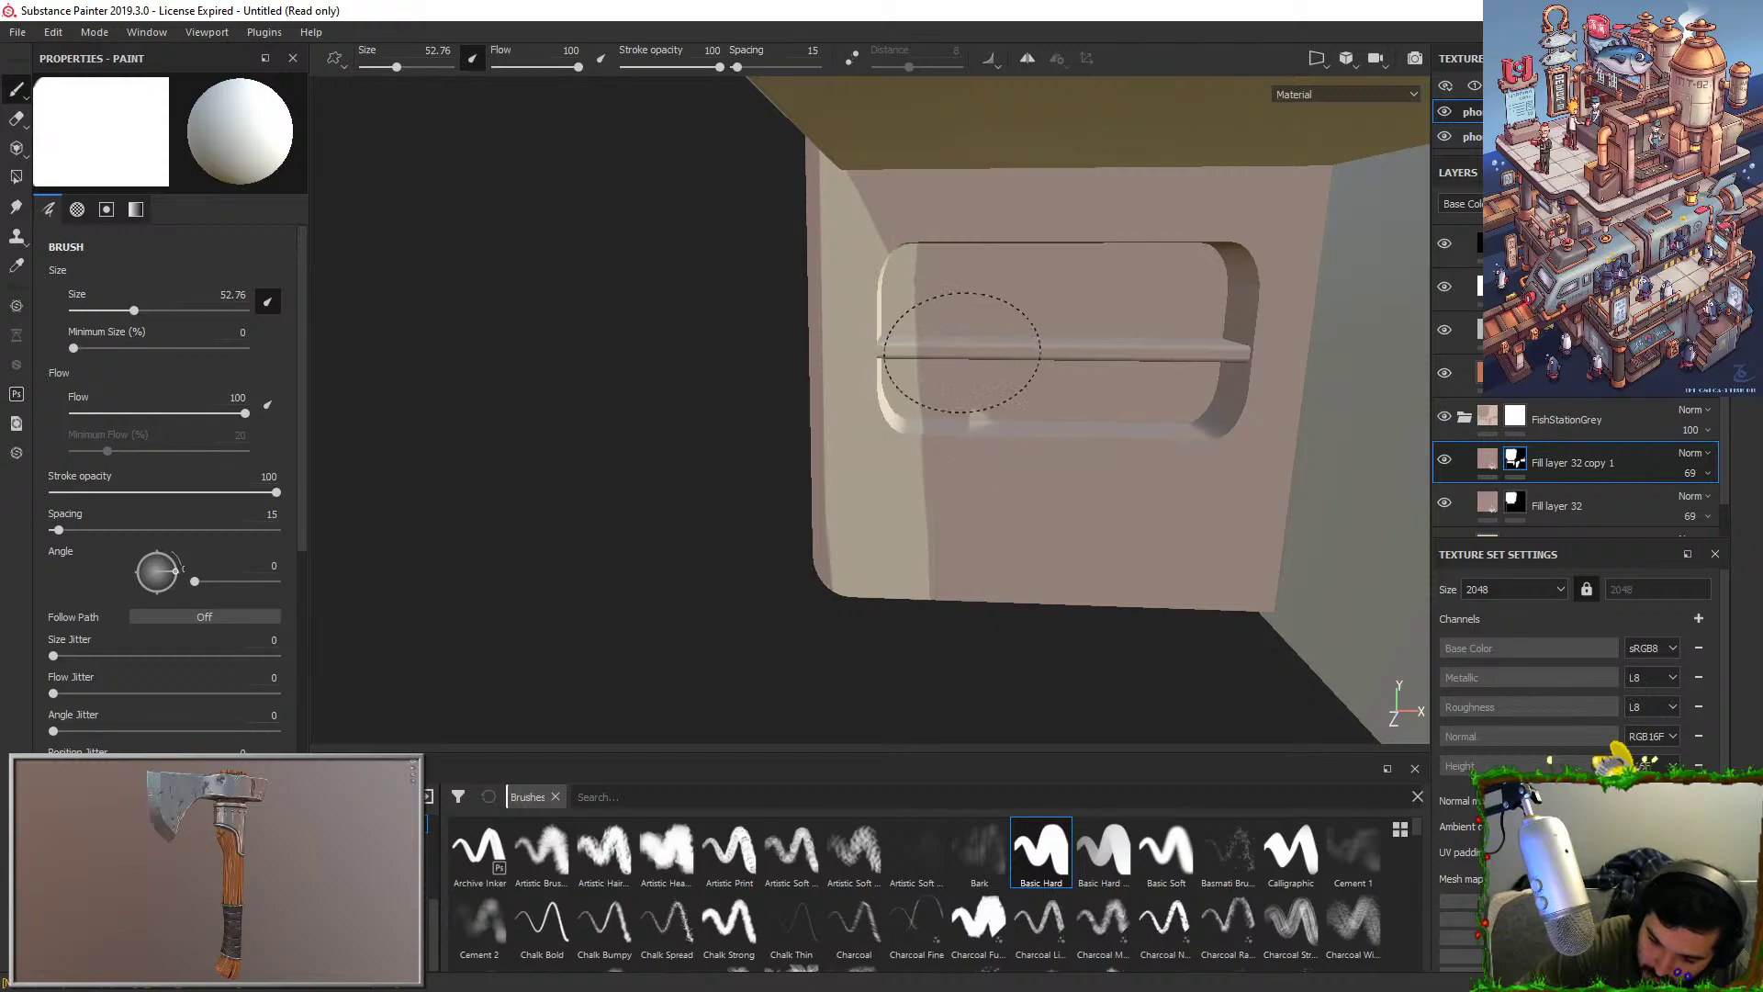
Straighten the shadow's vertical edge through and below the shelf recess and check it from several angles.
left_click_drag(905, 284, 873, 217, "alt")
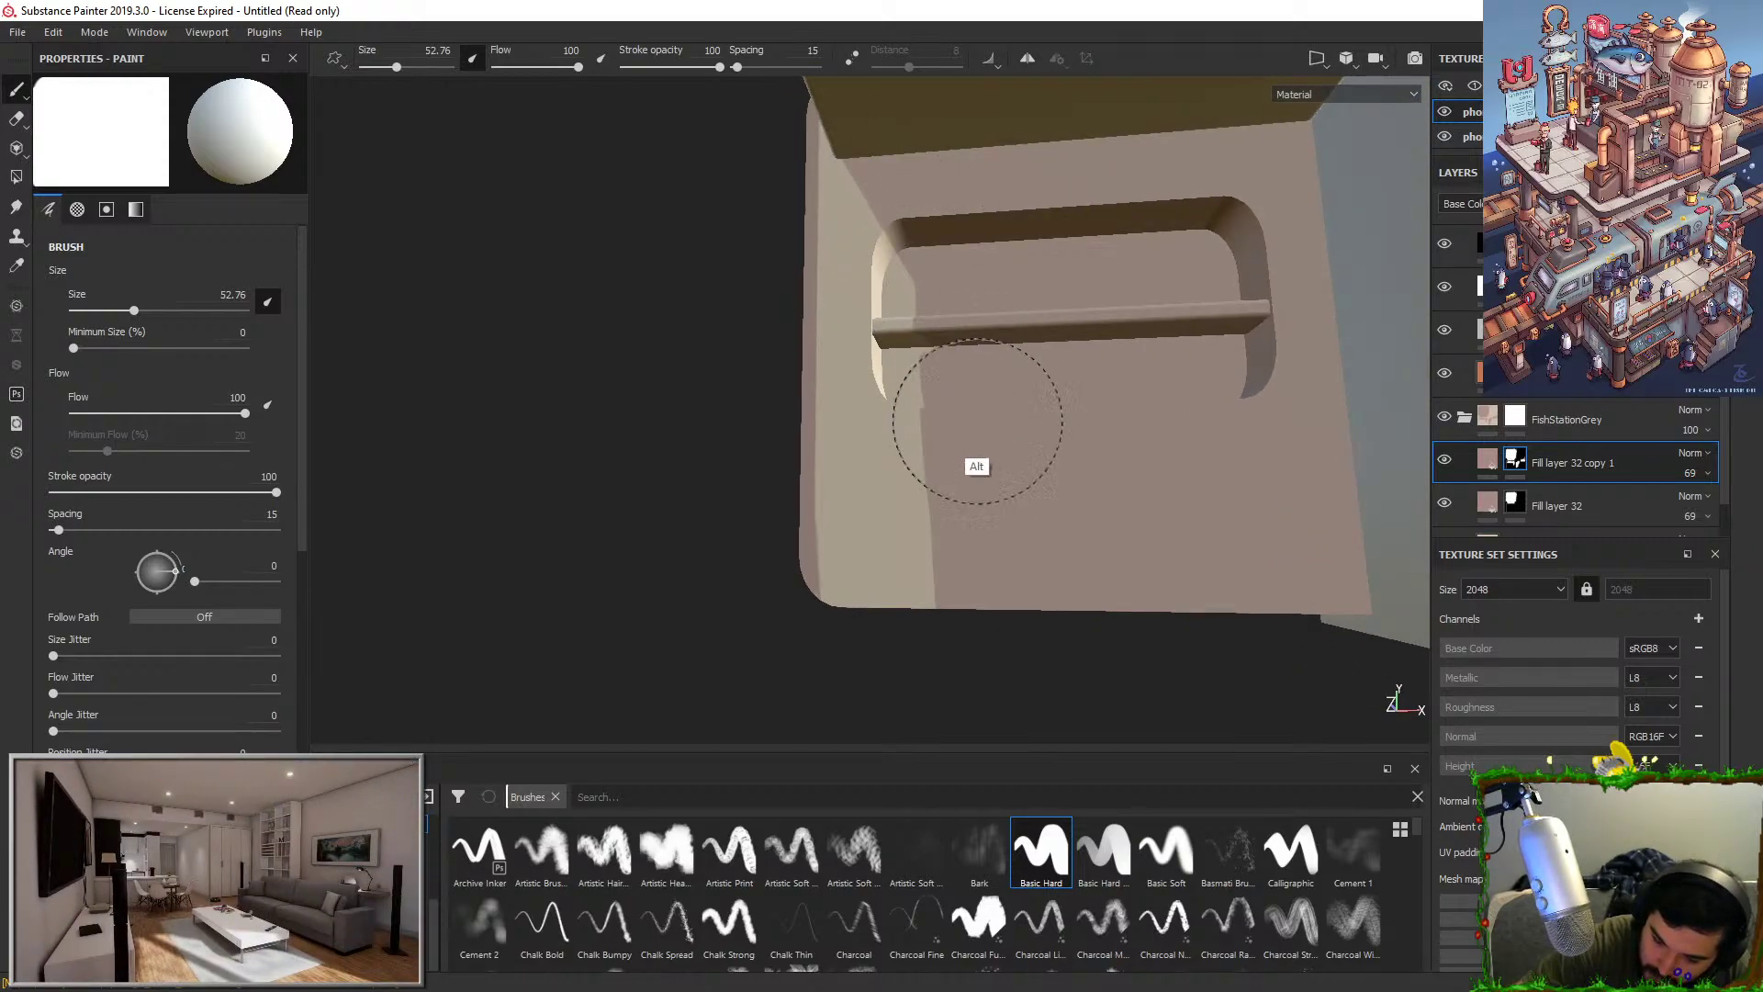
left_click_drag(974, 441, 1024, 492, "alt")
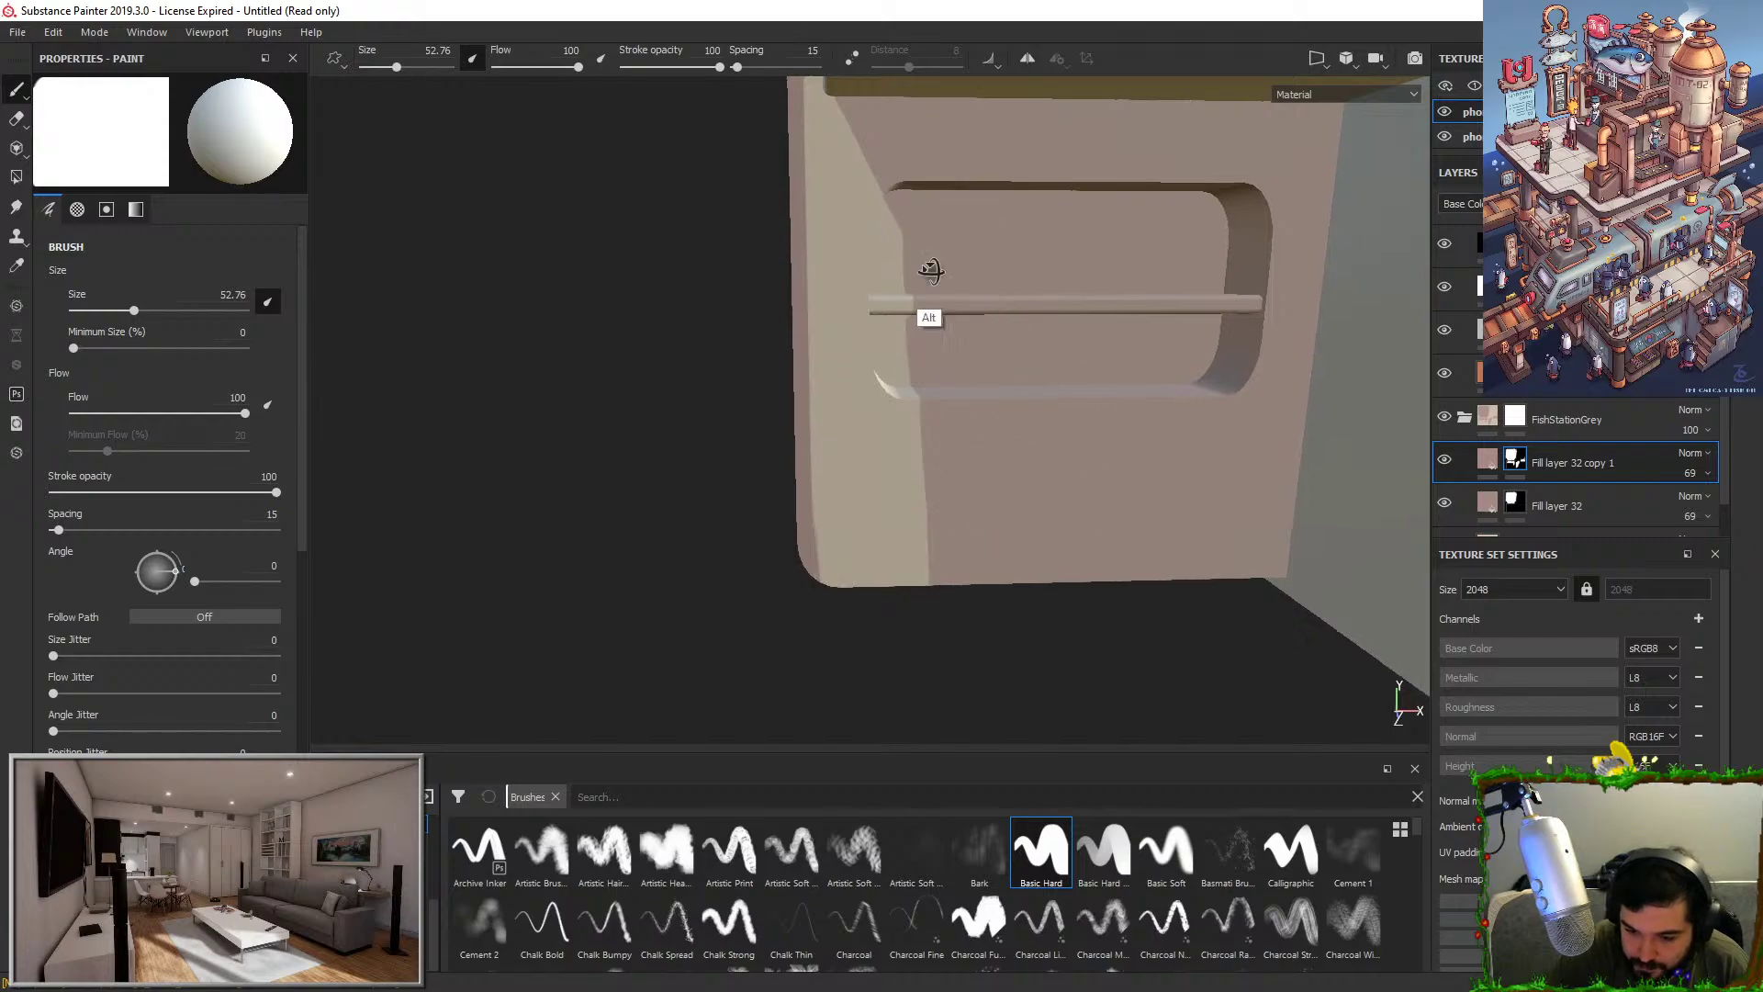
left_click_drag(929, 312, 898, 216, "alt")
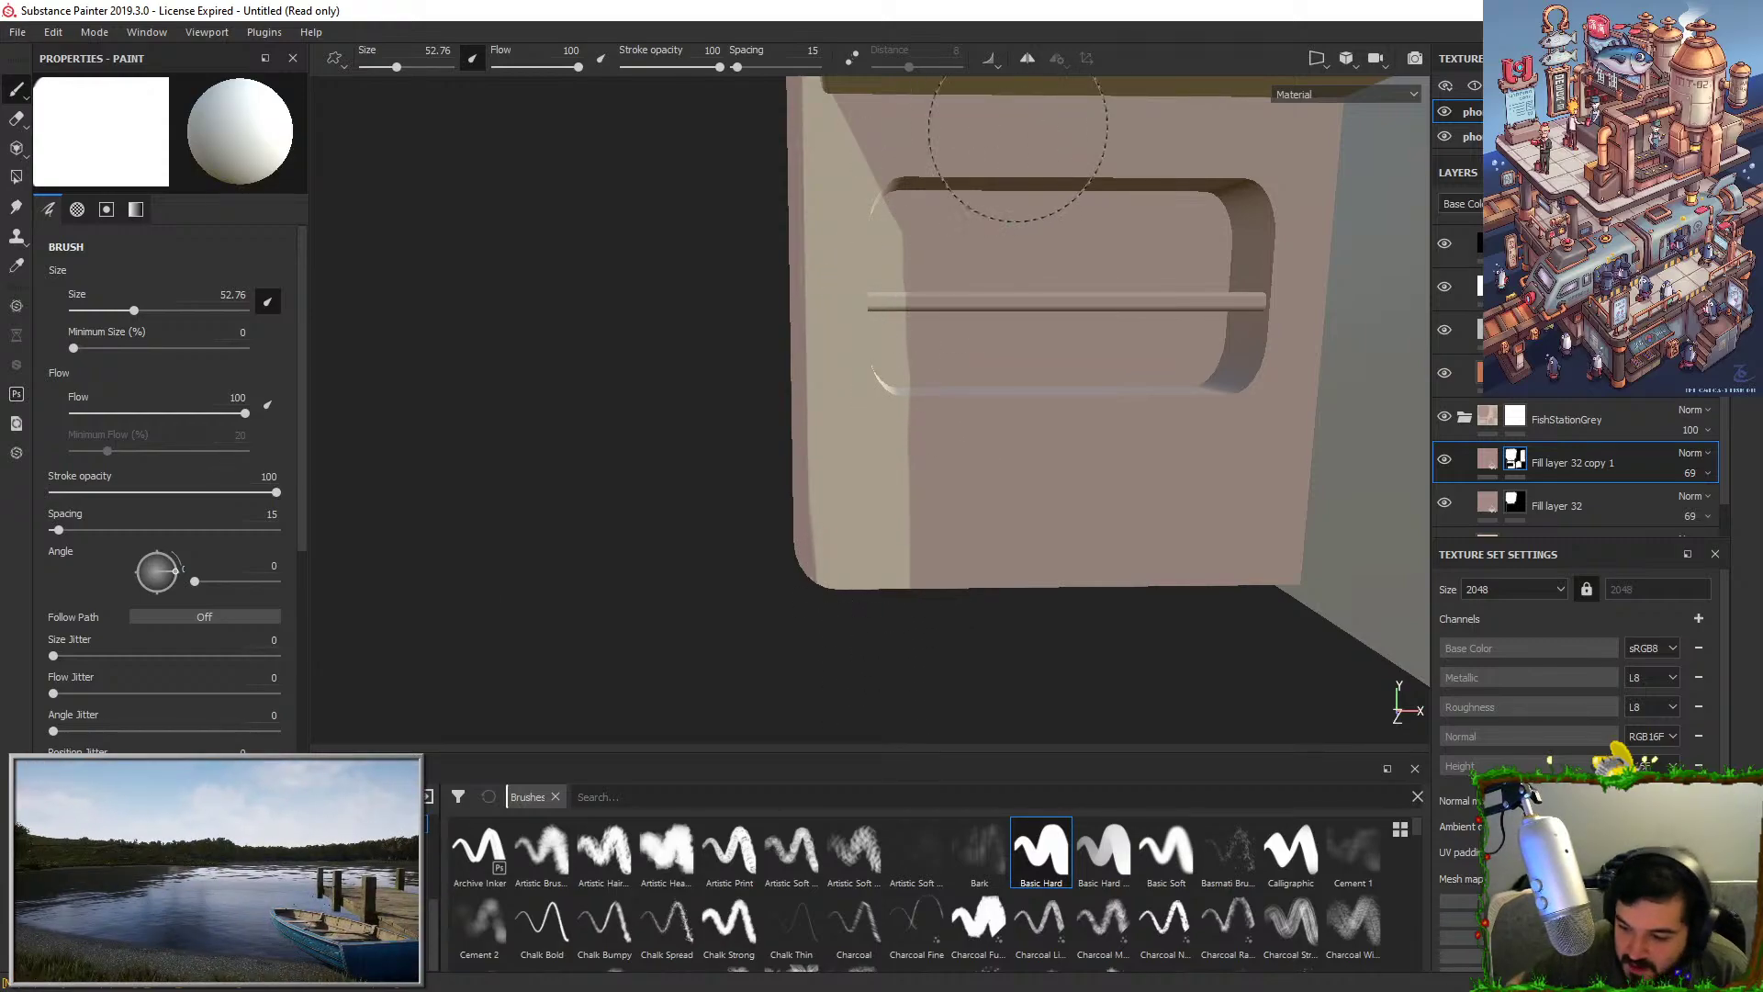
mouse_move(1017, 147)
left_mouse_down("alt")
mouse_move(1071, 303)
mouse_move(1031, 492)
mouse_move(1049, 341)
left_mouse_up("alt")
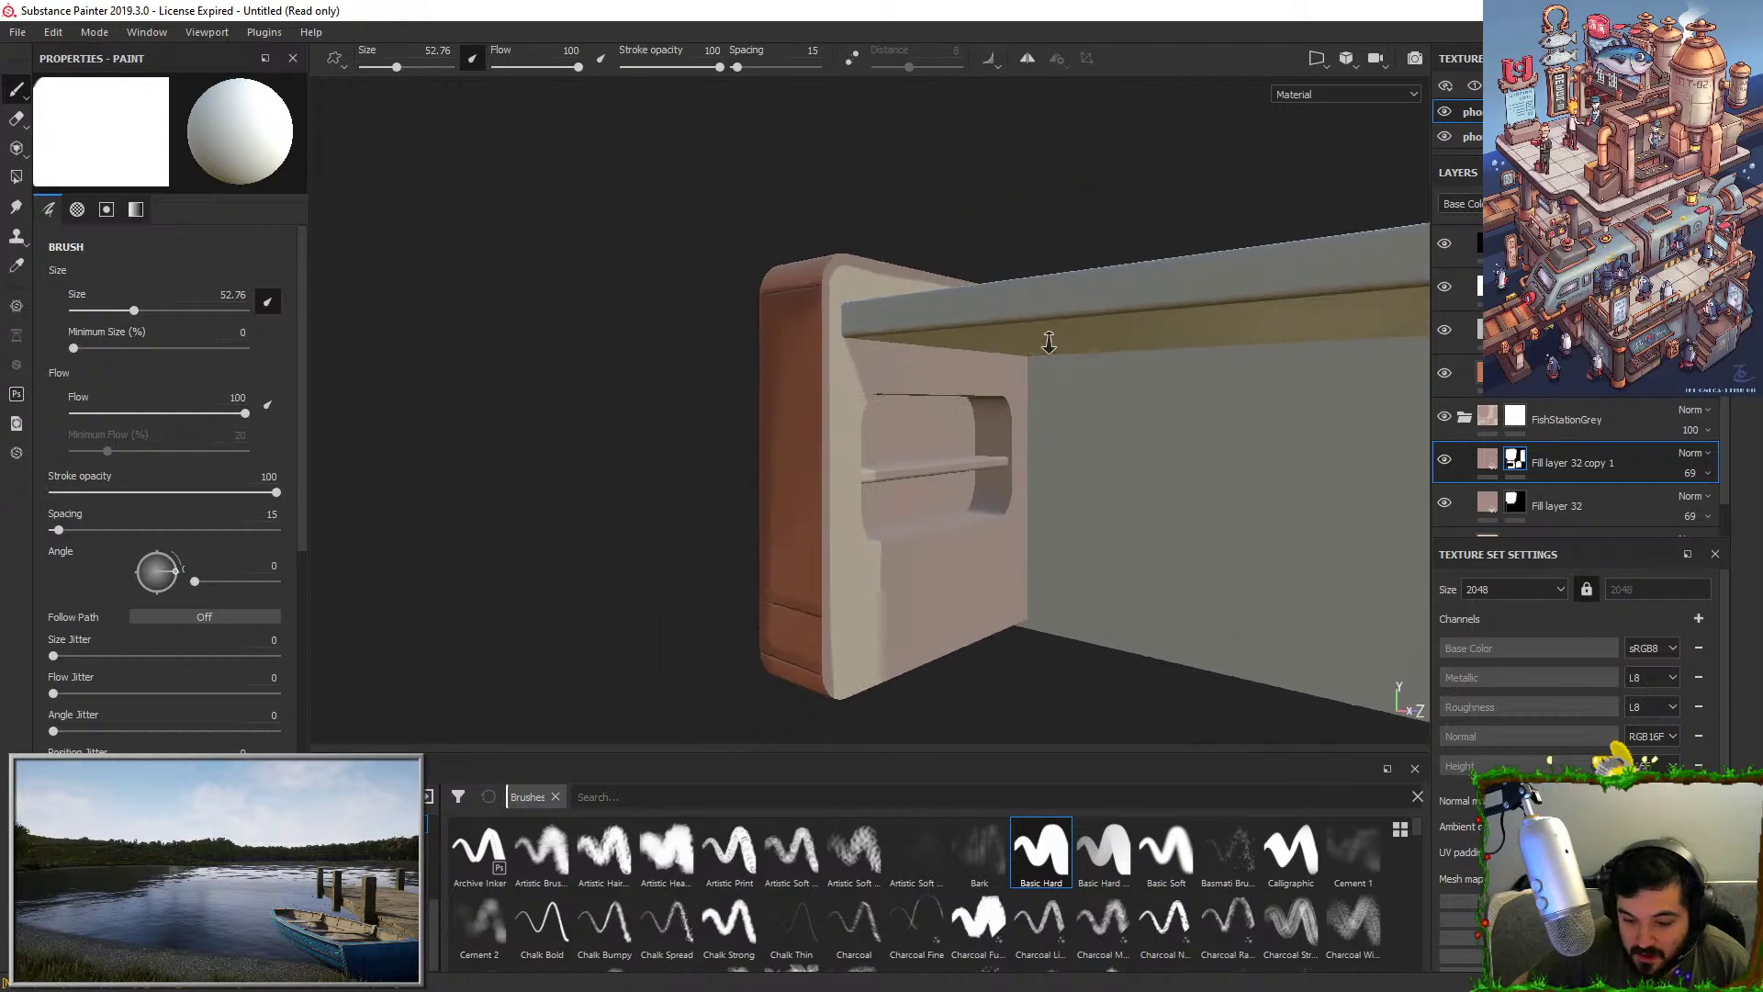
right_click_drag(1048, 341, 945, 504, "alt")
mouse_move(946, 504)
left_mouse_down("alt")
mouse_move(956, 484)
mouse_move(874, 500)
left_mouse_up("alt")
mouse_move(831, 445)
left_mouse_down("alt")
mouse_move(702, 498)
mouse_move(806, 401)
left_mouse_up("alt")
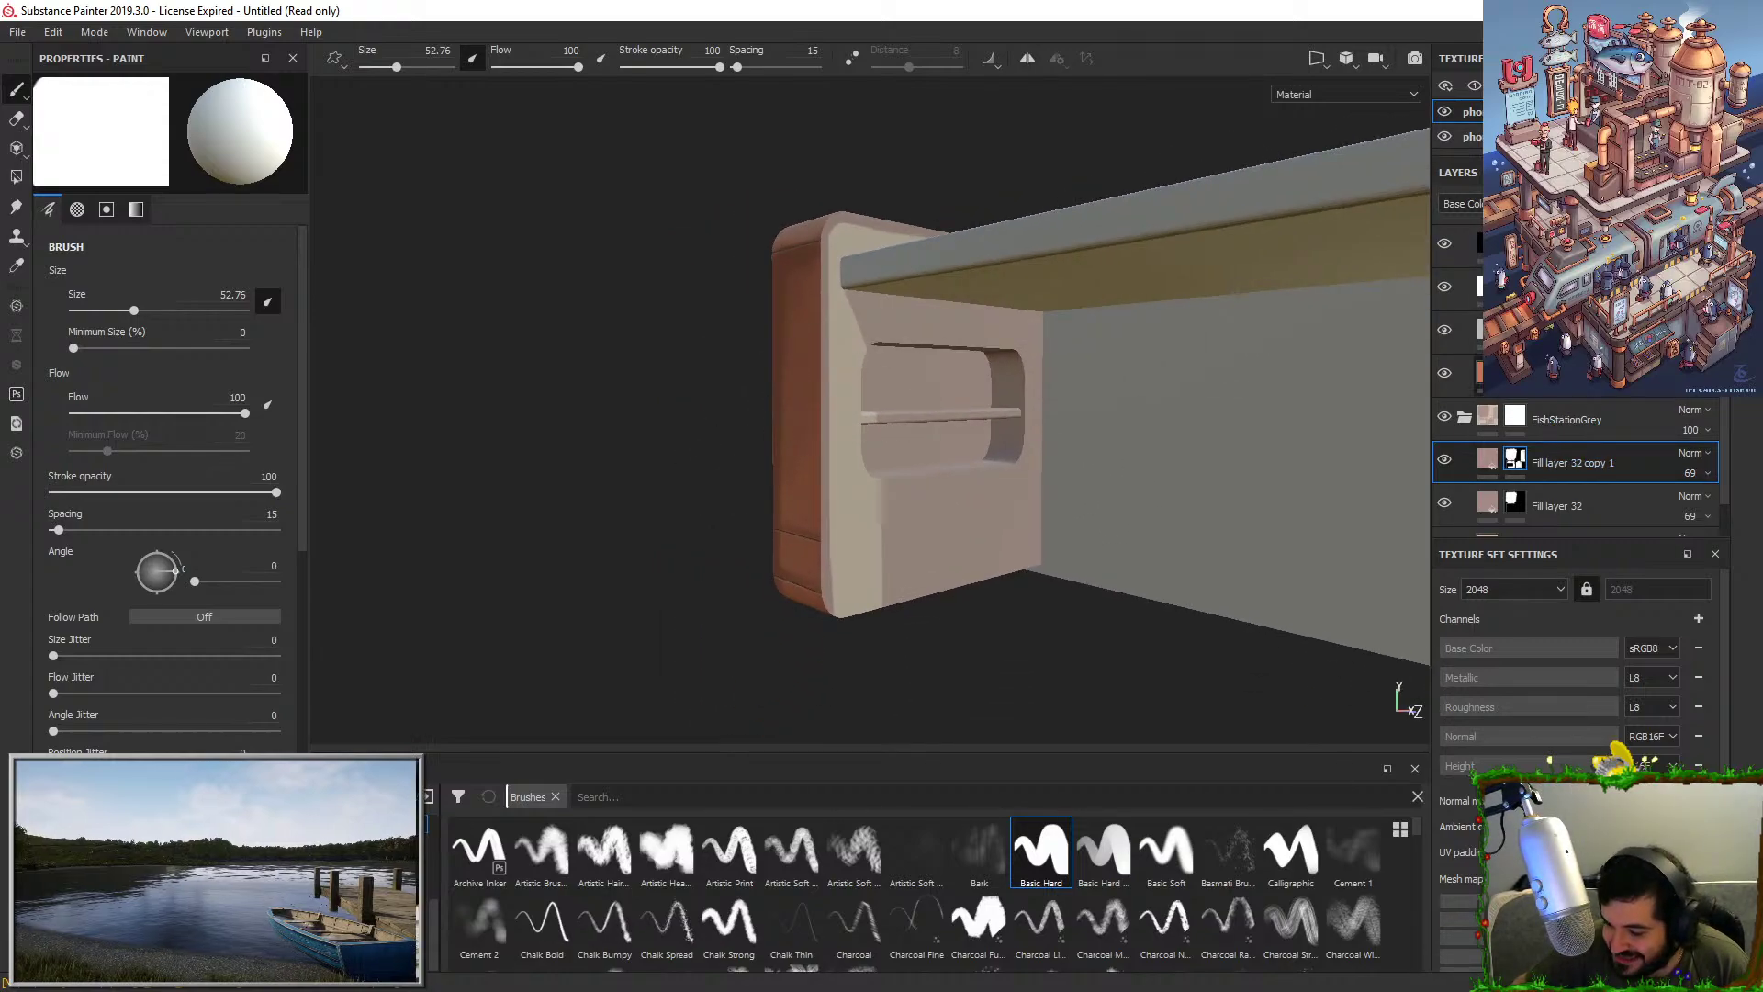
Duplicate the cream Fill layer 2 above the shadow layers and set the copy's blend mode to Overlay.
scroll(1562, 445, "down", 2)
right_click(1539, 508)
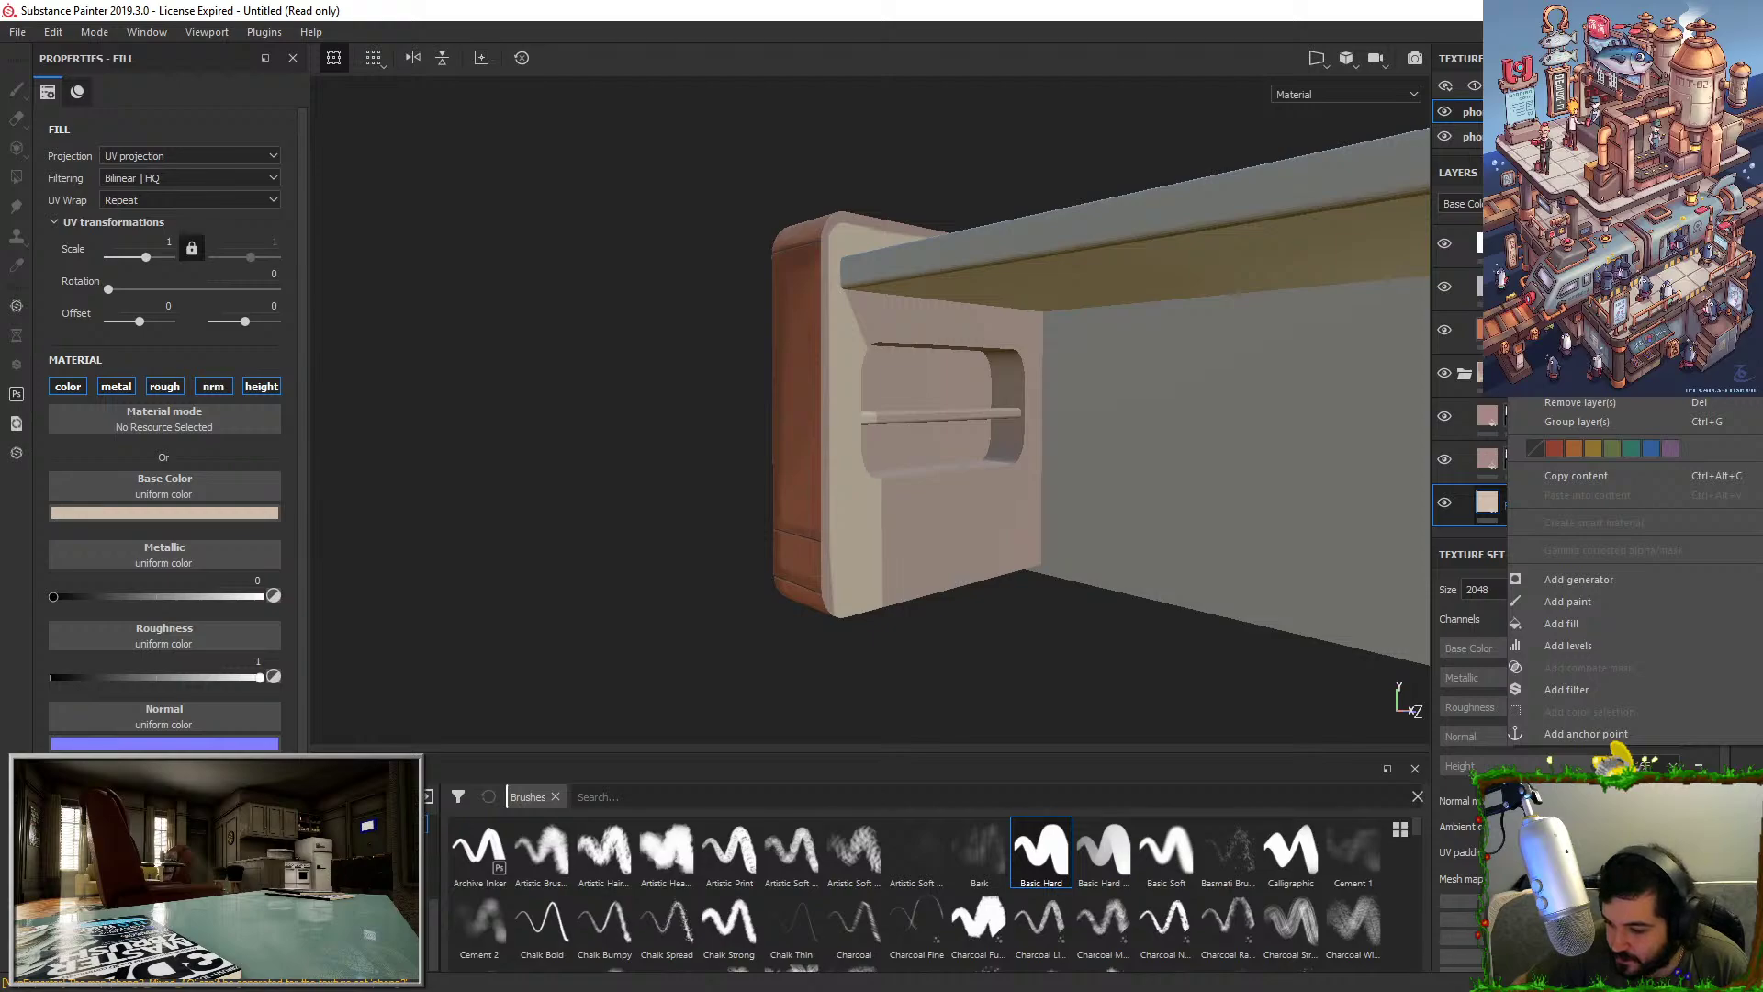
left_click(1552, 383)
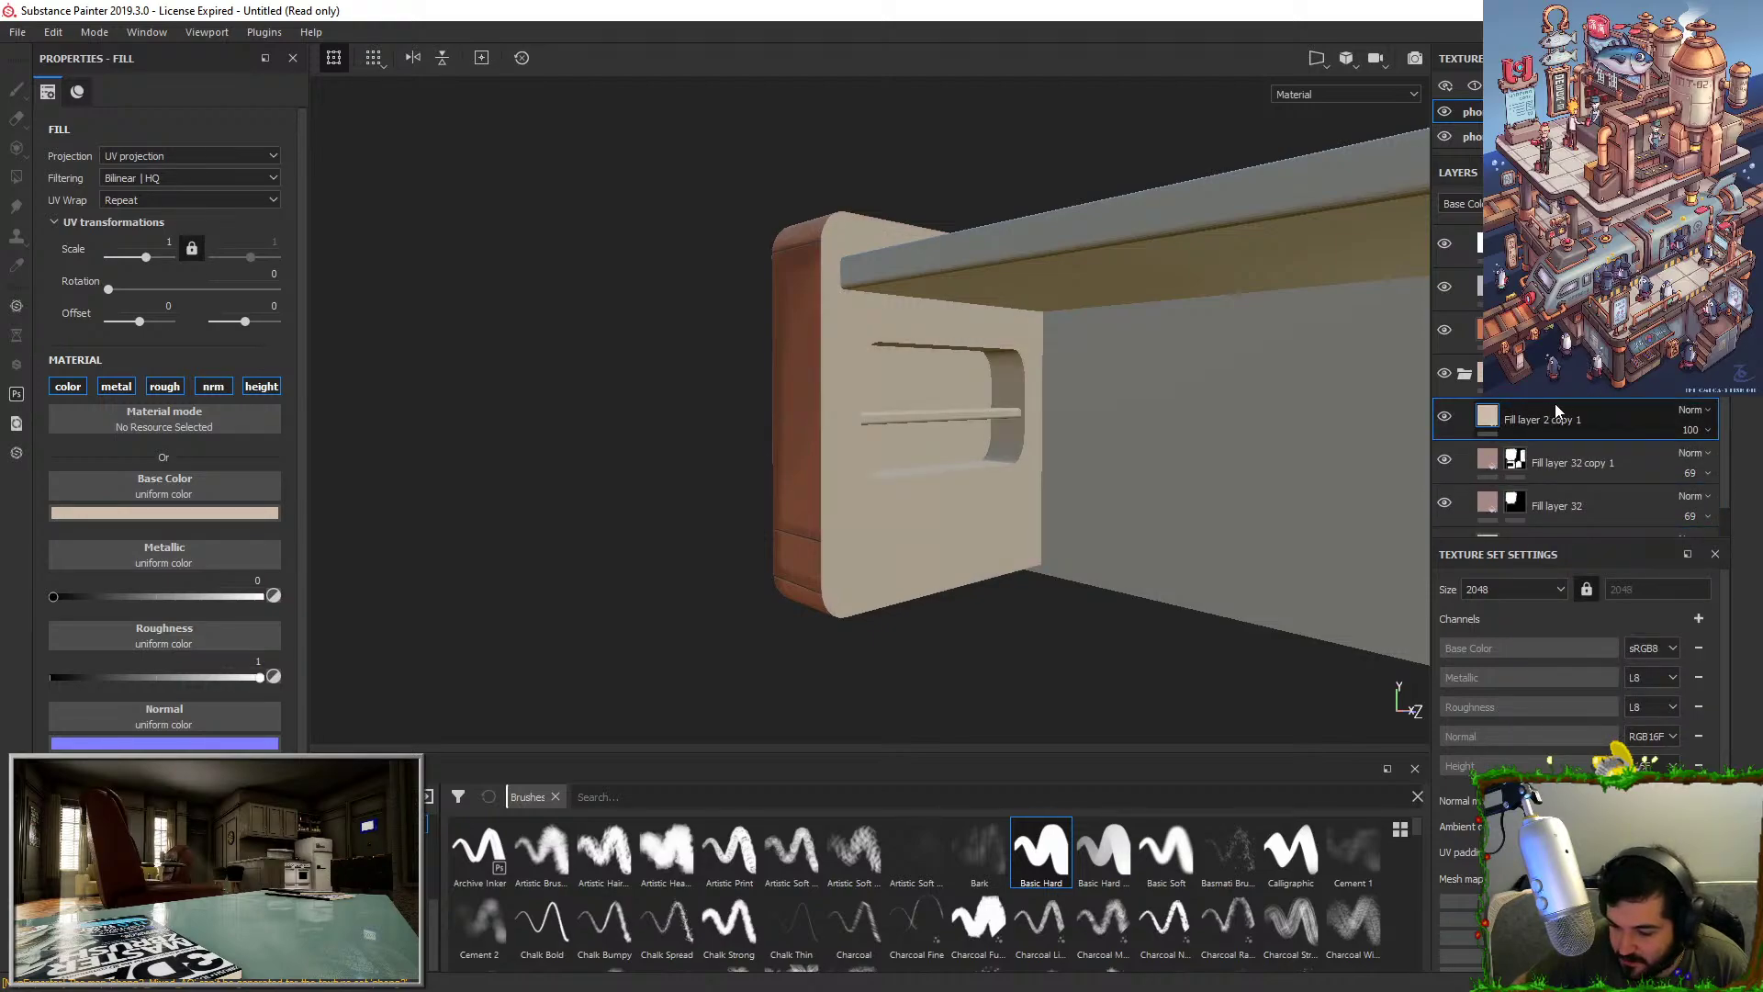
left_click(1693, 409)
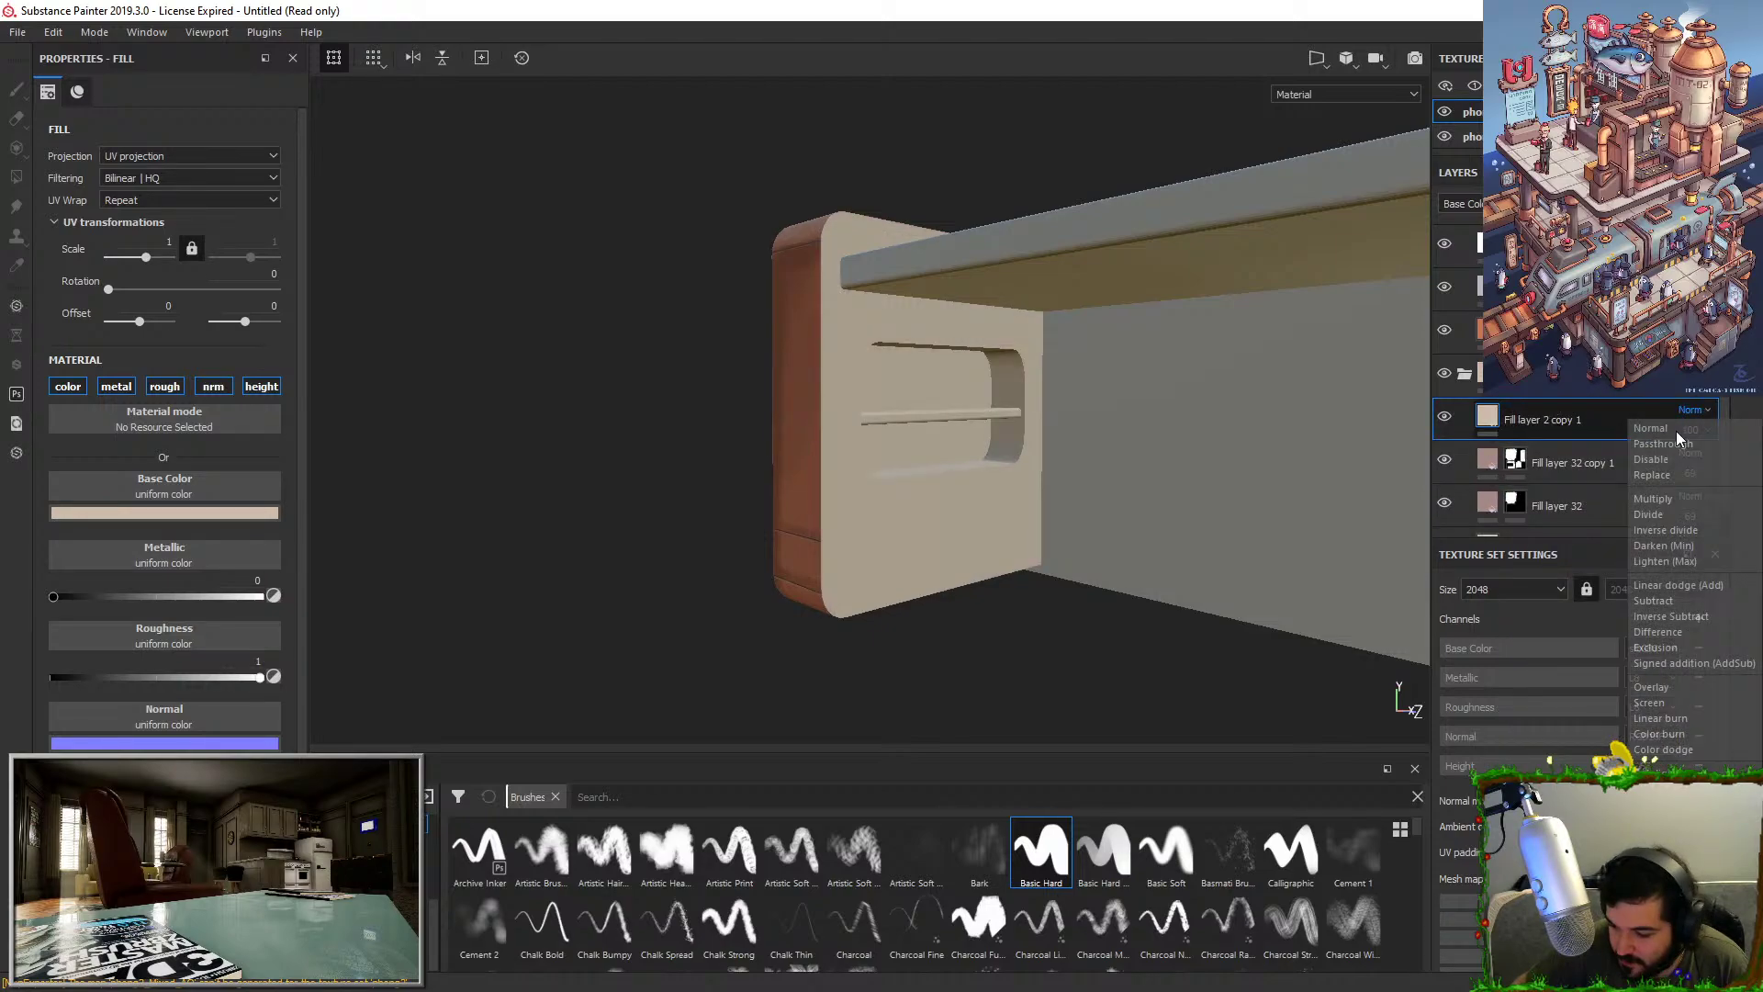
left_click(1651, 688)
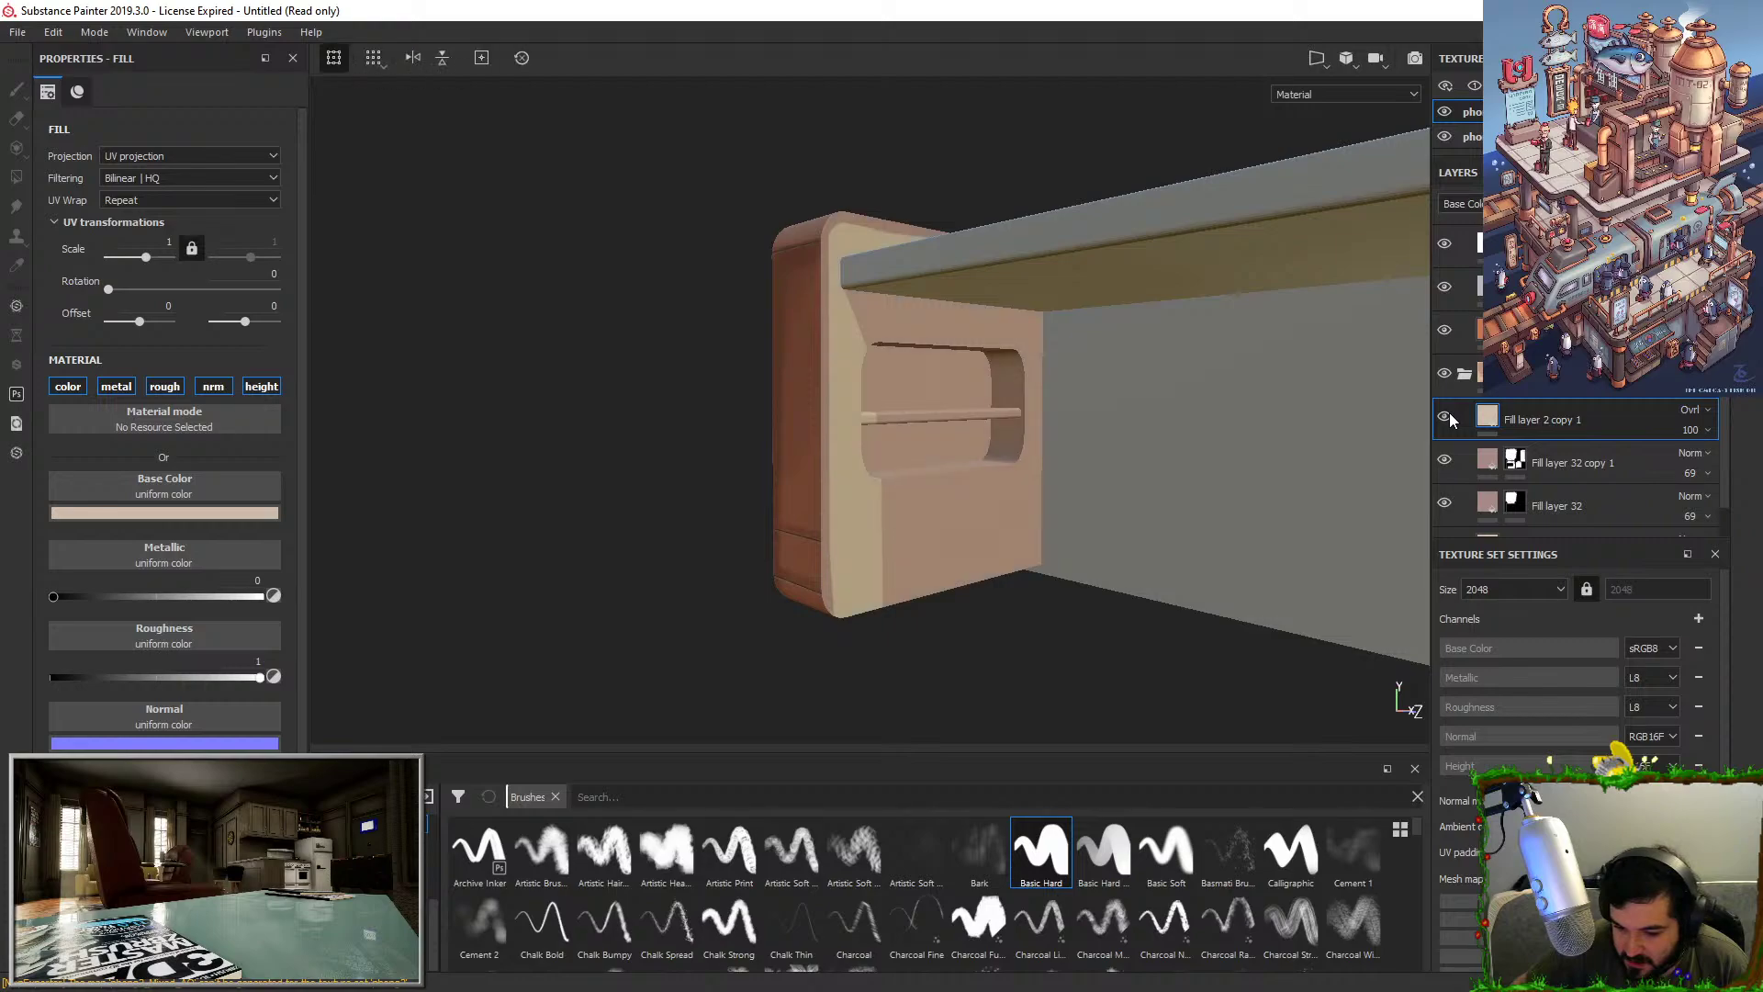
Lighten the base color of Fill layer 2 copy 1 to a paler off-white and give the layer a black mask.
left_click(260, 513)
right_click(1603, 420)
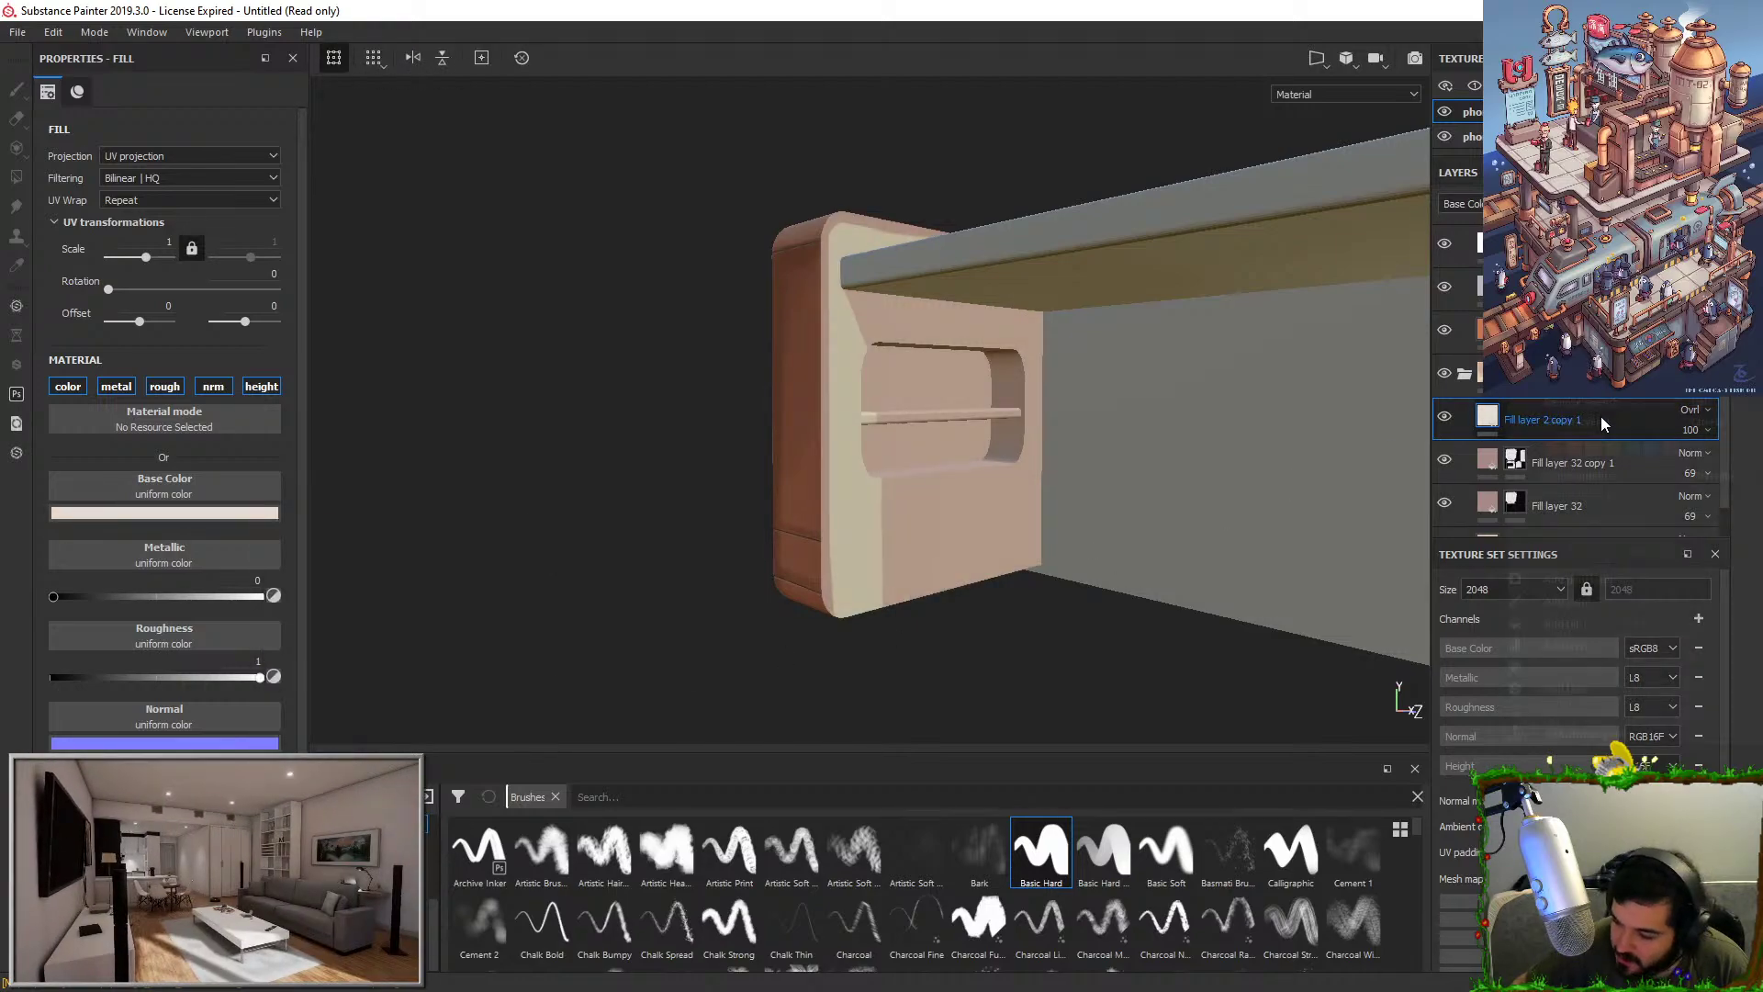
left_click(1581, 221)
Paint highlight patches around the shelf recess and along the panel's front strip and upper edge, using brush spacing 5 and size 21.89.
mouse_move(933, 432)
left_mouse_down()
mouse_move(909, 444)
mouse_move(886, 355)
mouse_move(854, 477)
mouse_move(897, 346)
mouse_move(877, 350)
left_mouse_up()
key("ctrl+z")
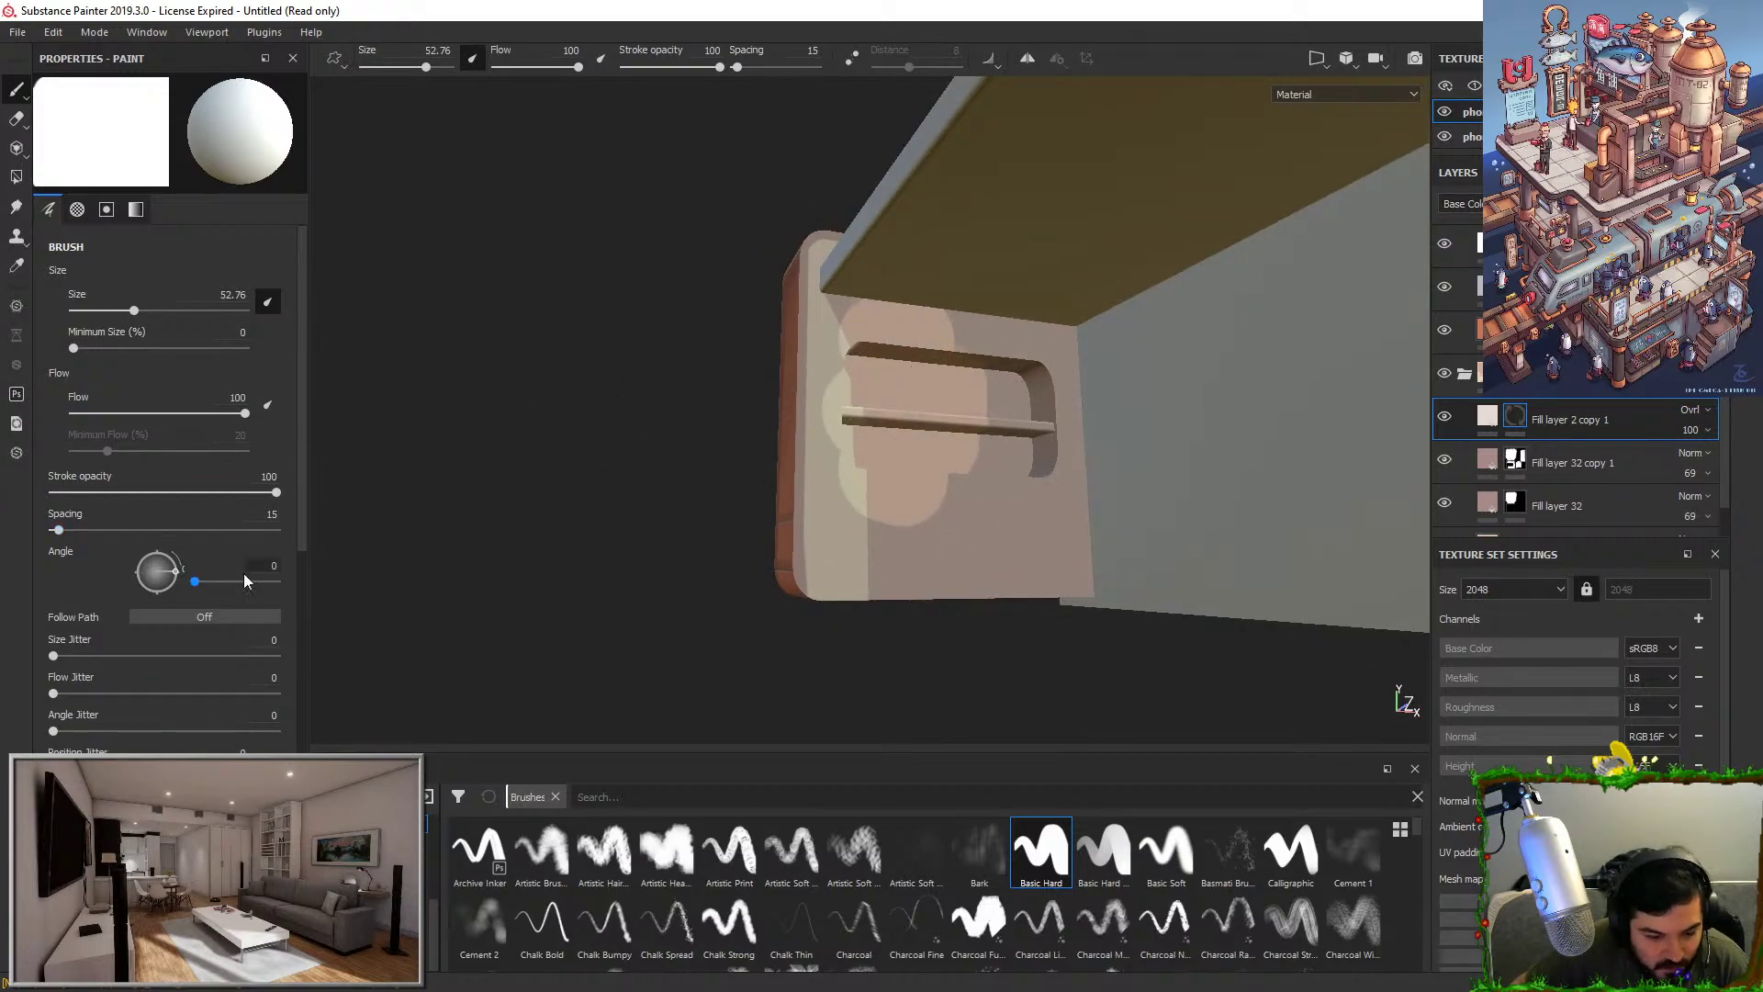
mouse_move(58, 530)
left_mouse_down()
mouse_move(140, 531)
mouse_move(5, 537)
left_mouse_up()
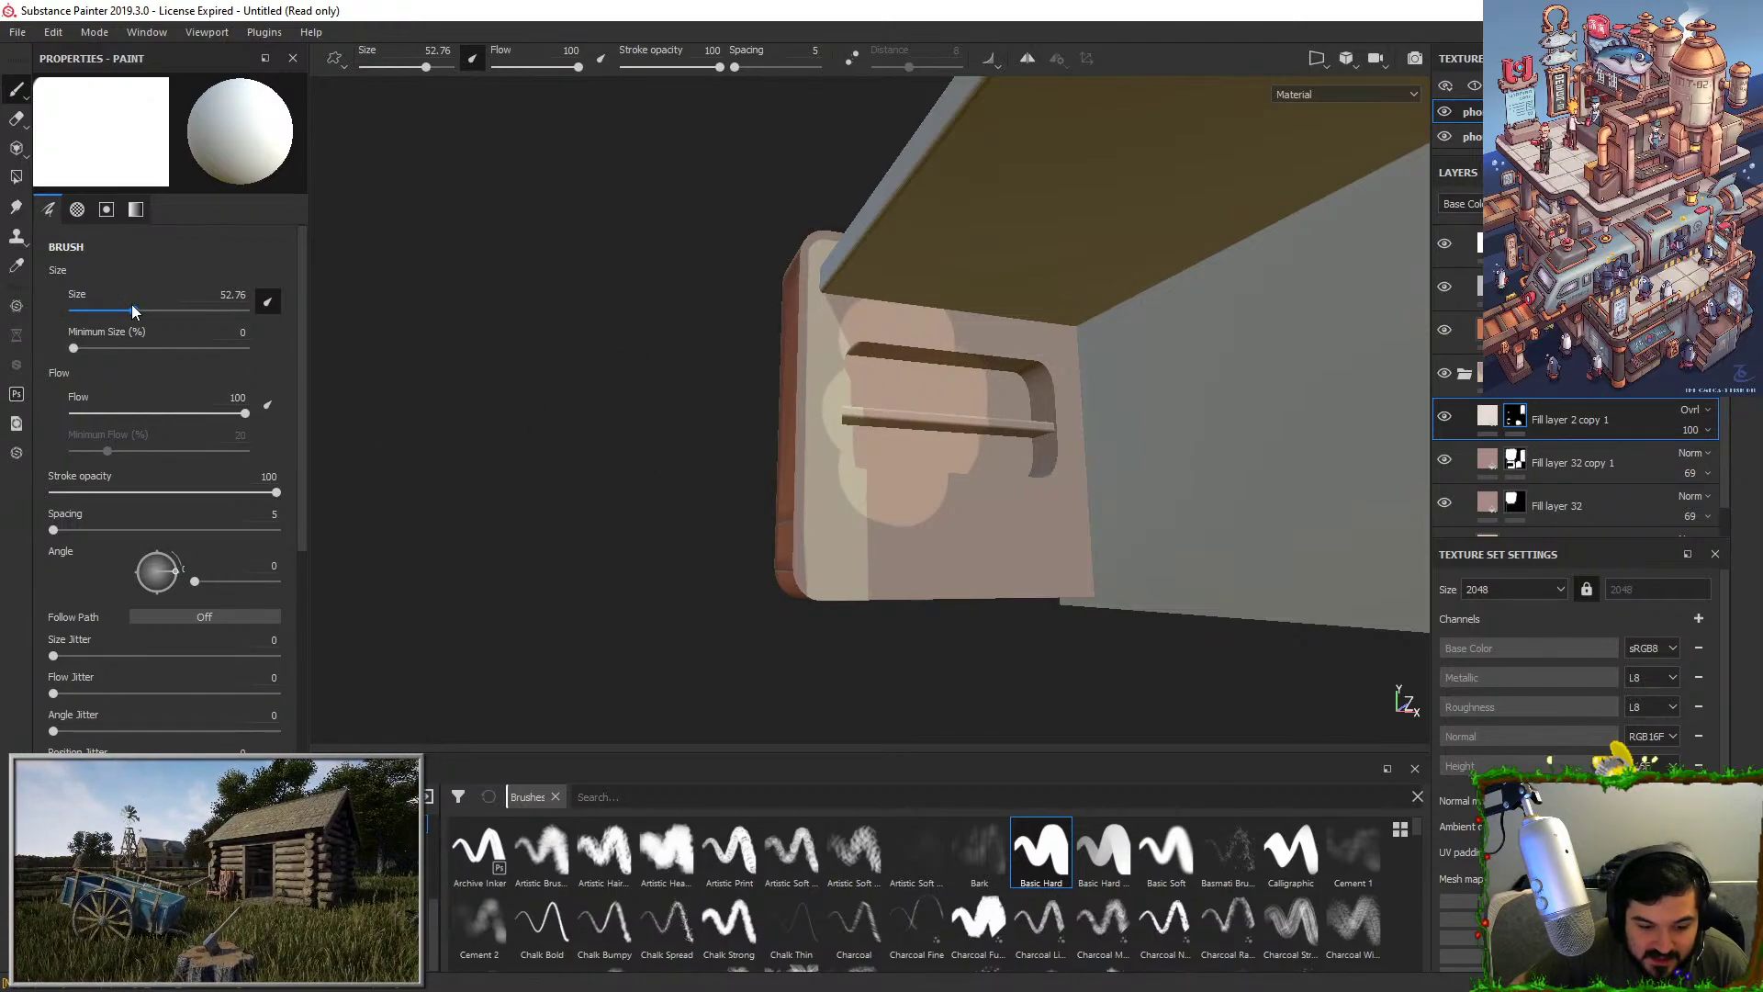
left_click_drag(134, 312, 112, 311)
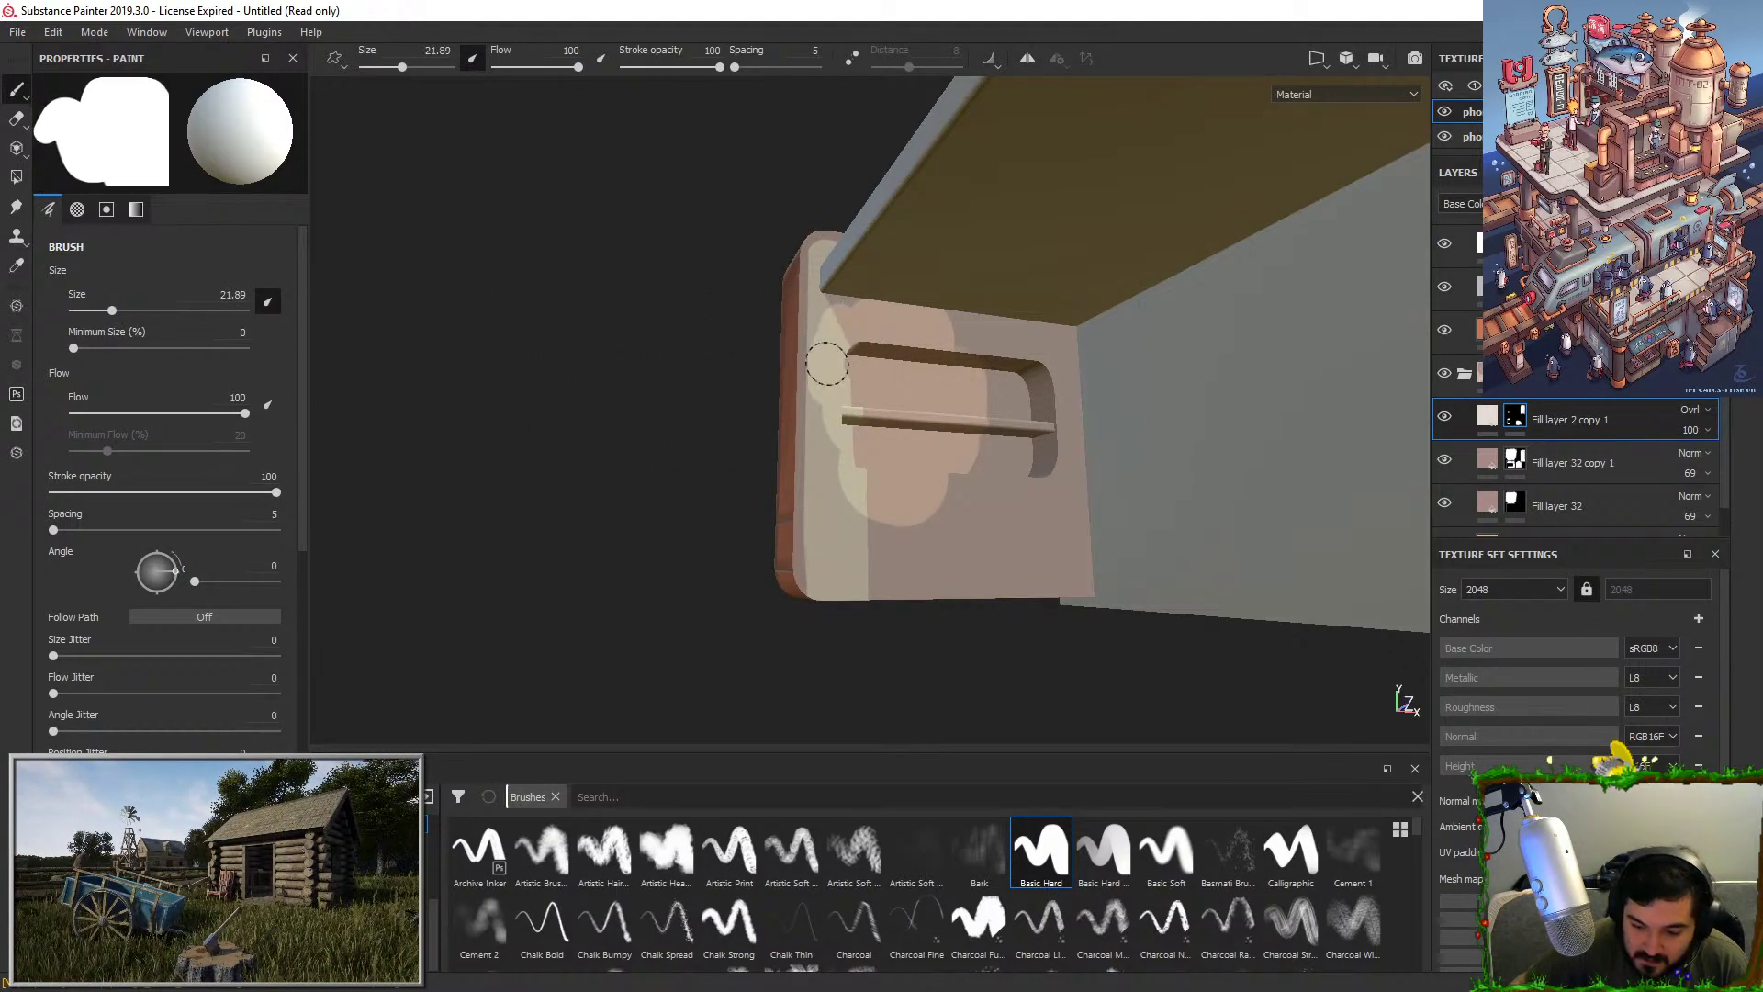
mouse_move(829, 356)
left_mouse_down("alt")
mouse_move(841, 322)
mouse_move(927, 441)
mouse_move(1010, 381)
mouse_move(834, 472)
mouse_move(839, 487)
mouse_move(818, 322)
left_mouse_up("alt")
left_click_drag(858, 391, 960, 227, "alt")
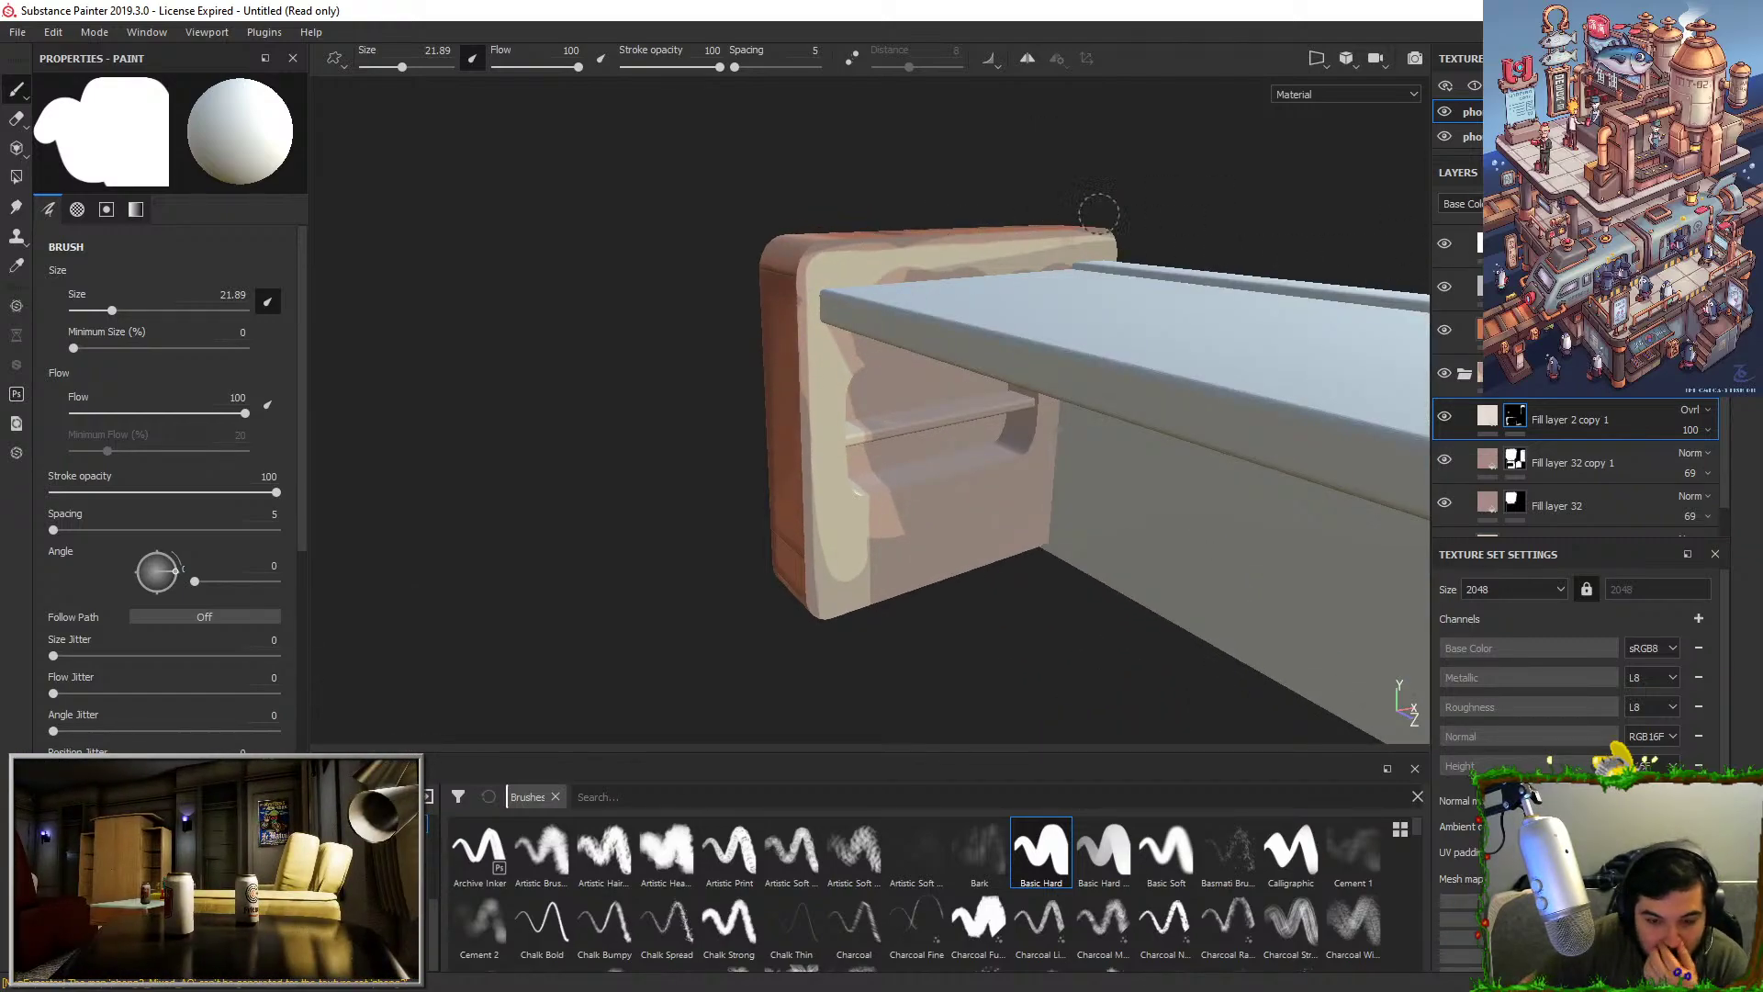
Add a Blur filter to the mask of Fill layer 2 copy 1 with an intensity of 16.
right_click(1508, 411)
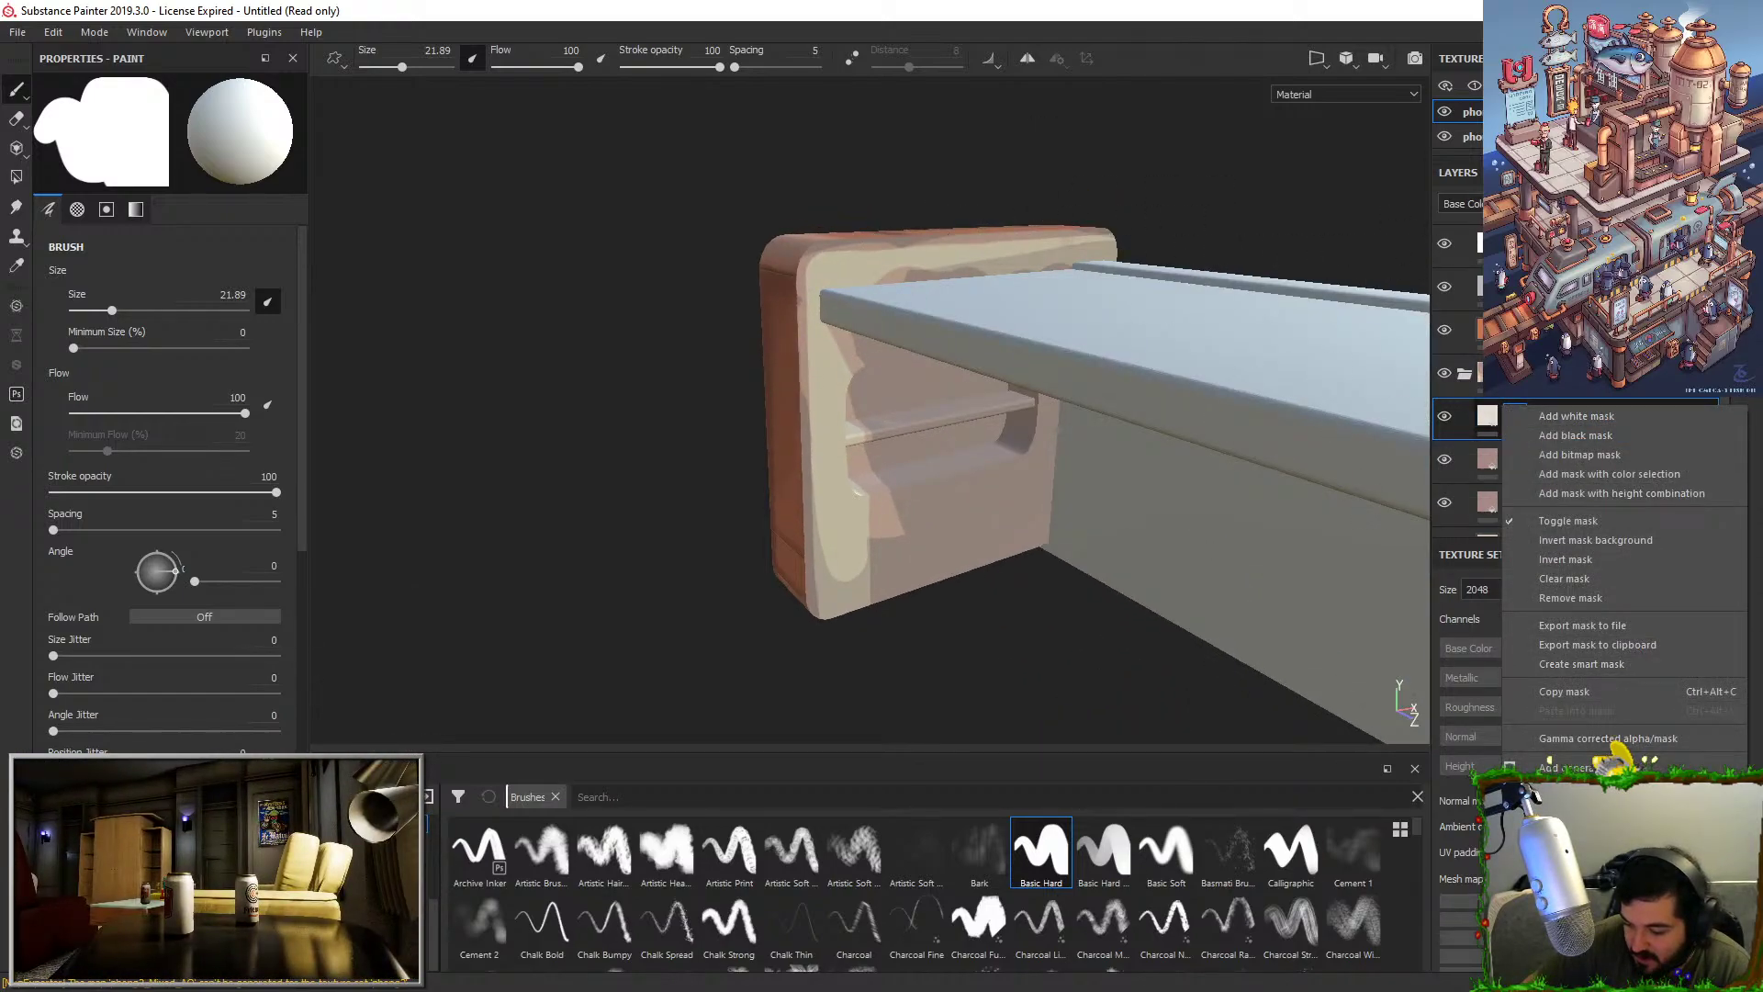
left_click(1575, 787)
left_click(159, 124)
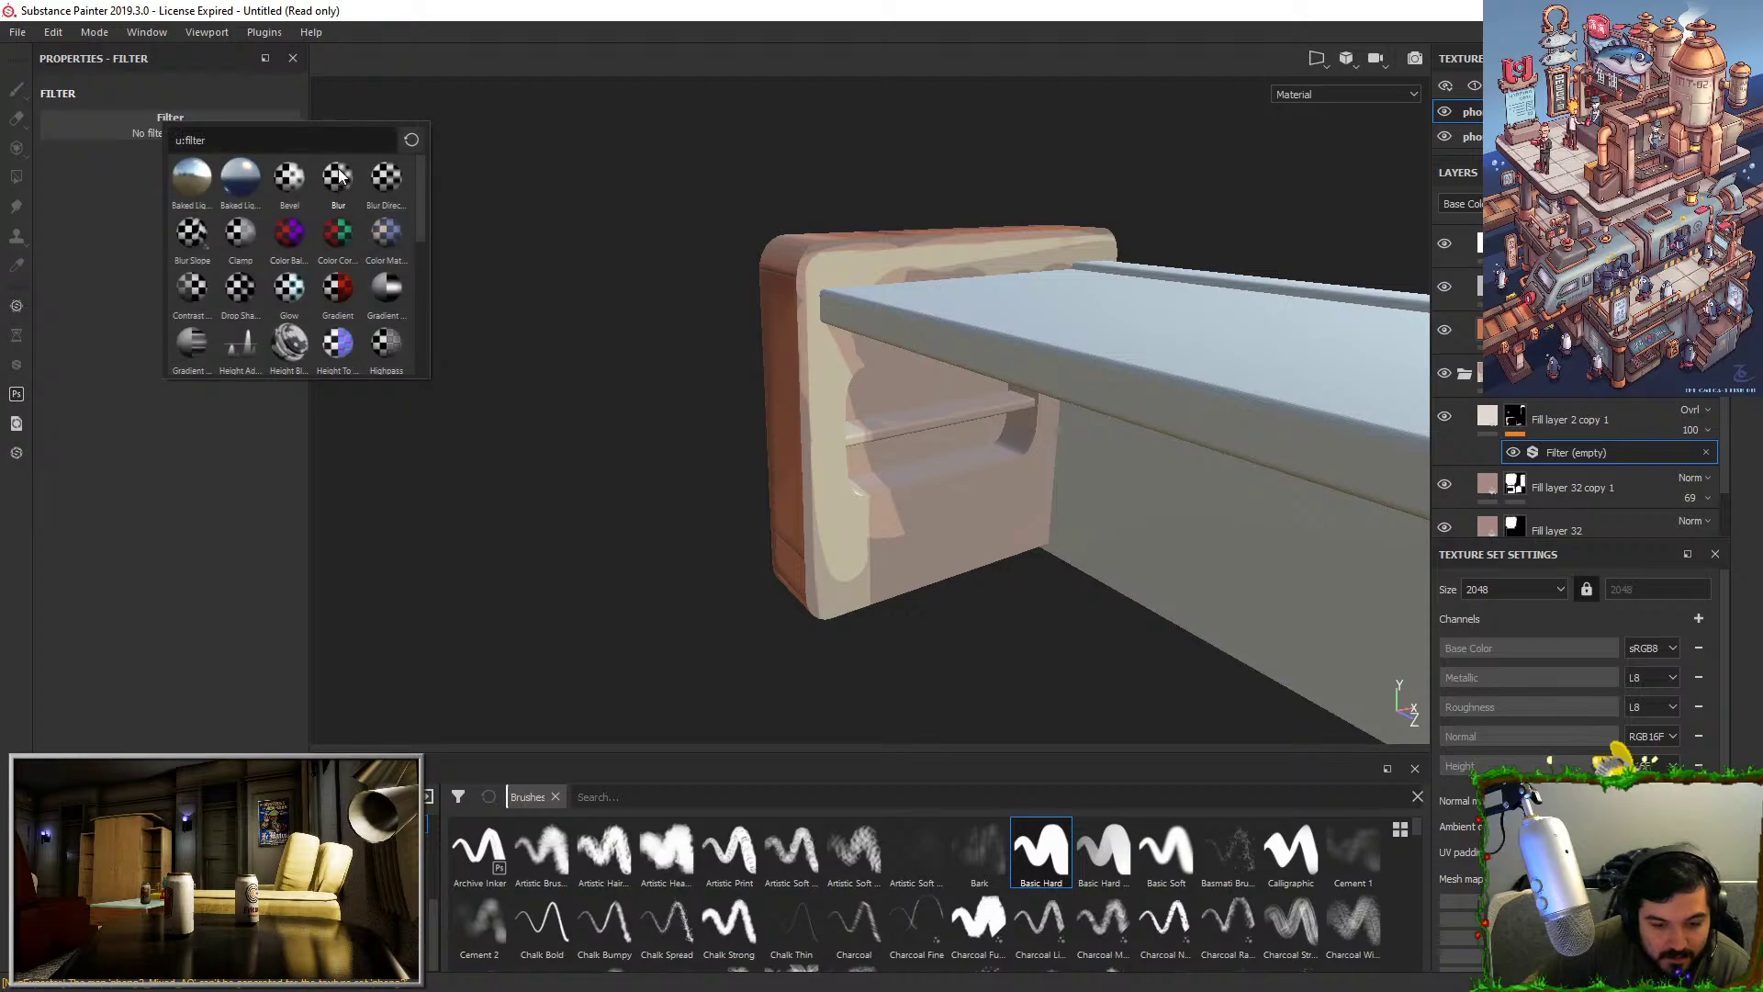
left_click(191, 176)
left_click_drag(75, 213, 905, 299)
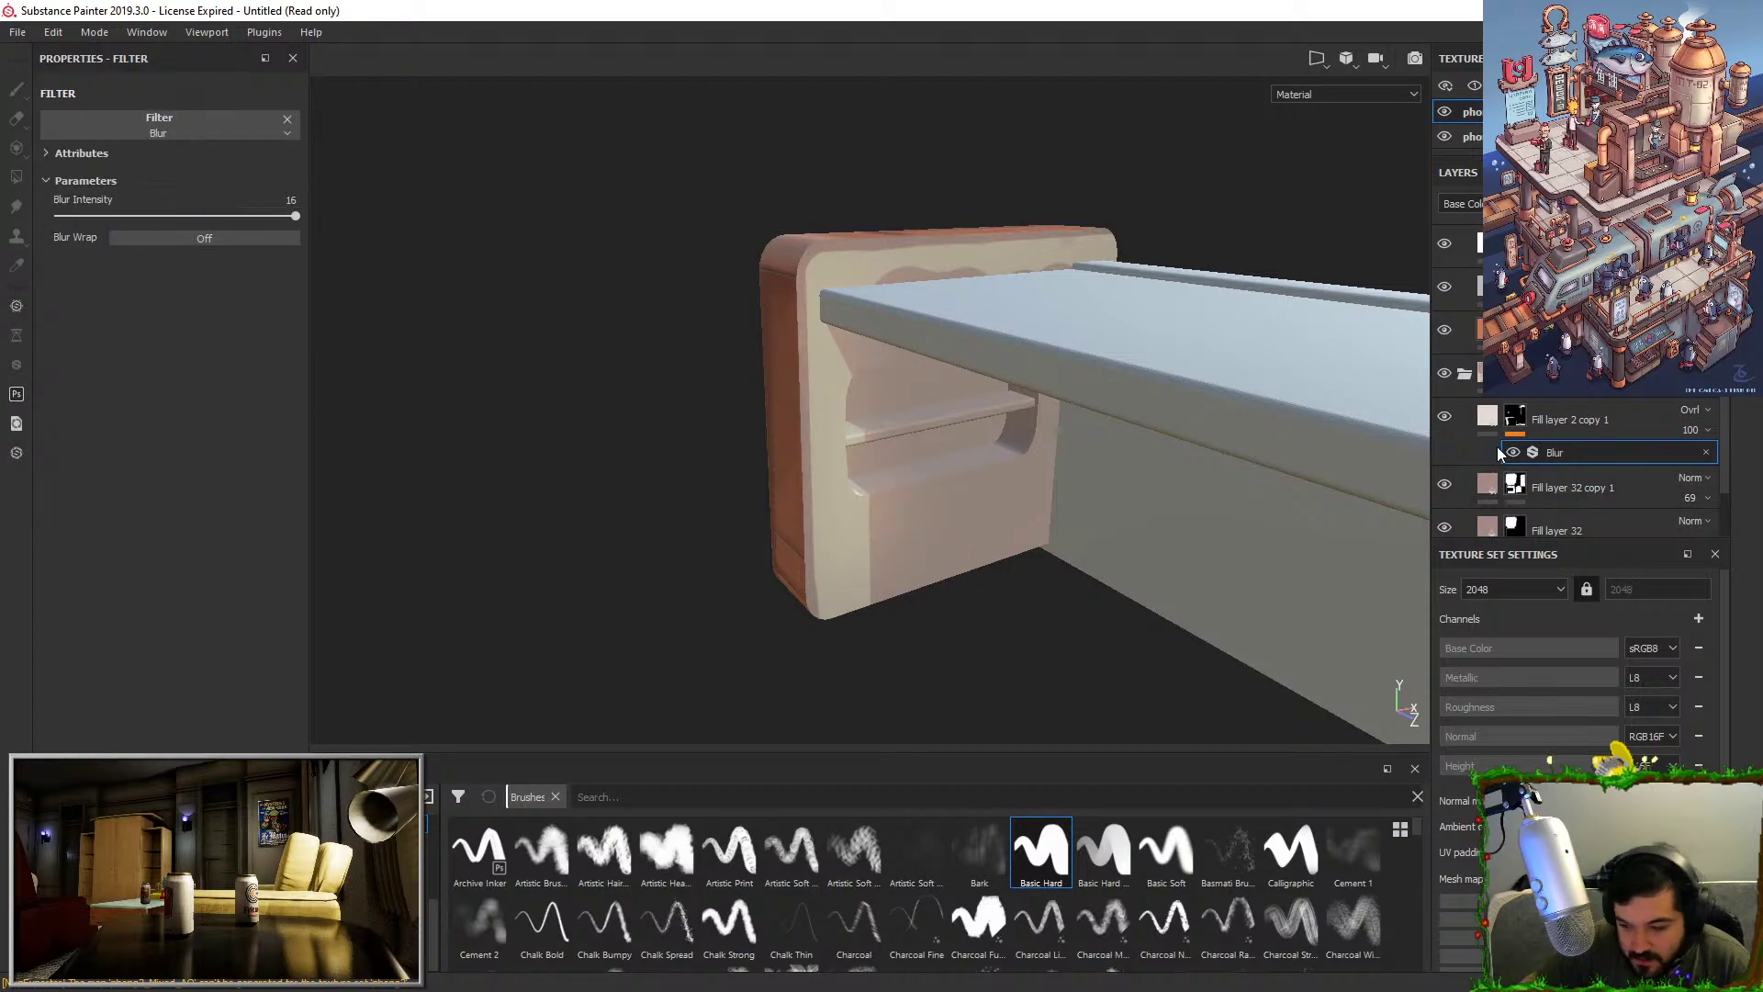
Lower the opacity of Fill layer 2 copy 1 to 36 and compare the panel with the layer hidden and shown.
left_click(1444, 417)
left_click(1445, 417)
left_click_drag(1076, 485, 1073, 413, "alt")
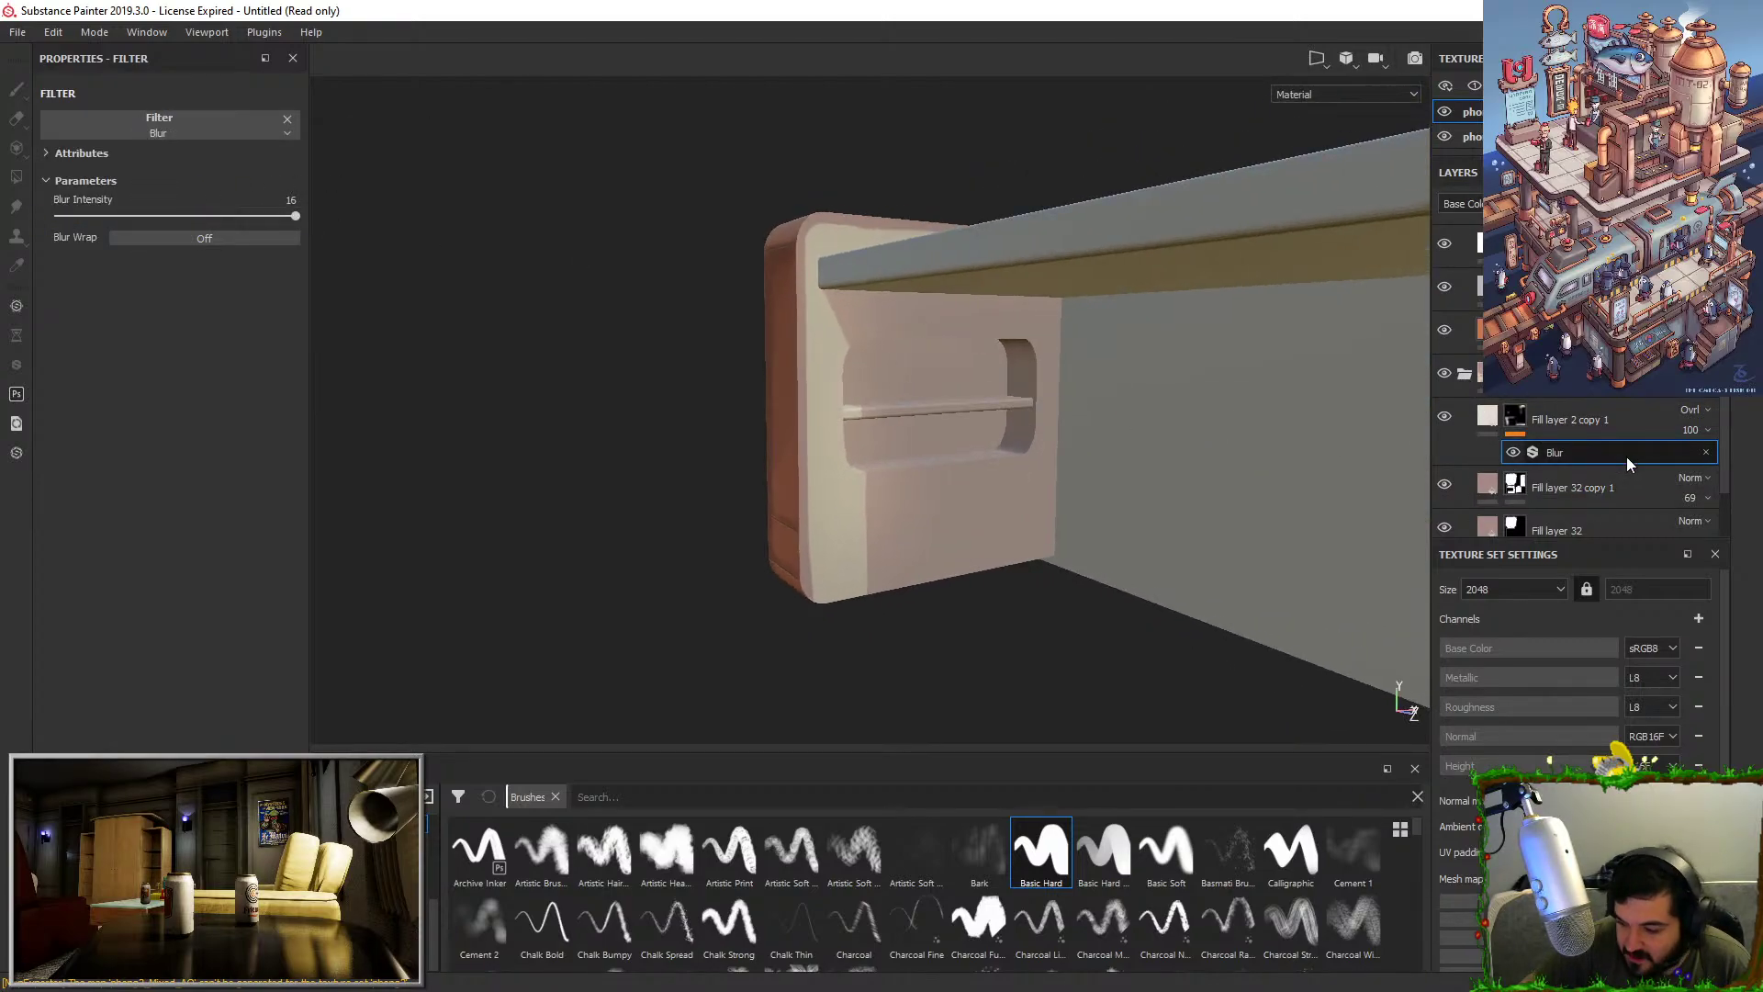
left_click(1685, 434)
left_click(1702, 463)
left_click_drag(1323, 487, 1291, 427, "alt")
left_click(1447, 418)
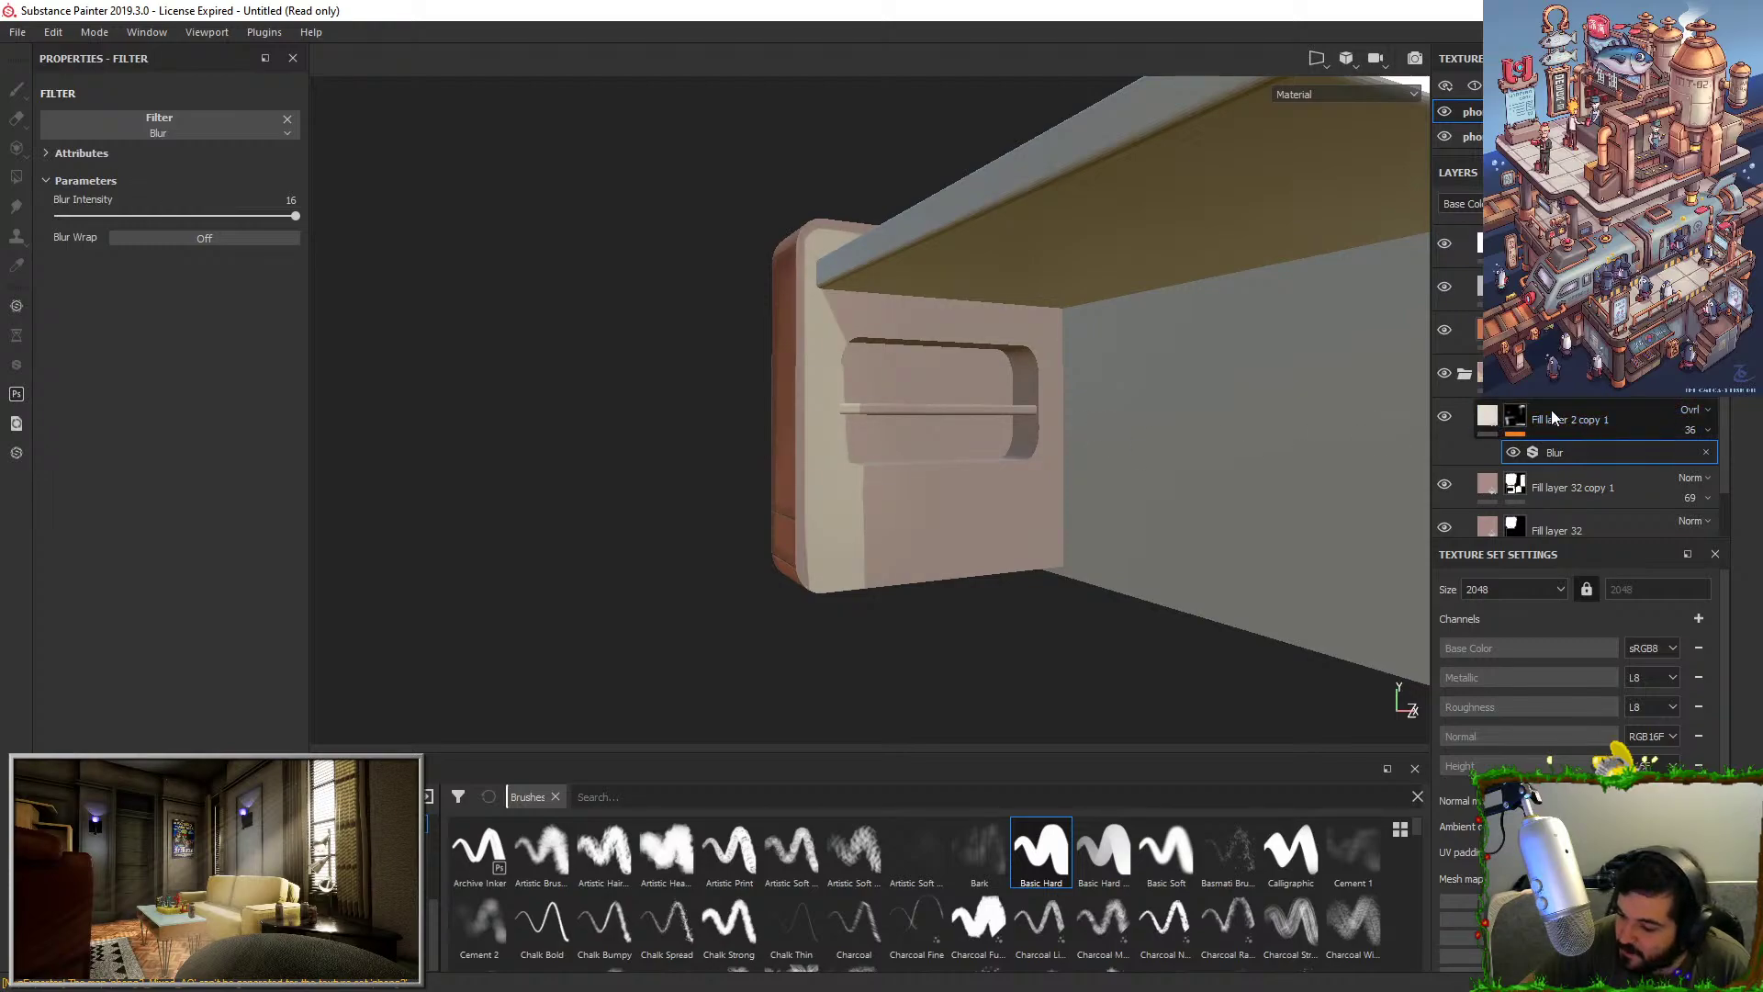
Add a new grey fill layer above Fill layer 2 copy 1 with the Multiply blend mode and a roughness of 1.
left_click(1584, 421)
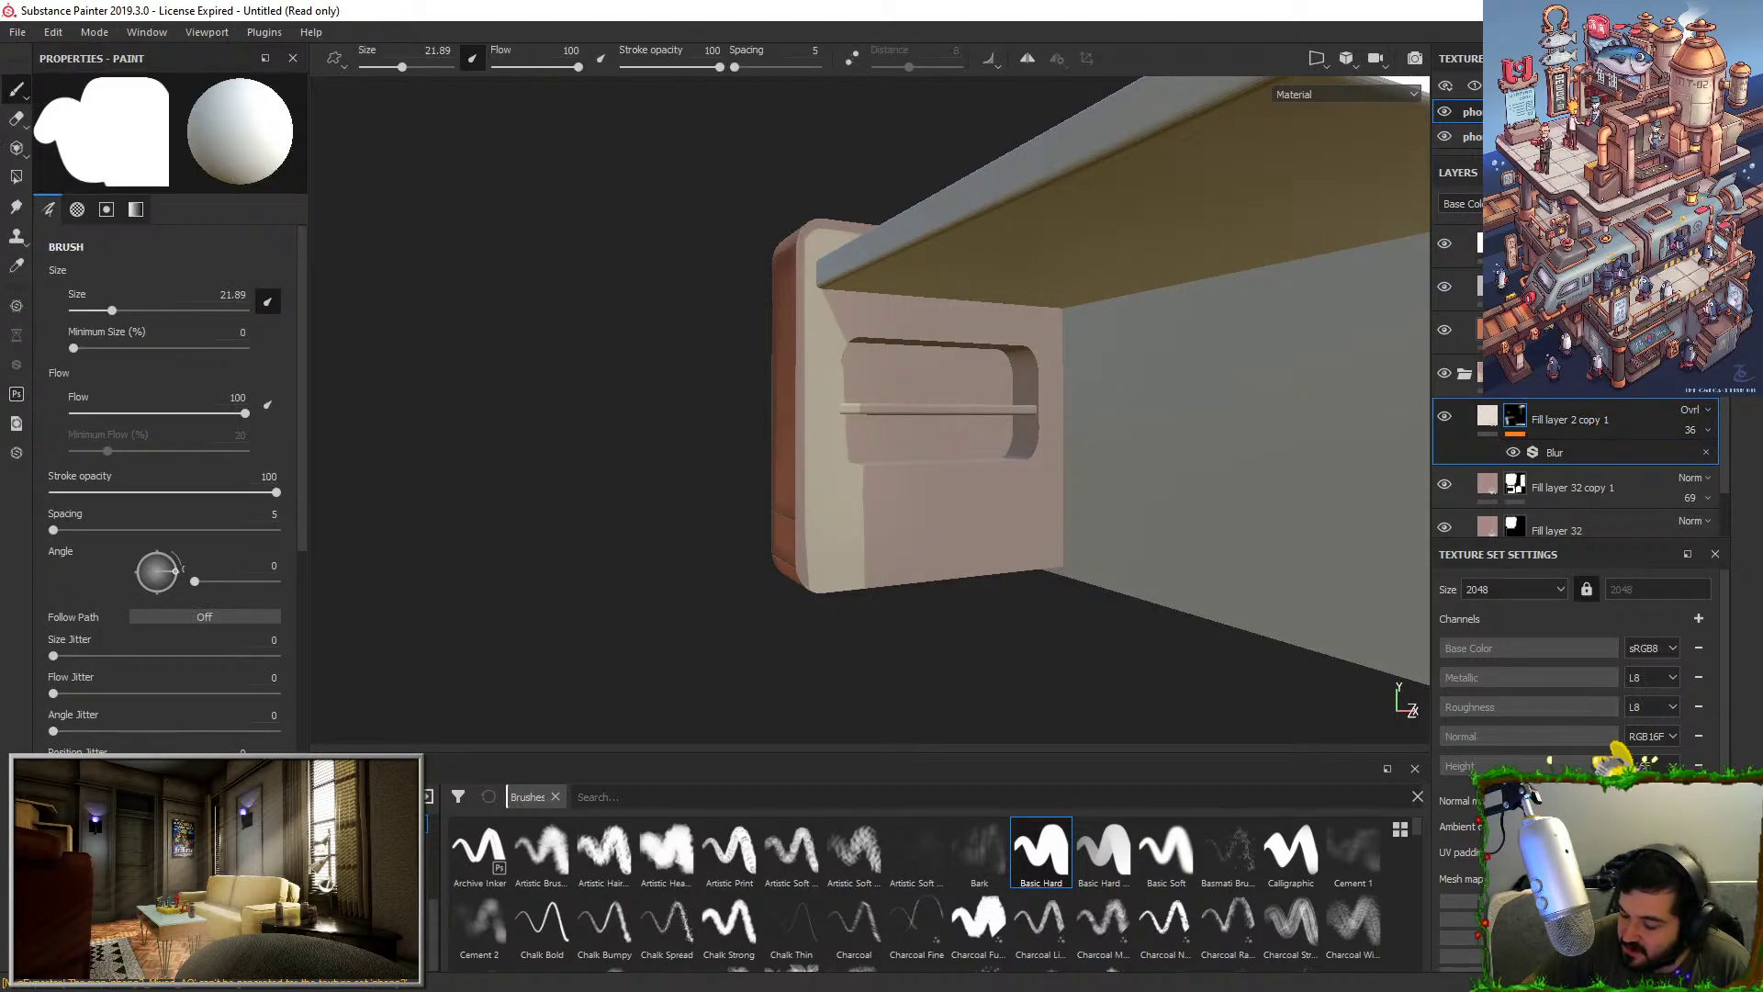
left_click(1628, 203)
right_click(1510, 376)
left_click(1496, 415)
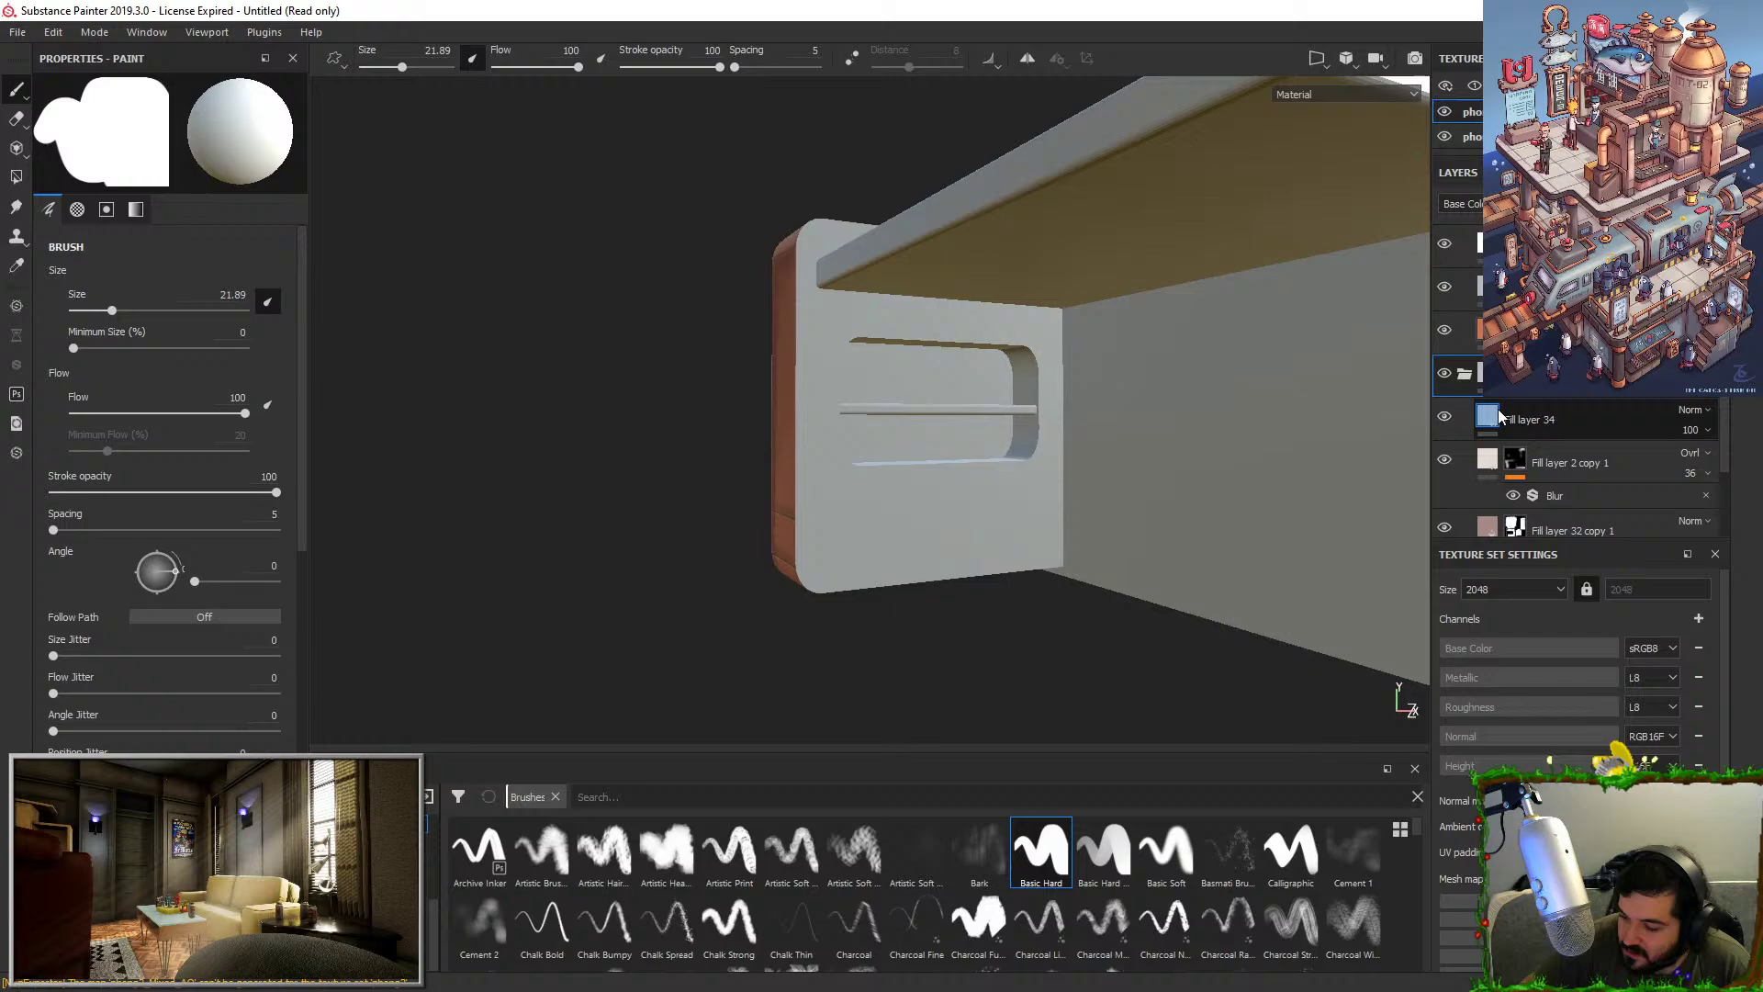
left_click(1697, 414)
left_click(1694, 411)
left_click(1694, 410)
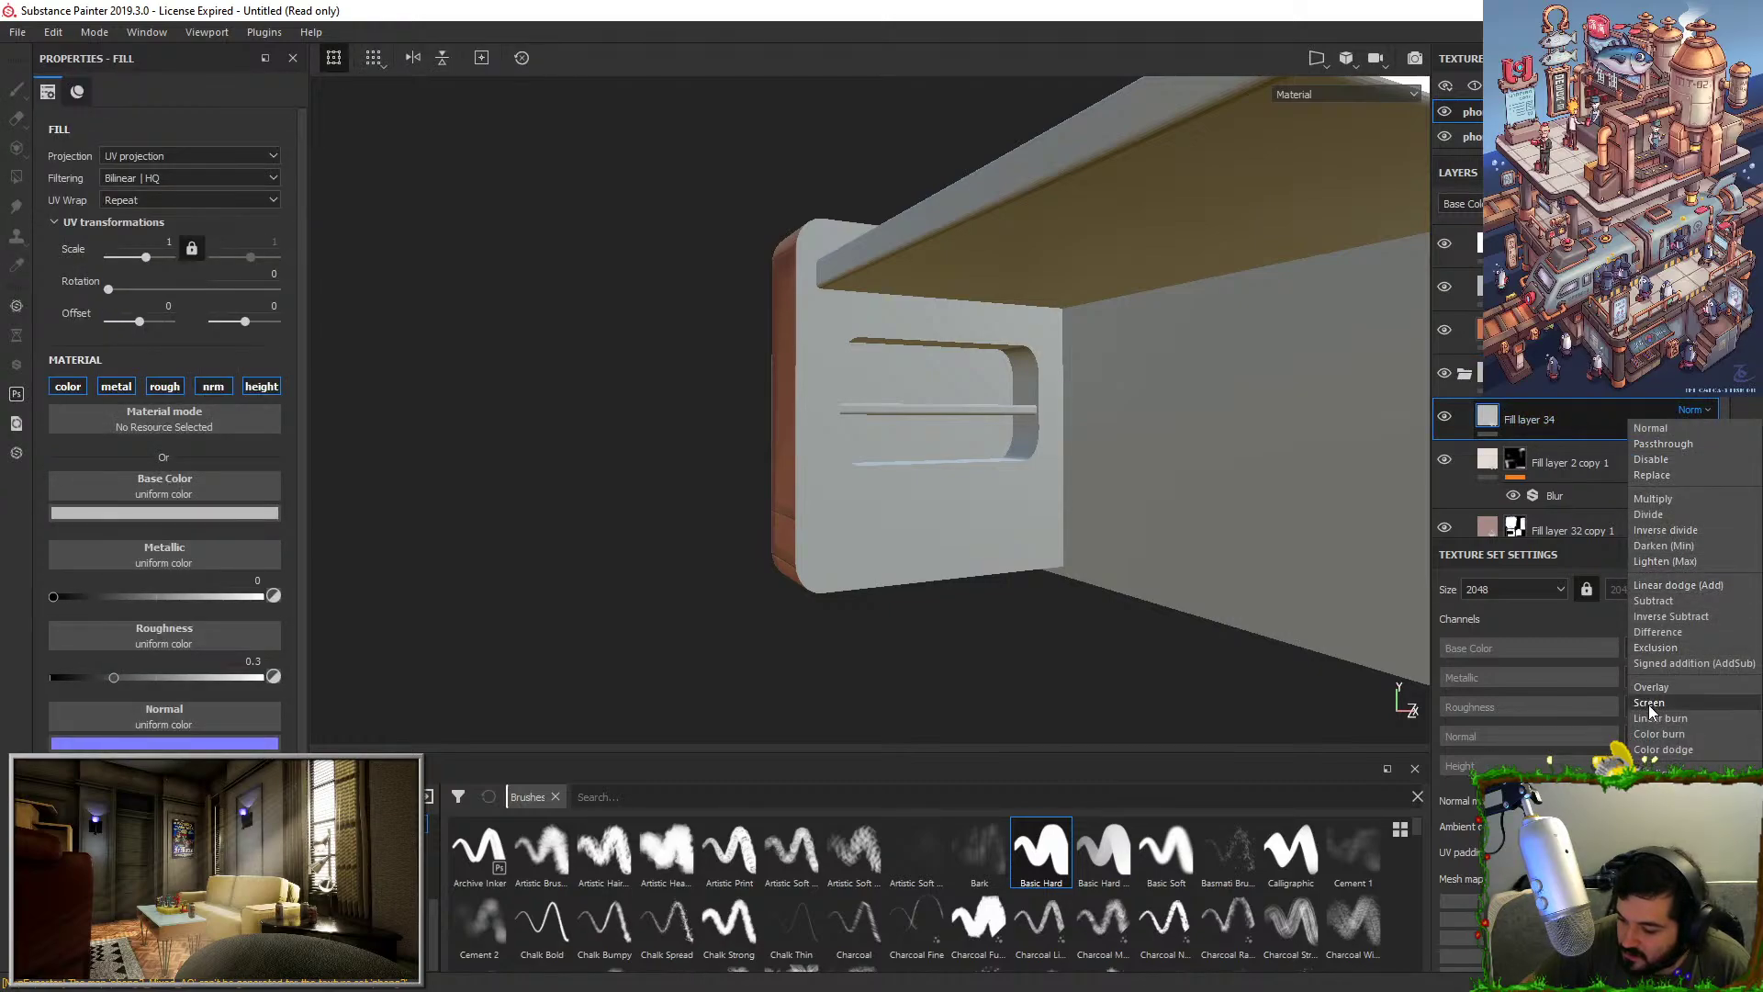
left_click(1651, 500)
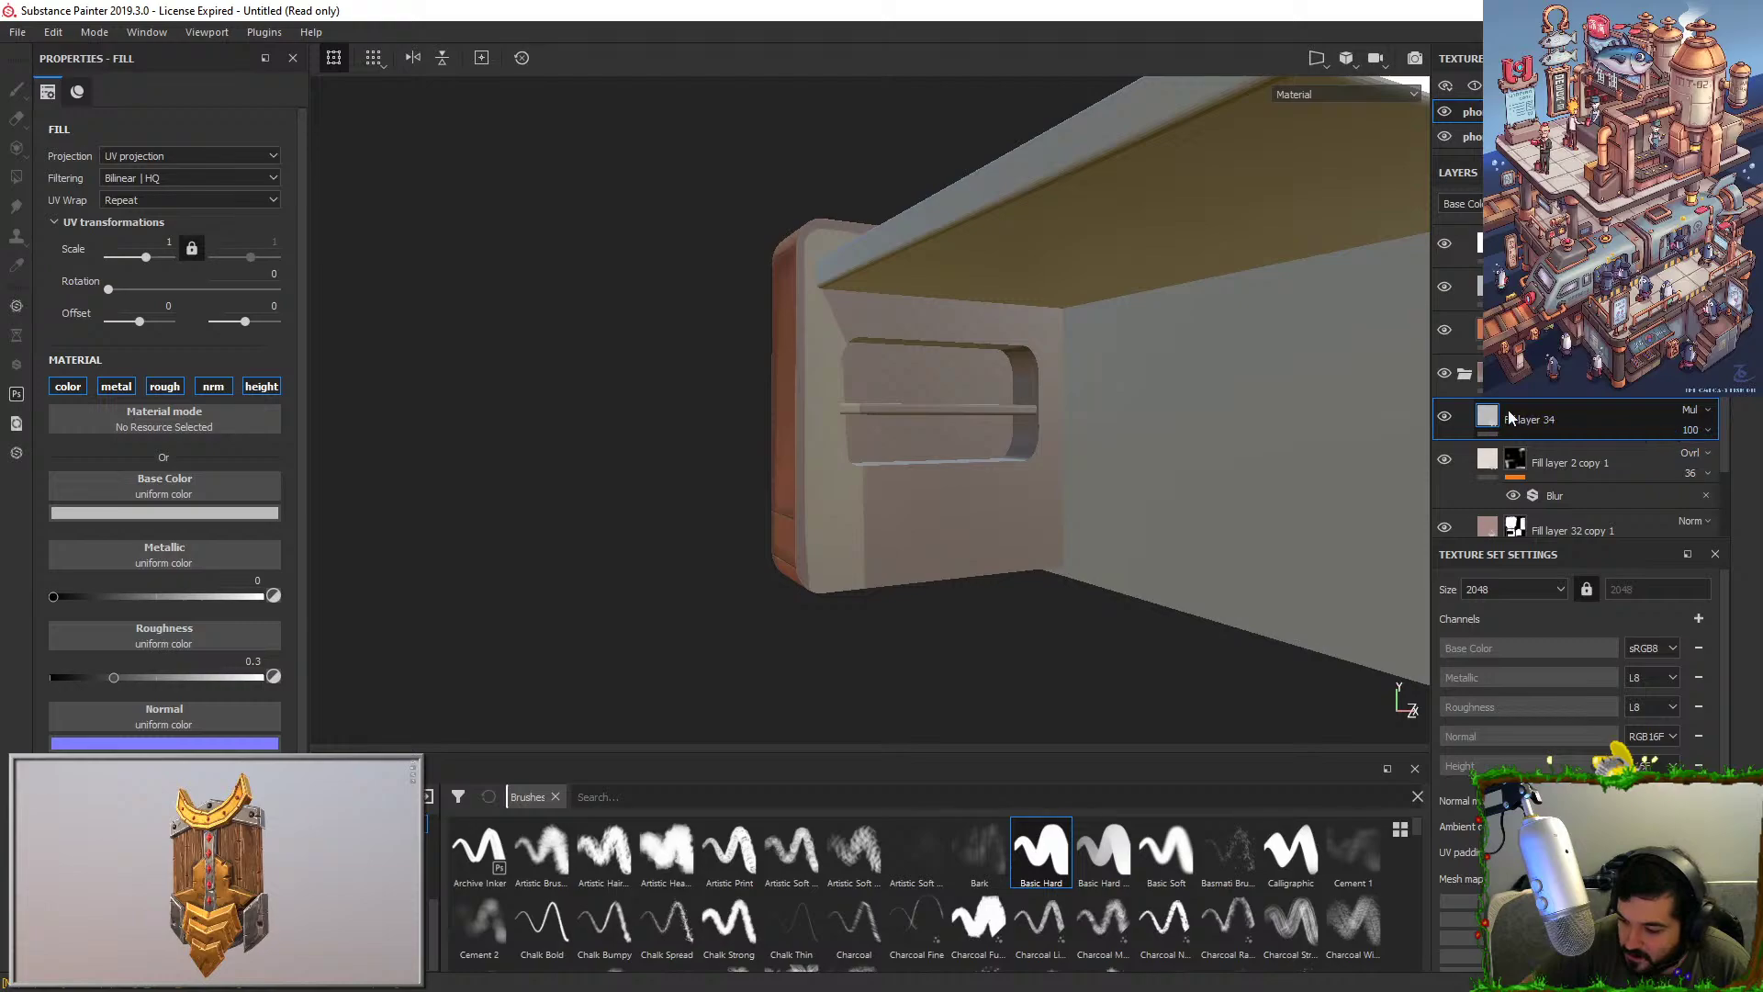
left_click_drag(136, 676, 276, 687)
left_click_drag(957, 596, 918, 593, "alt")
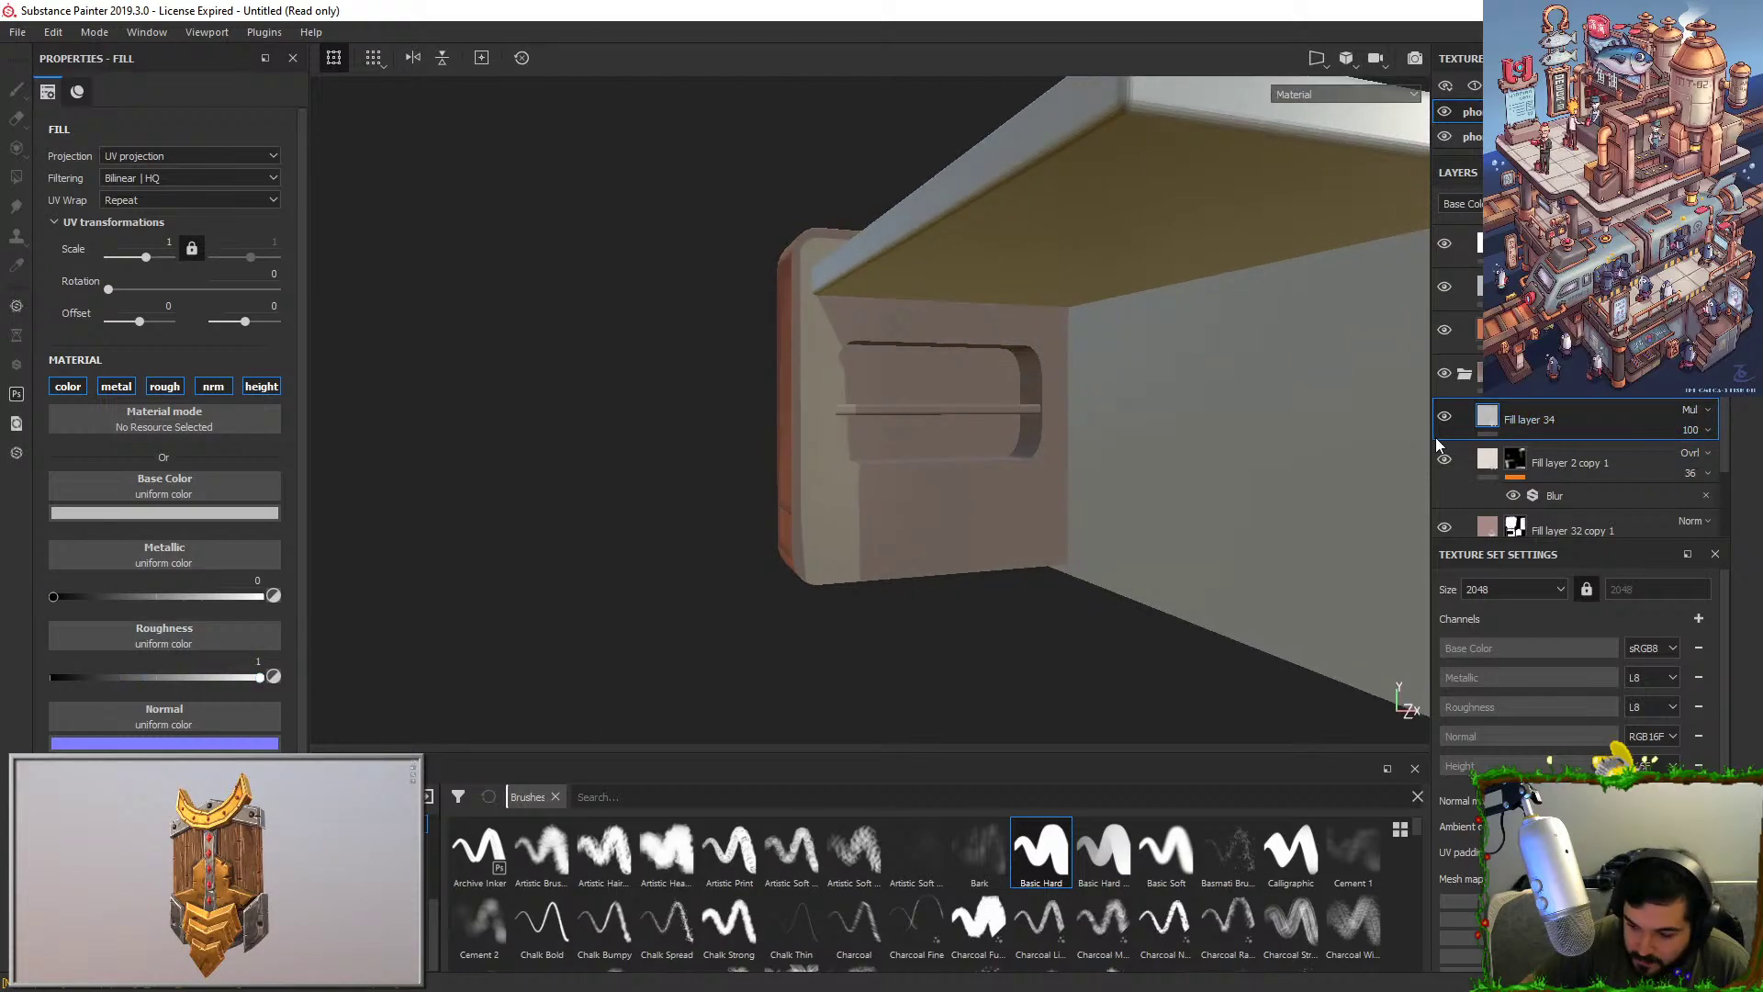
Give Fill layer 34 a black mask and paint a dark vertical band down the shelf panel's edge beside the back wall.
right_click(1532, 420)
left_click(1575, 33)
left_click_drag(996, 459, 921, 377, "alt")
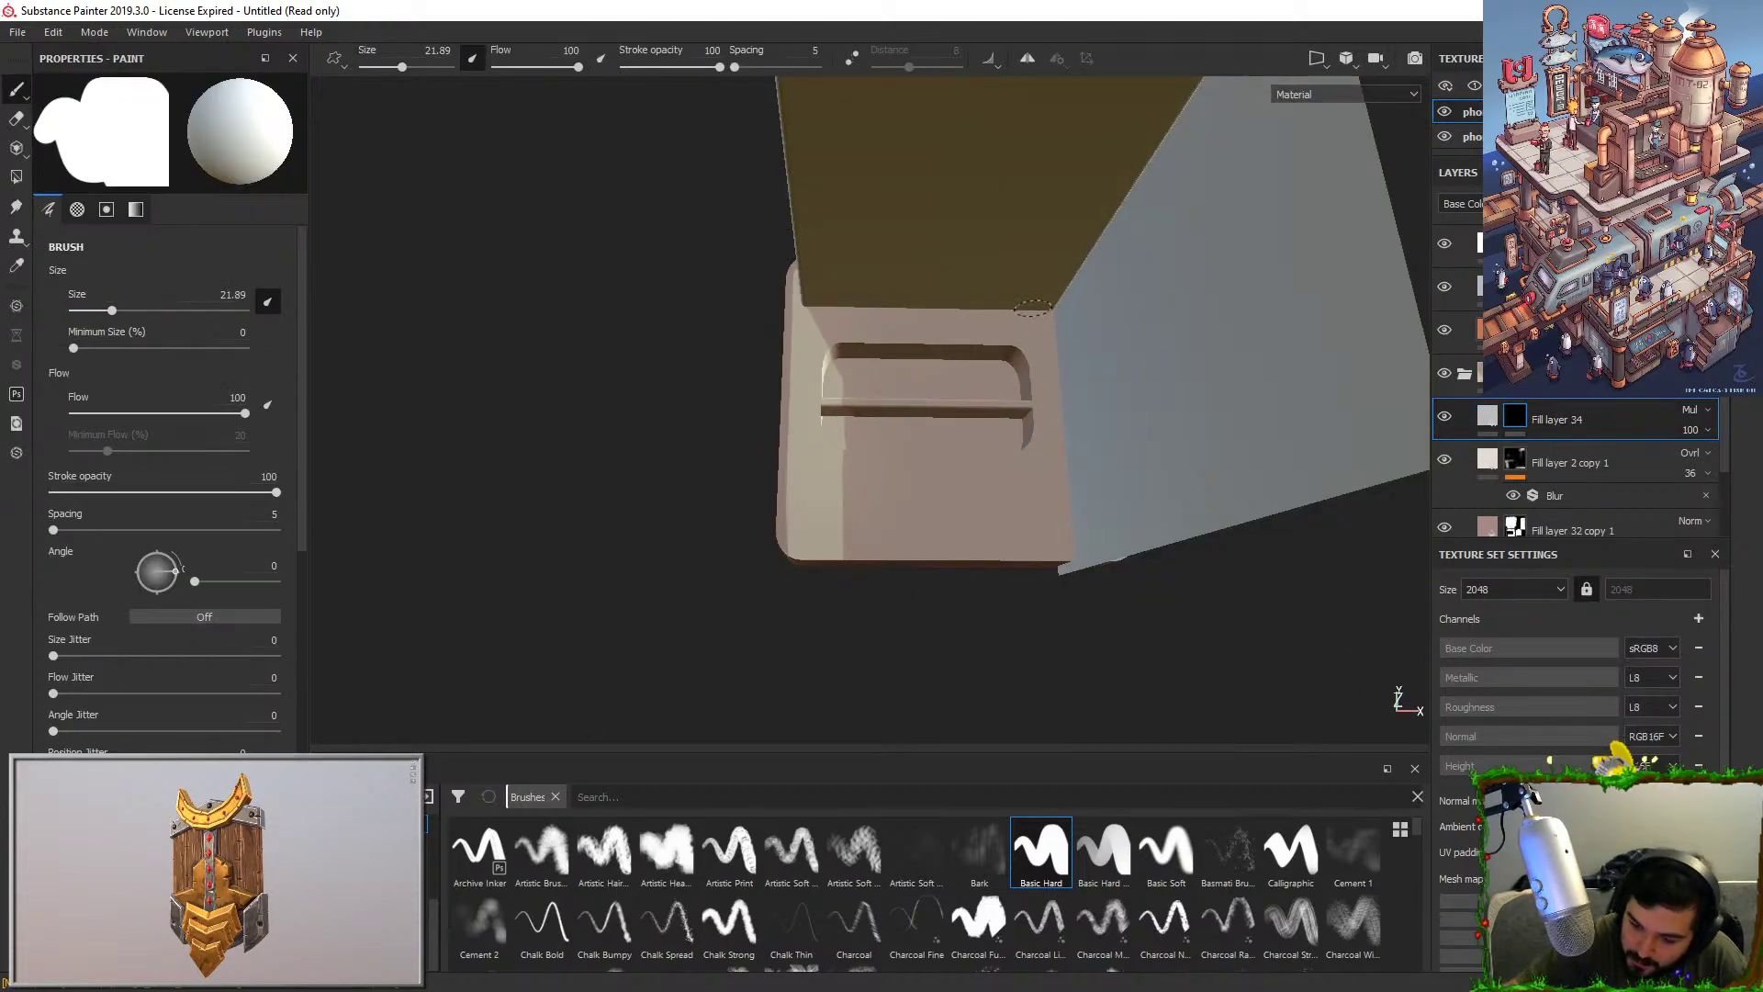
mouse_move(1055, 316)
left_mouse_down()
mouse_move(1033, 477)
mouse_move(1041, 297)
mouse_move(1006, 532)
mouse_move(1029, 597)
left_mouse_up()
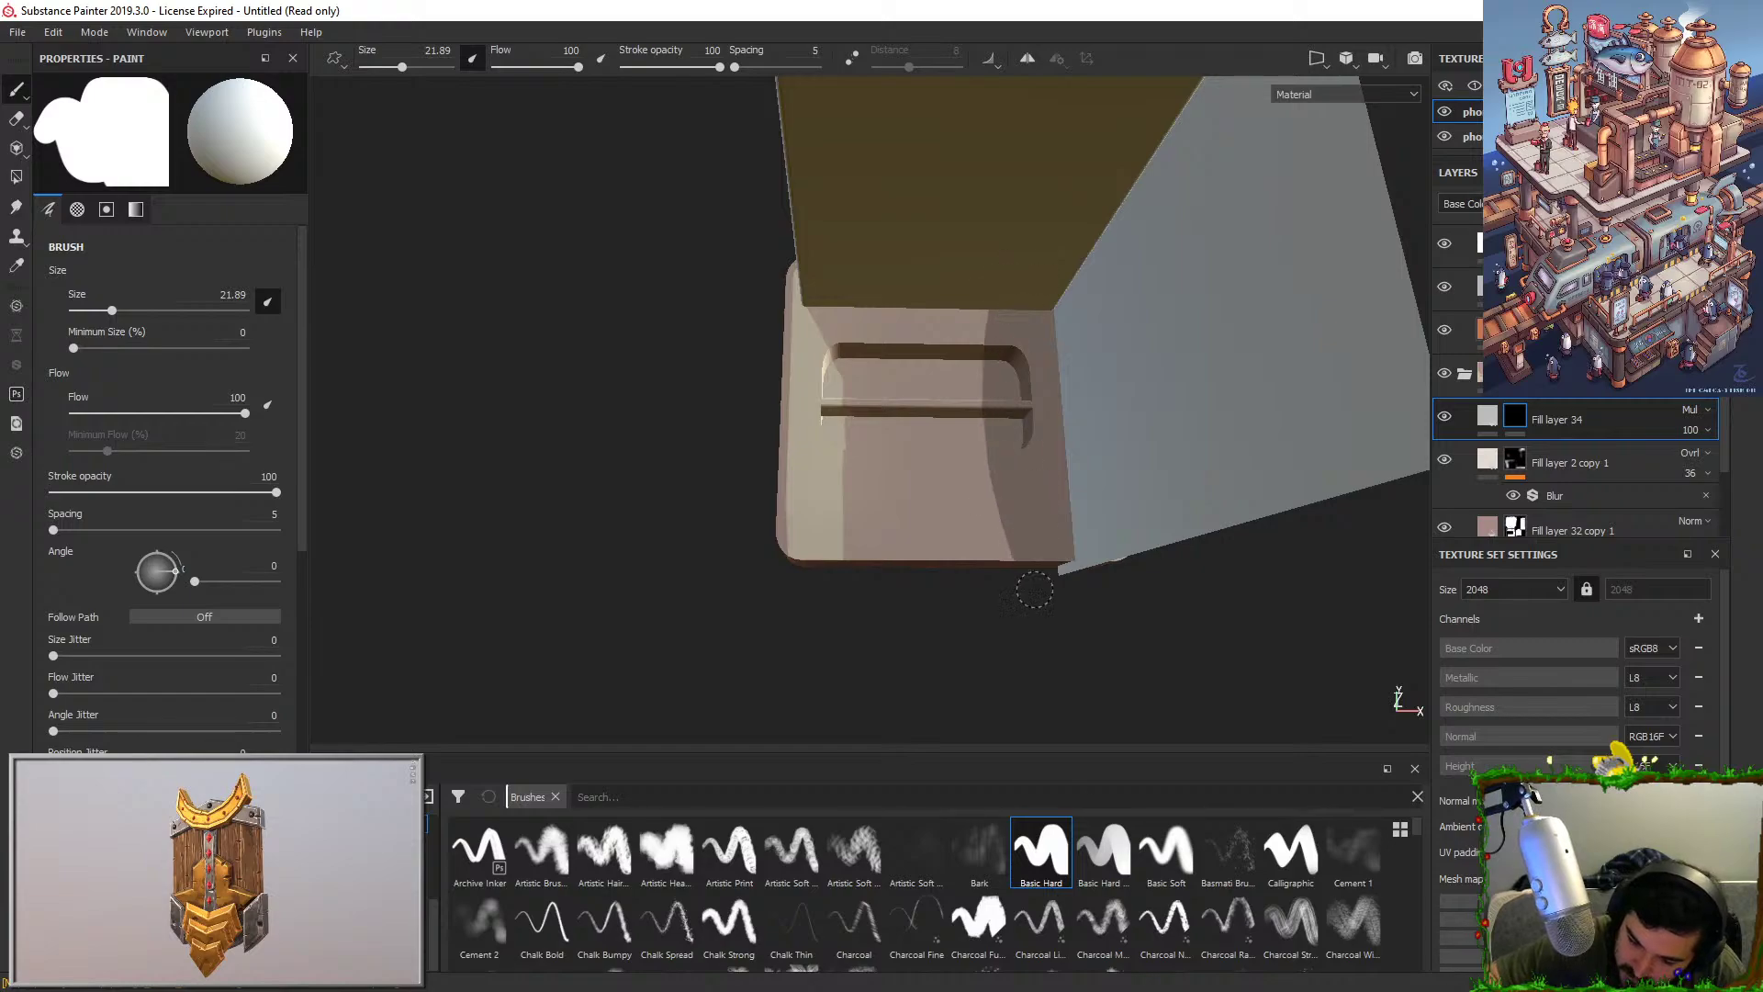
With the Basic Soft brush at size 97.91, shade one vertical edge and the lower edge of the panel's outer face, erasing the stray dark spot.
left_click(1150, 856)
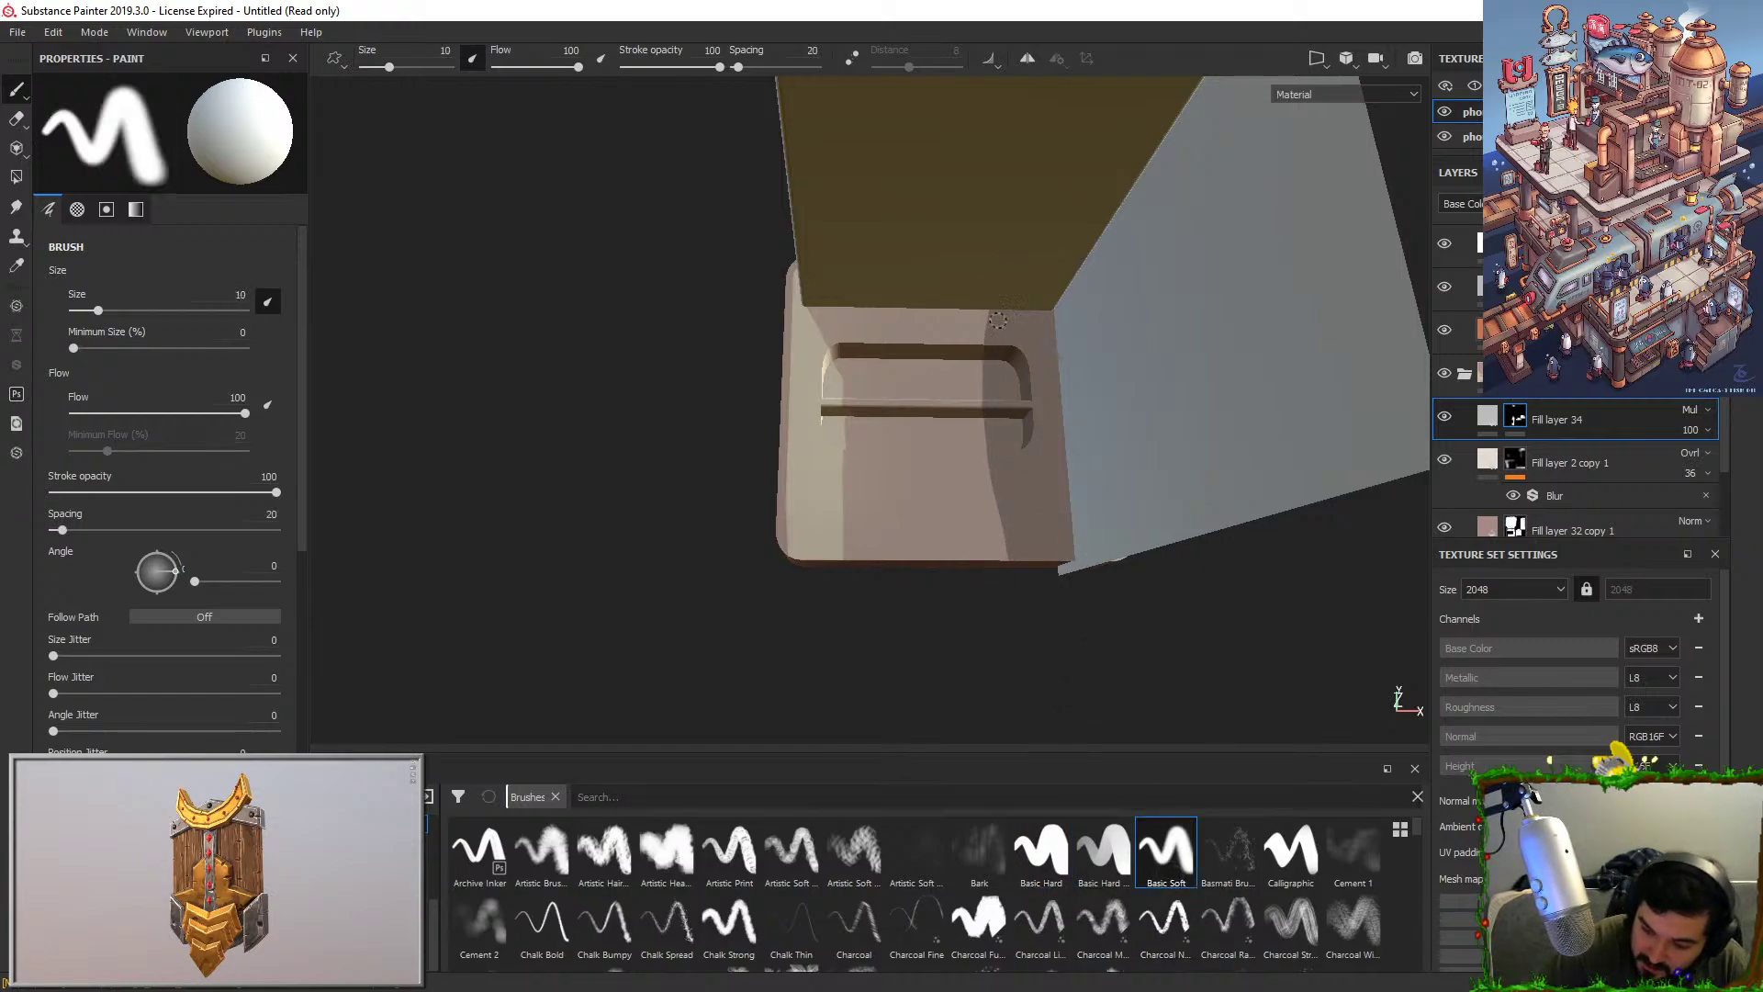
left_click(157, 312)
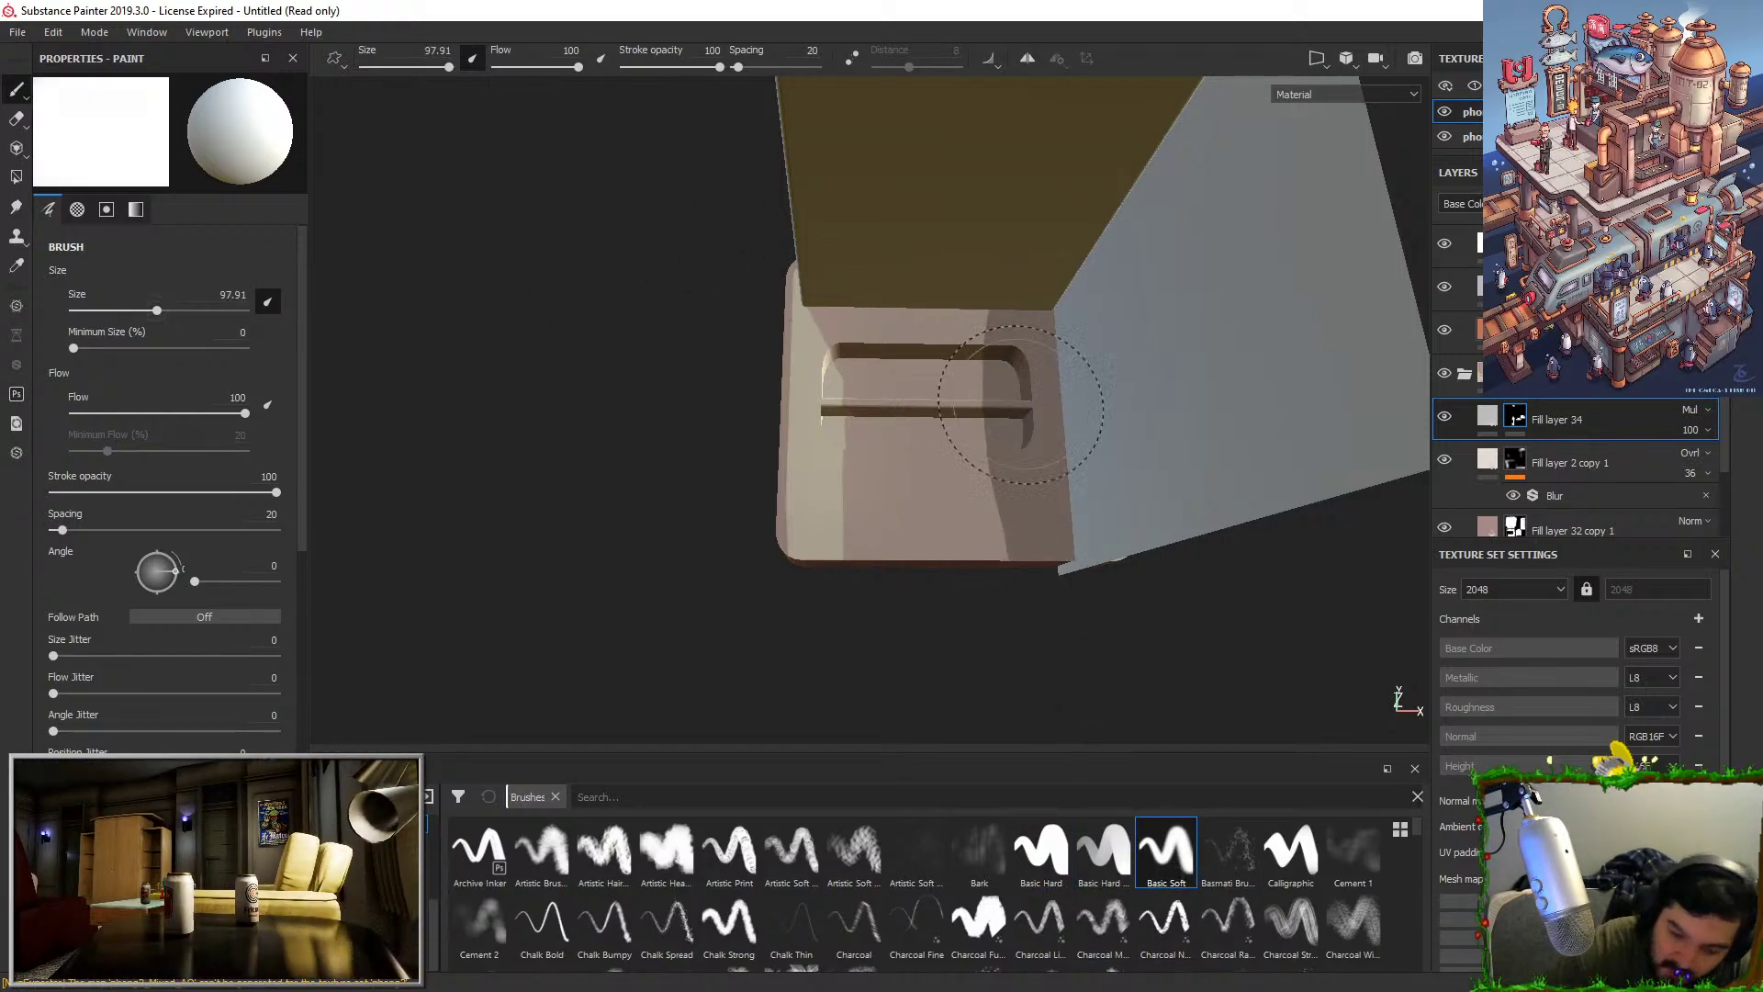
mouse_move(1039, 689)
left_mouse_down("alt")
mouse_move(1016, 649)
mouse_move(1047, 642)
mouse_move(1385, 695)
mouse_move(1174, 726)
left_mouse_up("alt")
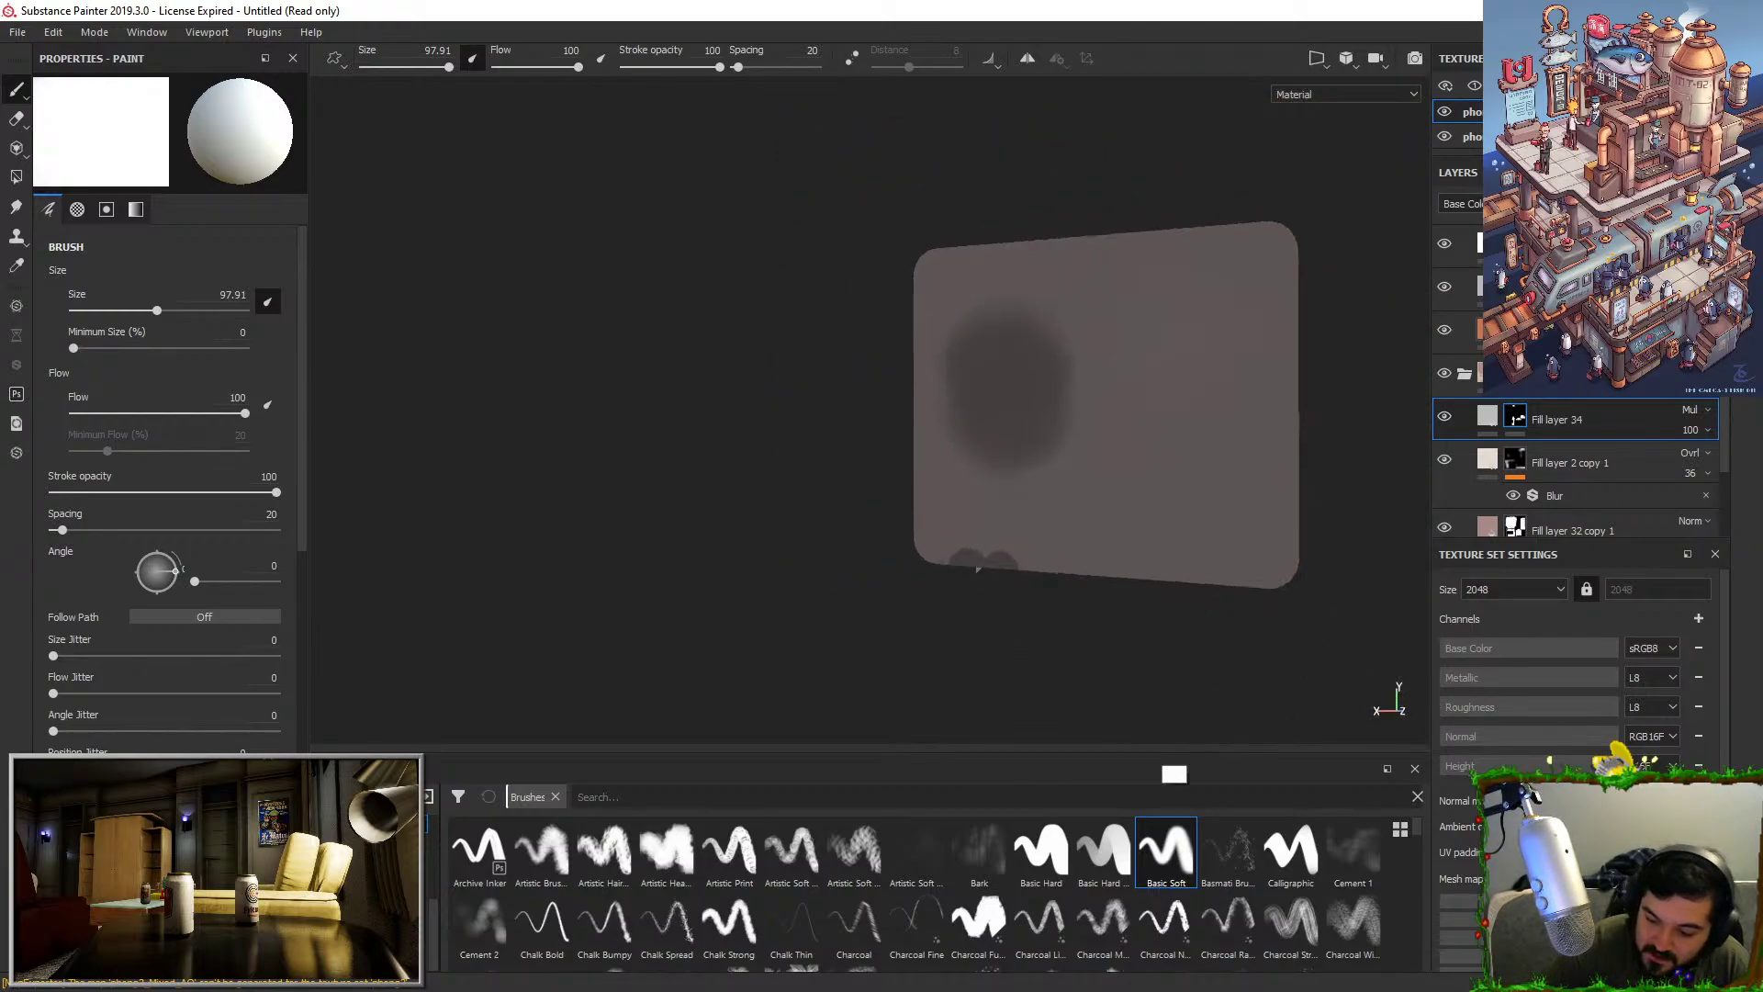
mouse_move(1016, 317)
left_mouse_down()
mouse_move(1000, 596)
mouse_move(1011, 279)
left_mouse_up()
key("x")
mouse_move(994, 355)
left_mouse_down()
mouse_move(992, 276)
mouse_move(1023, 432)
mouse_move(955, 478)
mouse_move(1056, 528)
left_mouse_up()
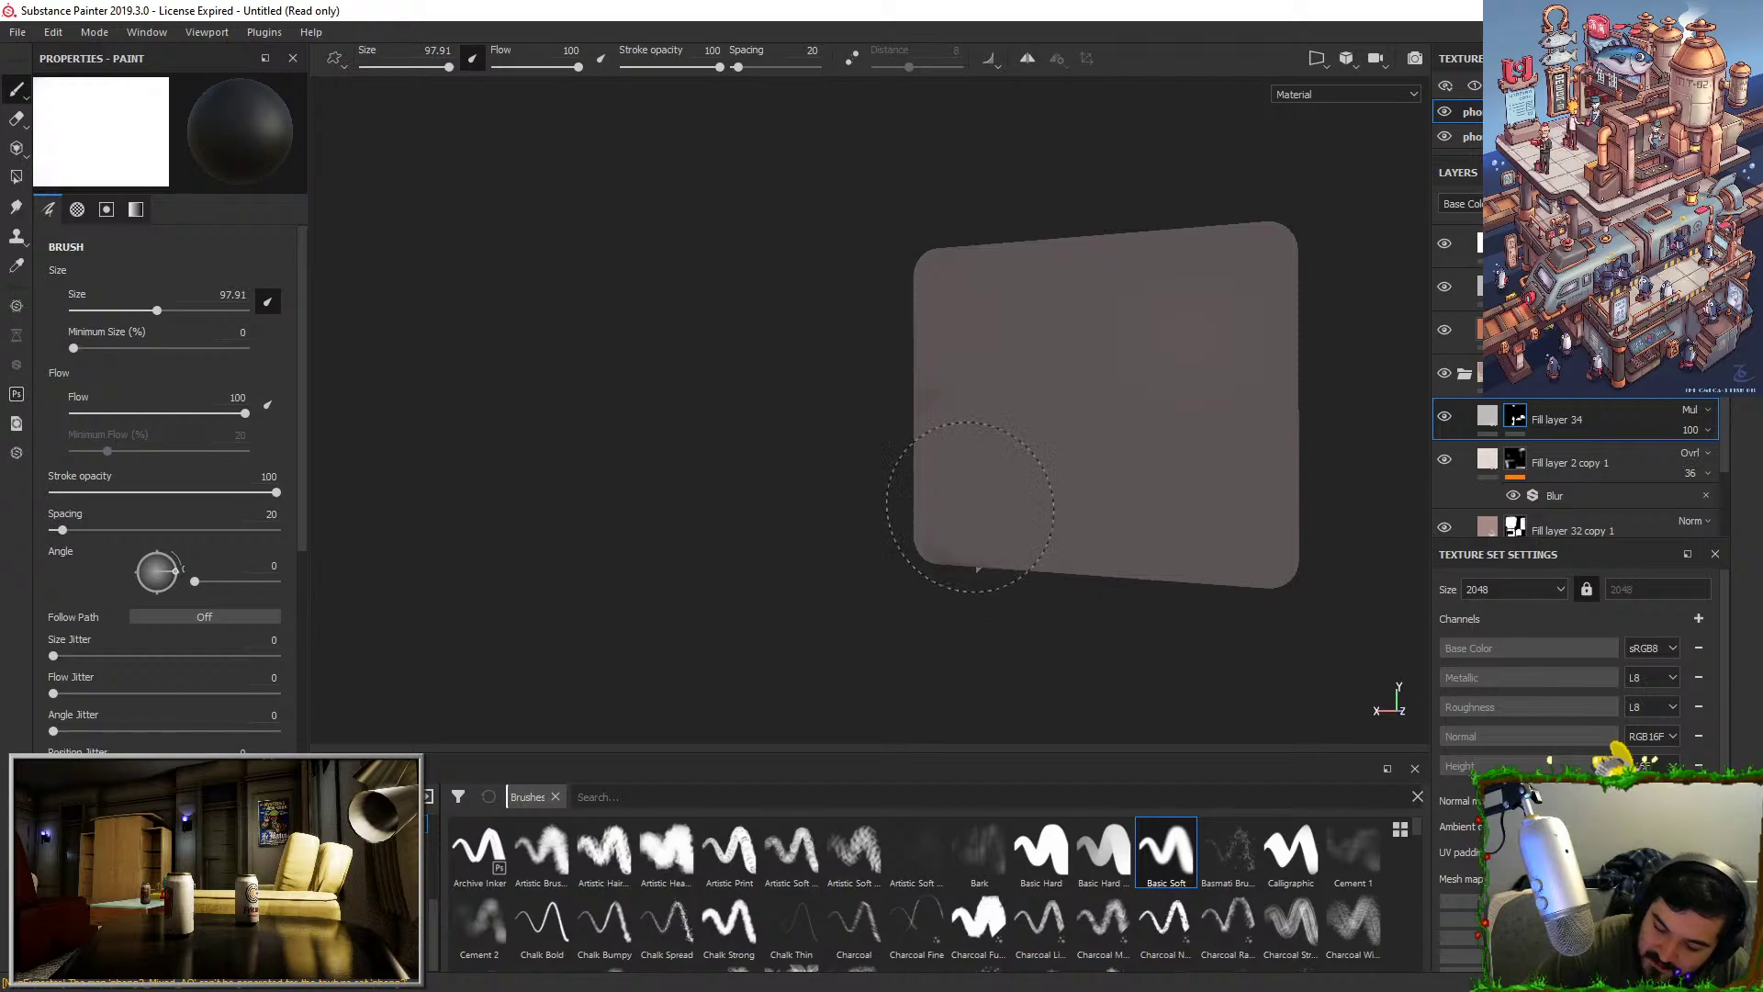
key("x")
mouse_move(1286, 256)
left_mouse_down()
mouse_move(1279, 236)
mouse_move(1242, 551)
left_mouse_up()
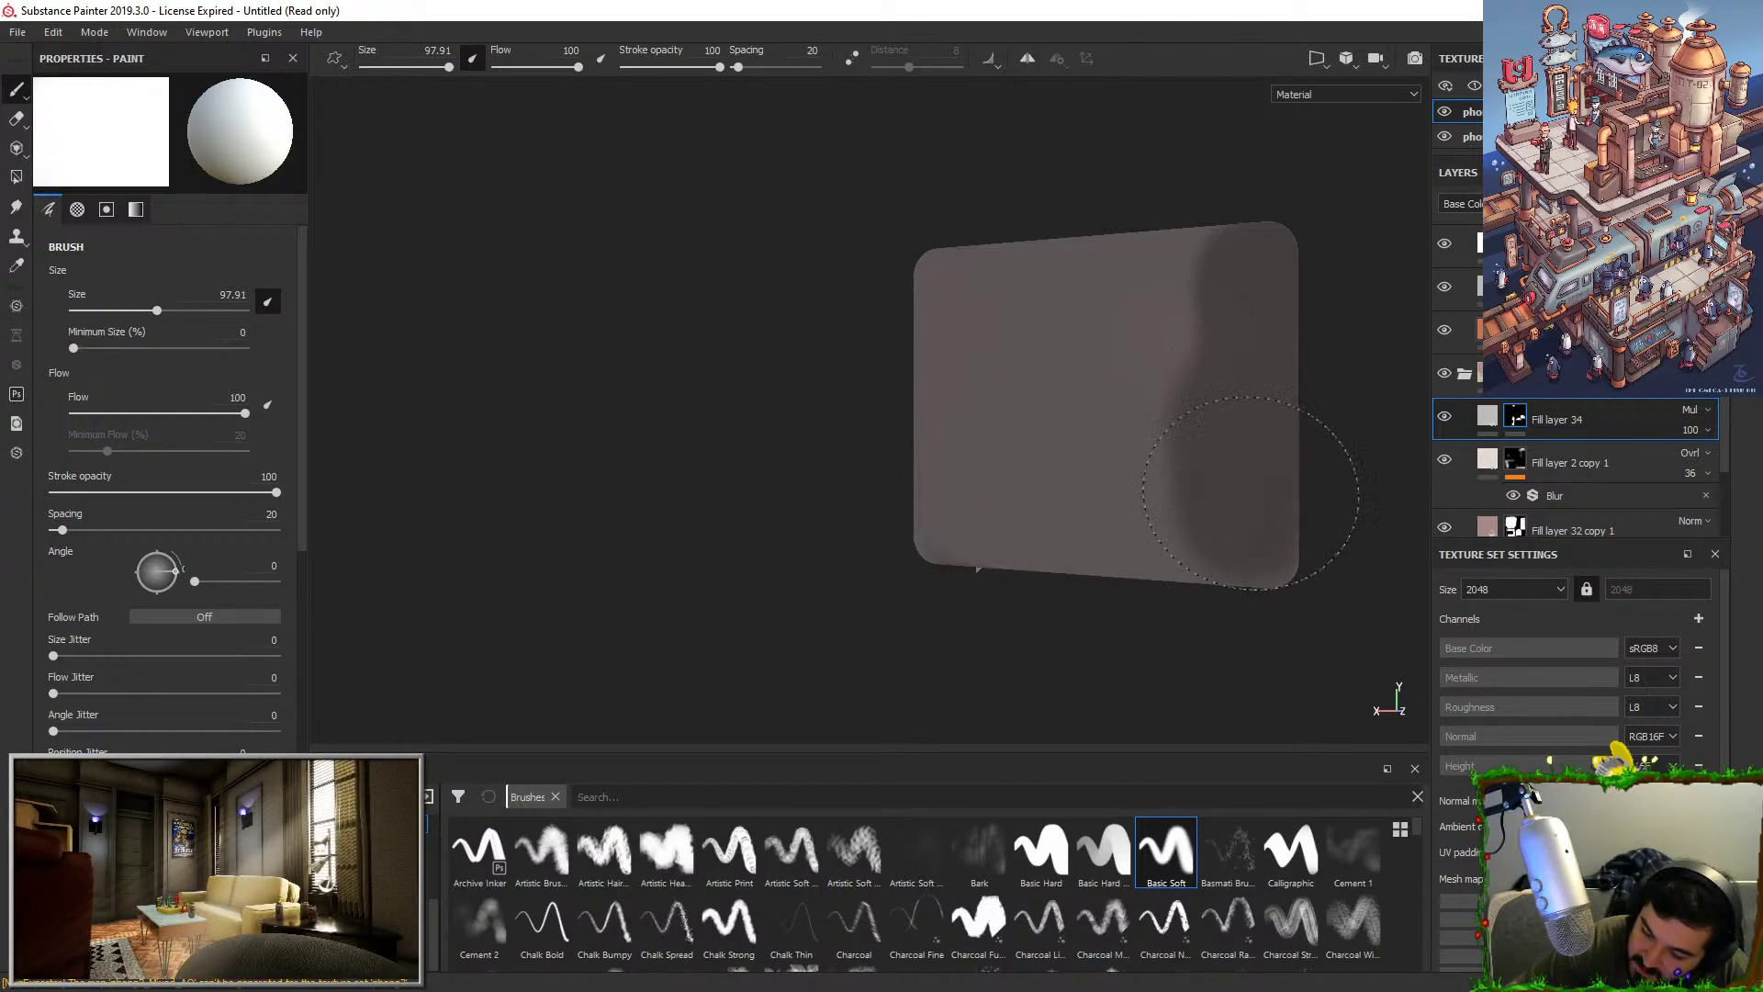
mouse_move(1220, 217)
left_mouse_down("alt")
mouse_move(1219, 474)
mouse_move(1082, 382)
mouse_move(988, 394)
mouse_move(1252, 374)
left_mouse_up("alt")
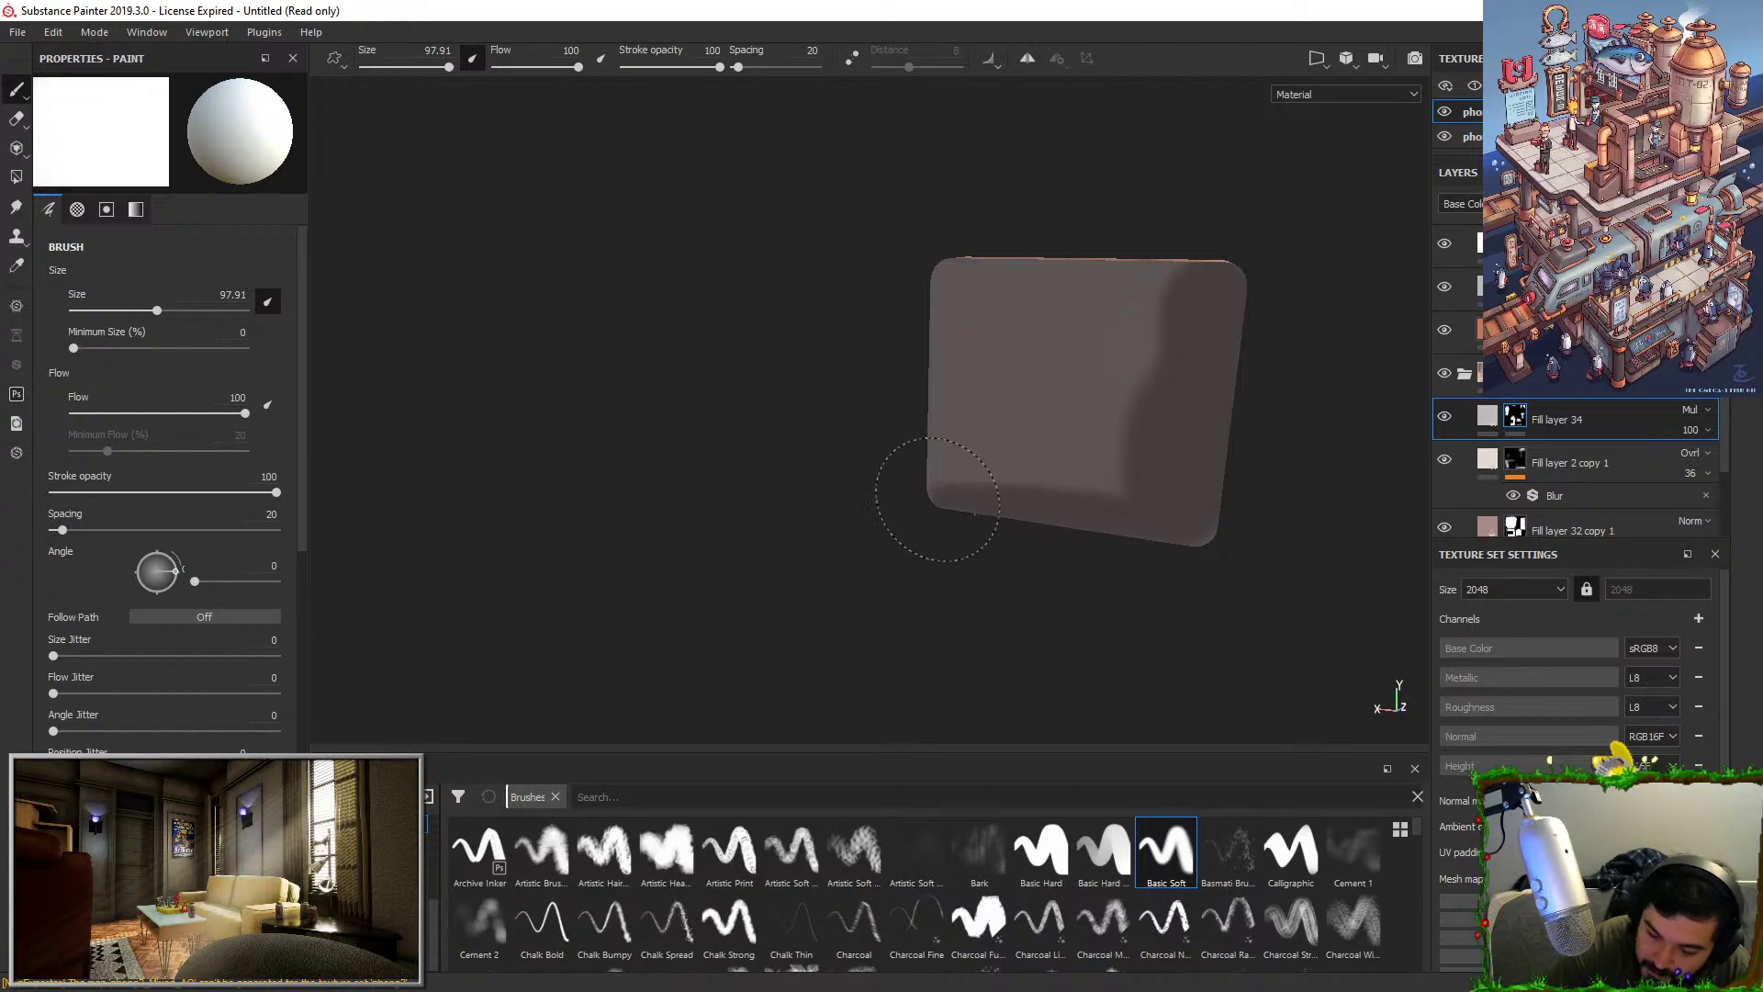
mouse_move(1000, 507)
left_mouse_down("alt")
mouse_move(799, 370)
mouse_move(774, 423)
mouse_move(700, 444)
left_mouse_up("alt")
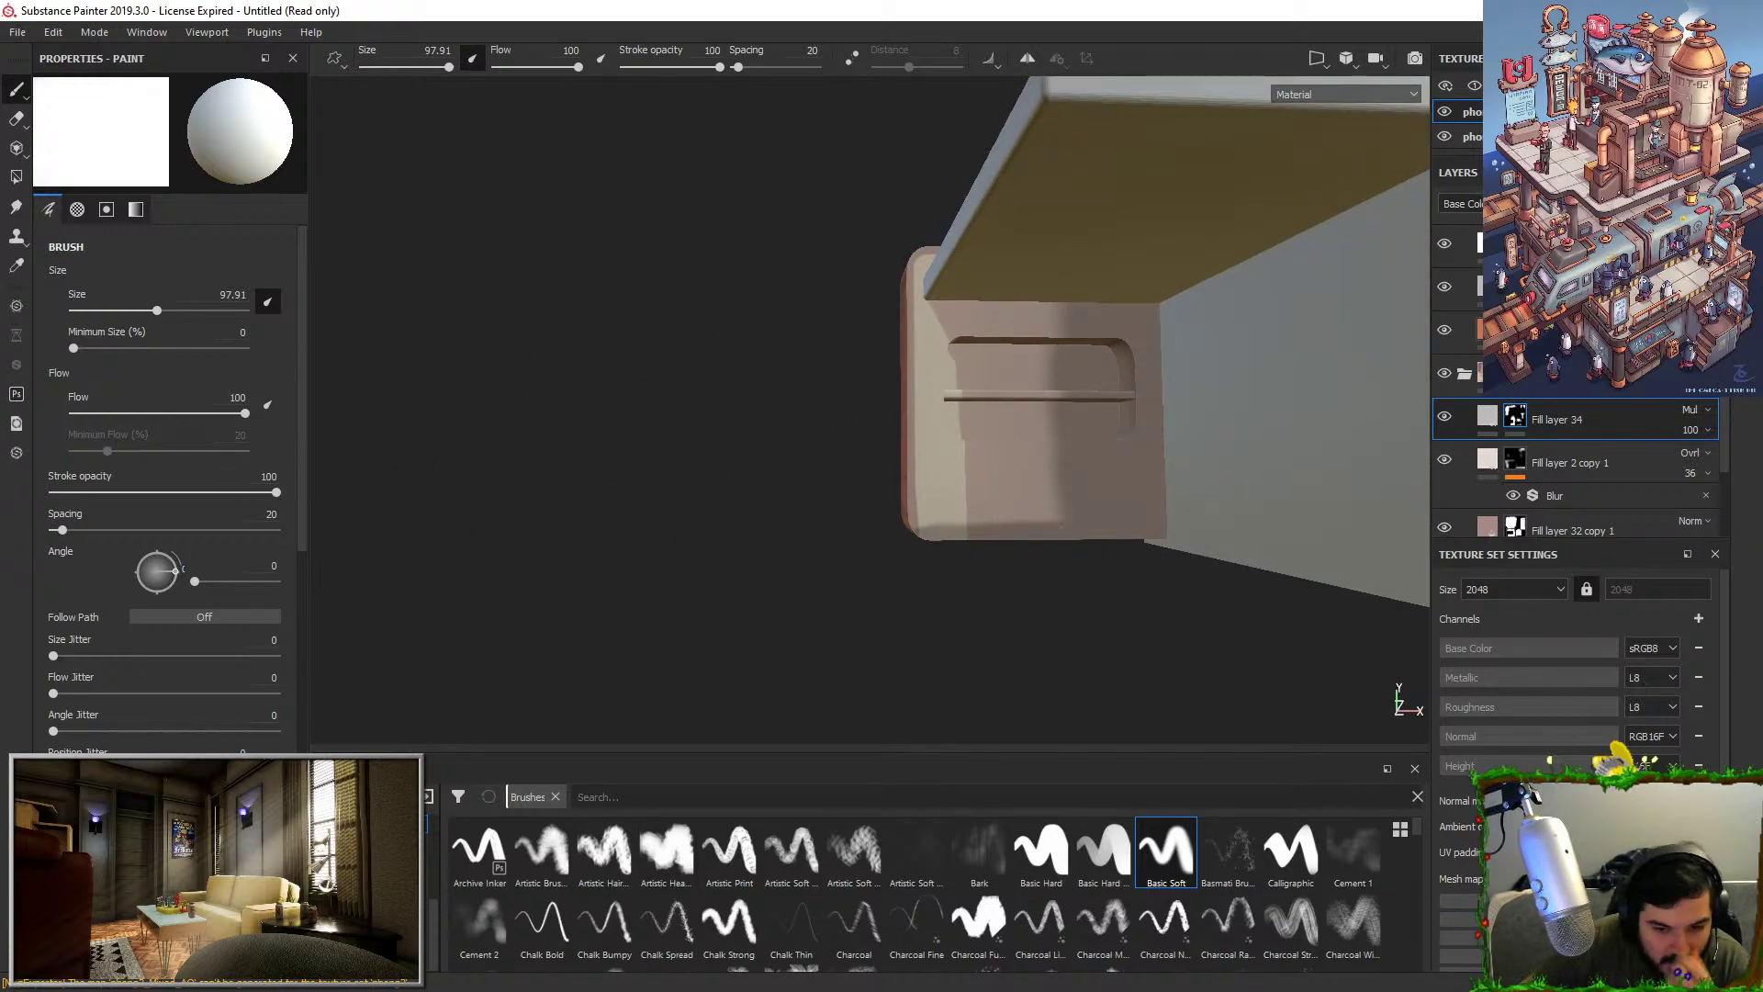
Add a Blur filter with an intensity of 16 to the mask of Fill layer 34.
right_click(1516, 415)
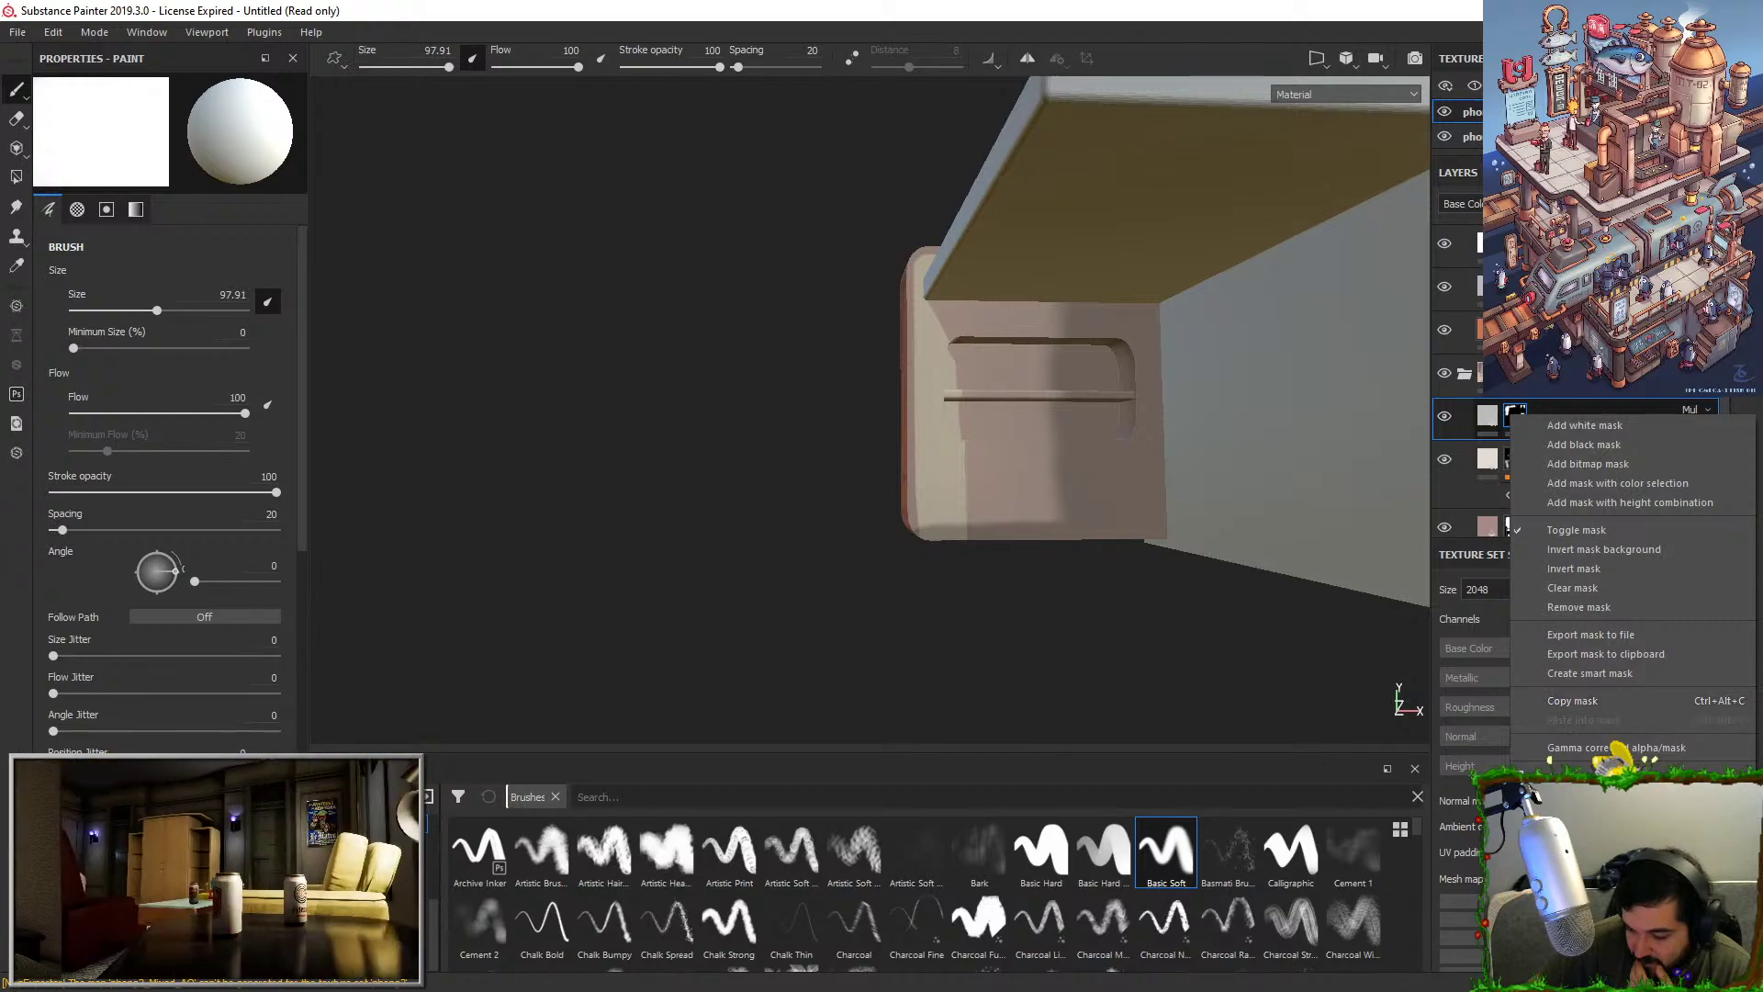
left_click(1550, 871)
left_click(281, 134)
left_click(448, 218)
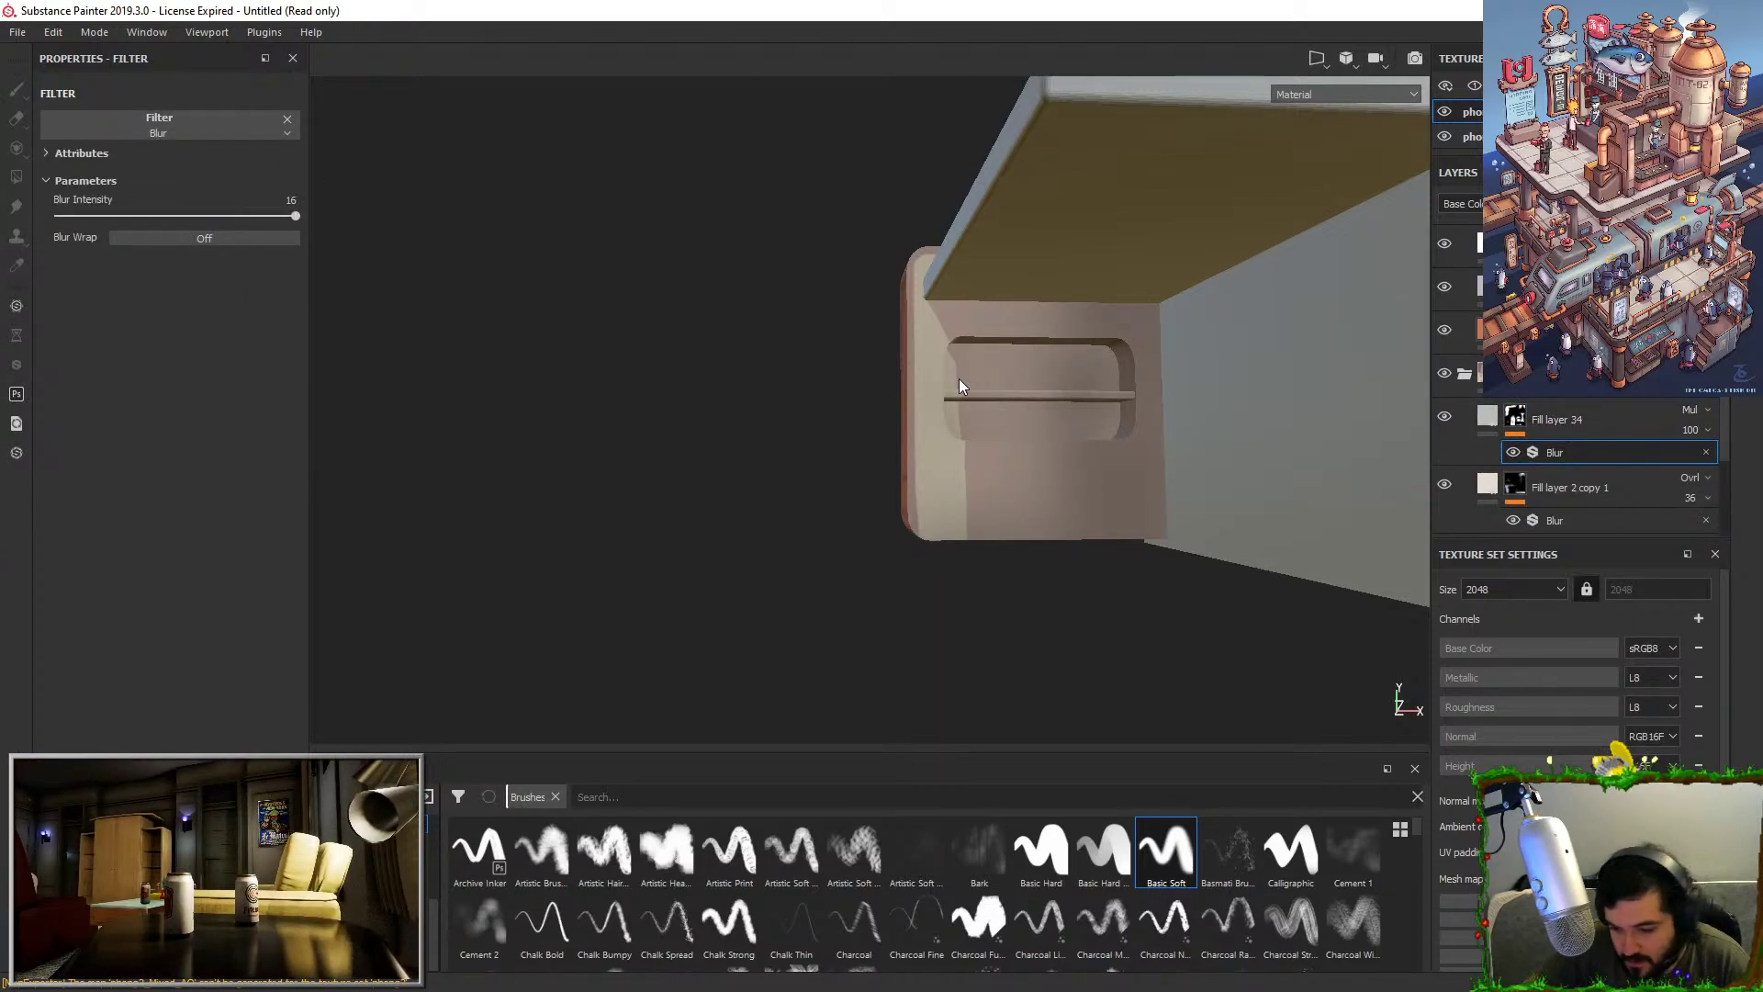
left_click_drag(959, 380, 975, 347, "alt")
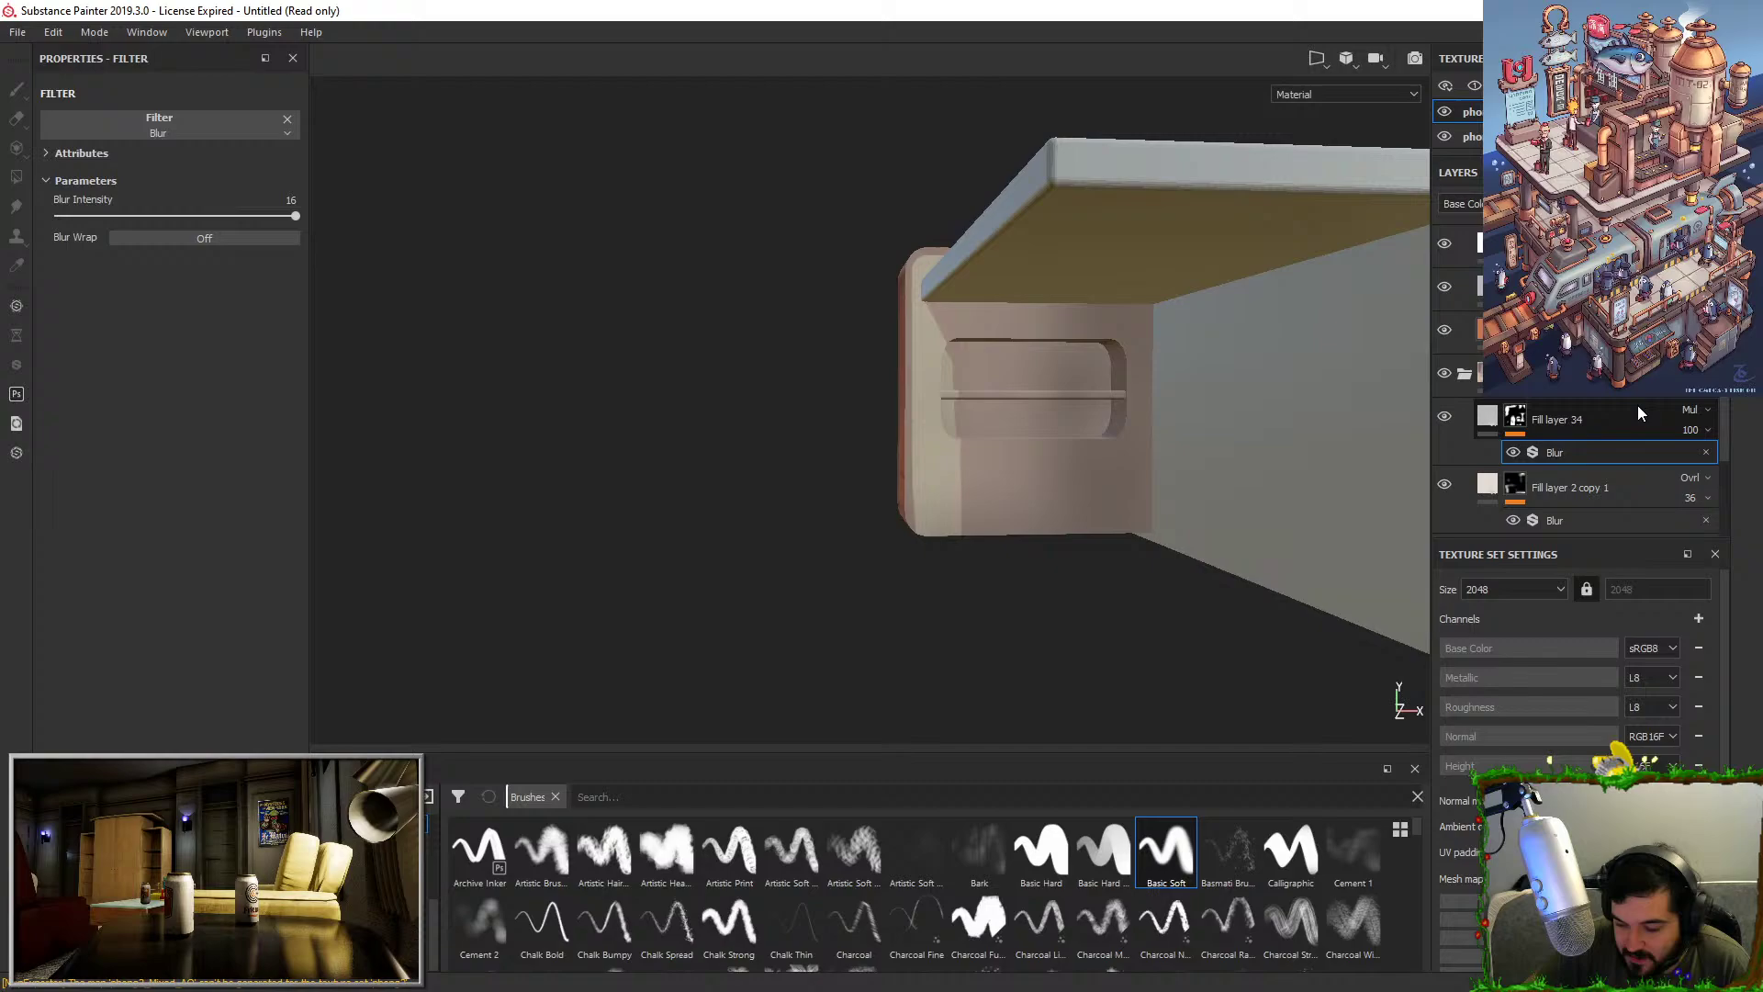
Lower the opacity of Fill layer 34 to 34 and check the shading from several angles.
left_click(1697, 430)
left_click(1702, 462)
left_click_drag(1100, 444, 1159, 500, "alt")
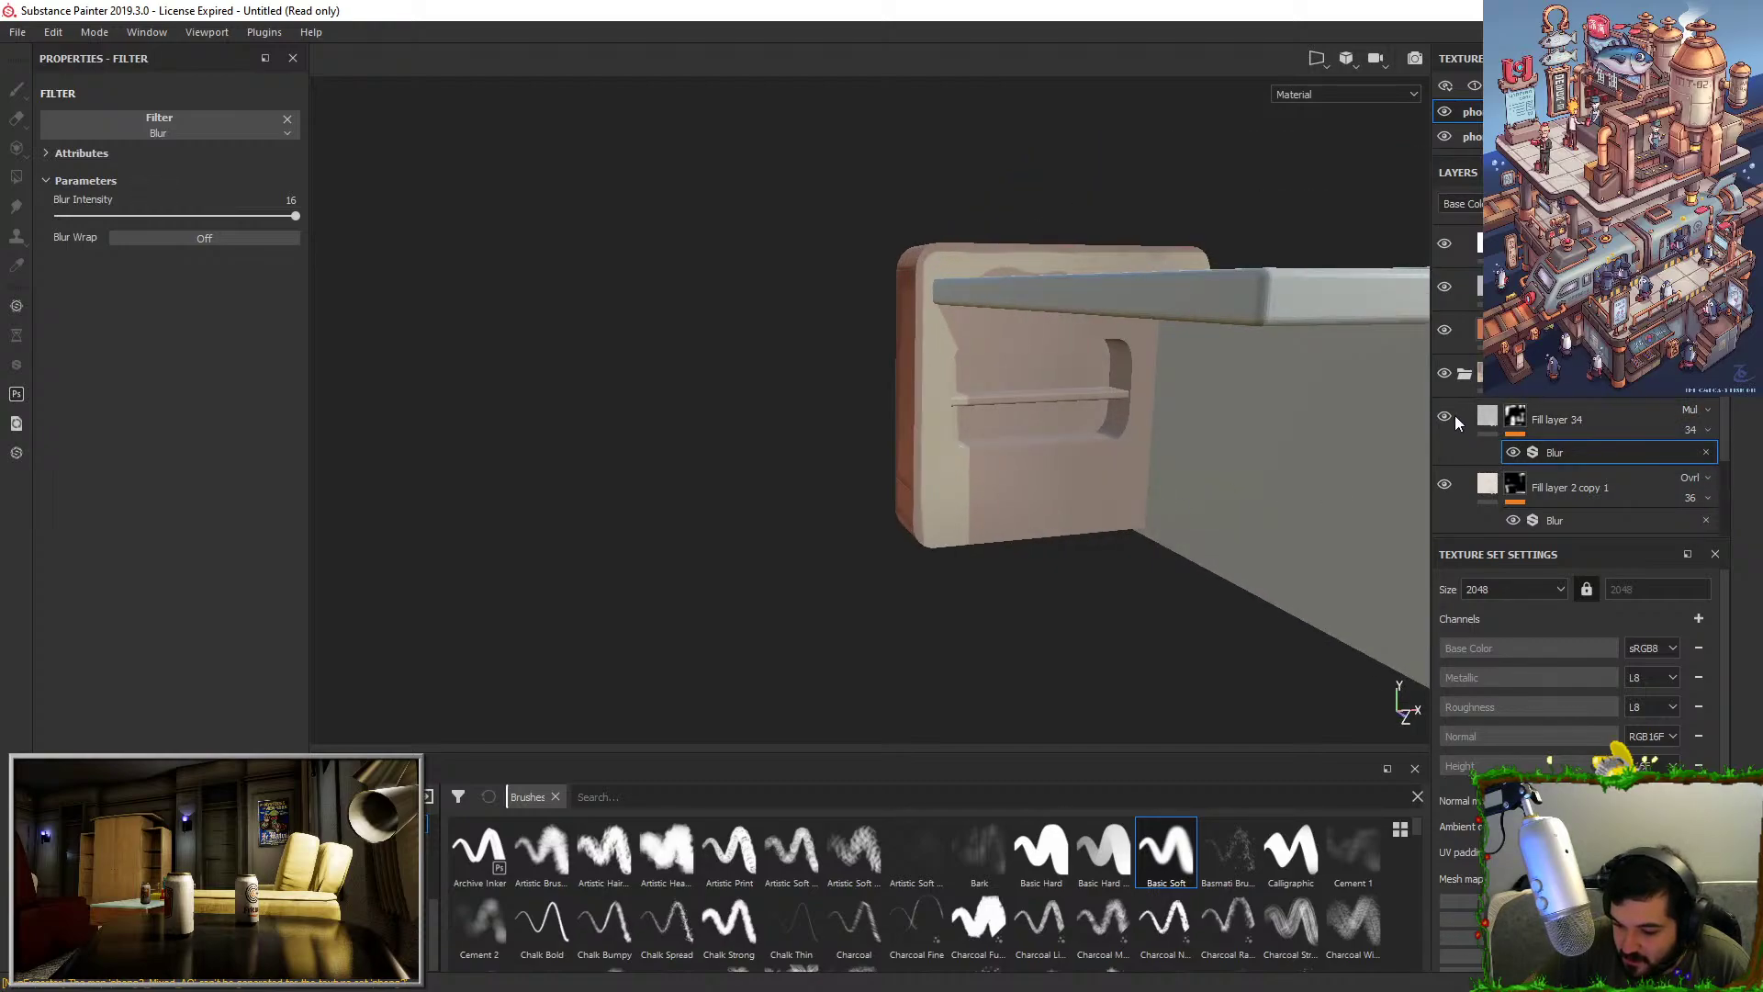
mouse_move(1231, 395)
left_mouse_down("alt")
mouse_move(943, 435)
mouse_move(1432, 444)
left_mouse_up("alt")
Paint a soft highlight near the unshaded vertical edge of the panel's outer face on the mask of Fill layer 2 copy 1.
left_click(1516, 486)
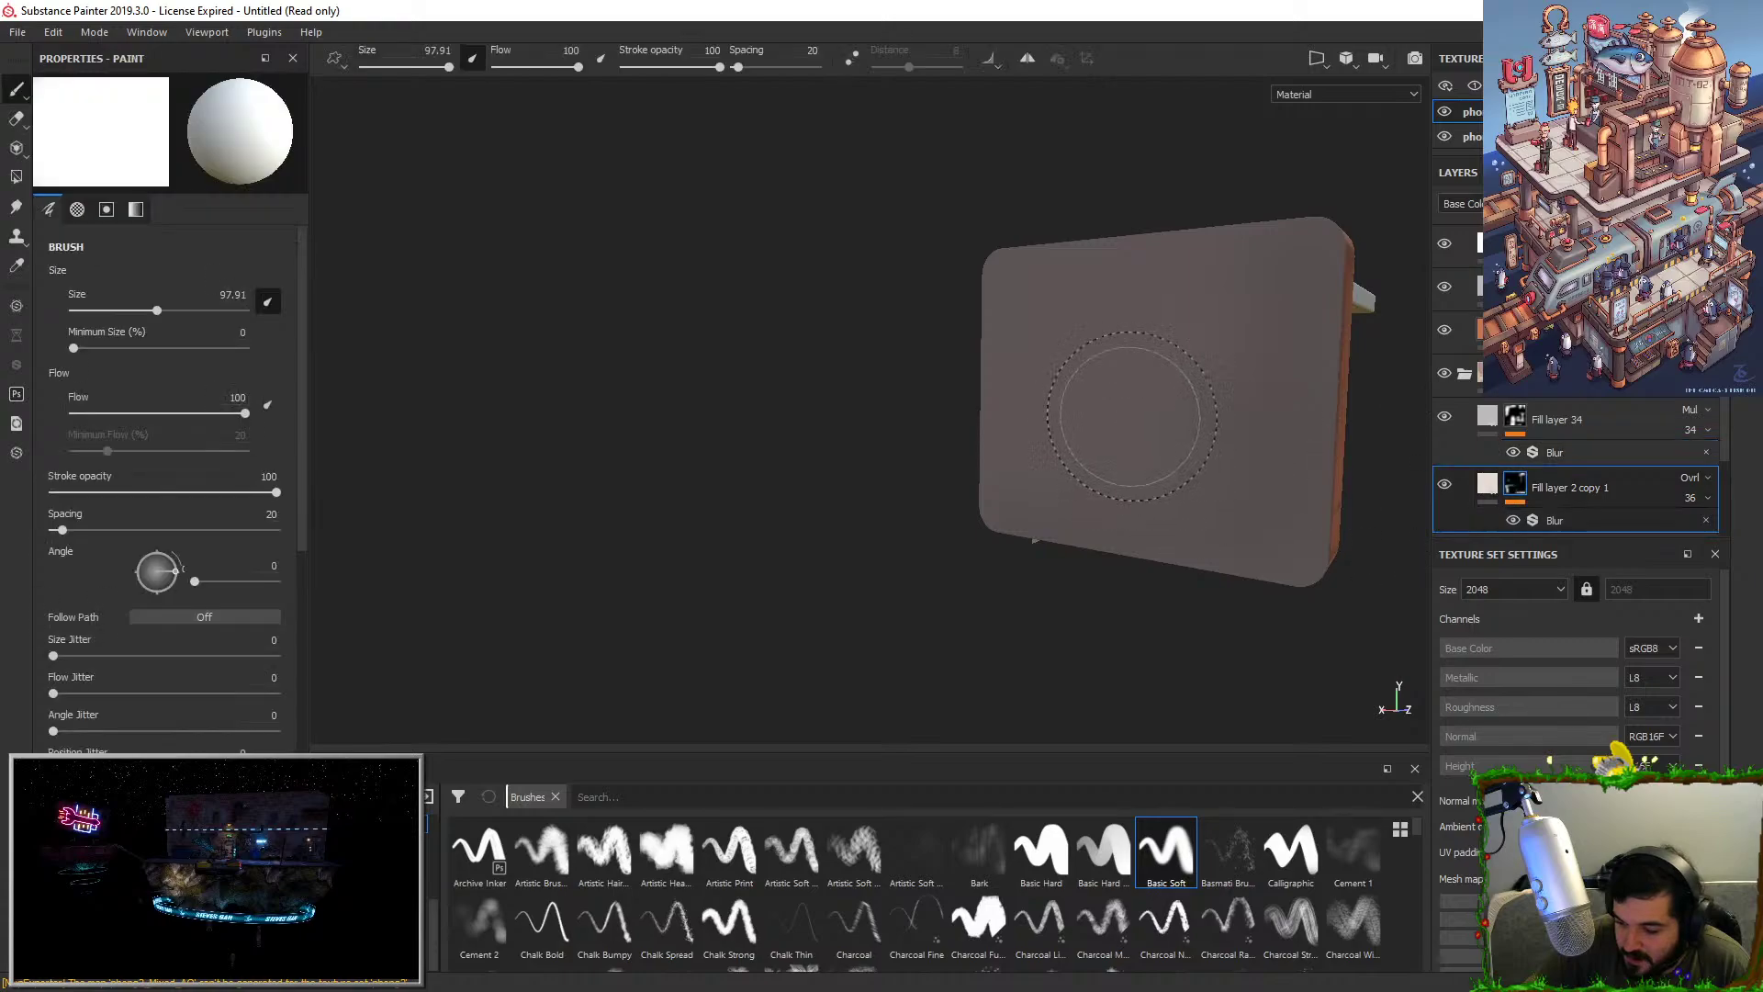
left_click_drag(1091, 432, 1181, 444, "alt")
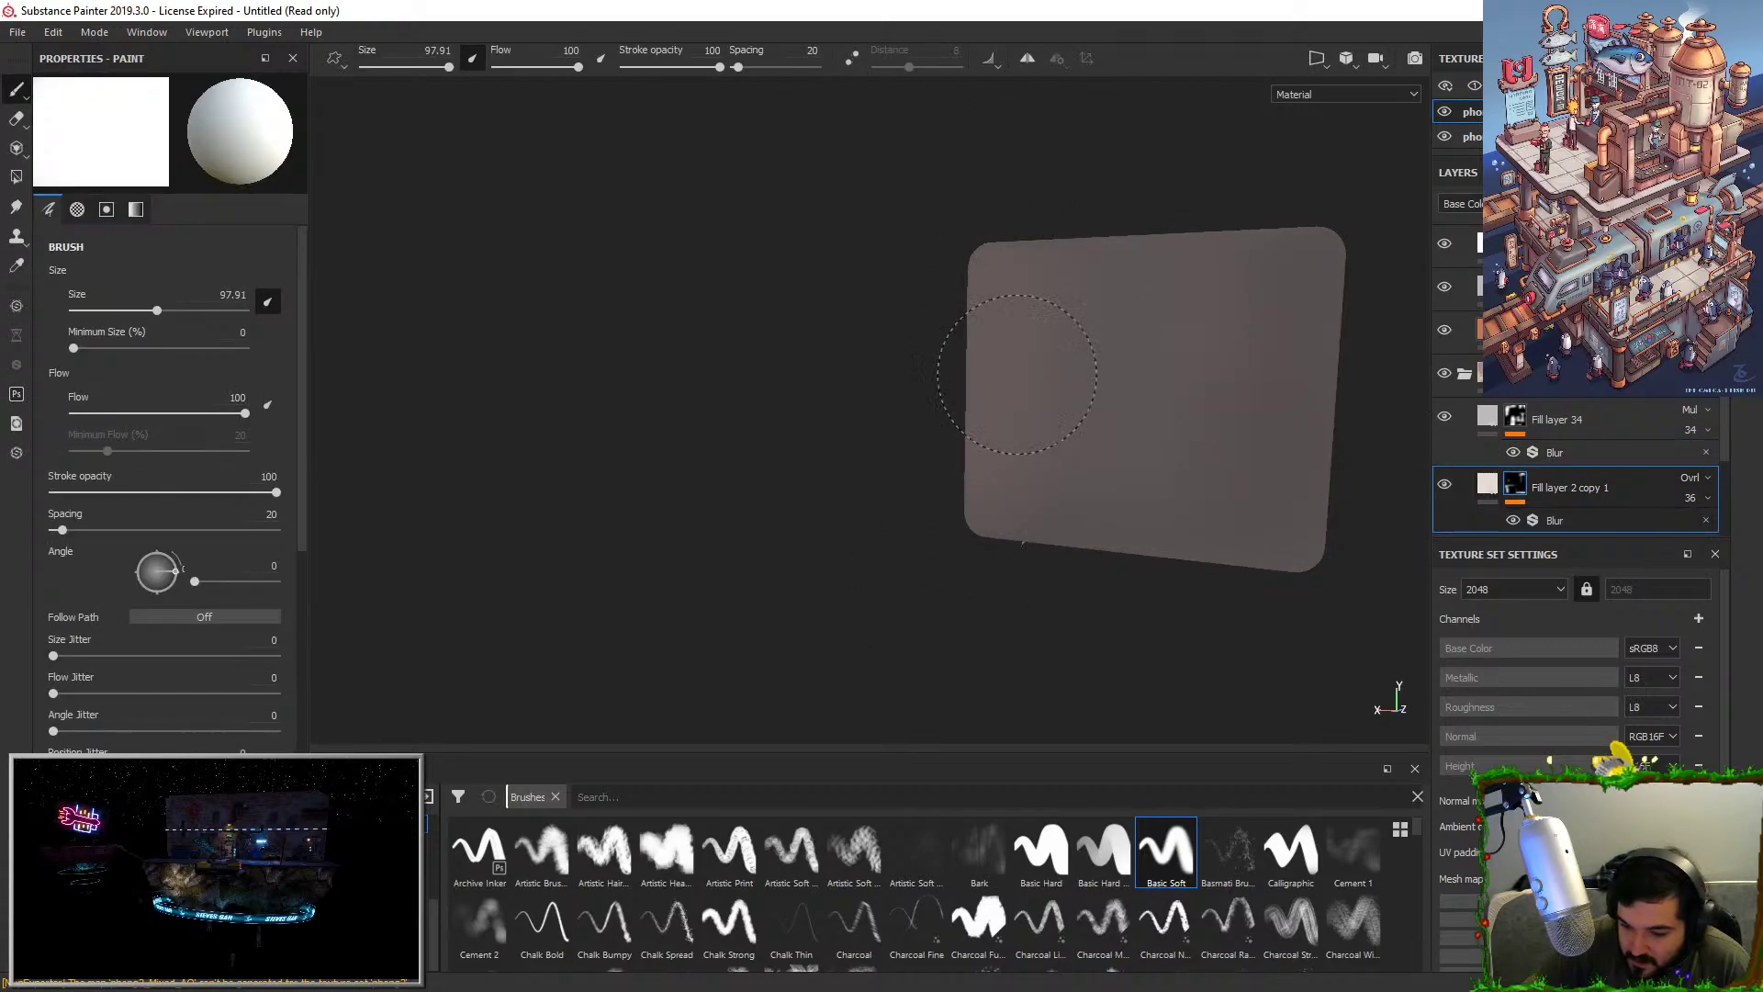
mouse_move(945, 374)
left_mouse_down("alt")
mouse_move(1120, 378)
mouse_move(1248, 236)
mouse_move(1243, 347)
mouse_move(949, 444)
mouse_move(1215, 426)
mouse_move(827, 322)
left_mouse_up("alt")
right_click_drag(882, 413, 1011, 484, "alt")
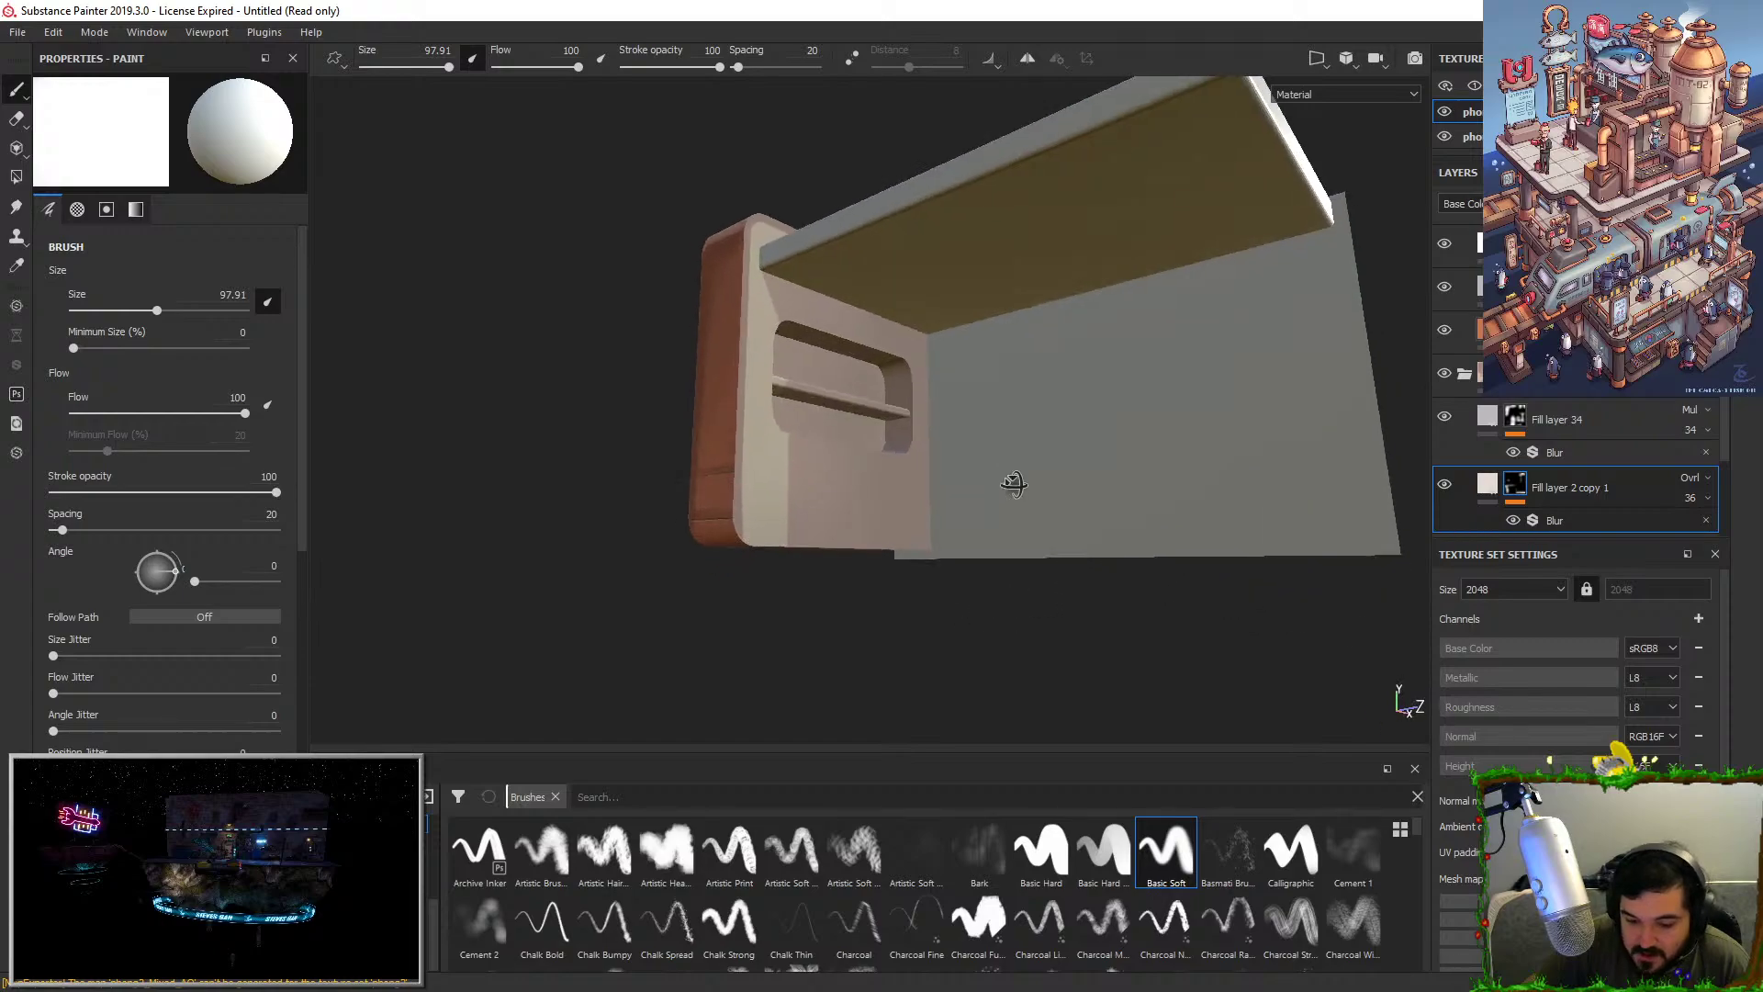
left_click_drag(1011, 484, 903, 442, "alt")
middle_click_drag(904, 443, 910, 469, "alt")
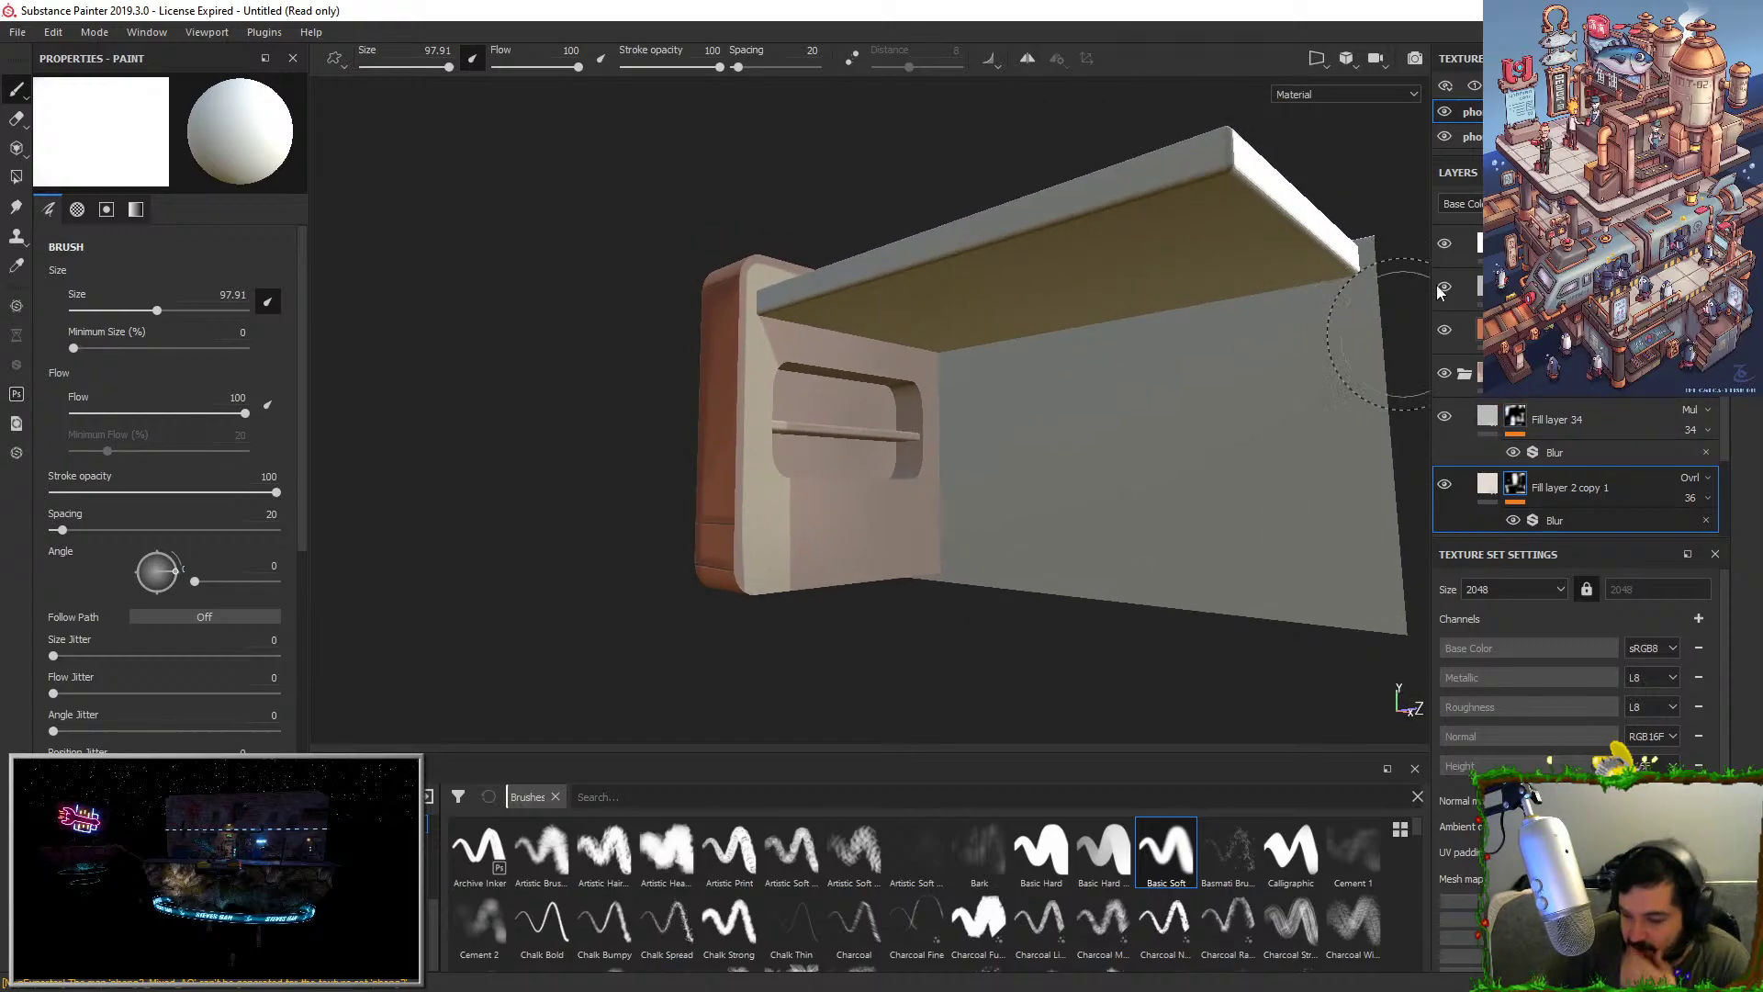
Collapse the uppermost layer folder and select it.
scroll(1506, 349, "up", 3)
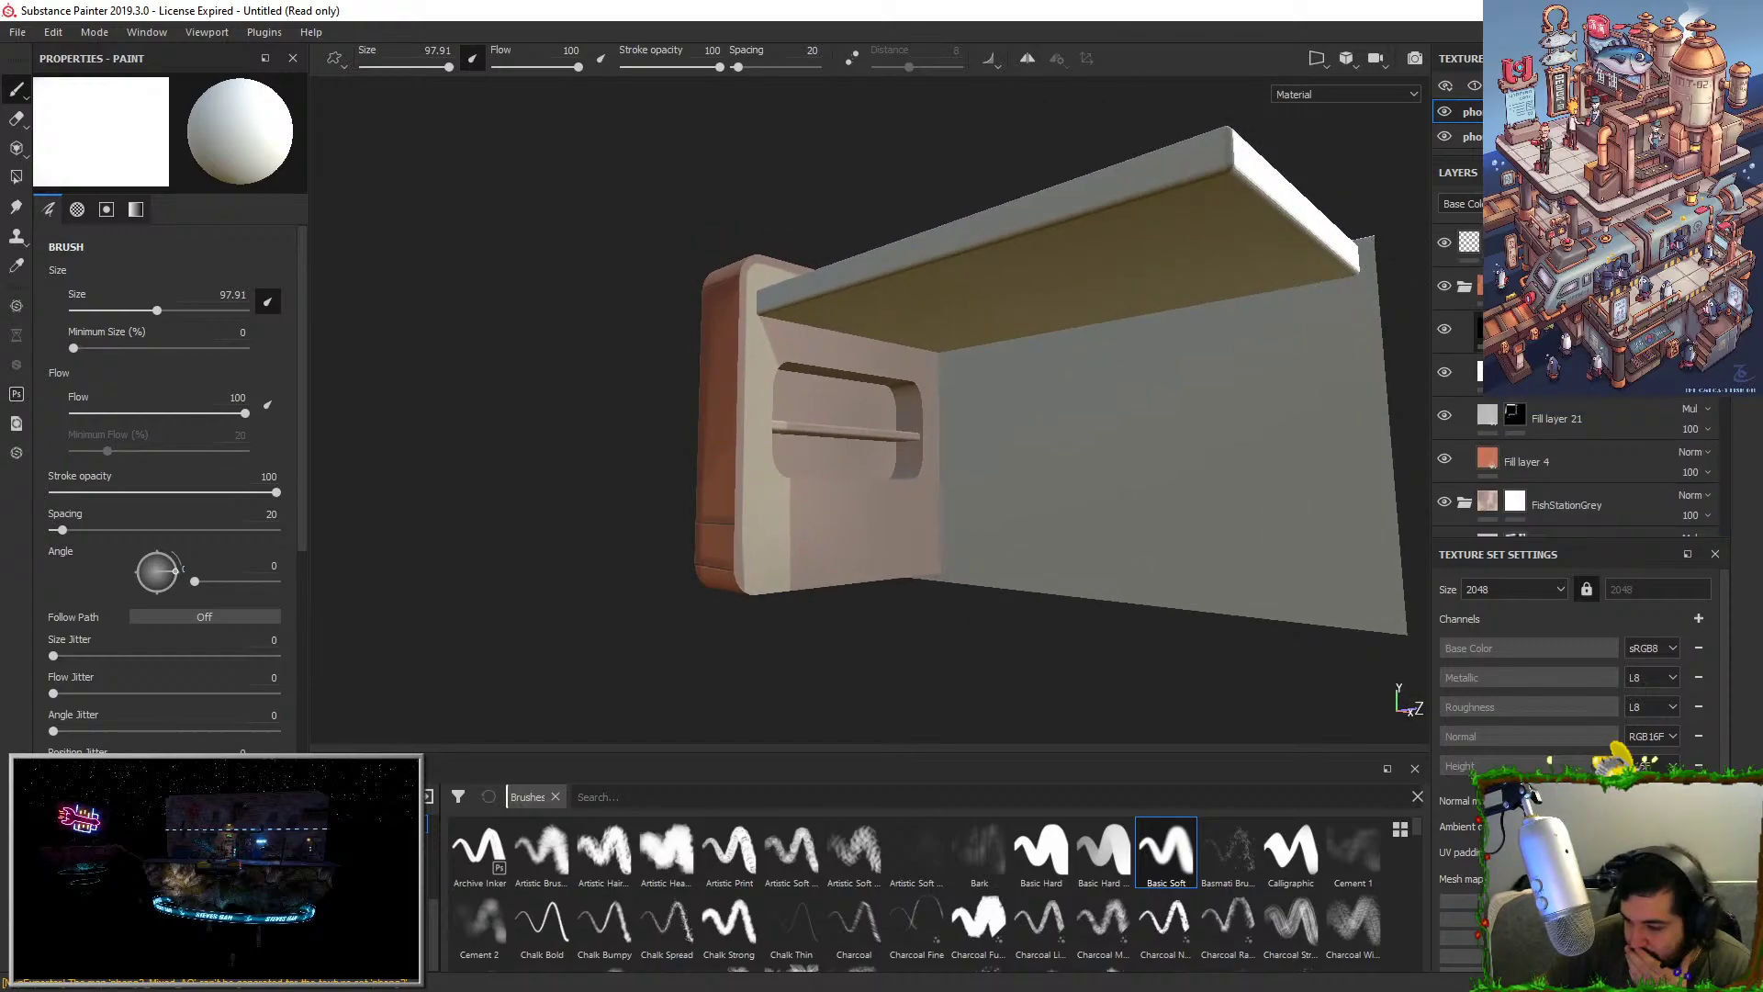
left_click(1464, 288)
left_click(1506, 287)
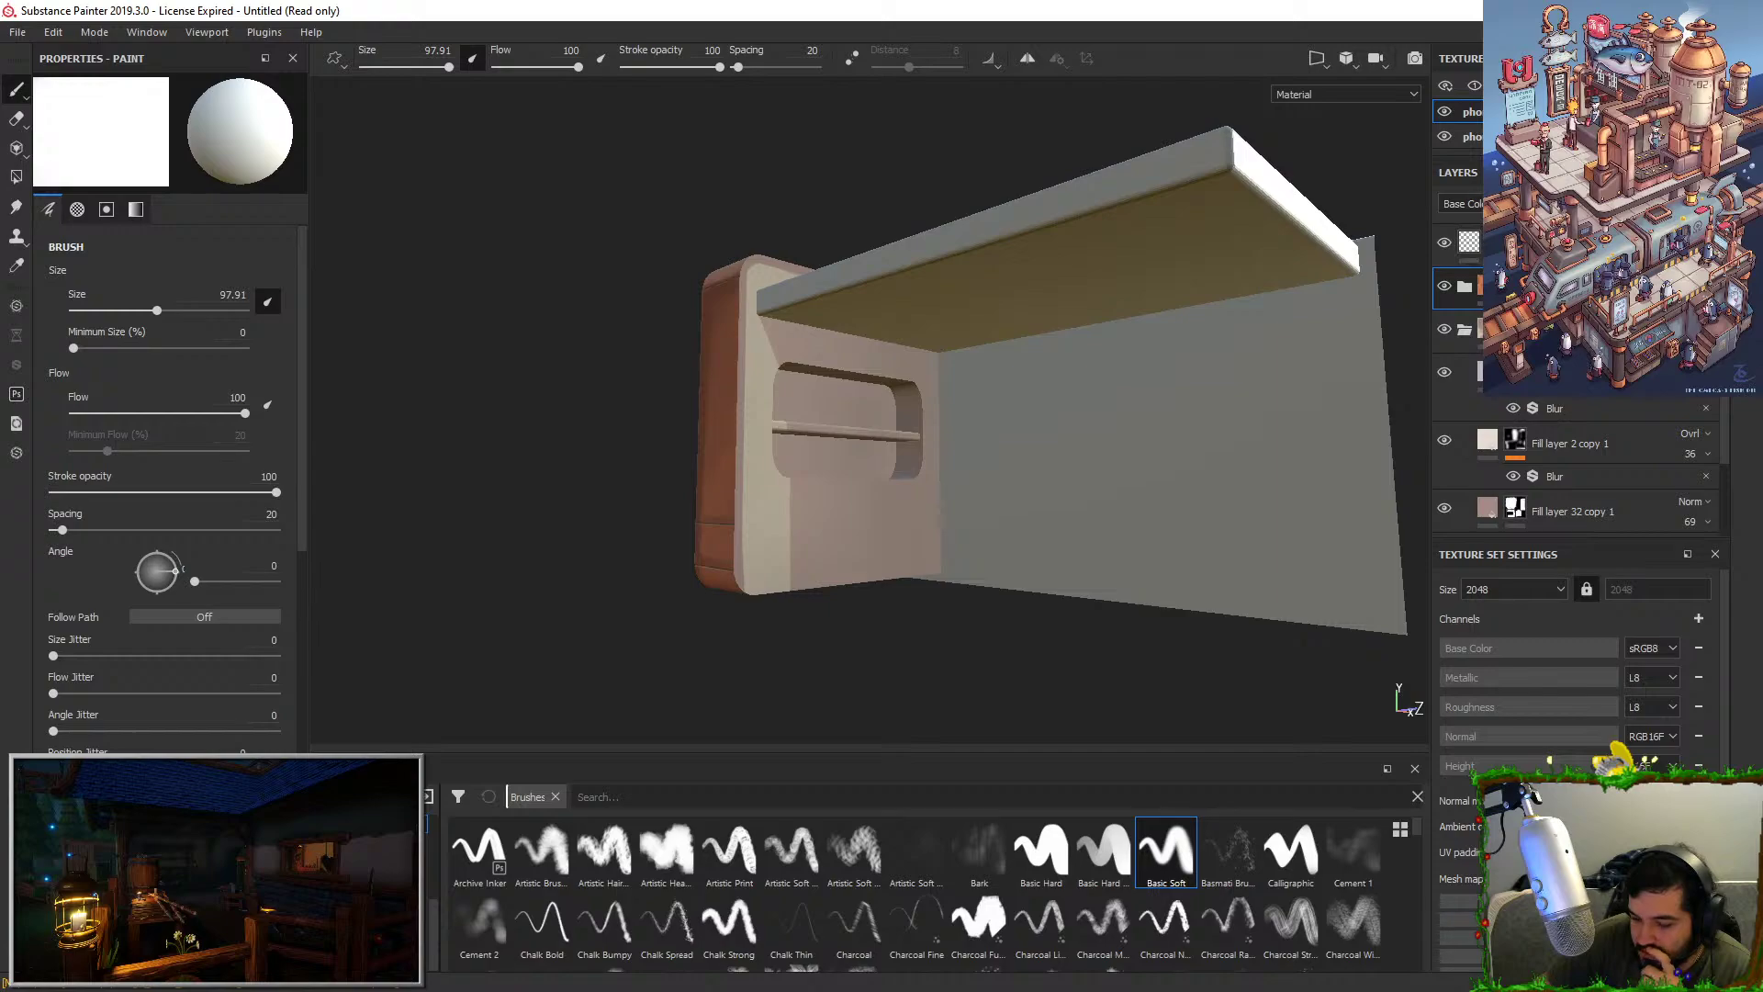
left_click(1603, 204)
key("ctrl+z")
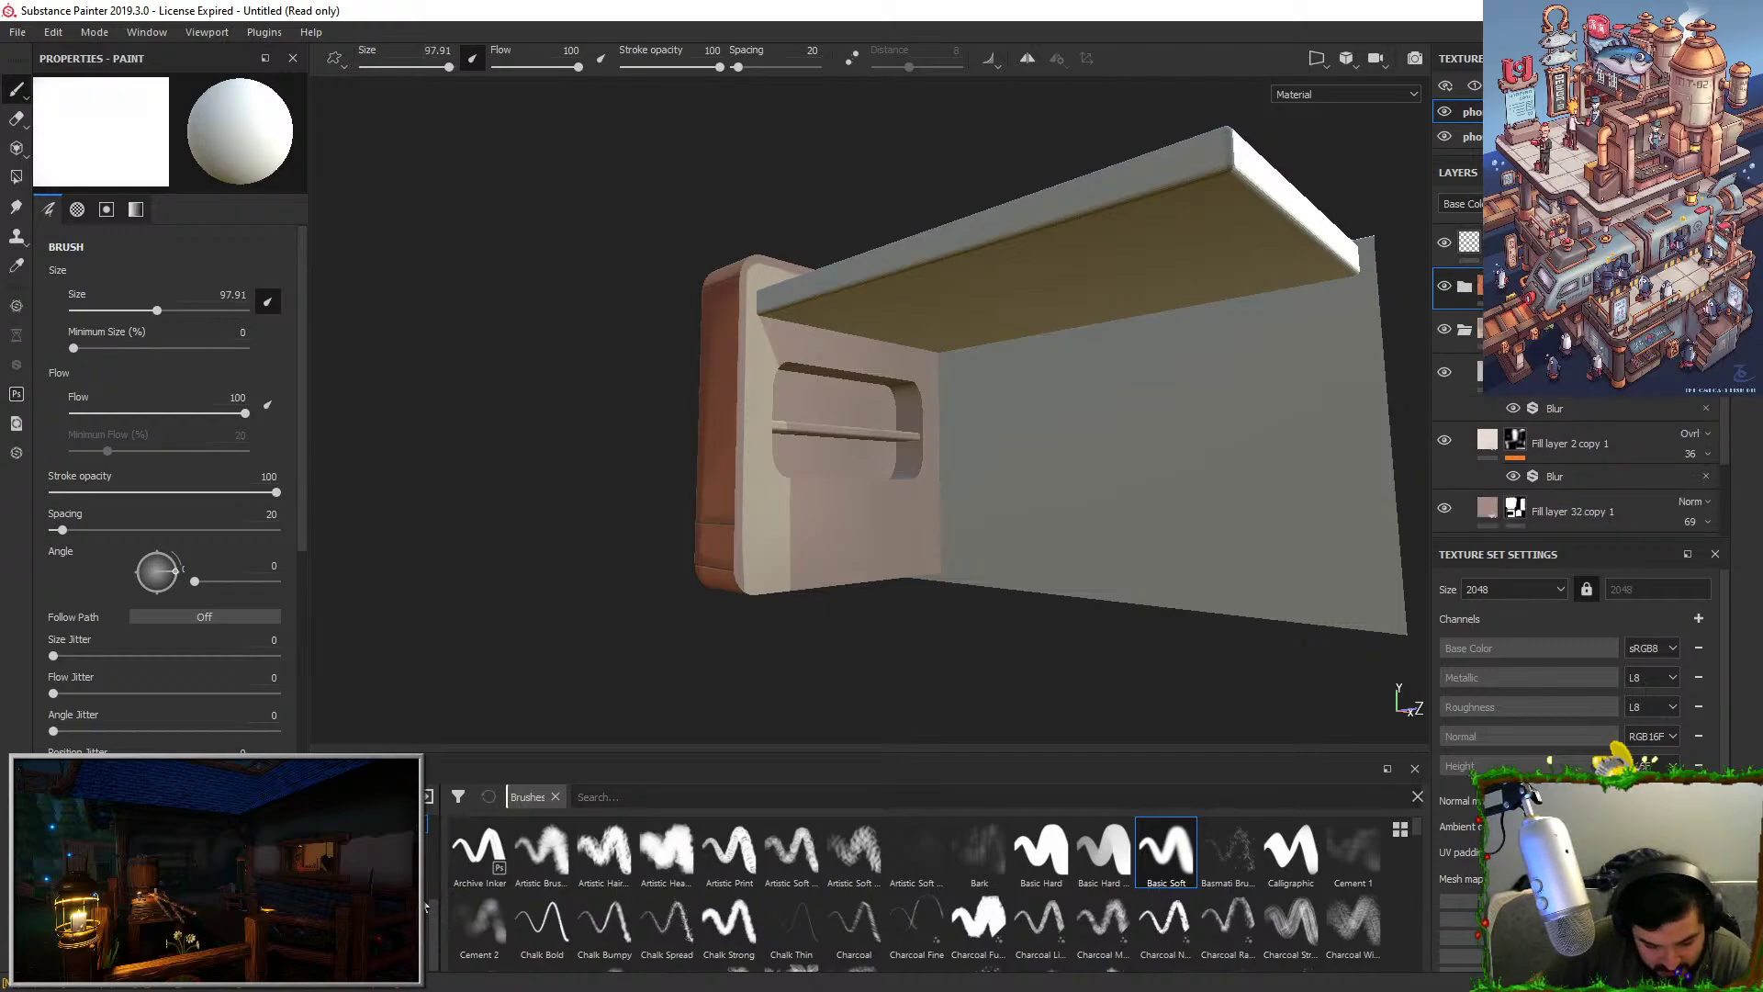
Find the FishStation smart materials with the search "fish" and add the muted brown one at the top of the layer stack.
left_click(395, 897)
left_click(581, 797)
type("fish")
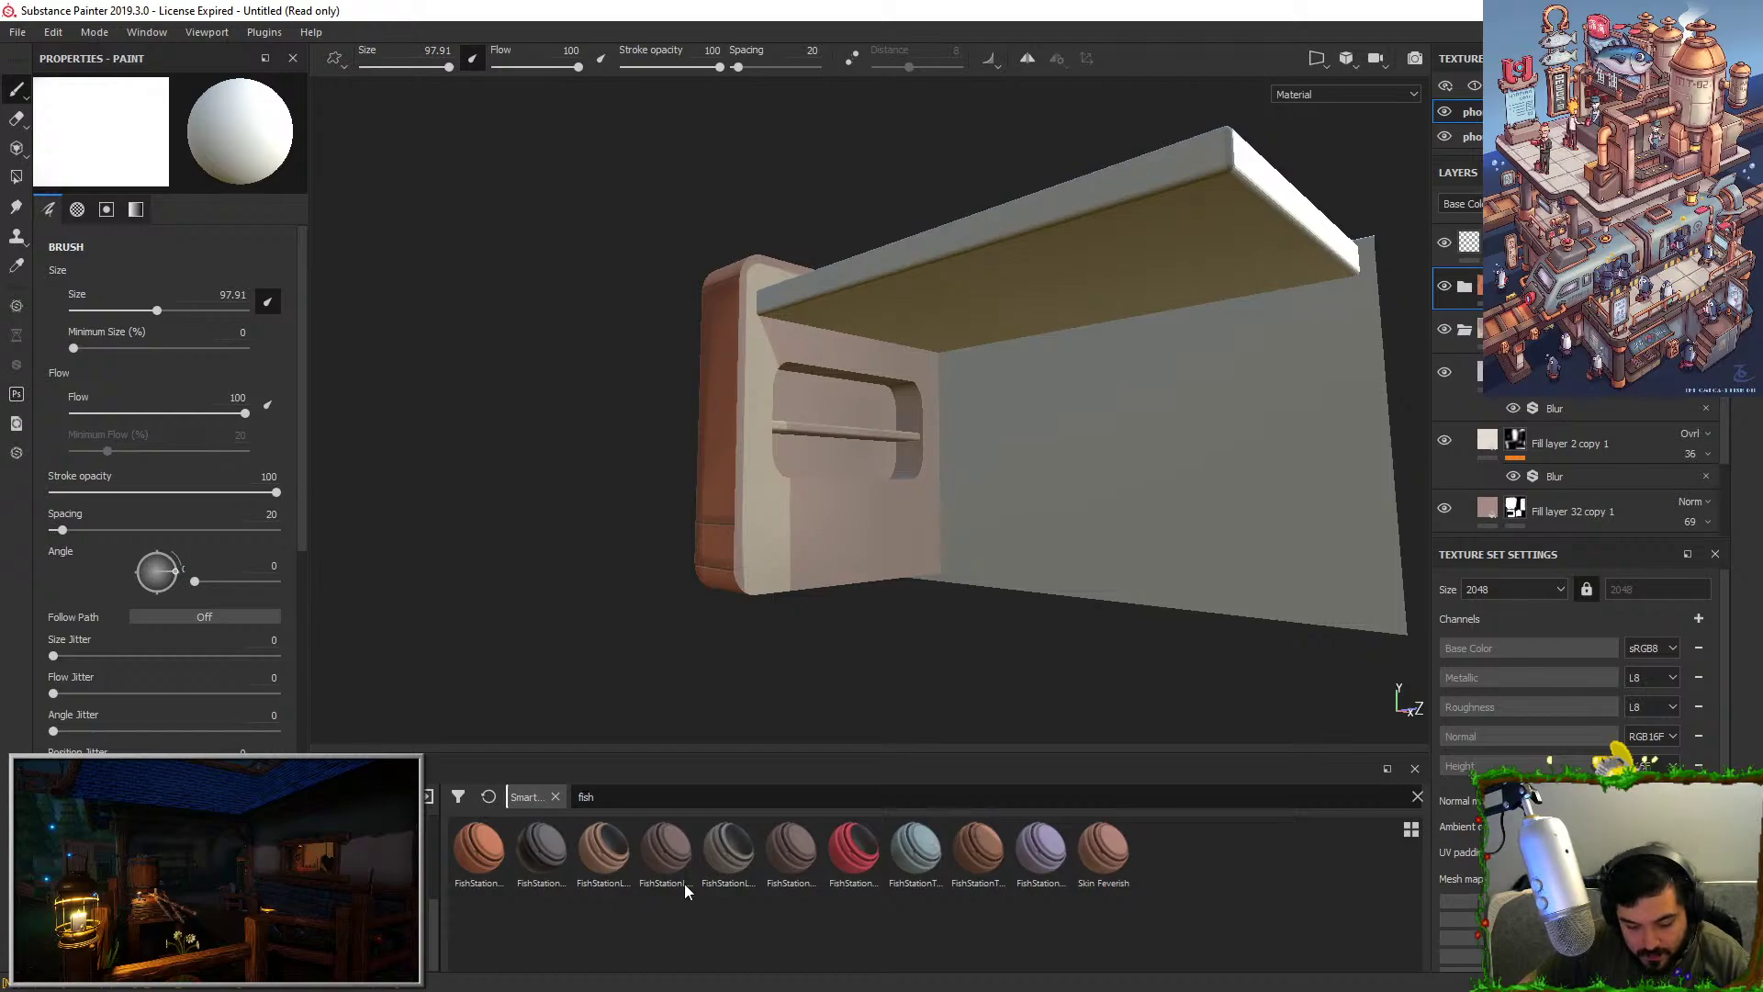
mouse_move(785, 882)
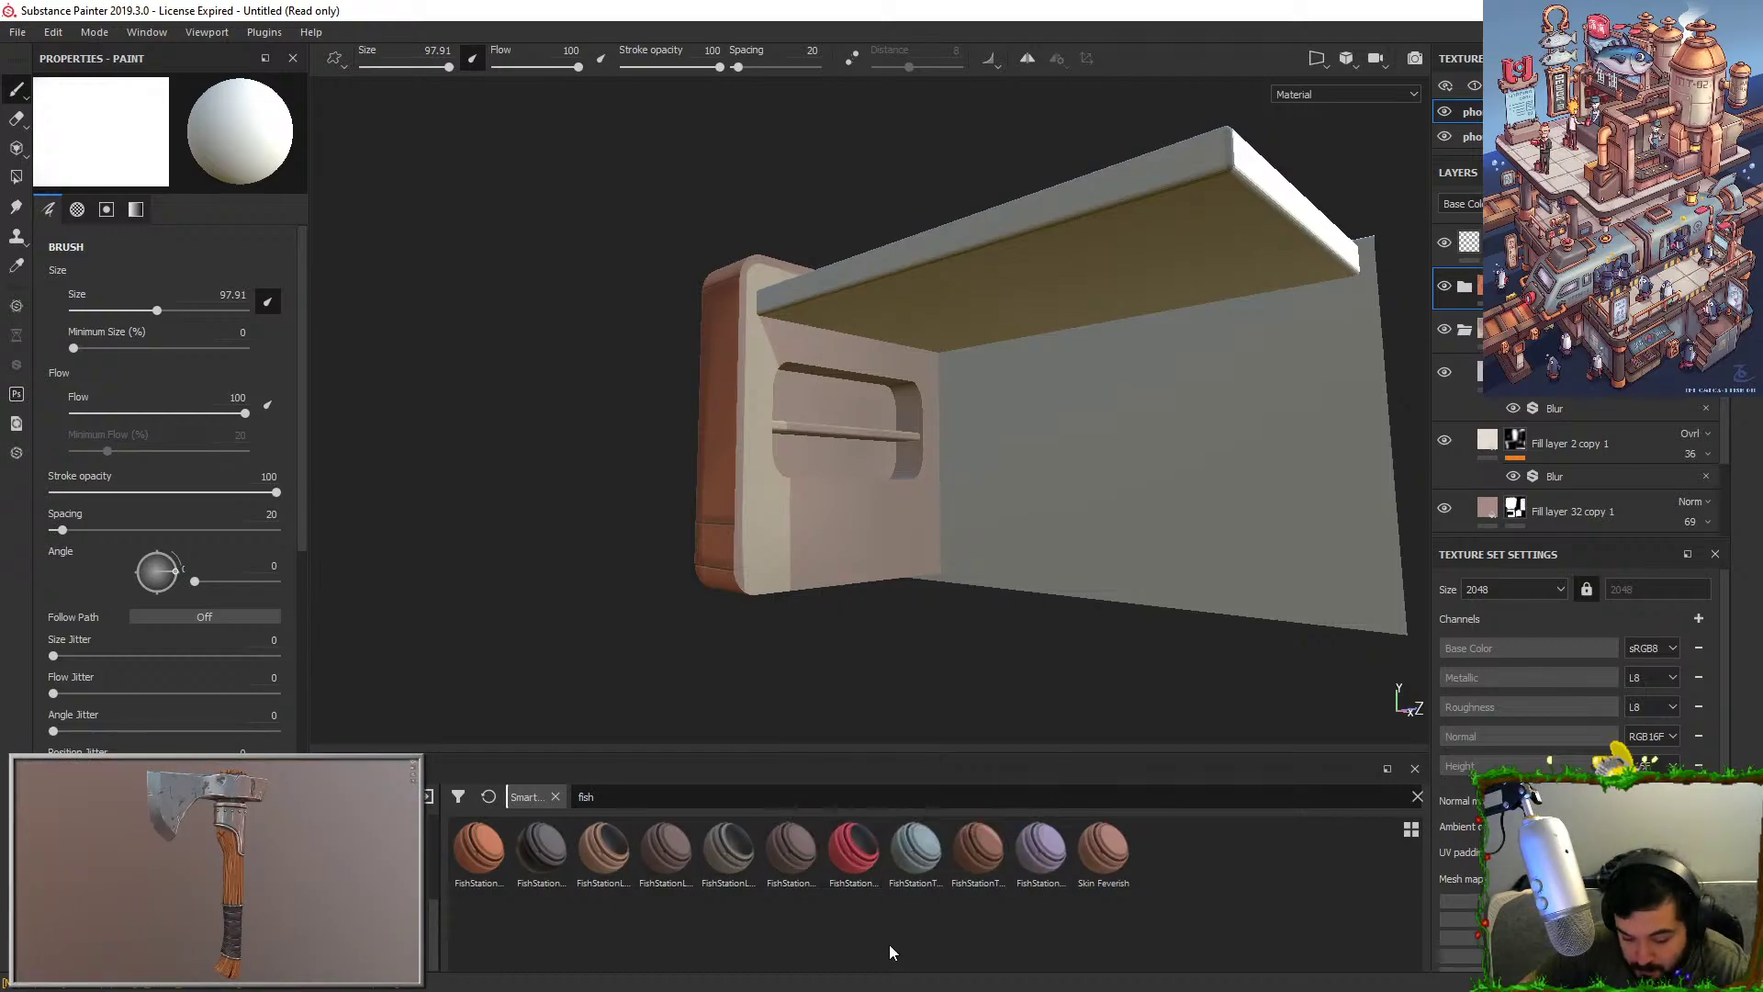
mouse_move(678, 850)
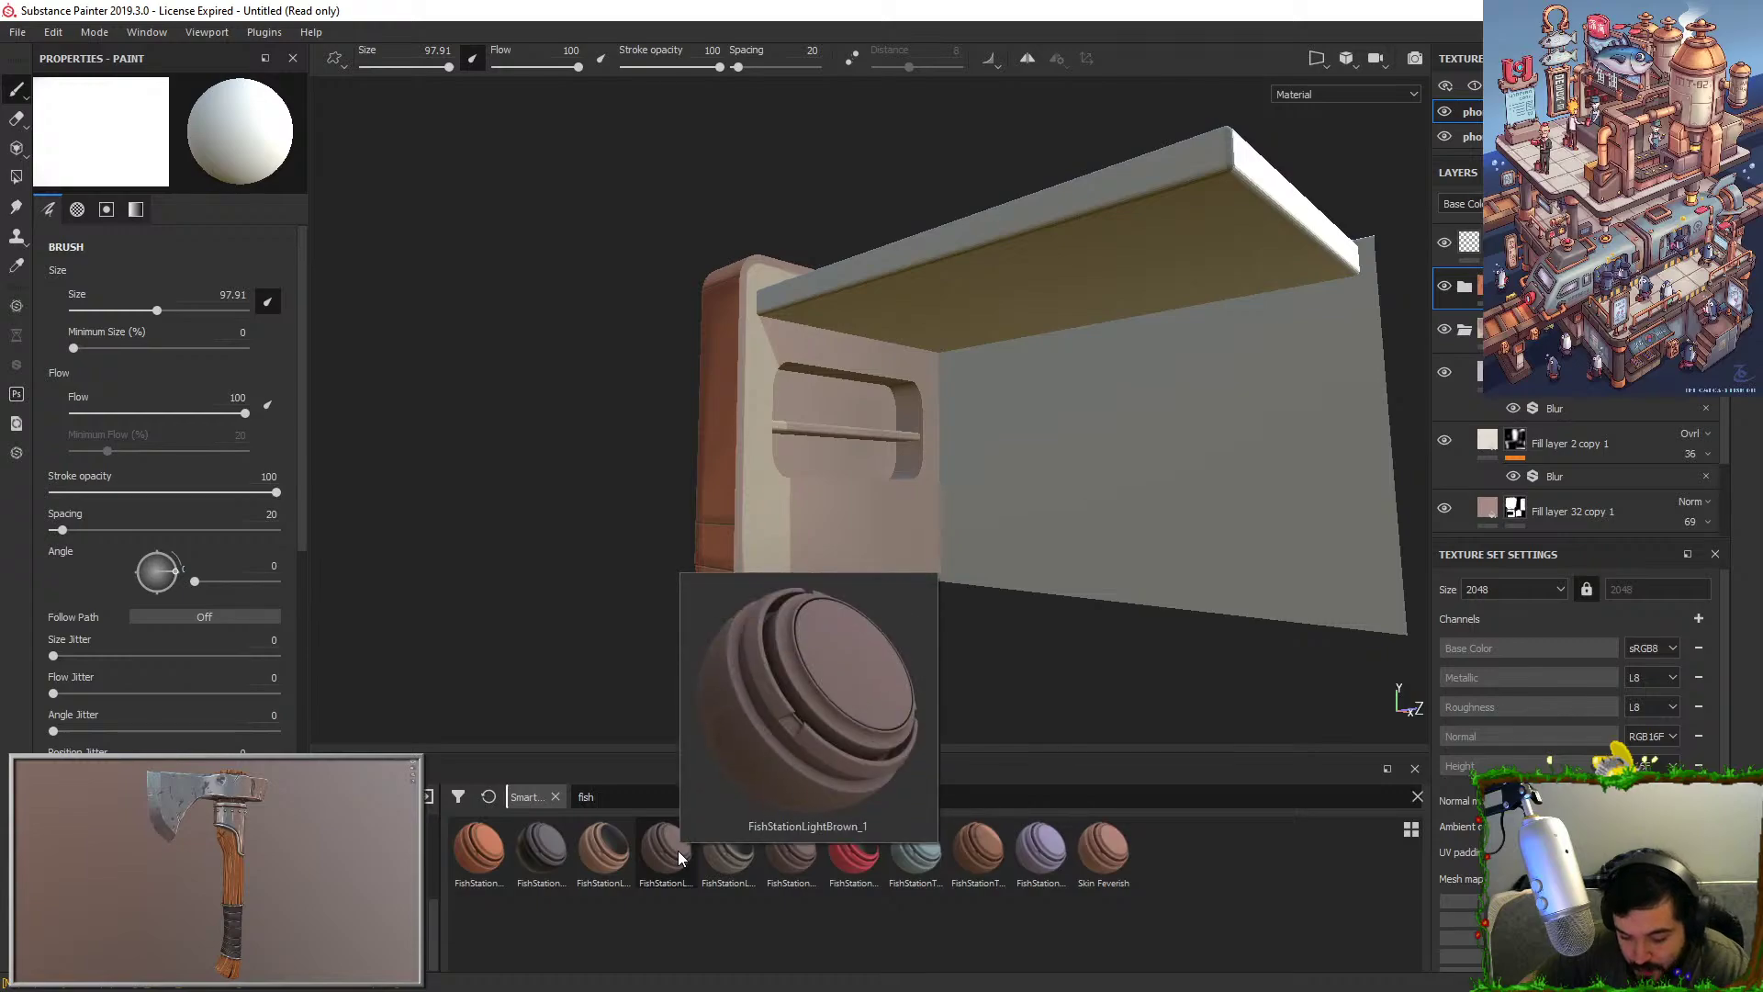
left_click_drag(792, 852, 1532, 267)
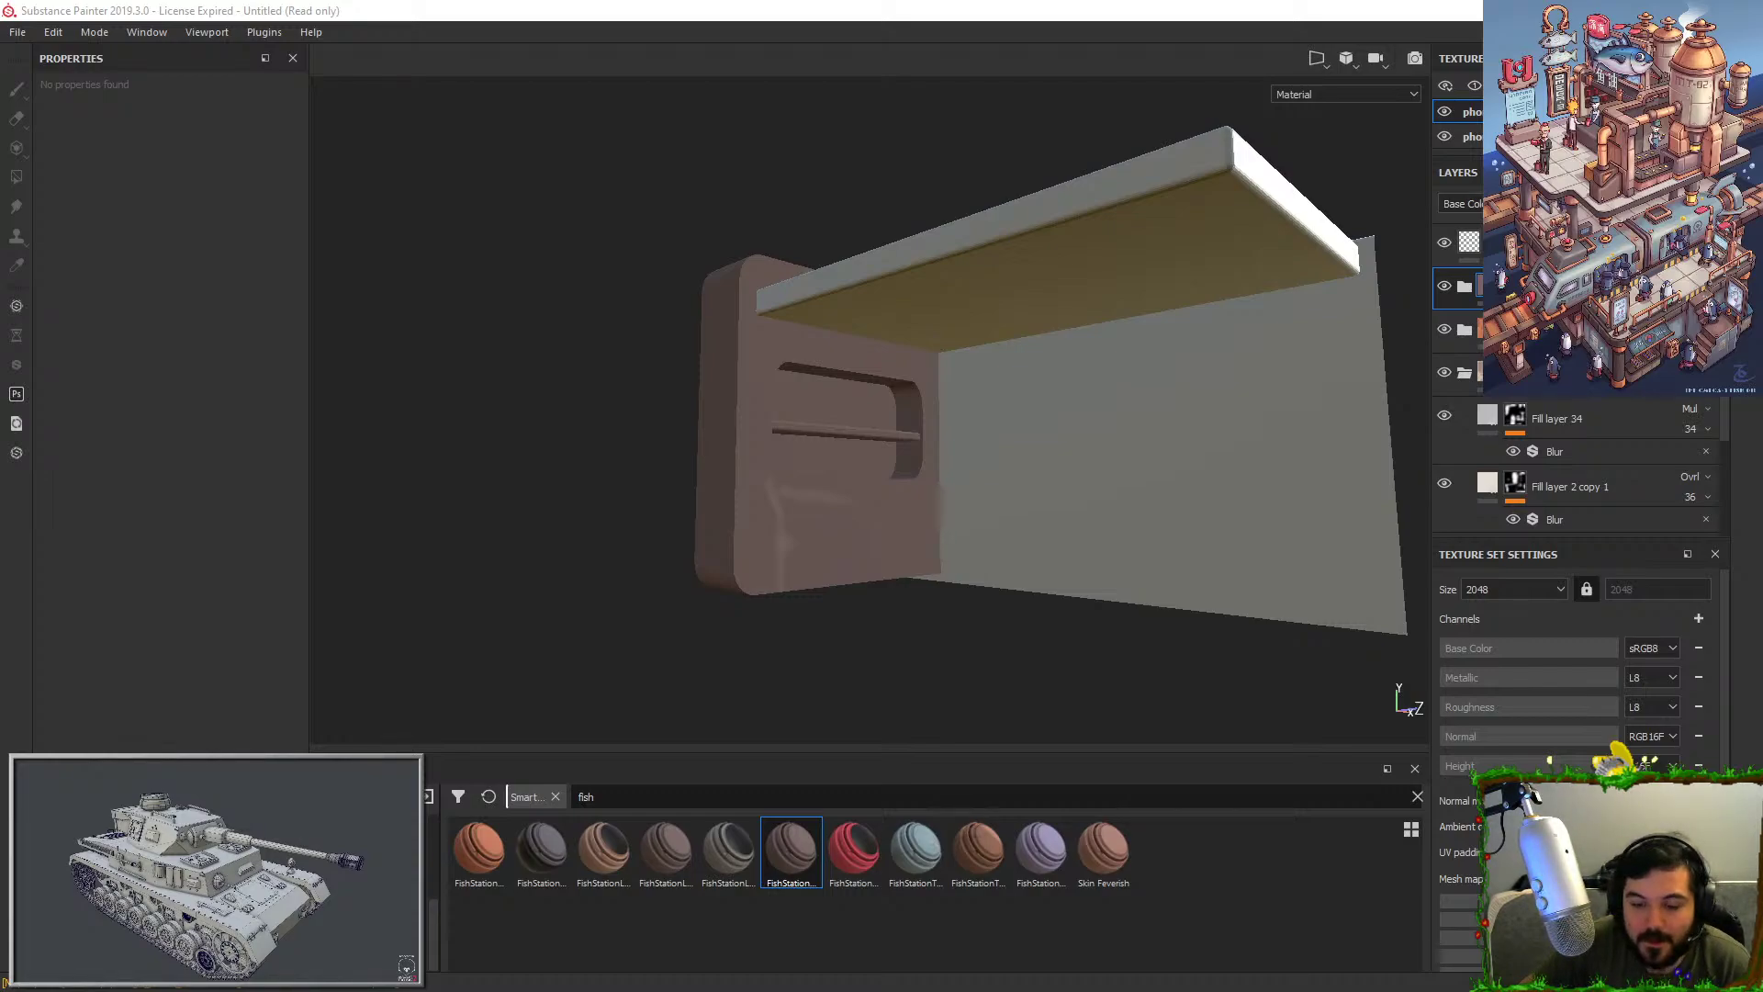
Add a black mask to the new brown smart material folder.
left_click(804, 617)
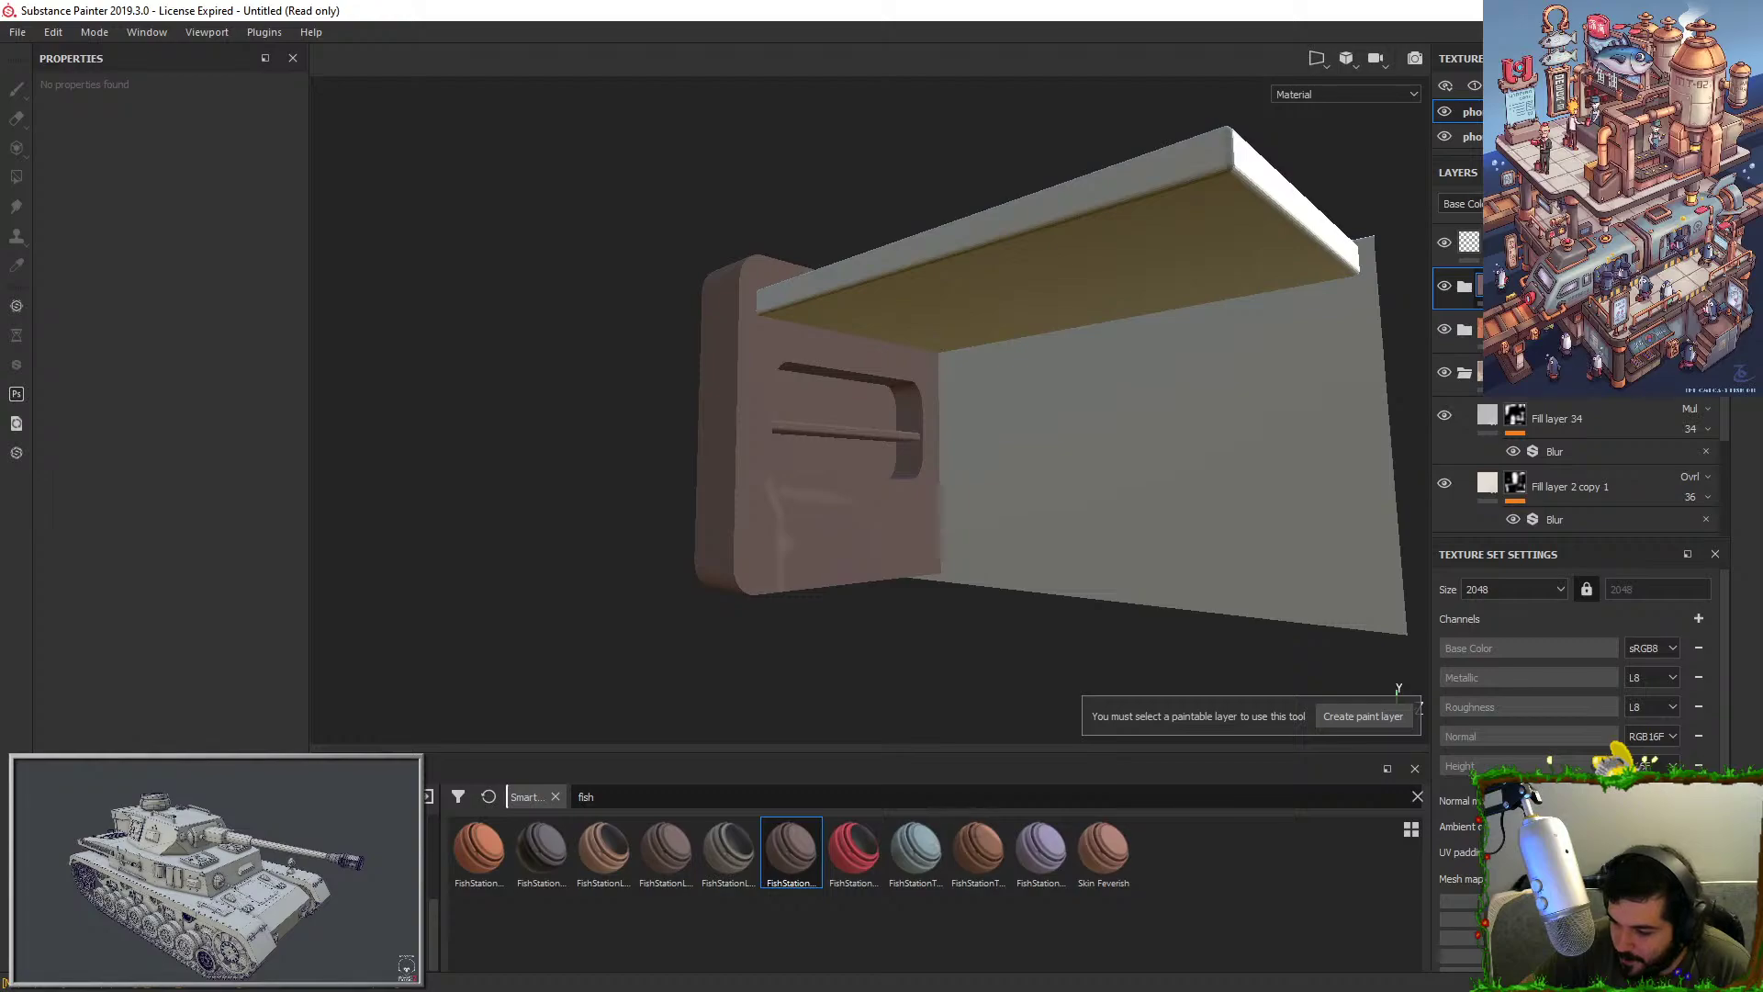
right_click(1517, 287)
left_click(1565, 315)
left_click_drag(1056, 385, 1052, 376, "alt")
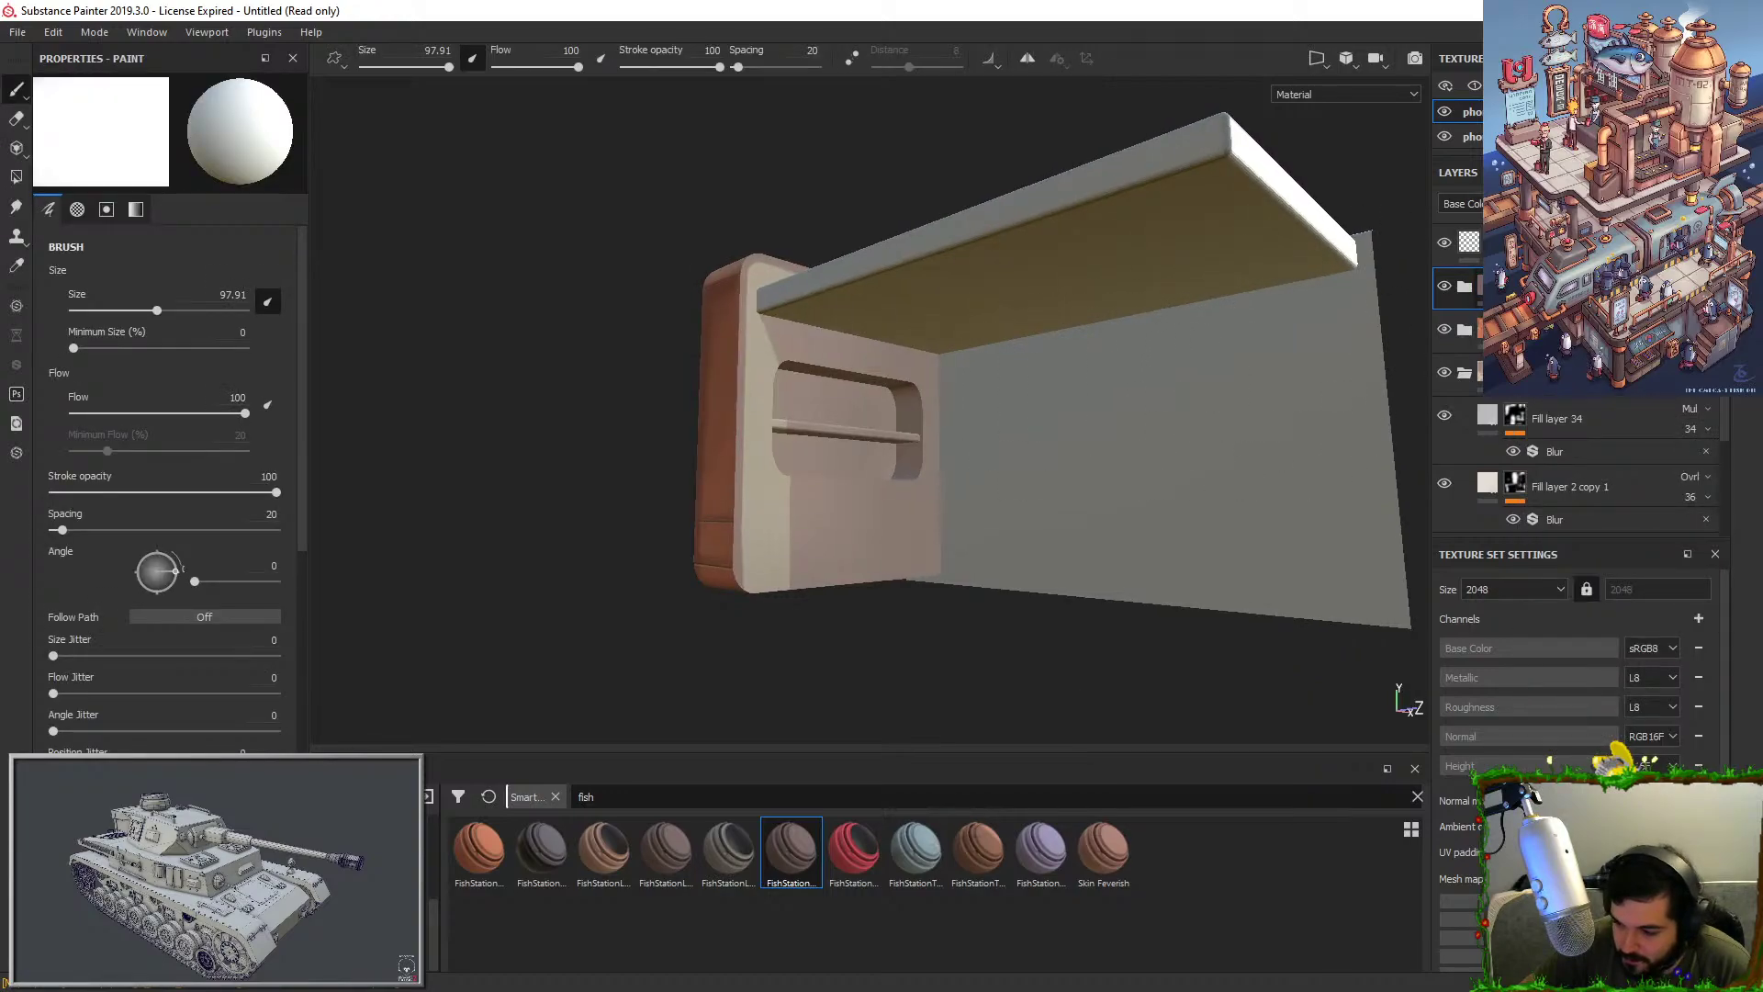
right_click(1517, 406)
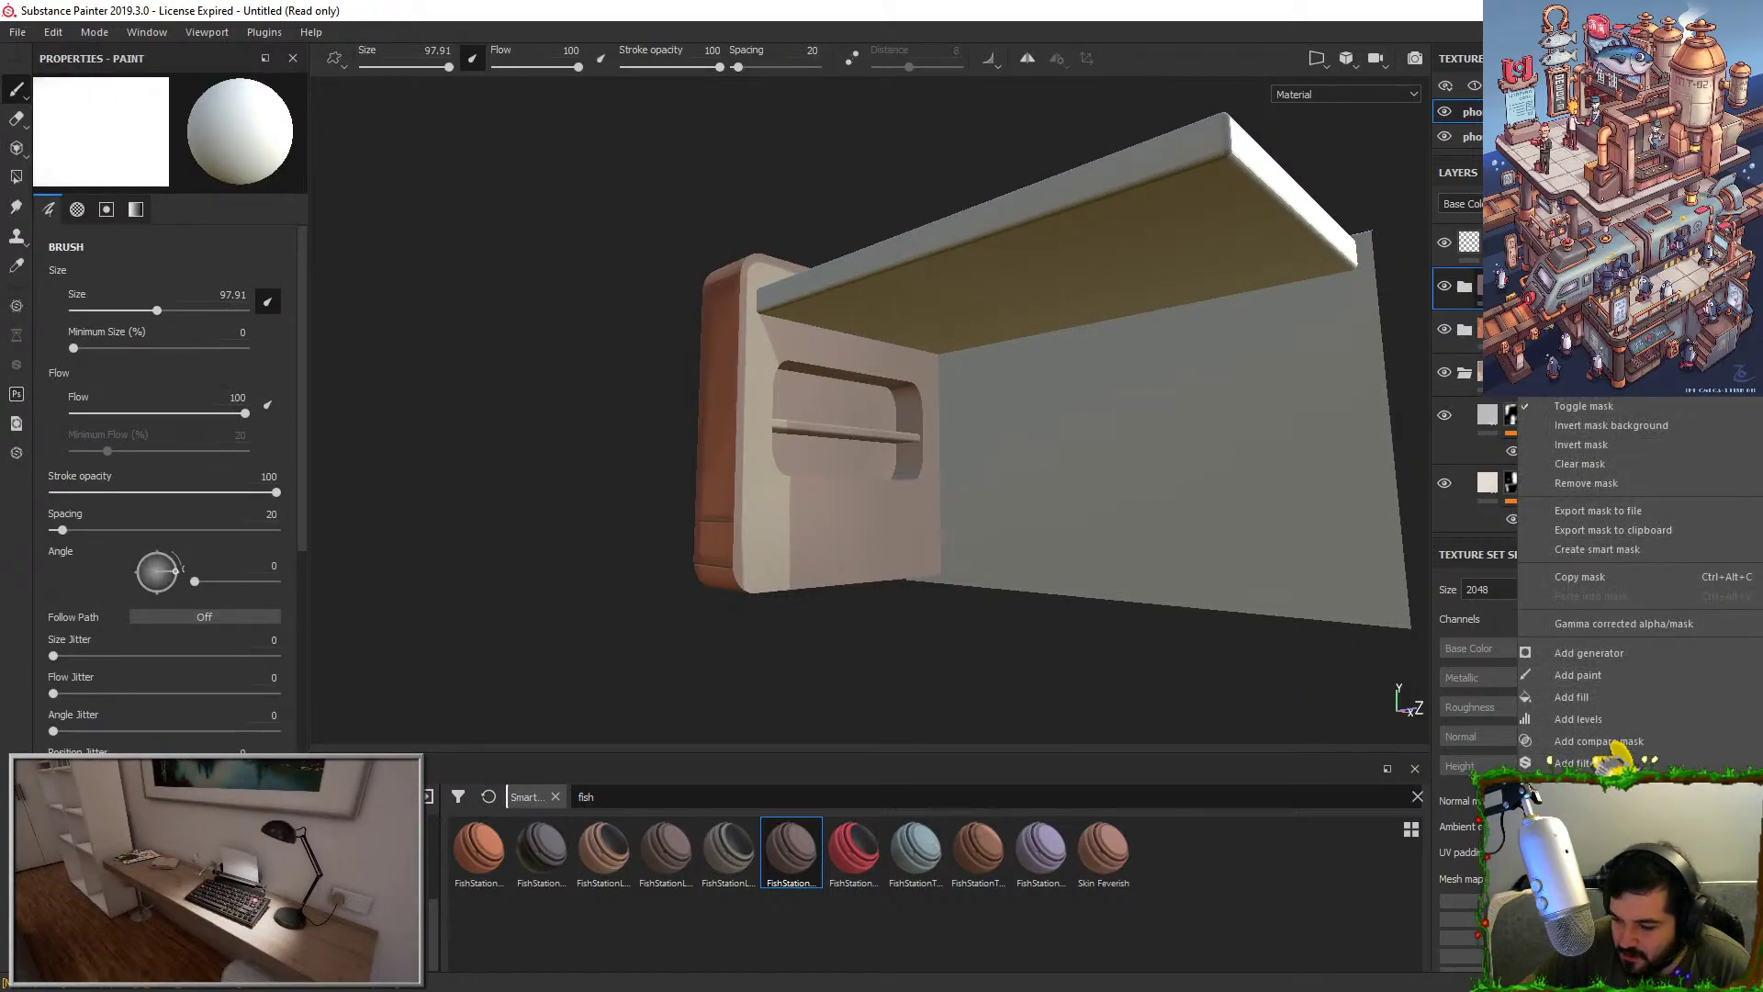
left_click(775, 411)
Polygon-fill the ceiling and near end-wall faces of the panel's recess on the brown material's mask.
right_click_drag(774, 411, 815, 661, "alt")
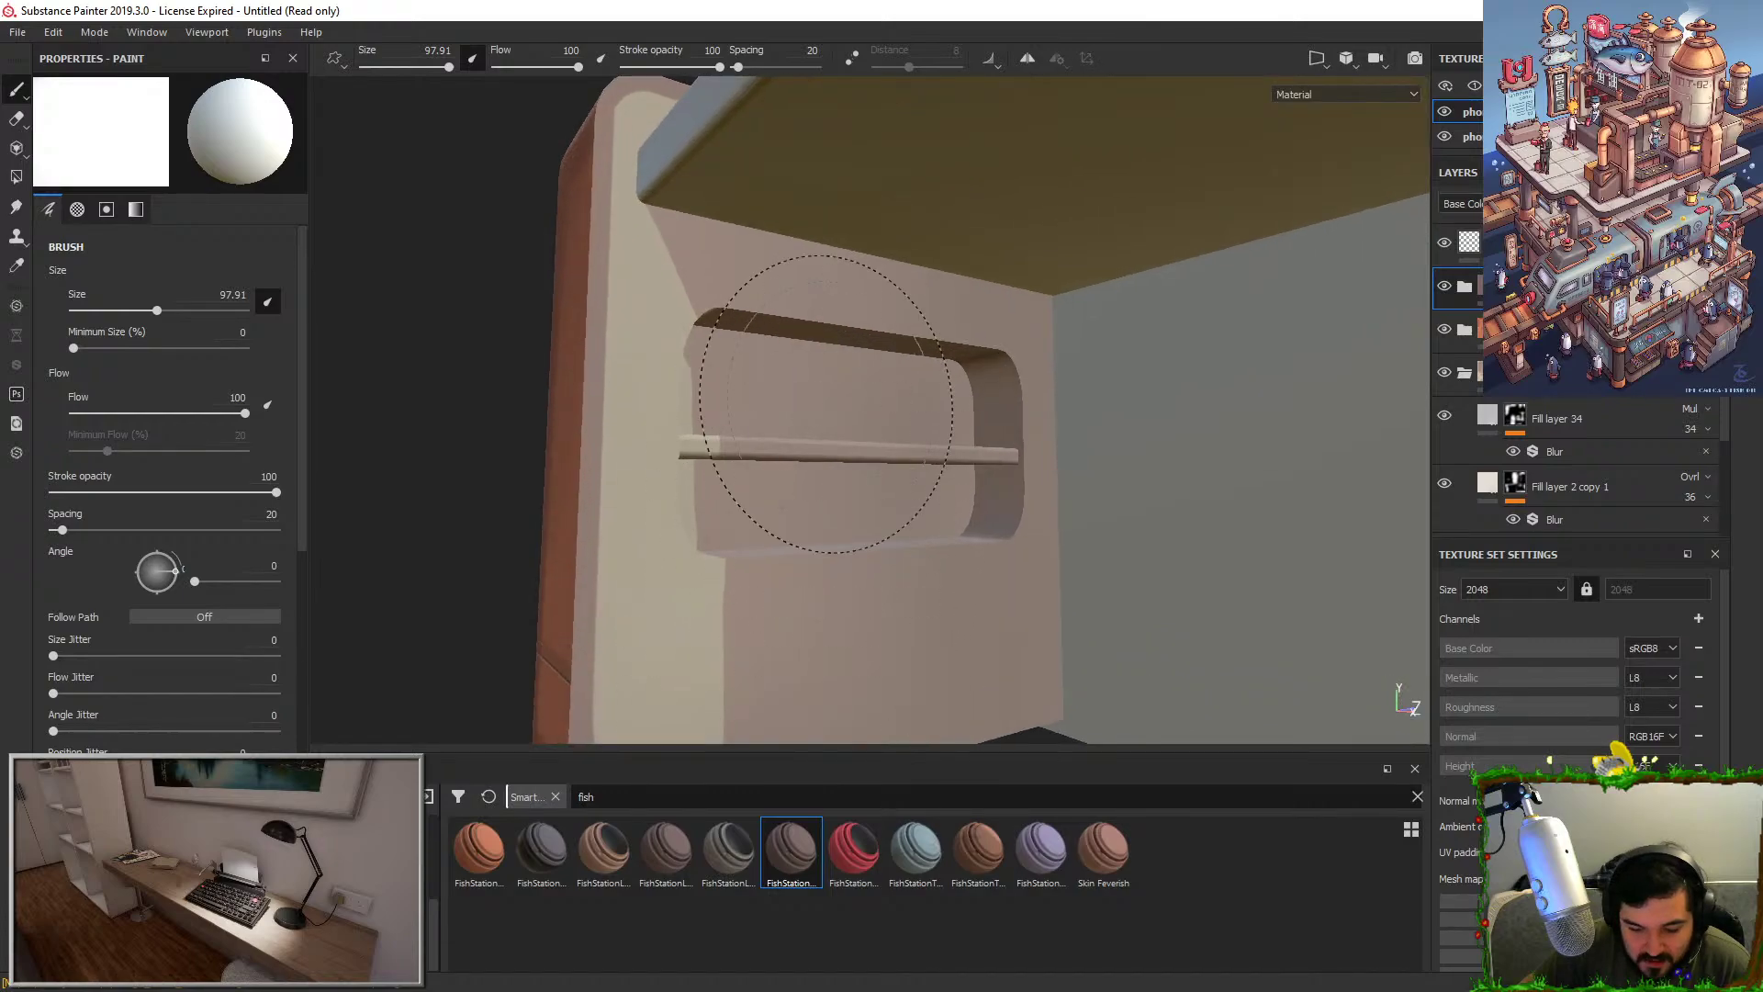
key("3")
key("4")
left_click_drag(872, 370, 789, 378, "alt")
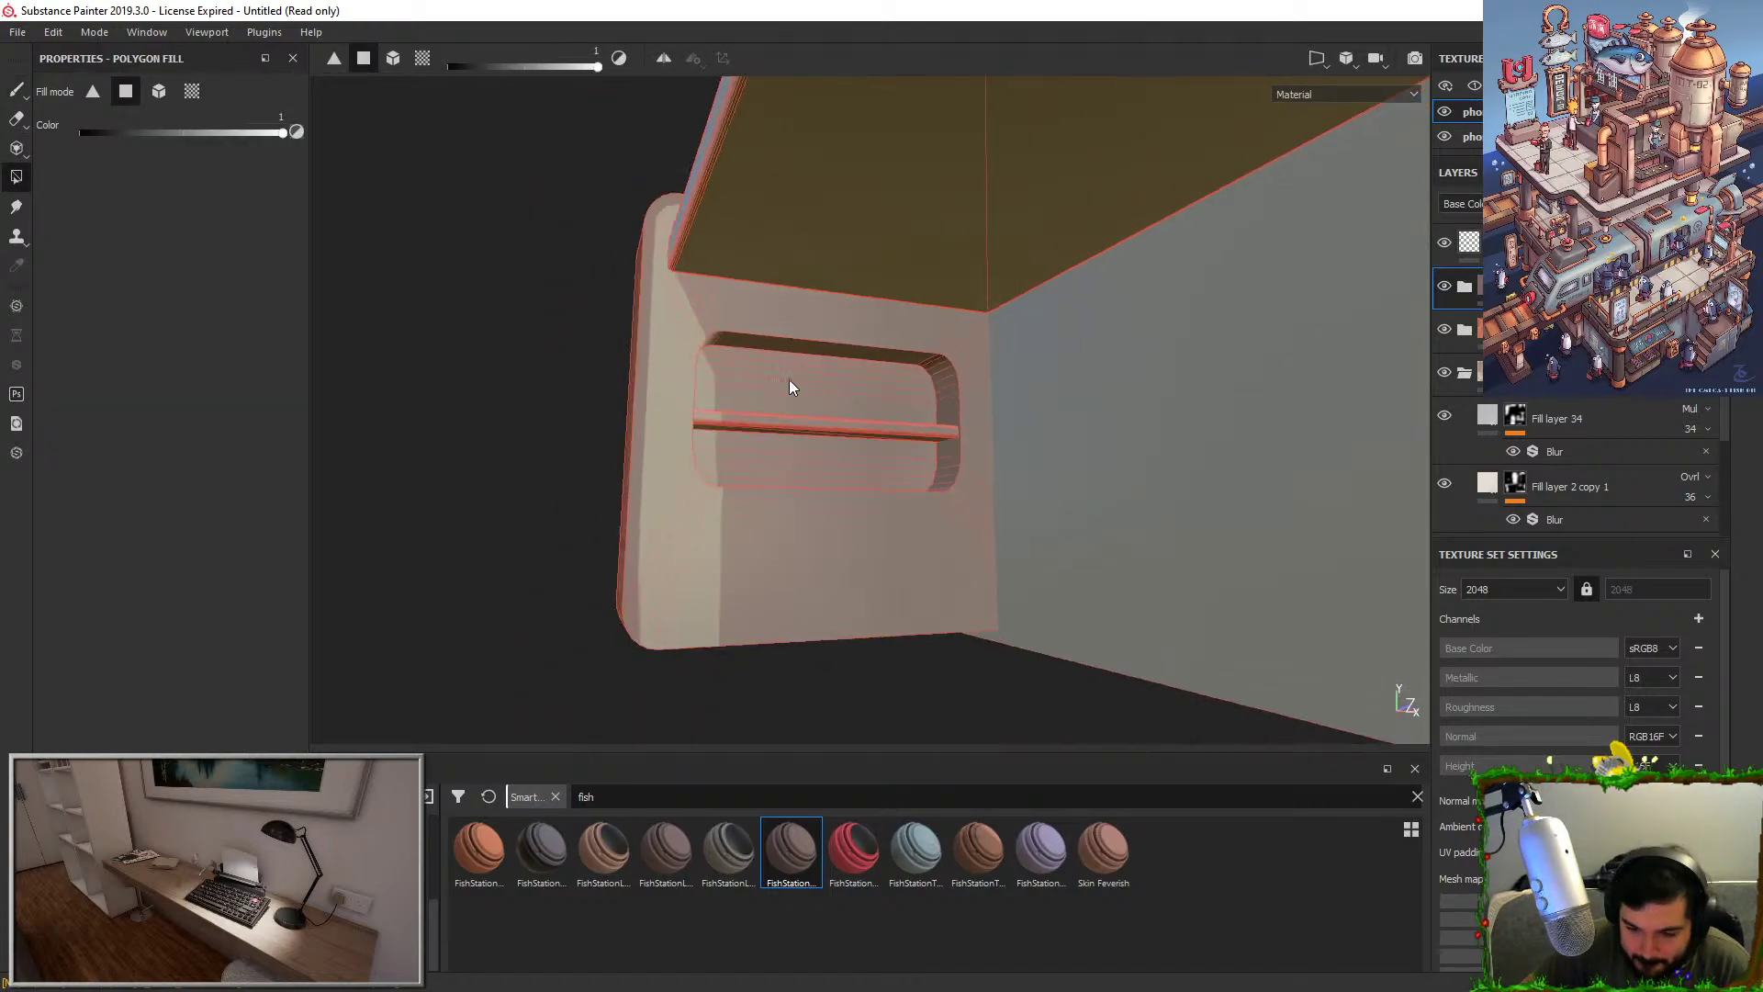
scroll(790, 378, "up", 3)
middle_click_drag(789, 379, 830, 373, "alt")
scroll(819, 371, "up", 2)
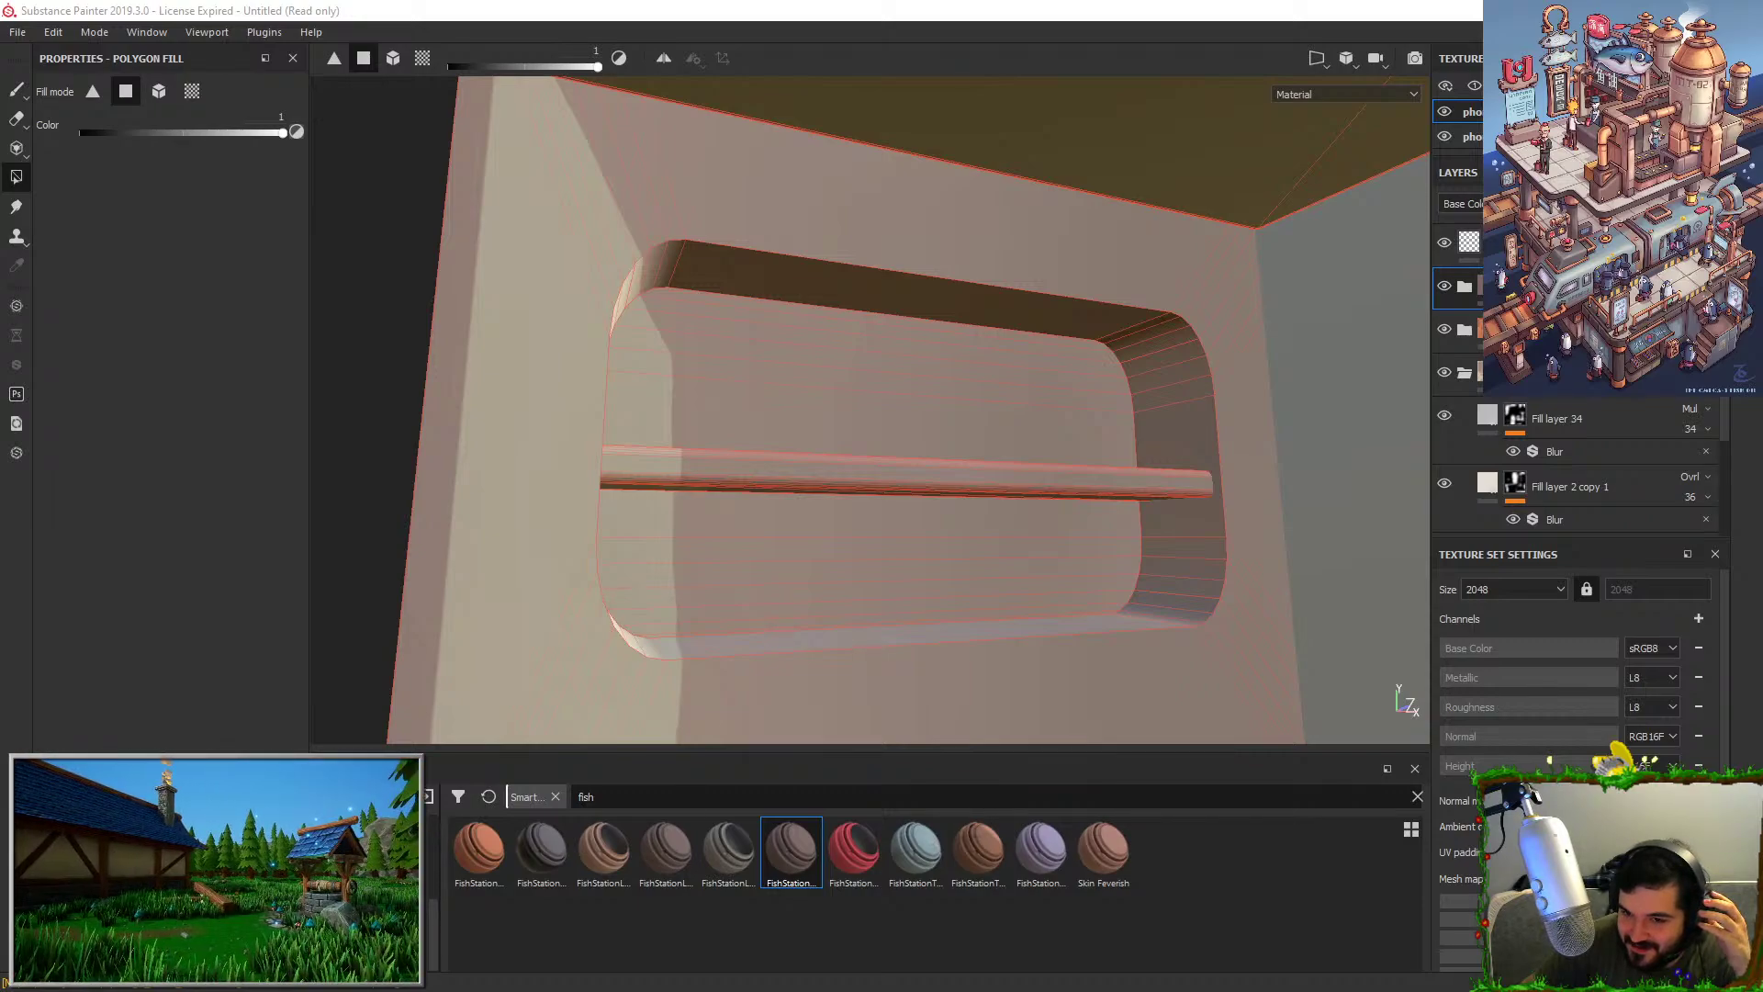
left_click_drag(942, 376, 653, 323, "alt")
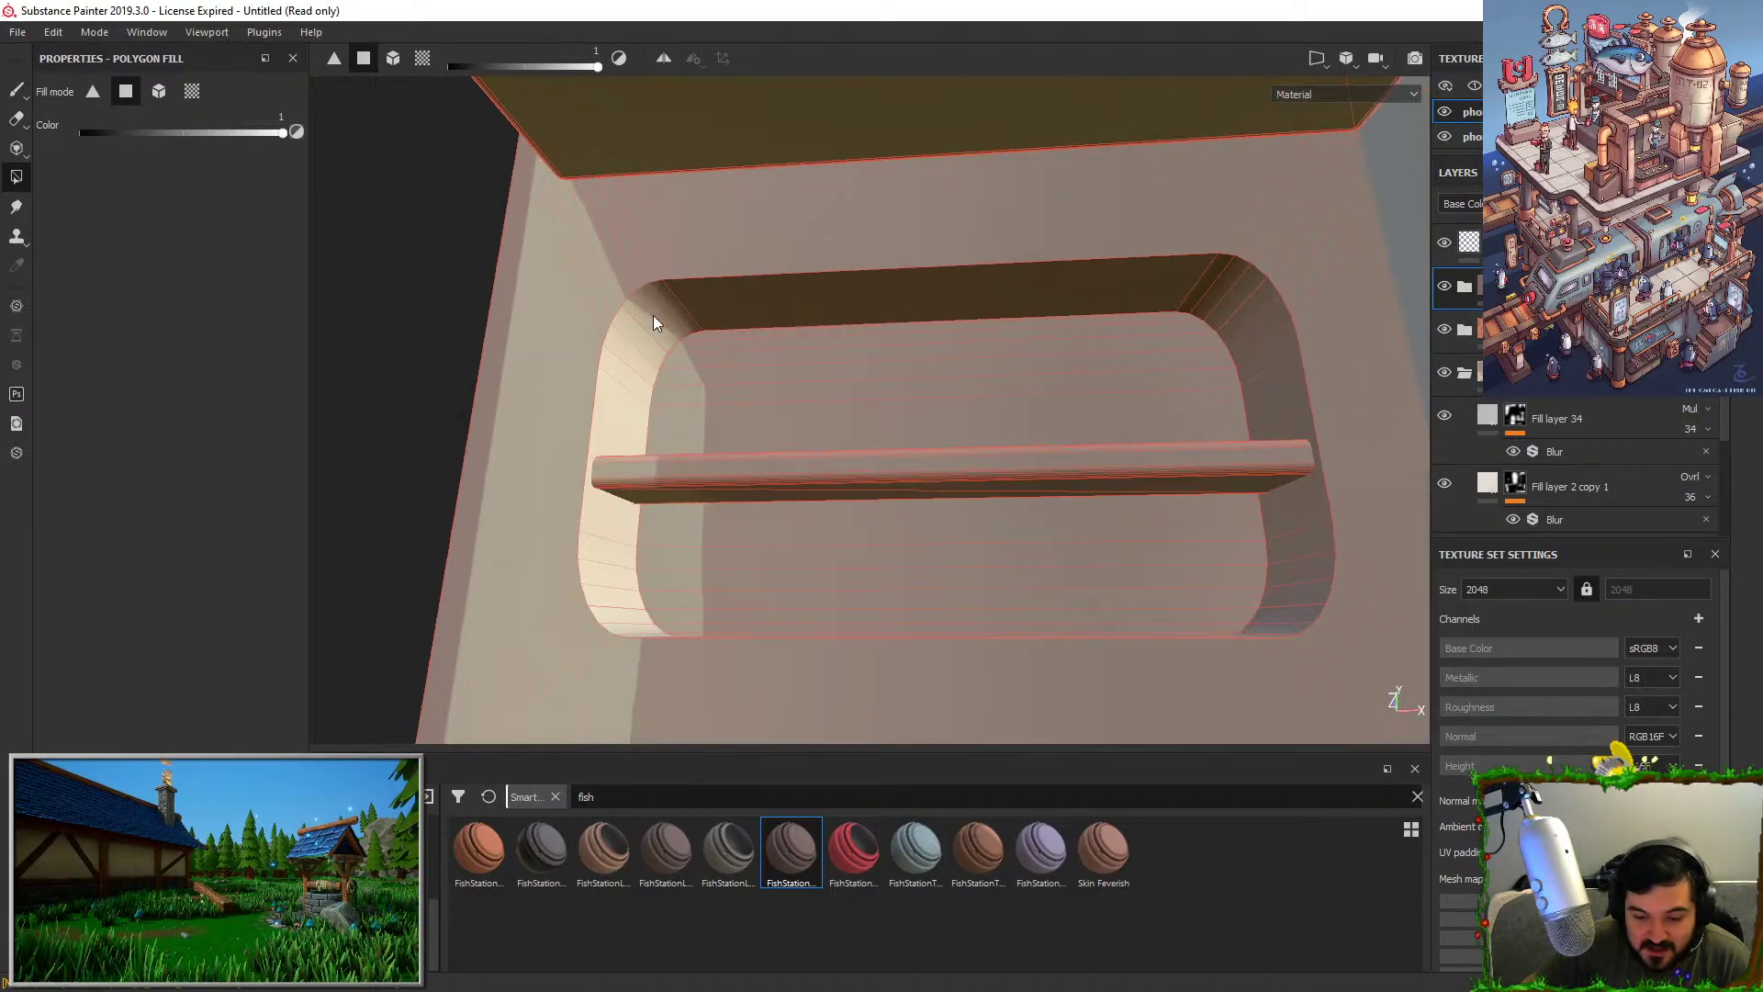
left_click(695, 296)
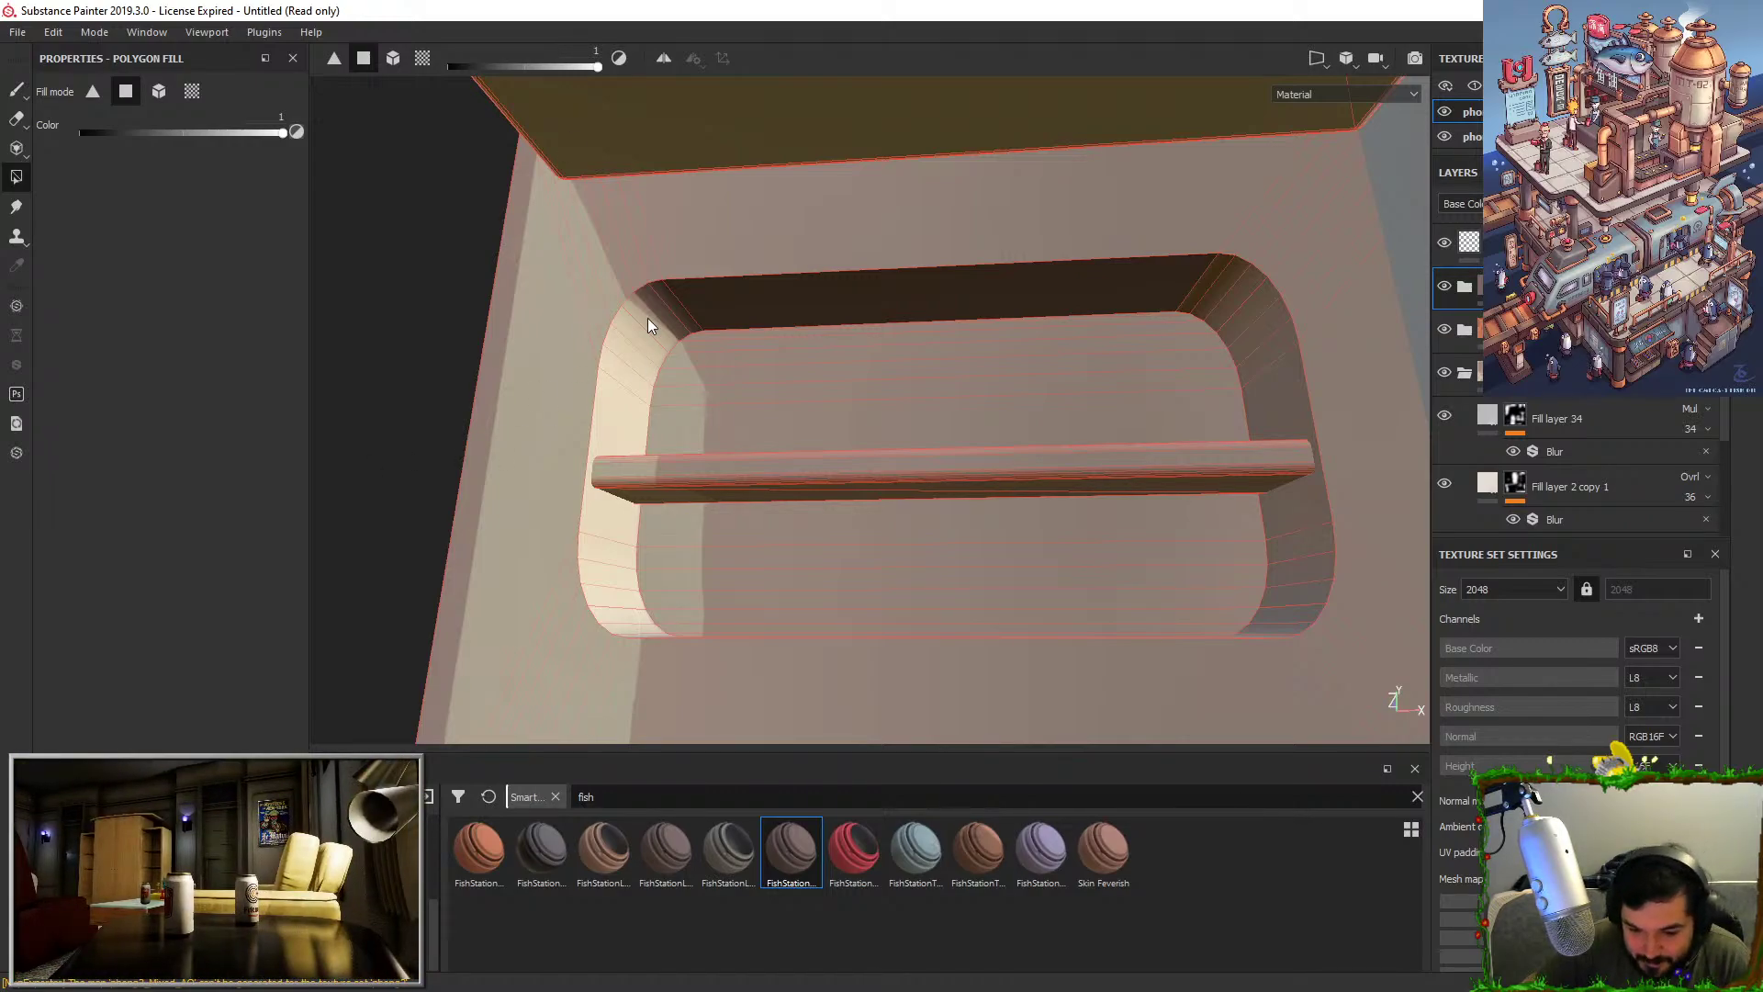
left_click(625, 355)
left_click(622, 372)
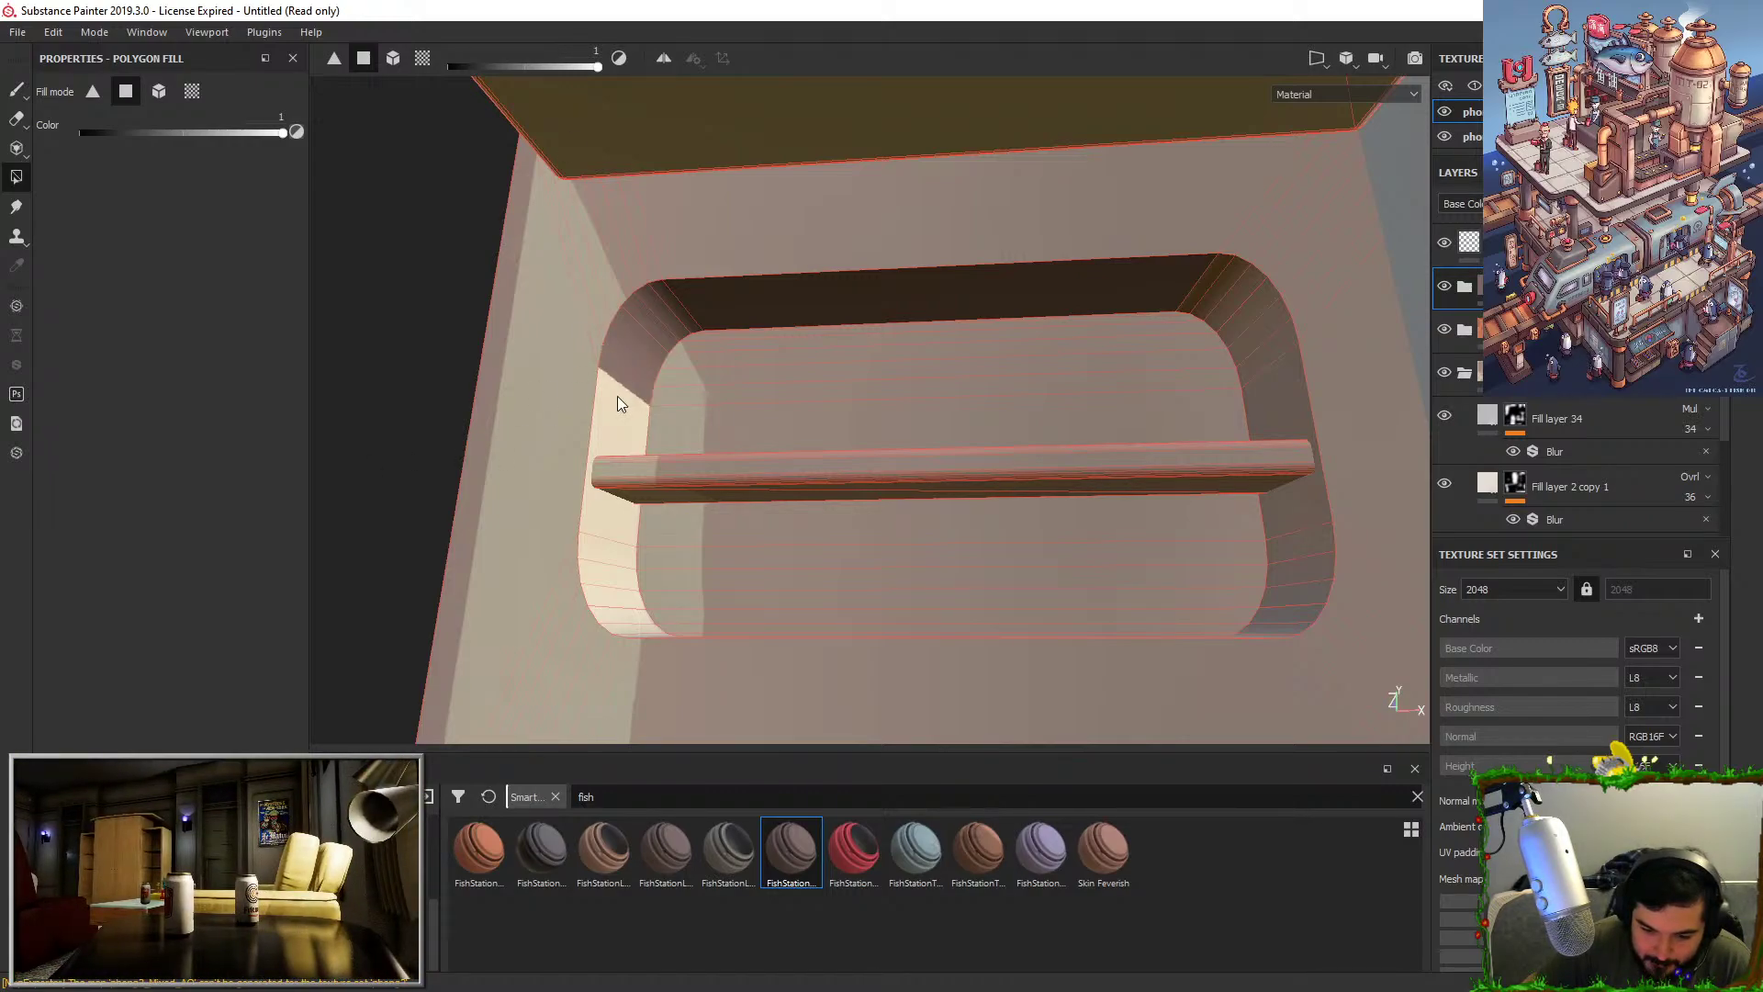
left_click(618, 397)
left_click_drag(614, 476, 604, 532, "alt")
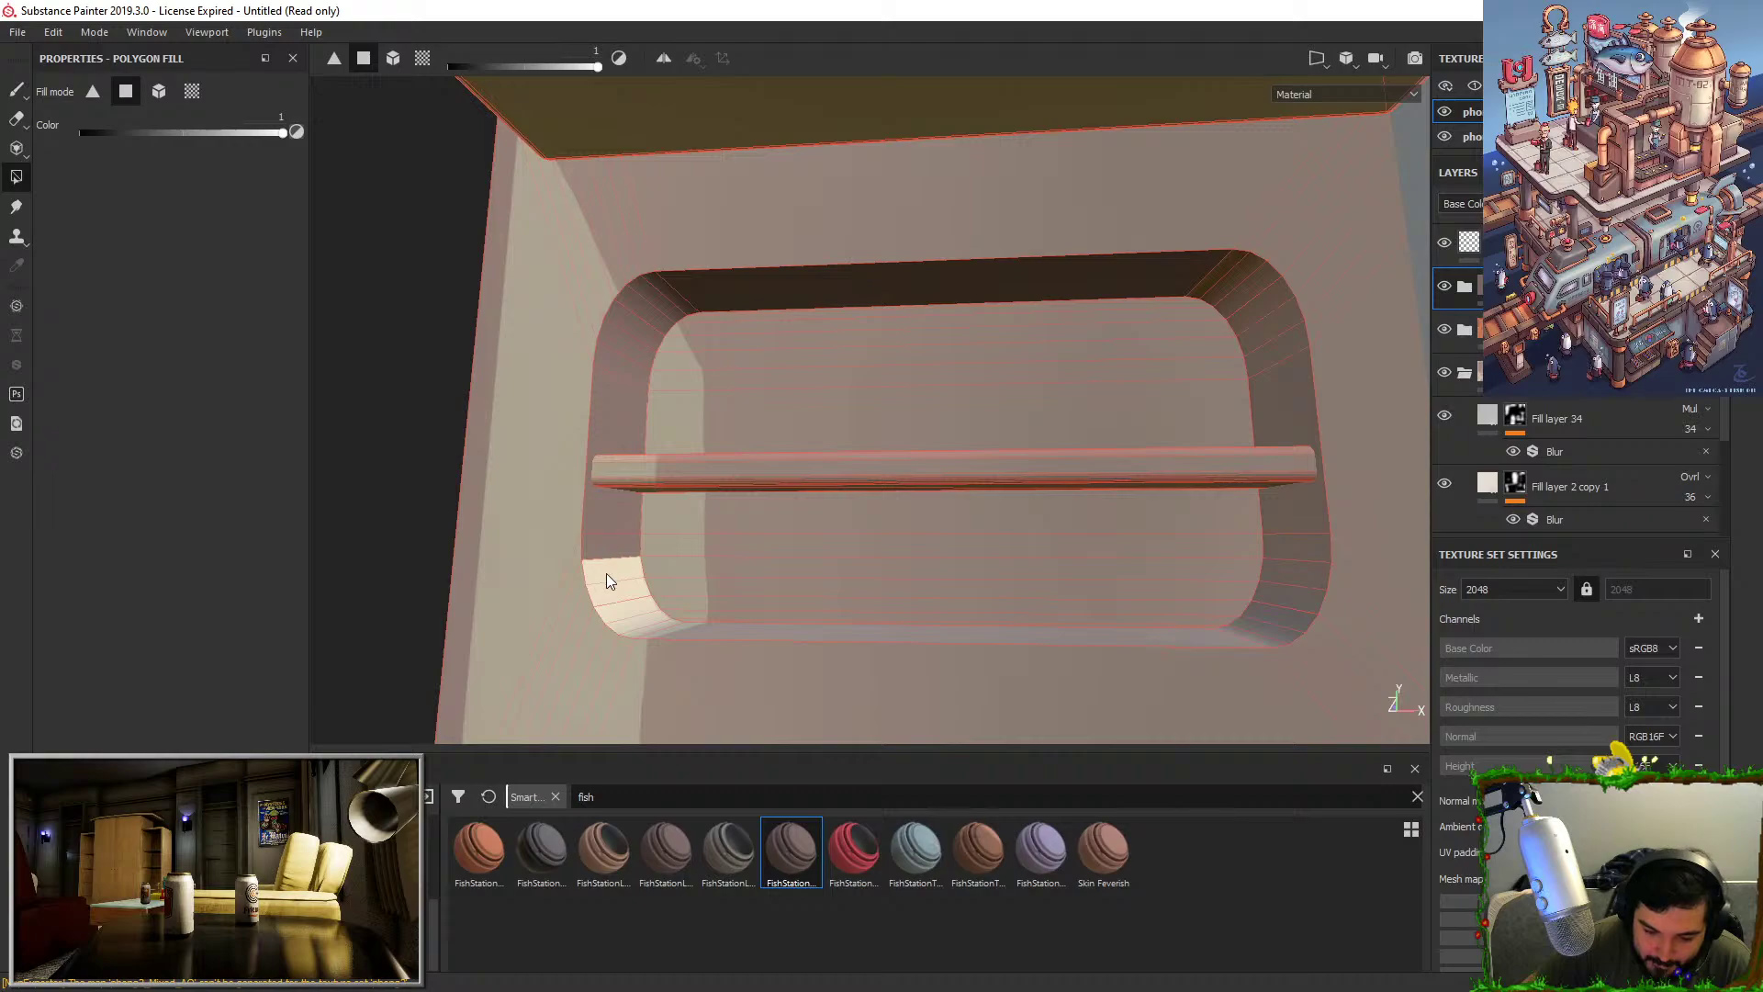
Fill the entire shelf board inside the recess with the mesh fill mode, then return to quad fill mode.
left_click(159, 93)
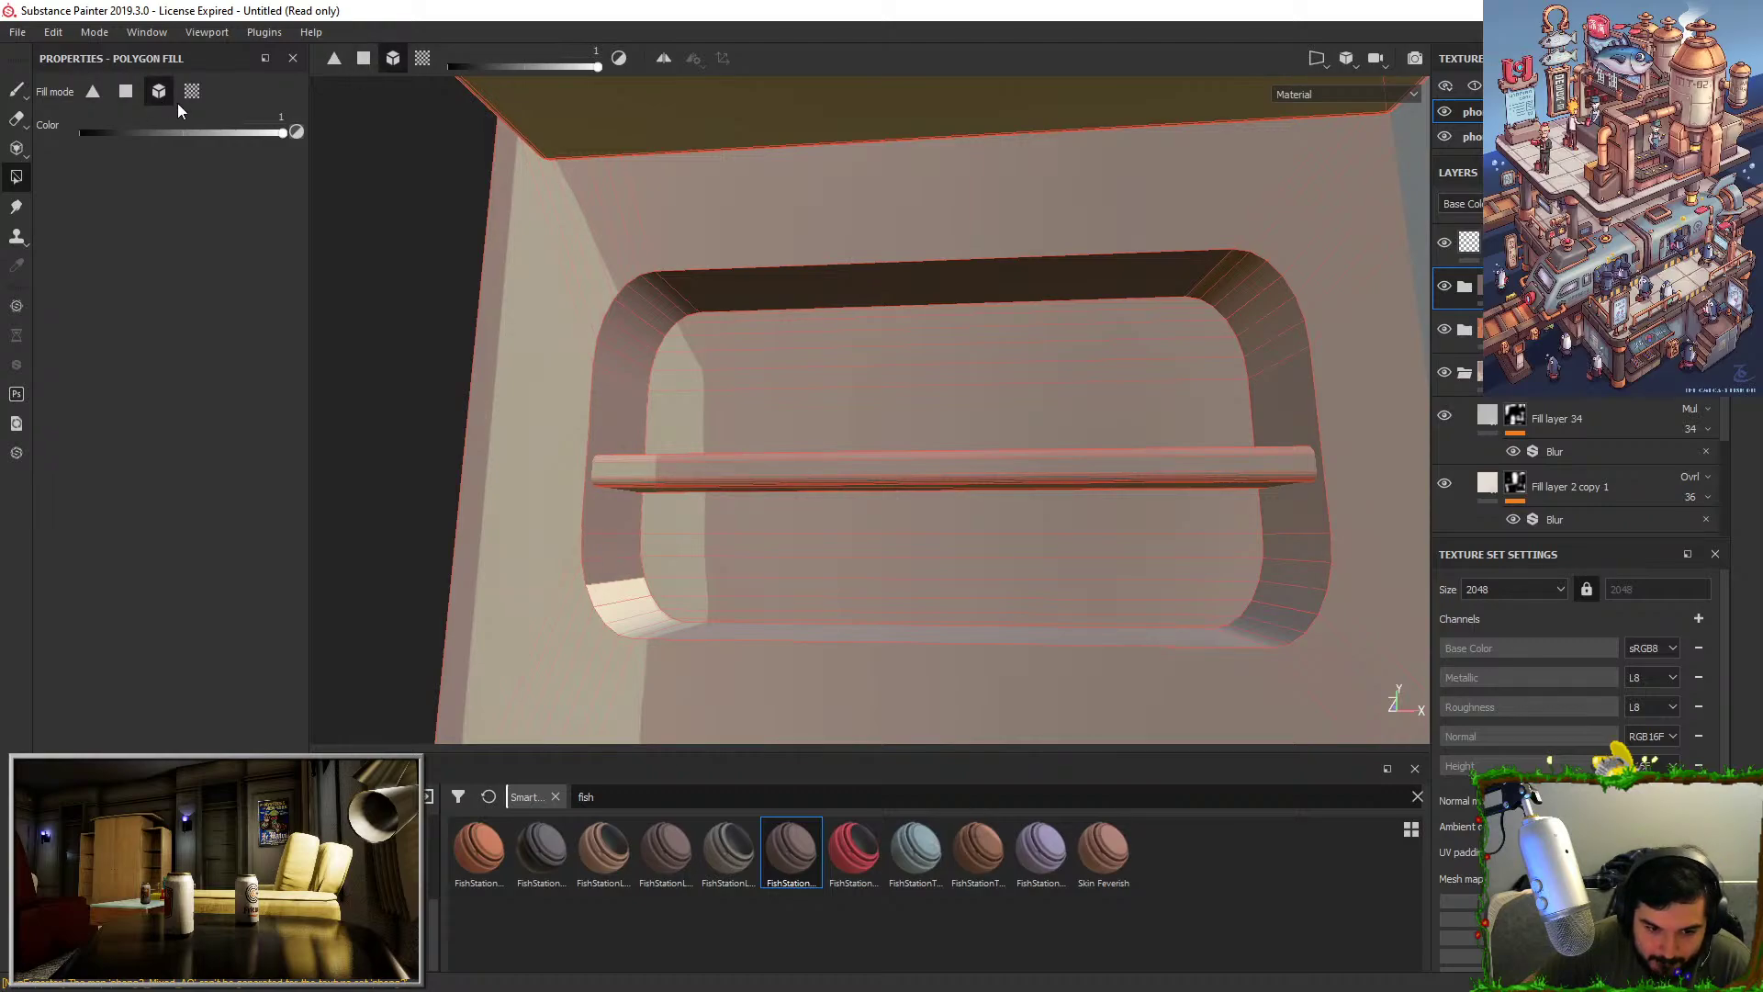
left_click(700, 474)
left_click(128, 91)
Fill the recess's floor, lower near-corner faces and lower back-wall strips on the brown material's mask.
left_click_drag(666, 368, 687, 464, "alt")
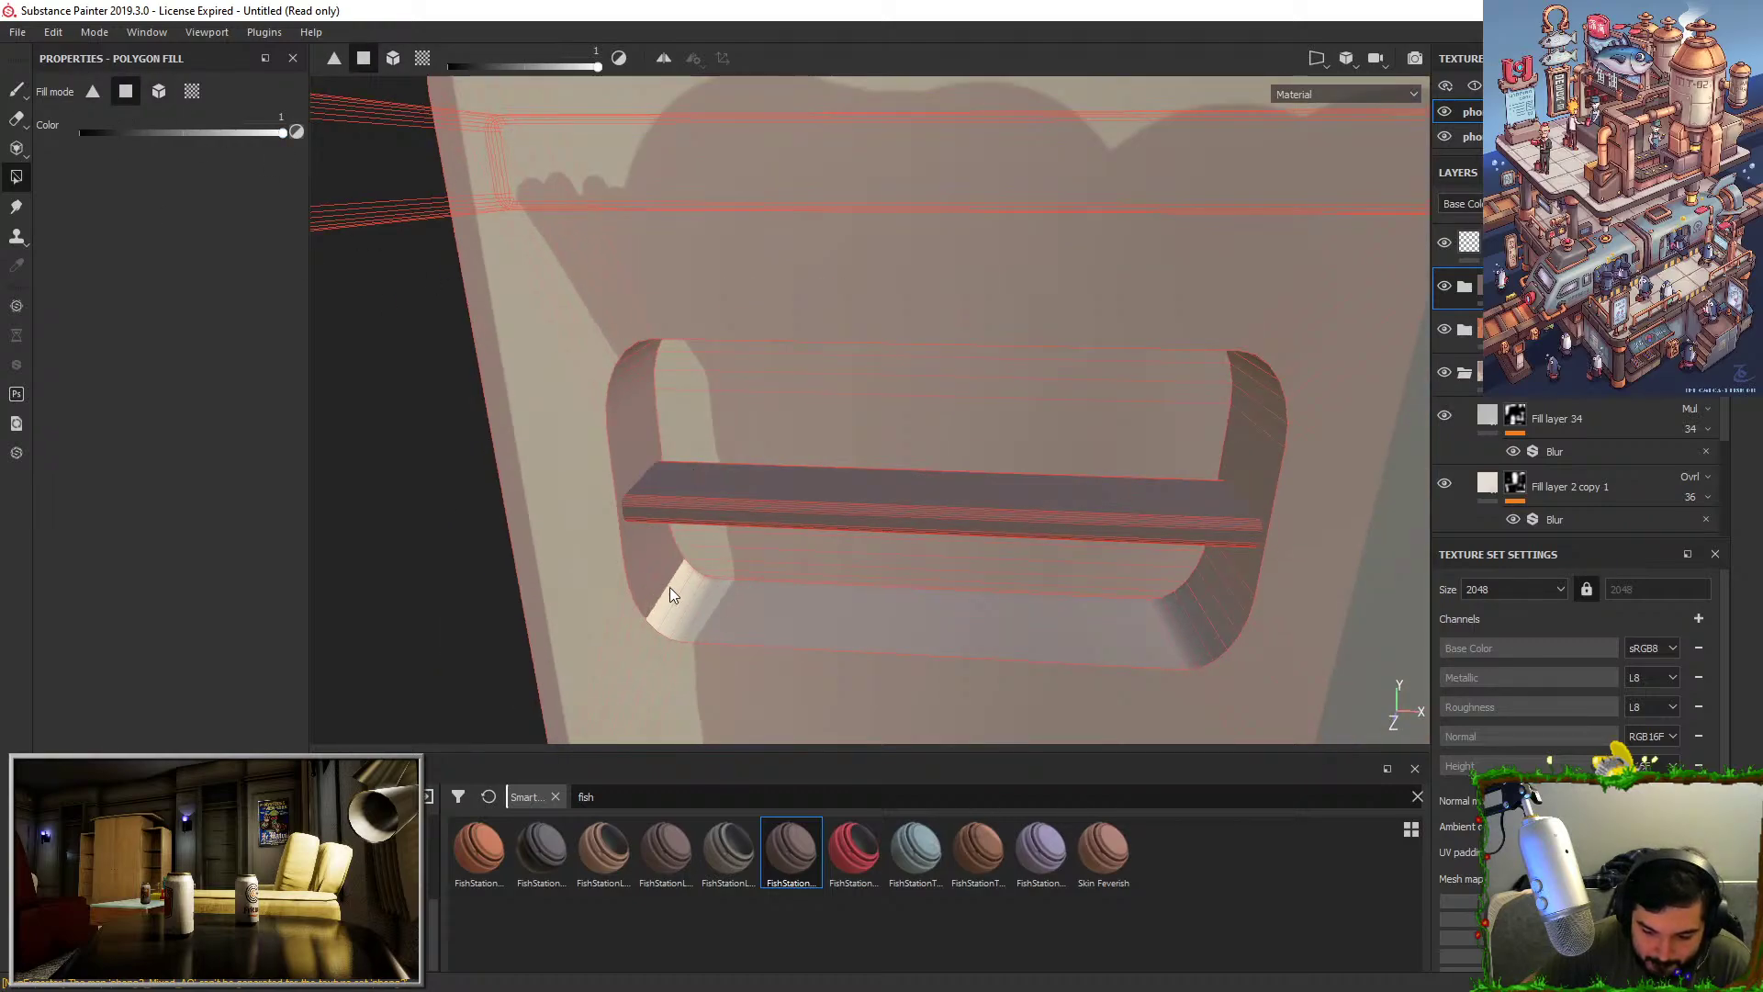
left_click(700, 606)
left_click(729, 564)
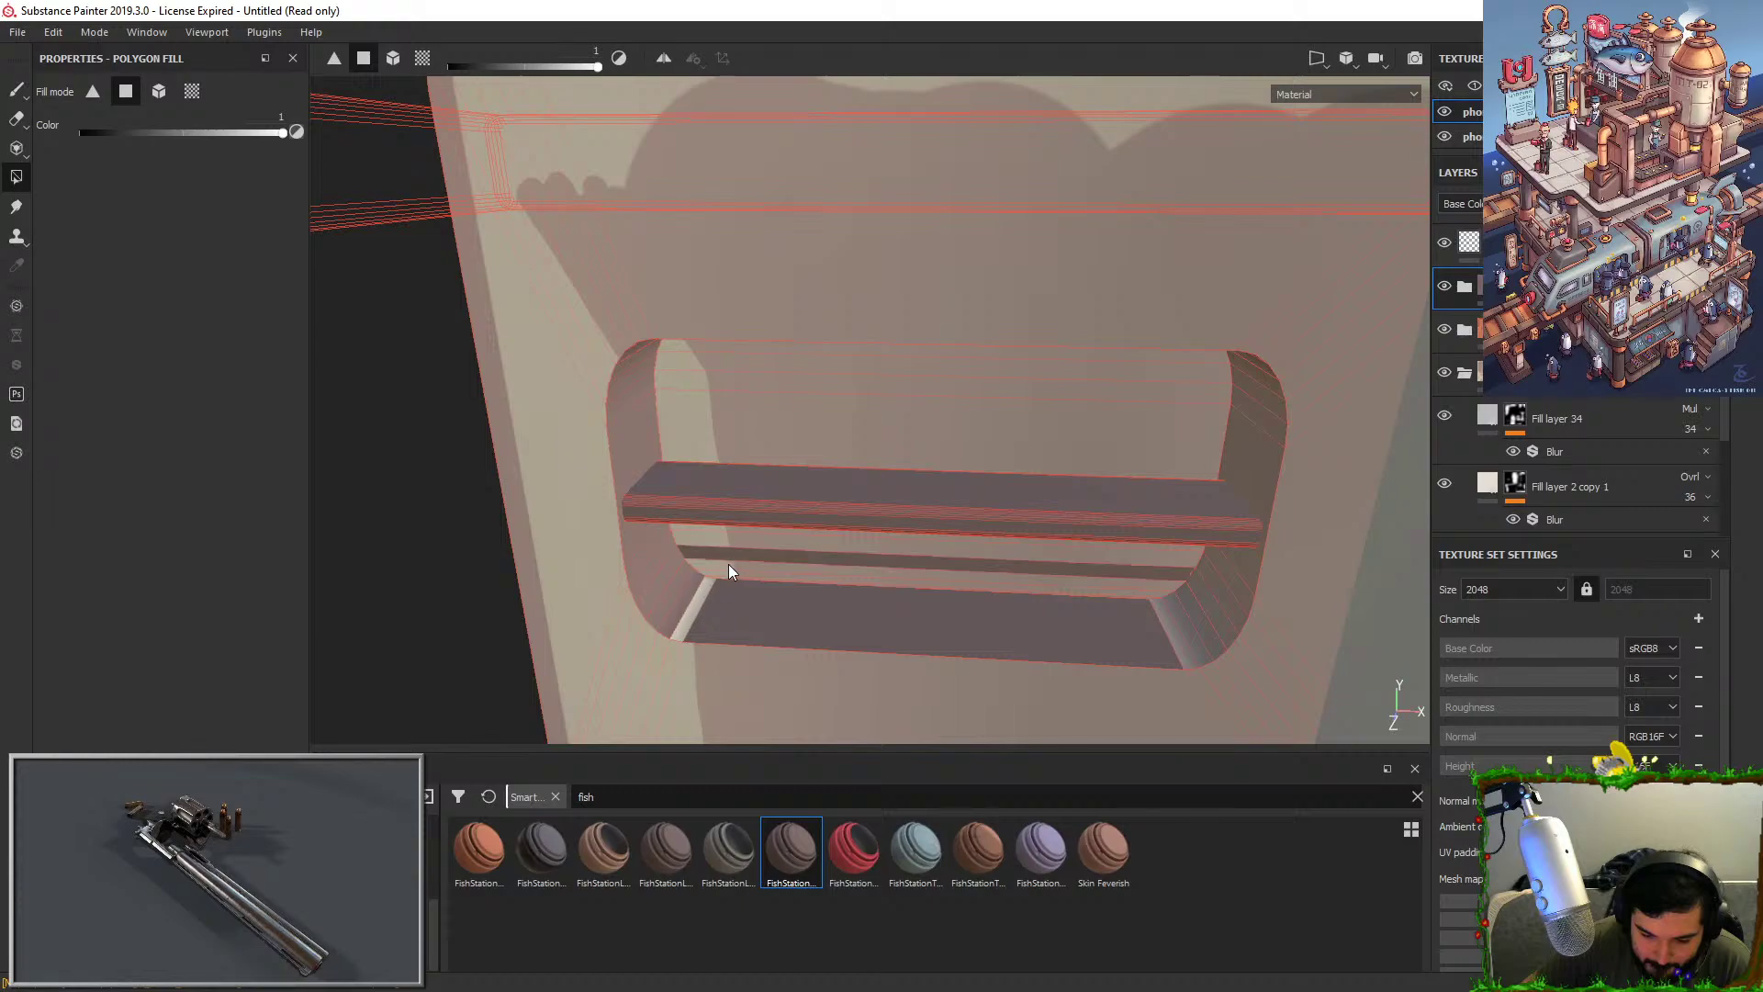
left_click(733, 570)
left_click(738, 563)
left_click(723, 577)
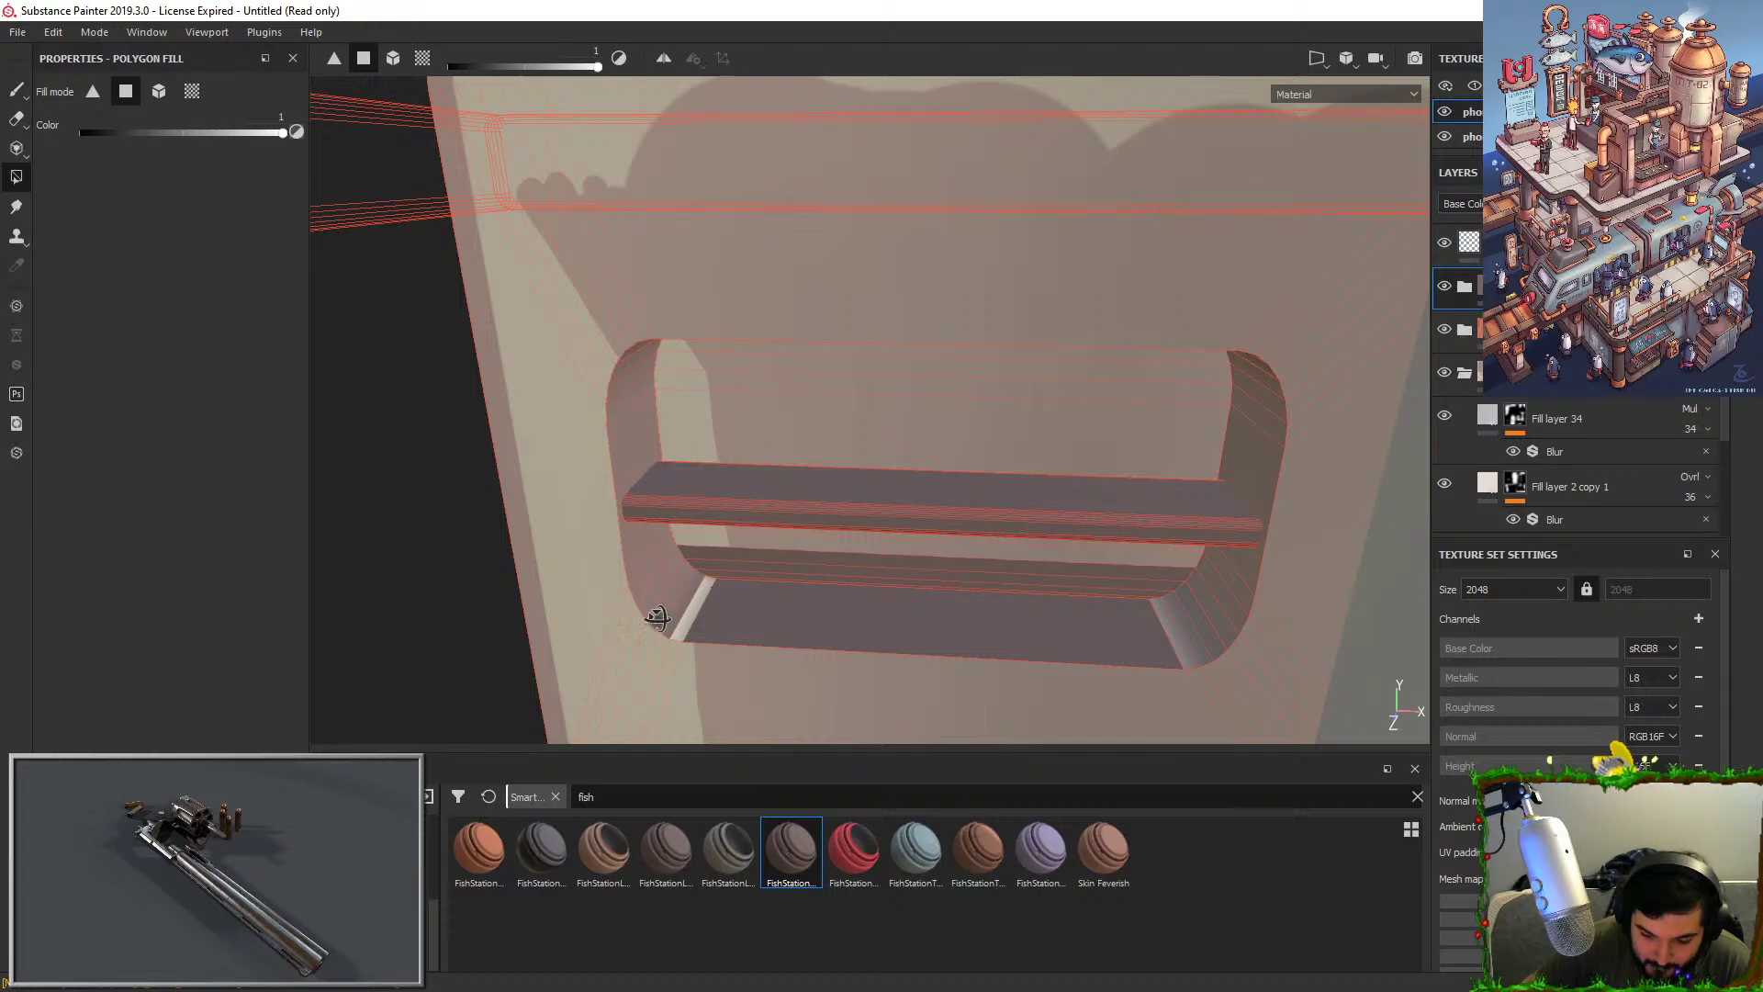
Fill the back-wall strips behind and below the shelf board and the unfilled lower corner face of the recess.
left_click_drag(657, 618, 1007, 582, "alt")
key("f")
left_click_drag(923, 519, 1004, 497, "alt")
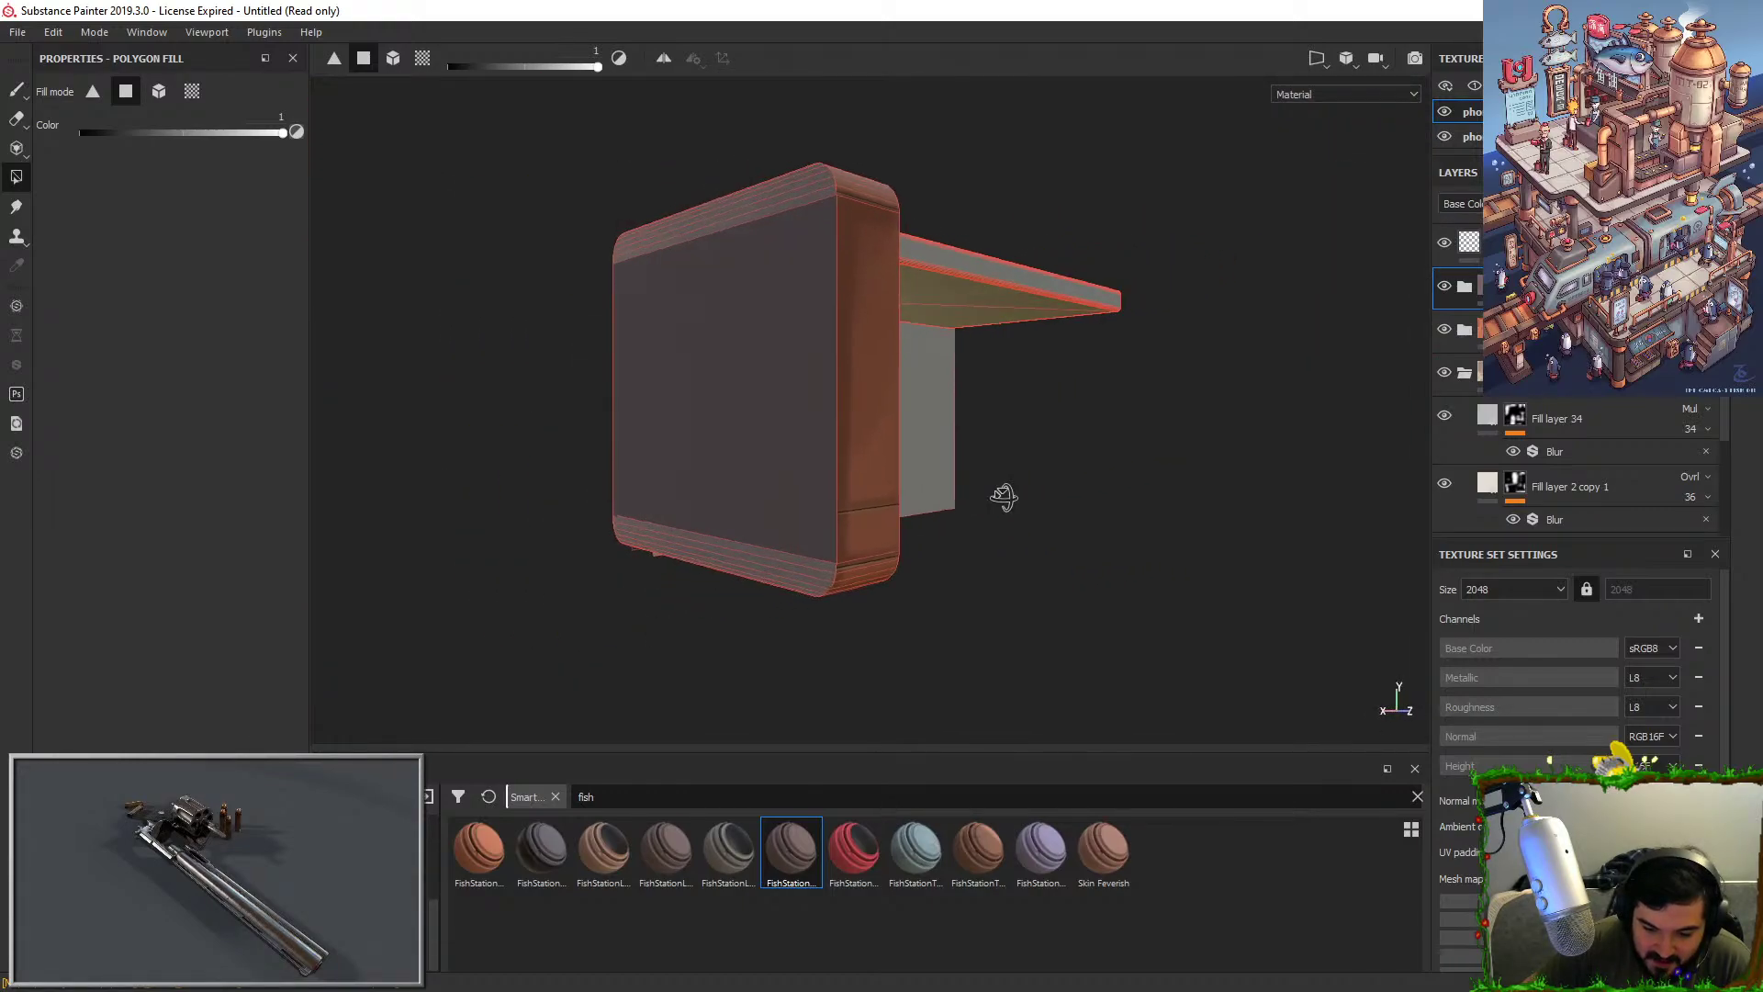
left_click_drag(883, 476, 784, 405, "alt")
scroll(784, 405, "up", 4)
left_click_drag(900, 421, 907, 378, "alt")
left_click(745, 369)
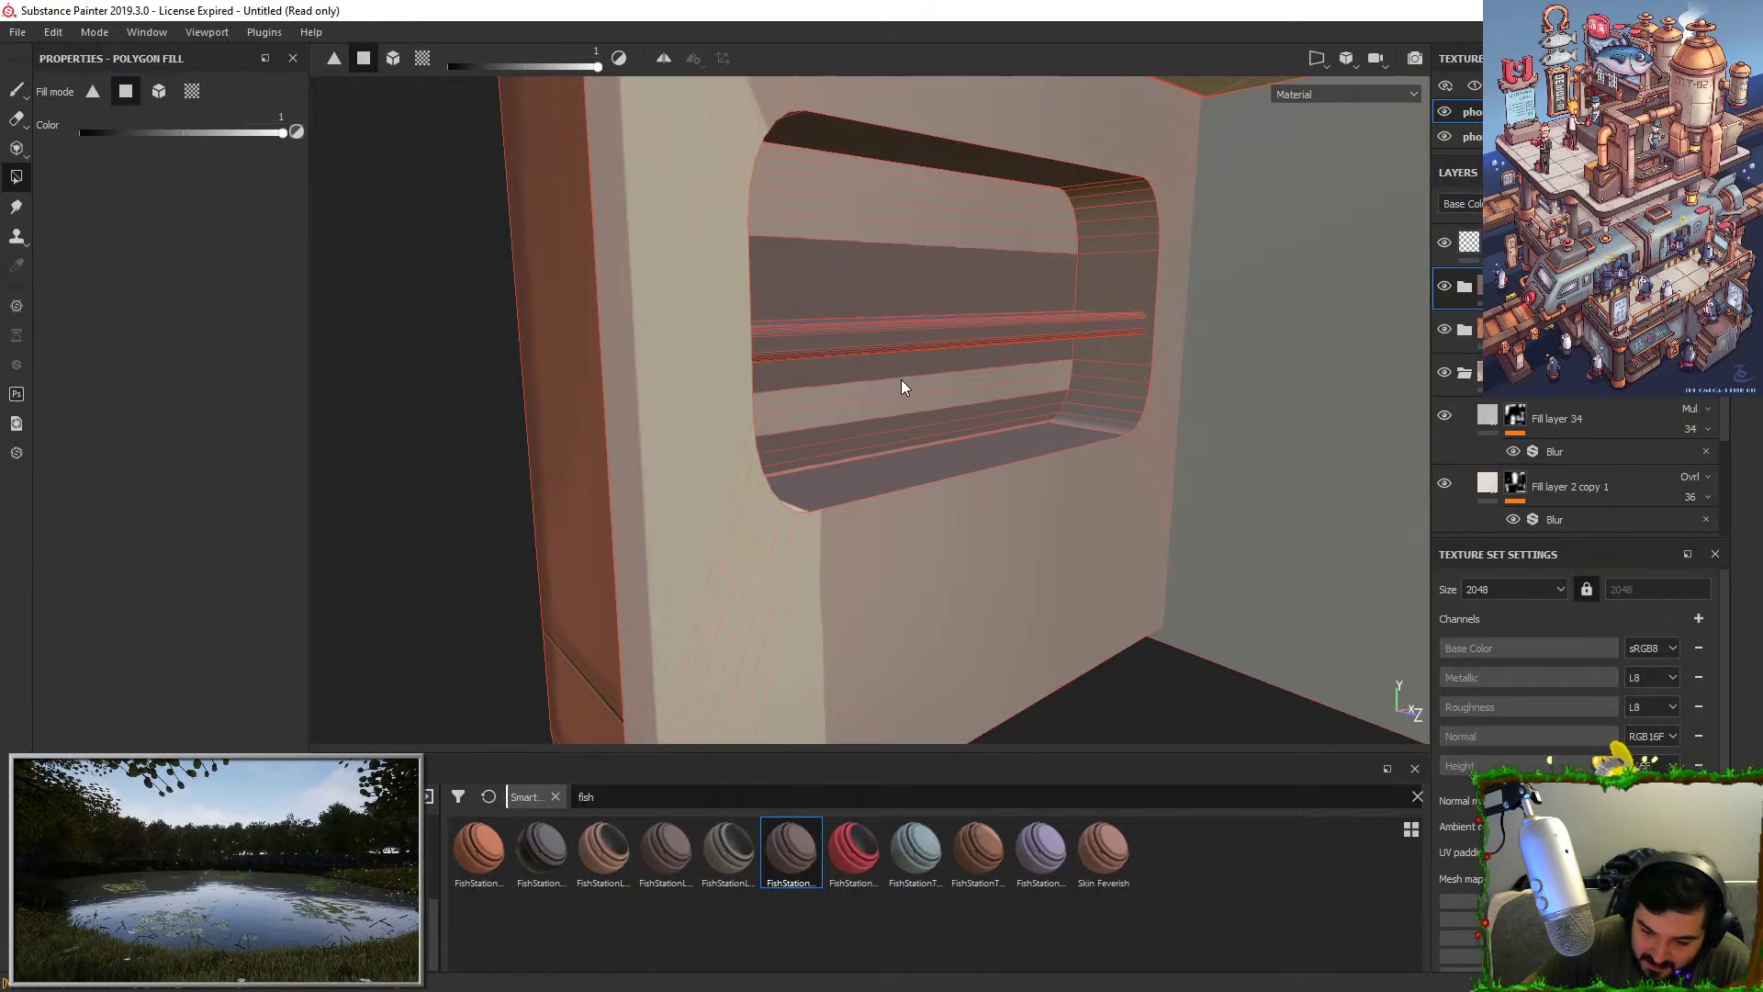
left_click(901, 379)
left_click(877, 410)
left_click(828, 464)
left_click_drag(828, 465, 819, 520, "alt")
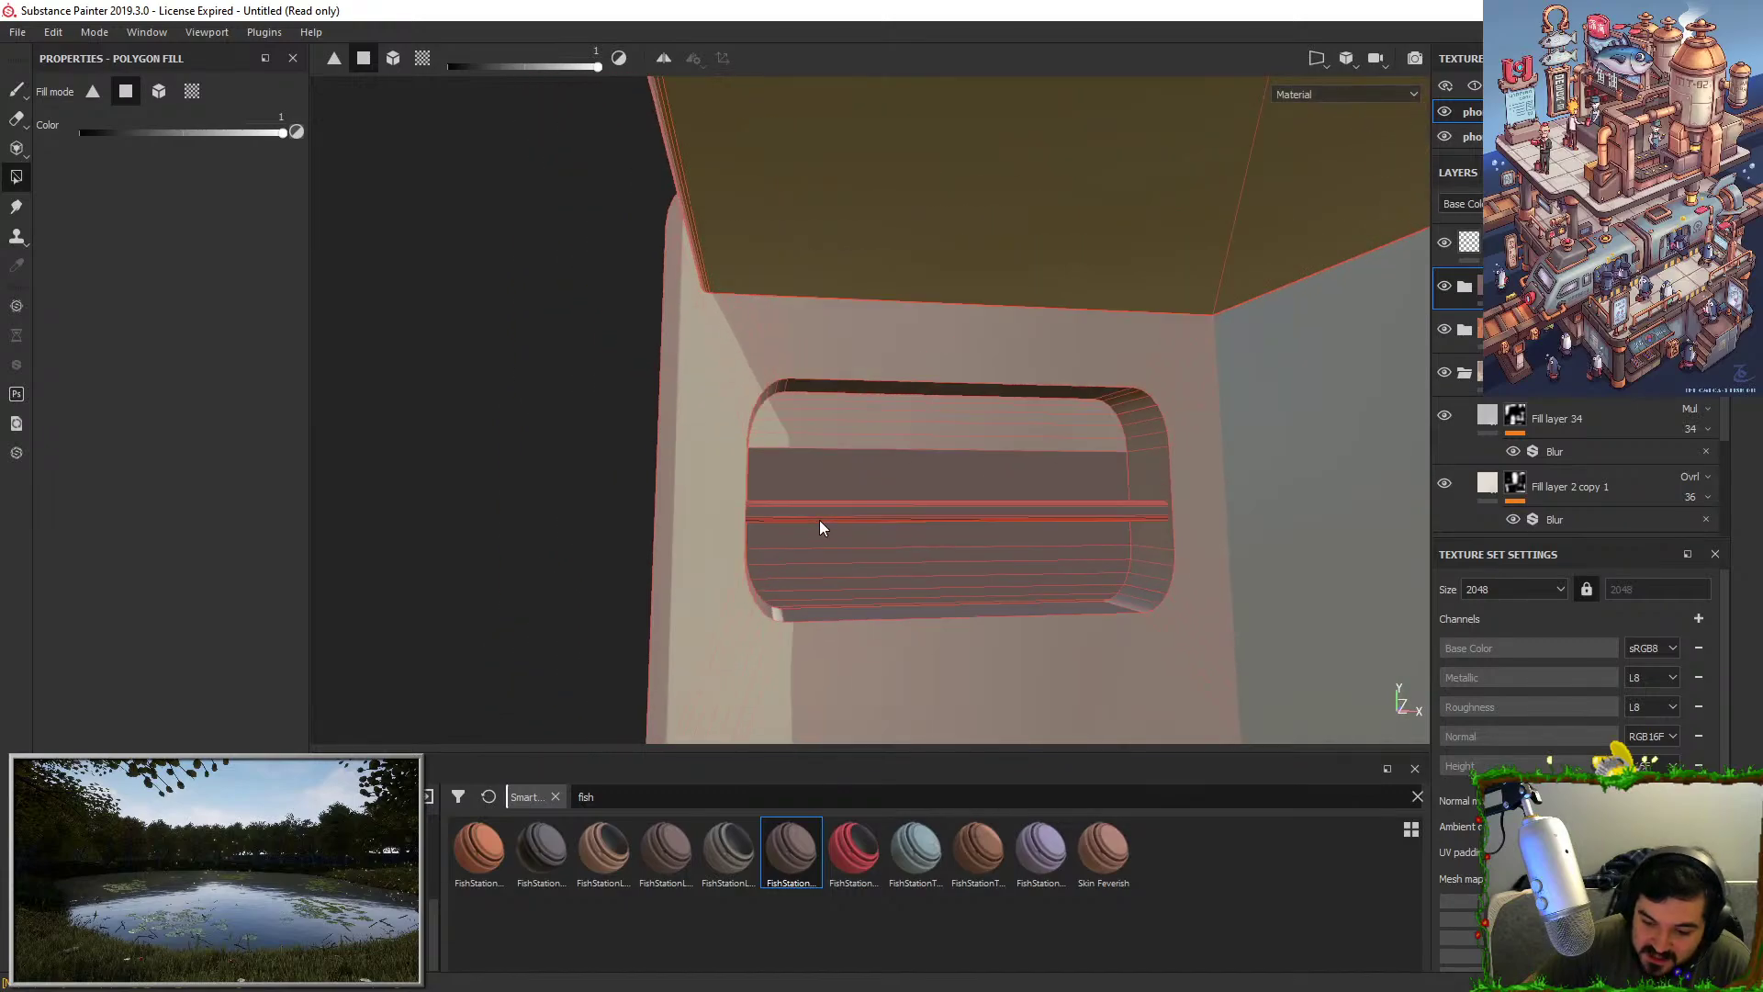
right_click_drag(820, 521, 762, 616, "alt")
left_click(740, 707)
left_click_drag(740, 707, 1309, 549, "alt")
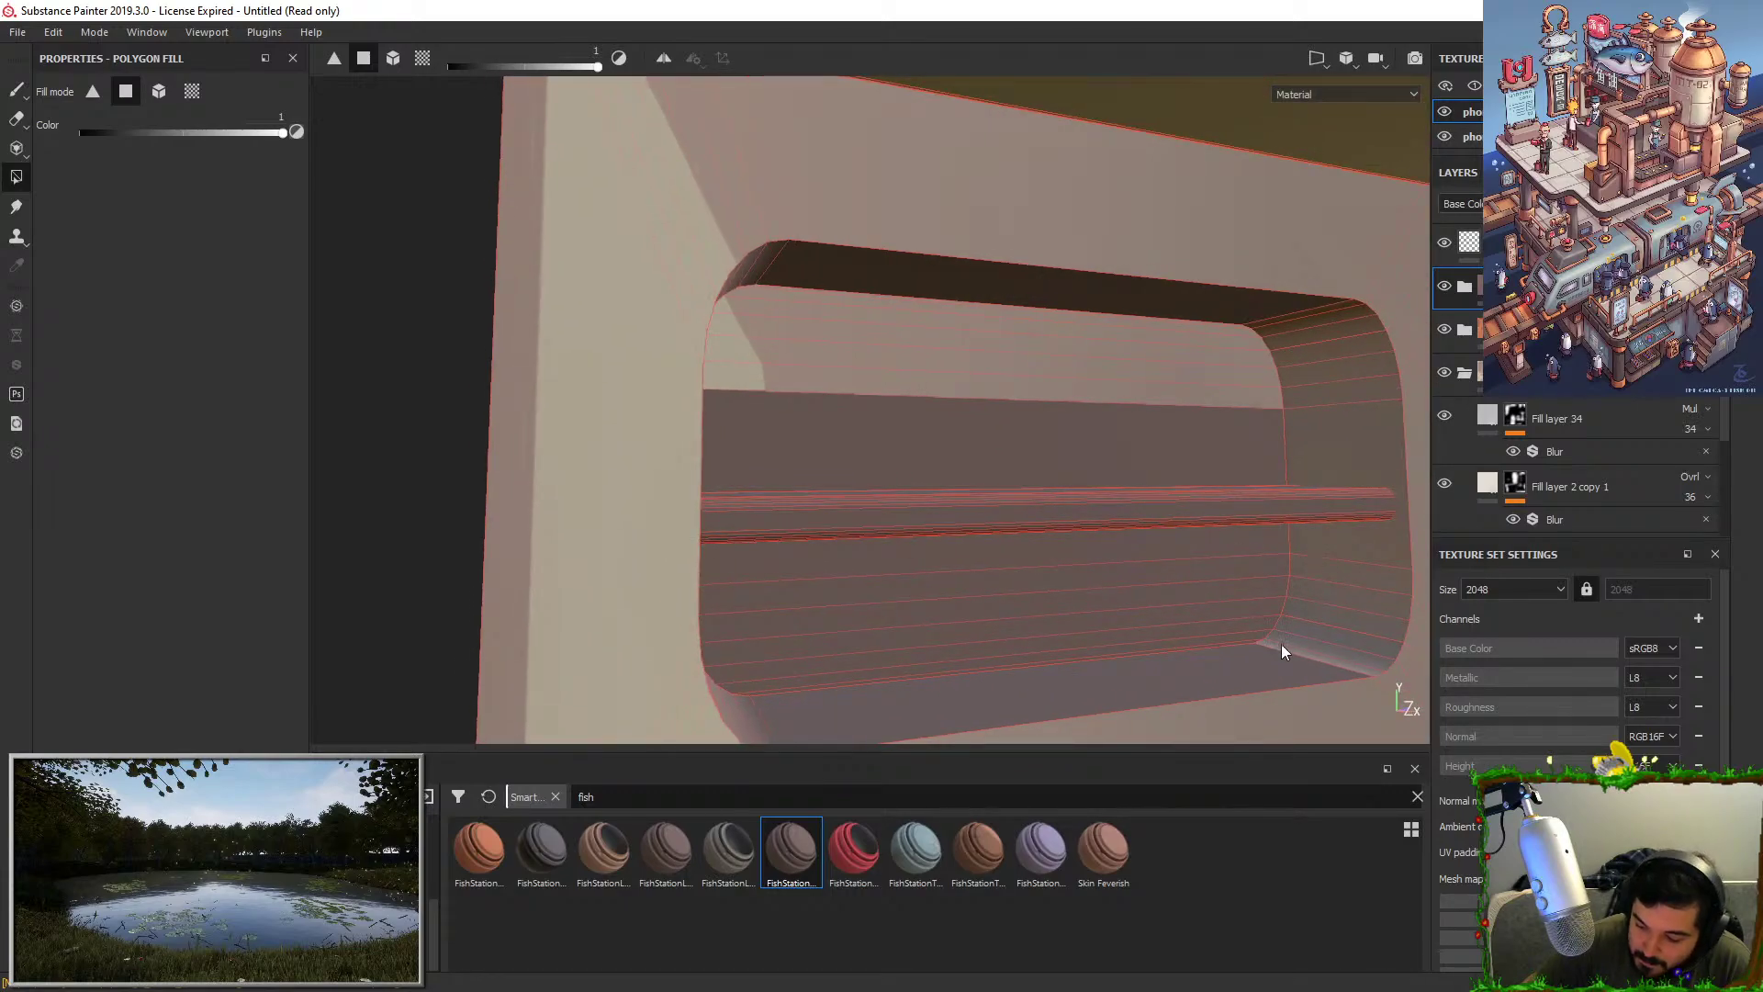
Fill the recess's far end wall with its curved corners and the upper back-wall strips above the shelf board.
mouse_move(1309, 640)
left_mouse_down()
mouse_move(1337, 554)
mouse_move(1341, 378)
left_mouse_up()
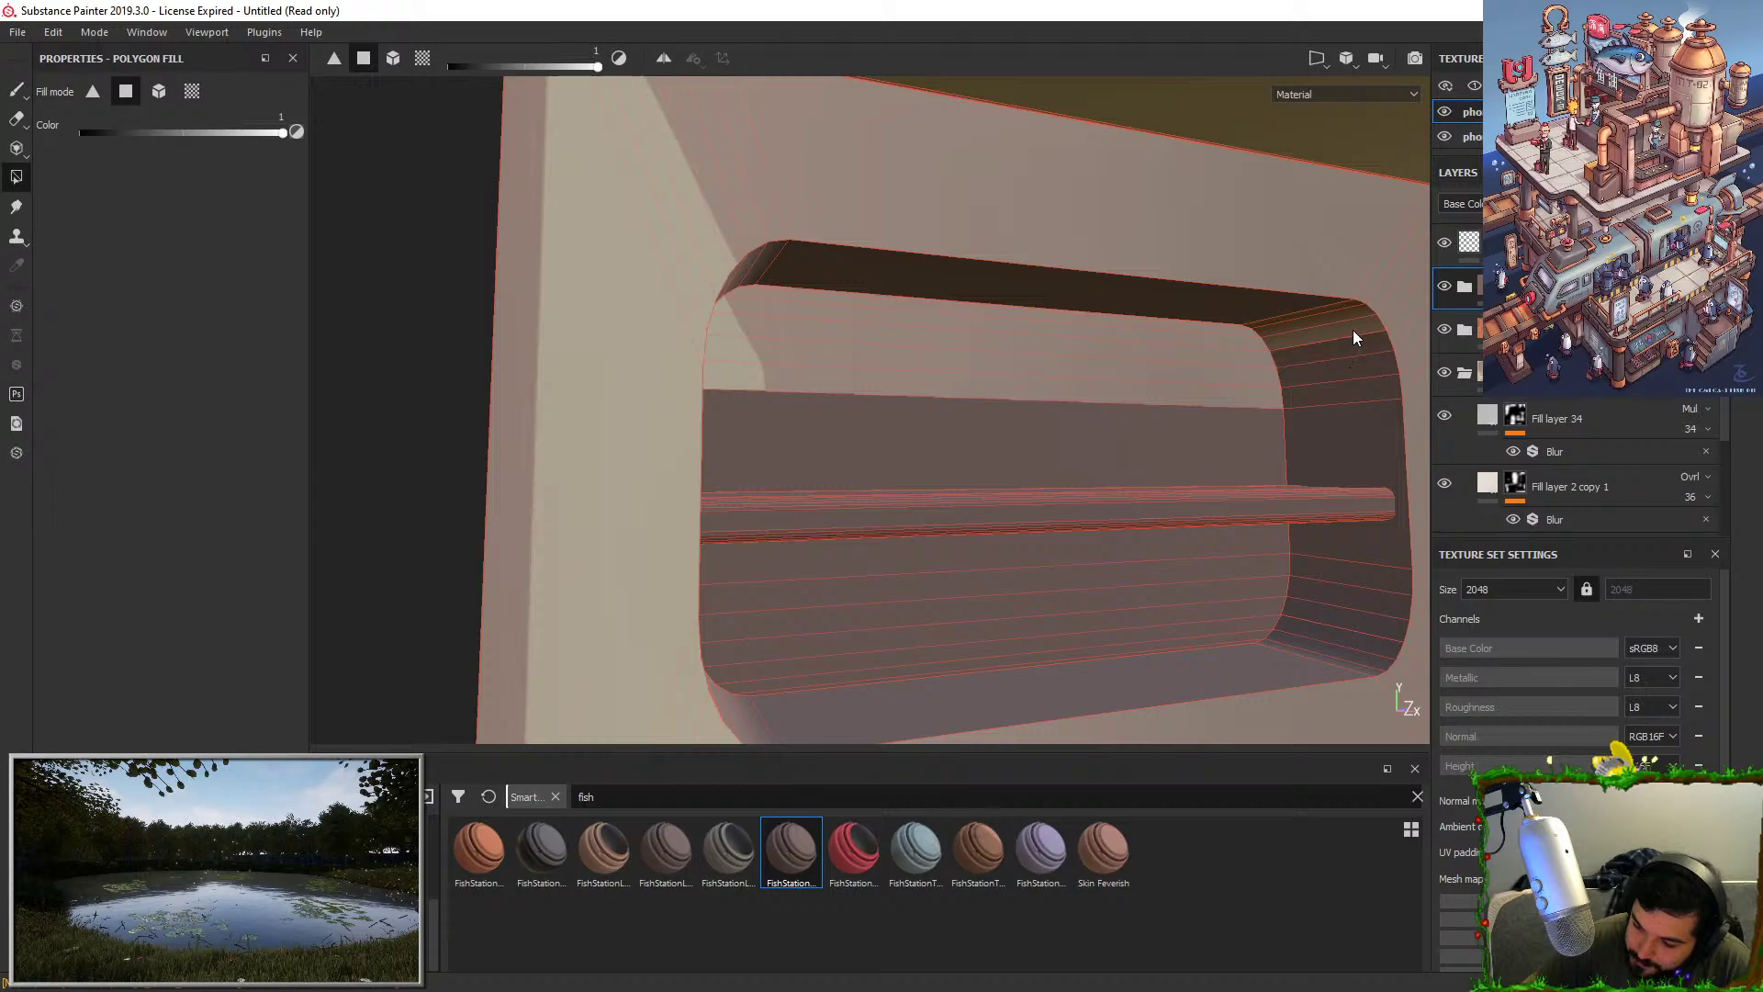
left_click(1352, 328)
left_click(1350, 316)
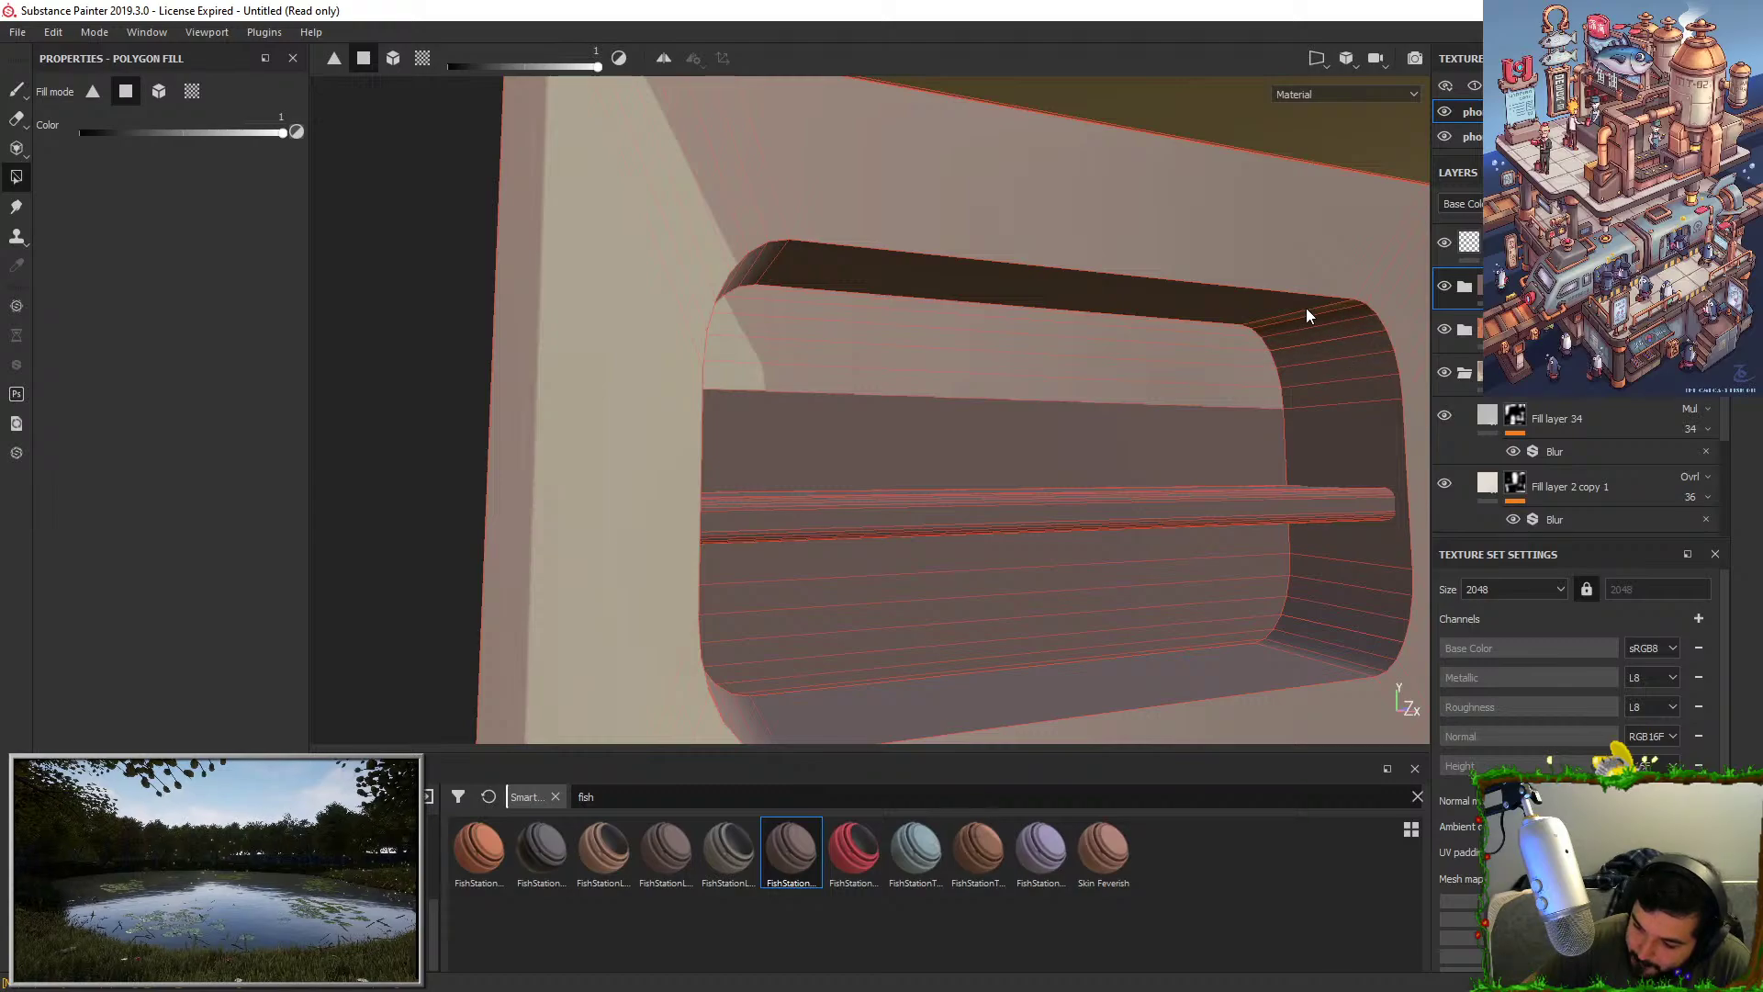
mouse_move(1113, 374)
left_mouse_down()
mouse_move(1110, 323)
mouse_move(1069, 312)
left_mouse_up()
left_click(1089, 320)
left_click(1070, 312)
Fill the panel's inner face above the recess and the narrow faces around its upper near corner.
left_click(1041, 243)
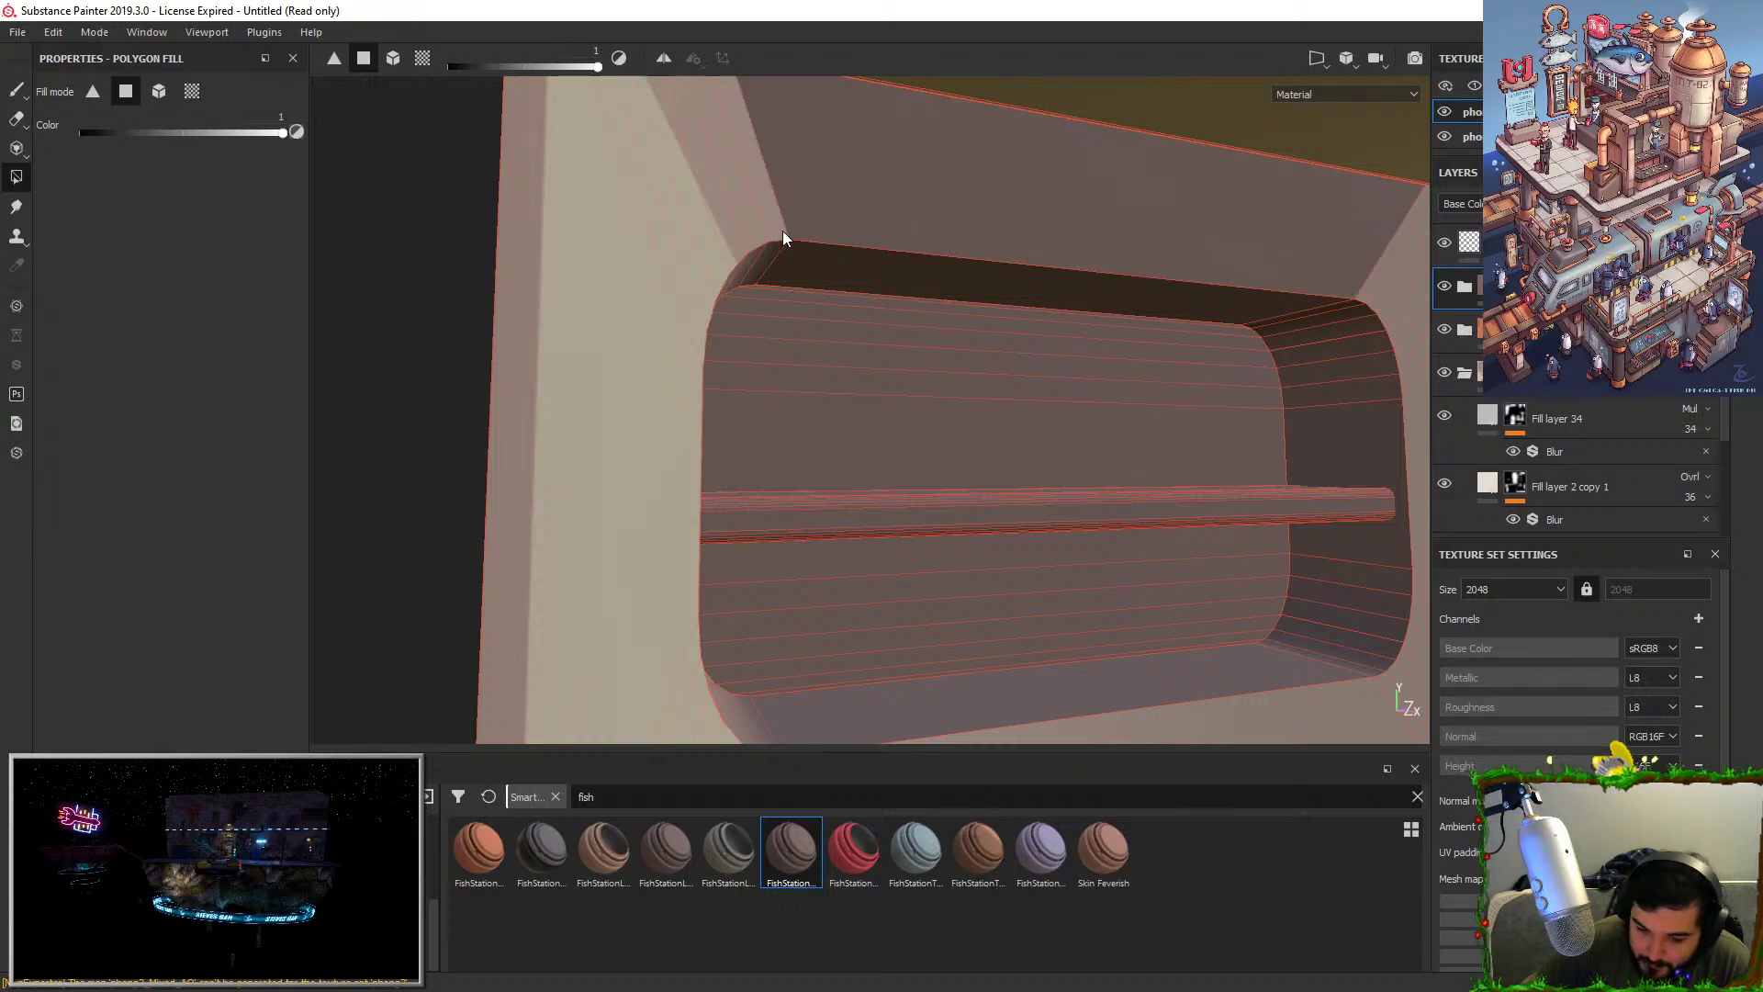
mouse_move(771, 226)
left_mouse_down()
mouse_move(775, 205)
mouse_move(706, 246)
left_mouse_up()
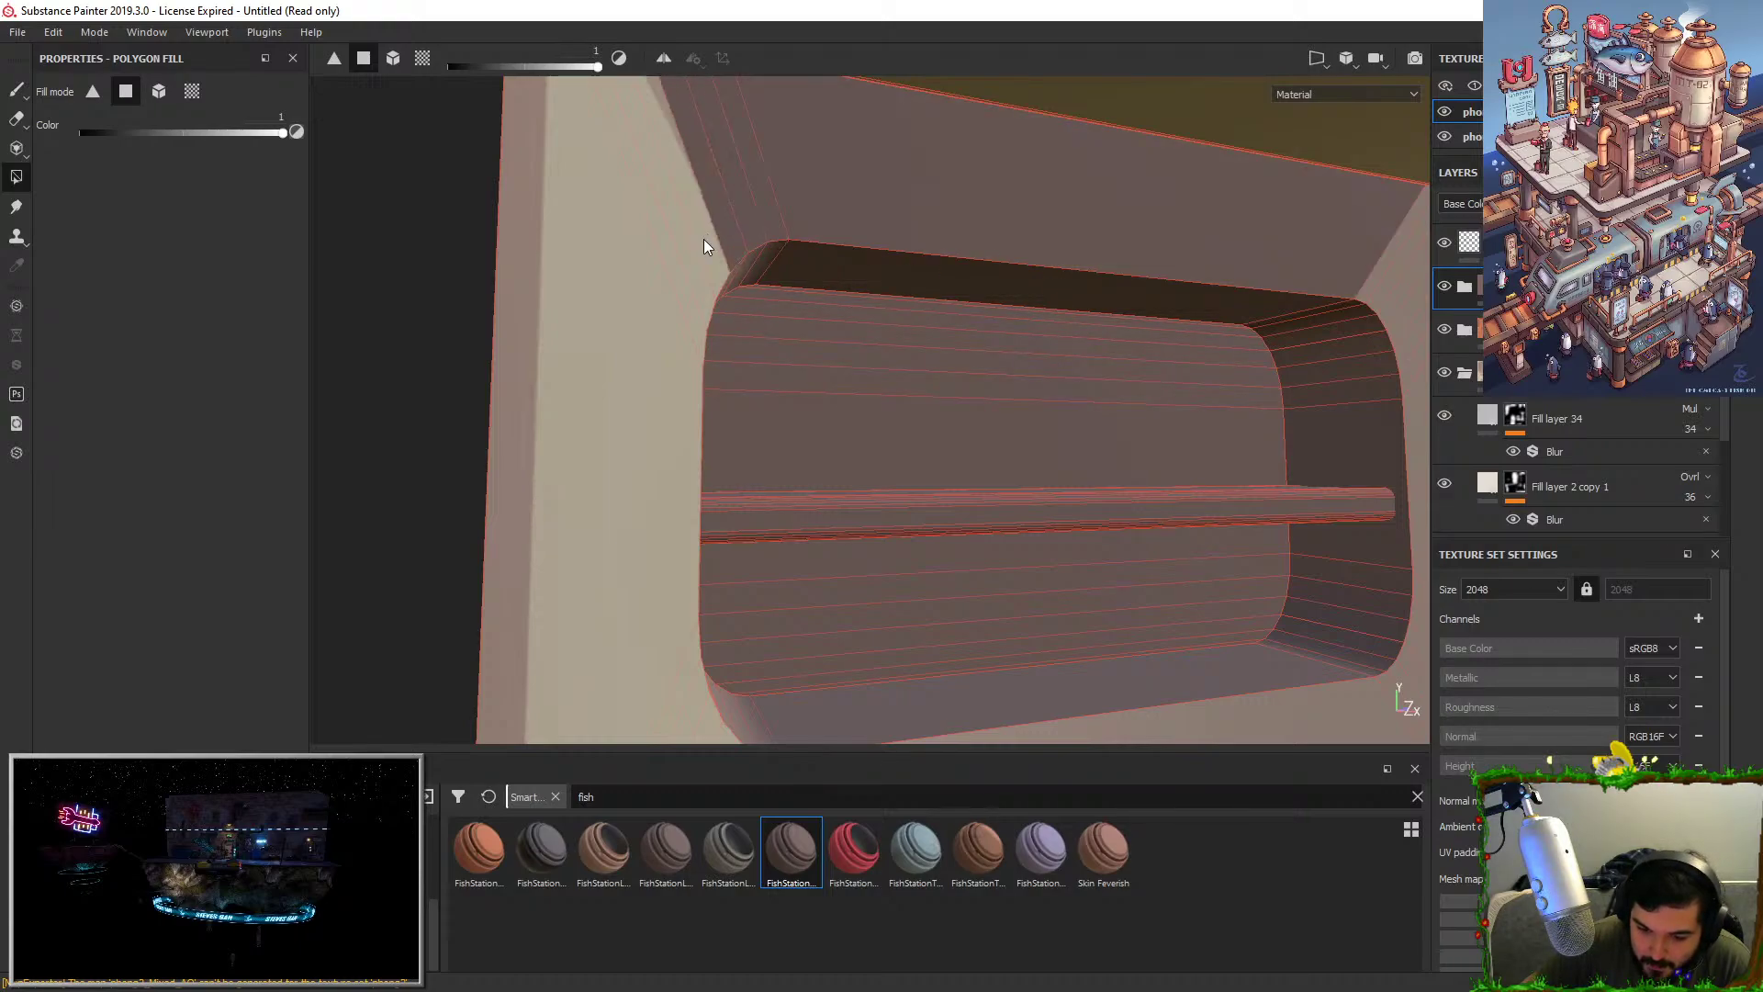
left_click(703, 239)
left_click(688, 259)
left_click(675, 279)
left_click(648, 334)
Fill the narrow faces around the recess's lower near corner and the panel's inner face below the opening.
scroll(815, 452, "down", 3)
left_click(743, 629)
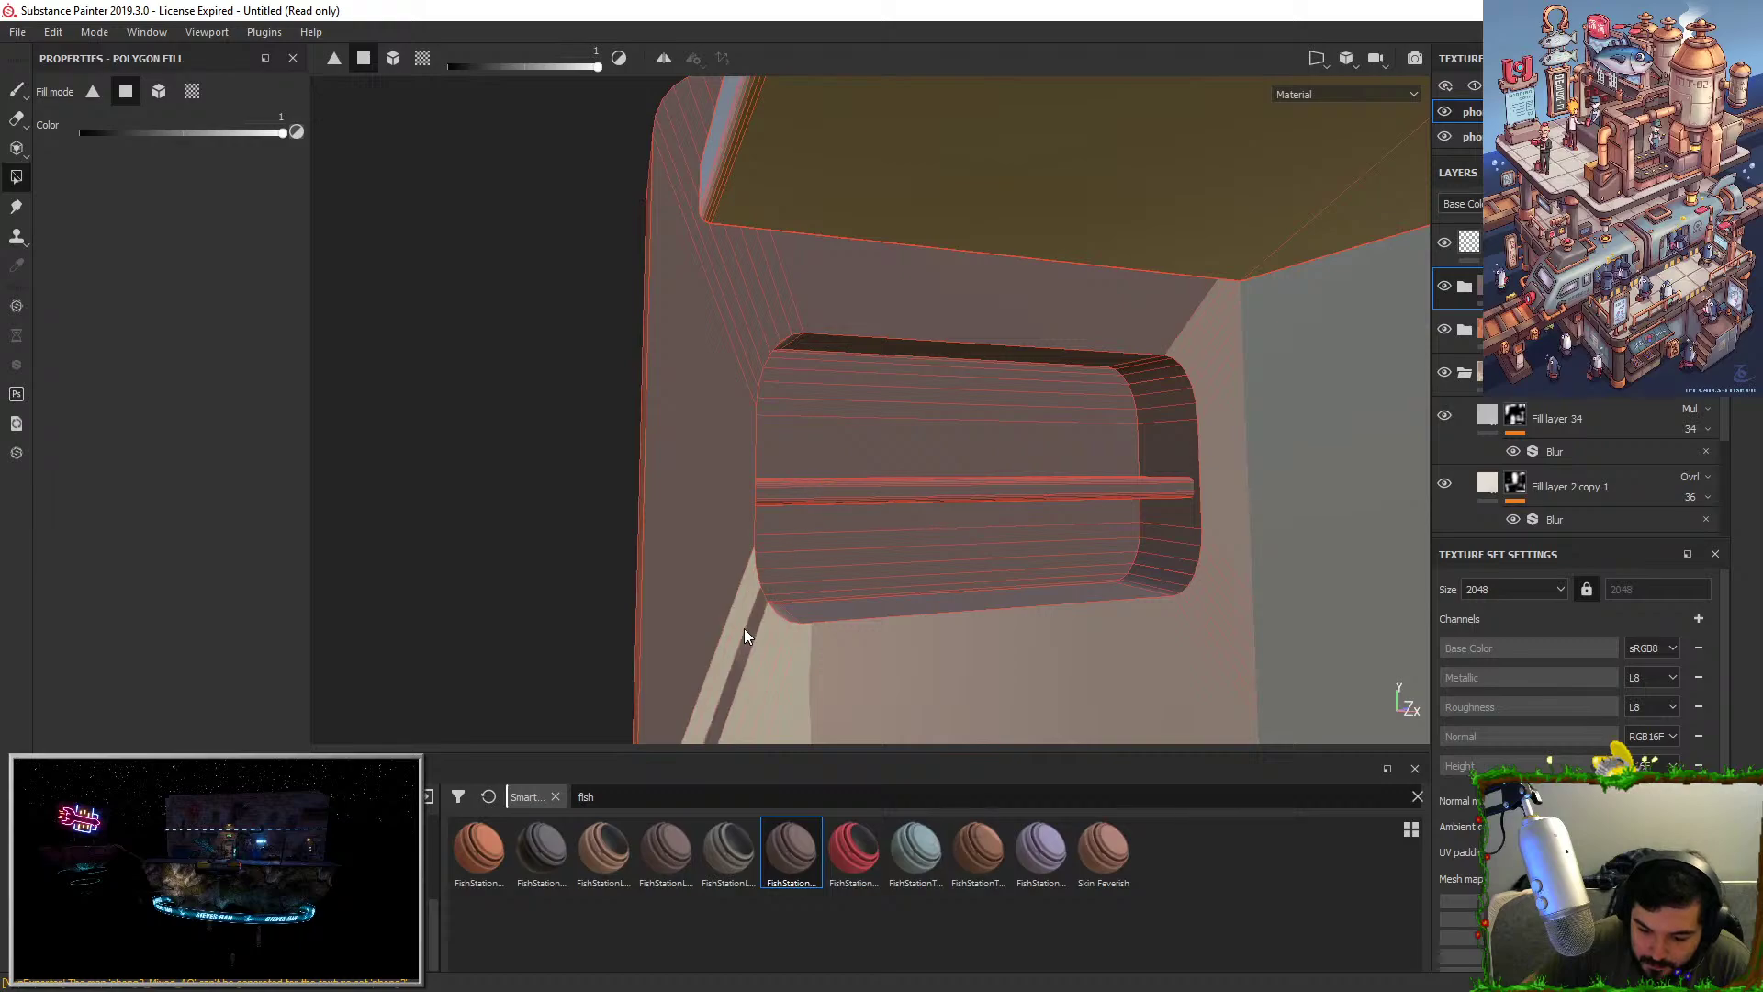
left_click(740, 619)
left_click(762, 646)
left_click(780, 649)
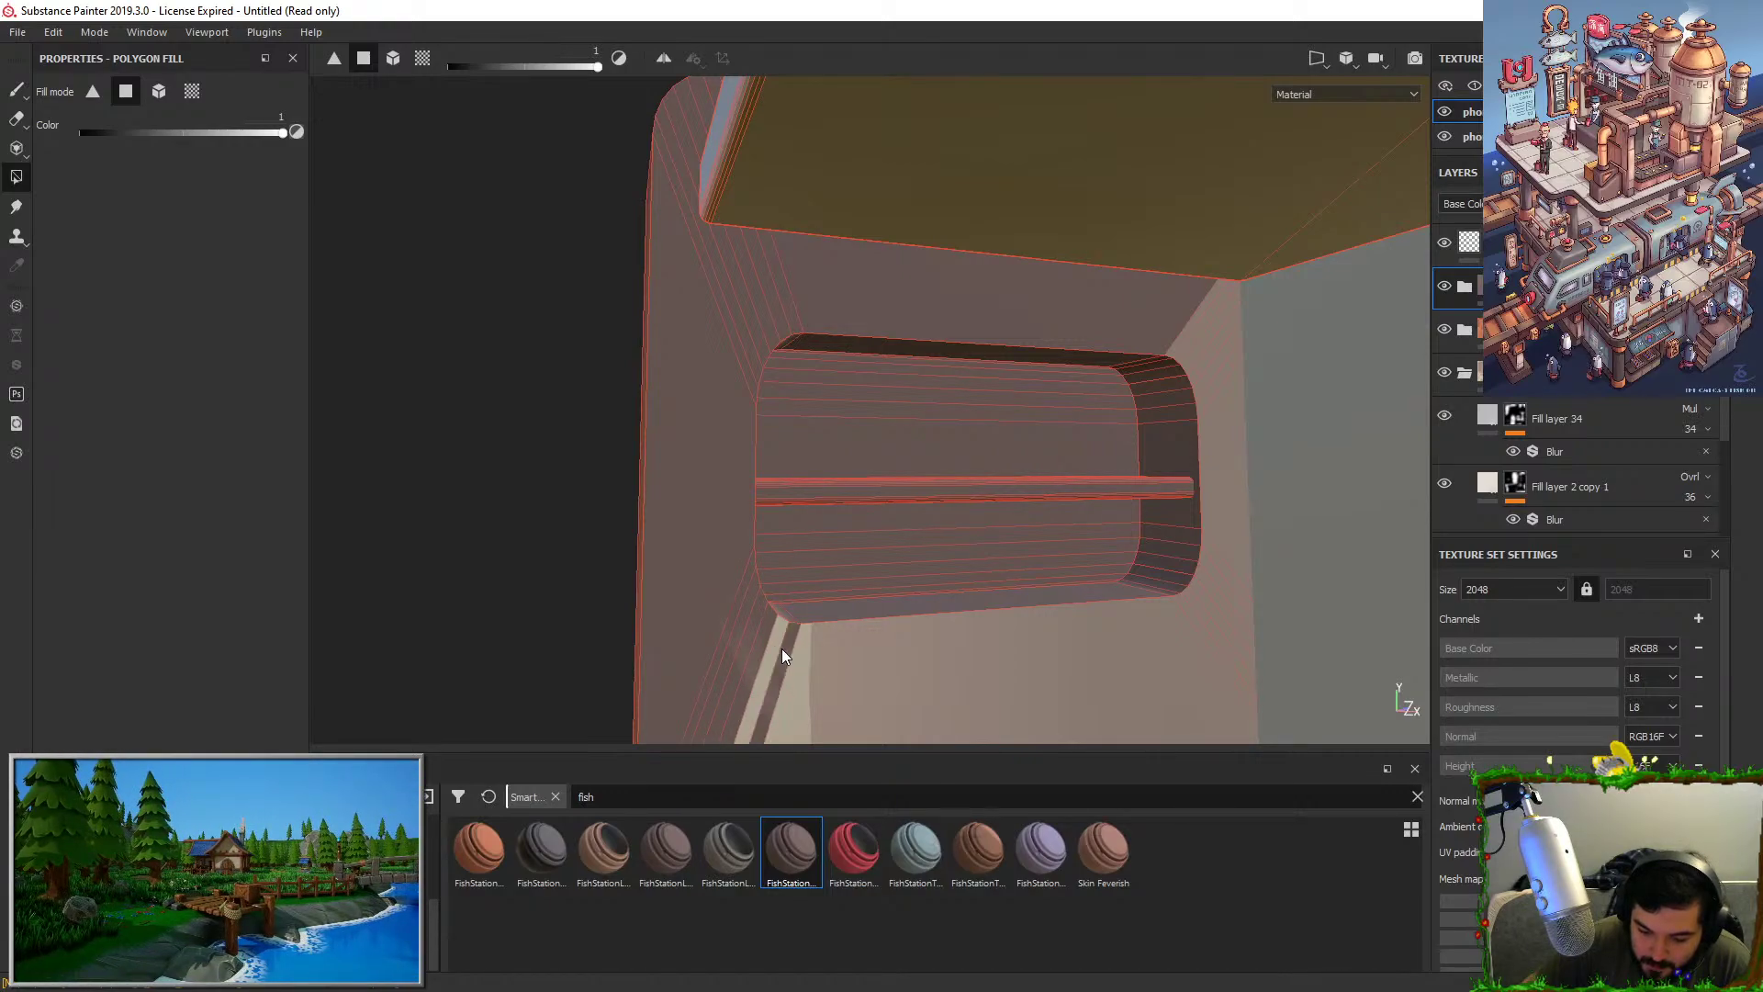
left_click(780, 648)
left_click(819, 638)
Fill the remaining inner-face polygons between the recess and the rear wall on the brown material's mask.
left_click_drag(964, 626, 1022, 621, "alt")
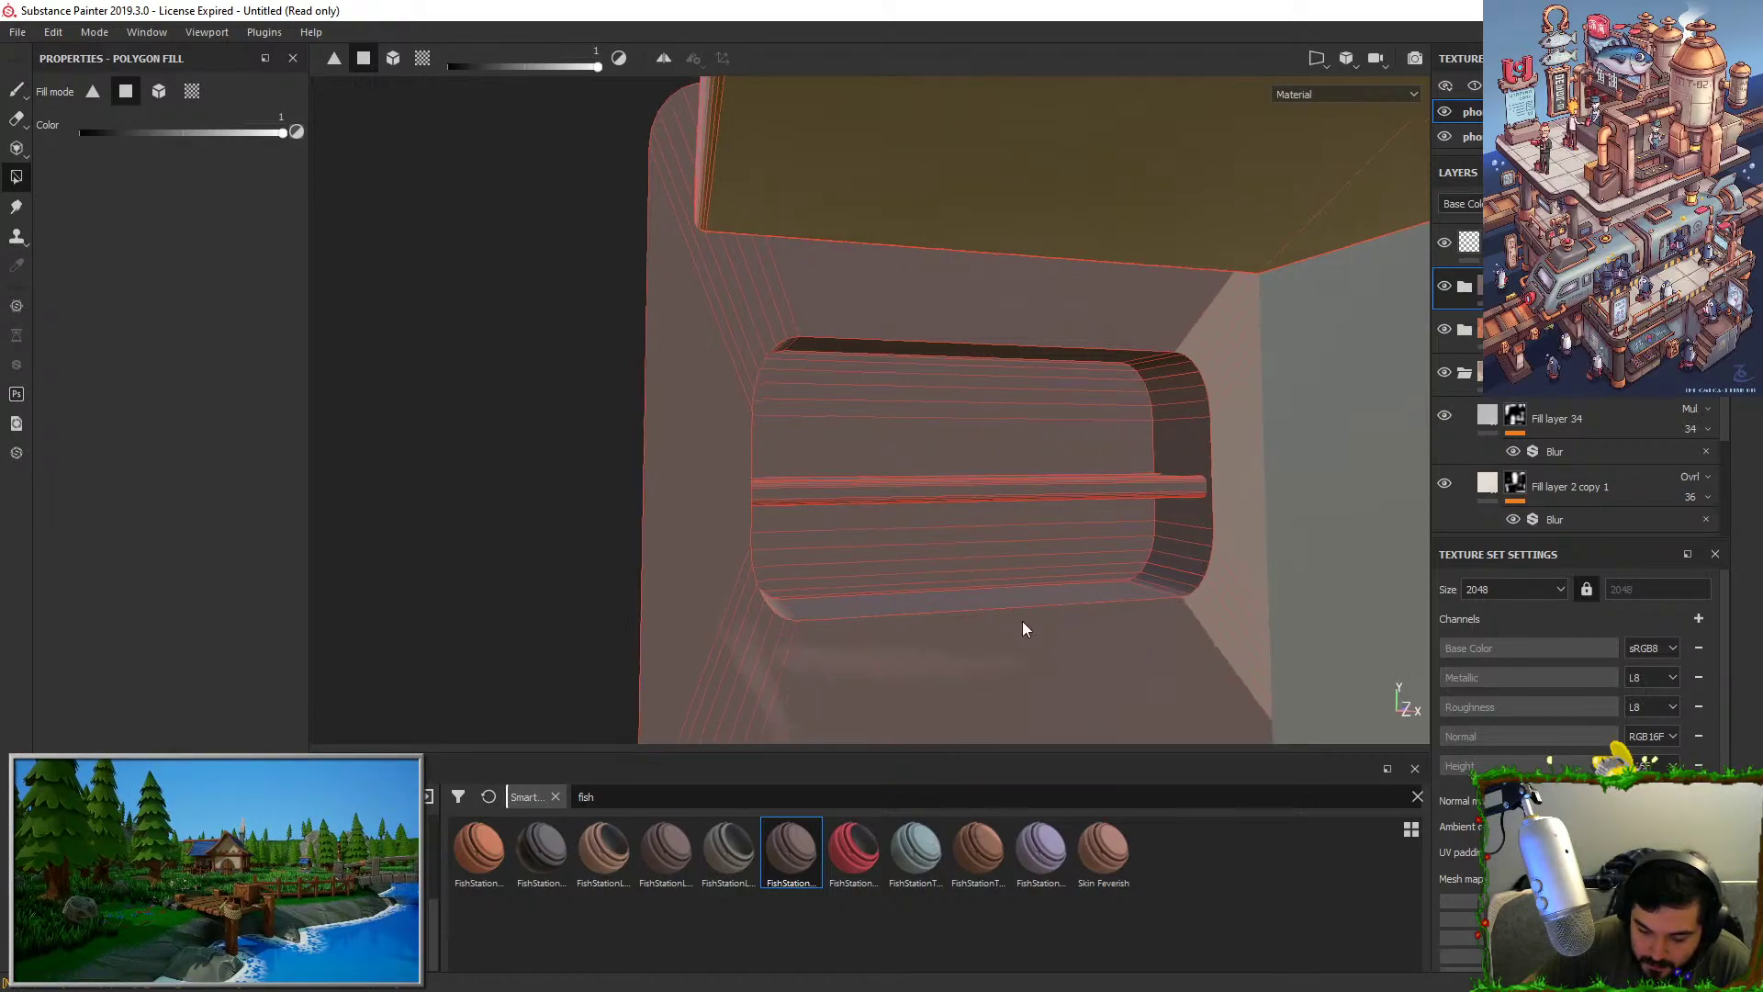
left_click(1238, 565)
left_click(1205, 610)
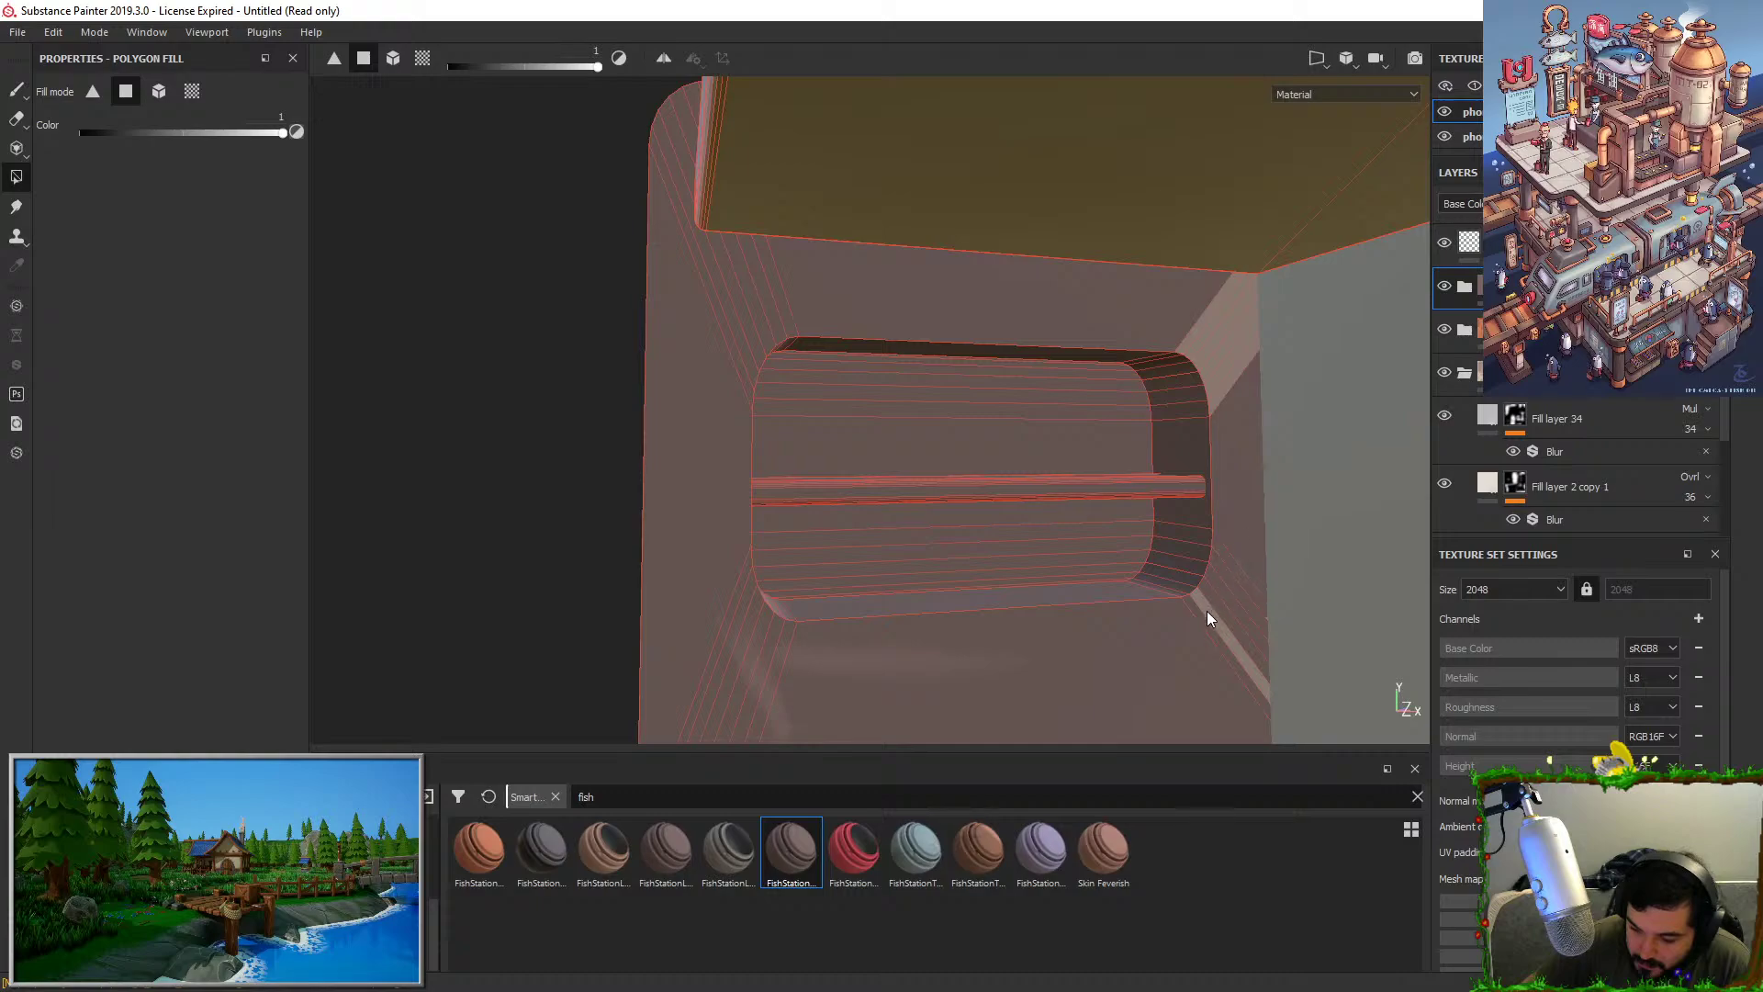
right_click_drag(1212, 377, 1018, 224, "alt")
left_click(1207, 394)
left_click_drag(1018, 224, 860, 376, "alt")
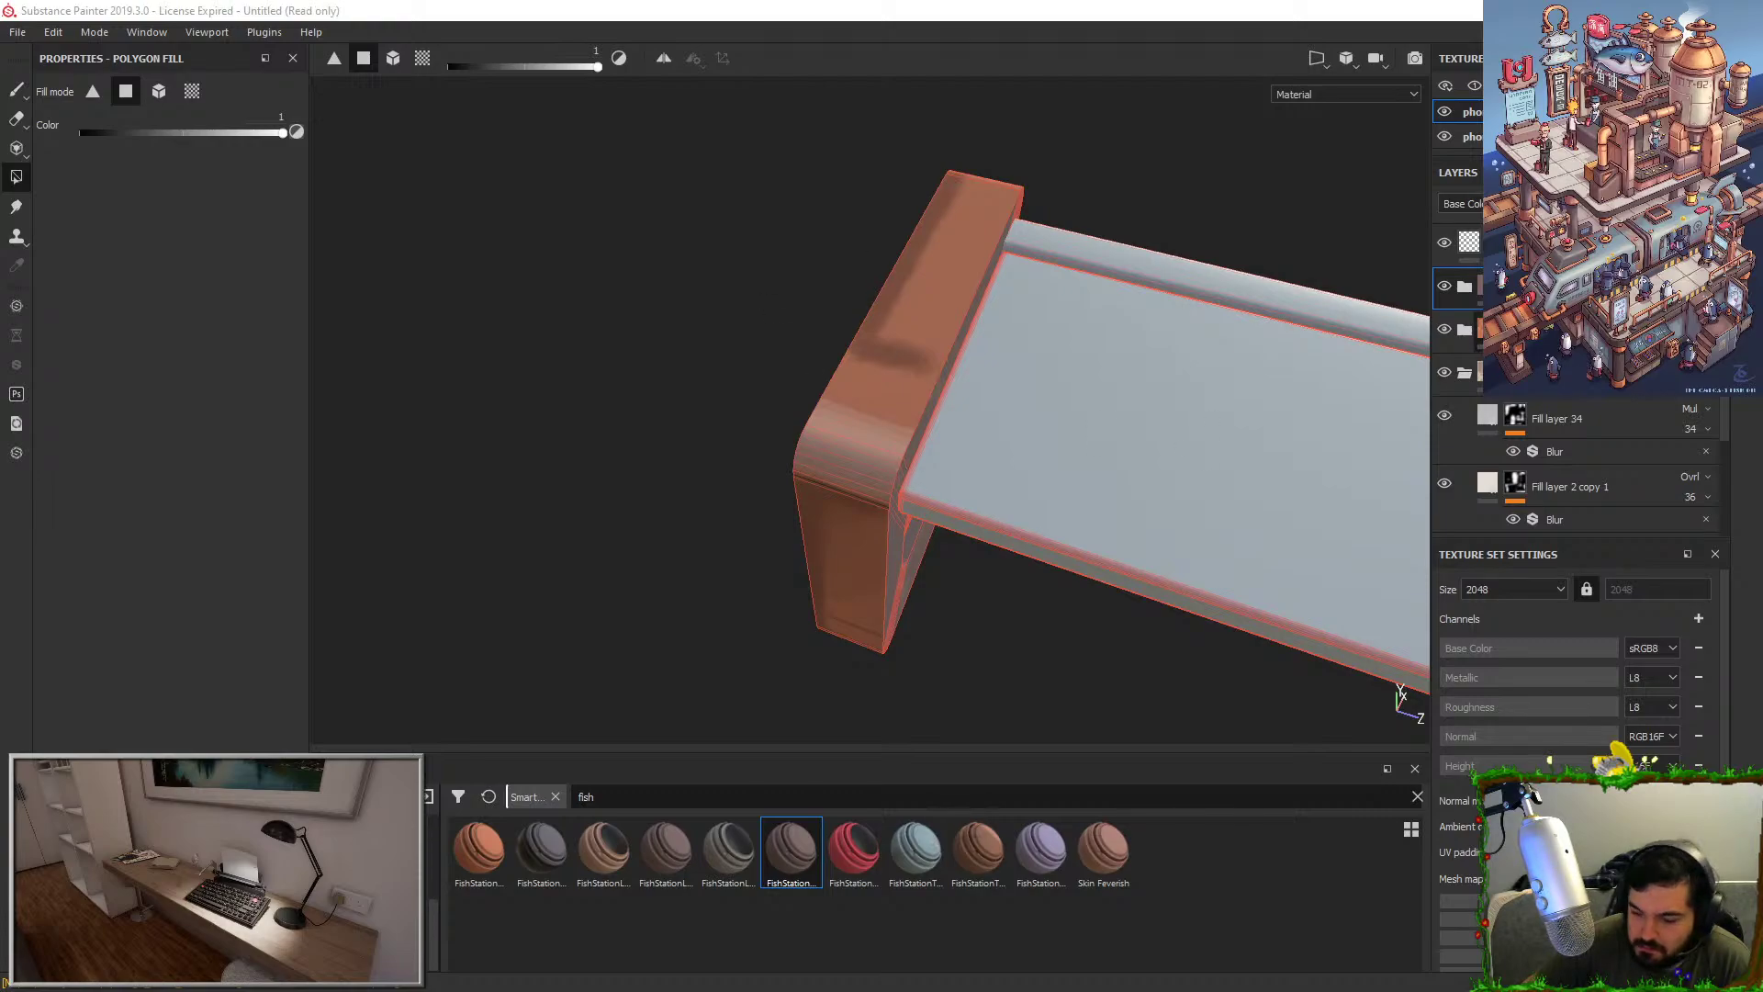
Rework the shadow patch on the orange panel's upper edge by painting and erasing on Fill layer 21's mask.
left_click(1446, 329)
left_click(1445, 330)
left_click(1467, 331)
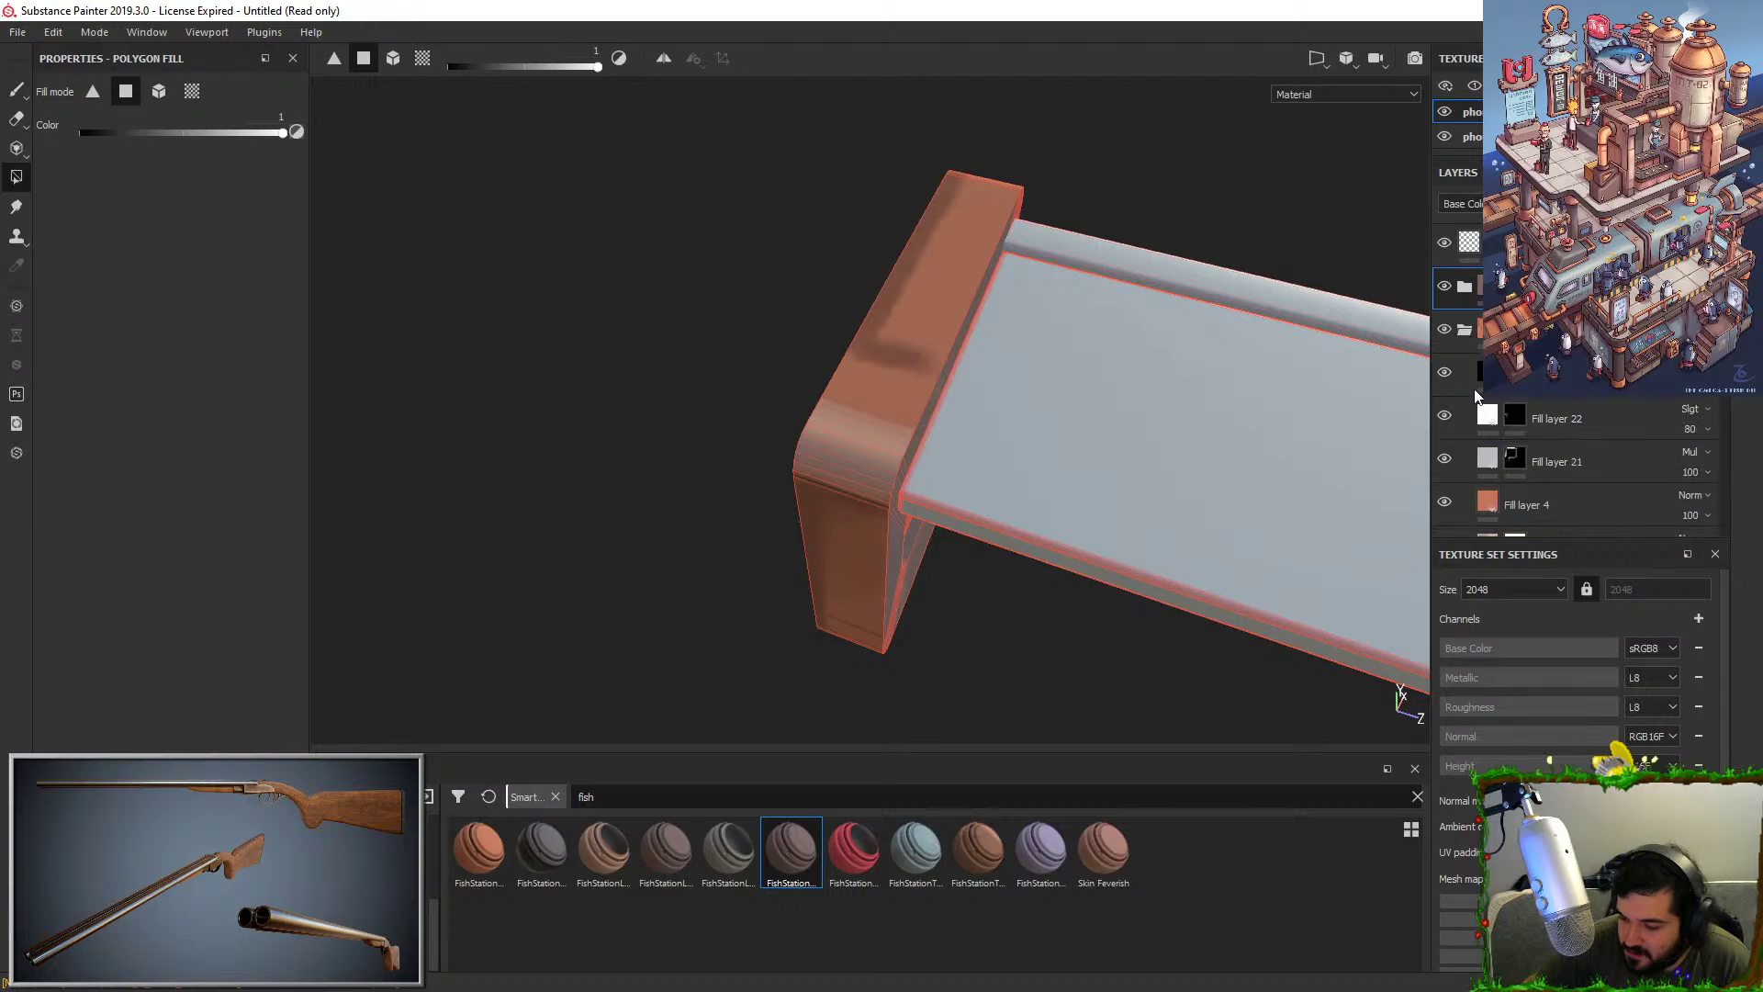
left_click(1513, 461)
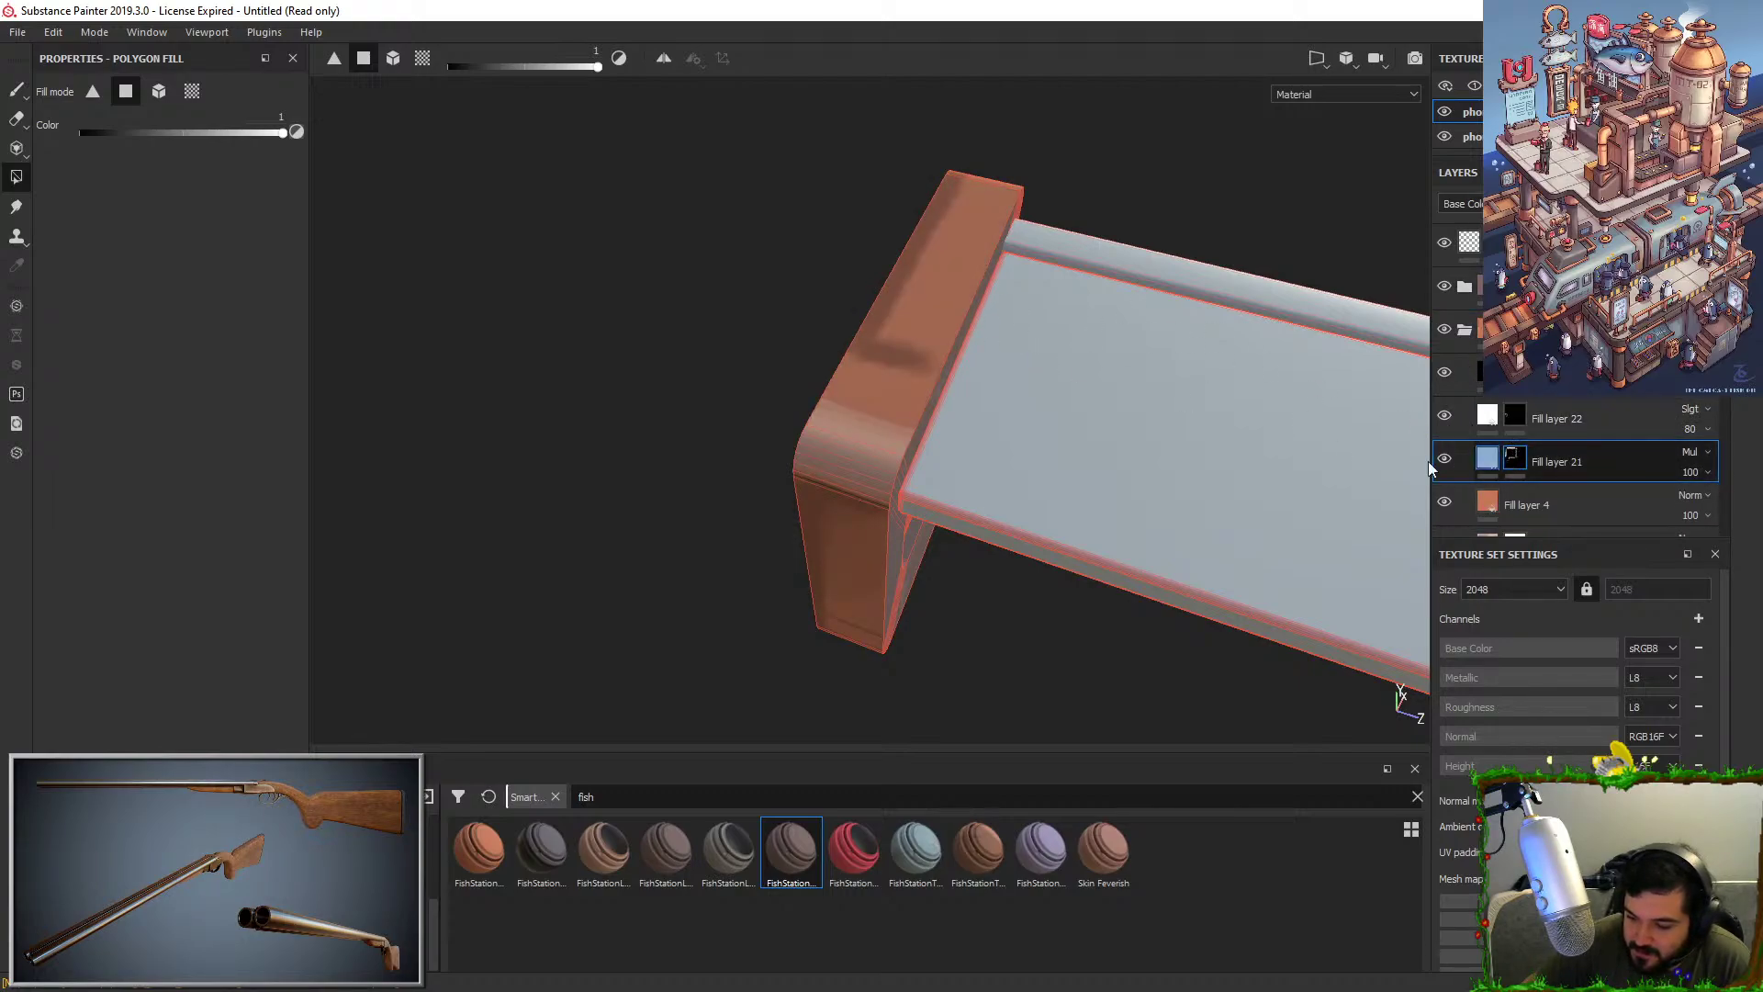
key("1")
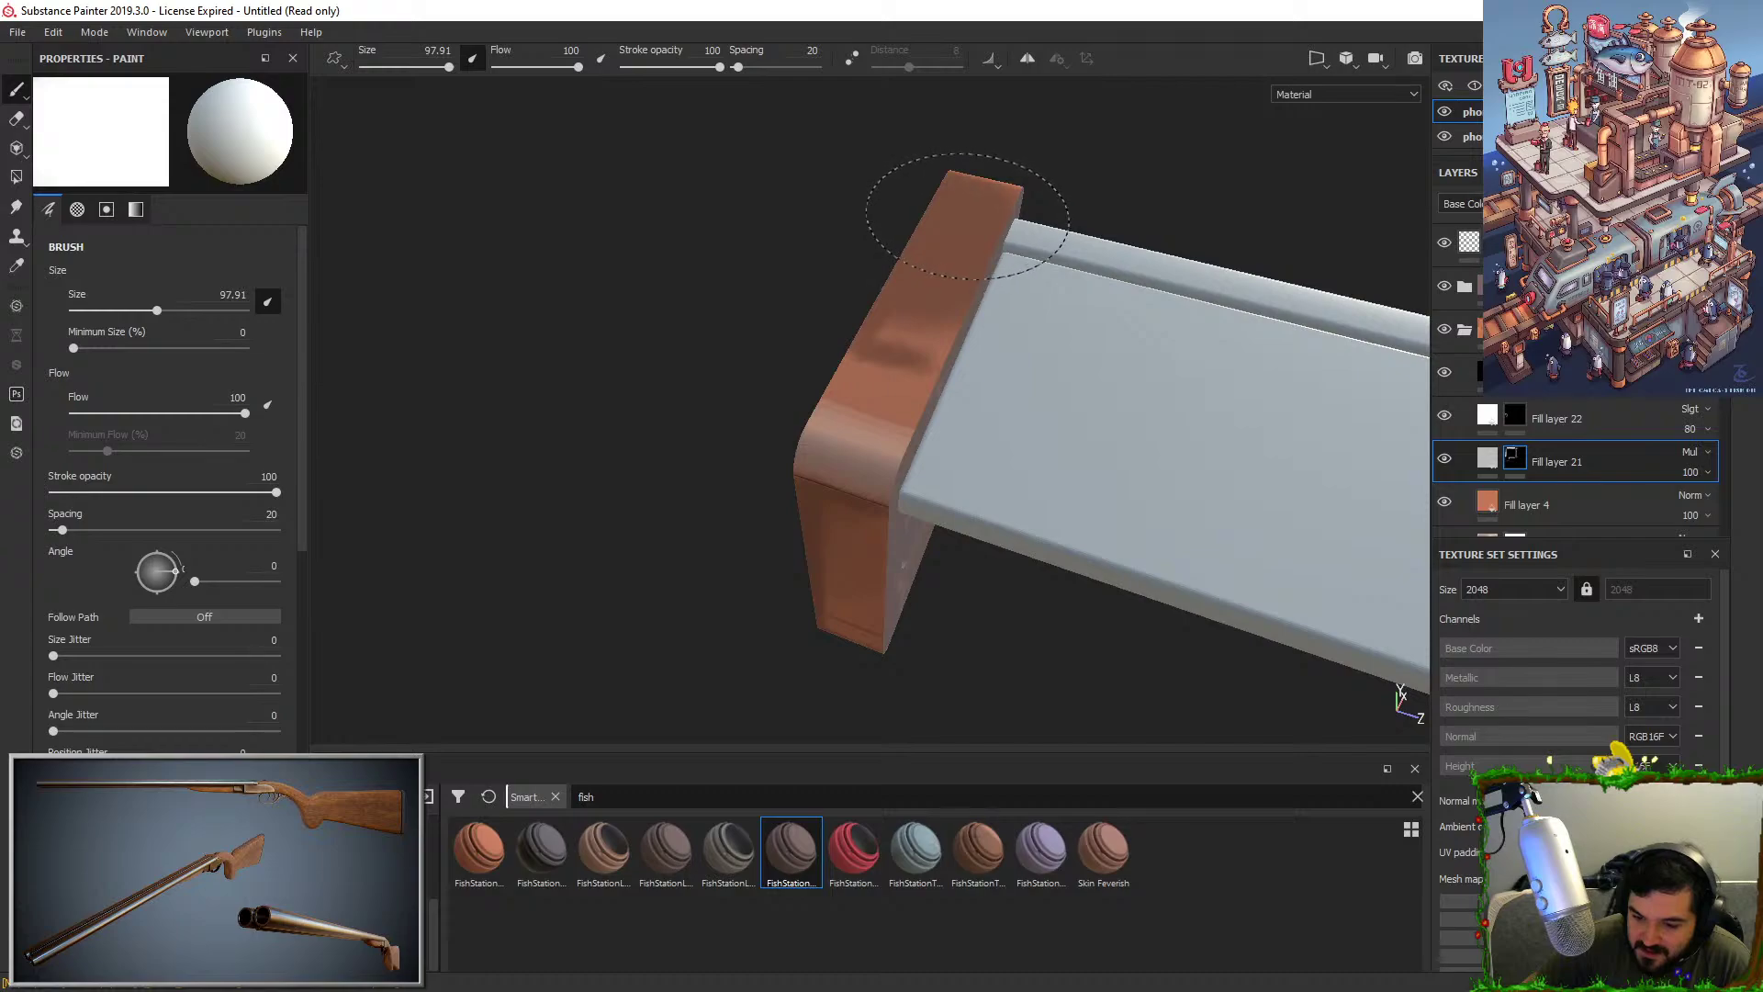
mouse_move(1067, 287)
left_mouse_down("alt")
mouse_move(965, 236)
mouse_move(677, 267)
mouse_move(826, 306)
mouse_move(816, 327)
left_mouse_up("alt")
key("x")
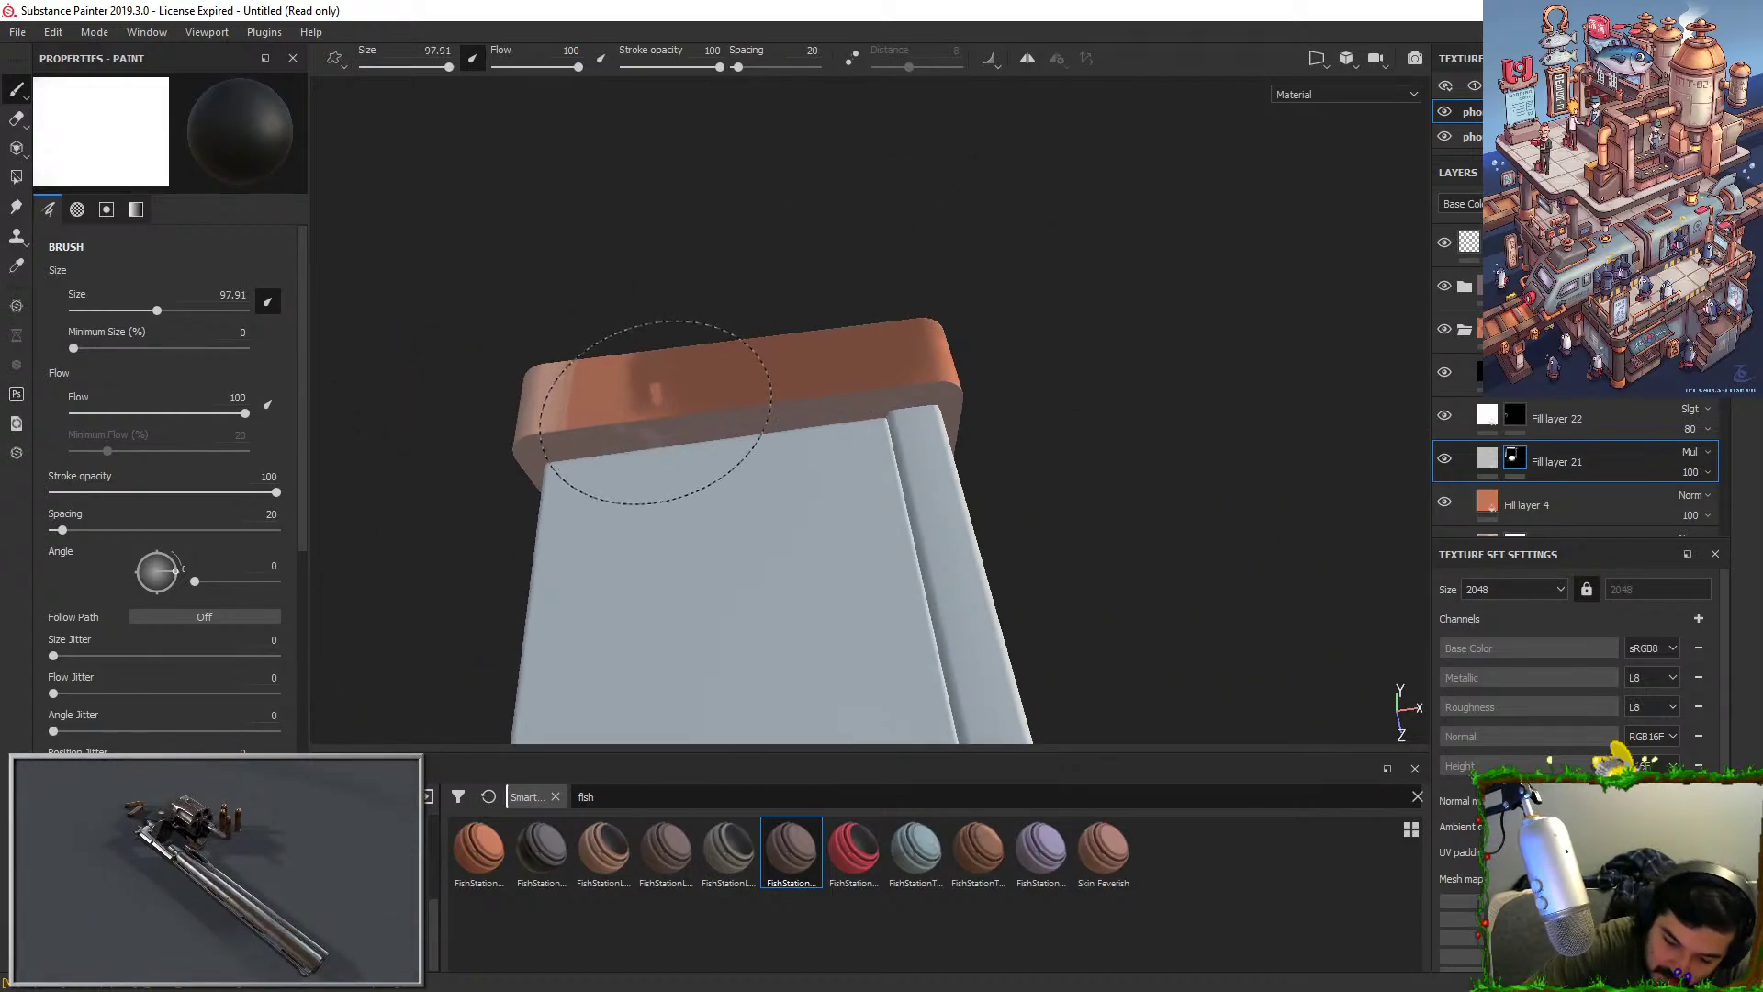
key("x")
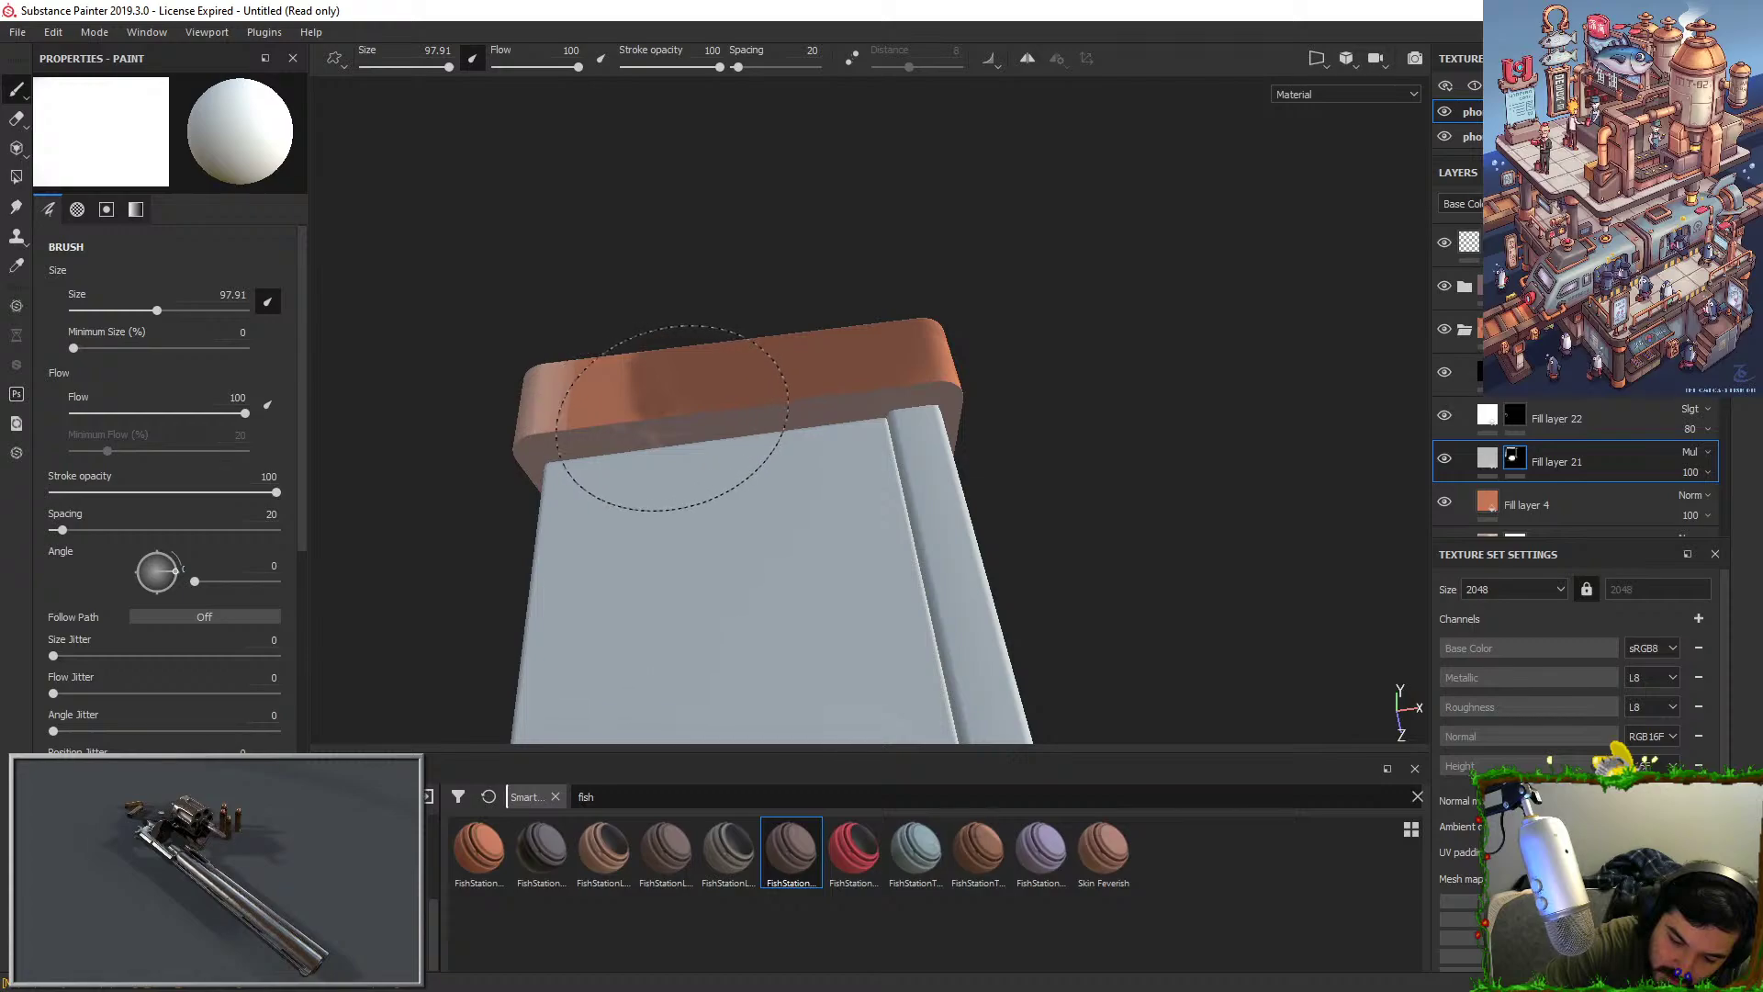
key("x")
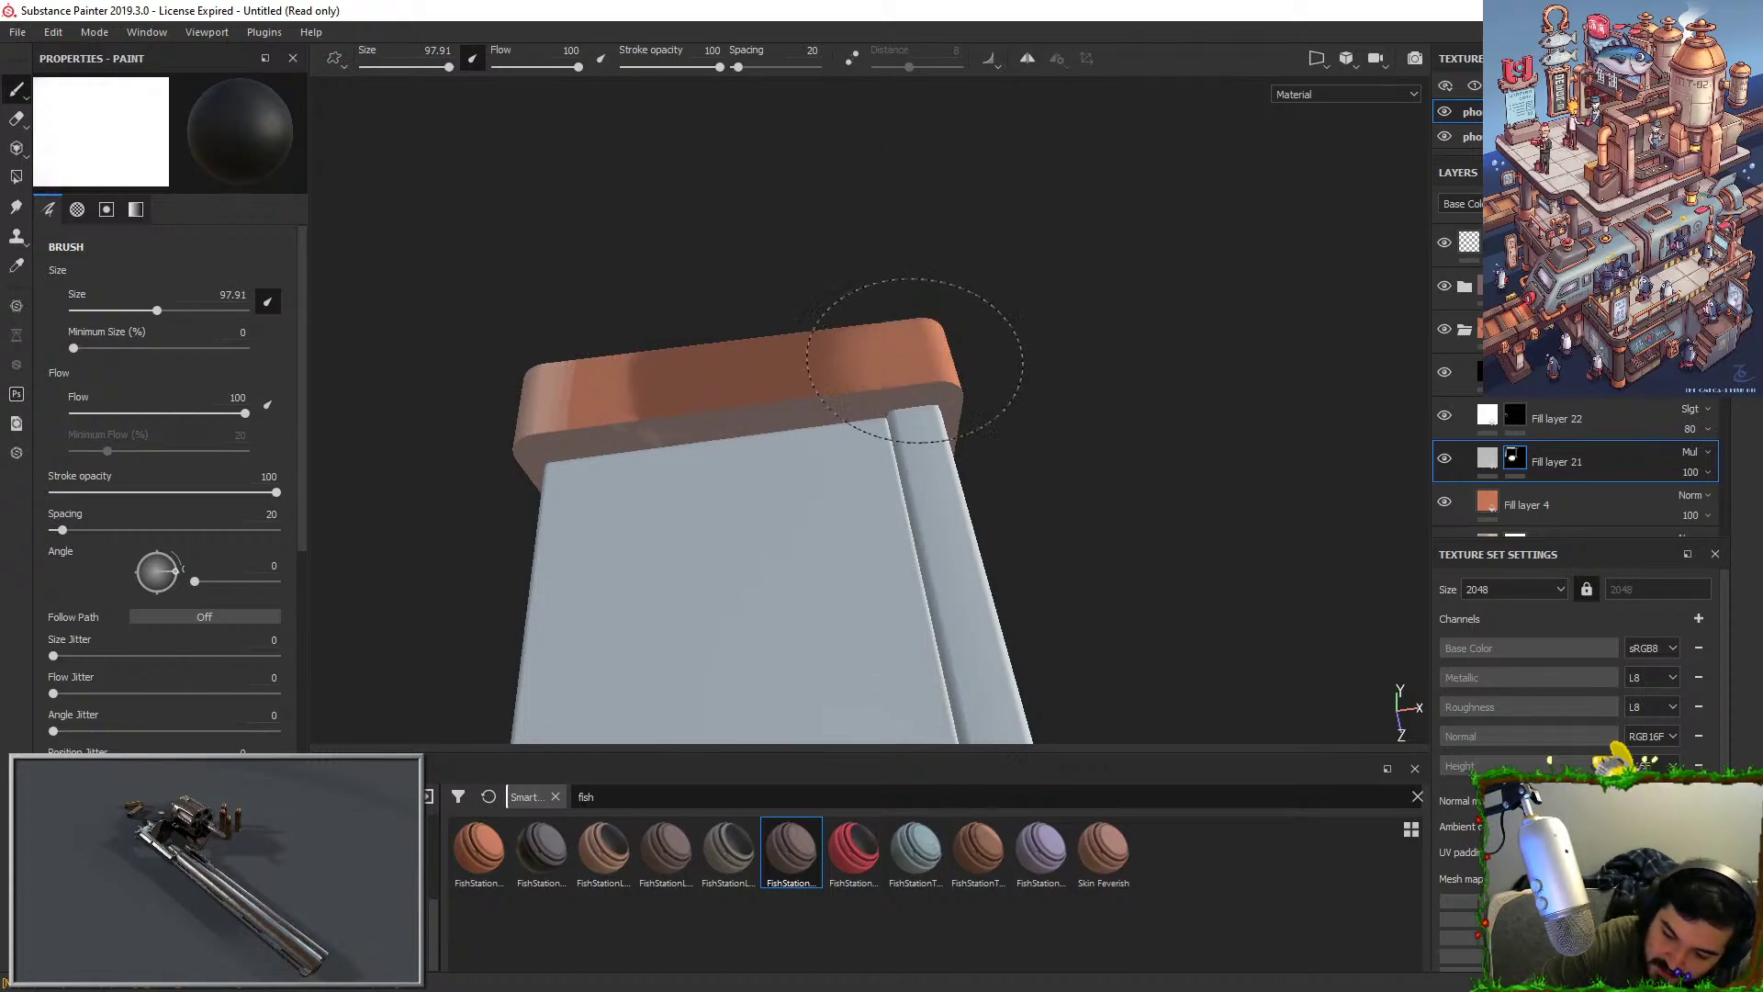
key("x")
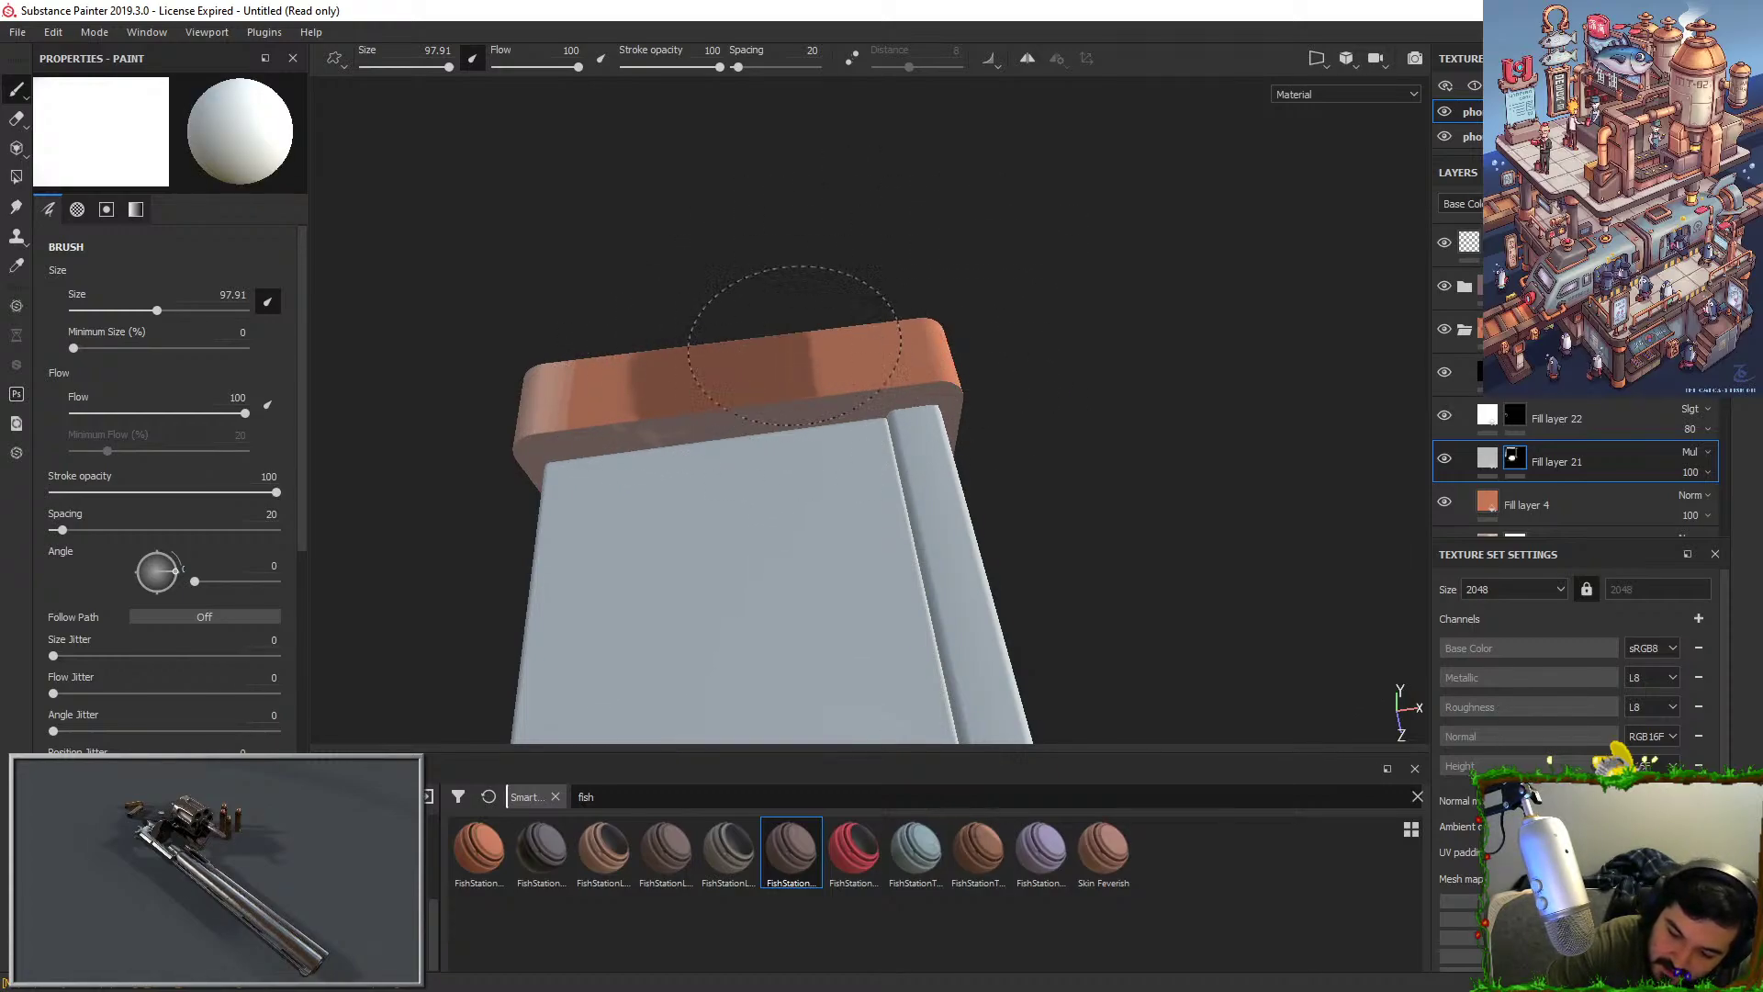
mouse_move(814, 242)
left_mouse_down("alt")
mouse_move(1077, 273)
mouse_move(935, 430)
mouse_move(933, 405)
mouse_move(1043, 492)
mouse_move(1102, 495)
left_mouse_up("alt")
left_click(1561, 418)
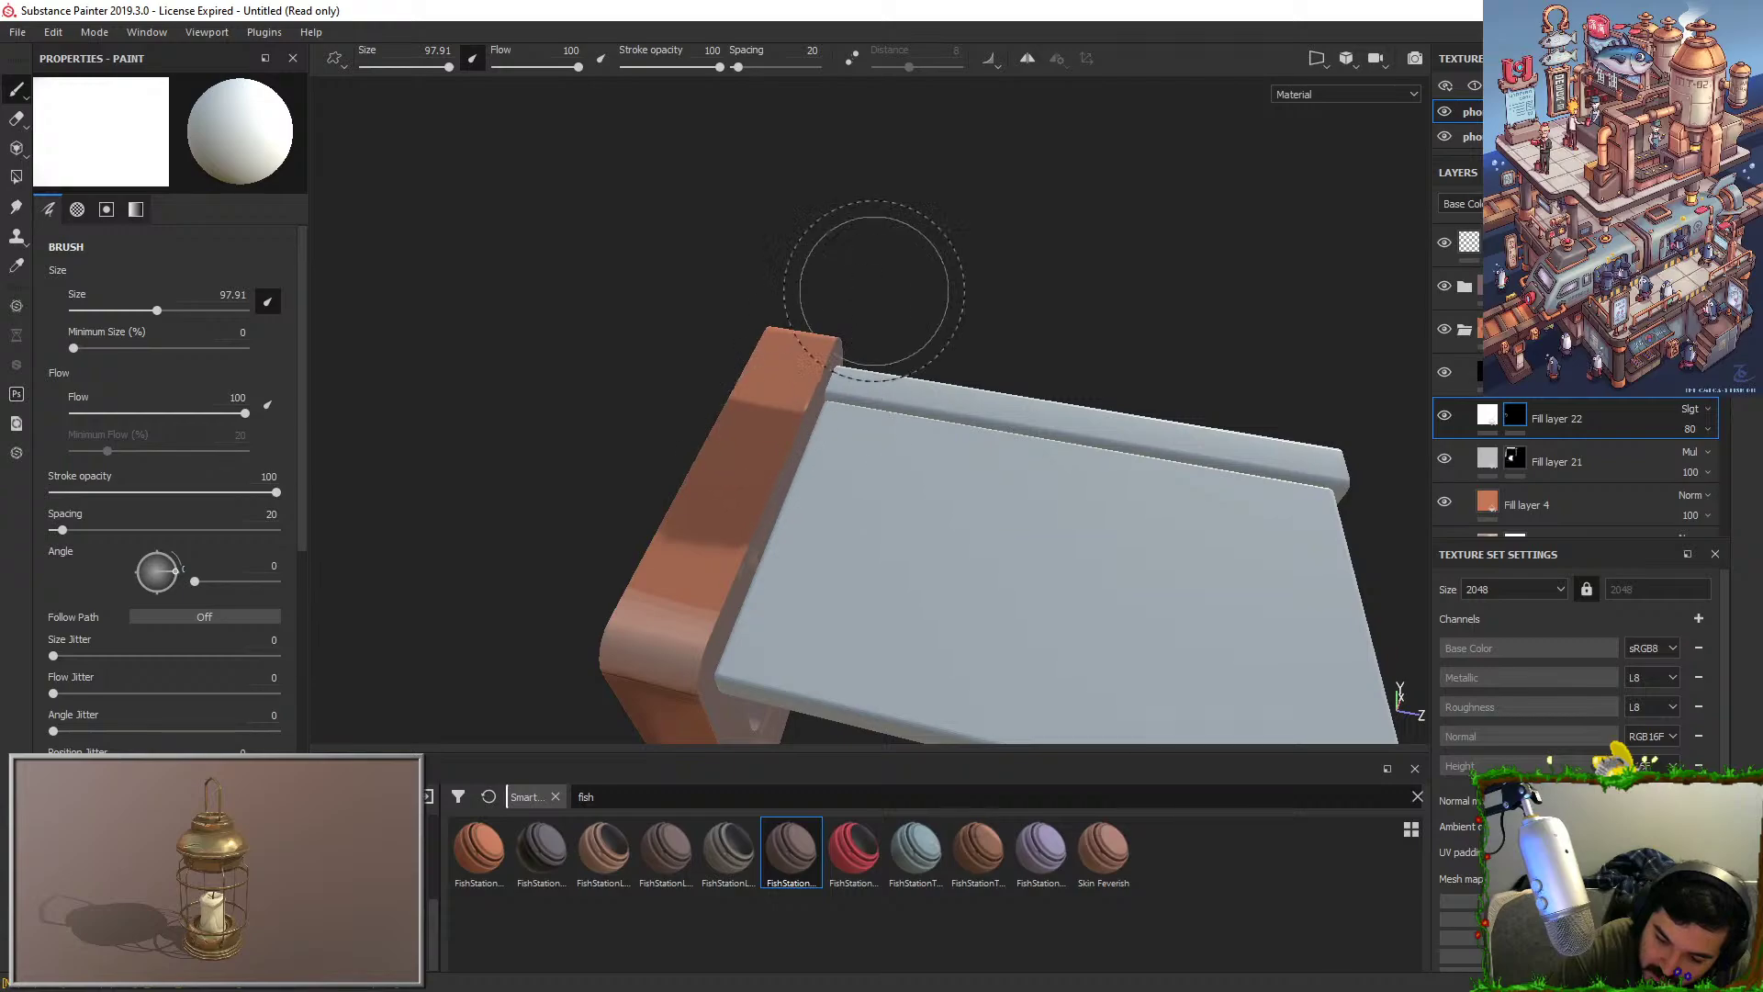
mouse_move(929, 263)
left_mouse_down("alt")
mouse_move(826, 256)
mouse_move(987, 207)
mouse_move(827, 347)
mouse_move(1023, 432)
left_mouse_up("alt")
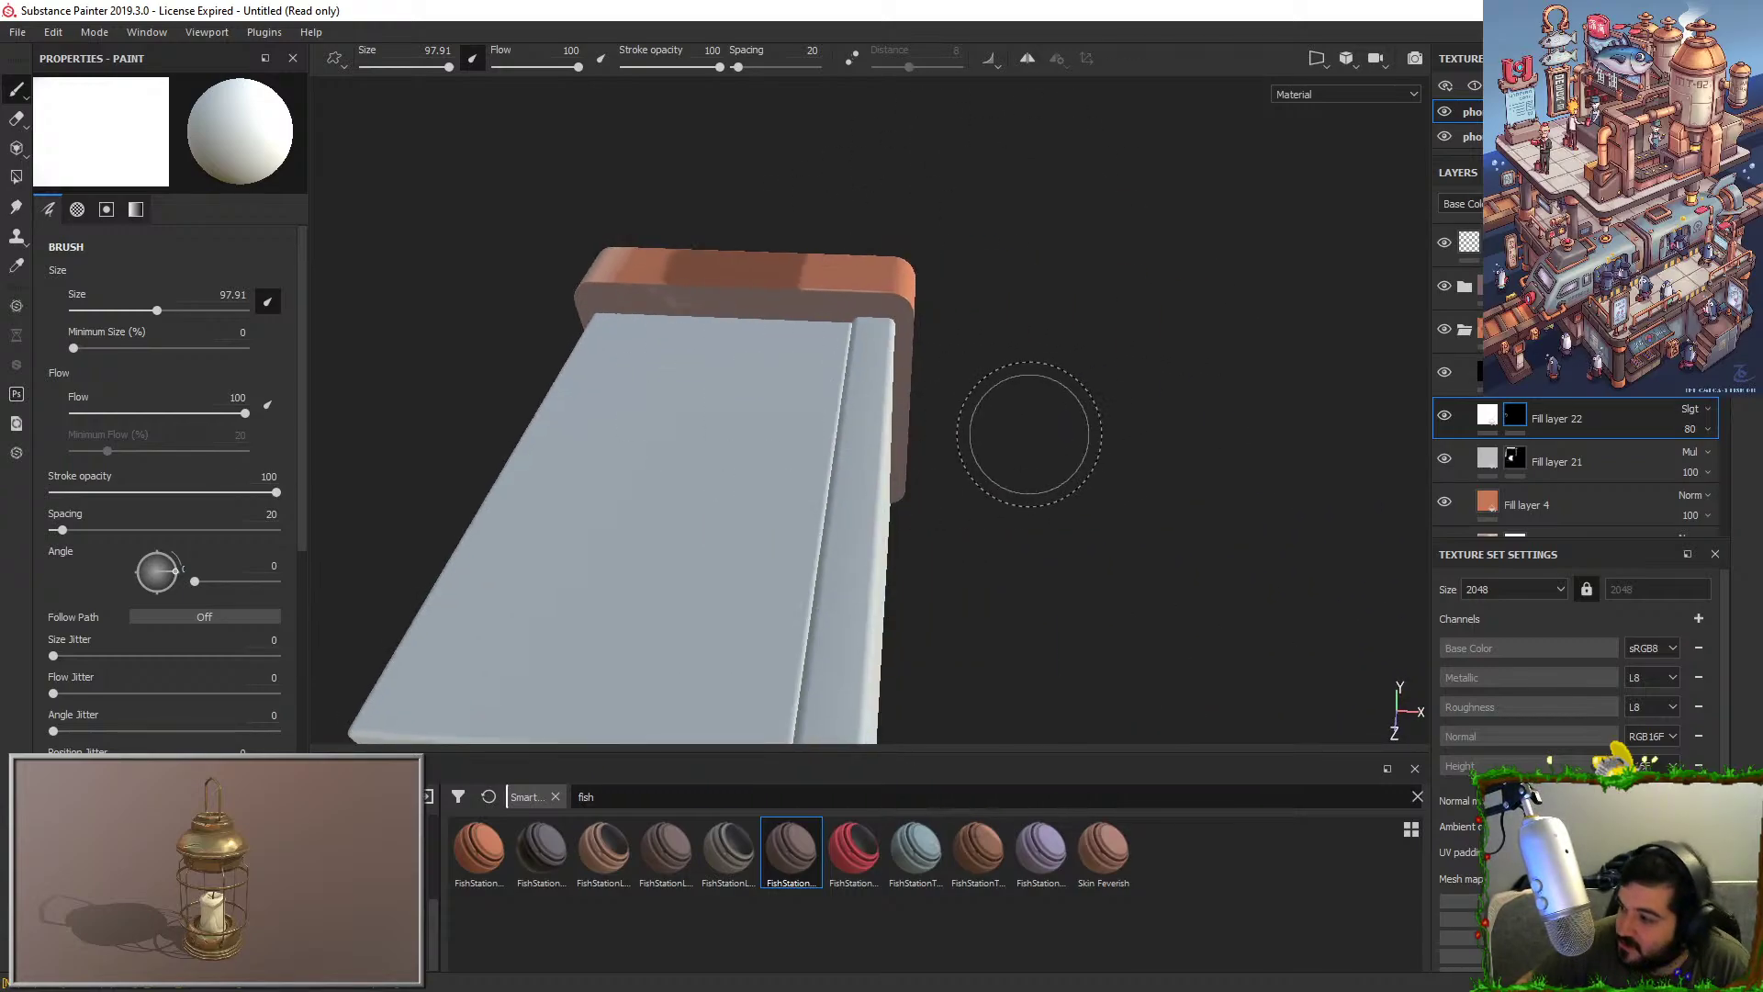
mouse_move(845, 452)
left_mouse_down("alt")
mouse_move(787, 460)
mouse_move(839, 472)
mouse_move(891, 521)
mouse_move(858, 346)
mouse_move(849, 478)
left_mouse_up("alt")
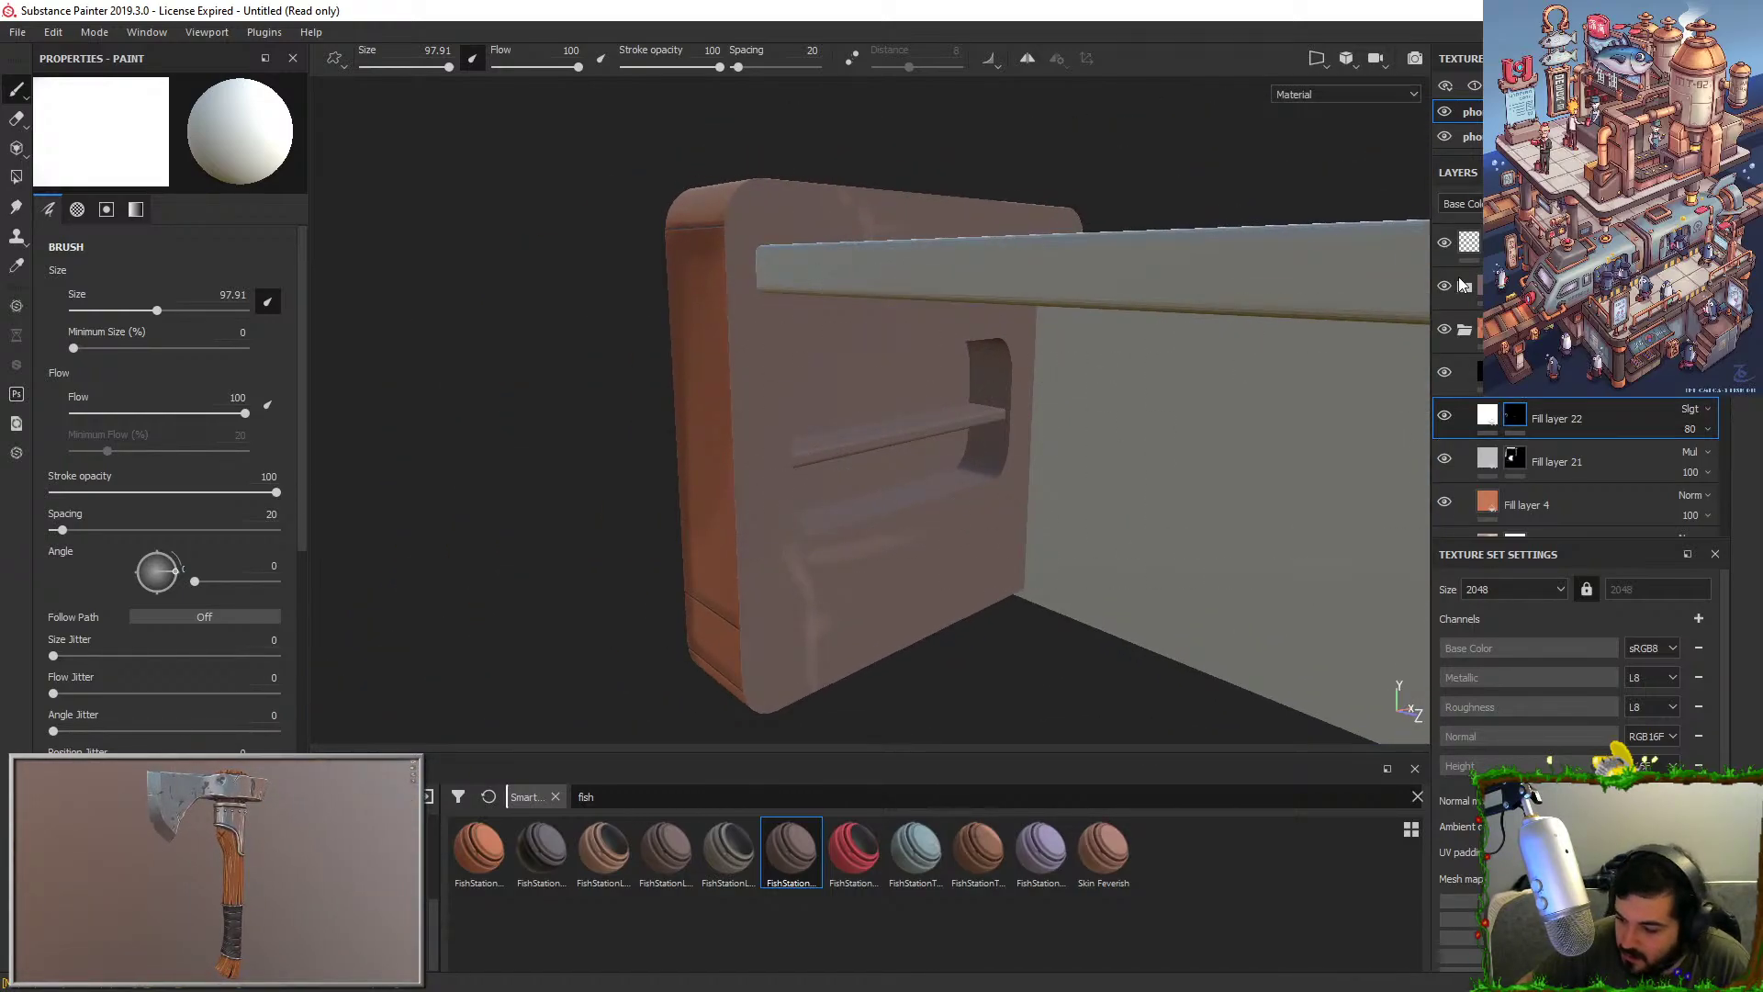
Clear the masks of the top four fill layers in the brown material's folder, including Fill layer 35 and Fill layer 32.
left_click(1552, 288)
left_click(1467, 290)
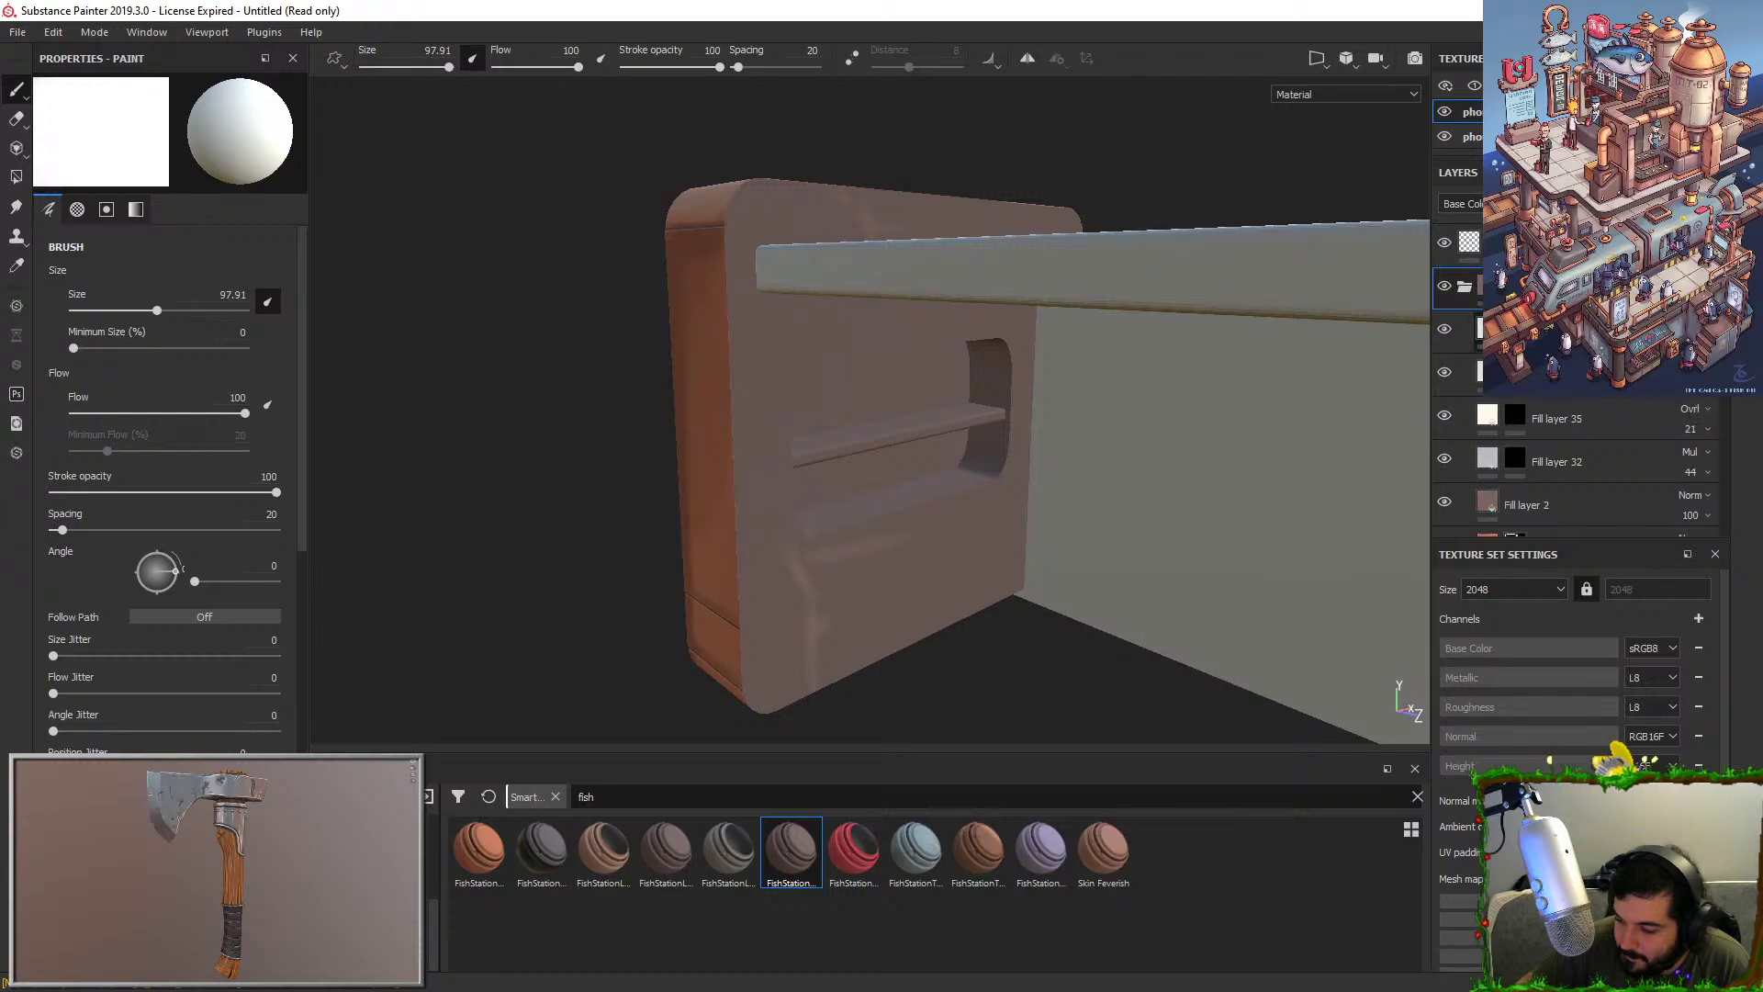
right_click(1503, 330)
left_click(1557, 502)
right_click(1509, 372)
left_click(1559, 544)
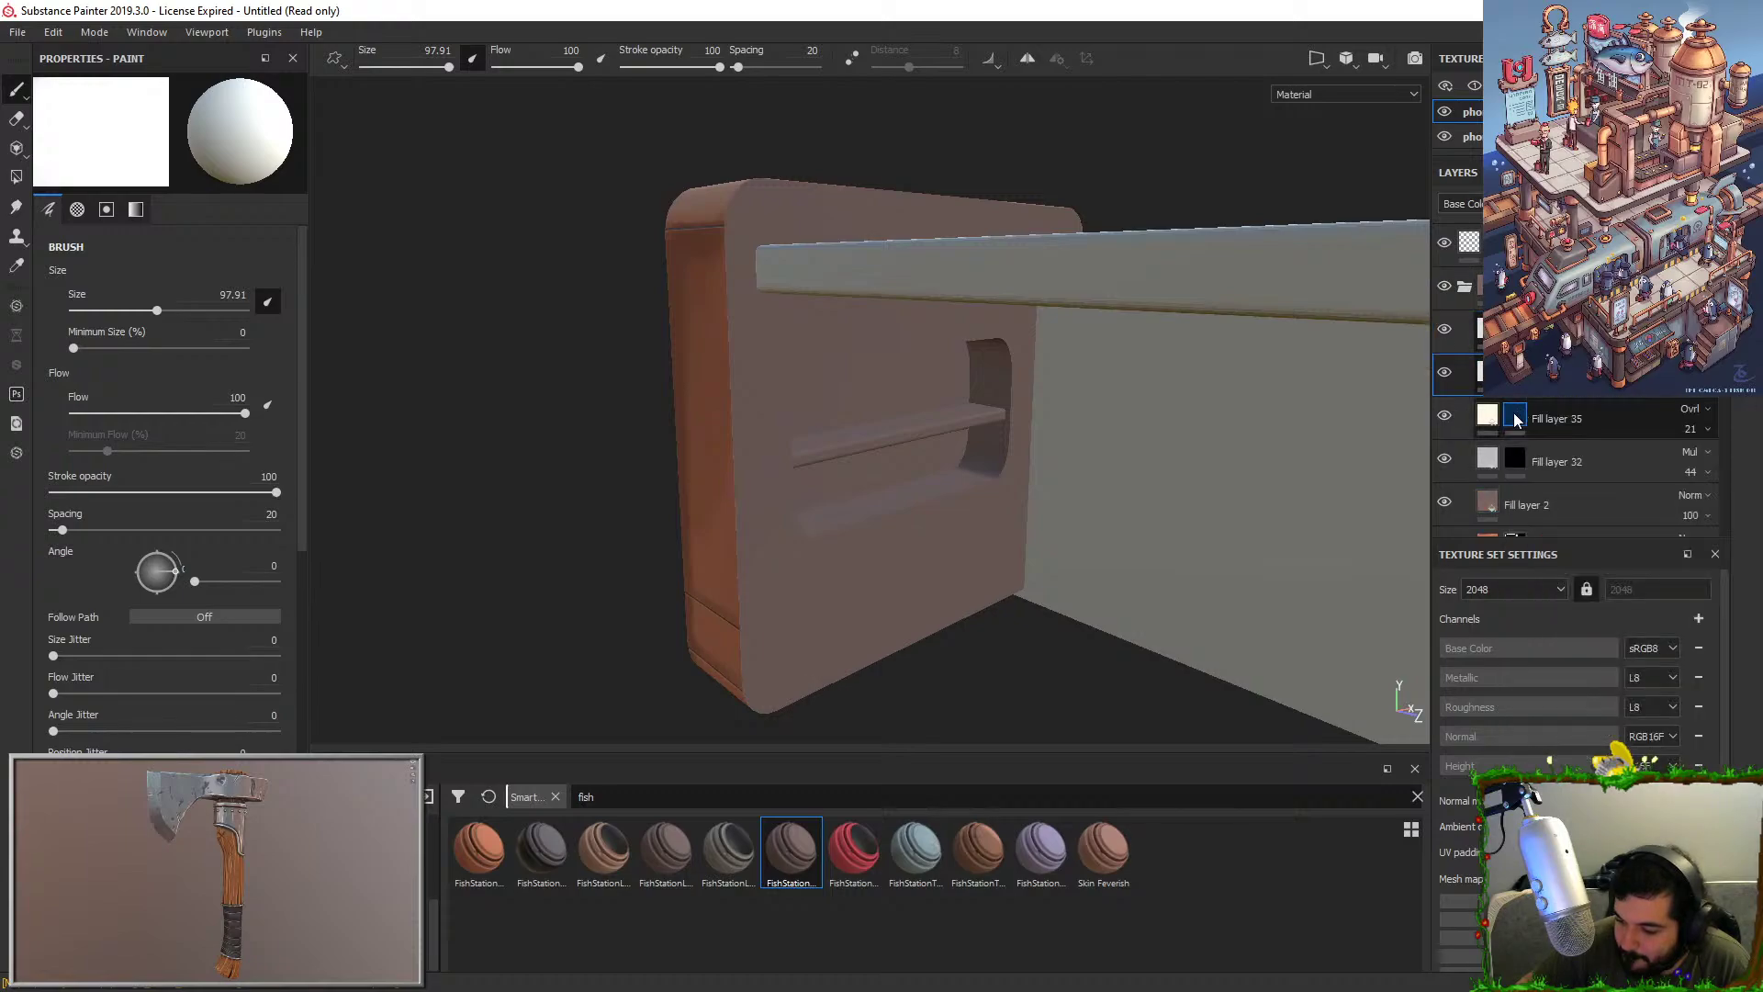
right_click(1512, 421)
left_click(1559, 593)
right_click(1518, 465)
left_click(1563, 637)
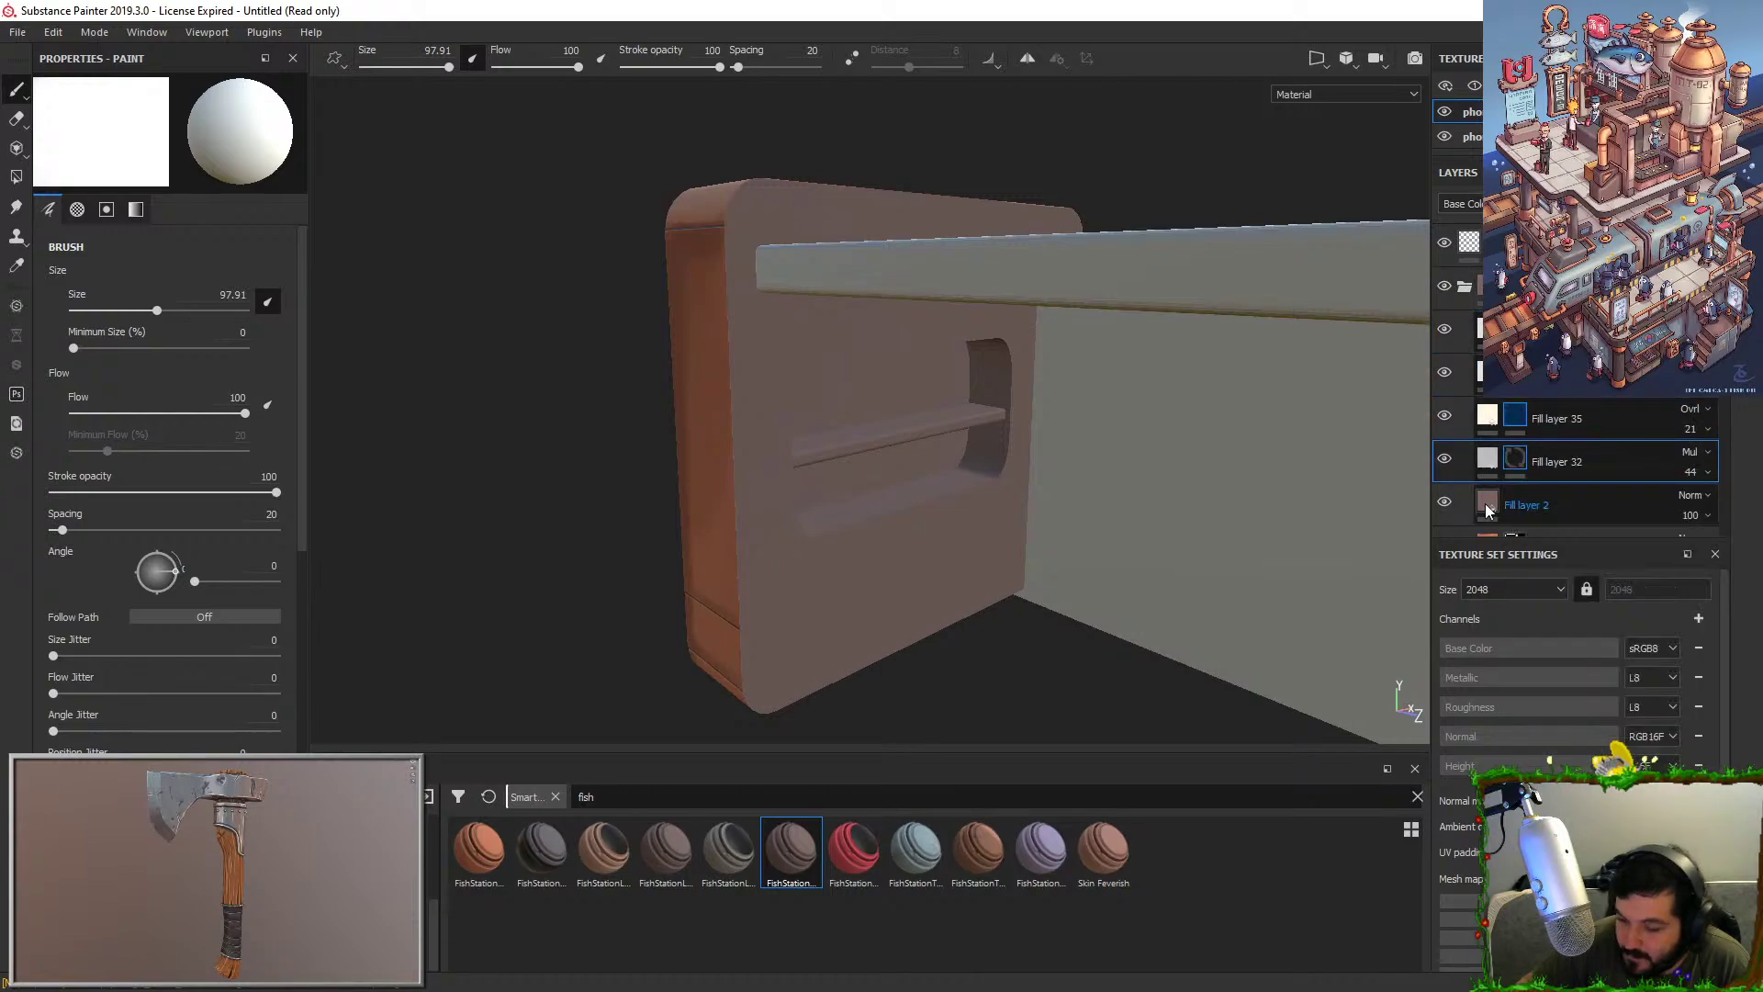
Start saving the project and browse to the TopBuildingSideWall folder inside FishStation.
key("ctrl+s")
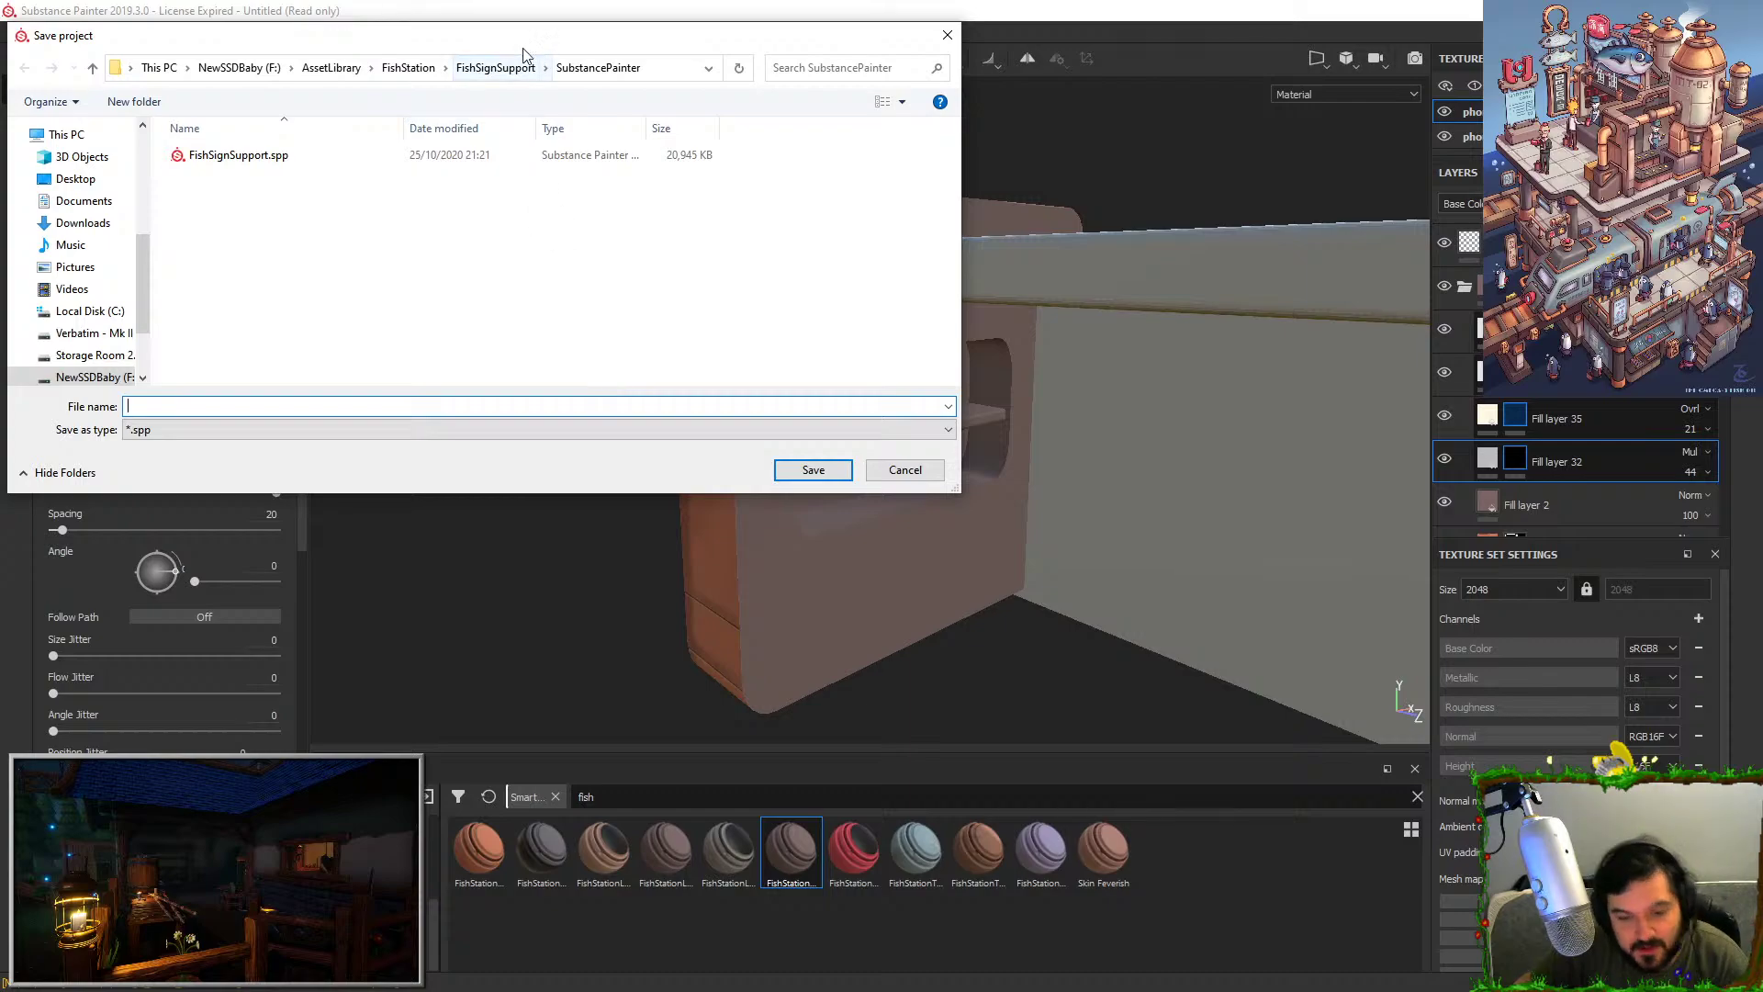
left_click(496, 67)
left_click(409, 67)
left_click(298, 192)
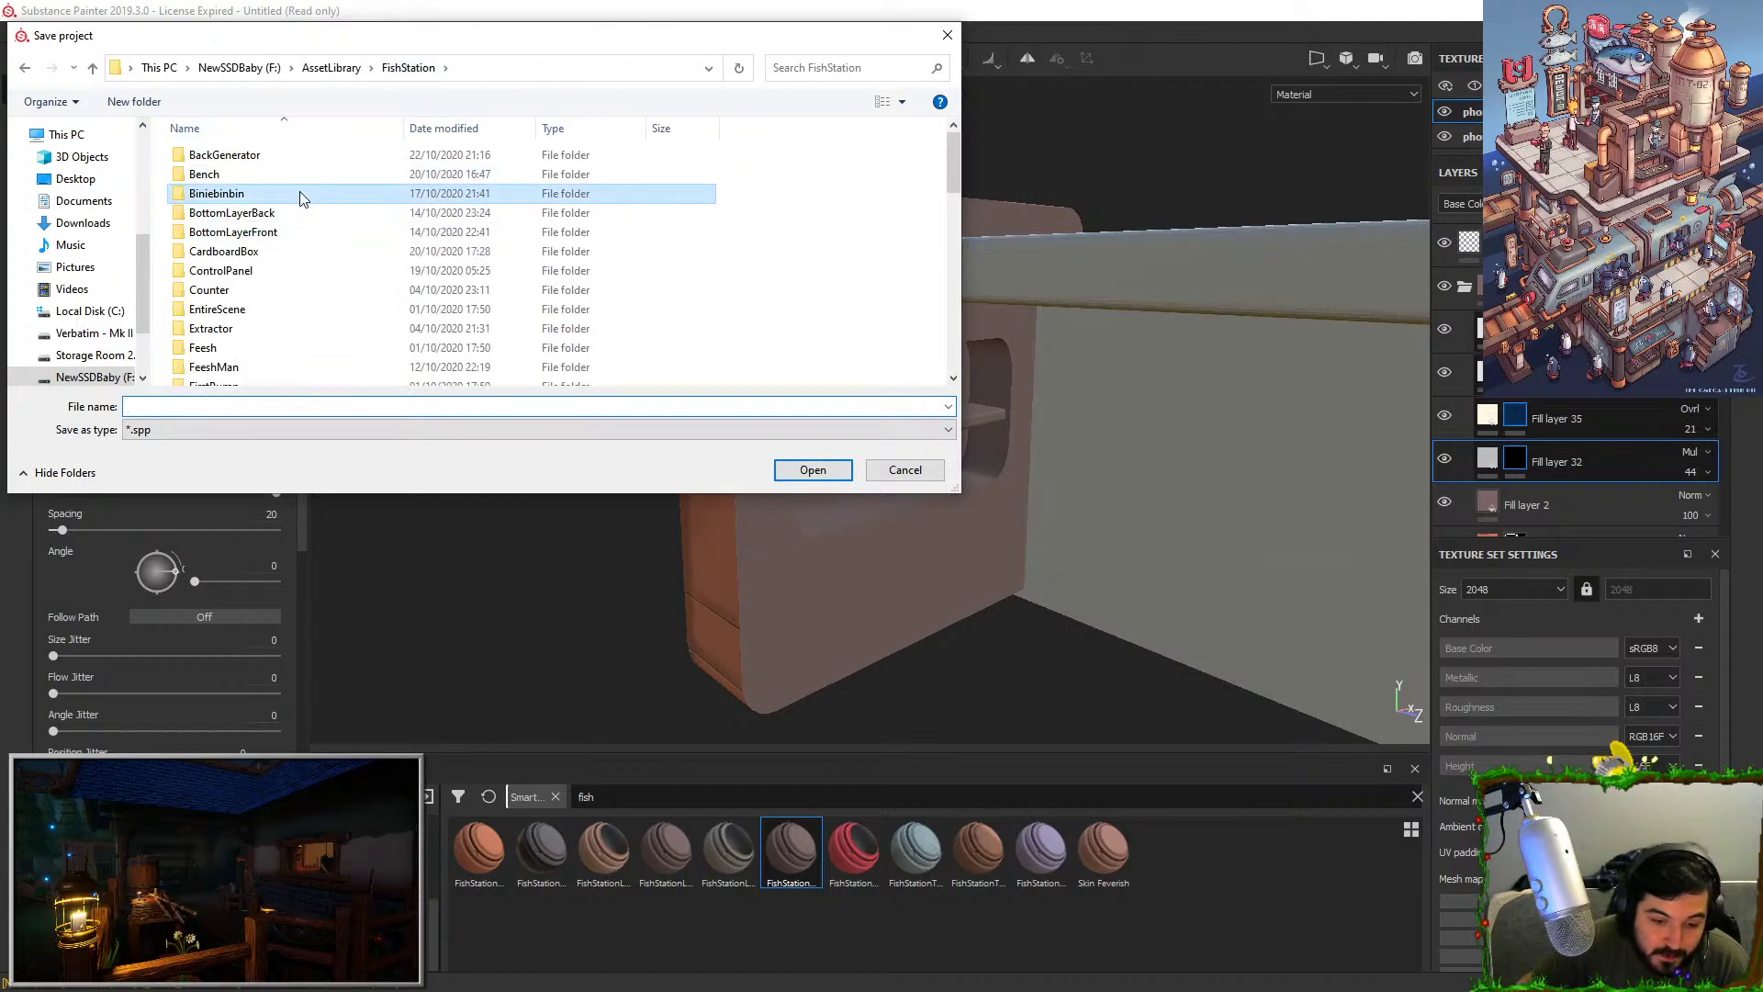
key("t")
double_click(263, 203)
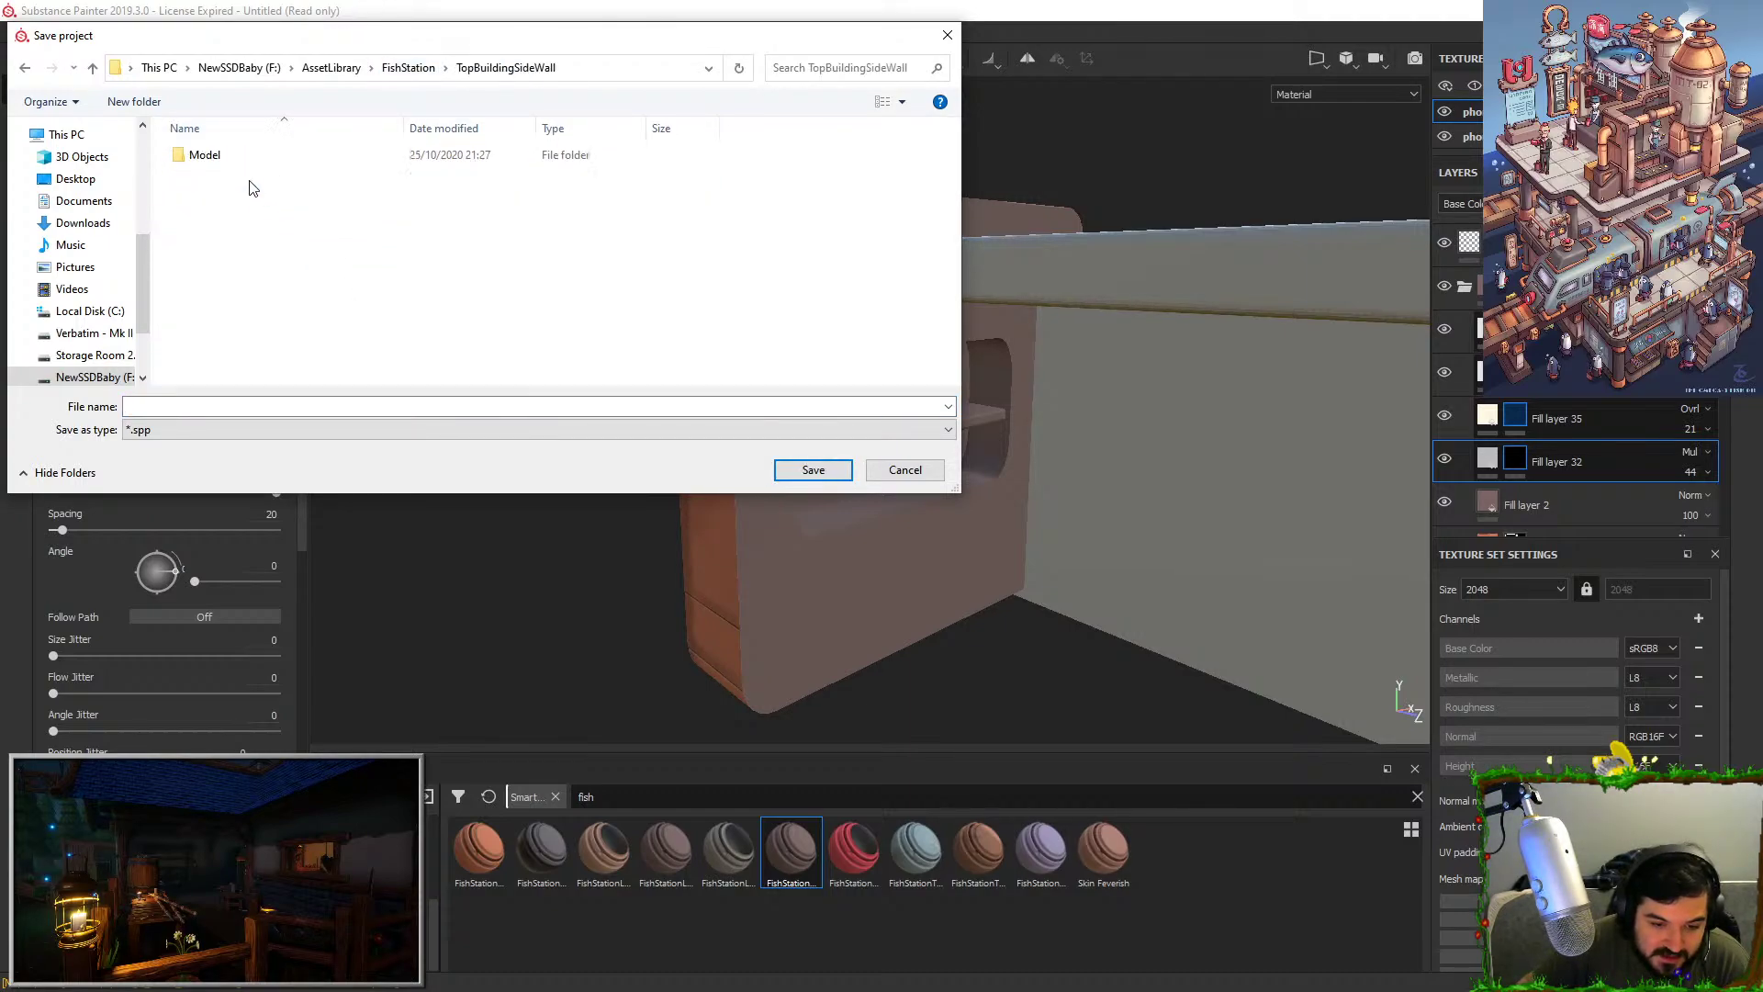
Create a new folder named Textures inside TopBuildingSideWall.
right_click(246, 257)
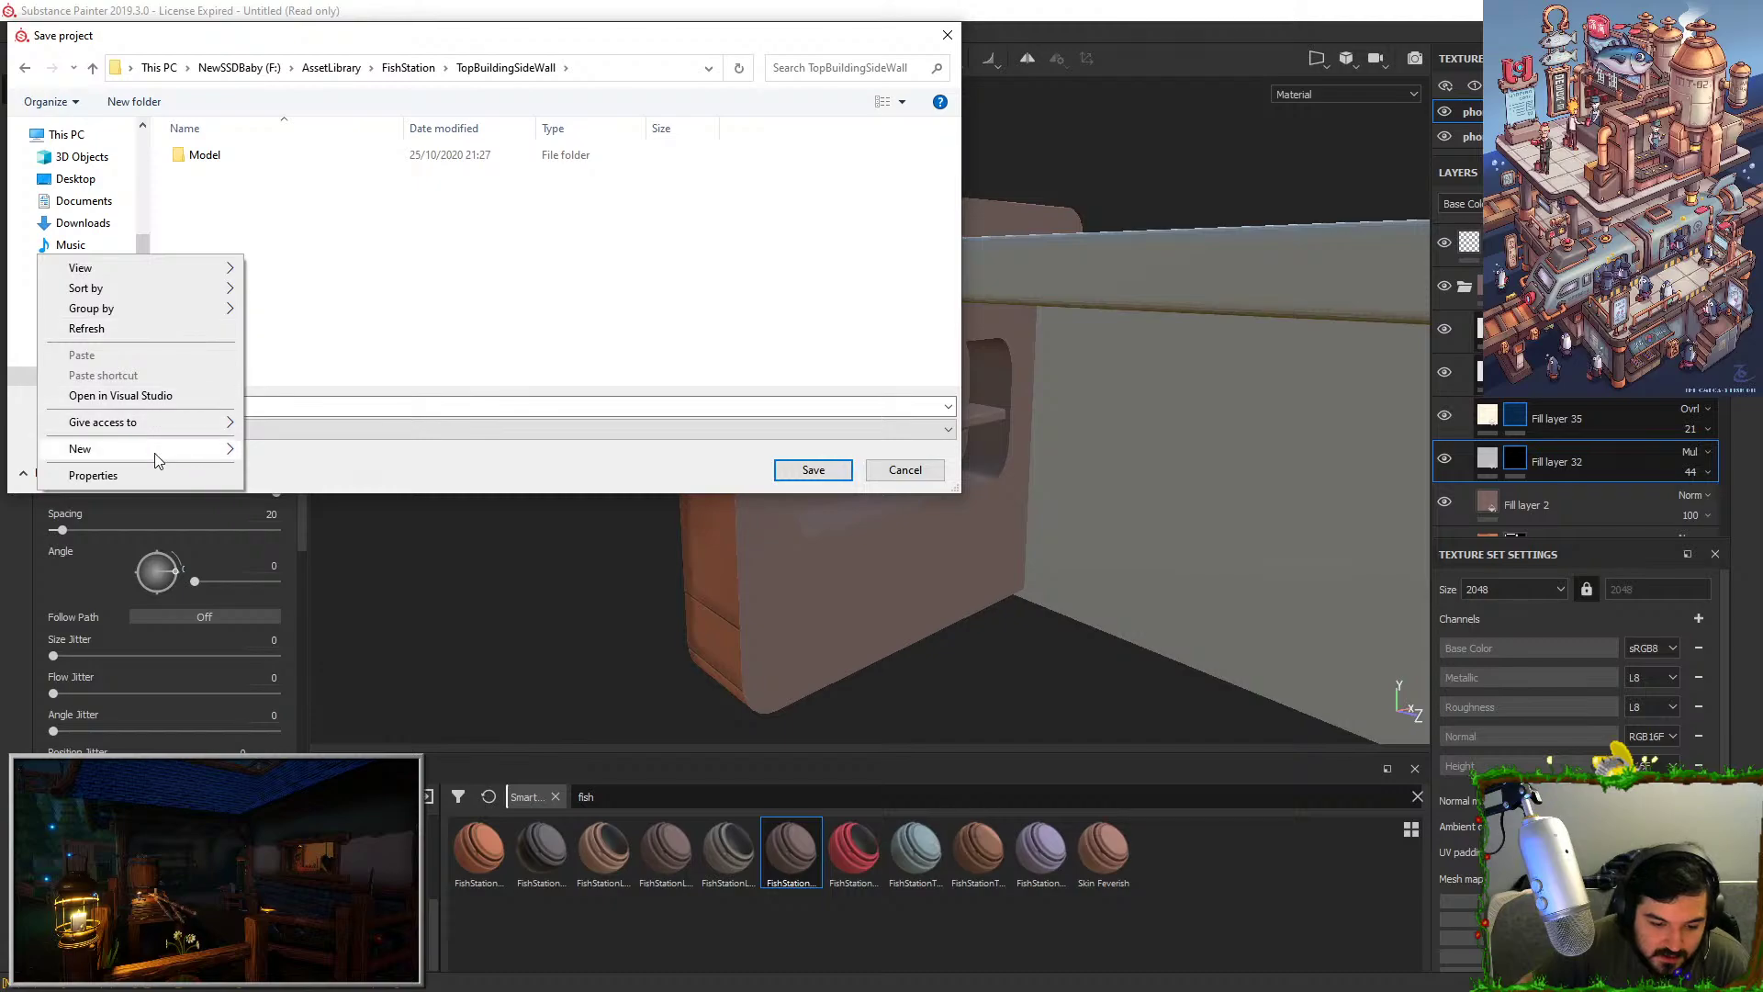
mouse_move(160, 447)
left_click(276, 453)
type("Substan")
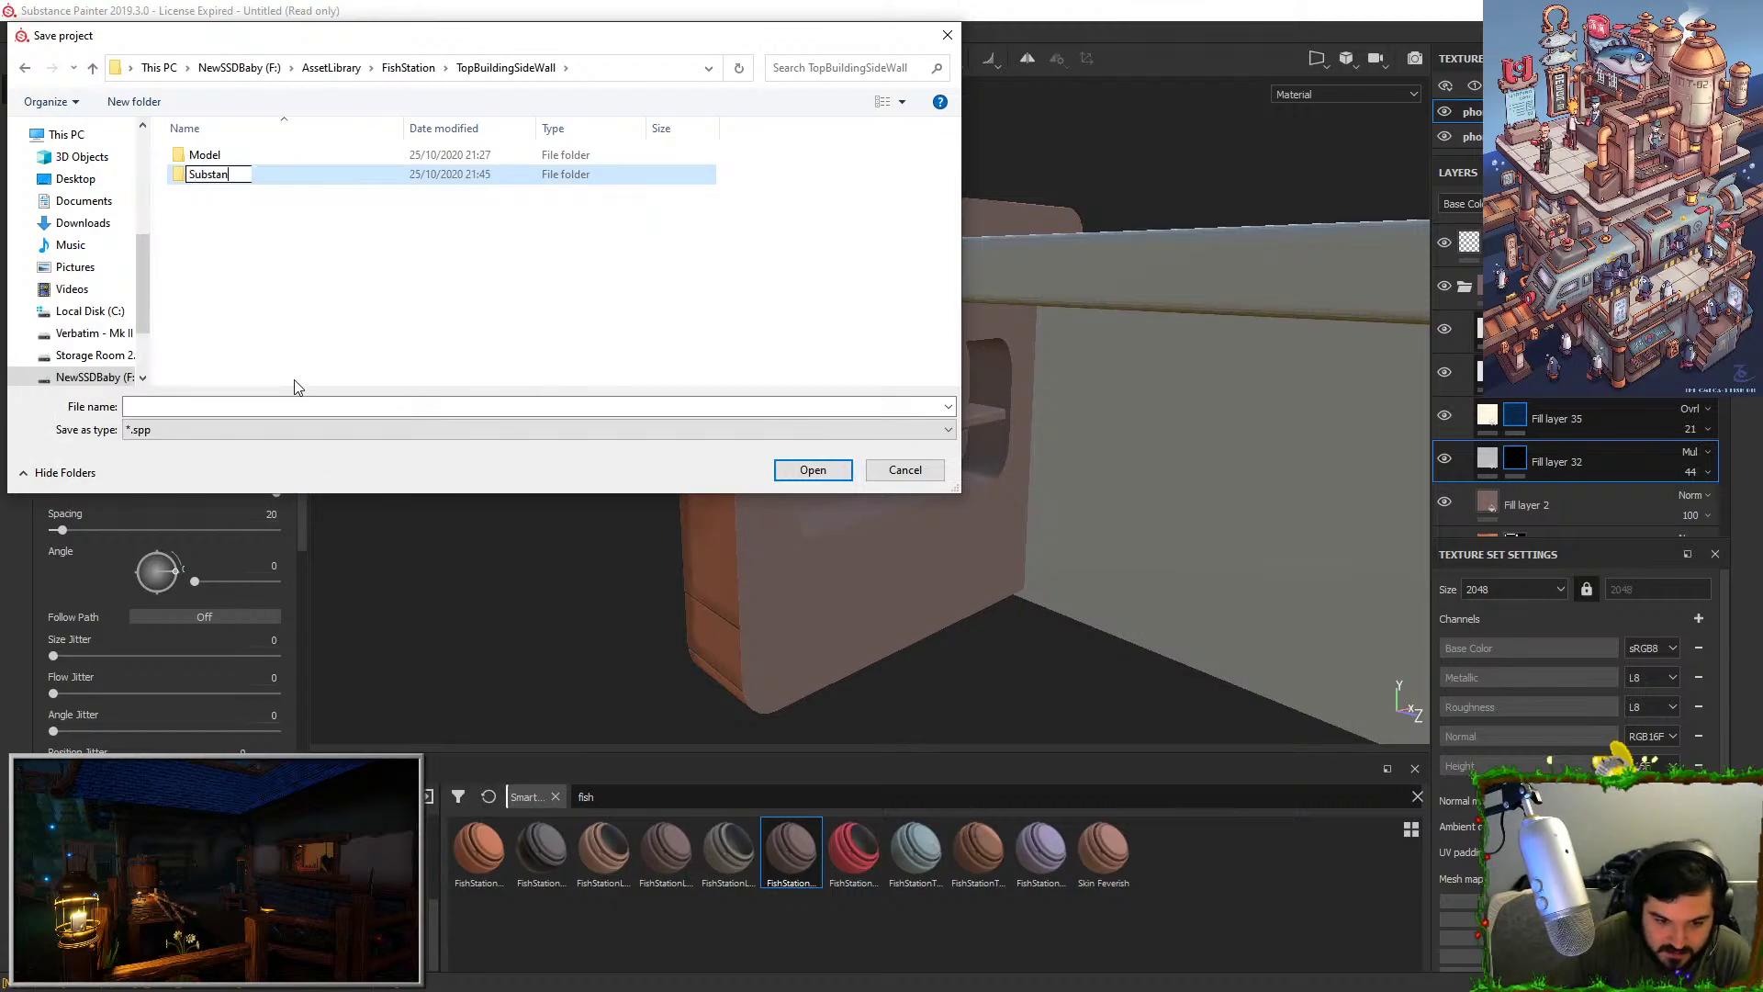
type("ceTopBuilding")
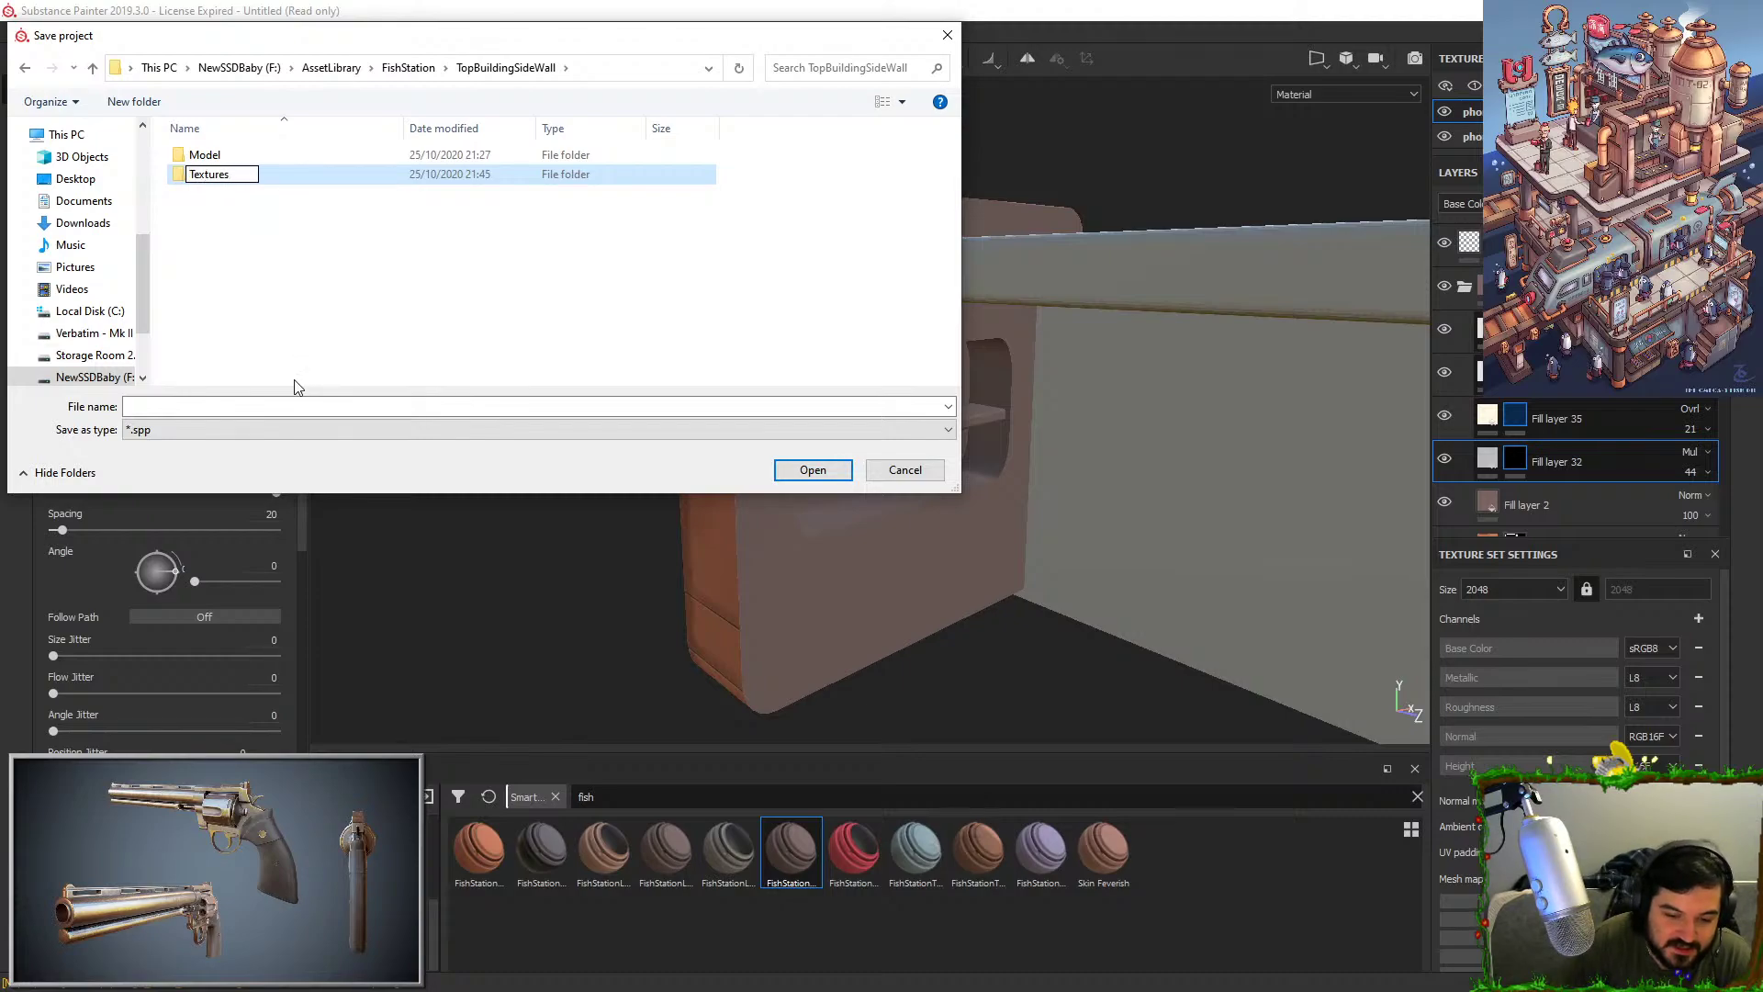
Create a folder named Substance alongside Textures and open it.
left_click(315, 364)
right_click(312, 358)
mouse_move(211, 571)
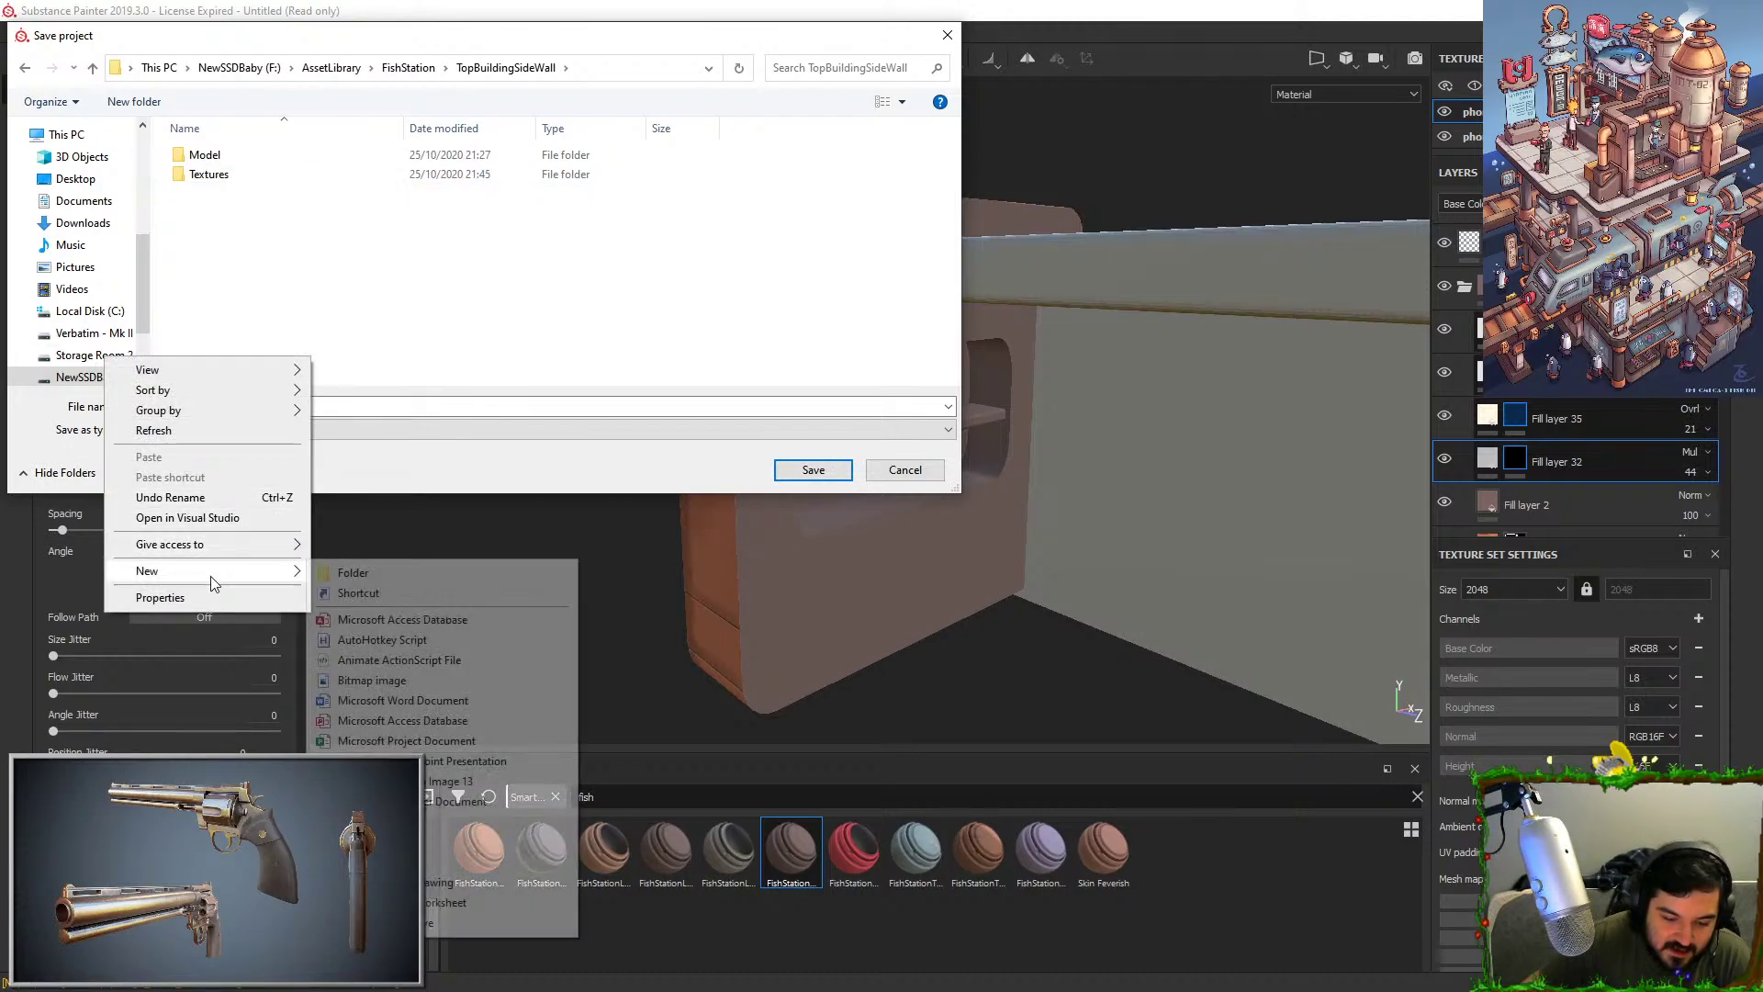
left_click(353, 574)
type("Substance")
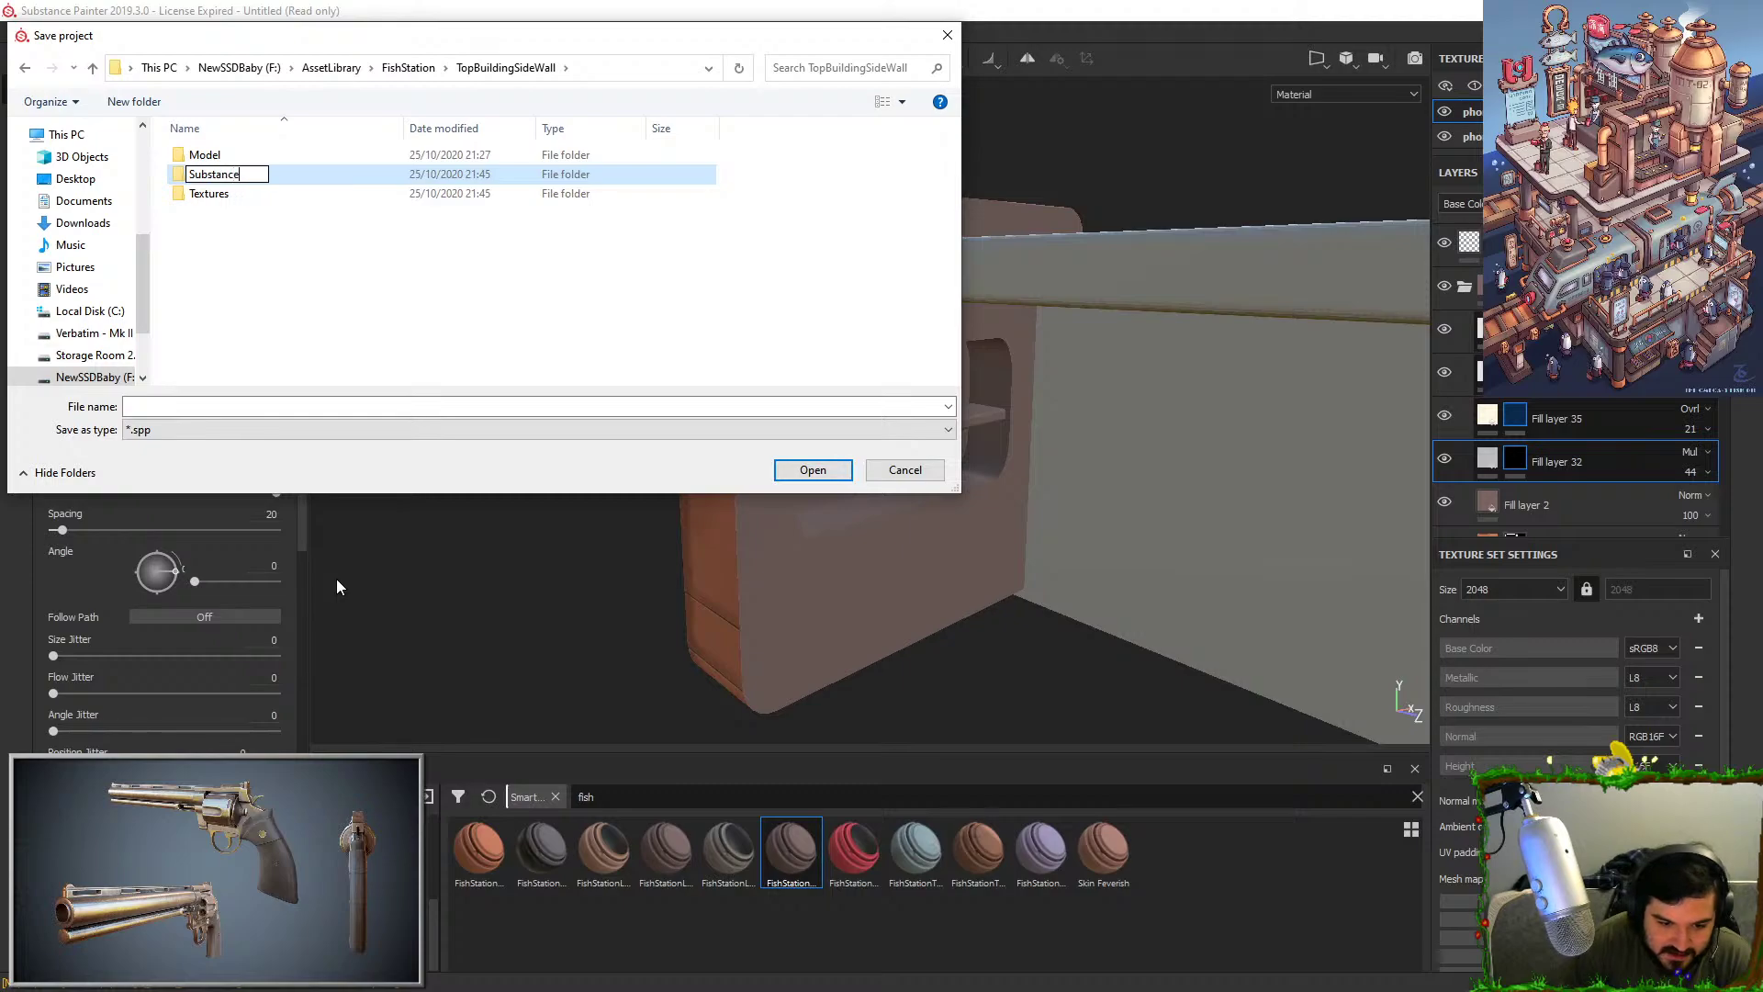
key("Return")
key("Return")
Save the project in the Substance folder under the name TopBuildingWalls.
left_click(455, 405)
type("Top")
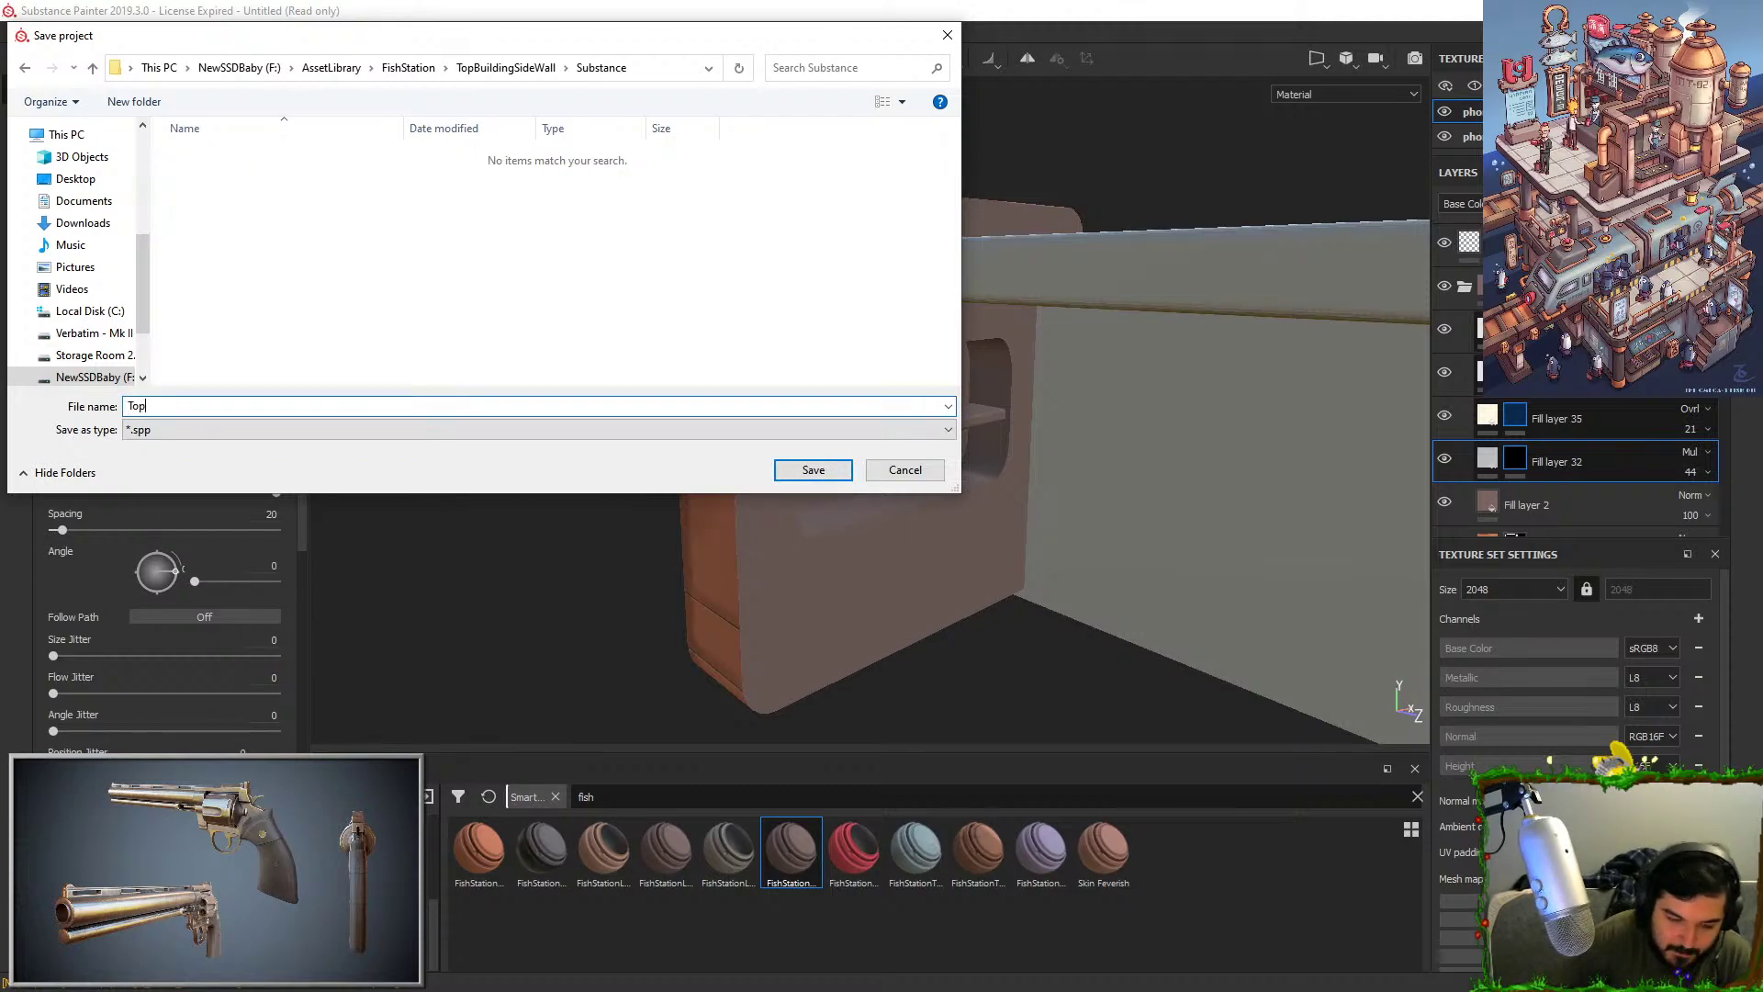
type("BuildingWa")
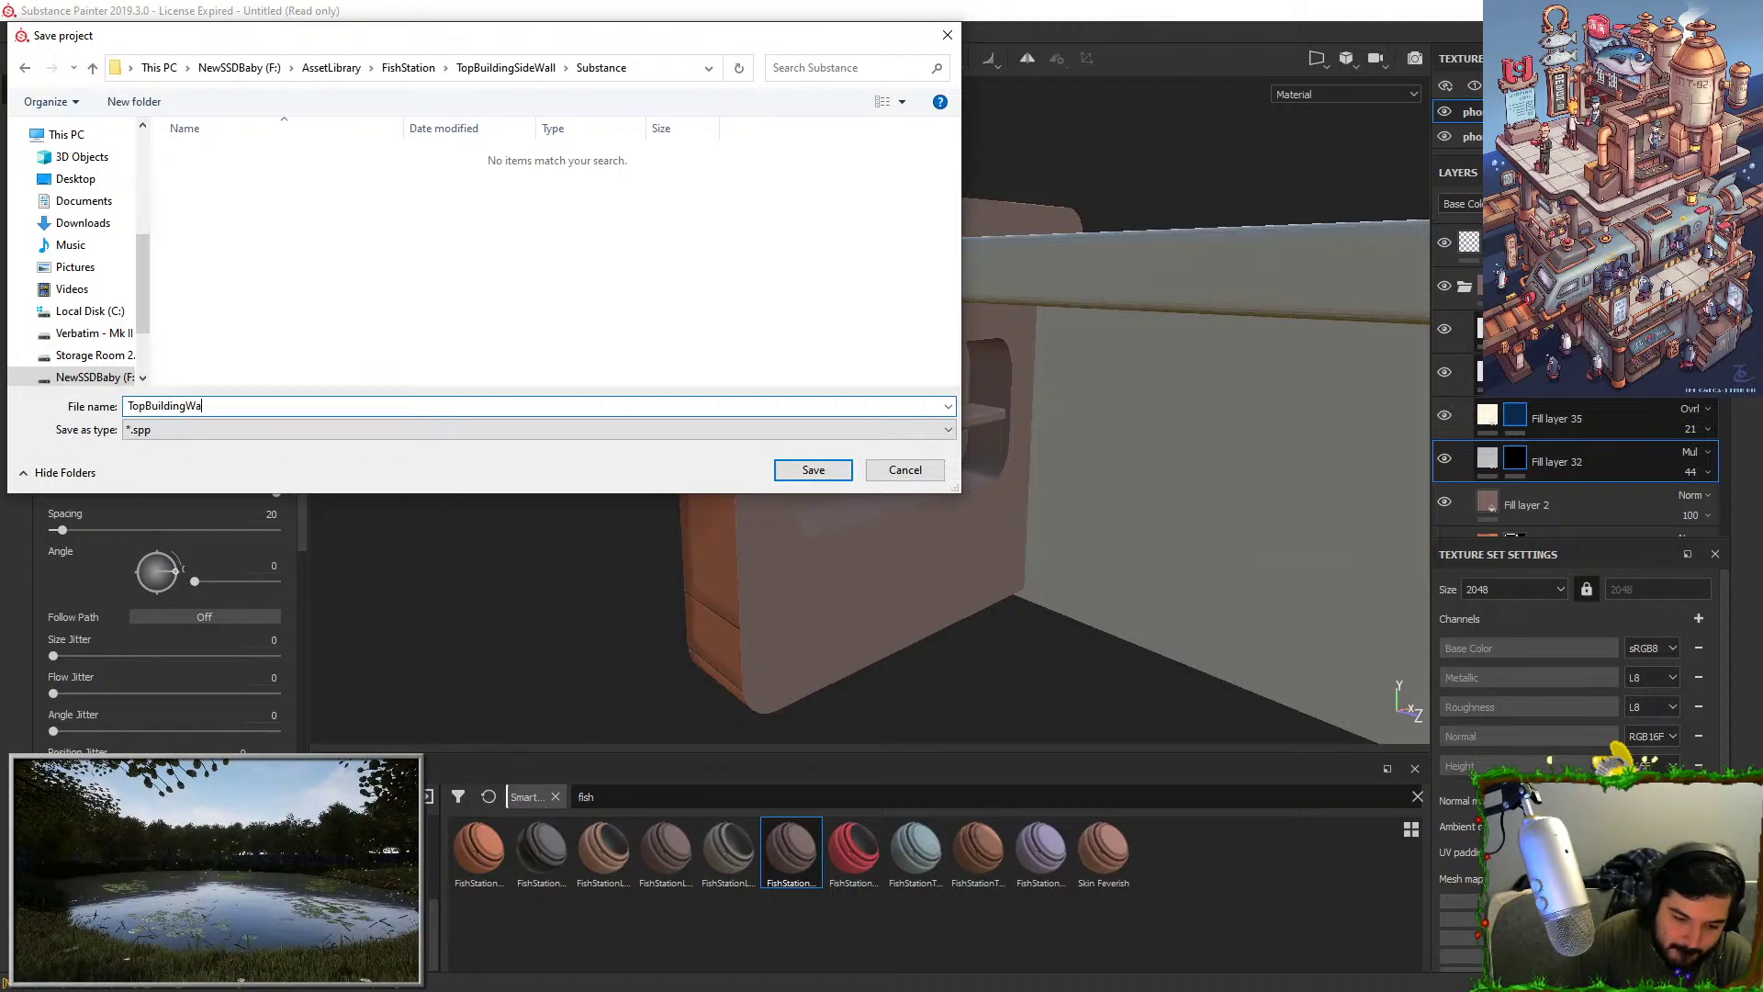
type("lls")
key("Return")
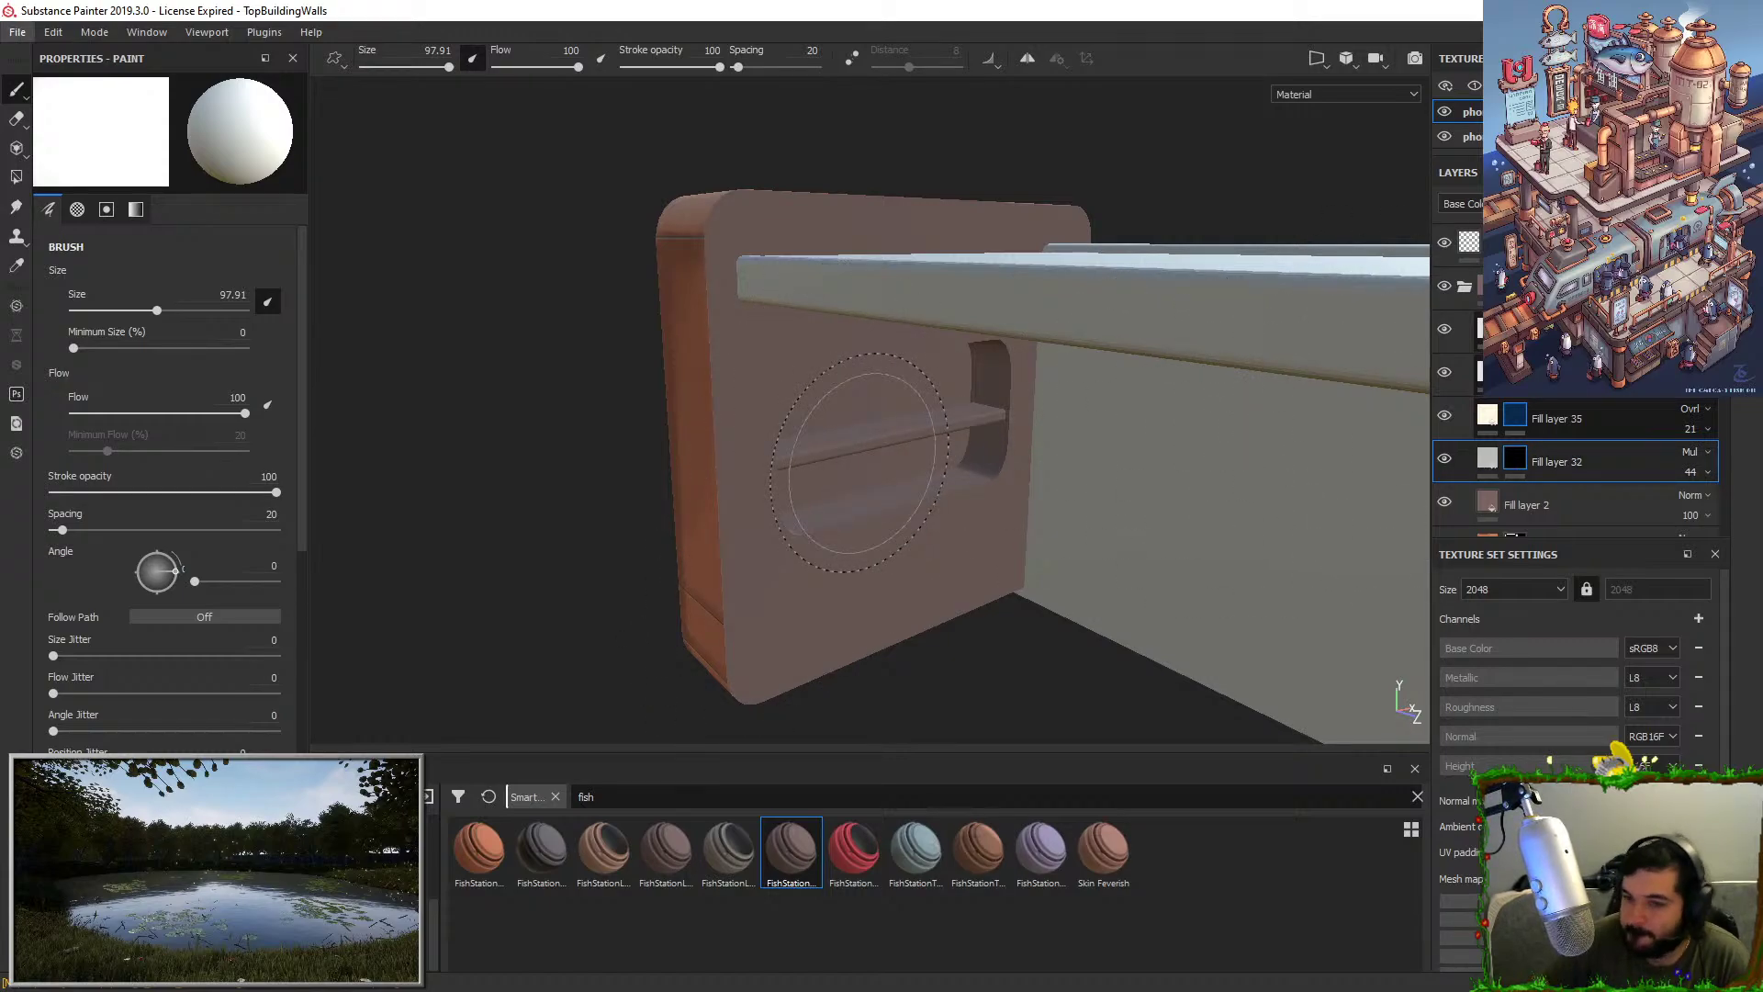
Mask the brown material off the panel's inner face around the recess by filling its polygons with value 0 on the folder mask.
left_click_drag(861, 463, 845, 267, "alt")
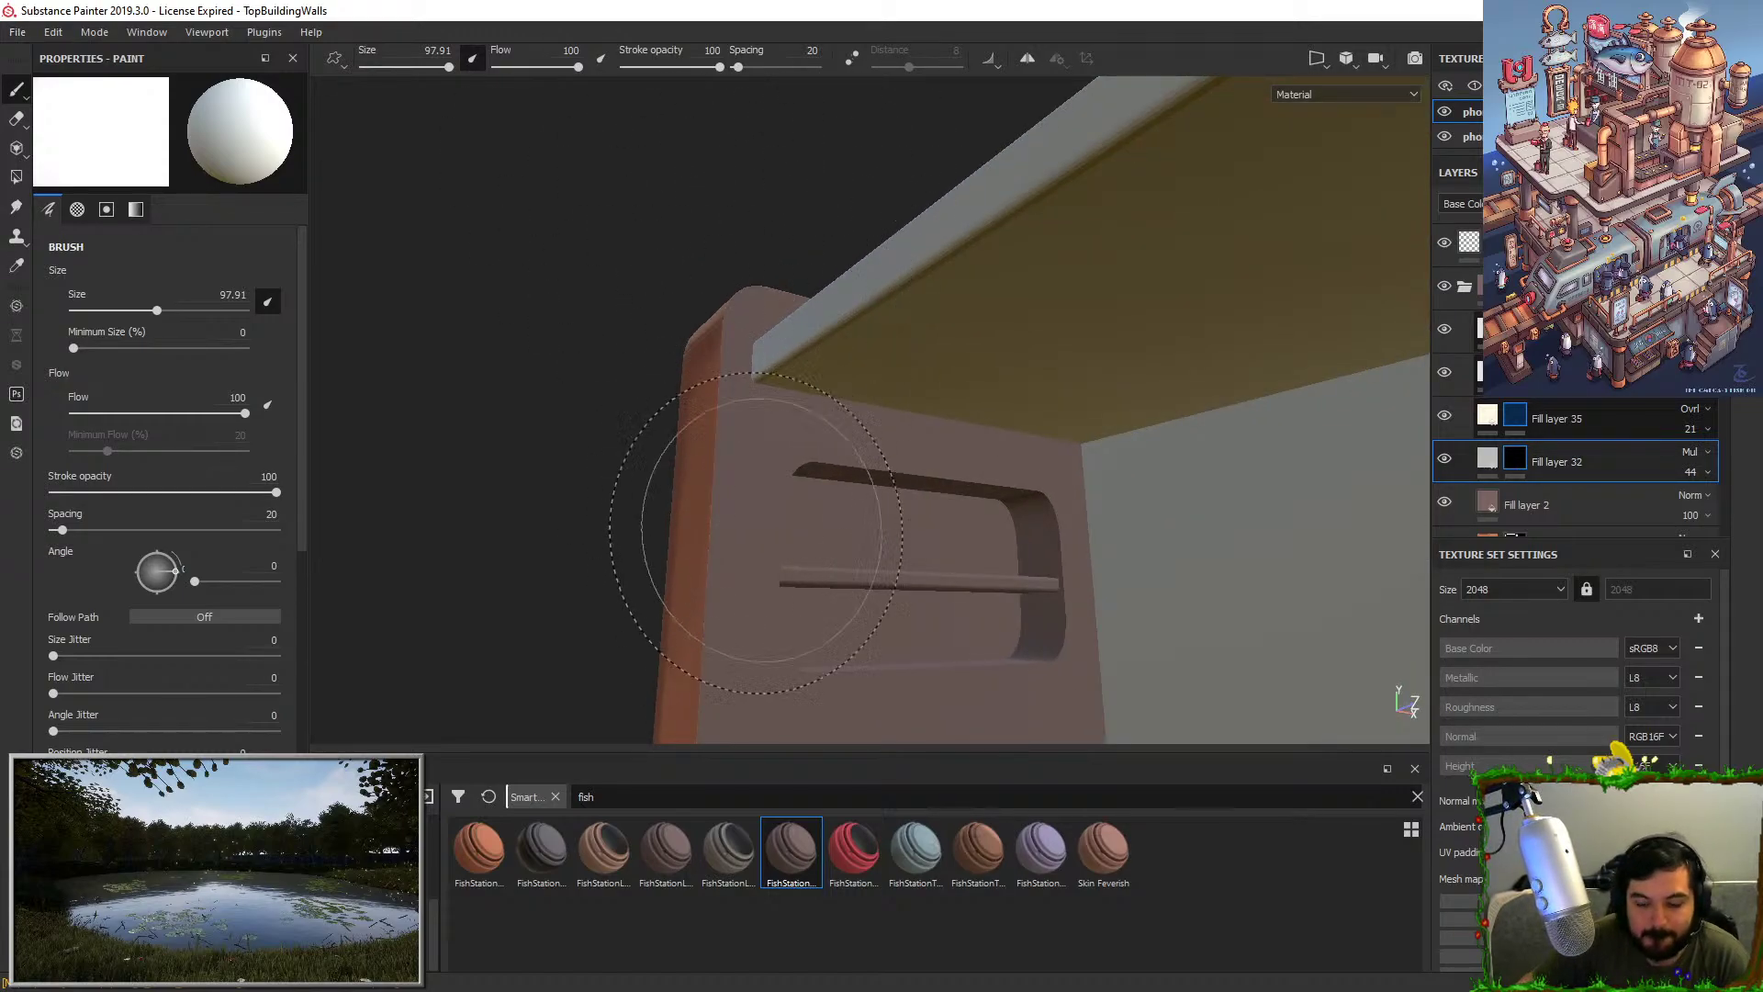
middle_click_drag(759, 523, 838, 397, "alt")
mouse_move(808, 374)
left_mouse_down("alt+shift")
mouse_move(861, 373)
mouse_move(892, 452)
left_mouse_up("alt+shift")
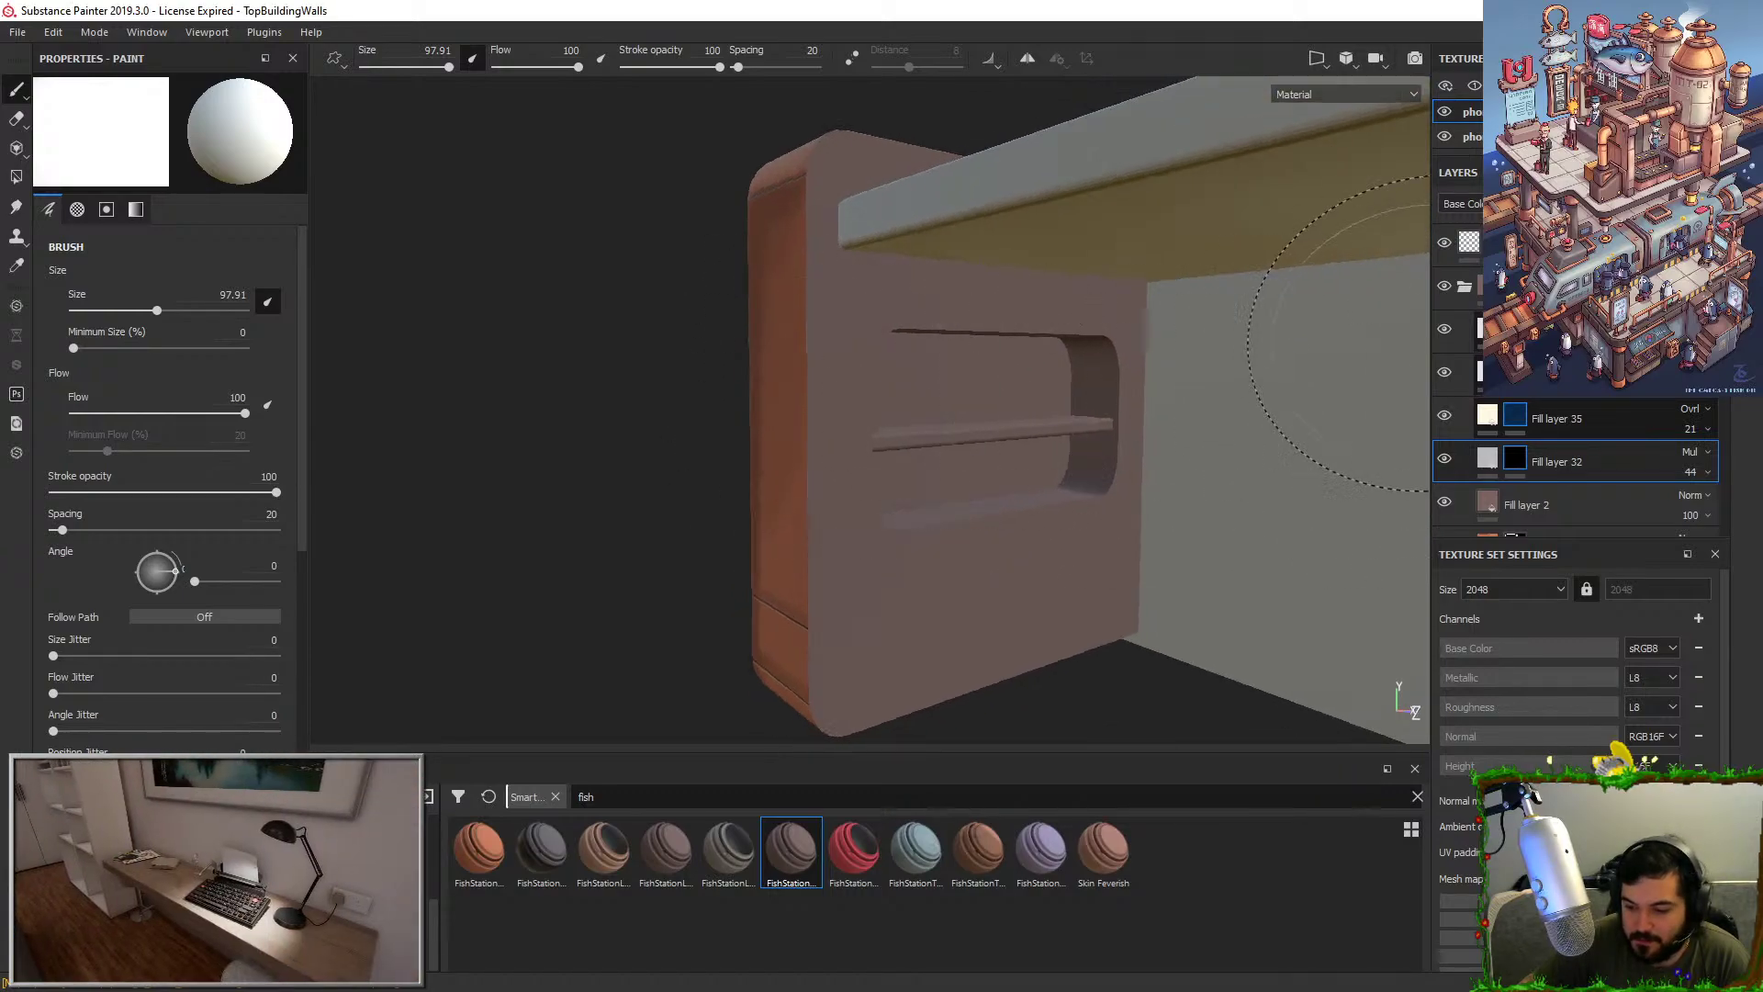
left_click(1514, 287)
key("4")
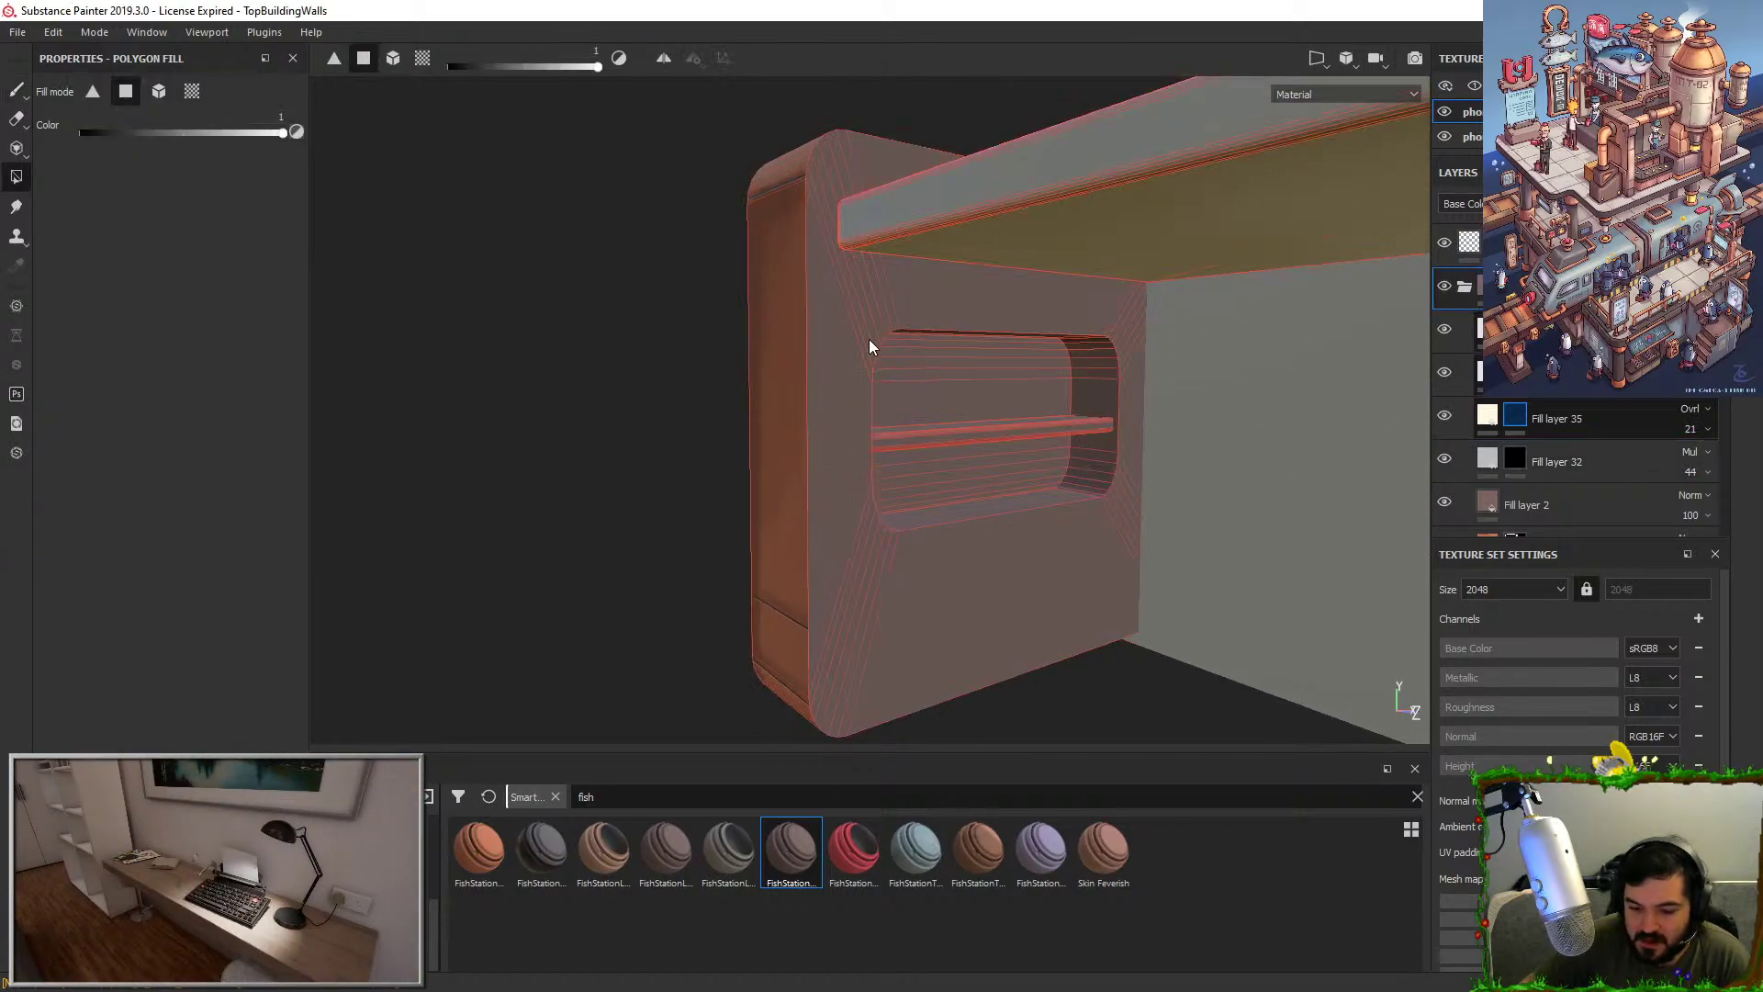
key("x")
left_click(851, 301)
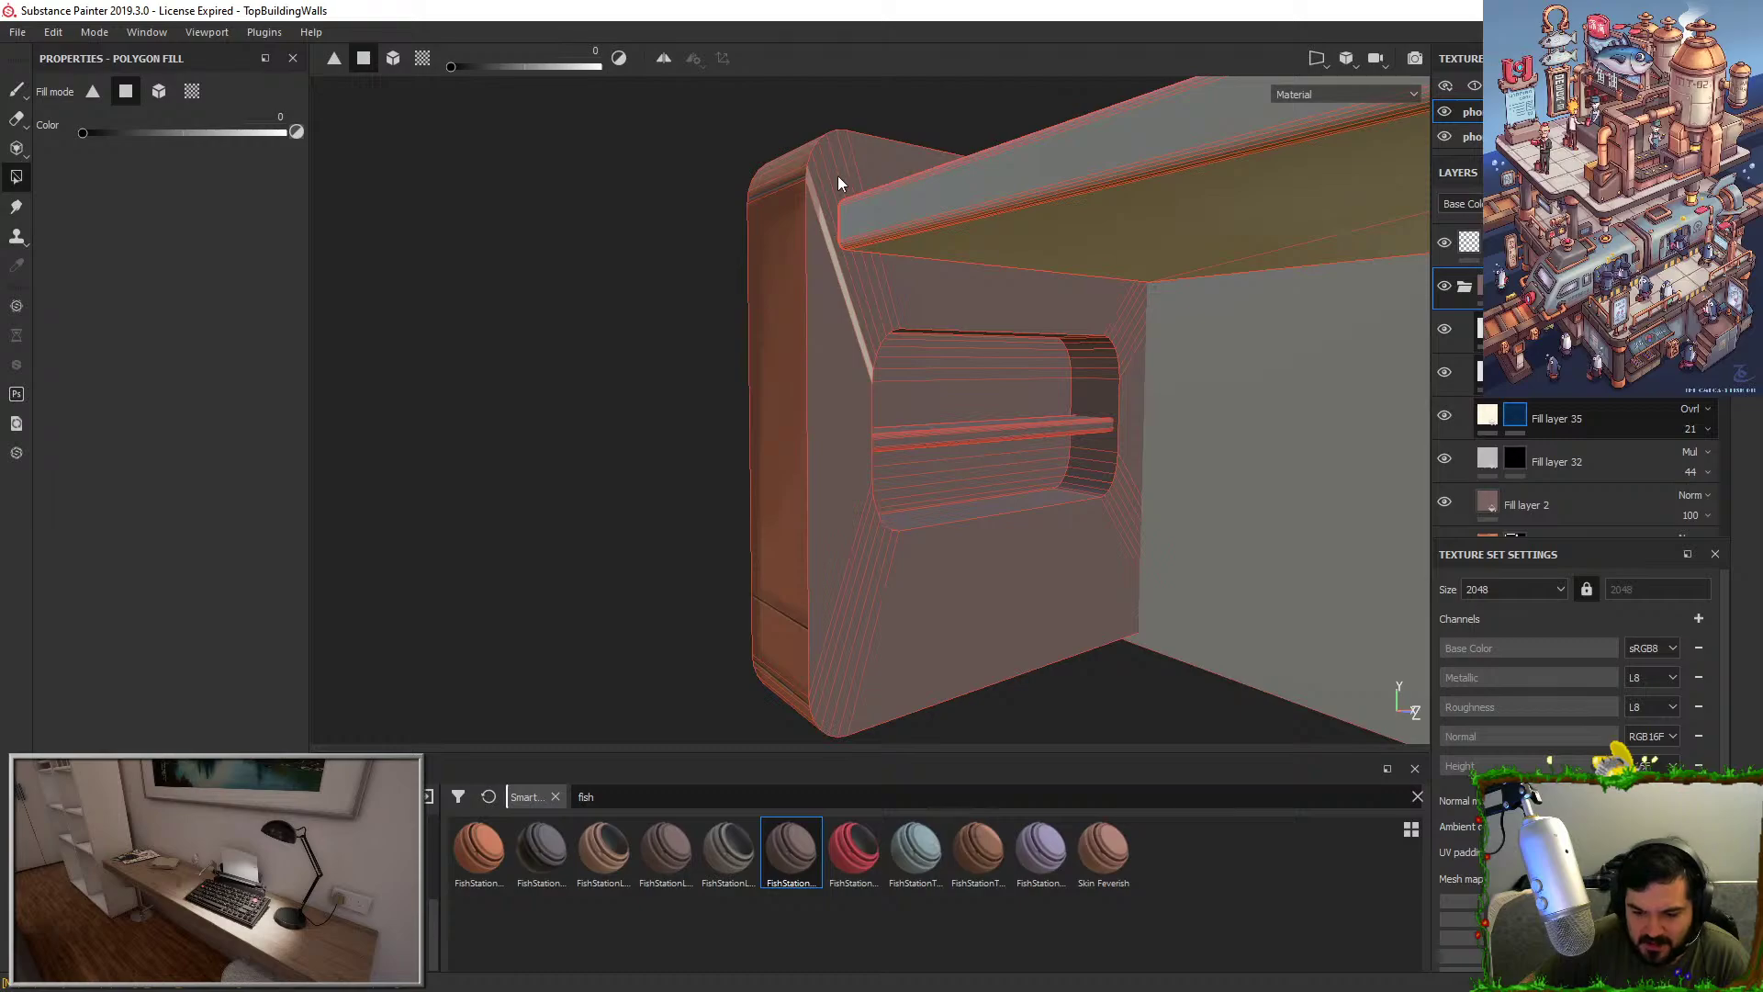
left_click(836, 177)
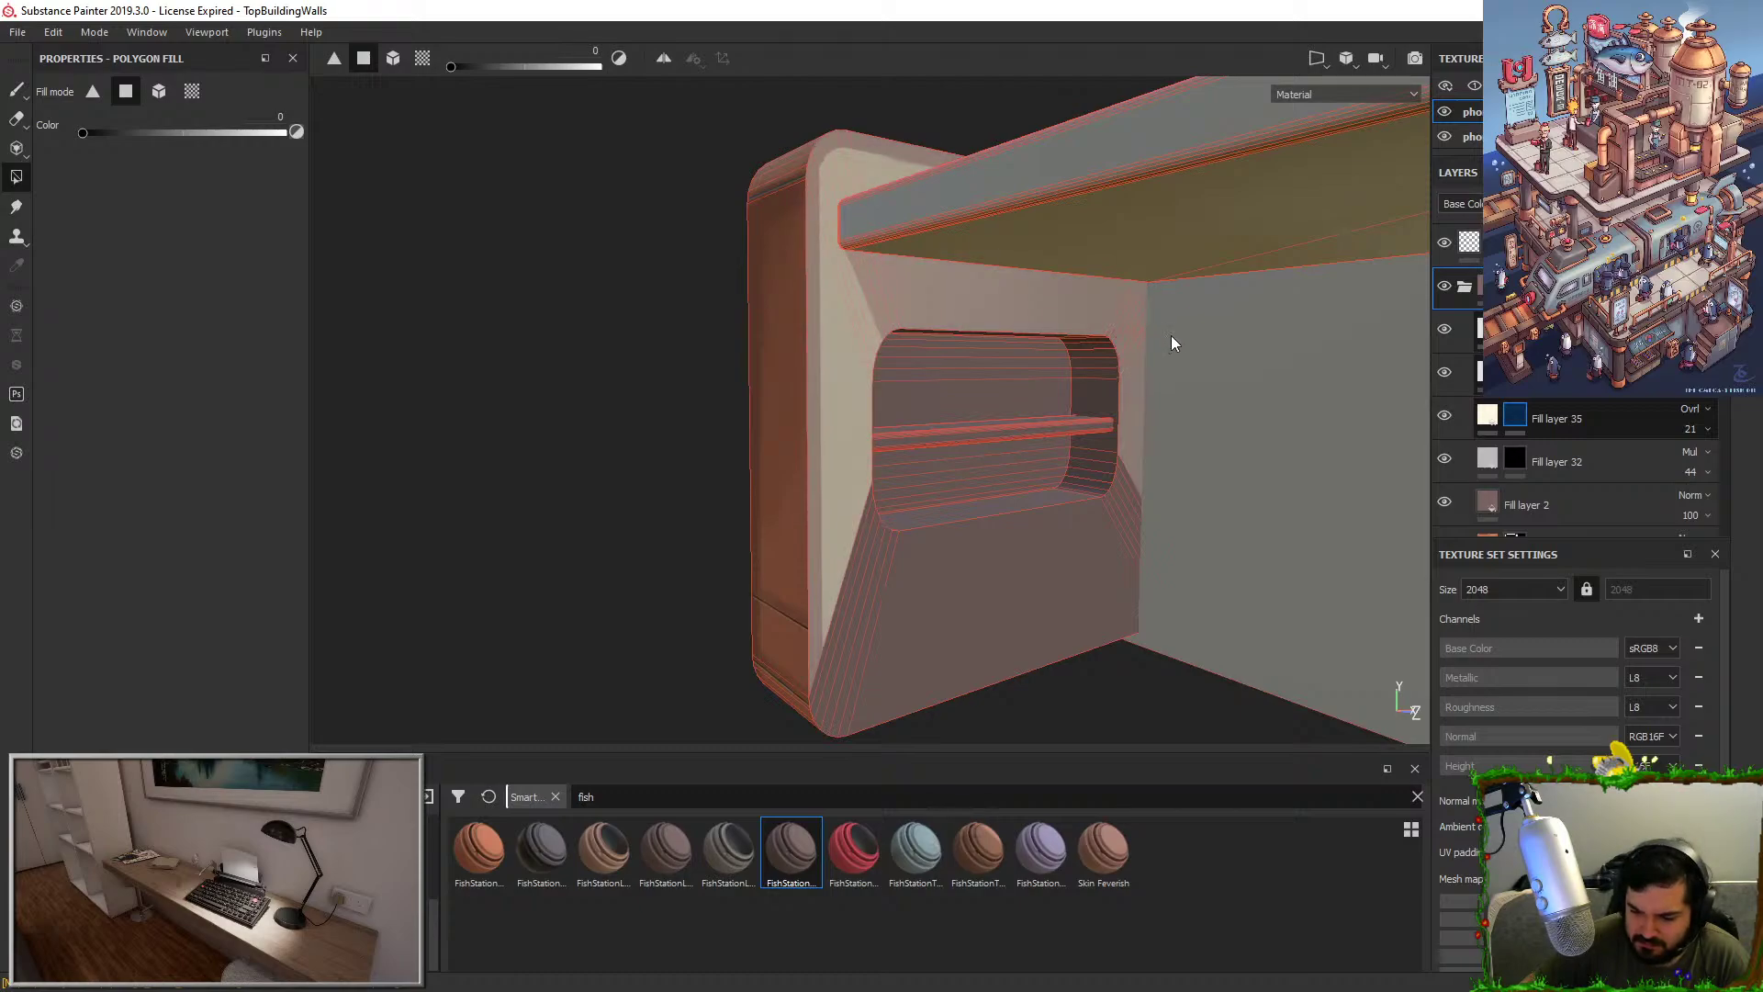
mouse_move(1172, 336)
left_mouse_down("alt")
mouse_move(1145, 532)
mouse_move(1083, 578)
left_mouse_up("alt")
left_click_drag(802, 572, 968, 612)
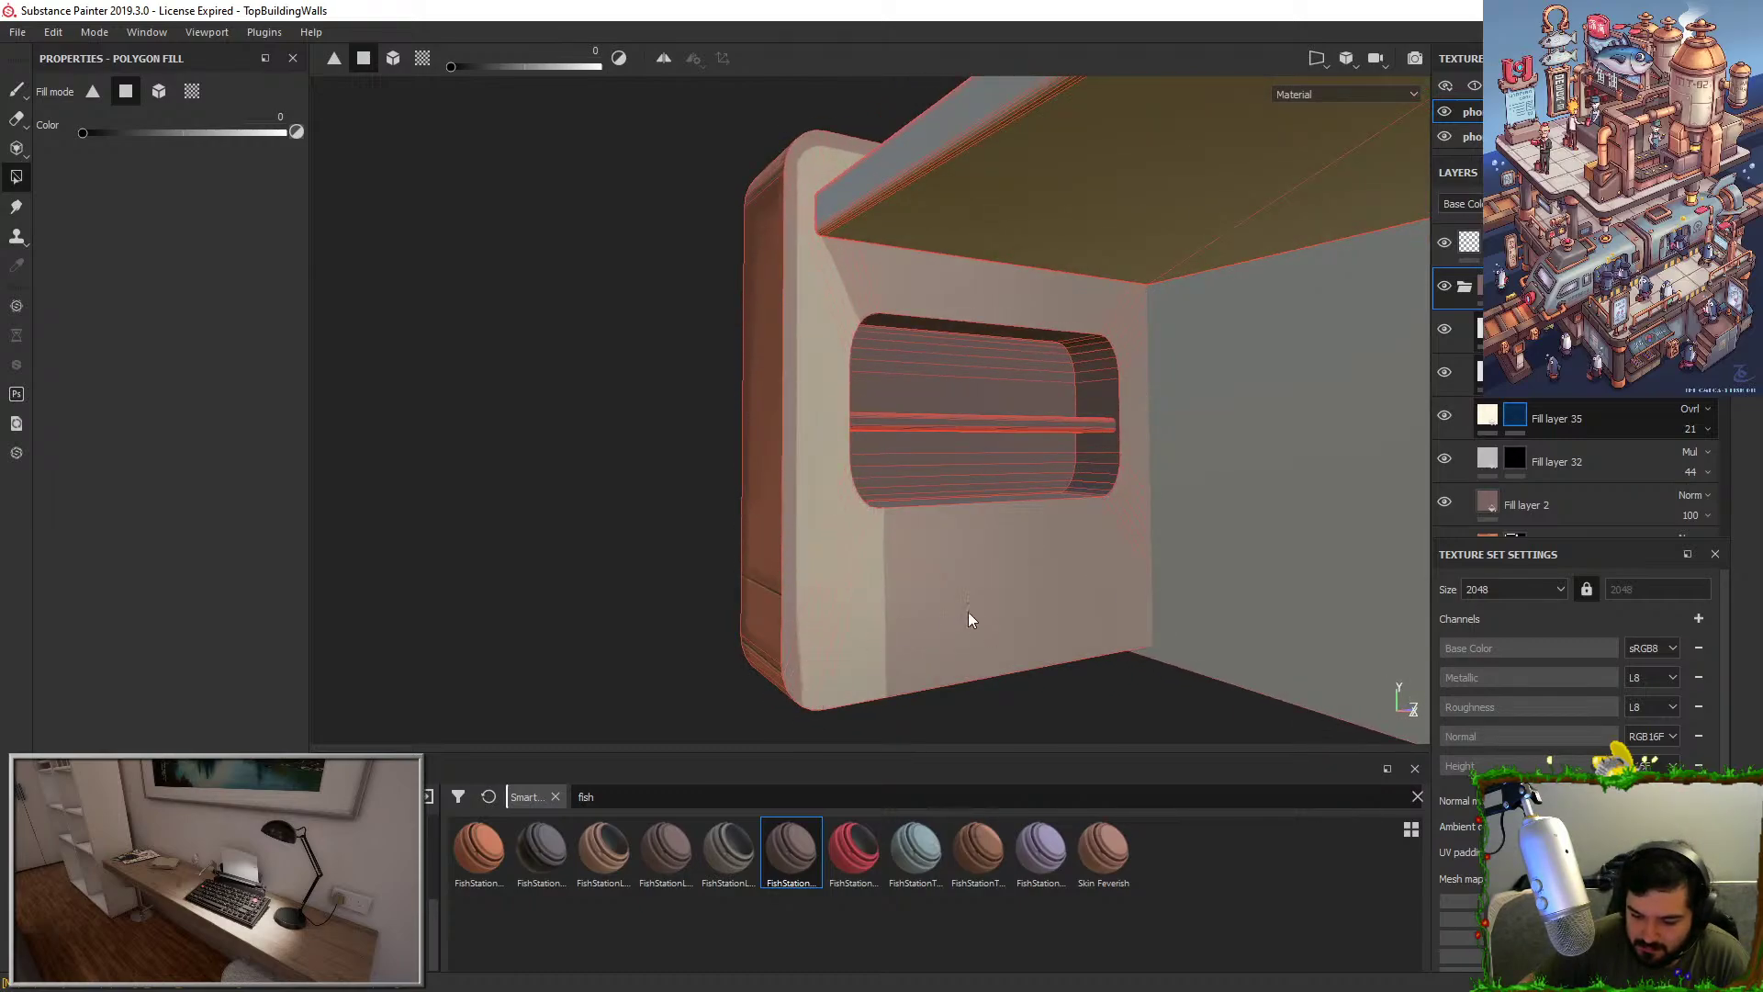
Switch from polygon fill to the paint brush, select the uppermost fill layer inside the folder, and set the brush size to 20.
key("1")
left_click_drag(798, 487, 816, 525, "alt")
scroll(976, 582, "up", 6)
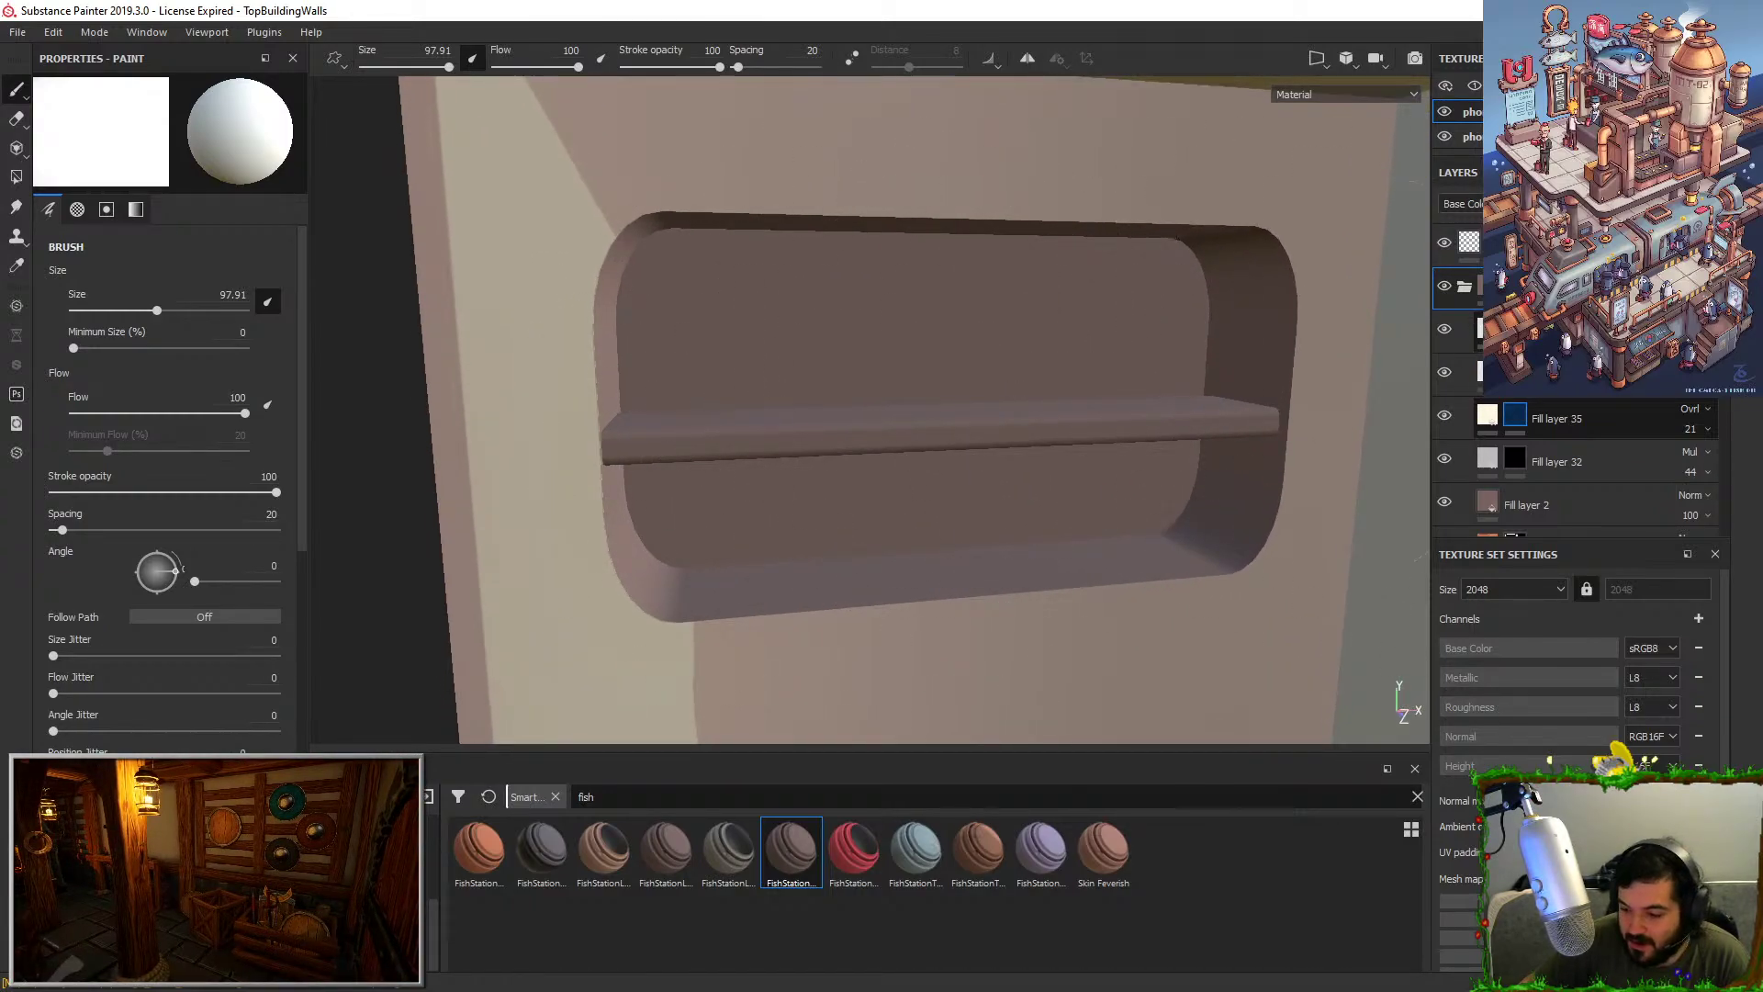
left_click(1460, 329)
left_click_drag(877, 477, 950, 503, "alt")
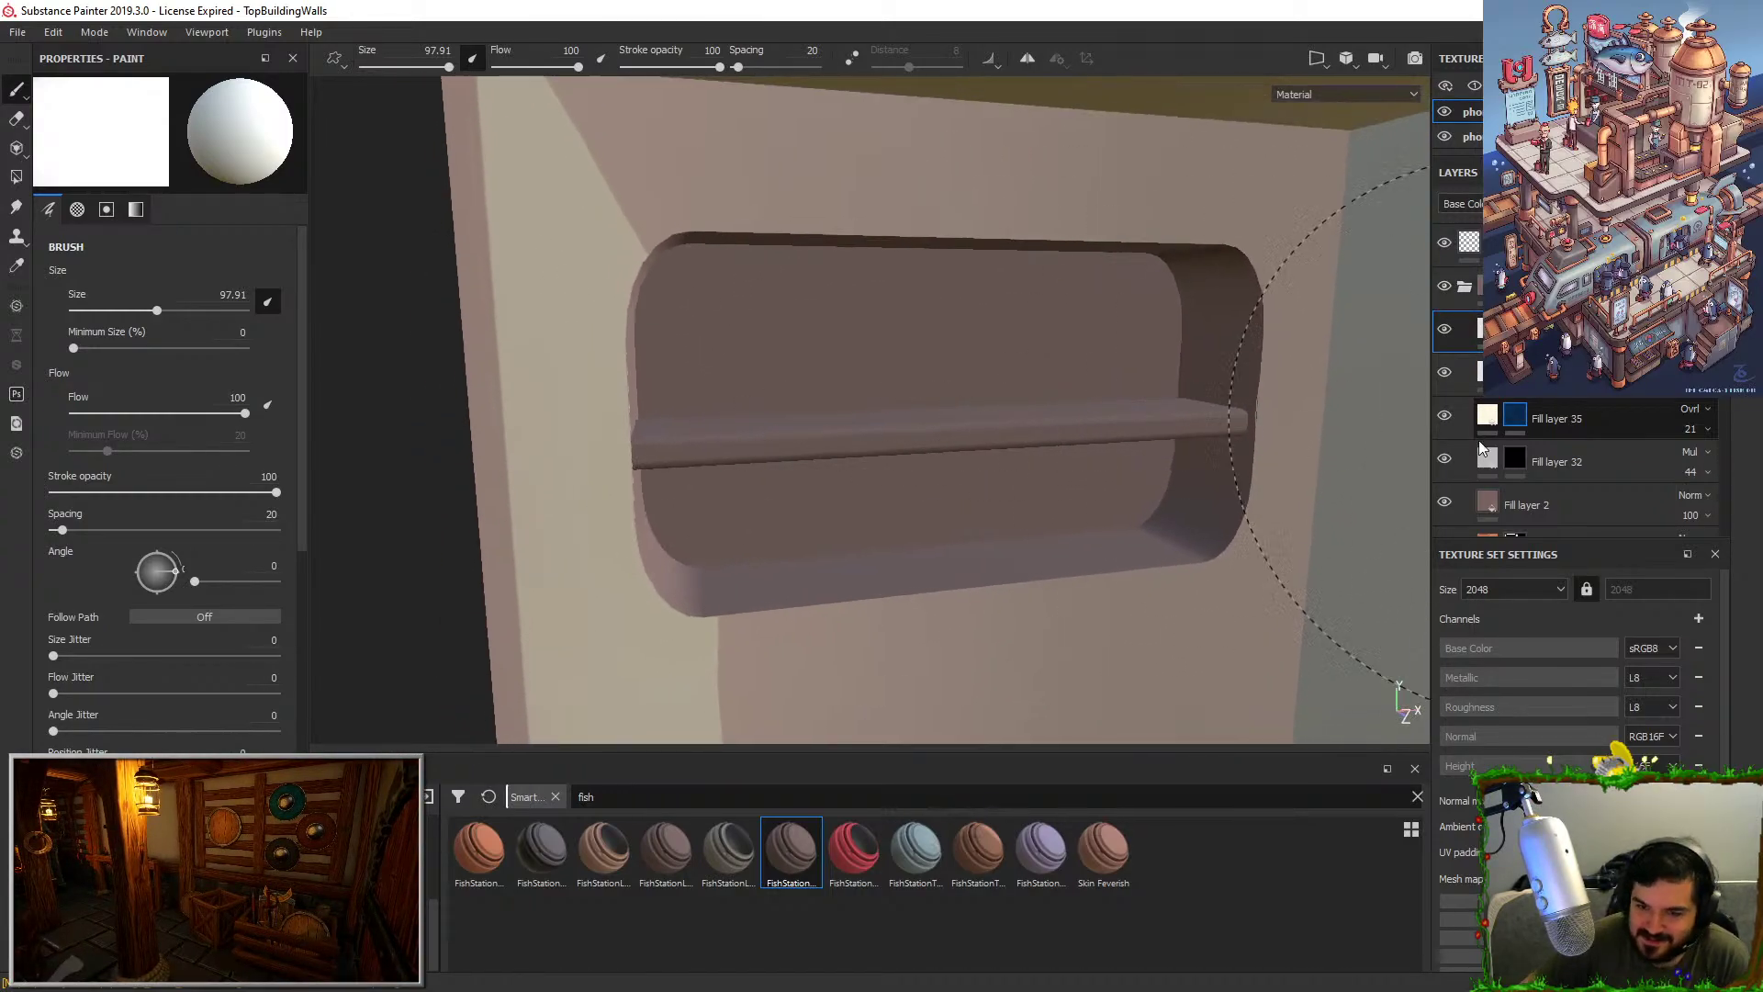
left_click(229, 295)
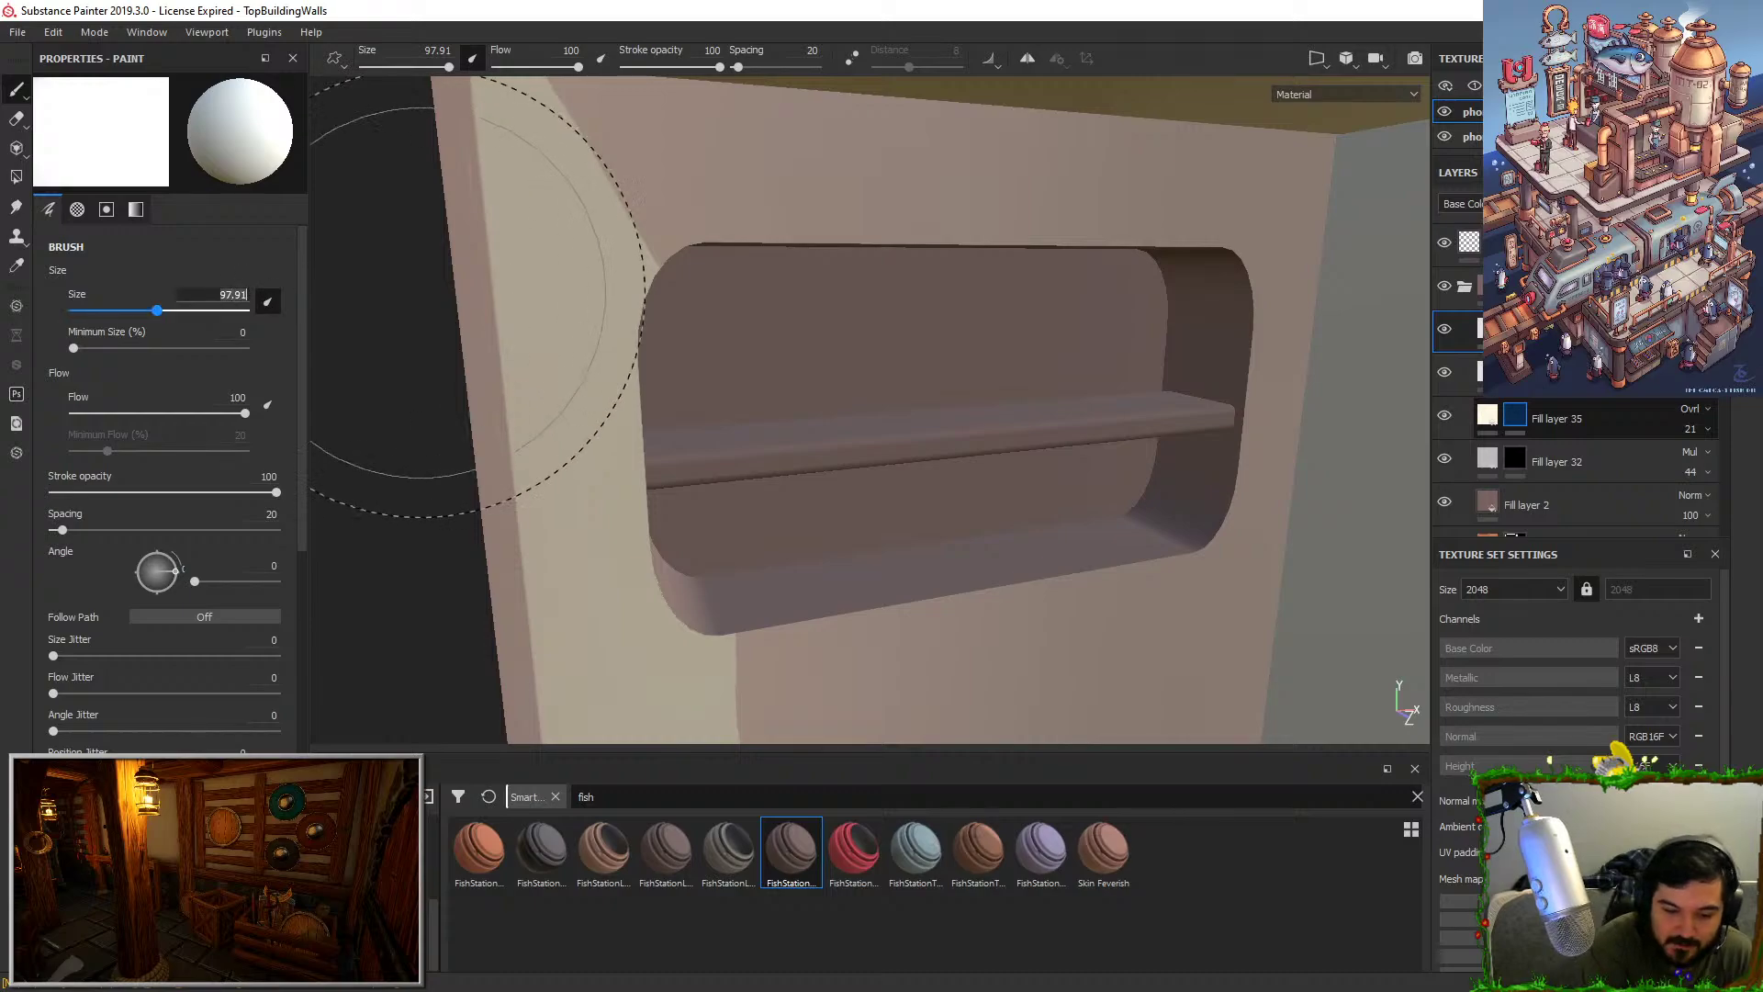
type("20")
key("Return")
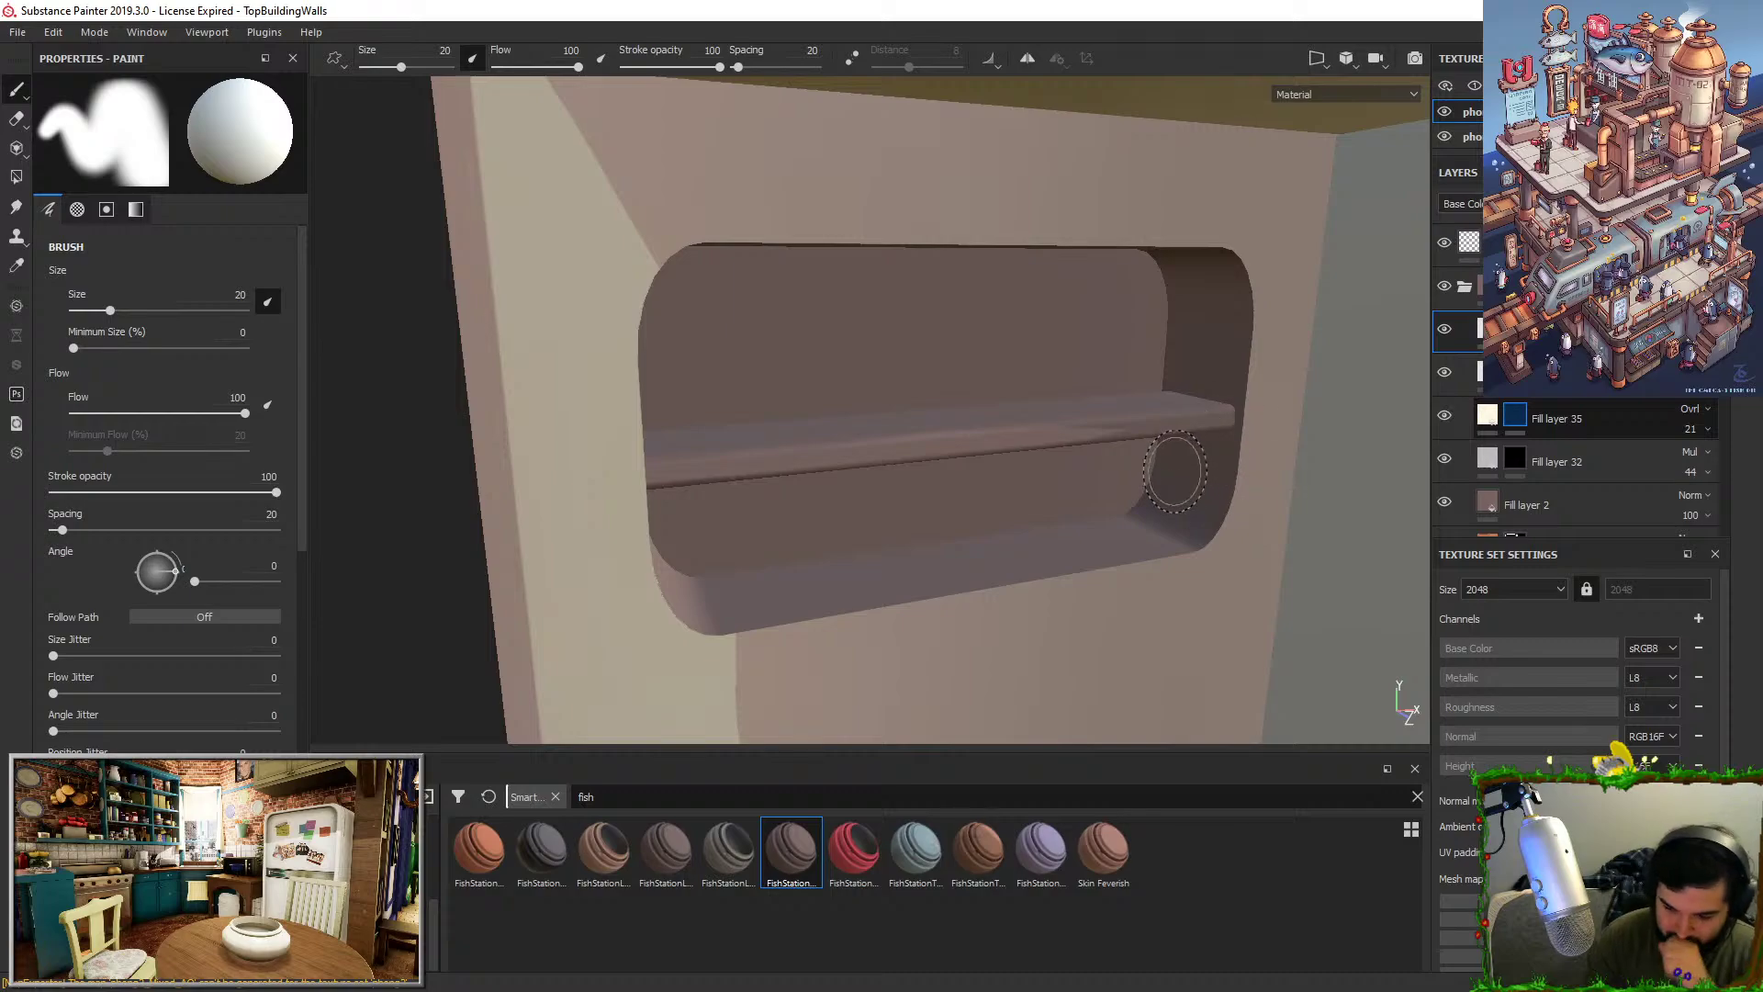
Refine the painted highlight along the shelf's front face, alternating white and black mask paint to give it a clean diagonal end.
key("c")
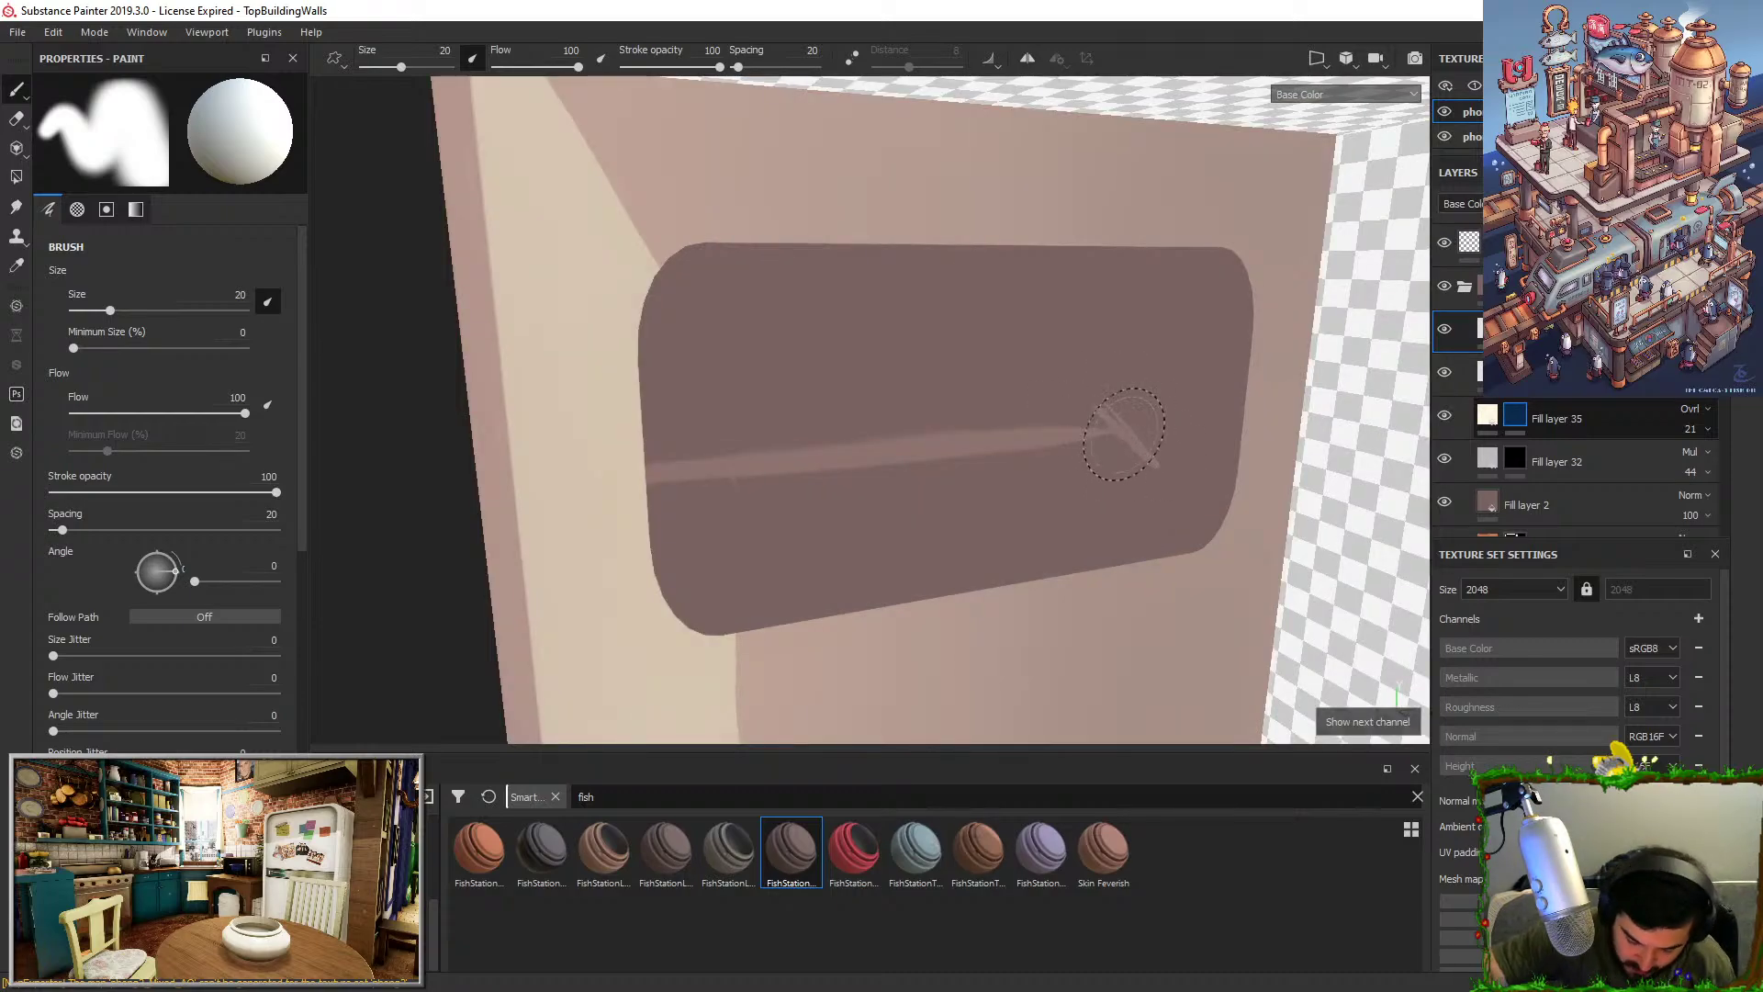
key("m")
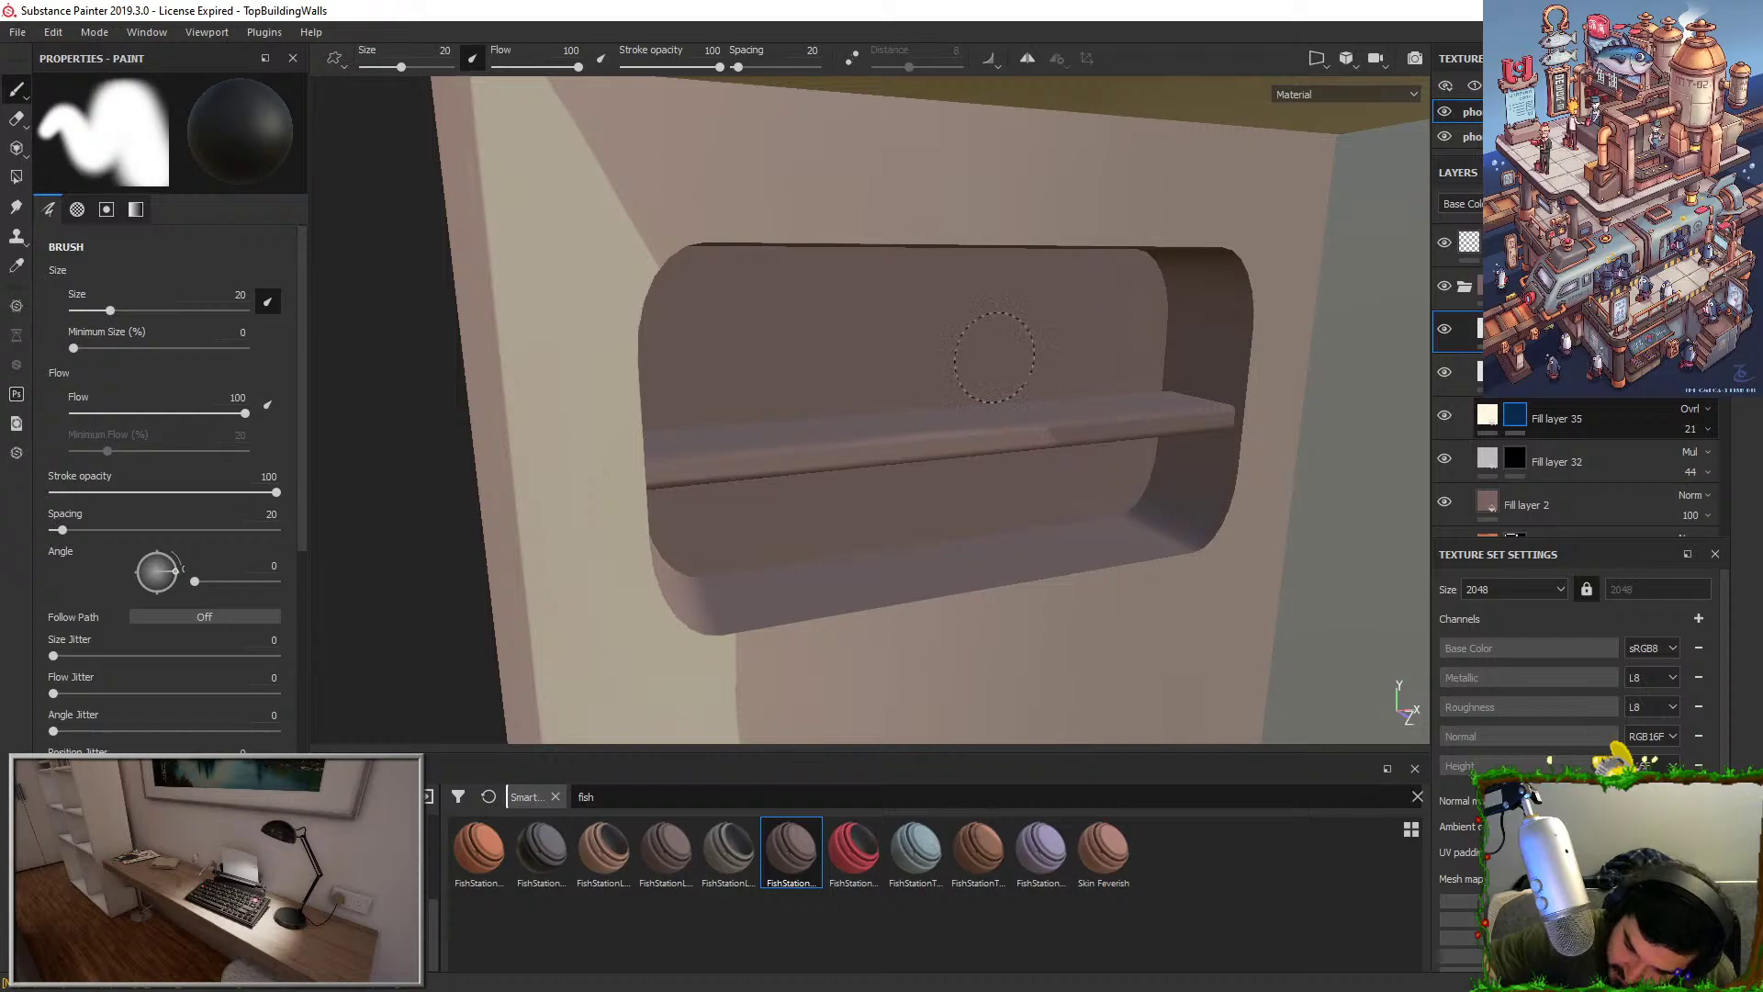
mouse_move(993, 140)
left_mouse_down("alt")
mouse_move(1231, 523)
mouse_move(863, 503)
left_mouse_up("alt")
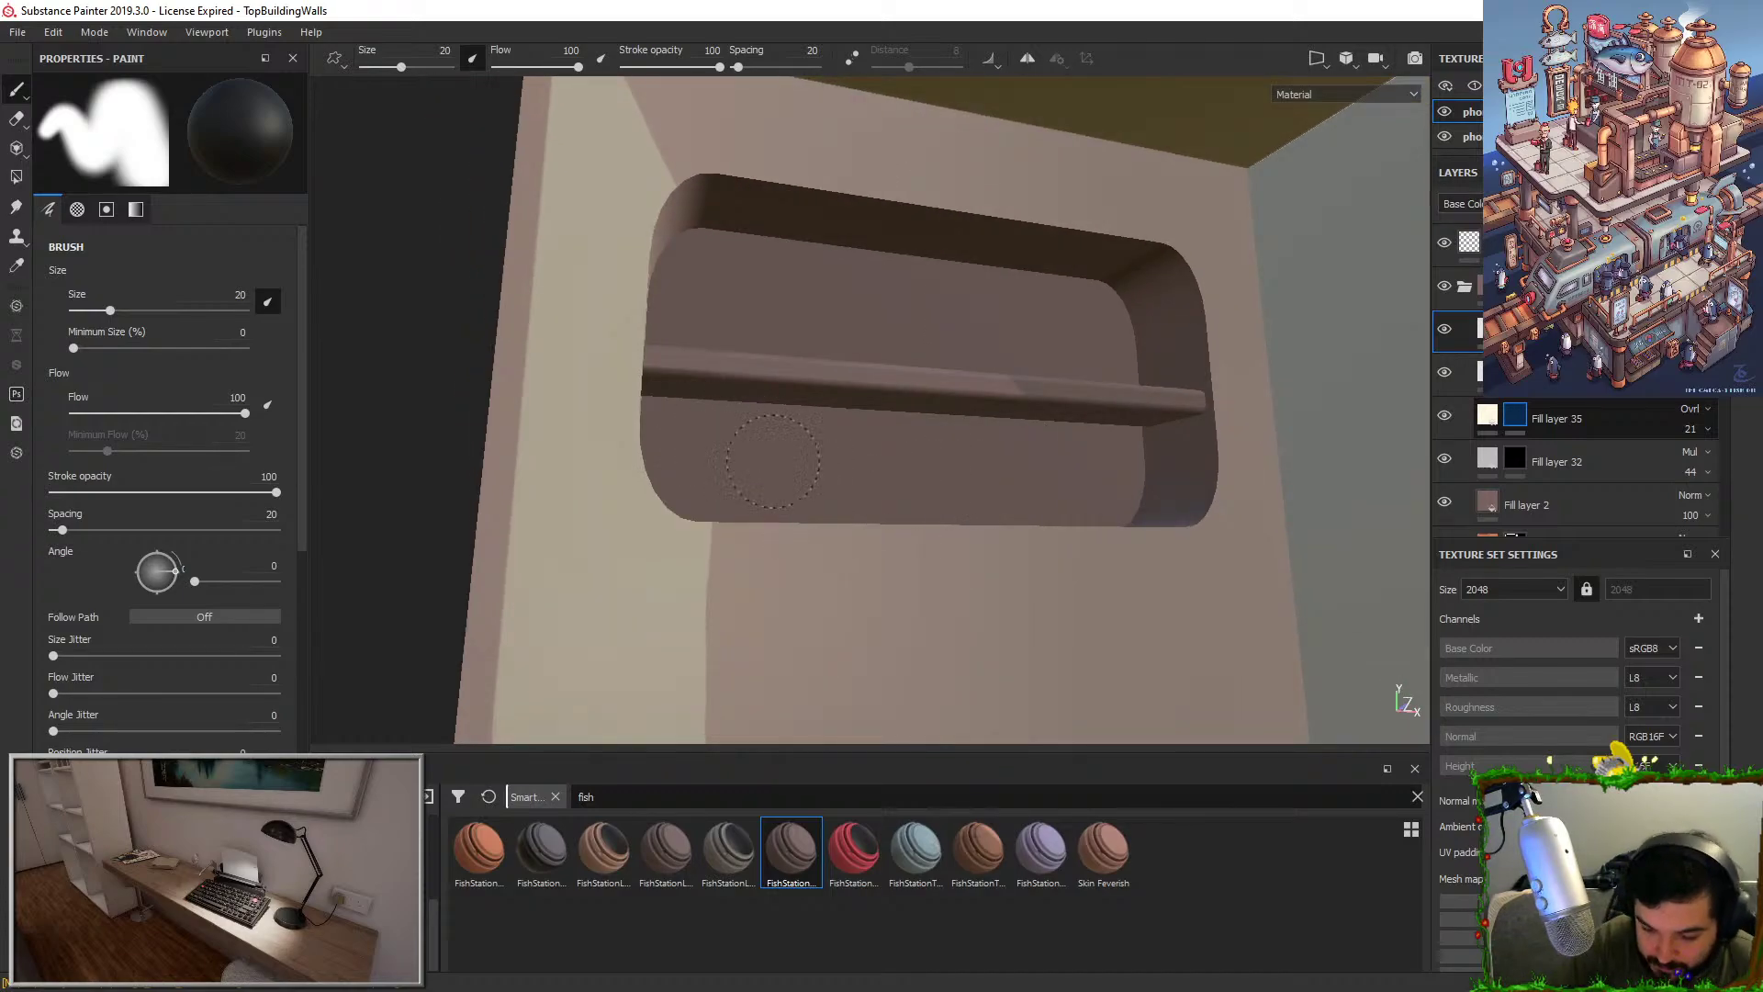
left_click_drag(969, 516, 940, 487, "alt")
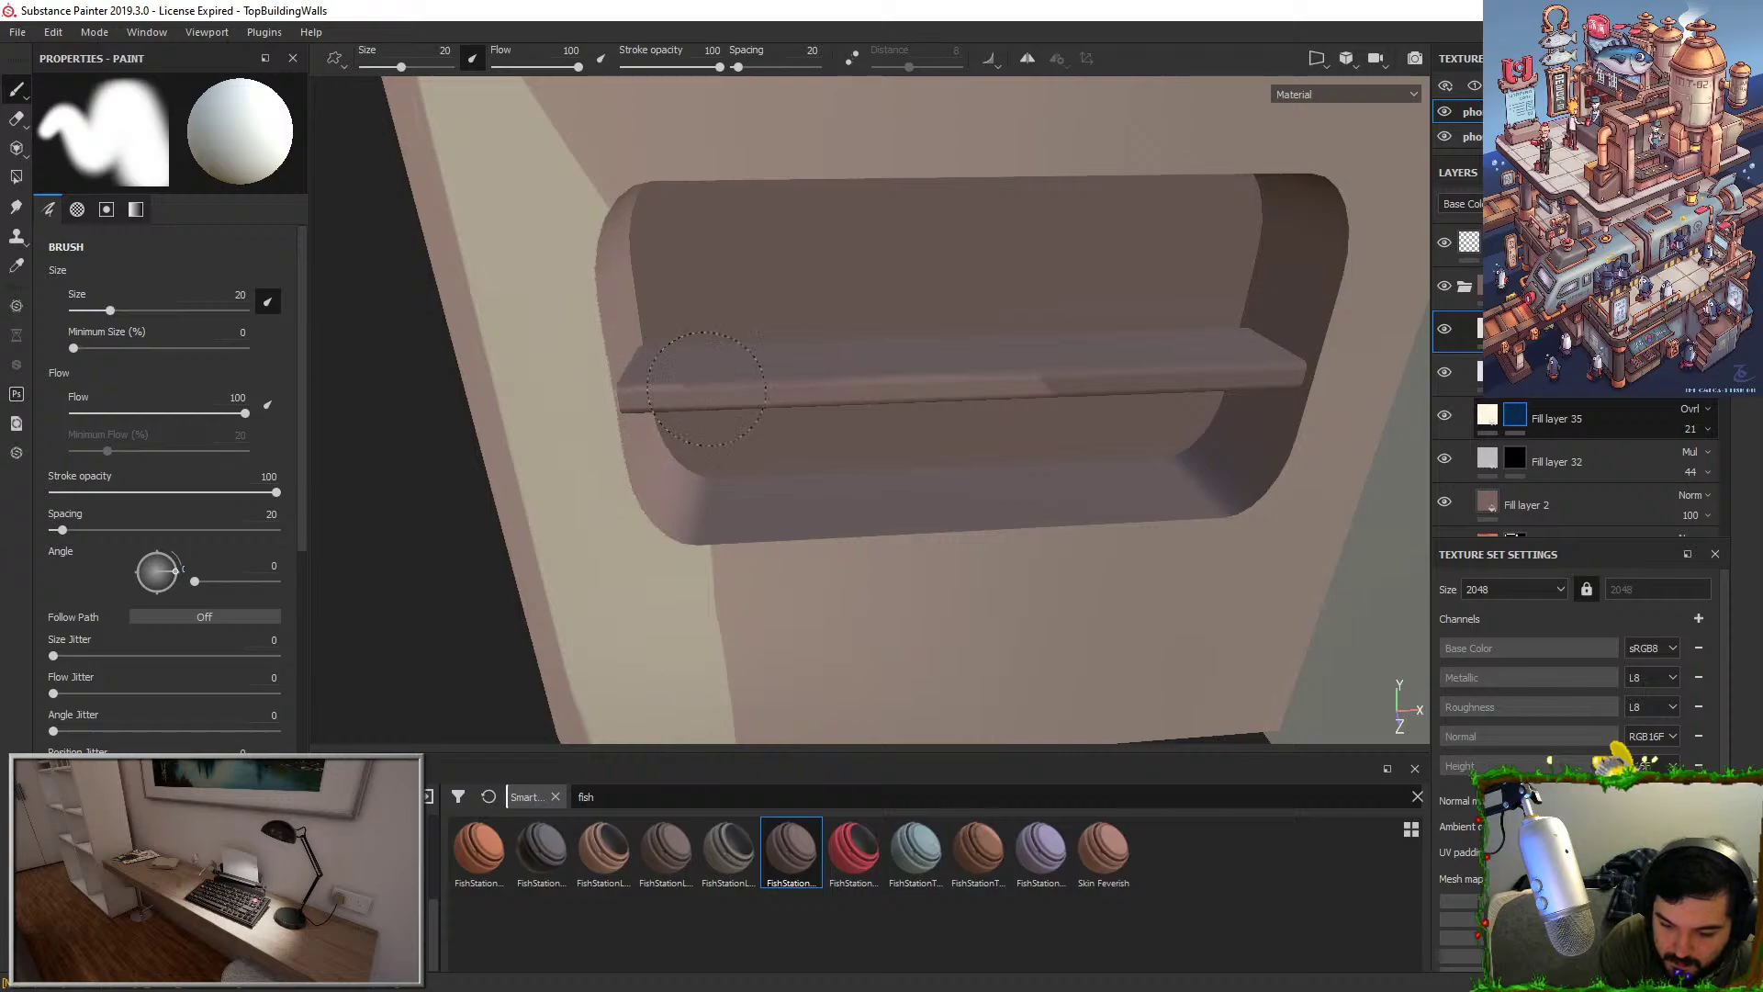
mouse_move(738, 410)
left_mouse_down("alt")
mouse_move(646, 425)
mouse_move(617, 459)
left_mouse_up("alt")
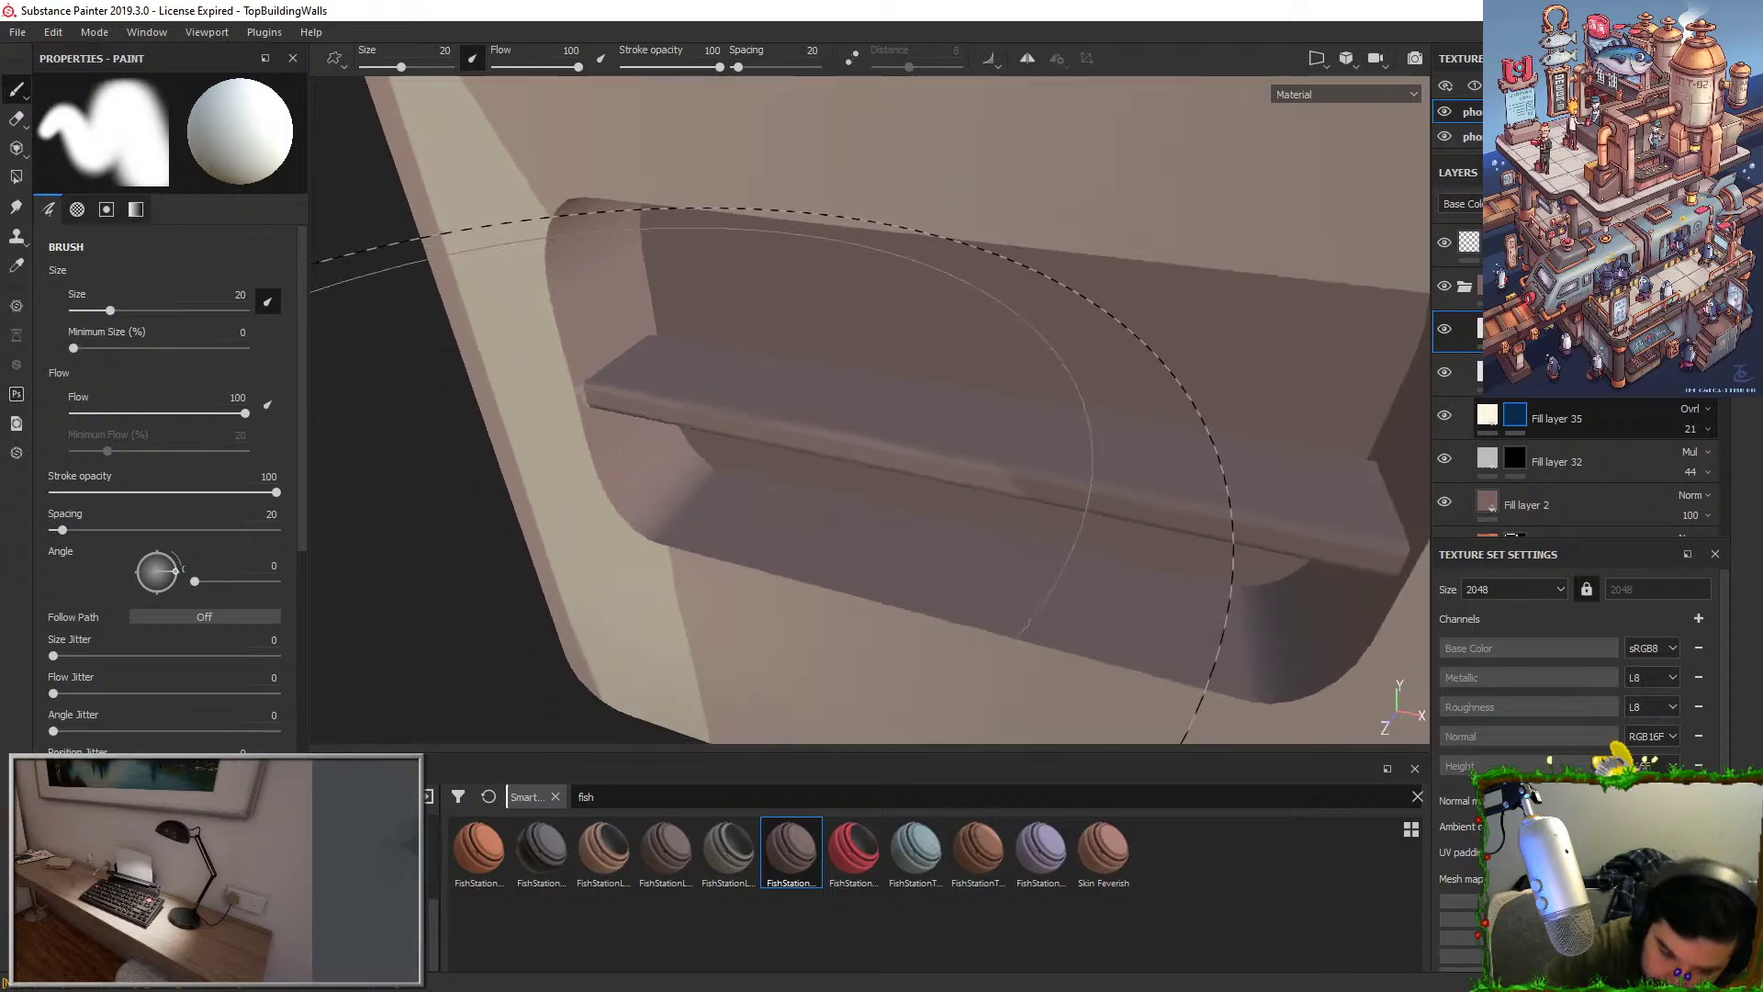
key("x")
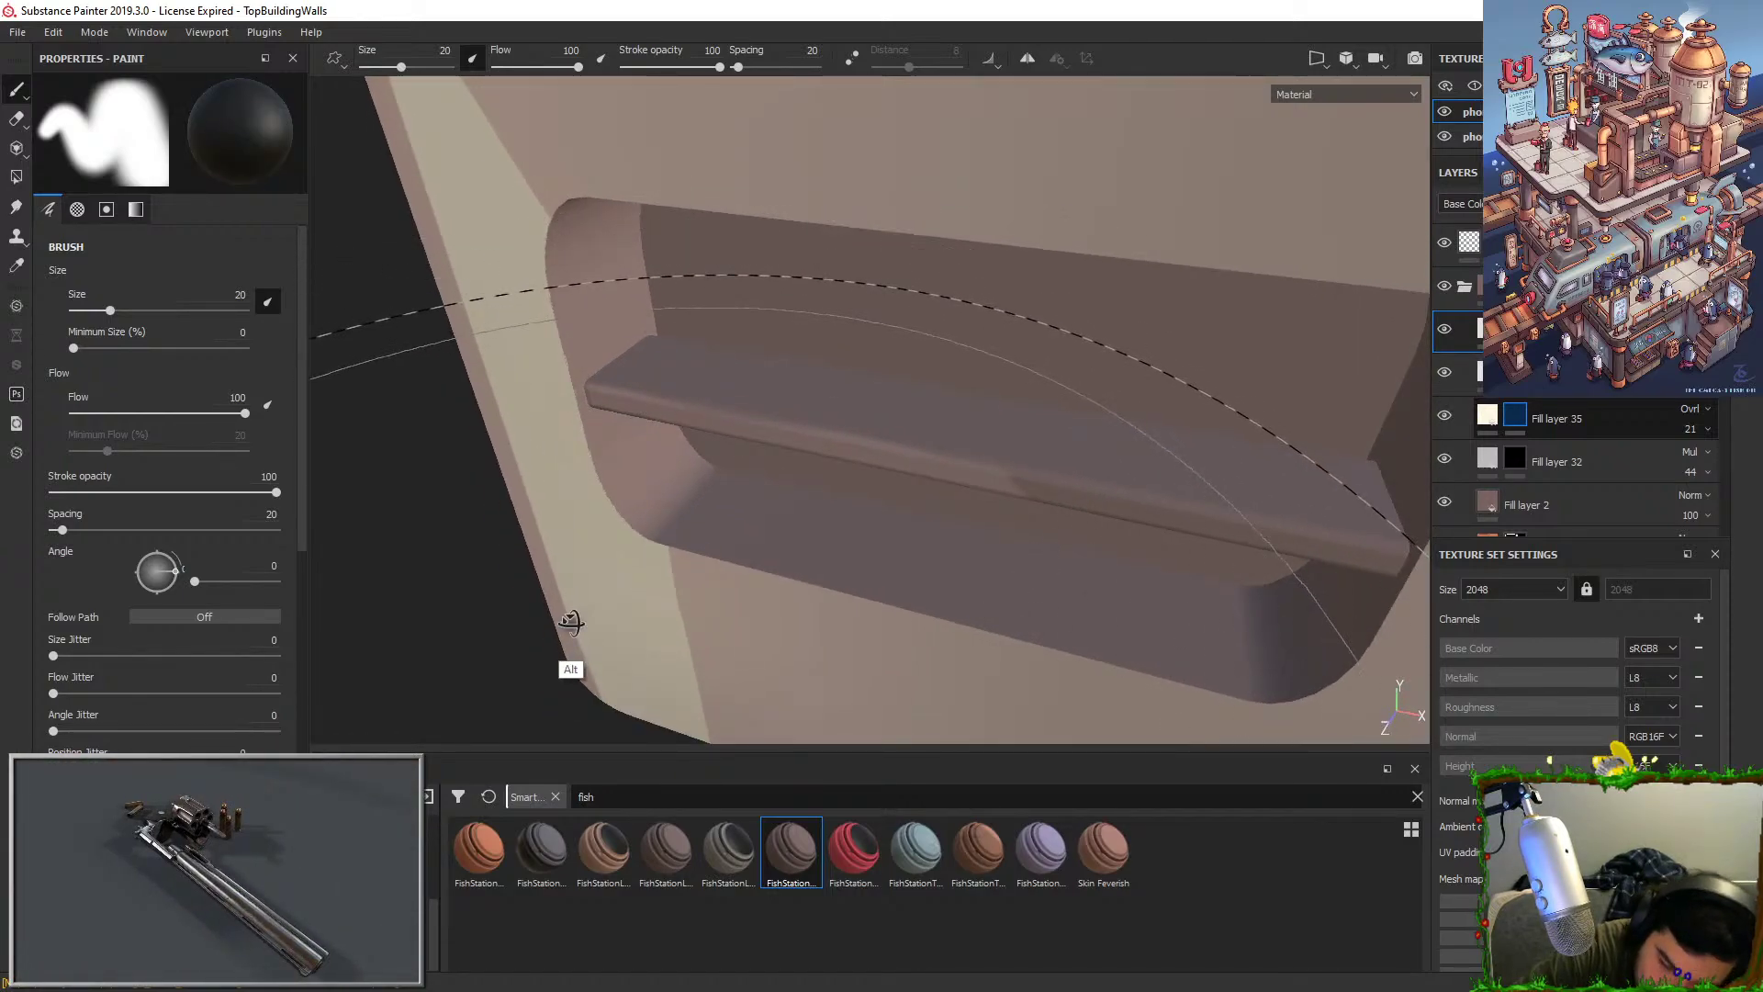
mouse_move(571, 634)
left_mouse_down("alt")
mouse_move(713, 624)
mouse_move(814, 373)
mouse_move(716, 539)
mouse_move(708, 394)
left_mouse_up("alt")
key("x")
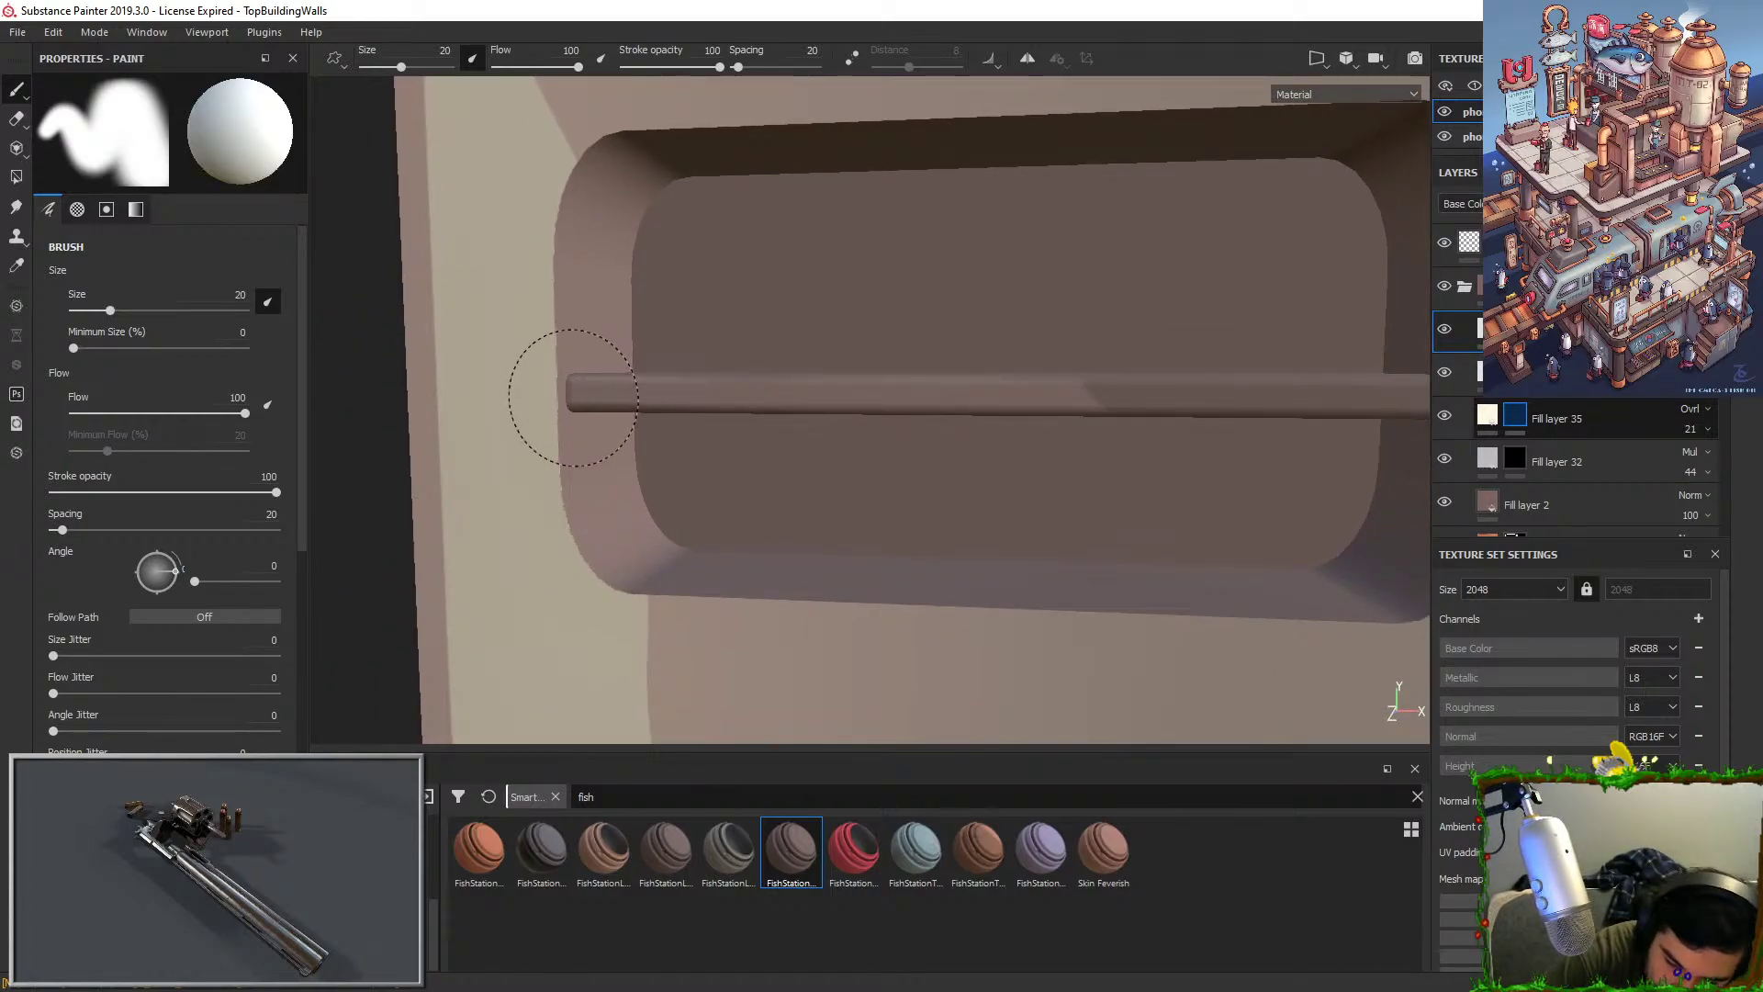
key("x")
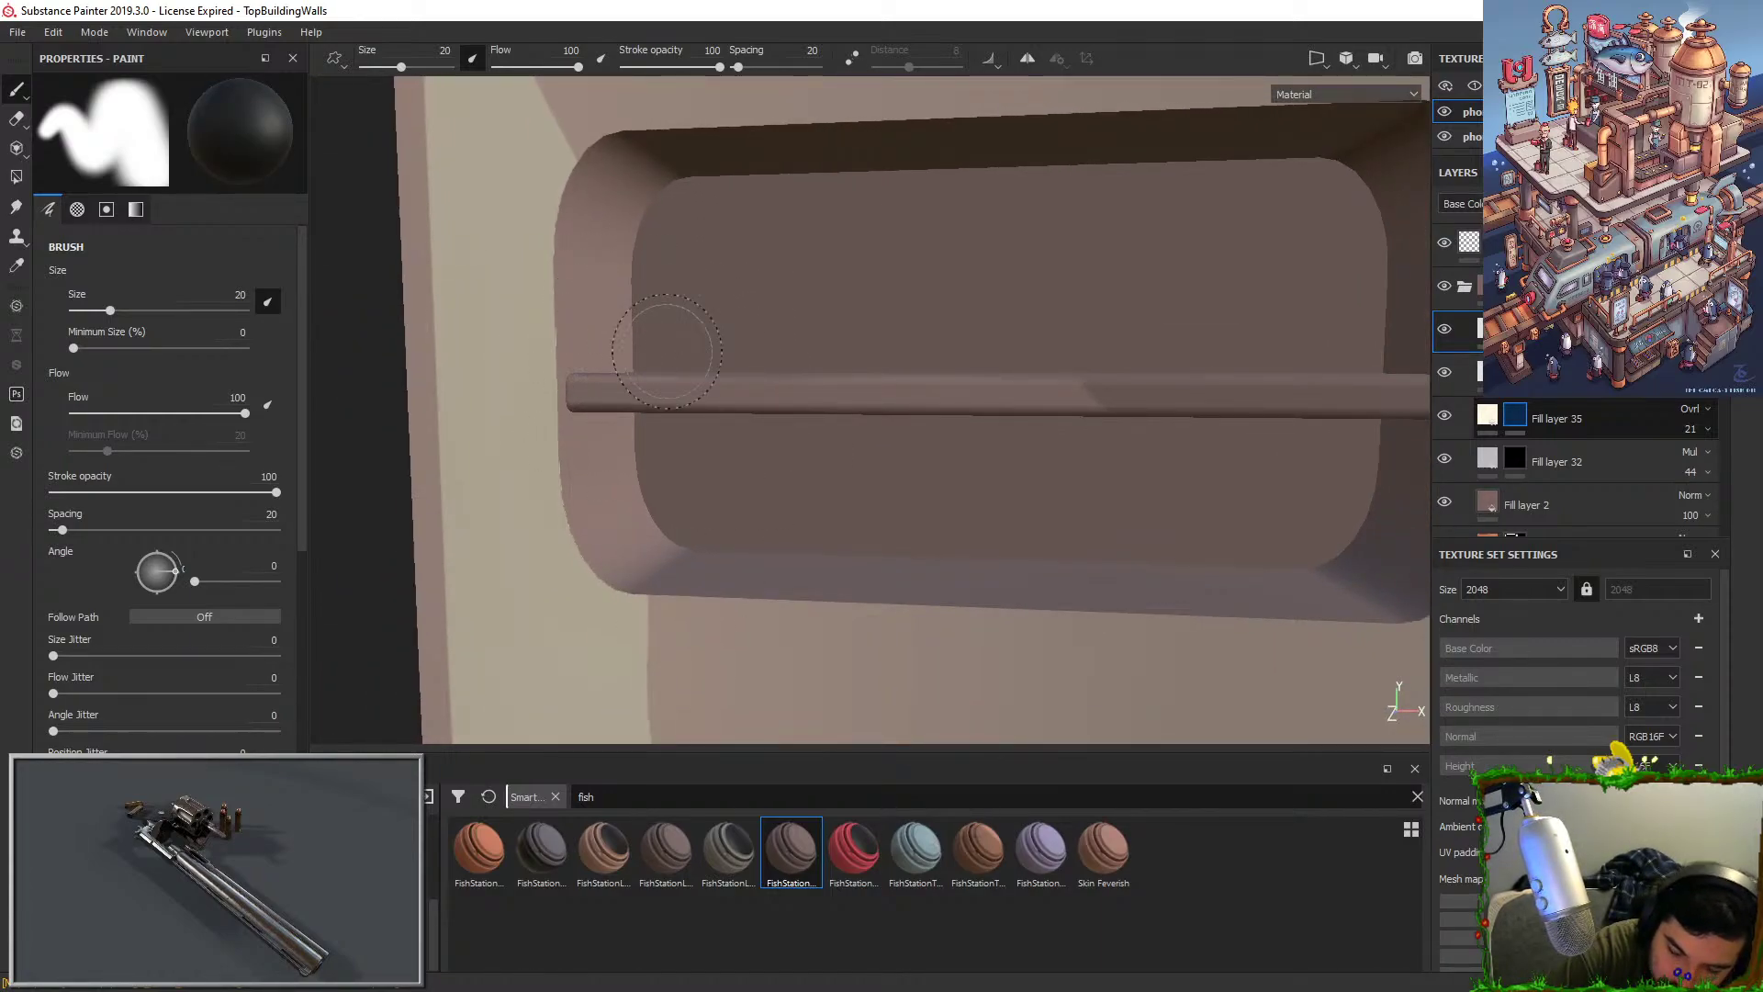
left_click_drag(666, 352, 906, 500, "alt")
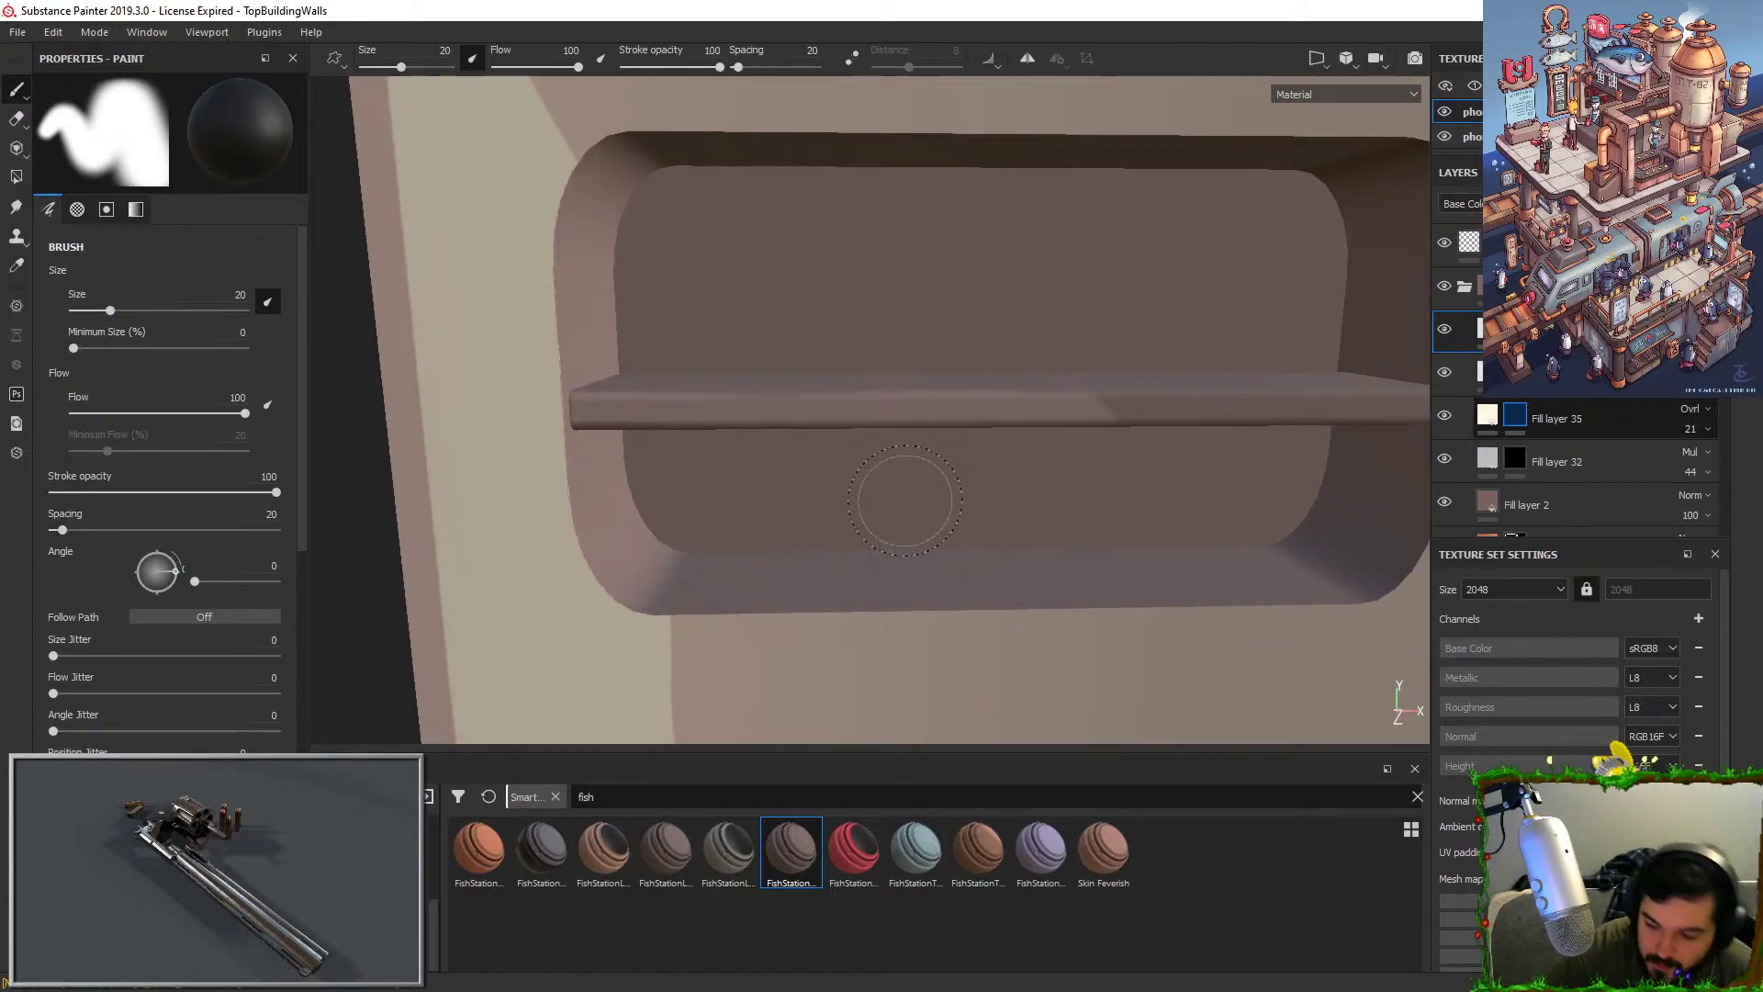
Paint a thin highlight along the shelf's lower front edge on the folder's second fill layer, redoing strokes that miss the edge.
left_click(1460, 371)
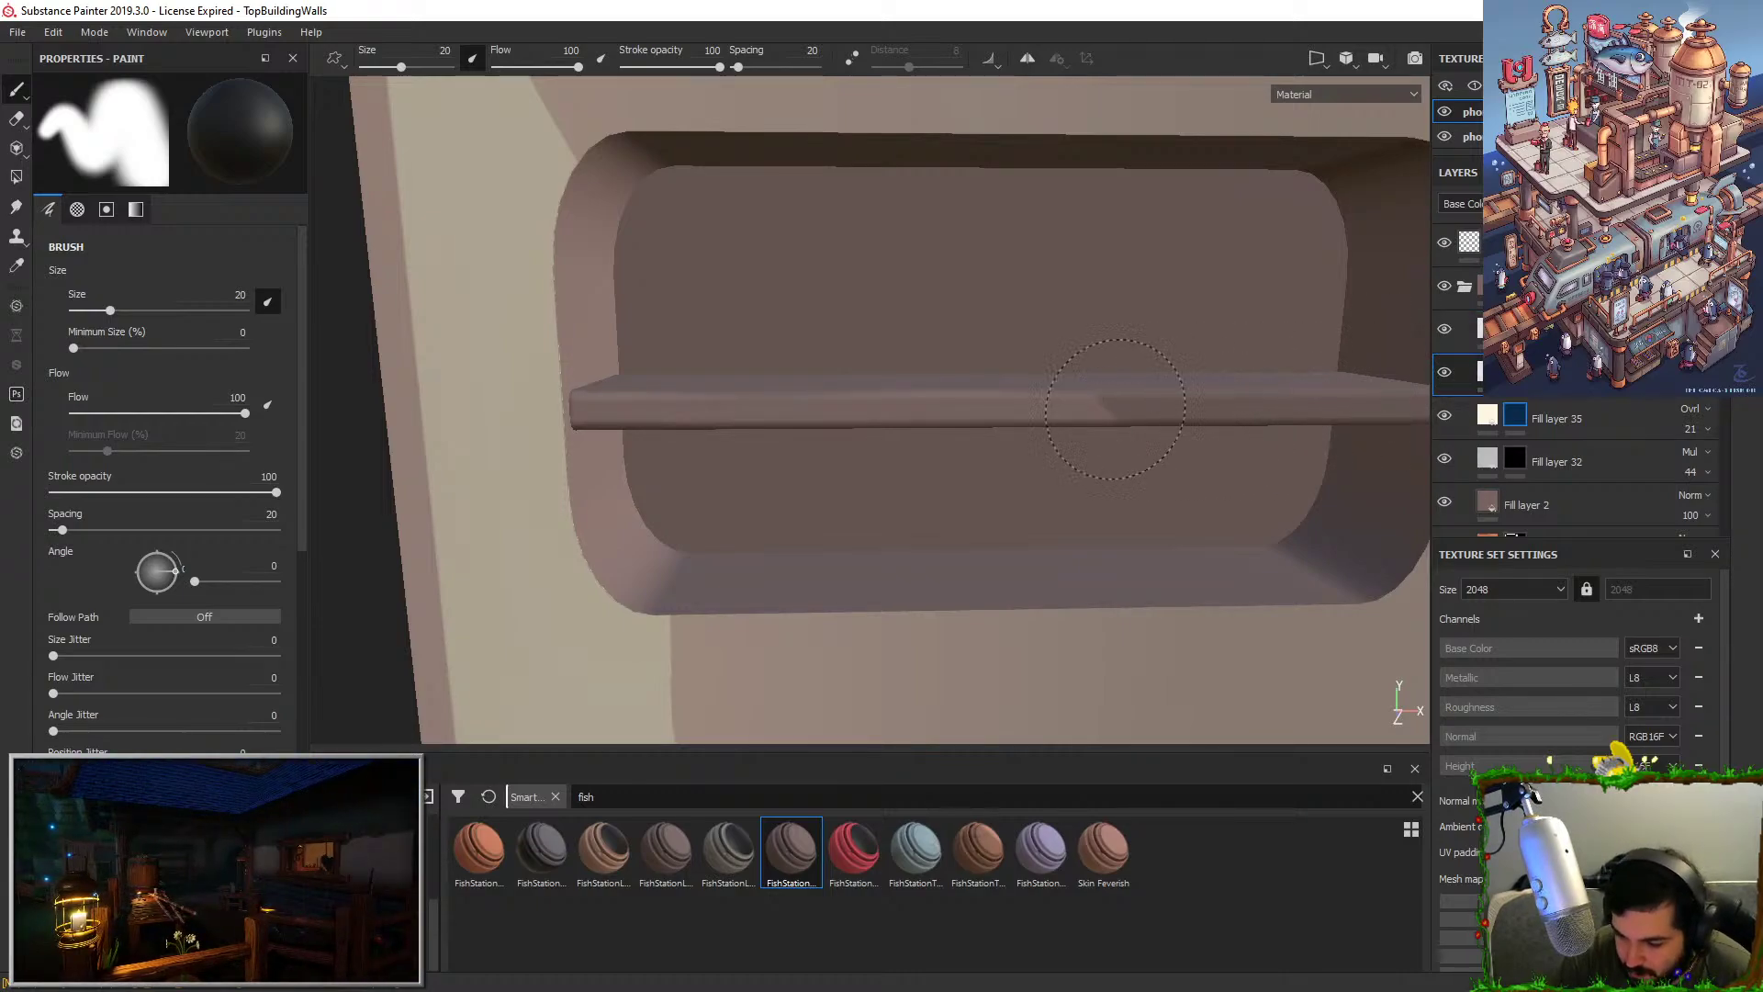
key("x")
left_click_drag(1052, 386, 975, 477)
key("ctrl+z")
left_click_drag(918, 406, 955, 410)
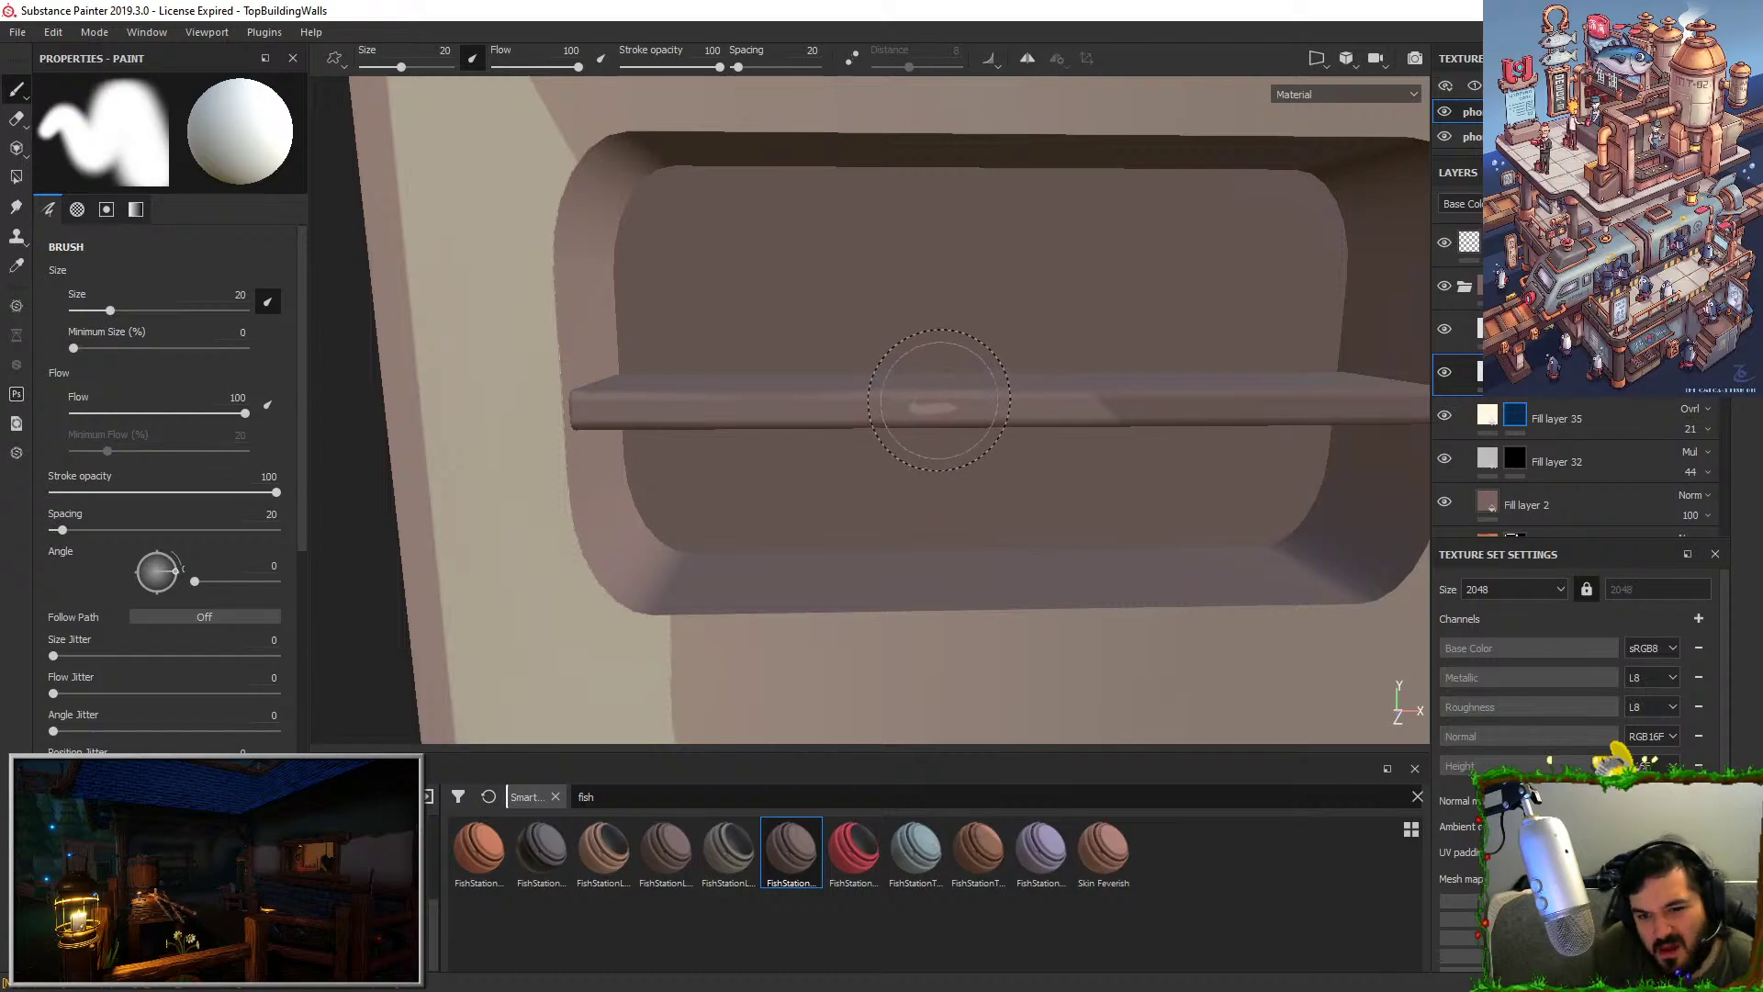
key("ctrl+z")
left_click_drag(686, 419, 748, 419)
key("ctrl+z")
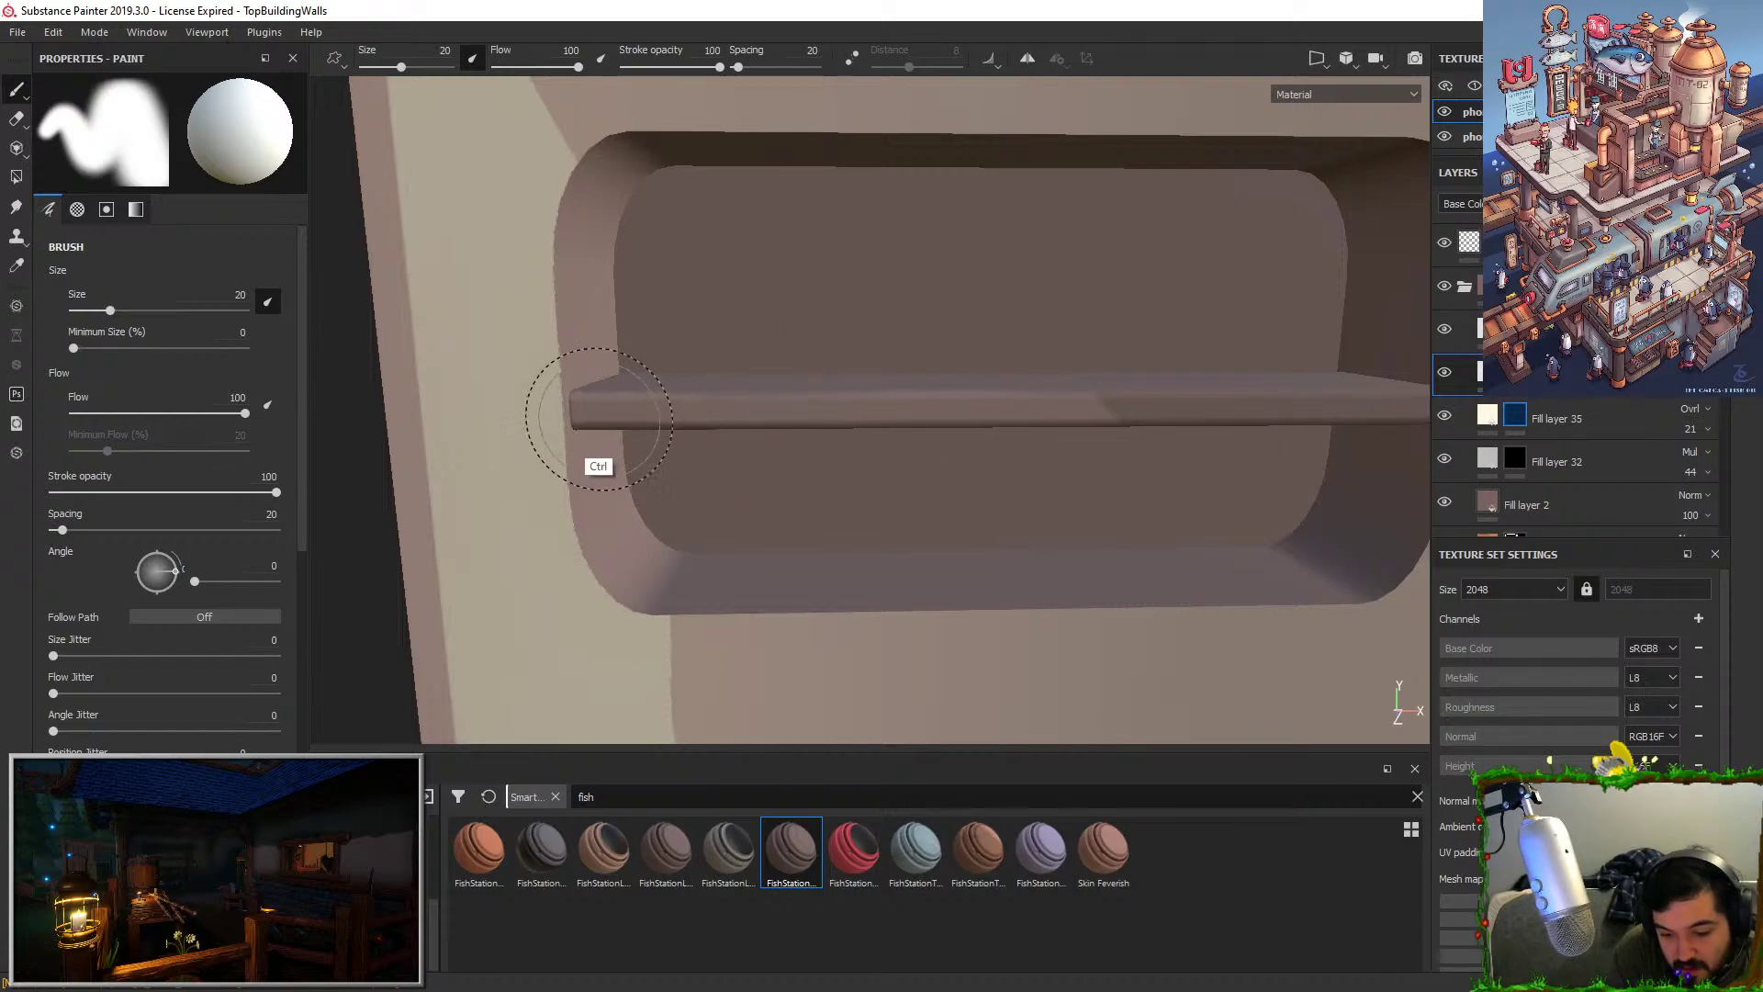
left_click_drag(590, 419, 873, 418)
key("ctrl+z")
key("ctrl+z")
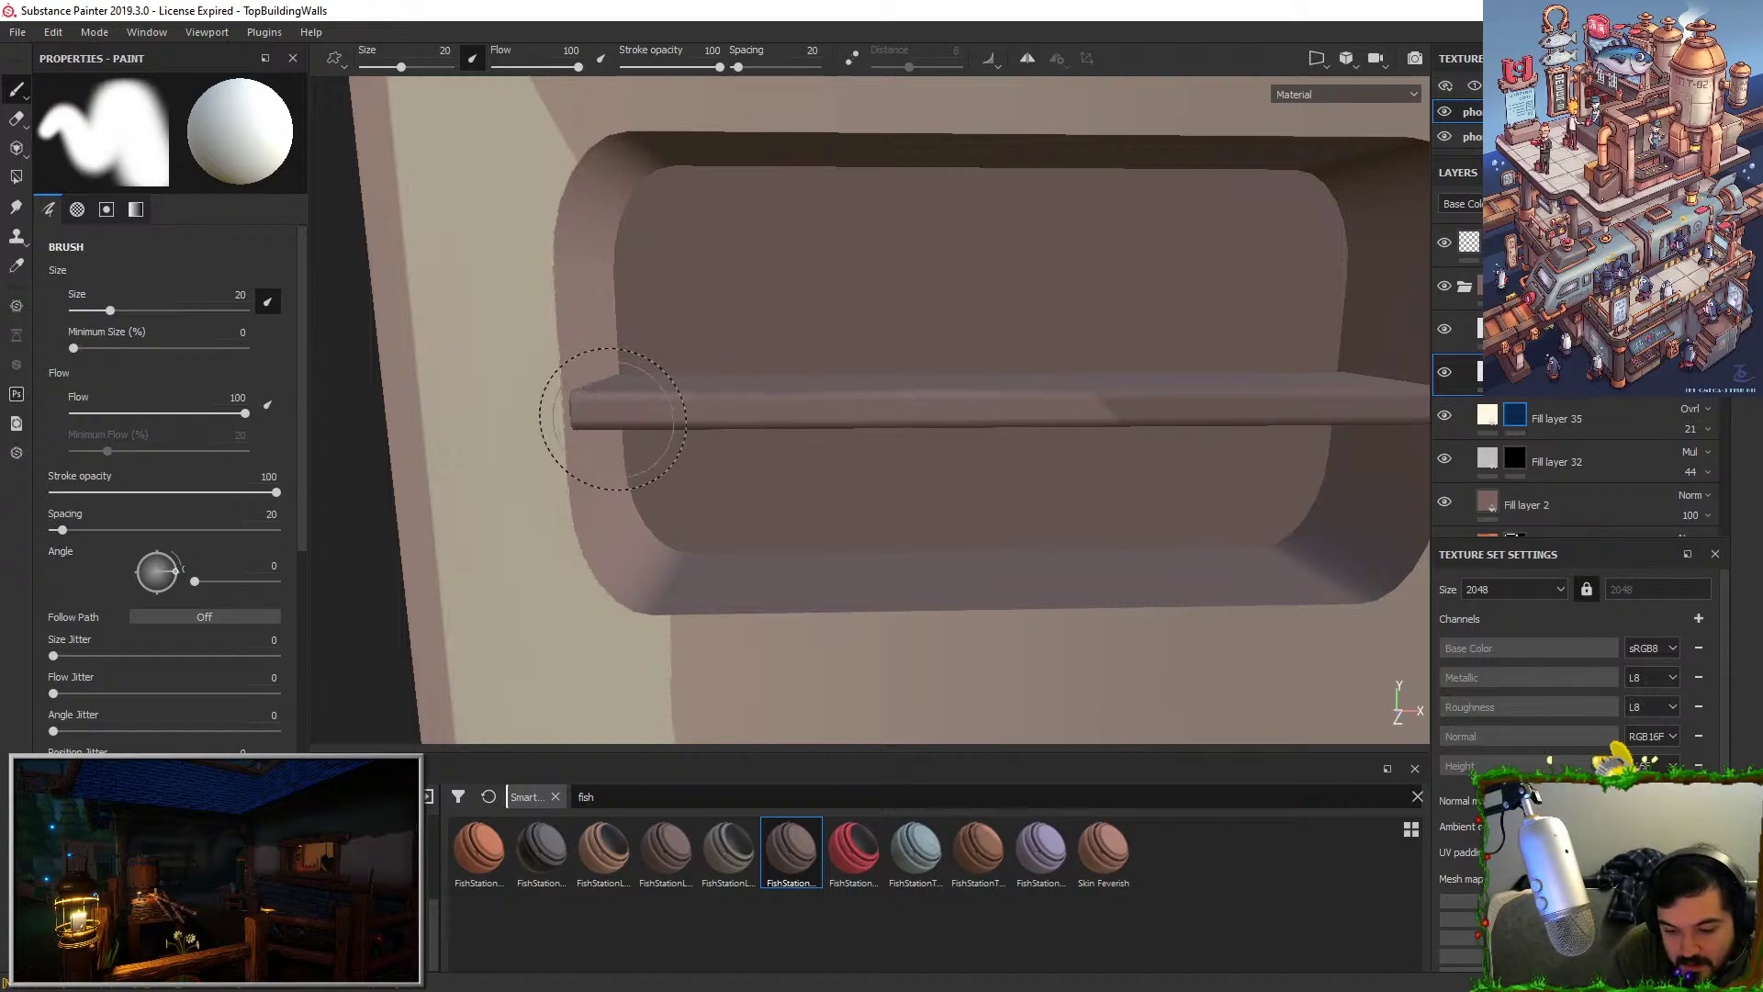
left_click_drag(595, 419, 799, 415)
key("ctrl+z")
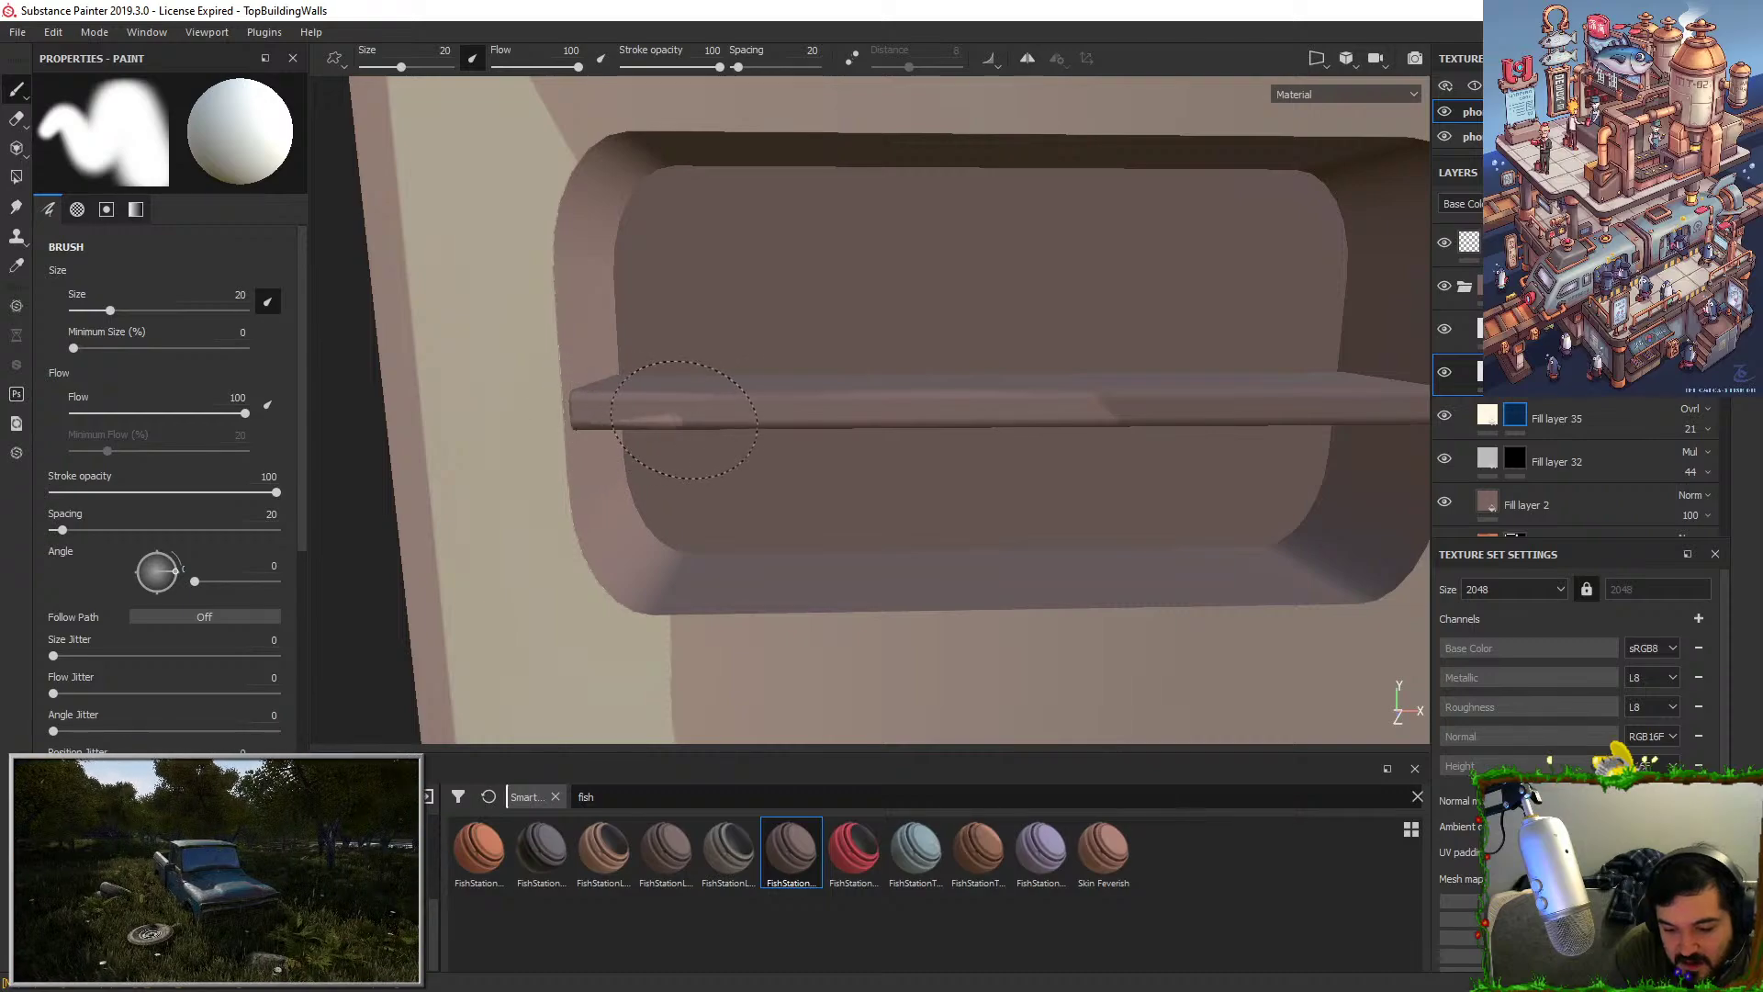
left_click_drag(1055, 481, 1115, 517, "alt")
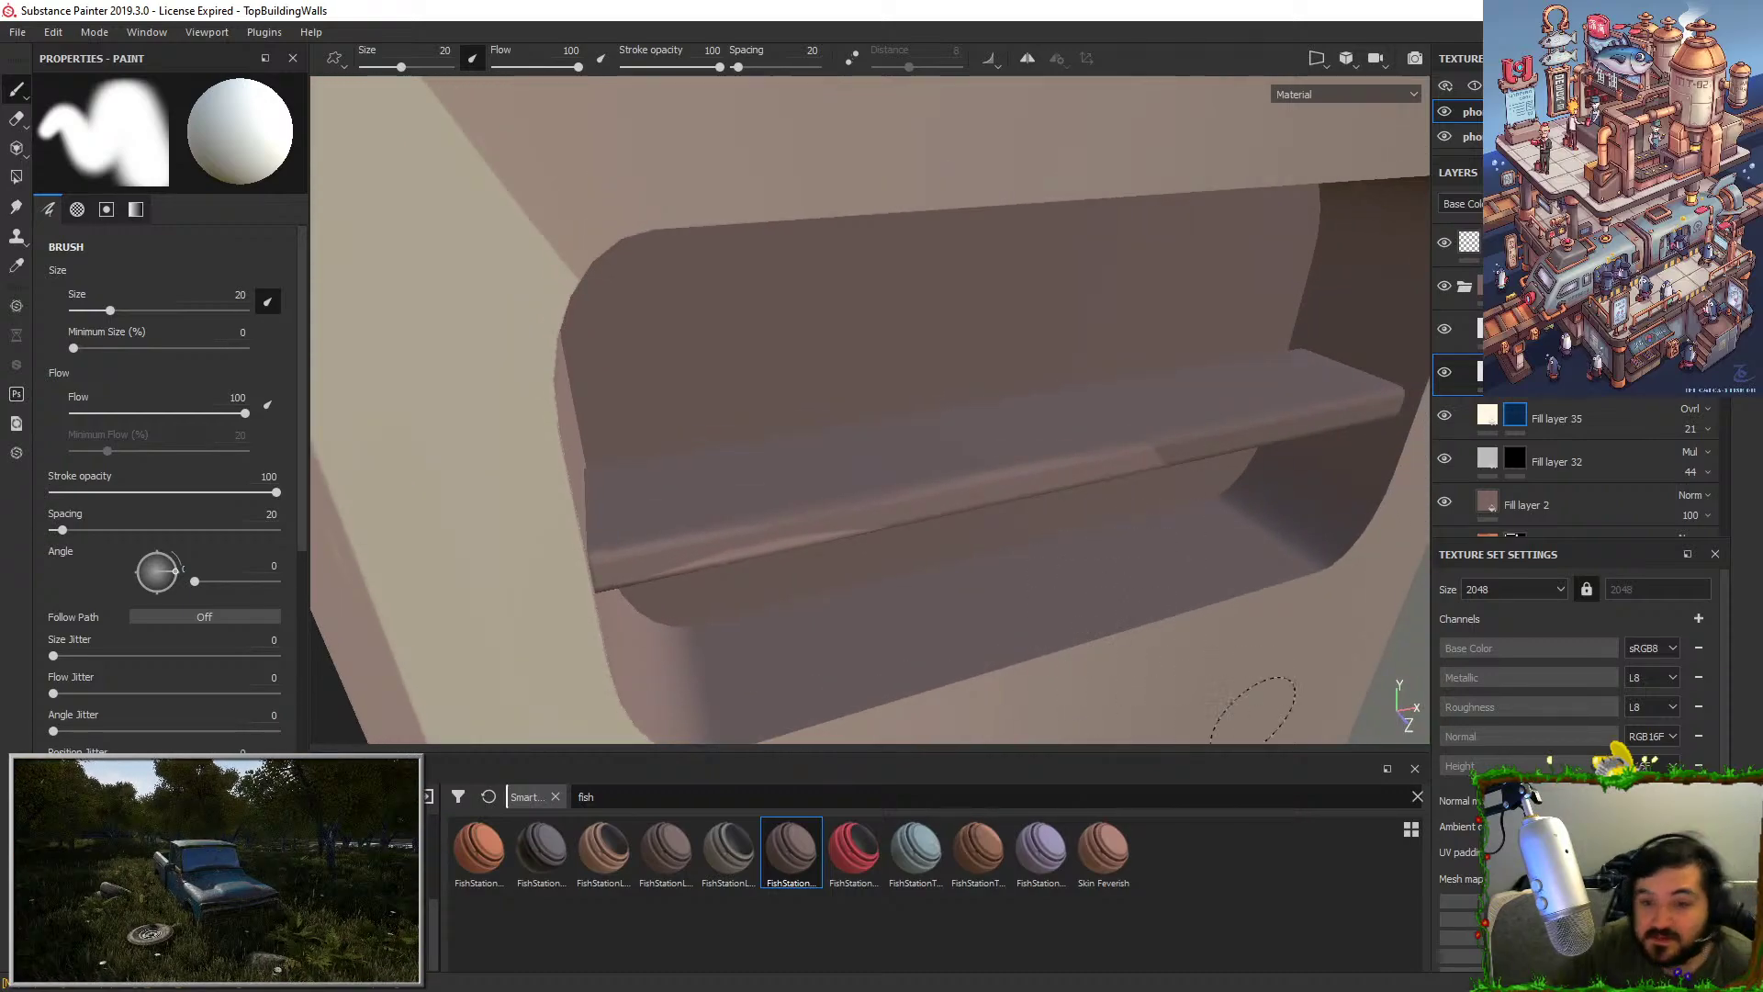
left_click_drag(1136, 620, 761, 461, "alt")
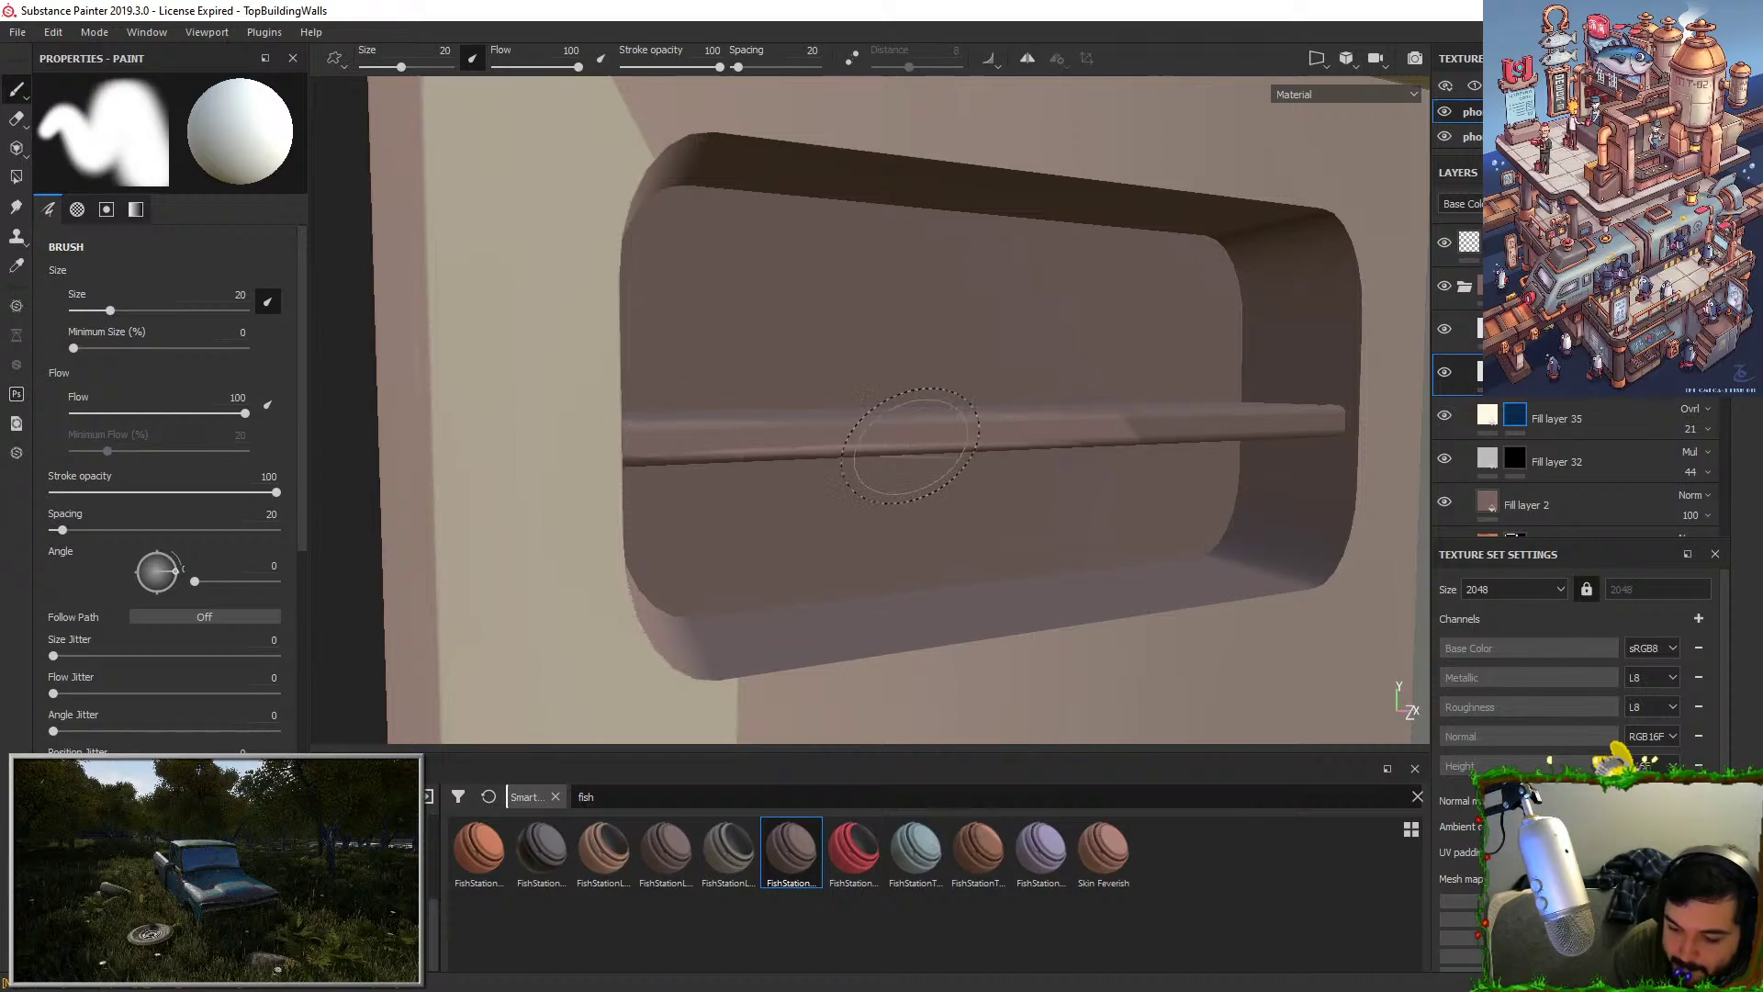
left_click_drag(1299, 459, 1031, 472, "alt")
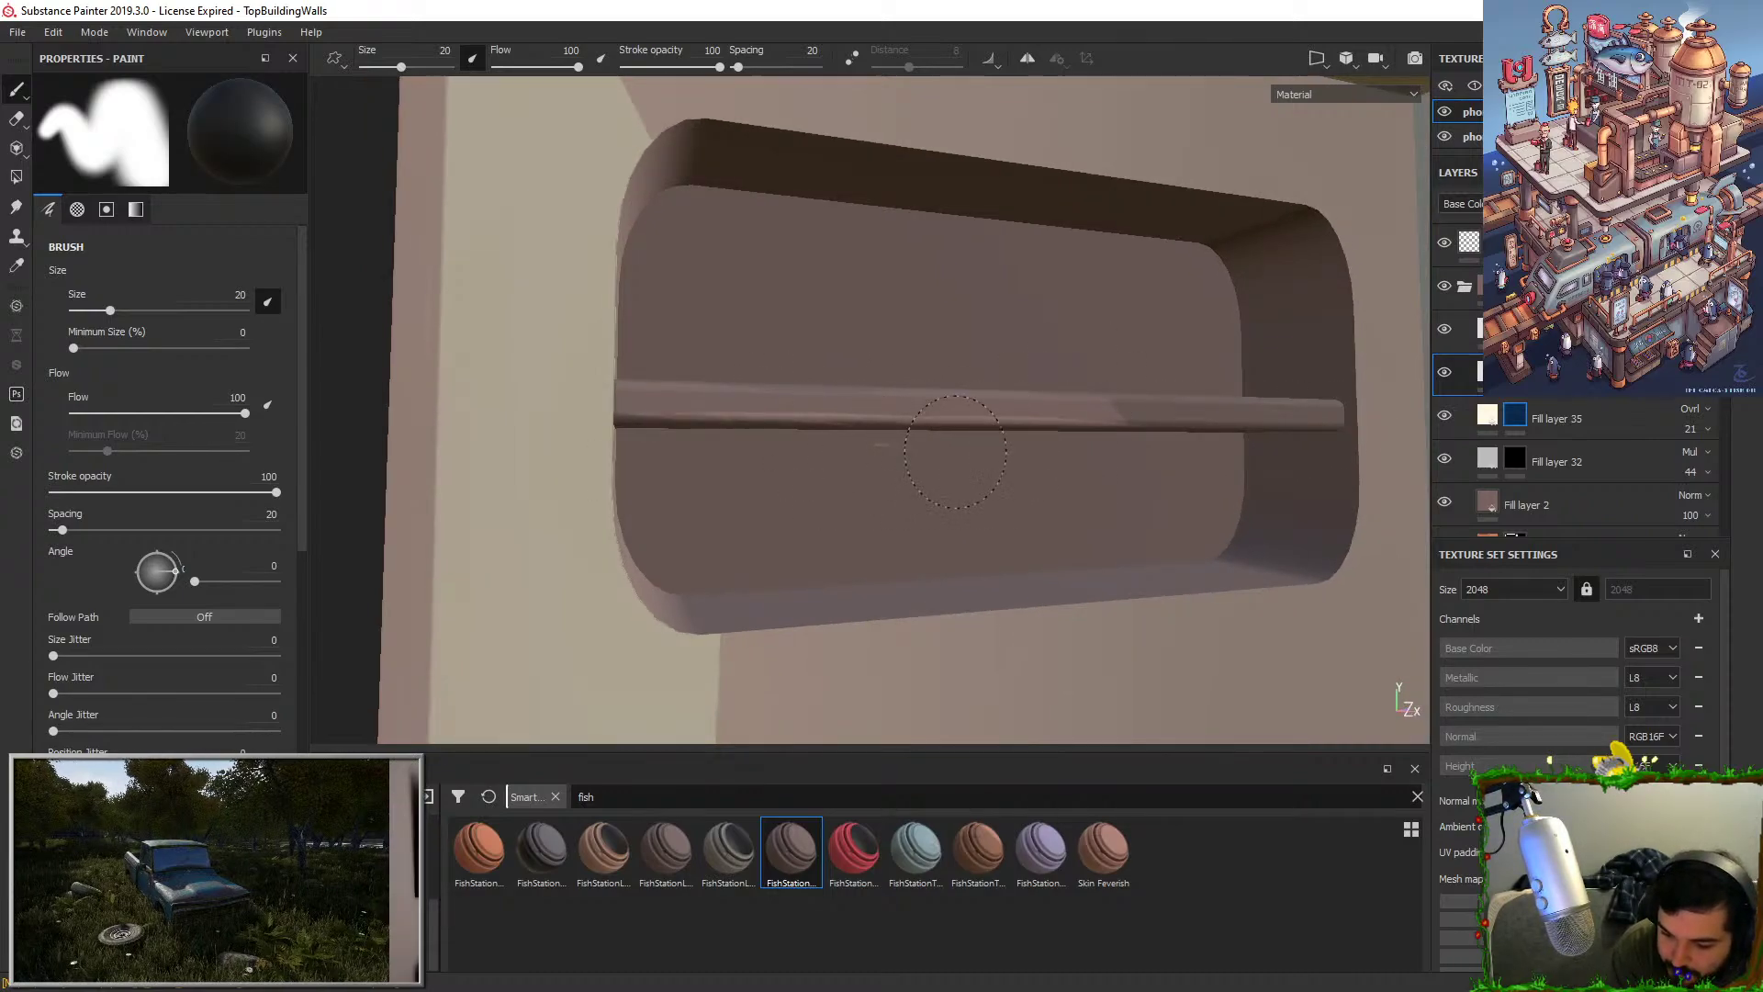
Paint a light strip along the front edge of the recess floor on the mask of Fill layer 35.
left_click(1581, 420)
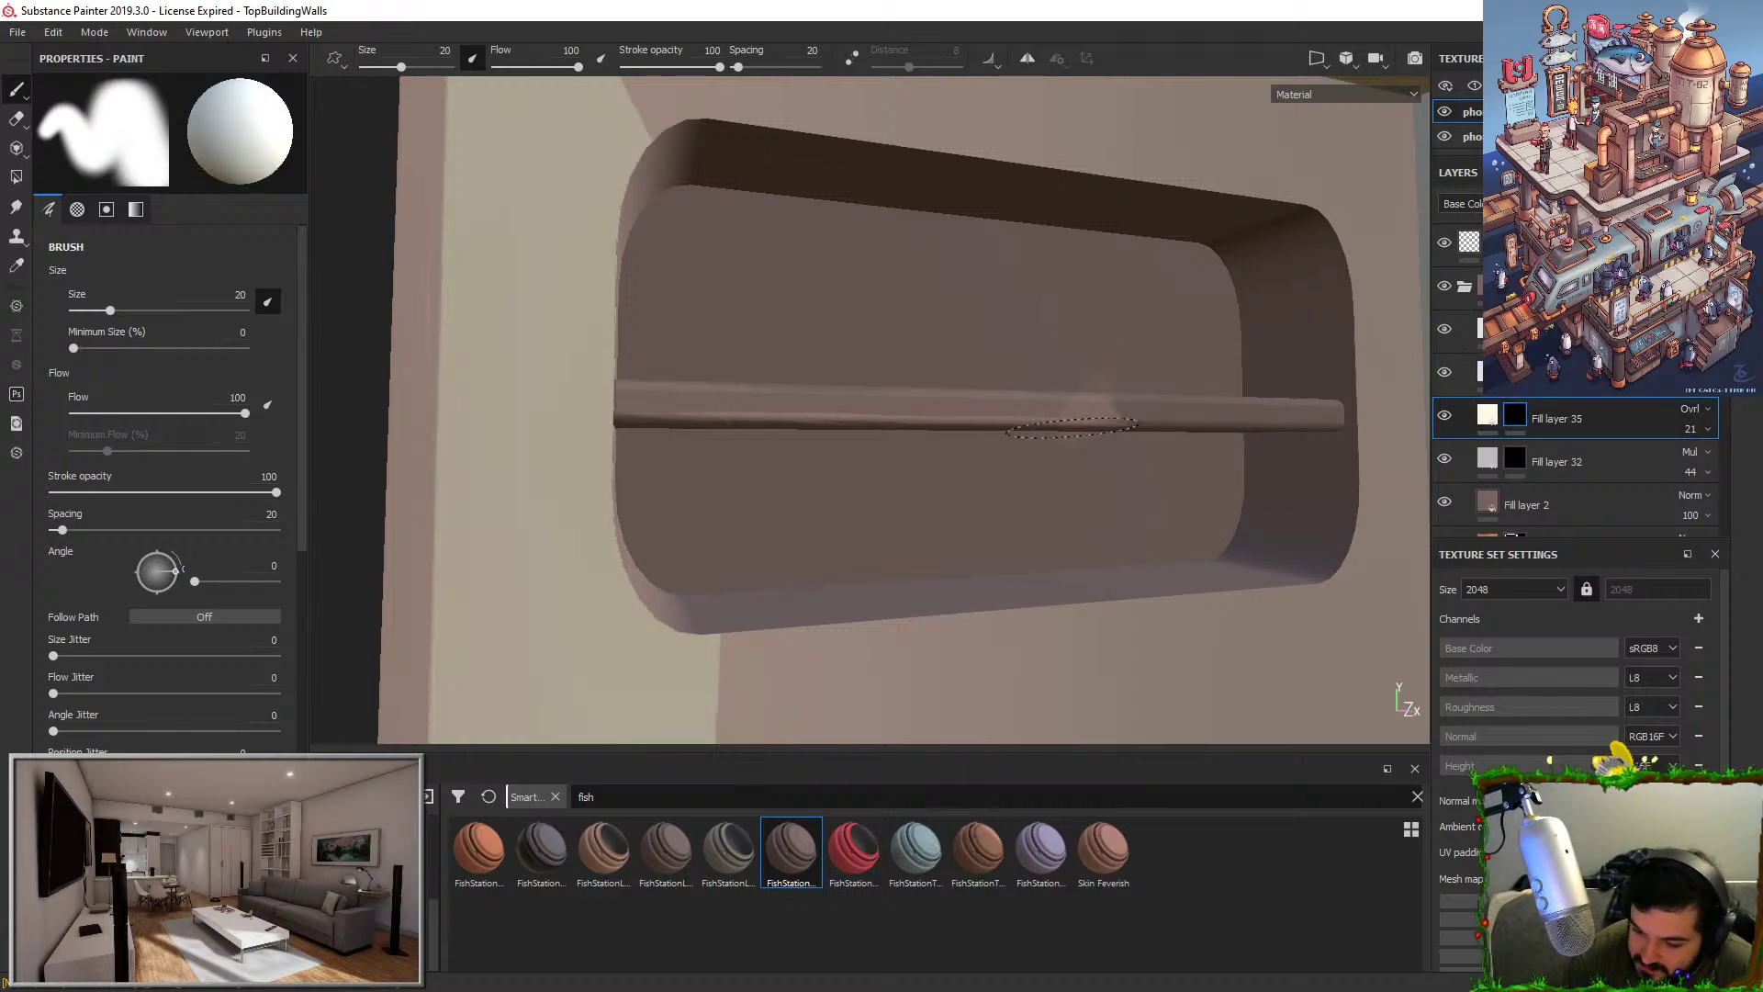
left_click_drag(1059, 503, 993, 579, "alt")
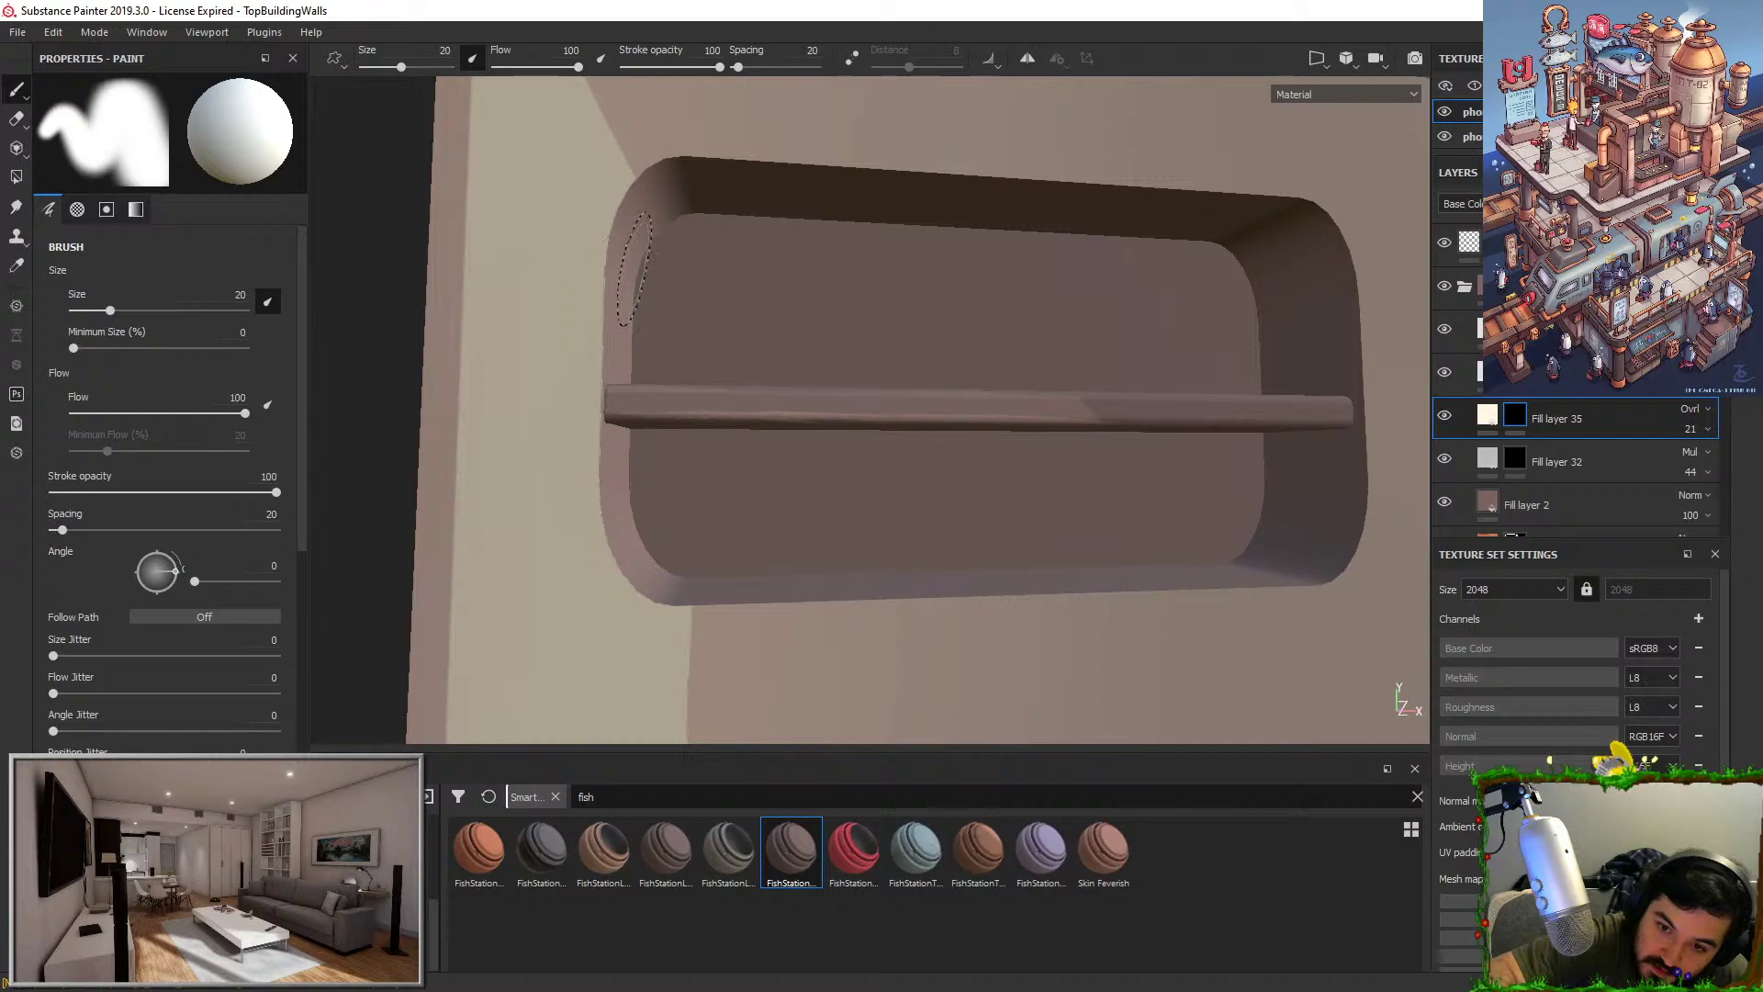
left_click_drag(769, 512, 1035, 661, "alt")
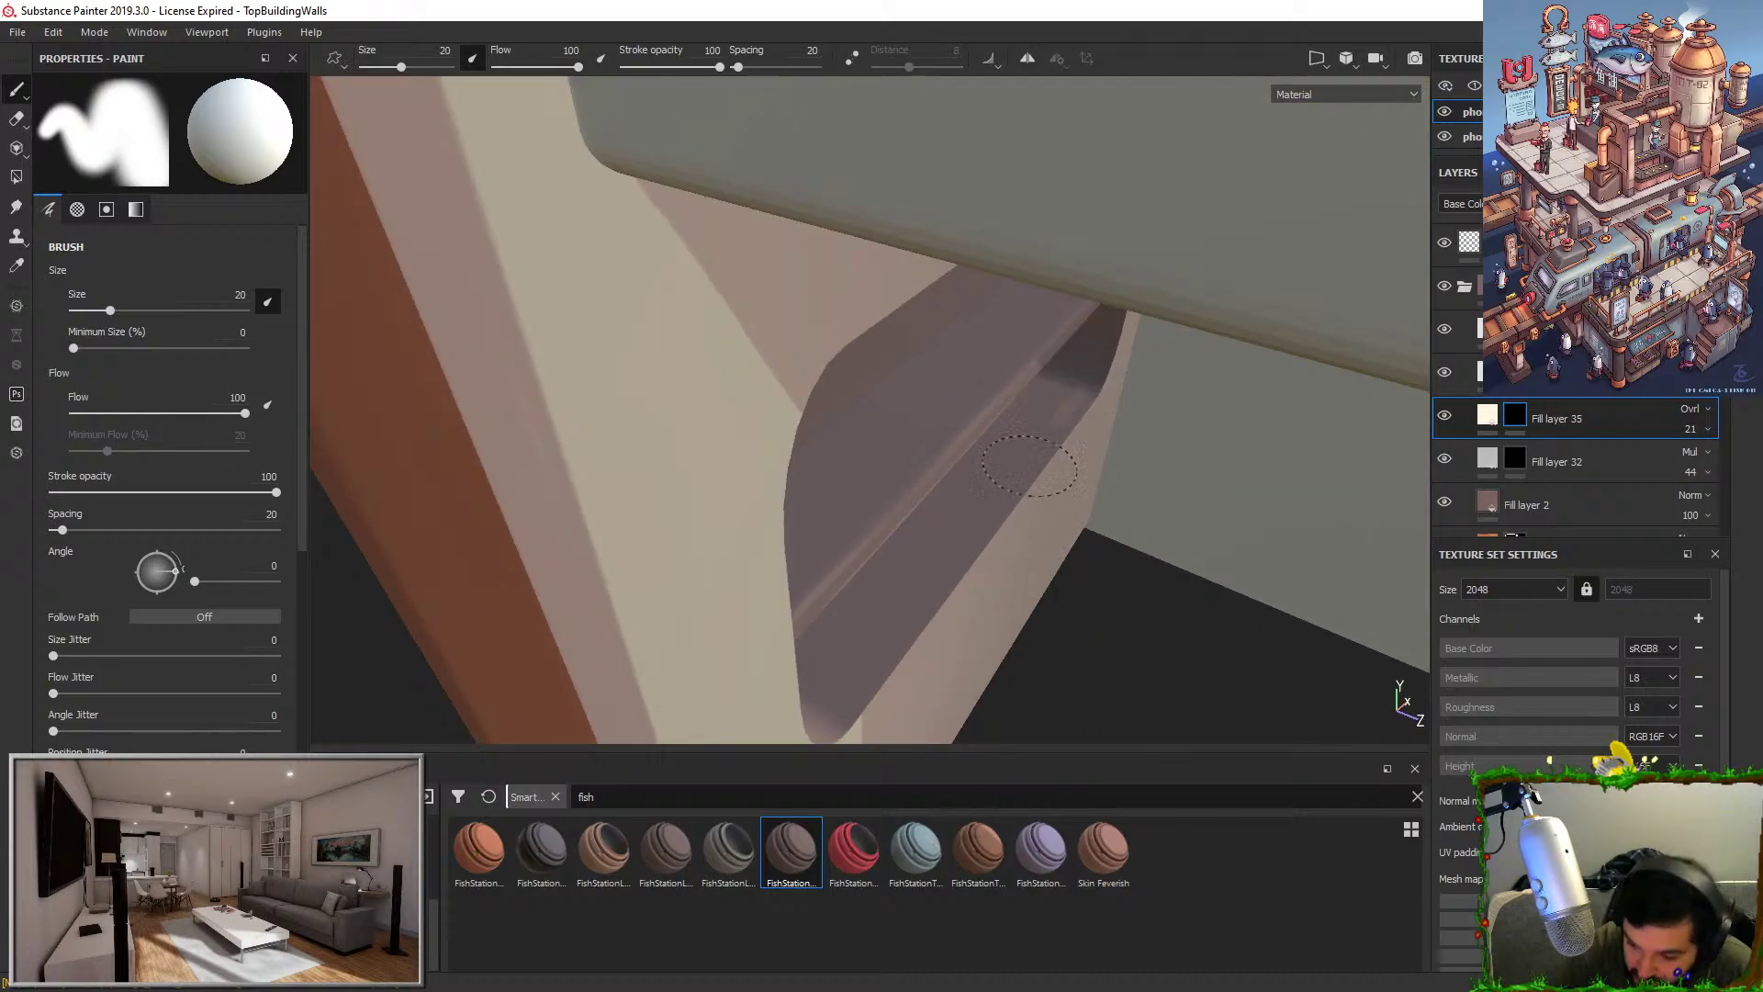
left_click_drag(983, 530, 1058, 480, "alt")
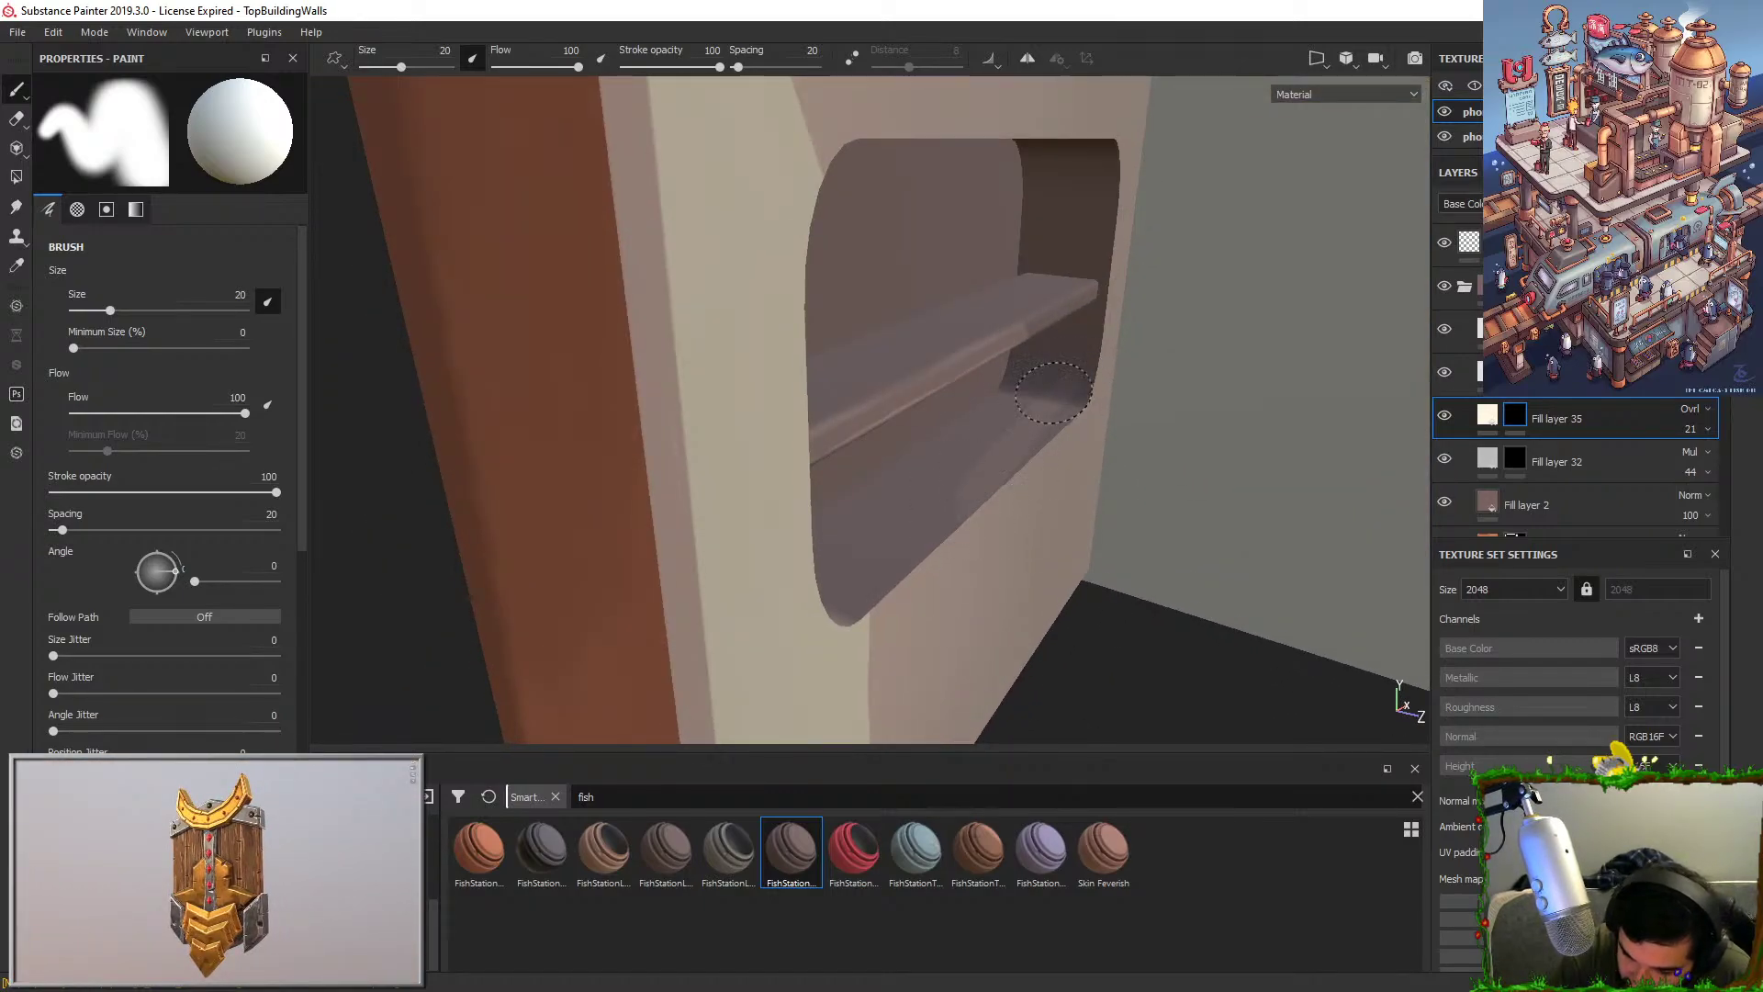
left_click_drag(1071, 339, 1087, 321, "alt")
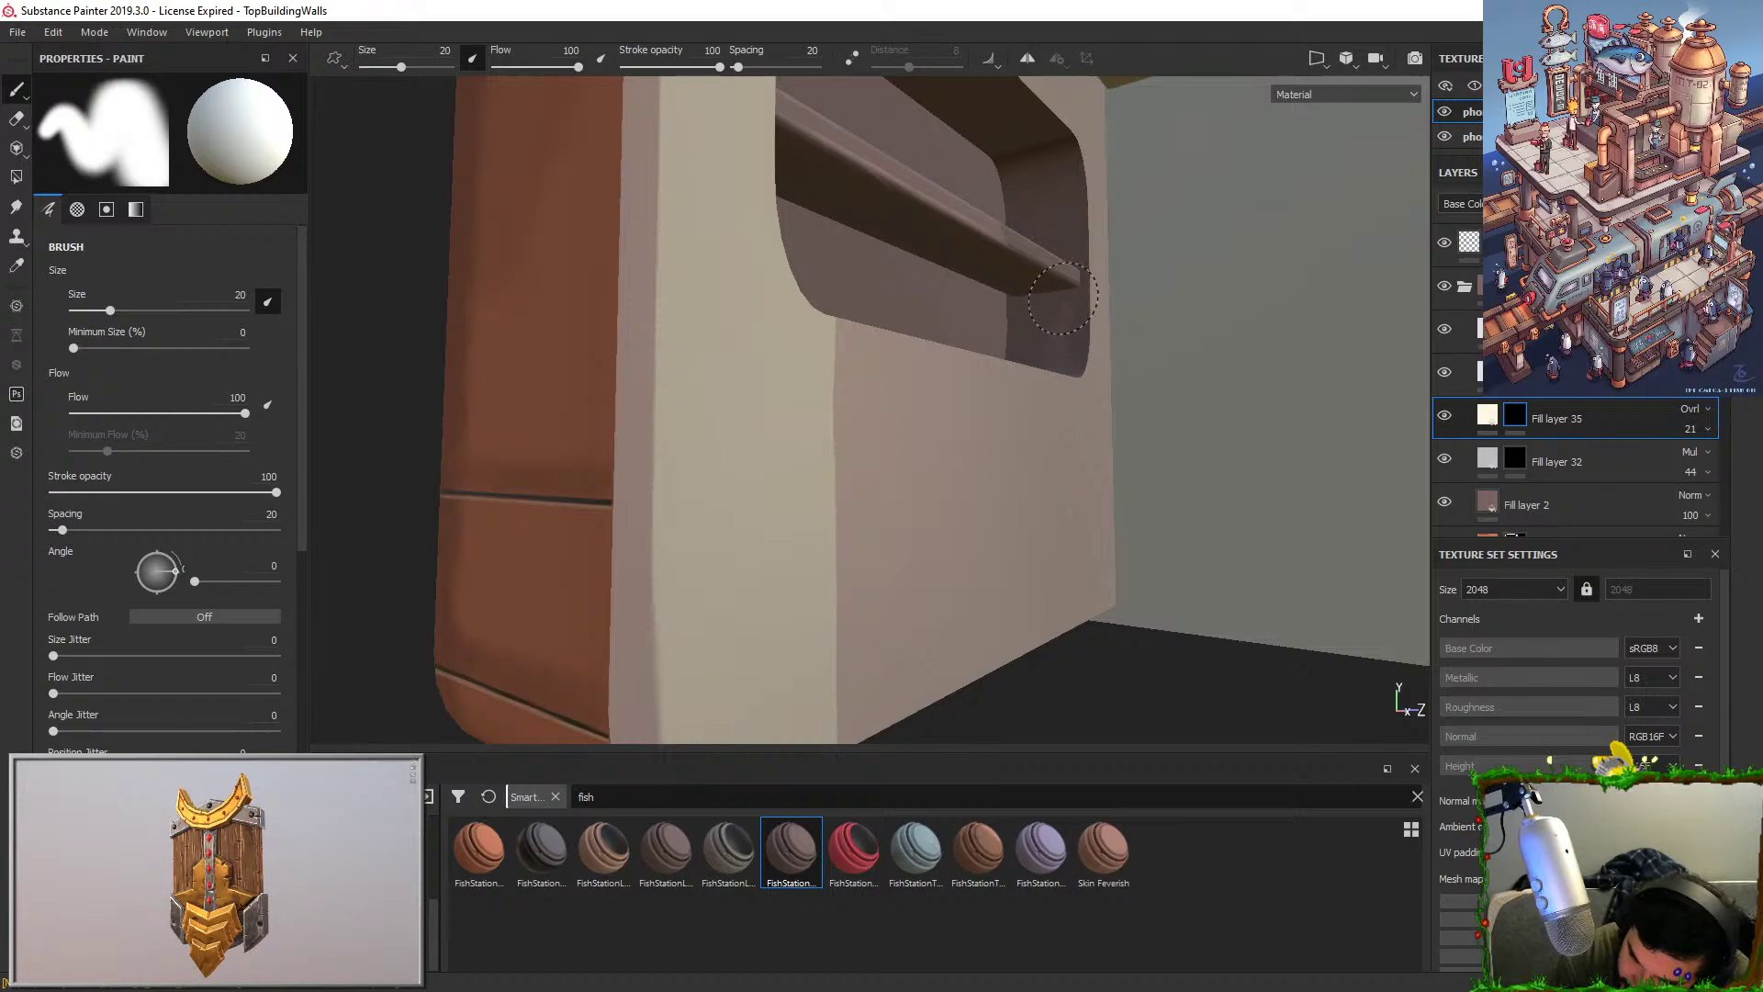
left_click_drag(1072, 314, 1096, 286, "alt")
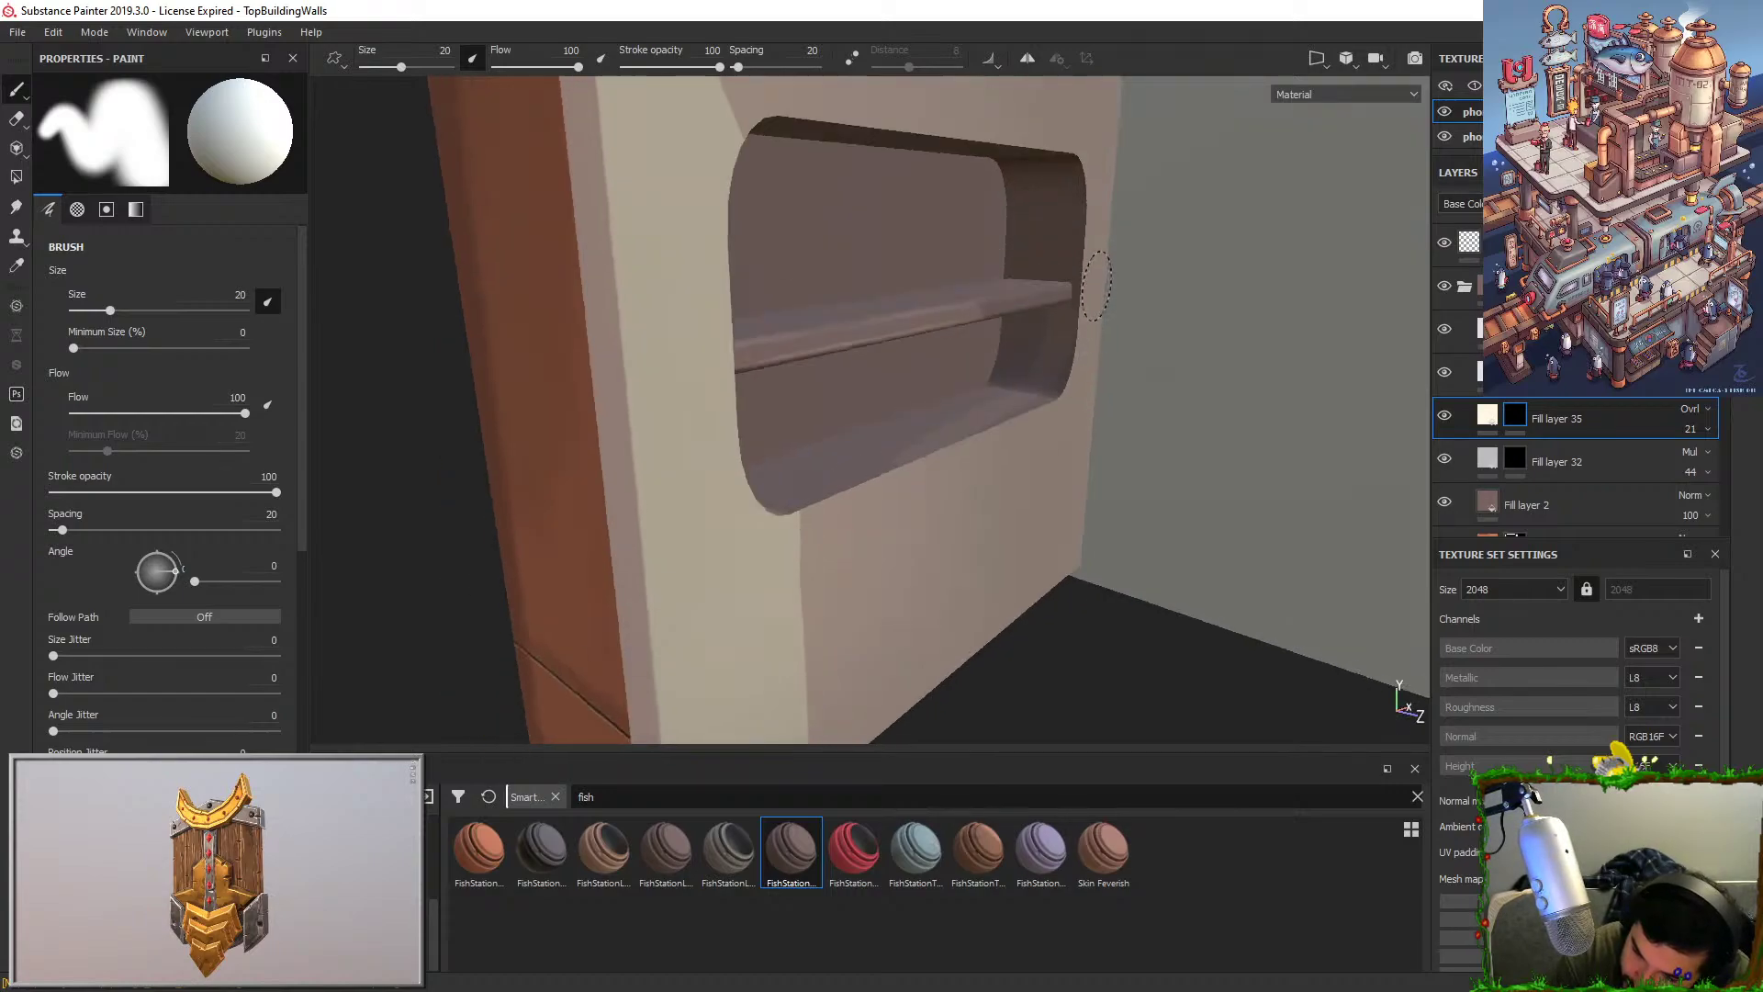
left_click_drag(1037, 387, 1043, 430, "alt")
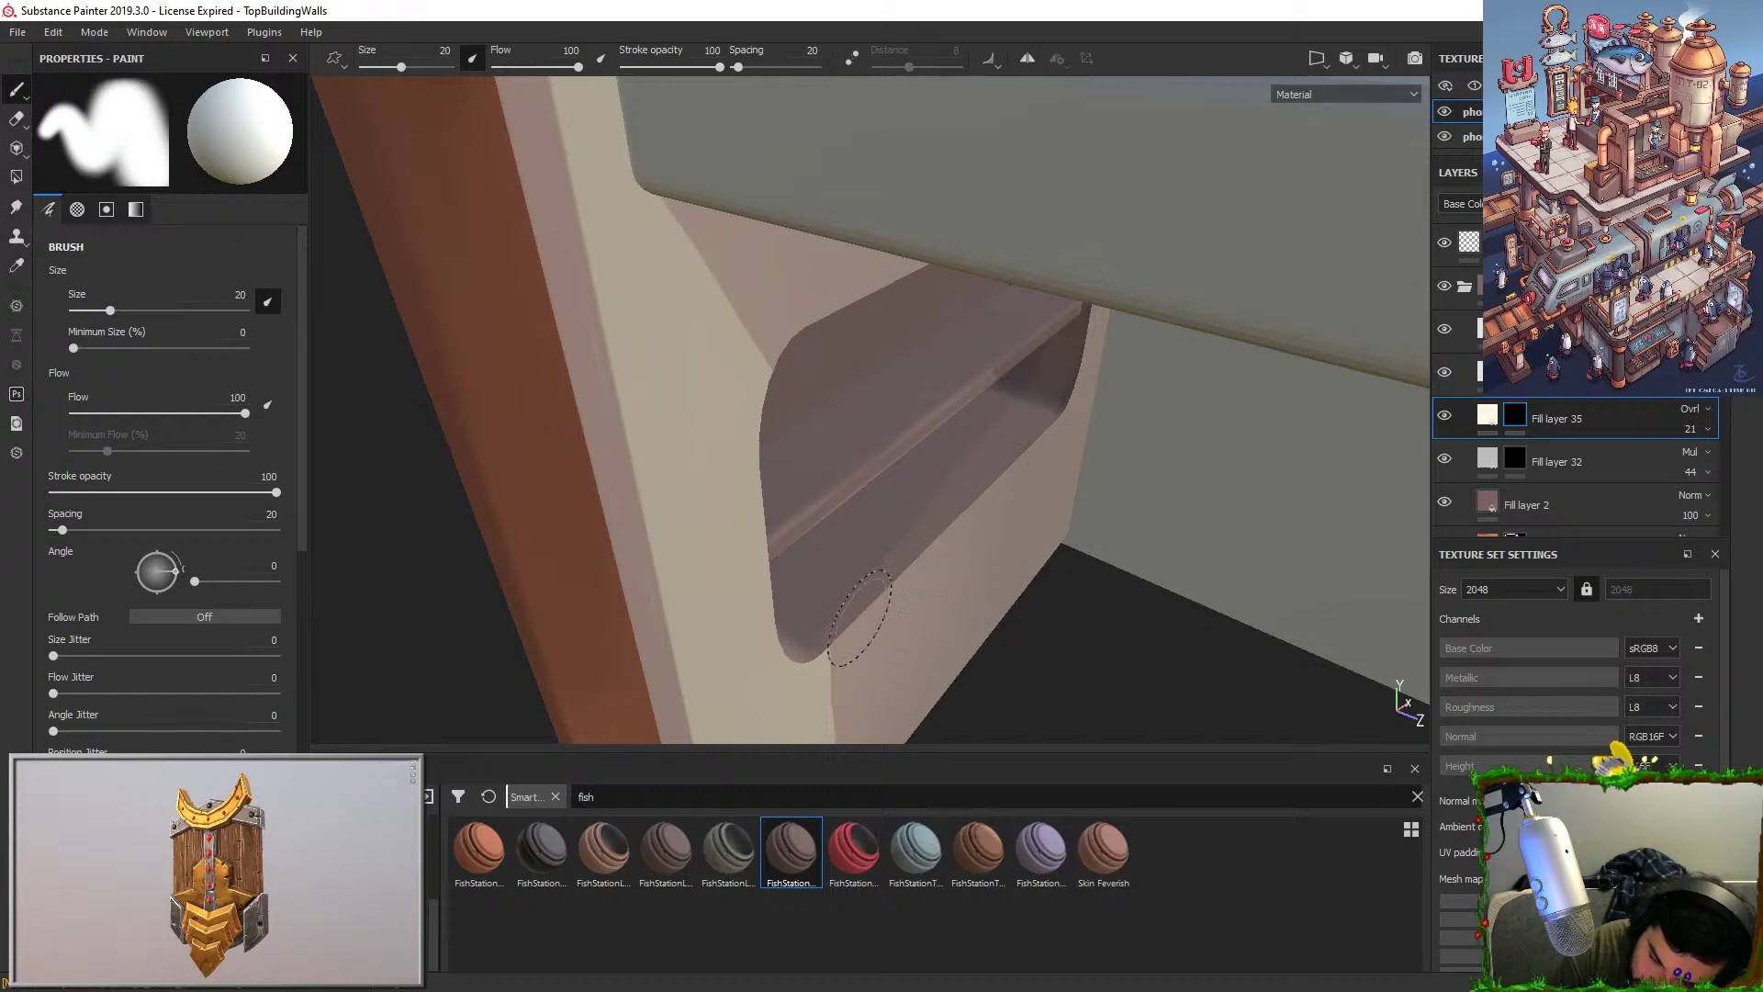
left_click_drag(839, 618, 921, 508, "alt")
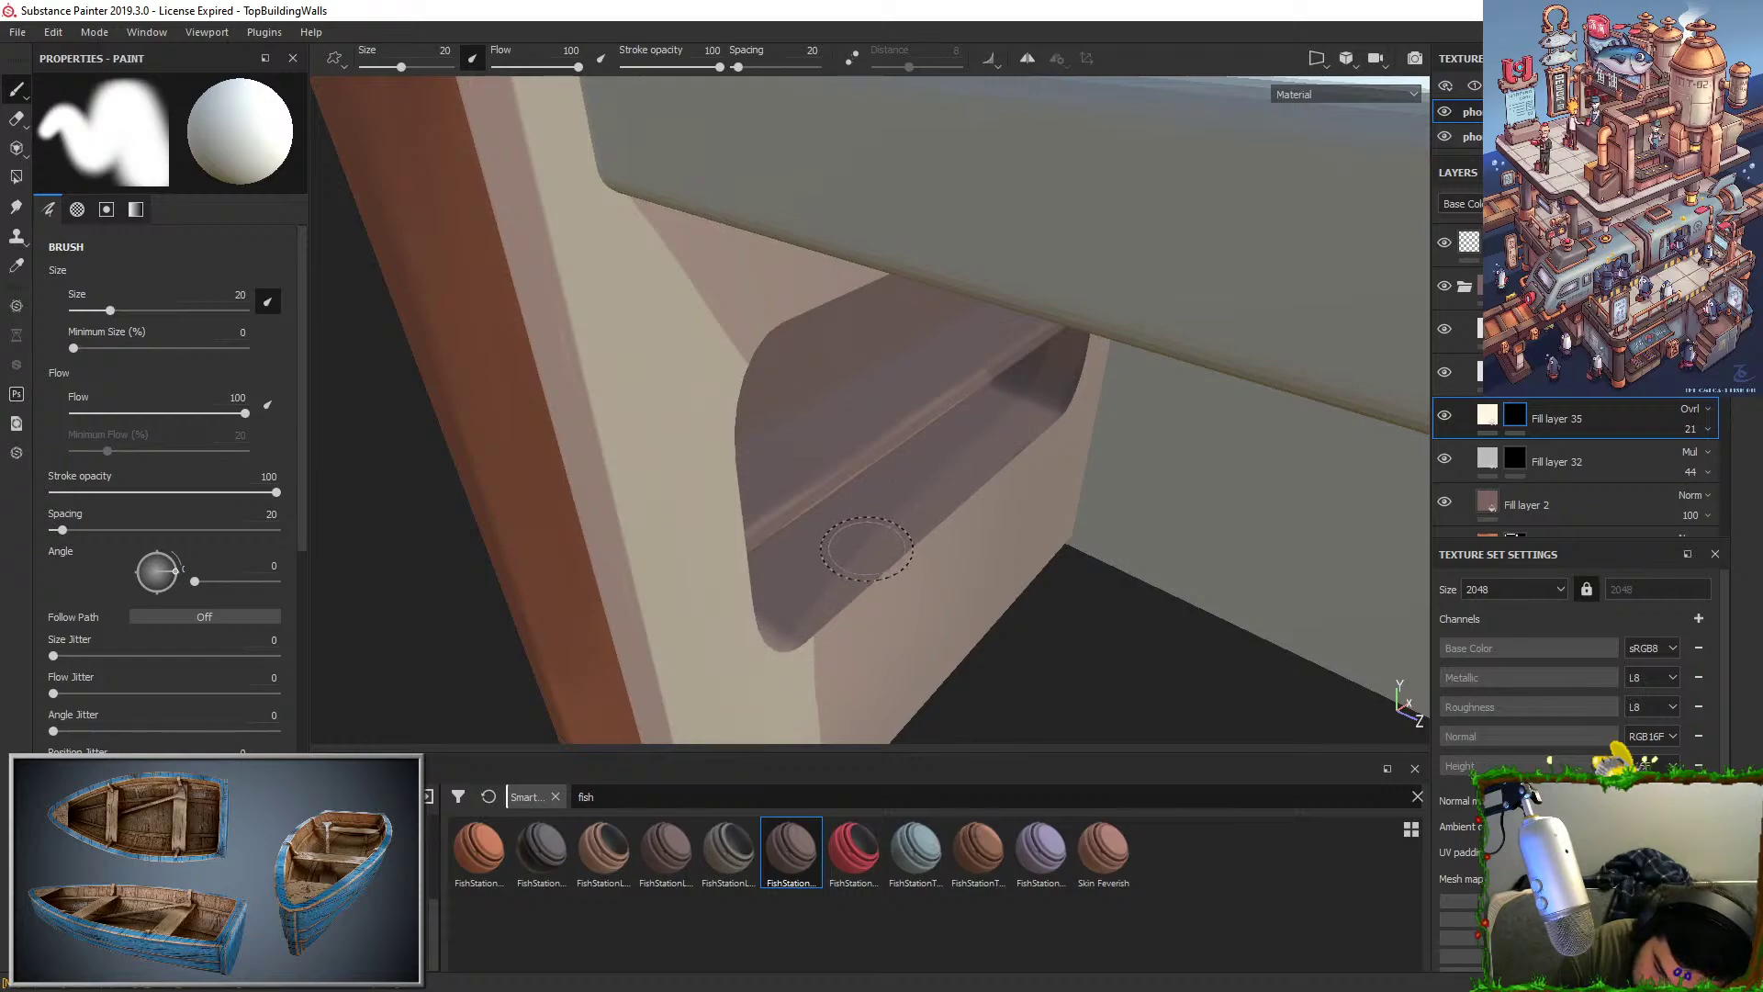
mouse_move(934, 488)
left_mouse_down("alt")
mouse_move(1054, 492)
mouse_move(1026, 460)
left_mouse_up("alt")
left_click_drag(1012, 342, 881, 397, "alt")
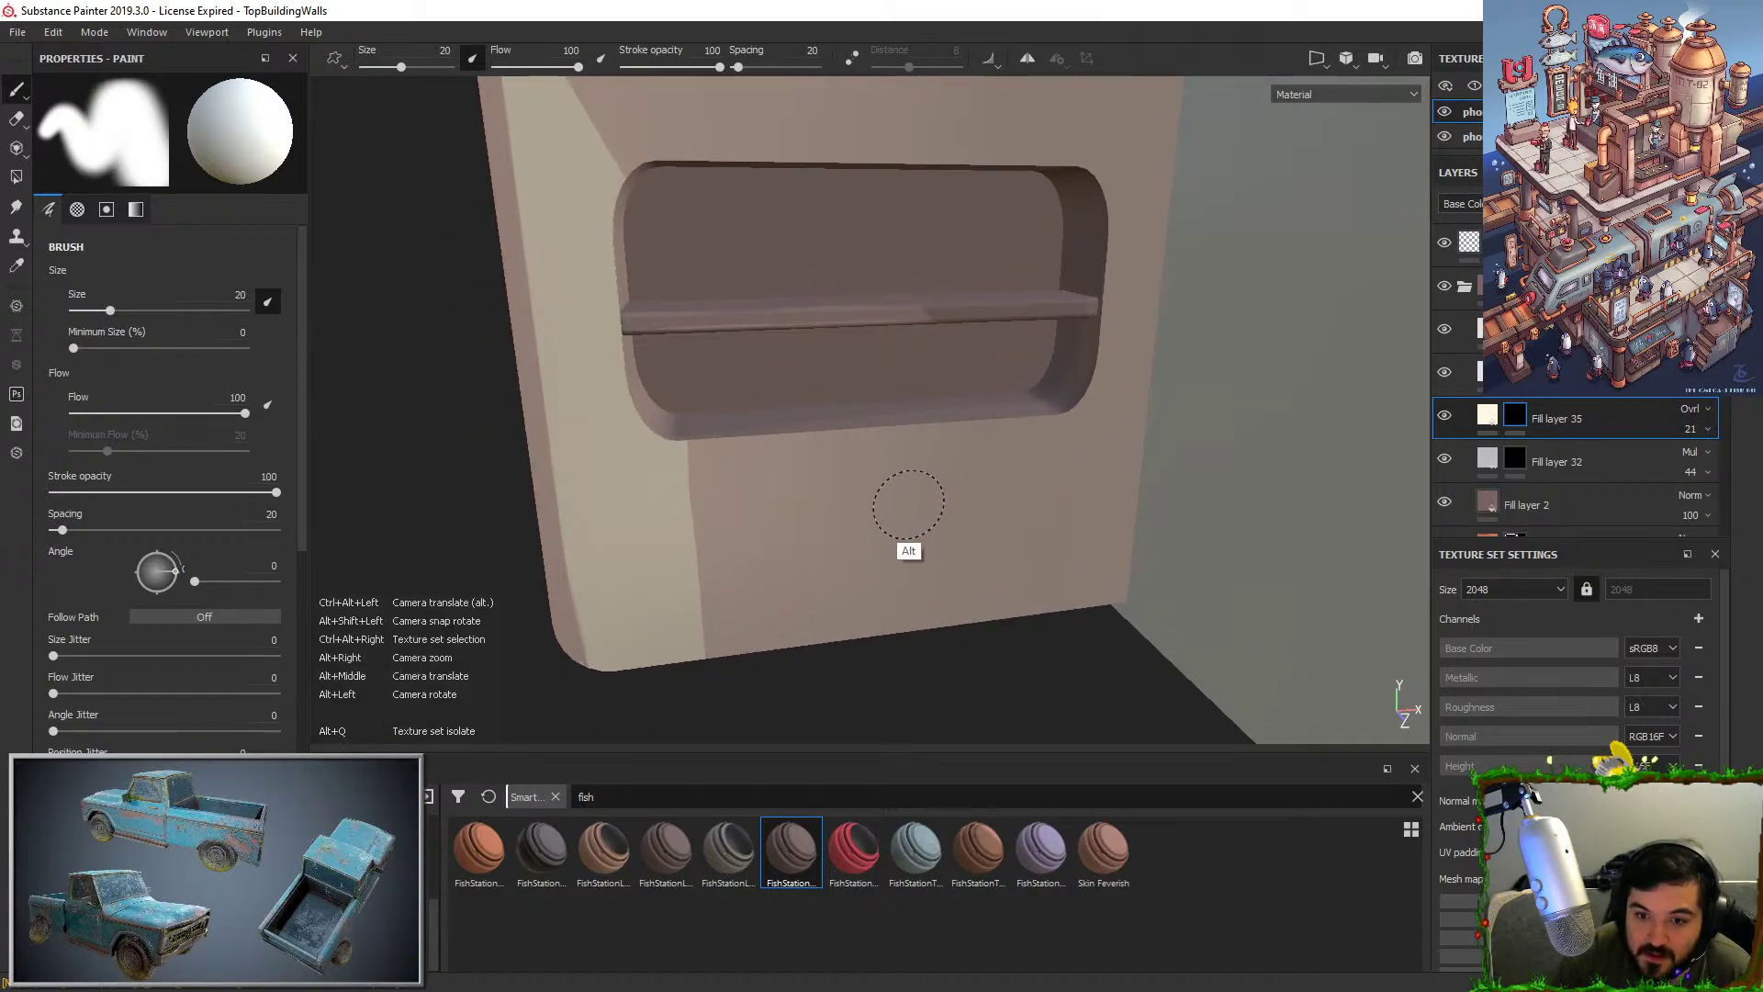
mouse_move(904, 505)
left_mouse_down("alt")
mouse_move(963, 534)
mouse_move(991, 409)
left_mouse_up("alt")
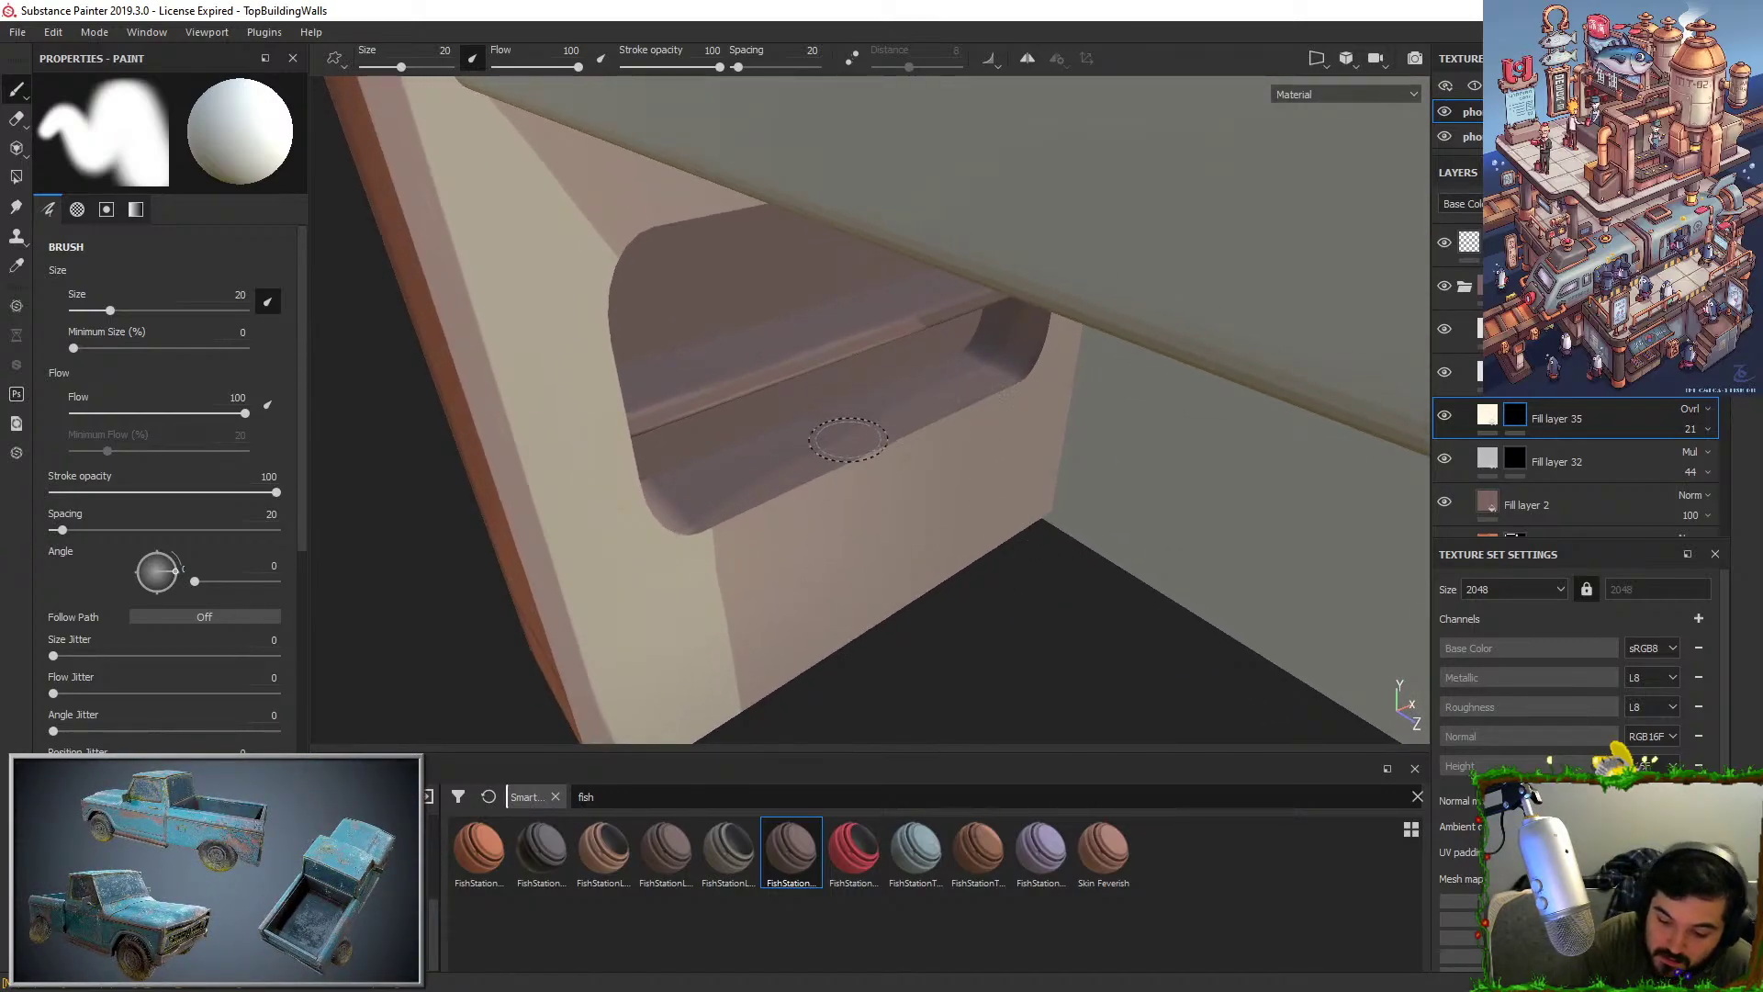
Continue the light strip on Fill layer 35's mask around the corner and up the recess's side wall past the shelf end.
left_click_drag(591, 583, 1146, 71, "alt")
left_click_drag(684, 587, 812, 608, "alt")
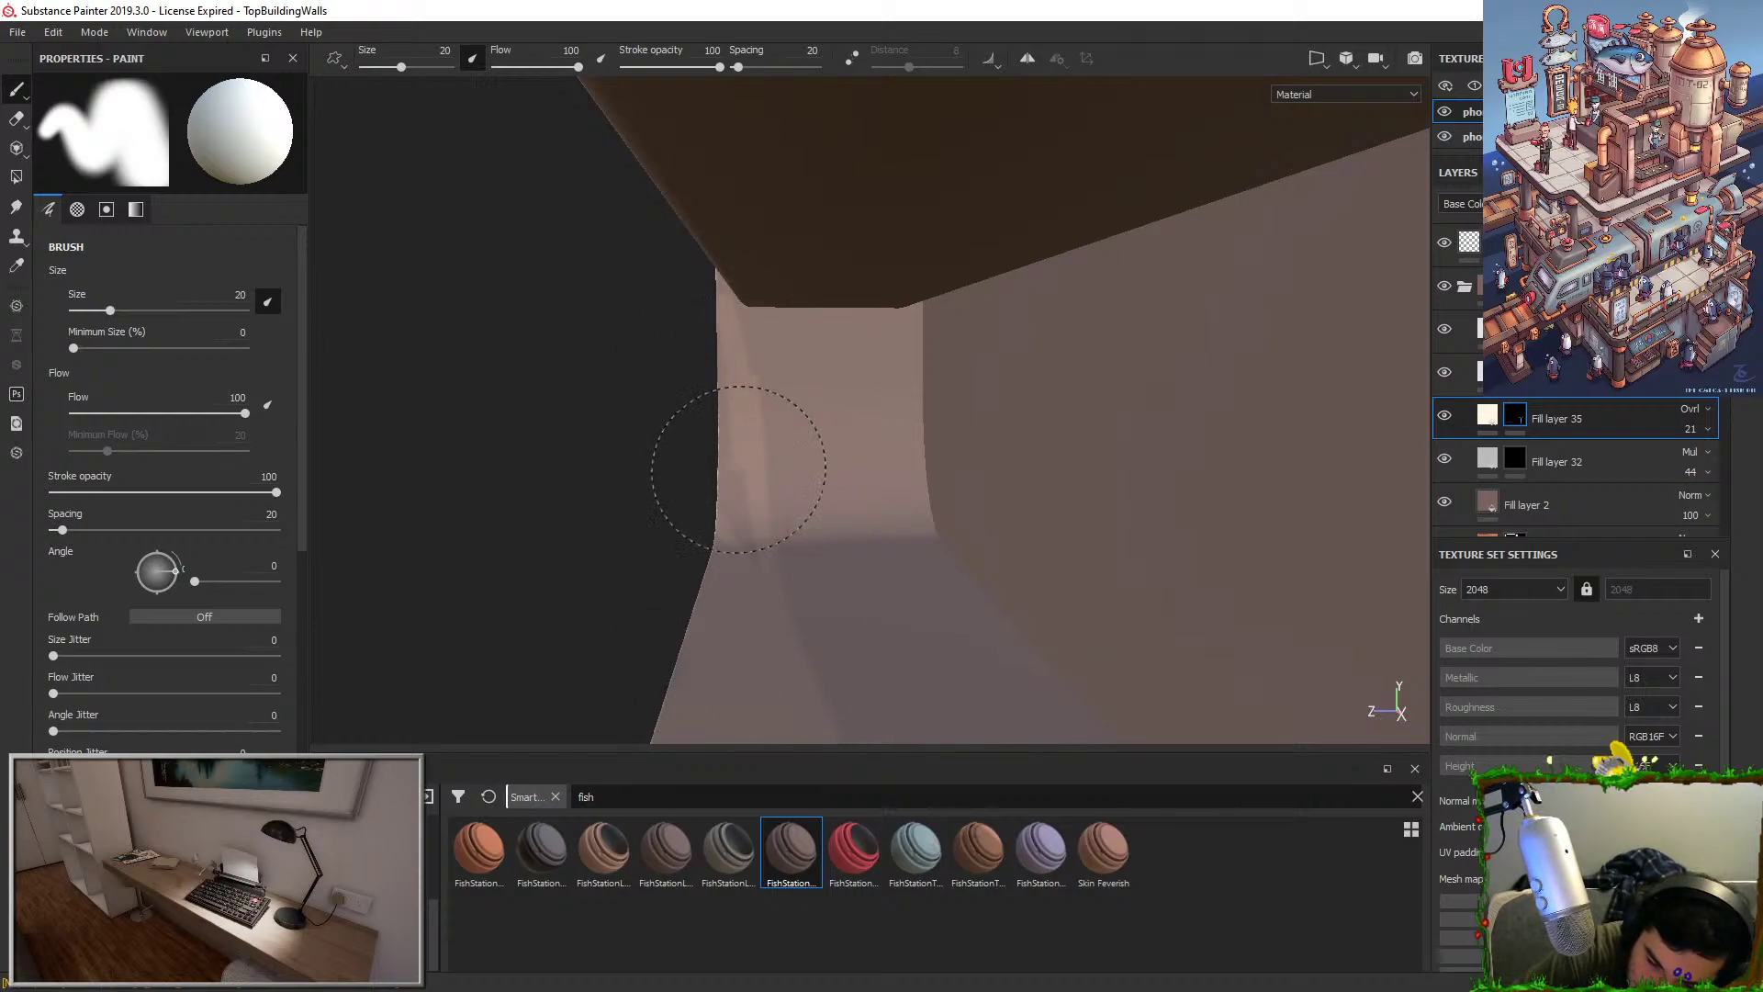
left_click_drag(739, 469, 737, 538)
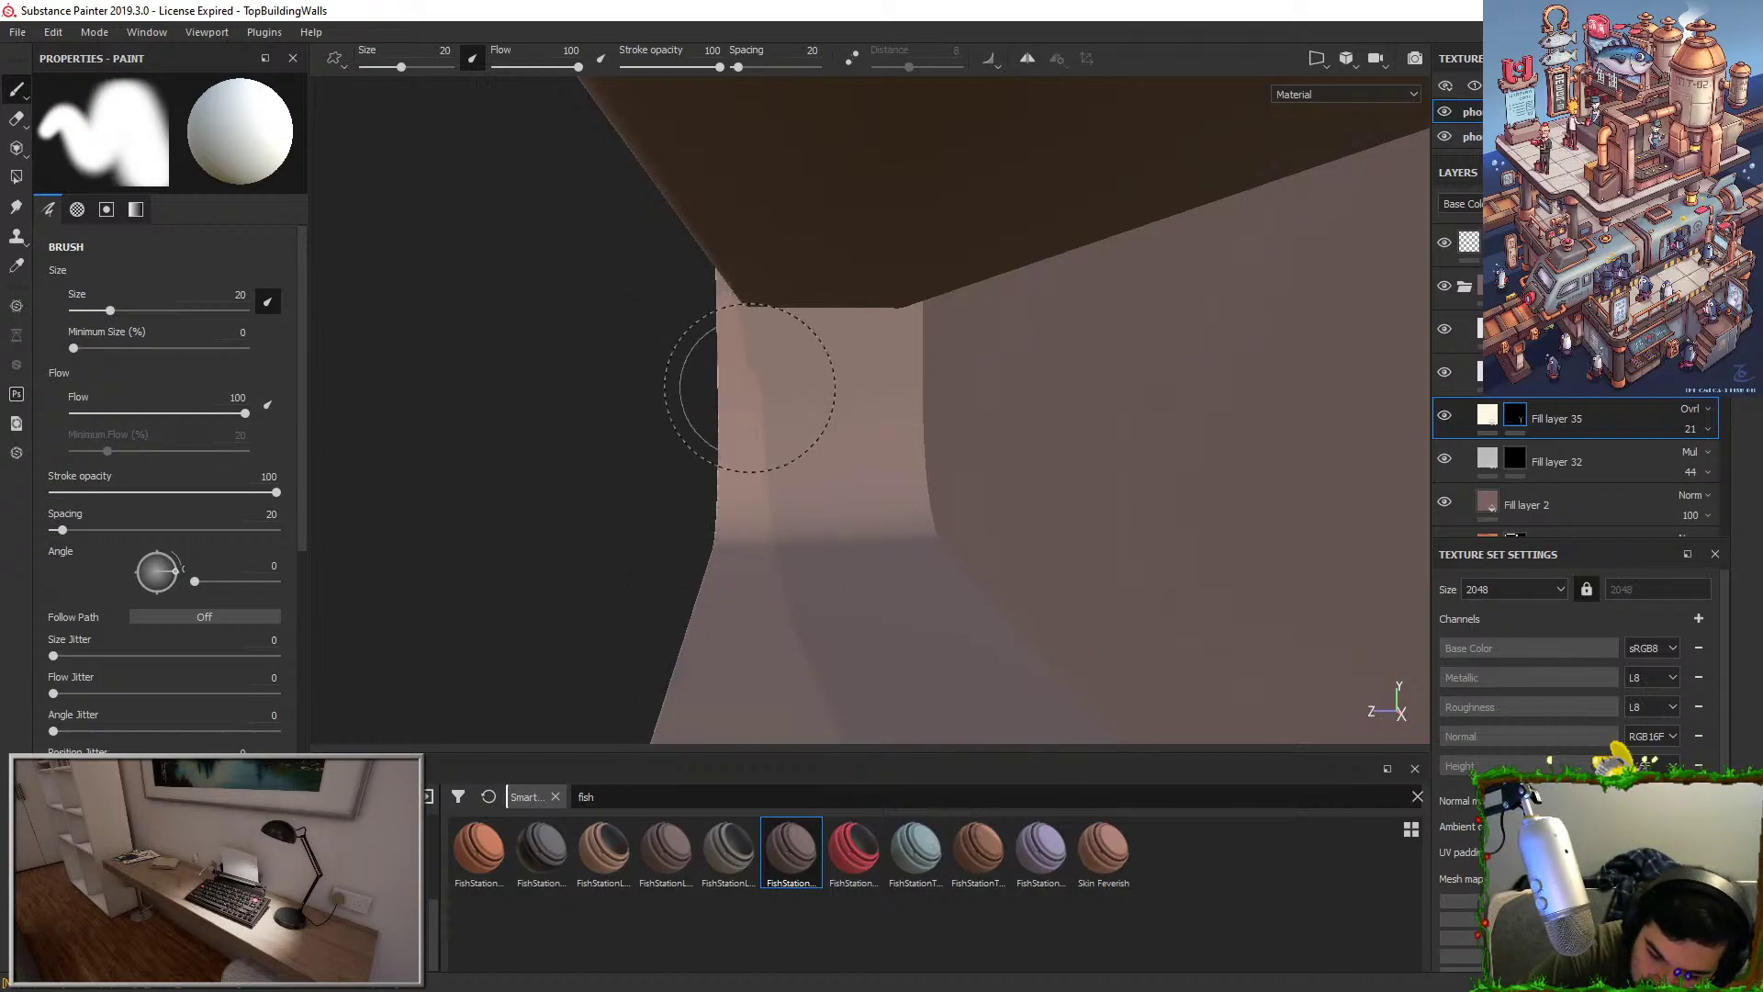
mouse_move(670, 256)
left_mouse_down("alt")
mouse_move(675, 554)
mouse_move(760, 294)
left_mouse_up("alt")
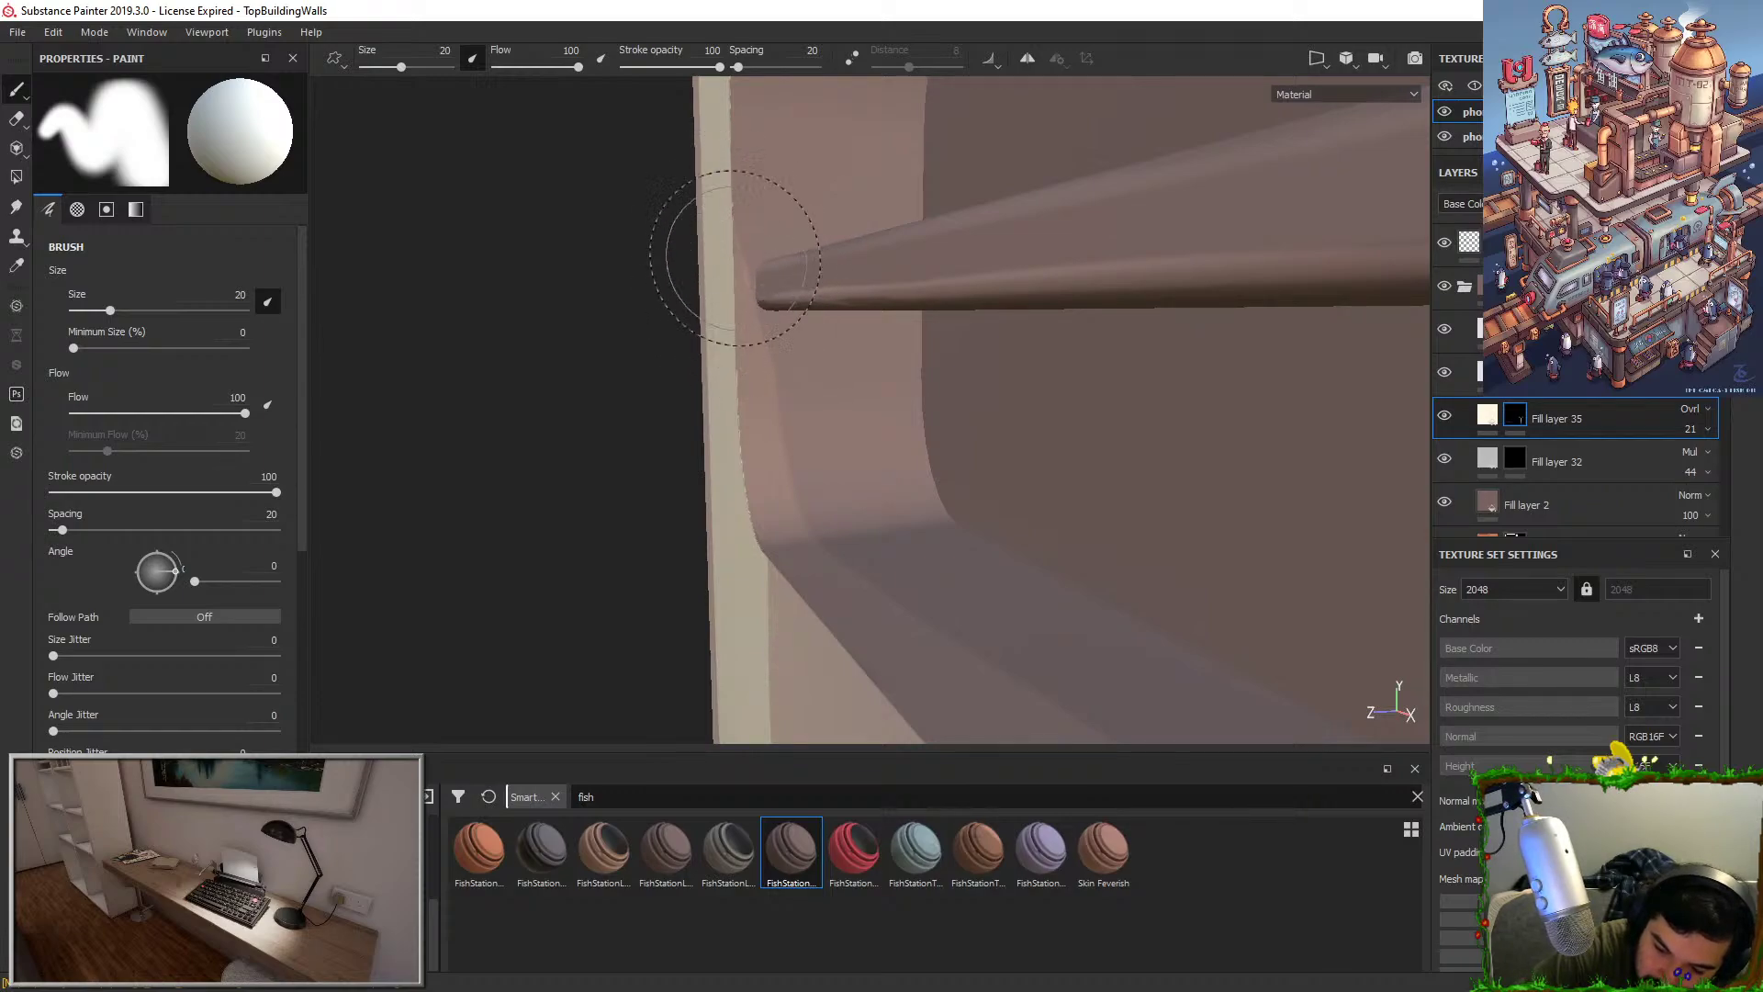
left_click_drag(721, 257, 929, 339, "alt")
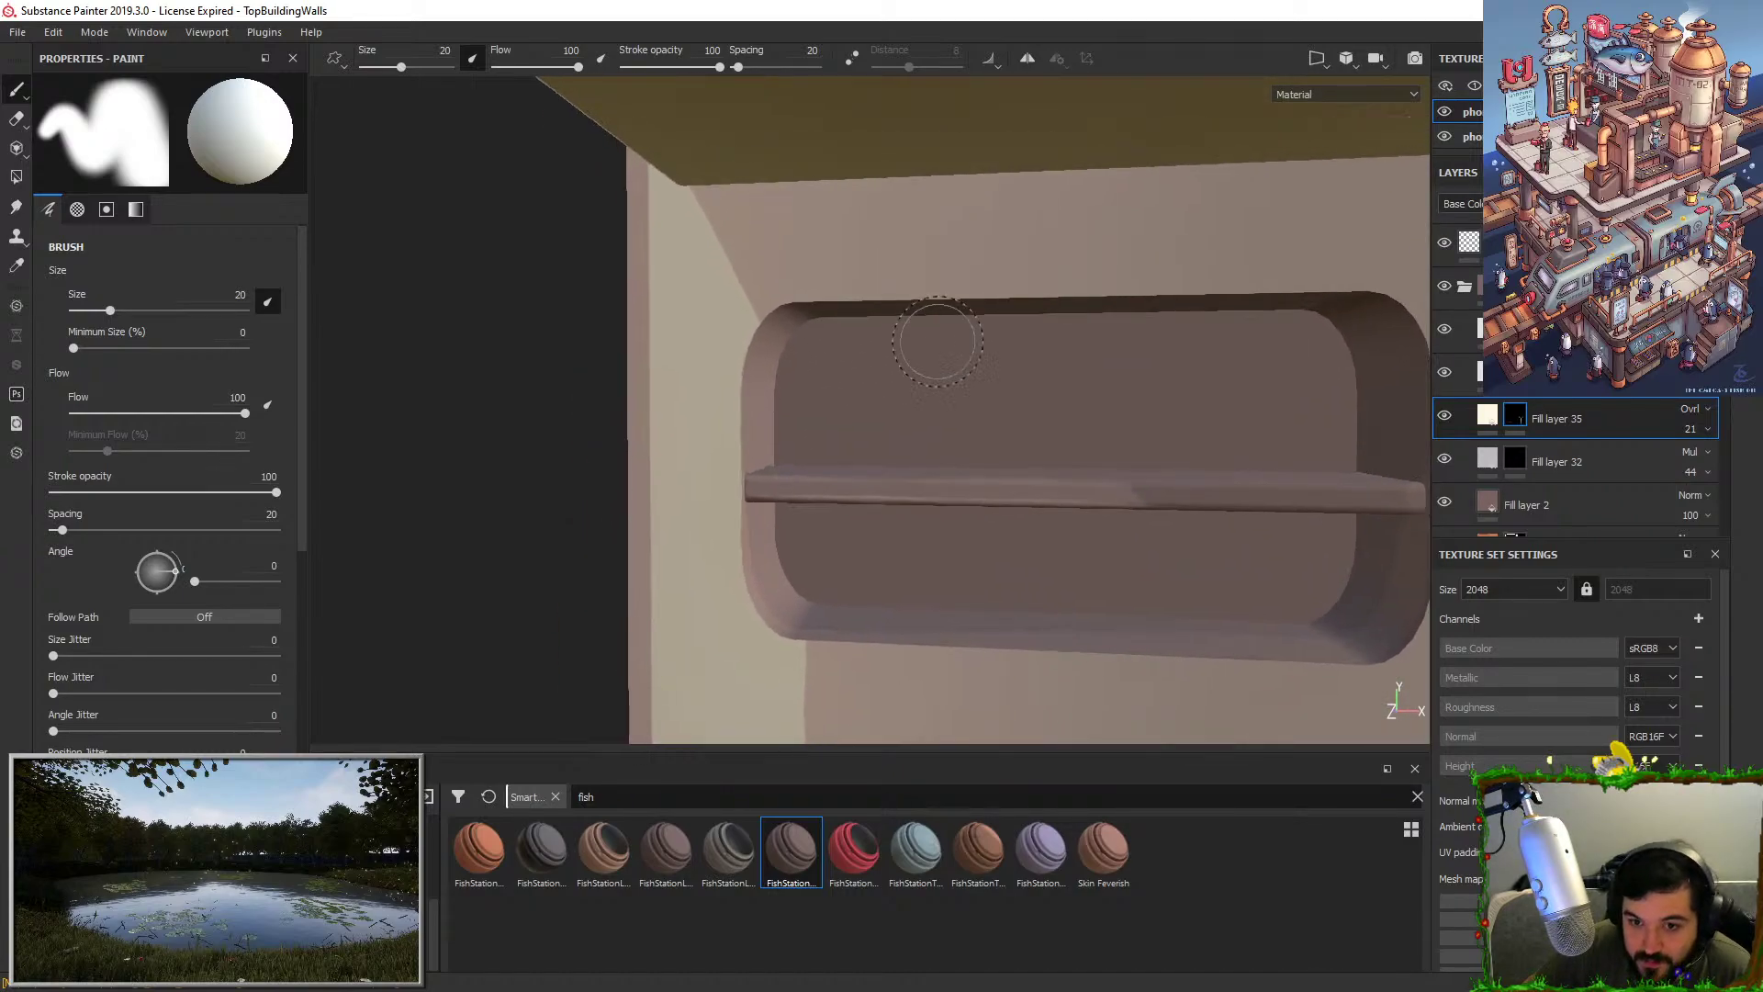
Duplicate Fill layer 35 and replace the copy's mask with a fresh black mask.
right_click(1518, 417)
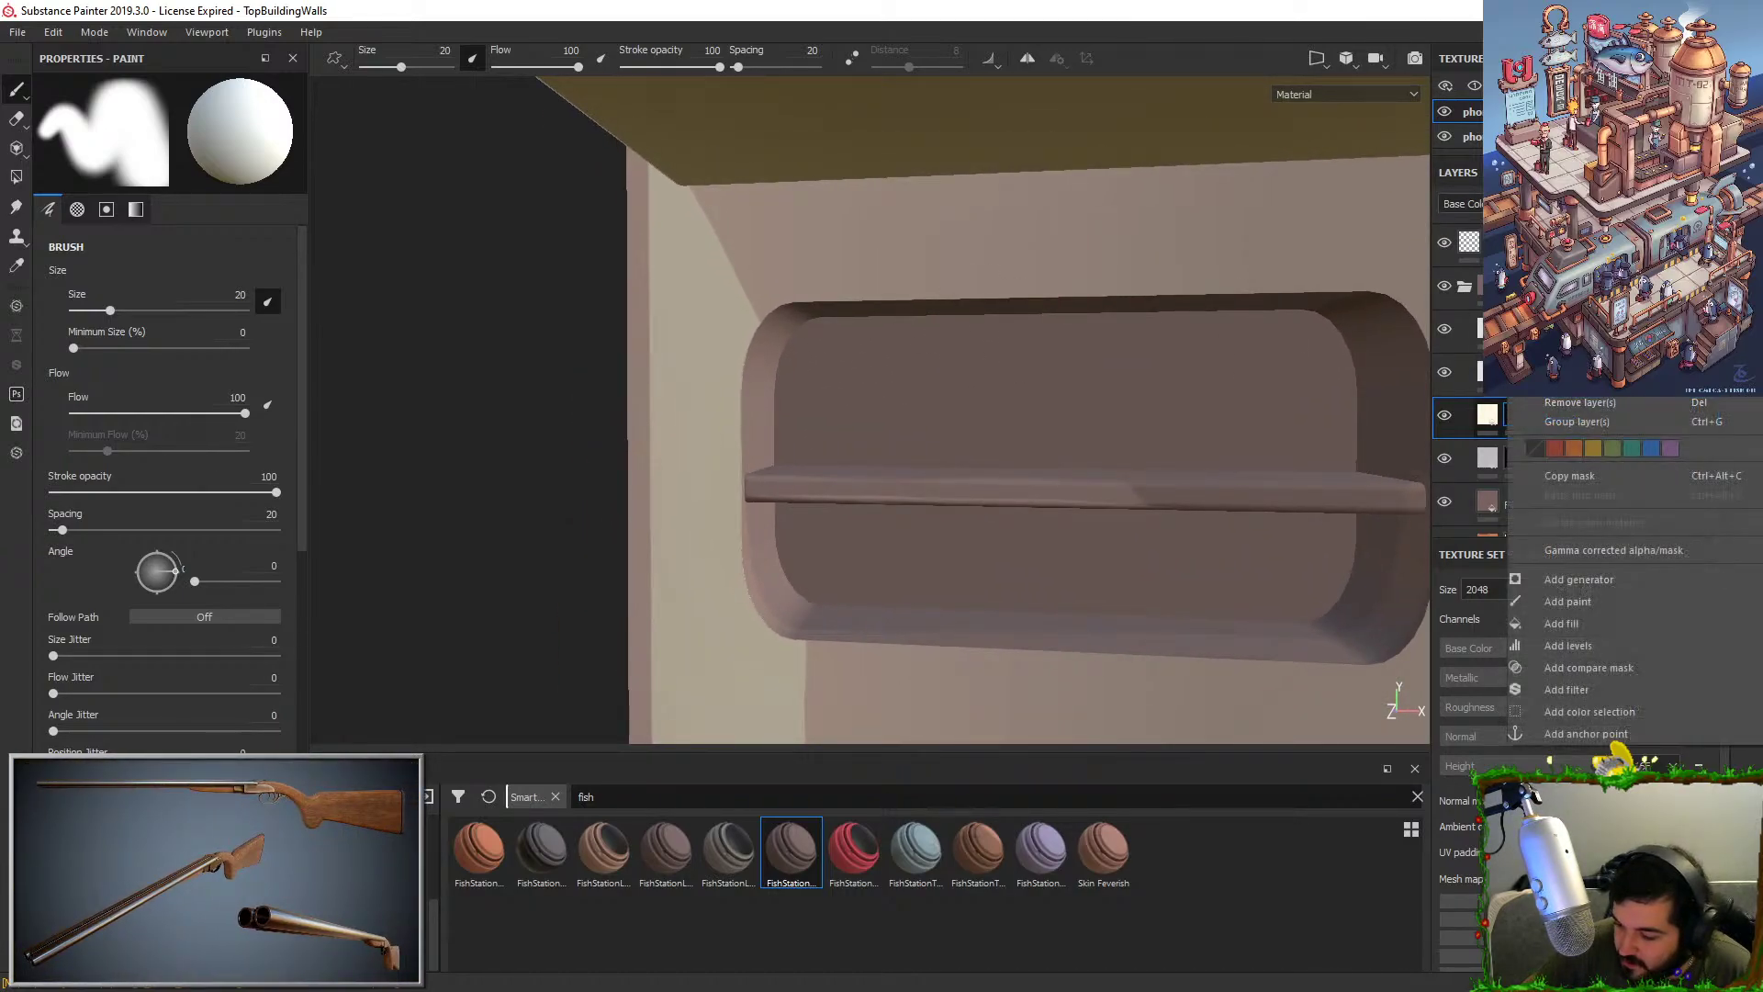
left_click(1561, 384)
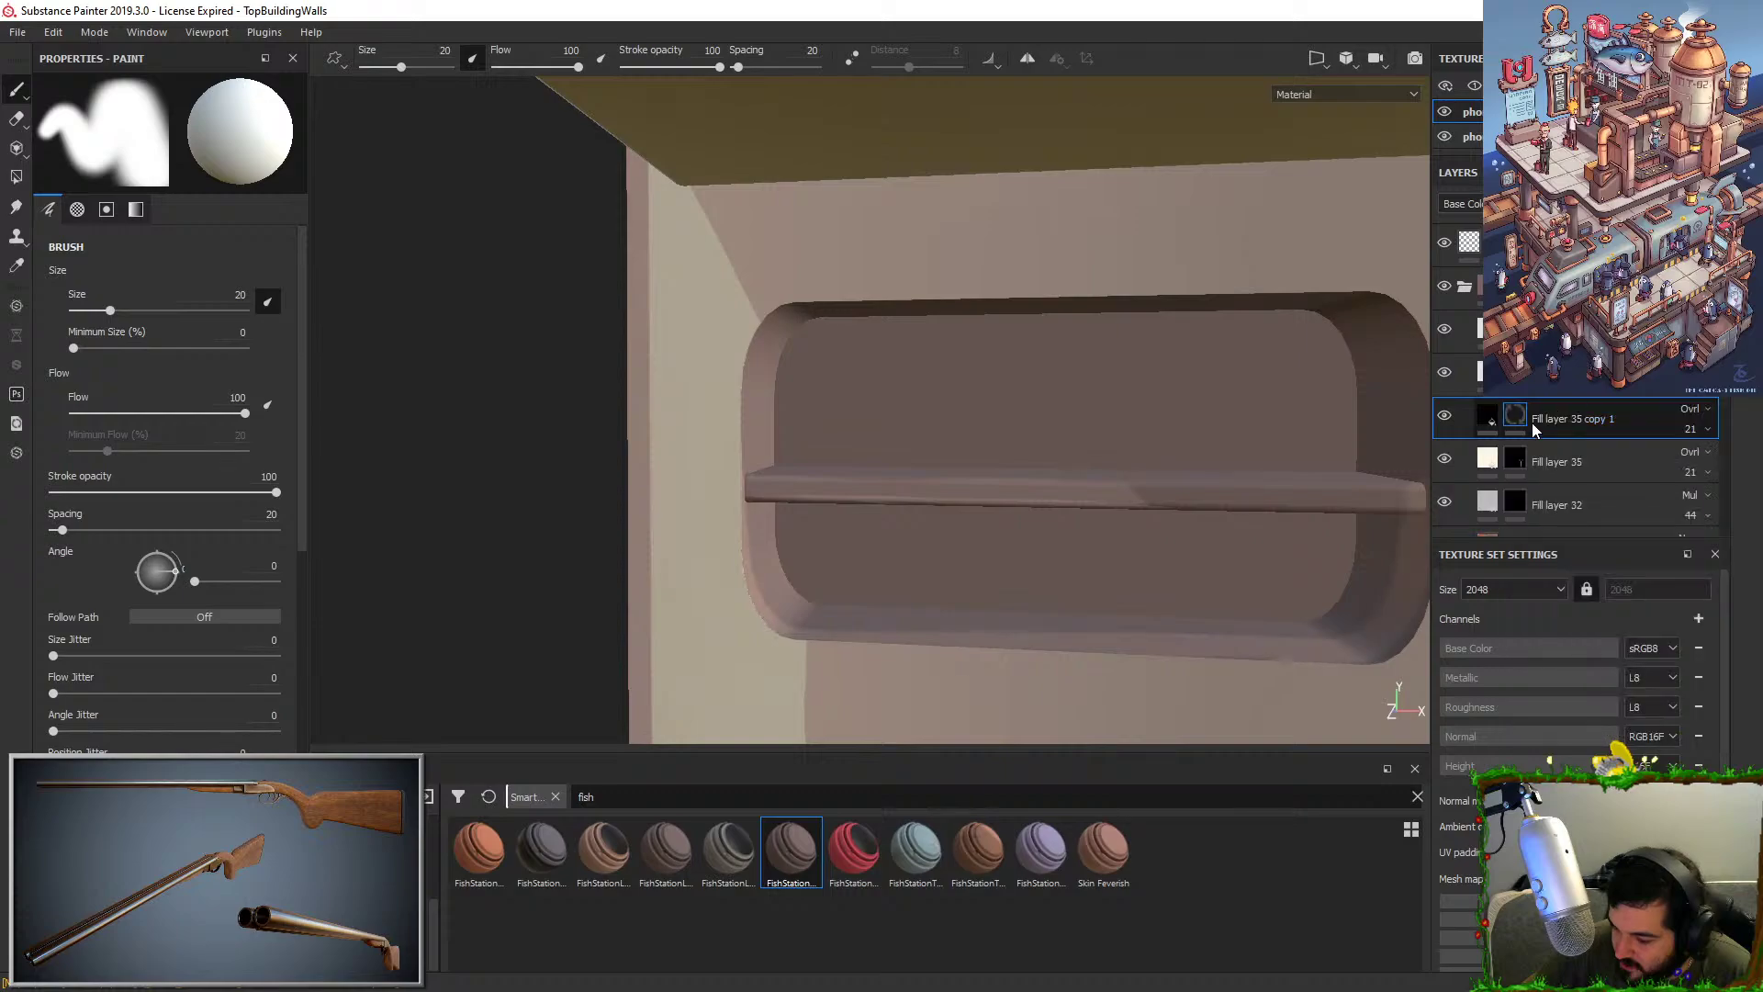
right_click(1530, 406)
left_click(1563, 434)
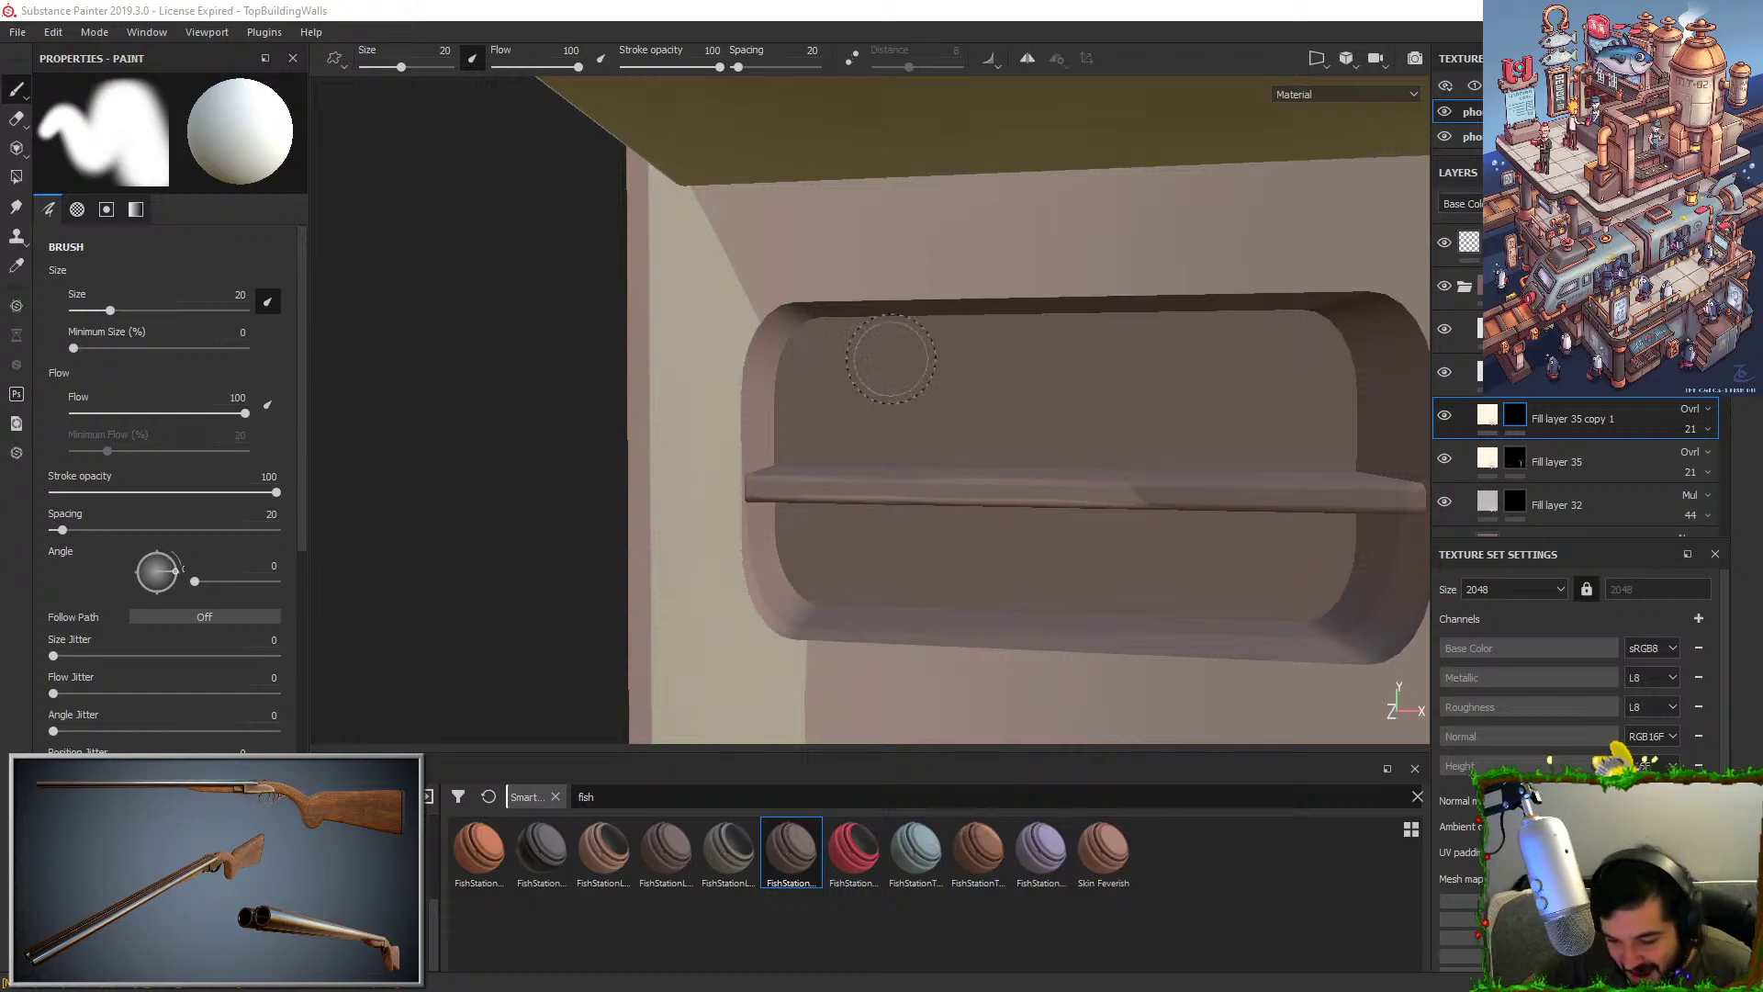
Paint broad light patches on the recess's back wall above and below the shelf on the mask of Fill layer 35 copy 1.
mouse_move(900, 395)
right_mouse_down("alt")
mouse_move(929, 315)
mouse_move(955, 459)
right_mouse_up("alt")
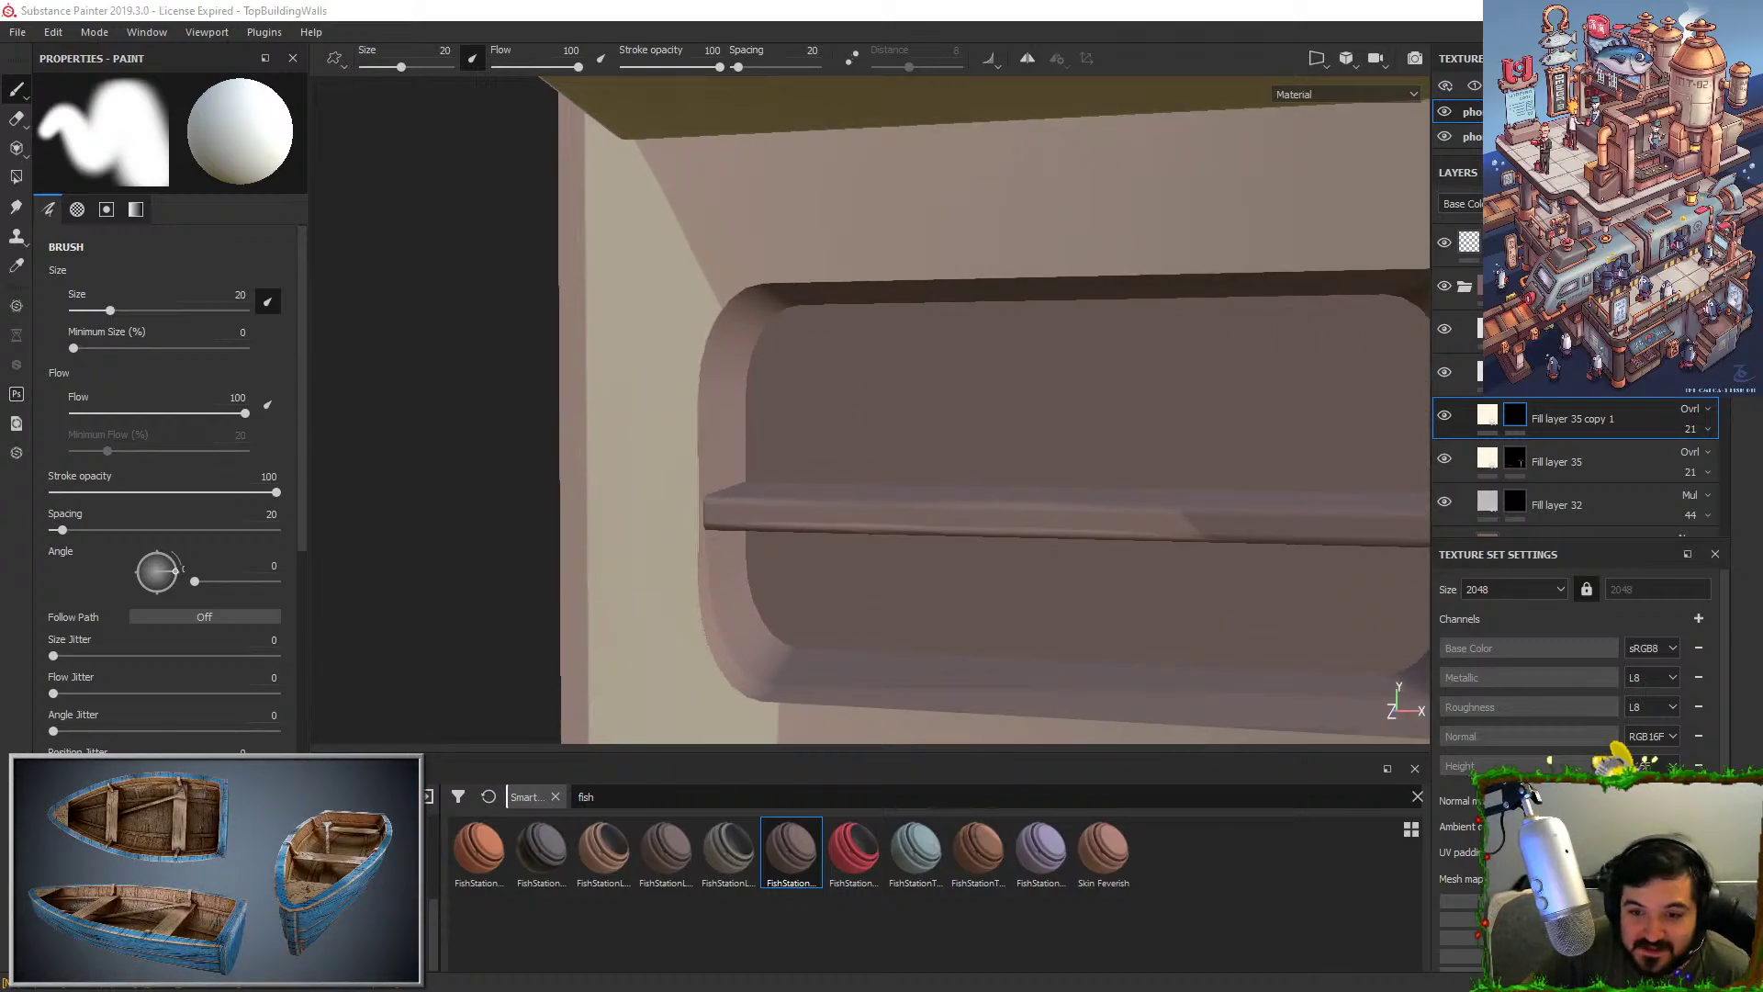
middle_click_drag(959, 331, 1003, 272, "alt")
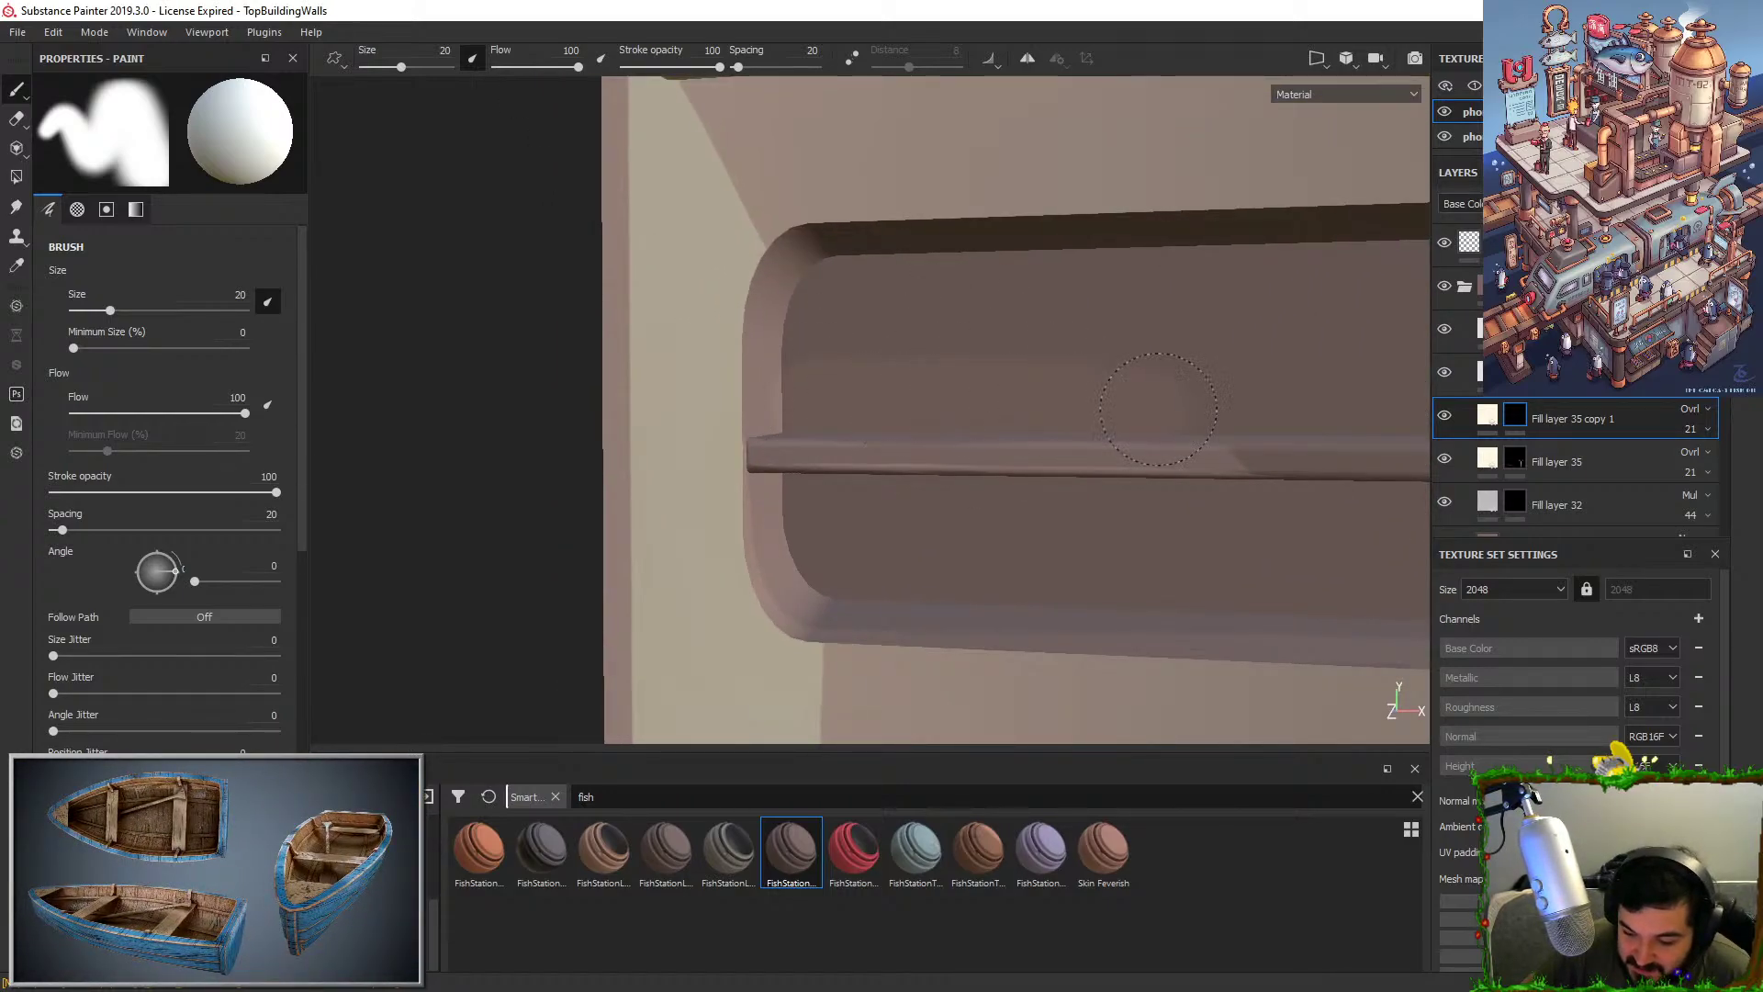
middle_click_drag(1159, 409, 981, 358, "alt")
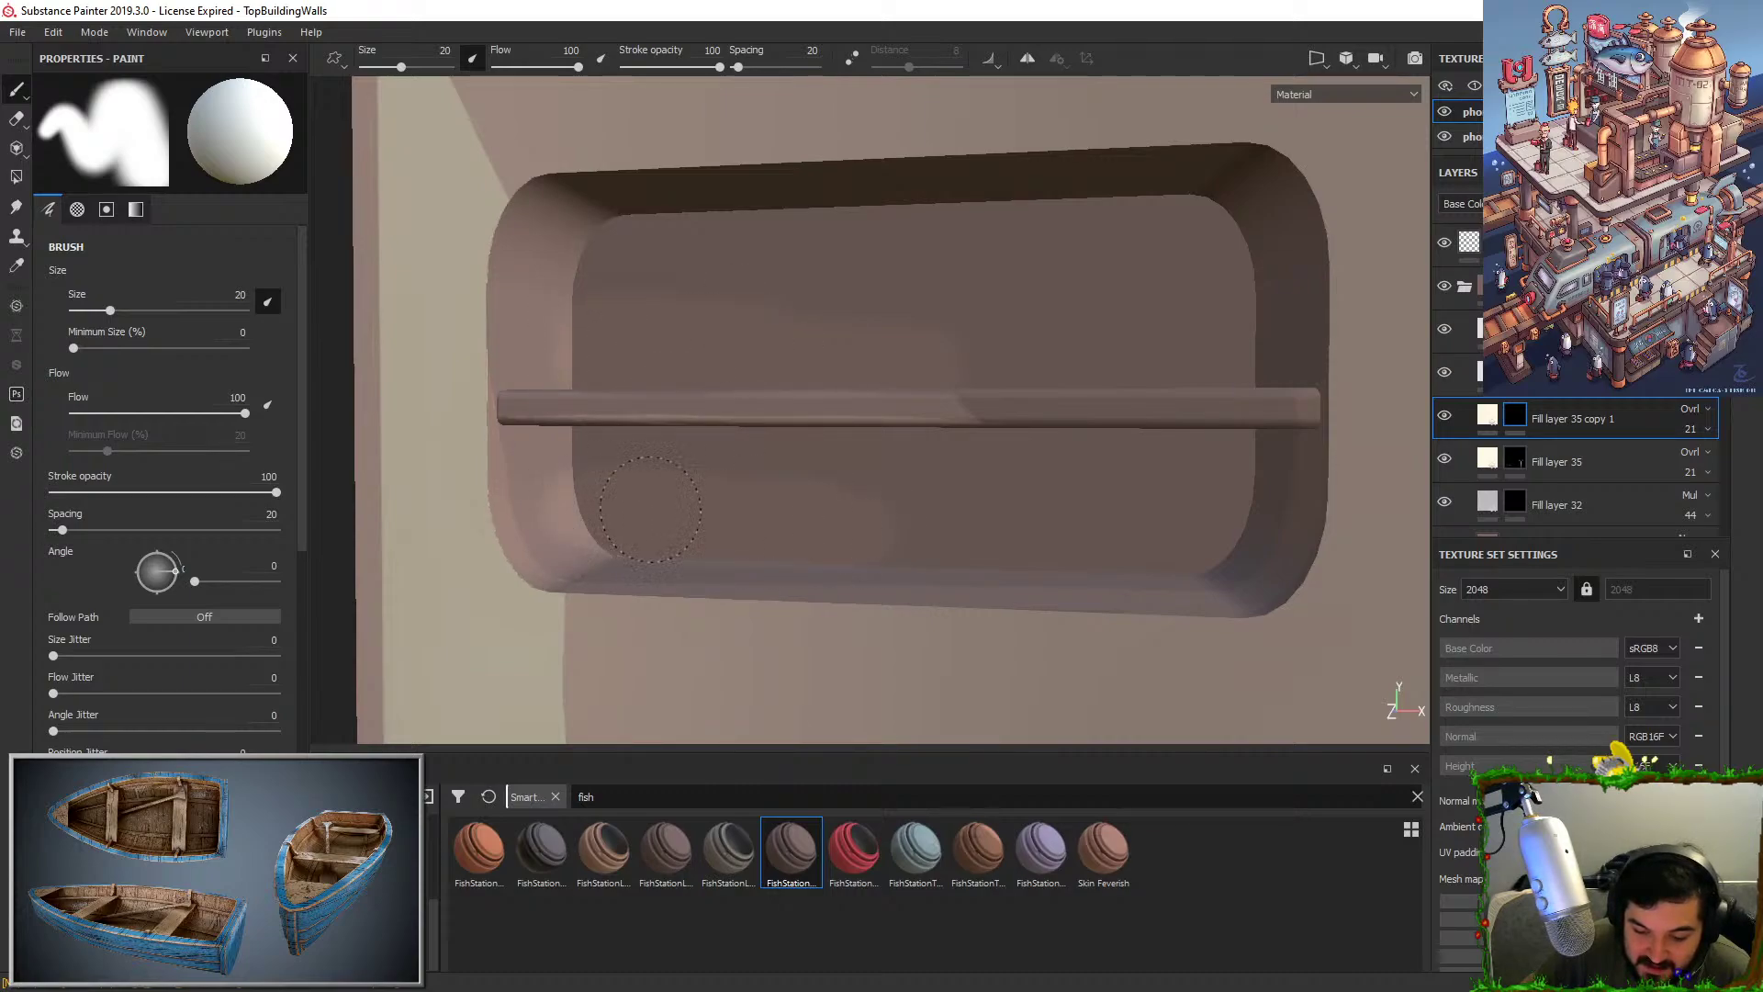
left_click_drag(611, 454, 678, 601, "alt")
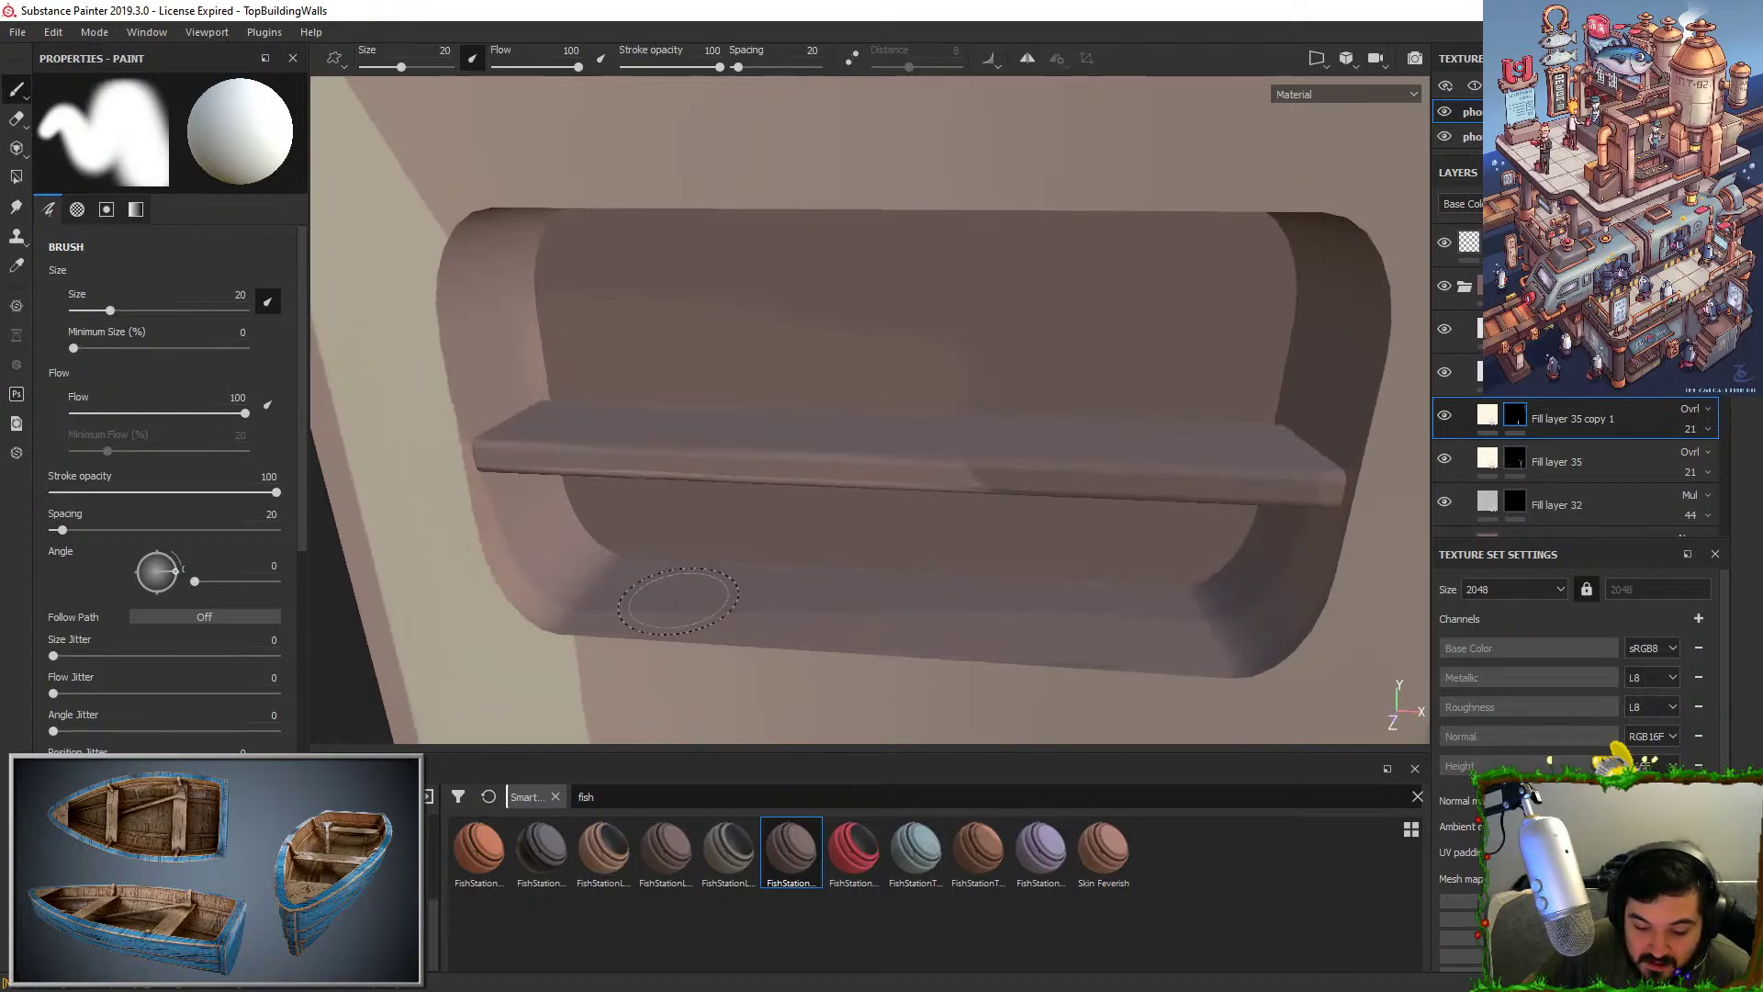
left_click_drag(543, 512, 598, 460, "alt")
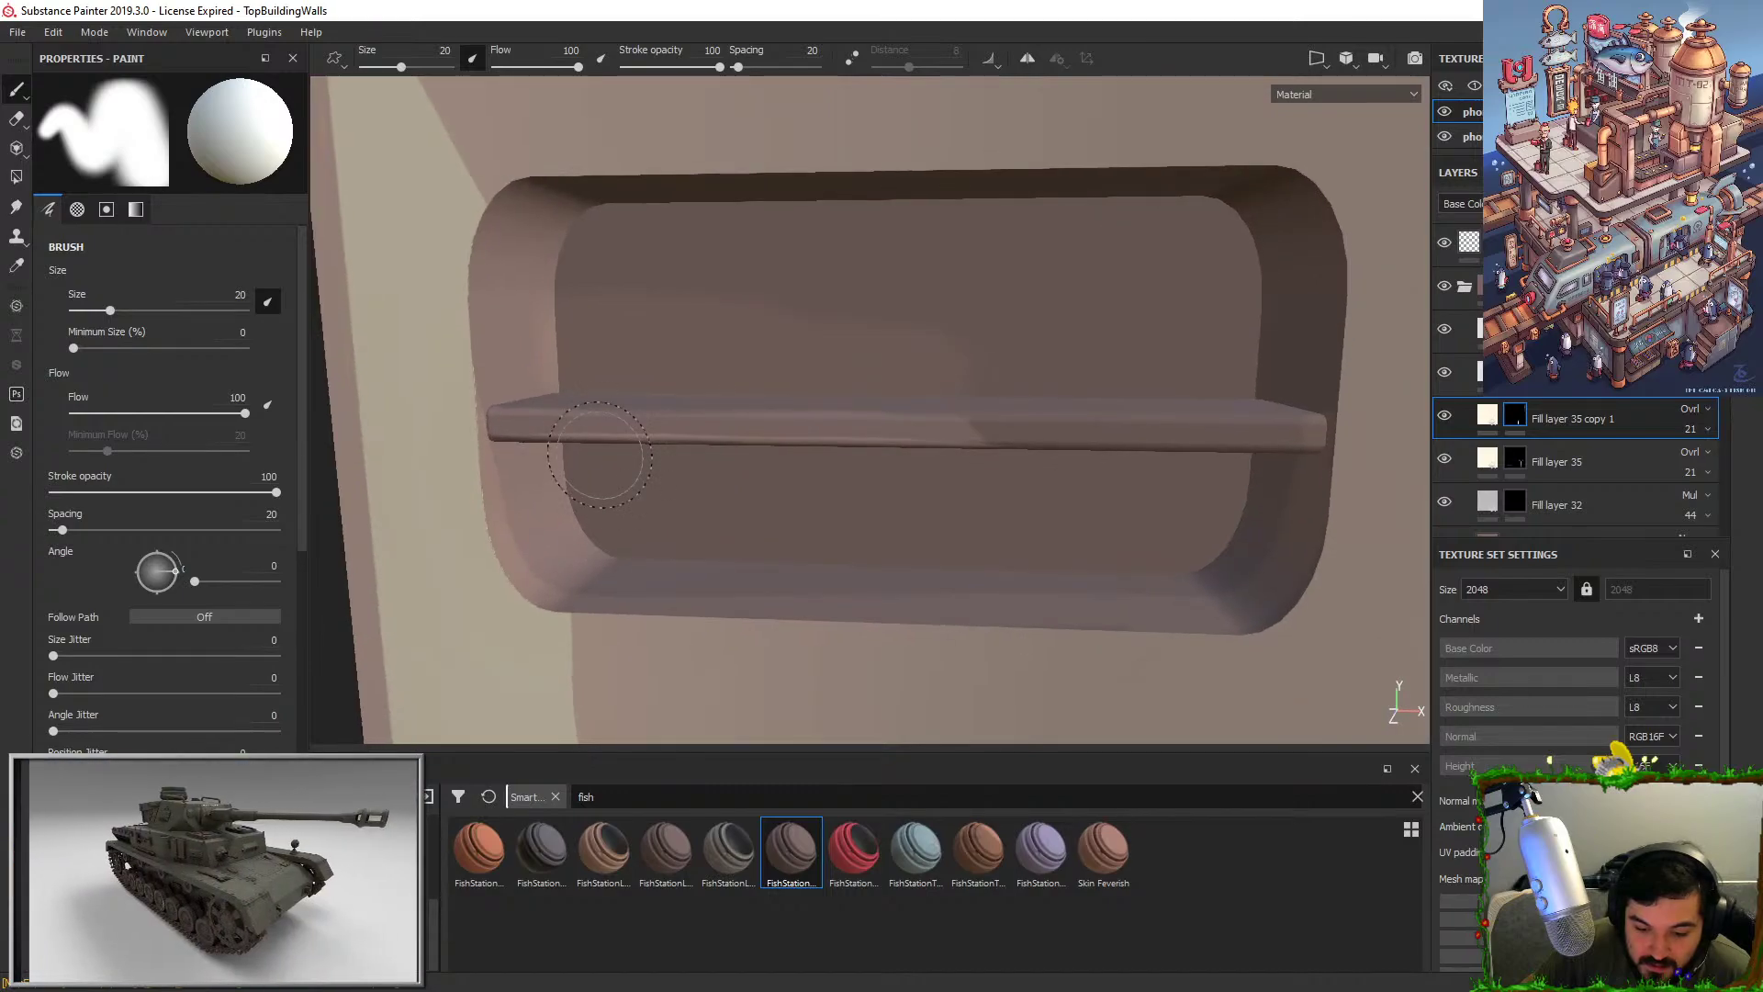
mouse_move(763, 456)
left_mouse_down("alt")
mouse_move(637, 491)
mouse_move(707, 491)
mouse_move(924, 322)
left_mouse_up("alt")
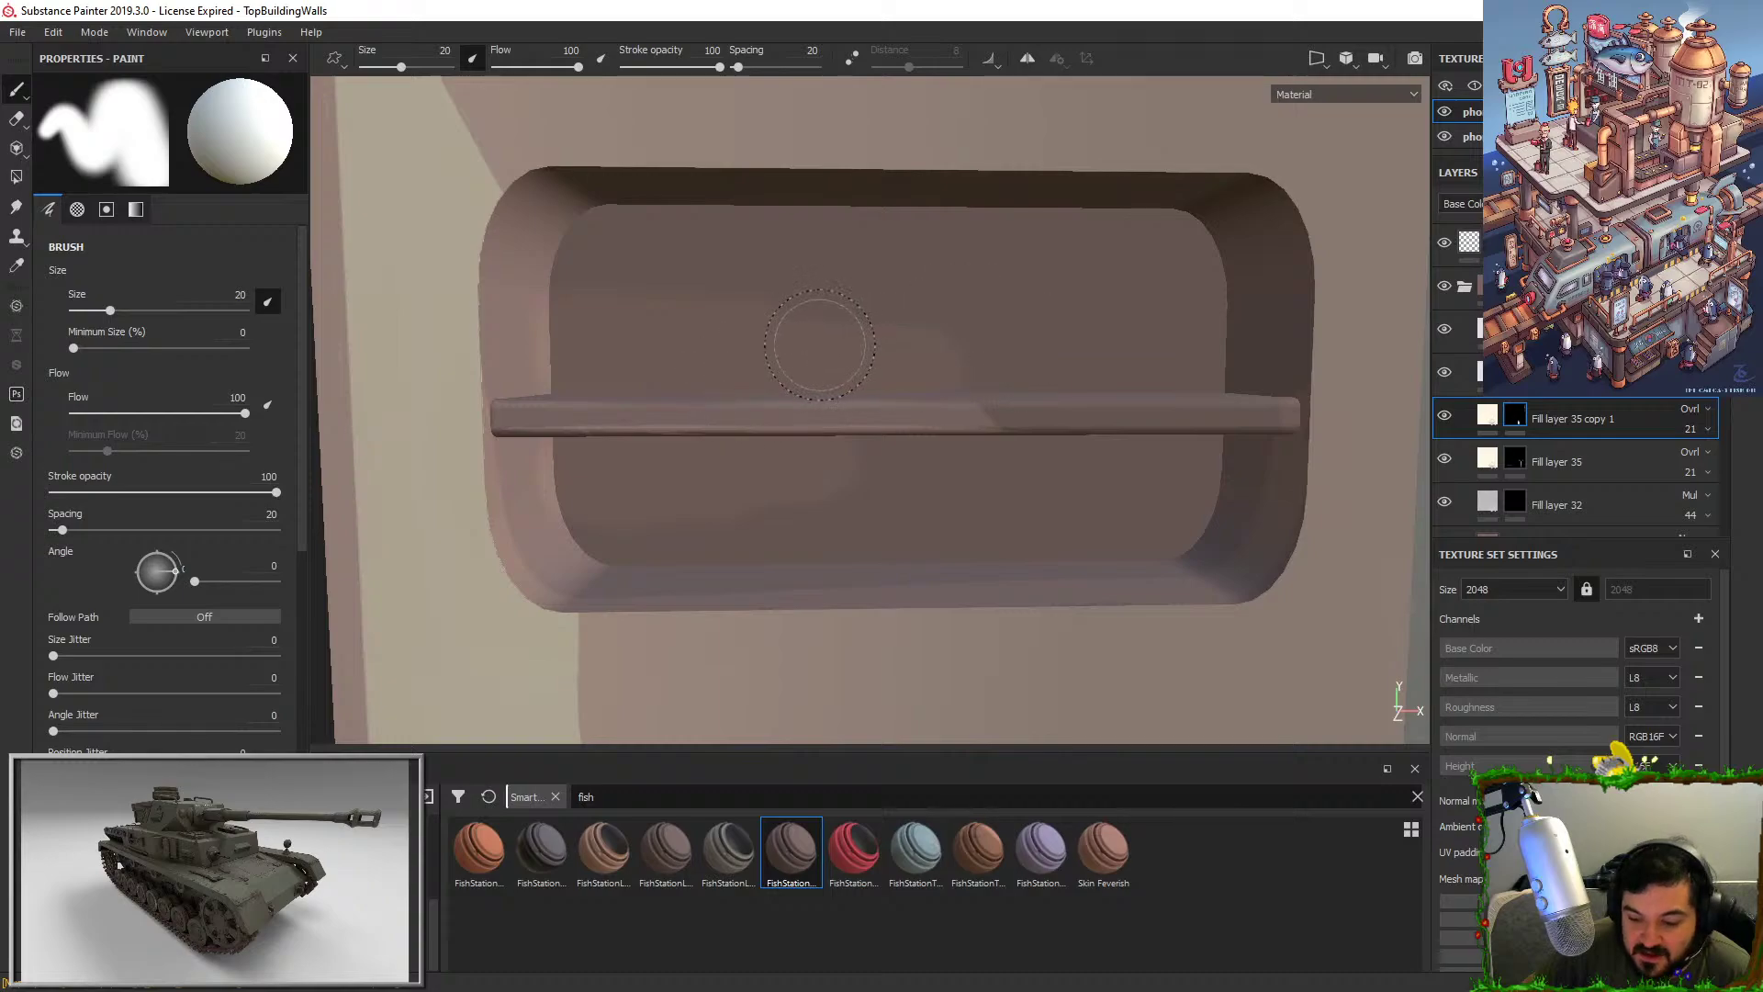
left_click_drag(1068, 361, 905, 472, "alt")
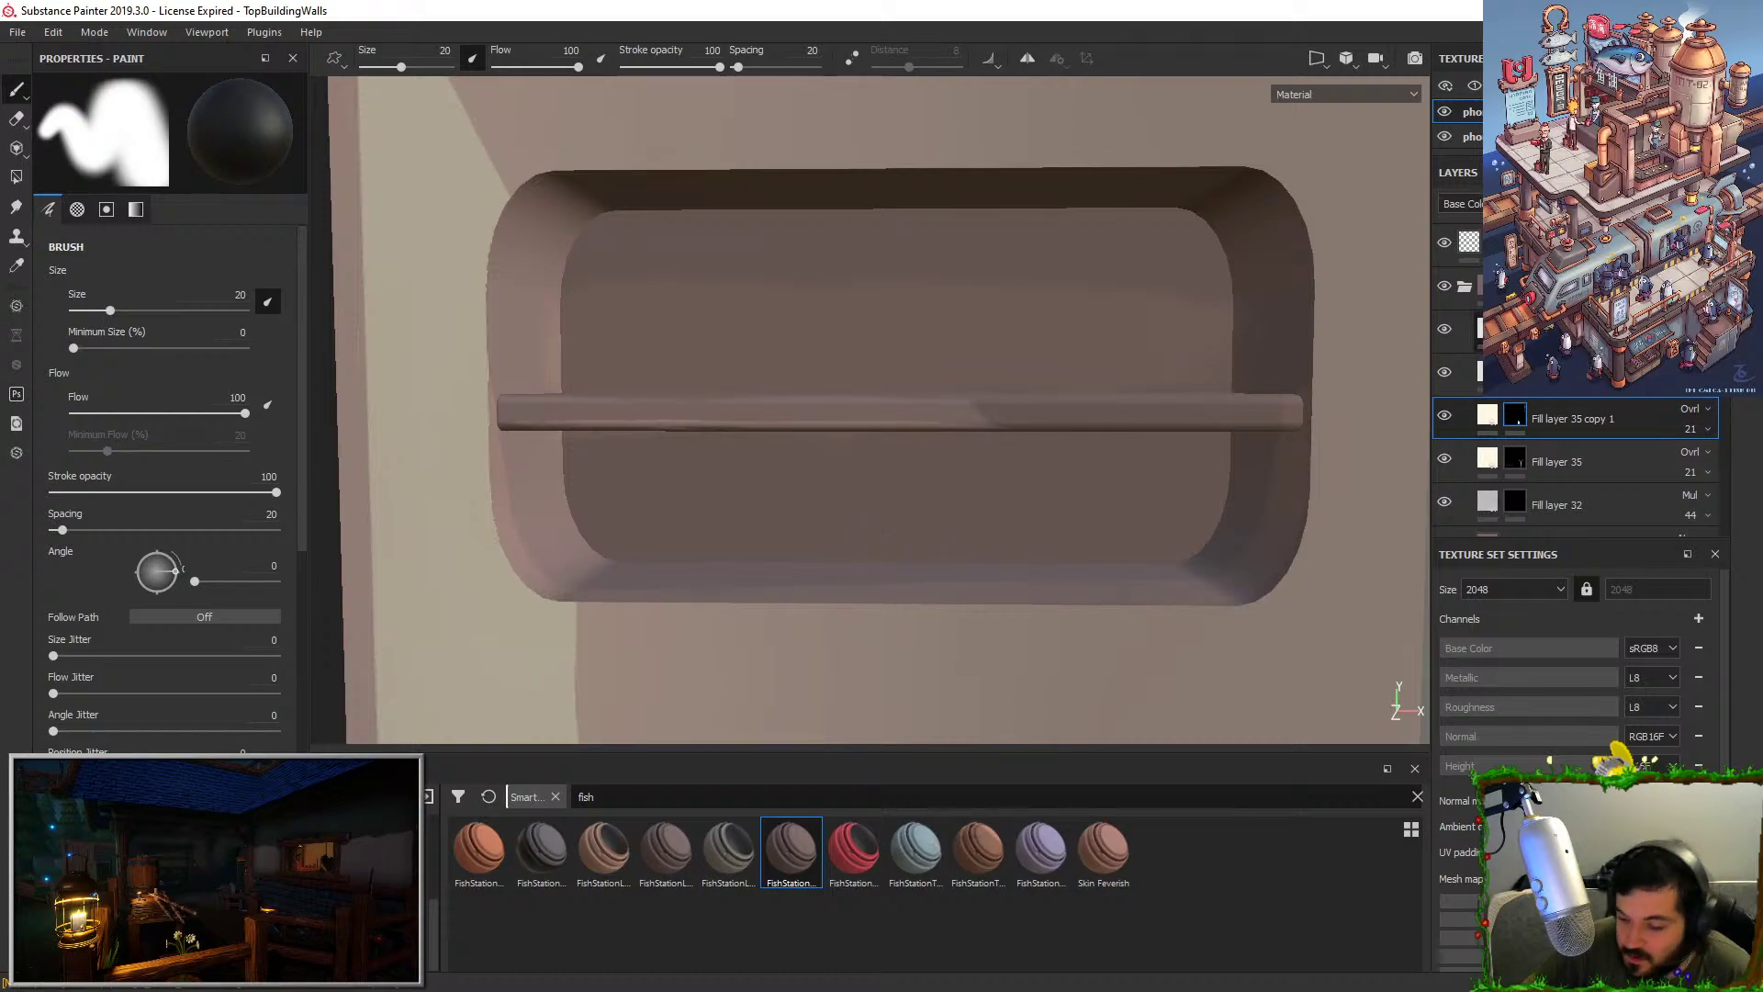
Add a Blur filter to the mask of Fill layer 35 copy 1 with a blur intensity of 10.5.
right_click(1515, 434)
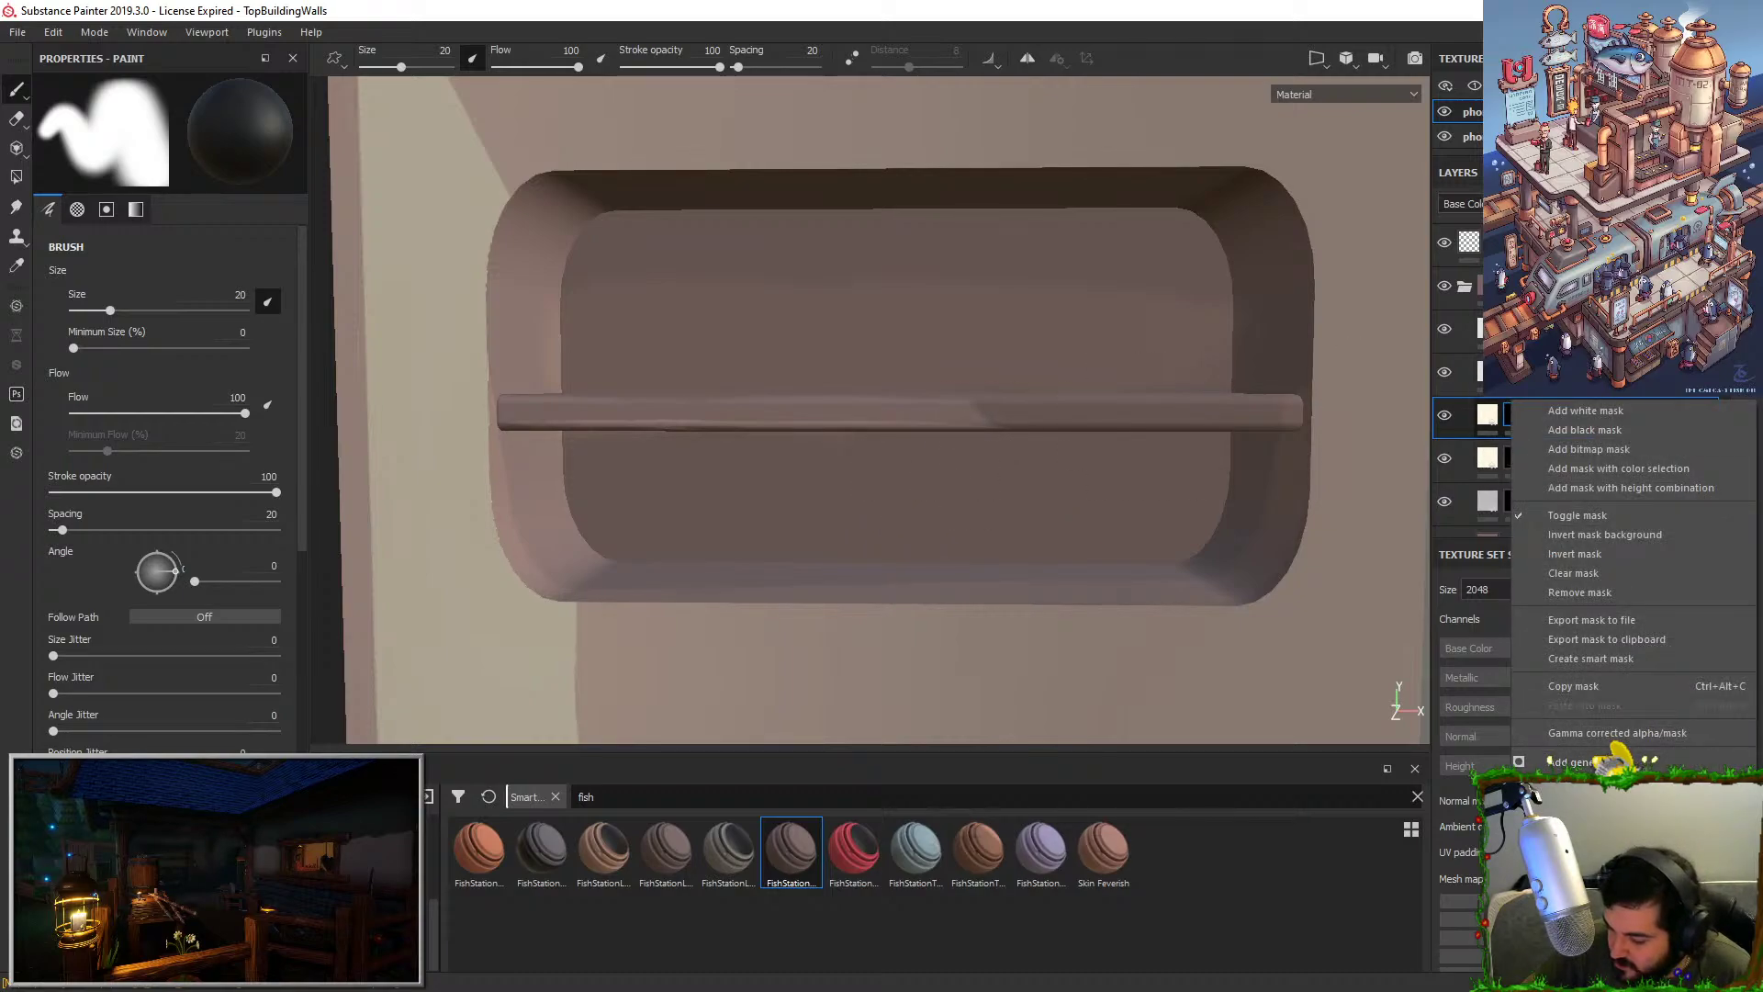
left_click(1572, 871)
left_click(252, 131)
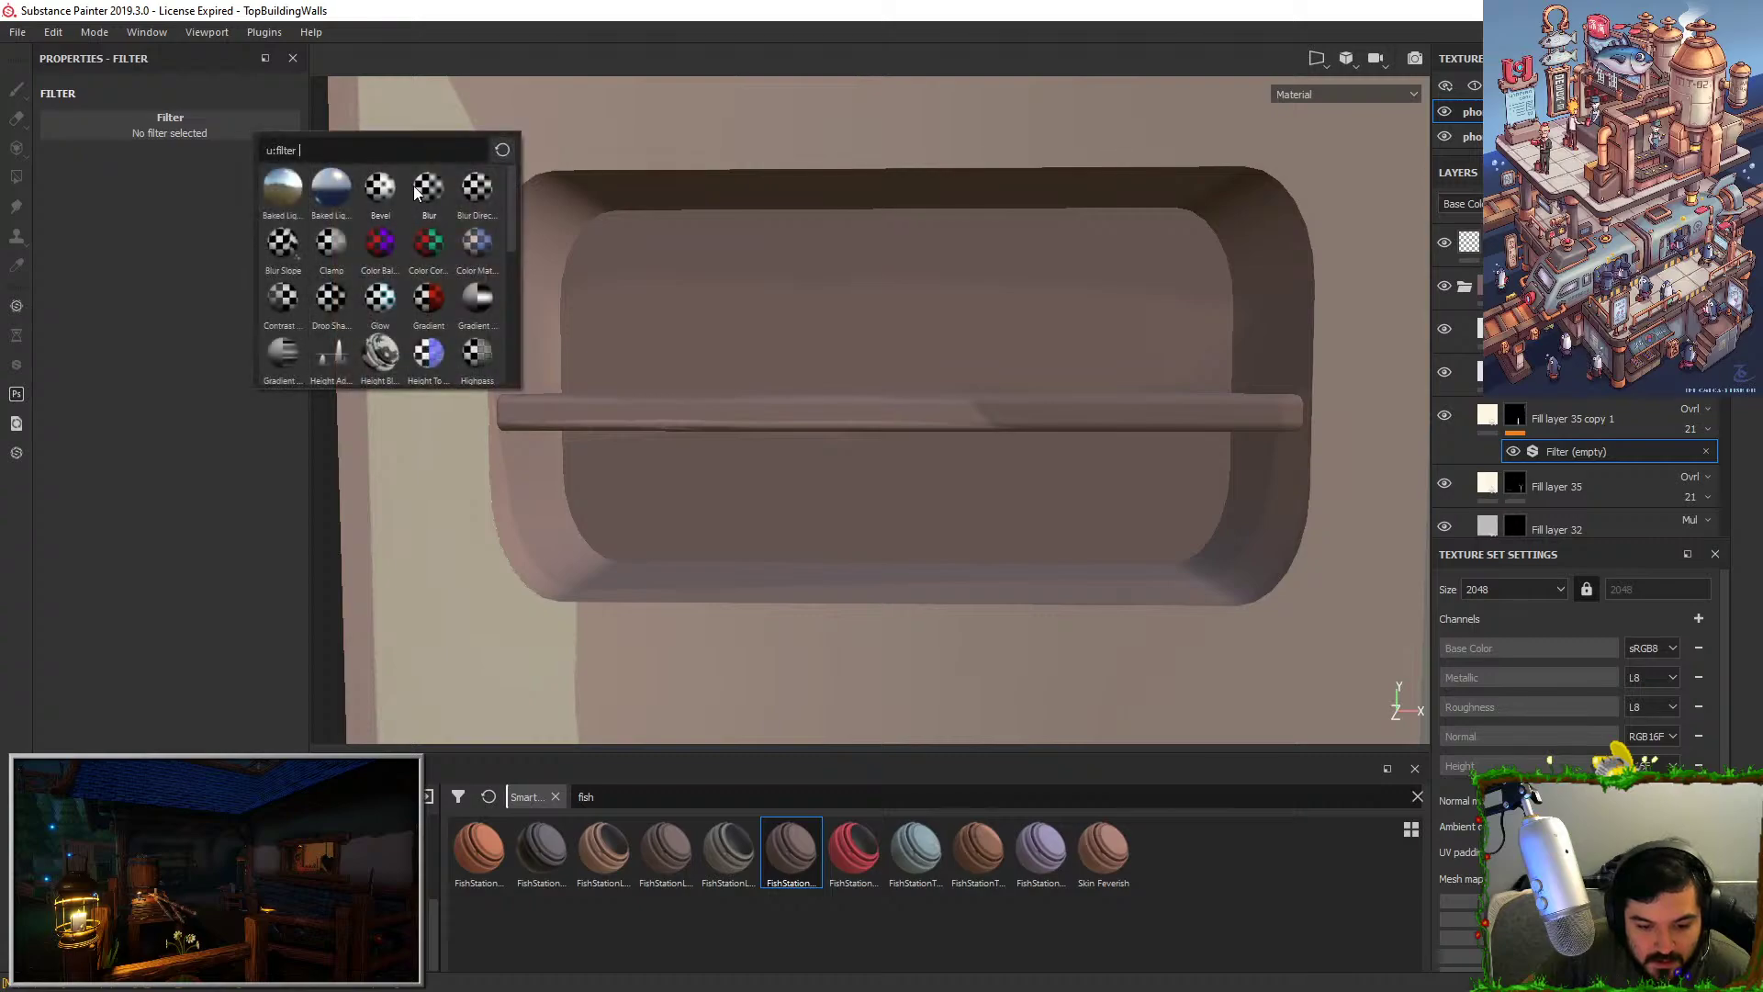
left_click(418, 193)
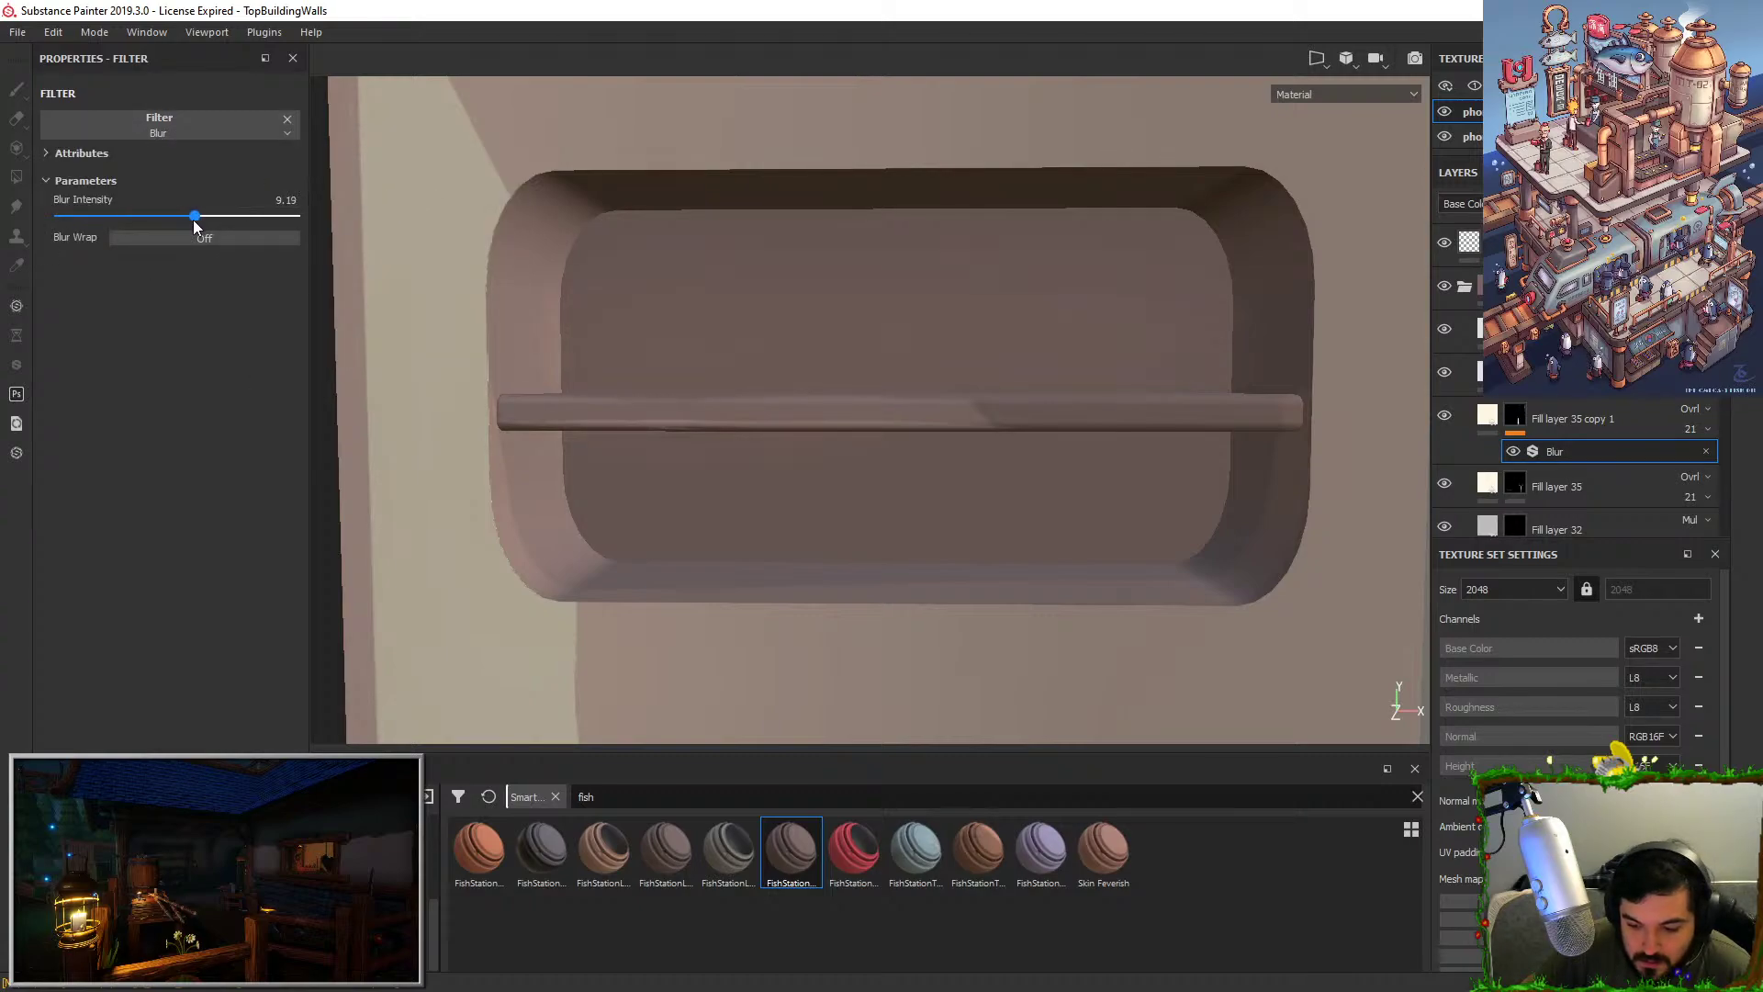
left_click_drag(730, 368, 871, 400, "alt")
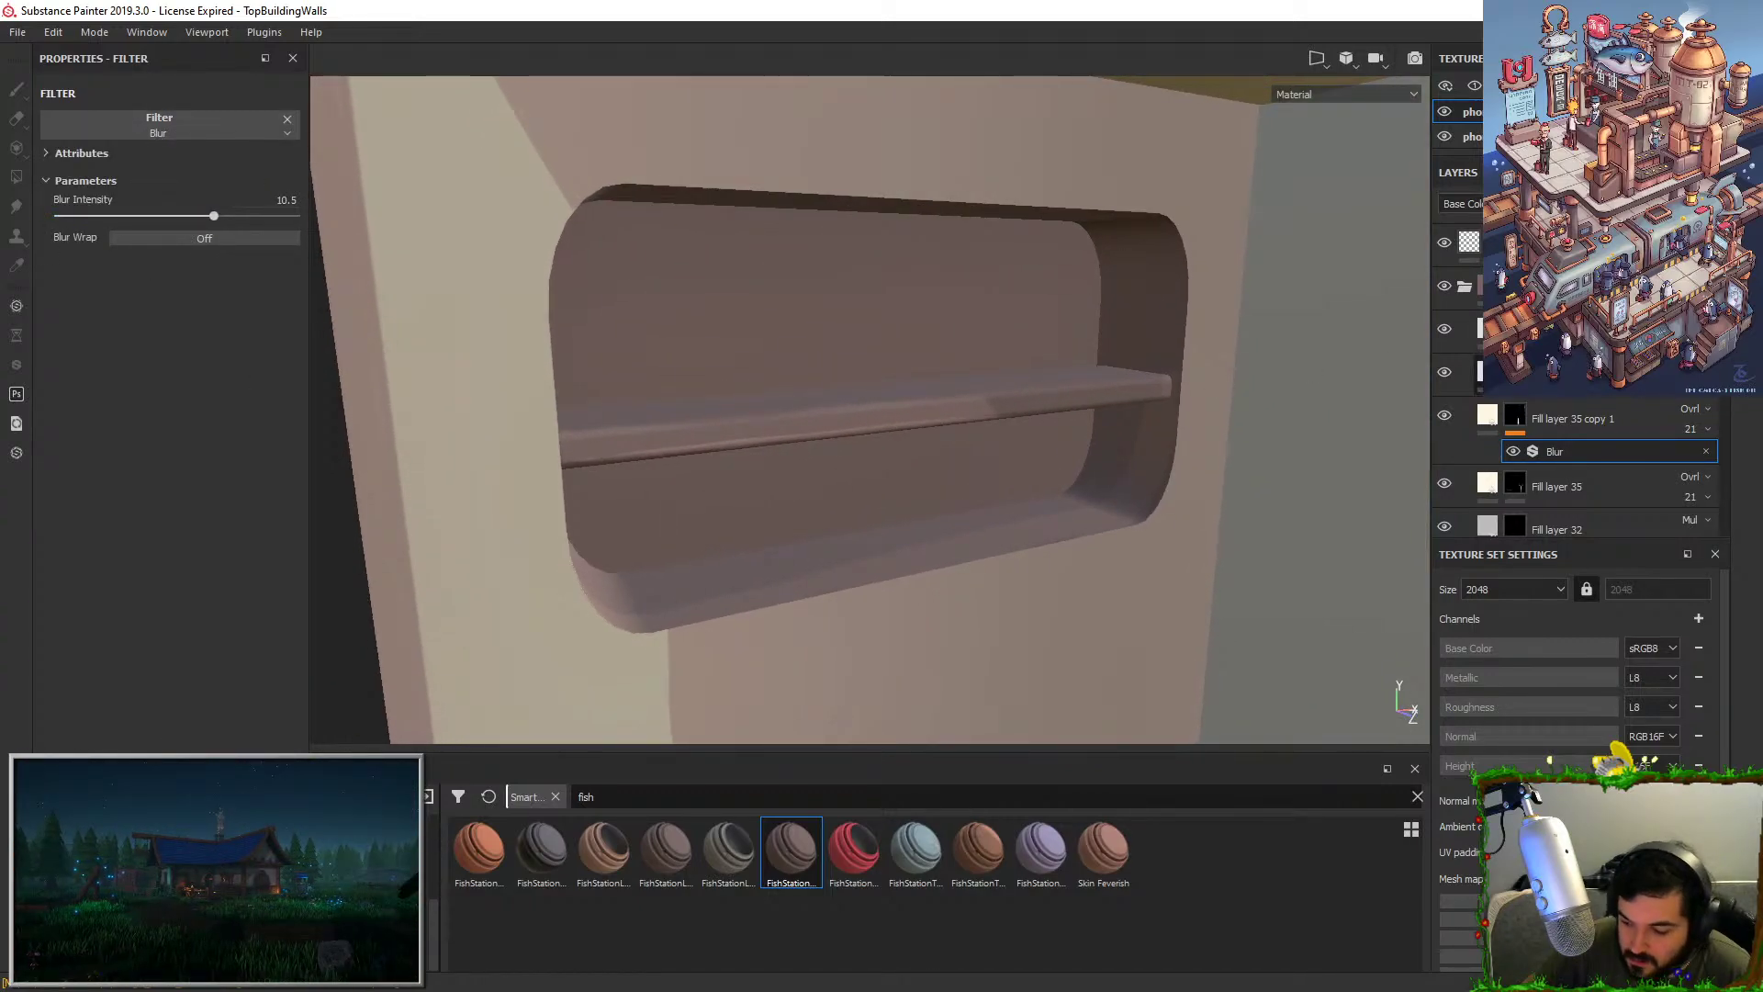
Paint a soft shadow along the recess's back wall just above the shelf on Fill layer 32's mask, undoing the first misplaced stroke.
scroll(1543, 450, "down", 1)
left_click(1519, 469)
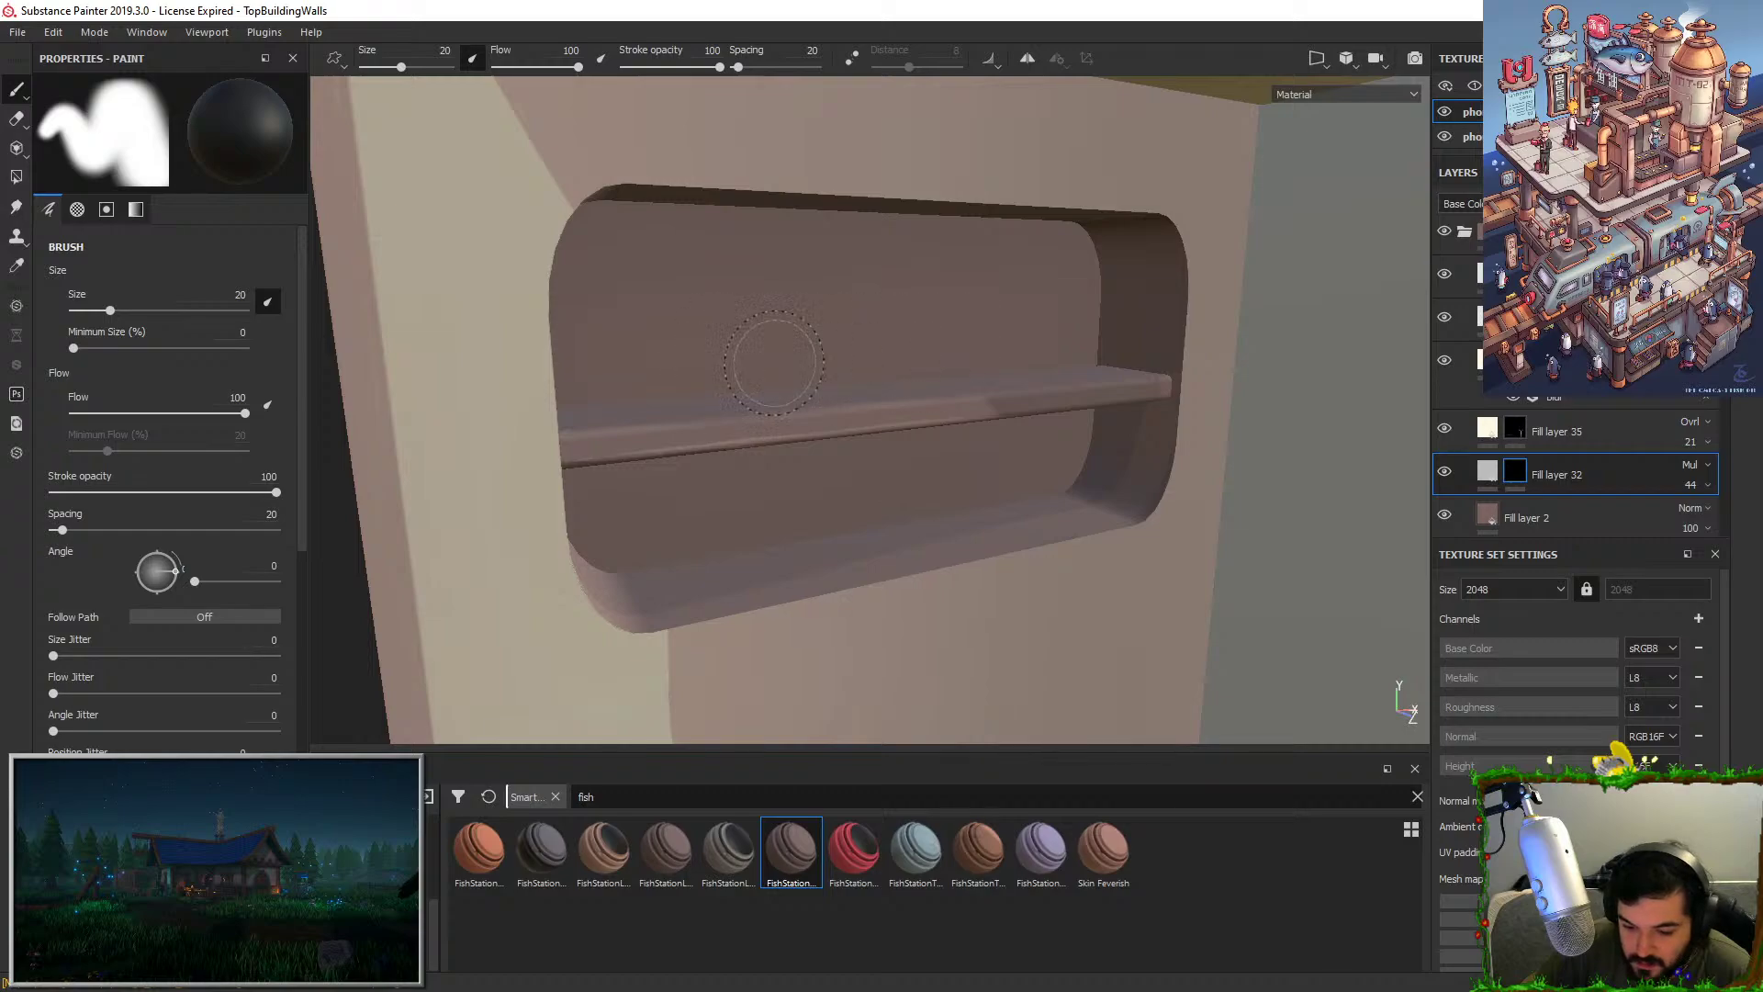
key("x")
left_click_drag(770, 360, 885, 364)
key("ctrl+z")
mouse_move(964, 299)
left_mouse_down("alt")
mouse_move(980, 425)
mouse_move(1047, 414)
mouse_move(1035, 444)
left_mouse_up("alt")
scroll(980, 425, "up", 2)
mouse_move(1217, 299)
left_mouse_down("alt")
mouse_move(1117, 477)
mouse_move(1259, 284)
left_mouse_up("alt")
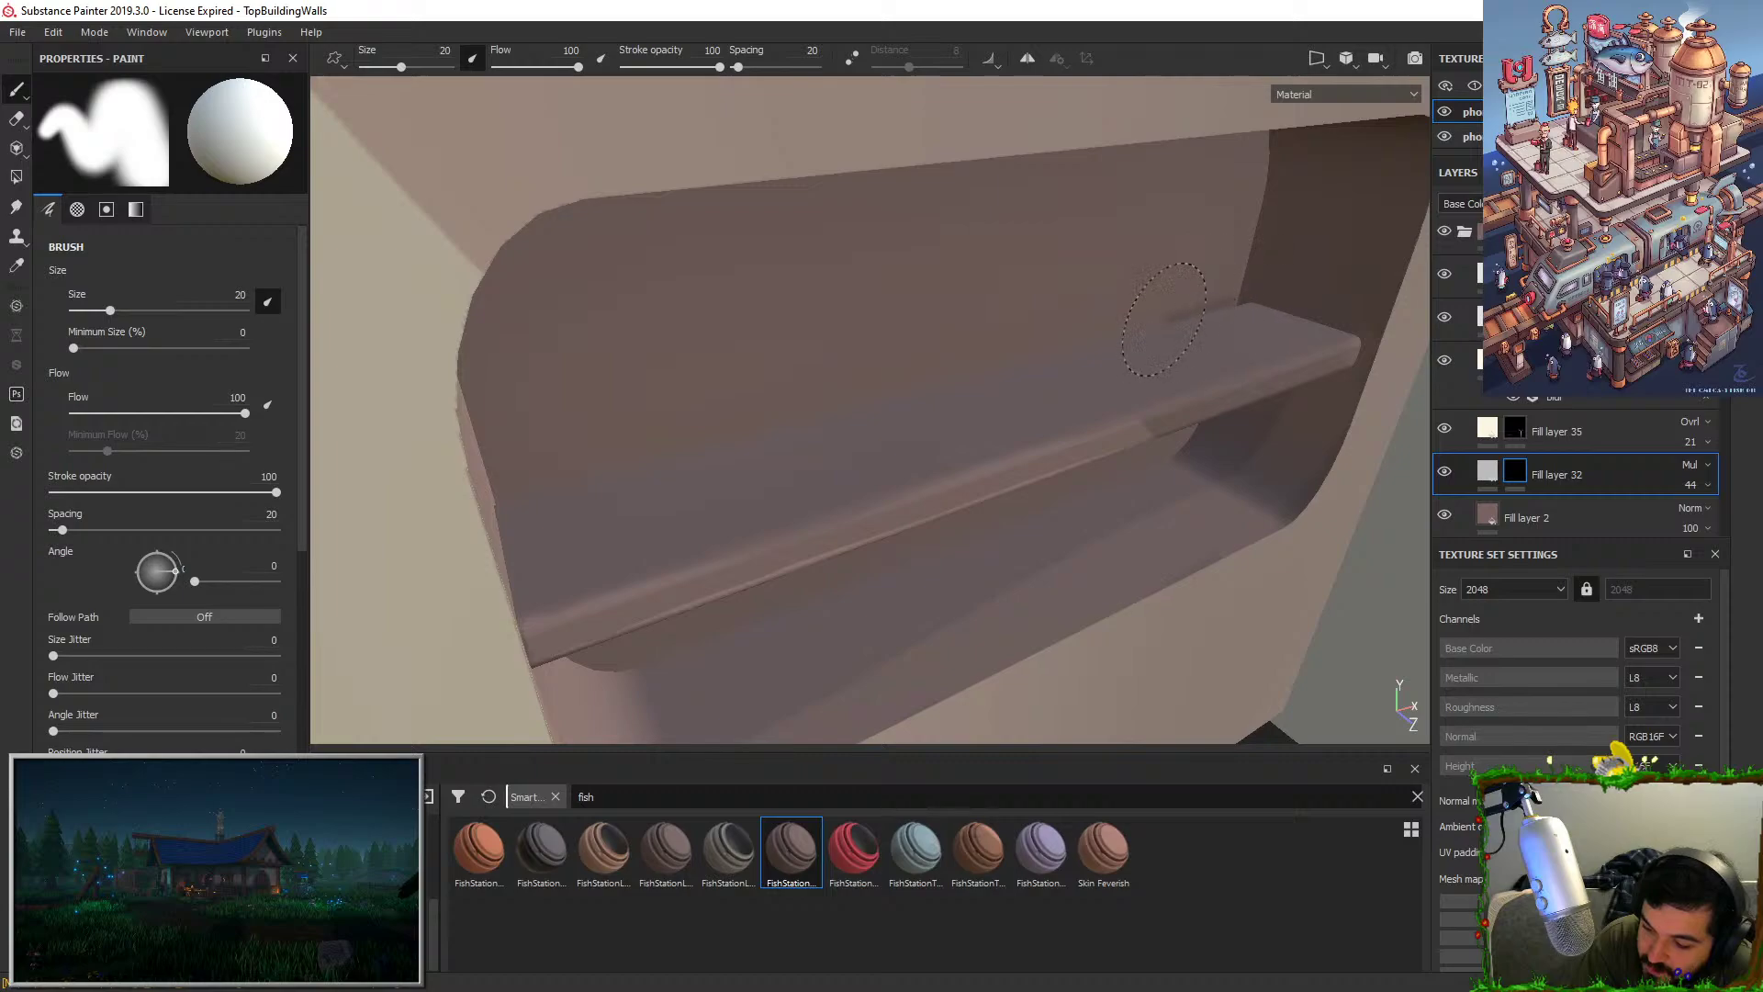
left_click_drag(1150, 315, 1121, 324, "alt")
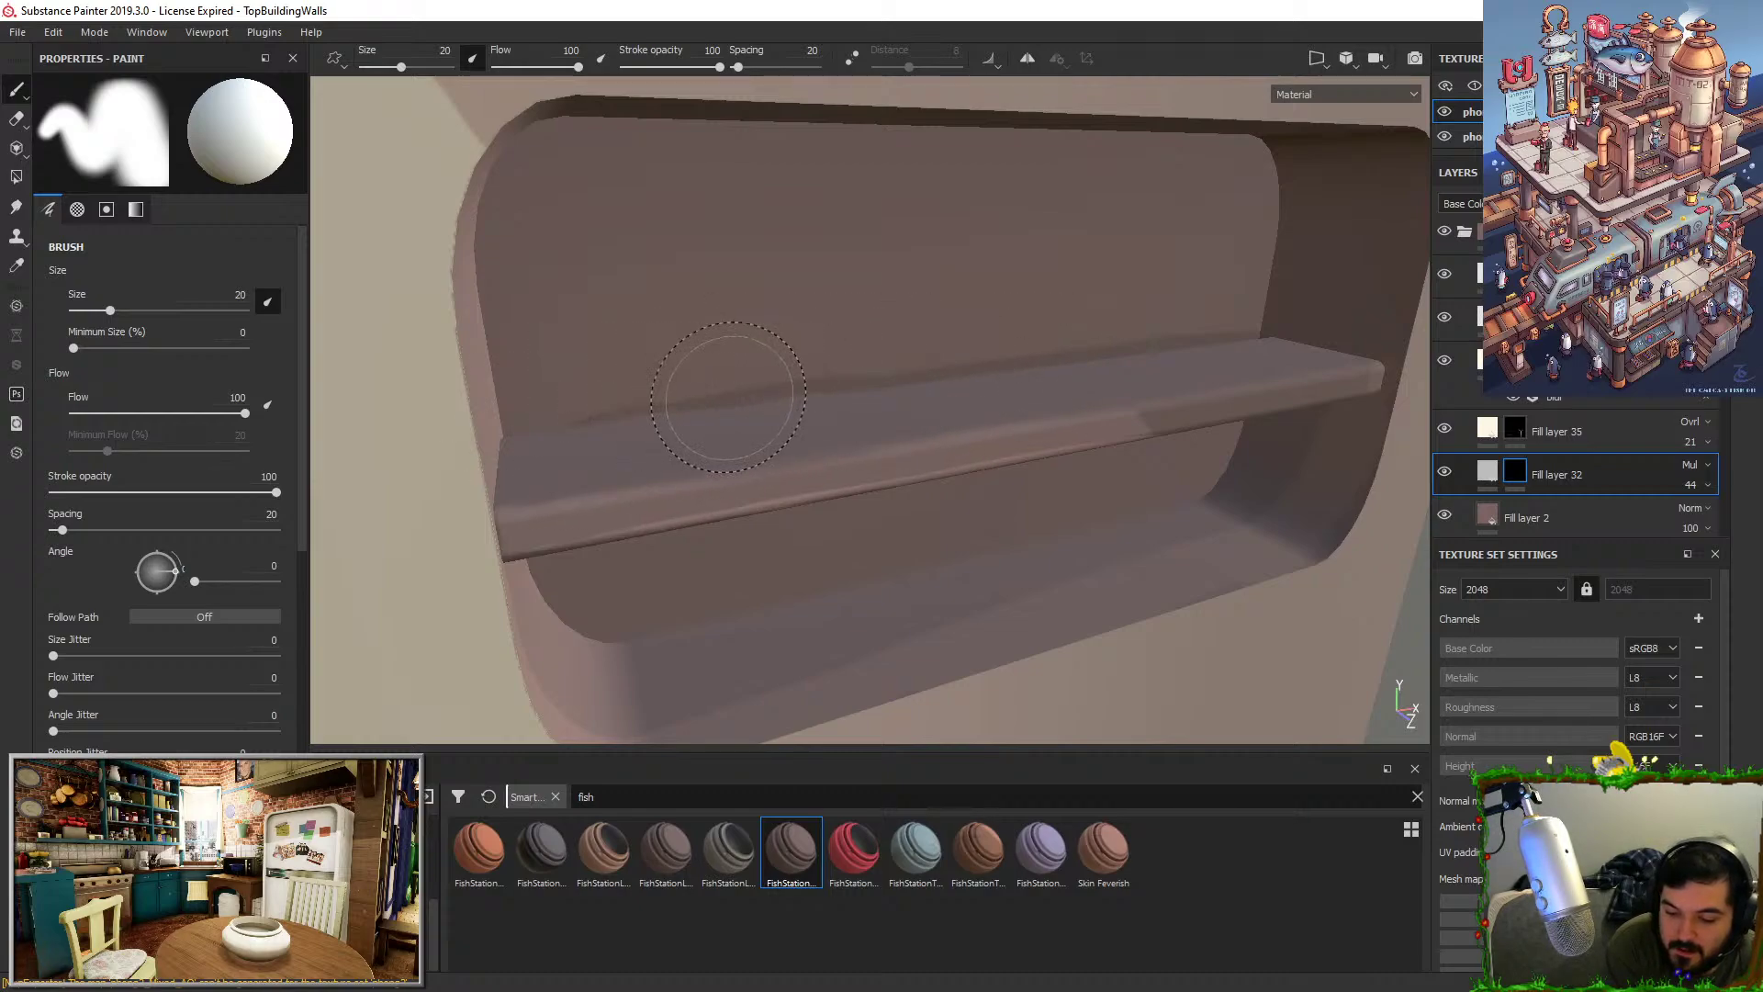
left_click_drag(659, 589, 555, 559, "alt")
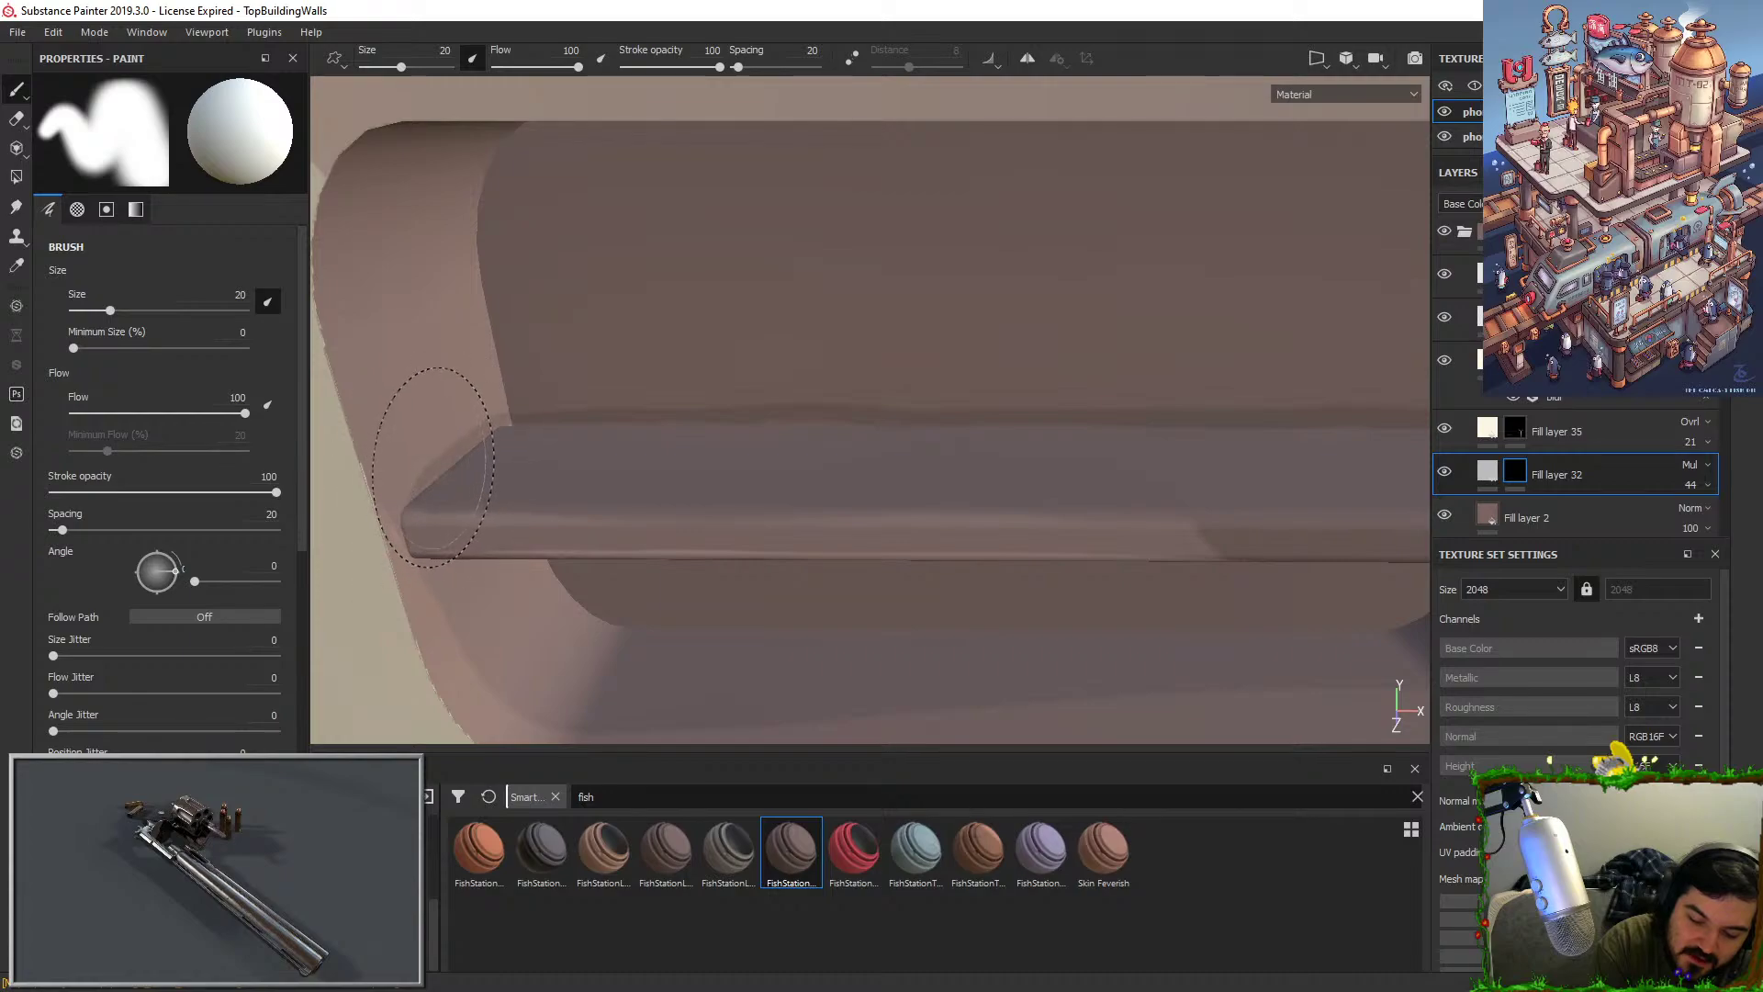
Paint shading into the Fill layer 32 mask around the left end of the niche shelf and just beneath it.
key("x")
key("x")
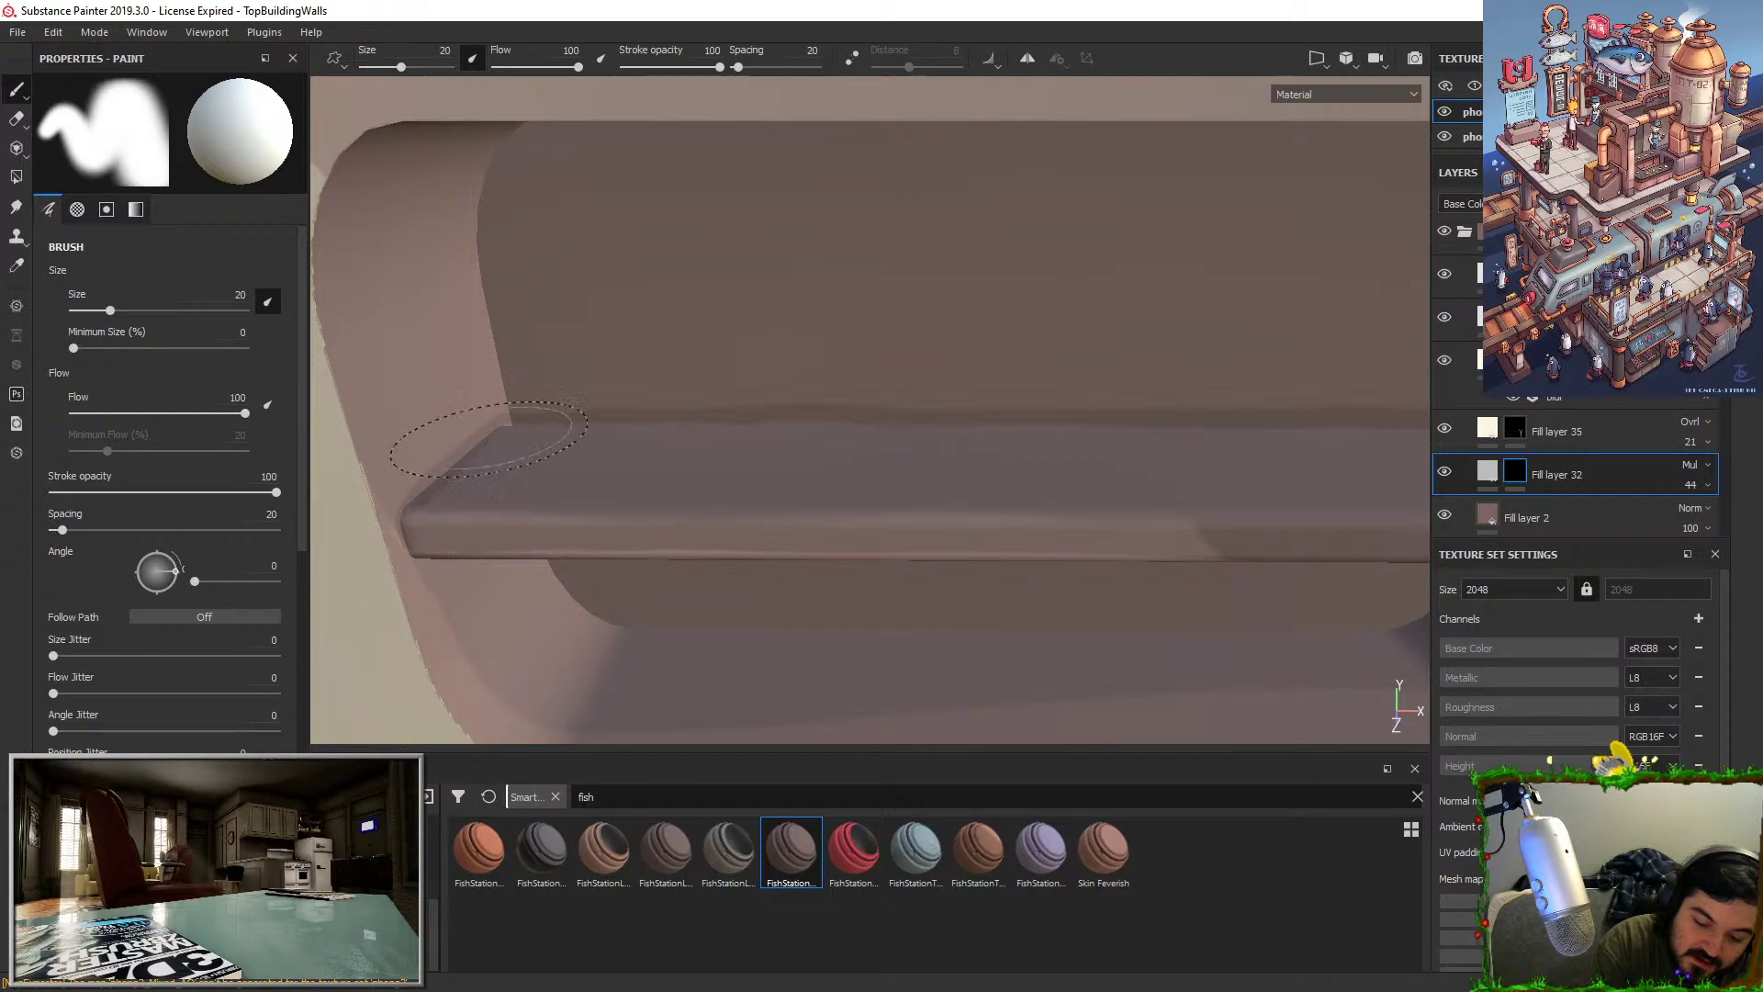
mouse_move(464, 432)
left_mouse_down("alt")
mouse_move(524, 420)
mouse_move(404, 402)
mouse_move(441, 315)
left_mouse_up("alt")
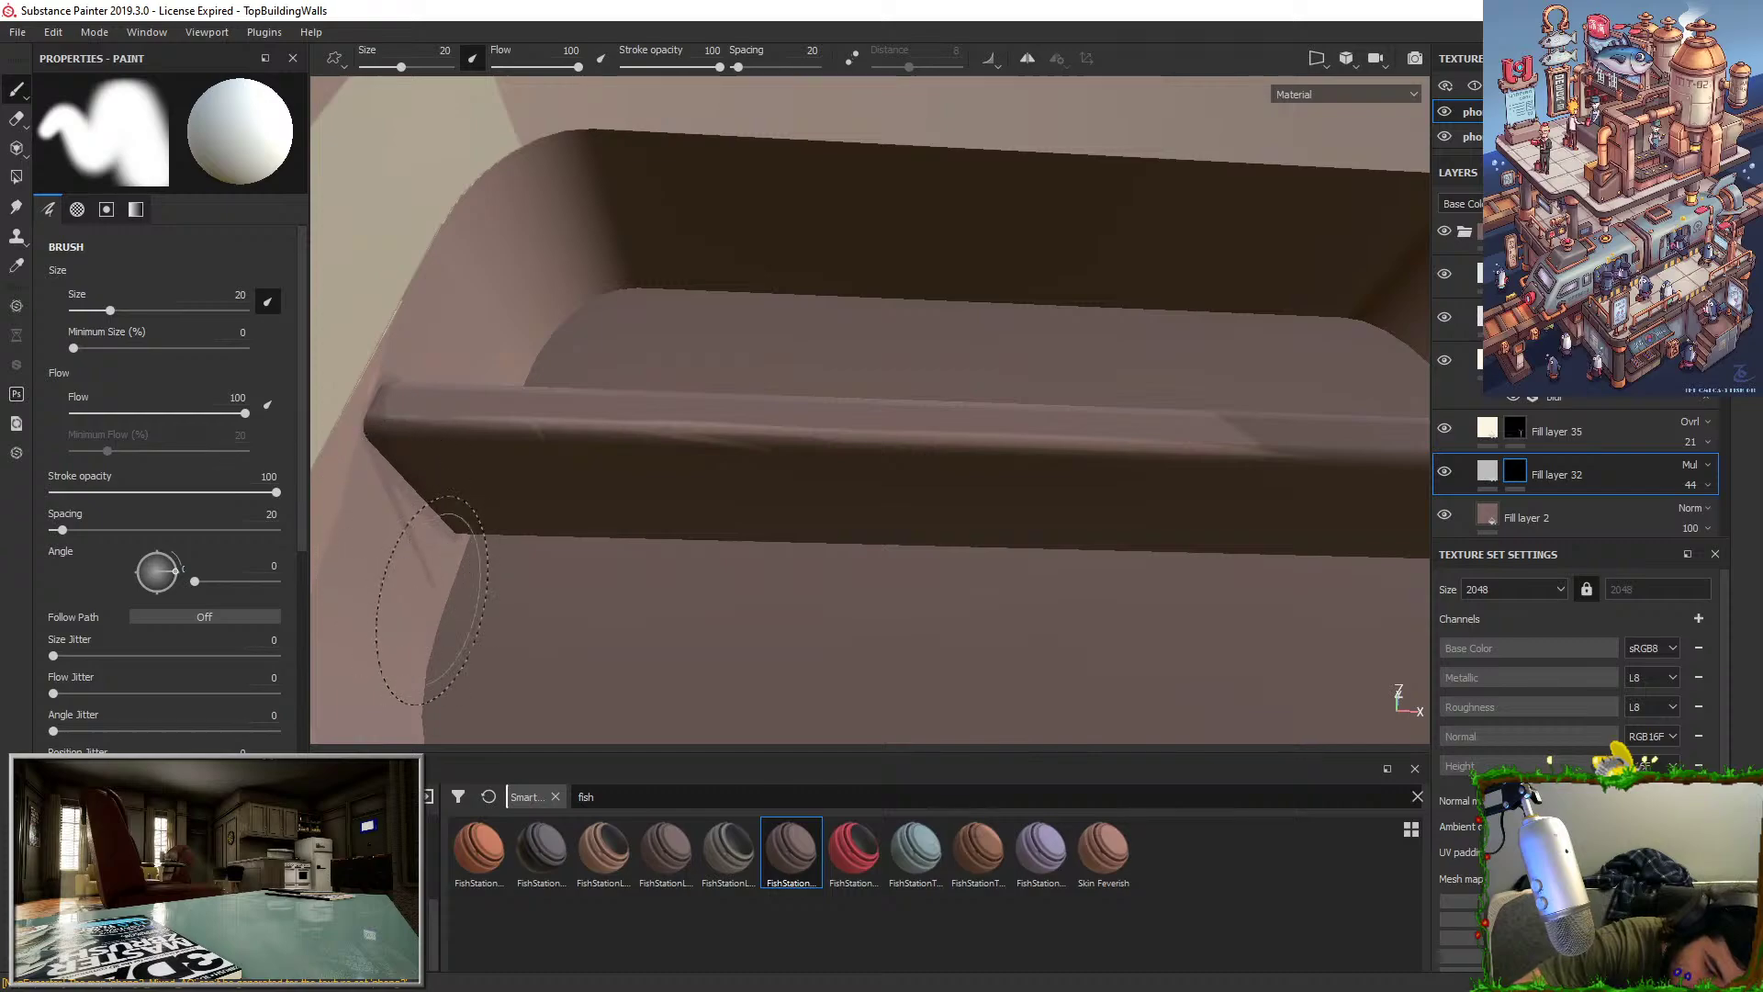
mouse_move(433, 602)
left_mouse_down()
mouse_move(512, 630)
mouse_move(488, 621)
left_mouse_up()
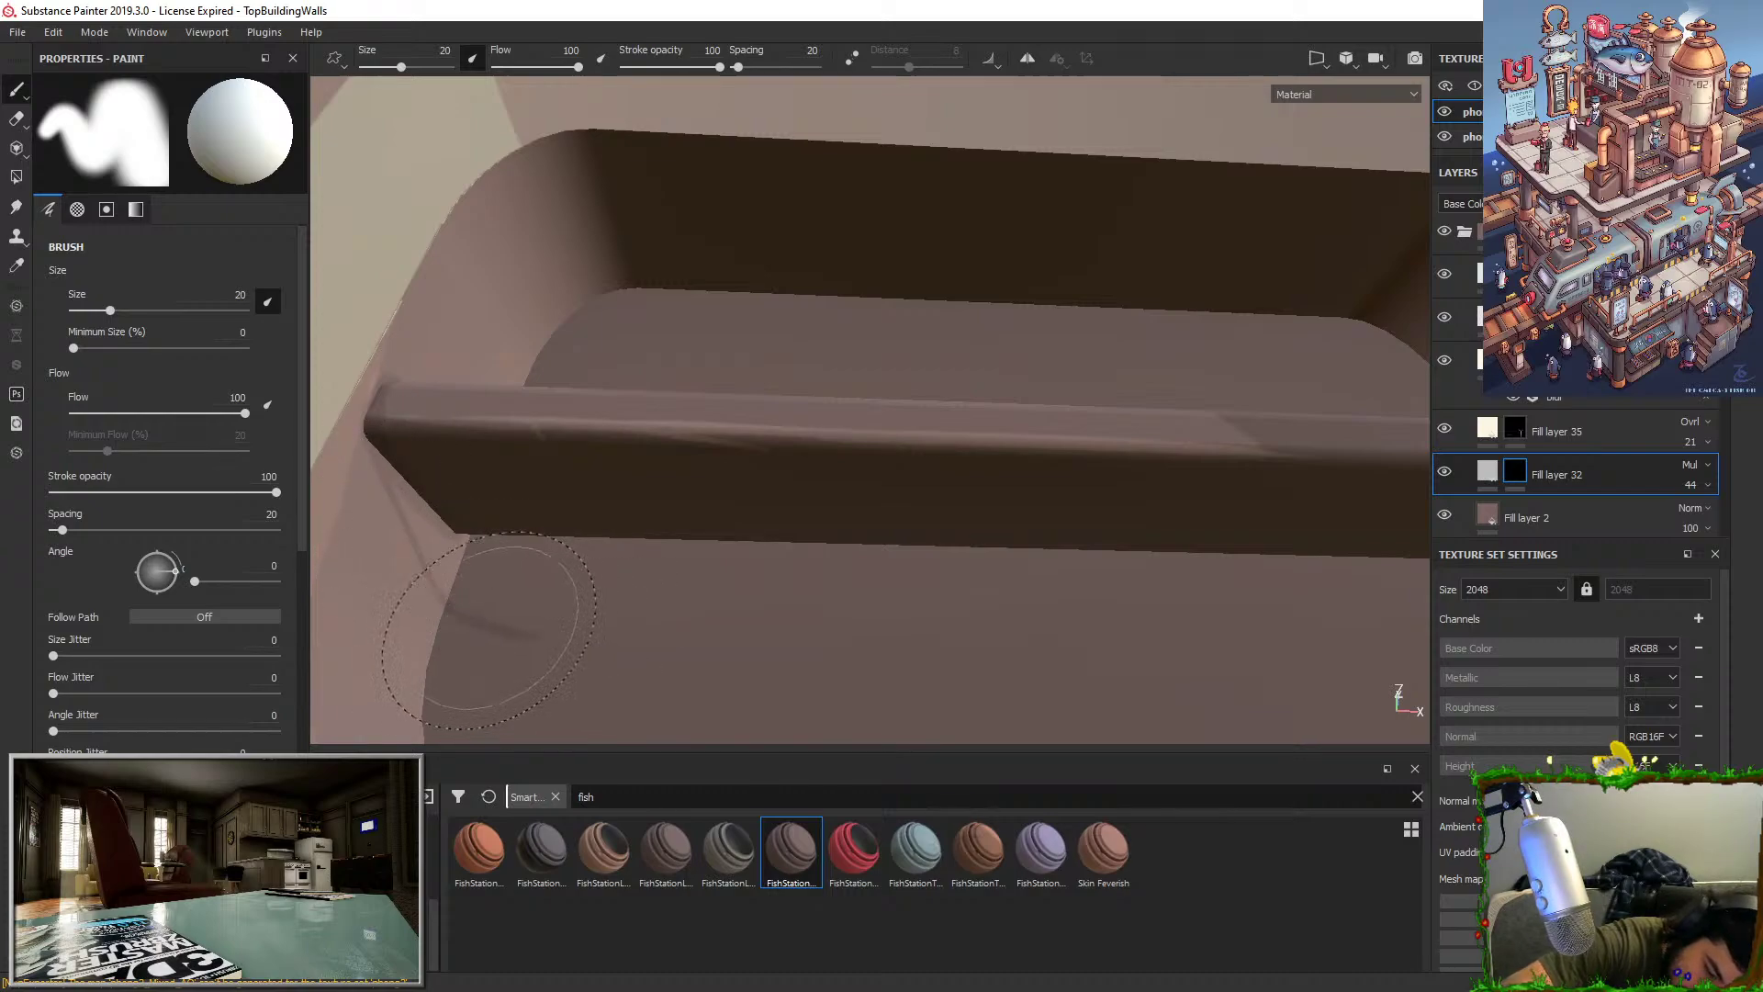
left_click_drag(429, 557, 464, 597)
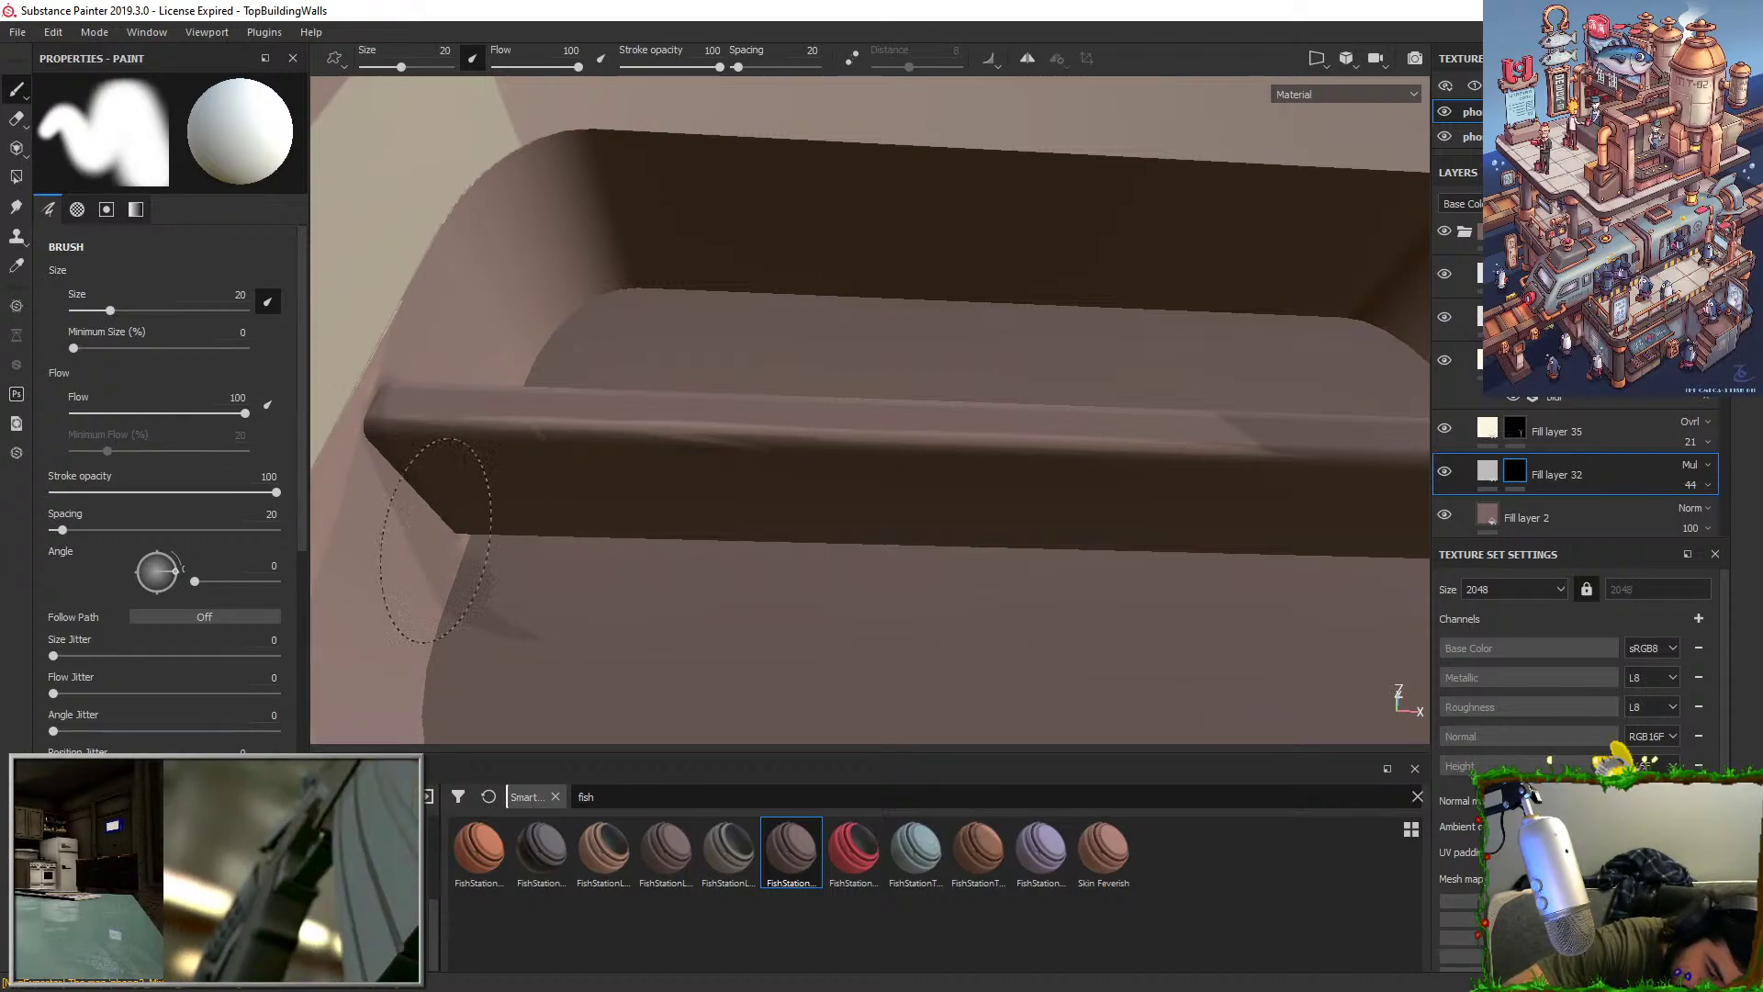
Paint a shadow band on the Fill layer 32 mask across the niche's back wall directly below the shelf.
left_click_drag(543, 592, 615, 715, "alt")
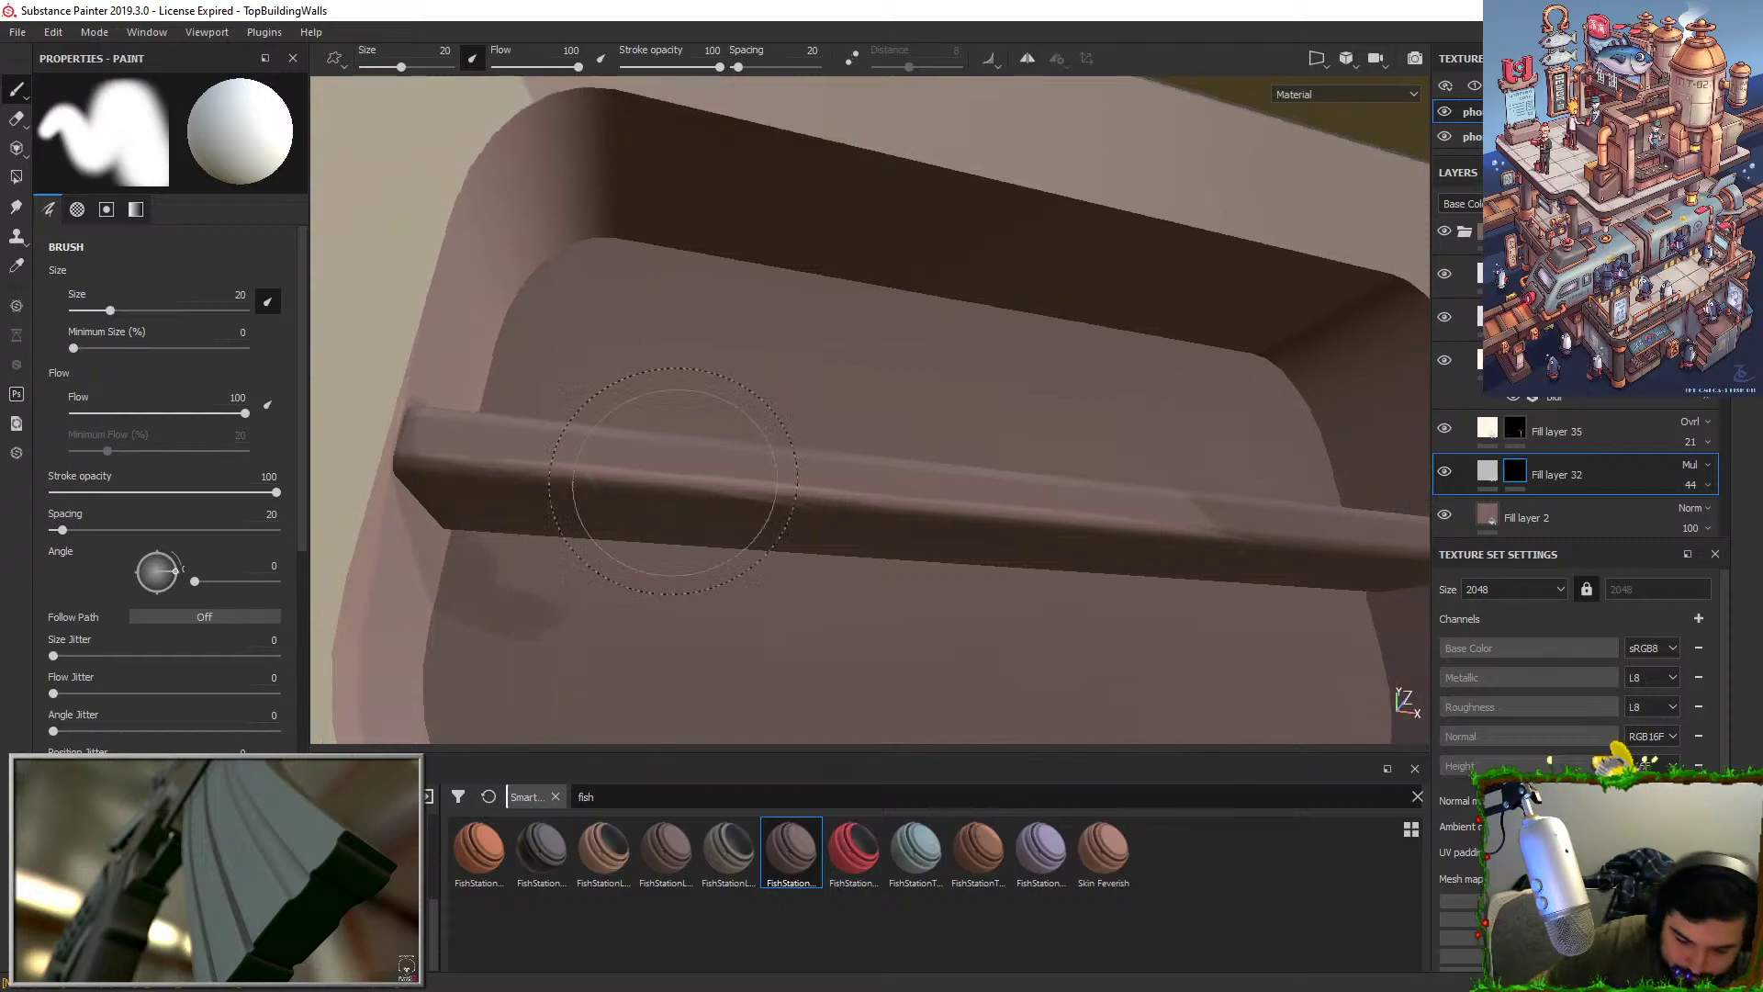
right_click_drag(677, 492, 590, 346, "alt")
left_click_drag(590, 347, 568, 433, "alt")
key("x")
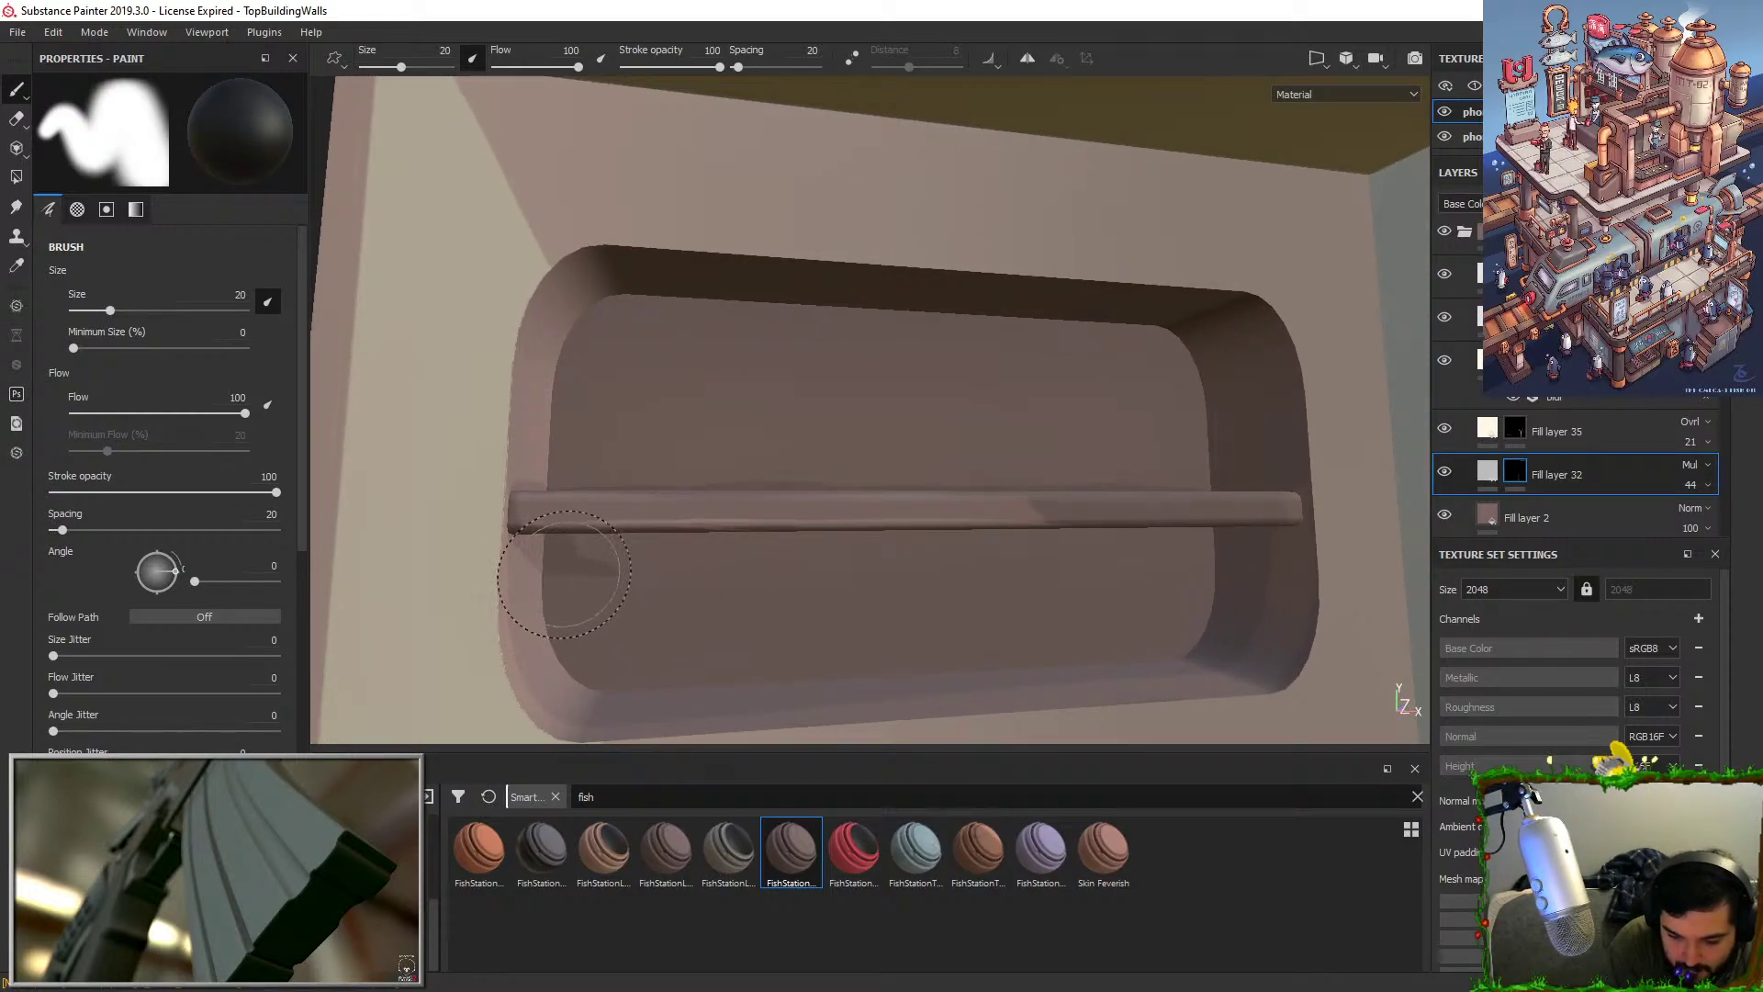
key("x")
mouse_move(826, 568)
left_mouse_down()
mouse_move(582, 563)
mouse_move(1082, 551)
left_mouse_up()
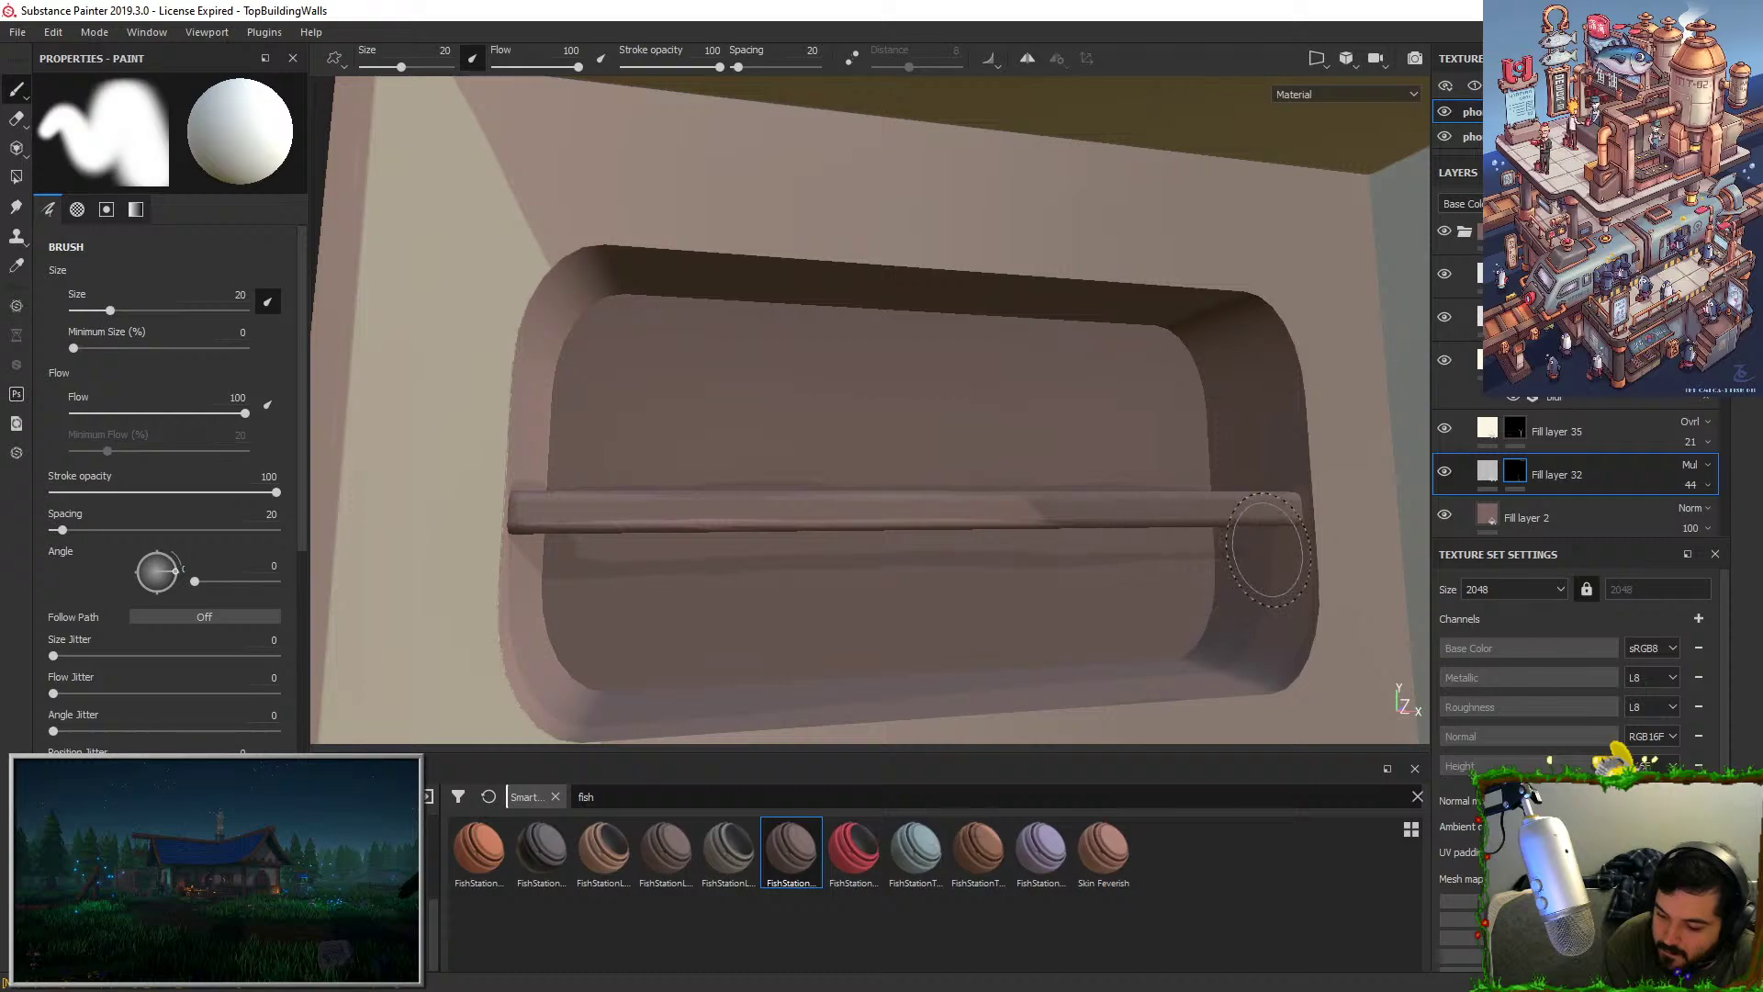
mouse_move(1268, 550)
left_mouse_down("alt")
mouse_move(1358, 542)
mouse_move(1311, 527)
left_mouse_up("alt")
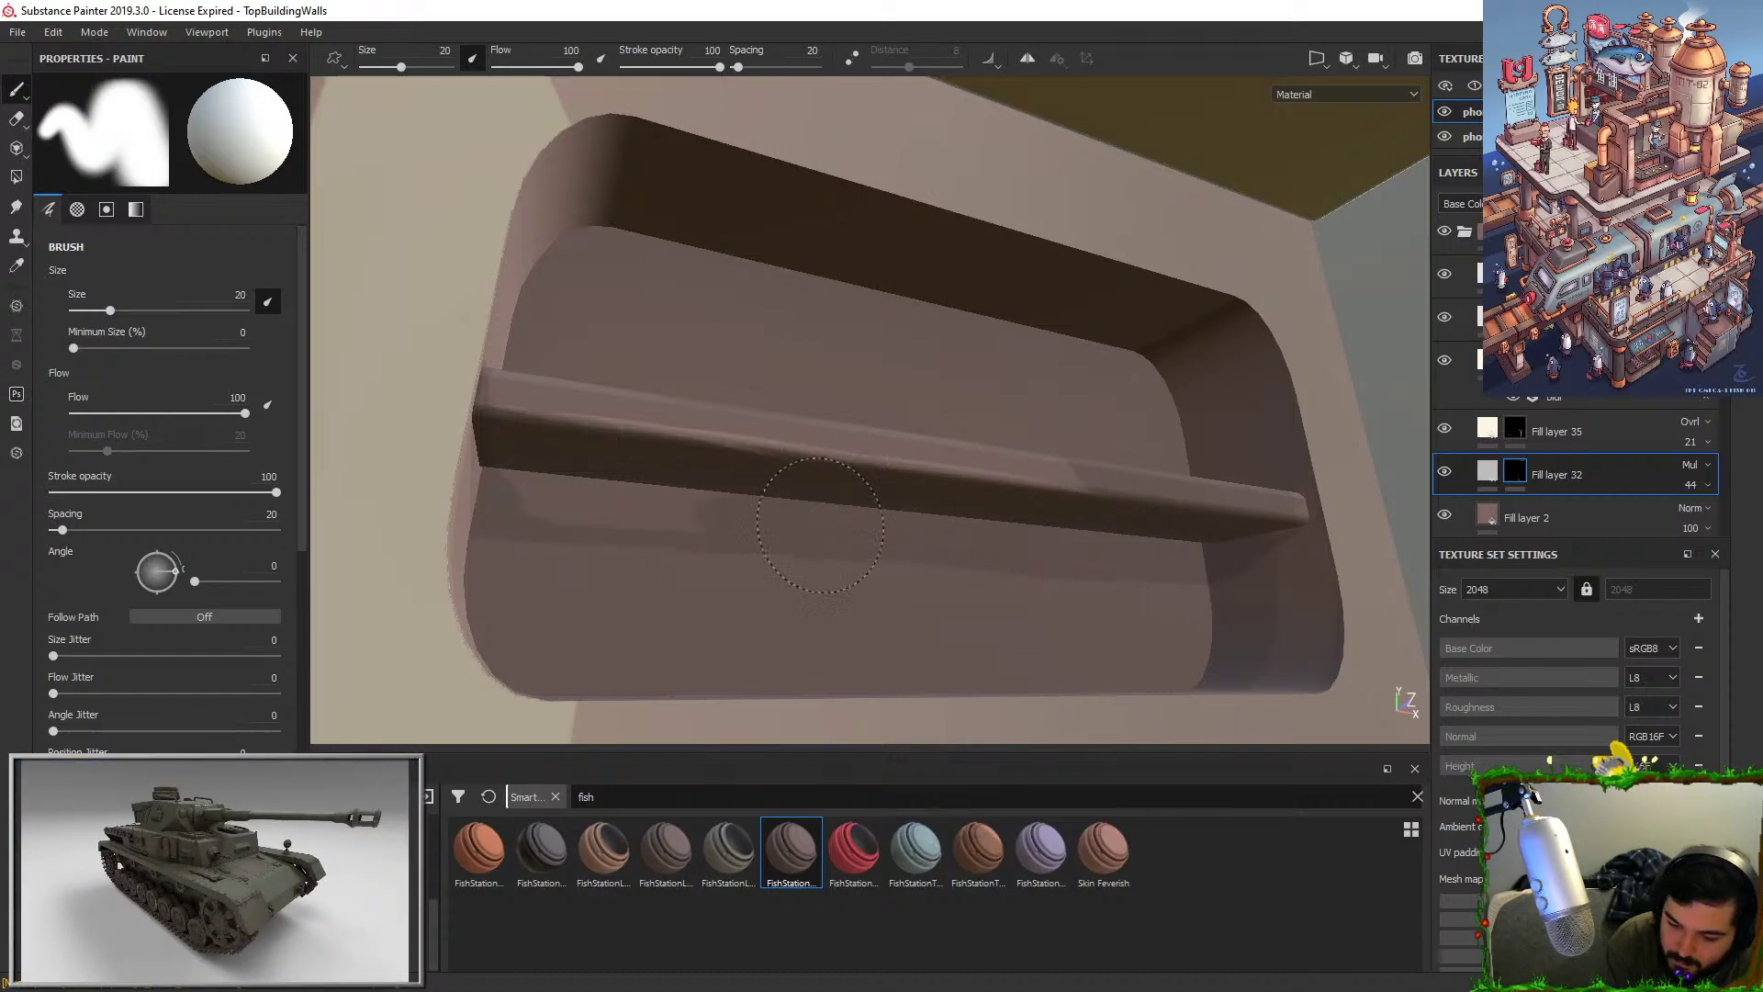
left_click_drag(721, 578, 721, 622, "alt")
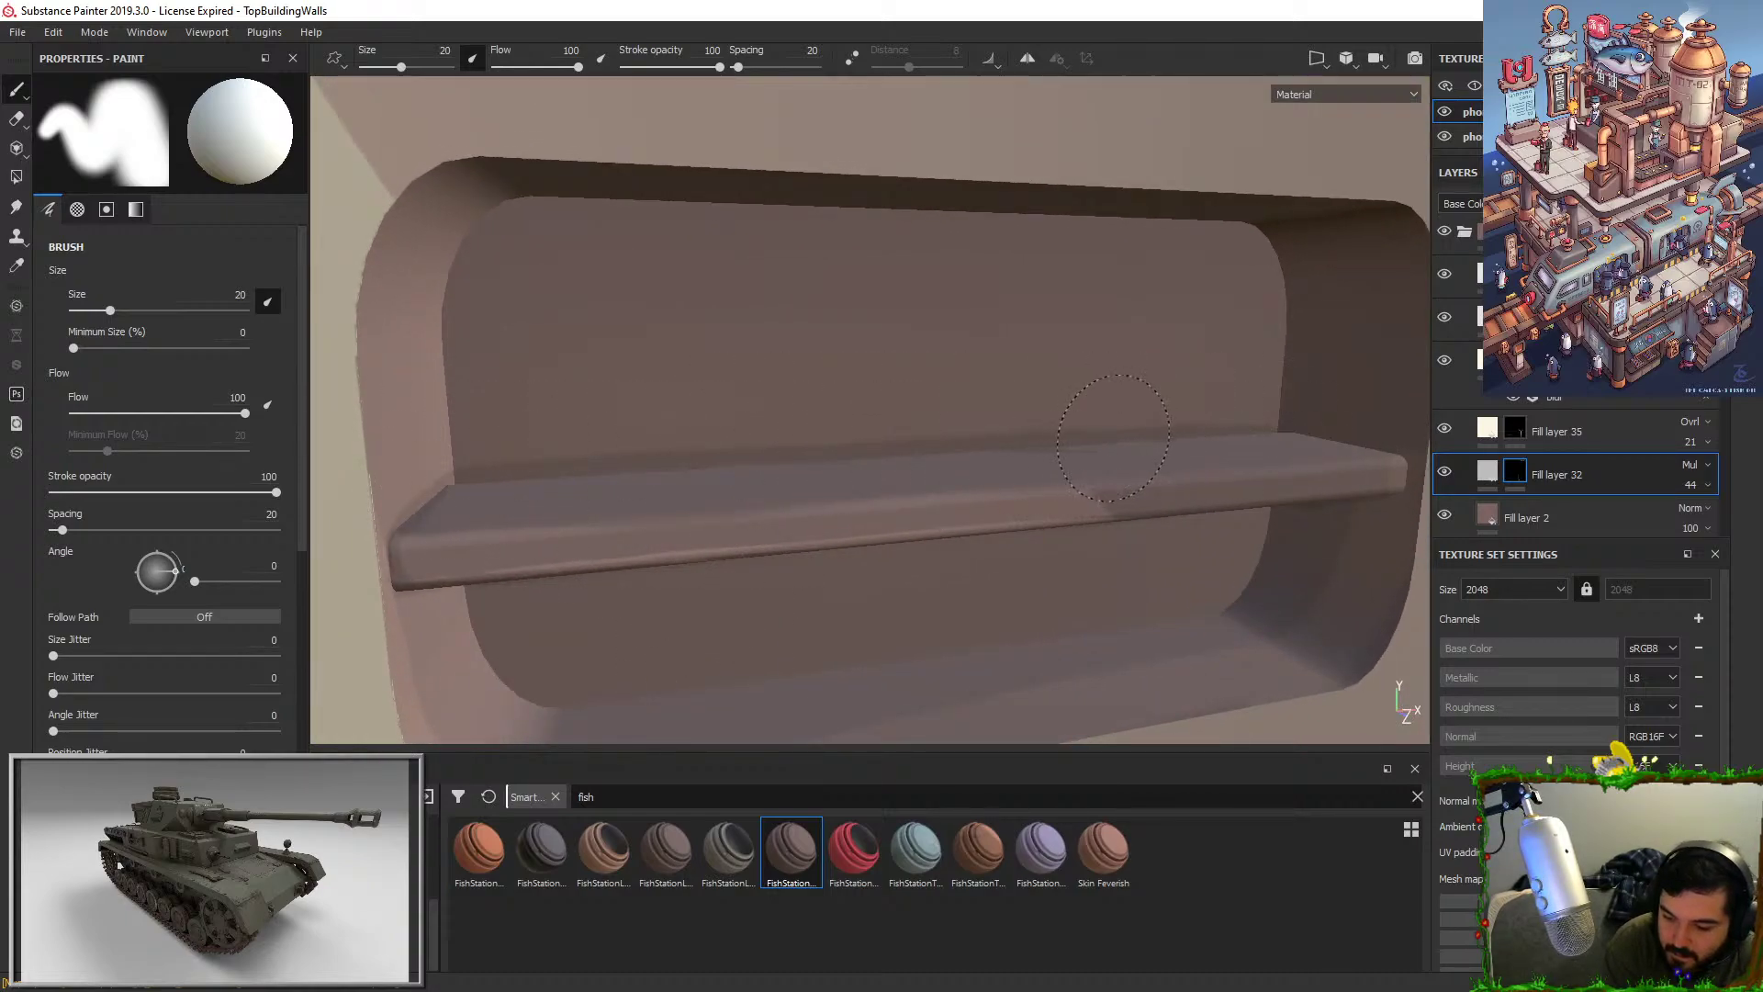
Shade the shelf's top surface along its rear edge in the Fill layer 32 mask with straight strokes.
left_click_drag(1243, 504, 1008, 466, "alt")
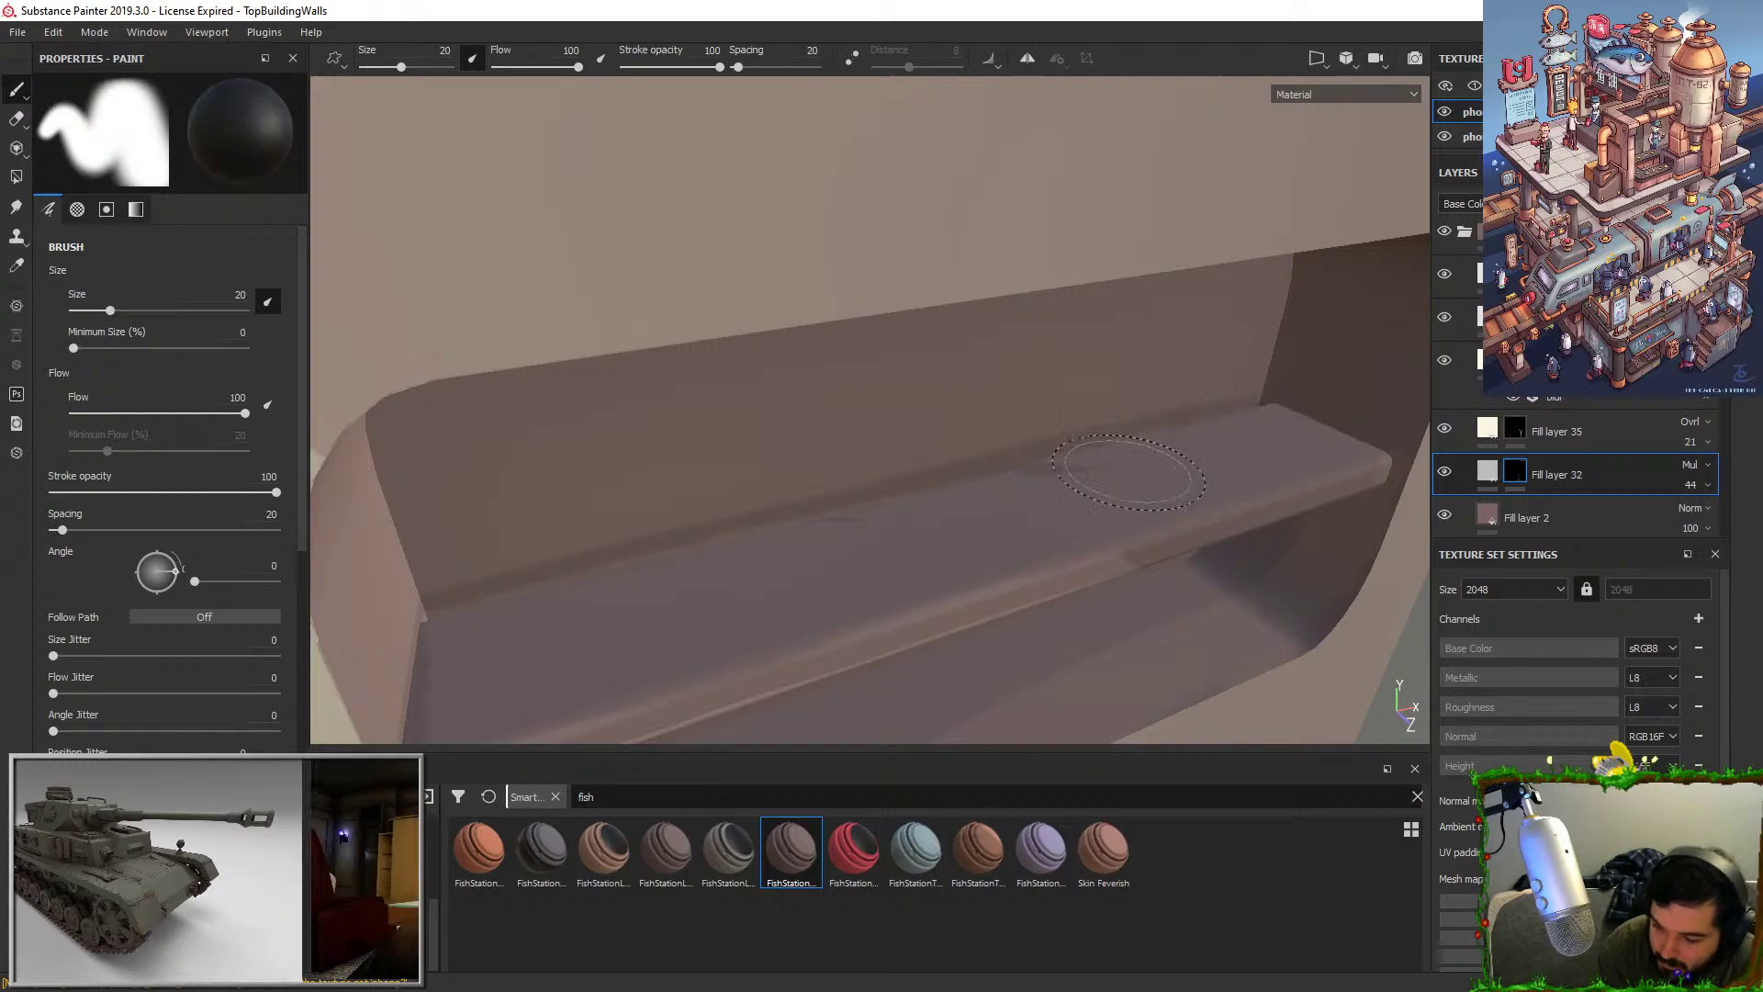
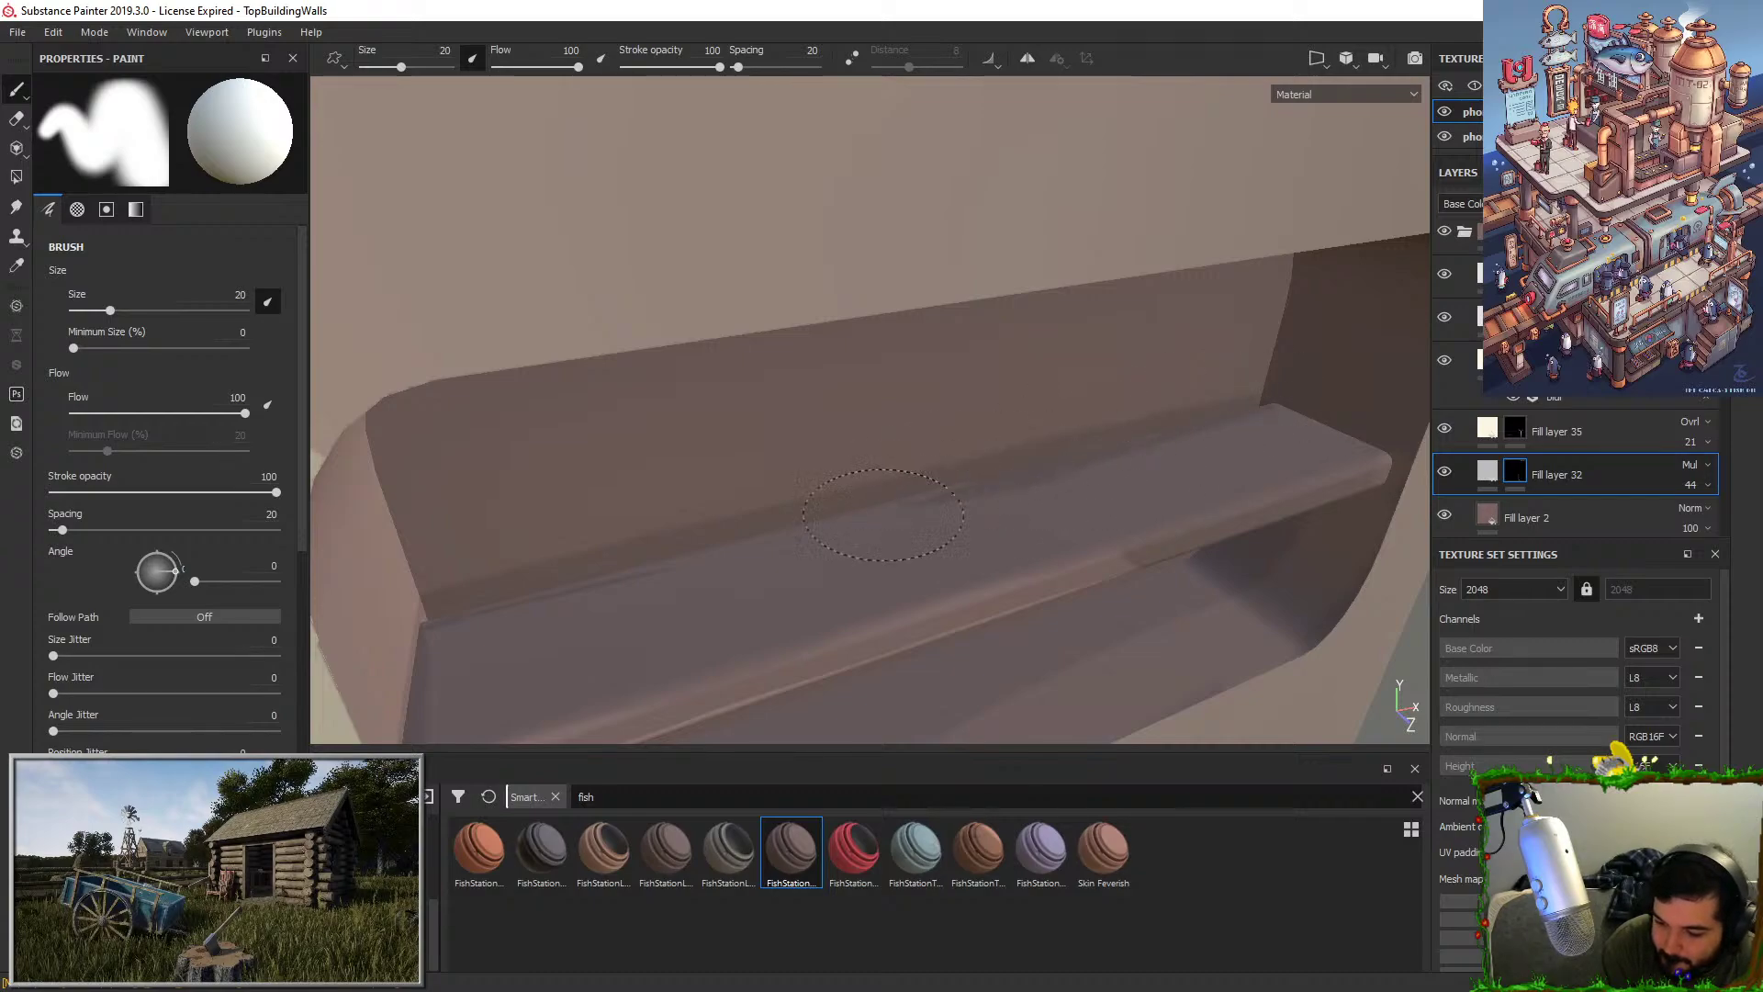
mouse_move(882, 515)
left_mouse_down("alt")
mouse_move(1071, 523)
mouse_move(968, 496)
left_mouse_up("alt")
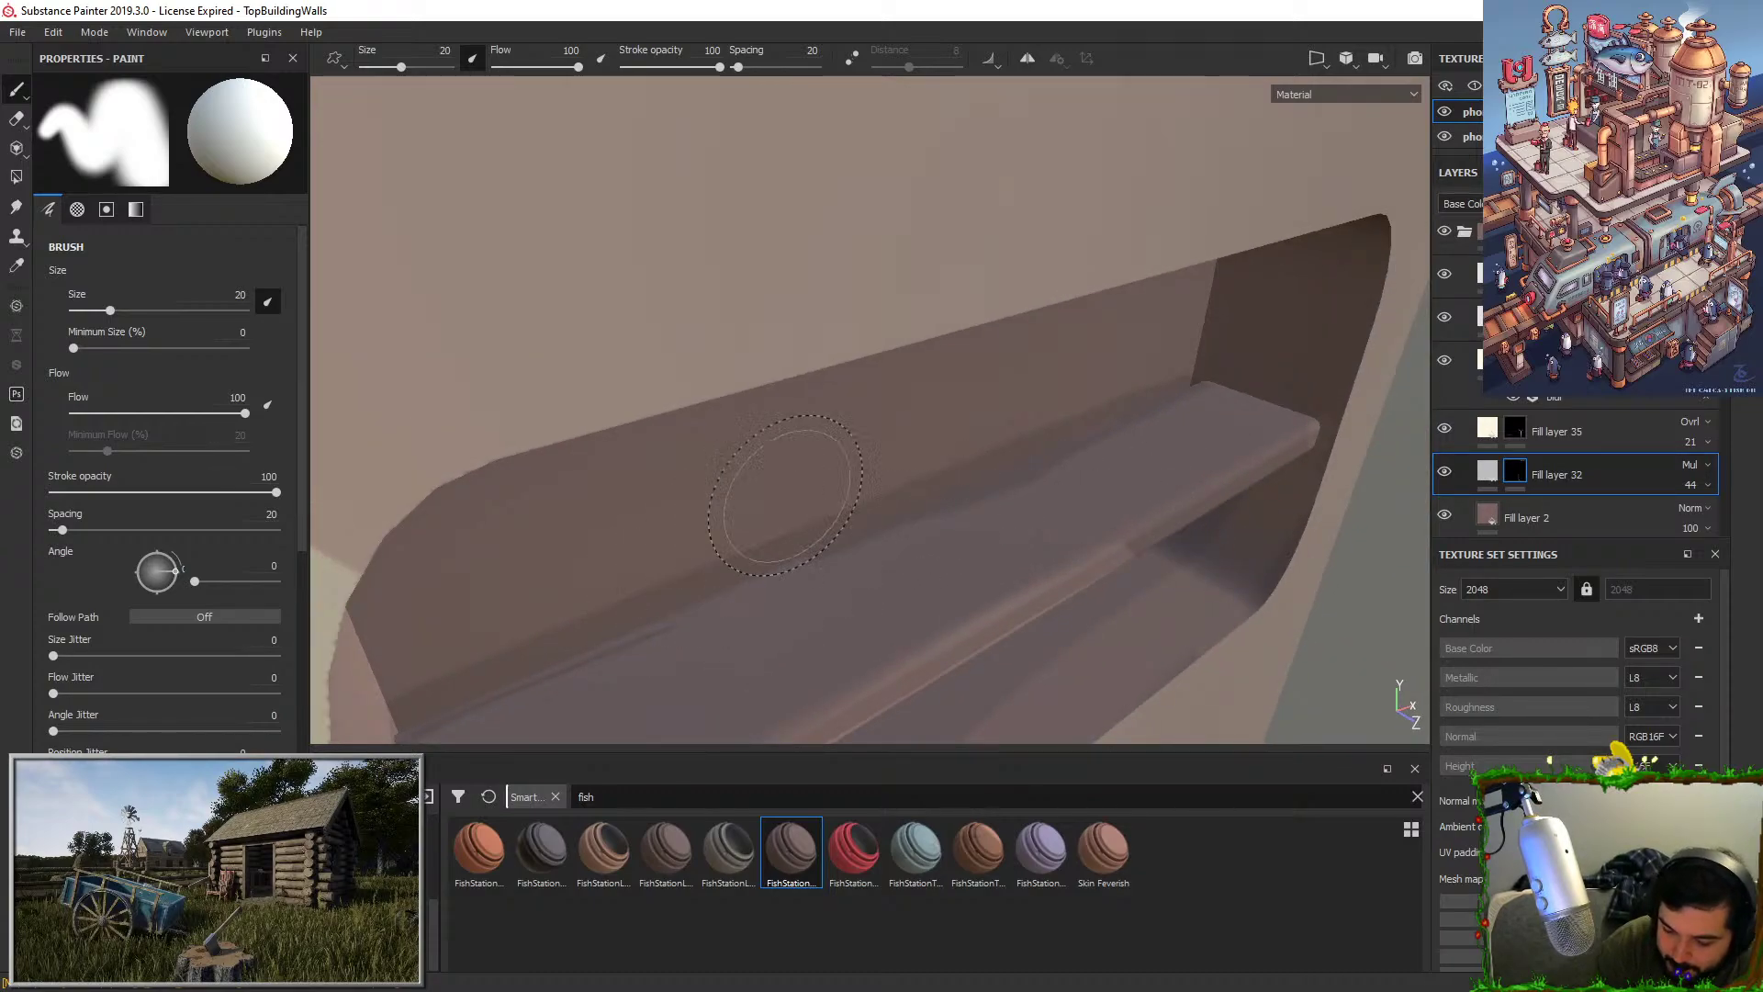
right_click_drag(785, 496, 859, 560, "alt")
mouse_move(859, 560)
left_mouse_down("alt")
mouse_move(1056, 368)
mouse_move(1084, 395)
left_mouse_up("alt")
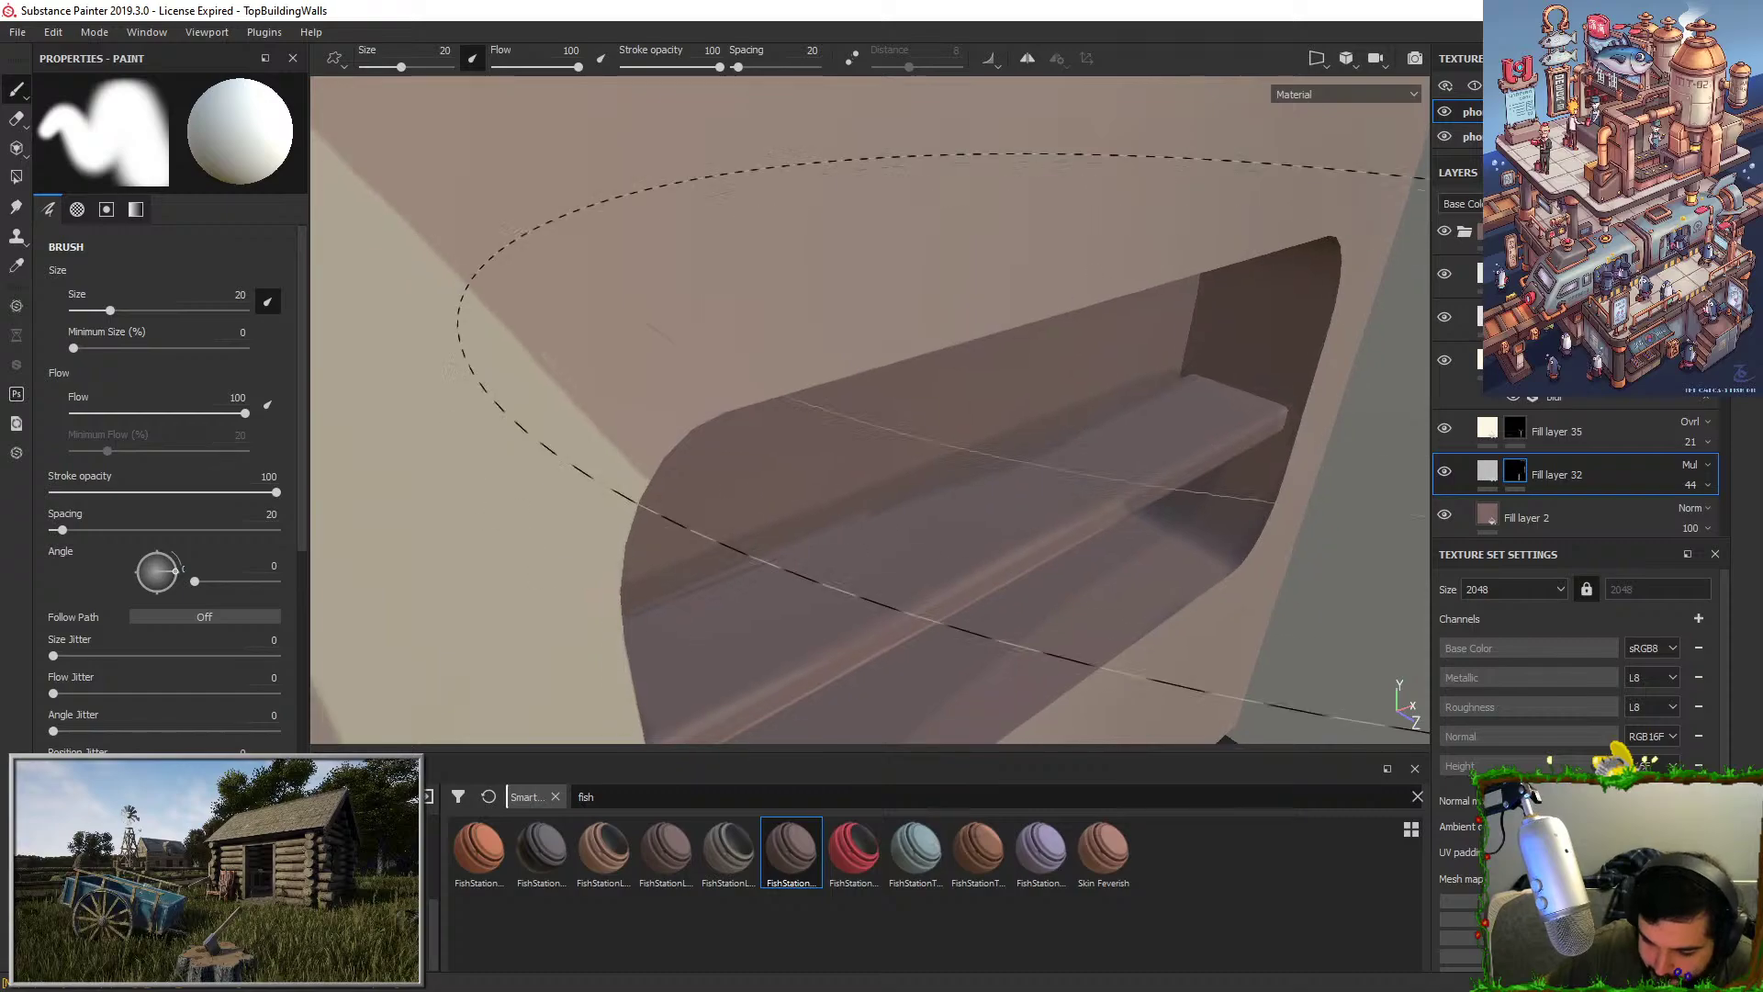
mouse_move(950, 468)
middle_mouse_down("alt")
mouse_move(935, 167)
mouse_move(983, 386)
middle_mouse_up("alt")
mouse_move(982, 387)
right_mouse_down("alt")
mouse_move(980, 460)
mouse_move(1012, 427)
right_mouse_up("alt")
mouse_move(1012, 422)
left_mouse_down("alt")
mouse_move(1003, 377)
mouse_move(946, 305)
left_mouse_up("alt")
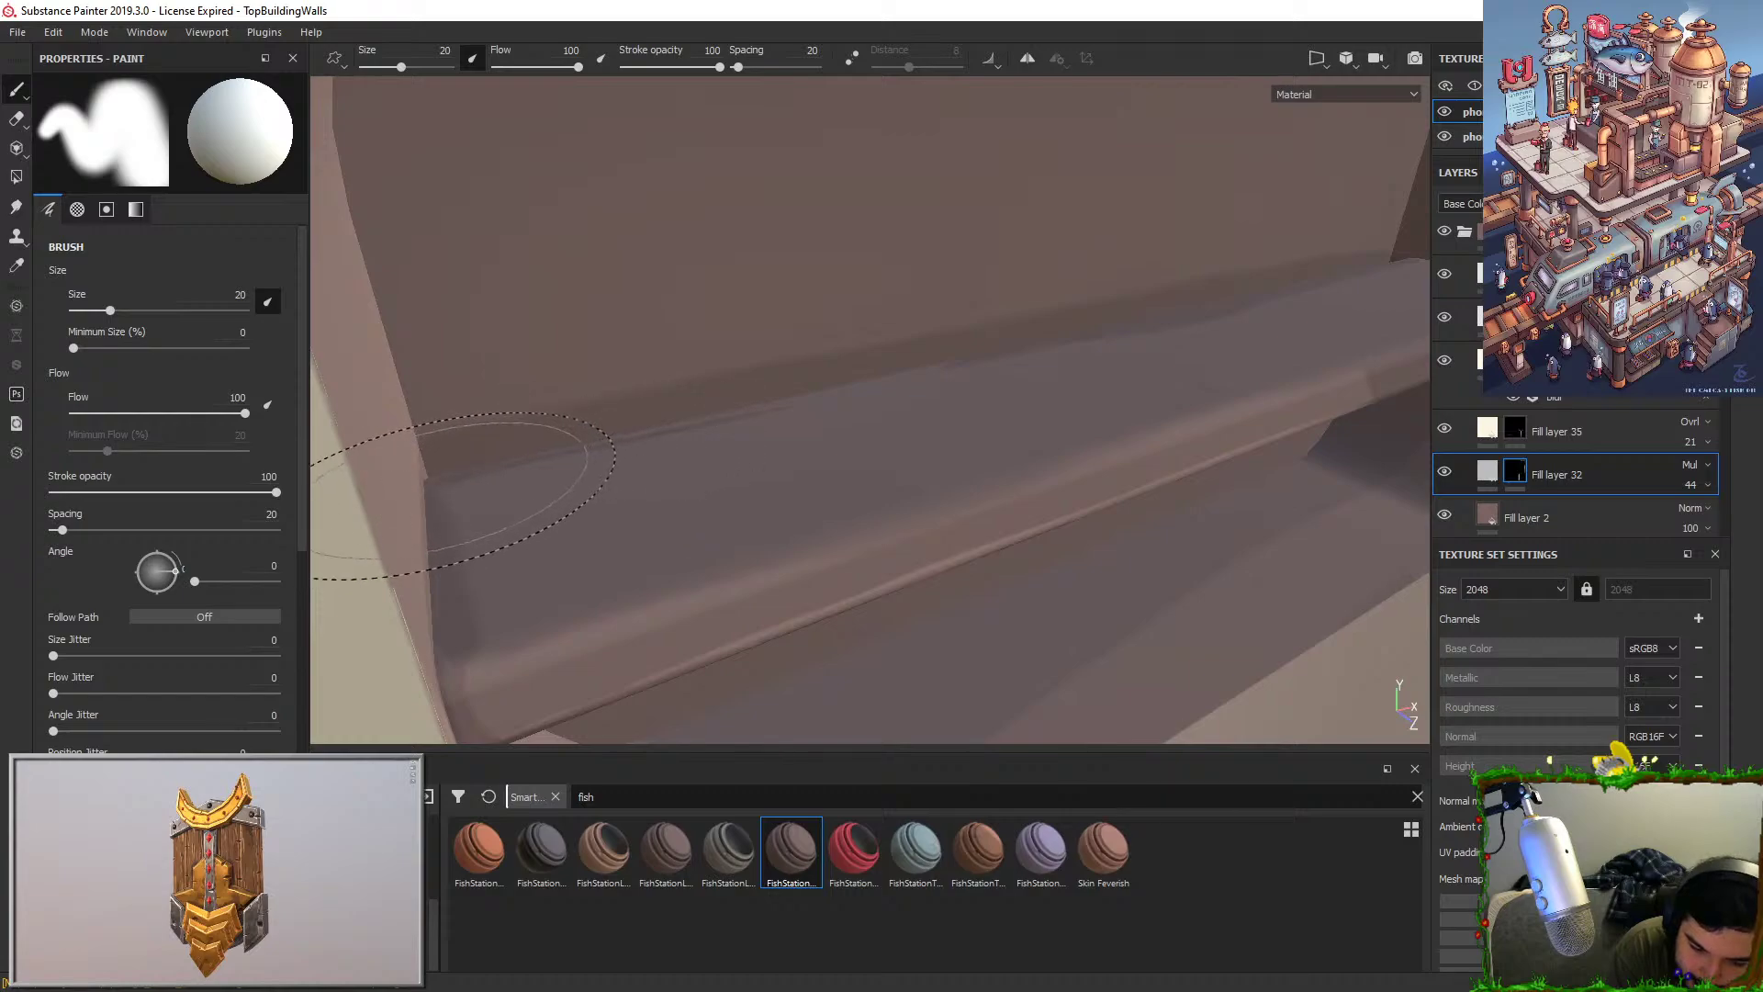
left_click(436, 492)
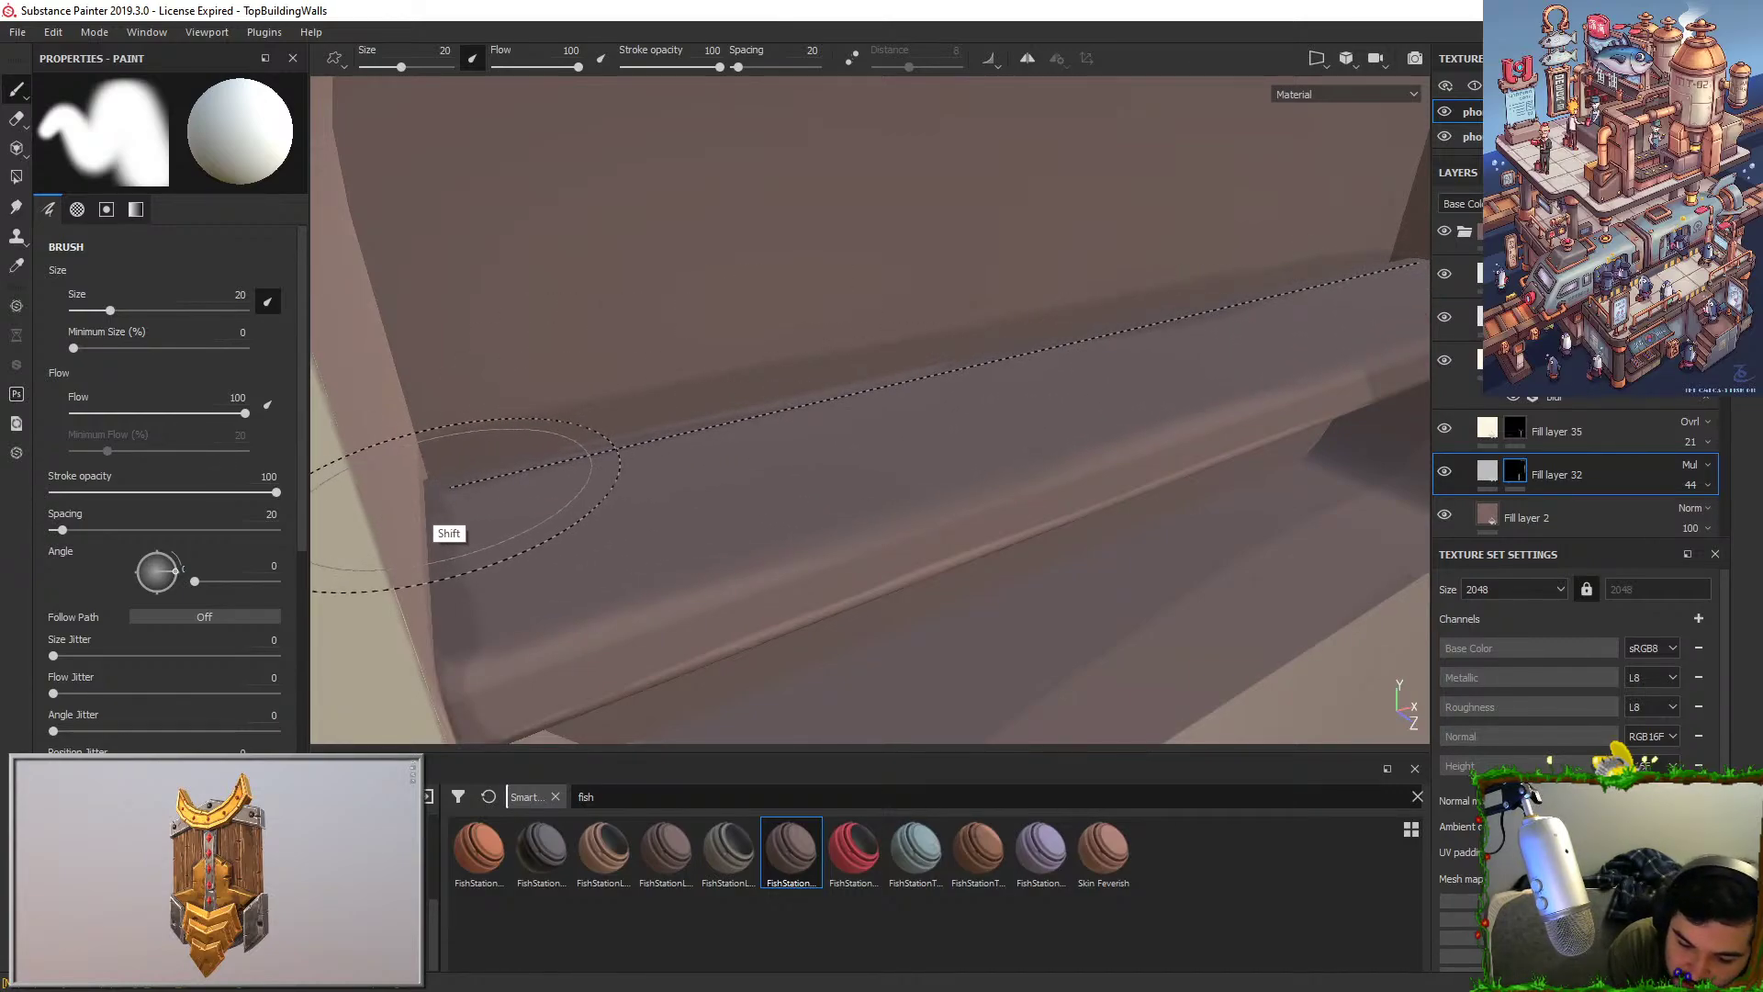
left_click(1037, 348, "shift")
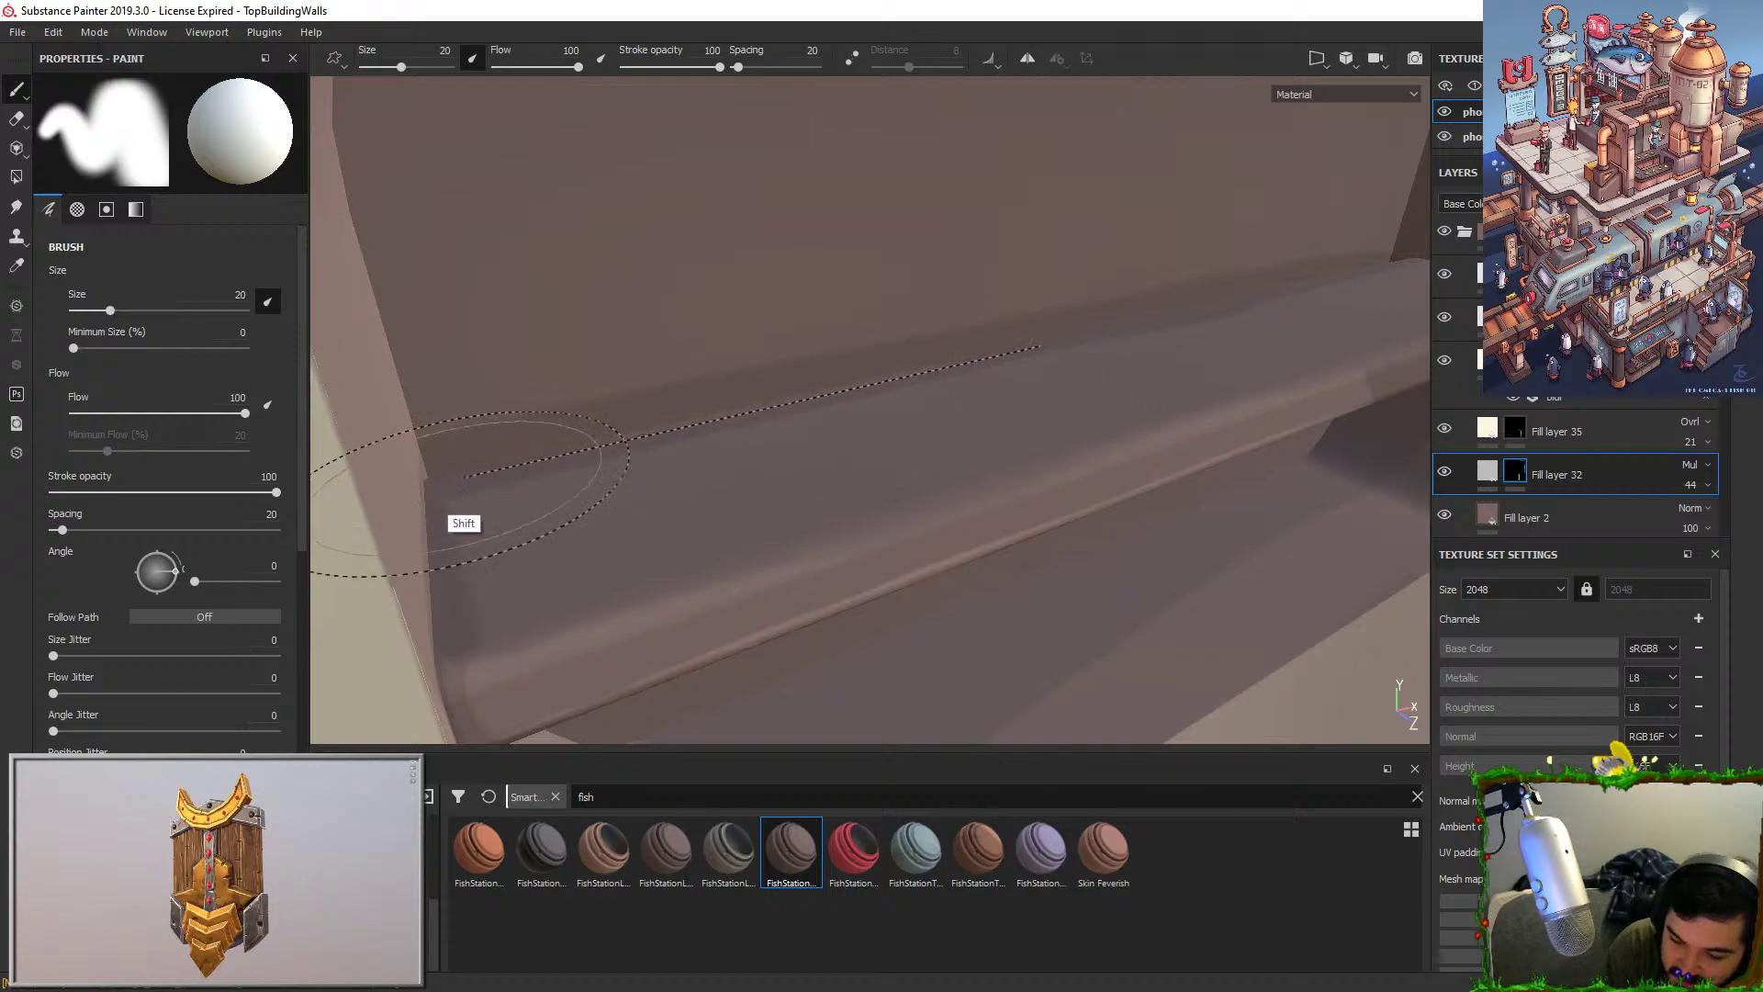
left_click(471, 472, "shift")
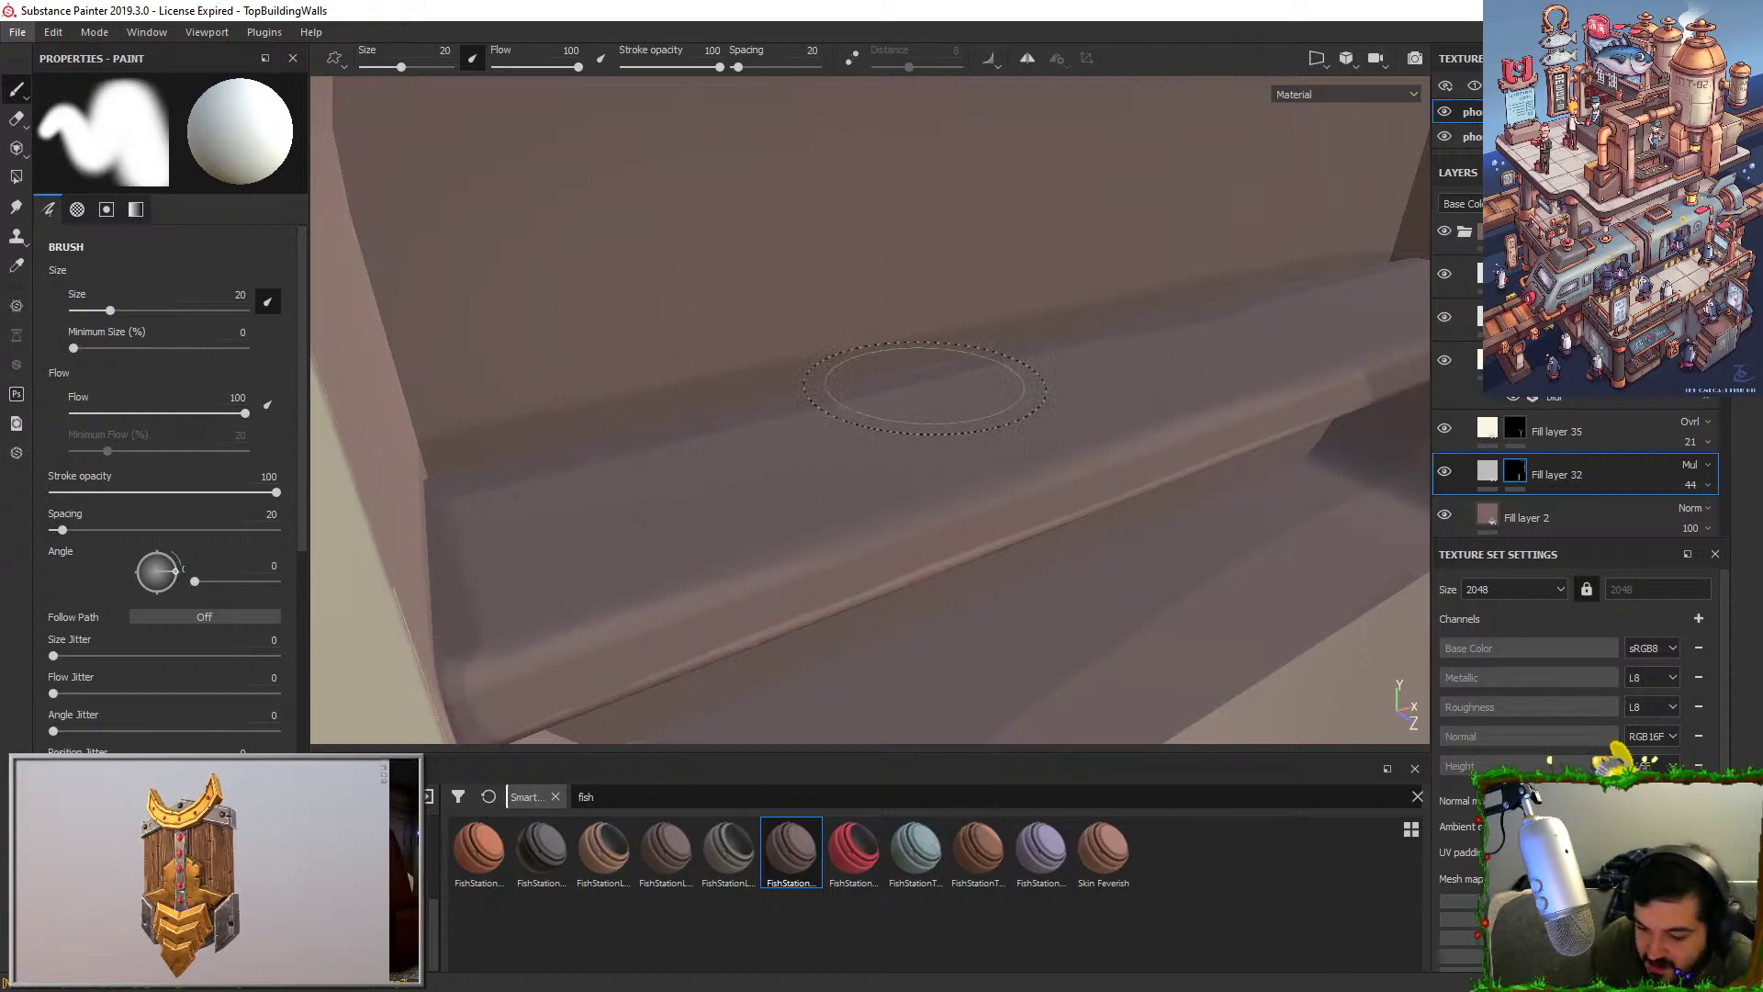
Refine the Fill layer 32 mask shading along the shelf's rear edge toward its right end.
left_click_drag(1111, 179, 945, 374, "alt")
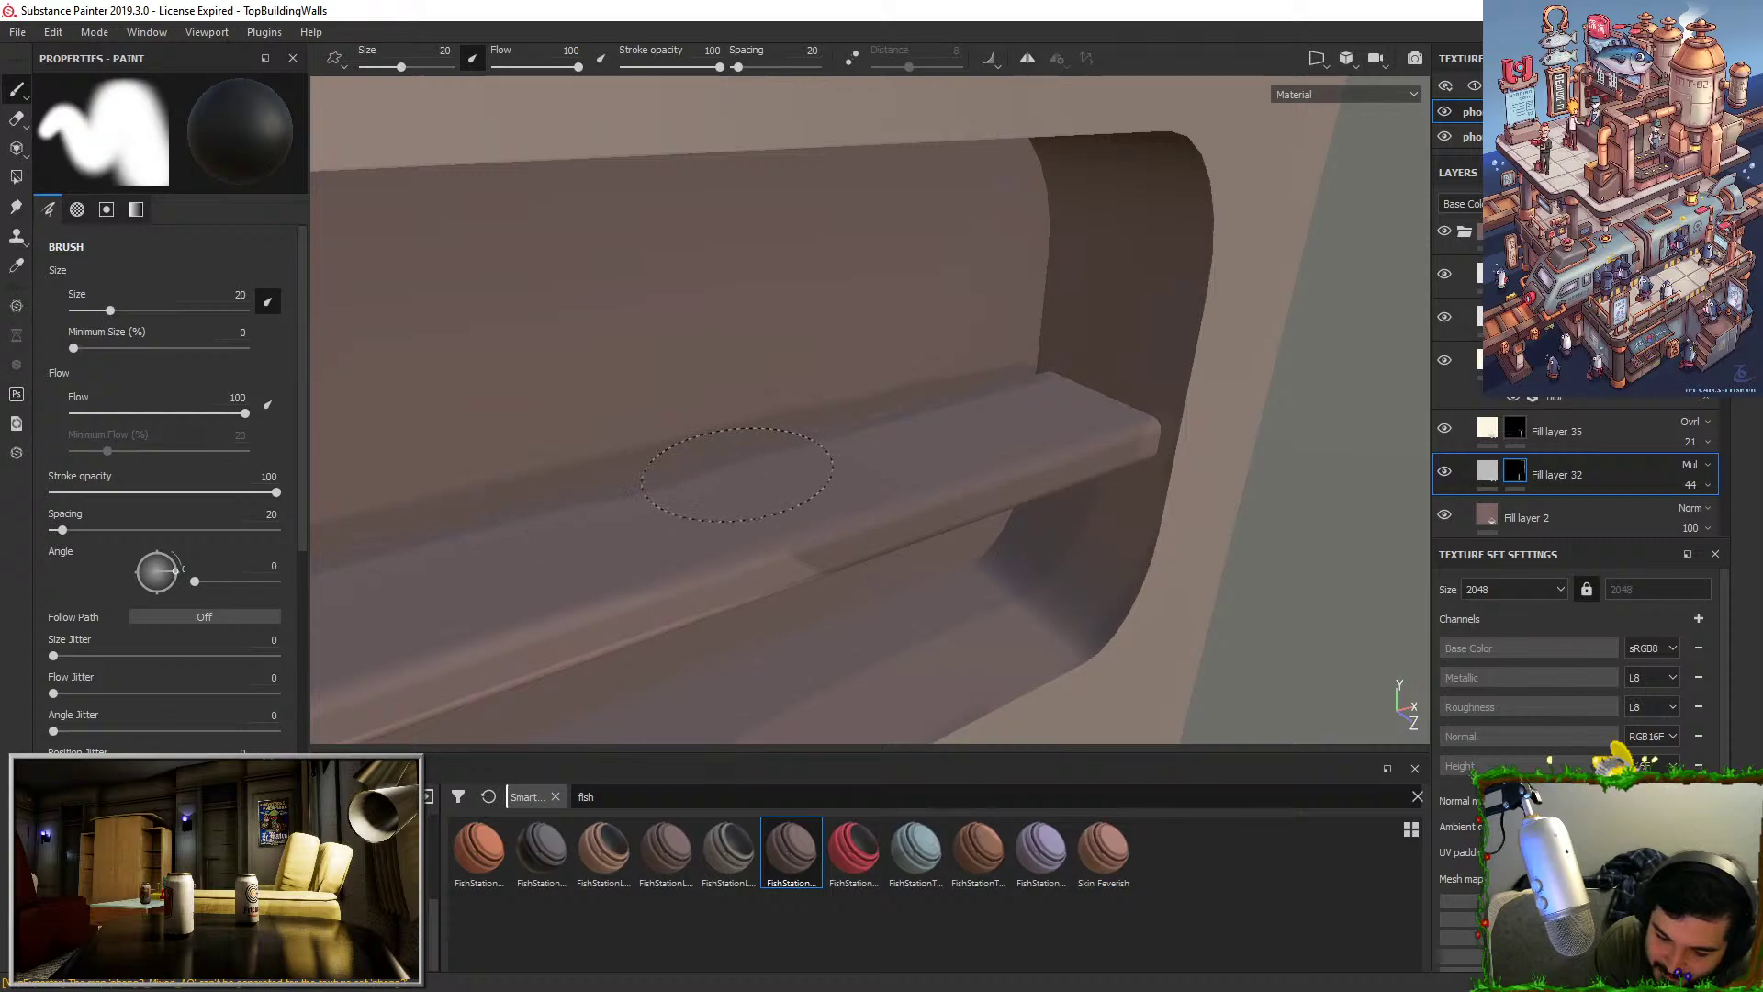
key("x")
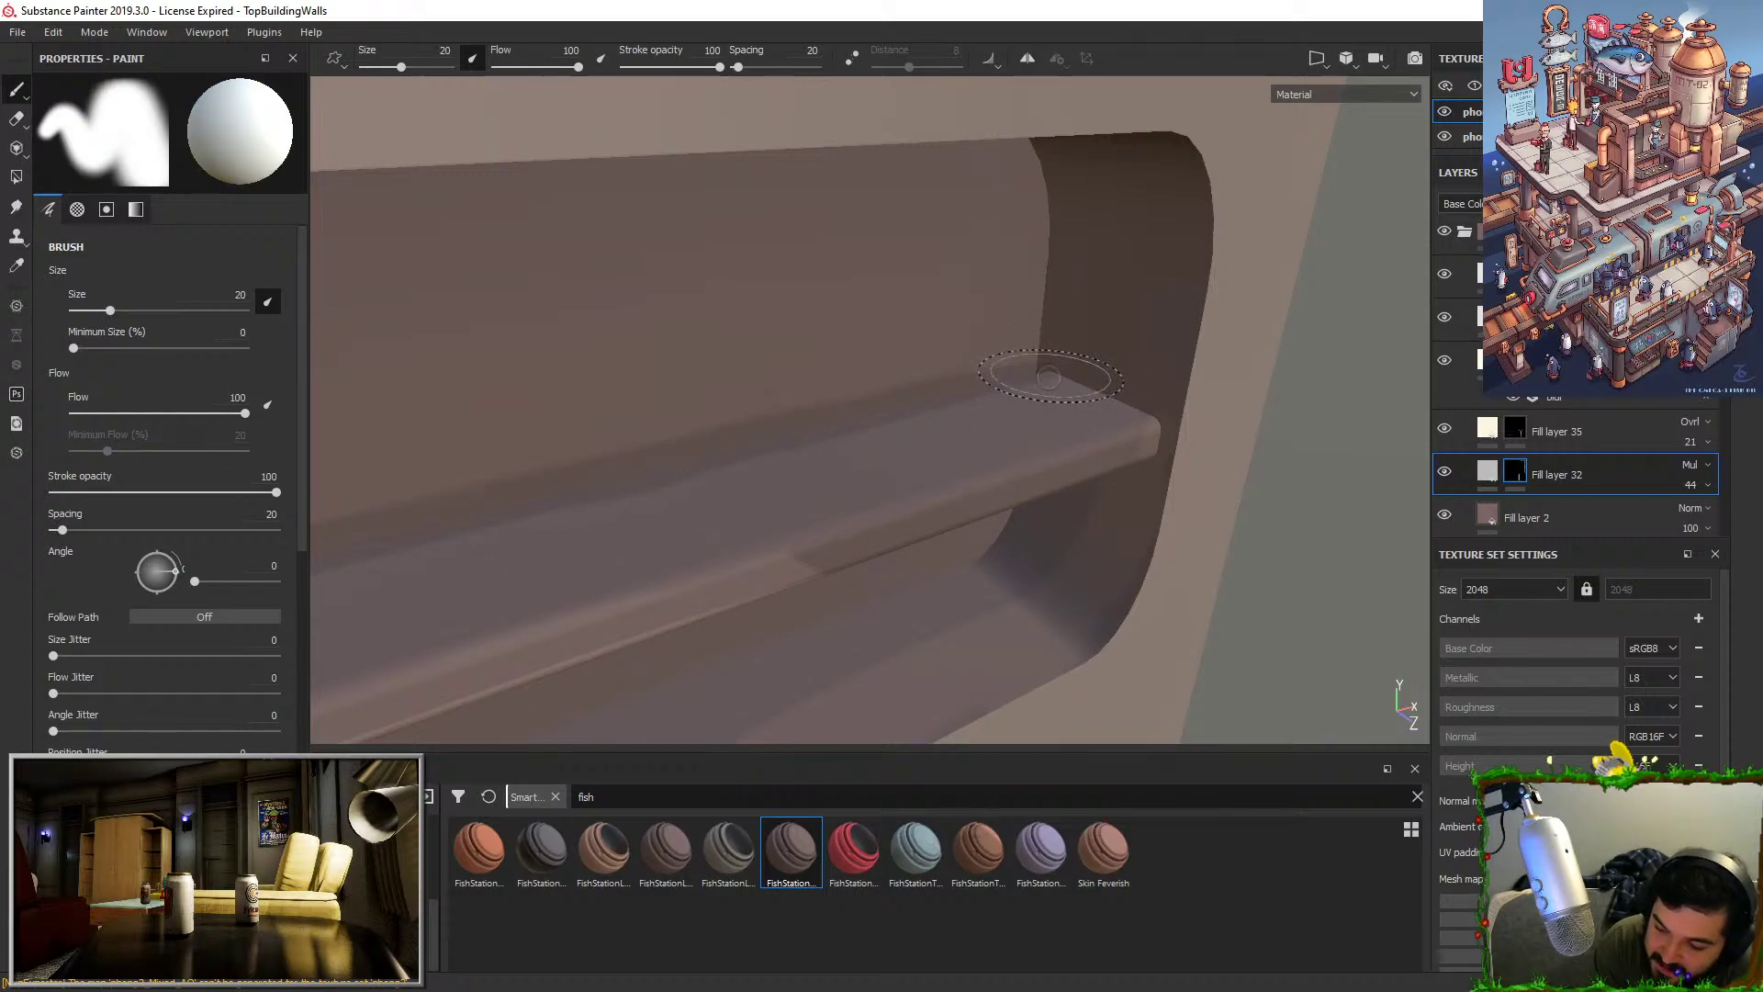
left_click_drag(1049, 377, 1005, 404, "alt")
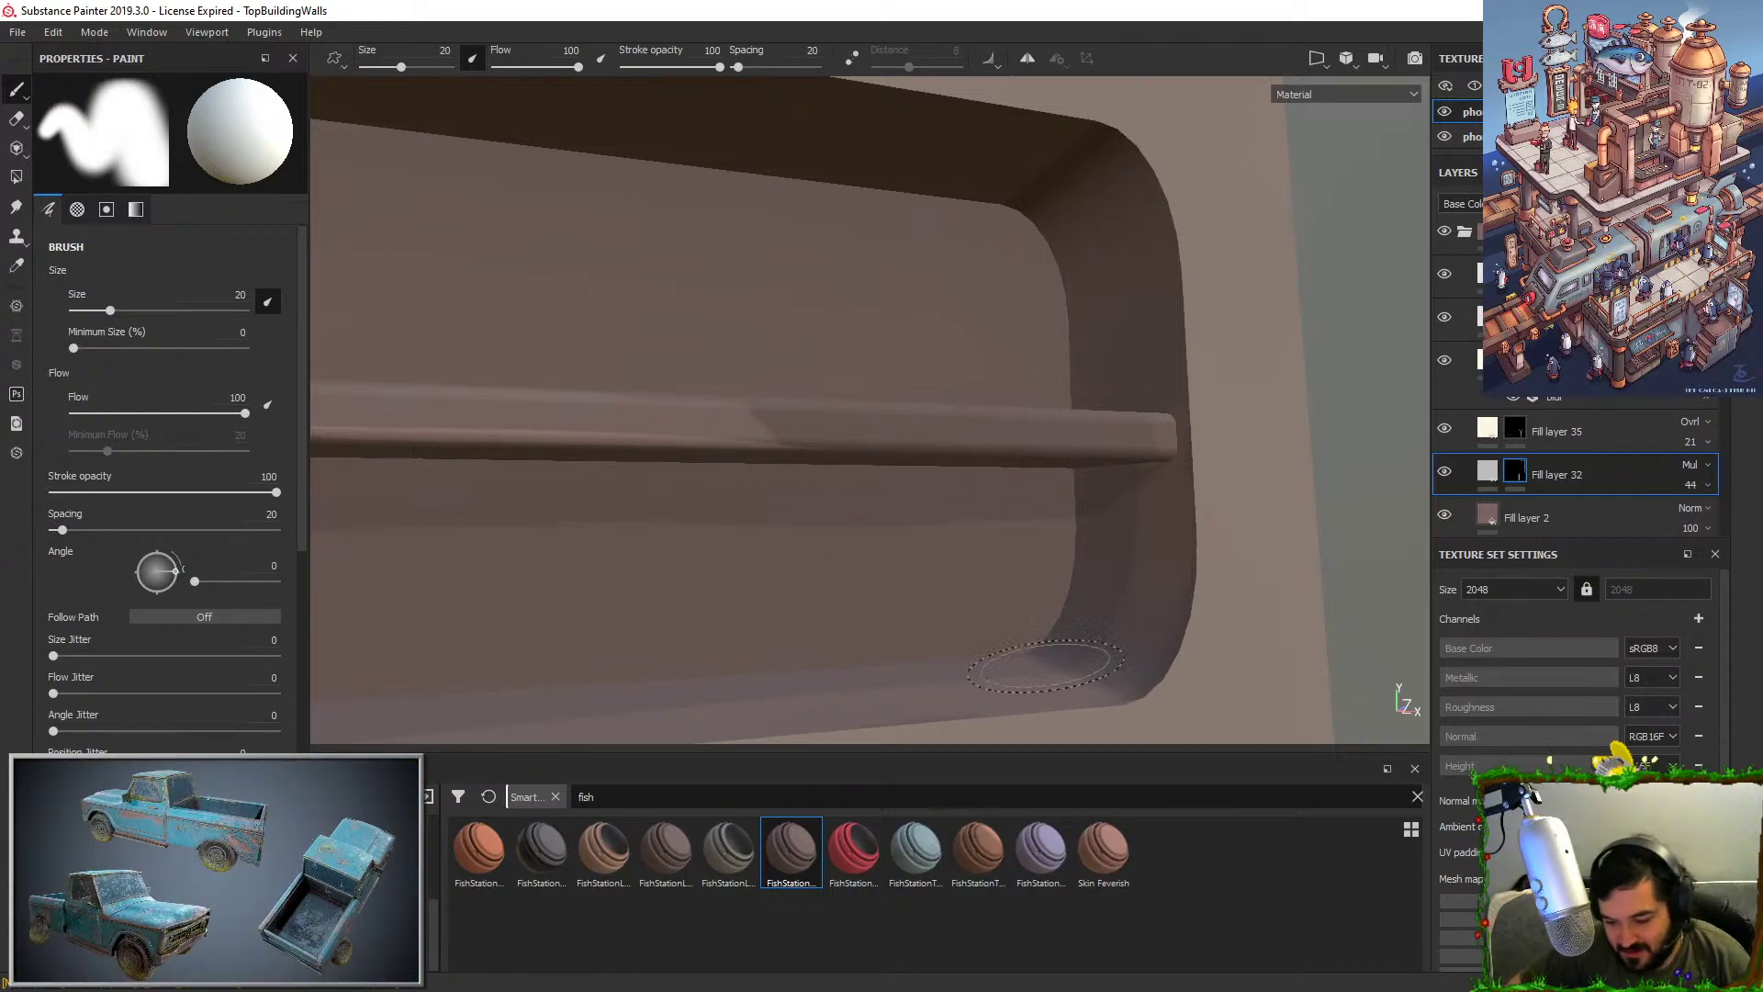
Darken the base color of Fill layer 2 slightly.
mouse_move(1006, 402)
left_mouse_down("alt")
mouse_move(979, 499)
mouse_move(964, 460)
mouse_move(873, 413)
mouse_move(879, 496)
mouse_move(873, 464)
mouse_move(835, 586)
mouse_move(955, 496)
mouse_move(913, 542)
mouse_move(904, 460)
left_mouse_up("alt")
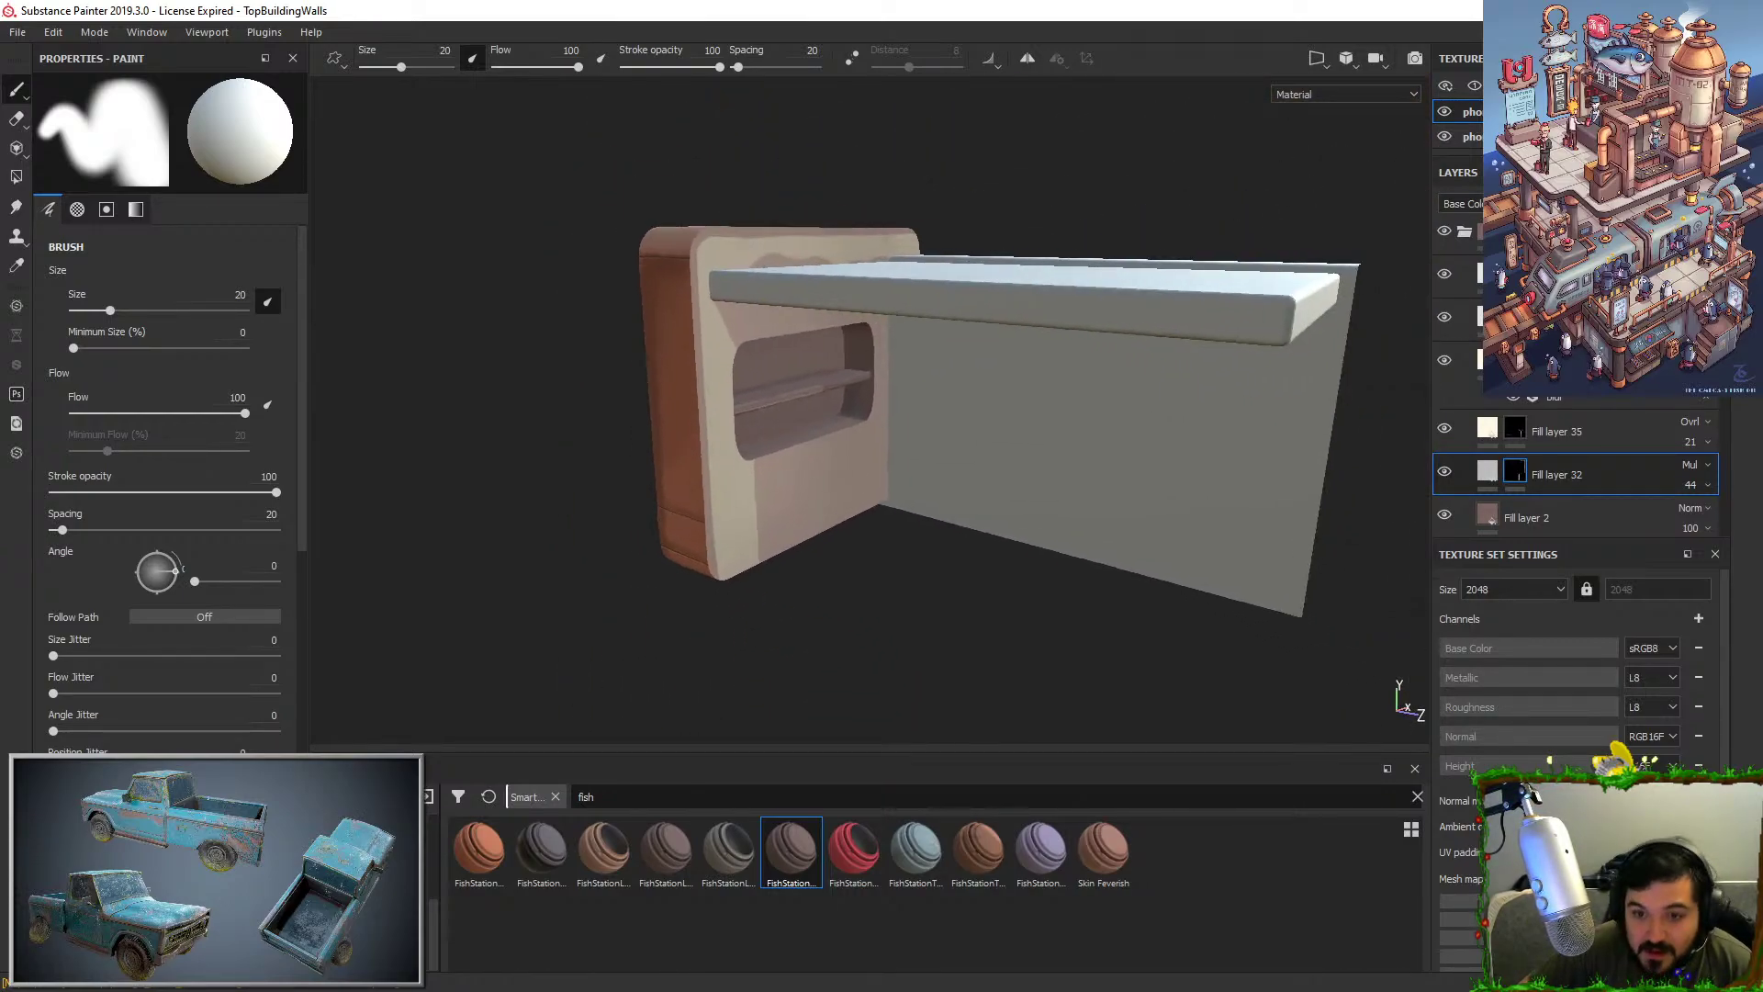
right_click_drag(904, 459, 905, 330, "alt")
left_click_drag(882, 470, 925, 454, "alt")
scroll(1540, 407, "down", 1)
left_click(1561, 461)
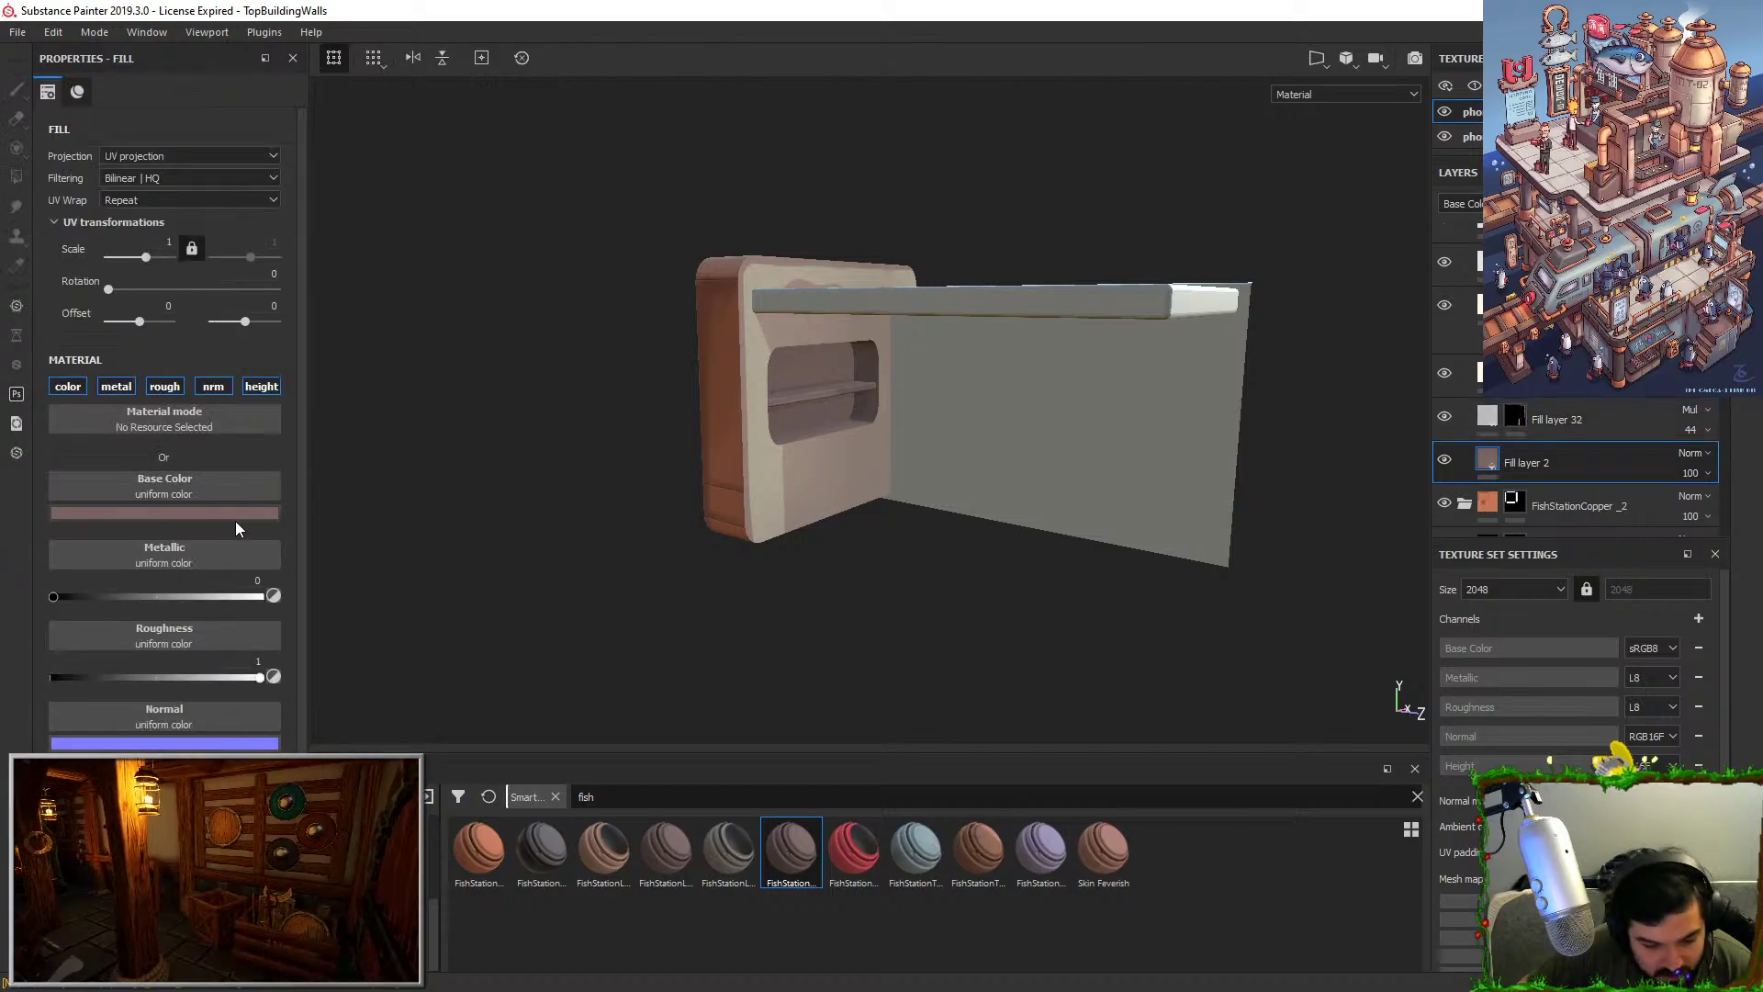
left_click(235, 518)
left_click_drag(472, 632, 471, 648)
left_click_drag(698, 560, 898, 478, "alt")
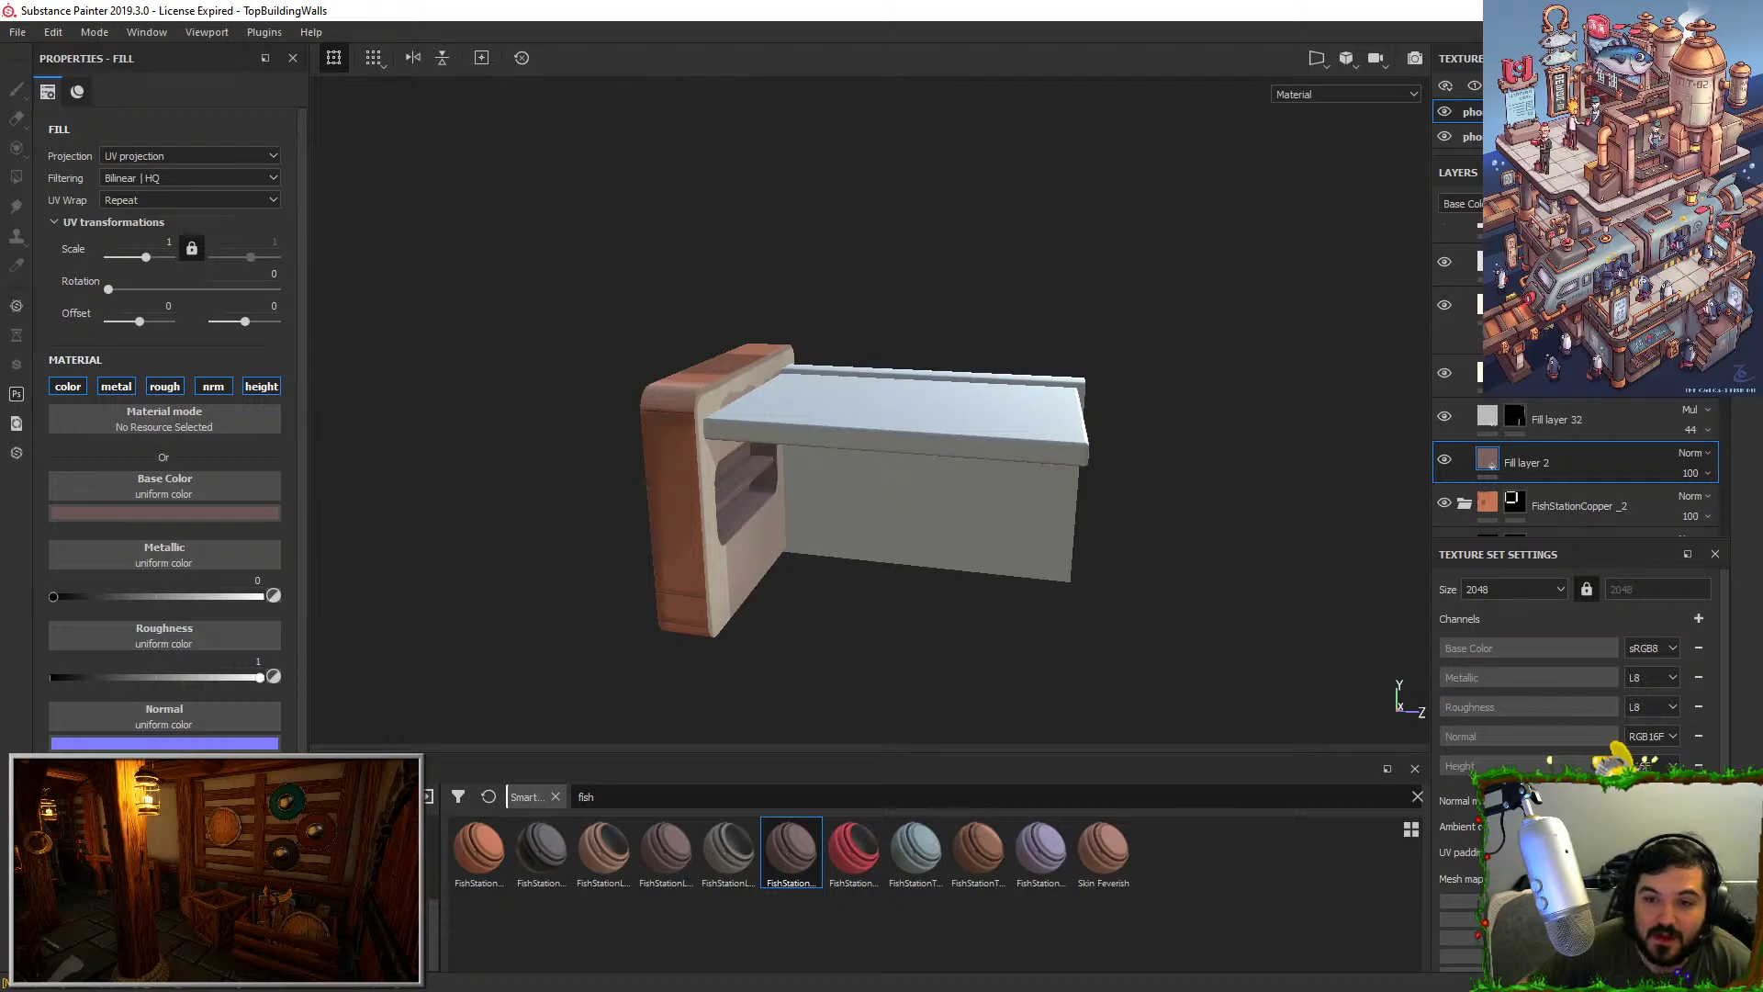
Collapse the expanded layer folders, reopen the third one, and select the mask of Fill layer 32 copy 1.
scroll(1735, 406, "up", 2)
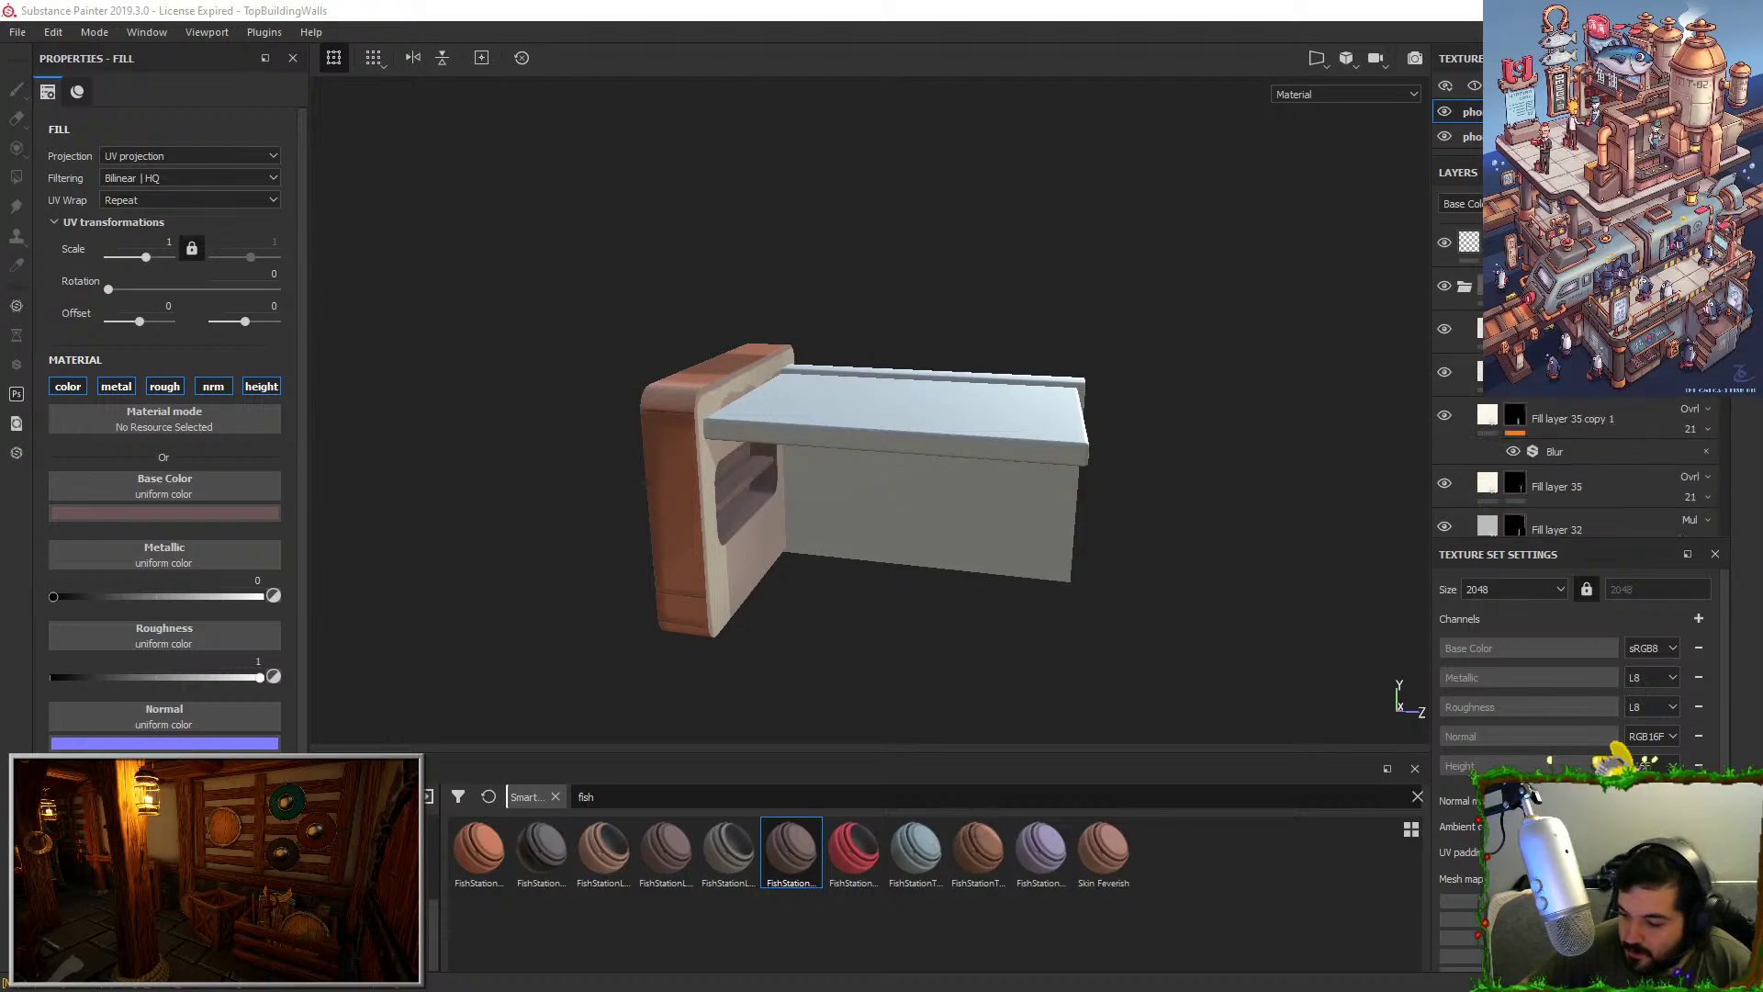
left_click(1464, 286)
left_click(1464, 329)
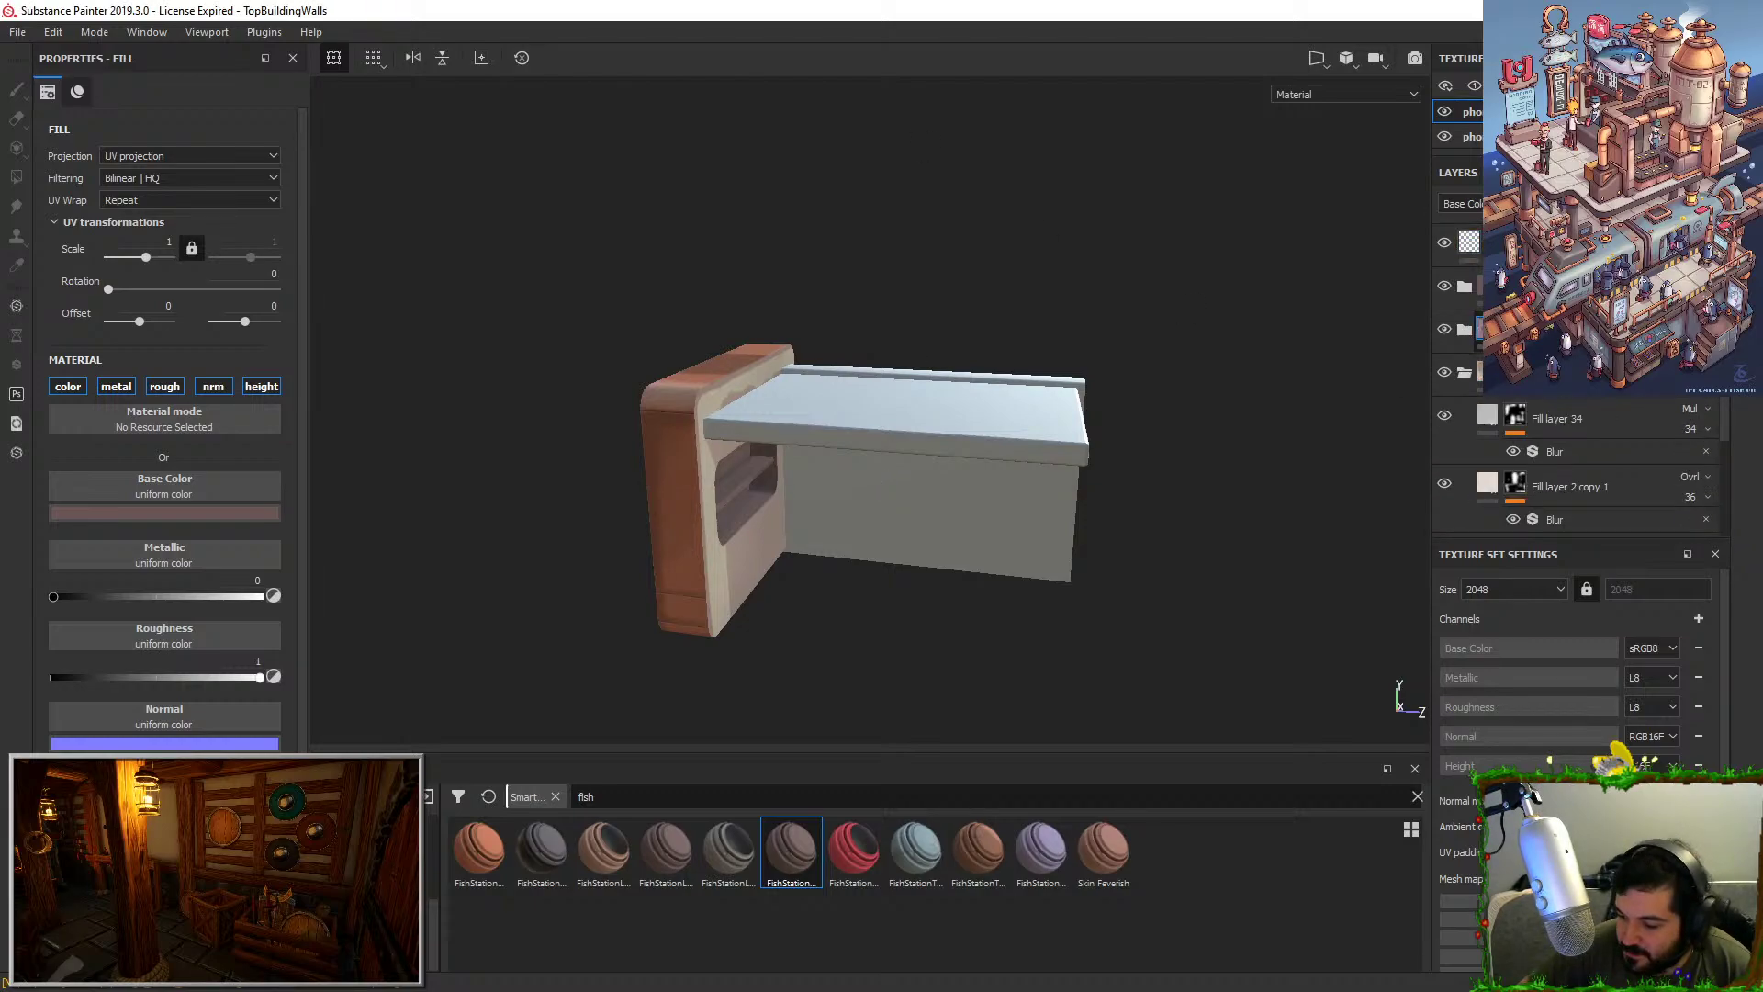
left_click(1464, 372)
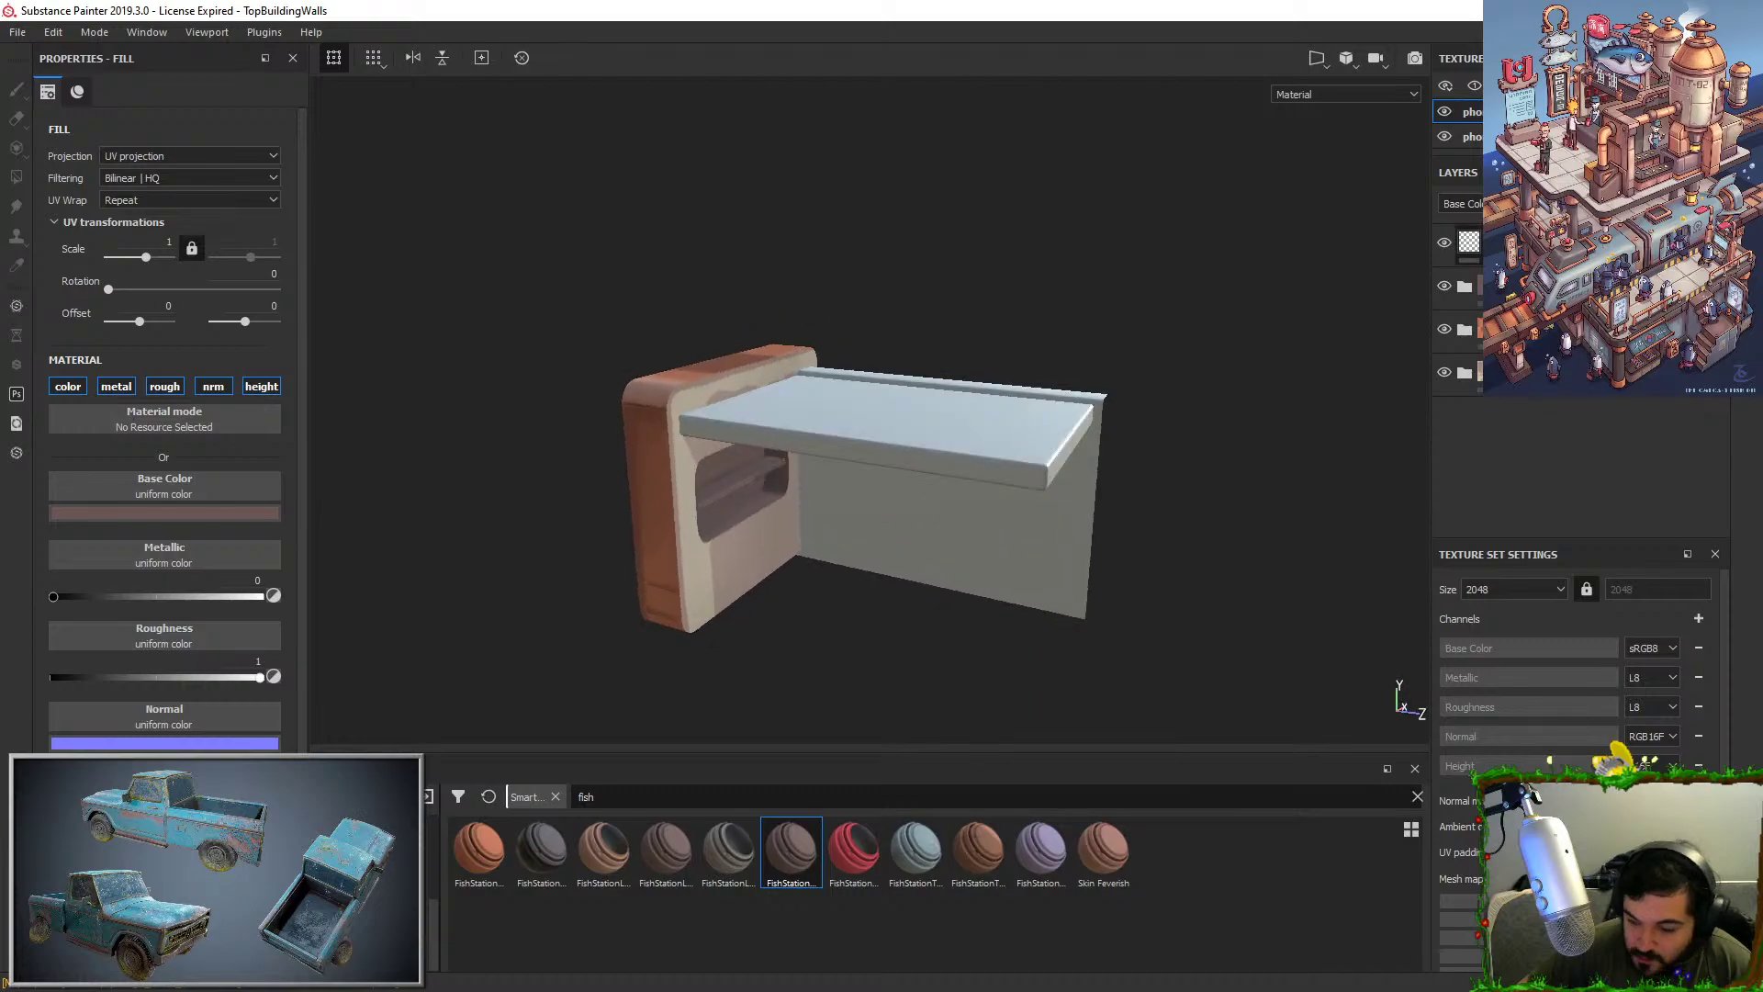
left_click(1464, 373)
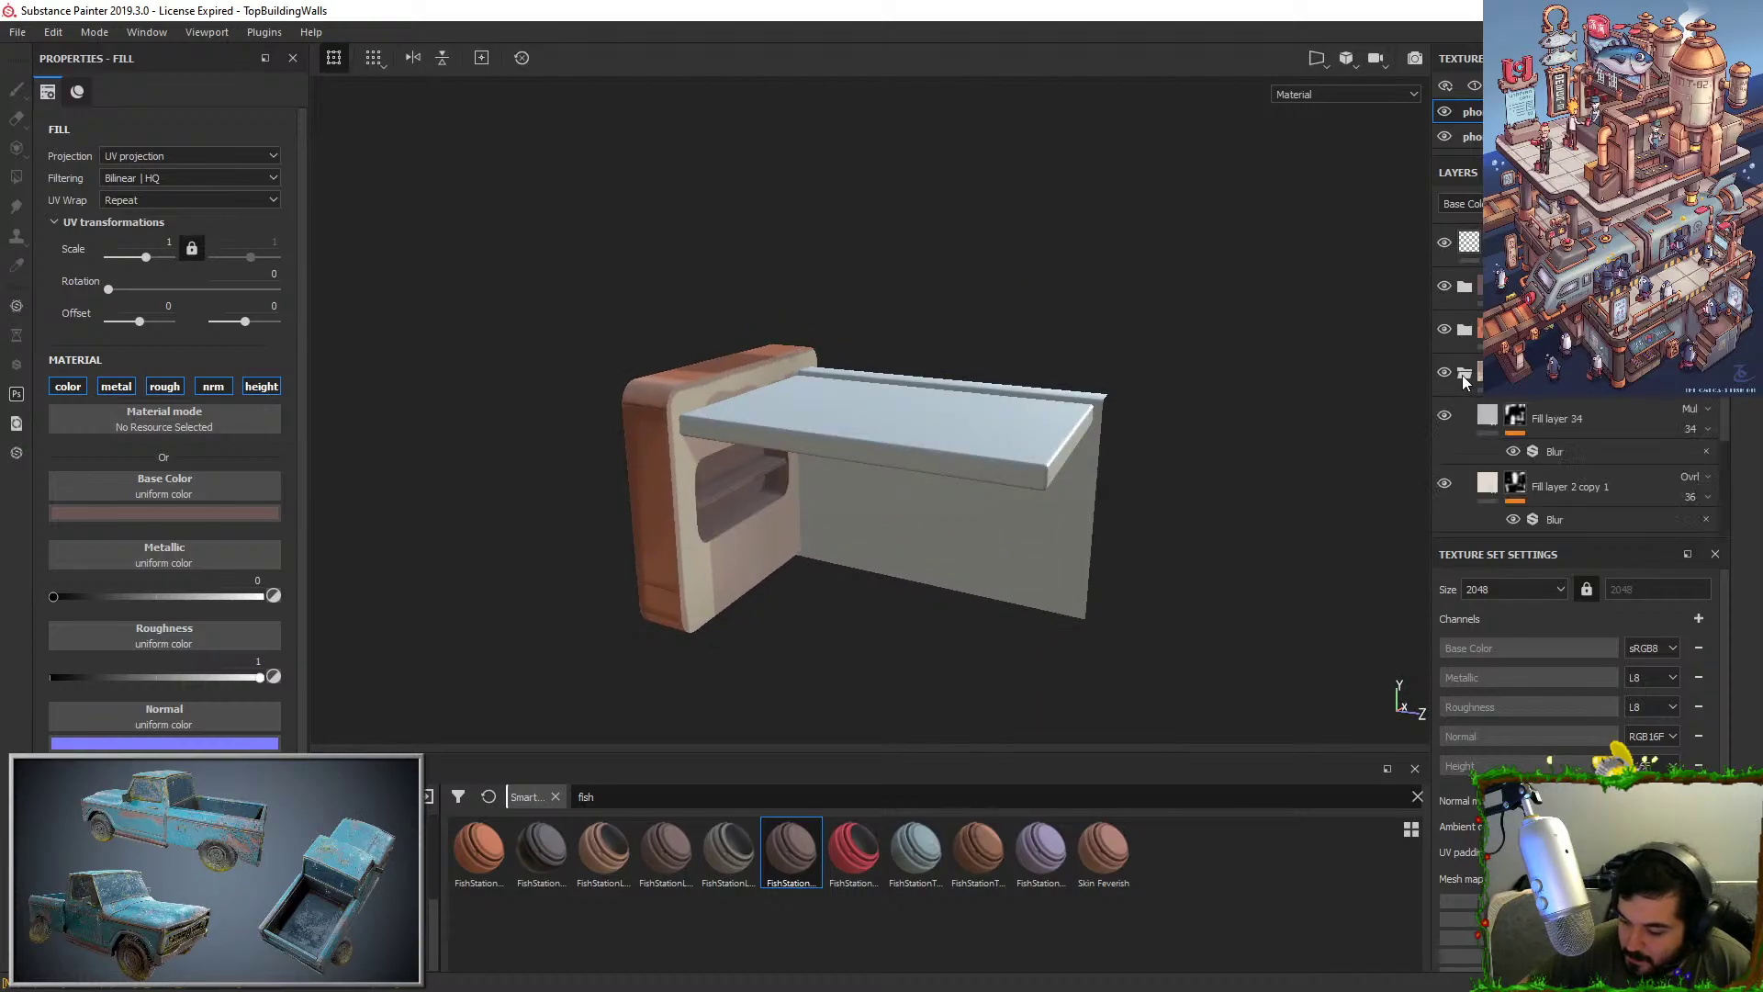
scroll(1451, 450, "down", 1)
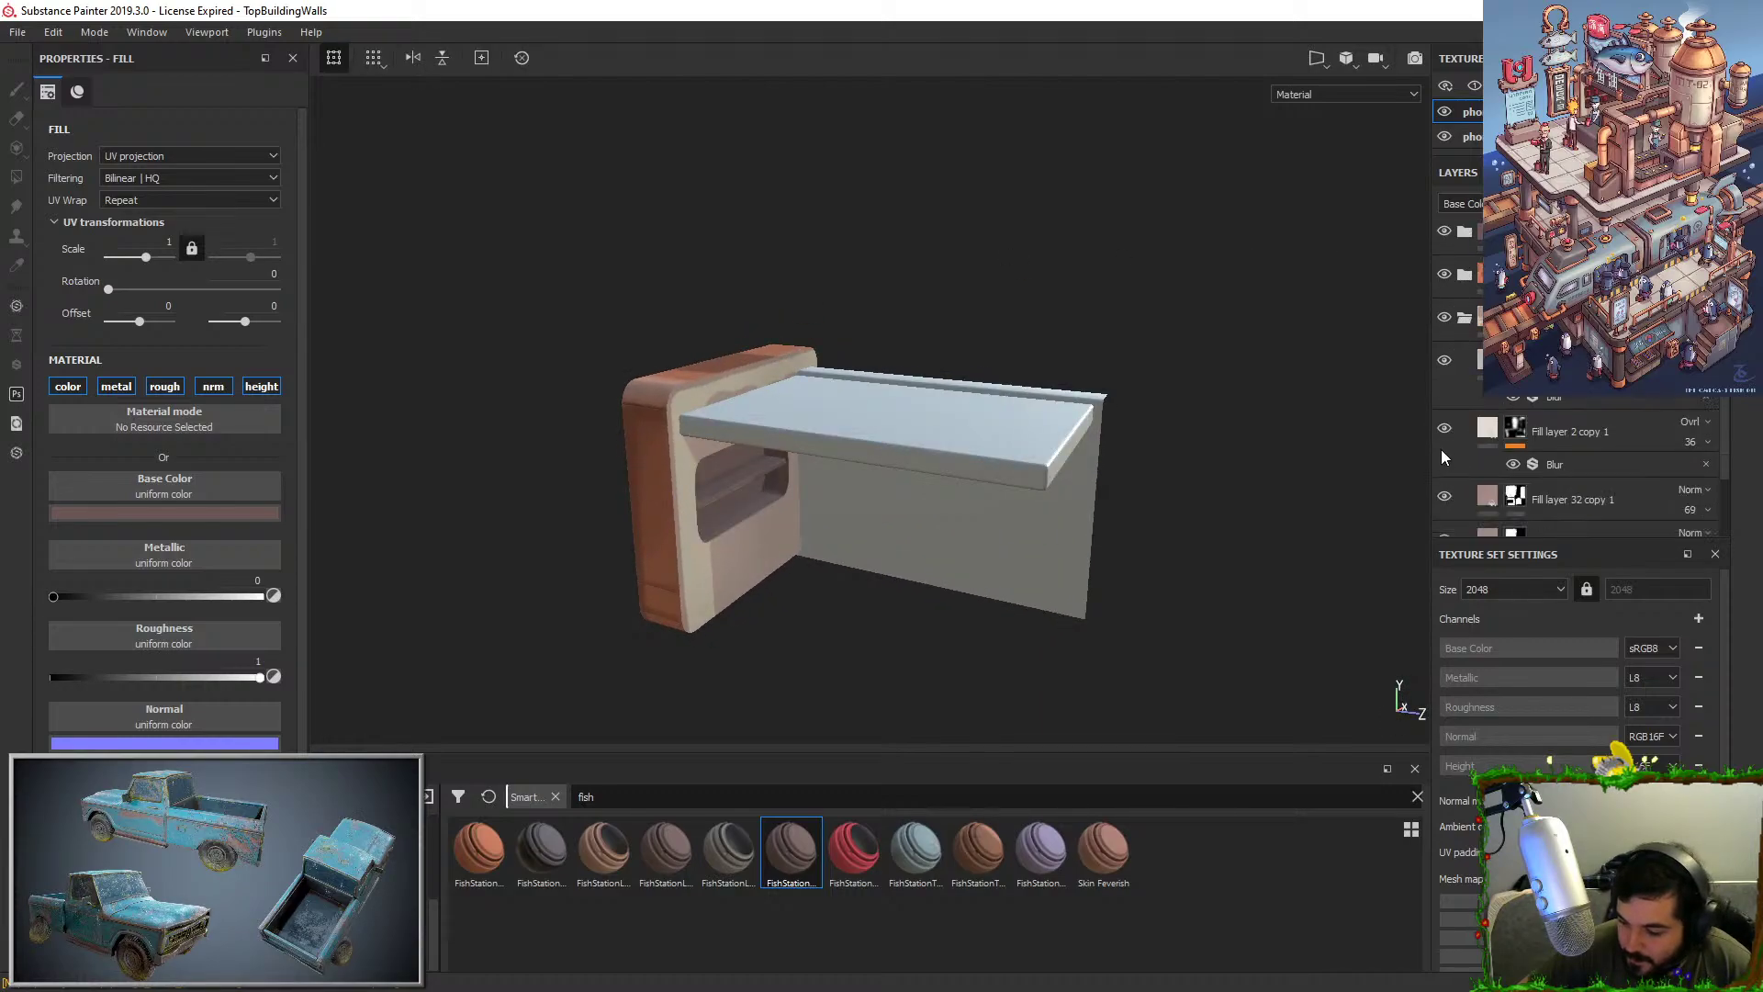
left_click(1450, 496)
left_click(1514, 498)
Paint the Fill layer 32 copy 1 mask along the cream top border of the end panel above the slab.
middle_click_drag(799, 345, 1111, 438, "alt")
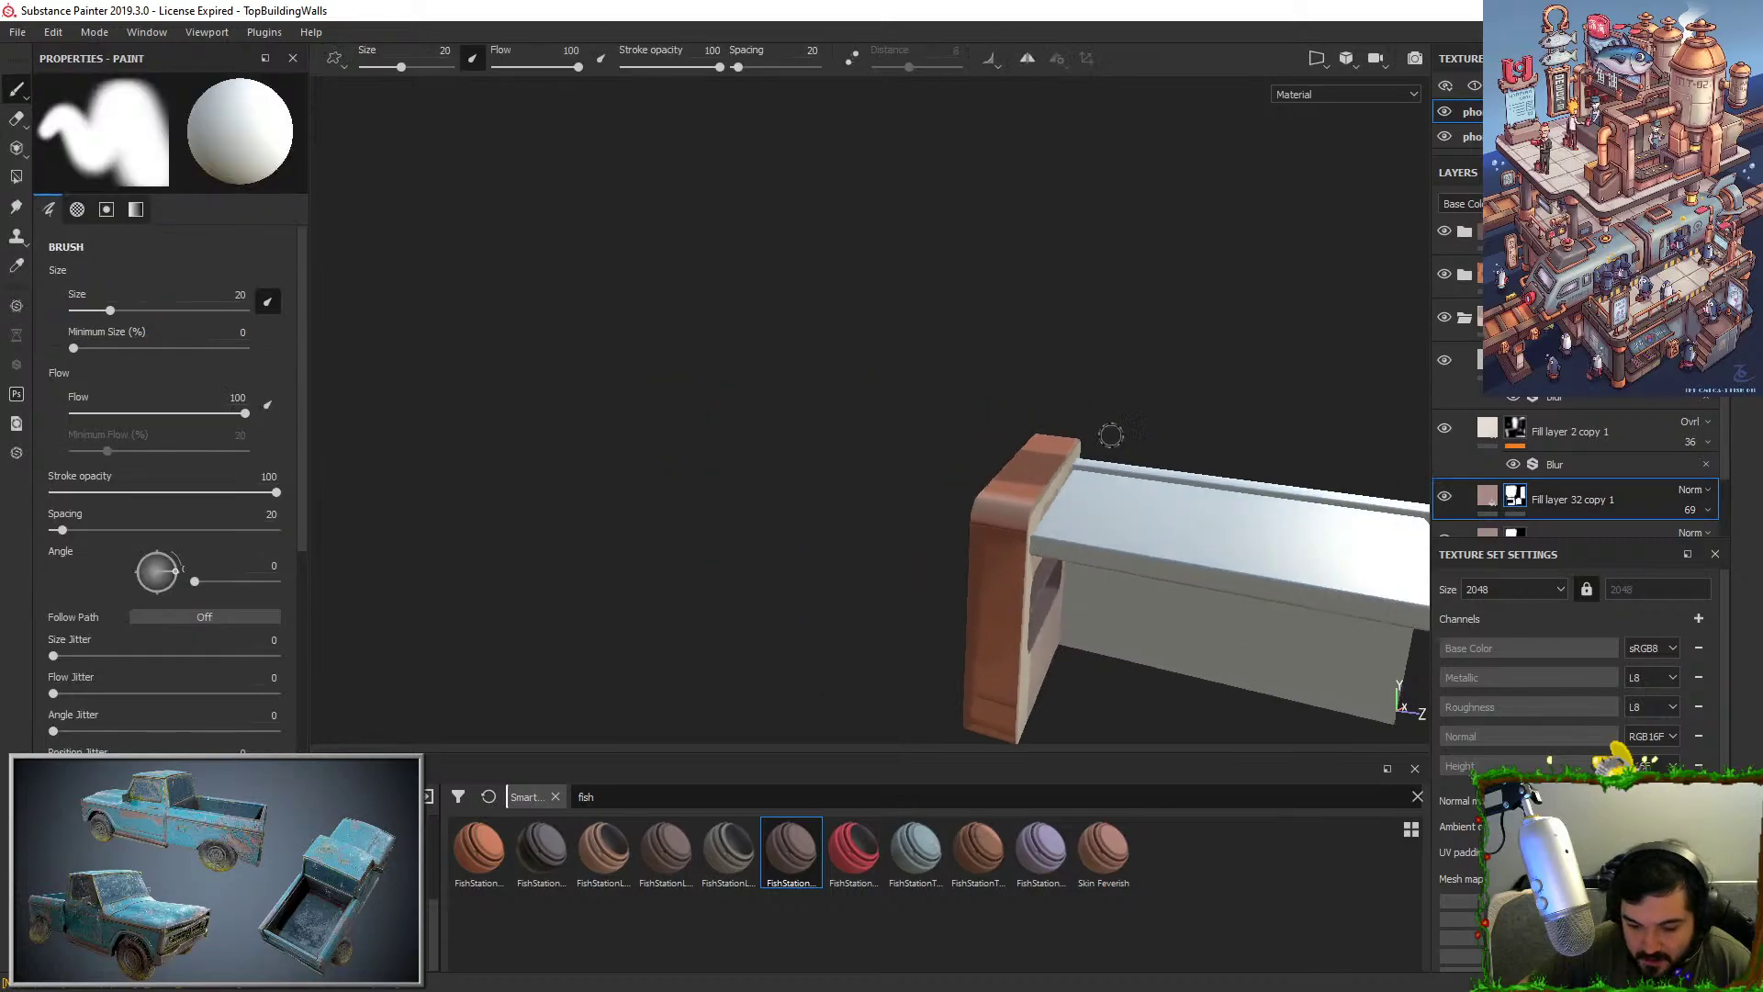
right_click_drag(1111, 437, 1086, 588, "alt")
left_click_drag(1086, 588, 1130, 675, "alt")
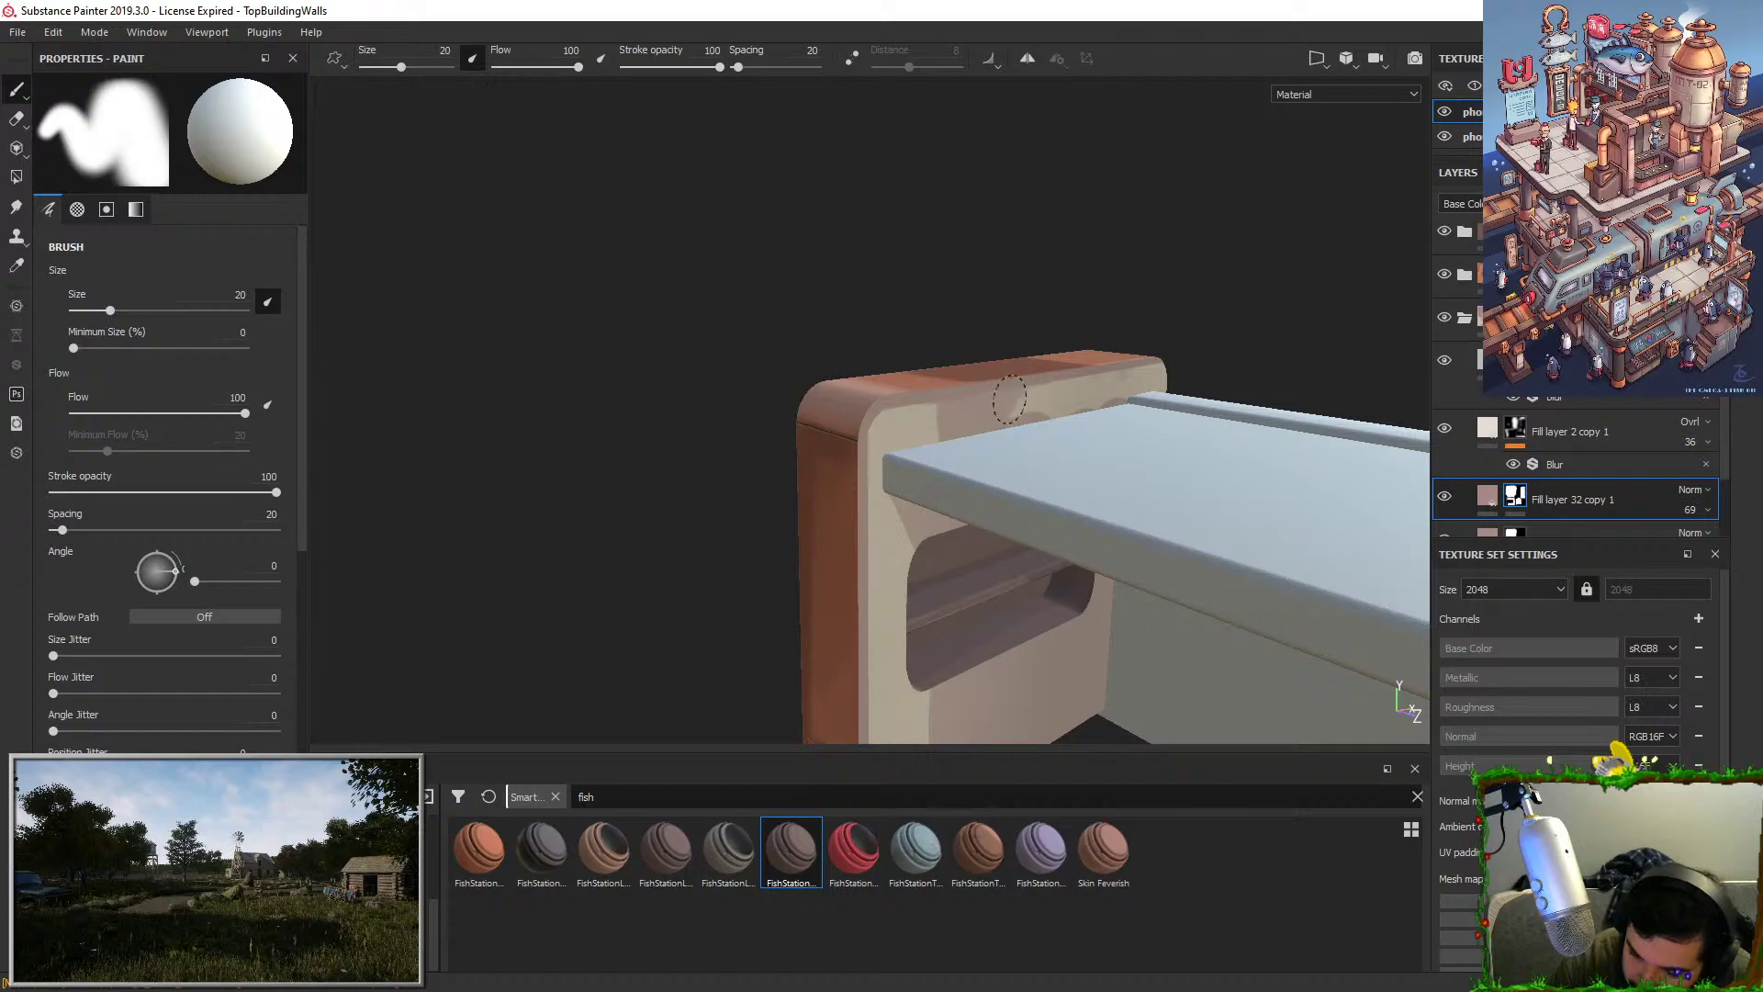
left_click_drag(1181, 267, 1040, 319, "alt")
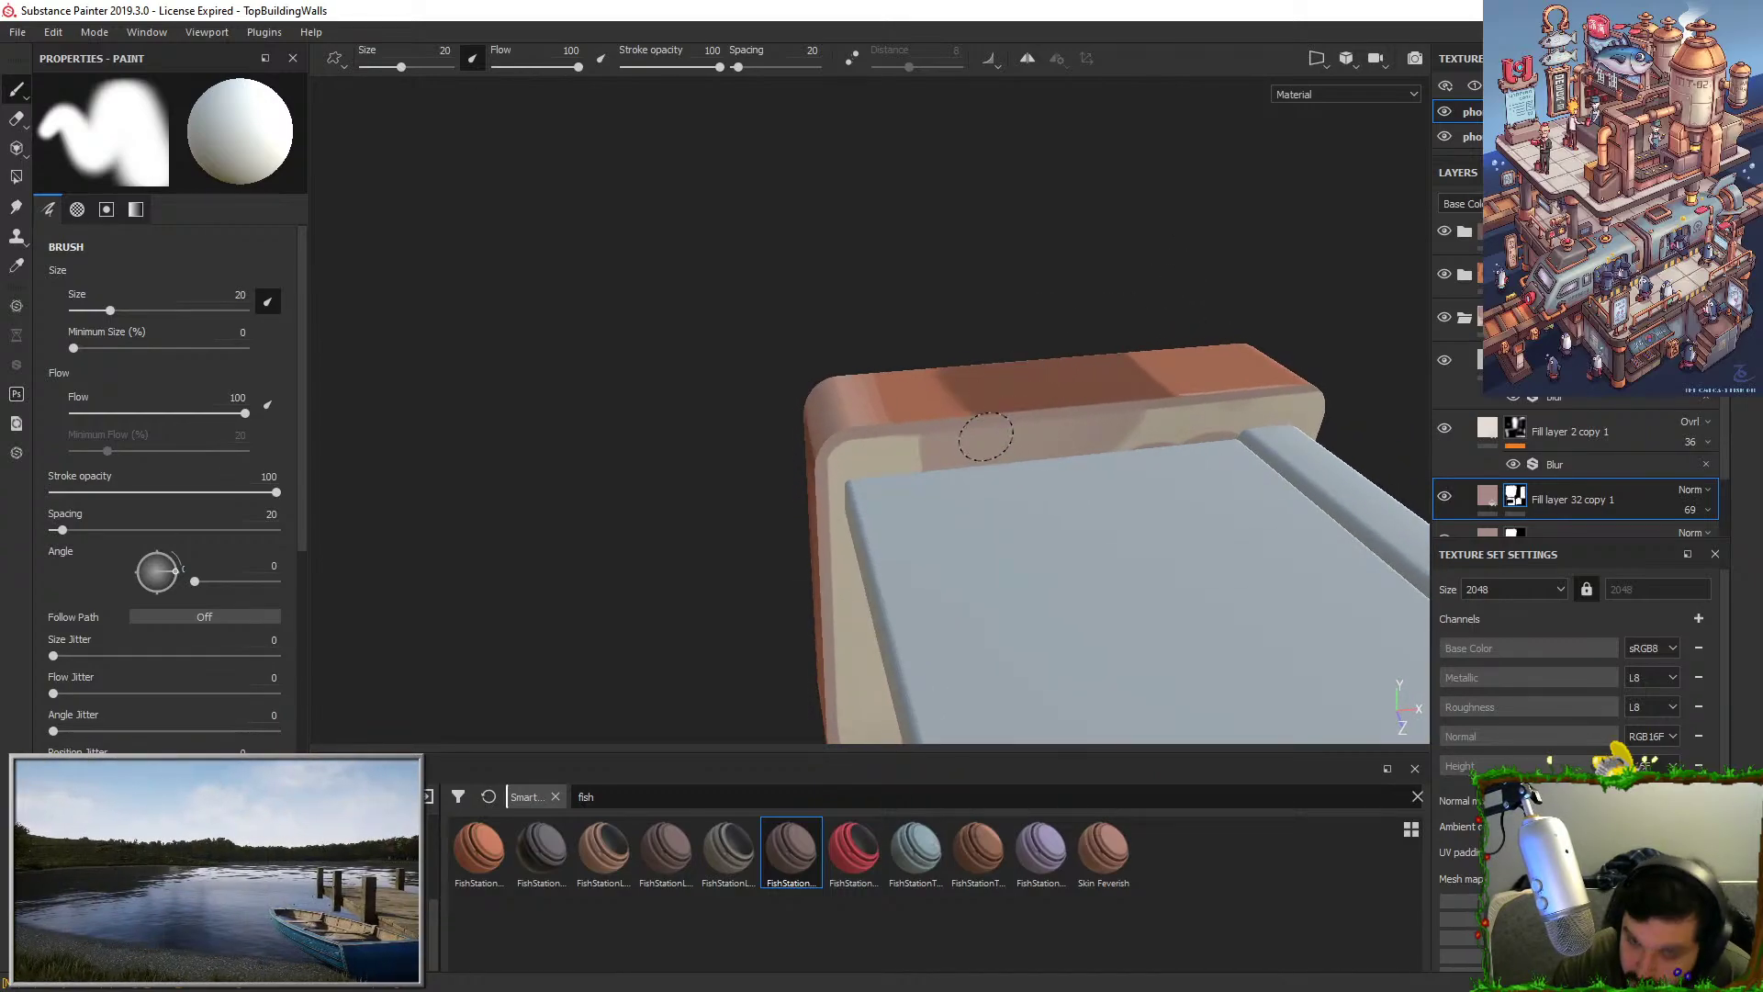
mouse_move(1151, 426)
left_mouse_down()
mouse_move(1136, 429)
mouse_move(1277, 402)
mouse_move(1233, 441)
left_mouse_up()
key("x")
key("x")
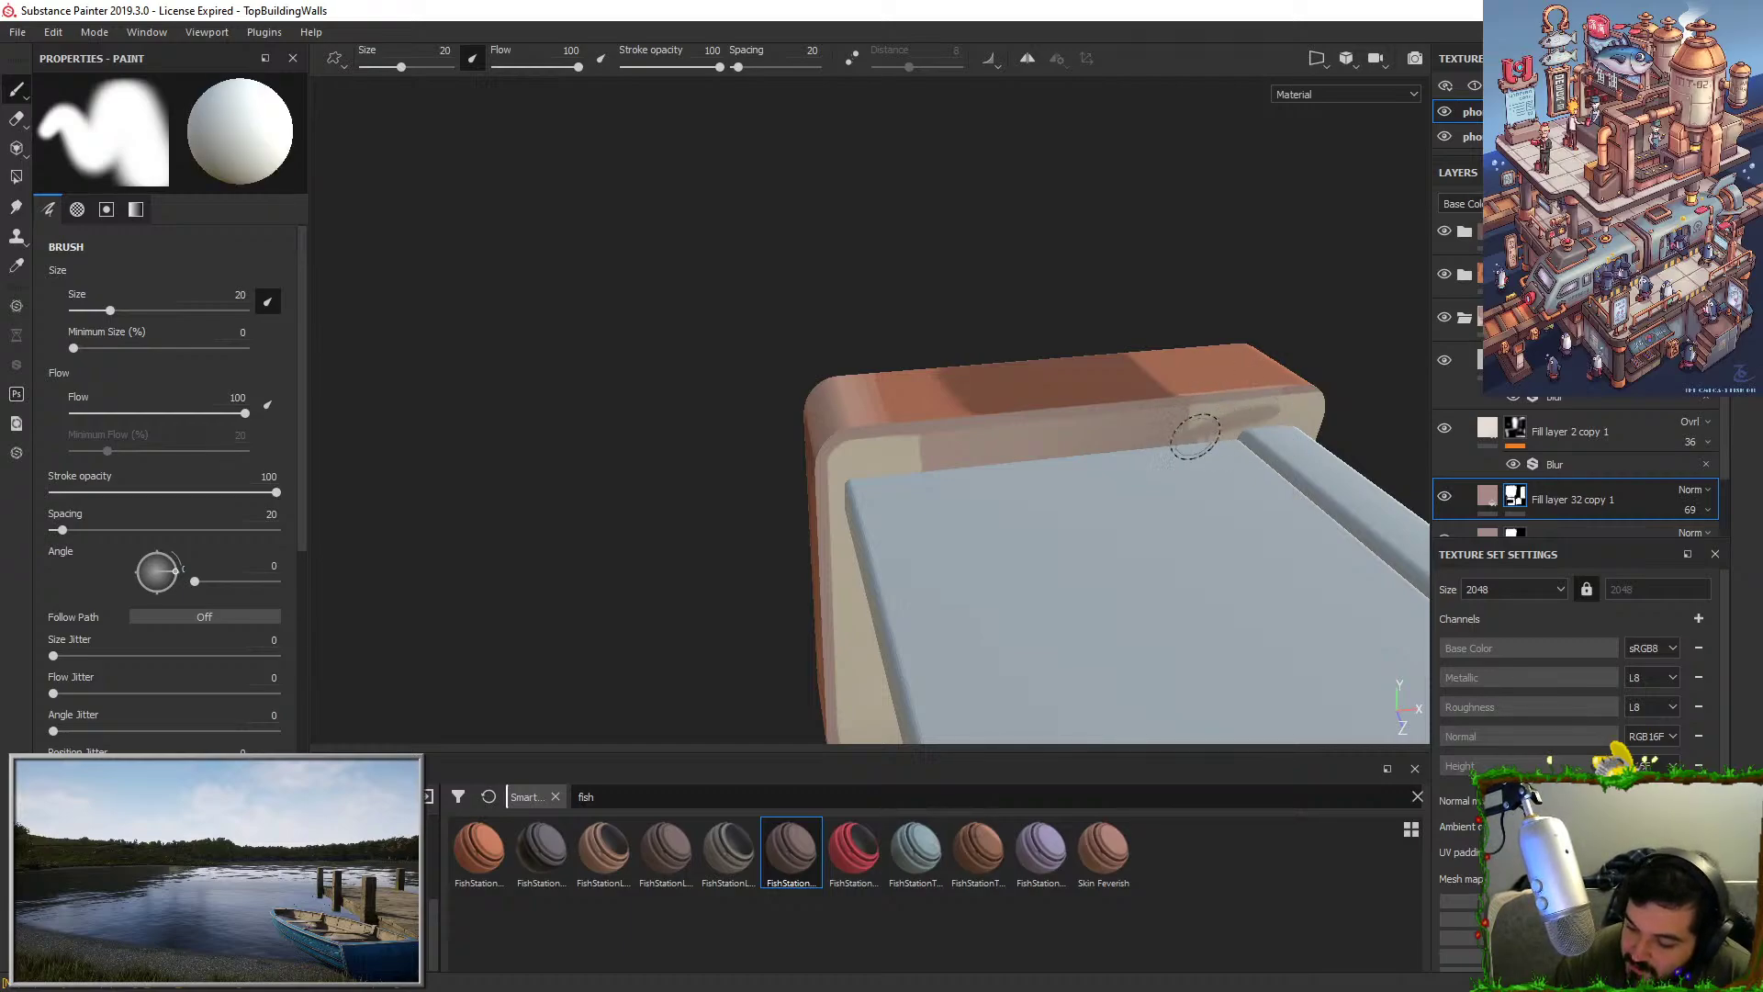
Paint the Fill layer 32 copy 1 mask around the panel's rear corner and down its back border.
mouse_move(1197, 429)
left_mouse_down("alt")
mouse_move(1212, 362)
mouse_move(1310, 460)
mouse_move(1304, 599)
left_mouse_up("alt")
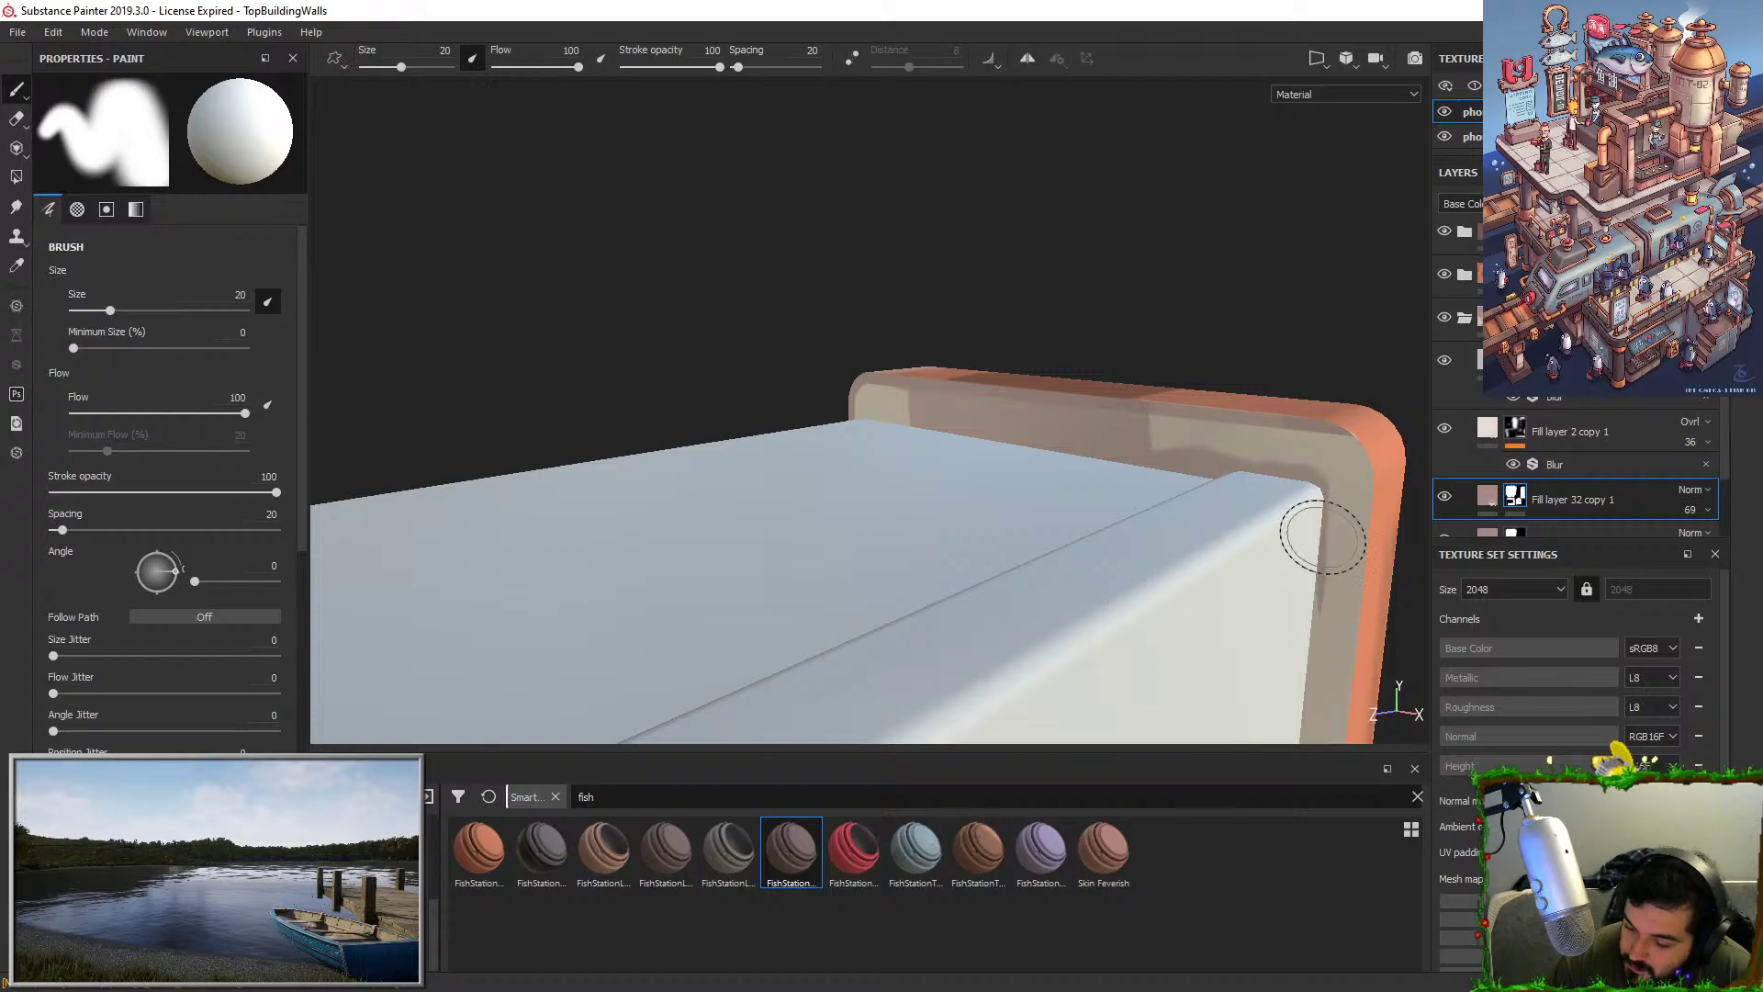
left_click_drag(1200, 504, 1208, 205, "alt")
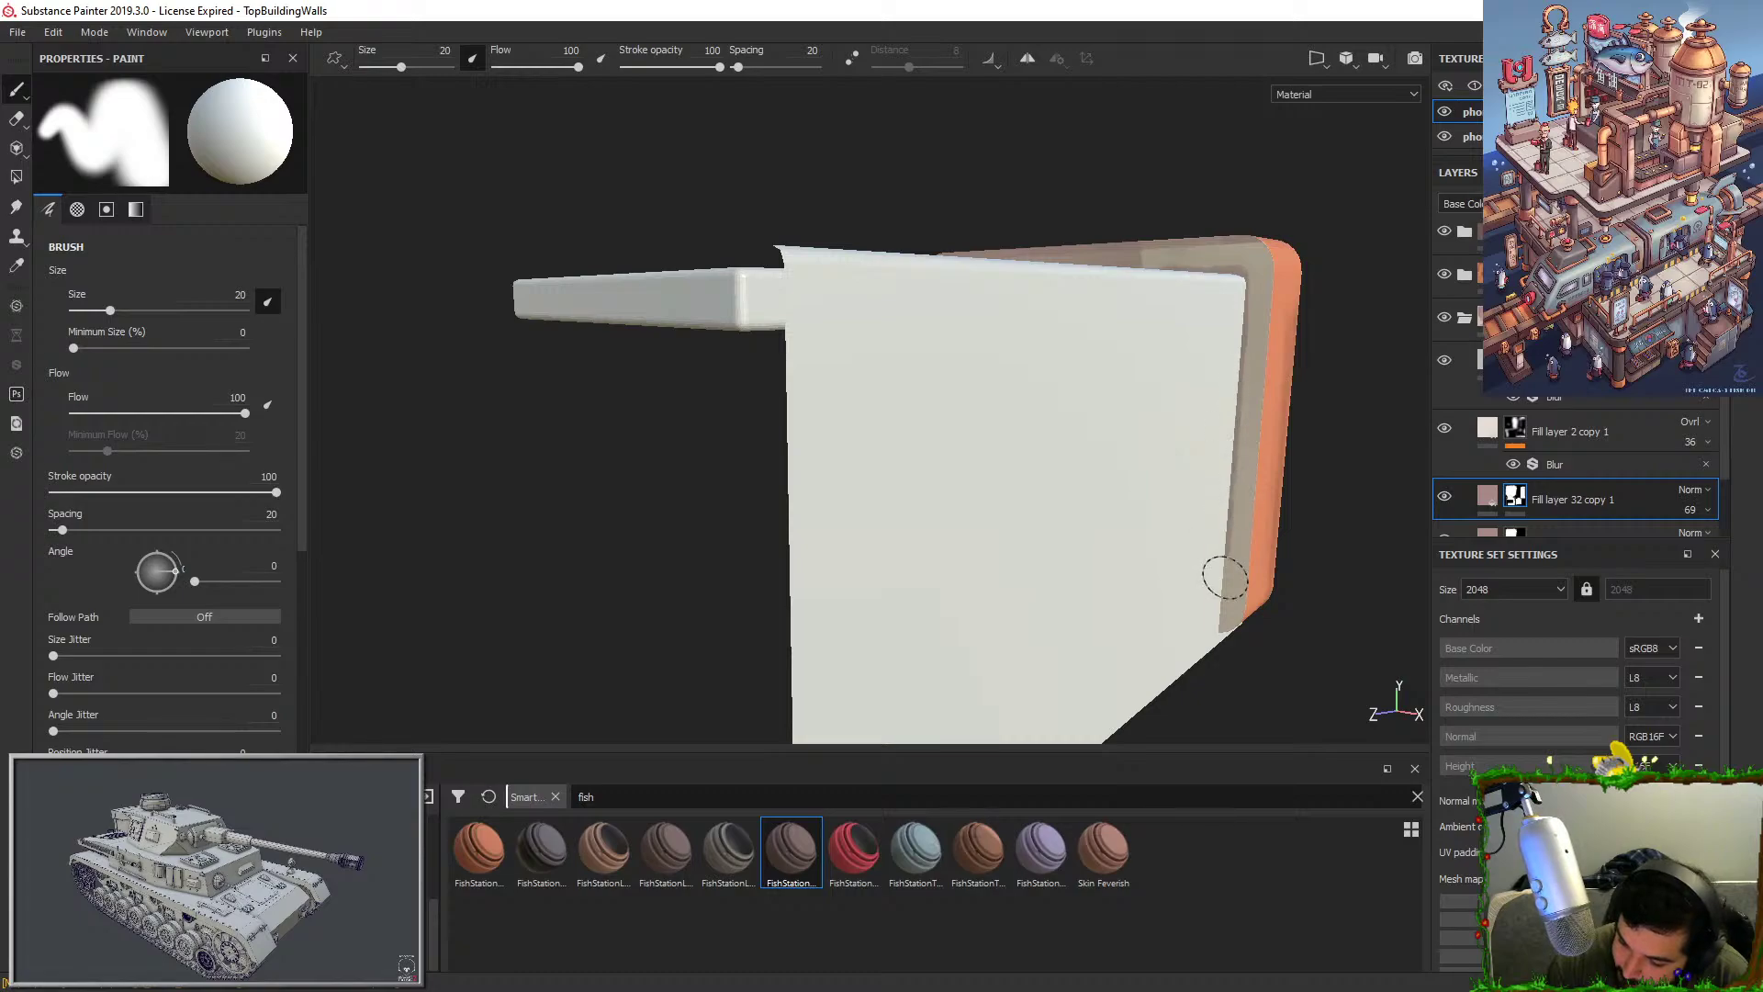
left_click_drag(1224, 614, 1303, 697, "alt")
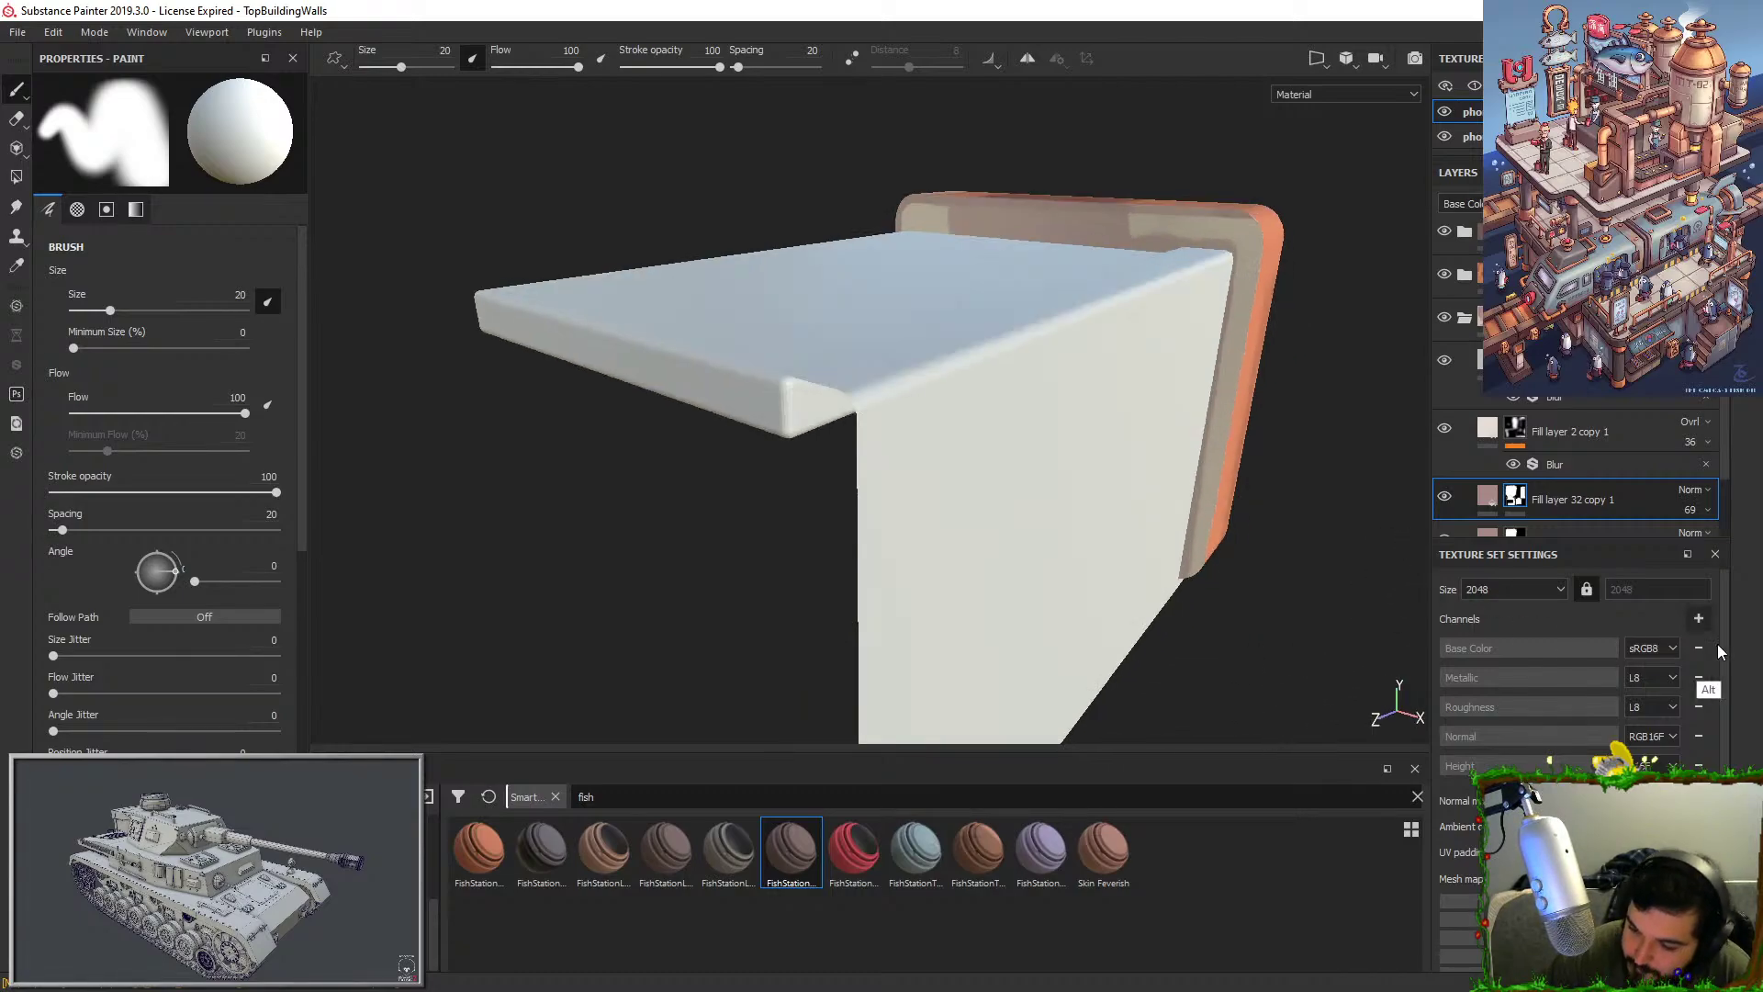
Expand the orange material's folder, identify the top edge's shadow by toggling Fill layer 21, and select that layer's mask.
key("x")
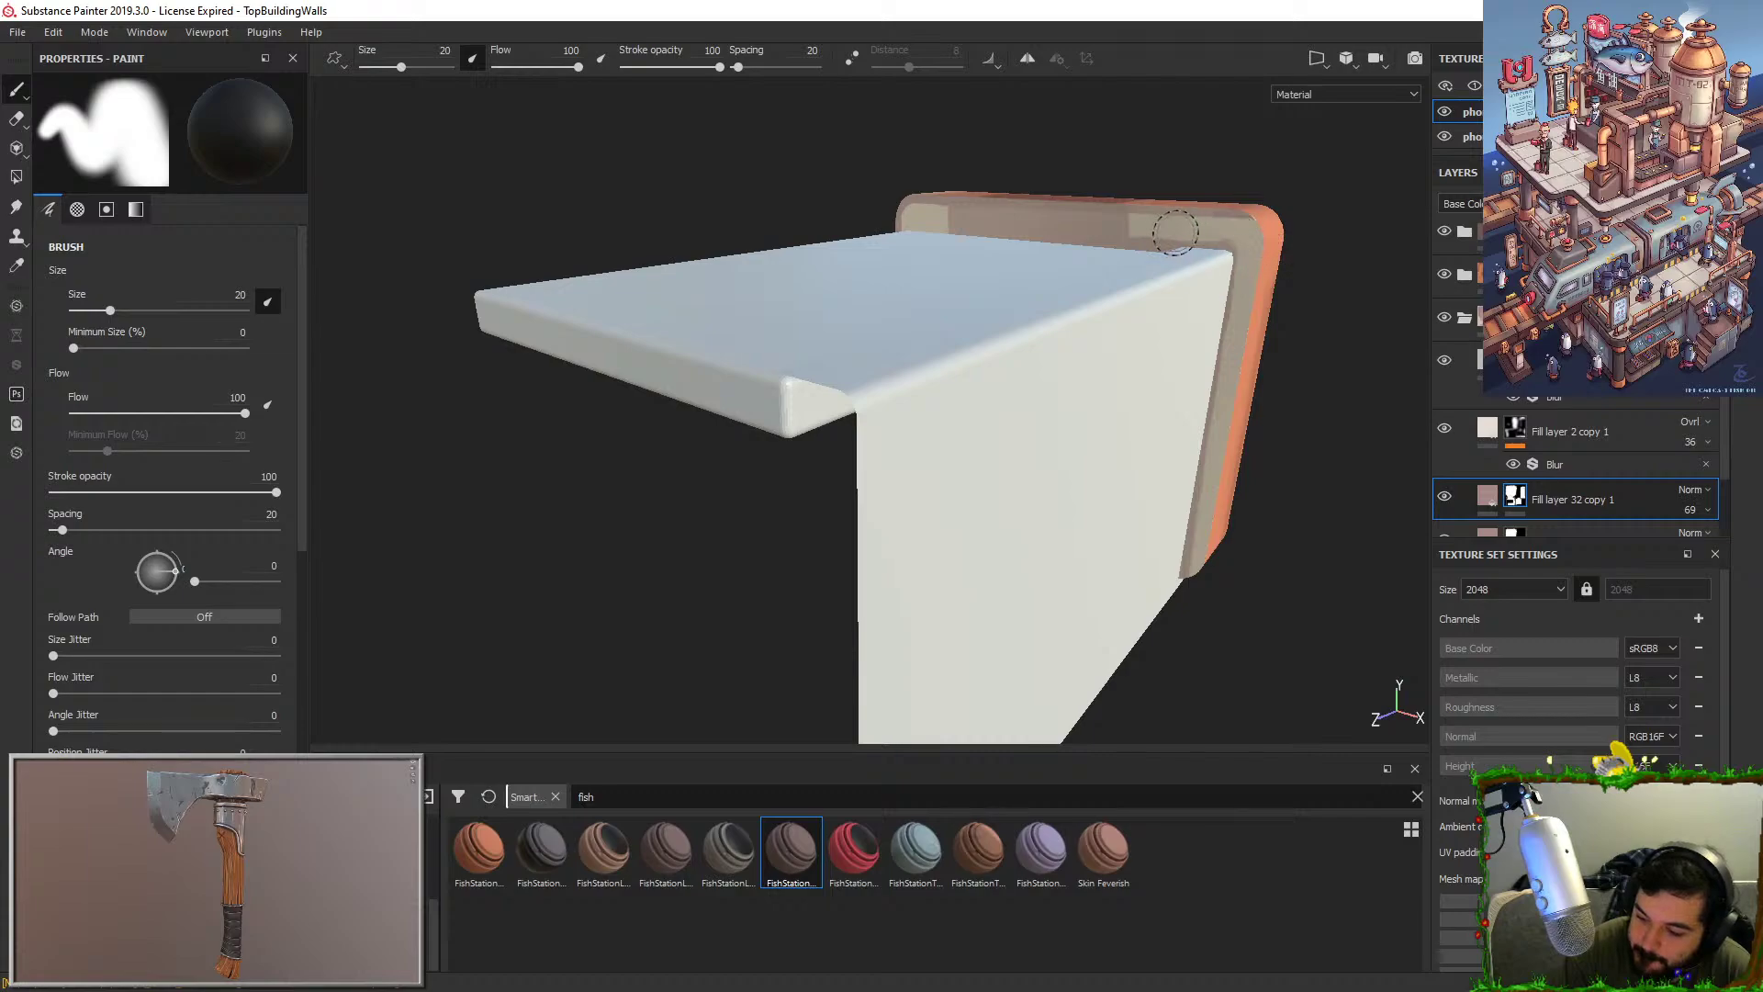
left_click_drag(965, 256, 1023, 378, "alt")
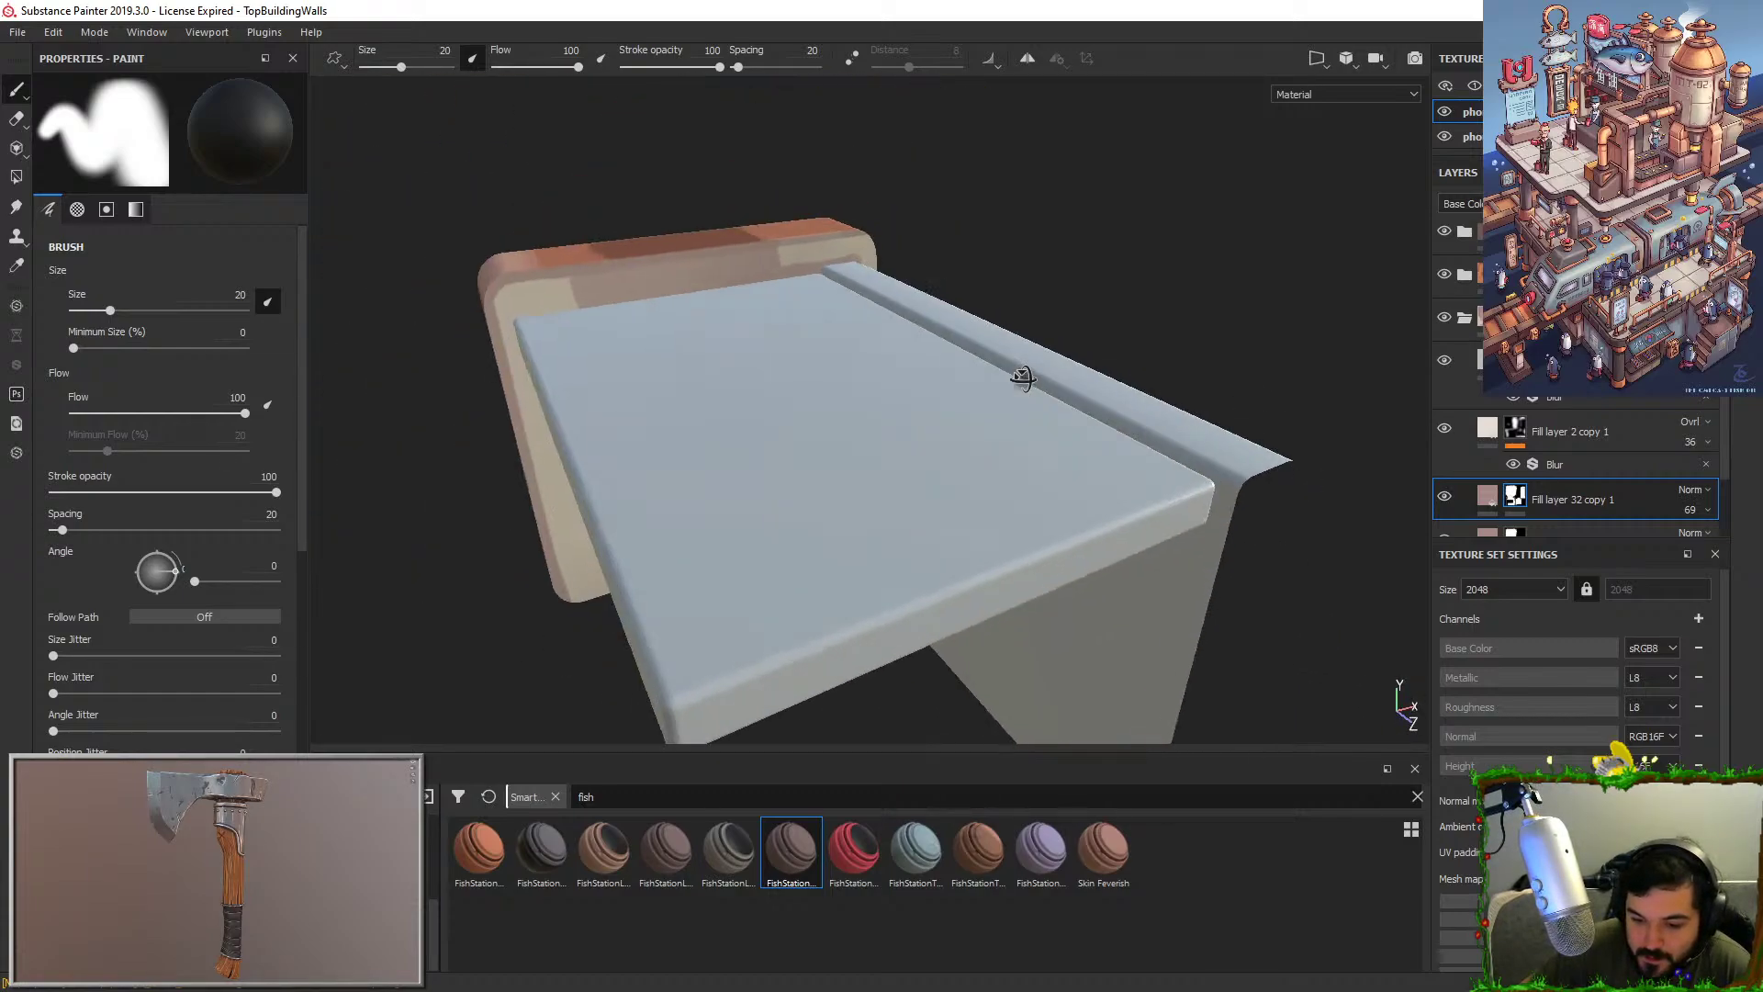
right_click_drag(1023, 377, 998, 471, "alt")
left_click_drag(999, 471, 1023, 445, "alt")
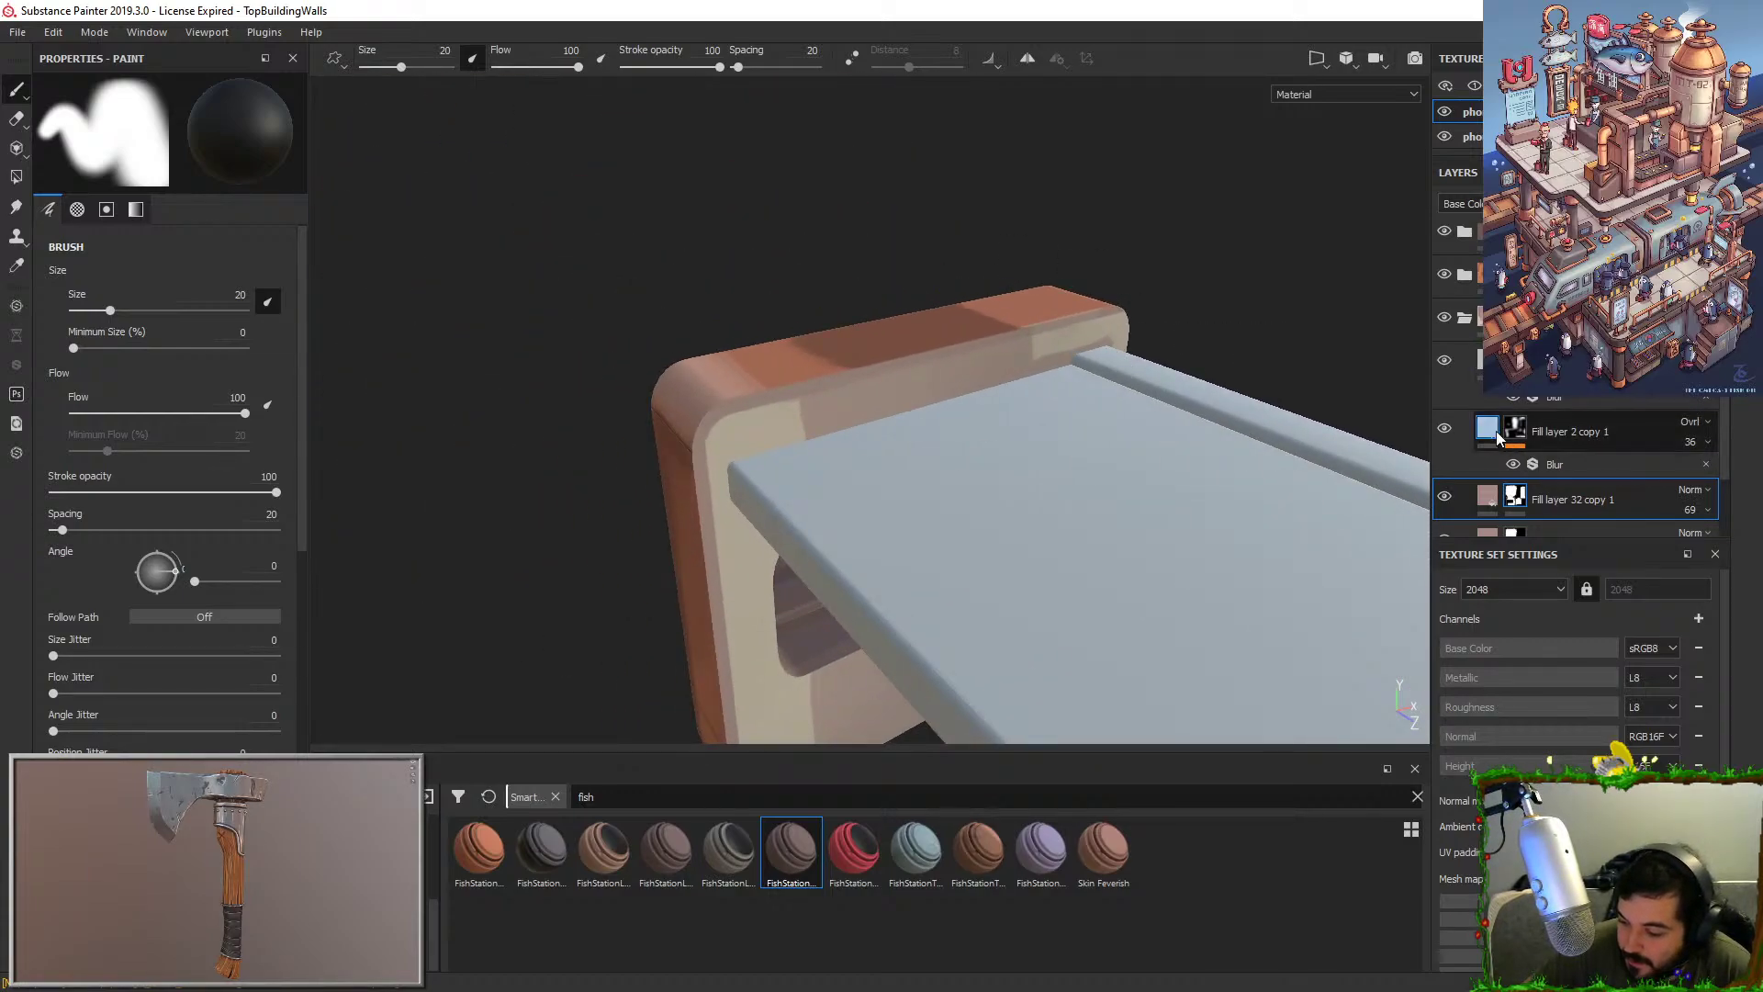
left_click(1464, 273)
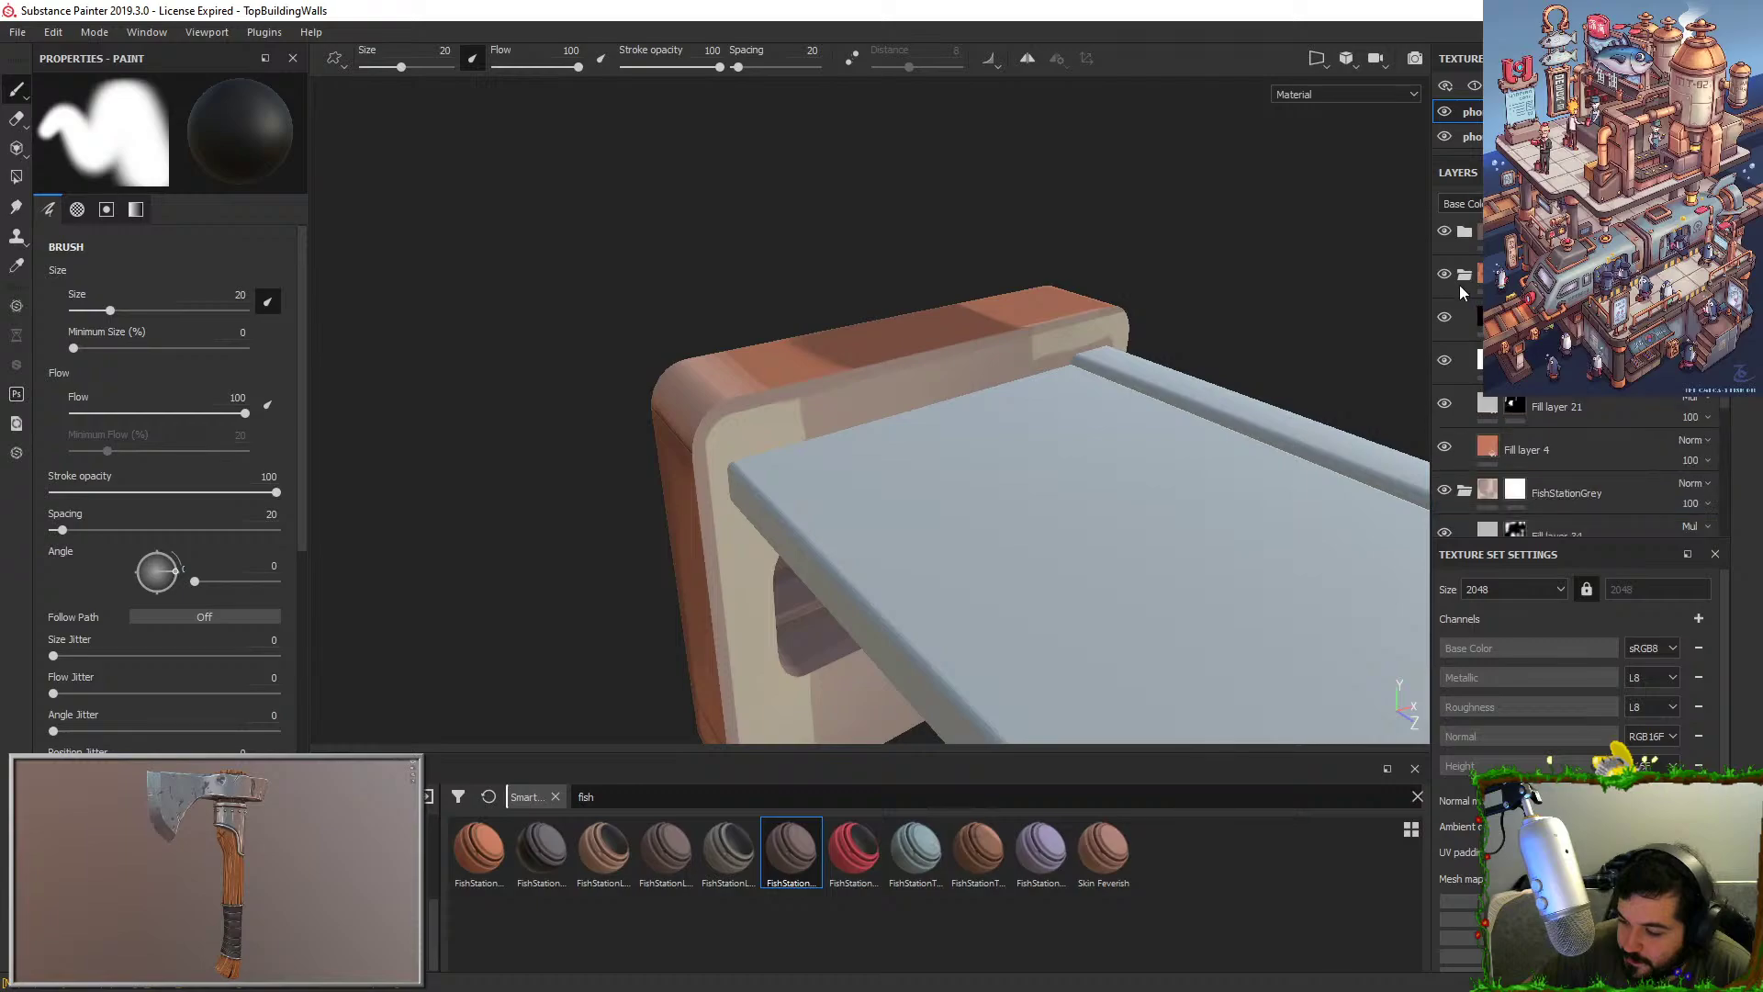
left_click(1445, 402)
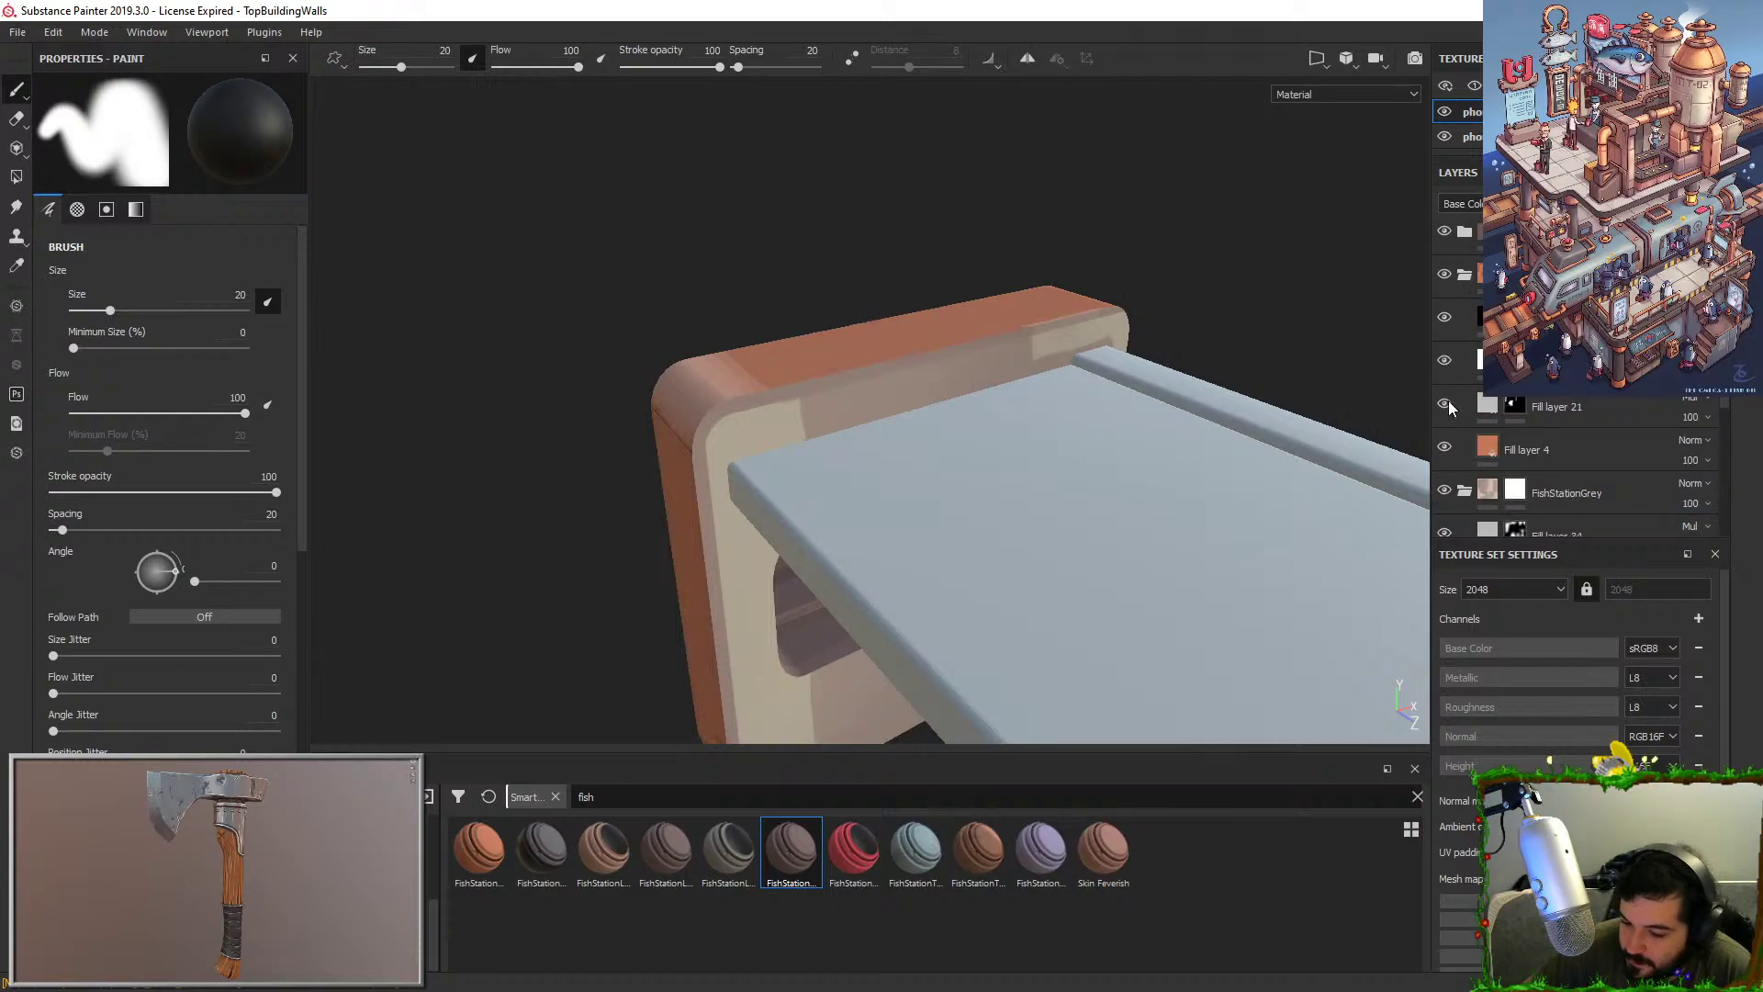
left_click(1445, 403)
left_click(1513, 410)
left_click_drag(1013, 411, 934, 449, "alt")
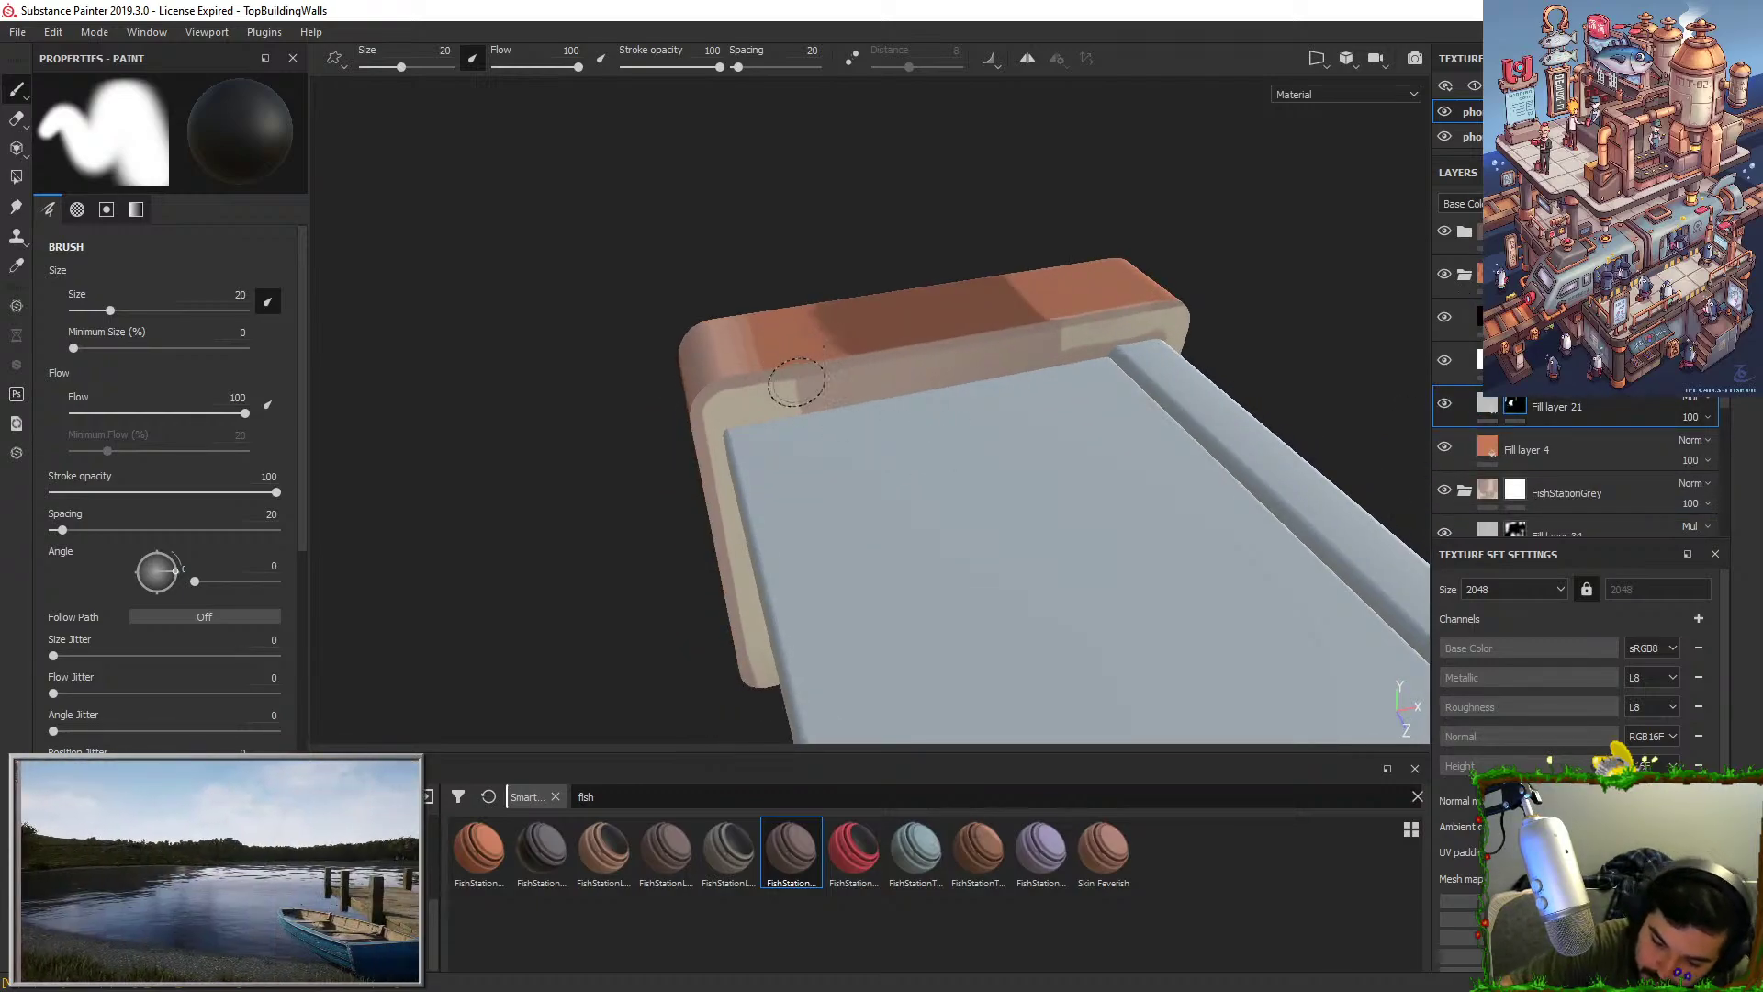
Paint the Fill layer 21 mask across the end panel's orange top edge to line up both ends of the shadow with the border shading.
left_click_drag(779, 301, 822, 355)
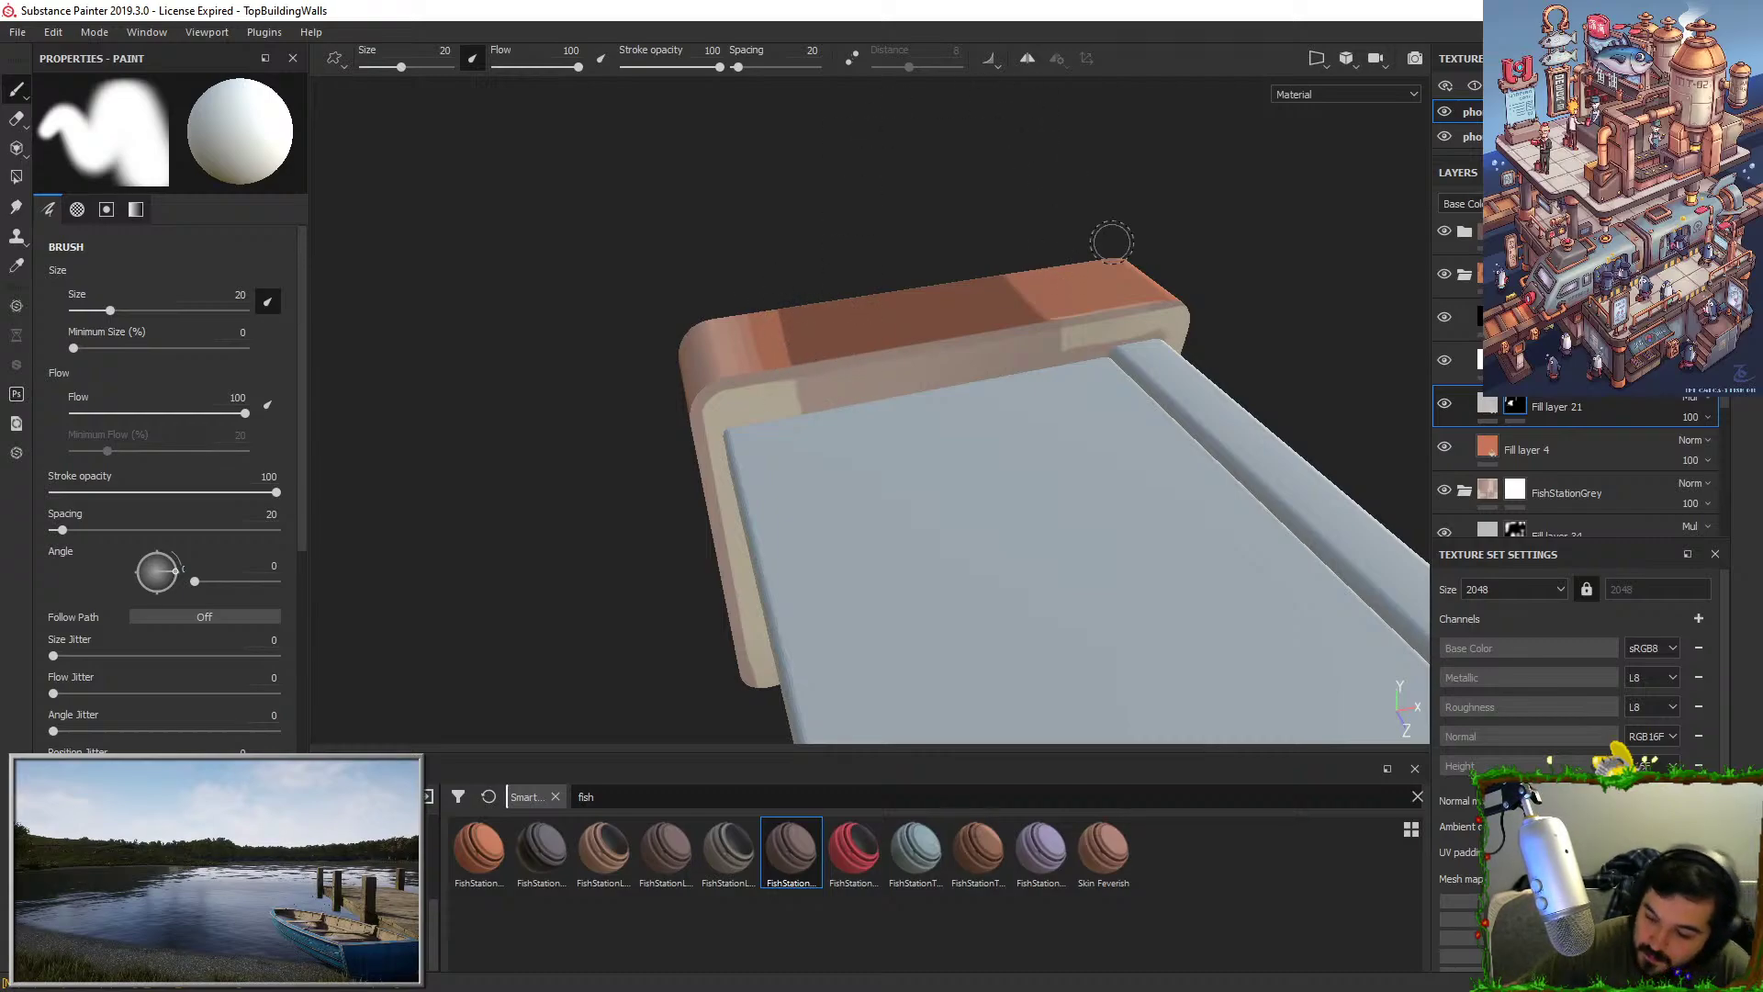
left_click(1027, 267)
left_click(1058, 342, "shift")
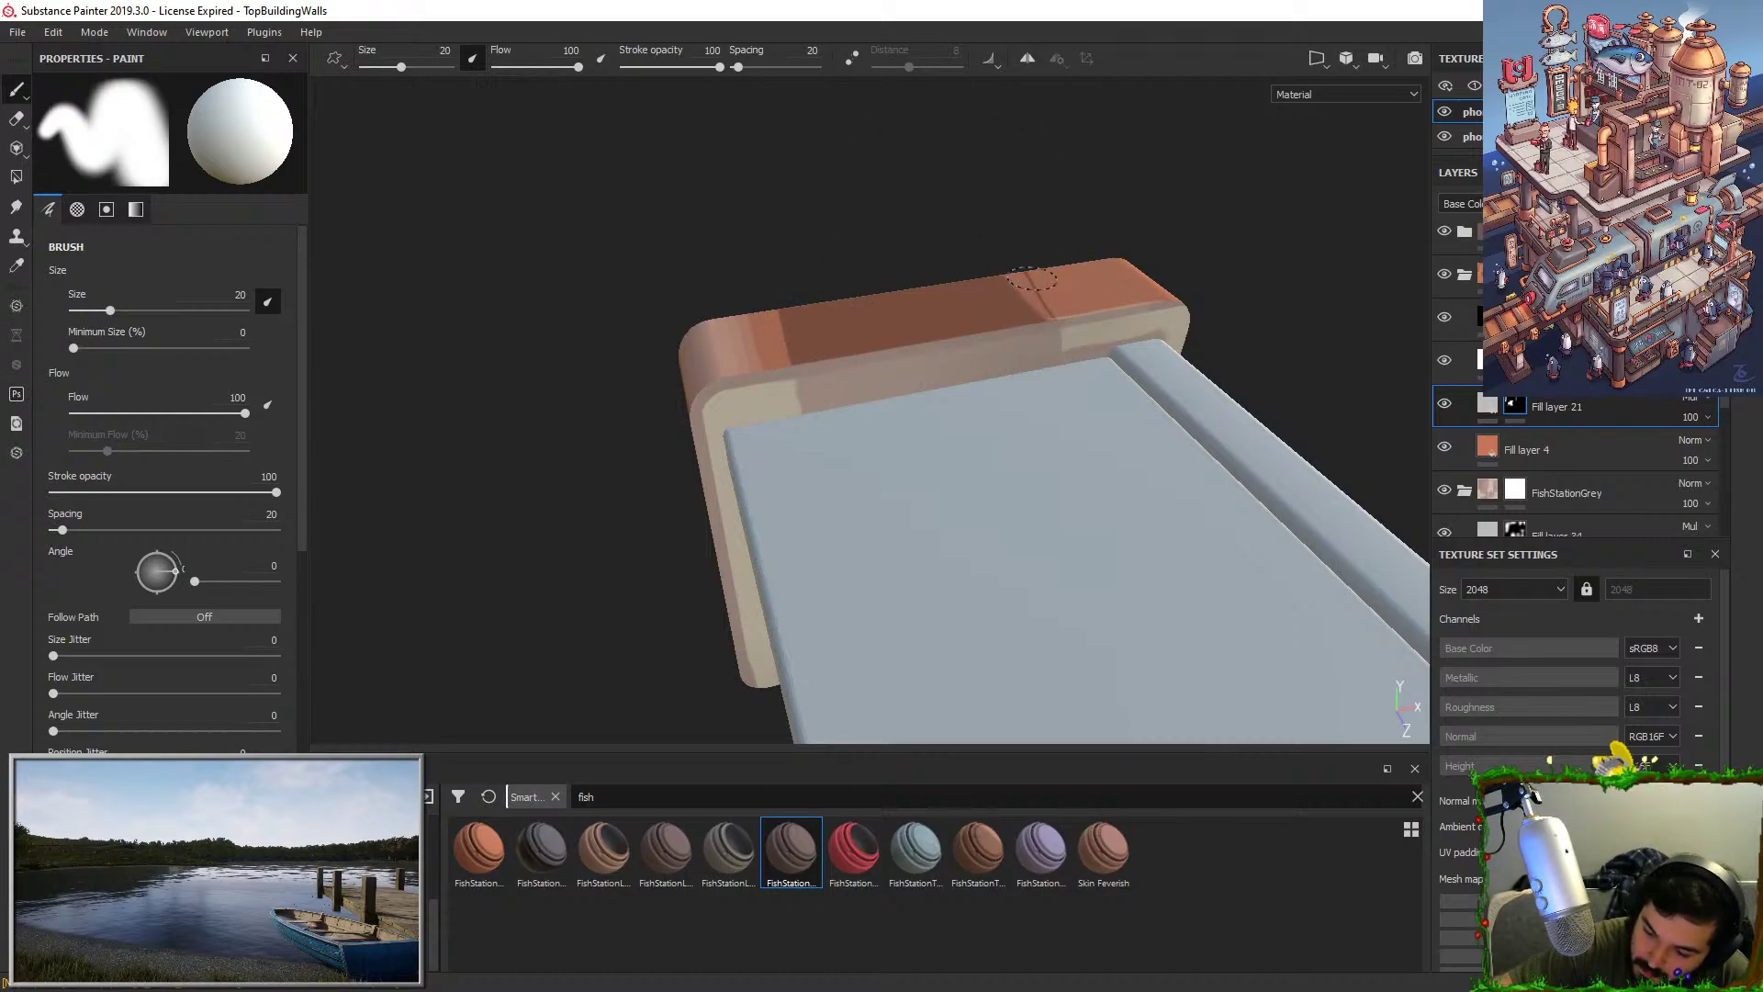
mouse_move(1062, 264)
left_mouse_down("alt")
mouse_move(1129, 181)
mouse_move(1121, 303)
mouse_move(1122, 225)
mouse_move(1108, 343)
mouse_move(1092, 336)
left_mouse_up("alt")
key("ctrl+z")
left_click_drag(1112, 247, 1102, 306)
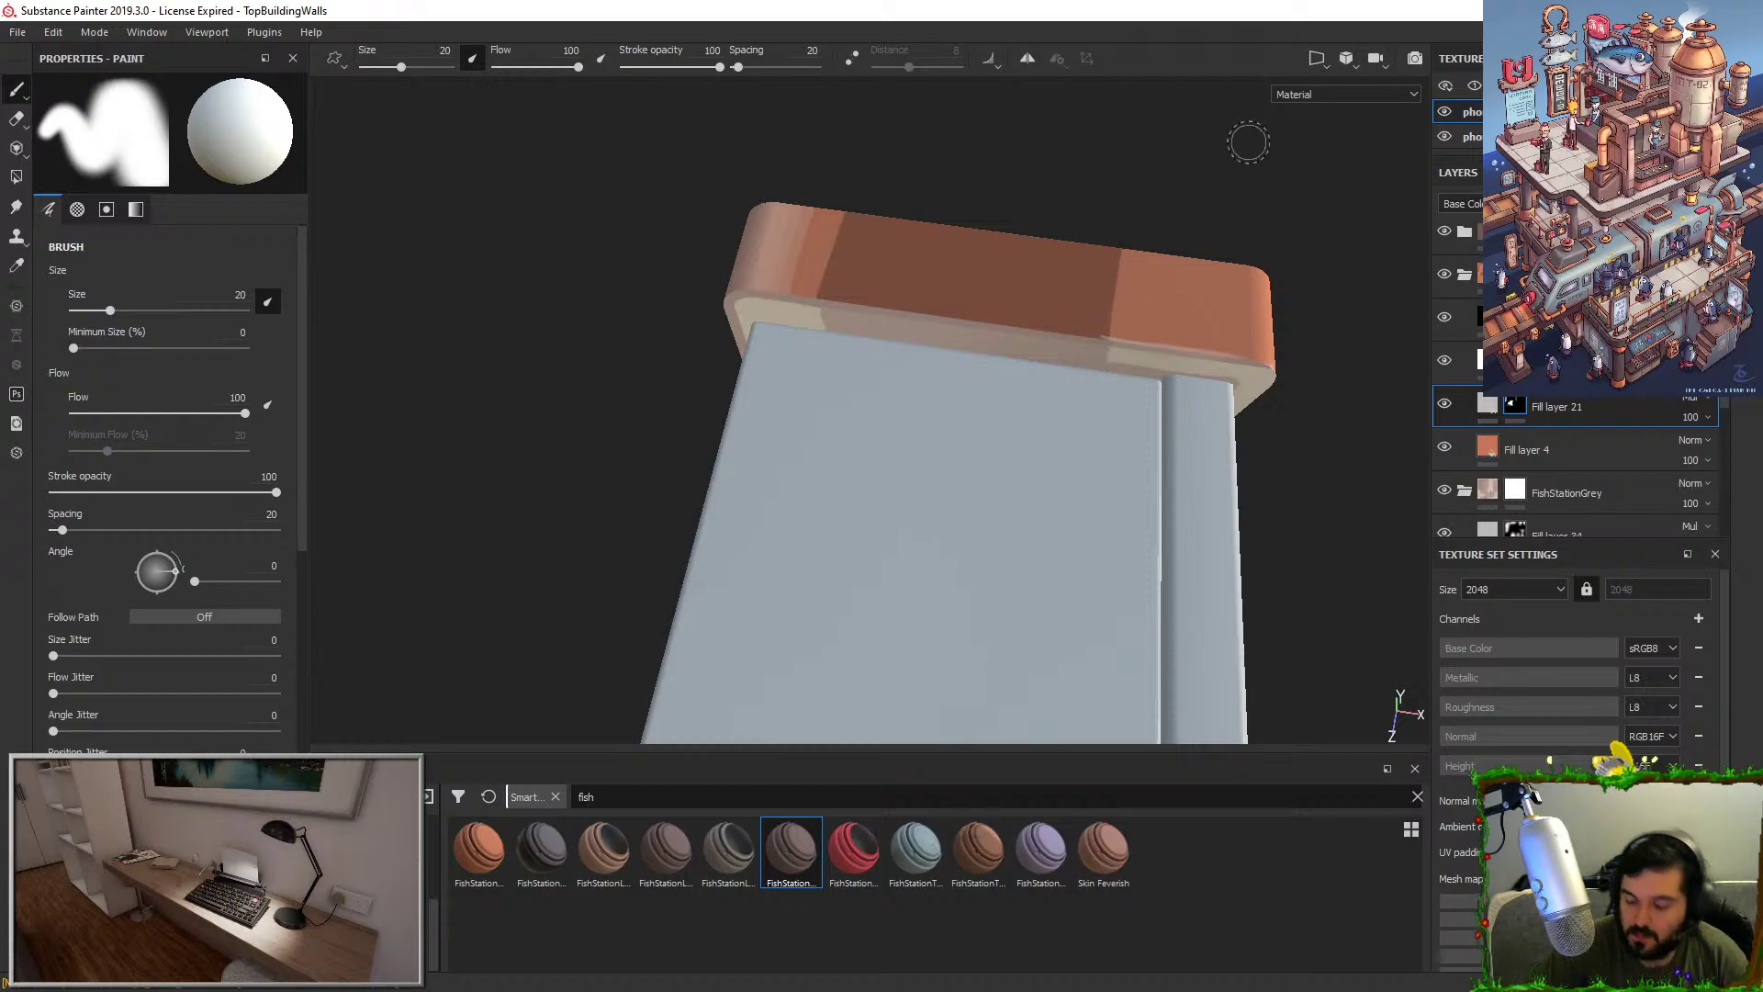
Select the slab's texture set and try the orange FishStation smart material on it.
left_click_drag(1295, 360, 976, 324, "alt")
middle_click_drag(999, 345, 954, 369, "alt")
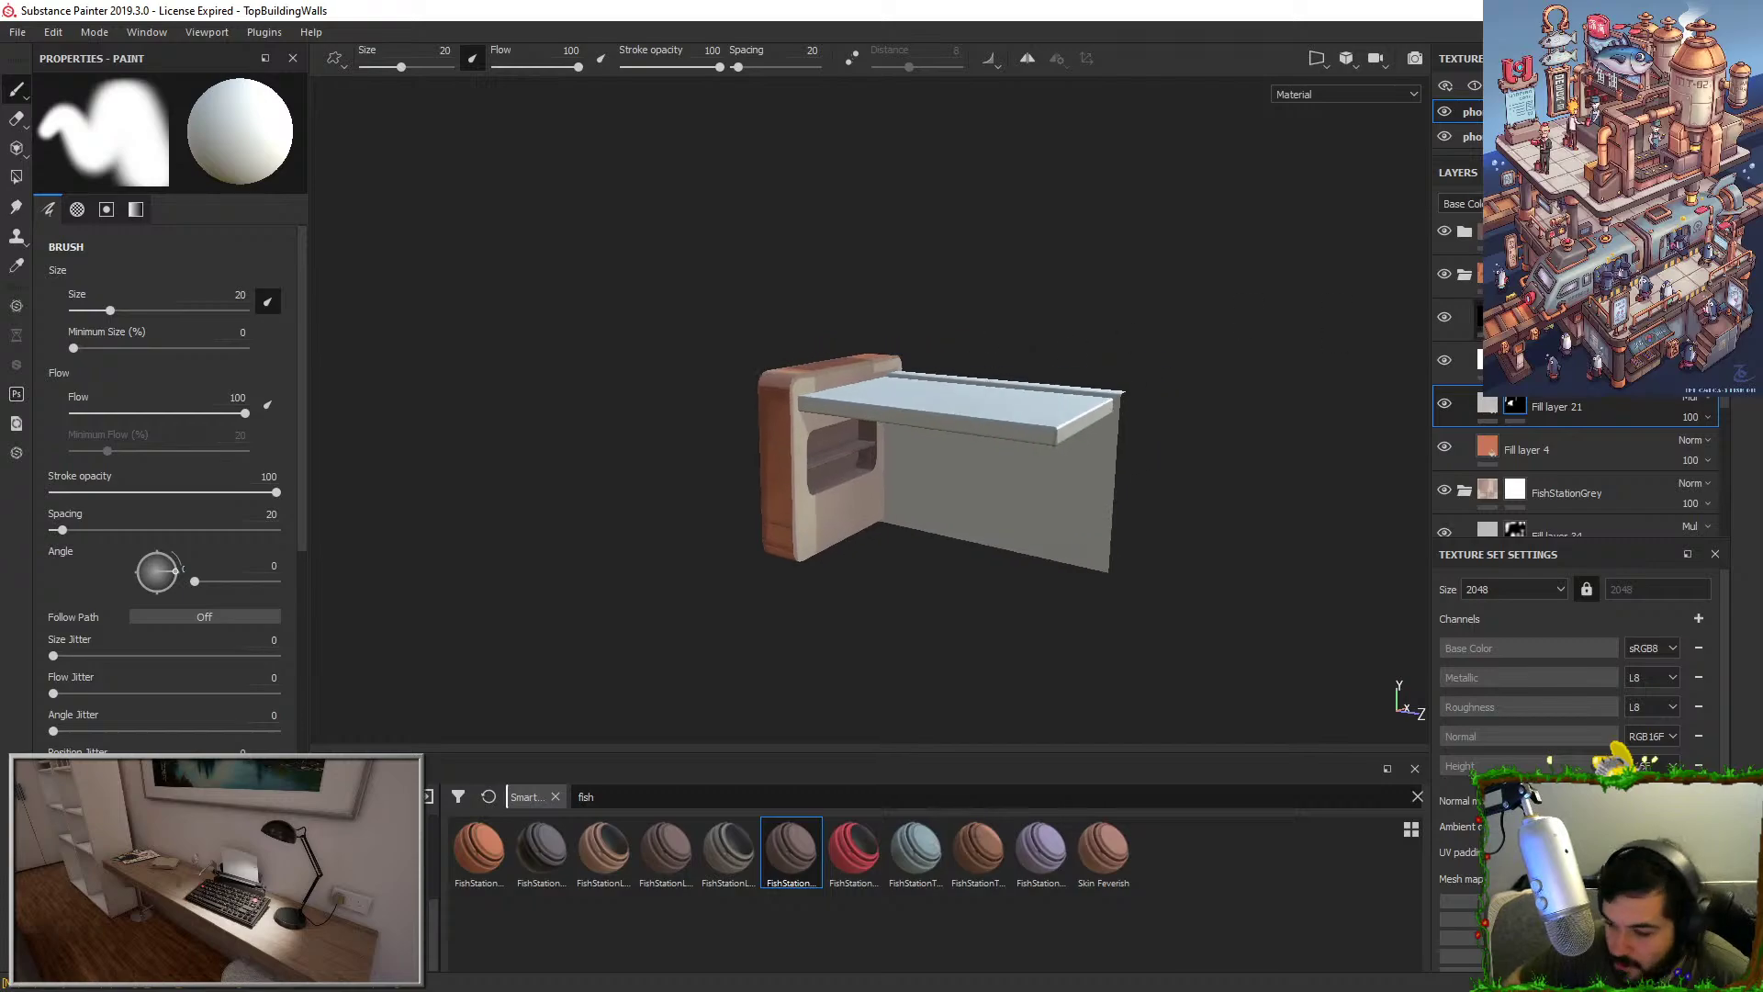
left_click(1497, 136)
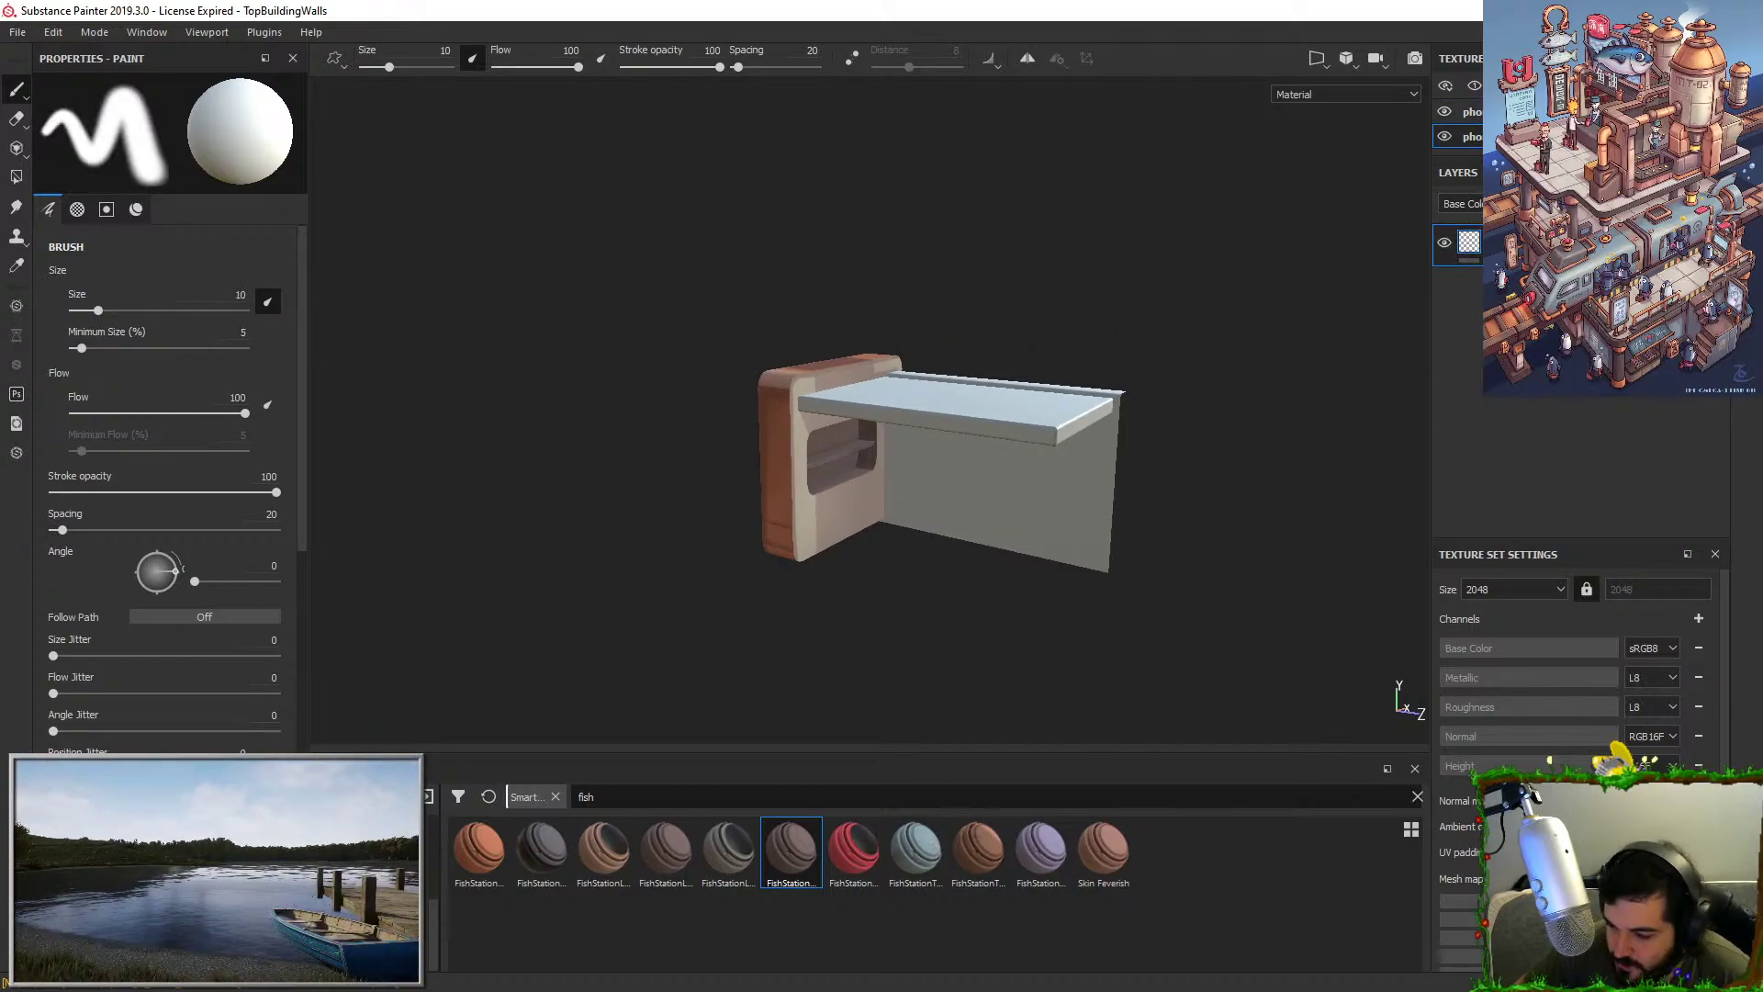
left_click_drag(479, 849, 1026, 397)
scroll(1072, 367, "up", 5)
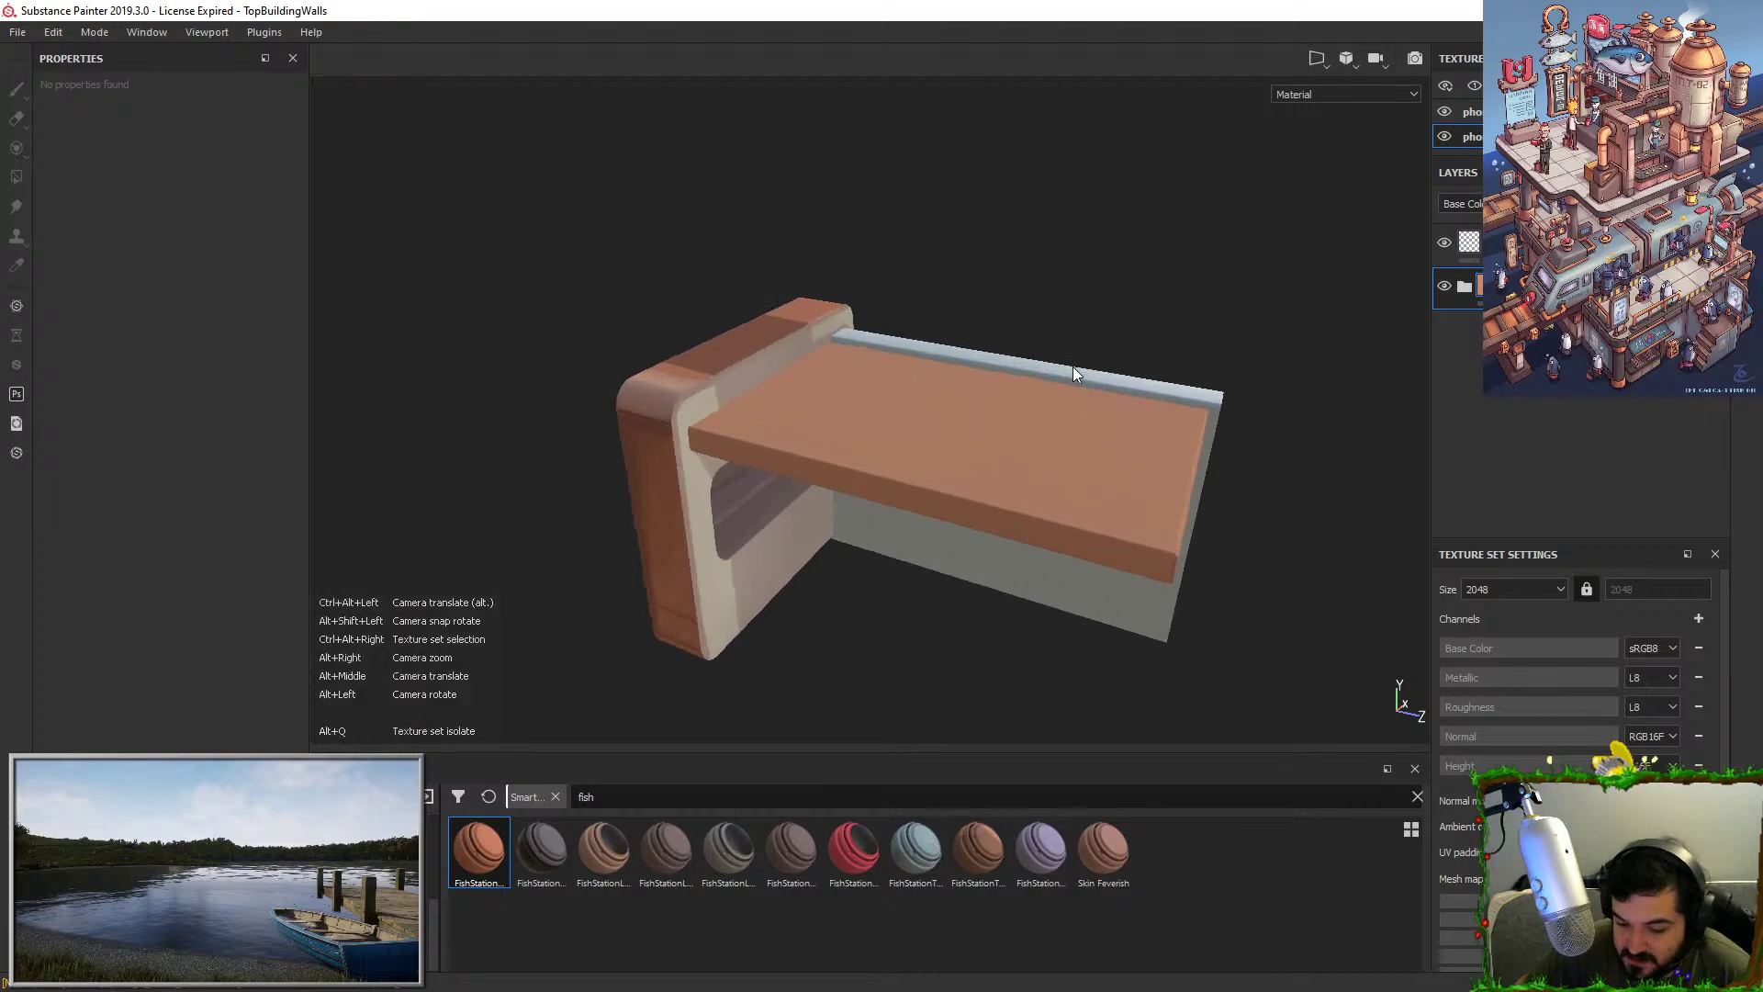
key("ctrl+z")
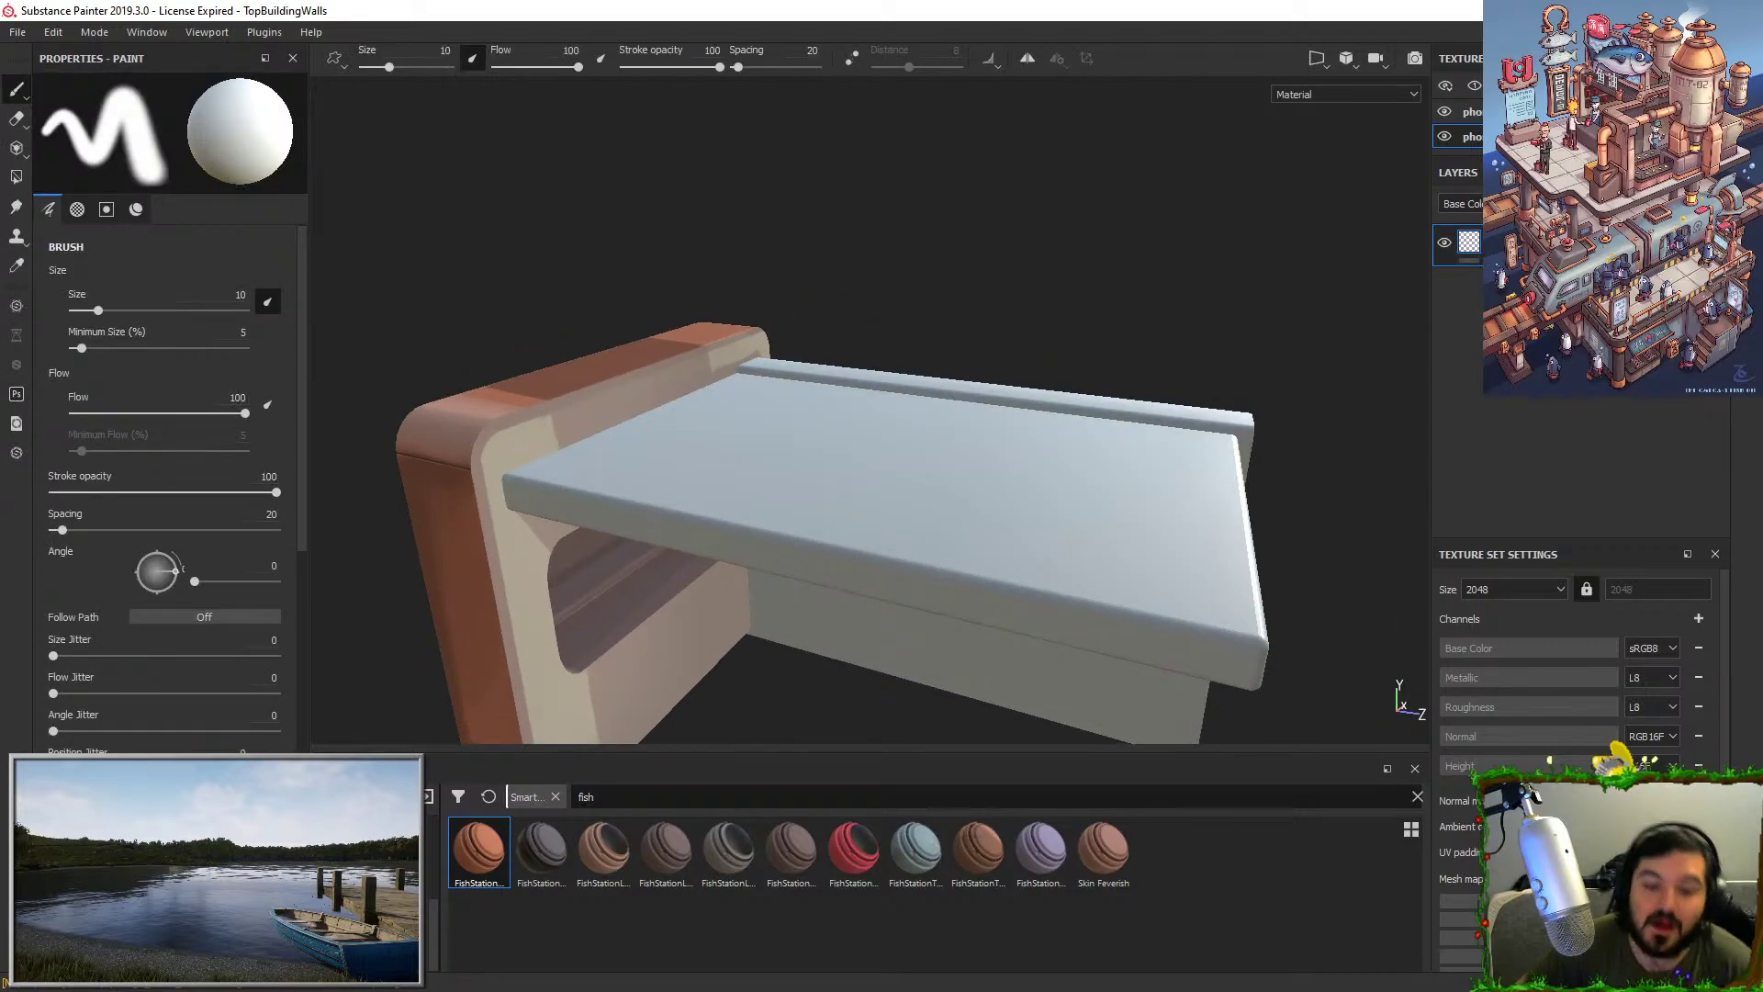
Switch to Maya LT and select the two brackets together with the slab they are mounted on.
key("alt+Tab")
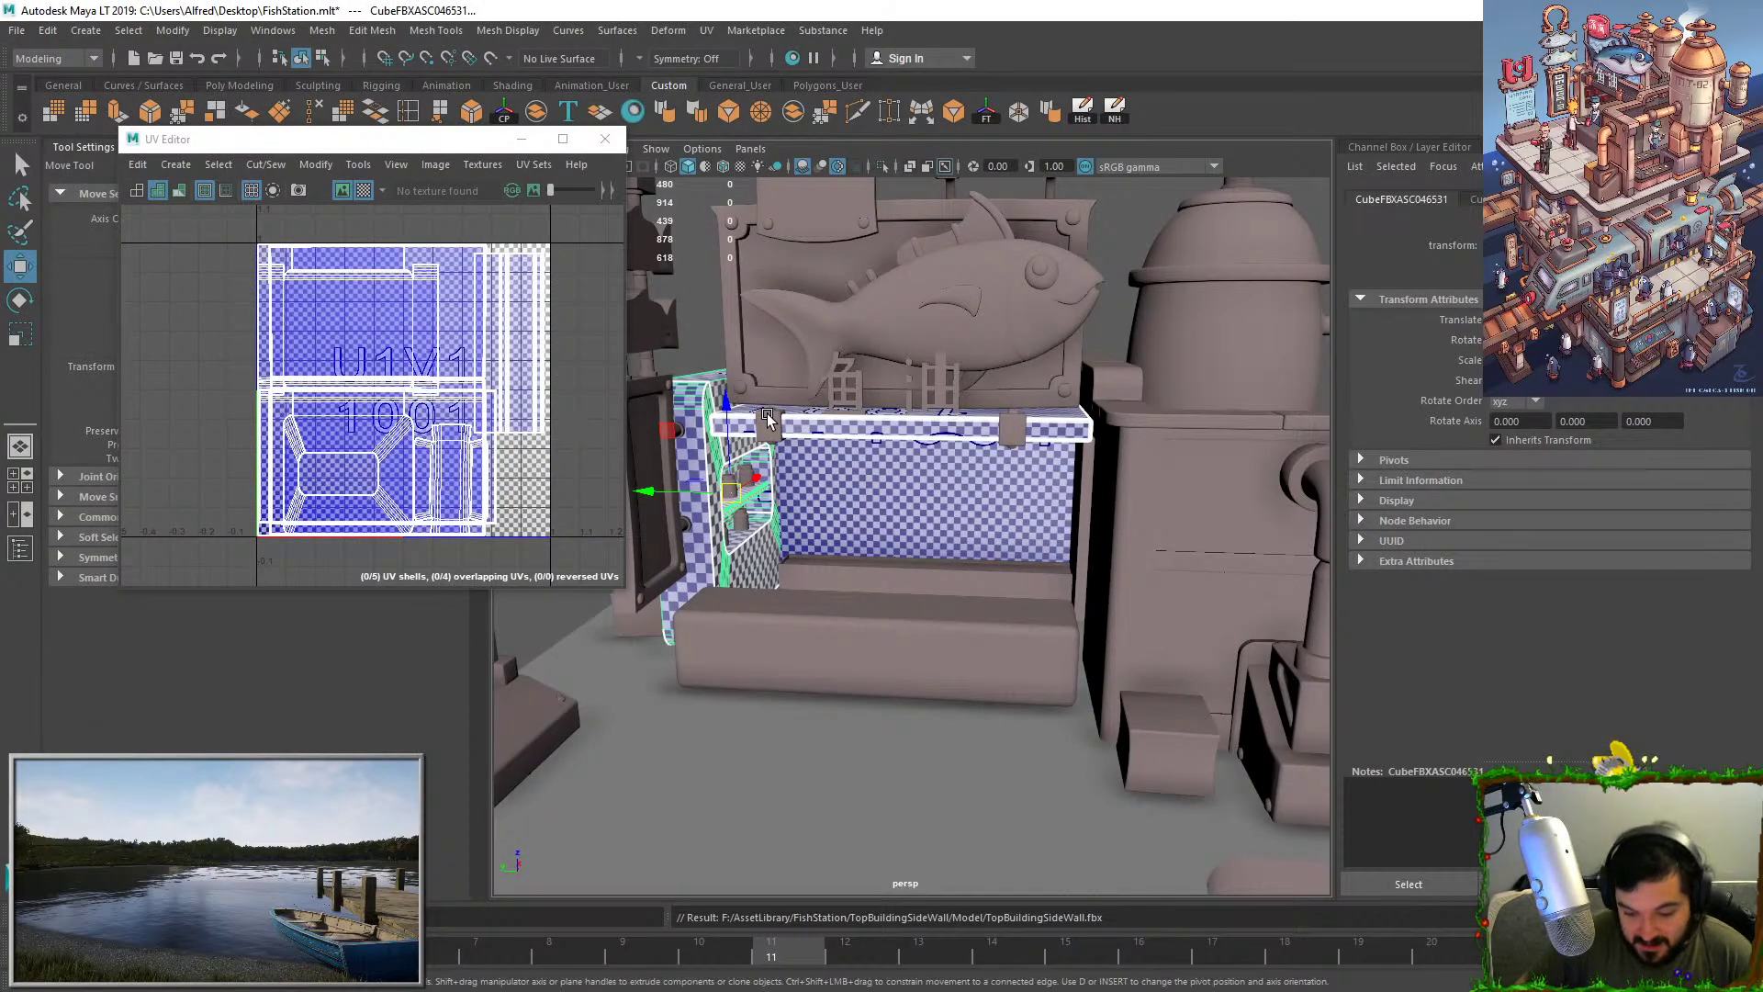
left_click(770, 424)
left_click(1006, 422, "shift")
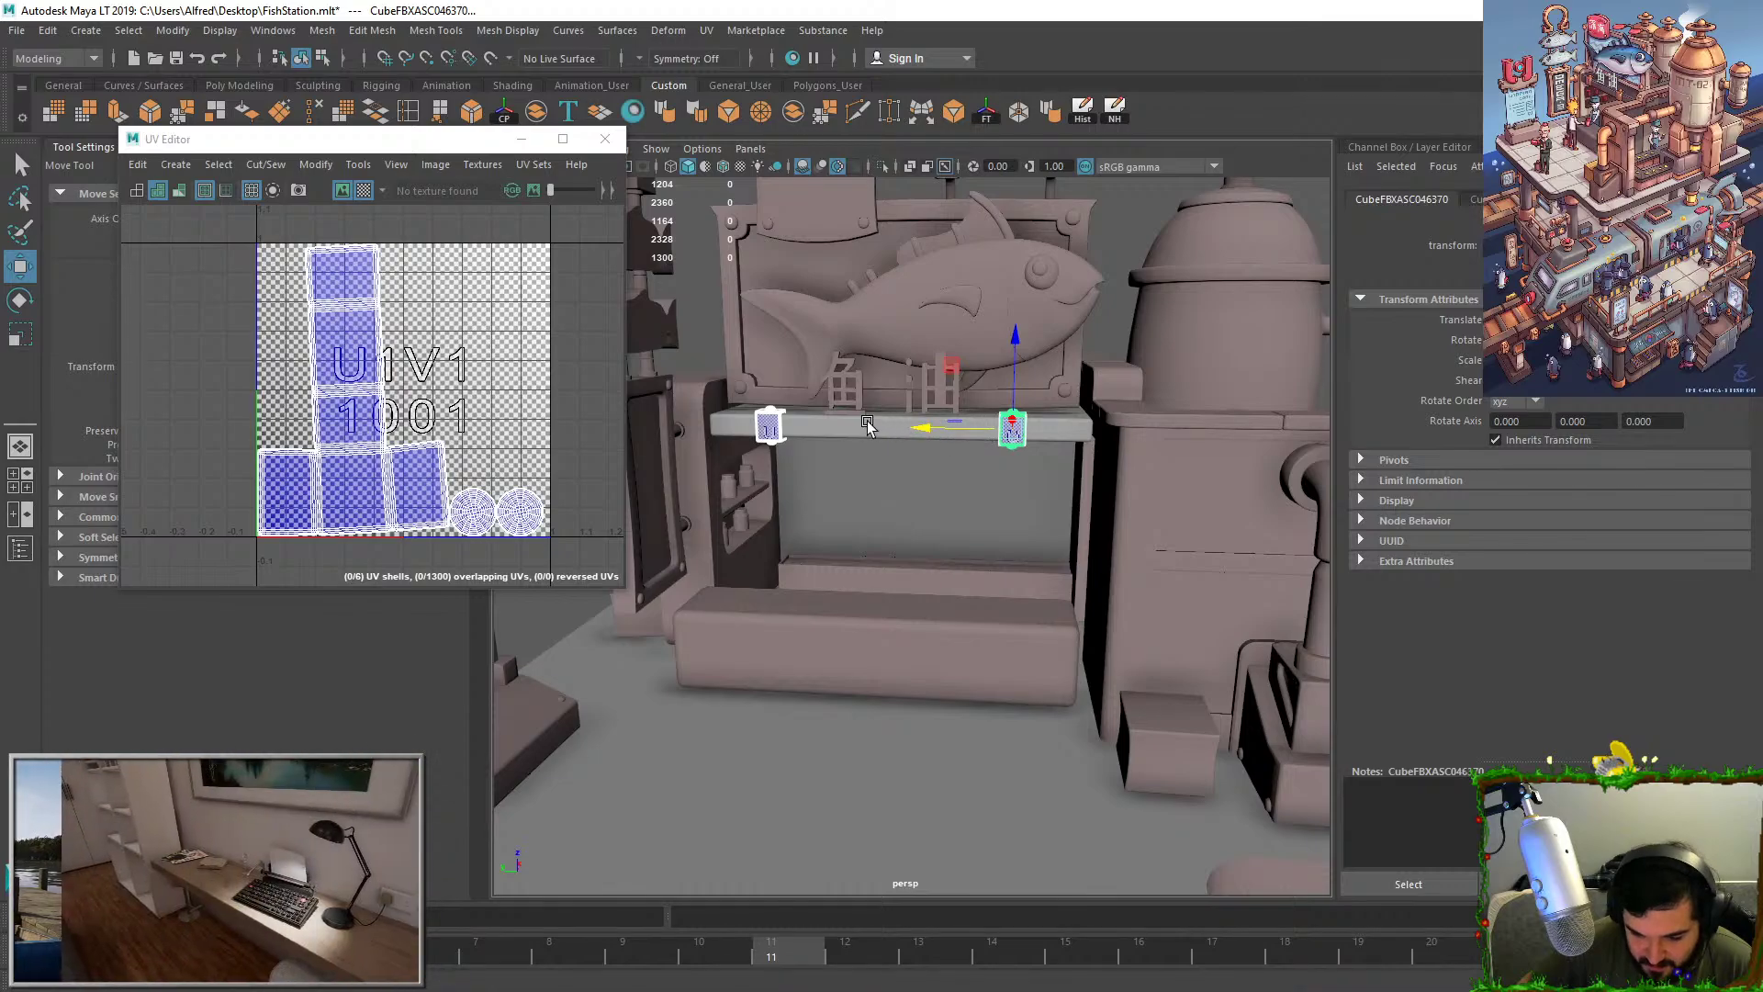
left_click(981, 431, "shift")
scroll(987, 447, "up", 3)
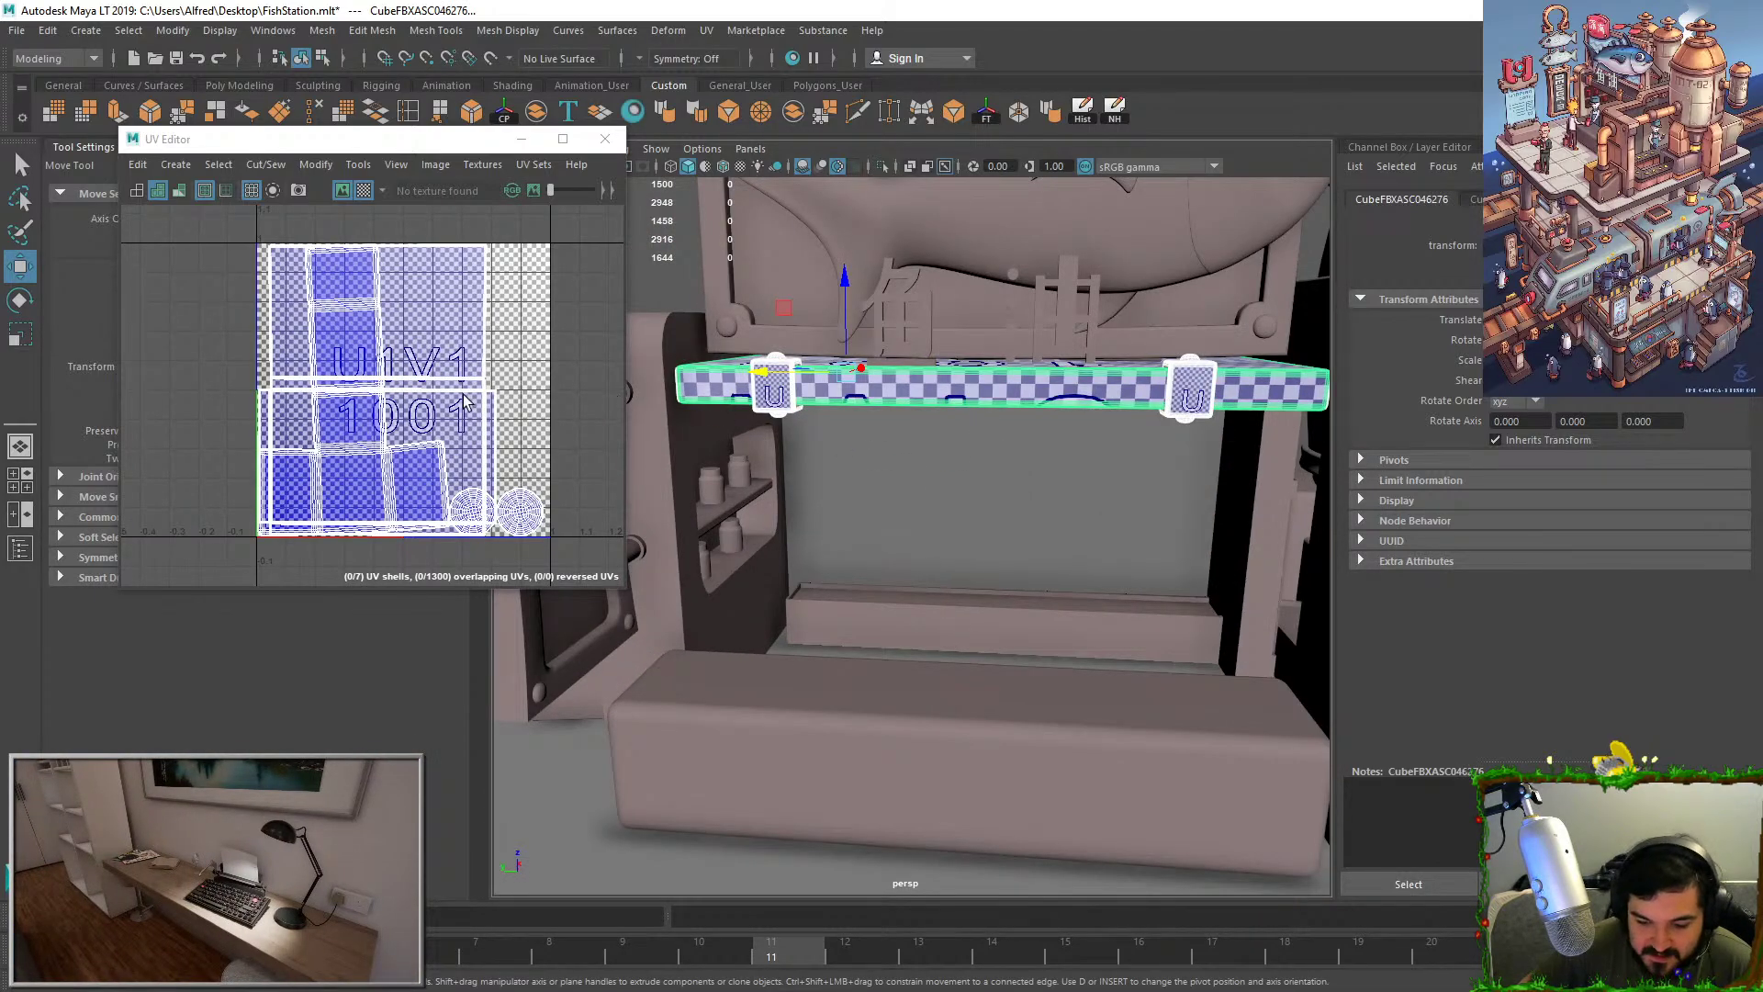
Try to lay out the UV shells of the slab and brackets and combine their meshes.
right_click_drag(467, 395, 468, 459)
left_click_drag(241, 230, 561, 551)
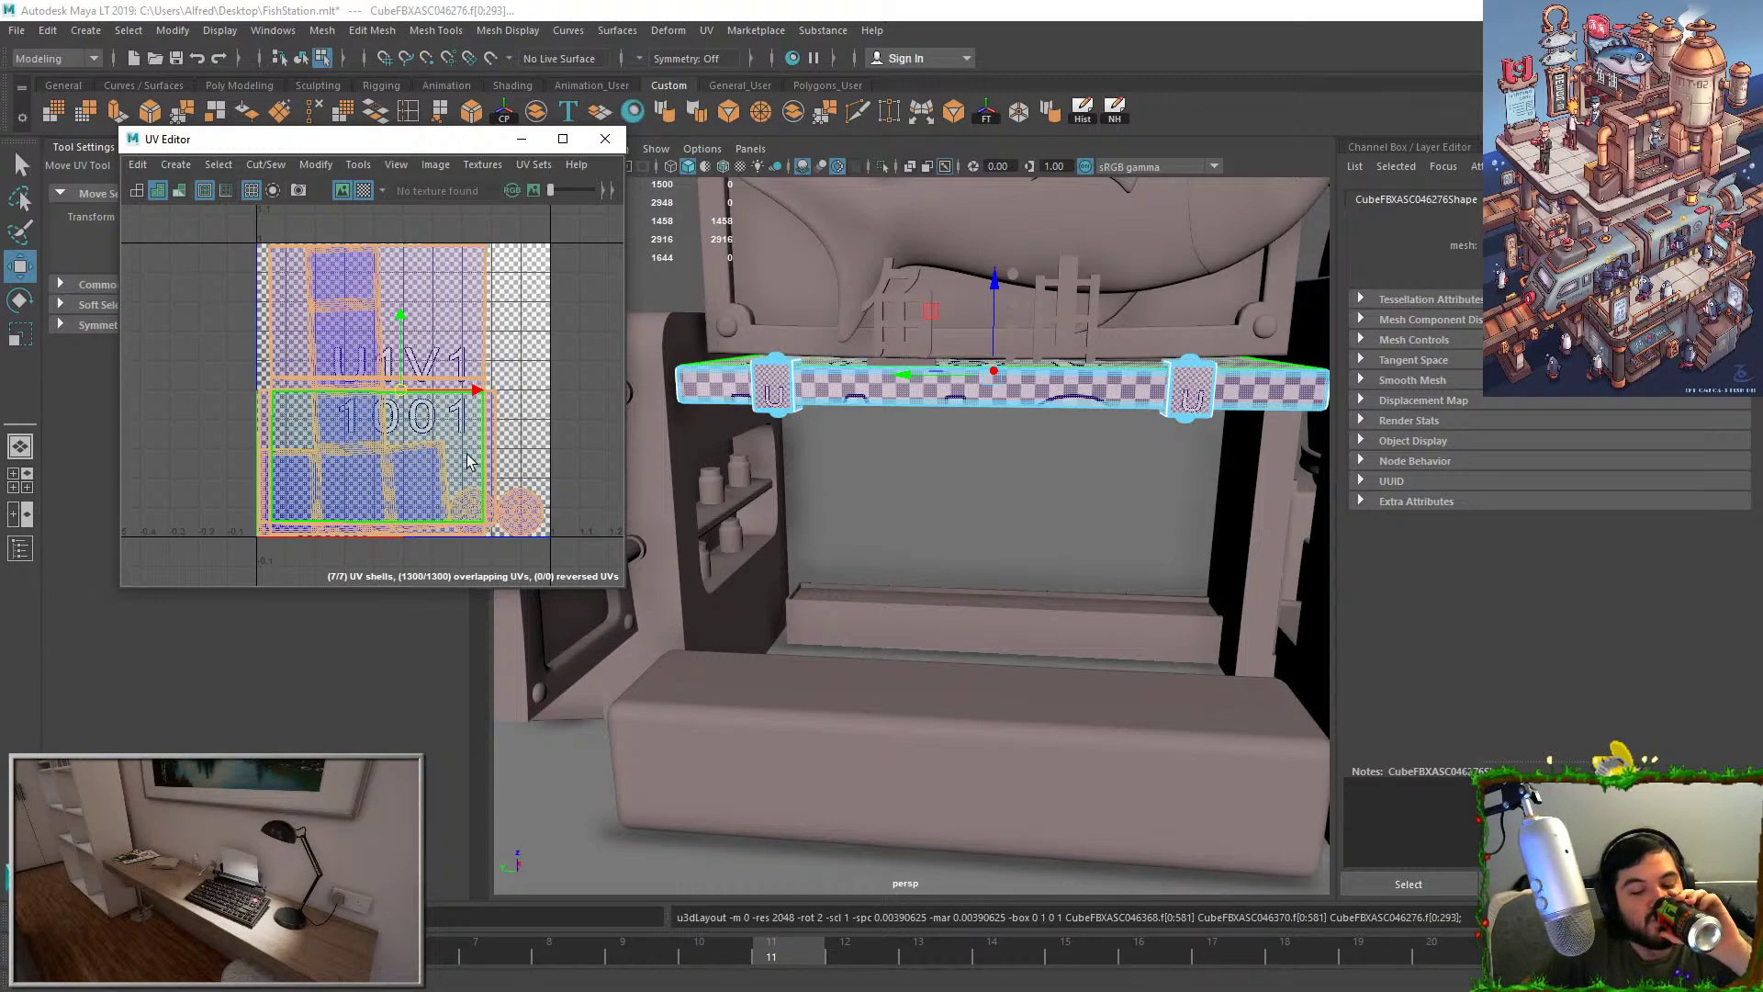
left_click(327, 38)
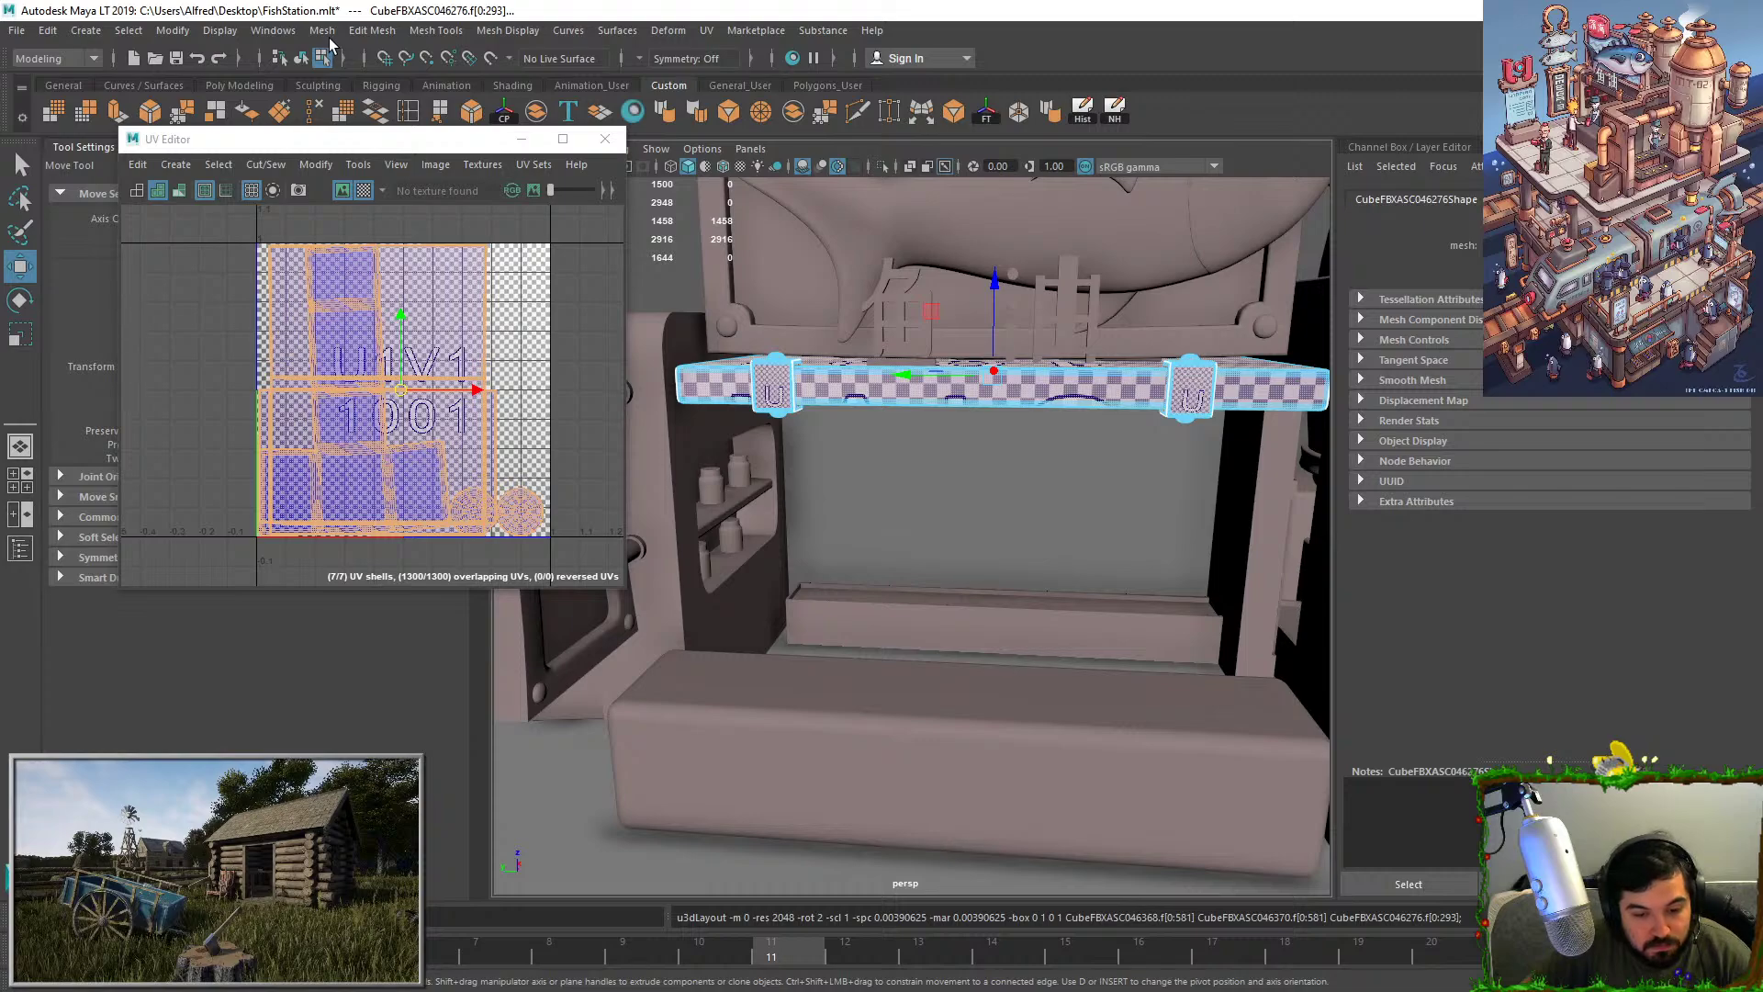
left_click(328, 37)
left_click(372, 107)
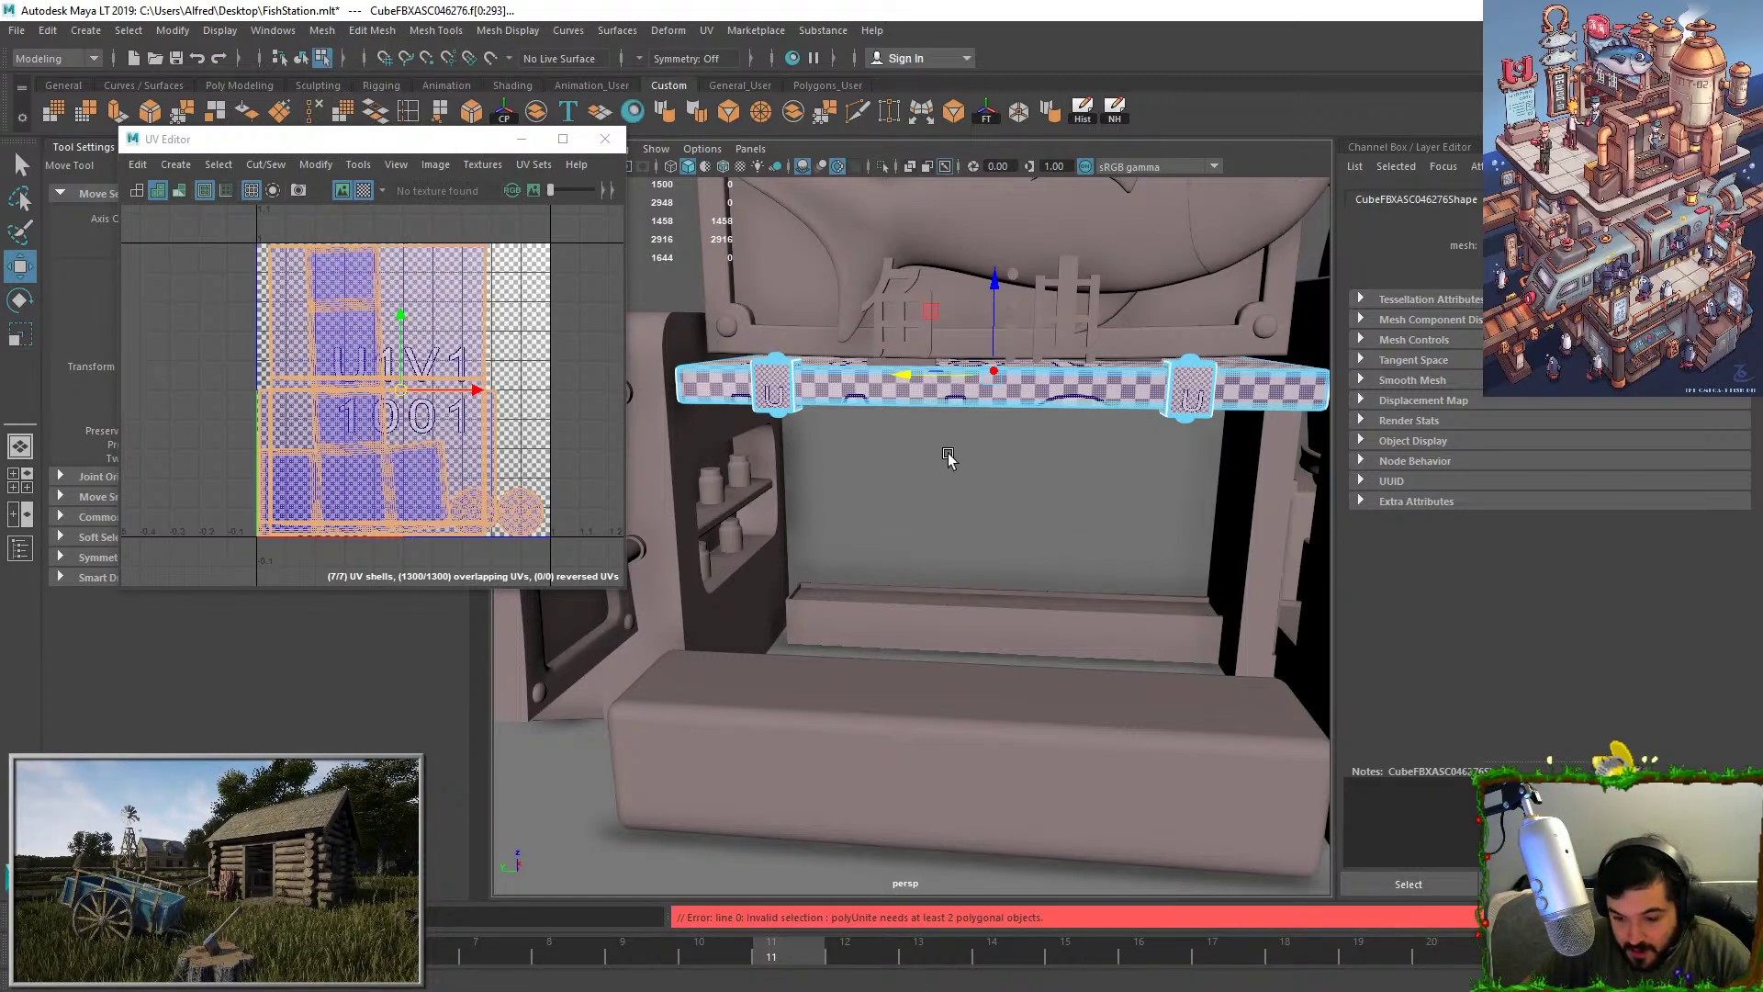
Return to object selection, reselect the slab and both brackets, and combine them into one mesh.
key("F8")
left_click(869, 381)
left_click(772, 401)
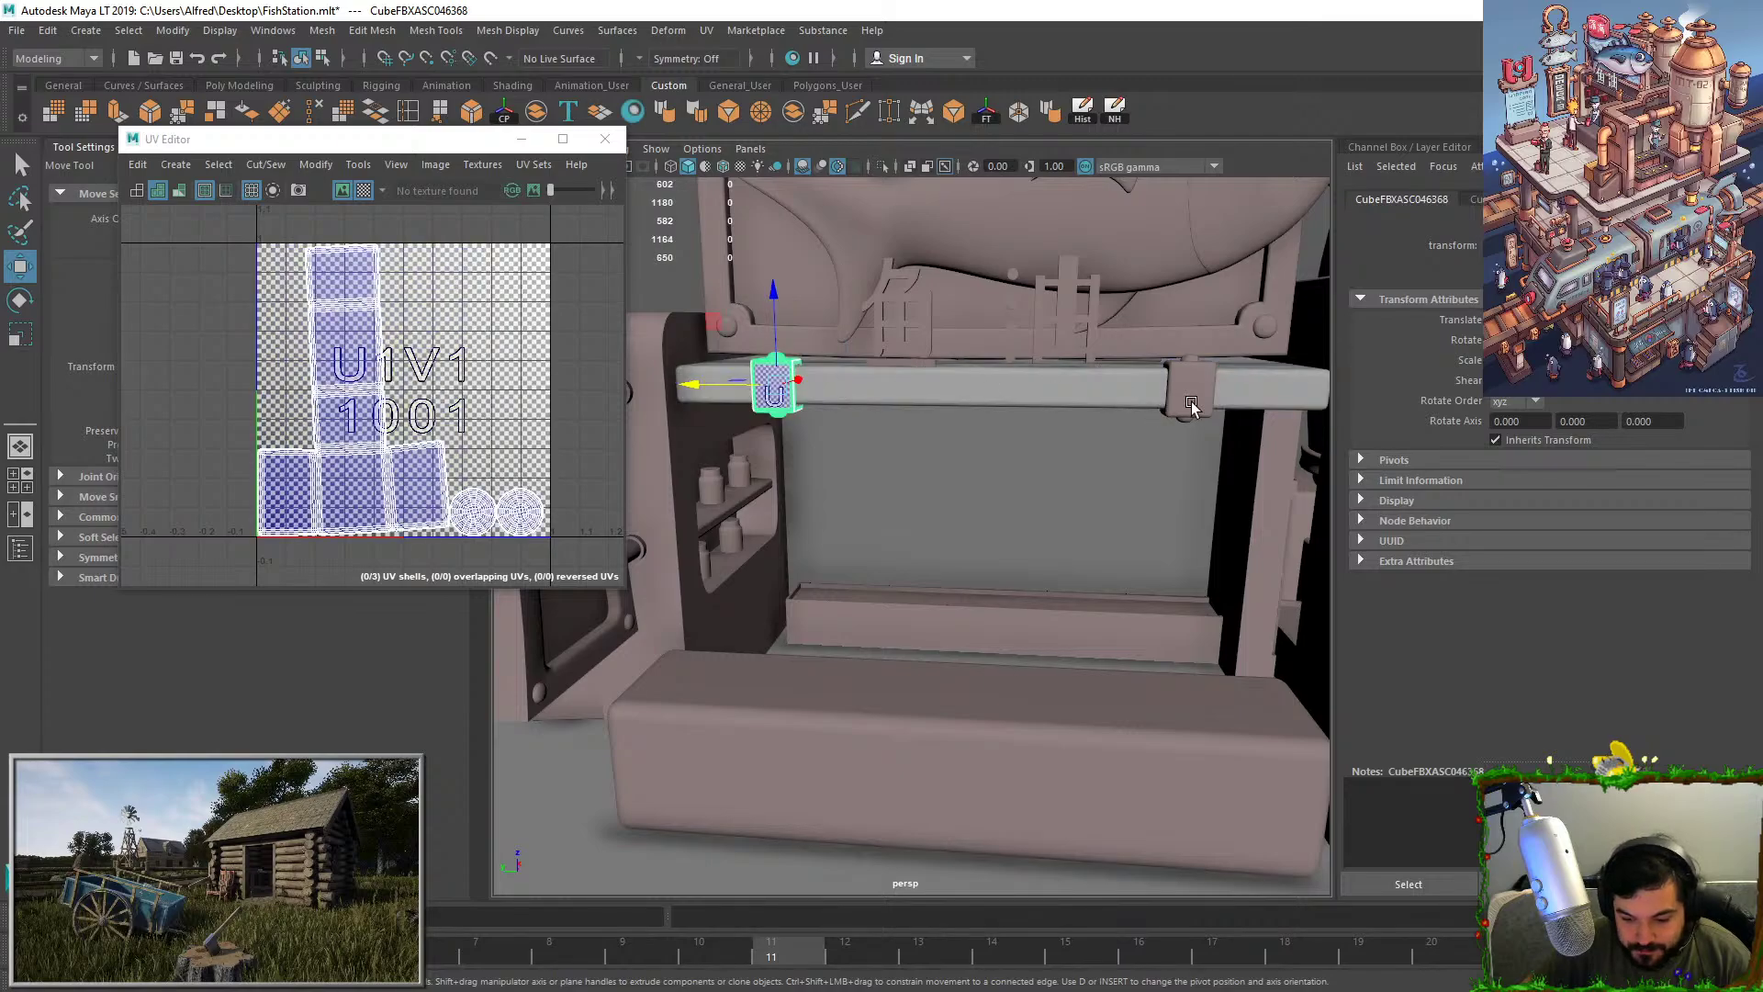
left_click(1131, 401, "shift")
left_click(1183, 394, "shift")
key("g")
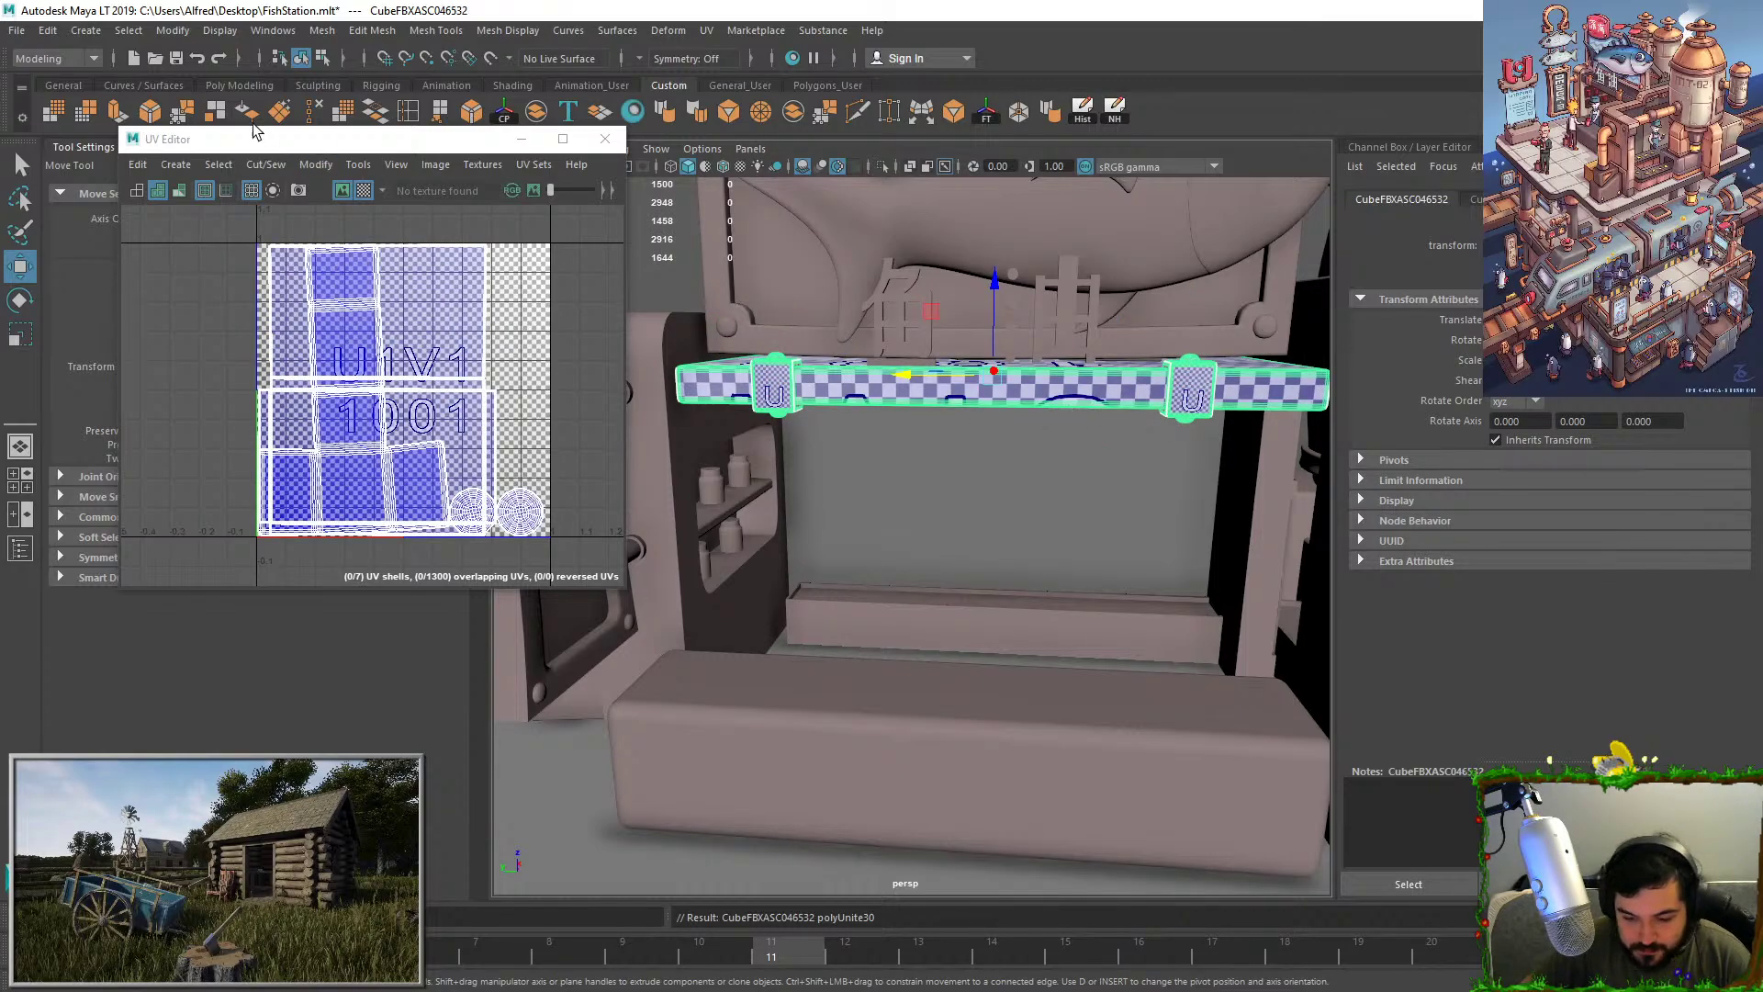
Add the end panel and back wall to the selection and export it as TopBuildingSideWall.fbx.
left_click(698, 437, "shift")
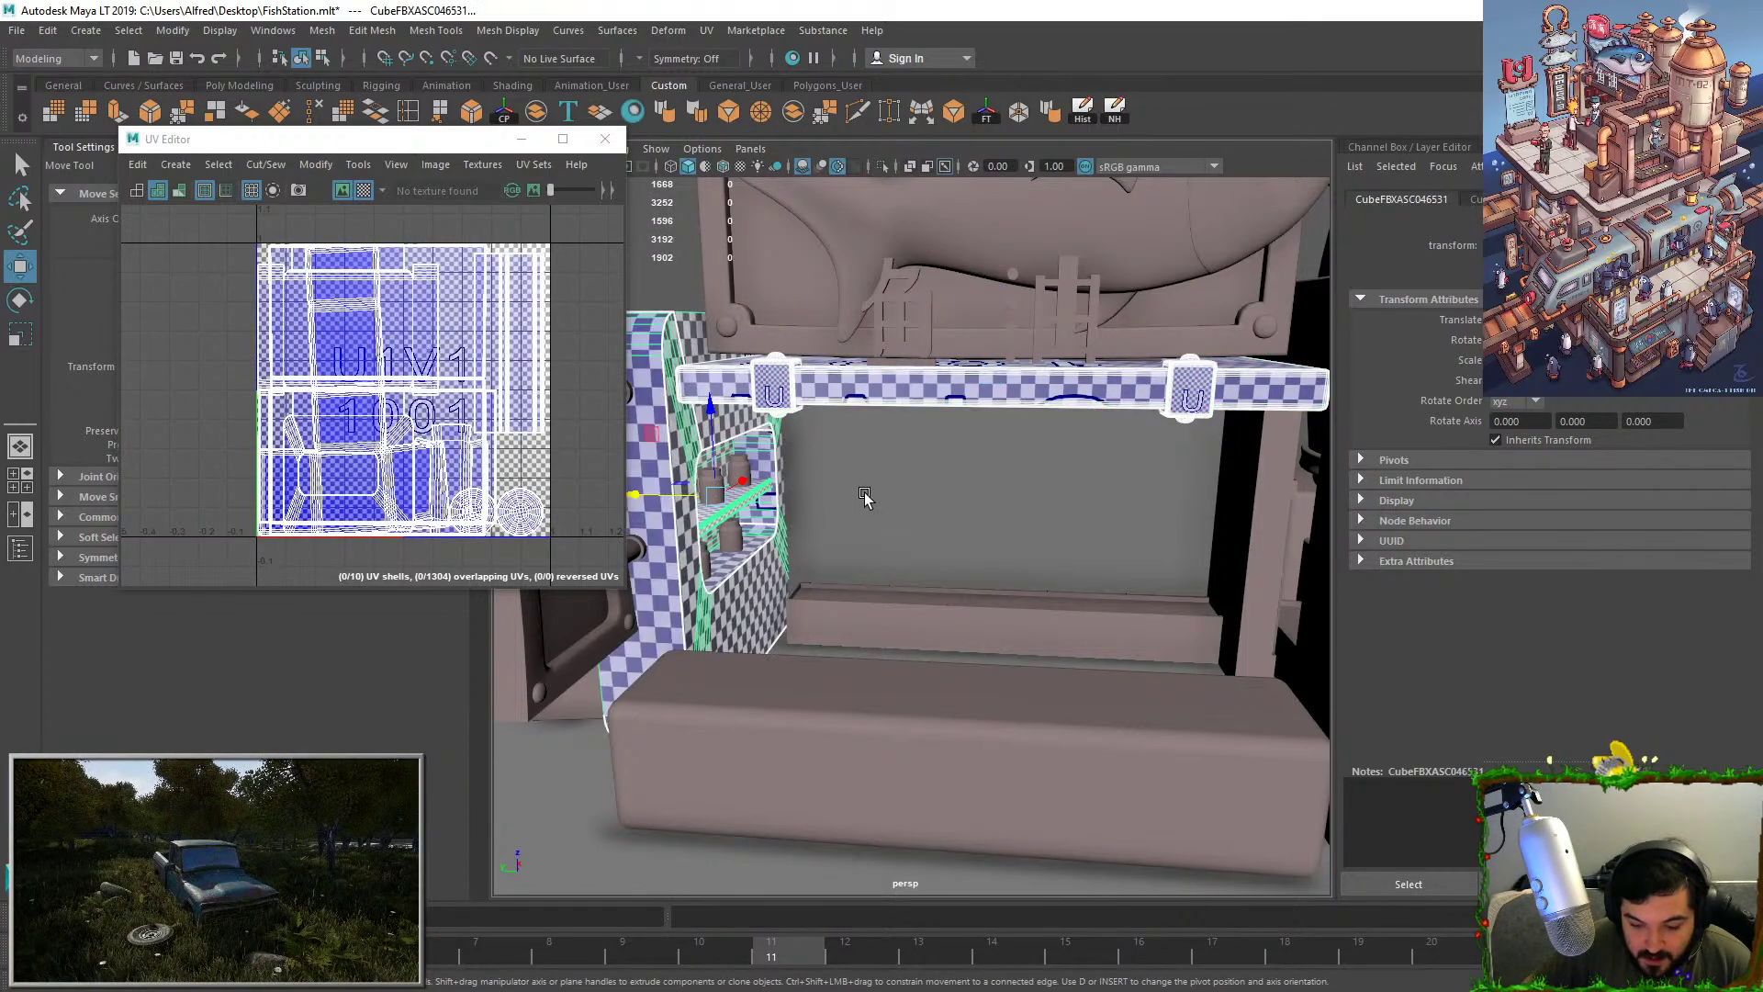
left_click(864, 497, "shift")
left_click(16, 31)
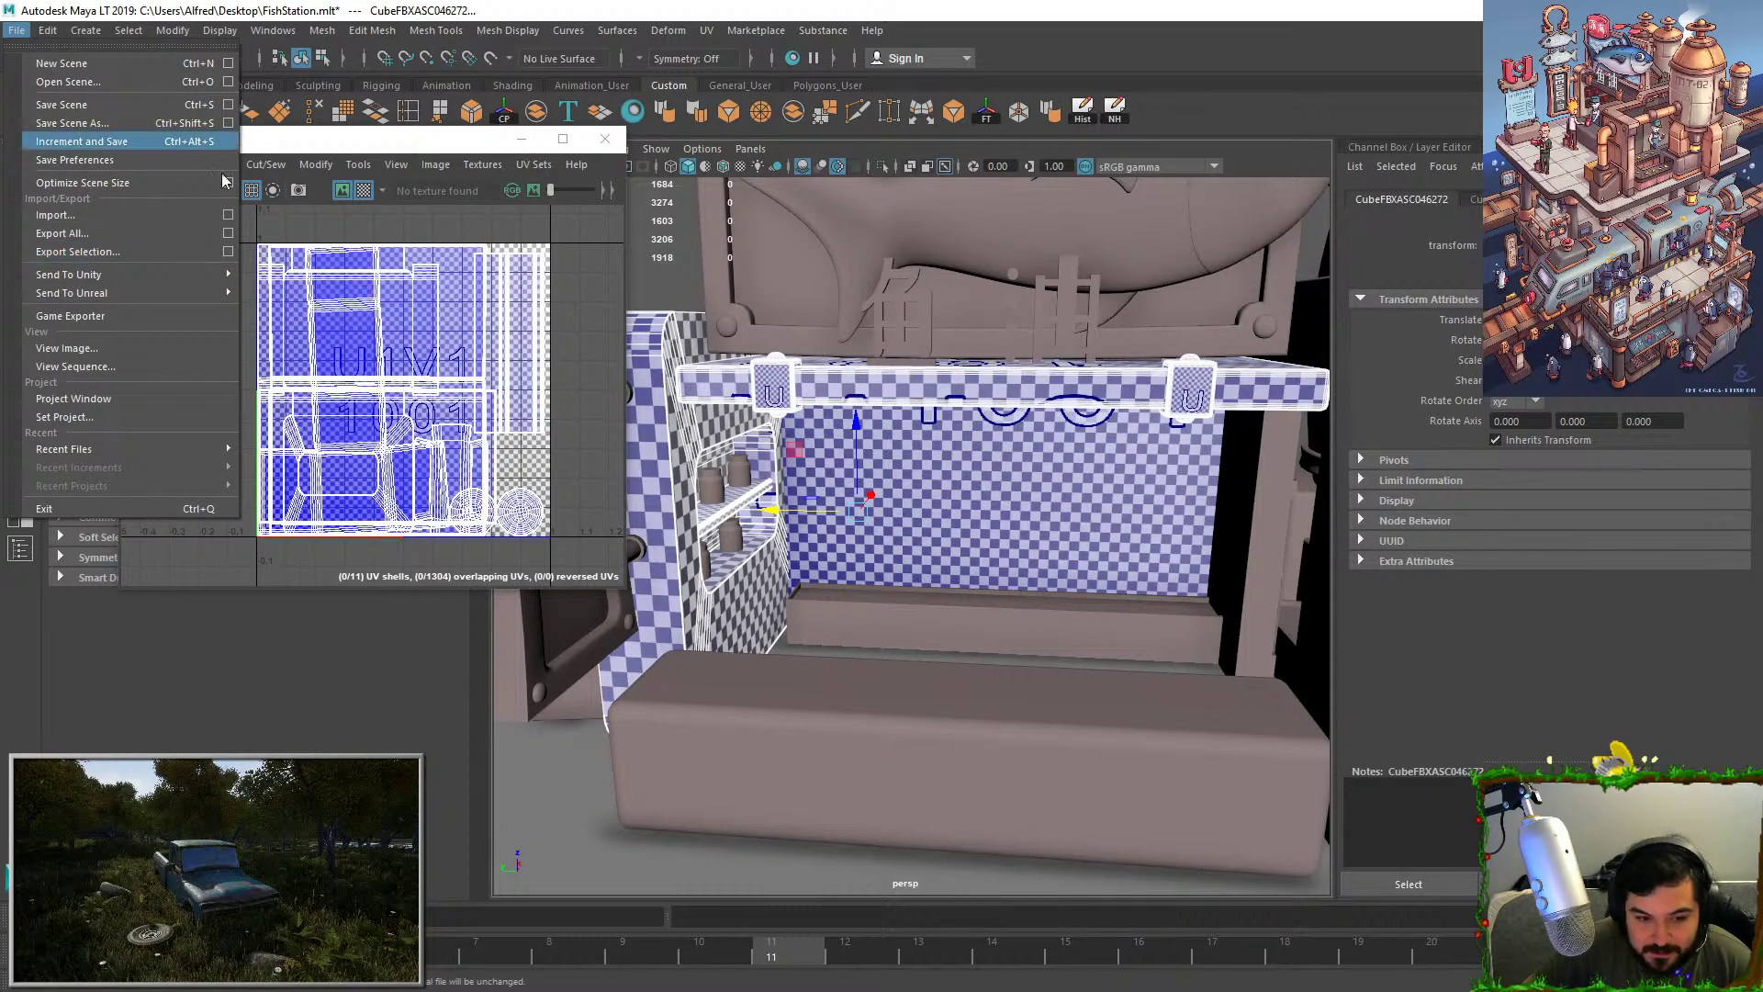
left_click(103, 252)
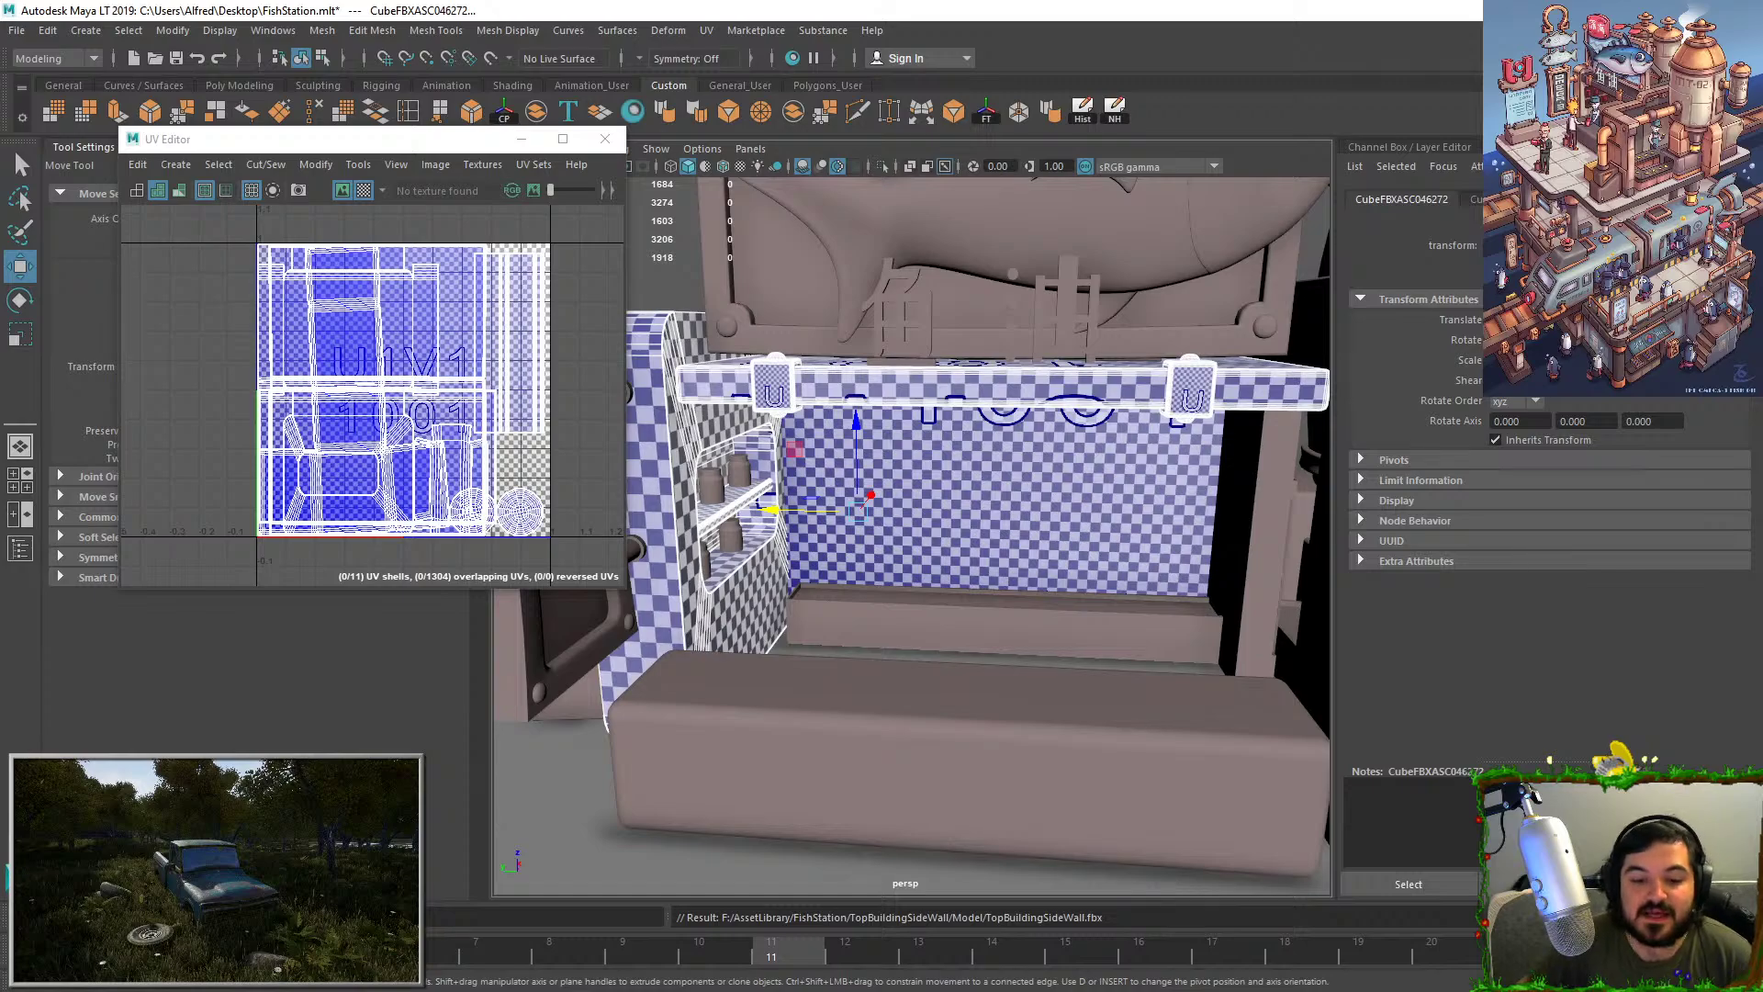
Inspect the combined slab mesh and the back wall, checking their material assignment.
left_click(851, 411)
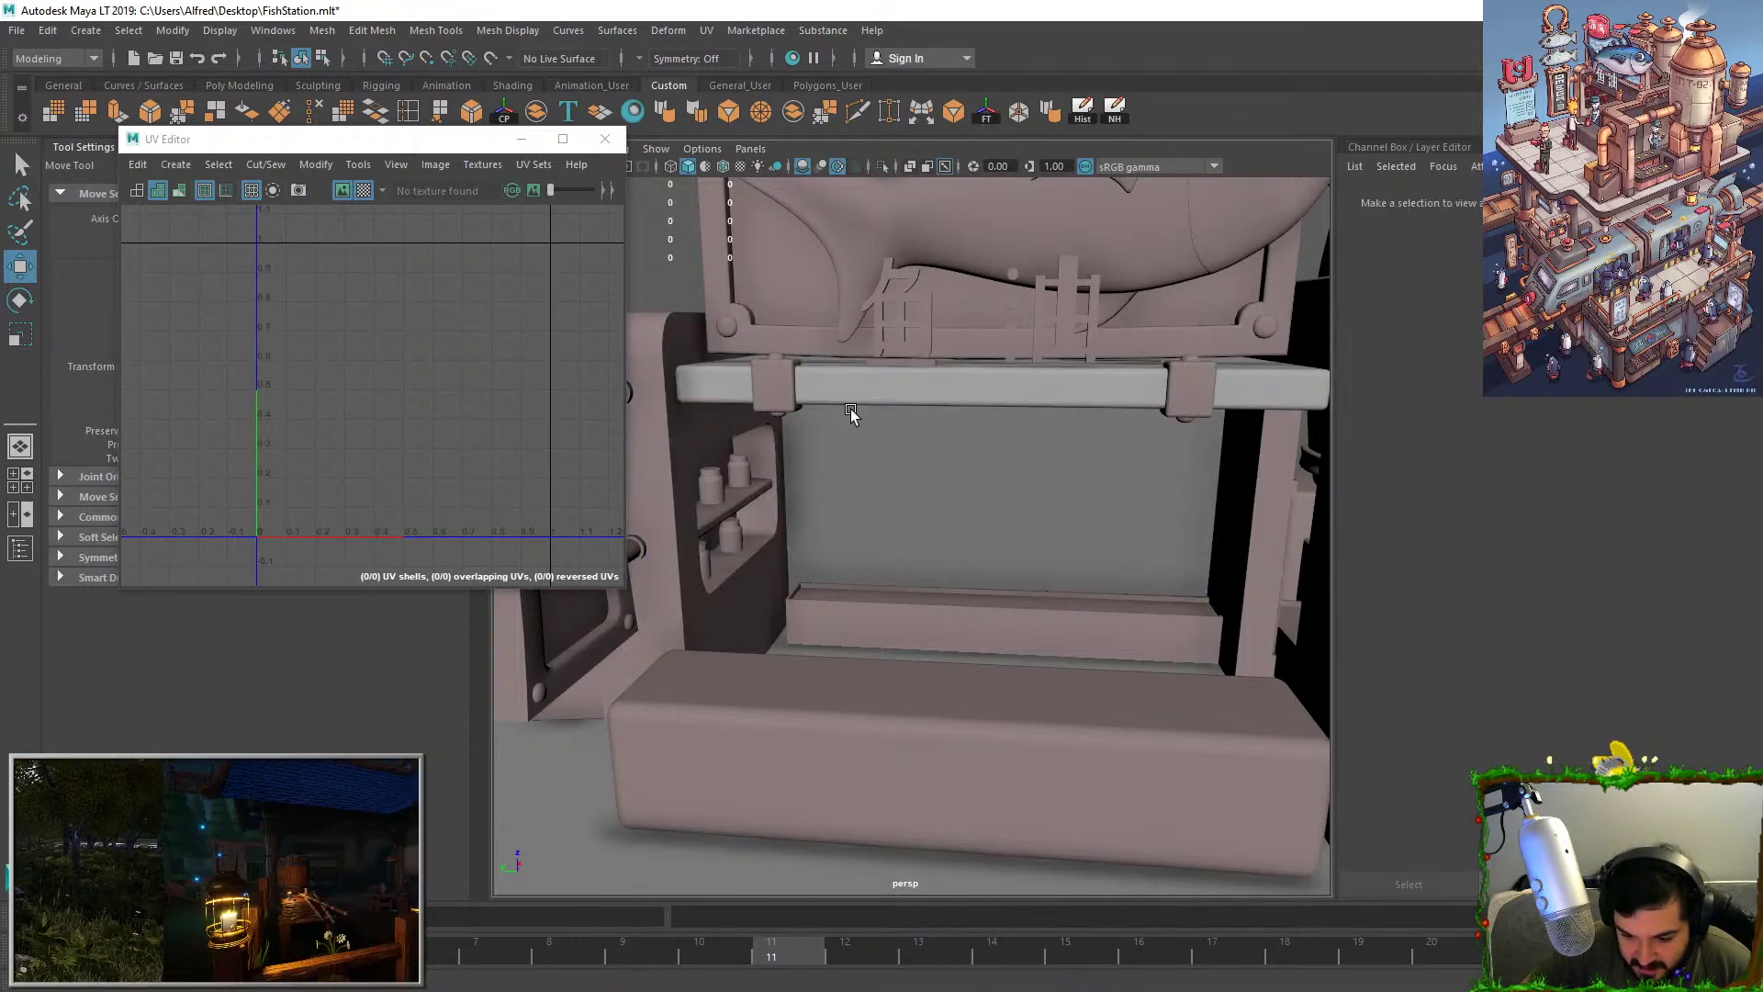
left_click_drag(851, 411, 885, 380, "alt")
left_click(841, 382)
right_click_drag(833, 382, 974, 935)
double_click(834, 395)
left_click(975, 575)
left_click_drag(976, 574, 876, 505, "alt")
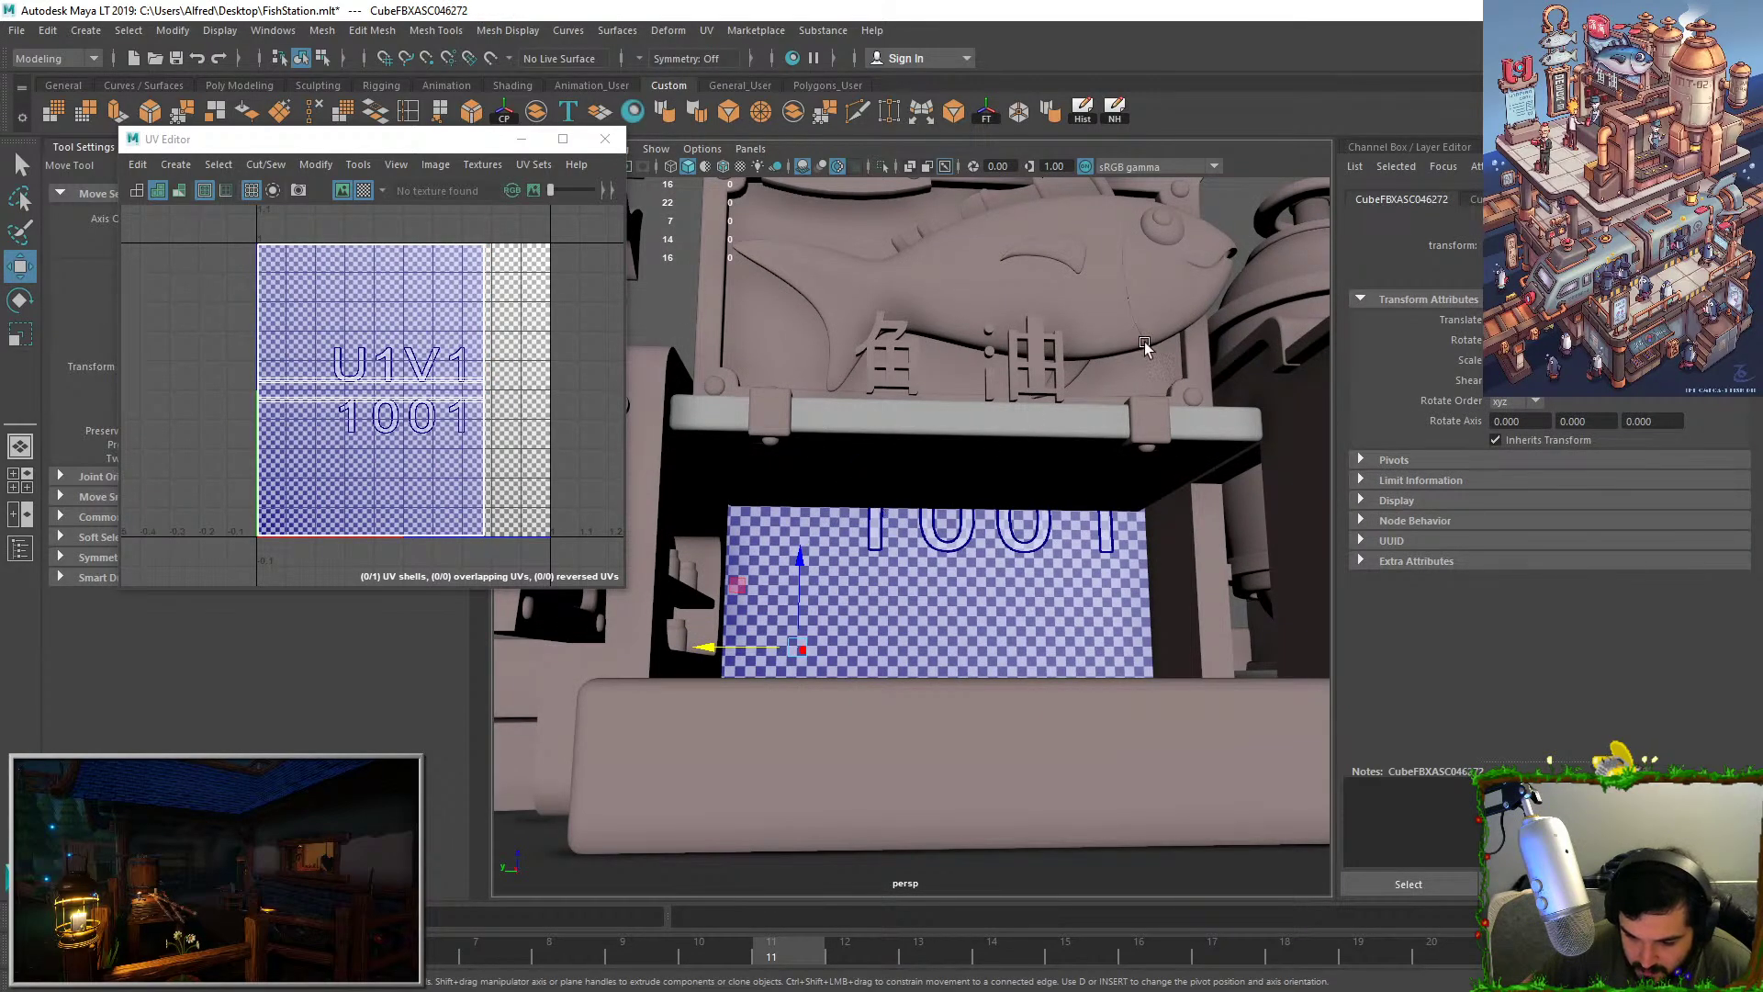
left_click(1145, 347)
Select all UVs of the combined slab and bracket mesh and lay them out as non-overlapping shells.
left_click_drag(1145, 347, 1012, 493, "alt")
left_click(771, 393)
right_click(767, 391)
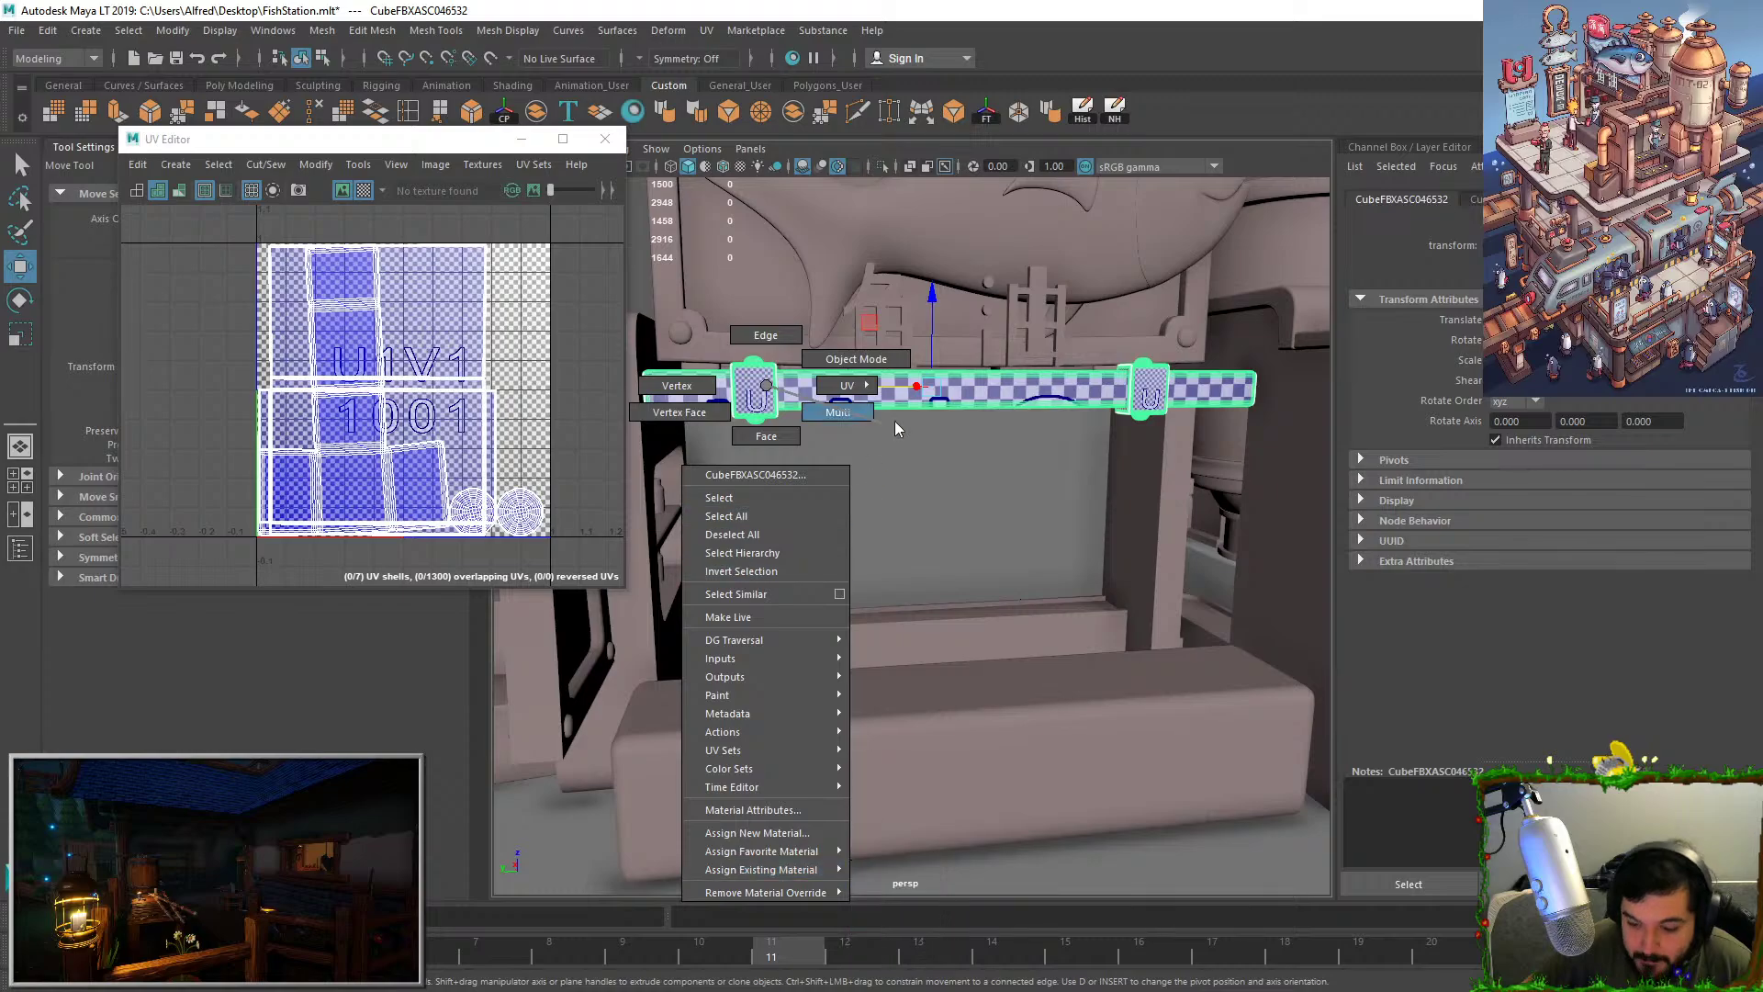
right_click_drag(898, 428, 850, 371)
right_click_drag(203, 309, 240, 311)
scroll(220, 313, "down", 1)
left_click_drag(230, 304, 528, 528)
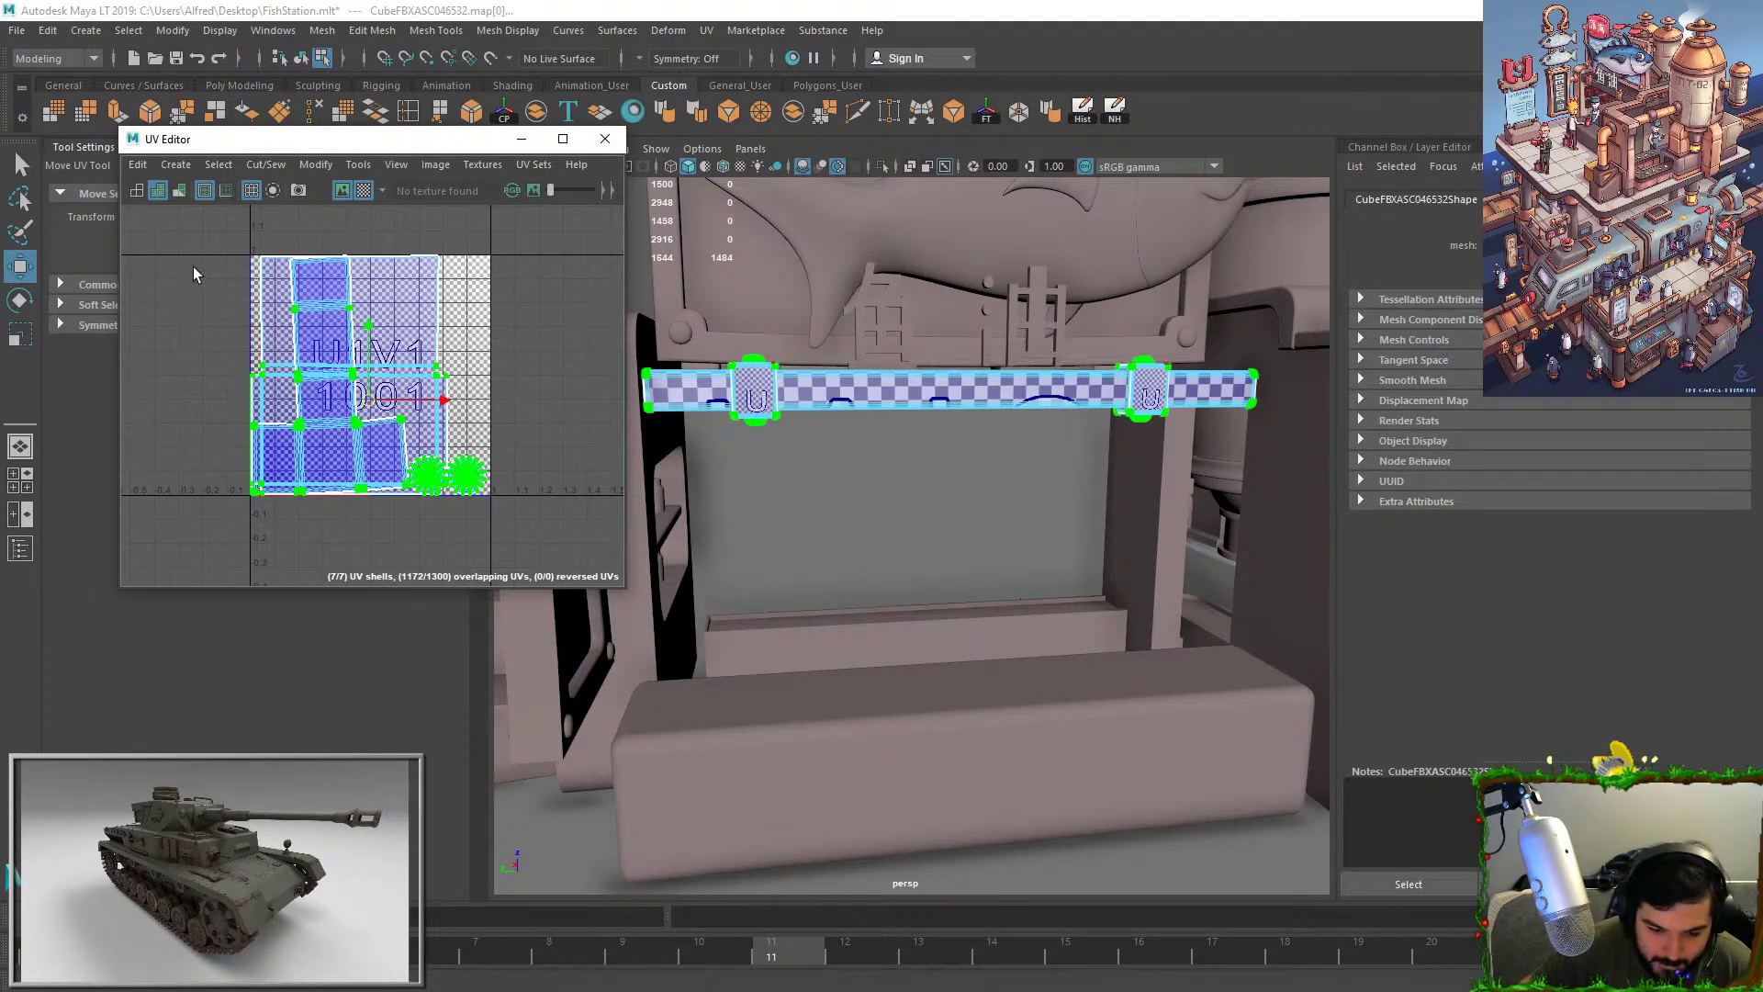
left_click_drag(210, 241, 561, 531)
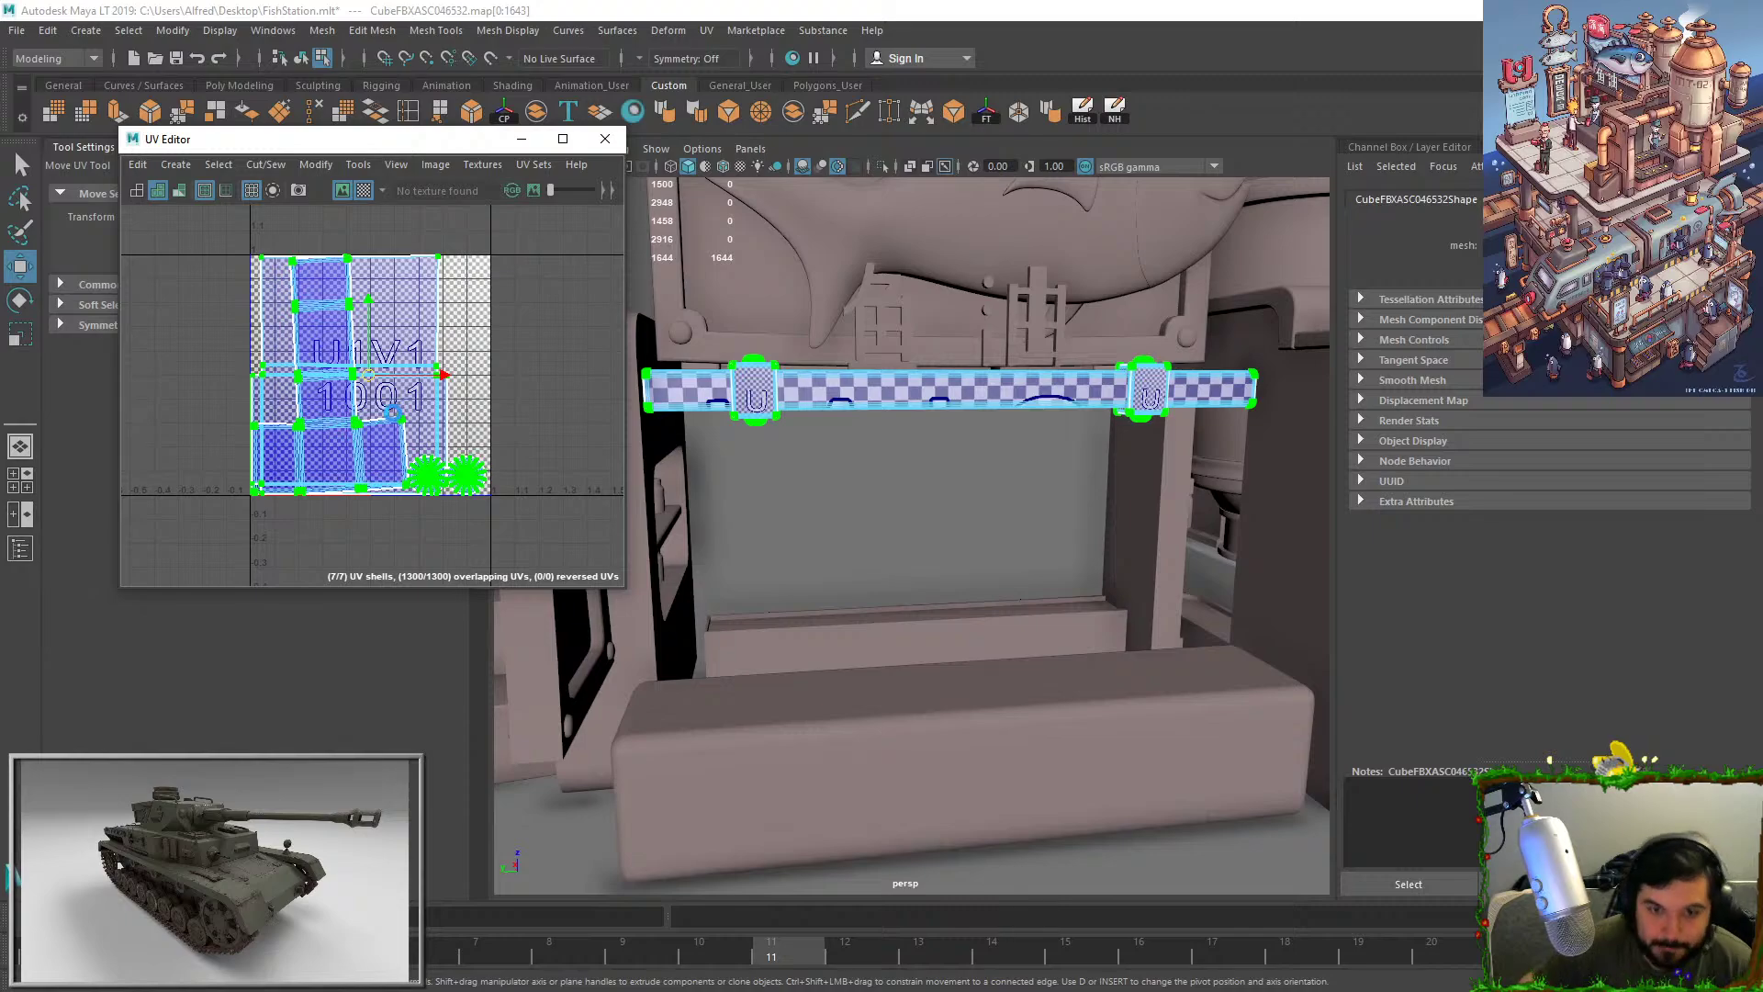
key("ctrl+l")
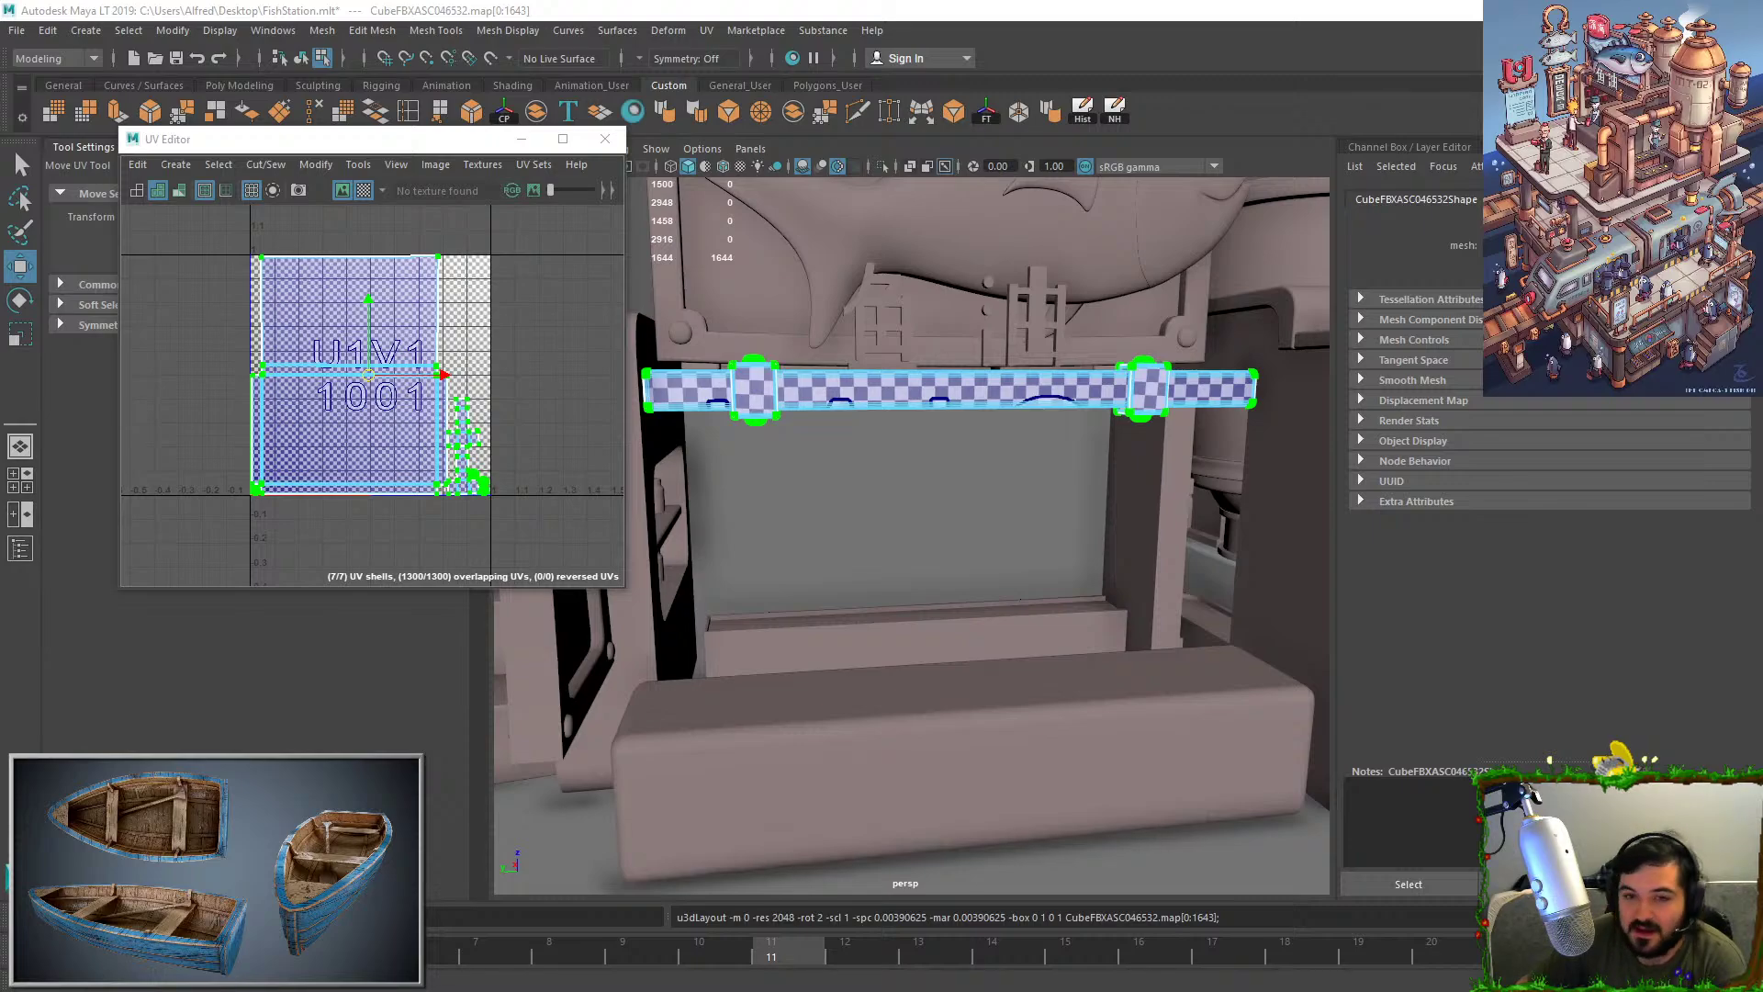
Assign the slab's existing material to the whole combined mesh, including both brackets.
right_click_drag(778, 365, 895, 905)
right_click_drag(1088, 361, 1088, 361)
left_click(955, 514)
left_click_drag(955, 516, 876, 565, "alt")
left_click(778, 370)
right_click_drag(778, 369, 895, 907)
left_click(946, 520)
Select the back wall, combined slab mesh and end panel, and export the selection as TopBuildingSideWall.fbx.
left_click(921, 461)
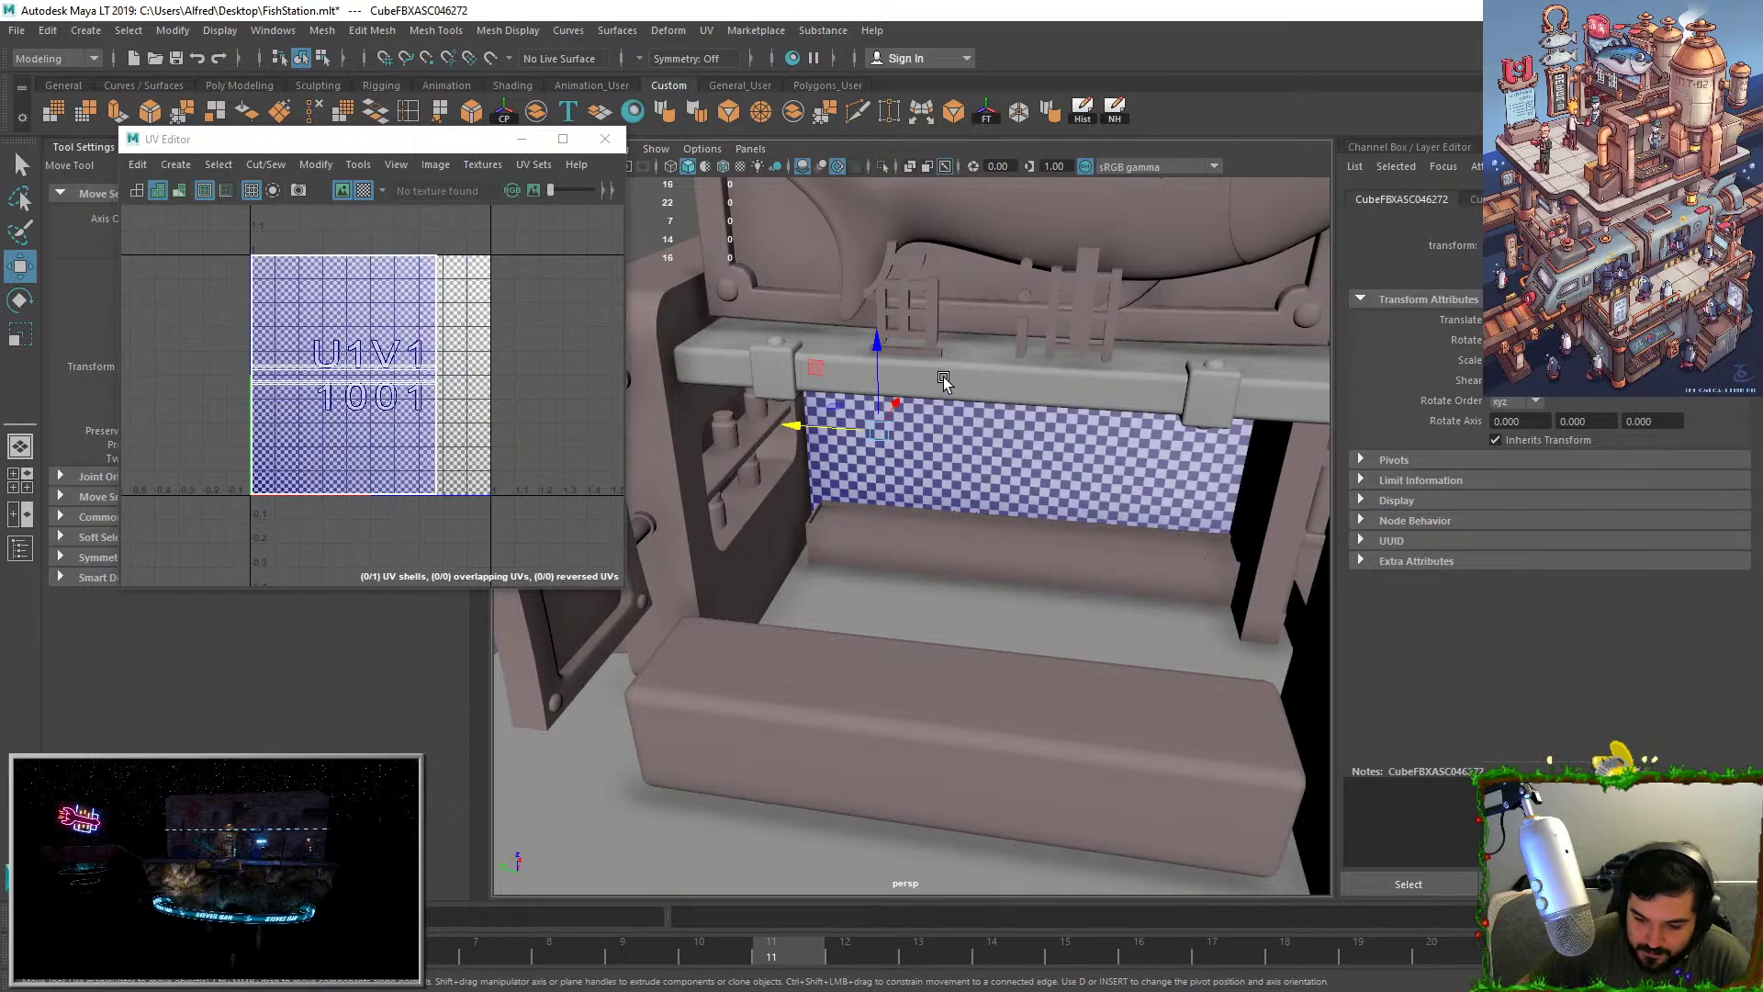
left_click(945, 380, "shift")
left_click(689, 511, "shift")
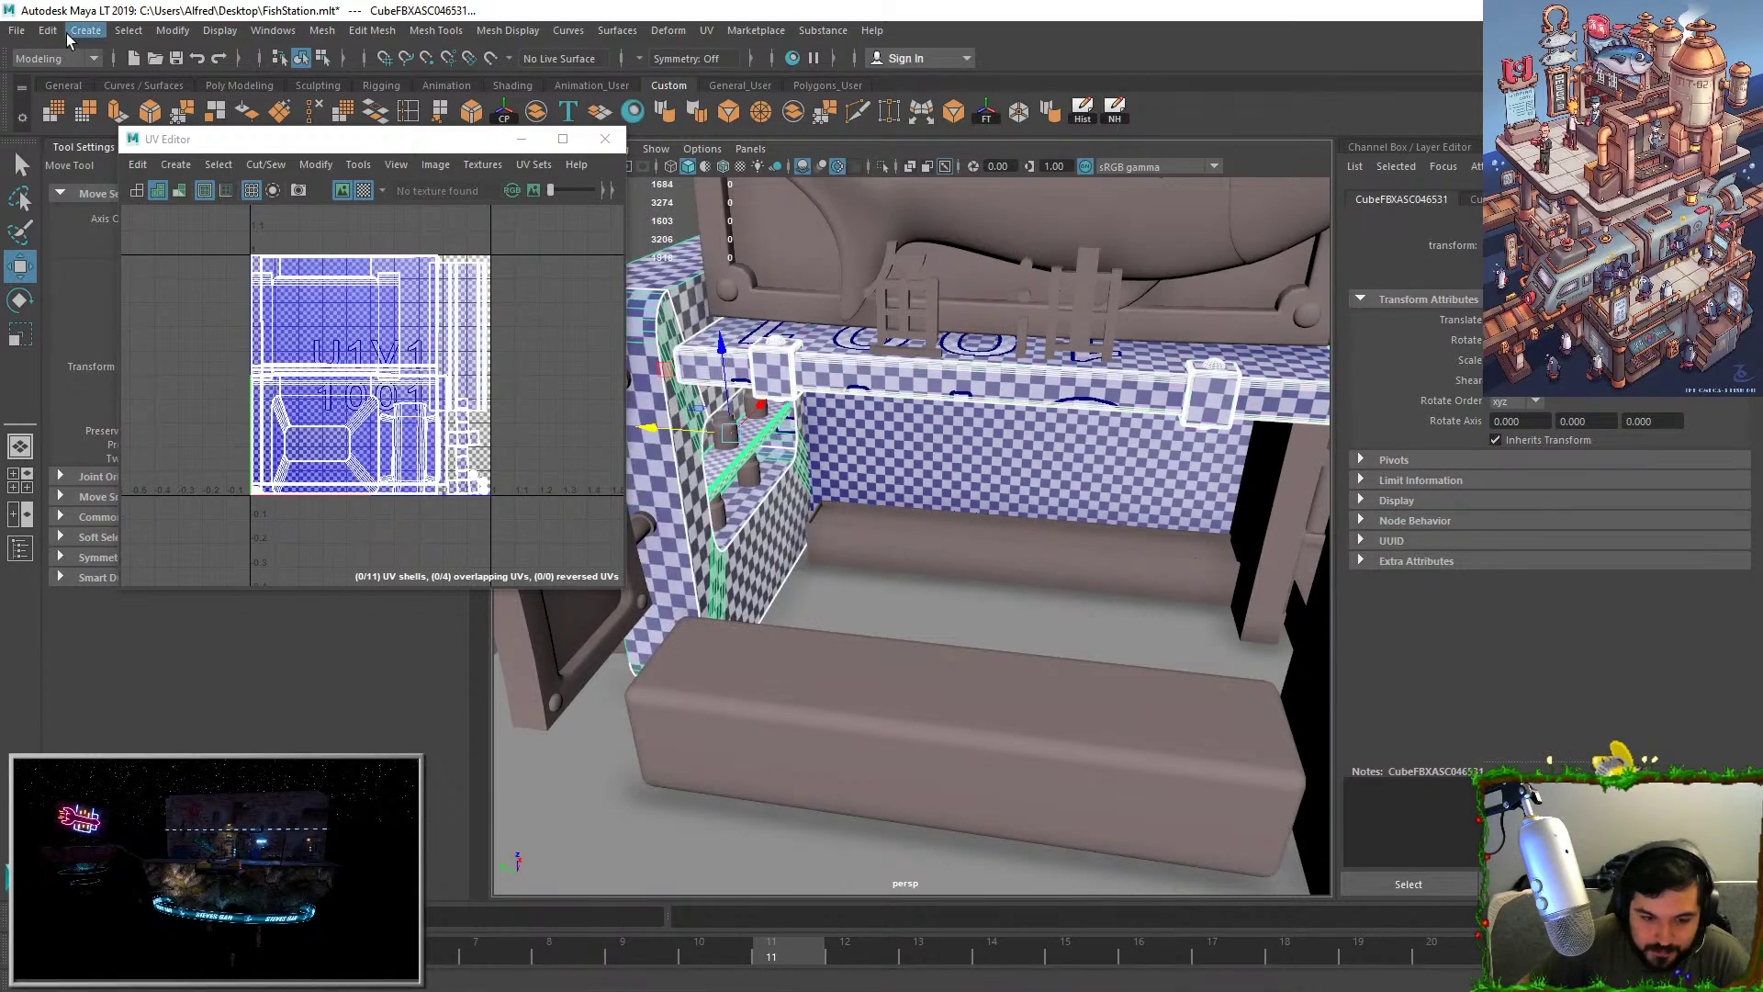
left_click(19, 34)
left_click(80, 254)
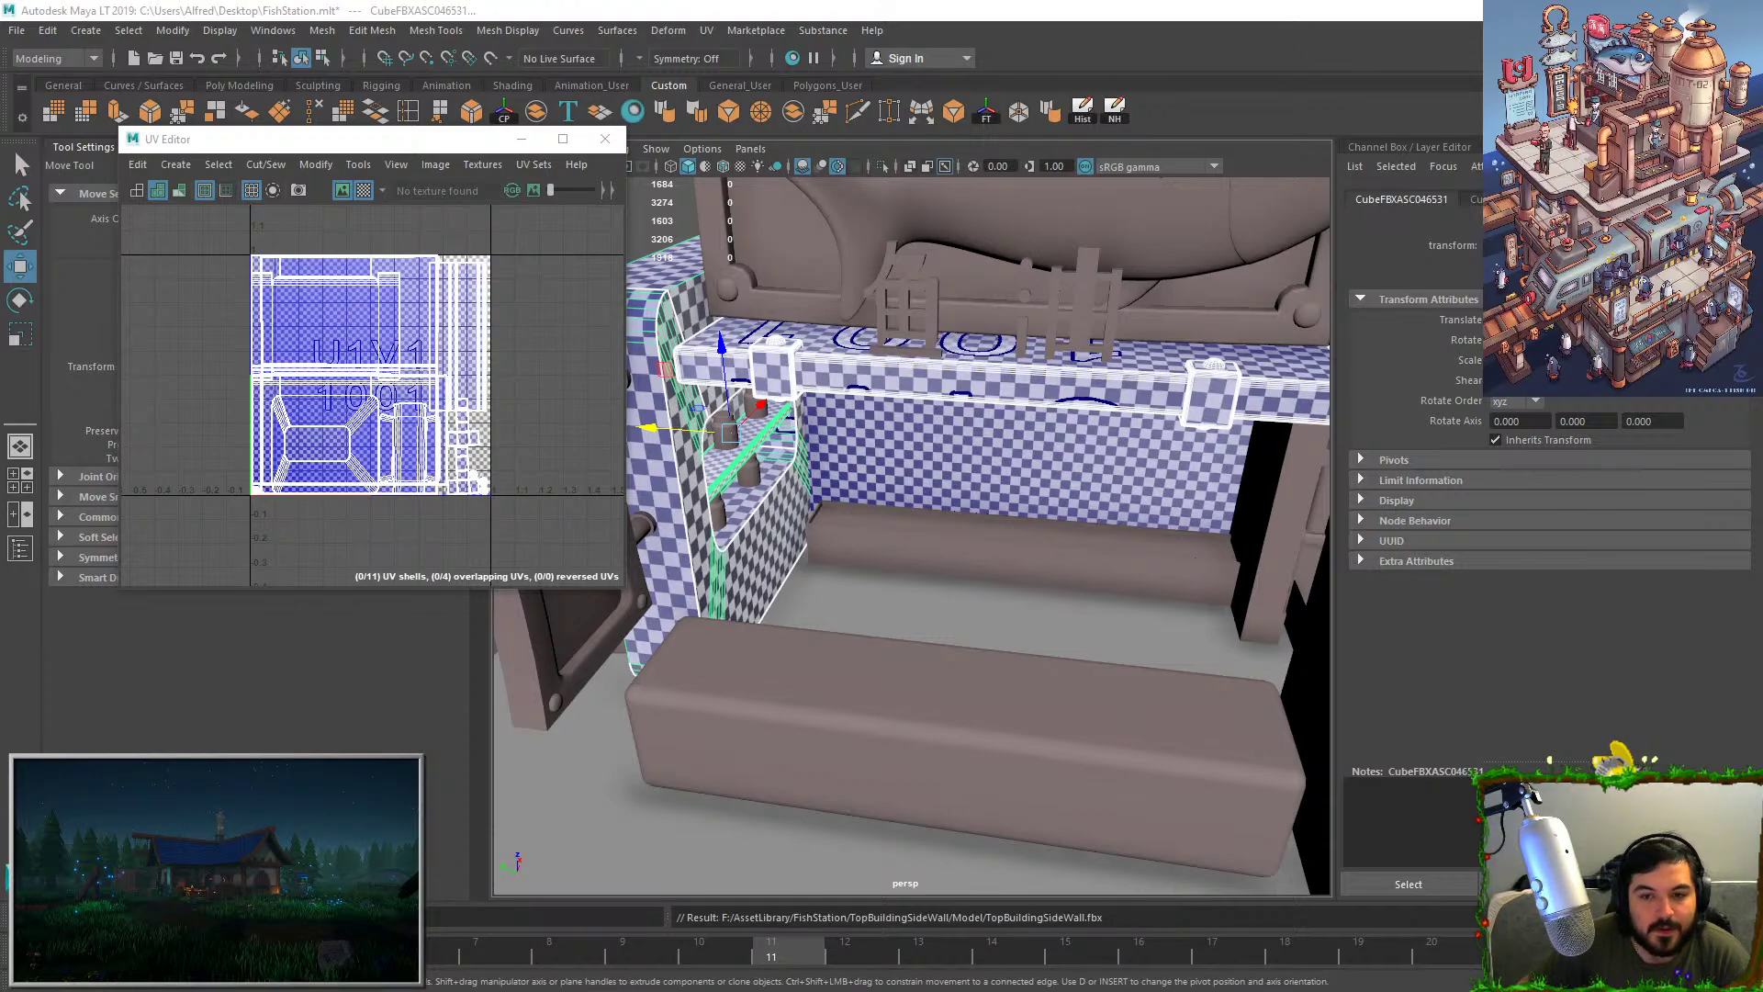
Switch to Substance Painter and update the project's mesh with the re-exported TopBuildingSideWall.fbx through the project configuration.
key("alt+Tab")
mouse_move(660, 444)
left_mouse_down("alt")
mouse_move(661, 342)
mouse_move(730, 204)
left_mouse_up("alt")
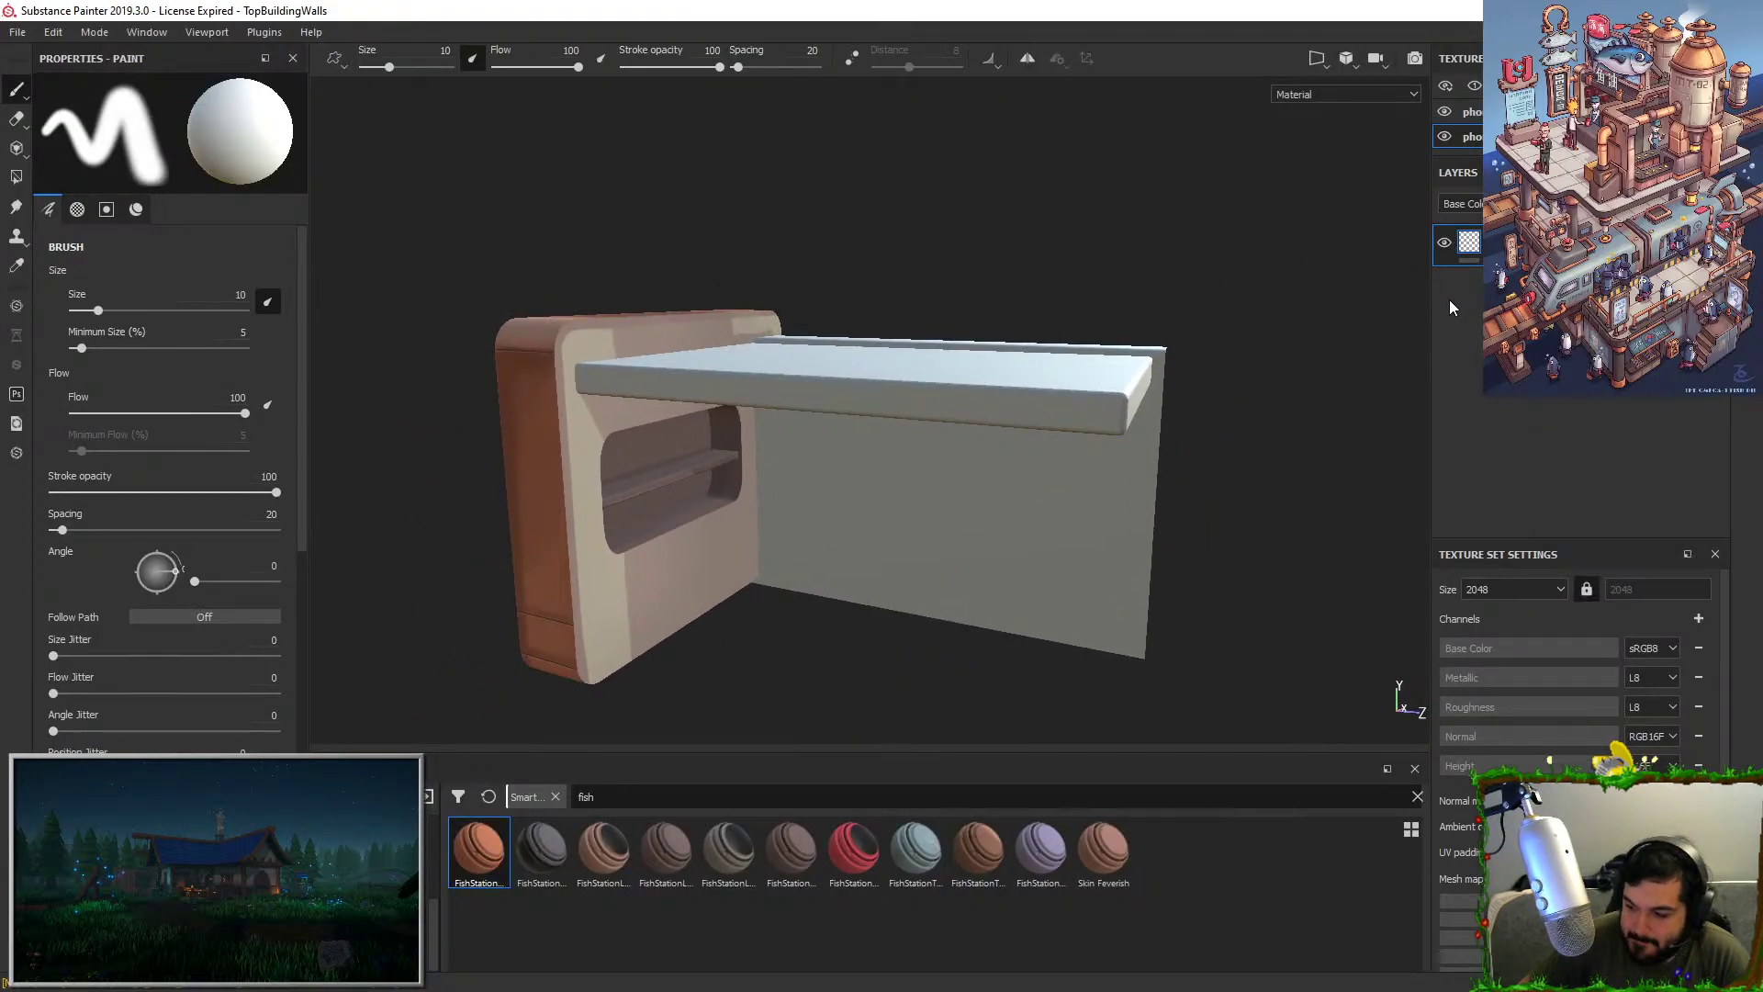
left_click(57, 35)
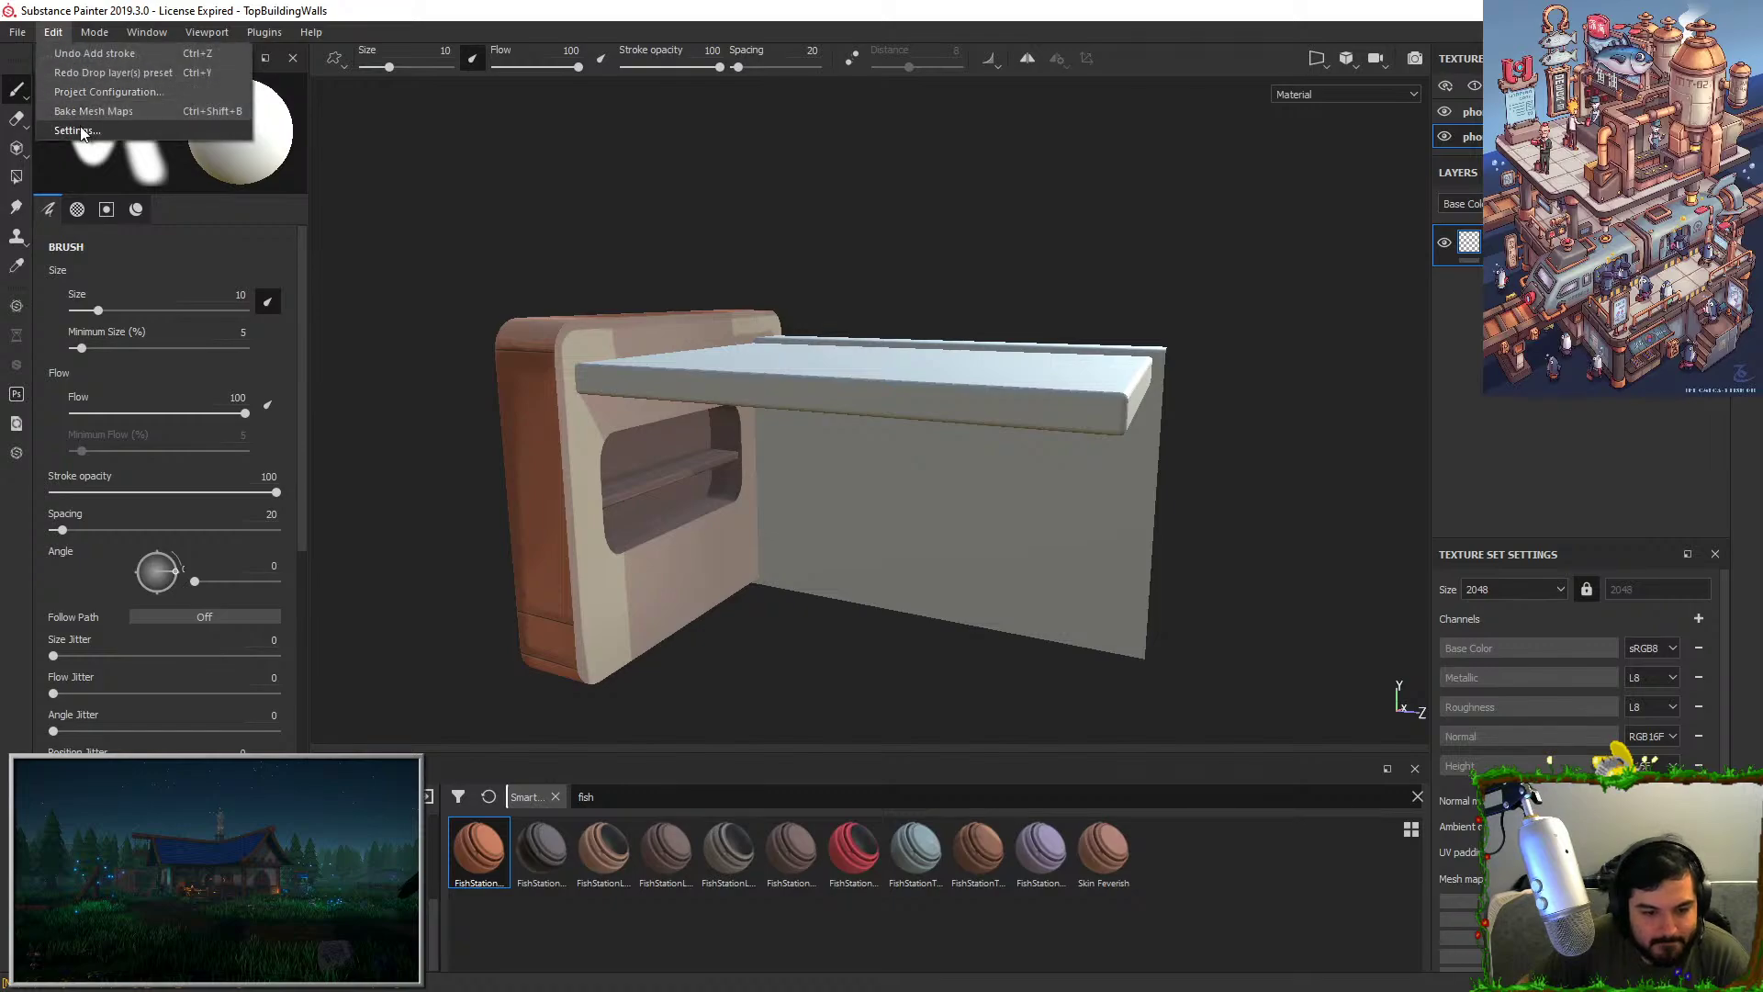
left_click(109, 92)
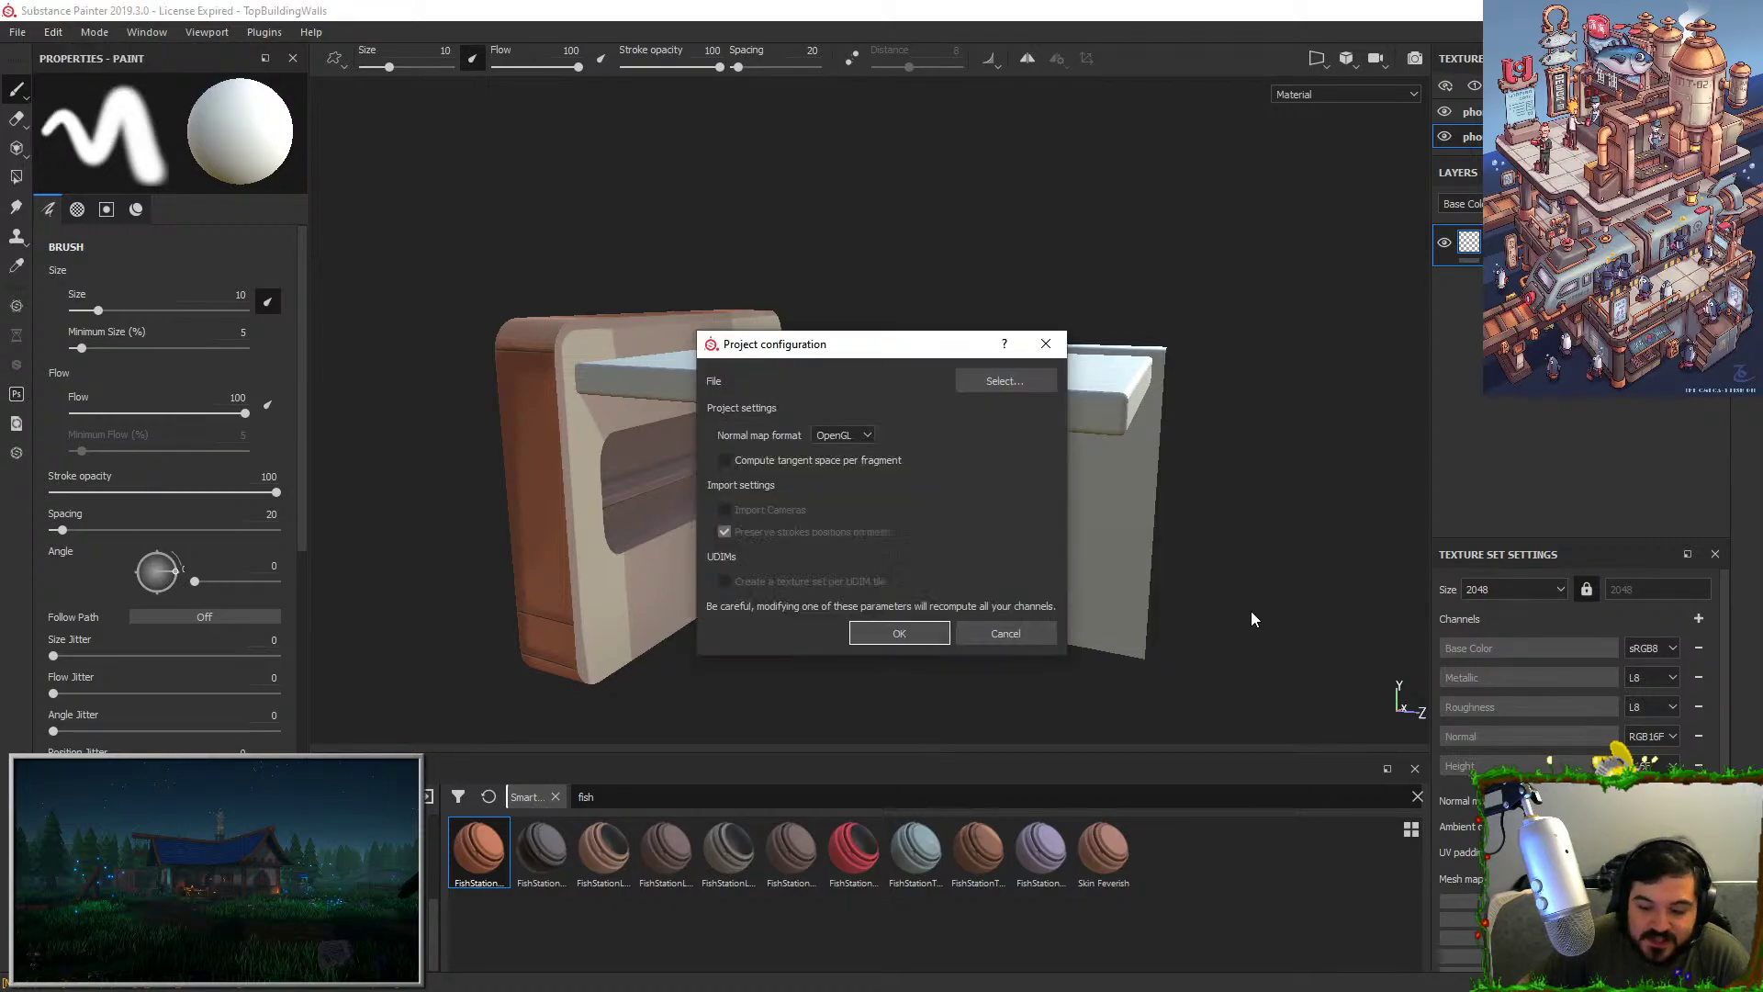
left_click(1011, 380)
double_click(996, 494)
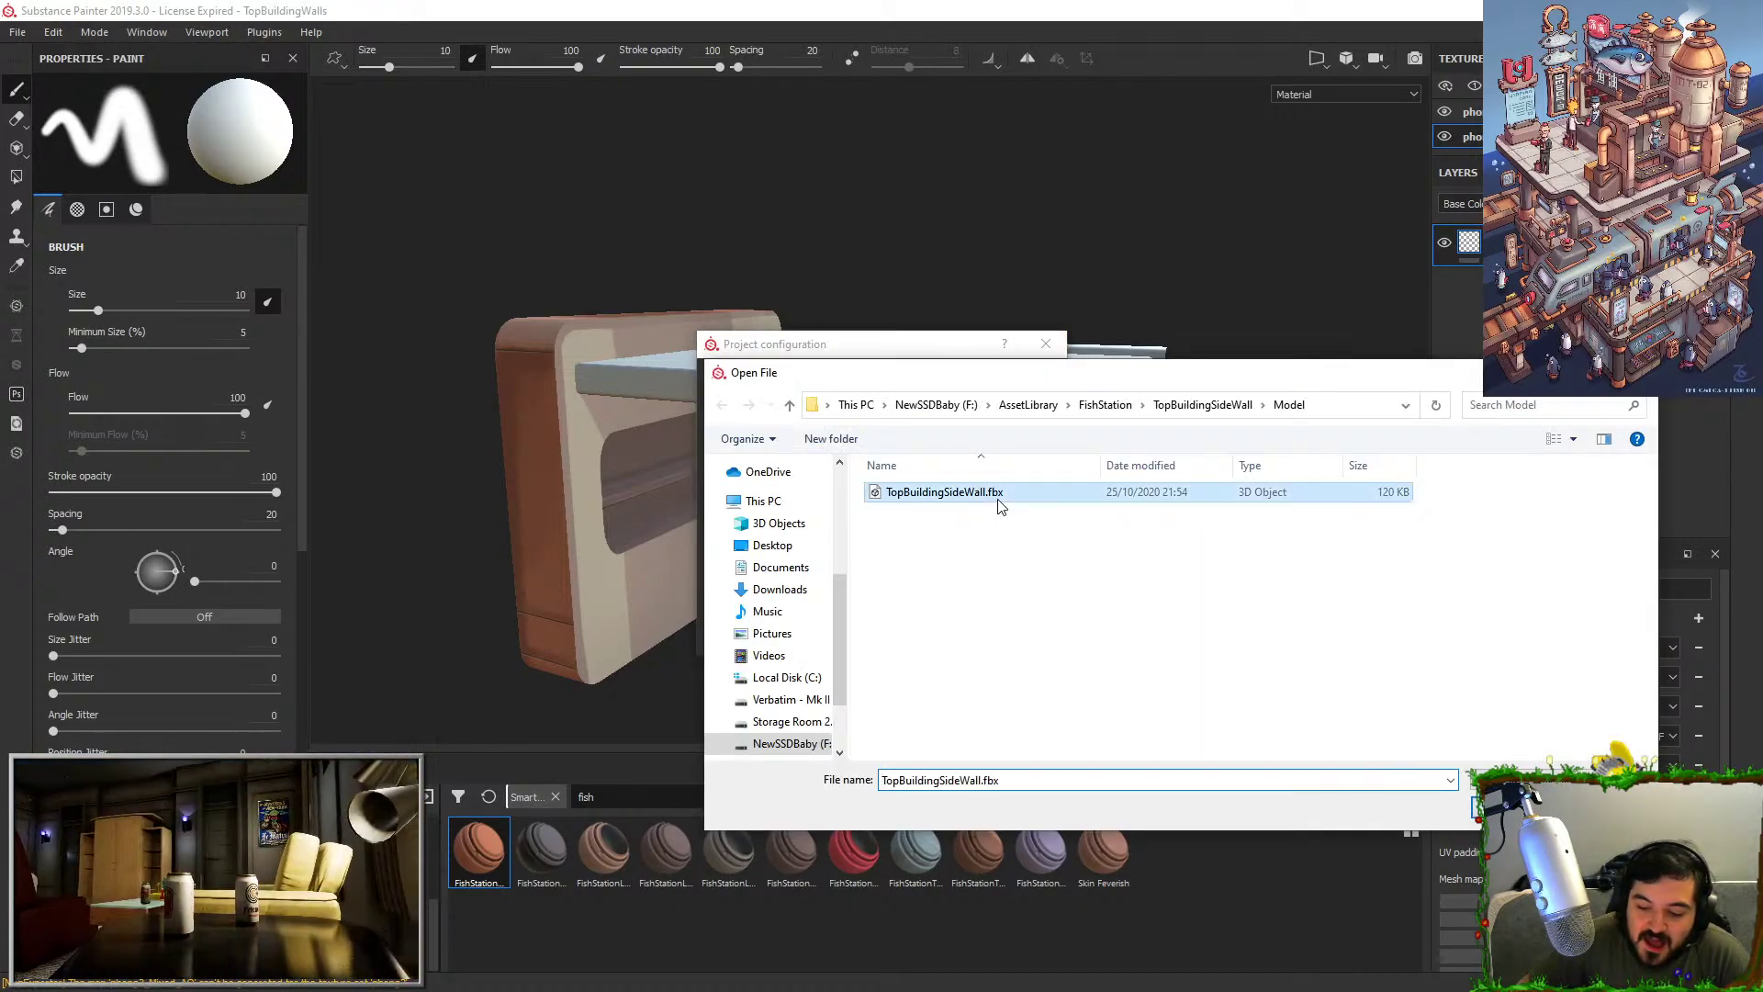
left_click(878, 634)
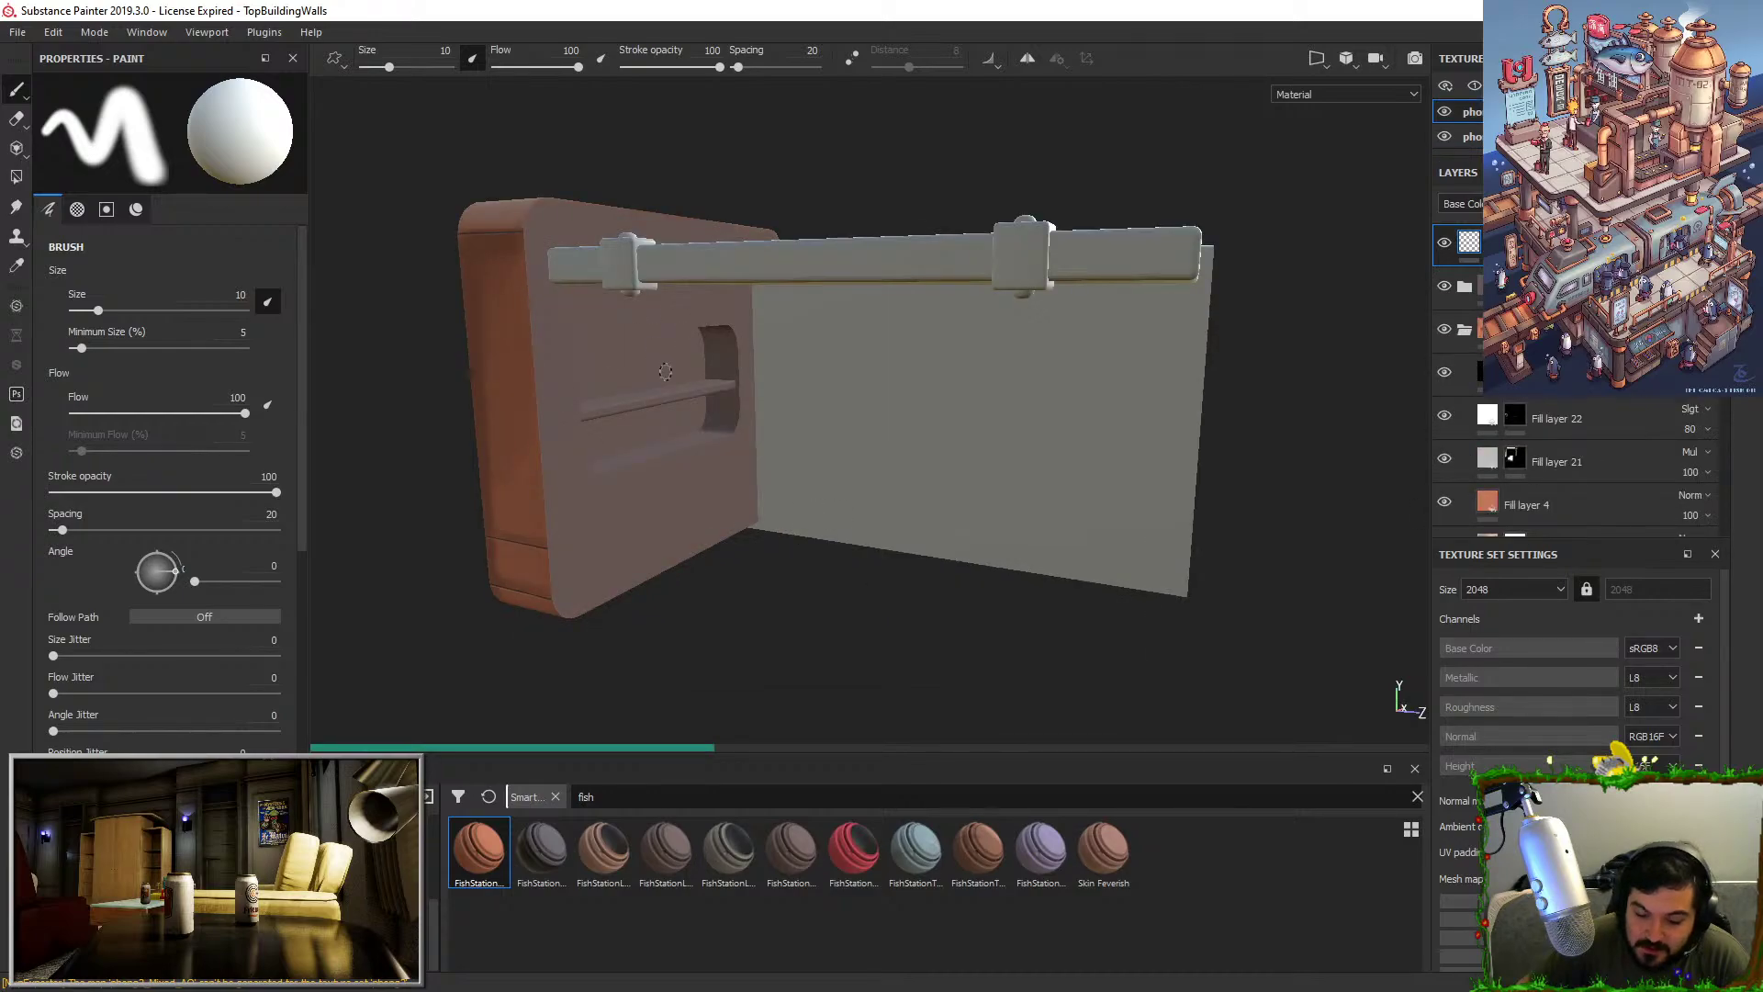
left_click_drag(664, 418, 714, 483, "alt")
left_click_drag(730, 273, 1323, 285, "alt")
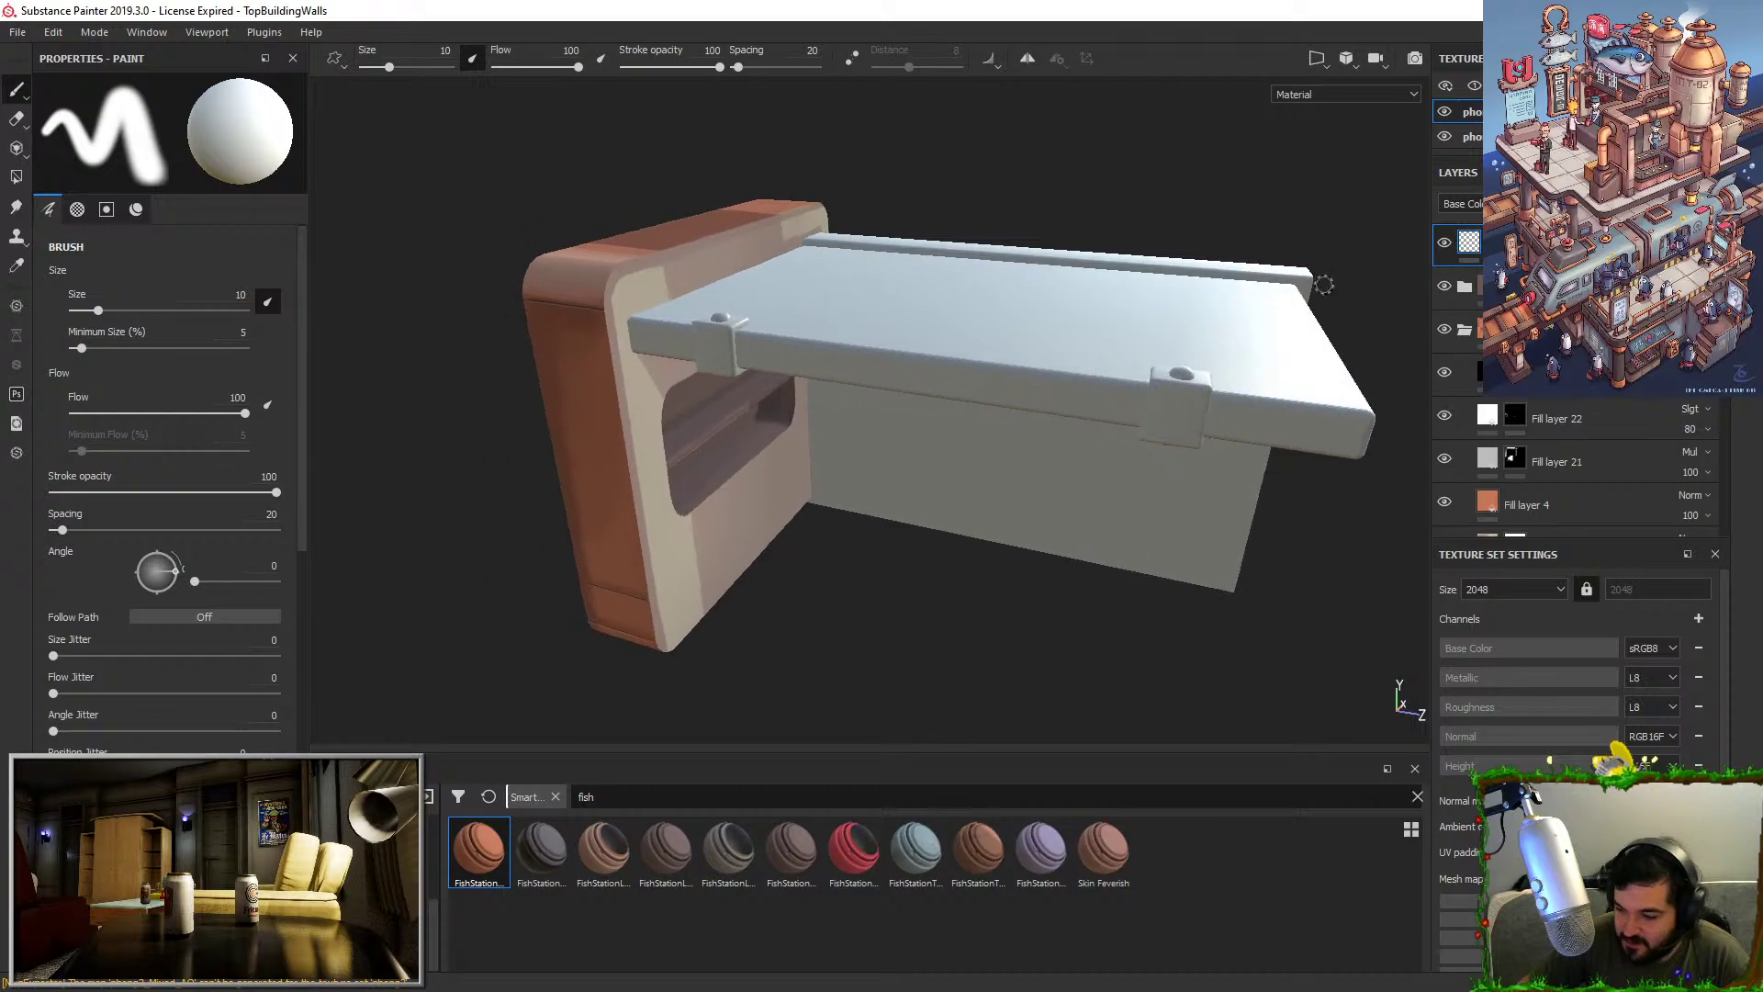
Apply the orange FishStation smart material to the texture set of the combined slab and brackets.
left_click(1469, 136)
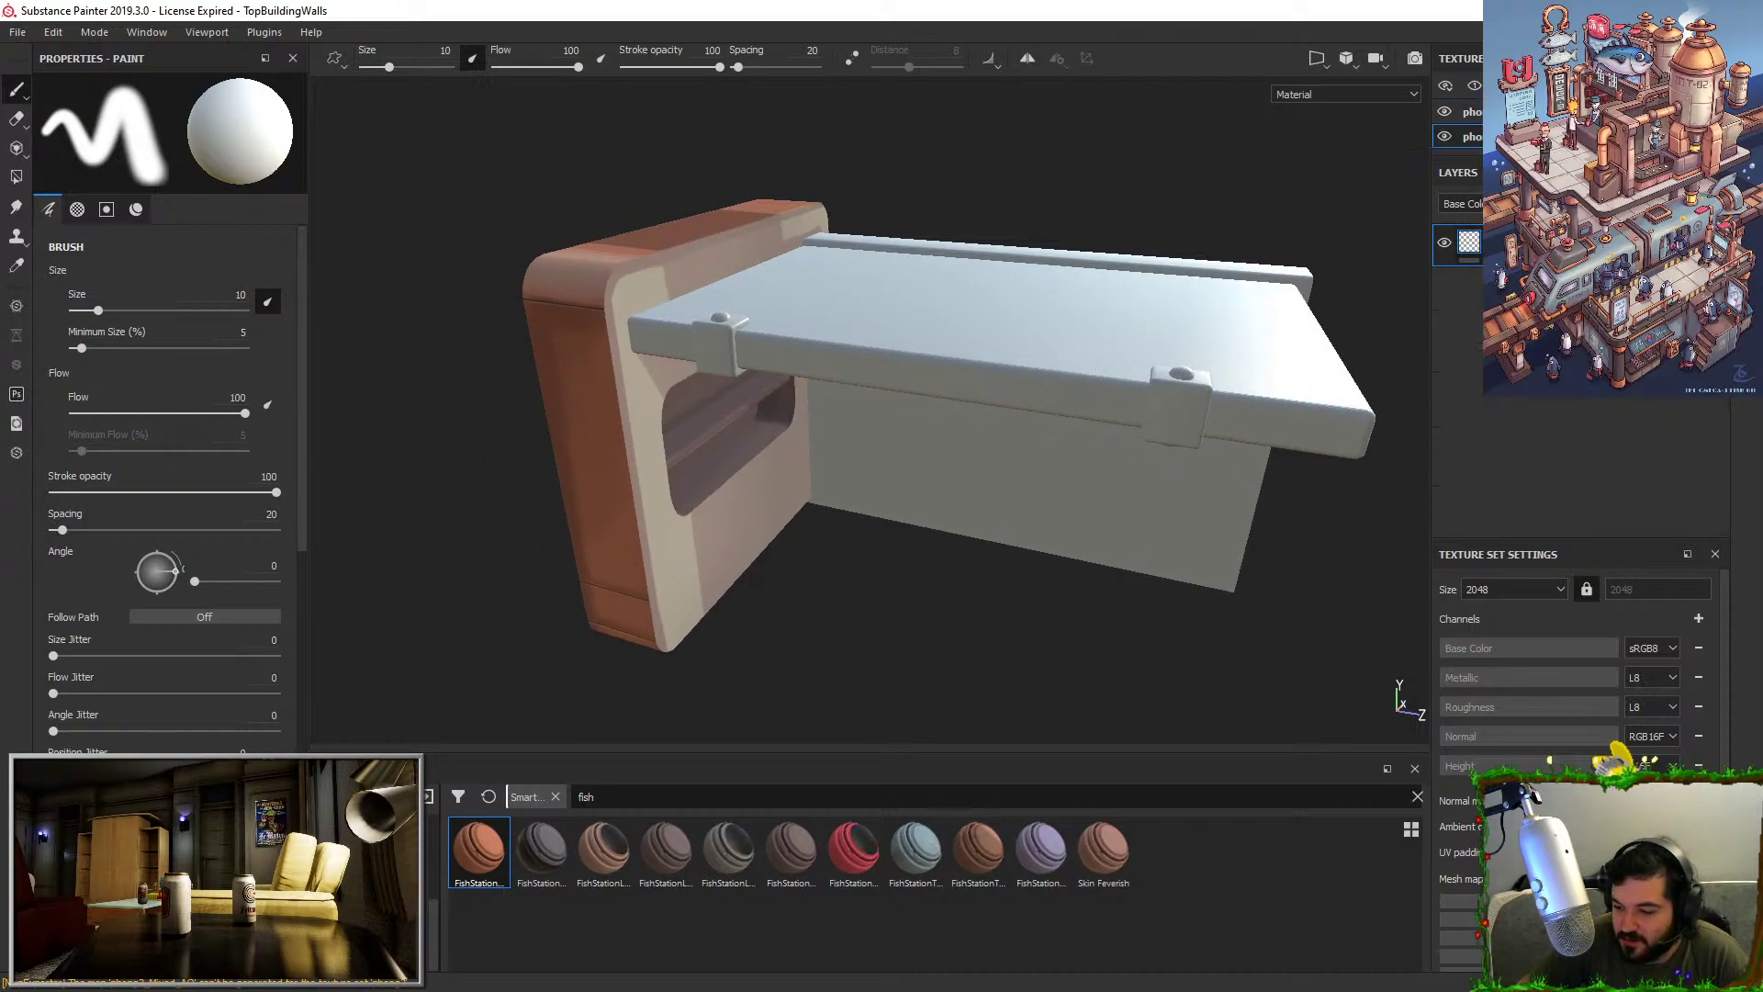
left_click_drag(517, 856, 1469, 280)
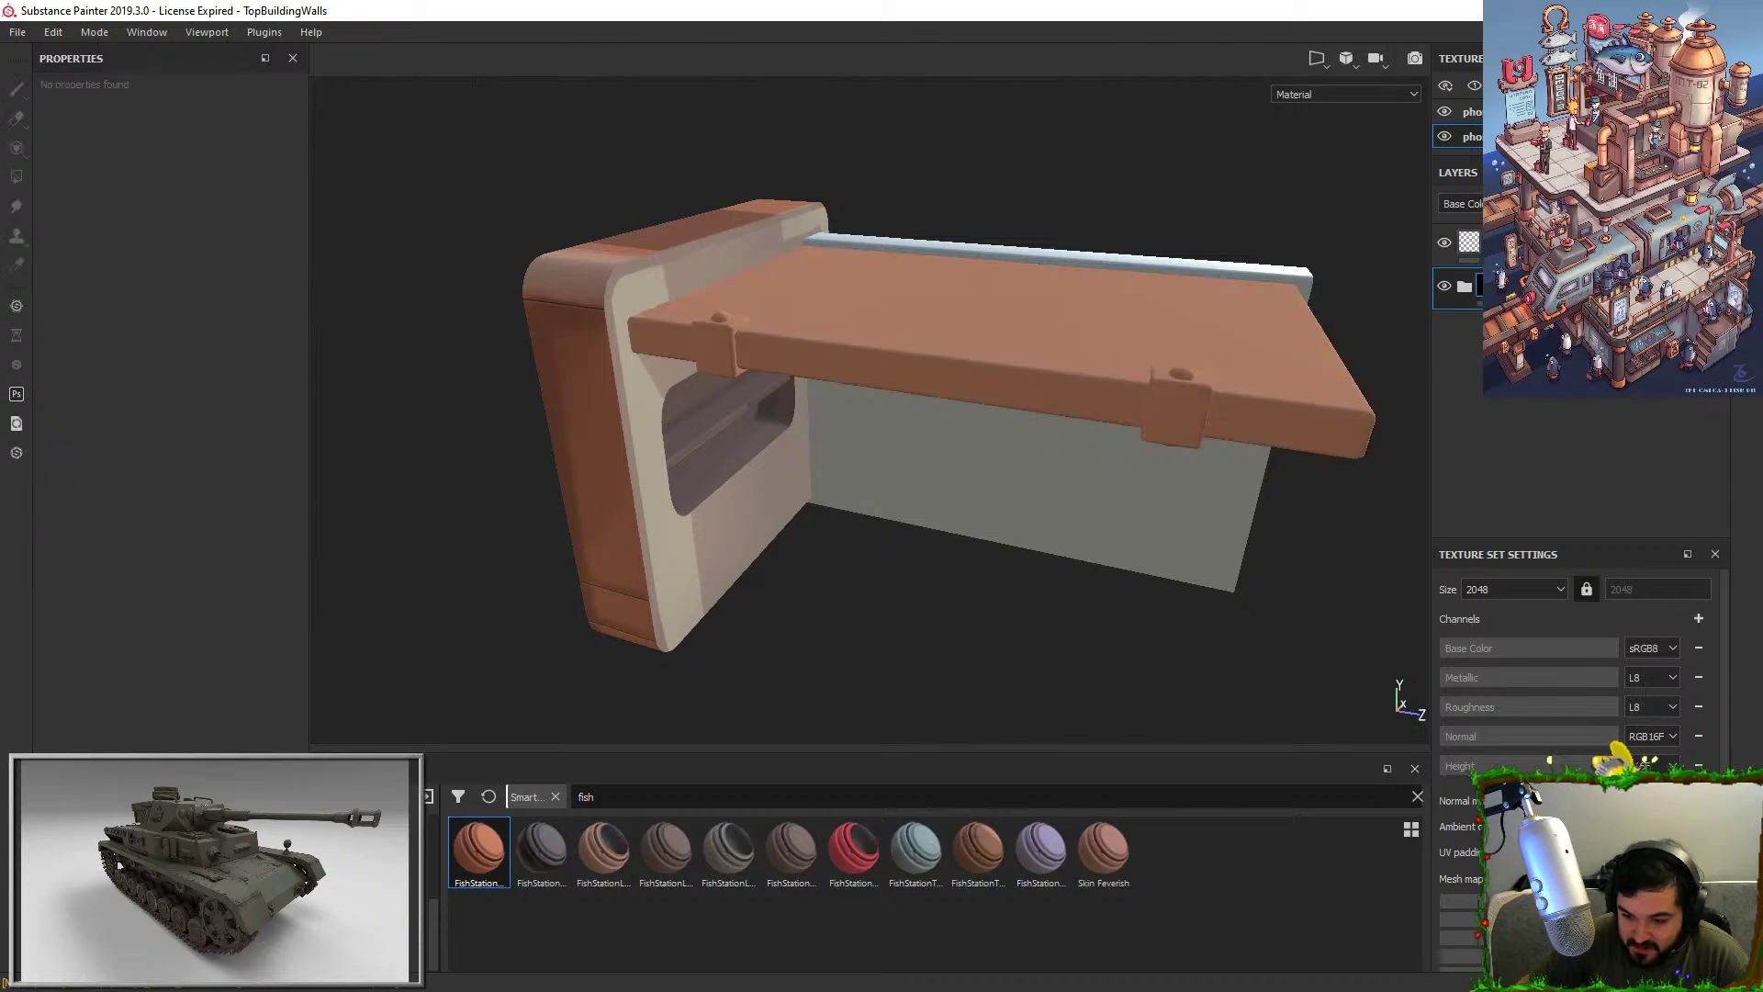
middle_click_drag(1369, 358, 1294, 422, "alt")
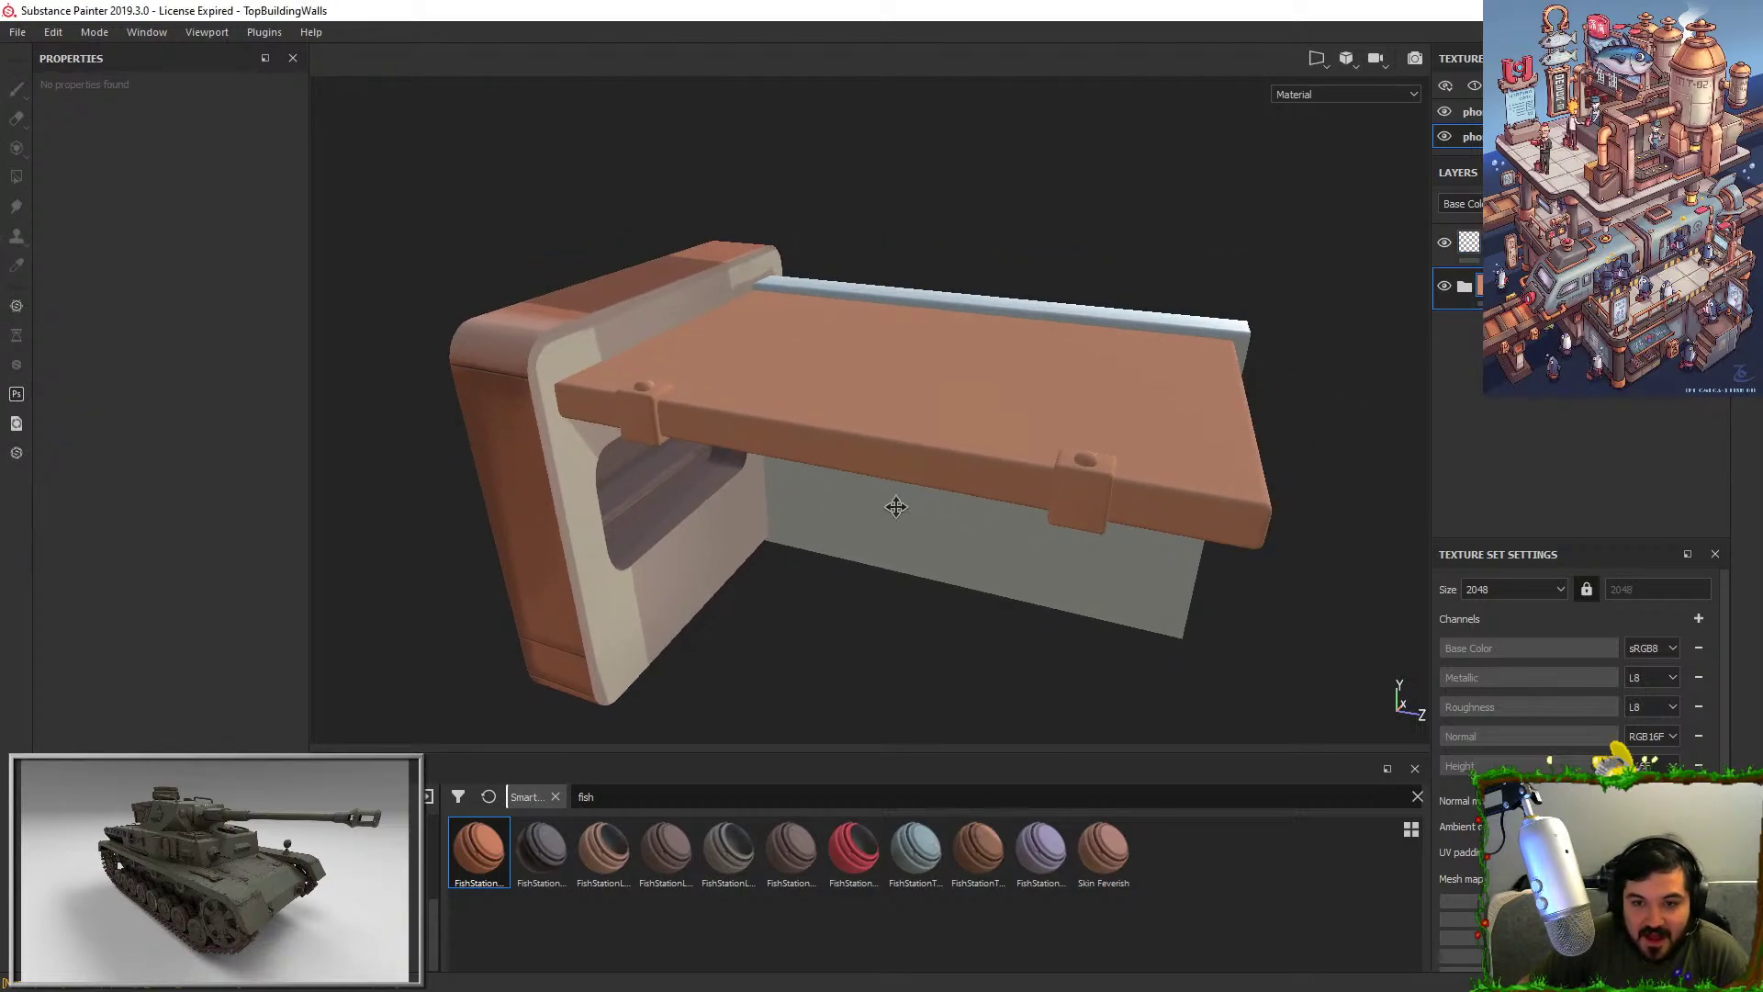
middle_click_drag(893, 504, 693, 532, "alt")
Mask the orange material off the slab with a mesh-mode polygon fill of value 0, keeping it only on the brackets.
left_click(1506, 287)
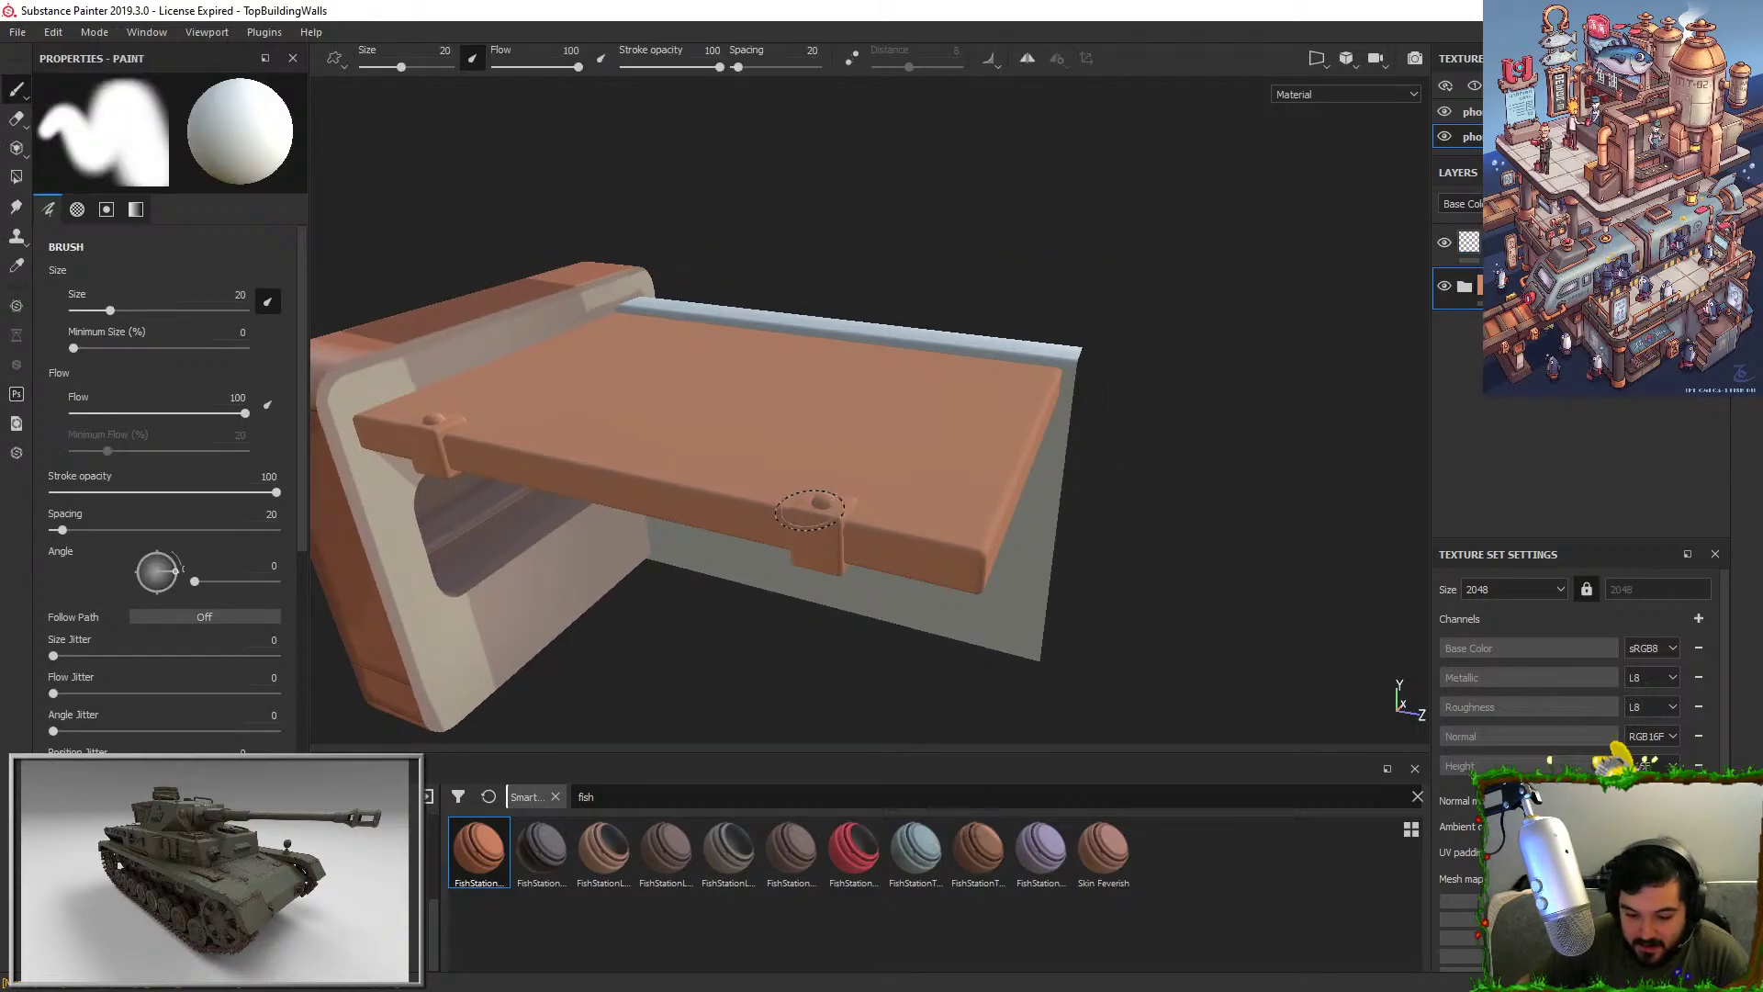
key("4")
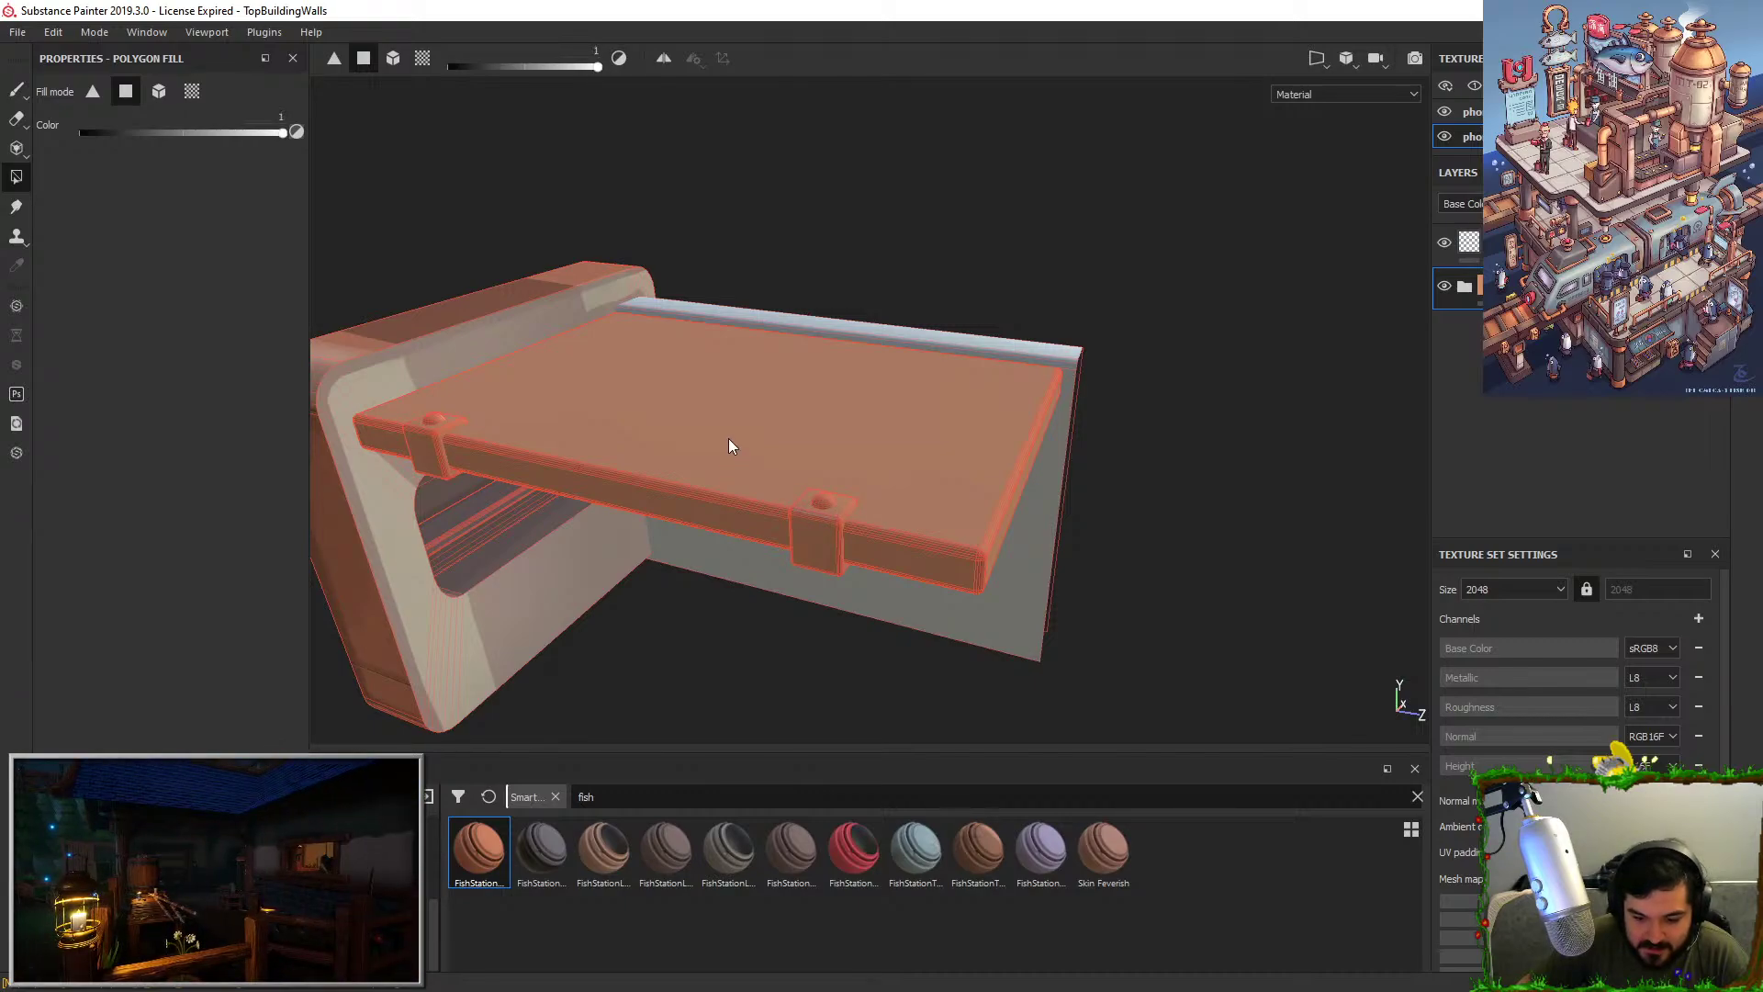
left_click(613, 428)
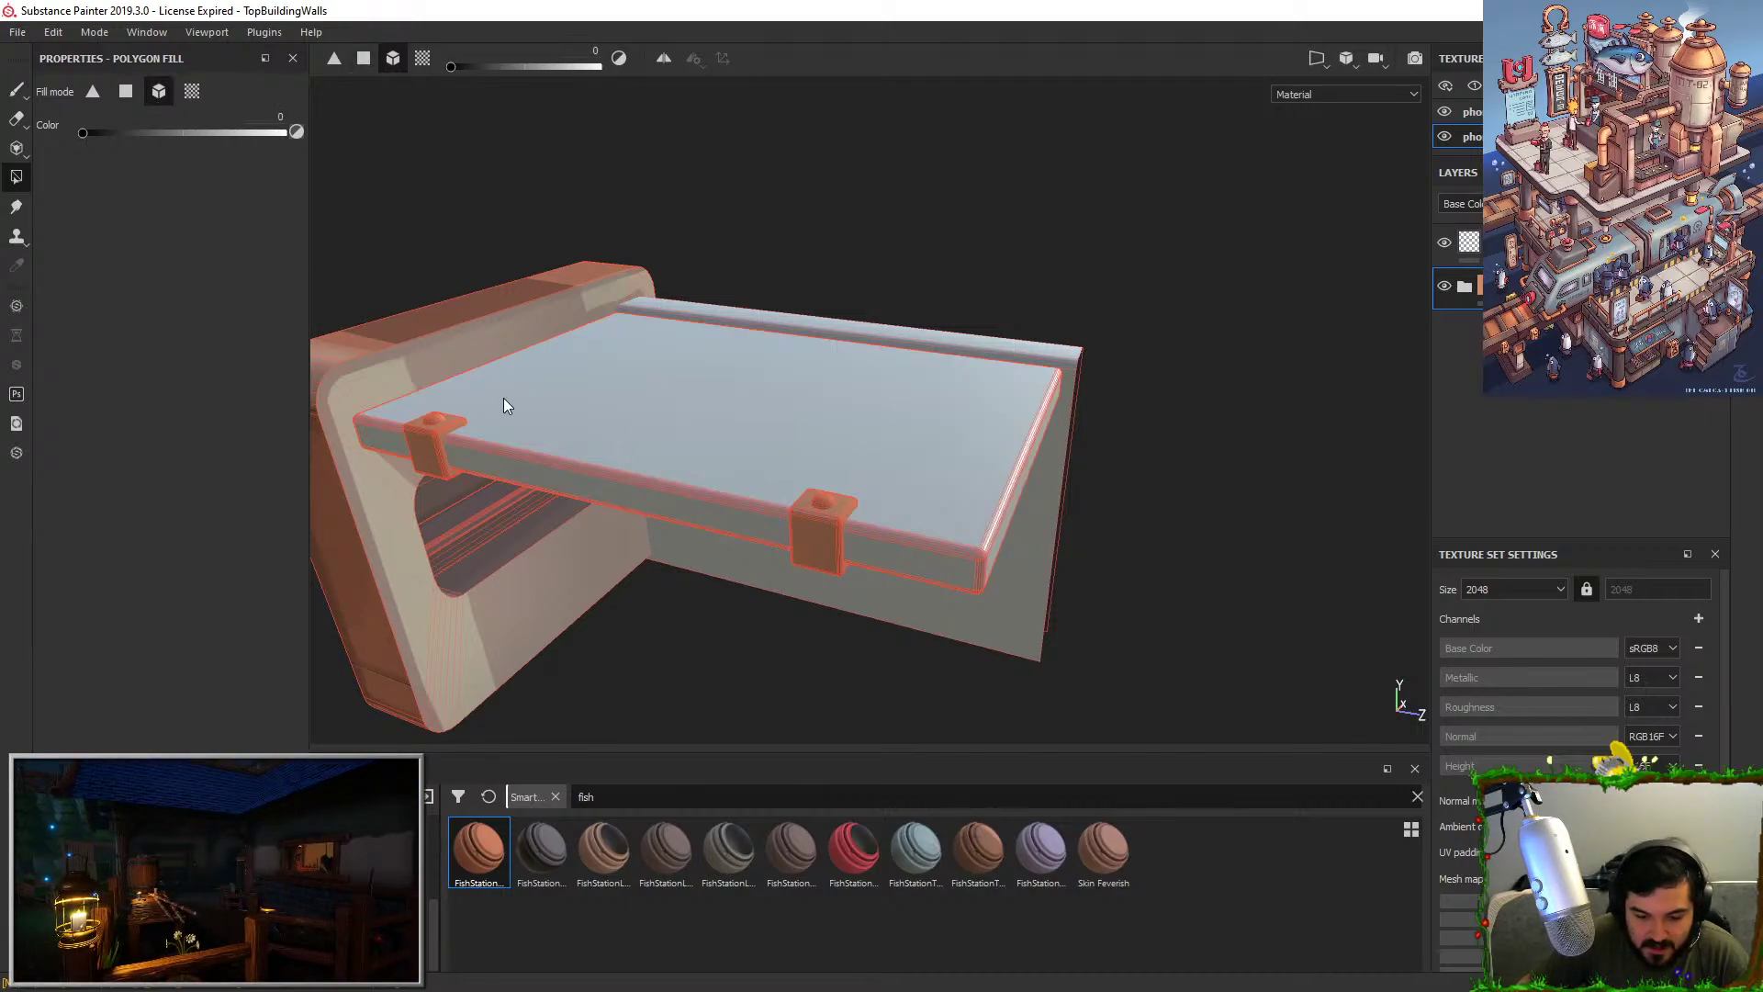
key("1")
left_click_drag(503, 398, 775, 505, "alt")
mouse_move(858, 413)
left_mouse_down("alt")
mouse_move(868, 601)
mouse_move(1021, 533)
mouse_move(909, 406)
left_mouse_up("alt")
key("4")
left_click(1021, 532)
key("1")
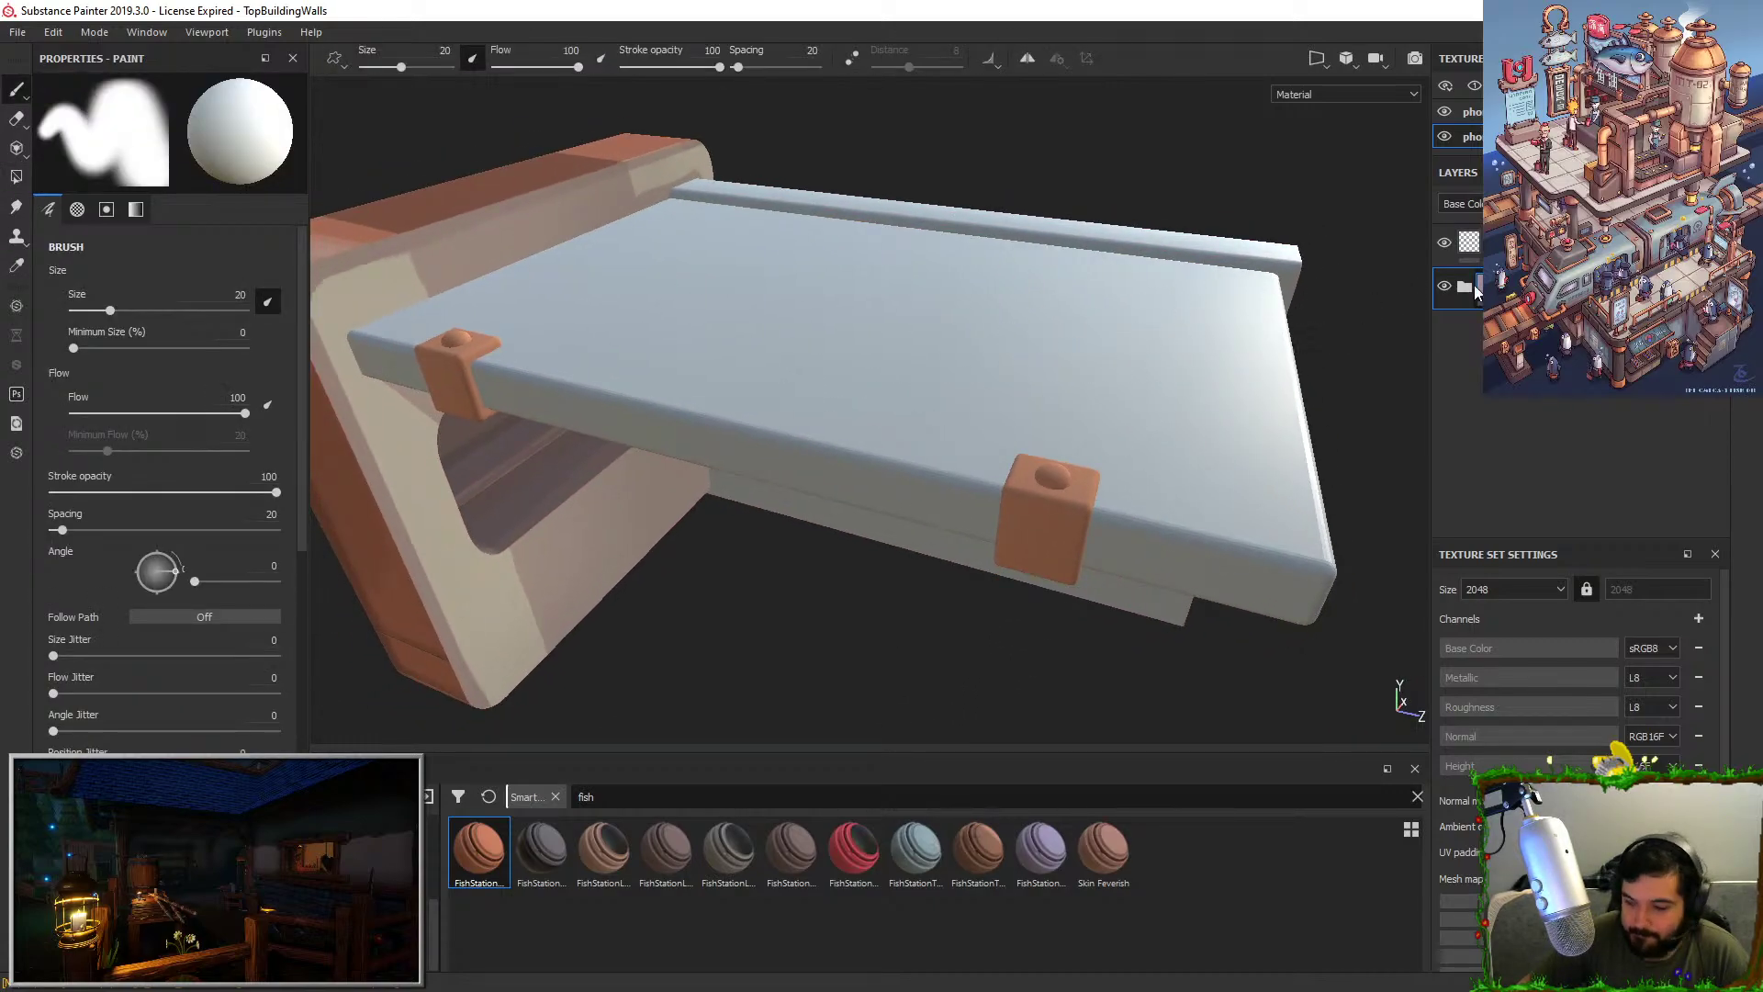
Expand the orange material group and remove the mask generator from its white highlight layer above Fill layer 21.
left_click(1465, 287)
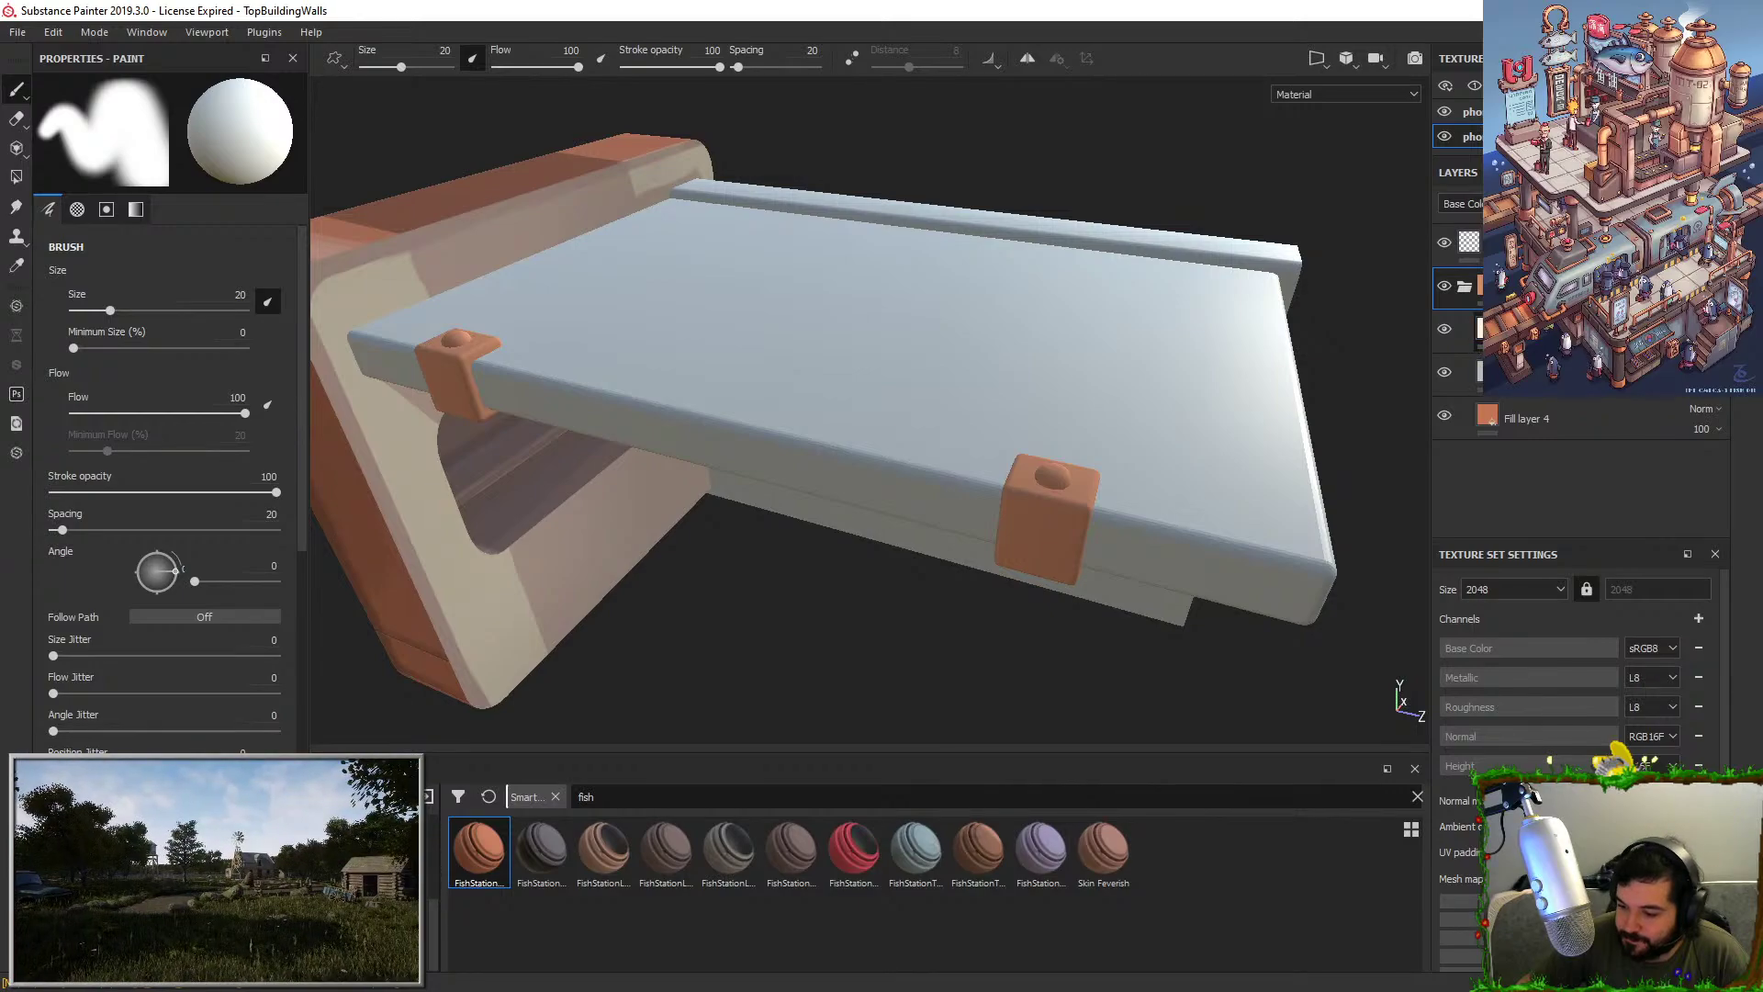
left_click(1456, 366)
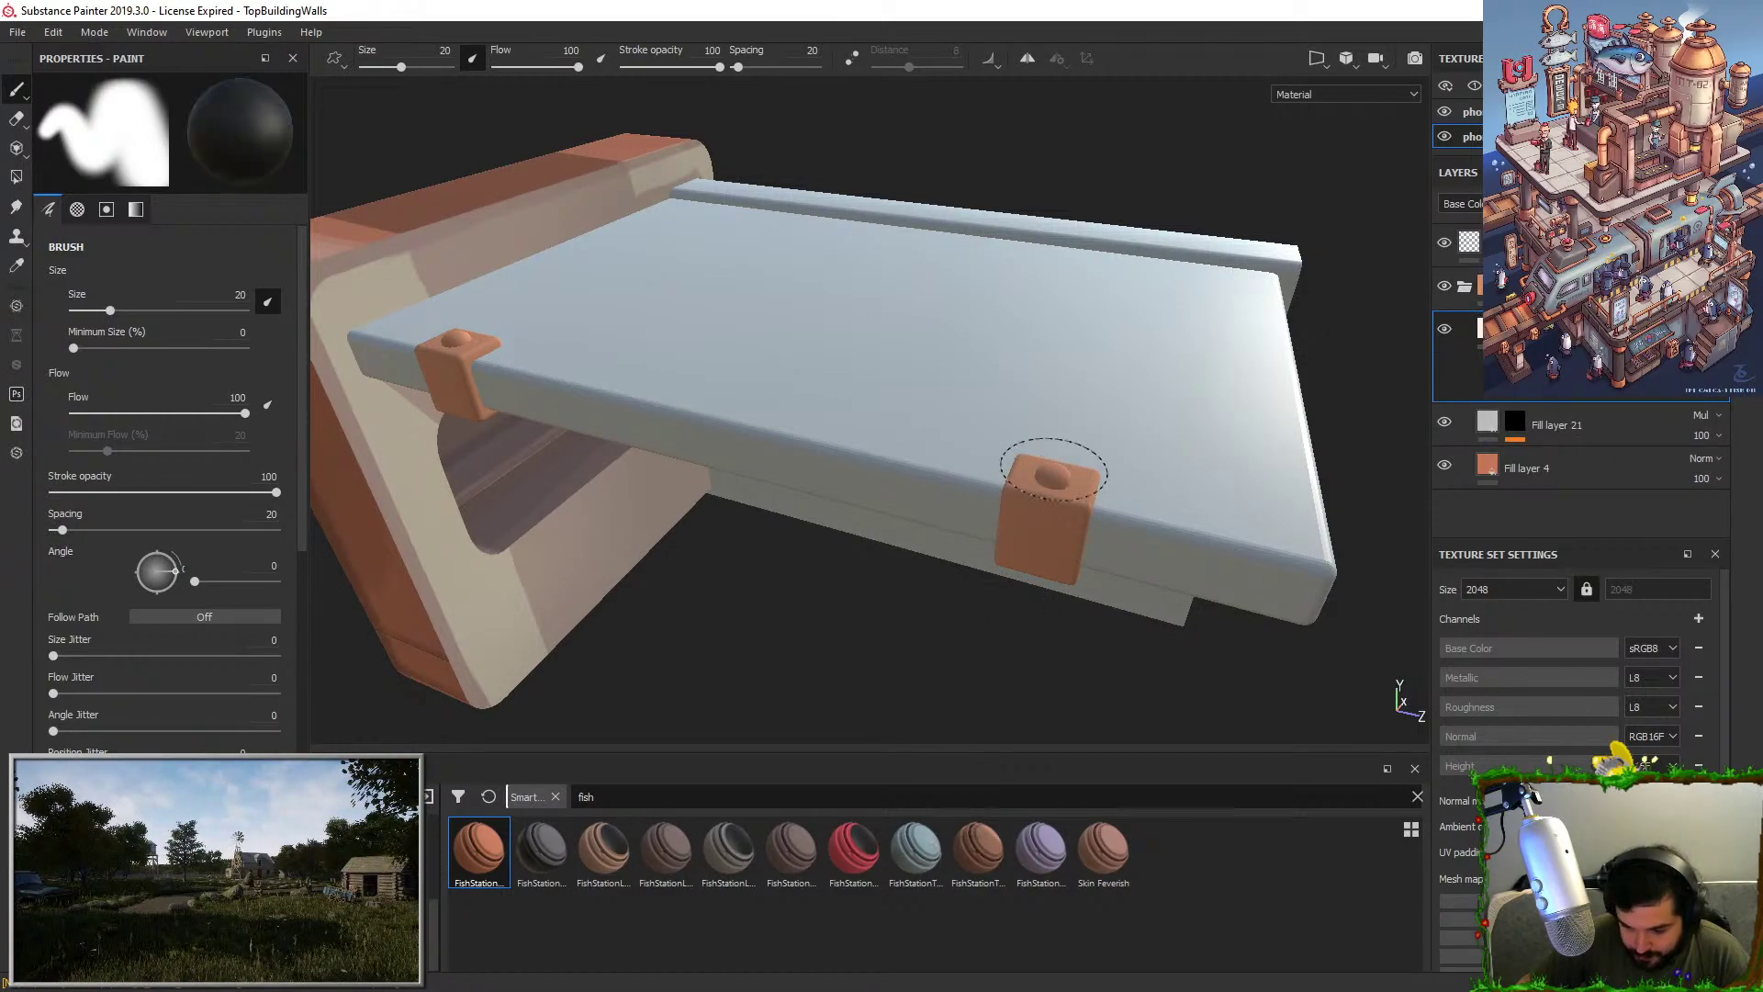
right_click(1515, 423)
left_click(1576, 498)
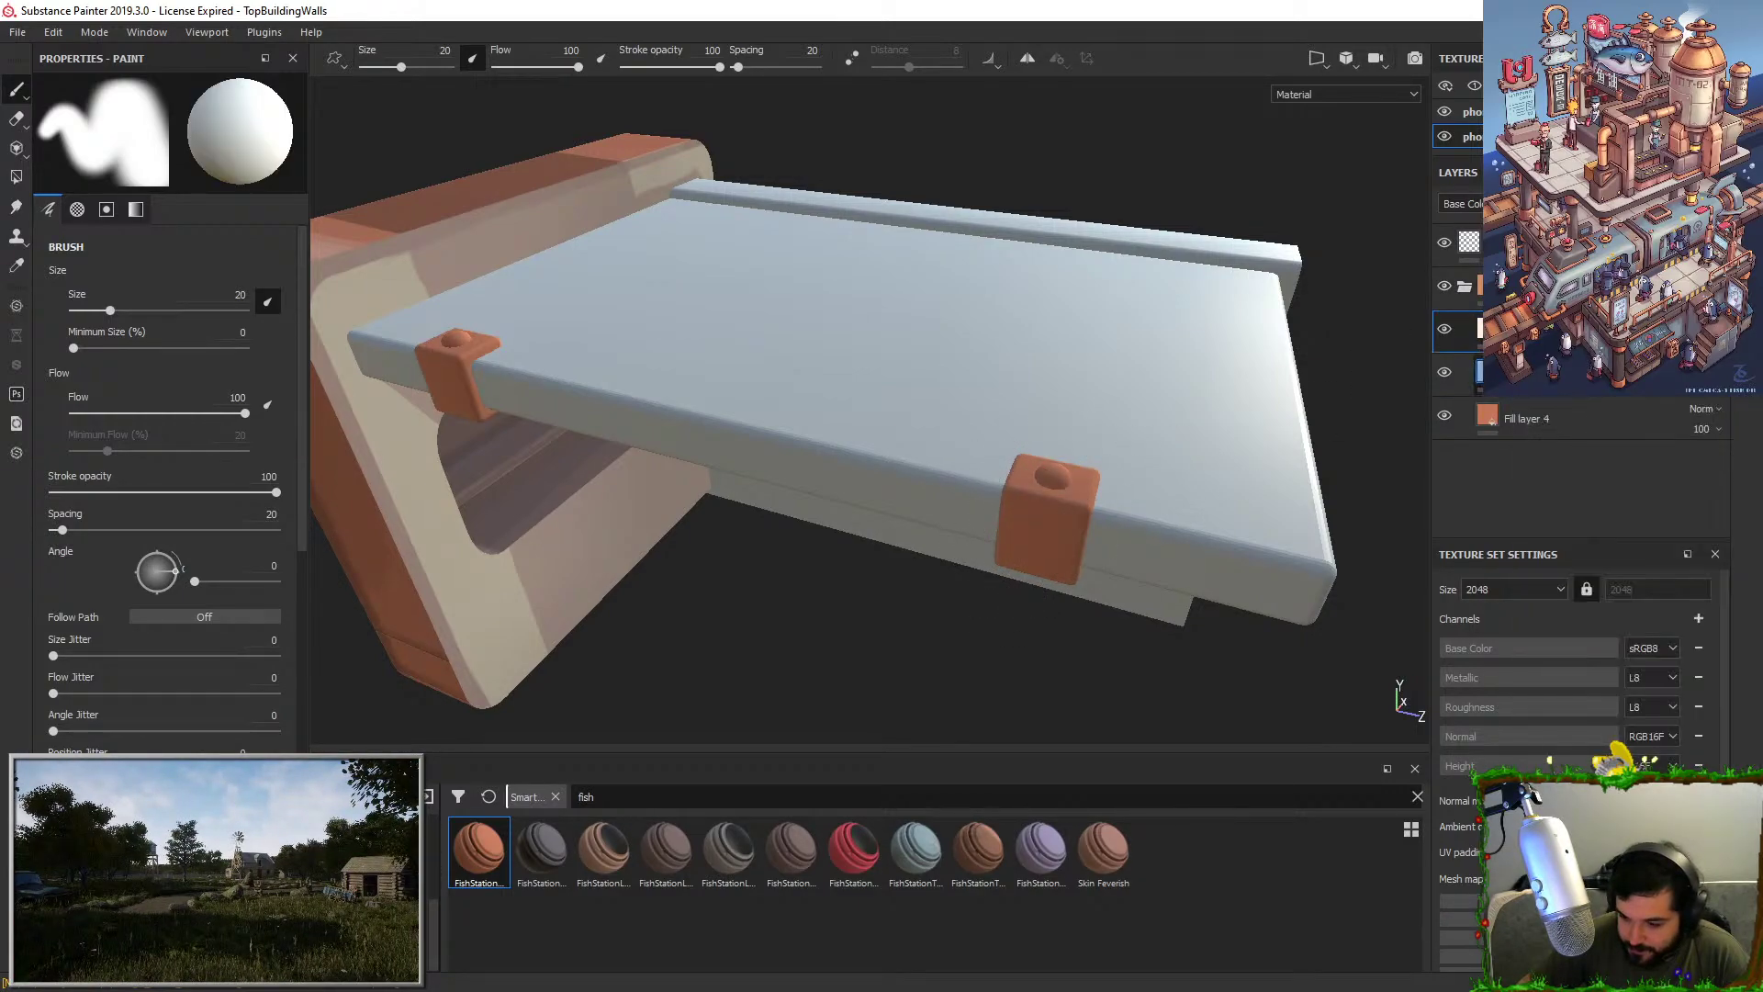
Hand-paint soft highlights in the highlight layer's mask on the edges and rivets of both brackets.
left_click_drag(1407, 380, 1342, 379, "alt")
left_click_drag(1033, 463, 817, 352, "alt")
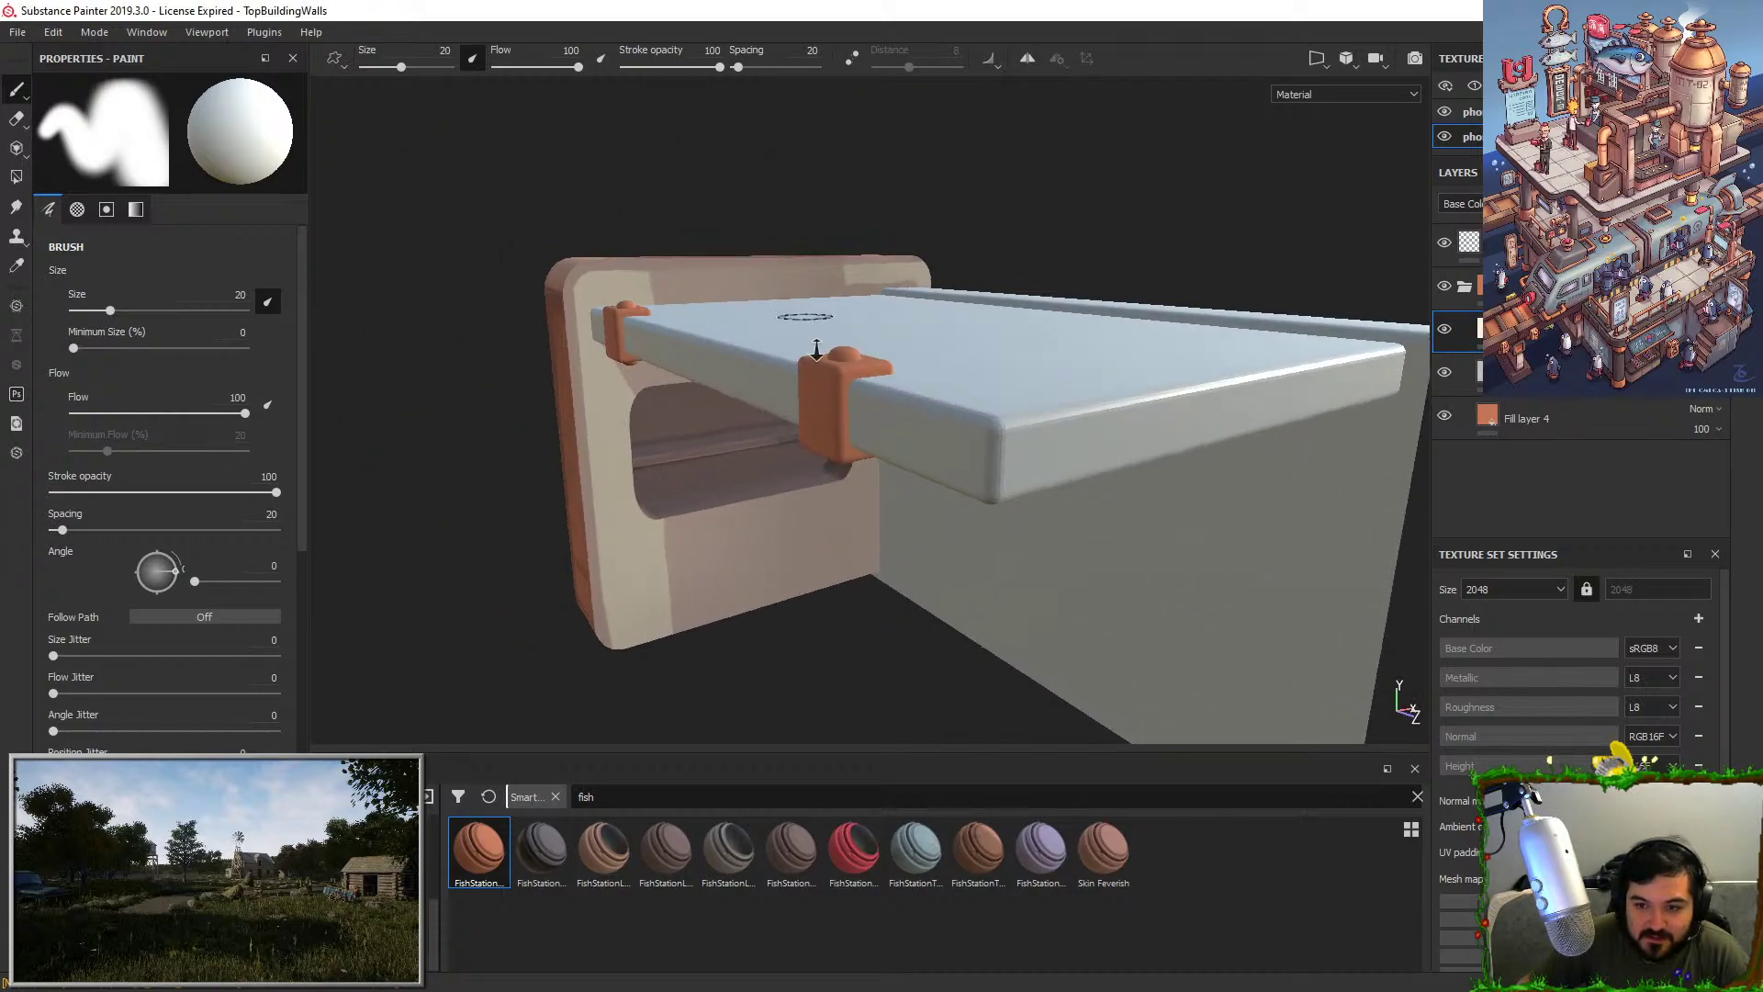
right_click_drag(818, 353, 904, 531, "alt")
left_click_drag(904, 531, 854, 503, "alt")
scroll(854, 503, "up", 2)
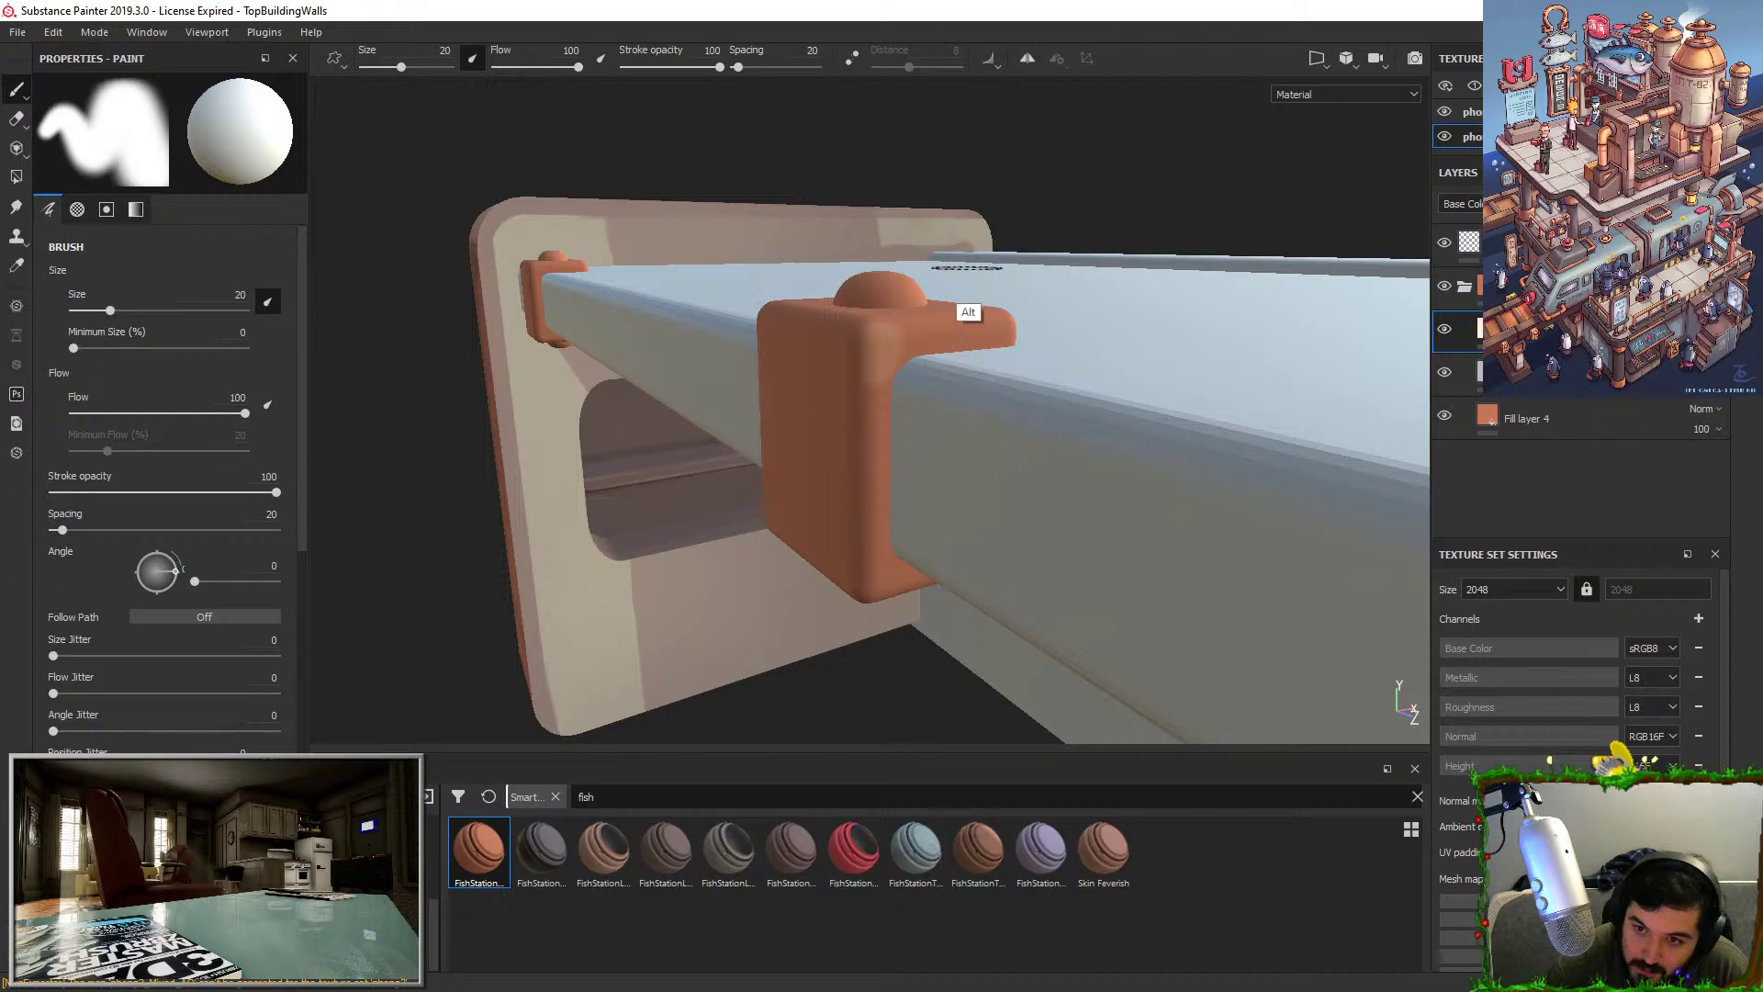
left_click_drag(970, 273, 971, 306, "alt")
mouse_move(925, 509)
left_mouse_down("alt")
mouse_move(933, 441)
mouse_move(898, 421)
left_mouse_up("alt")
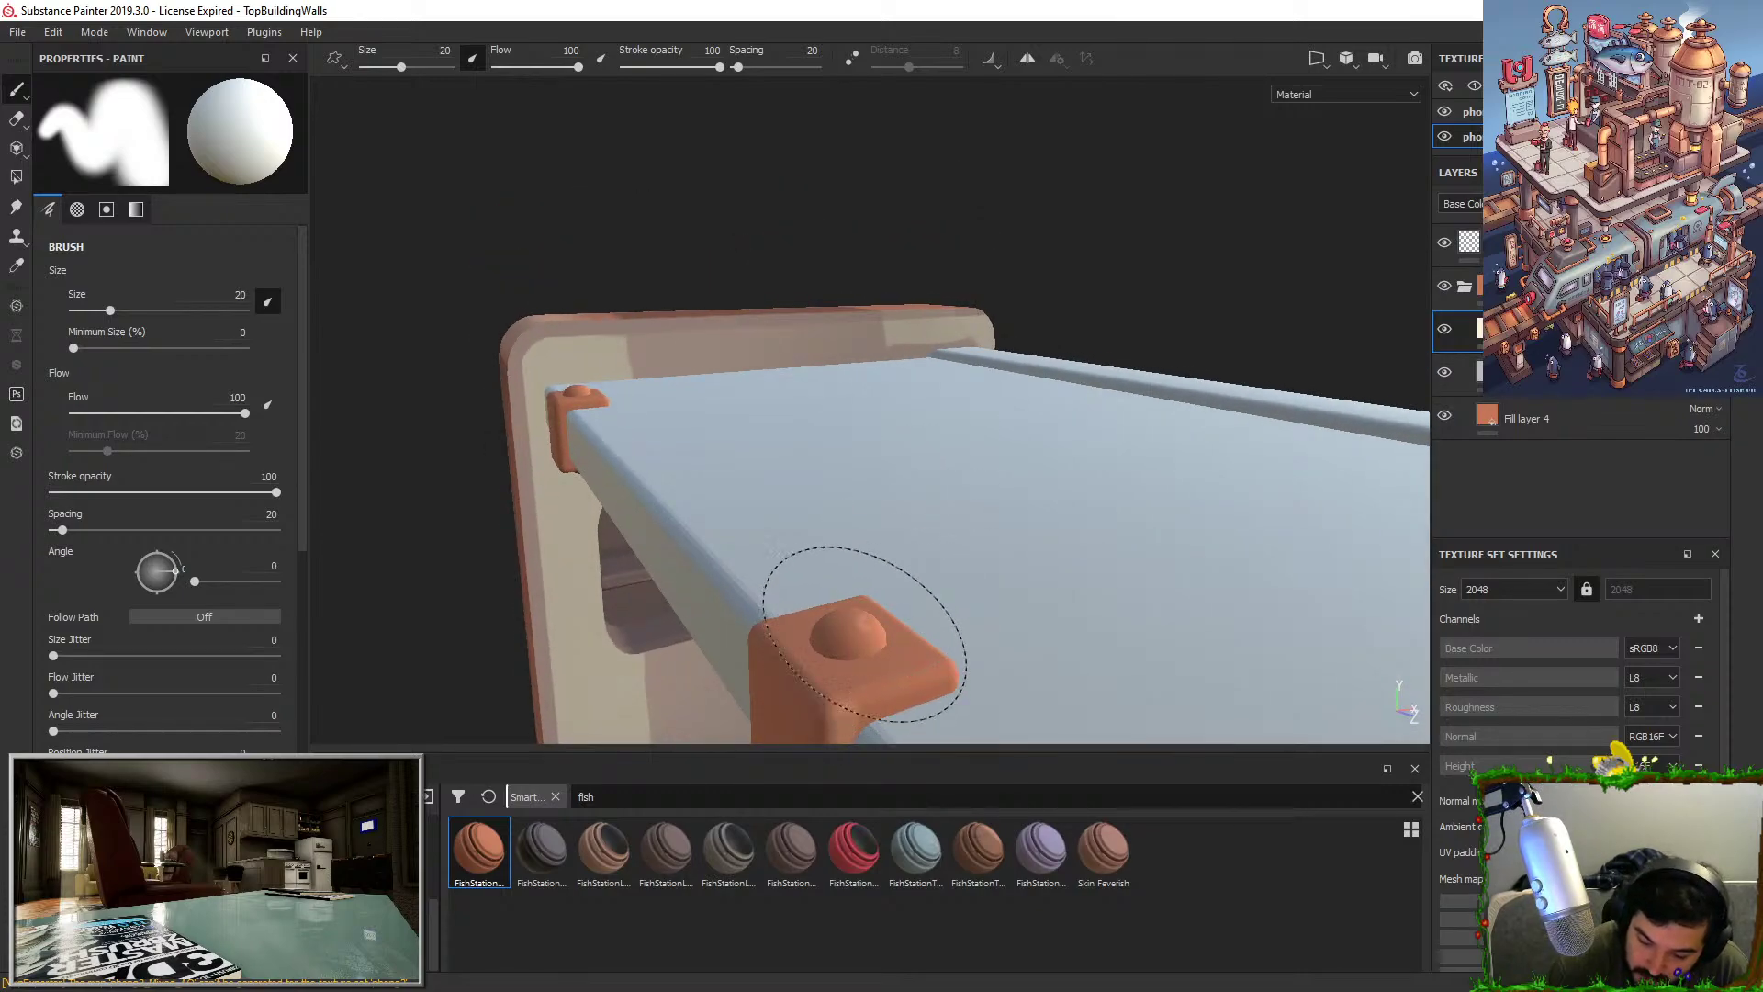
left_click_drag(595, 374, 603, 372, "alt")
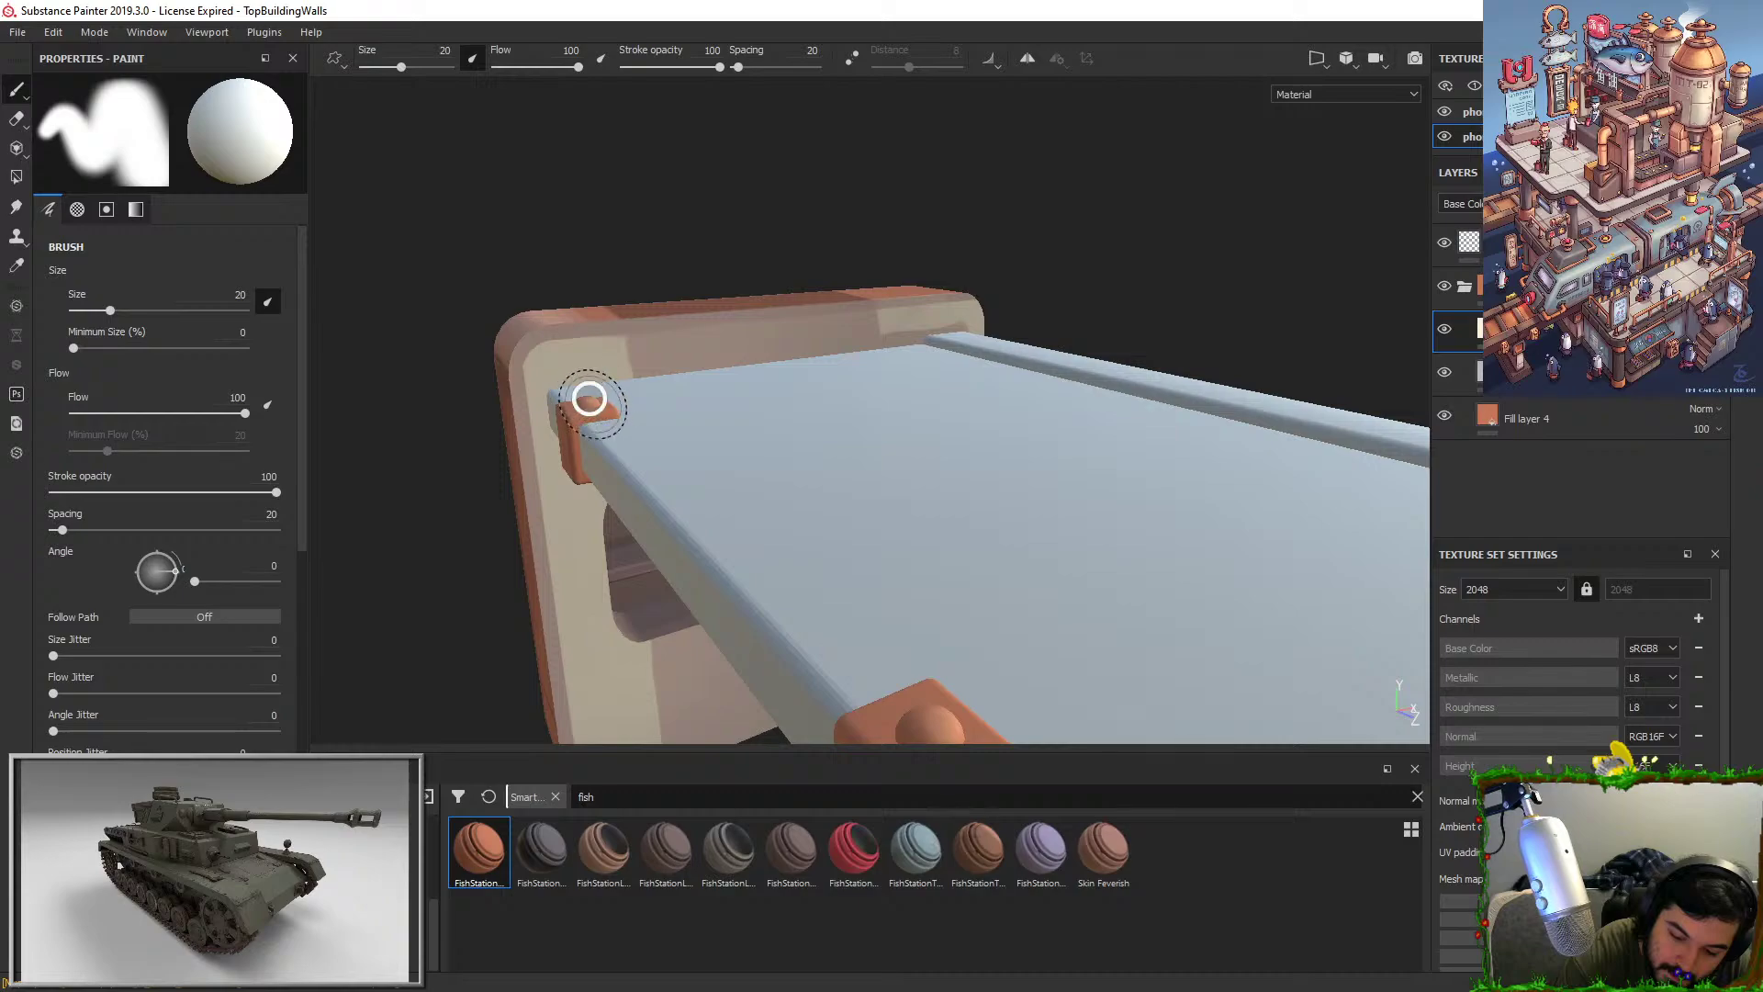
mouse_move(678, 433)
left_mouse_down("alt")
mouse_move(712, 449)
mouse_move(675, 466)
left_mouse_up("alt")
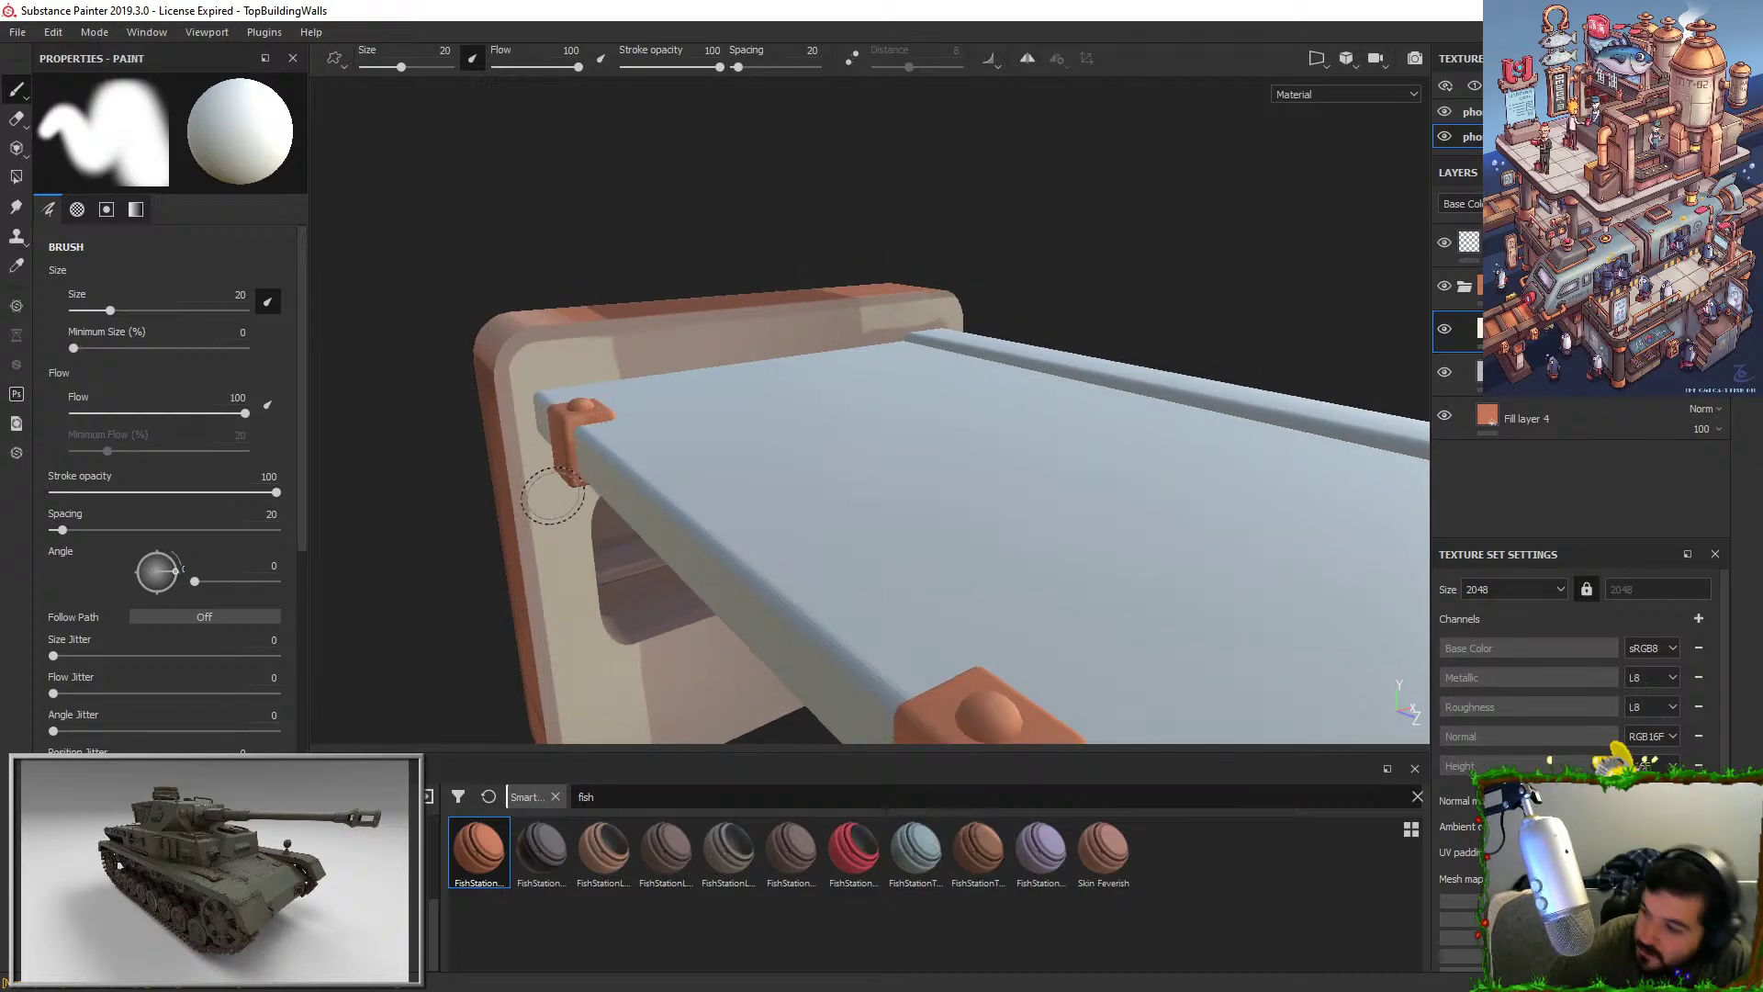
left_click_drag(1044, 649, 996, 461, "alt")
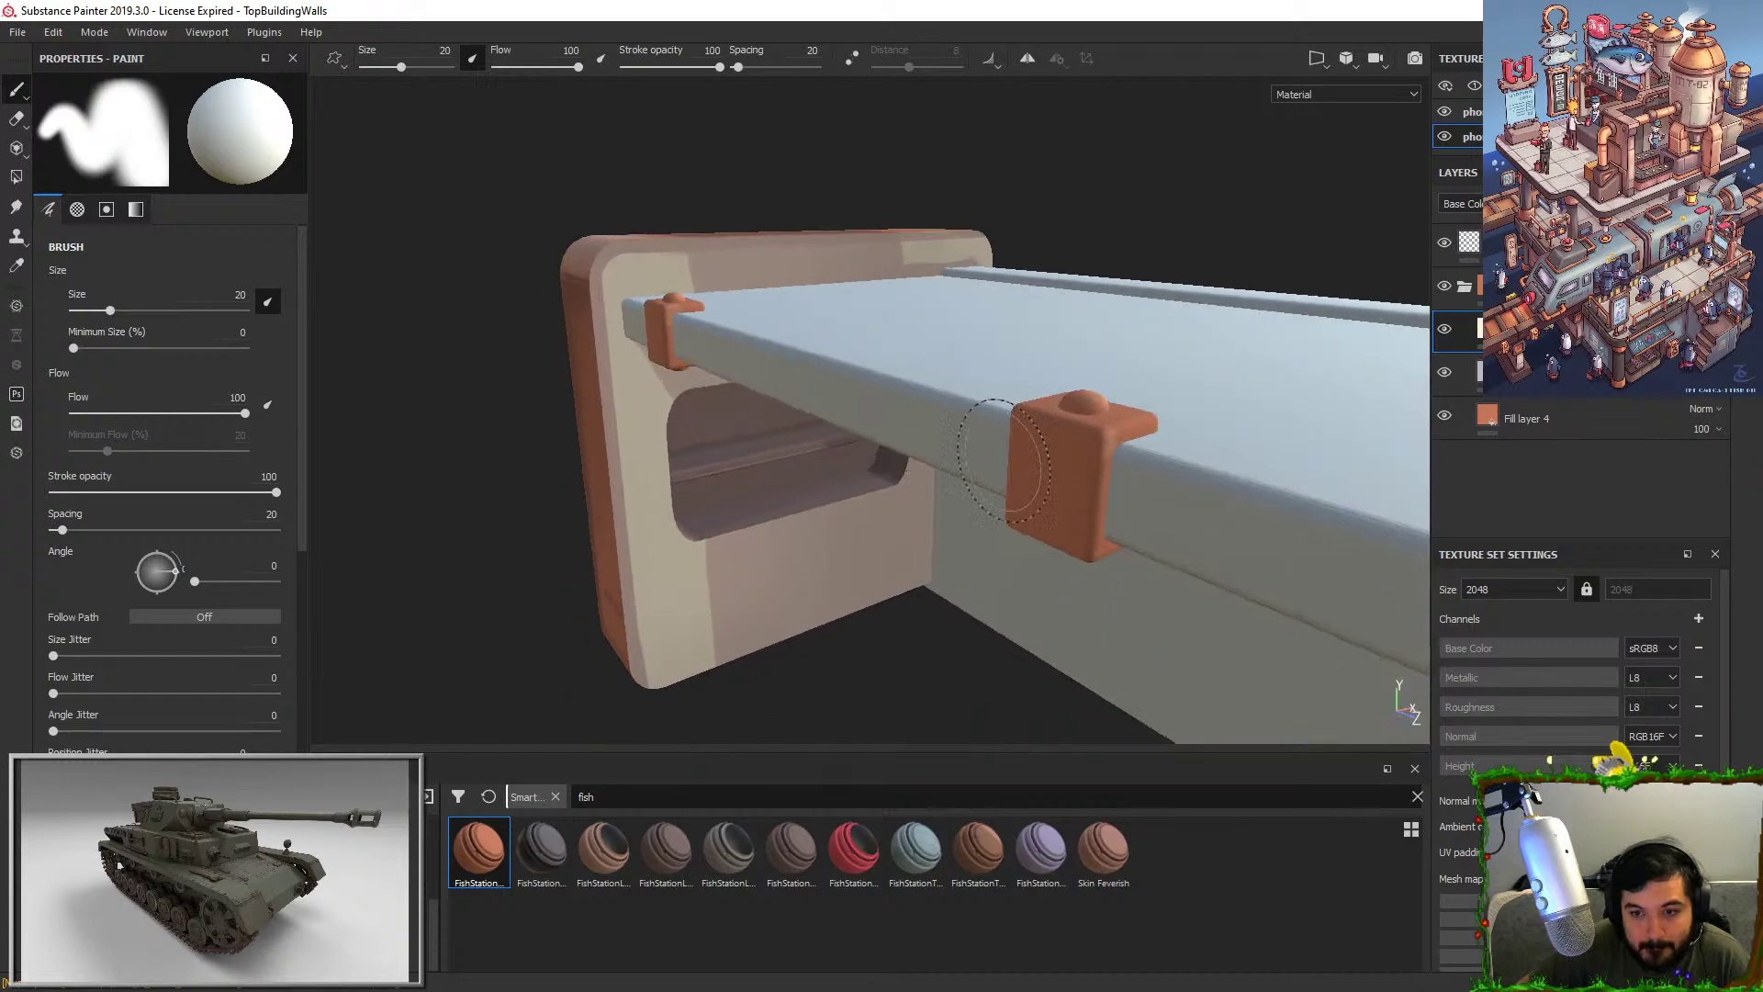
middle_click_drag(996, 462, 898, 476, "alt")
left_click_drag(898, 477, 940, 602, "alt")
middle_click_drag(1017, 446, 1039, 417, "alt")
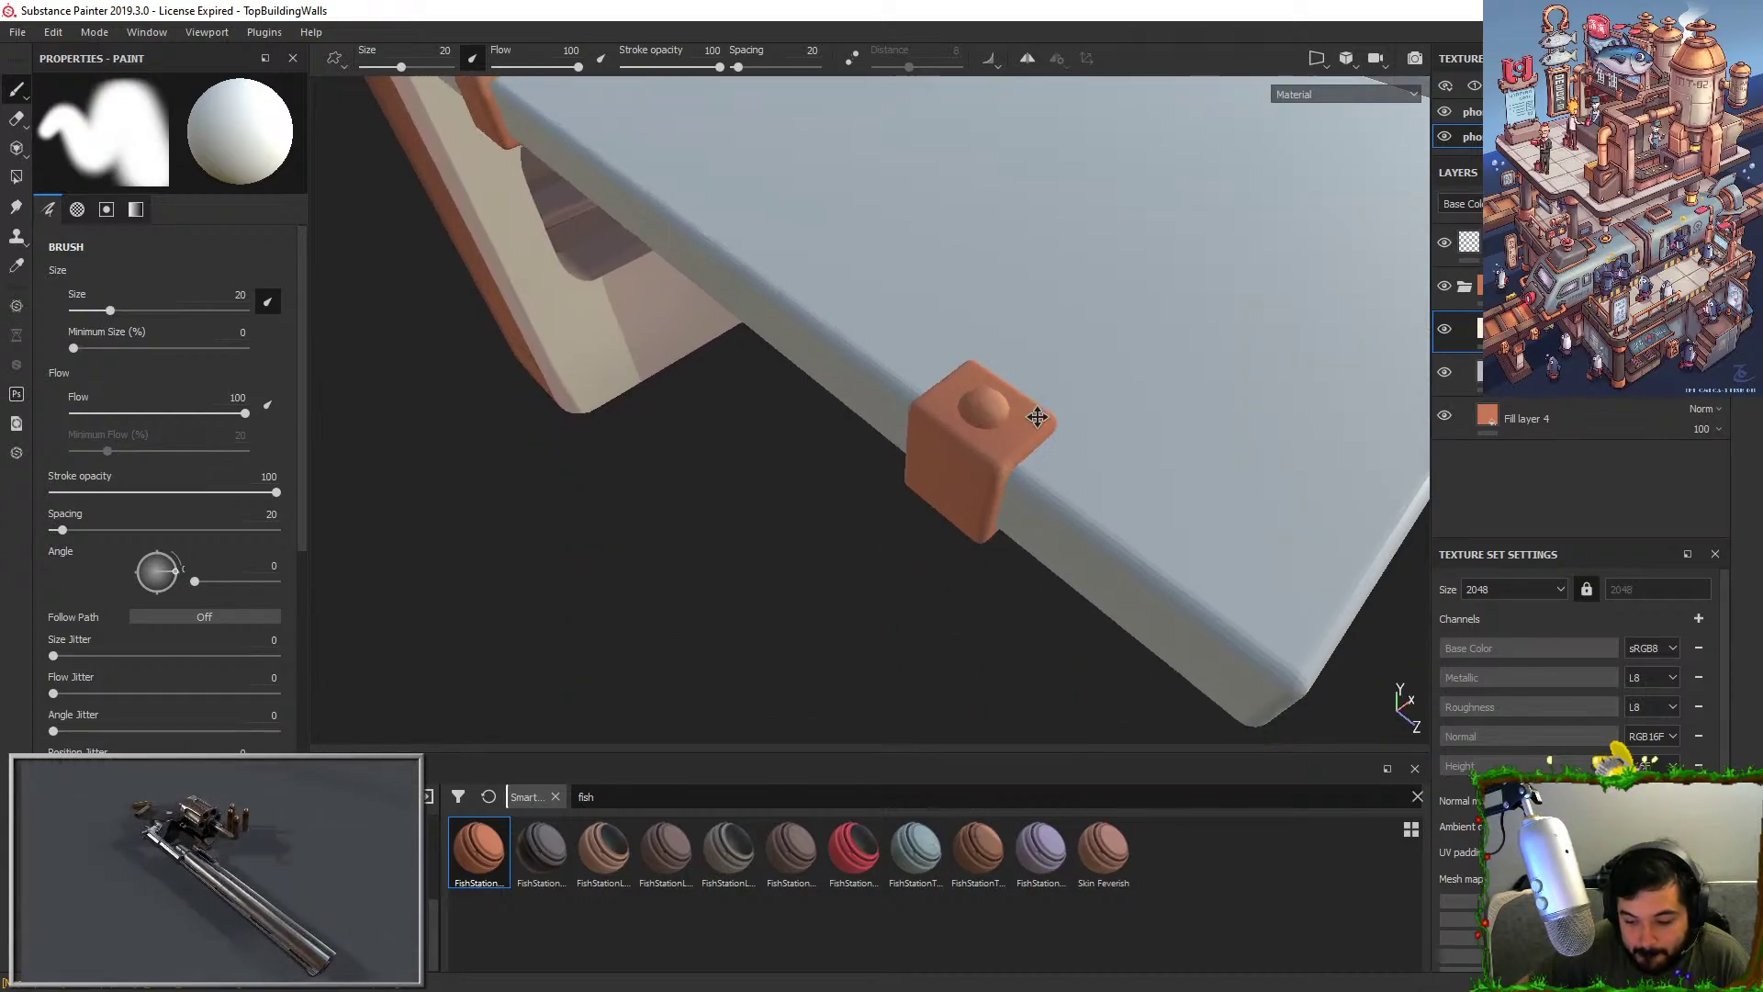
right_click_drag(1039, 417, 1033, 529, "alt")
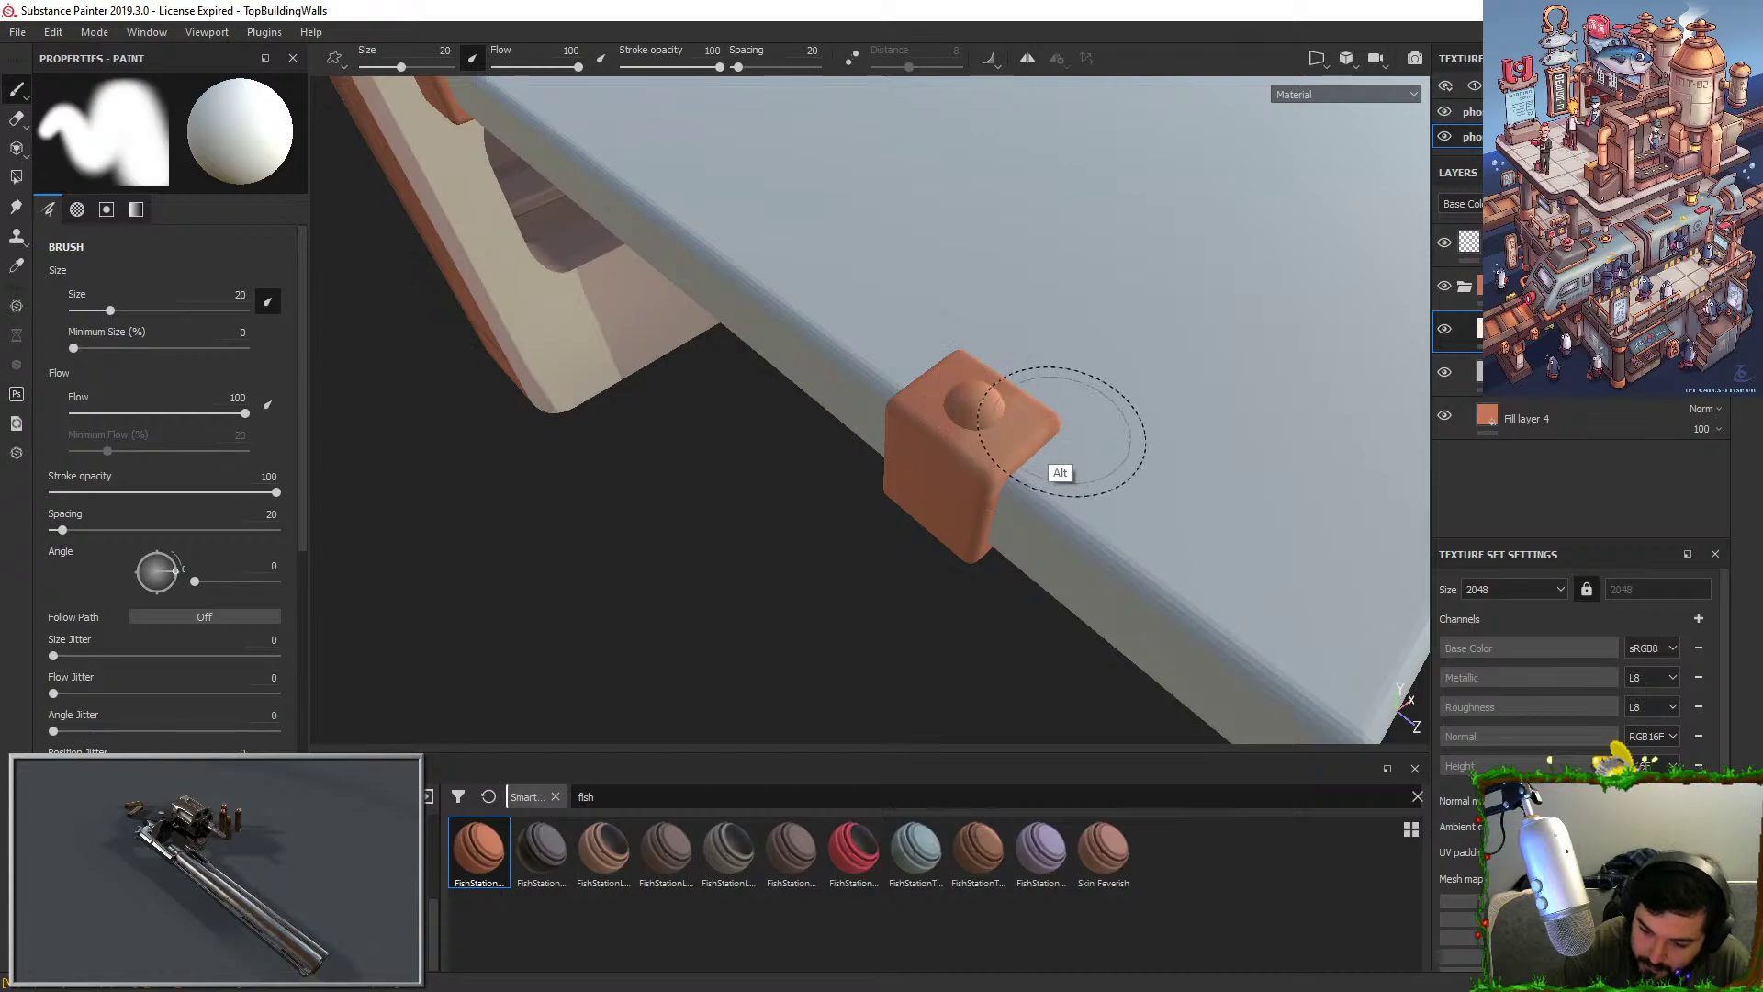
key("alt")
middle_click_drag(1086, 406, 1298, 590, "alt")
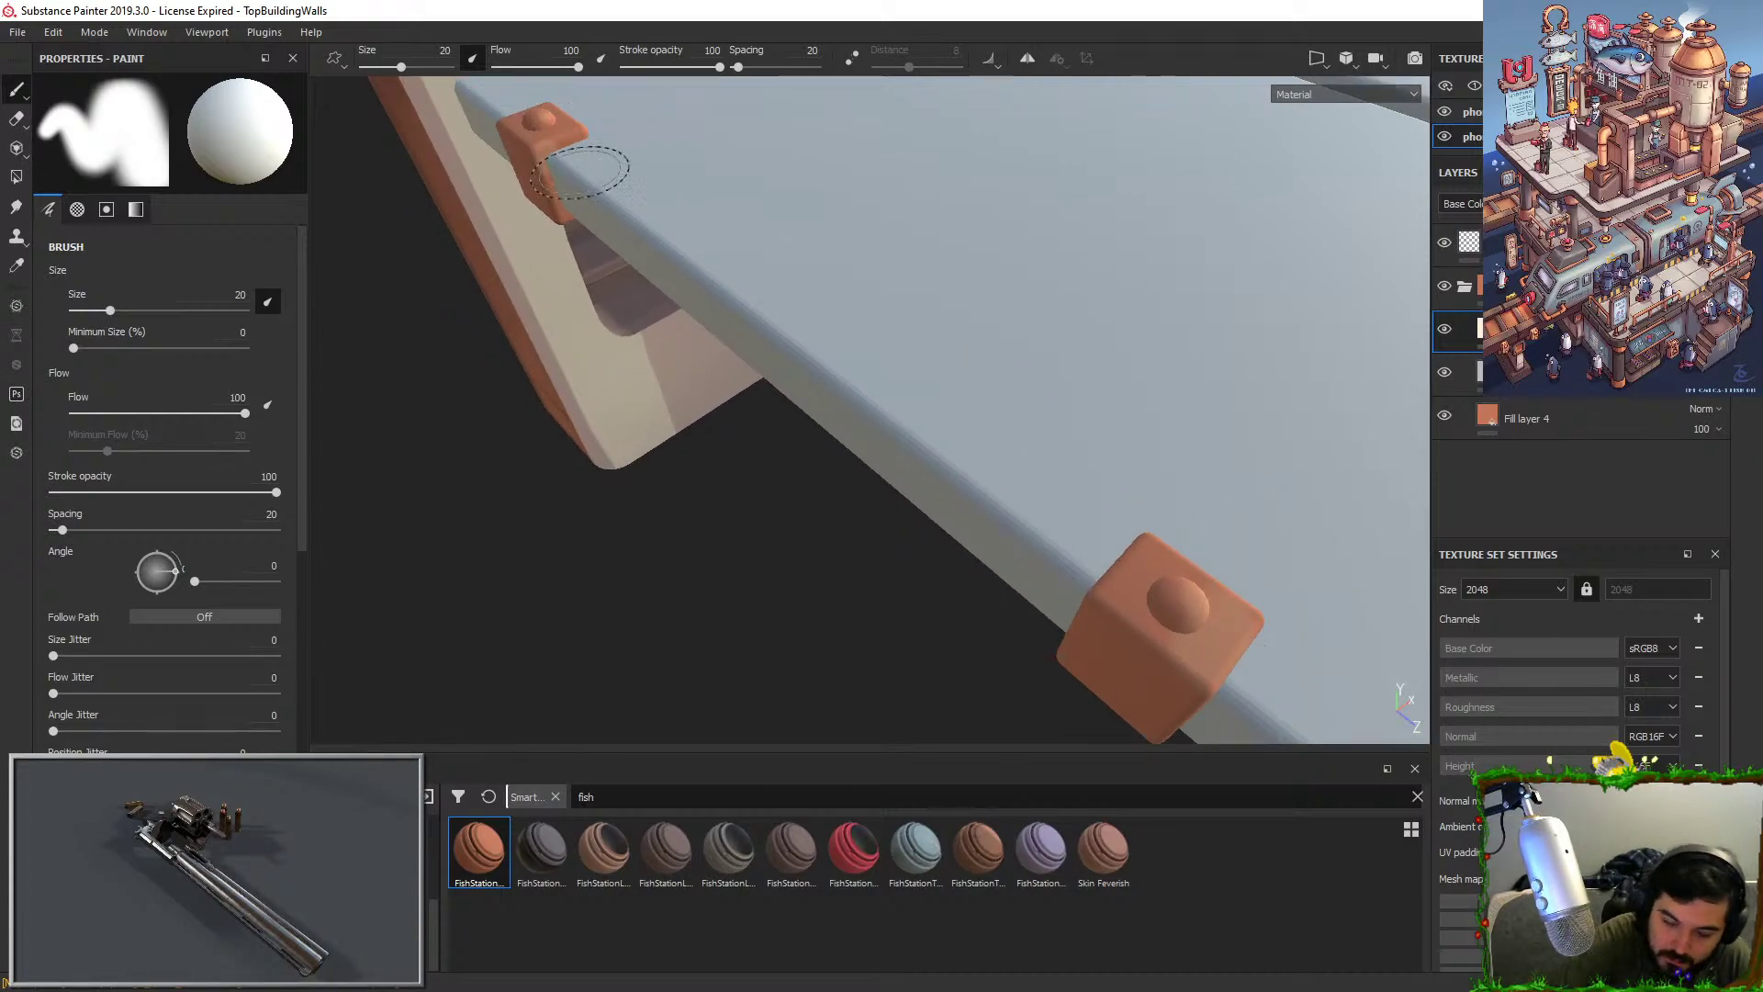
left_click_drag(582, 439, 1228, 284, "alt")
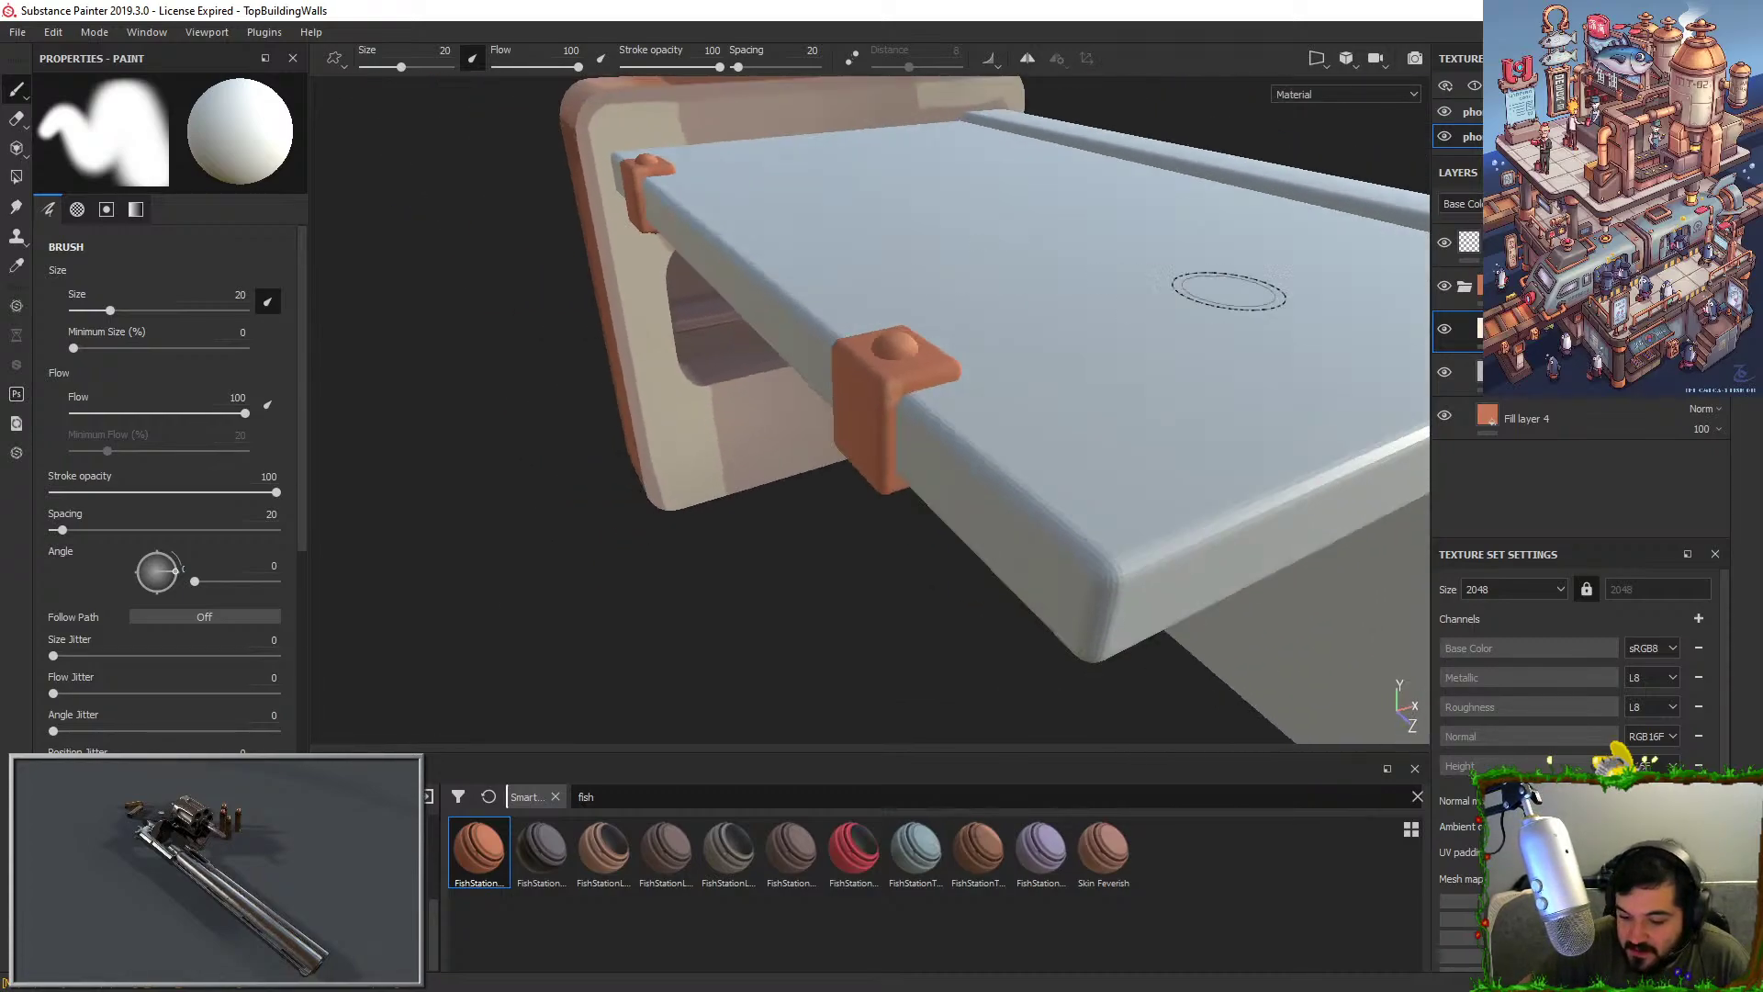
Add a Blur filter with a low blur intensity to the highlight layer's mask, and reselect the mask for painting.
right_click(1511, 331)
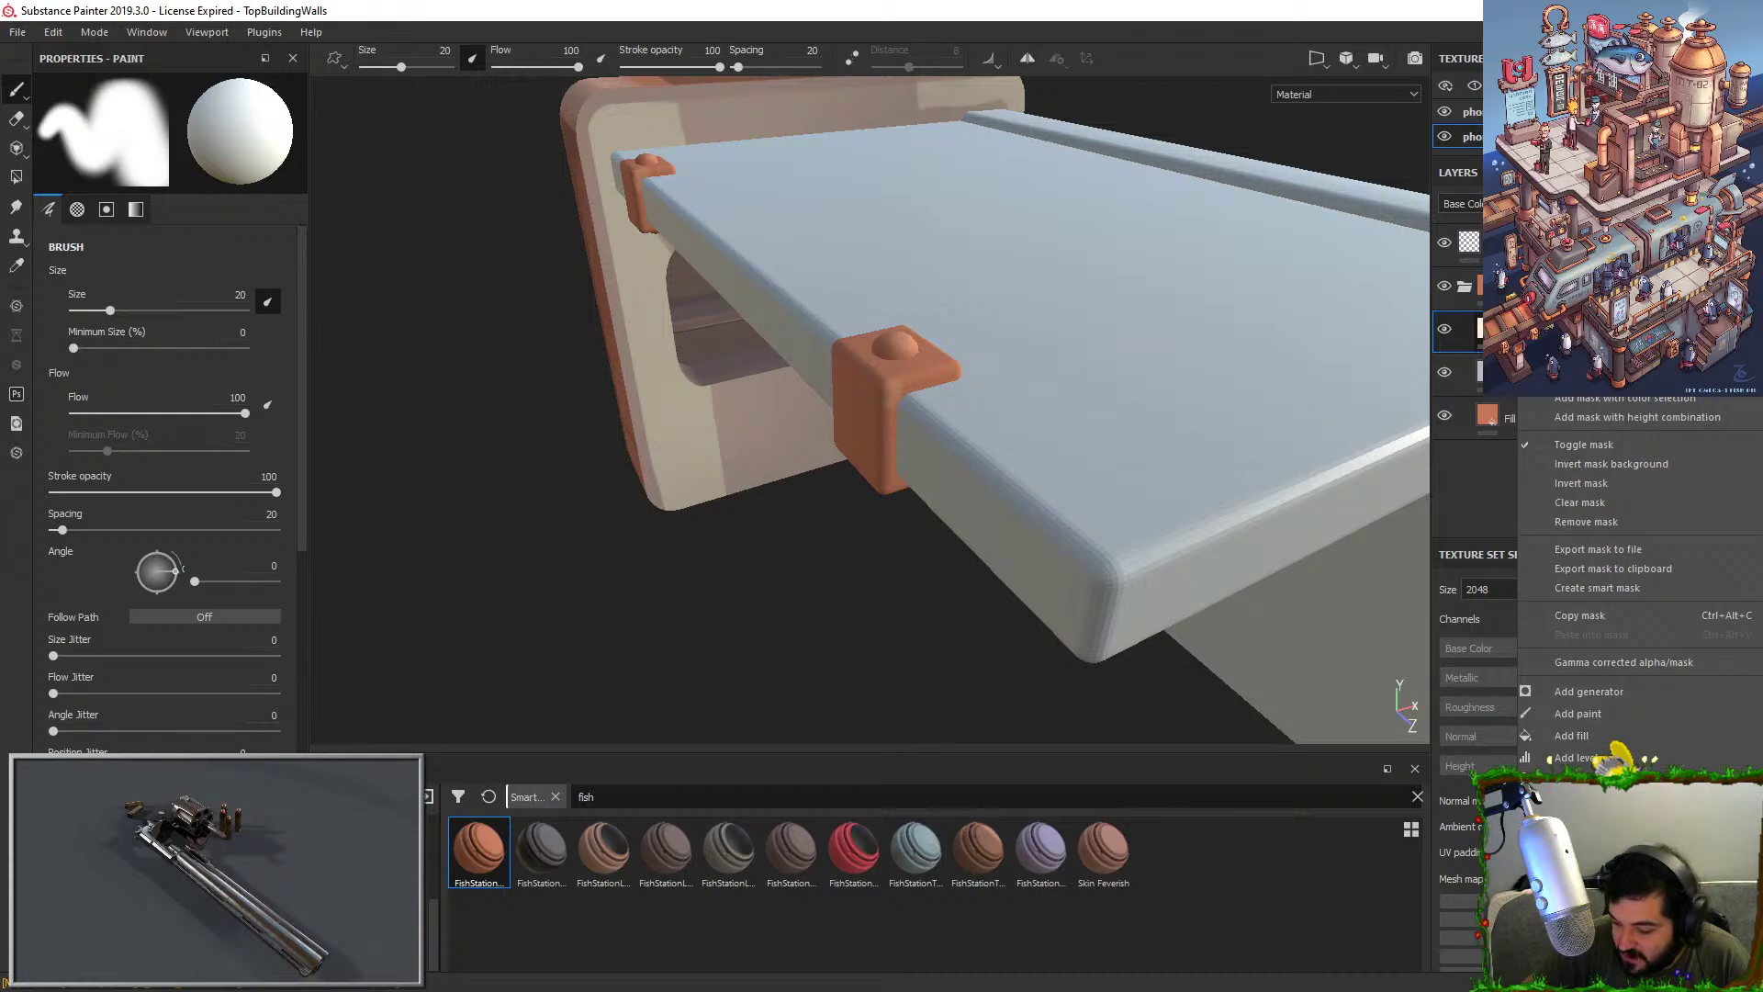
left_click(1561, 801)
left_click(277, 121)
left_click(448, 179)
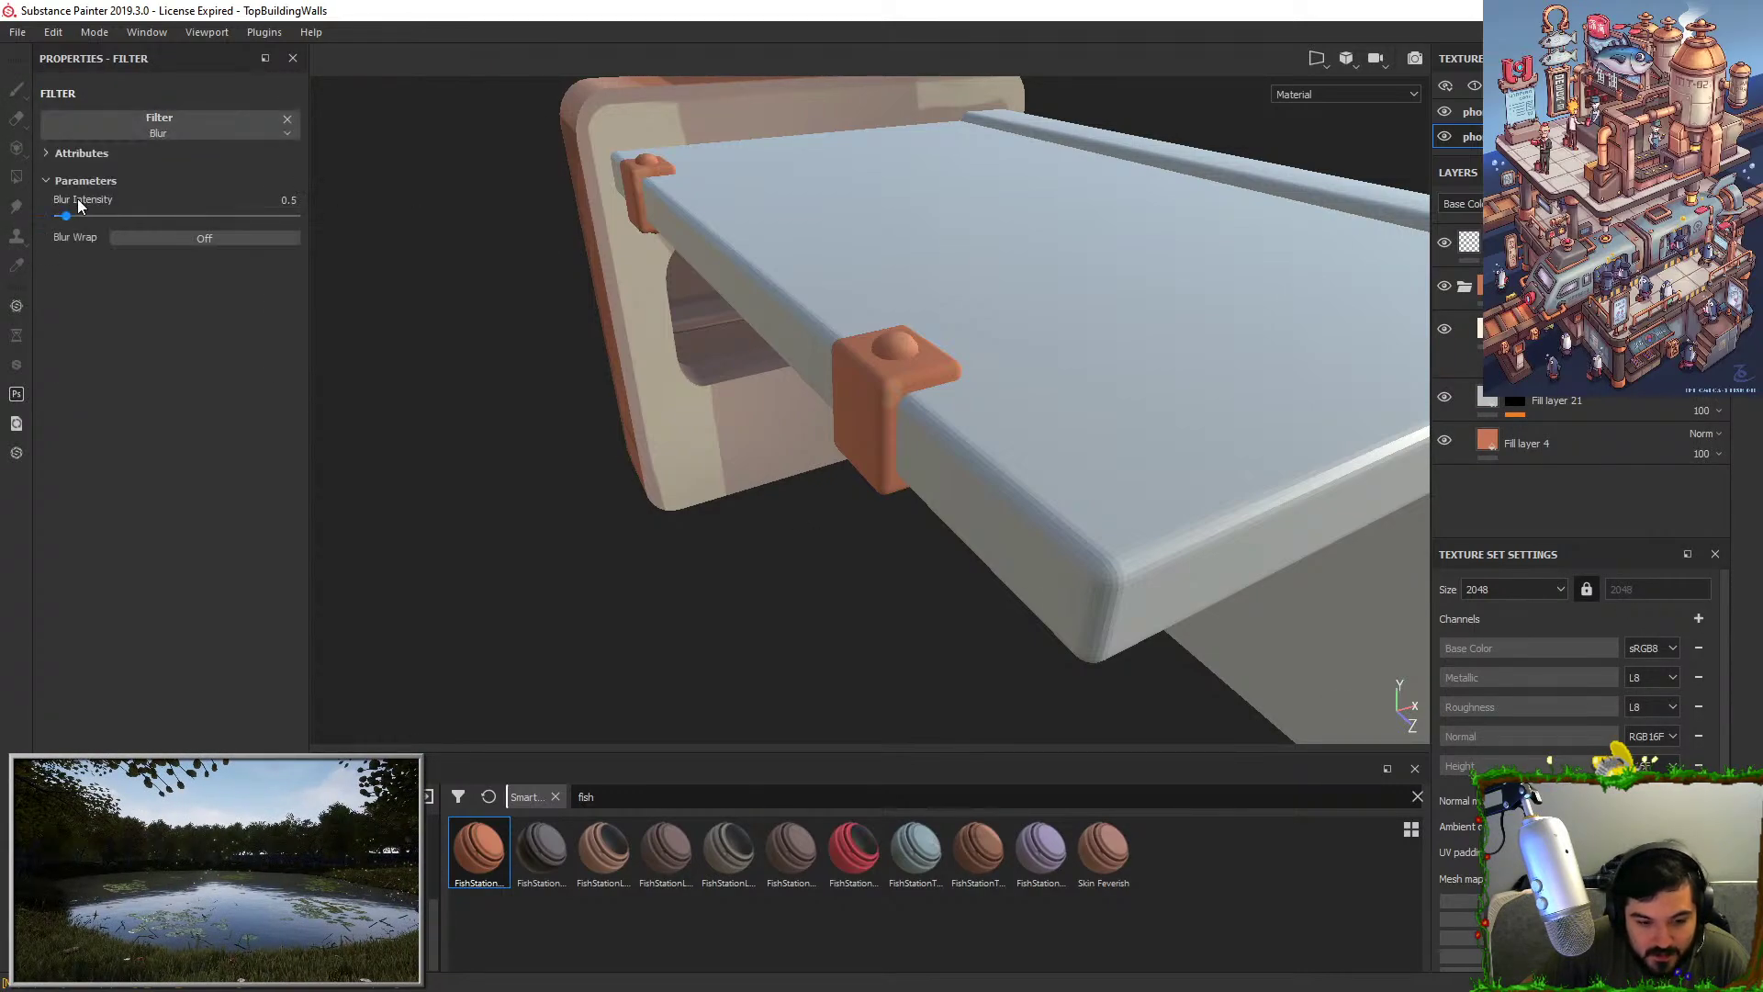
left_click_drag(76, 223, 78, 223)
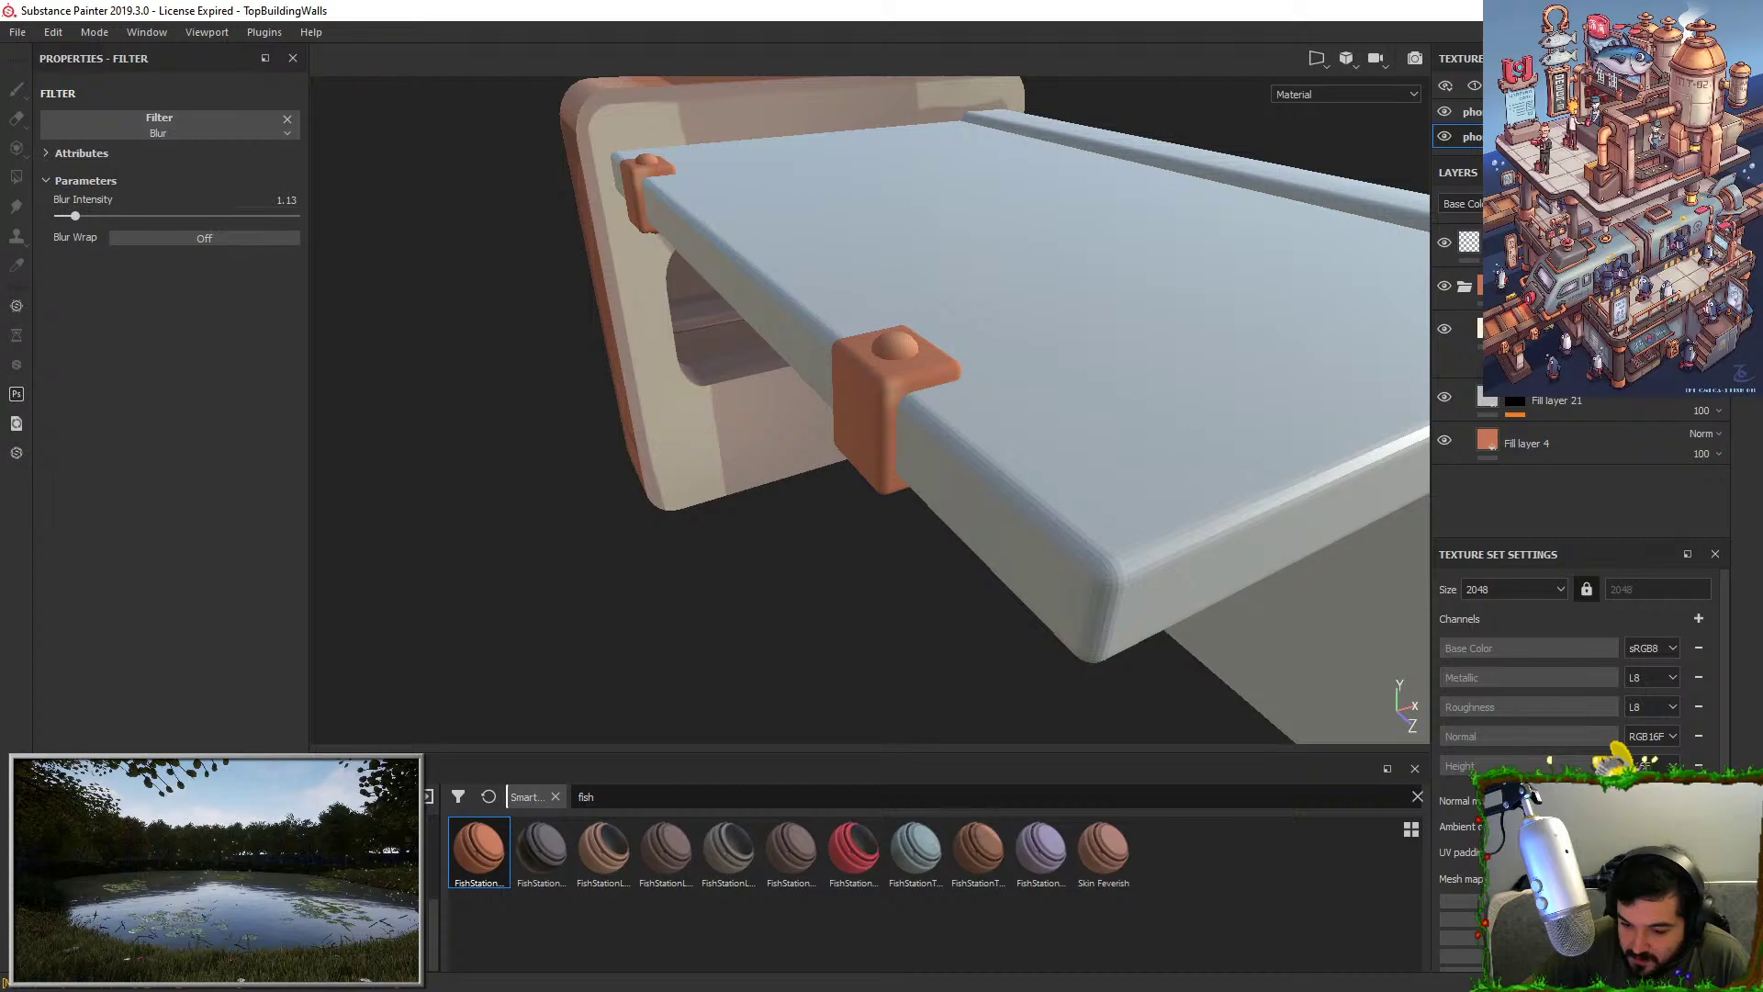
left_click_drag(1242, 423, 1299, 378, "alt")
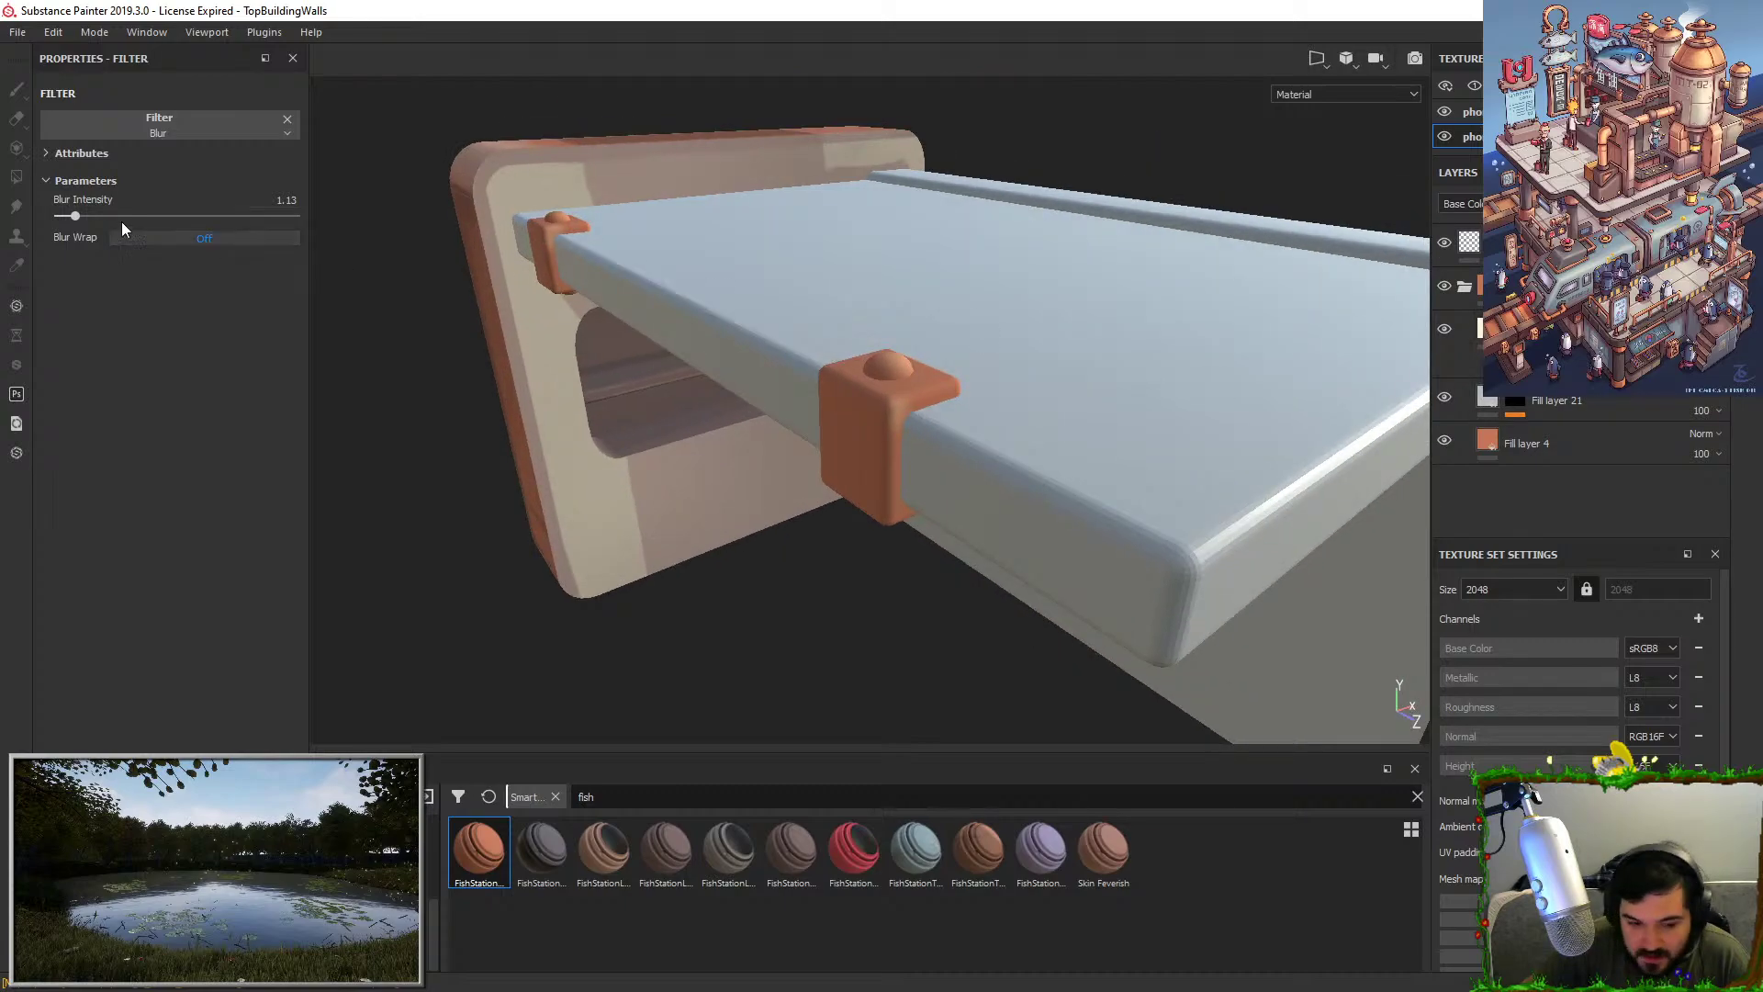
mouse_move(71, 220)
left_mouse_down()
mouse_move(49, 222)
mouse_move(68, 230)
left_mouse_up()
mouse_move(978, 406)
left_mouse_down("alt")
mouse_move(949, 404)
mouse_move(961, 393)
left_mouse_up("alt")
left_click(1516, 330)
left_click_drag(907, 466, 918, 441, "alt")
scroll(919, 441, "up", 3)
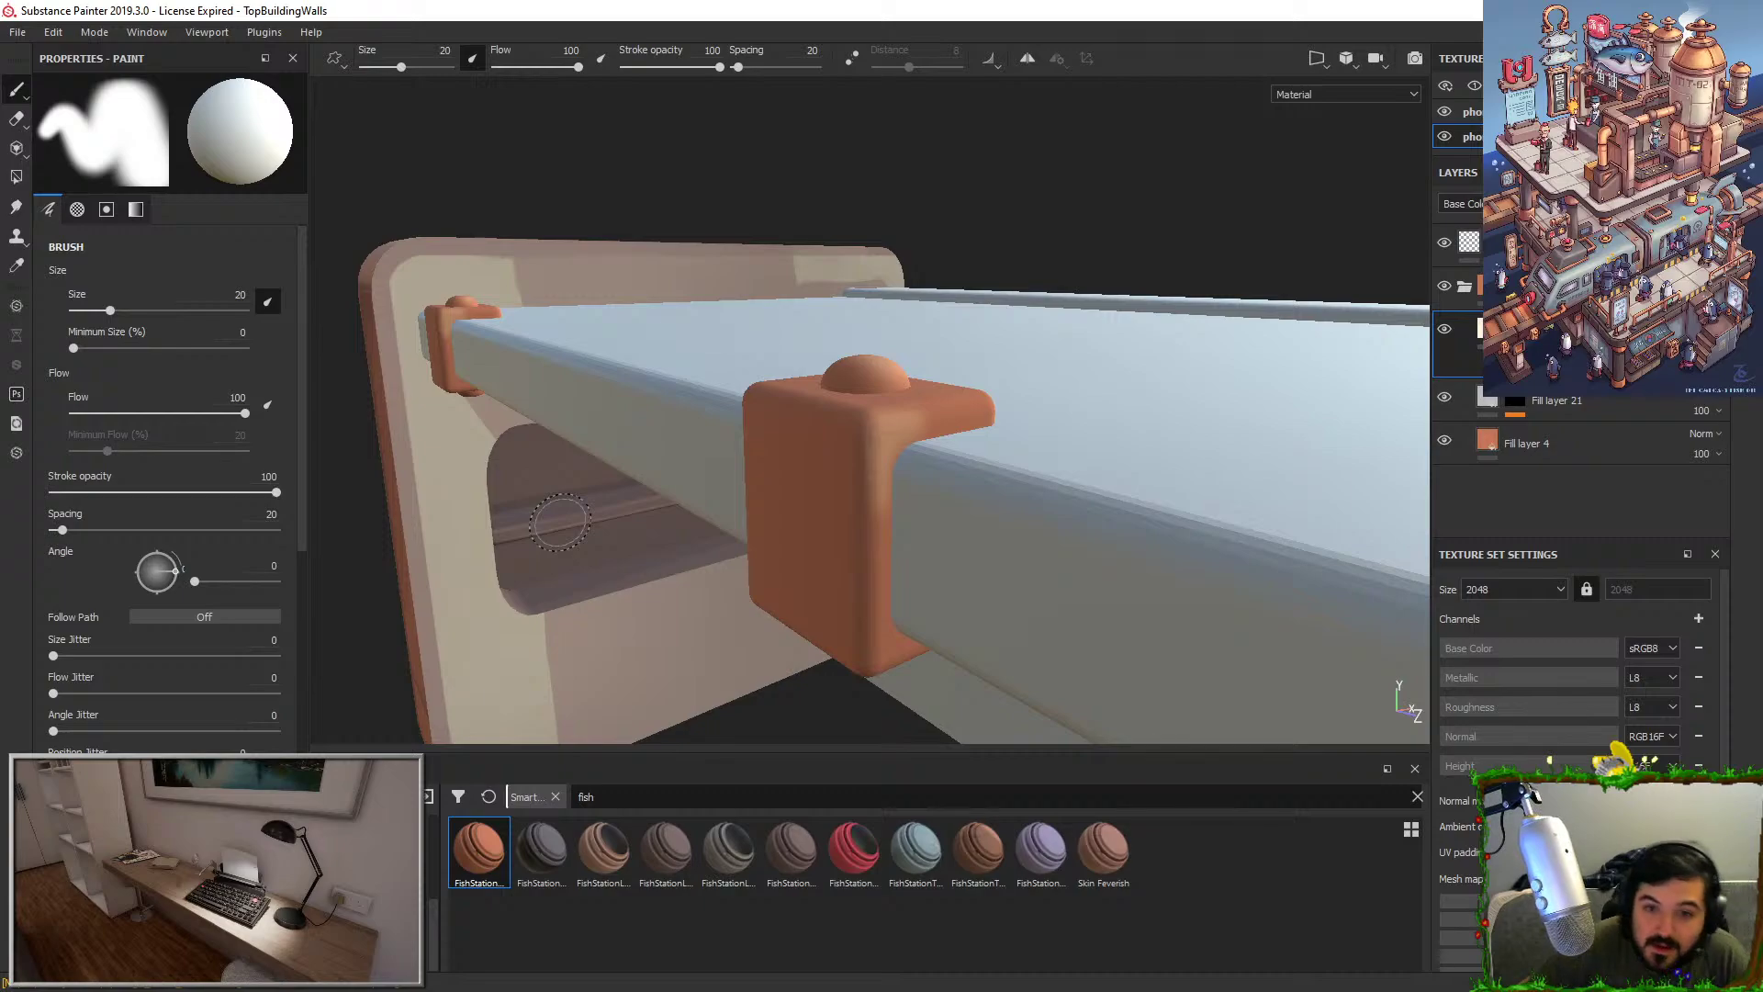
Remove the Mask Editor generator from Fill layer 21's mask and paint a short shadow beneath the near bracket's rivet.
left_click_drag(560, 521, 661, 482, "alt")
scroll(1050, 421, "up", 3)
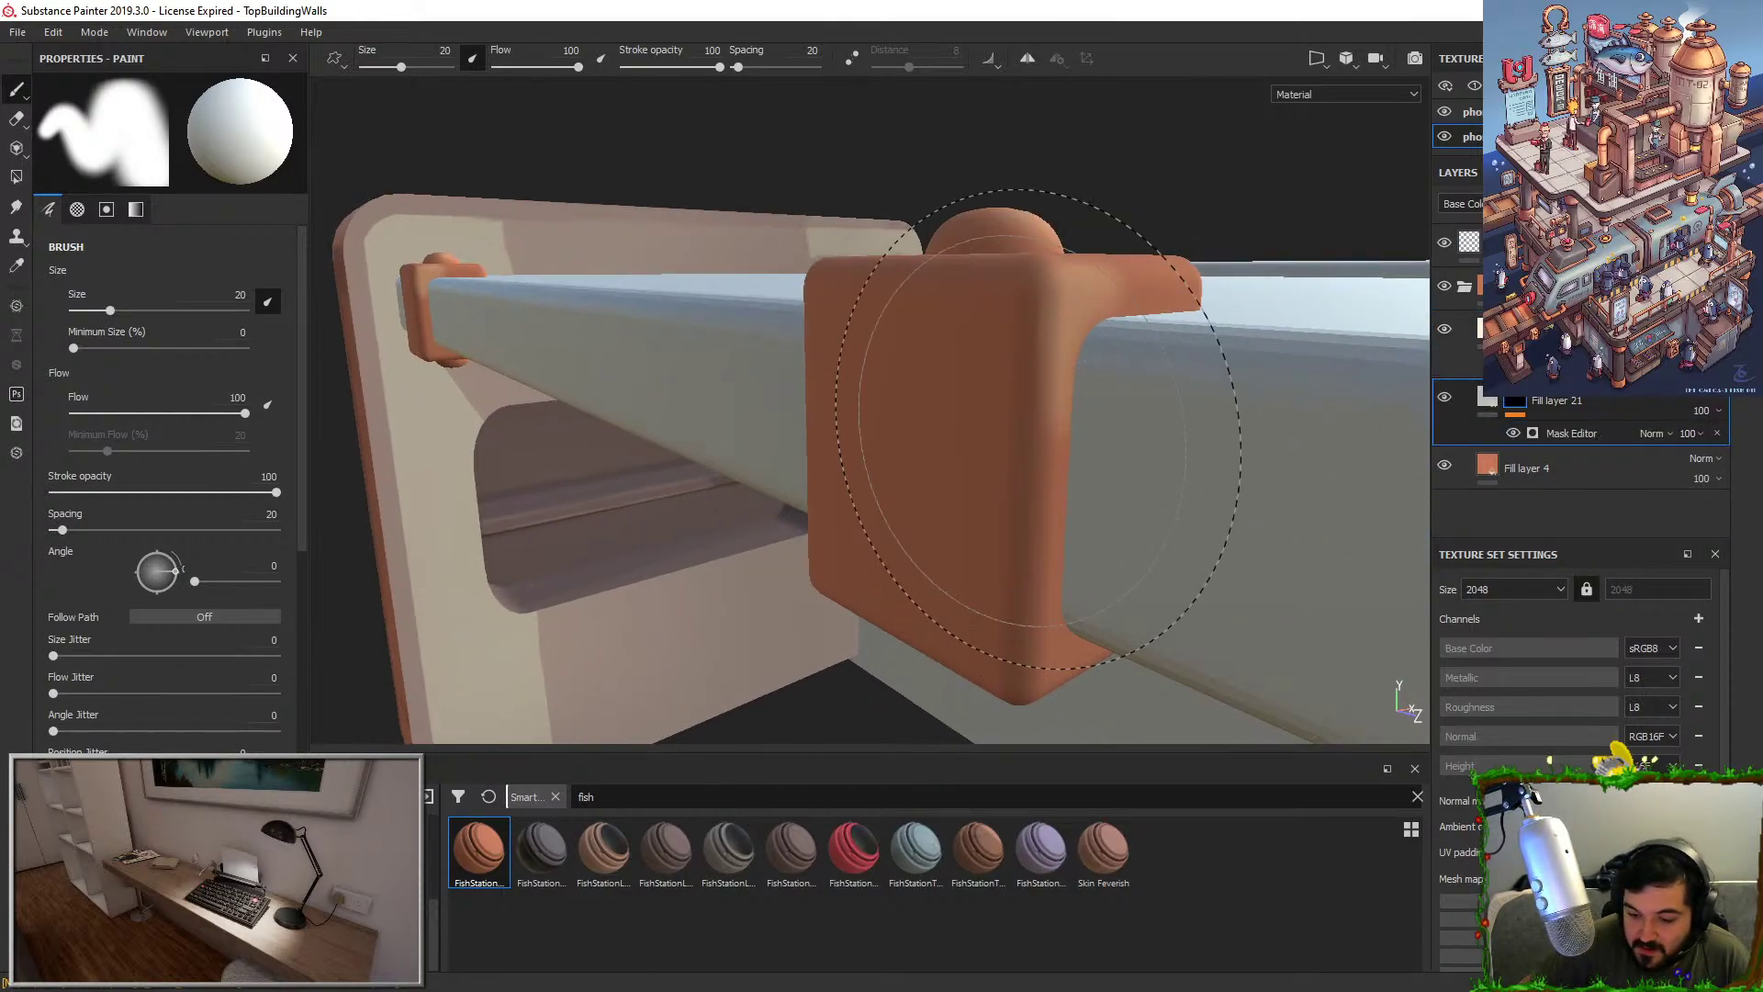
left_click_drag(1050, 422, 1017, 276, "alt")
middle_click_drag(1018, 276, 1032, 360, "alt")
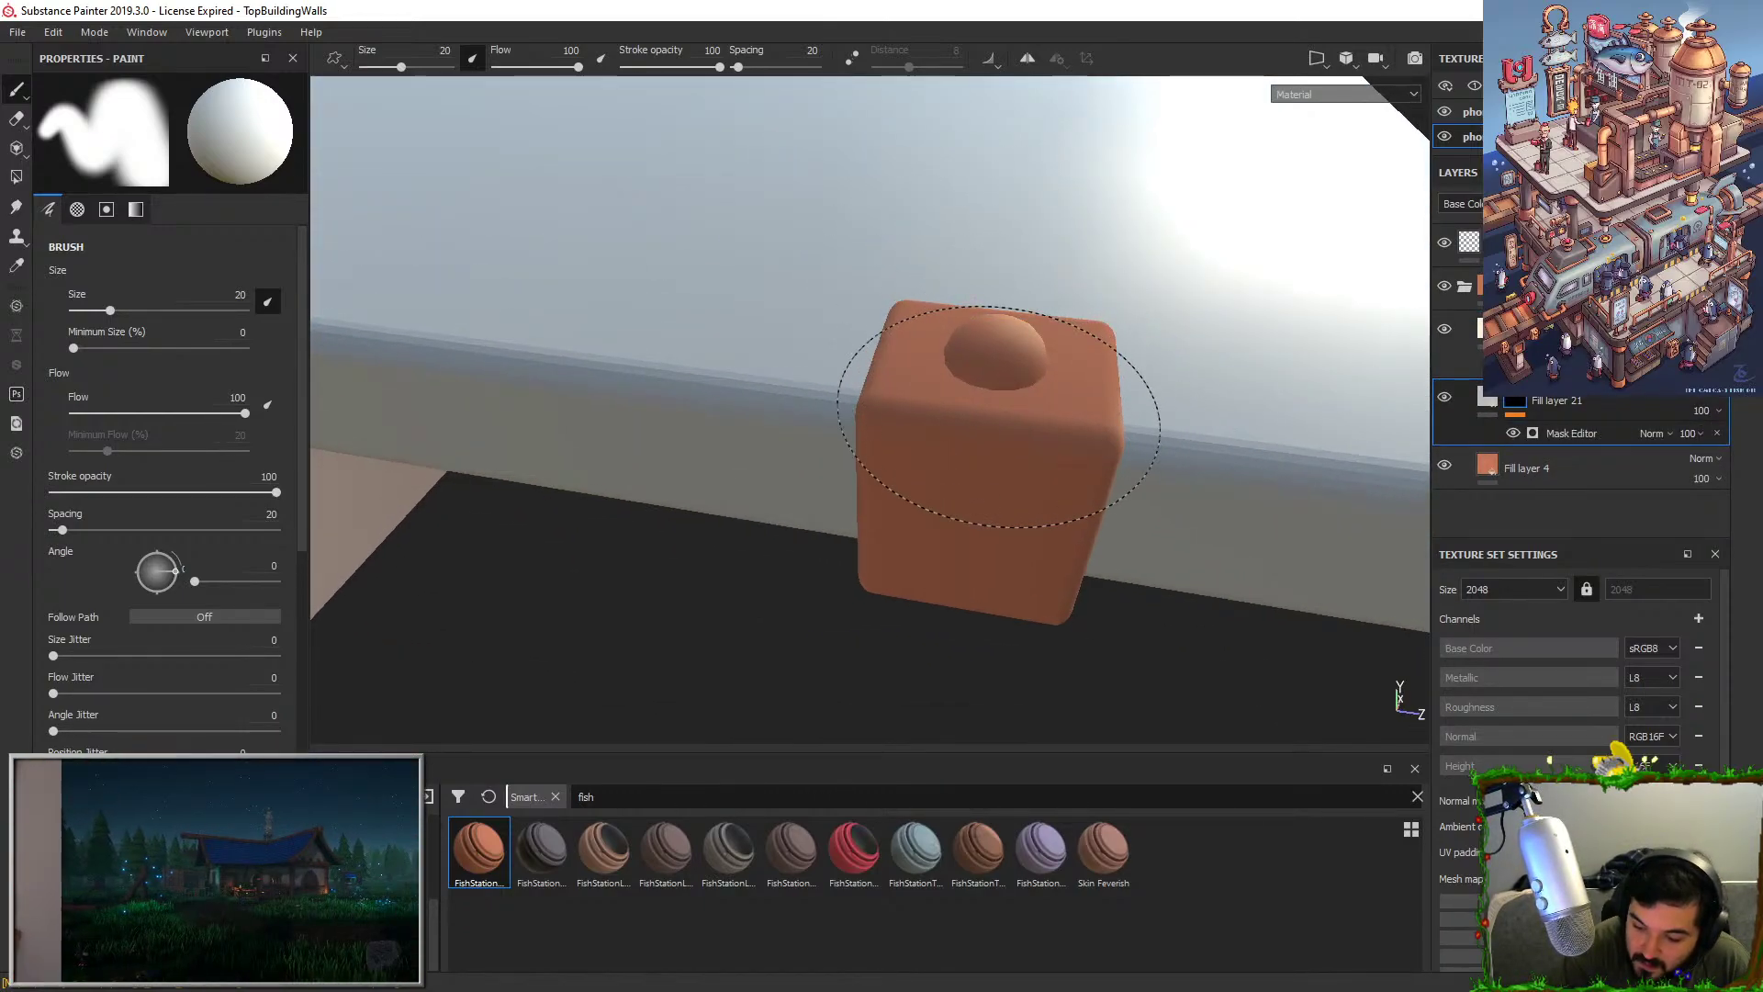
left_click_drag(1121, 354, 1102, 433, "alt")
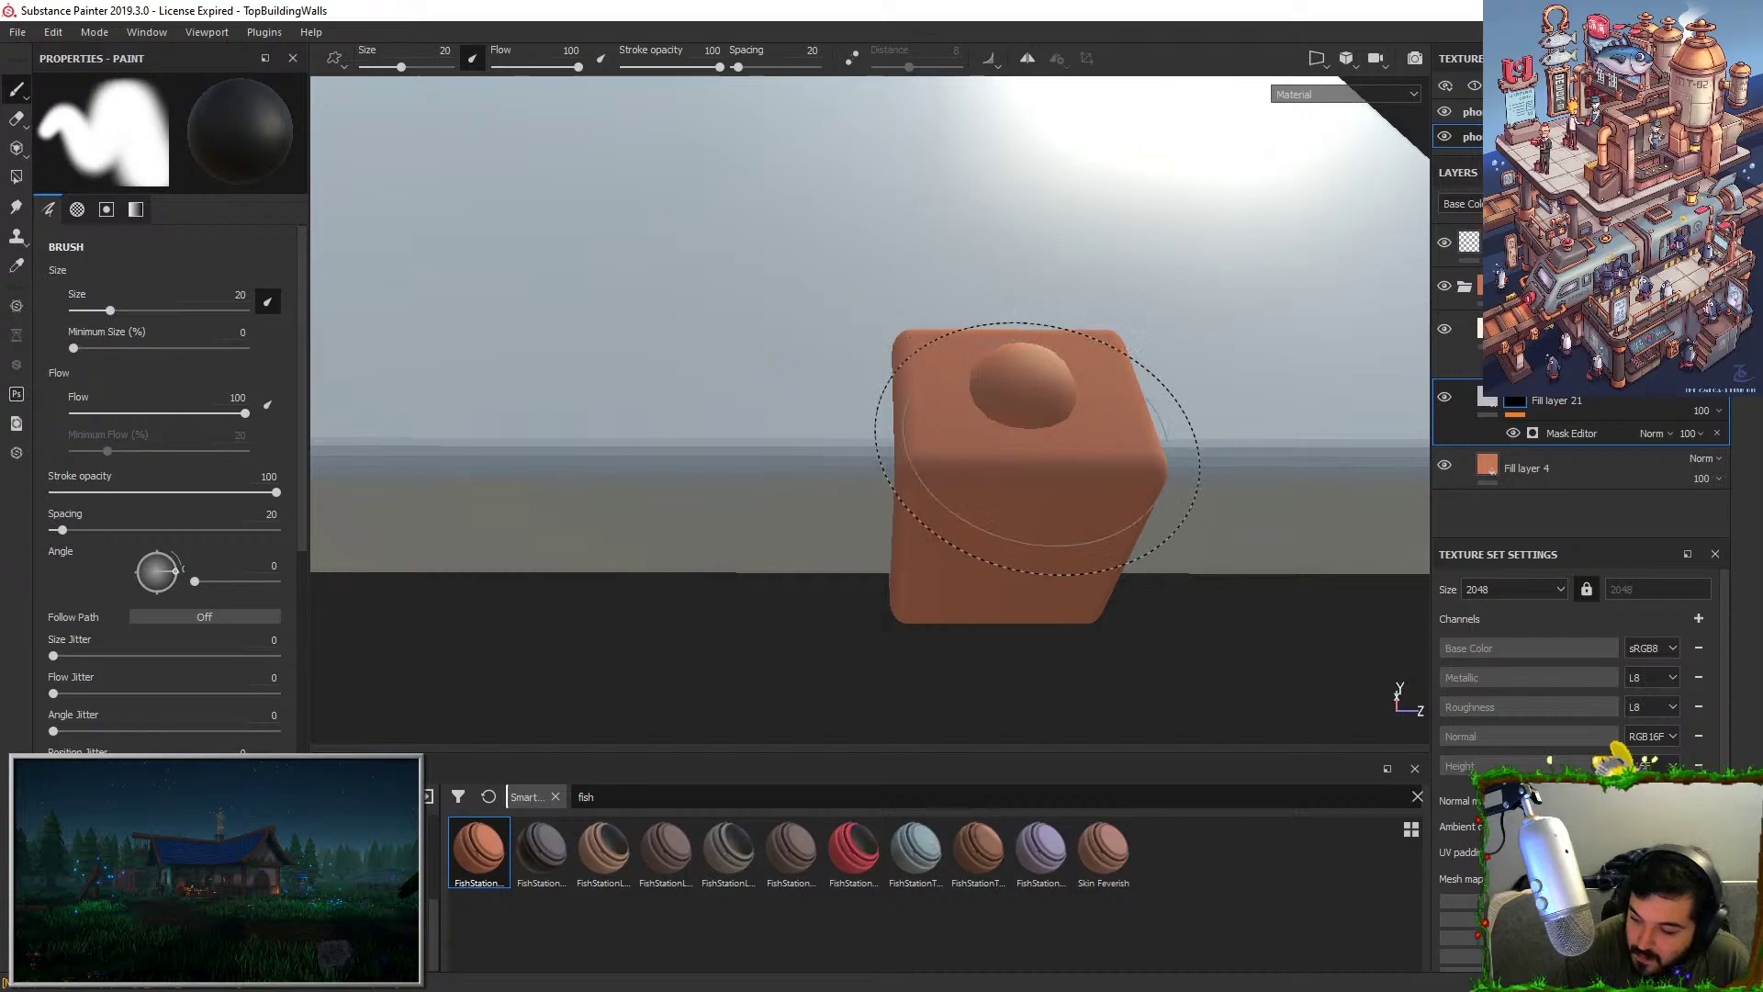
key("x")
left_click(1717, 433)
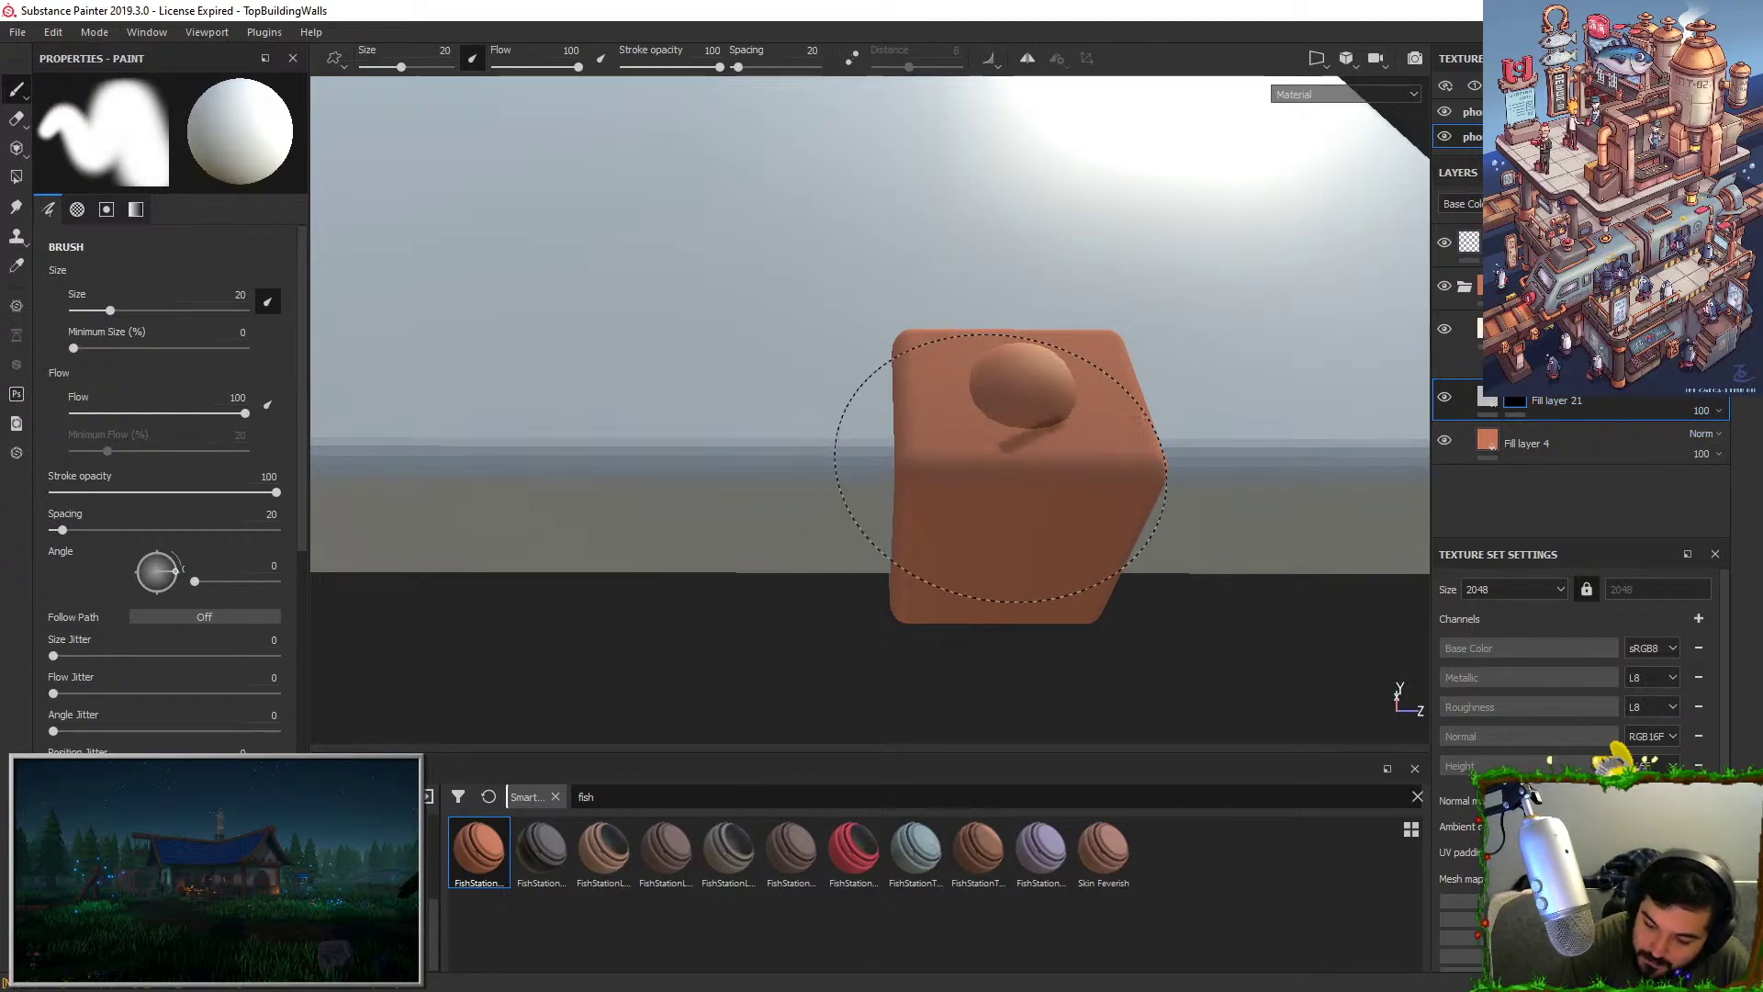
Reduce the brush size to about 10.65 and paint and clean up a cast shadow beside the near bracket's top rivet.
left_click_drag(1110, 300, 1169, 331, "alt")
mouse_move(1102, 476)
left_mouse_down()
mouse_move(1001, 519)
mouse_move(977, 506)
mouse_move(996, 453)
left_mouse_up()
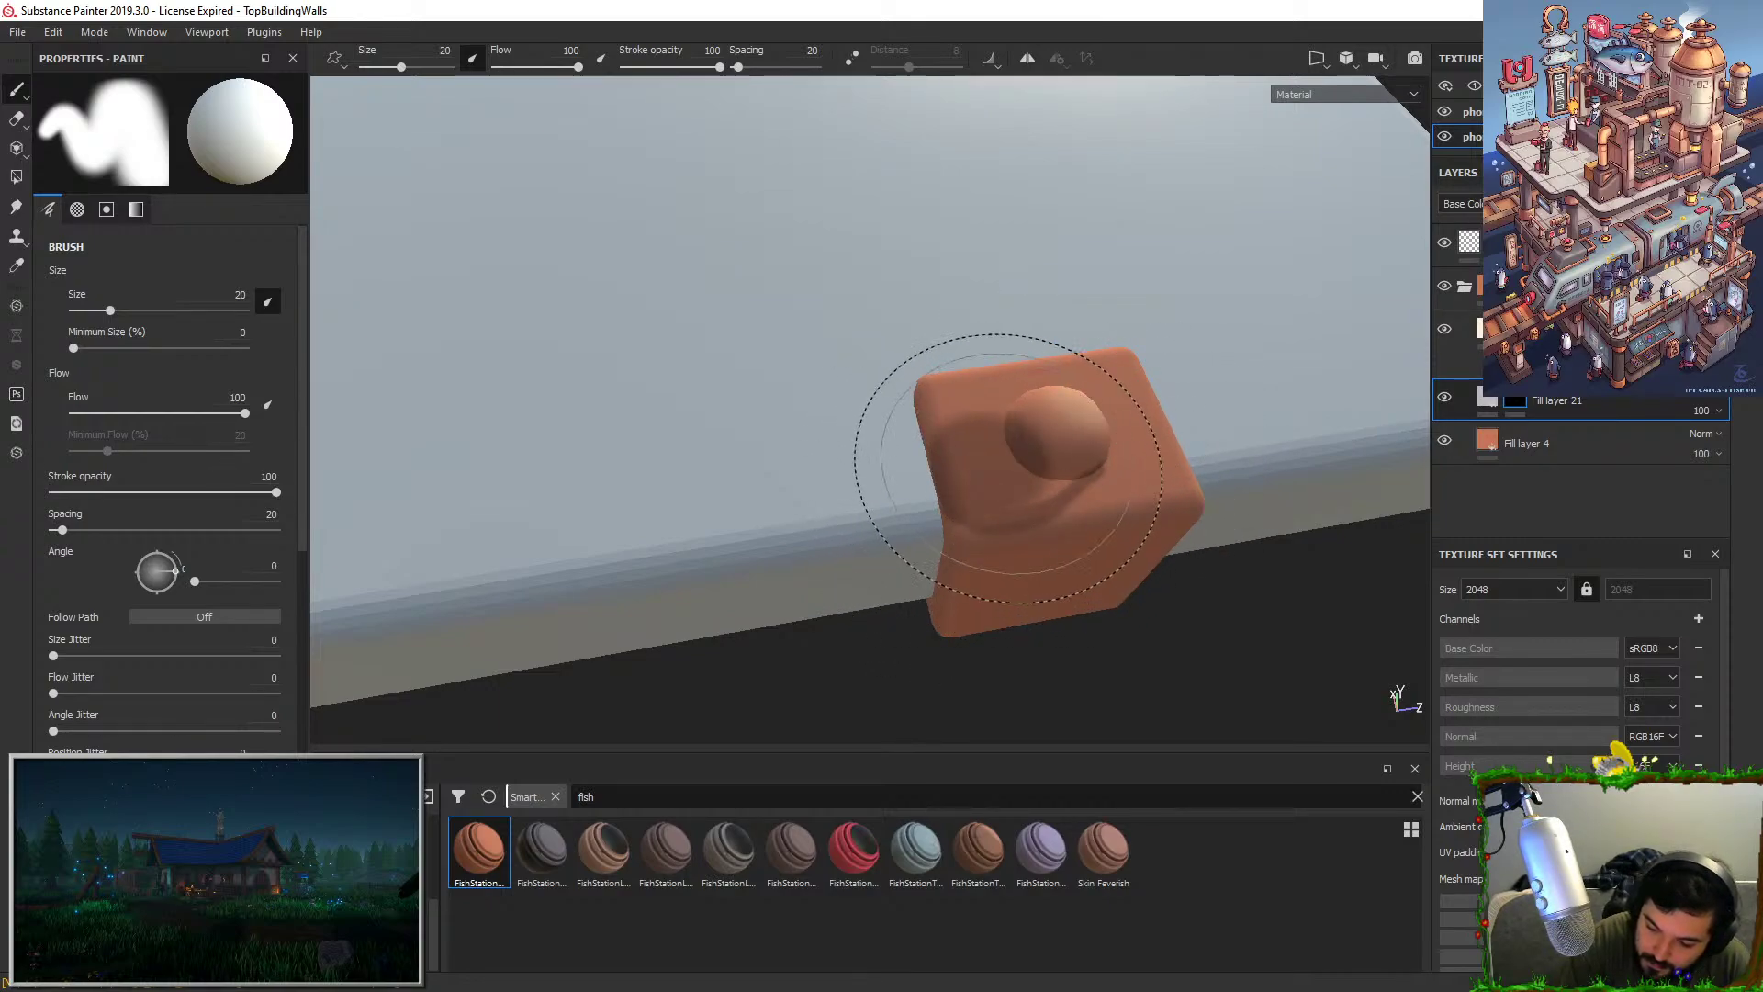
left_click_drag(110, 312, 99, 311)
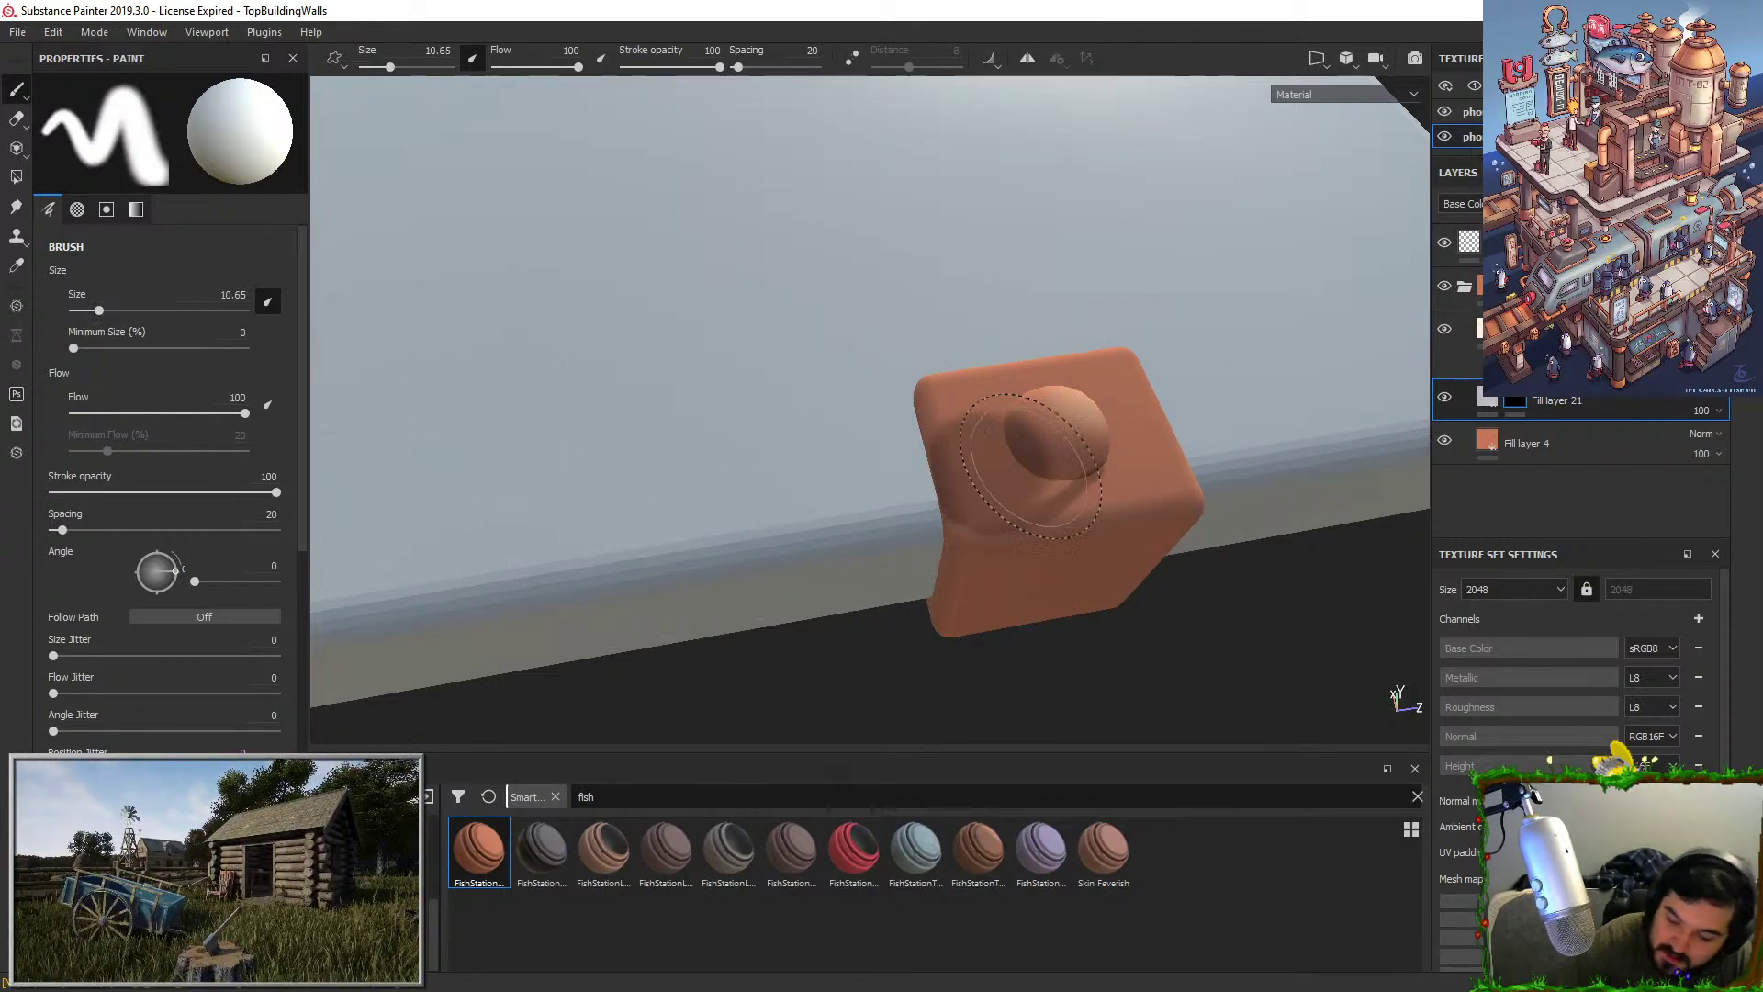
key("x")
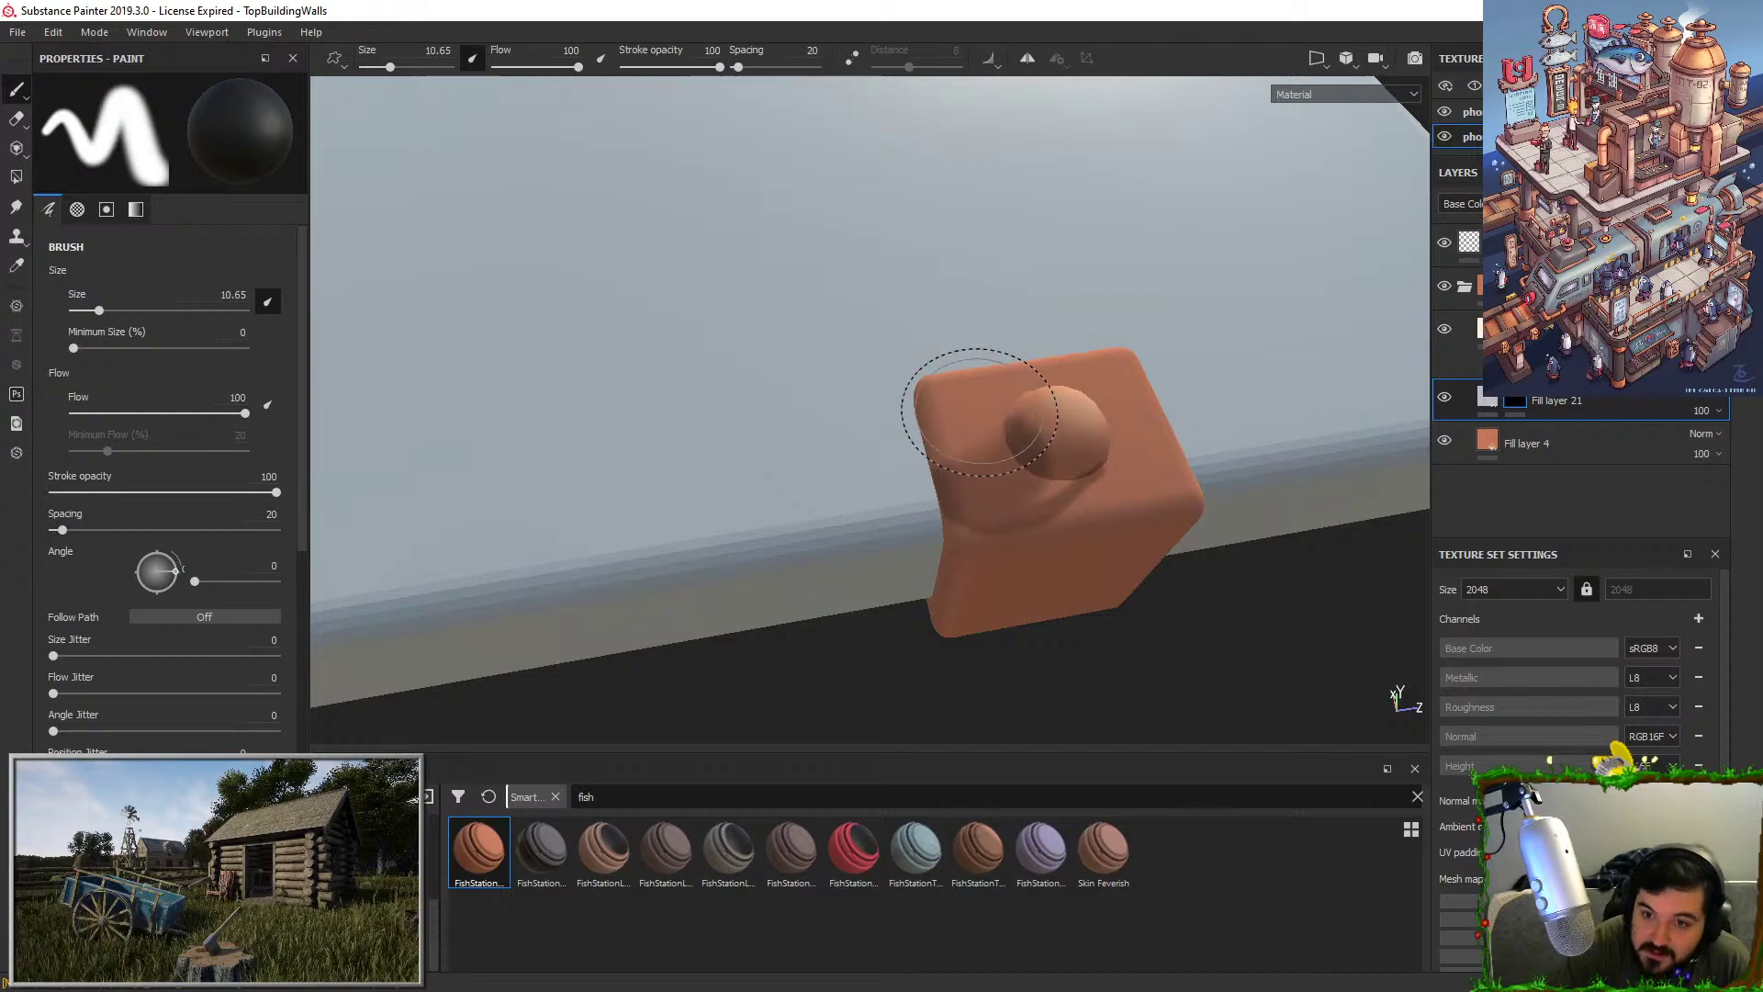
key("x")
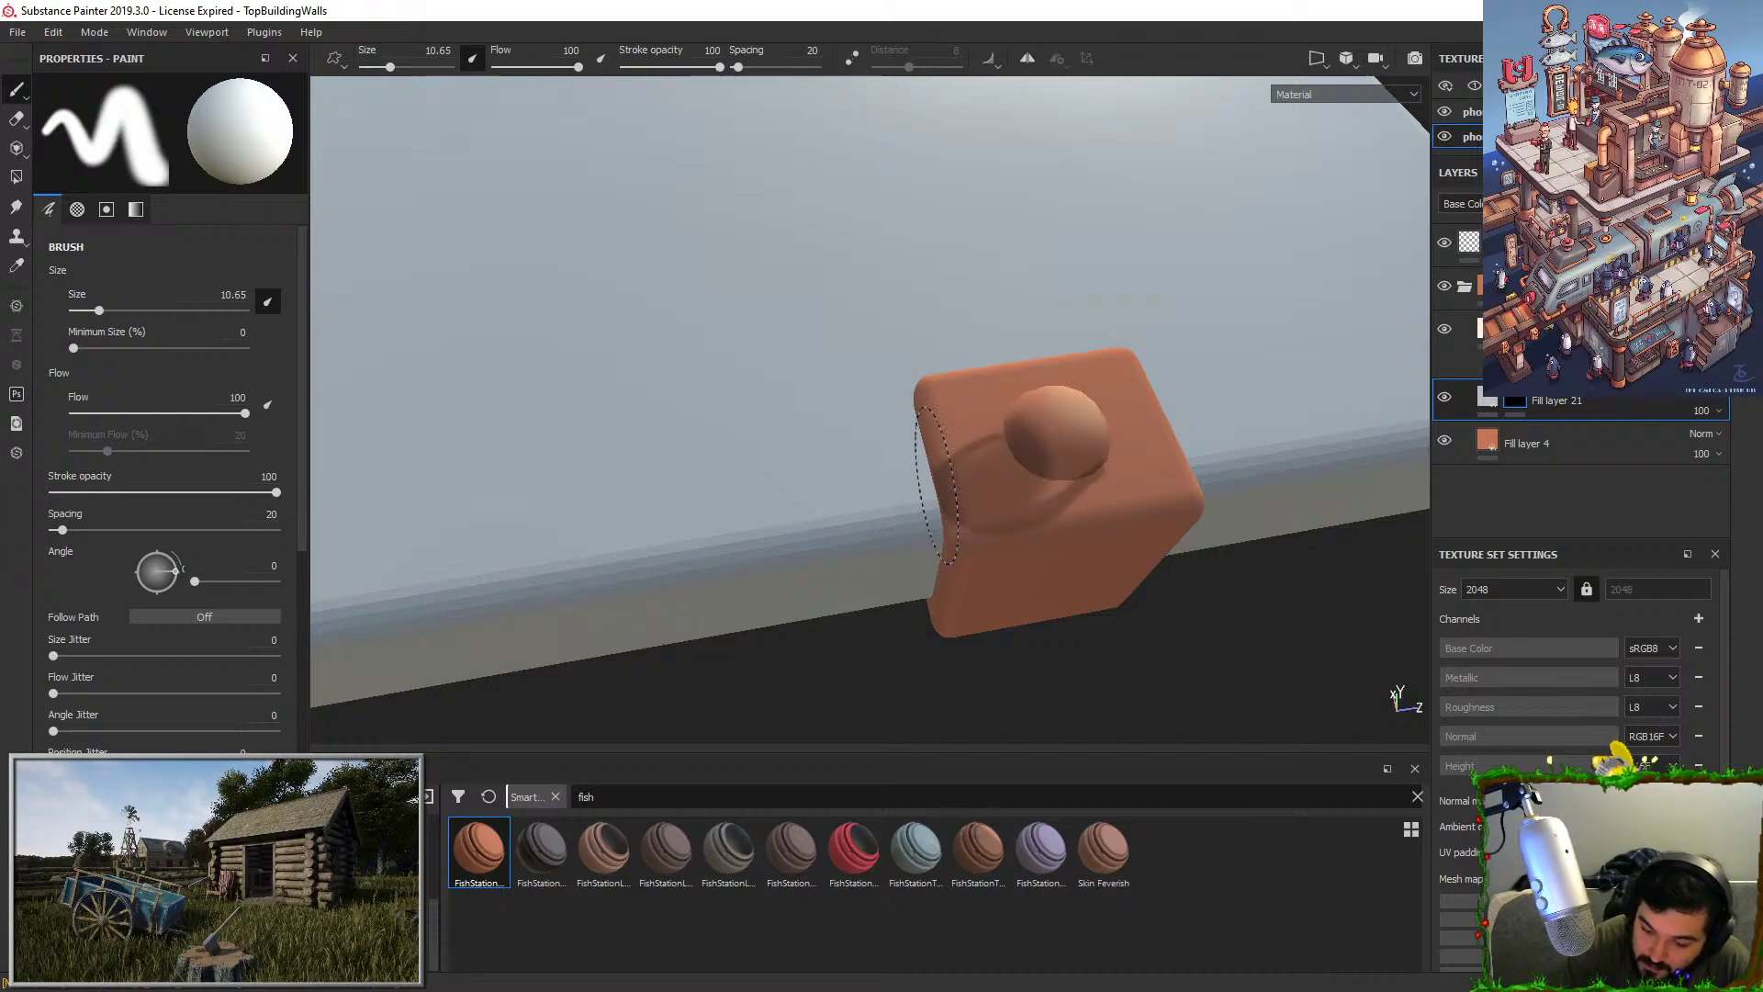
left_click_drag(993, 457, 1037, 442, "alt")
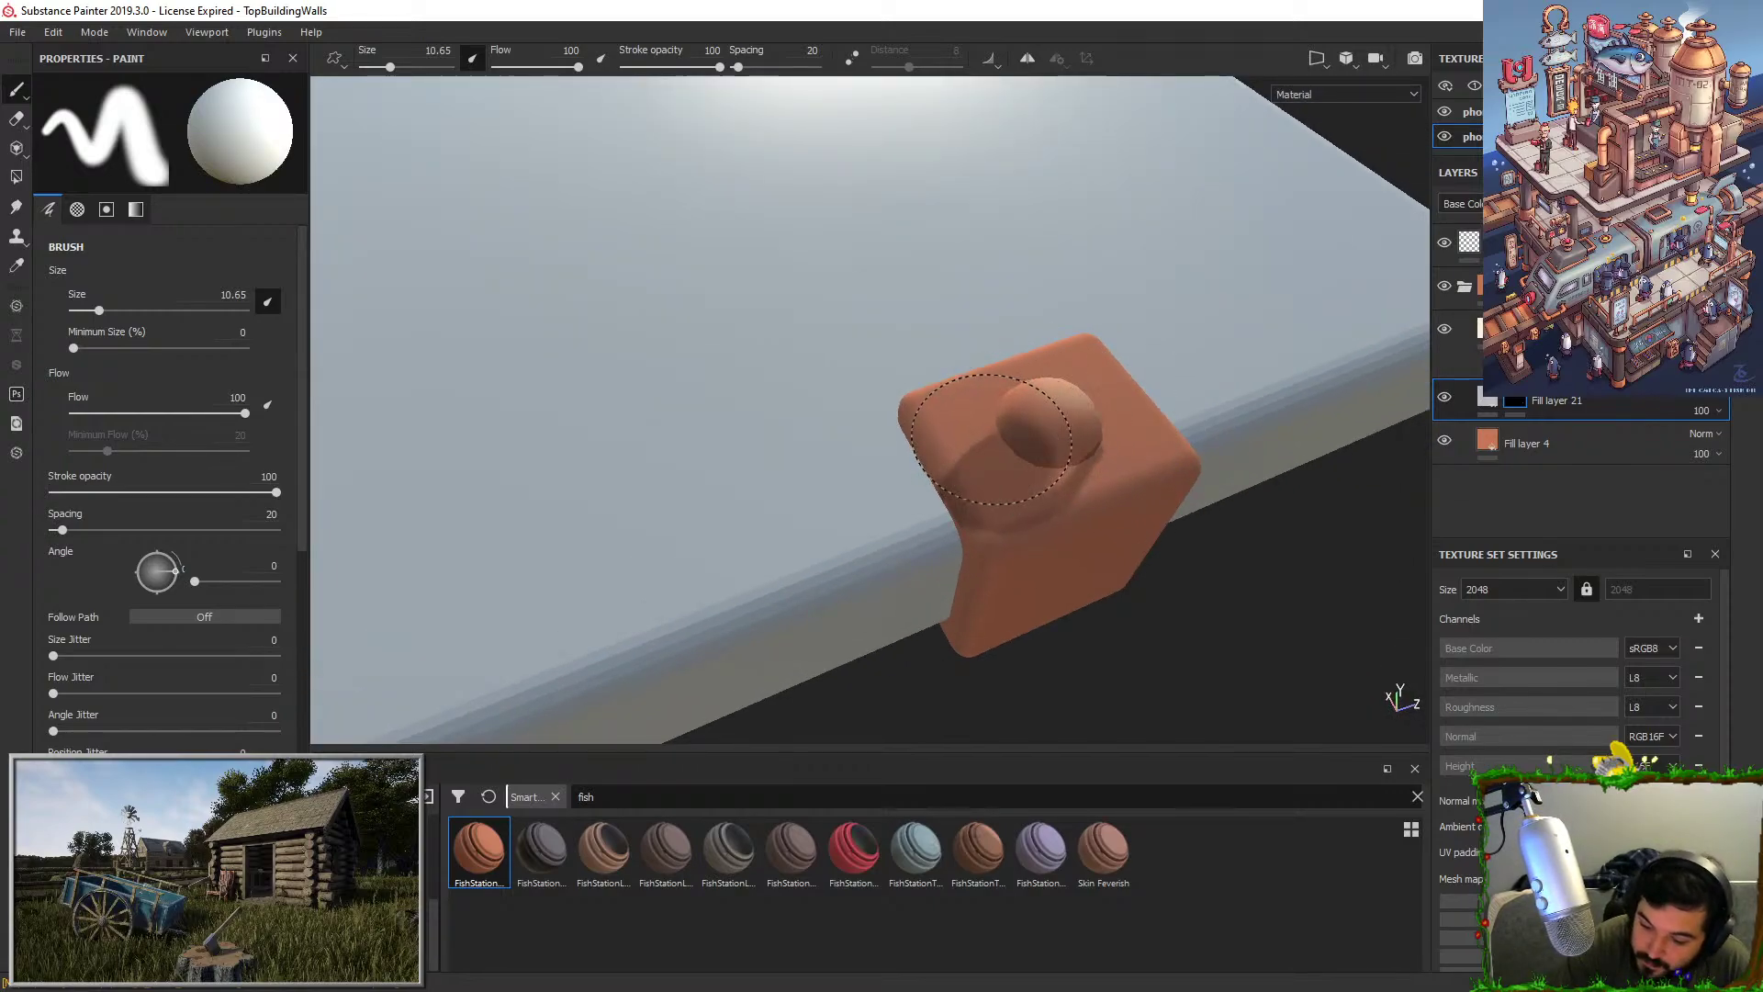
key("x")
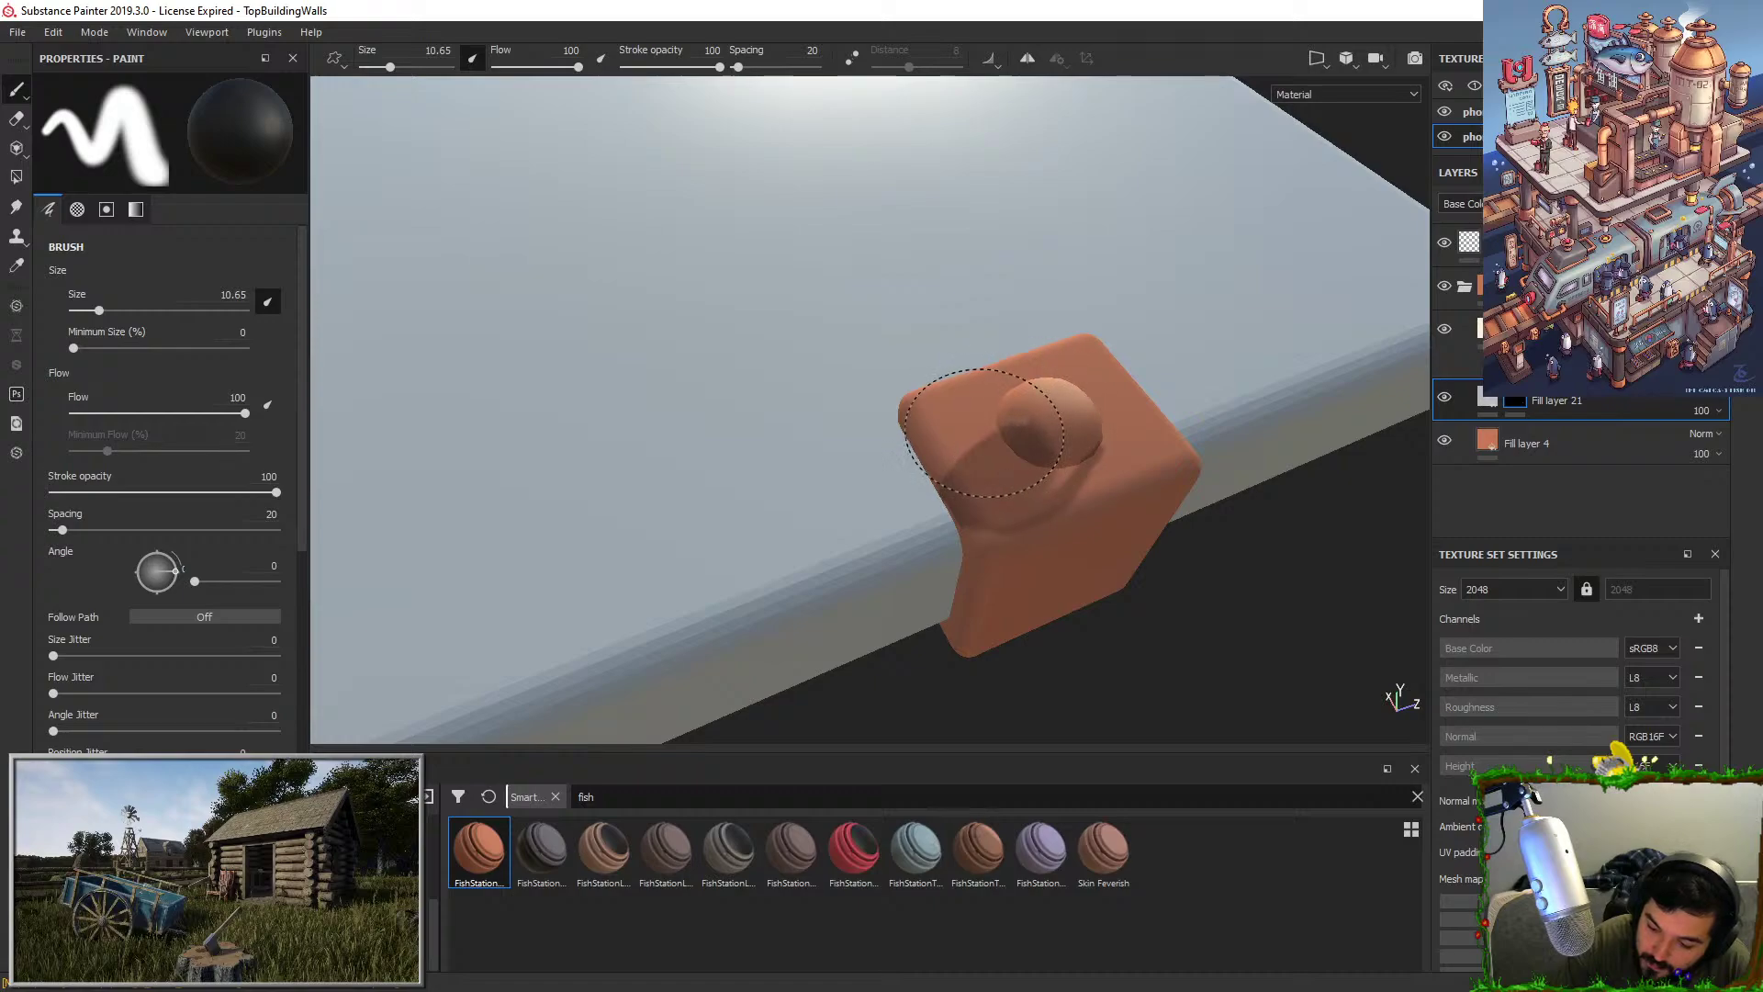
key("x")
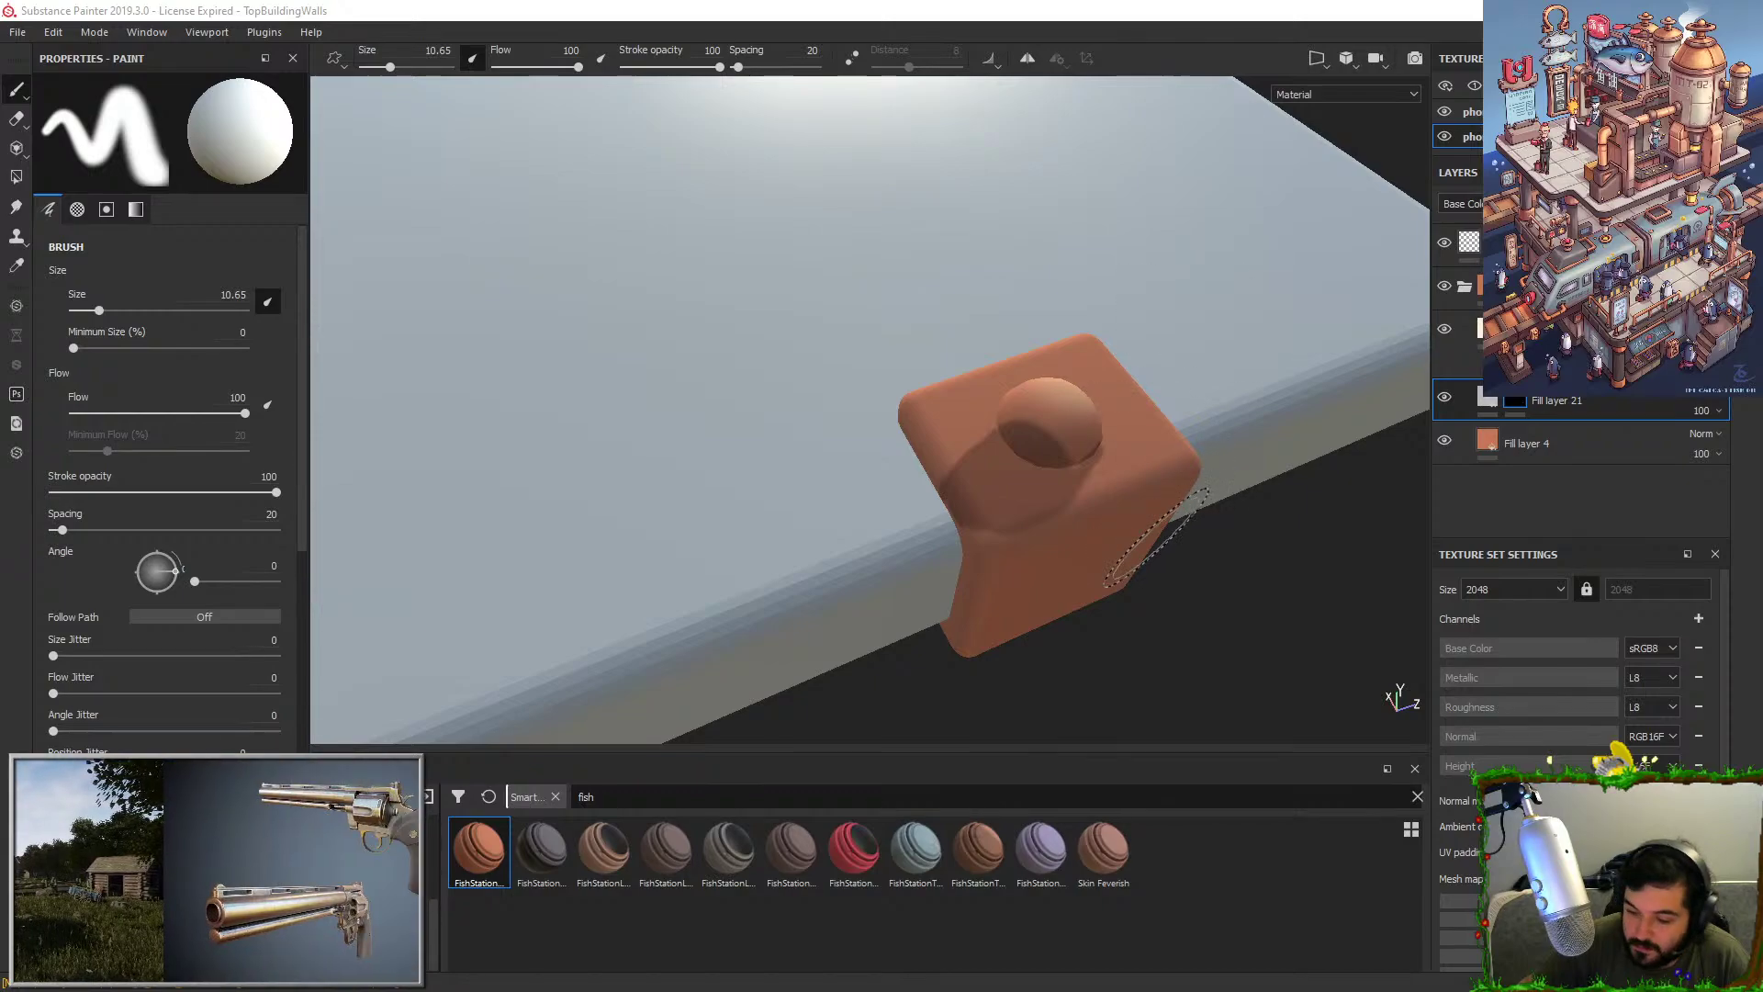
Refine the shadow on the rivet's lower side and across the bracket's top face in Fill layer 21's mask.
left_click_drag(1157, 548, 1091, 543, "alt")
scroll(1090, 537, "up", 2)
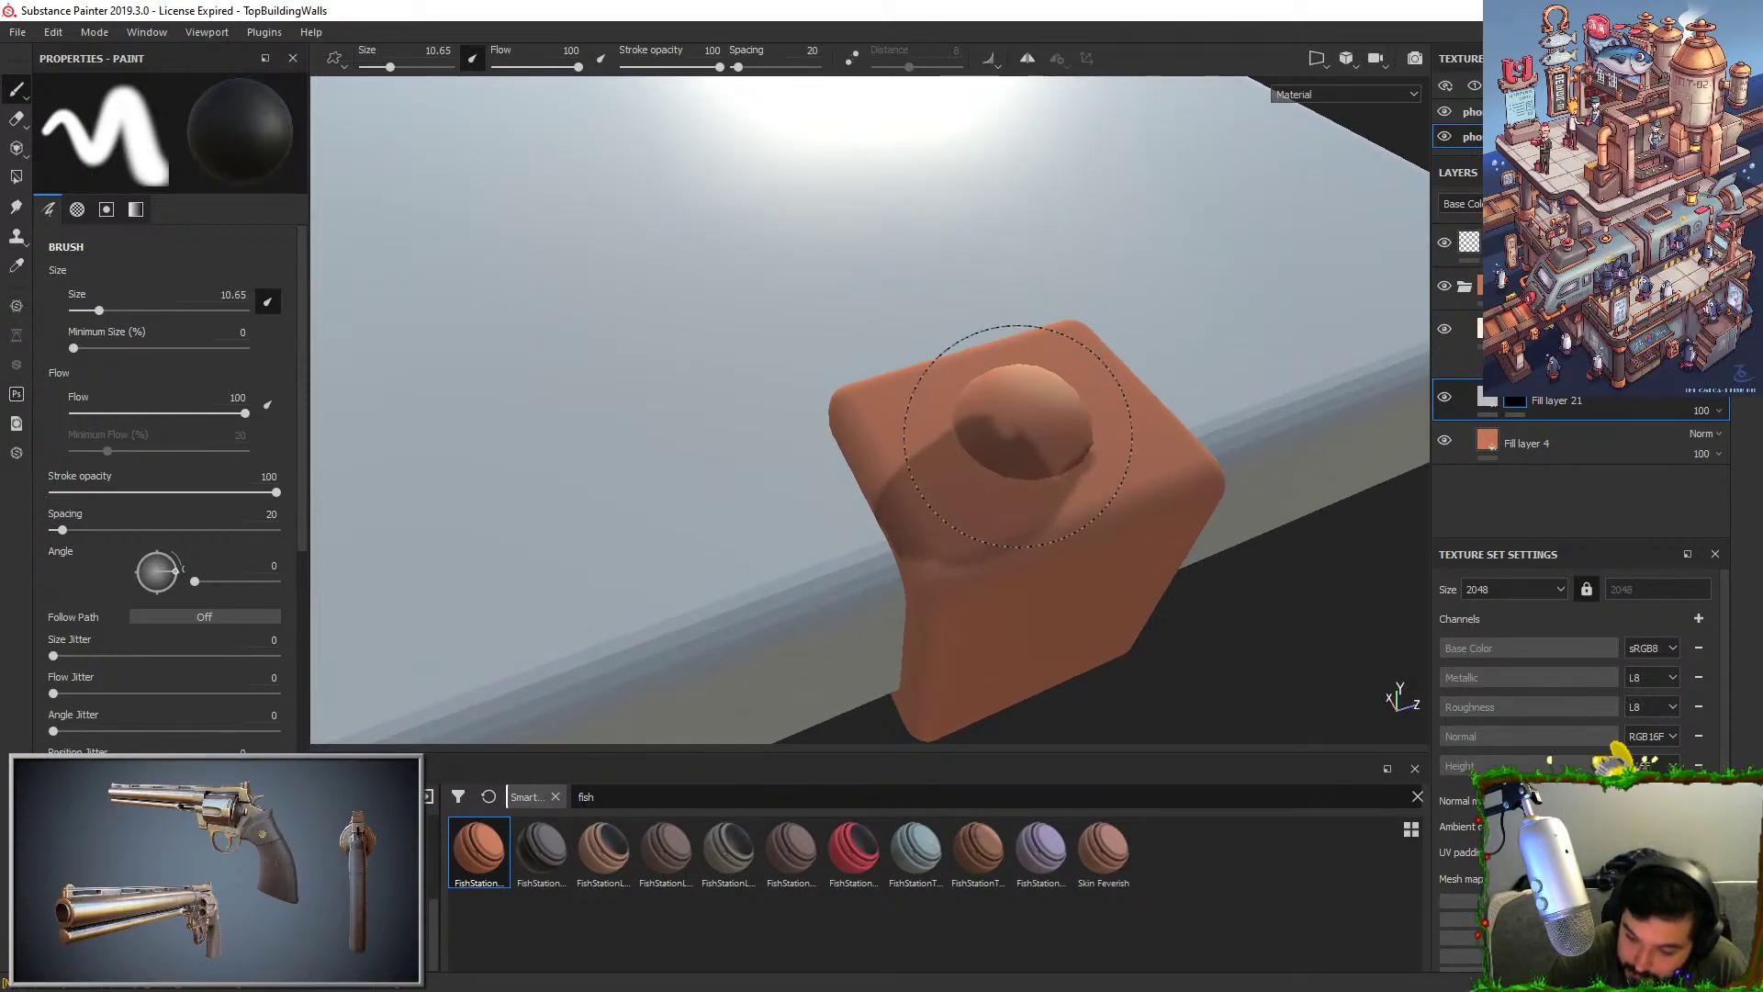
left_click_drag(1141, 355, 919, 338, "alt")
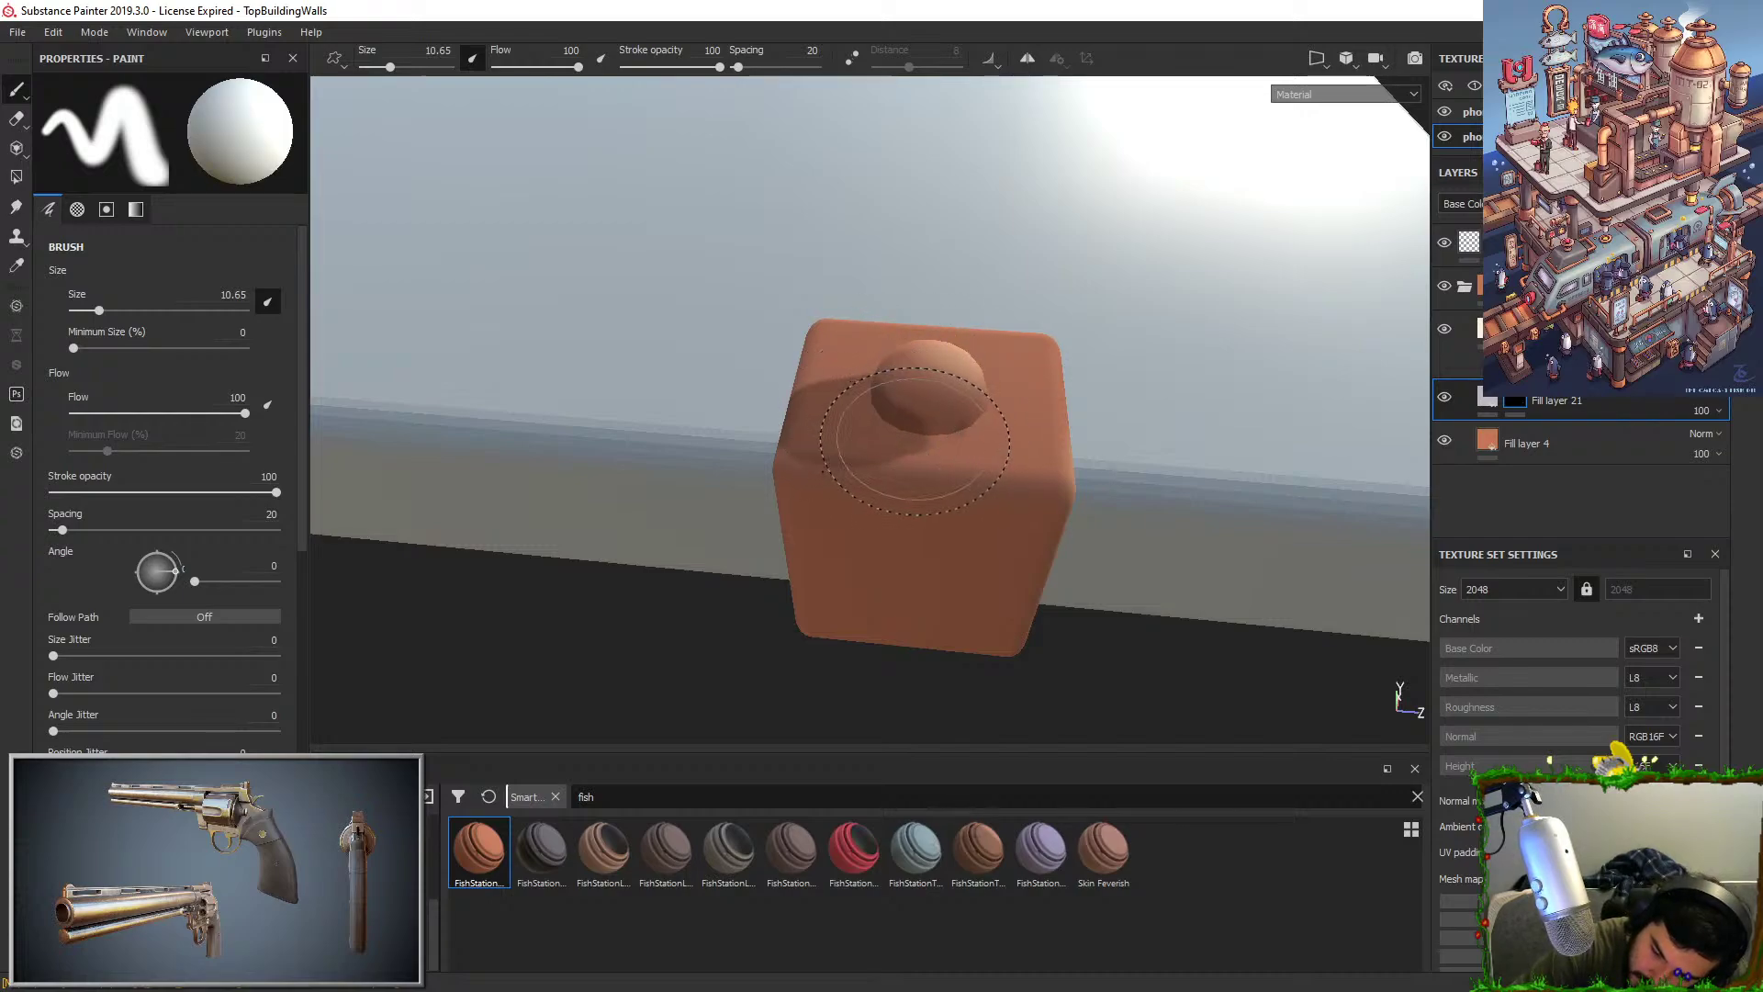
left_click_drag(922, 301, 924, 450, "alt")
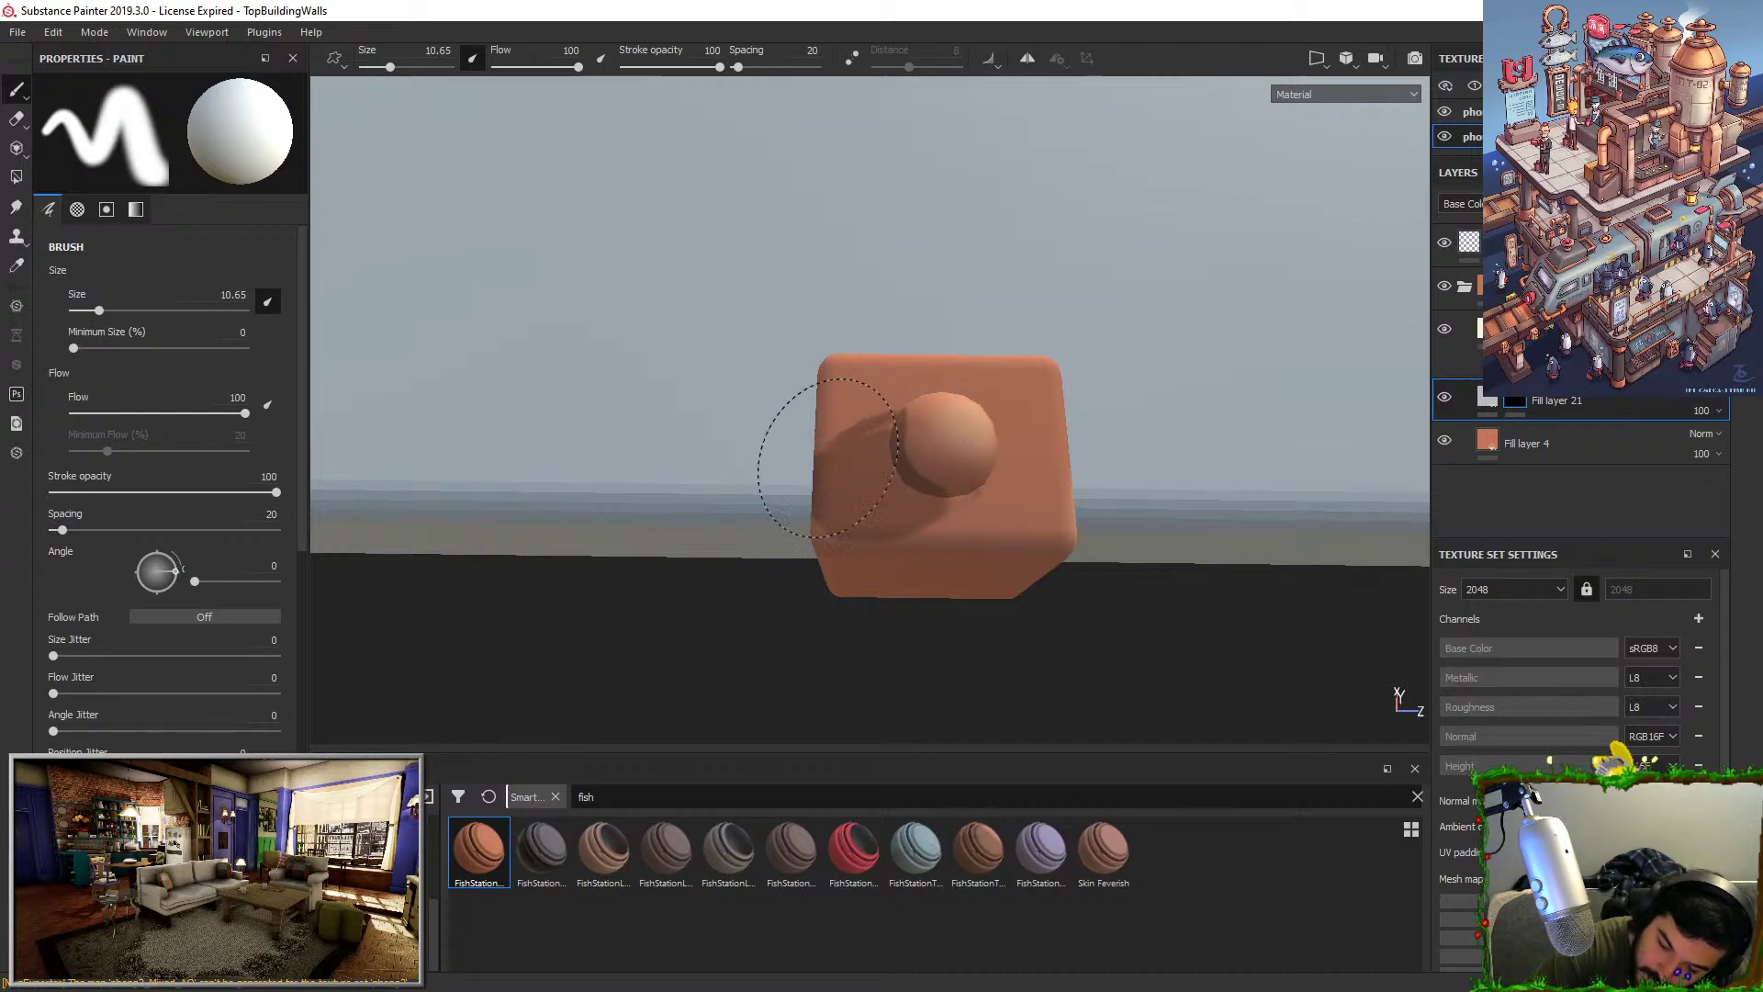
left_click_drag(1047, 327, 1105, 303, "alt")
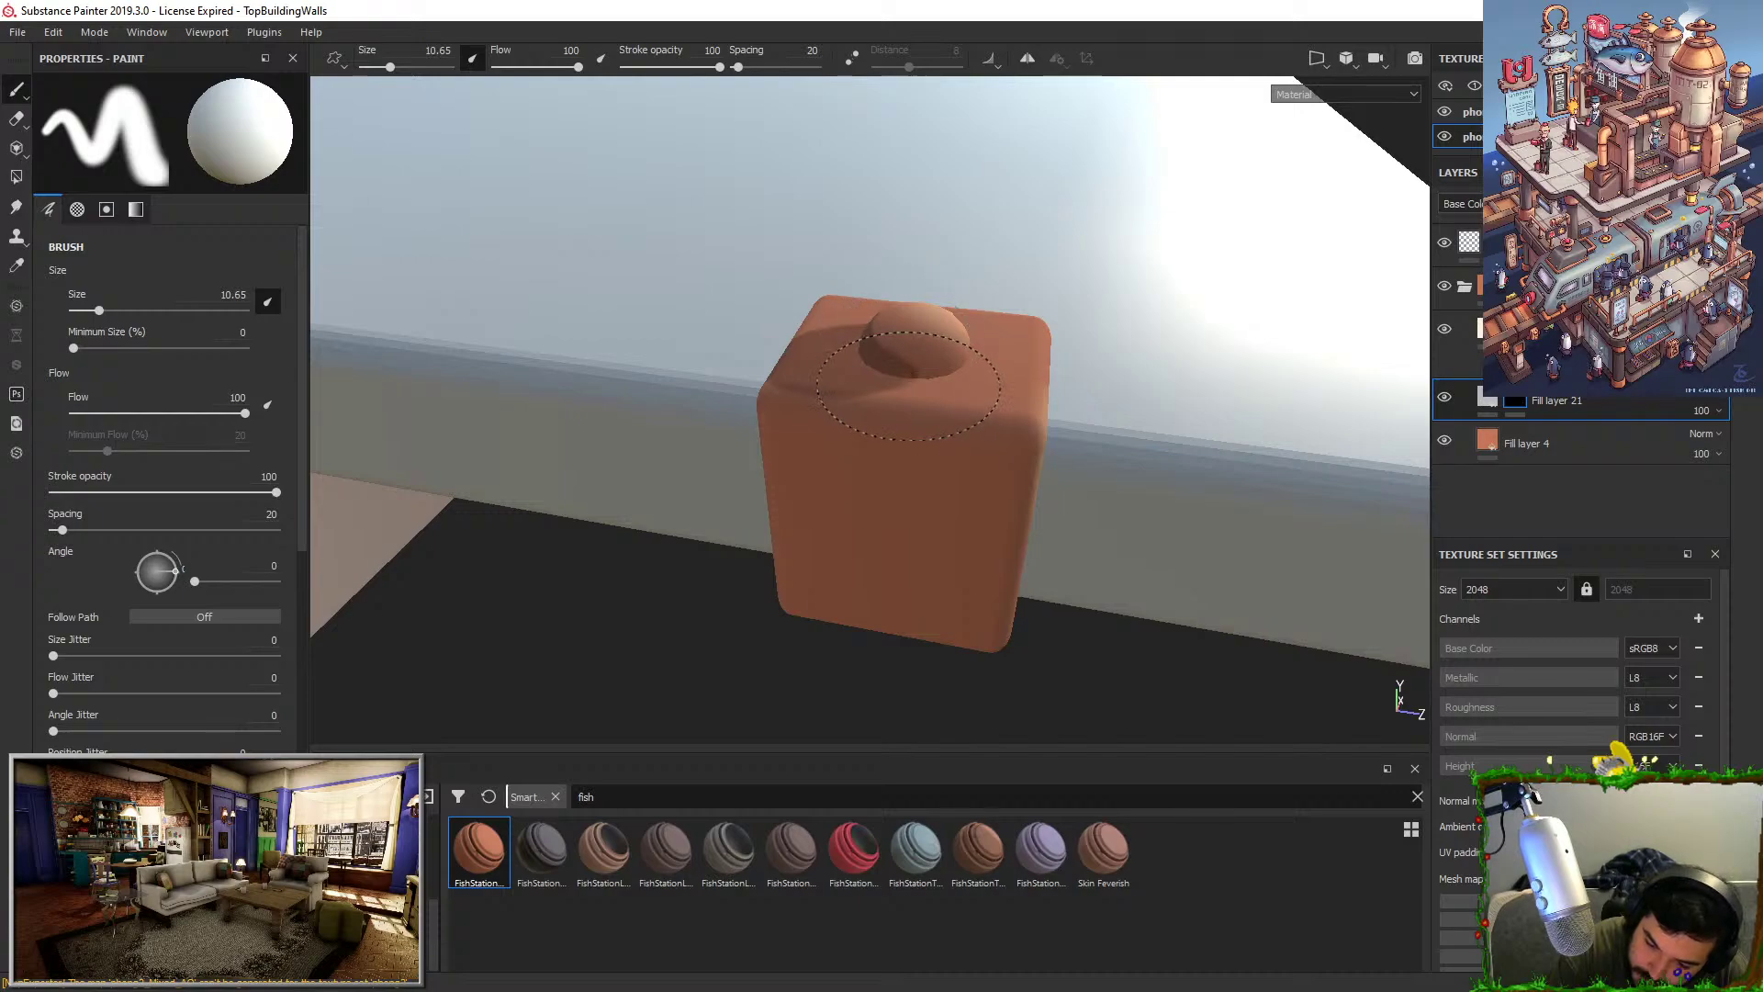
mouse_move(1047, 276)
left_mouse_down("alt")
mouse_move(1075, 258)
mouse_move(1141, 275)
left_mouse_up("alt")
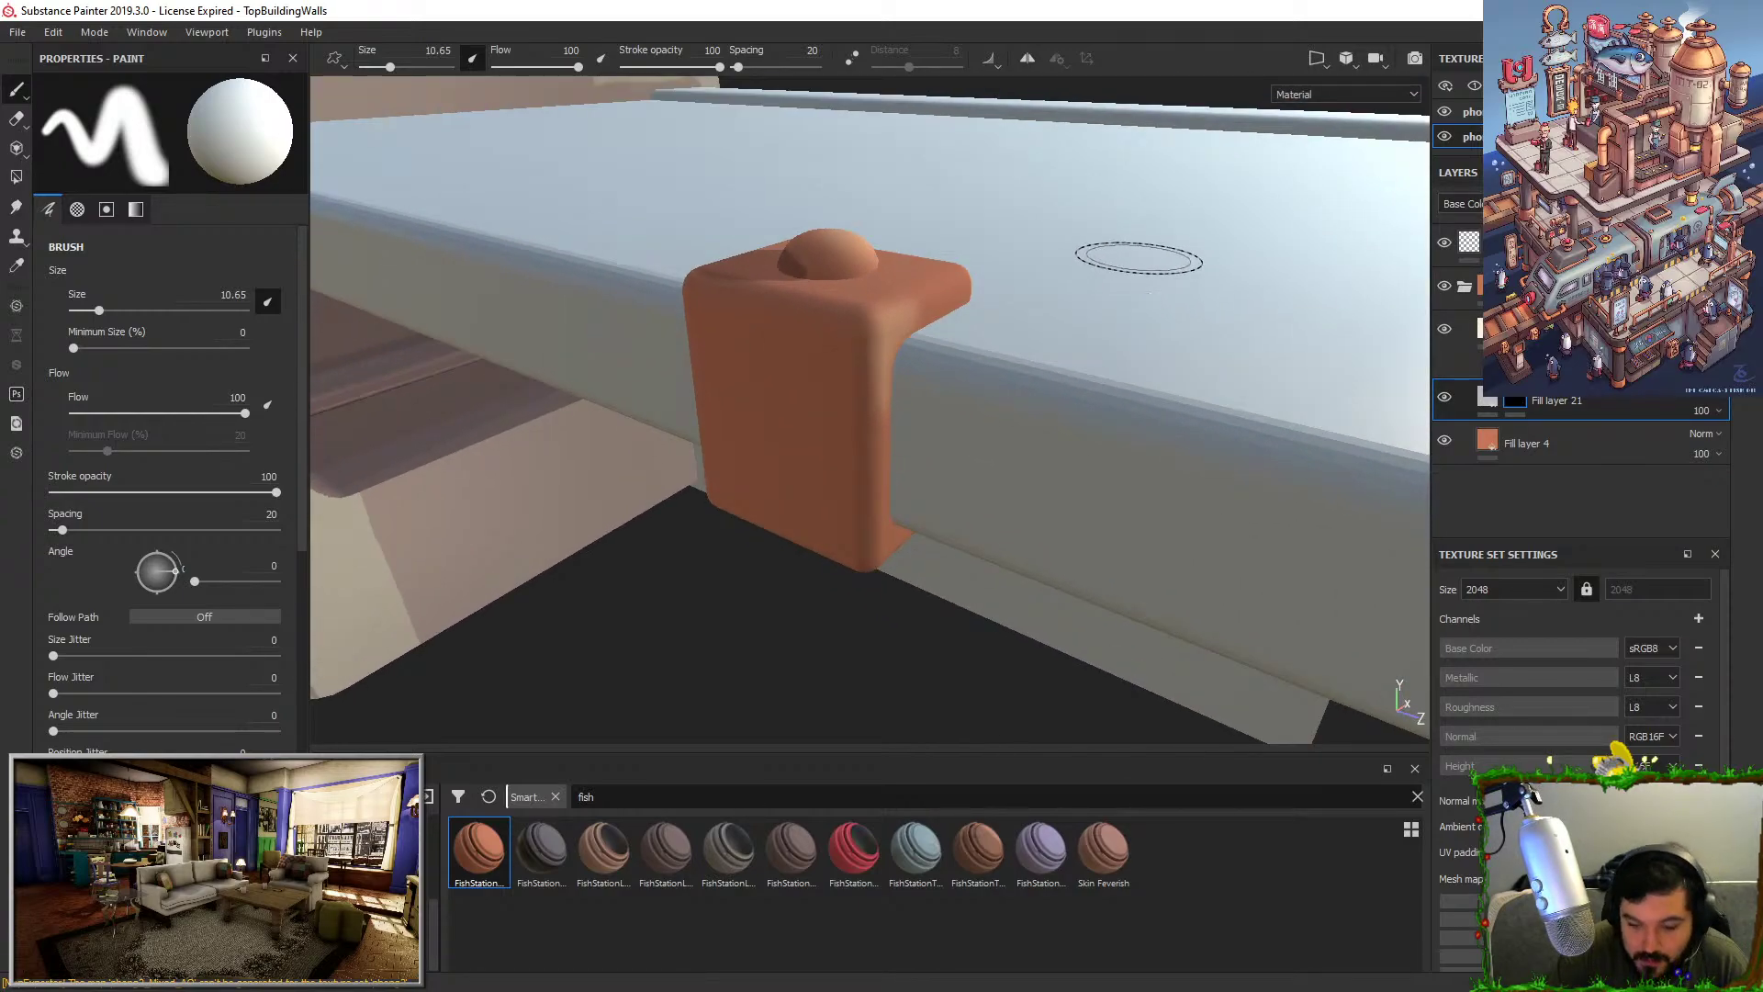
Paint a darker shadow band down one side and along the lower edge of the near bracket's front face.
left_click_drag(1123, 356, 1056, 349, "alt")
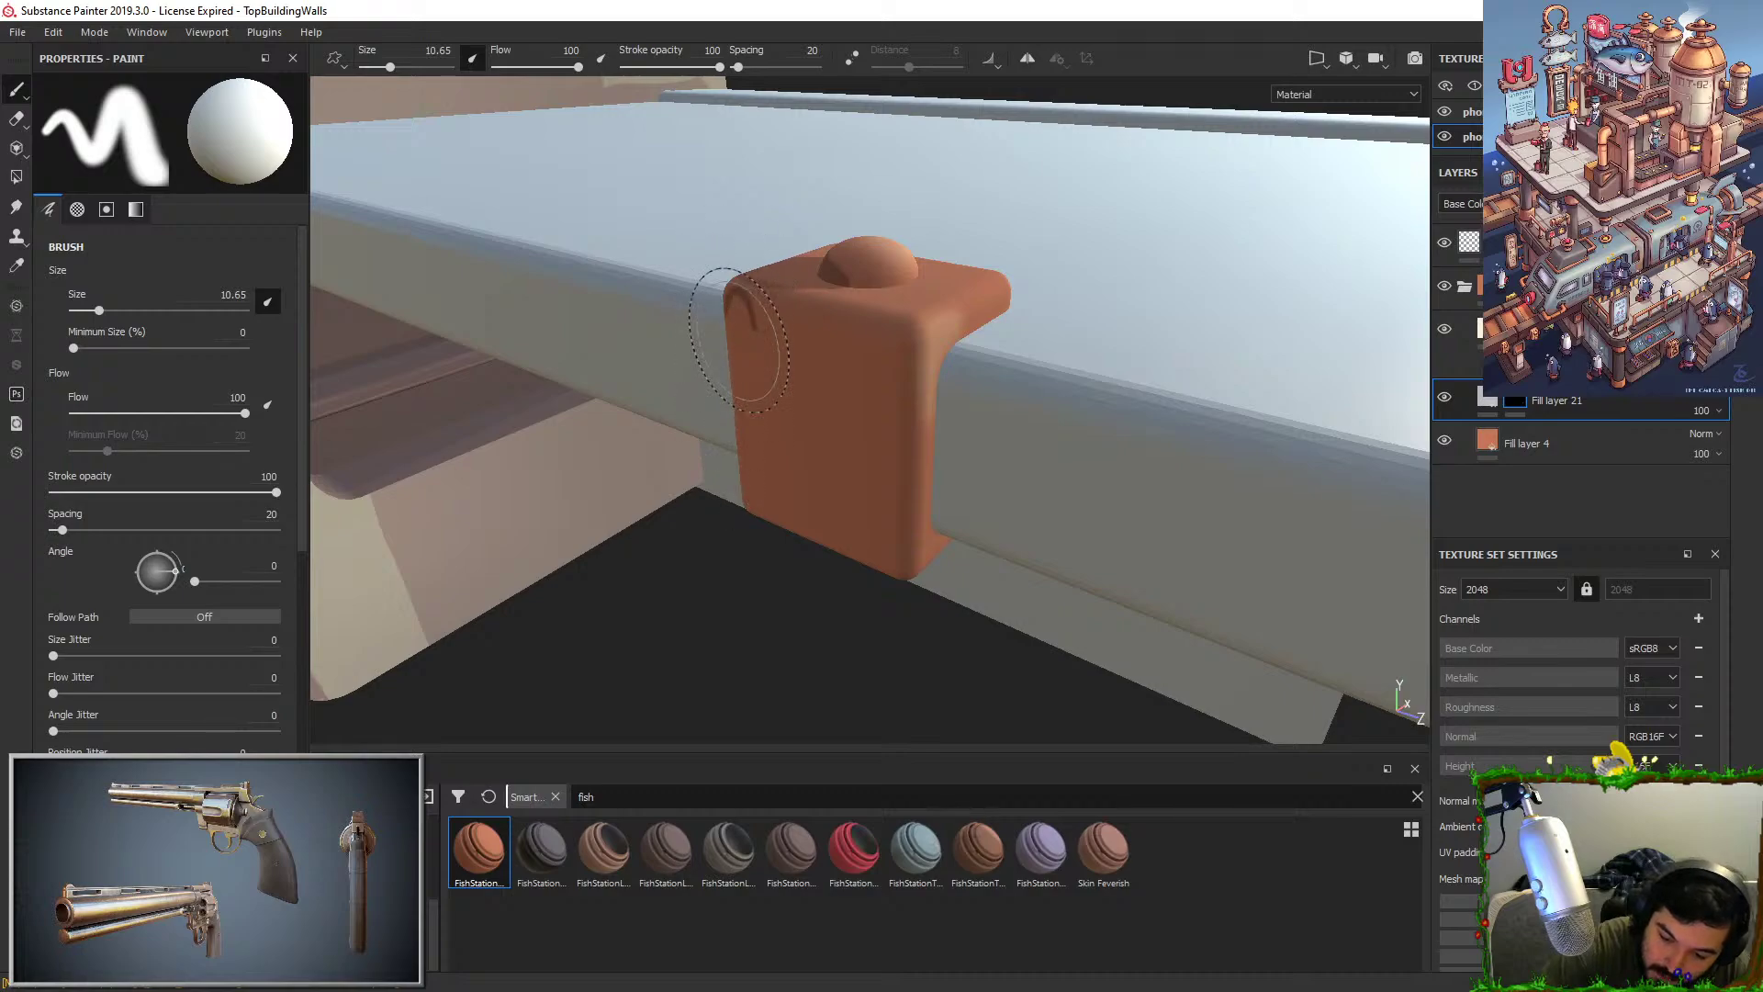
mouse_move(733, 304)
left_mouse_down()
mouse_move(750, 452)
mouse_move(756, 419)
left_mouse_up()
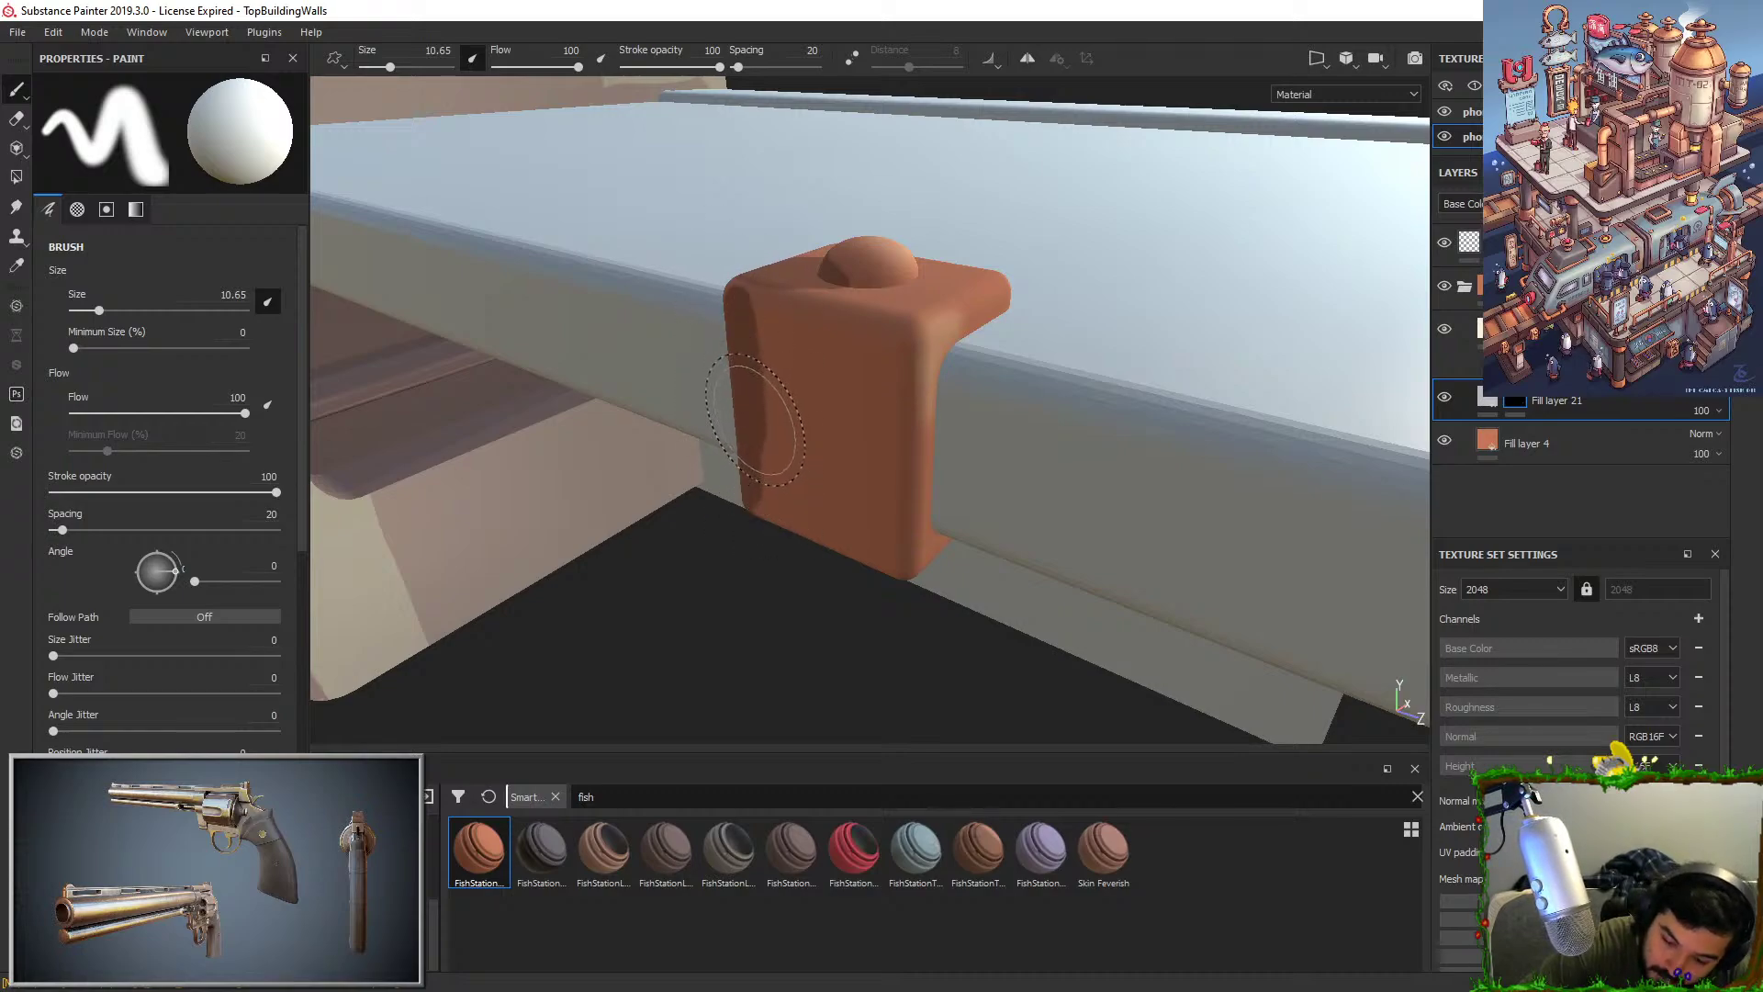
mouse_move(822, 535)
left_mouse_down()
mouse_move(868, 523)
mouse_move(772, 494)
mouse_move(760, 467)
left_mouse_up()
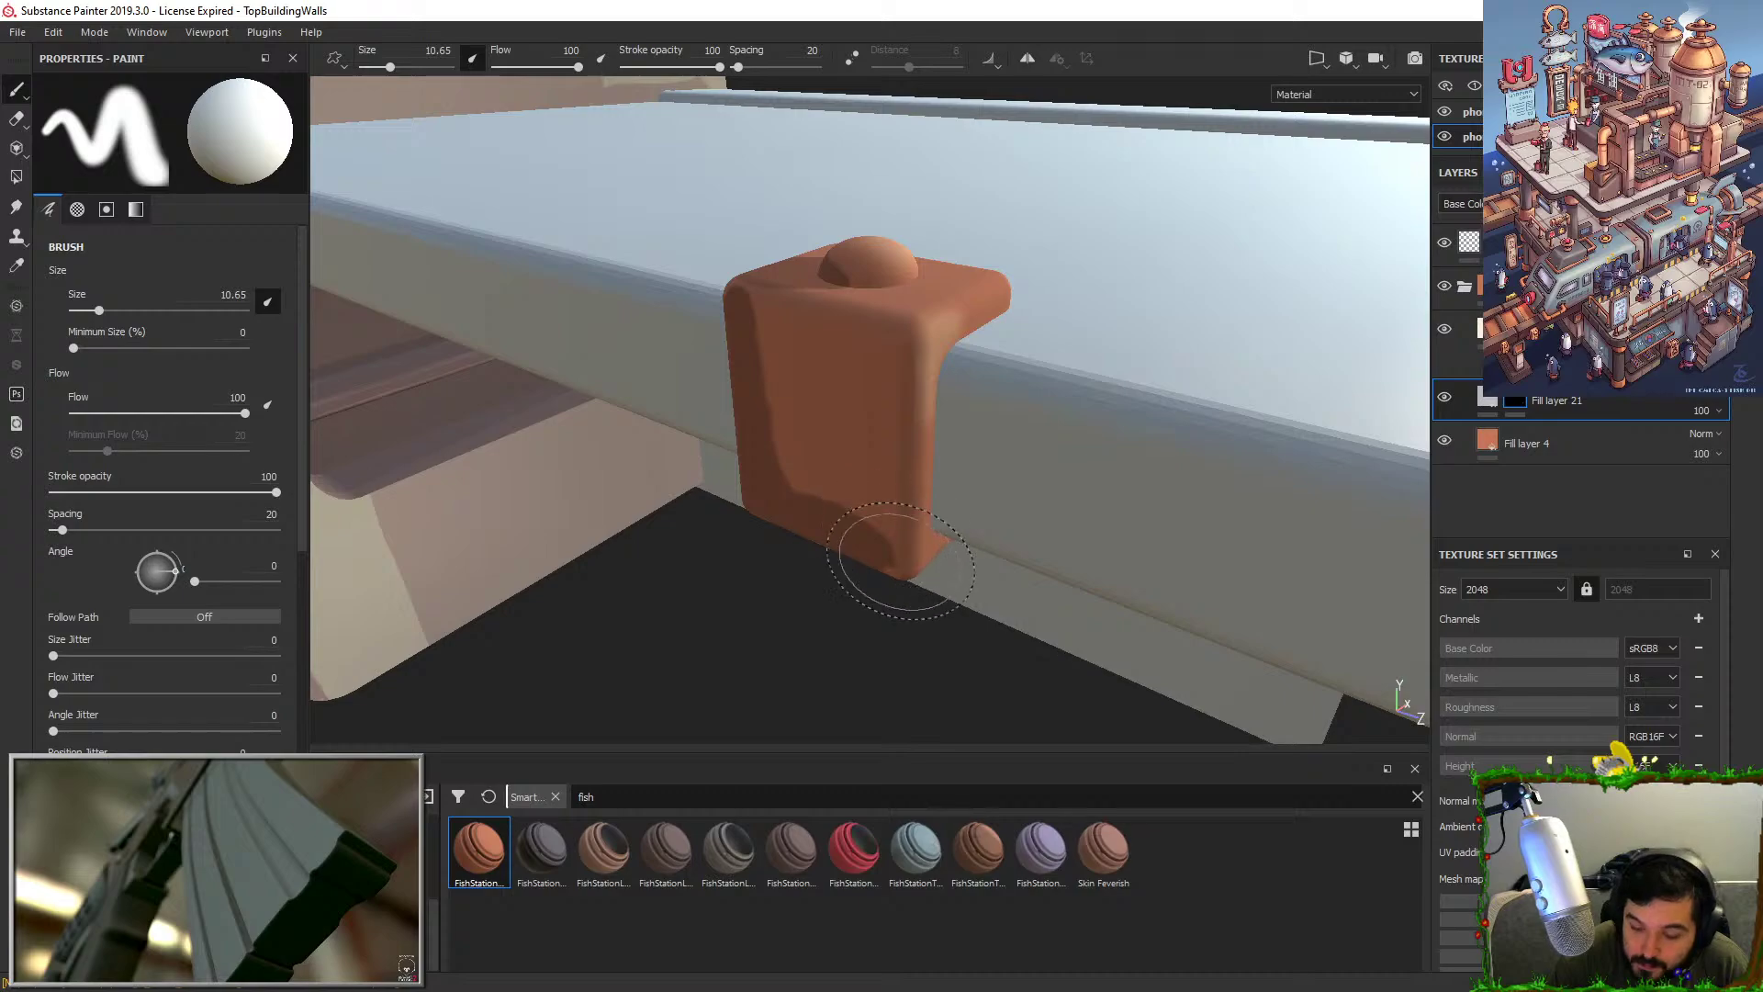
left_click_drag(892, 596, 1009, 449, "alt")
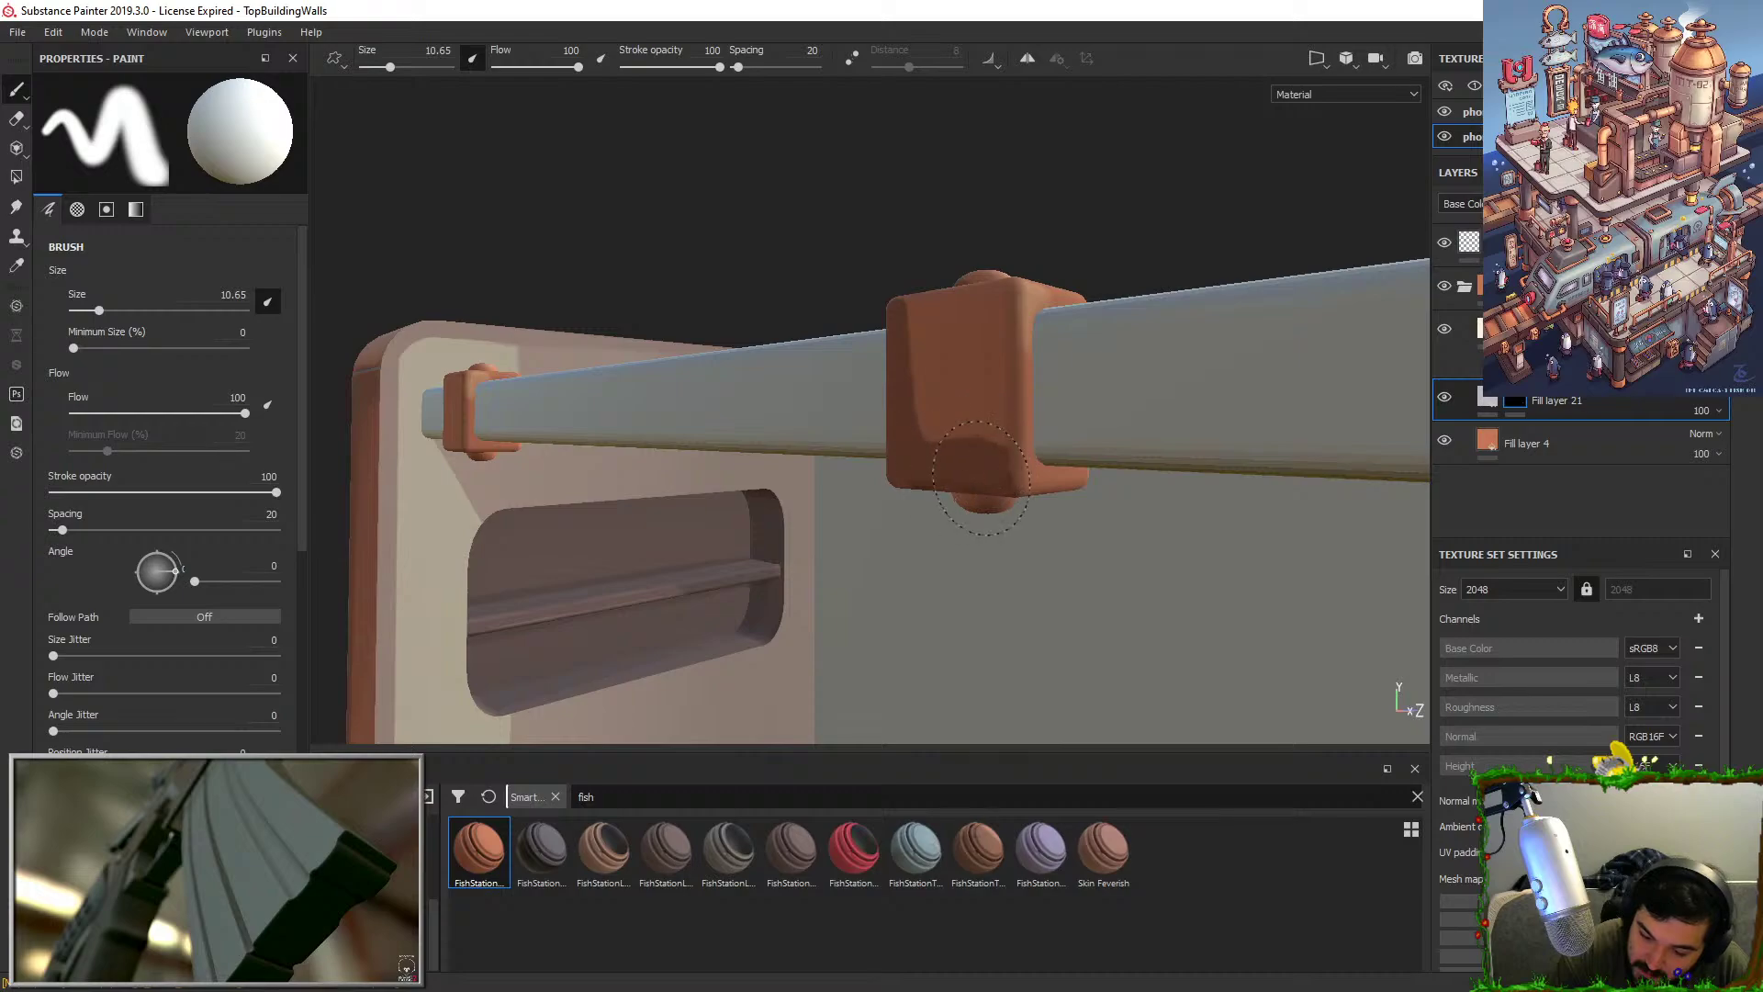
left_click_drag(981, 477, 964, 409, "alt")
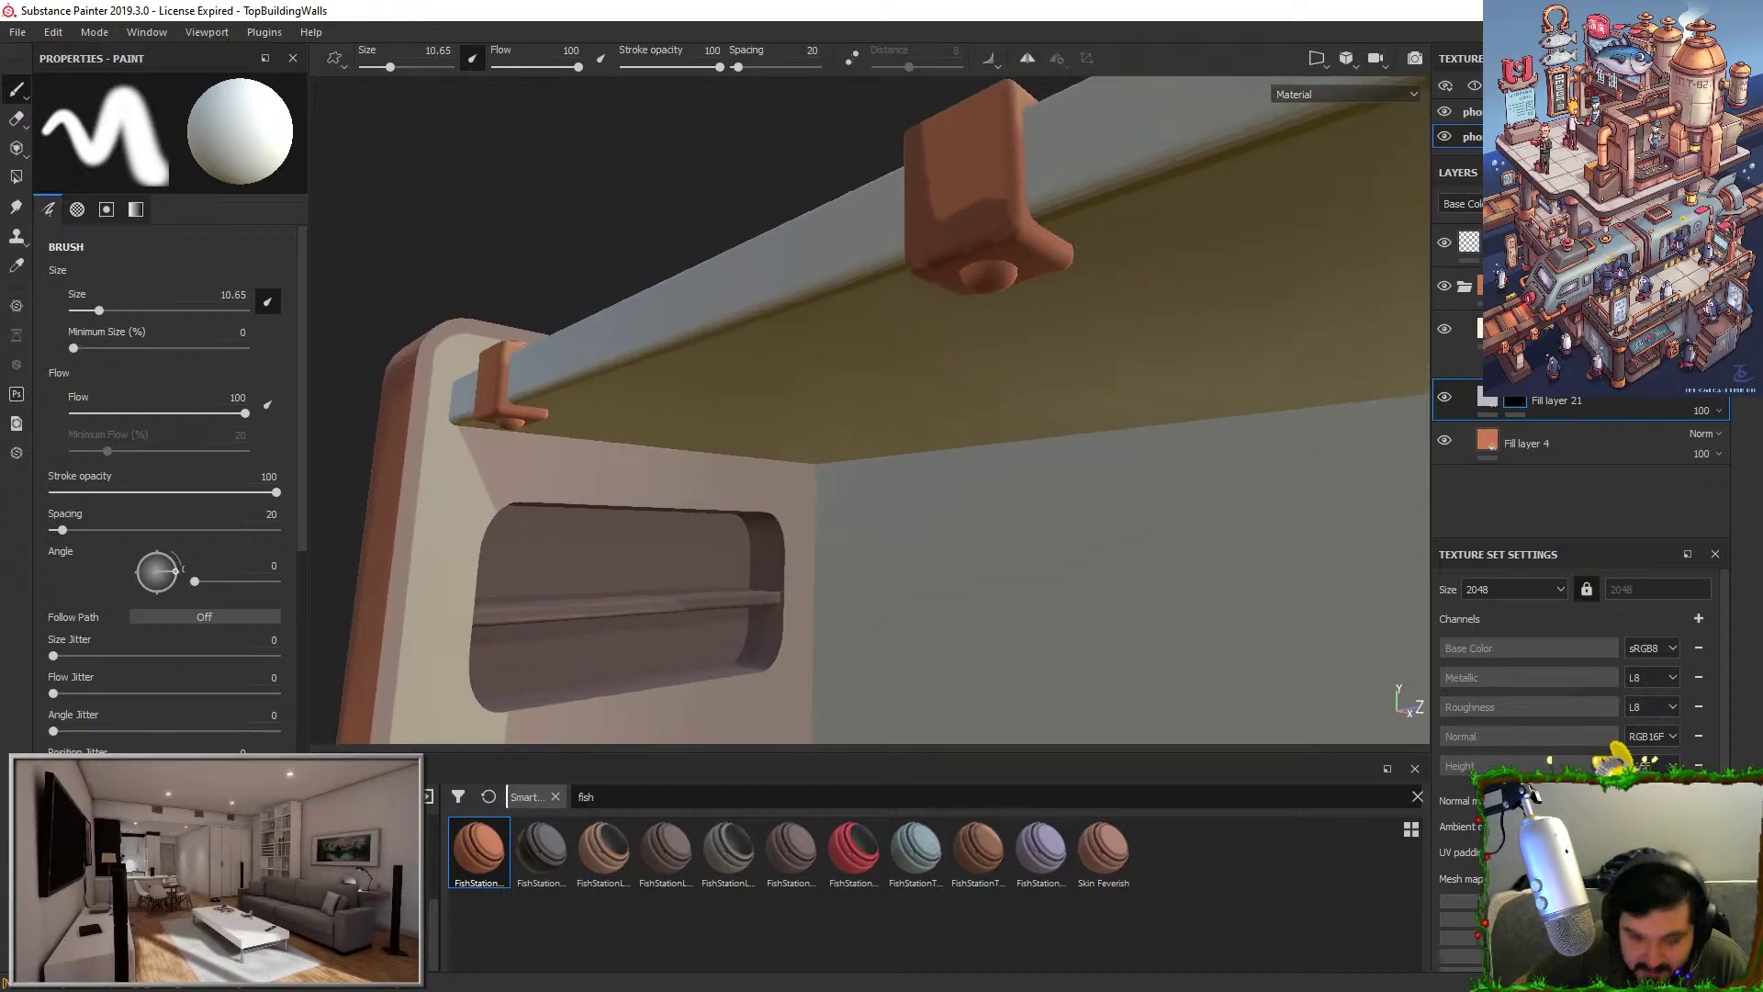
Switch to Maya LT and apply the custom shelf tool to the slab, side wall and back wall meshes.
key("alt+Tab")
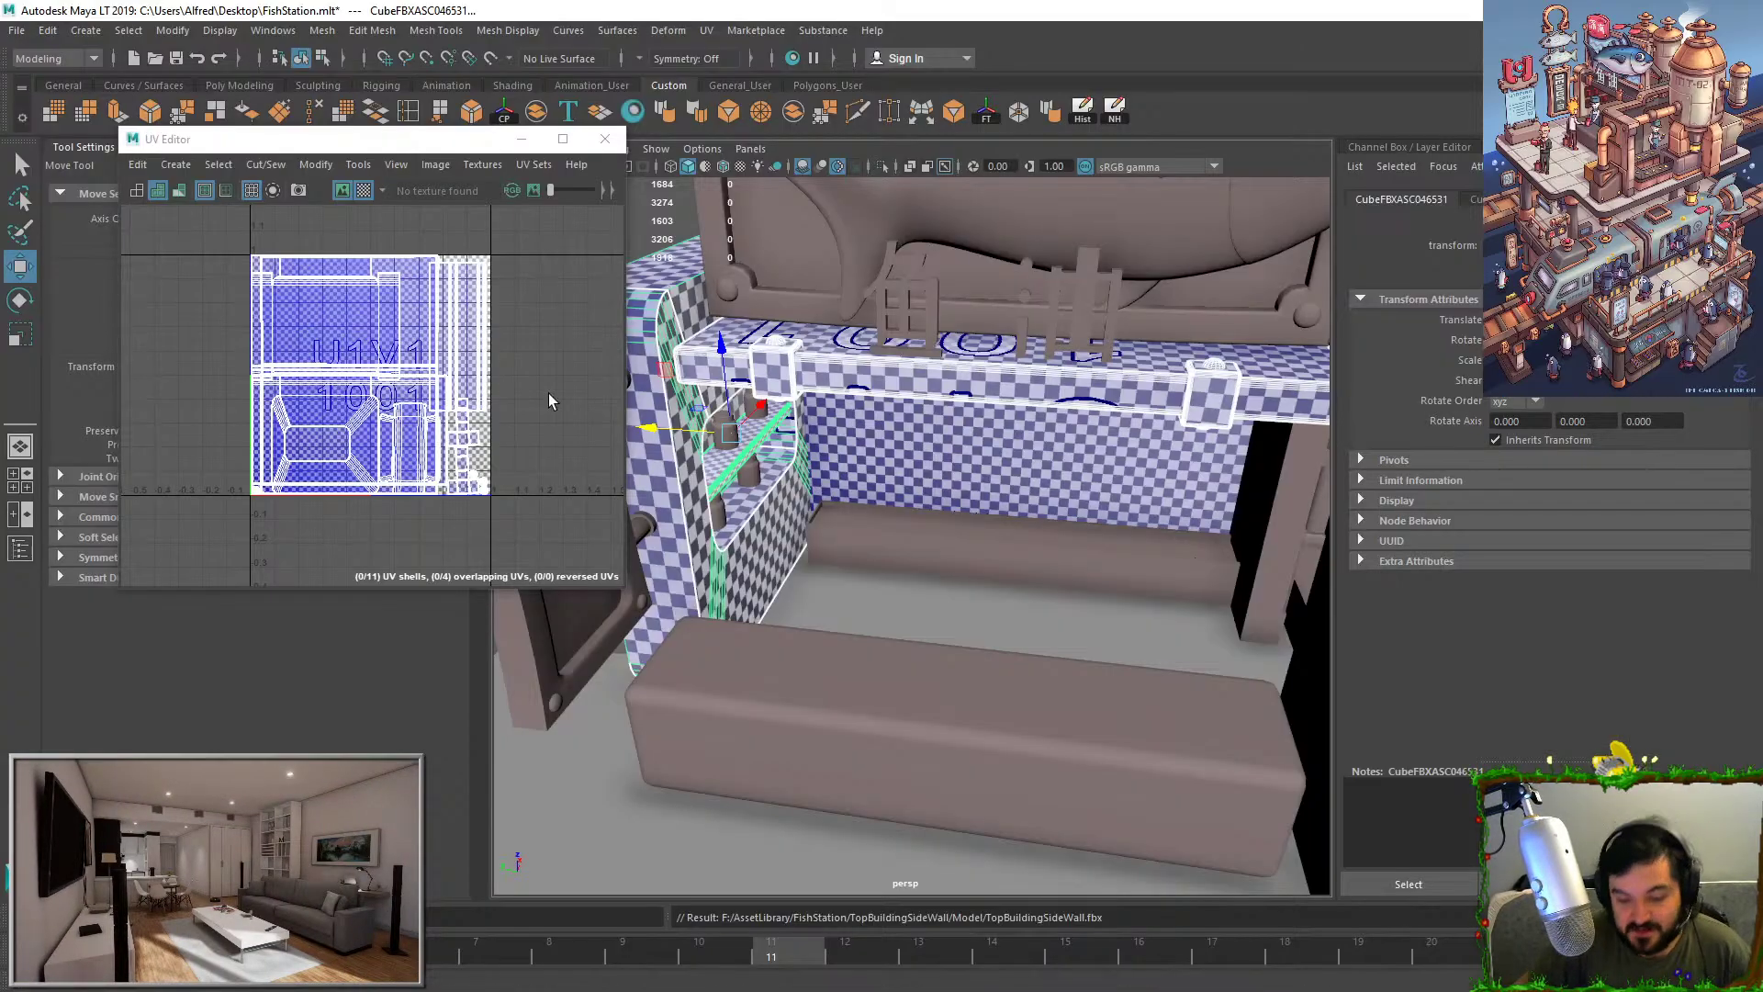
left_click(830, 365)
left_click(749, 317)
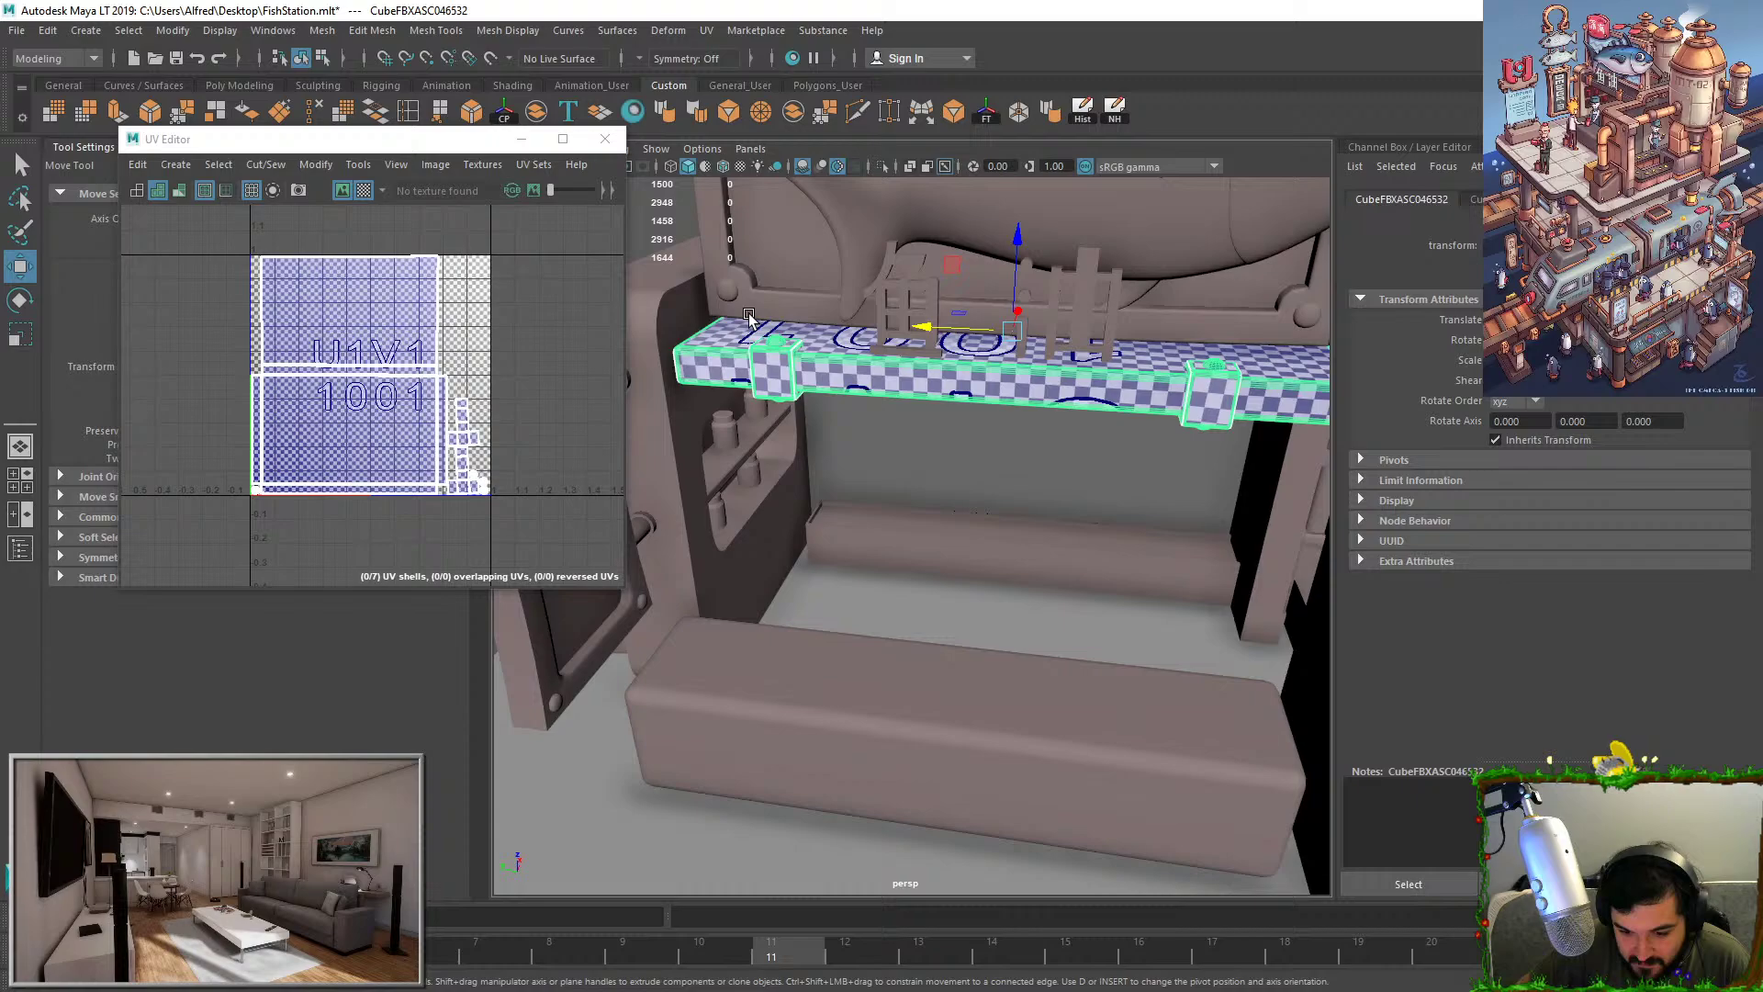
left_click(706, 447, "shift")
left_click(866, 447, "shift")
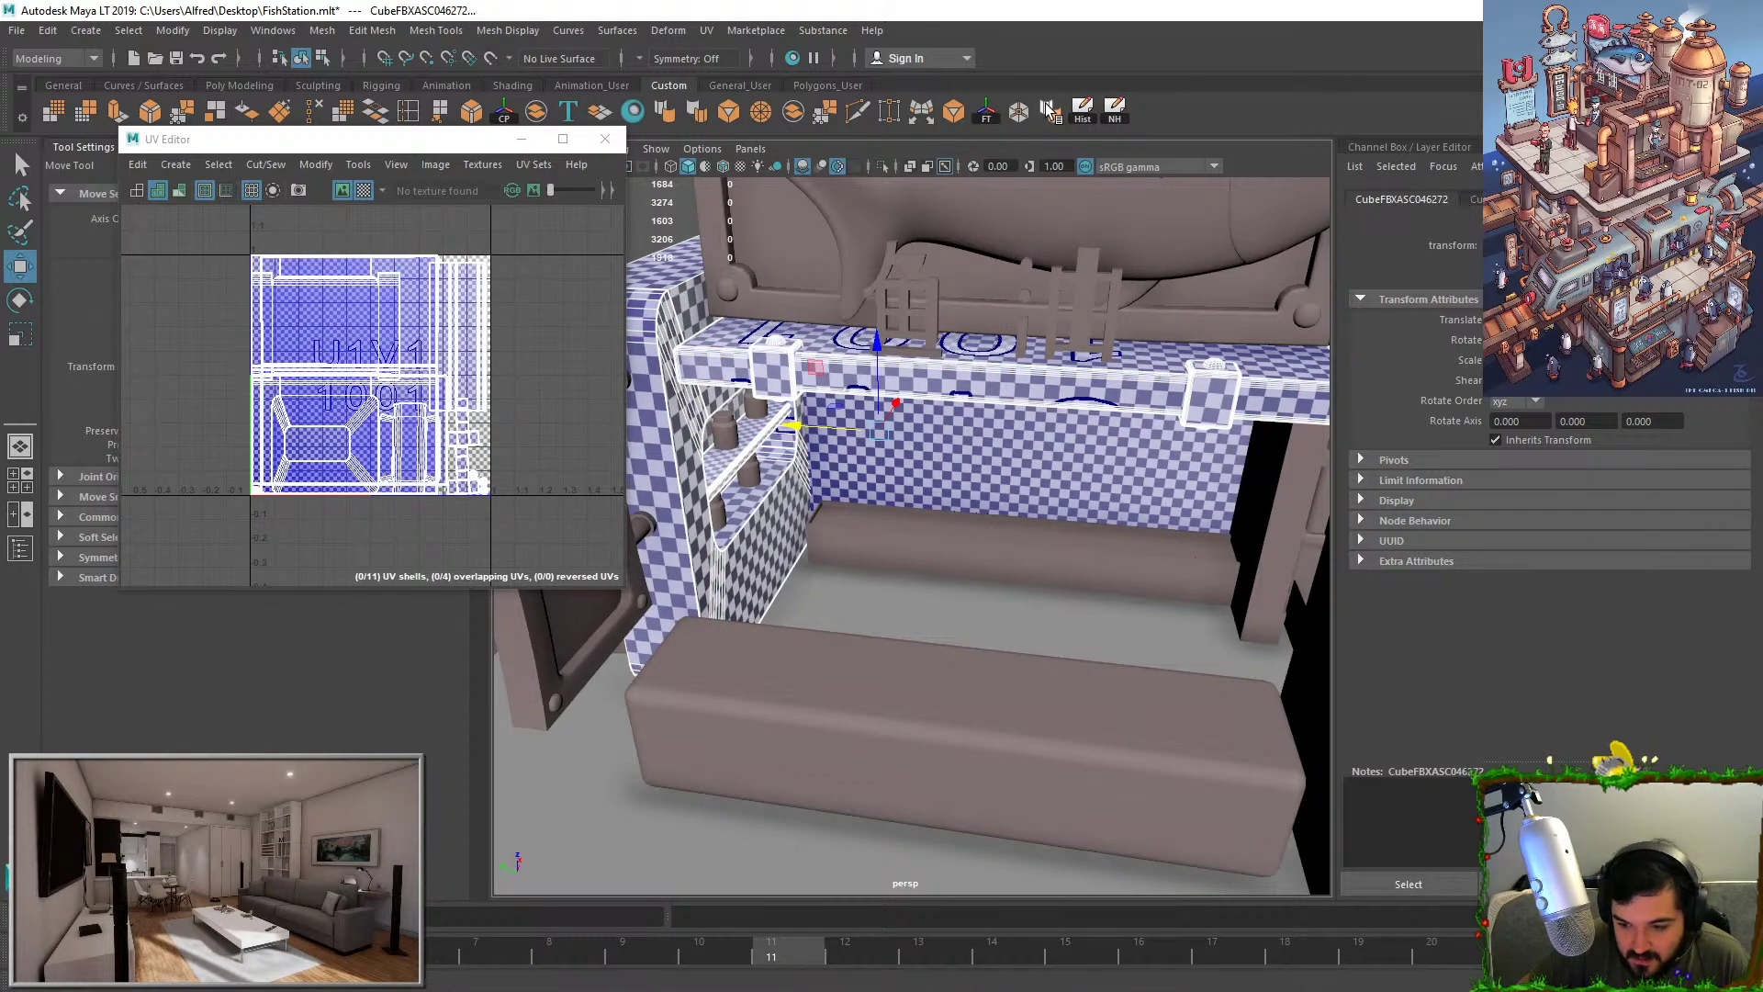
left_click(1049, 110)
left_click(1268, 523)
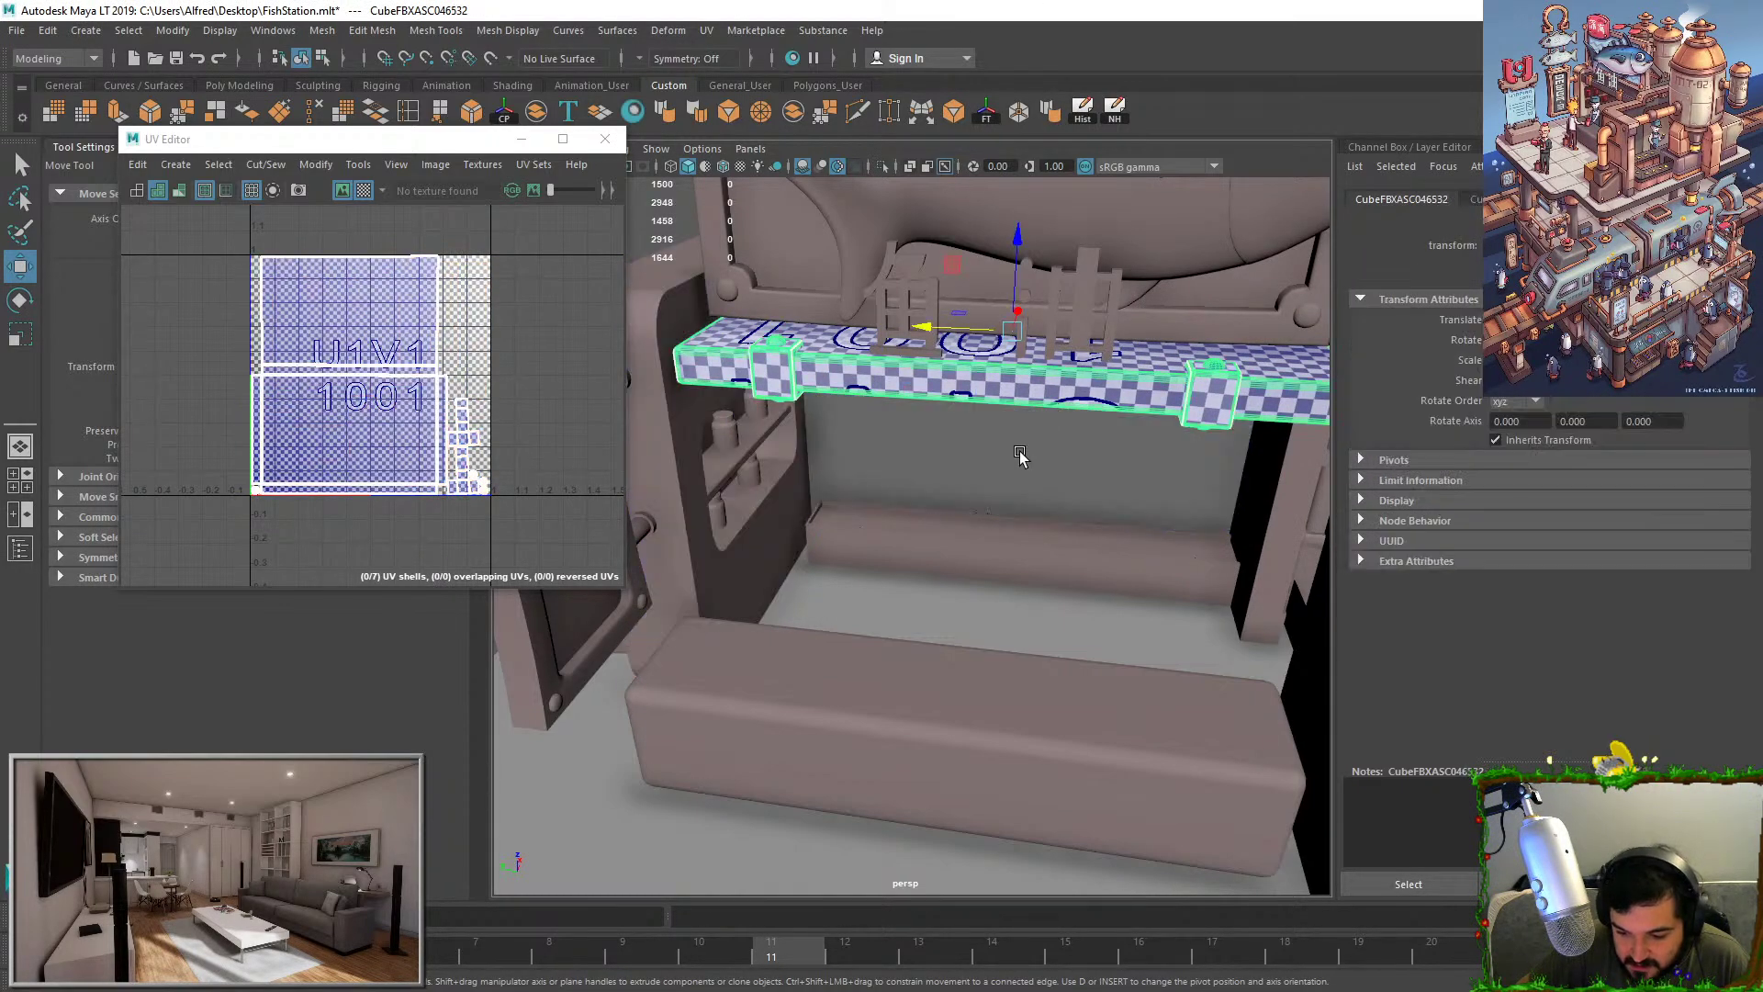
Select the slab, back wall and side wall meshes and export the selection to TopBuildingSideWall.fbx.
left_click(1019, 454, "shift")
left_click(707, 447, "shift")
left_click(16, 30)
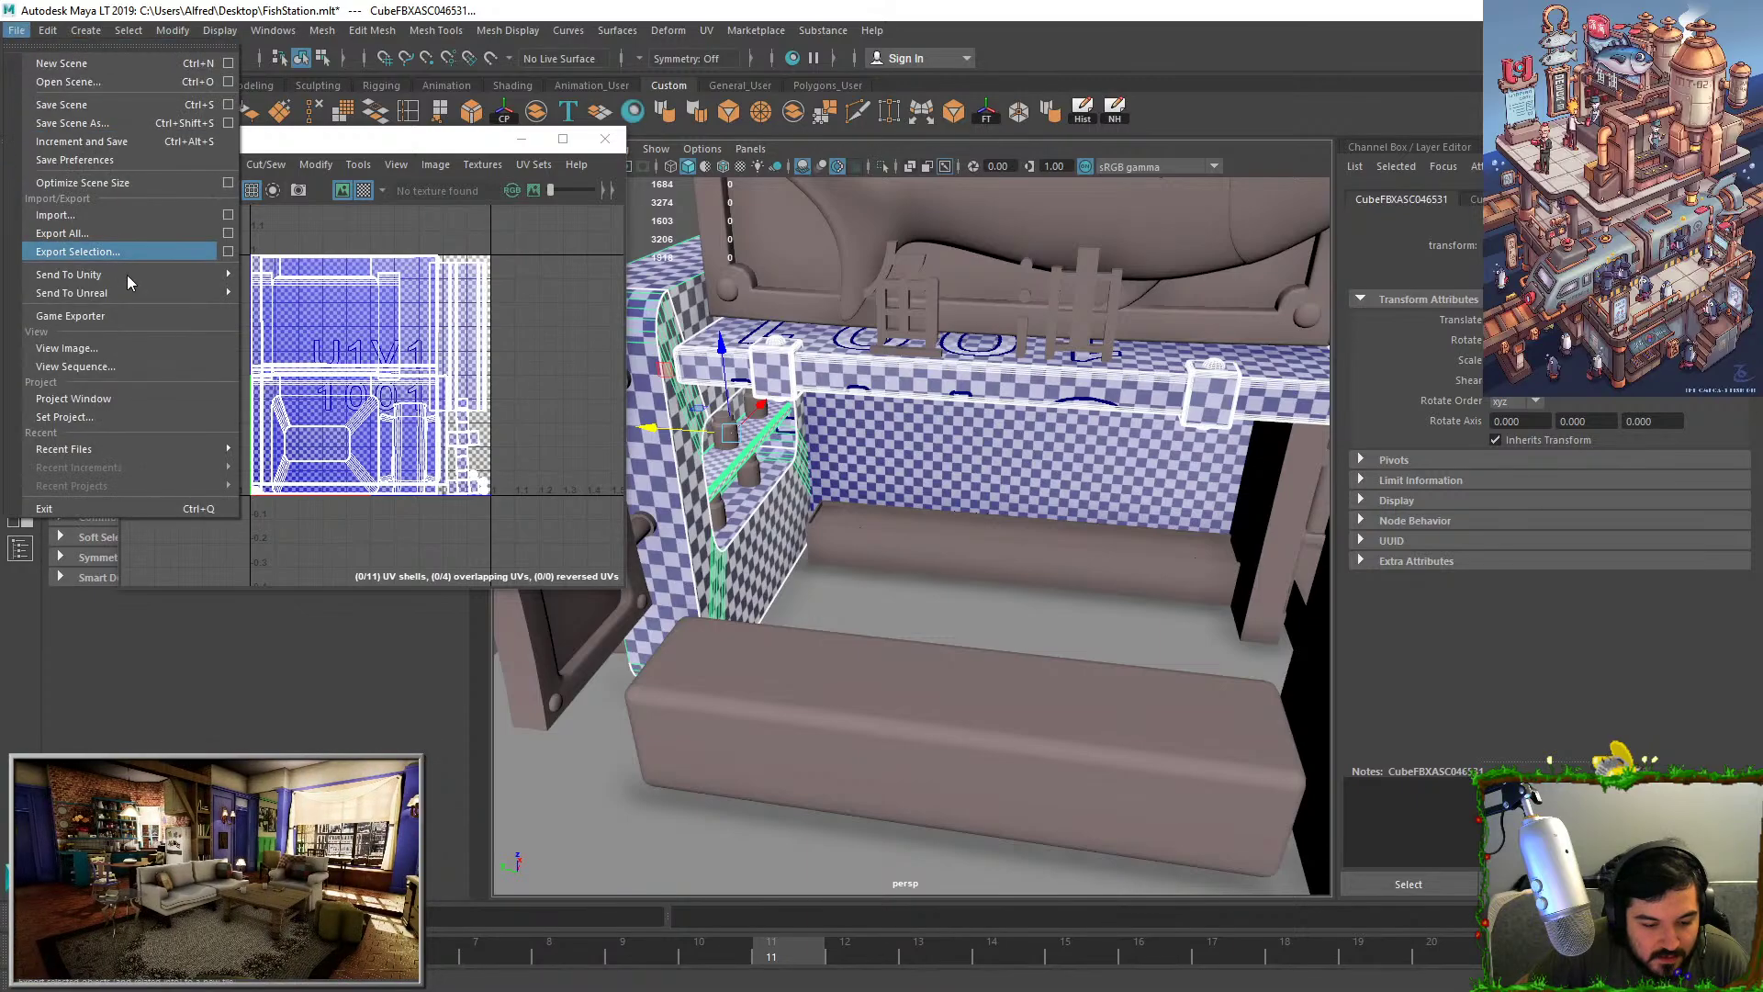
left_click(119, 253)
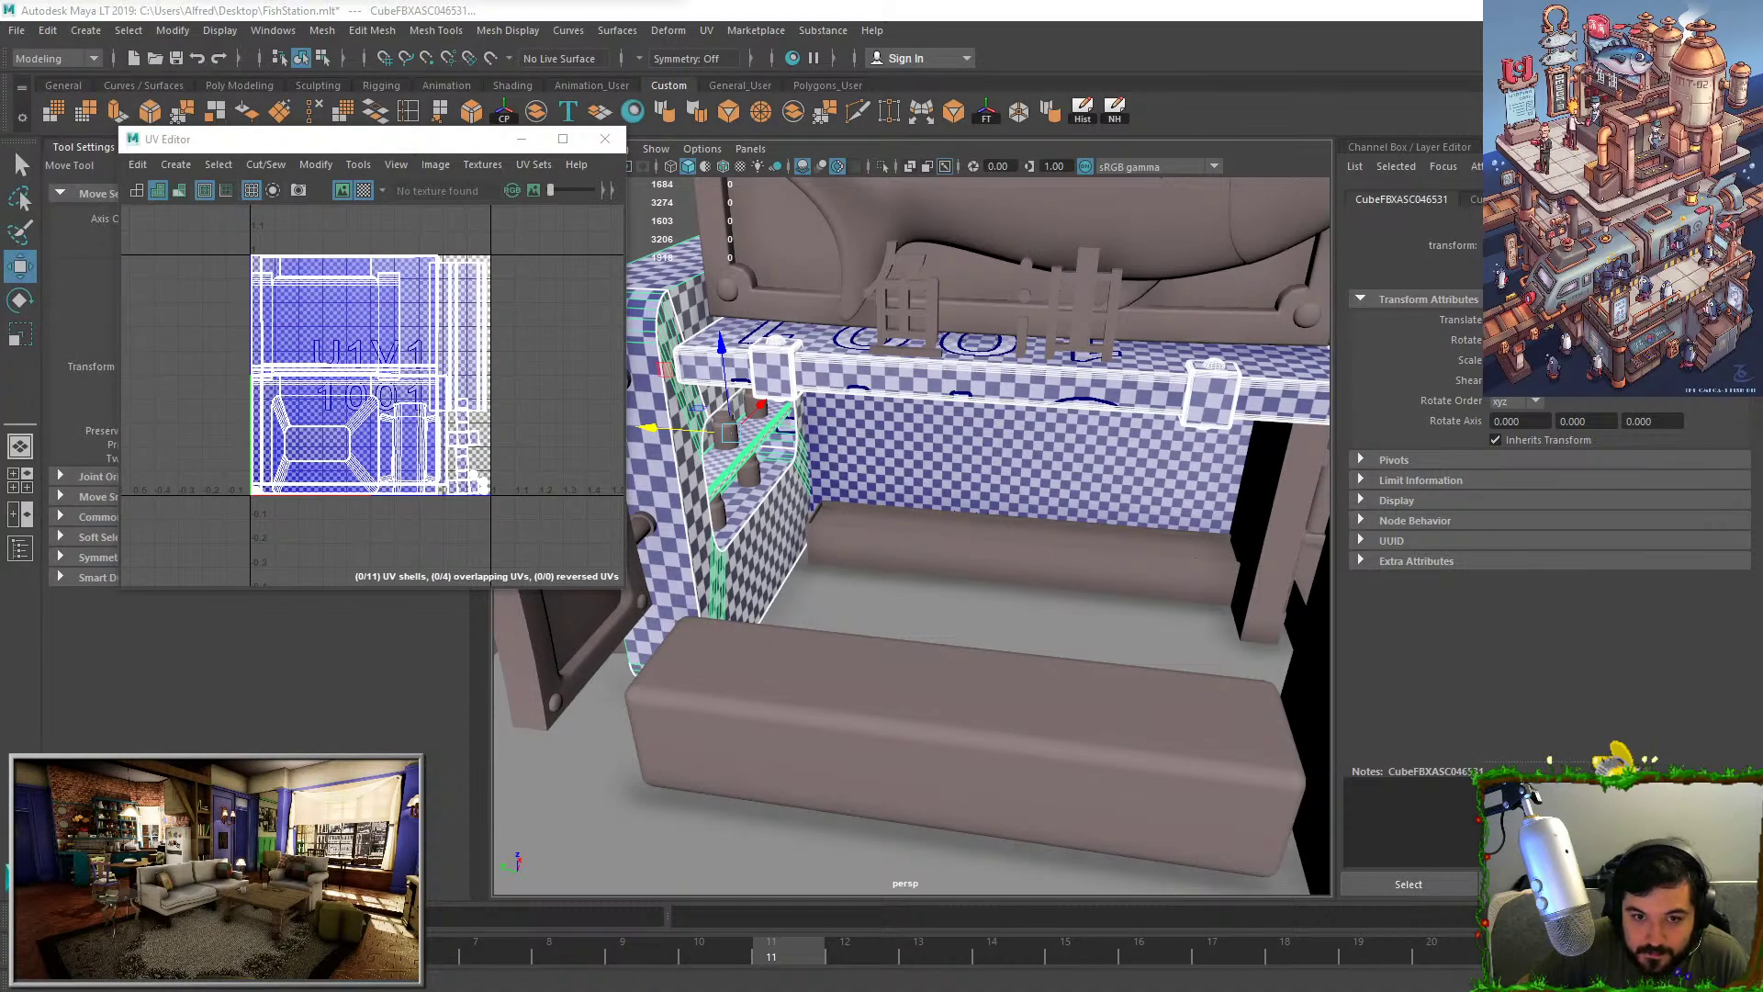
left_click(665, 209)
left_click_drag(970, 547, 896, 454, "alt")
scroll(991, 532, "up", 4)
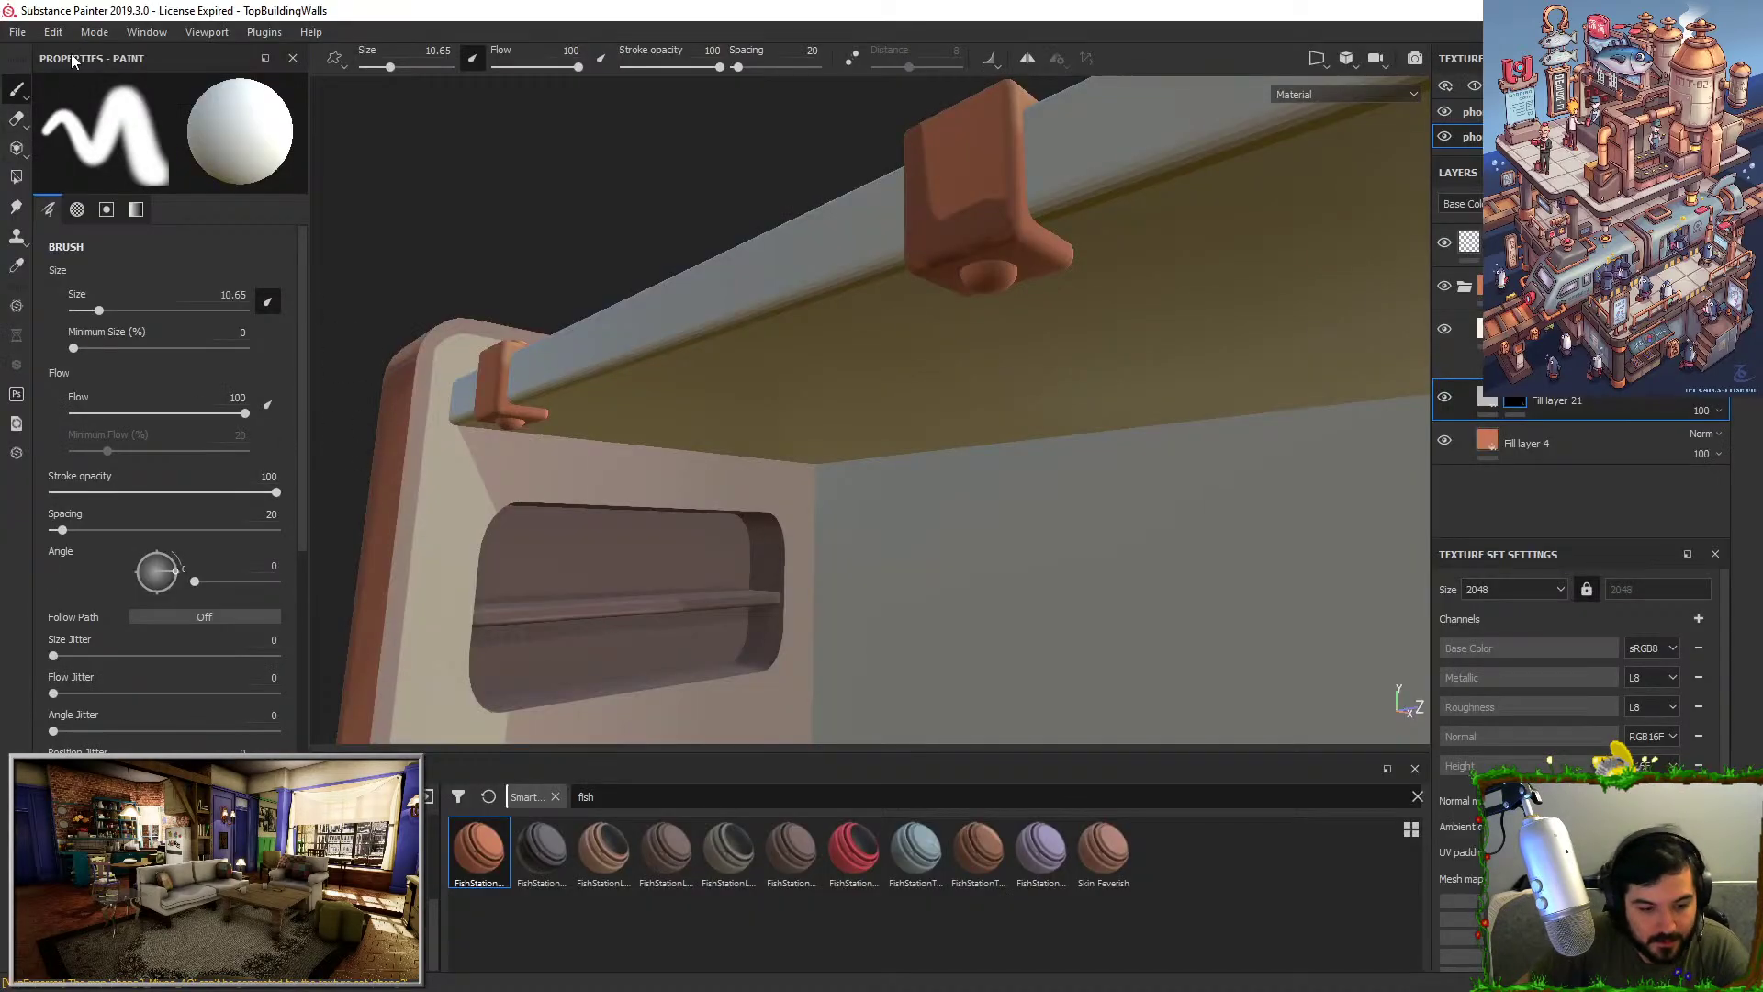
Switch to Substance Painter and update the project configuration with the re-exported TopBuildingSideWall.fbx mesh.
left_click(55, 33)
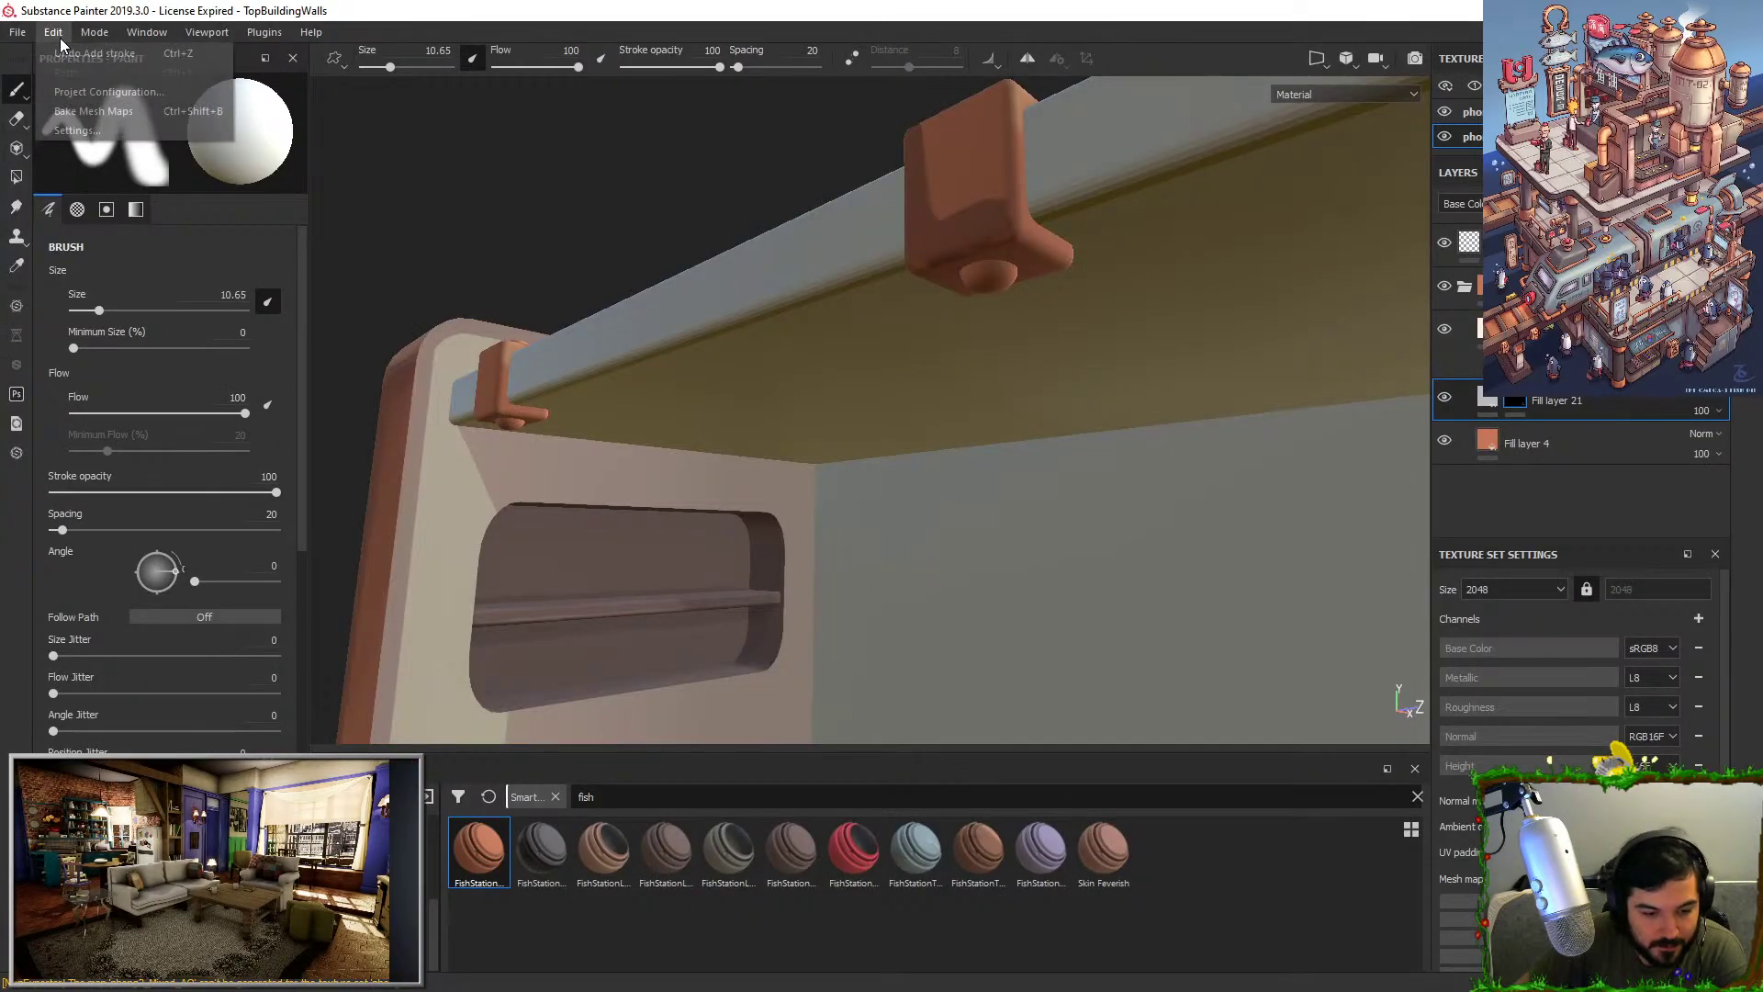
left_click(108, 92)
left_click(1005, 382)
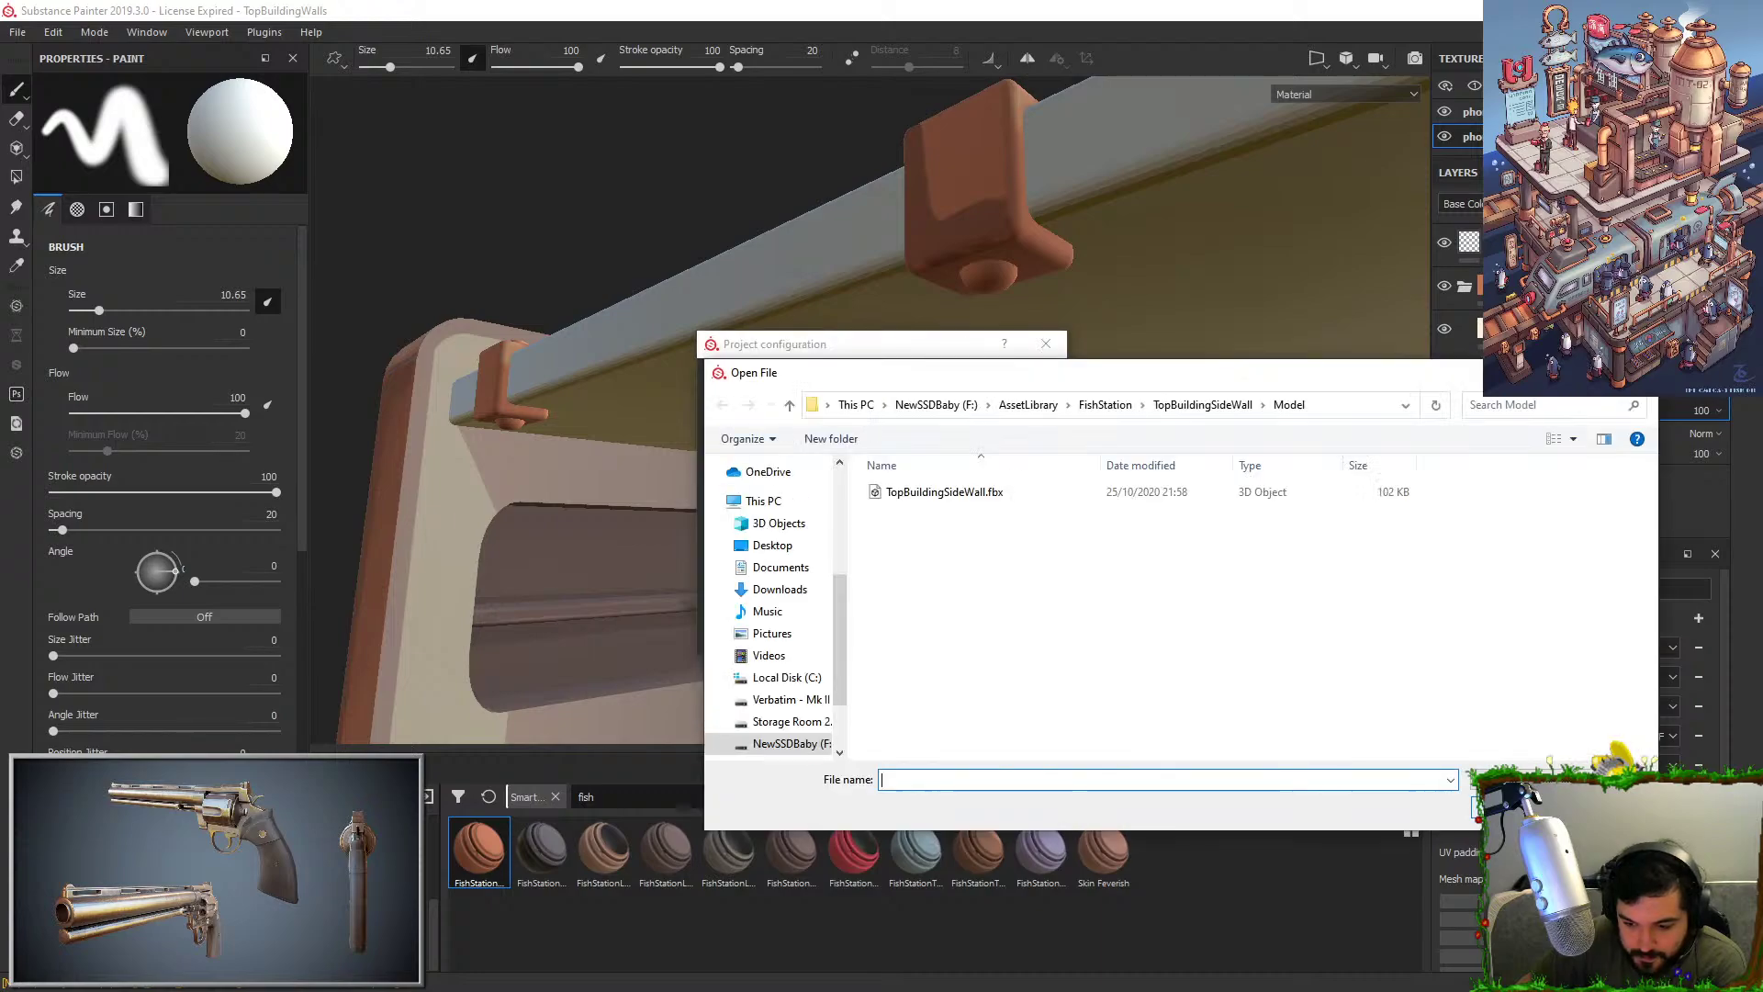
double_click(1010, 496)
left_click(904, 628)
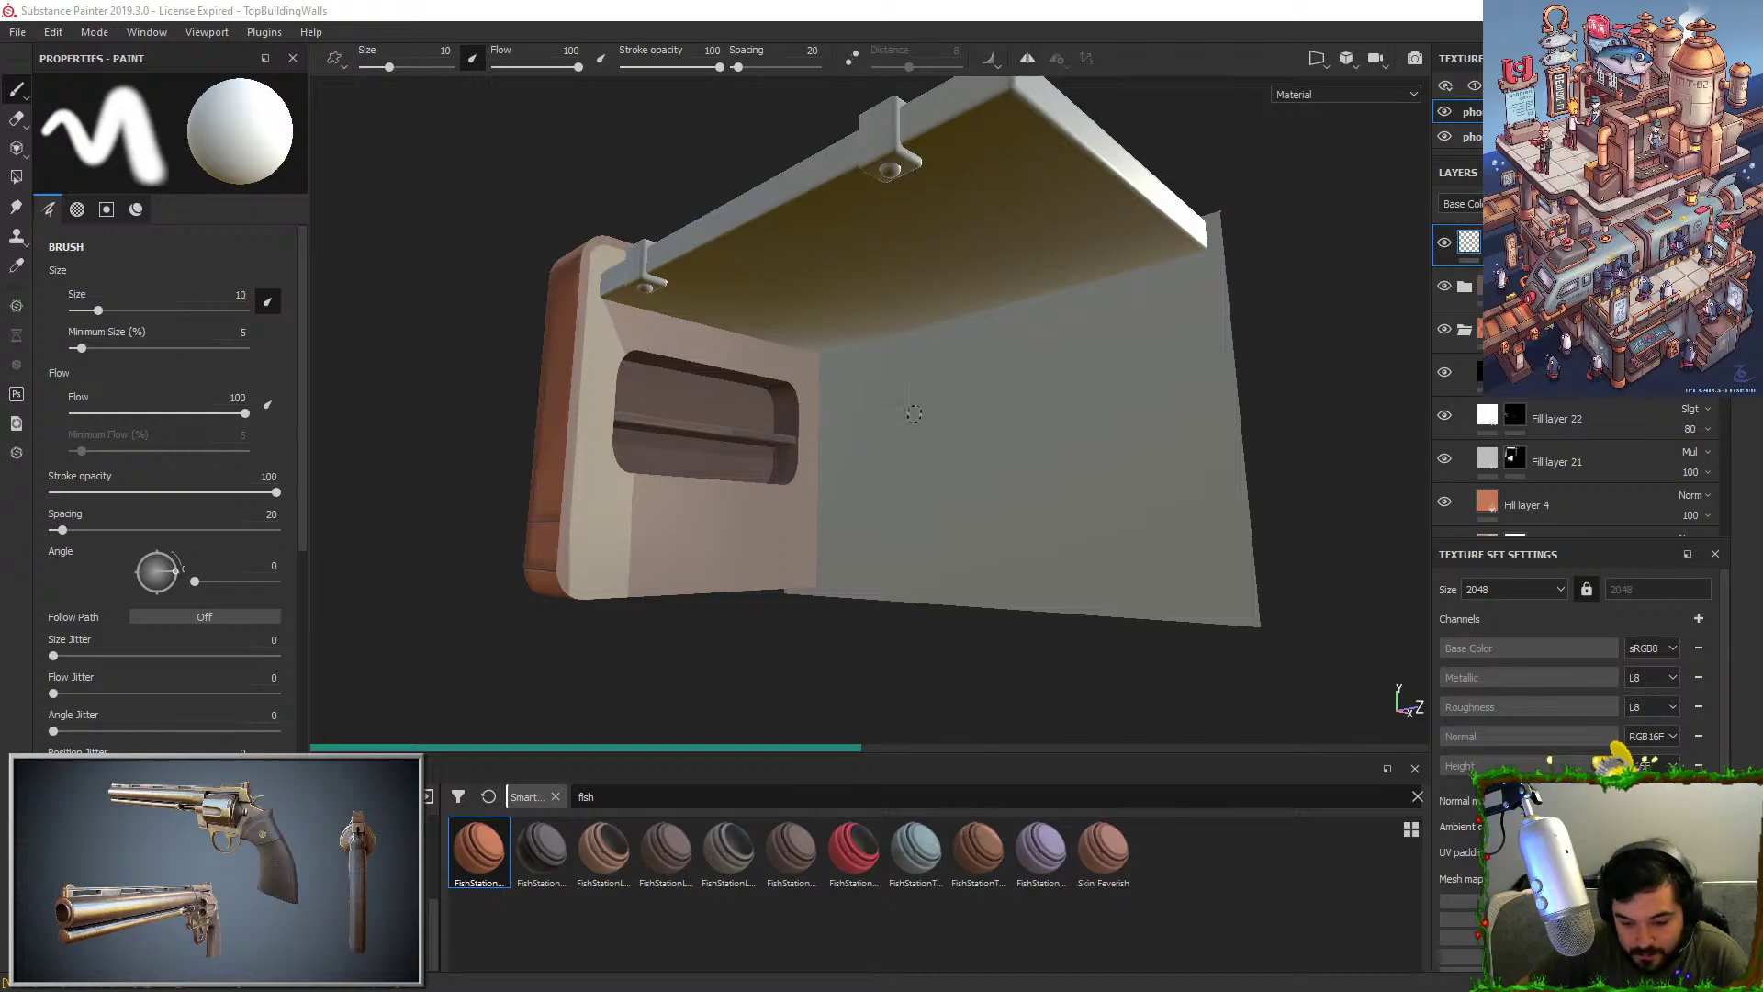
Activate the second texture set and select Fill layer 21's mask for painting the near bracket's underside.
left_click_drag(866, 582, 885, 637, "alt")
right_click_drag(886, 637, 839, 301, "alt")
left_click_drag(965, 523, 1173, 575, "alt")
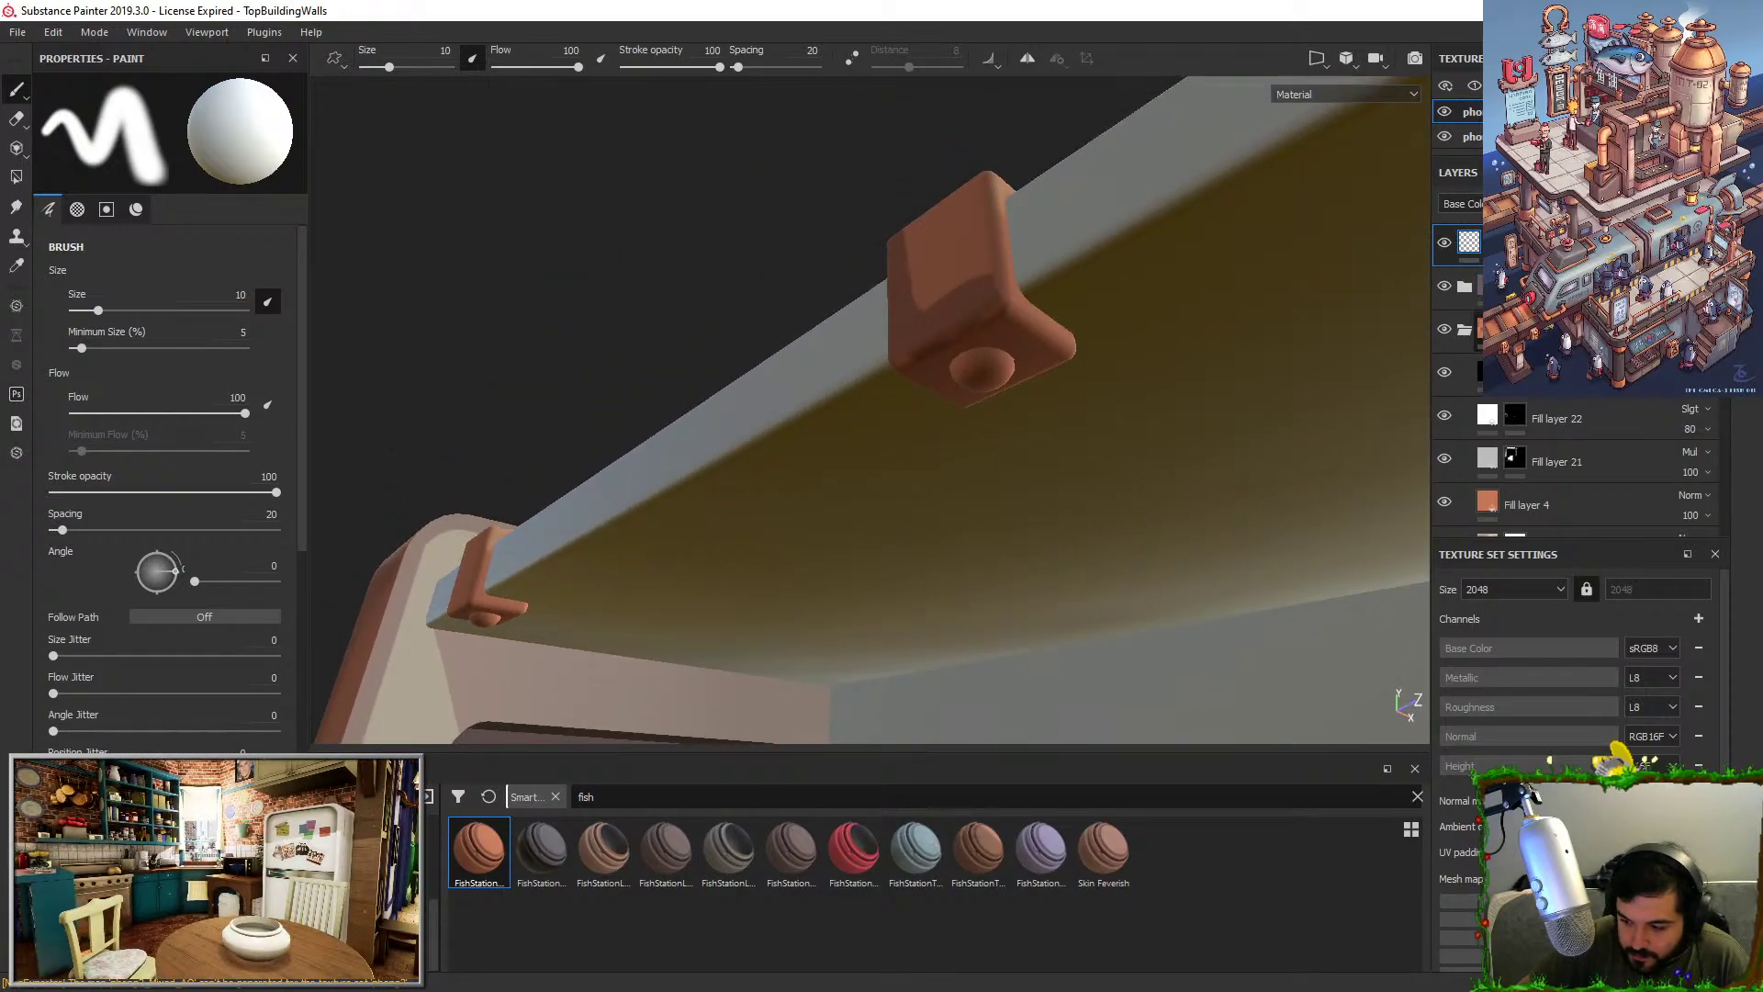
left_click(1515, 458)
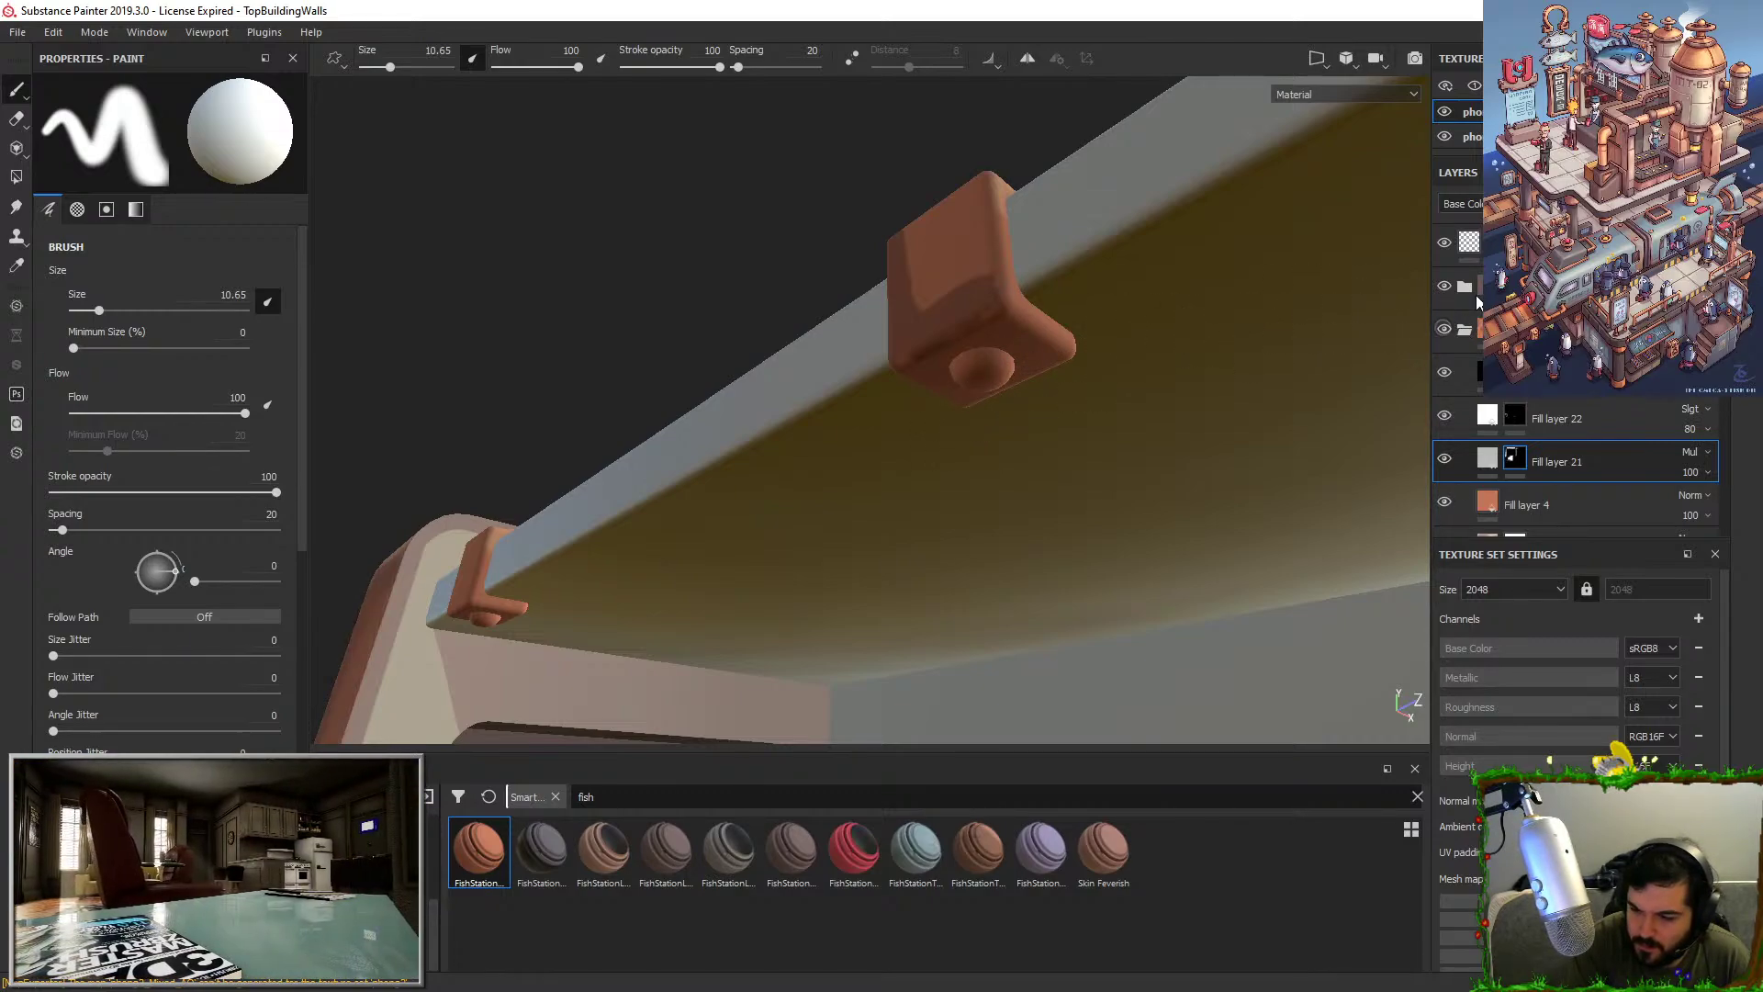
left_click(1506, 136)
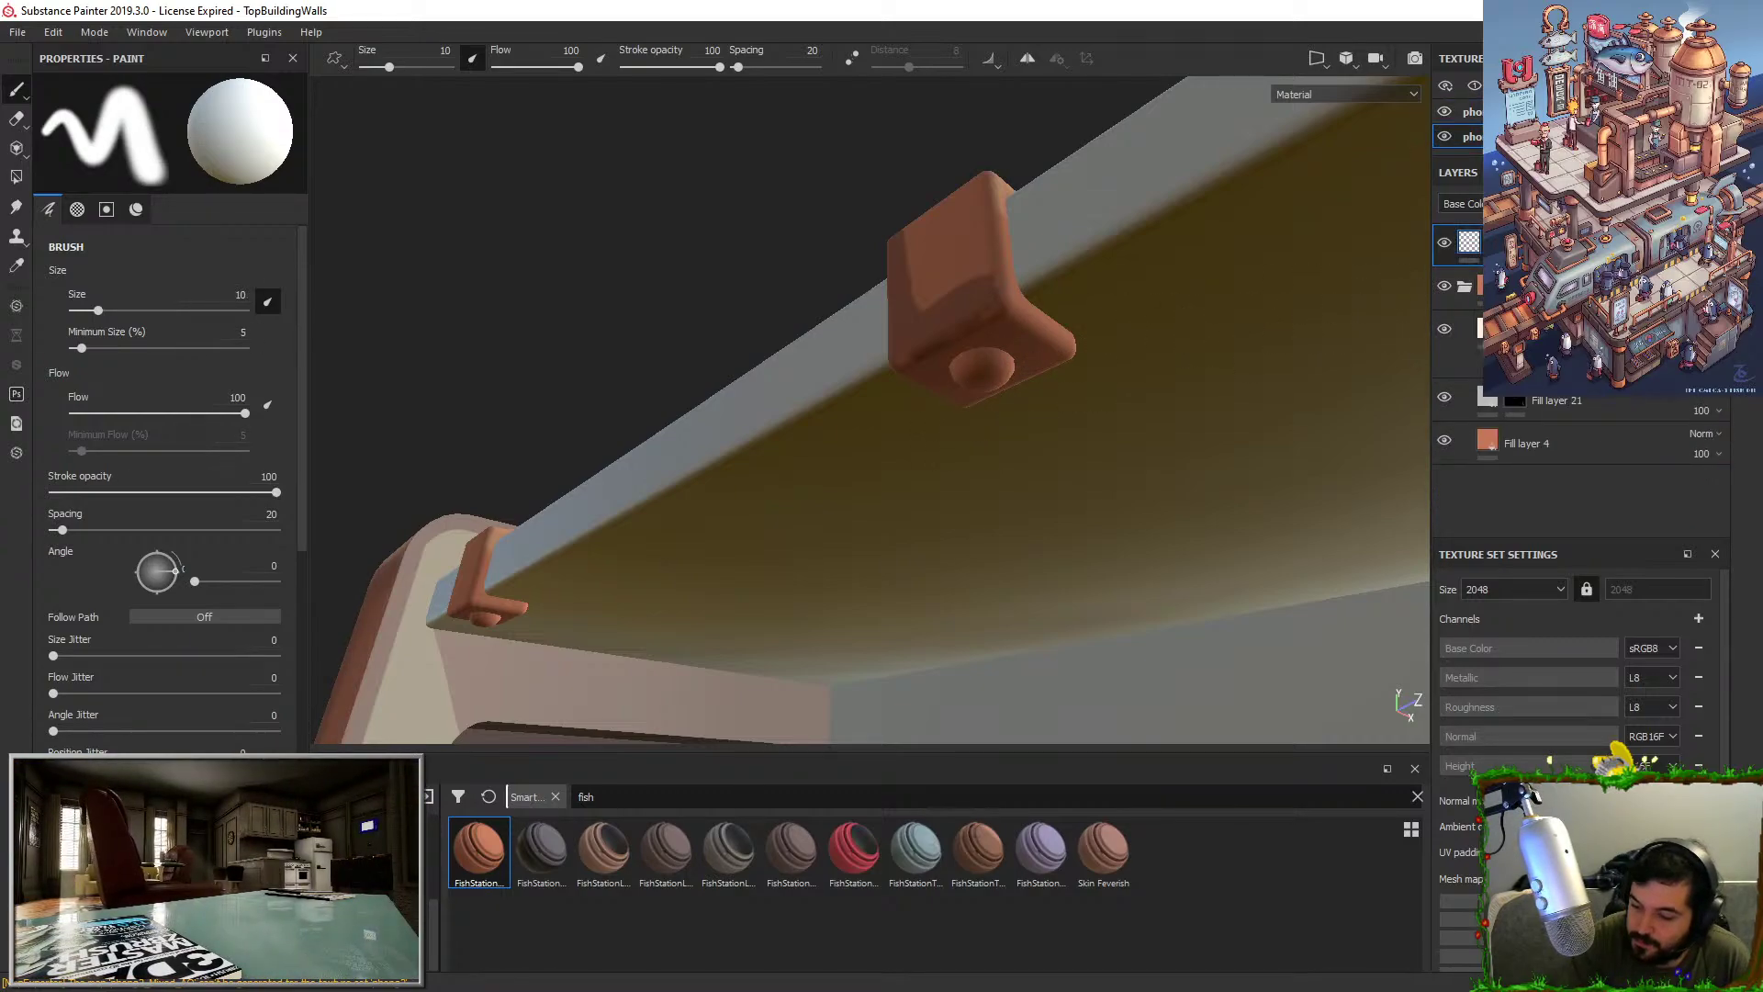
left_click(1580, 404)
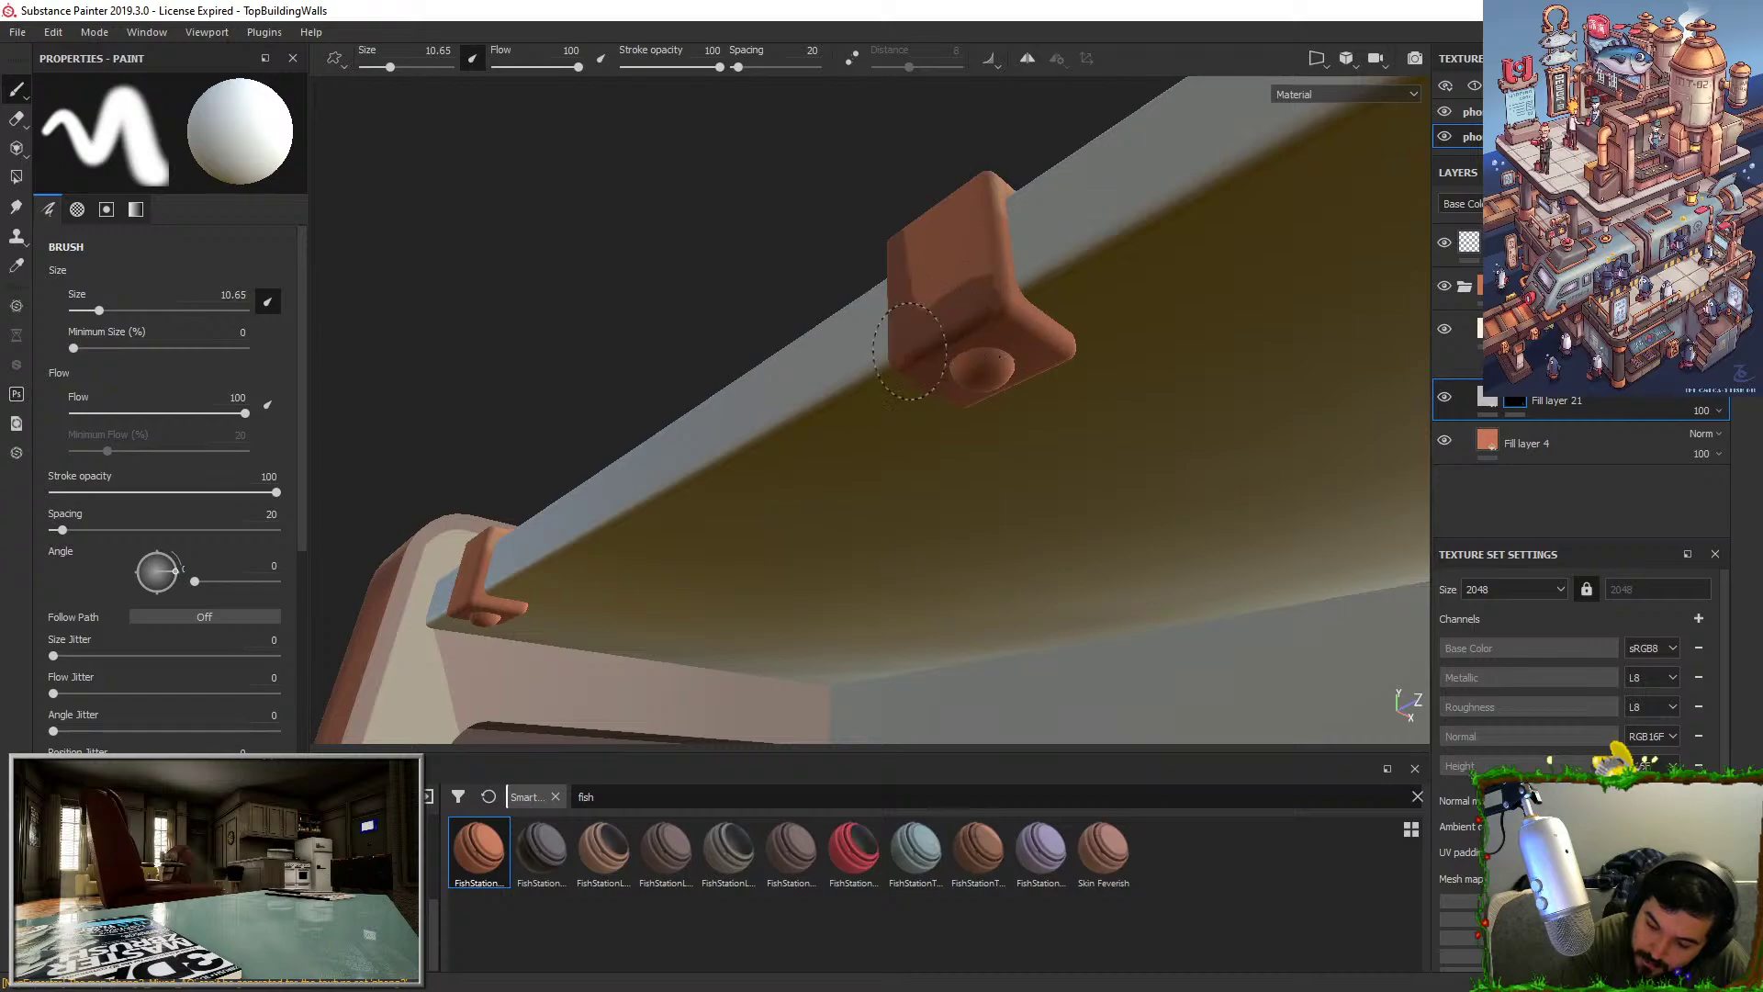
Paint a dark shadow over the near bracket's underside and edges in Fill layer 21's mask.
left_click_drag(1010, 285, 1000, 312, "alt")
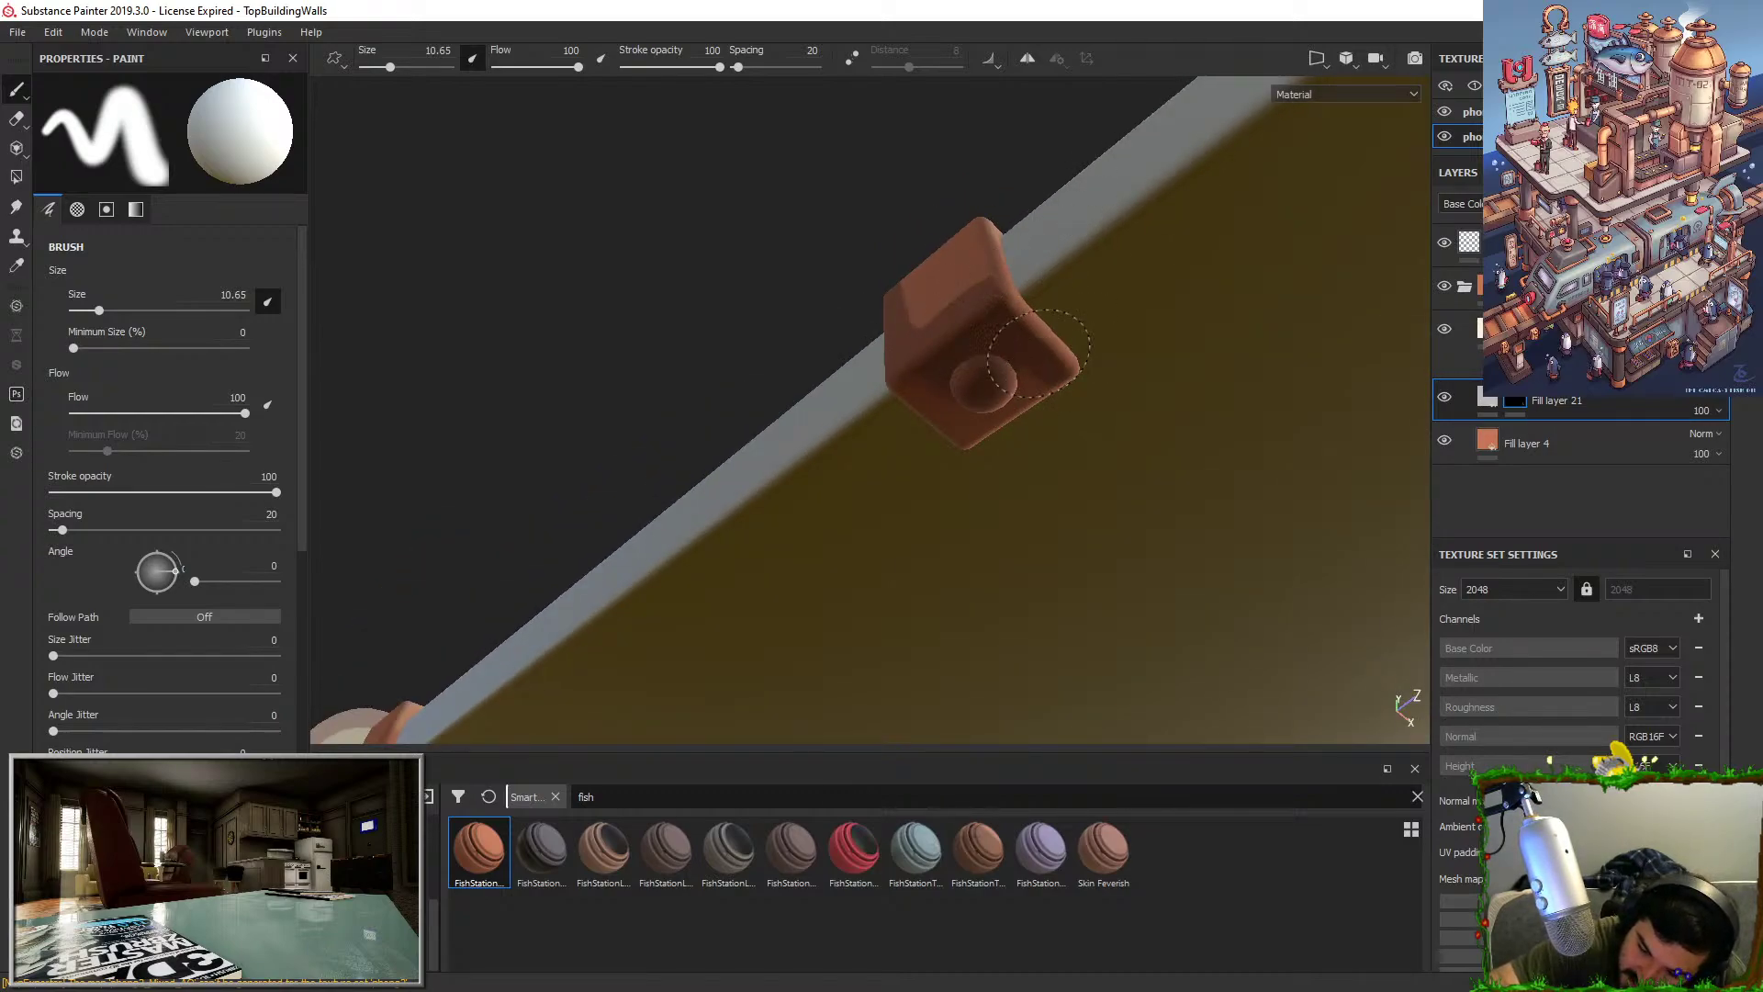
left_click_drag(1019, 360, 849, 339, "alt")
left_click_drag(1019, 256, 1016, 236, "alt")
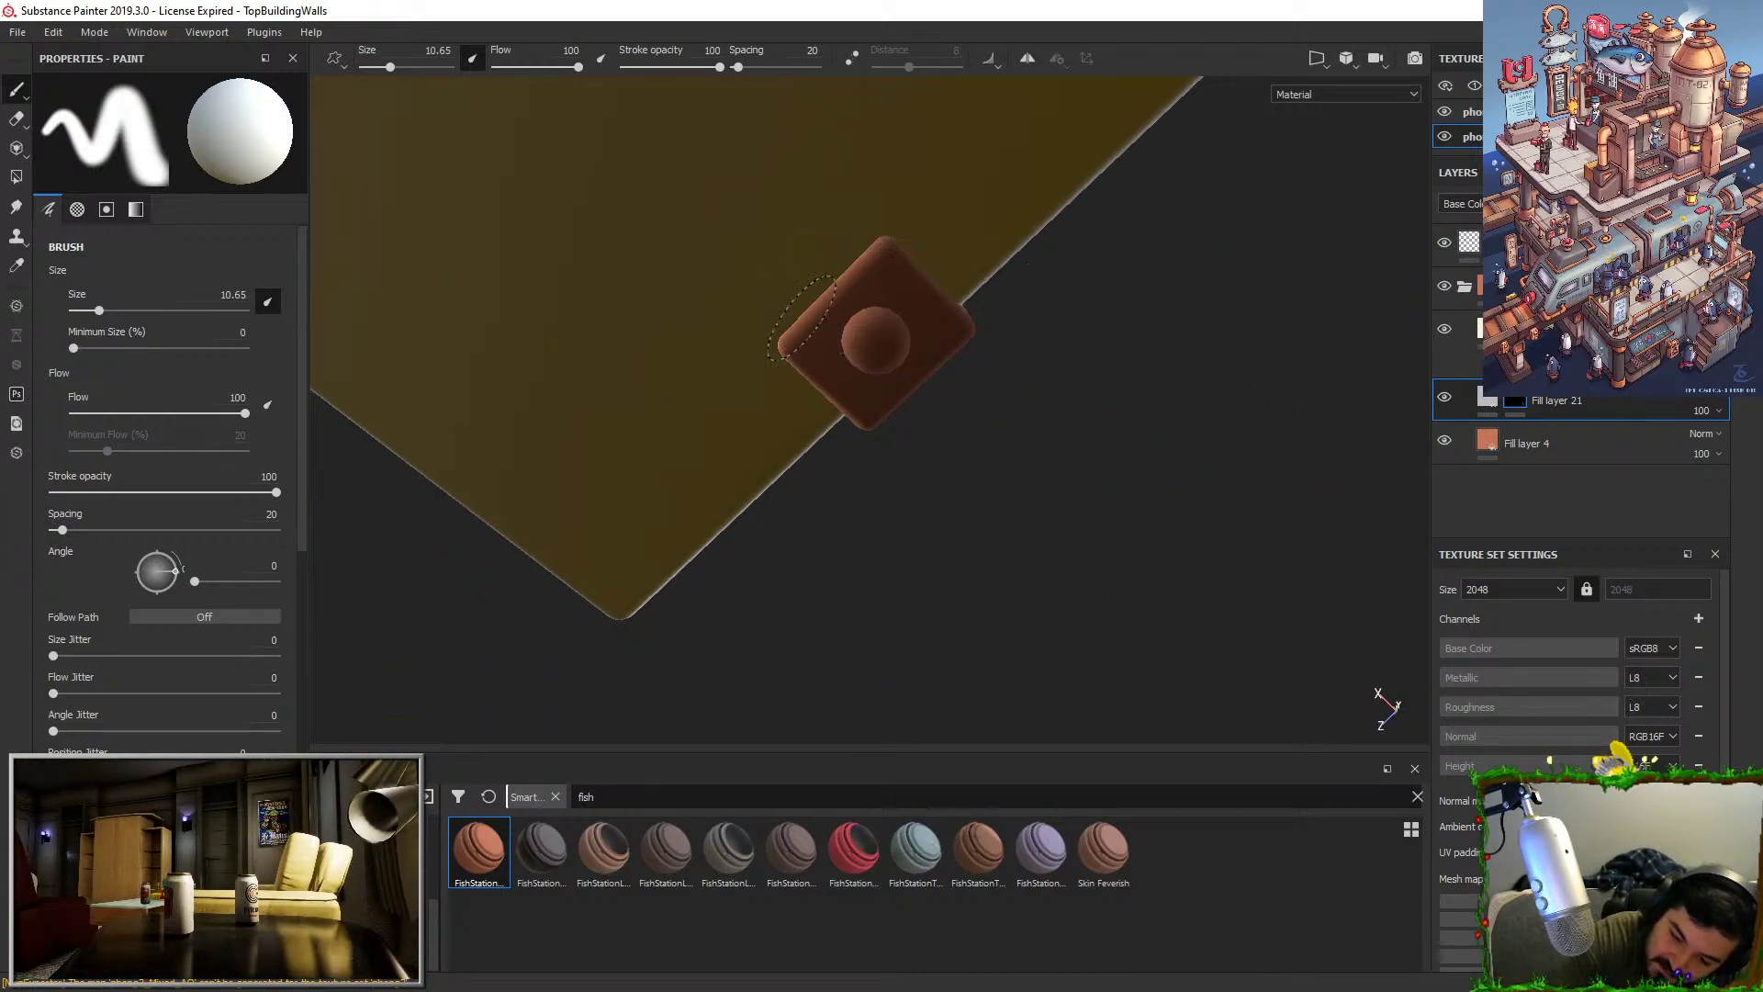
left_click_drag(802, 317, 1125, 220, "alt")
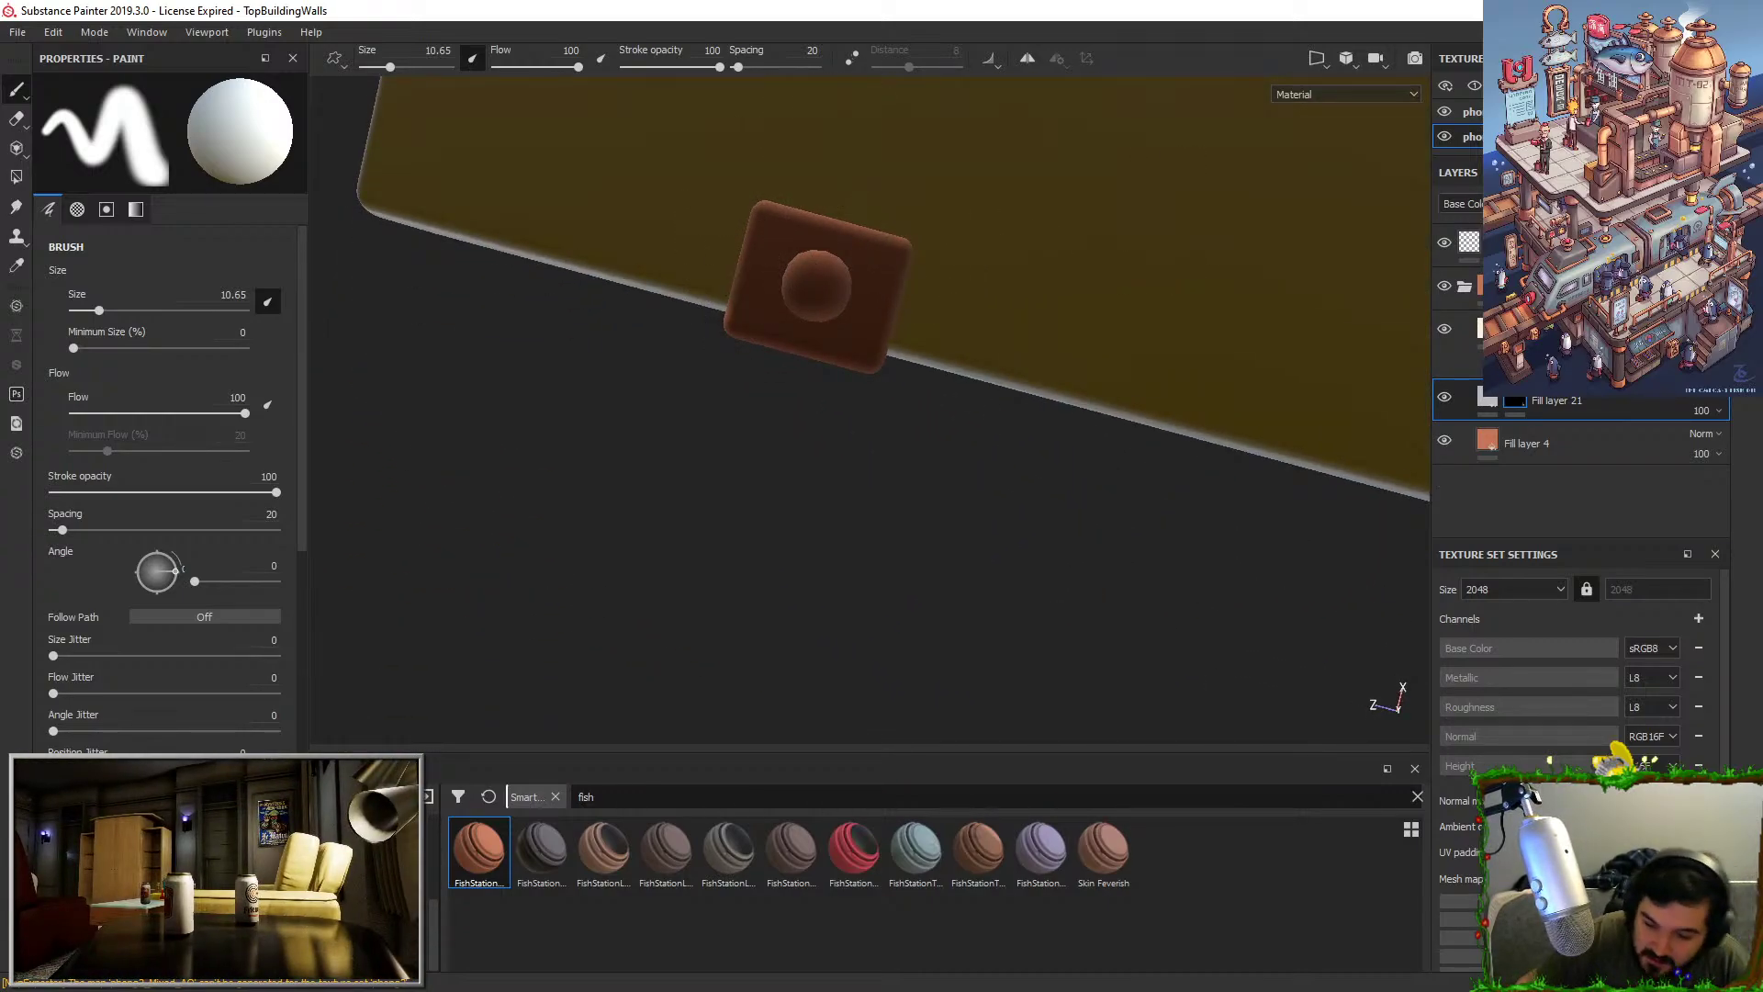
mouse_move(882, 551)
left_mouse_down("alt")
mouse_move(991, 511)
mouse_move(598, 295)
left_mouse_up("alt")
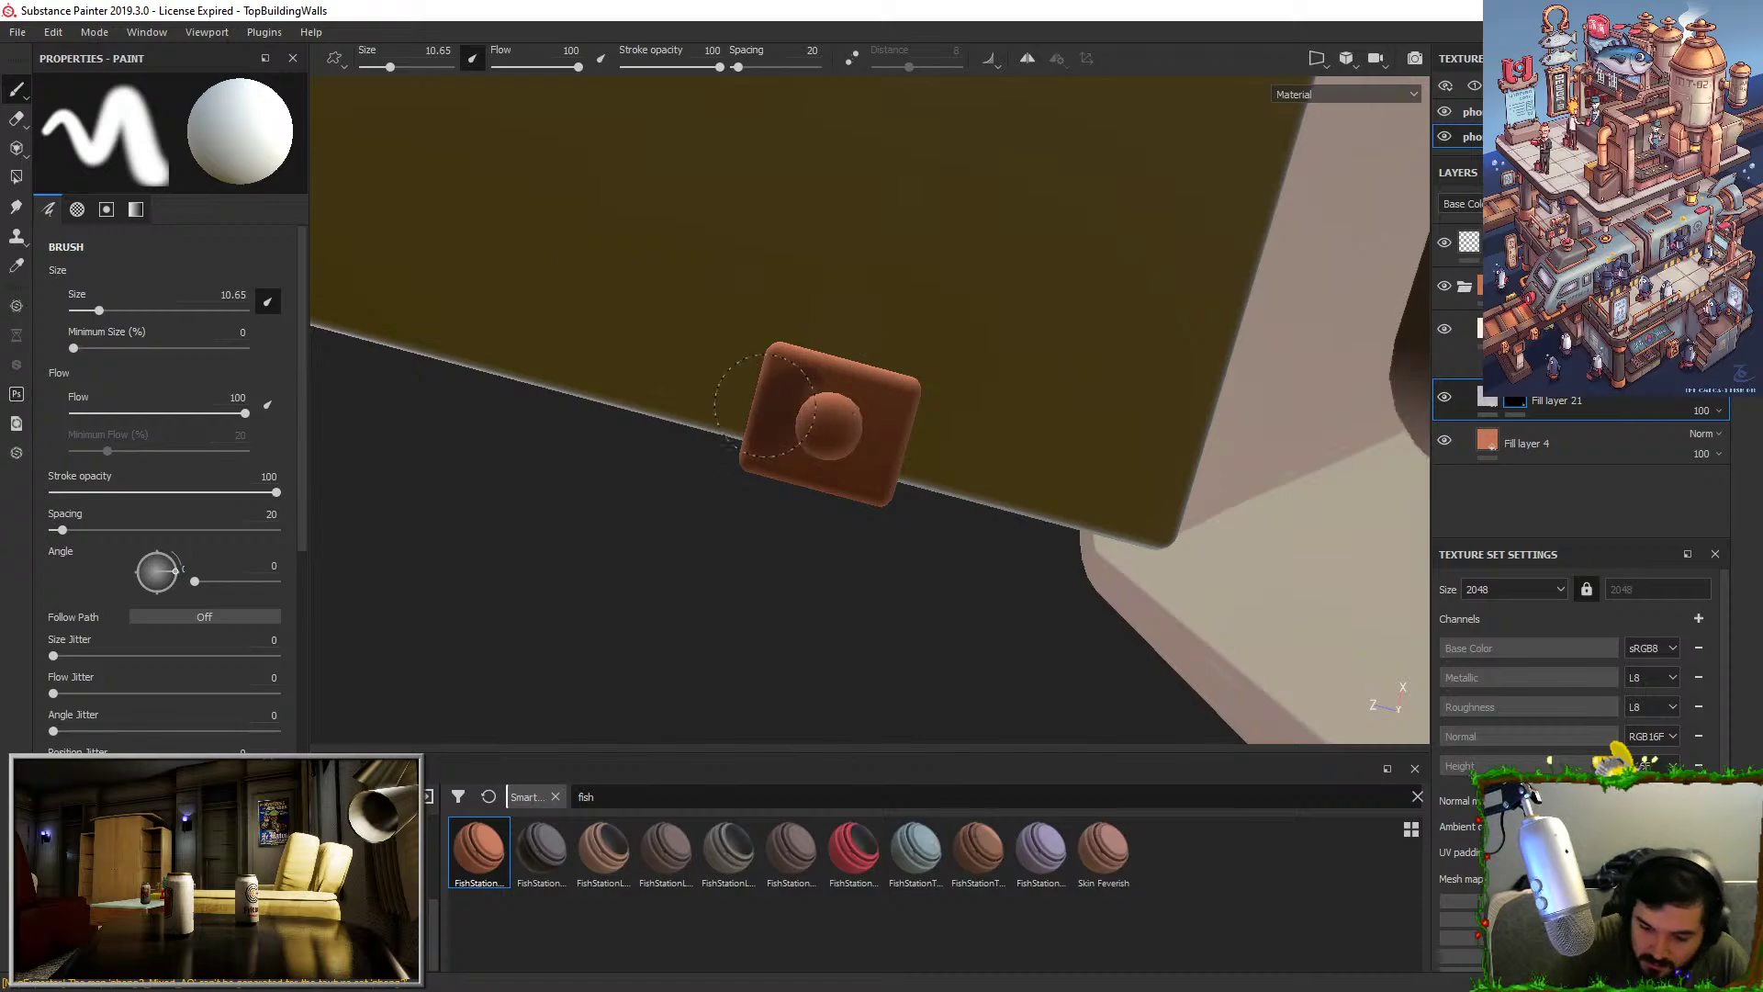
Paint dark shadow over the underside, outer face and top around the knob of the bracket beside the side wall.
left_click_drag(762, 404, 898, 415)
mouse_move(812, 476)
left_mouse_down("alt")
mouse_move(1035, 575)
mouse_move(901, 511)
mouse_move(881, 475)
mouse_move(712, 470)
mouse_move(1010, 414)
mouse_move(1019, 427)
left_mouse_up("alt")
mouse_move(867, 246)
left_mouse_down()
mouse_move(863, 394)
mouse_move(854, 276)
left_mouse_up()
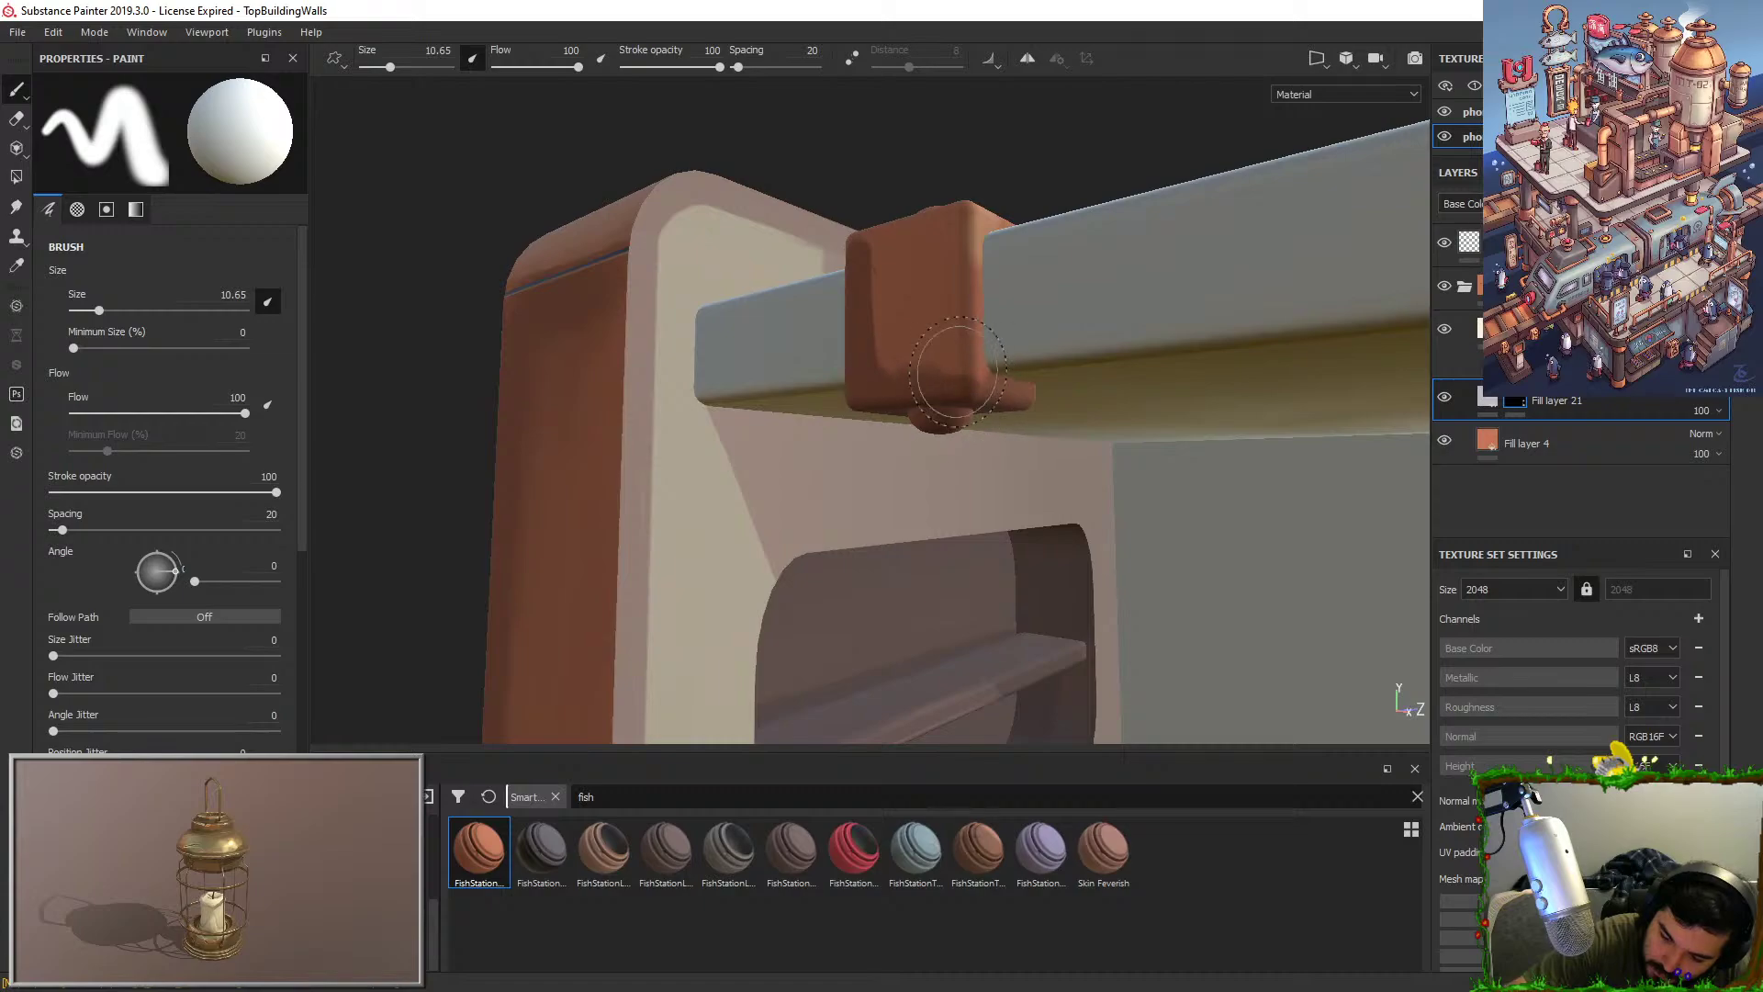
mouse_move(953, 374)
left_mouse_down("alt")
mouse_move(1267, 500)
mouse_move(1071, 373)
left_mouse_up("alt")
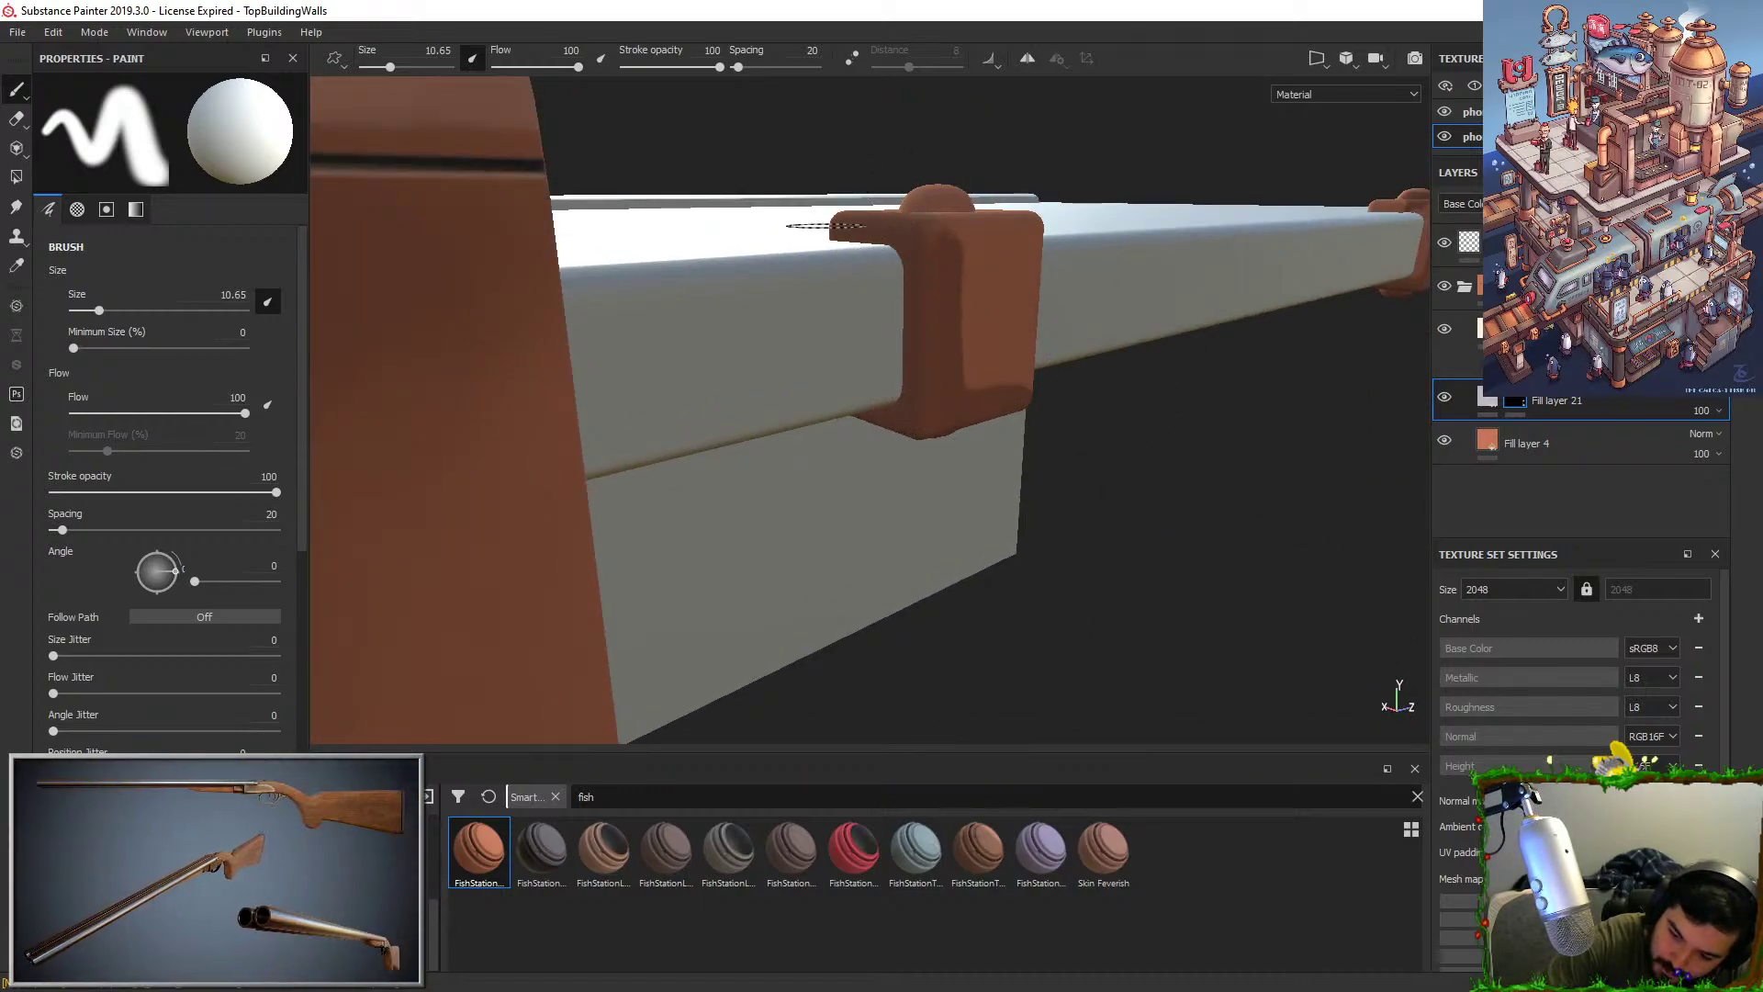
left_click_drag(883, 222, 1011, 390, "alt")
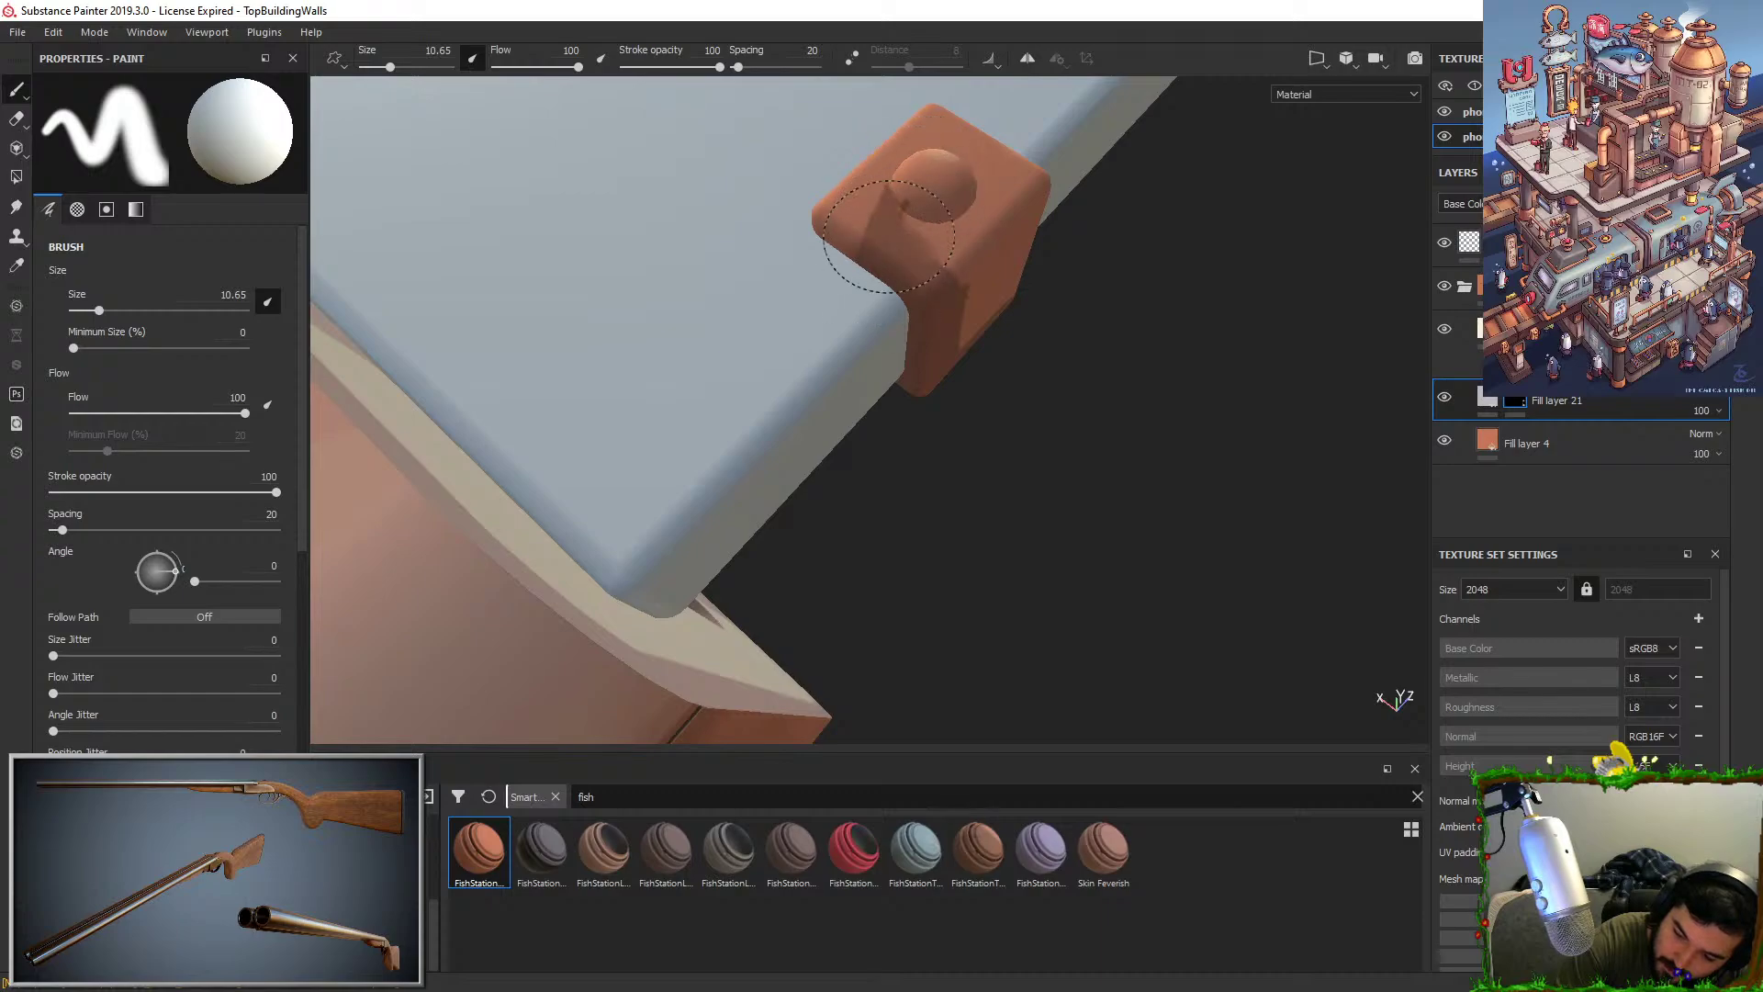
left_click_drag(1012, 165, 955, 217, "alt")
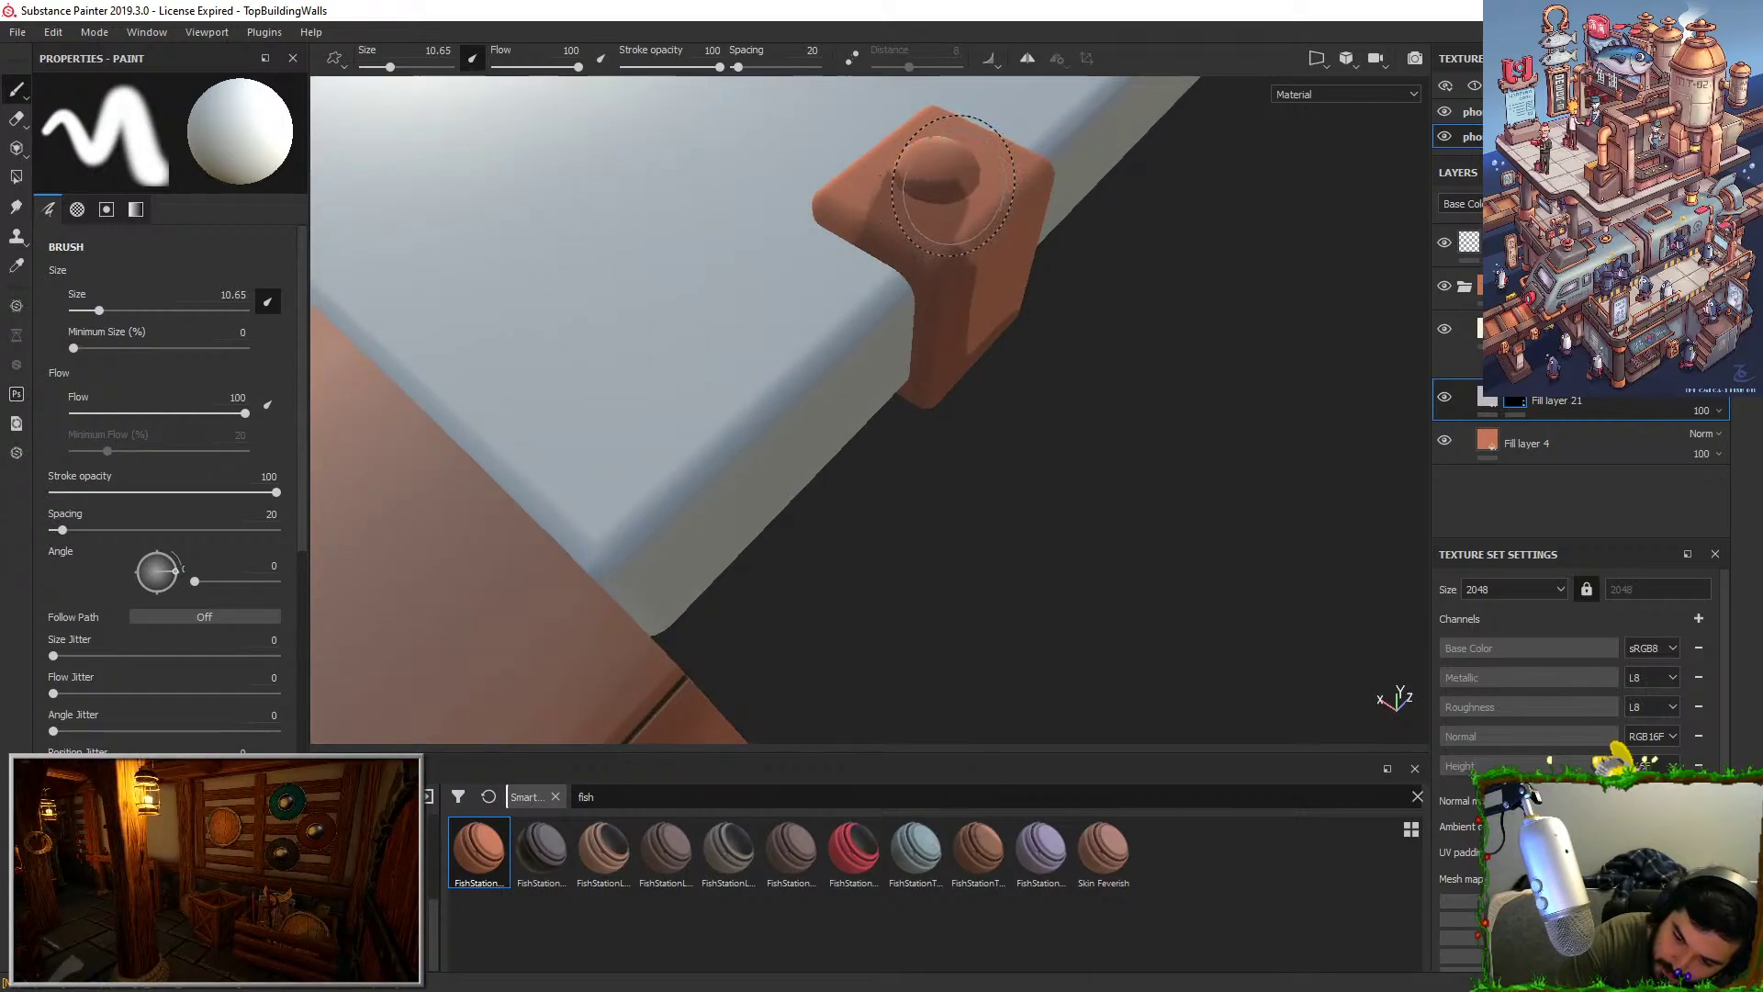
left_click_drag(960, 317, 975, 169, "alt")
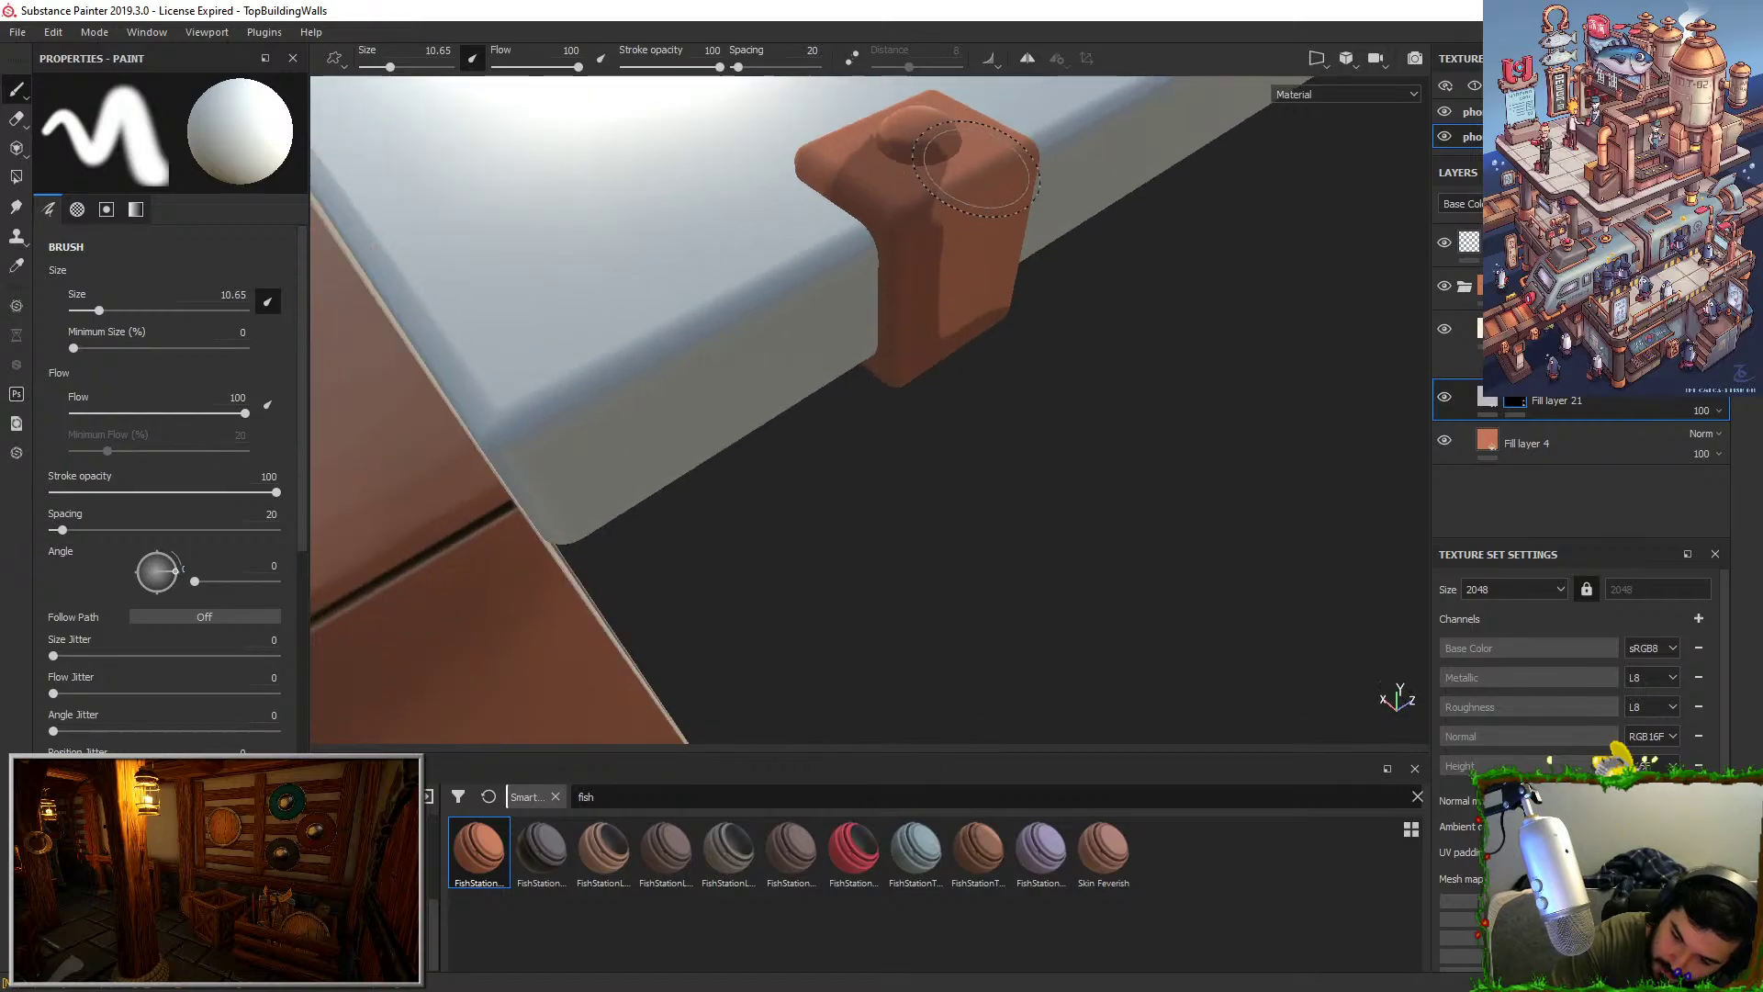
left_click_drag(934, 274, 1023, 295, "alt")
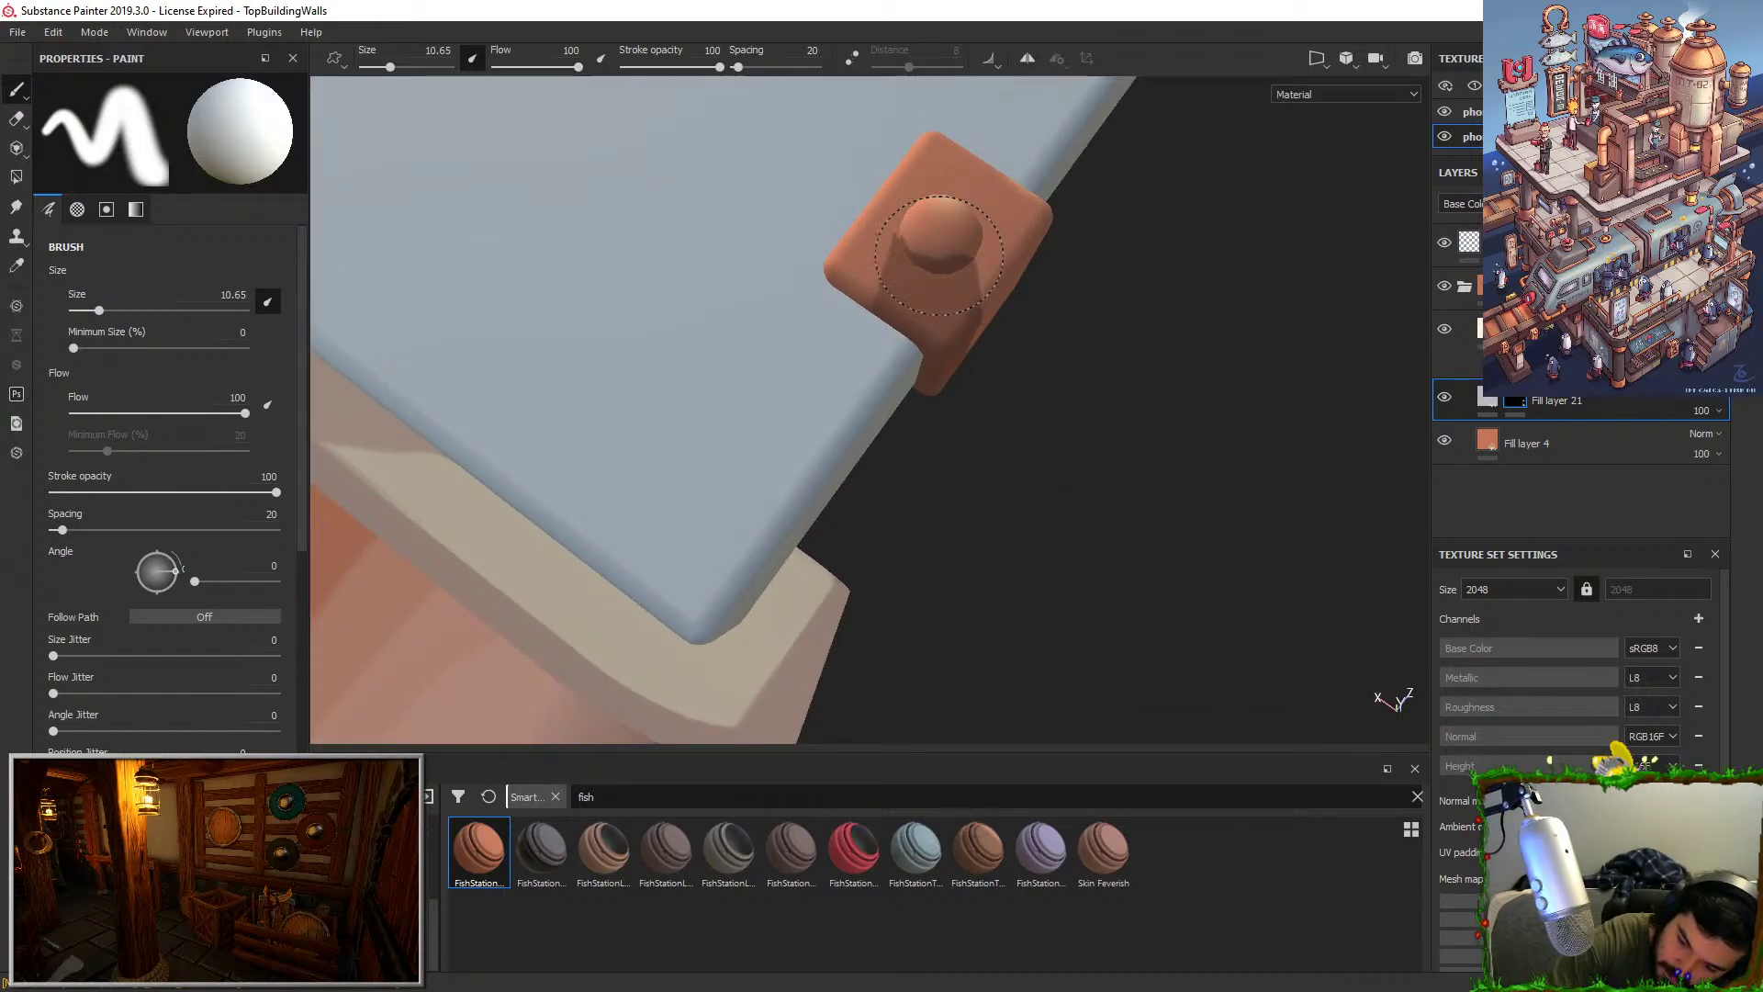
Clean up the shadow around that bracket's top knob in Fill layer 21's mask, alternating between black and white paint.
key("x")
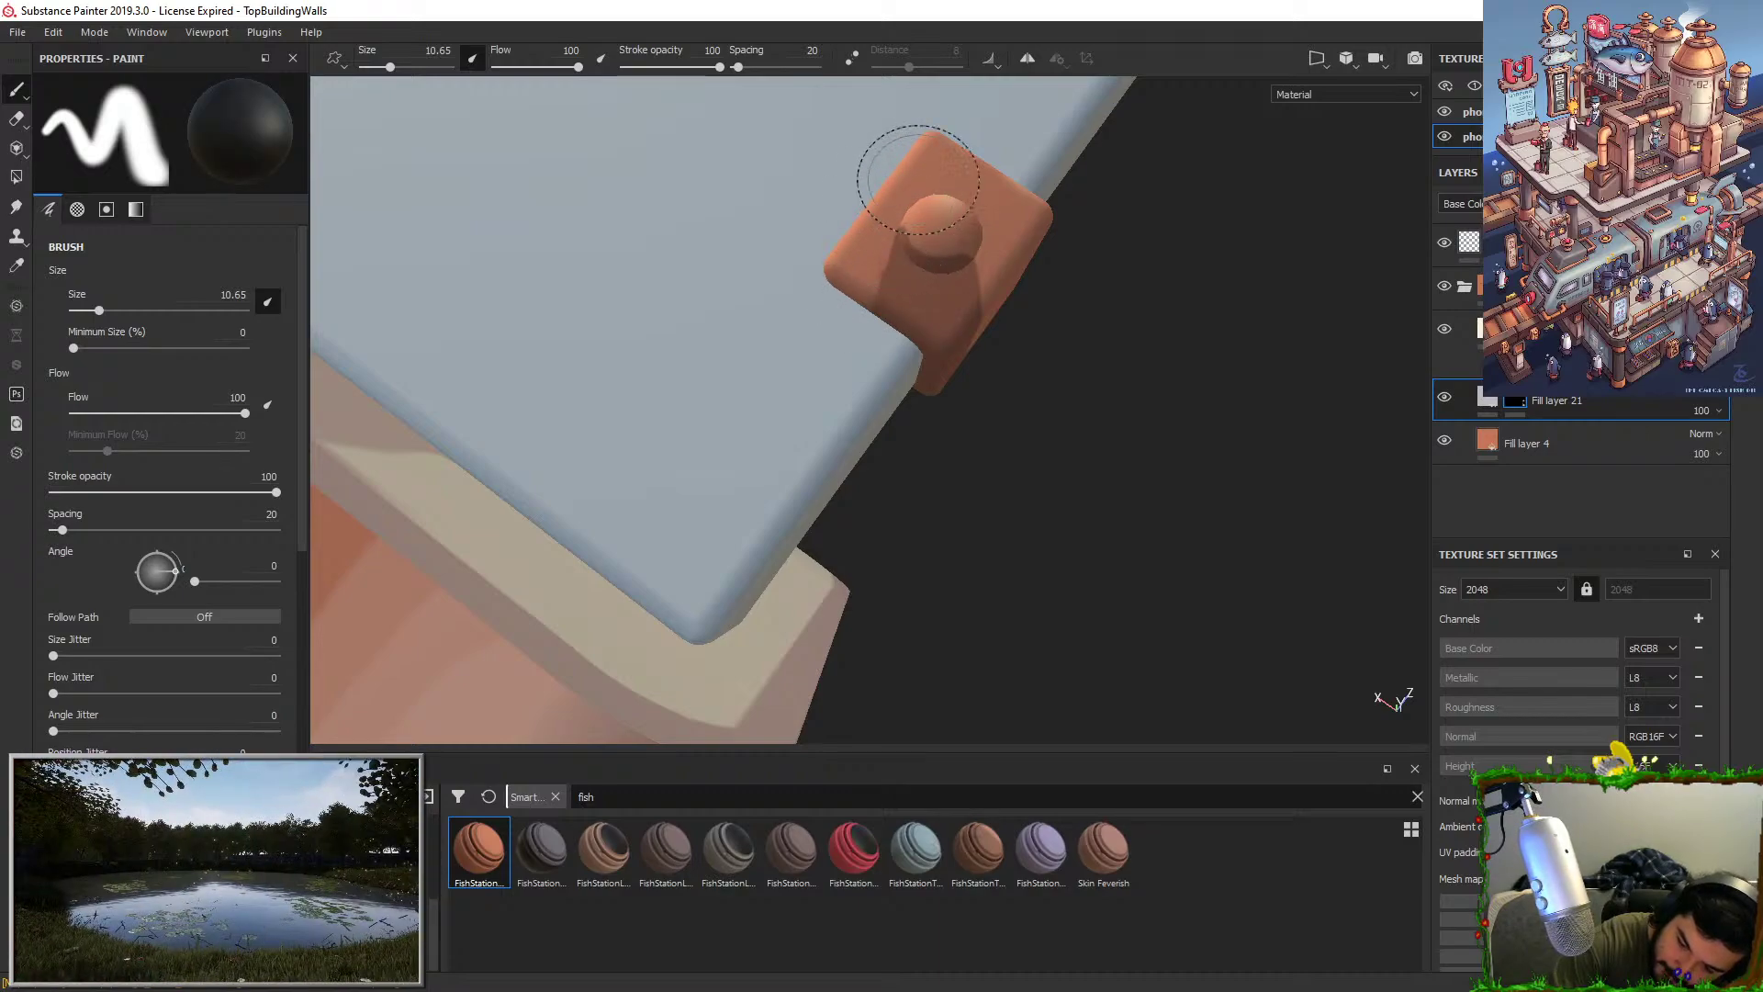
mouse_move(1086, 496)
left_mouse_down("alt")
mouse_move(1135, 441)
mouse_move(1066, 239)
left_mouse_up("alt")
key("x")
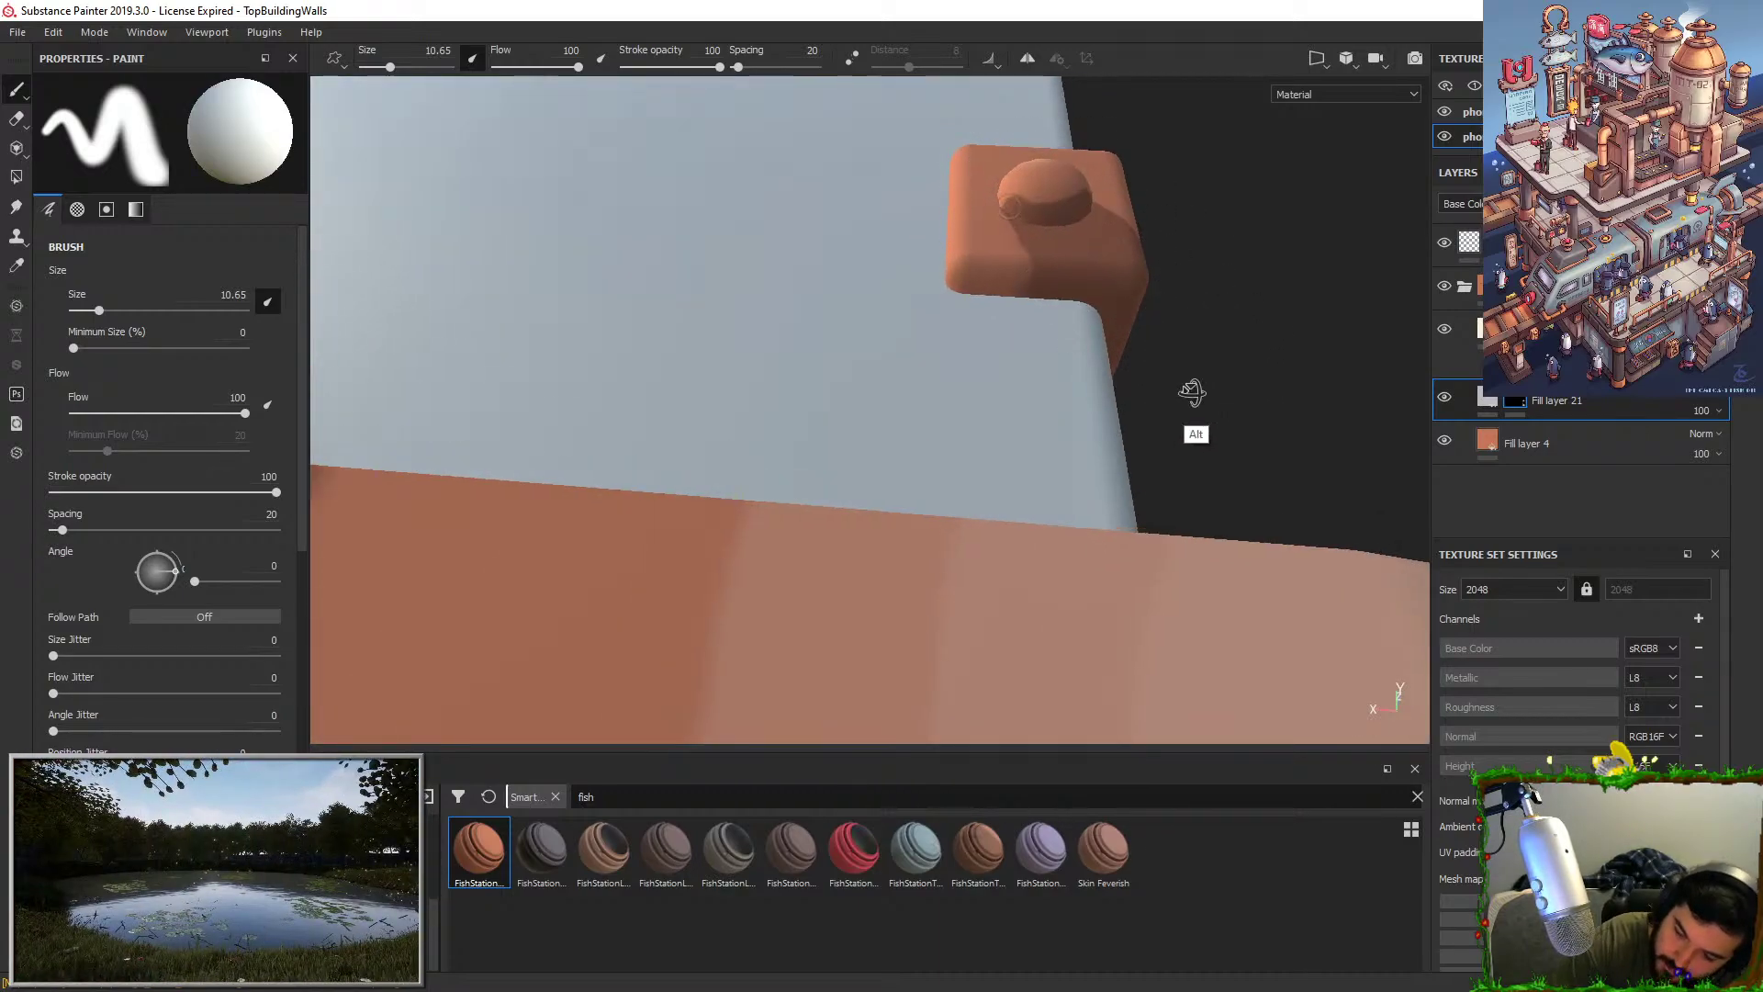
mouse_move(1188, 394)
left_mouse_down("alt")
mouse_move(892, 398)
mouse_move(808, 360)
left_mouse_up("alt")
left_click_drag(820, 436, 777, 273, "alt")
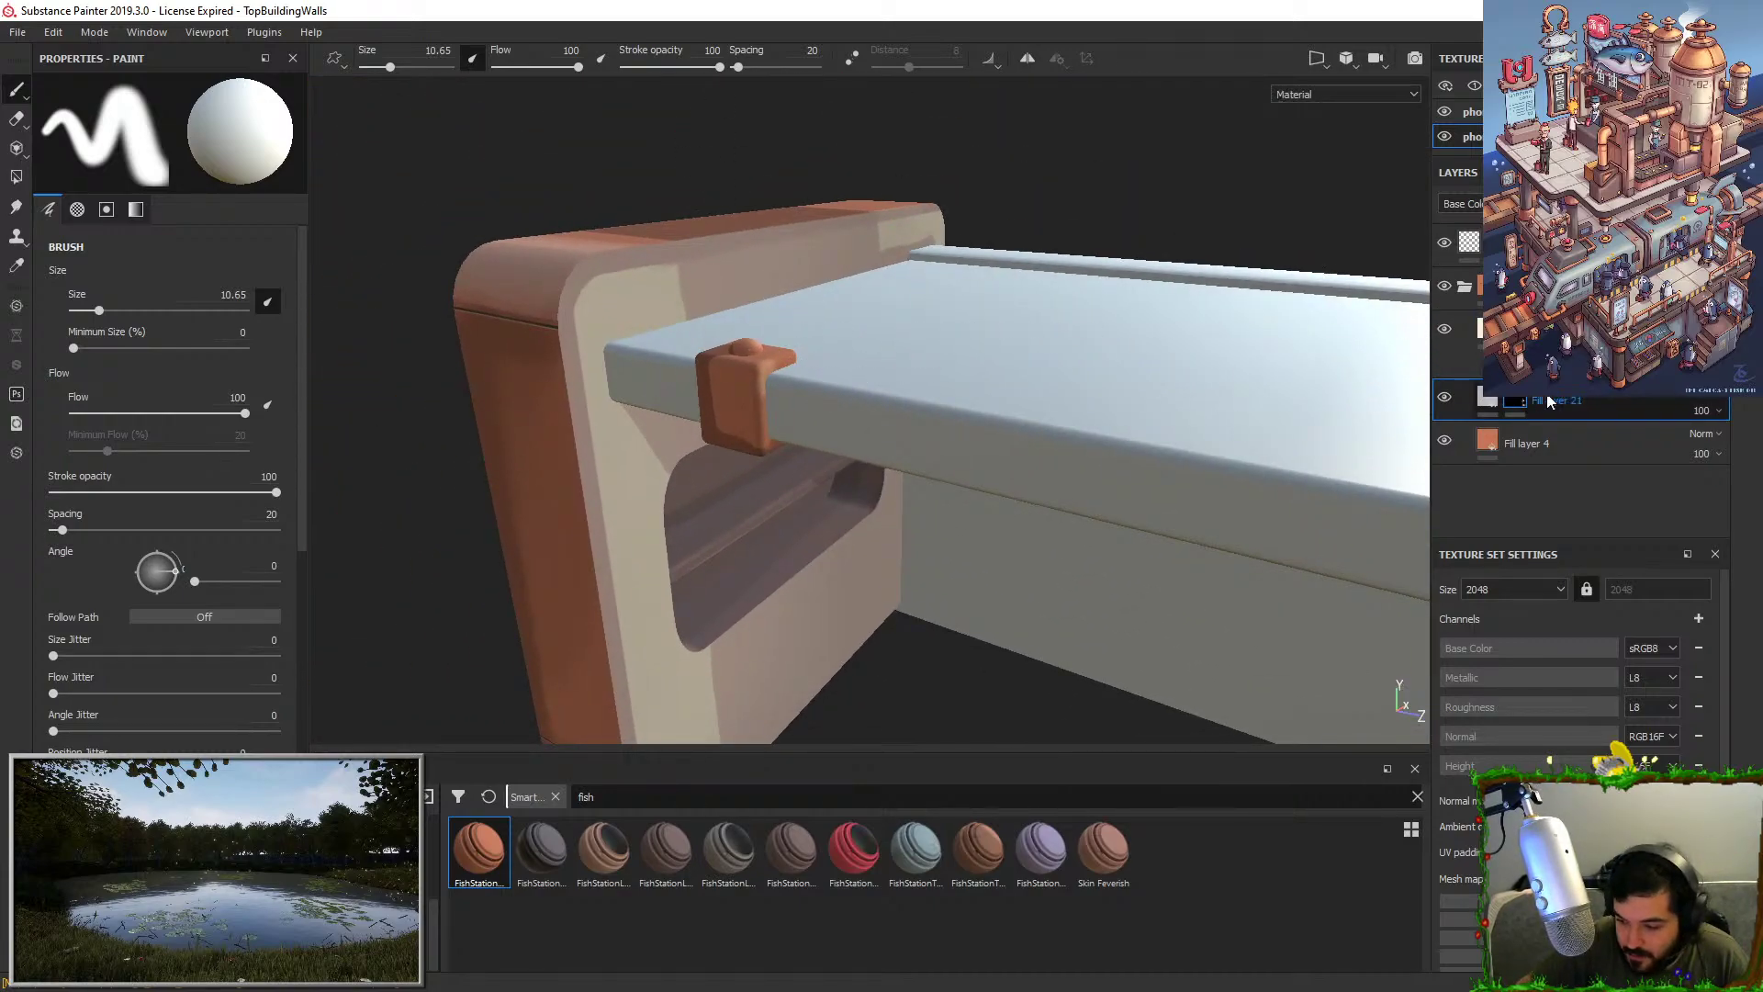
Duplicate Fill layer 21, clear the duplicate's mask and set its opacity to 31.
right_click(1576, 401)
left_click(1571, 384)
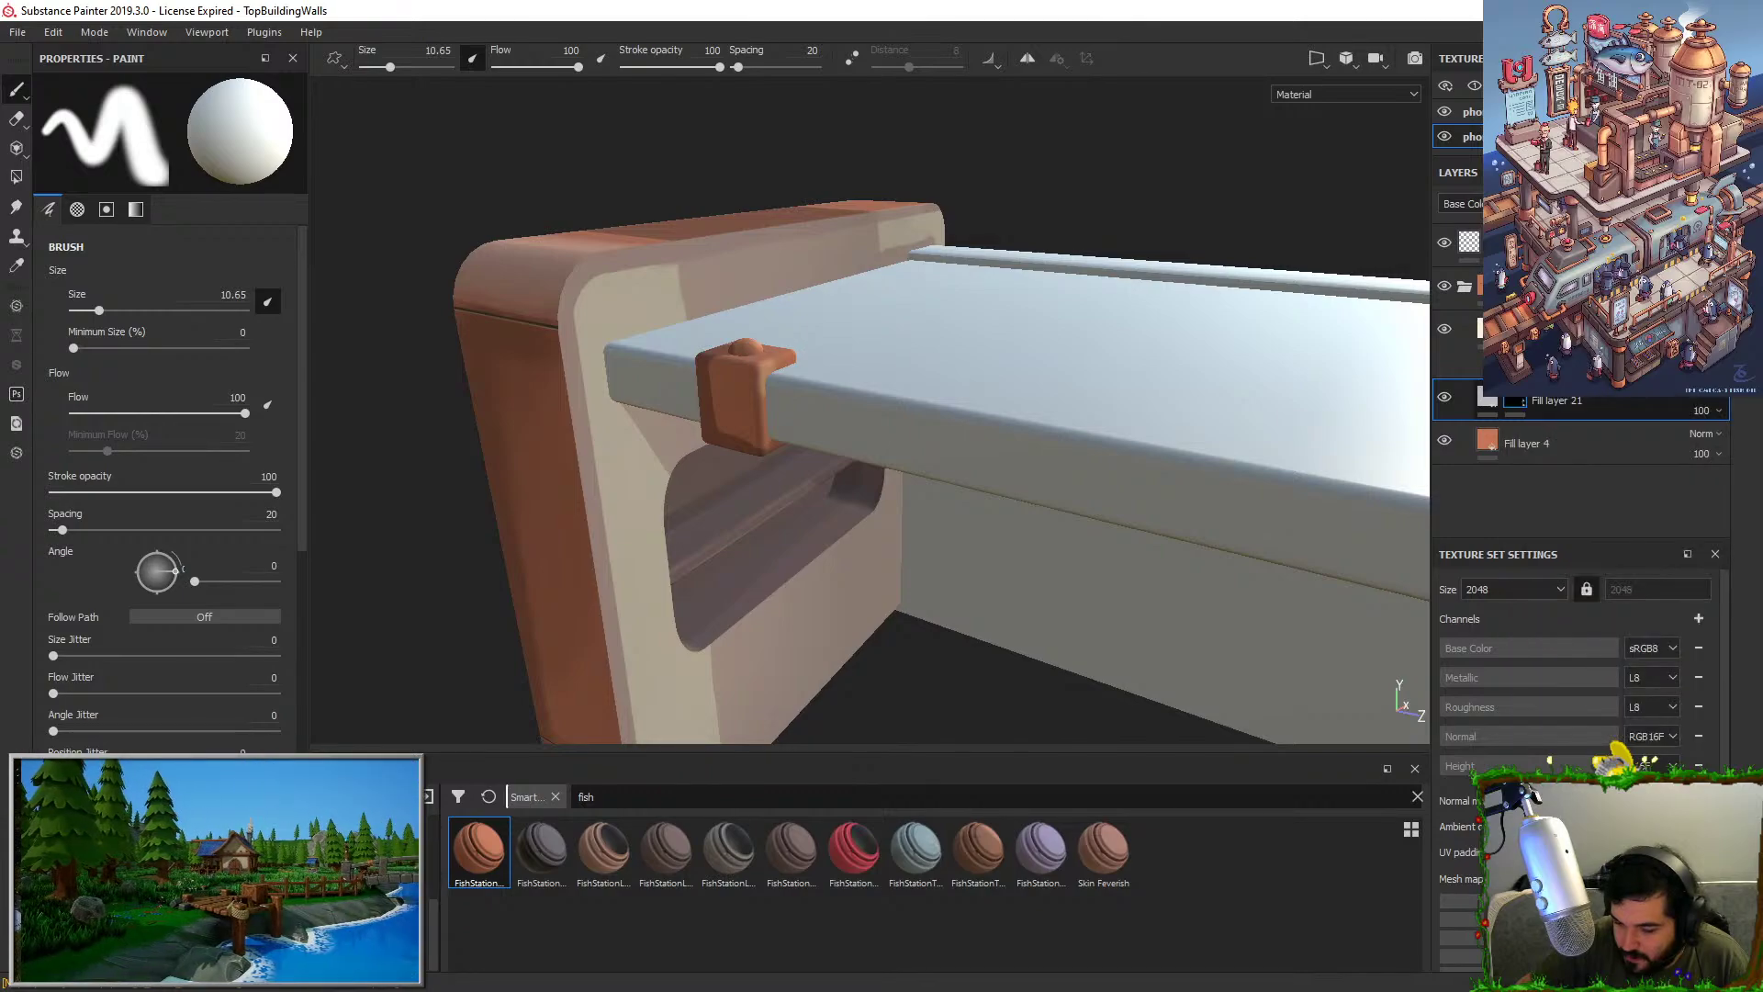
right_click(1522, 403)
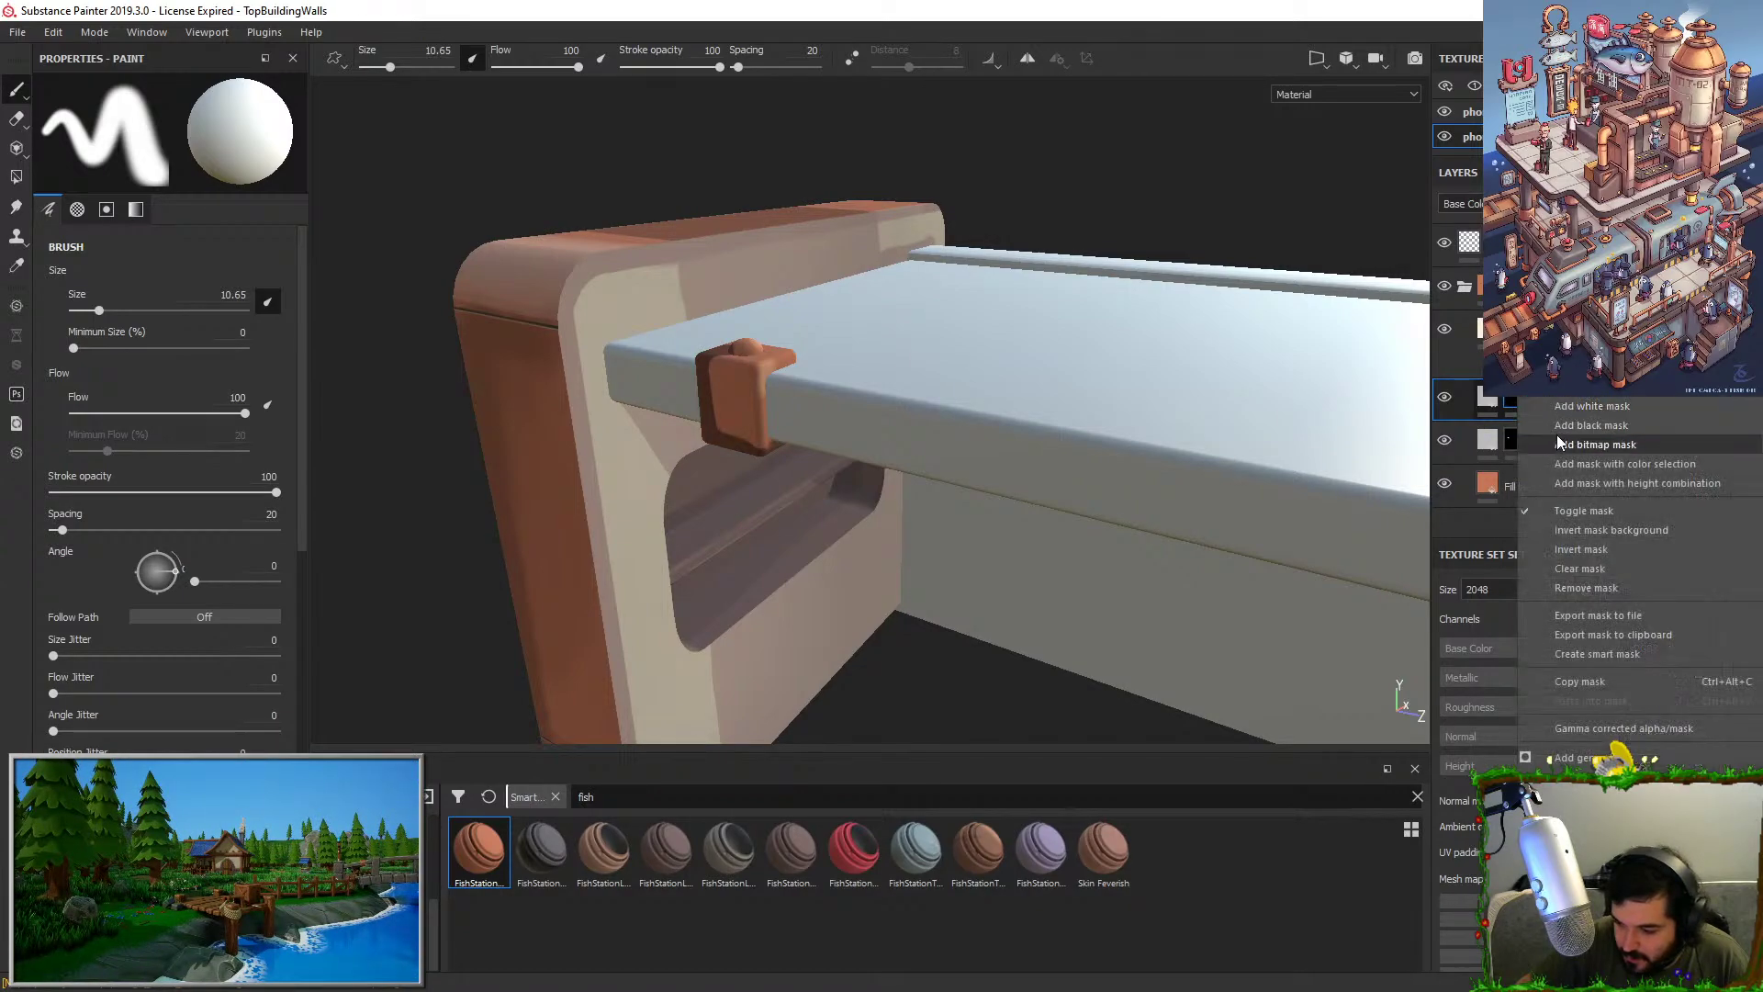
left_click(1565, 568)
left_click(1705, 412)
left_click(1699, 445)
Paint a lighter secondary shadow on the faces and edges of both slab brackets in the mask of Fill layer 21 copy 1.
middle_click_drag(882, 414, 939, 432, "alt")
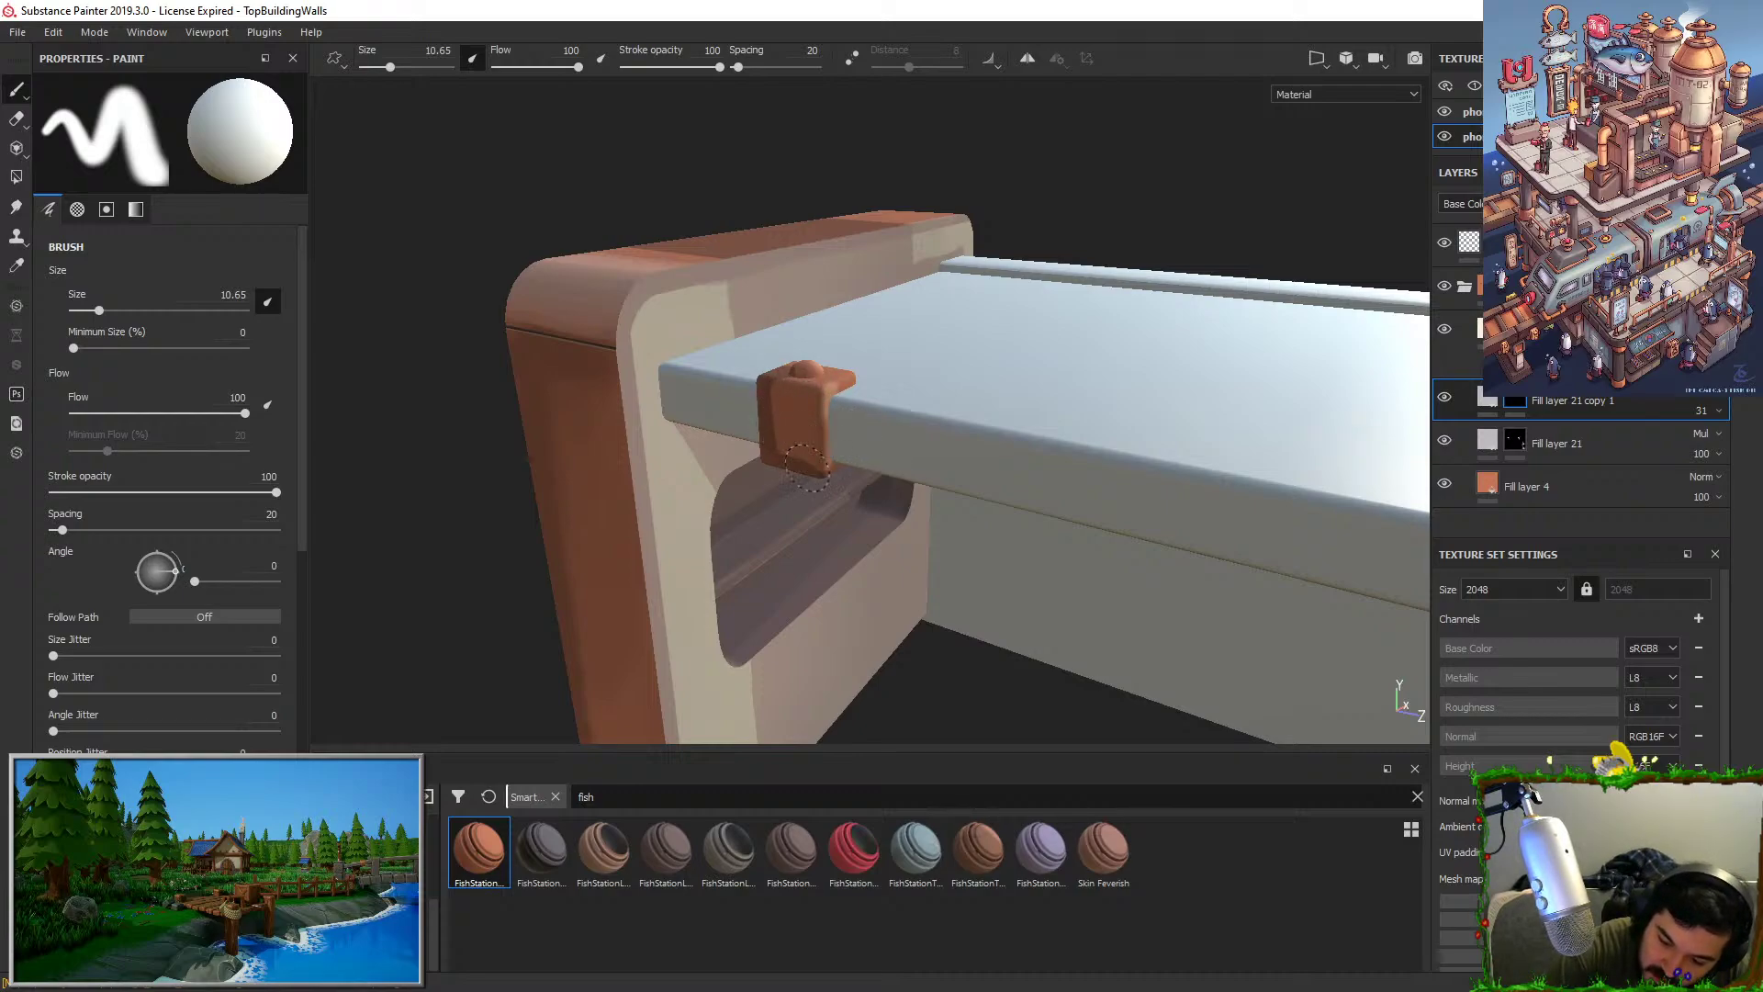
left_click_drag(807, 467, 840, 499, "alt")
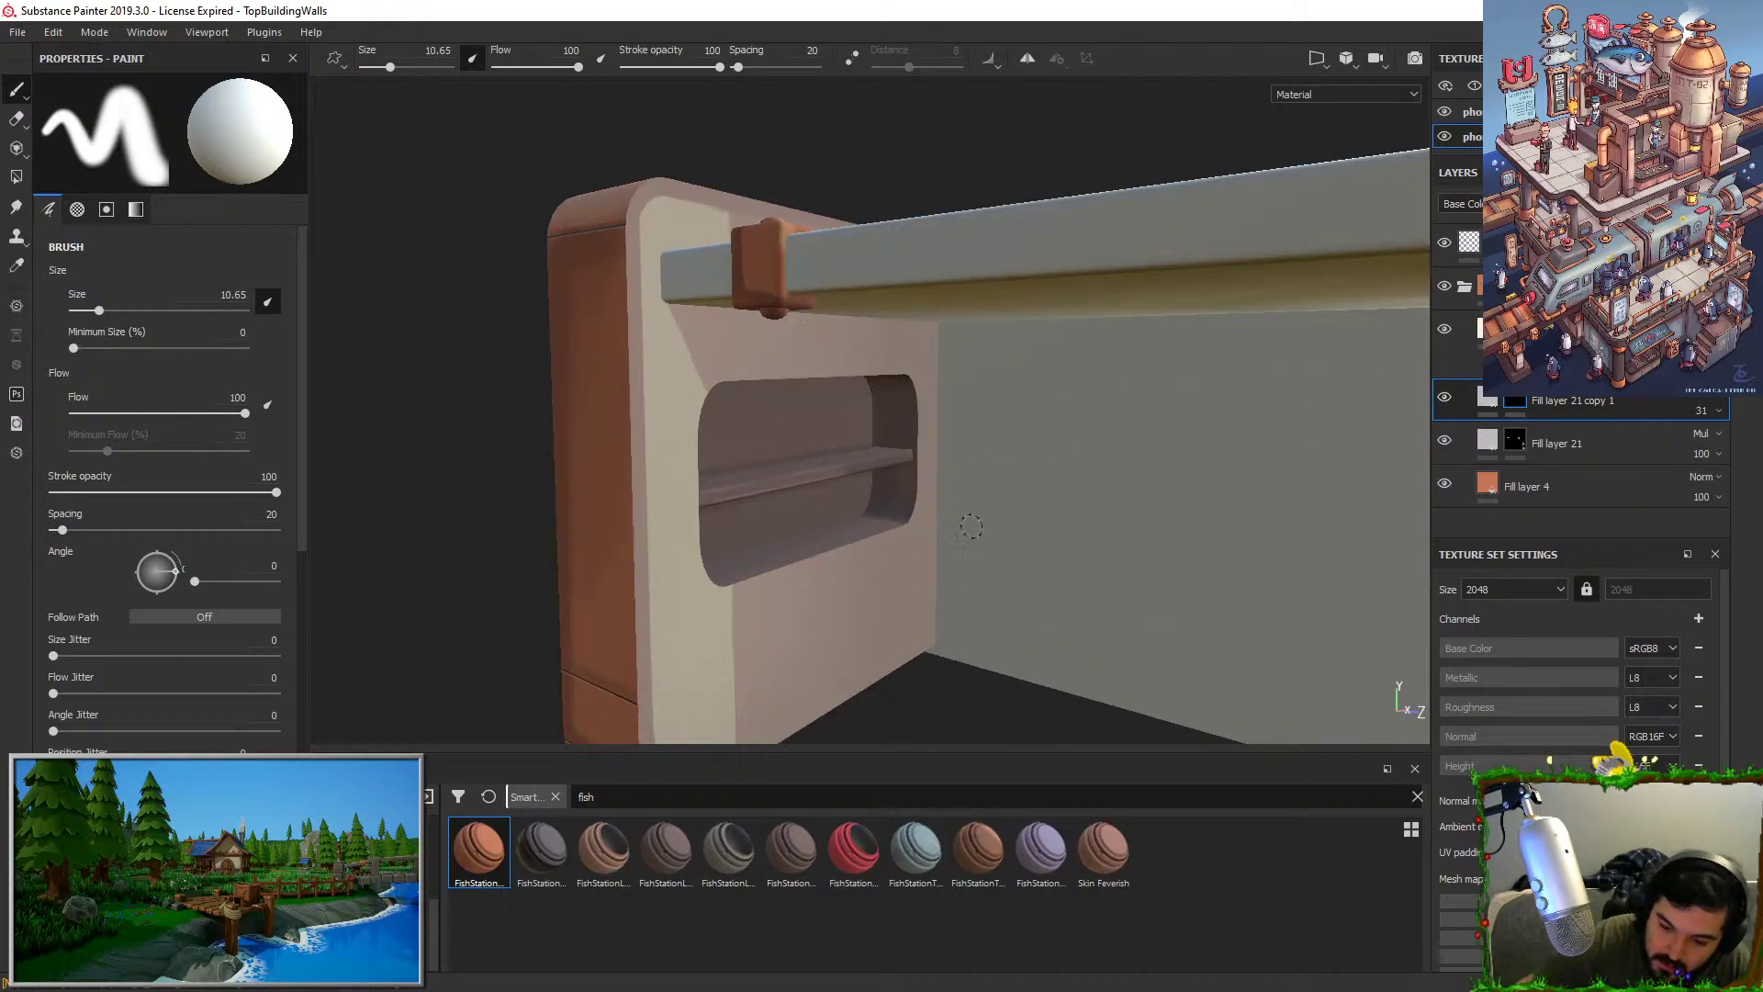
left_click_drag(1060, 231, 921, 547, "alt")
mouse_move(921, 547)
right_mouse_down("alt")
mouse_move(854, 523)
mouse_move(832, 602)
right_mouse_up("alt")
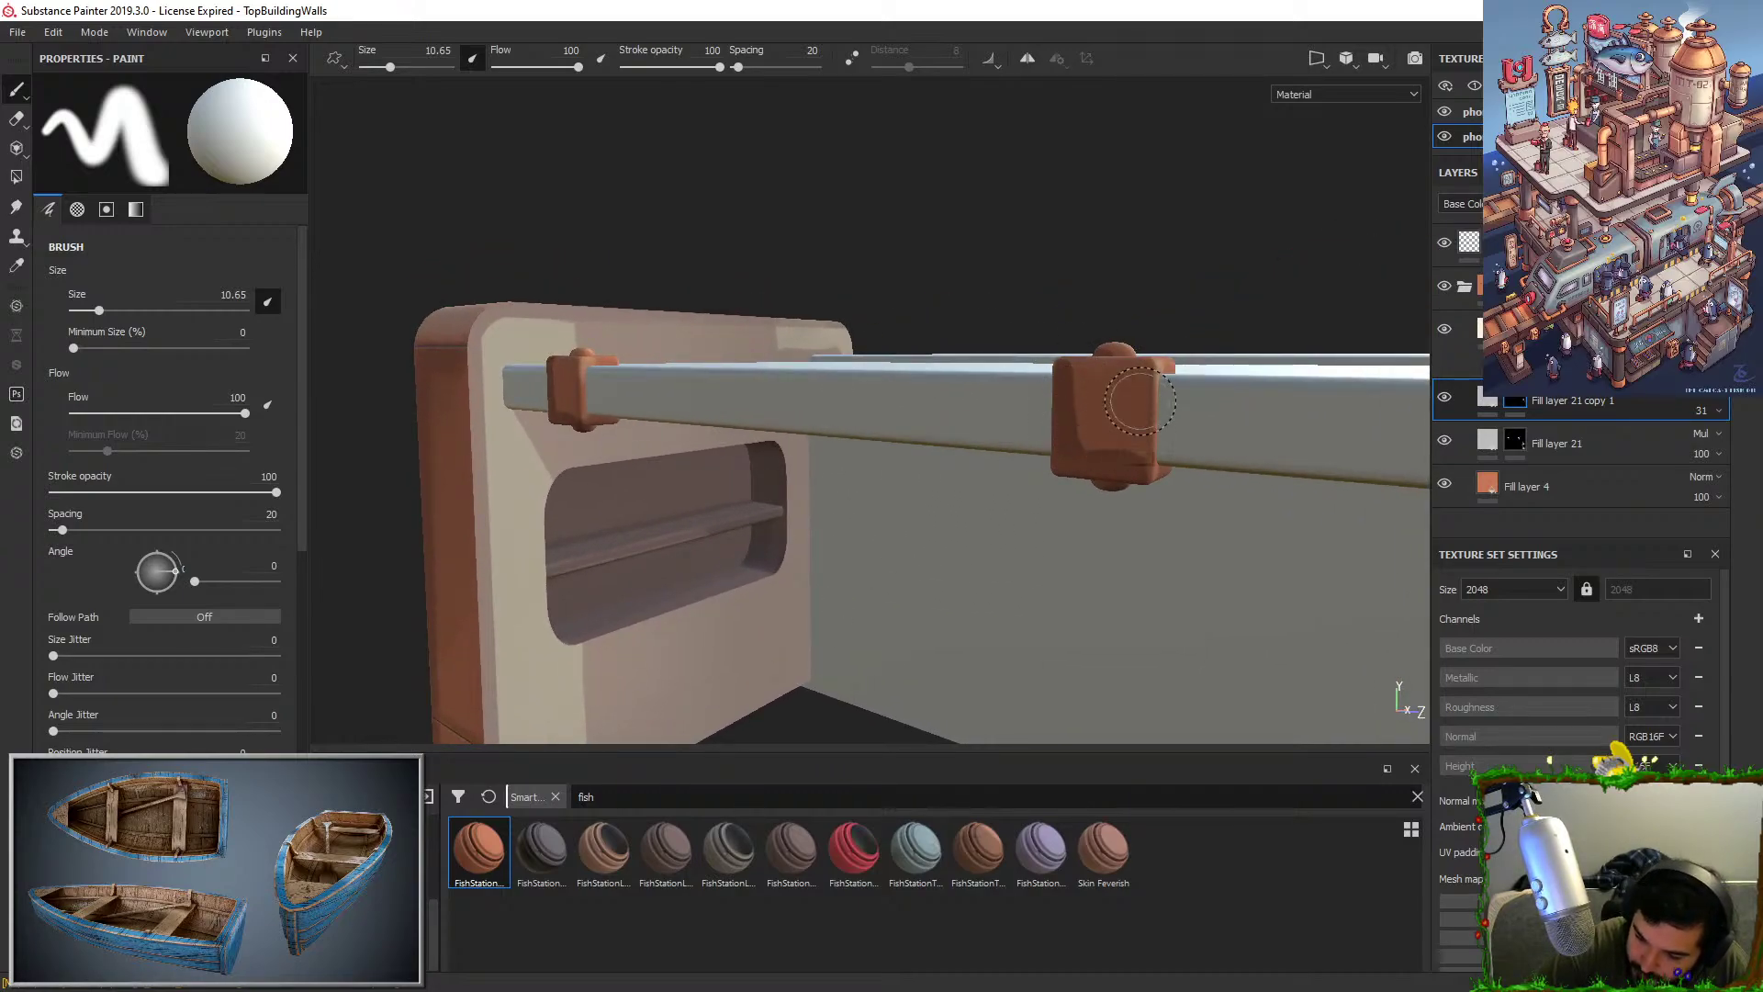
left_click_drag(1139, 401, 1014, 470, "alt")
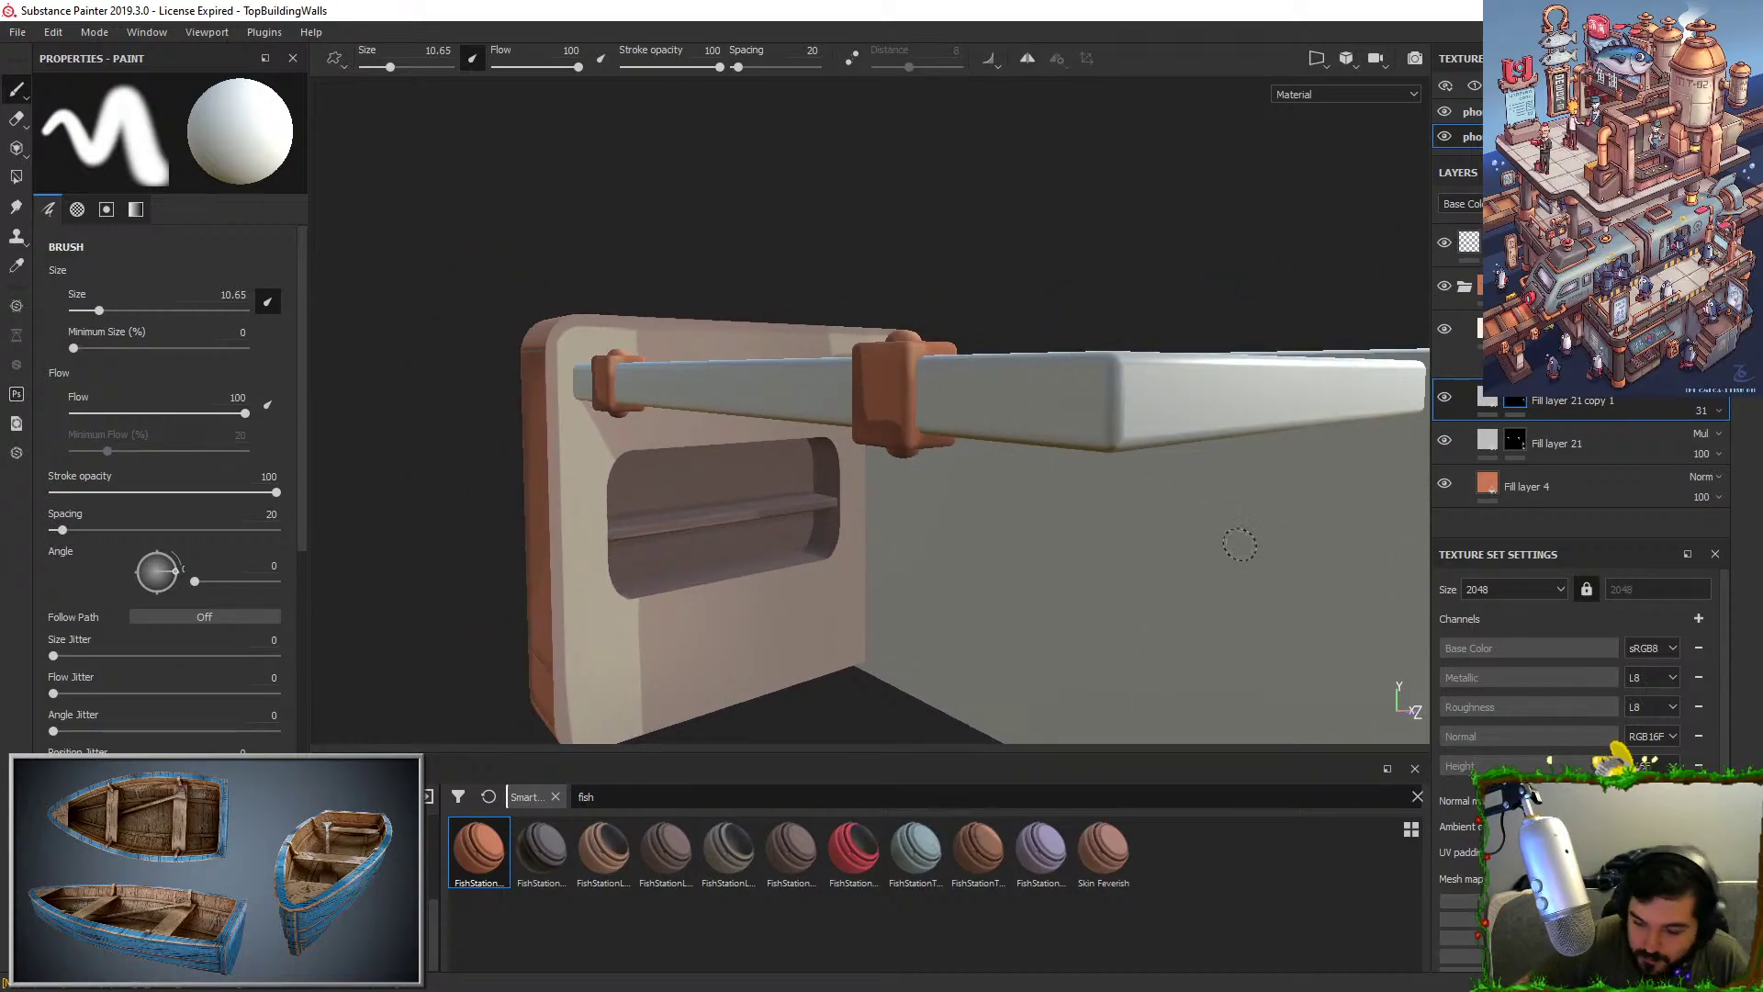
left_click_drag(1239, 545, 1480, 585, "alt")
right_click_drag(1480, 585, 791, 421, "alt")
mouse_move(790, 422)
left_mouse_down("alt")
mouse_move(1134, 385)
mouse_move(1053, 354)
left_mouse_up("alt")
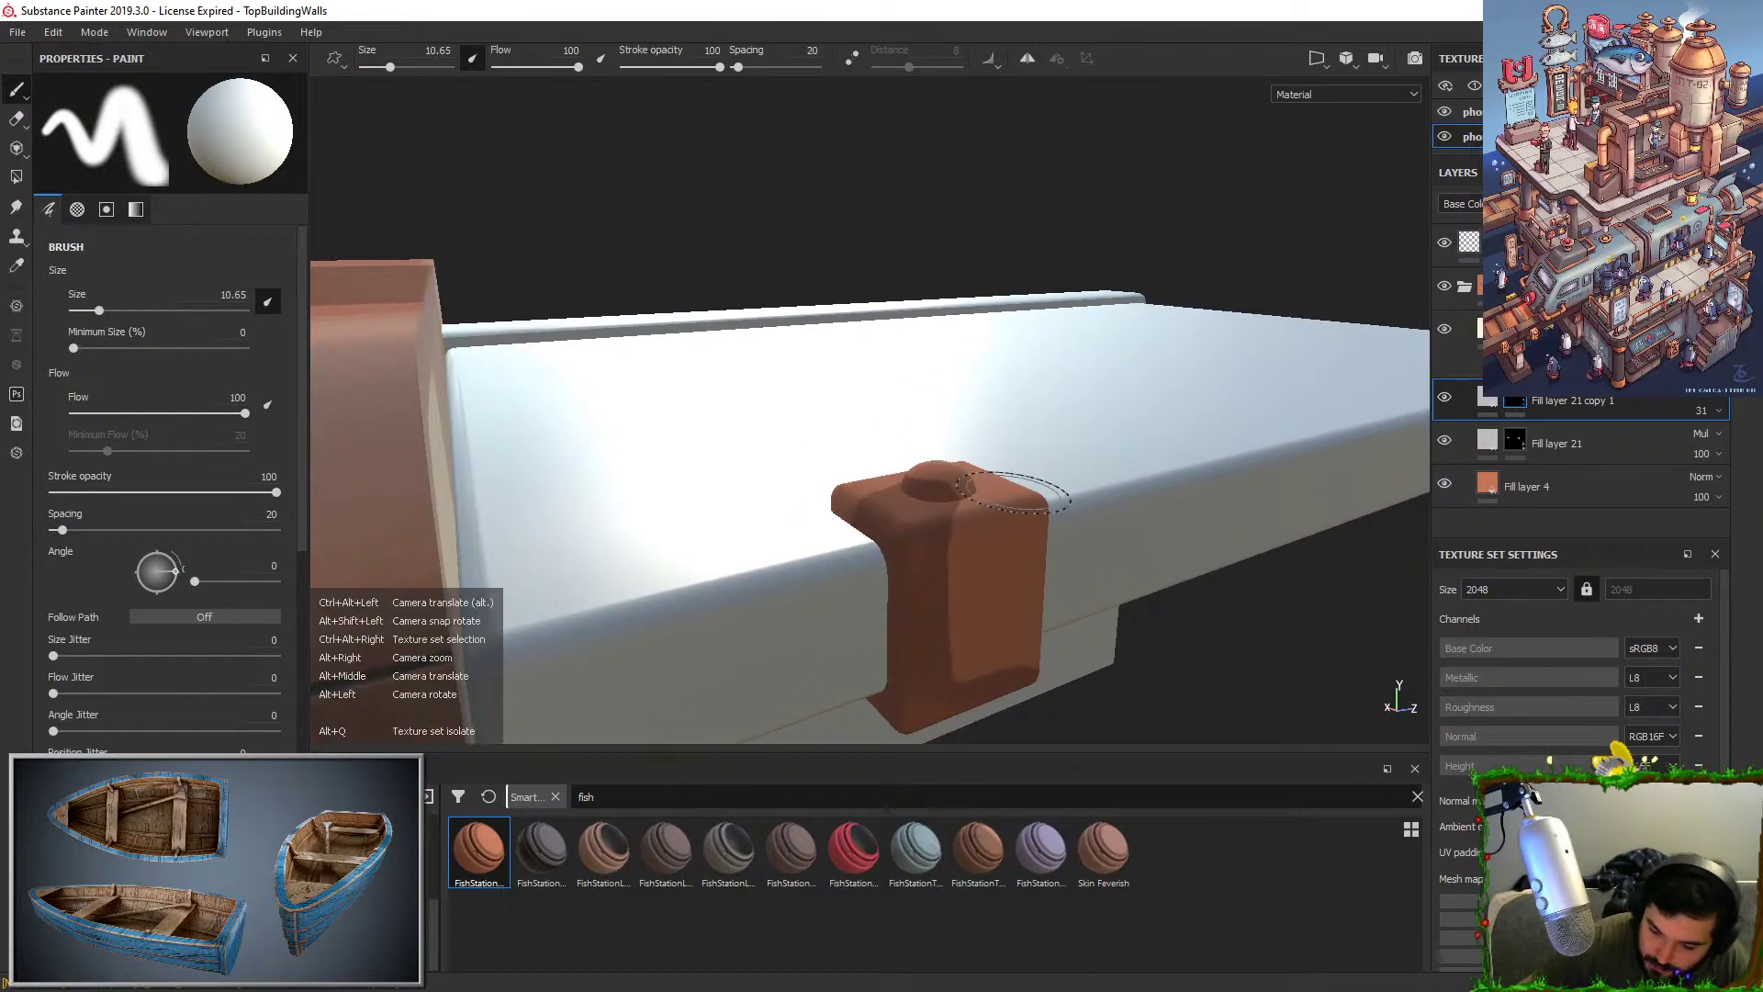
right_click_drag(1013, 492, 1028, 450, "alt")
middle_click_drag(1028, 450, 445, 508, "alt")
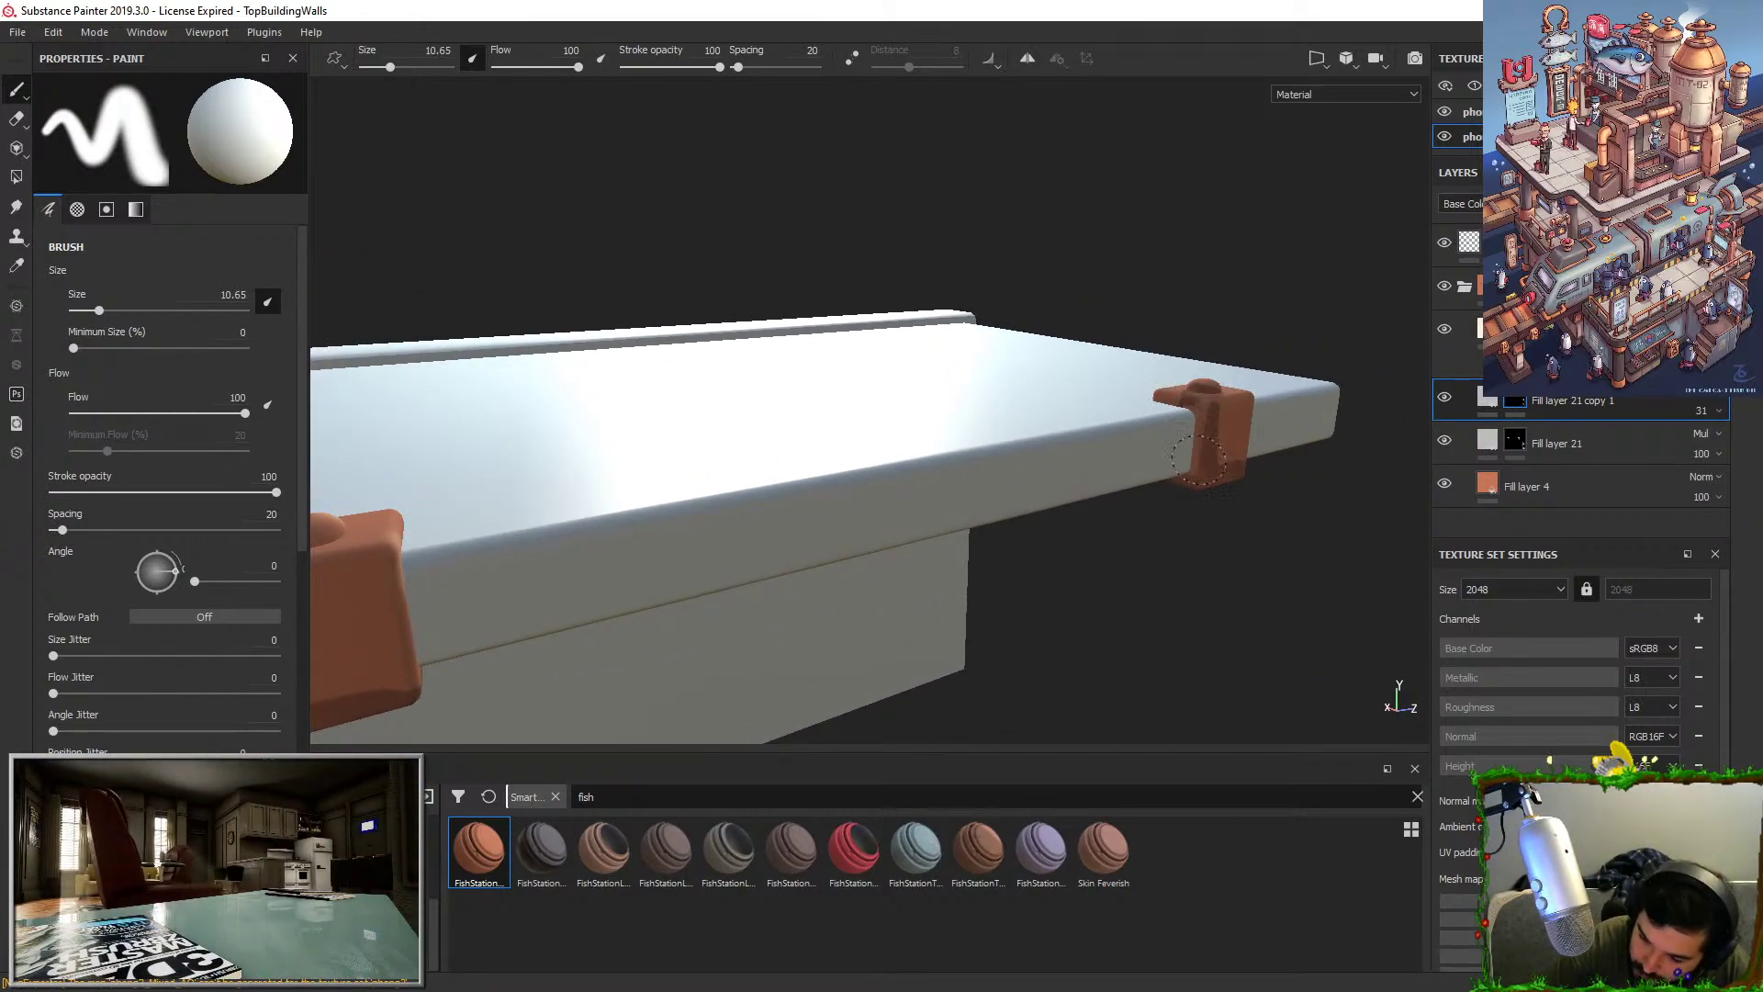
Select Fill layer 21's mask and touch up the dark shadow on the bracket farther from the side wall.
left_click(1515, 439)
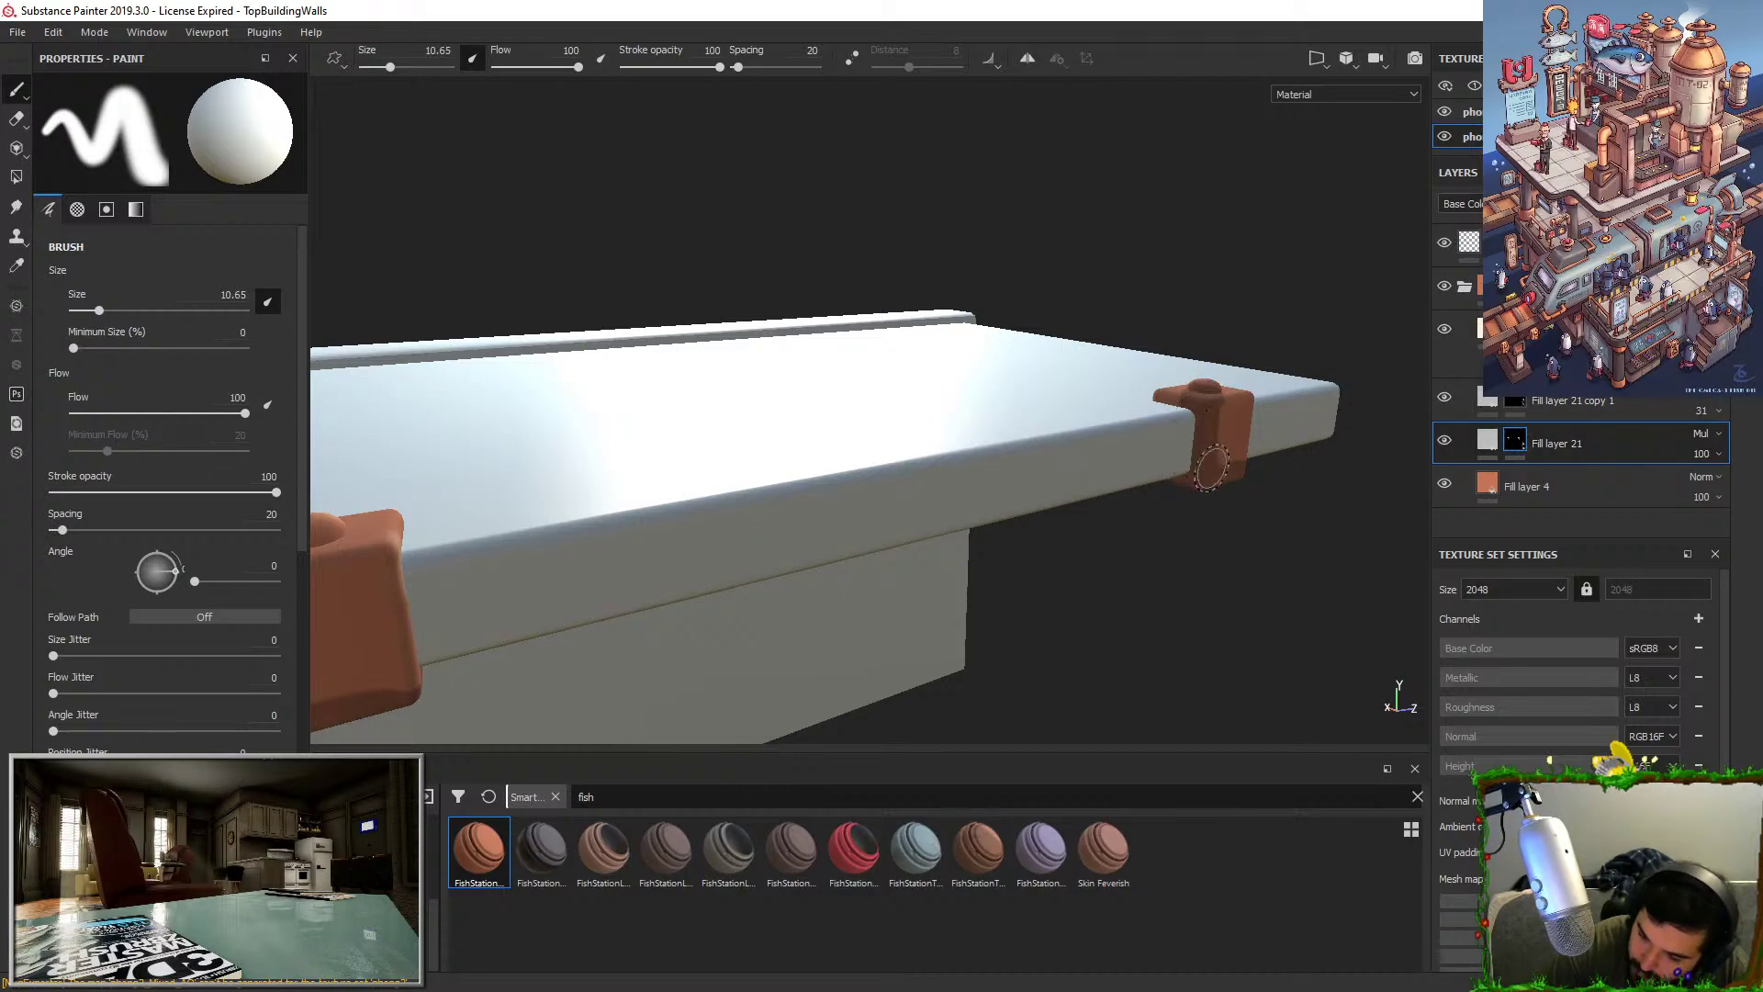
left_click_drag(1398, 581, 1056, 643, "alt")
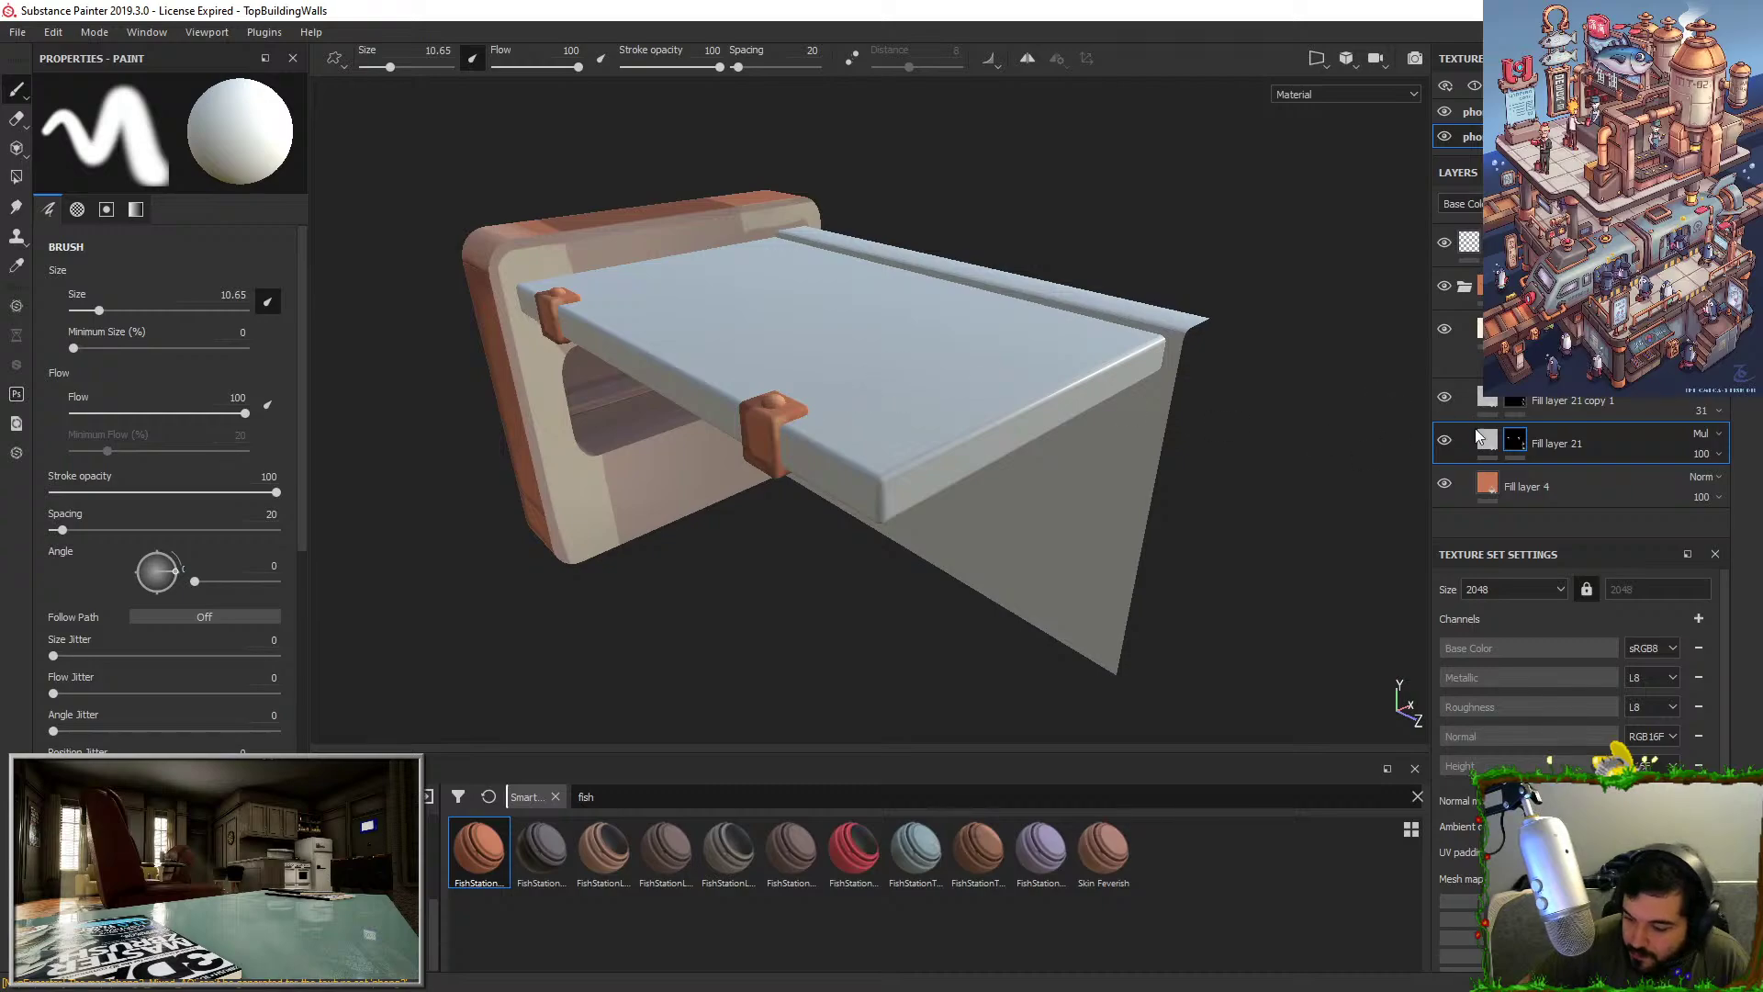
Duplicate Fill layer 21 copy 1, reset the duplicate's mask to black and set its opacity to 100.
left_click(1580, 404)
right_click(1580, 404)
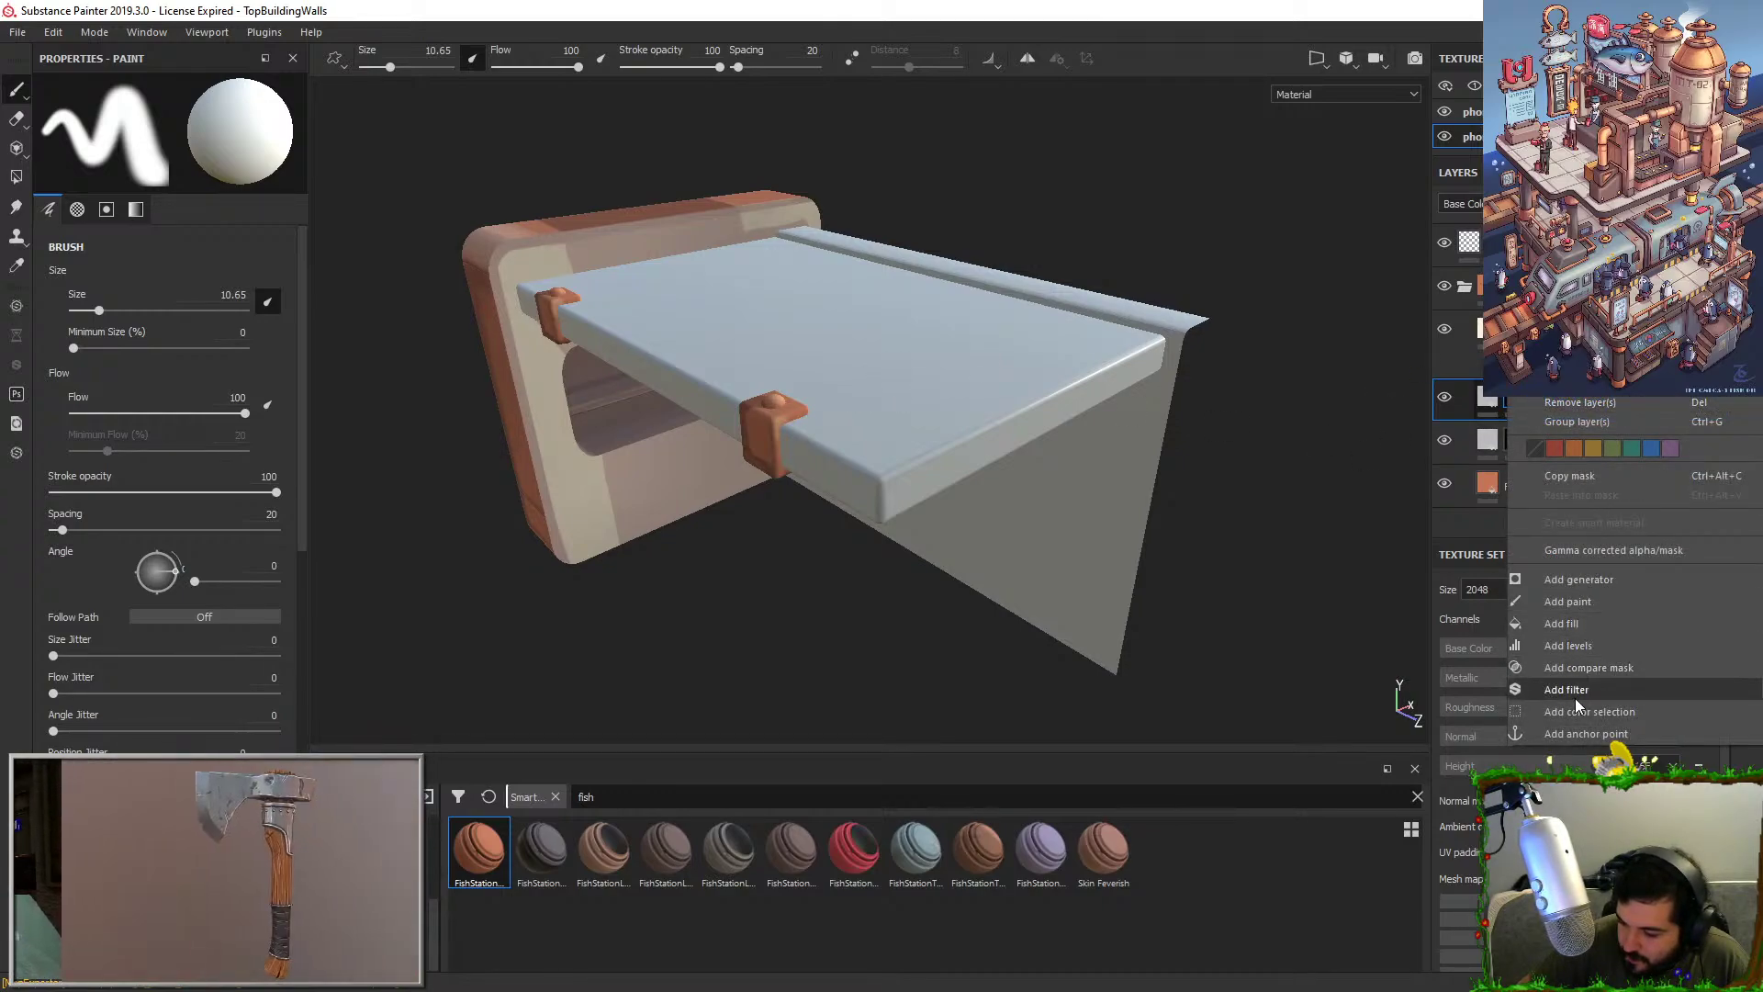
left_click(1579, 383)
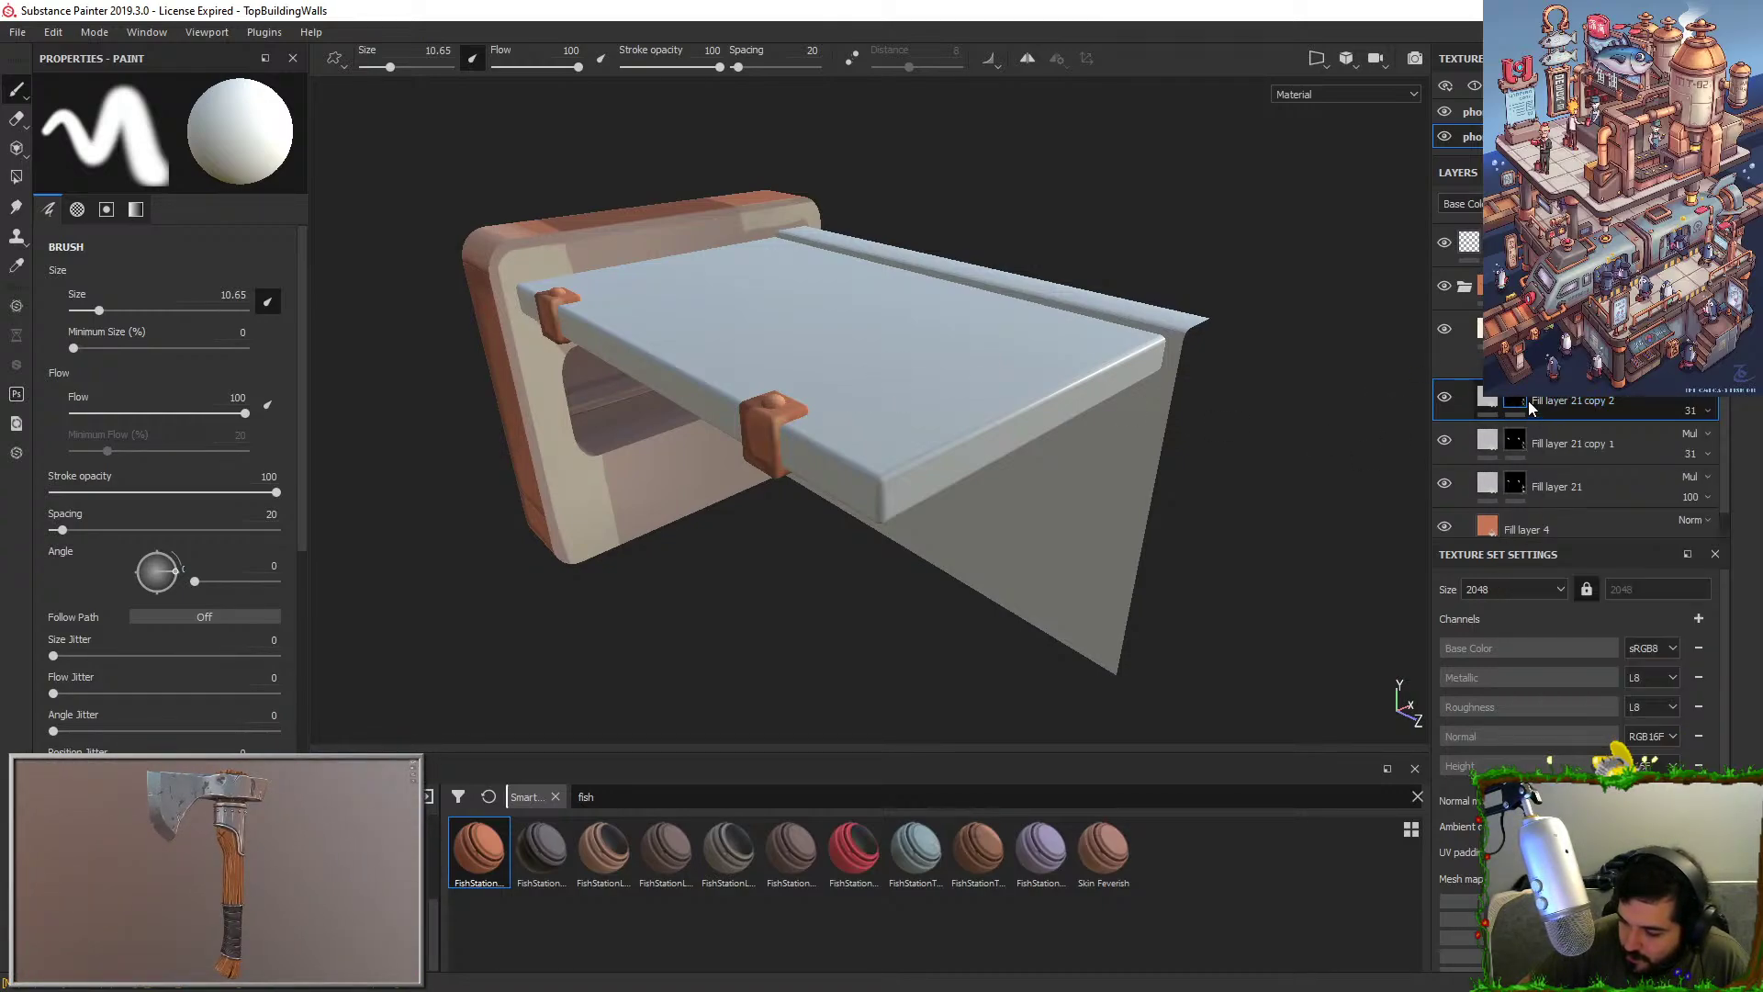
right_click(1528, 400)
left_click(1639, 412)
left_click_drag(1694, 413, 1758, 440)
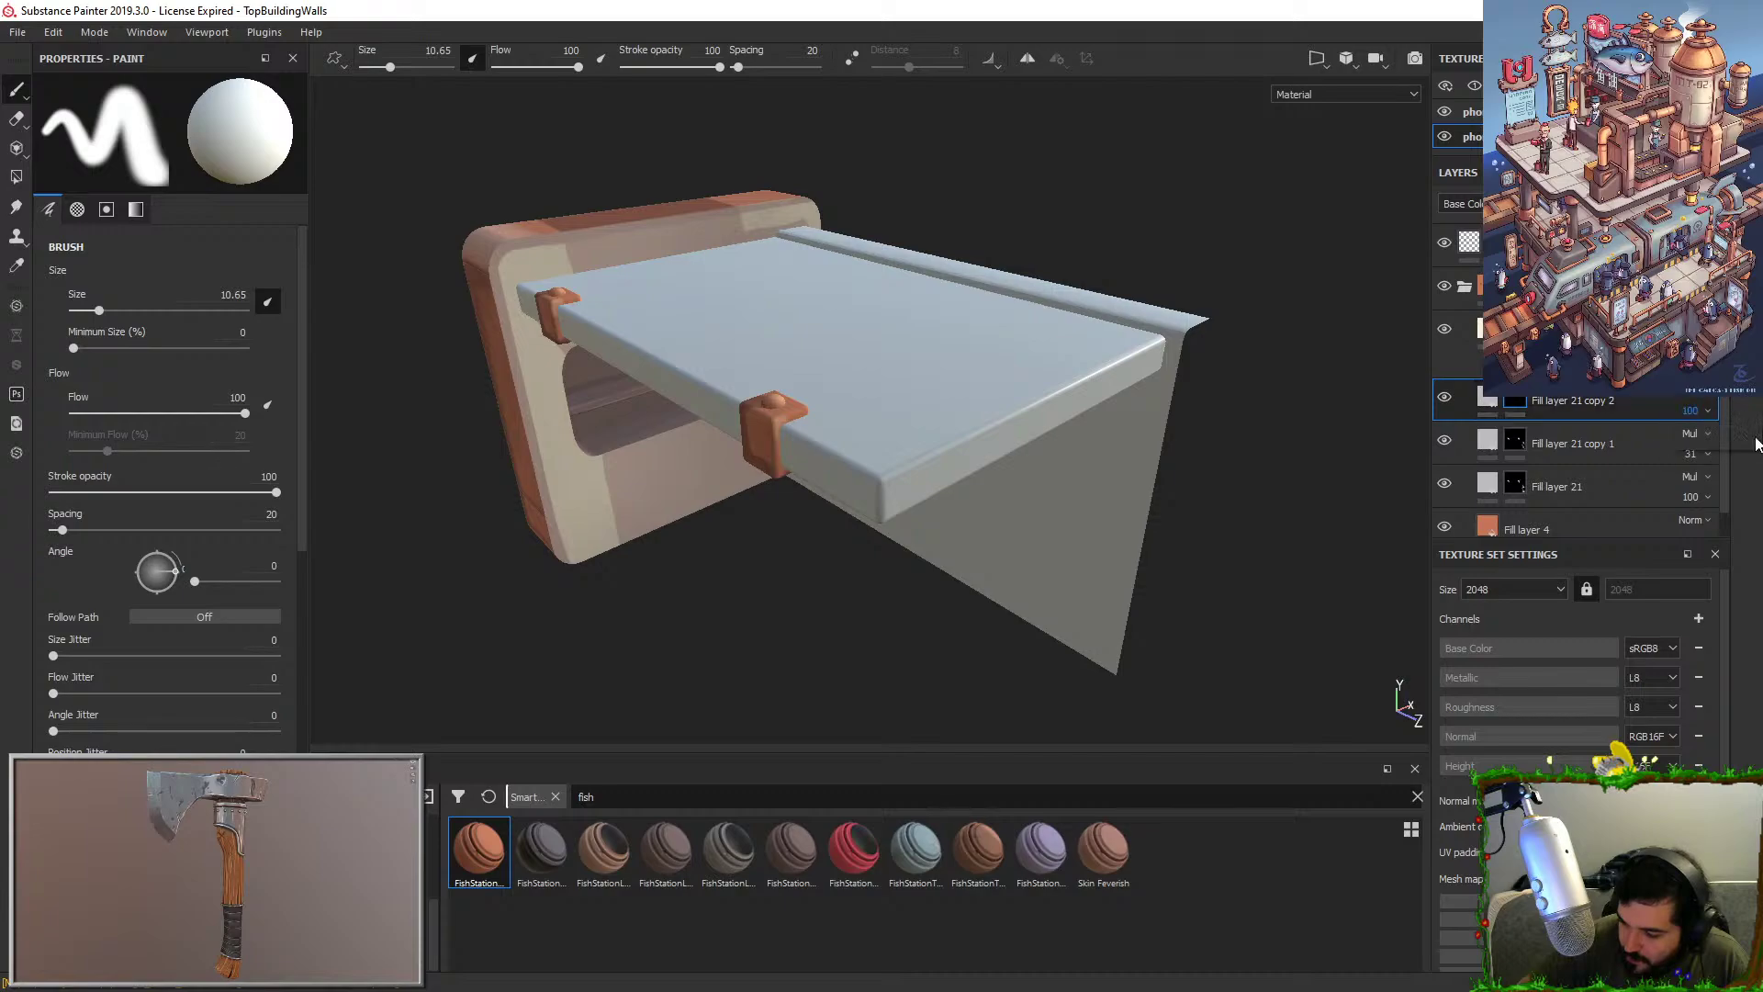
Paint broad shadow on the lower parts and undersides of both brackets in the mask of Fill layer 21 copy 2.
left_click_drag(764, 613, 1164, 370, "alt")
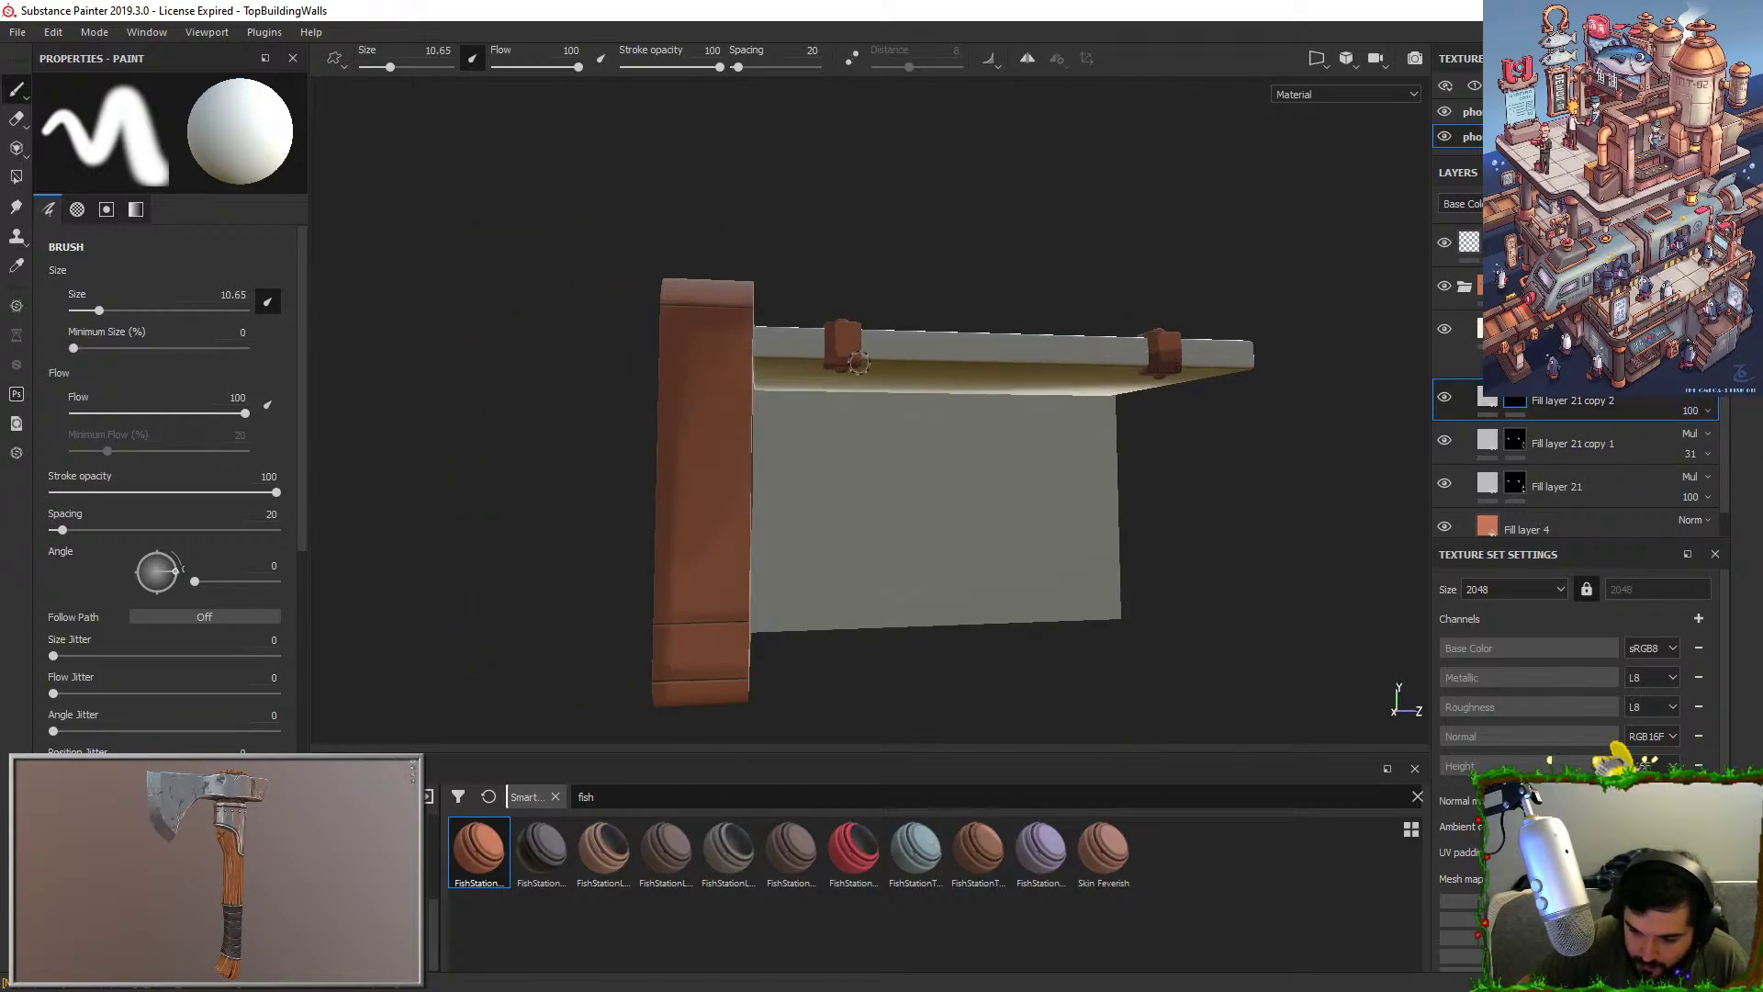
left_click_drag(817, 354, 700, 376, "alt")
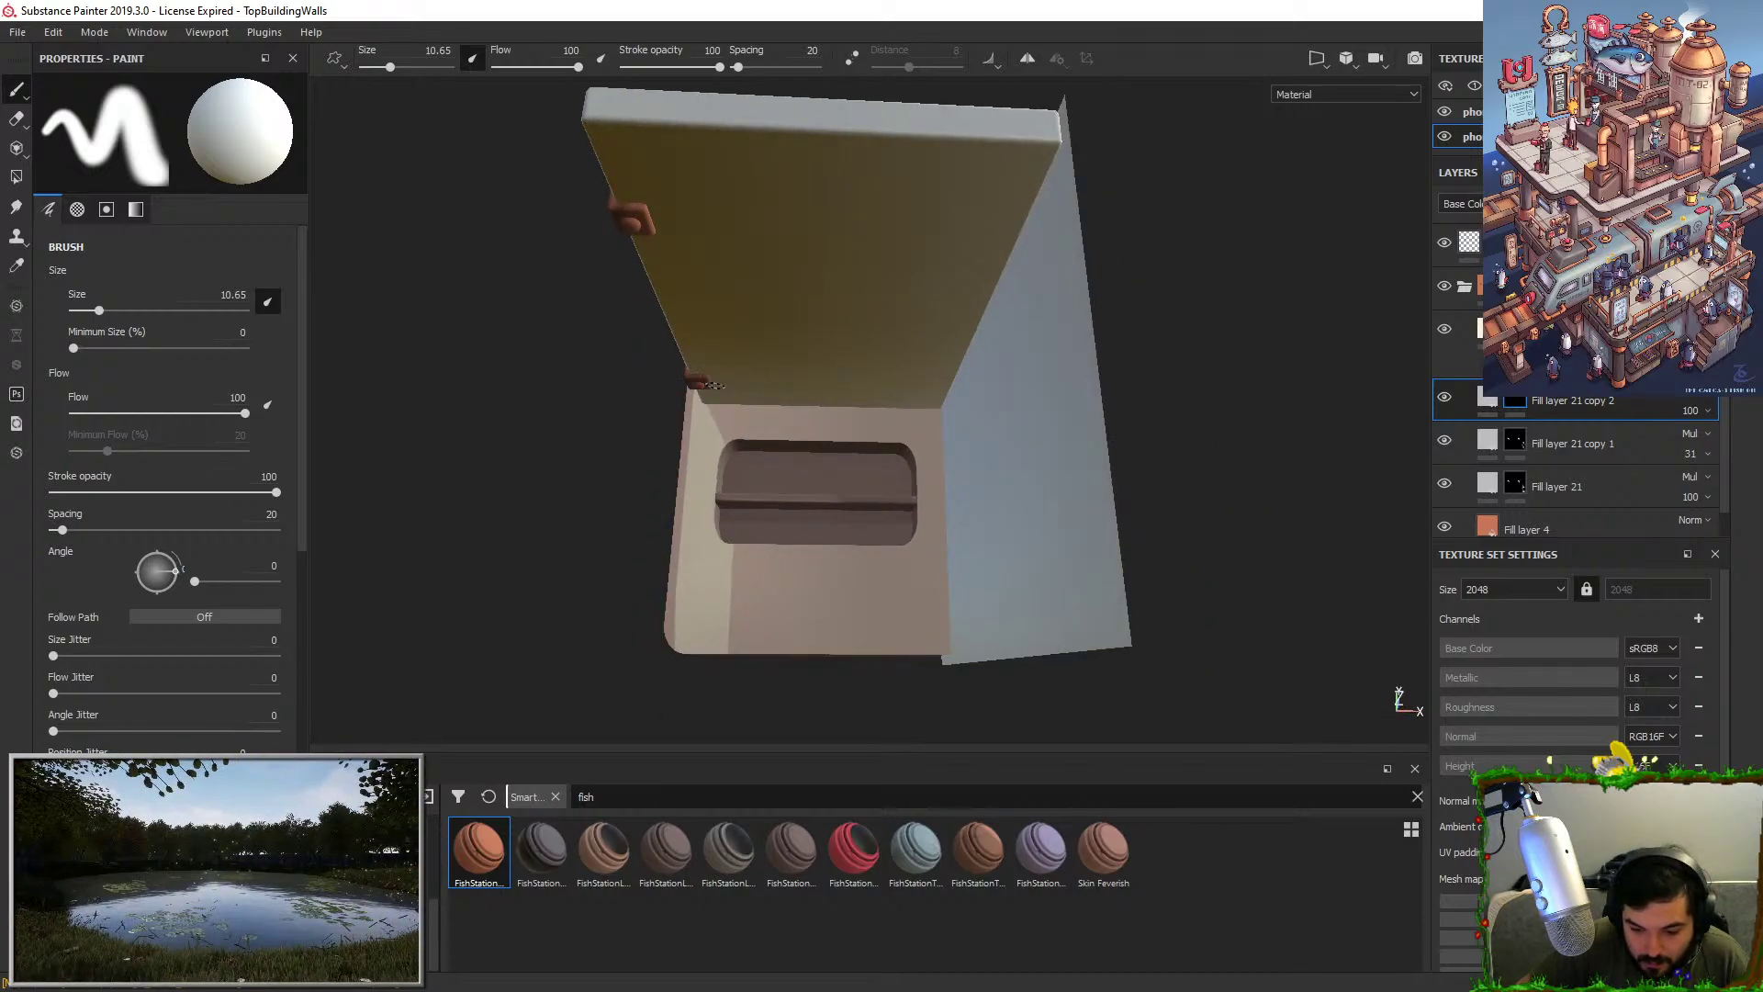
left_click_drag(648, 283, 854, 391, "alt")
Add a Blur filter with an intensity of 16 to the mask of Fill layer 21 copy 2.
right_click(1515, 404)
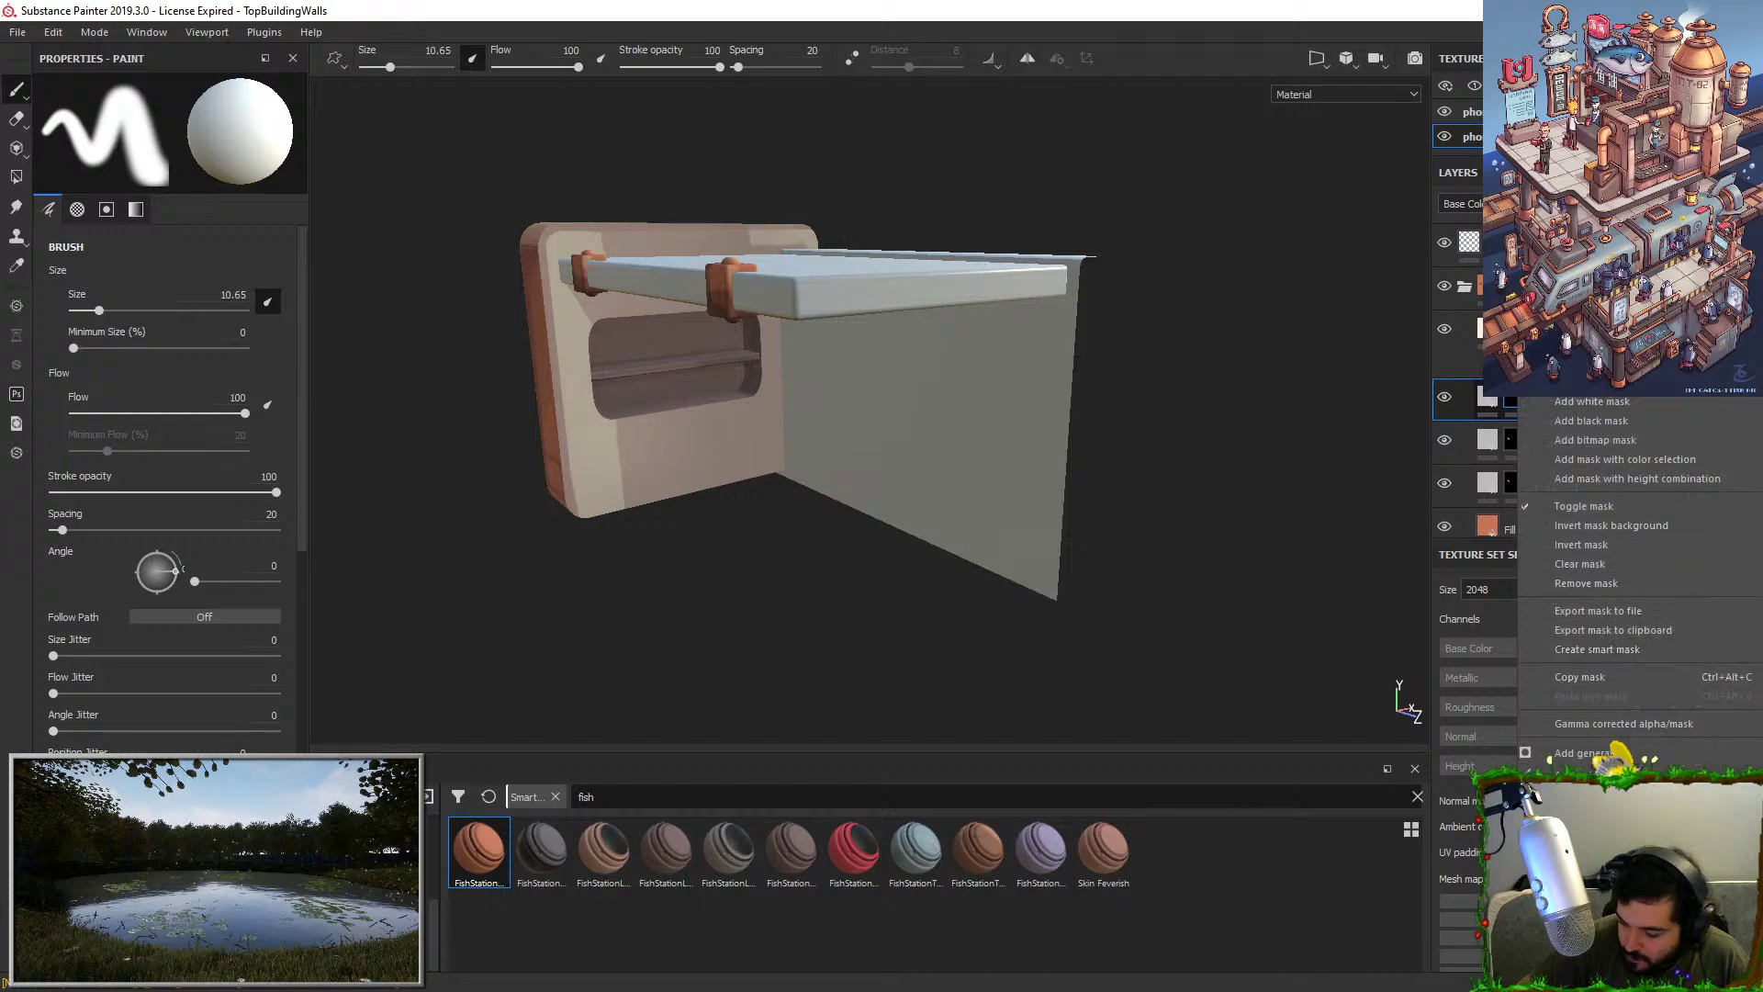
left_click(1584, 849)
left_click(249, 137)
left_click(424, 198)
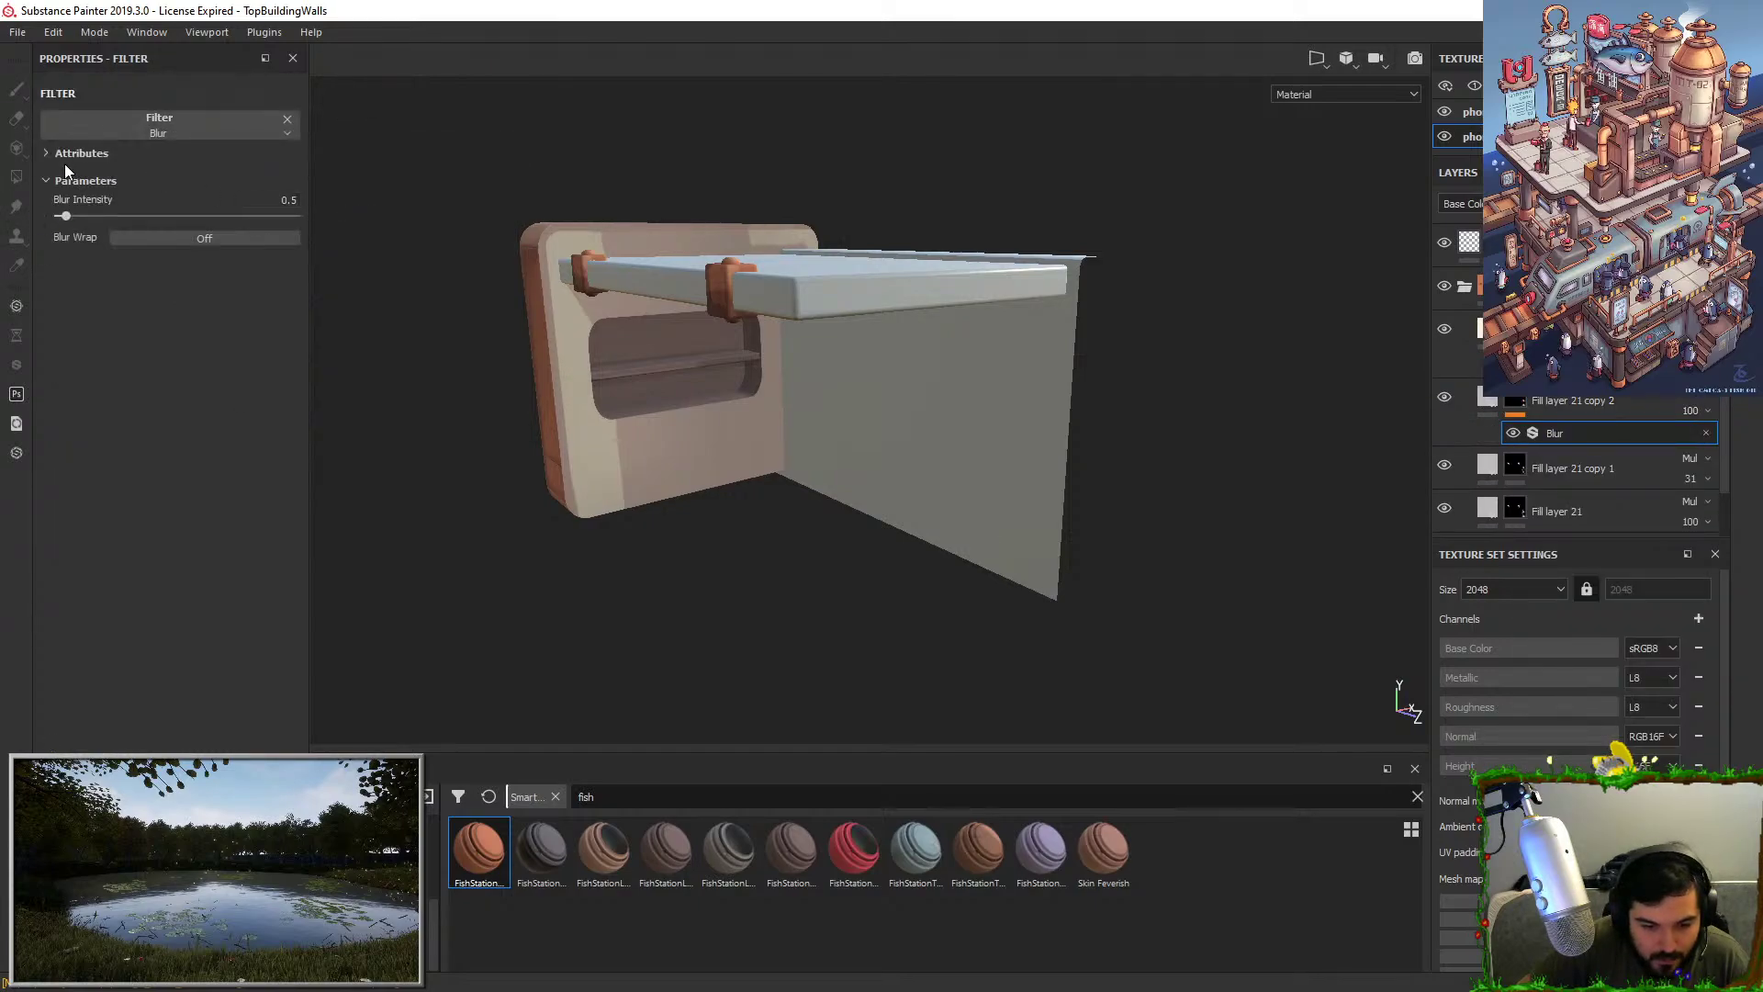
left_click_drag(68, 216, 295, 216)
Reduce the opacity of Fill layer 21 copy 2 to 39 and inspect the softened shadow on the brackets.
left_click_drag(842, 377, 1409, 393, "alt")
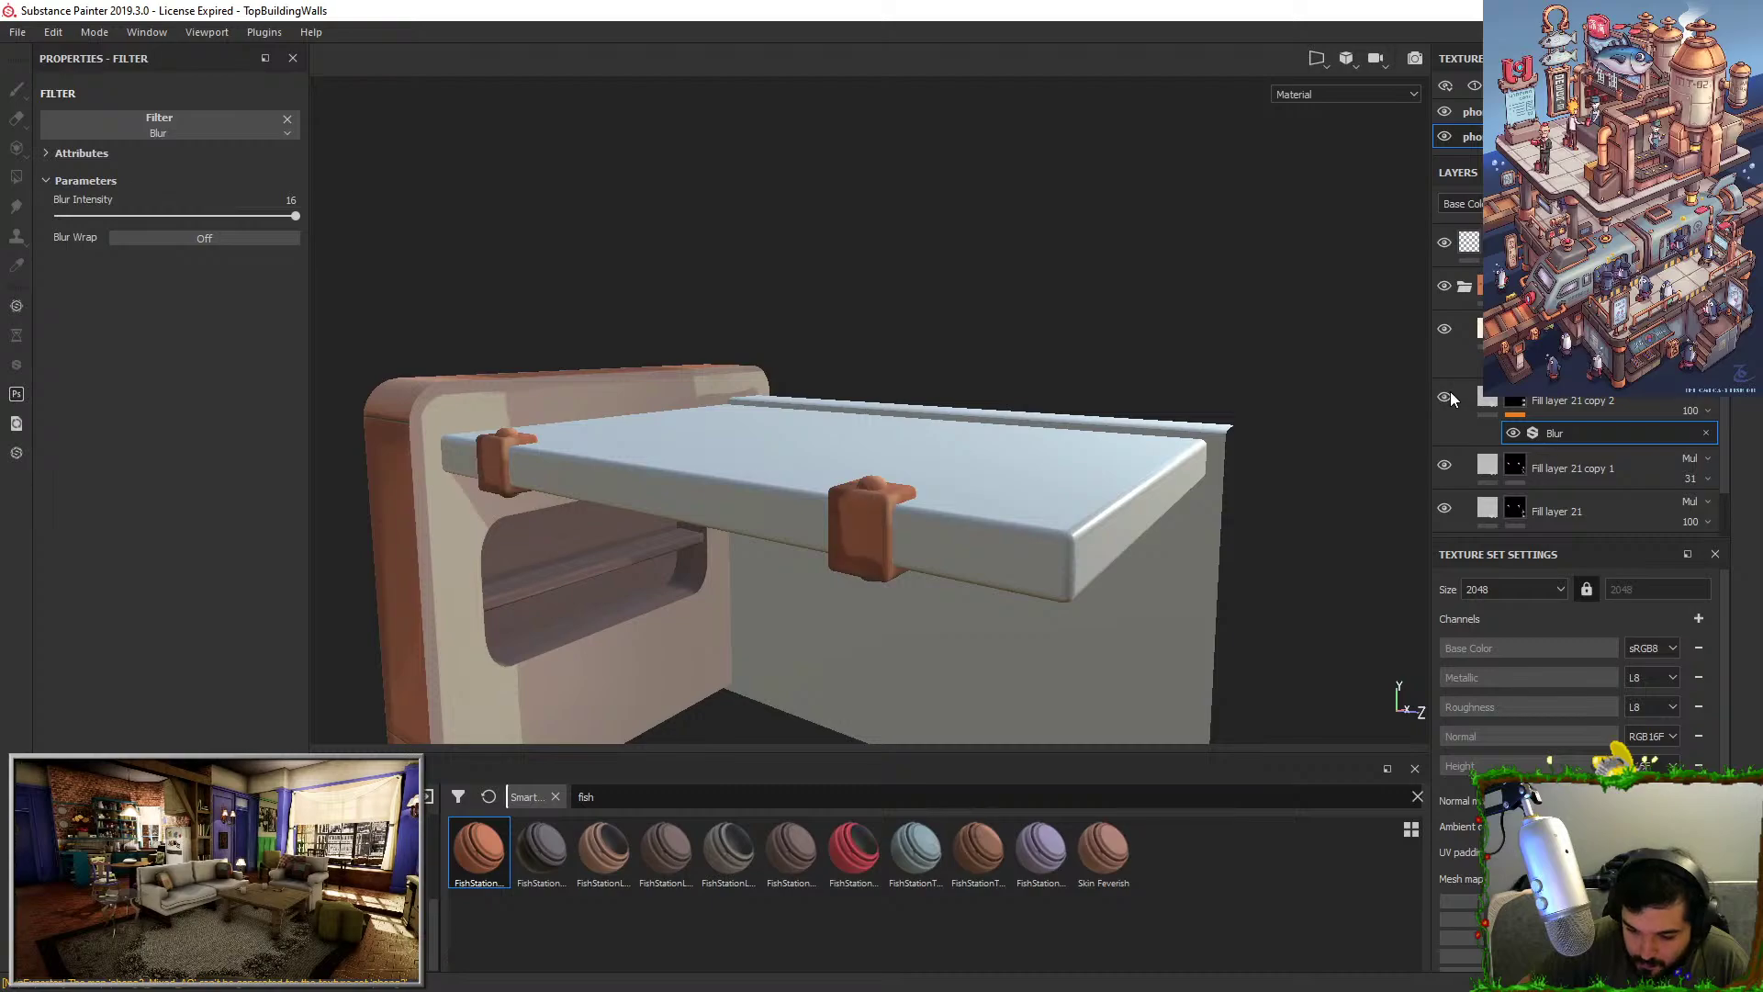
left_click_drag(1059, 474, 1000, 480, "alt")
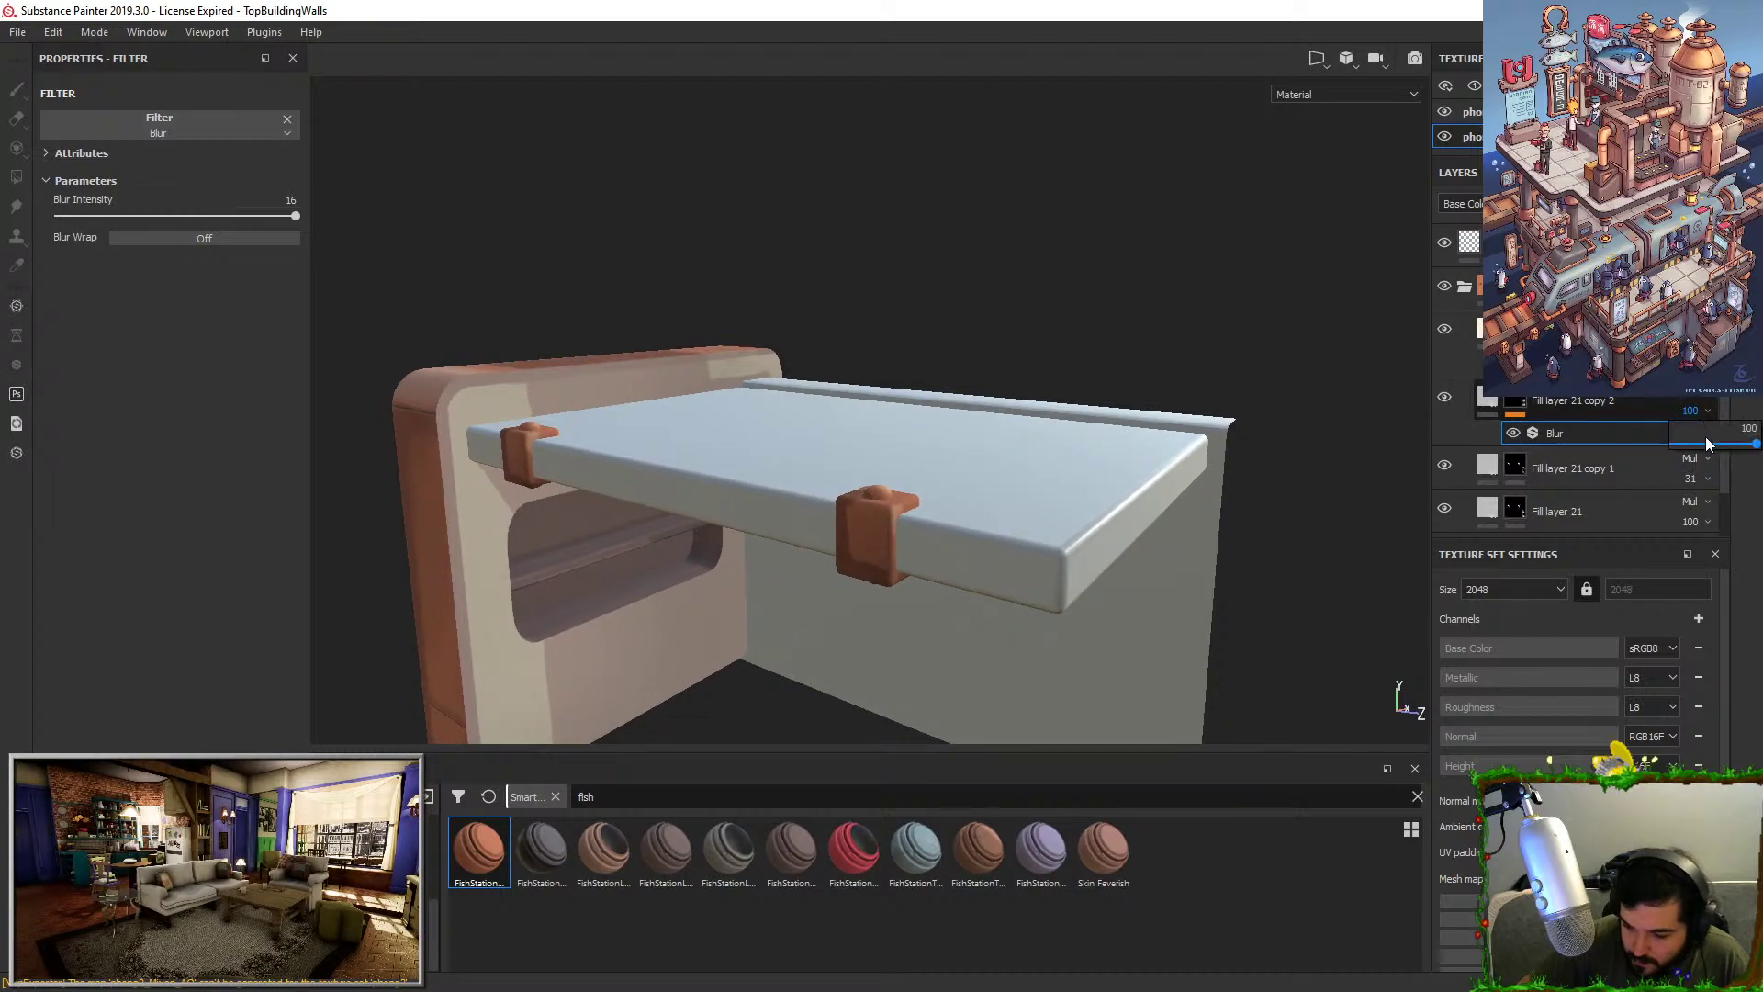
left_click(1708, 444)
left_click_drag(1130, 464, 988, 401, "alt")
middle_click_drag(988, 401, 1041, 345, "alt")
right_click_drag(1041, 346, 1197, 511, "alt")
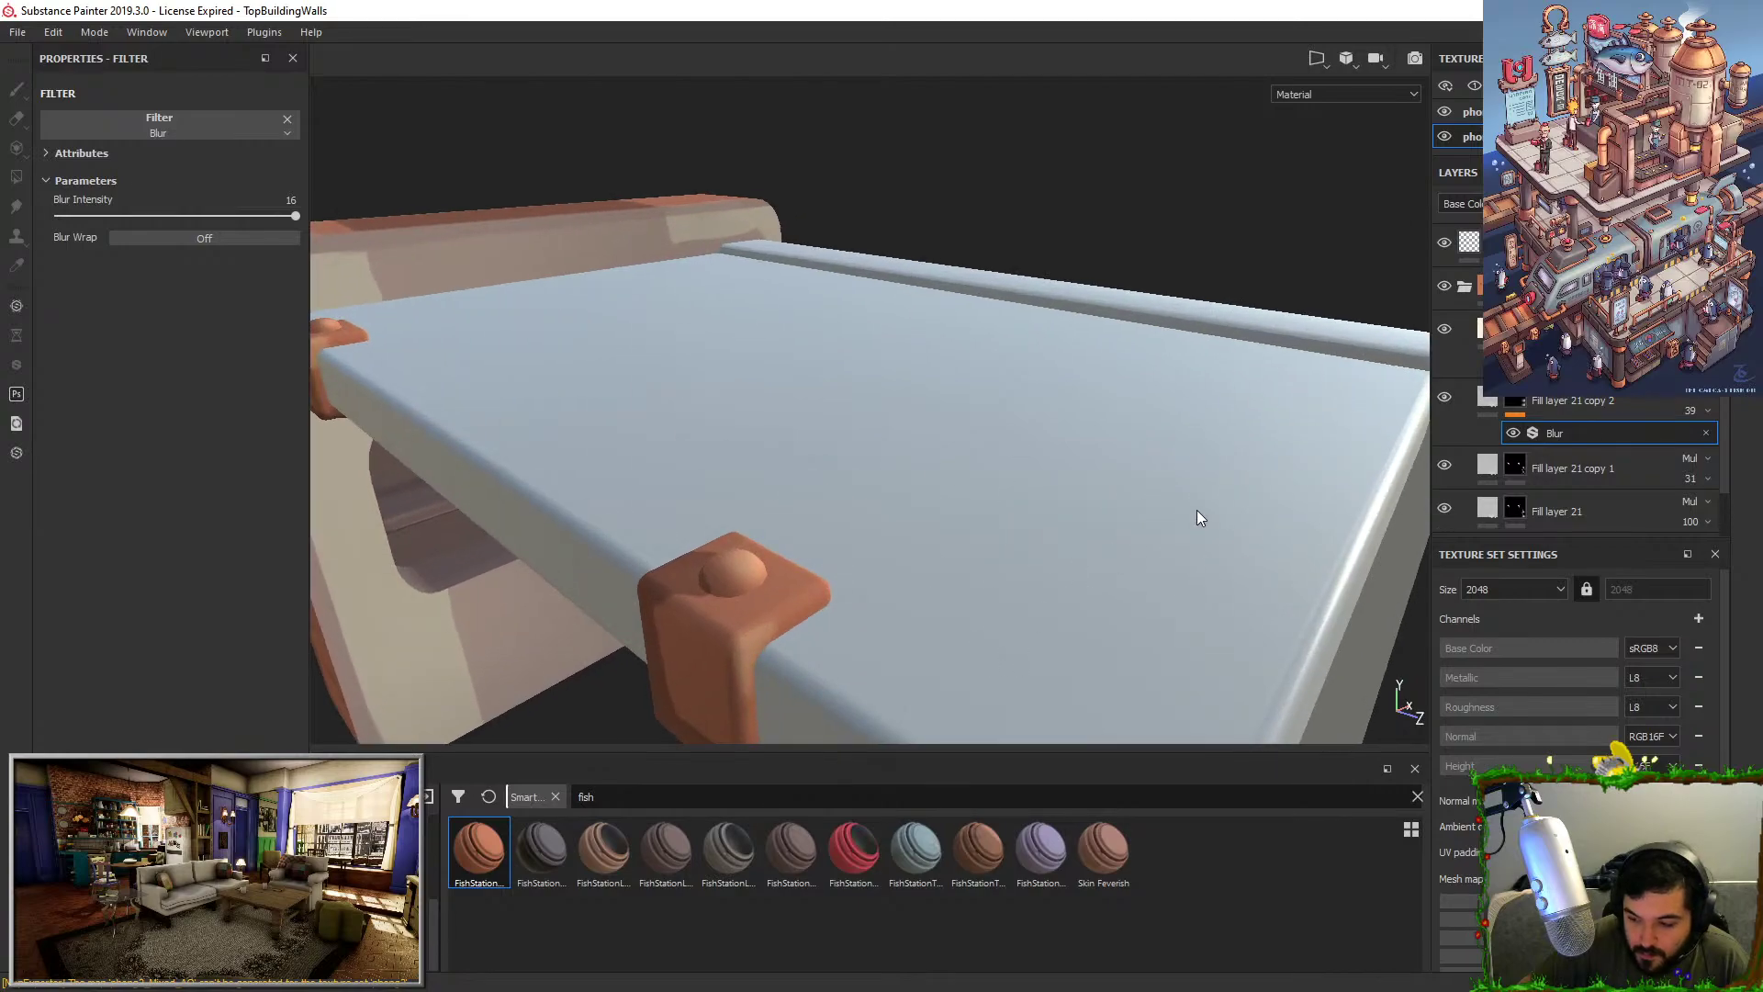
middle_click_drag(1197, 512, 1260, 437, "alt")
Duplicate the blurred Fill layer 22 highlight layer and clear the duplicate's mask.
right_click(1510, 329)
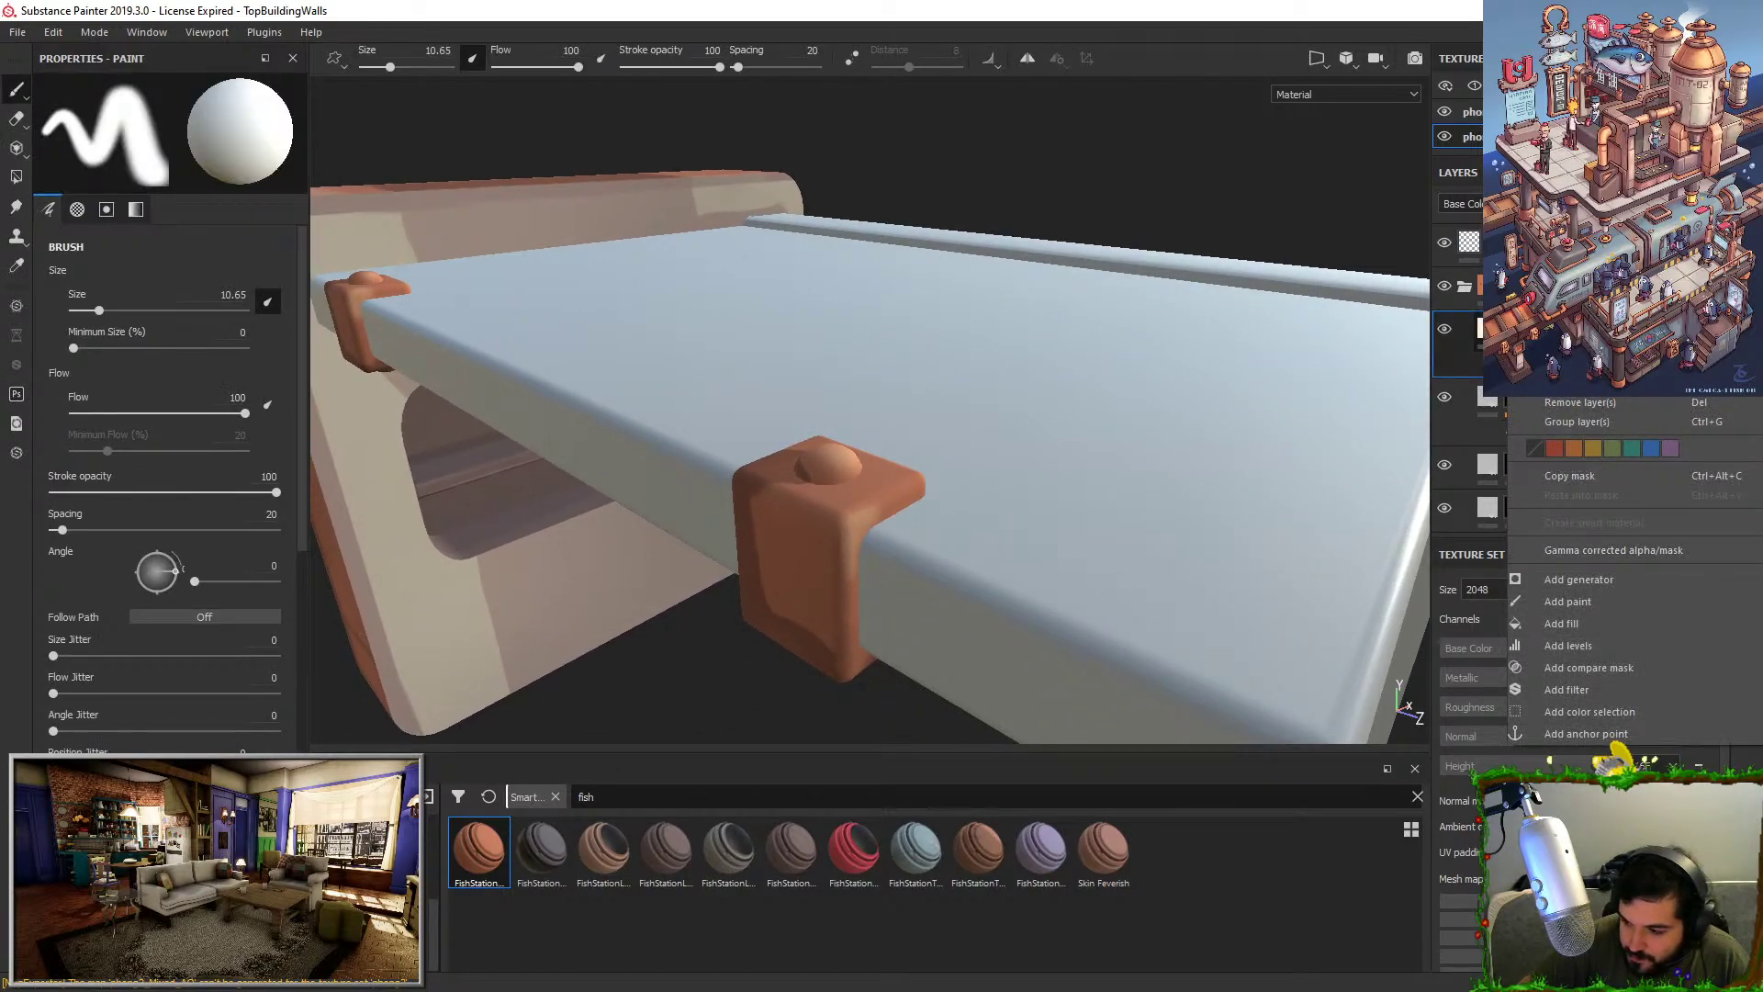
left_click(1572, 382)
right_click(1512, 329)
left_click(1572, 485)
Paint highlights on the knobs and upper edges of both brackets in the mask of Fill layer 22 copy 1.
left_click_drag(1203, 419, 1073, 494, "alt")
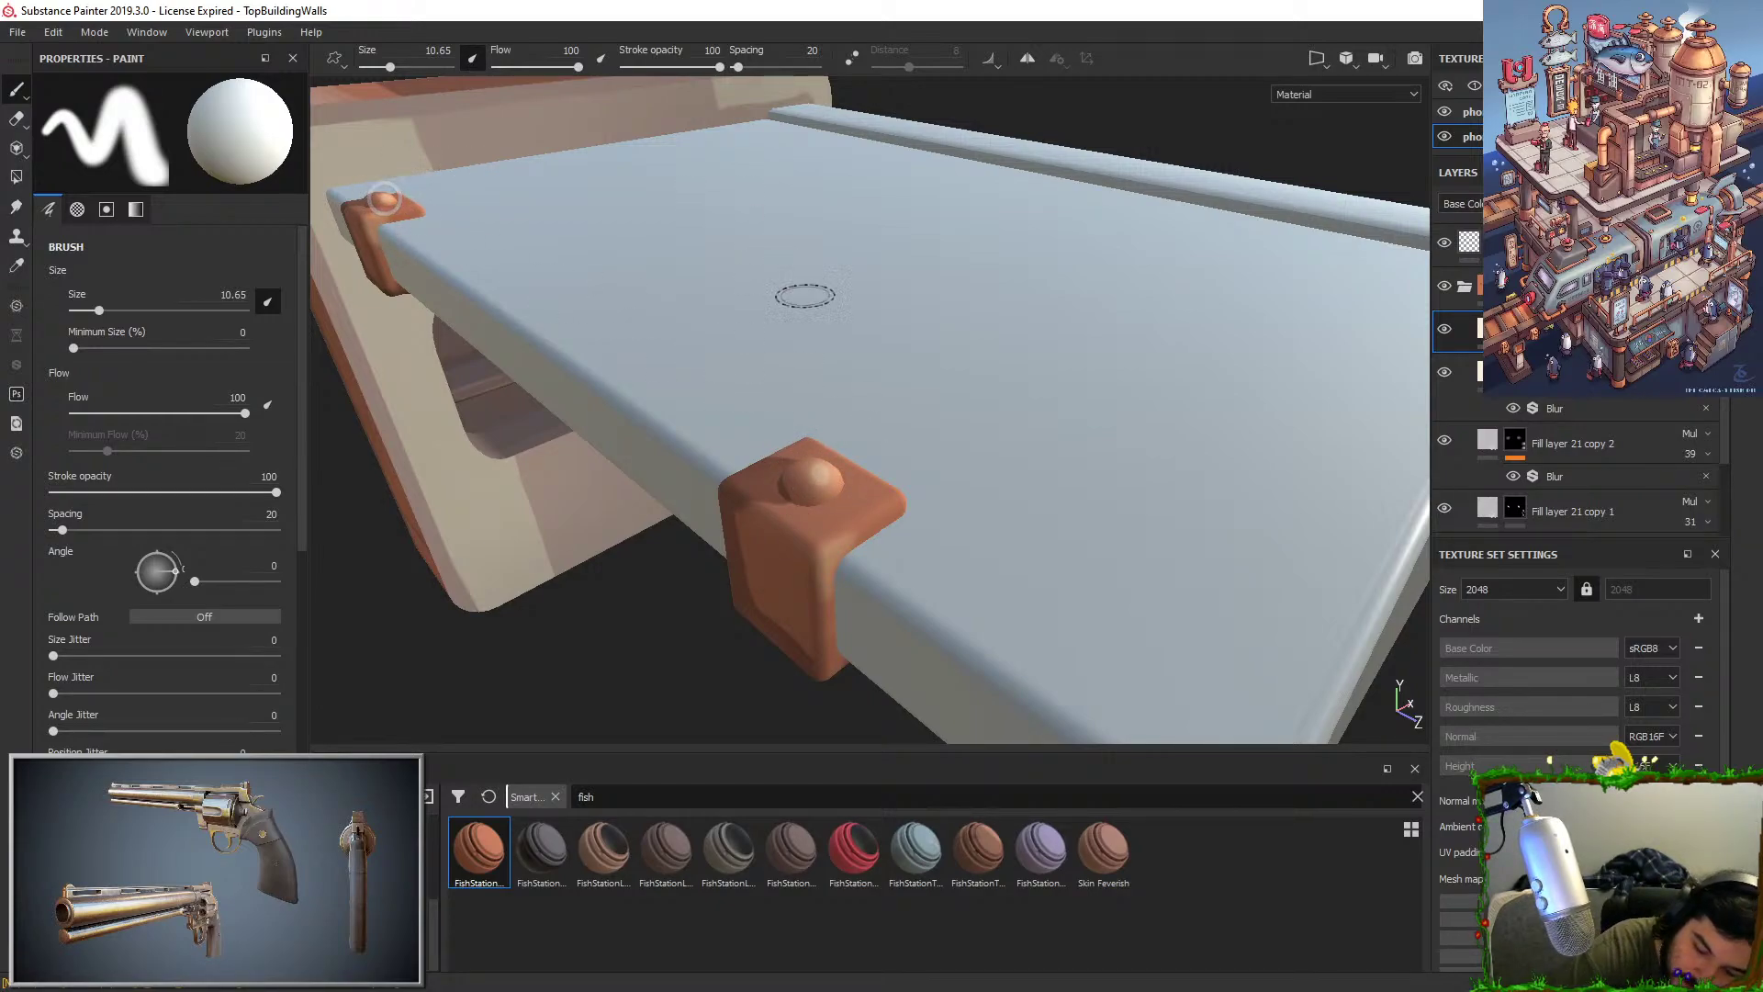
left_click_drag(937, 491, 918, 435, "alt")
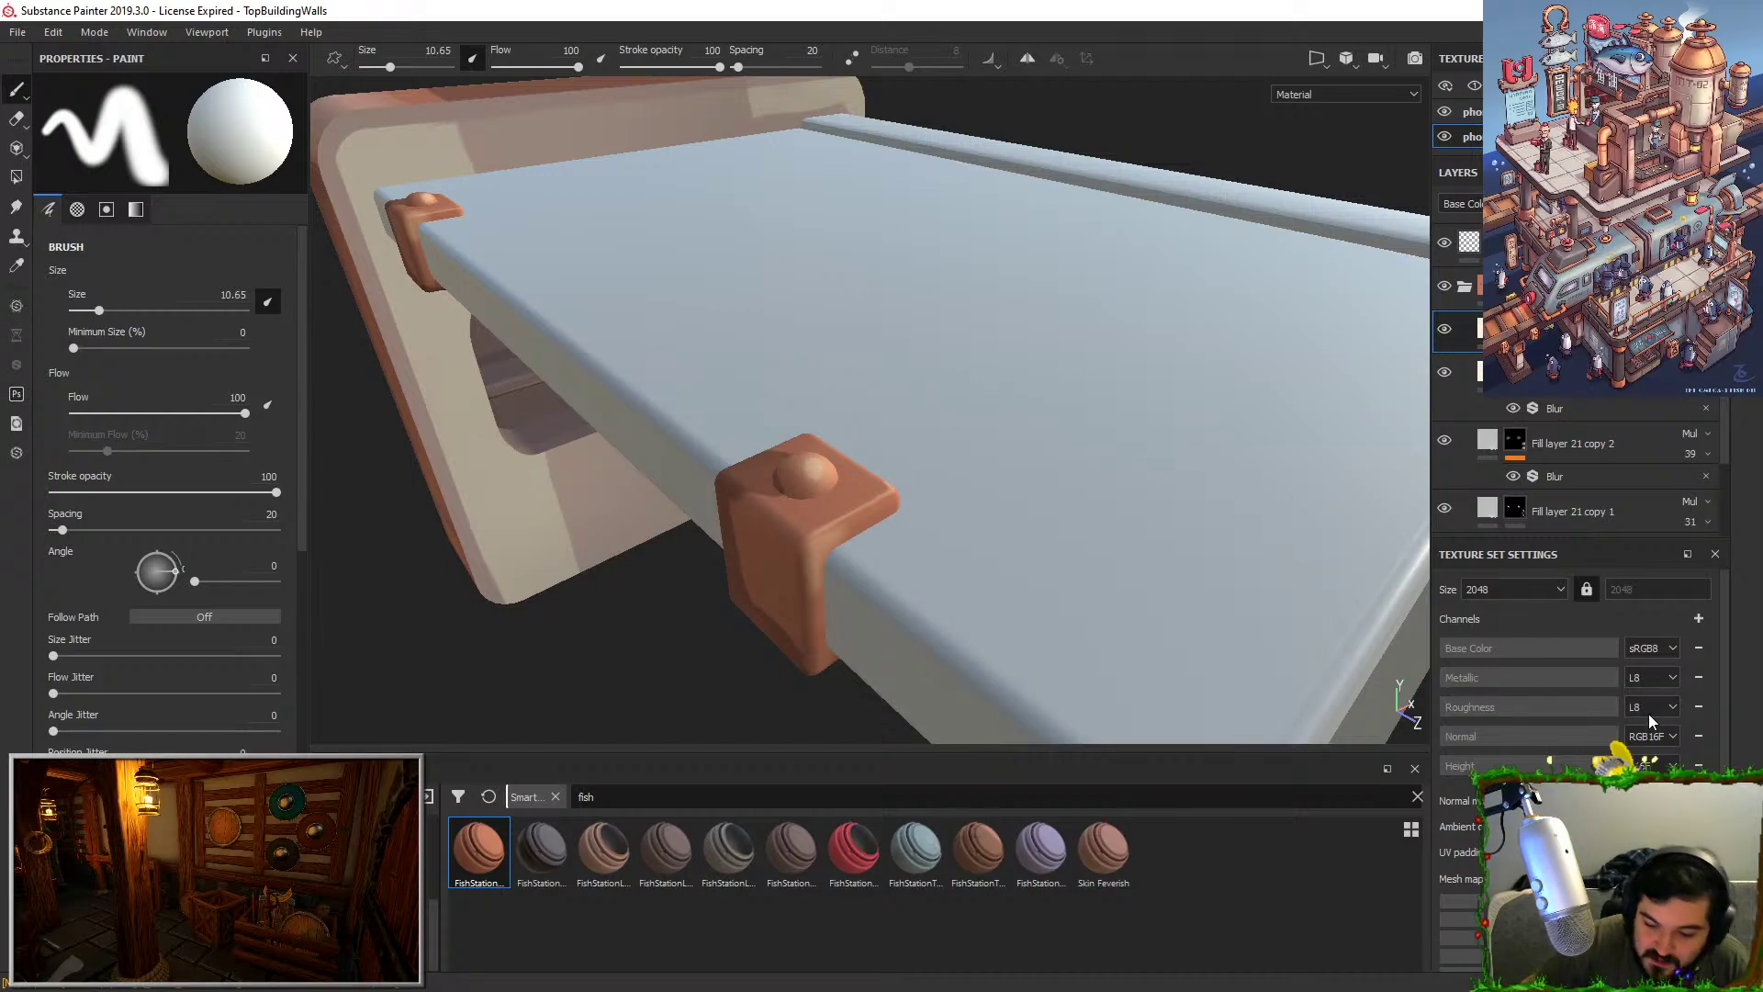
left_click_drag(1070, 516, 1002, 309, "alt")
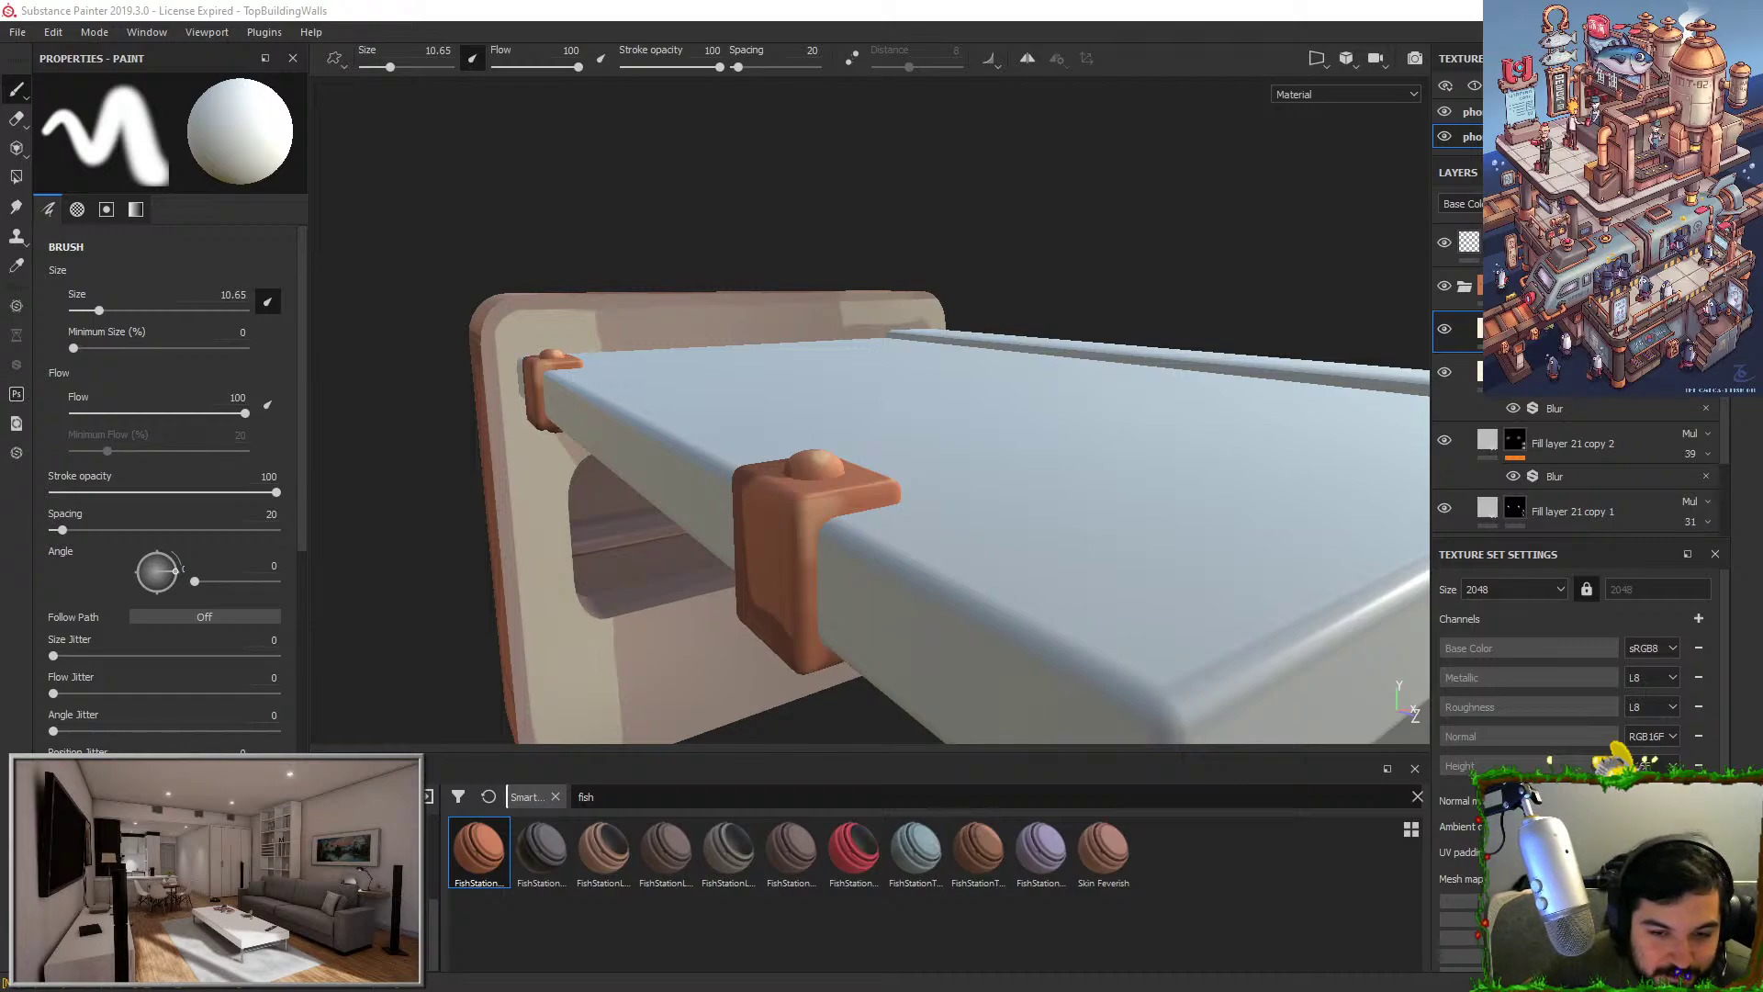
Apply the dark grey FishStation smart material to the slab's texture set.
left_click_drag(928, 394, 1405, 700, "alt")
right_click_drag(1405, 700, 882, 127, "alt")
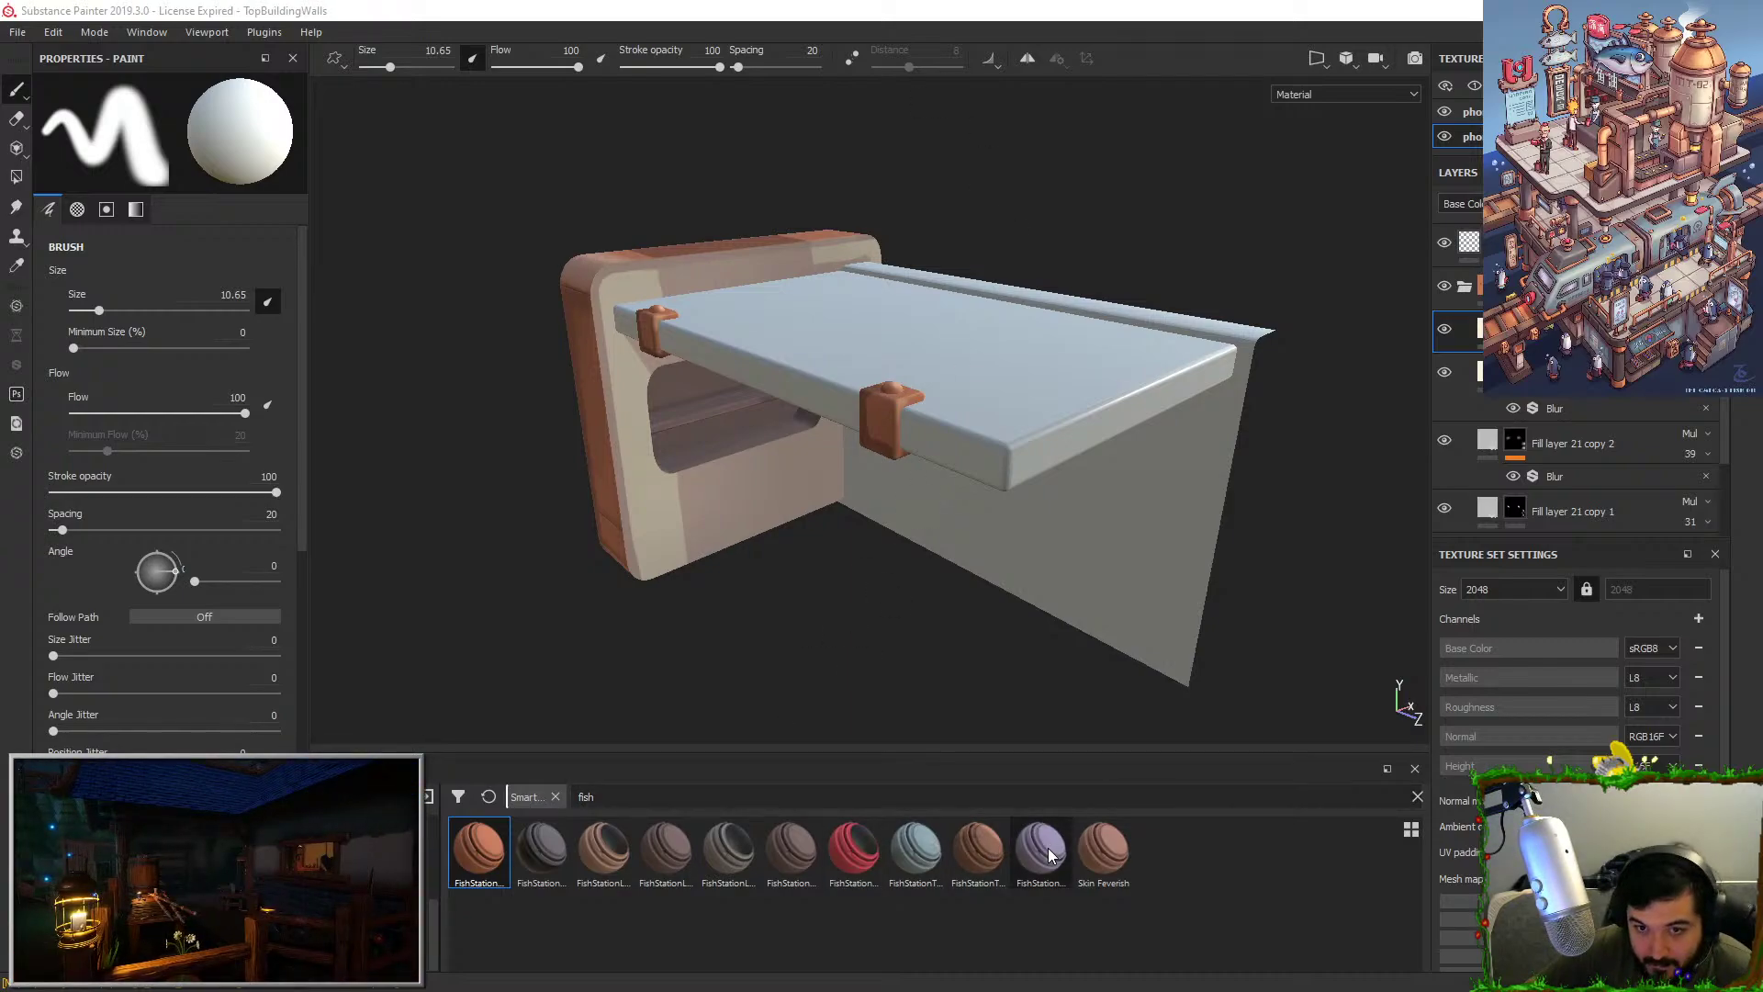
left_click_drag(562, 847, 1185, 482)
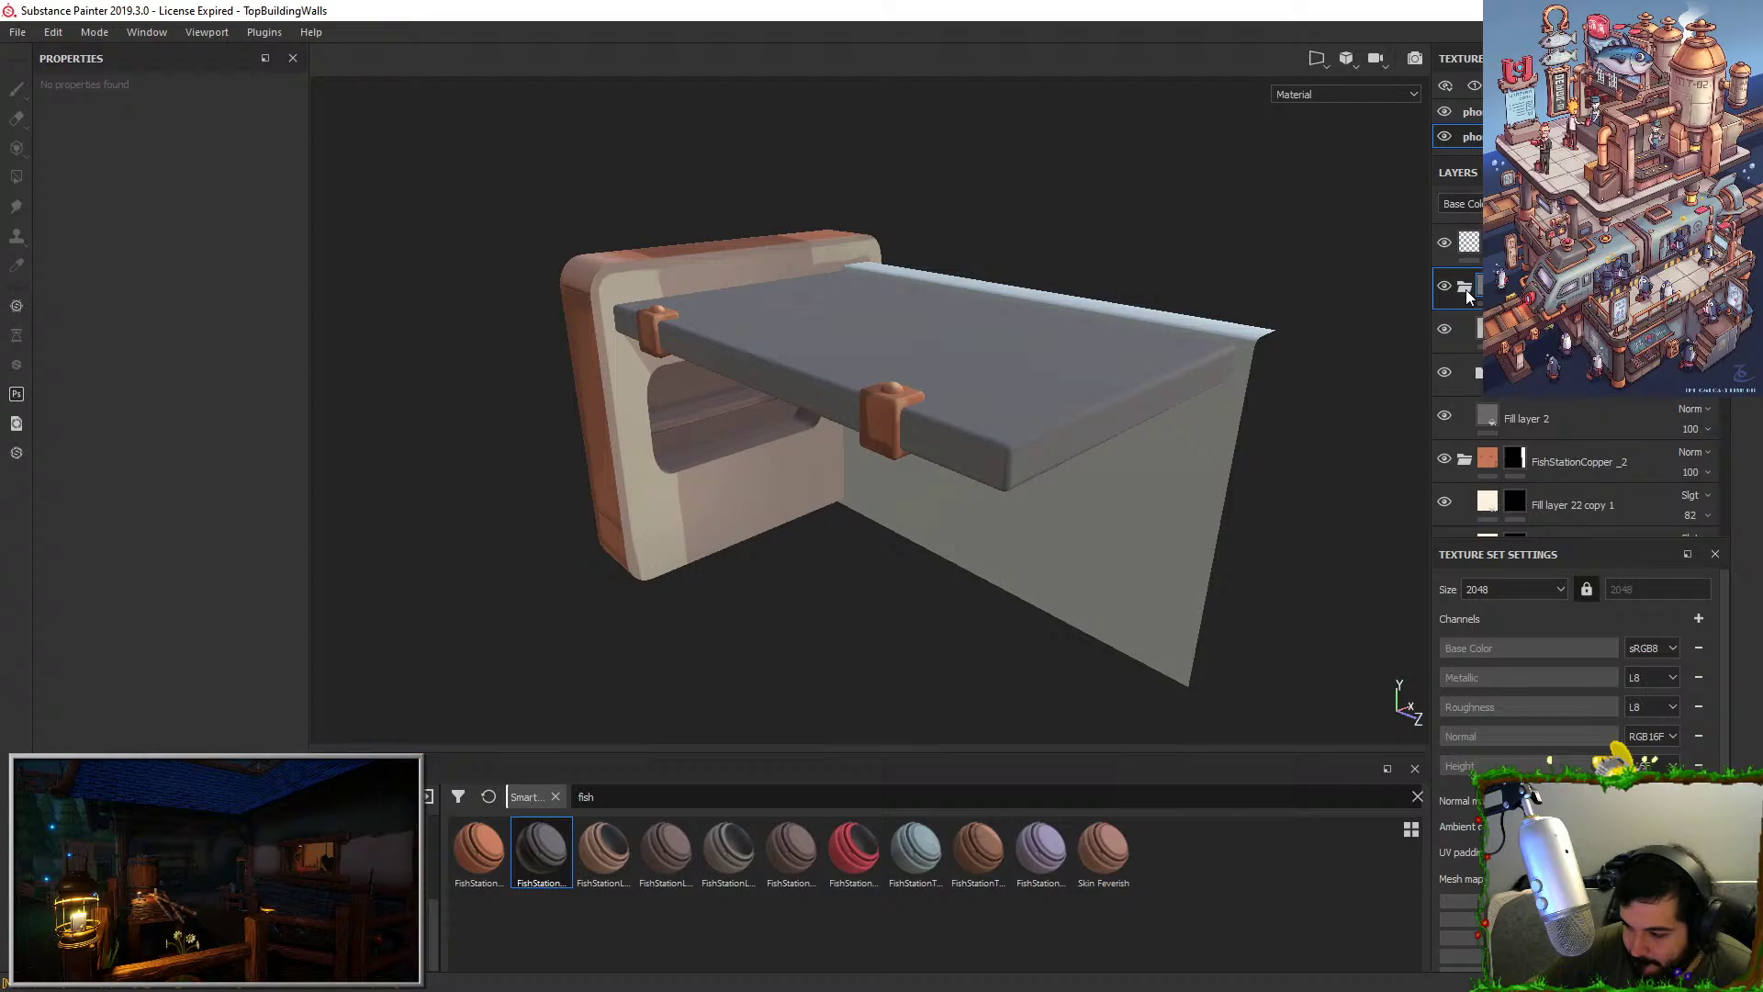
Reset the mask of Fill layer 32 inside the slab's dark material folder to black.
left_click(1467, 328)
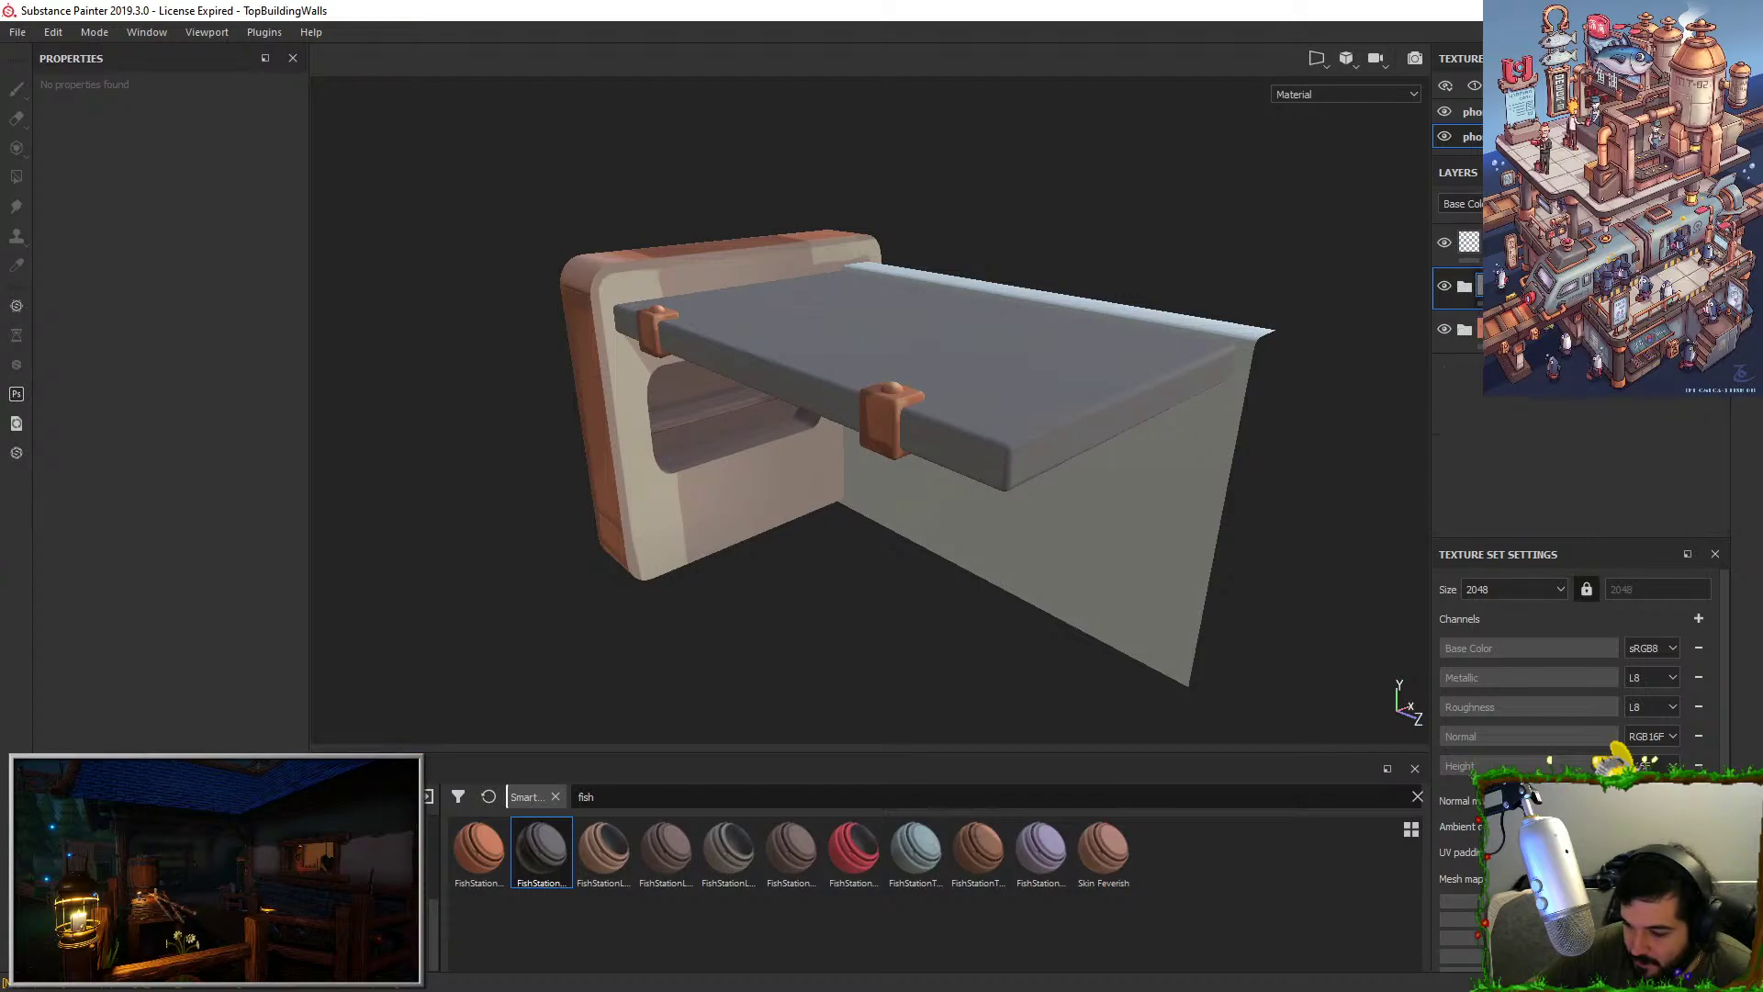
right_click(1504, 330)
left_click(1543, 349)
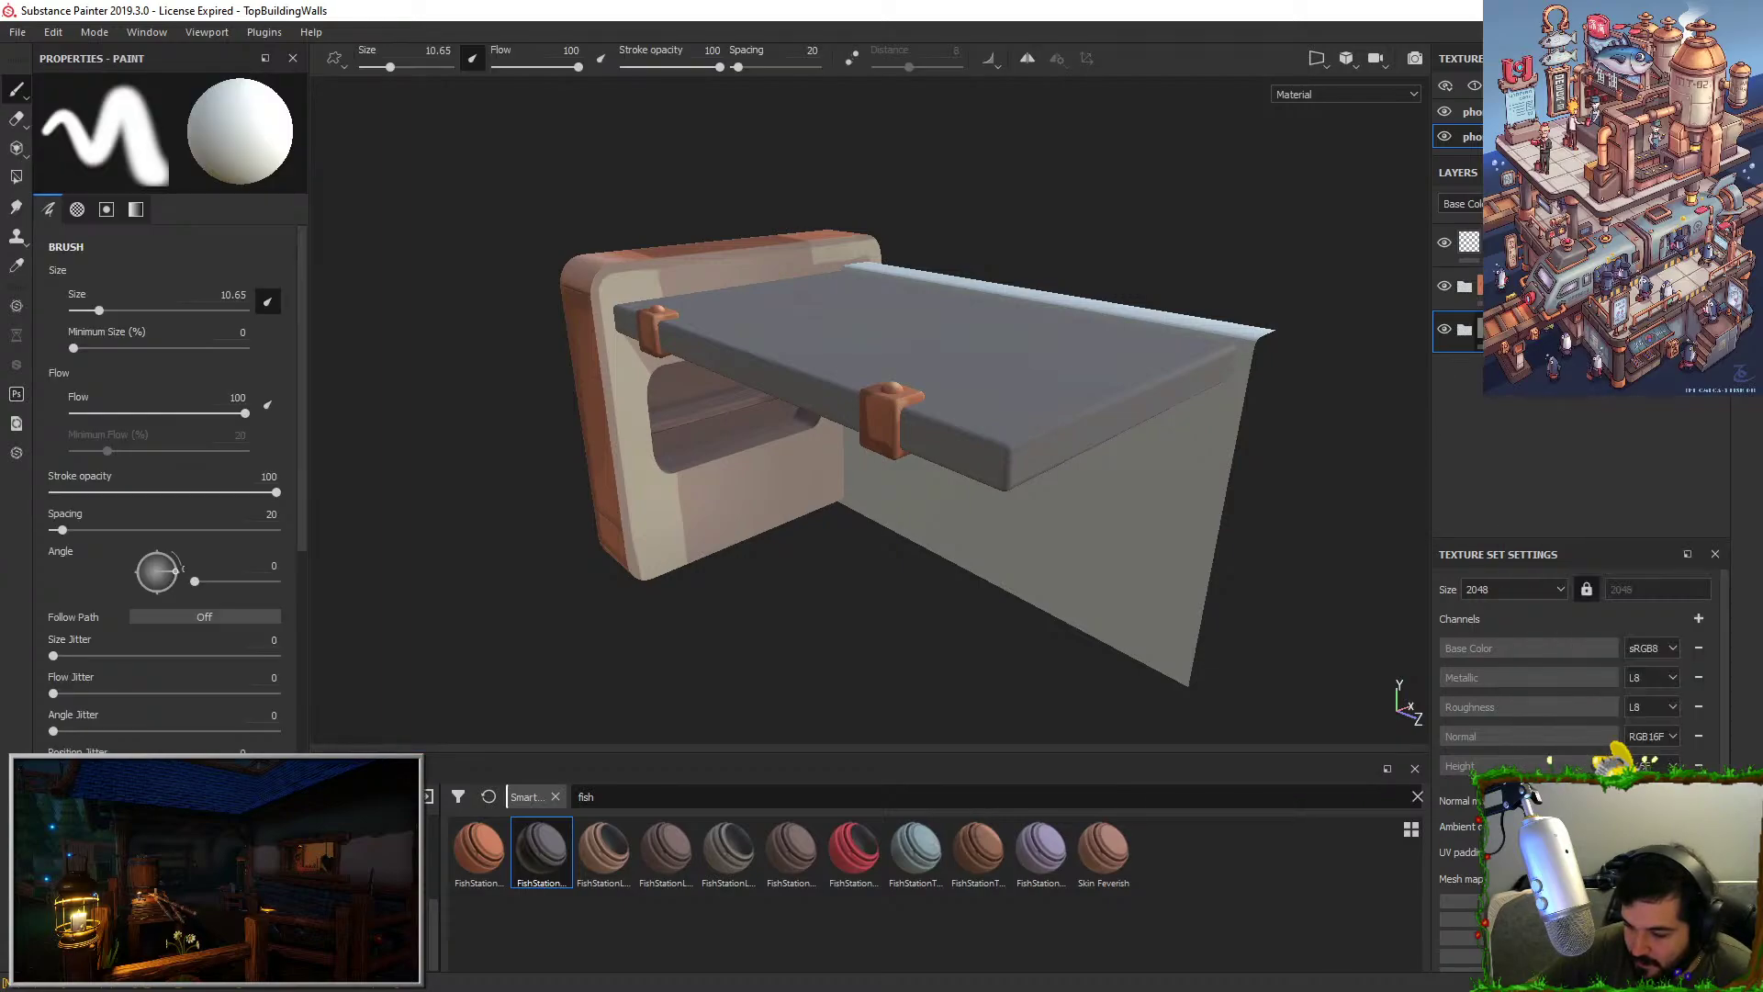
key("ctrl+z")
left_click(1464, 329)
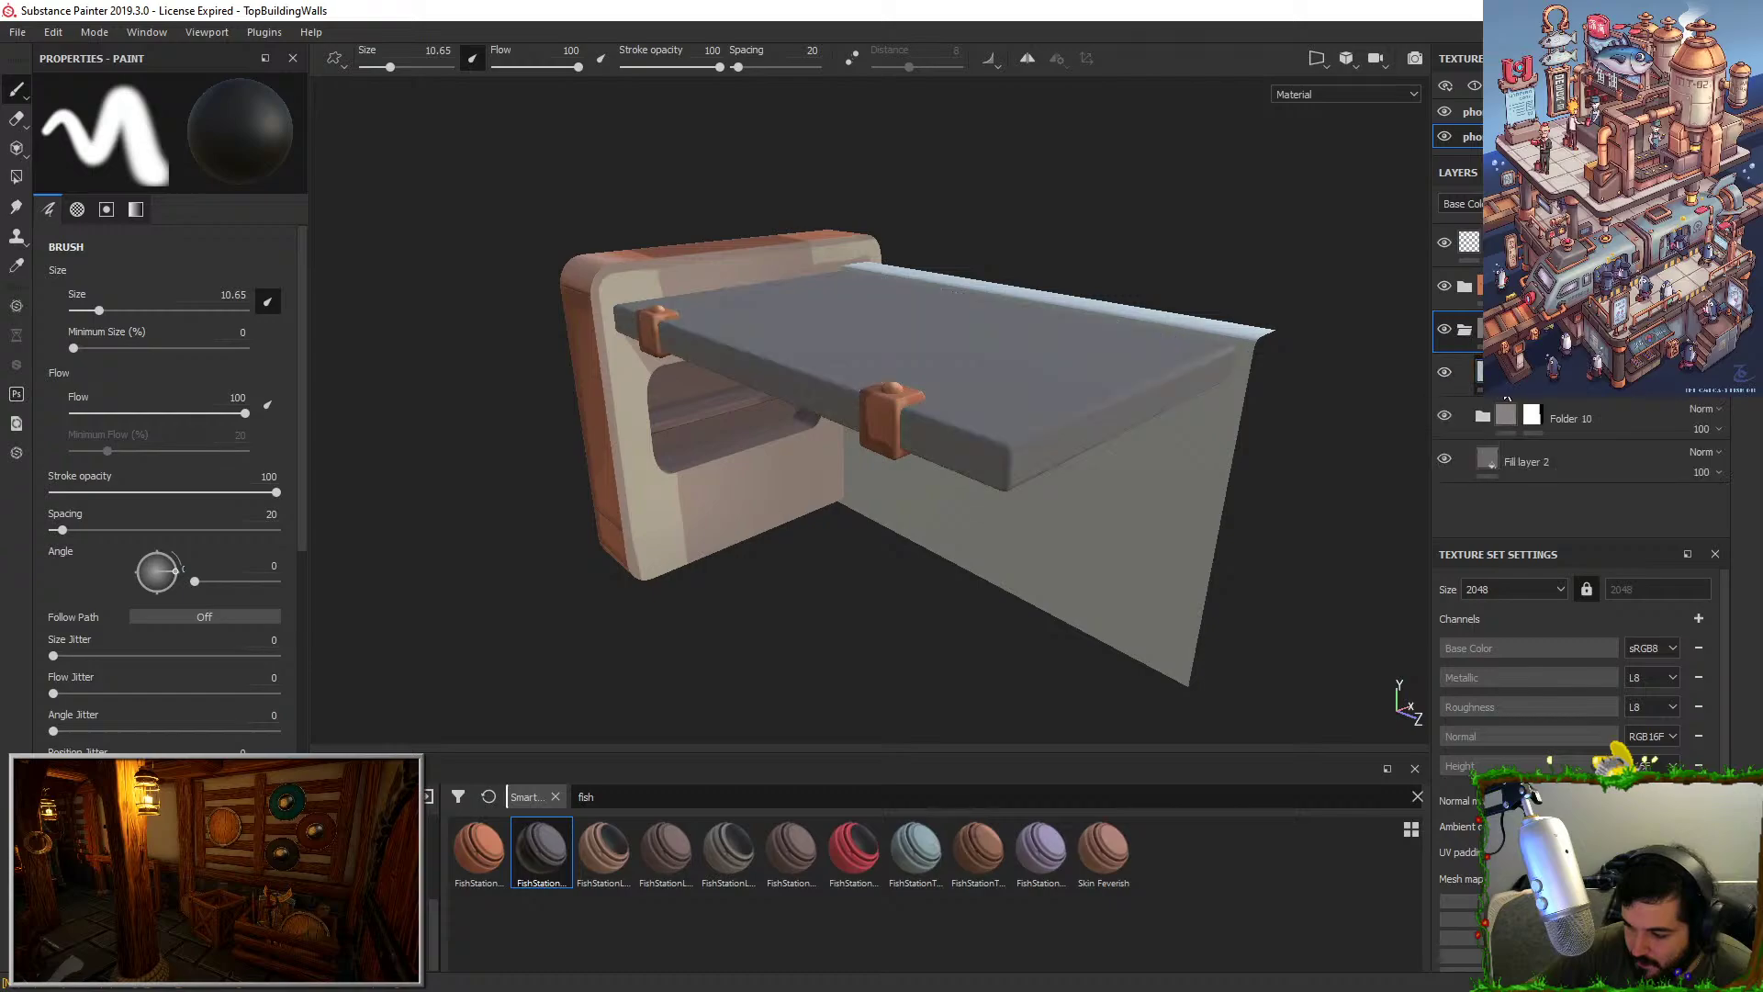
right_click(1513, 376)
left_click(1543, 408)
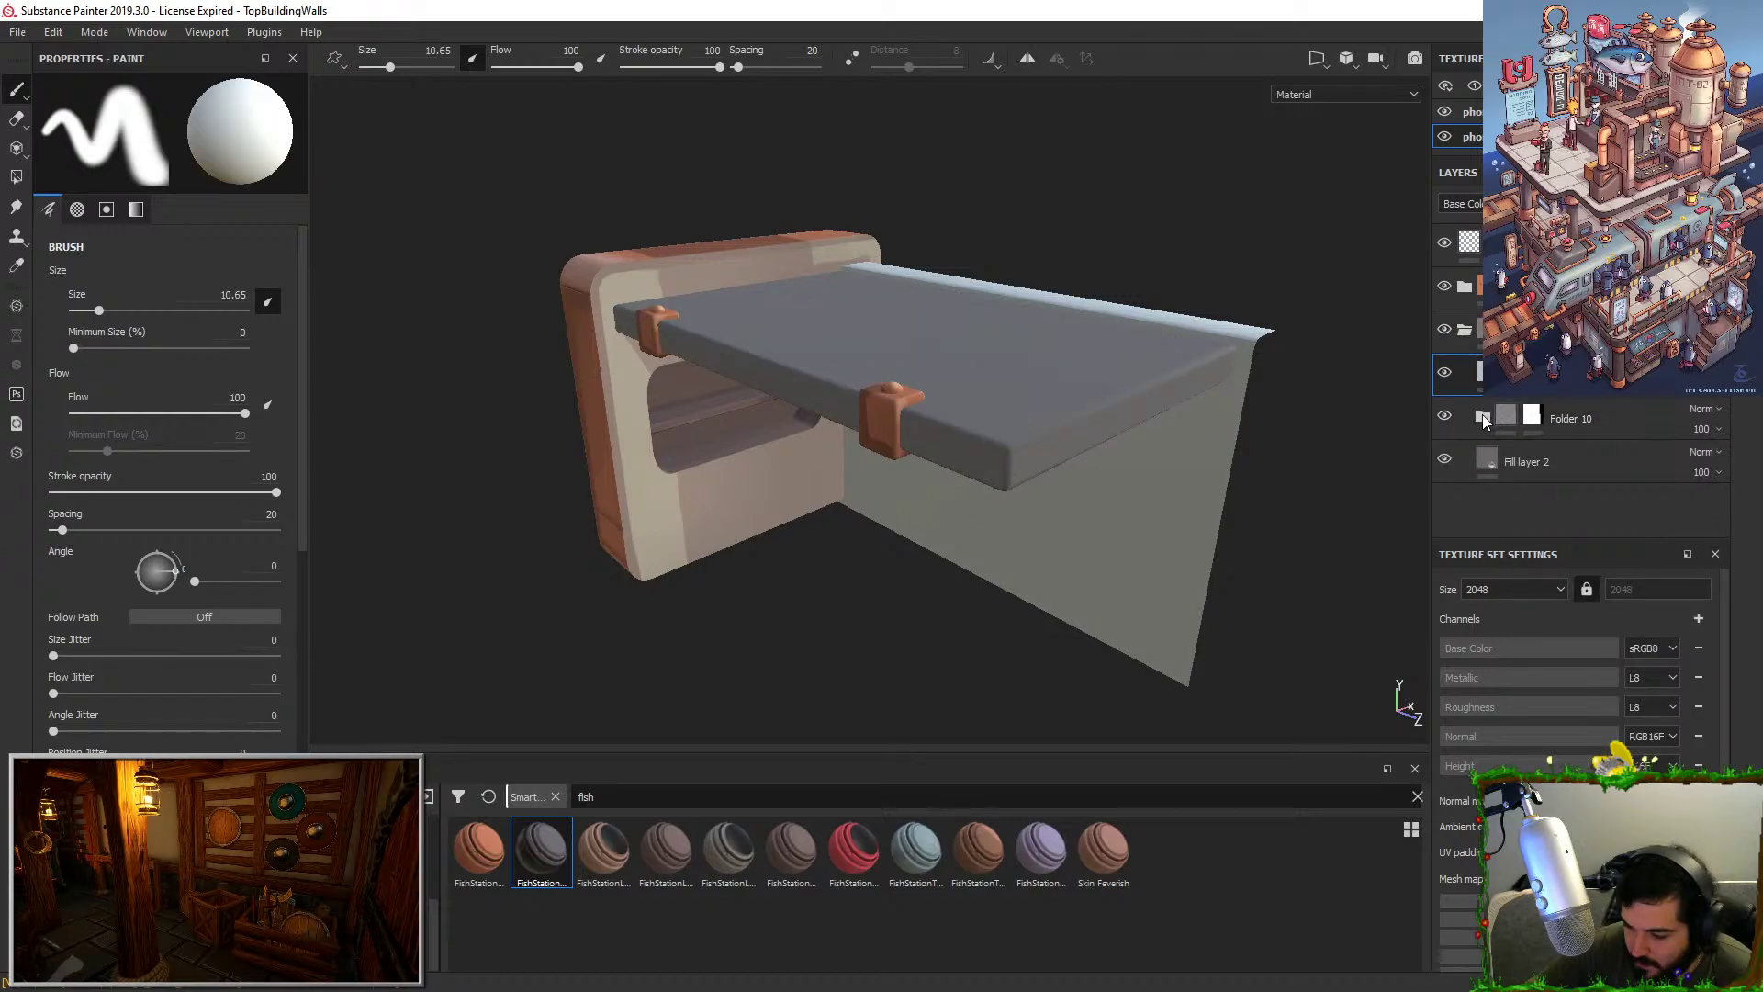
Try replacing the masks of Folder 10's upper fill layers, including Fill layer 13 and Fill layer 12, with black masks.
left_click(1483, 418)
scroll(1498, 439, "down", 1)
right_click(1529, 402)
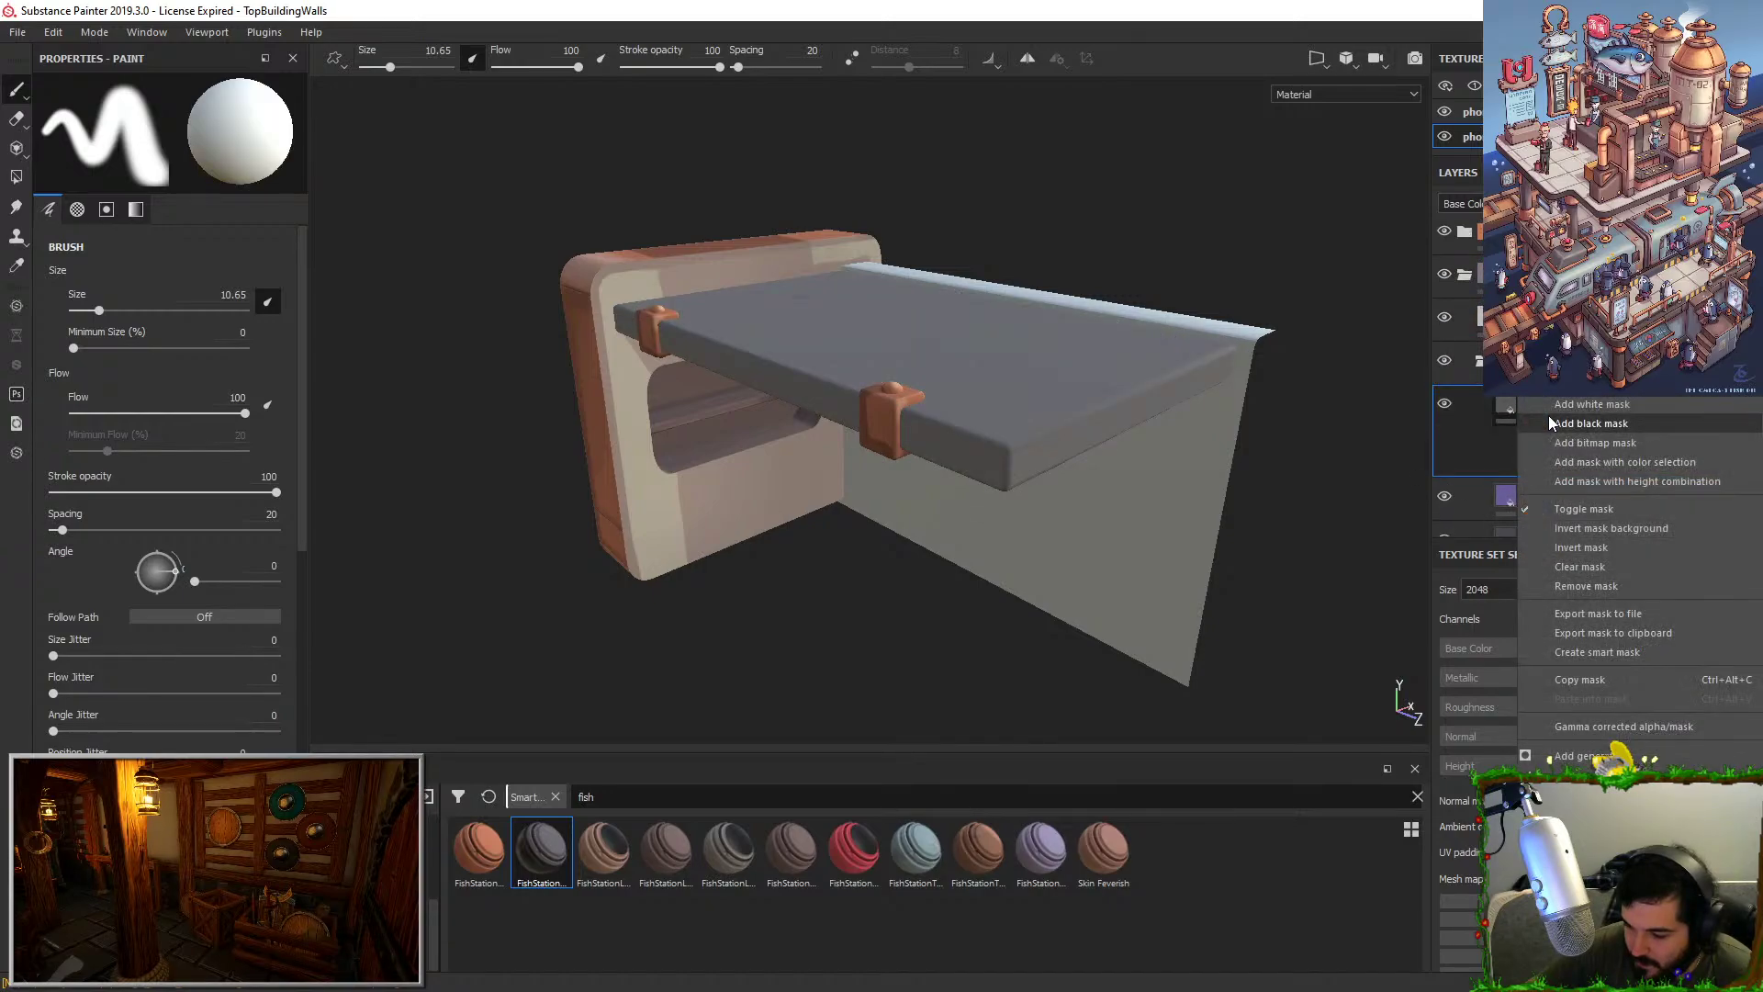
left_click(1551, 422)
right_click(1529, 452)
left_click(1552, 471)
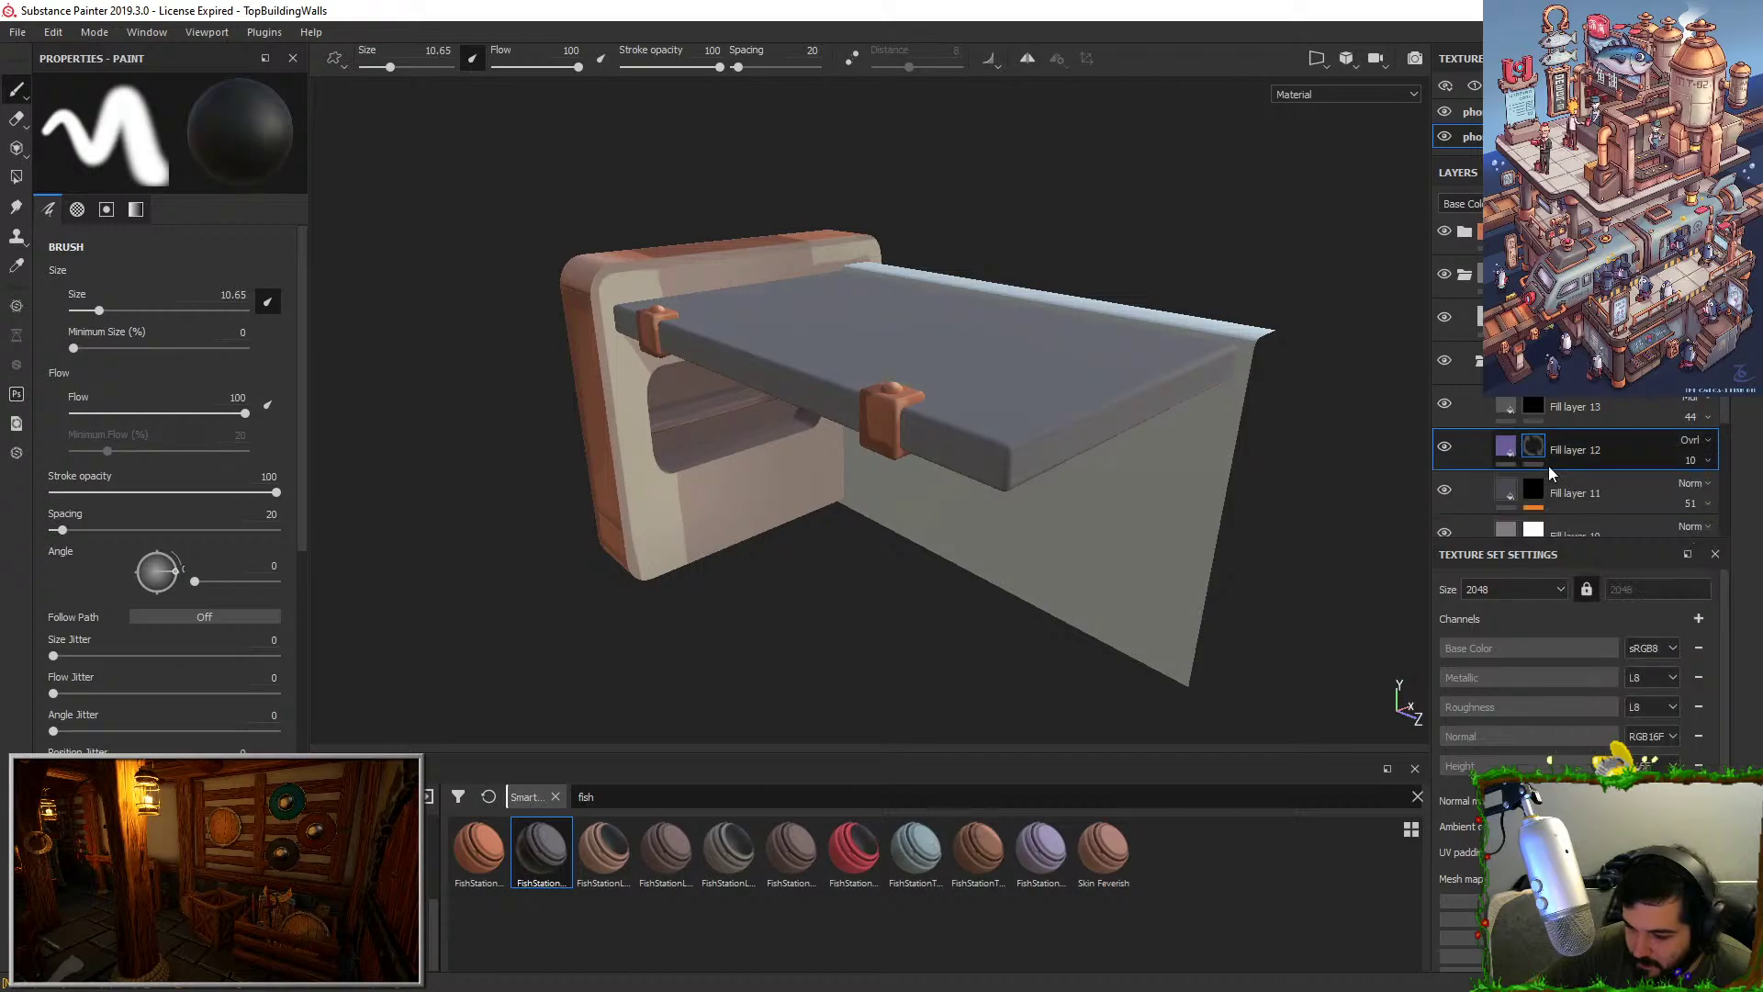
scroll(1548, 431, "down", 1)
right_click(1548, 408)
left_click(1565, 425)
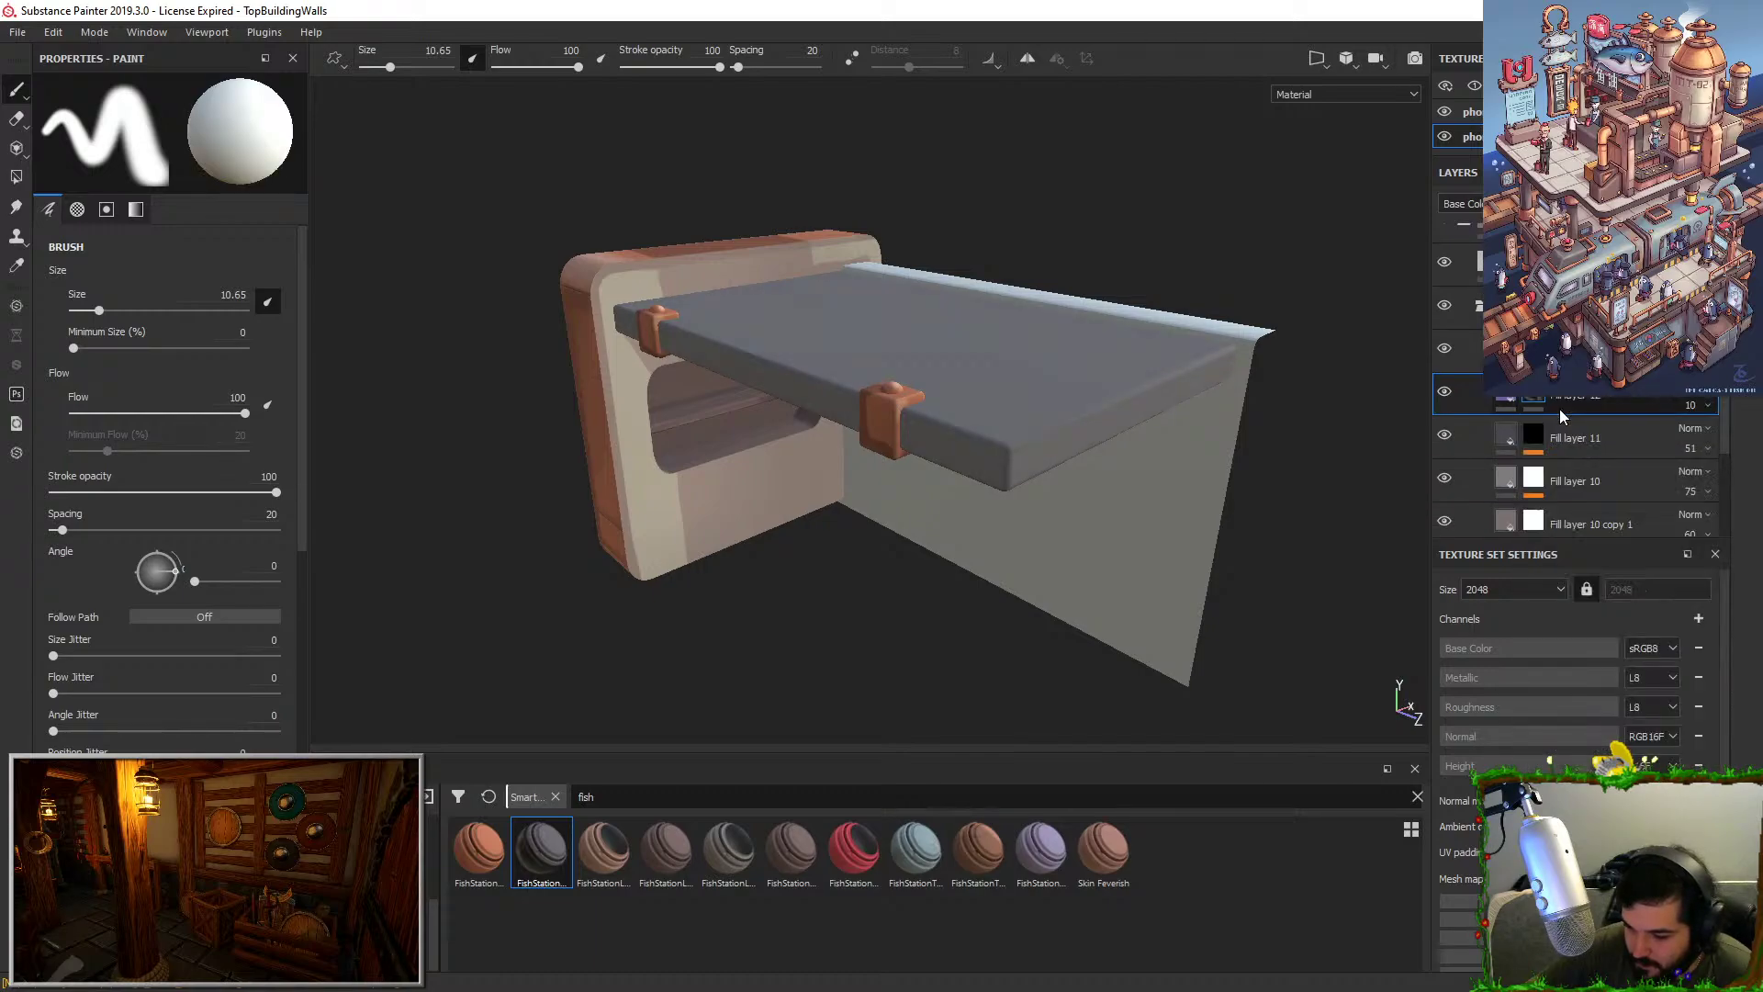
Try giving Fill layer 10 a black mask, undo the last changes and collapse Folder 10.
left_click(1543, 437)
scroll(1549, 432, "down", 1)
right_click(1537, 423)
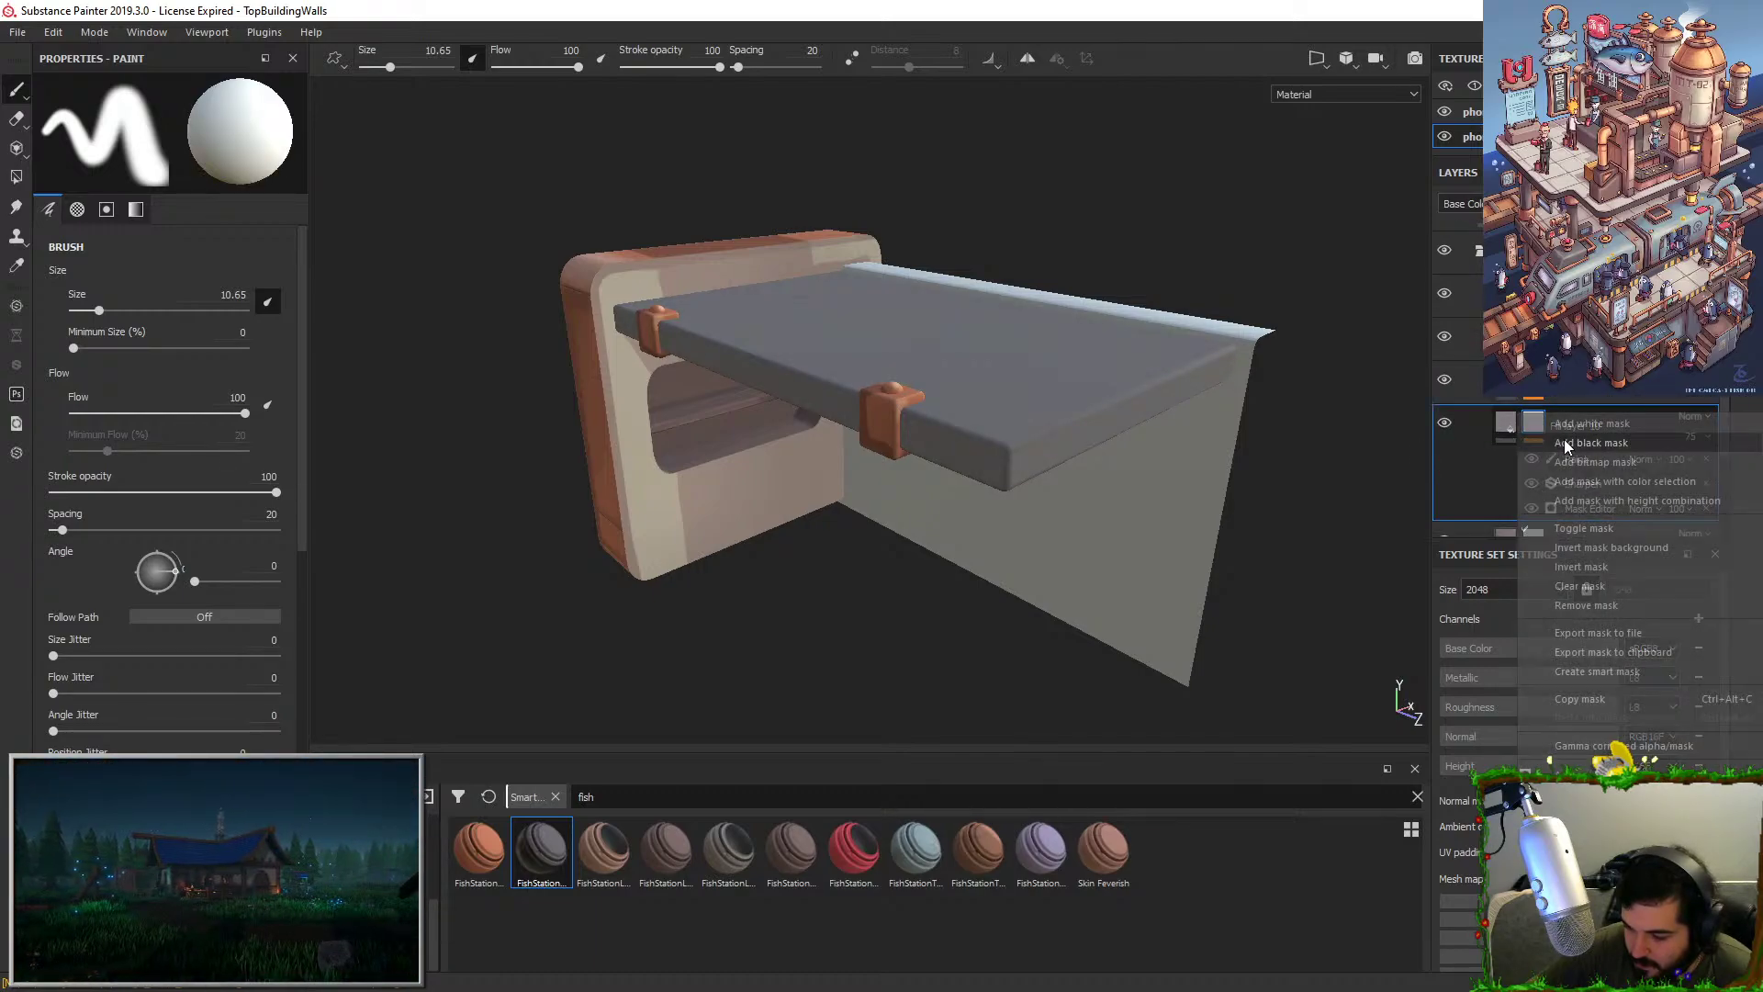
left_click(1561, 443)
key("ctrl+z")
key("ctrl+z")
scroll(1574, 424, "down", 2)
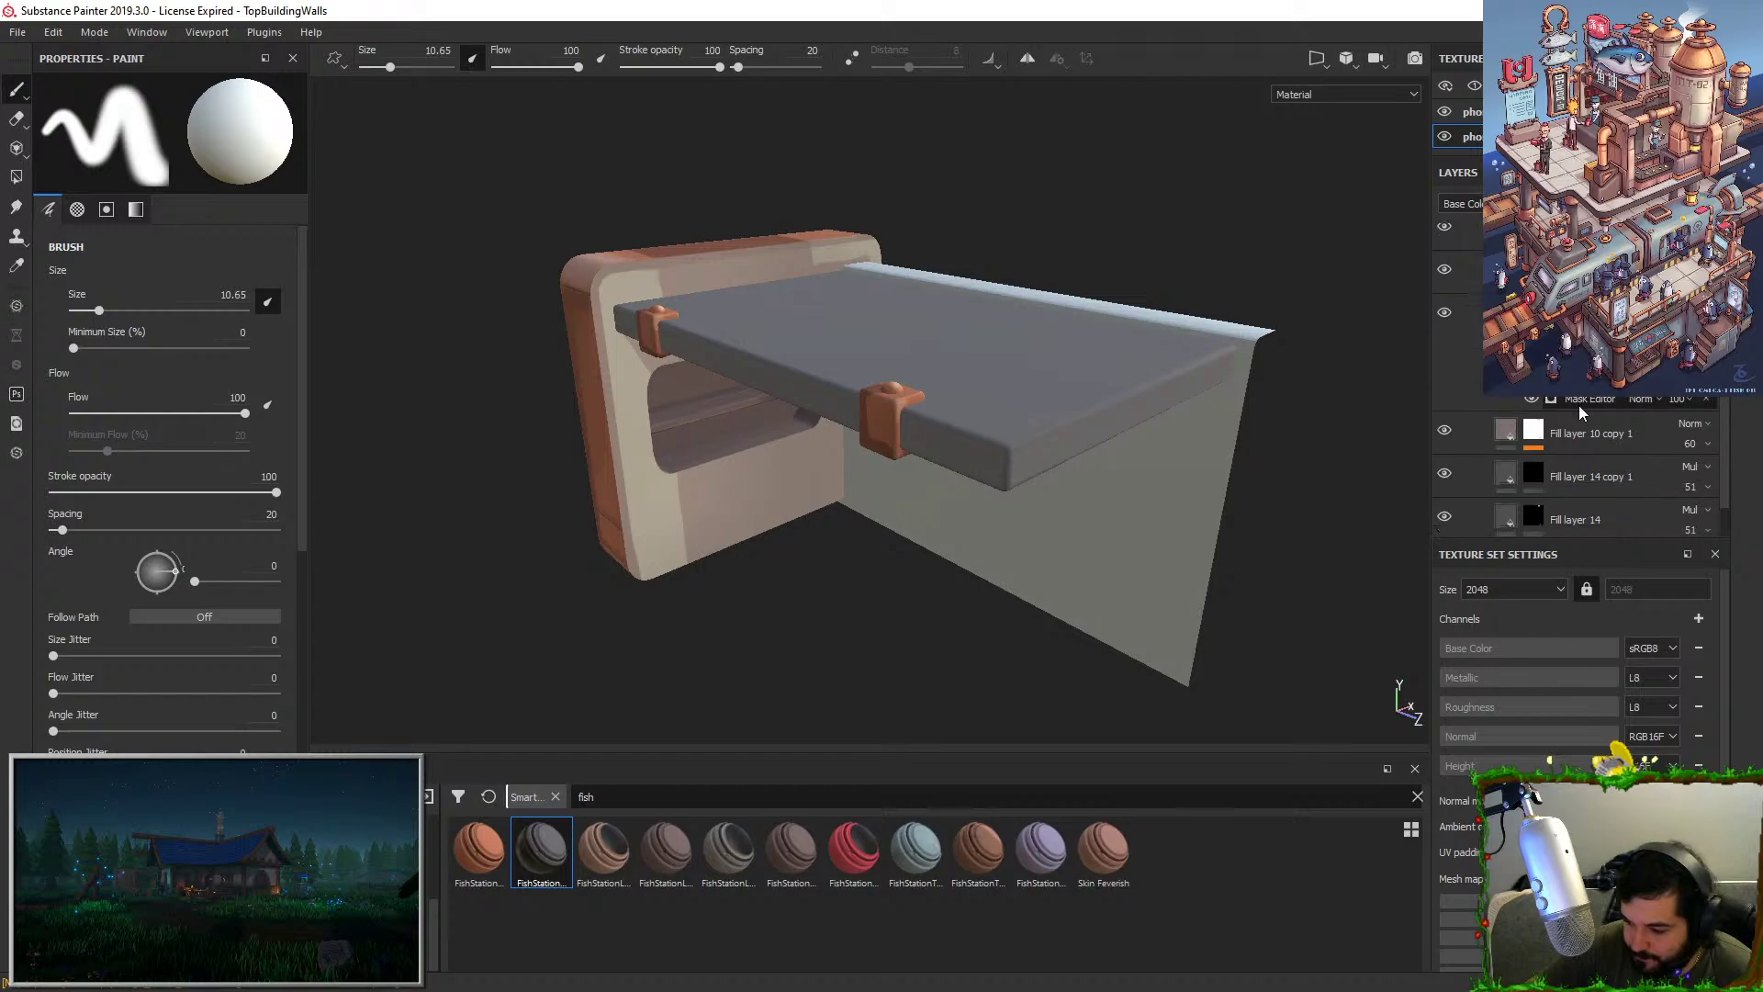
scroll(1581, 413, "up", 2)
left_click(1479, 250)
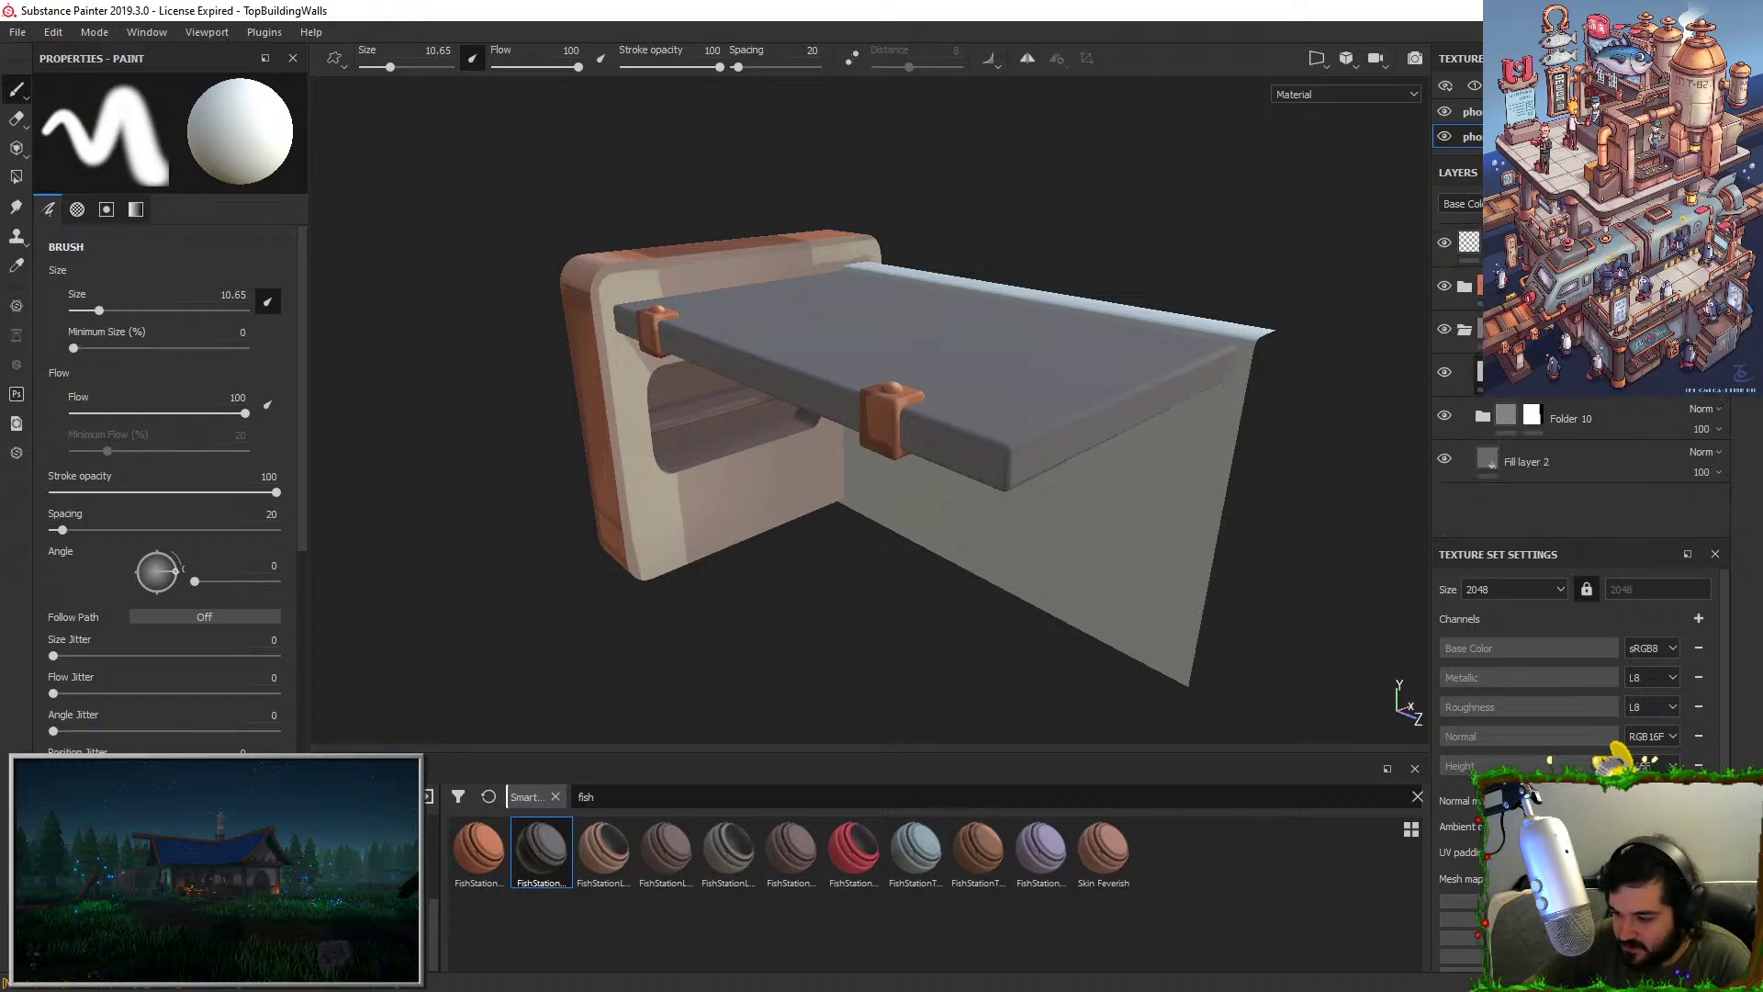
Delete Folder 10 from the slab's dark material, keeping Fill layer 32 and Fill layer 2.
left_click(1506, 372)
key("Delete")
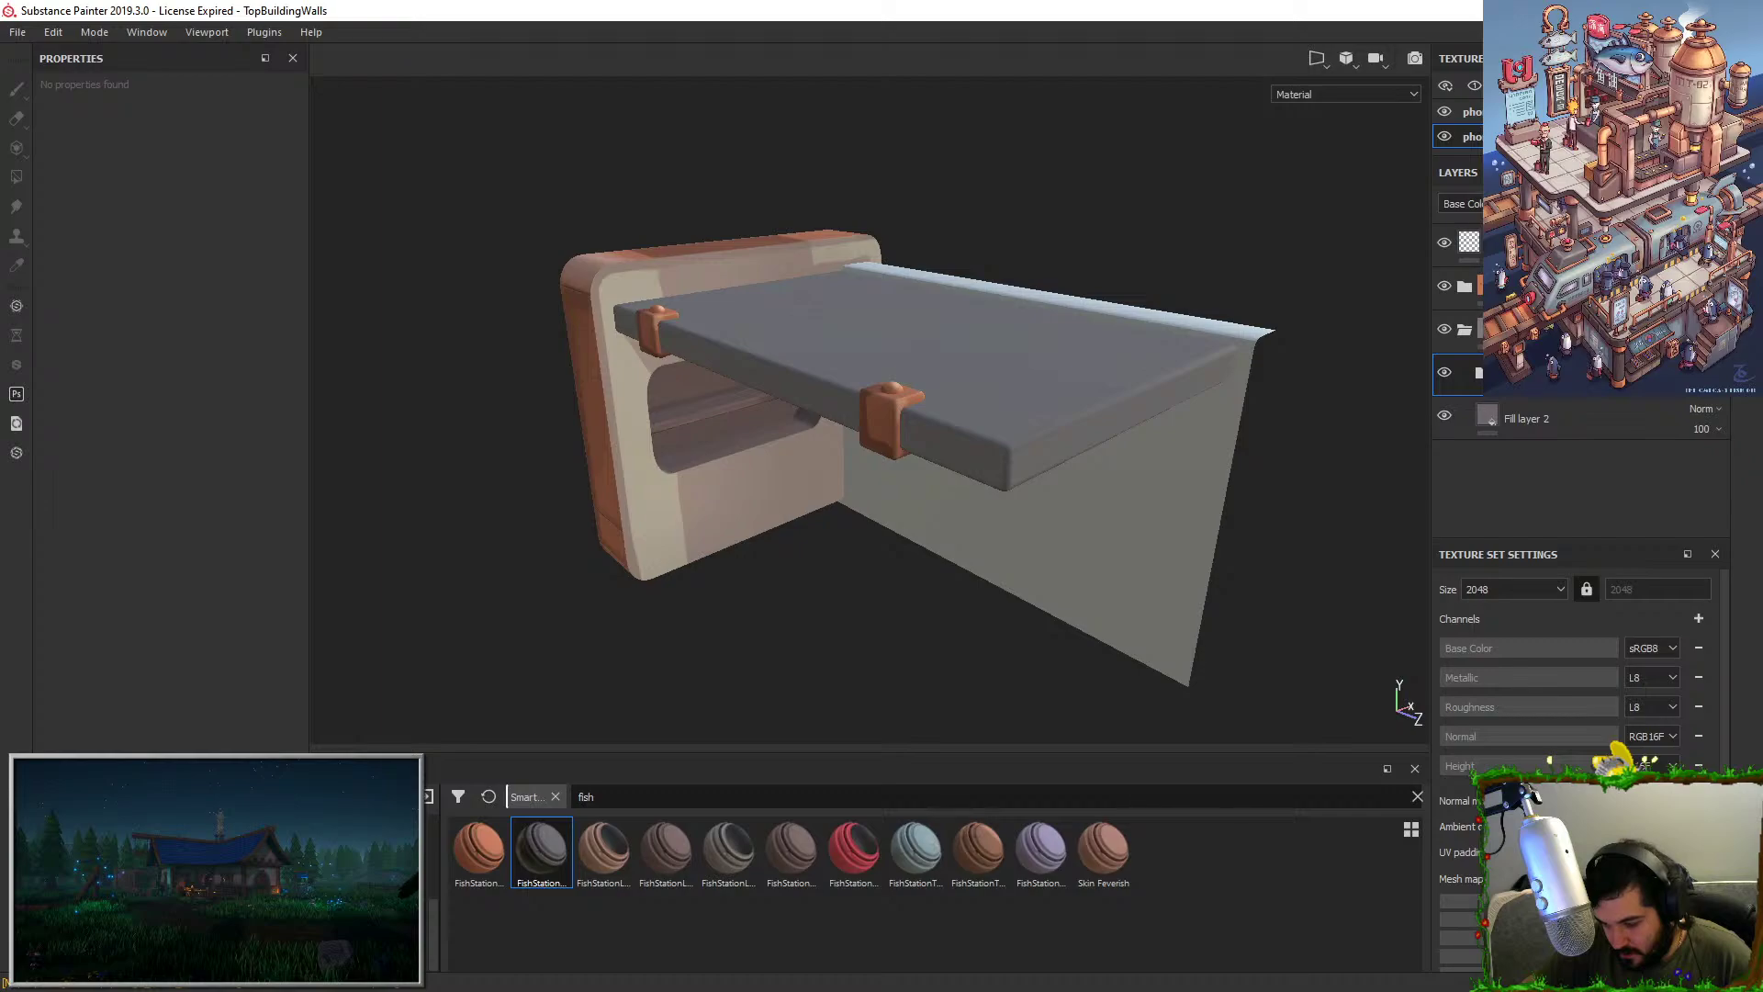
left_click(1480, 372)
left_click(1480, 372)
key("ctrl+z")
left_click(1573, 419)
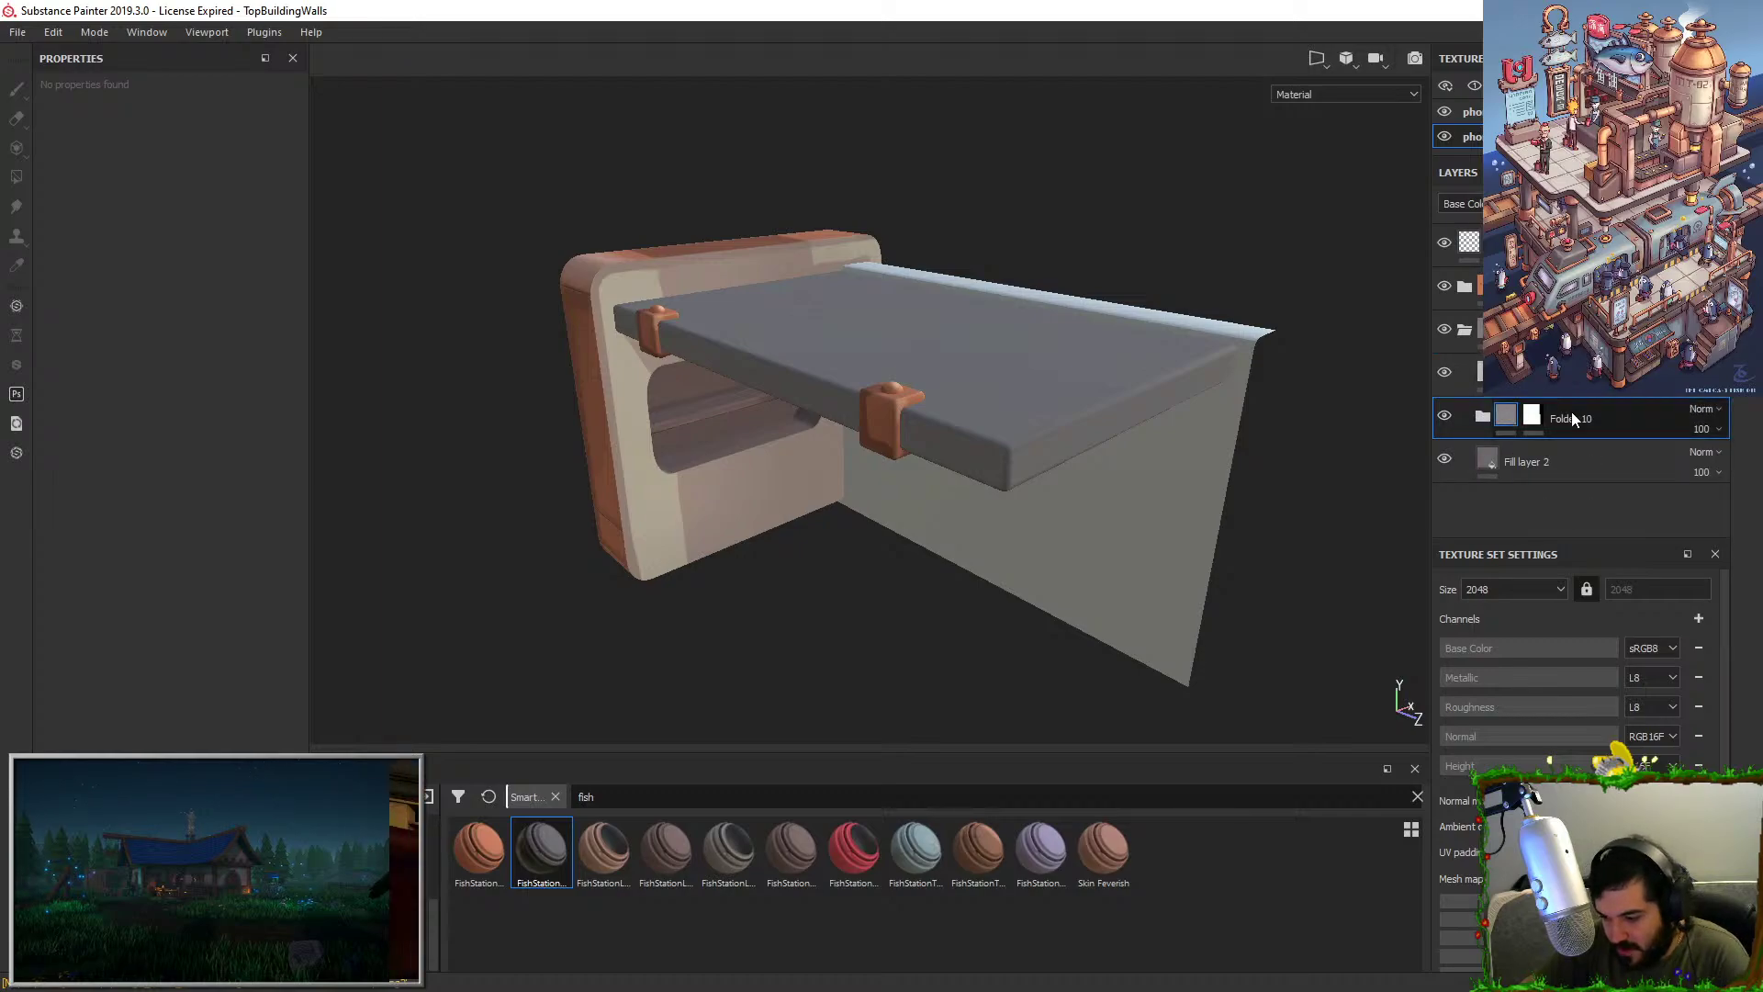
key("Delete")
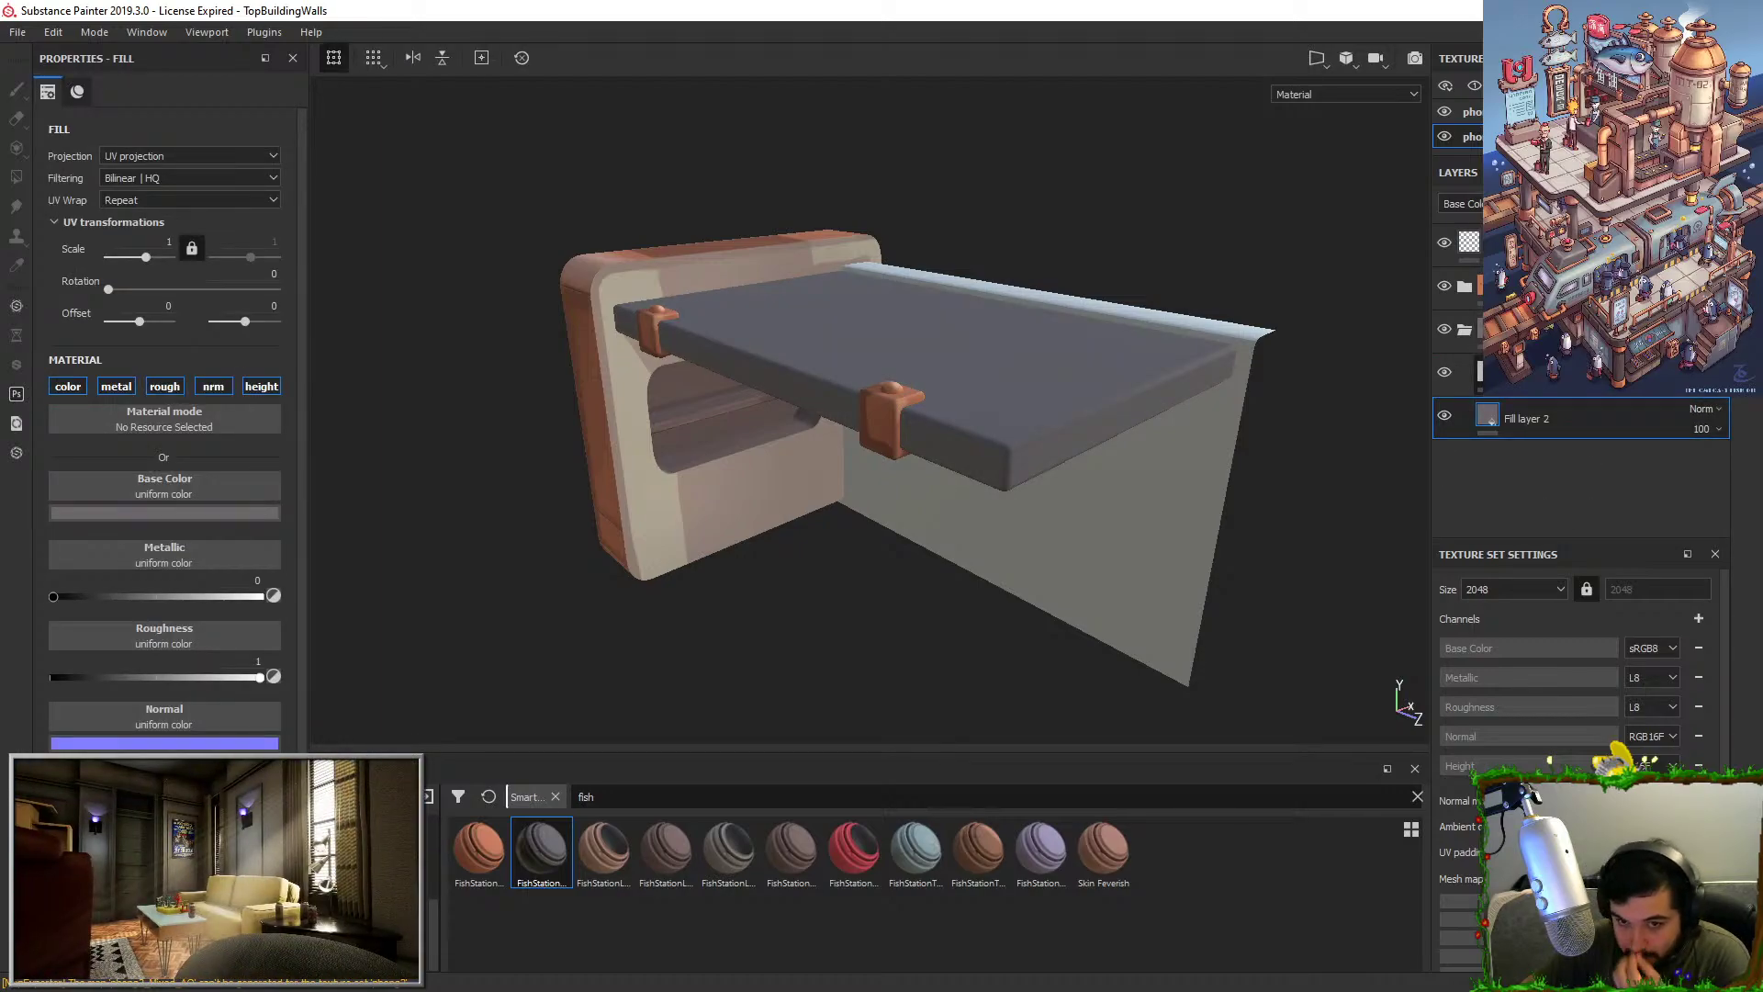
Test a stroke on the slab in Fill layer 32's mask, undo it, and set the layer's blending to Multiply.
mouse_move(1489, 419)
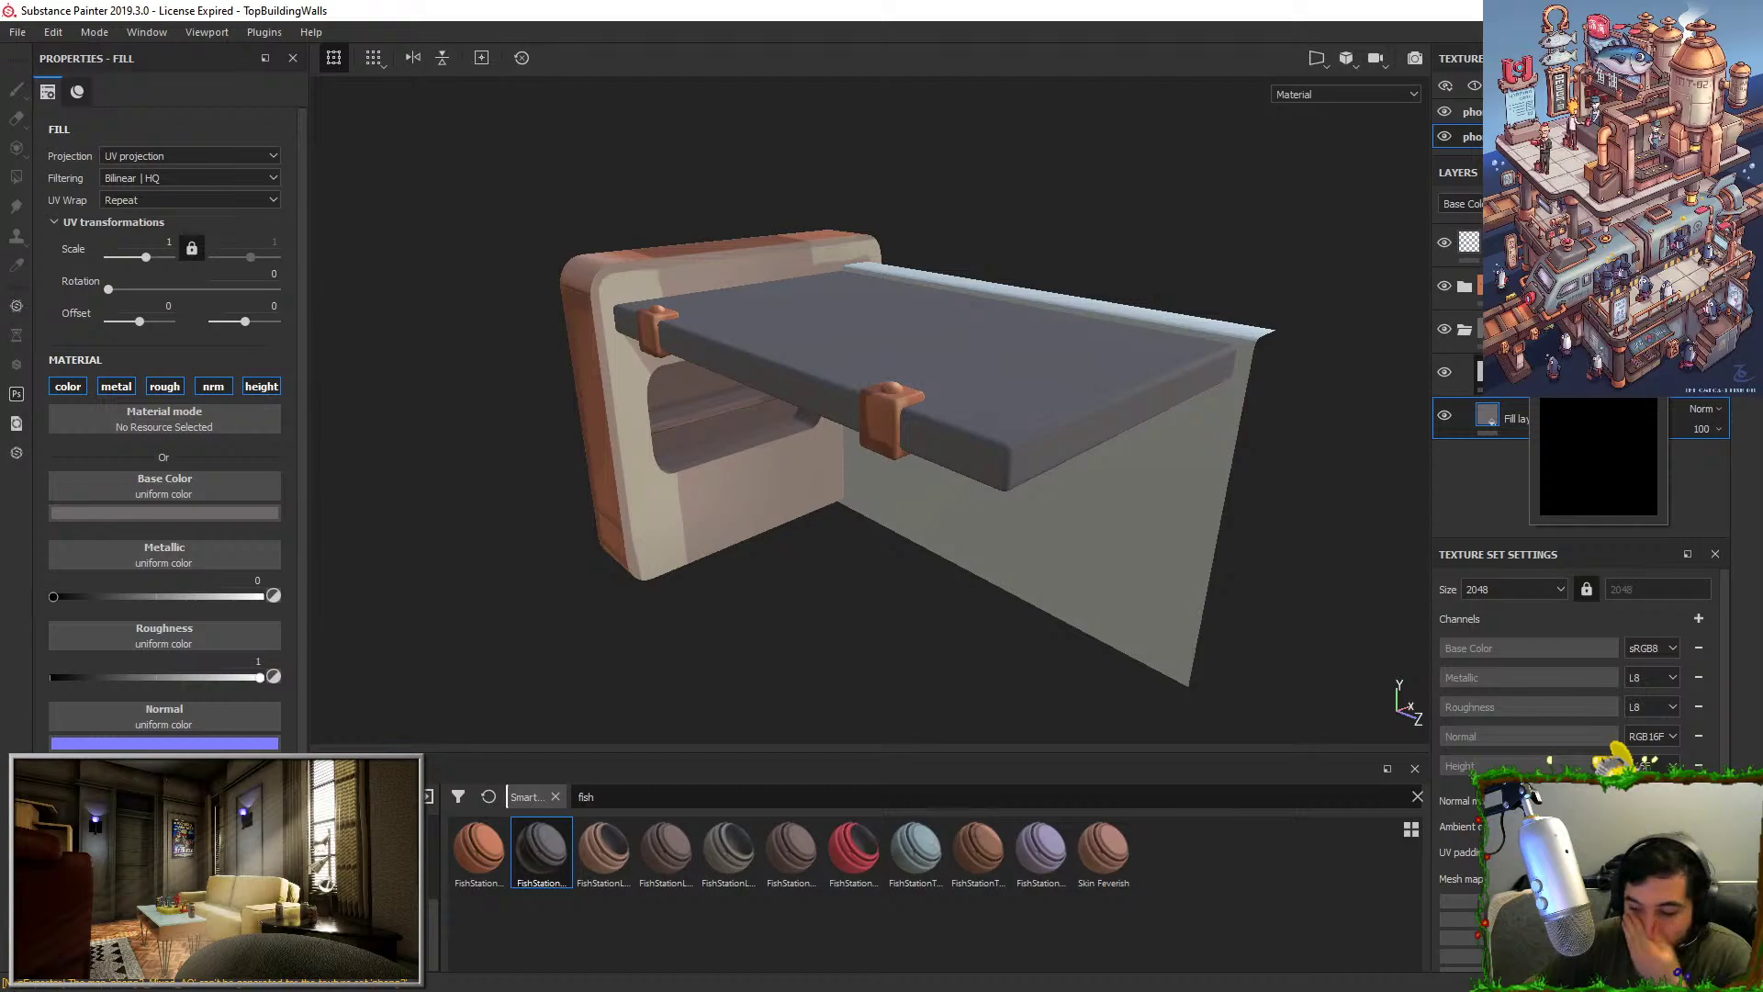
left_click(1511, 373)
left_click_drag(976, 314, 1008, 398)
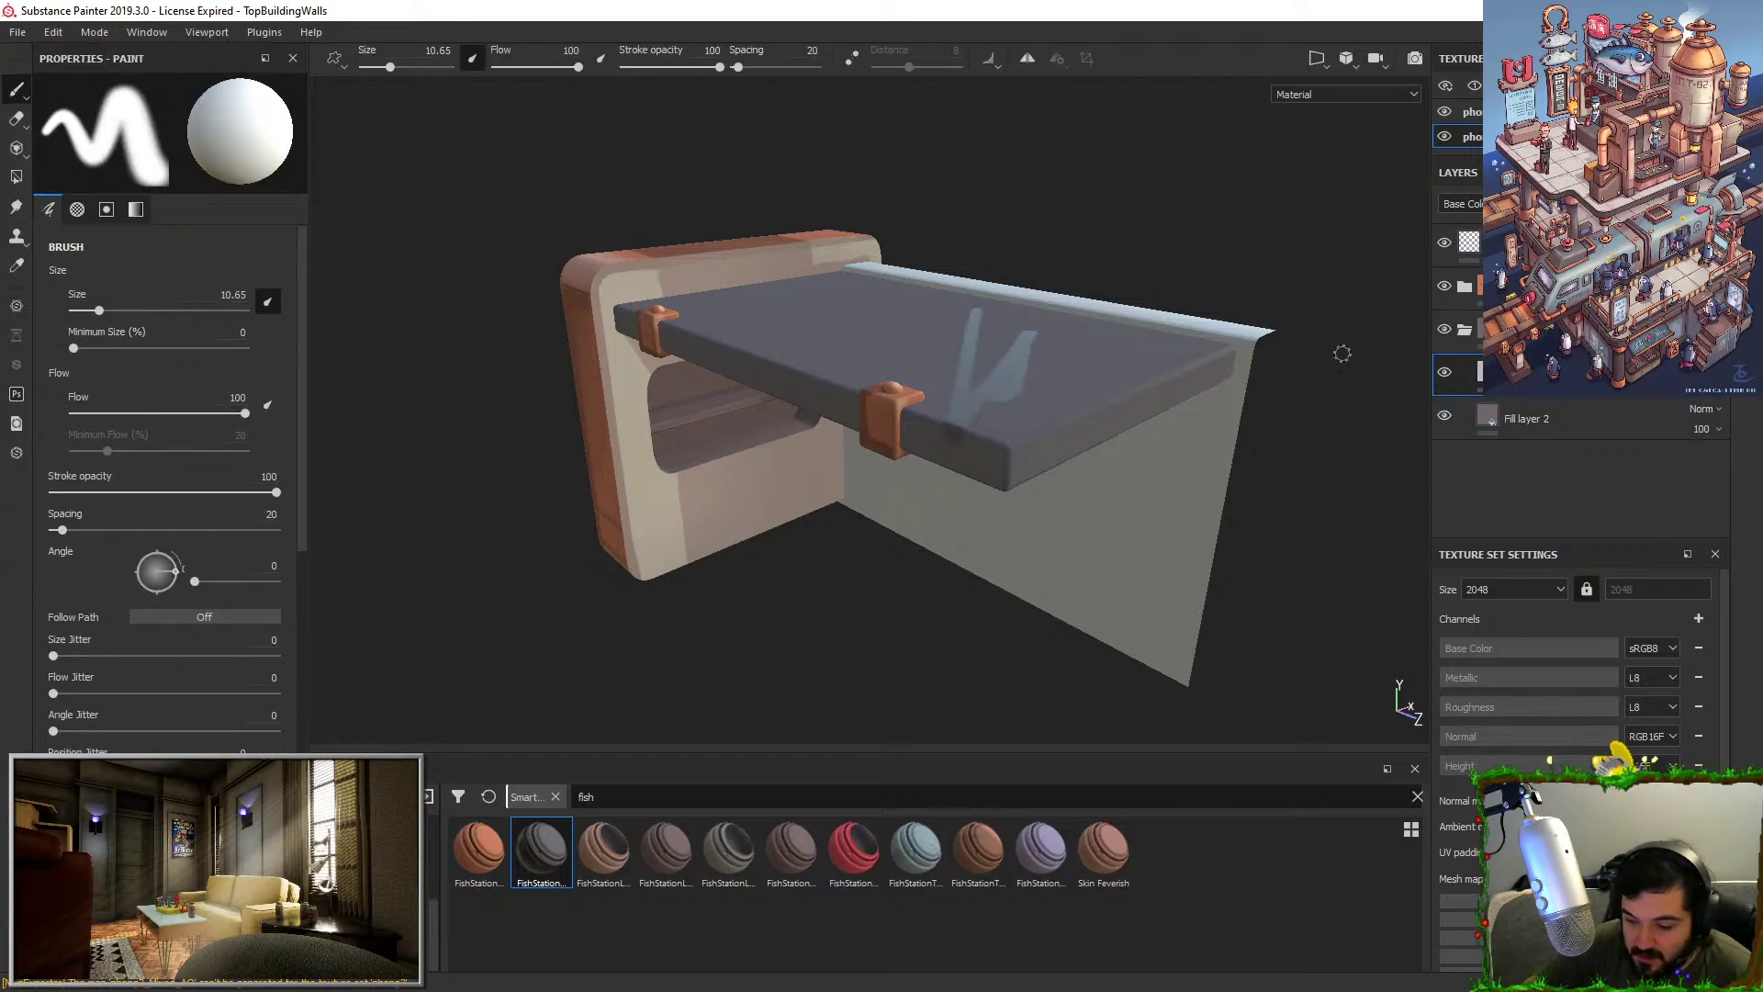
key("ctrl+z")
left_click(1484, 377)
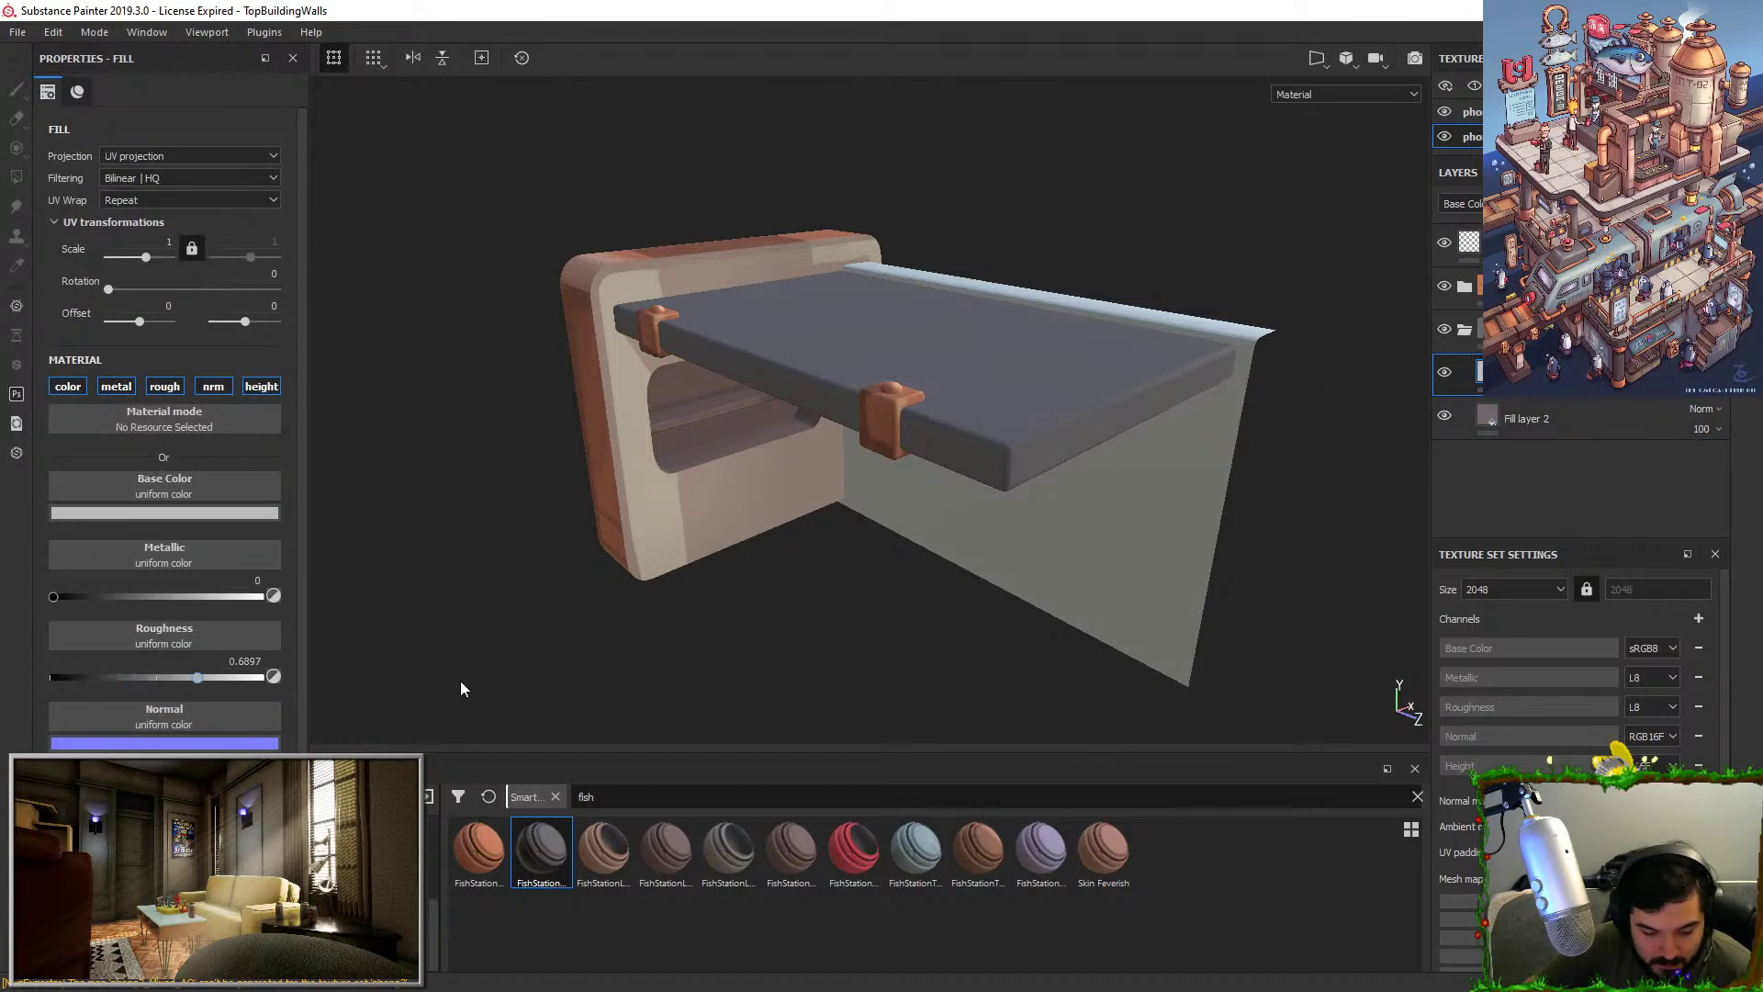
left_click(1510, 374)
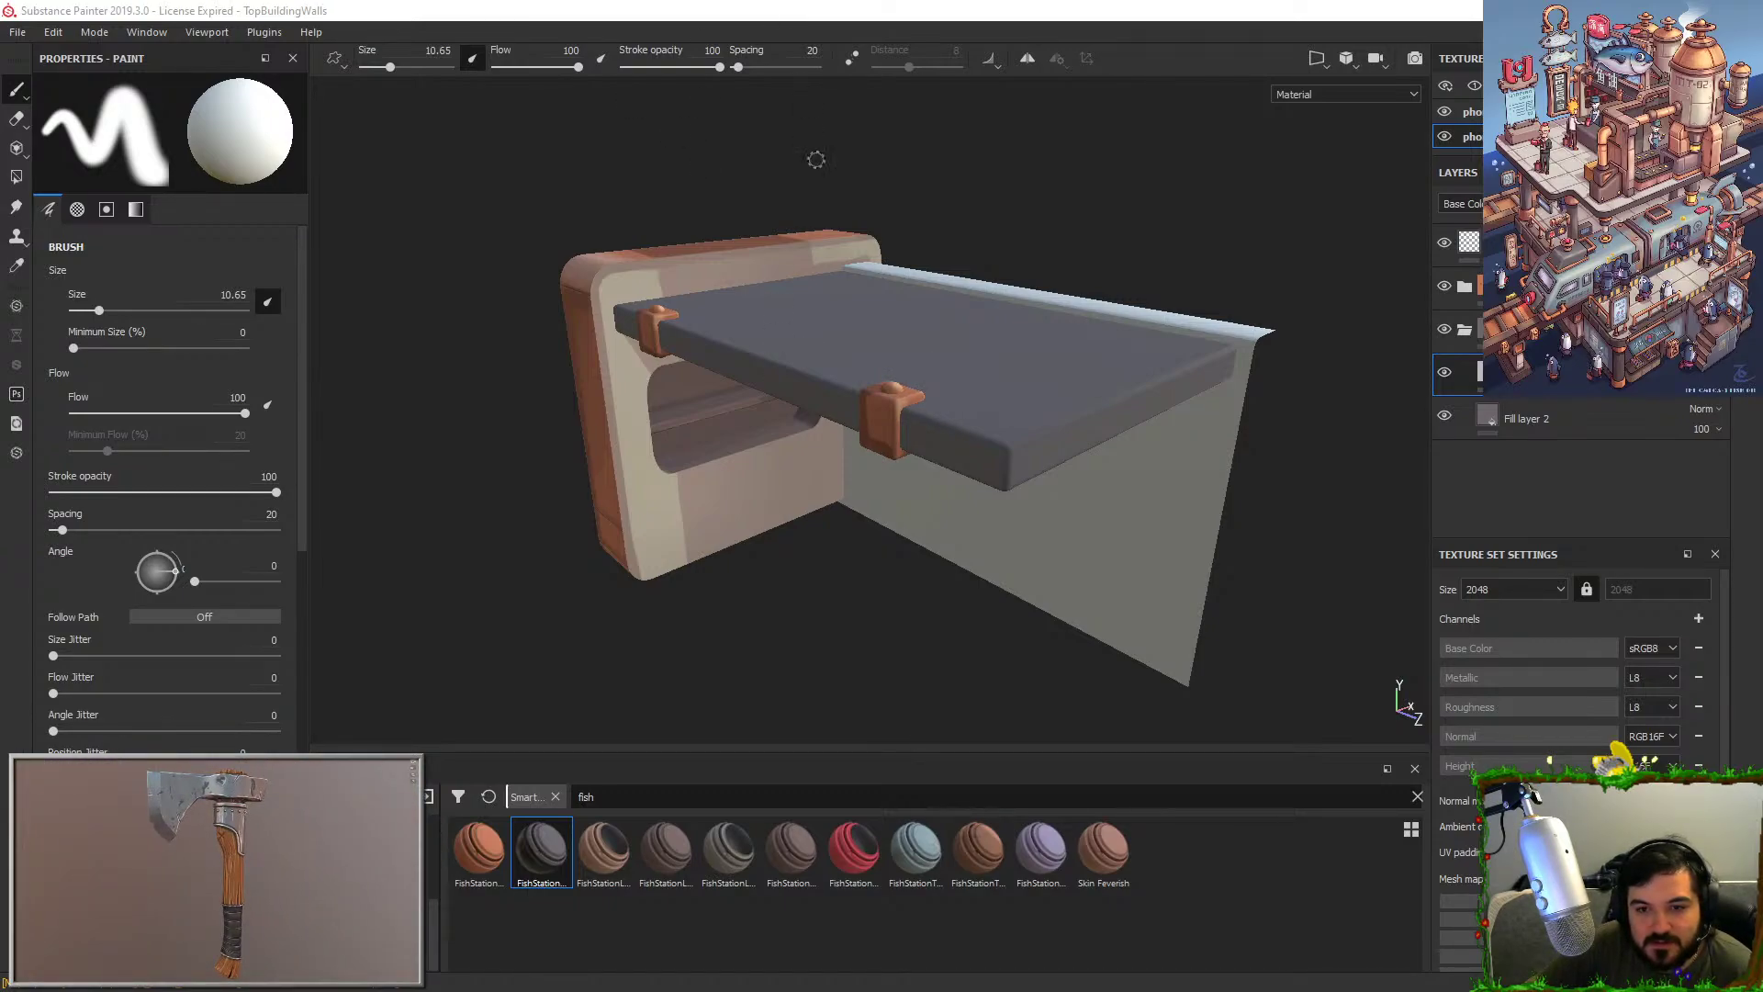
Paint a thin straight shadow line along the length of the slab's top, beside the brackets, and start widening it.
left_click_drag(816, 160, 633, 387, "alt")
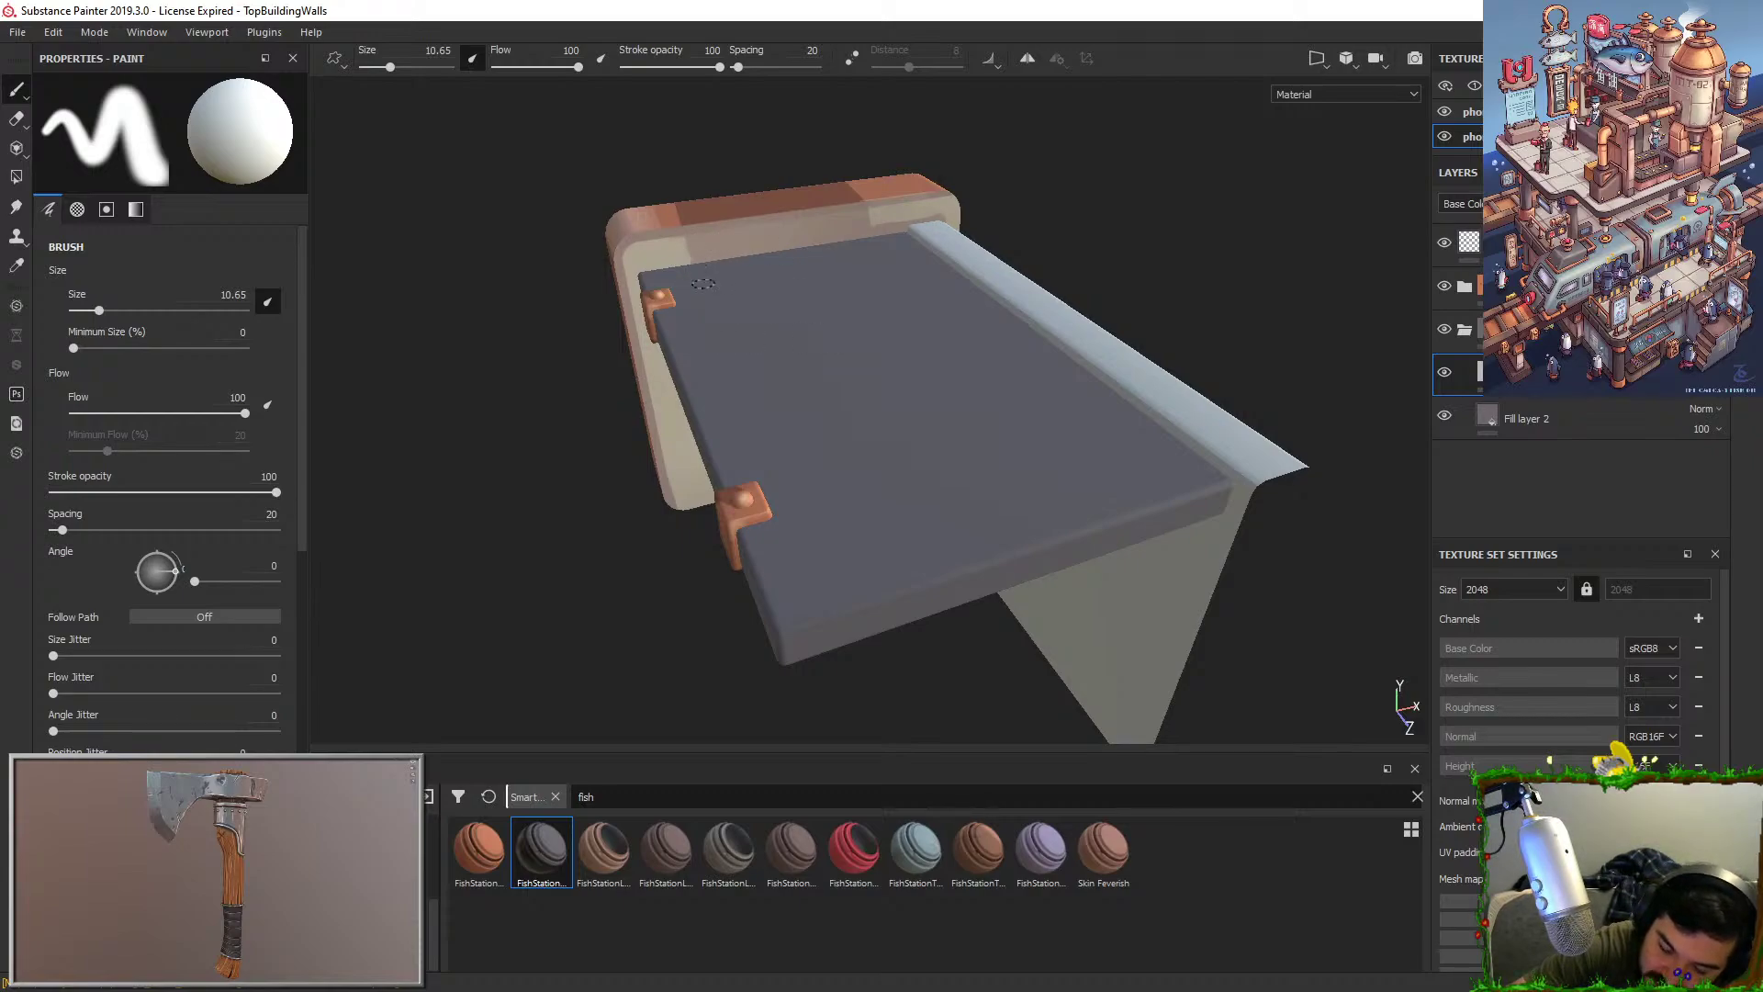
left_click(909, 620, "shift")
key("ctrl+z")
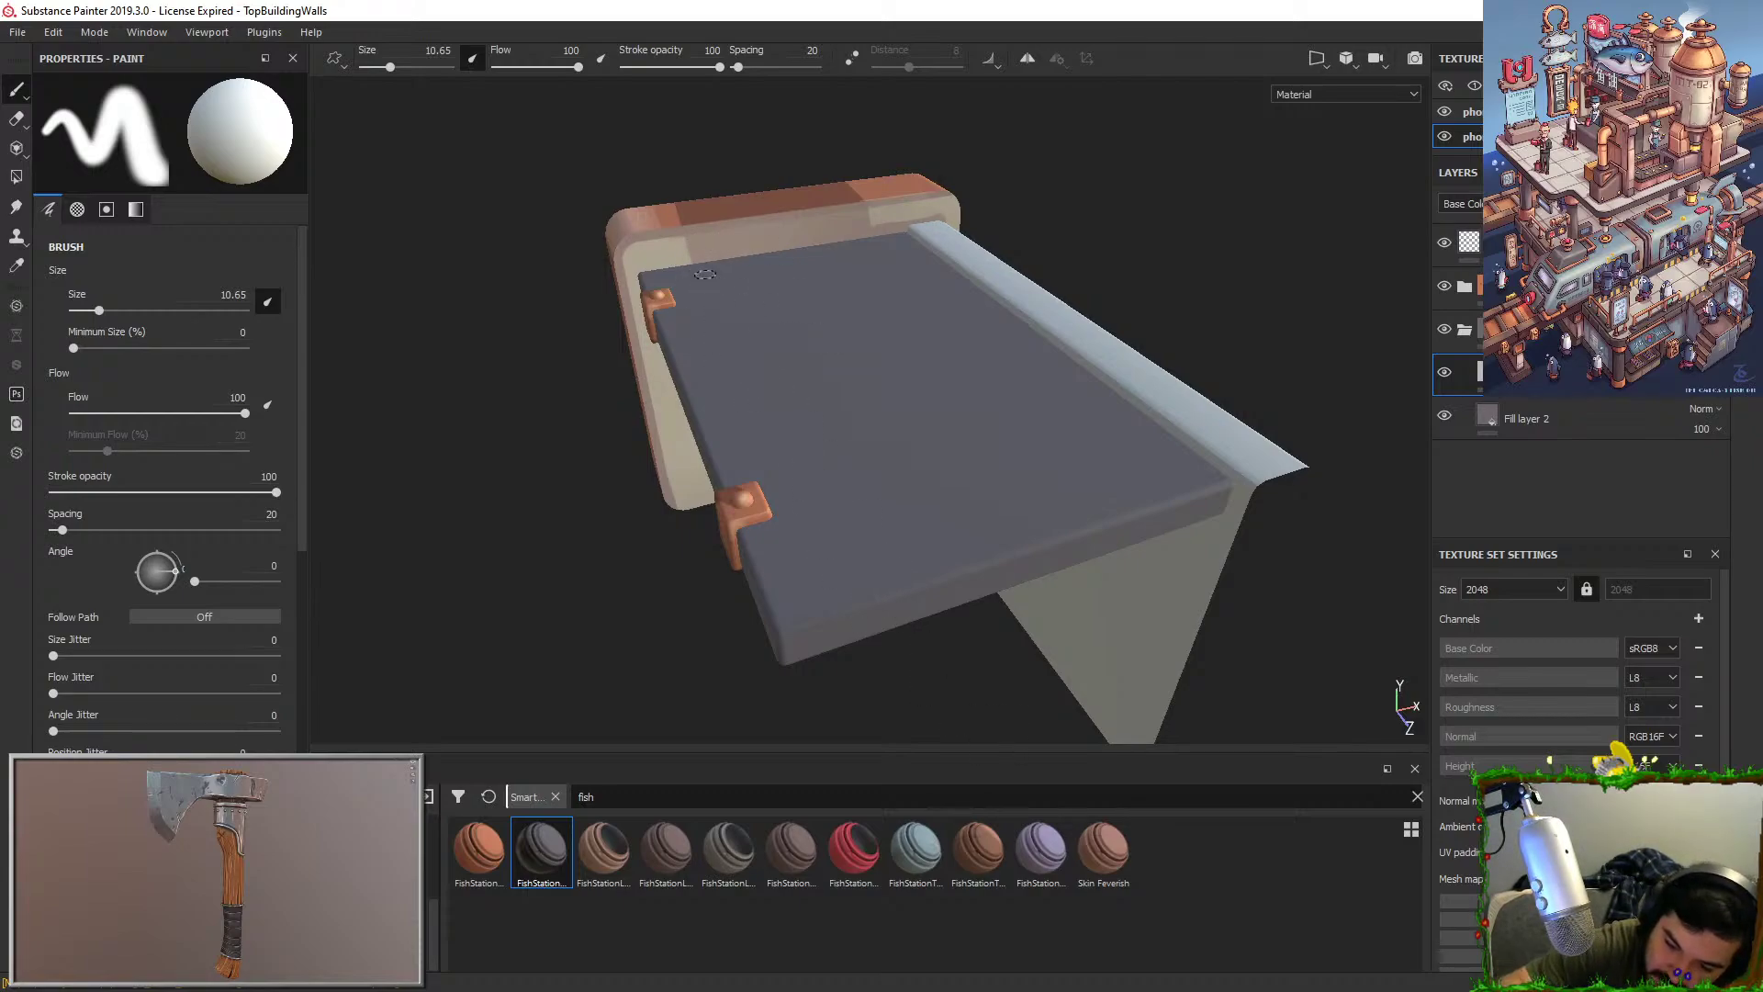
left_click(707, 292, "shift")
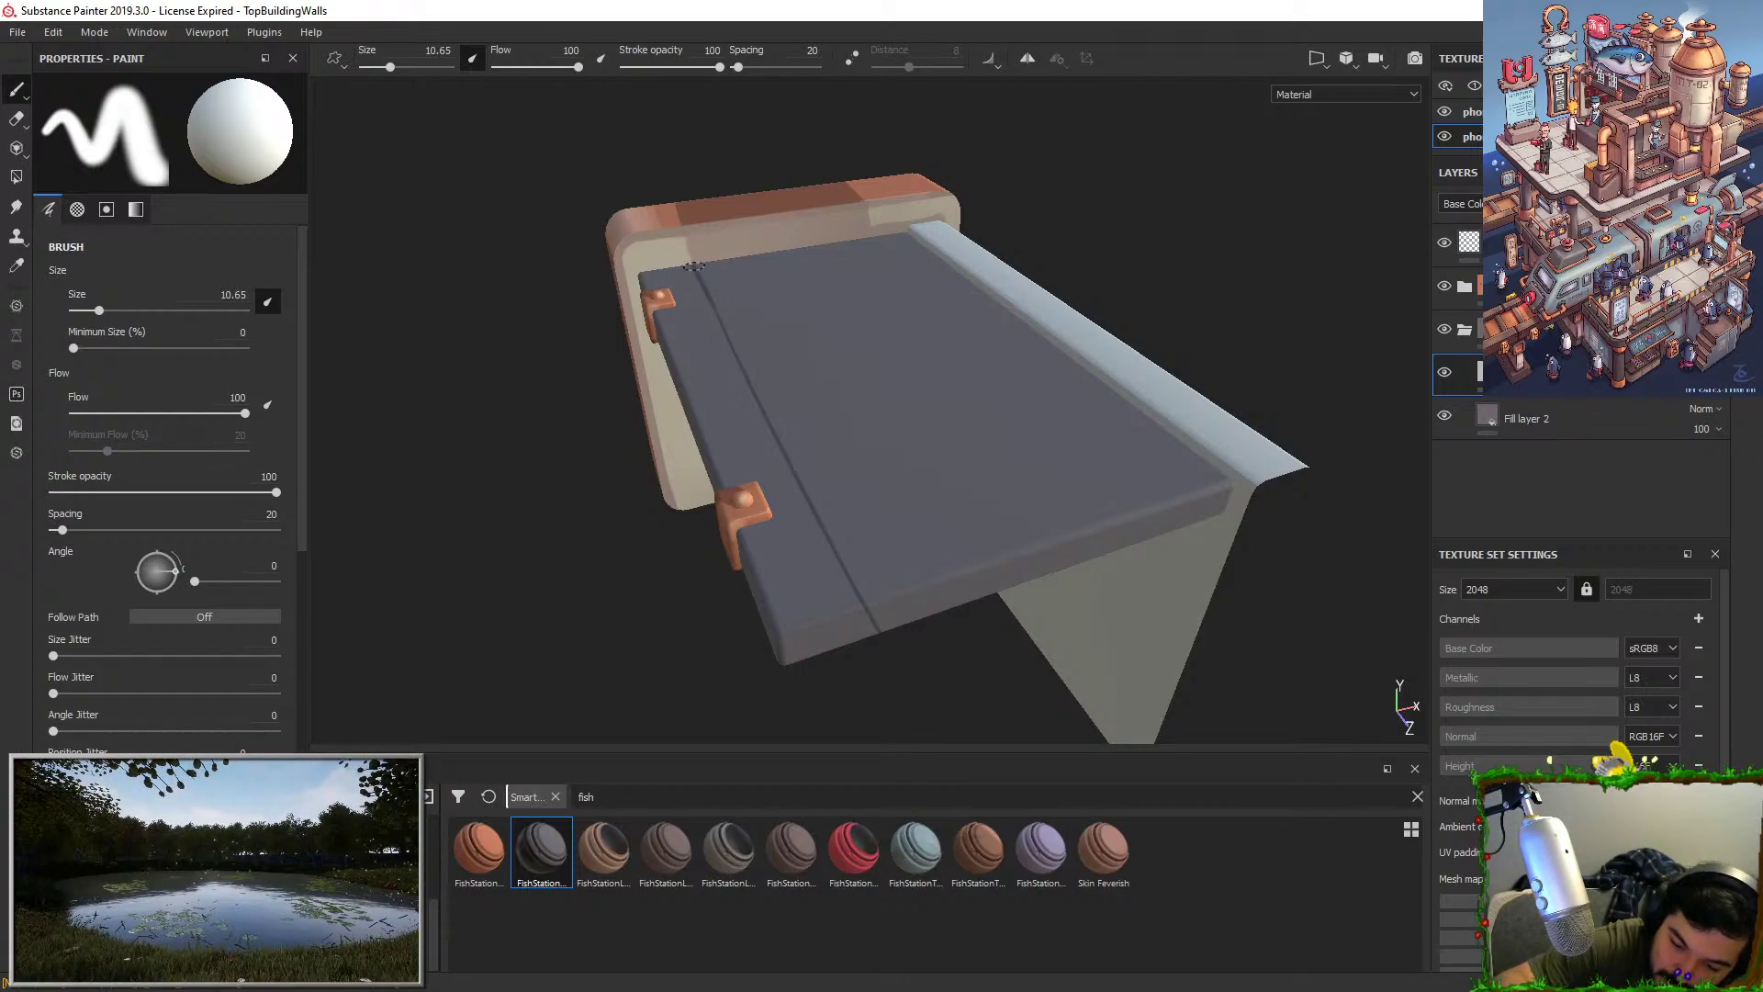
left_click_drag(705, 279, 738, 345)
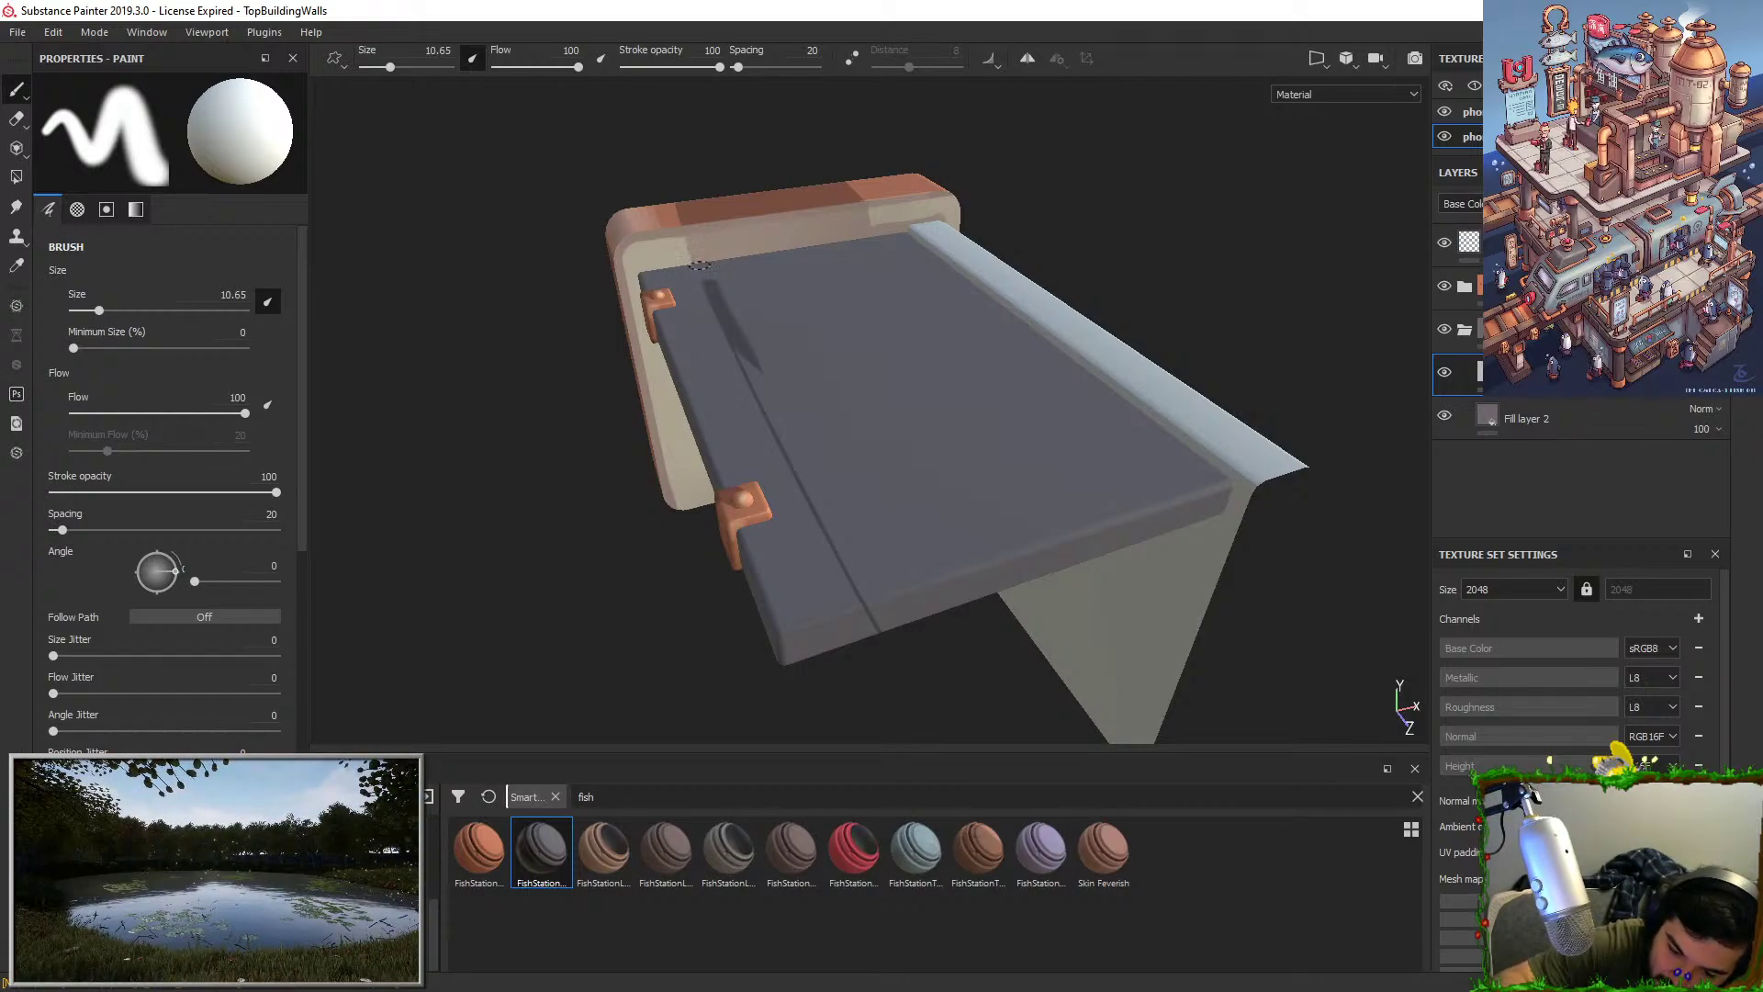
Paint the far edge of the shadow band on the slab's top and darken the slab's free end.
mouse_move(720, 282)
left_mouse_down()
mouse_move(749, 268)
mouse_move(773, 286)
mouse_move(786, 257)
mouse_move(994, 589)
left_mouse_up()
mouse_move(795, 294)
left_mouse_down()
mouse_move(813, 358)
mouse_move(753, 340)
mouse_move(851, 406)
left_mouse_up()
mouse_move(944, 540)
left_mouse_down()
mouse_move(1093, 529)
mouse_move(1108, 507)
left_mouse_up()
key("ctrl+z")
mouse_move(989, 534)
left_mouse_down()
mouse_move(1222, 478)
mouse_move(983, 556)
left_mouse_up()
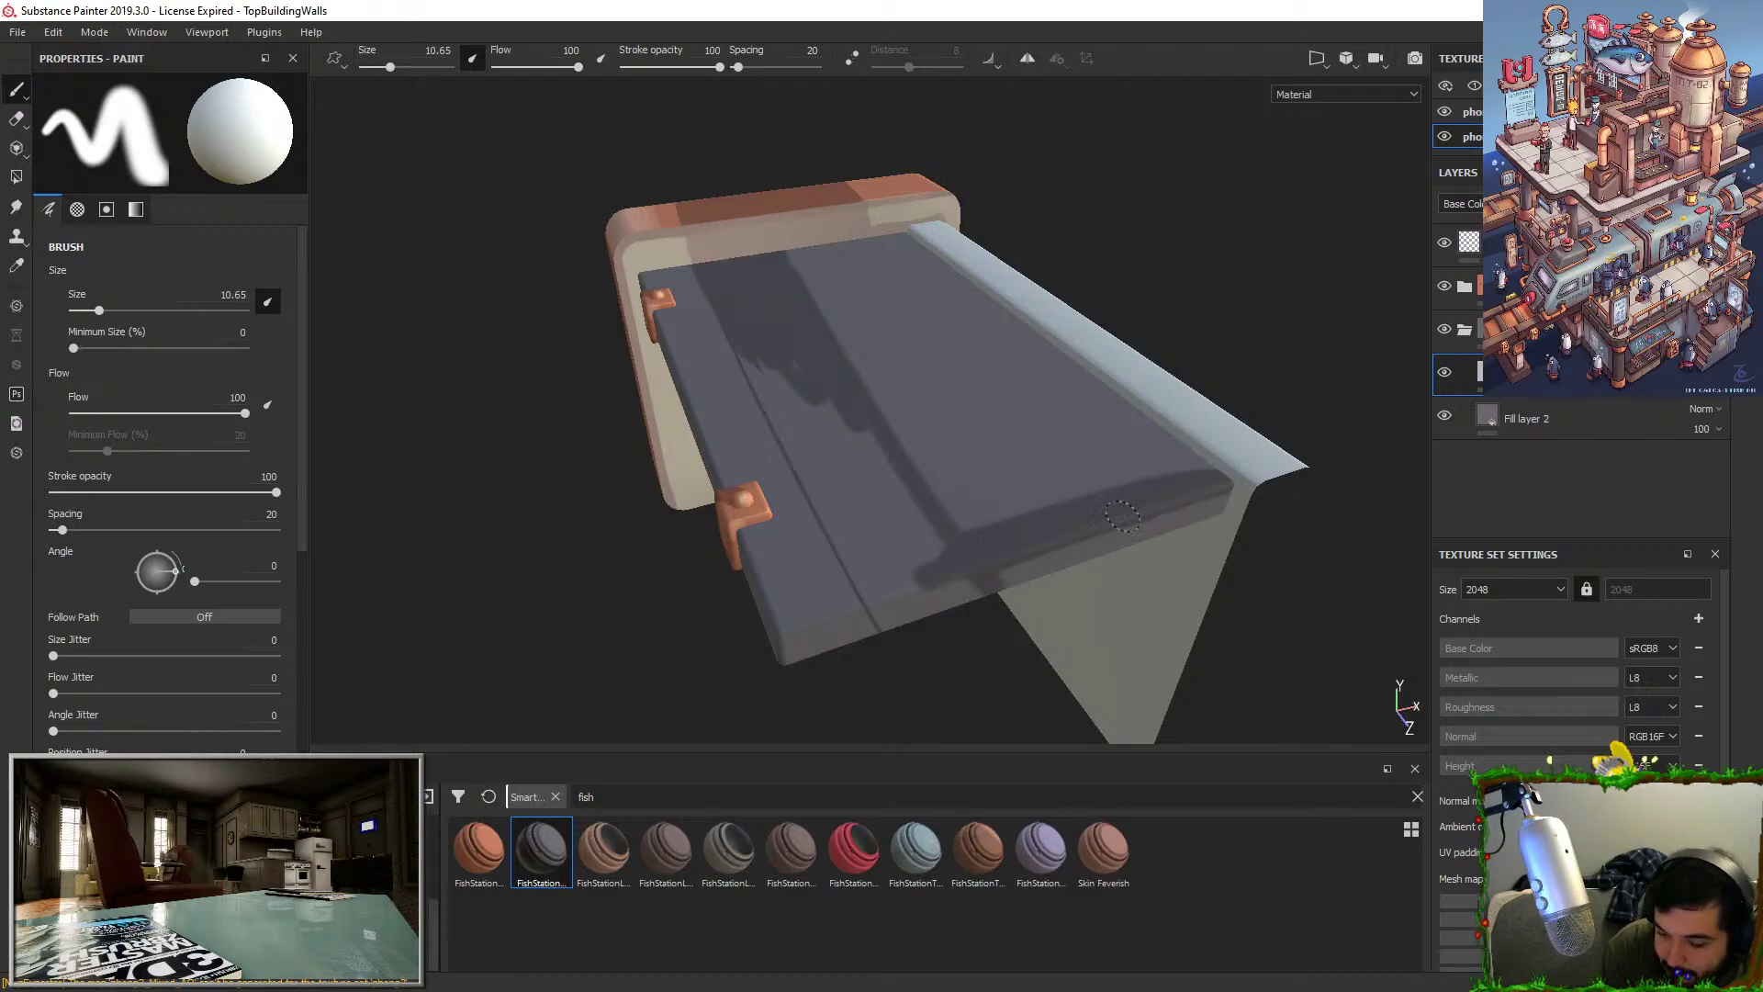
mouse_move(1123, 516)
left_mouse_down()
mouse_move(1192, 519)
mouse_move(951, 583)
mouse_move(974, 549)
mouse_move(865, 573)
mouse_move(930, 600)
left_mouse_up()
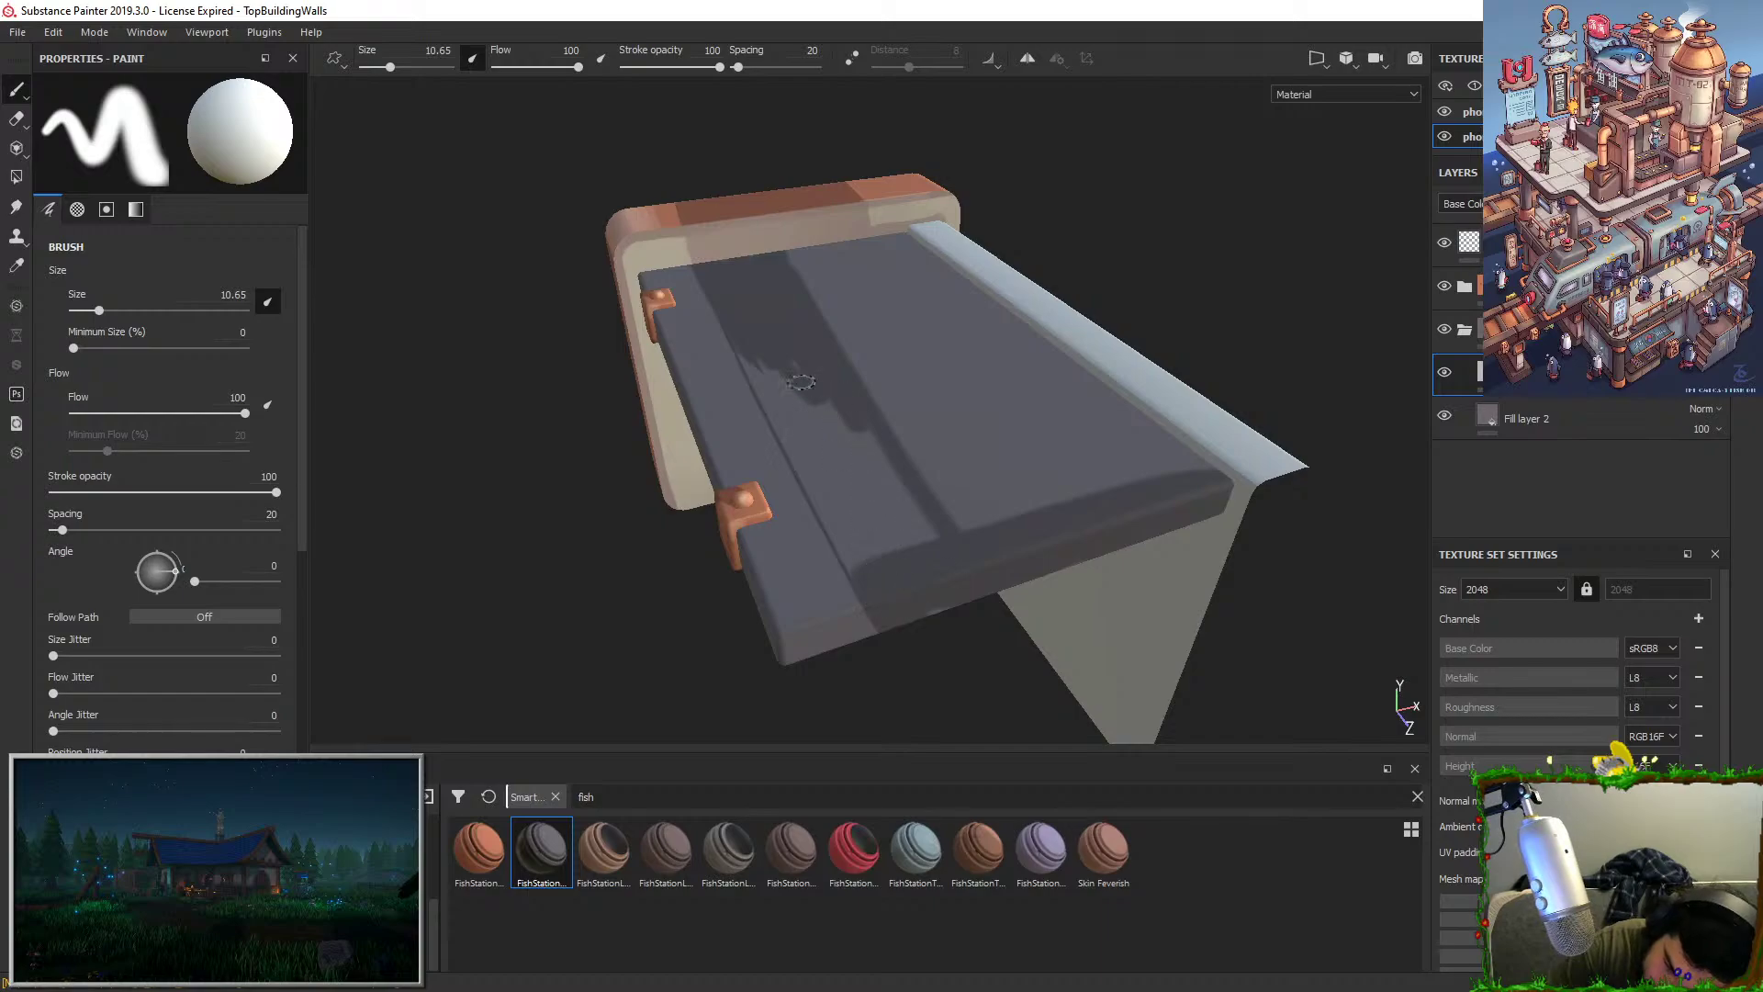
Fill in the shadow band between its two straight edges on the slab's top.
mouse_move(801, 382)
left_mouse_down()
mouse_move(922, 540)
mouse_move(846, 453)
mouse_move(859, 569)
mouse_move(776, 400)
left_mouse_up()
left_click_drag(826, 514, 745, 332)
key("ctrl+z")
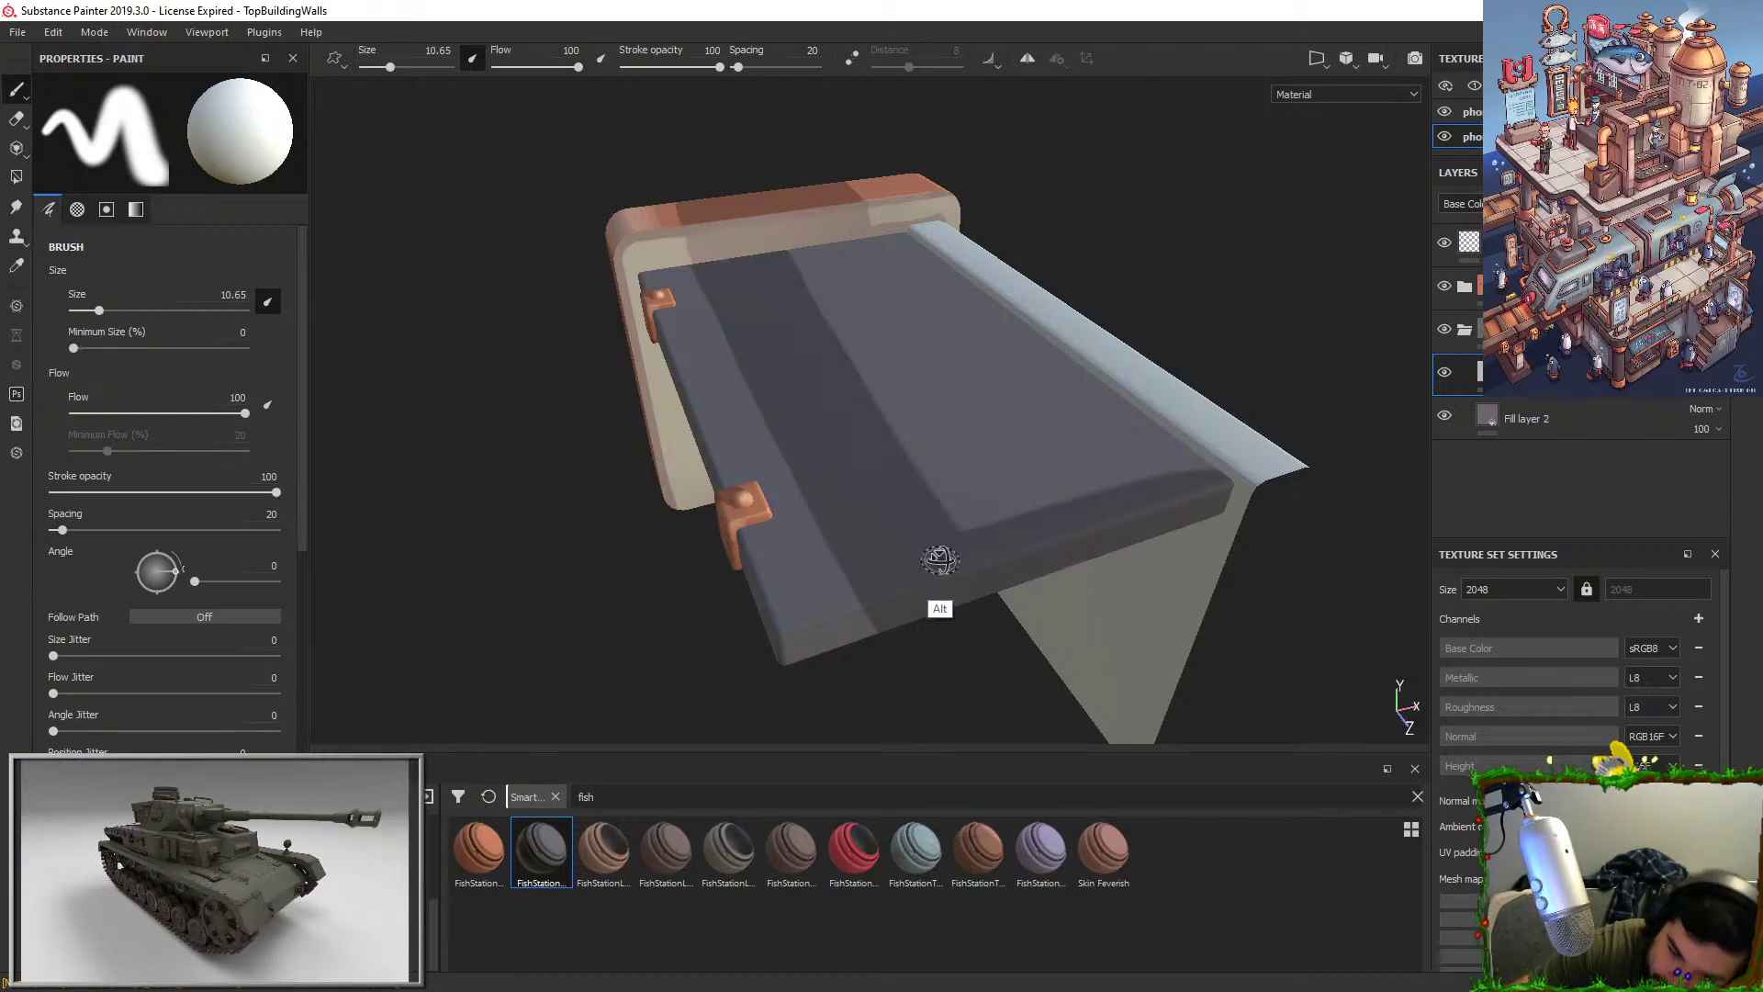
Shade the slab's end face and underside in Fill layer 32's mask, enlarging the brush to 45.39.
mouse_move(937, 563)
left_mouse_down("alt")
mouse_move(945, 496)
mouse_move(907, 589)
left_mouse_up("alt")
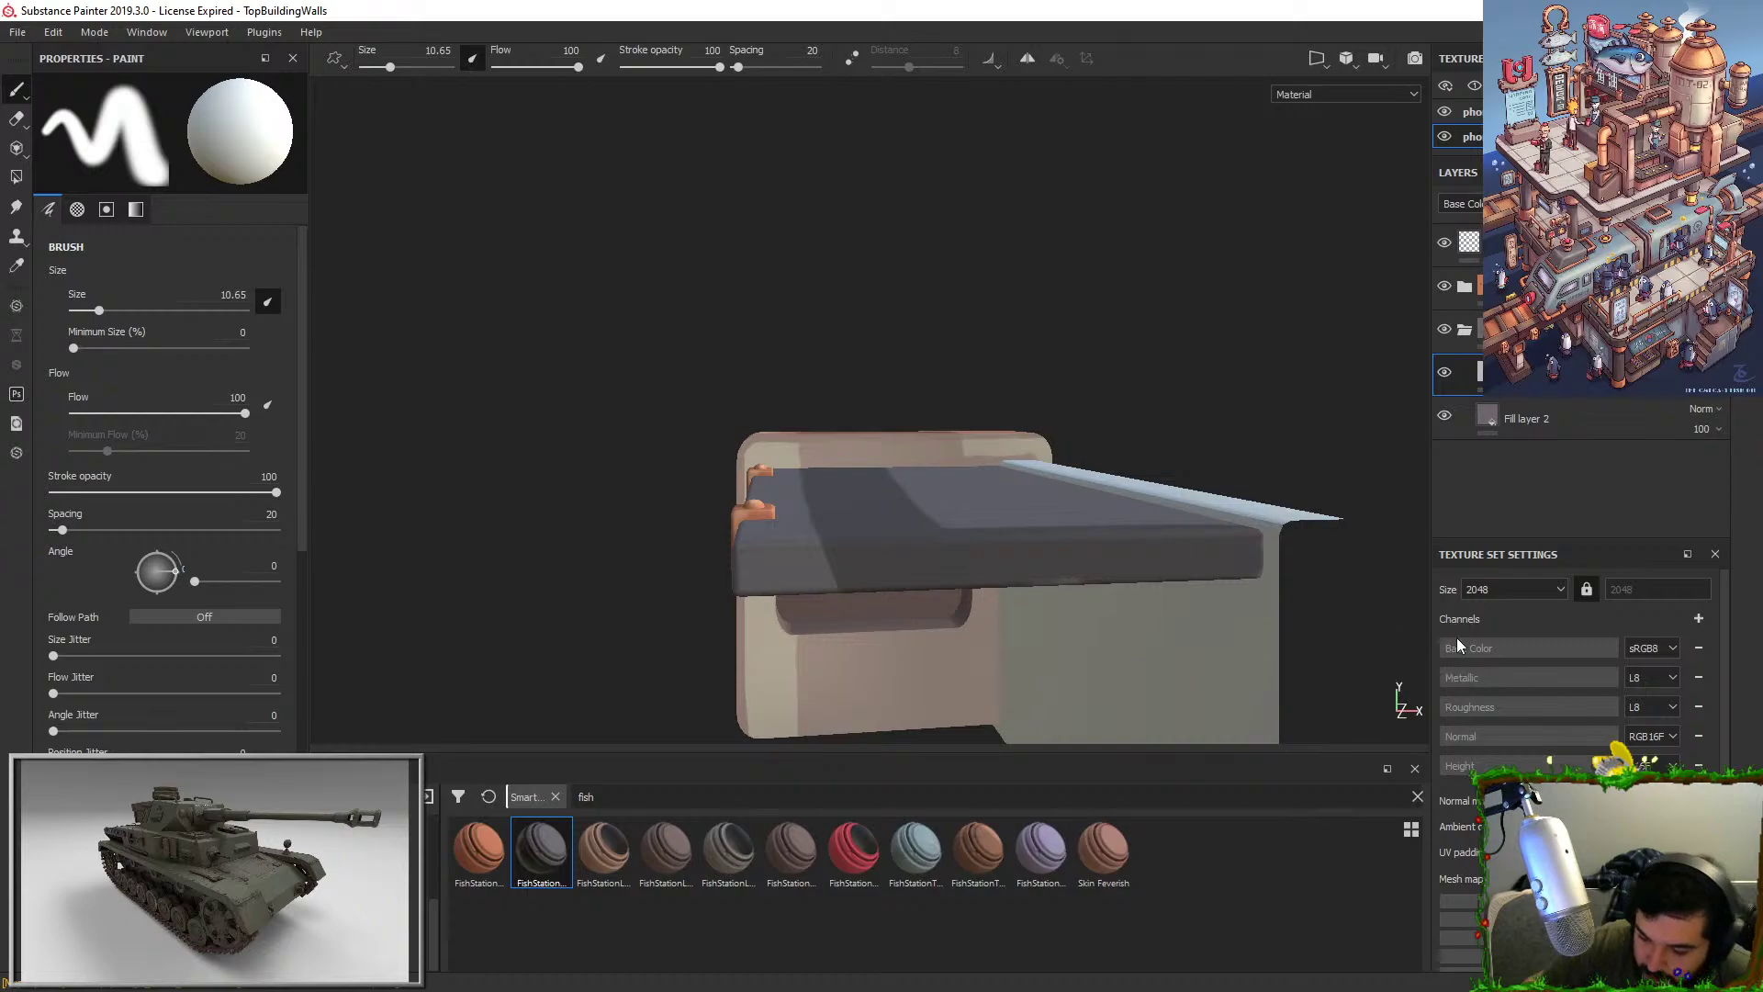
left_click_drag(1039, 579, 926, 600, "alt")
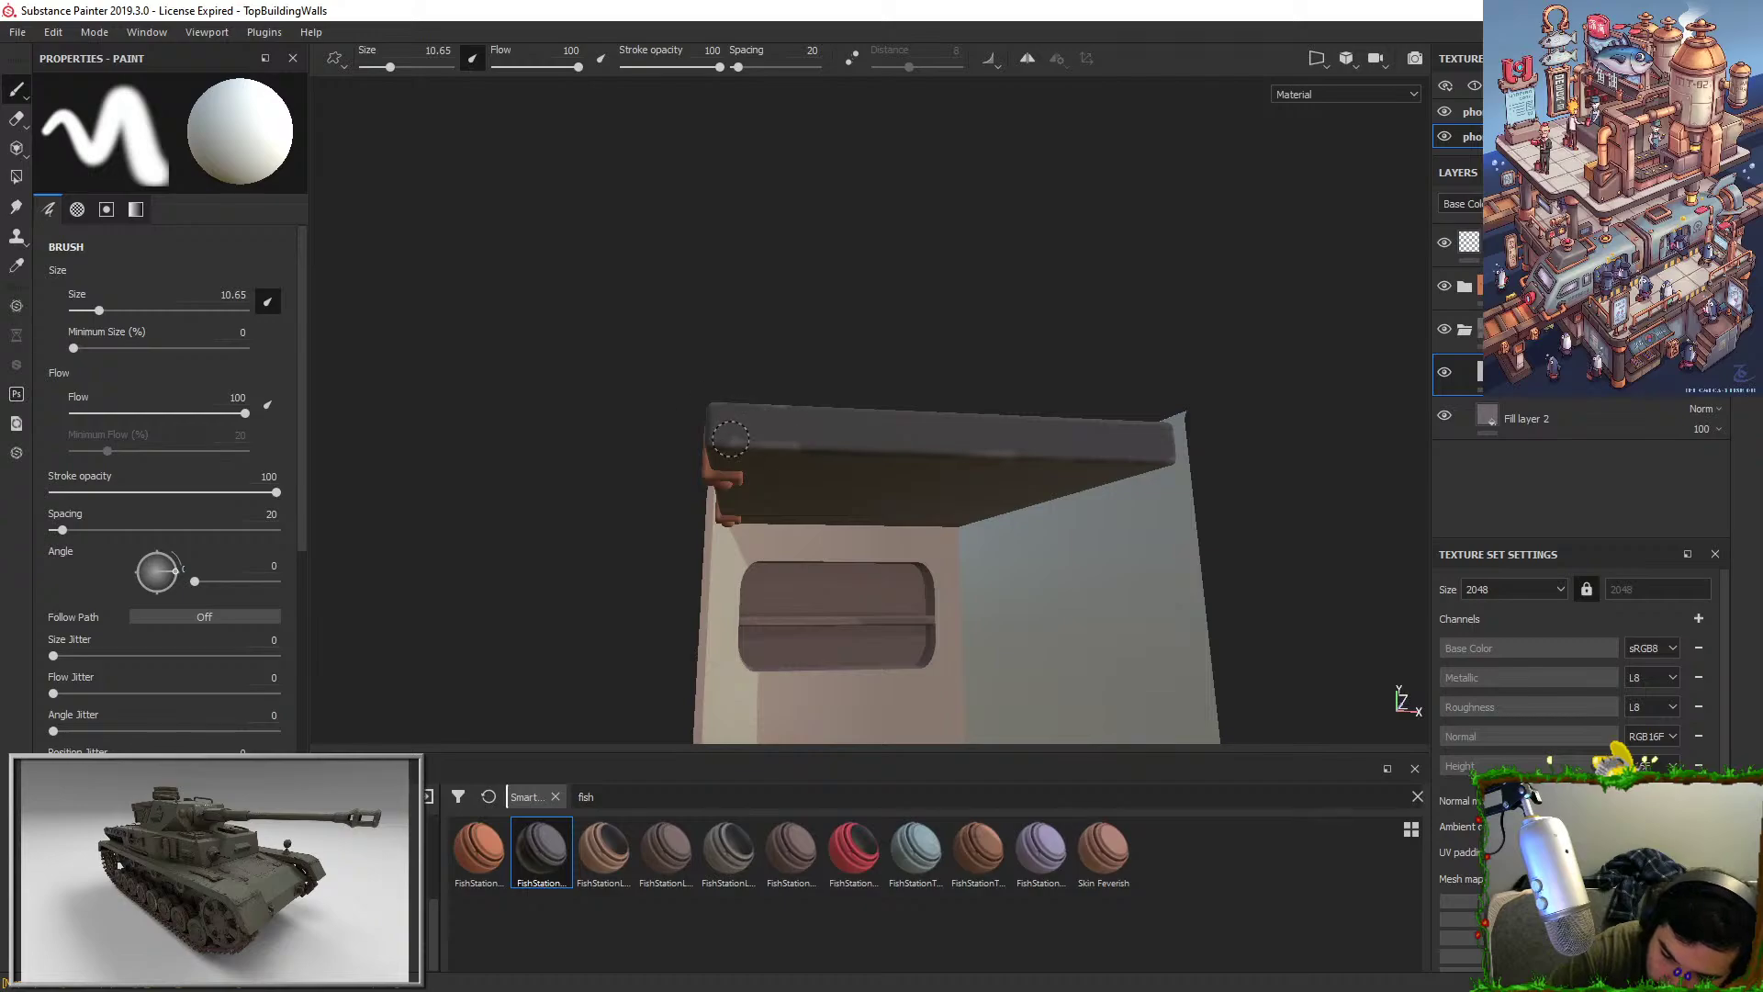
mouse_move(808, 432)
left_mouse_down("alt")
mouse_move(944, 337)
mouse_move(1061, 362)
left_mouse_up("alt")
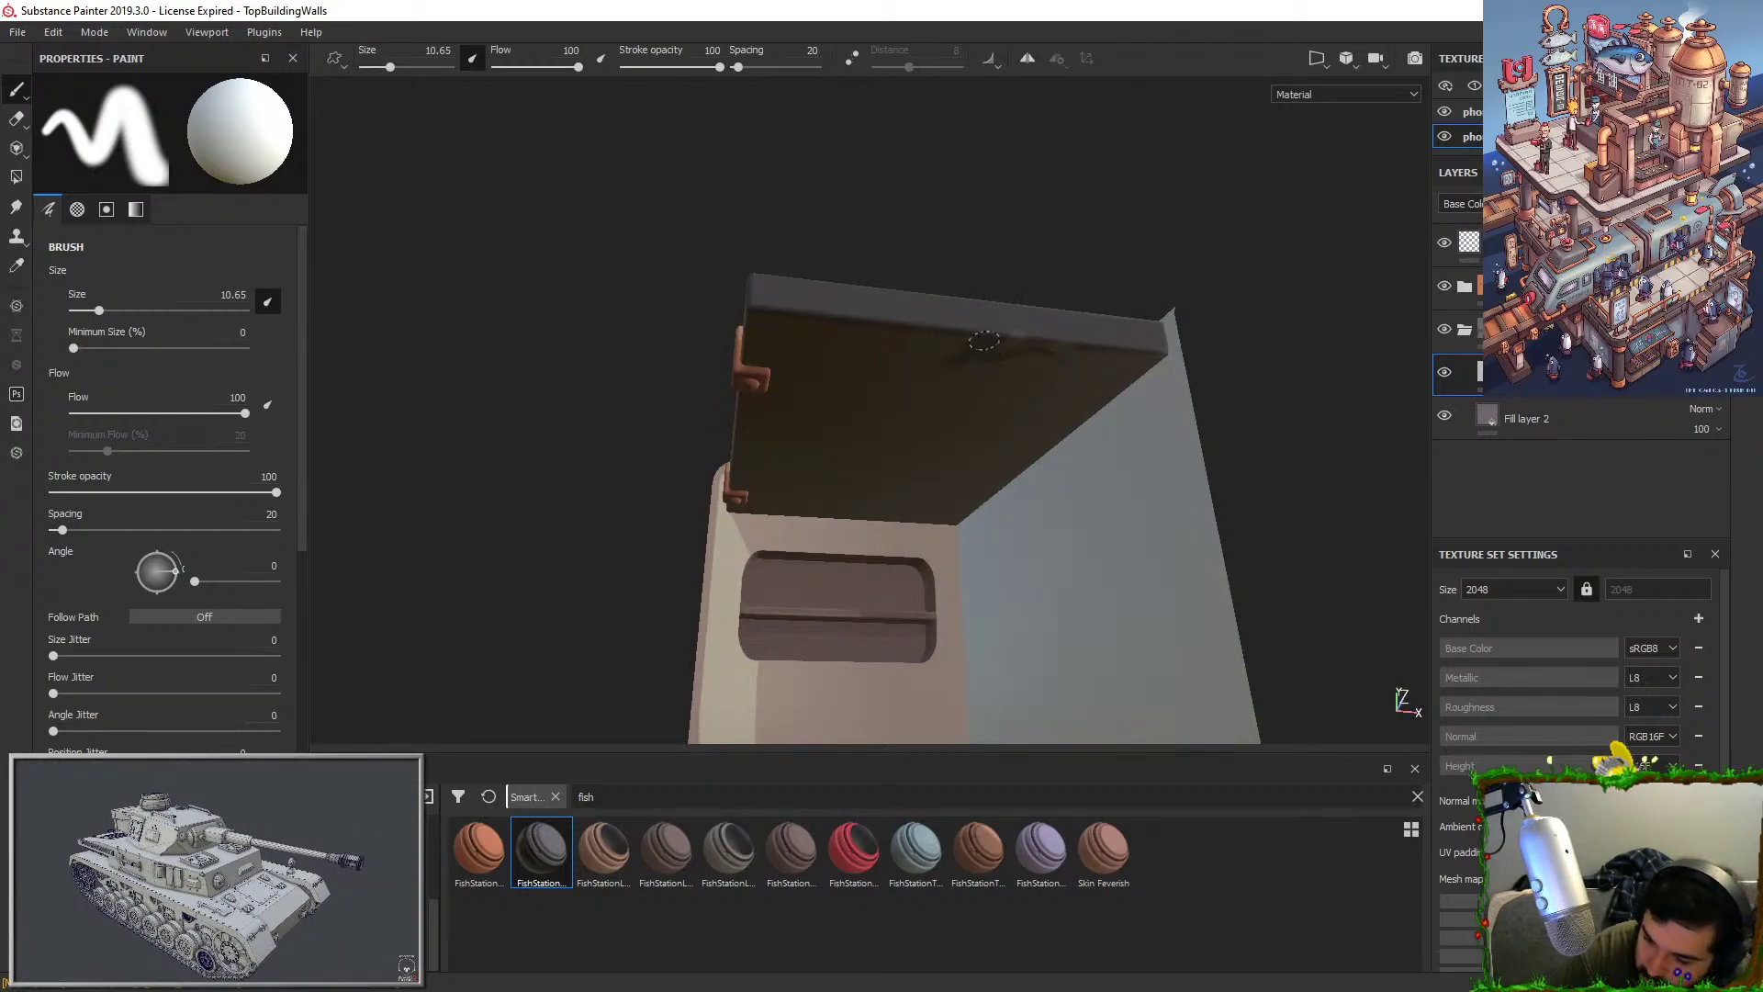
left_click(149, 310)
mouse_move(919, 395)
left_mouse_down()
mouse_move(940, 402)
mouse_move(1011, 350)
mouse_move(1103, 381)
left_mouse_up()
left_click(129, 310)
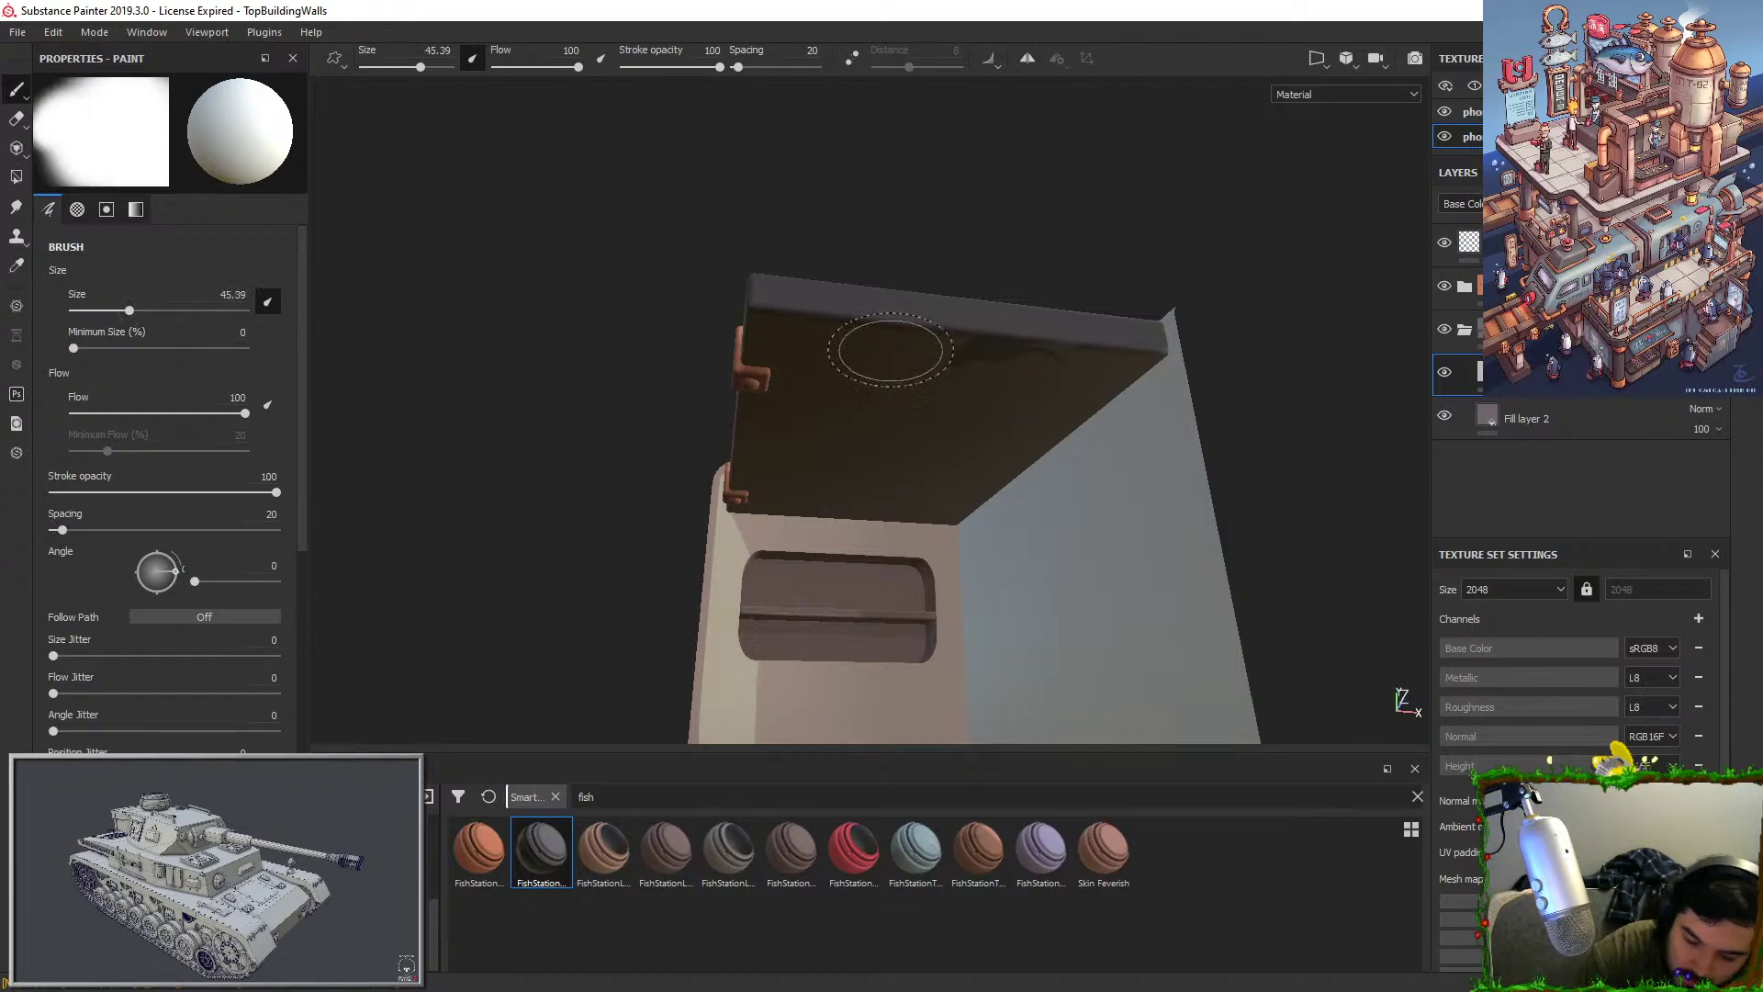
left_click_drag(1137, 356, 1078, 376)
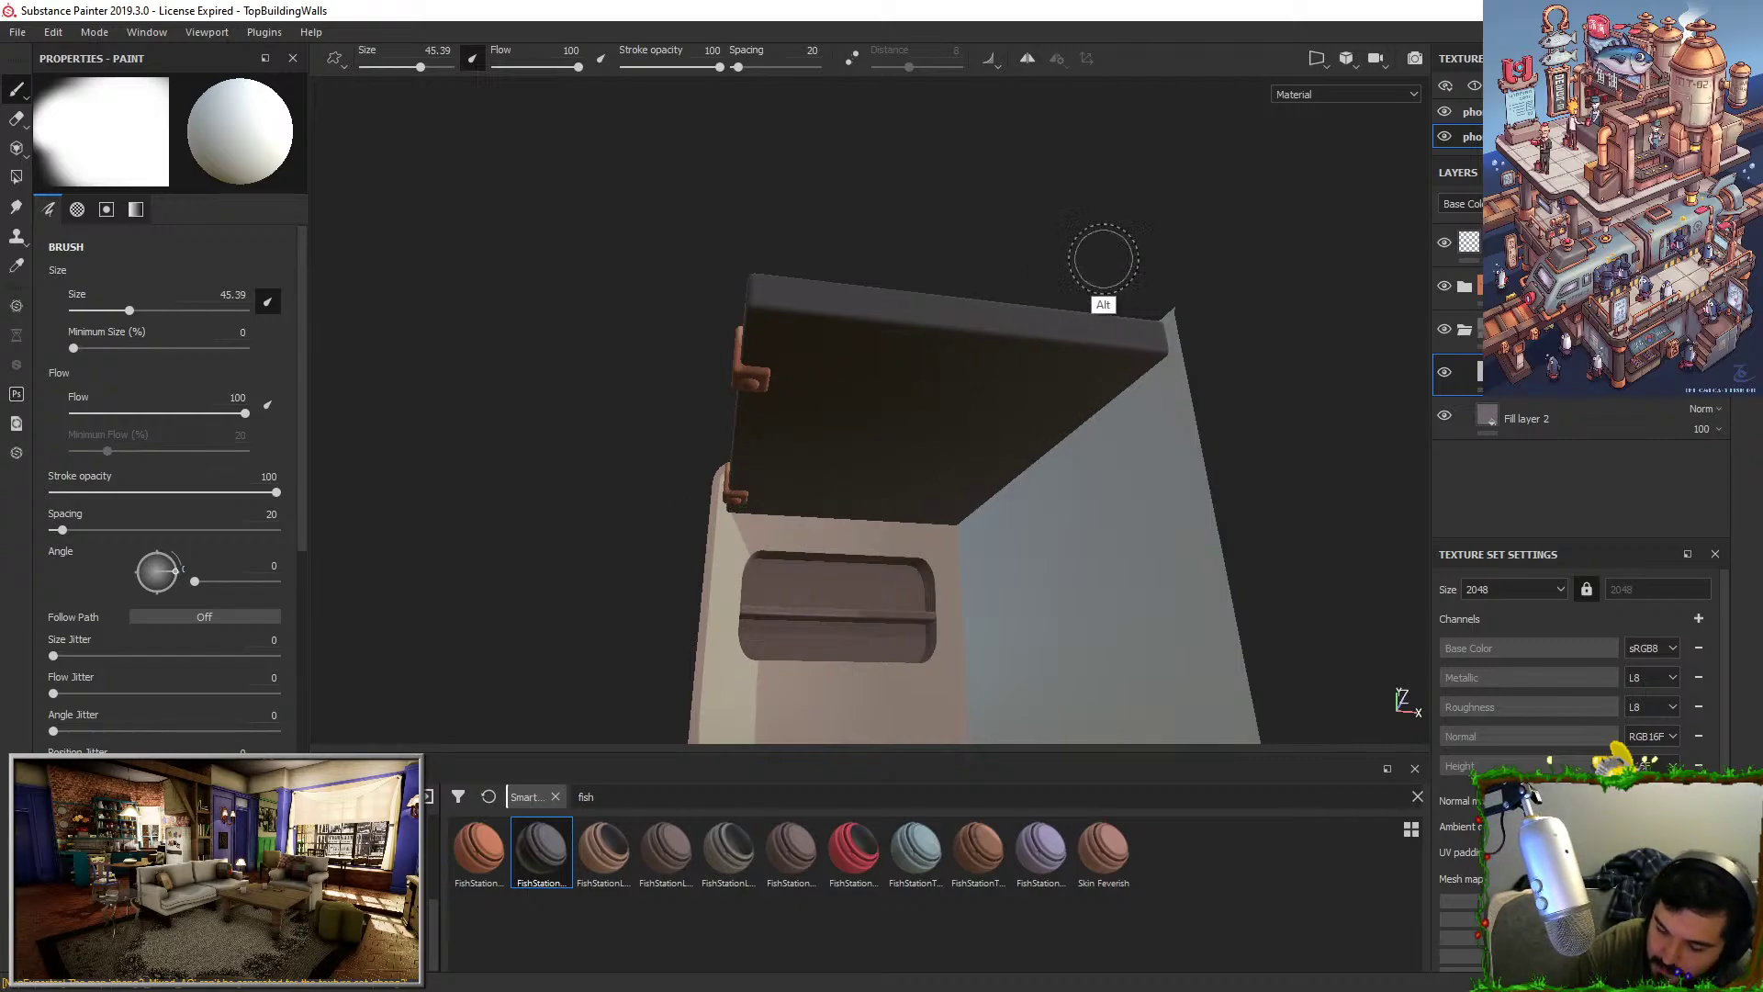
Inspect the slab's shading from several angles and add a new layer directly above Fill layer 32.
left_click_drag(1102, 260, 1259, 315, "alt")
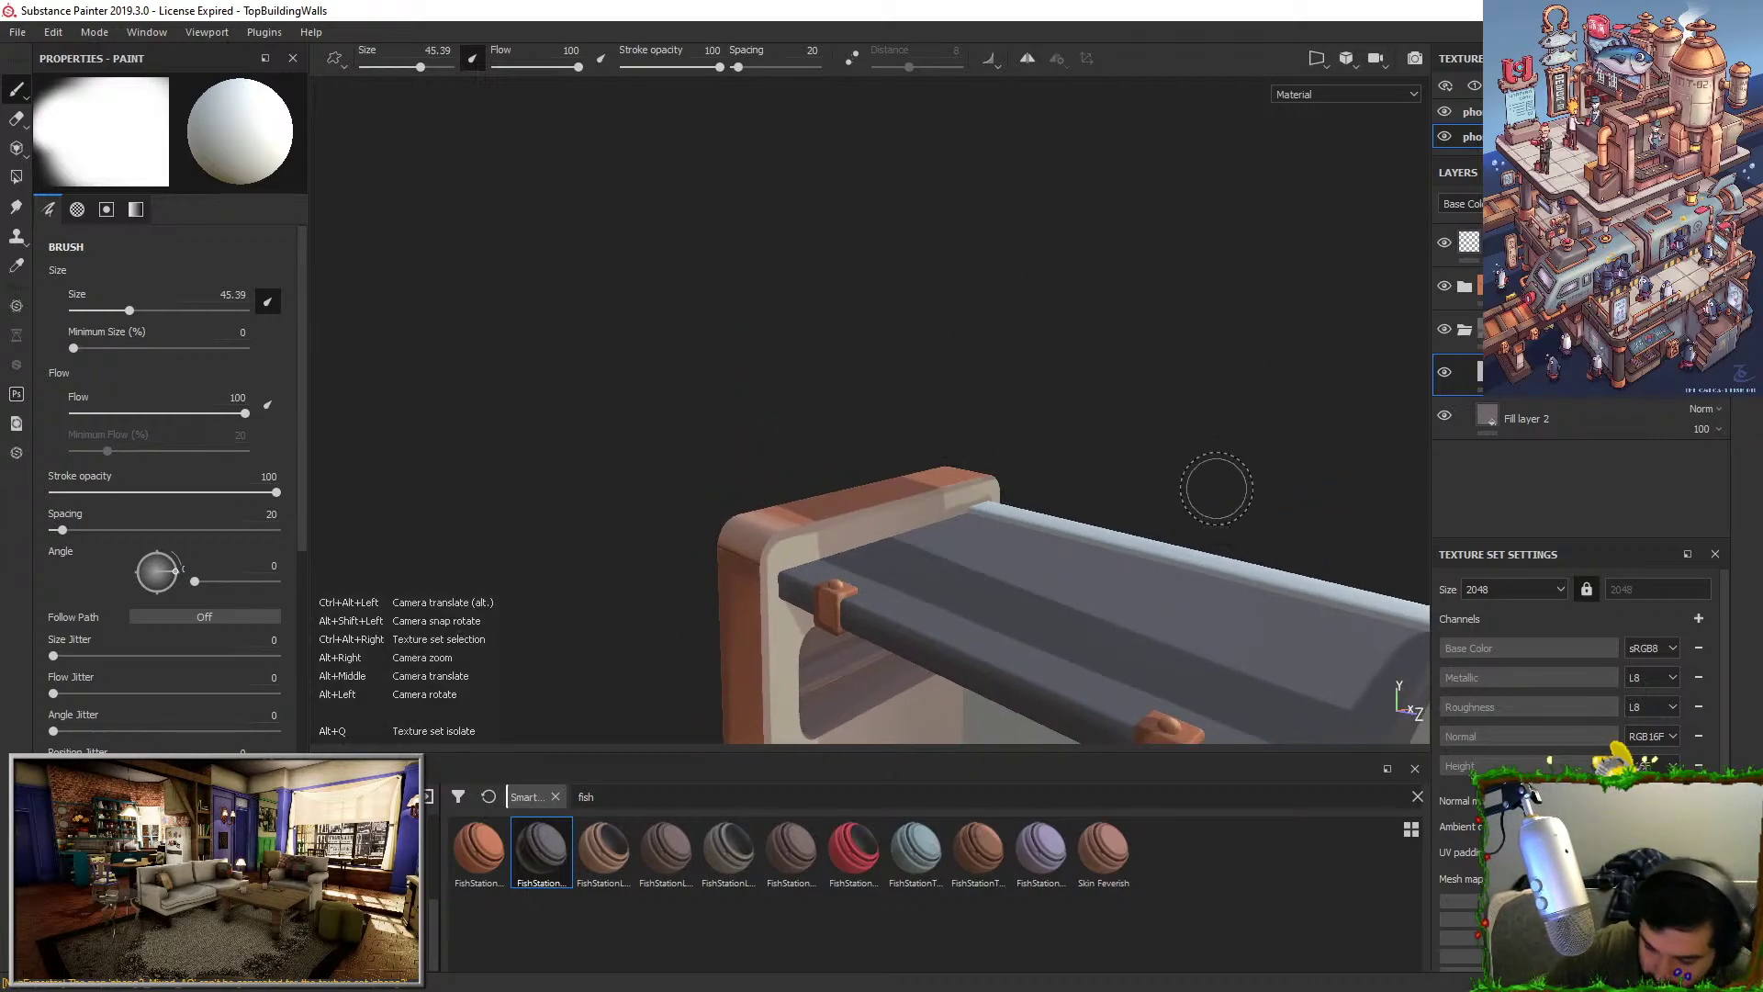
left_click_drag(1216, 487, 1039, 303, "alt")
left_click_drag(798, 262, 881, 243, "alt")
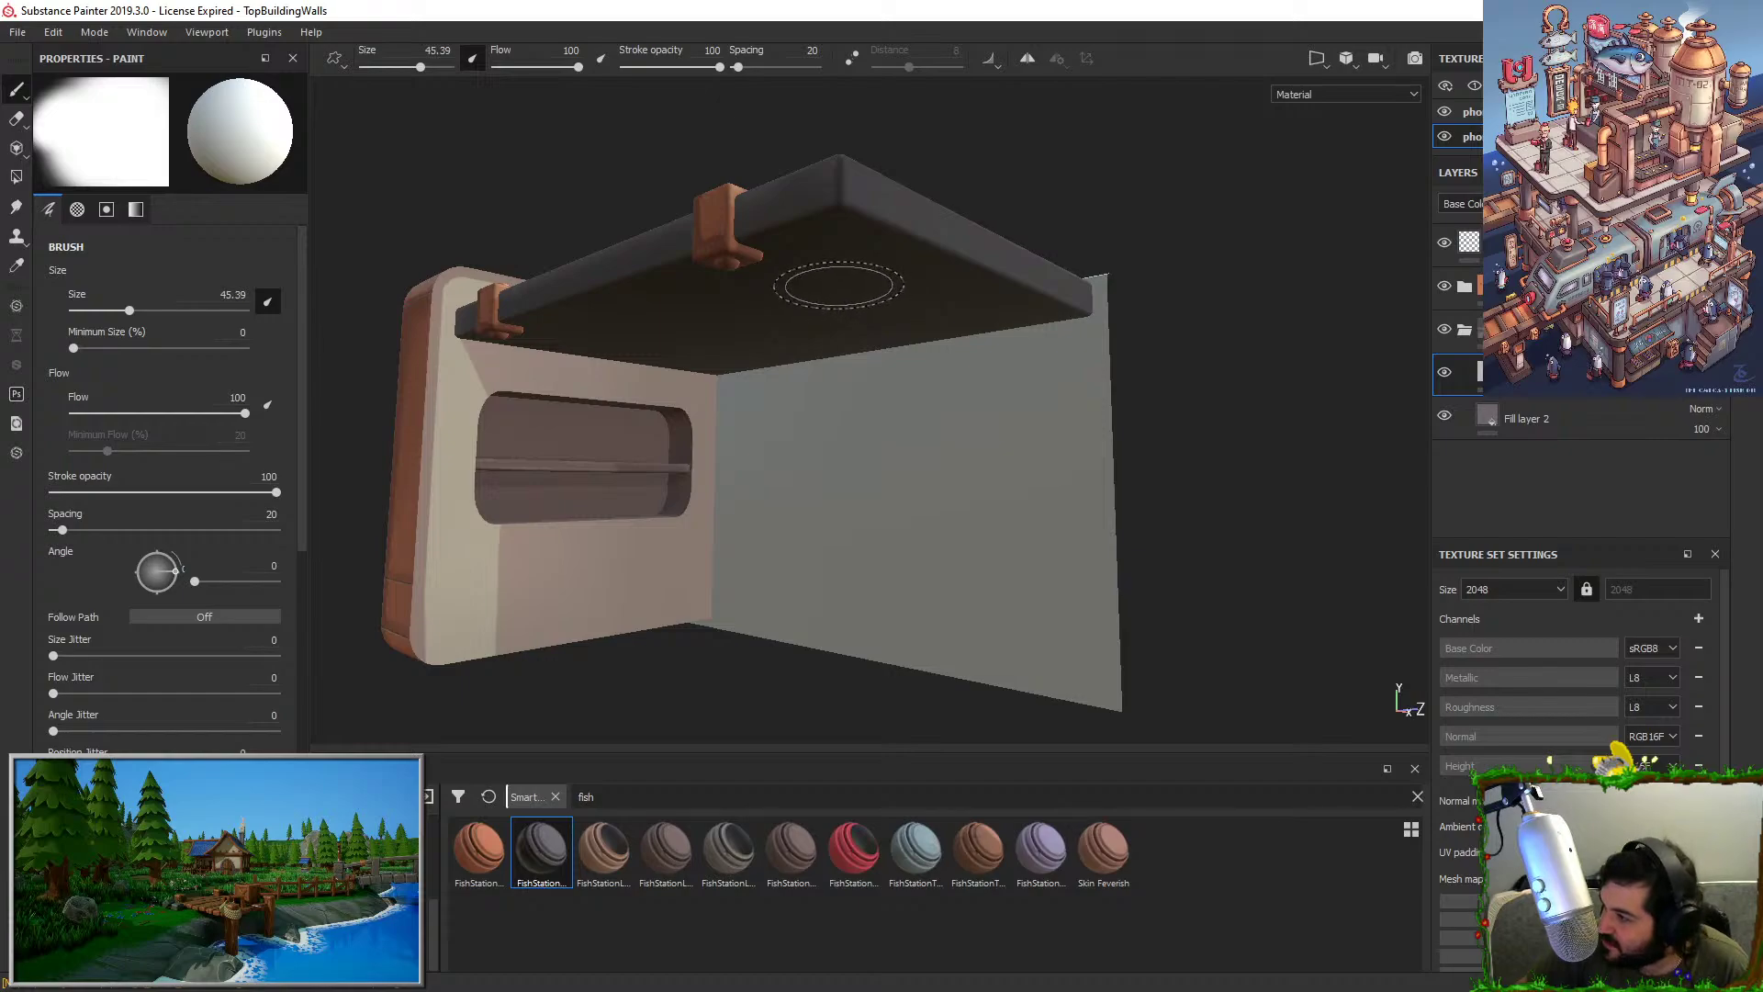
left_click_drag(838, 286, 912, 346, "alt")
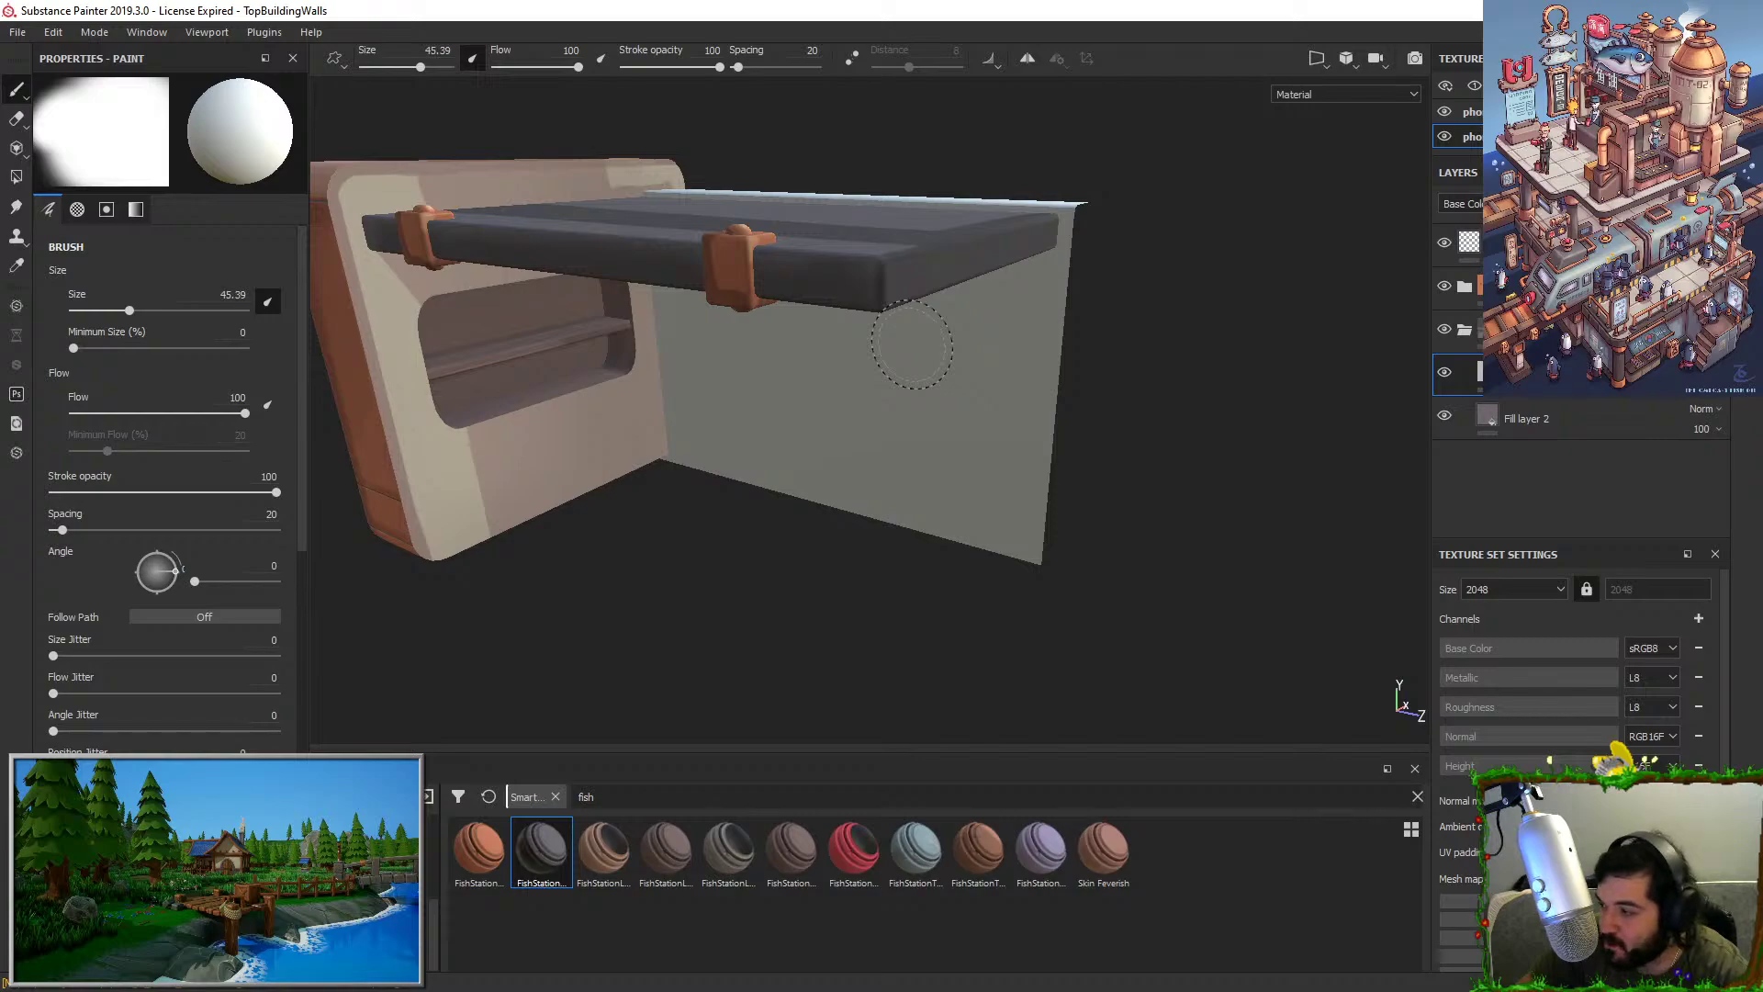
mouse_move(806, 294)
left_mouse_down("alt")
mouse_move(1010, 299)
mouse_move(933, 342)
left_mouse_up("alt")
right_click_drag(933, 342, 933, 413, "alt")
left_click_drag(862, 331, 996, 391, "alt")
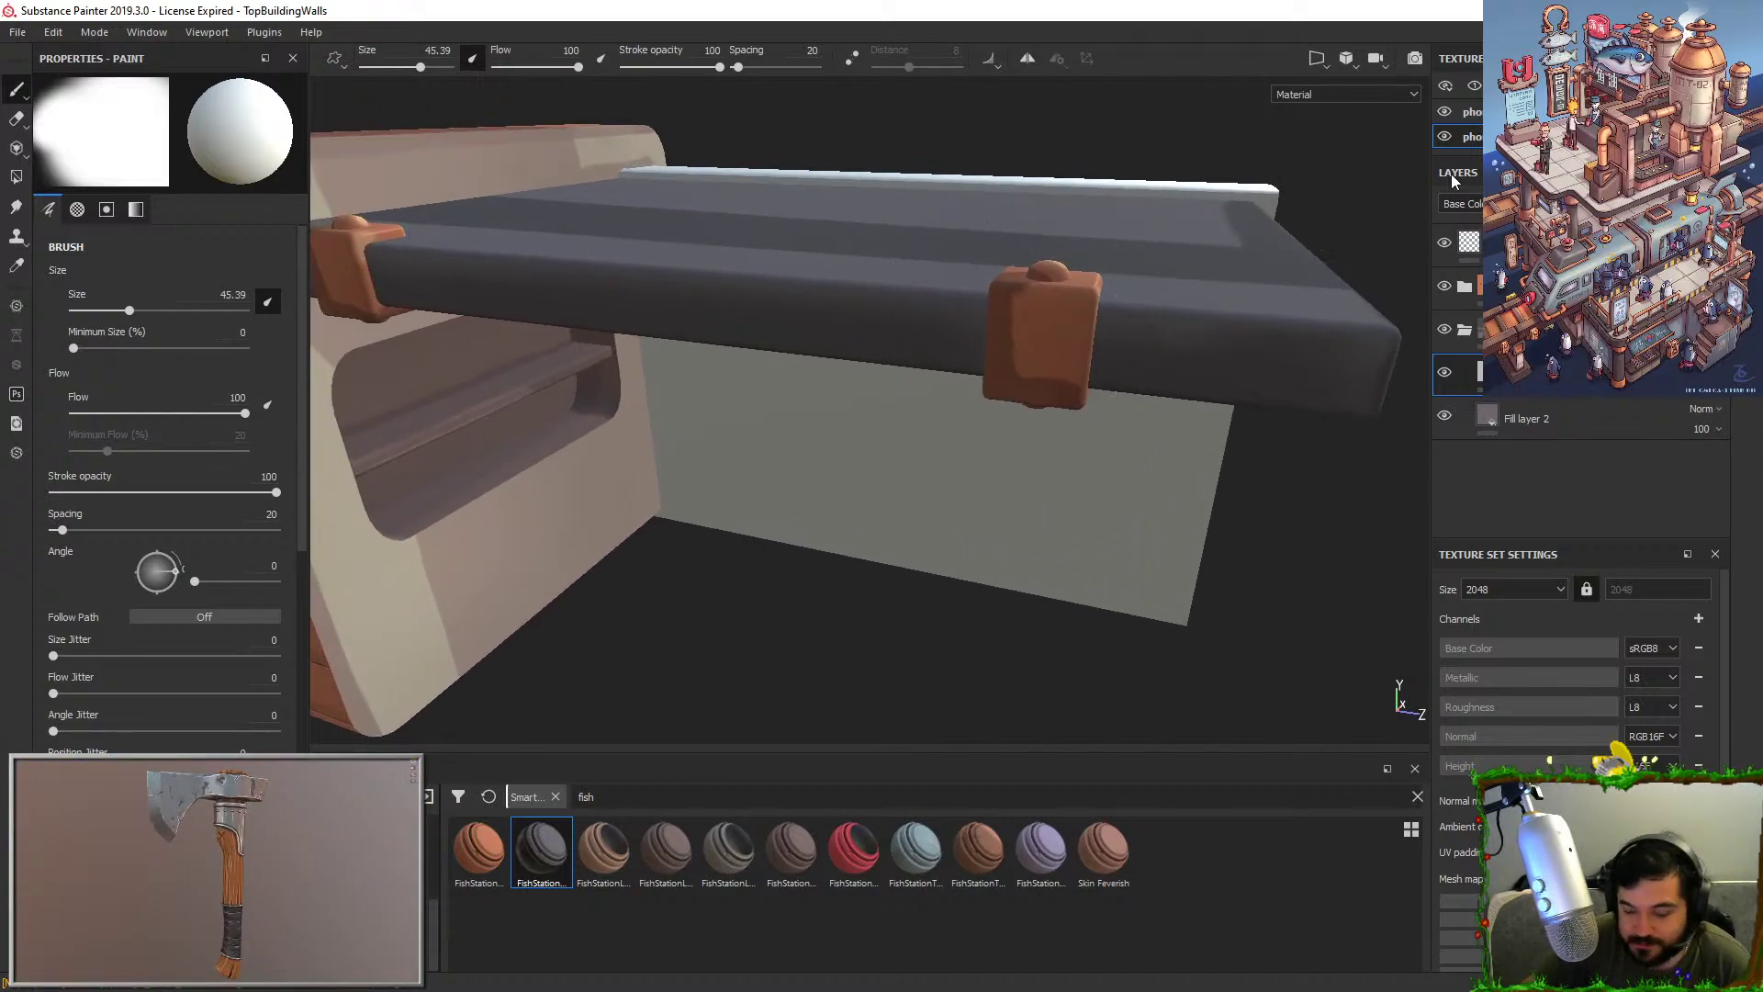
mouse_move(1019, 606)
left_mouse_down("alt")
mouse_move(1122, 256)
mouse_move(1318, 346)
left_mouse_up("alt")
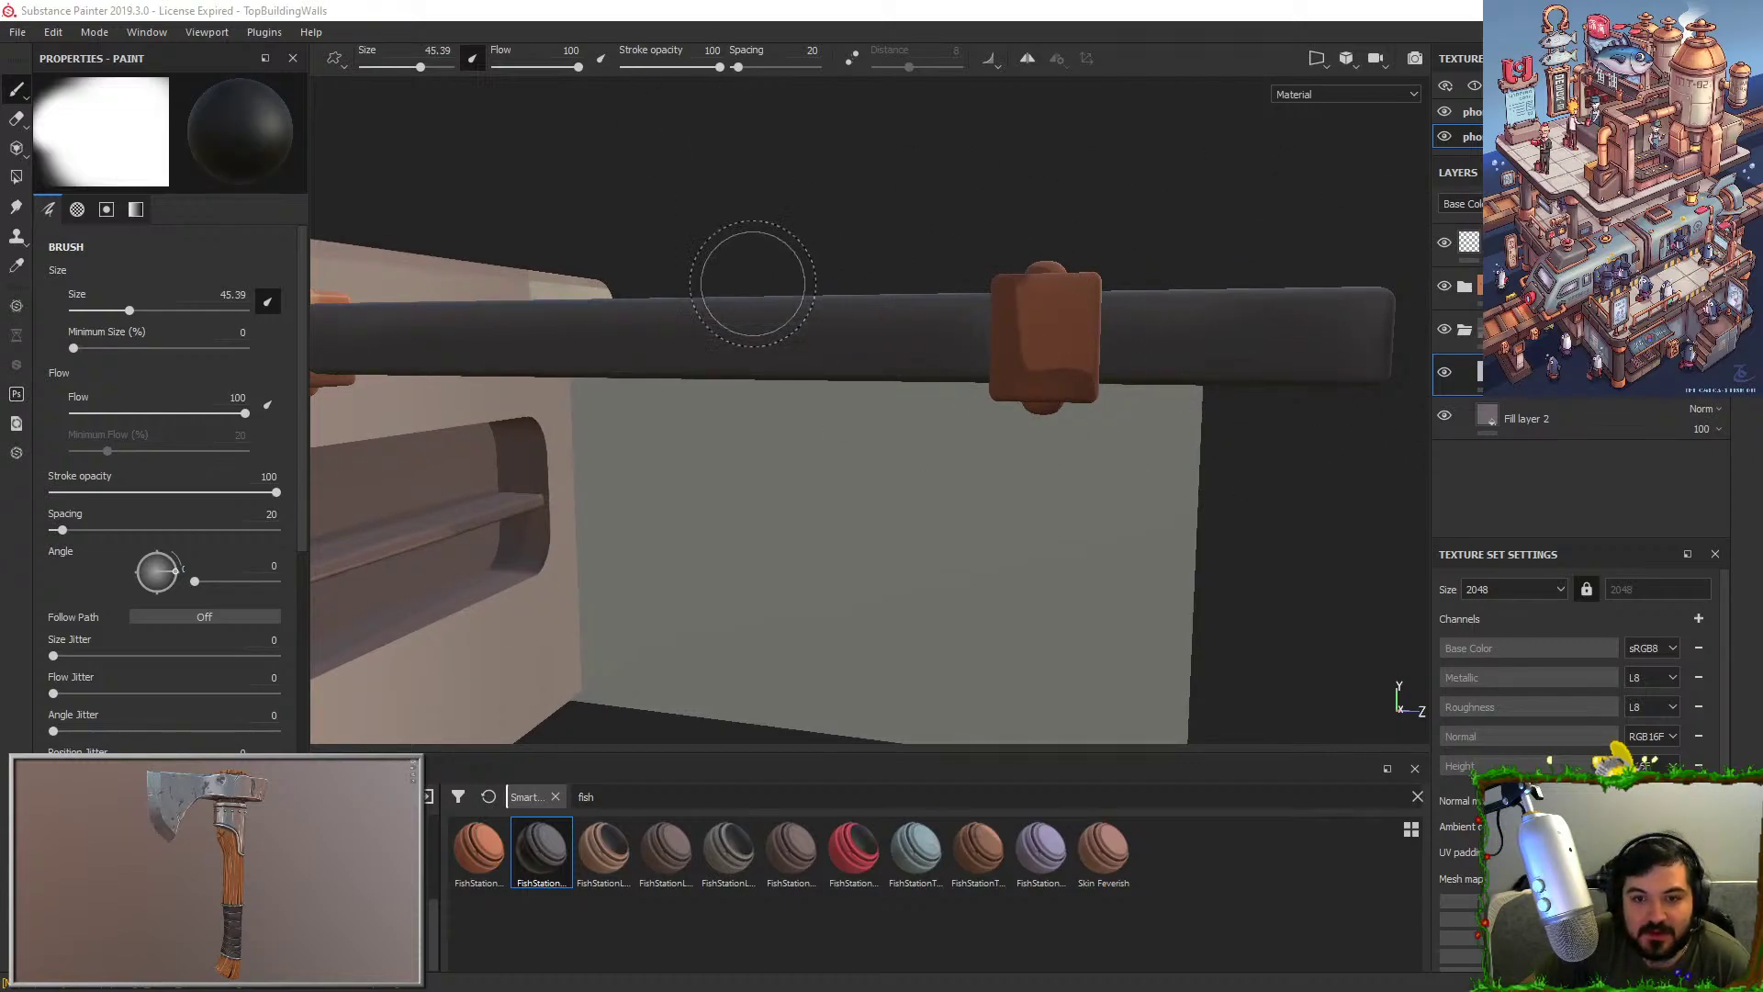
left_click(1617, 204)
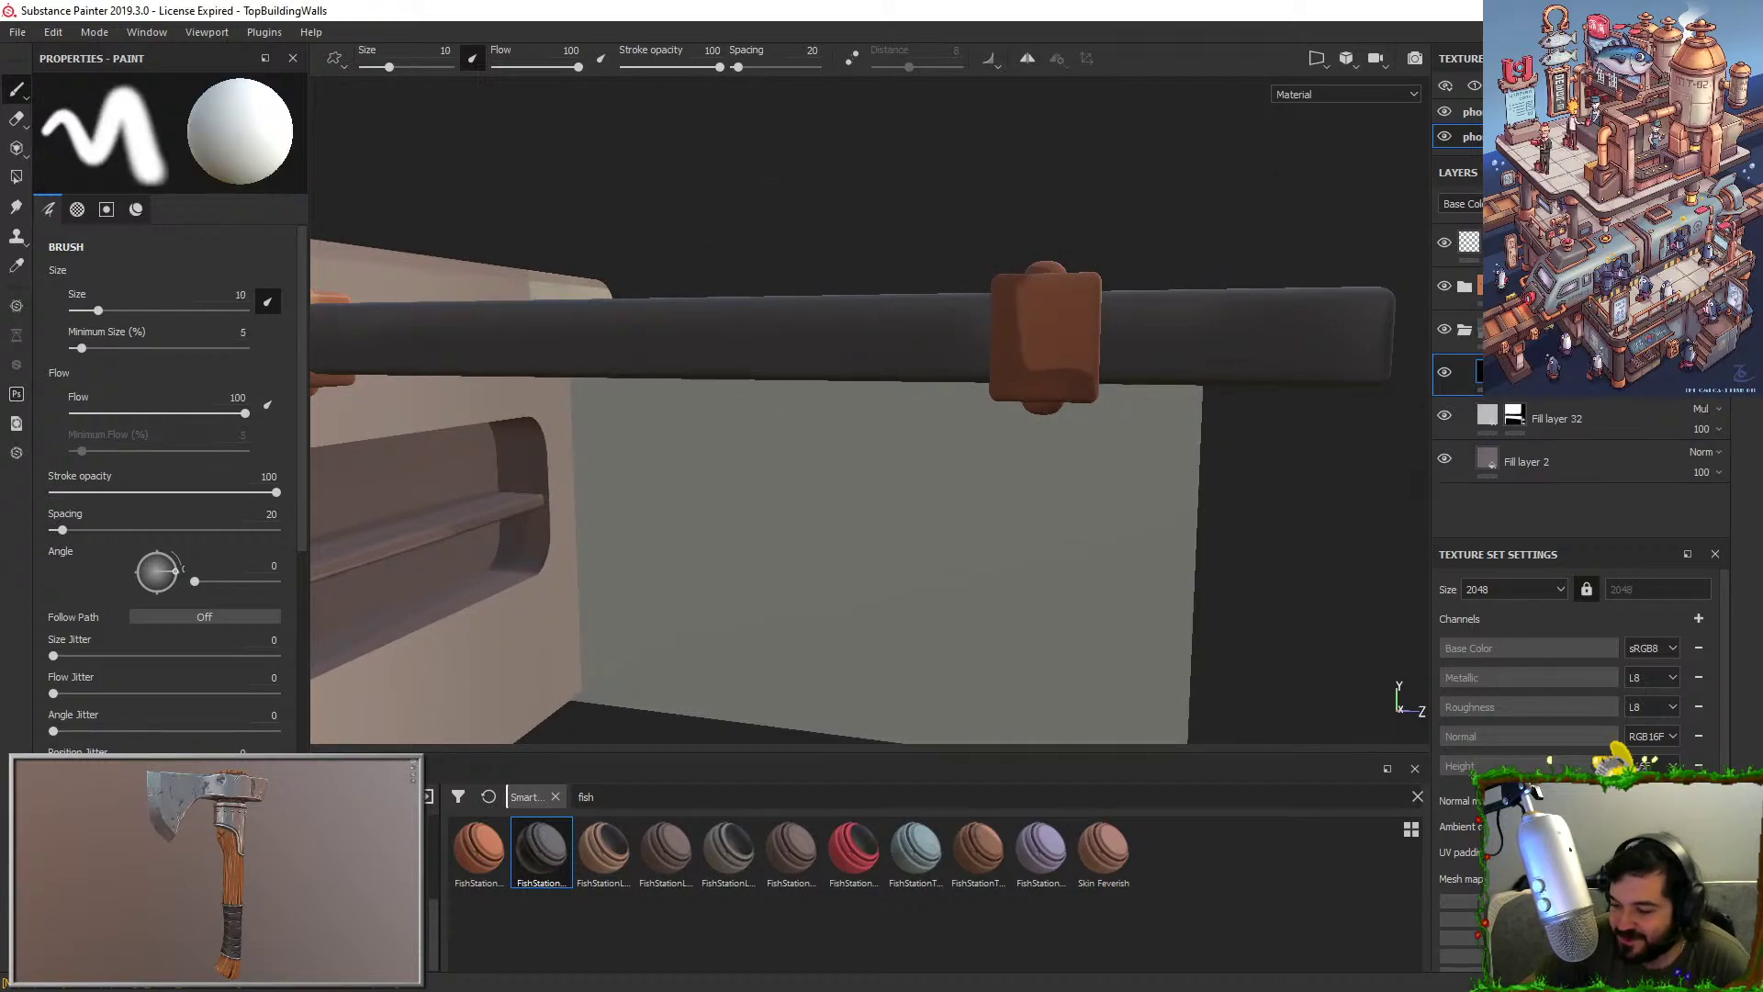
Undo the added paint layer and add a black-masked fill layer directly above Fill layer 32 instead.
key("ctrl+z")
left_click(1643, 204)
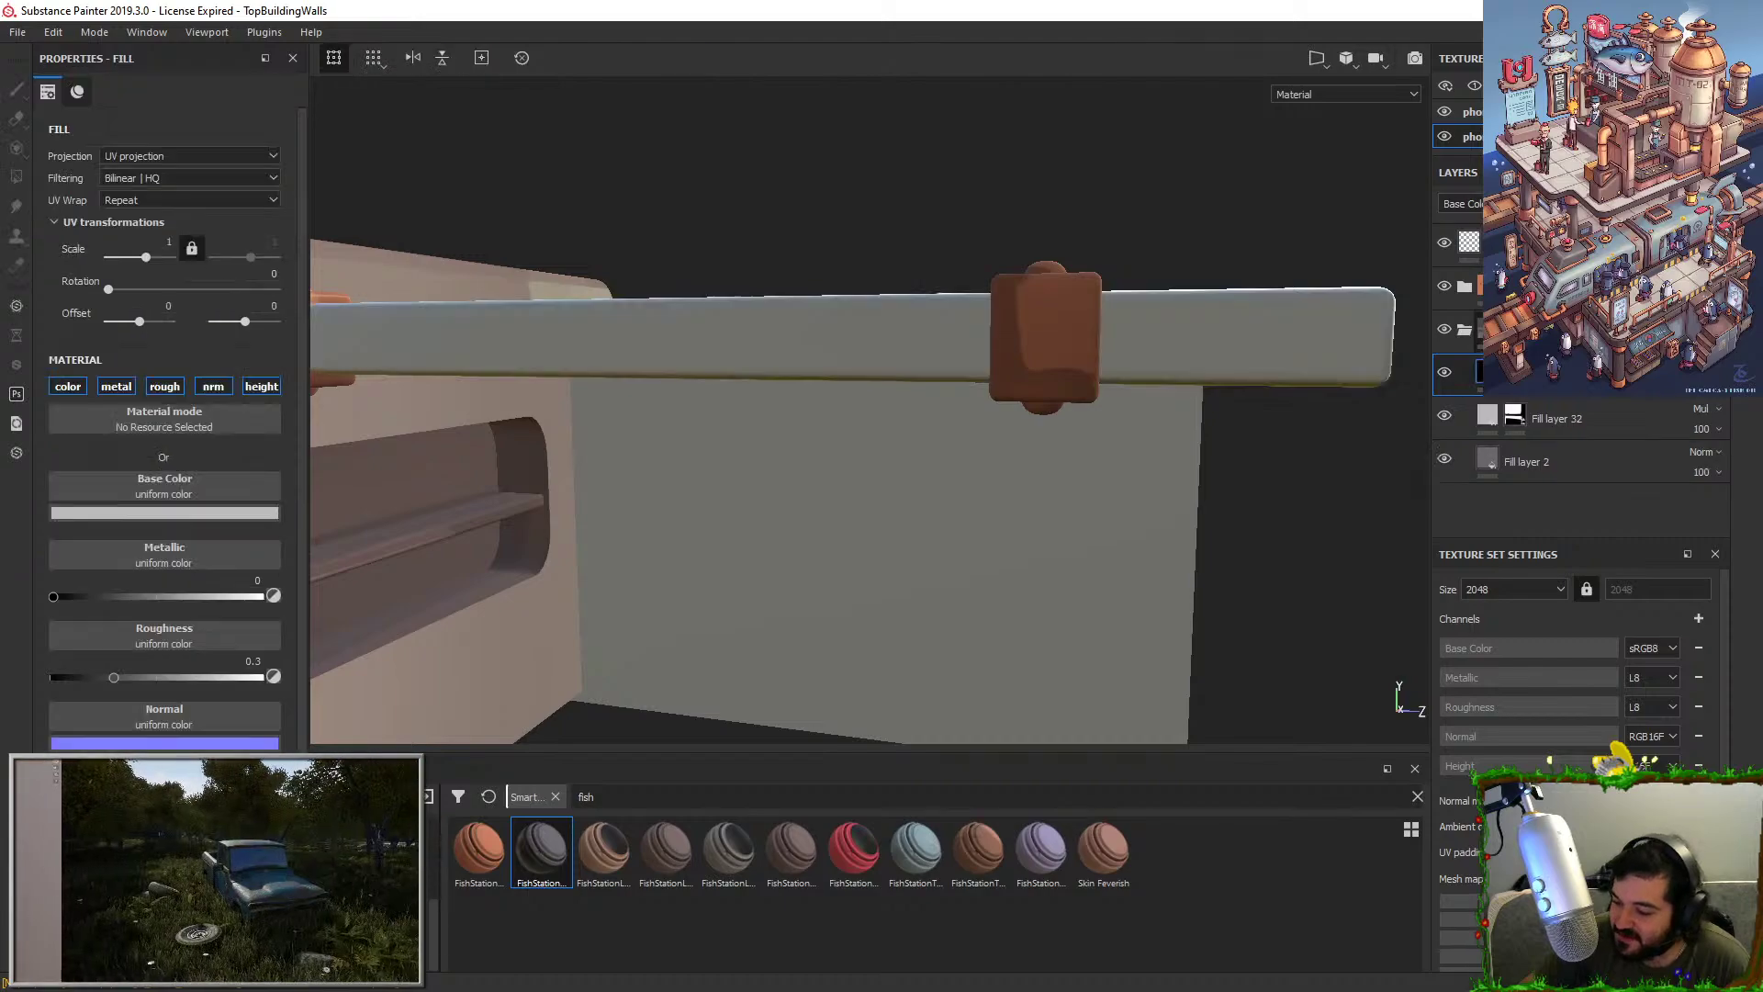
right_click(1561, 373)
left_click(1581, 38)
left_click_drag(1093, 314, 1111, 331, "alt")
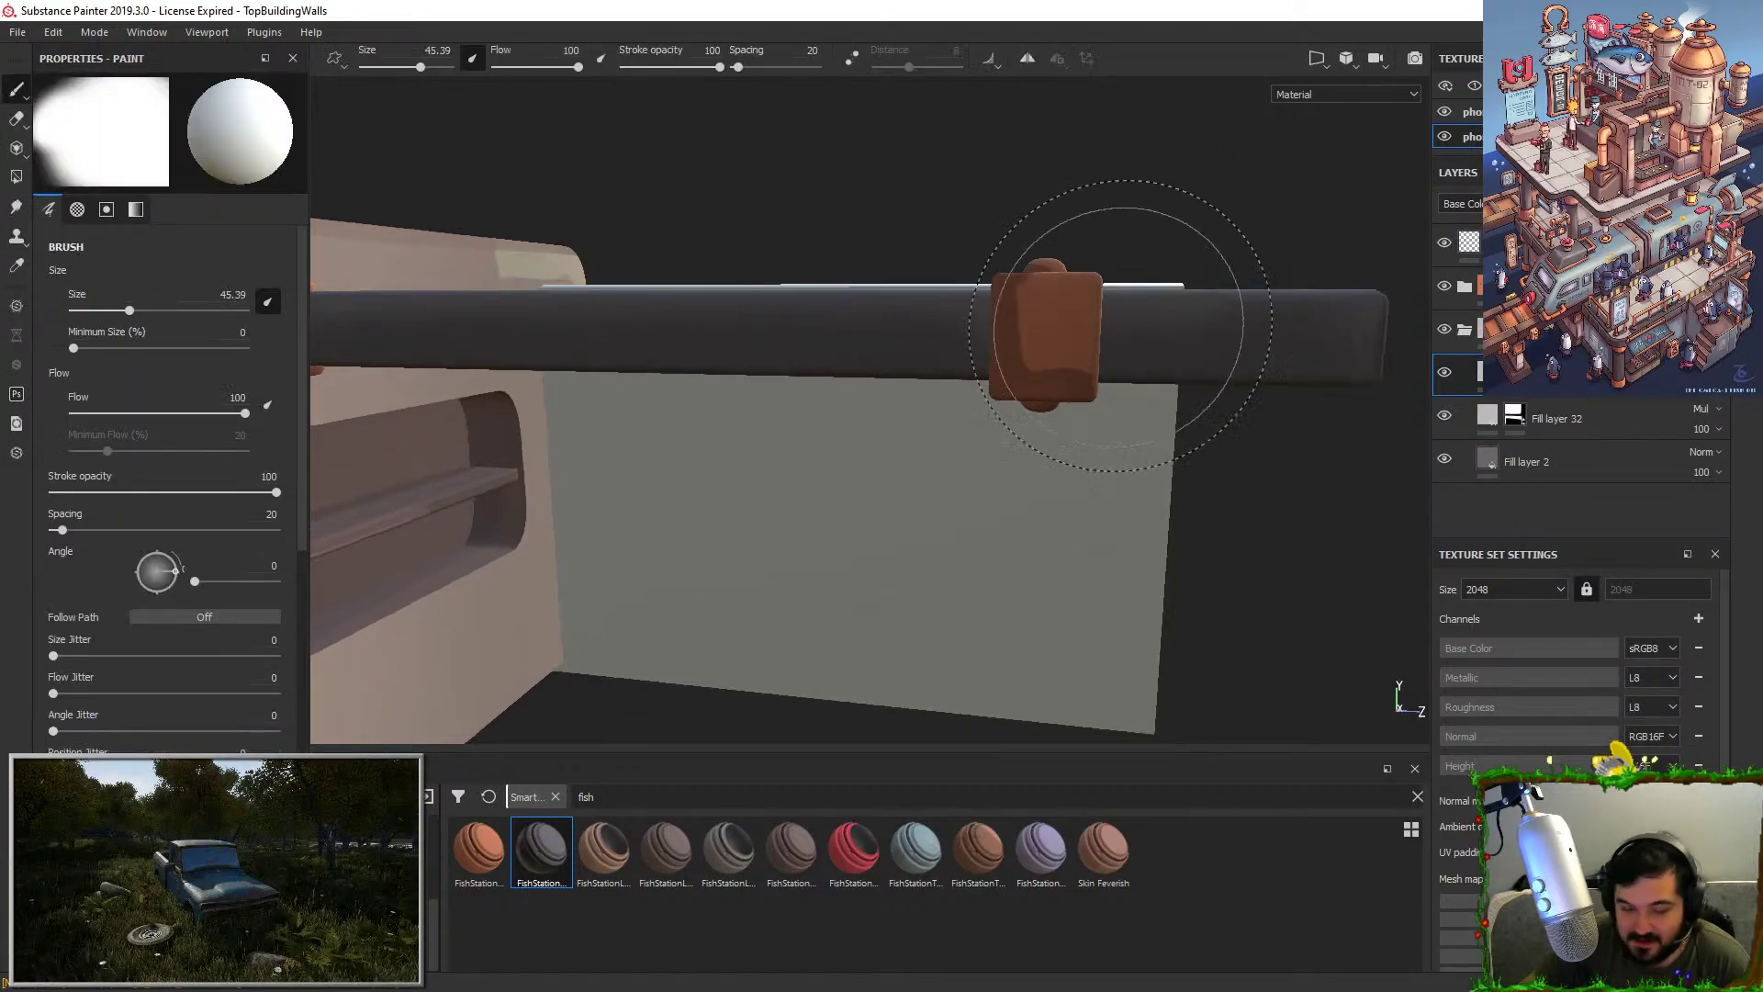
left_click_drag(667, 343, 737, 365, "alt")
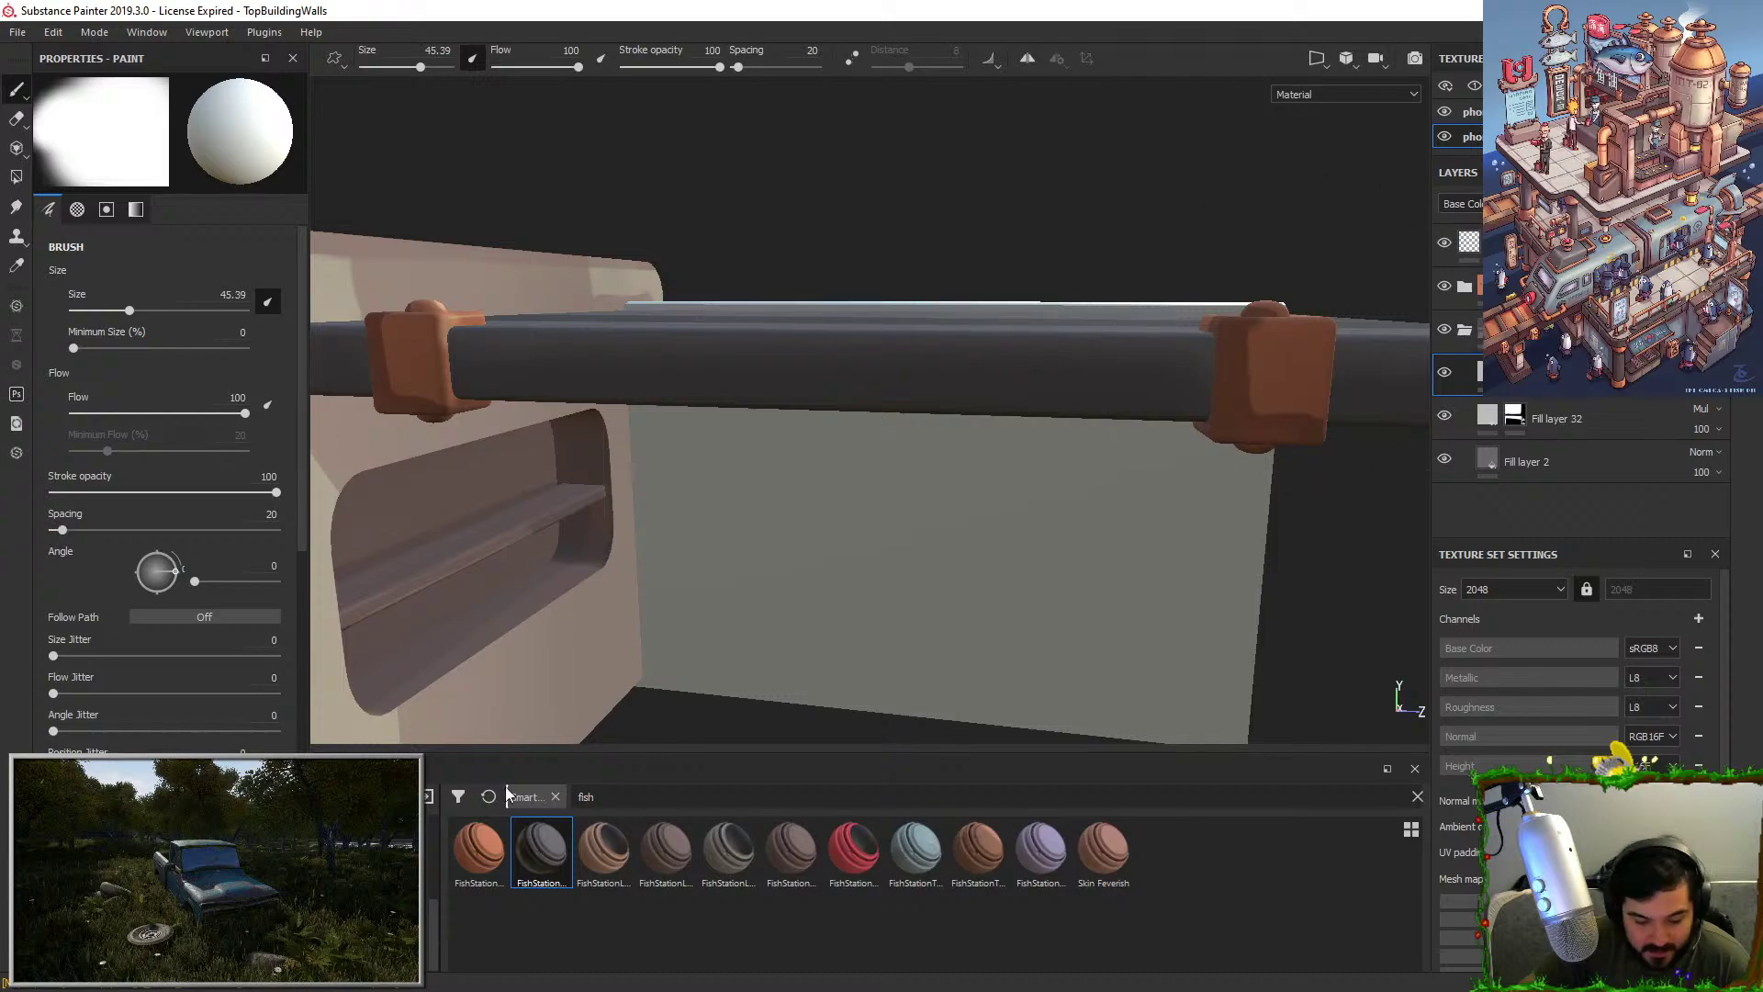
Set the new fill layer's base color to a dark red.
left_click(1488, 374)
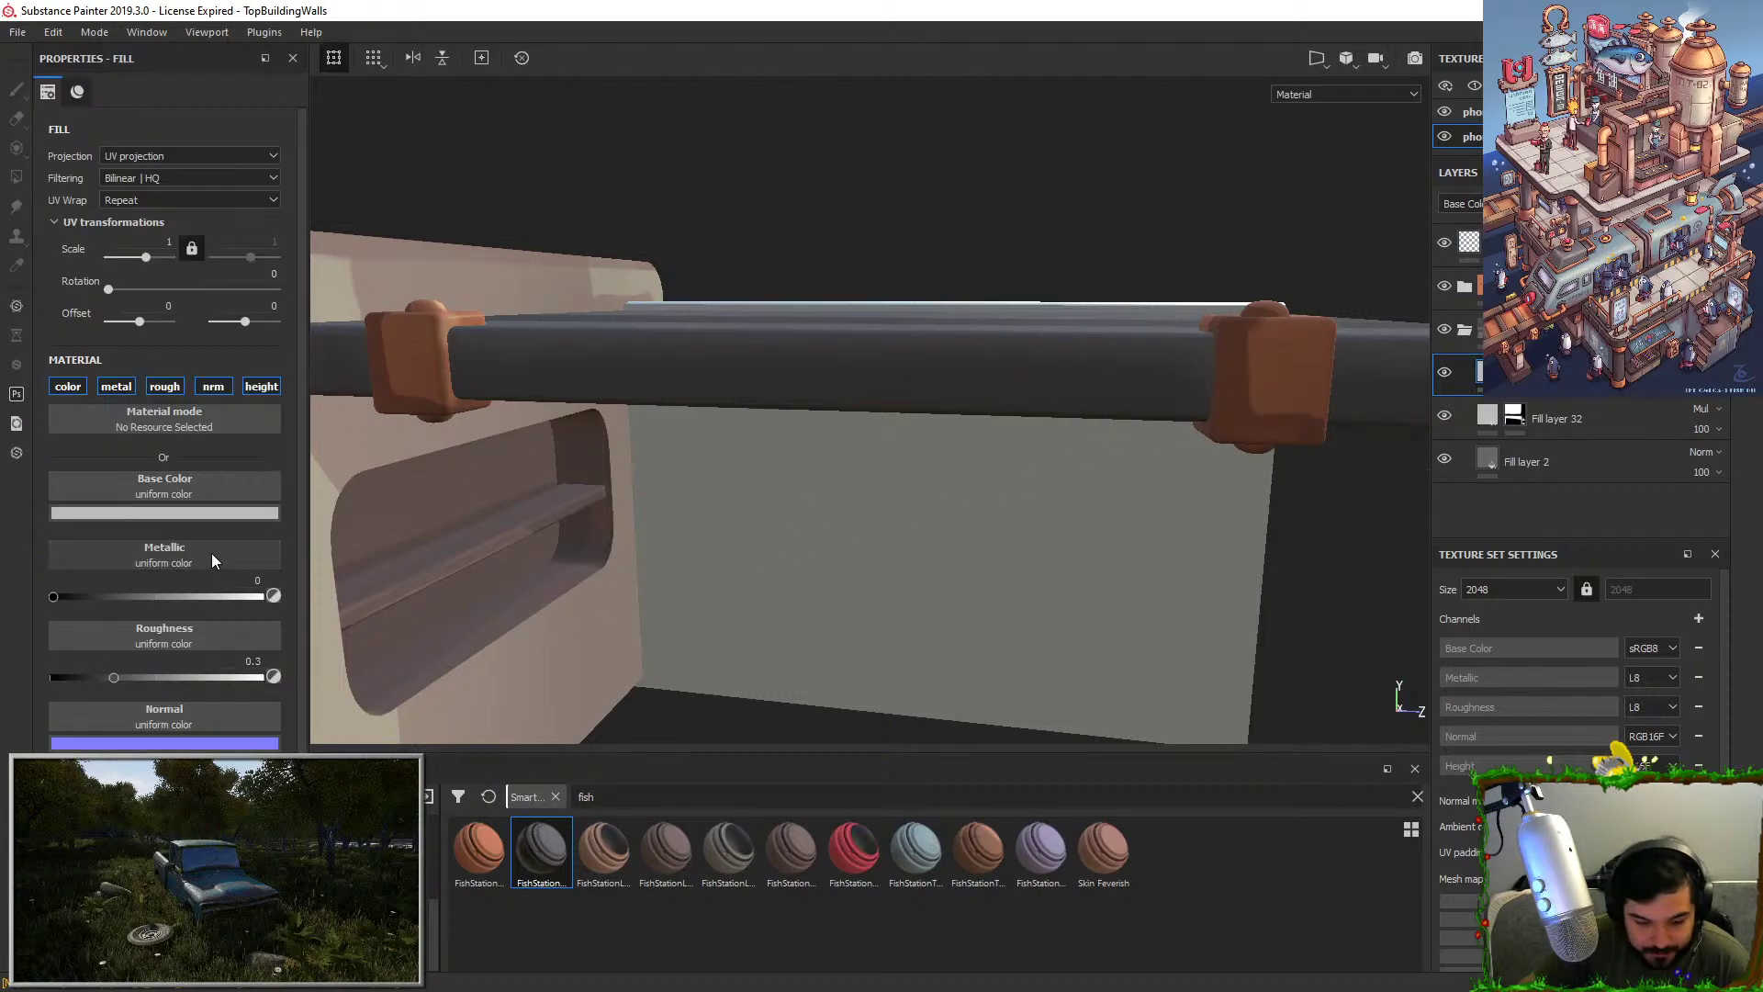
left_click(197, 512)
left_click_drag(367, 561, 415, 515)
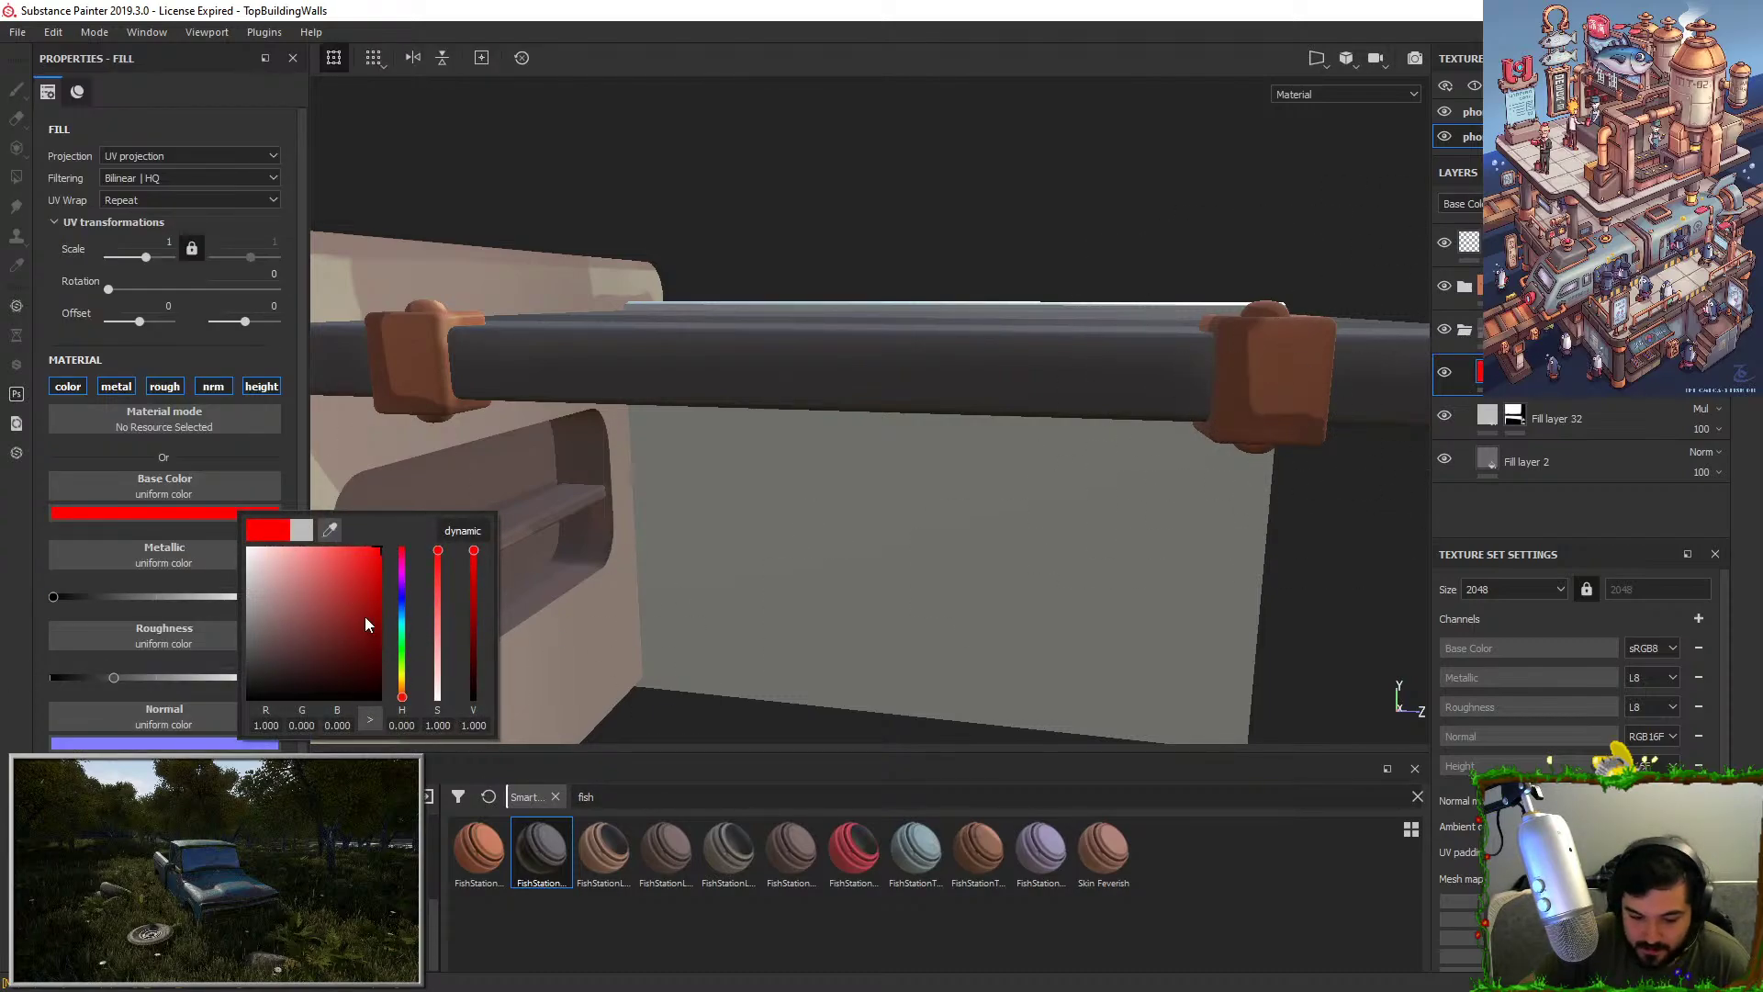
key("1")
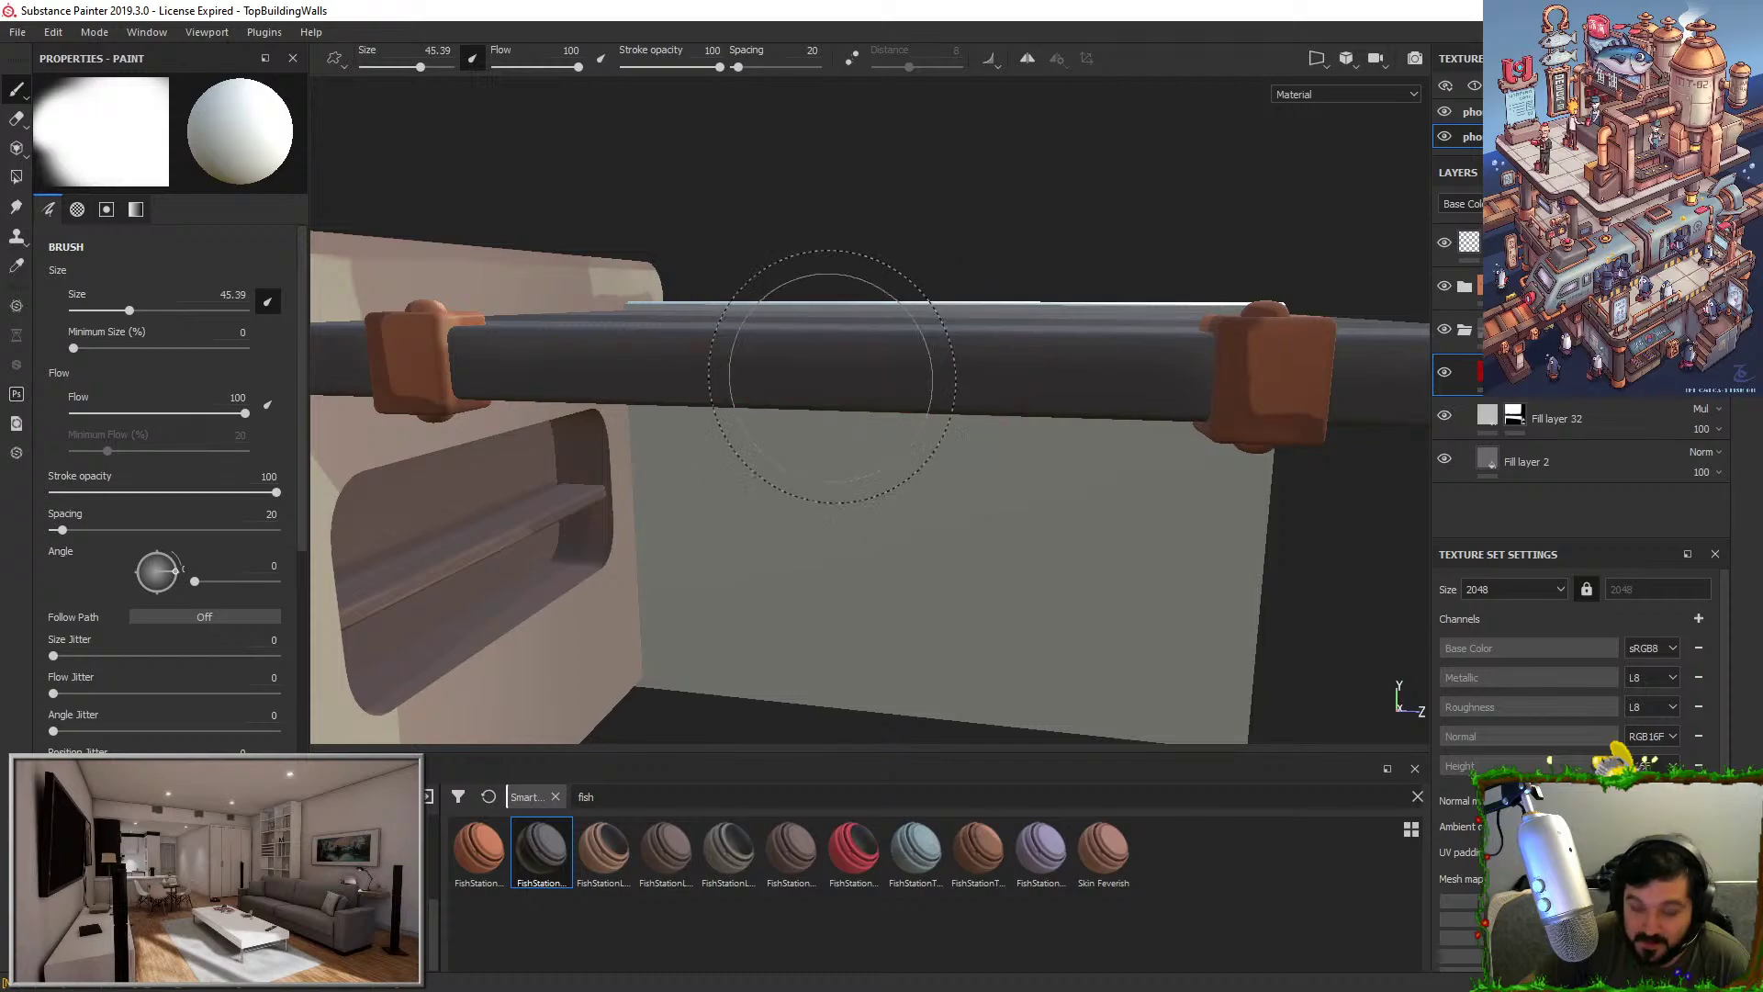
middle_click_drag(831, 377, 906, 372, "alt")
left_click(1491, 371)
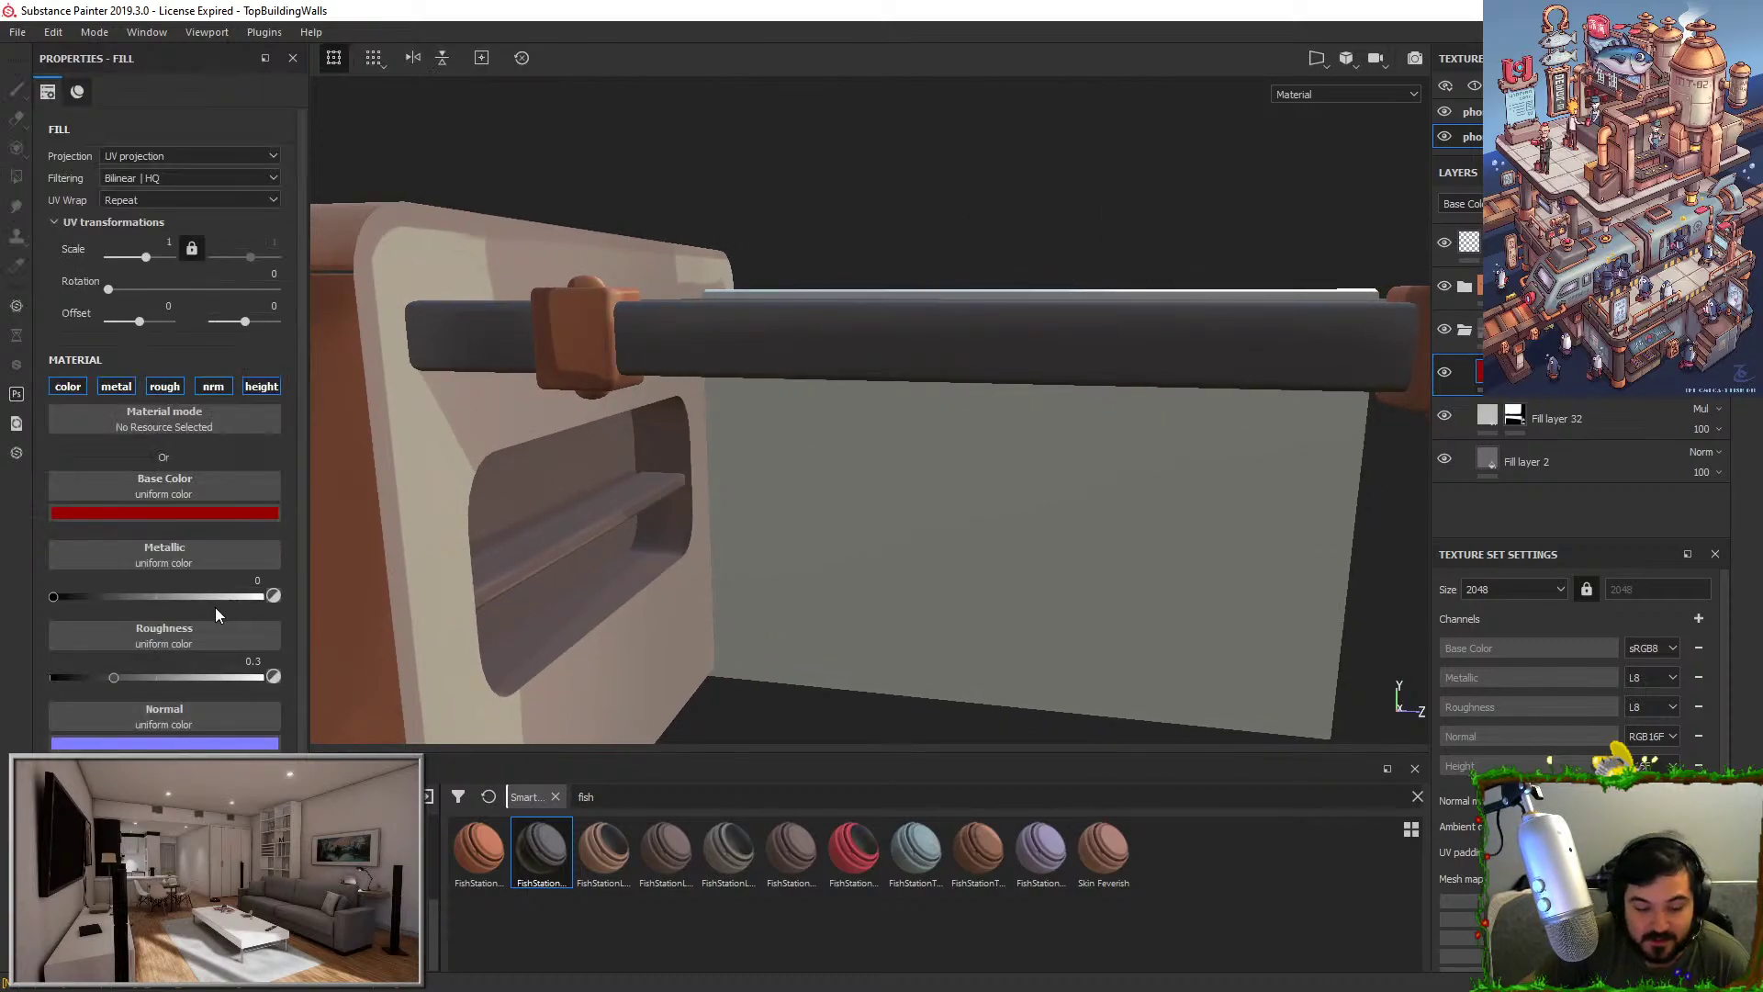
left_click_drag(410, 678, 459, 672)
Paint a red stroke in the layer's mask on the slab's front face near the wall and lower the layer's opacity to 27.
left_click(1515, 372)
mouse_move(634, 323)
middle_mouse_down("alt")
mouse_move(846, 334)
mouse_move(869, 370)
middle_mouse_up("alt")
left_click(783, 342)
key("ctrl+z")
right_click_drag(870, 371, 868, 463, "alt")
left_click_drag(868, 462, 785, 451, "alt")
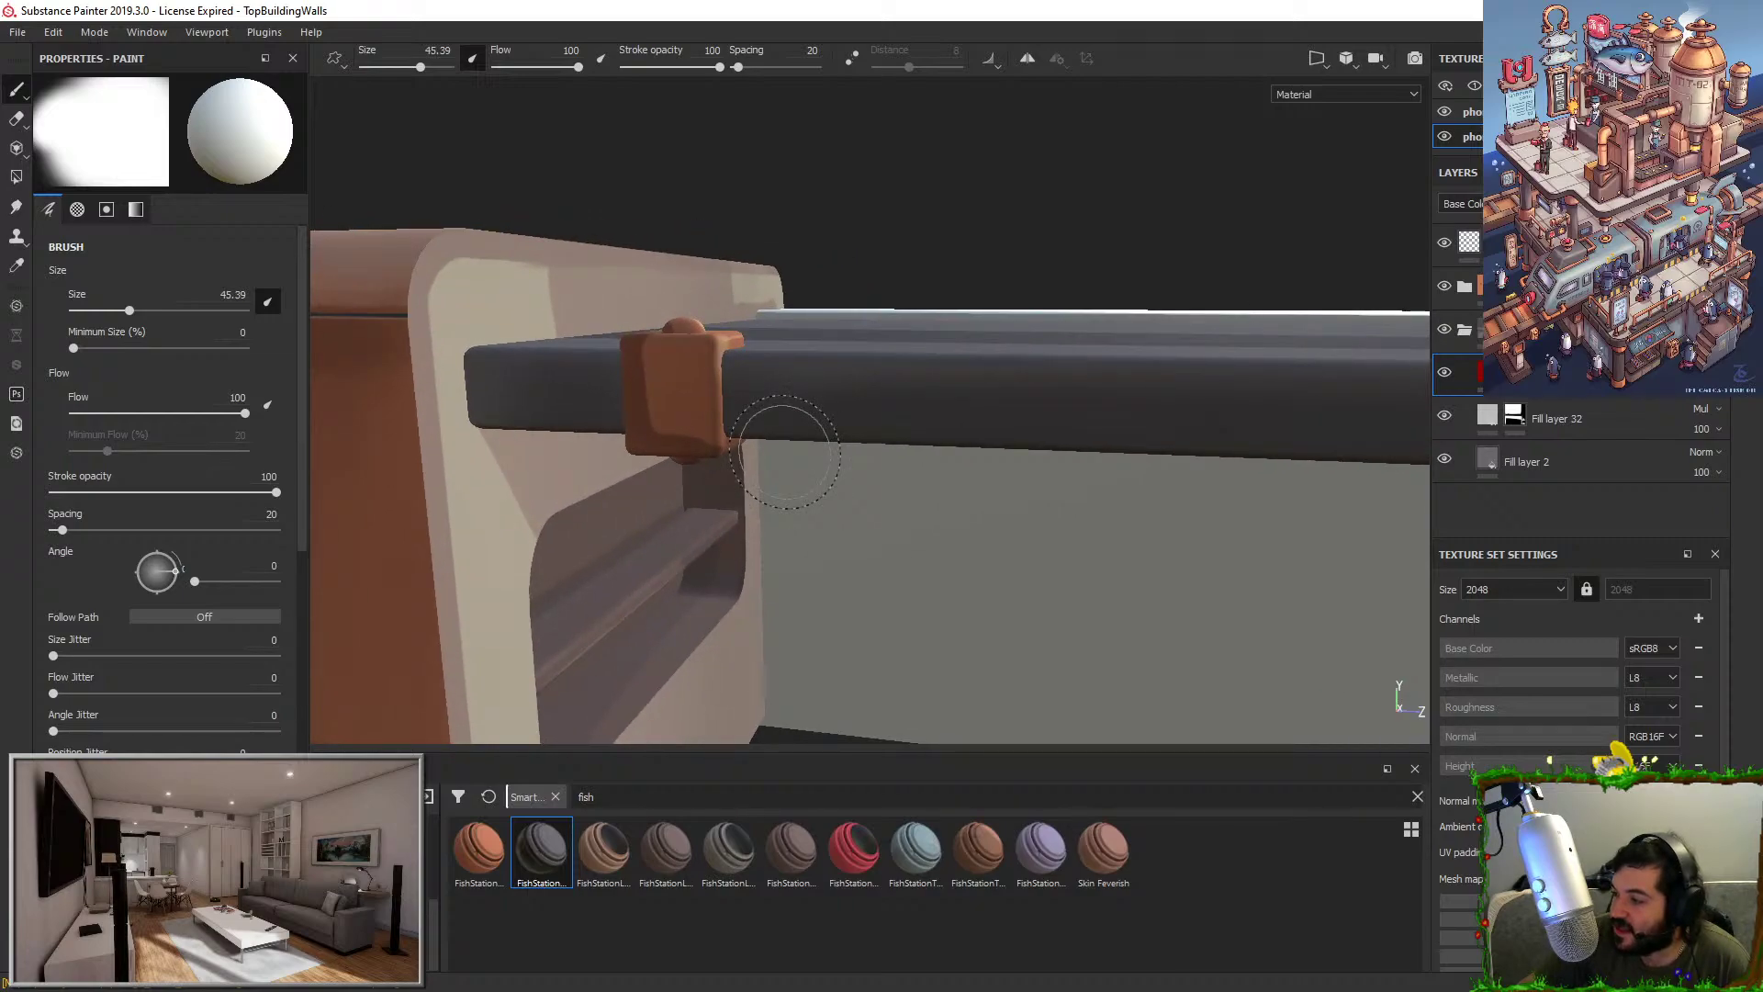
middle_click_drag(785, 452, 830, 476, "alt")
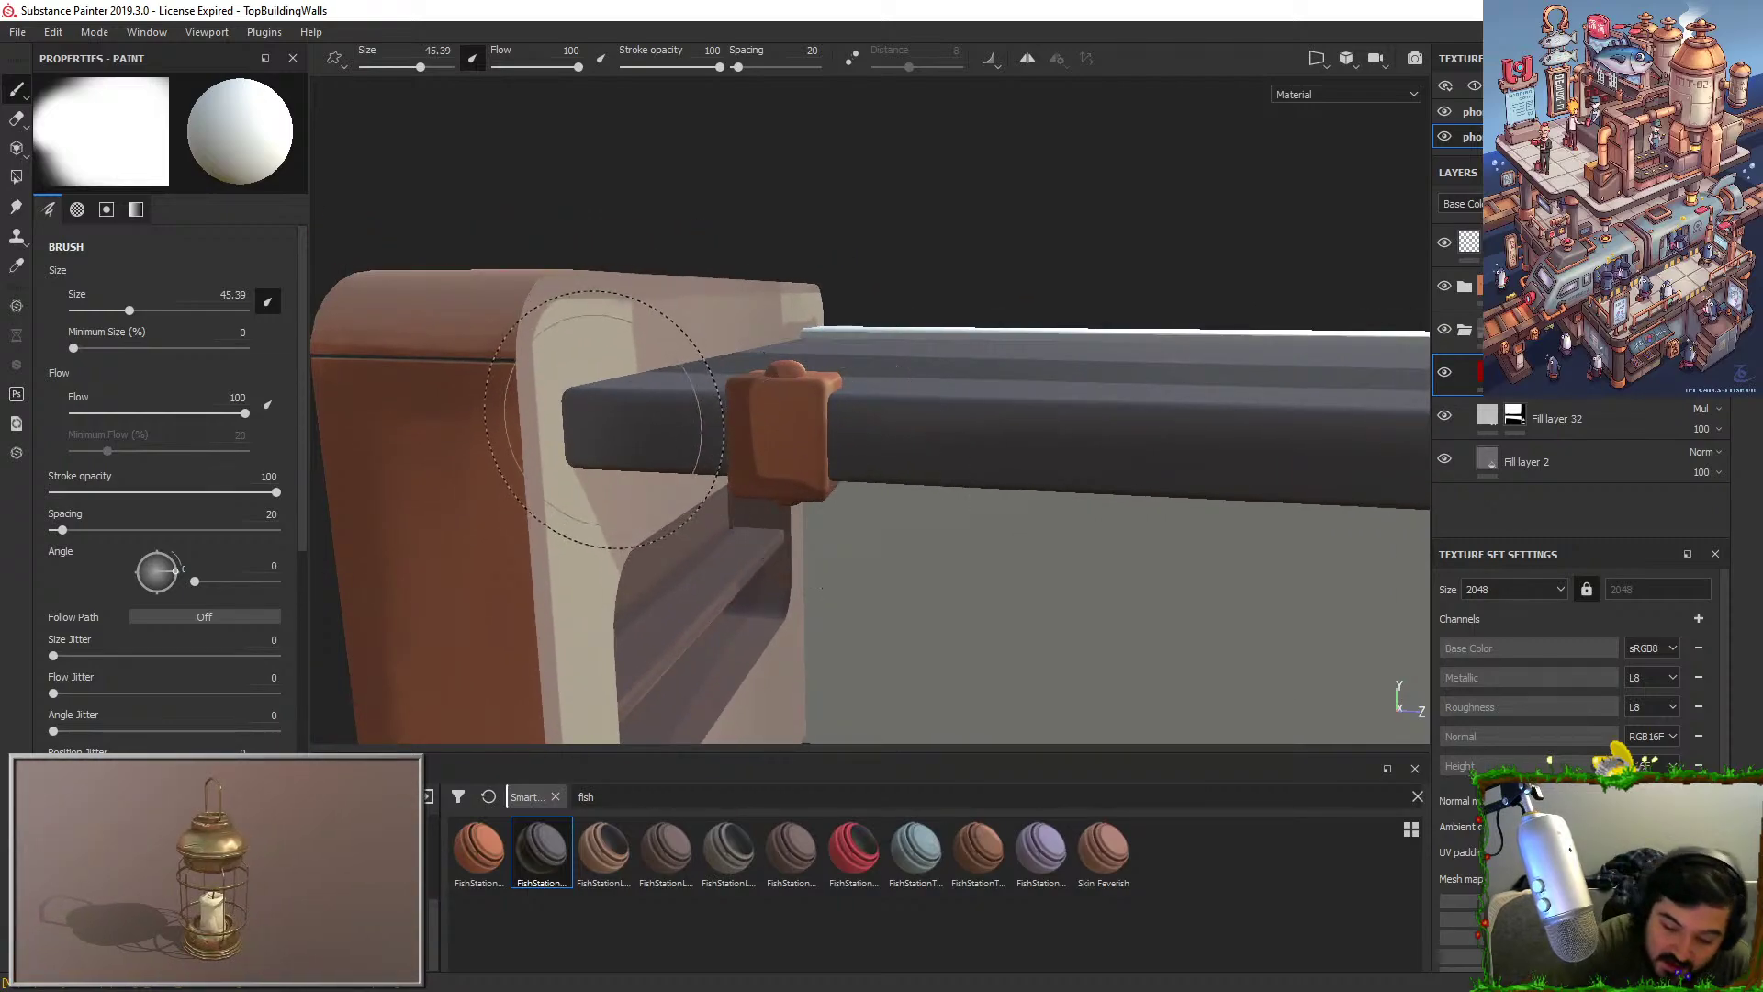
left_click_drag(600, 425, 576, 451)
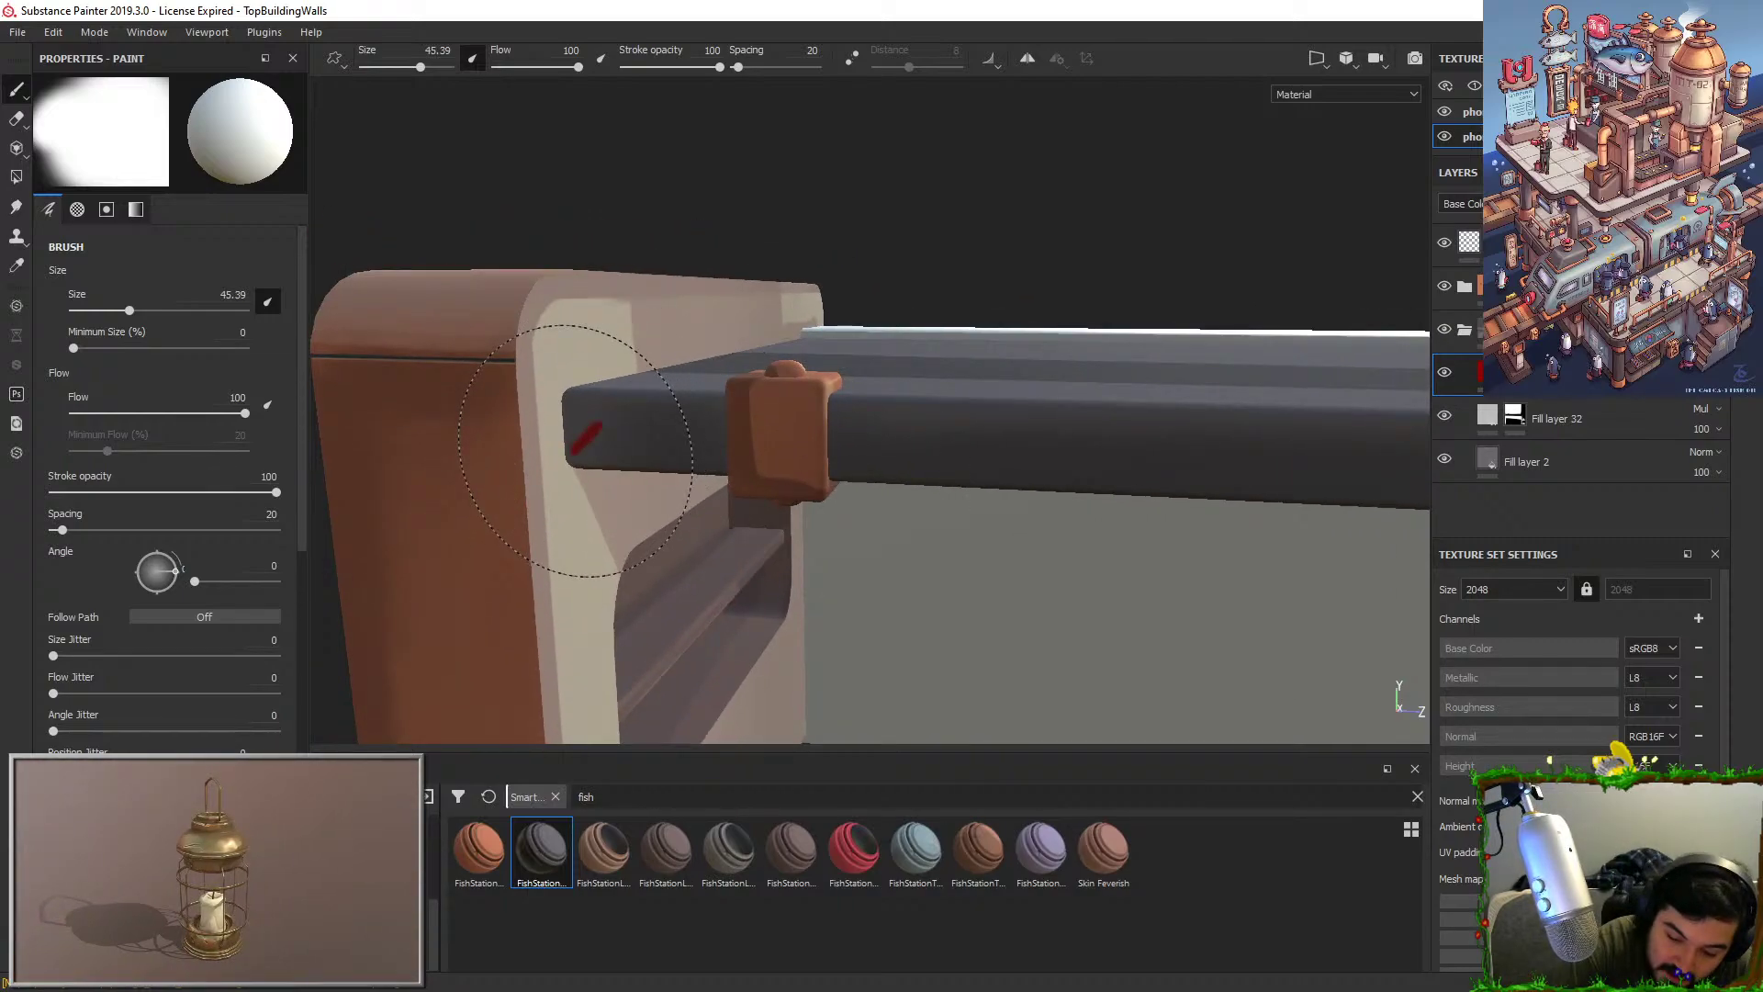
left_click(1708, 385)
left_click(1698, 419)
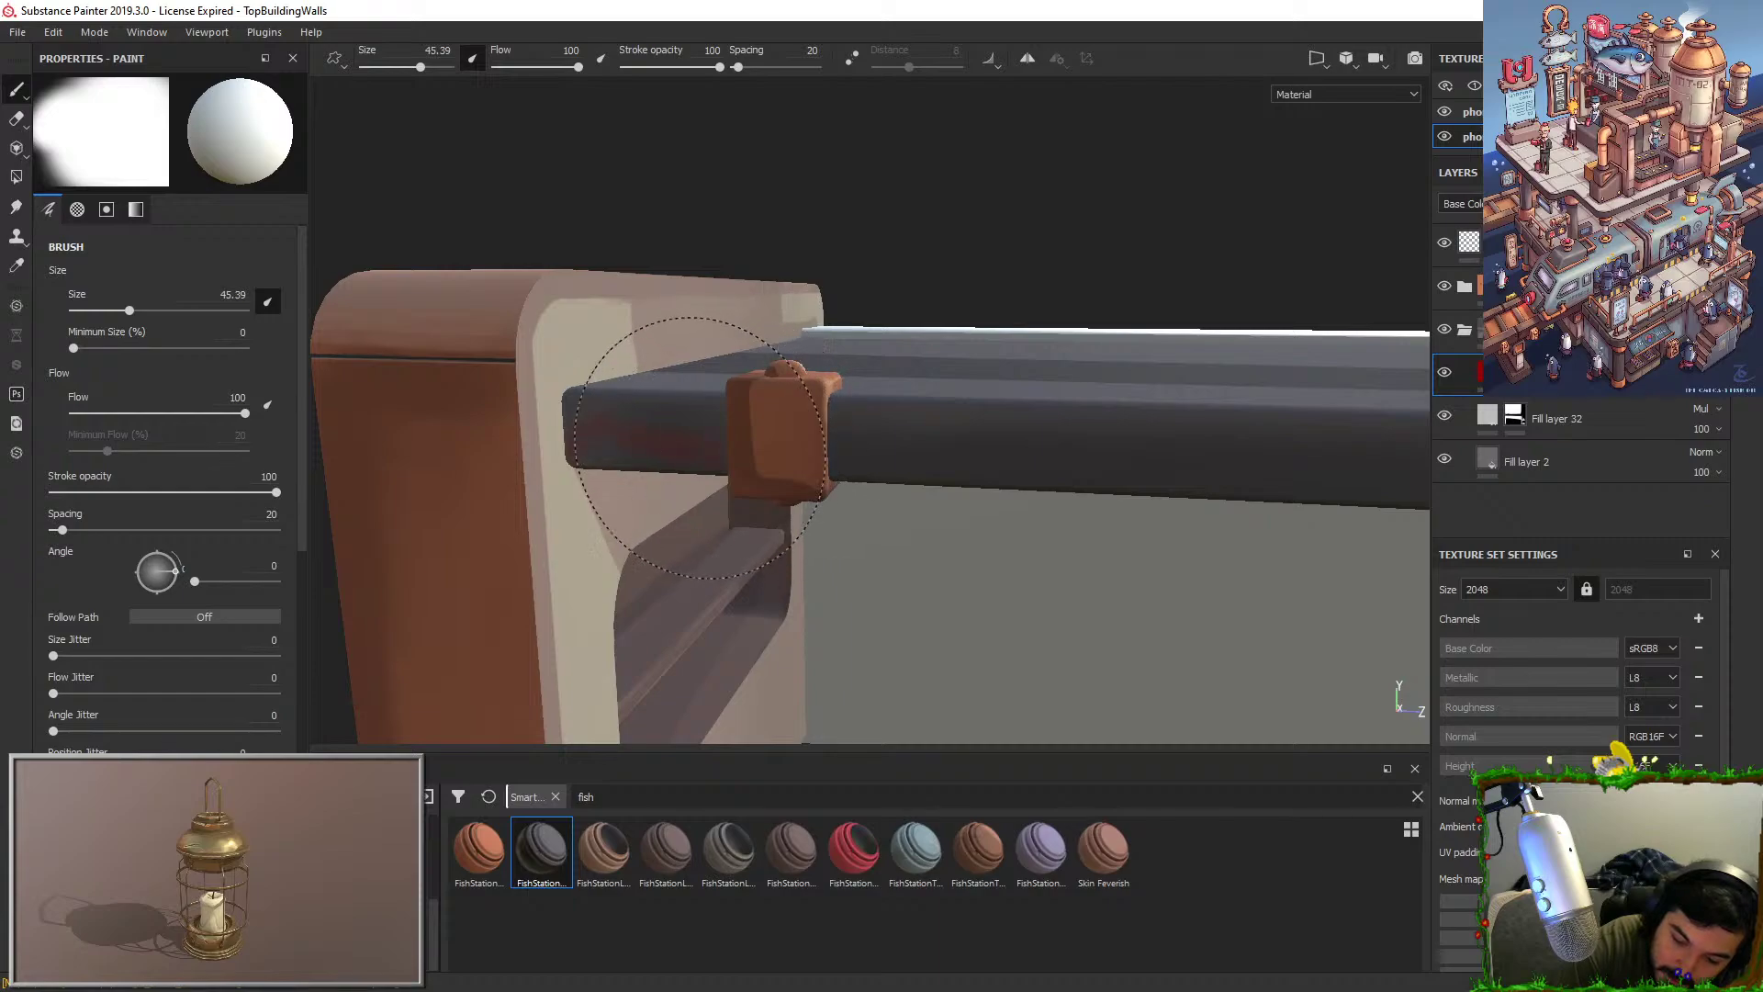
Reduce the brush size to 10.65 and paint a soft red tint on the slab's front face around the bracket nearest the wall.
left_click_drag(127, 311, 98, 310)
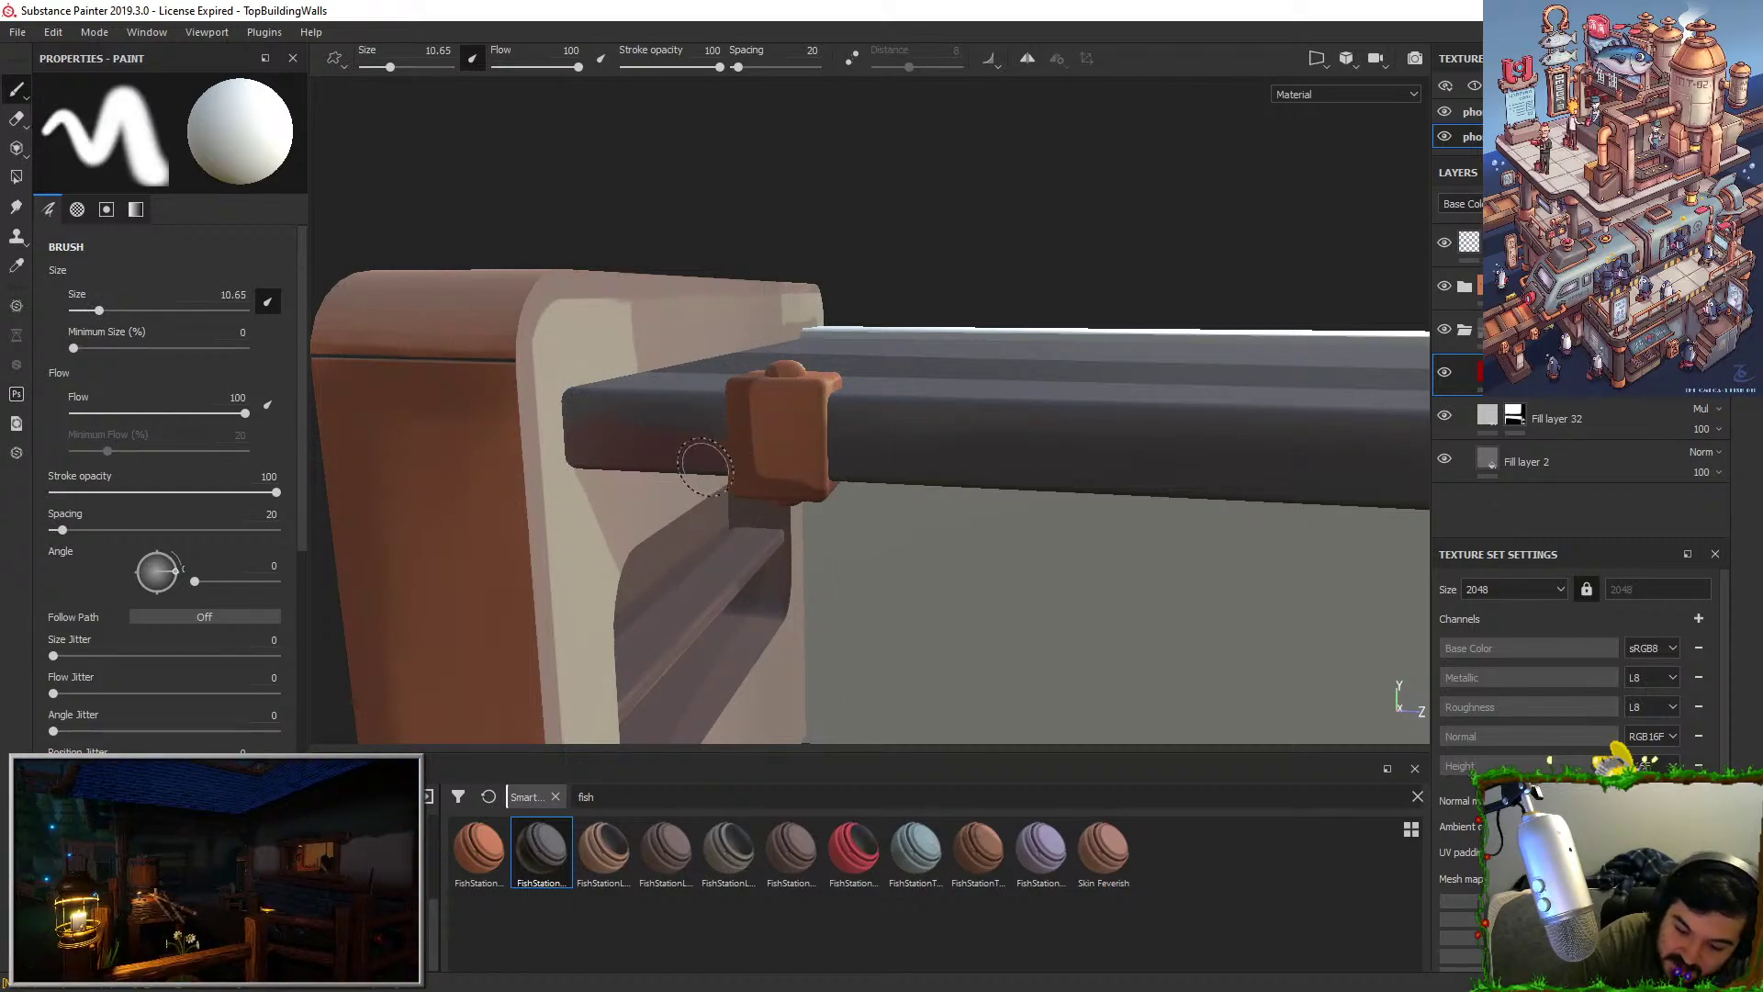
mouse_move(787, 460)
left_mouse_down("alt")
mouse_move(1004, 535)
mouse_move(1030, 436)
left_mouse_up("alt")
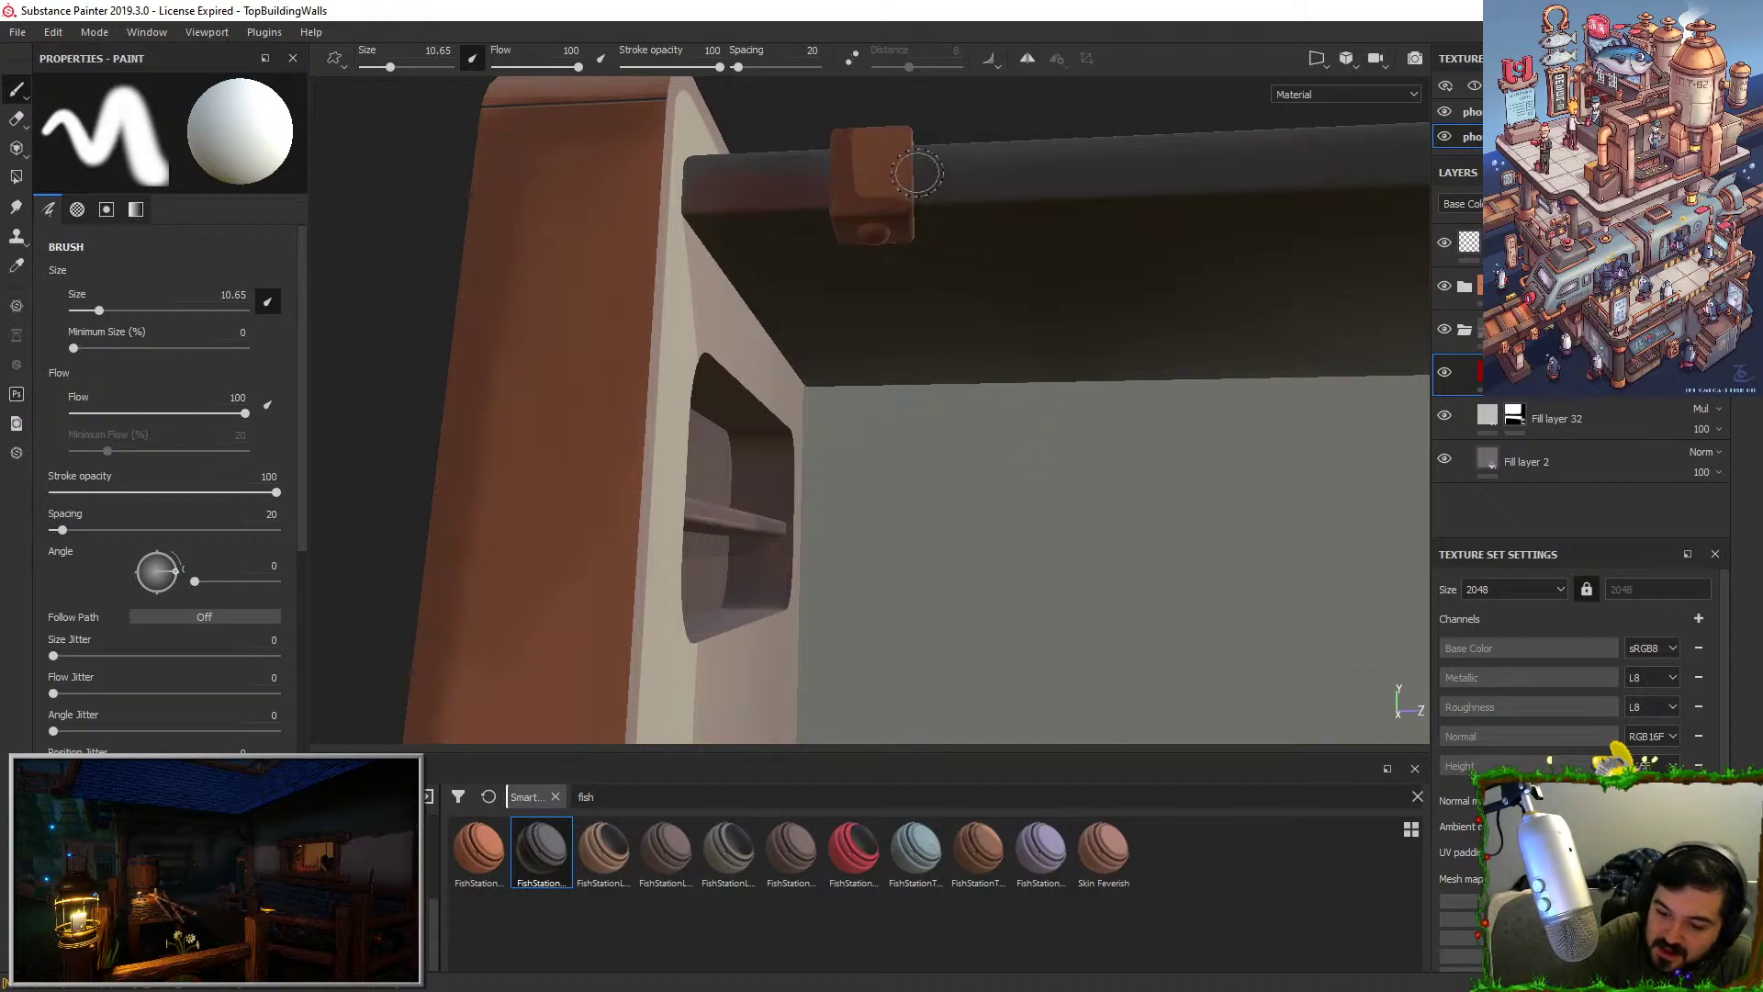
left_click_drag(894, 169, 941, 197, "alt")
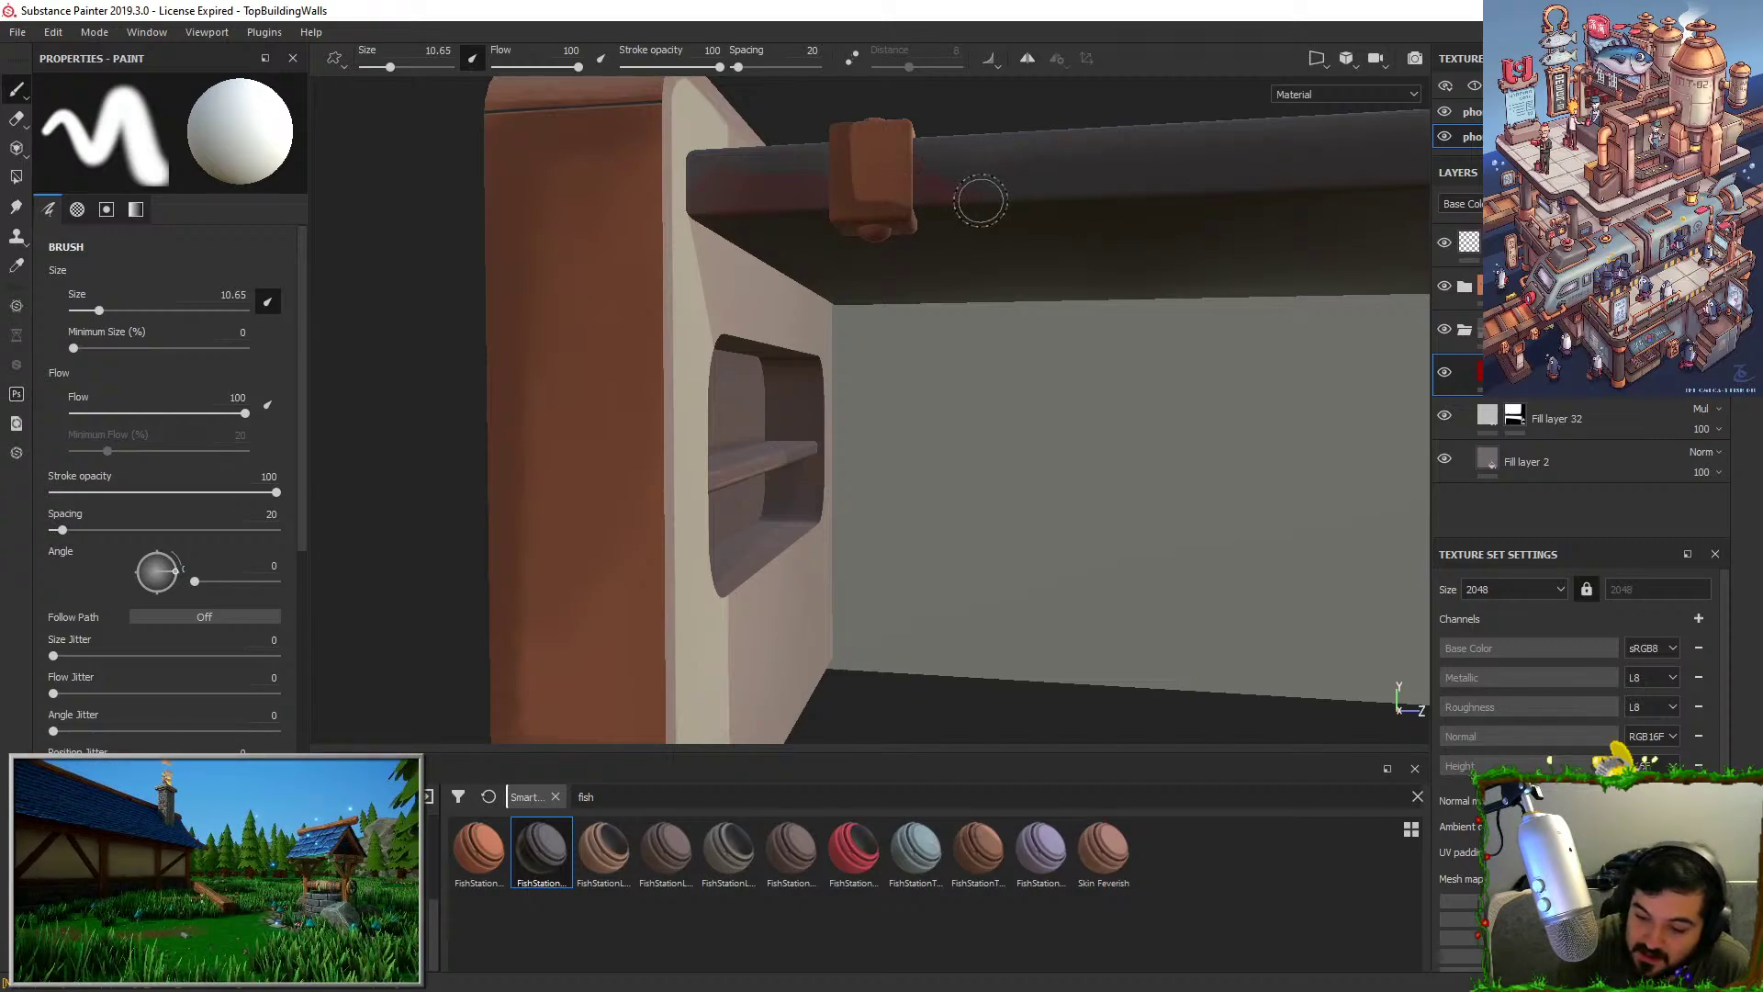
right_click_drag(1000, 382, 952, 308, "alt")
middle_click_drag(952, 308, 890, 469, "alt")
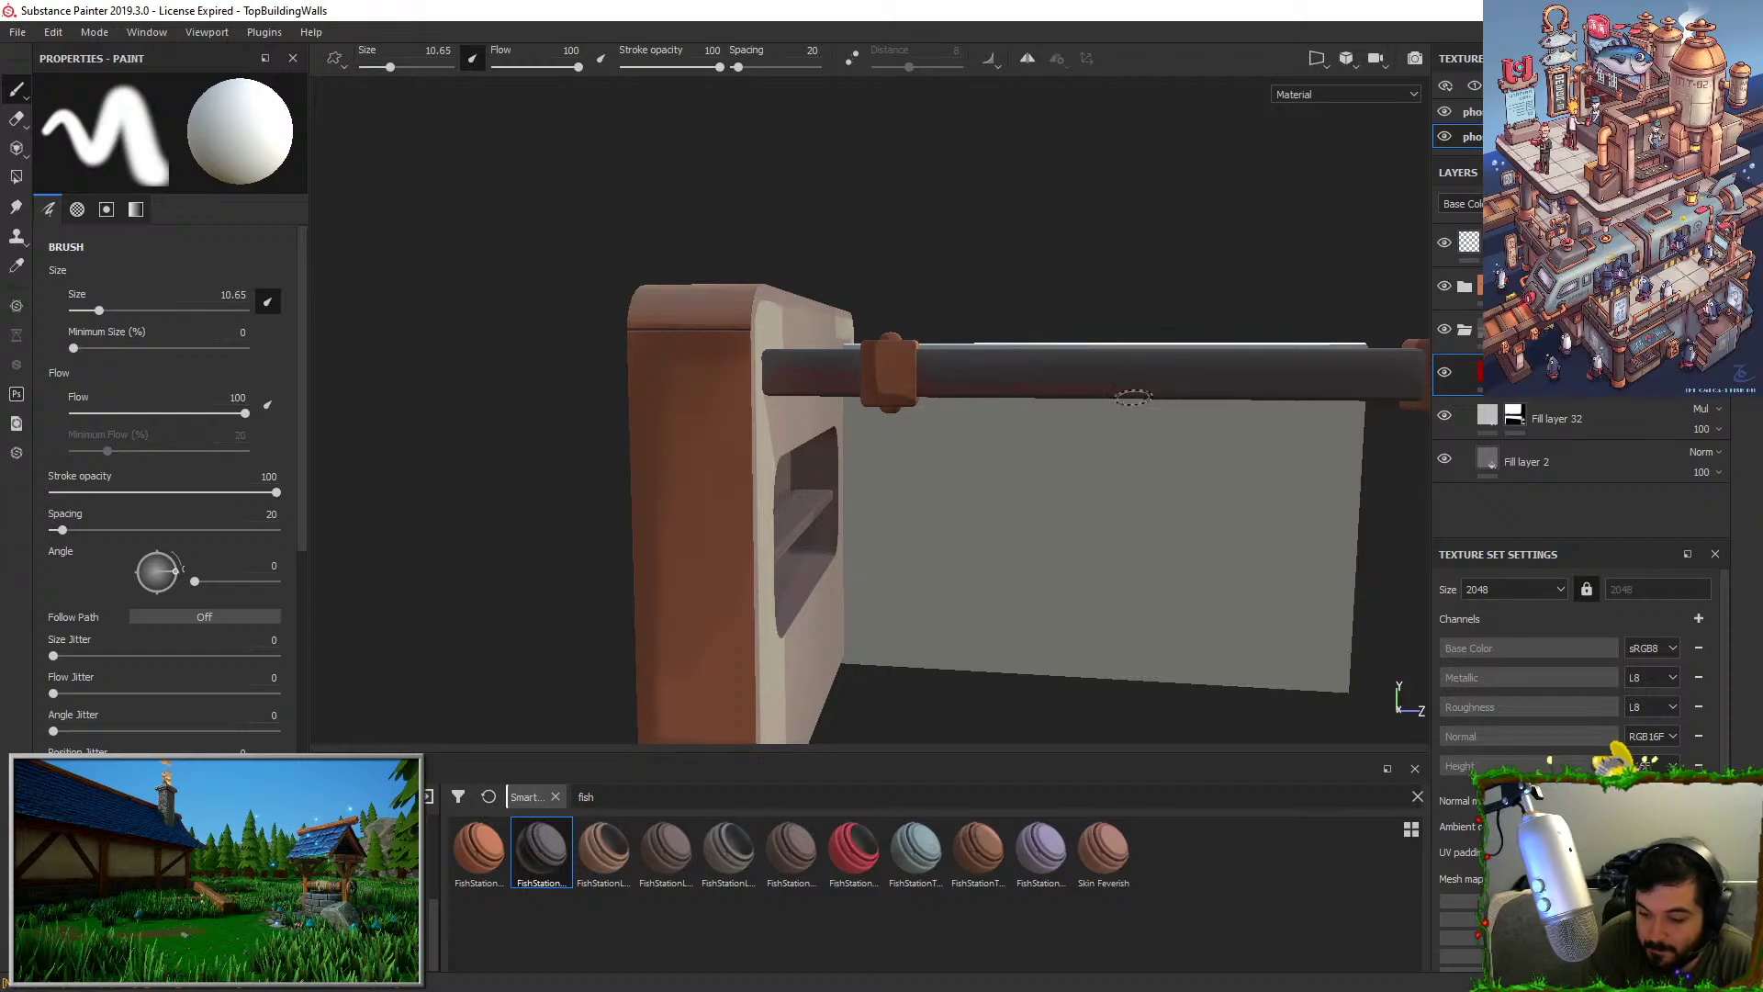
Extend the red tint along the slab's lower front edge and beside the bracket near the free end.
middle_click_drag(1086, 349, 869, 326, "alt")
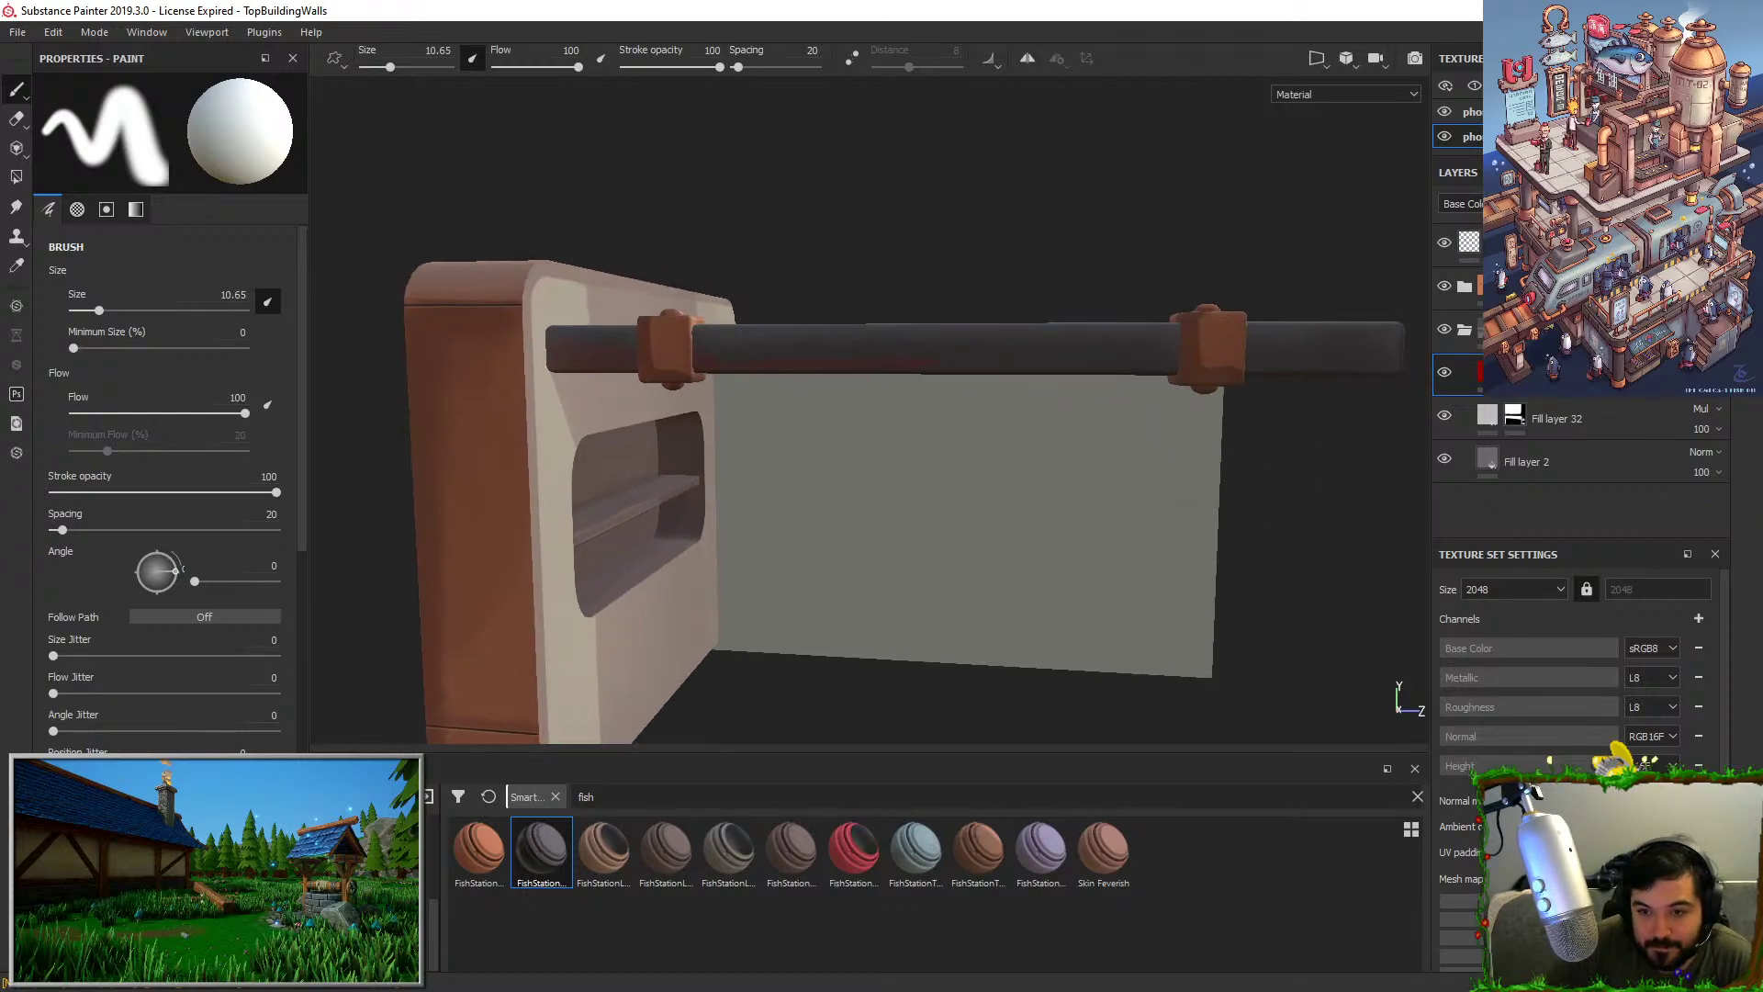
mouse_move(1070, 386)
left_mouse_down("alt")
mouse_move(933, 551)
mouse_move(905, 559)
left_mouse_up("alt")
mouse_move(917, 445)
left_mouse_down("alt")
mouse_move(1190, 290)
mouse_move(1082, 349)
left_mouse_up("alt")
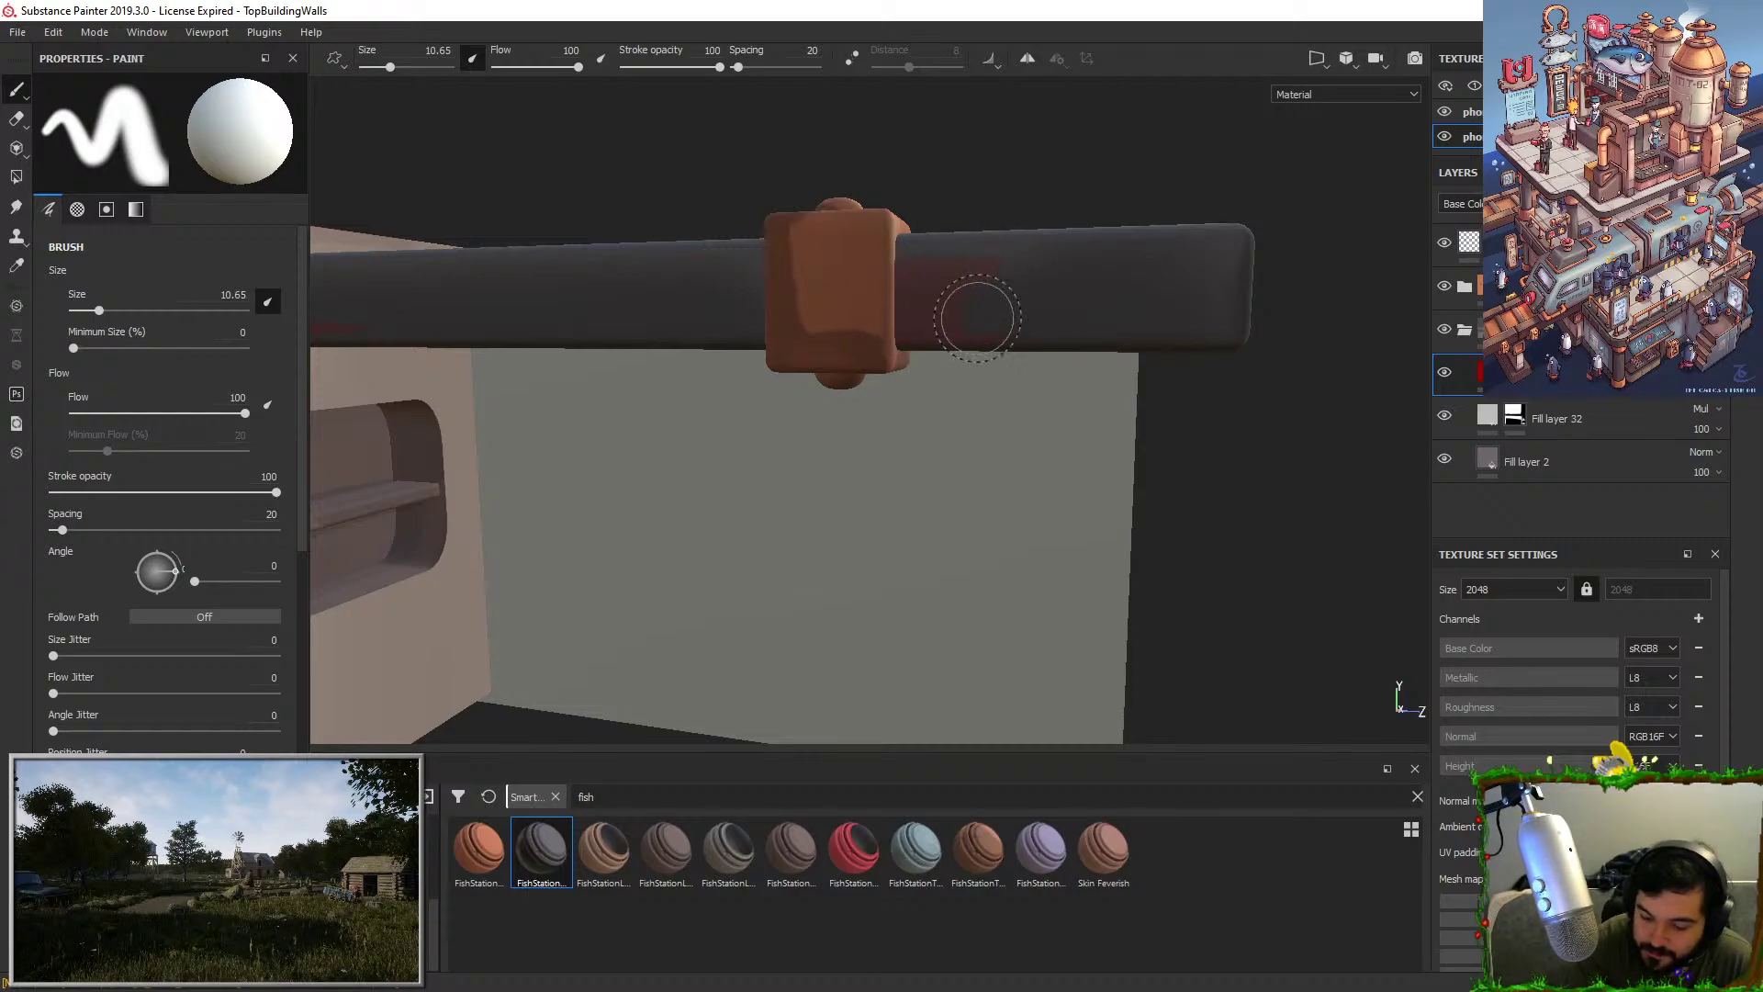
right_click_drag(945, 327, 634, 181, "alt")
left_click_drag(634, 180, 701, 312, "alt")
right_click_drag(701, 311, 691, 438, "alt")
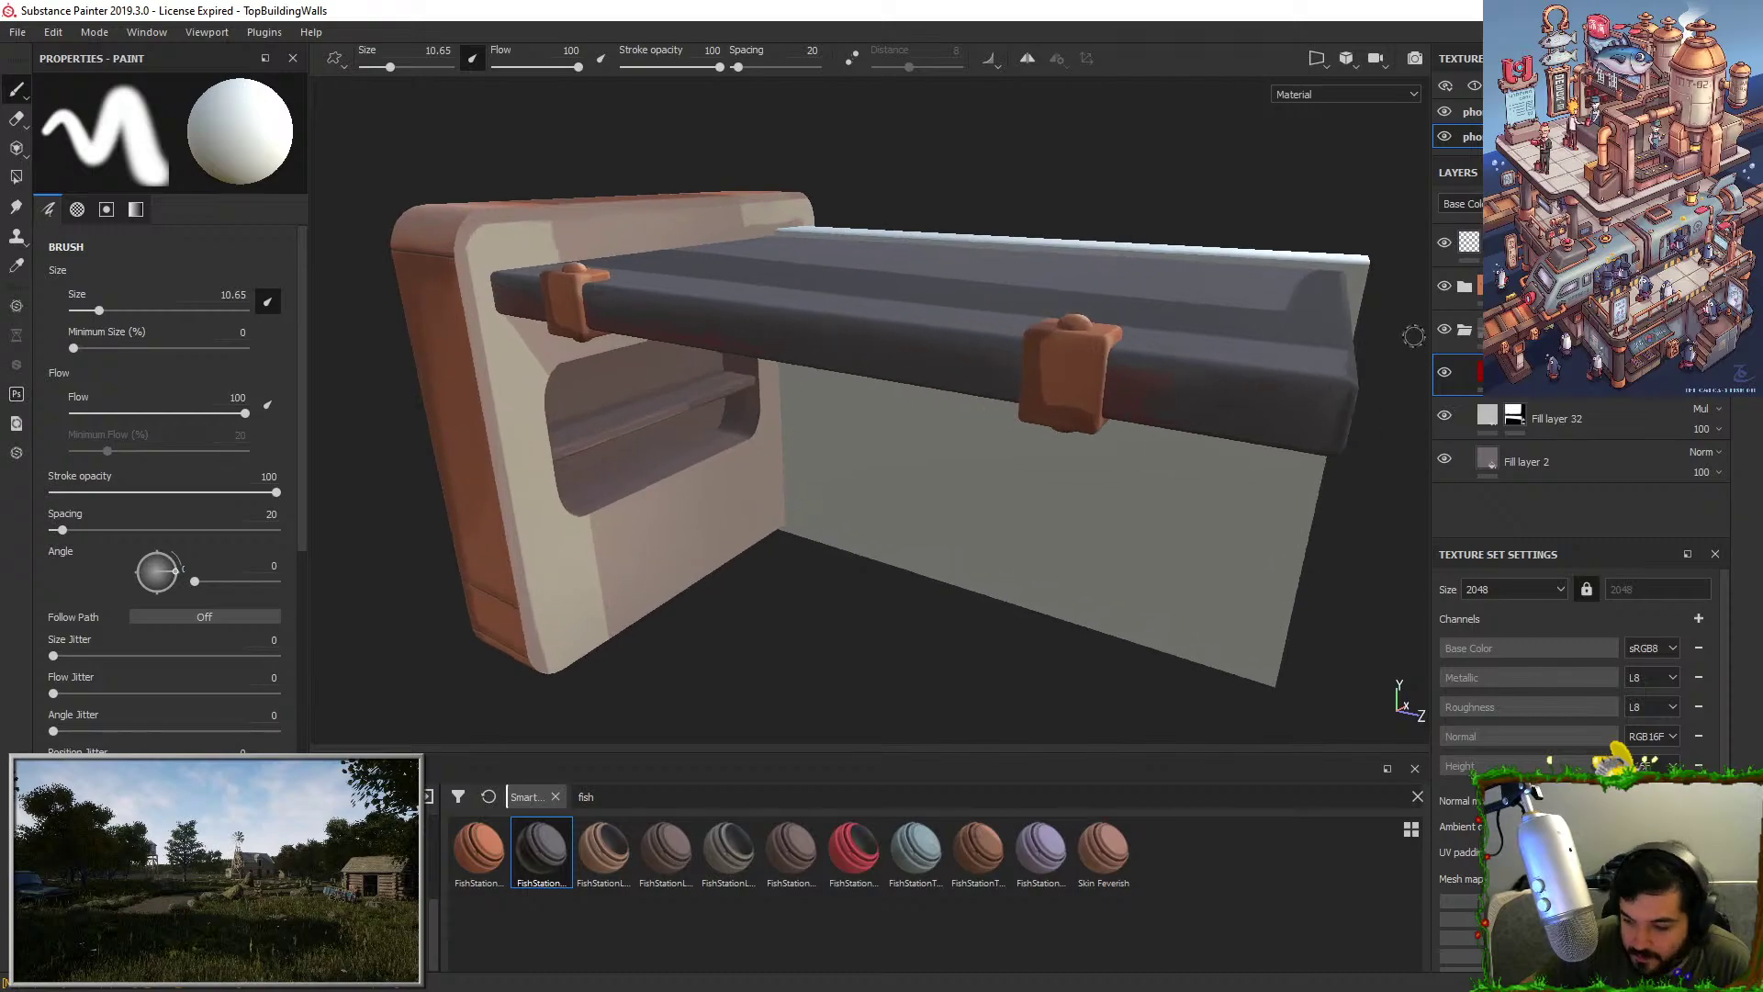
Add another fill layer above the red one, set its roughness to 1 and give it a black mask.
left_click(1622, 204)
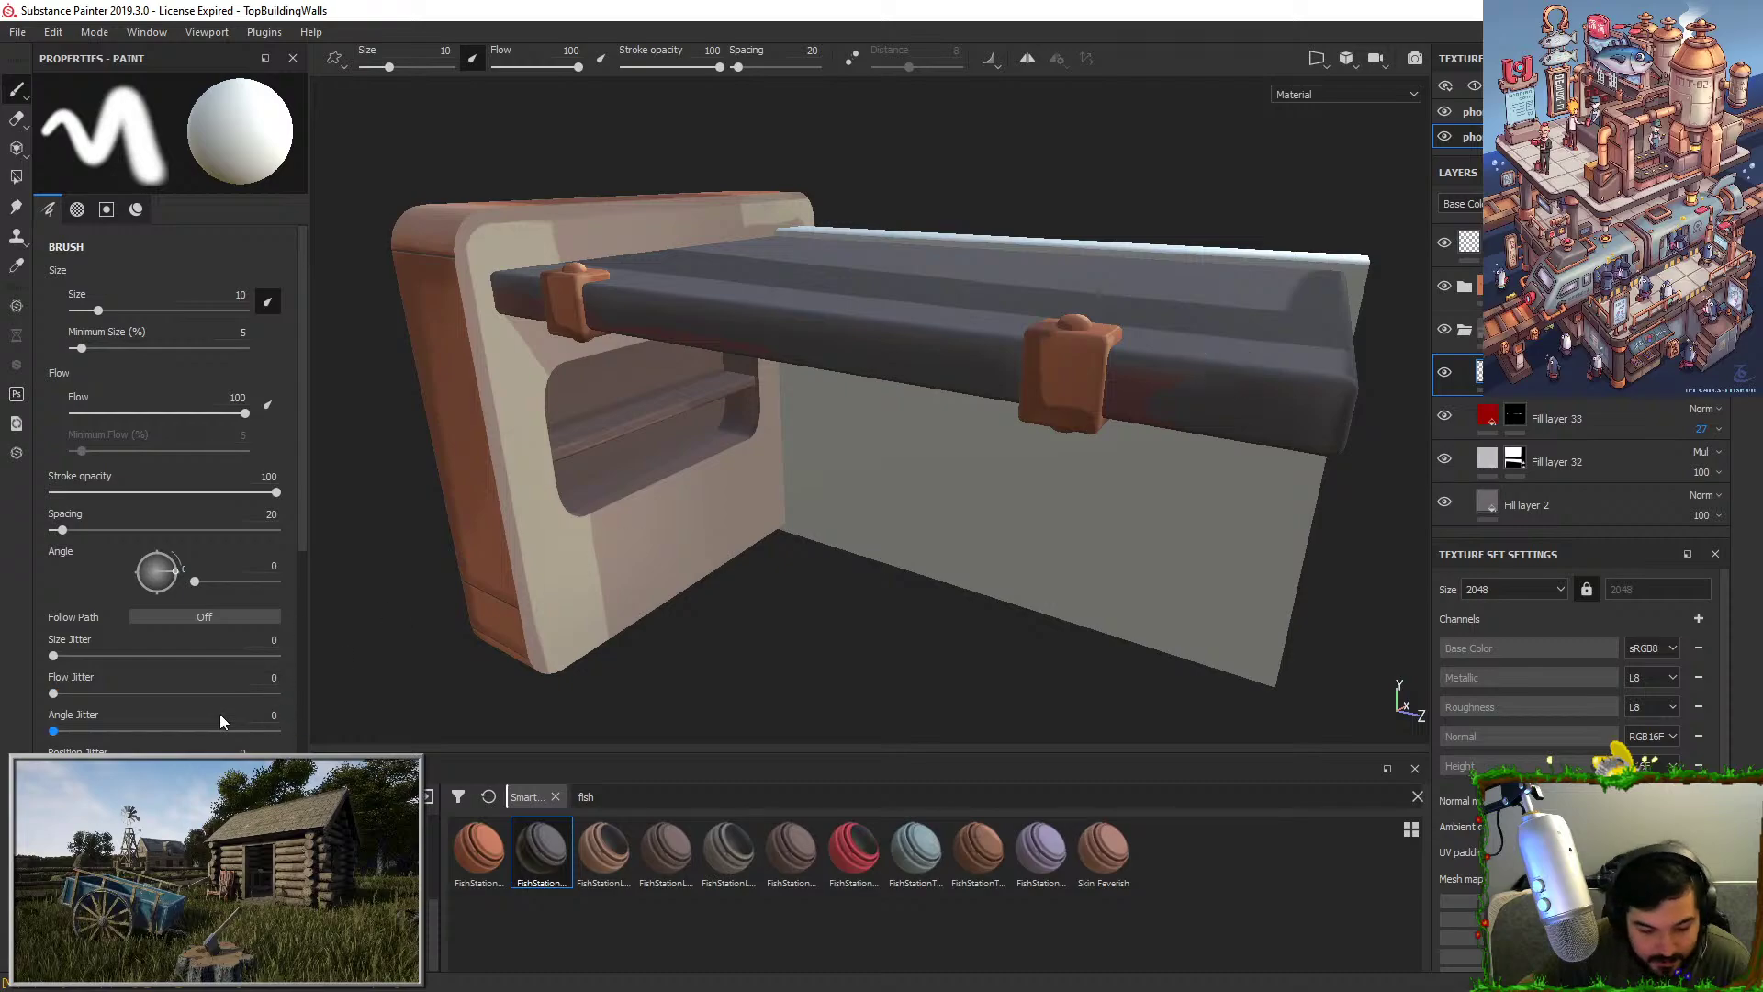
key("Delete")
left_click(1648, 204)
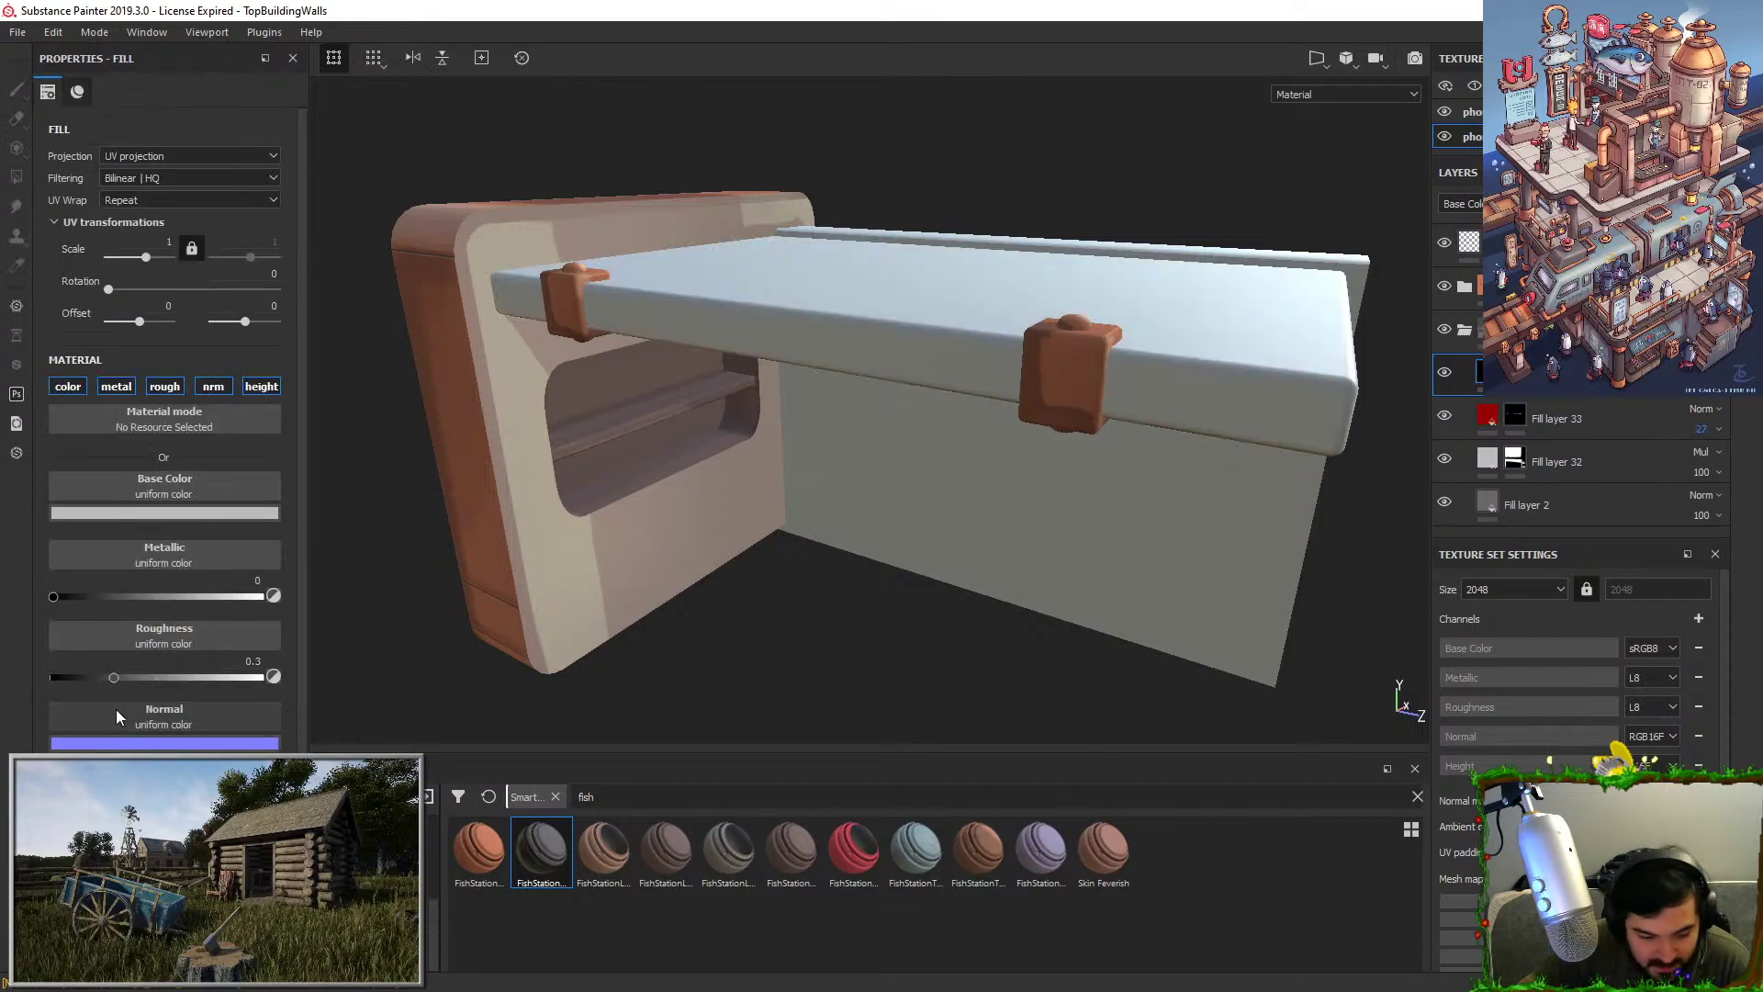
left_click_drag(130, 671, 264, 677)
right_click(1510, 371)
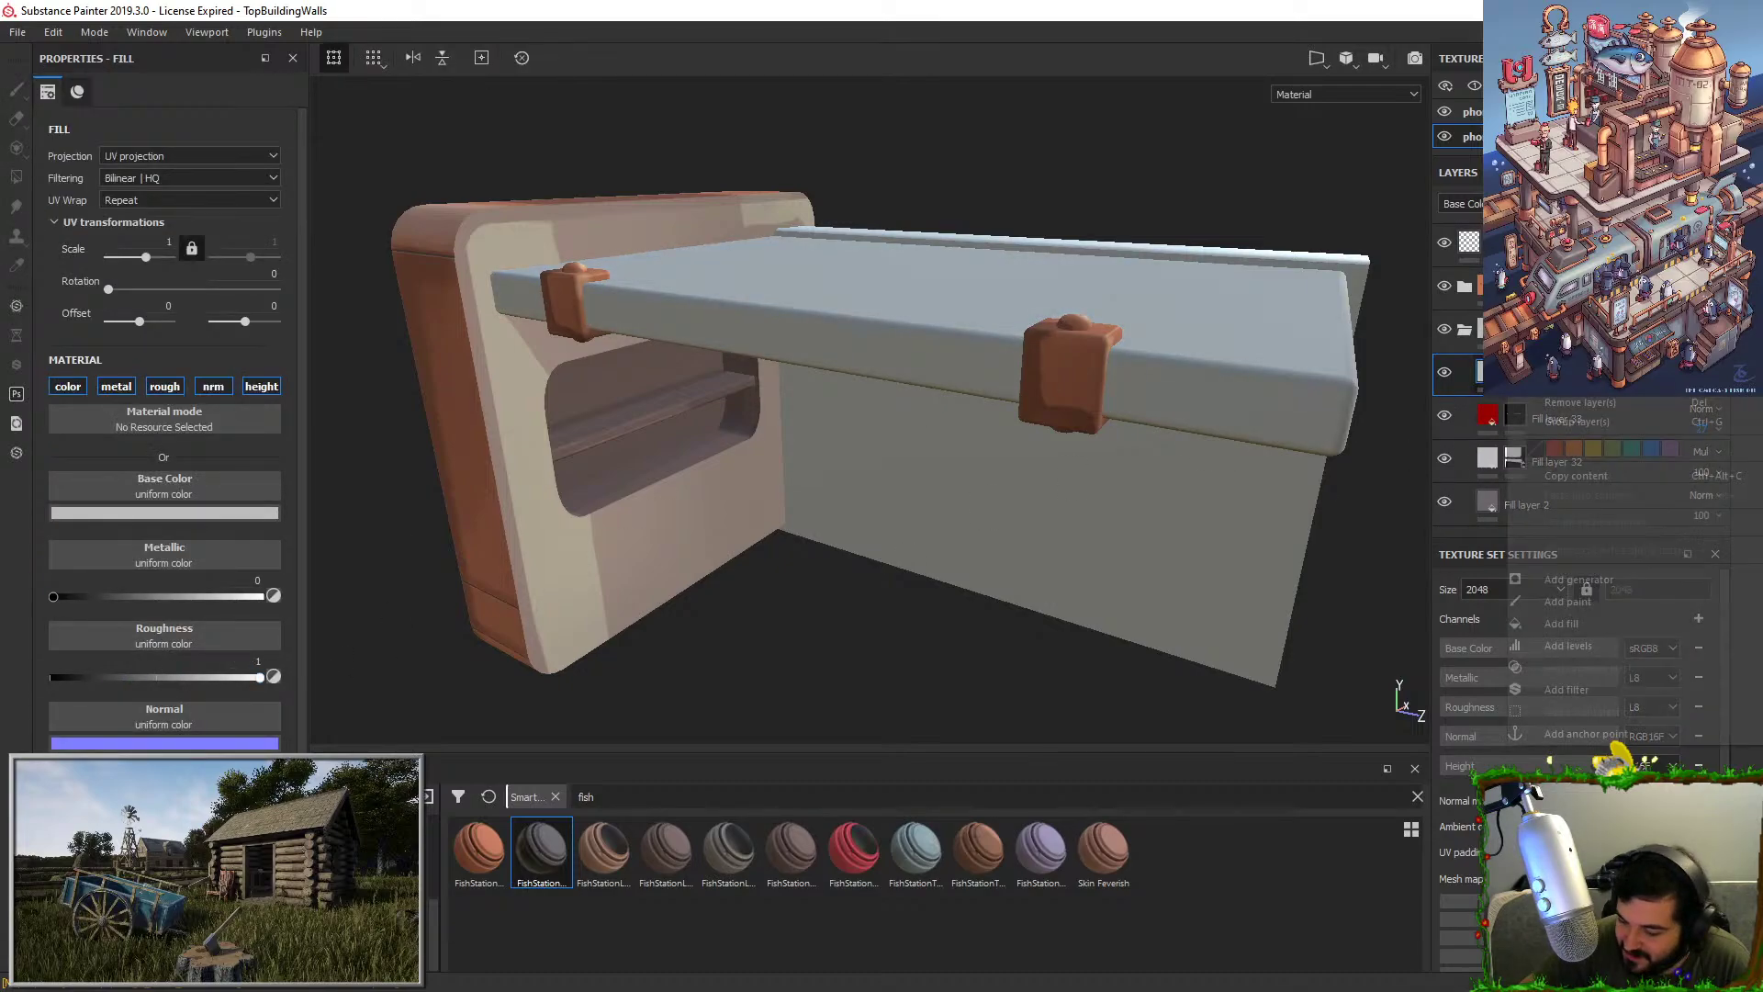
left_click(1578, 31)
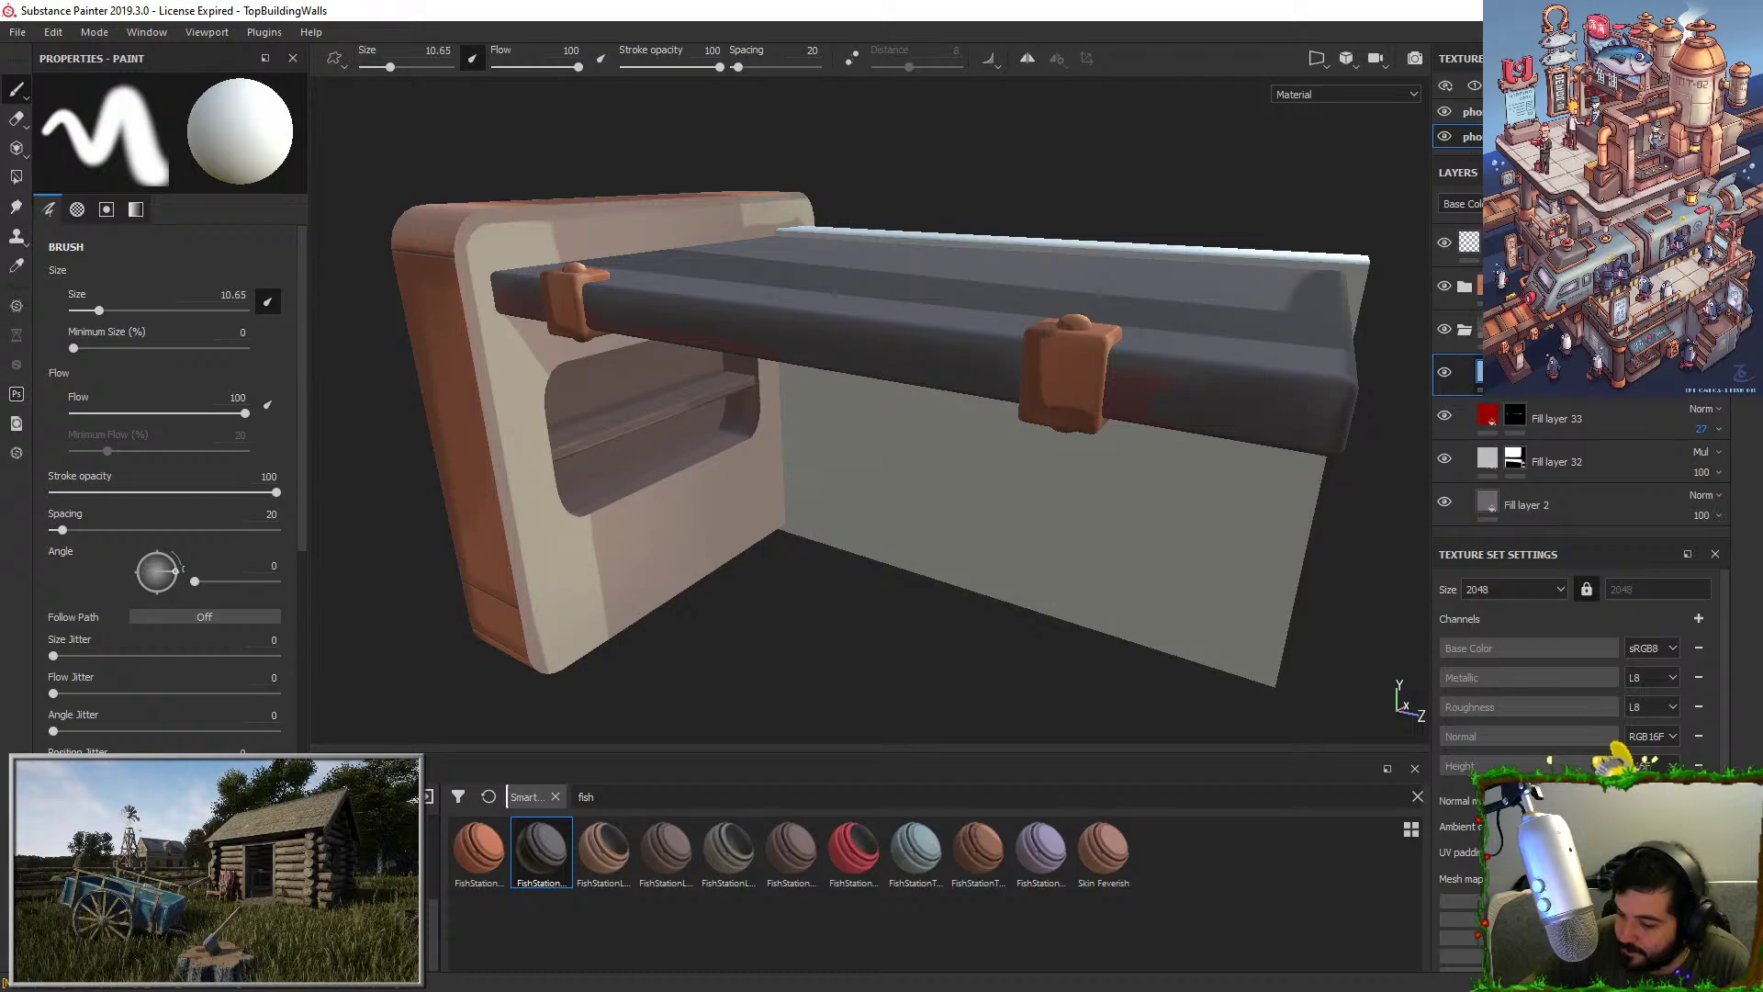
Set the new fill layer's base color to vivid purple, R 0.522, G 0.060, B 1.000.
left_click(1488, 373)
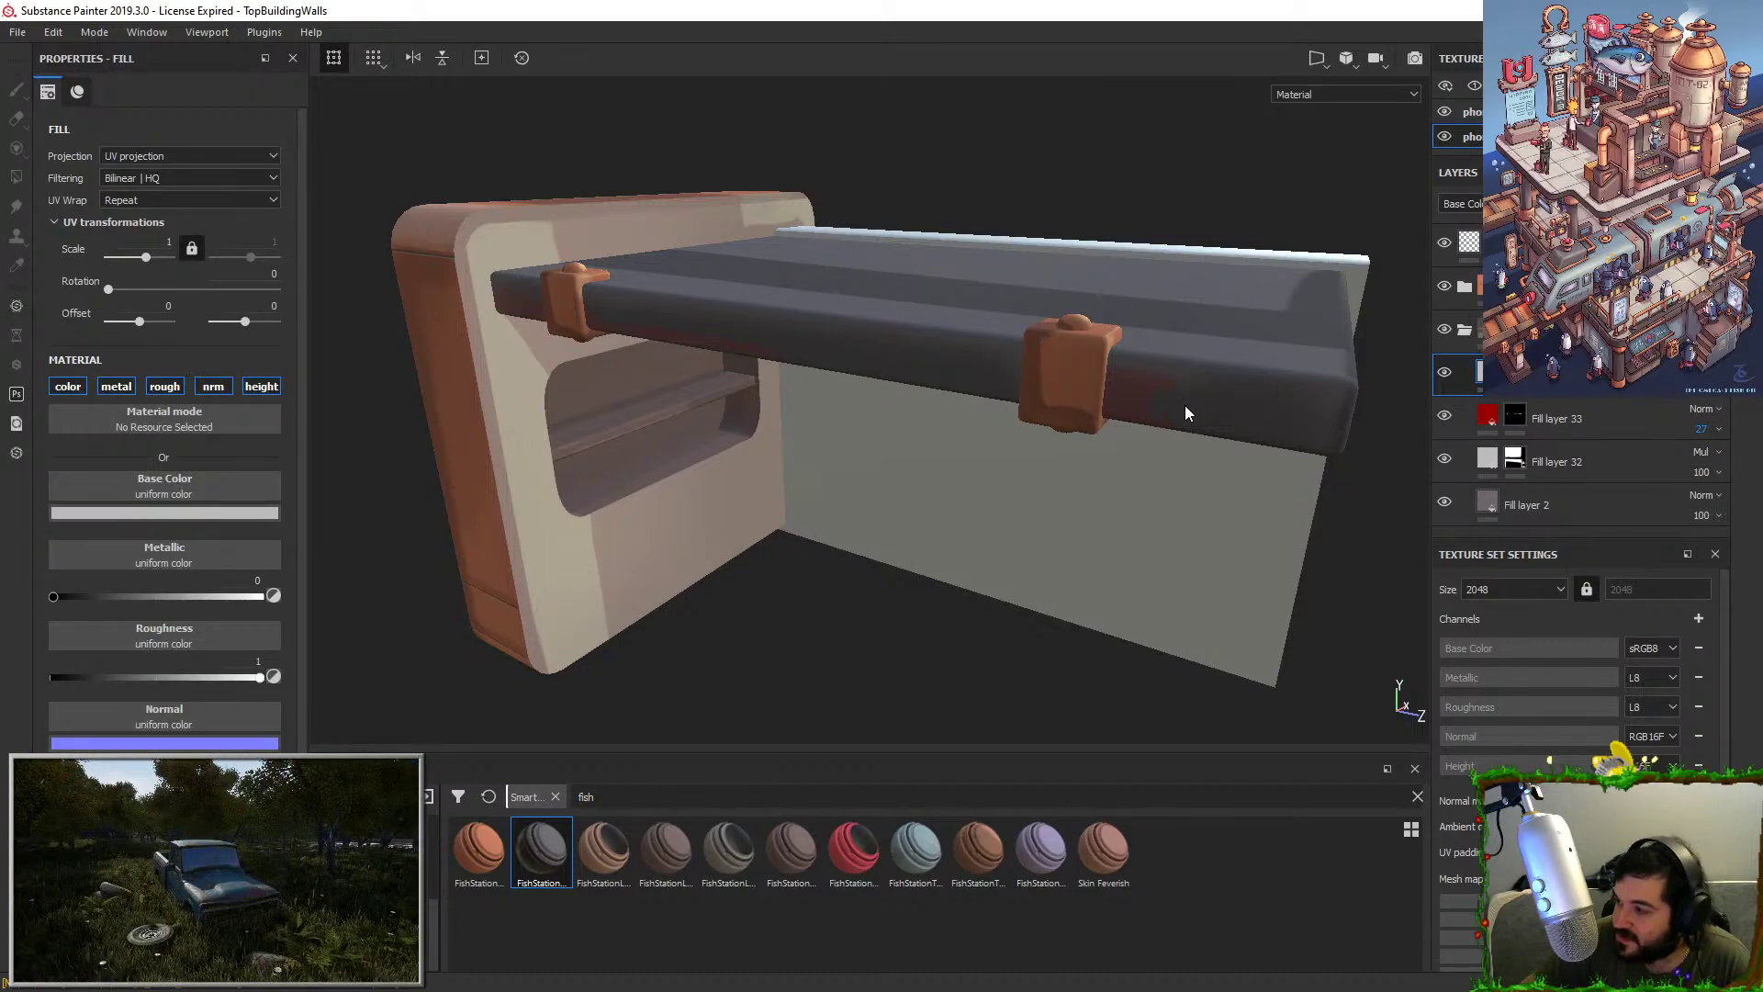
left_click(181, 513)
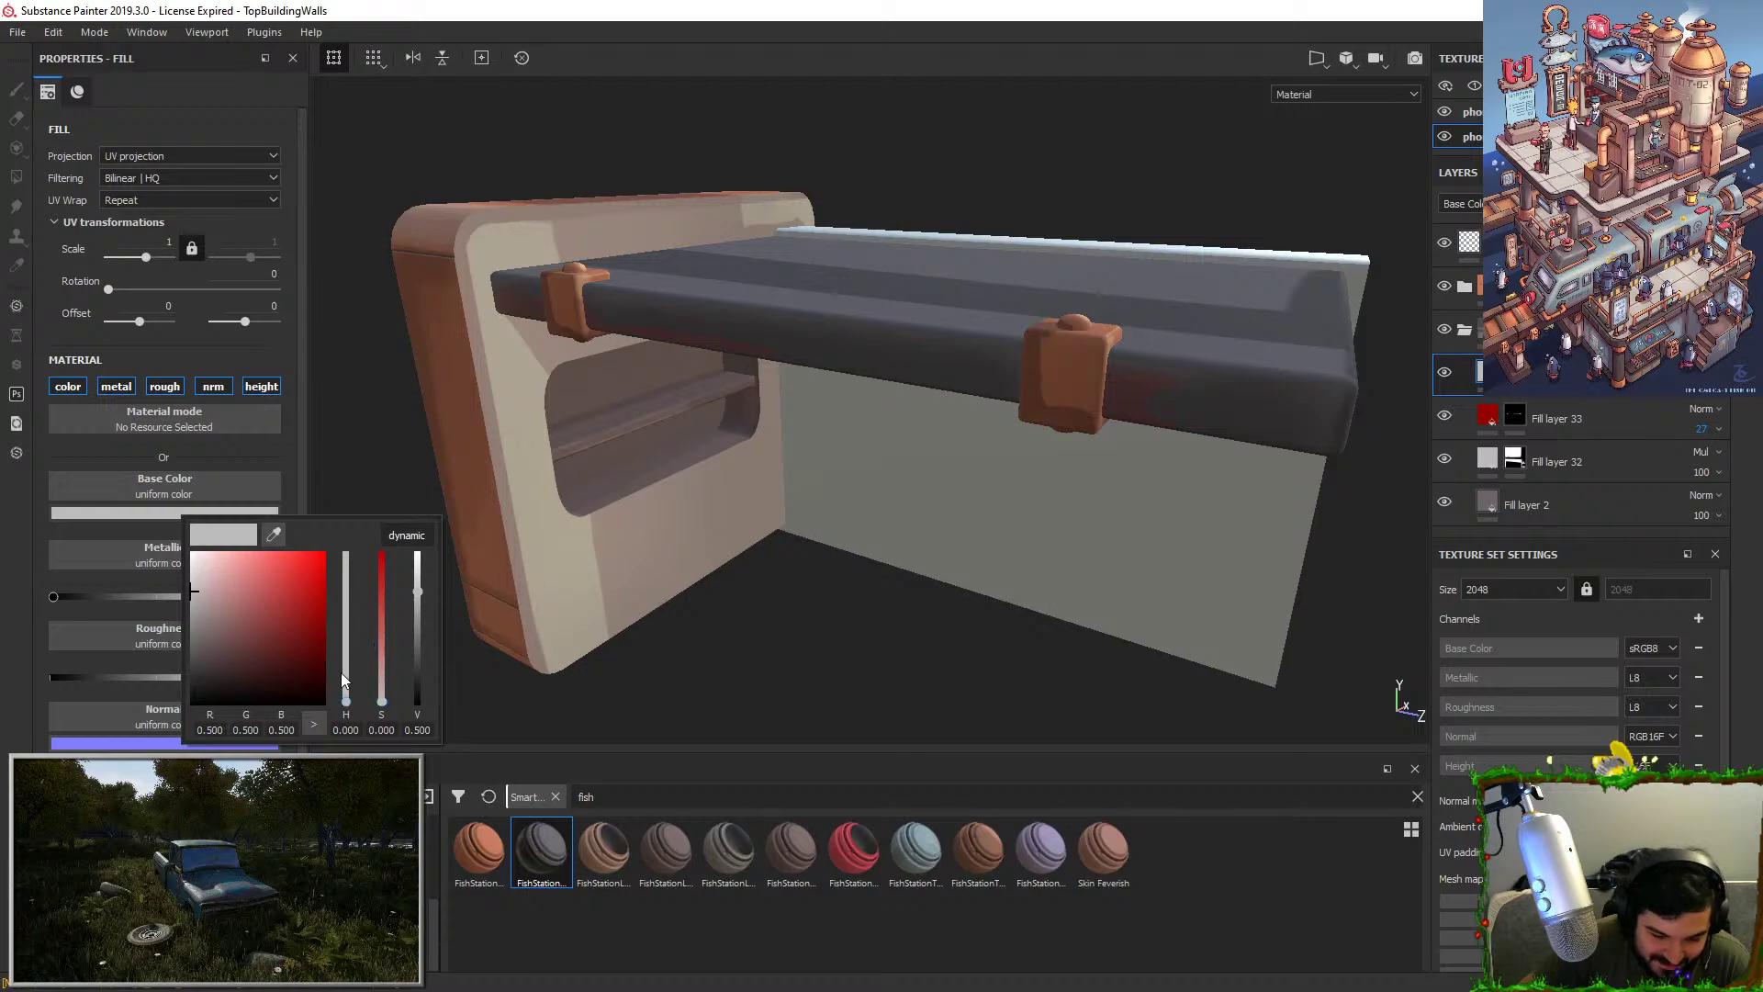
left_click_drag(341, 680, 288, 533)
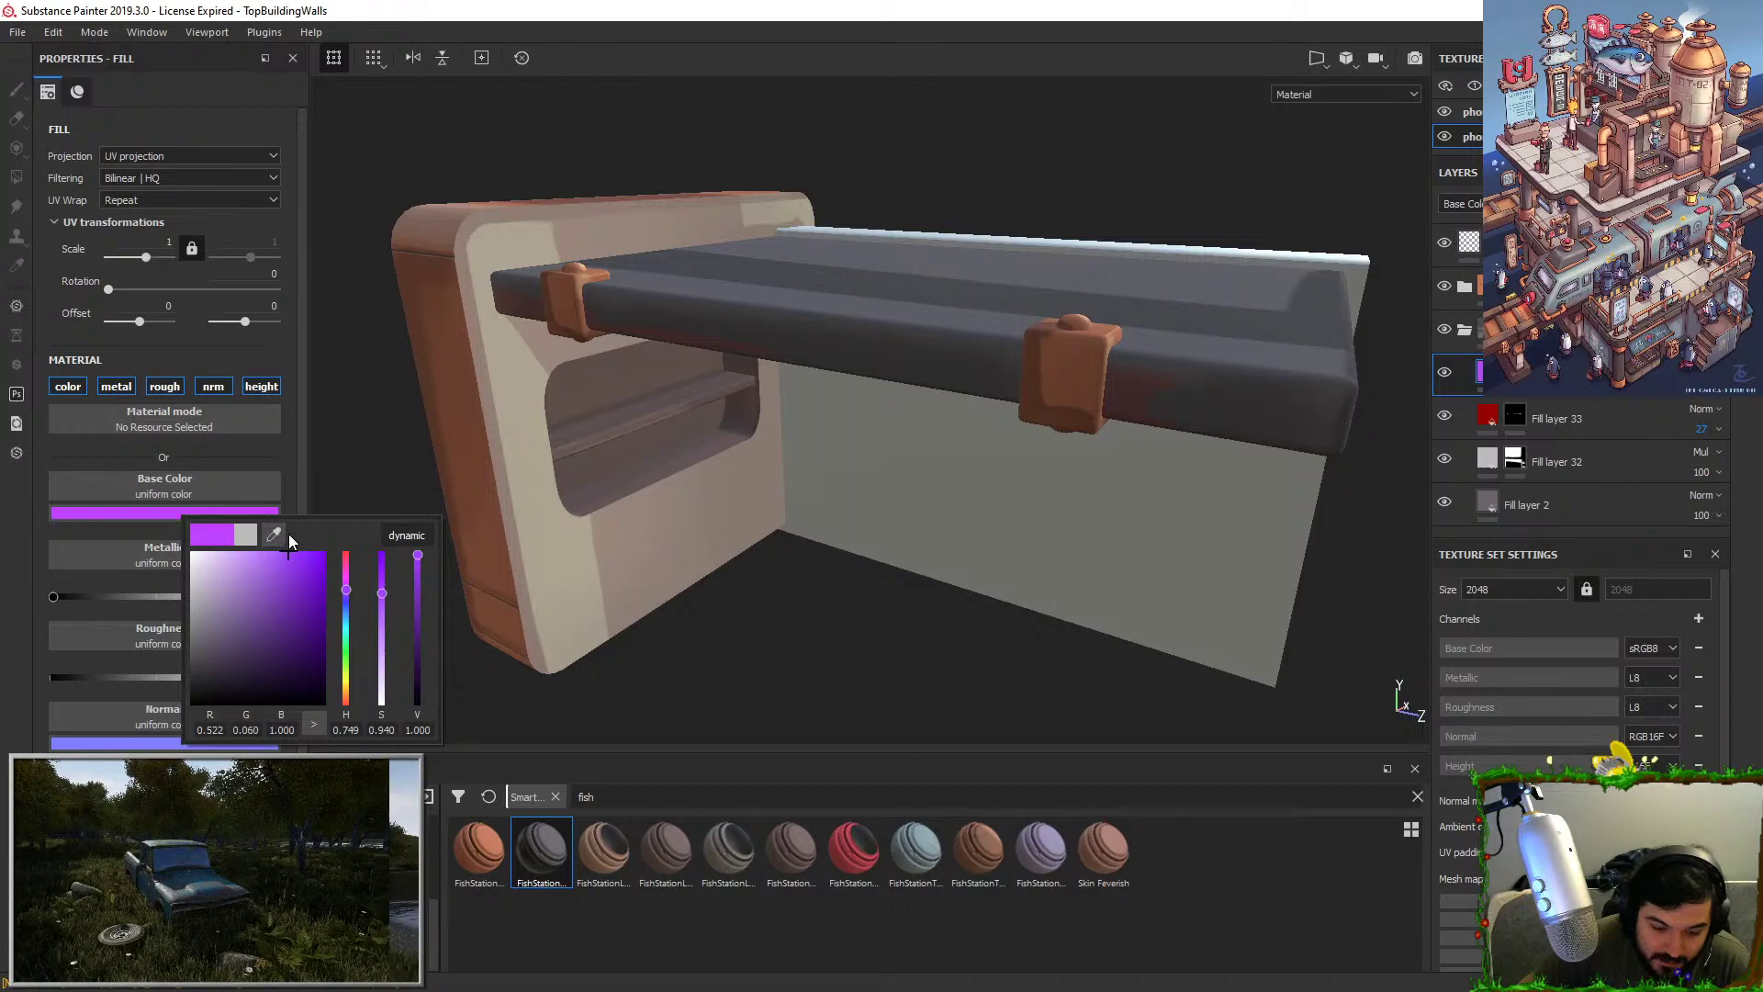
Paint a purple test stroke on the slab's front face beside the free-end bracket and lower the purple layer's opacity to about 10.
left_click(1718, 387)
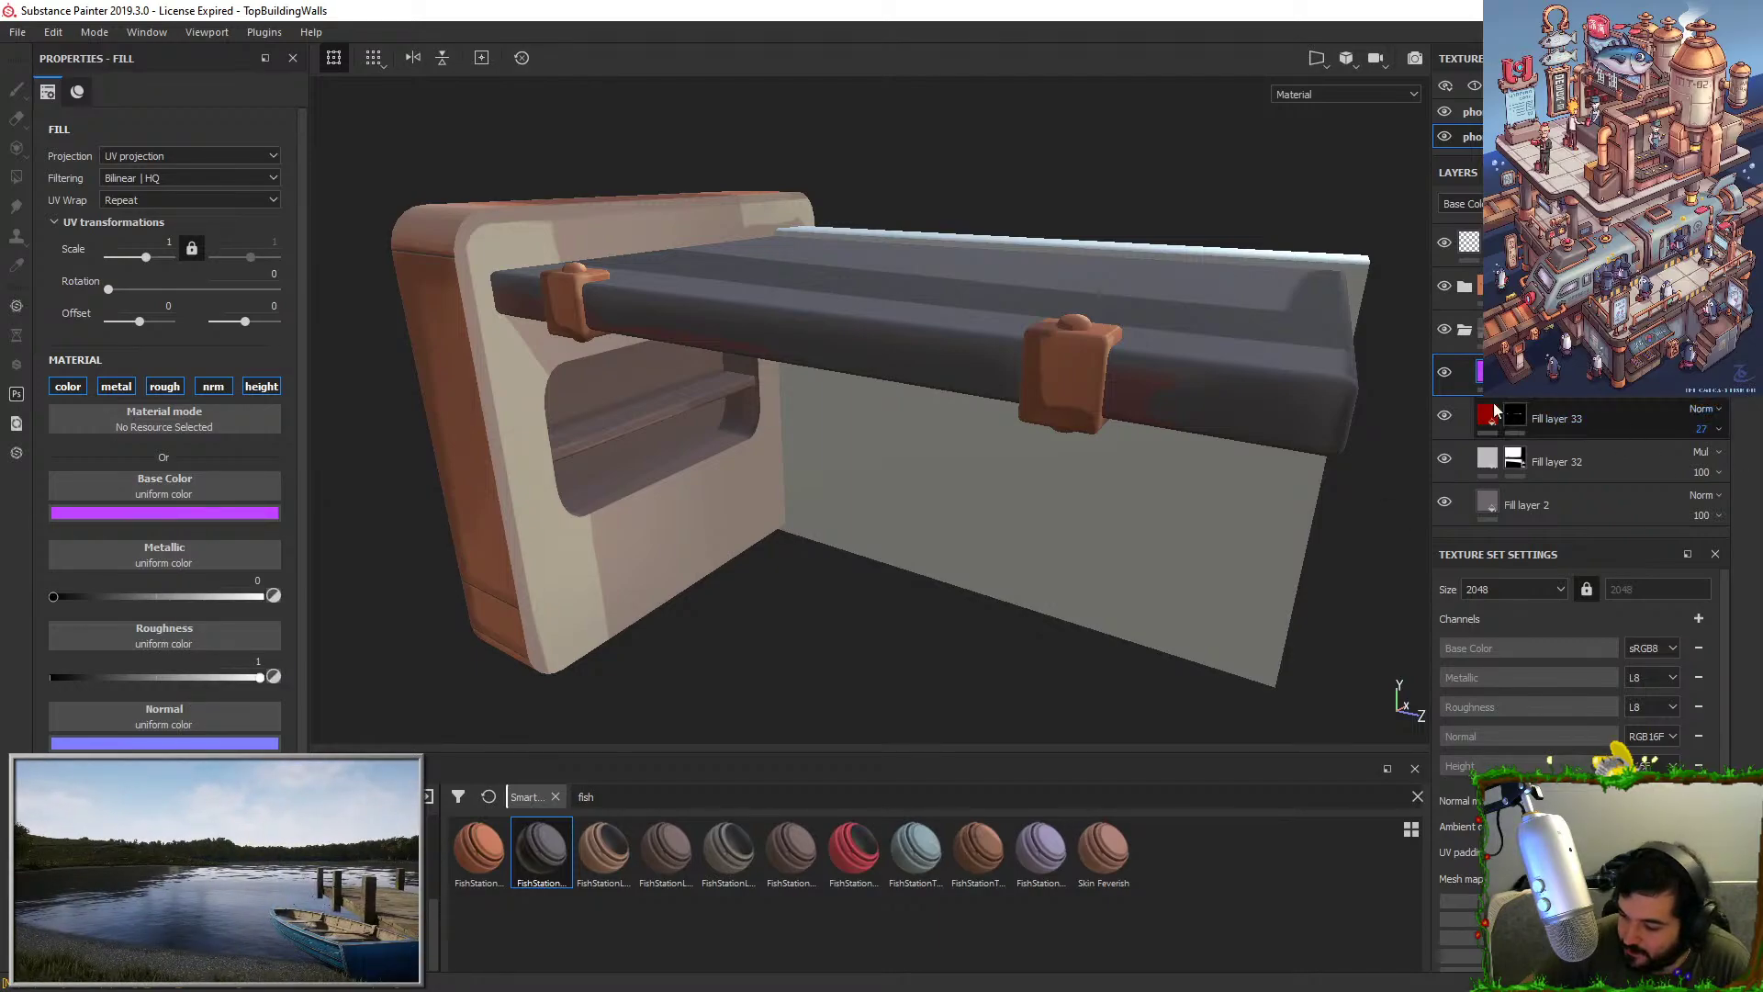
key("1")
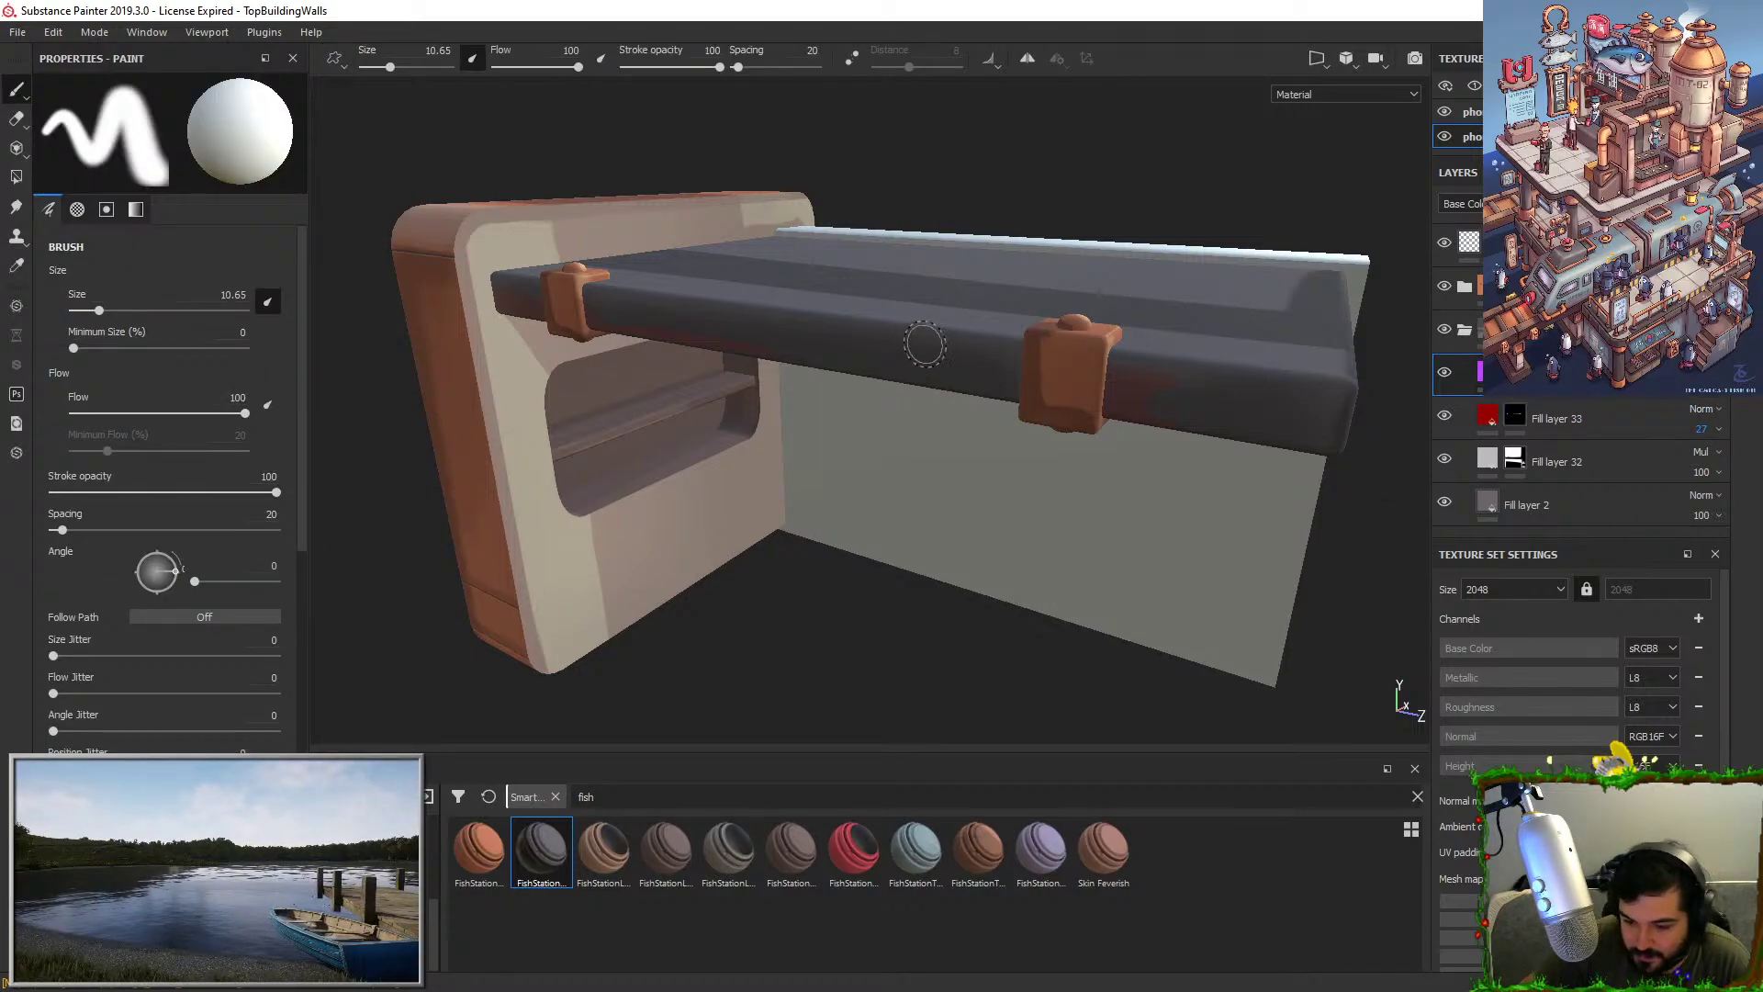
left_click(1714, 428)
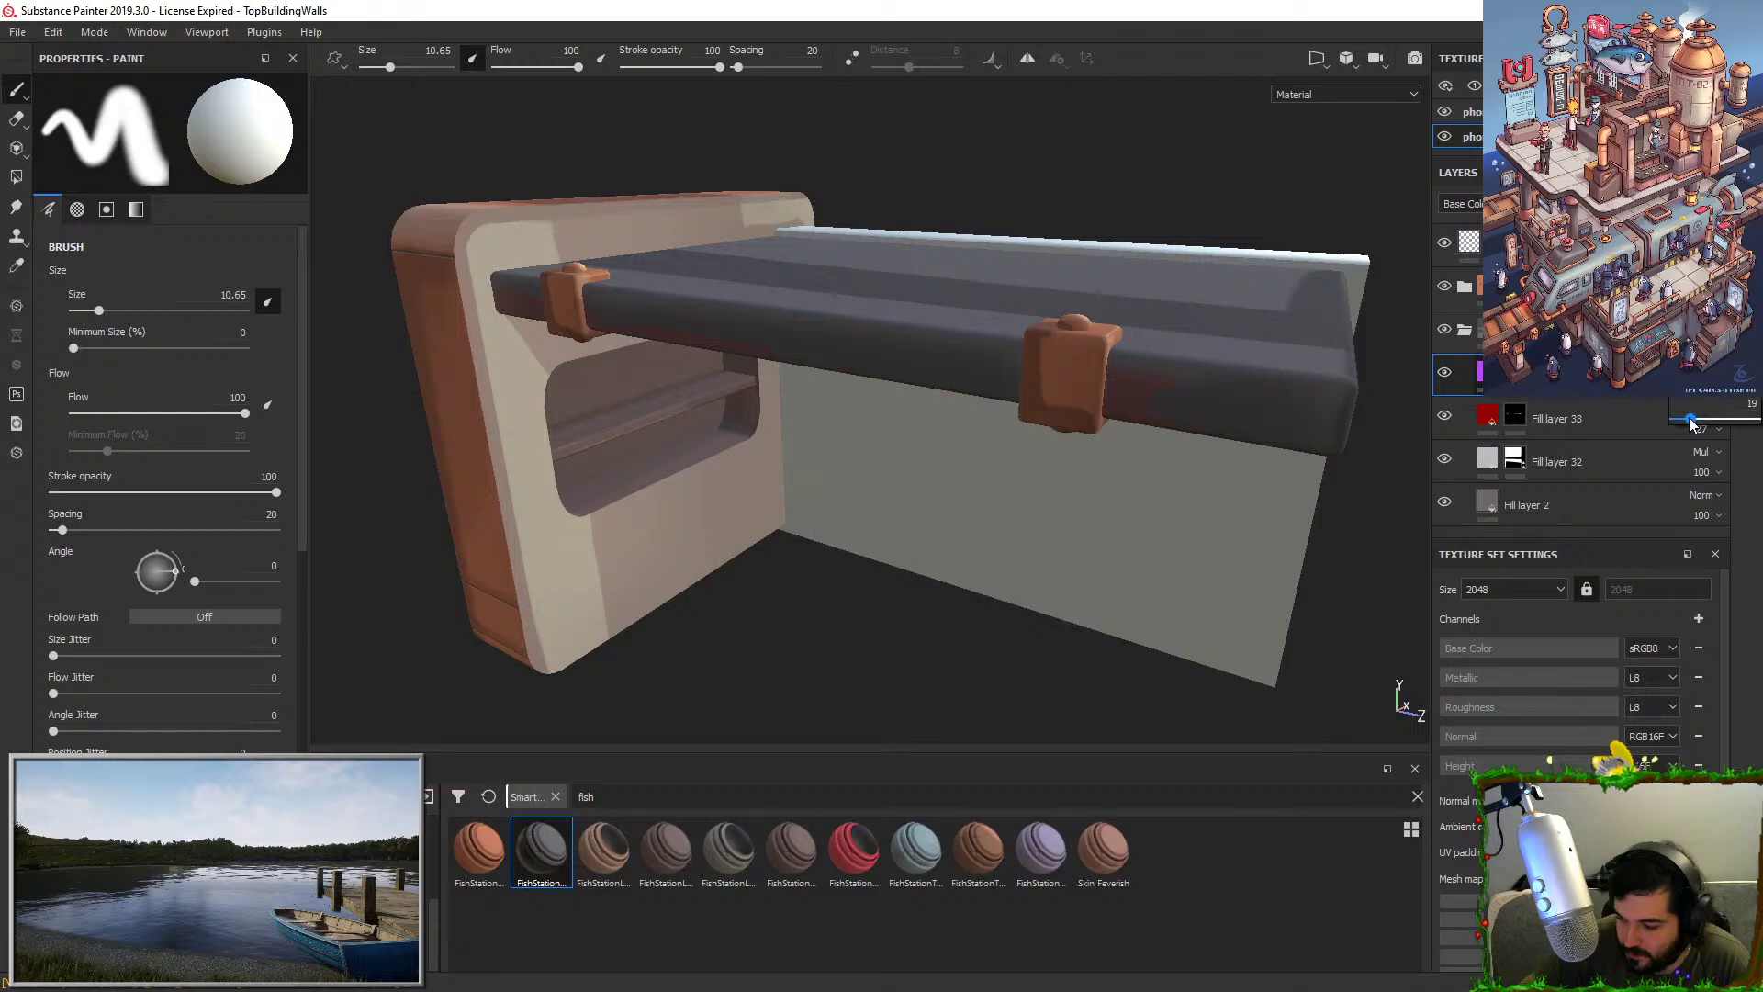
left_click_drag(970, 359, 884, 326)
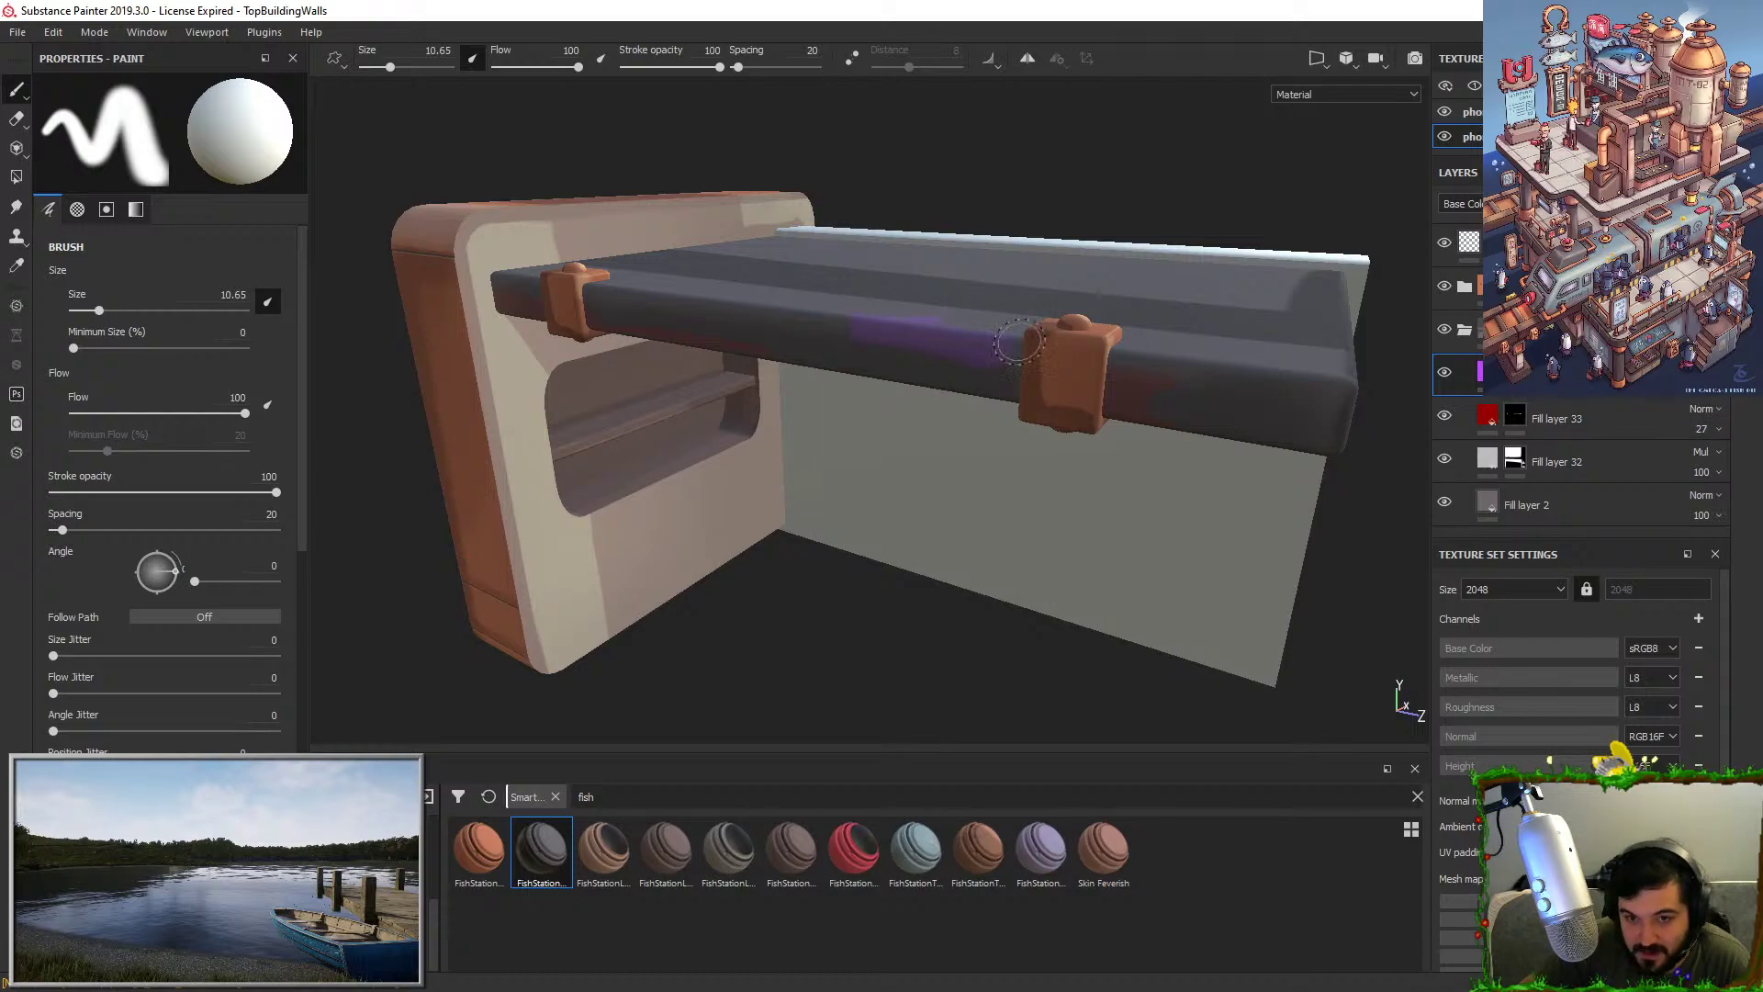
left_click(1700, 427)
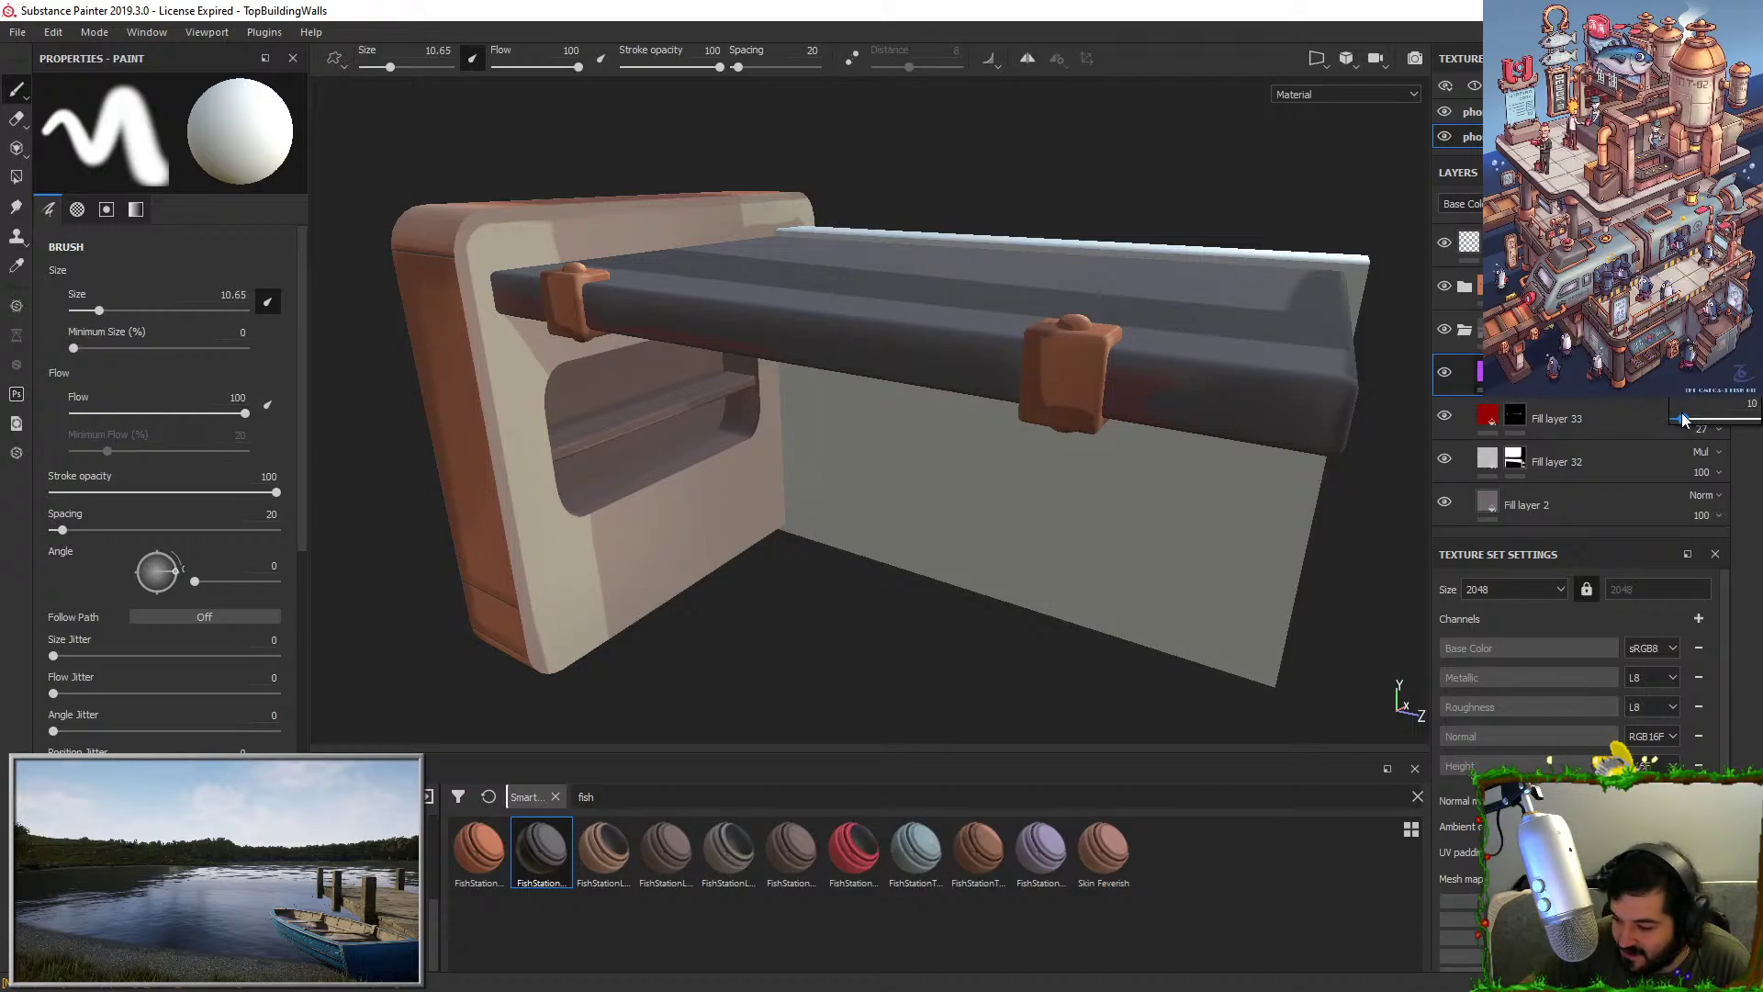
Tint the slab's upper front edge purple and lighten the layer's base color to R 0.626, G 0.264, B 1.000.
mouse_move(964, 396)
left_mouse_down("alt")
mouse_move(1056, 410)
mouse_move(1004, 453)
mouse_move(1023, 464)
left_mouse_up("alt")
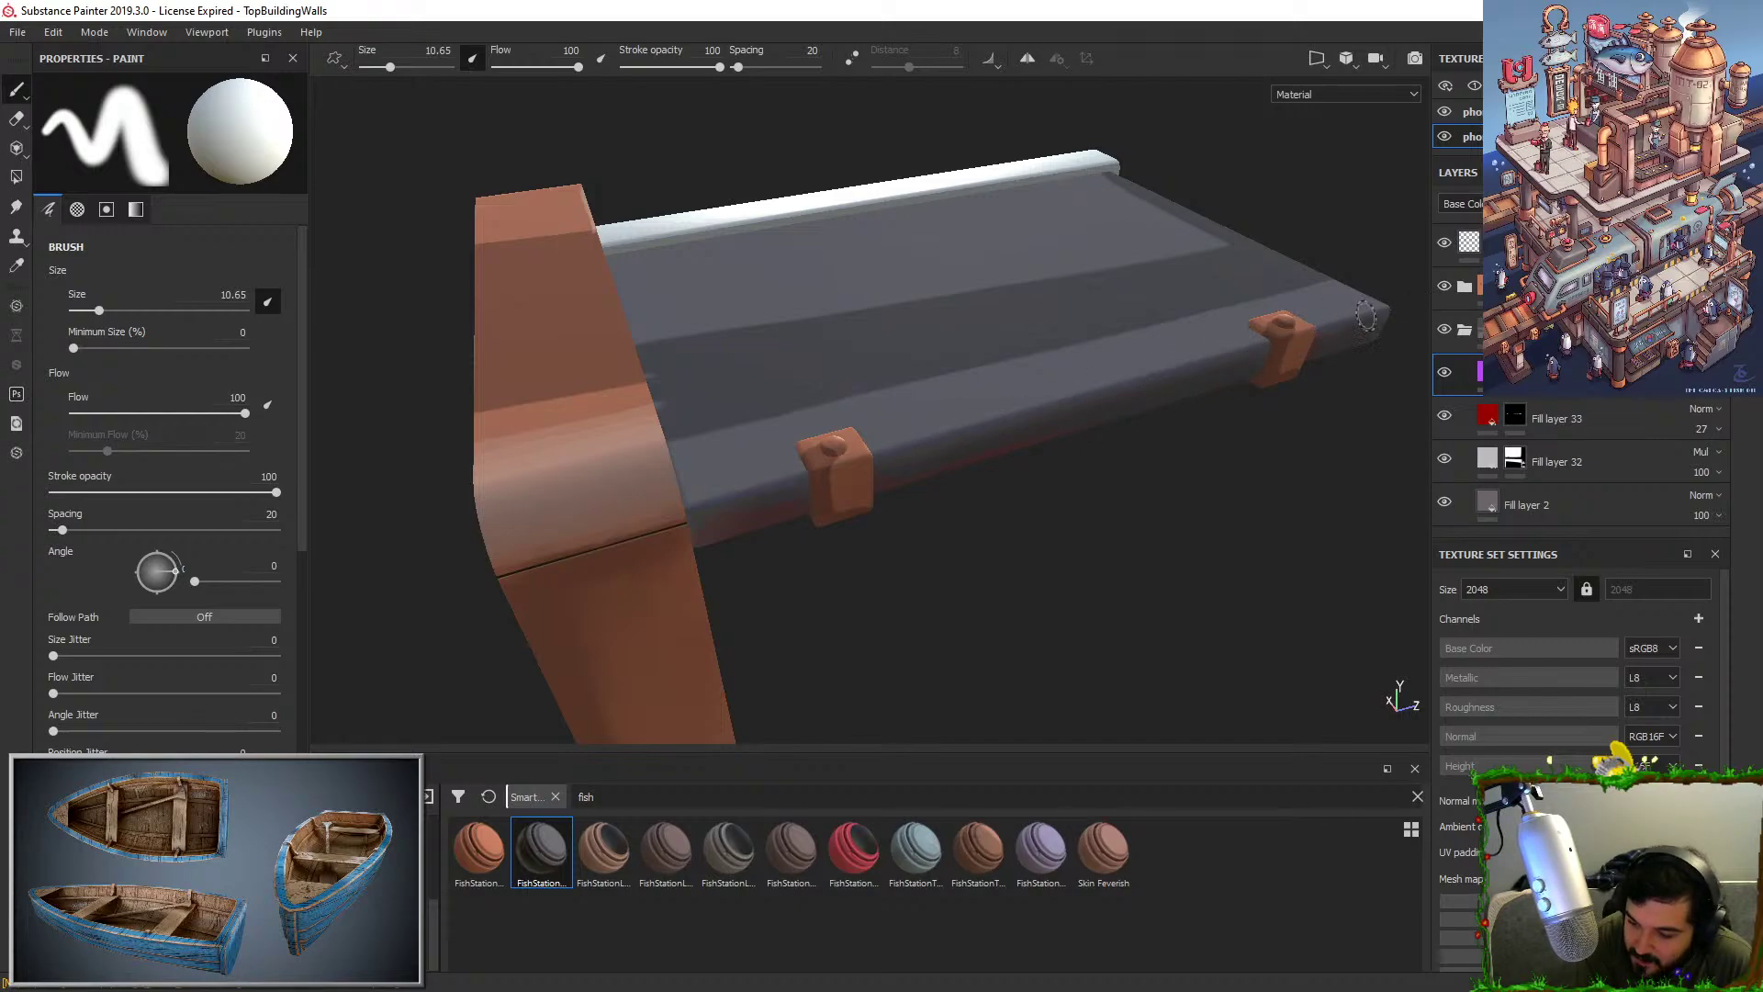
left_click(1487, 371)
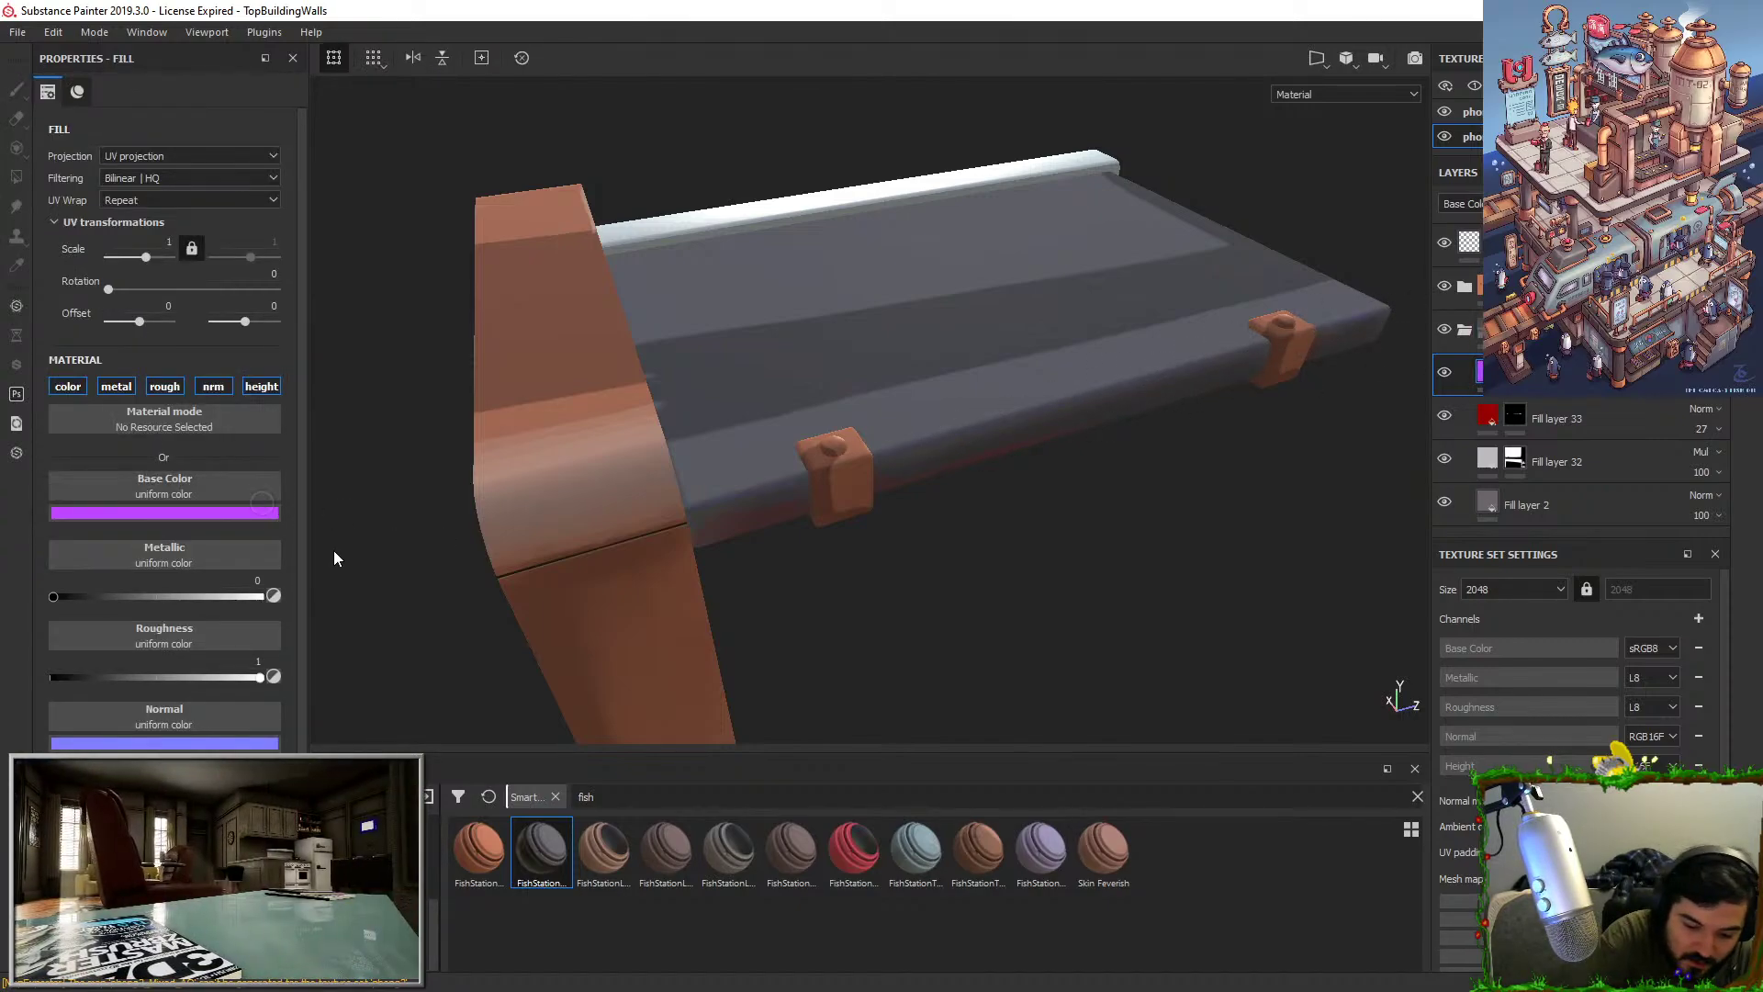
left_click(259, 514)
left_click_drag(345, 545, 329, 536)
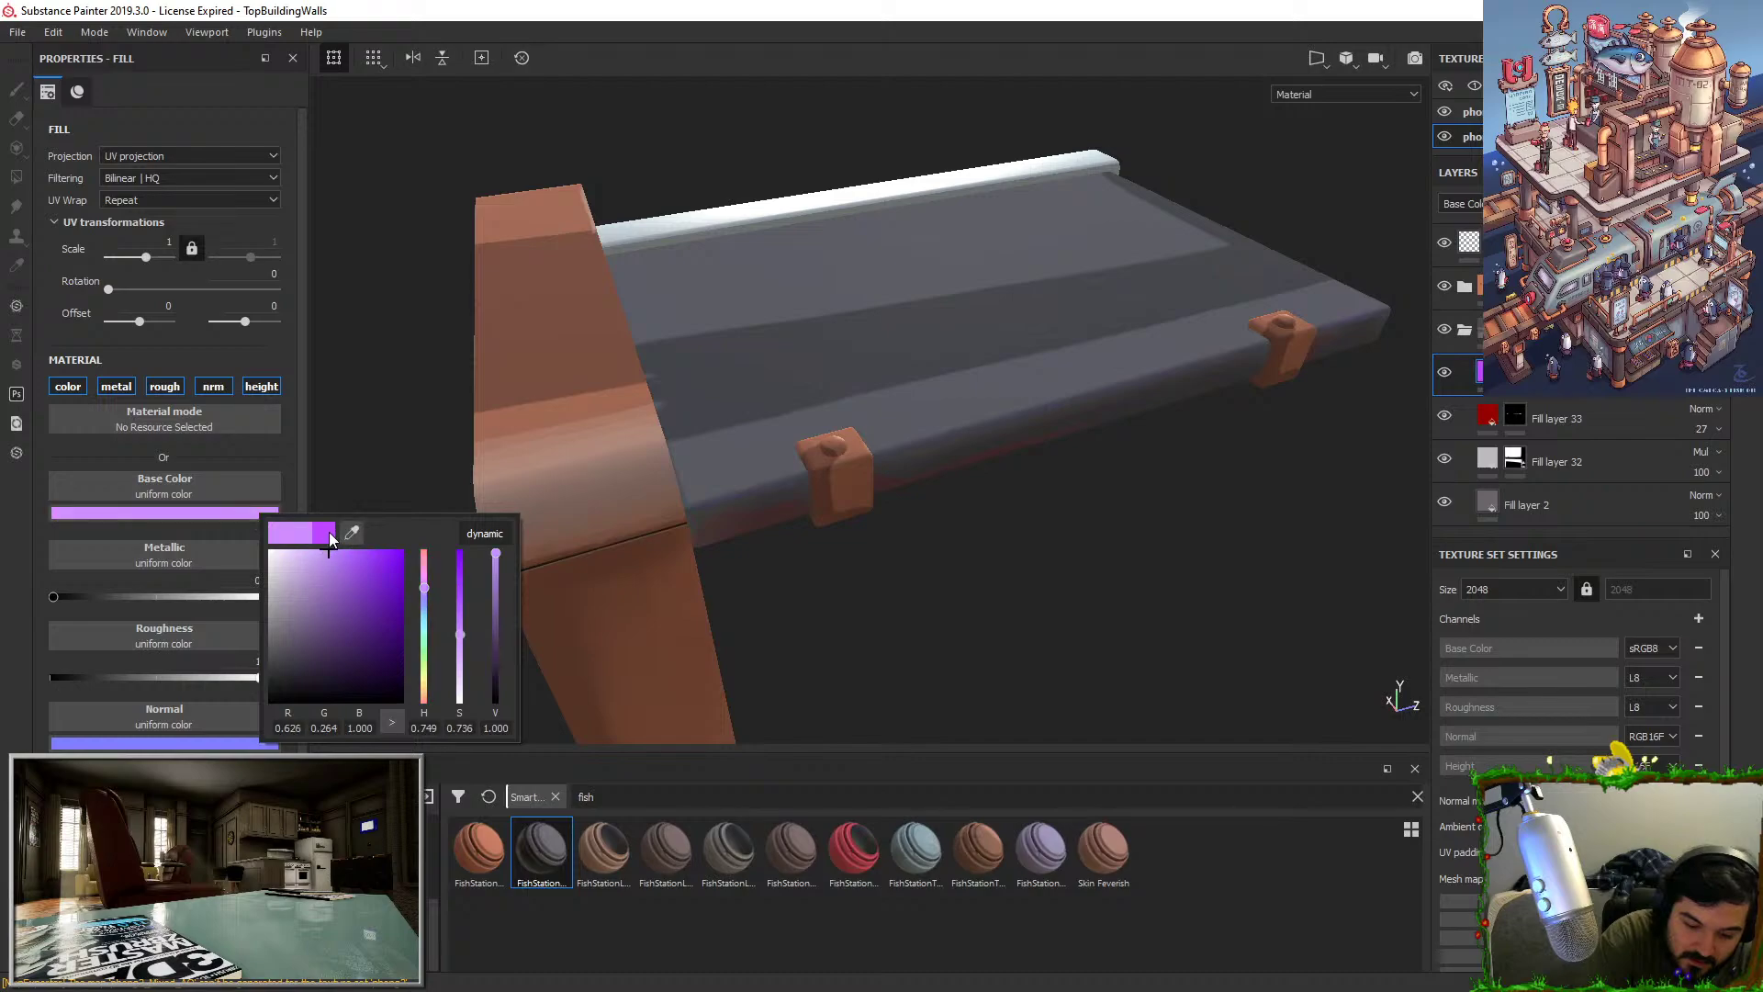
left_click_drag(555, 580, 1036, 452, "alt")
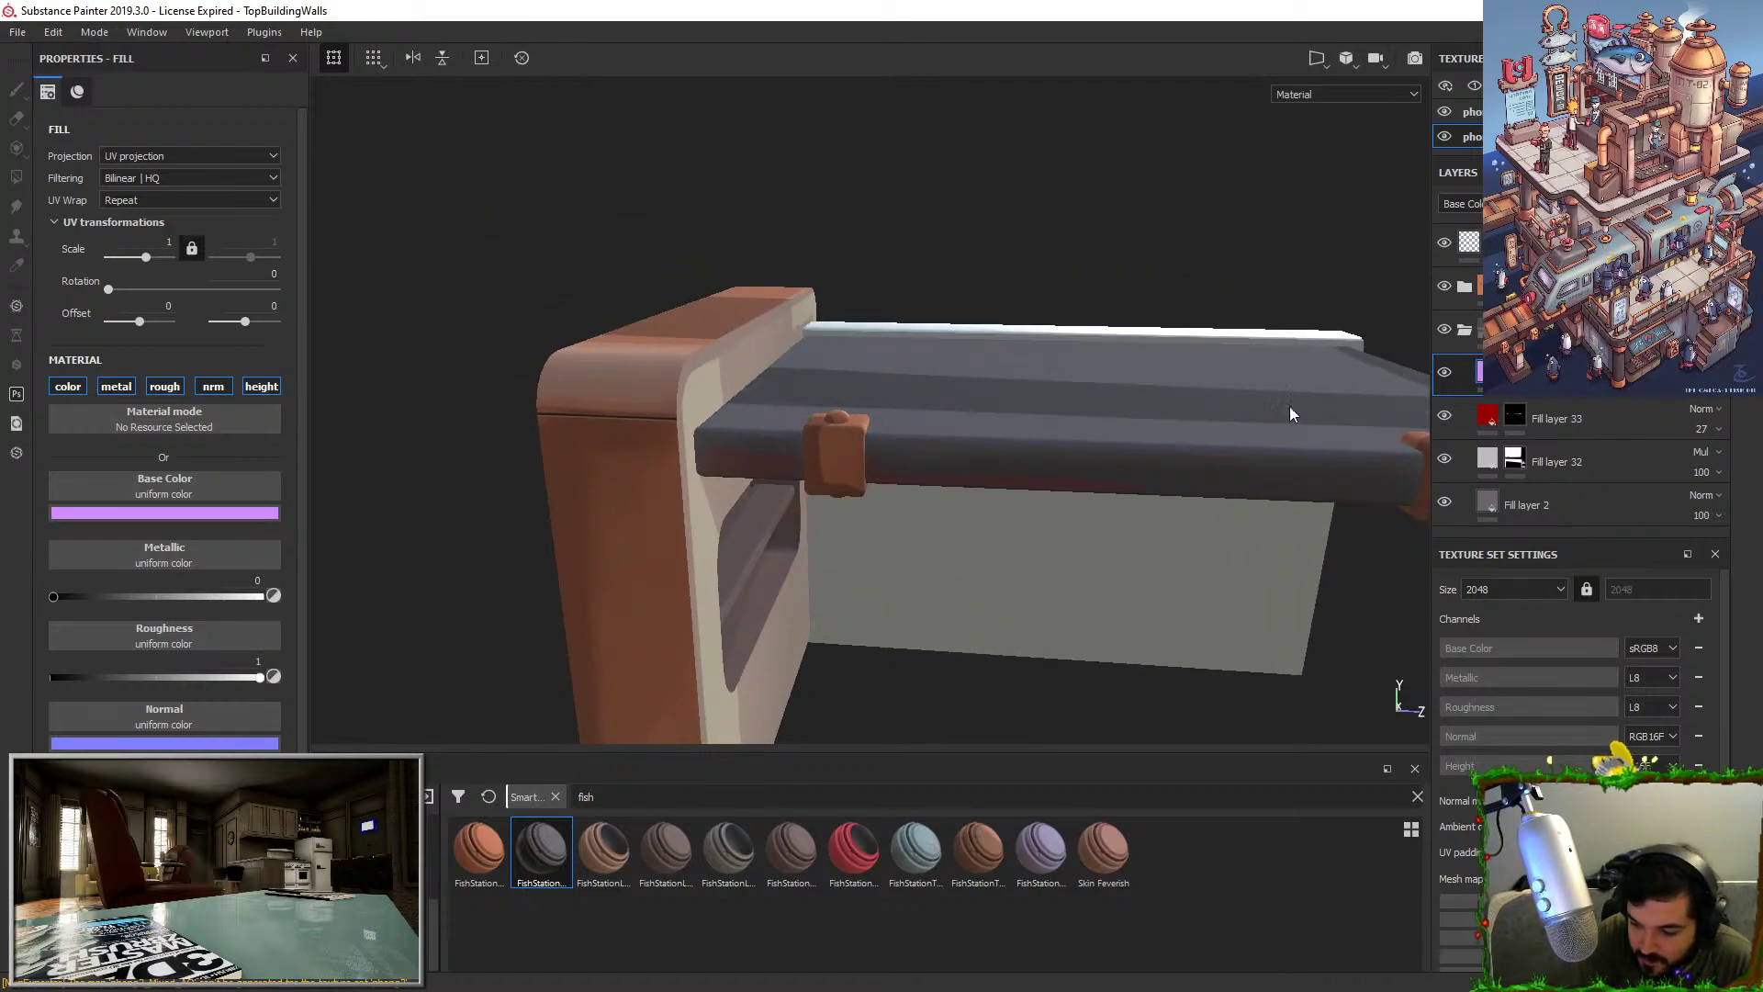
key("1")
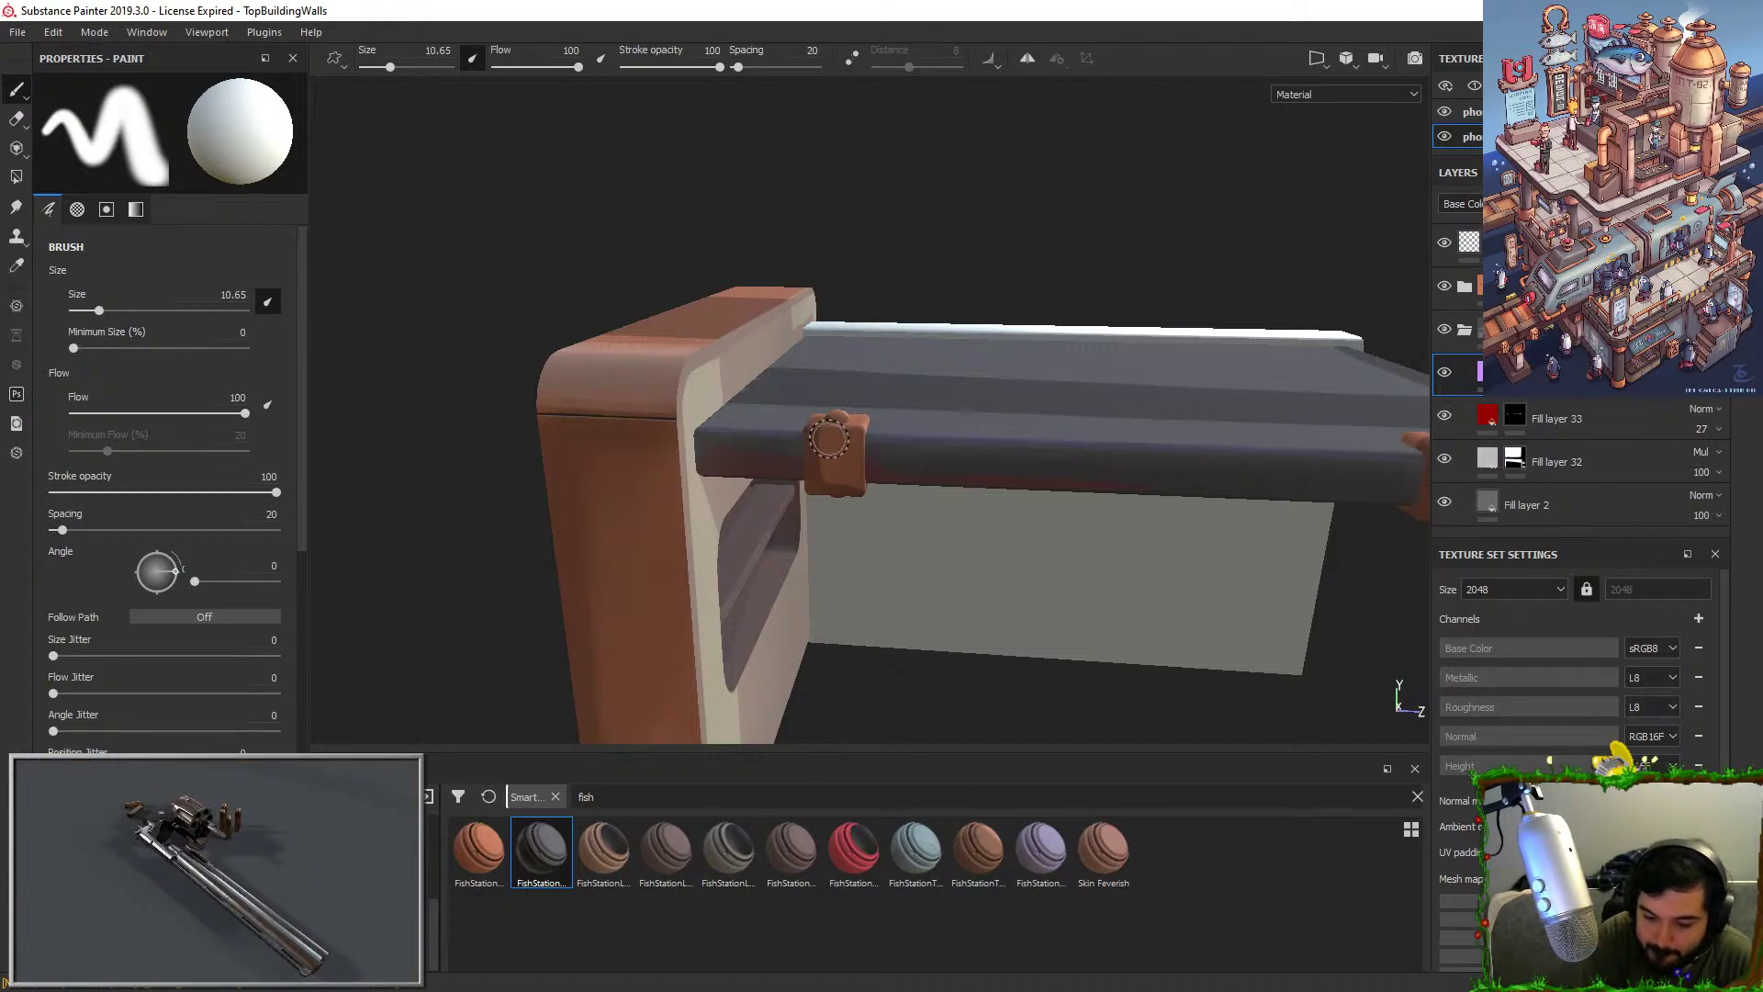
Duplicate the multiply shadow layer Fill layer 32 together with its mask.
mouse_move(1001, 334)
middle_mouse_down("alt")
mouse_move(909, 327)
mouse_move(842, 269)
mouse_move(987, 236)
middle_mouse_up("alt")
right_click_drag(987, 236, 815, 402, "alt")
left_click_drag(814, 401, 854, 413, "alt")
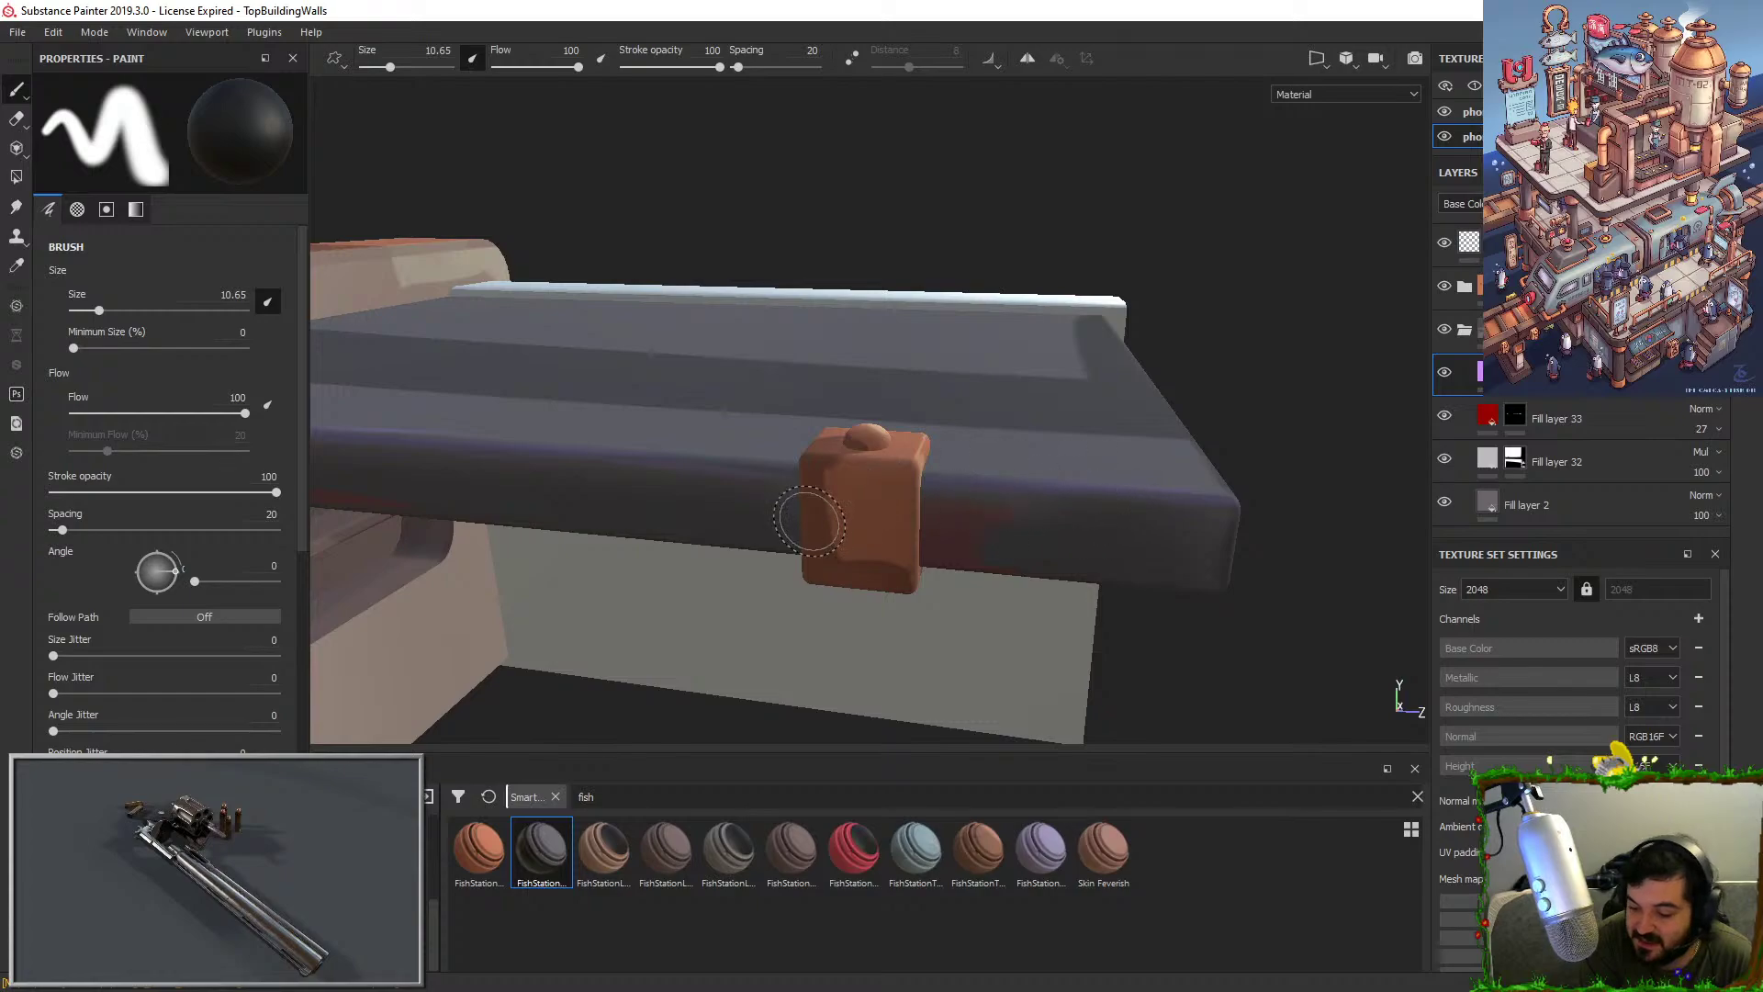
right_click_drag(810, 520, 755, 477, "alt")
left_click_drag(755, 478, 669, 500, "alt")
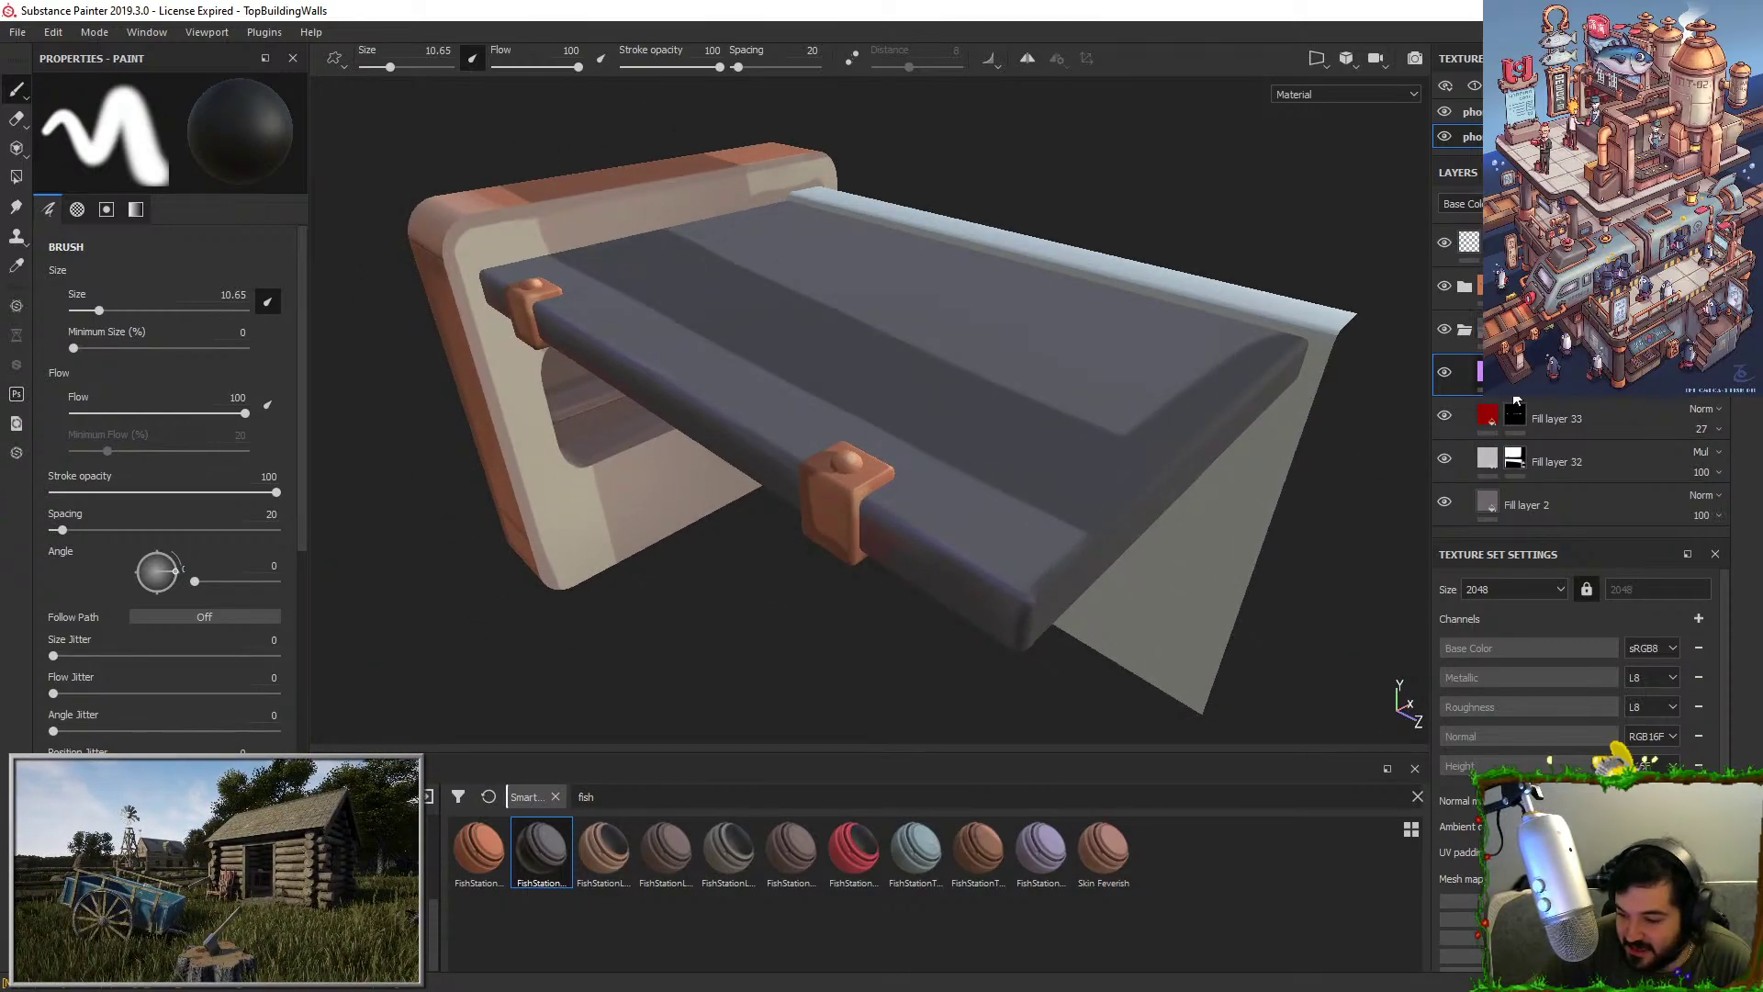
left_click(1595, 462)
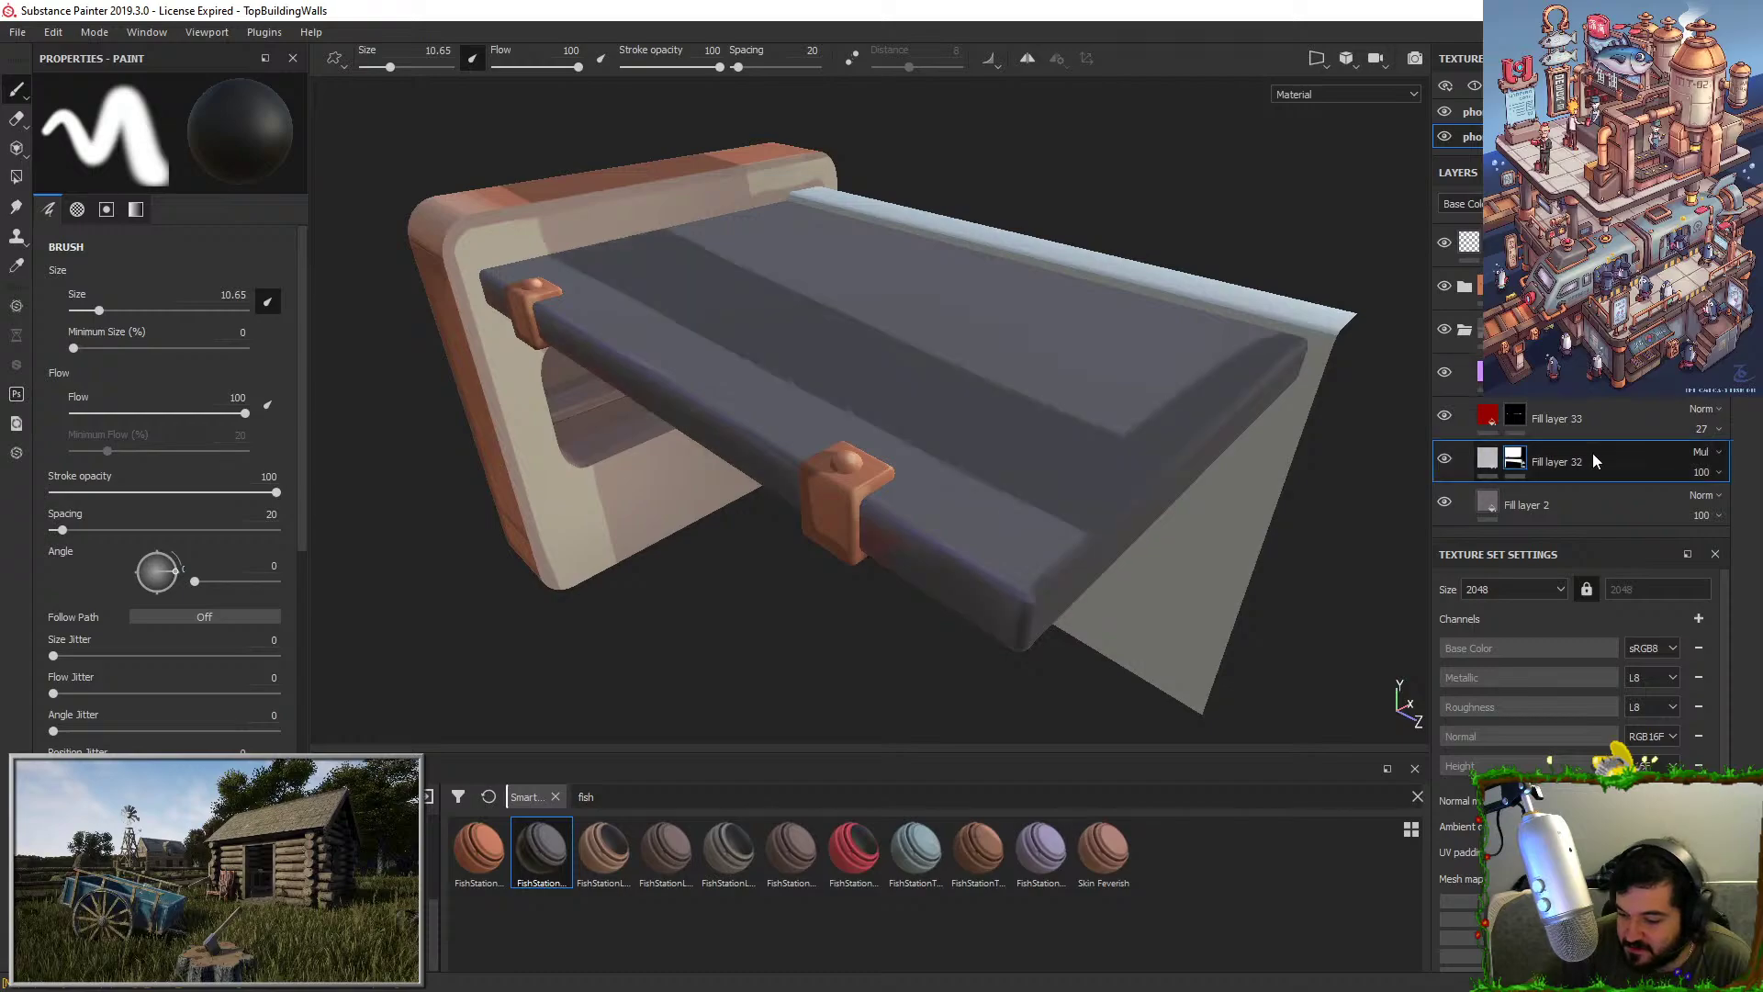
right_click(1595, 462)
left_click(1602, 345)
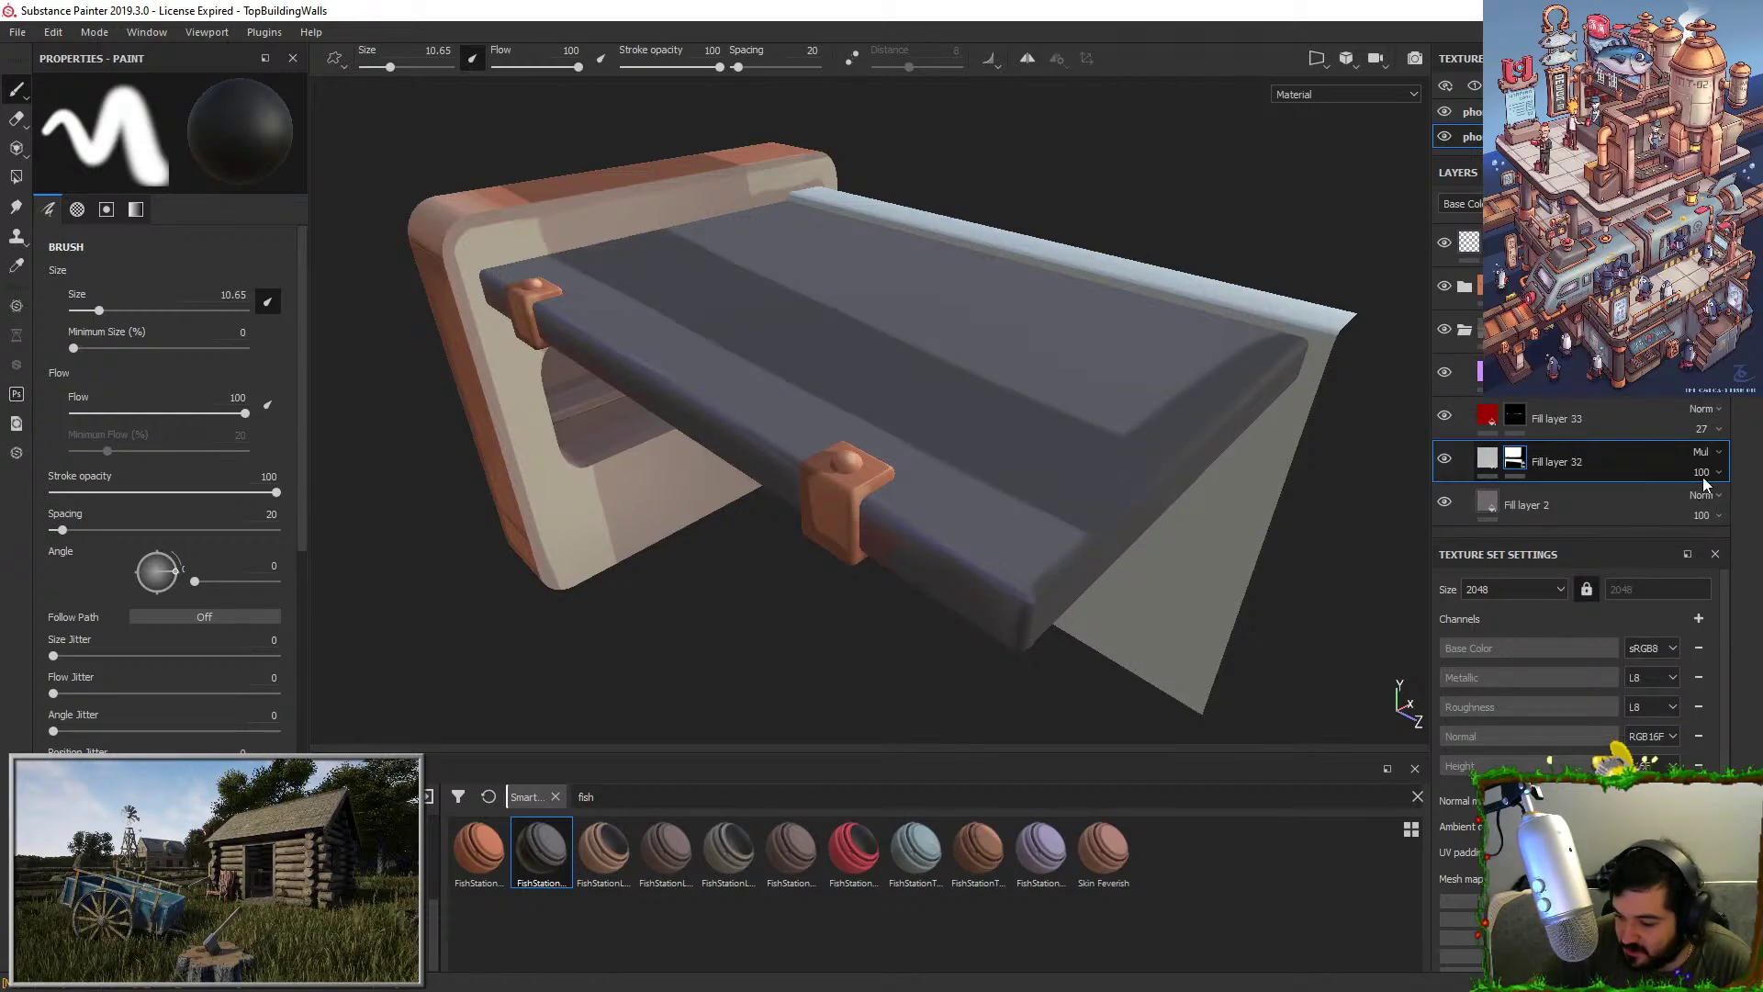
key("ctrl+d")
Lower the opacity of Fill layer 32 to 49 and of its copy to 52.
left_click(1692, 515)
left_click(1714, 549)
left_click(1688, 473)
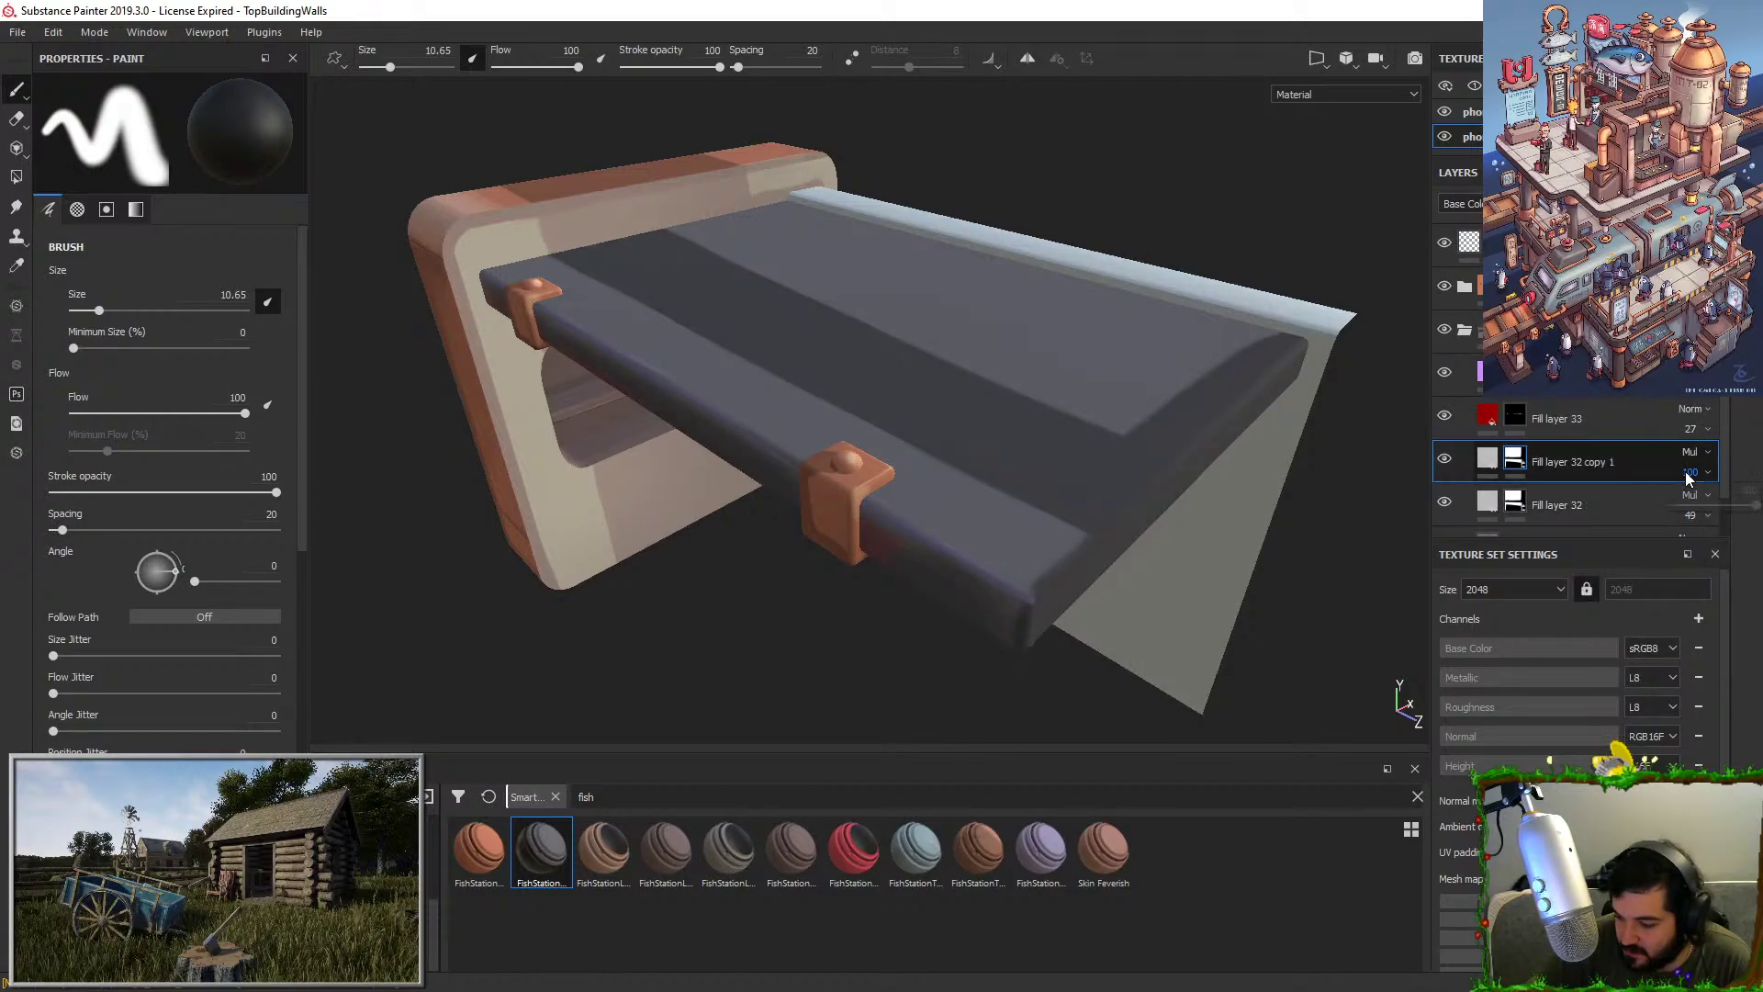
left_click(1716, 506)
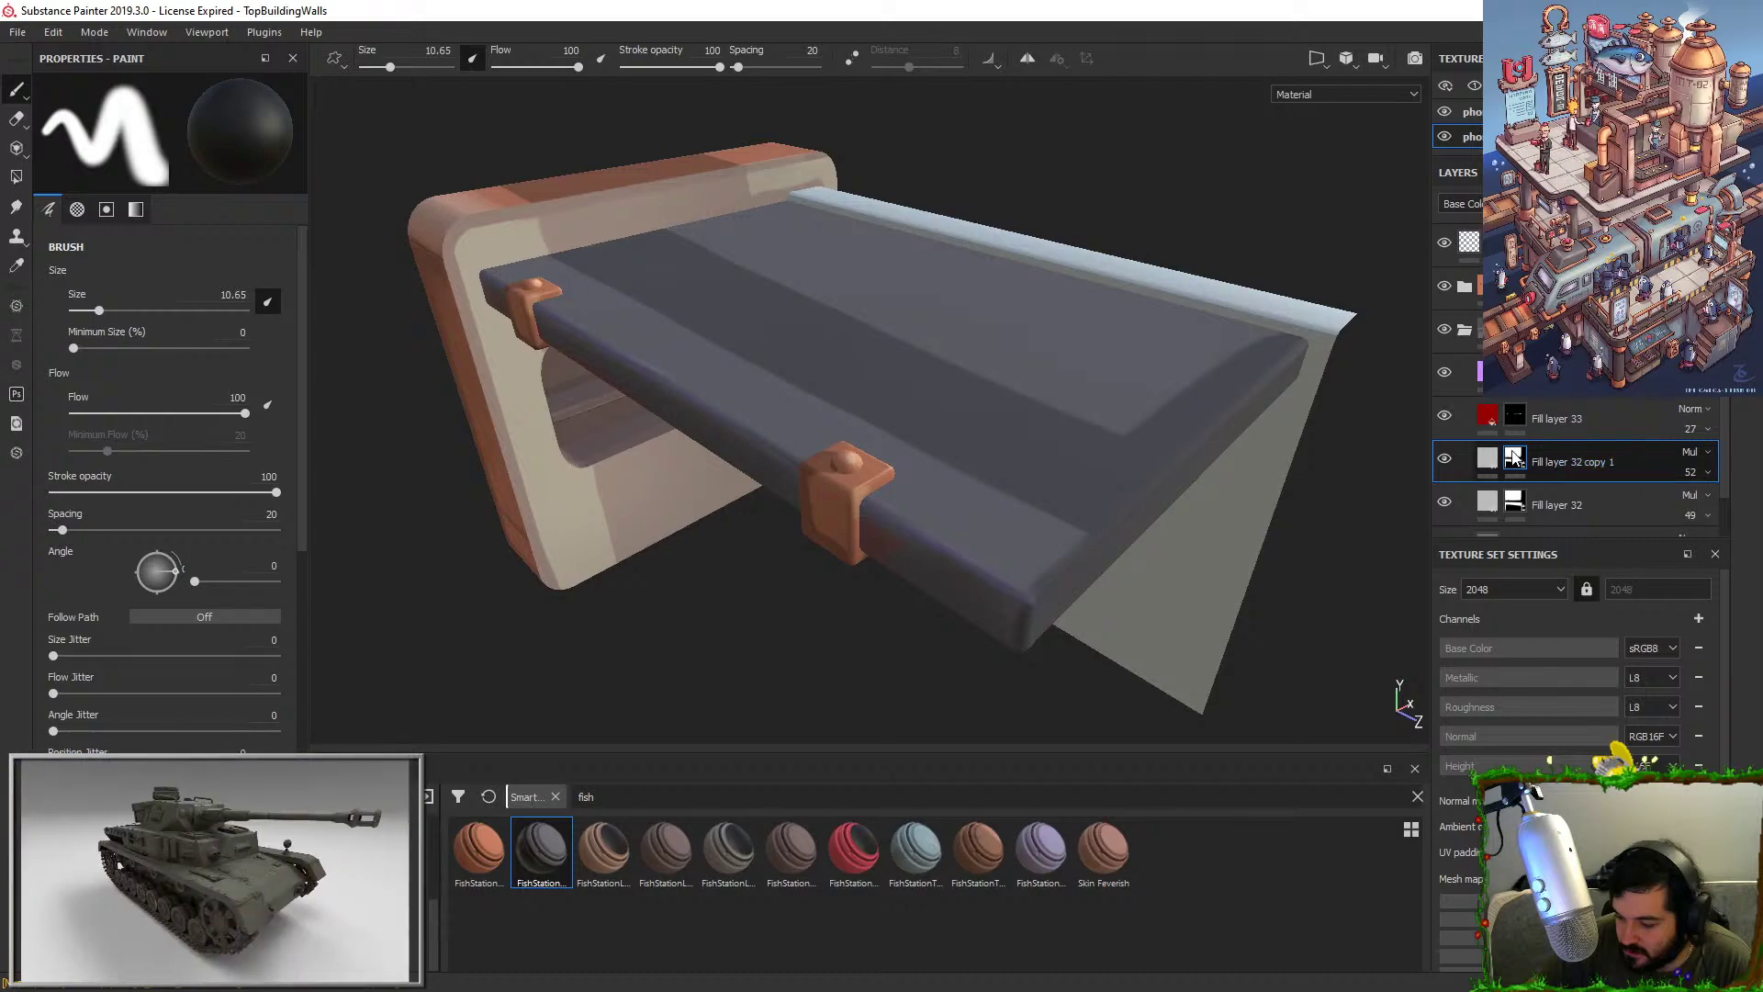
Paint the copied layer's mask along the slab's top front edge between and around the two brackets.
left_click_drag(1083, 367, 905, 405, "alt")
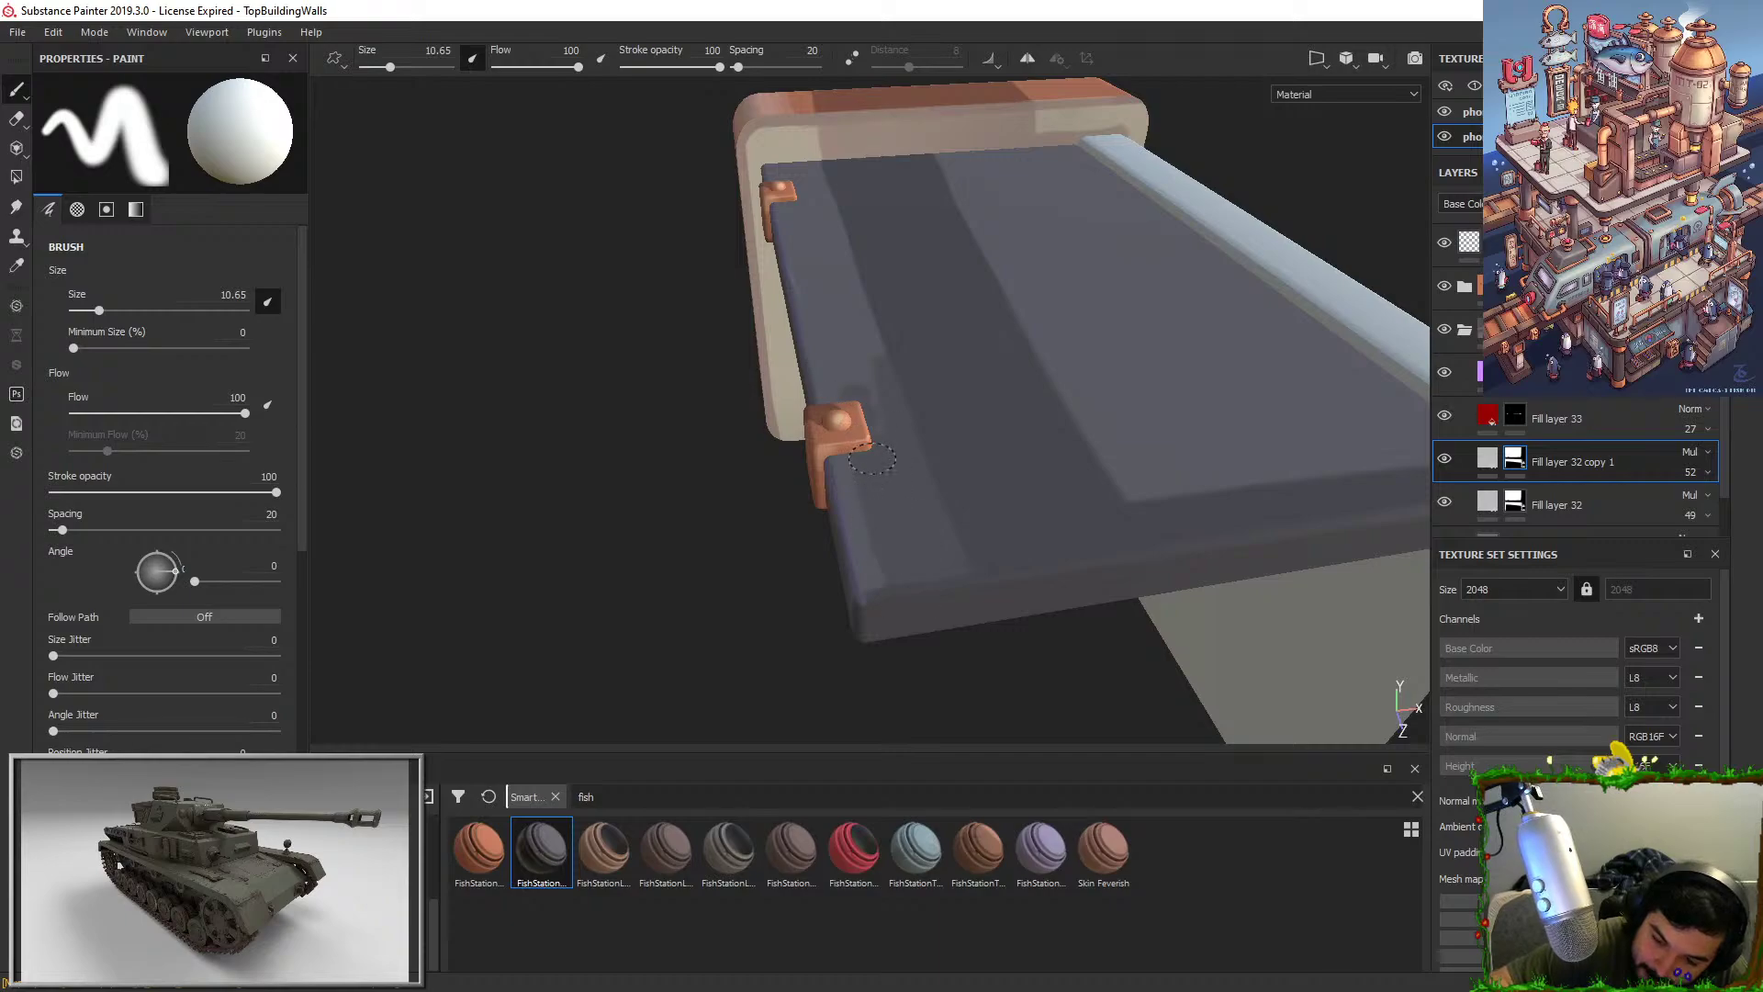
left_click_drag(861, 395, 809, 176)
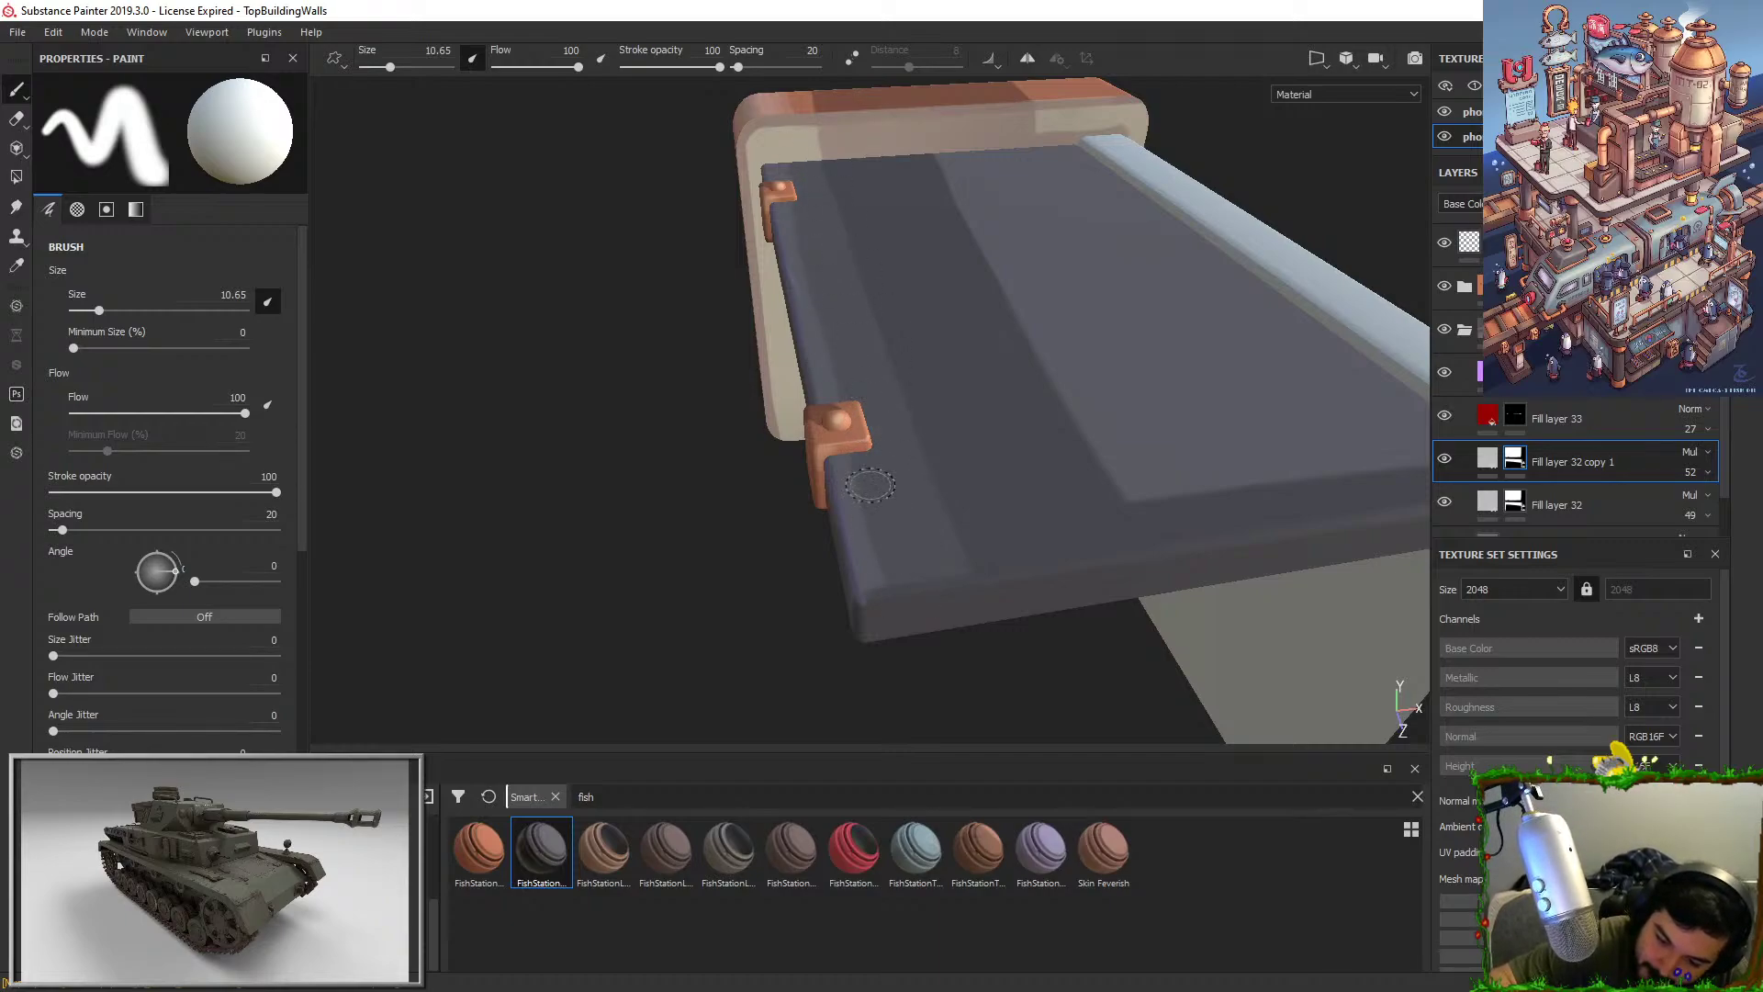
left_click_drag(832, 404, 777, 152)
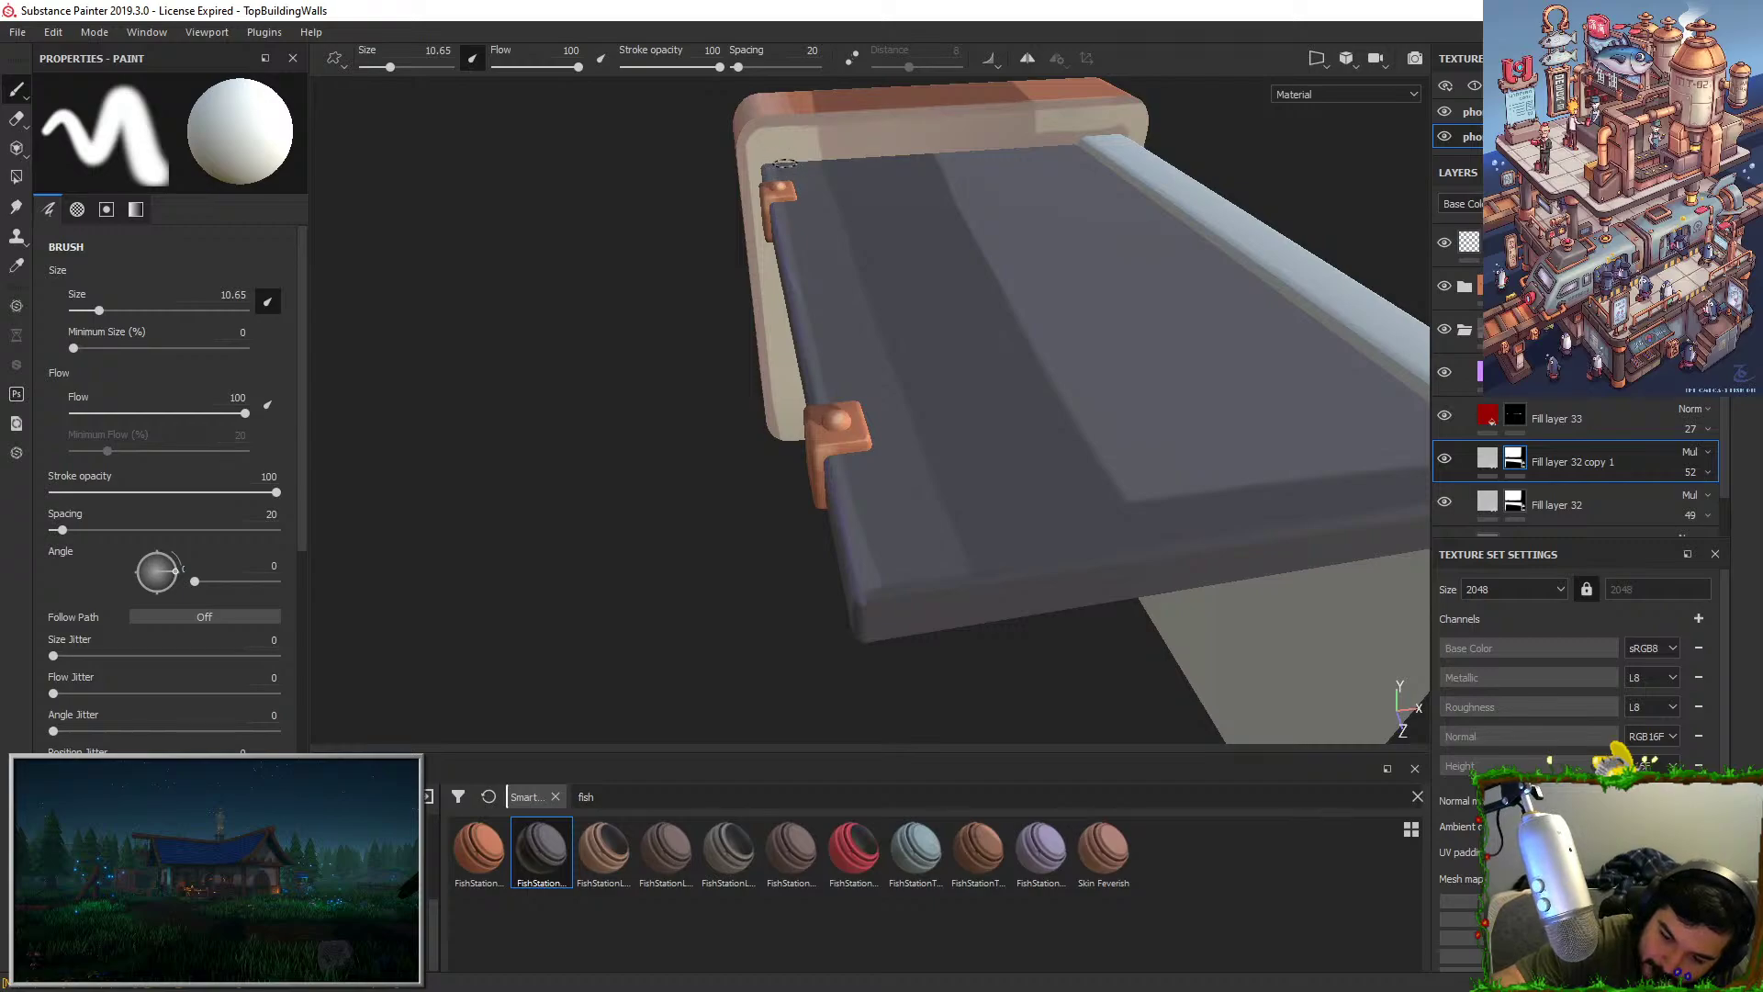
mouse_move(785, 163)
left_mouse_down("alt")
mouse_move(936, 335)
mouse_move(864, 231)
left_mouse_up("alt")
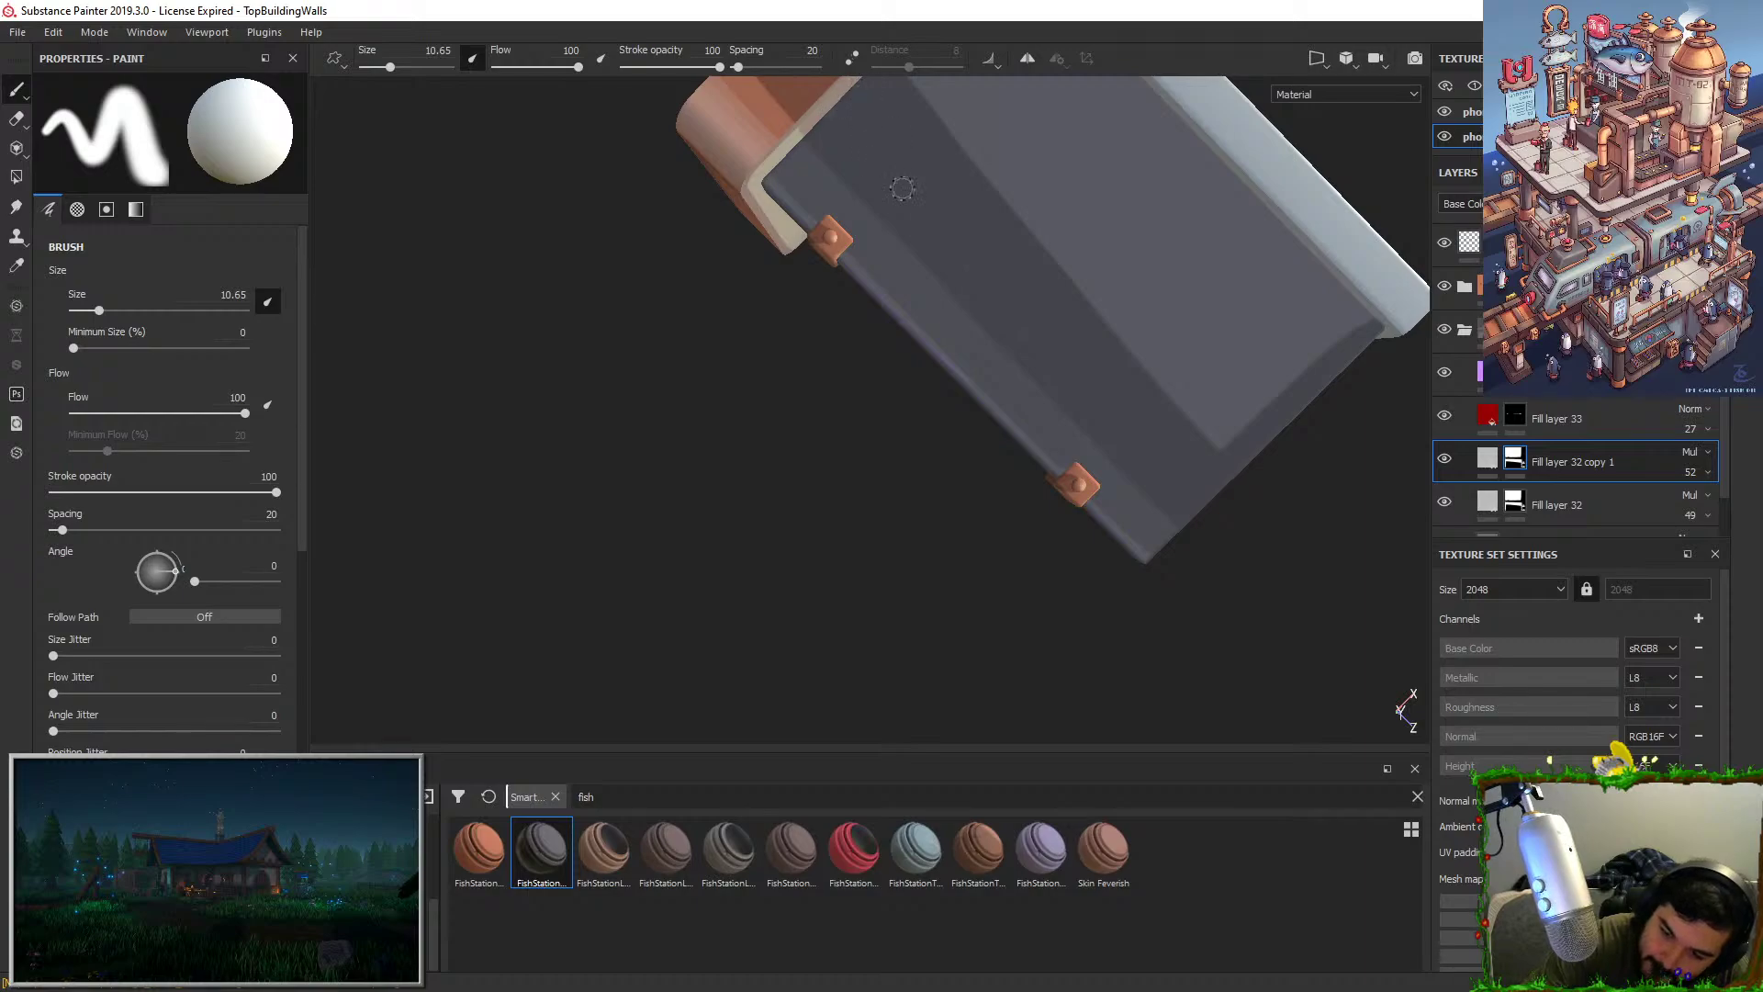
Paint half-tone shadow bands on Fill layer 32 copy 1's mask along the free end, wall end and rail side of the slab's light panel.
left_click(1580, 505)
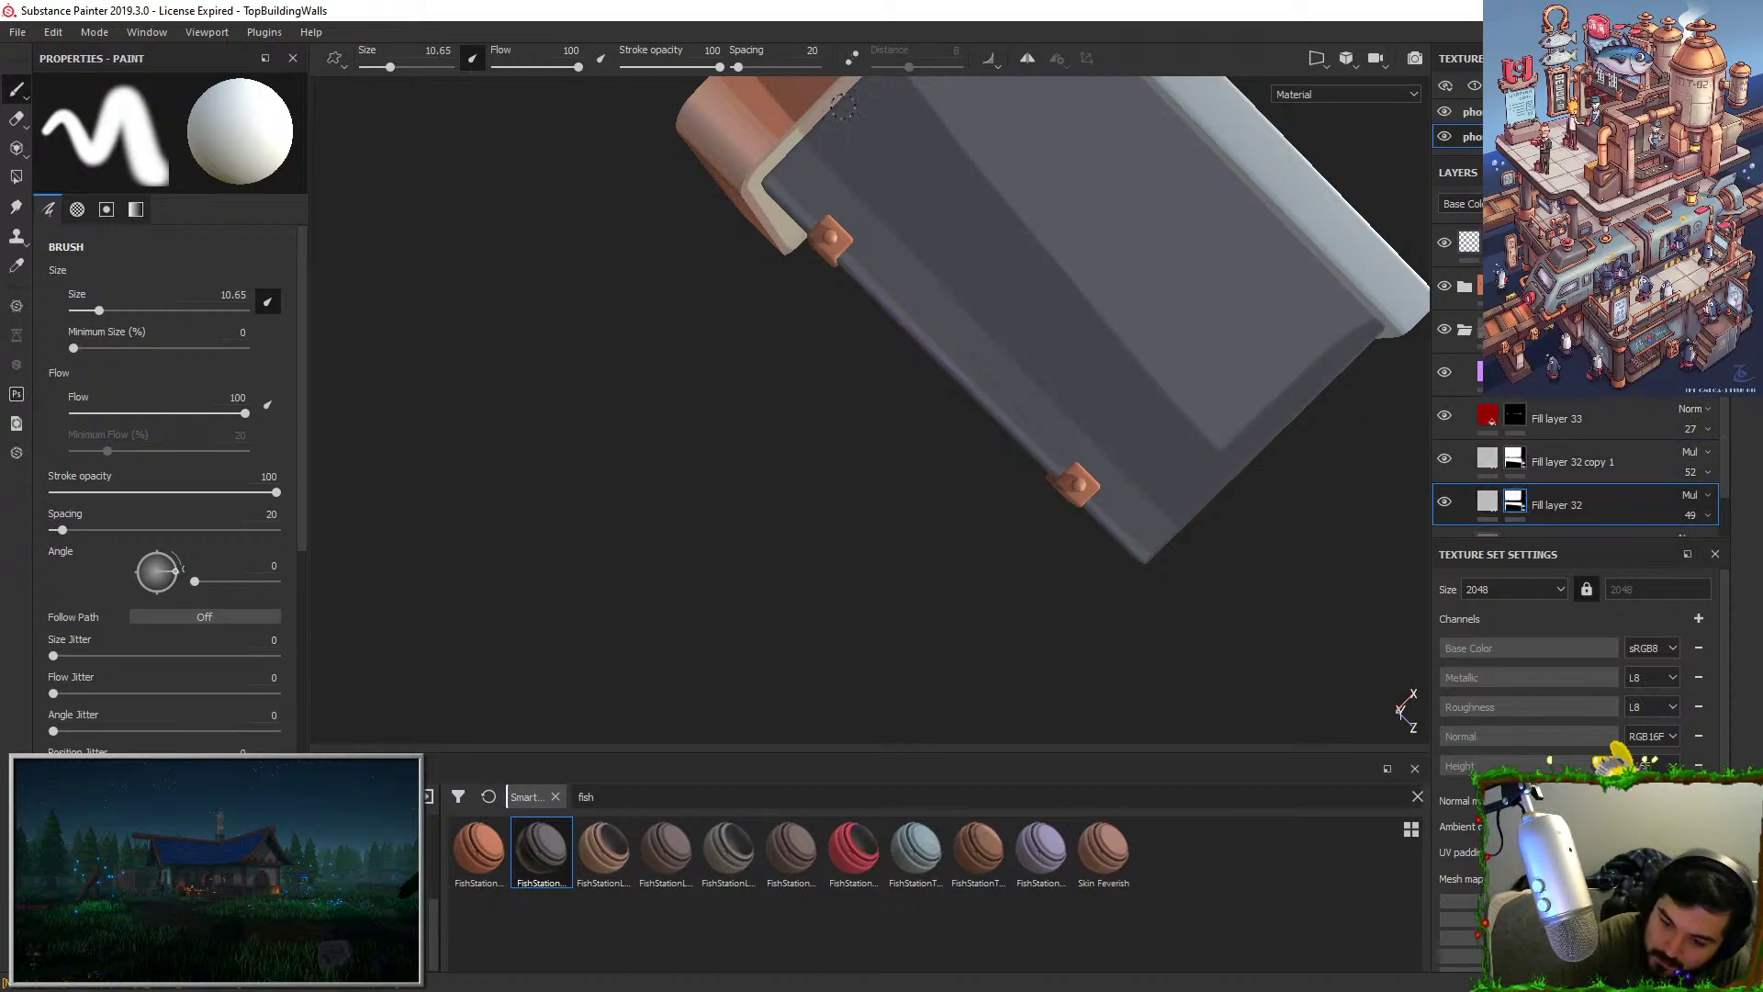
middle_click_drag(899, 103, 744, 555, "alt")
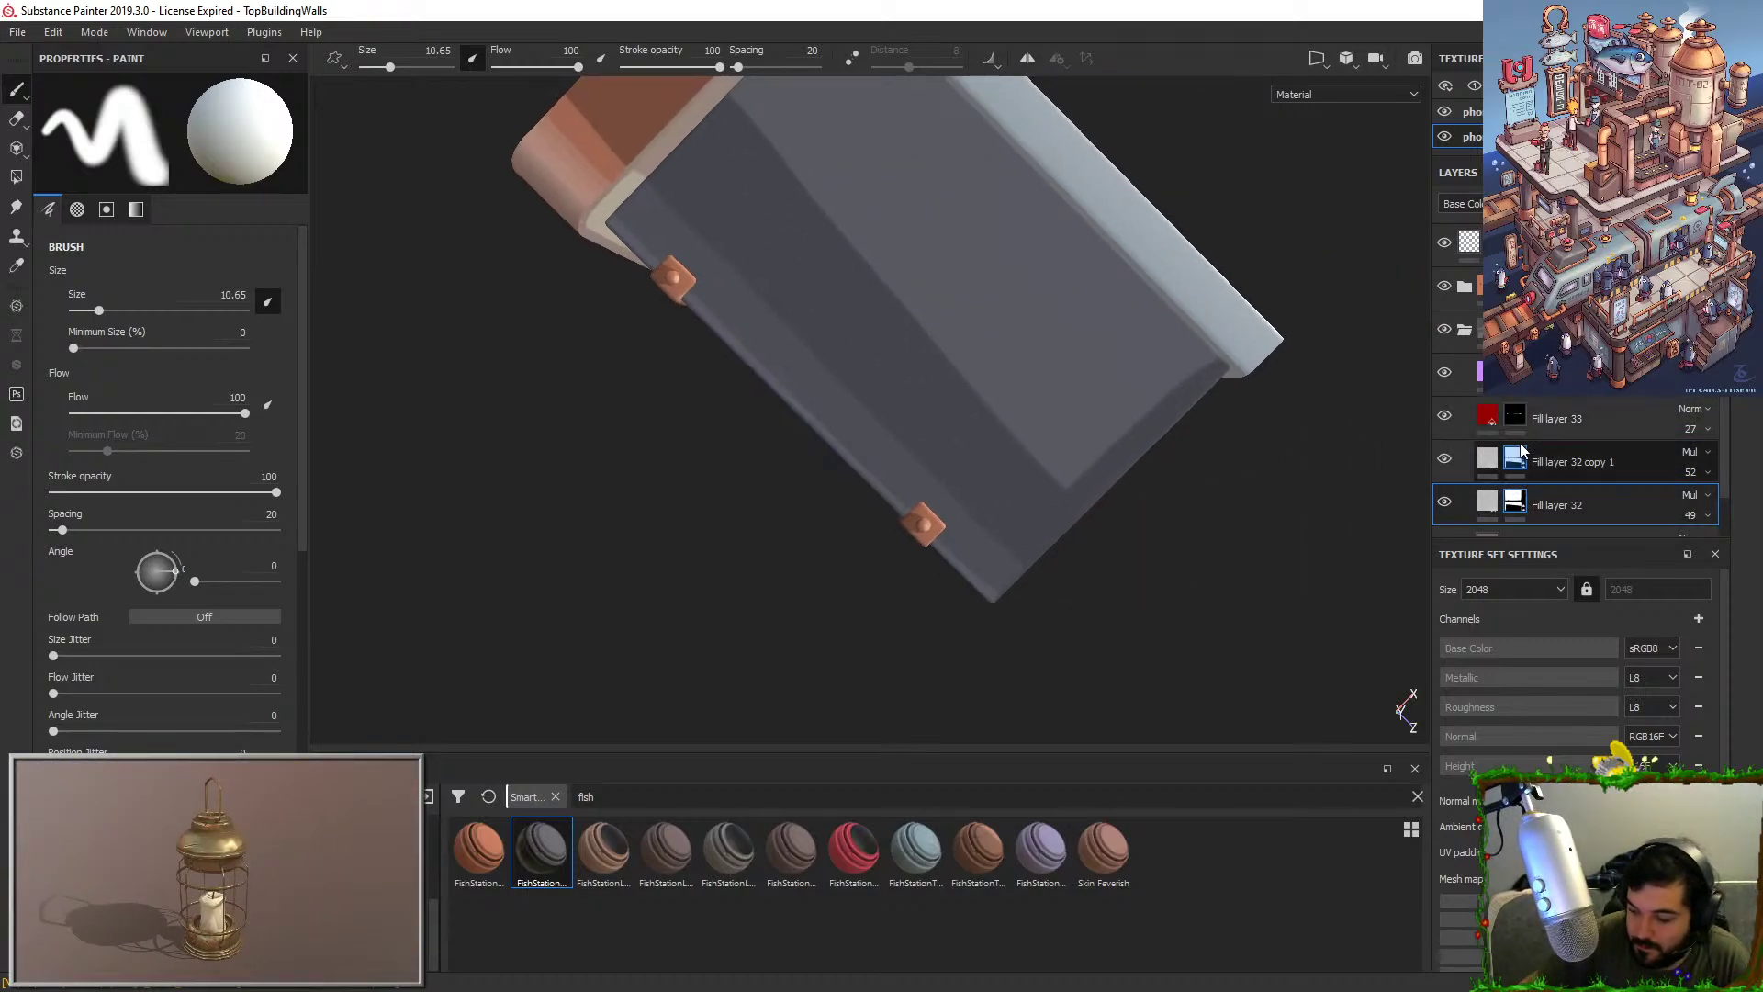
left_click(1490, 460)
mouse_move(1038, 452)
left_mouse_down()
mouse_move(1182, 345)
mouse_move(1204, 288)
left_mouse_up()
left_click_drag(918, 213, 964, 521, "alt")
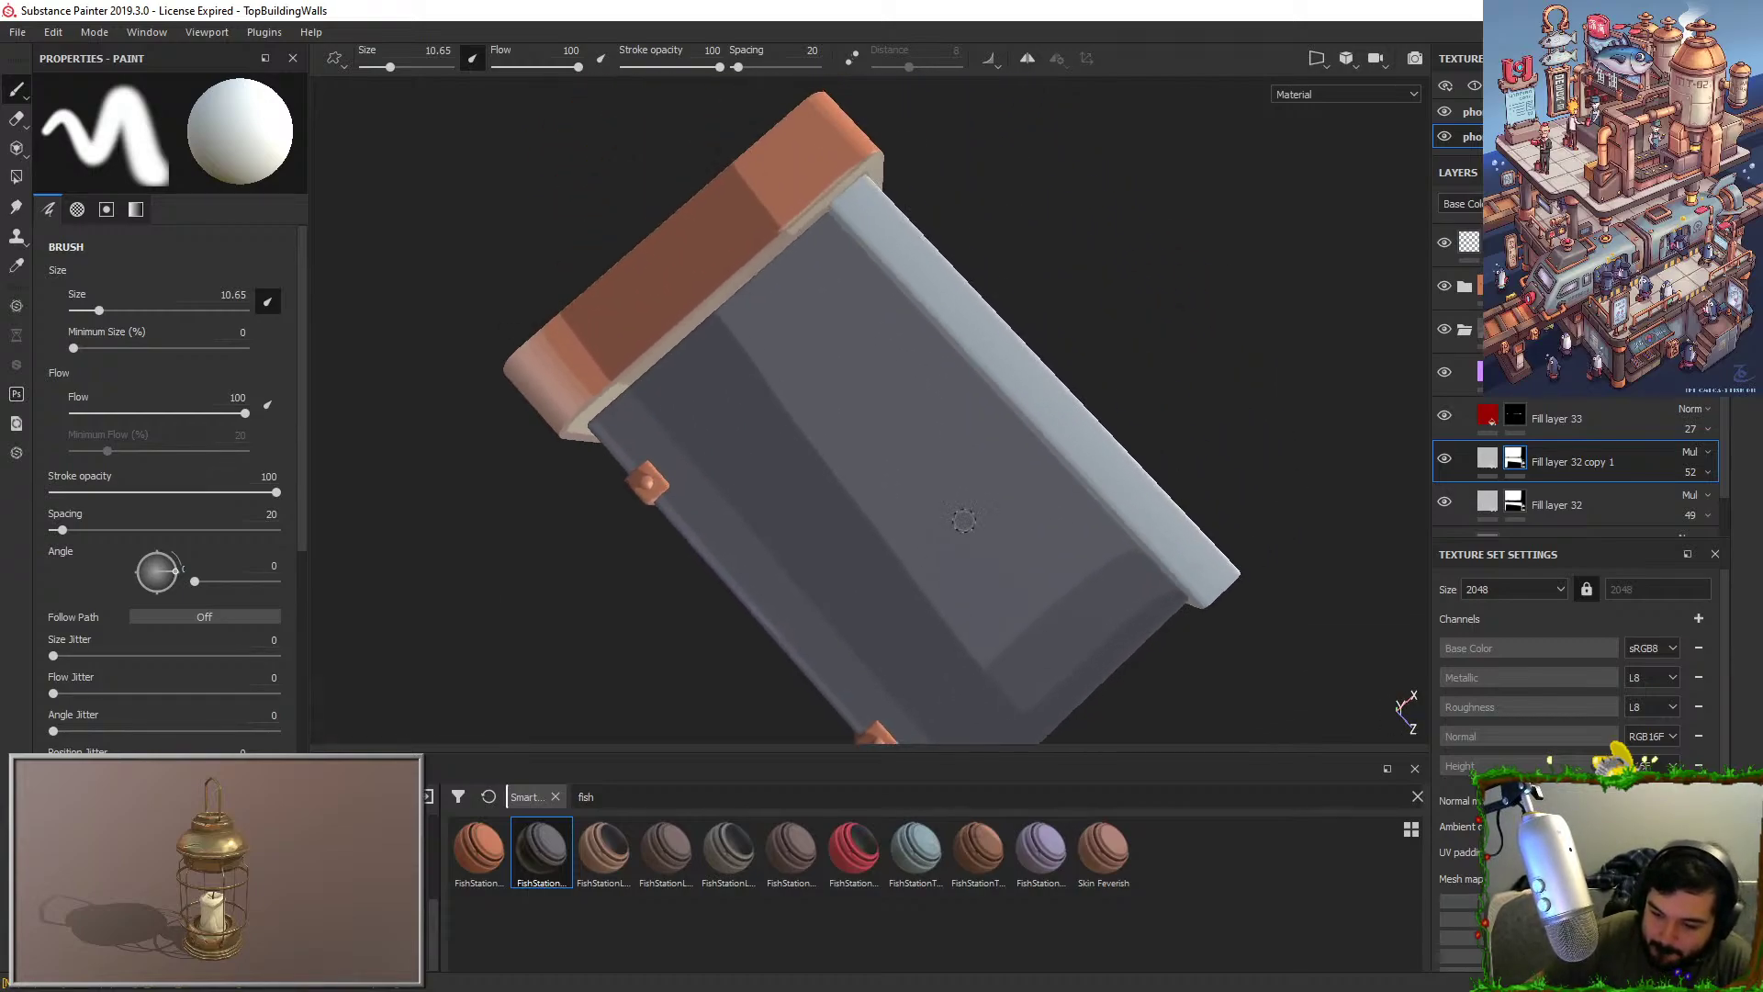
mouse_move(880, 276)
left_mouse_down()
mouse_move(776, 312)
mouse_move(810, 289)
left_mouse_up()
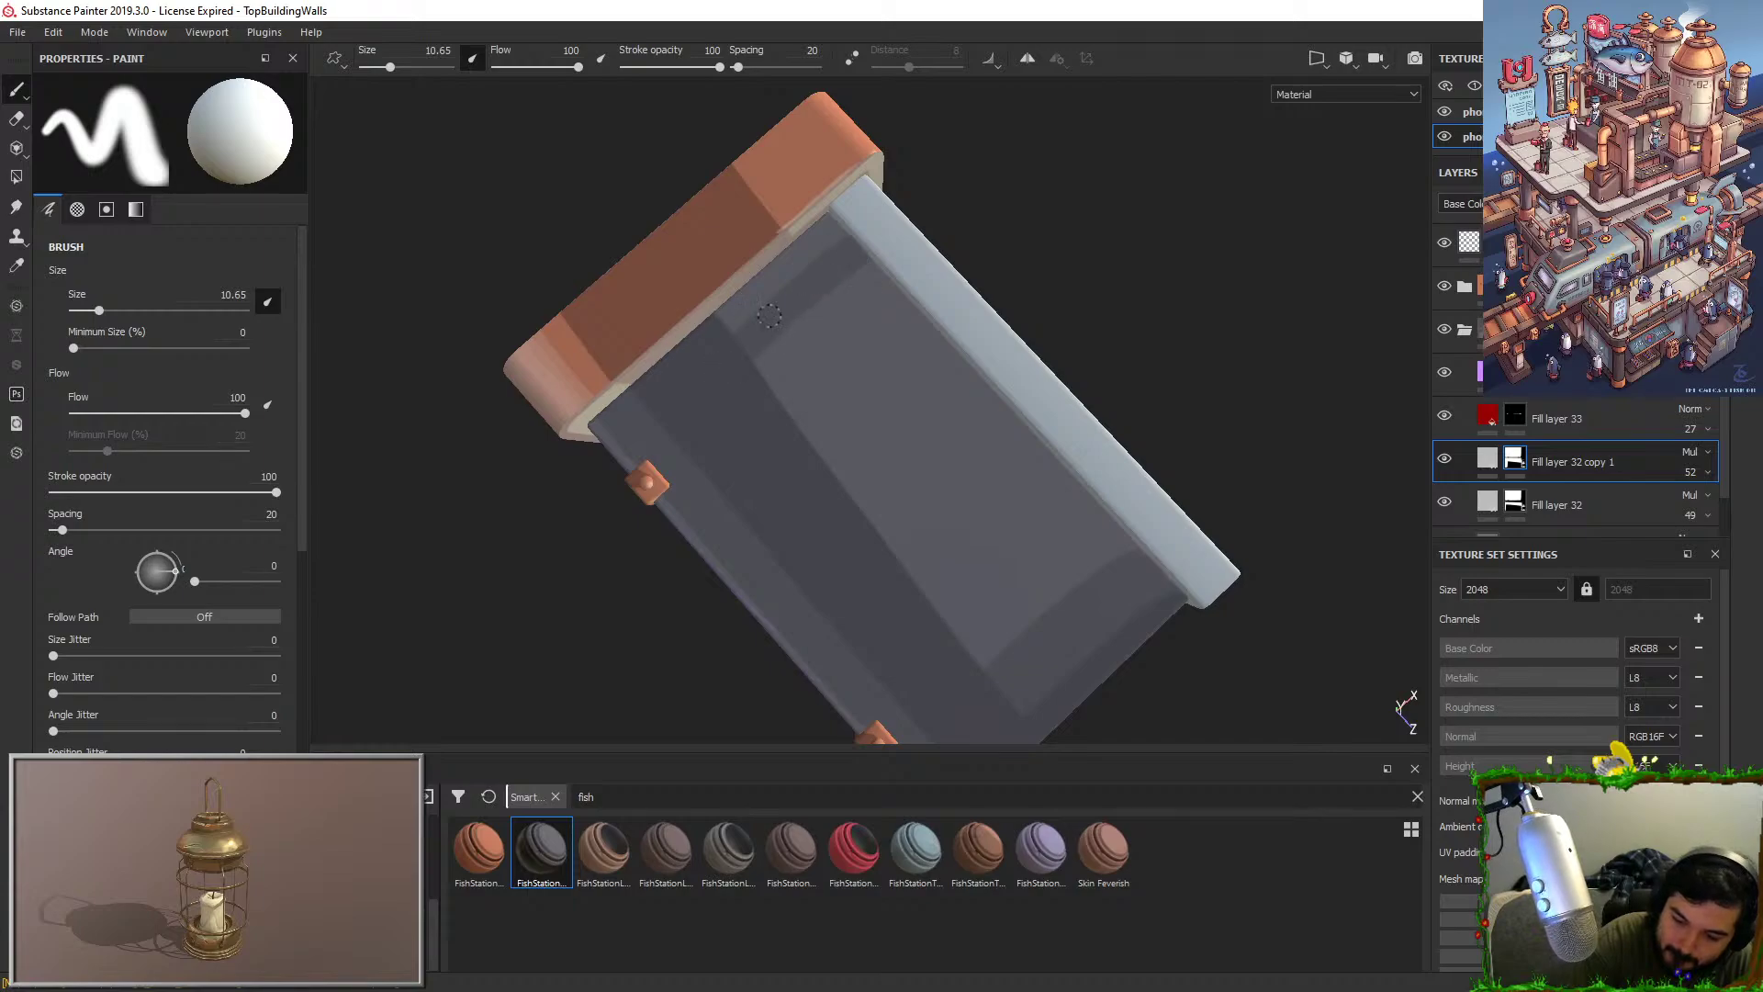
mouse_move(1069, 251)
left_mouse_down("alt")
mouse_move(960, 283)
mouse_move(1033, 500)
left_mouse_up("alt")
key("ctrl+z")
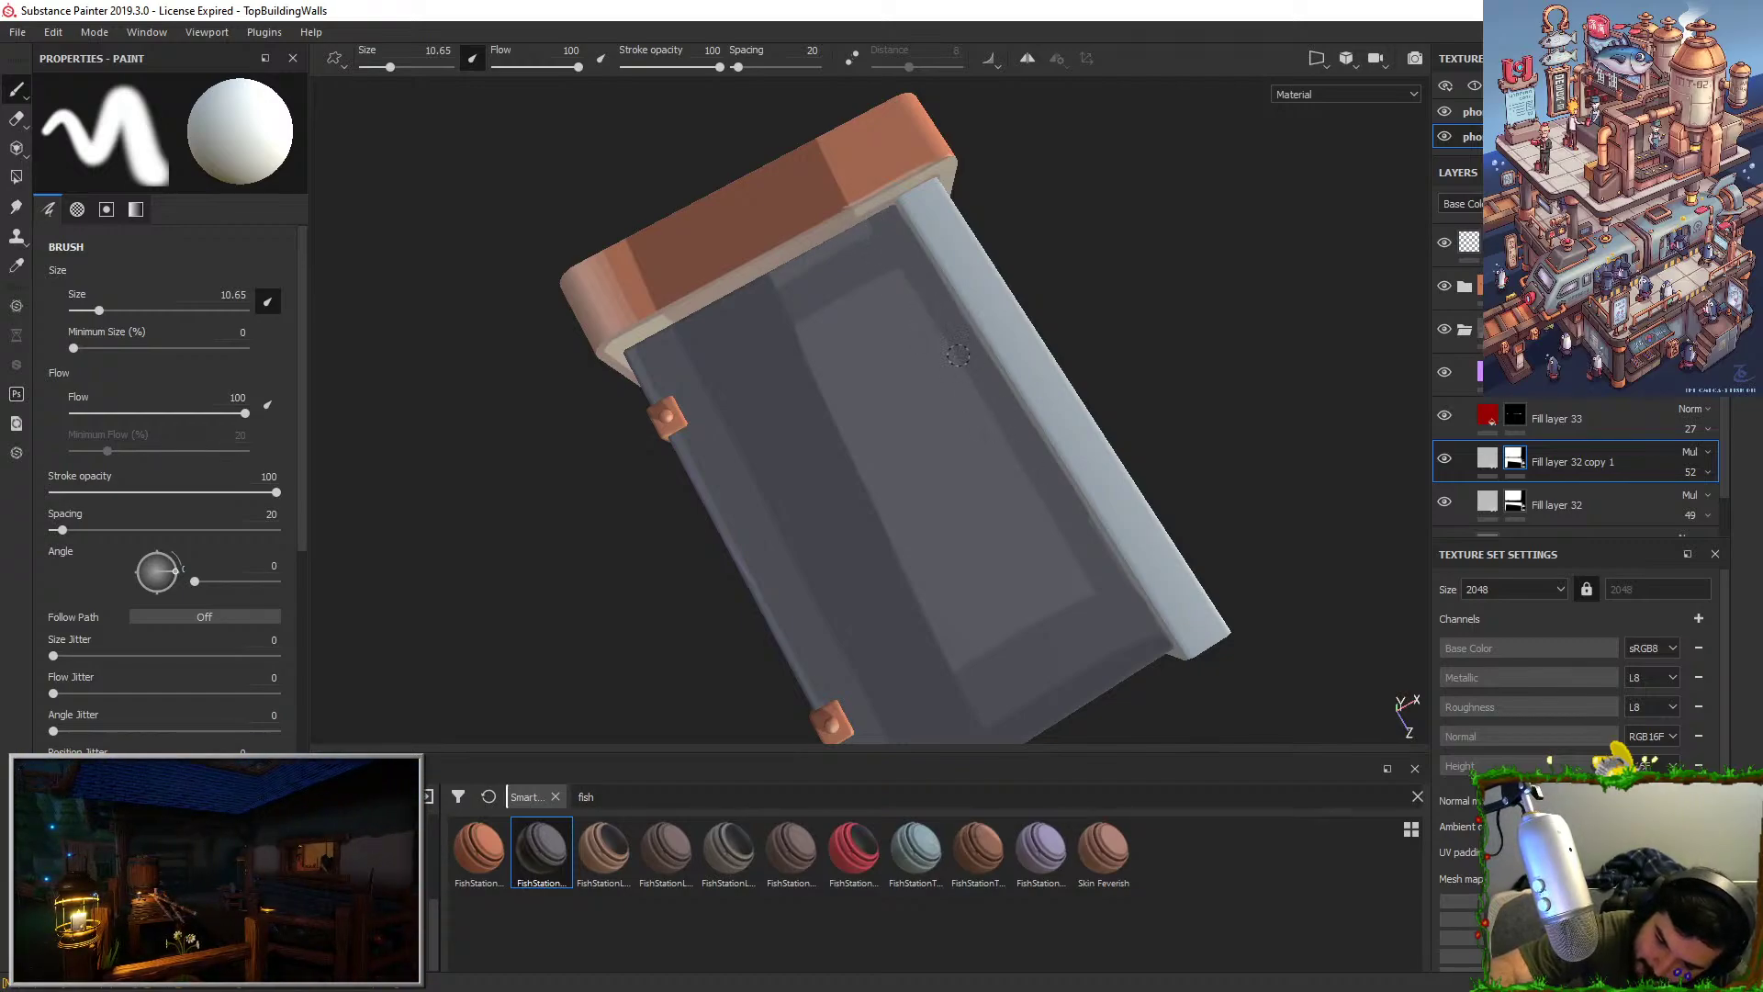
left_click_drag(795, 557, 1016, 371, "alt")
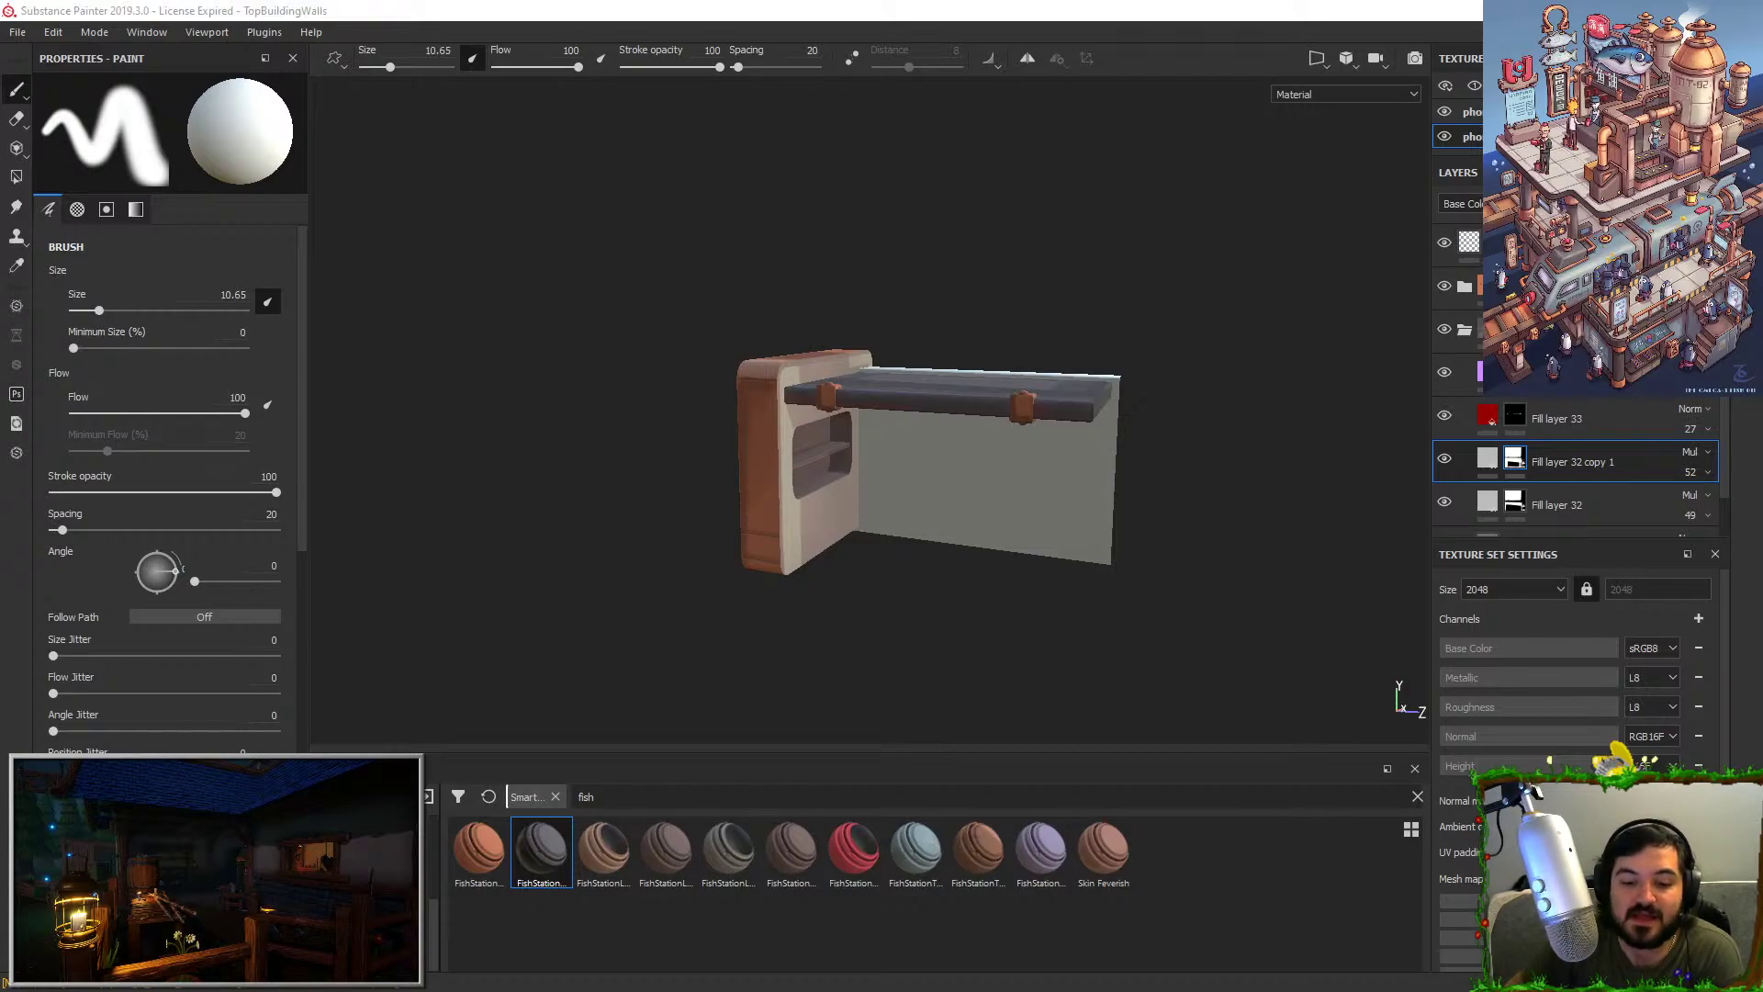
Switch to Unreal Engine and examine the upper platform's stall, walls, pipes and tanks from several sides.
key("alt+Tab")
right_click_drag(889, 498, 1102, 569)
right_click_drag(923, 386, 703, 445)
scroll(913, 472, "down", 6)
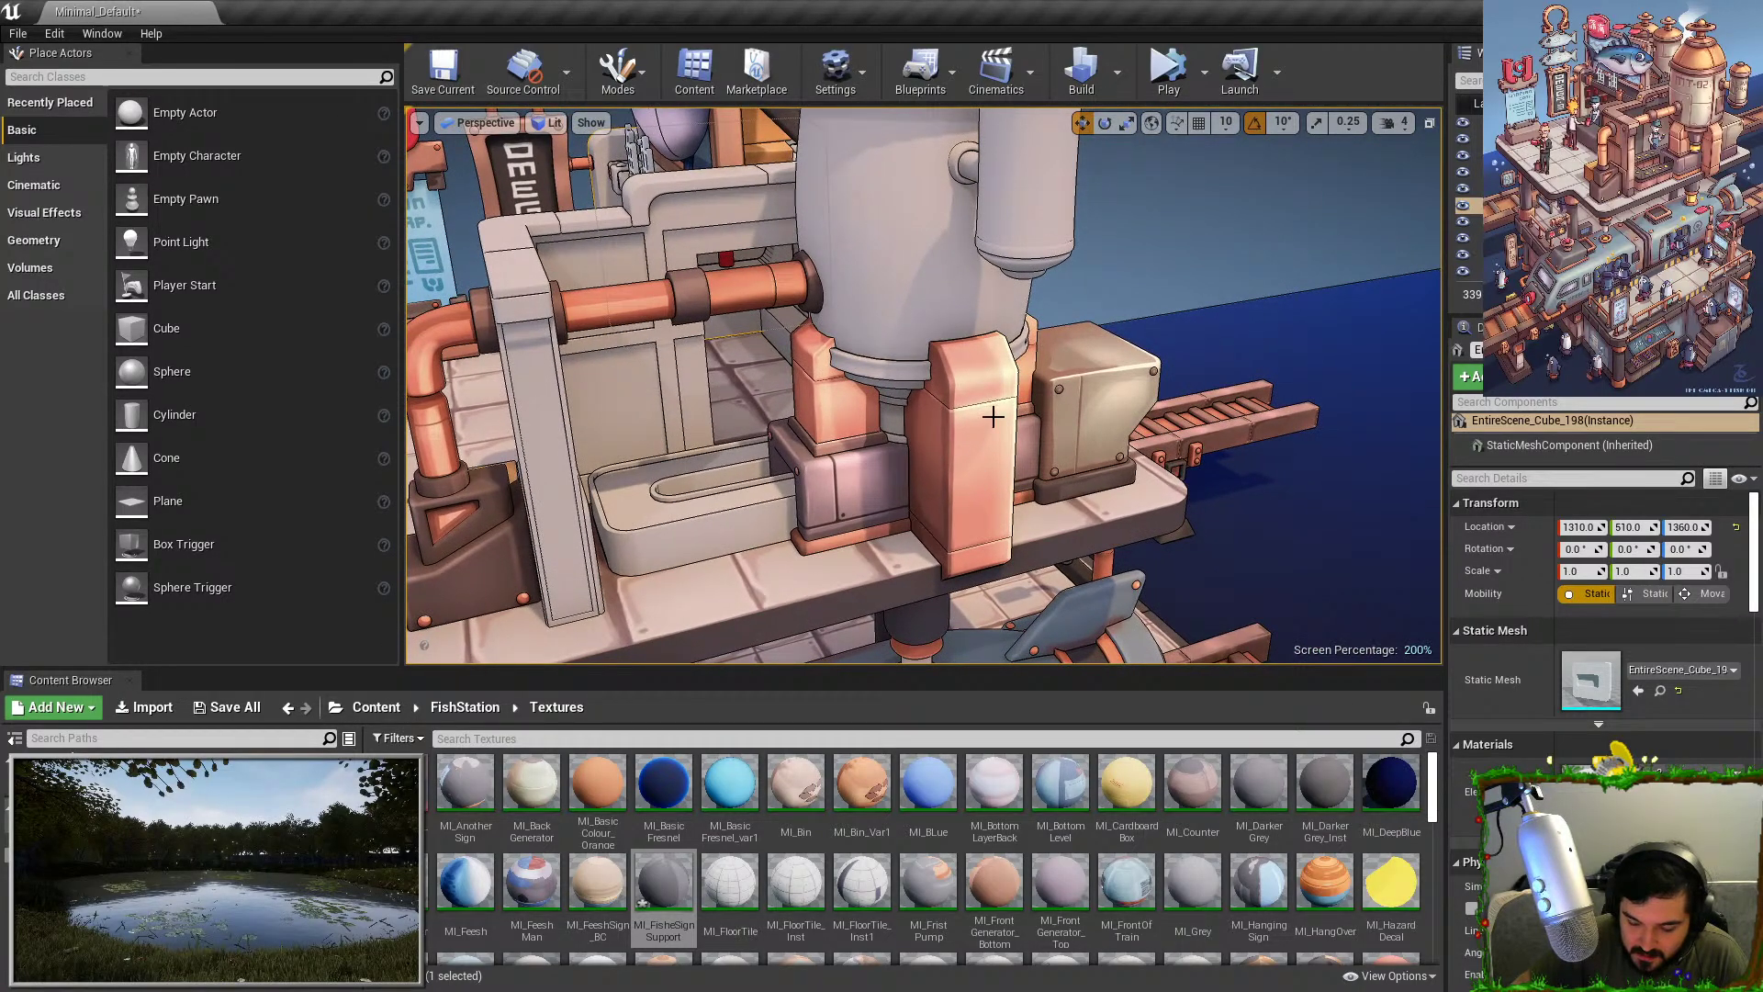
key("Escape")
right_click_drag(993, 416, 803, 377)
right_click_drag(816, 559, 901, 353)
left_click(1008, 293)
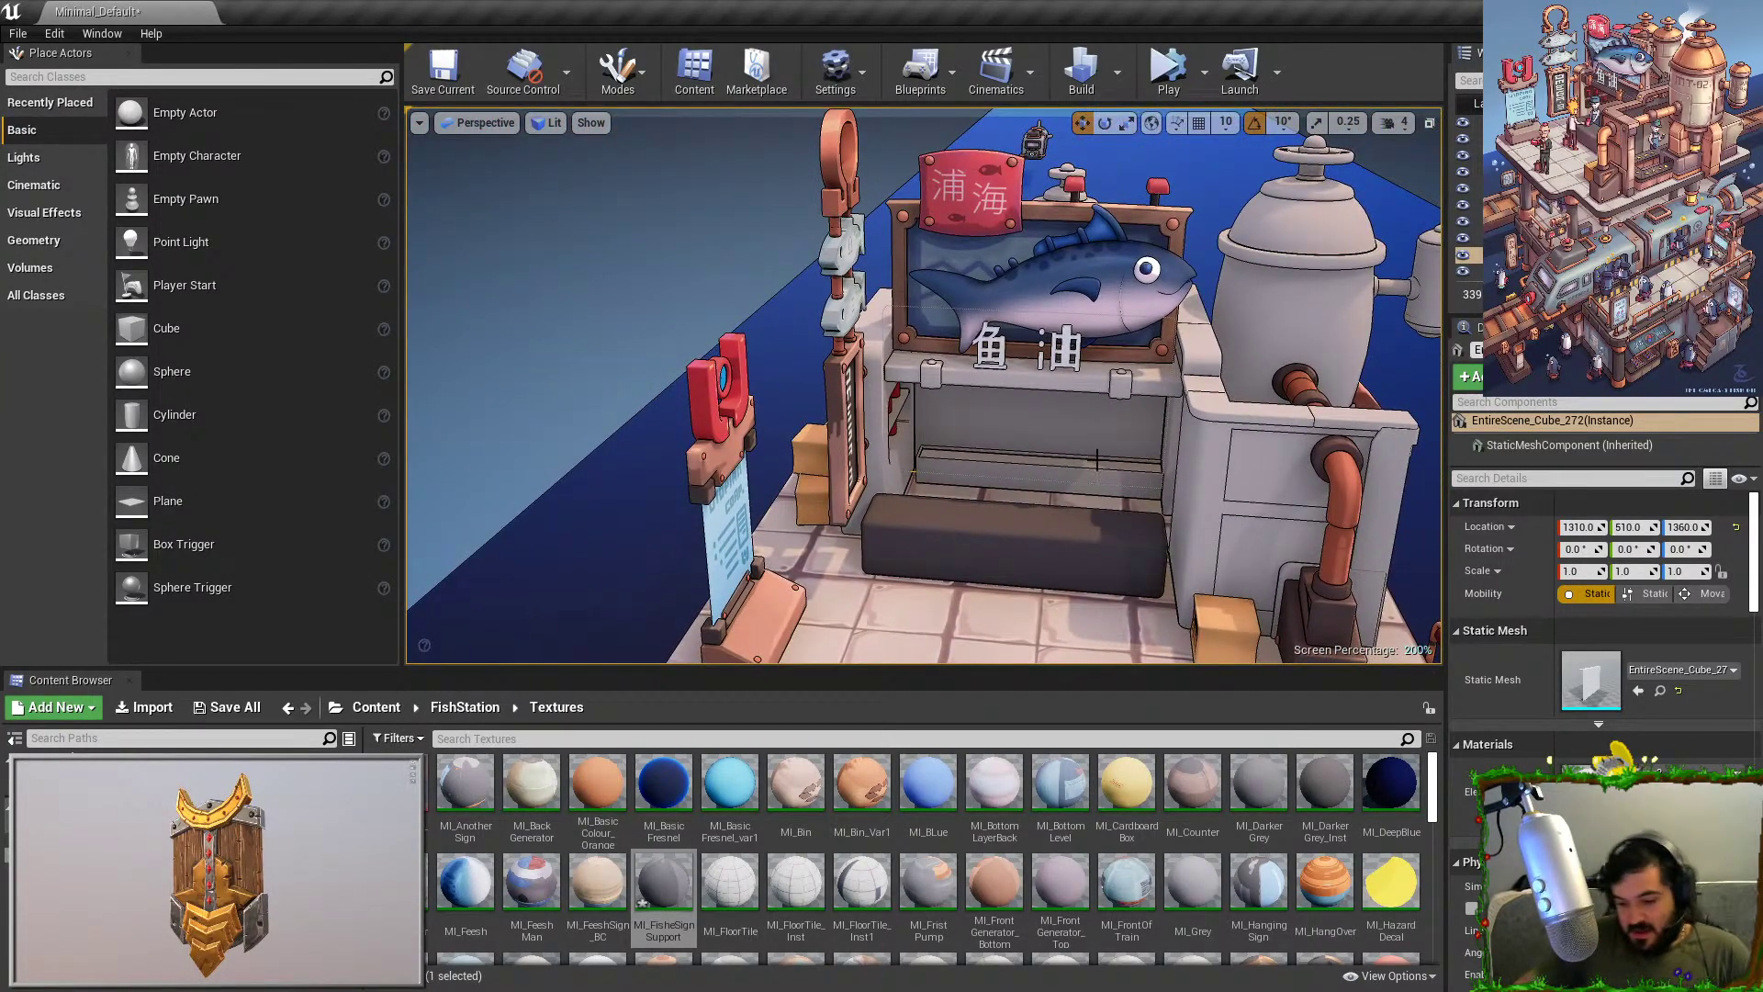
left_click(1263, 503)
right_click_drag(1263, 502, 1012, 415)
right_click_drag(924, 452, 1102, 466)
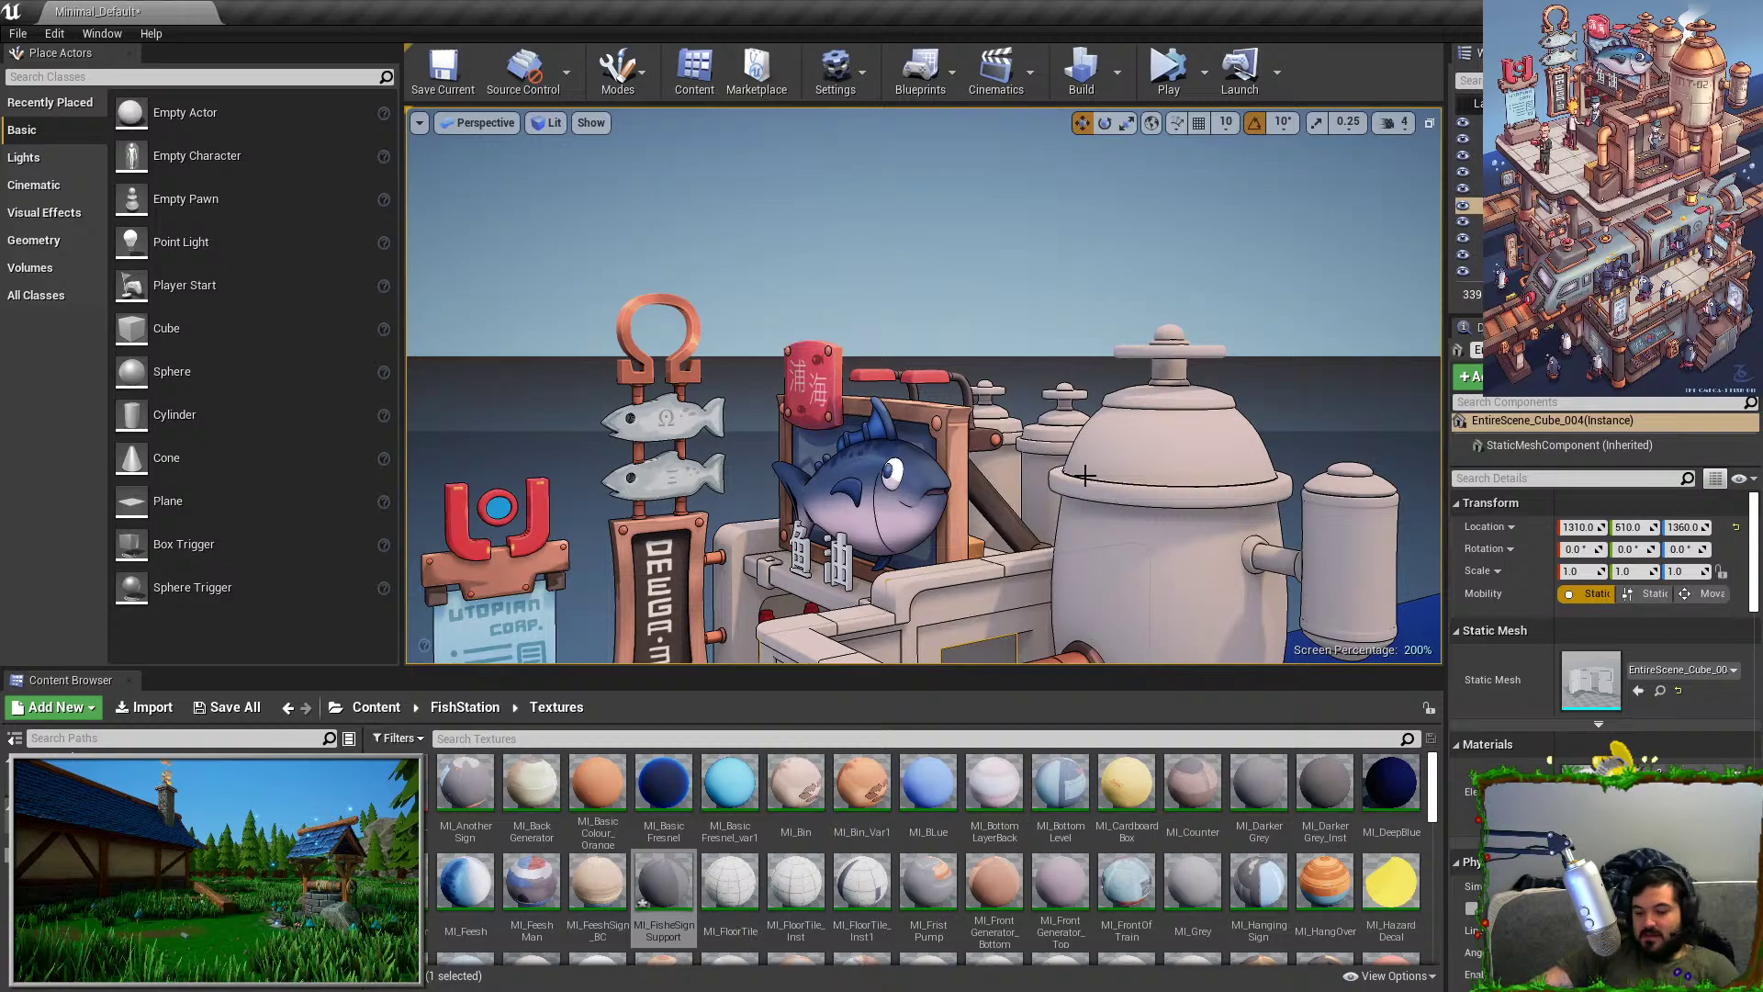
right_click_drag(934, 427, 965, 551)
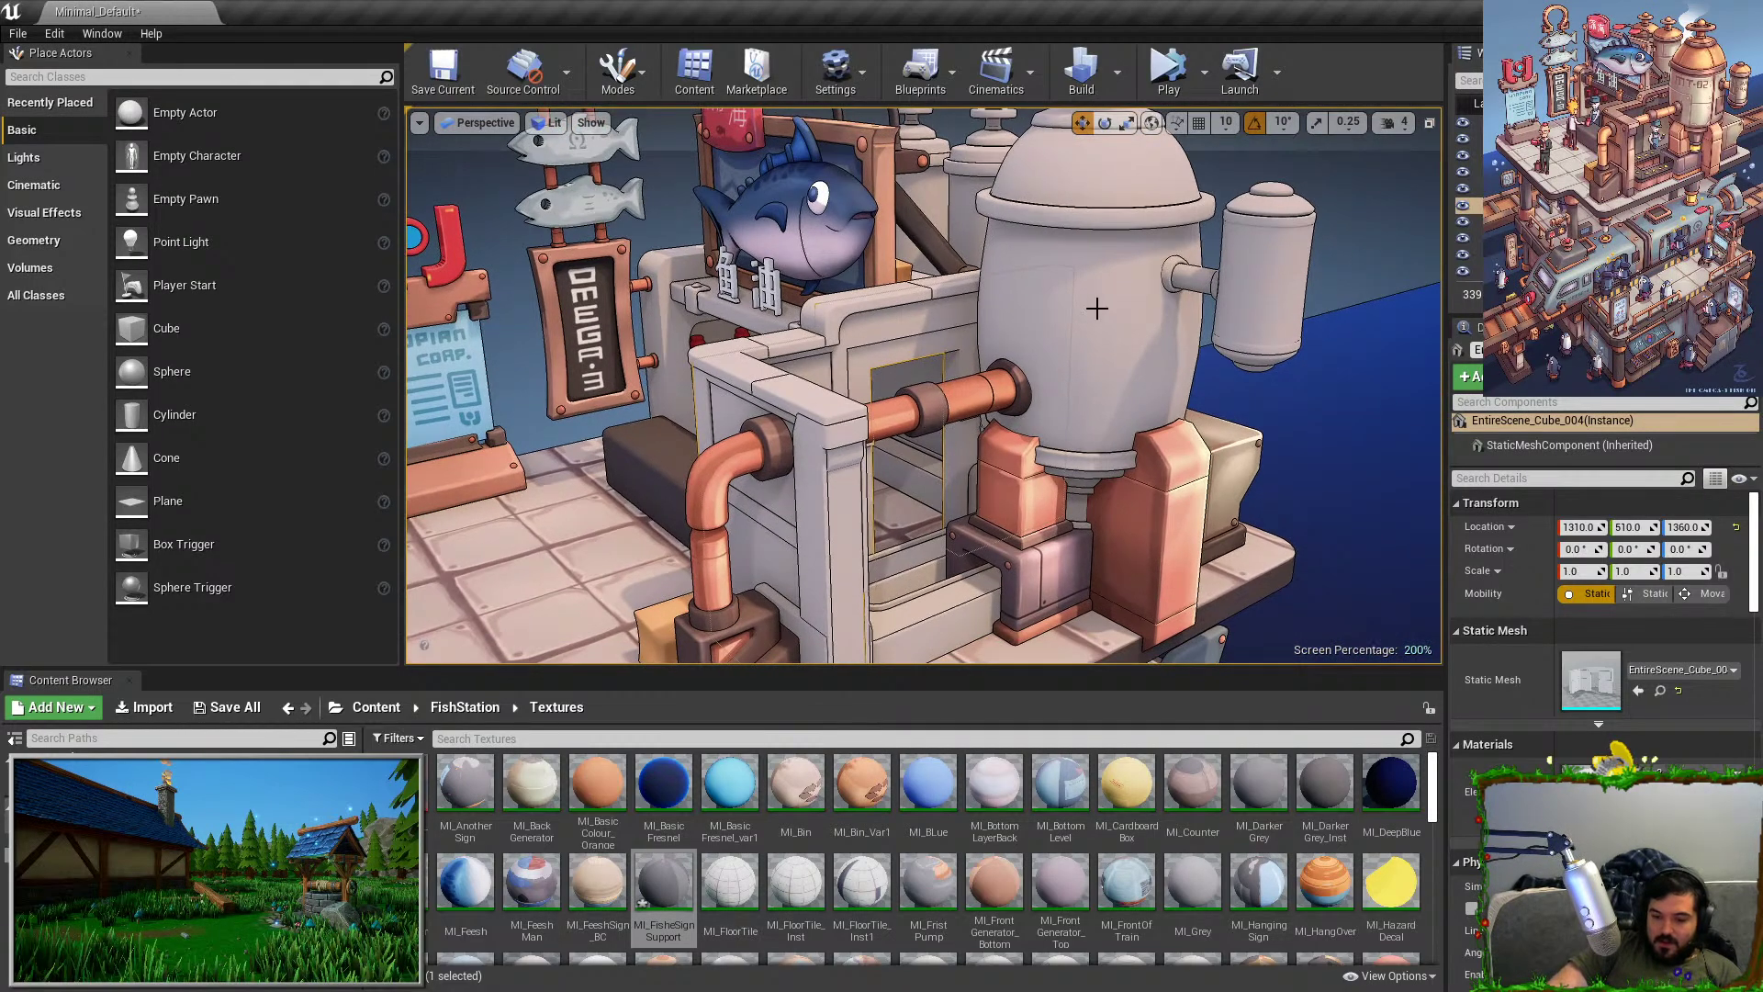
Select the untextured wall and tank meshes on the upper platform to inspect which pieces still need texturing, and clear the selection.
left_click(1037, 258)
right_click_drag(945, 193, 882, 180)
left_click(854, 399)
left_click(948, 386)
right_click_drag(947, 385, 1166, 491)
left_click(1026, 439)
right_click_drag(922, 386, 845, 330)
left_click(1001, 369)
left_click(1237, 315, "ctrl")
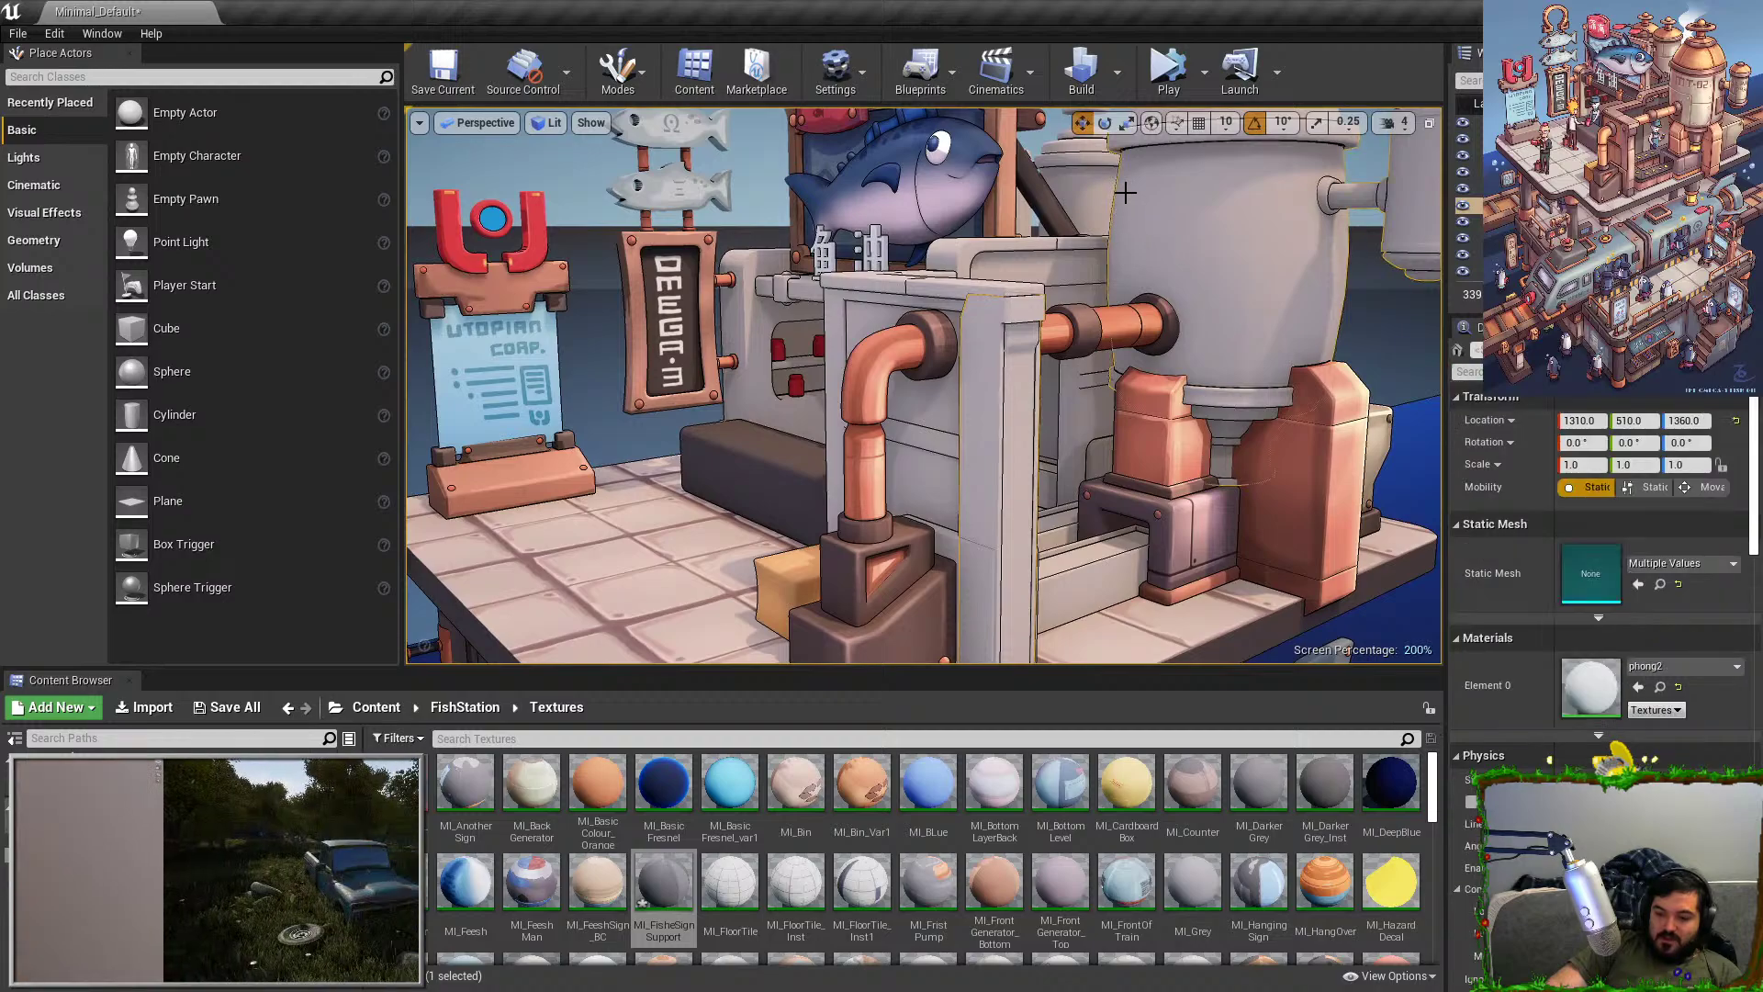
right_click_drag(1237, 315, 1118, 284)
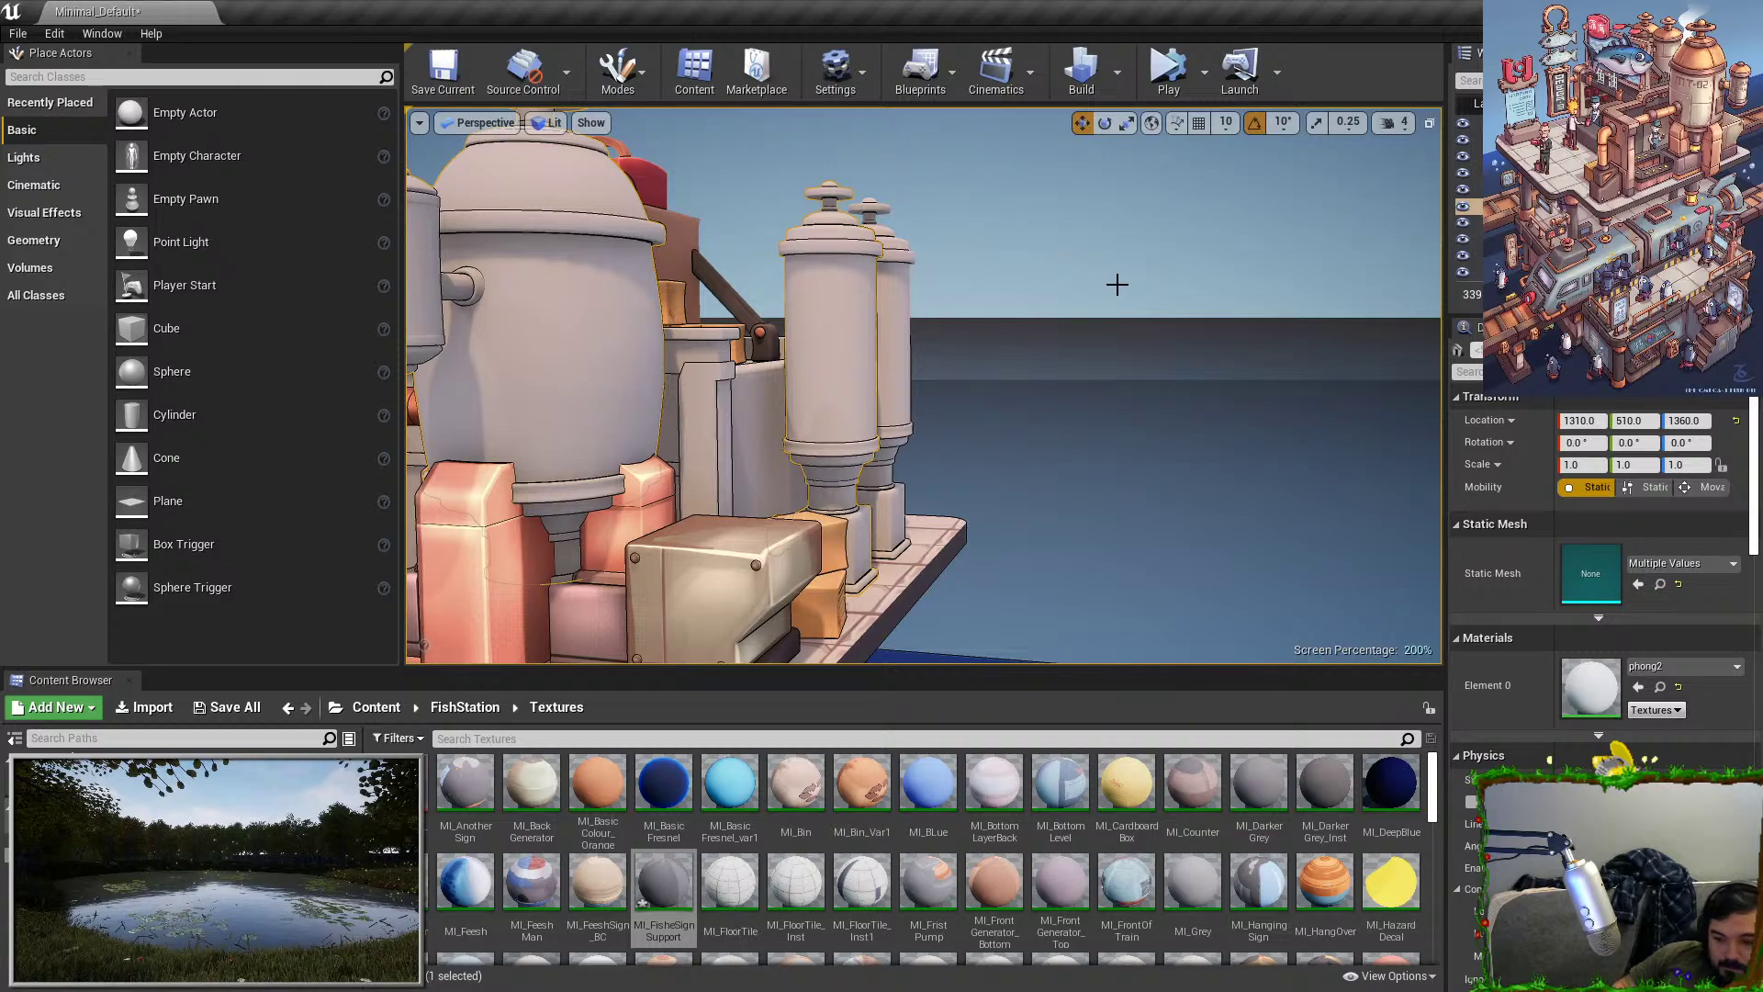
right_click_drag(765, 591, 790, 634)
key("Escape")
Try moving the untextured fish man onto the painted one beside the HIRE poster, and undo the moves.
right_click_drag(781, 487, 819, 492)
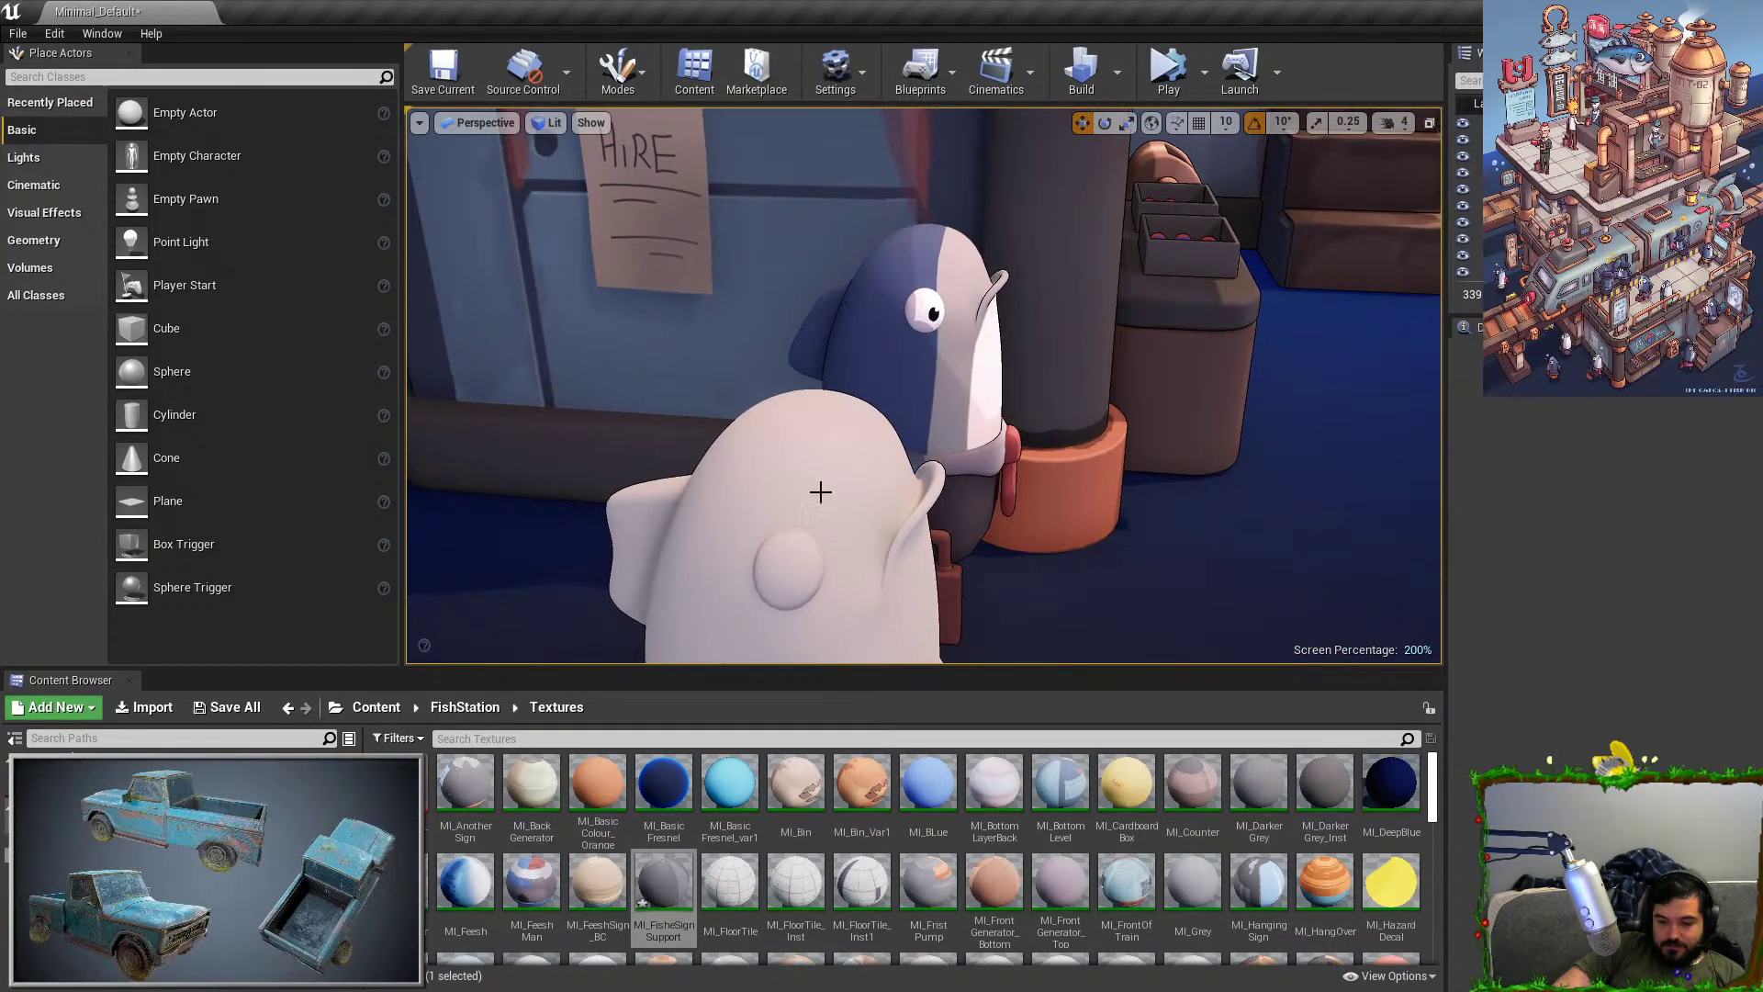
left_click(799, 556)
key("f")
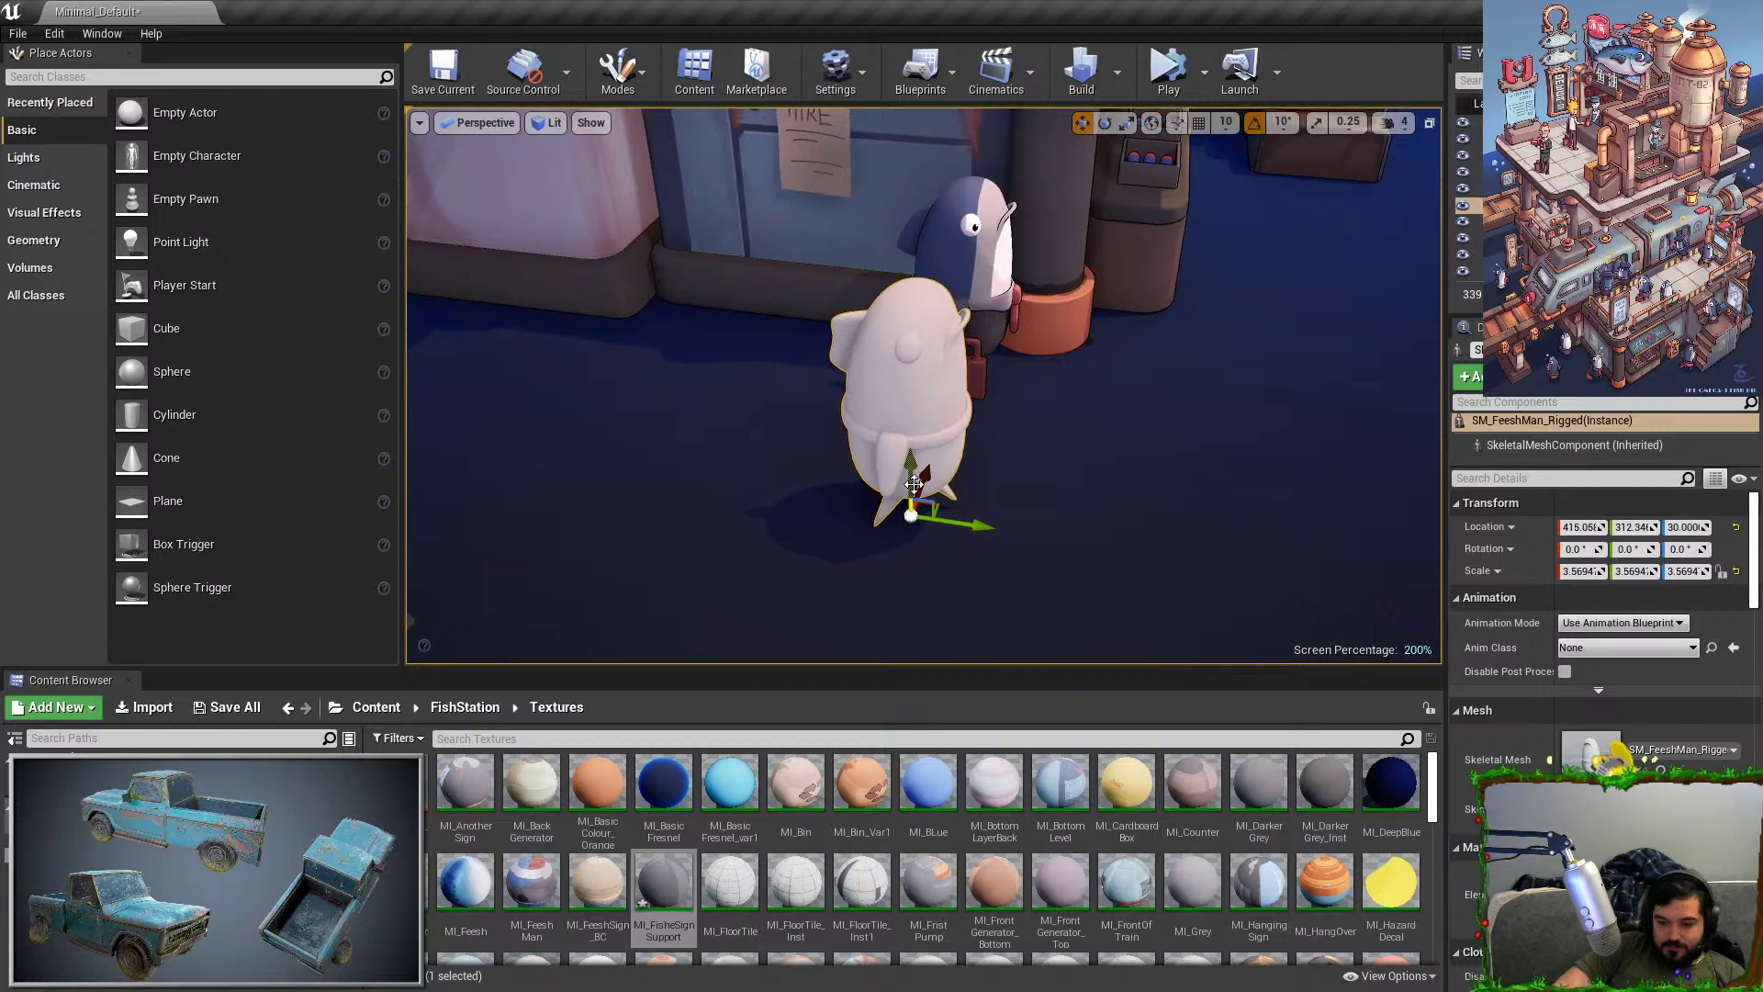
left_click_drag(913, 510, 1021, 387)
key("f")
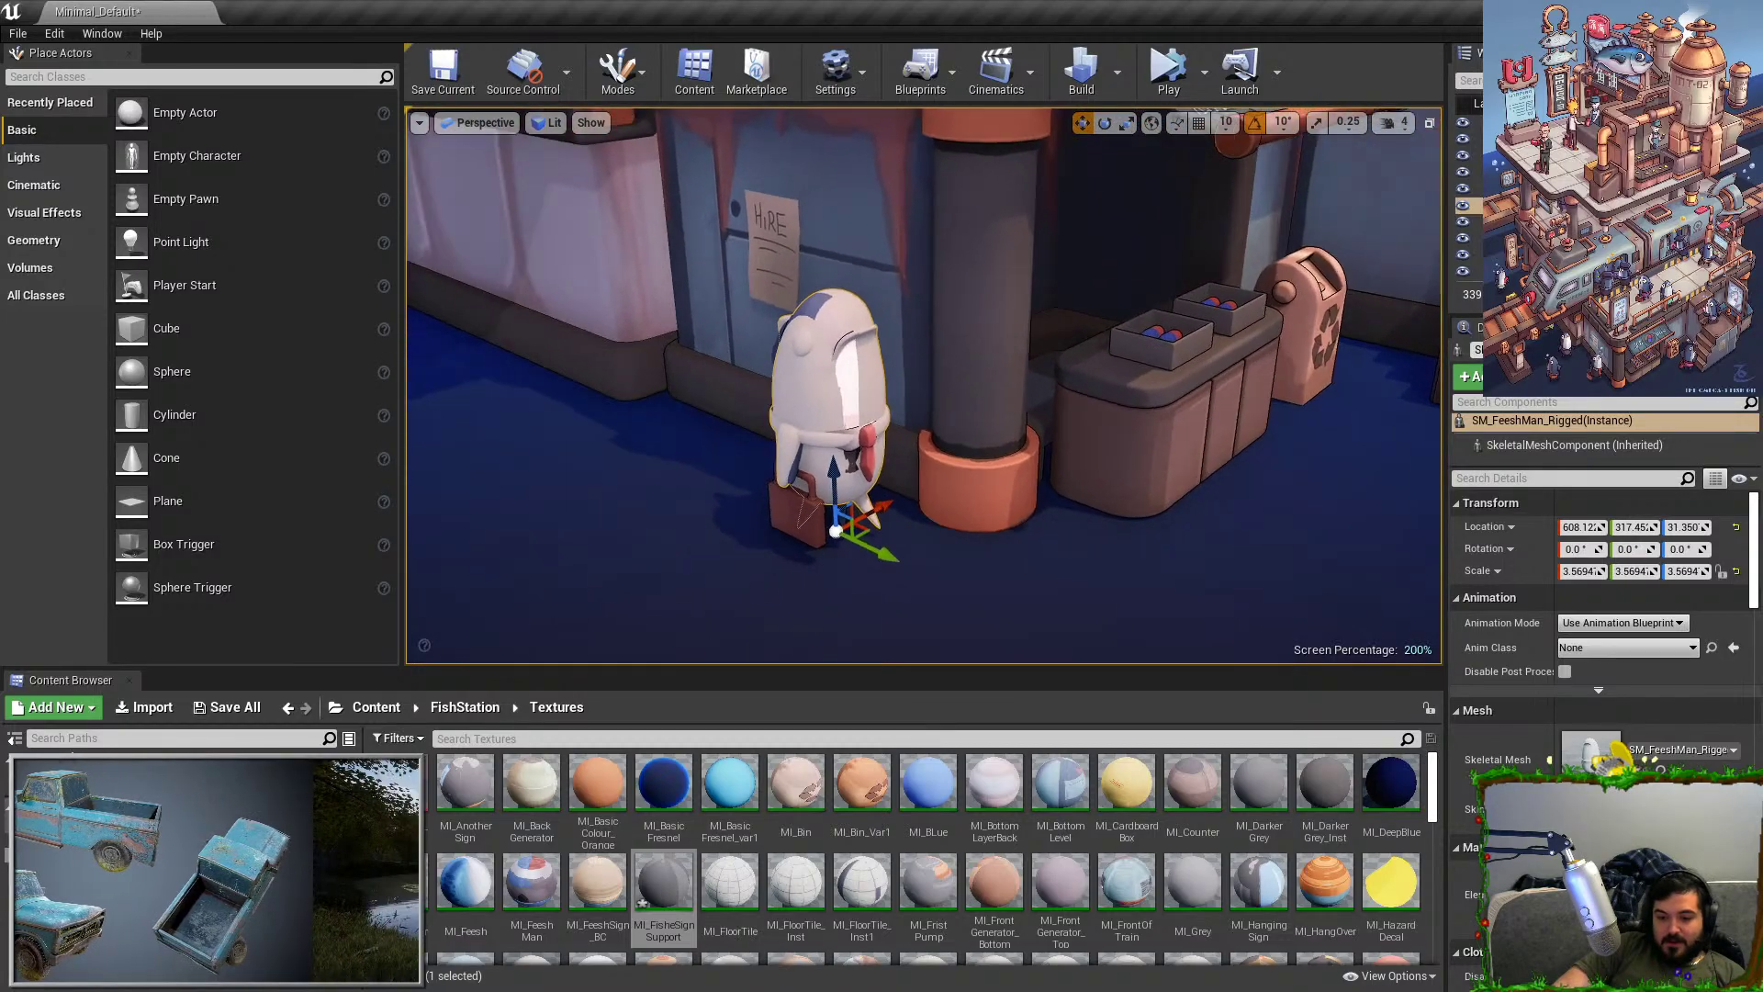
key("ctrl+z")
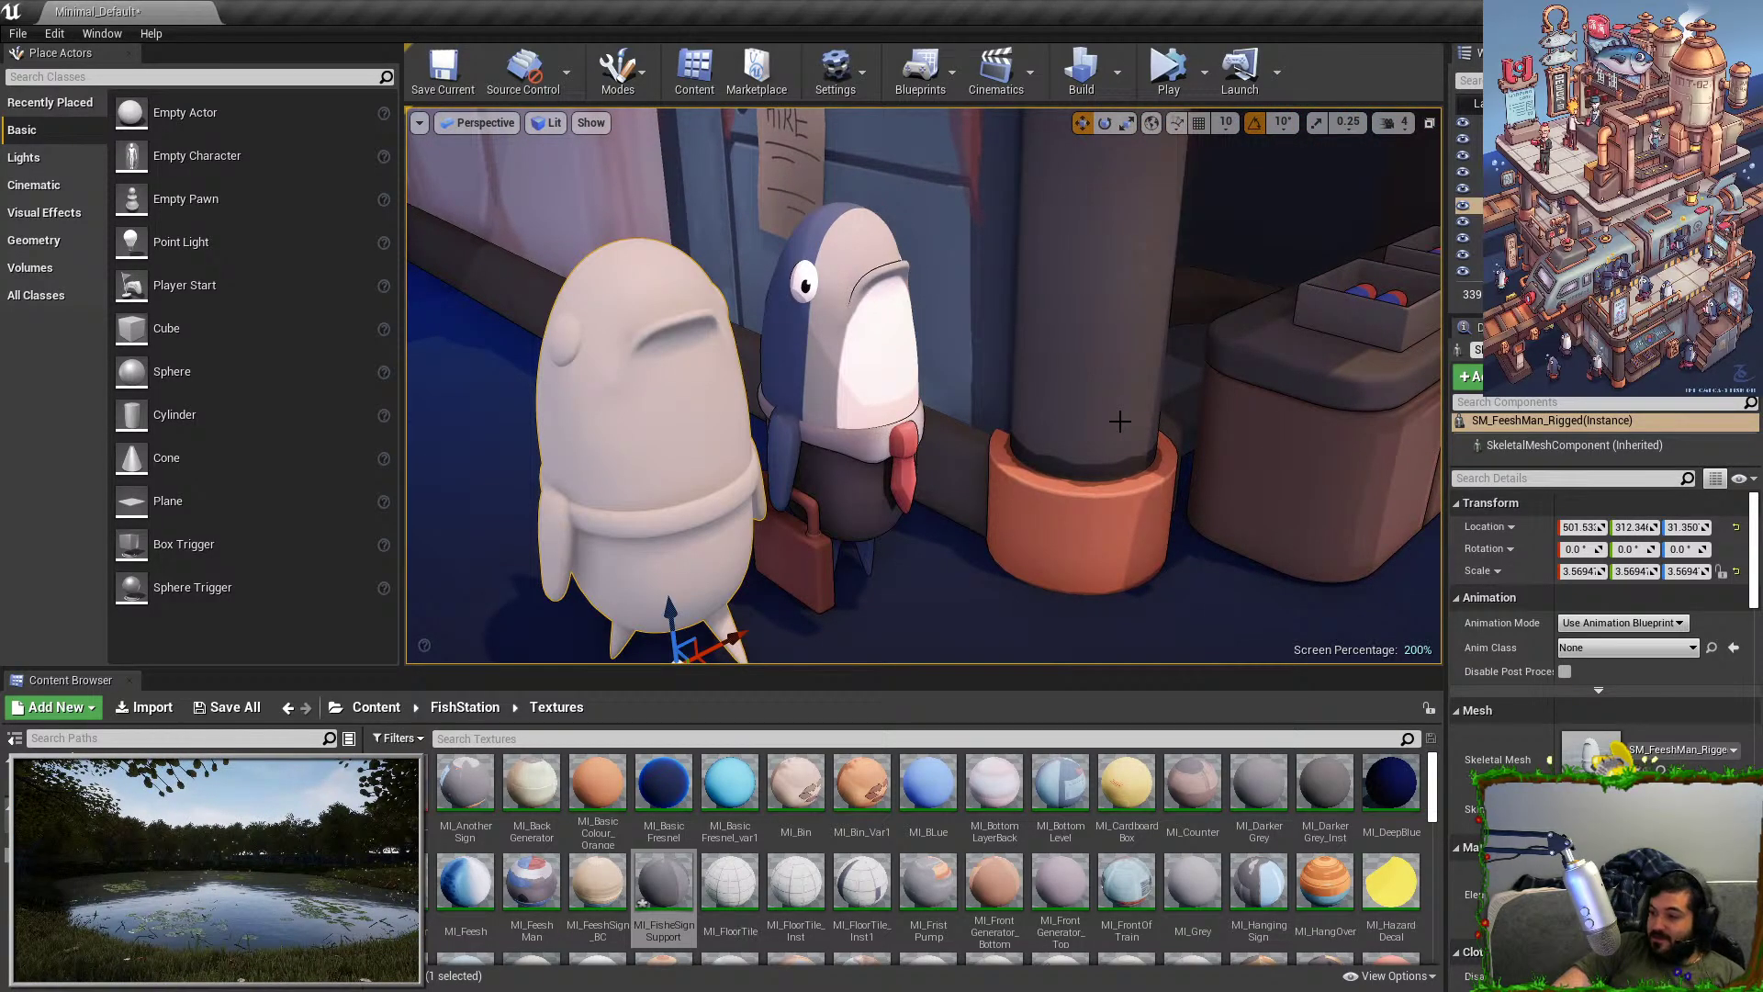
key("ctrl+z")
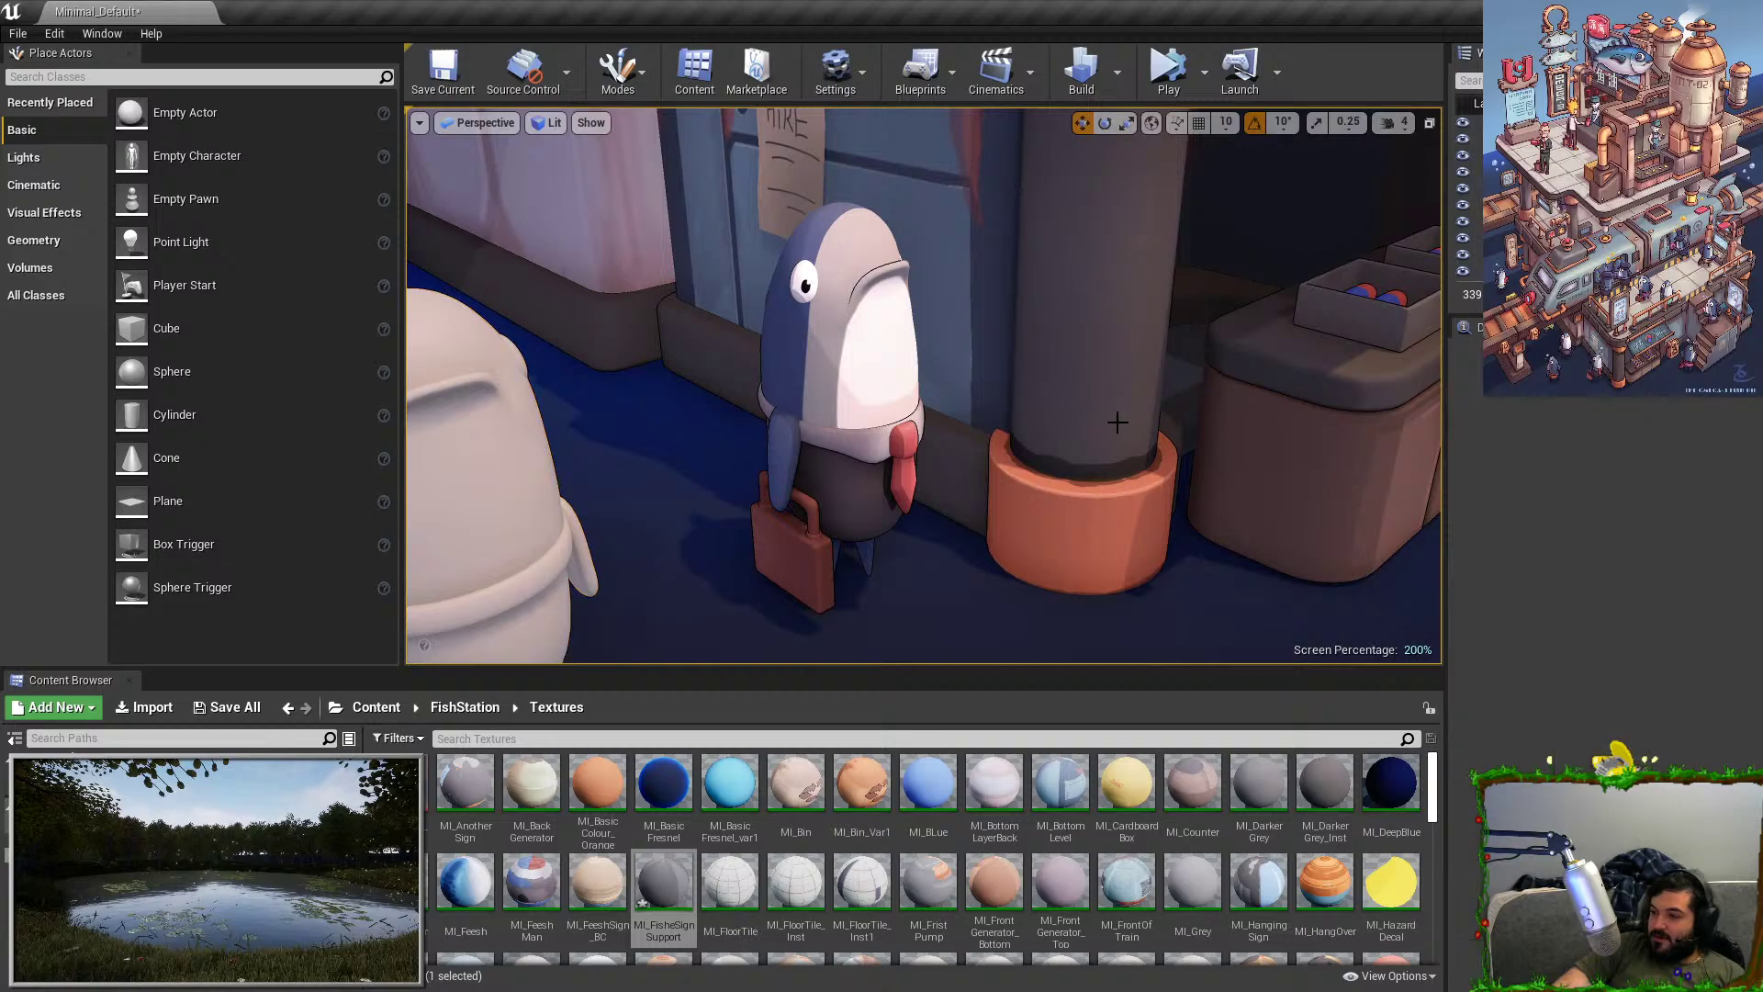
Examine the train level from a distance and the upper platform from above.
key("s")
right_click_drag(1058, 434, 1058, 434)
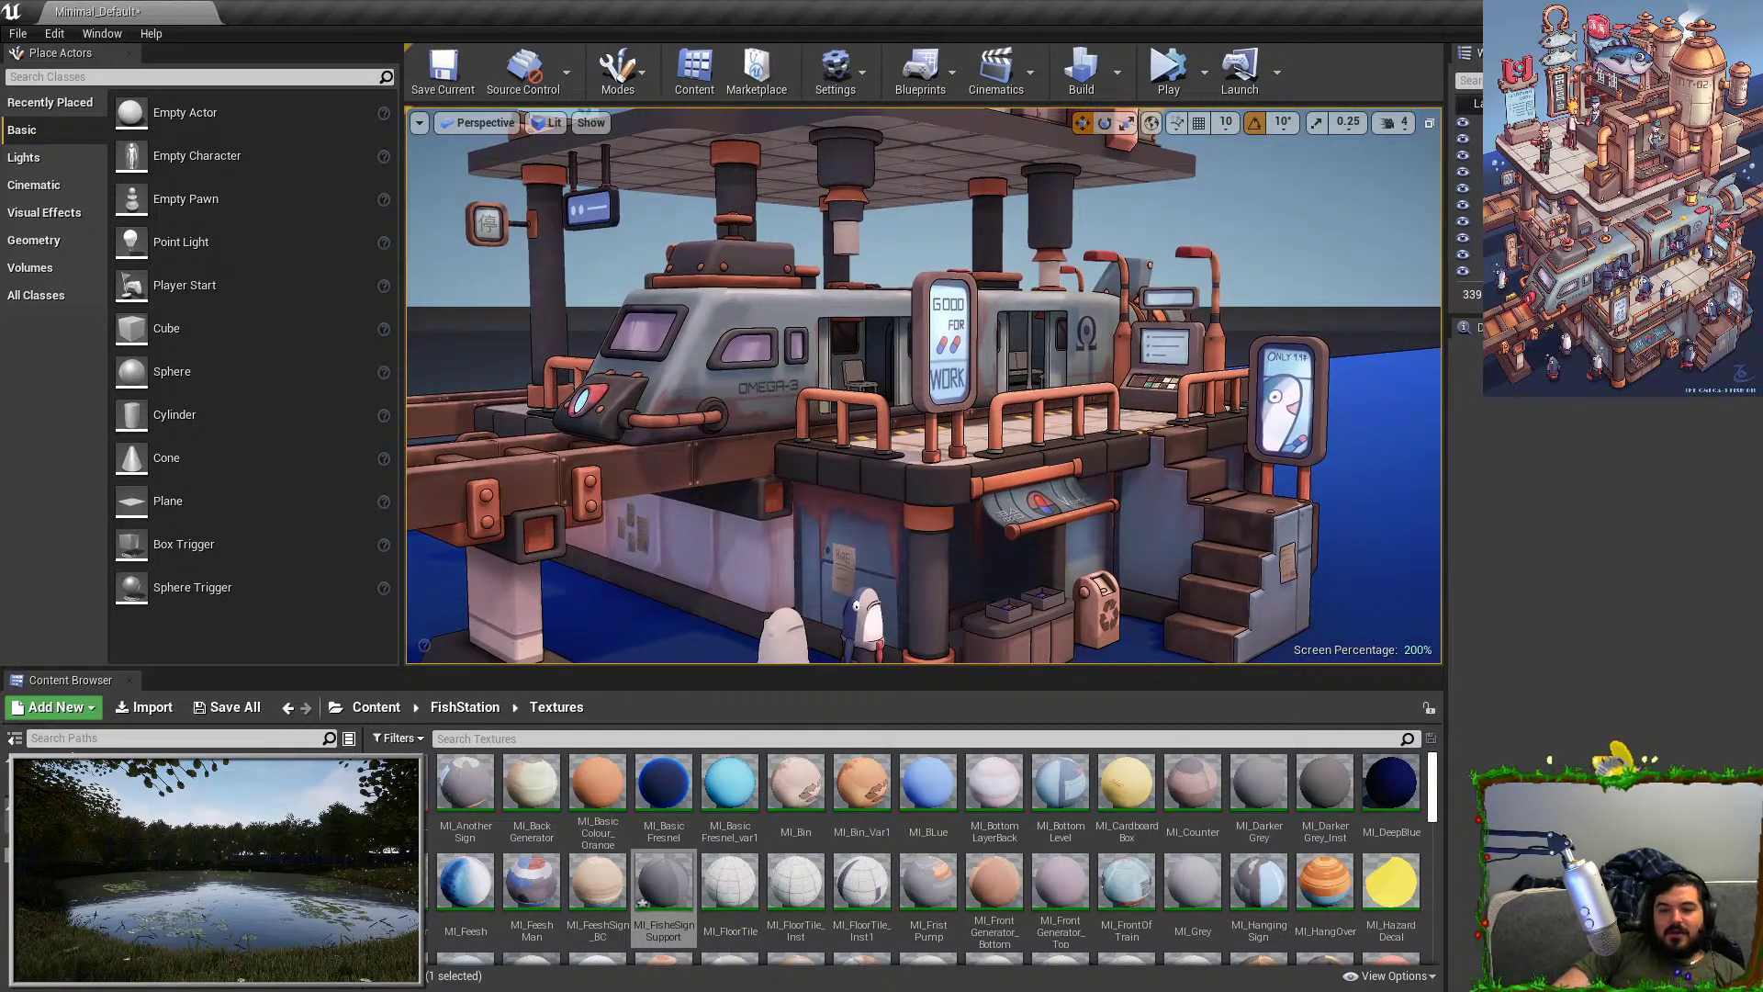
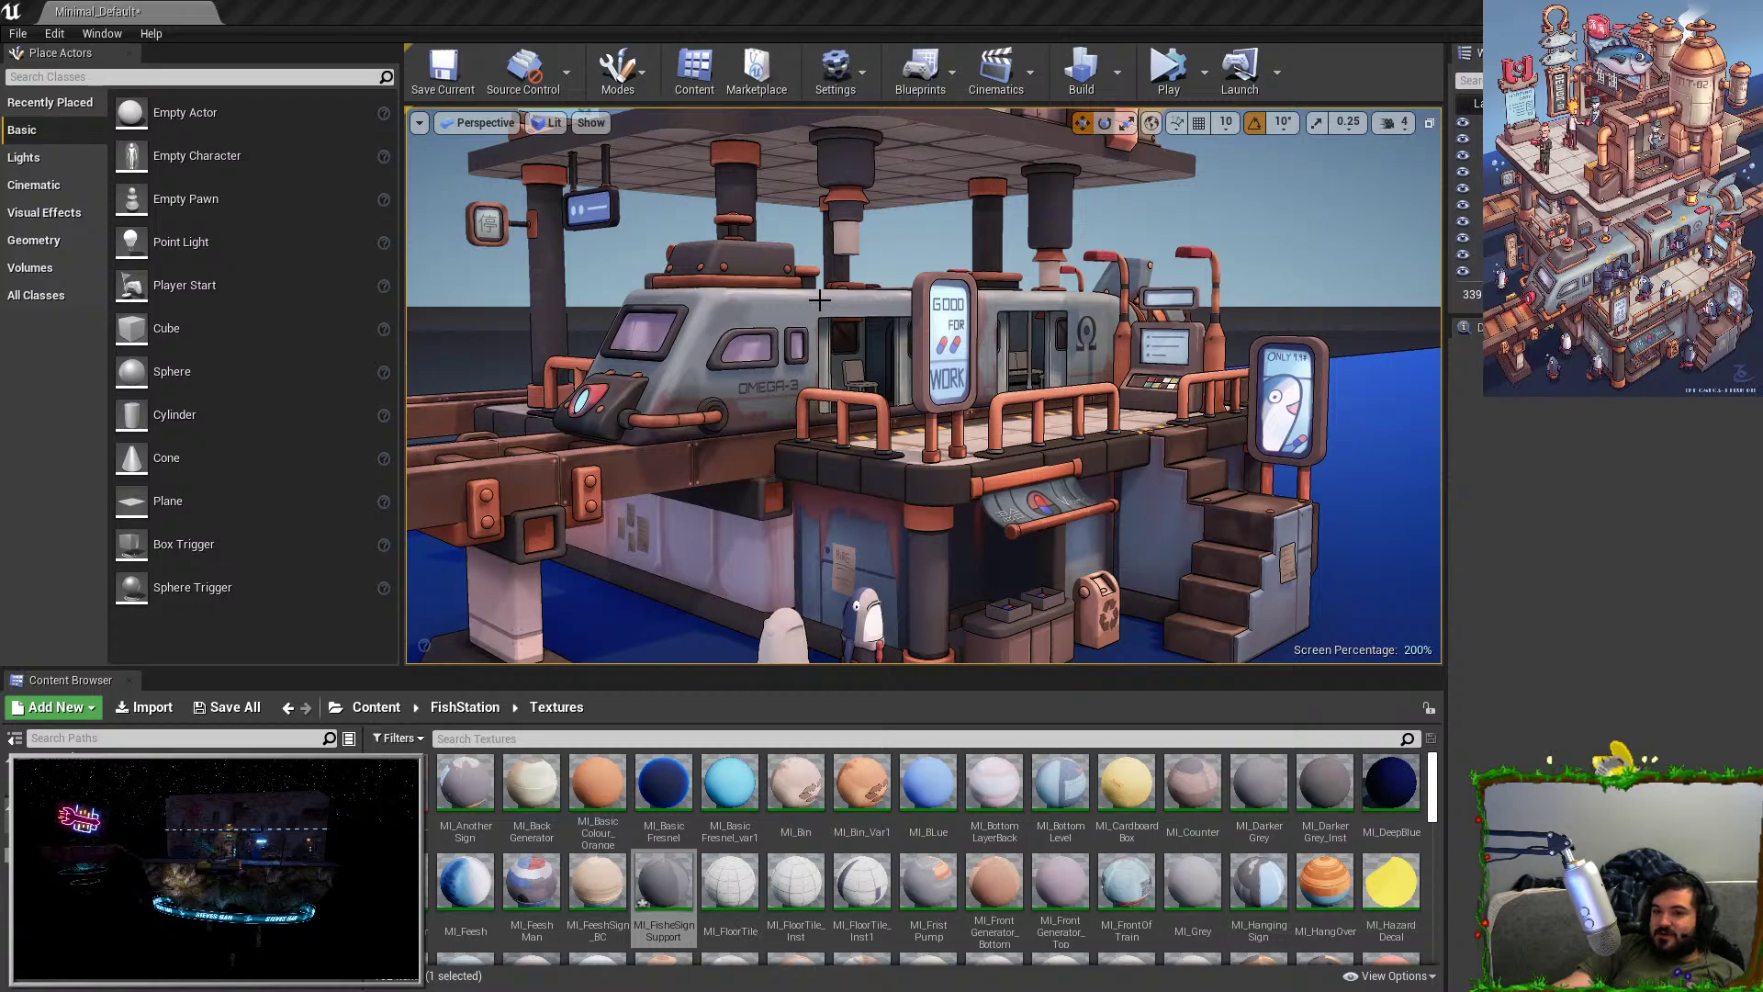
right_click_drag(739, 296, 739, 385)
key("s")
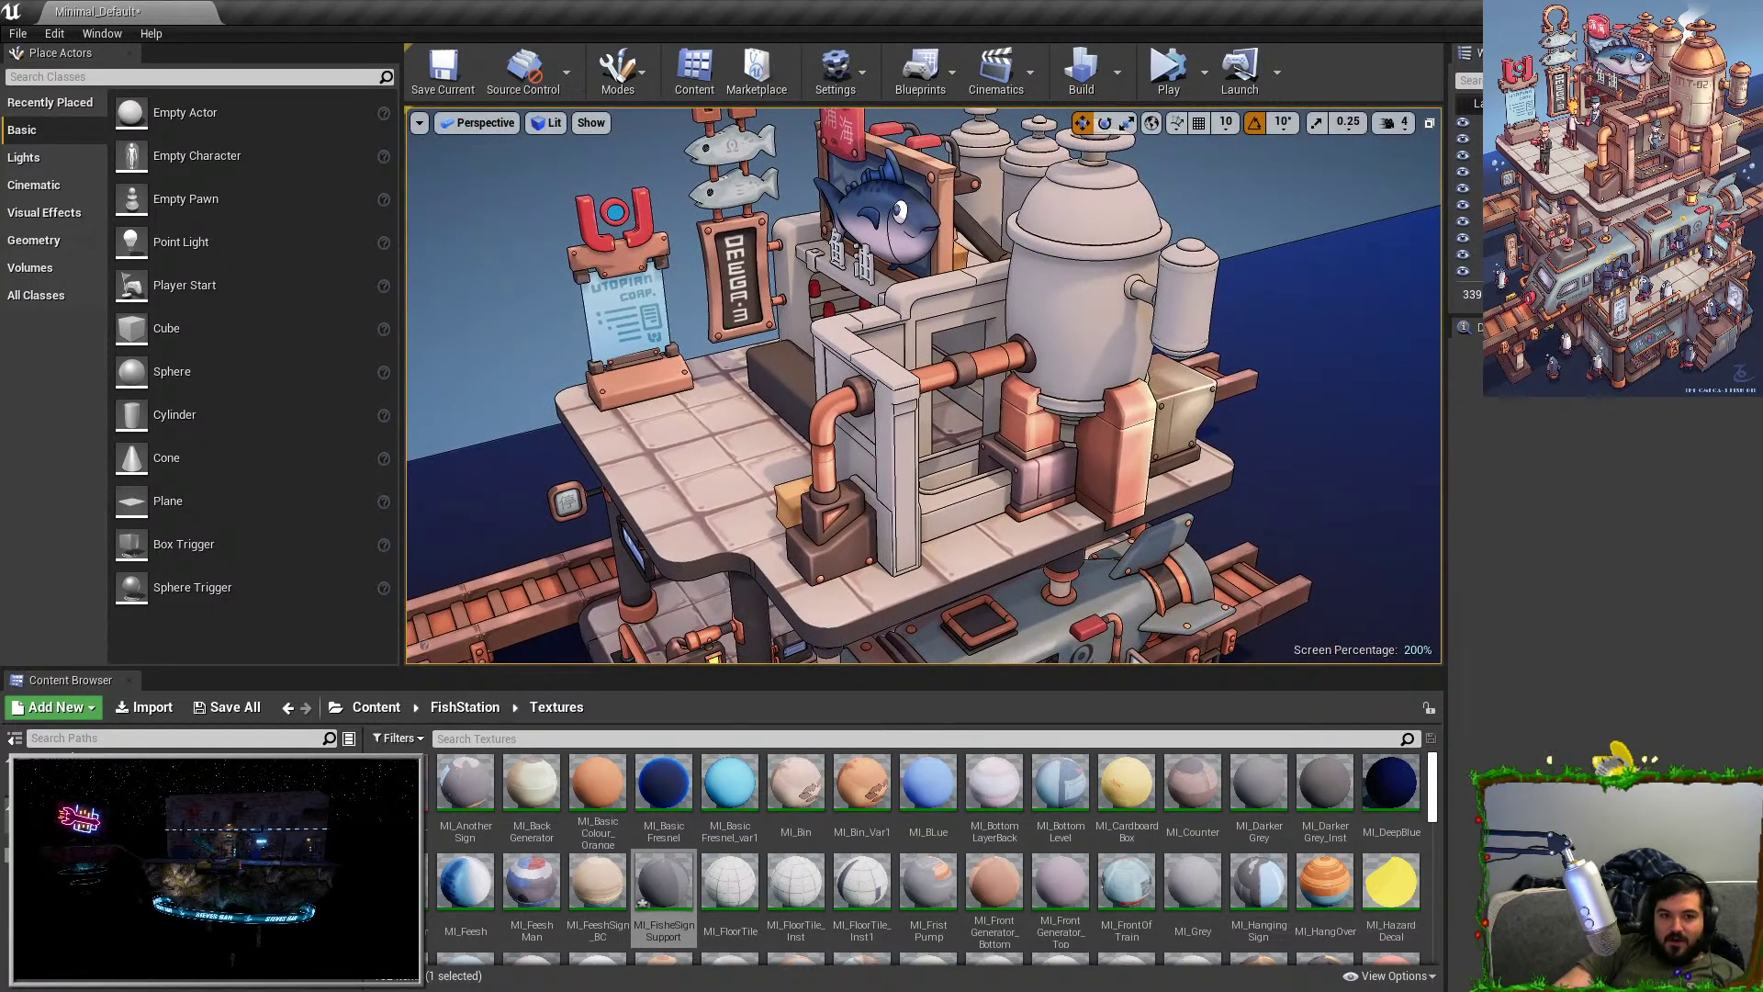
Switch back to Substance Painter and review the painted shading on top of the slab.
key("alt+Tab")
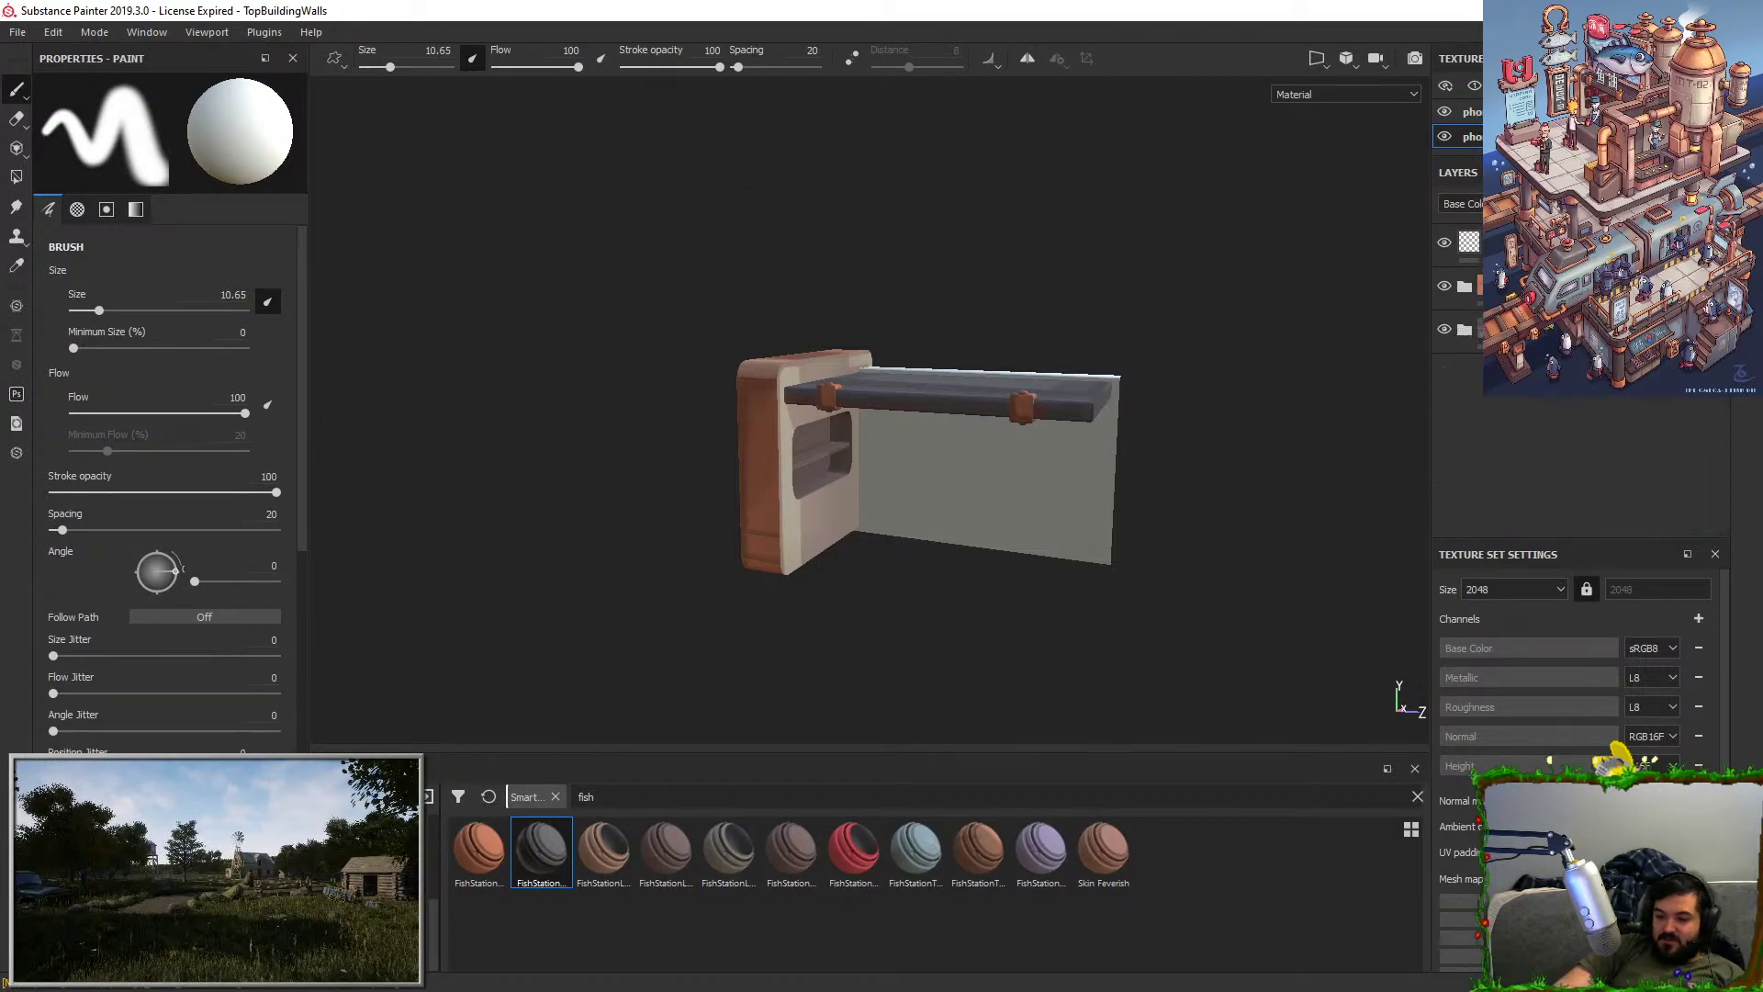
left_click_drag(1246, 422, 987, 504, "alt")
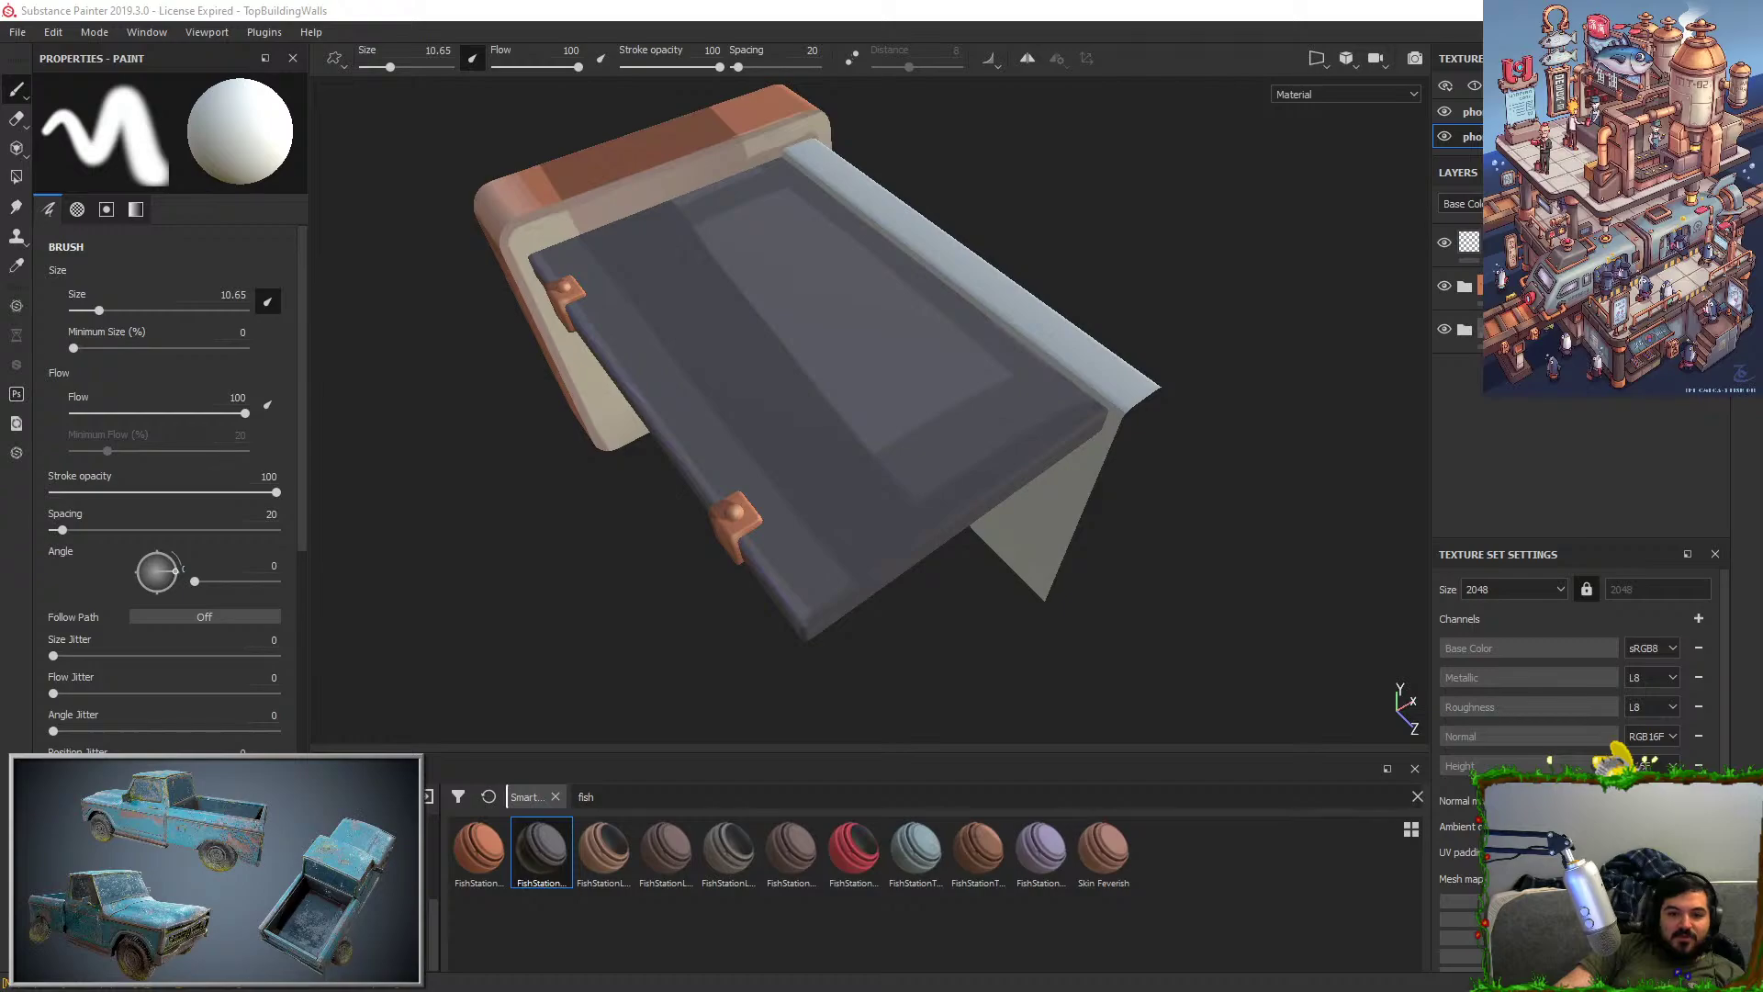
Bring up the Blender window with FishStationStartingUv.blend and examine the tank, walls and fish stall from several angles.
left_click_drag(136, 0, 811, 0)
mouse_move(510, 0)
left_mouse_down()
mouse_move(712, 147)
mouse_move(1492, 161)
left_mouse_up()
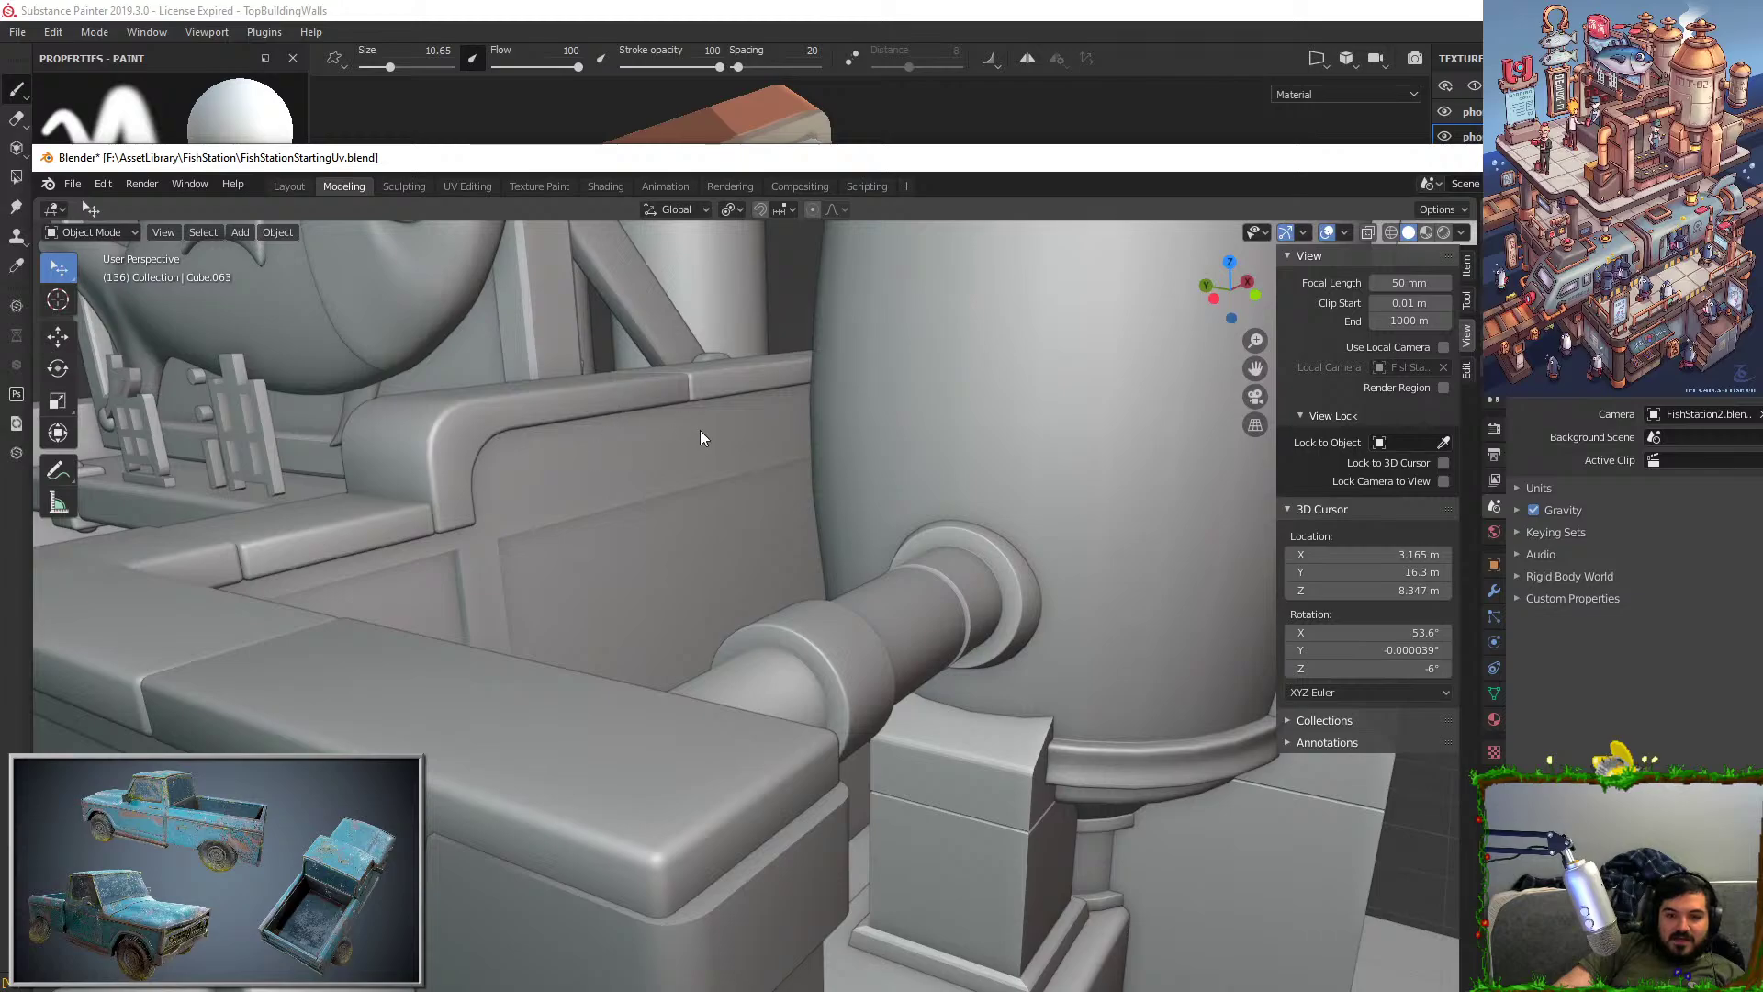
middle_click_drag(729, 432, 859, 428)
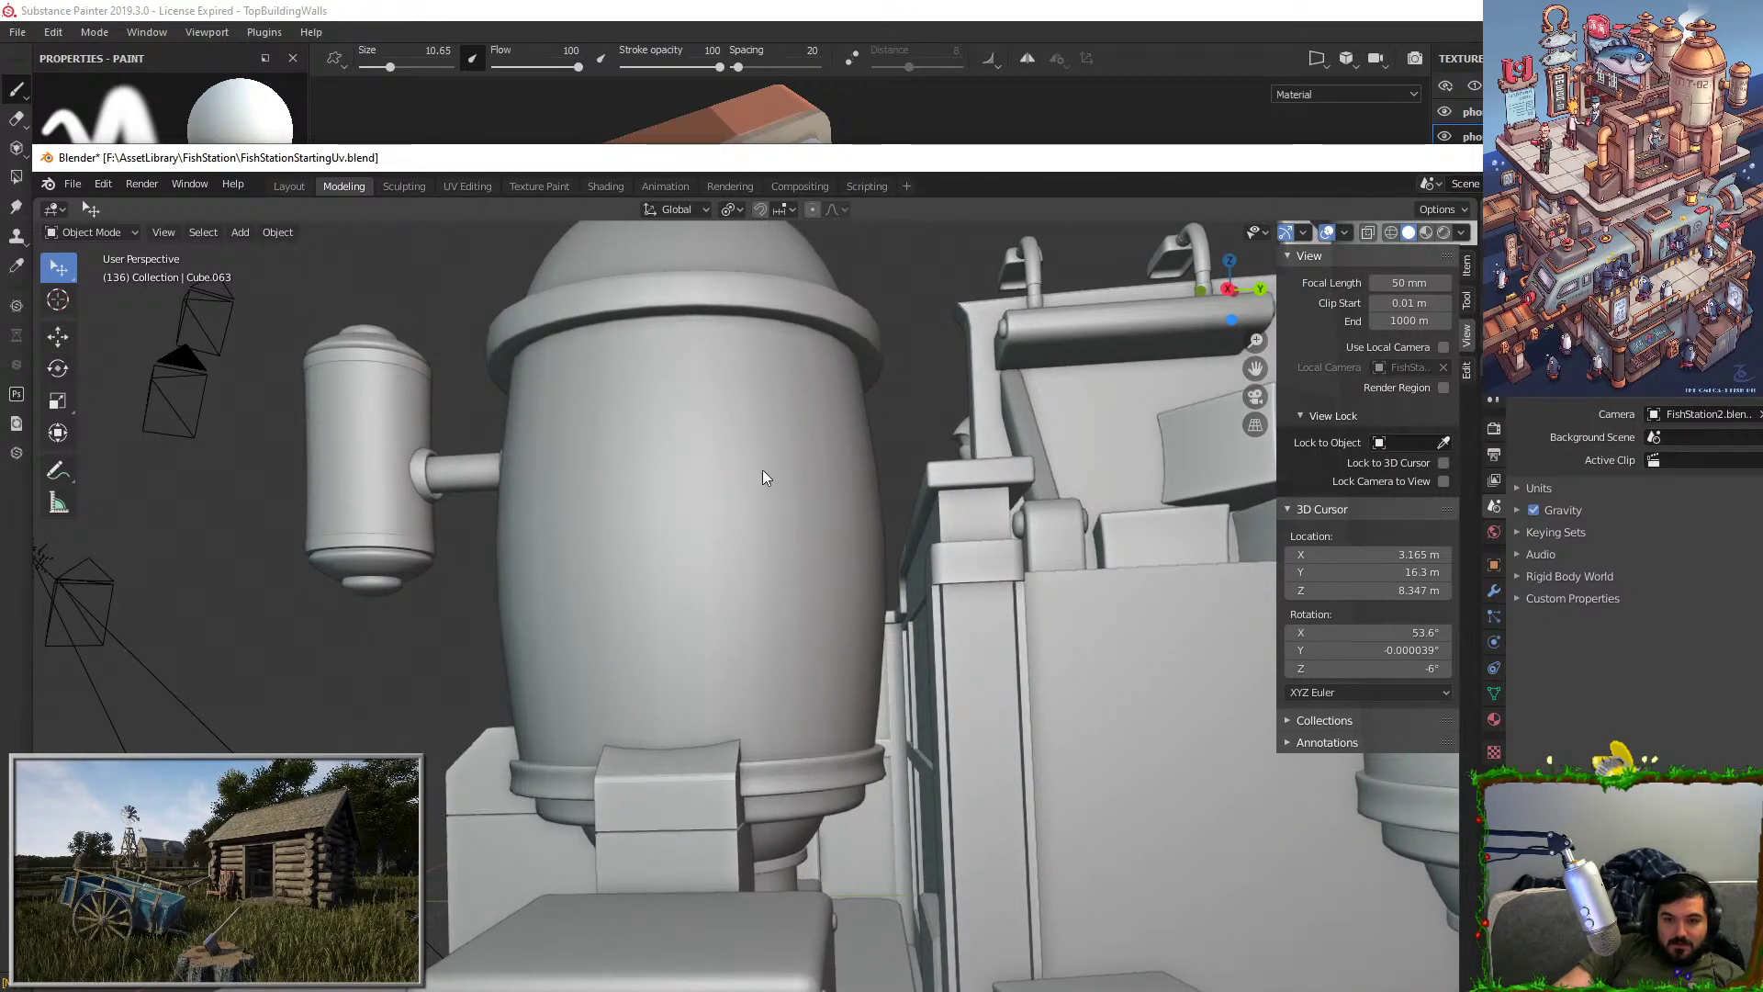
middle_click_drag(761, 473, 880, 602)
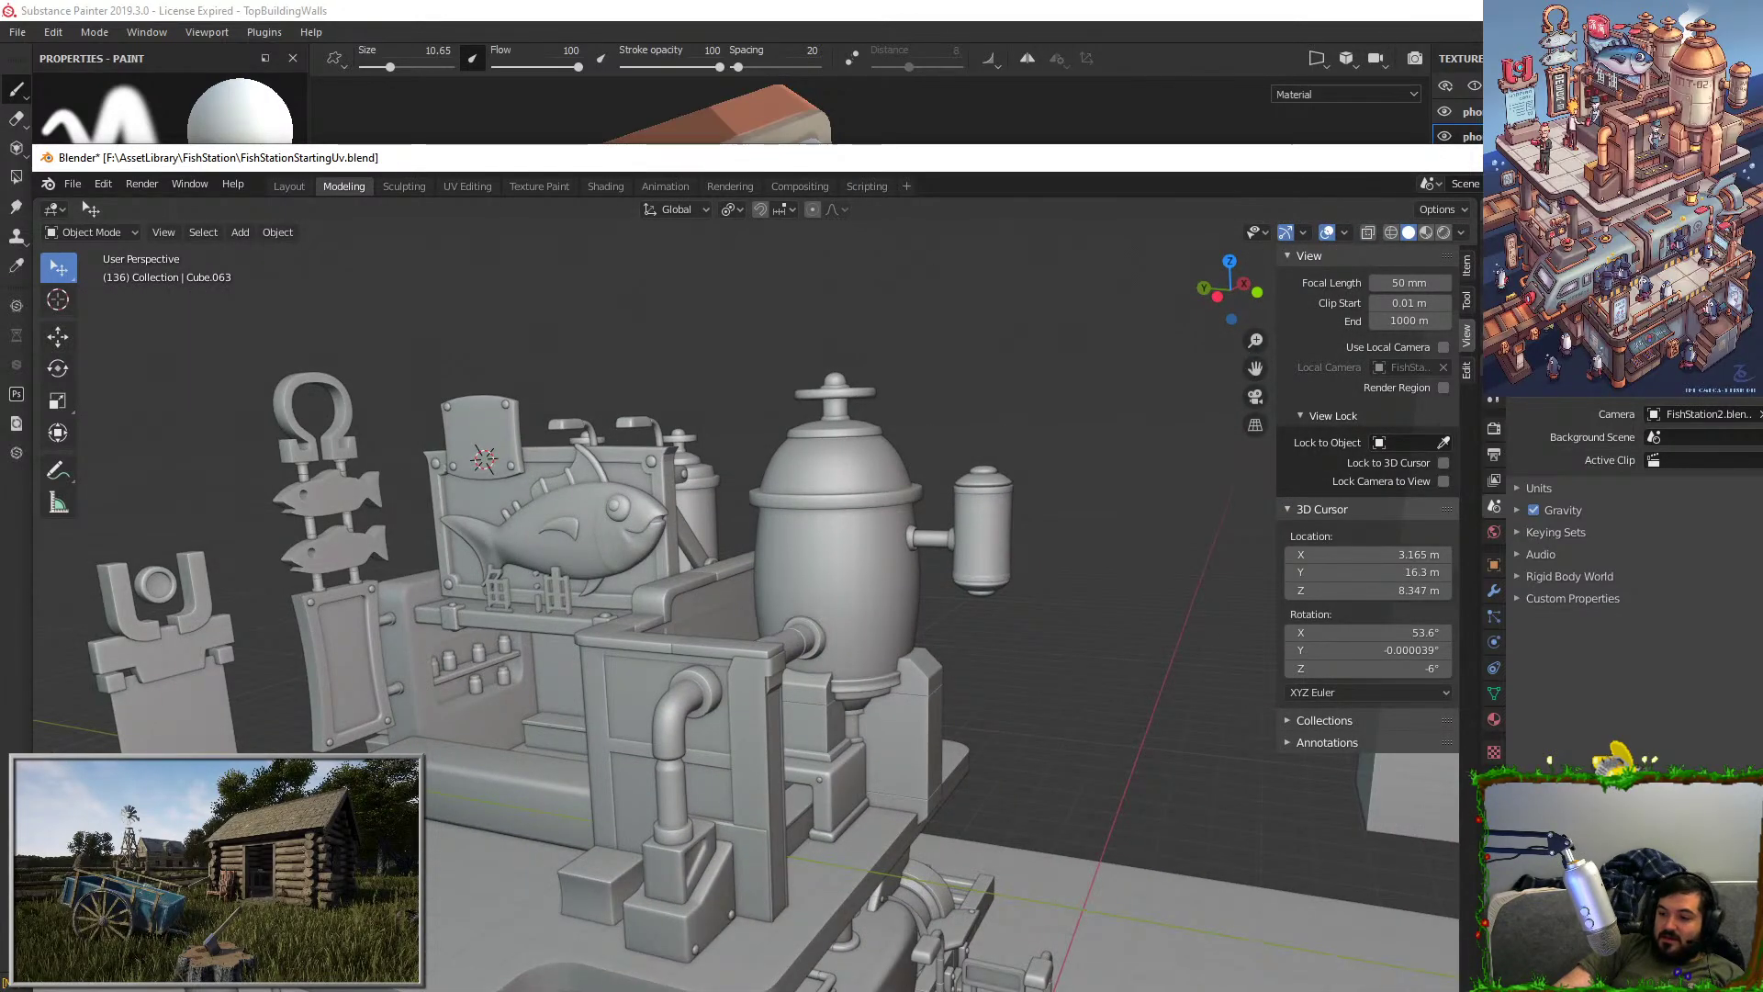
Switch to Substance Painter and compare the slab with its shading folder and Fill layer 32 copy 1 hidden and shown.
key("alt+Tab")
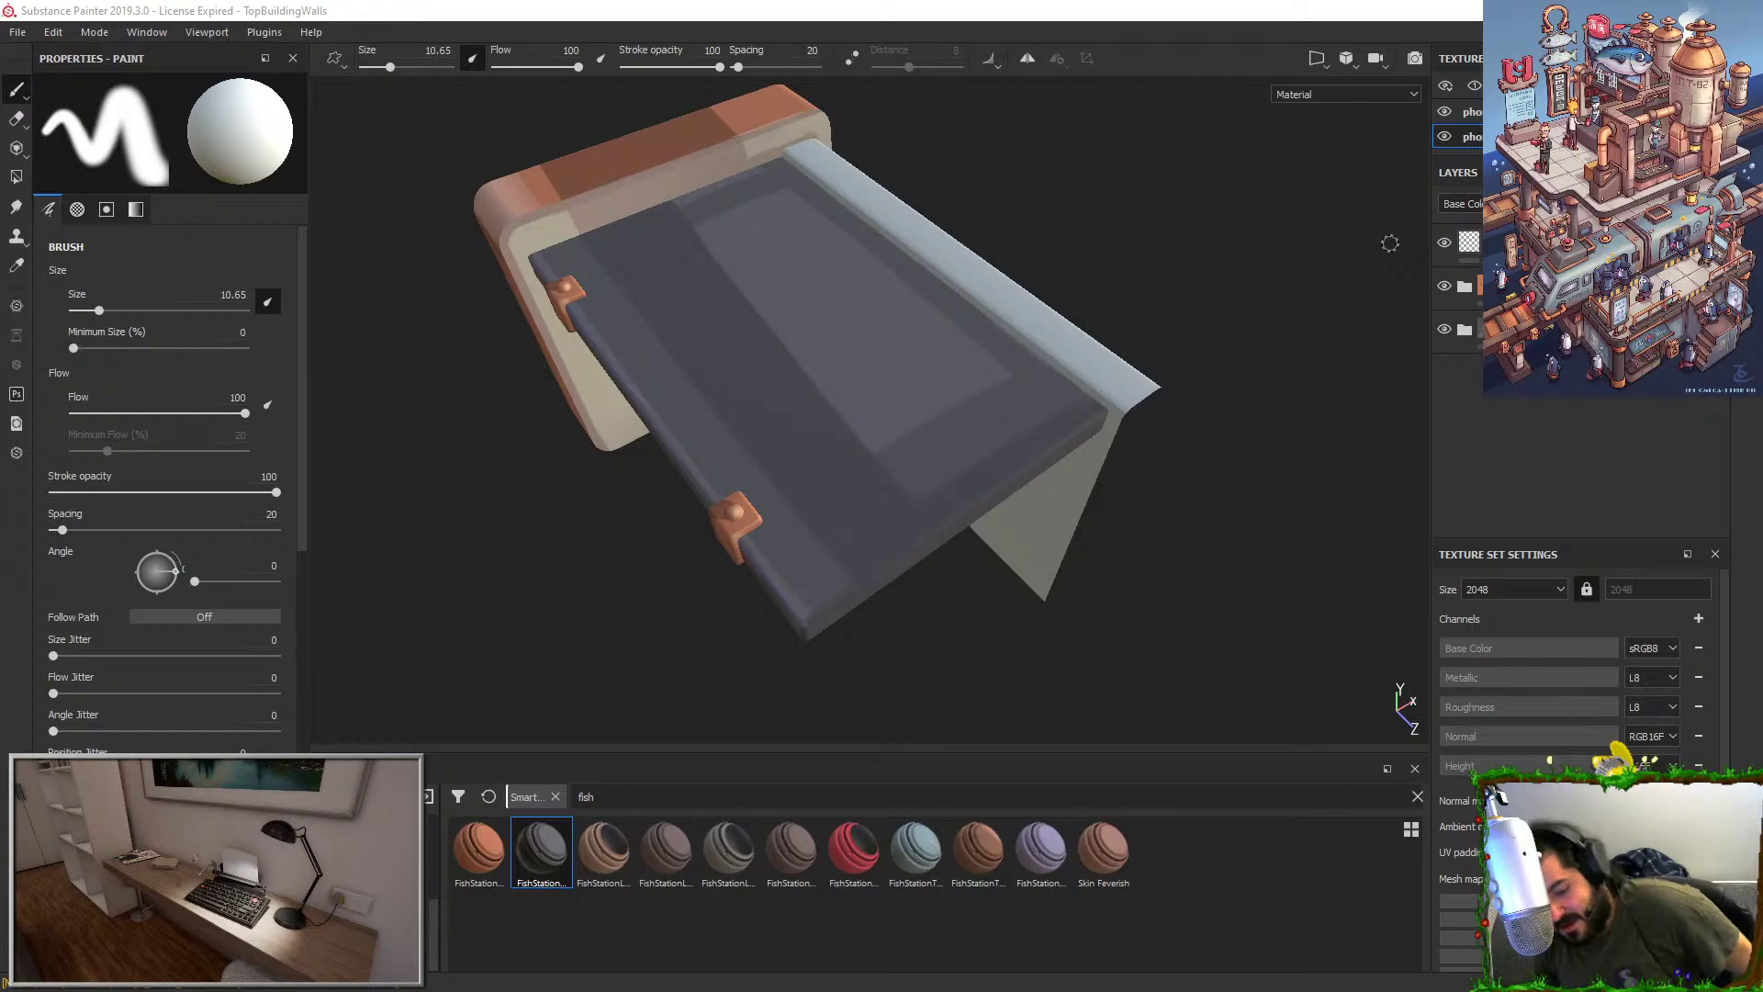
left_click_drag(410, 603, 763, 455, "alt")
left_click(1445, 330)
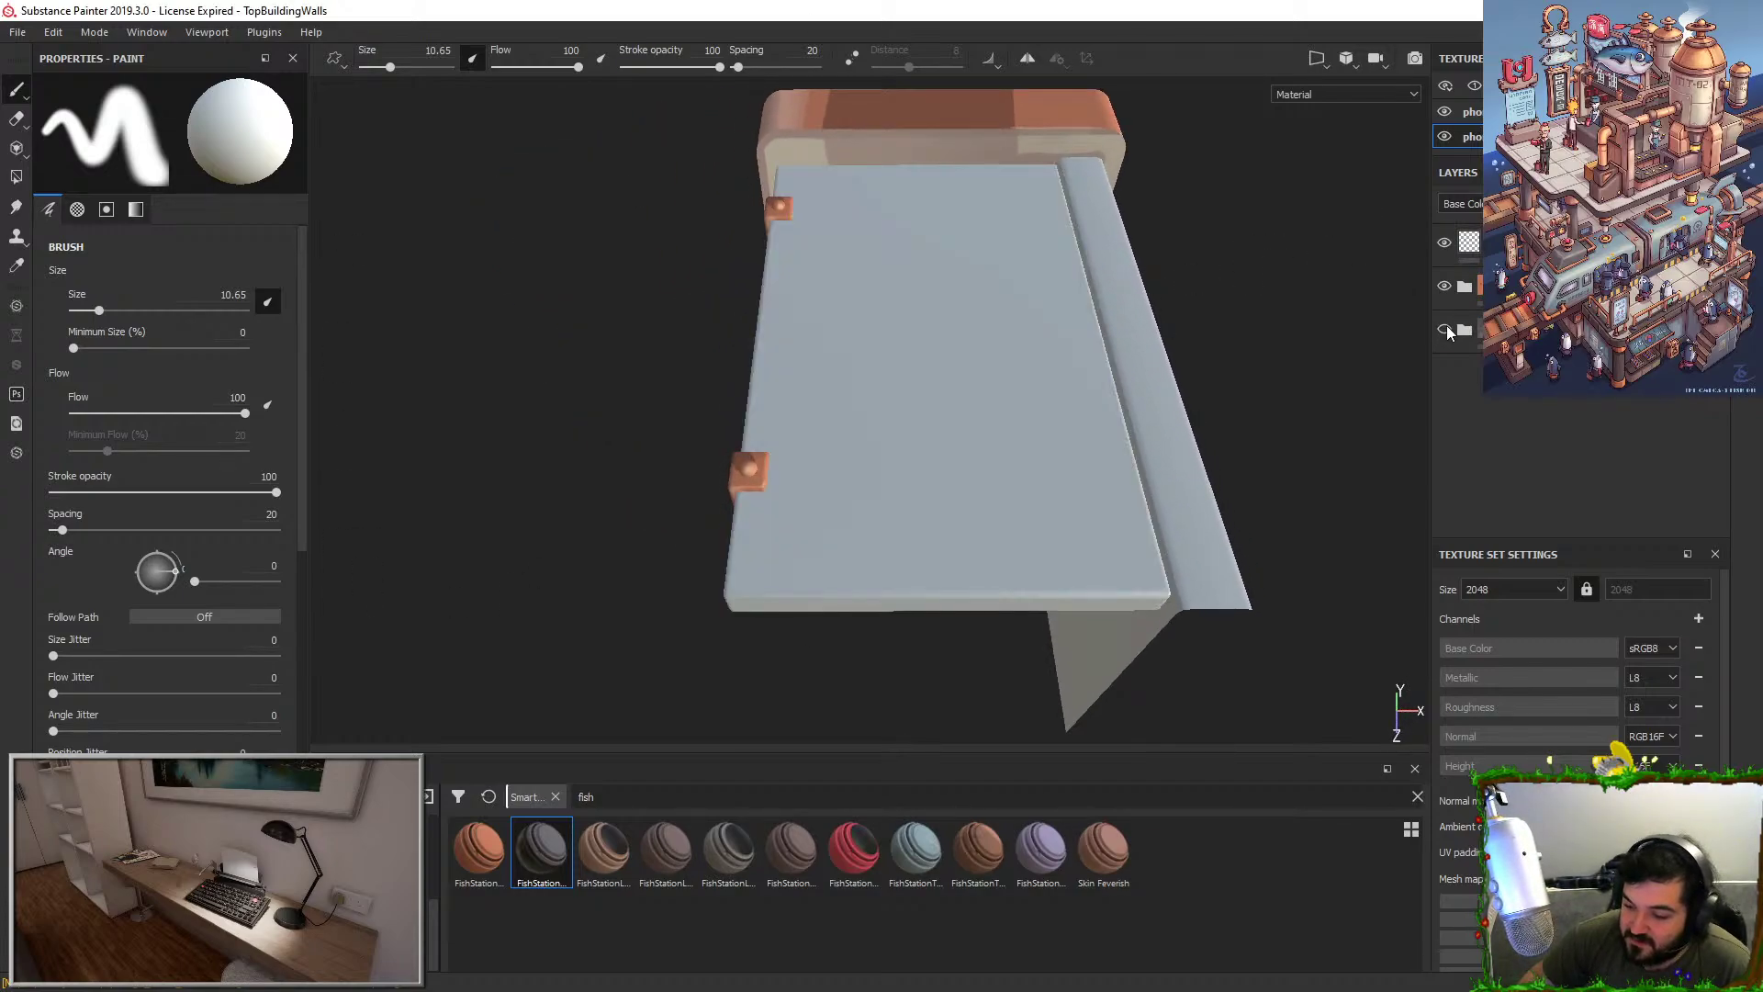
left_click(1446, 330)
left_click(1464, 330)
left_click(1446, 462)
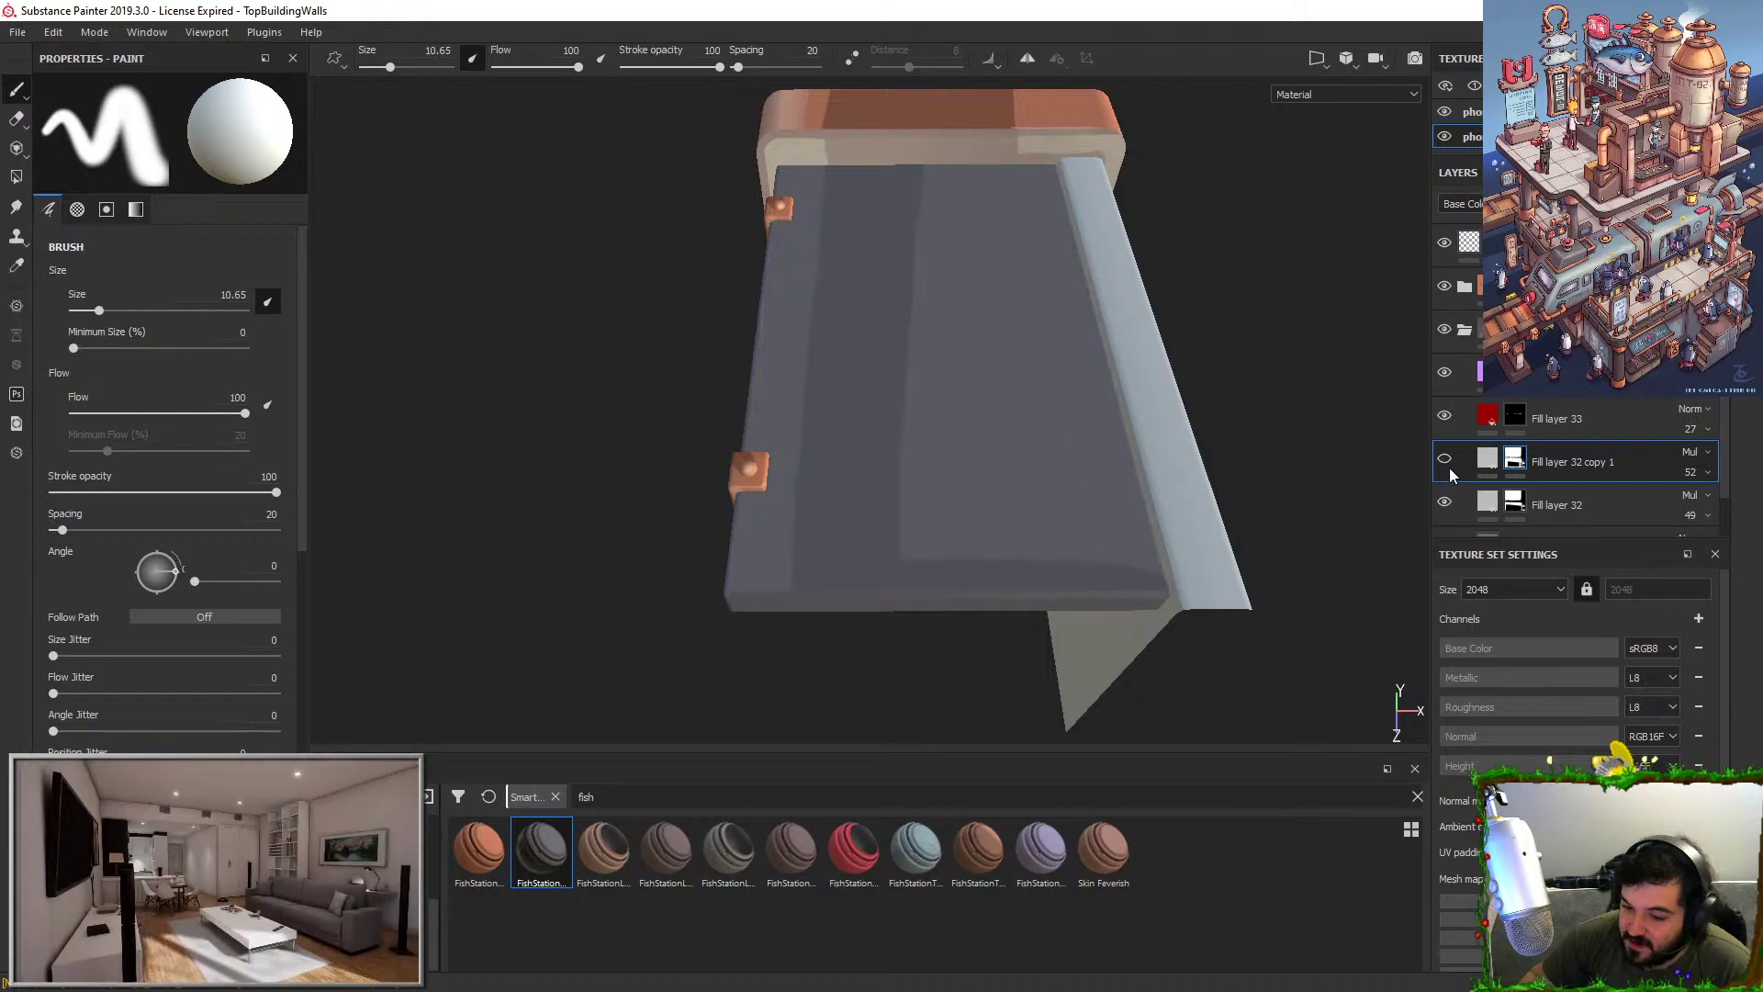
left_click(1446, 462)
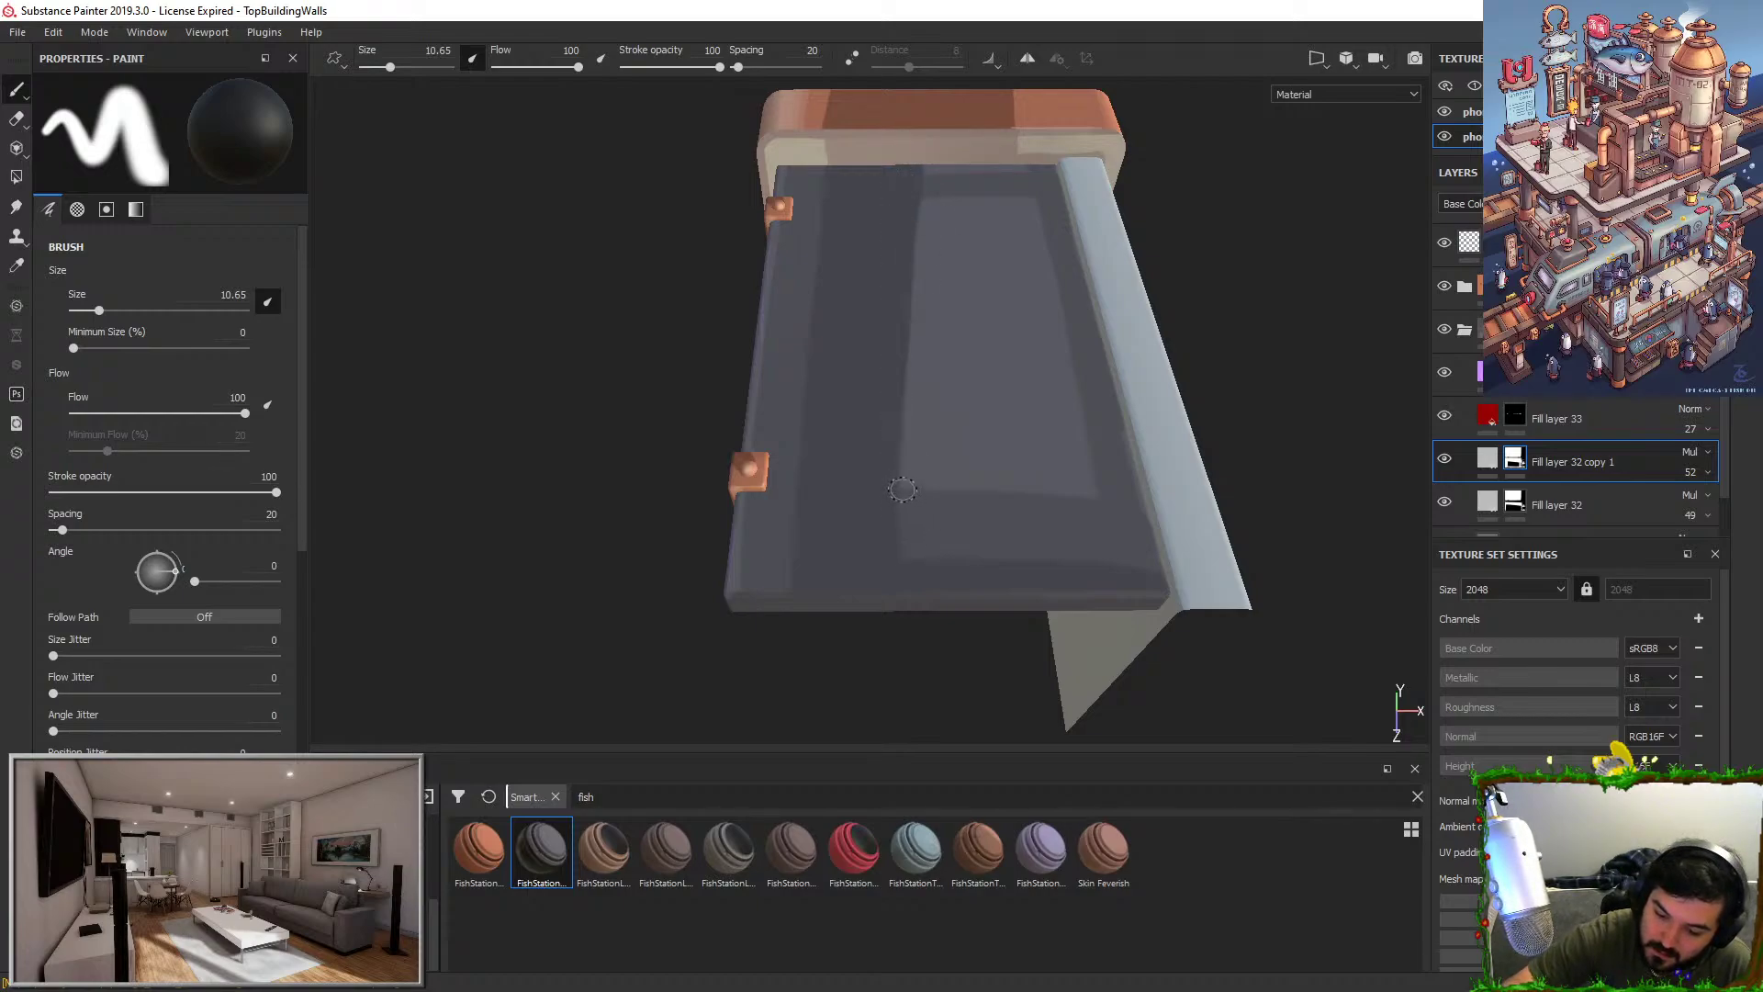
Straighten the light panel's inner long edge with straight strokes on the masks of Fill layer 32 copy 1 and Fill layer 32.
key("shift")
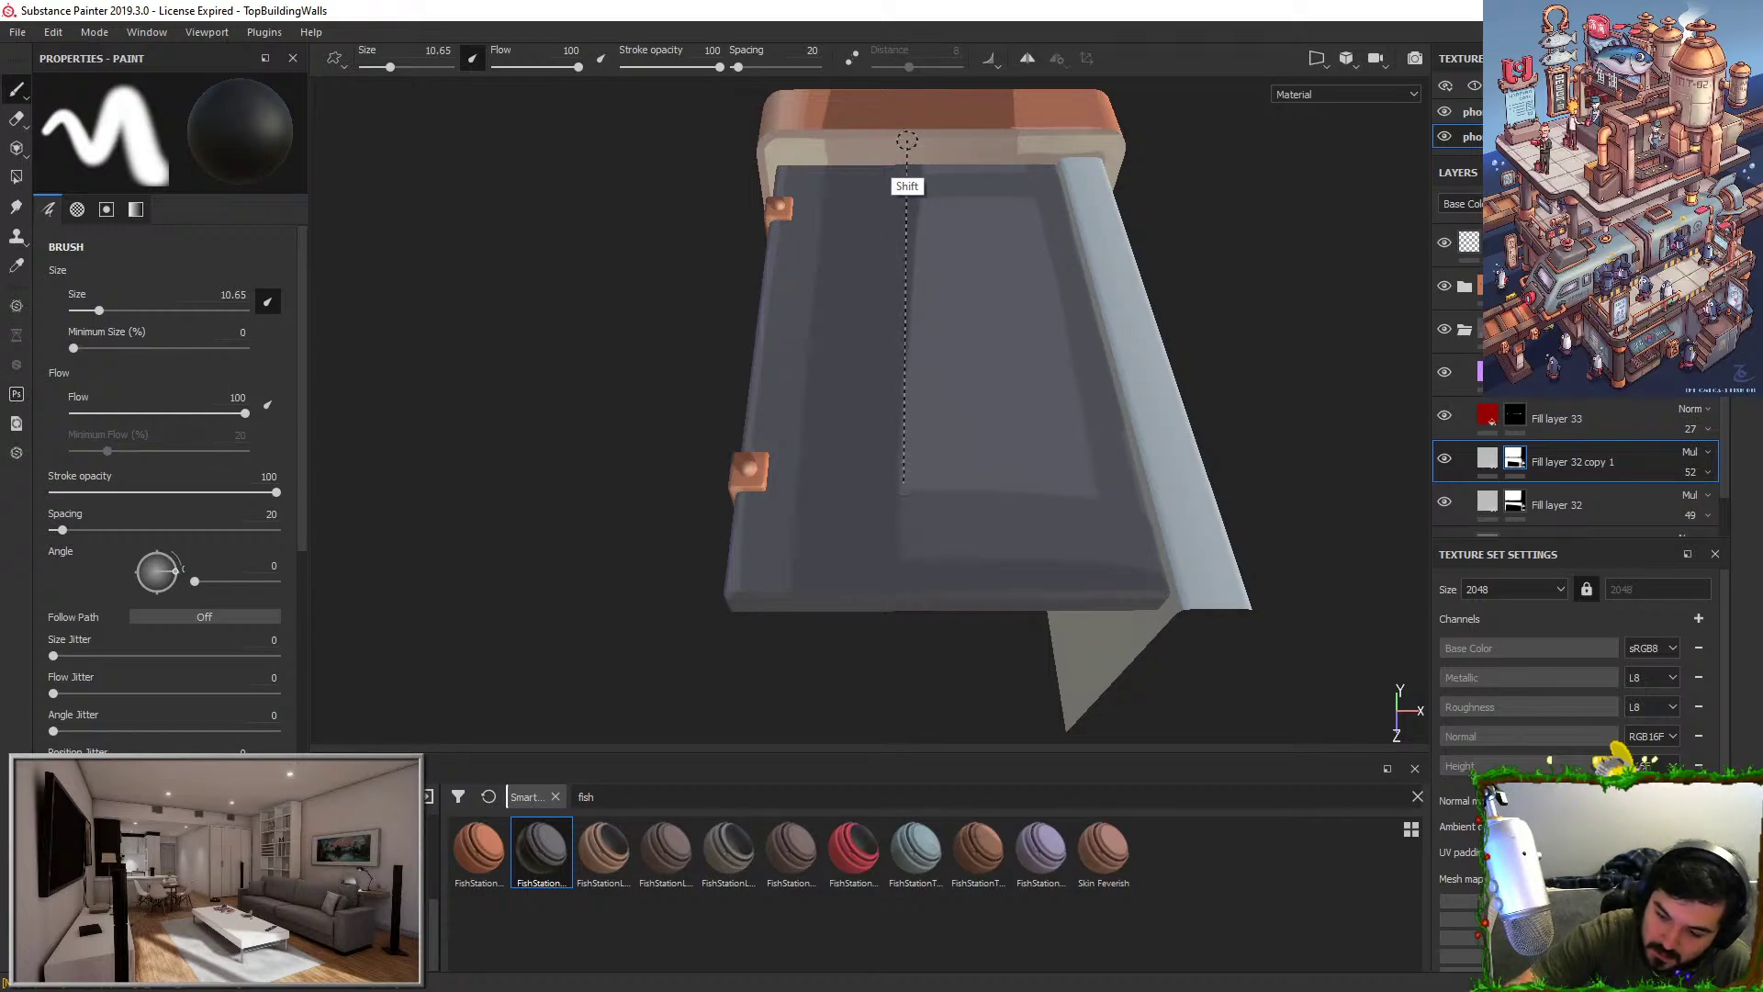
left_click(906, 139, "shift")
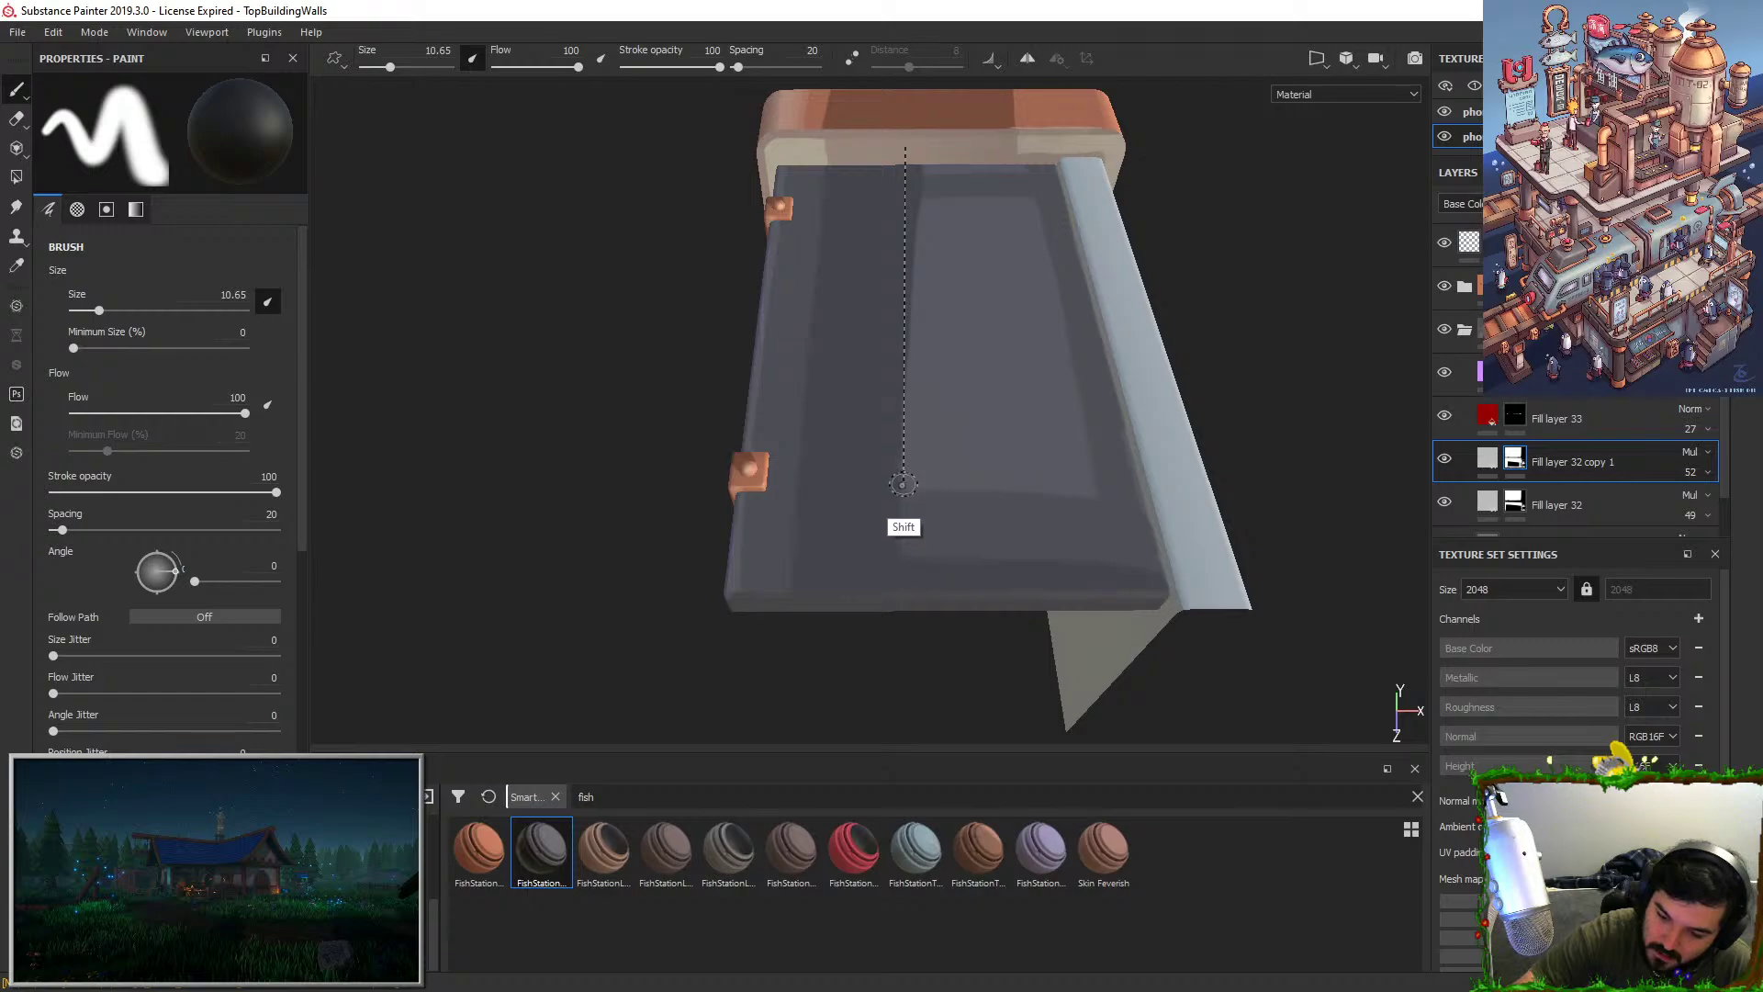
left_click(903, 467, "shift")
left_click(904, 156, "shift")
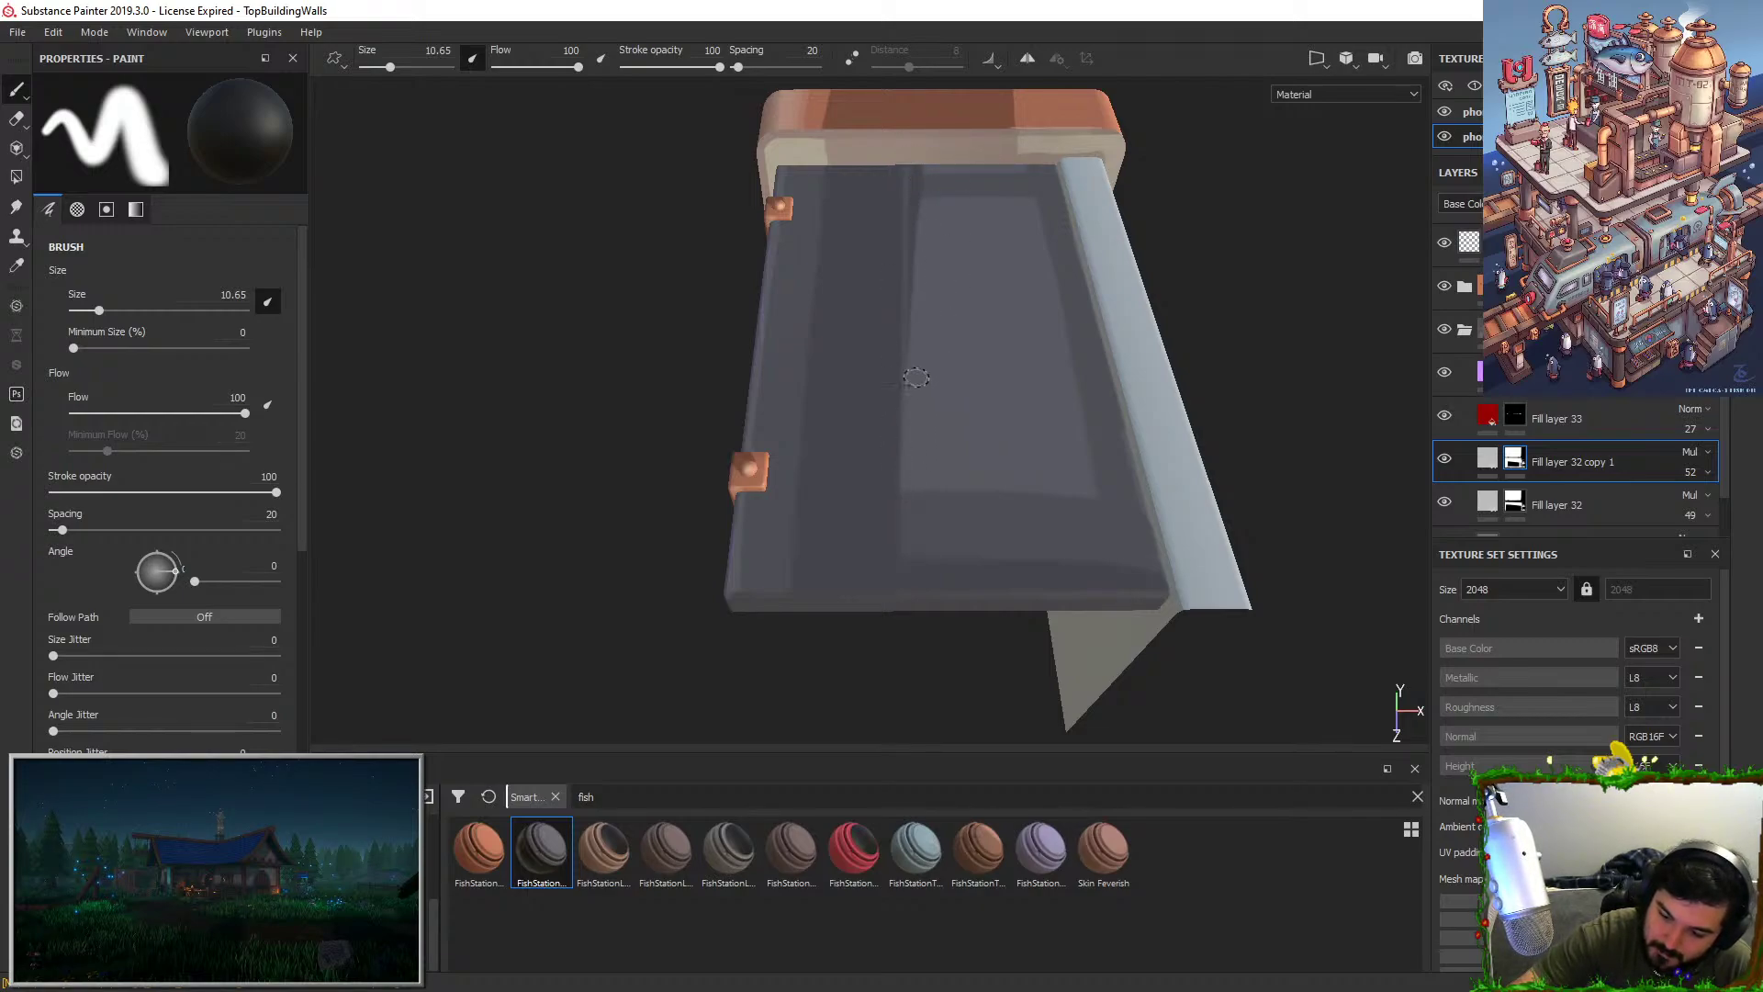
key("x")
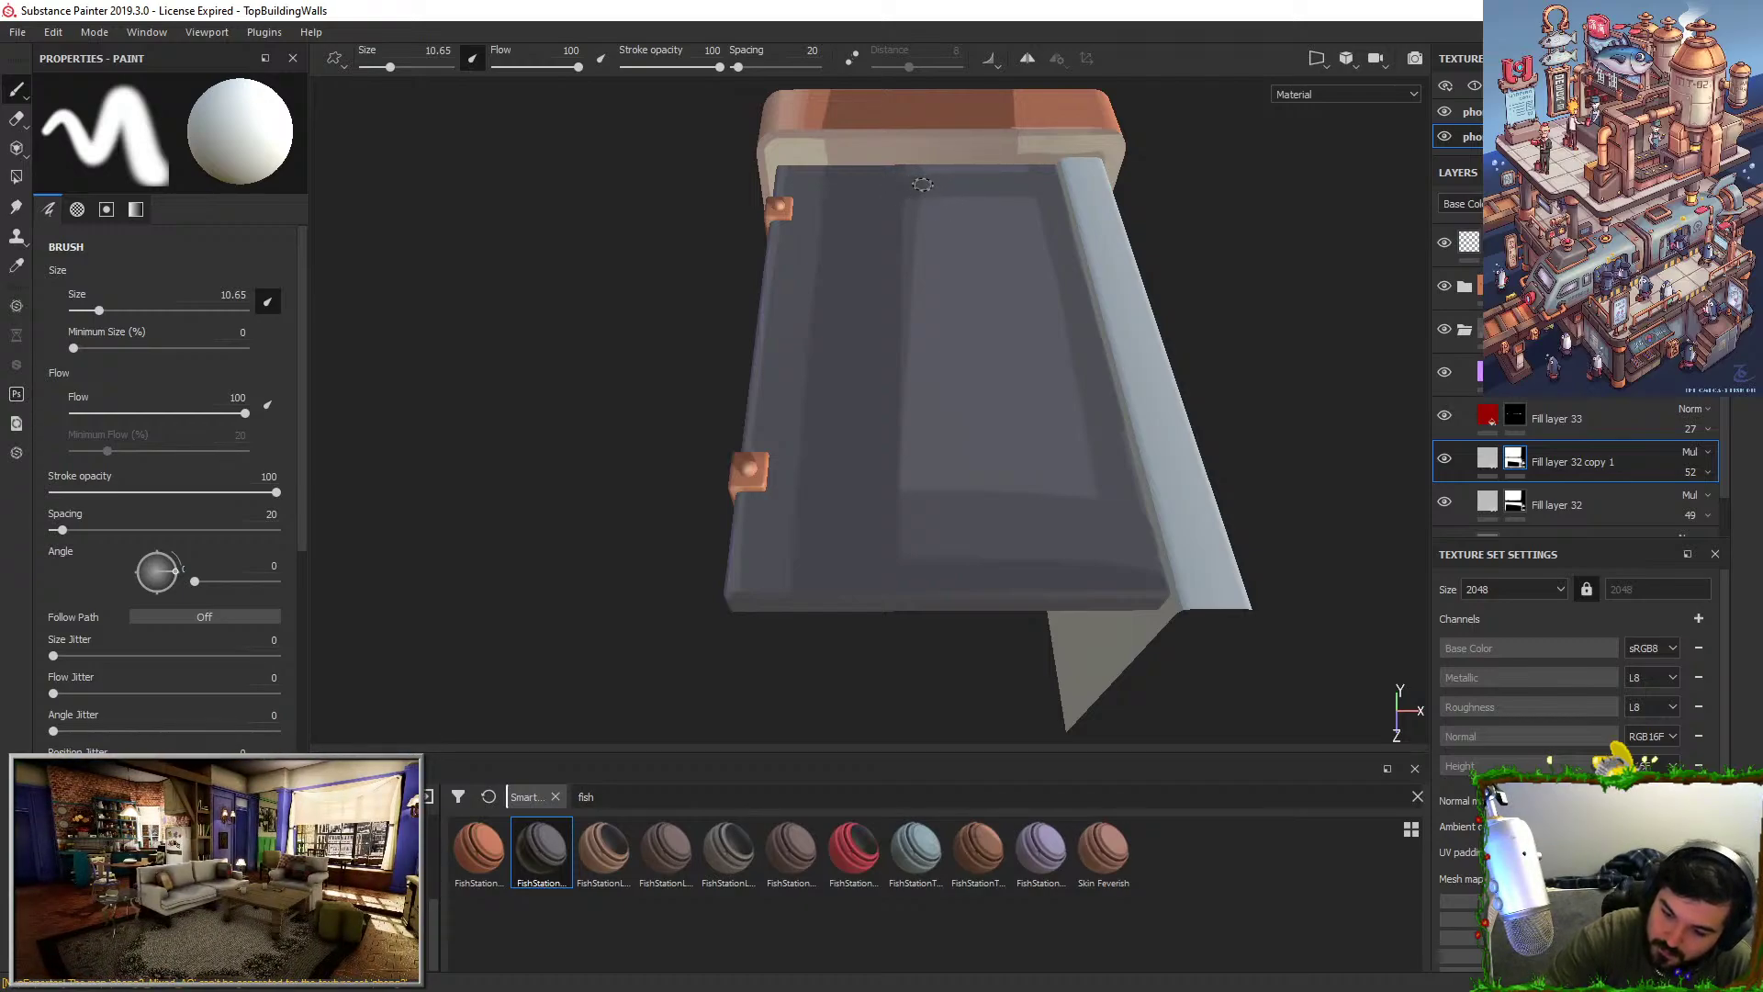
left_click(1515, 502)
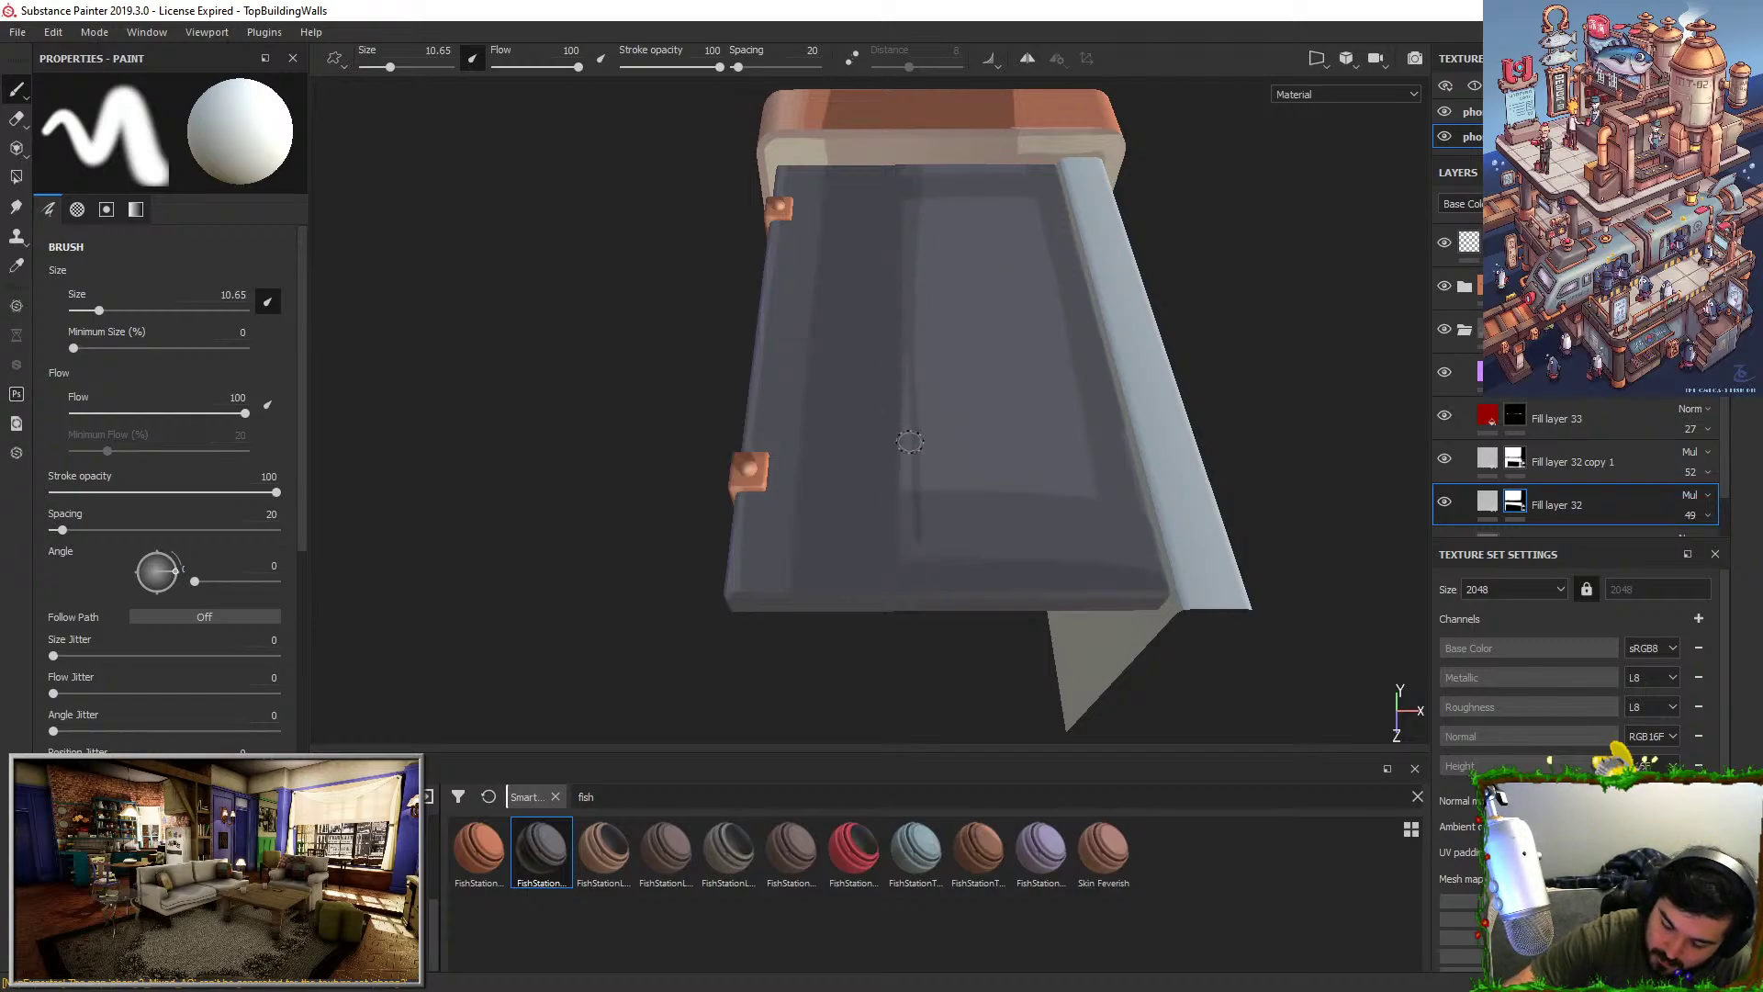
left_click_drag(912, 549, 902, 423)
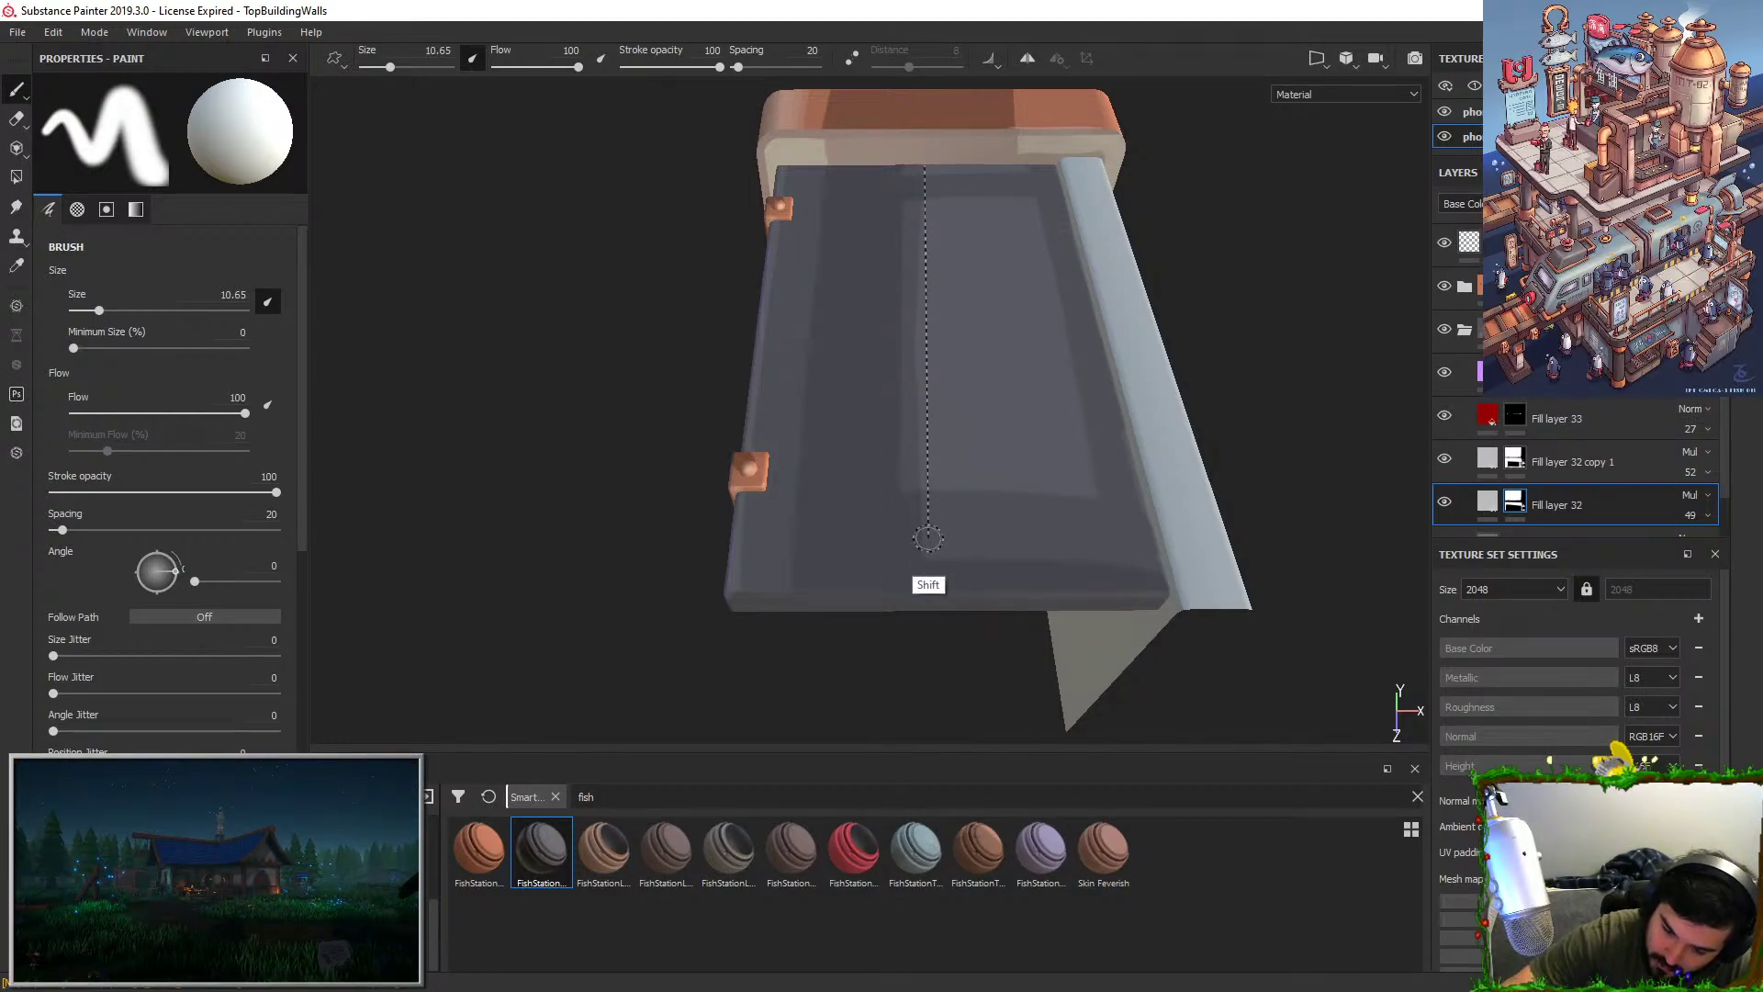
left_click(919, 565)
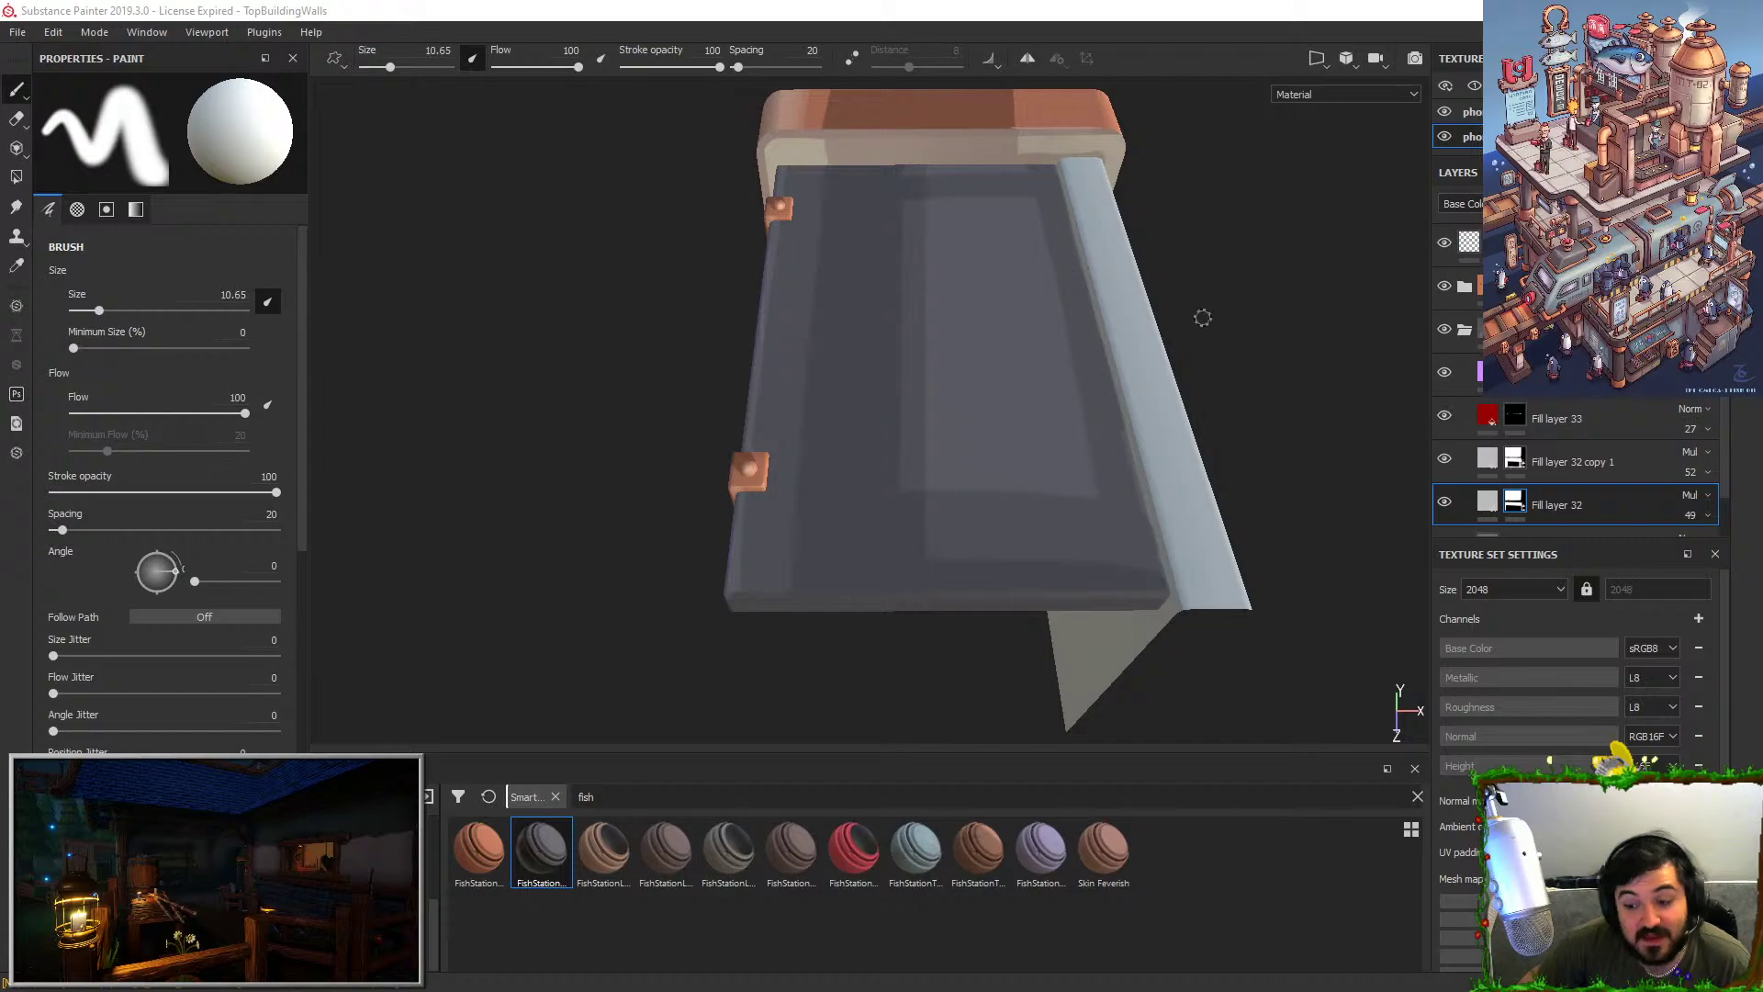
Apply the orange FishStation smart material to the texture set of the pale side wall and its top trim strip.
left_click_drag(1203, 318, 1288, 207, "alt")
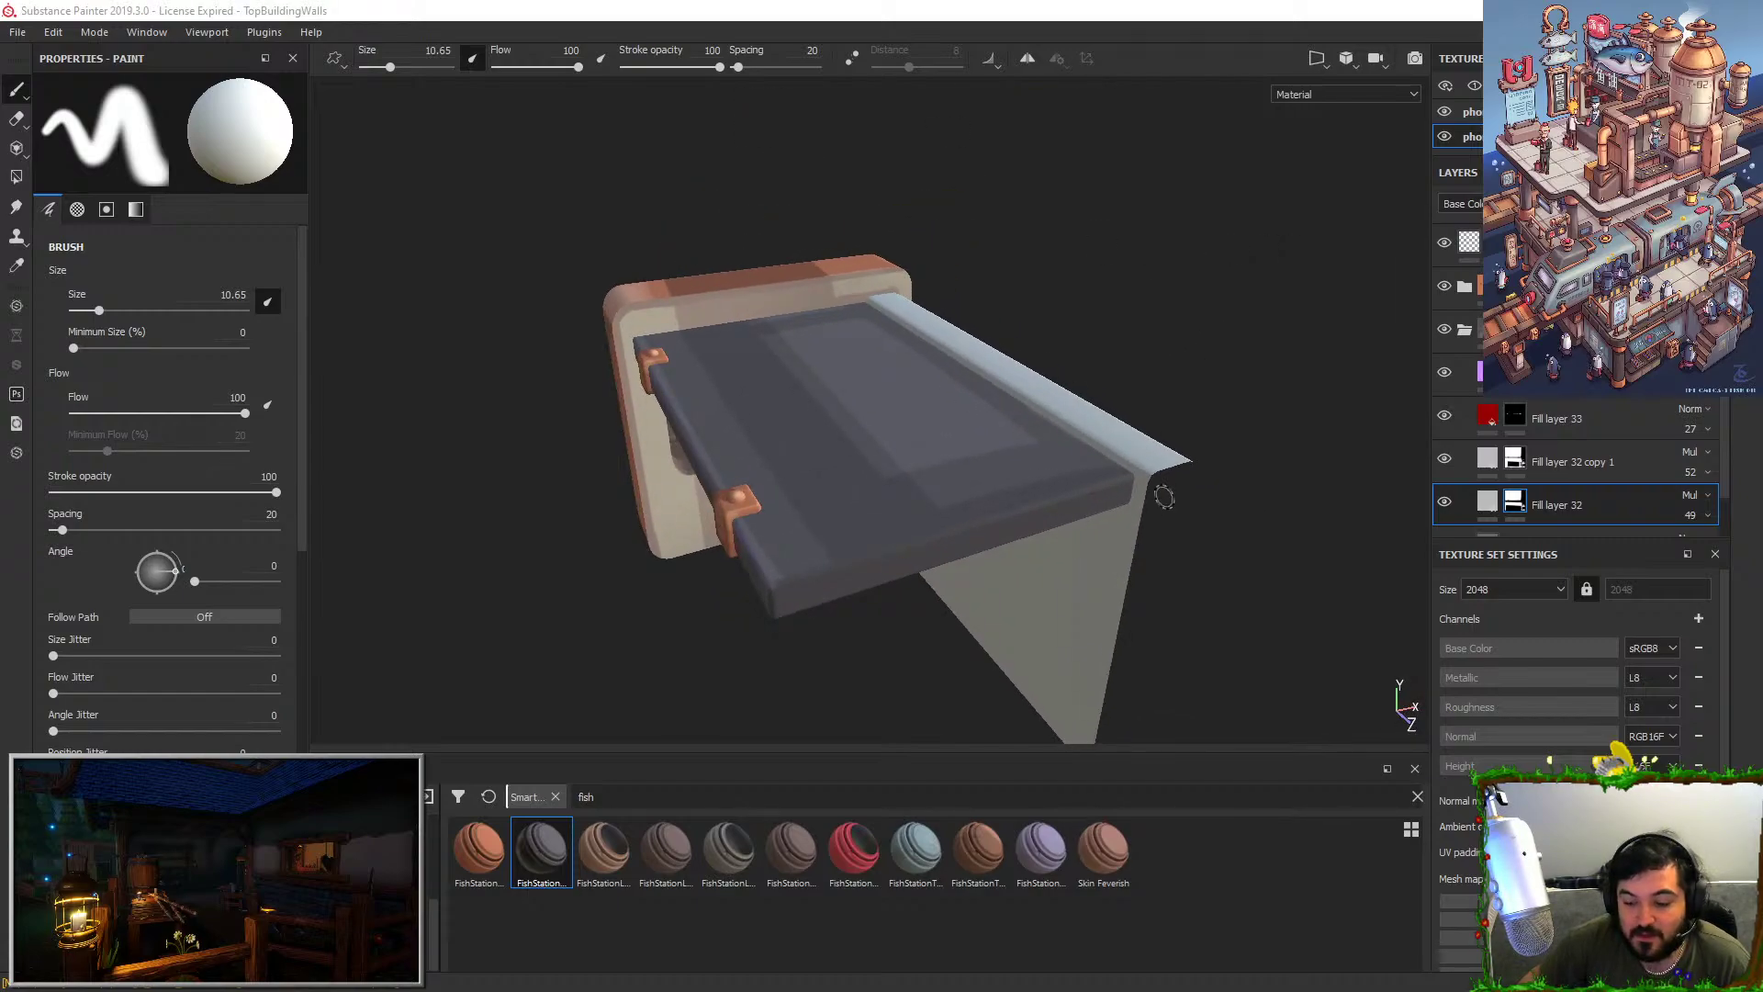
left_click_drag(1165, 497, 955, 464, "alt")
scroll(933, 417, "up", 5)
middle_click_drag(932, 414, 1000, 367, "alt")
left_click_drag(1011, 405, 1280, 252, "alt")
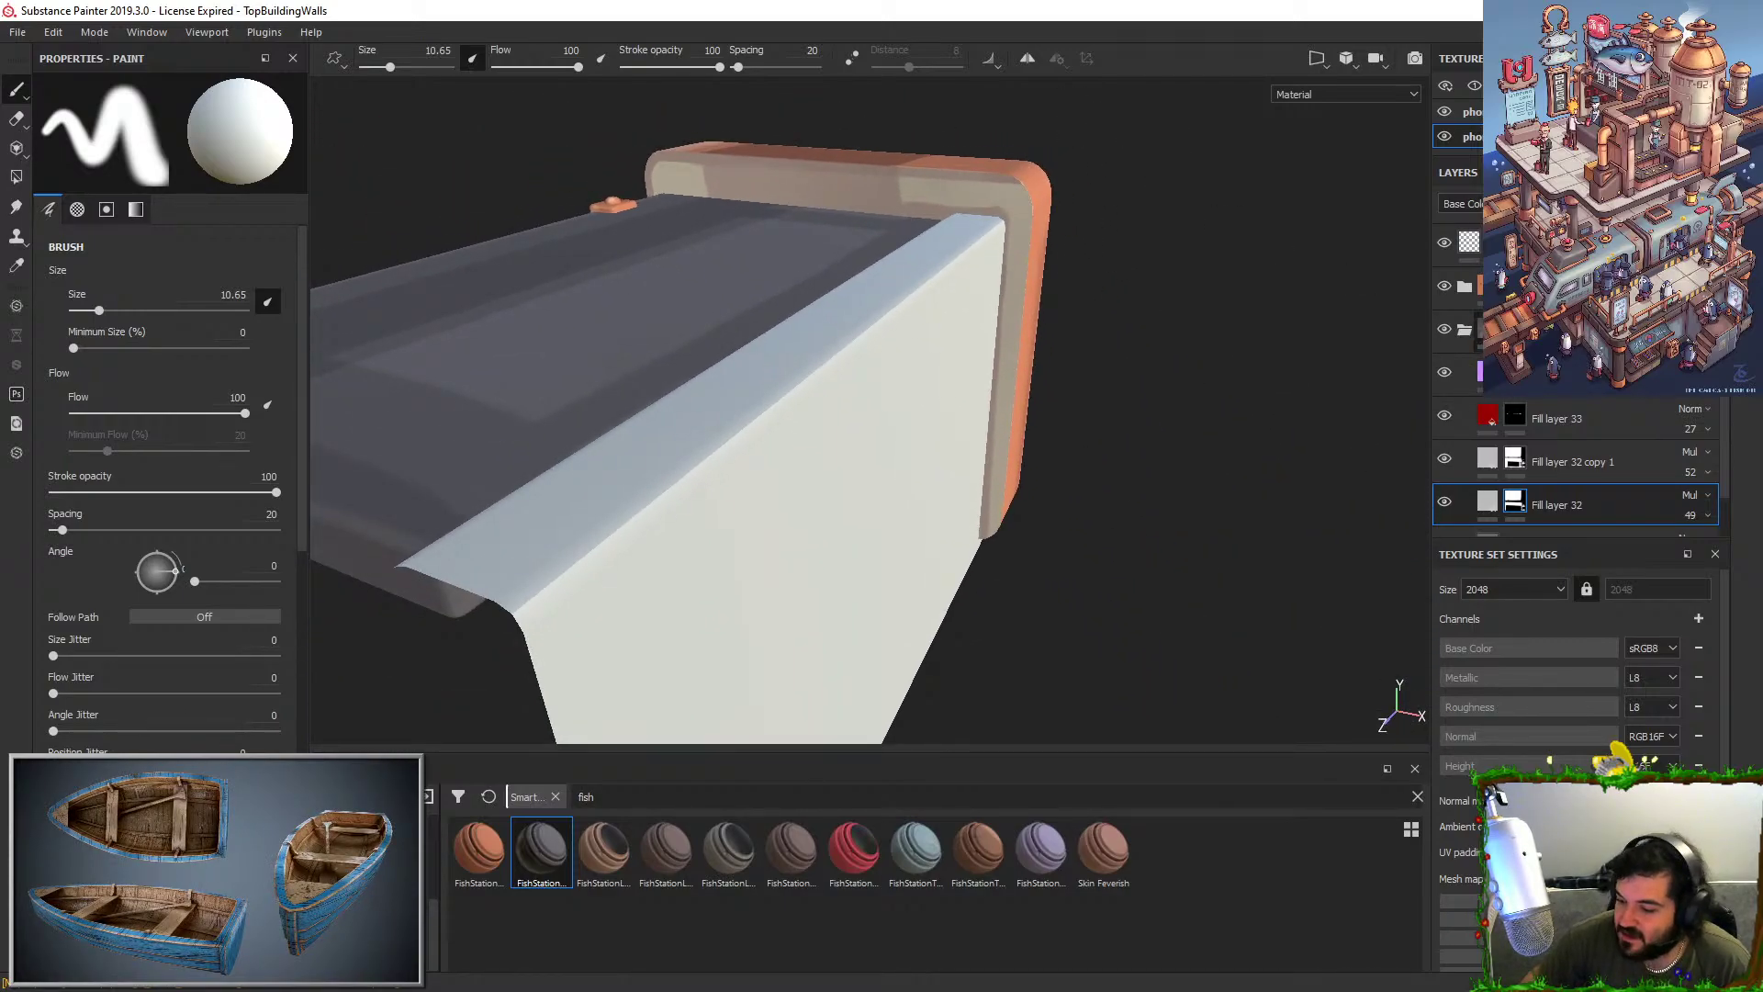
scroll(1543, 134, "down", 1)
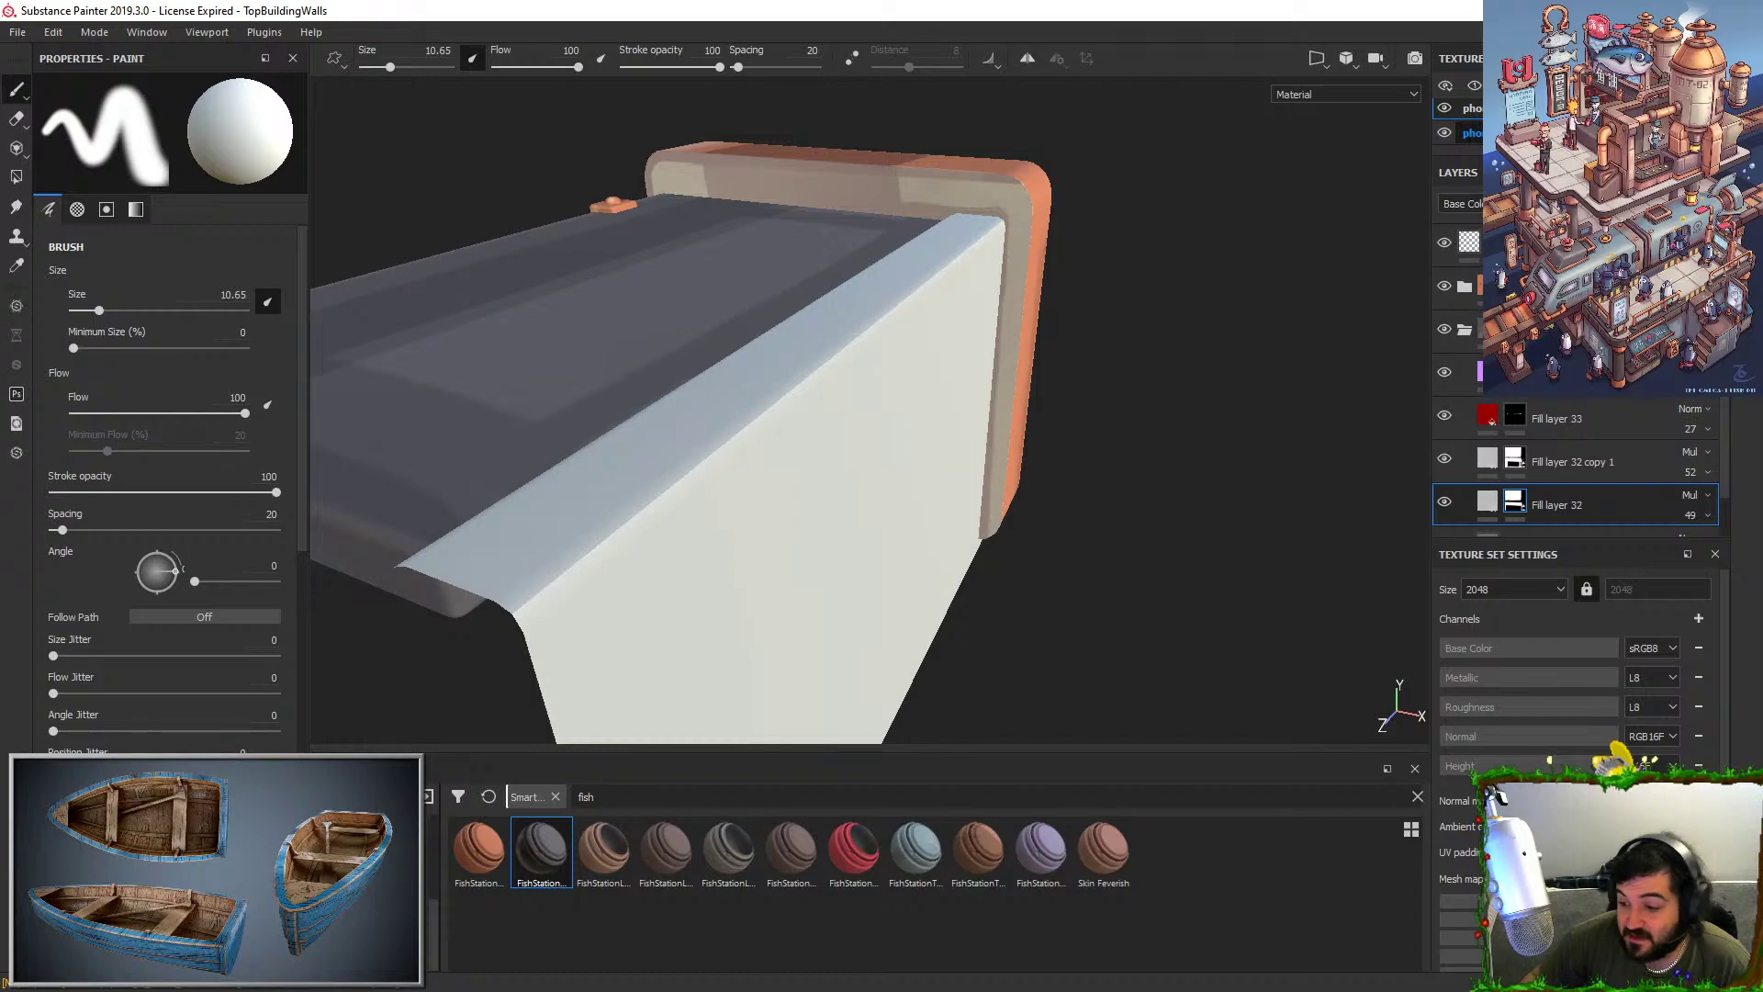
left_click(1469, 132)
left_click_drag(1114, 445, 1059, 361, "alt")
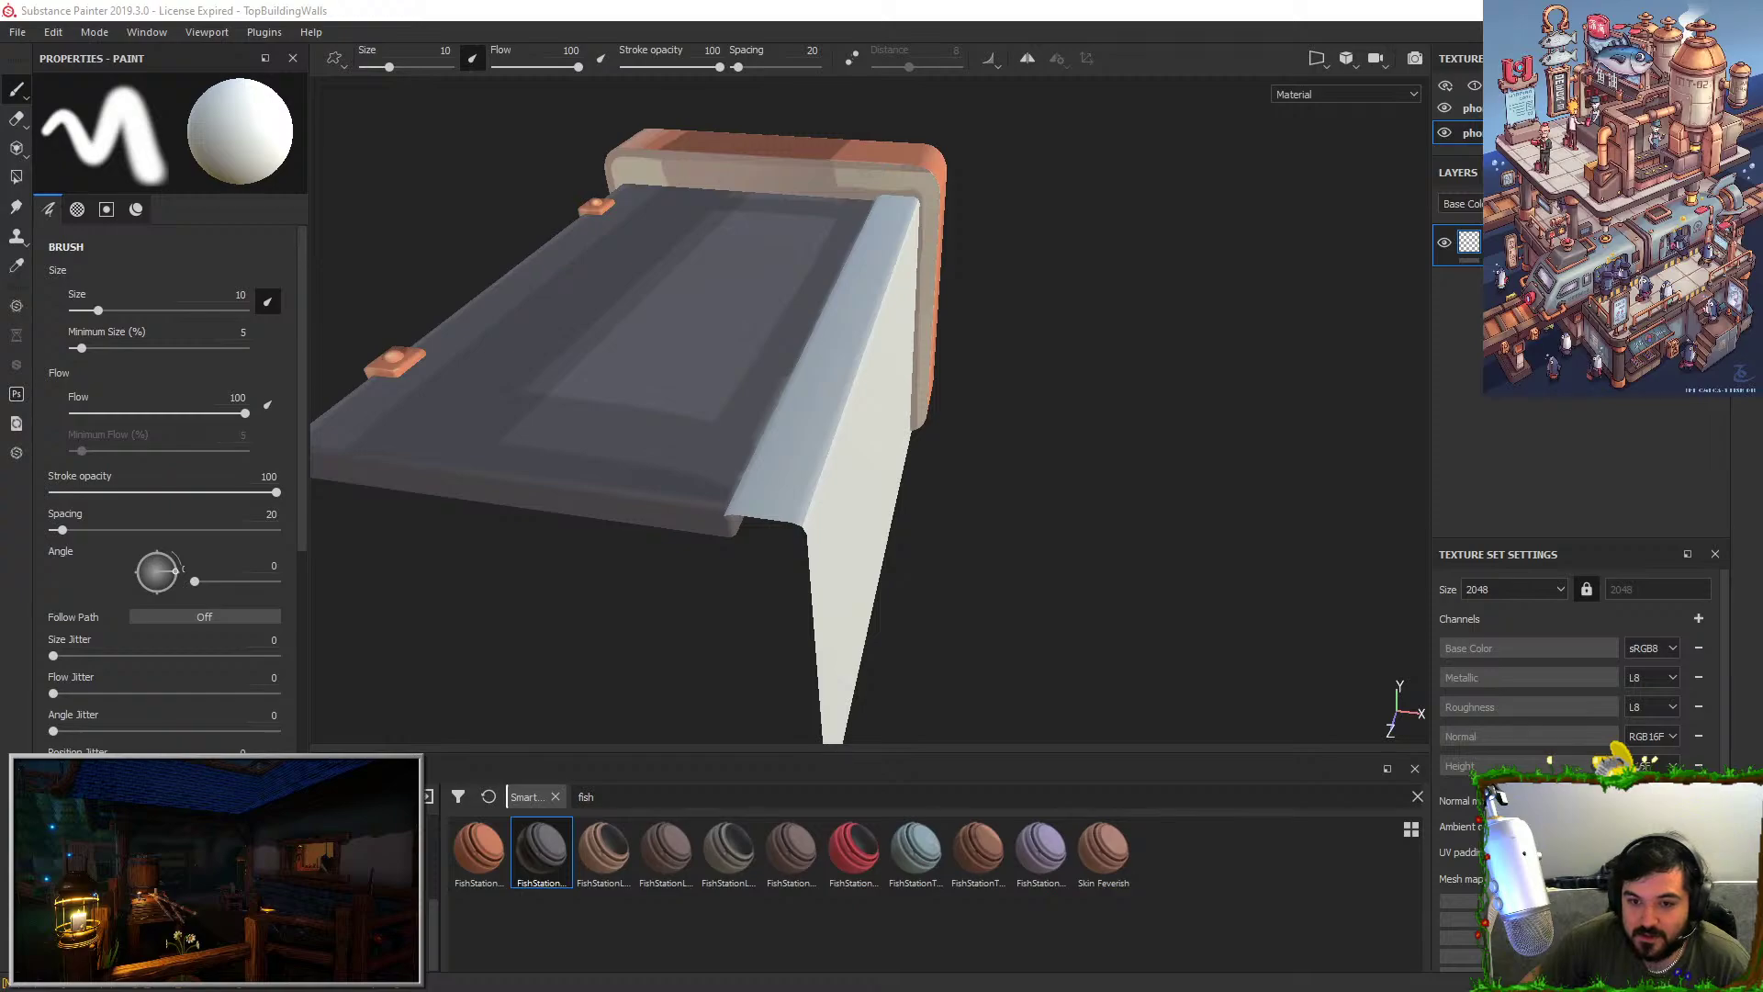
left_click_drag(1001, 297, 1065, 292, "alt")
left_click_drag(478, 849, 1639, 419)
left_click_drag(1134, 367, 1049, 339, "alt")
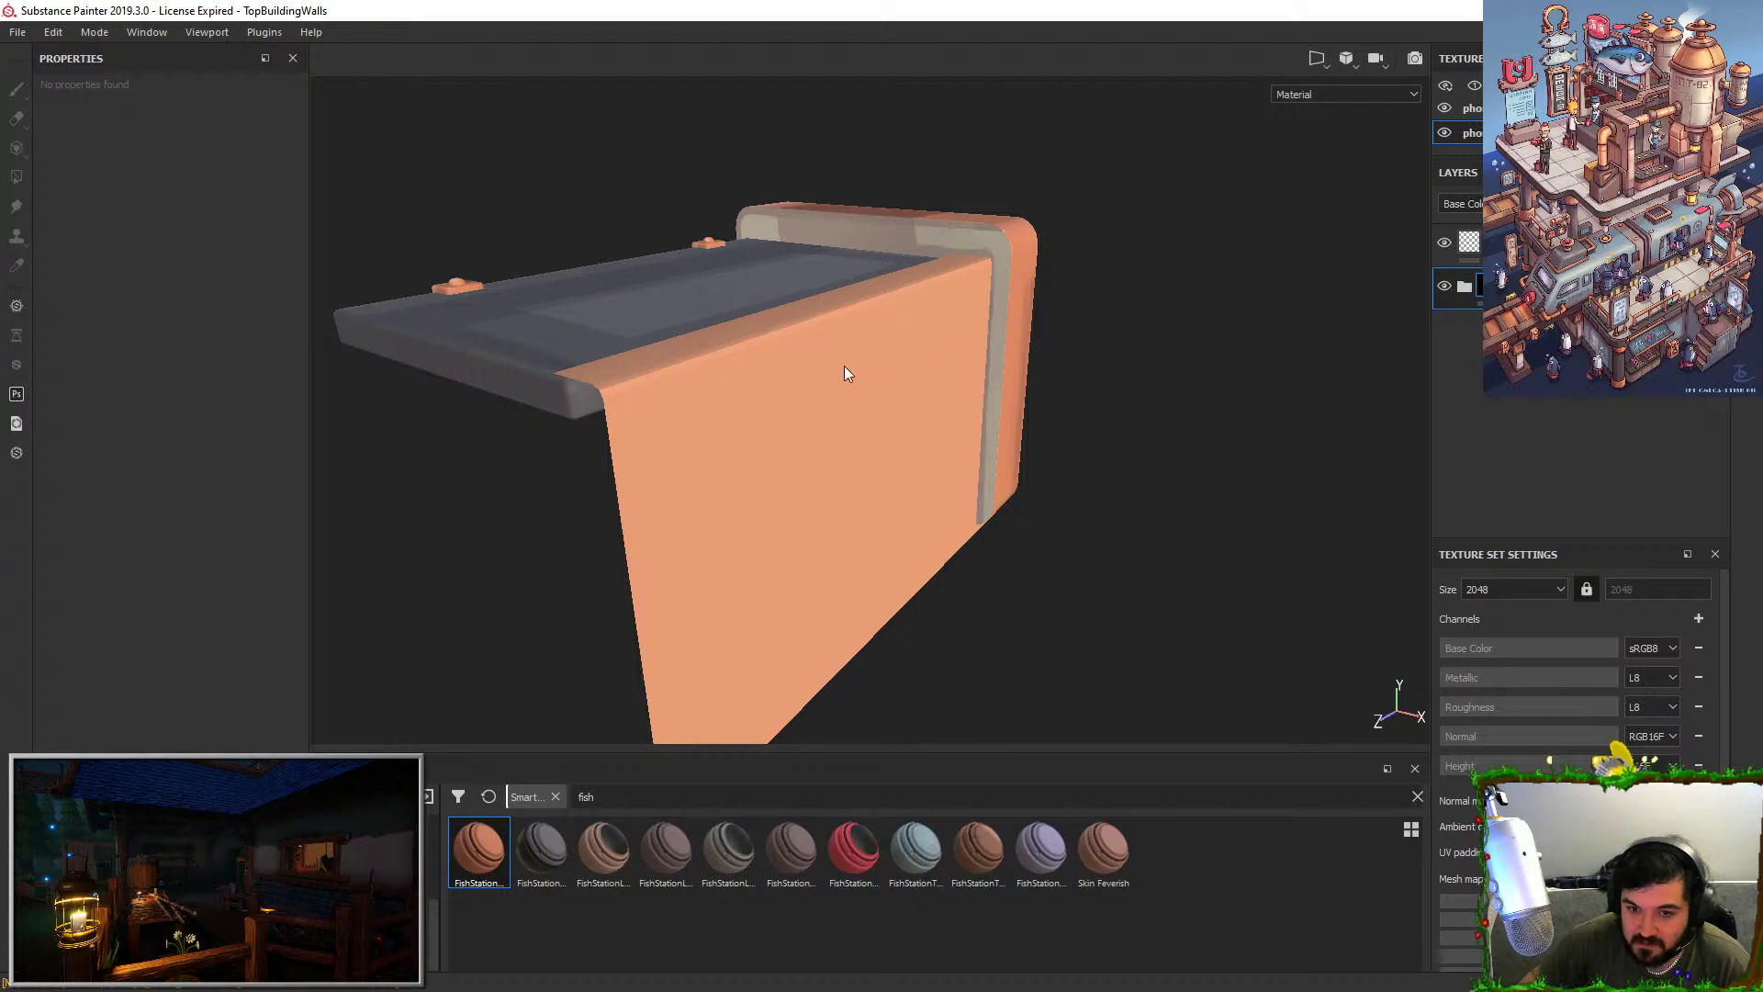
Clear the mask of the top layer in the orange material folder and paint a straight highlight along the side wall's upper edge.
left_click_drag(845, 373, 1205, 300, "alt")
left_click(1466, 287)
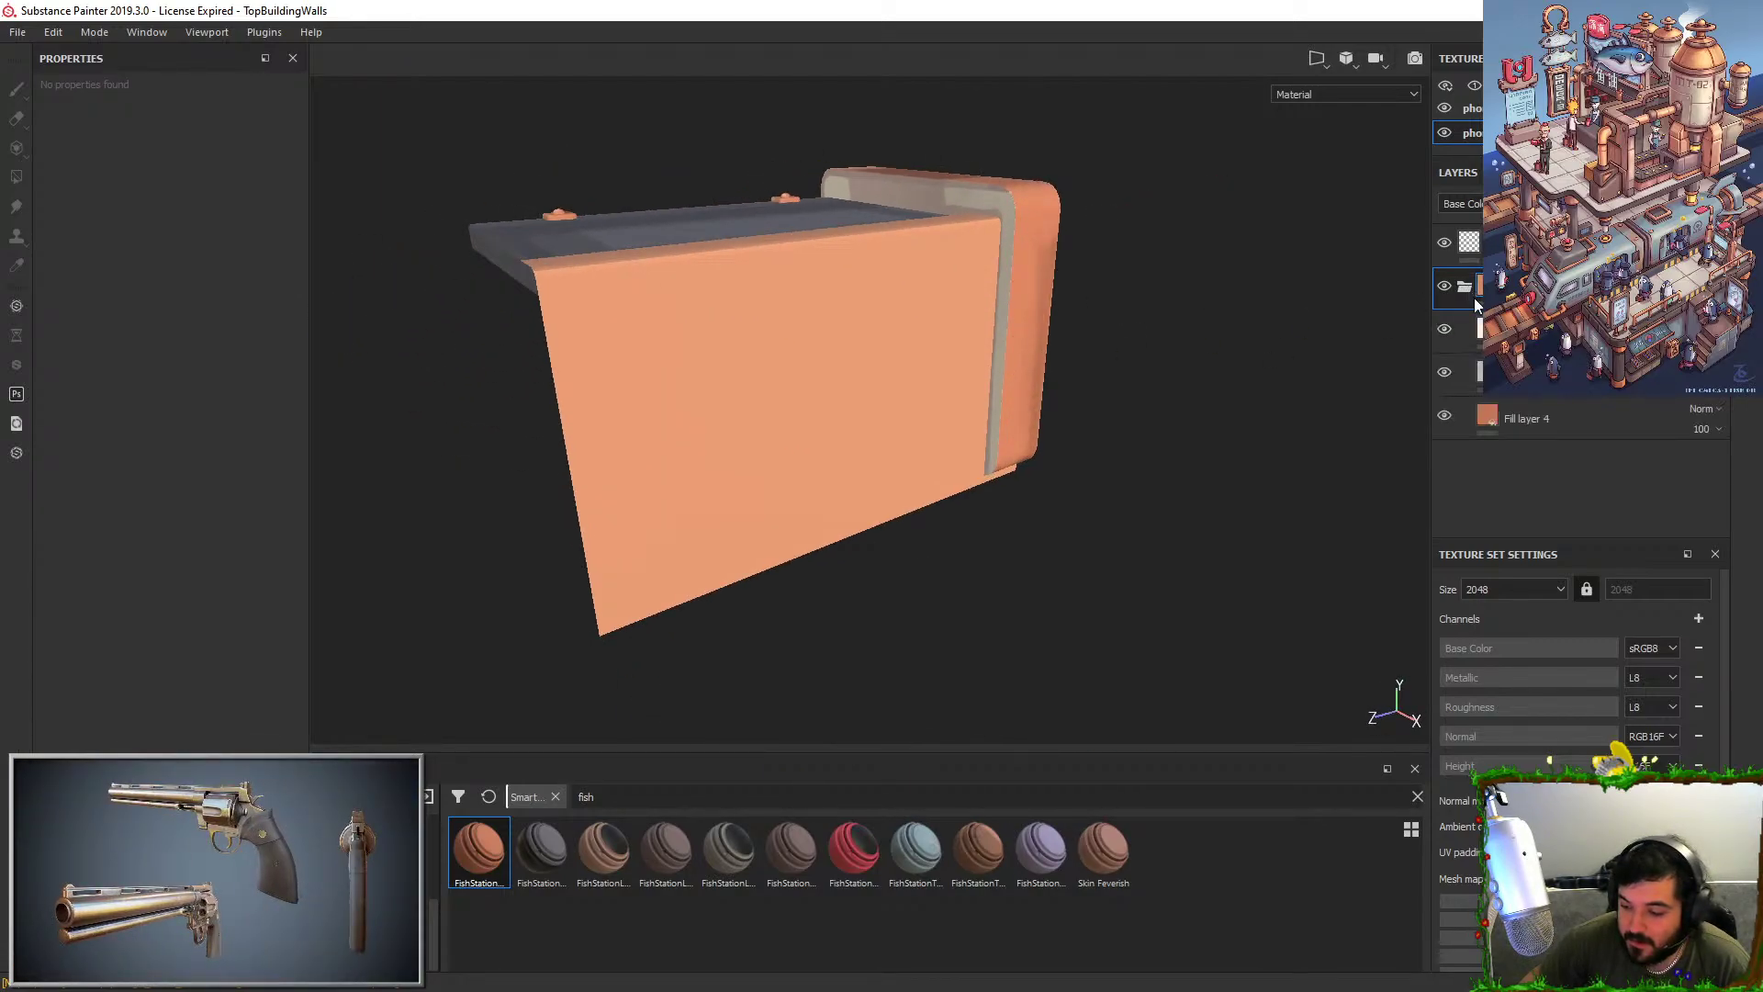
left_click(1519, 329)
right_click(1514, 325)
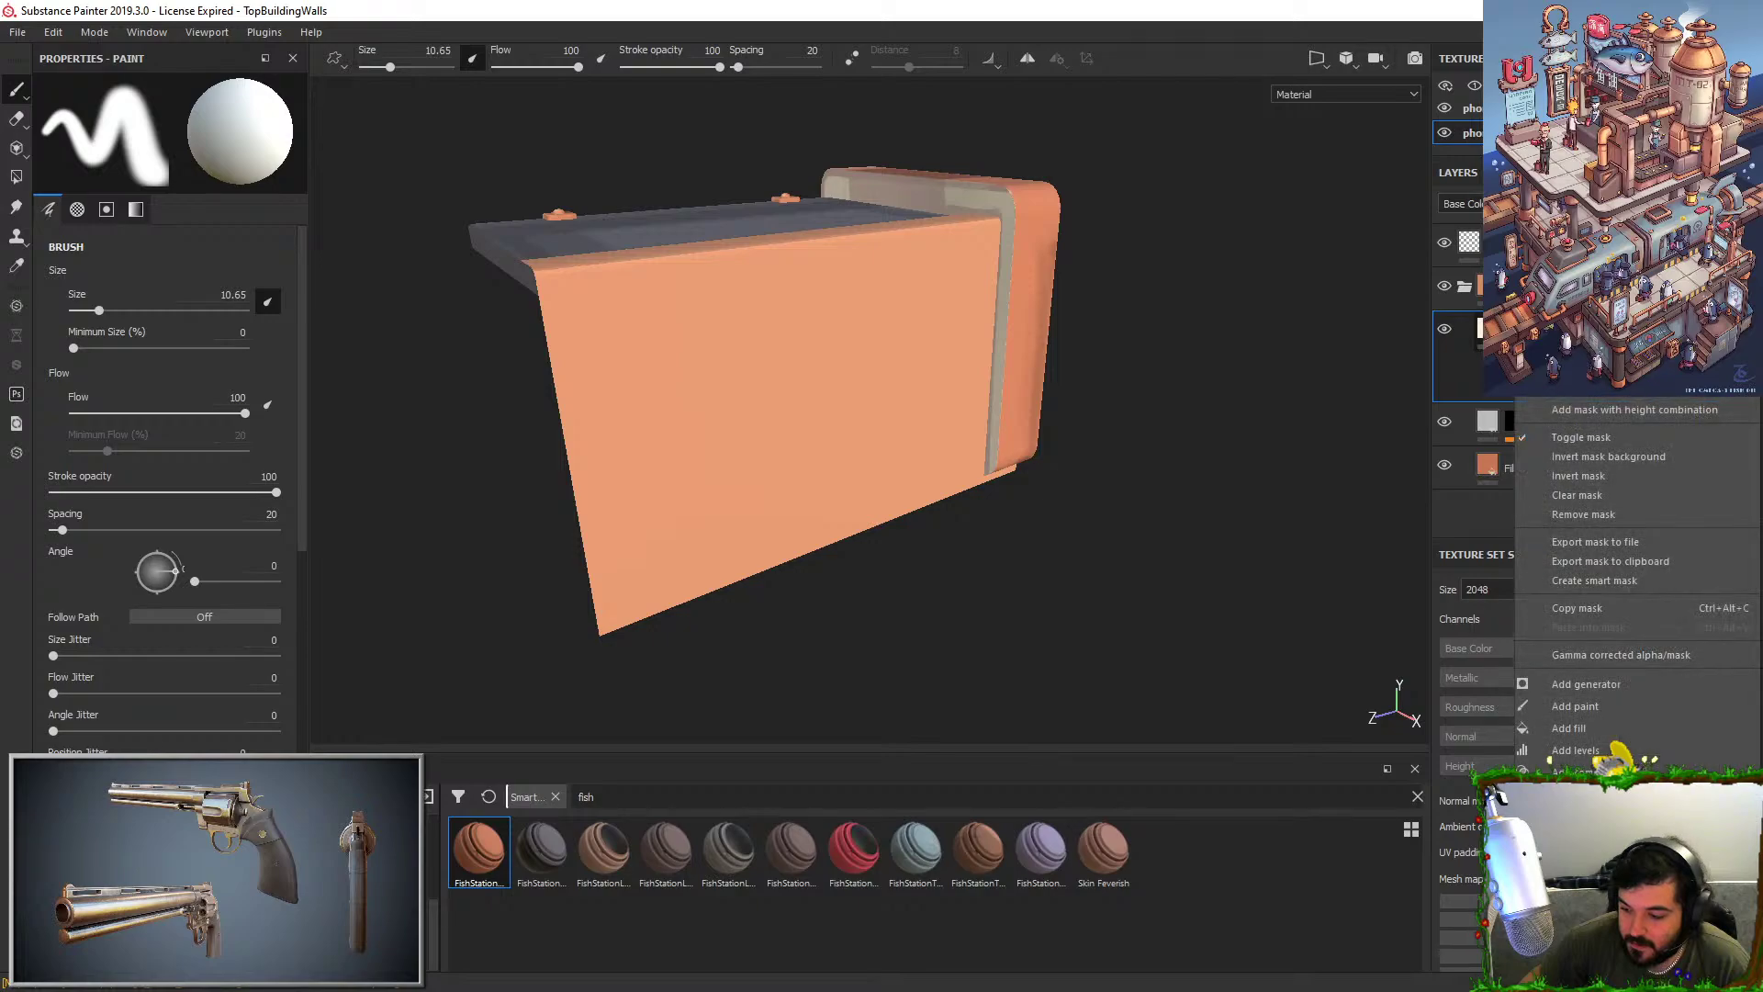
left_click(1570, 496)
left_click_drag(1155, 356, 970, 445, "alt")
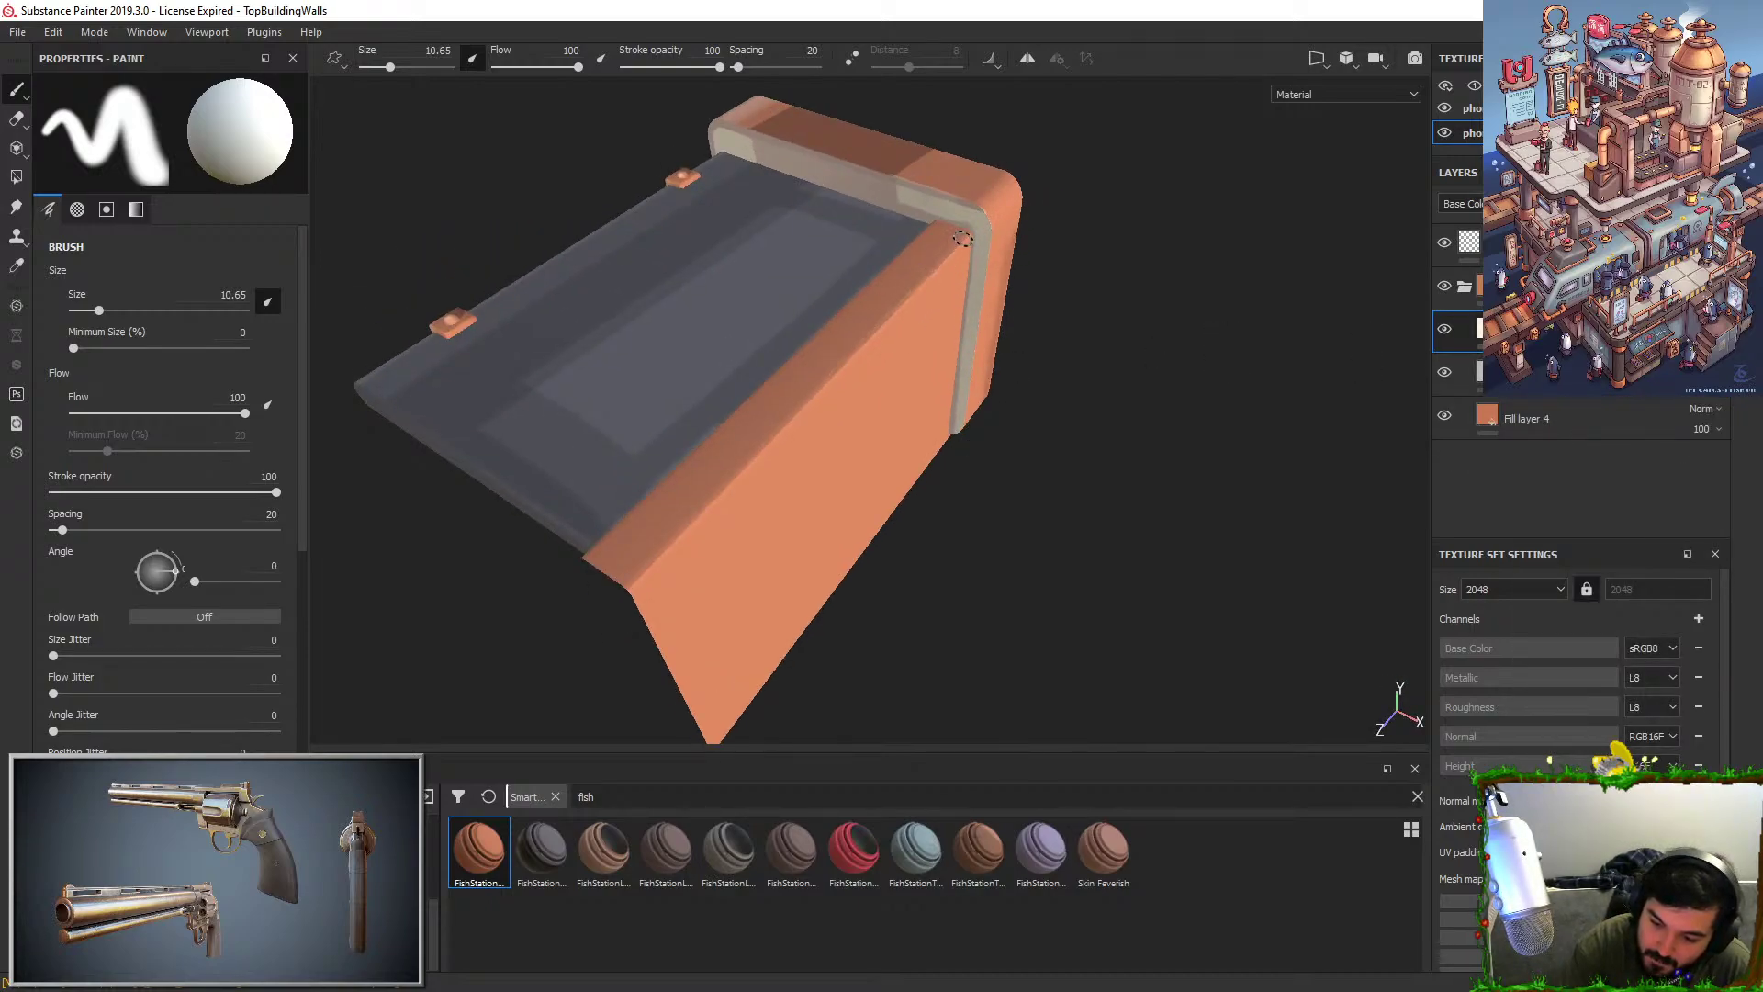
left_click(632, 585, "shift")
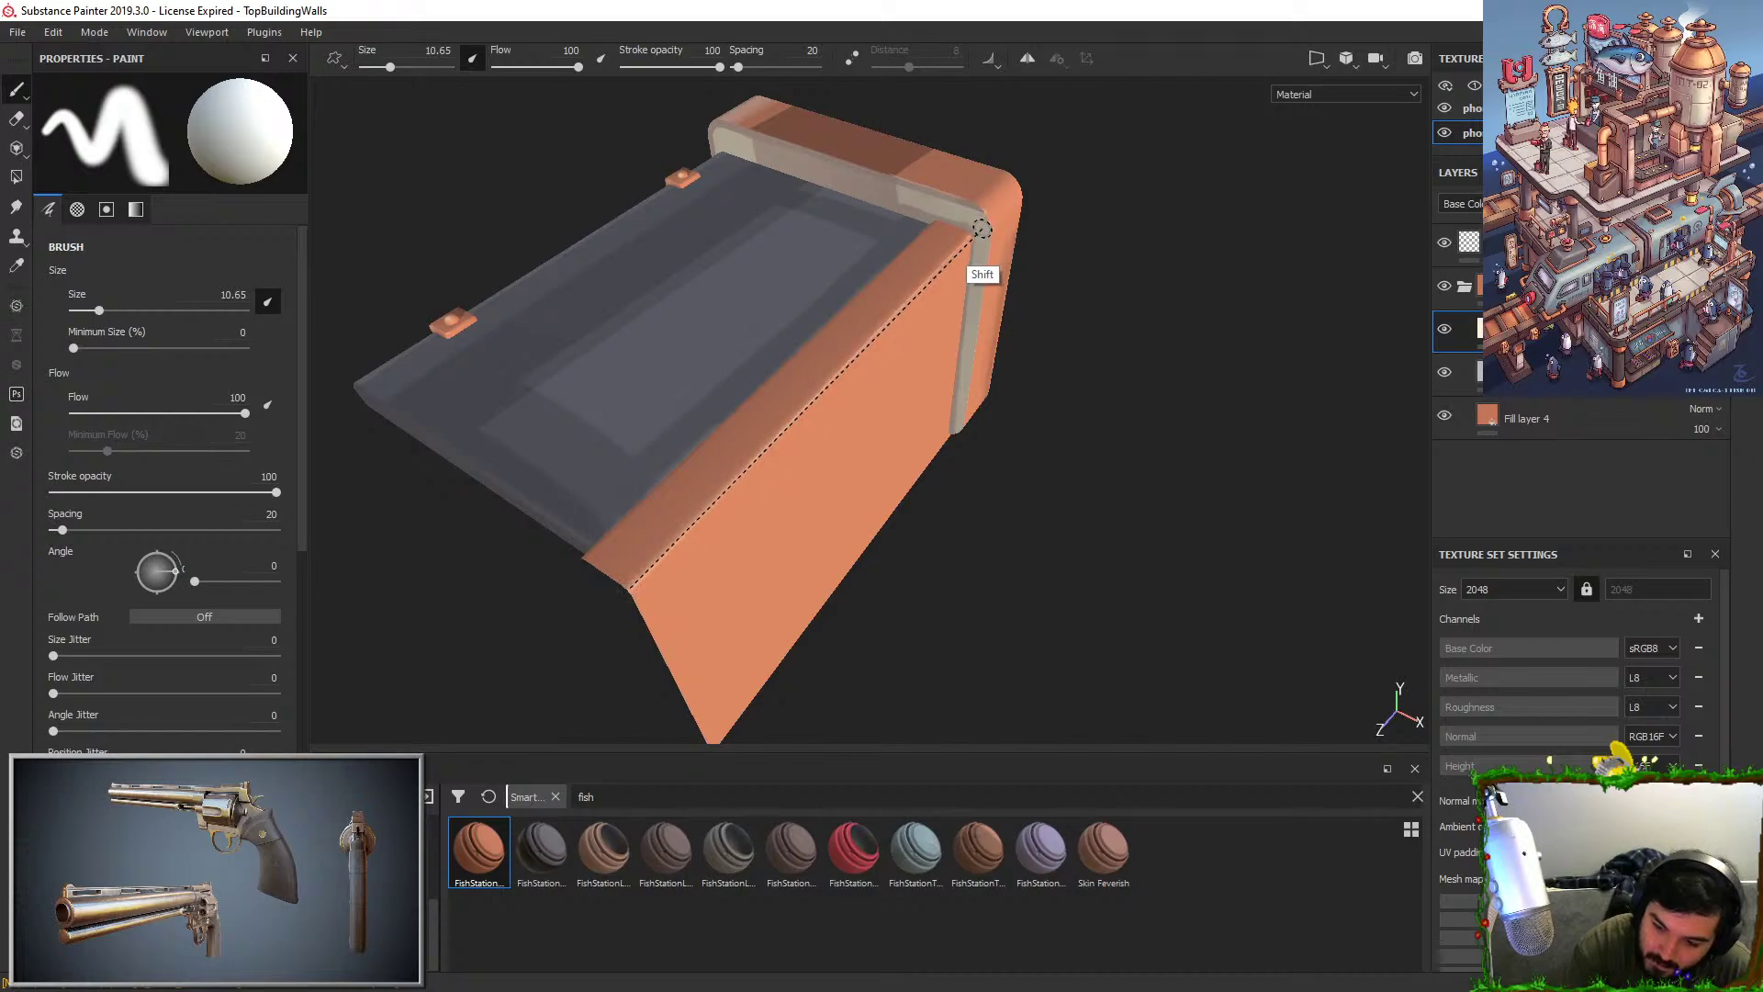
left_click_drag(1081, 301, 1115, 288, "alt")
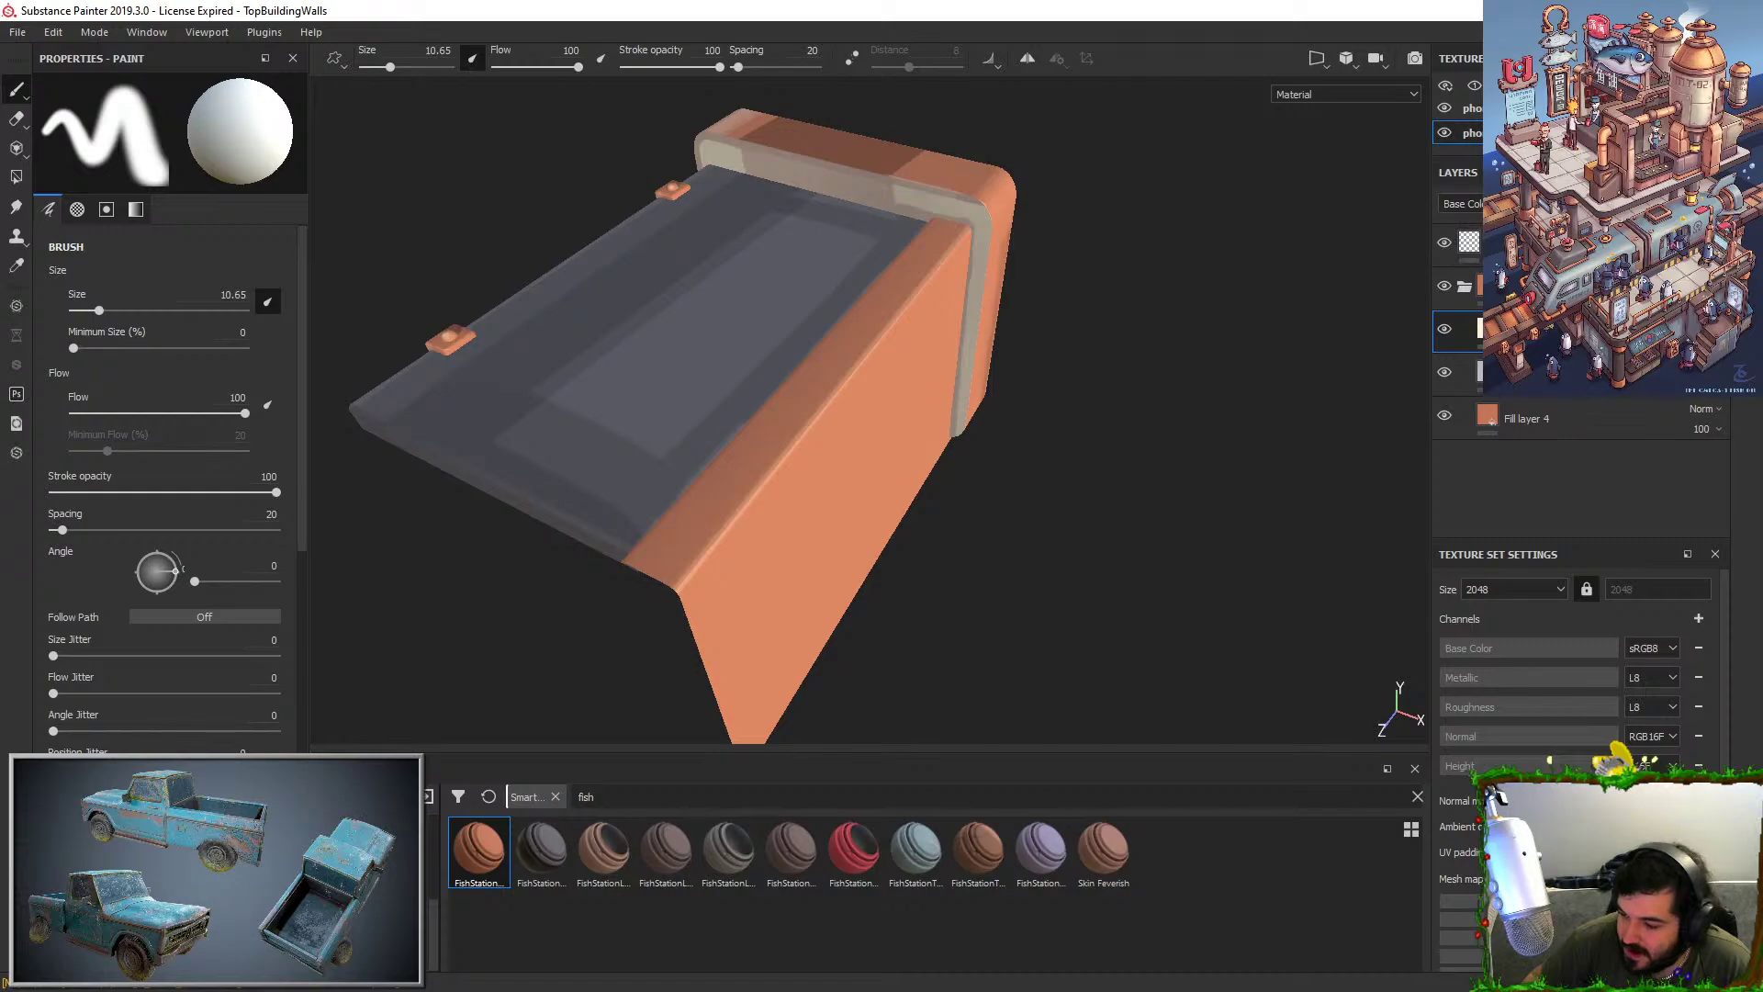
Add a black-masked fill layer at the top of the orange material folder and set its base color to black.
left_click(1632, 204)
left_click_drag(904, 368, 895, 355, "alt")
right_click(1552, 329)
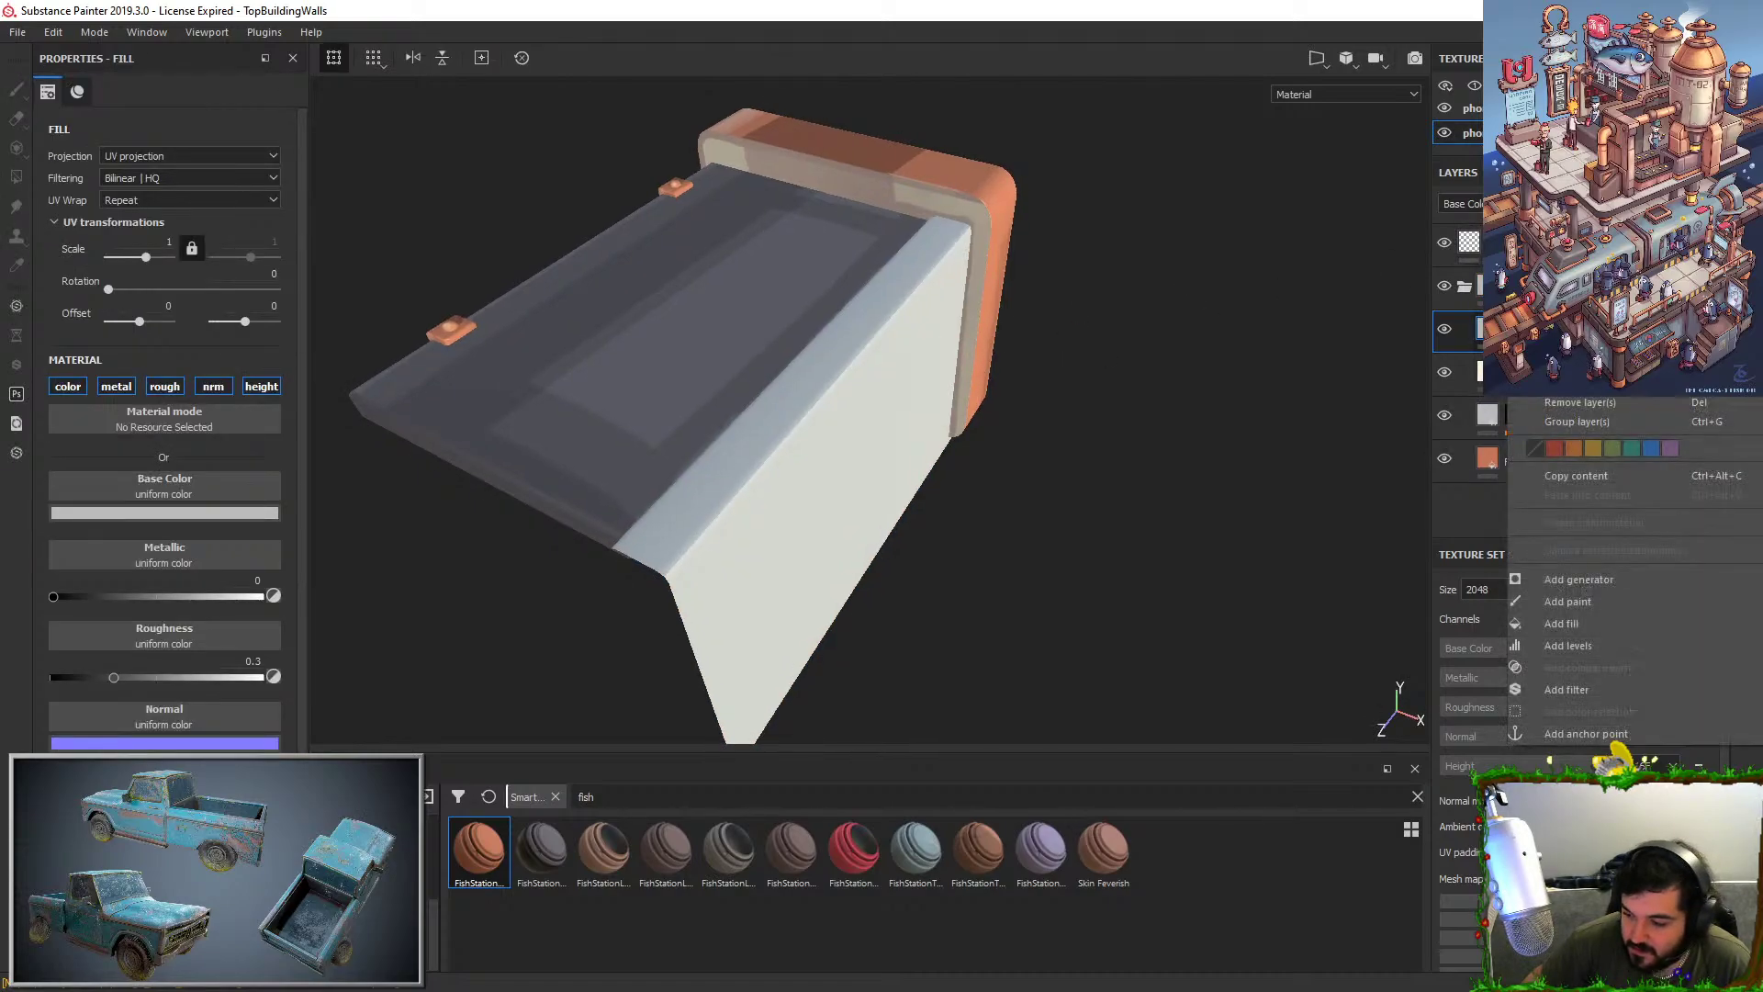
left_click(1581, 32)
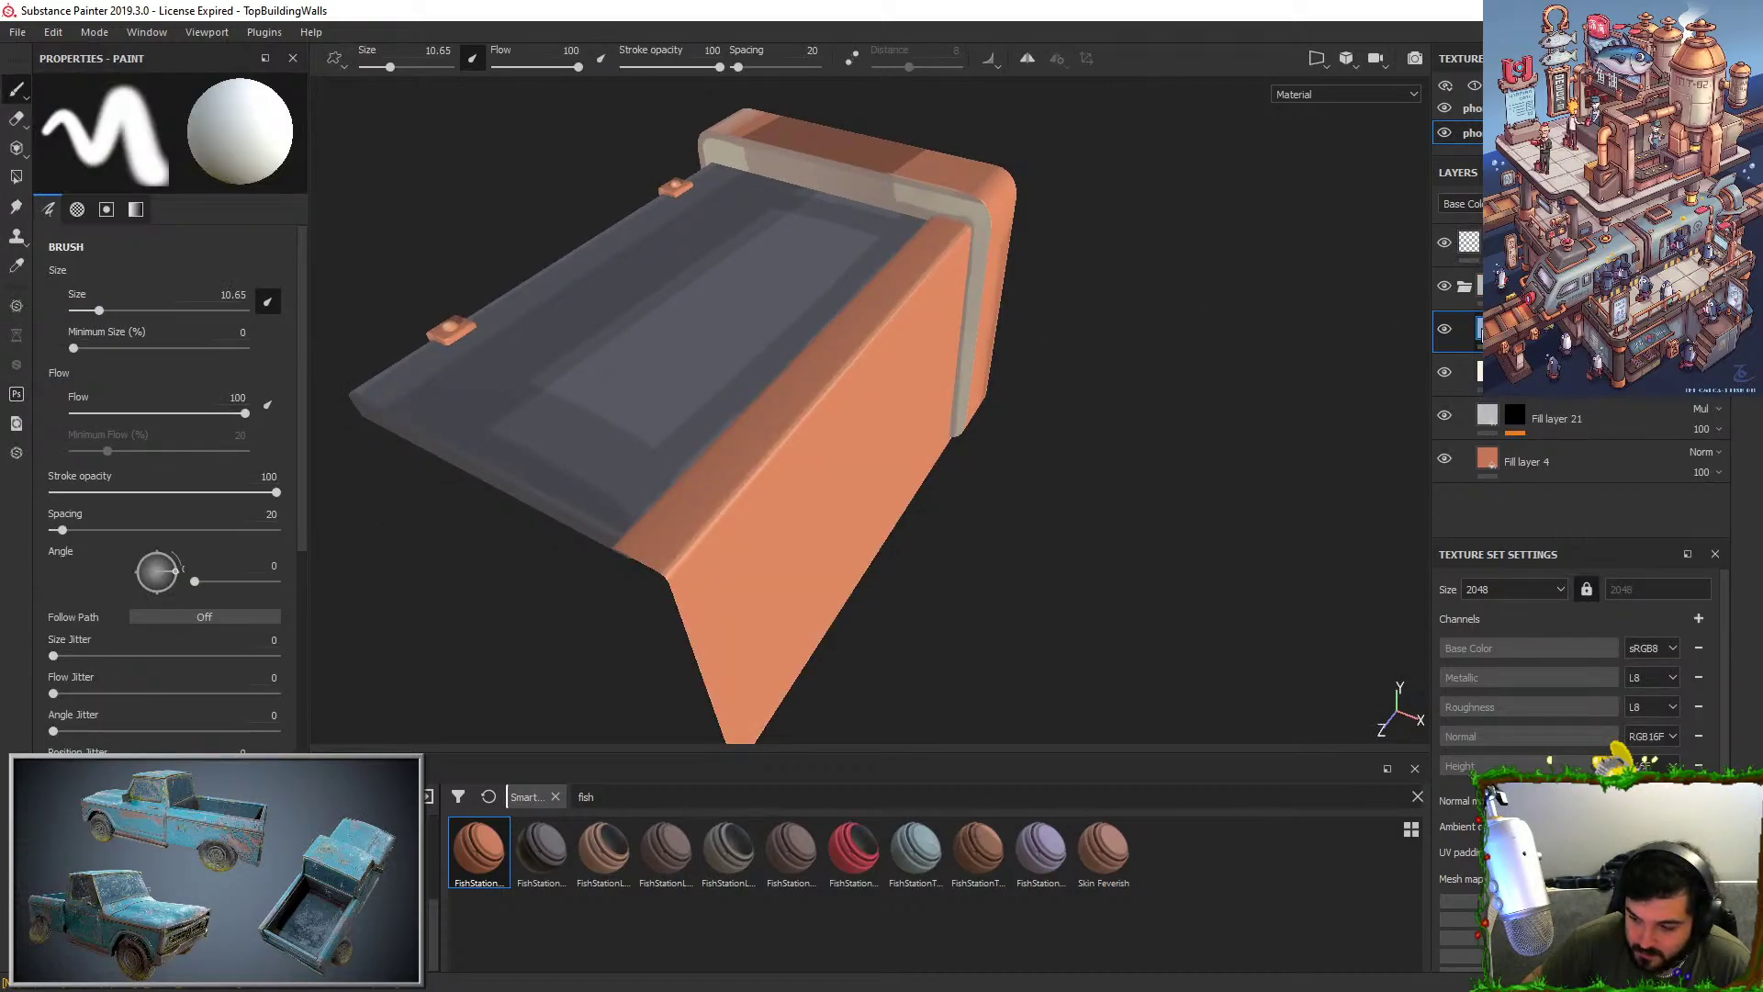
left_click(1481, 331)
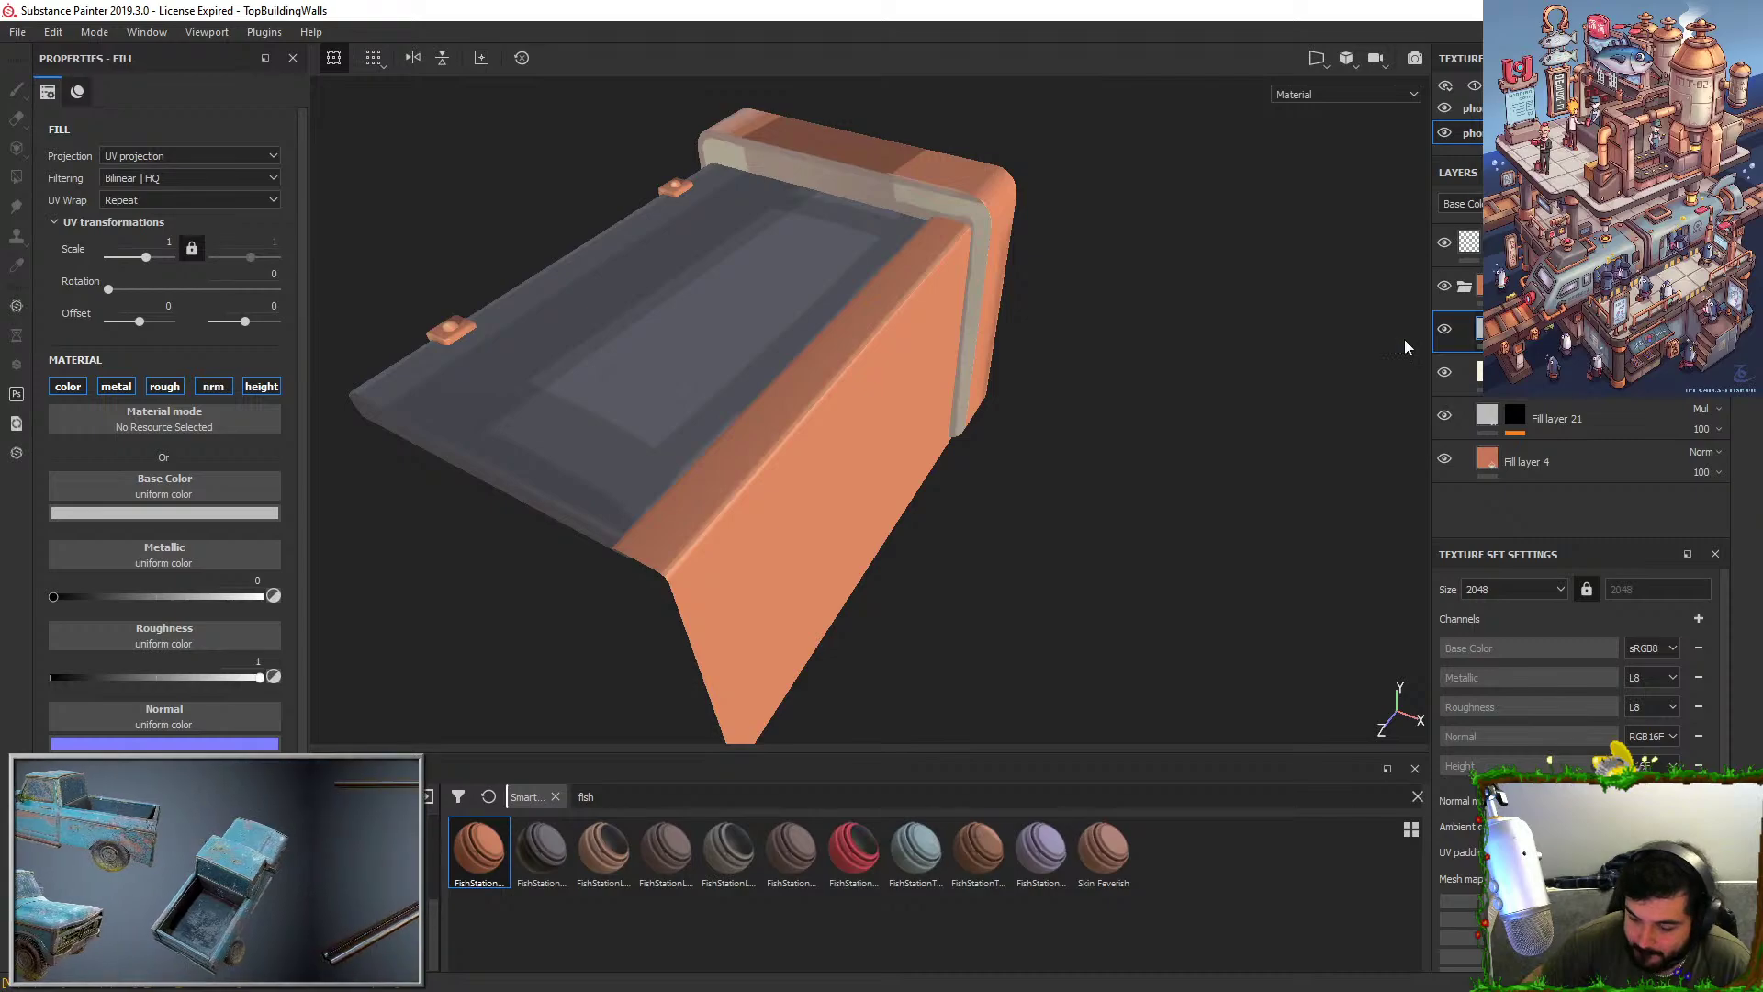
left_click(252, 511)
left_click(283, 526)
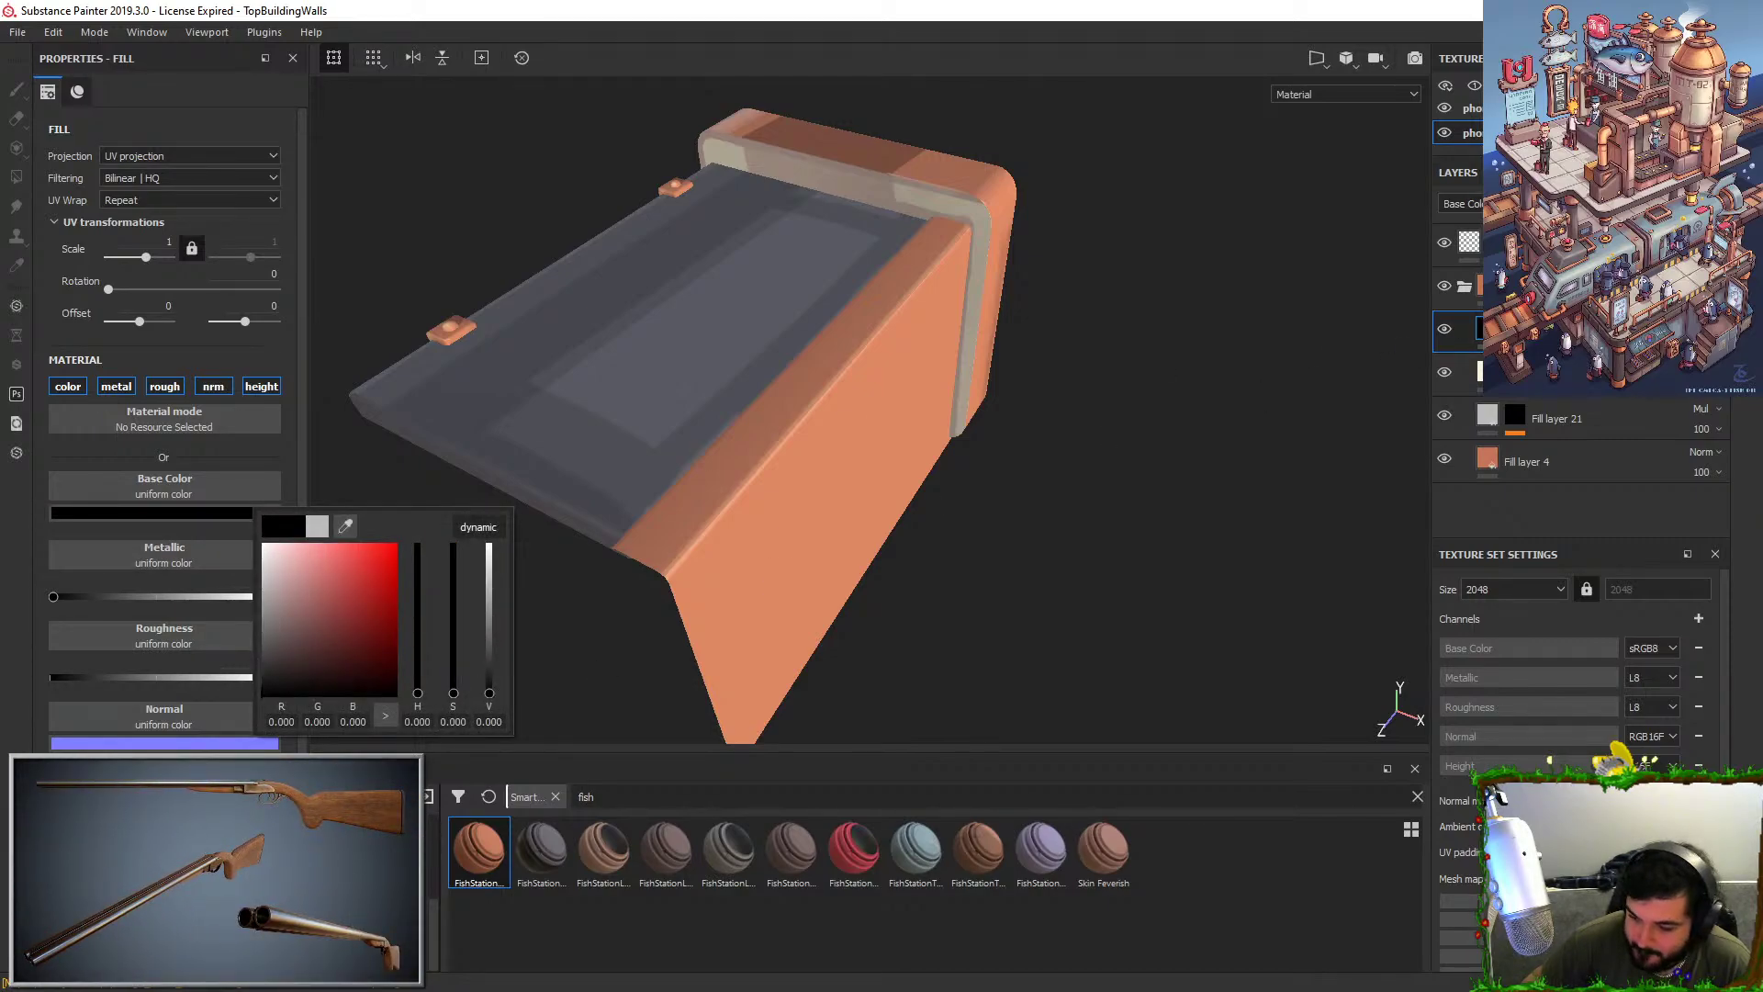
left_click(959, 371)
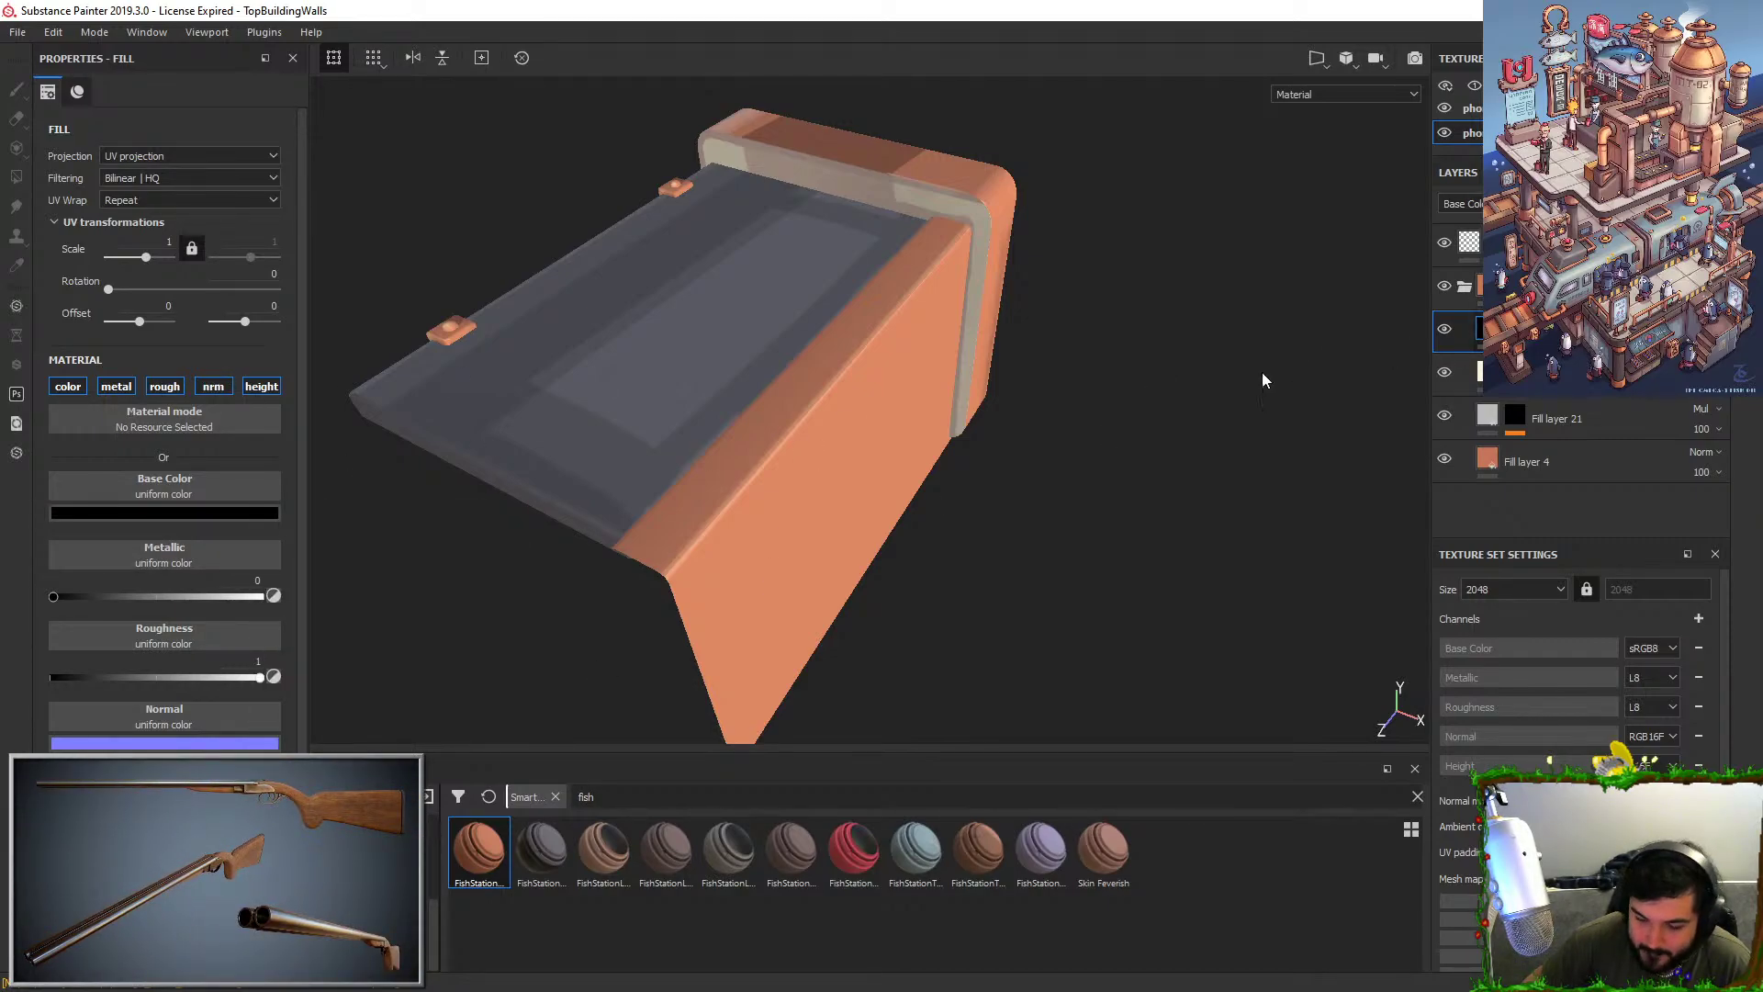
Set up a thin brush of size 1 for painting on the black fill layer's mask.
key("1")
left_click_drag(99, 310, 76, 311)
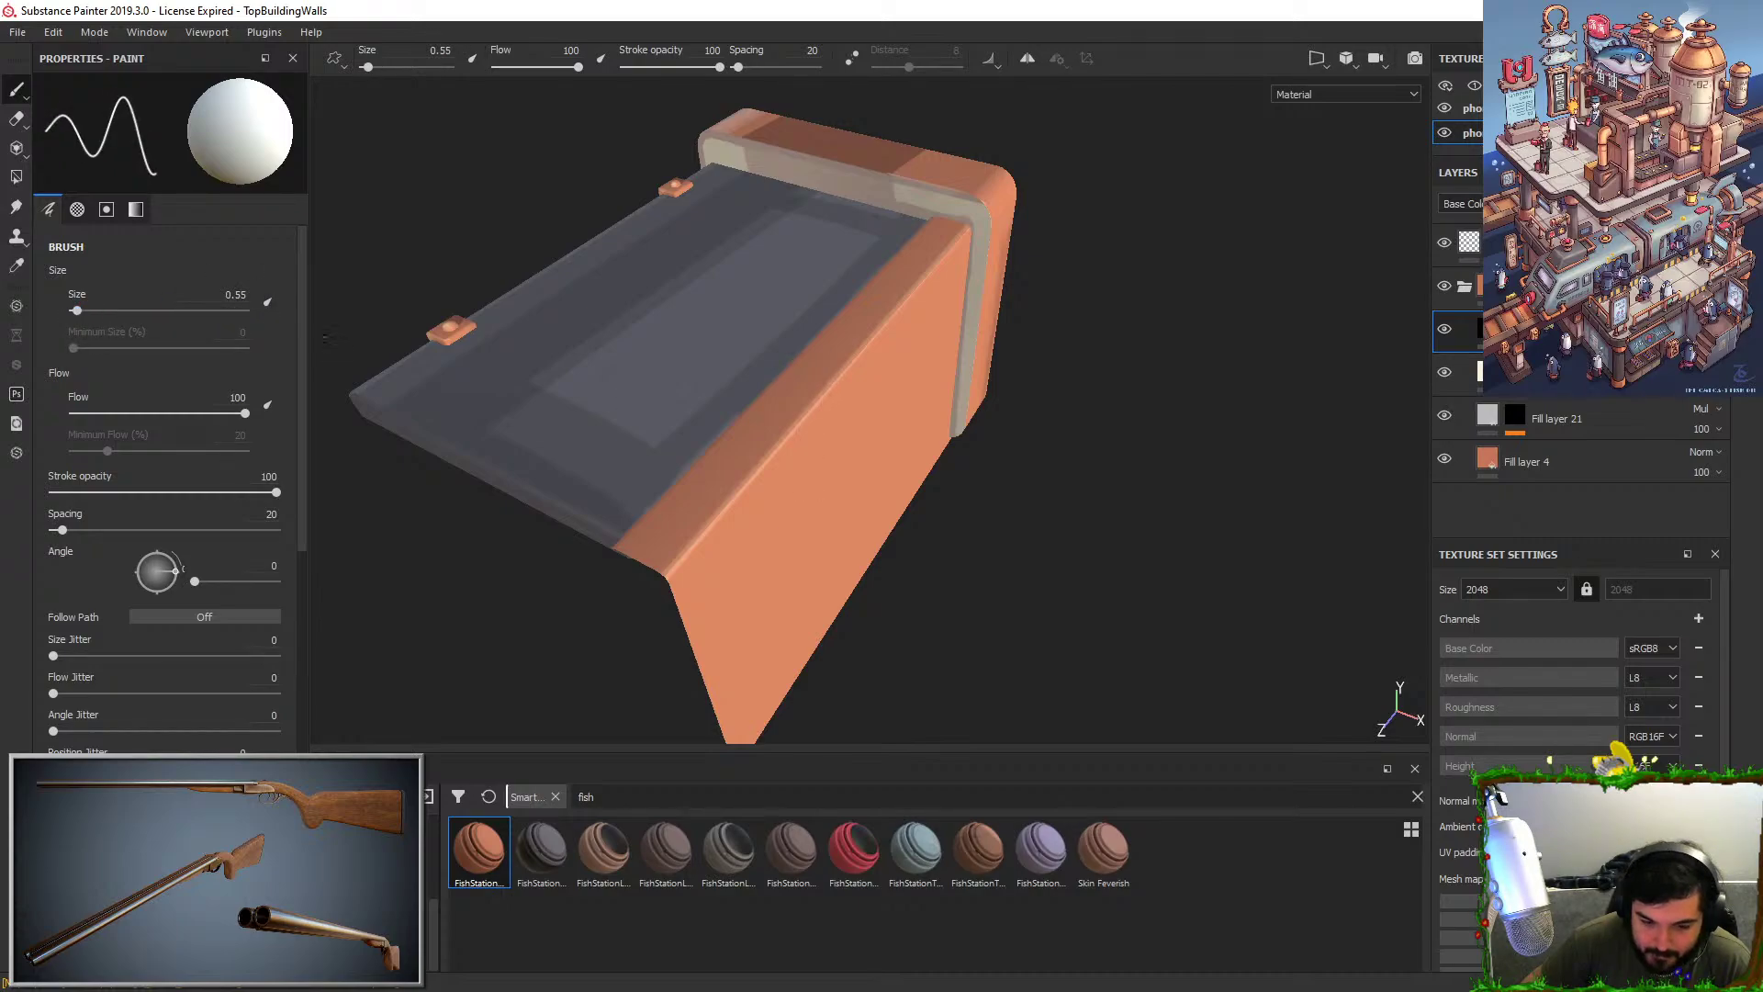
left_click(235, 294)
type("1")
key("Return")
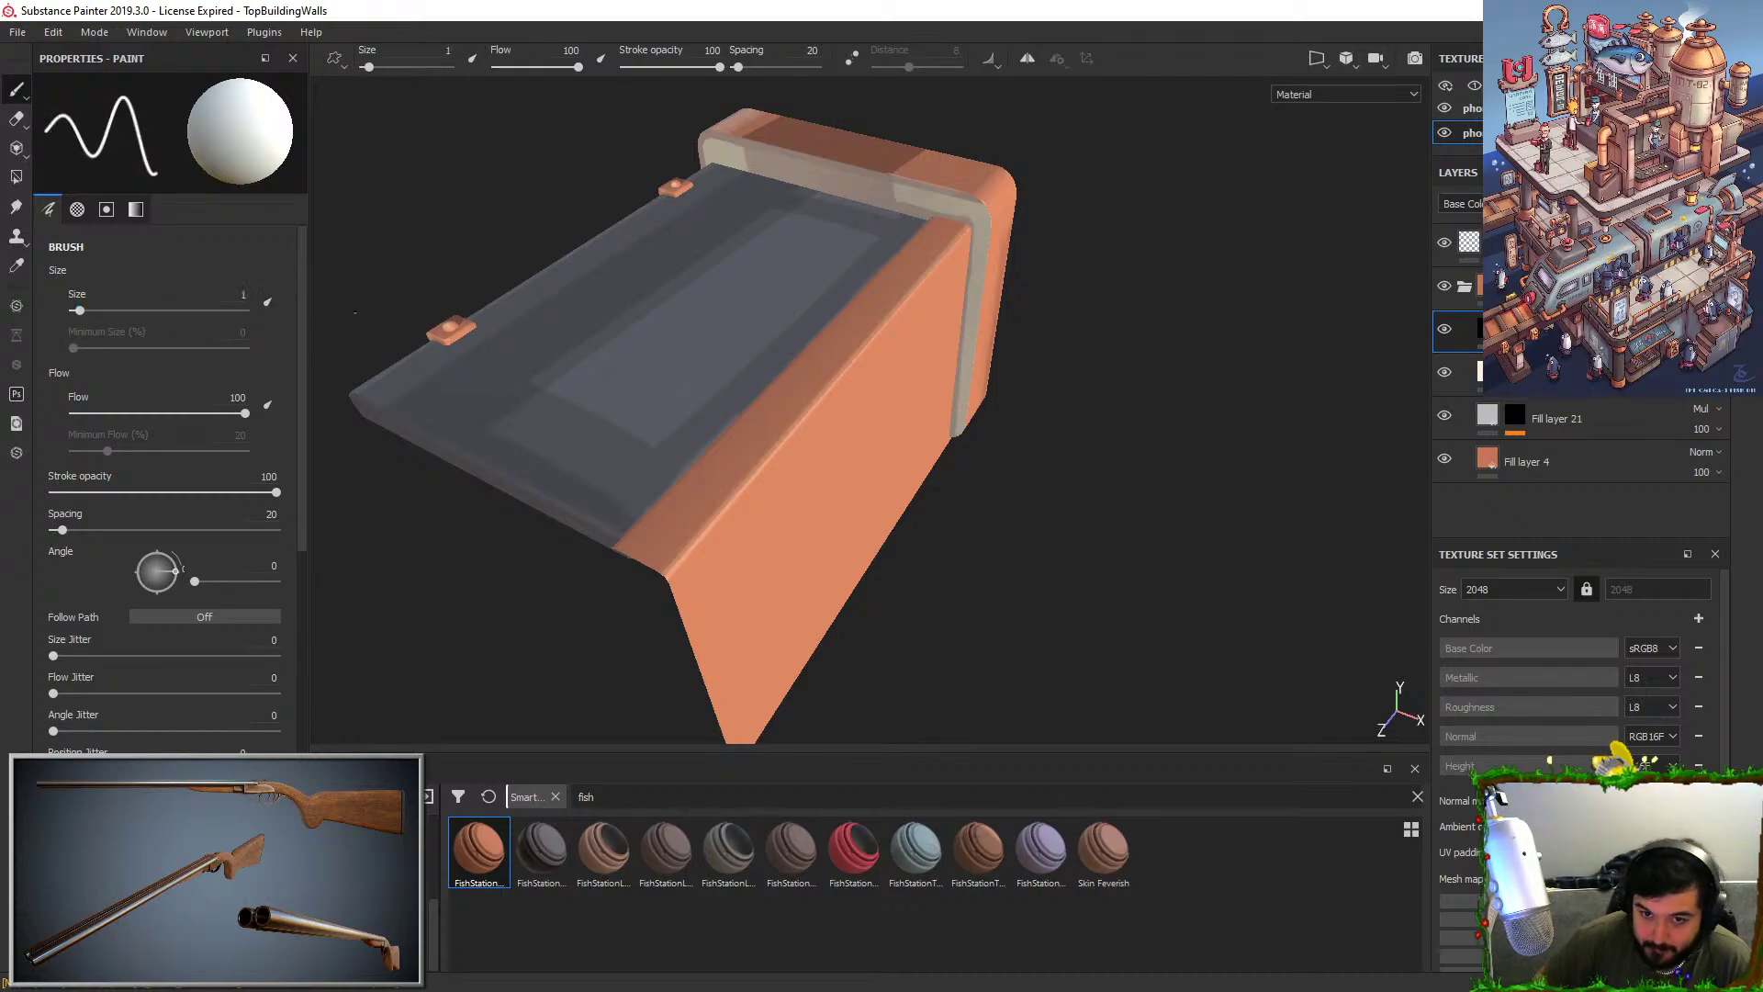
Try painting a thin black seam line across the orange trim strip beside the slab.
left_click_drag(976, 511, 844, 531, "alt")
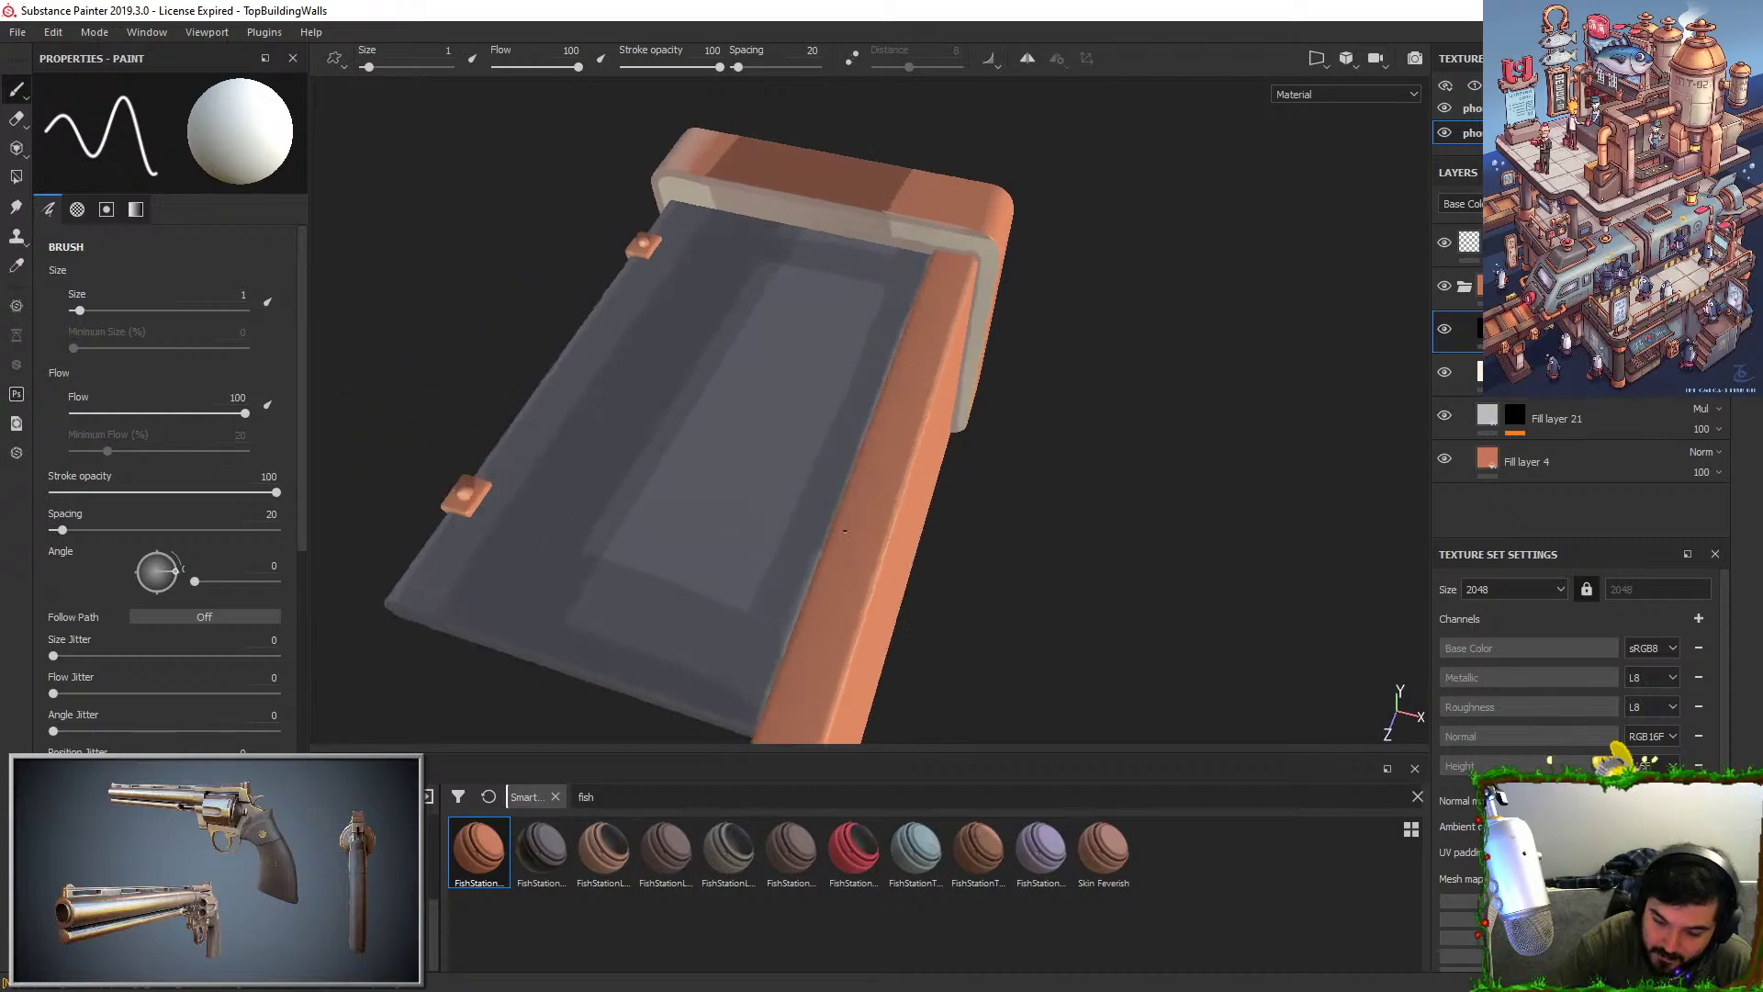
key("ctrl+z")
middle_click_drag(955, 570, 984, 454, "alt")
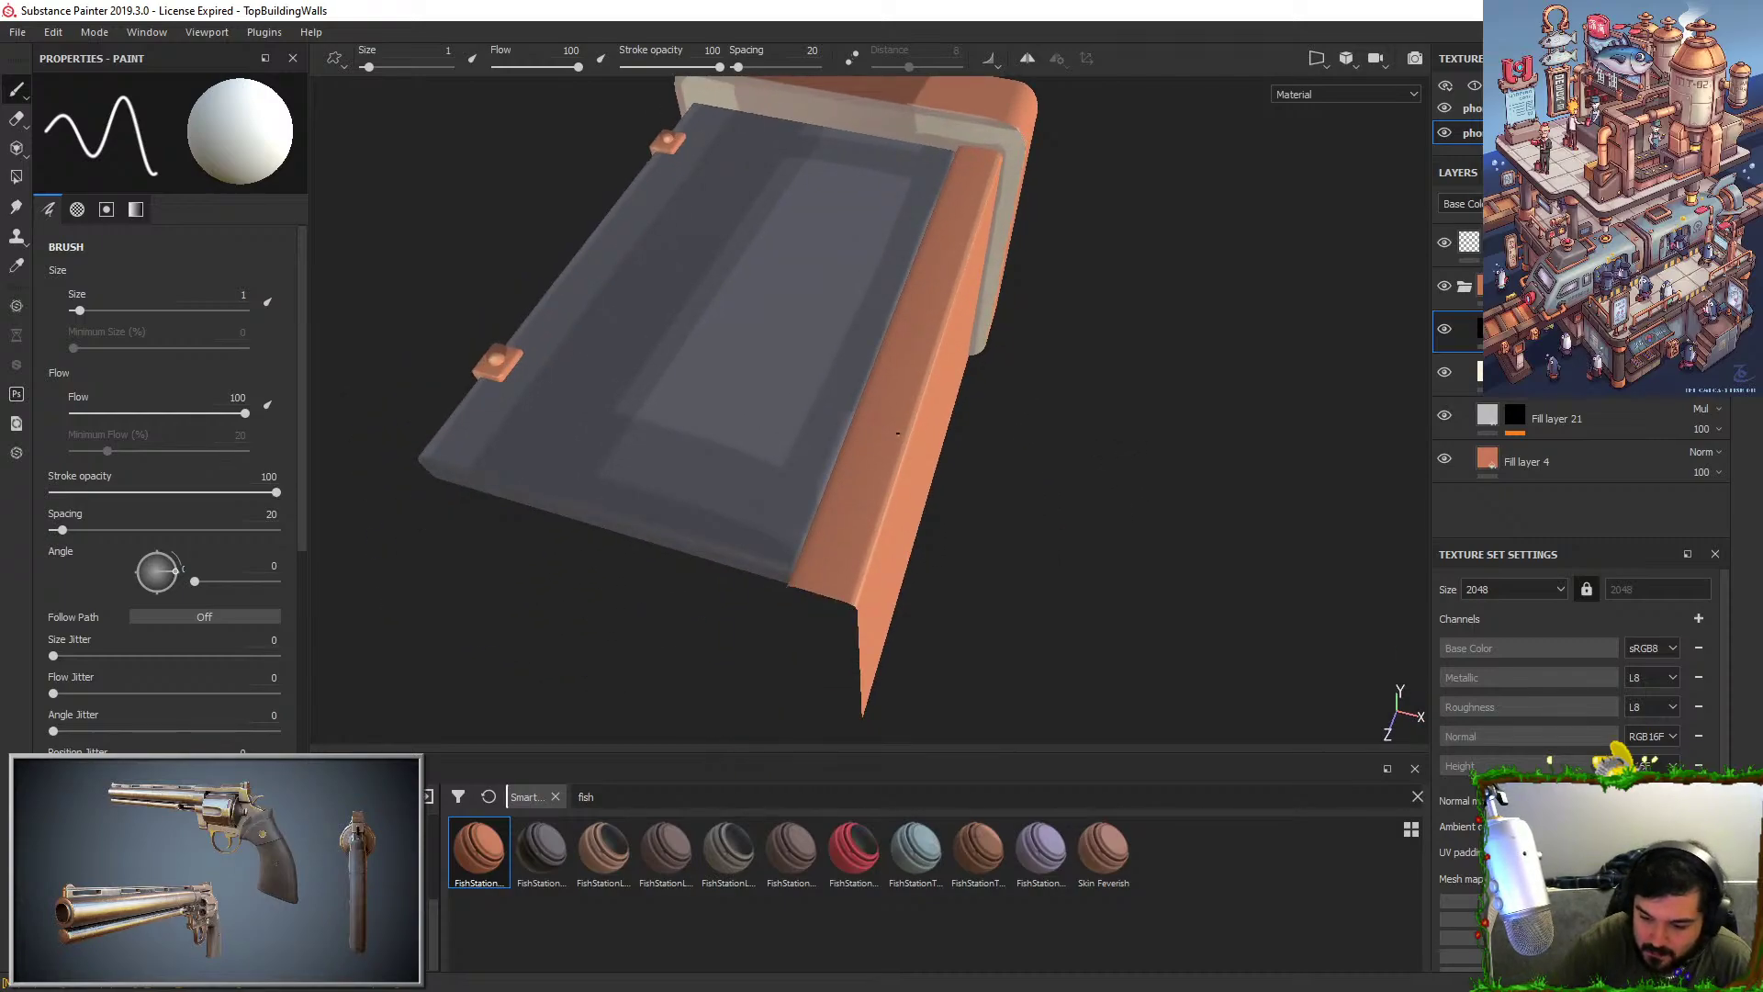
left_click_drag(900, 436, 934, 469)
left_click_drag(1056, 464, 1071, 378, "alt")
scroll(1020, 587, "up", 3)
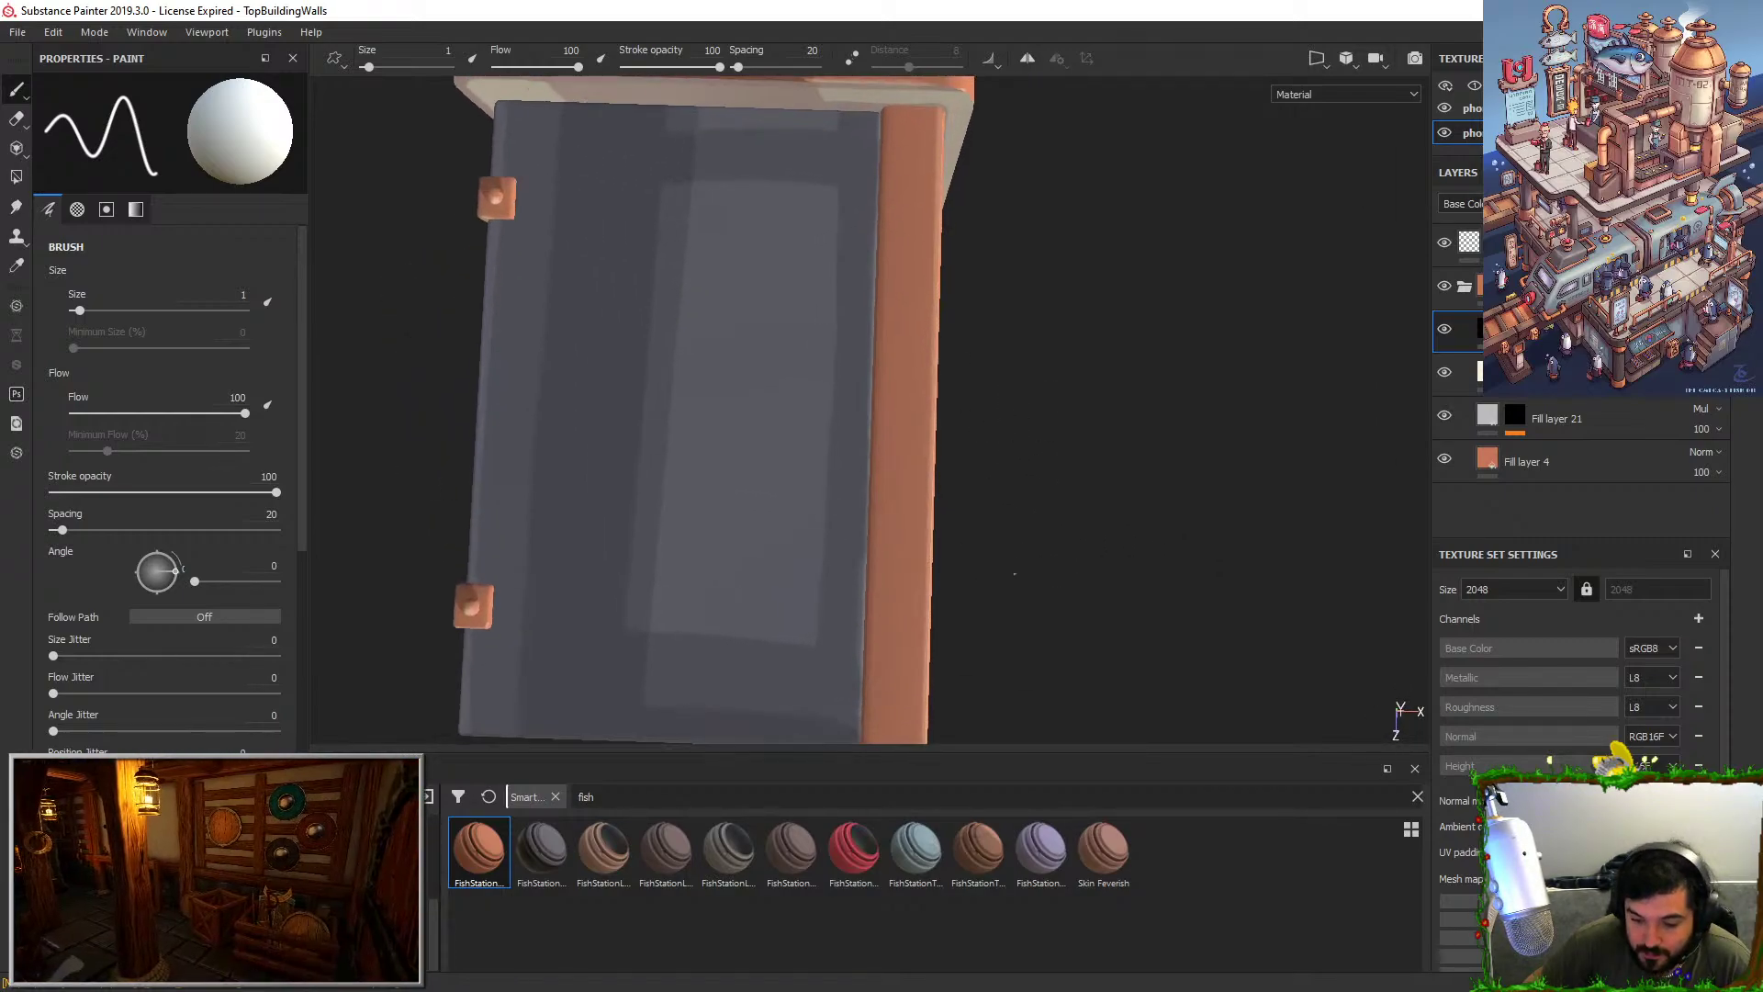
middle_click_drag(1025, 603, 1077, 449, "alt")
left_click_drag(1076, 448, 1075, 477, "alt")
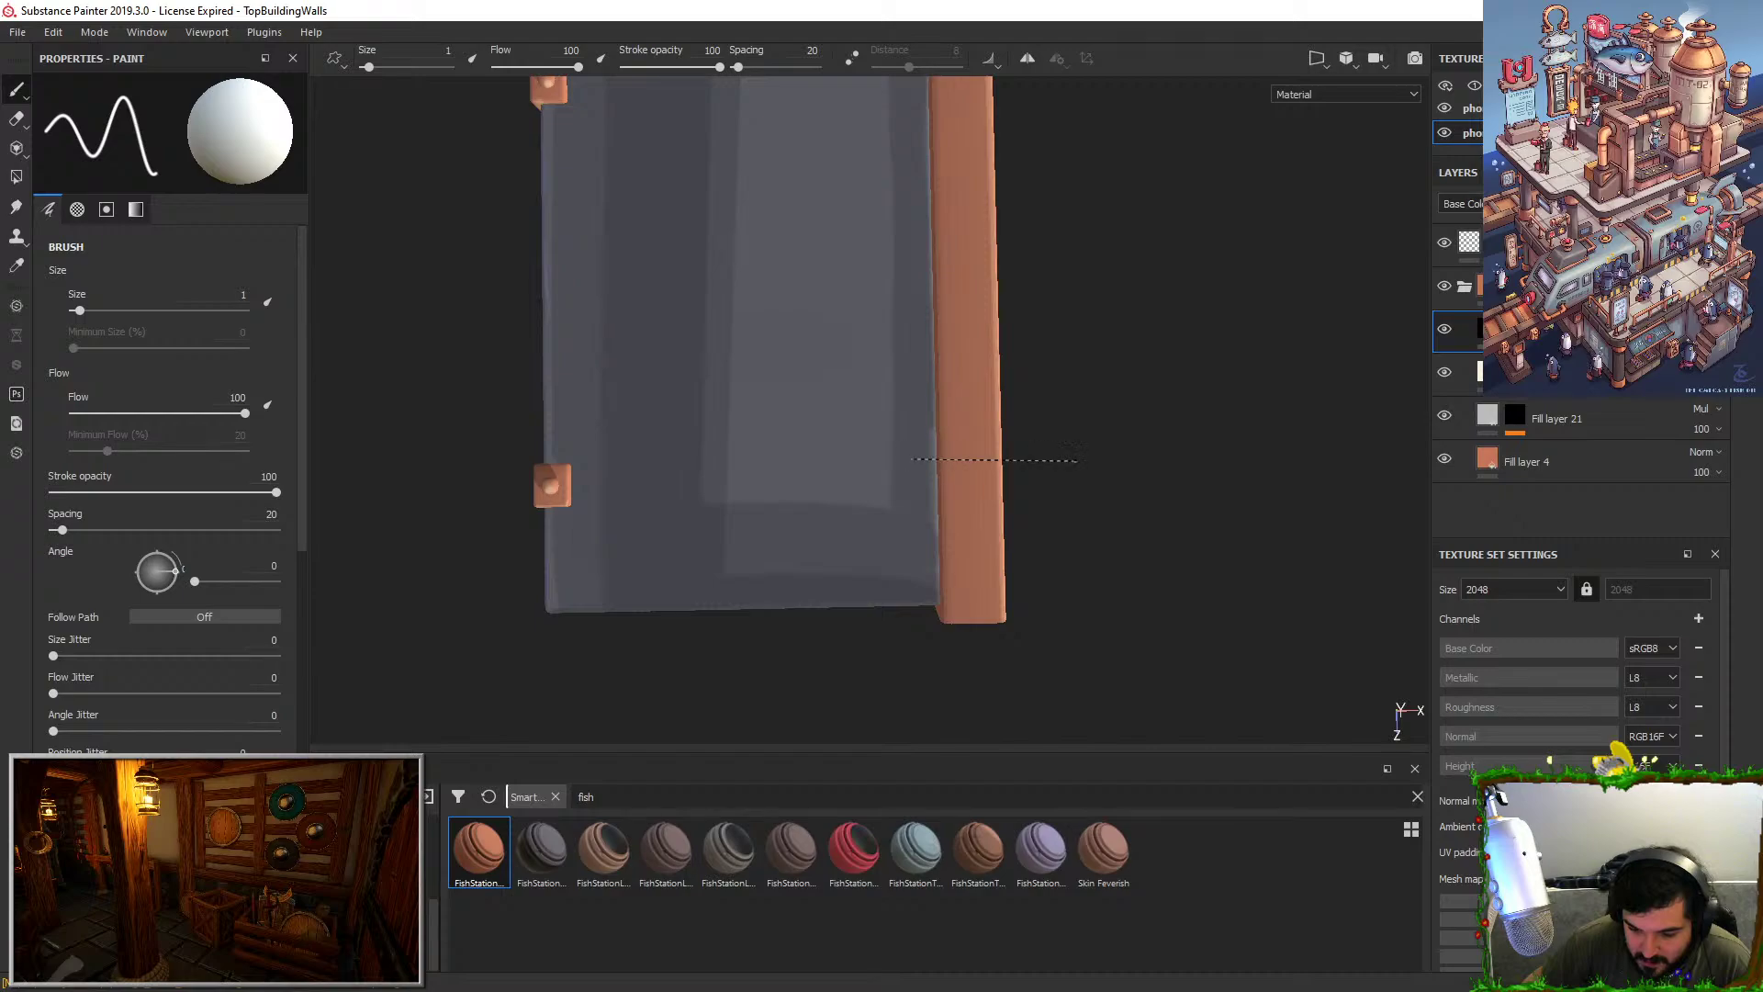
Try painting a thin seam line freehand across the orange trim strip, near its free end.
left_click_drag(1109, 457, 878, 474, "alt")
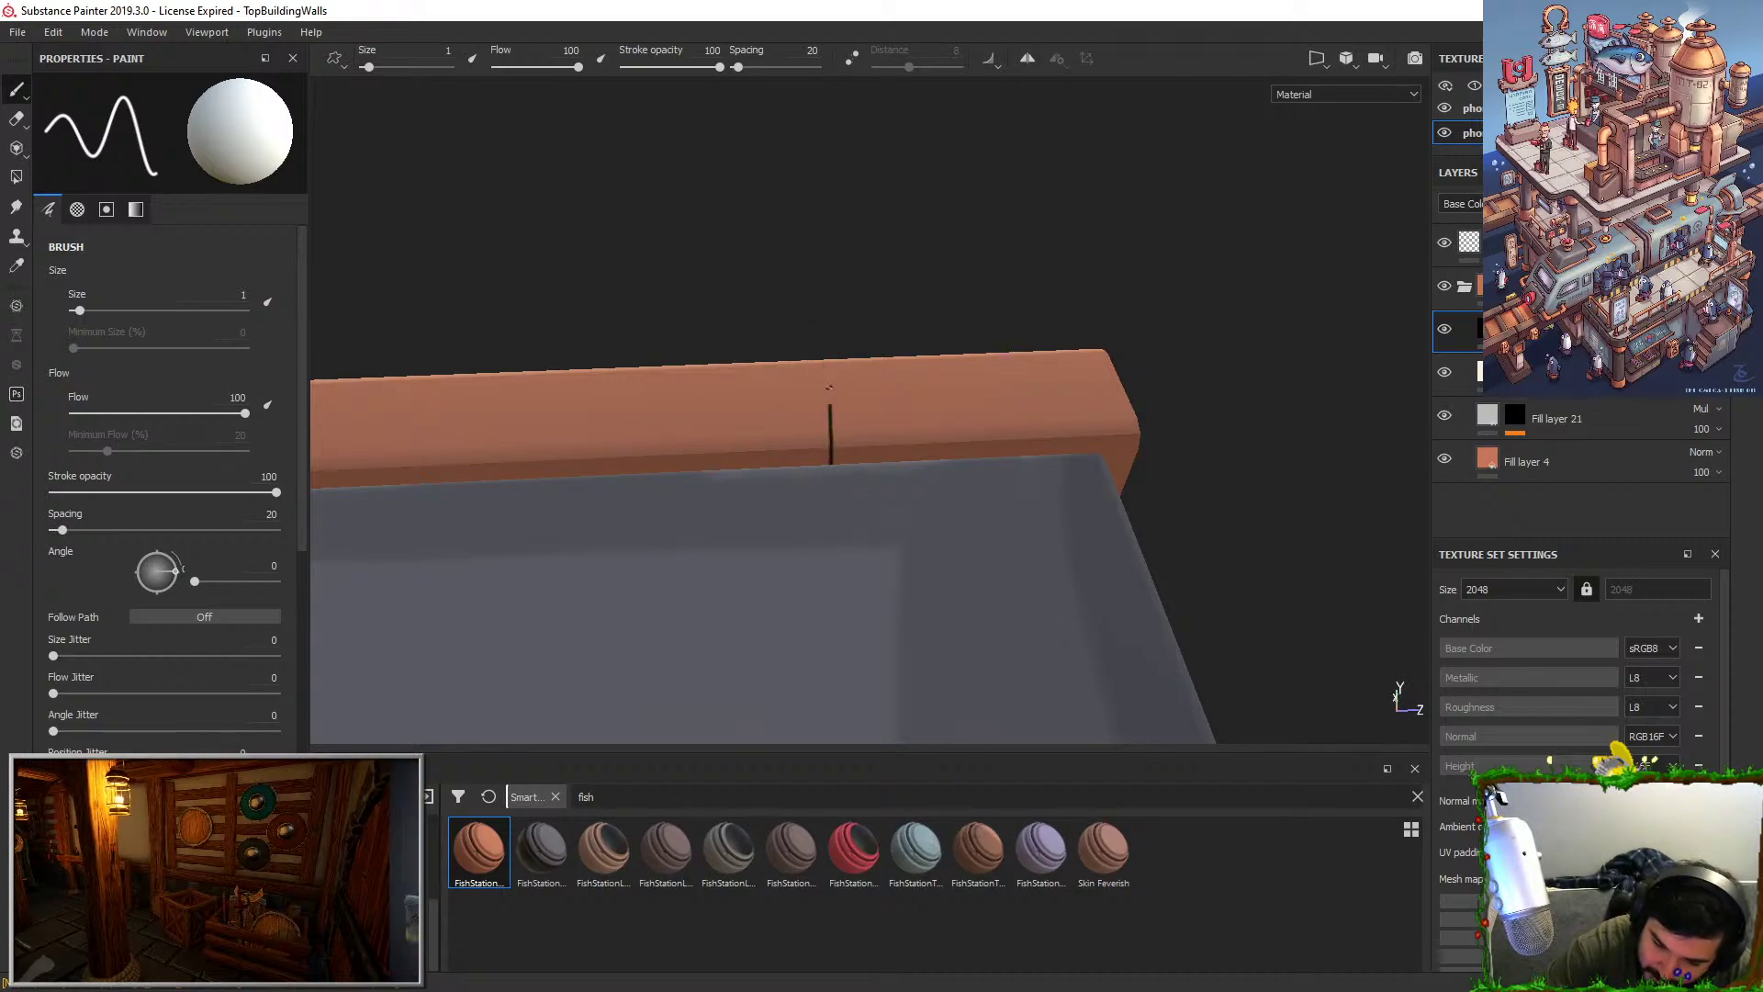
mouse_move(815, 292)
left_mouse_down("alt")
mouse_move(870, 287)
mouse_move(909, 437)
mouse_move(897, 346)
mouse_move(833, 466)
mouse_move(815, 316)
left_mouse_up("alt")
key("ctrl+z")
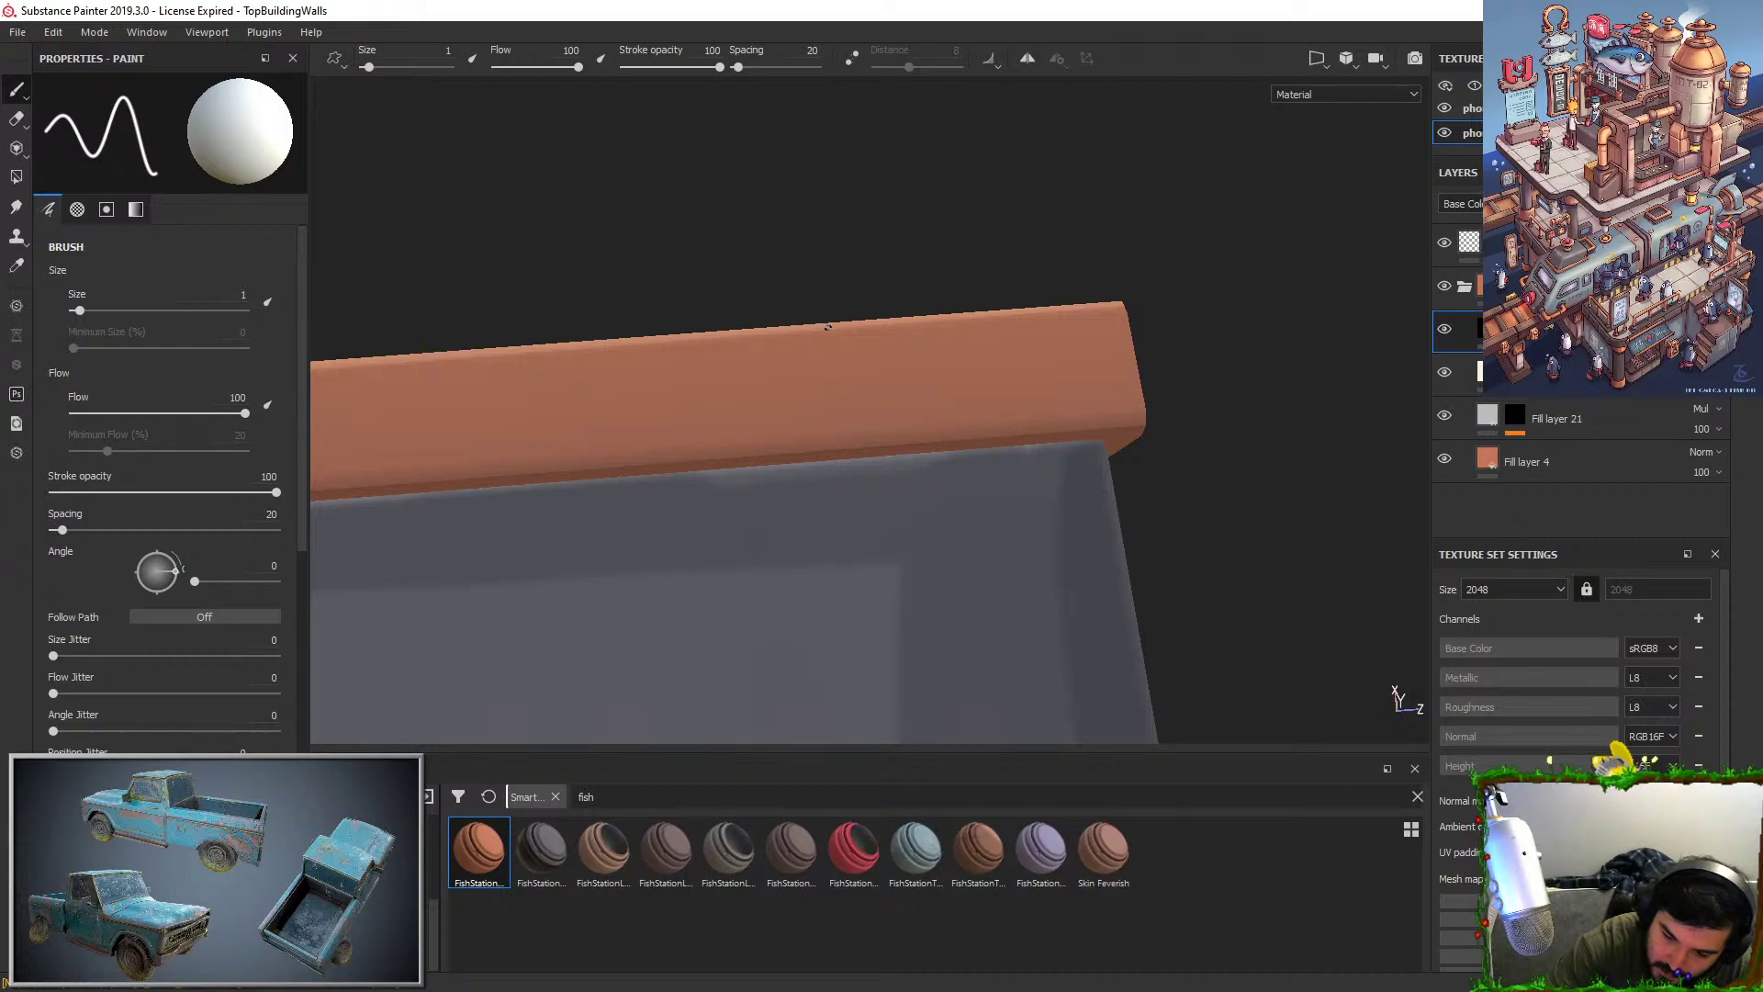
left_click_drag(838, 459, 834, 349)
key("ctrl+z")
left_click_drag(841, 457, 837, 323)
key("ctrl+z")
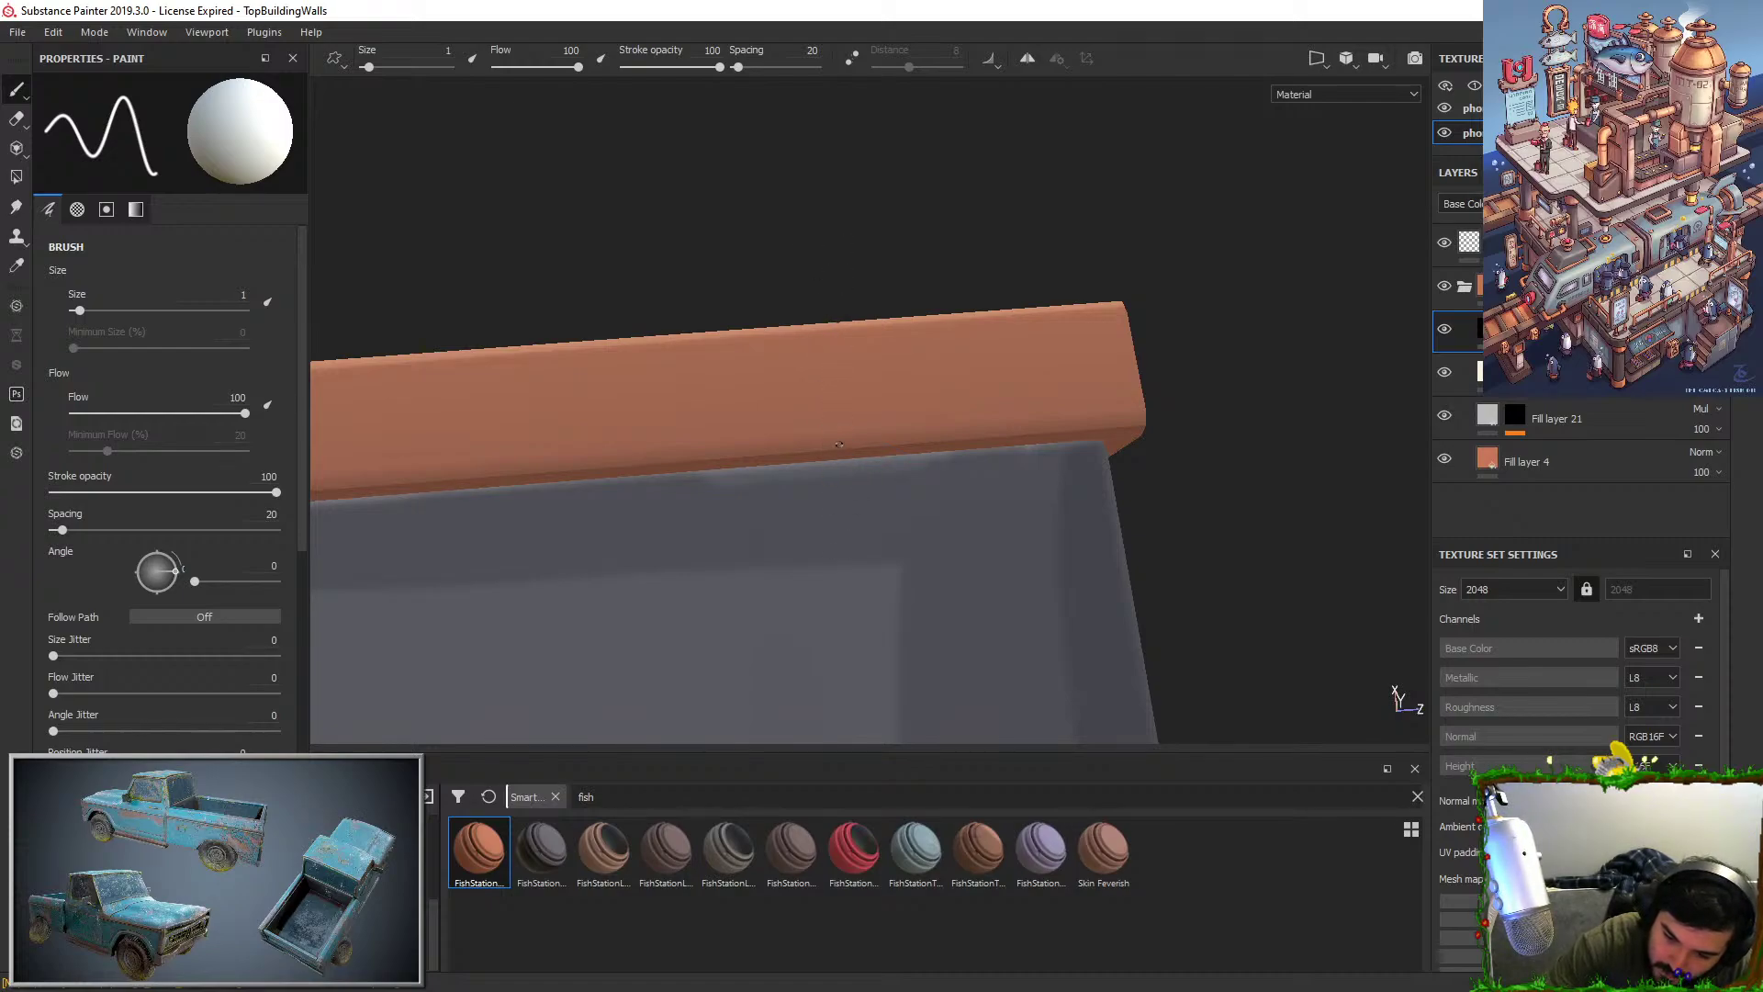
mouse_move(840, 447)
left_mouse_down()
mouse_move(821, 326)
mouse_move(842, 458)
mouse_move(833, 324)
mouse_move(890, 363)
mouse_move(791, 393)
mouse_move(783, 343)
mouse_move(935, 185)
left_mouse_up()
key("ctrl+z")
key("ctrl+z")
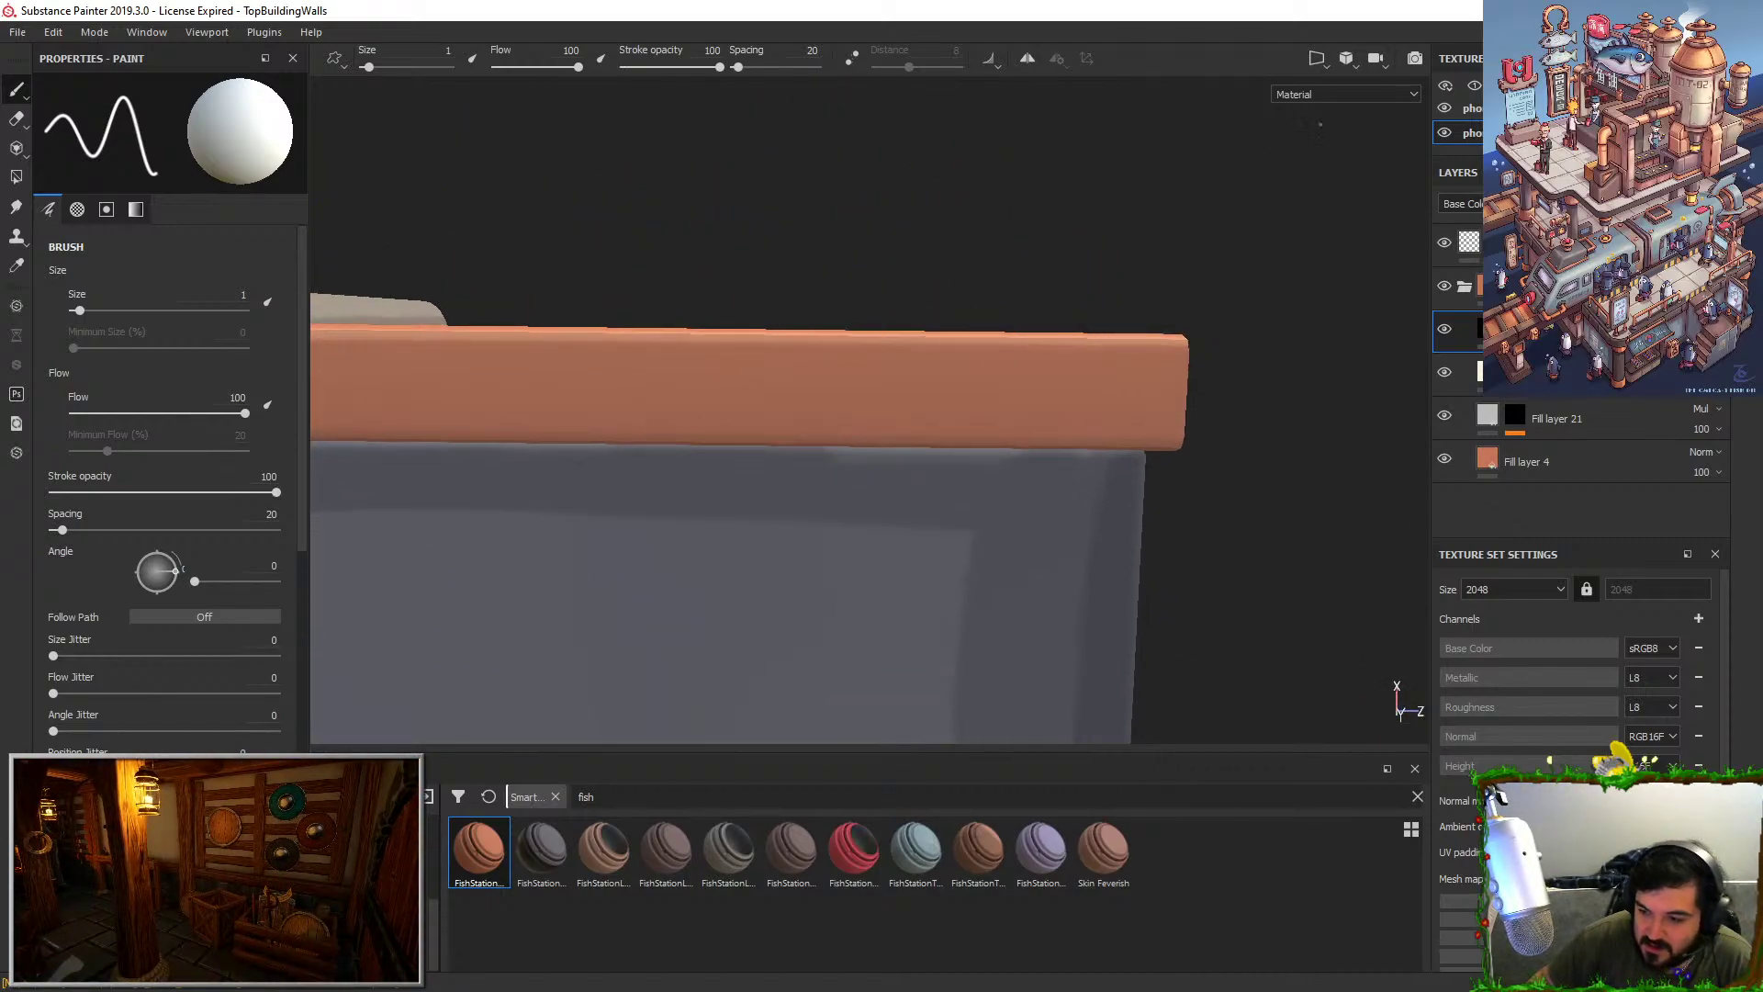
Show the 3D model and its 2D UV layout side by side for painting the orange trim.
left_click(1318, 59)
left_click(1349, 86)
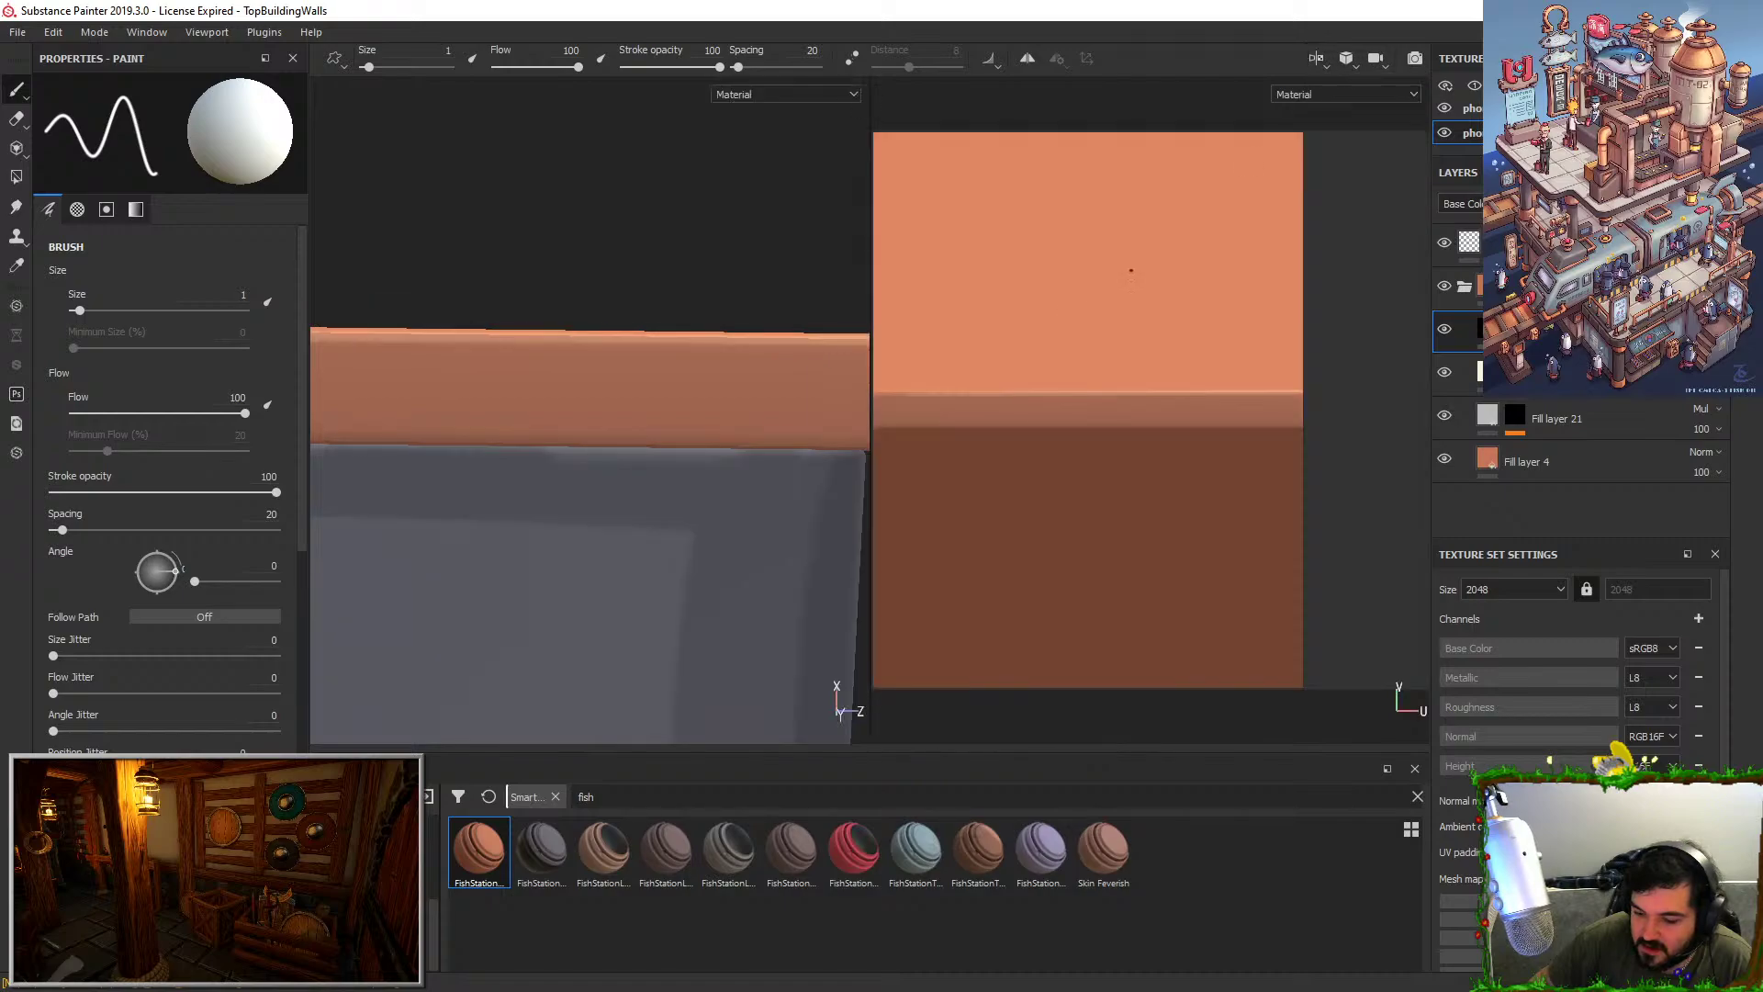
left_click_drag(735, 447, 760, 333)
key("ctrl+z")
right_click_drag(1276, 413, 1350, 395, "alt")
scroll(1369, 292, "down", 4)
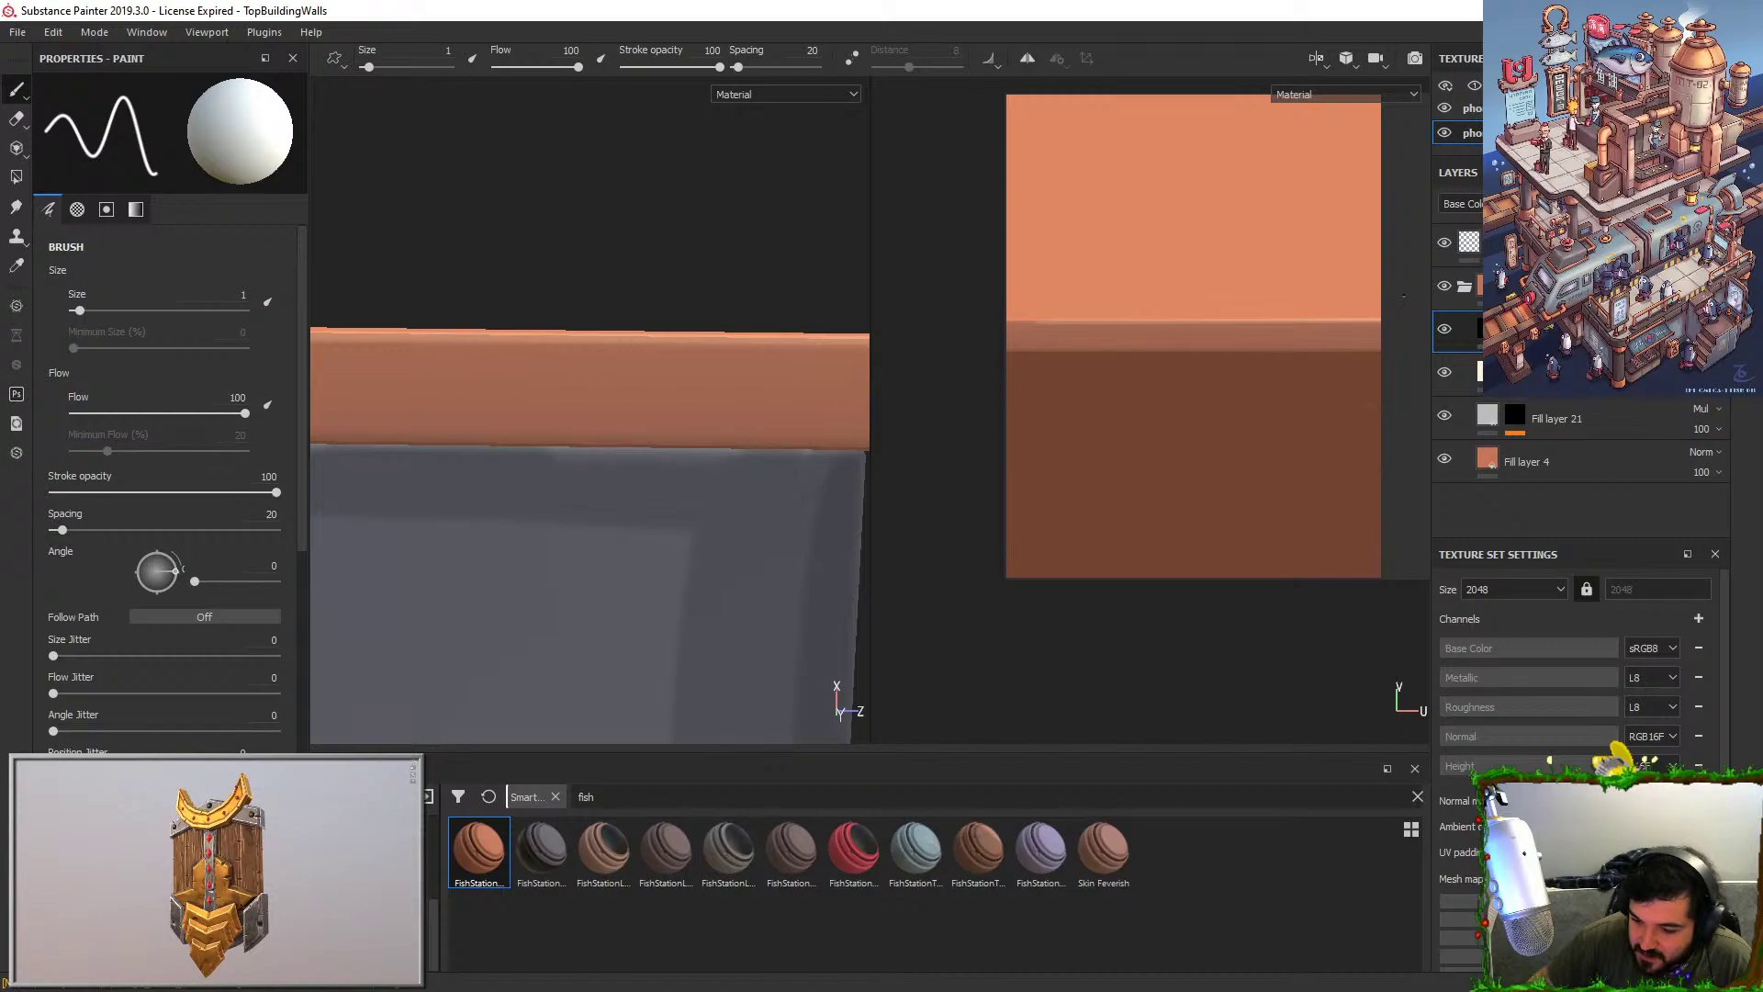
Paint two straight black seam lines across the orange UV shell, one above and one below the trim band.
left_click(1403, 296, "shift")
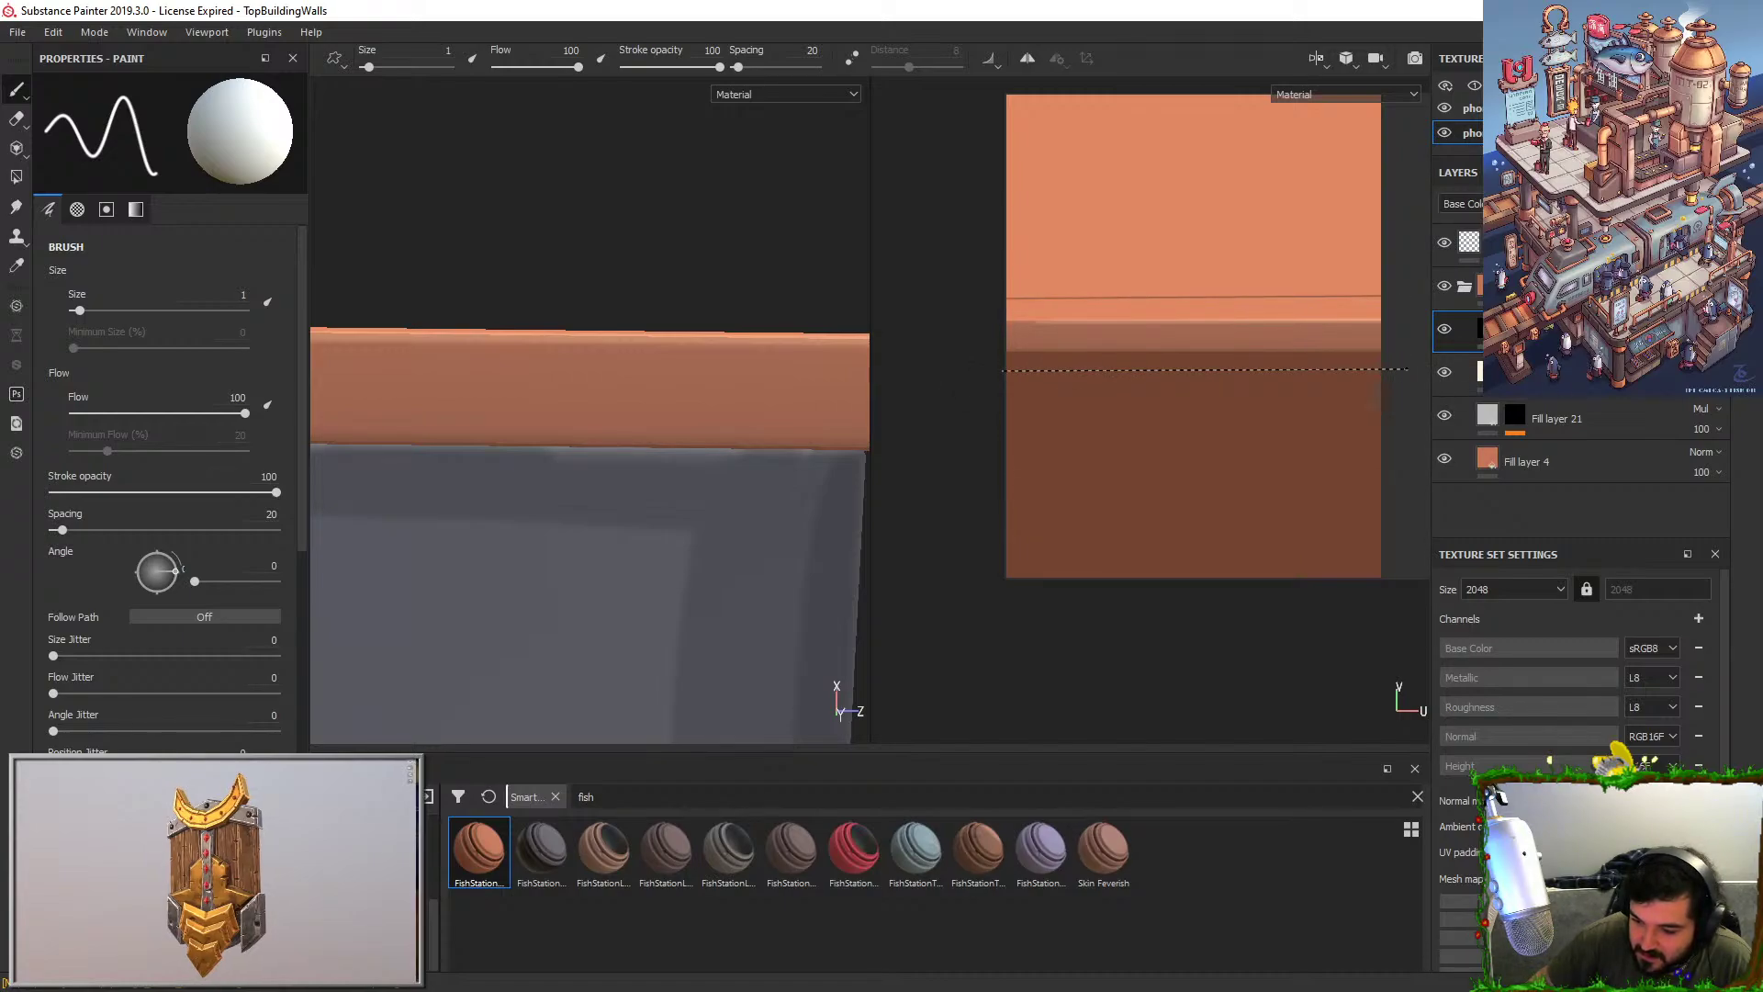
left_click(1407, 369, "shift")
scroll(1194, 386, "up", 2)
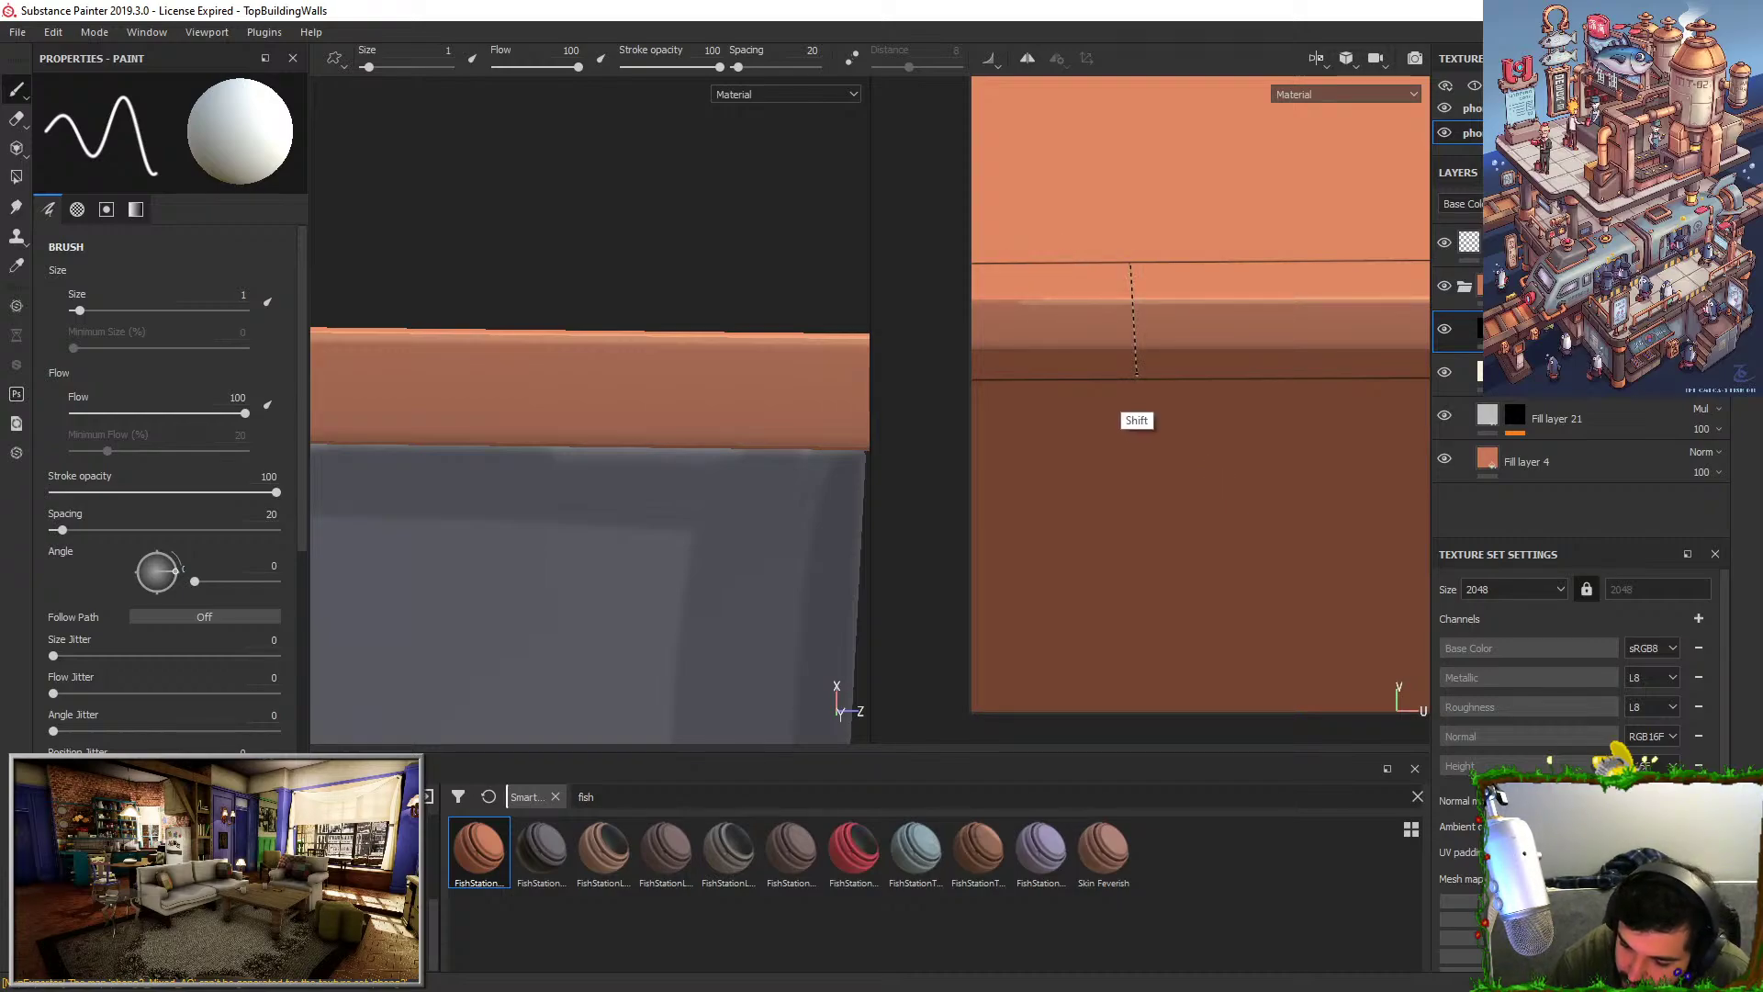
Paint two straight black cross seams on the trim band in the UV layout, connecting the two long seam lines.
left_click(1131, 377, "shift")
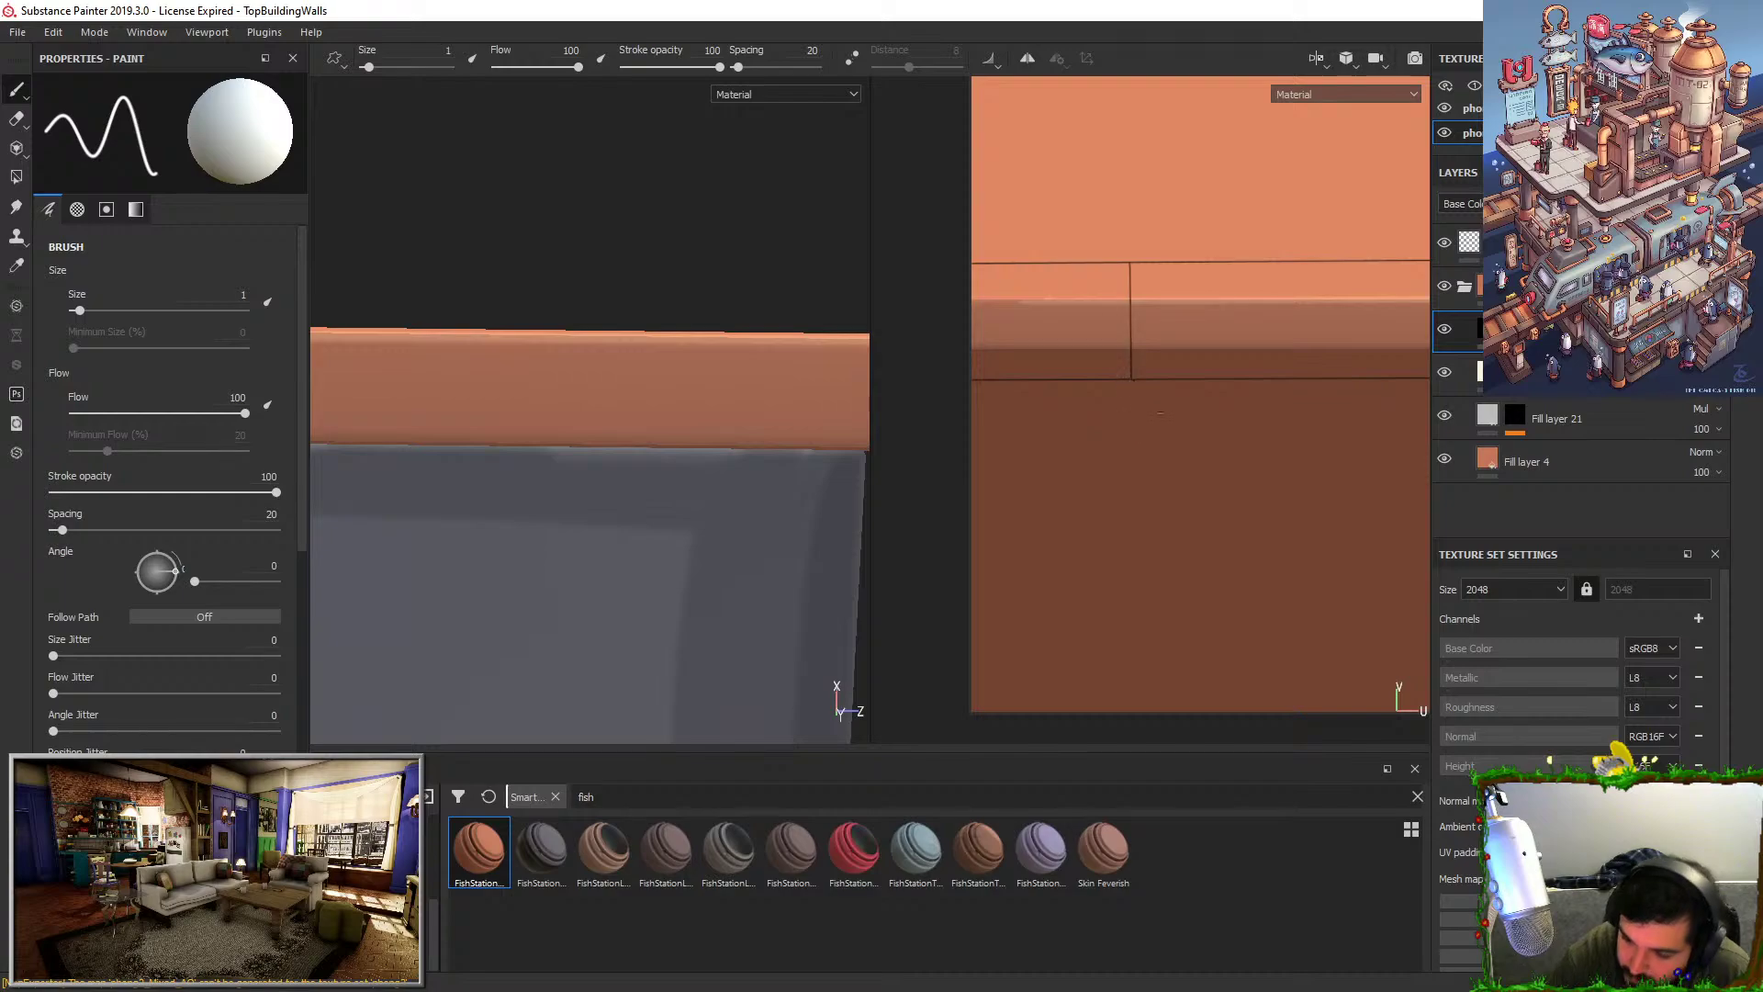
middle_click_drag(1294, 258, 980, 306, "alt")
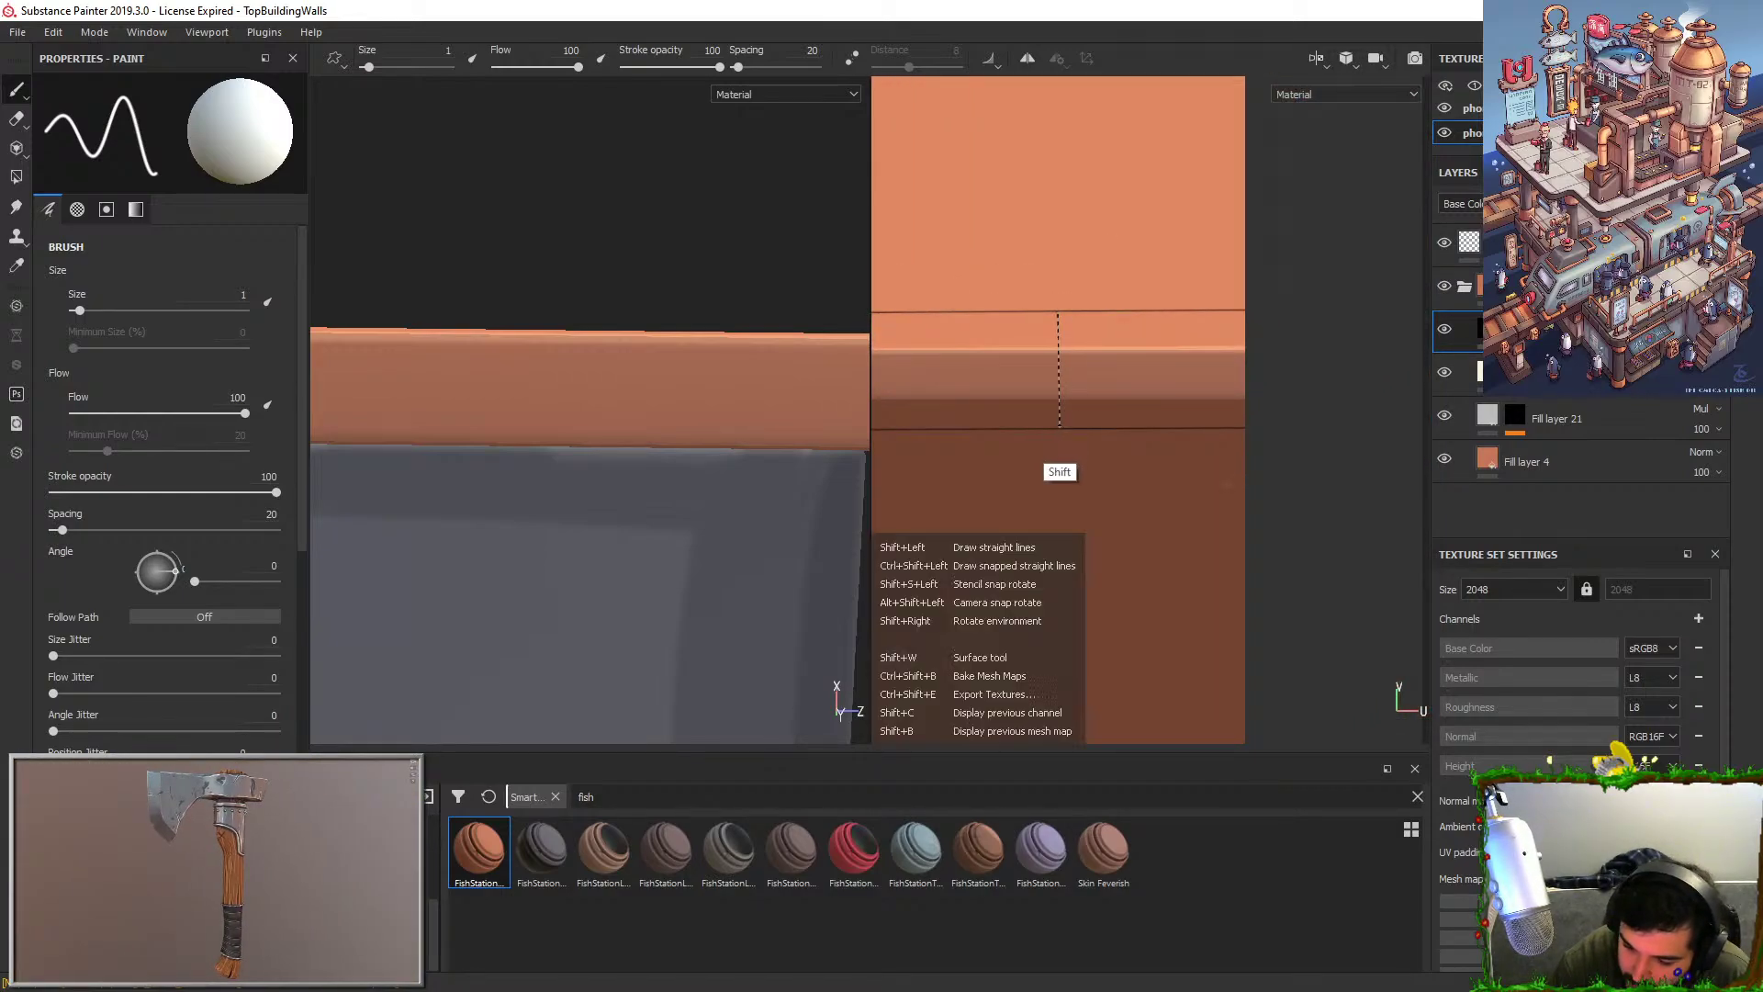
left_click(1059, 427, "shift")
scroll(588, 368, "down", 3)
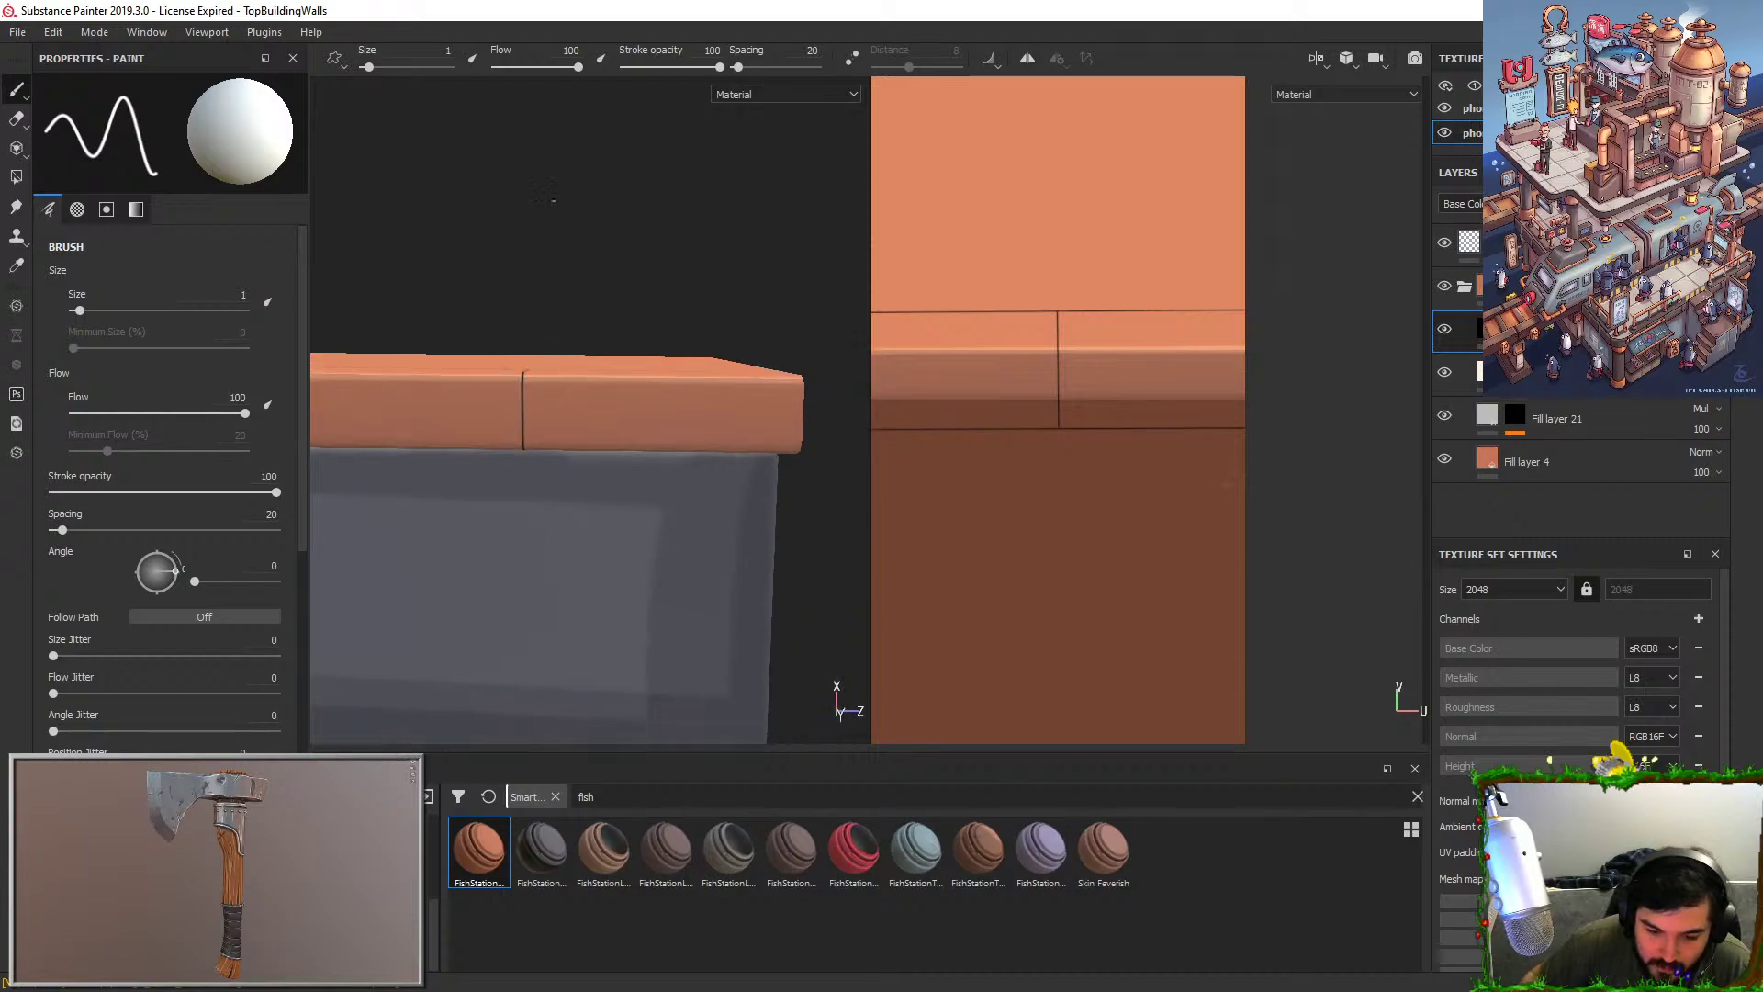
Paint a thin highlight beside the cross seam on the trim strip, using the white highlight layer.
left_click_drag(560, 349, 554, 399, "alt")
middle_click_drag(555, 399, 604, 379, "alt")
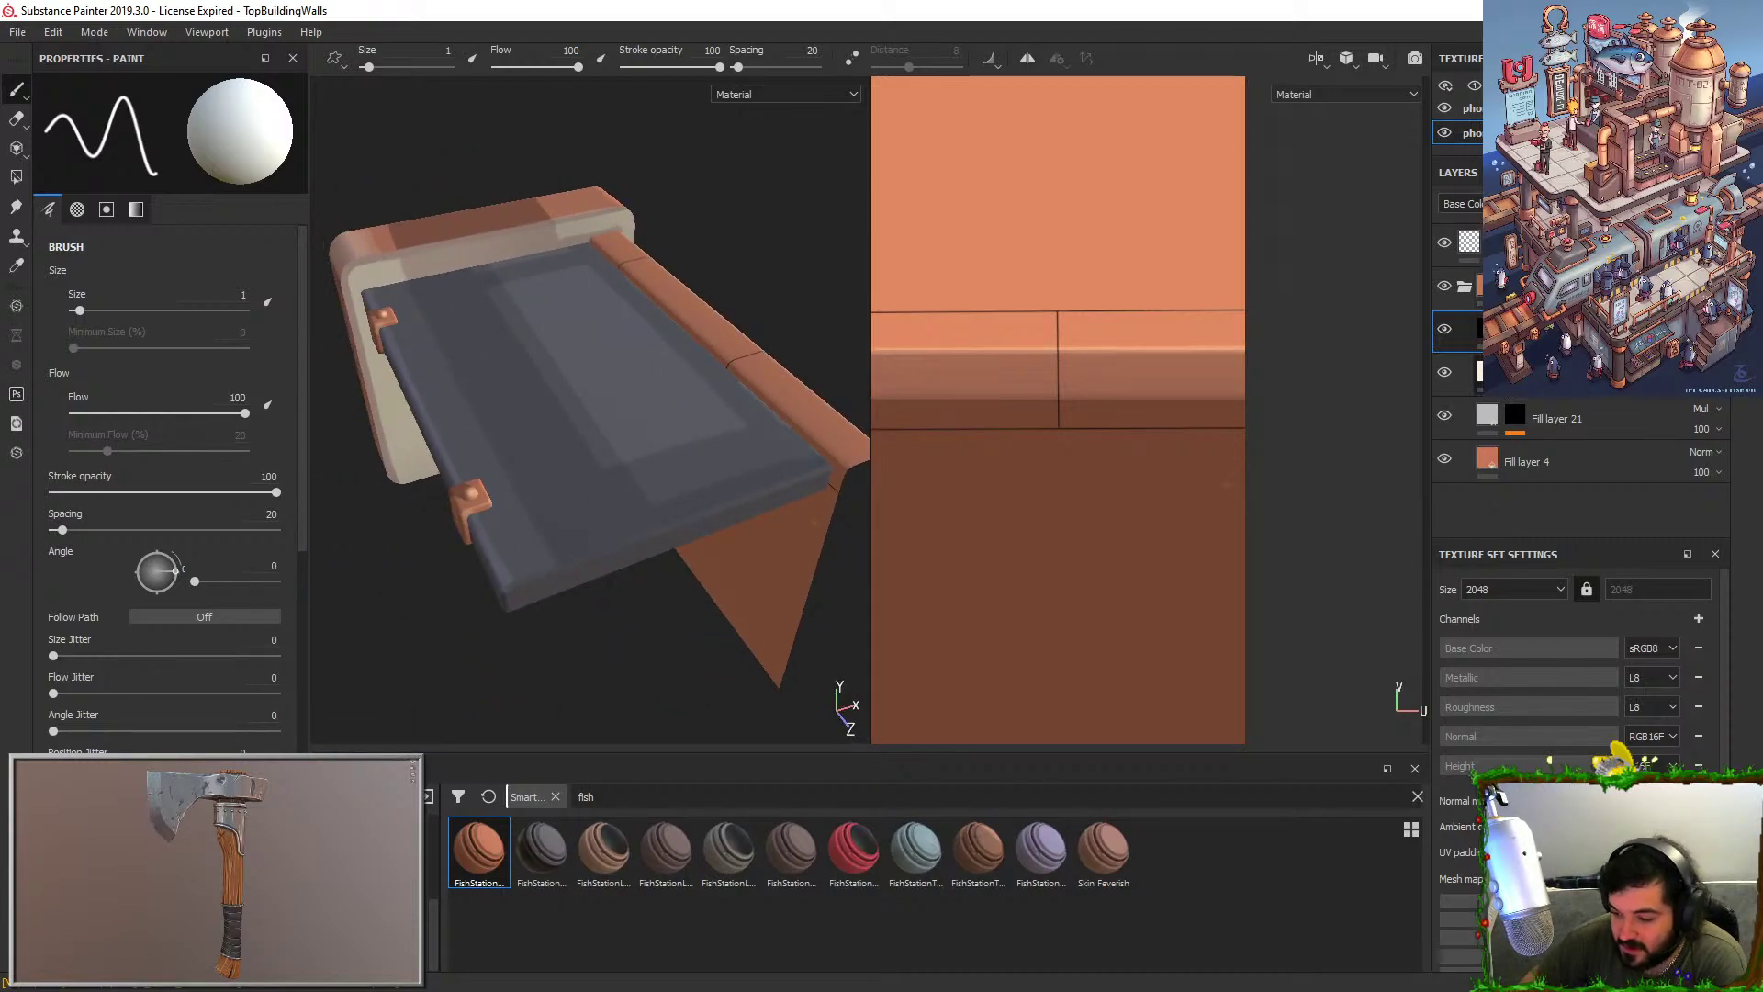
left_click(1552, 372)
left_click_drag(654, 367, 353, 334, "alt")
scroll(593, 324, "up", 5)
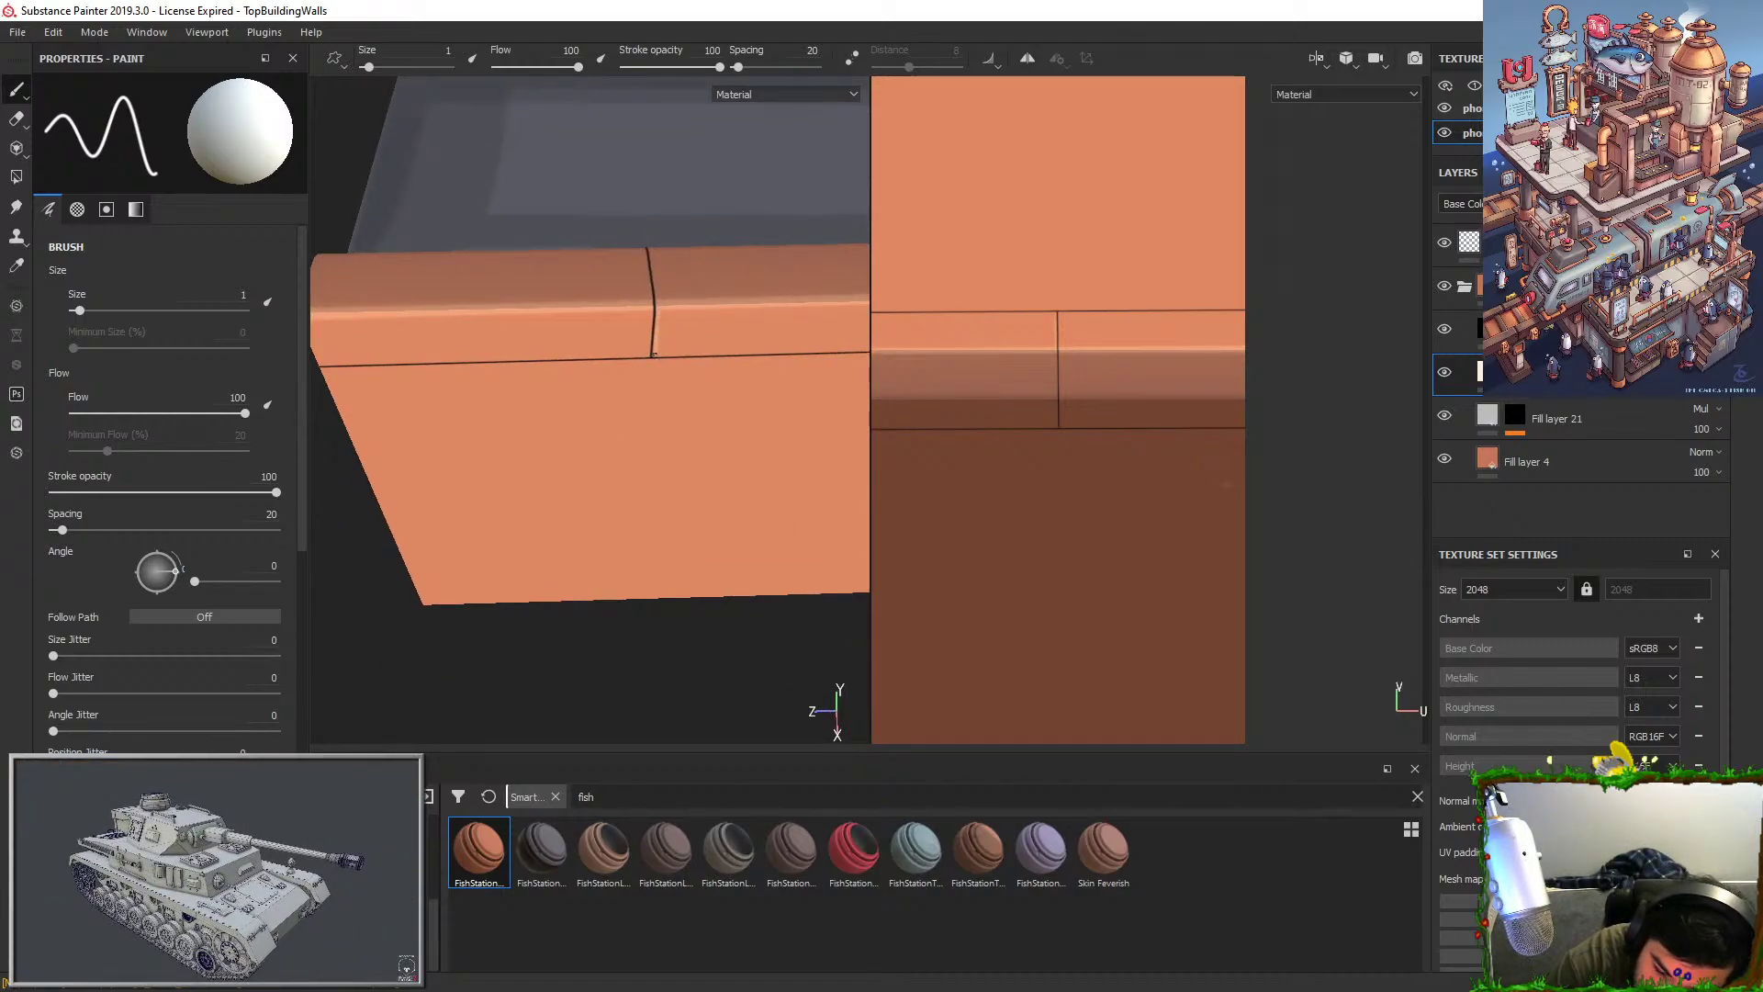
left_click_drag(657, 303, 663, 321, "alt")
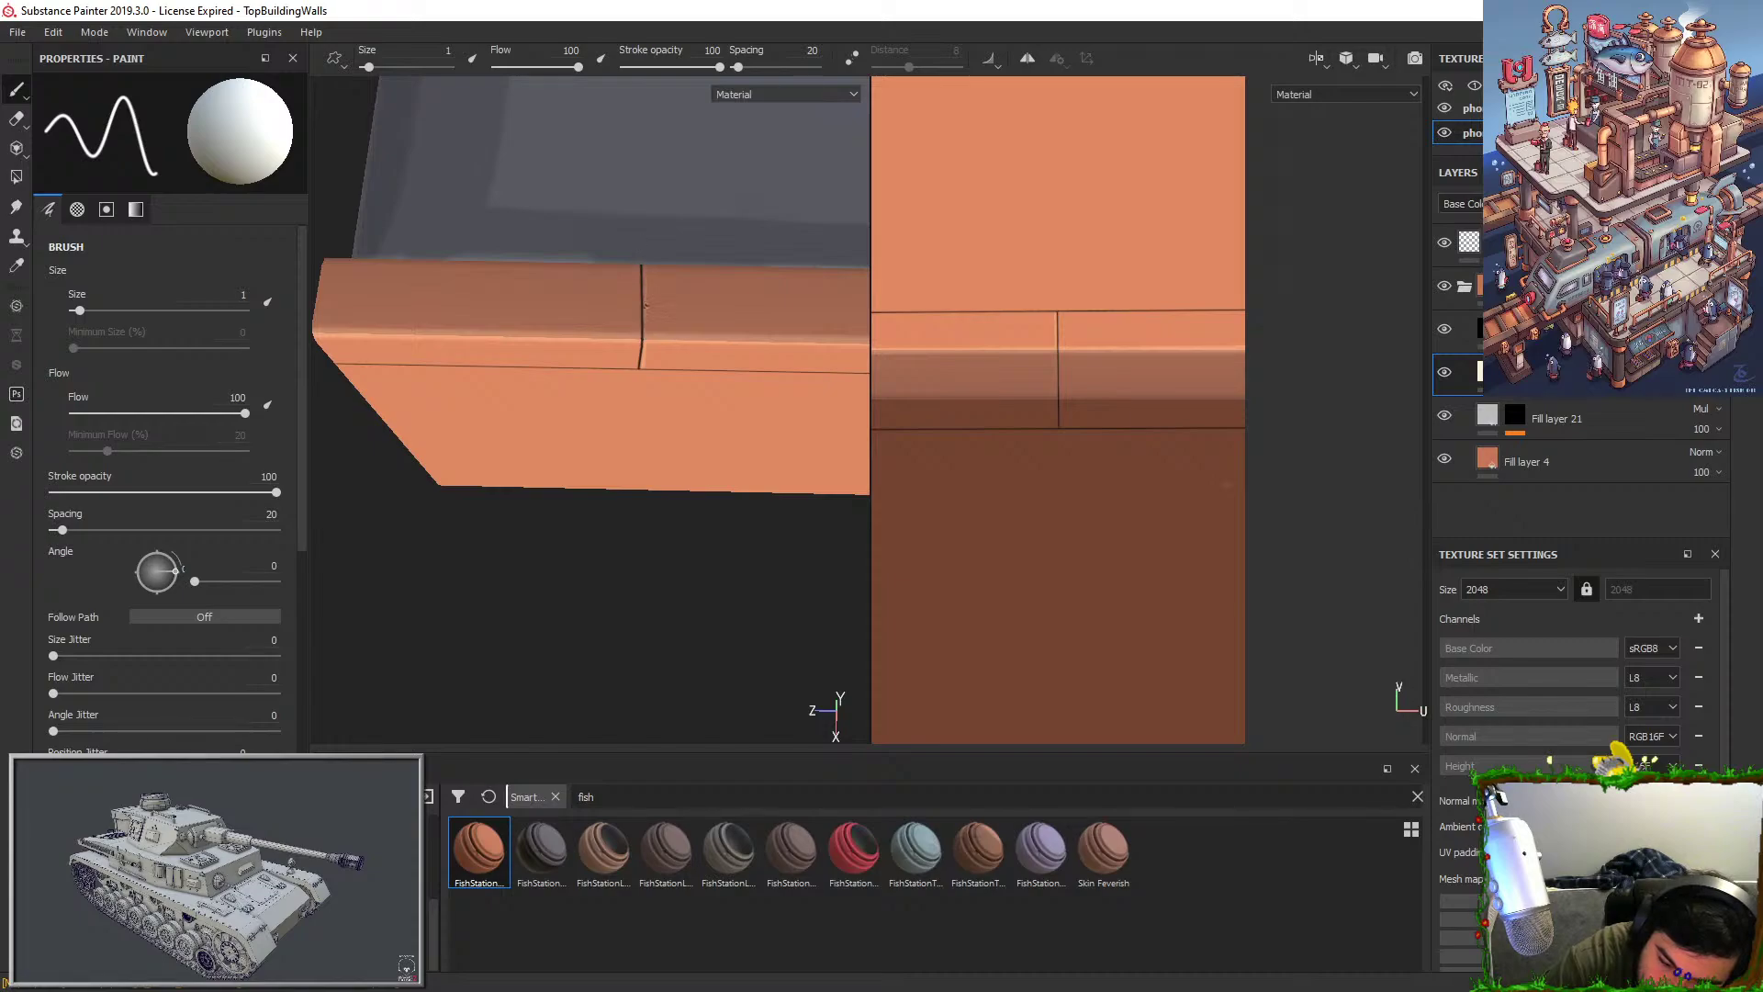
left_click_drag(654, 269, 735, 413, "alt")
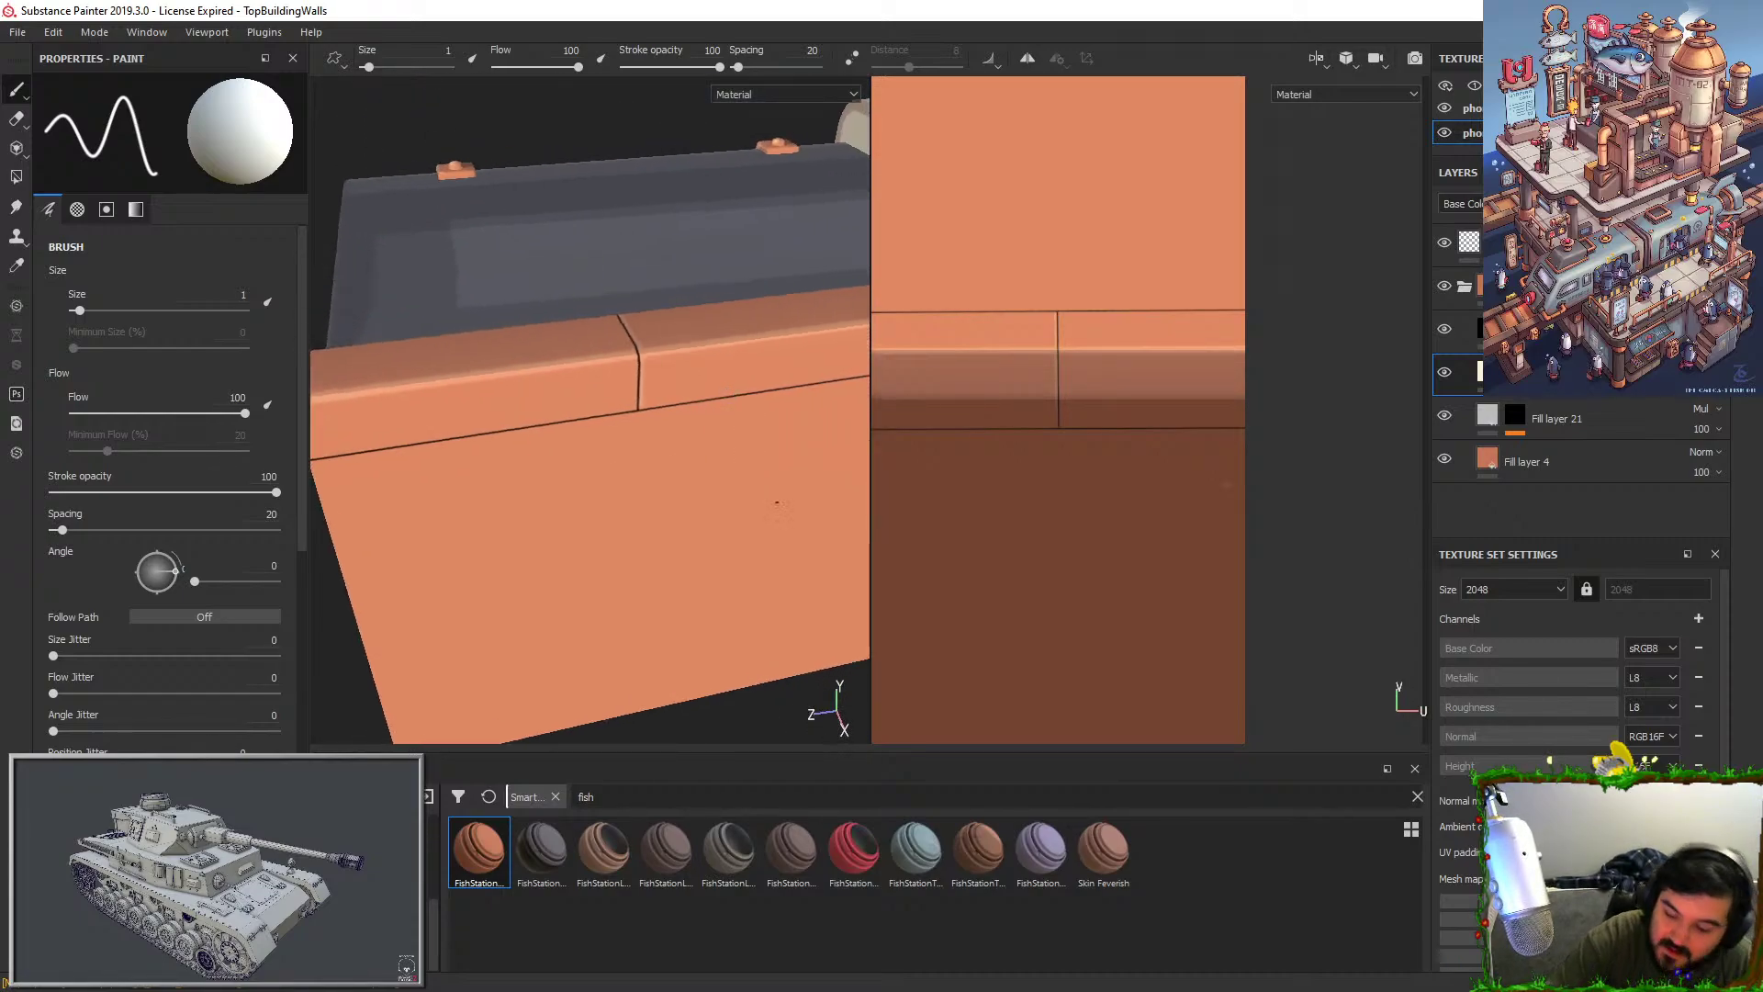
Change the seam line fill layer's base color to a dark brown.
left_click(1515, 415)
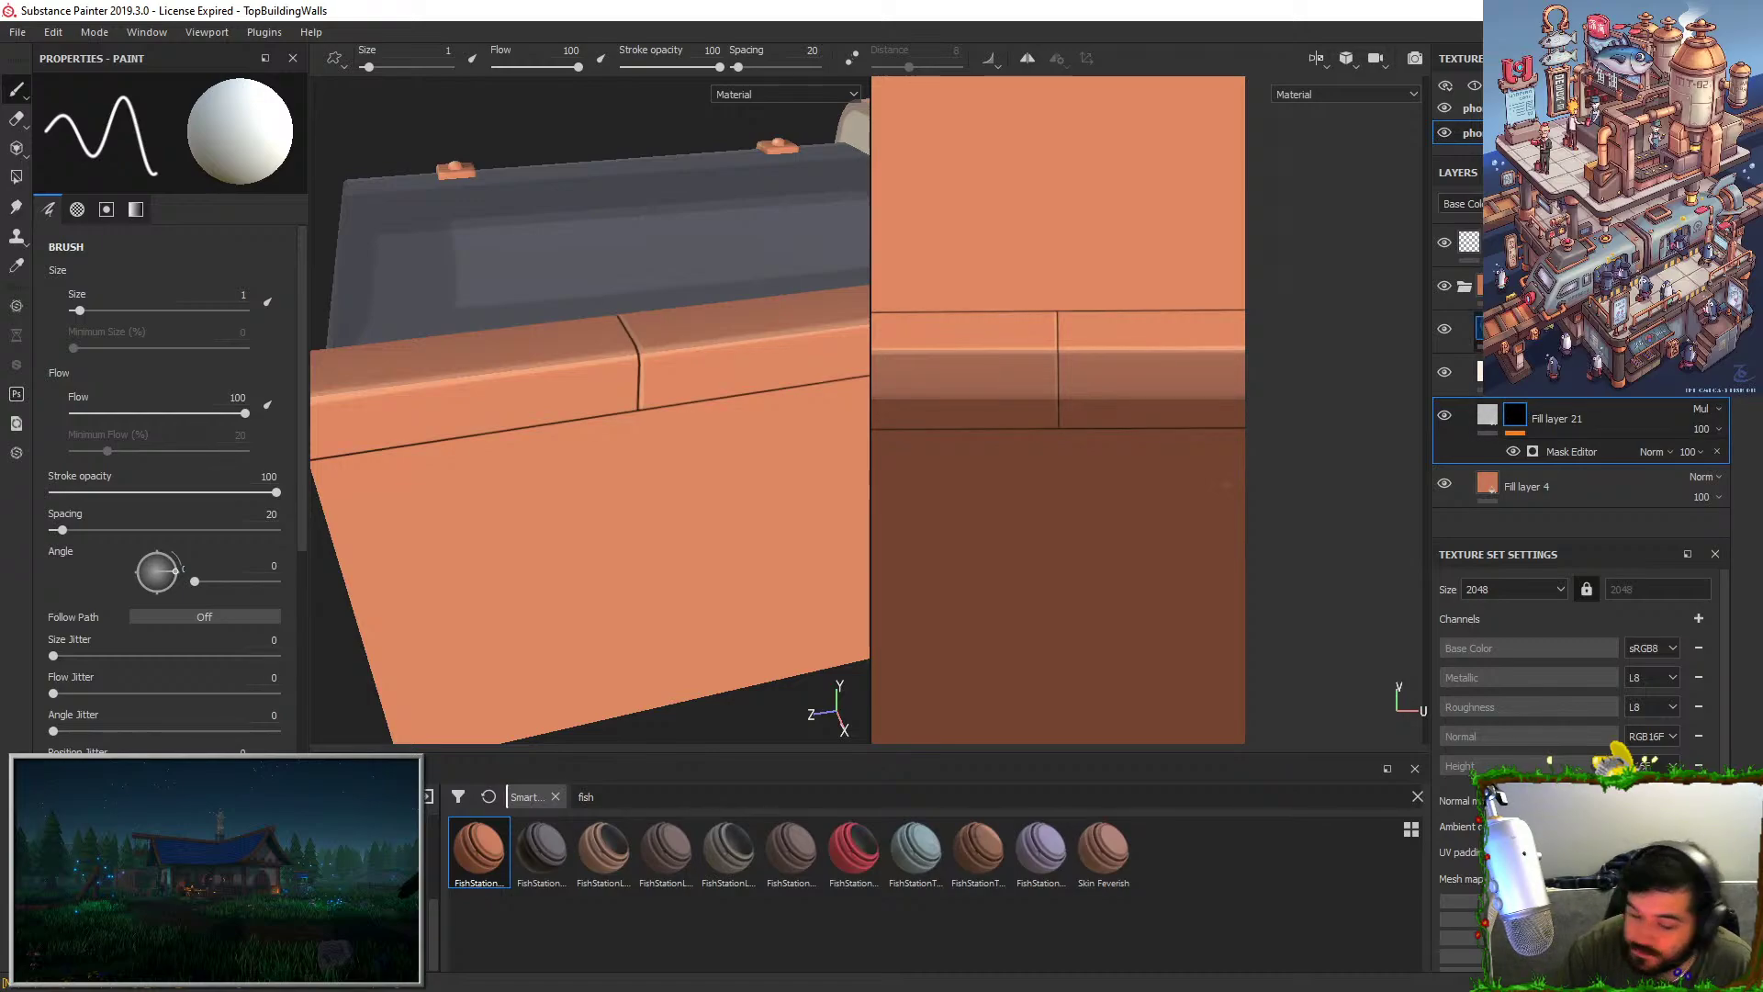
left_click(1488, 329)
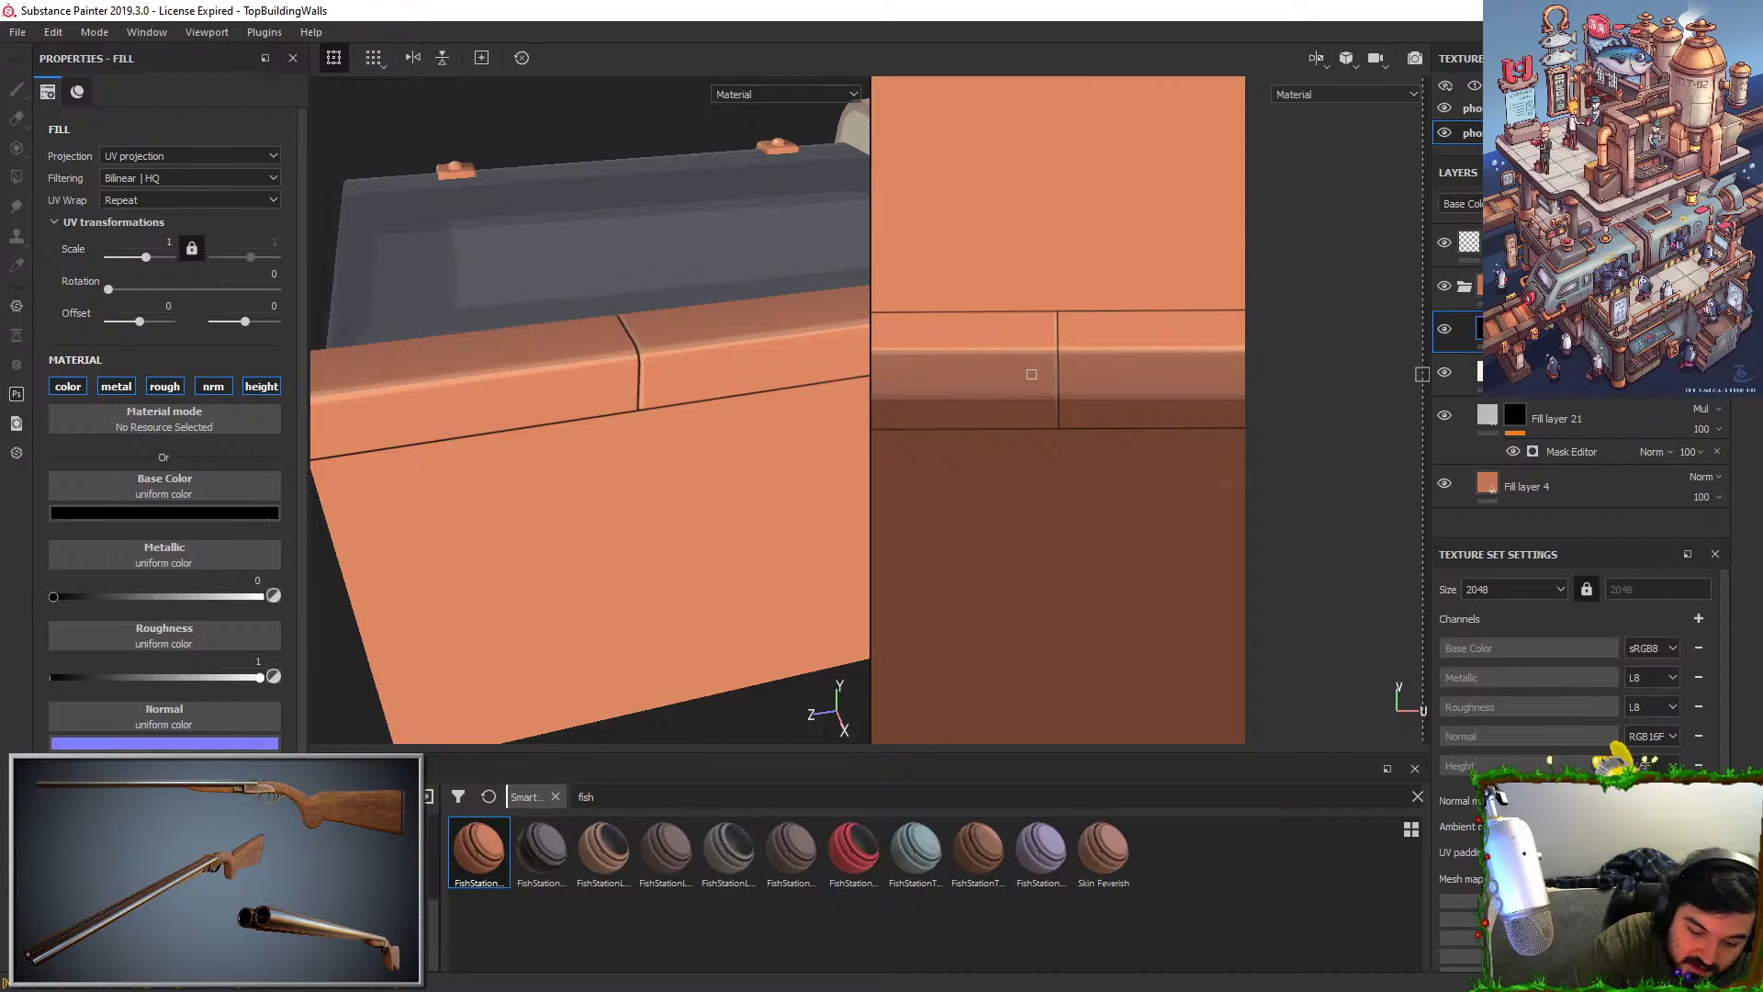
left_click(166, 512)
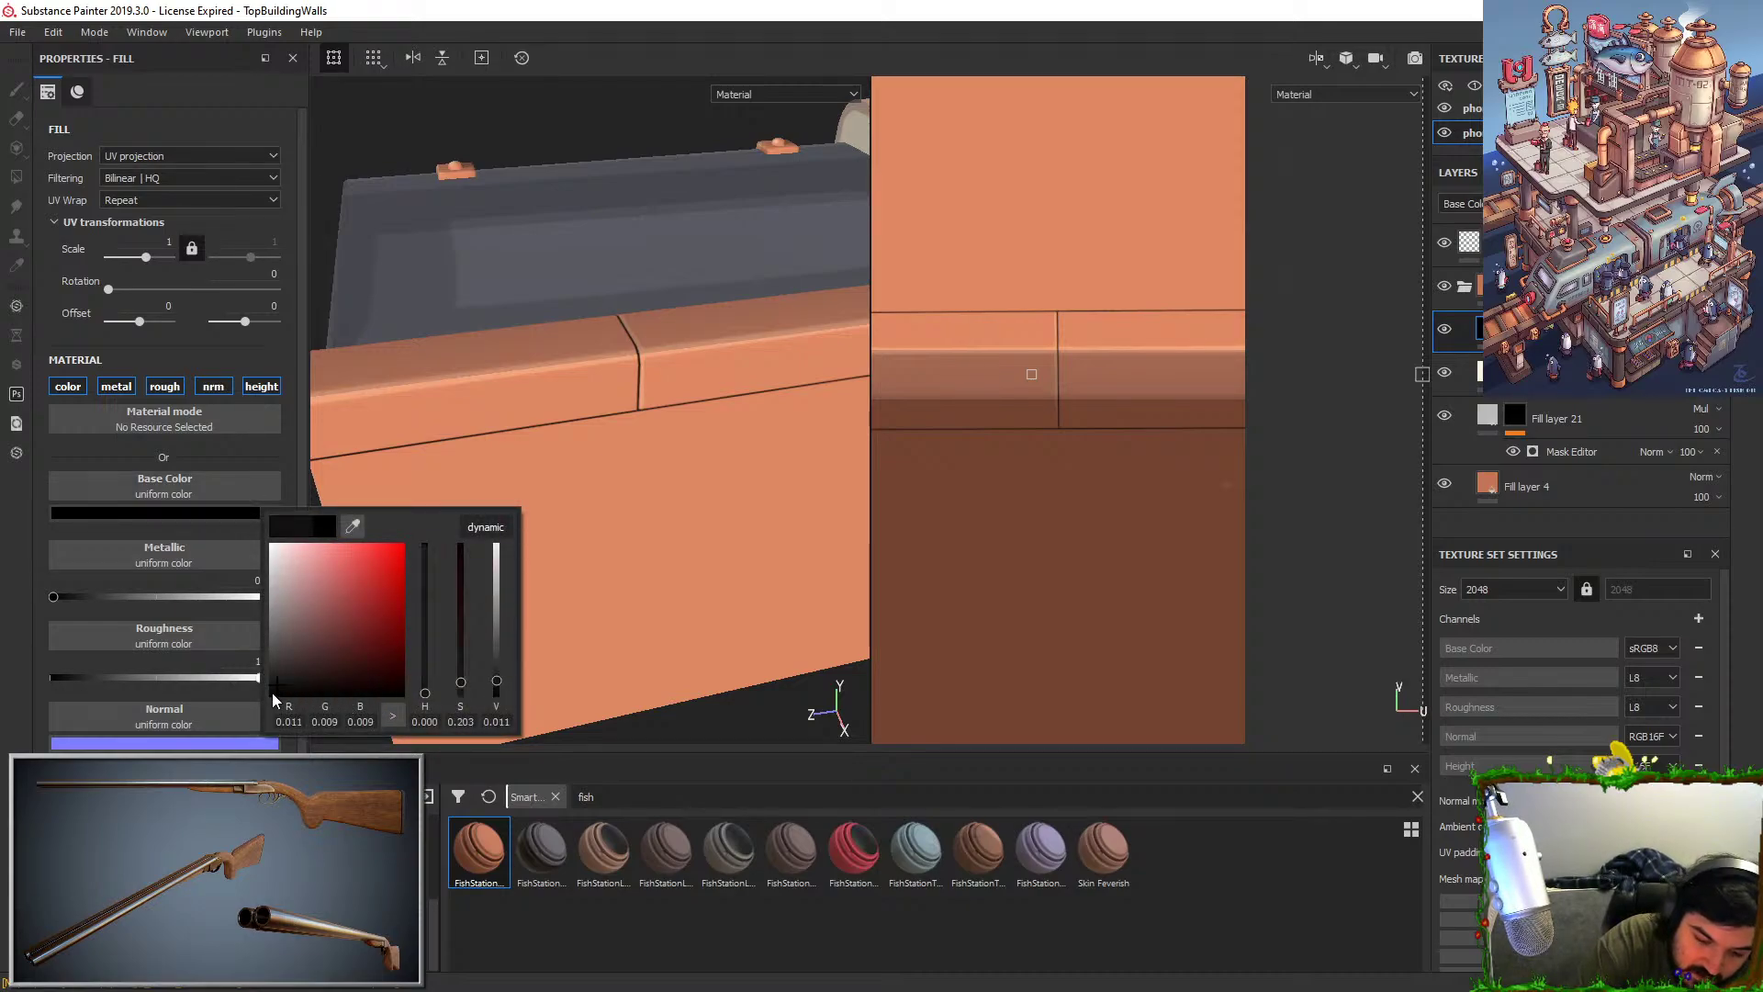
mouse_move(272, 692)
left_mouse_down()
mouse_move(275, 656)
mouse_move(272, 685)
left_mouse_up()
mouse_move(432, 690)
left_mouse_down()
mouse_move(432, 659)
mouse_move(427, 696)
mouse_move(461, 707)
left_mouse_up()
mouse_move(425, 694)
left_mouse_down()
mouse_move(426, 672)
mouse_move(429, 693)
left_mouse_up()
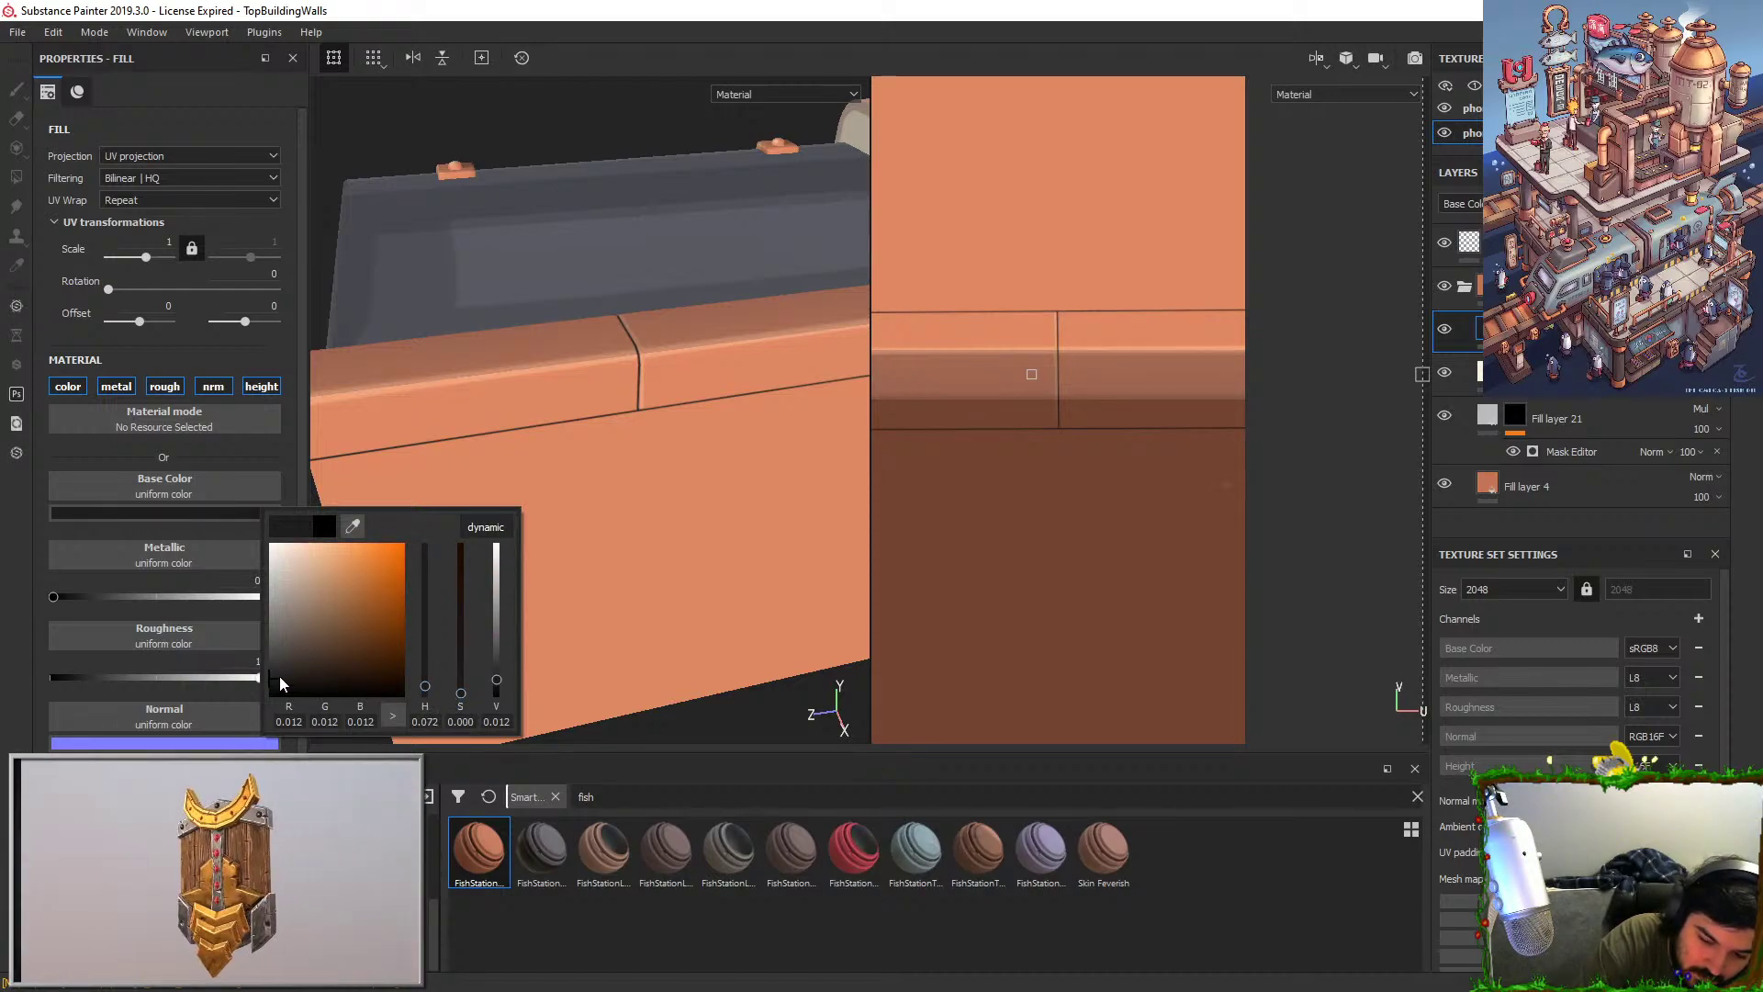
left_click_drag(279, 676, 315, 654)
left_click_drag(606, 433, 718, 434, "alt")
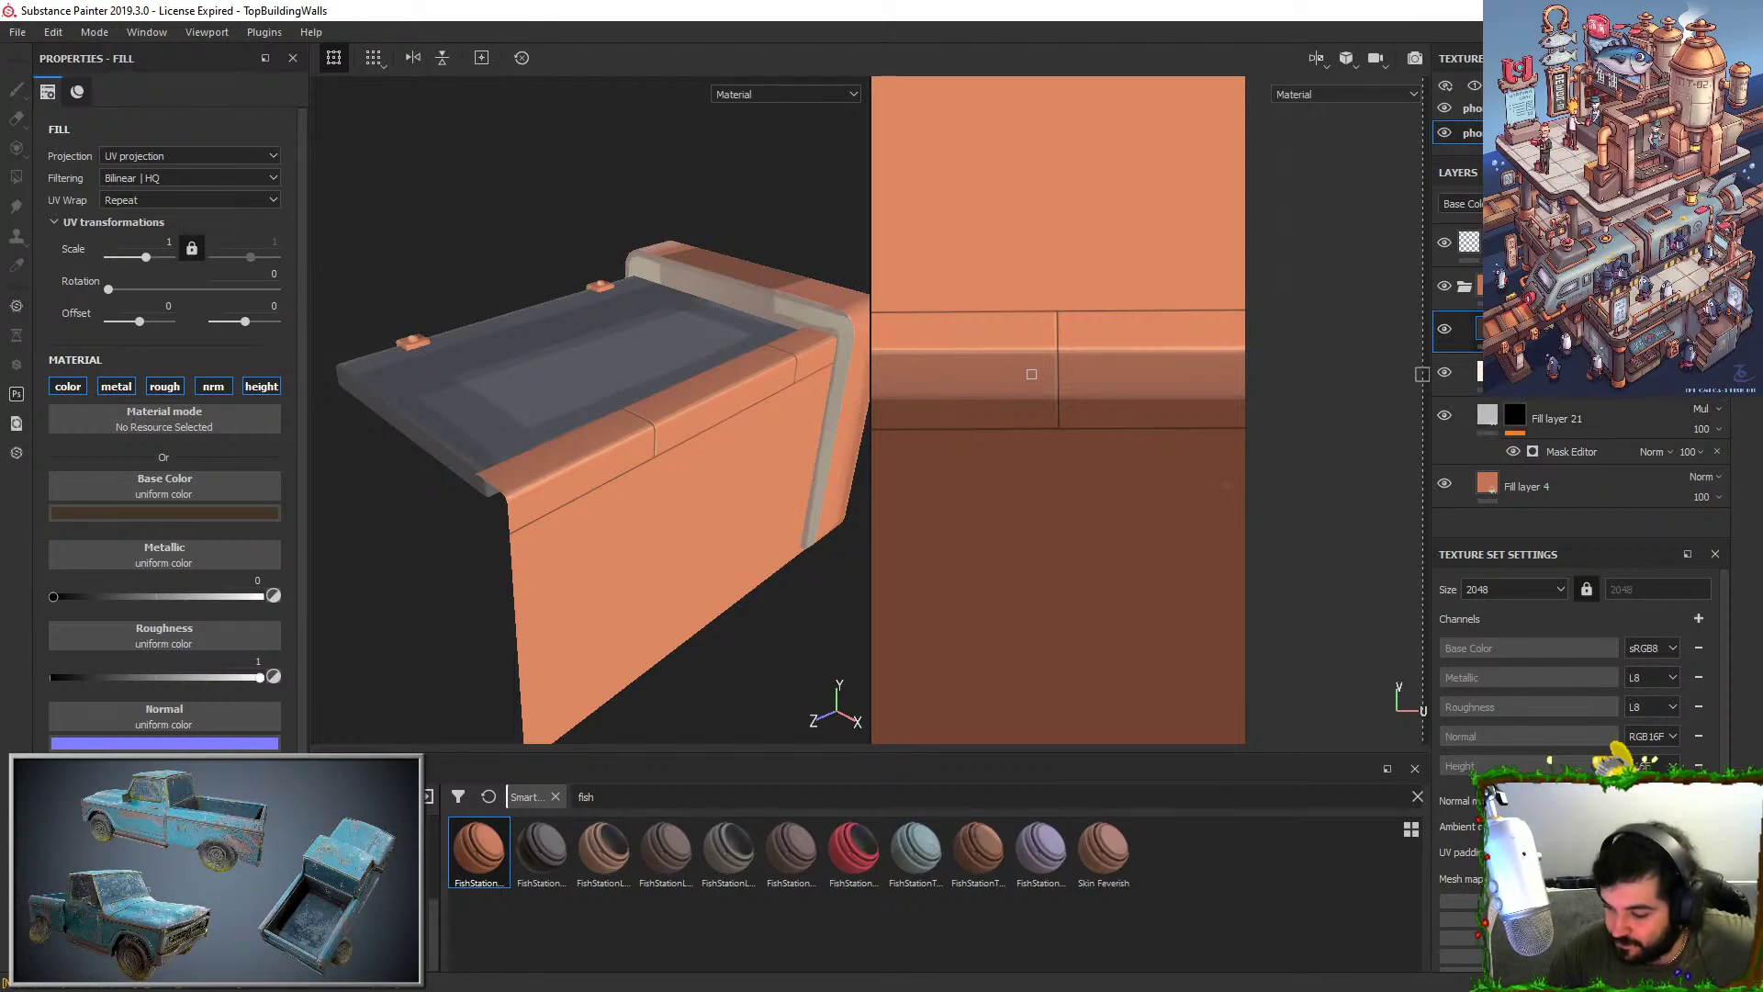
Try painting a small rivet circle on each side of the cross seam on the trim, using the seam layer's mask.
key("1")
right_click_drag(442, 317, 504, 560, "alt")
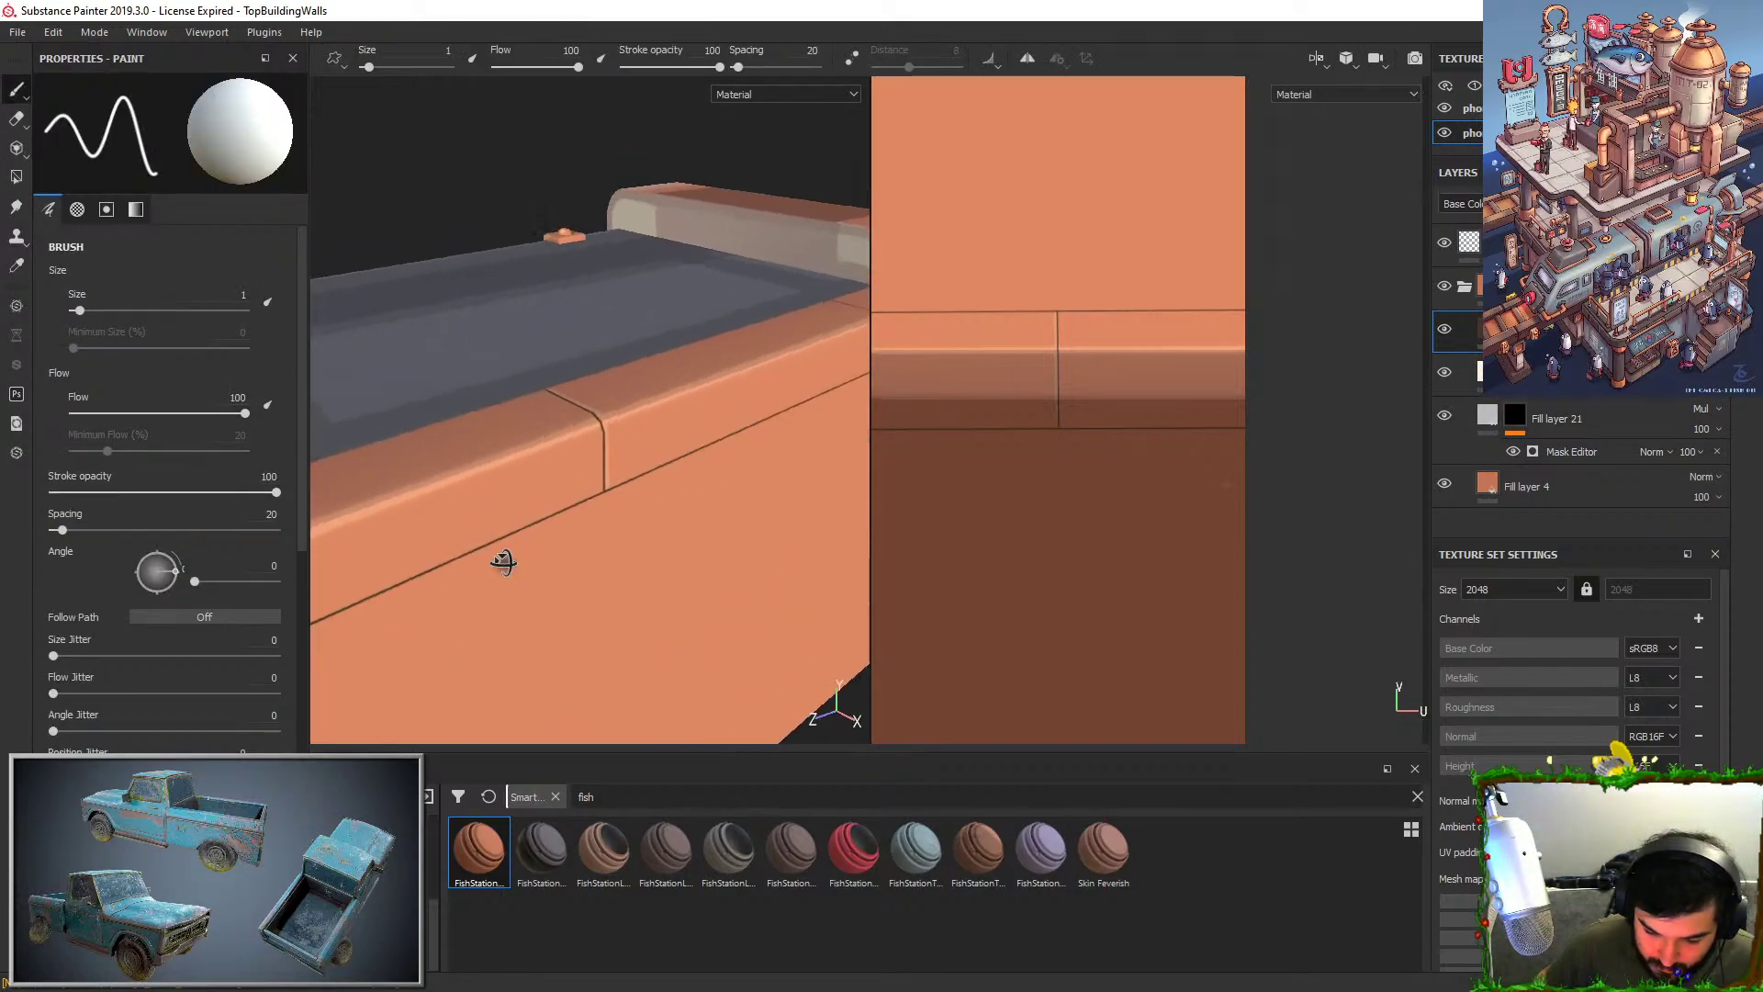
left_click_drag(504, 560, 616, 425, "alt")
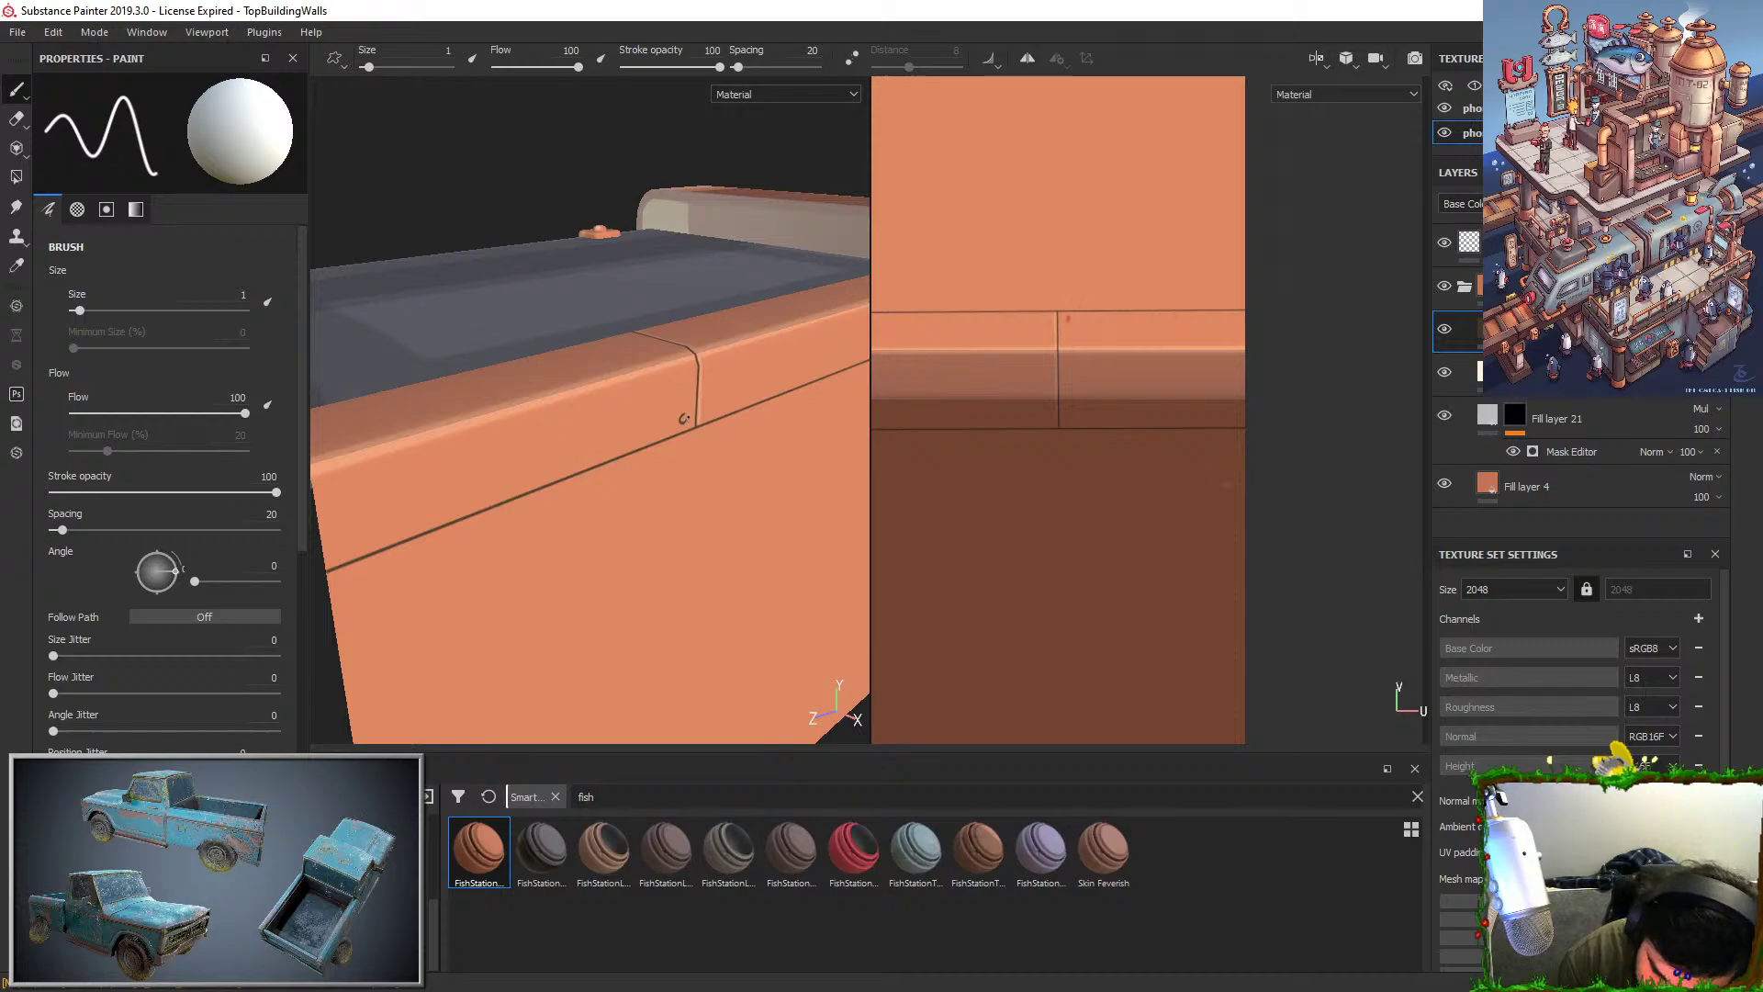
left_click_drag(684, 419, 650, 408, "alt")
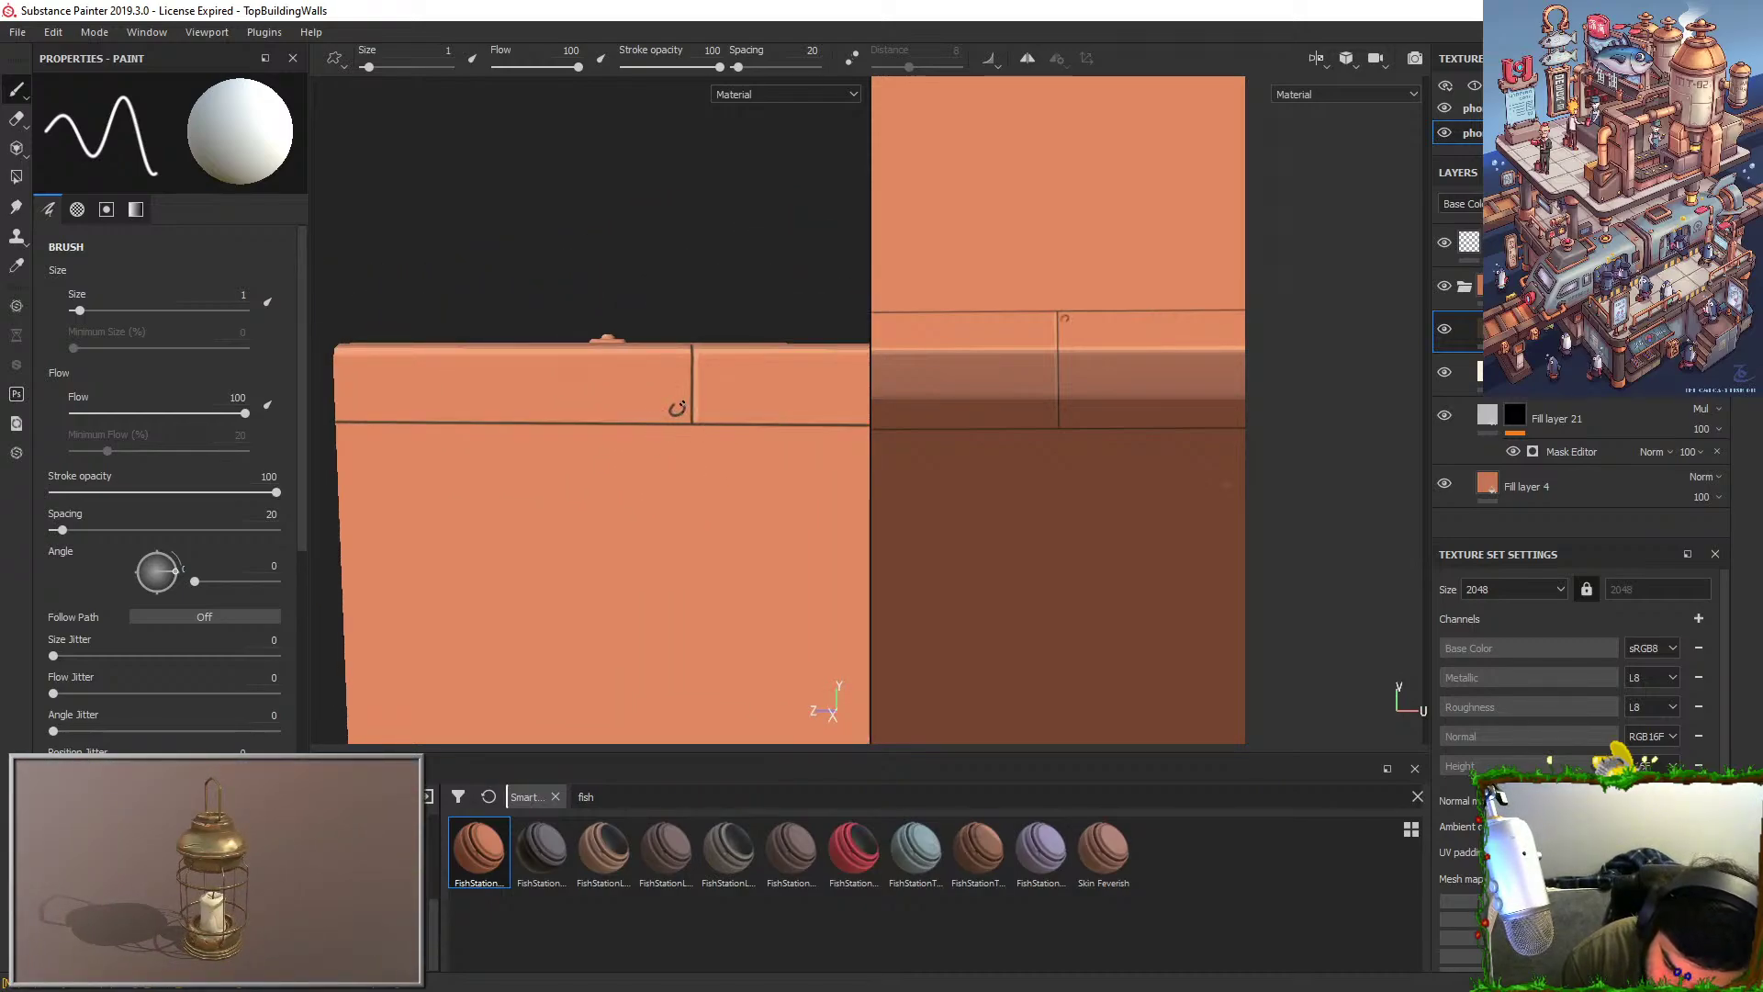
left_click(267, 302)
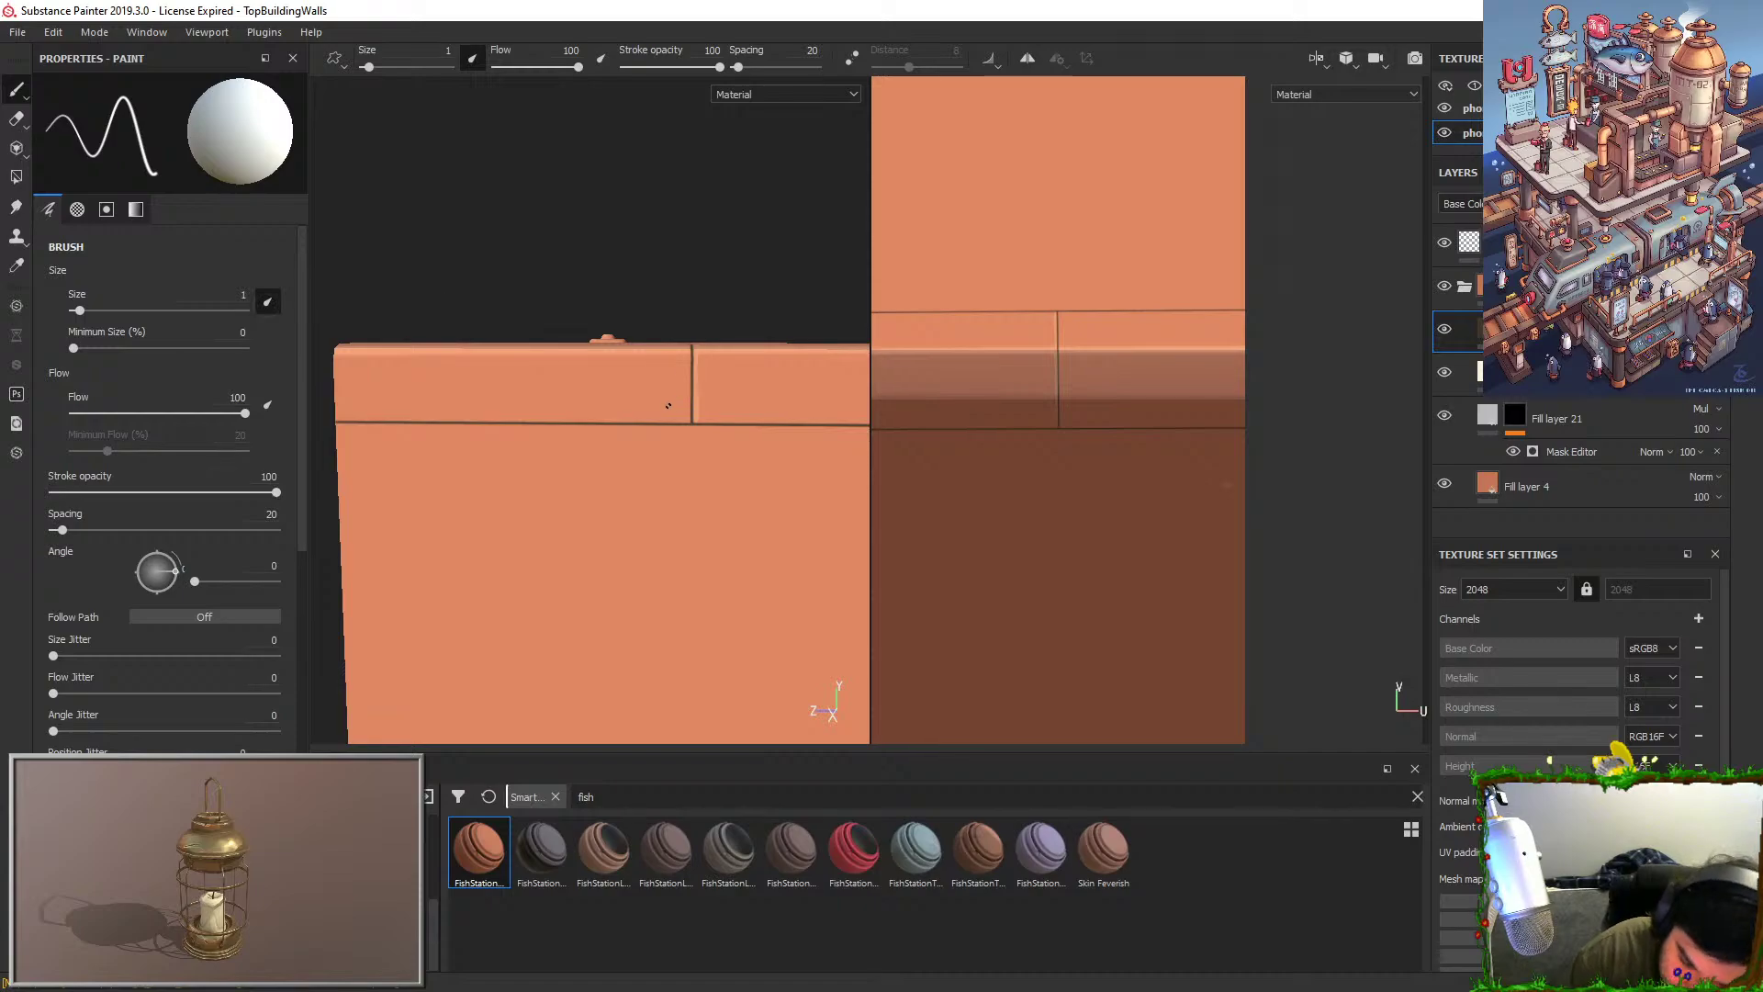
left_click(265, 303)
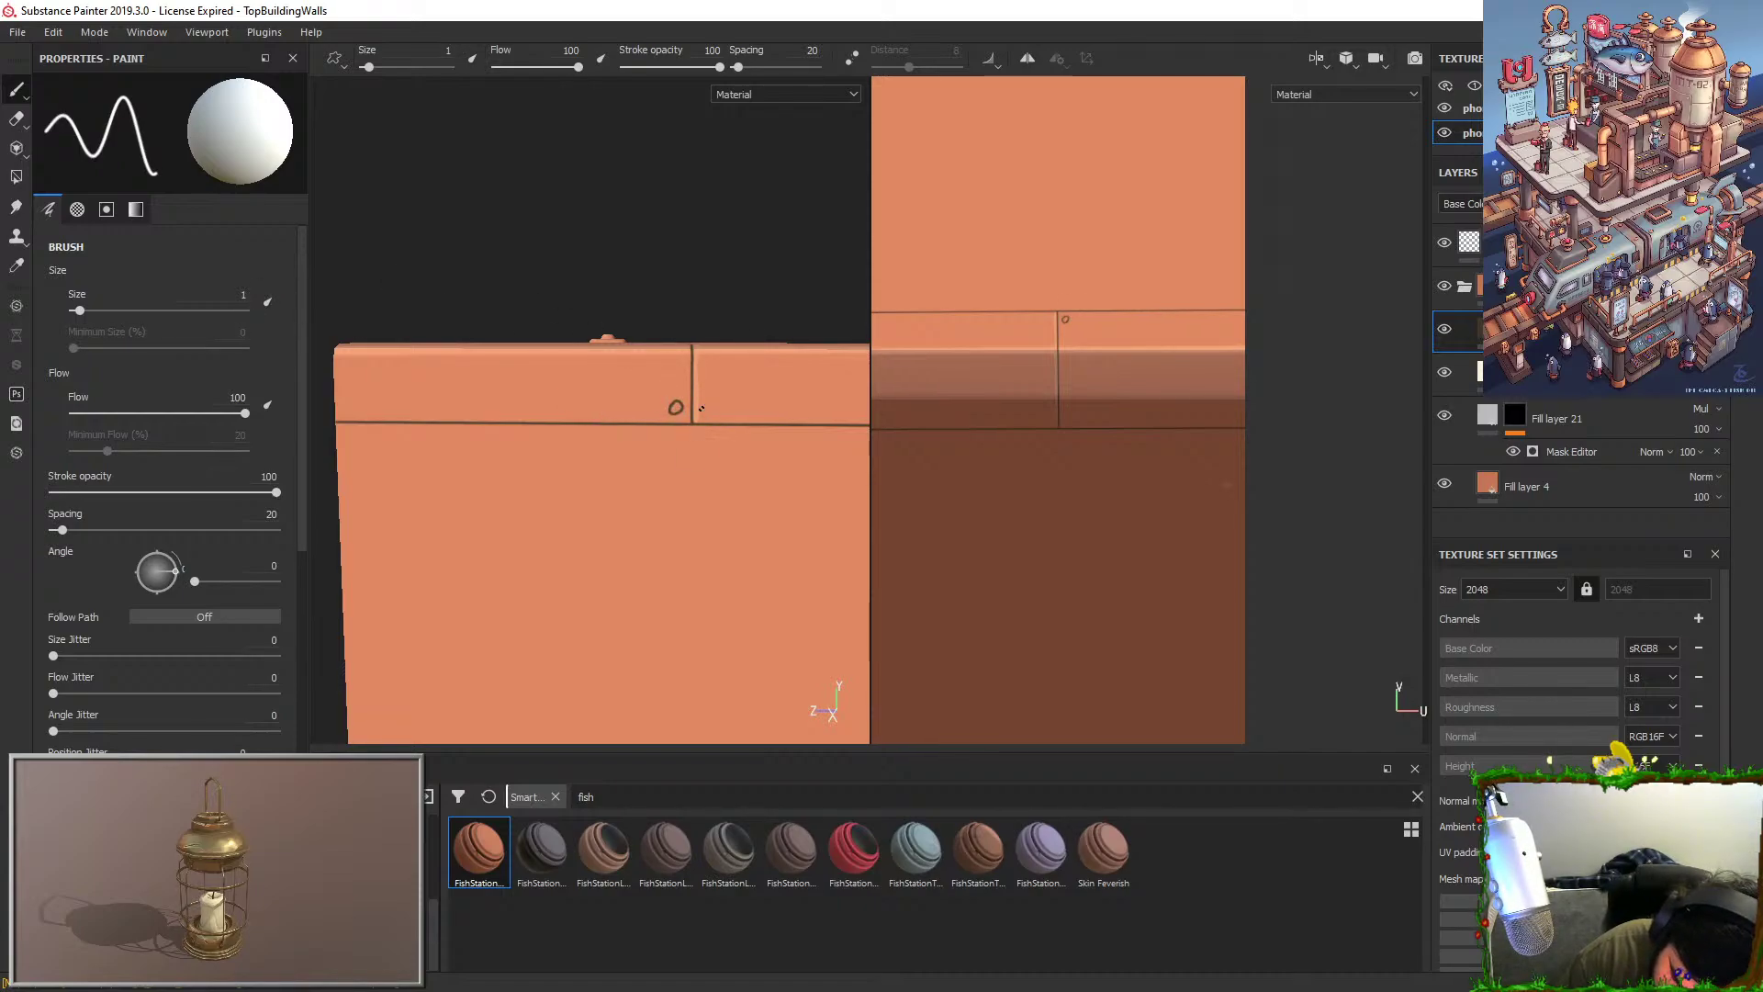
left_click_drag(700, 407, 706, 411)
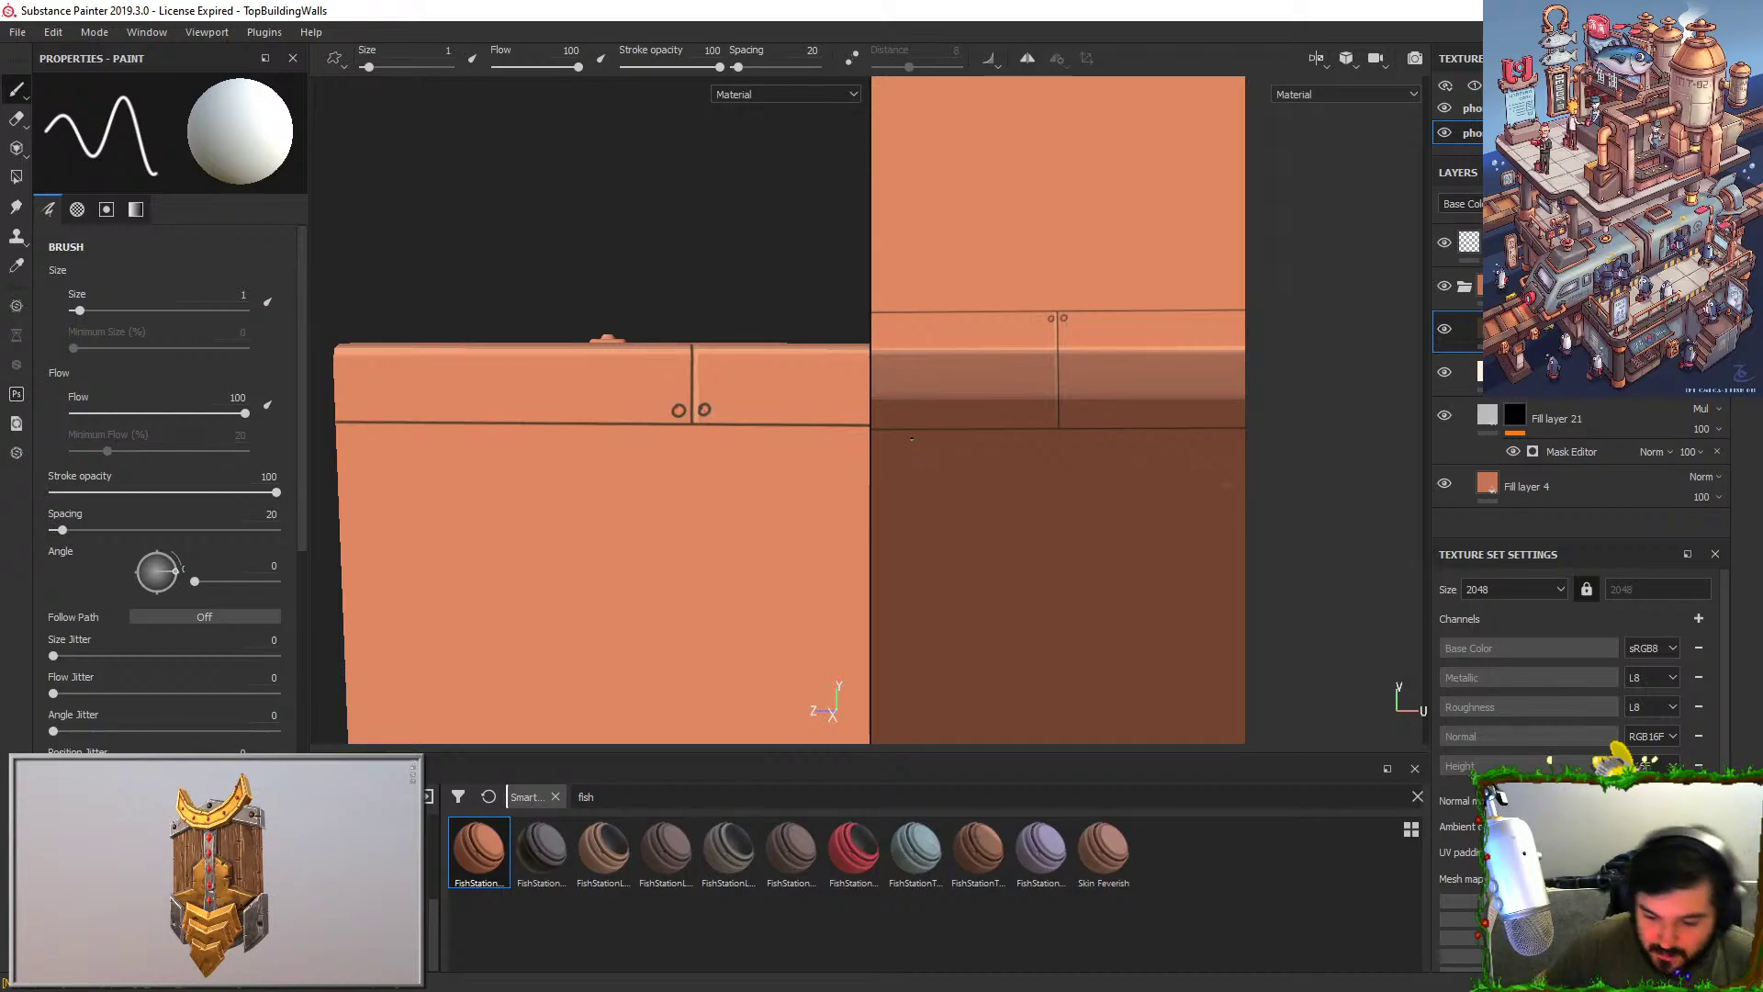
Undo both rivet circles painted beside the cross seam.
key("ctrl+z")
right_click_drag(744, 699, 702, 241, "alt")
left_click_drag(687, 381, 588, 480, "alt")
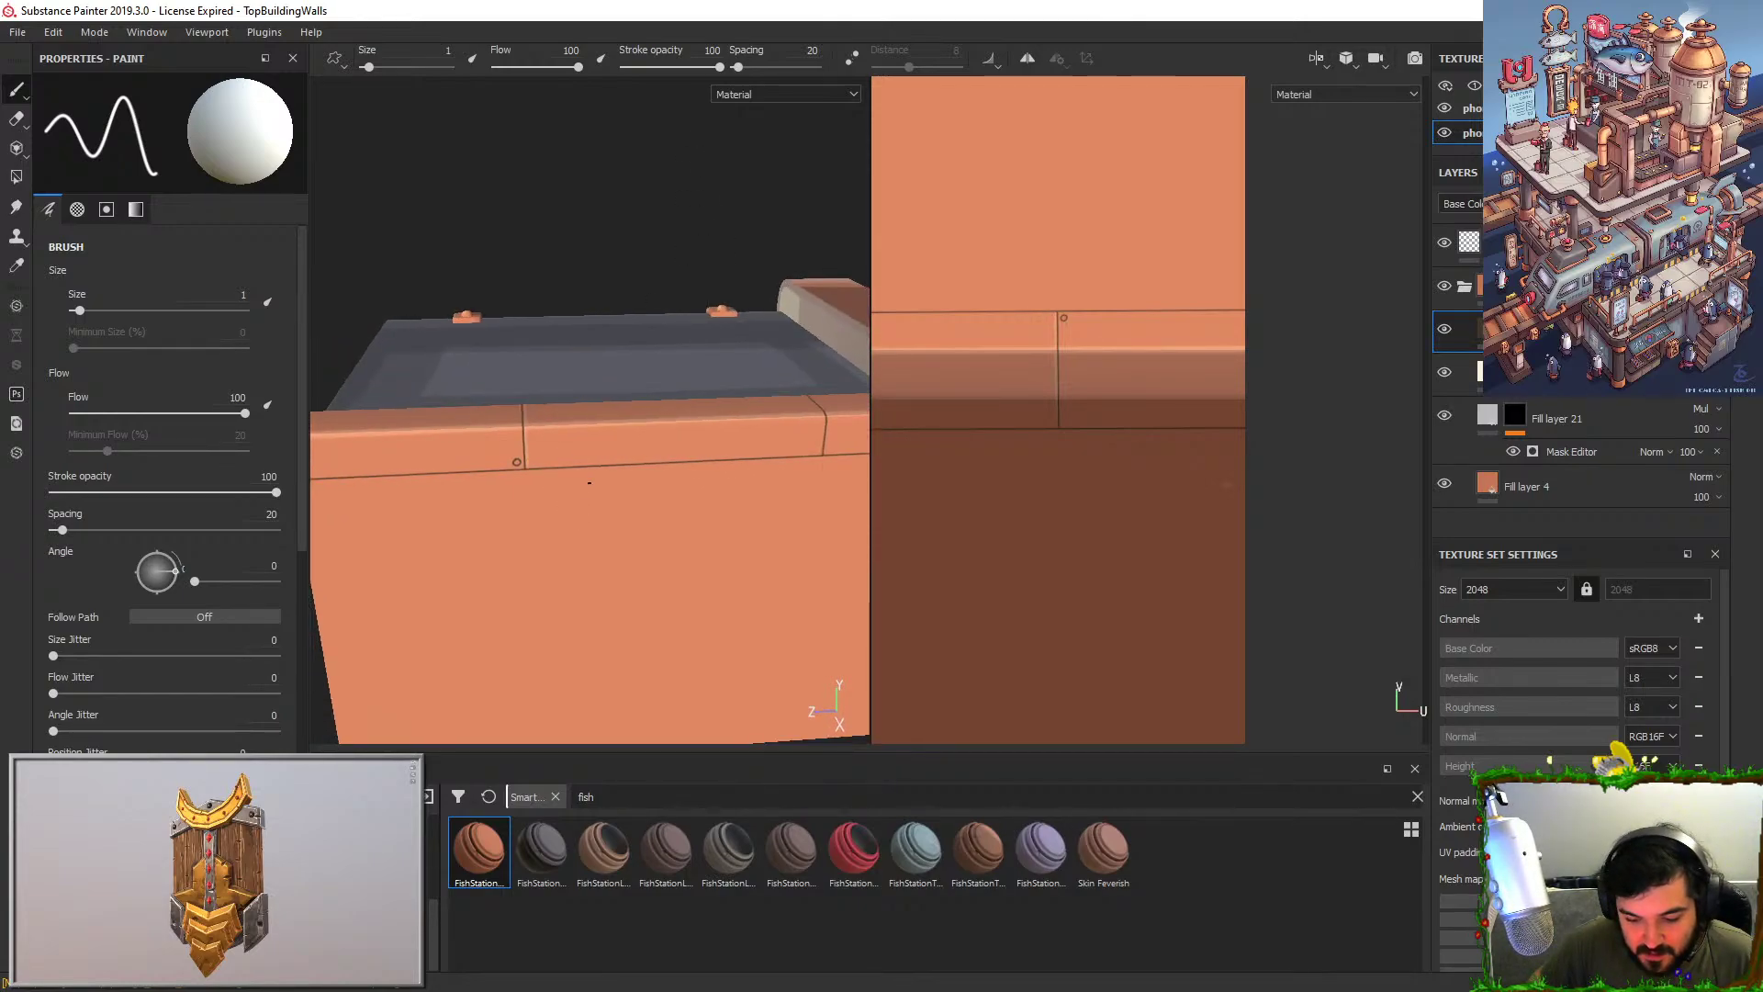
middle_click_drag(588, 481, 486, 468, "alt")
right_click_drag(514, 459, 549, 534, "alt")
left_click_drag(549, 533, 498, 484, "alt")
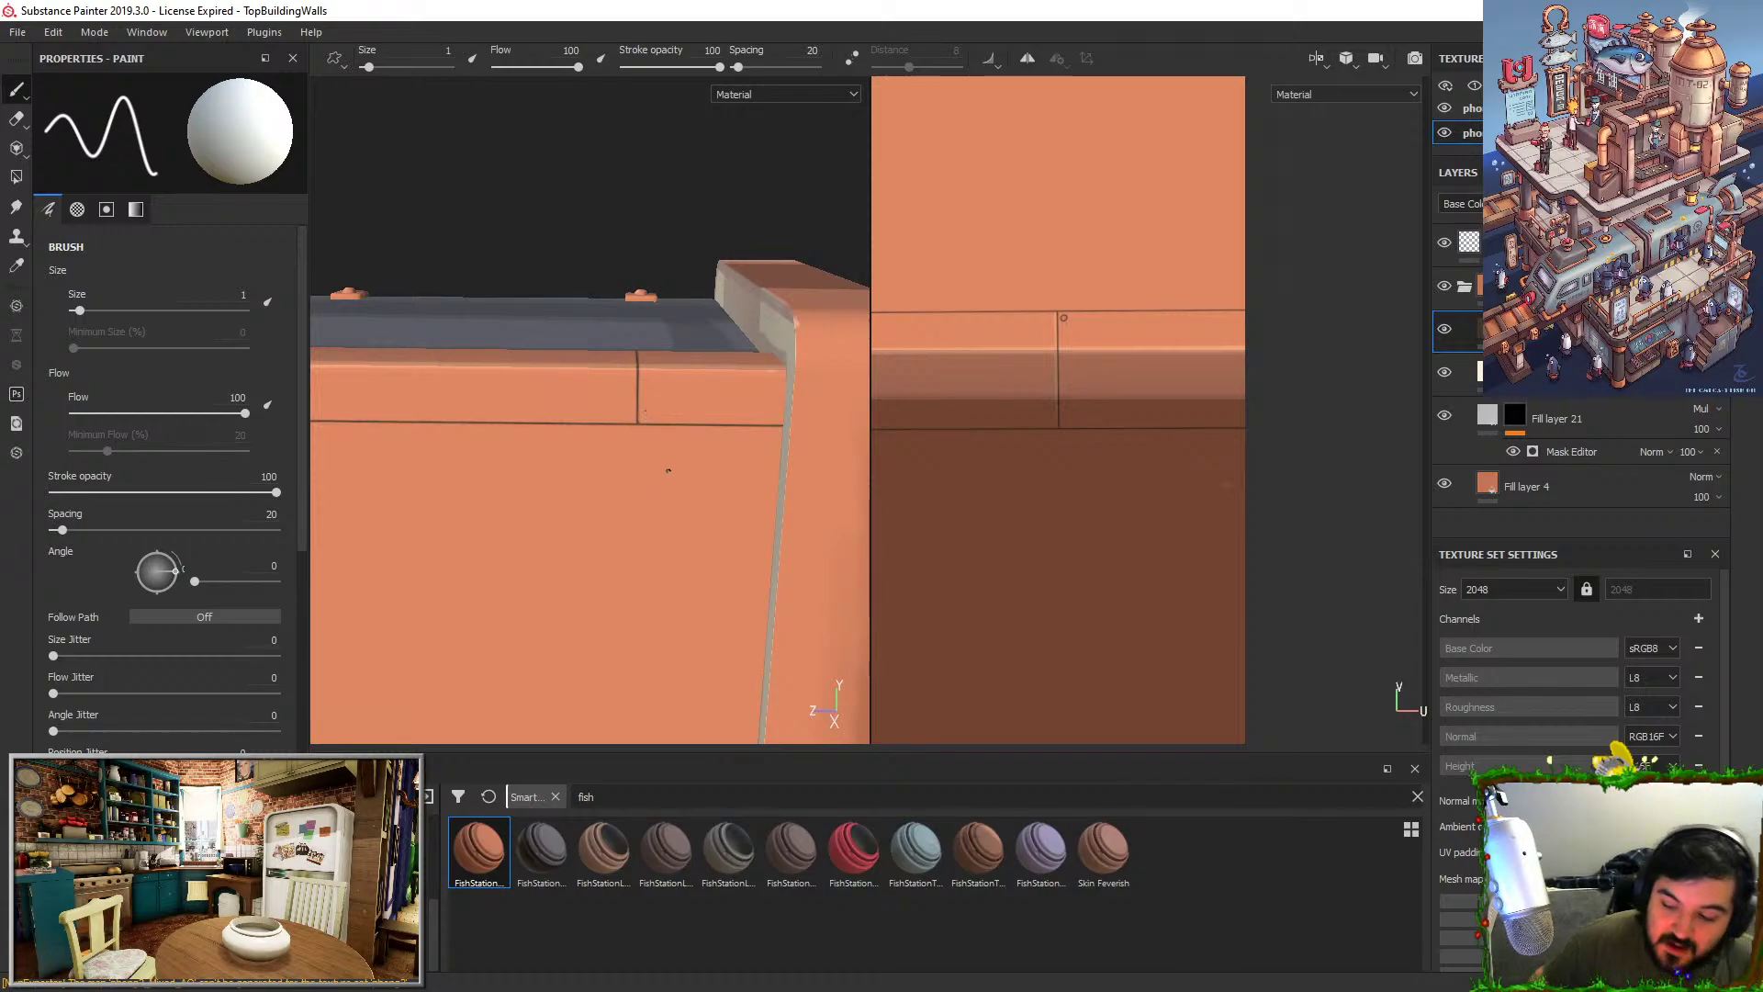
key("ctrl+z")
Paint a thin highlight on the white highlight layer along the trim strip's edge next to the slab.
mouse_move(669, 470)
left_mouse_down("alt")
mouse_move(508, 385)
mouse_move(377, 481)
mouse_move(633, 404)
left_mouse_up("alt")
left_click(1539, 372)
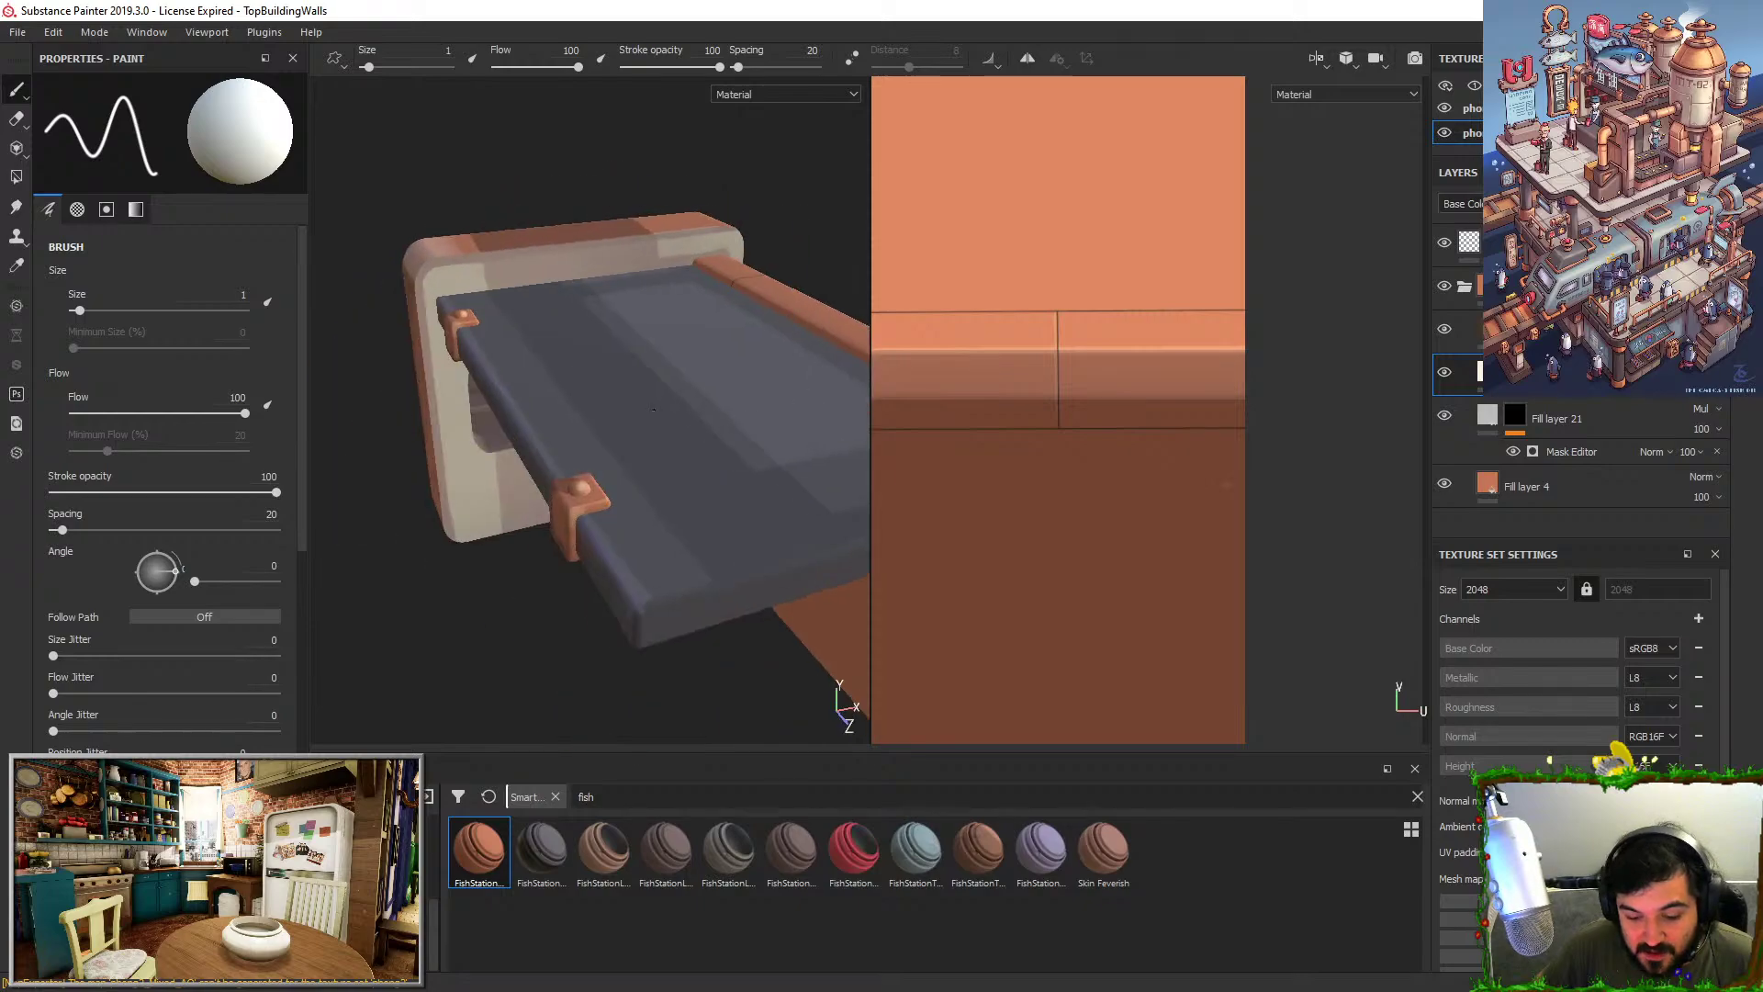
middle_click_drag(560, 404, 283, 402, "alt")
left_click_drag(477, 276, 551, 449, "alt")
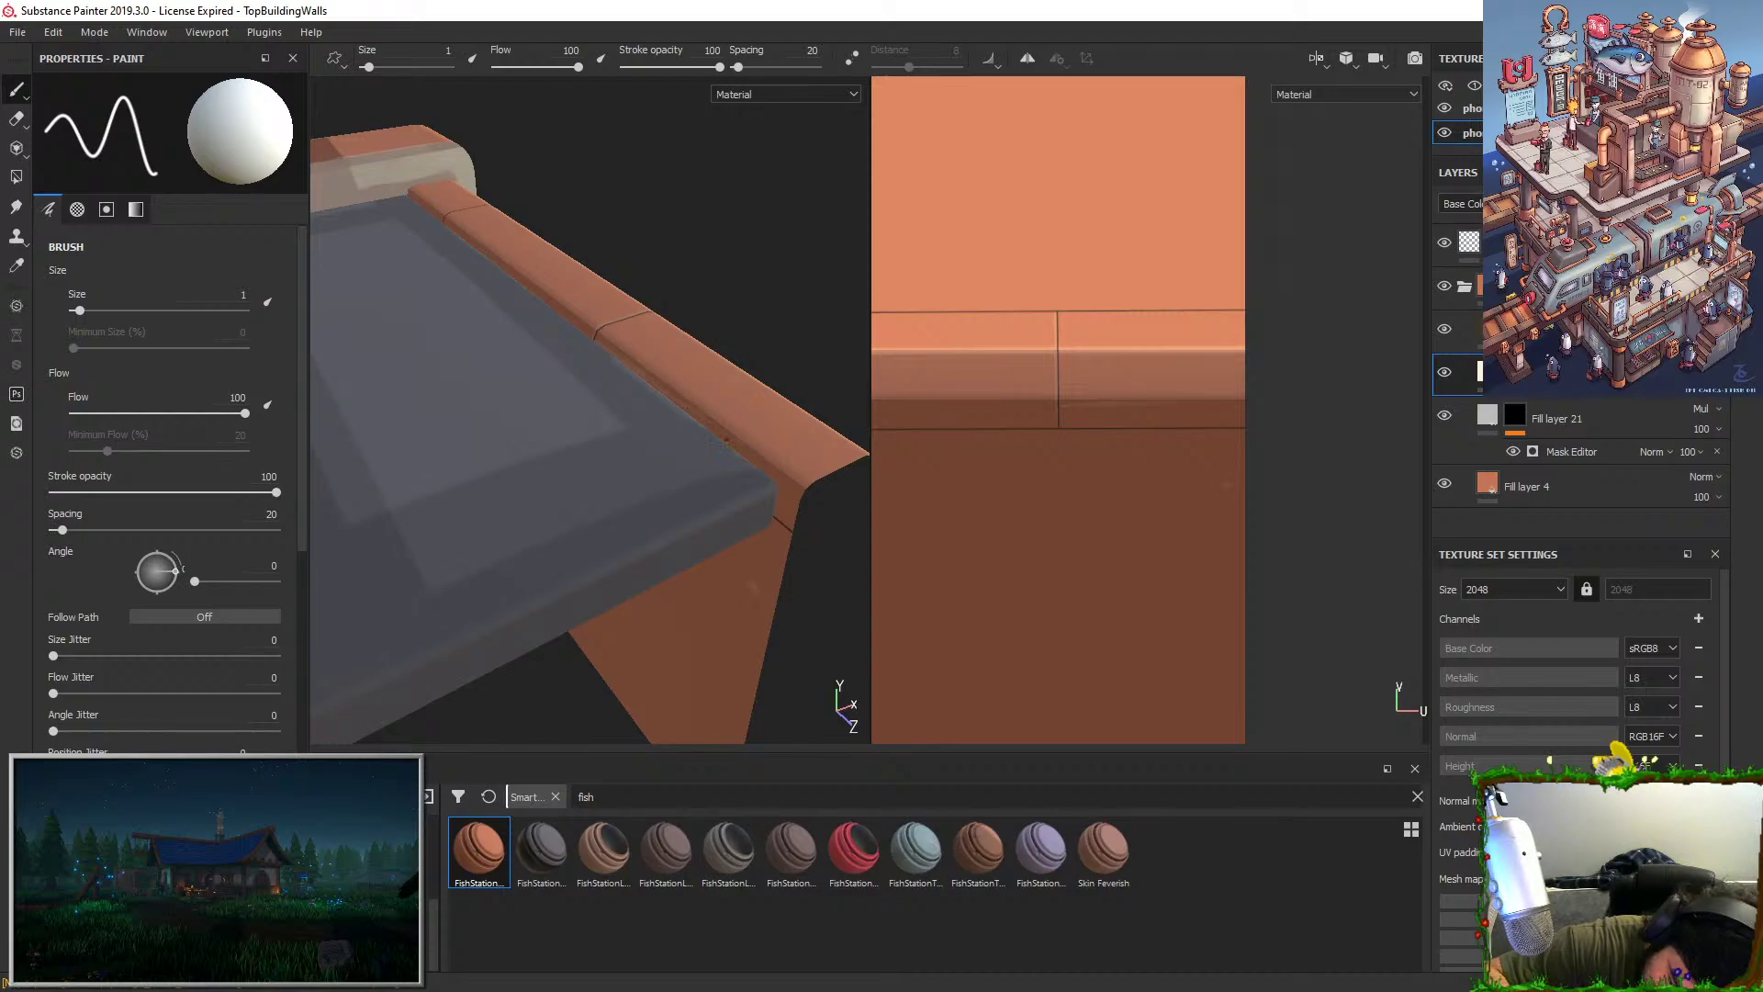
left_click_drag(704, 335, 806, 248, "alt")
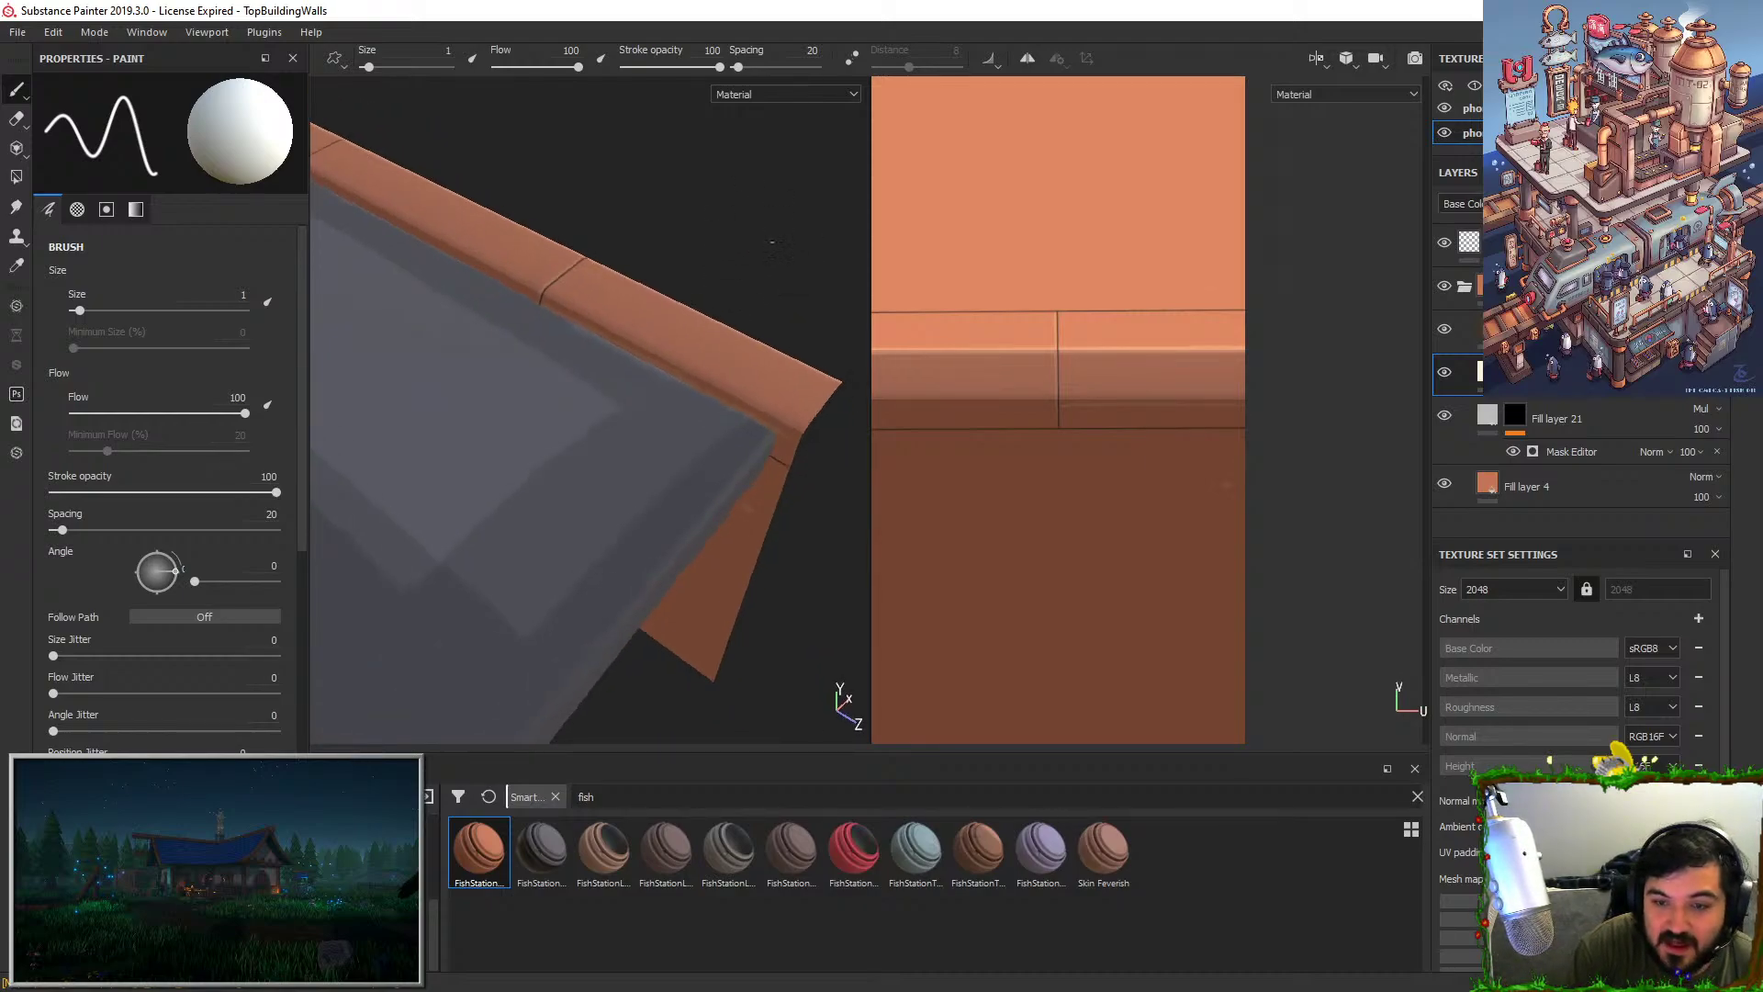
Delete the Mask Editor effect from Fill layer 21's mask and set the brush size to 18.63.
left_click(1538, 421)
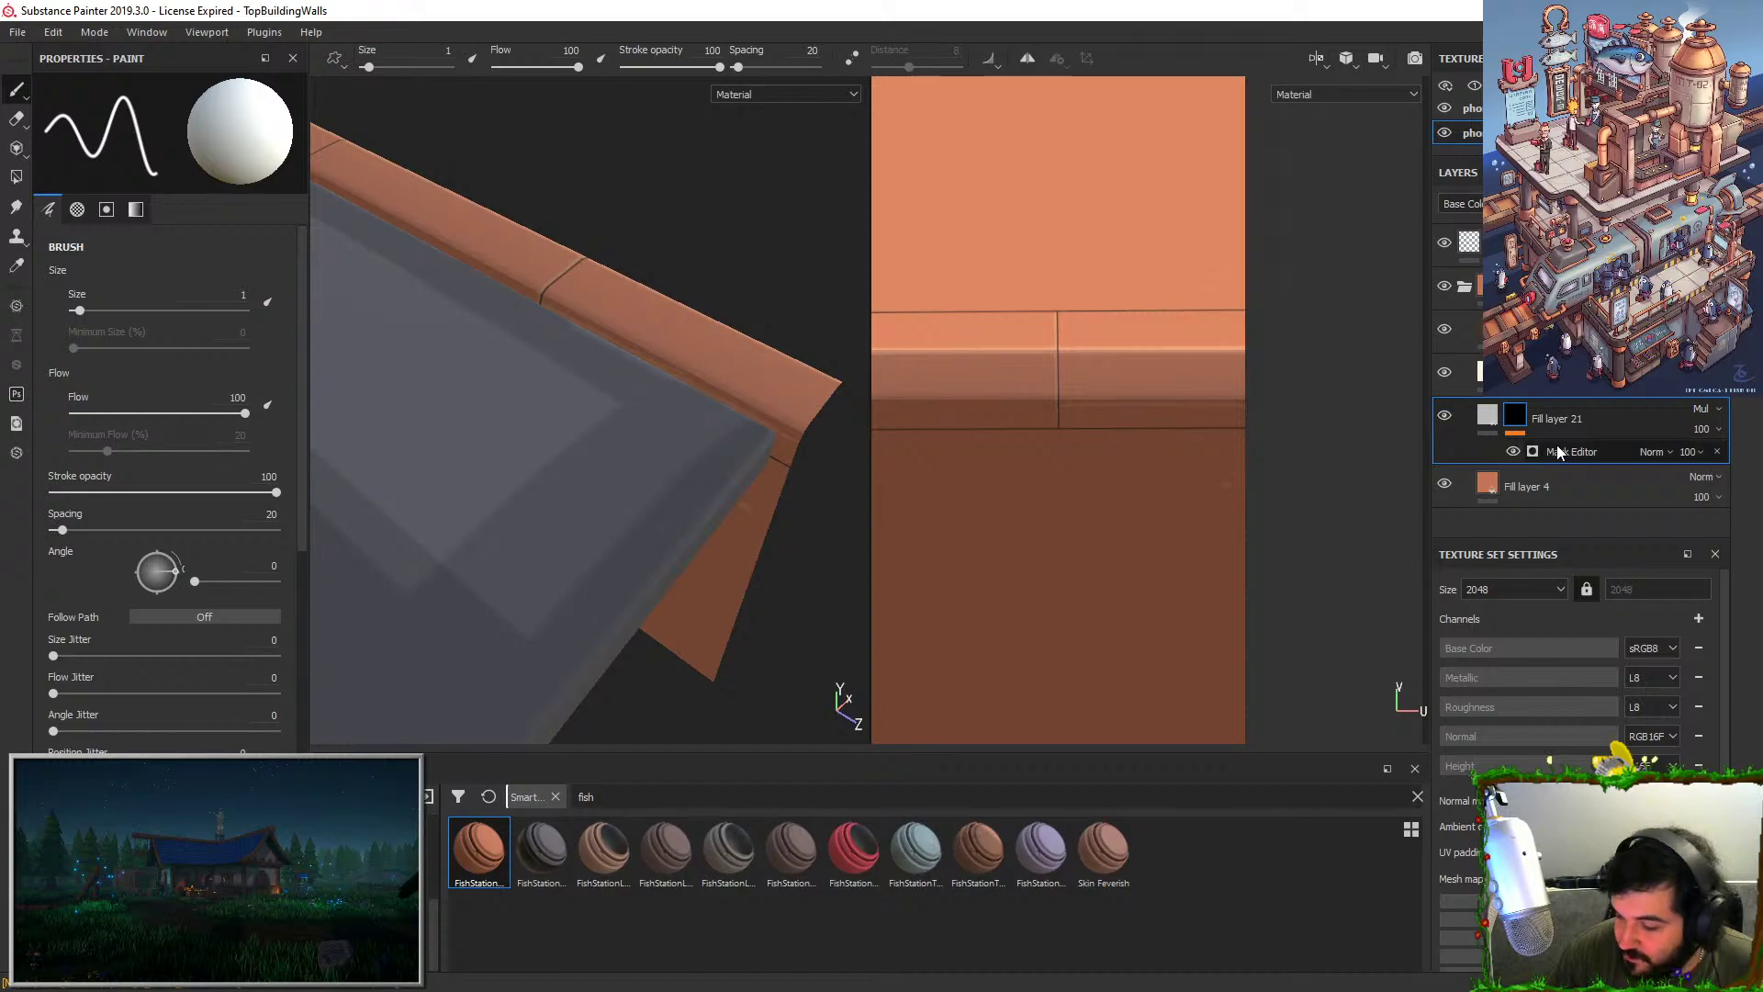
left_click(1716, 451)
left_click_drag(79, 310, 107, 310)
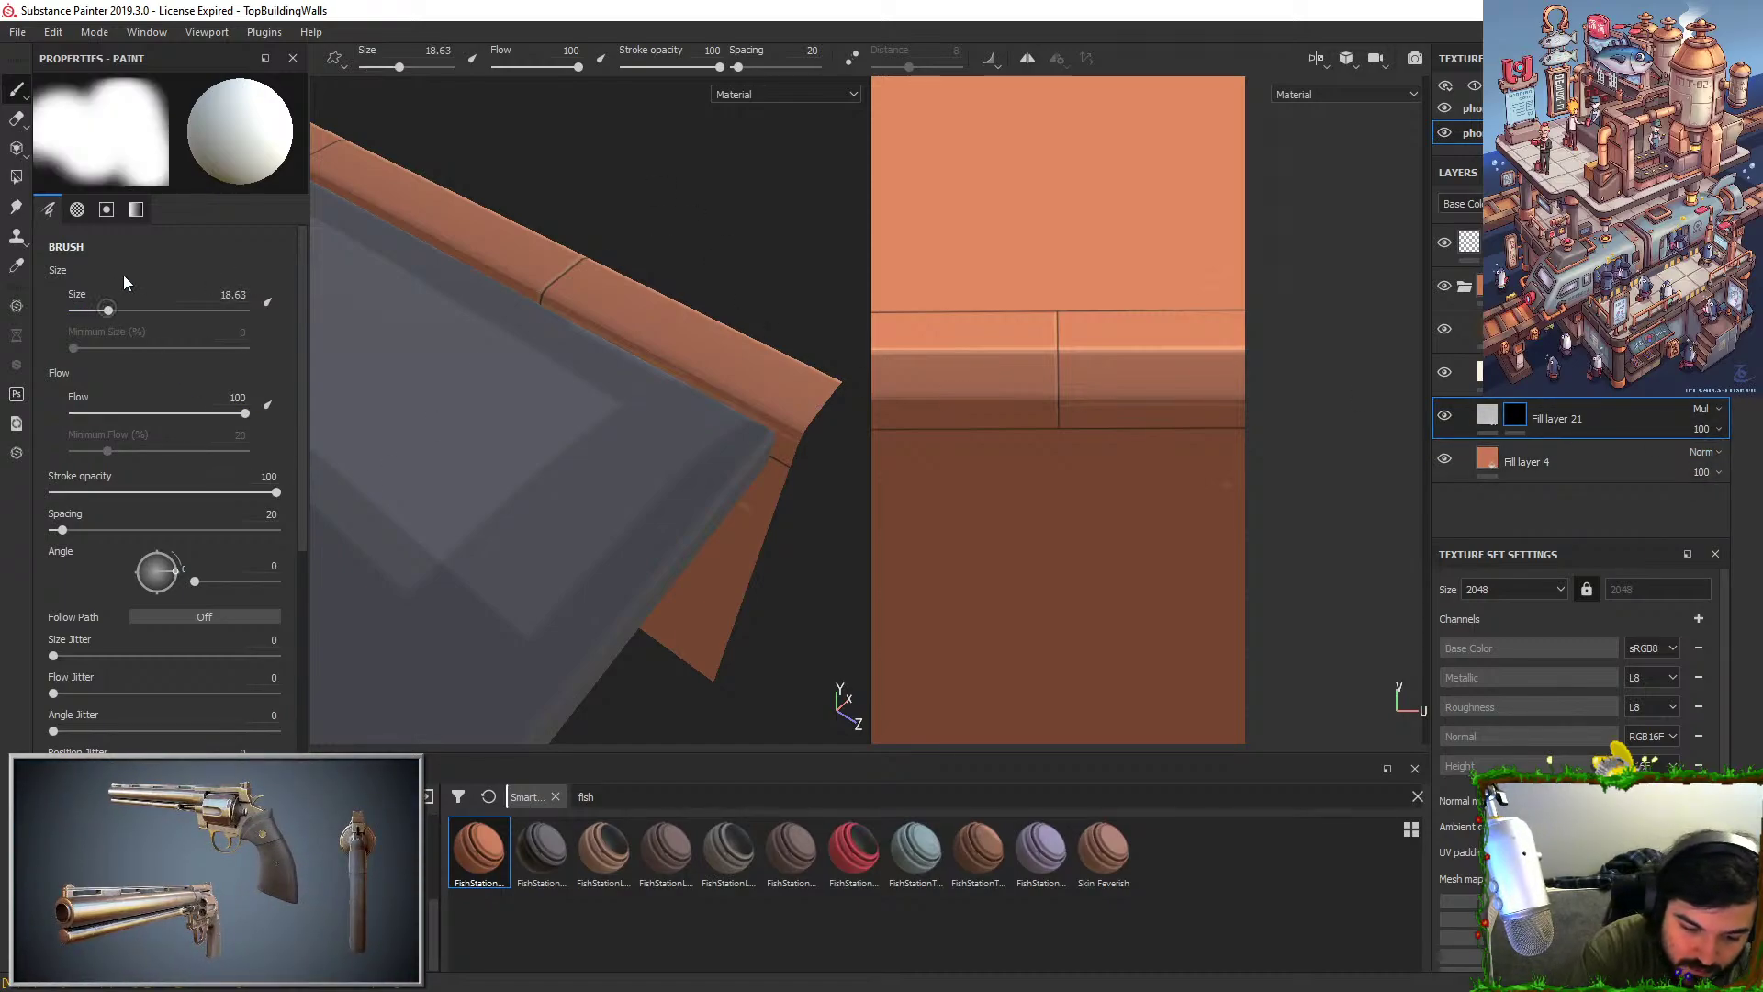
Try painting a soft shadow stroke on Fill layer 21's mask along the trim strip beside the slab.
left_click_drag(610, 294, 729, 375)
left_click_drag(739, 298, 678, 294, "alt")
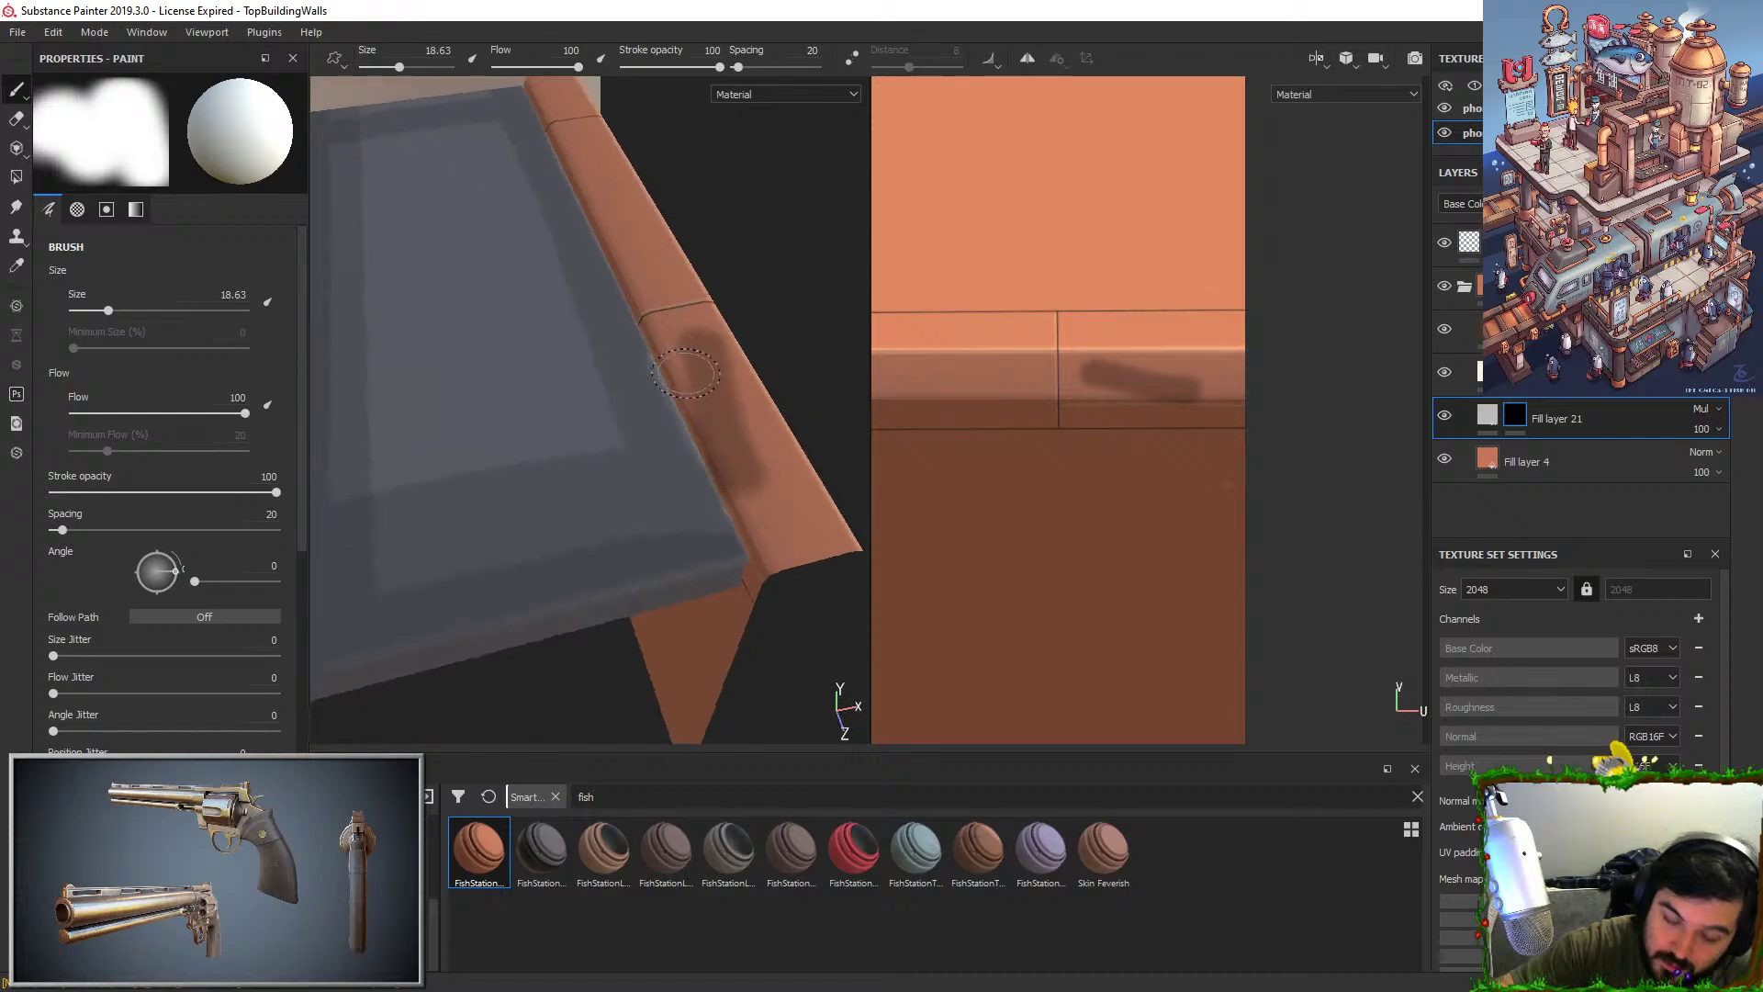
key("ctrl+z")
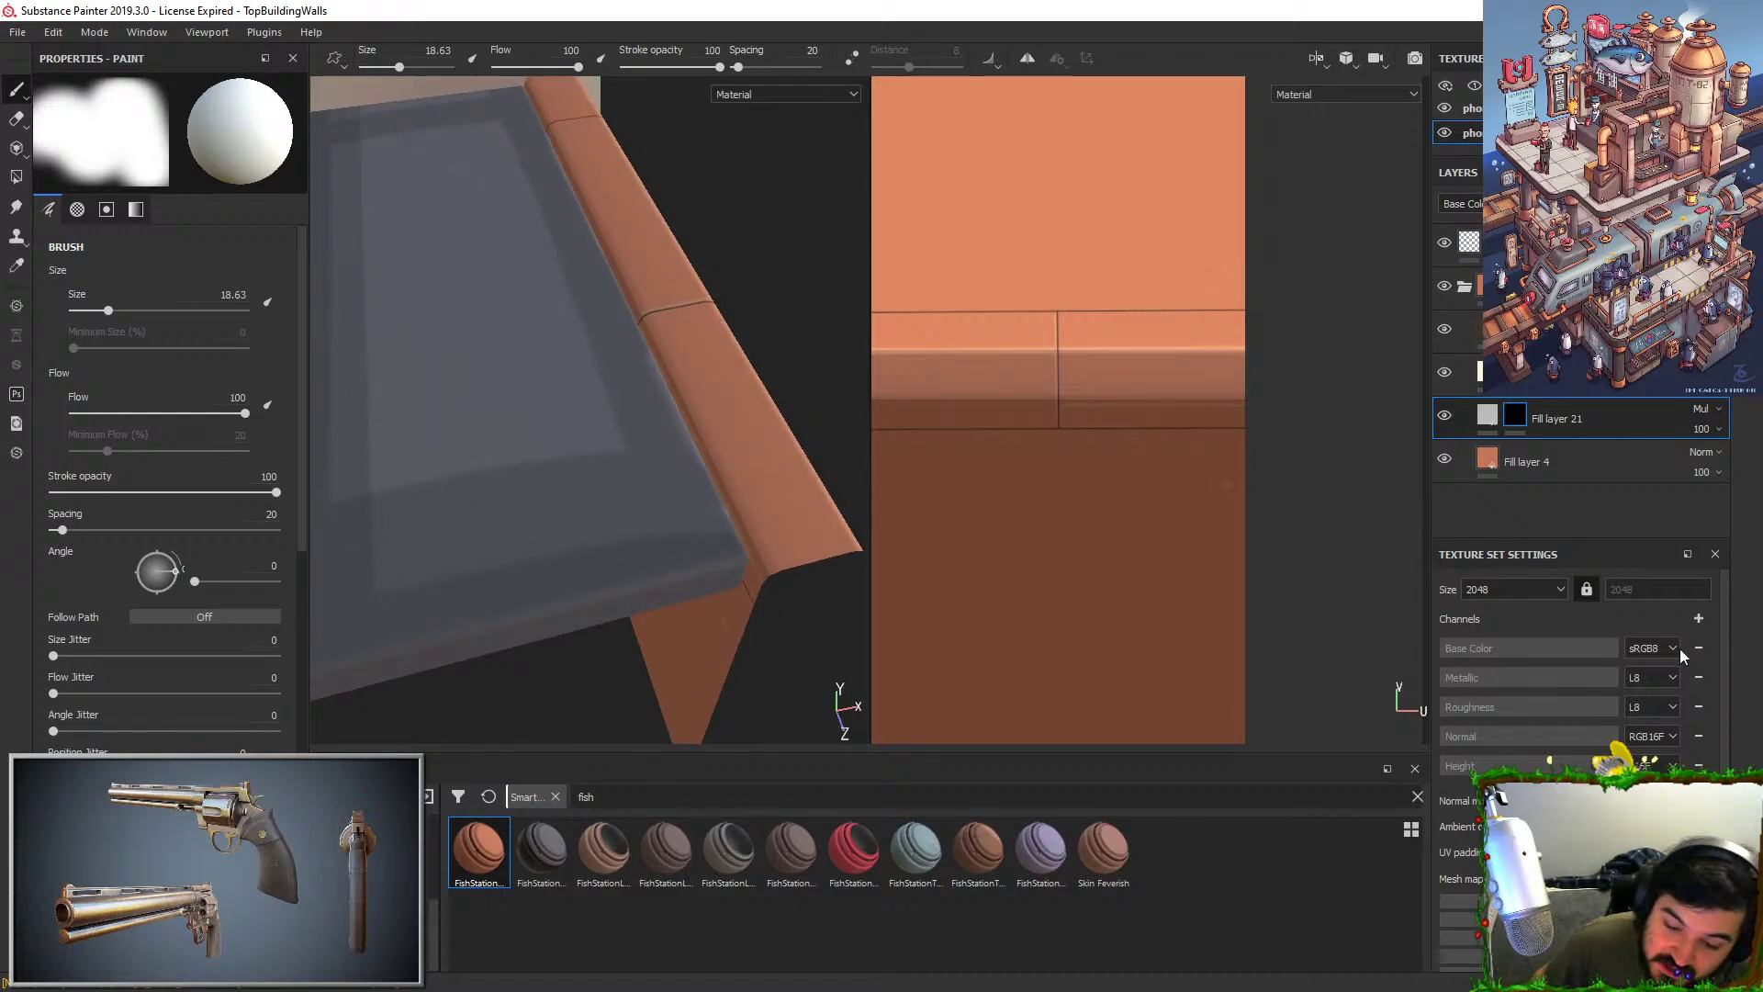
Paint a soft shadow stroke on Fill layer 21's mask along the full length of the trim strip beside the slab.
right_click_drag(689, 487, 633, 237, "alt")
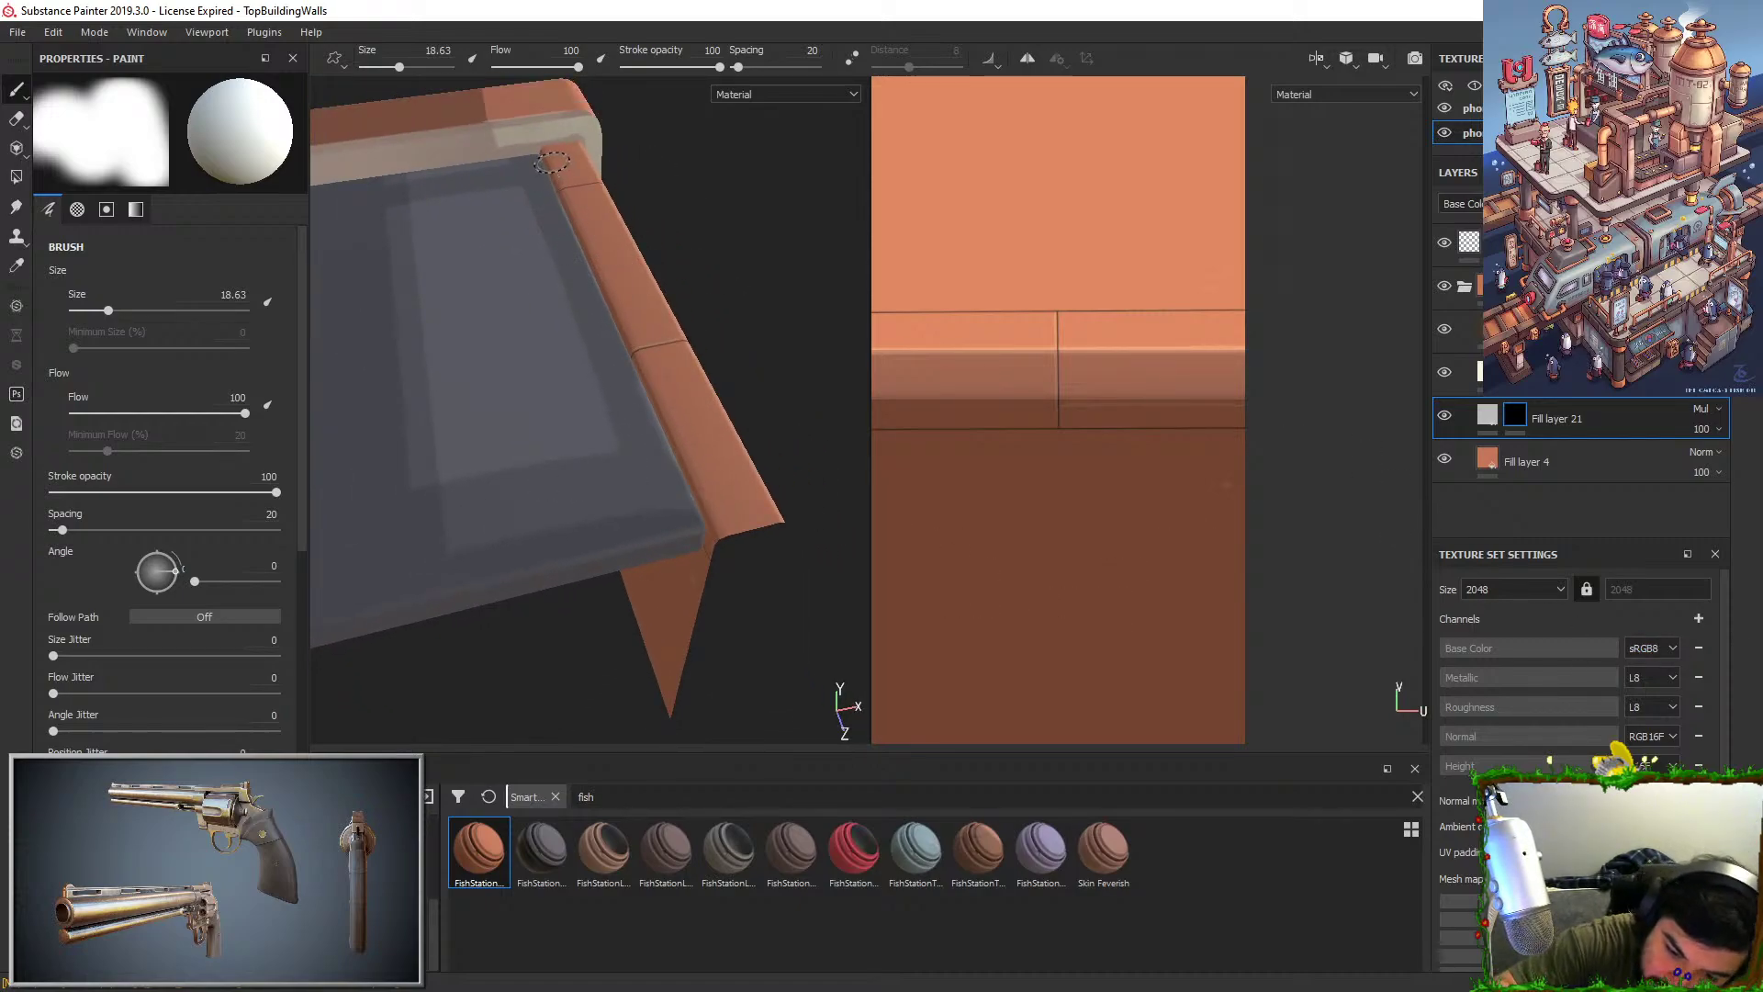
left_click_drag(555, 145, 595, 239)
key("ctrl+z")
left_click_drag(558, 160, 768, 608)
key("ctrl+z")
left_click_drag(551, 158, 750, 595)
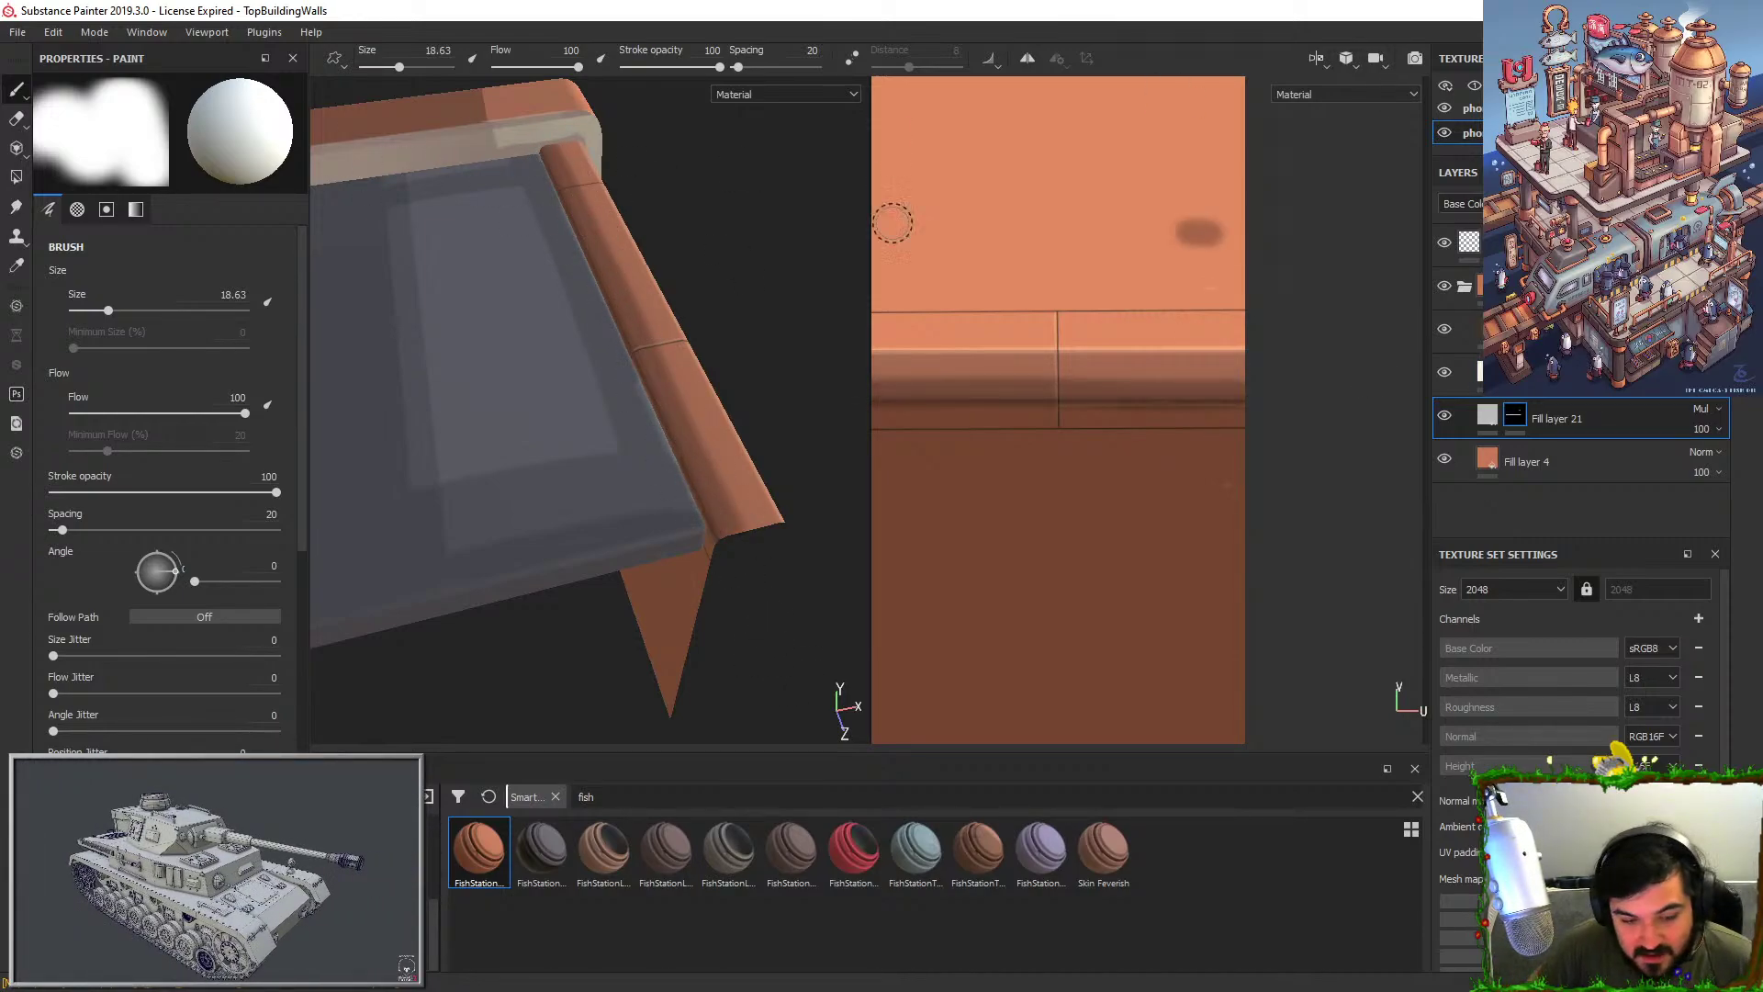
Add a Blur filter to Fill layer 21's mask and raise its blur intensity.
right_click(1513, 415)
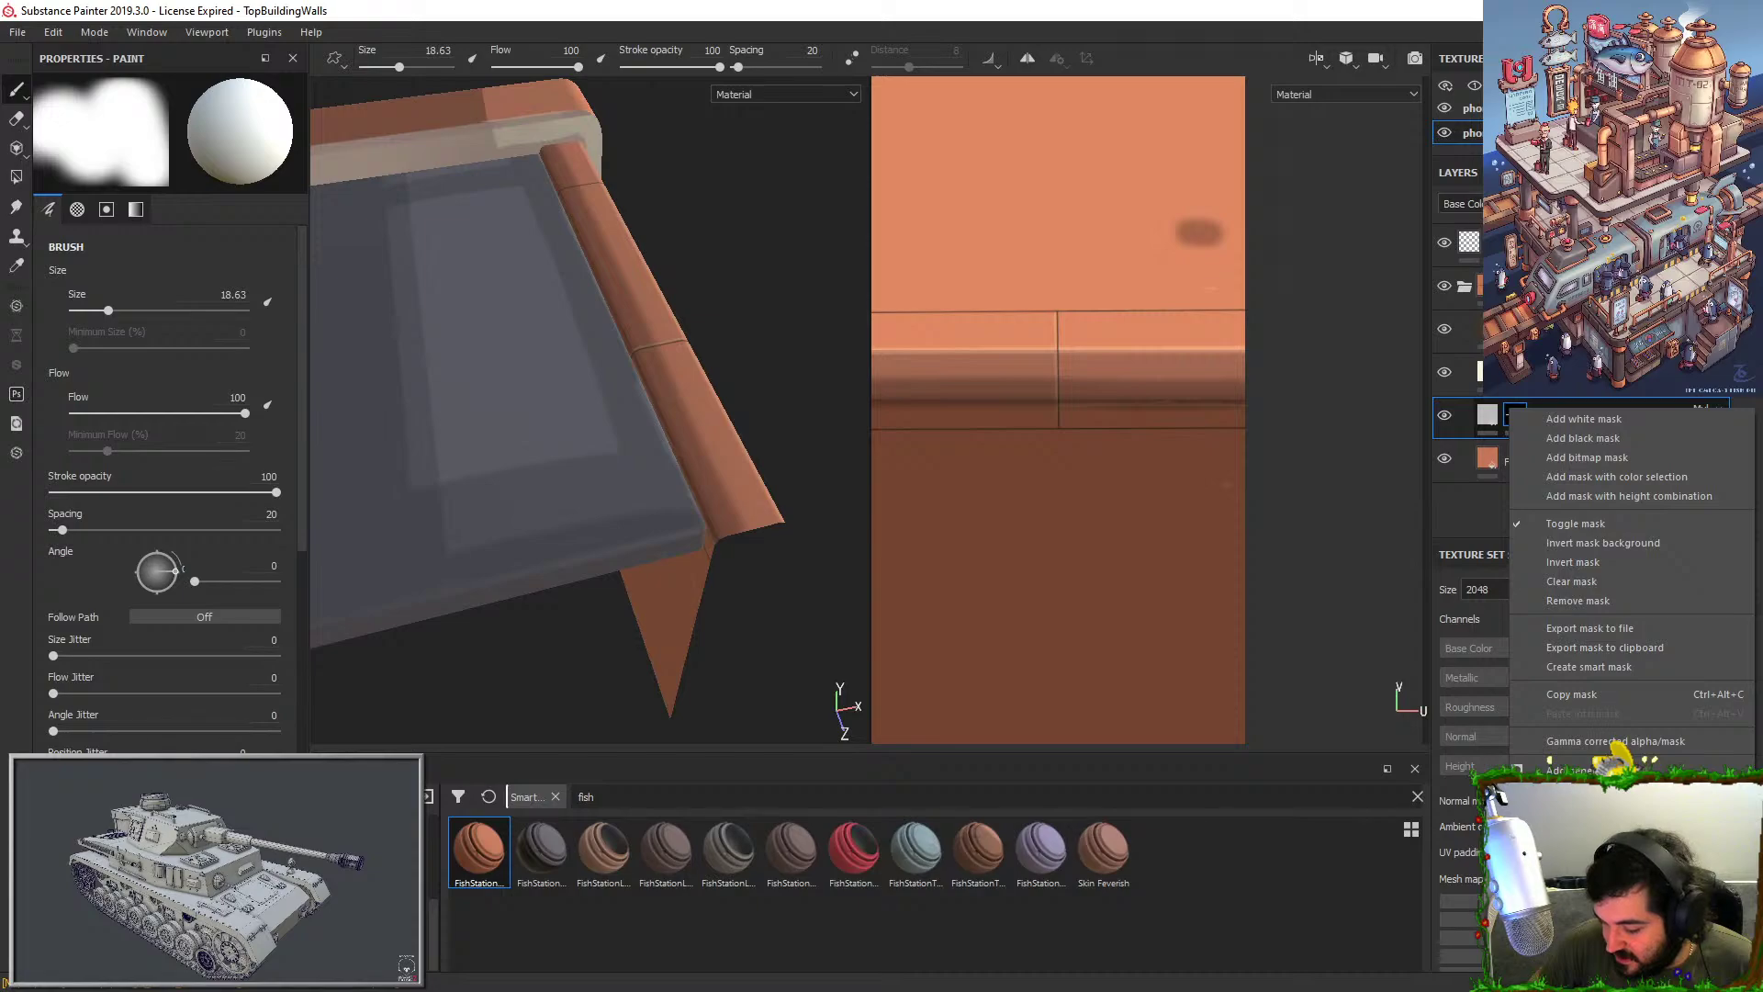
left_click(1573, 867)
left_click(147, 133)
left_click(274, 191)
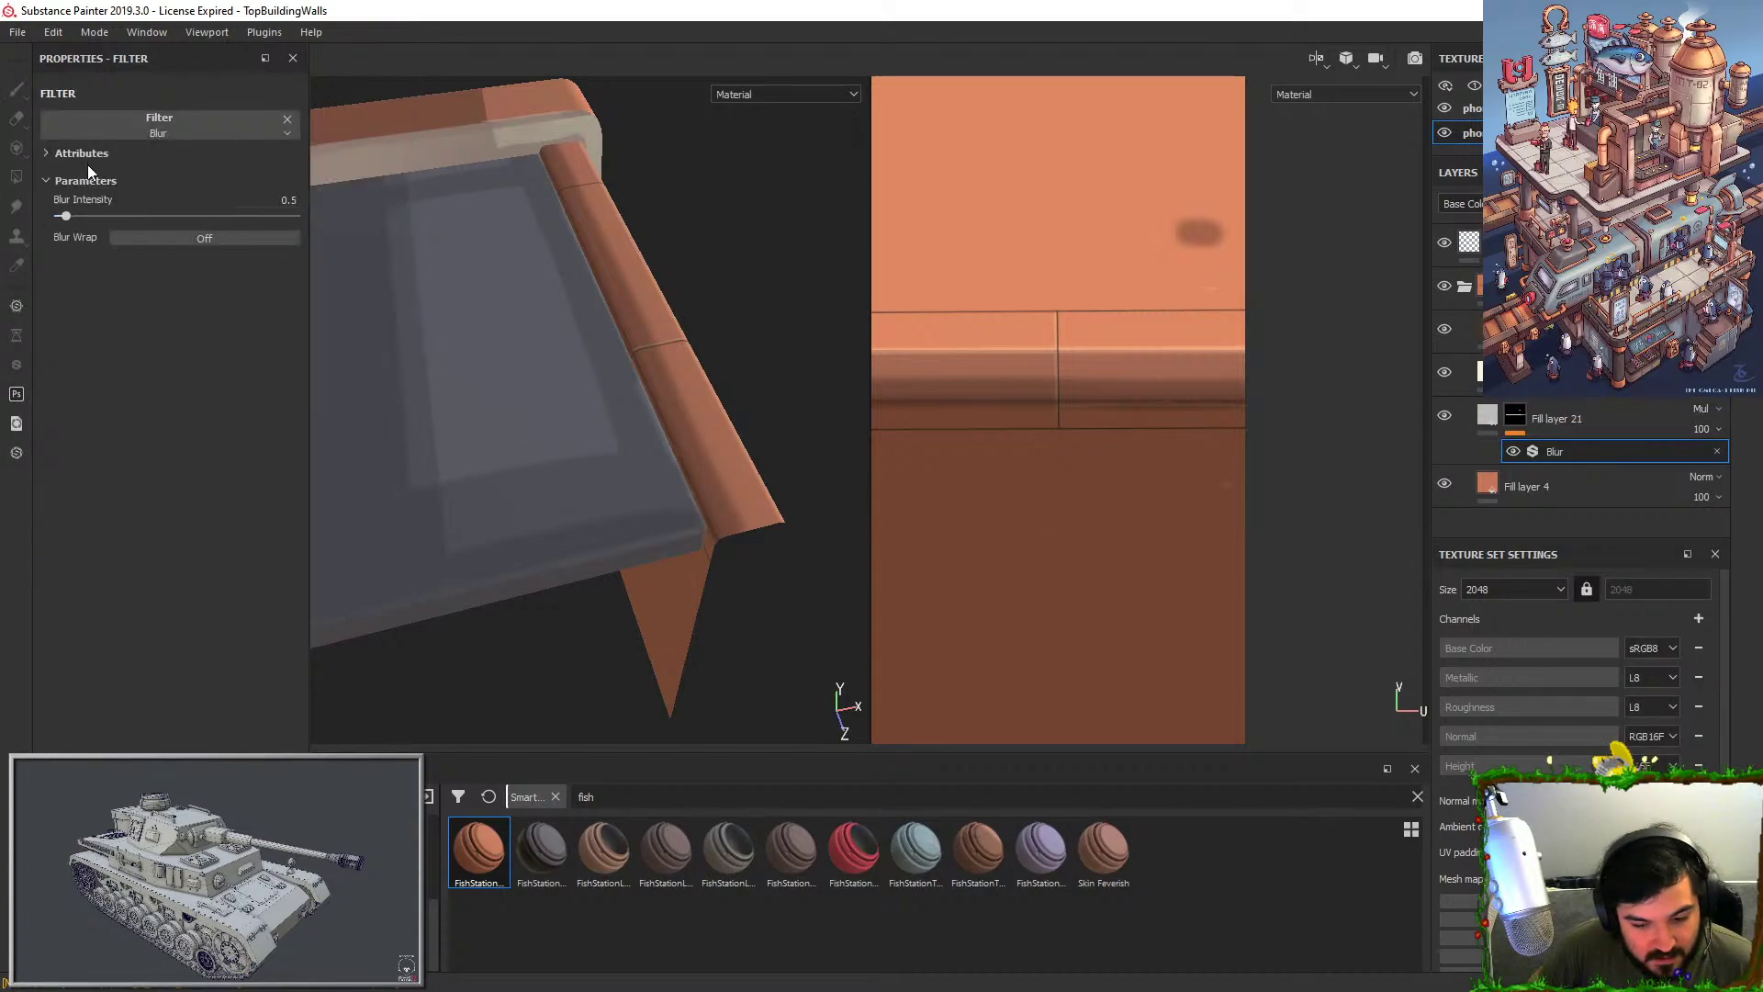
left_click_drag(109, 213, 116, 212)
Set the brush size to 100 and paint shadow on Fill layer 21's mask across the wall's inner face beneath the slab.
left_click_drag(789, 376, 826, 294, "alt")
left_click(1518, 415)
mouse_move(642, 358)
left_mouse_down("alt")
mouse_move(819, 293)
mouse_move(777, 390)
mouse_move(742, 698)
mouse_move(697, 551)
mouse_move(625, 565)
mouse_move(396, 516)
mouse_move(488, 579)
mouse_move(410, 560)
mouse_move(443, 519)
mouse_move(703, 470)
left_mouse_up("alt")
left_click(158, 311)
left_click_drag(713, 404, 429, 382)
Paint a straight soft shadow band on Fill layer 21's mask along the bottom edge of the orange side wall.
left_click_drag(708, 197, 740, 441, "alt")
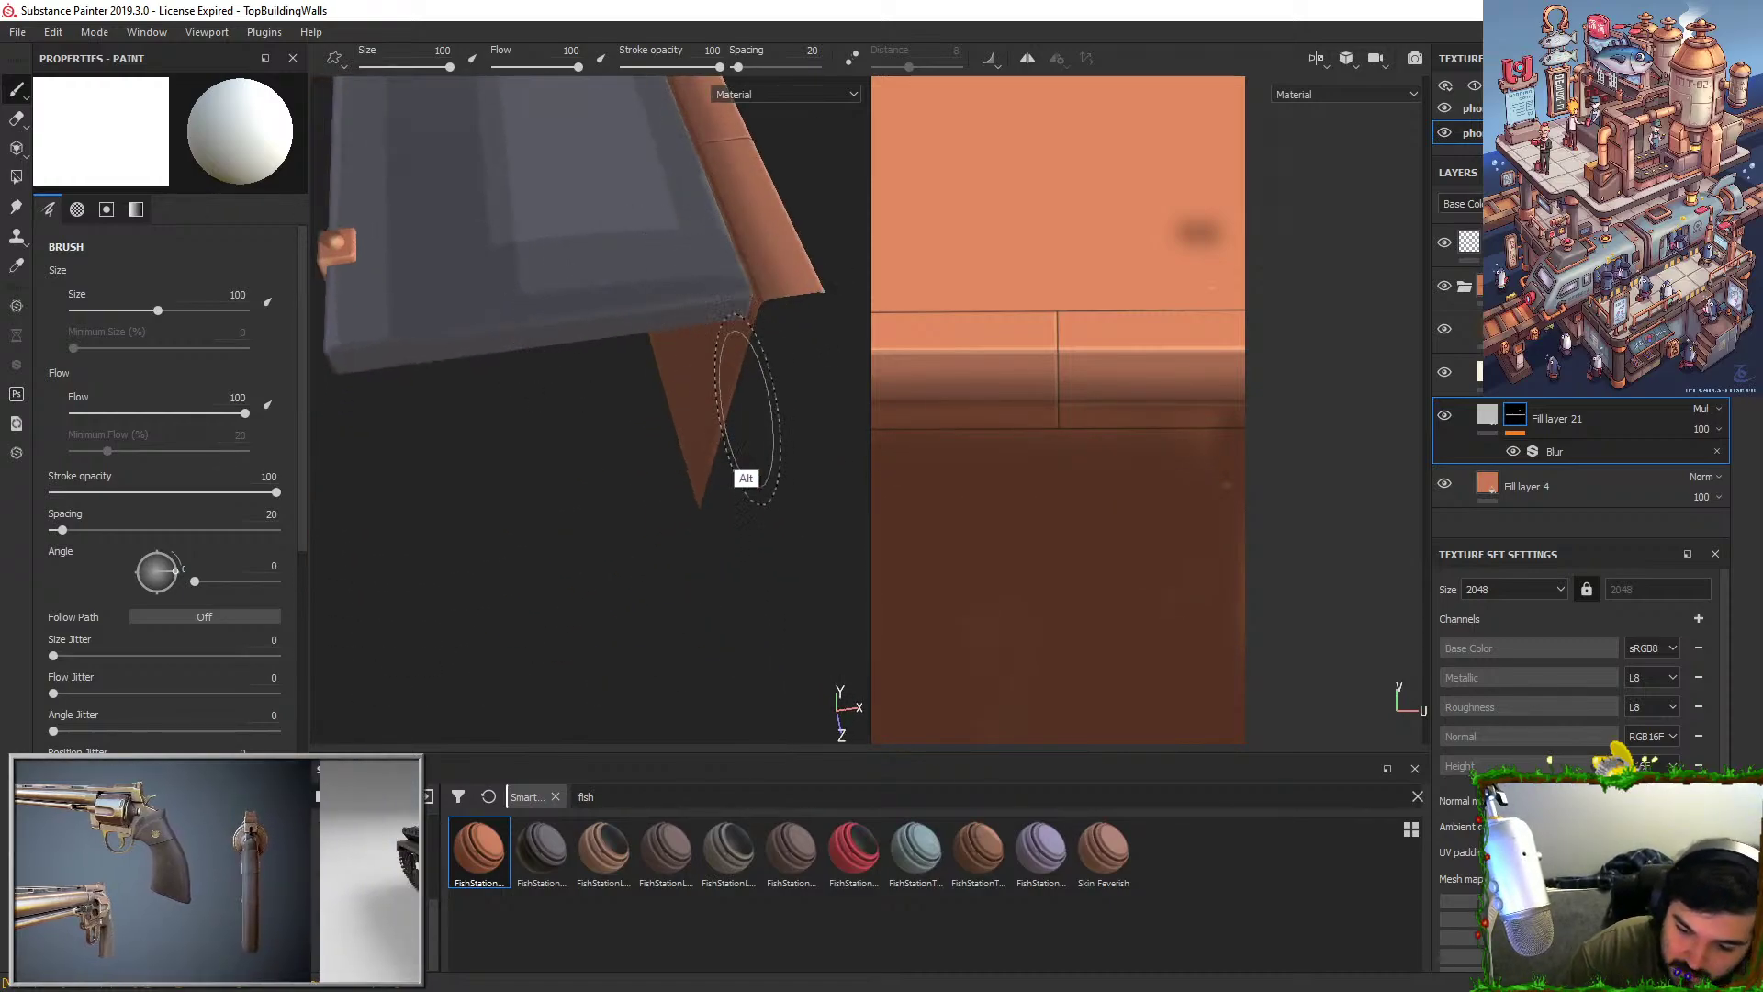
mouse_move(701, 531)
left_mouse_down("alt")
mouse_move(786, 277)
mouse_move(569, 349)
left_mouse_up("alt")
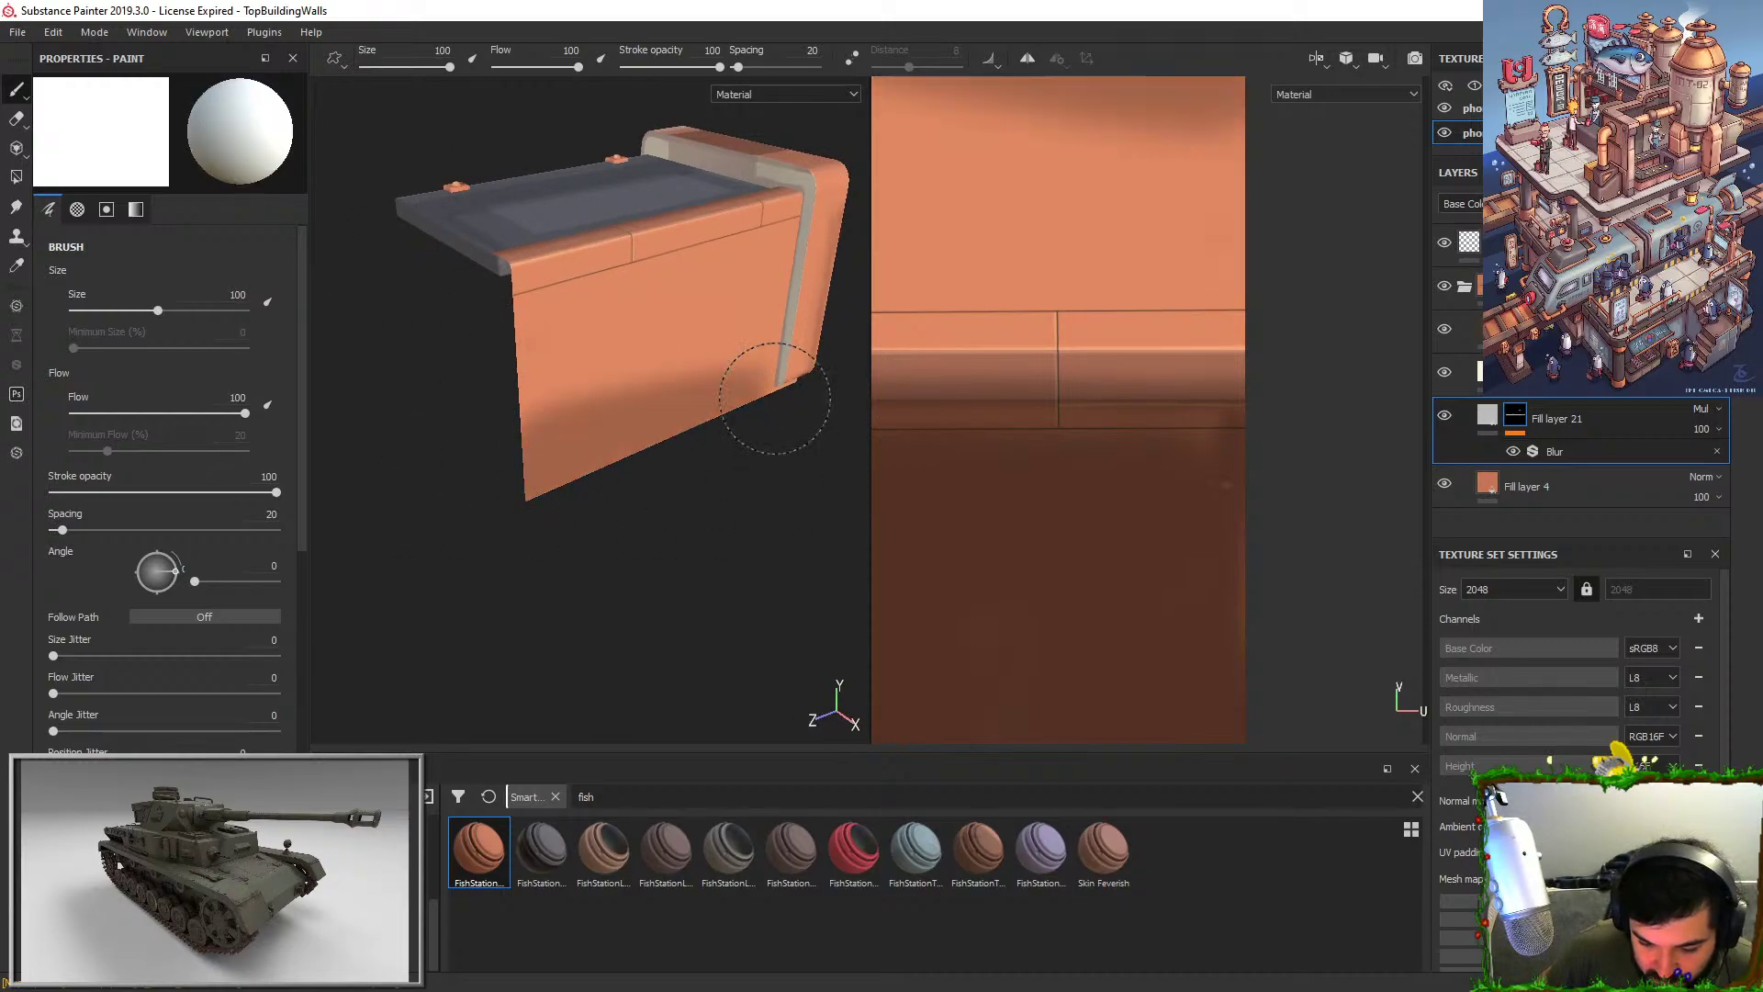
mouse_move(701, 405)
left_mouse_down("alt")
mouse_move(551, 322)
mouse_move(863, 391)
left_mouse_up("alt")
key("ctrl+z")
left_click(532, 354)
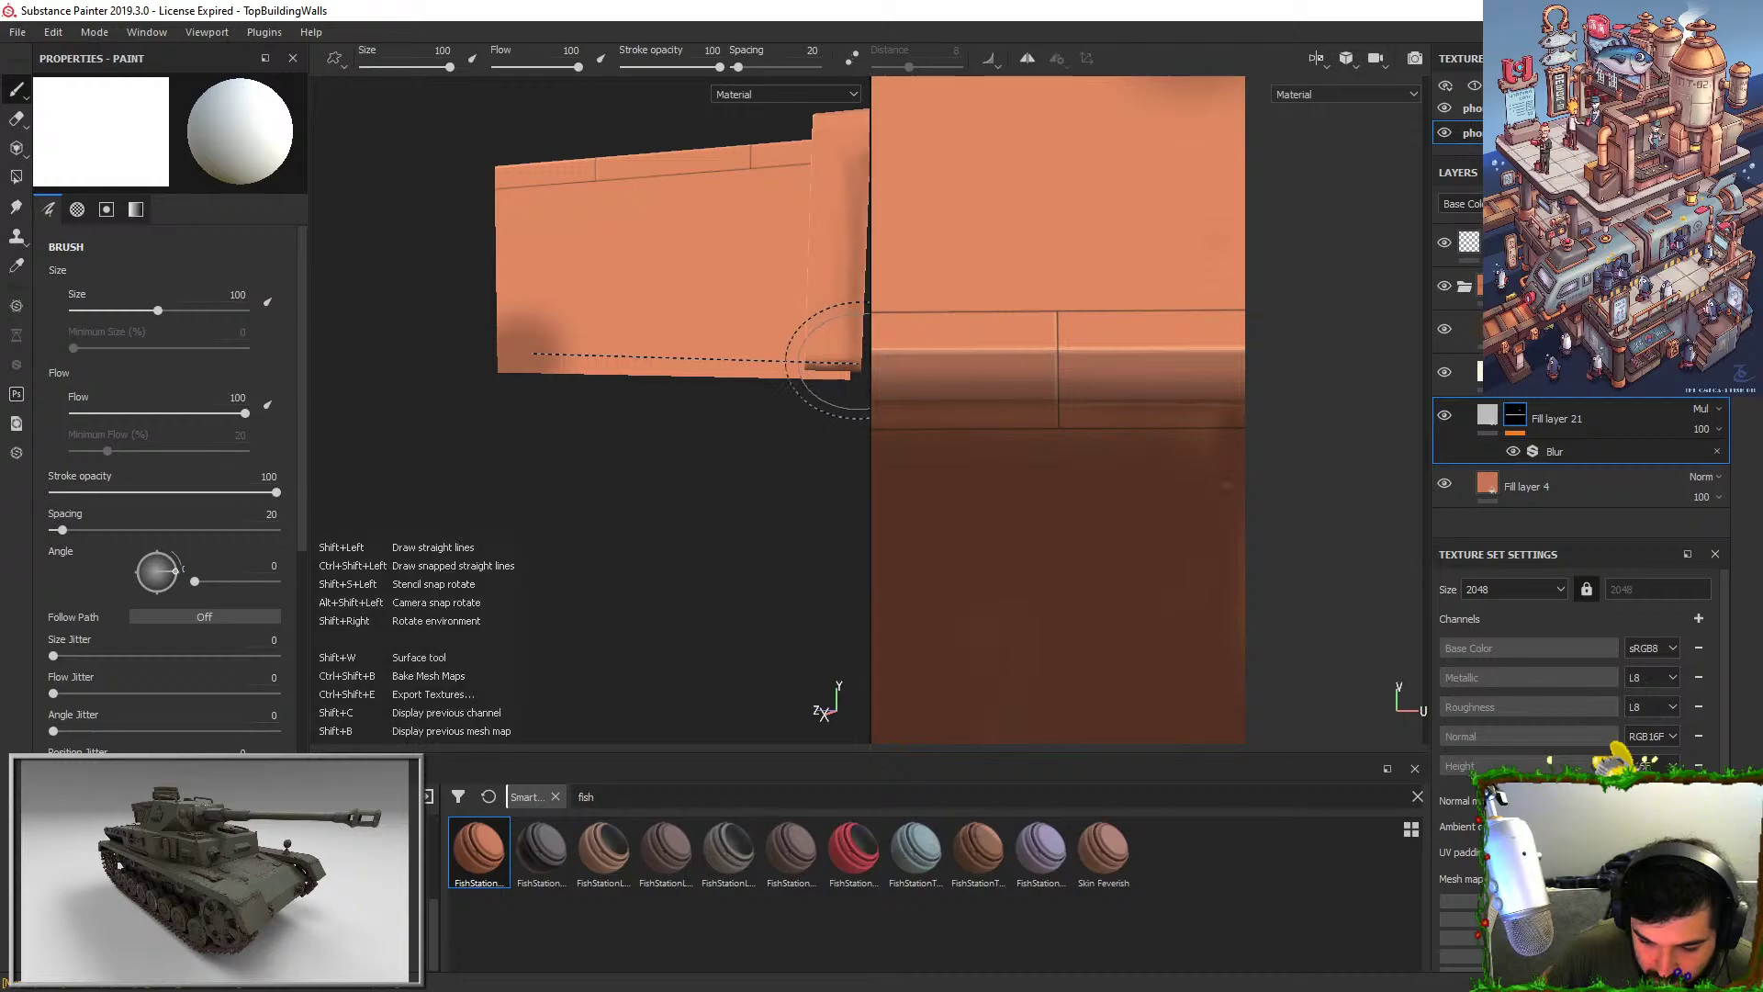
left_click(822, 367, "shift")
right_click_drag(519, 340, 487, 266, "alt")
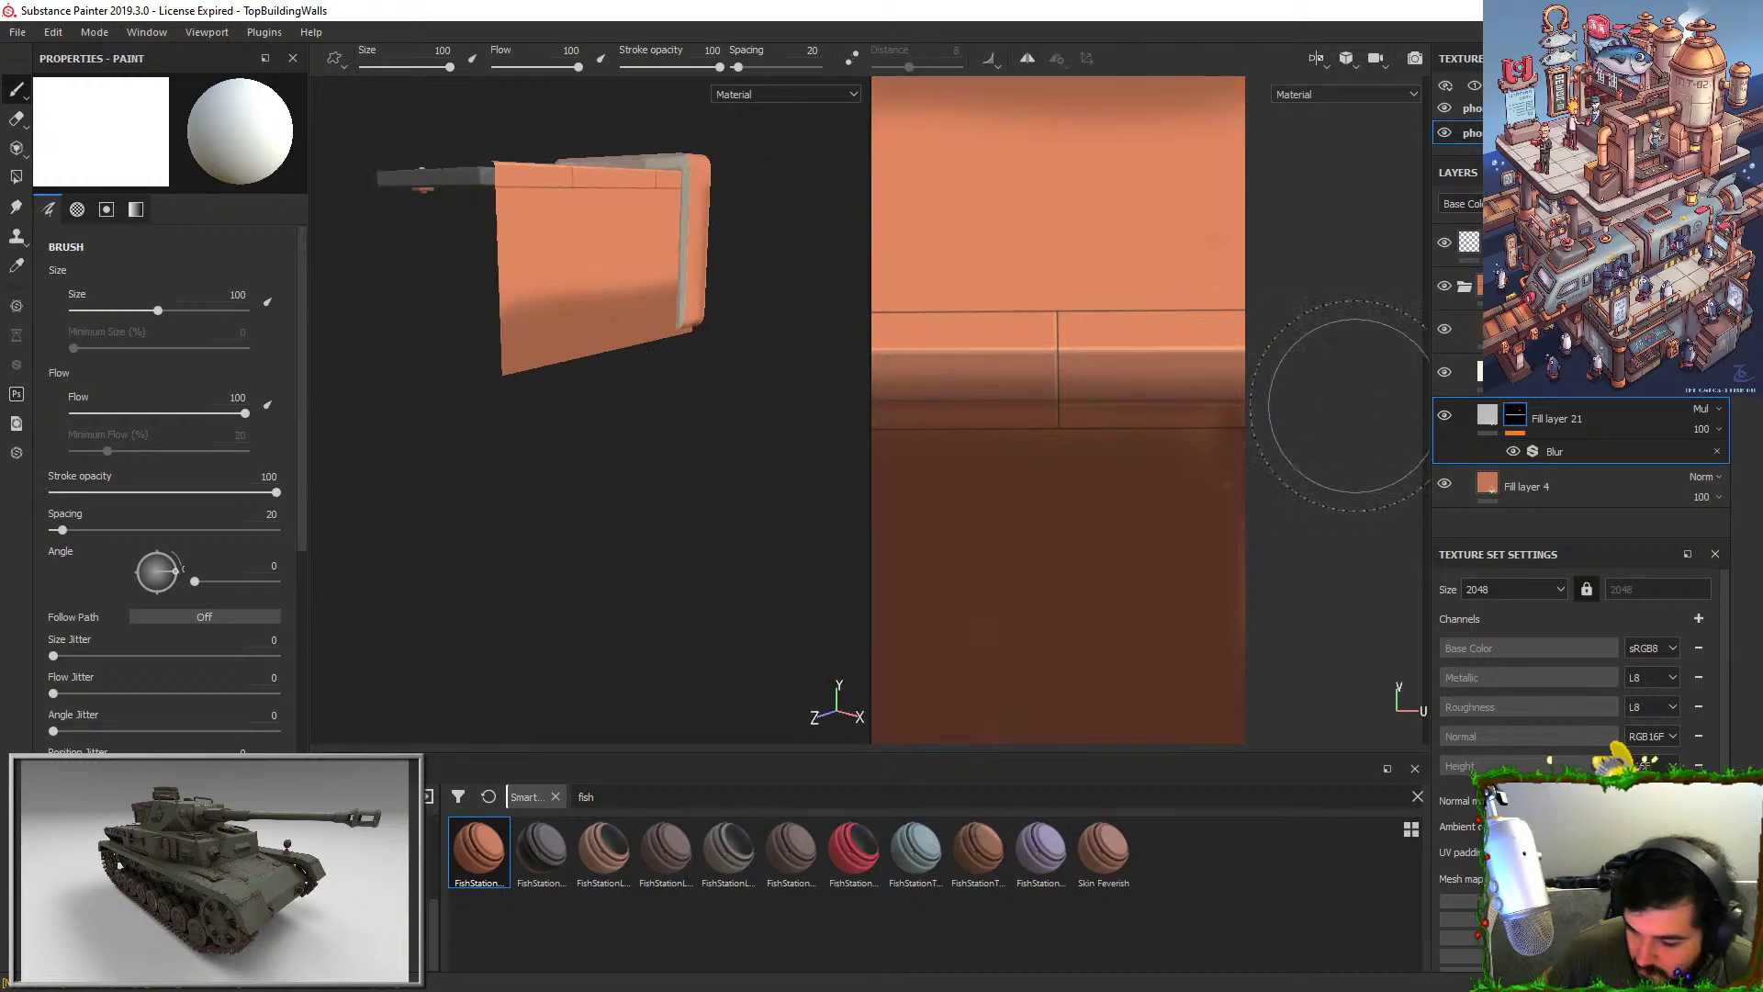
Raise the blur intensity of the Blur filter on Fill layer 21 to 6.88.
left_click(1586, 453)
left_click_drag(560, 377, 592, 457, "alt")
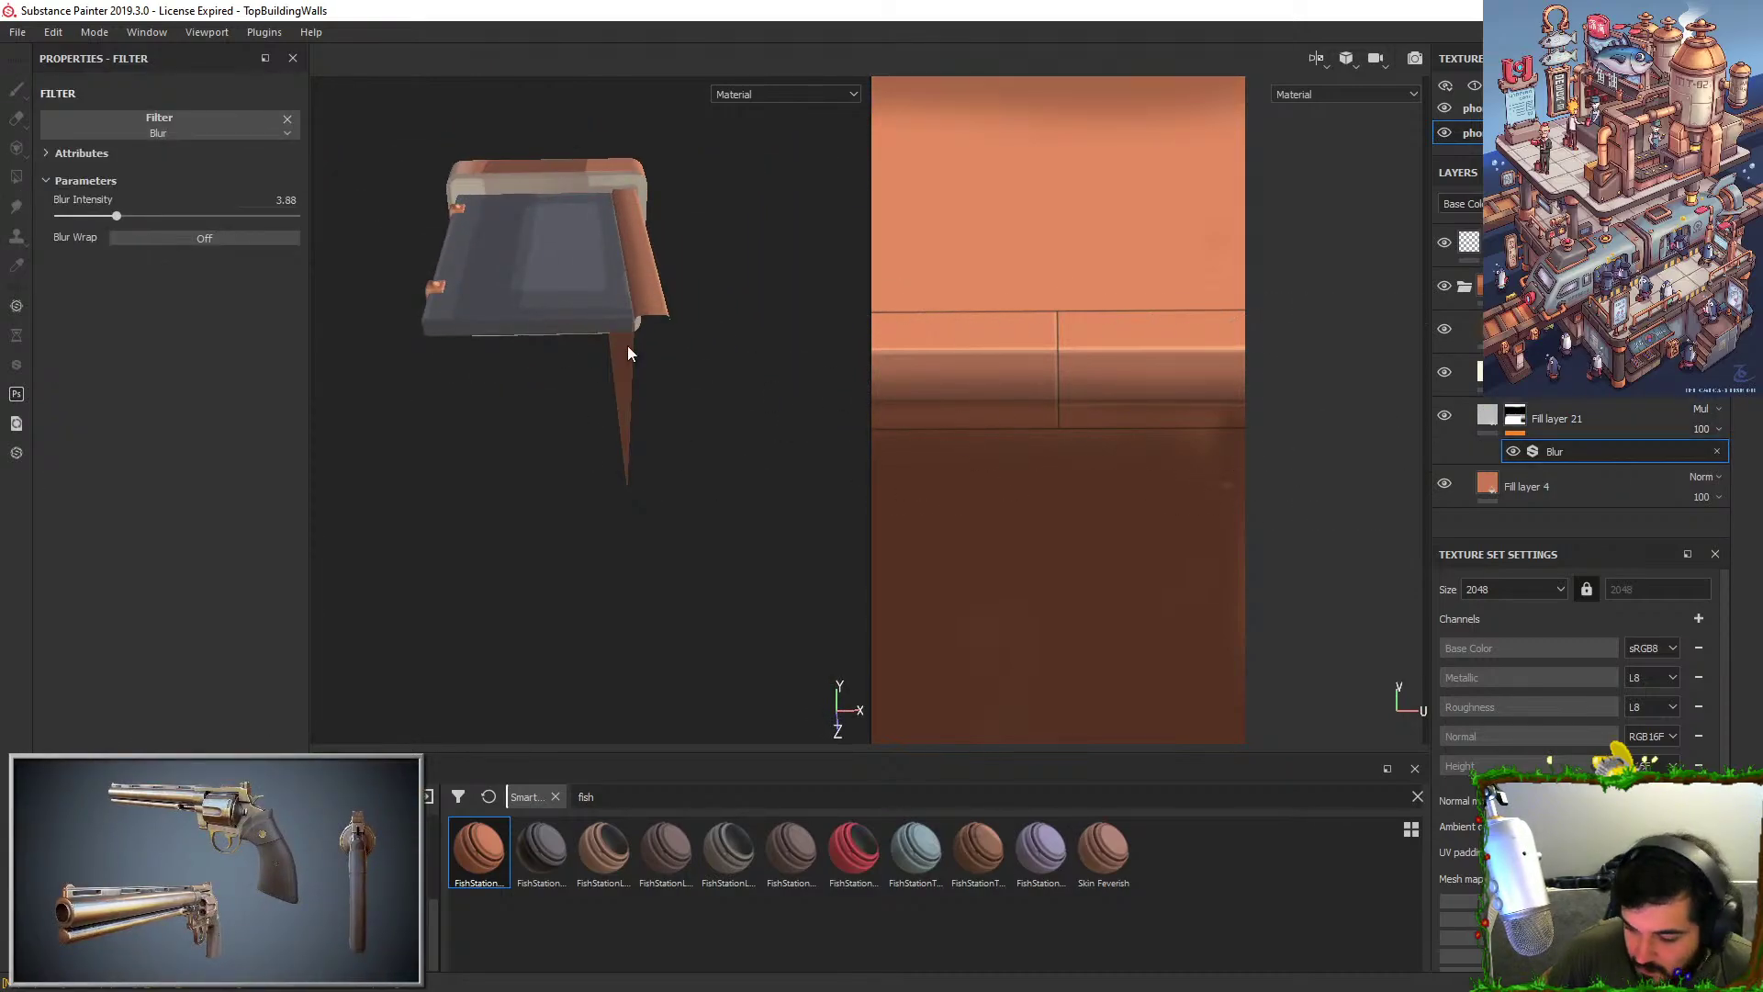
left_click_drag(130, 212, 161, 215)
mouse_move(385, 285)
left_mouse_down("alt")
mouse_move(405, 269)
mouse_move(382, 260)
left_mouse_up("alt")
left_click_drag(702, 432, 621, 359, "alt")
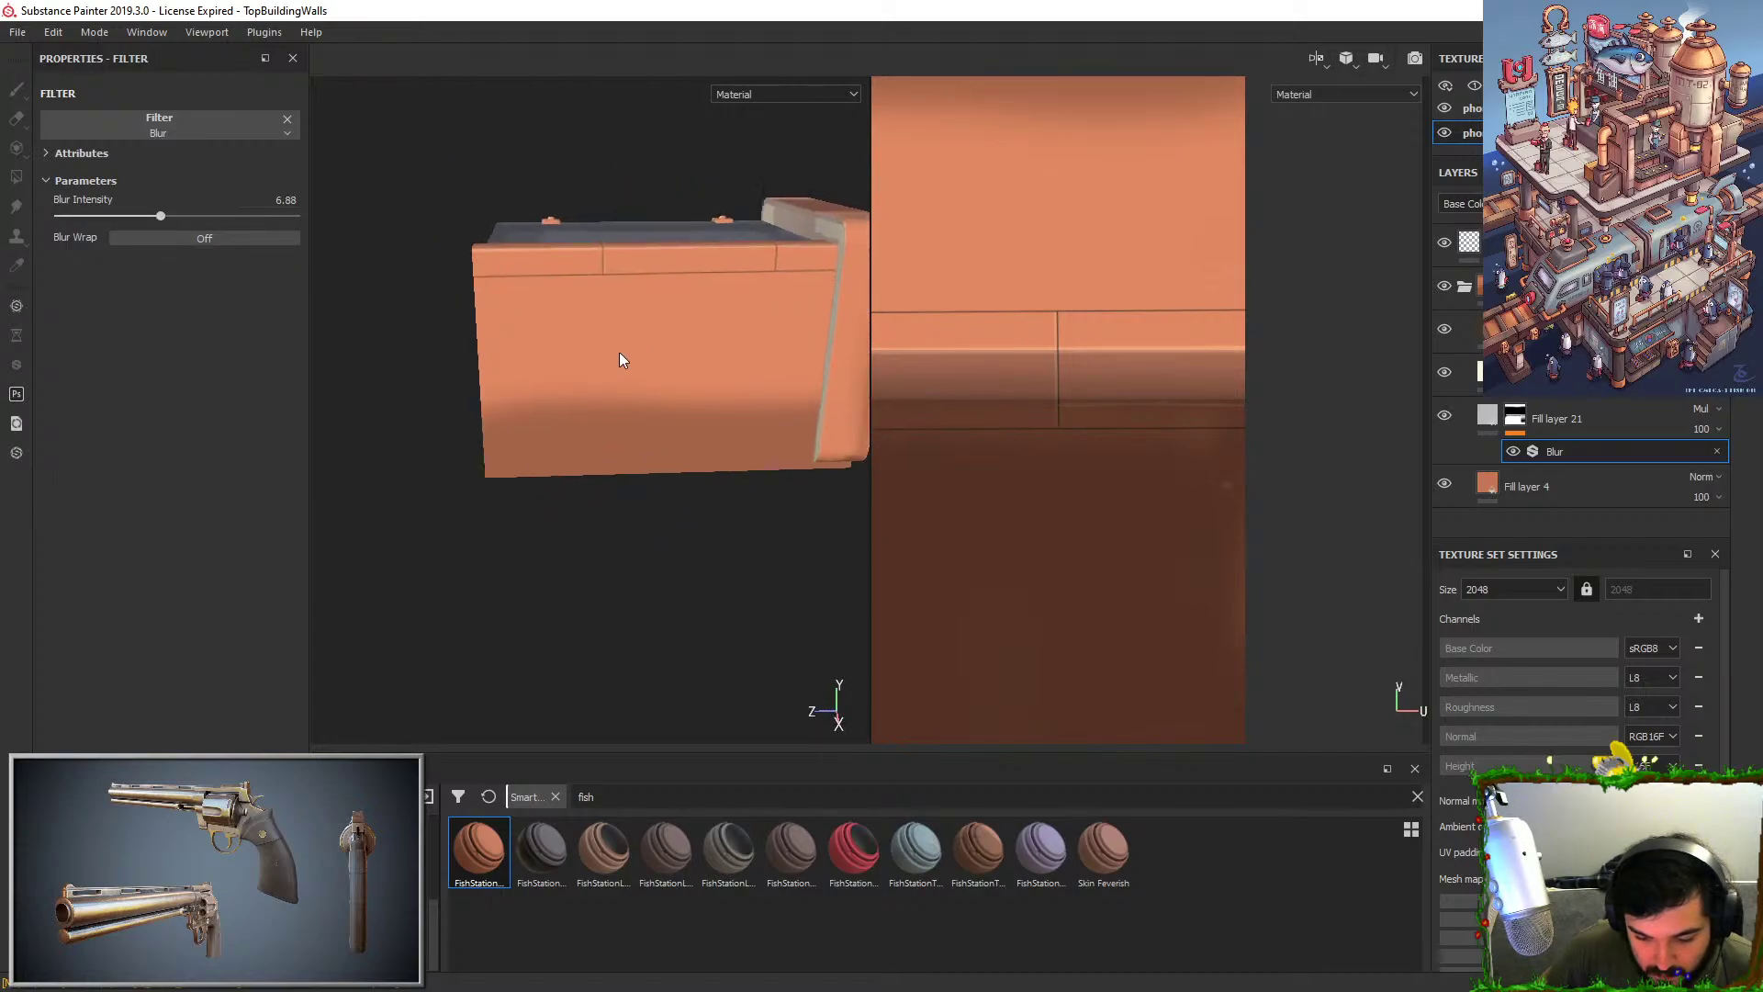
Paint black on Fill layer 21's mask with a brush size of about 154 to reduce the shading on the lower outer side panel.
left_click(1514, 421)
left_click(201, 310)
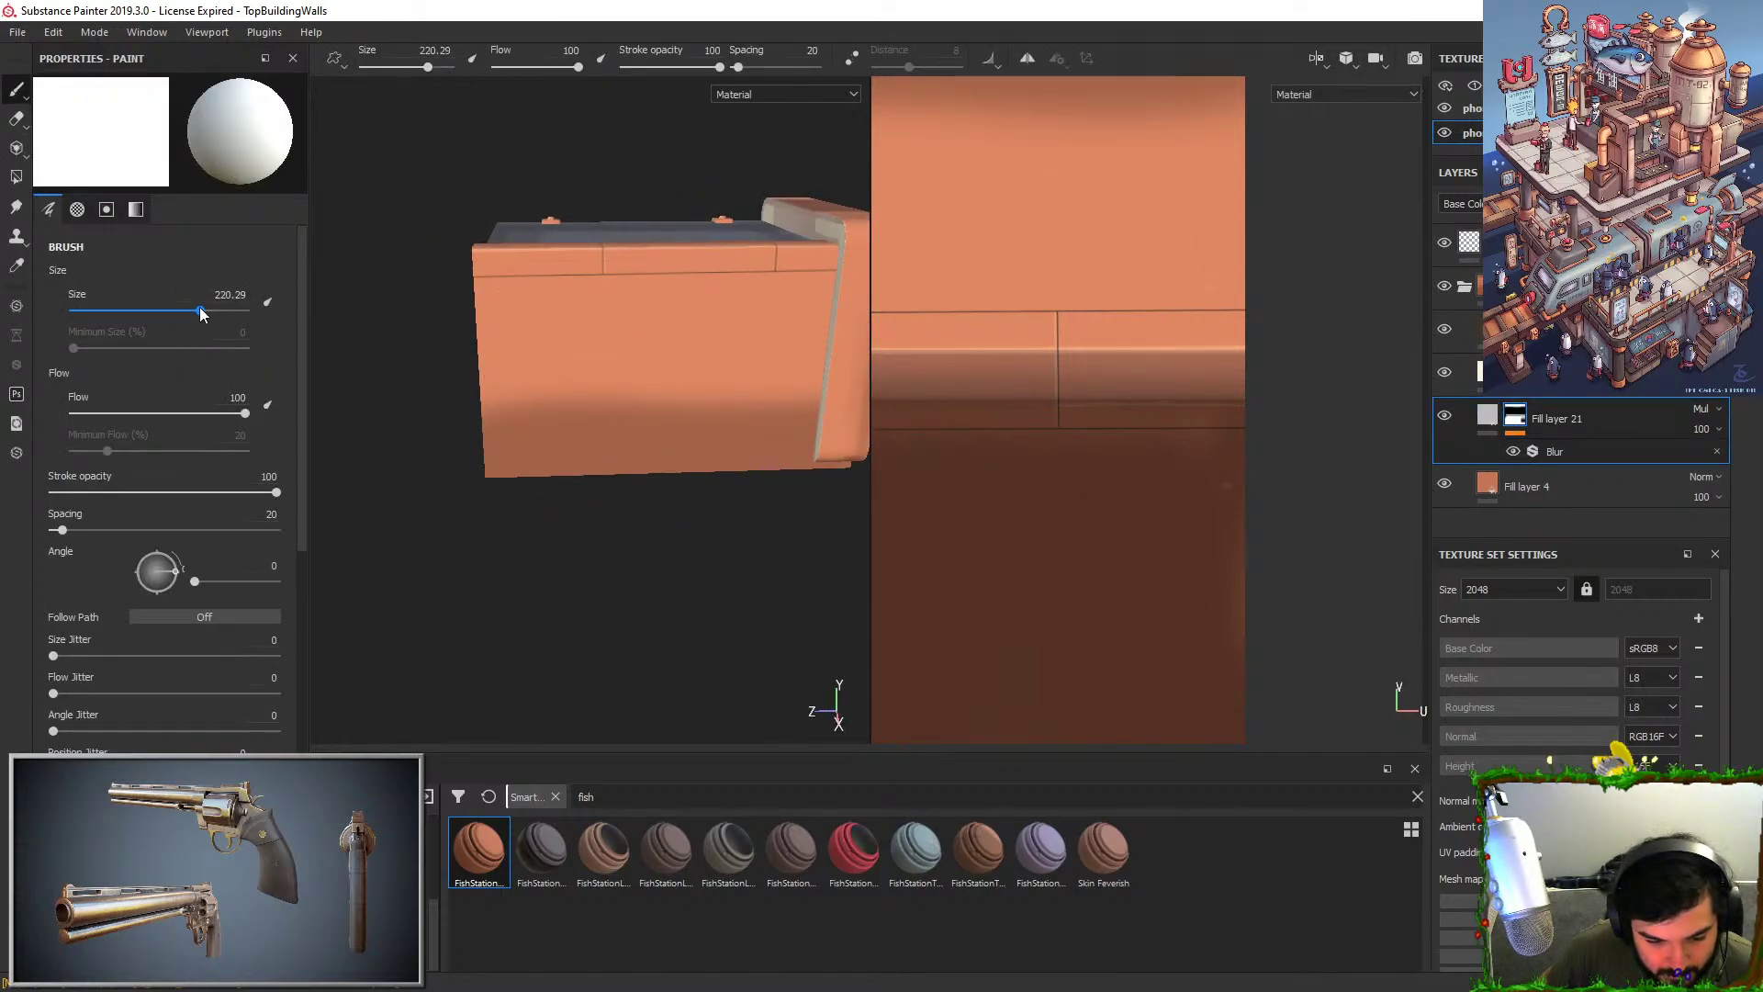
left_click(165, 310)
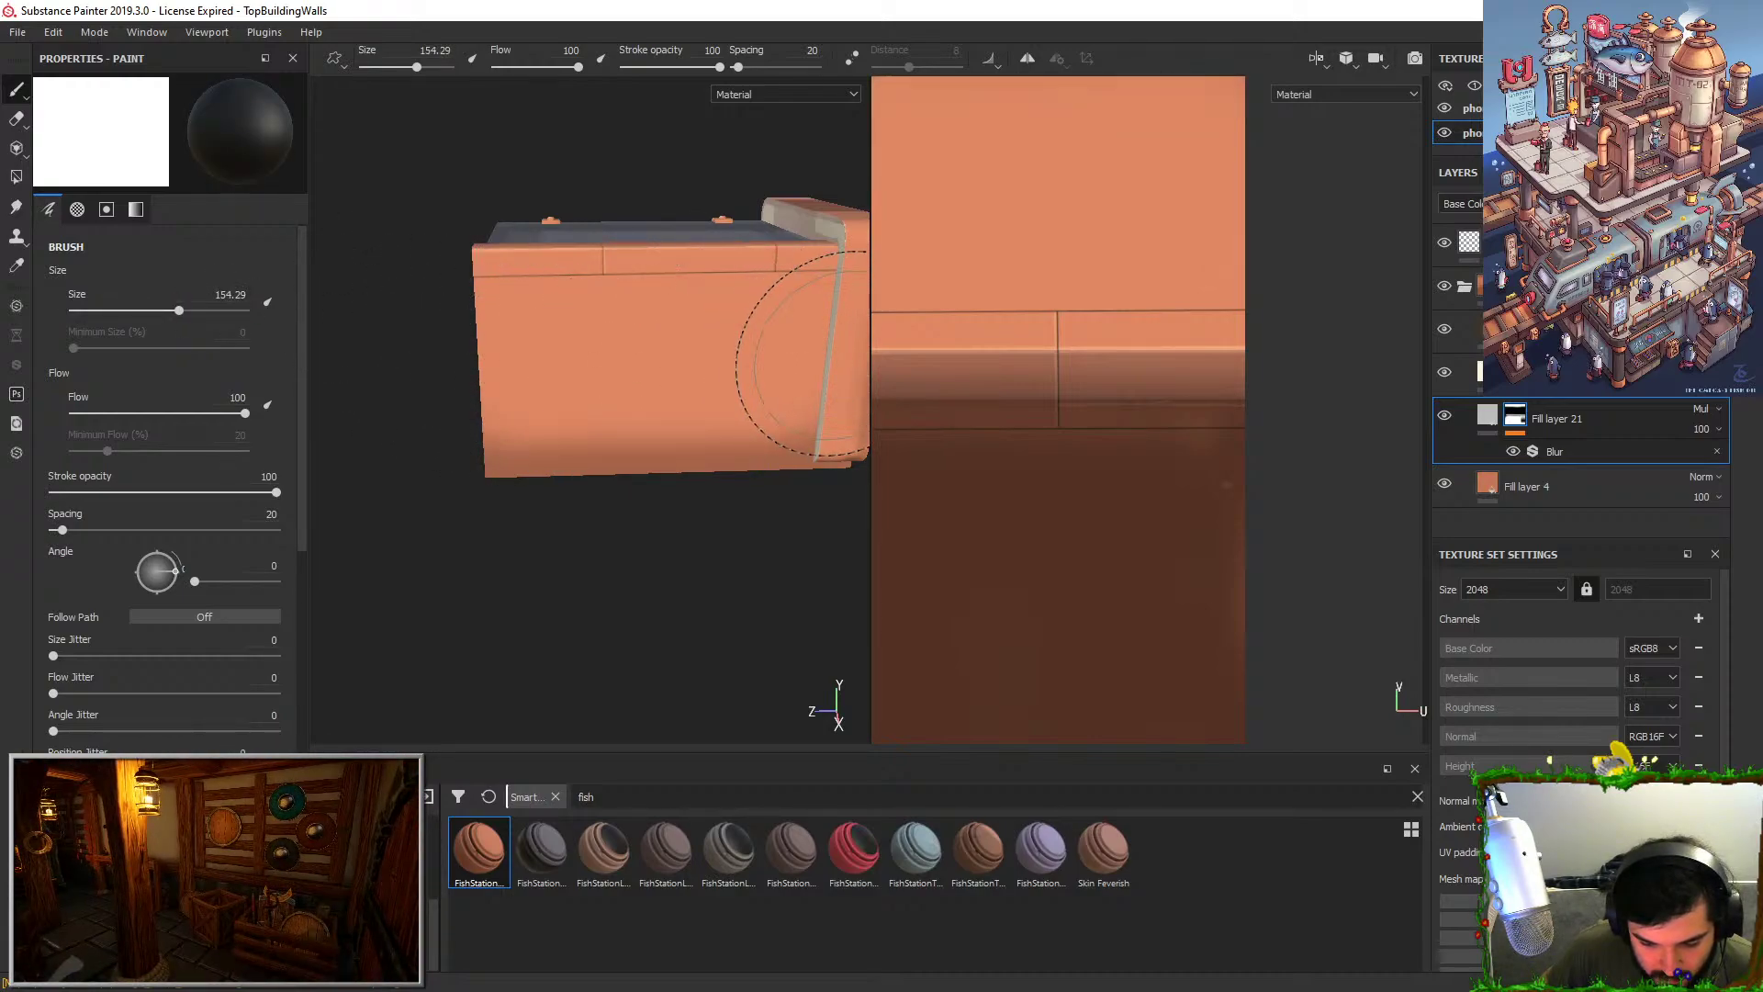
mouse_move(523, 346)
left_mouse_down("alt")
mouse_move(504, 346)
mouse_move(581, 259)
mouse_move(661, 310)
left_mouse_up("alt")
right_click_drag(661, 311, 650, 487, "alt")
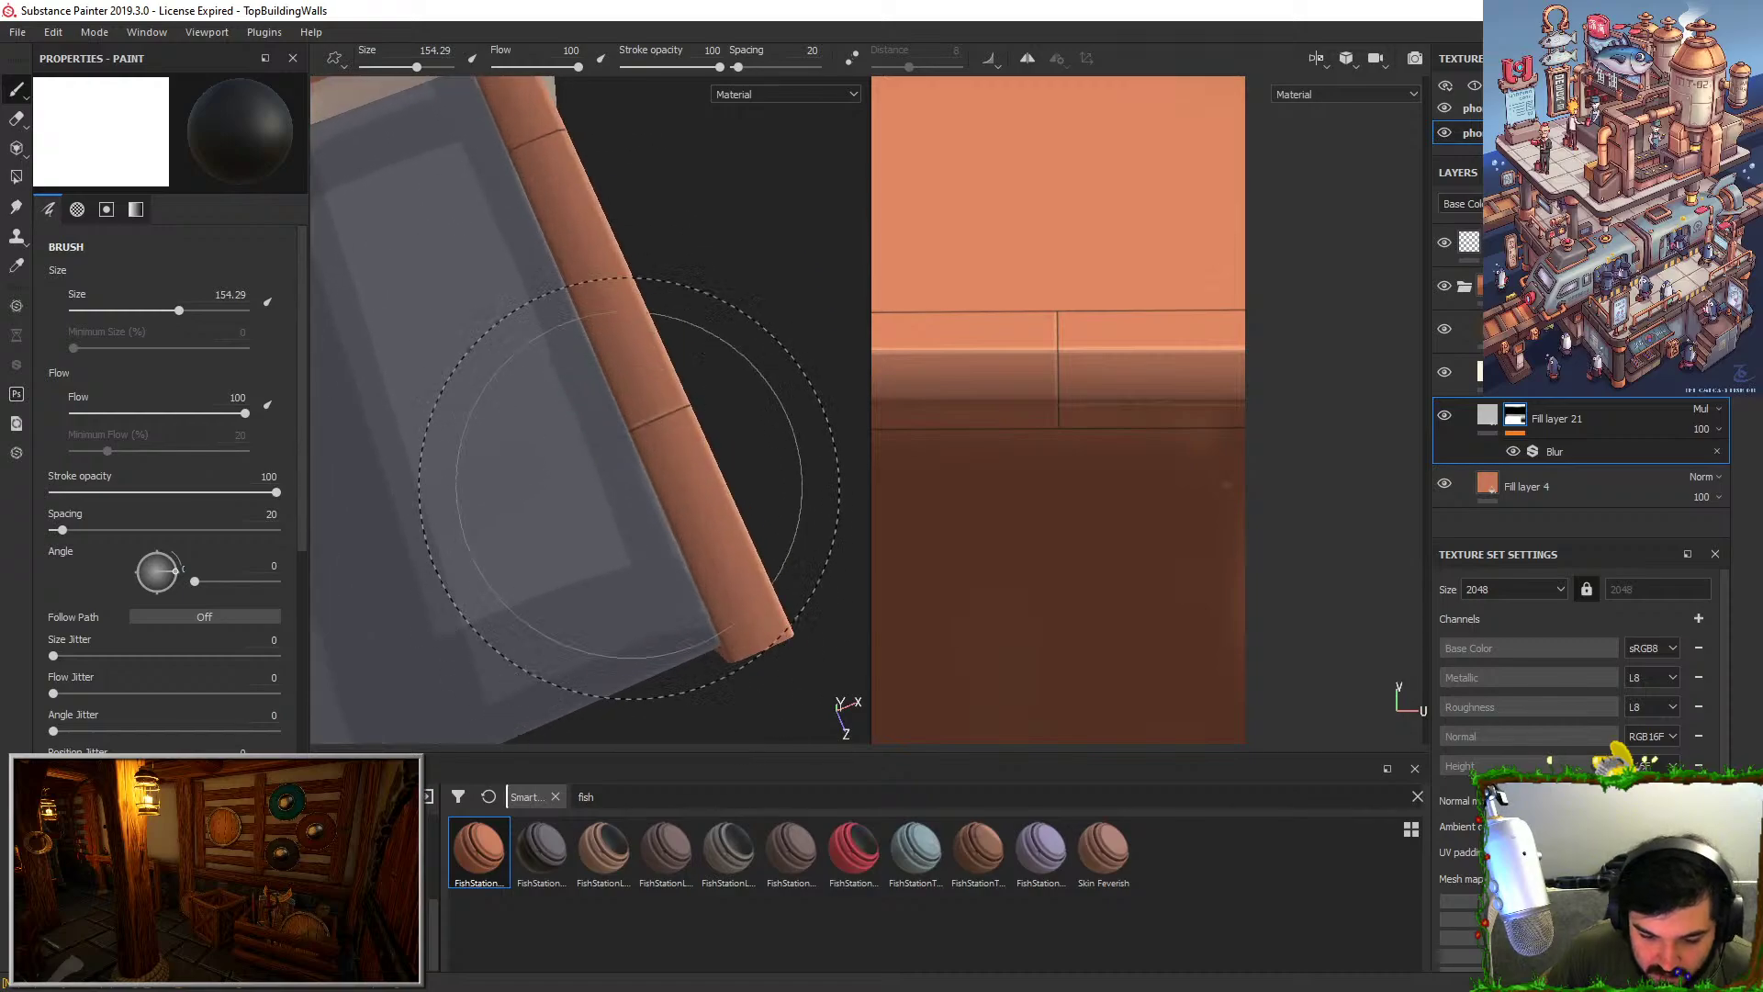
left_click_drag(649, 487, 524, 304, "alt")
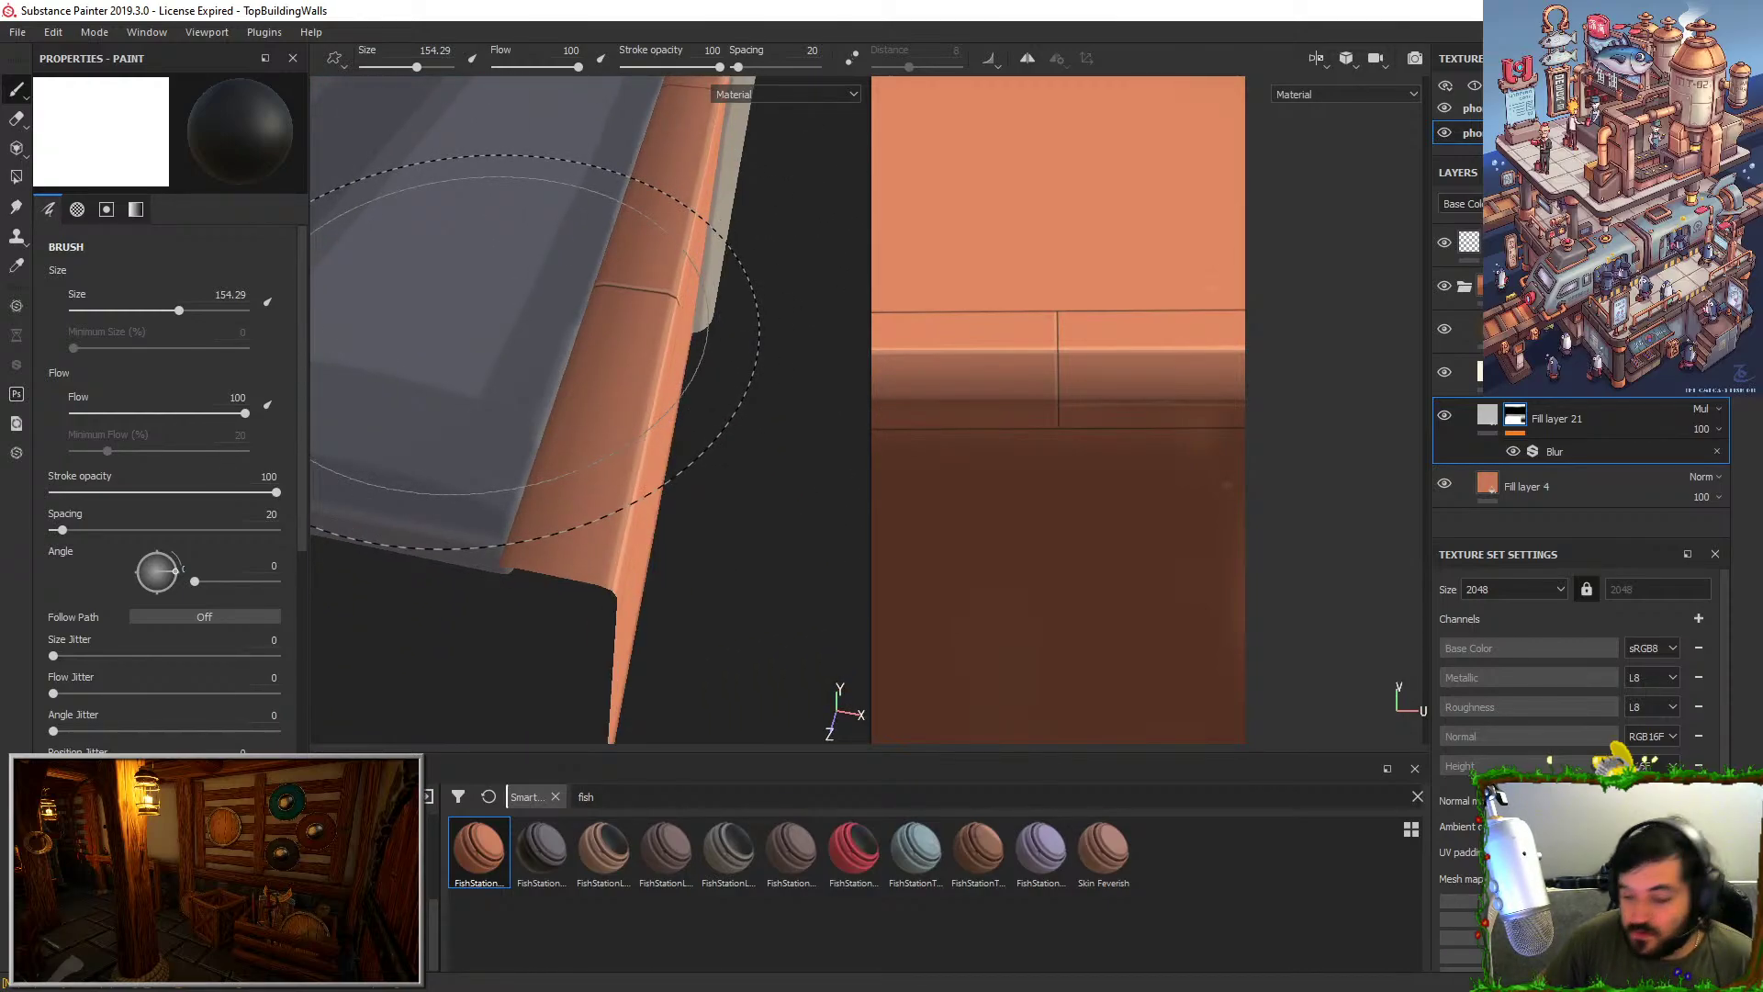
Paint a straight highlight on Fill layer 22's mask with a size 10 brush, along the orange trim's inner edge beside the grey roof.
left_click(1515, 372)
left_click_drag(878, 425, 742, 425, "alt")
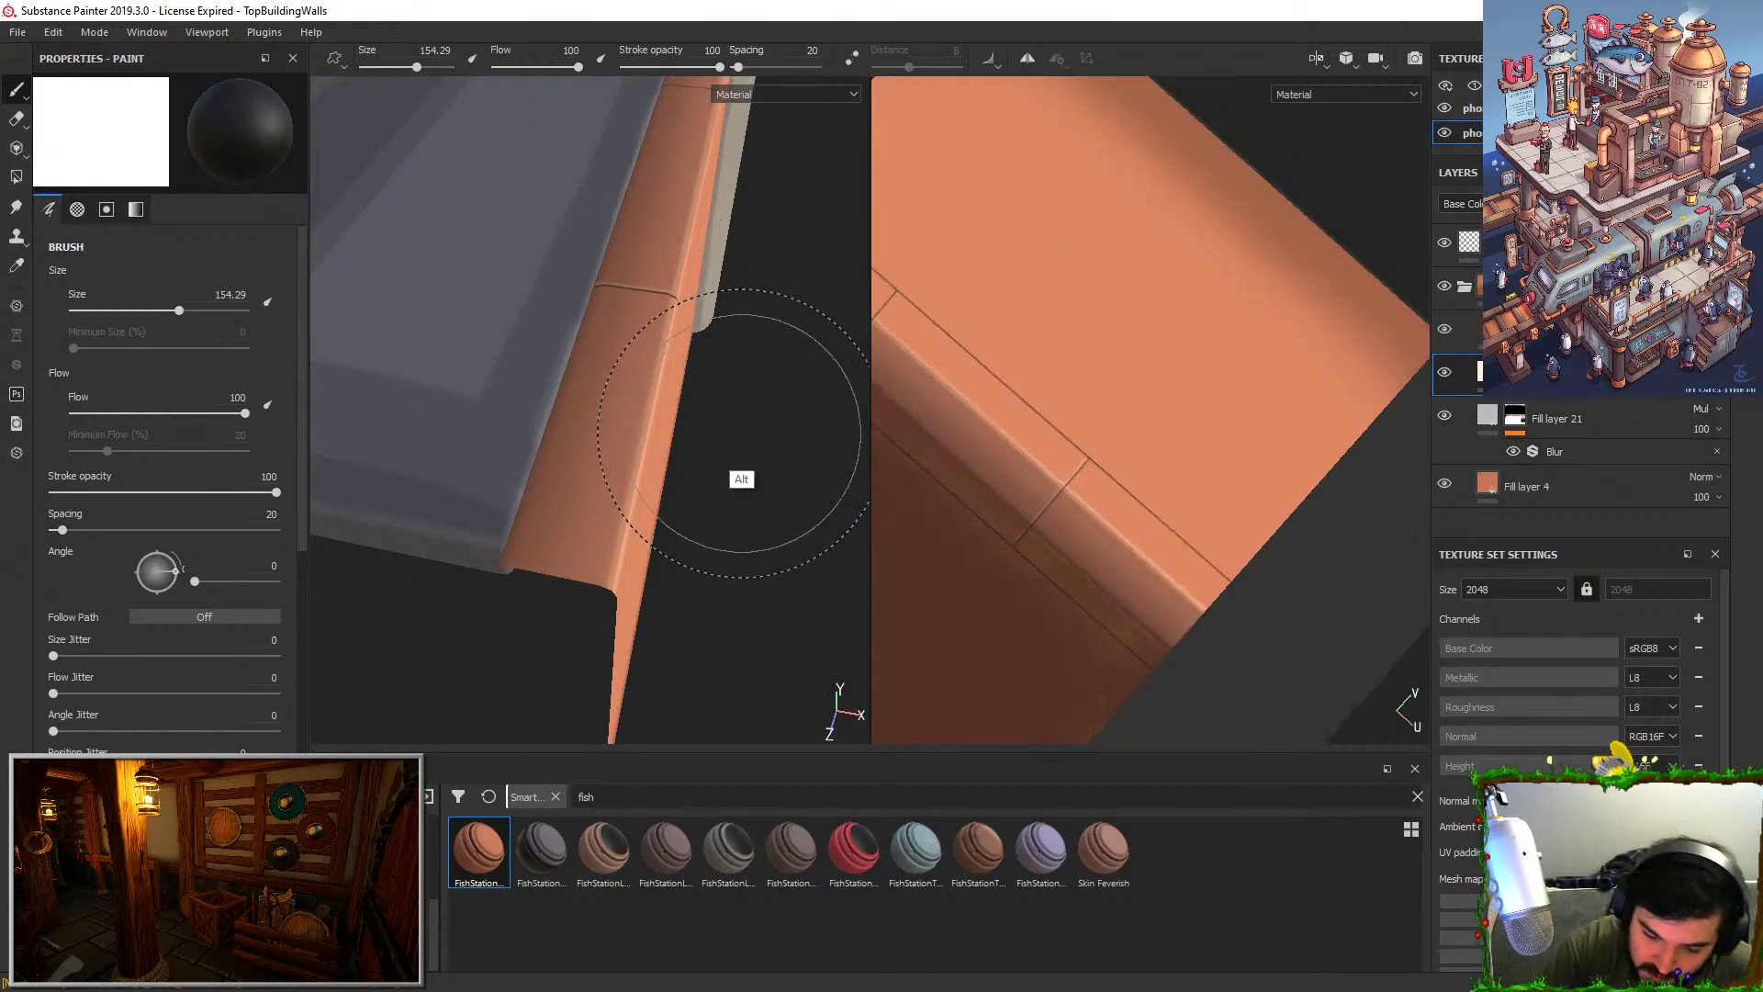
mouse_move(937, 340)
left_mouse_down("alt")
mouse_move(1038, 300)
mouse_move(1130, 313)
left_mouse_up("alt")
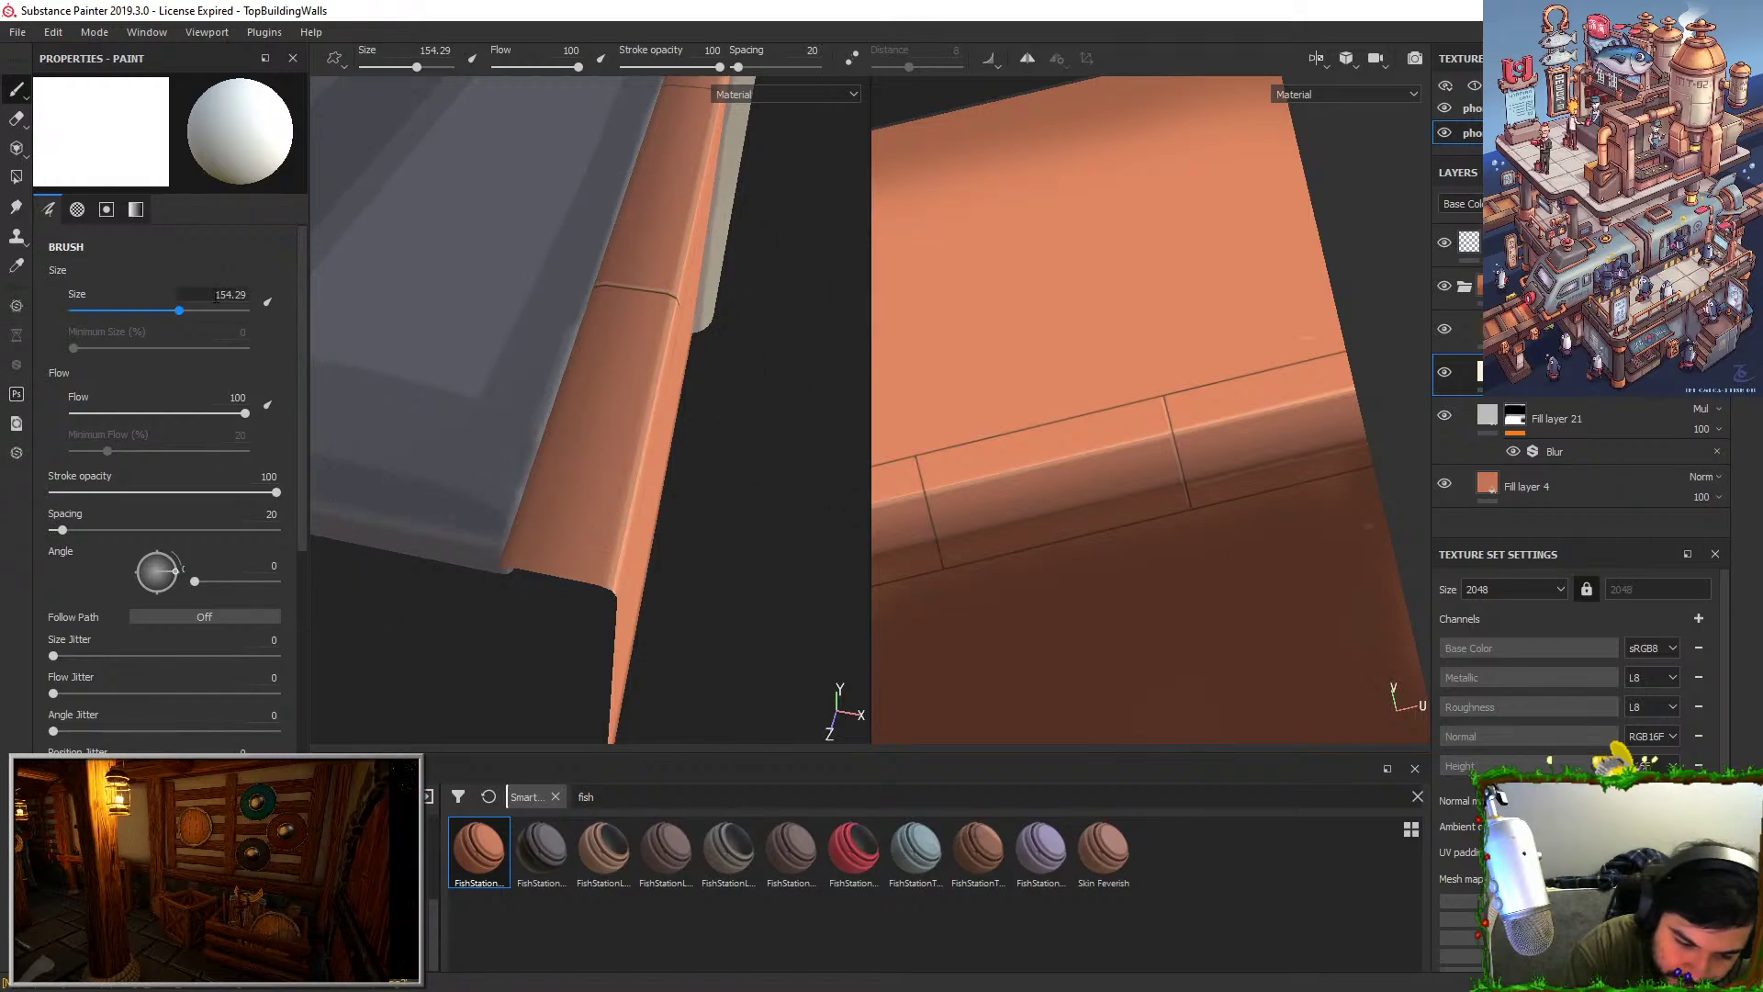
type("10")
key("Return")
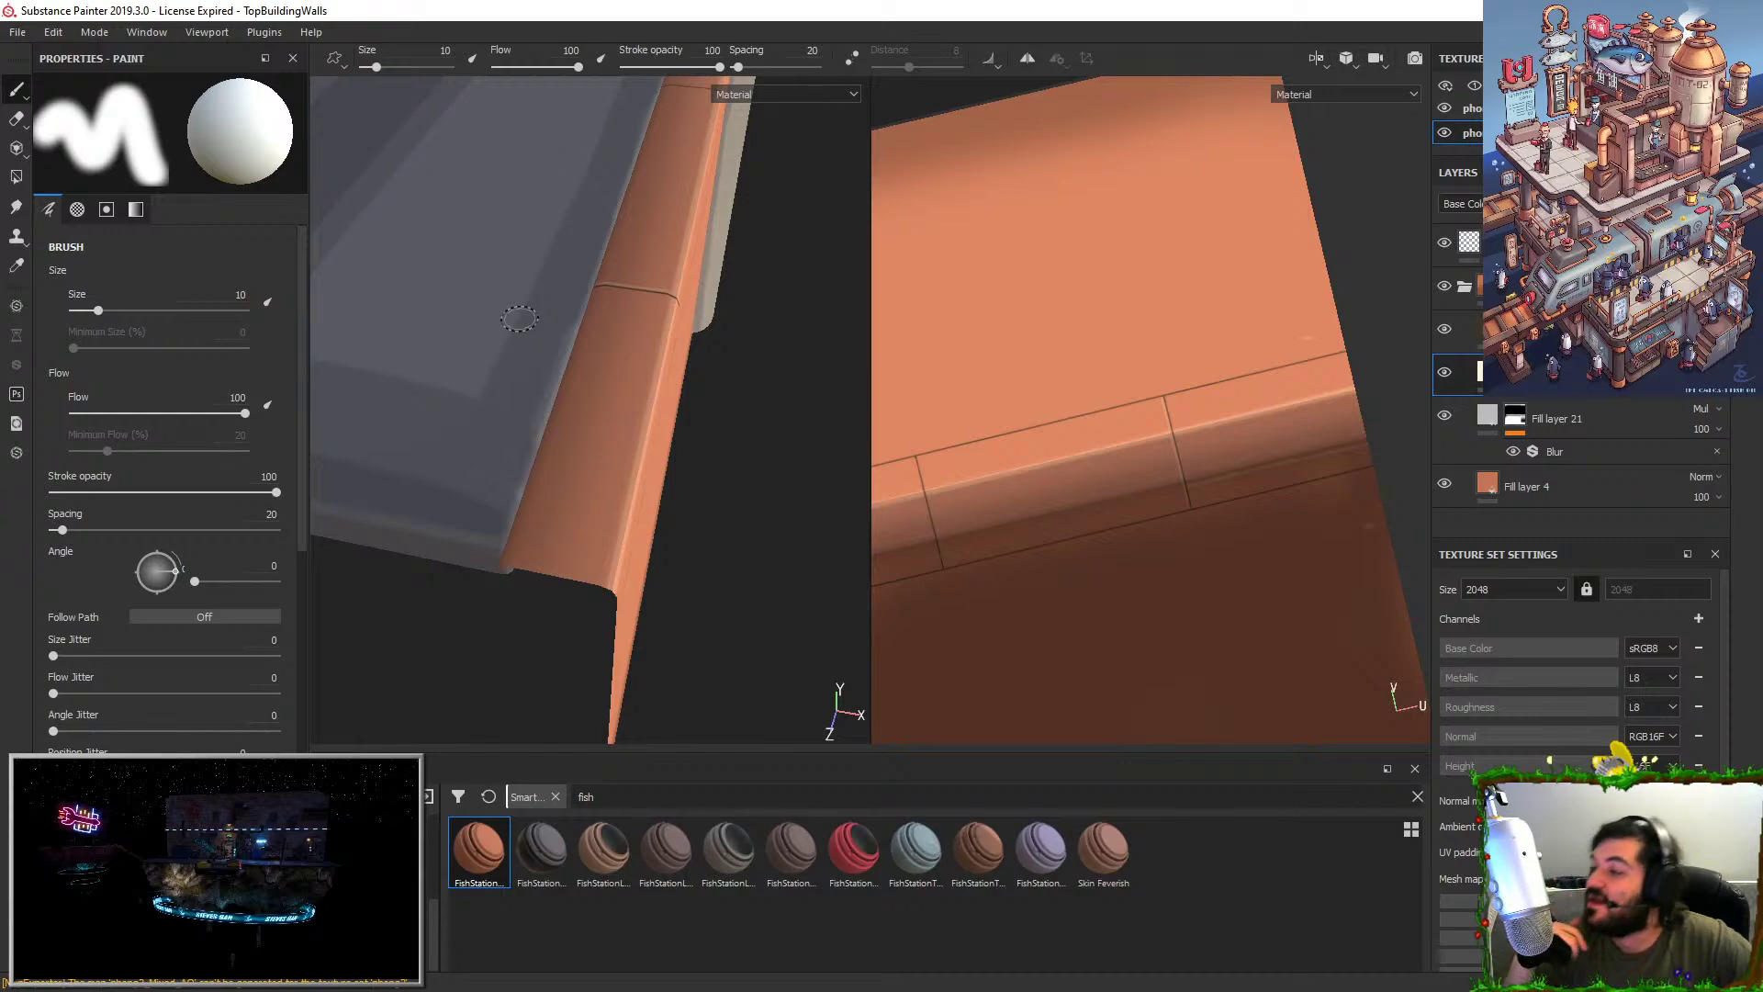
mouse_move(519, 318)
left_mouse_down("alt")
mouse_move(747, 398)
mouse_move(775, 389)
mouse_move(775, 460)
mouse_move(834, 410)
mouse_move(785, 239)
mouse_move(675, 235)
left_mouse_up("alt")
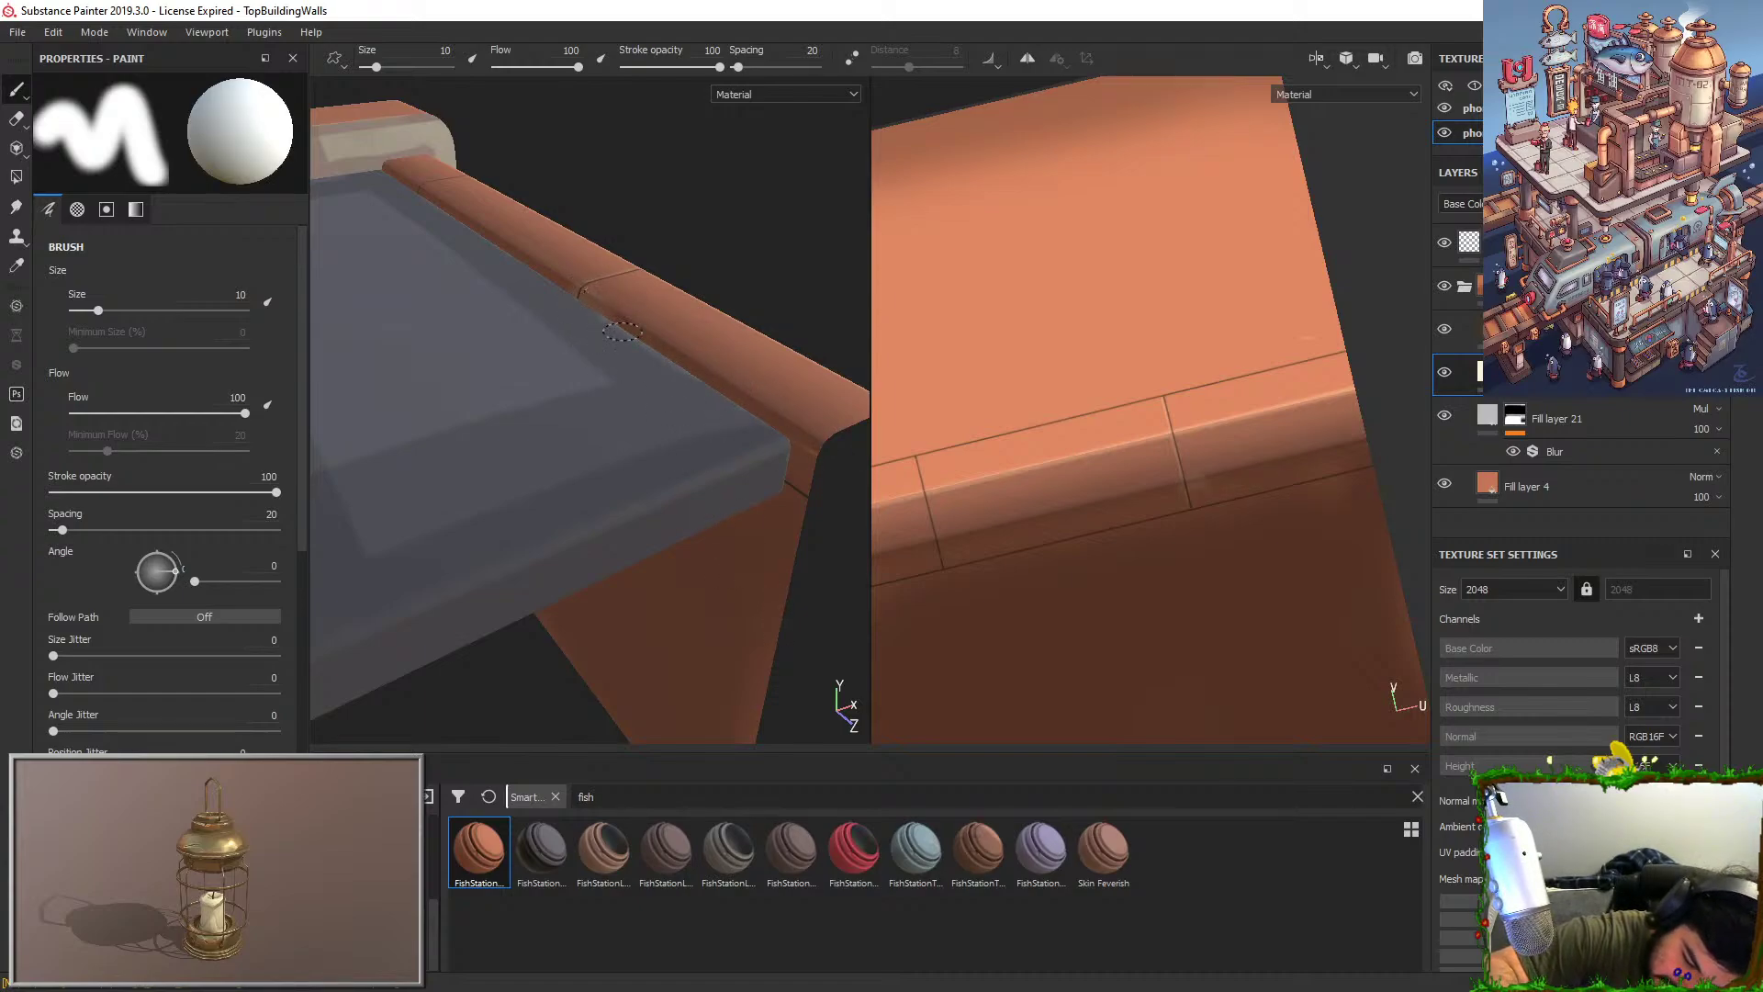
left_click_drag(788, 596, 885, 629, "alt")
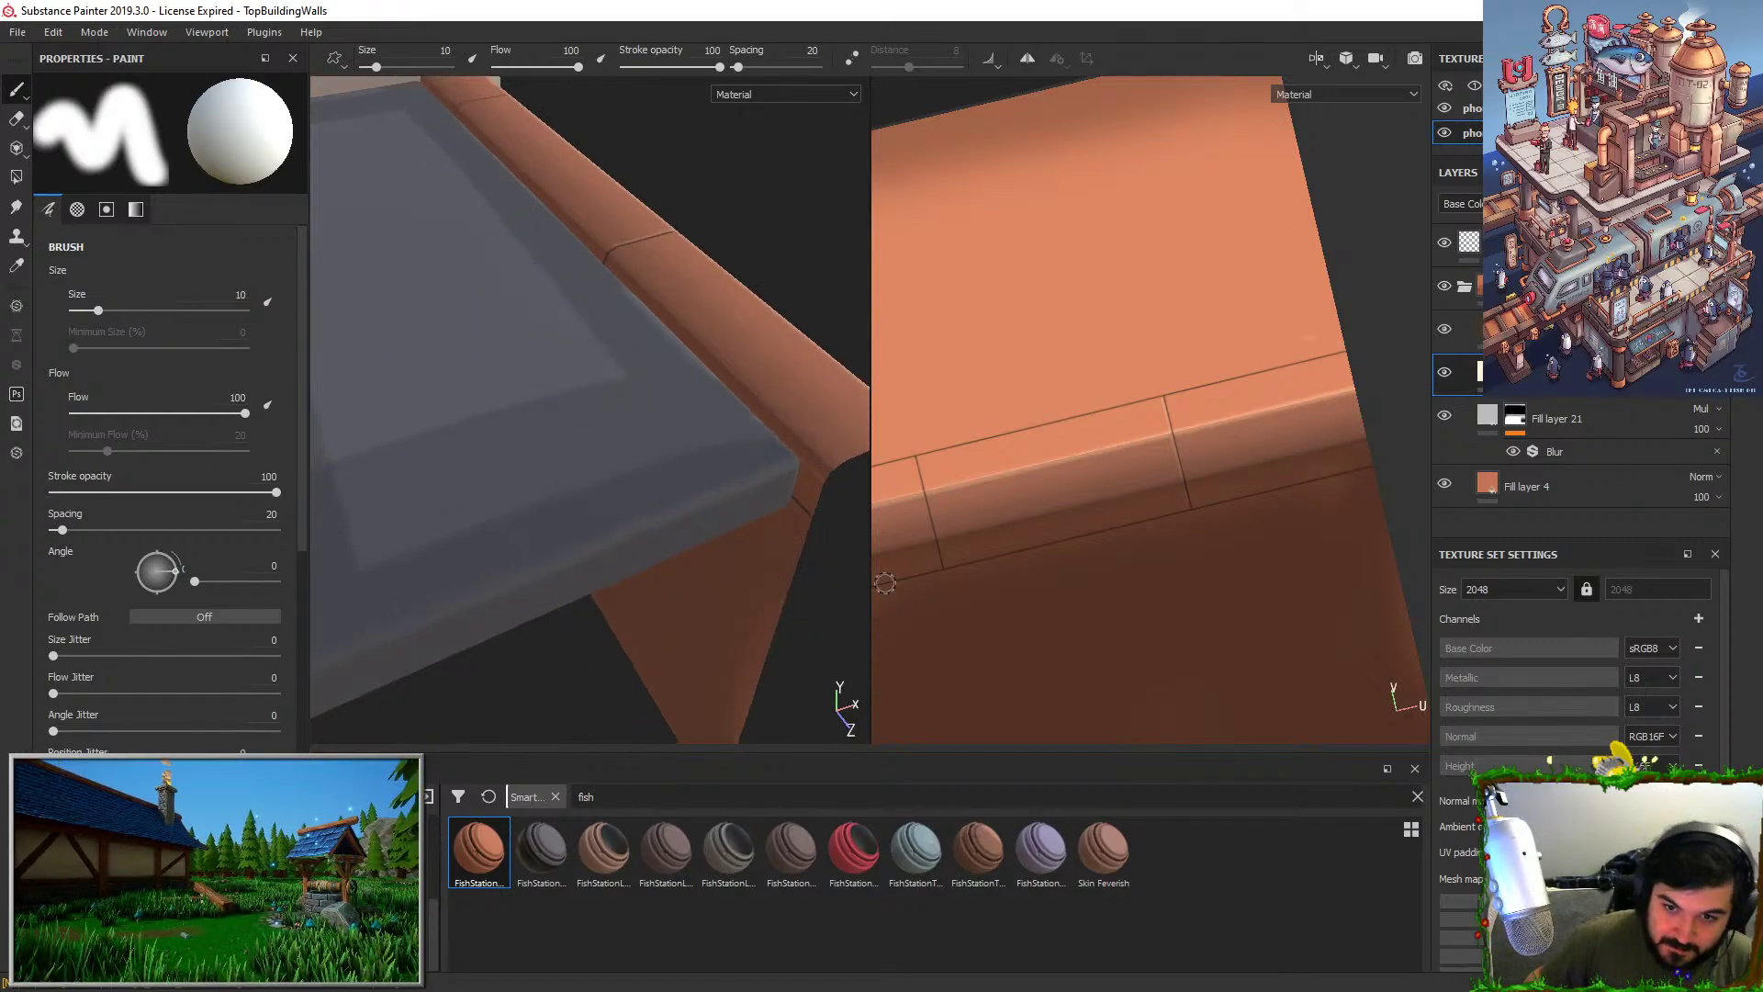
right_click_drag(730, 473, 546, 381, "alt")
middle_click_drag(615, 294, 689, 358, "alt")
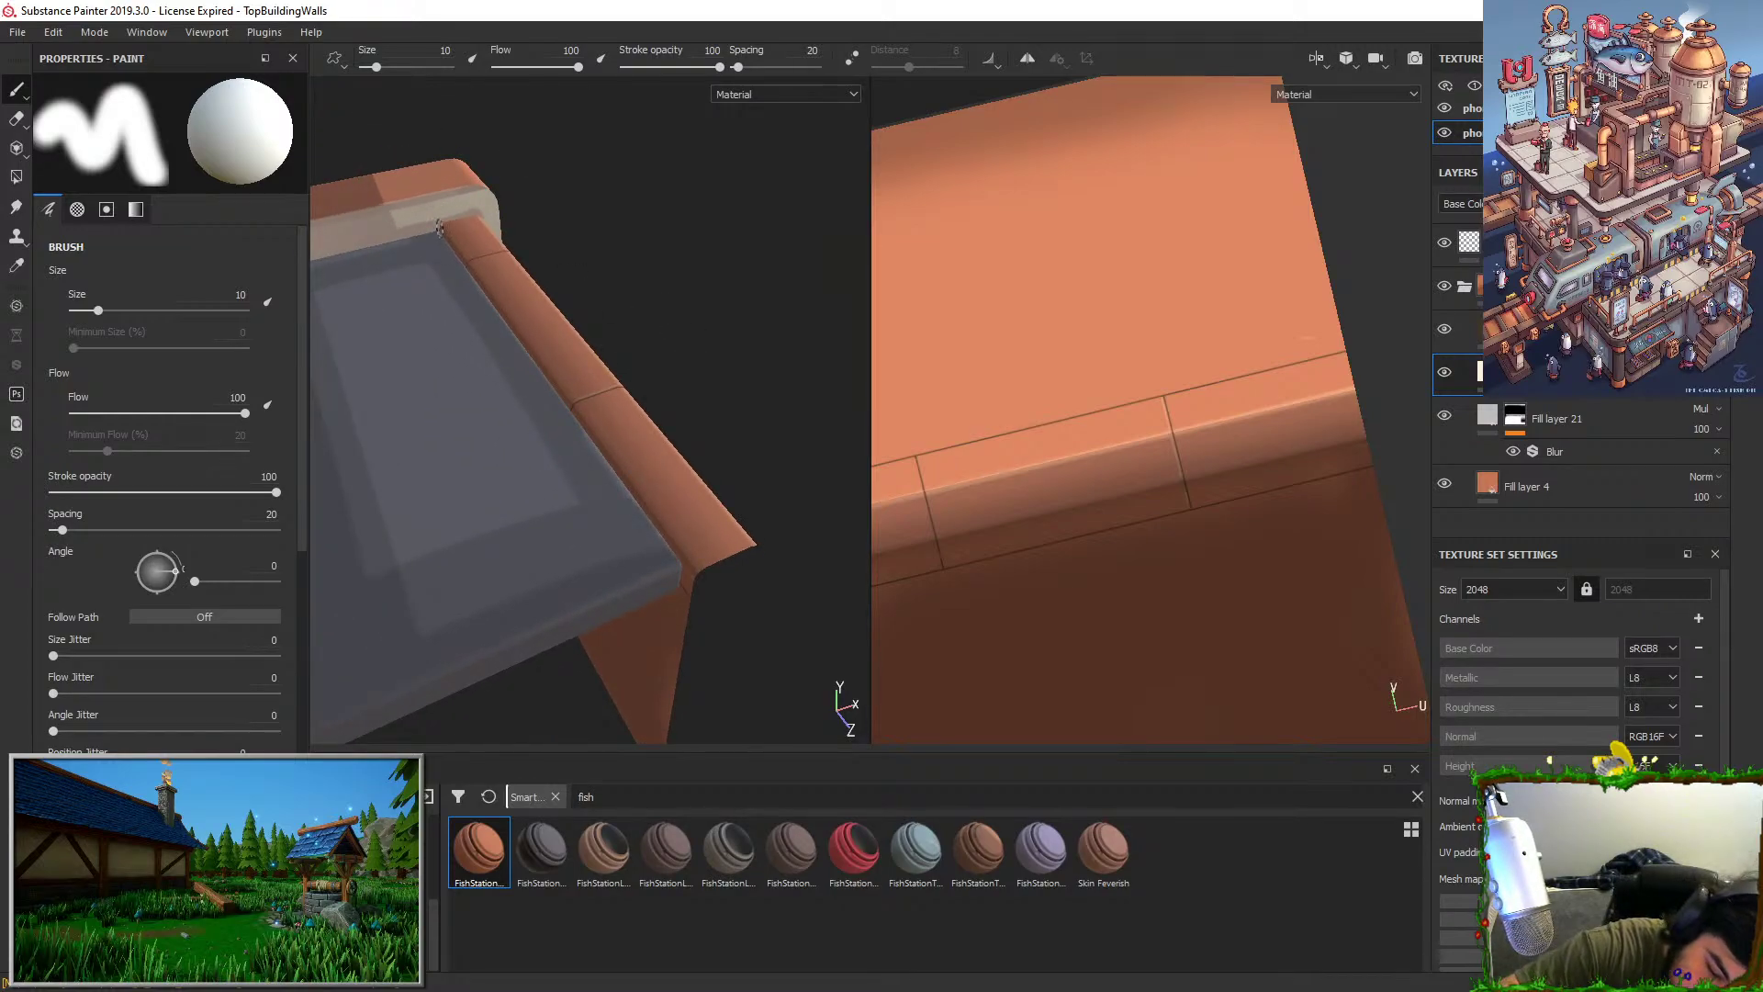
left_click(439, 228)
left_click(690, 575, "shift")
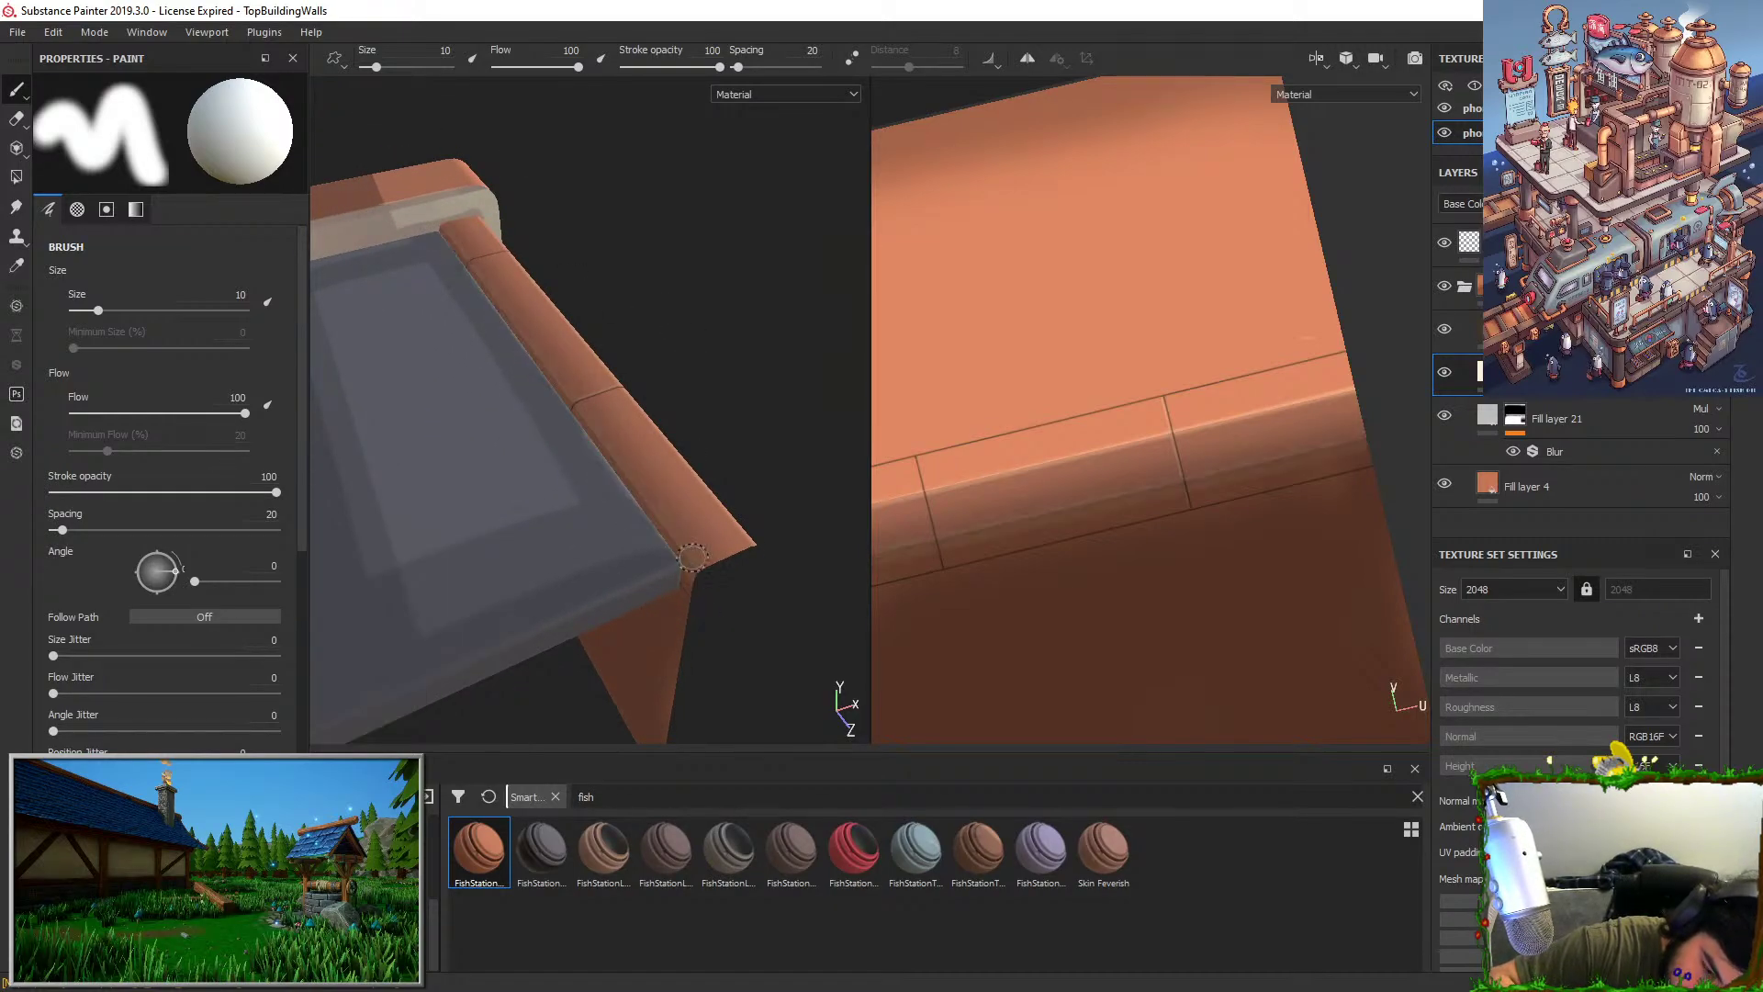
left_click_drag(692, 557, 762, 321, "alt")
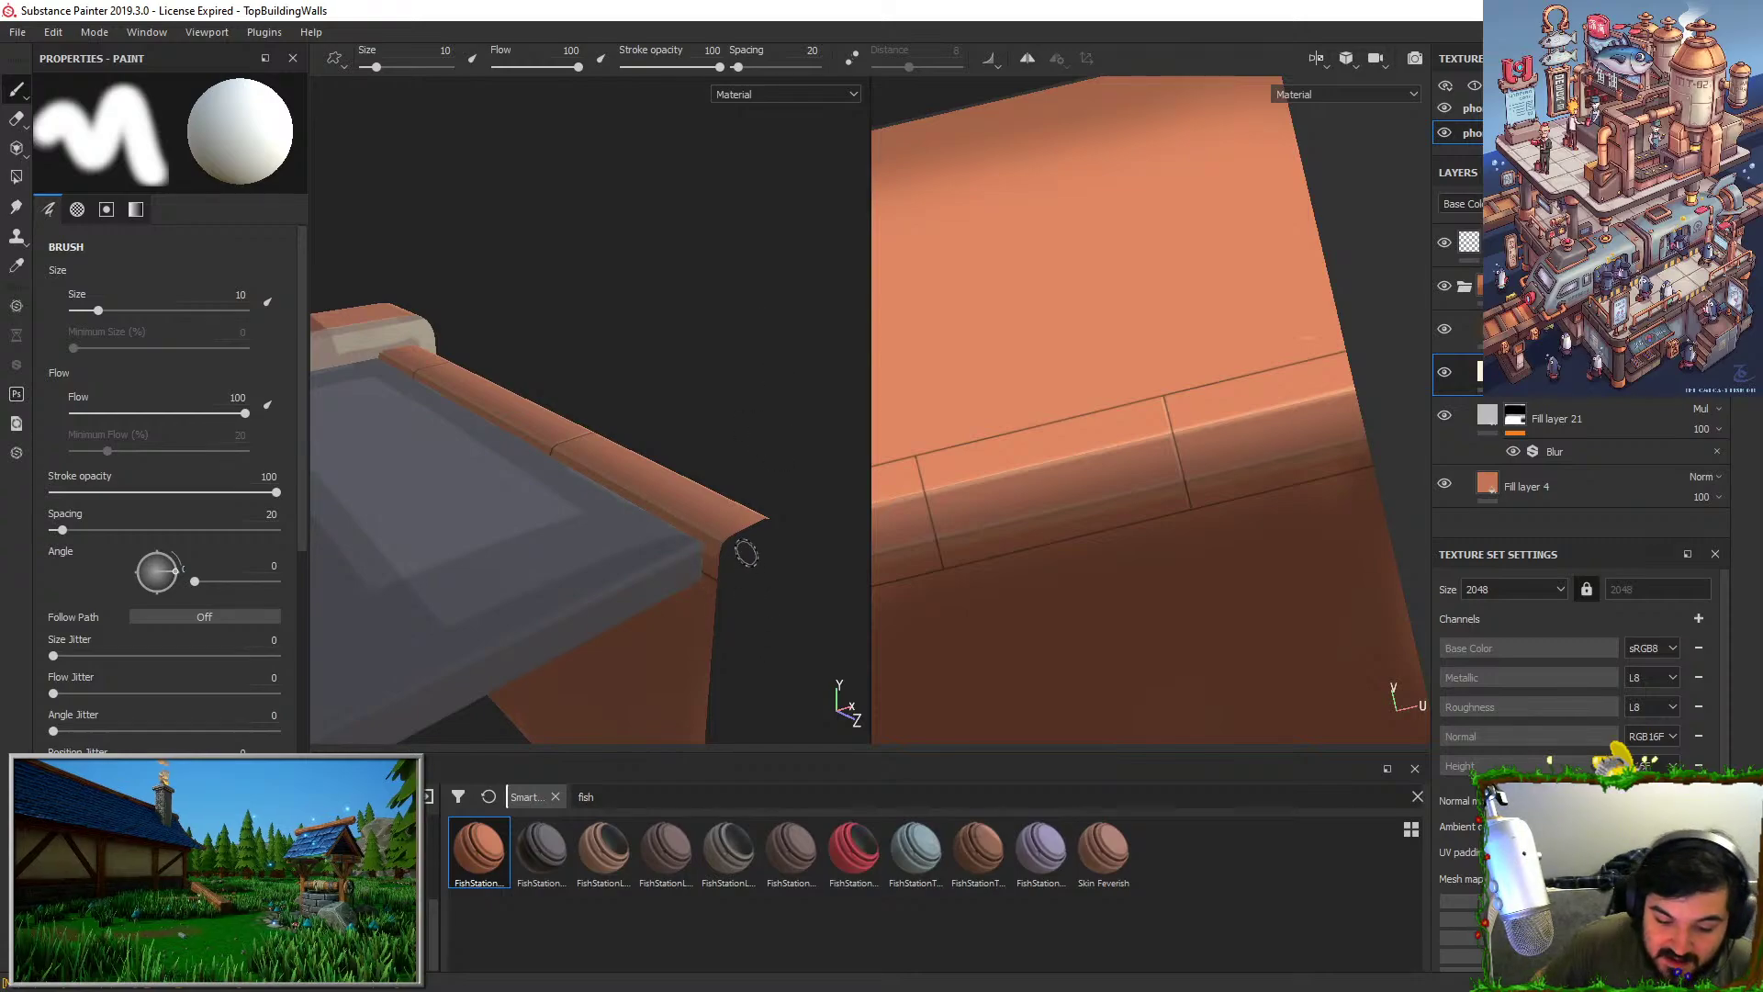
left_click_drag(780, 370, 540, 491, "alt")
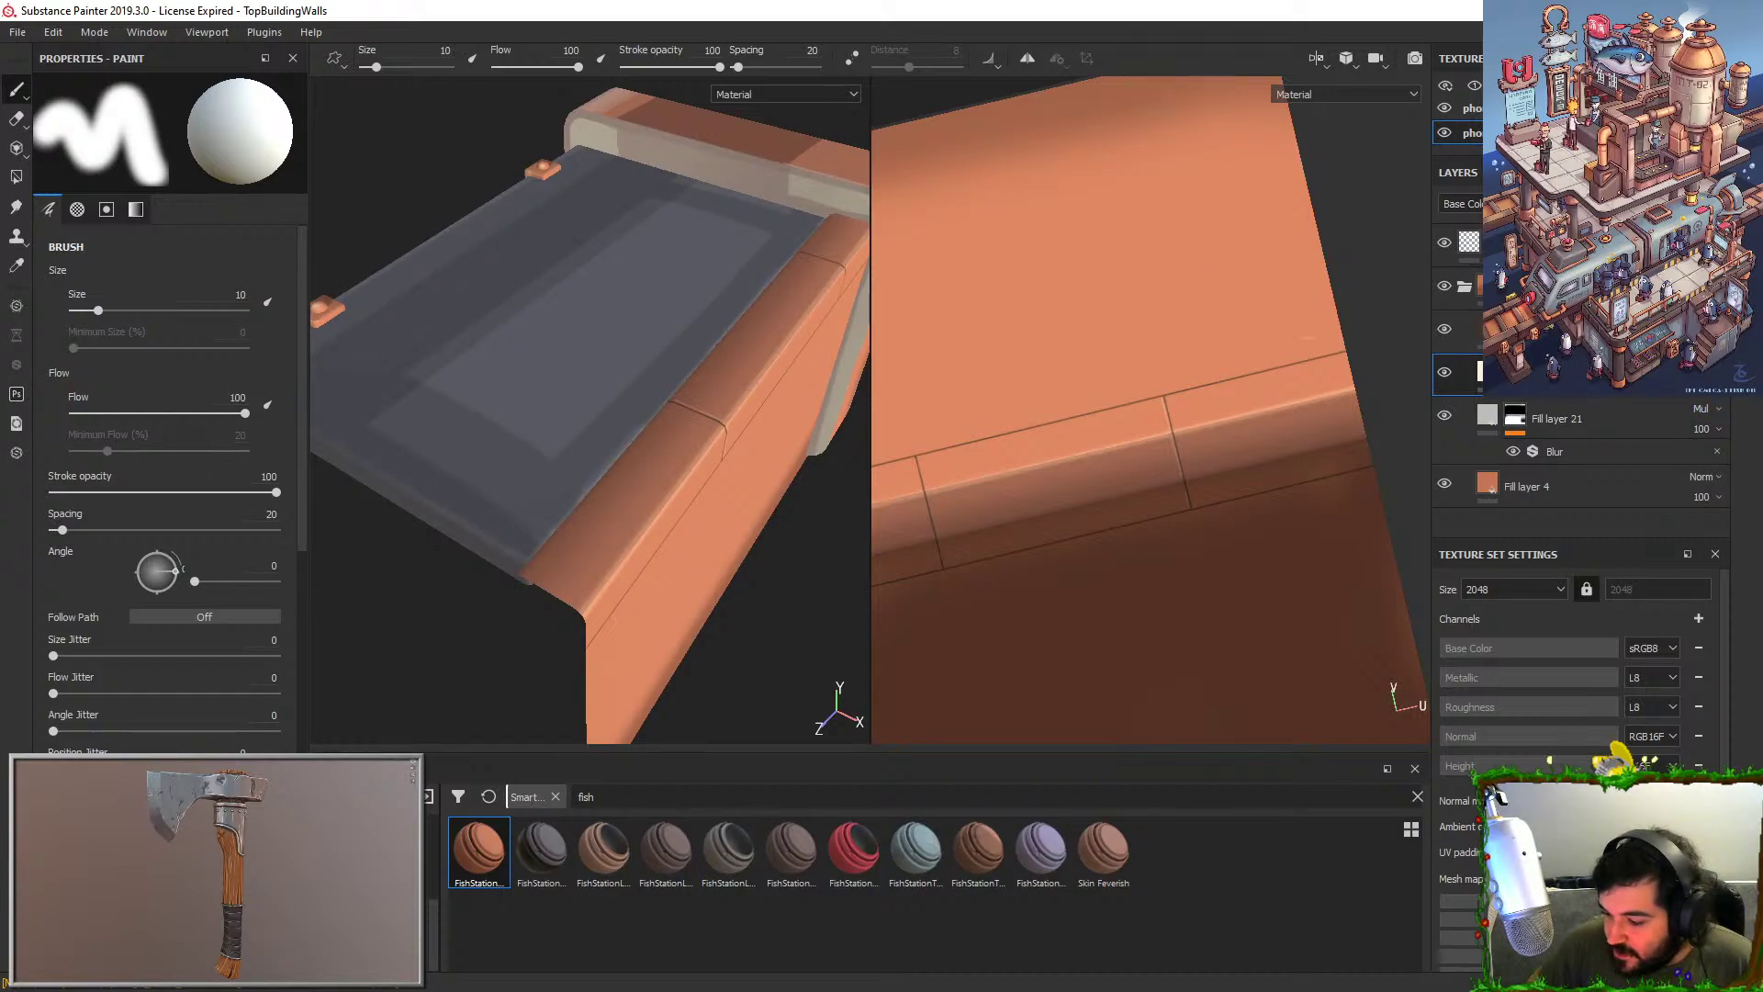
Duplicate Fill layer 22 to get a second highlight layer above it.
right_click(1511, 418)
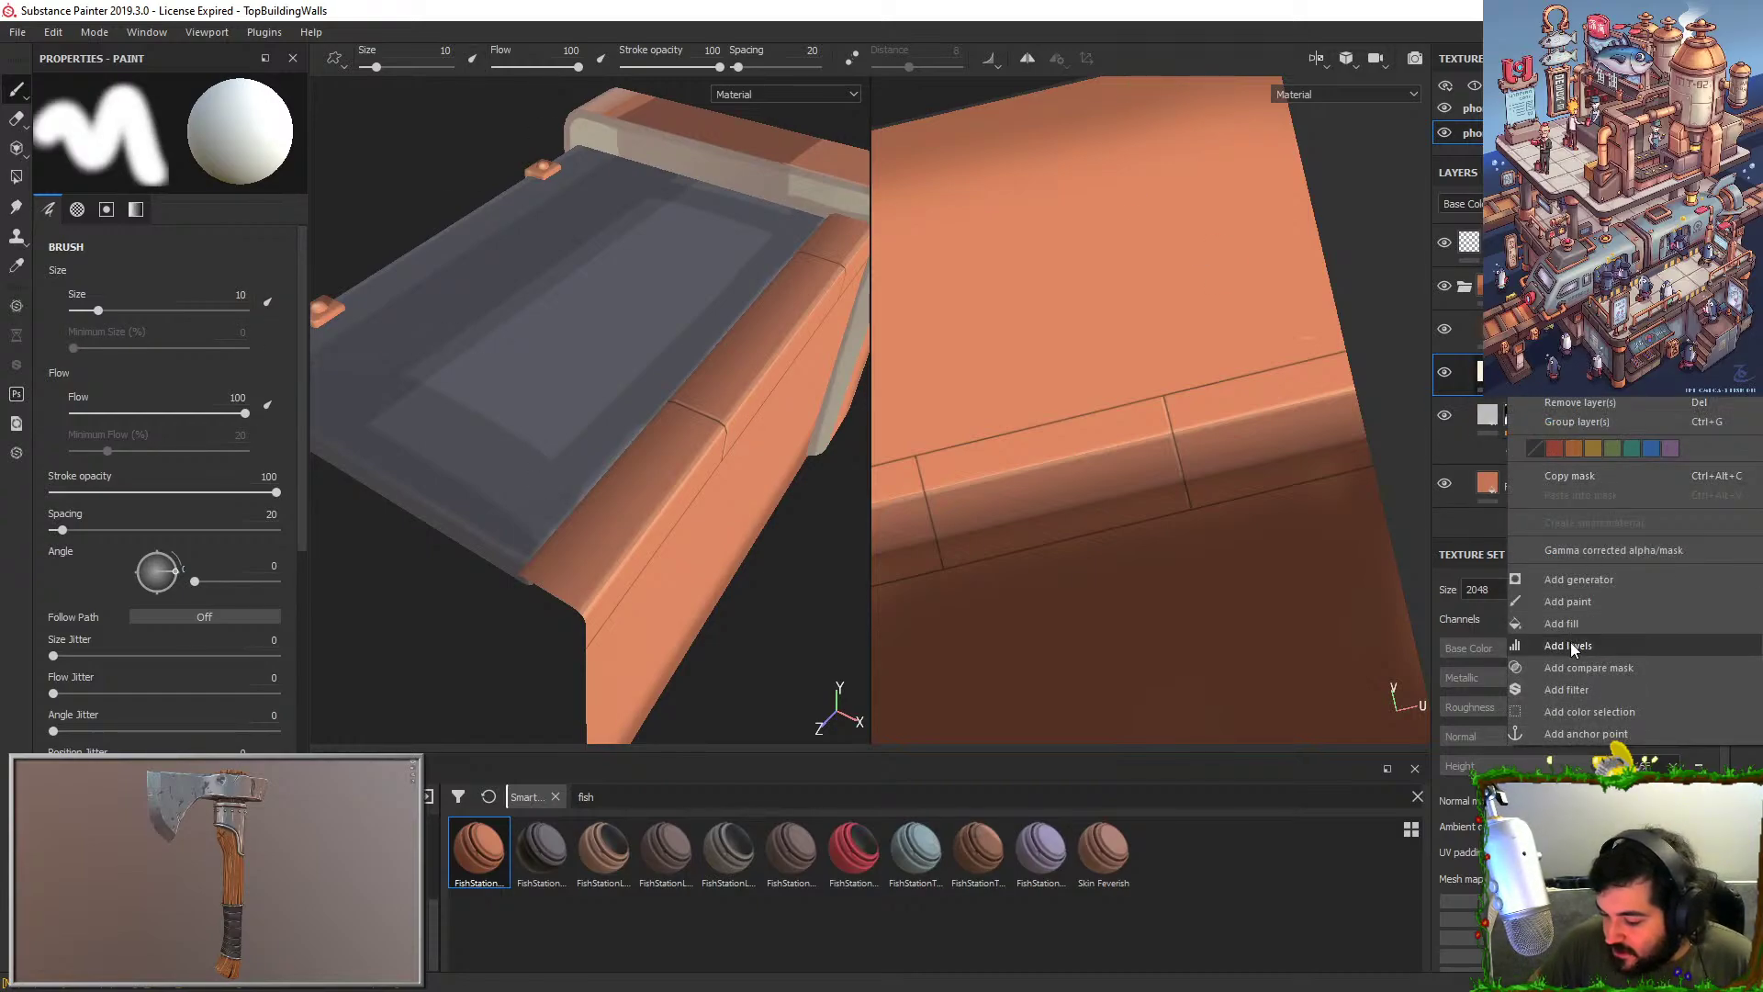
left_click(1574, 383)
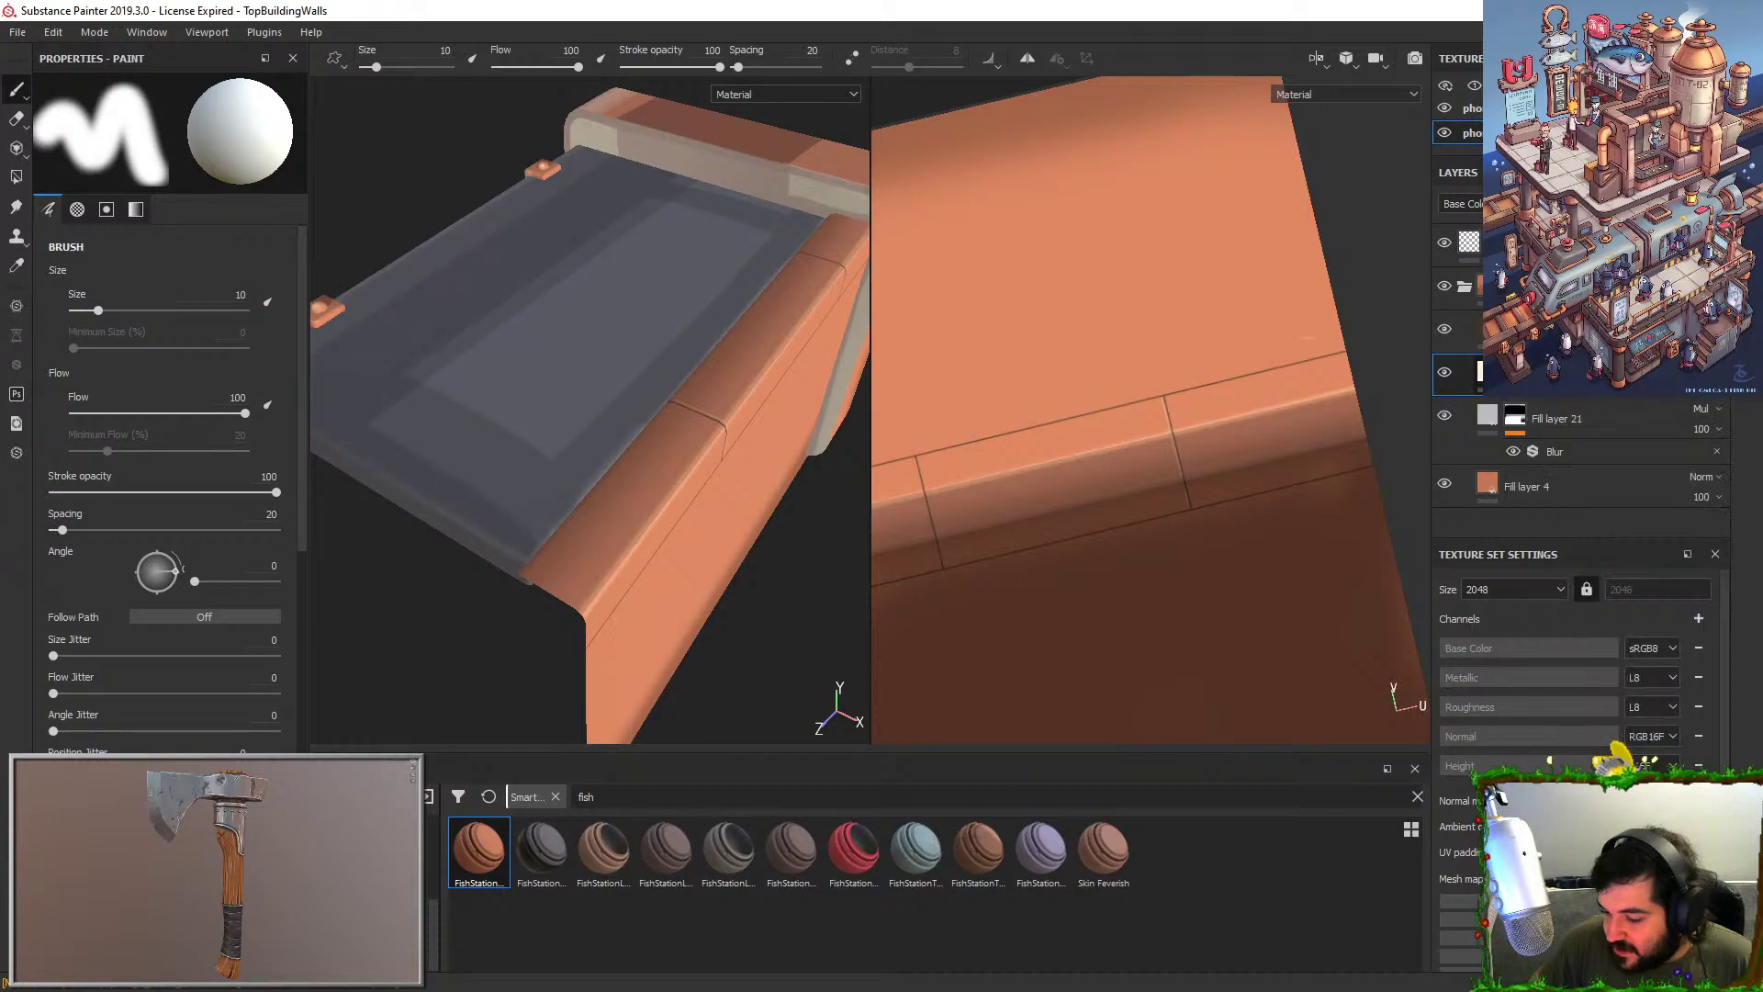
right_click(1518, 379)
left_click(1570, 410)
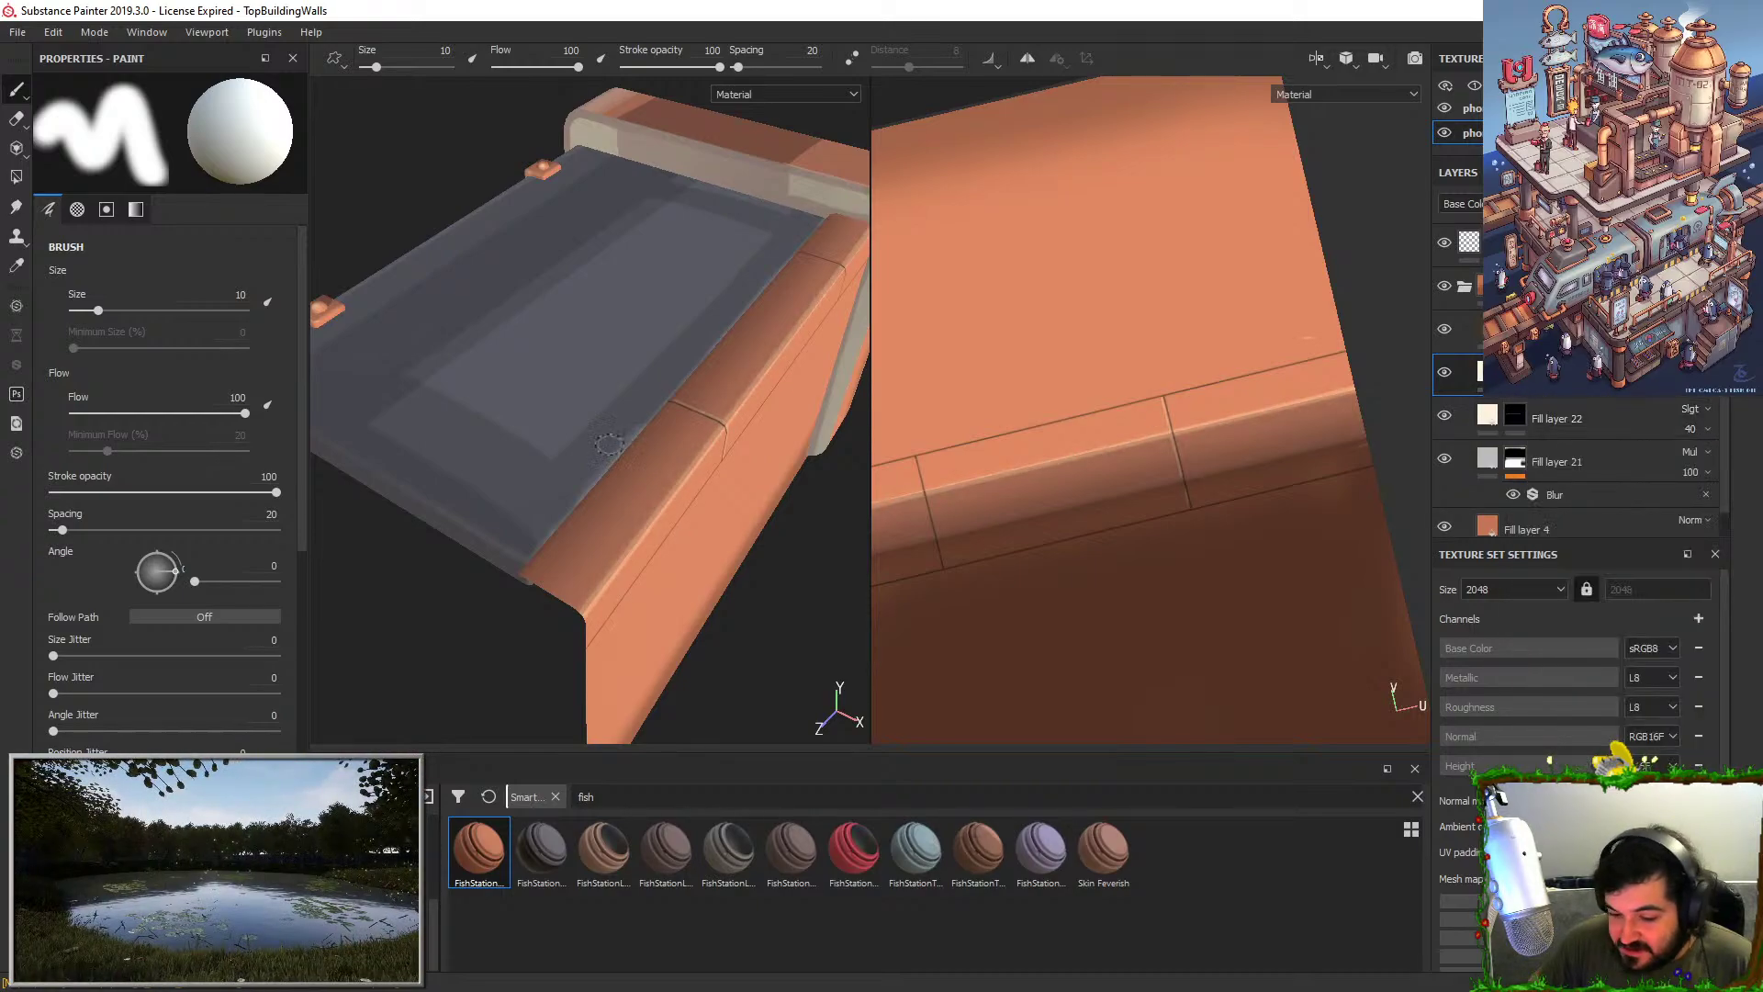
Paint a broad highlight band across the outer orange side panel on the duplicated layer's mask, using a brush size of about 120.
left_click_drag(98, 310, 167, 325)
mouse_move(713, 383)
left_mouse_down("alt")
mouse_move(641, 291)
mouse_move(592, 271)
left_mouse_up("alt")
left_click_drag(727, 460, 622, 421, "alt")
middle_click_drag(622, 422, 507, 425, "alt")
mouse_move(507, 425)
left_mouse_down("alt")
mouse_move(611, 485)
mouse_move(590, 355)
left_mouse_up("alt")
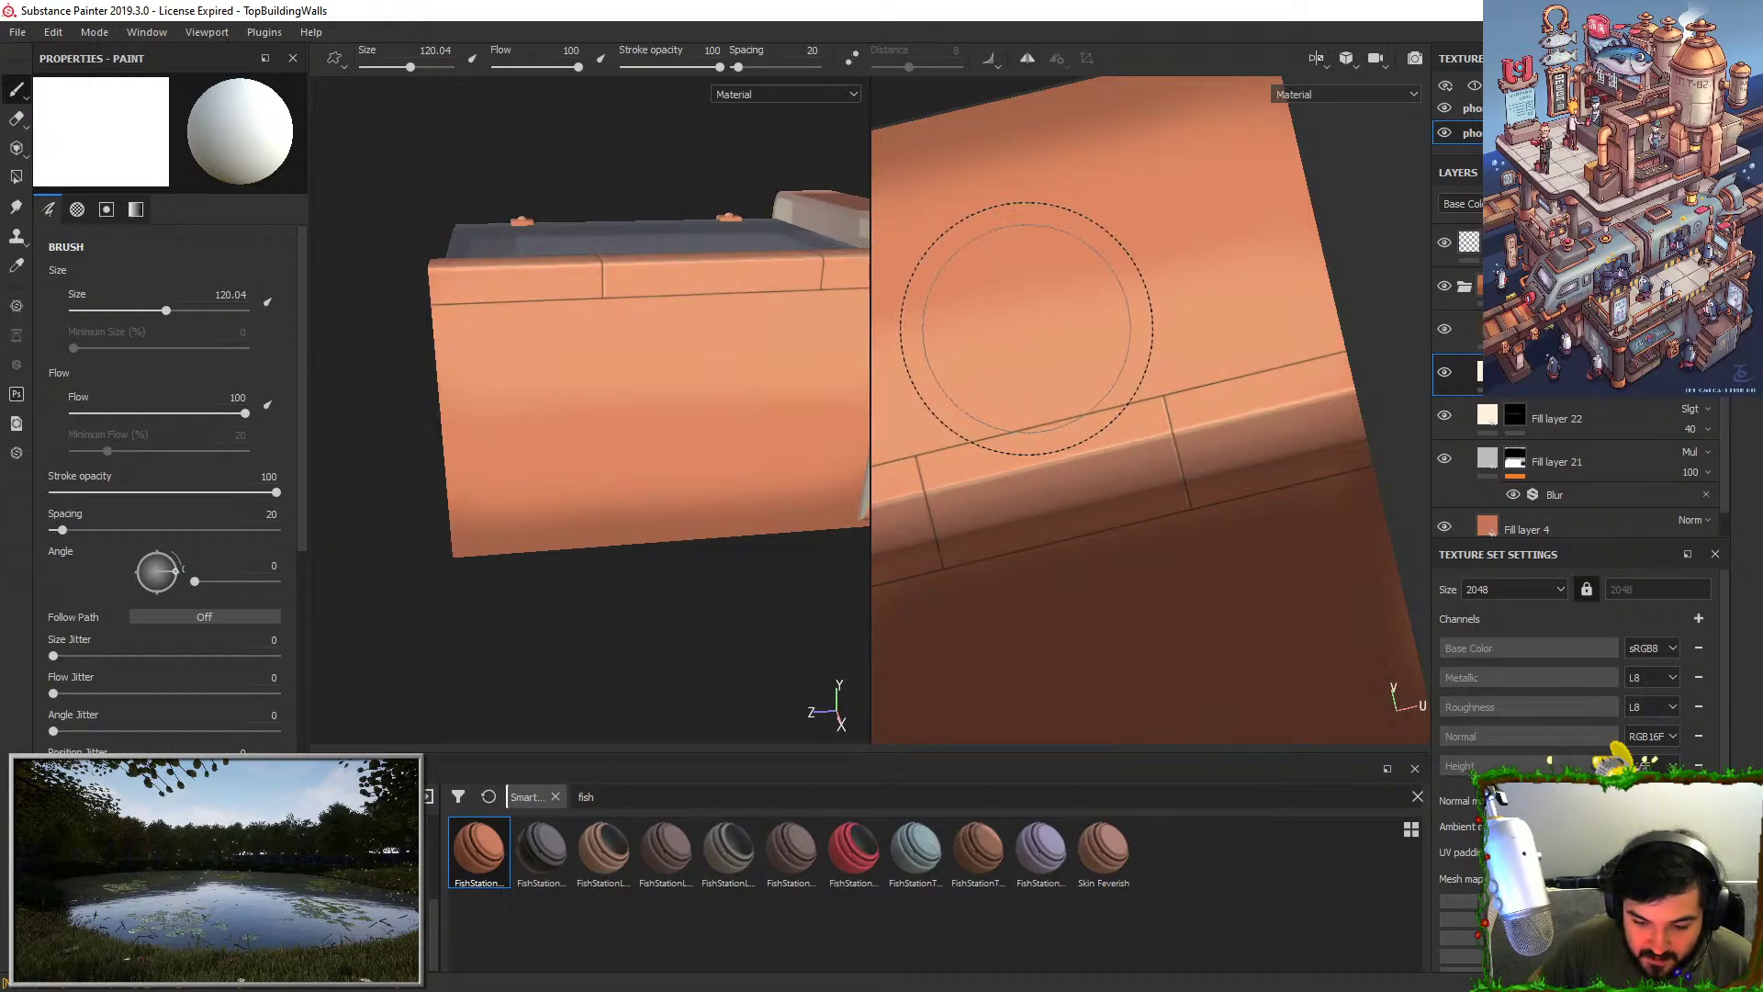
Change the duplicated highlight layer's blending mode to Overlay.
left_click(1695, 366)
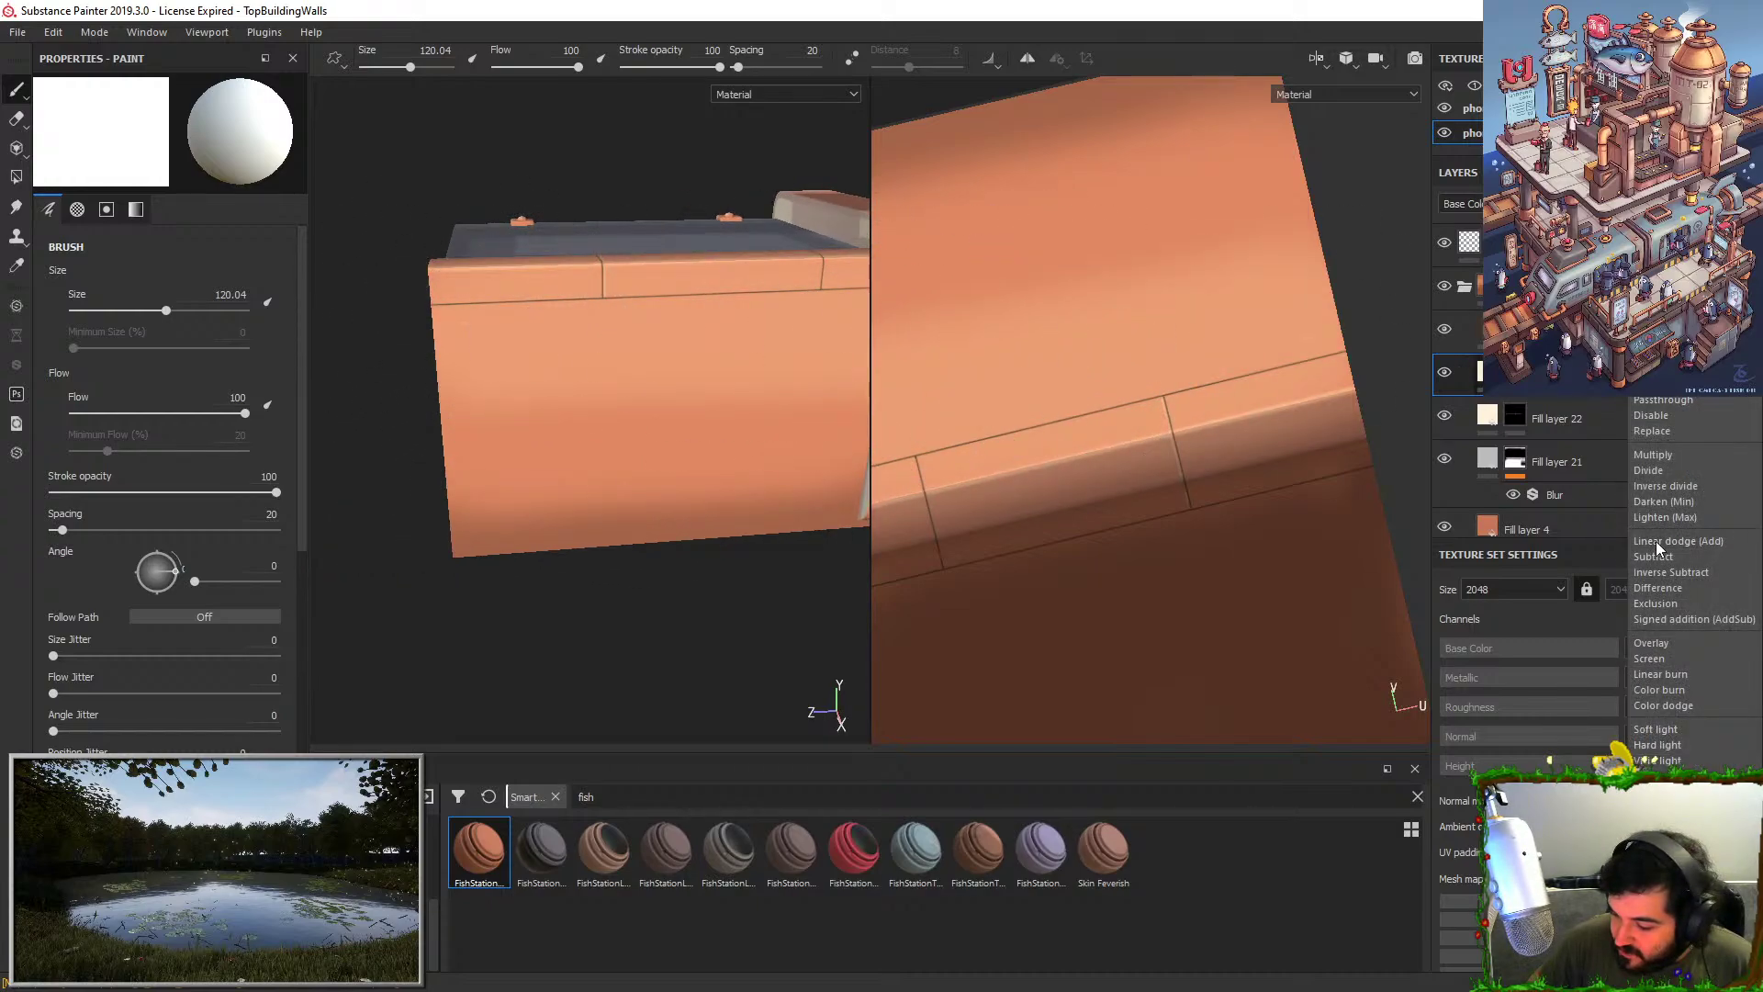
left_click(1653, 646)
left_click_drag(533, 335, 602, 393, "alt")
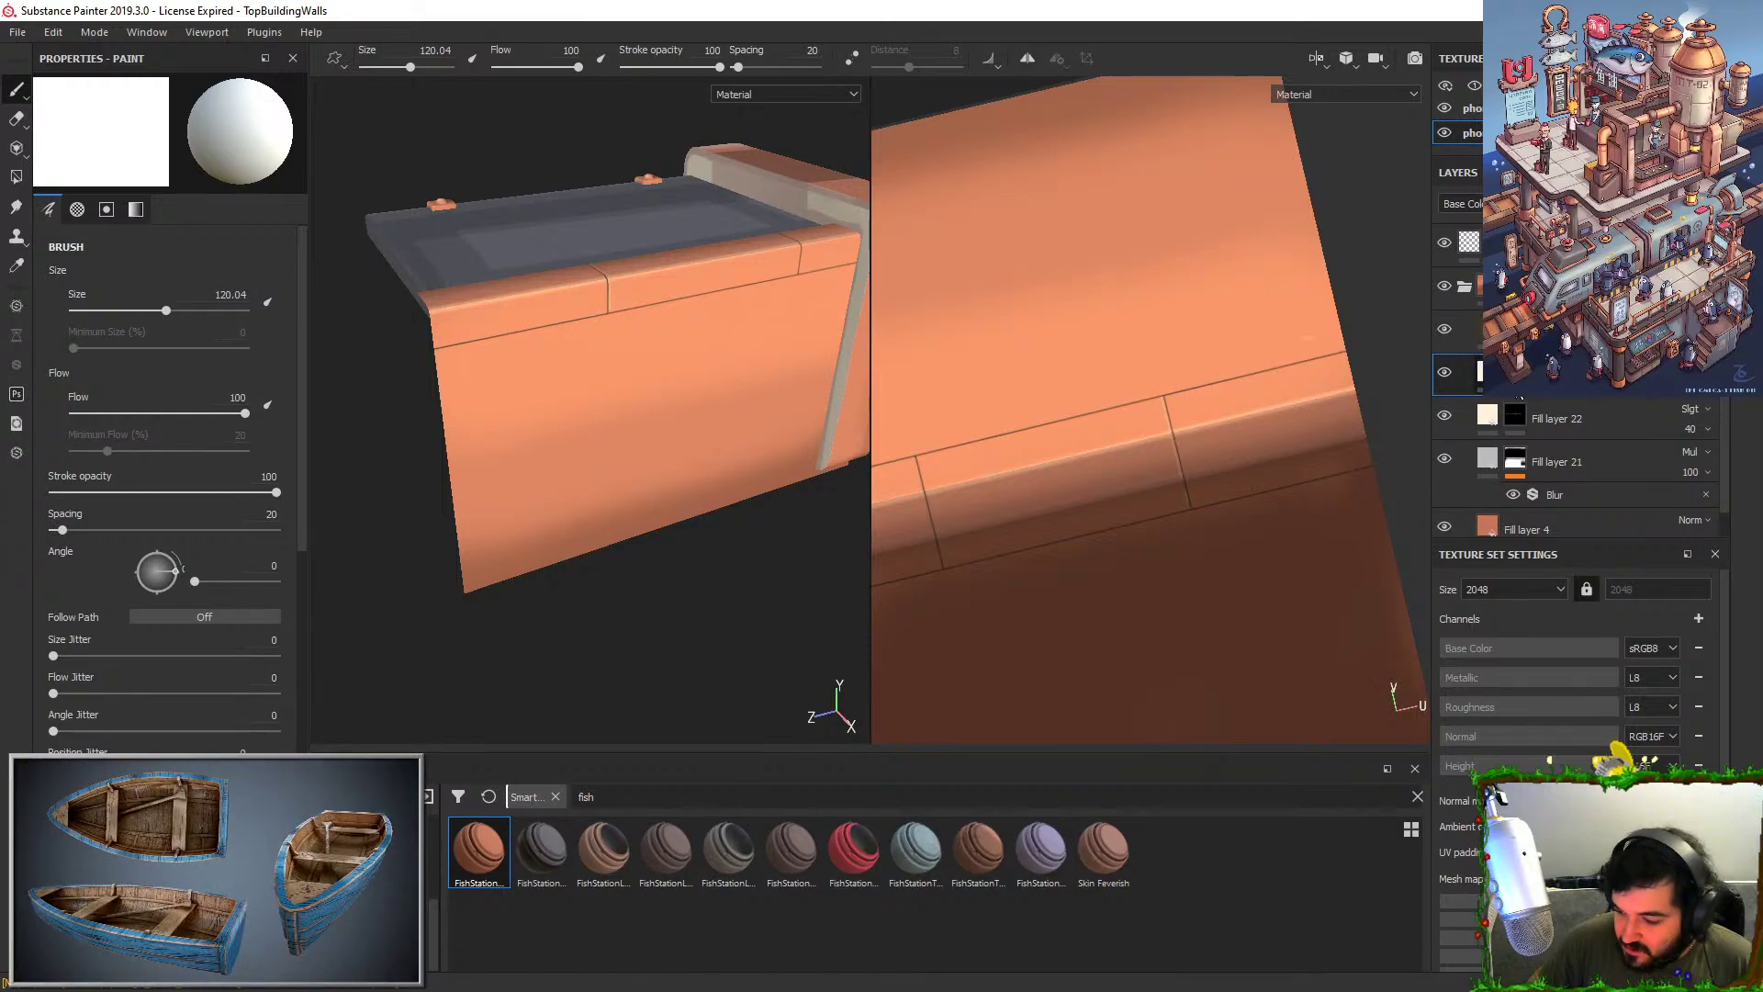
Add a Blur filter with intensity 16 to the overlay highlight layer's mask and adjust the layer's opacity.
right_click(1511, 372)
left_click(1556, 690)
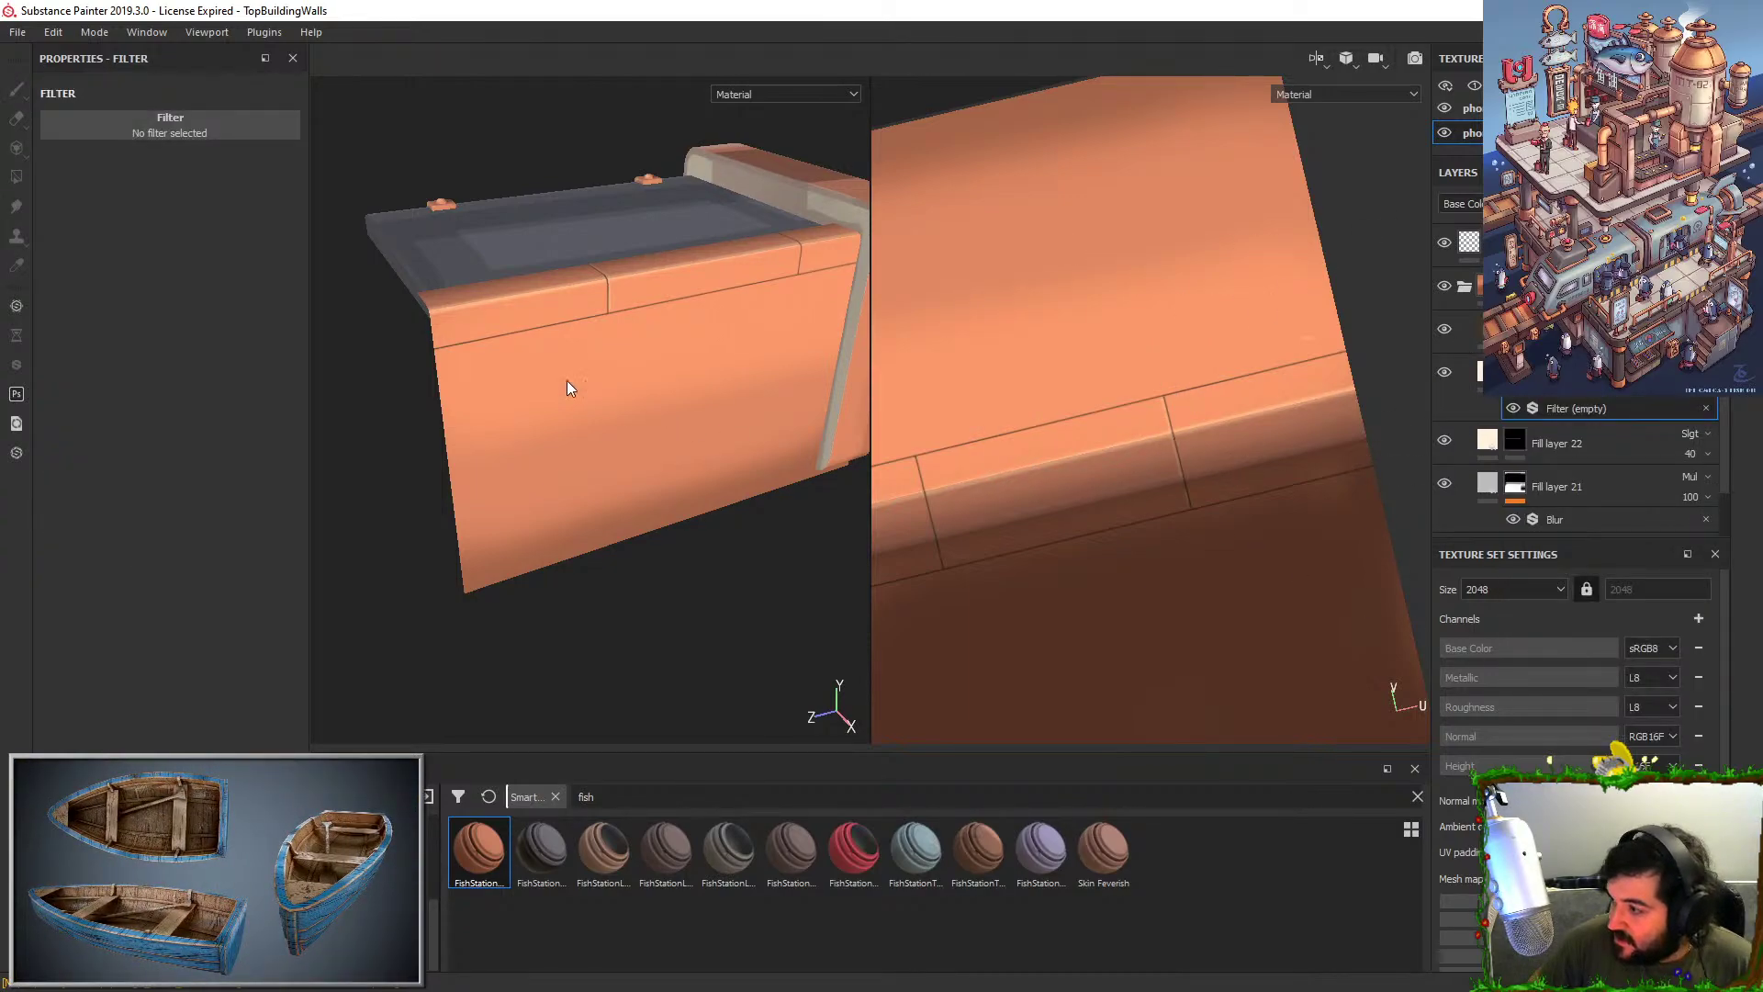
left_click(202, 120)
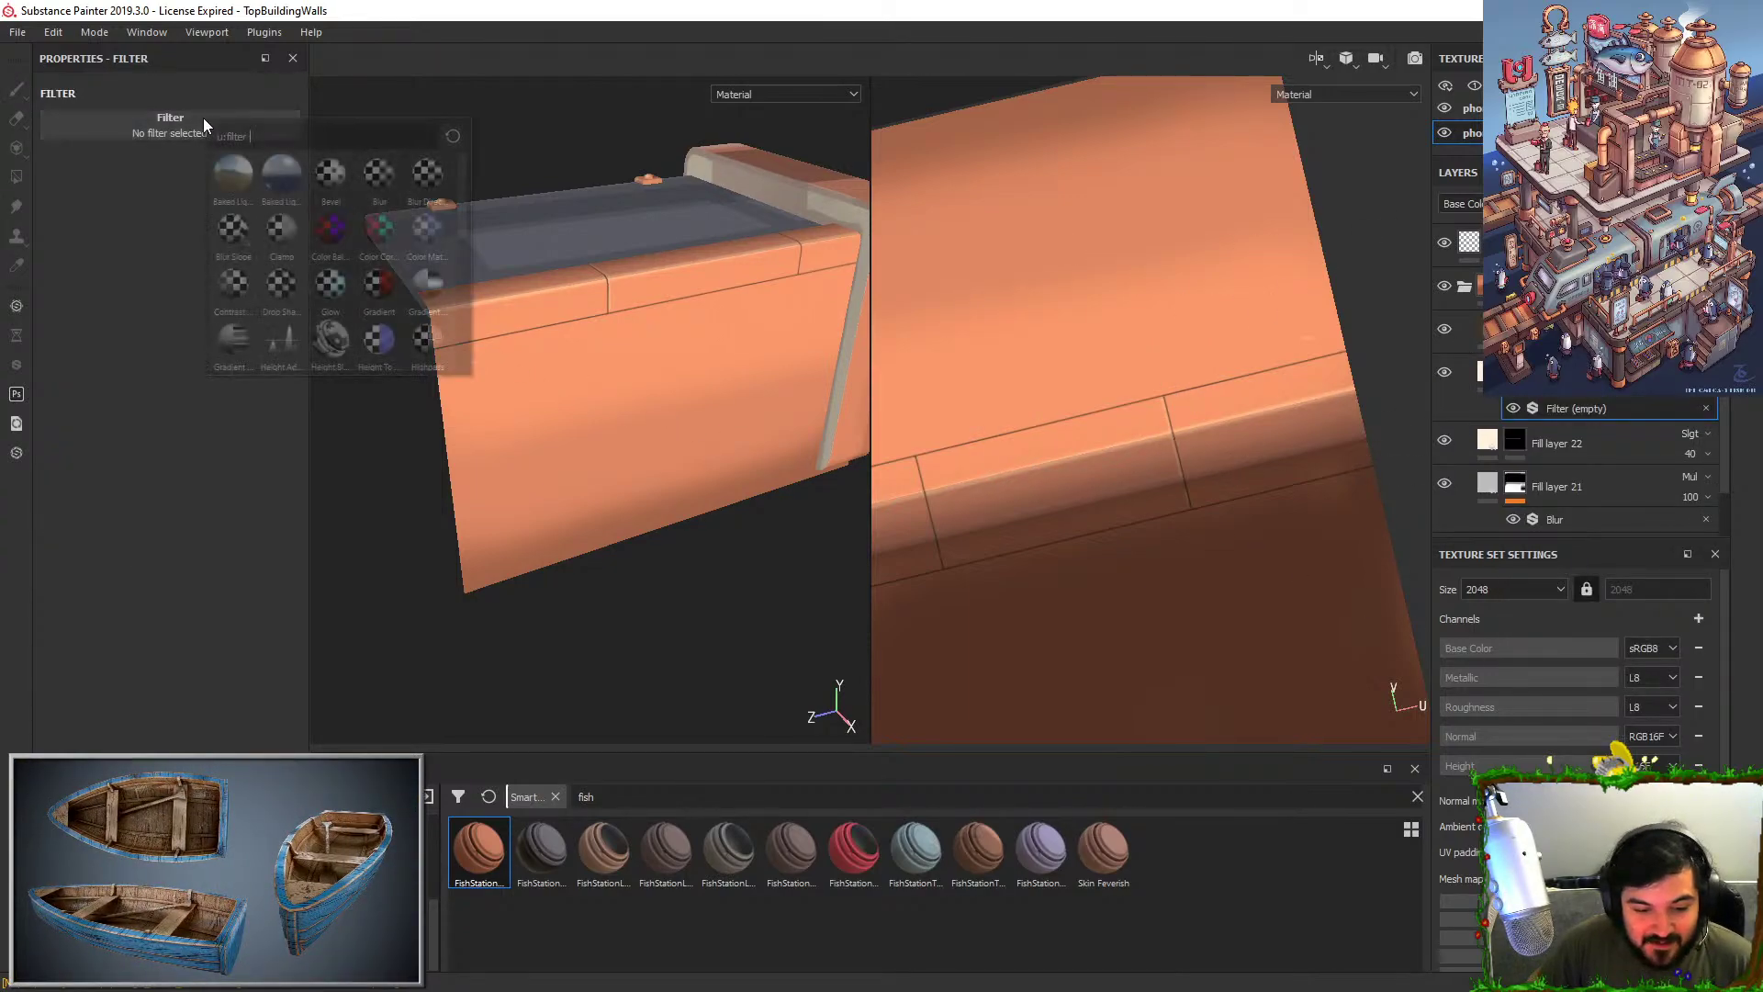
left_click(384, 172)
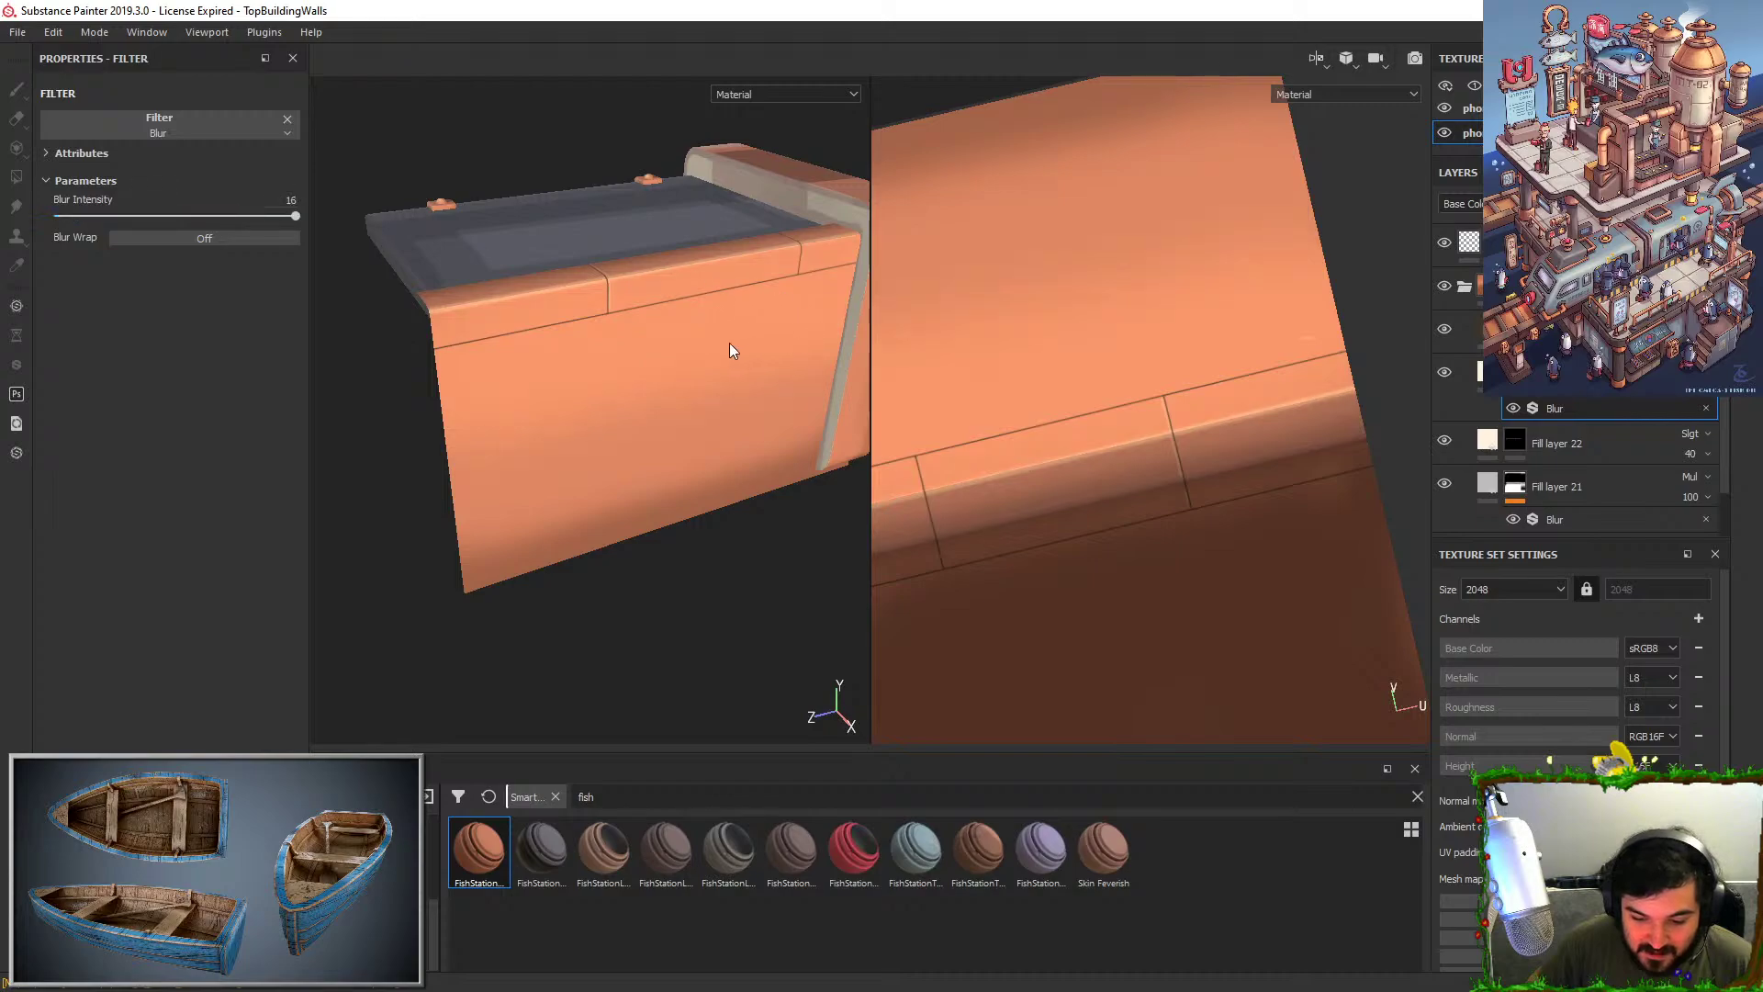
left_click_drag(729, 344, 690, 328, "alt")
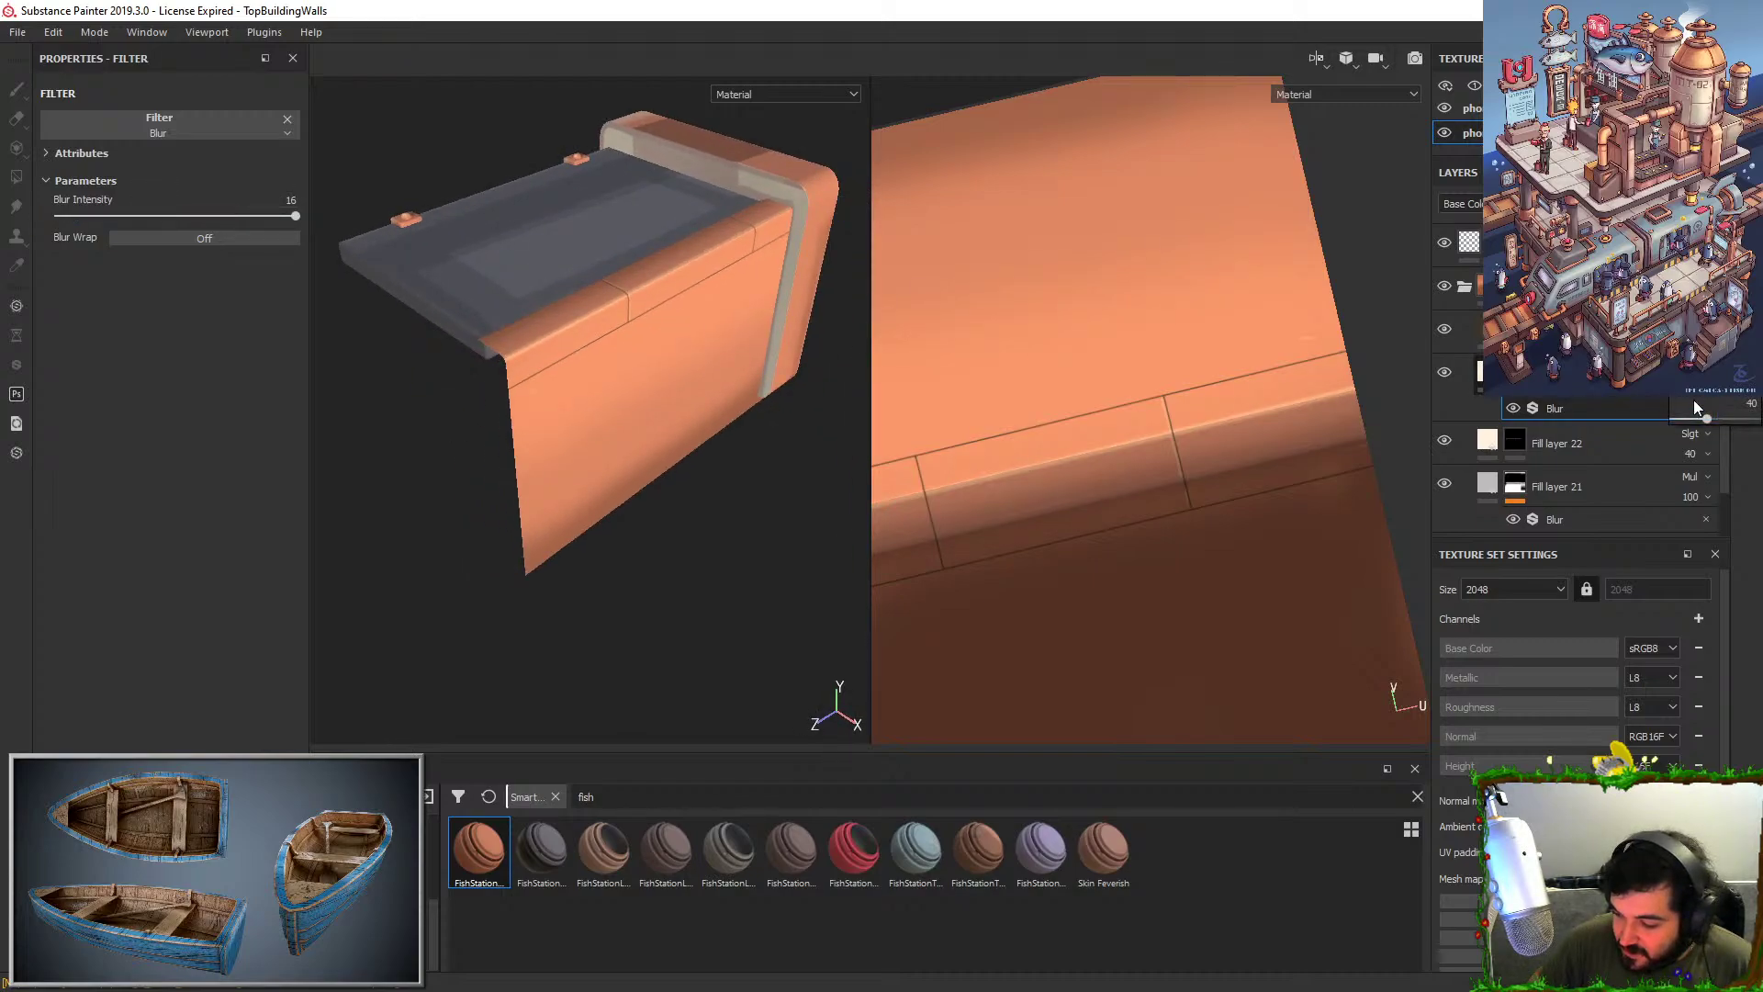
mouse_move(1693, 401)
left_mouse_down()
mouse_move(1662, 416)
mouse_move(1690, 421)
left_mouse_up()
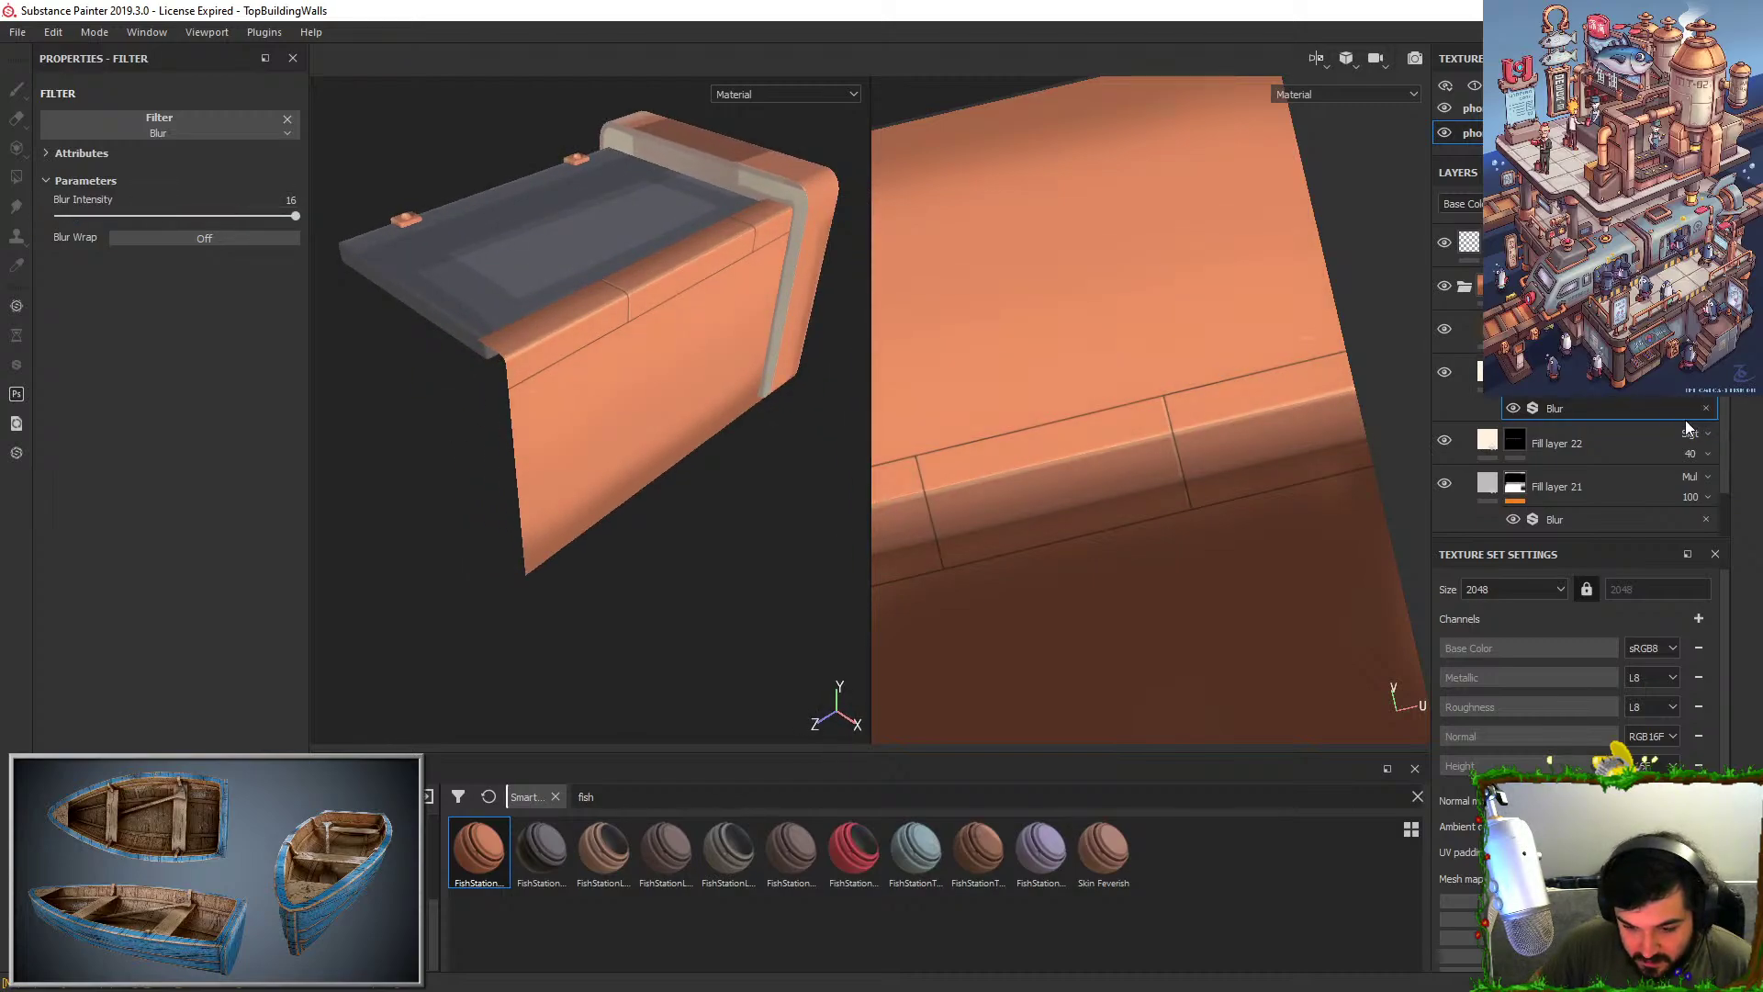
left_click_drag(606, 349, 789, 349, "alt")
mouse_move(640, 215)
left_mouse_down("alt")
mouse_move(775, 355)
mouse_move(713, 291)
mouse_move(745, 390)
left_mouse_up("alt")
left_click(1516, 329)
key("ctrl+z")
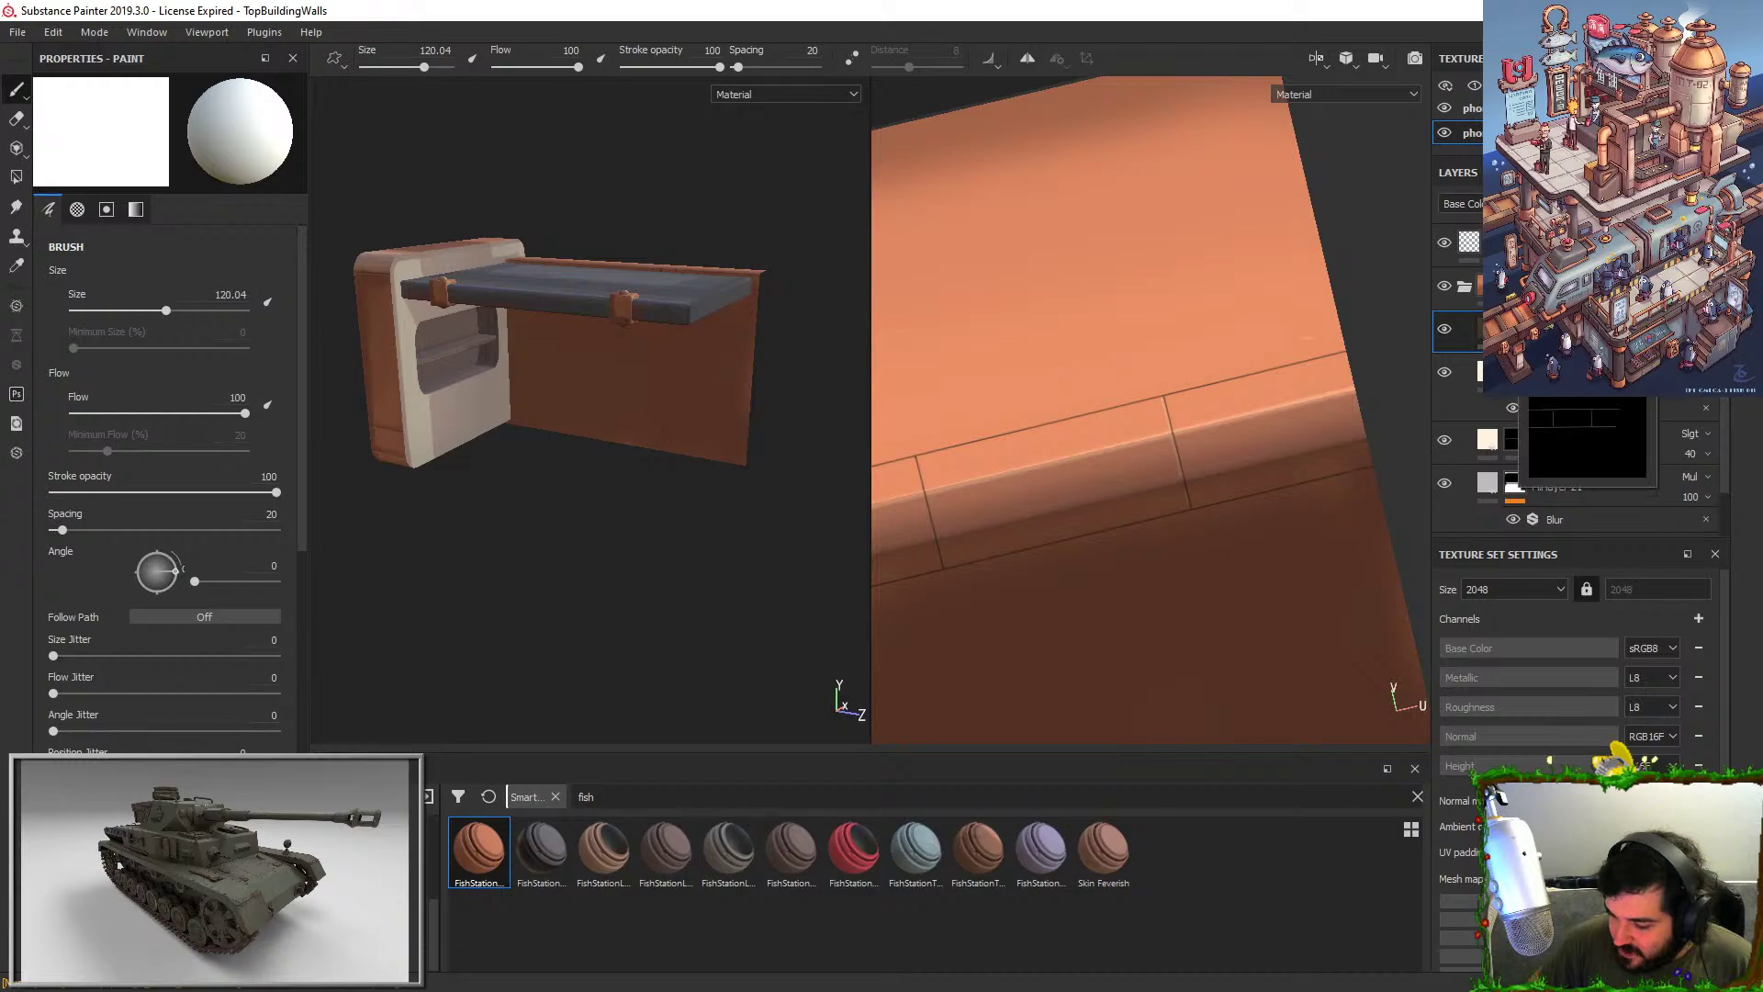
key("x")
key("x")
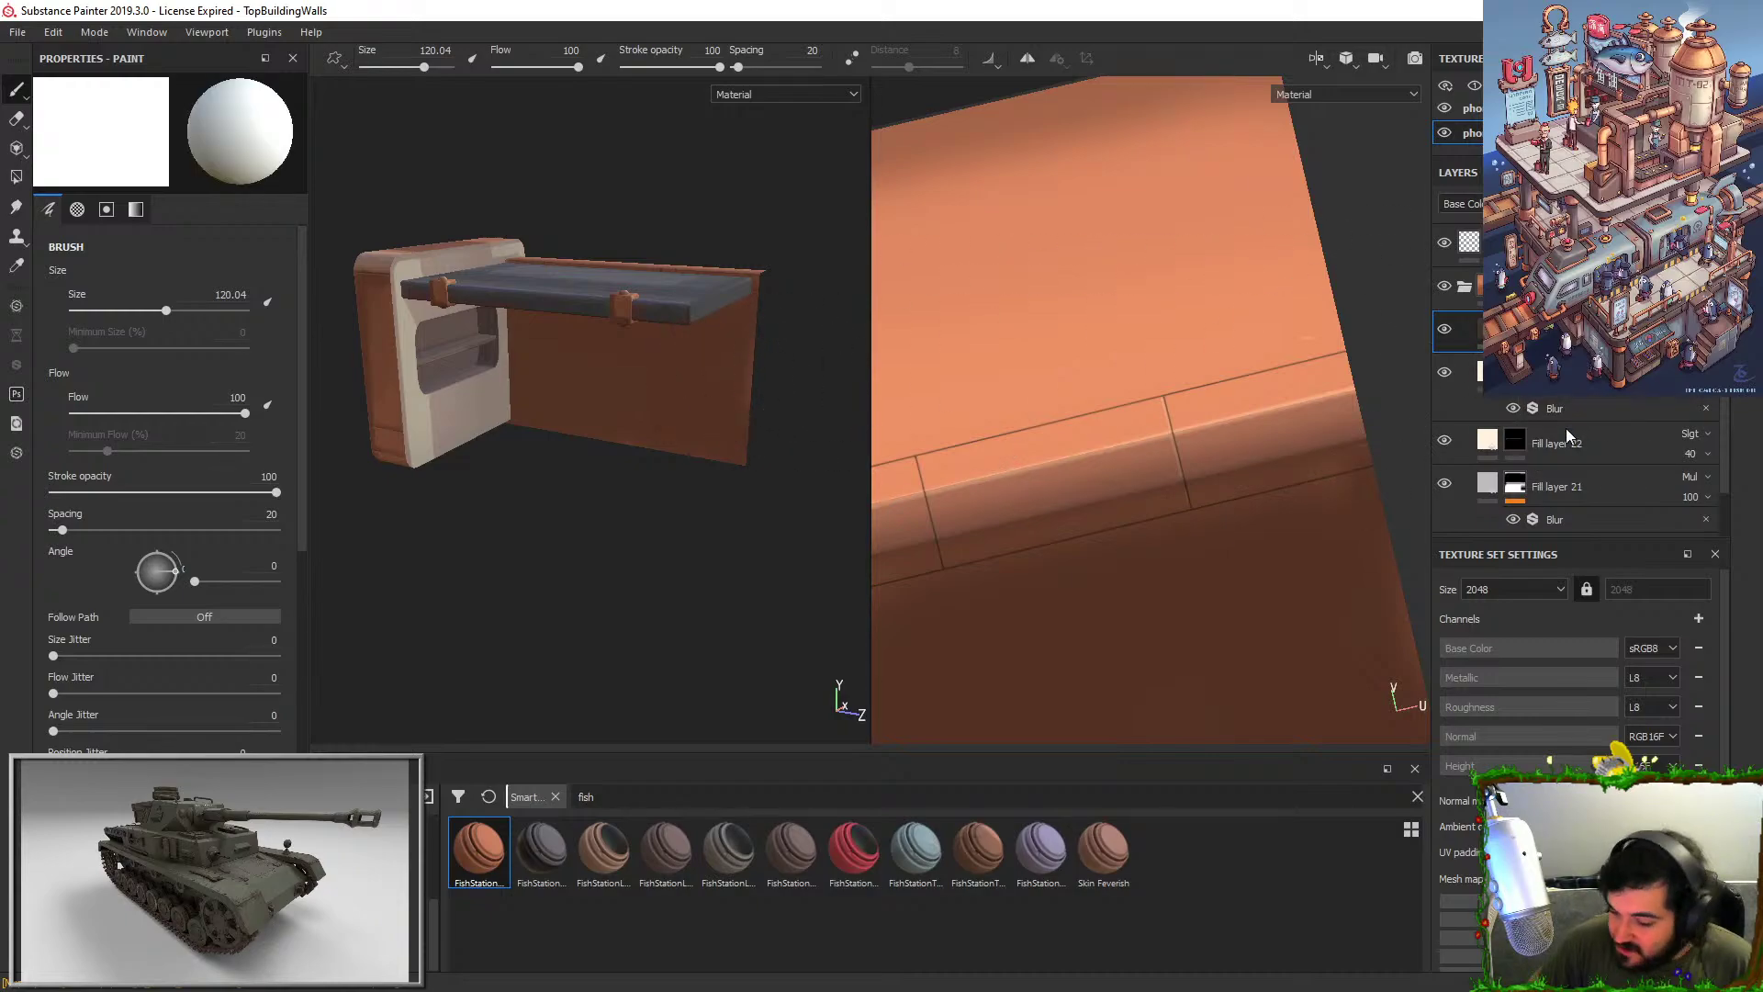
Add a new fill layer above Fill layer 21 and set its blending mode to Multiply.
left_click(1515, 486)
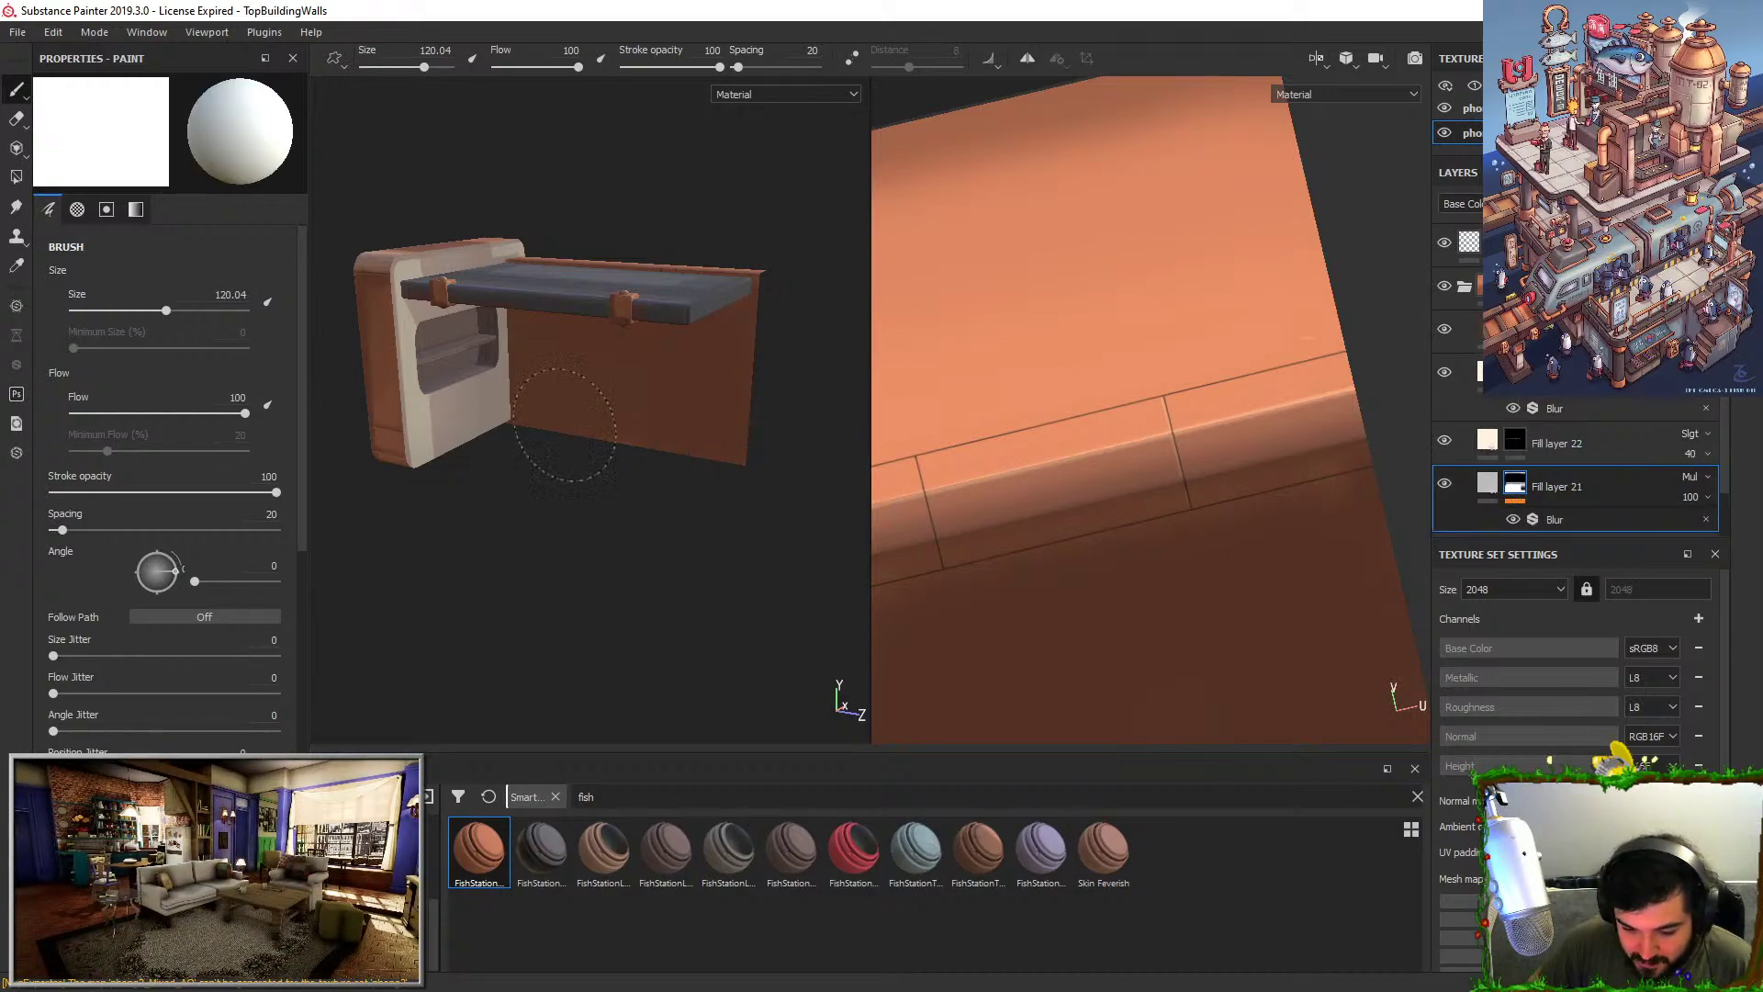
mouse_move(564, 424)
left_mouse_down("alt")
mouse_move(698, 371)
mouse_move(526, 428)
left_mouse_up("alt")
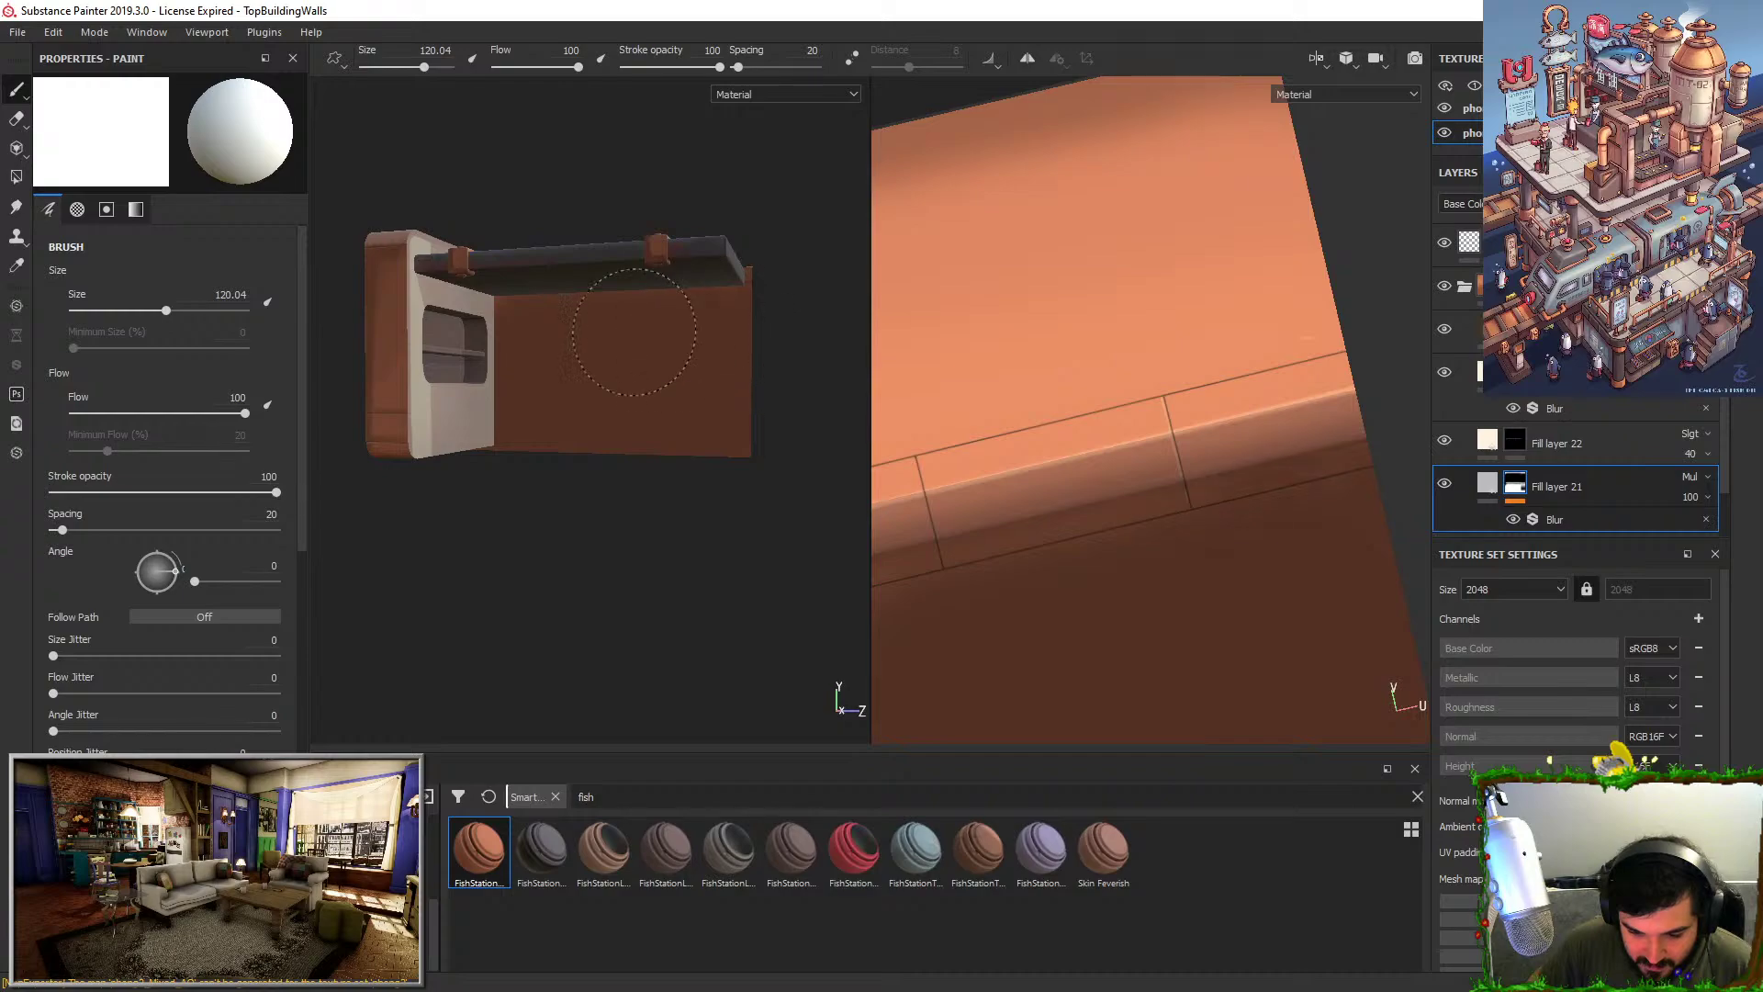
mouse_move(628, 336)
left_mouse_down("alt")
mouse_move(610, 432)
mouse_move(787, 405)
left_mouse_up("alt")
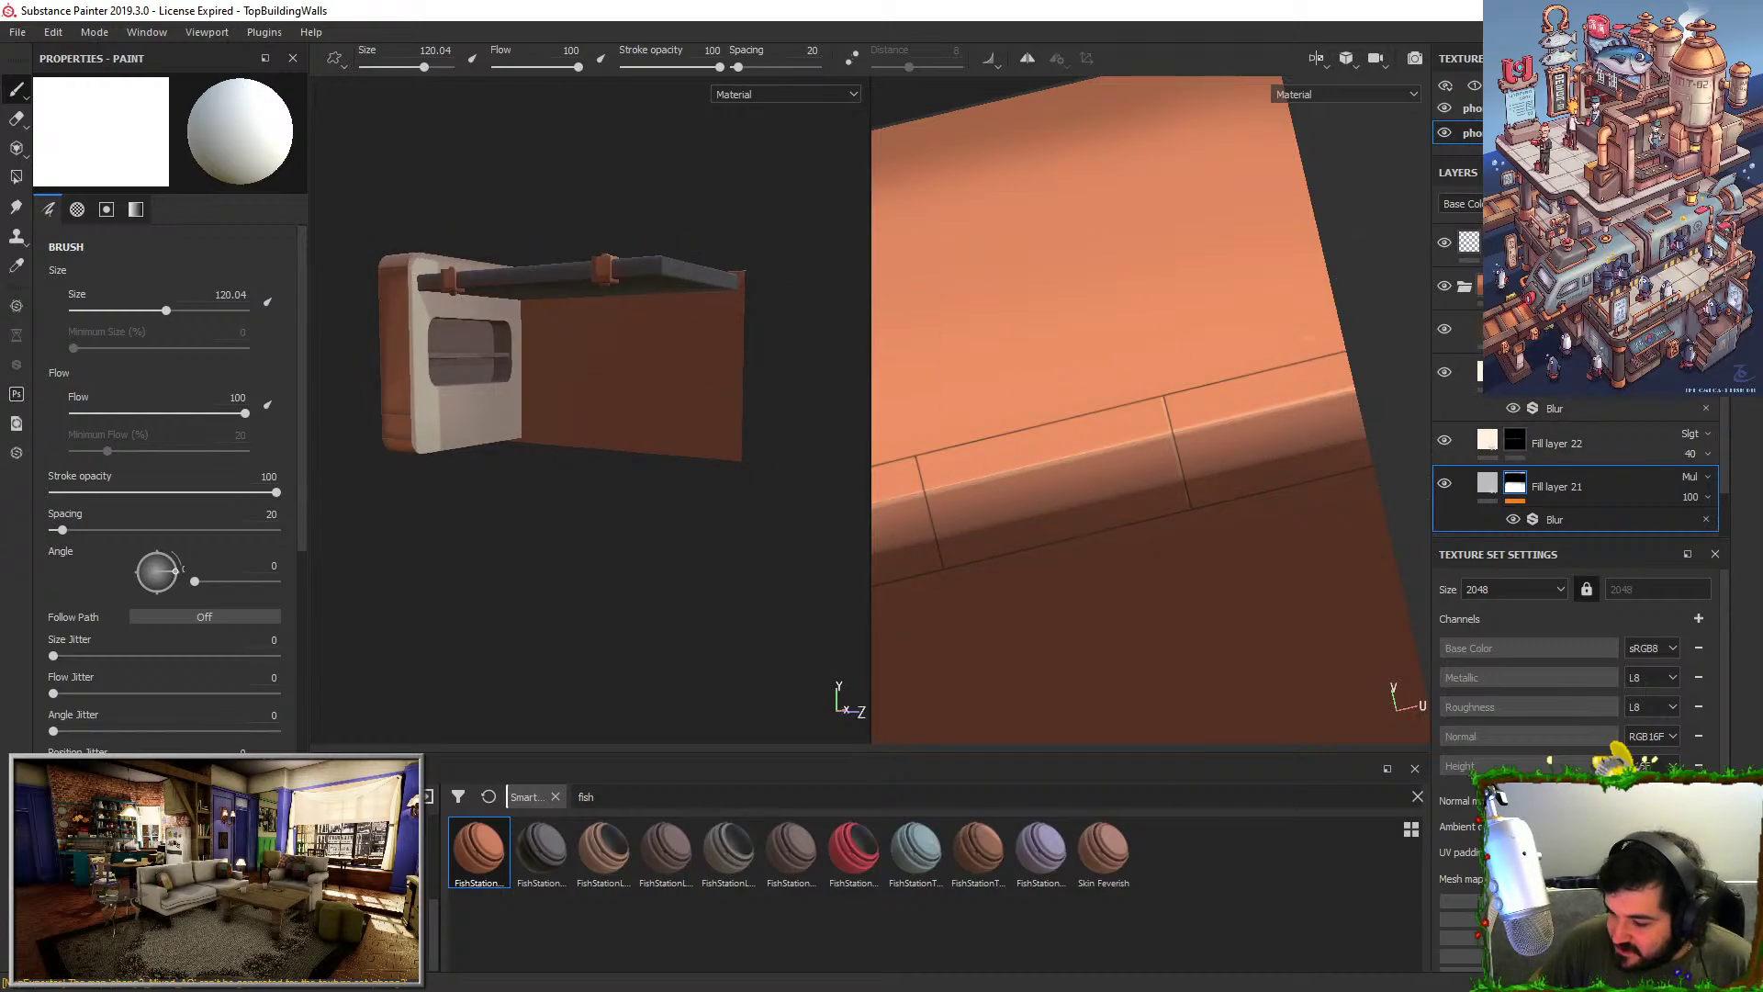
left_click(1637, 203)
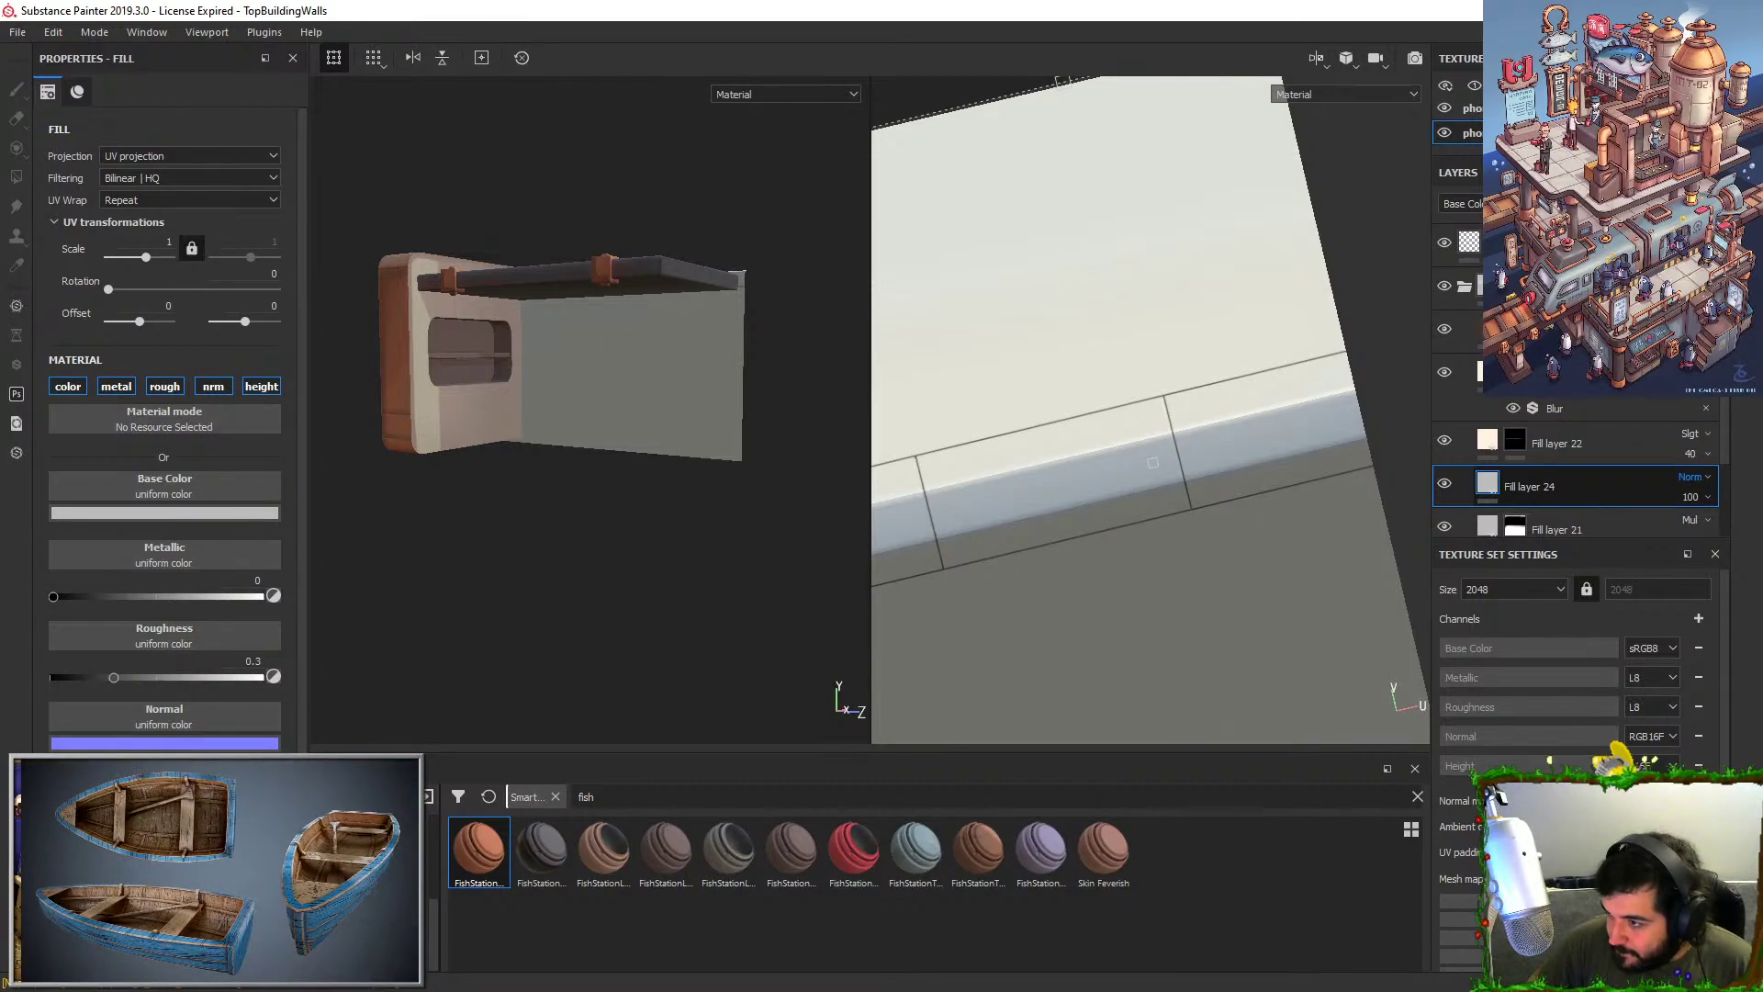
left_click(1598, 395)
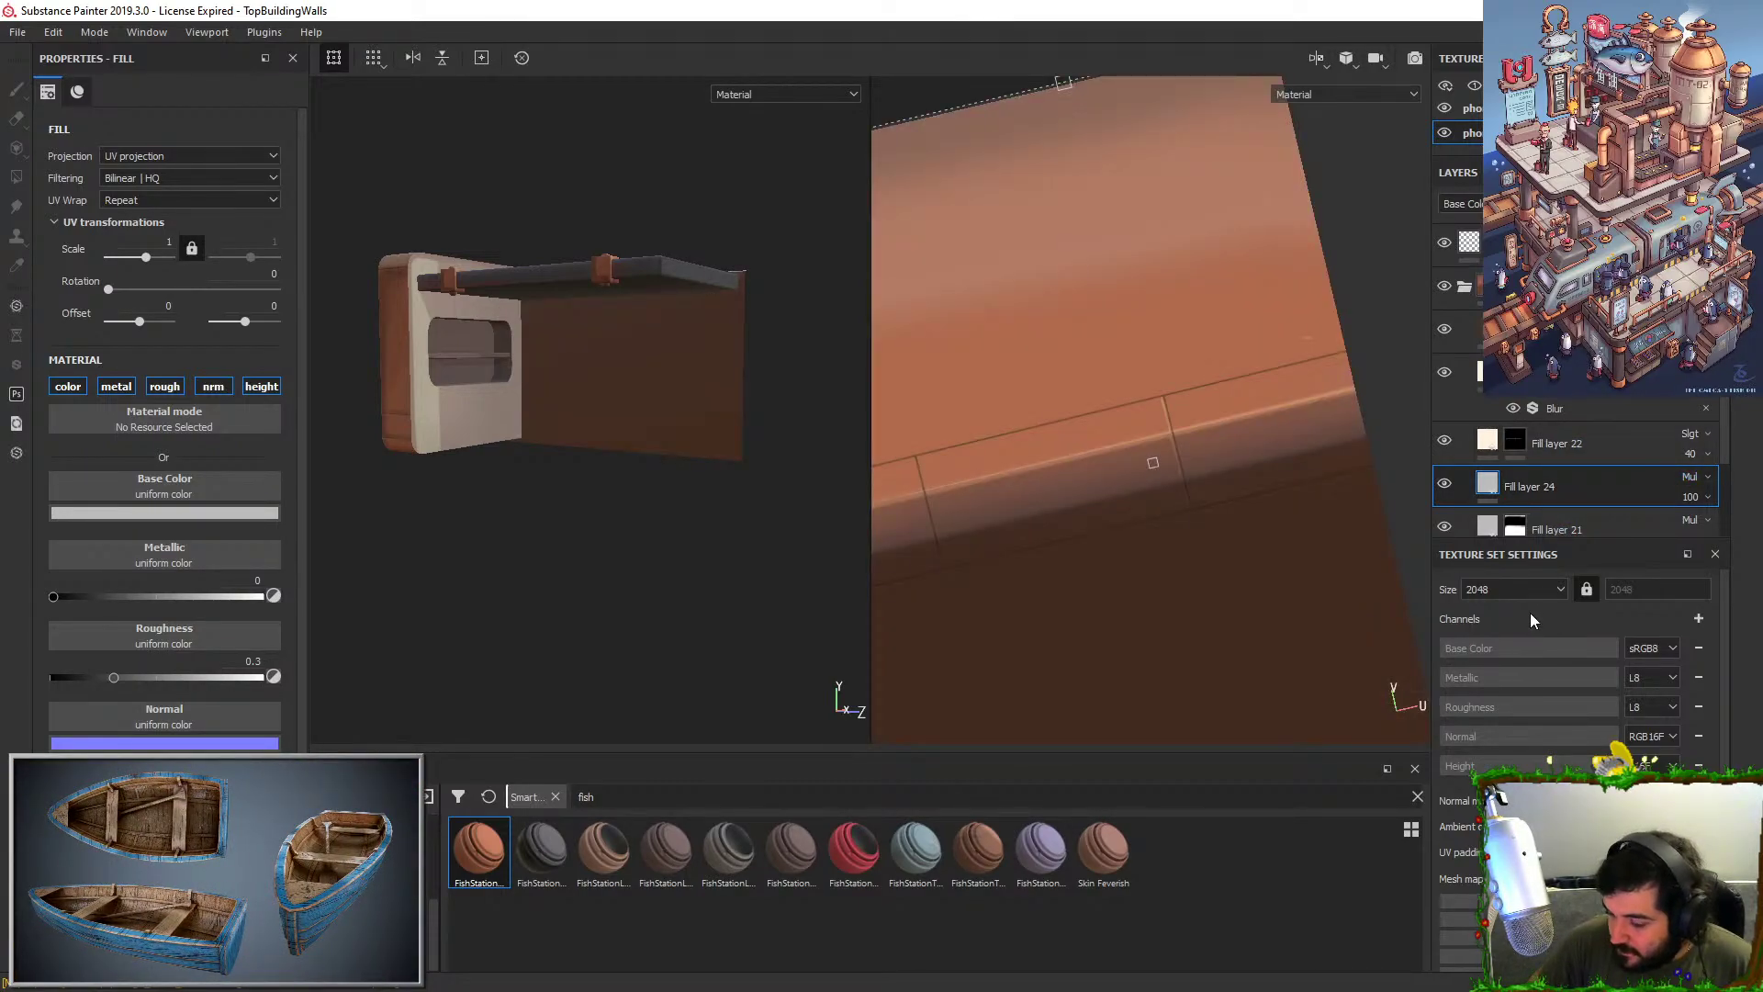
Set Fill layer 24's base color to a neutral grey of 0.190 and add a black mask to the layer.
left_click(153, 512)
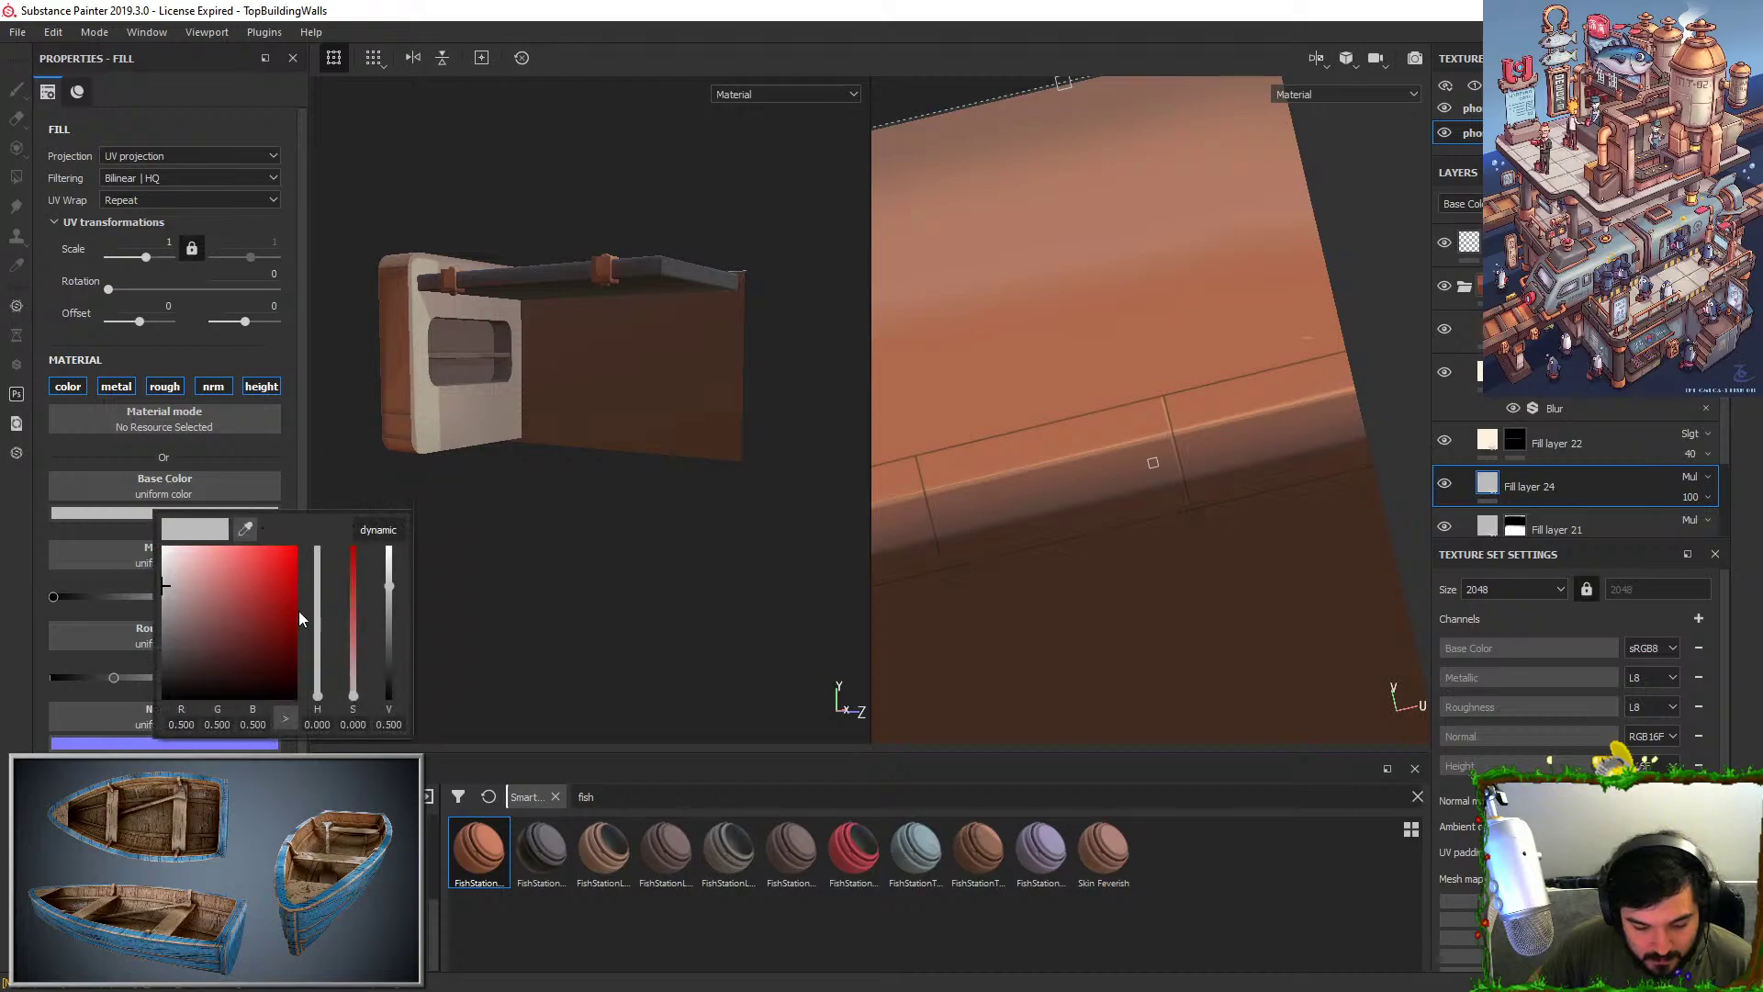
left_click_drag(190, 603, 139, 628)
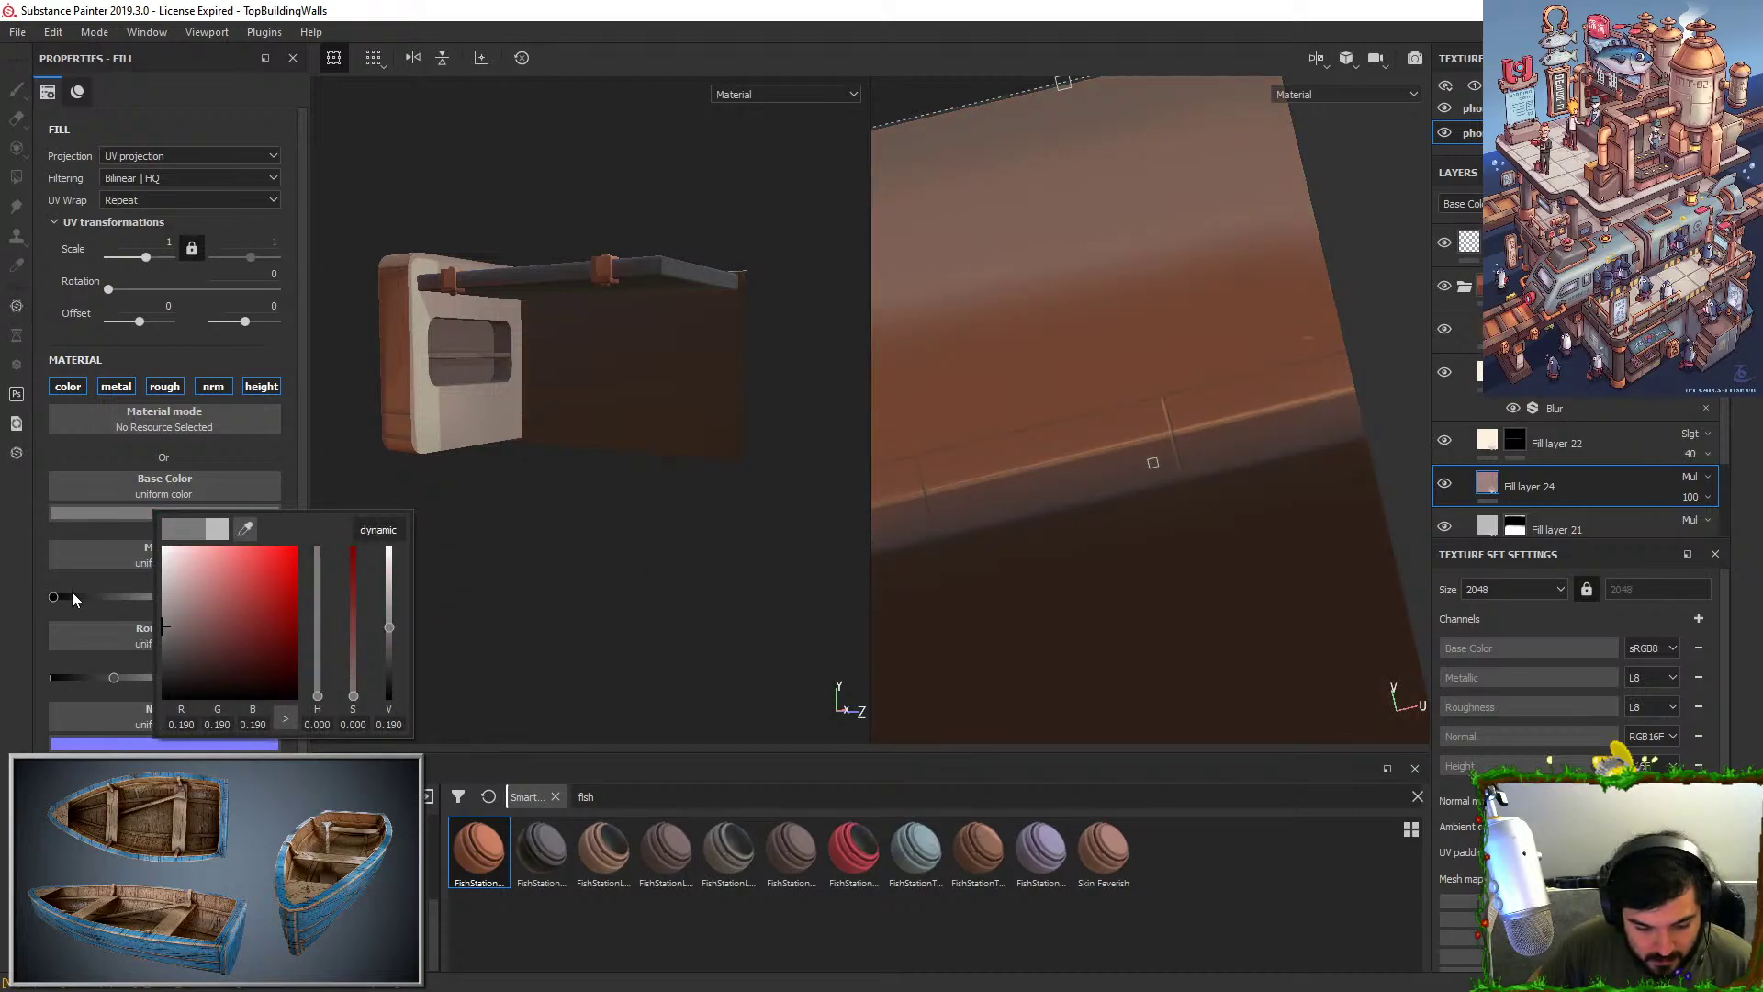
right_click(1539, 492)
left_click(1576, 32)
Paint thin dark shading along the brown wall panel's edges on Fill layer 24's mask, with pen pressure controlling the 120 brush size.
left_click_drag(670, 360, 736, 371, "alt")
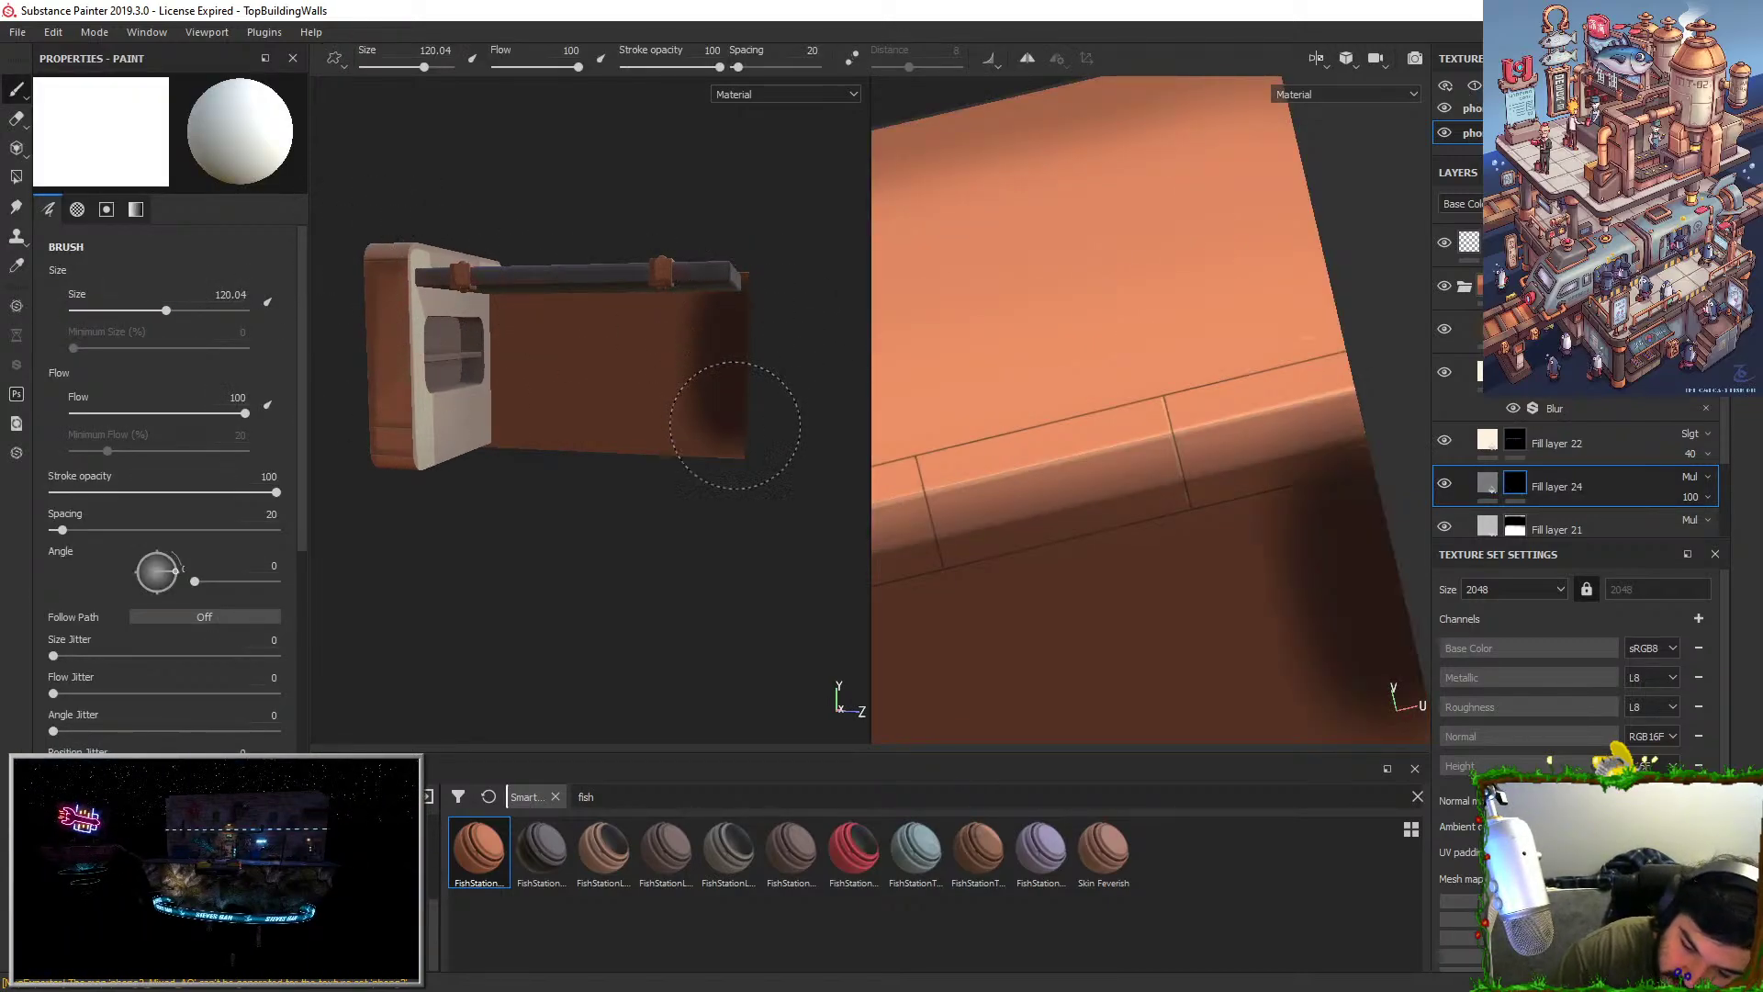
left_click(269, 303)
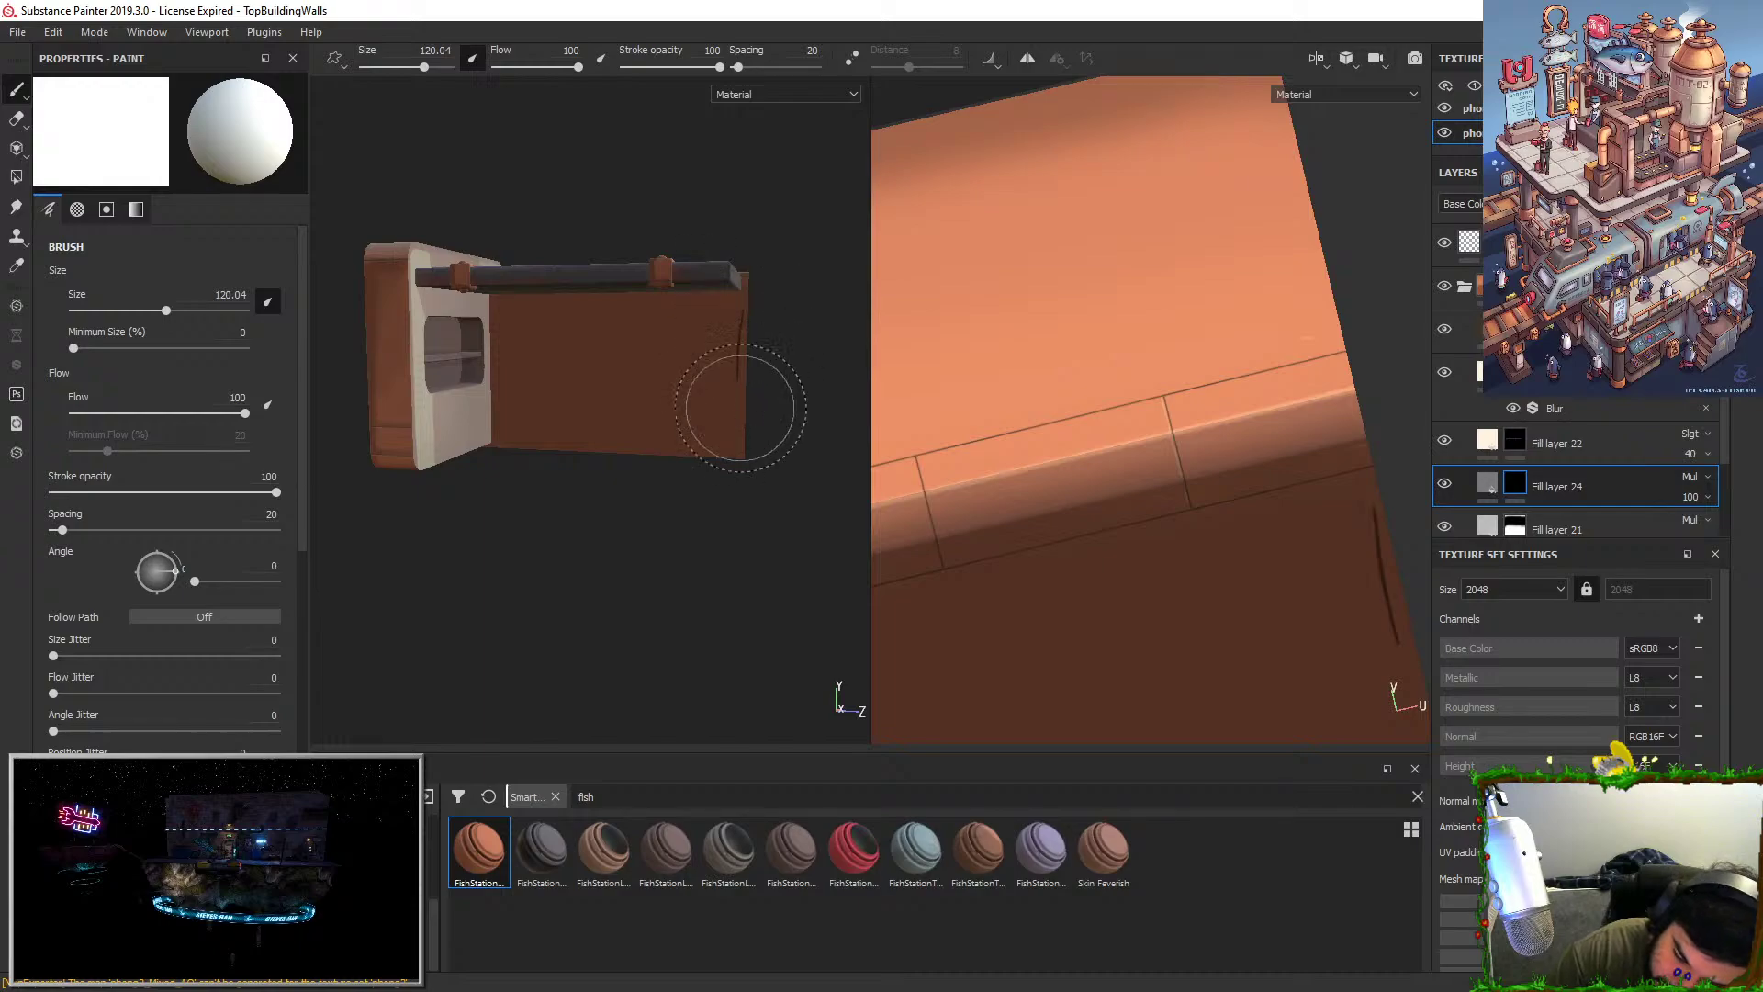
left_click_drag(740, 405, 742, 333)
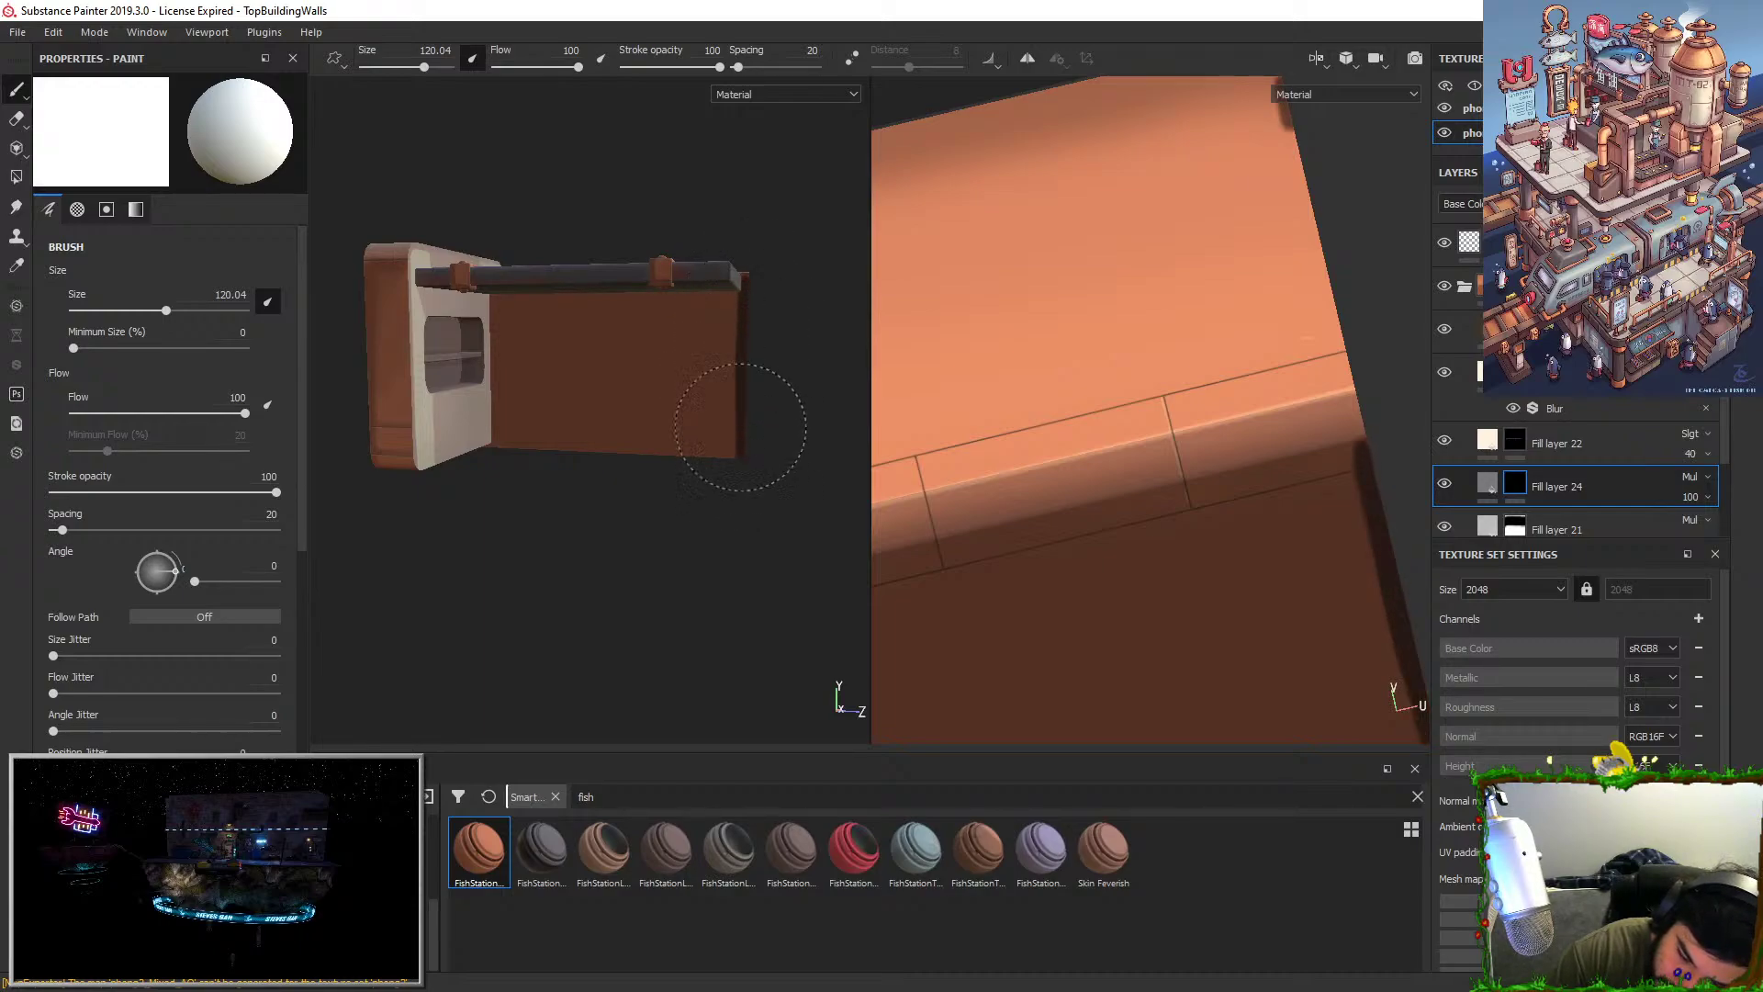
key("x")
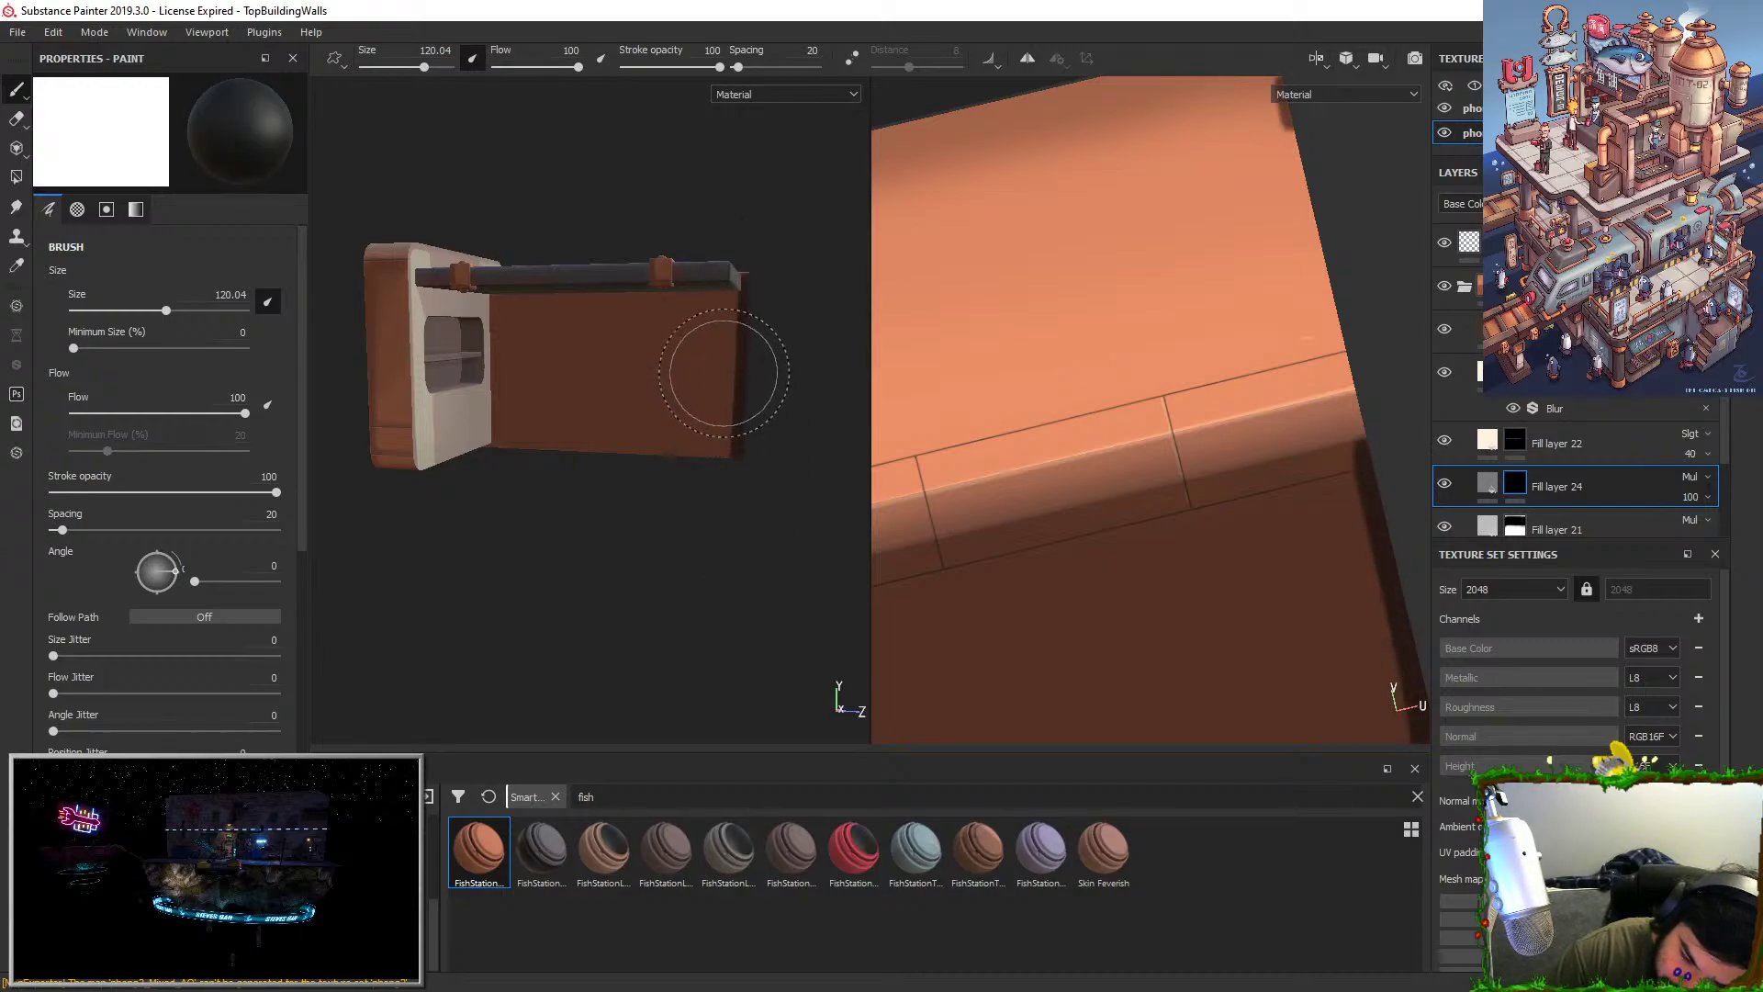
key("x")
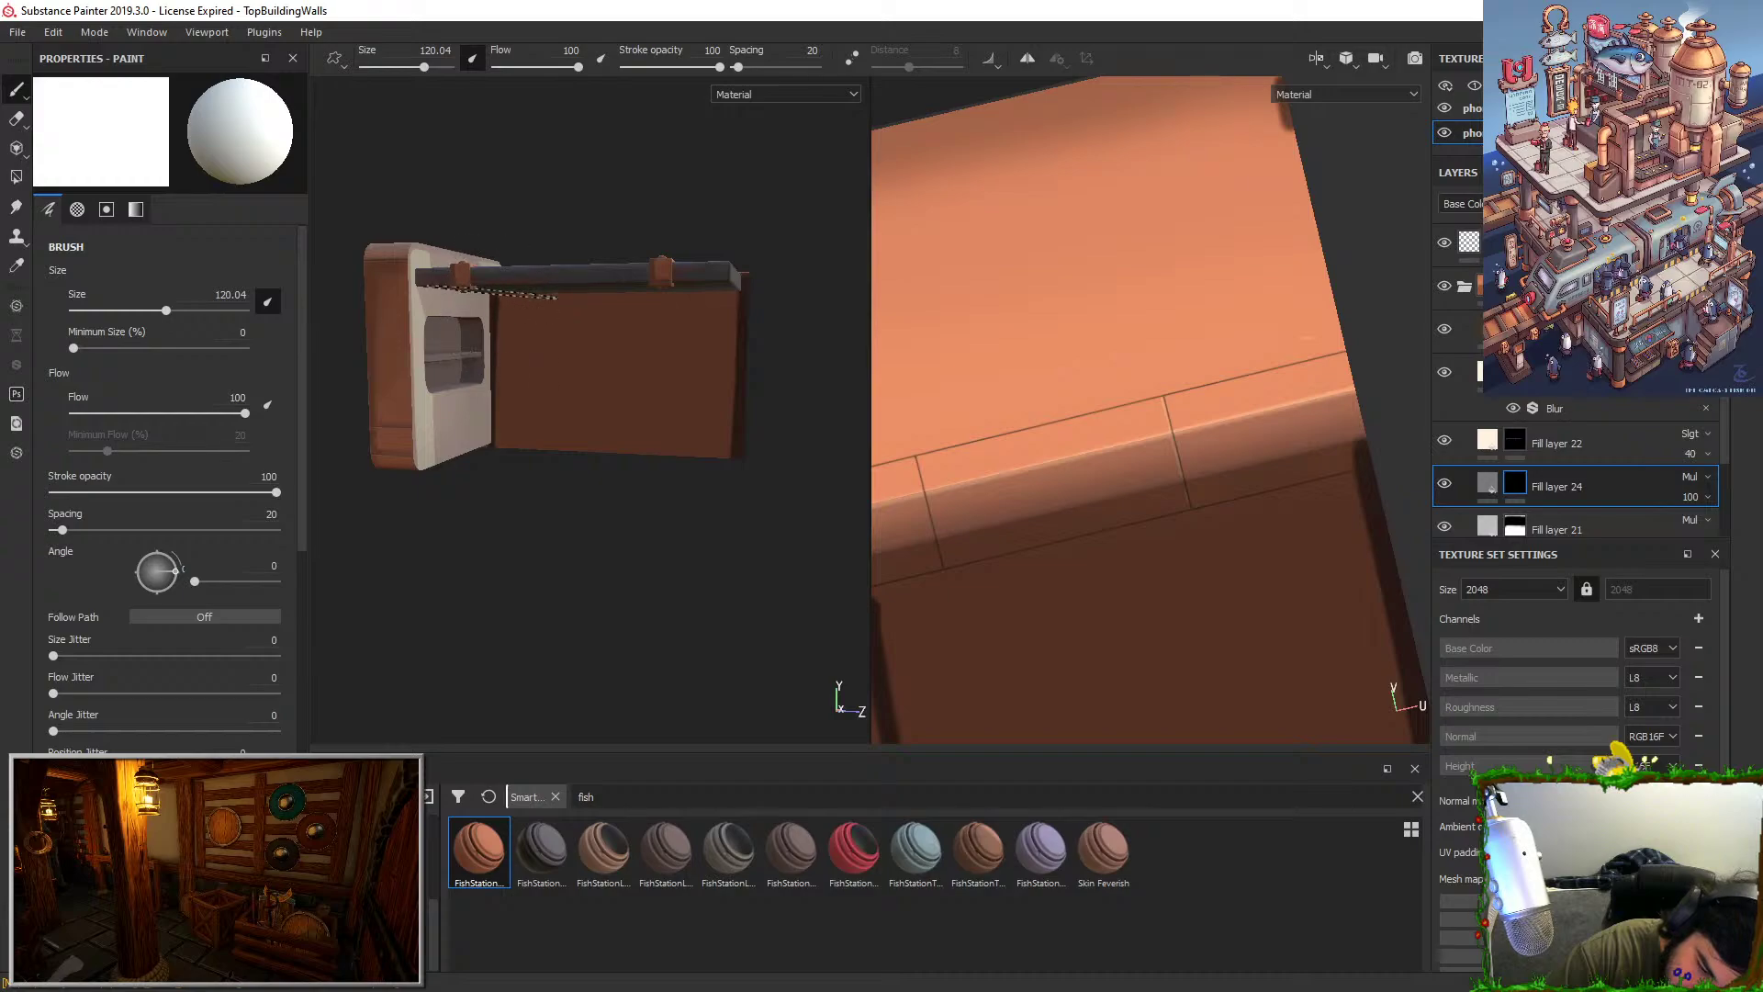
left_click_drag(649, 466, 701, 435, "alt")
mouse_move(476, 299)
left_mouse_down()
mouse_move(657, 276)
mouse_move(698, 347)
left_mouse_up()
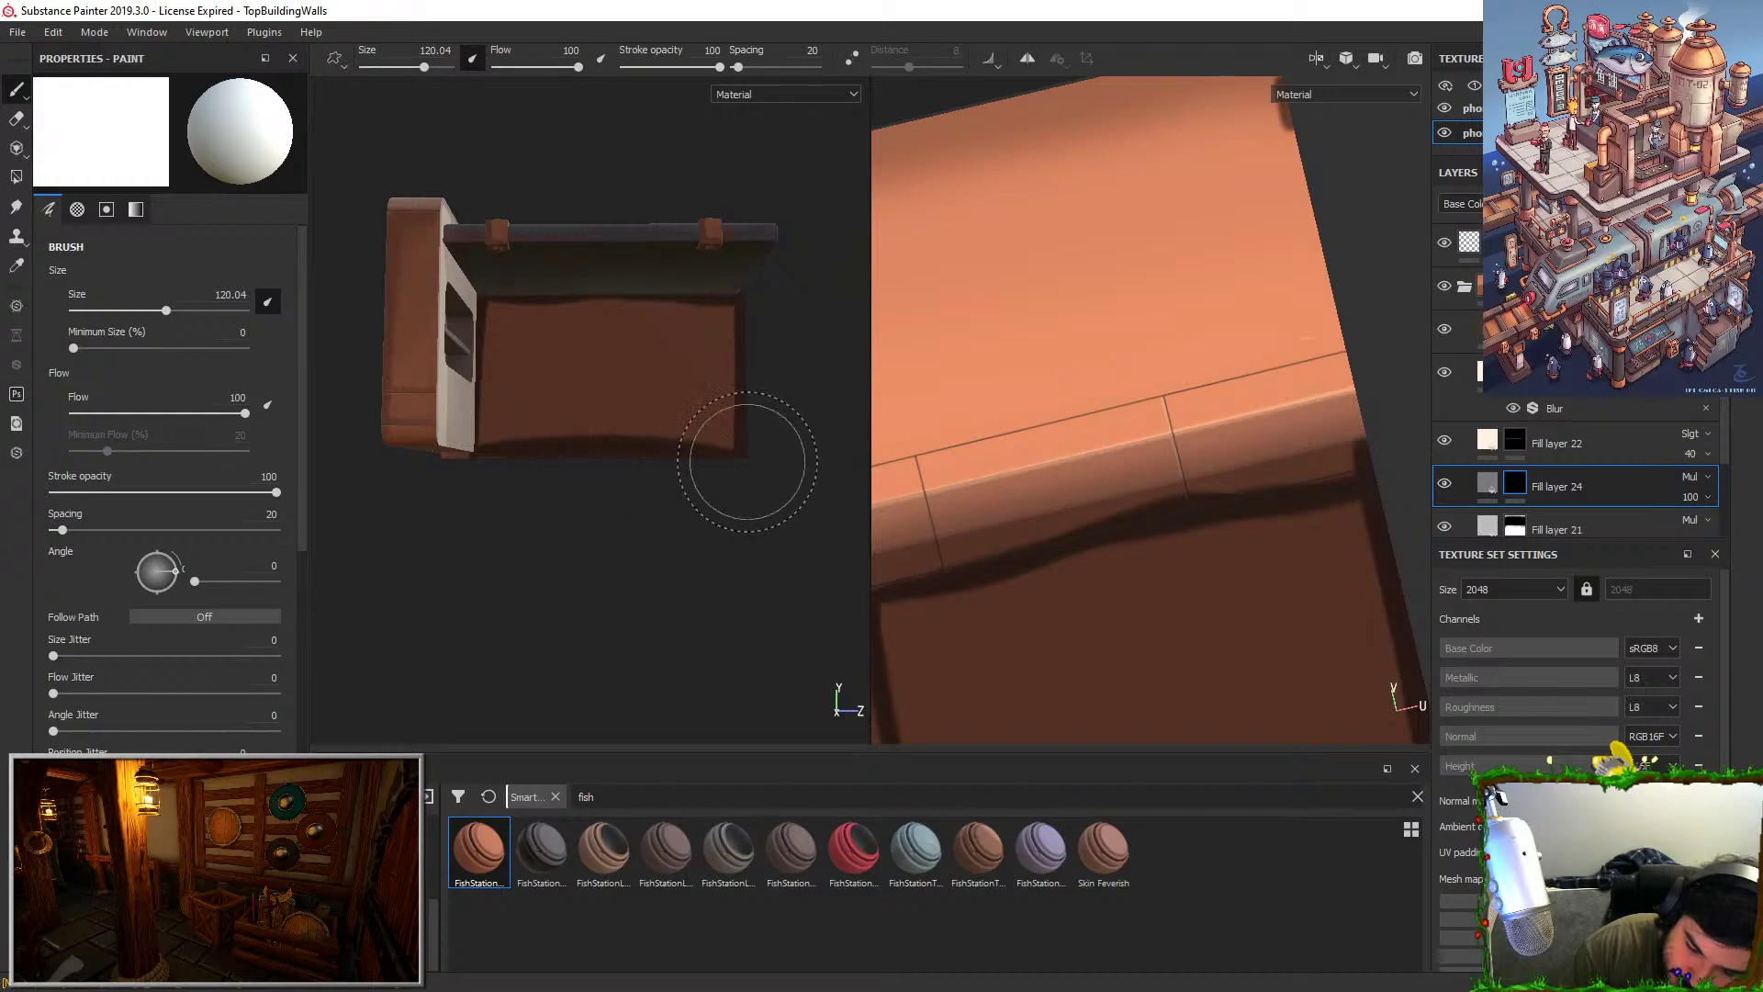
Clean up the shading border on the brown panel and paint its inner corners rounded on Fill layer 24's mask.
left_click_drag(746, 462, 609, 597, "alt")
mouse_move(826, 431)
left_mouse_down("alt")
mouse_move(724, 248)
mouse_move(570, 347)
mouse_move(691, 348)
mouse_move(582, 432)
mouse_move(591, 460)
mouse_move(733, 361)
mouse_move(653, 563)
mouse_move(689, 563)
left_mouse_up("alt")
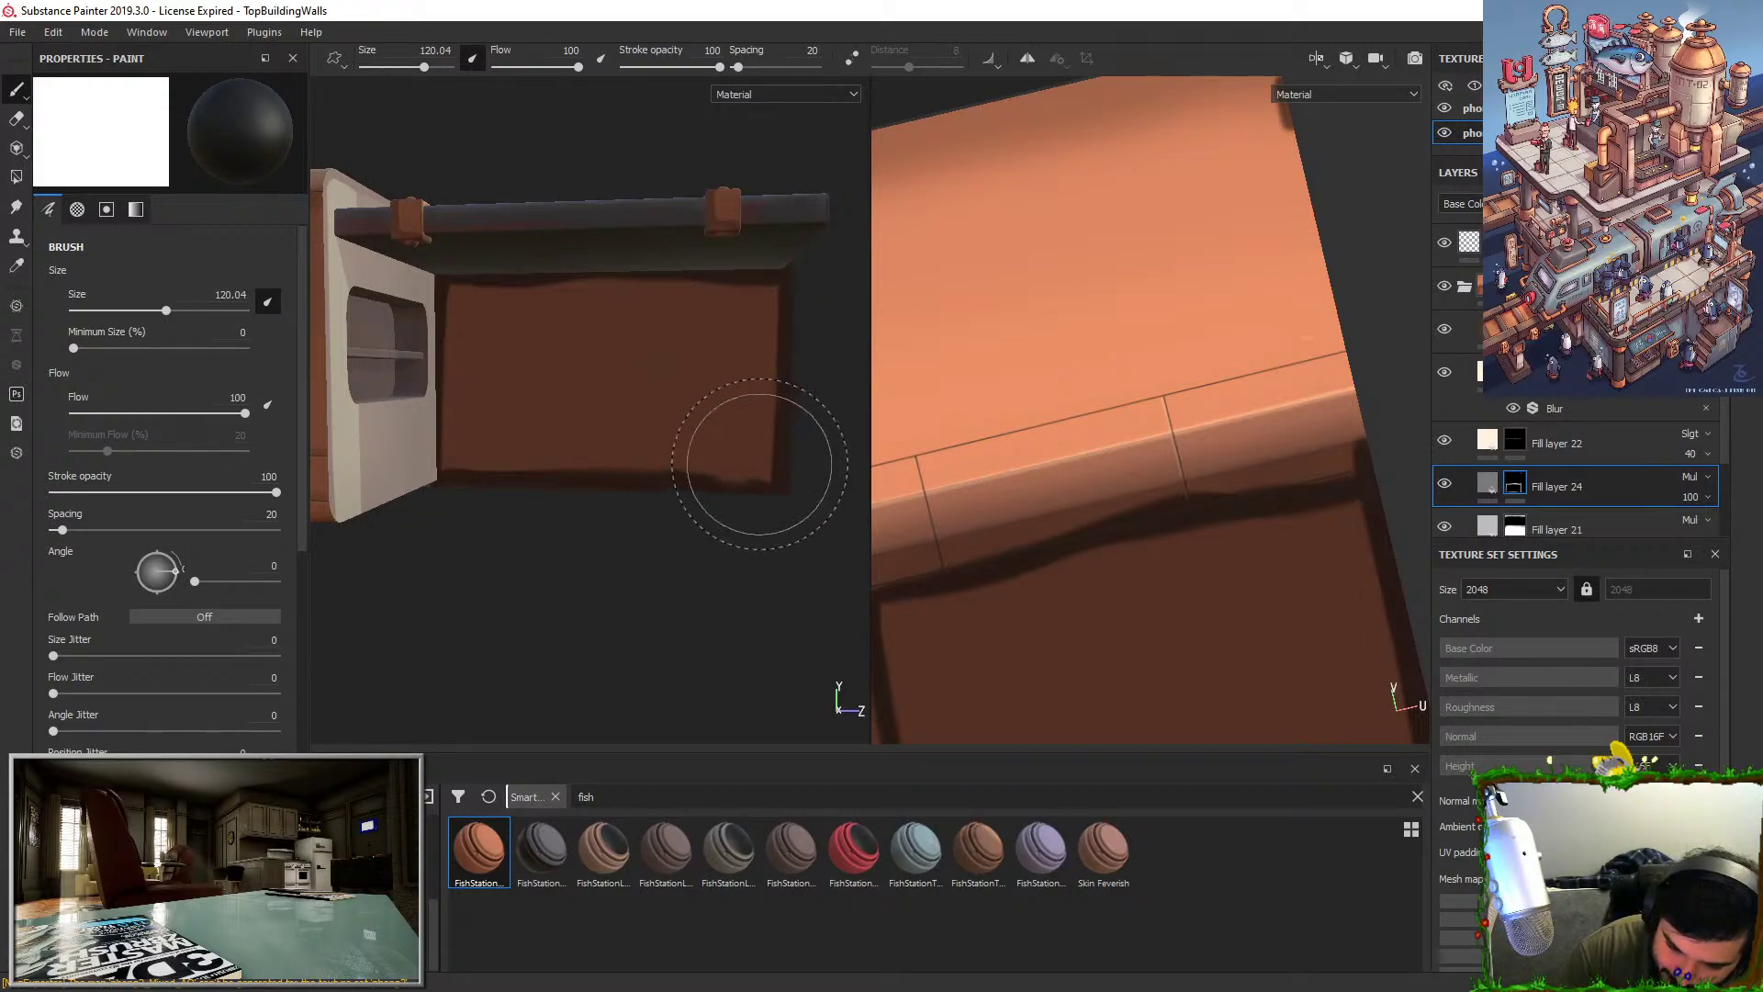
key("x")
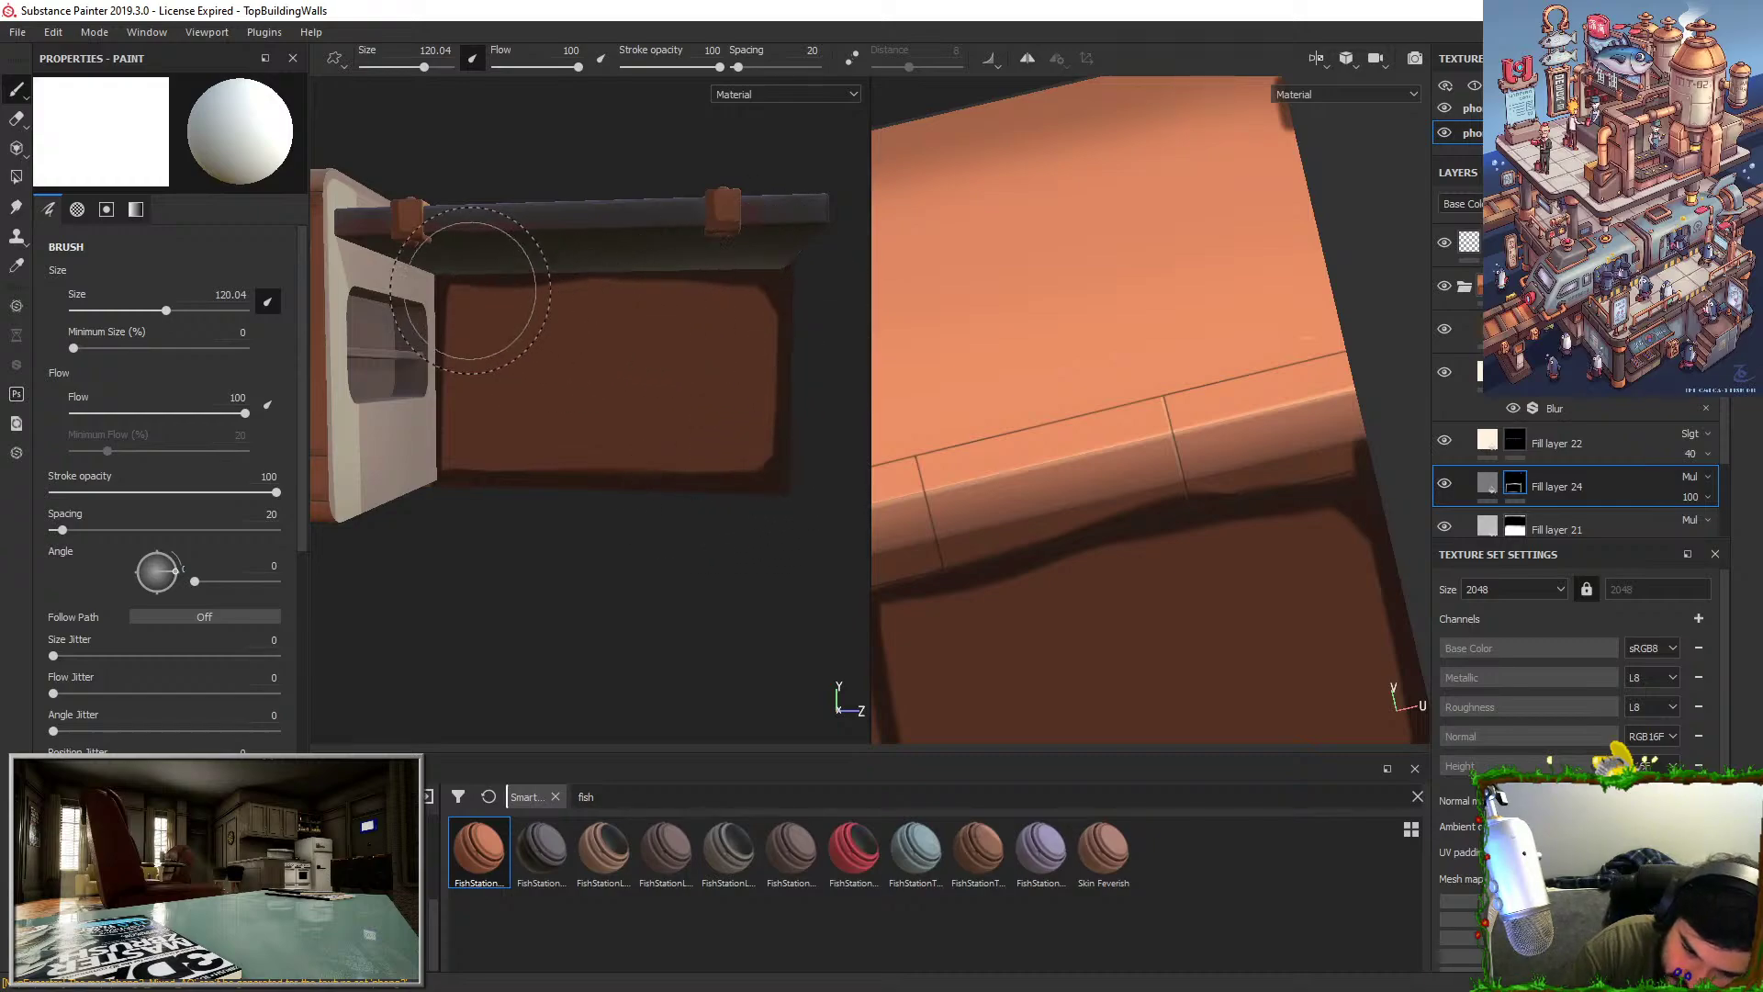
left_click_drag(441, 356, 455, 456)
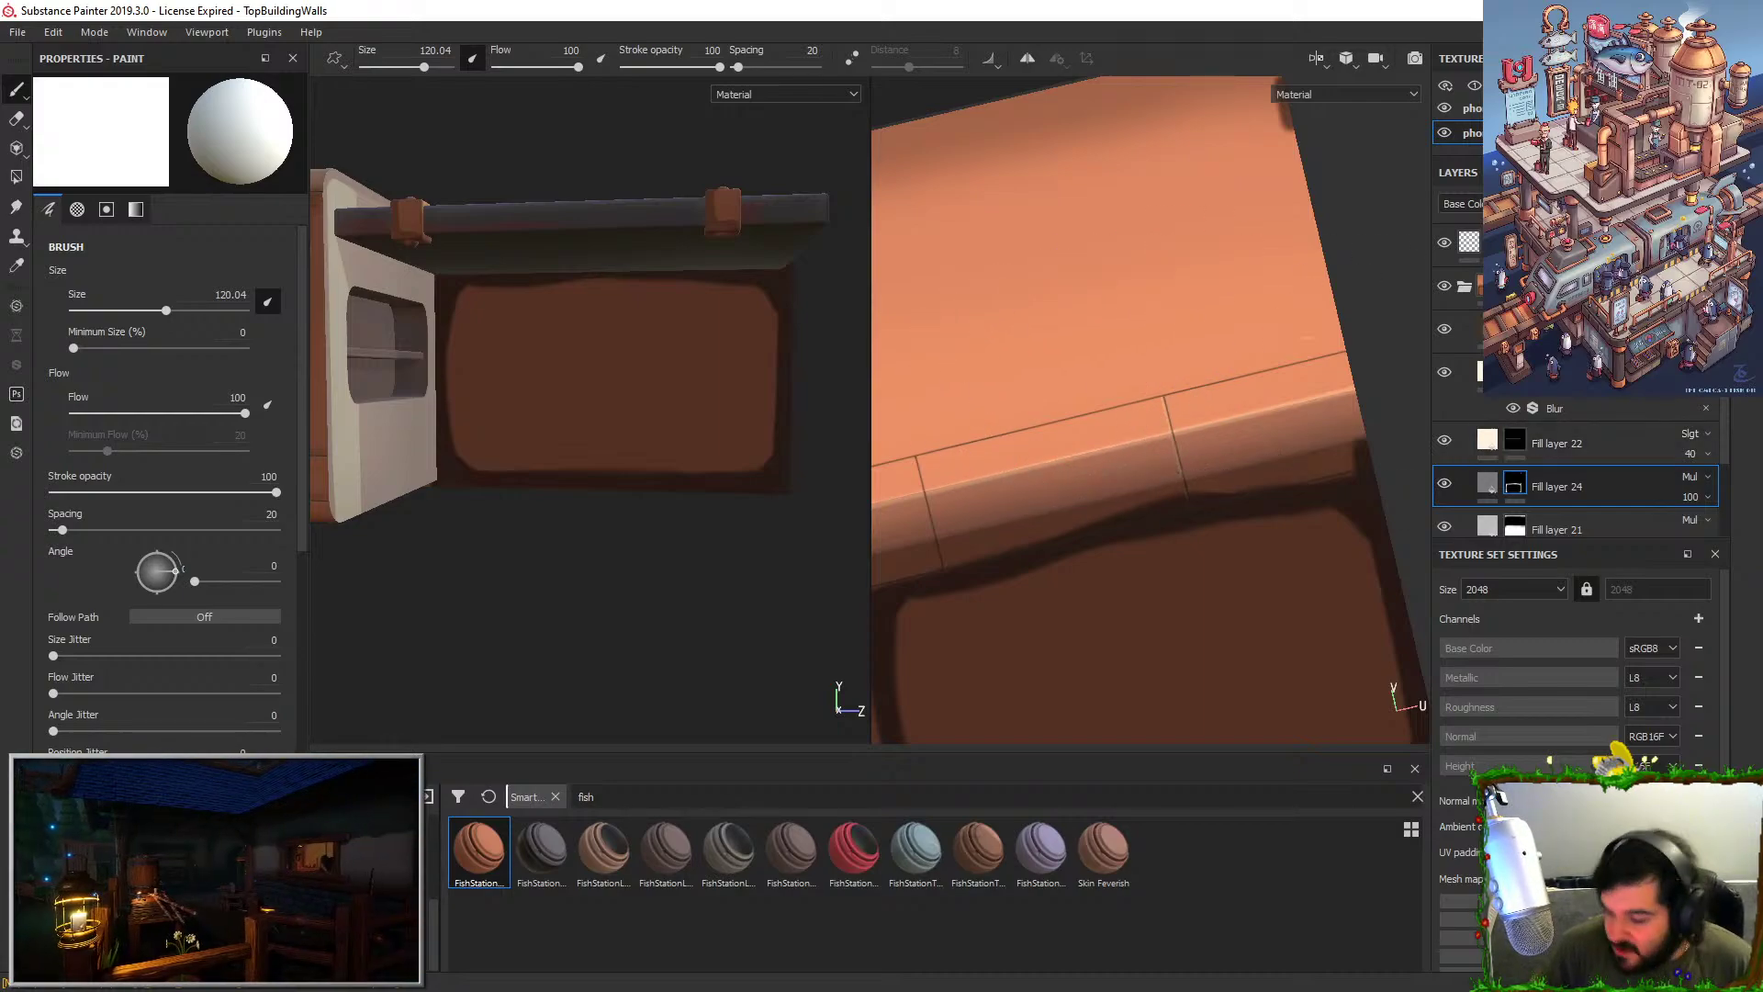
Lower Fill layer 24's opacity to 26 and check the softened edge shading on the whole model.
left_click(1694, 497)
left_click(1695, 527)
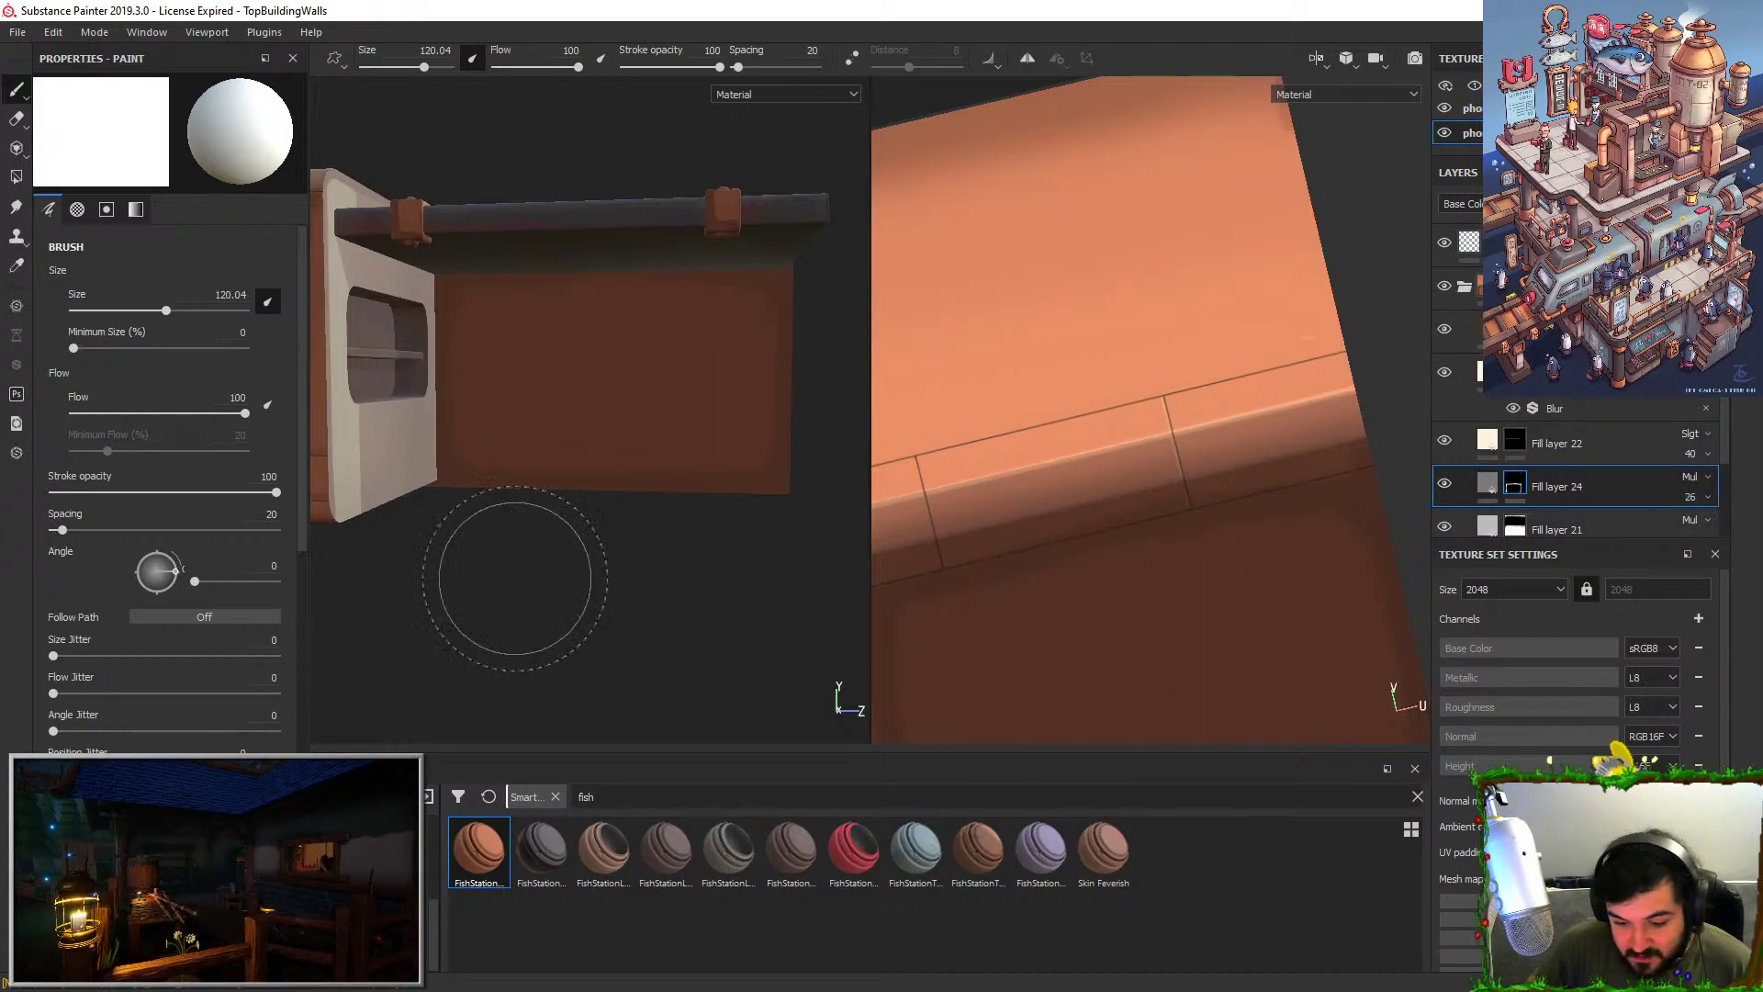
scroll(551, 514, "down", 3)
left_click_drag(652, 413, 454, 426, "alt")
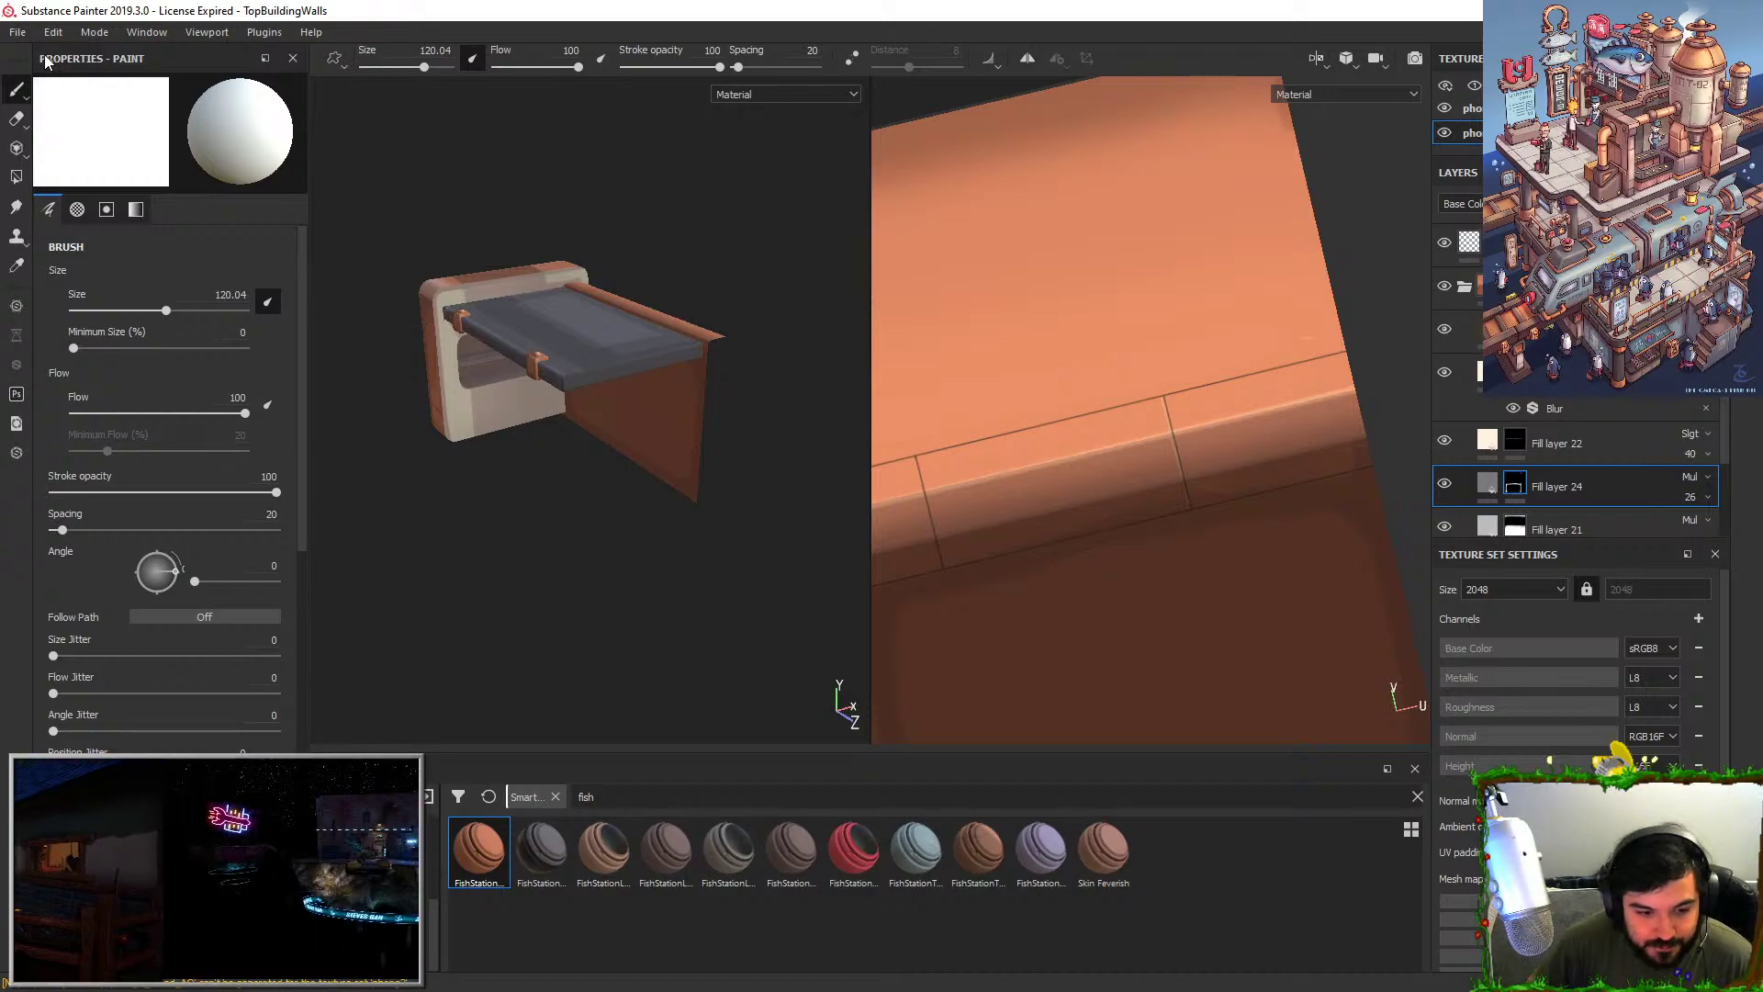
Start a texture export and set the output file format to exr.
left_click(17, 32)
left_click(51, 357)
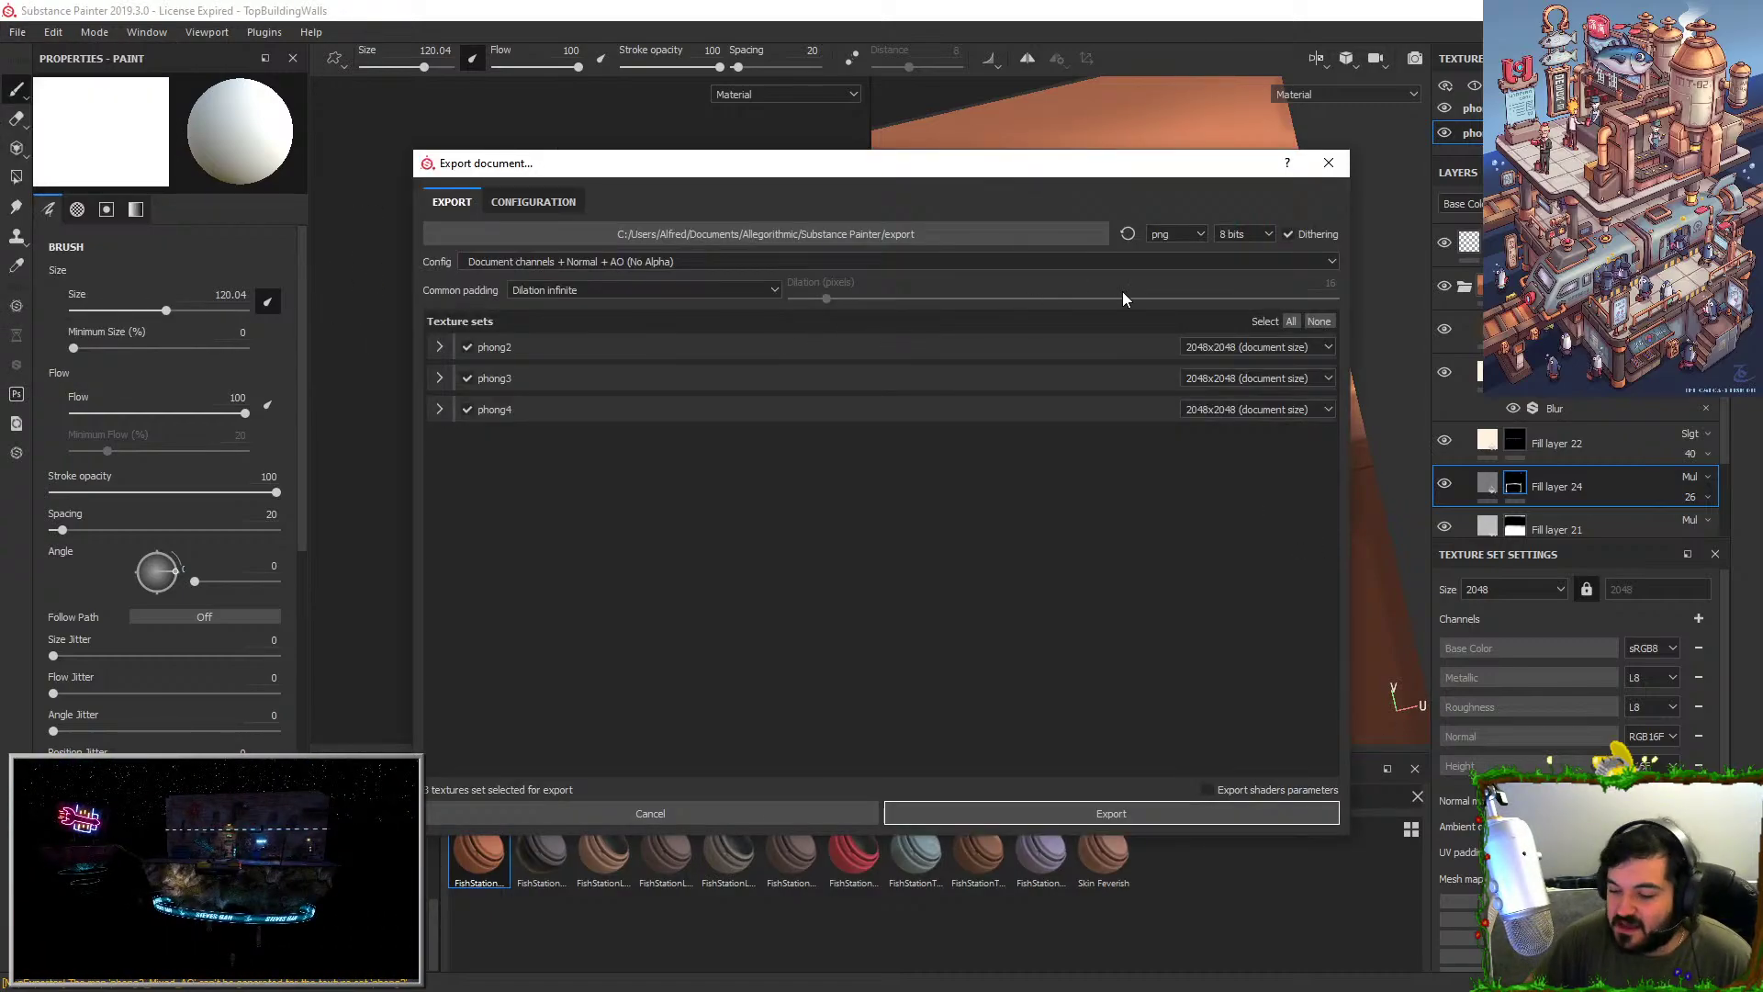
left_click(1180, 237)
scroll(1189, 365, "down", 1)
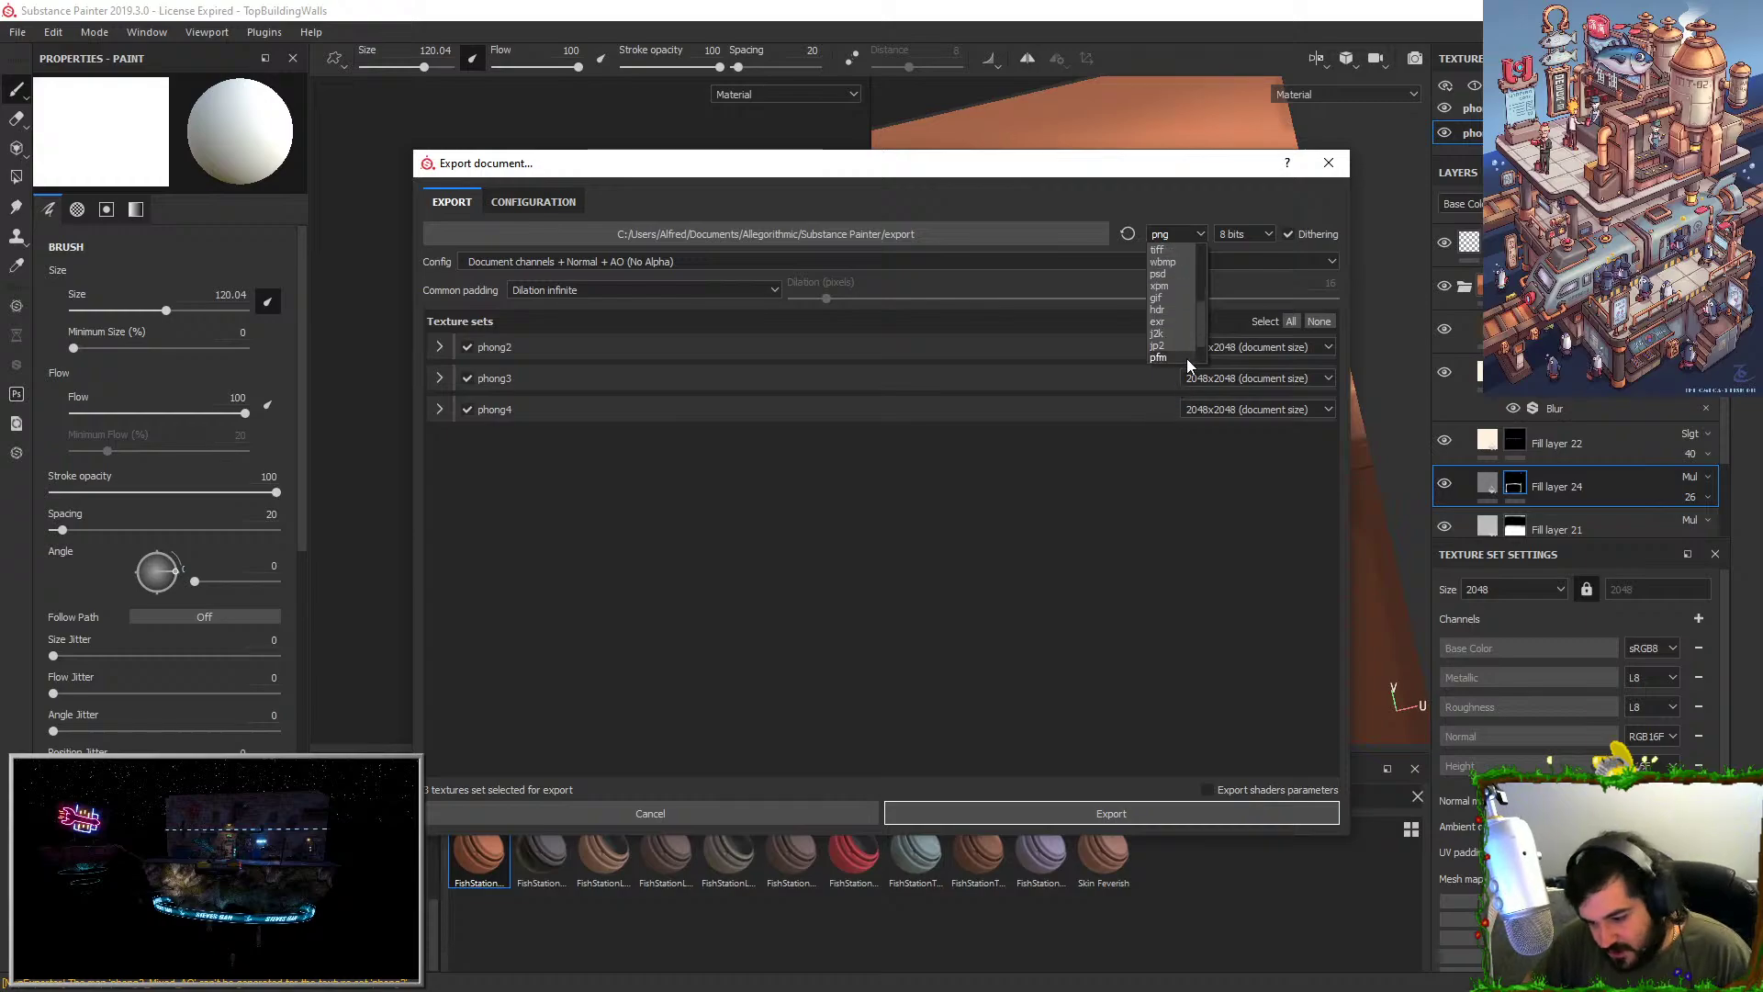
left_click(1142, 316)
Browse for an export destination to the AssetLibrary/FishStation folder on the NewSSDBaby (F:) drive.
left_click(890, 233)
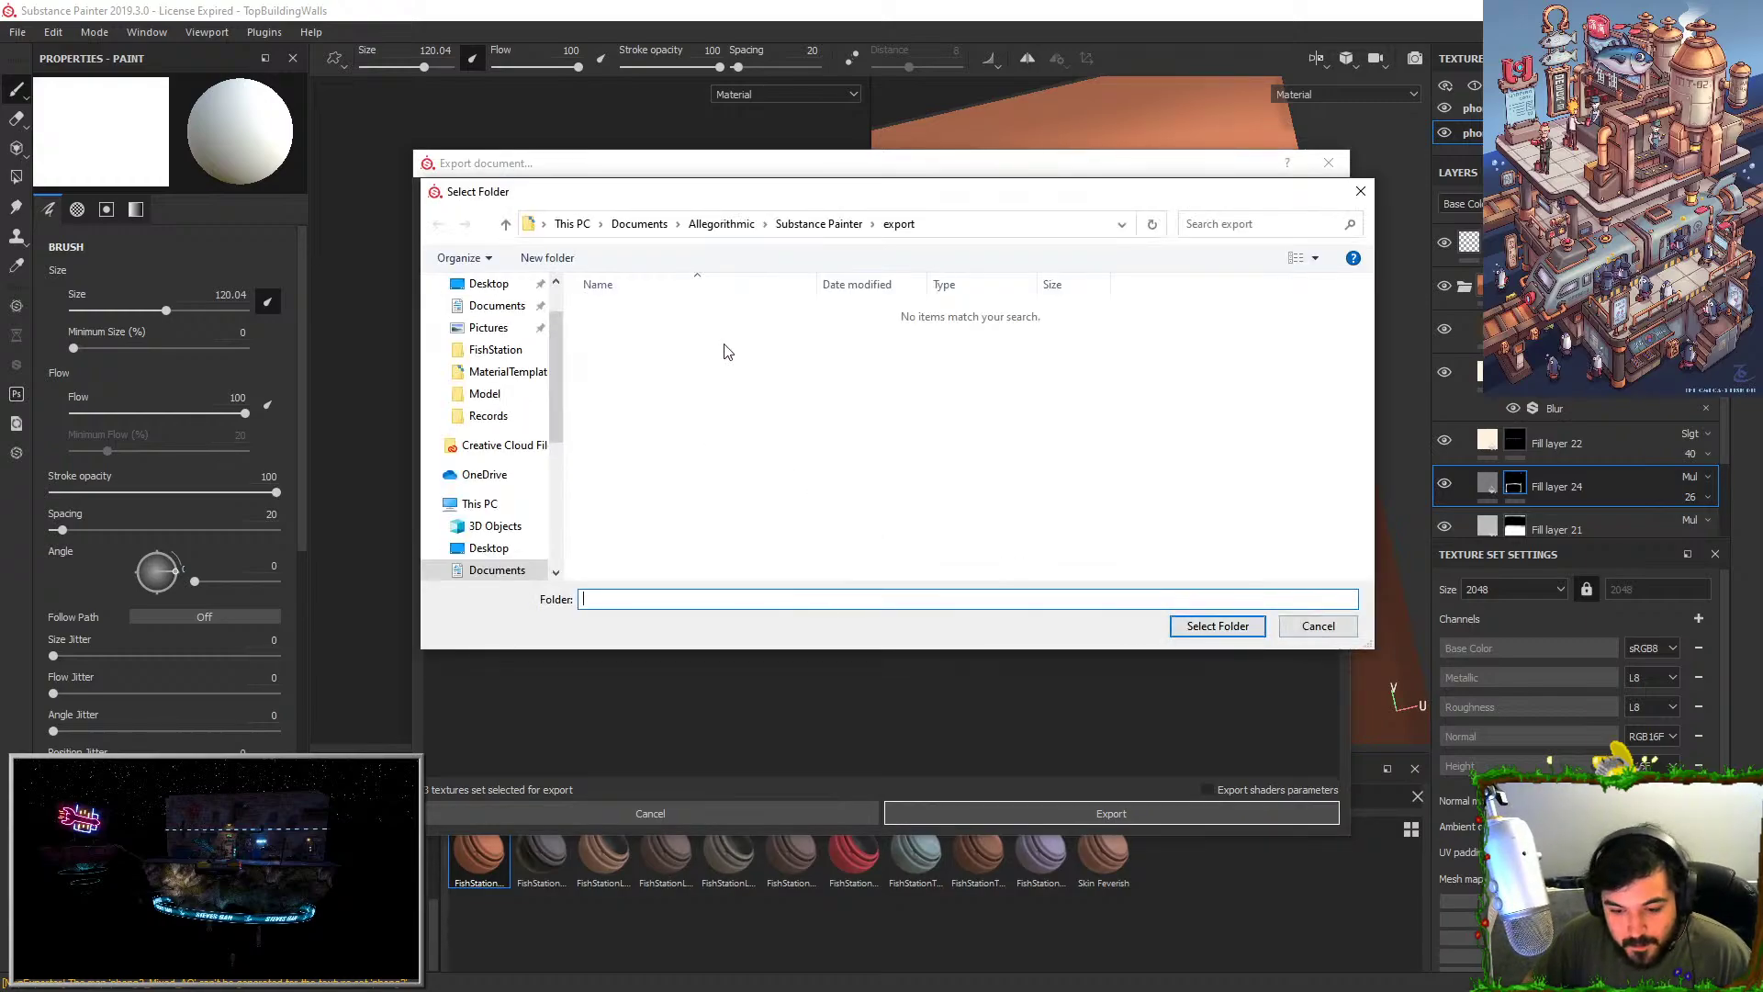
left_click(820, 226)
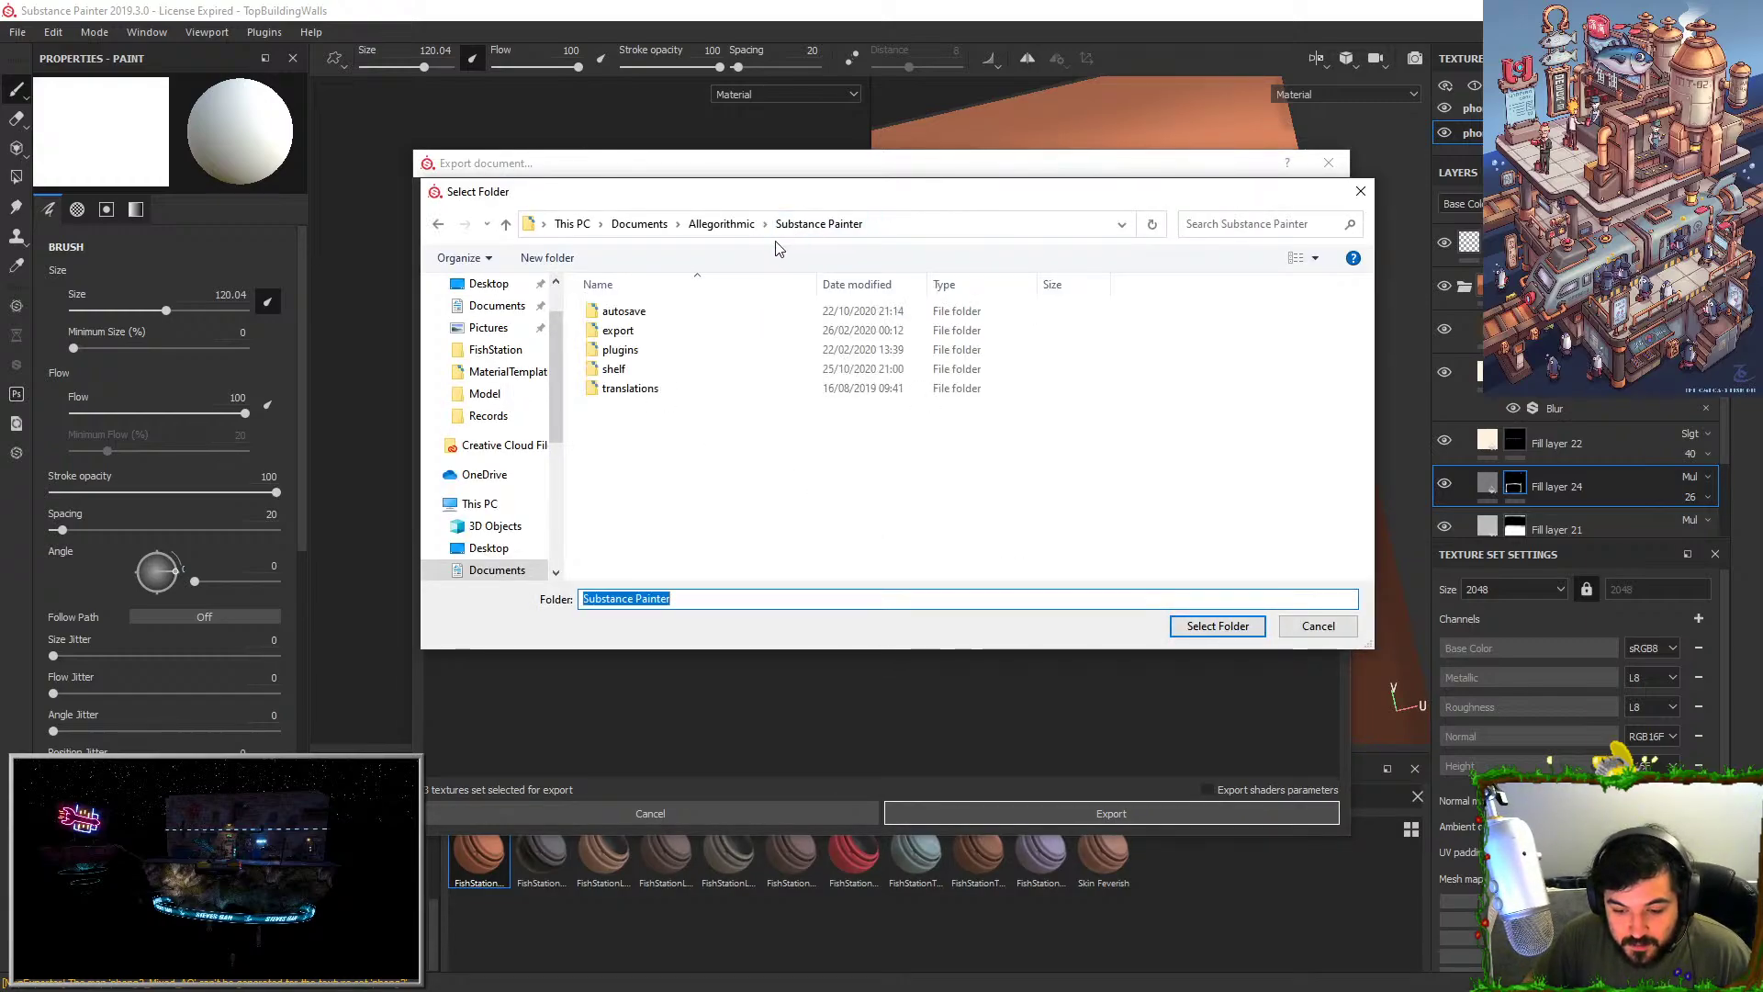
scroll(496, 441, "up", 3)
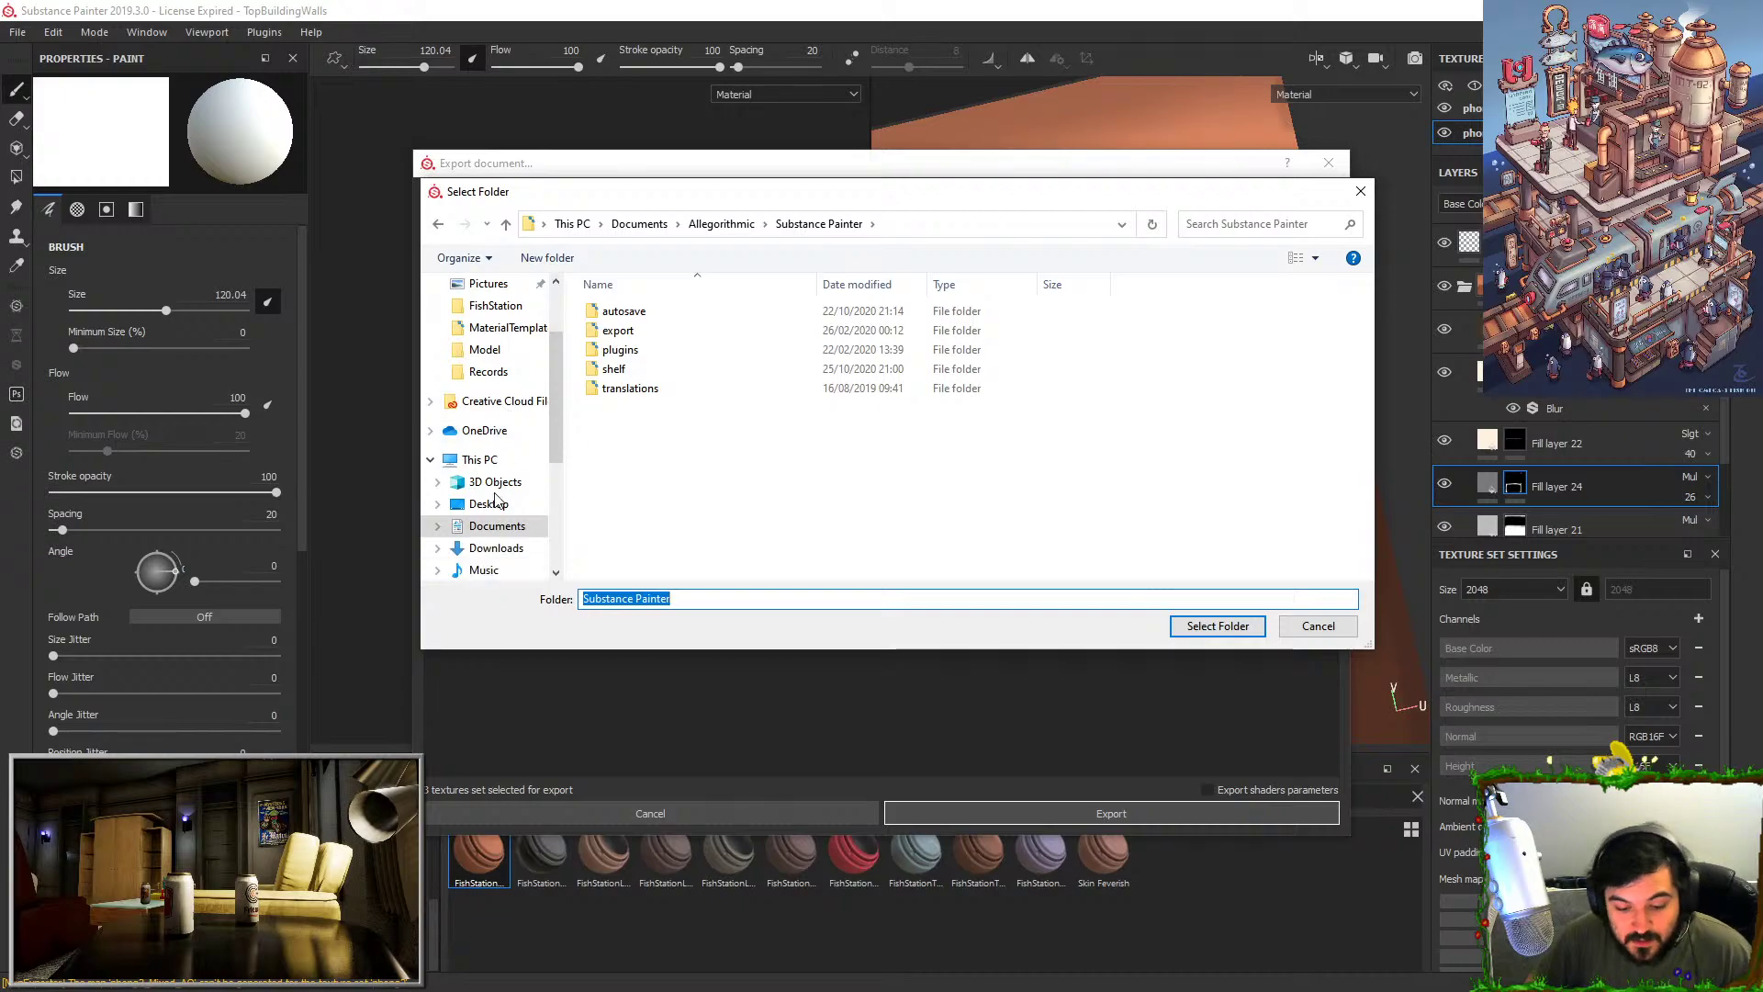
scroll(496, 404, "down", 1)
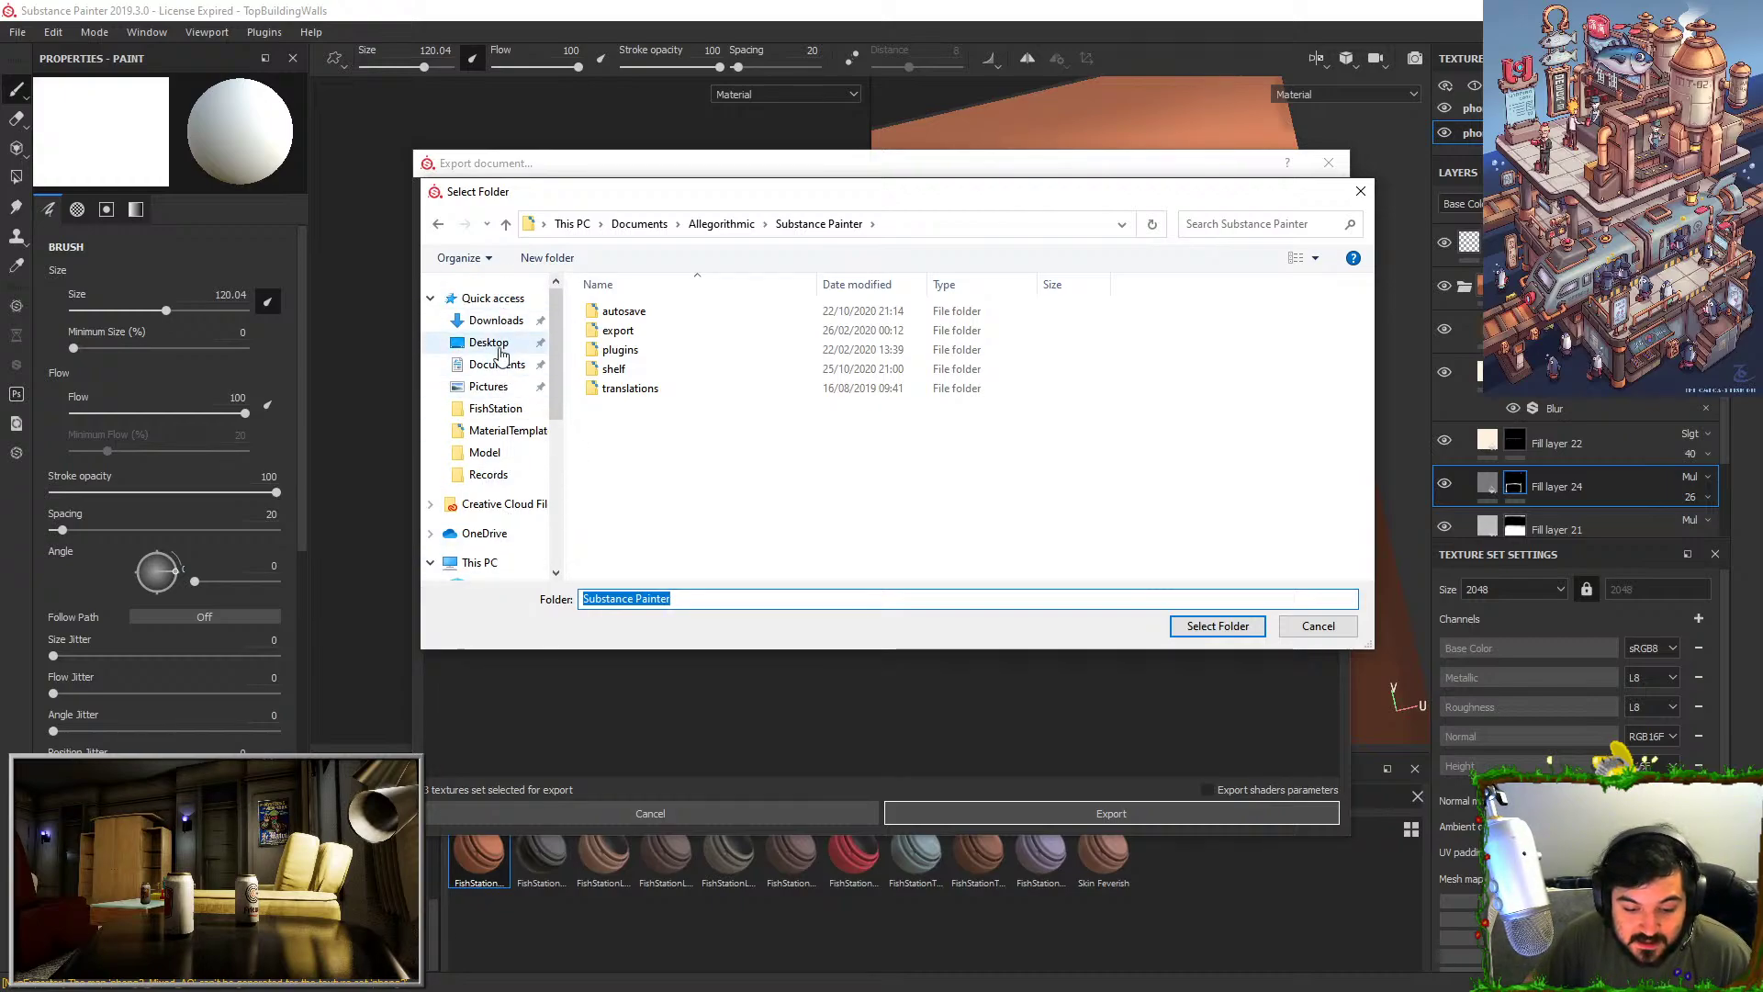
left_click(479, 525)
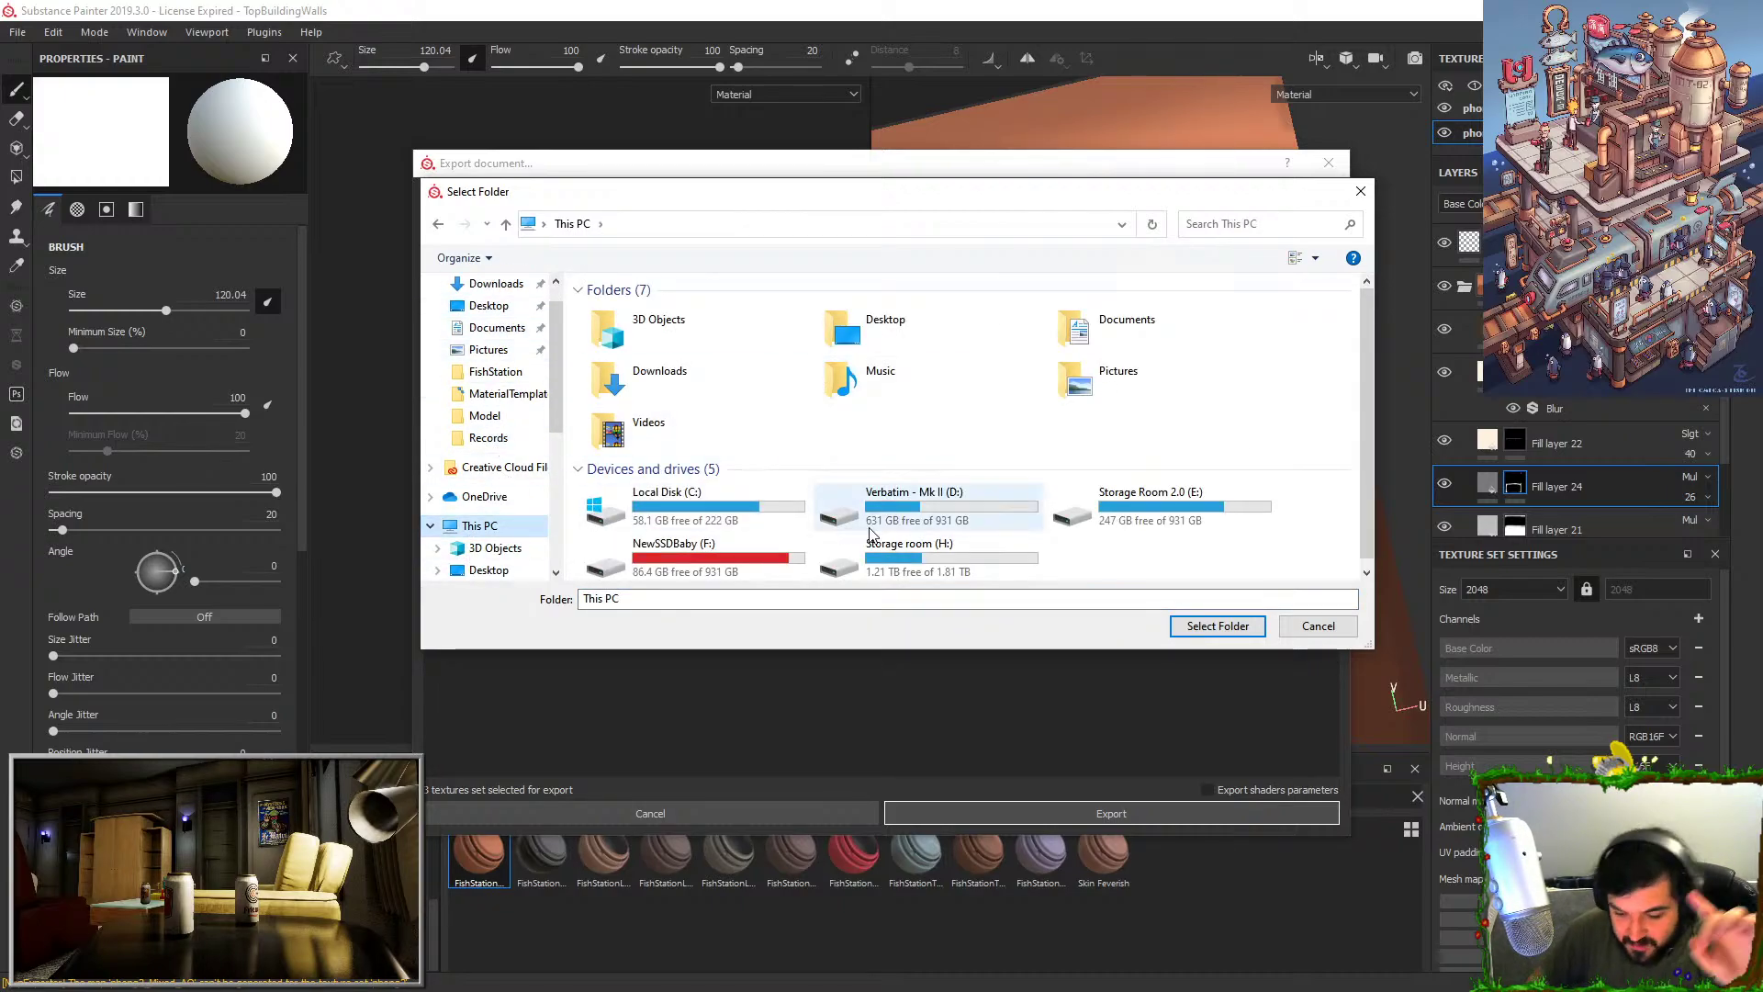
left_click(758, 553)
double_click(759, 553)
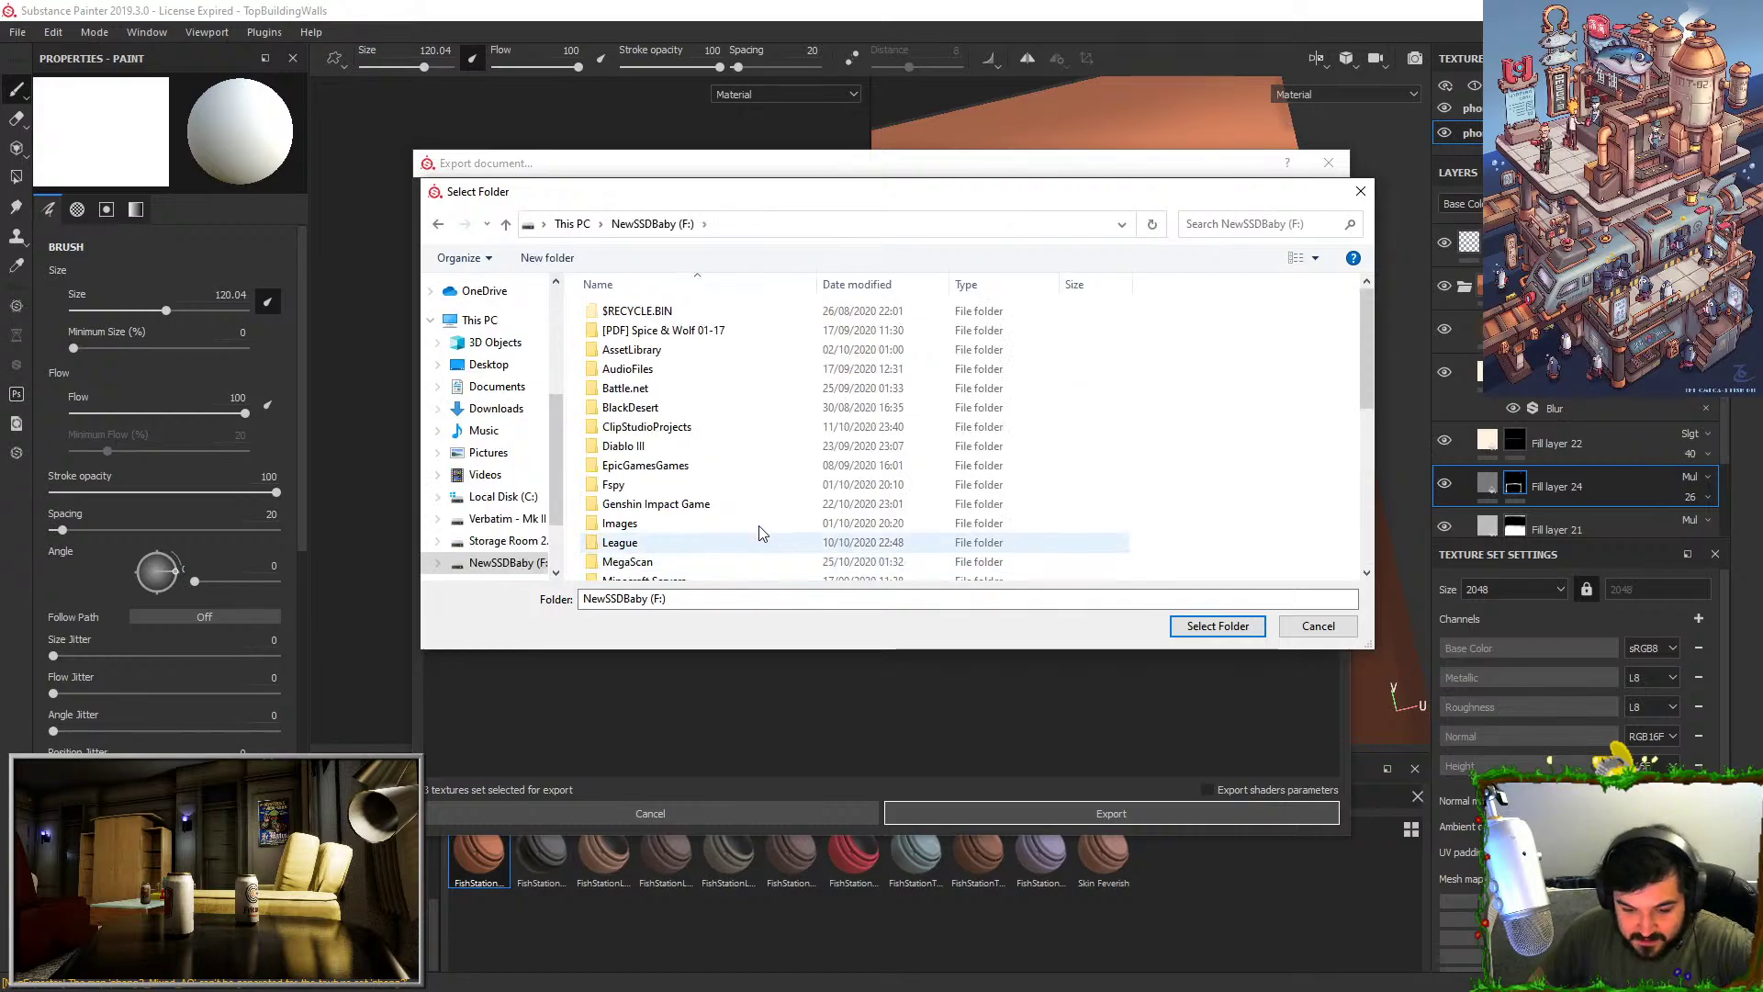
double_click(677, 346)
double_click(656, 355)
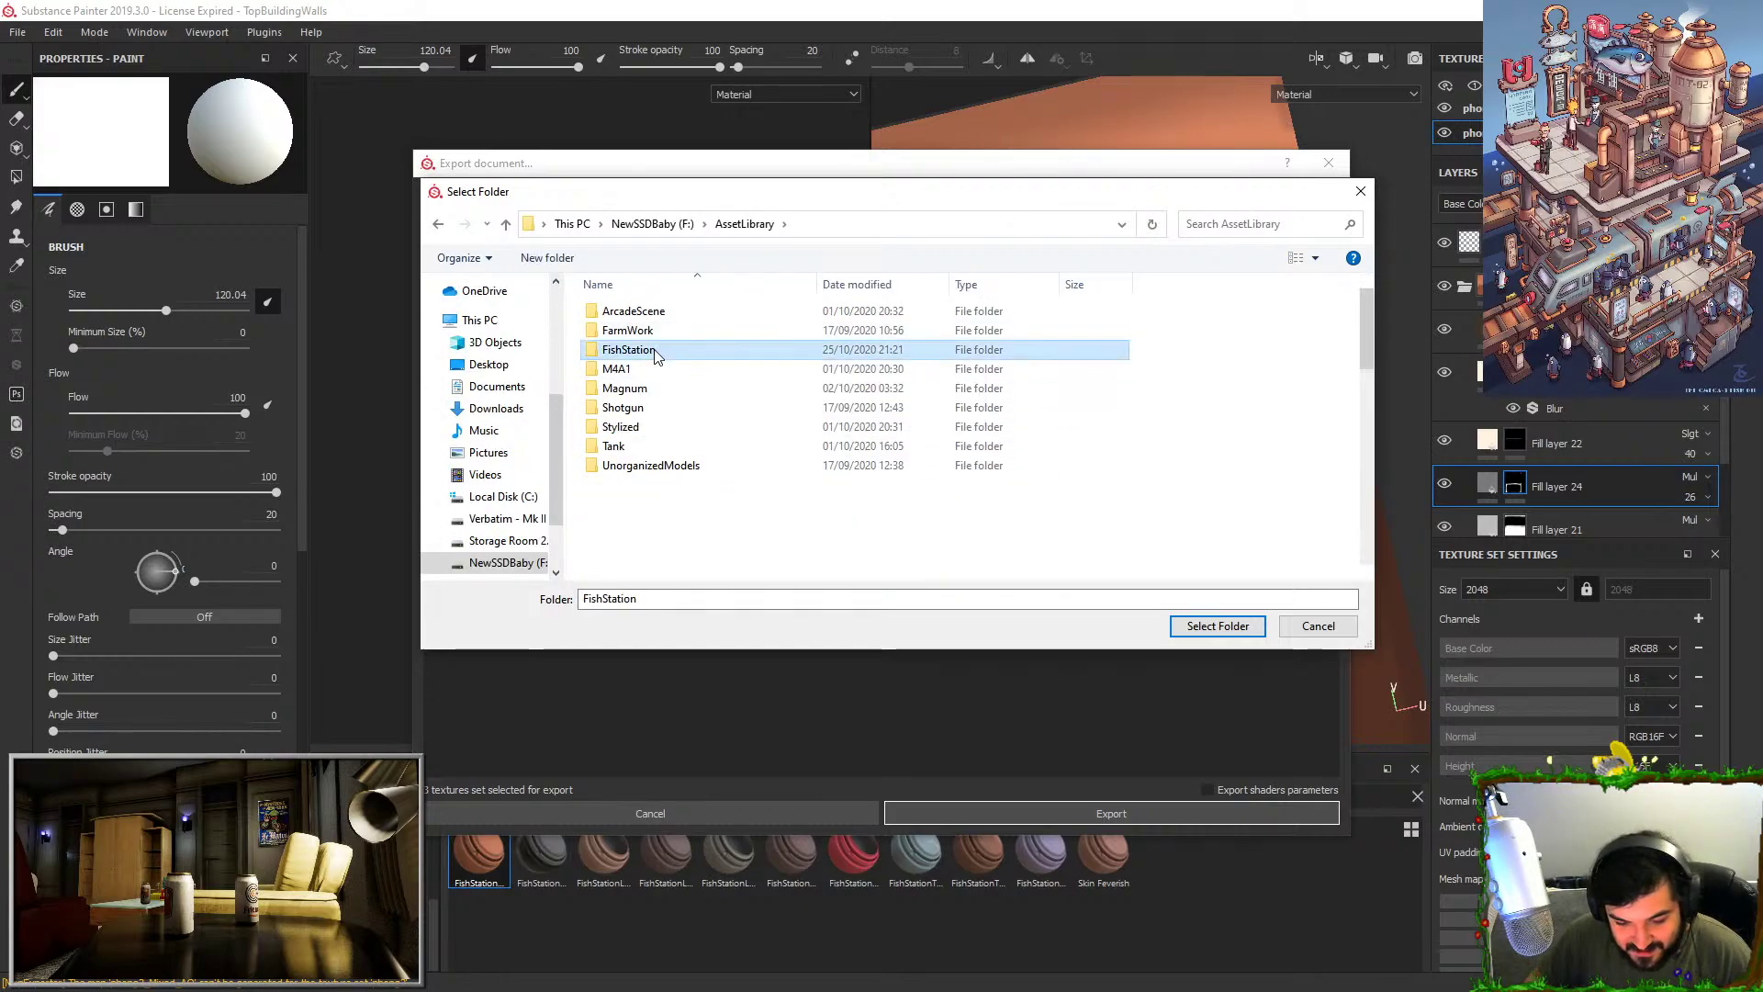
Choose TopBuildingSideWall's Textures folder as the destination and export the phong2, phong3 and phong4 texture sets.
right_click(839, 402)
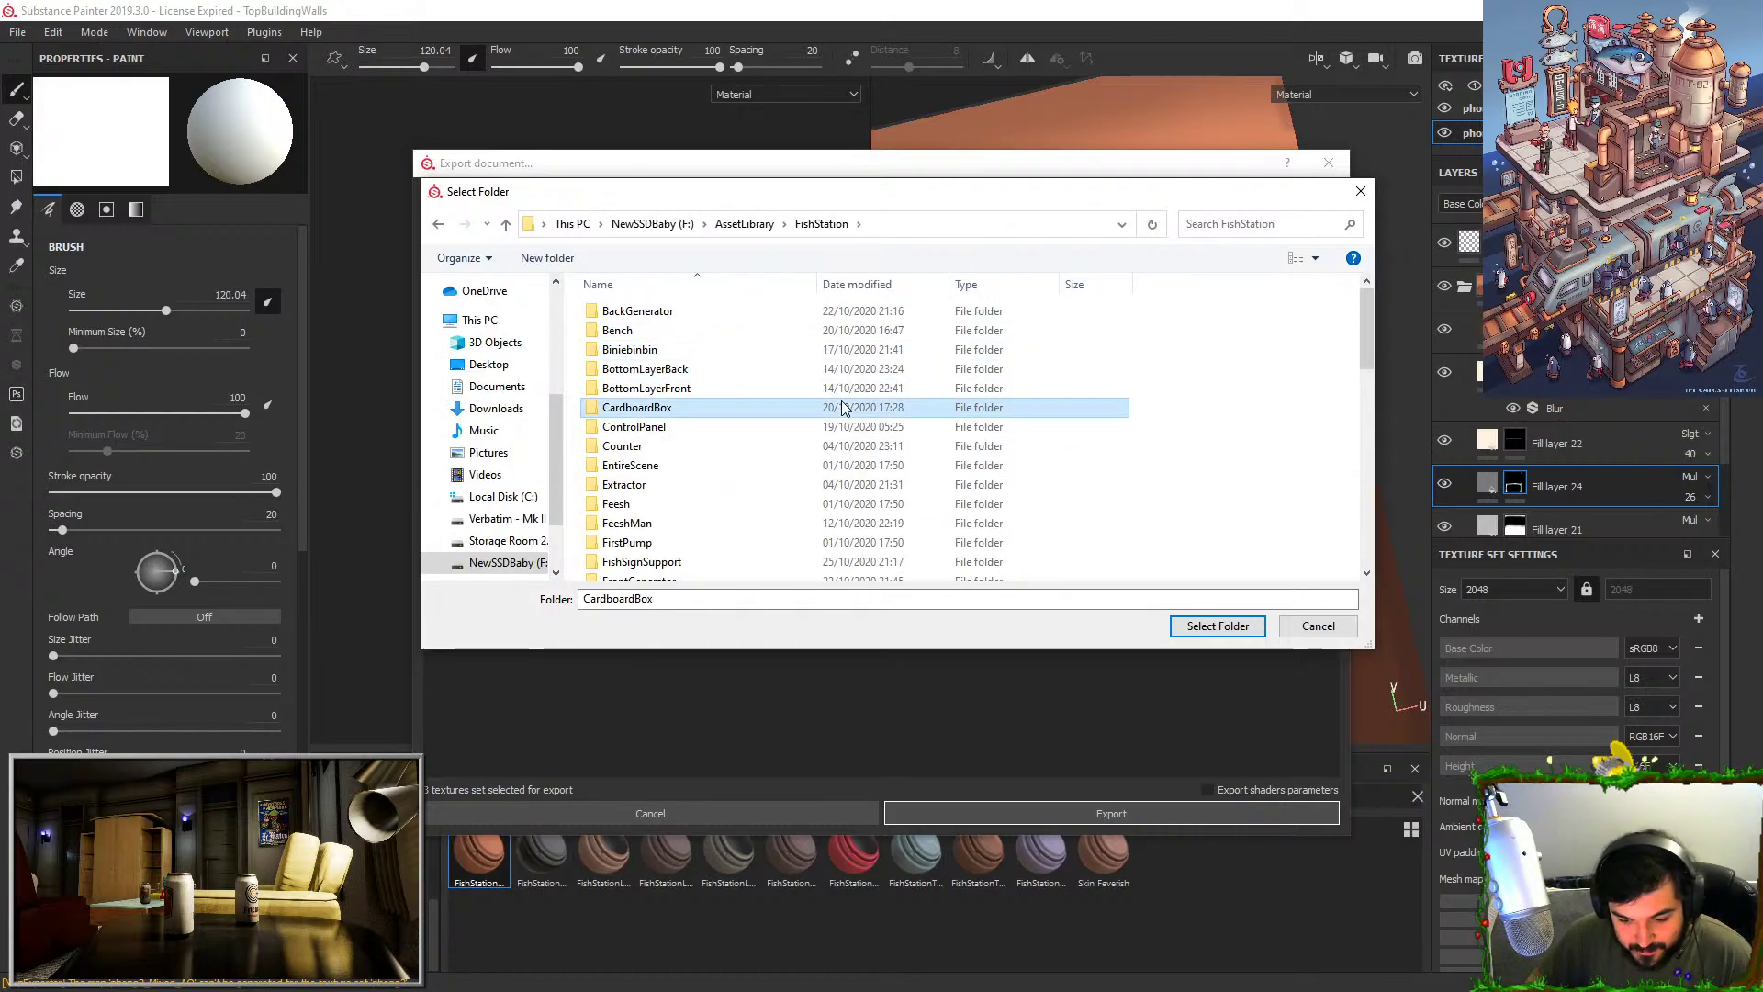
left_click(1067, 393)
scroll(809, 473, "down", 5)
left_click(611, 379)
left_click(654, 397)
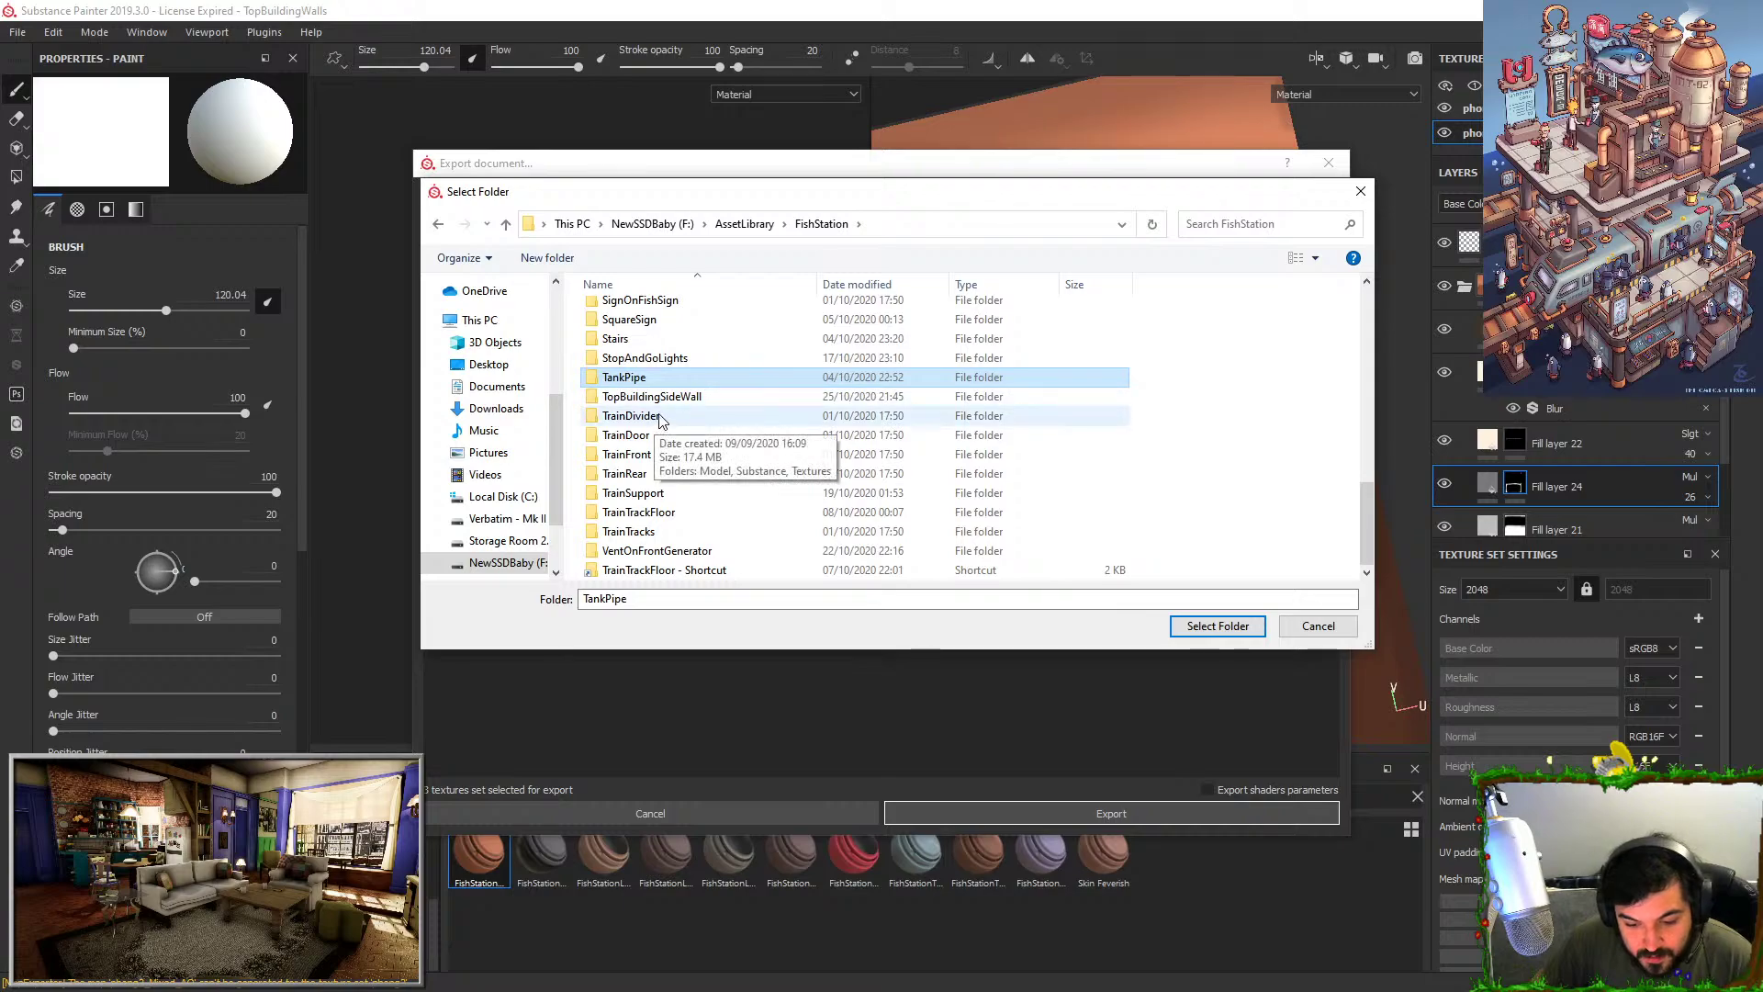
double_click(659, 396)
double_click(641, 356)
left_click(1194, 625)
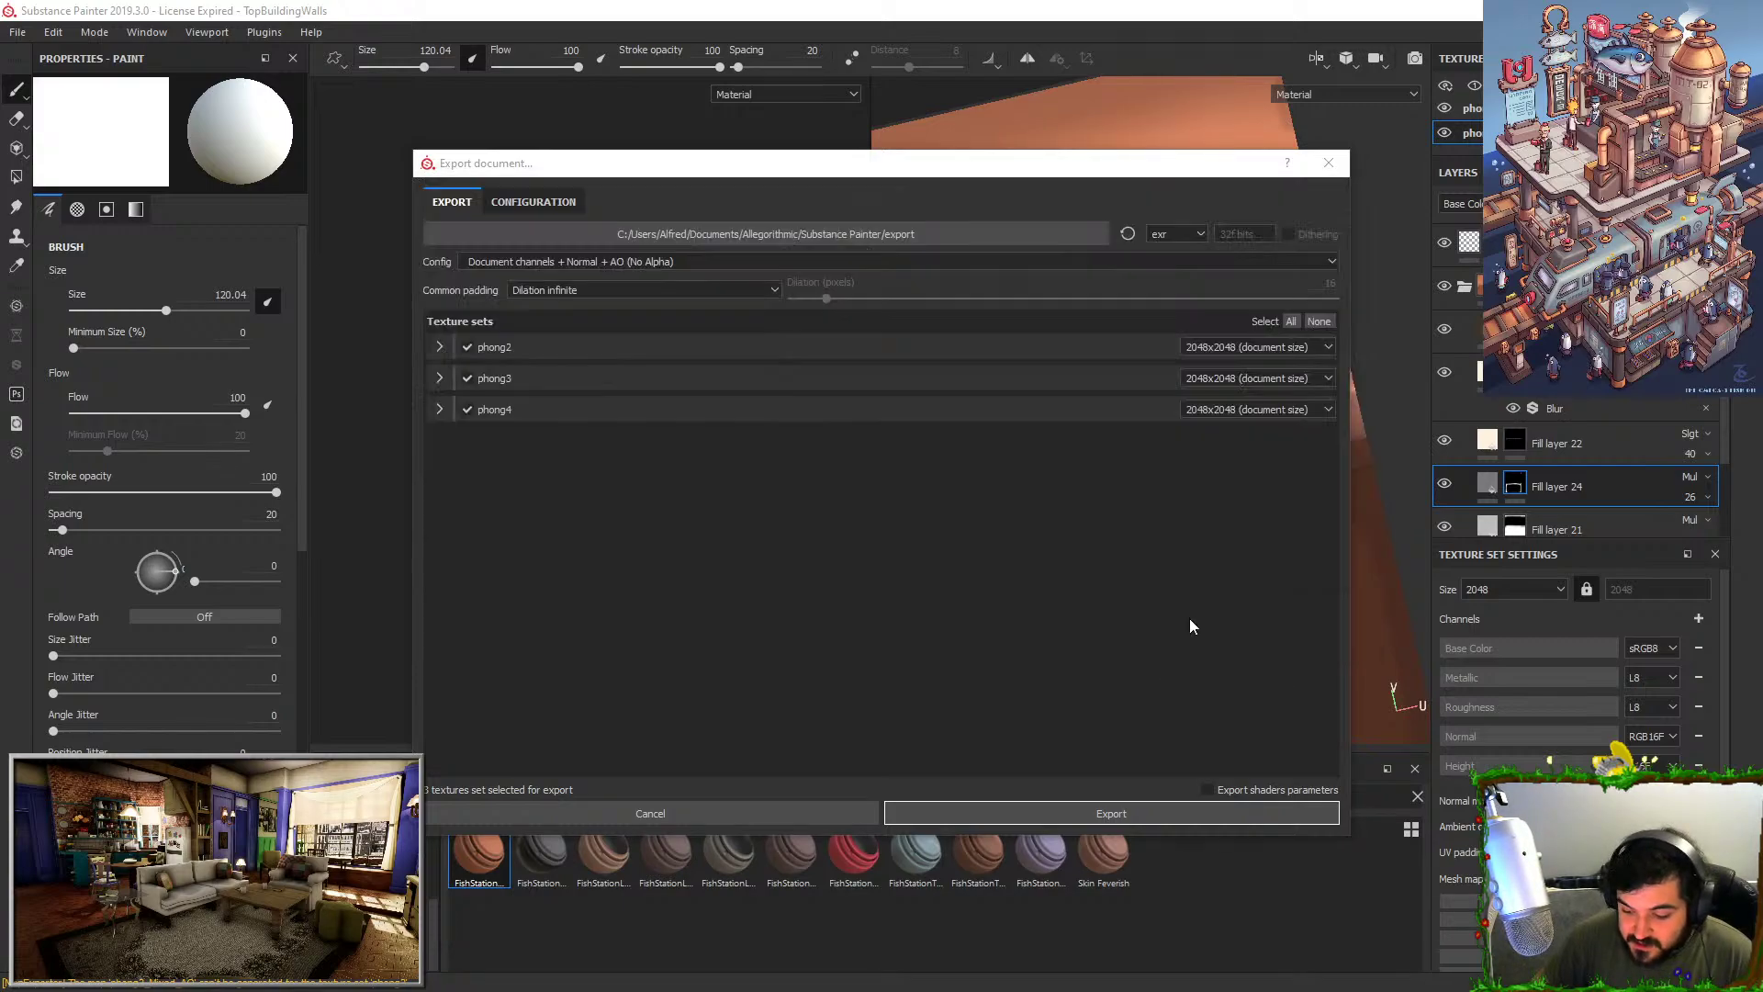
left_click(1083, 808)
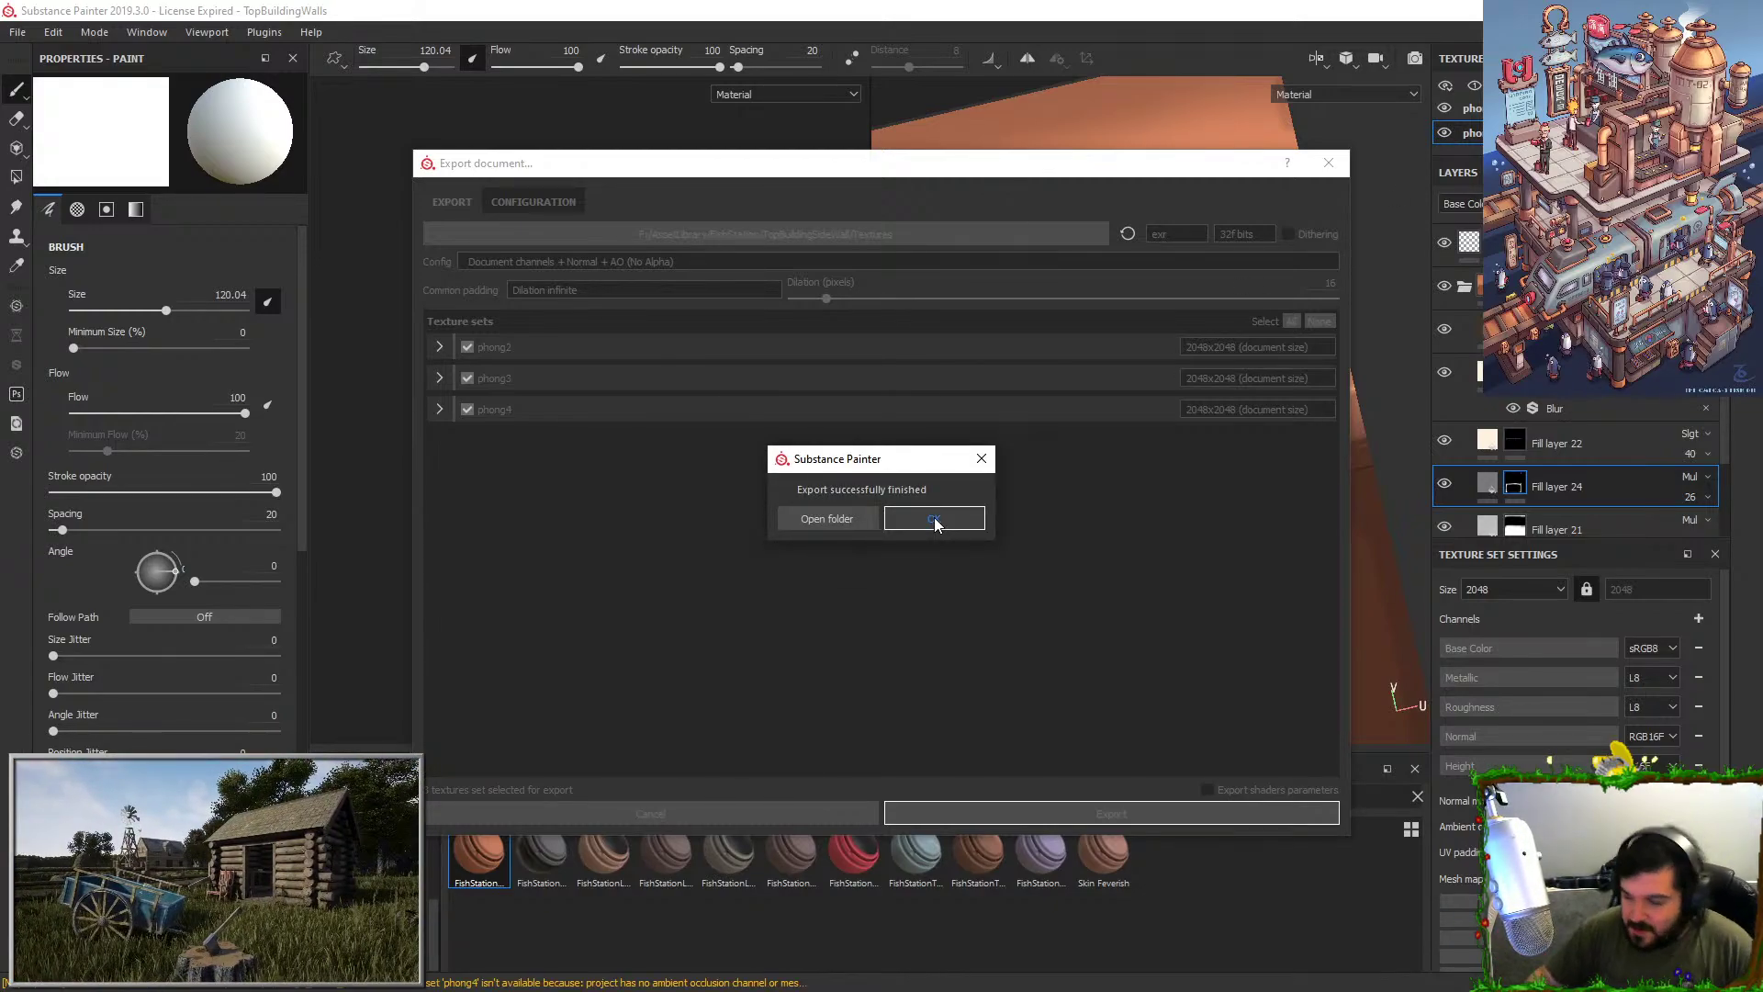
left_click(934, 520)
Switch to Unreal Editor and examine the fish station scene, including a full-screen view and a close look at the top building's untextured walls.
key("alt+Tab")
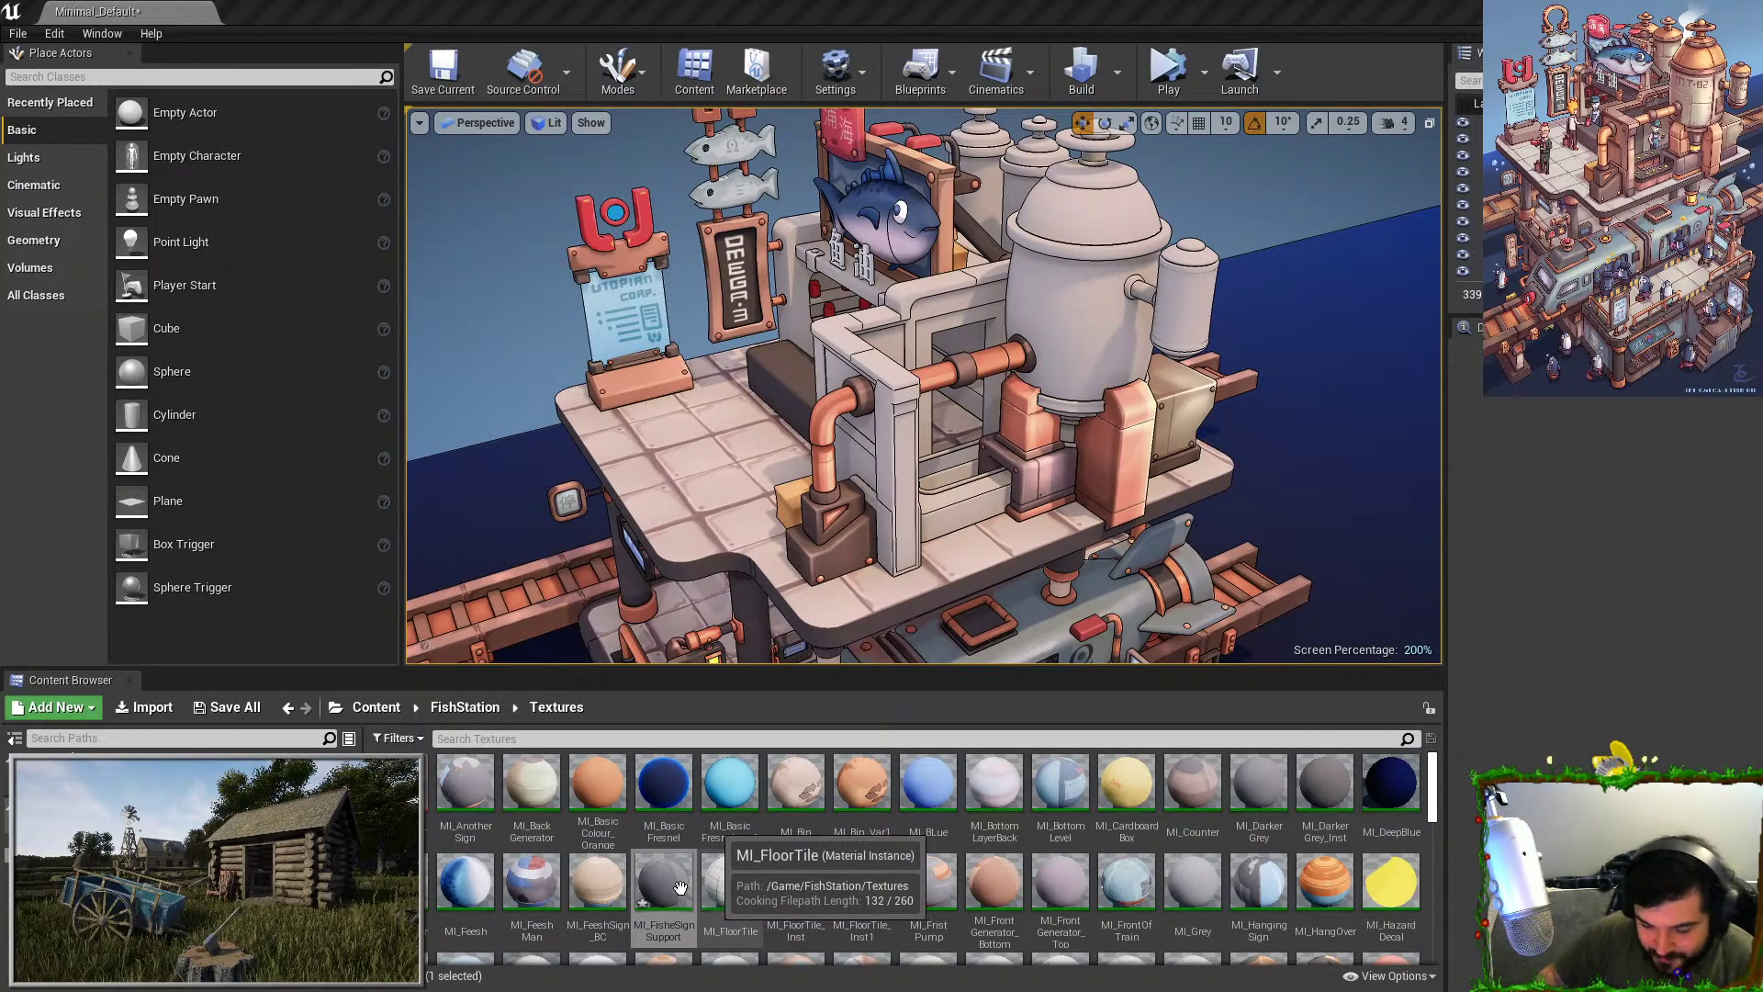
right_click(699, 454)
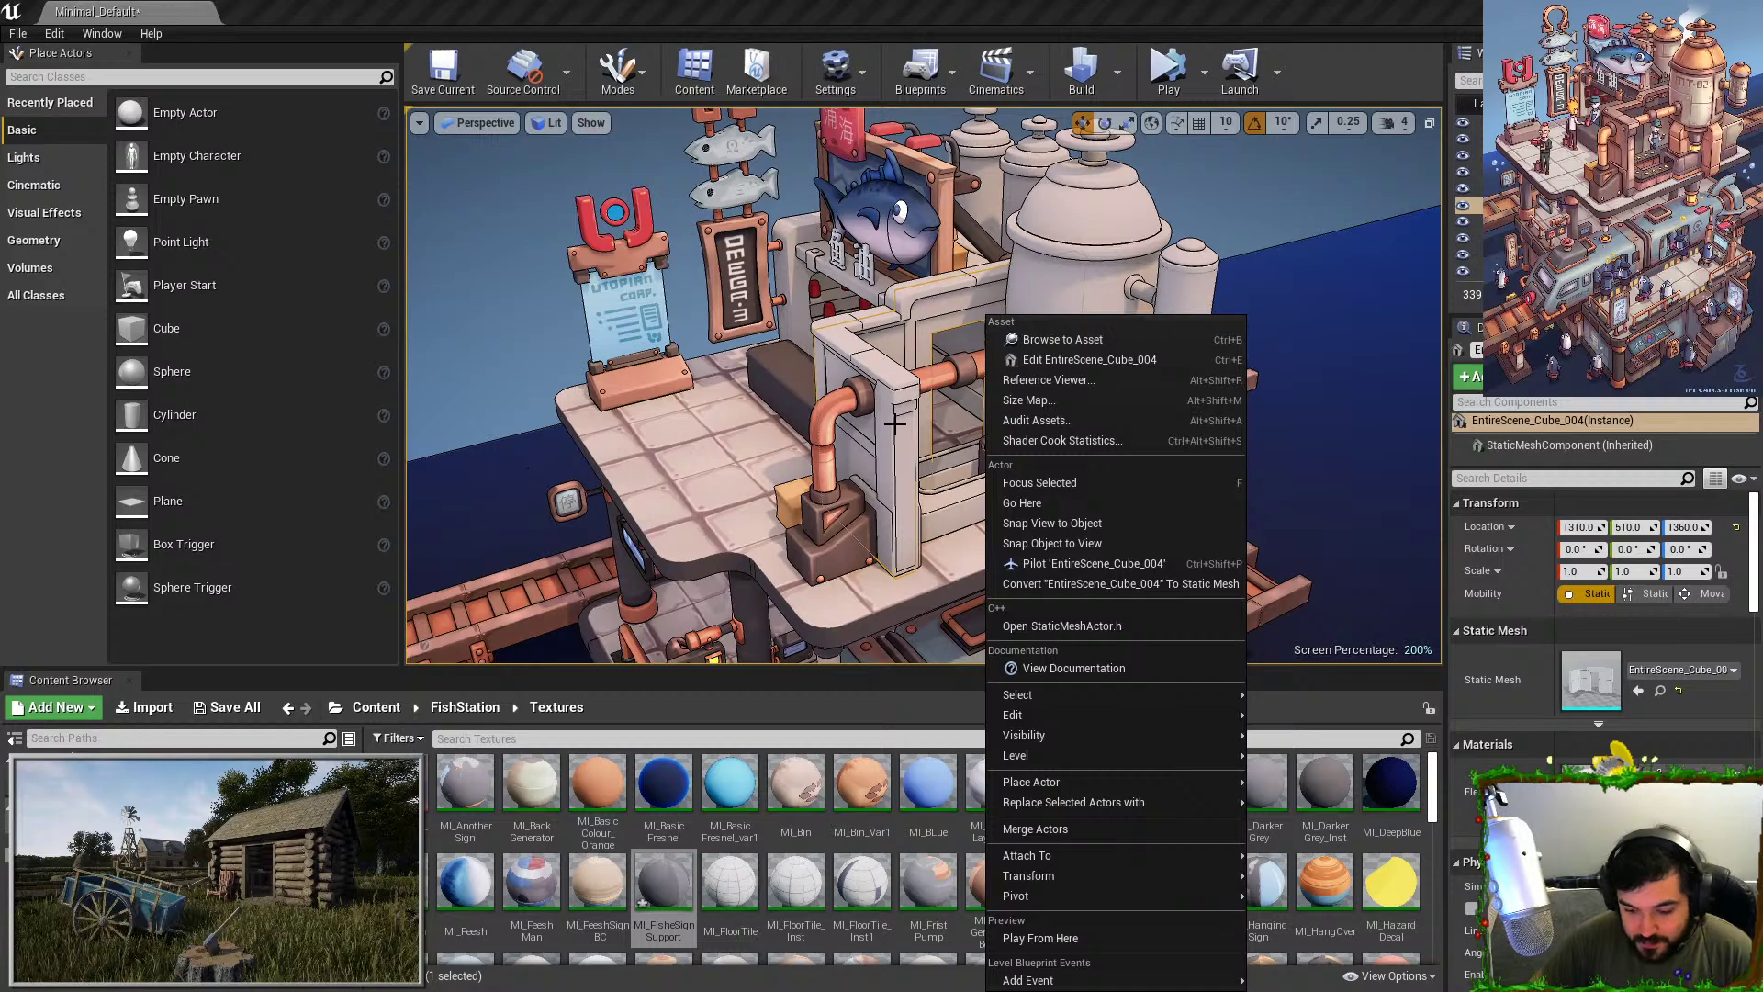
key("Escape")
scroll(895, 424, "down", 5)
key("Escape")
scroll(895, 424, "down", 2)
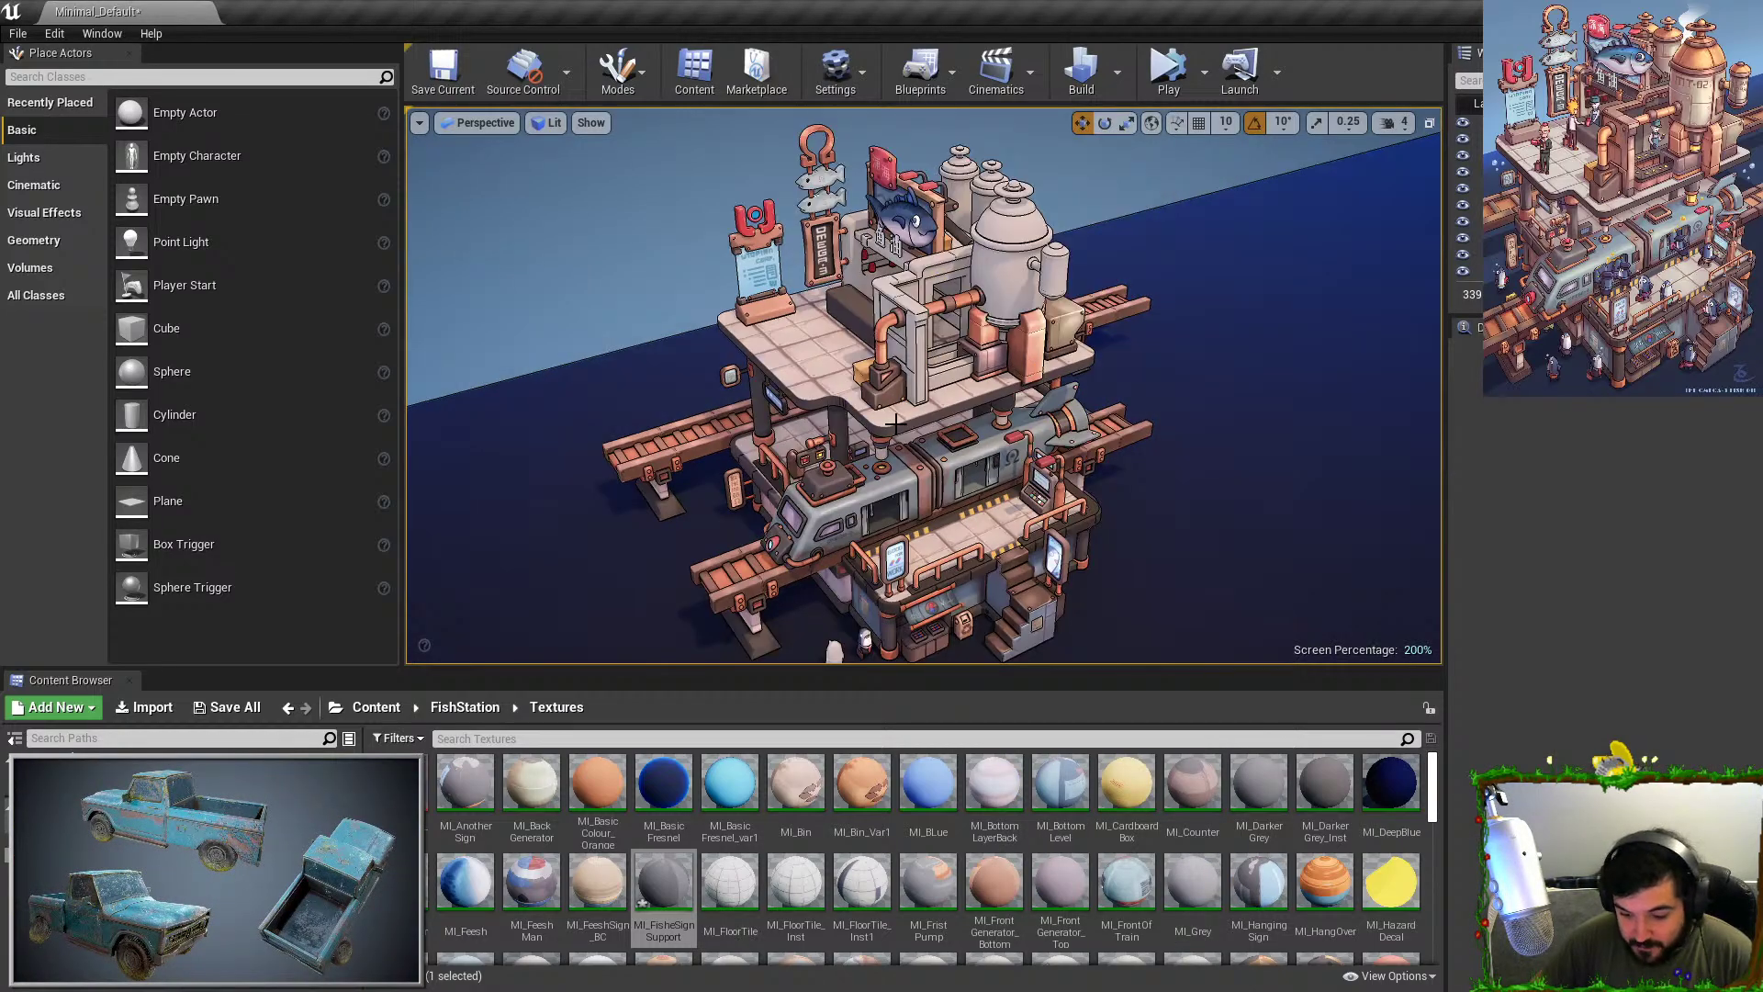
key("F11")
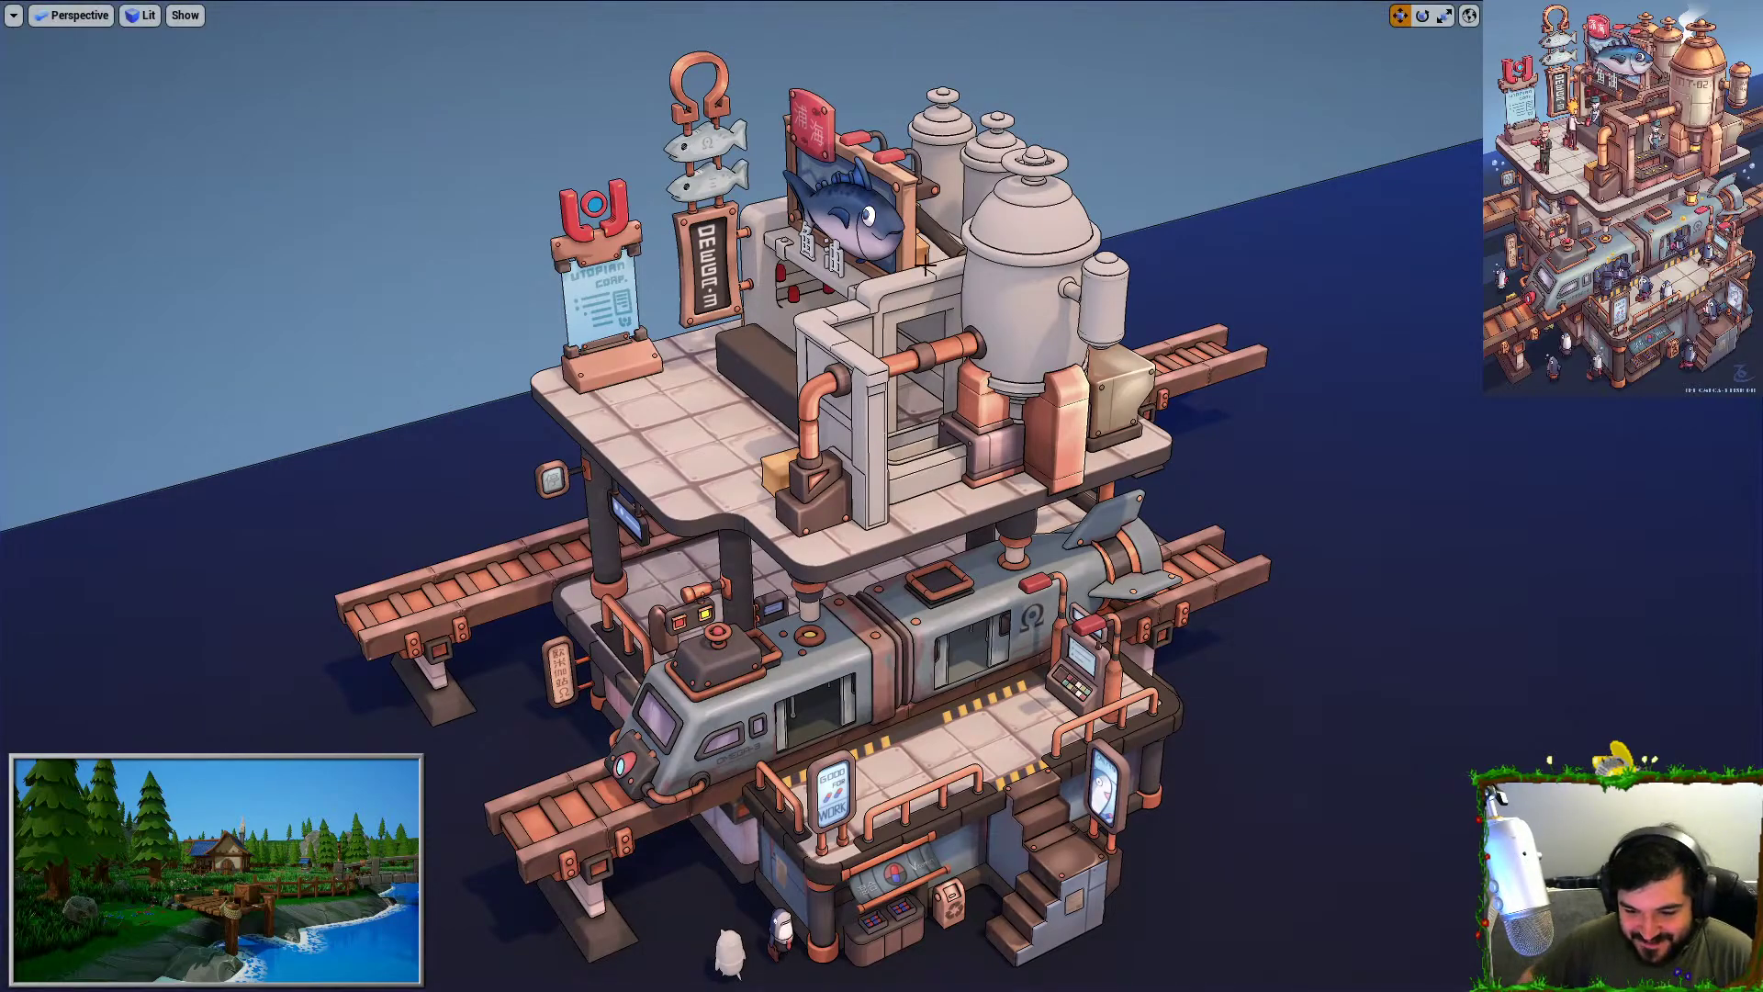
right_click_drag(878, 353, 823, 286)
key("w")
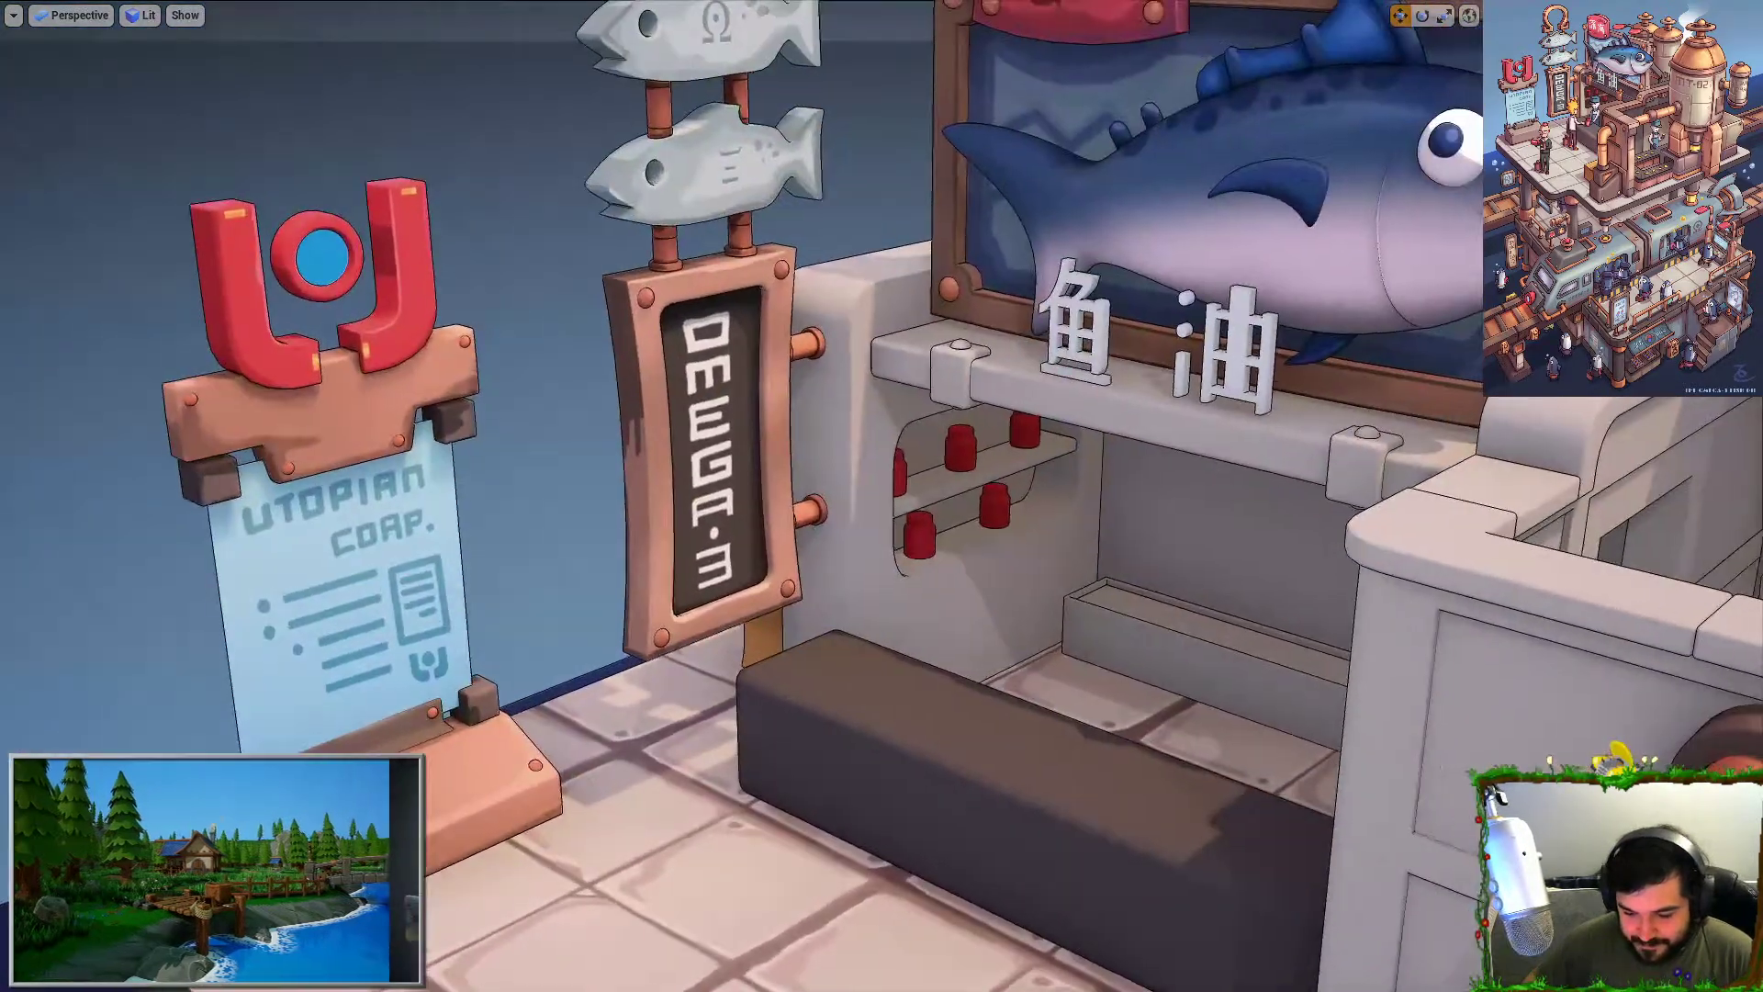
key("F11")
left_click(1014, 436)
key("w")
right_click_drag(1011, 433, 1060, 455)
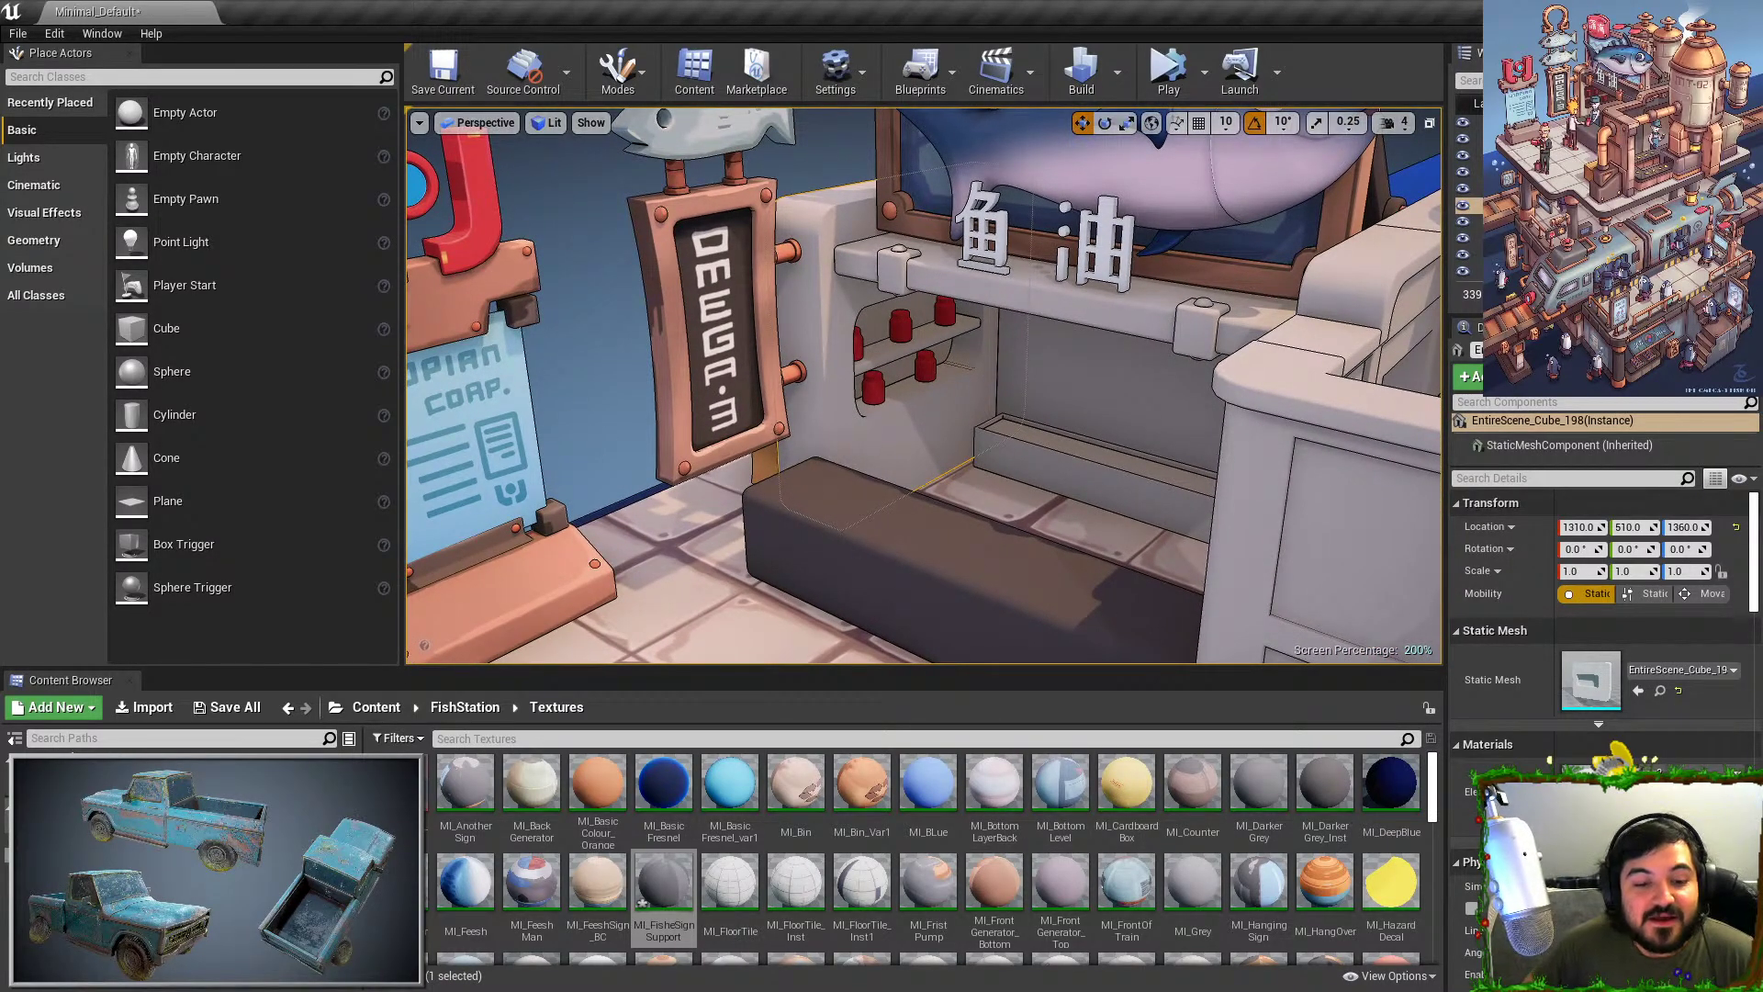
Switch to File Explorer and open the Textures folder of TopBuildingSideWall inside FishStation.
key("alt+Tab")
left_click(863, 274)
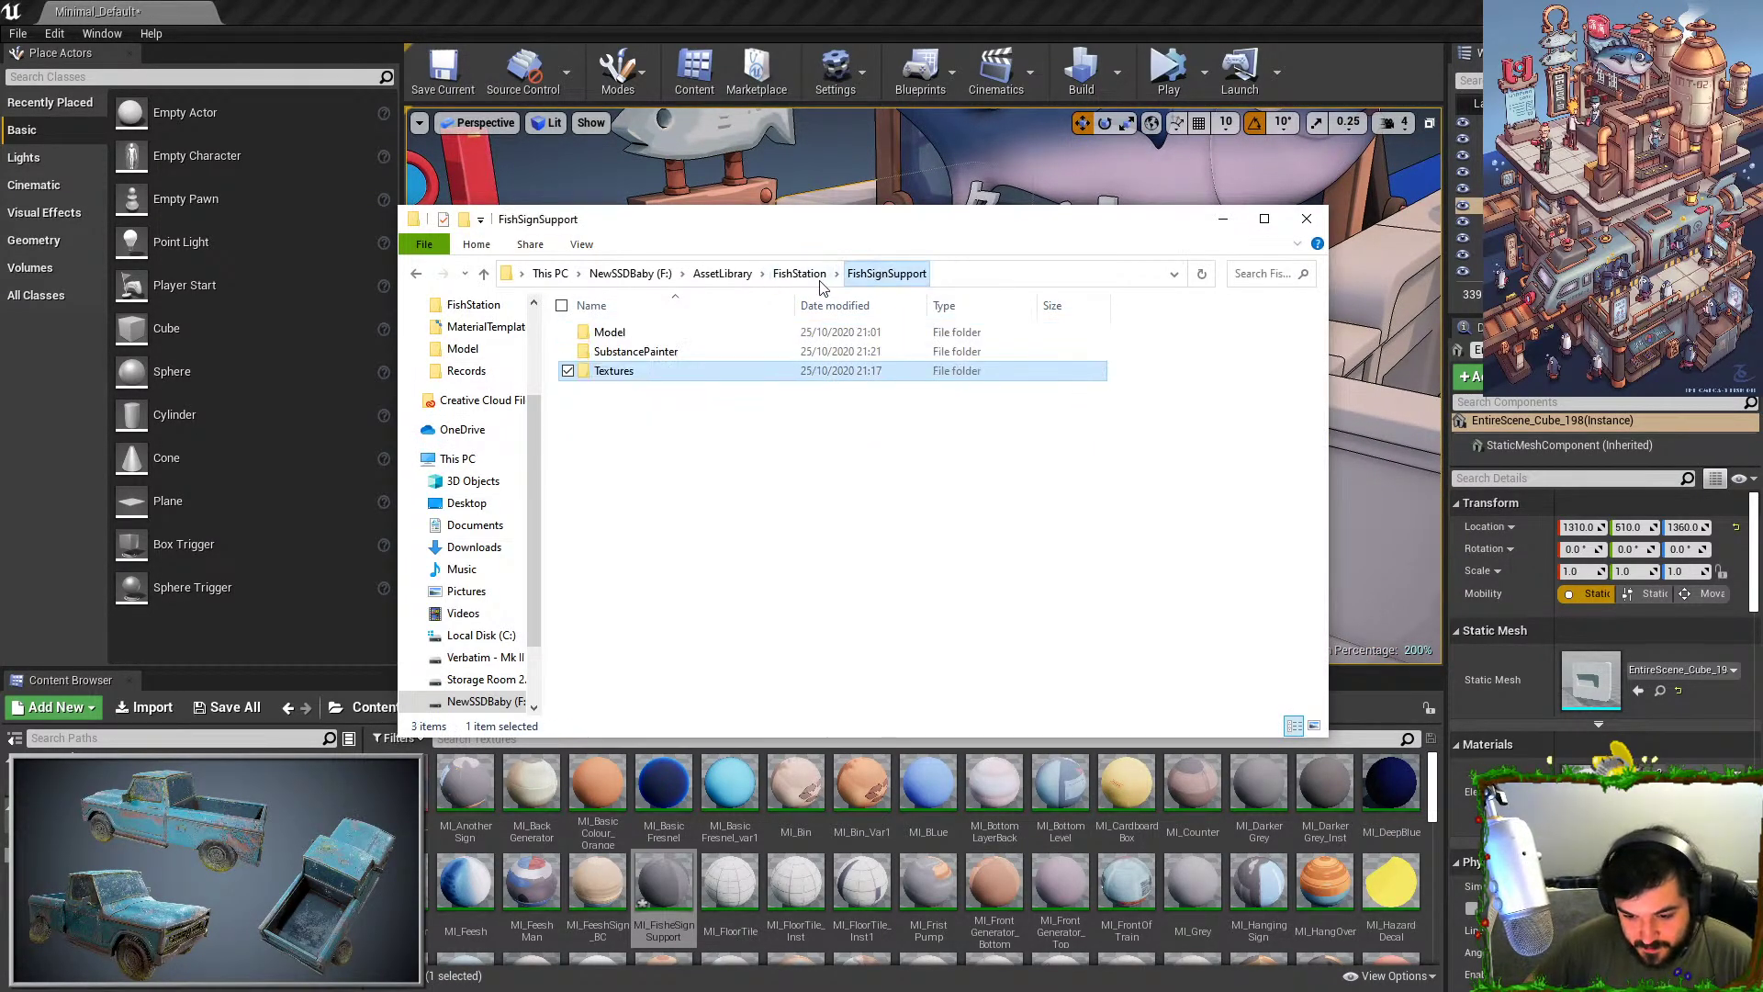
left_click(815, 275)
key("t")
double_click(652, 435)
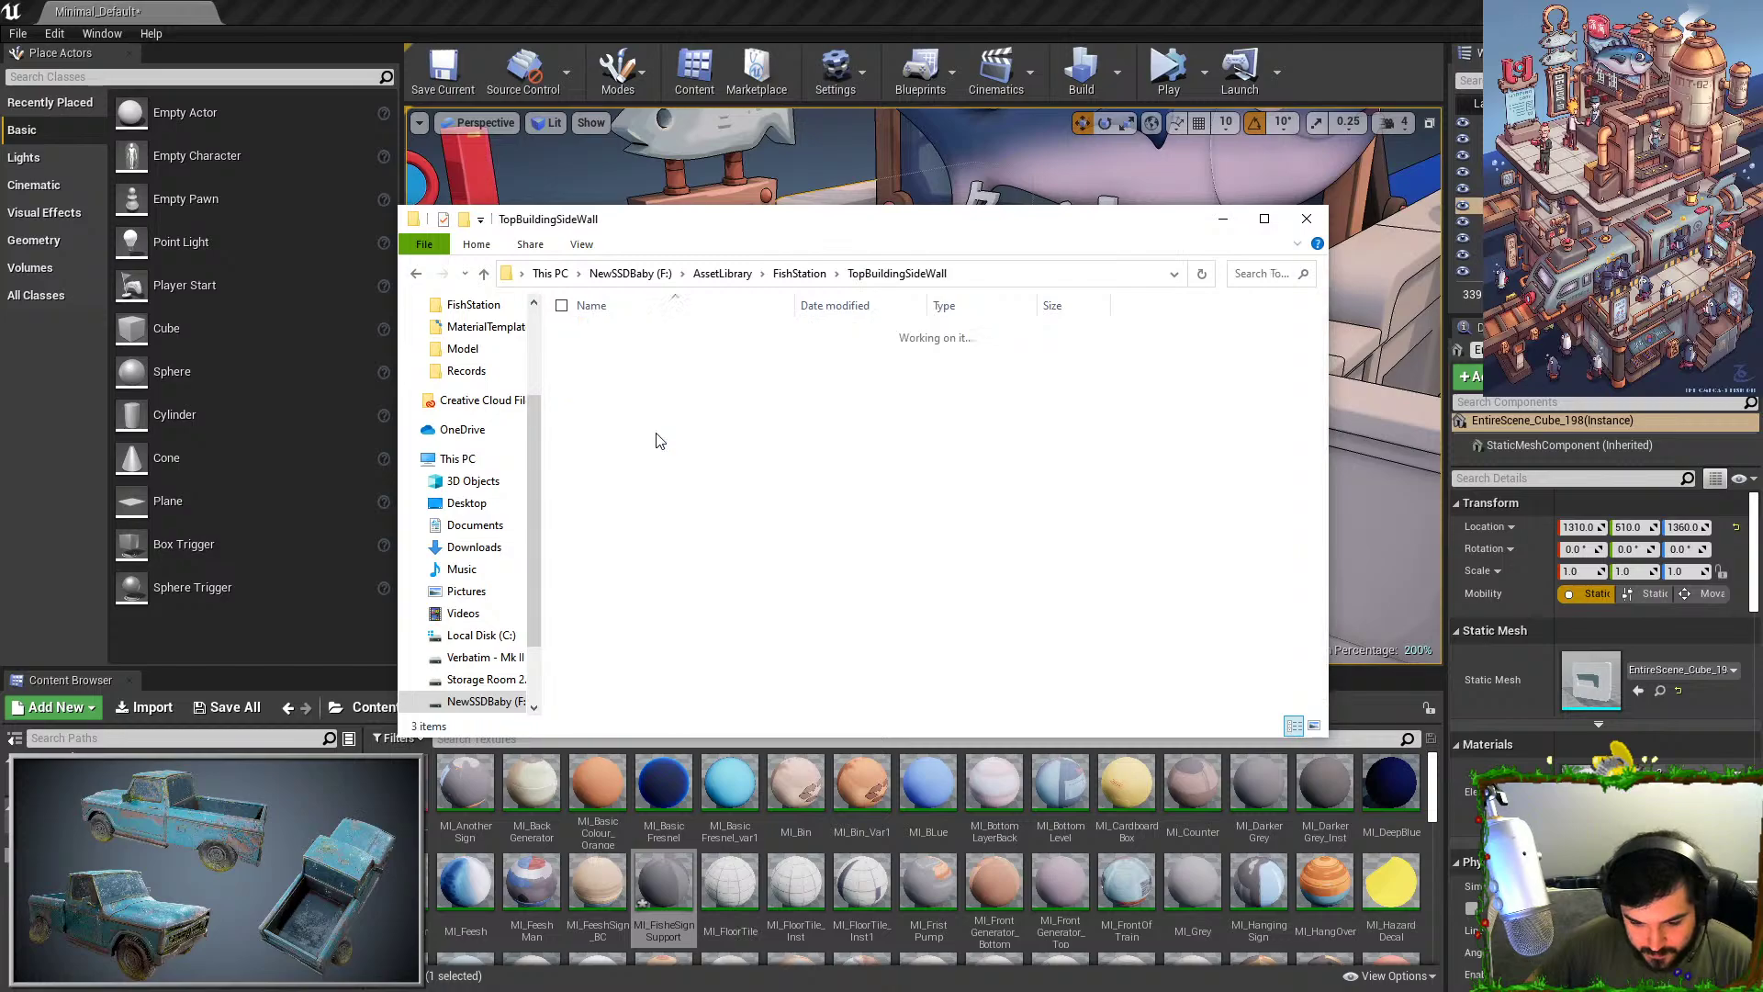
double_click(634, 370)
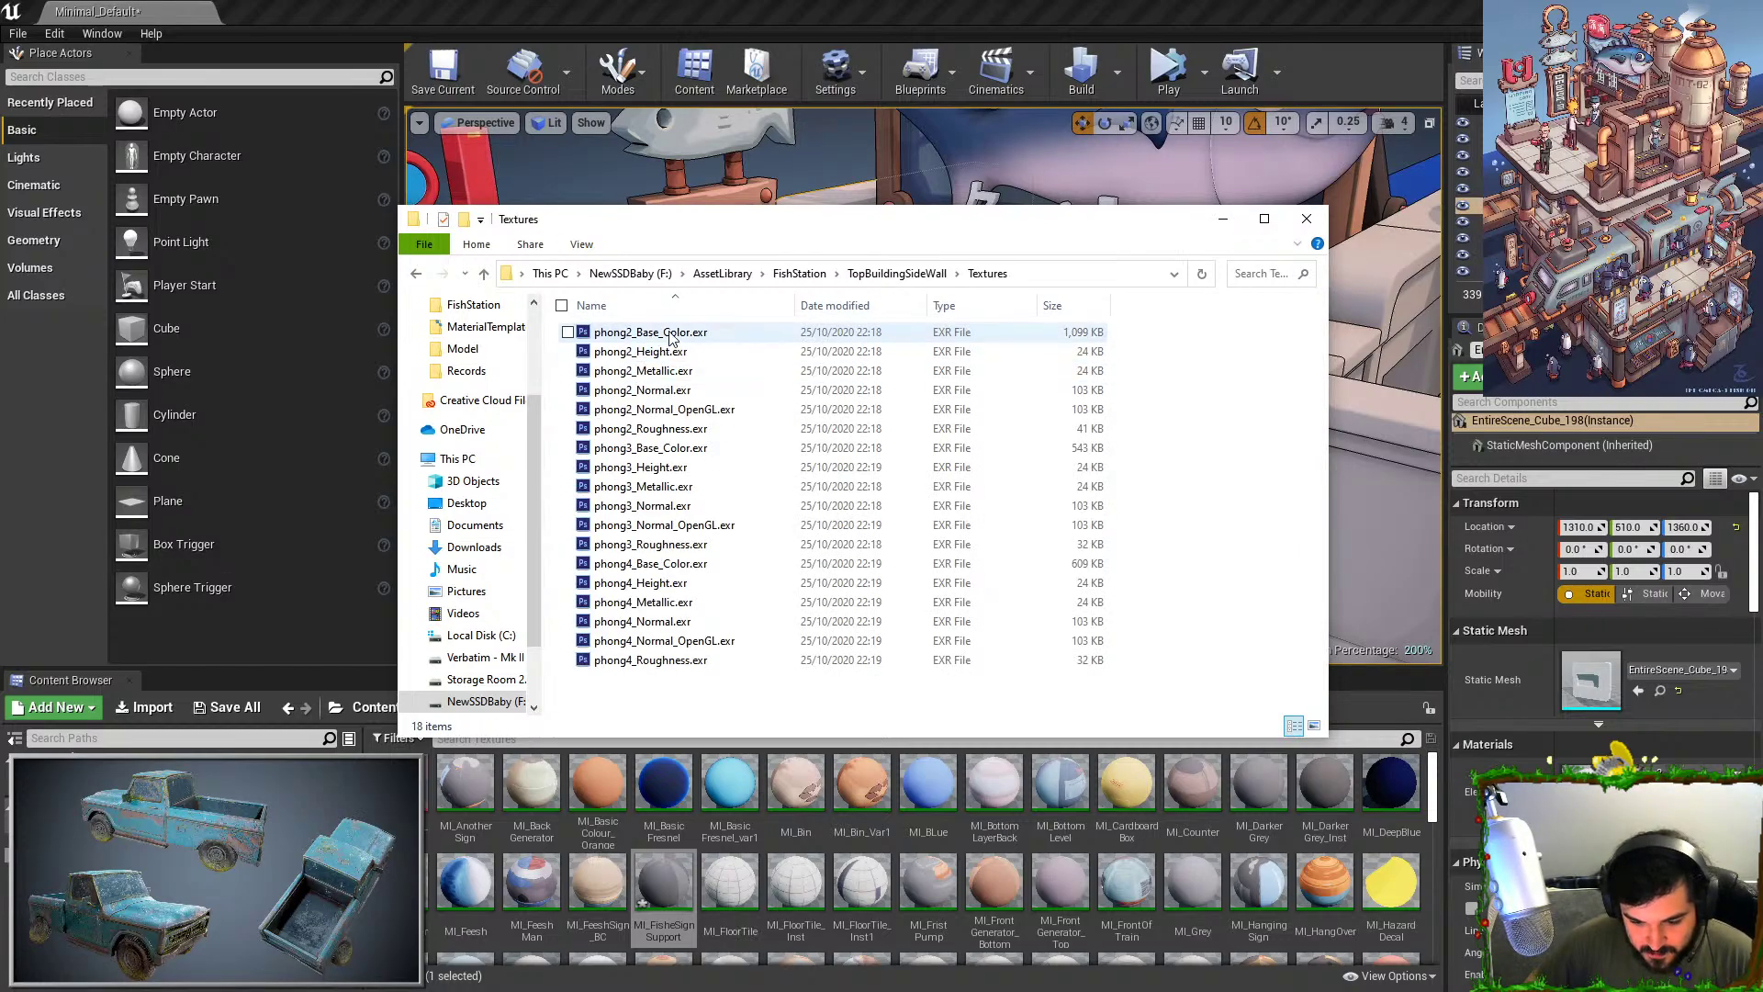
Import phong2_Base_Color.exr, phong3_Base_Color.exr and phong4_Base_Color.exr into Unreal Editor's FishStation/Textures content folder.
left_click(669, 334)
key("F2")
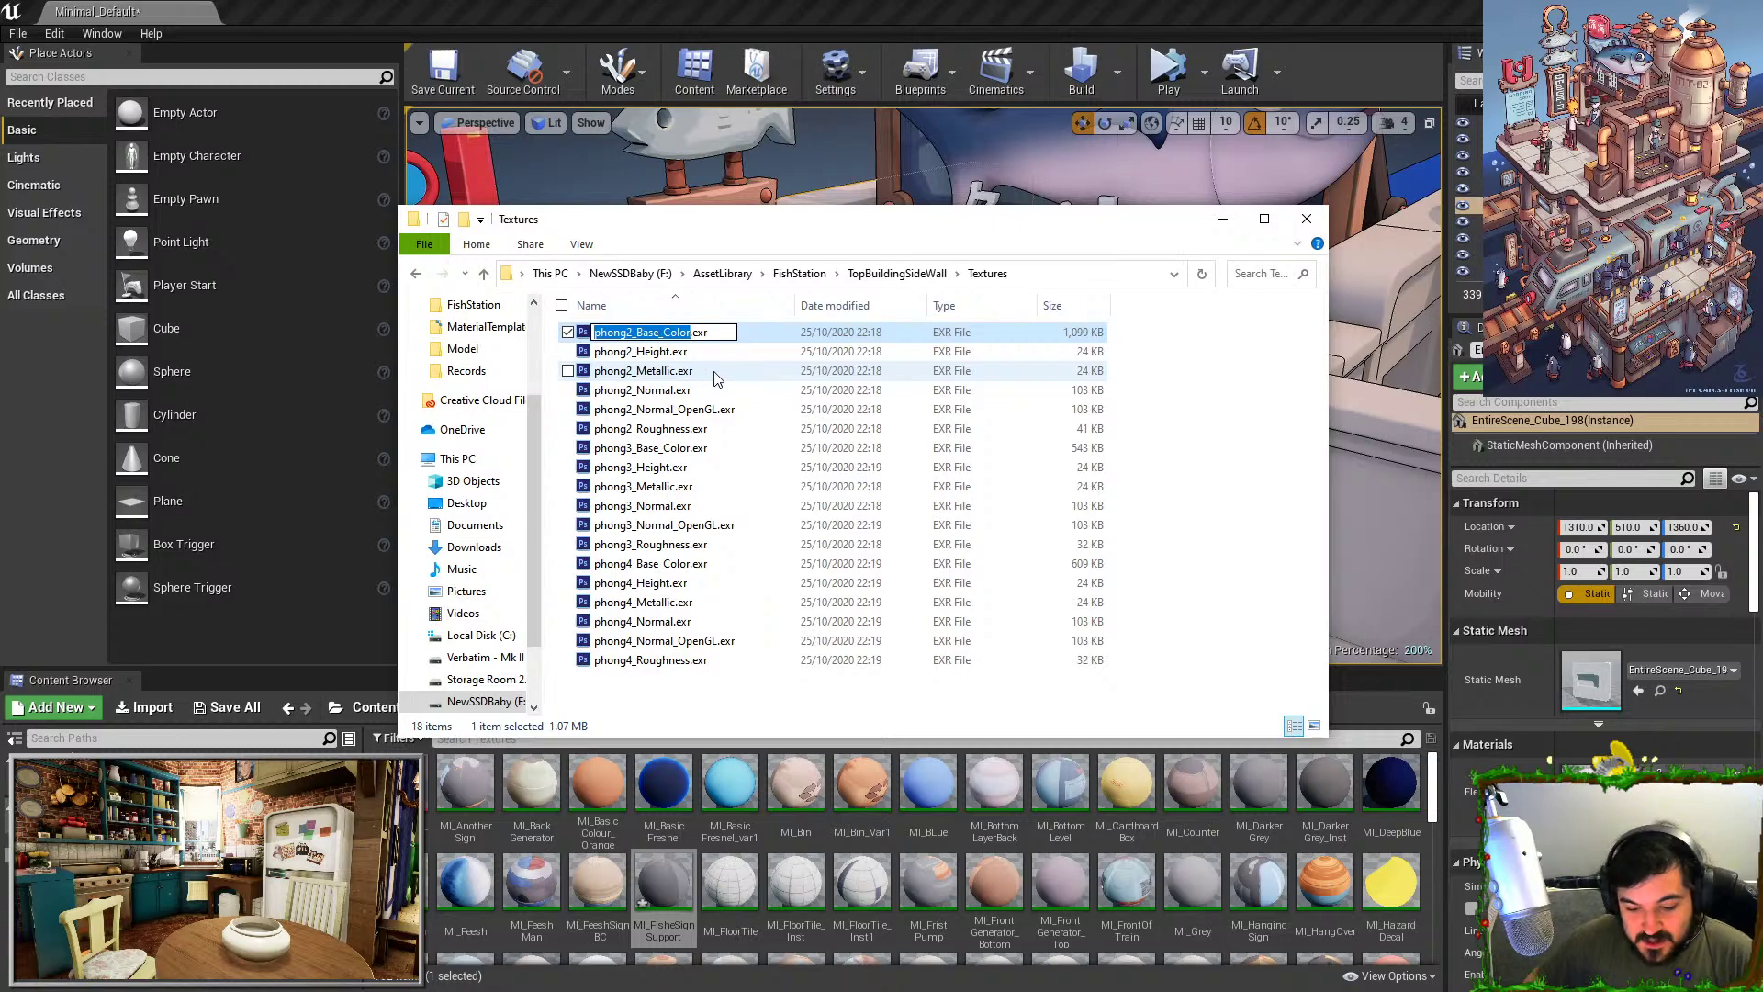
key("Escape")
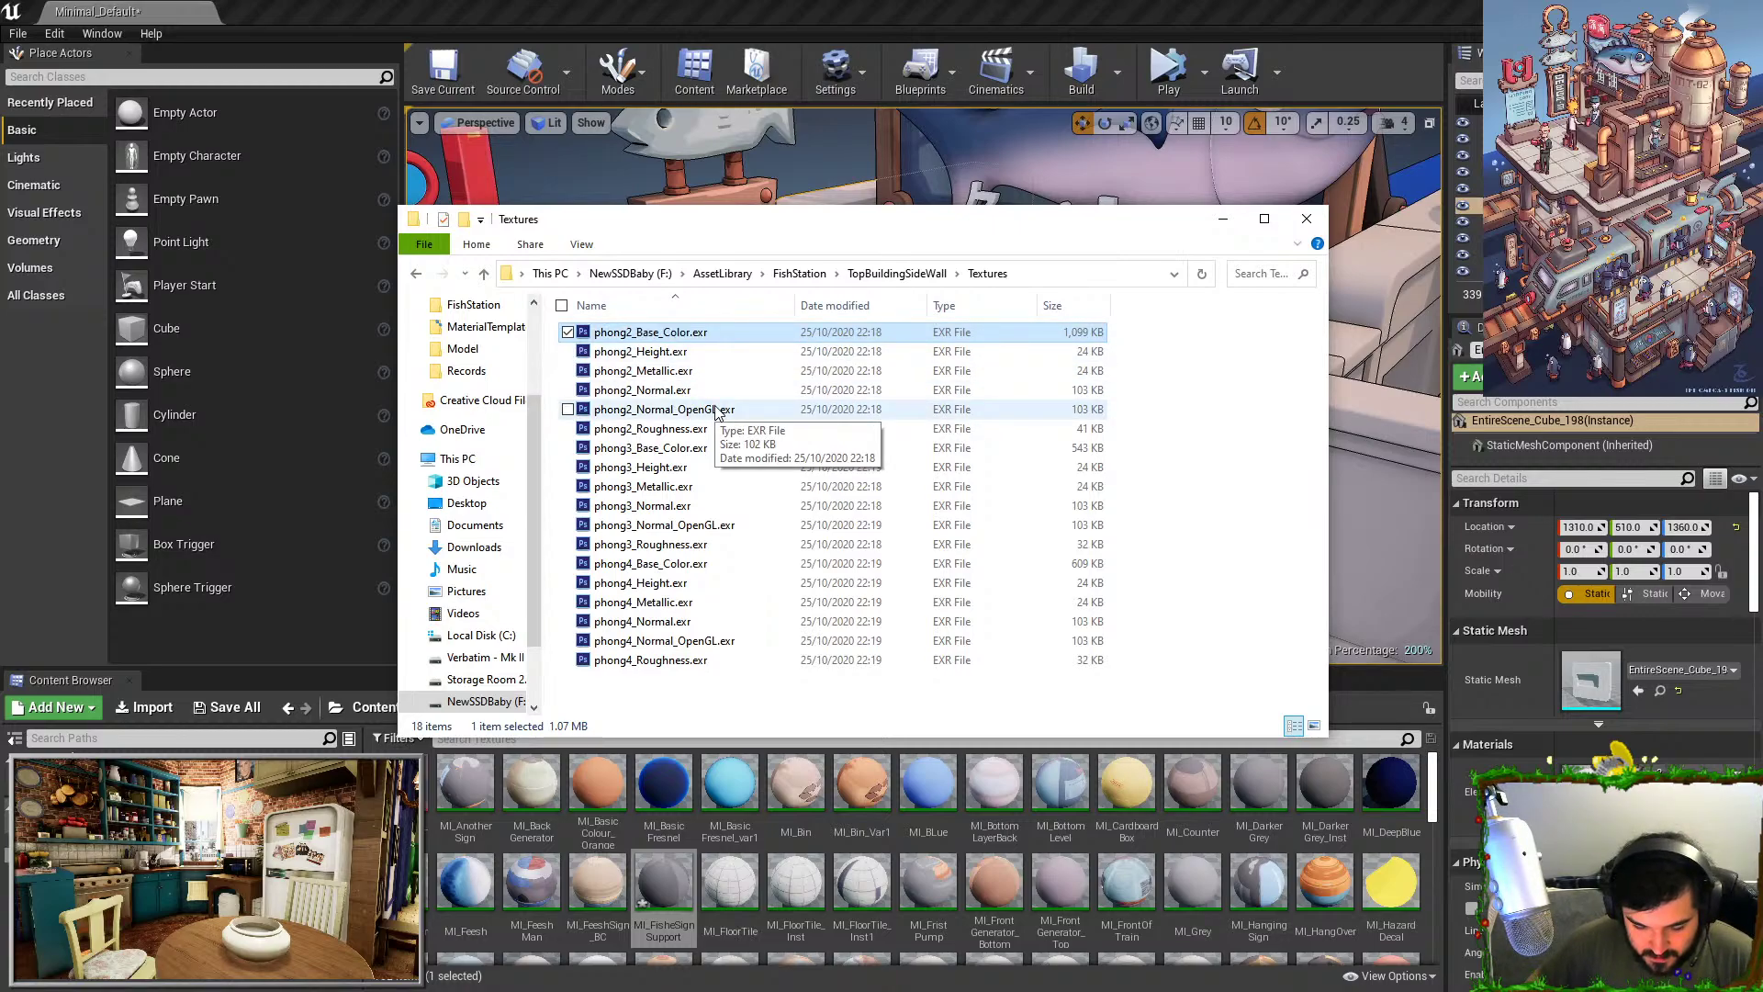
left_click(690, 448, "ctrl")
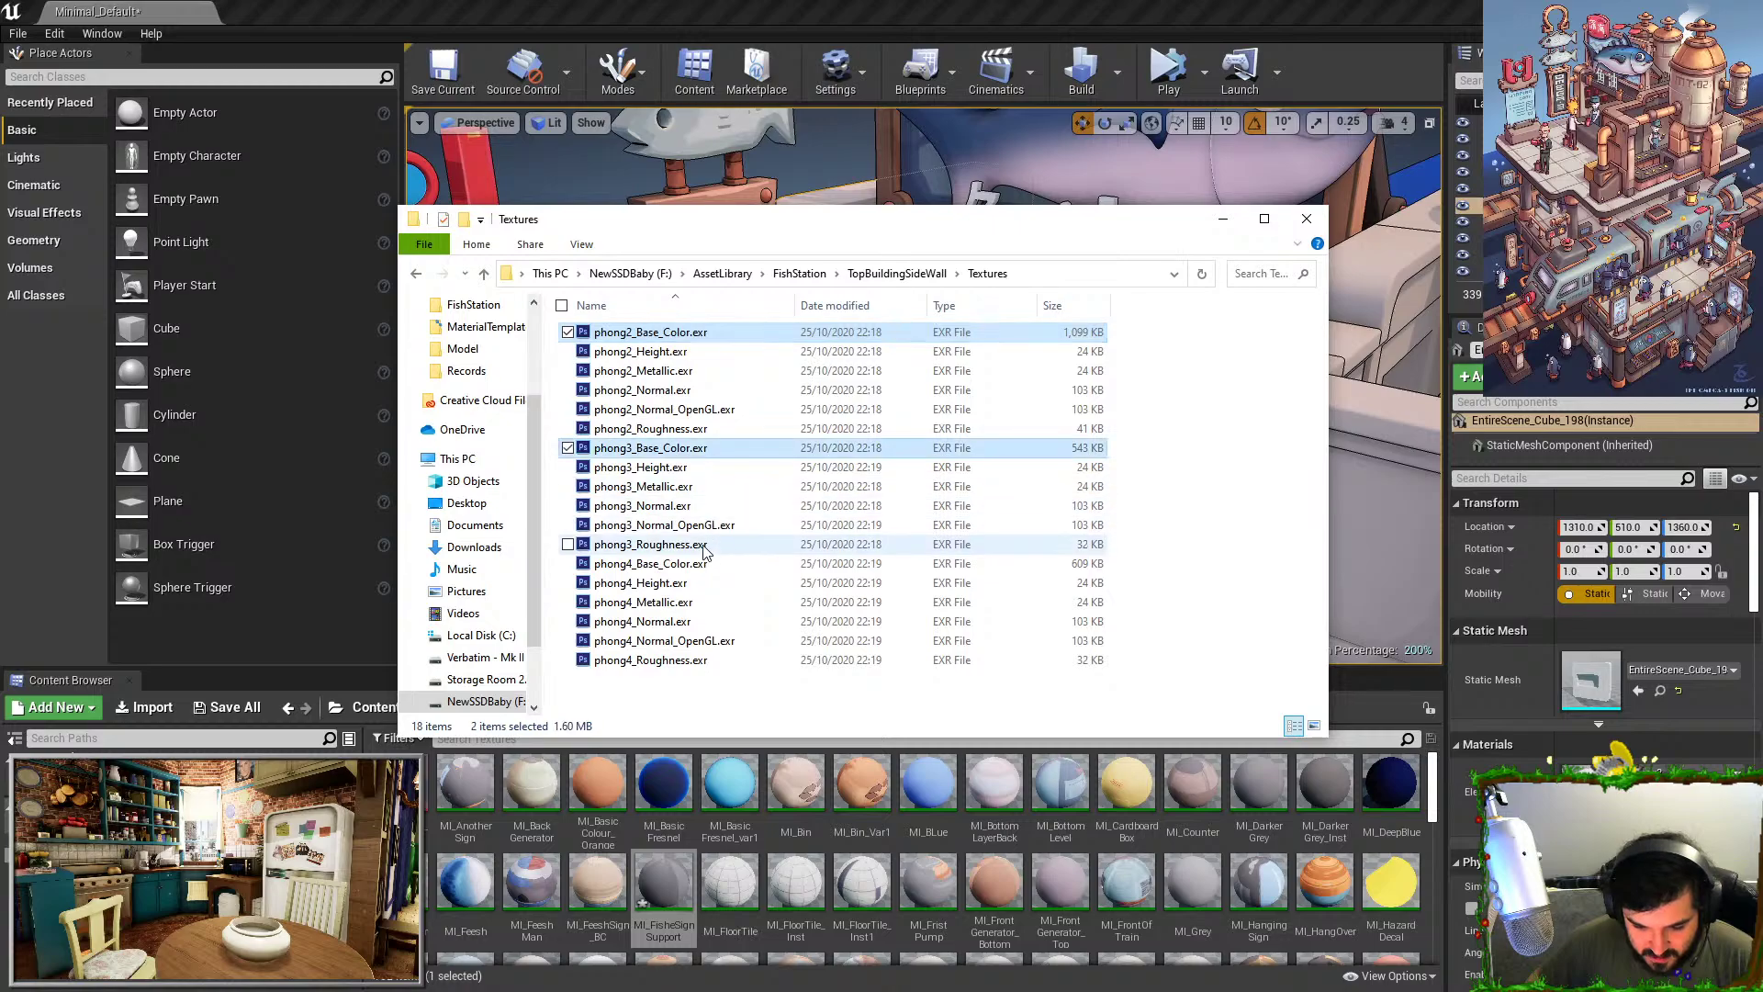
left_click(702, 564, "ctrl")
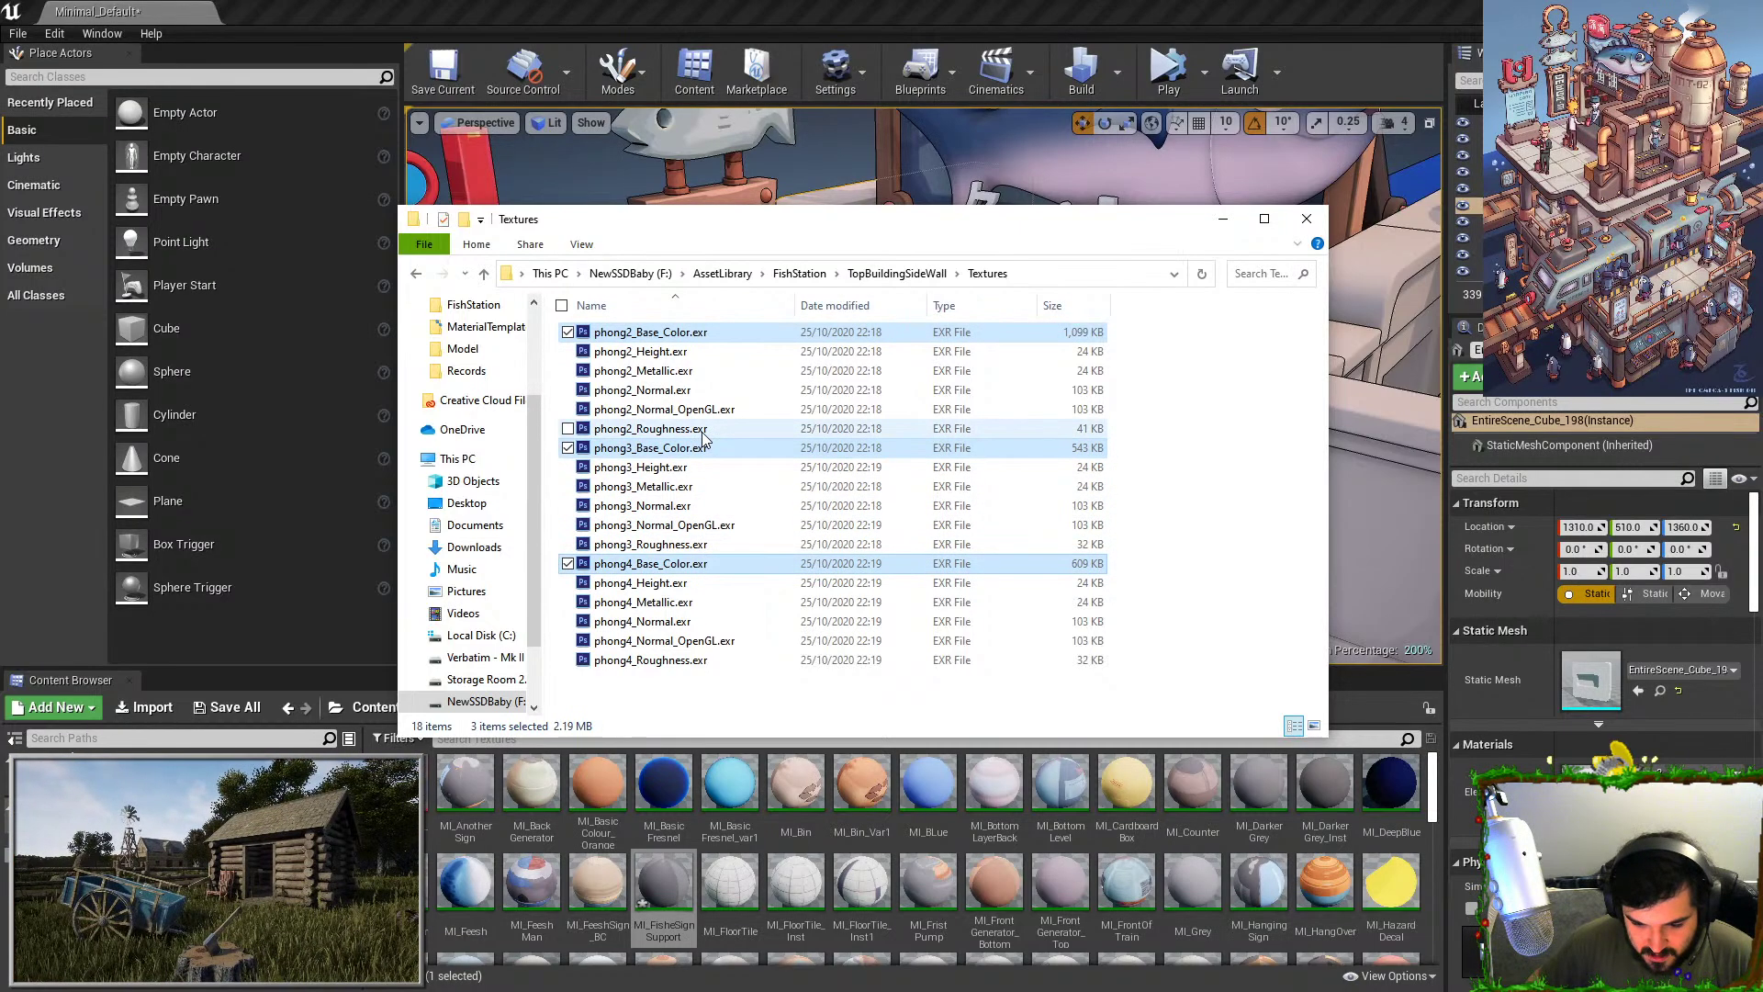
left_click_drag(703, 446, 1168, 891)
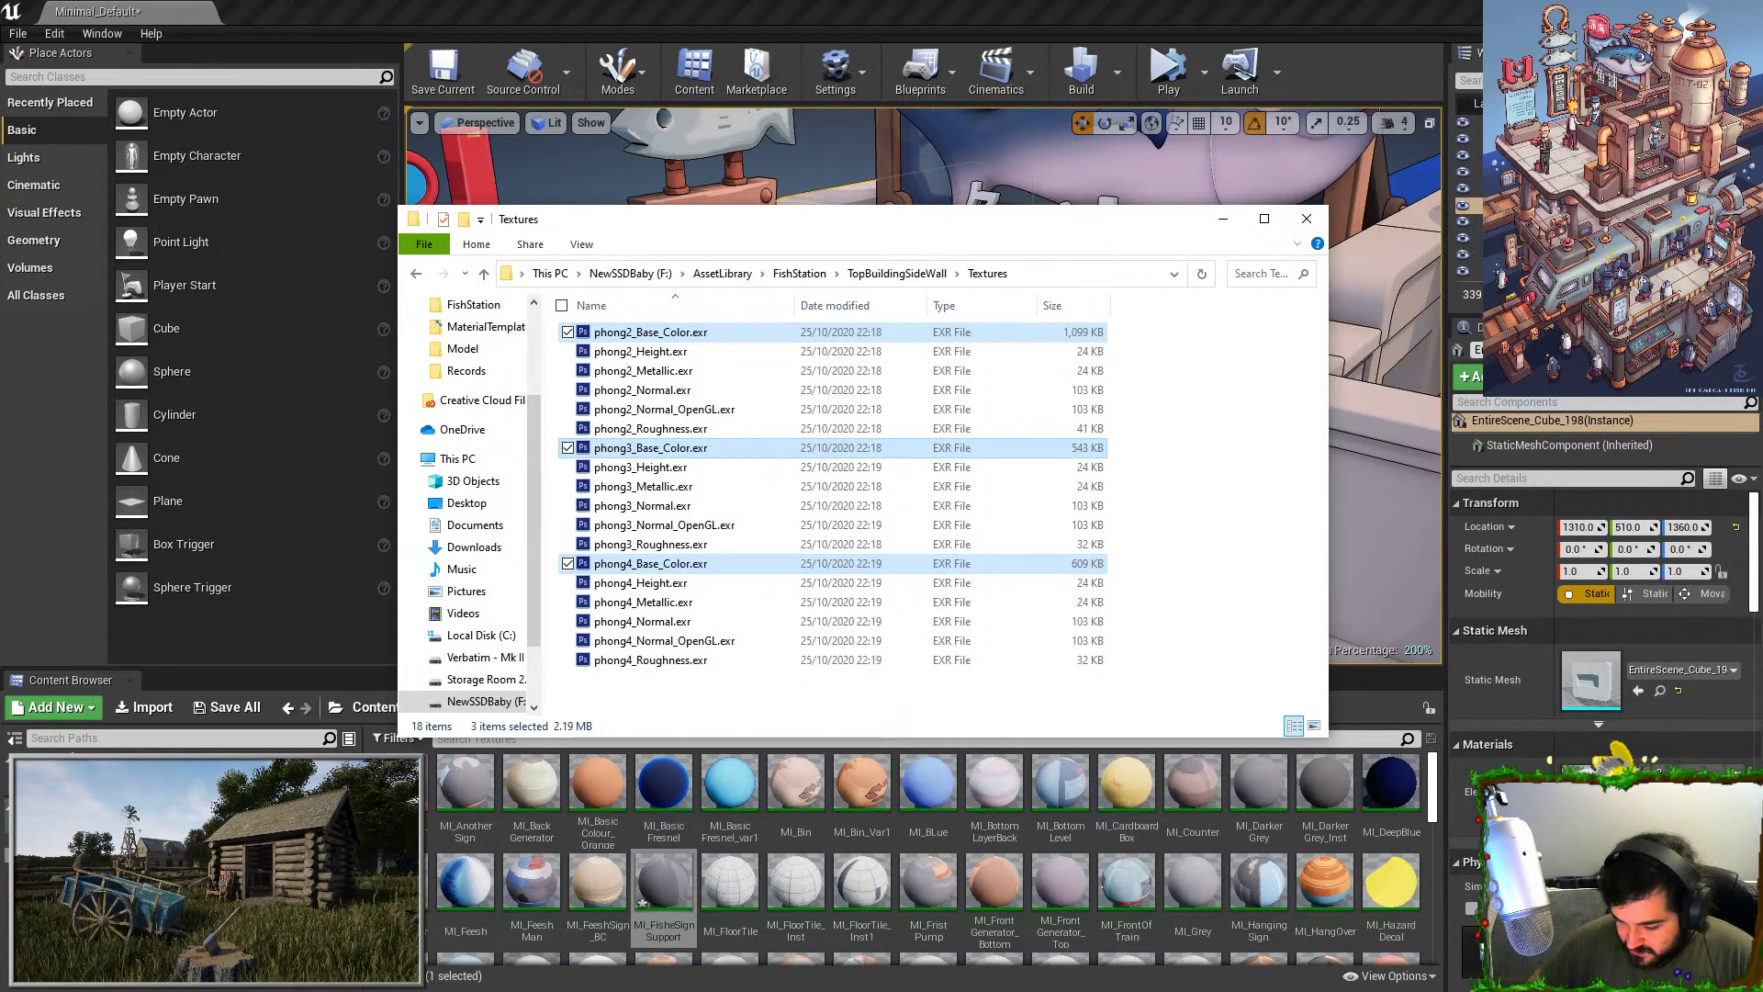
left_click(1662, 736)
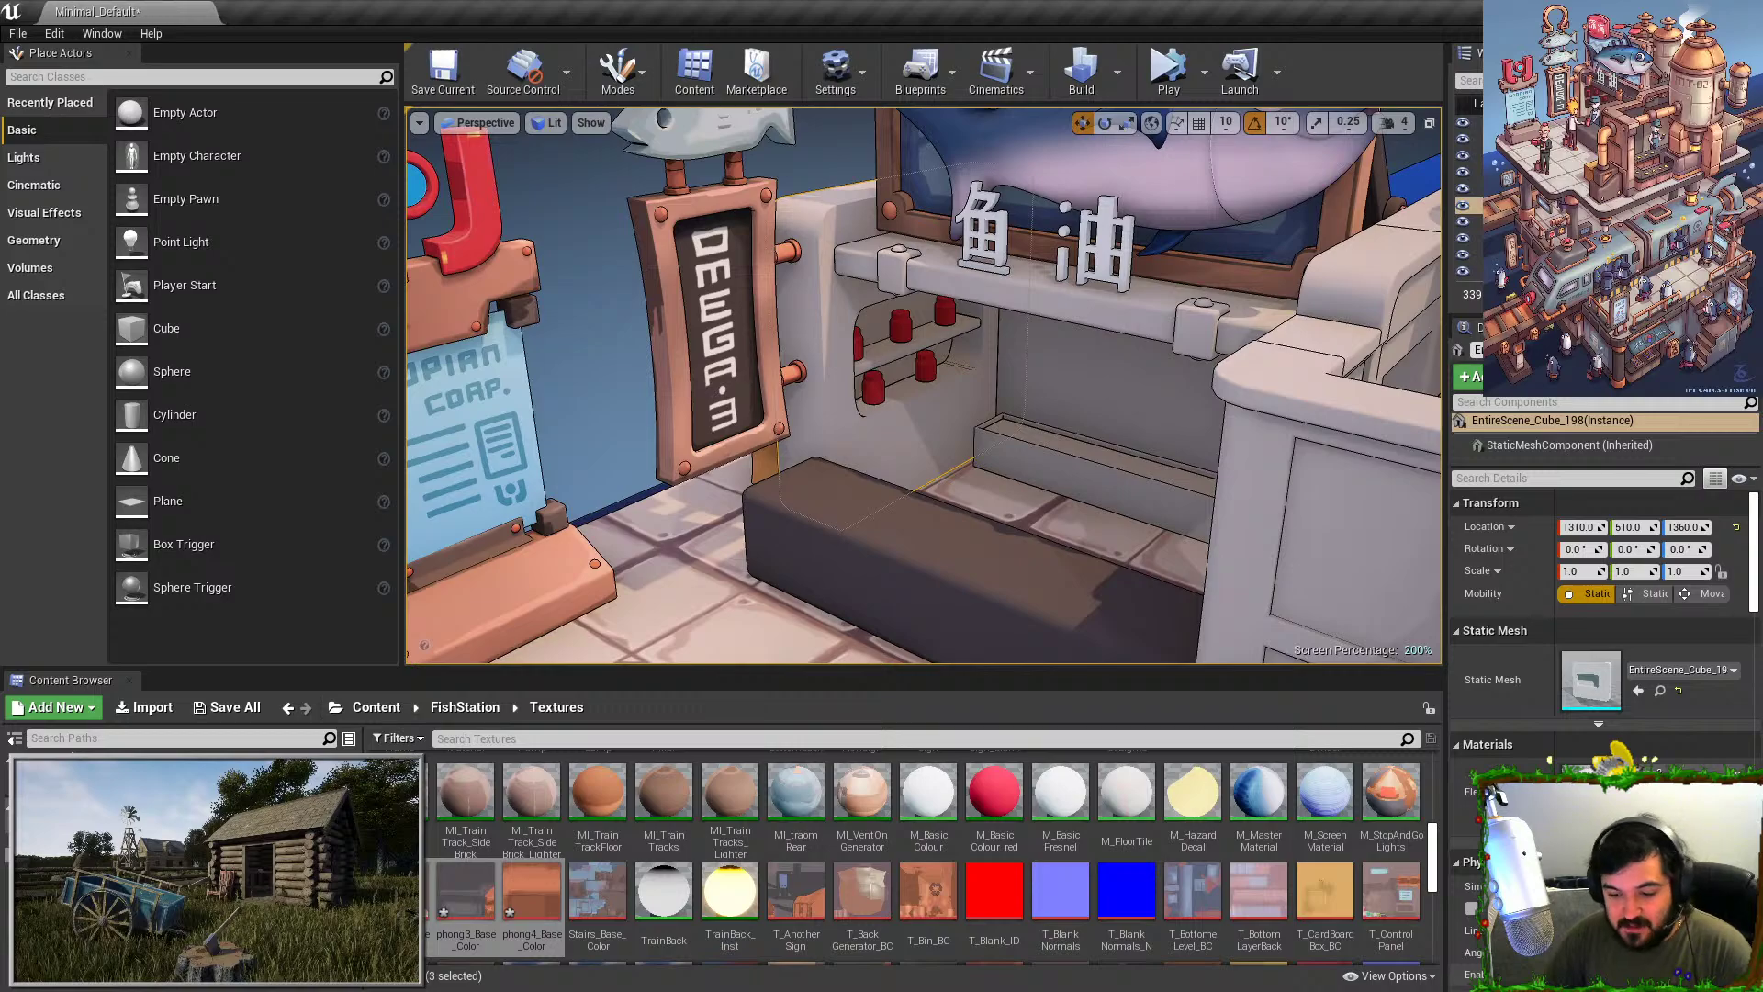
Examine the whole fish station in the viewport and take a close look at the dark counter in the top building.
scroll(1183, 475, "down", 15)
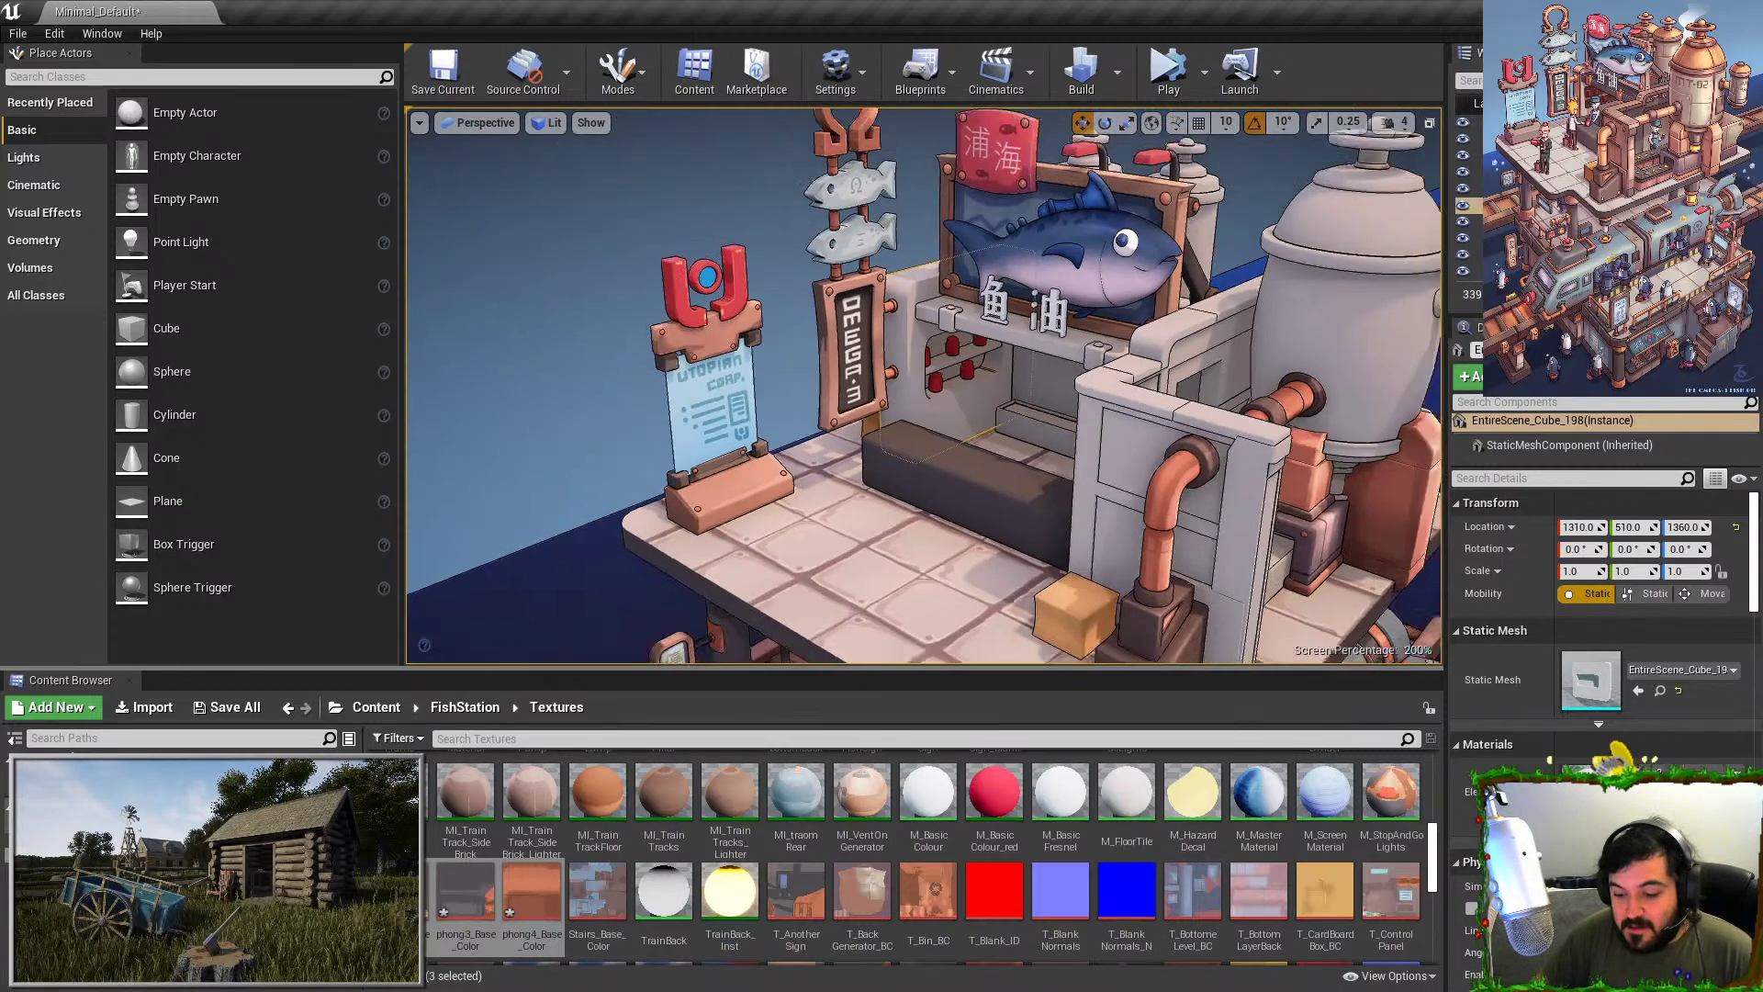
left_click(1183, 475)
right_click_drag(1183, 475, 1175, 588)
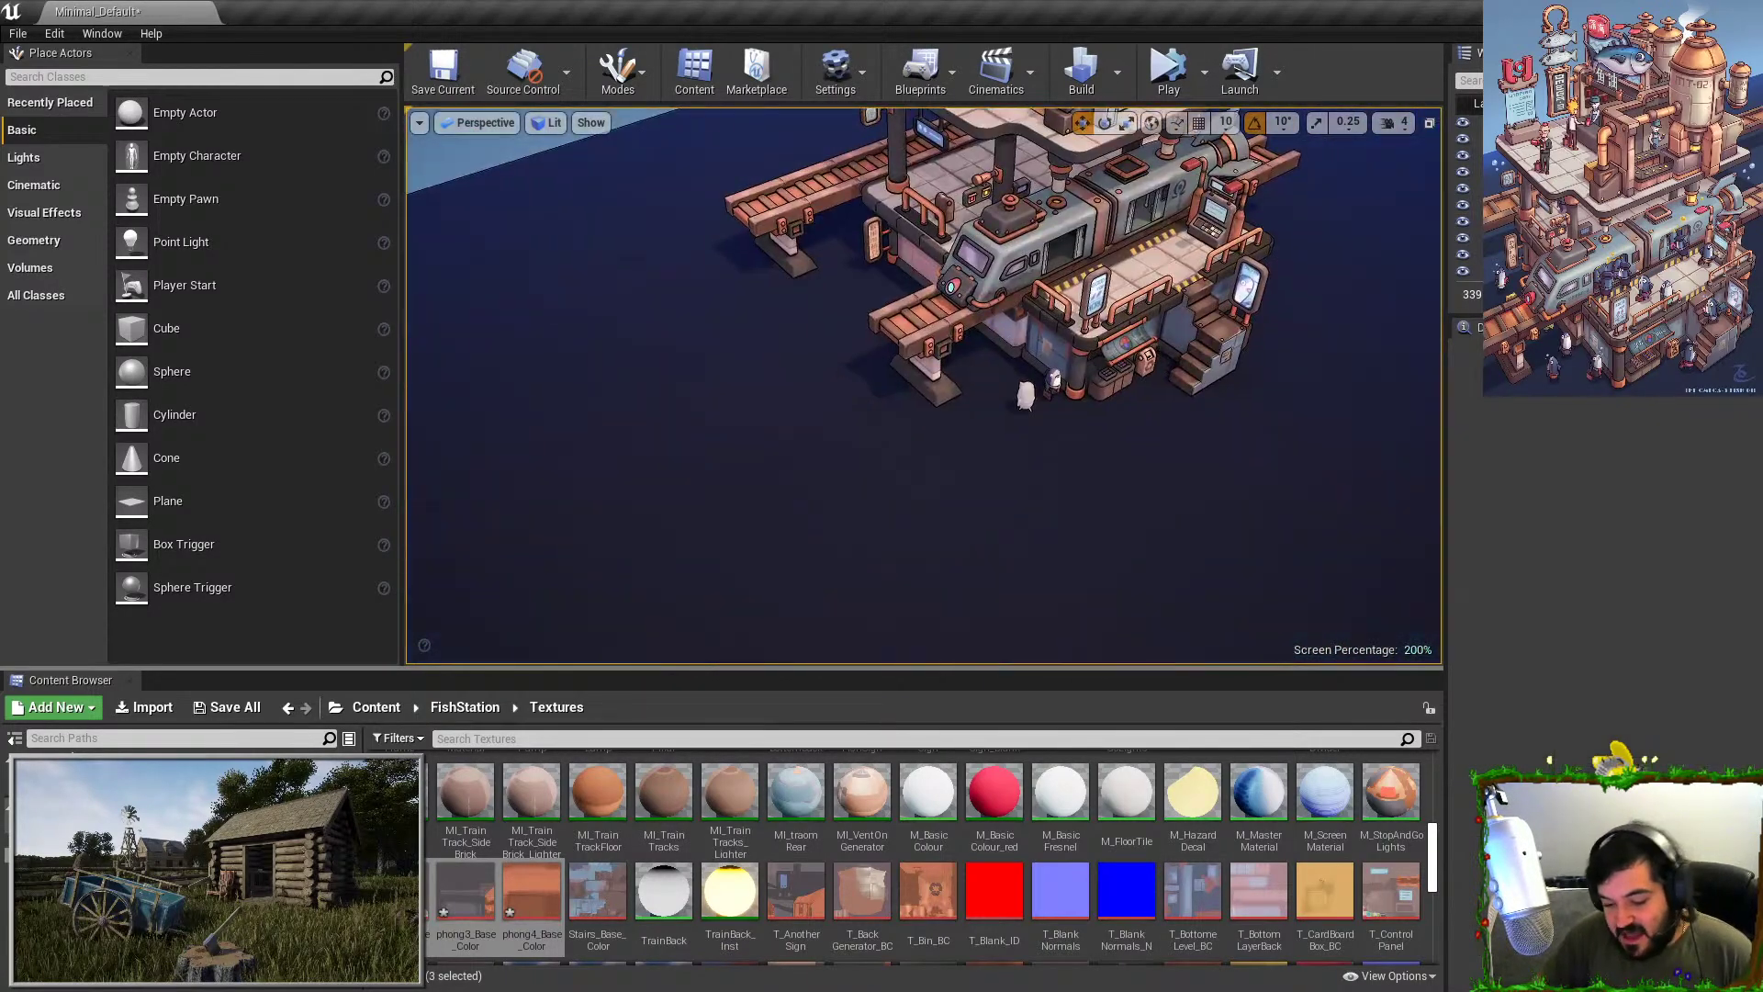
right_click_drag(1014, 382, 1102, 235)
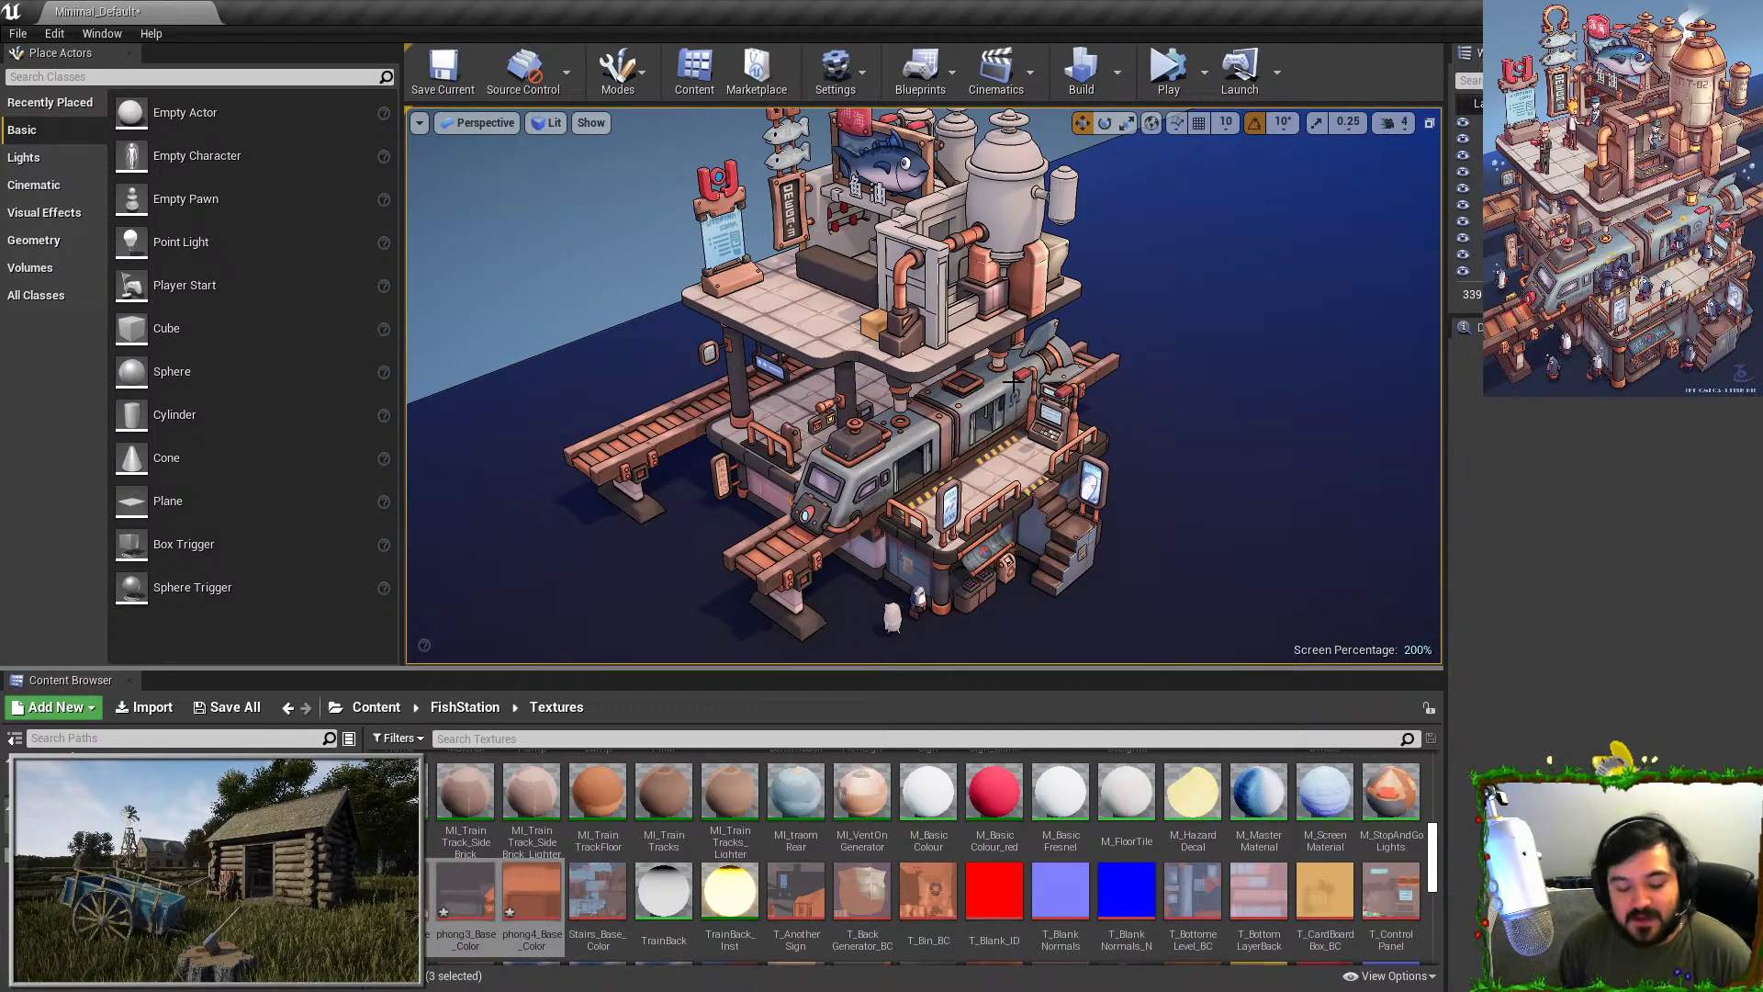
key("w")
right_click_drag(1070, 377, 1110, 368)
key("w")
key("w")
key("w")
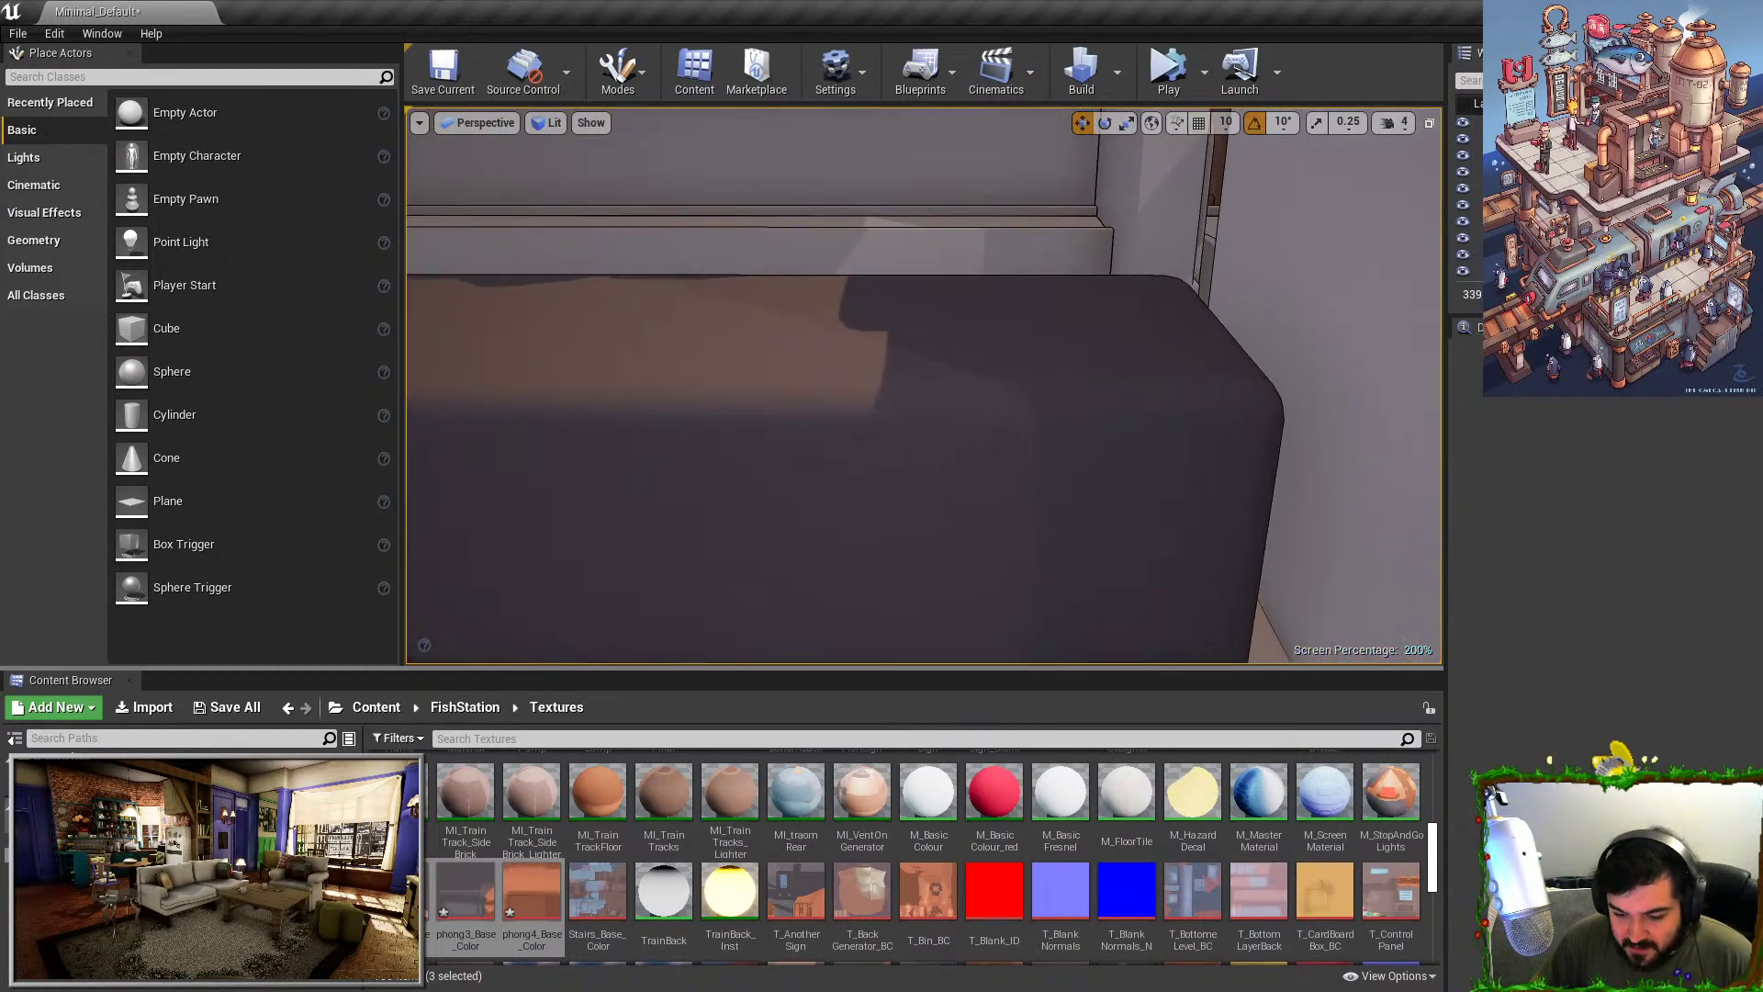
left_click(984, 472)
key("f")
key("w")
right_click_drag(983, 472, 1095, 404)
key("a")
key("s")
key("s")
key("d")
key("s")
Examine the fish station in Unlit view mode at full screen, and return the viewport to Lit.
left_click(548, 123)
left_click(573, 187)
key("s")
key("F11")
key("s")
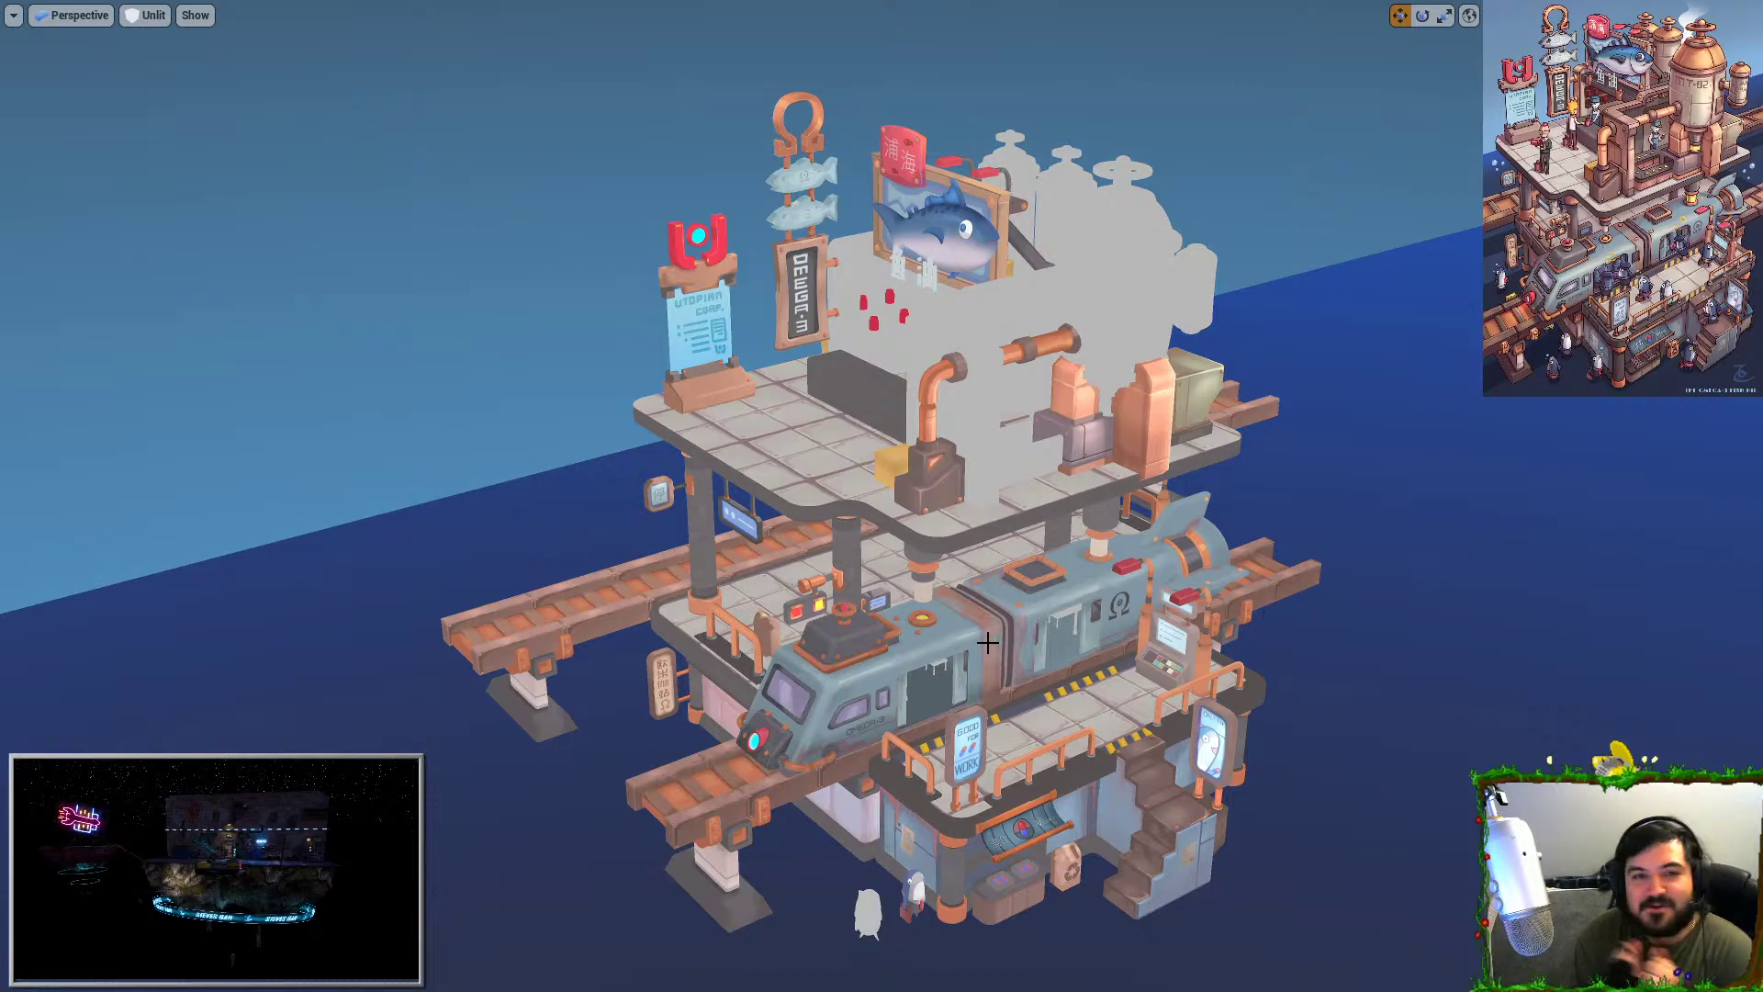
key("F11")
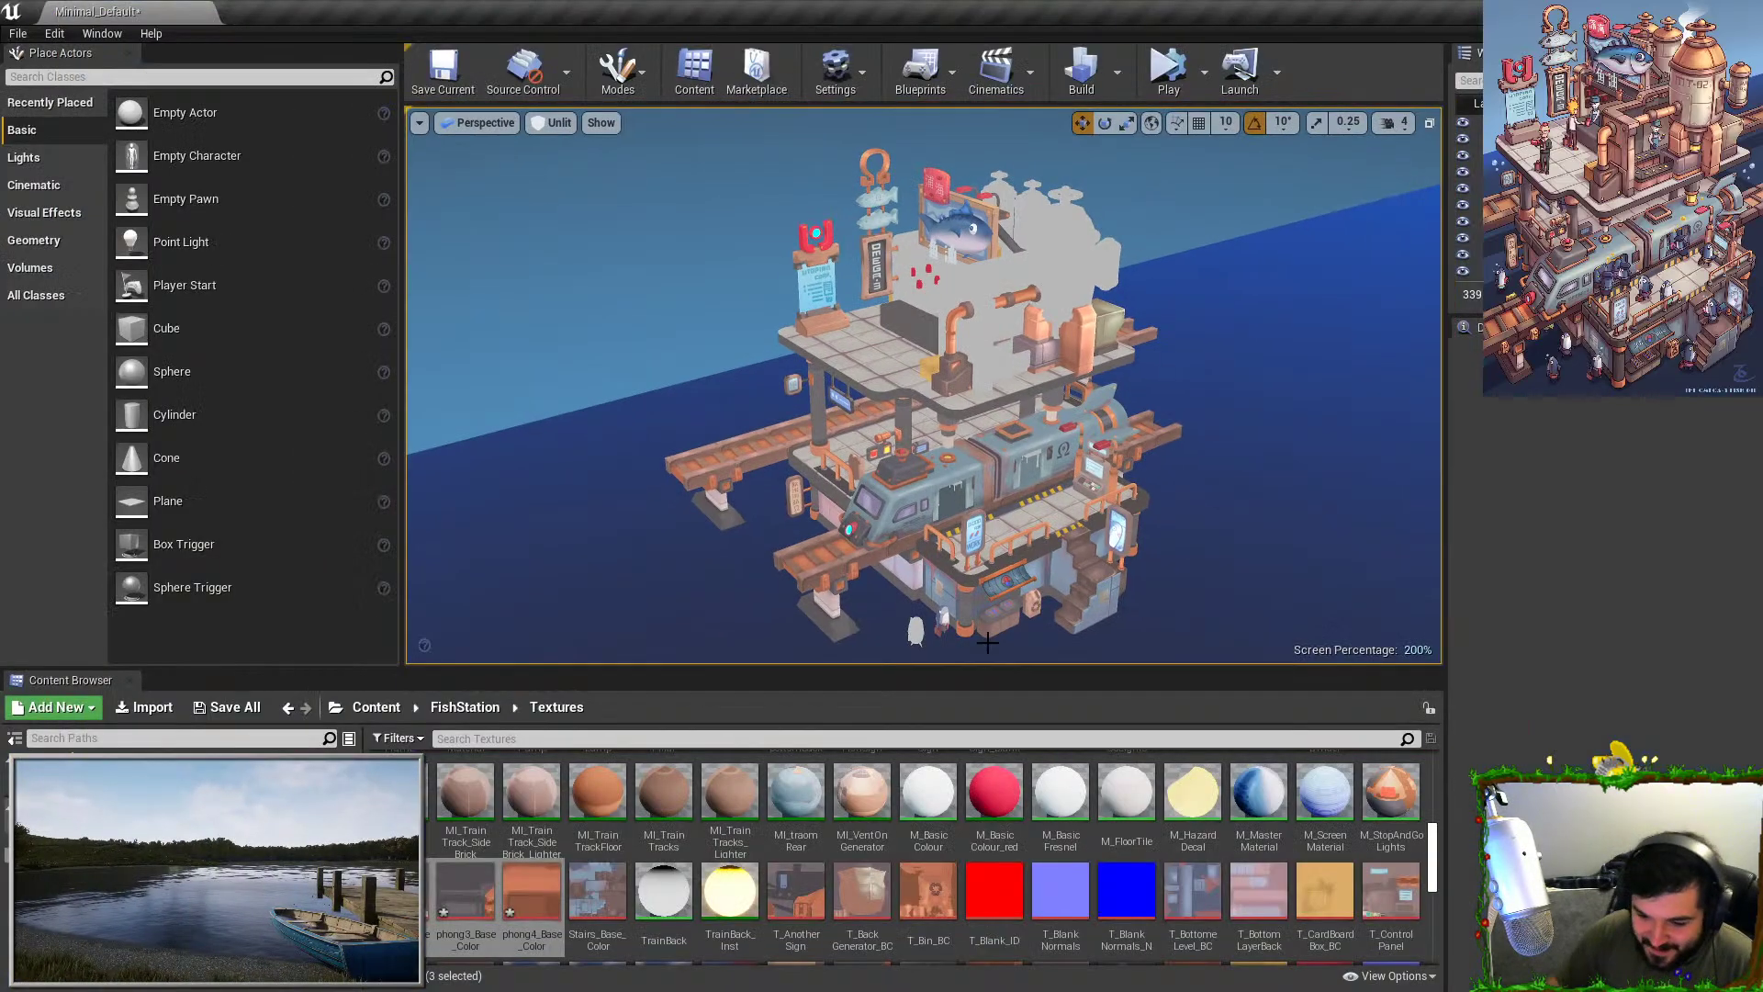
left_click(569, 128)
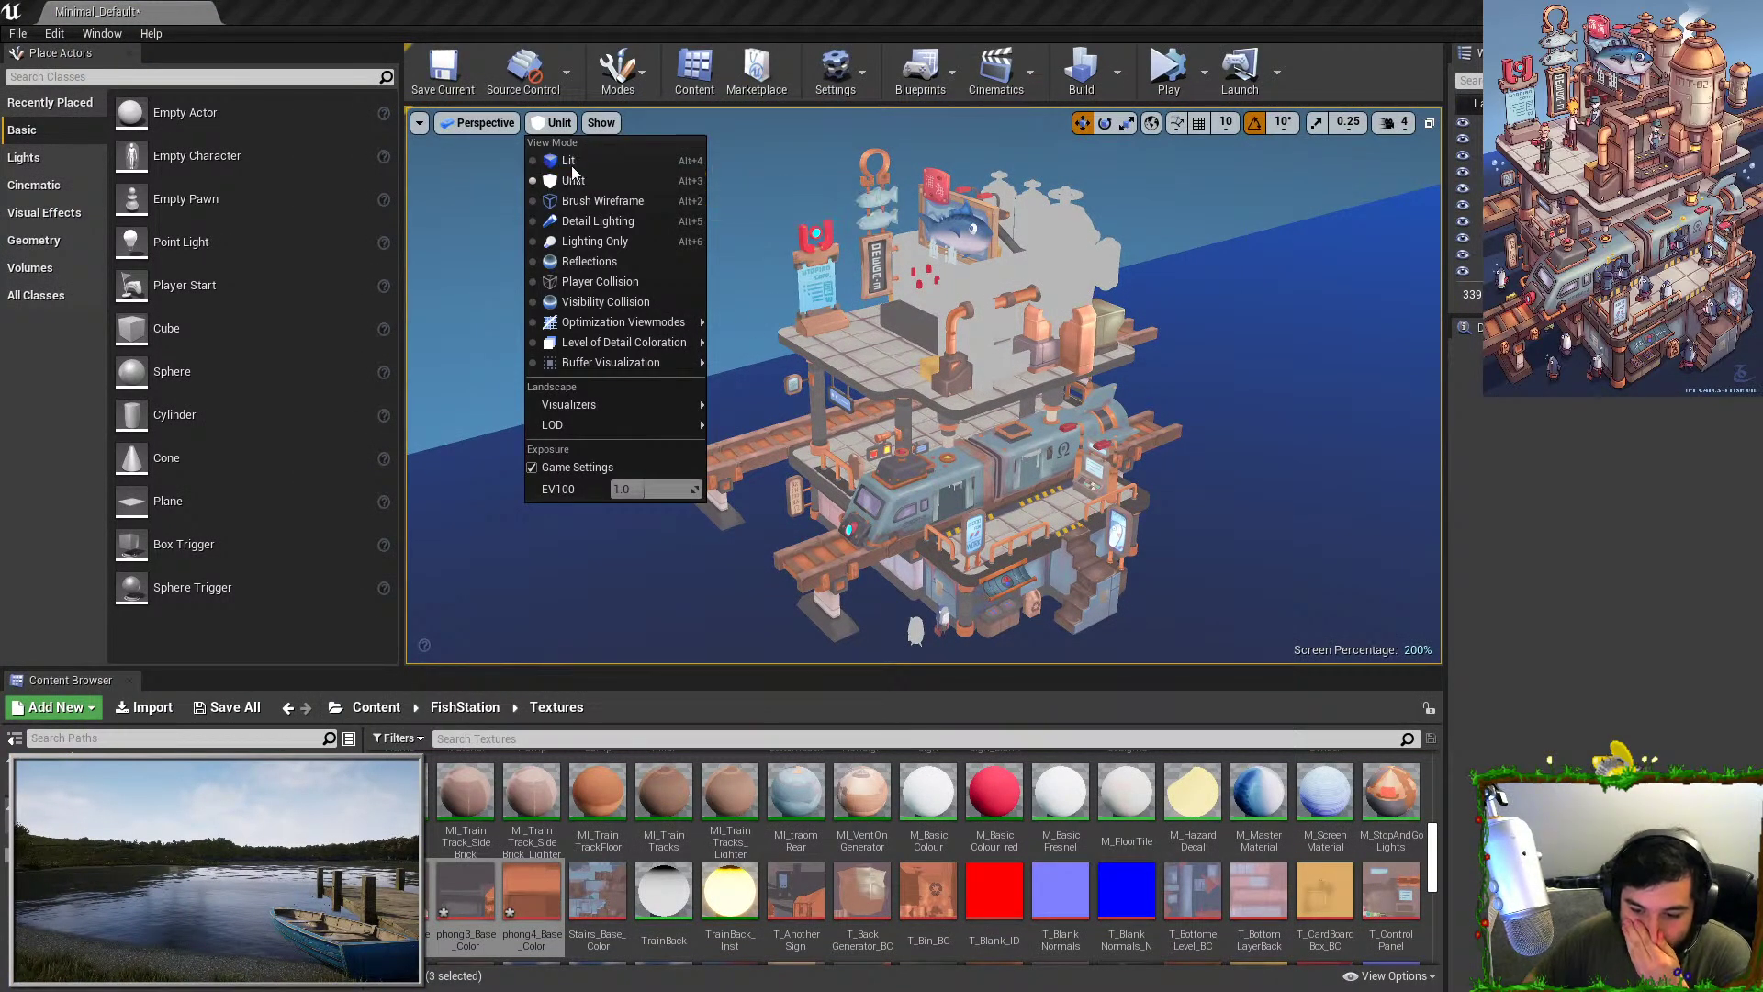
left_click(582, 162)
right_click_drag(1127, 312, 1148, 324)
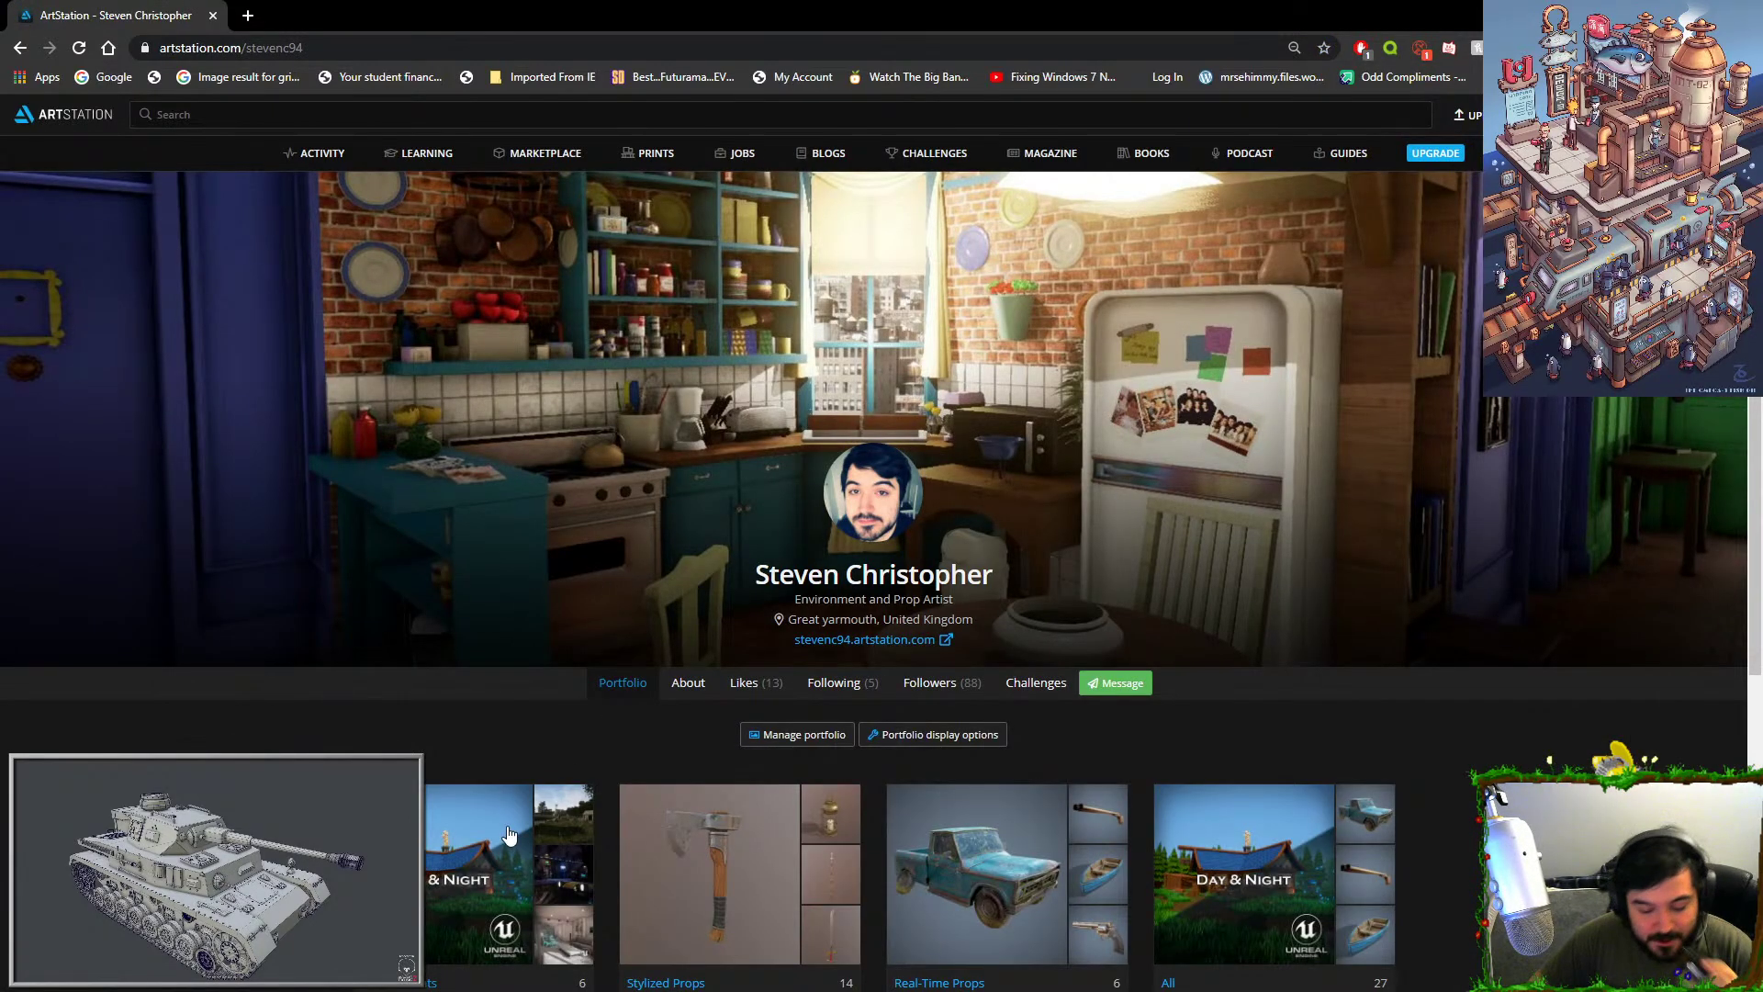
Switch to the ArtStation portfolio in the browser and view the Row Boat artwork in the Real-Time Props album.
left_click(925, 838)
scroll(819, 654, "down", 3)
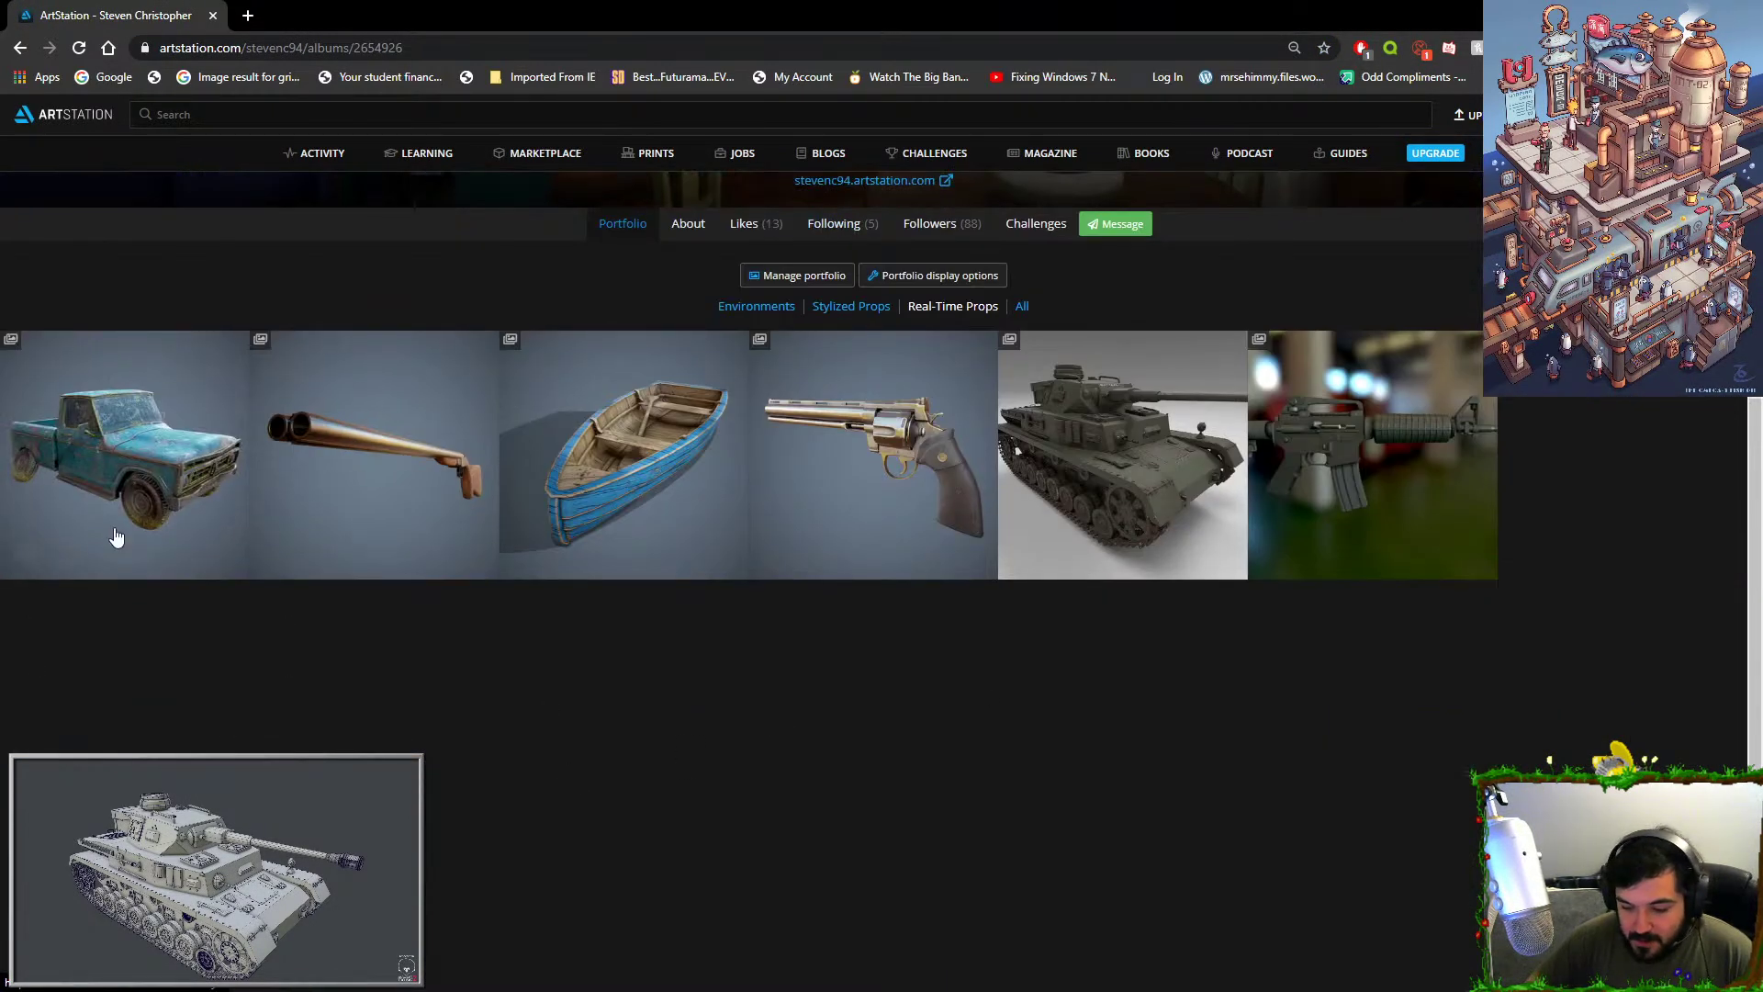
left_click(520, 487)
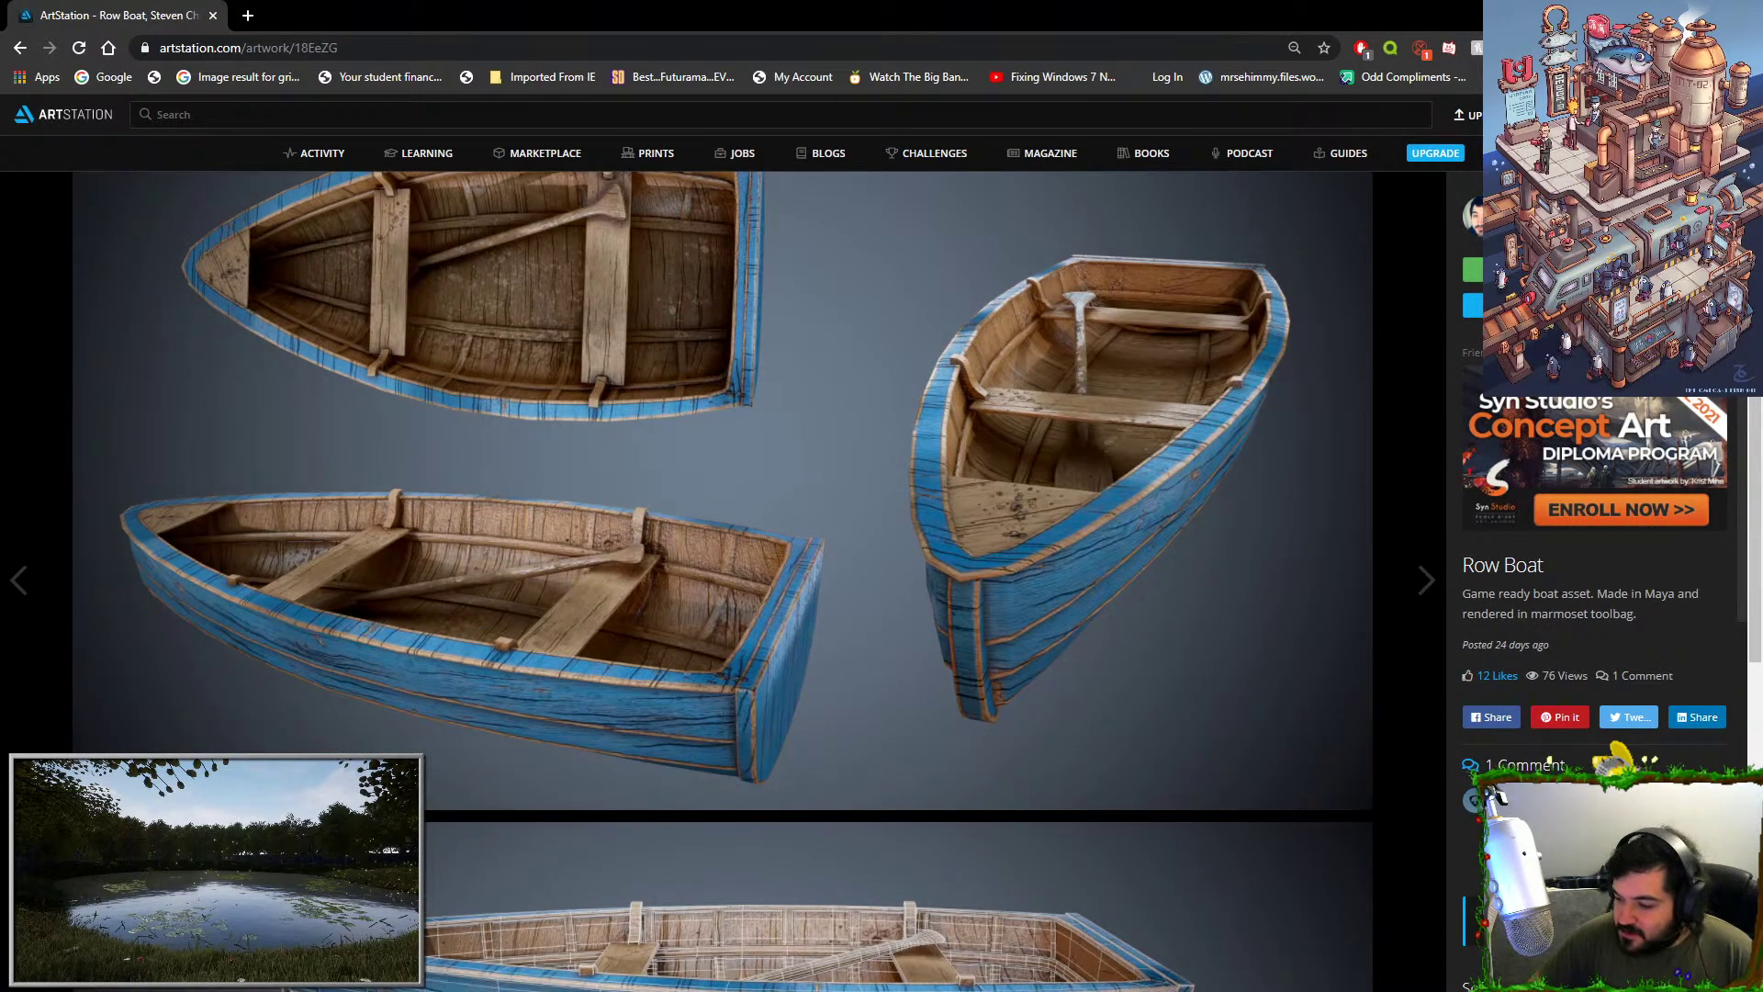
key("Escape")
Browse the Environments album and look through the images of the Stylized Day & Night artwork.
left_click(758, 308)
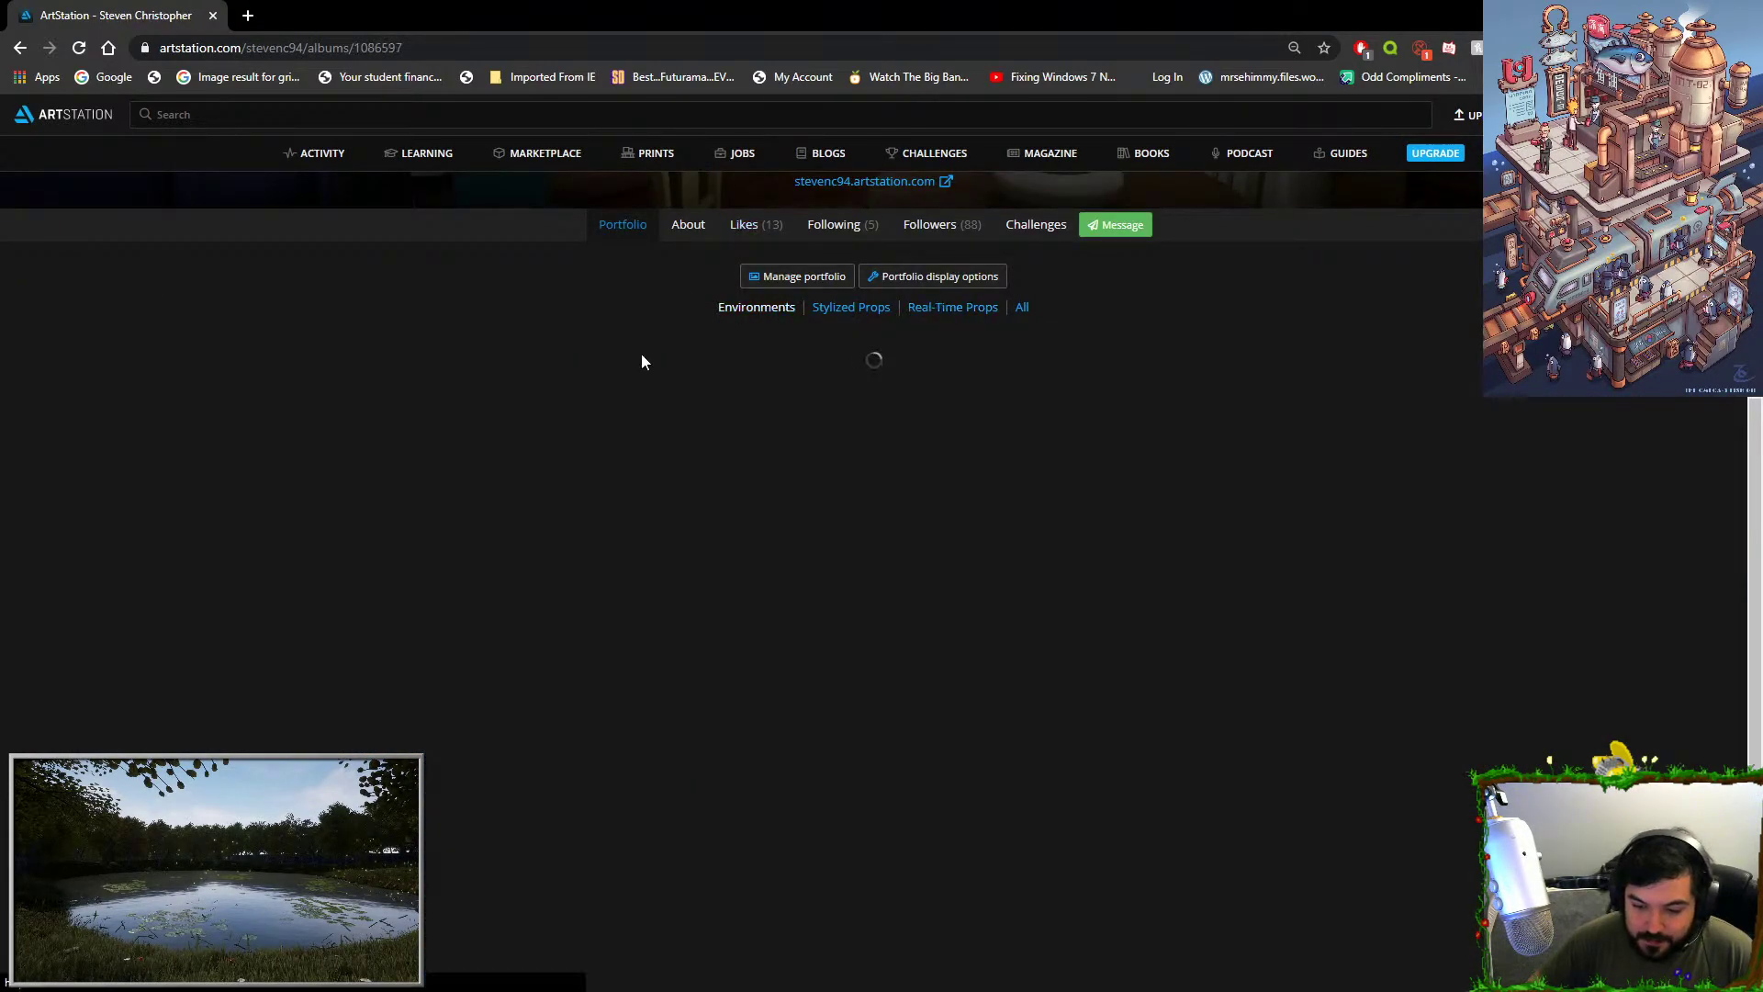
left_click(216, 462)
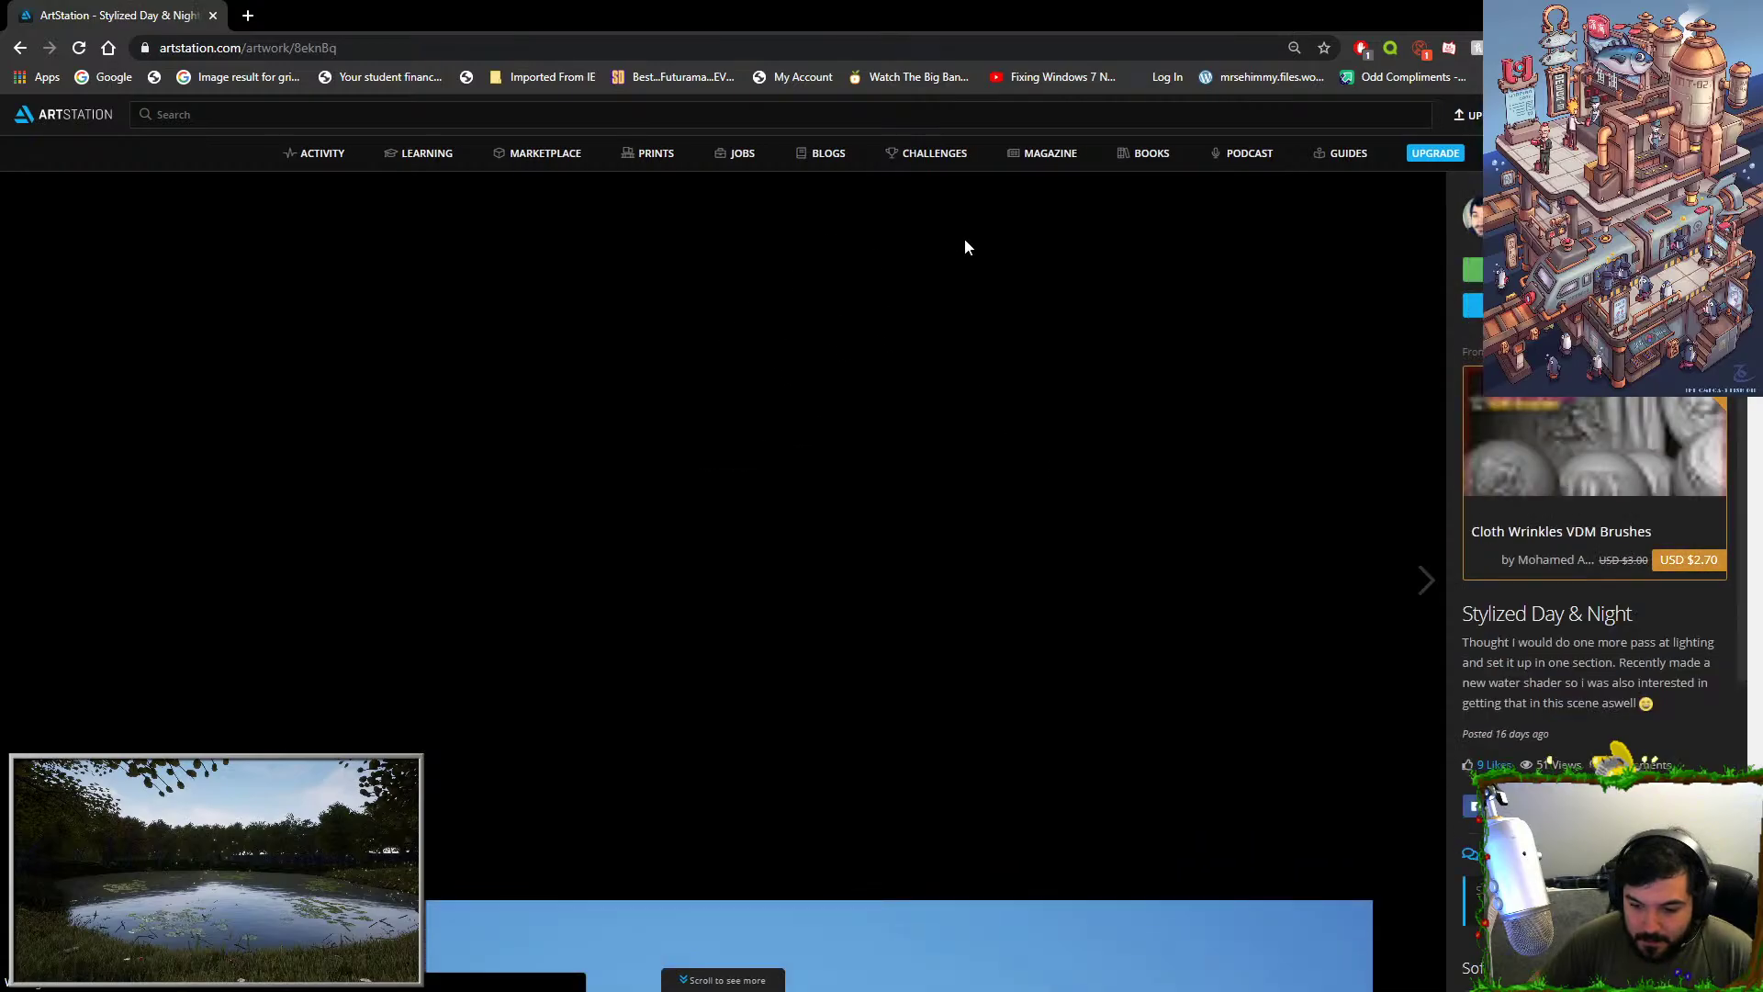
key("Escape")
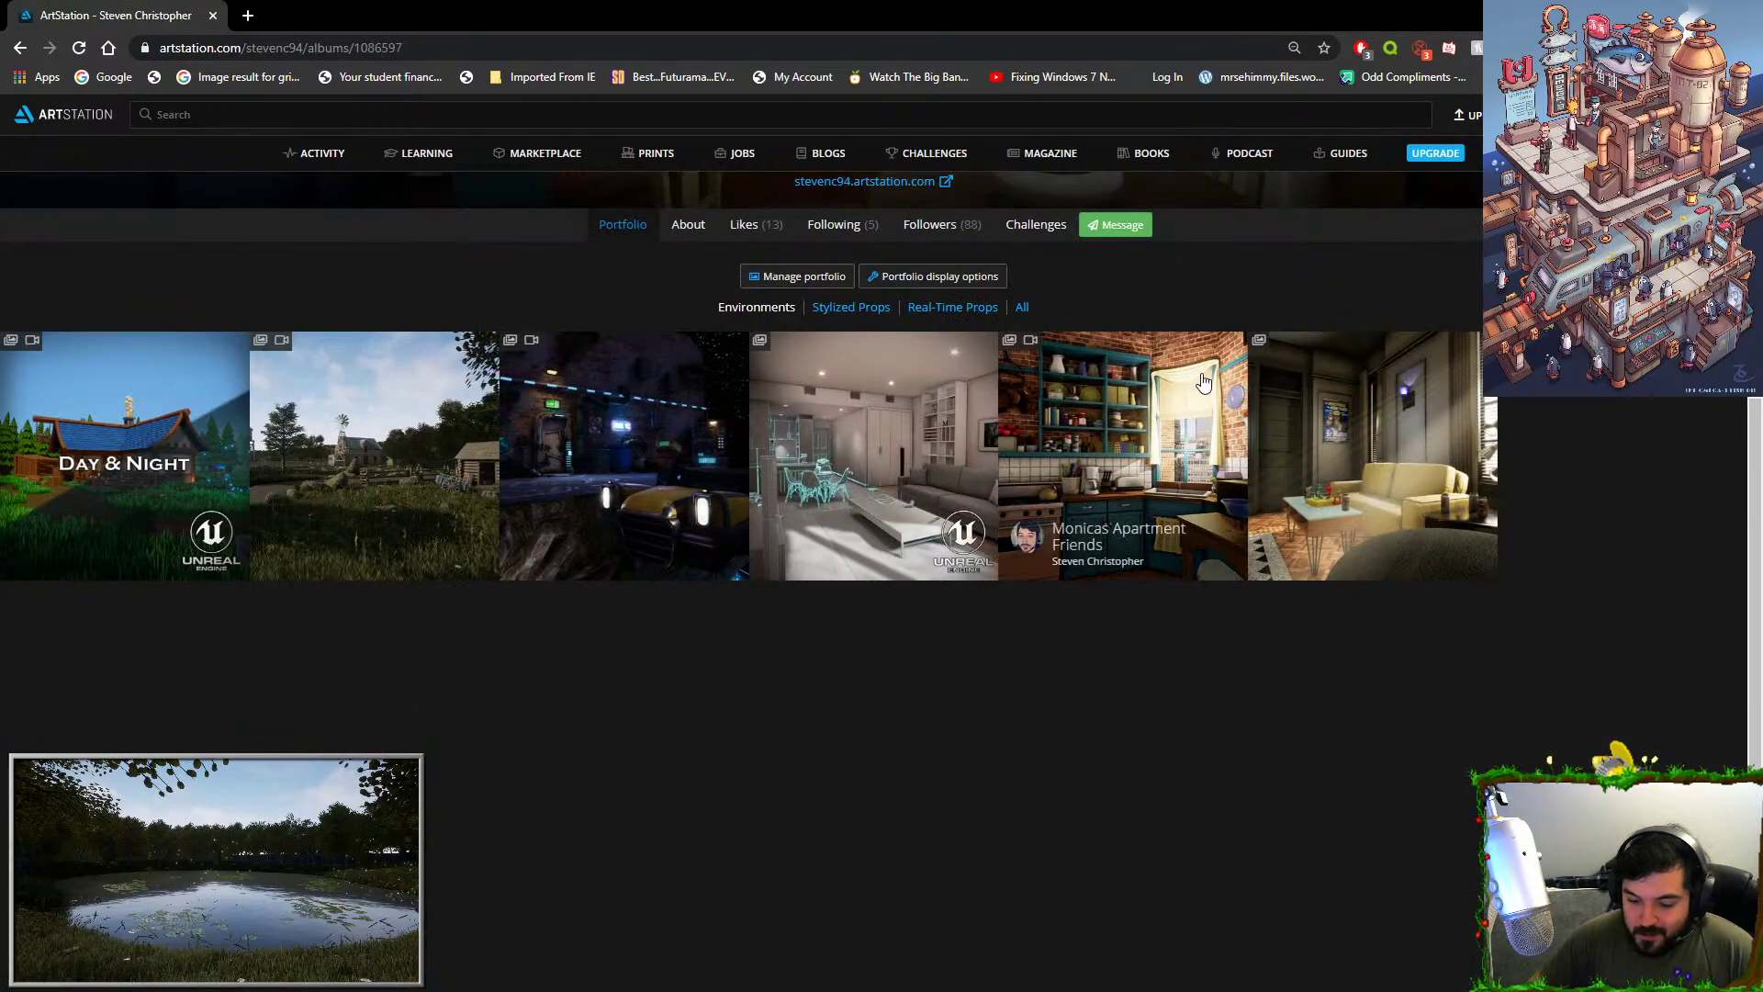
left_click(129, 455)
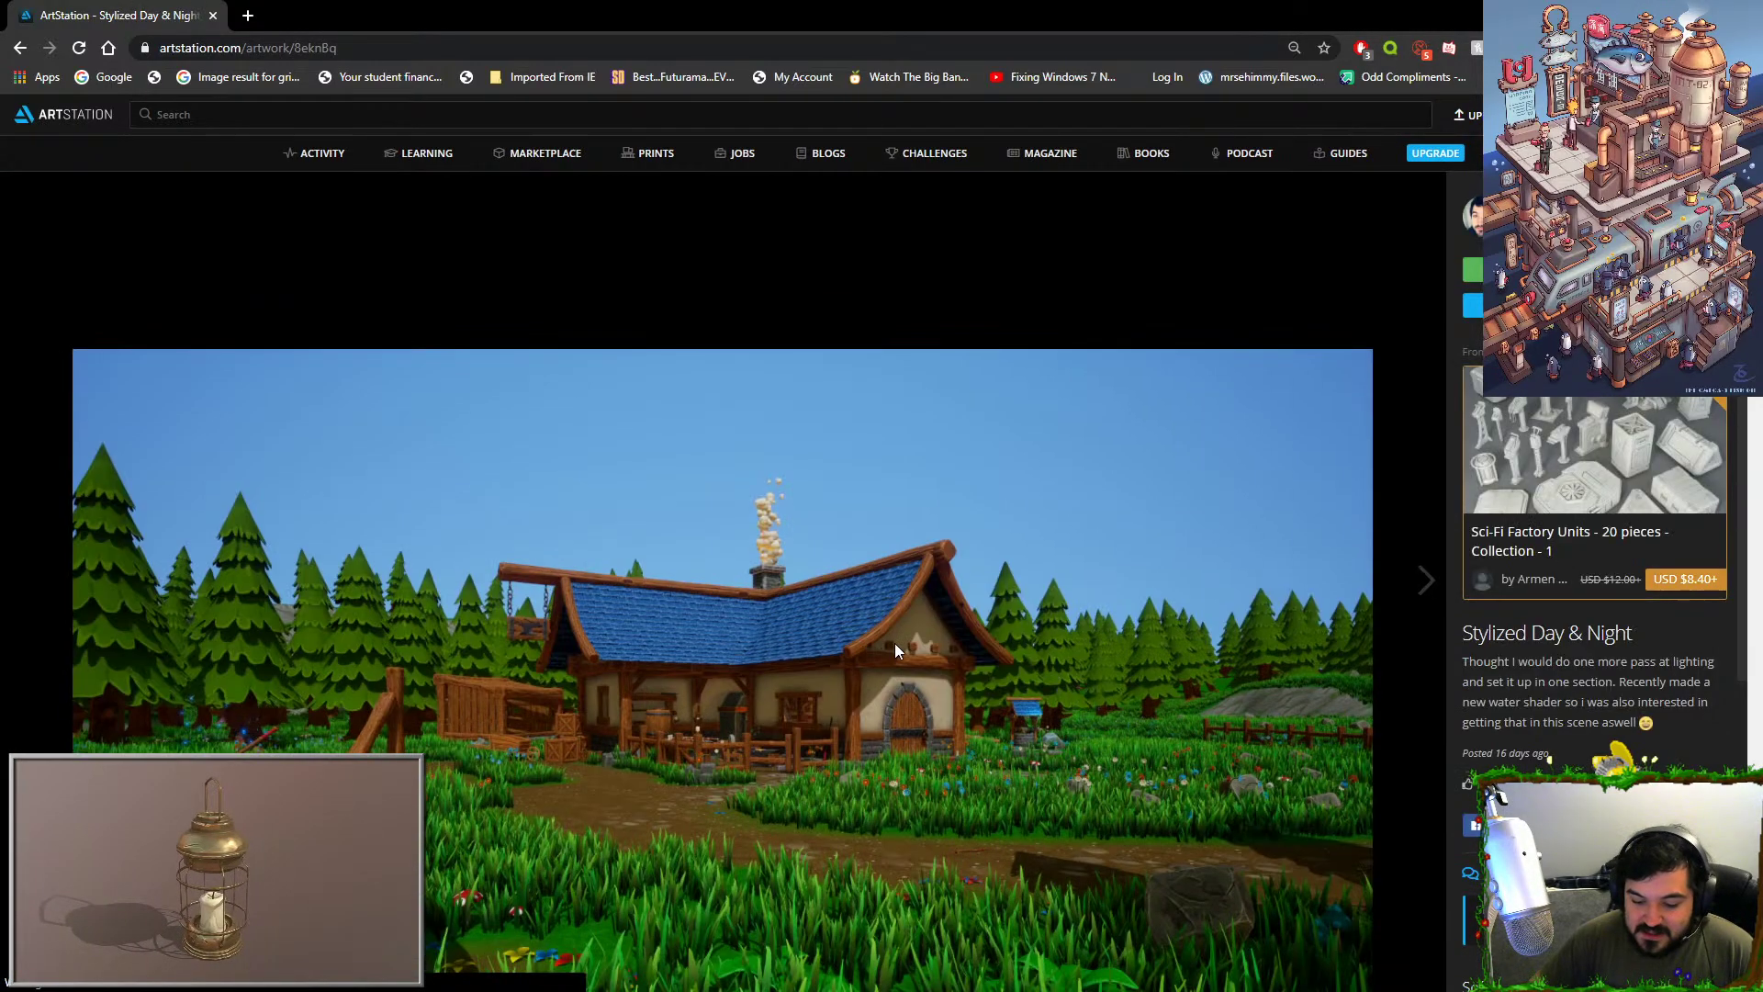
scroll(894, 643, "down", 6)
scroll(890, 469, "down", 7)
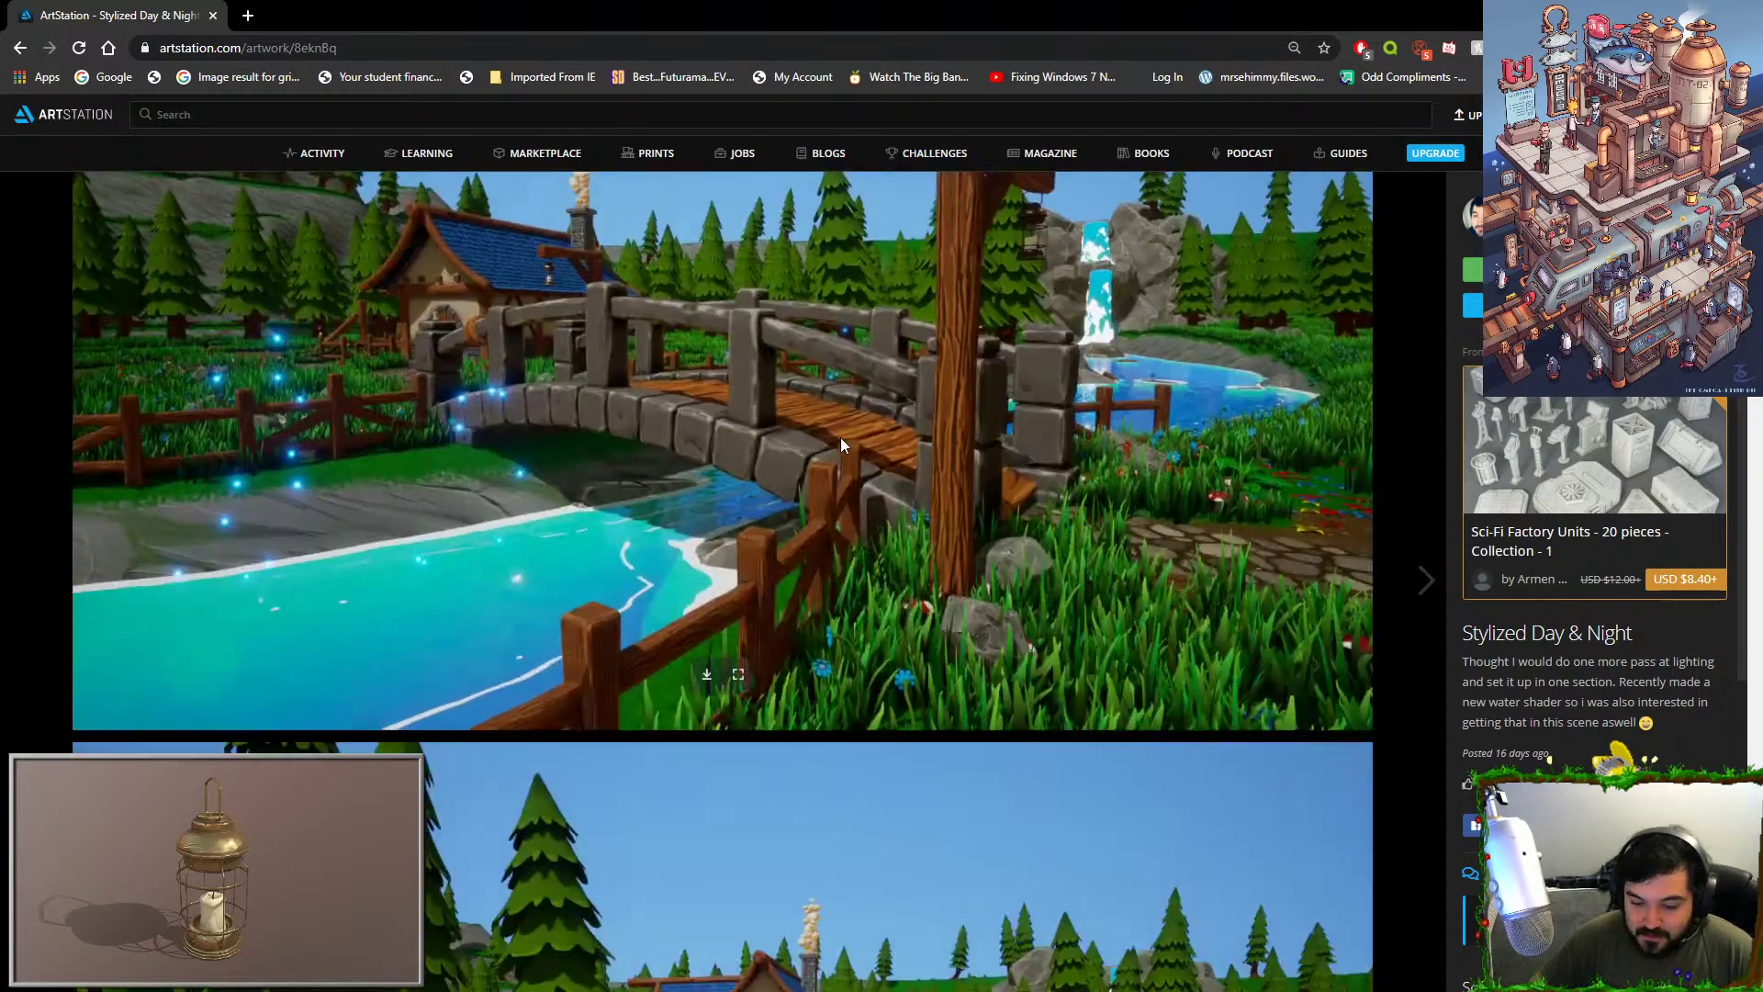
scroll(695, 442, "down", 10)
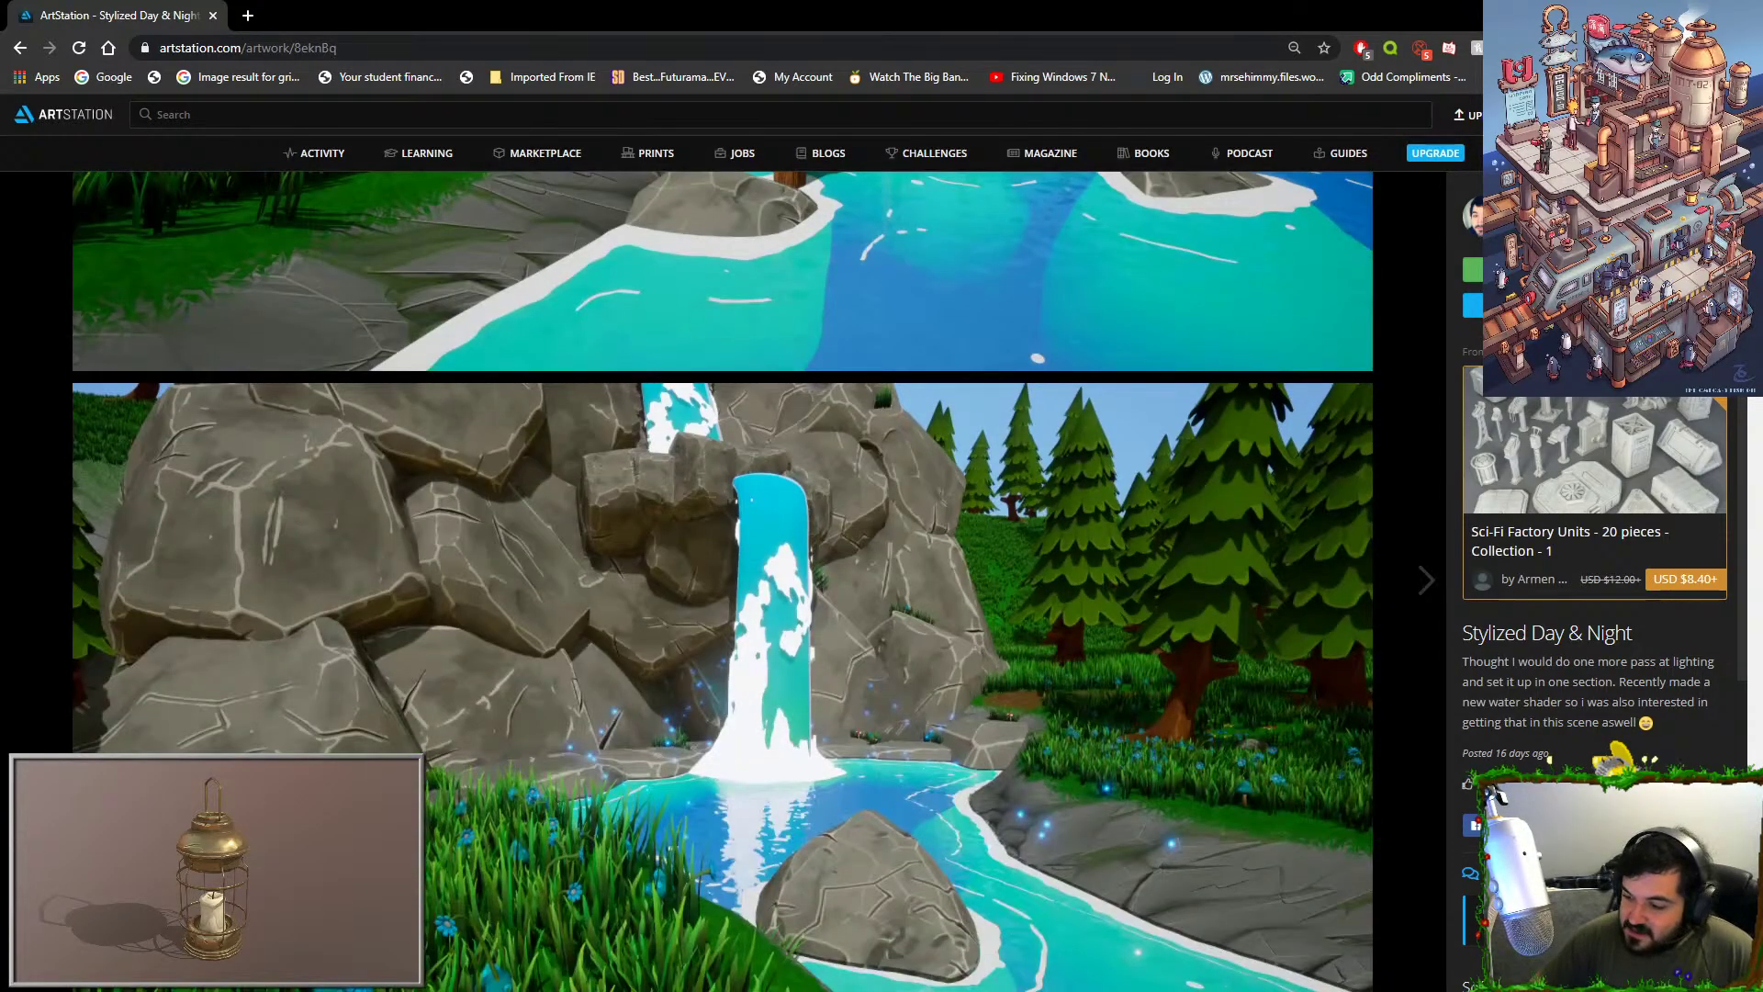
key("Escape")
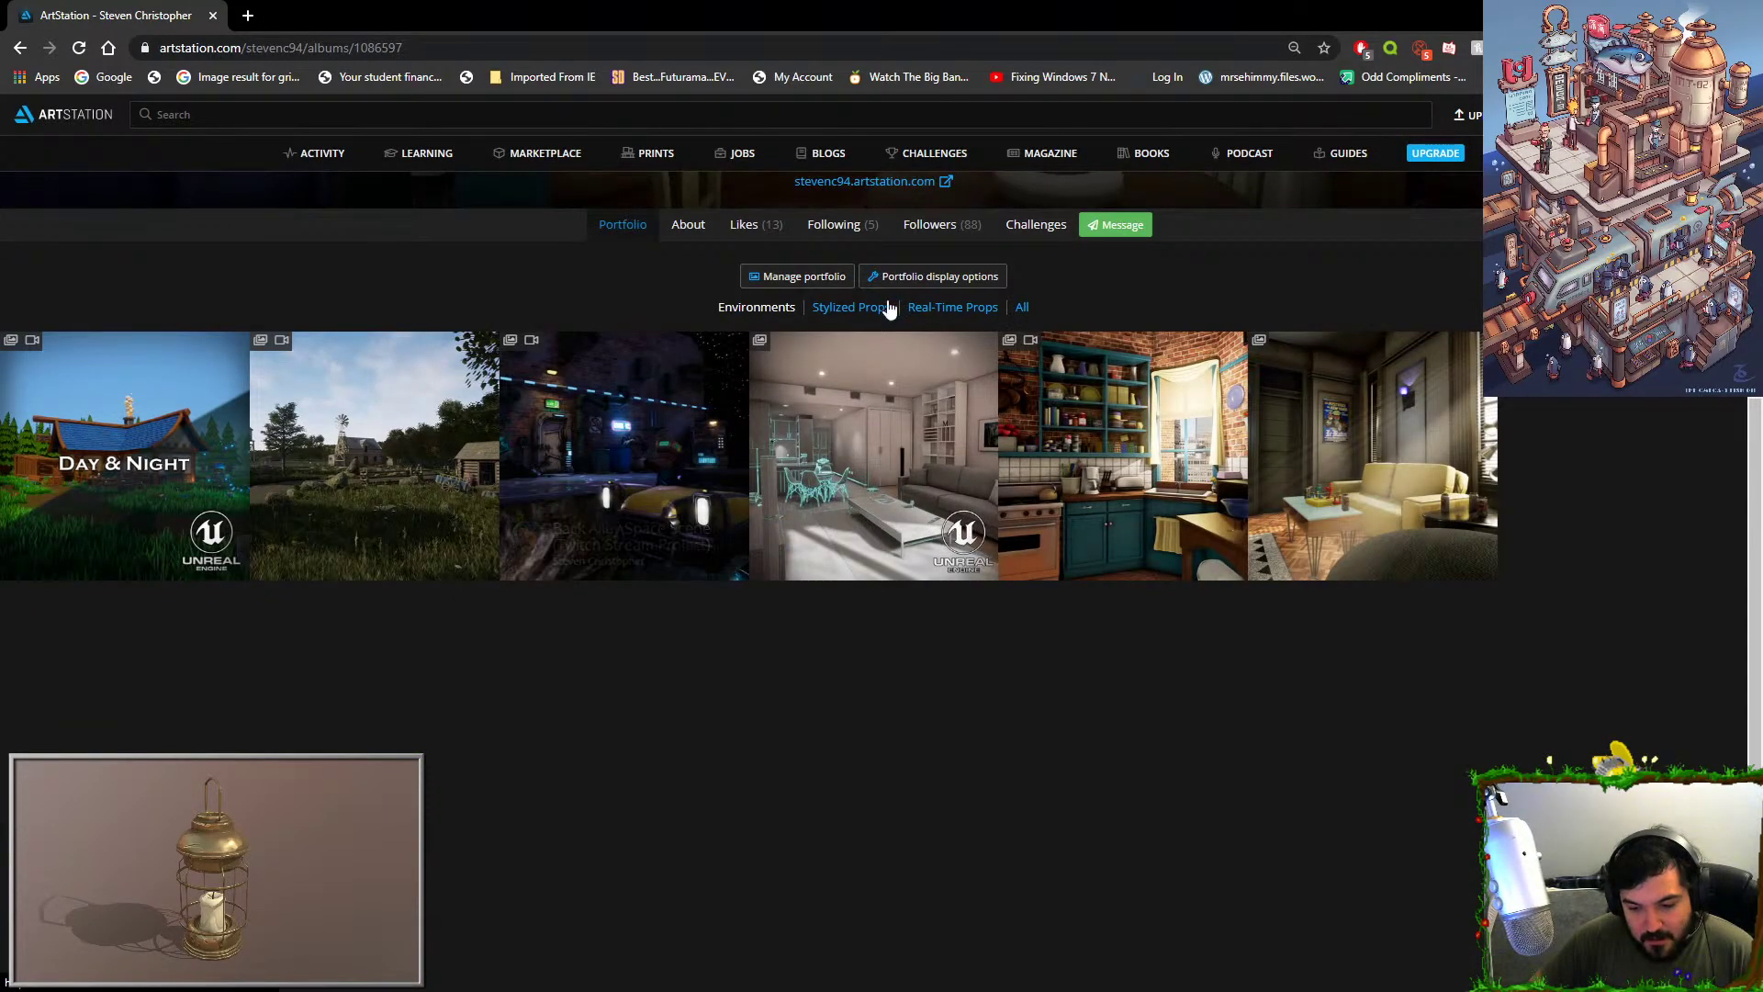
Open the Stylized Axe artwork from the Stylized Props album and rotate the axe in its 3D viewer.
left_click(949, 309)
left_click(863, 308)
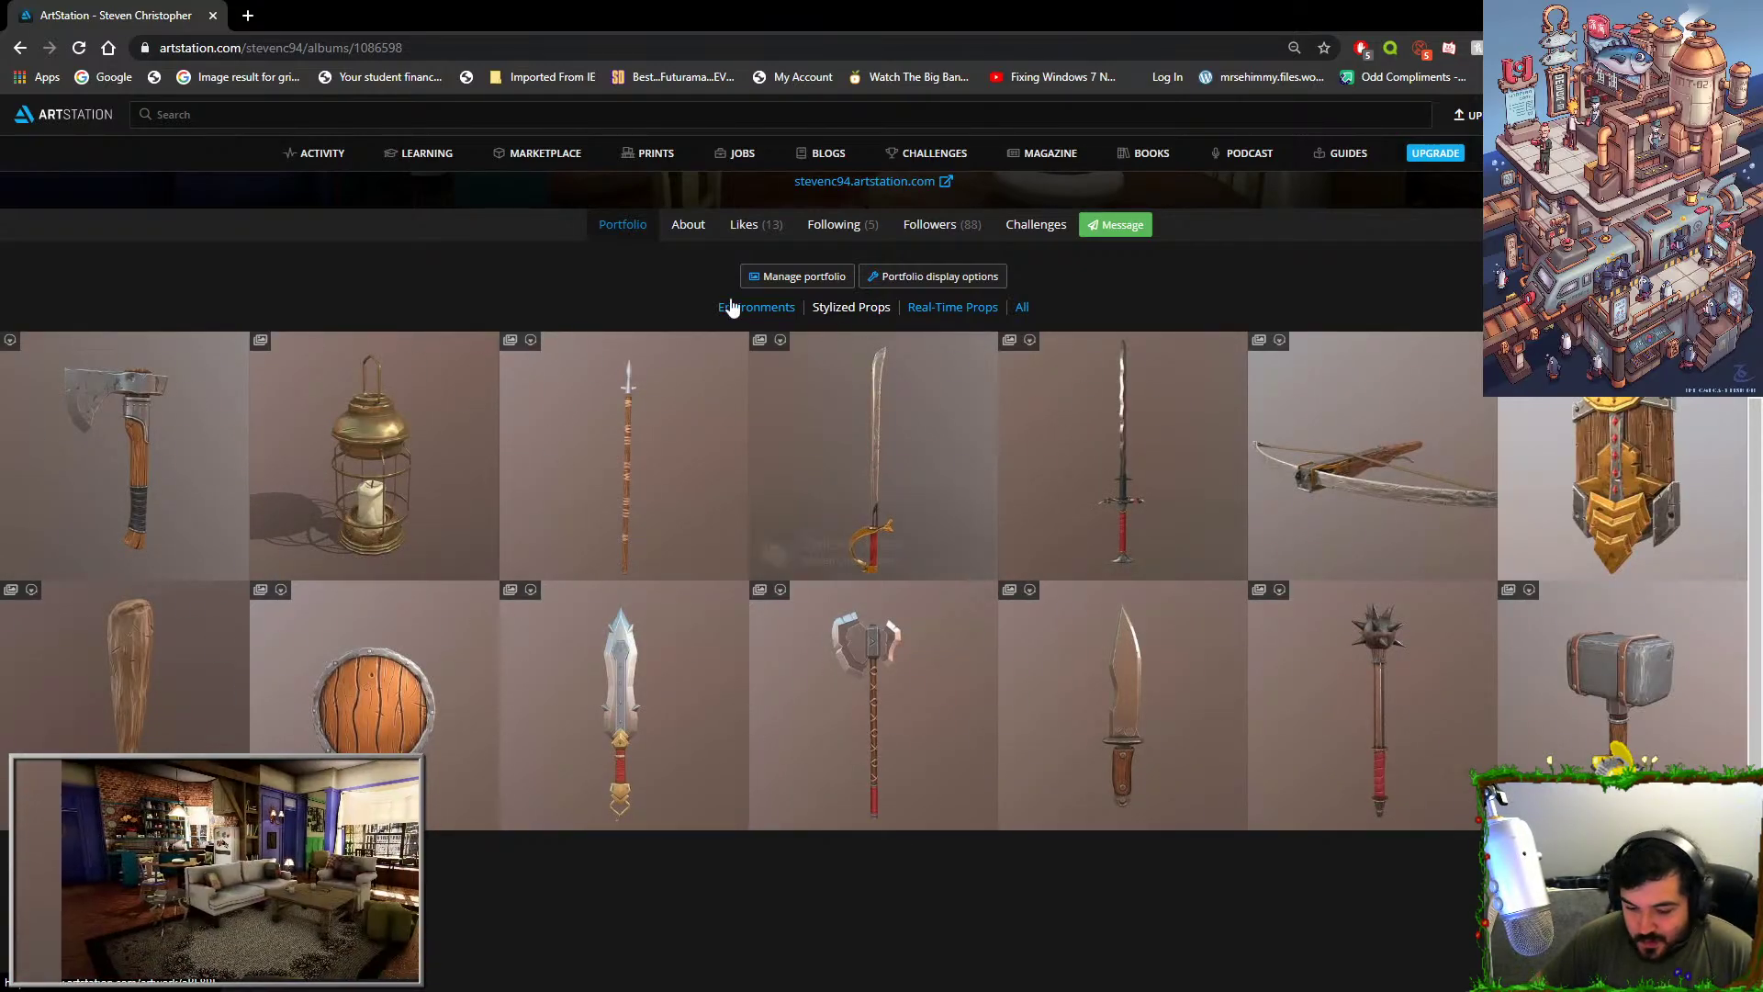
left_click(54, 463)
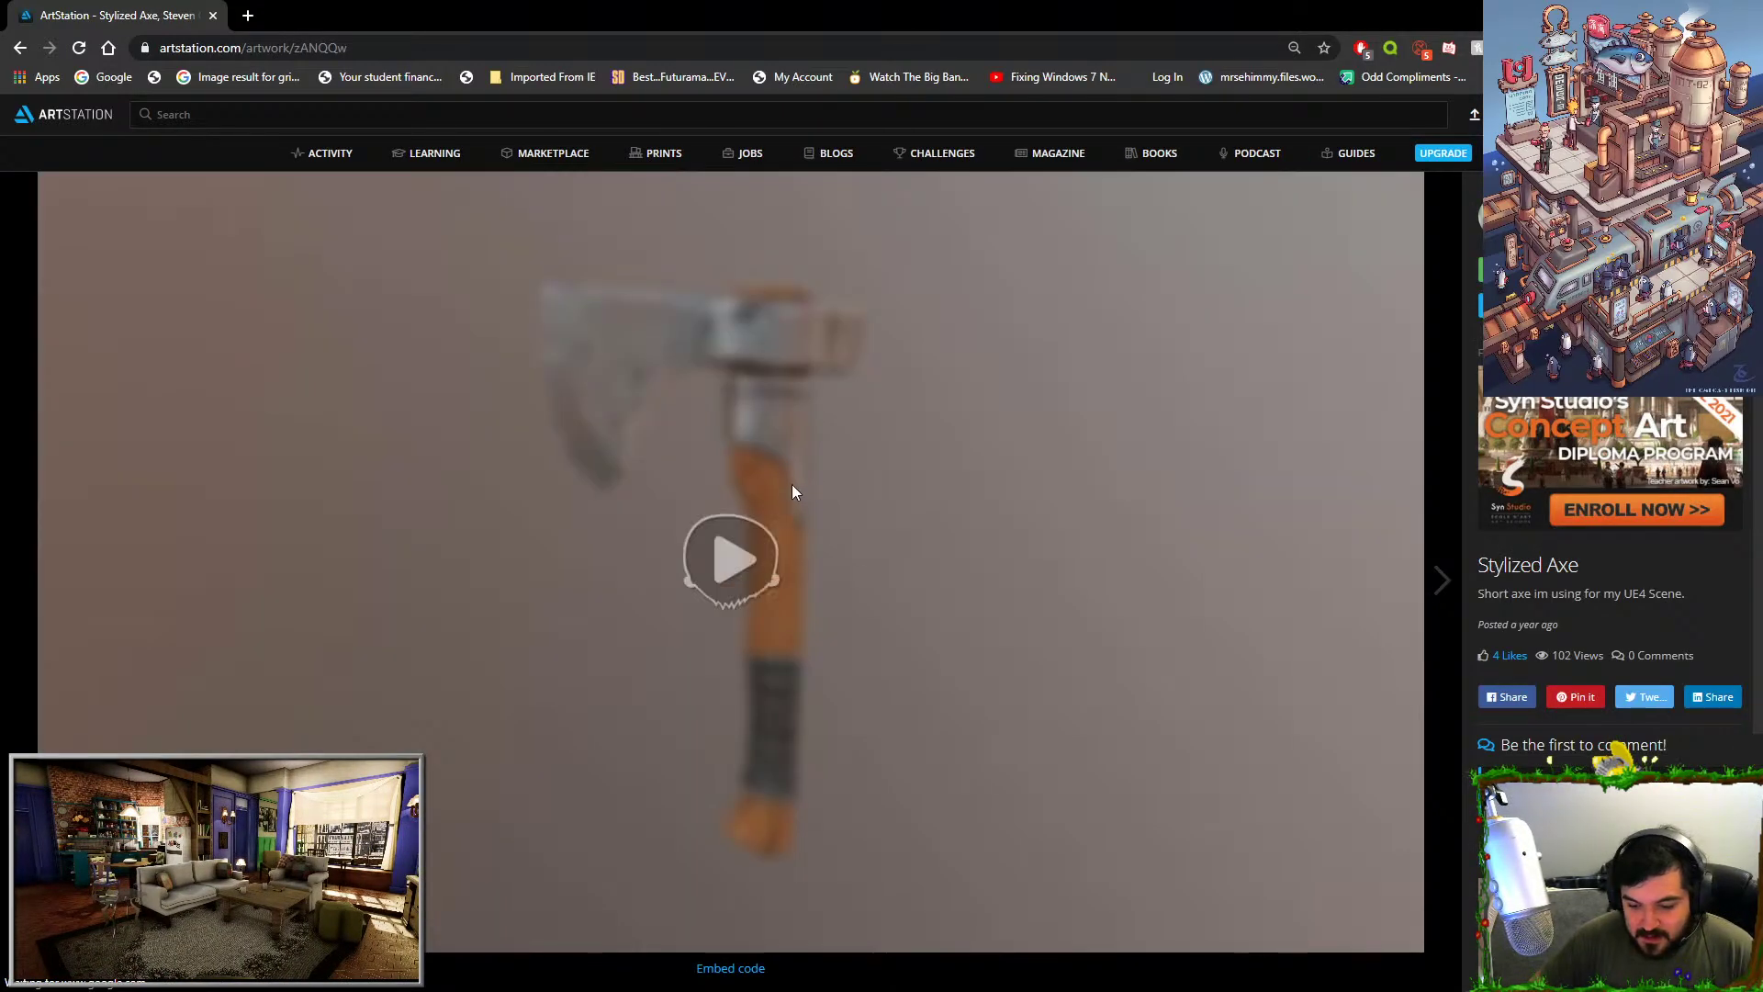
left_click(715, 546)
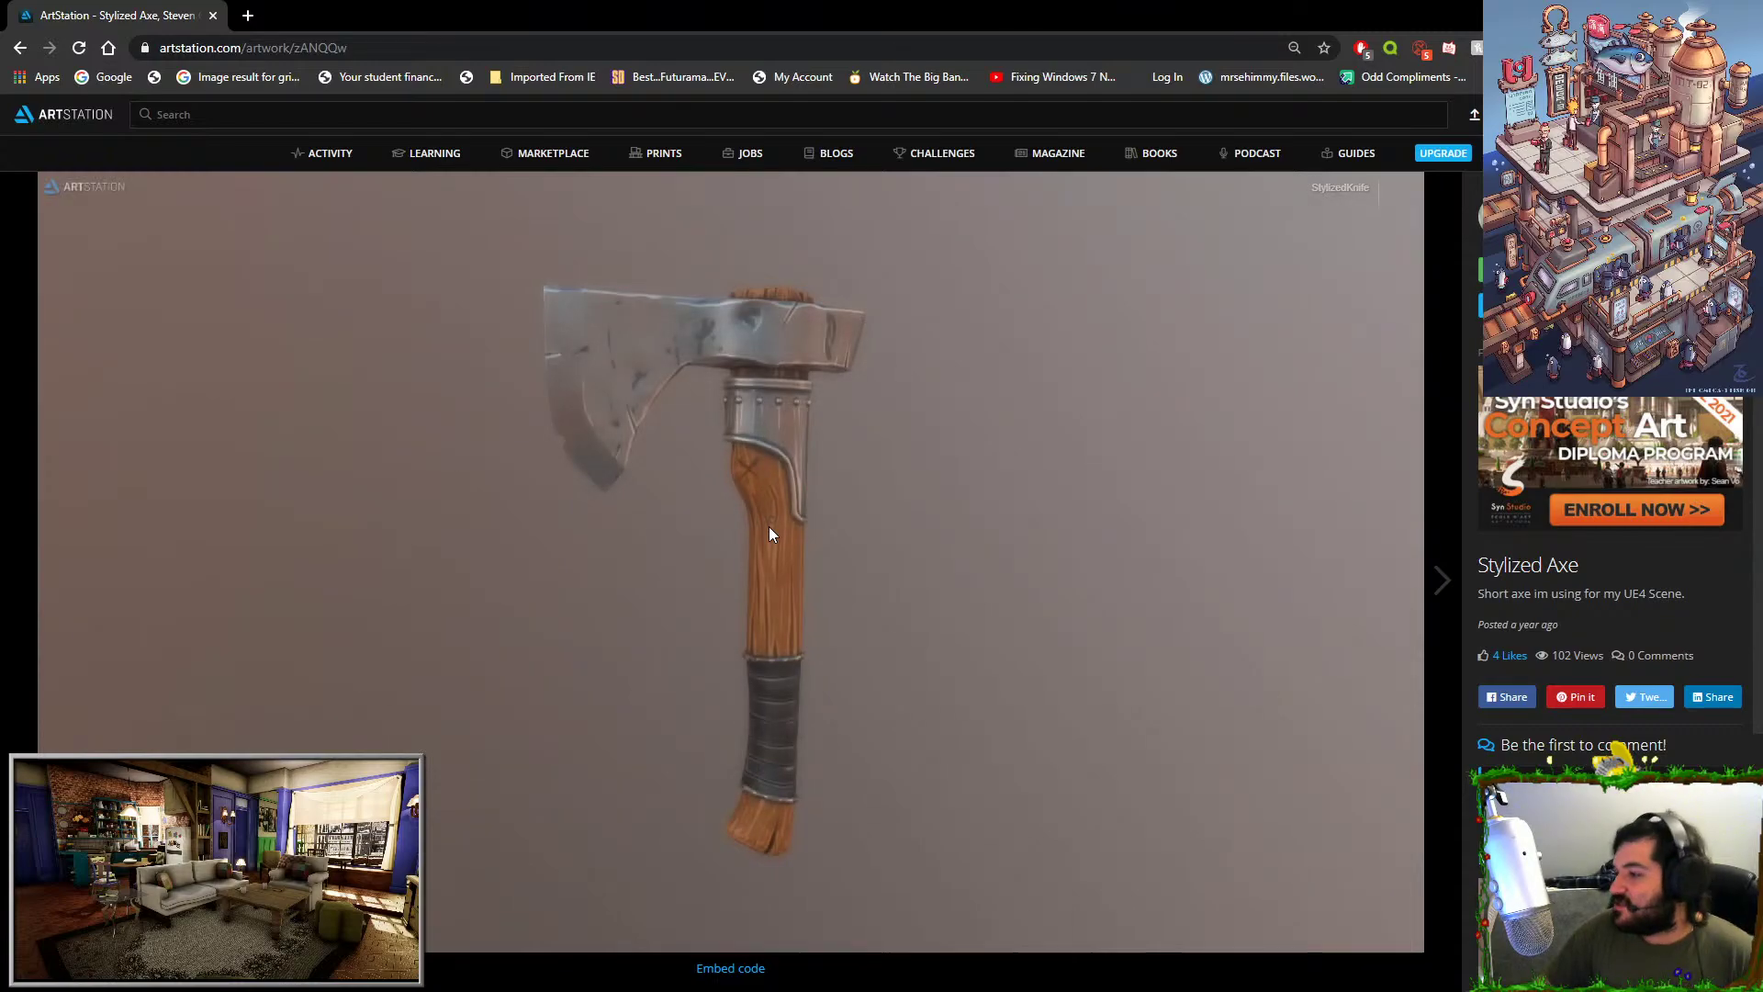
left_click_drag(768, 526, 861, 558)
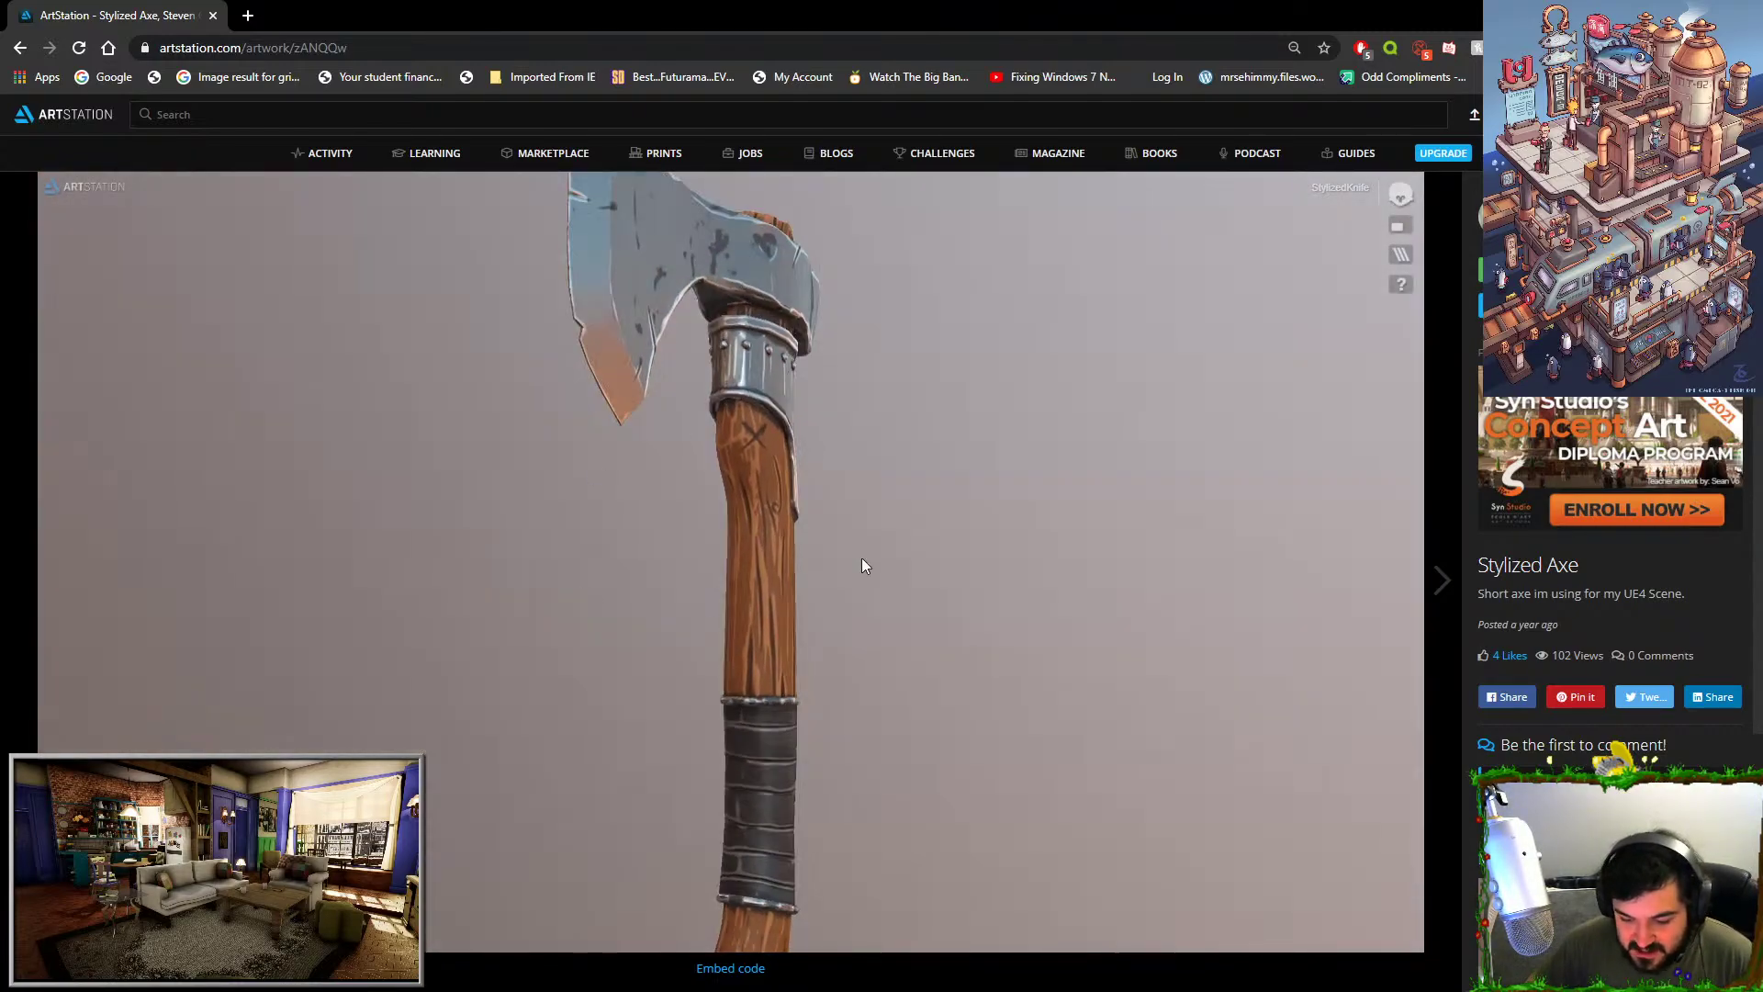
Inspect the axe's topology and texture layers in the 3D viewer, and return to the full render.
left_click(1401, 254)
left_click(954, 479)
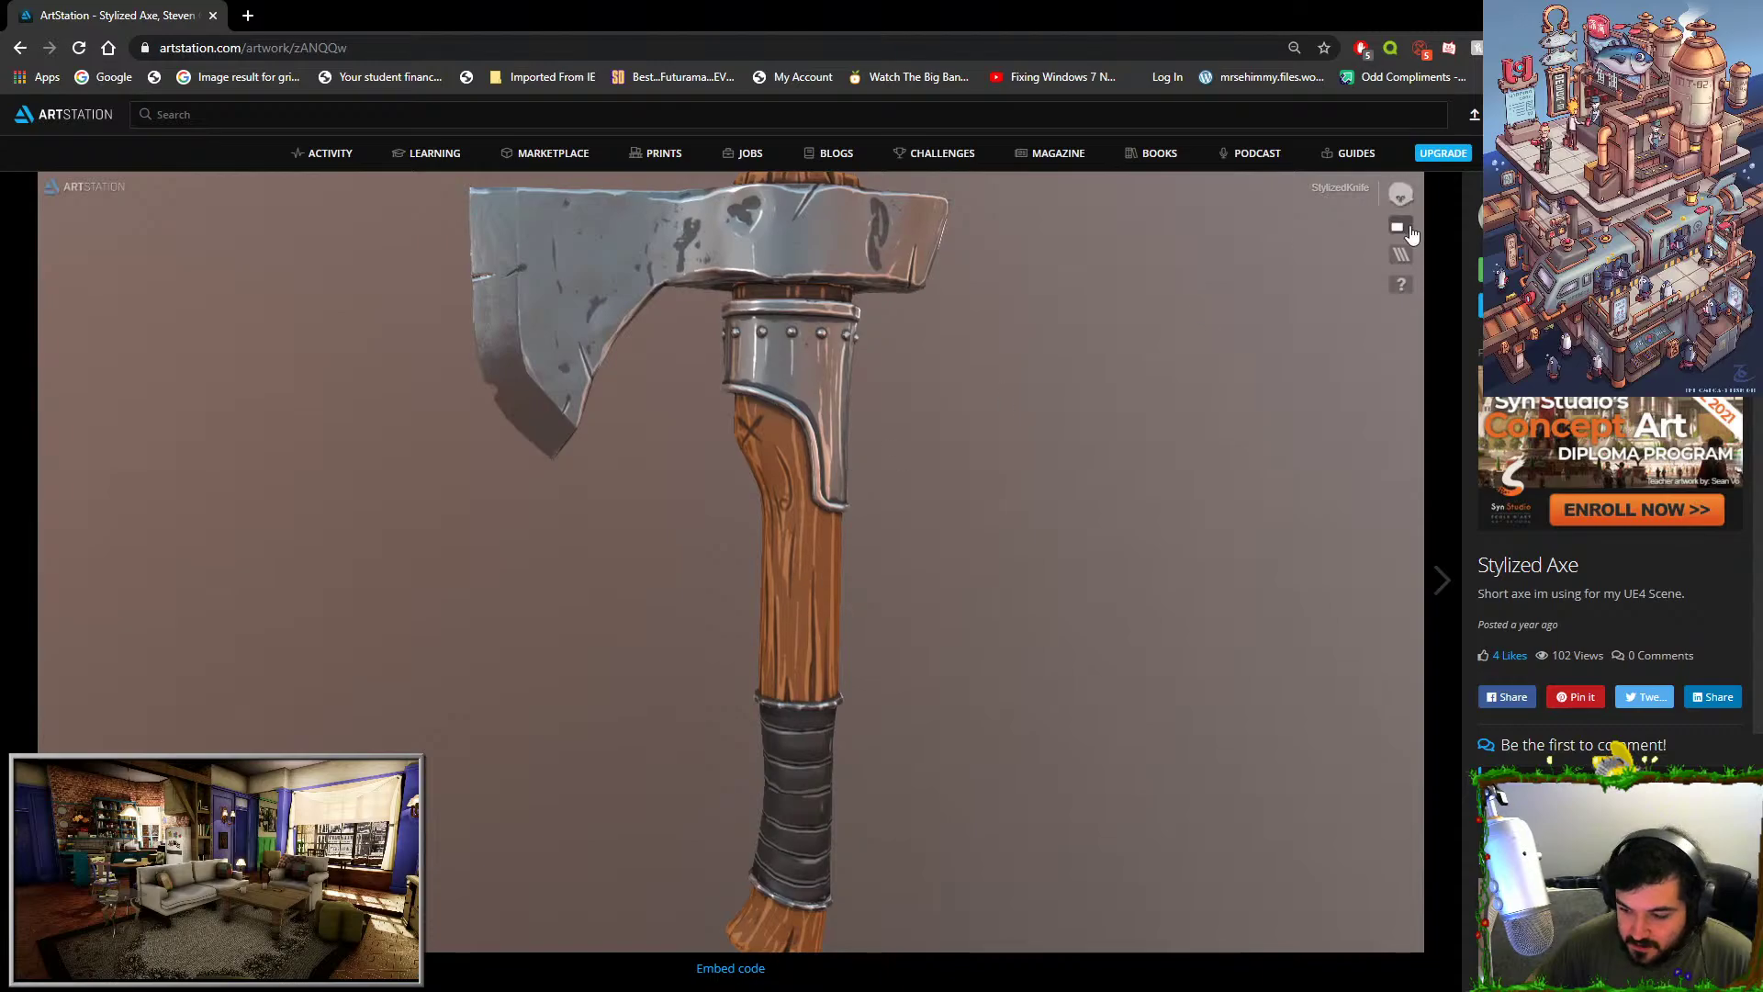
left_click(1400, 254)
left_click(843, 512)
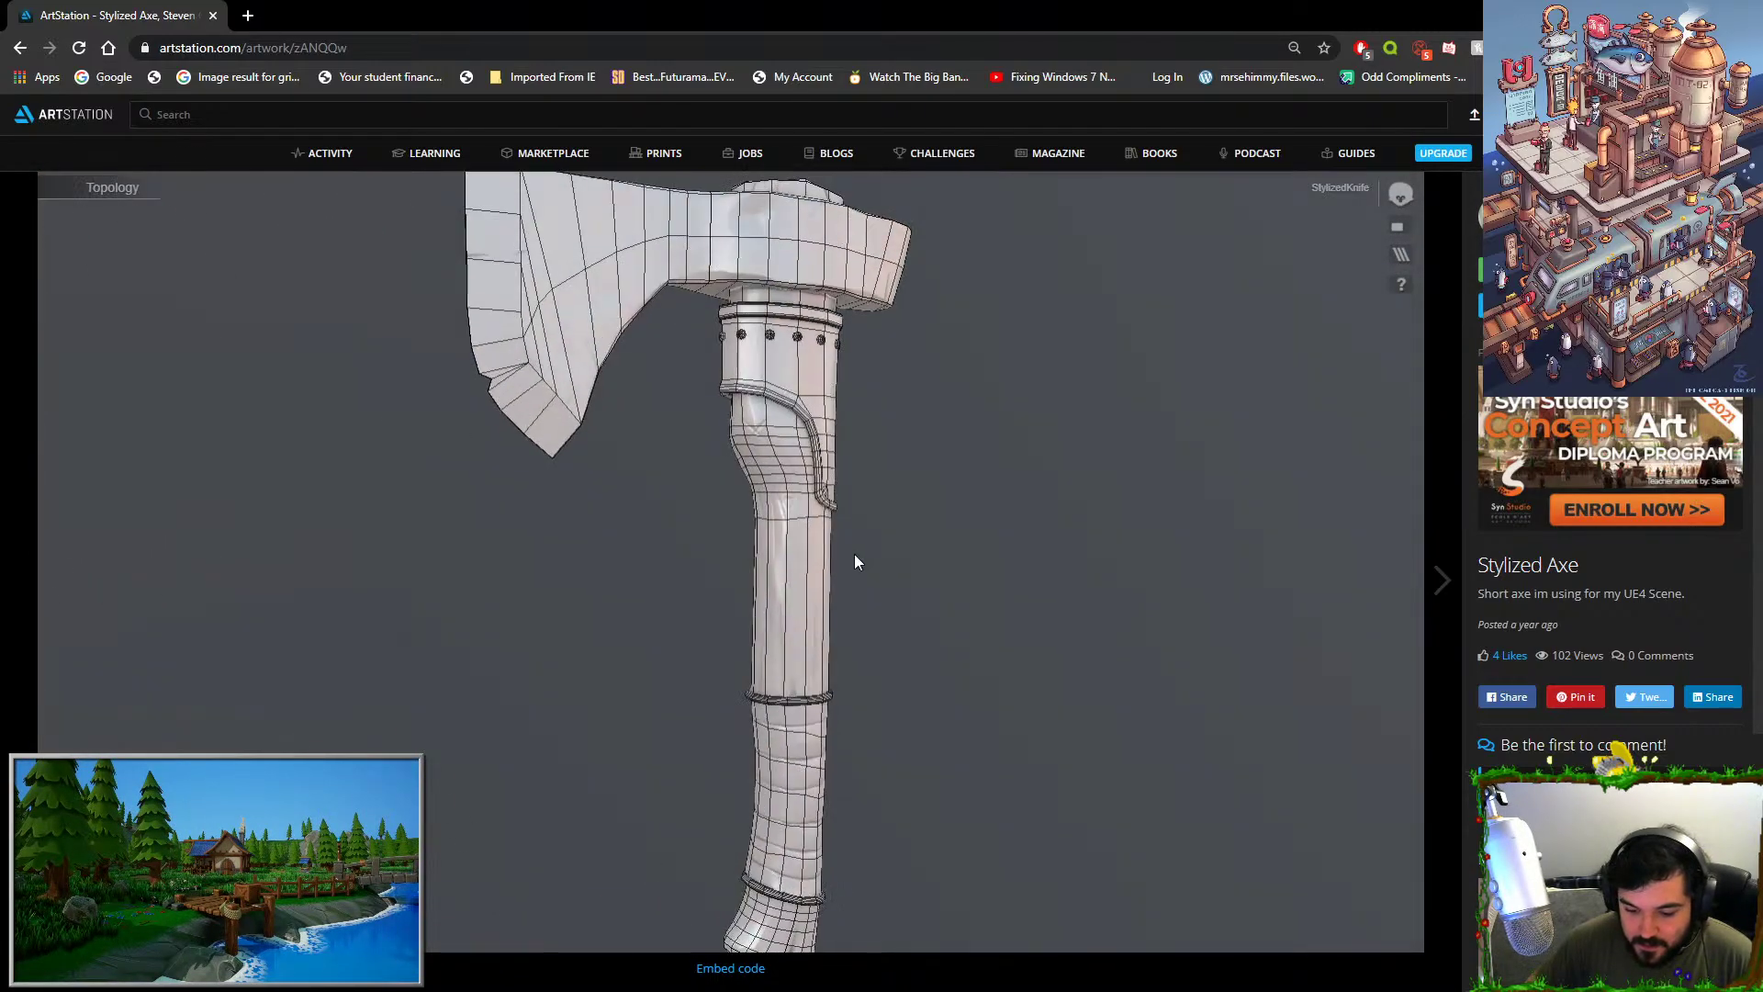
scroll(846, 449, "up", 5)
middle_click_drag(854, 554, 703, 560)
left_click_drag(703, 560, 648, 591)
scroll(714, 512, "down", 8)
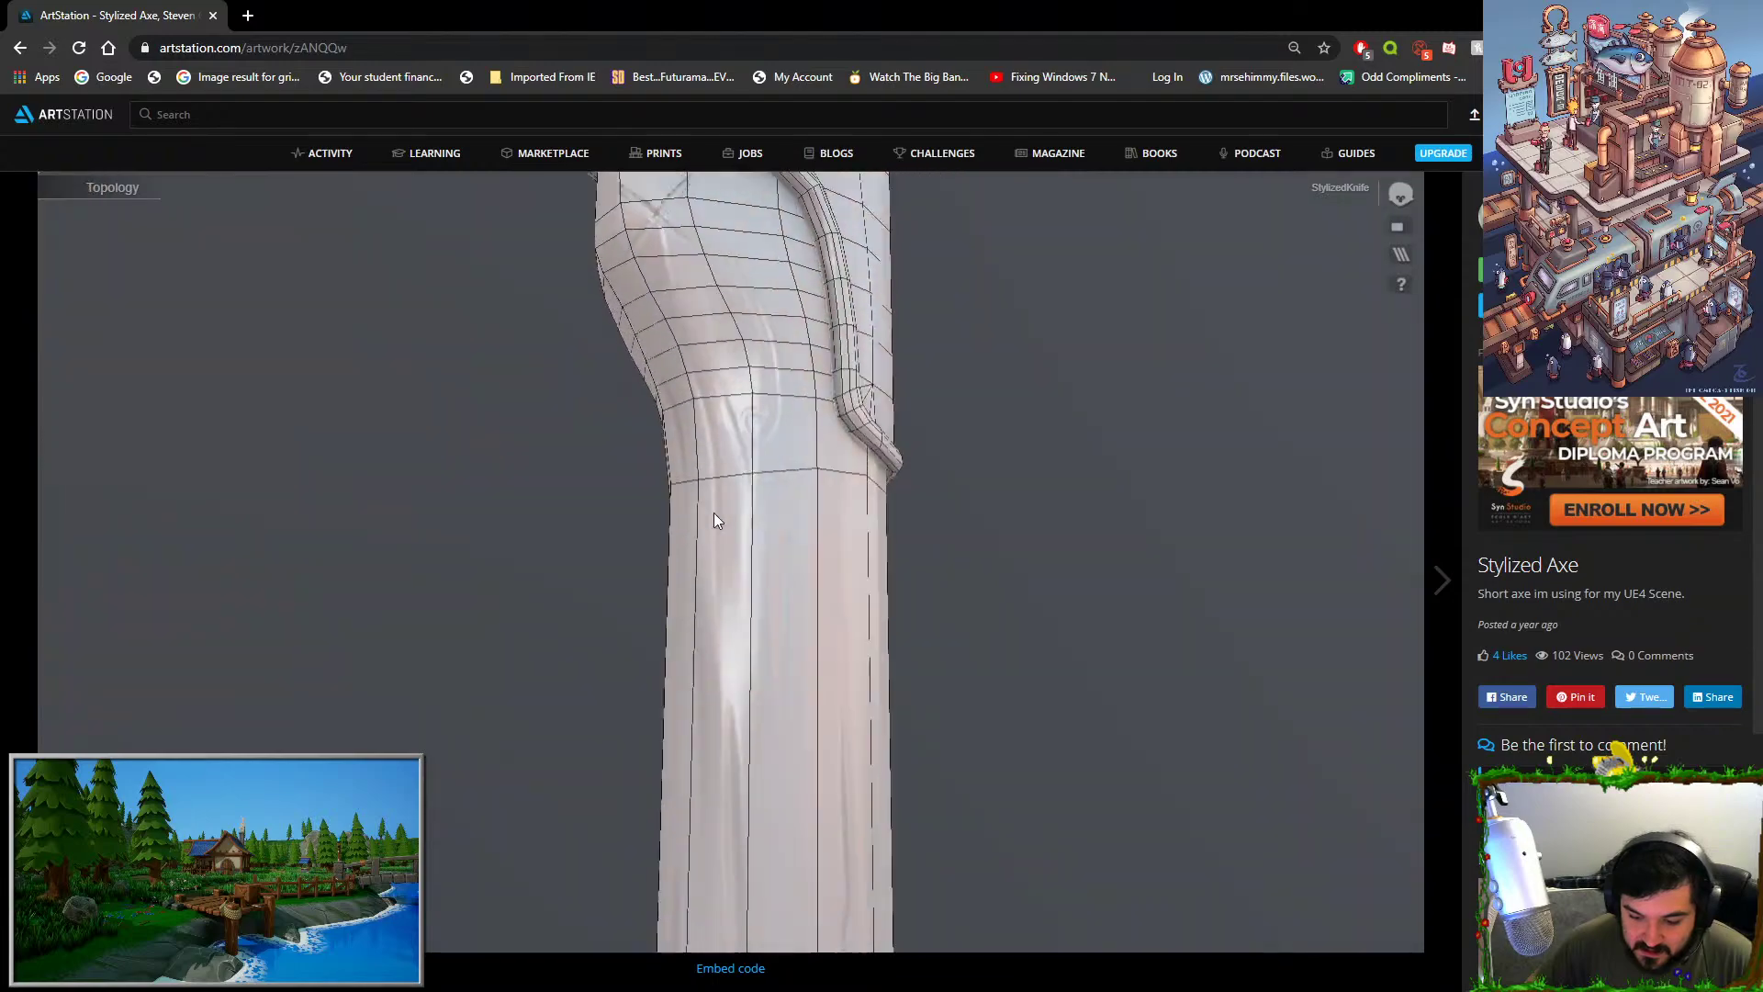
left_click(1400, 254)
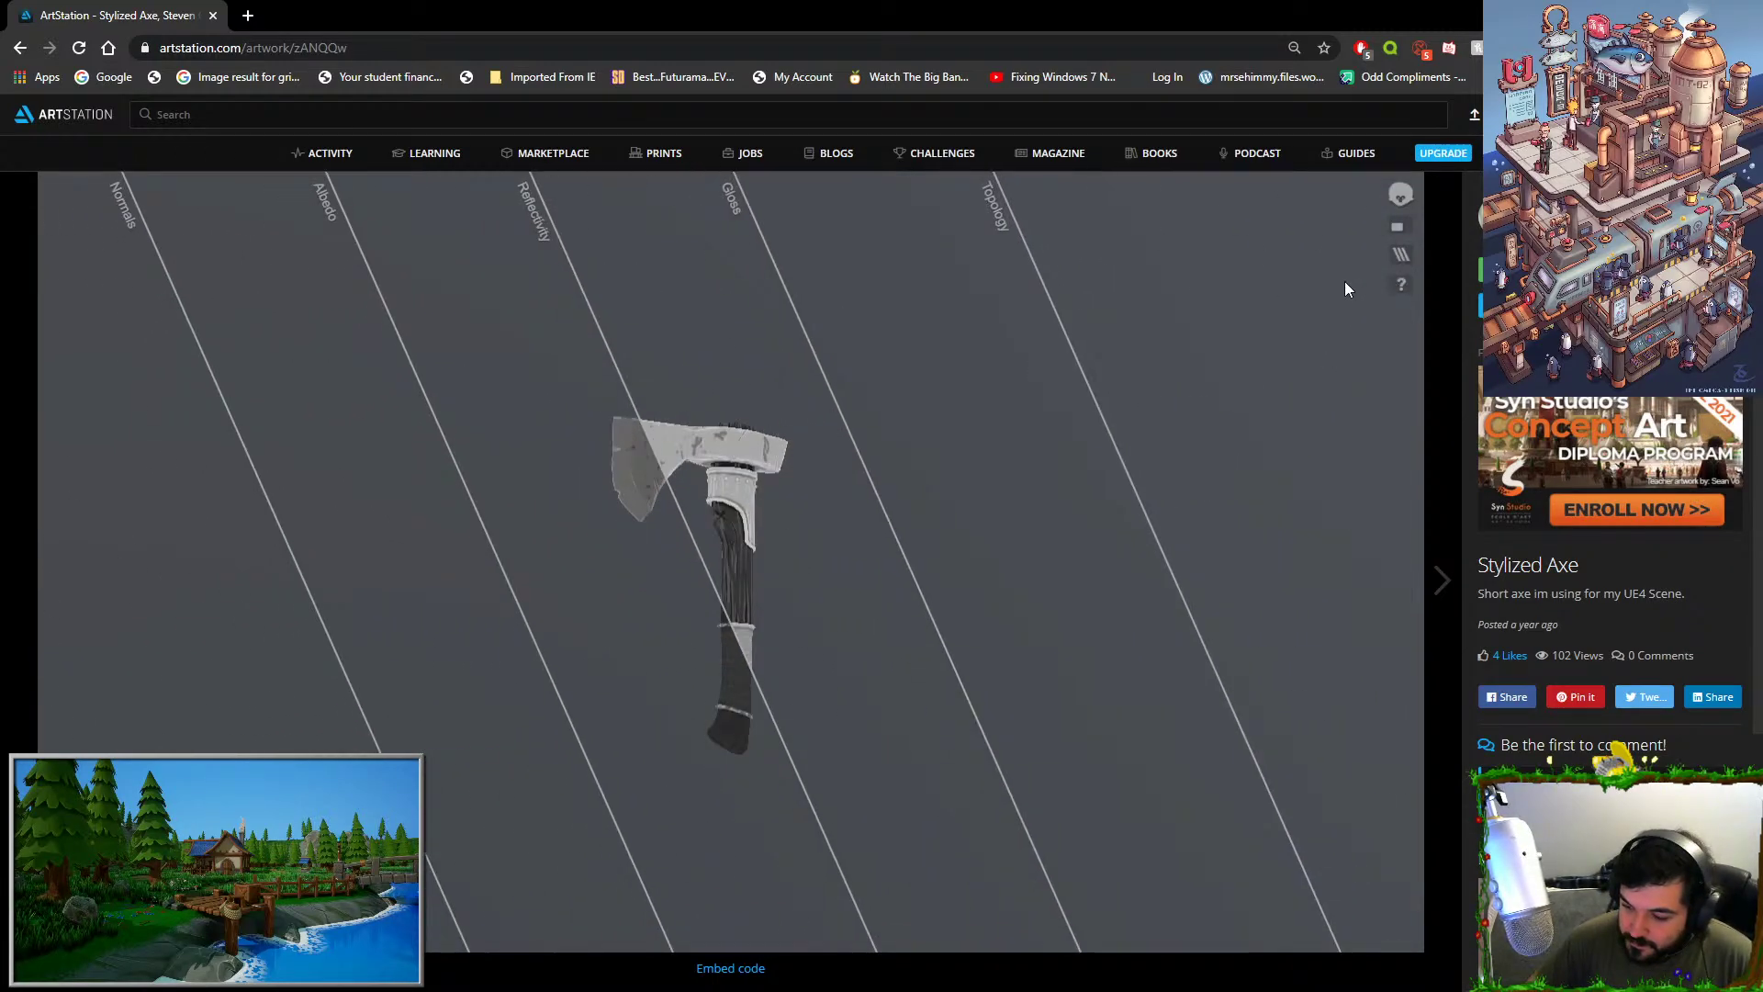
left_click(945, 482)
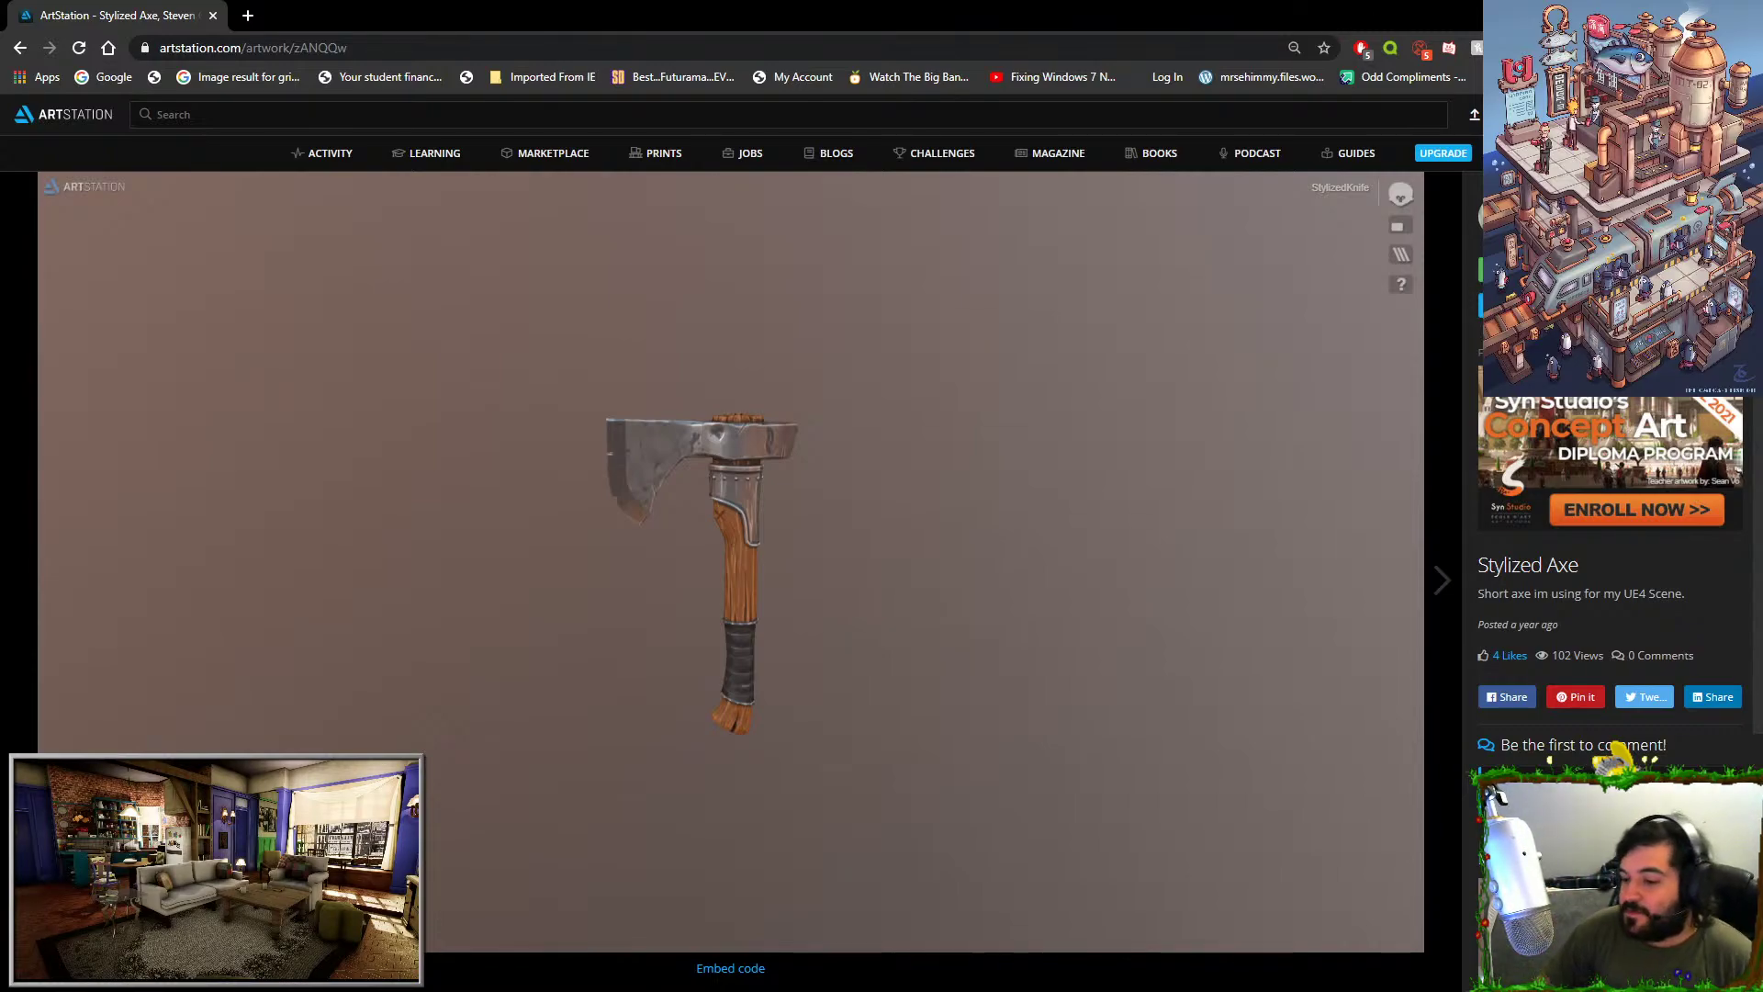
Switch to Unreal and rename the phong4_Base_Color texture in the FishStation Textures folder as T_BackWall.
key("alt+Tab")
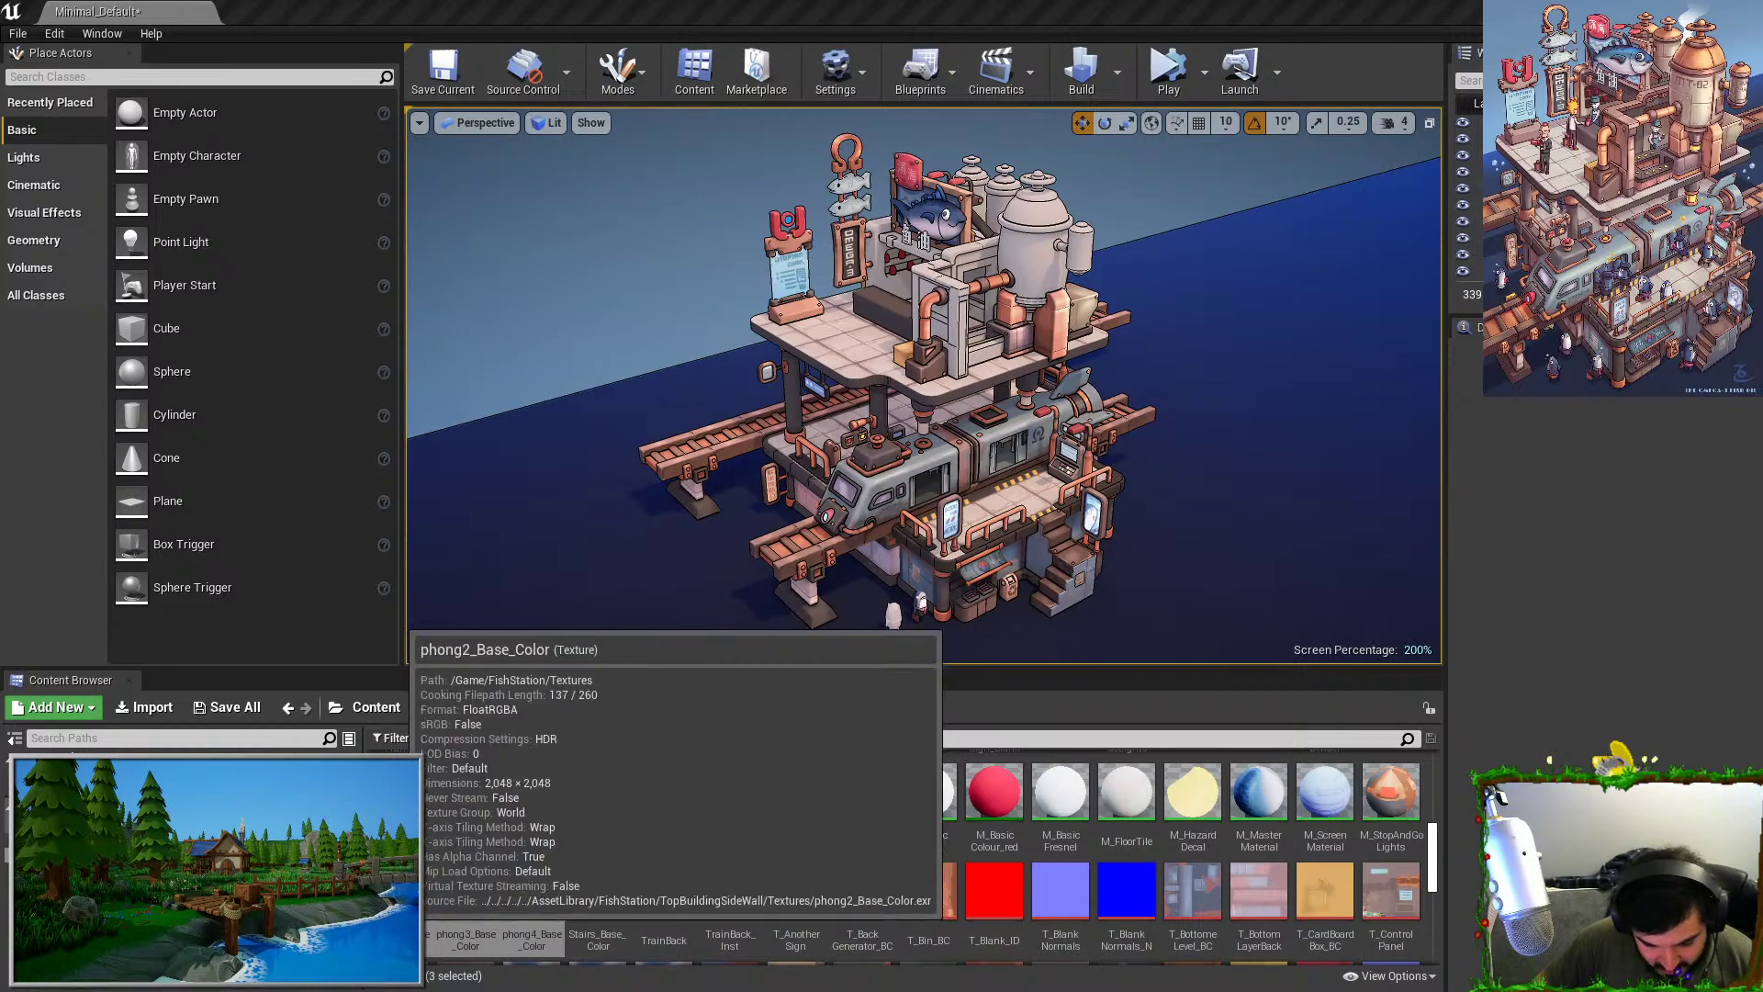
left_click(401, 923)
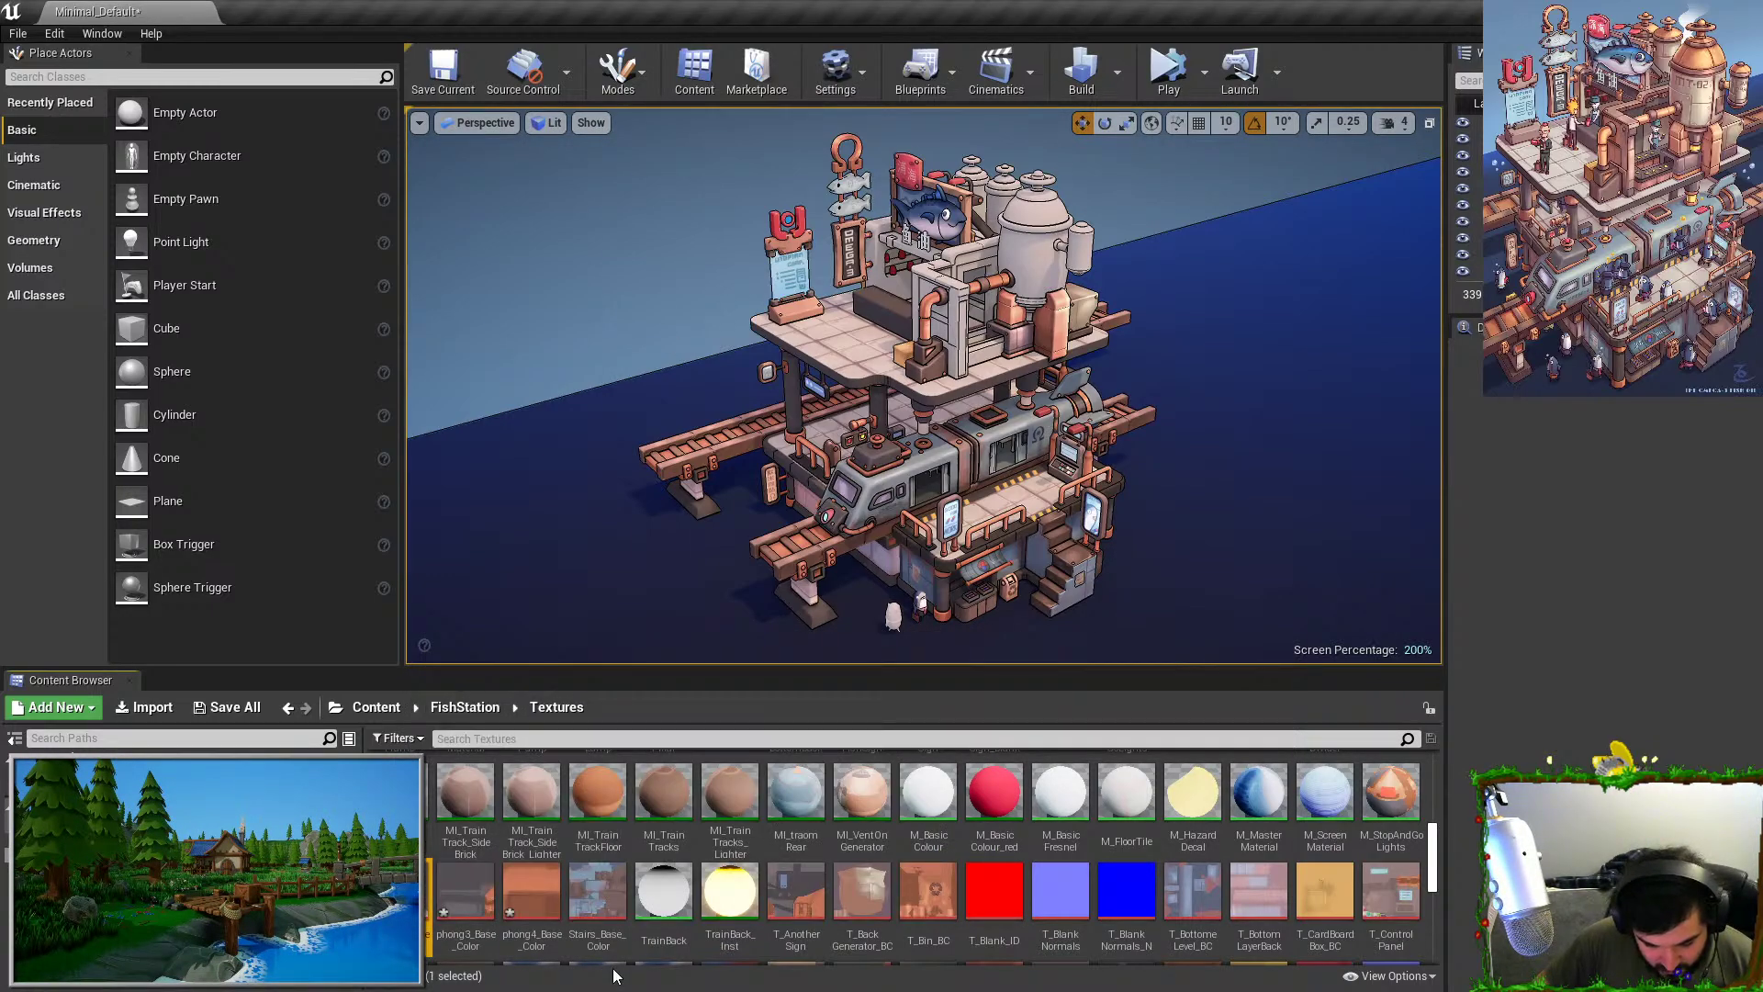
left_click(551, 918)
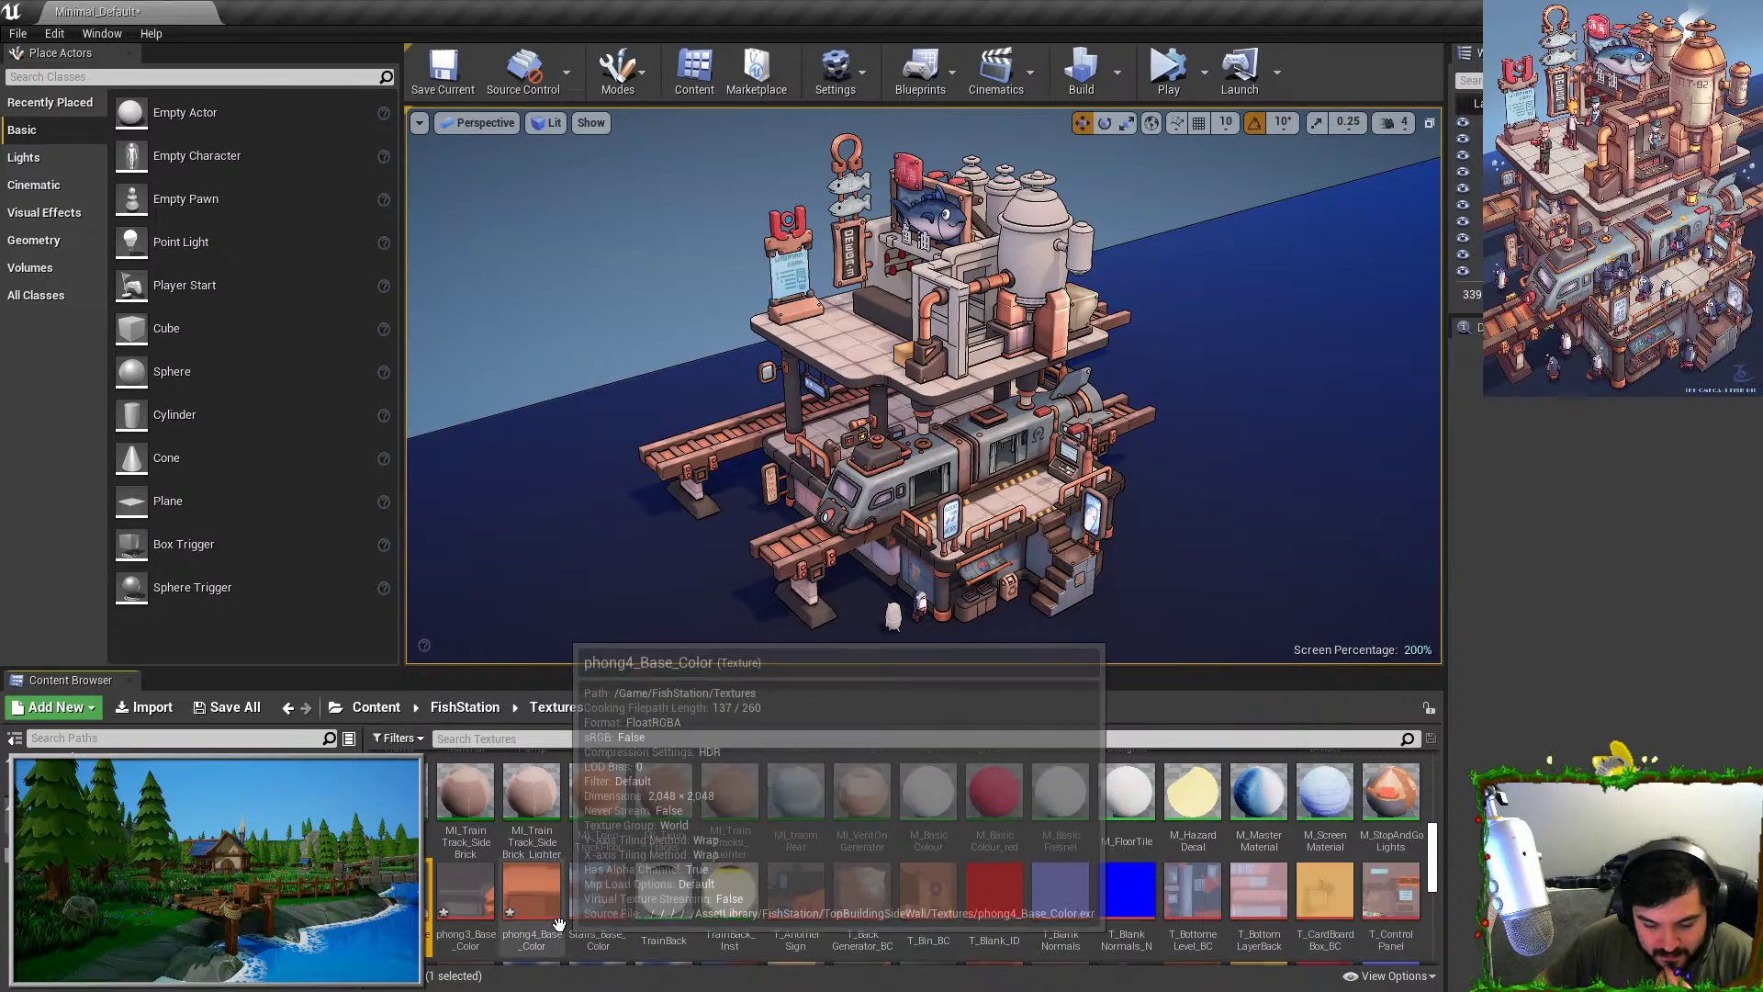
left_click(558, 923)
type("T_BackWall")
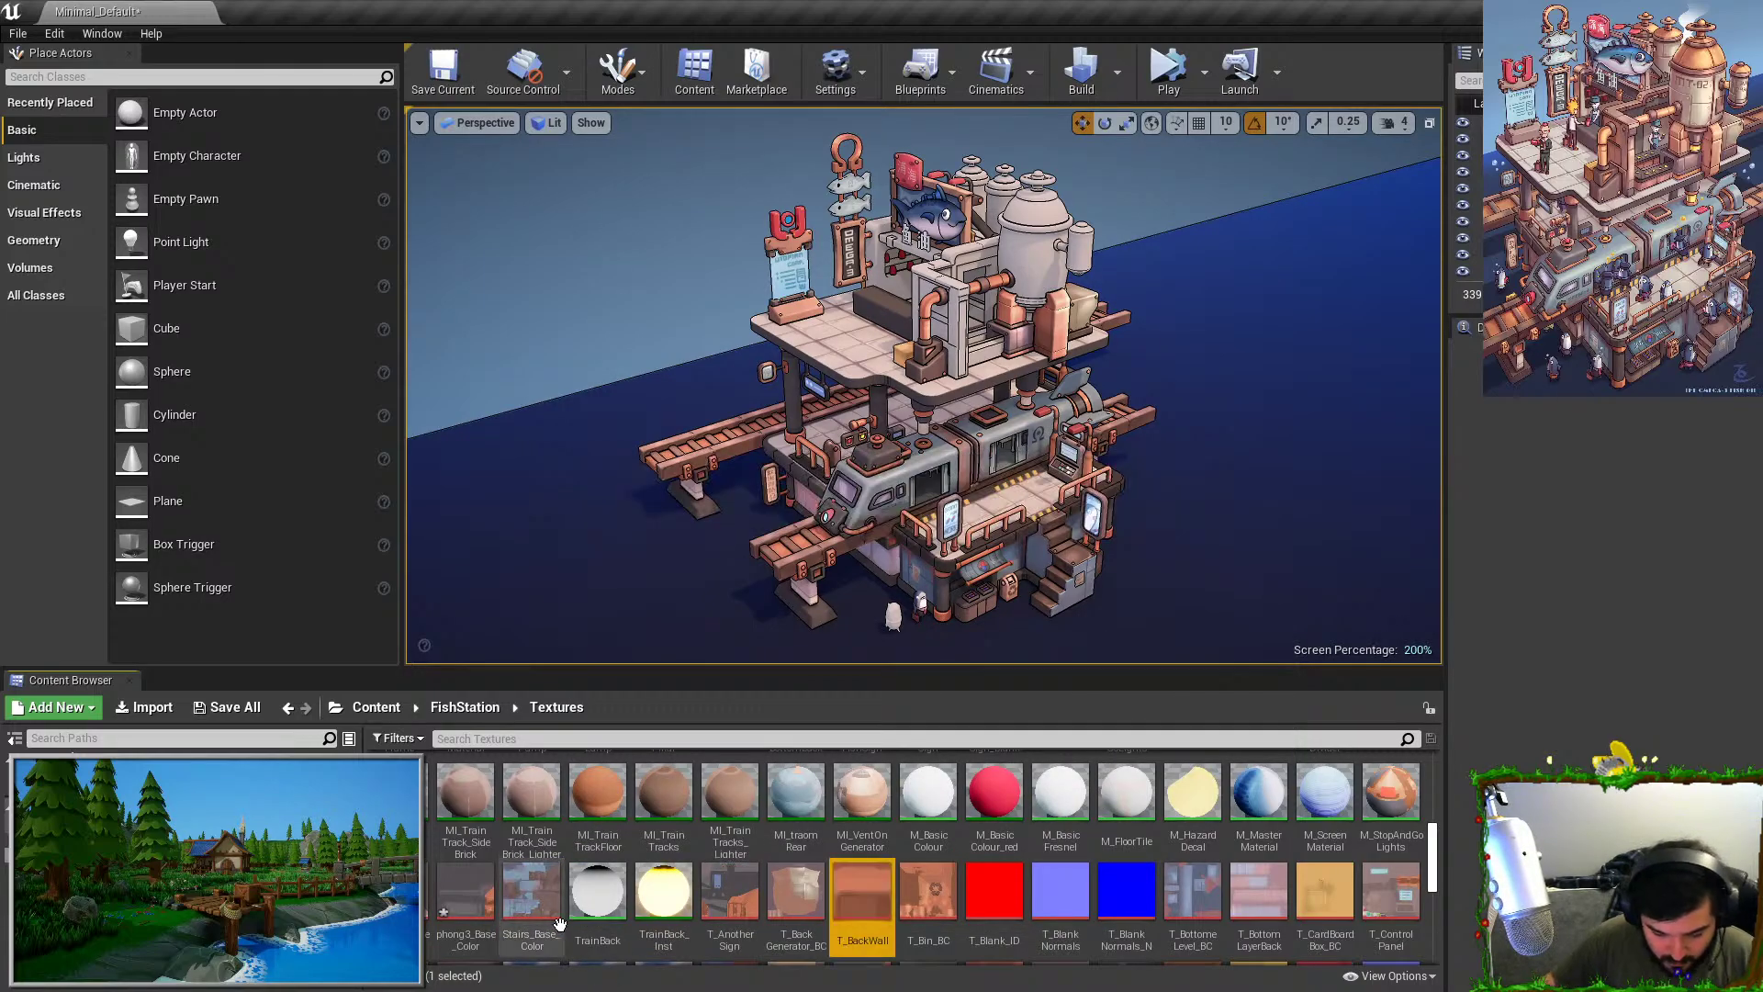
Rename the phong3_Base_Color texture as T_Ceiling and the phong2_Base_Color texture as T_SideWall.
left_click(447, 932)
left_click(447, 934)
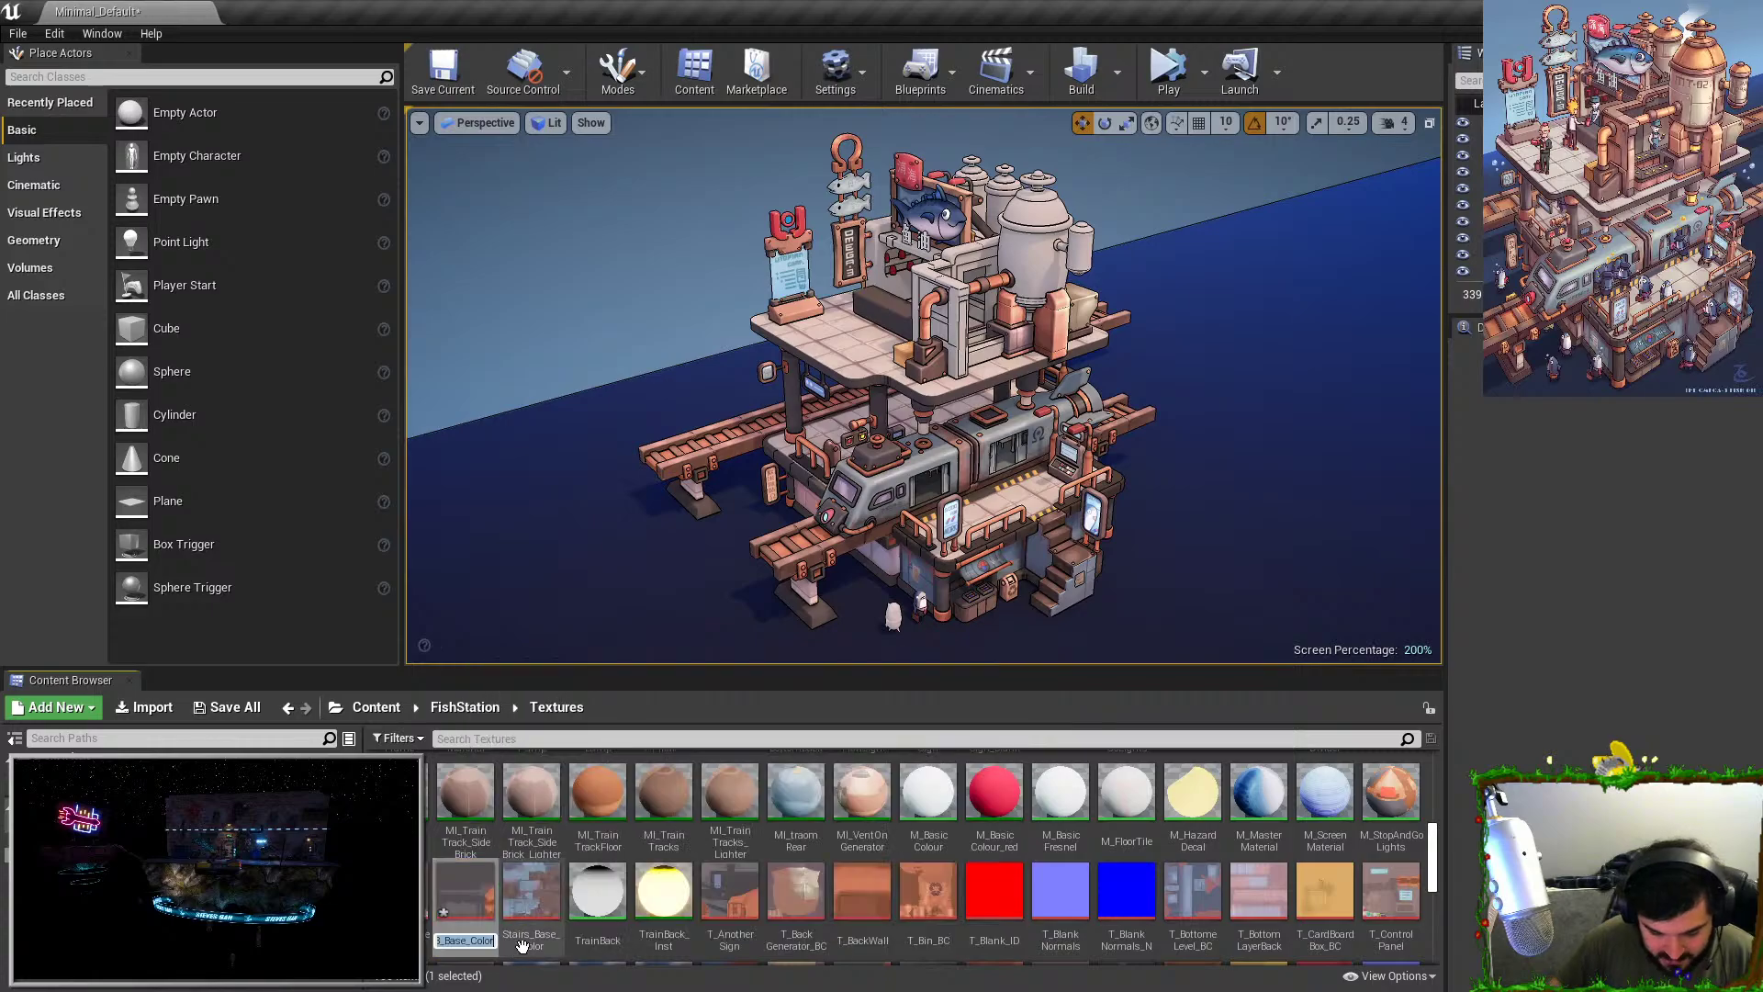
type("T_Ceiling")
key("Return")
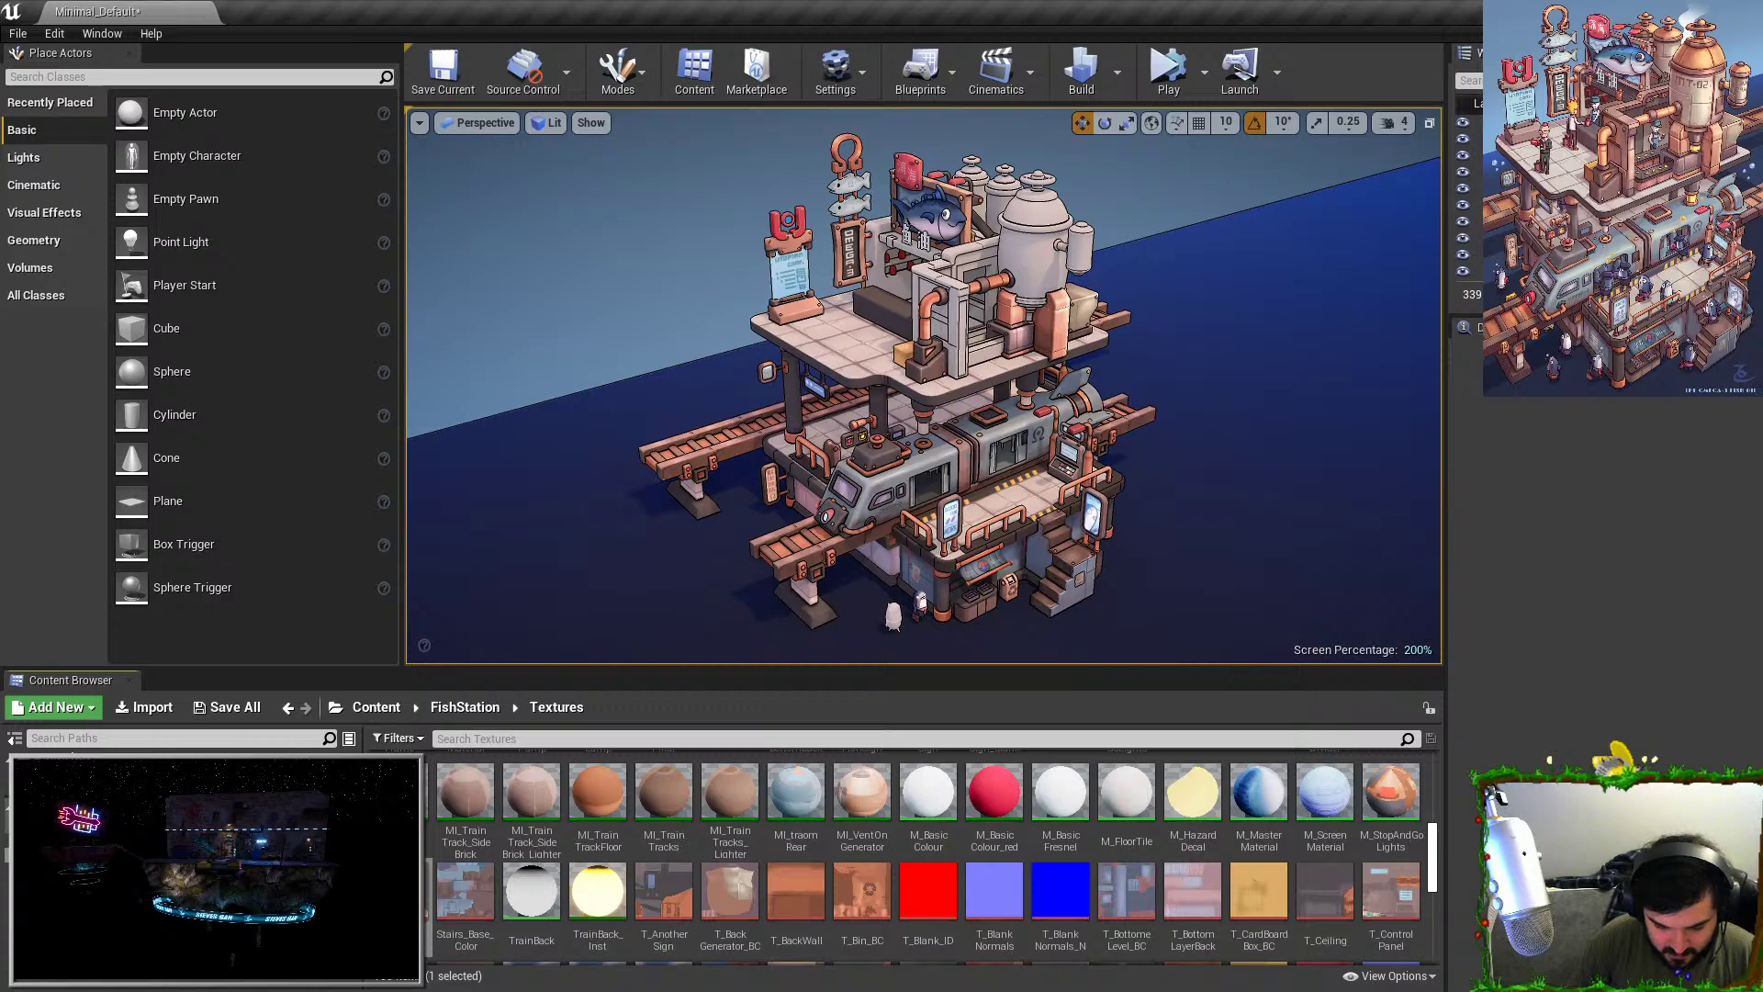
scroll(1148, 836, "down", 5)
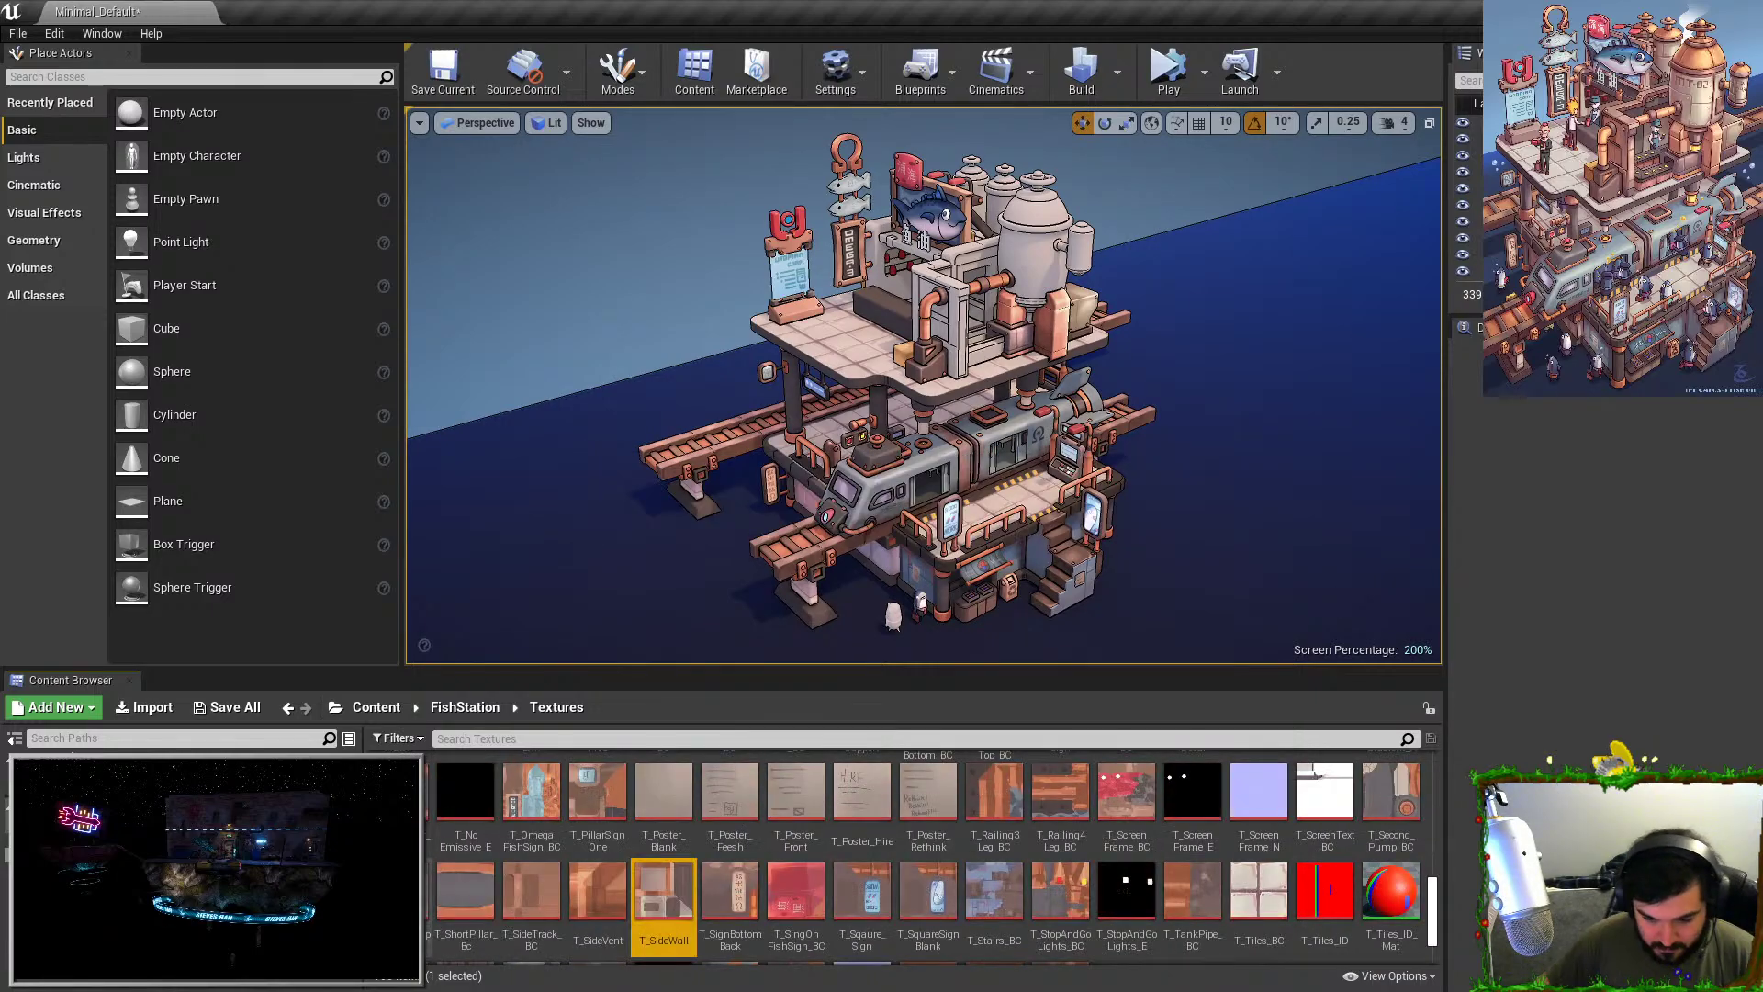
scroll(1147, 835, "up", 4)
scroll(801, 868, "down", 2)
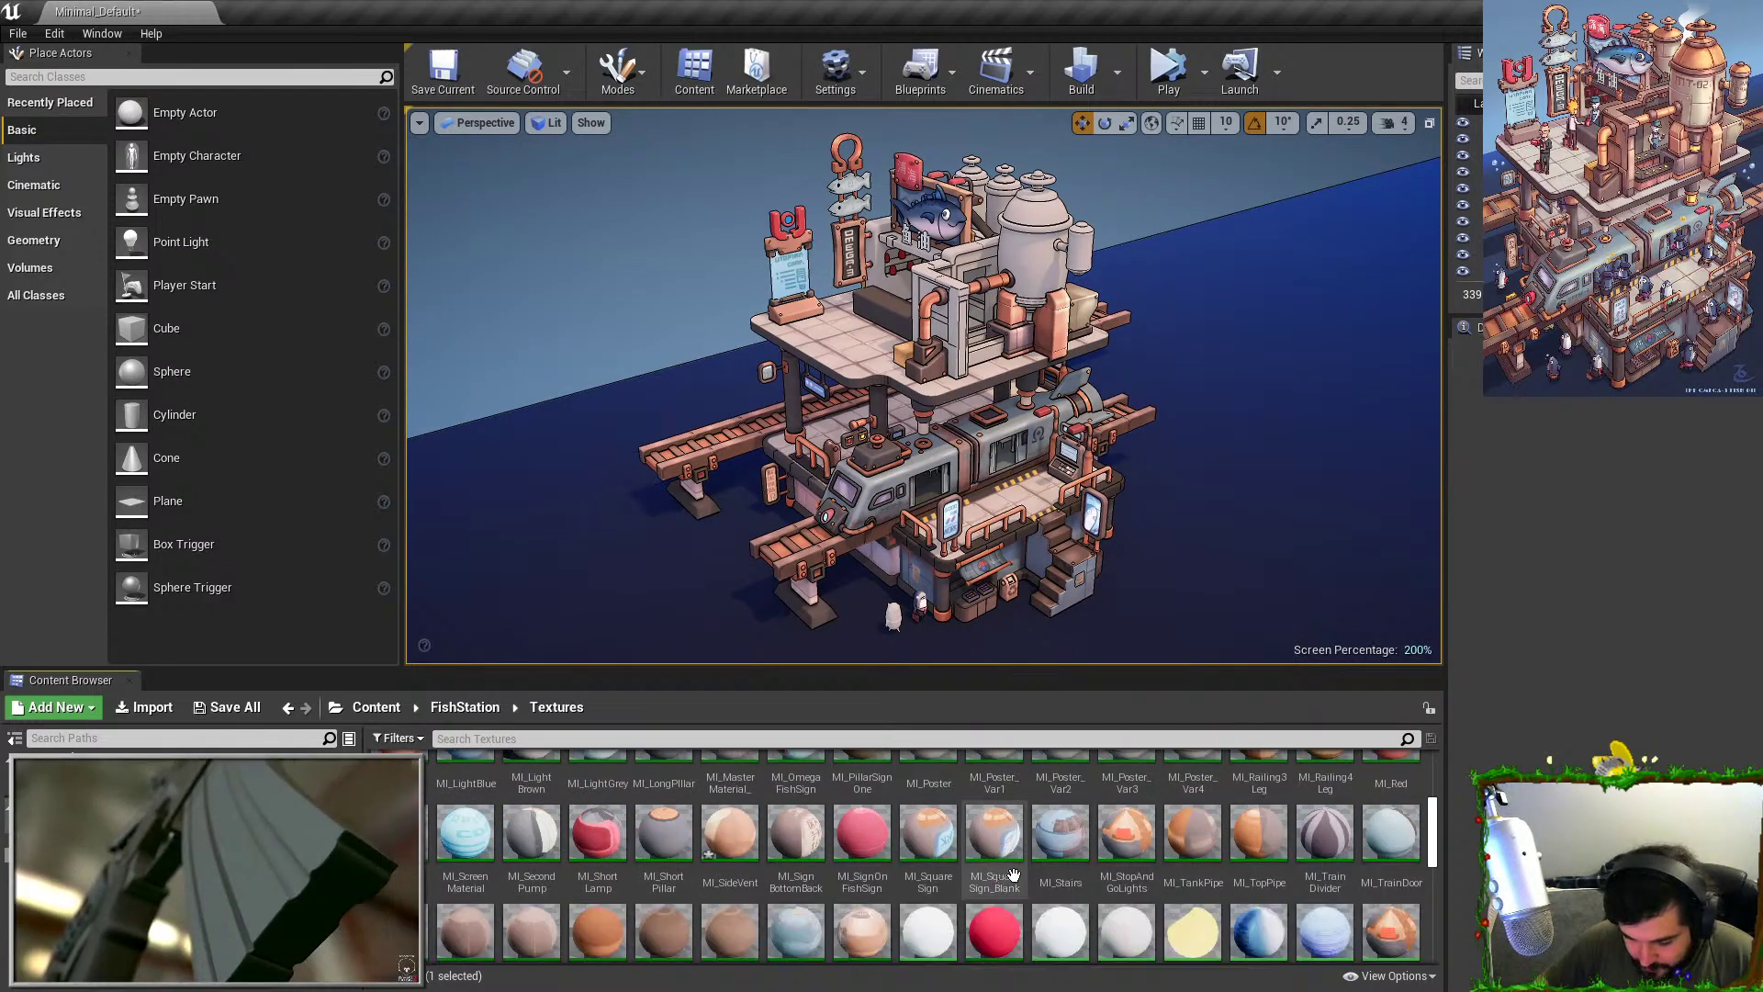
scroll(801, 868, "down", 1)
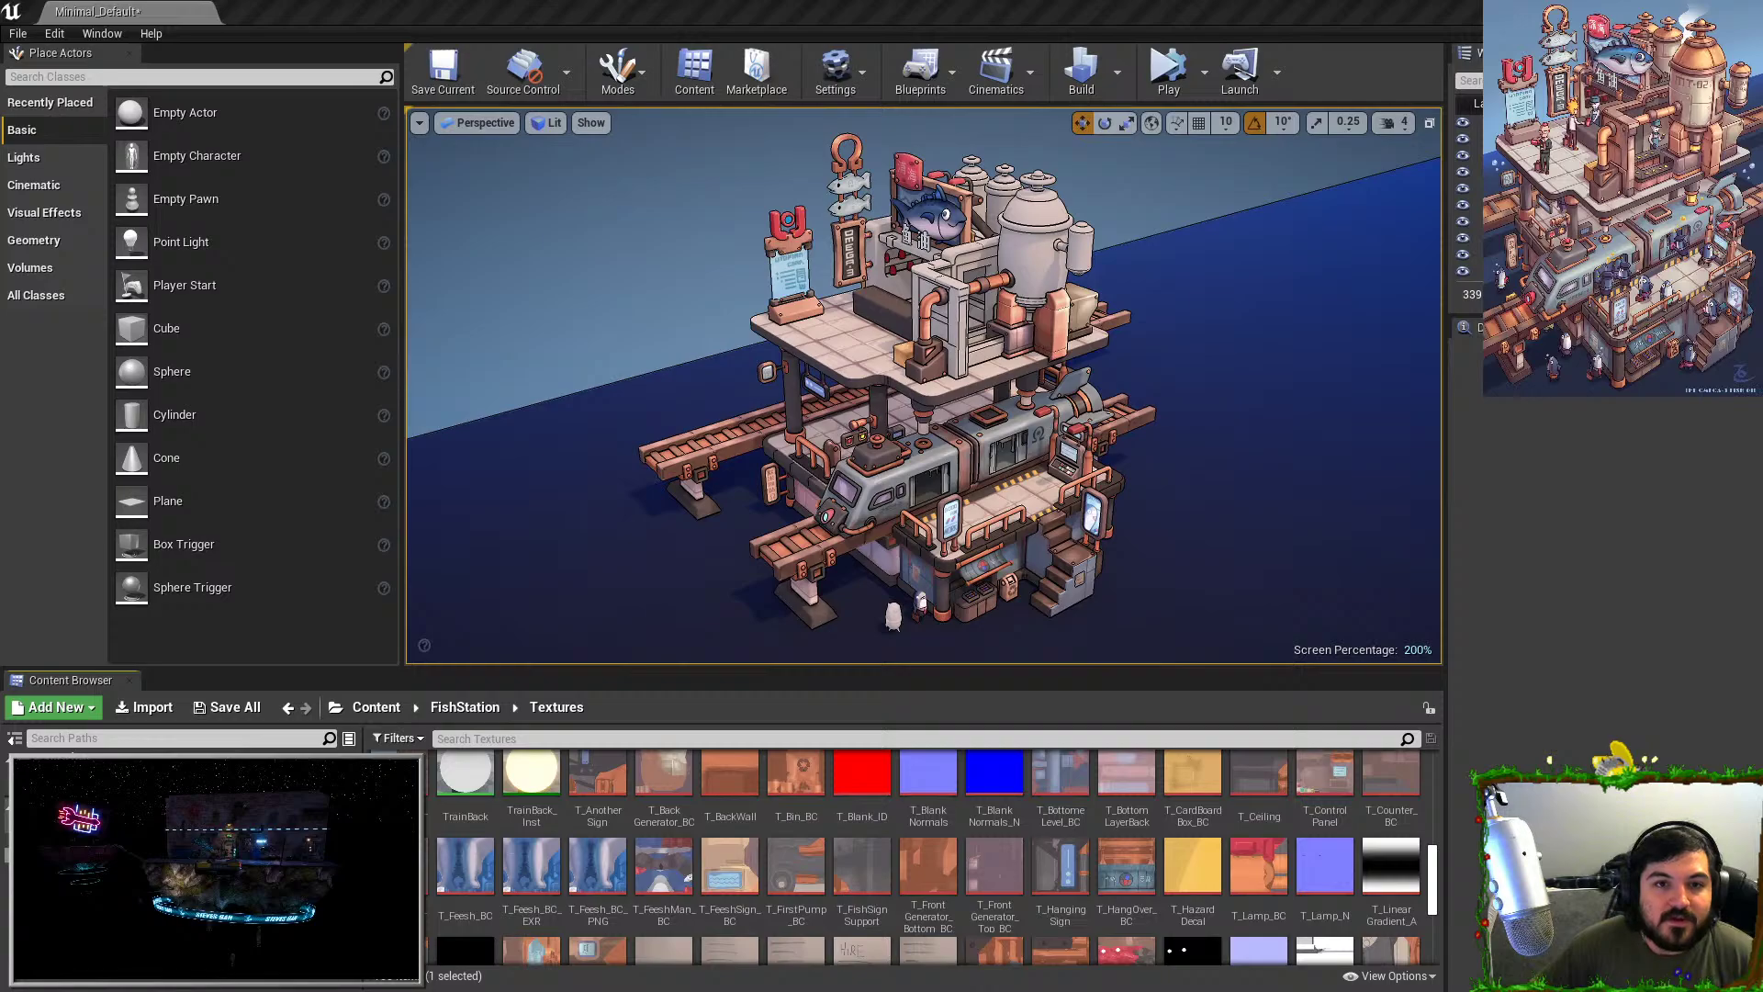
Switch to YouTube in the browser and skim the stylized hammer sculpting video up to the finished sculpt.
left_click_drag(0, 0, 902, 1)
left_click(617, 522)
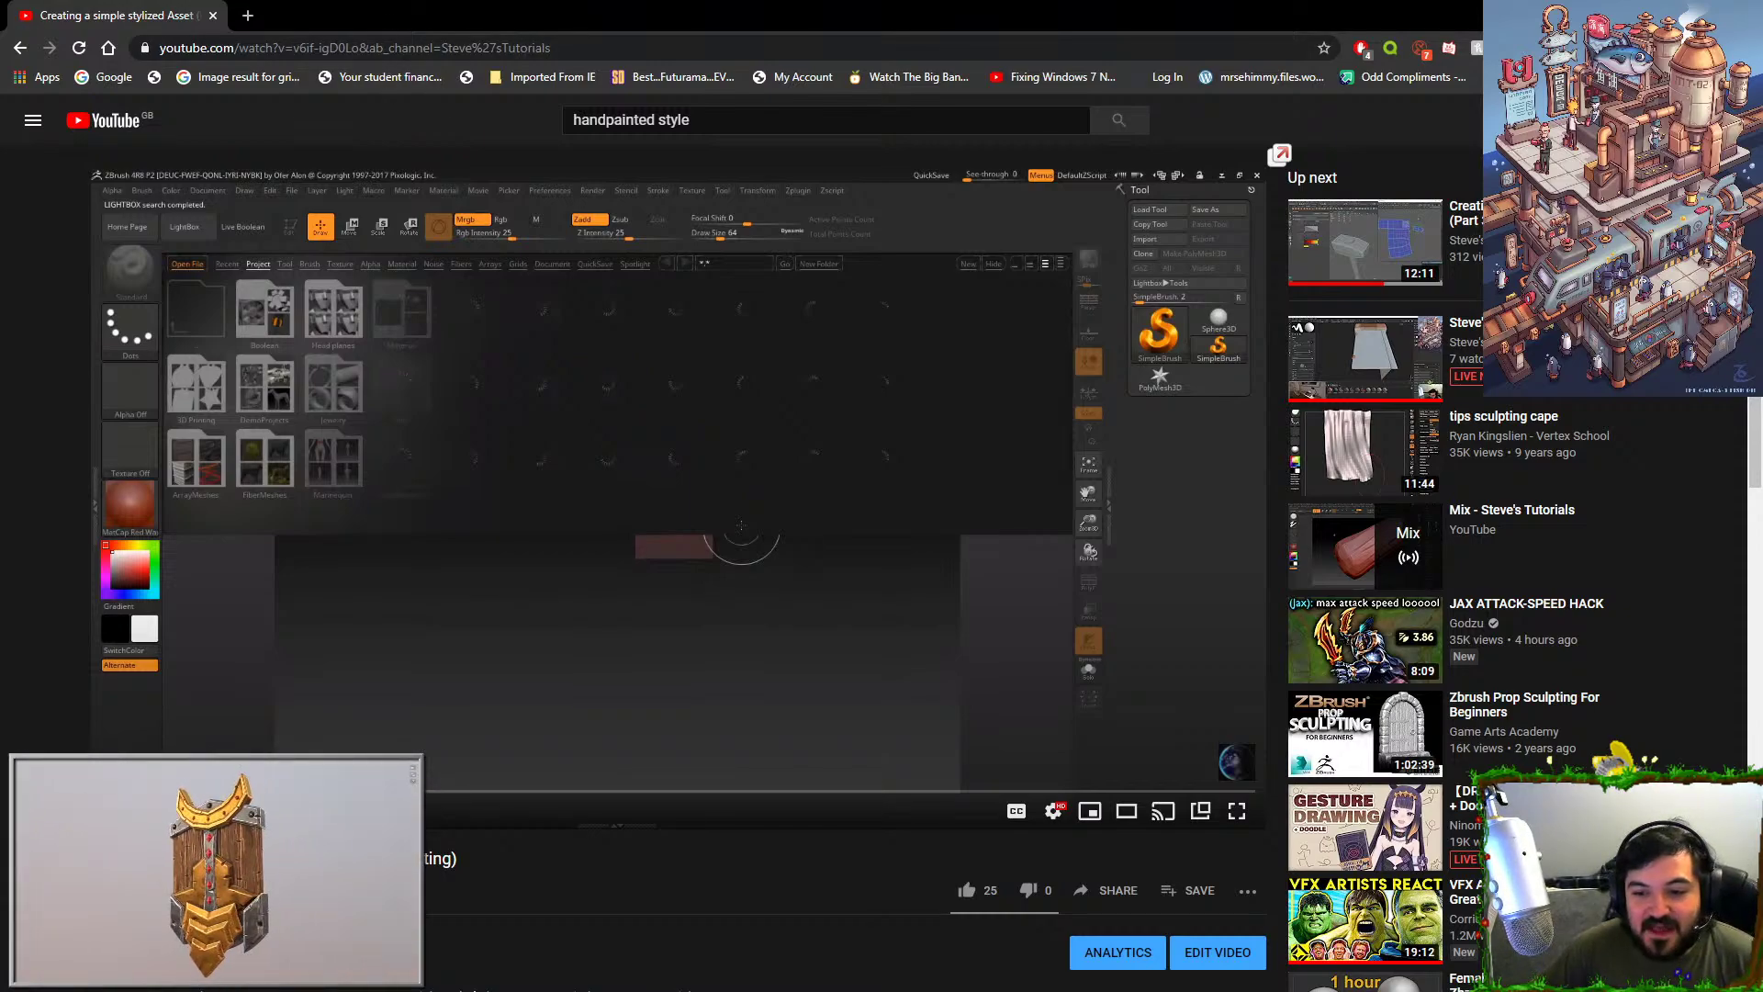
left_click(376, 713)
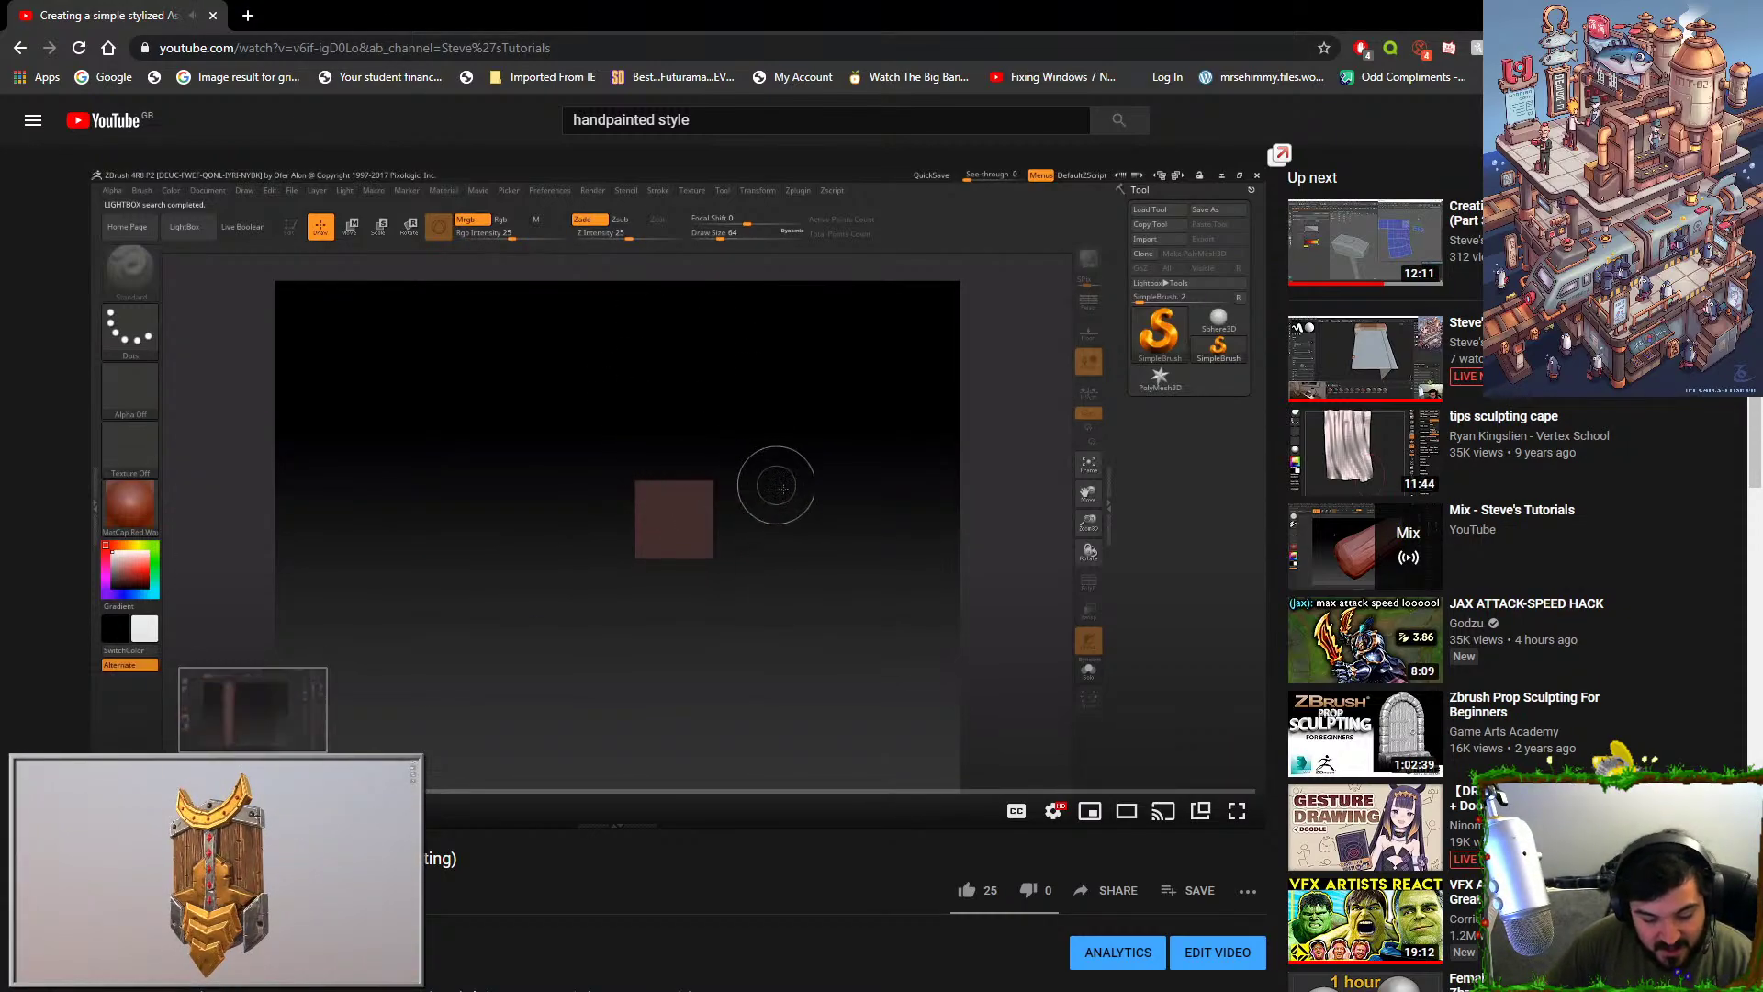
left_click(627, 790)
left_click(626, 776)
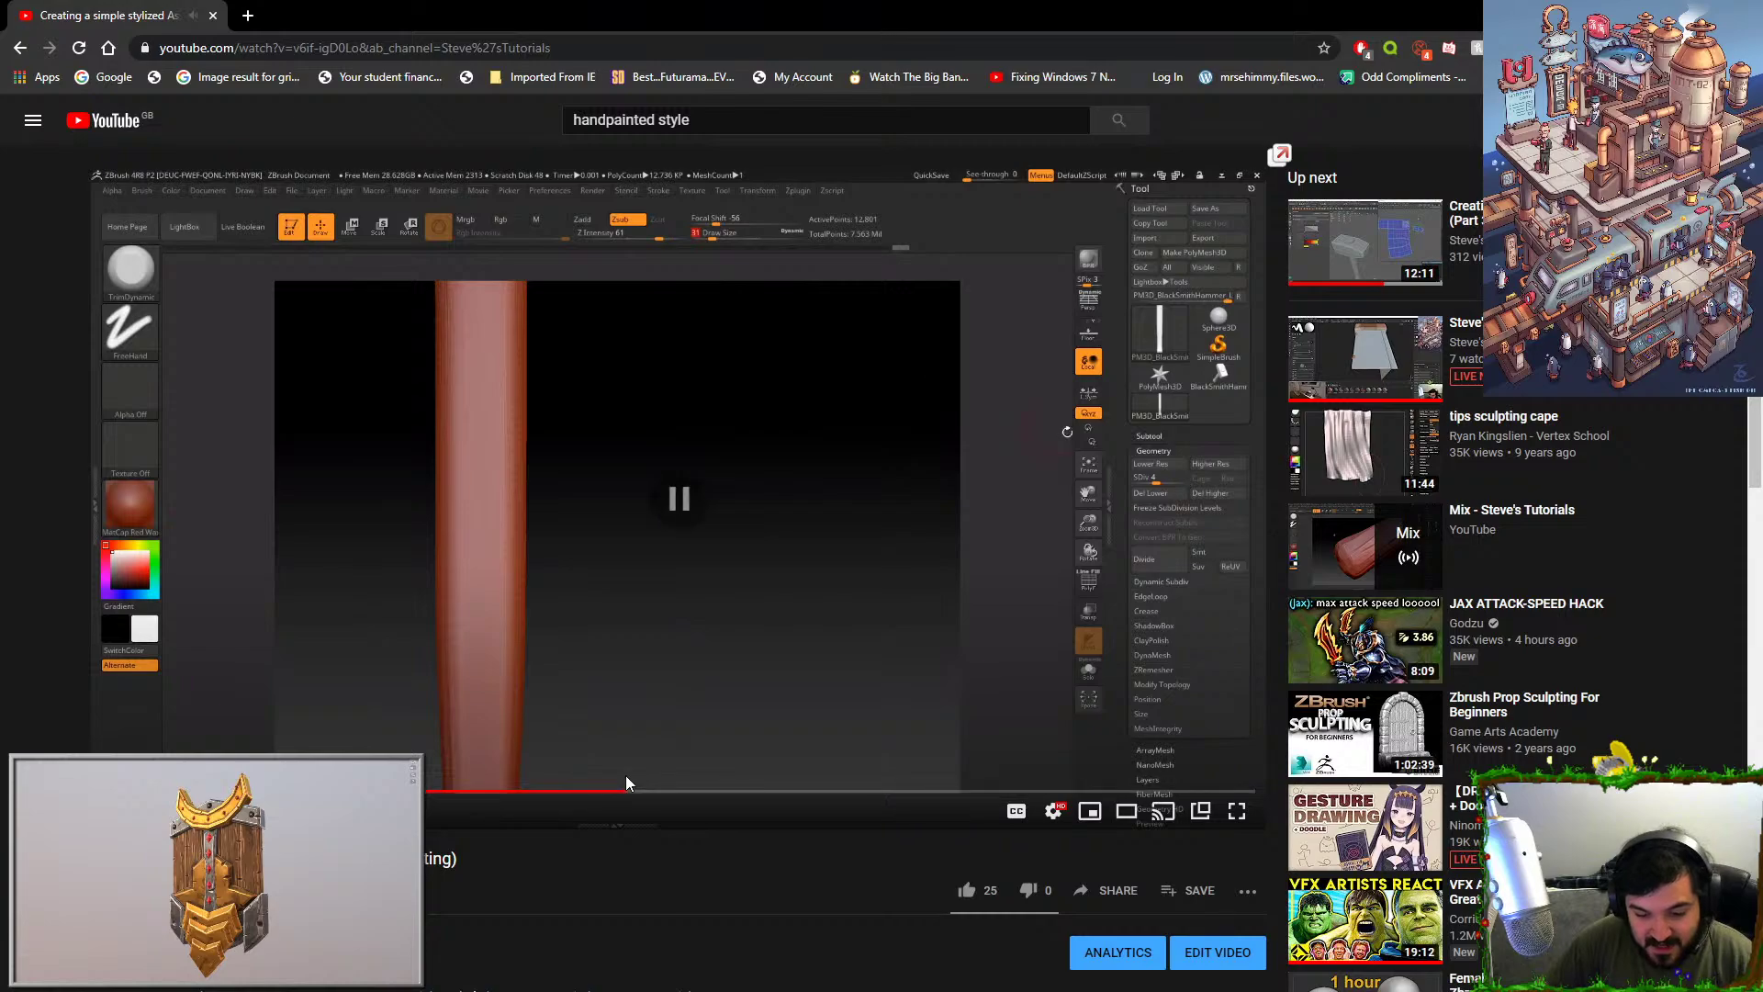
left_click(828, 791)
left_click(820, 770)
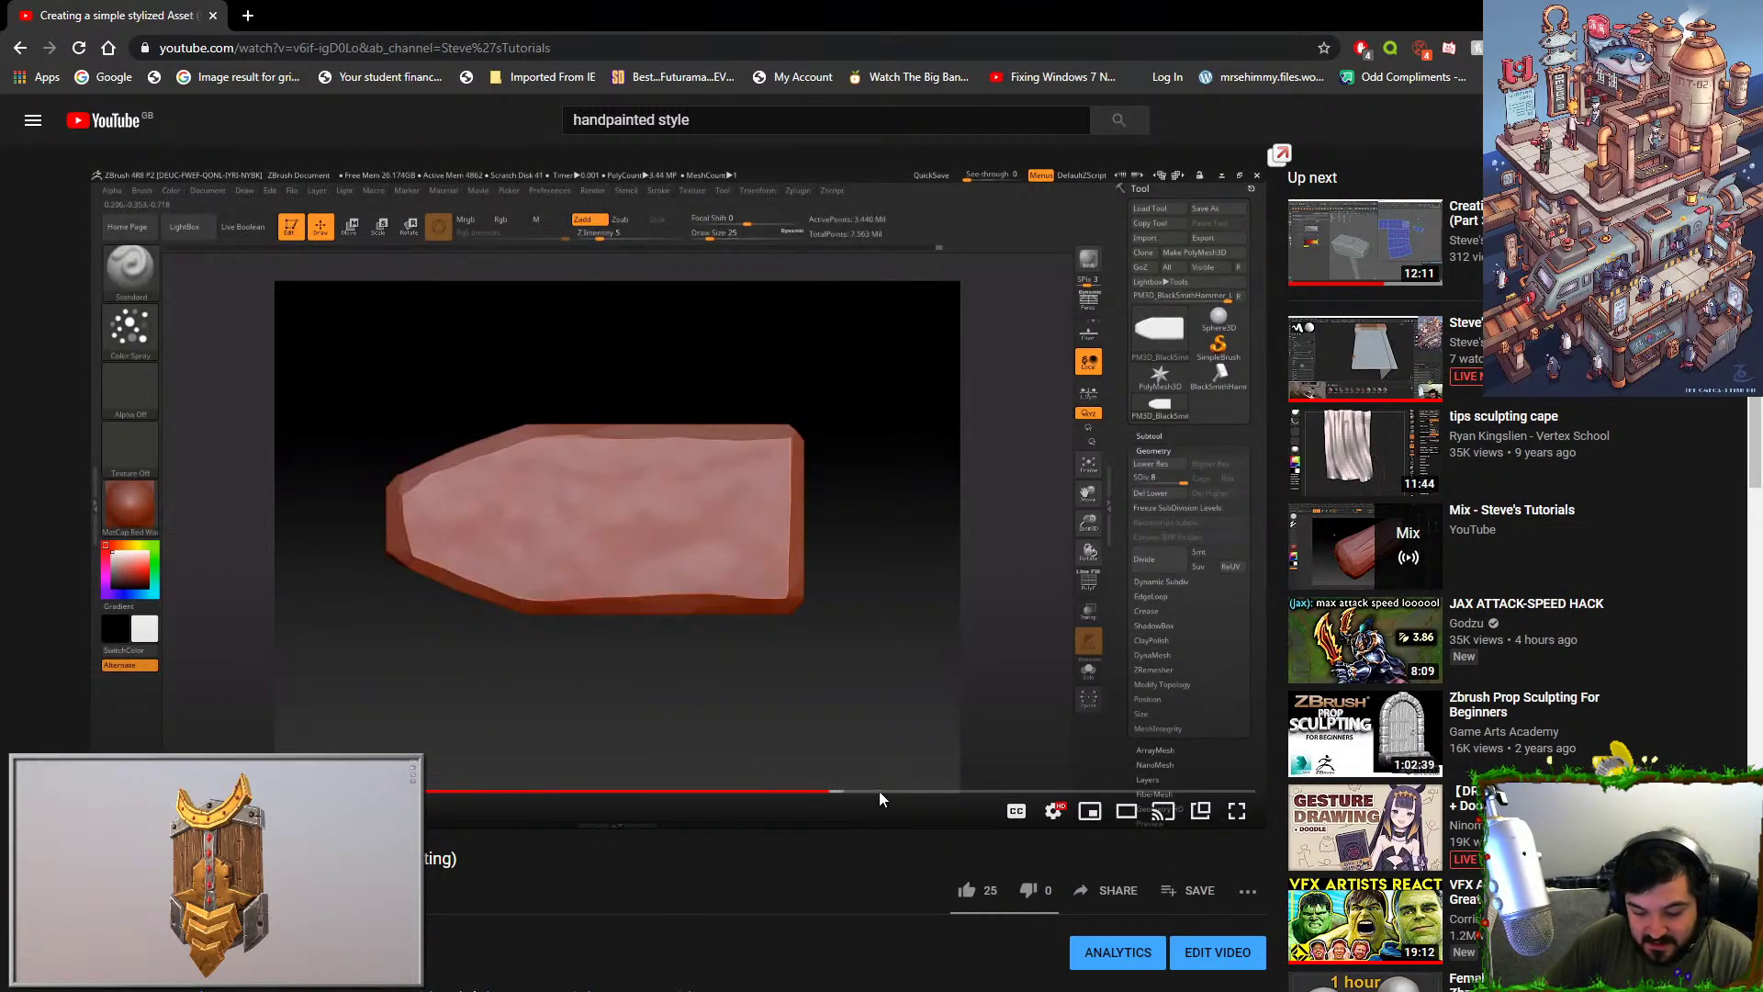
left_click(937, 791)
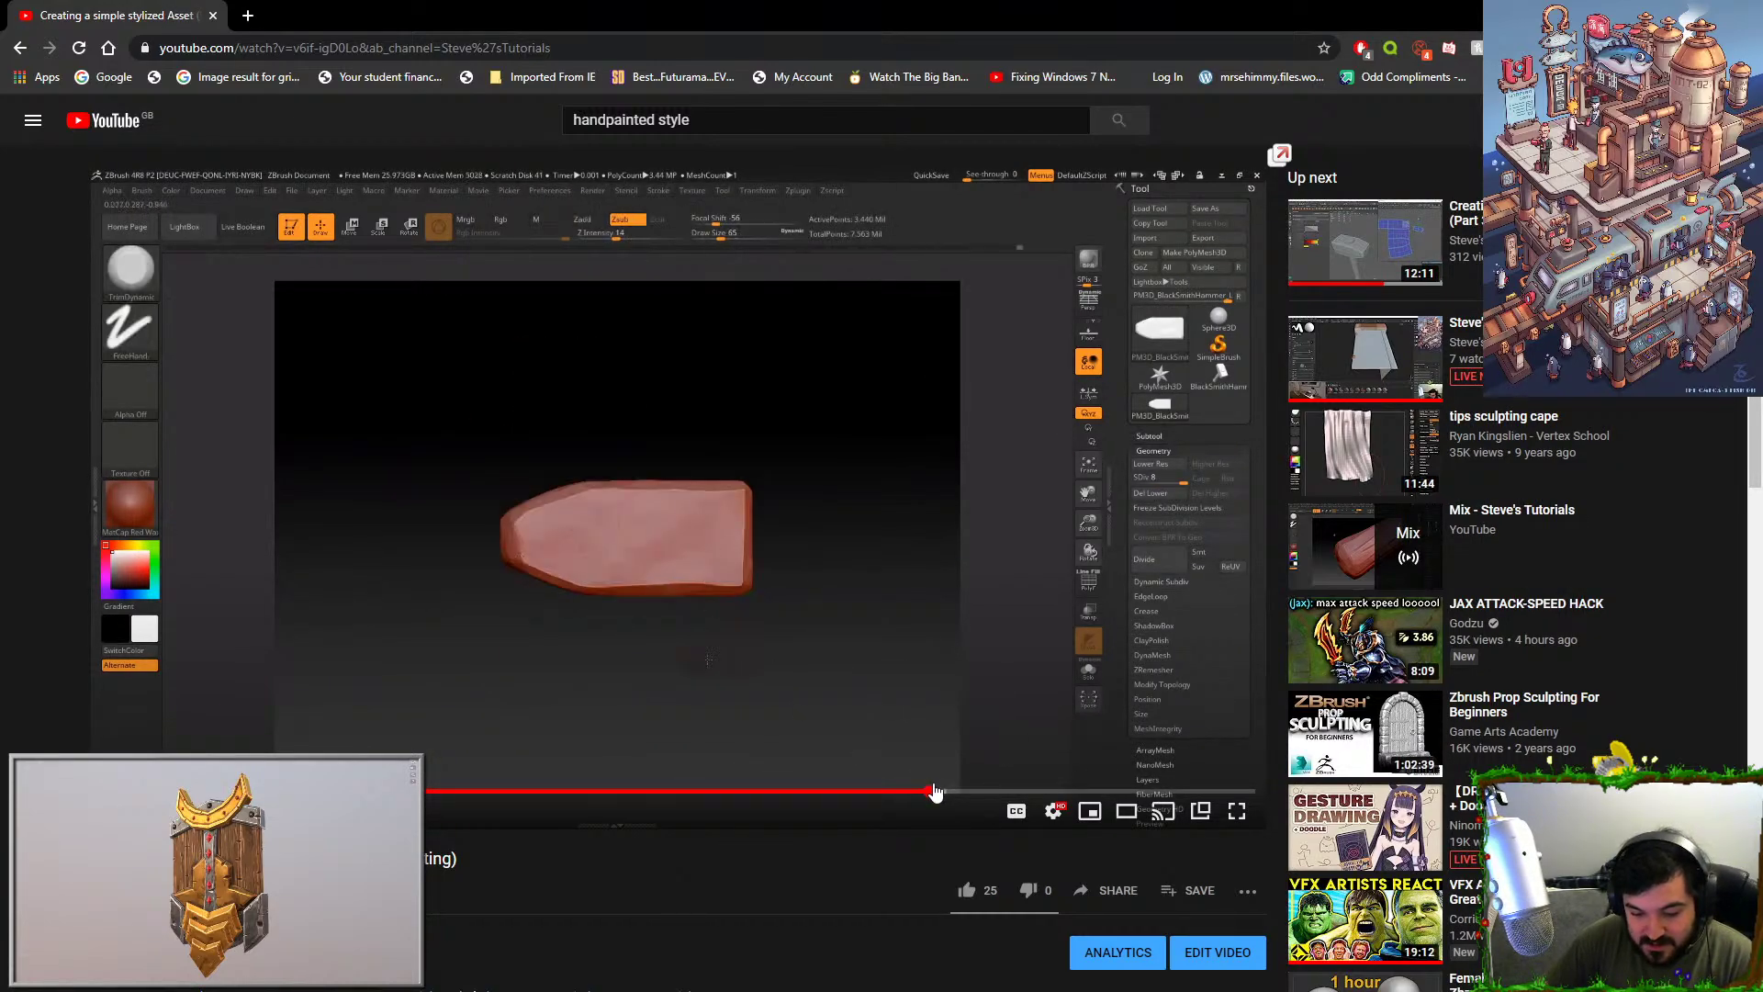
left_click(1023, 791)
left_click(1138, 791)
left_click(1137, 773)
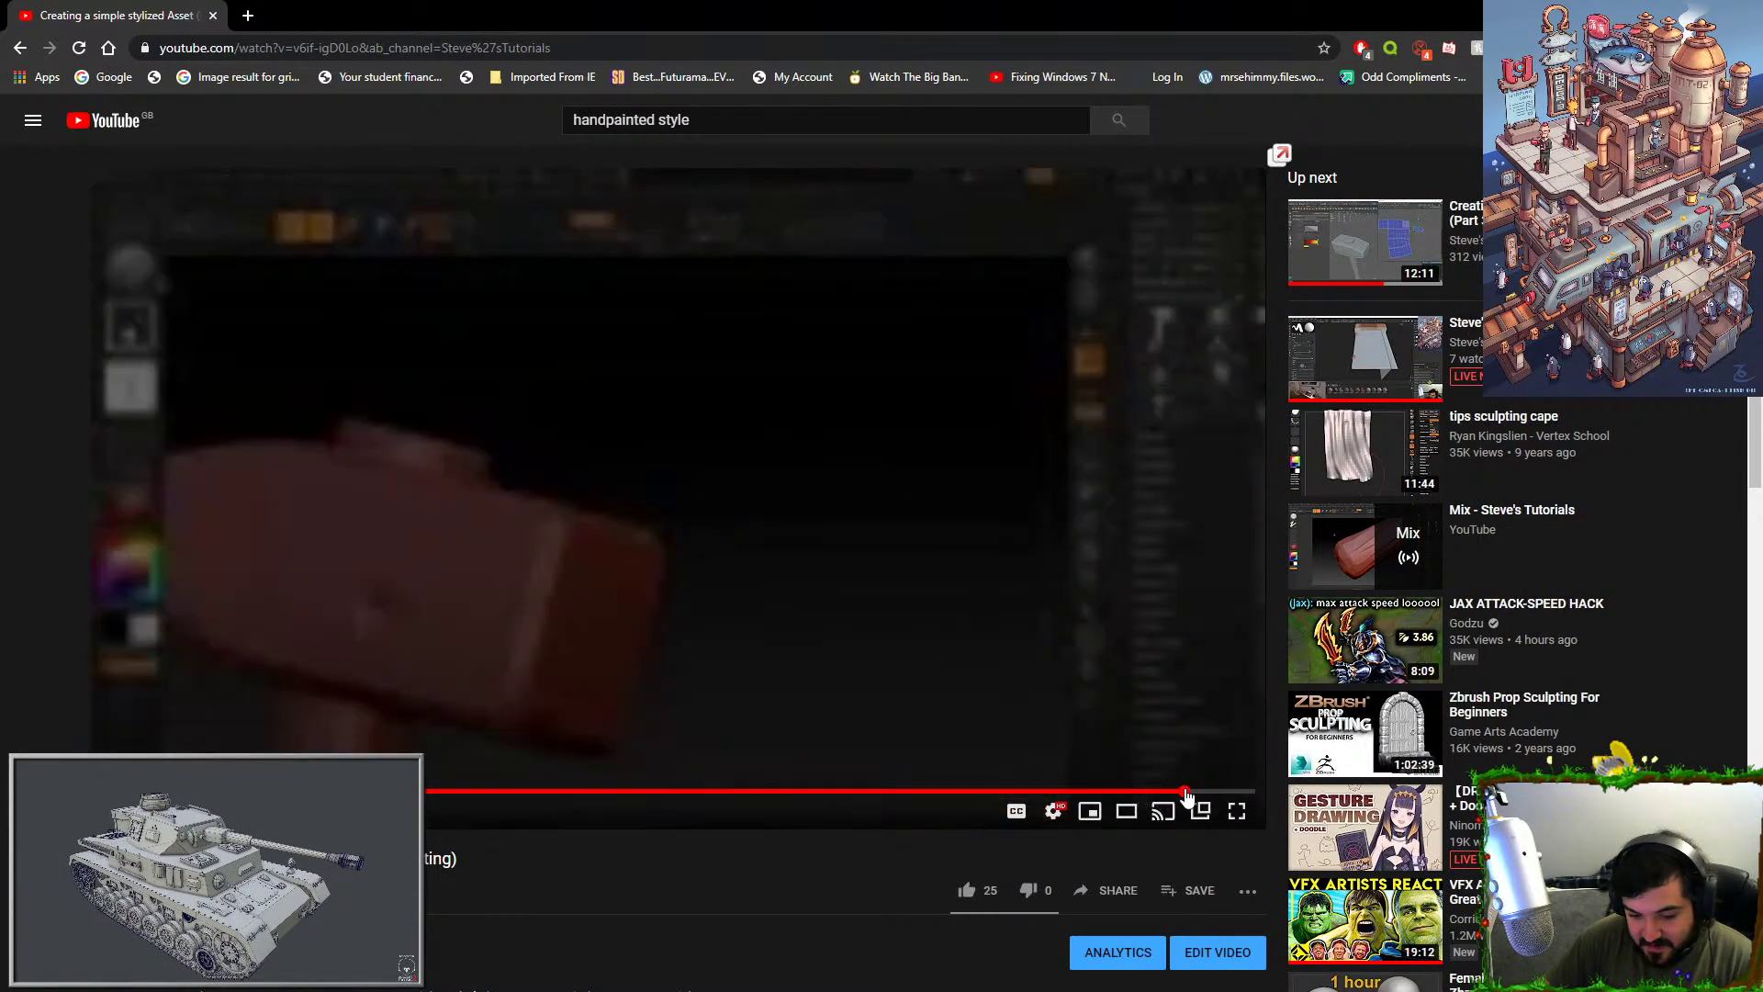
left_click(1214, 792)
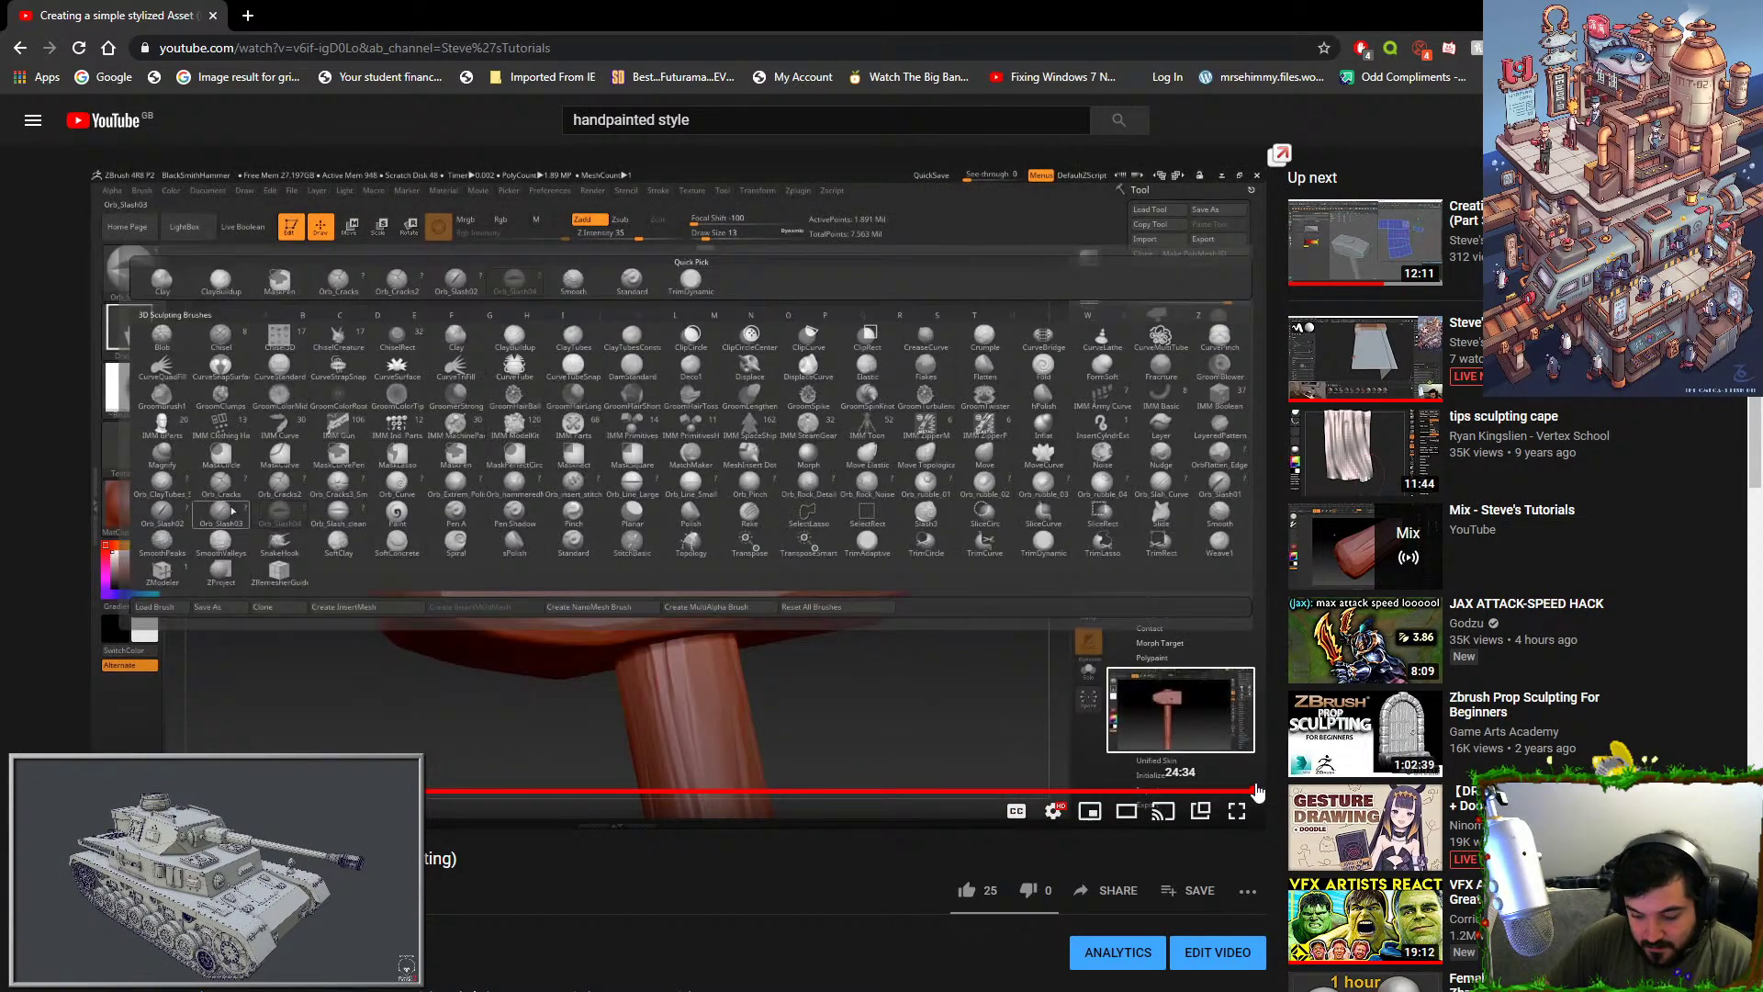
left_click(1256, 791)
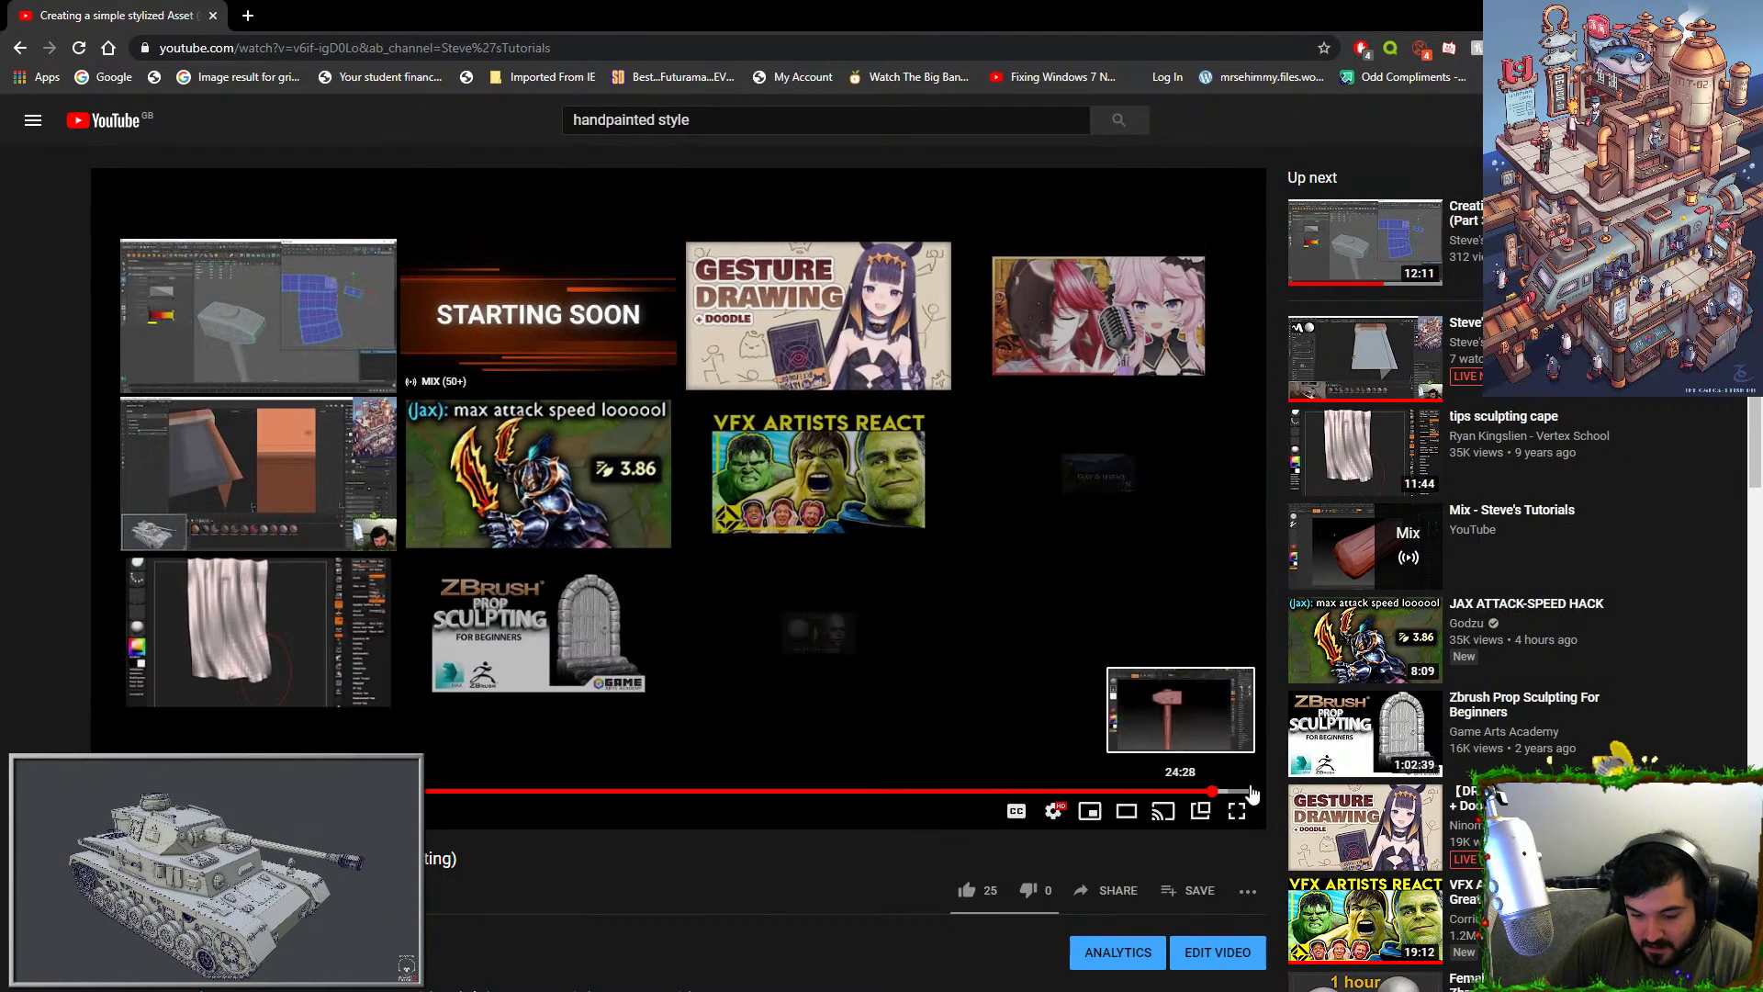
left_click(1252, 791)
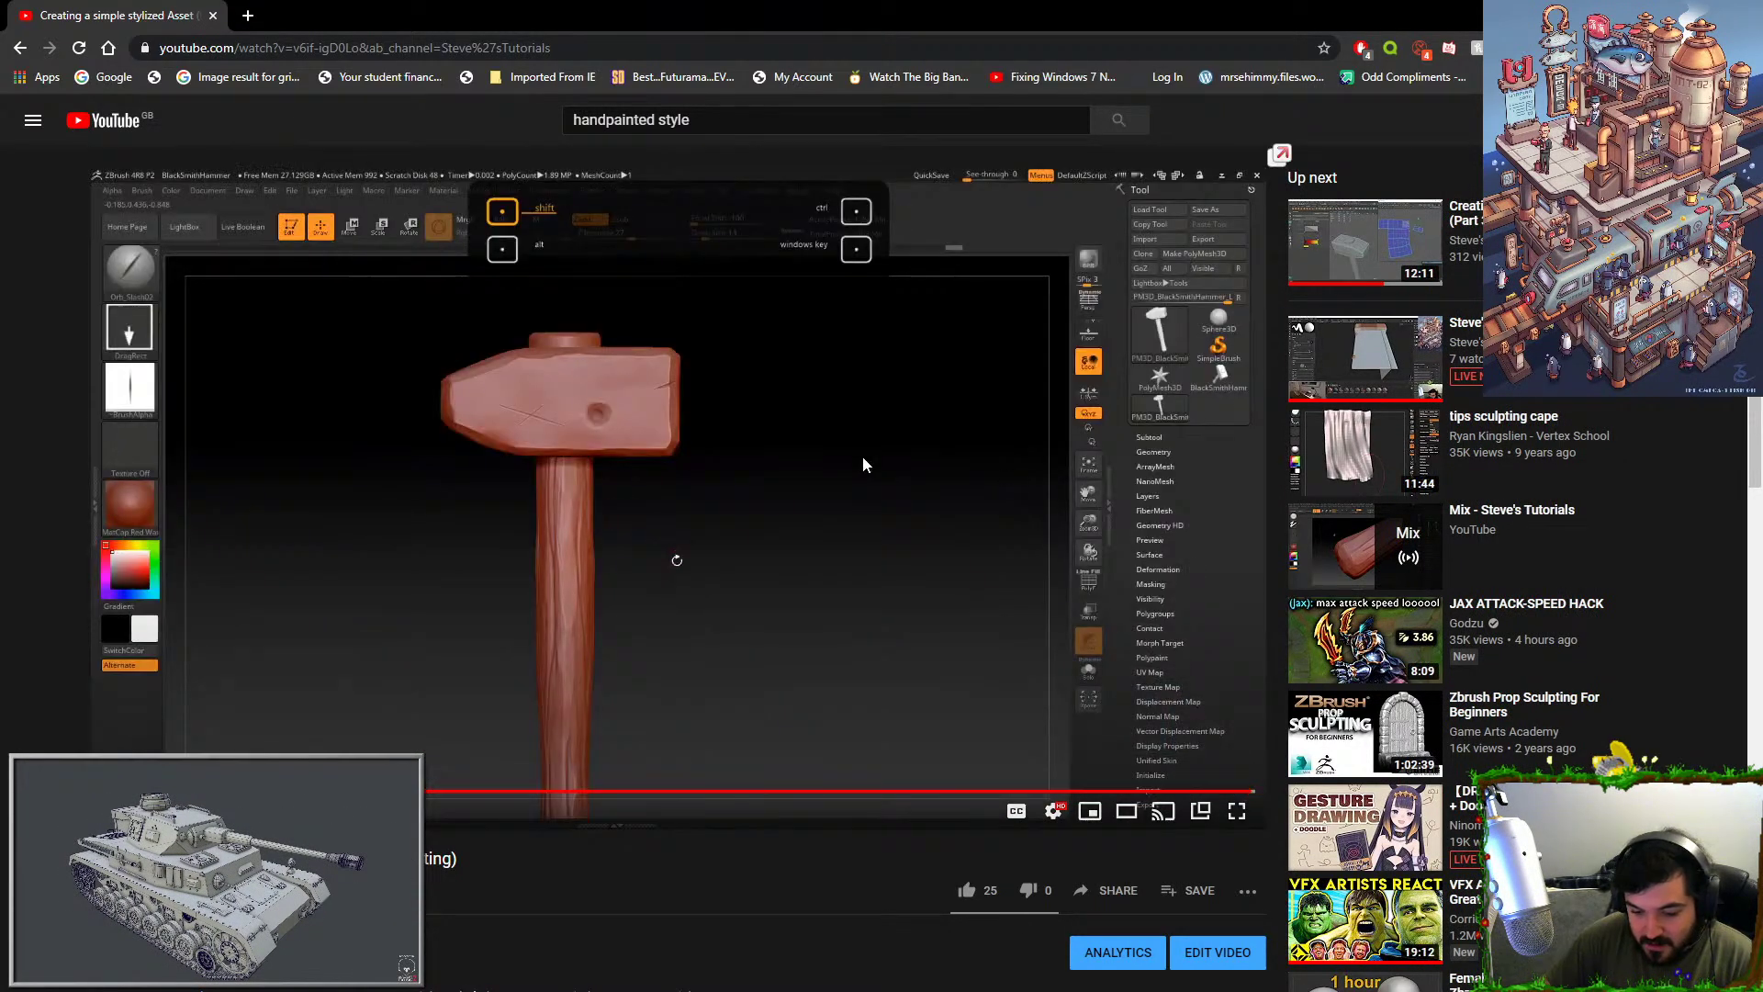
Open the hammer's UV mapping video from the suggested videos and copy the series title.
left_click(1345, 267)
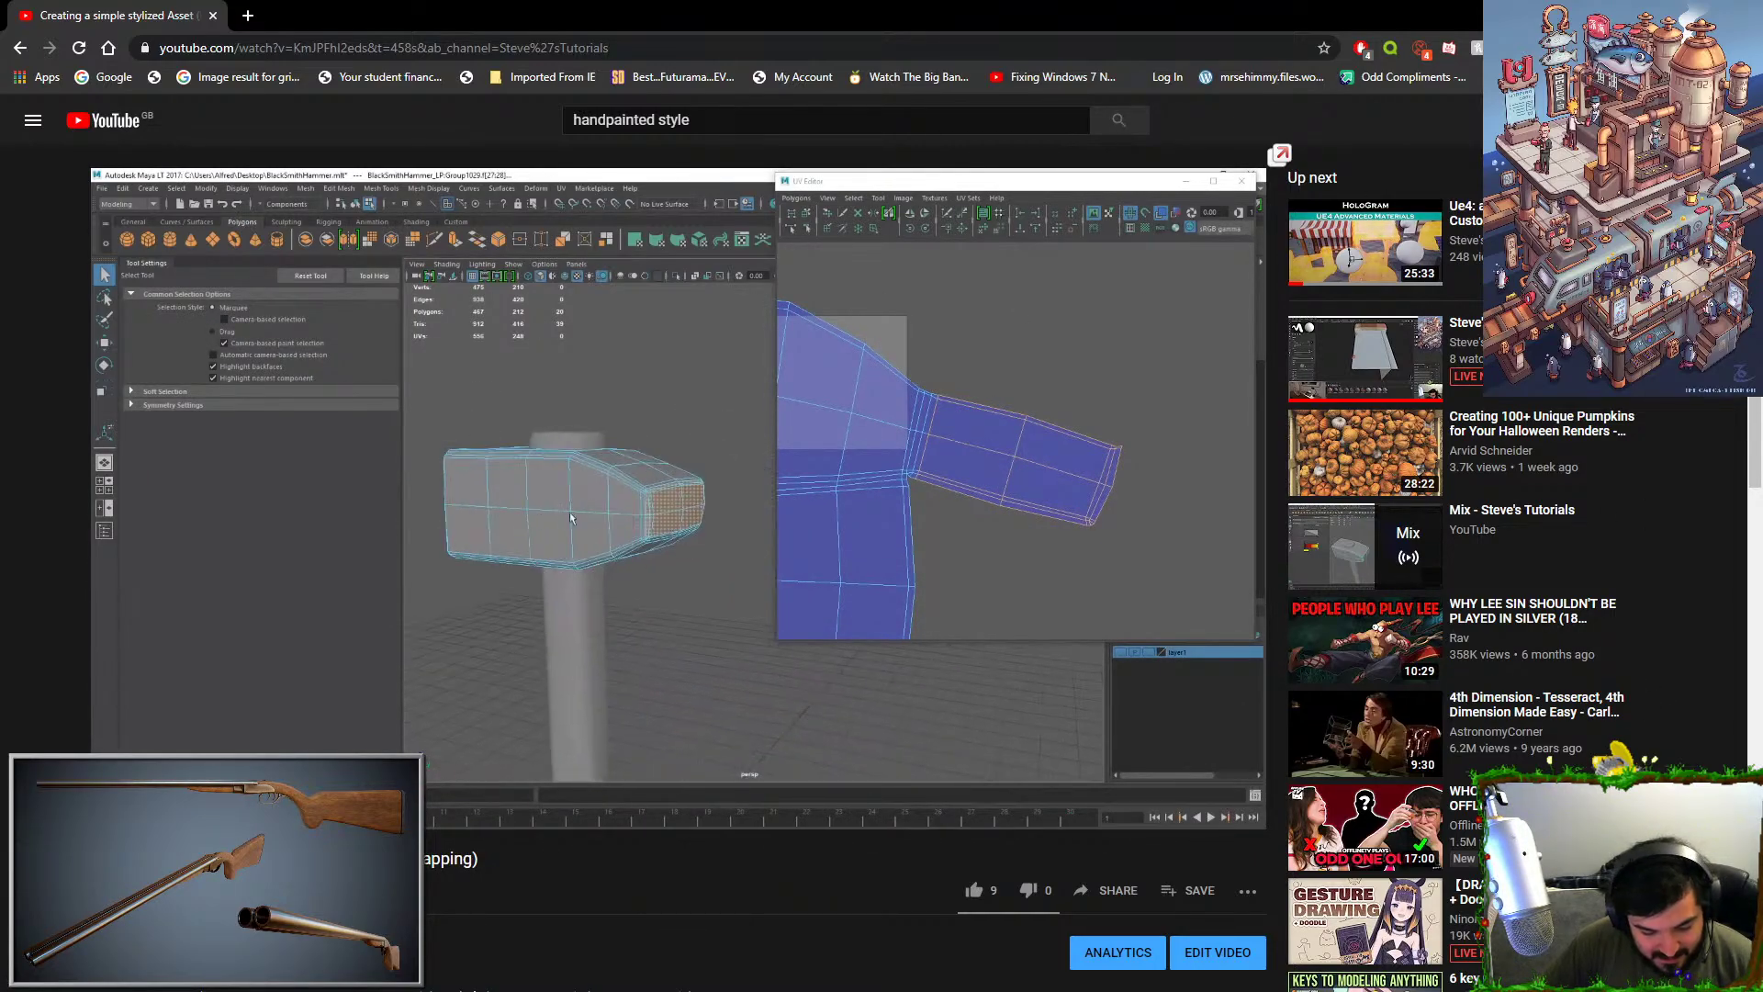
key("ctrl+a")
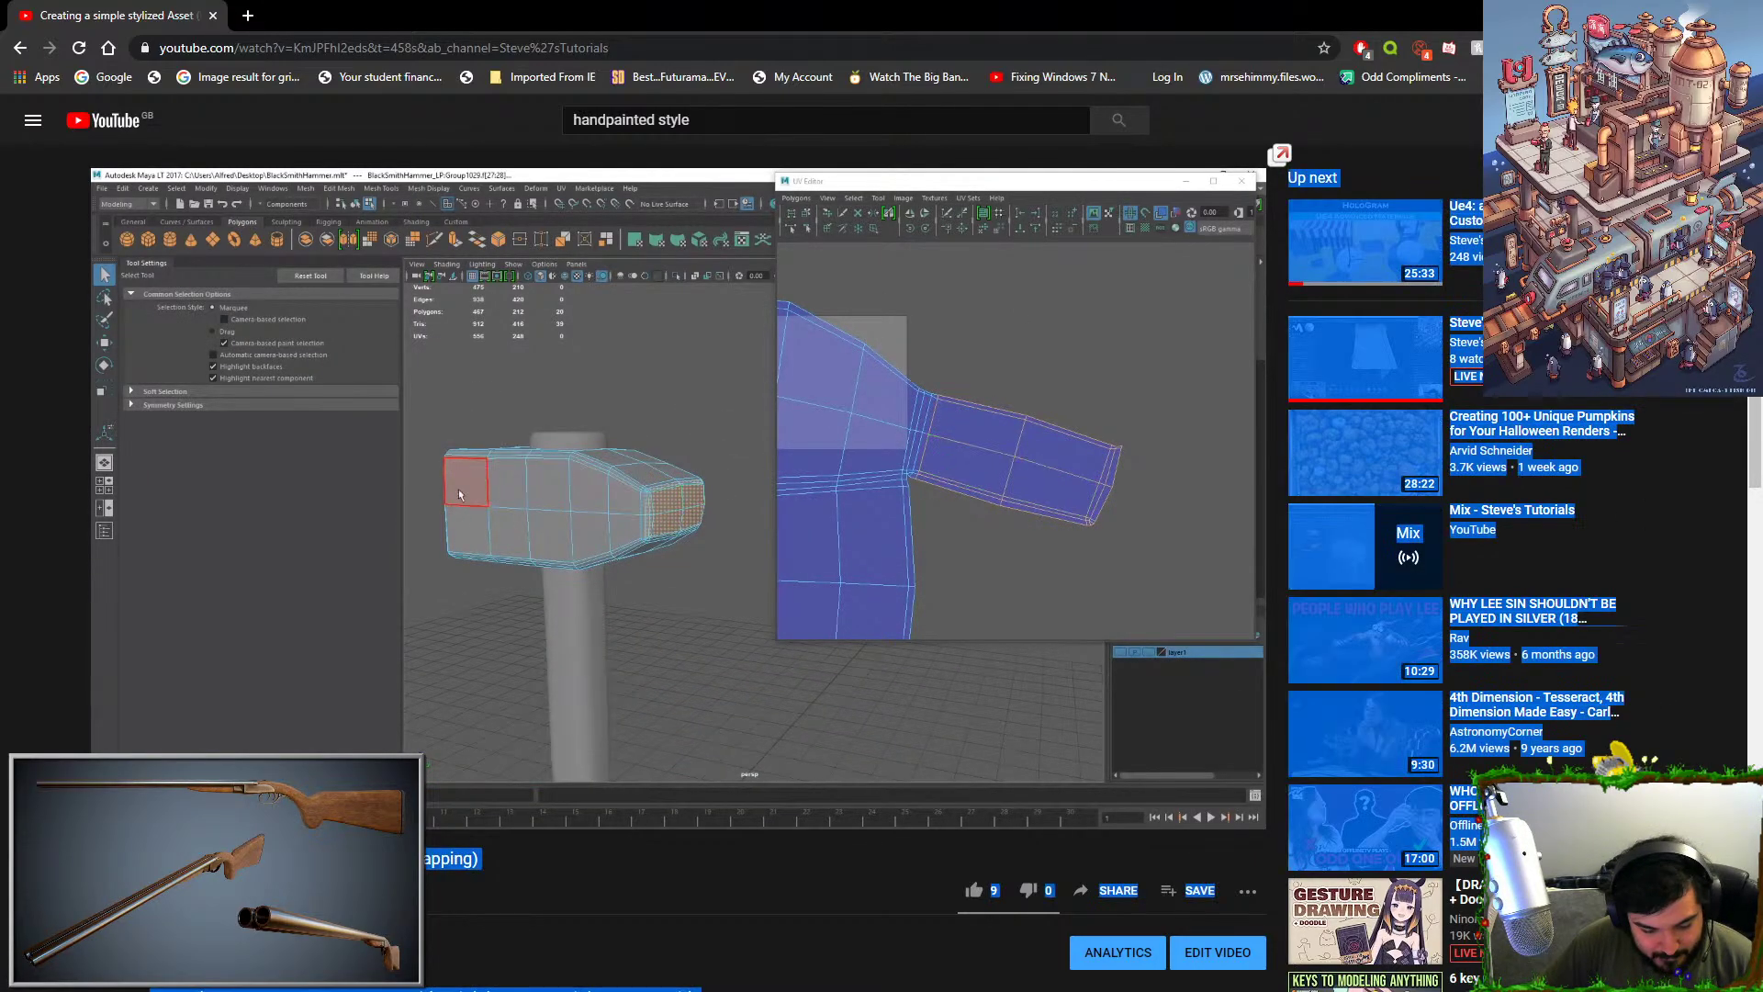
left_click(235, 864)
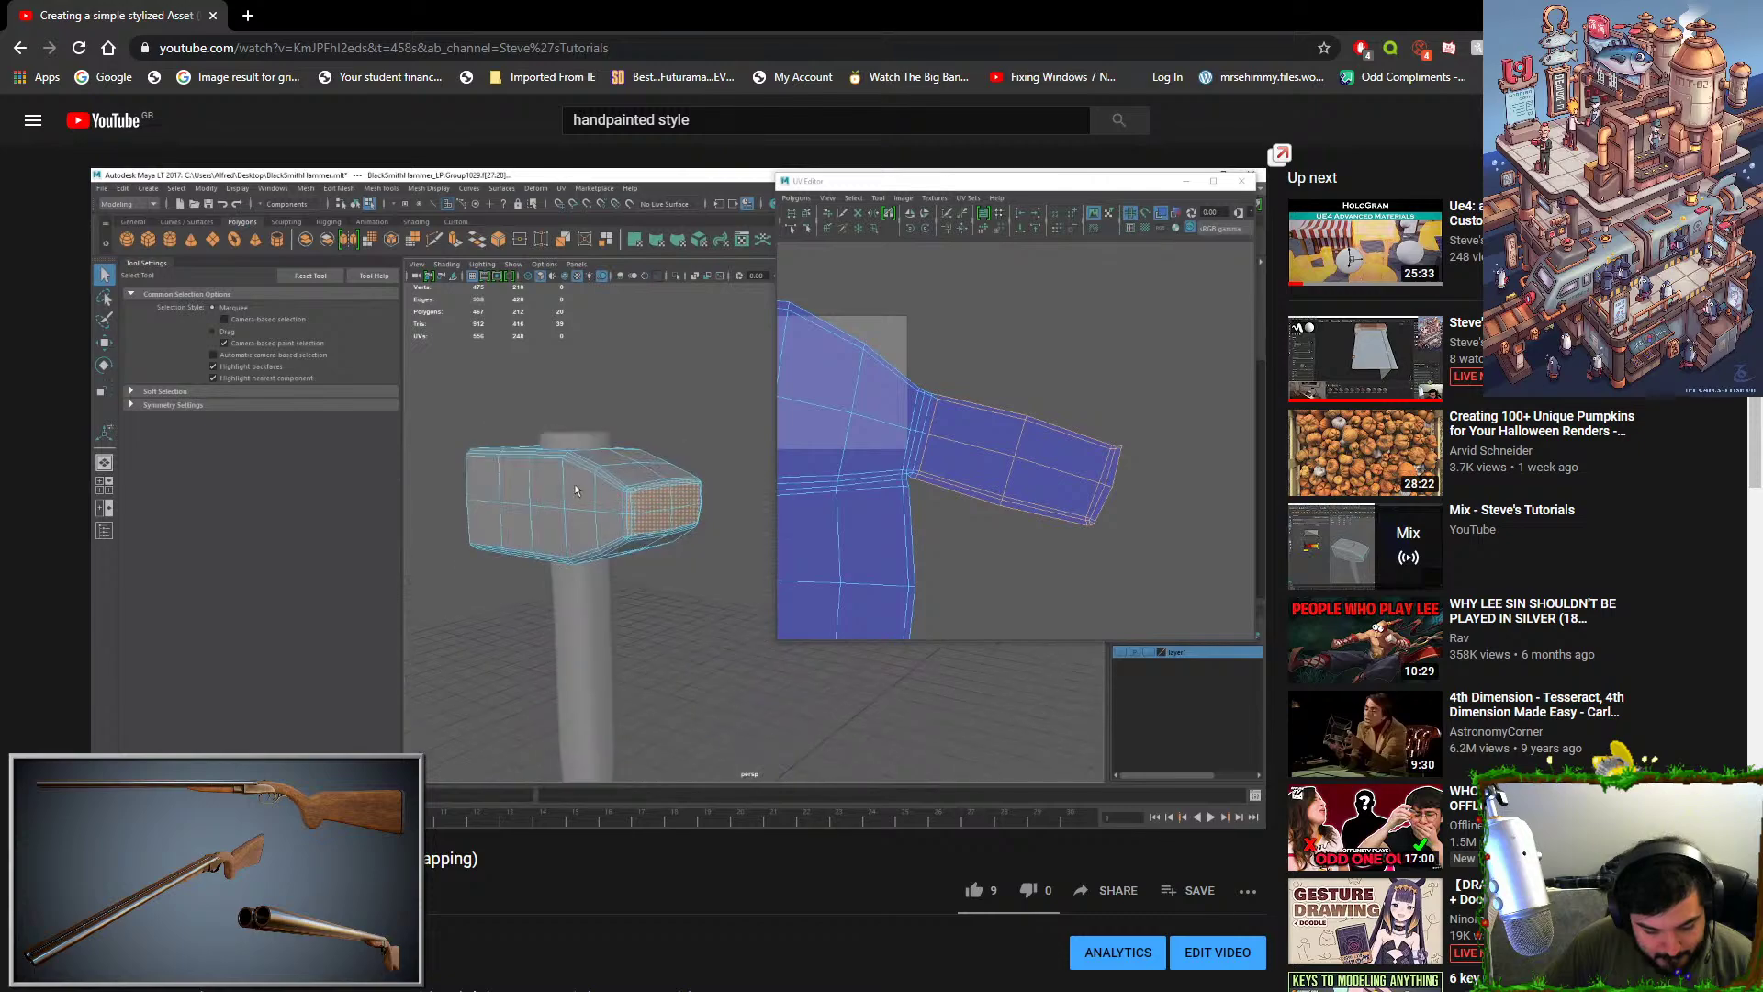
Search YouTube for "Creating a simple stylized Asset" plus the creator's first name, and open the Part 4 Texturing video full screen.
left_click_drag(703, 121, 386, 189)
type("Creating a simple stylized Asset")
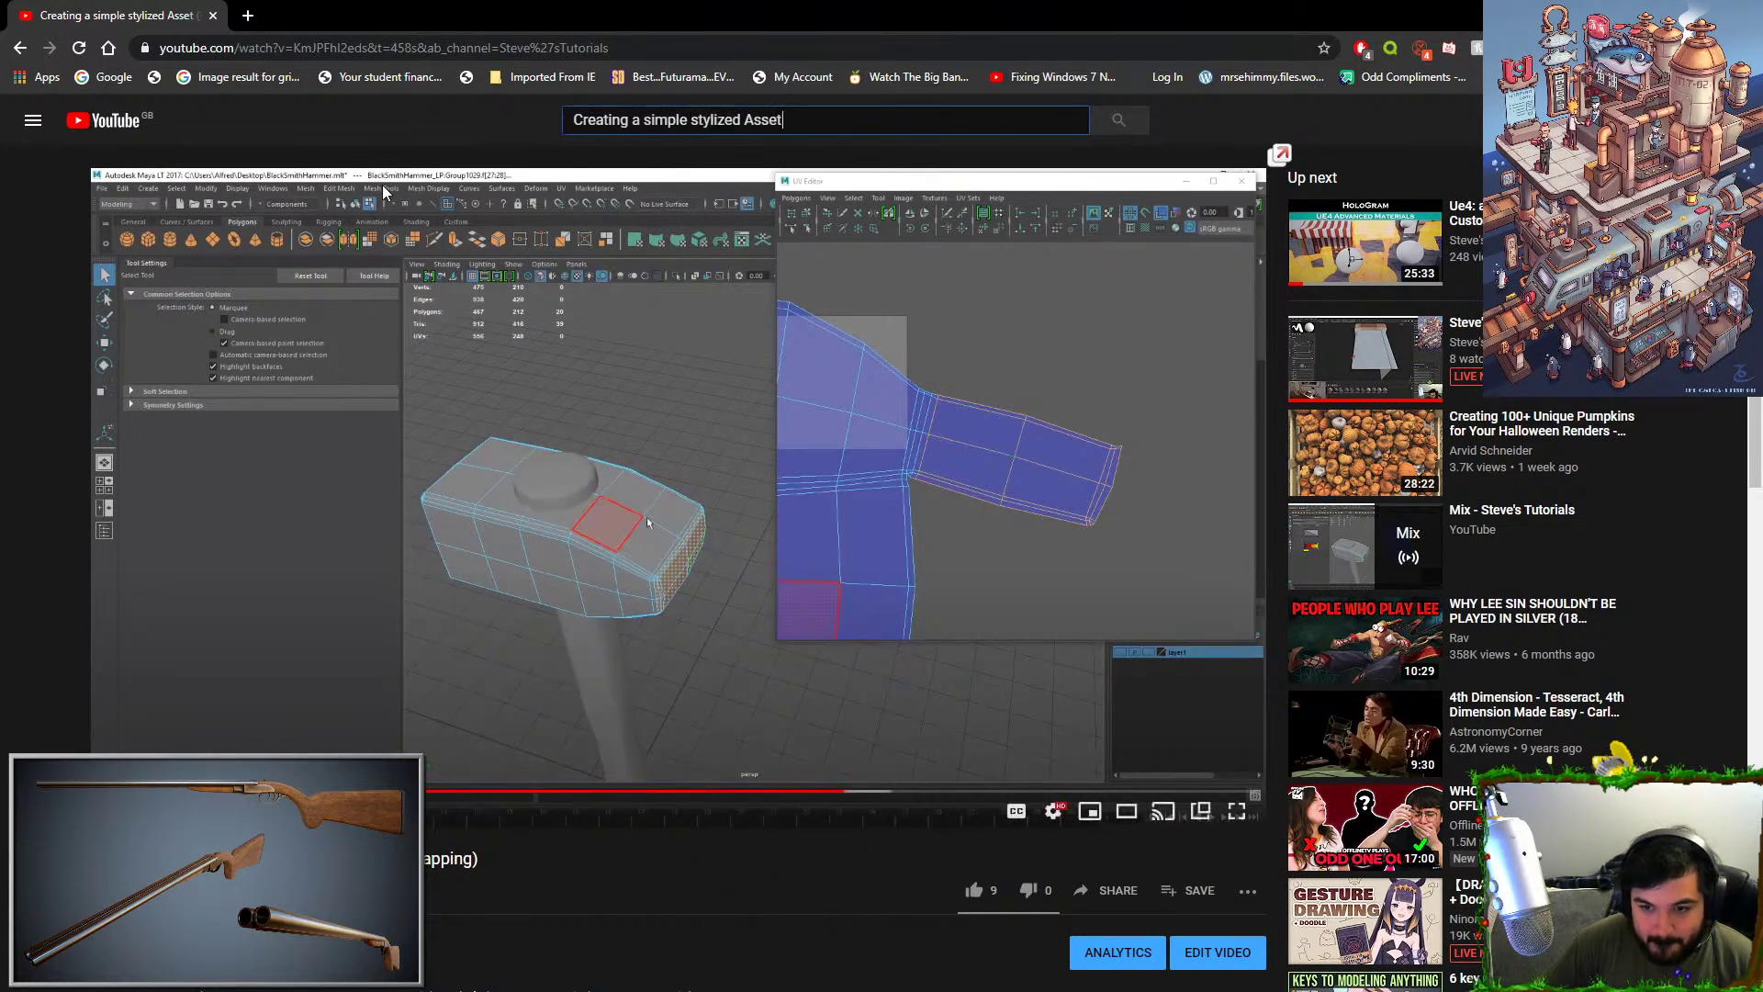
type("steve")
key("Return")
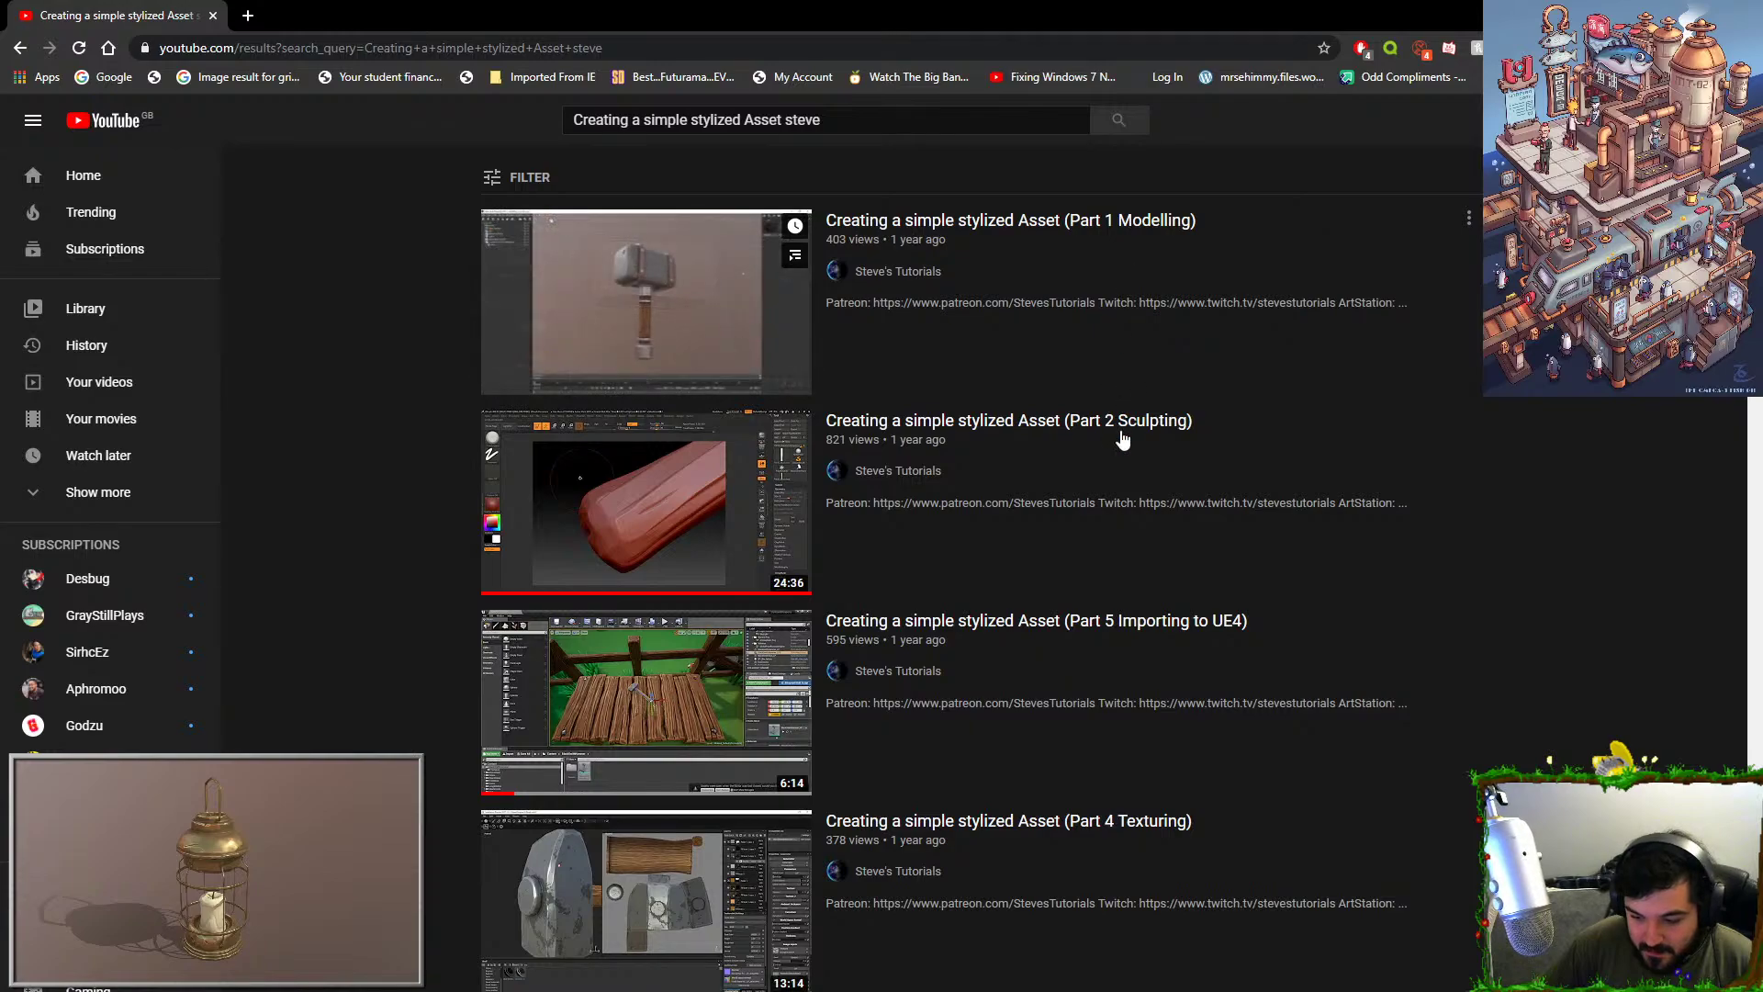
left_click(661, 882)
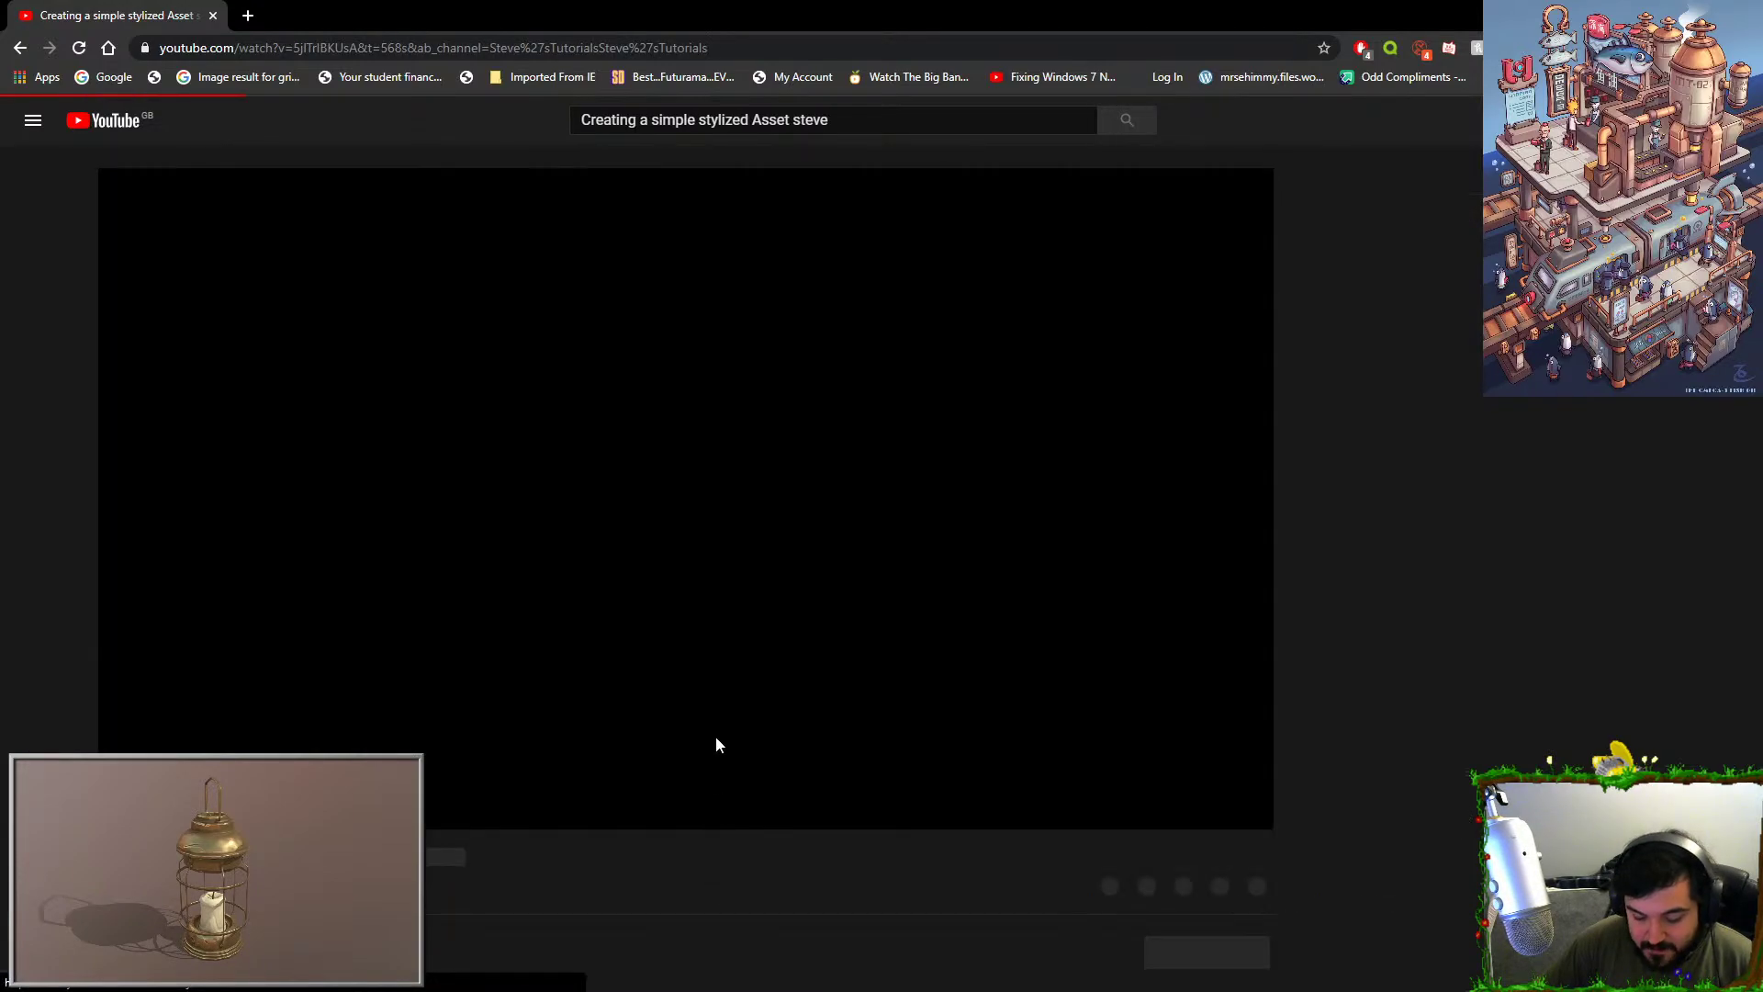
double_click(680, 477)
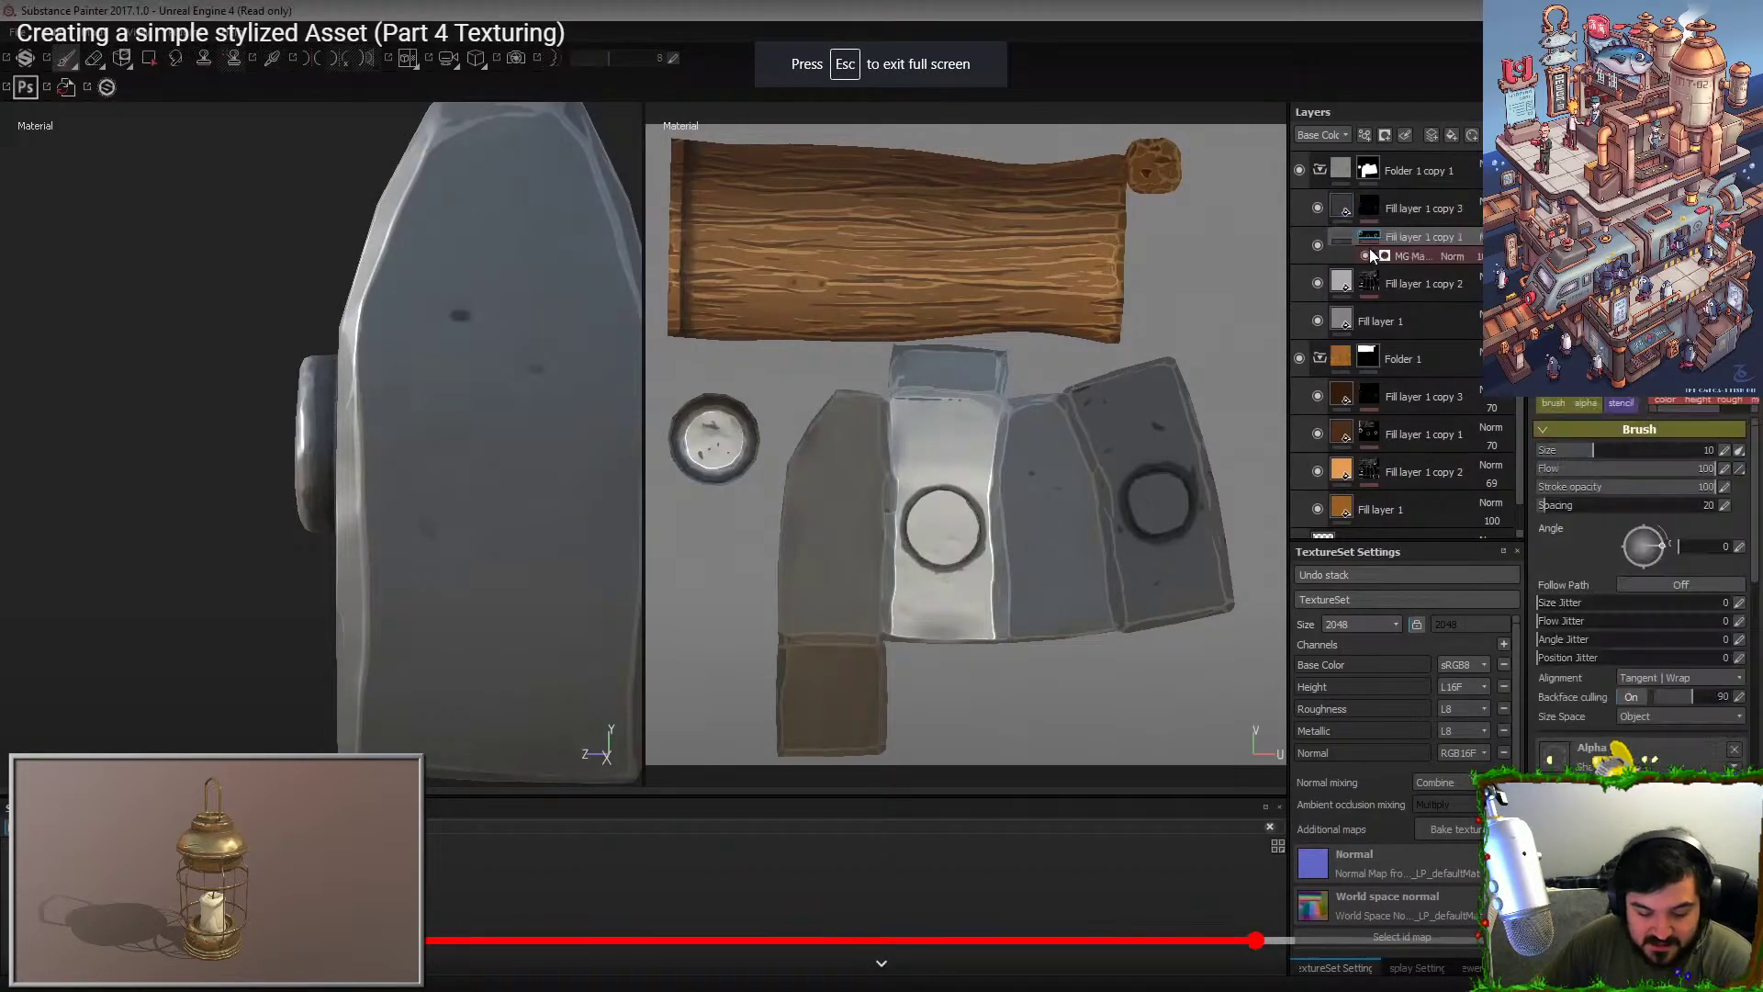
Skim the first half of the texturing video to examine how the wooden handle's fill layers and masks are built.
left_click(230, 940)
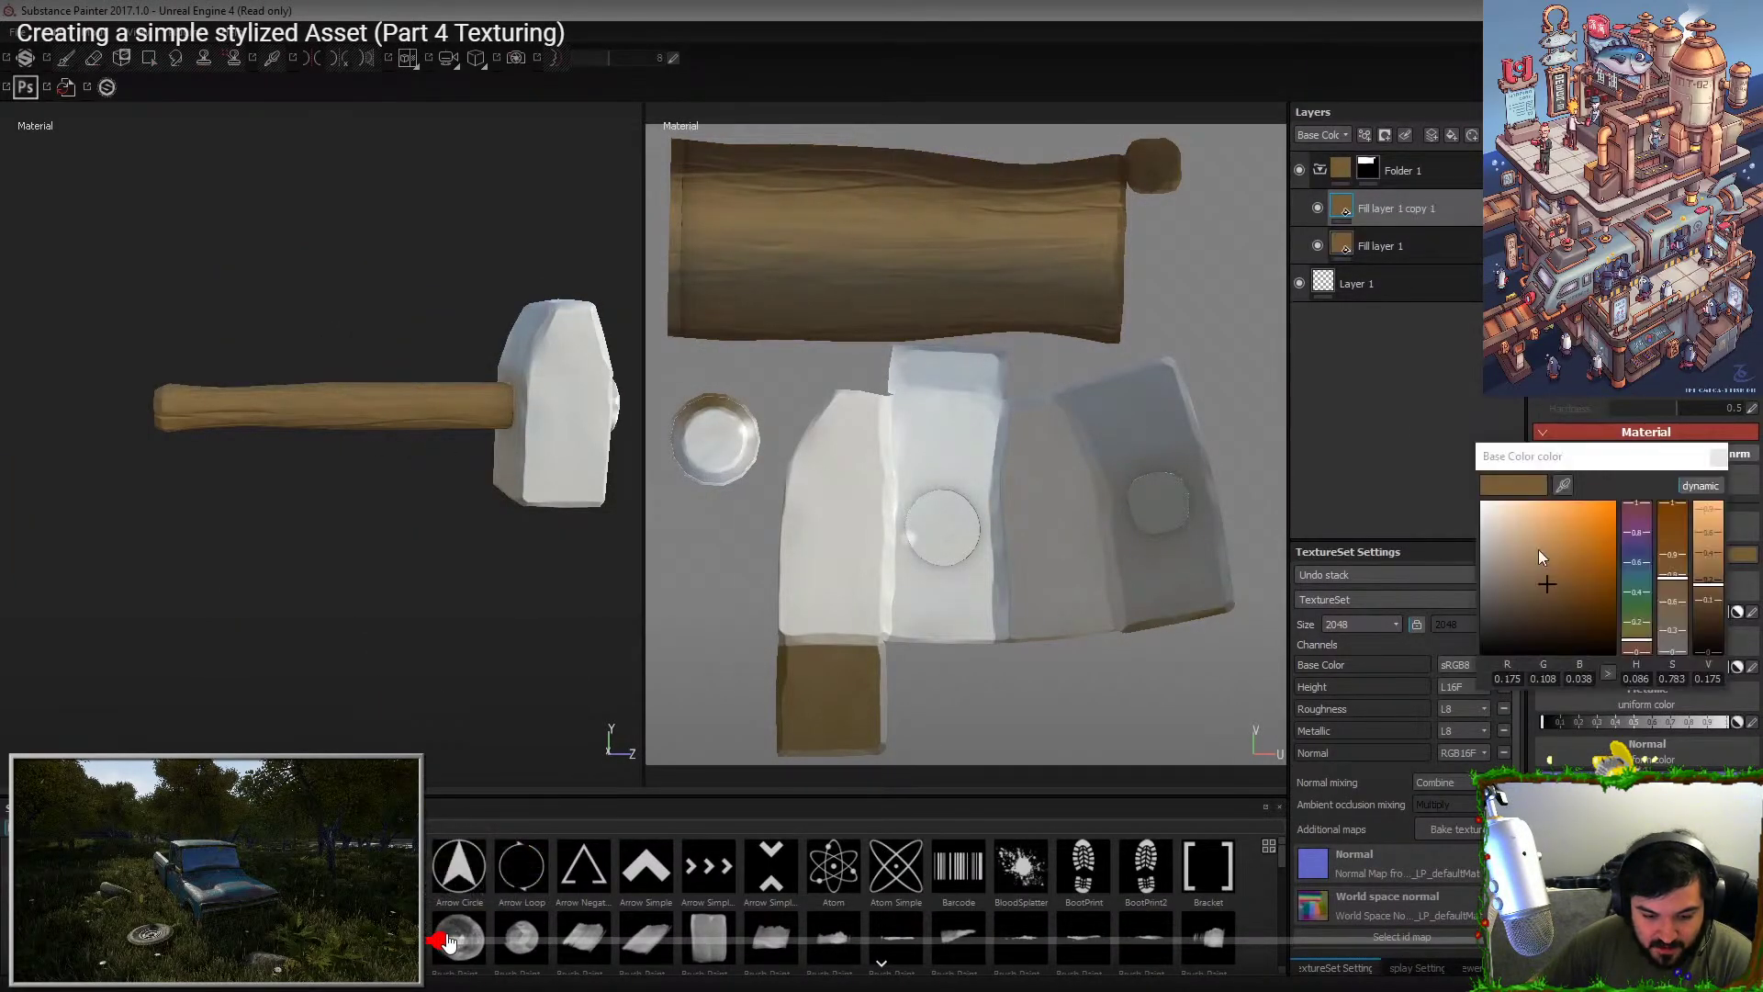
left_click(491, 938)
left_click(510, 938)
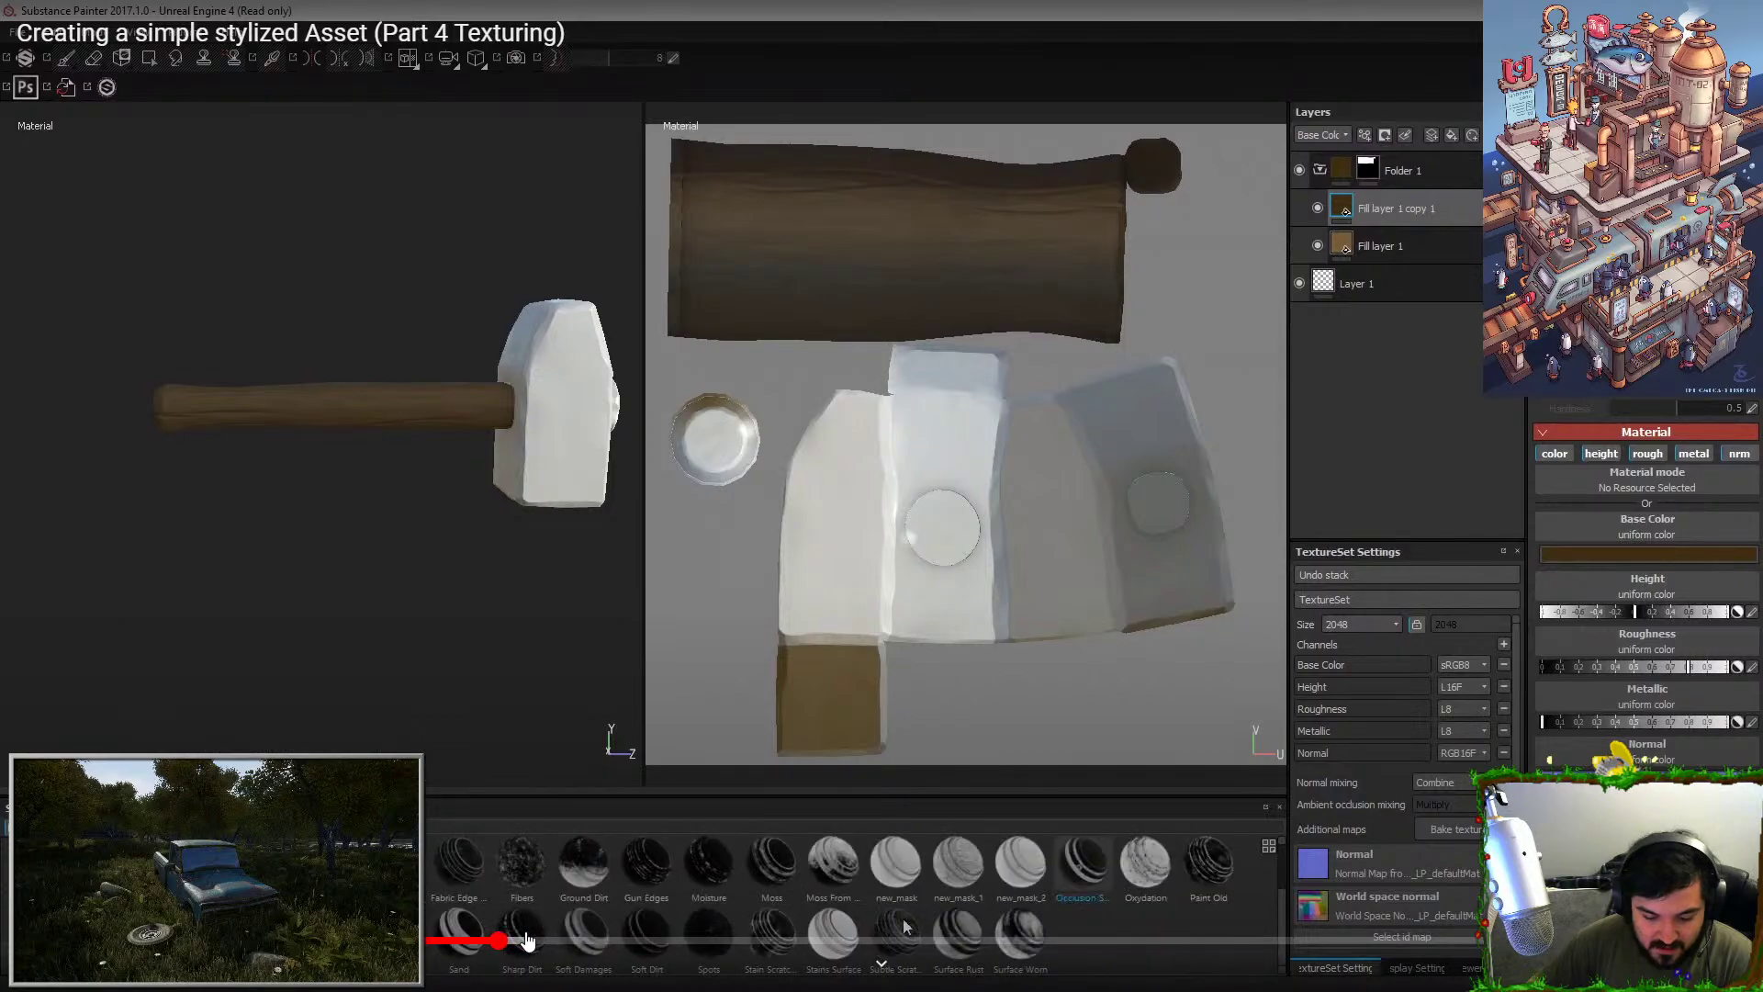
left_click(531, 938)
left_click(550, 939)
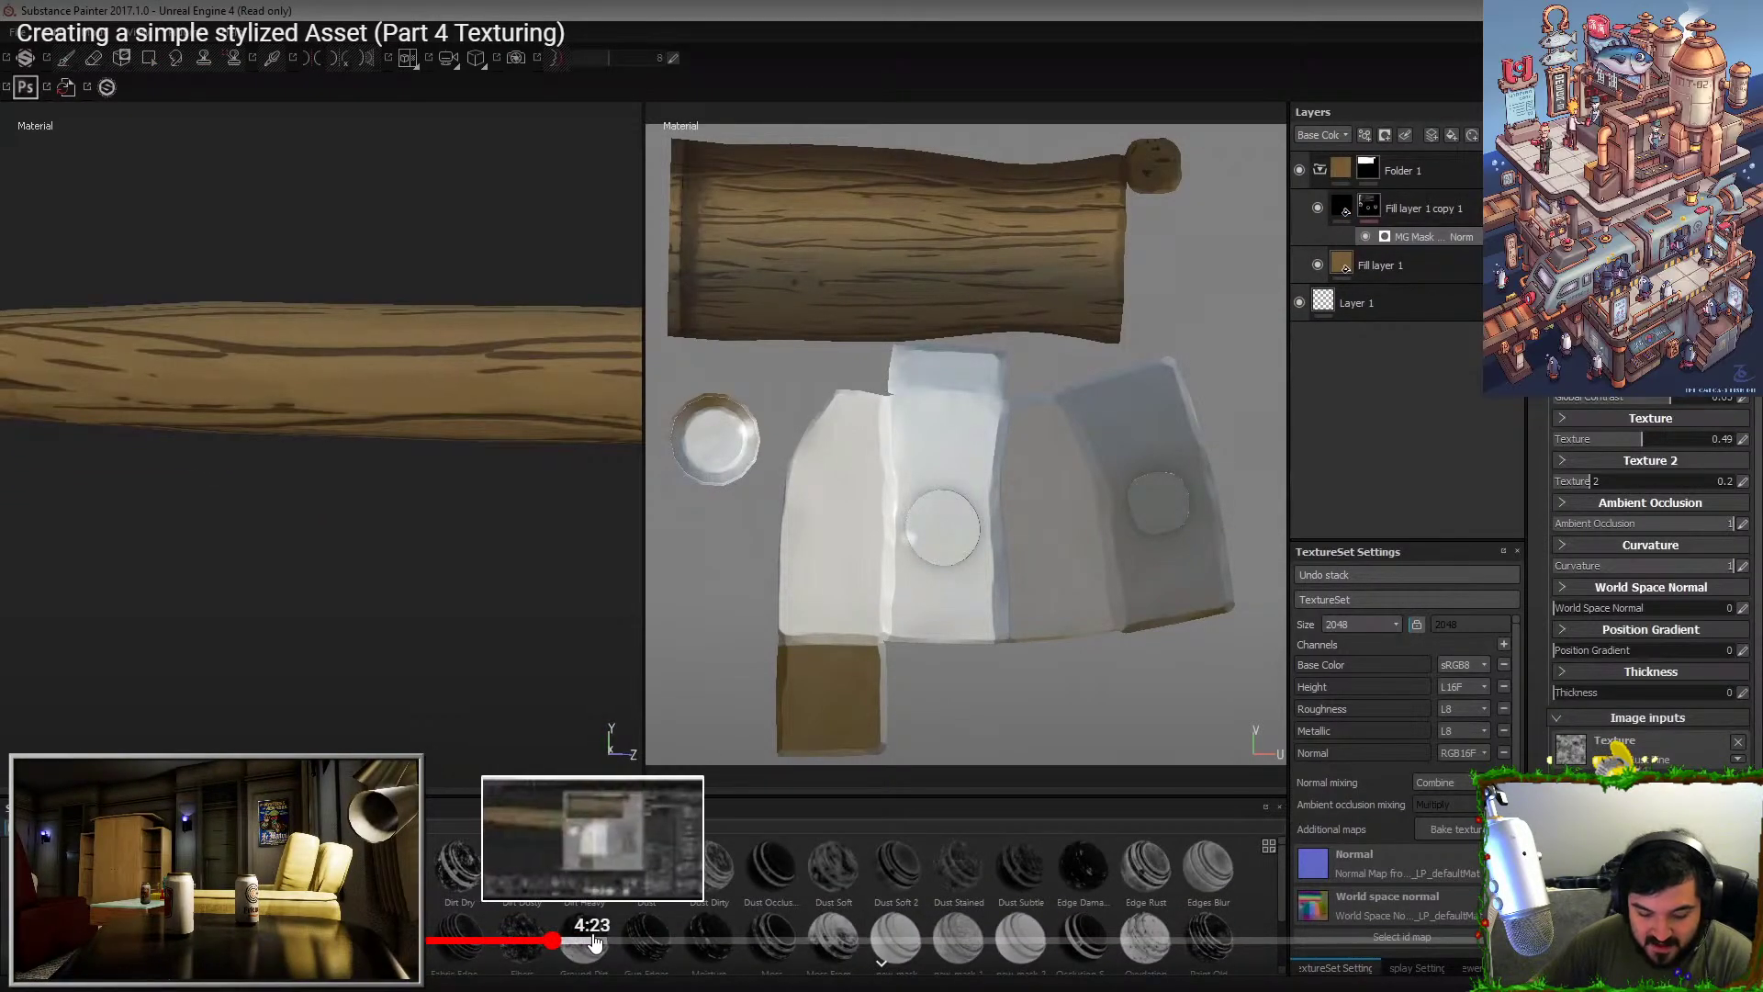
left_click(658, 939)
left_click(700, 938)
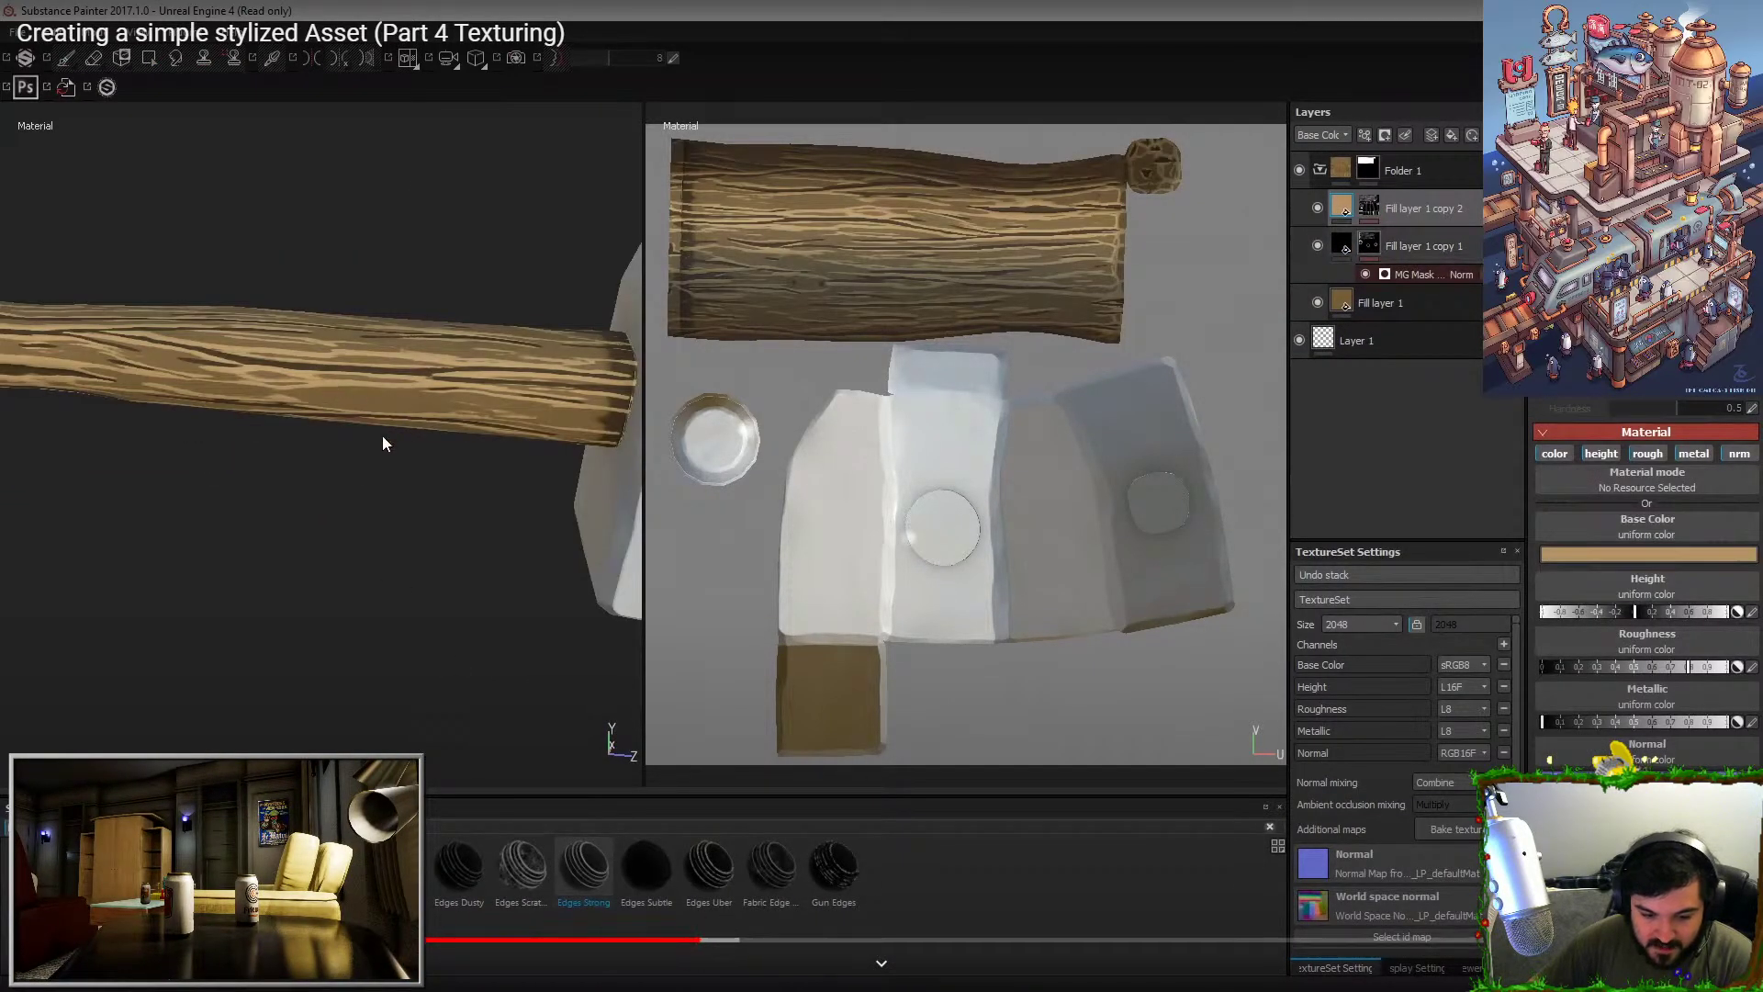
Skim ahead to examine the texturing of the metal hammer head, leave full screen, and skip further in the video.
left_click(841, 938)
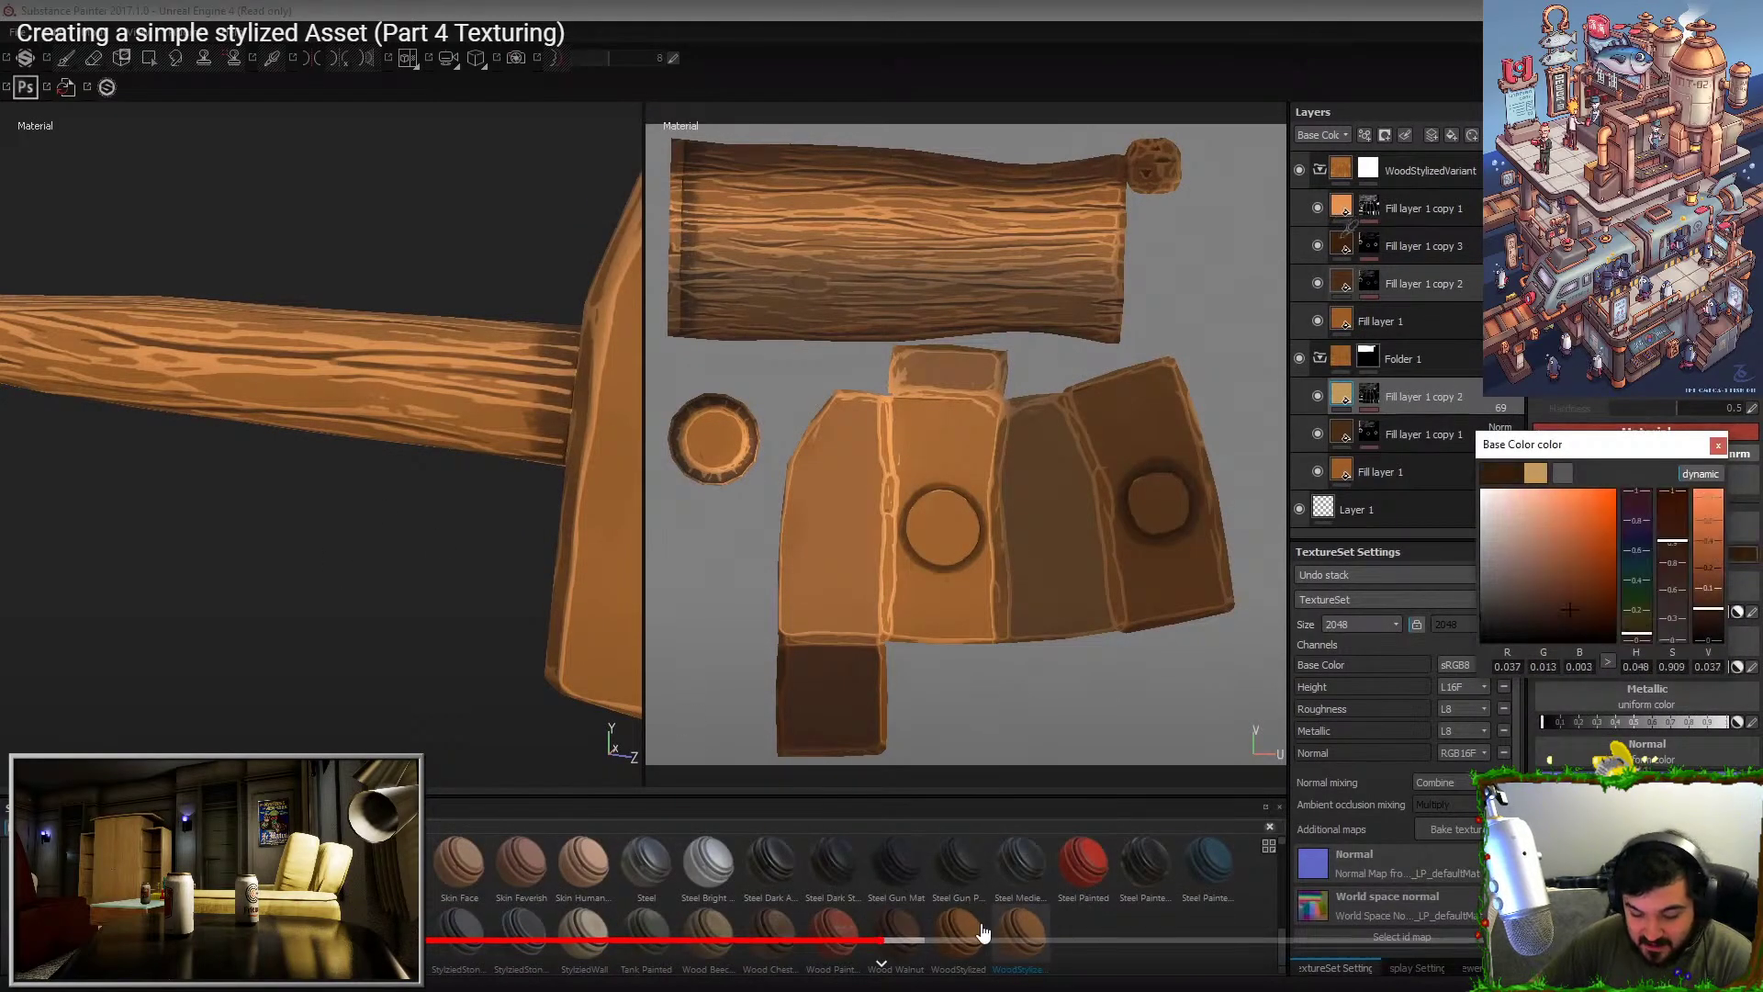
left_click(989, 938)
left_click(1038, 939)
left_click(1089, 938)
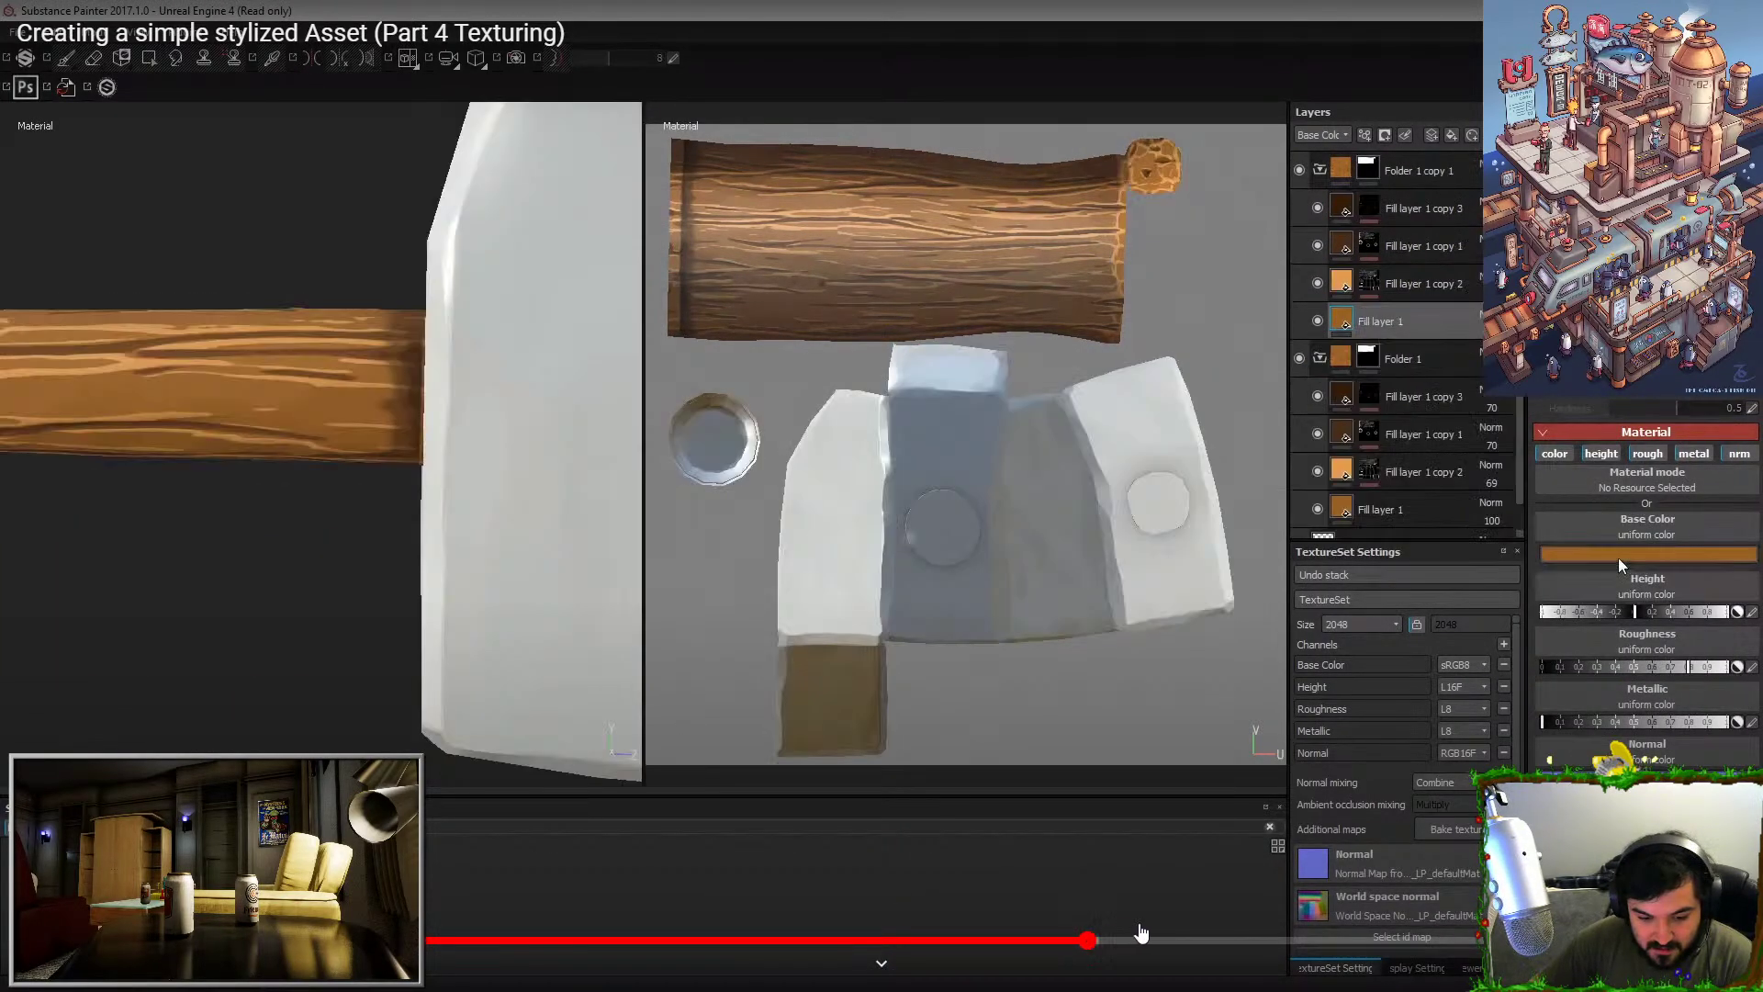
left_click(1140, 936)
left_click(282, 420)
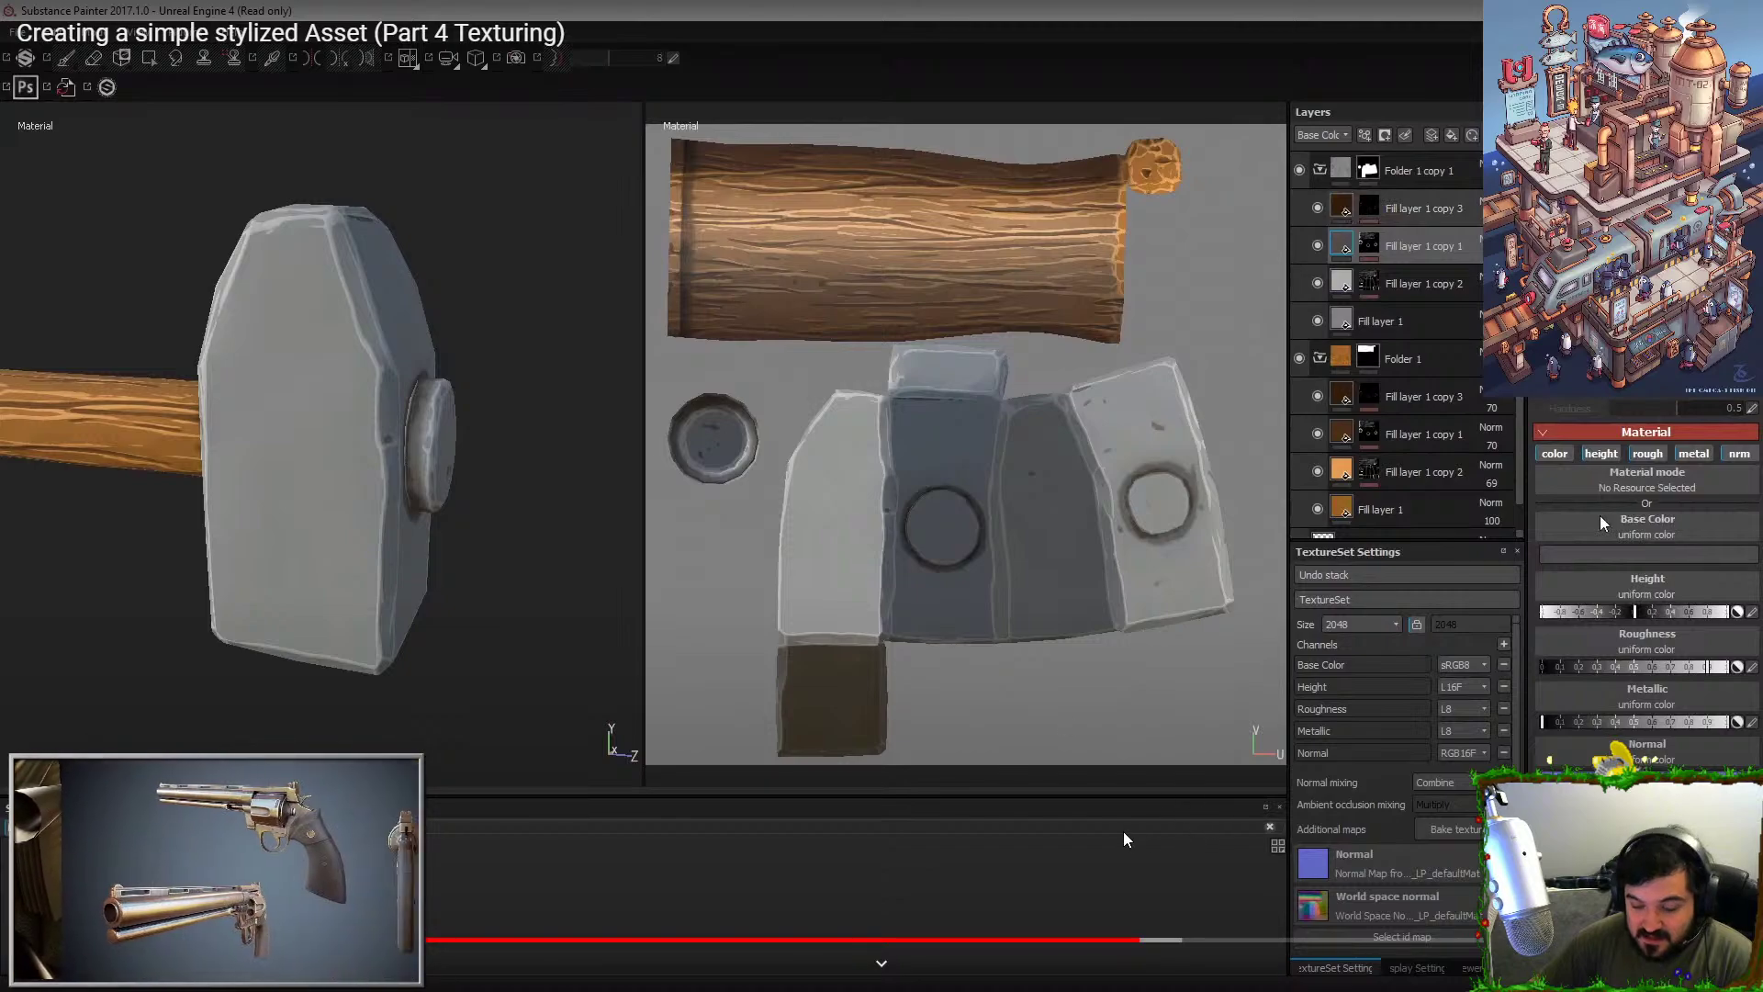
left_click(1202, 939)
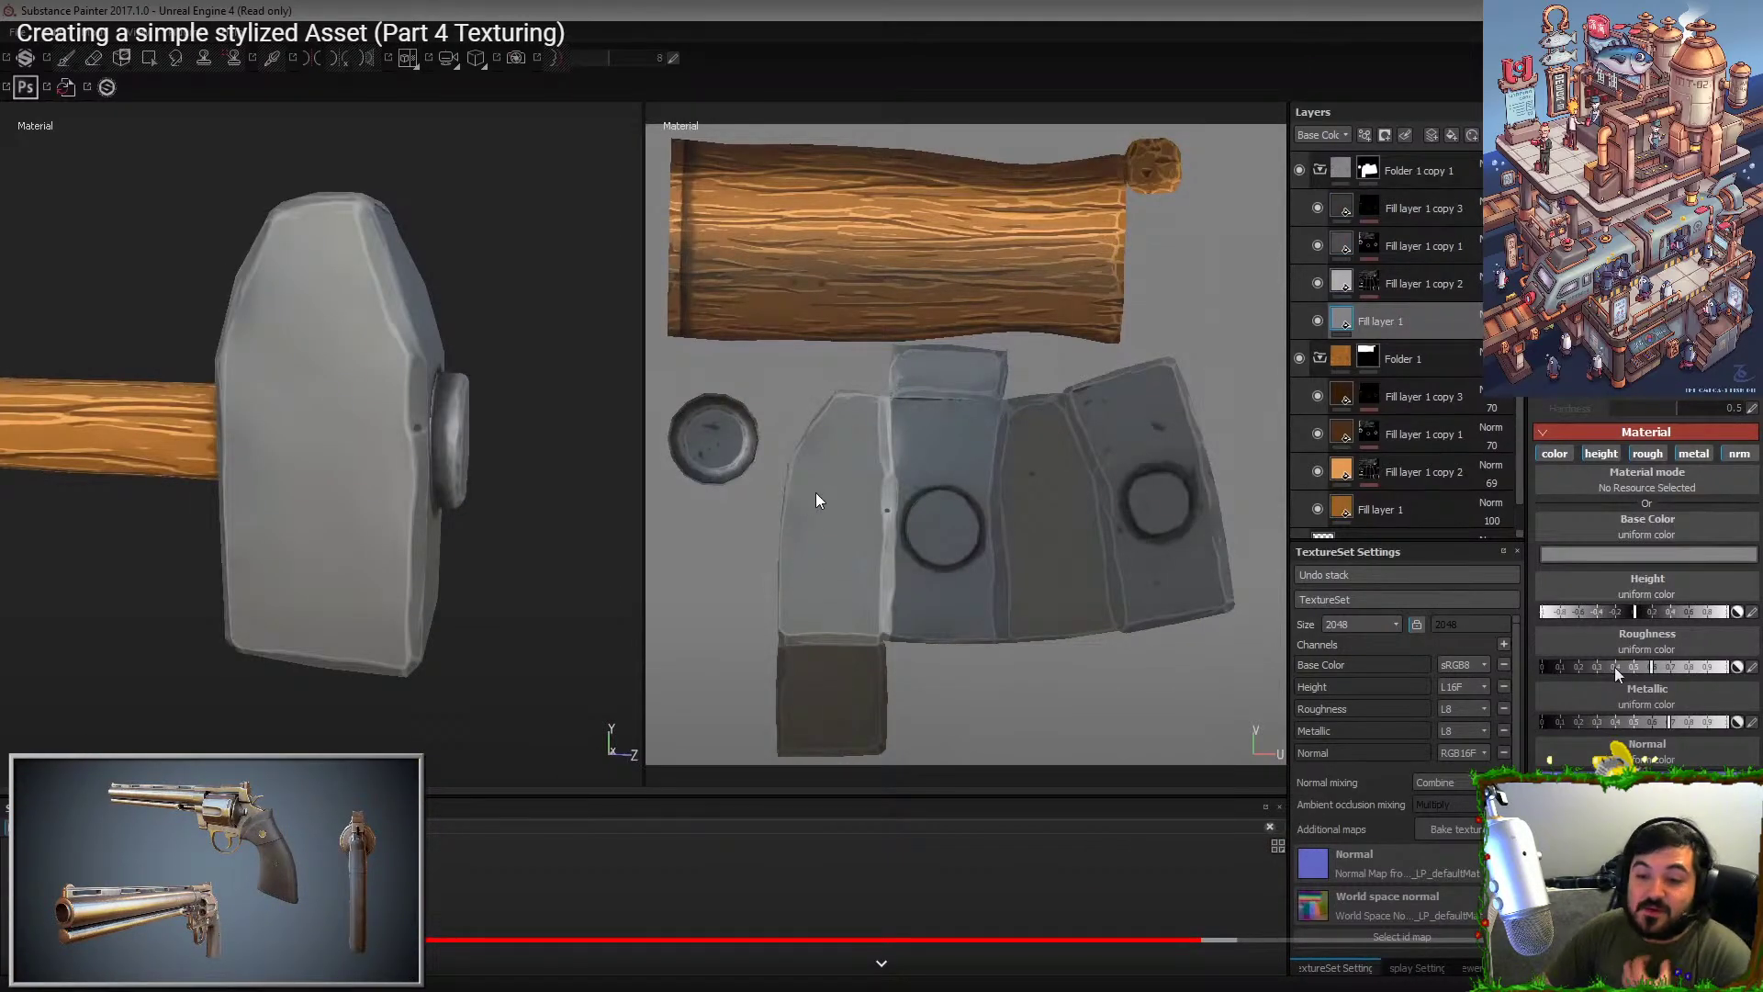
double_click(817, 500)
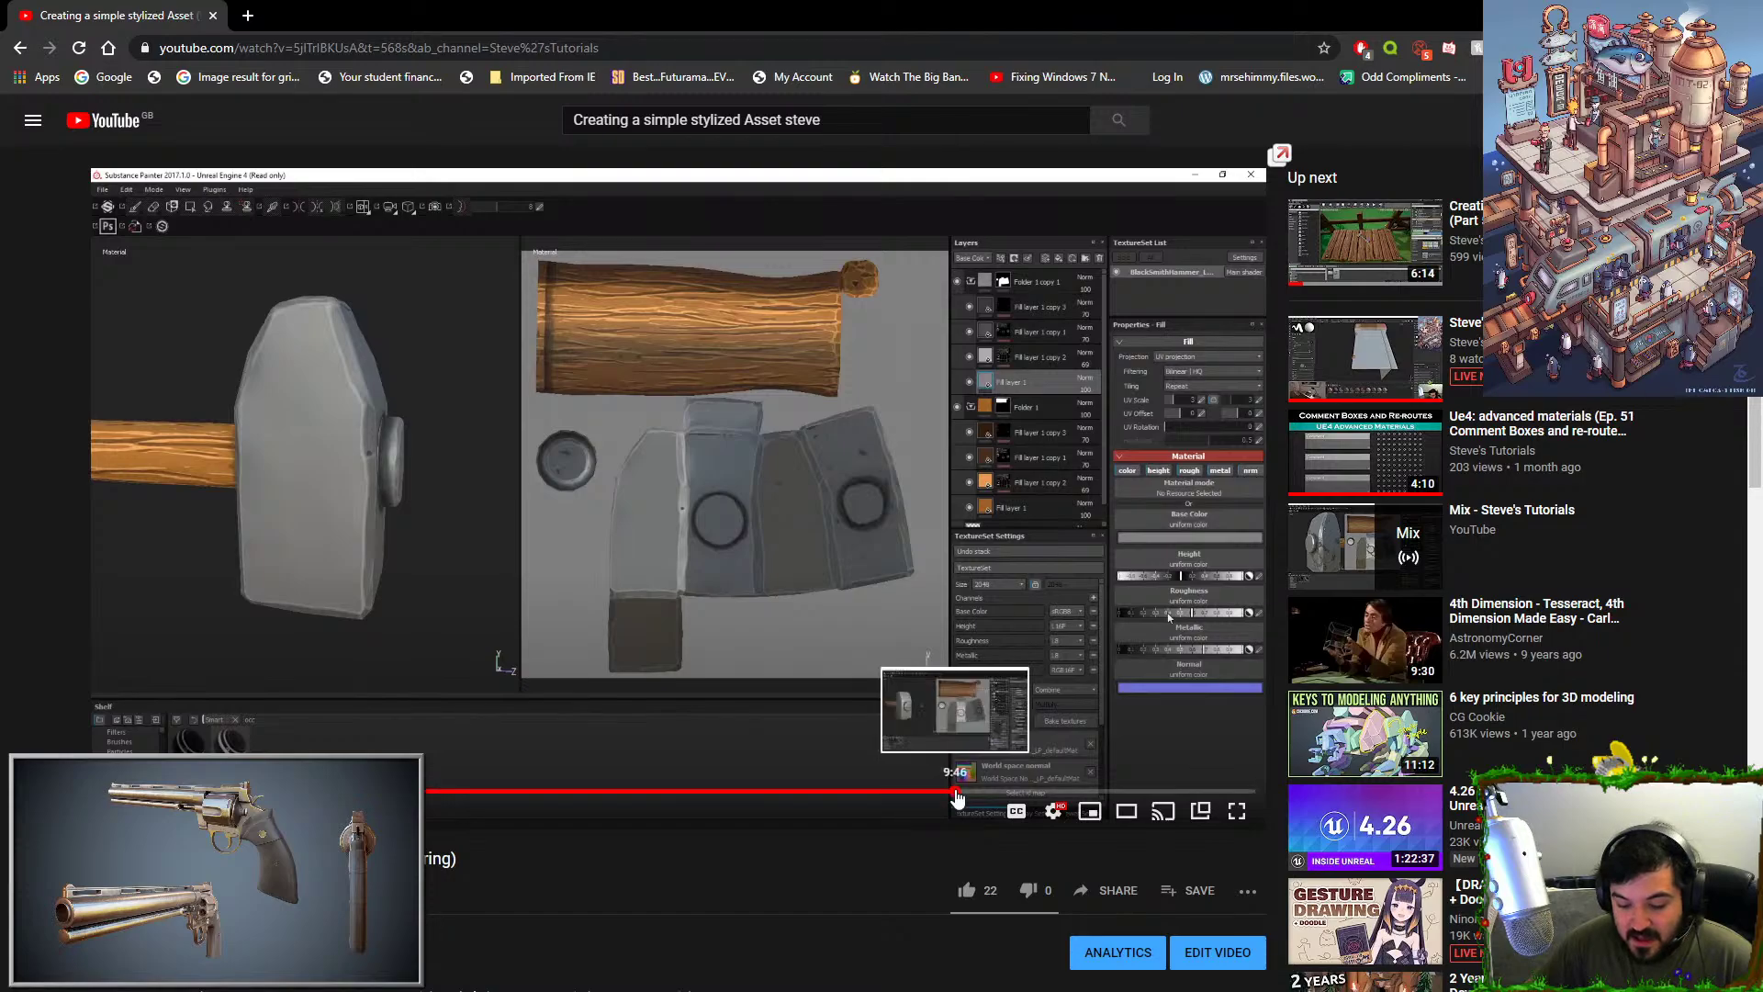
left_click(957, 791)
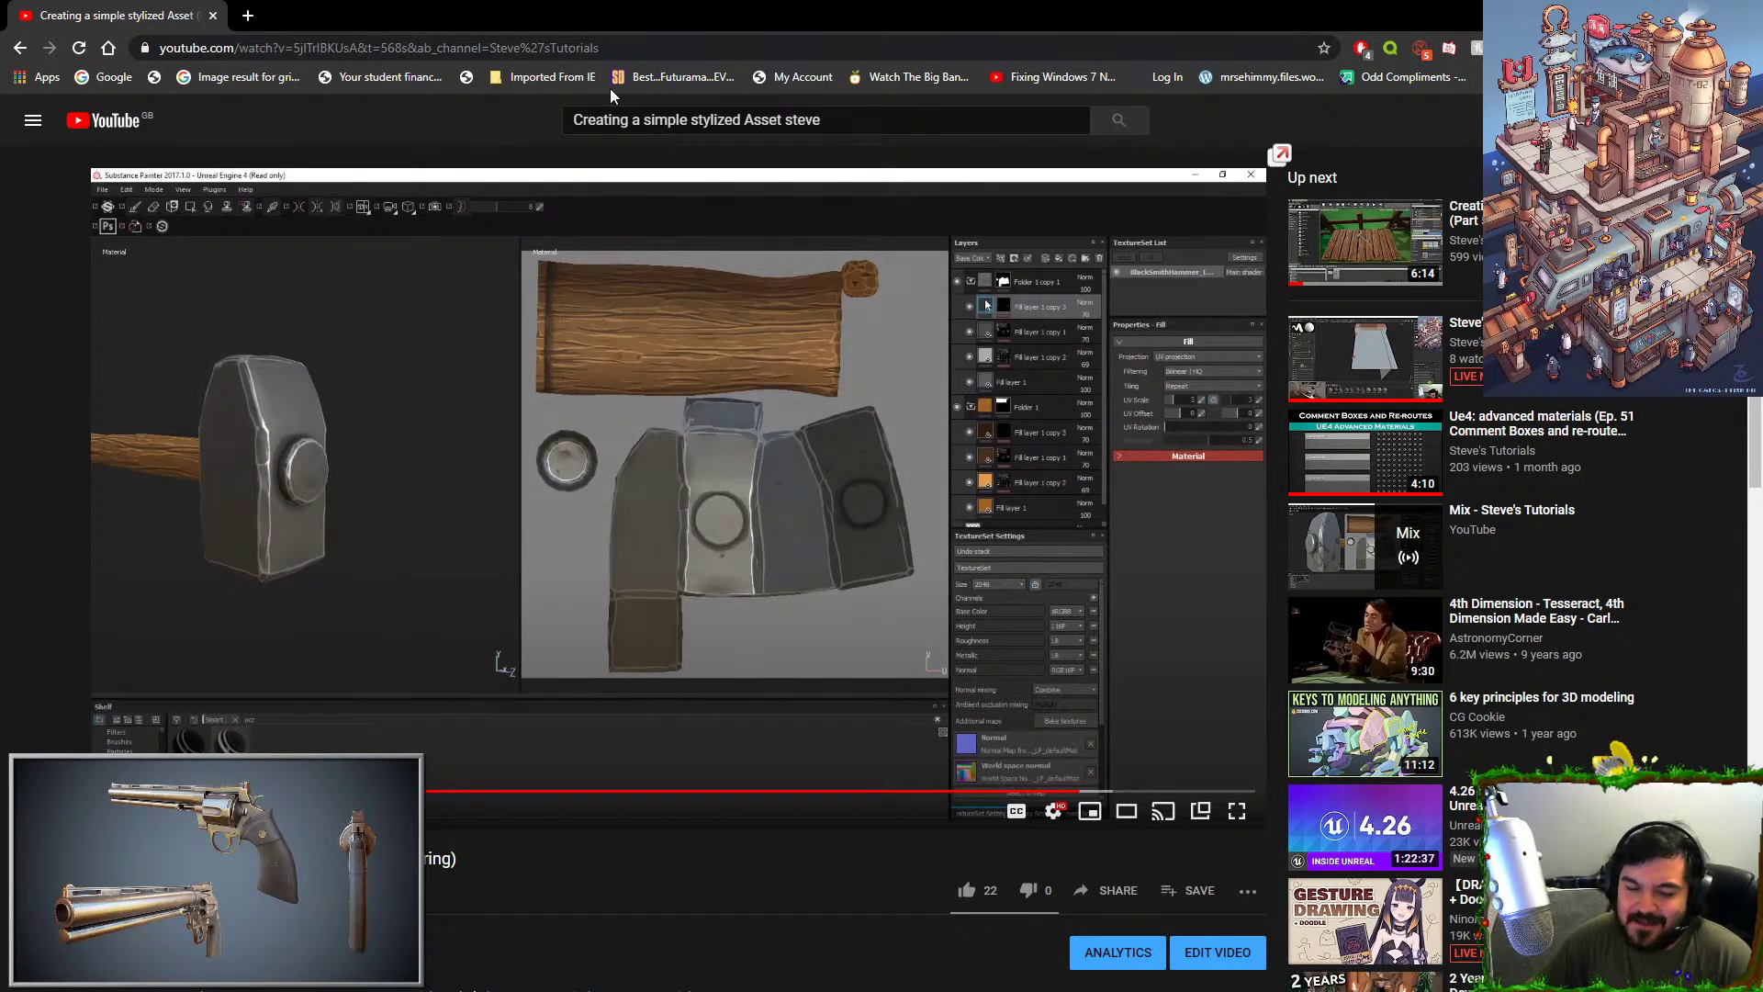
Return to the YouTube results and search for the creator's channel name plus "time lapse".
left_click(22, 50)
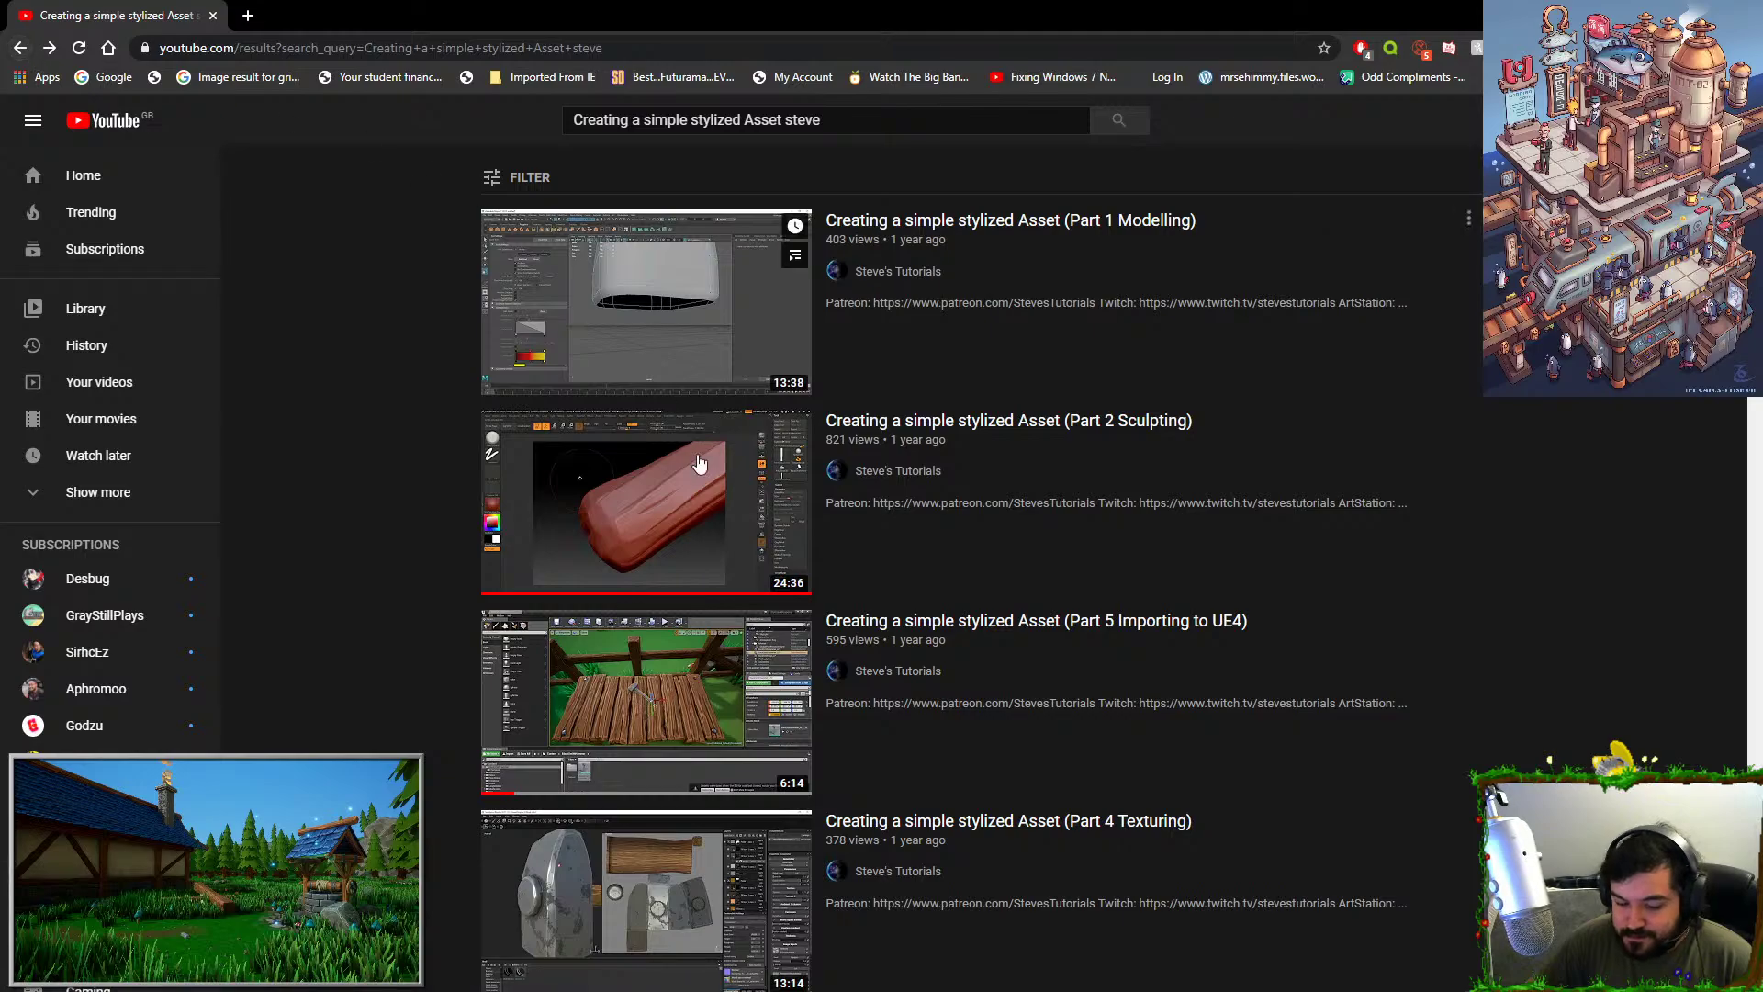
scroll(645, 435, "down", 12)
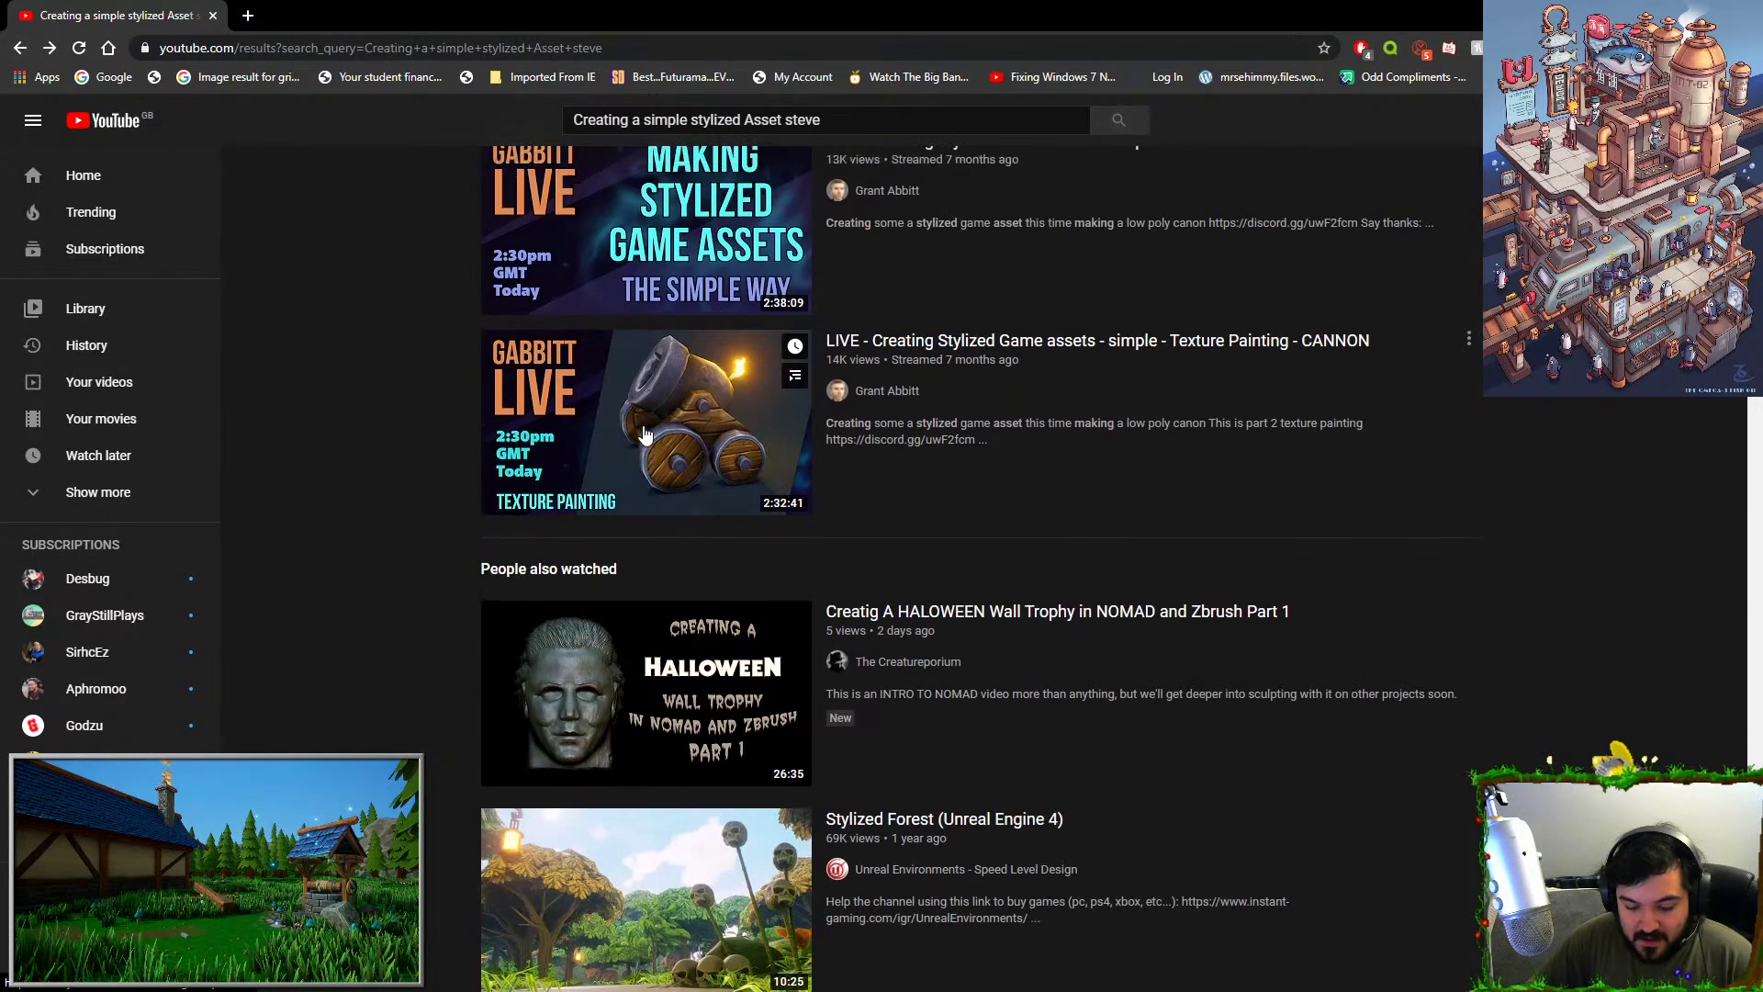
scroll(646, 434, "up", 15)
left_click_drag(820, 121, 394, 128)
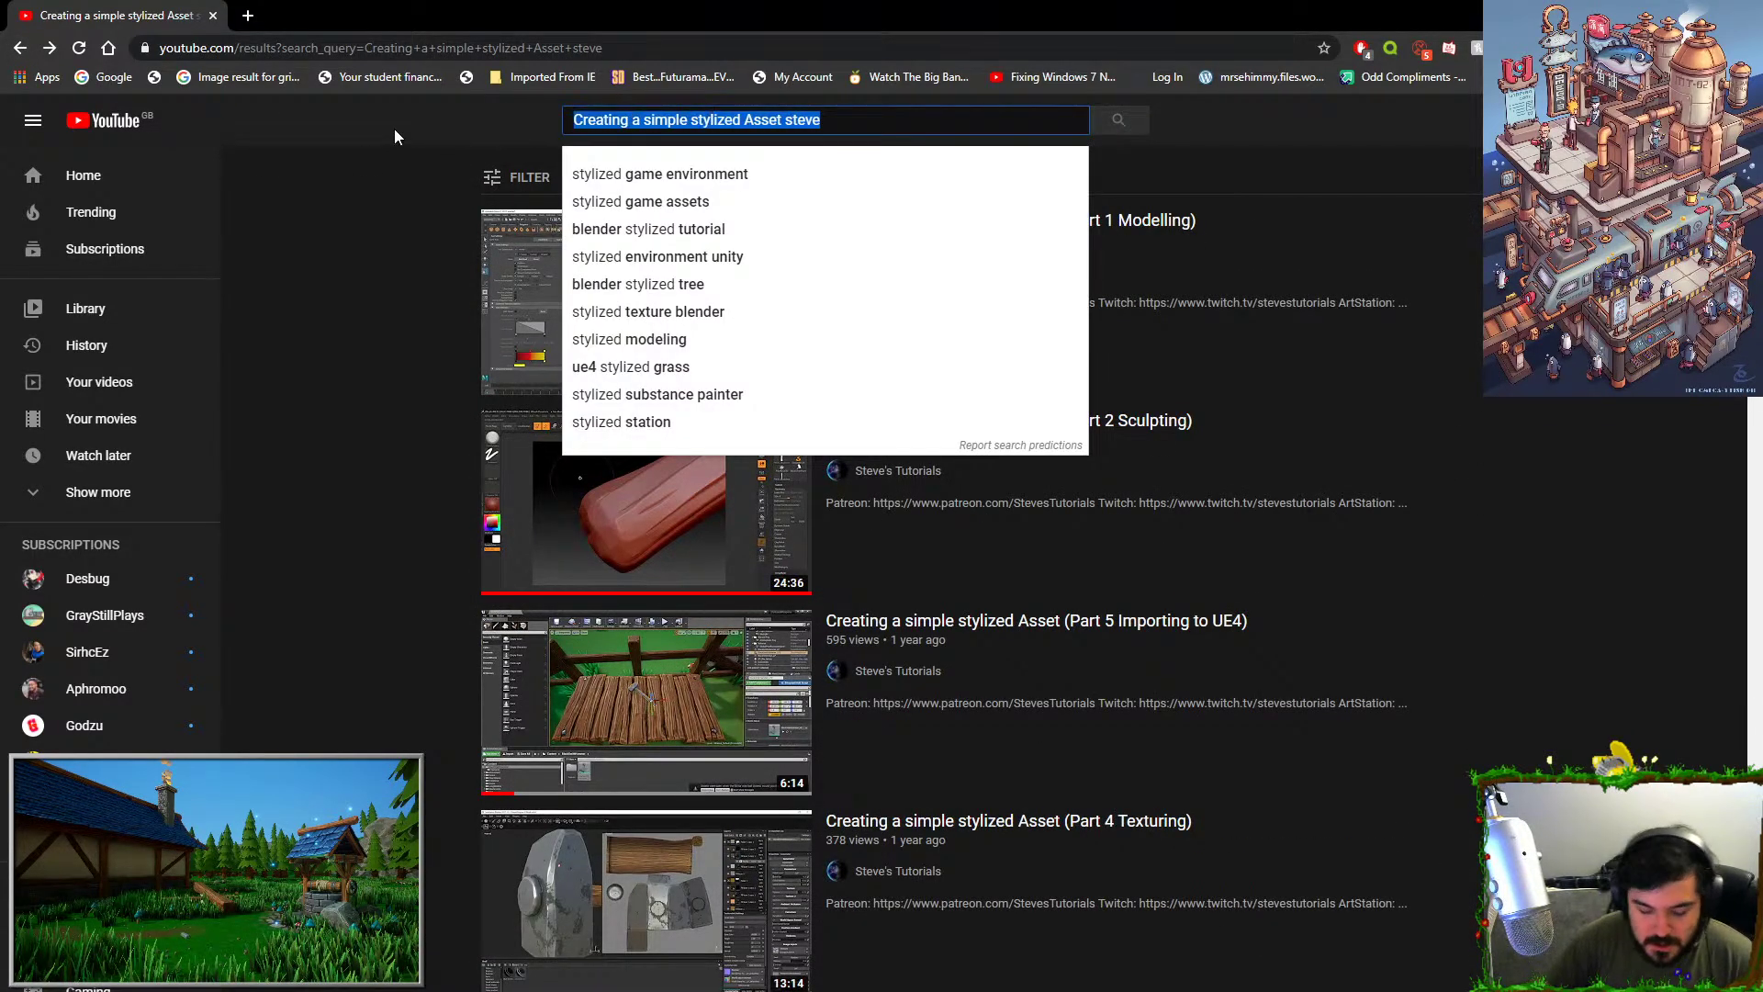
type("steves tutorials time lapse")
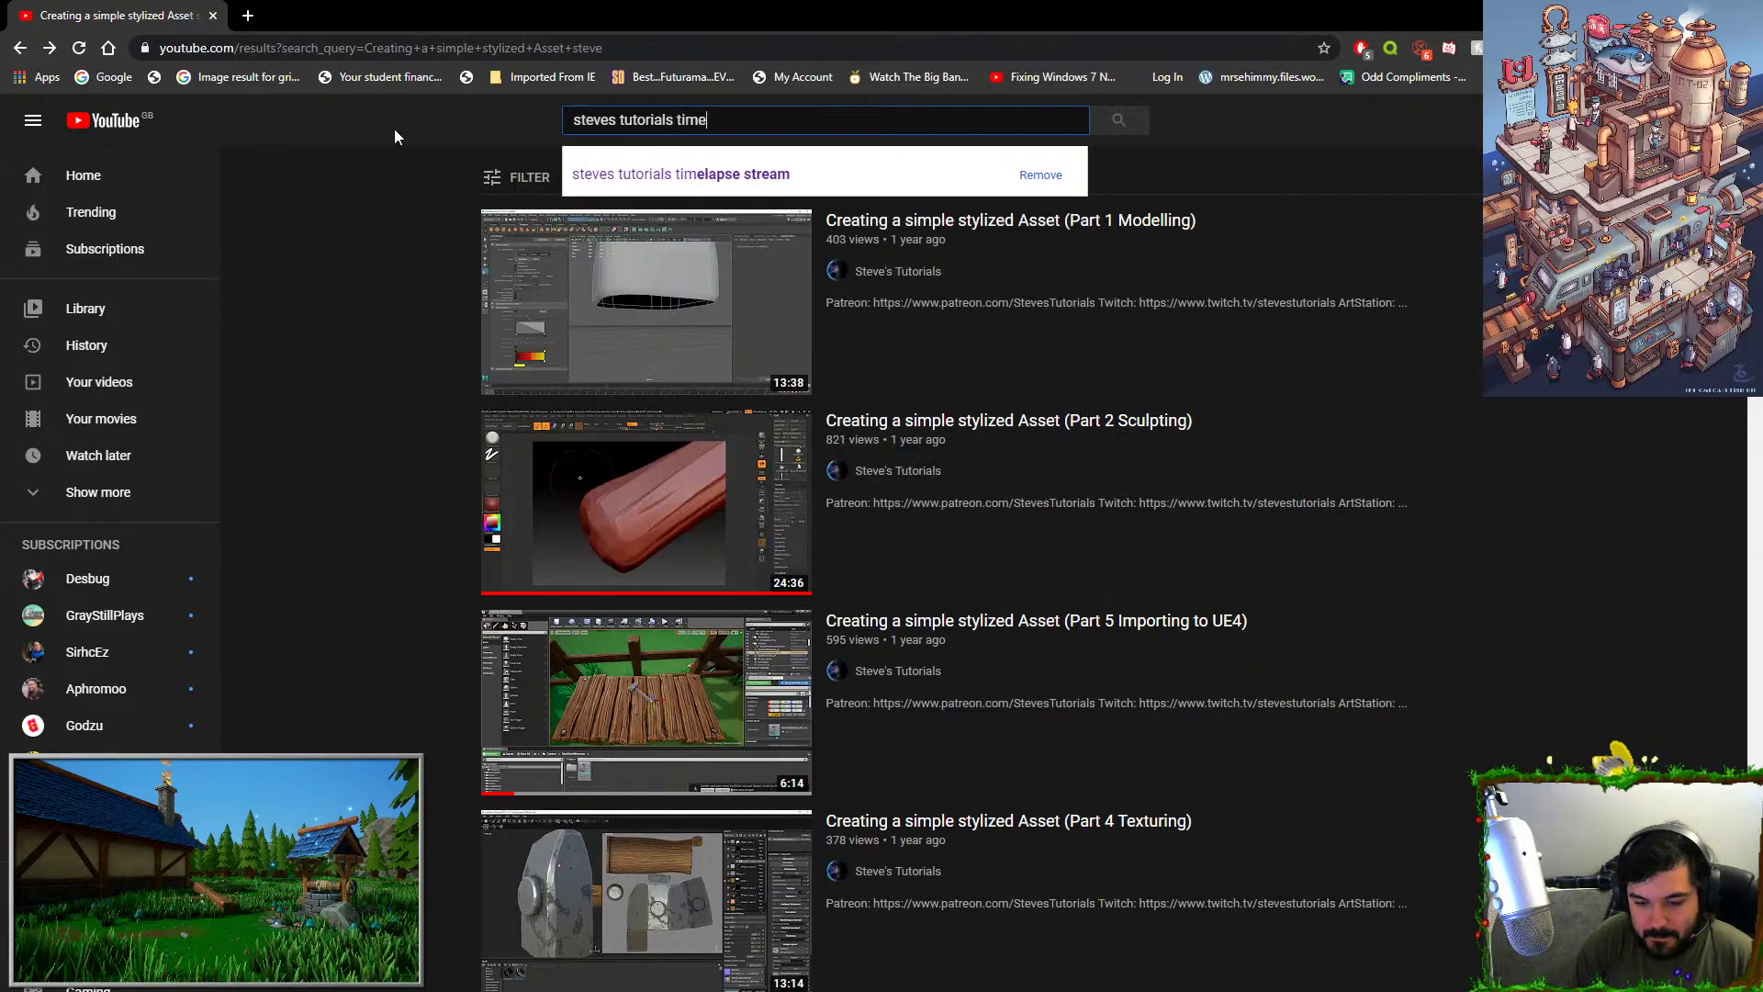
key("Return")
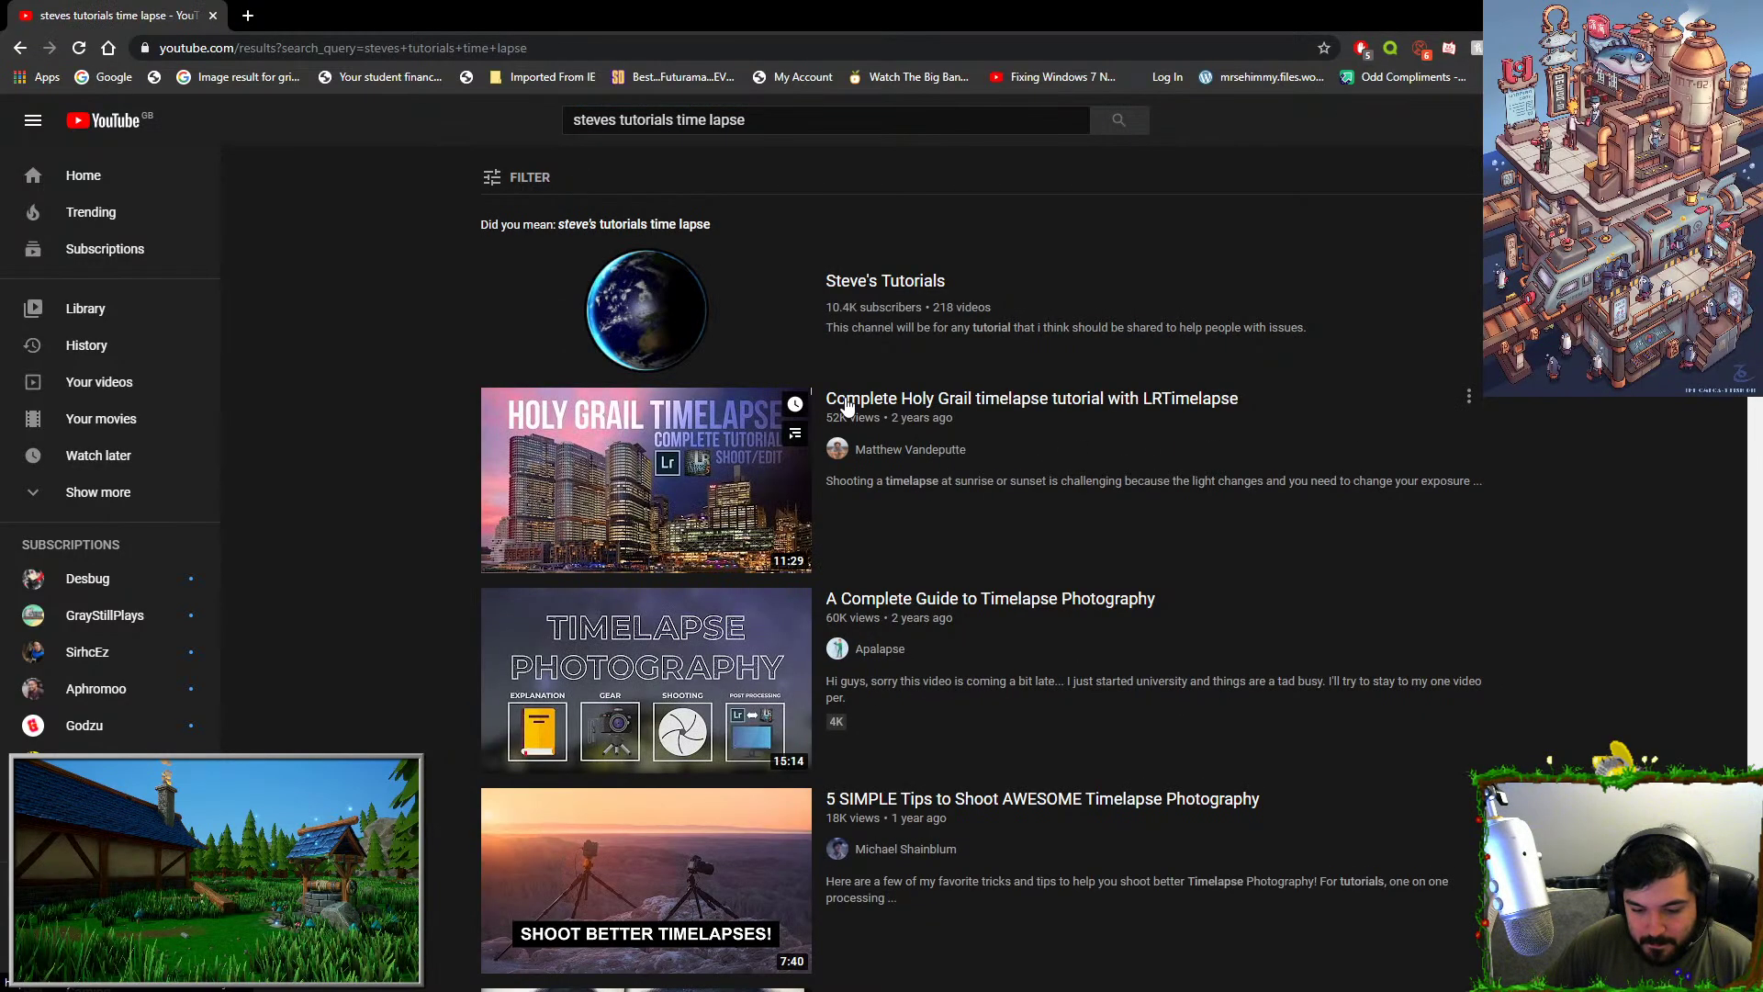
scroll(831, 409, "down", 4)
scroll(831, 410, "up", 4)
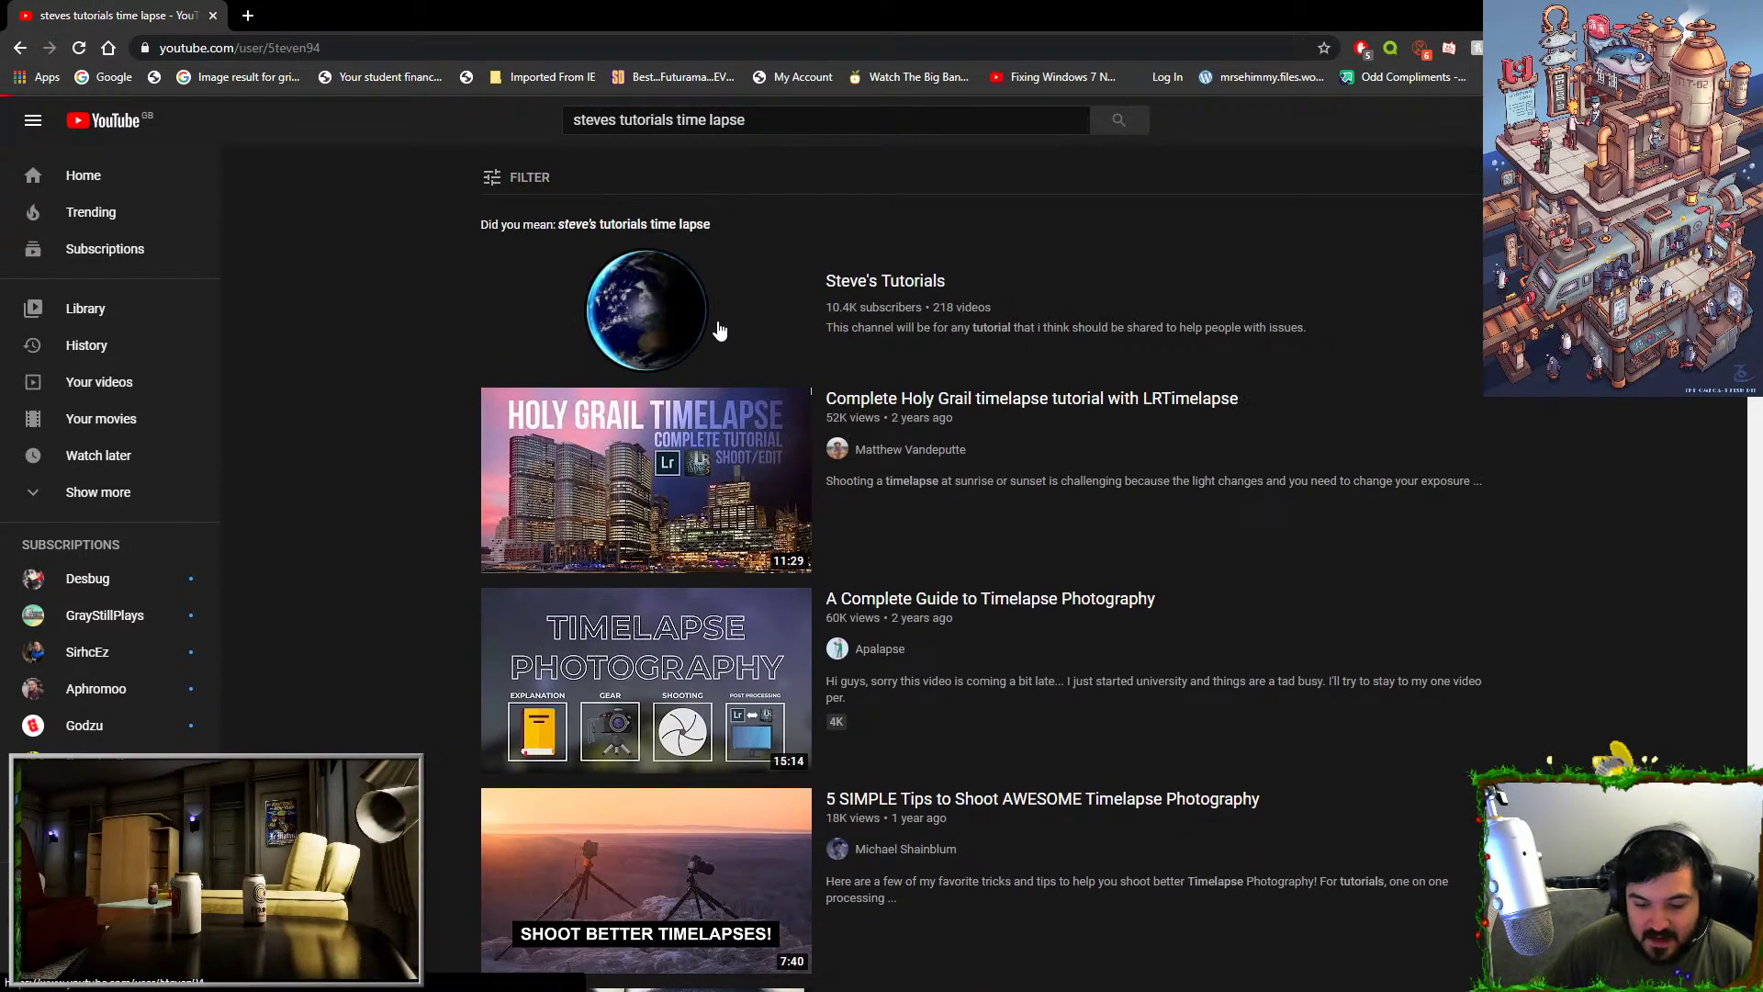
Browse the creator's channel uploads and open the Stylized Shield Twitch Stream TimeLapse video full screen.
left_click(569, 231)
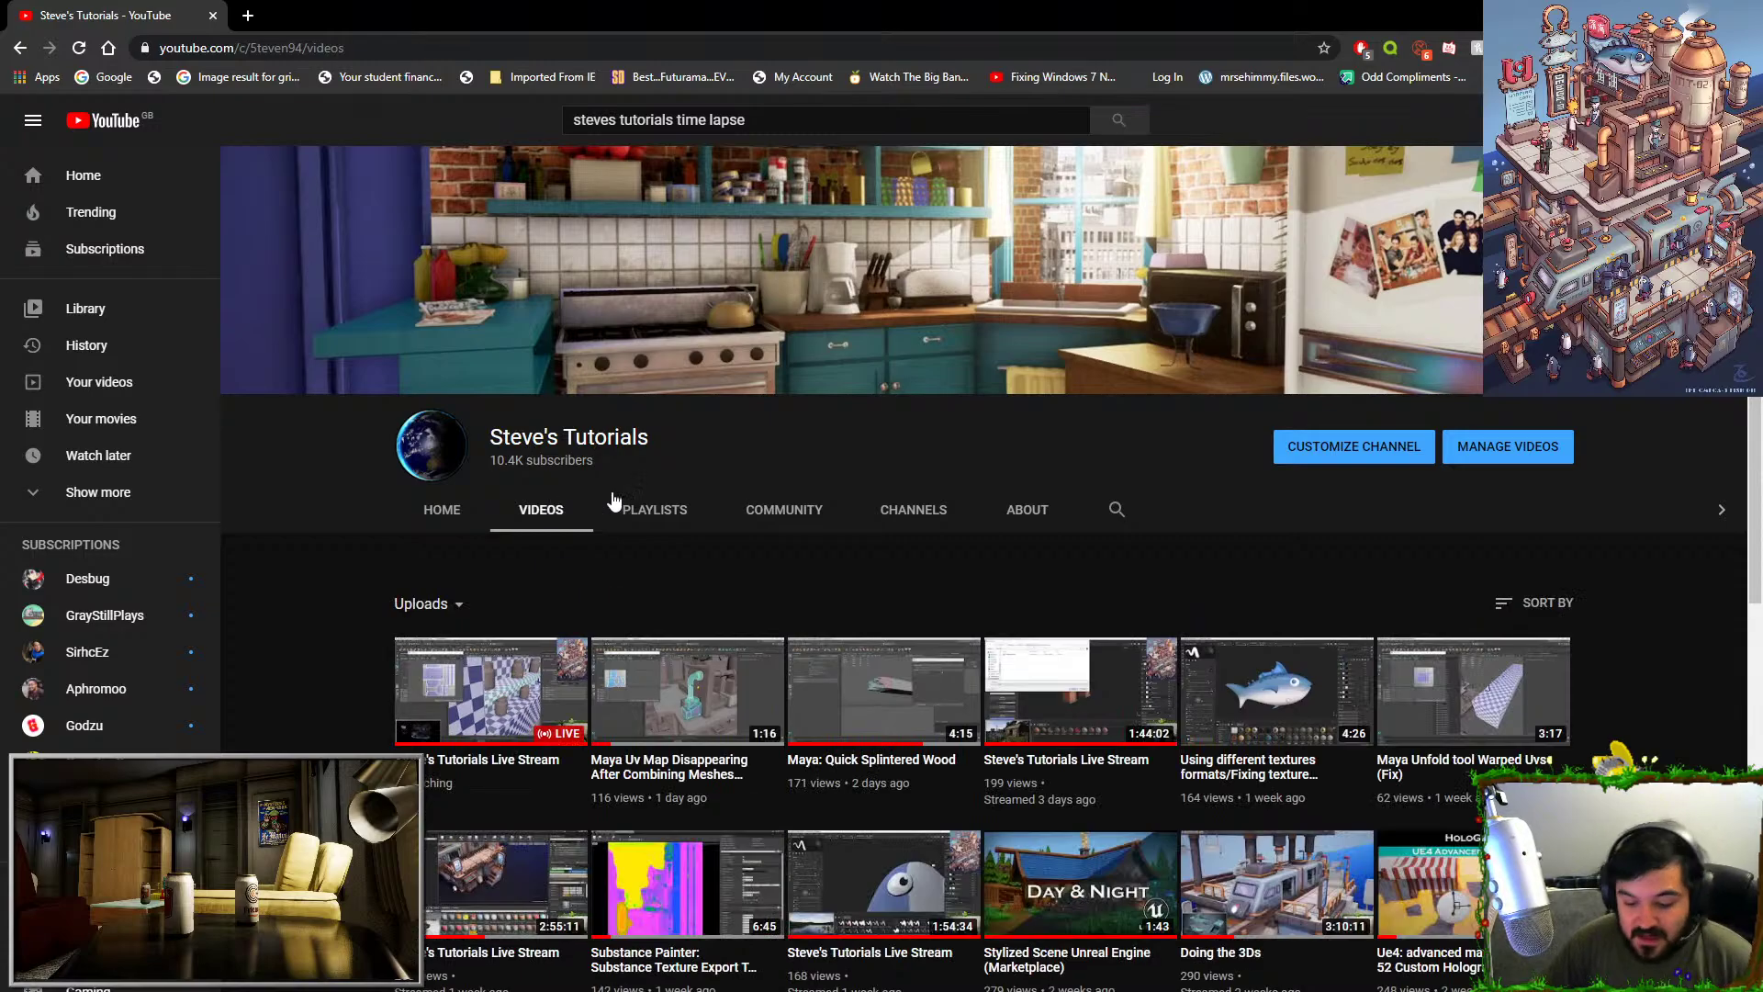
scroll(991, 685, "down", 7)
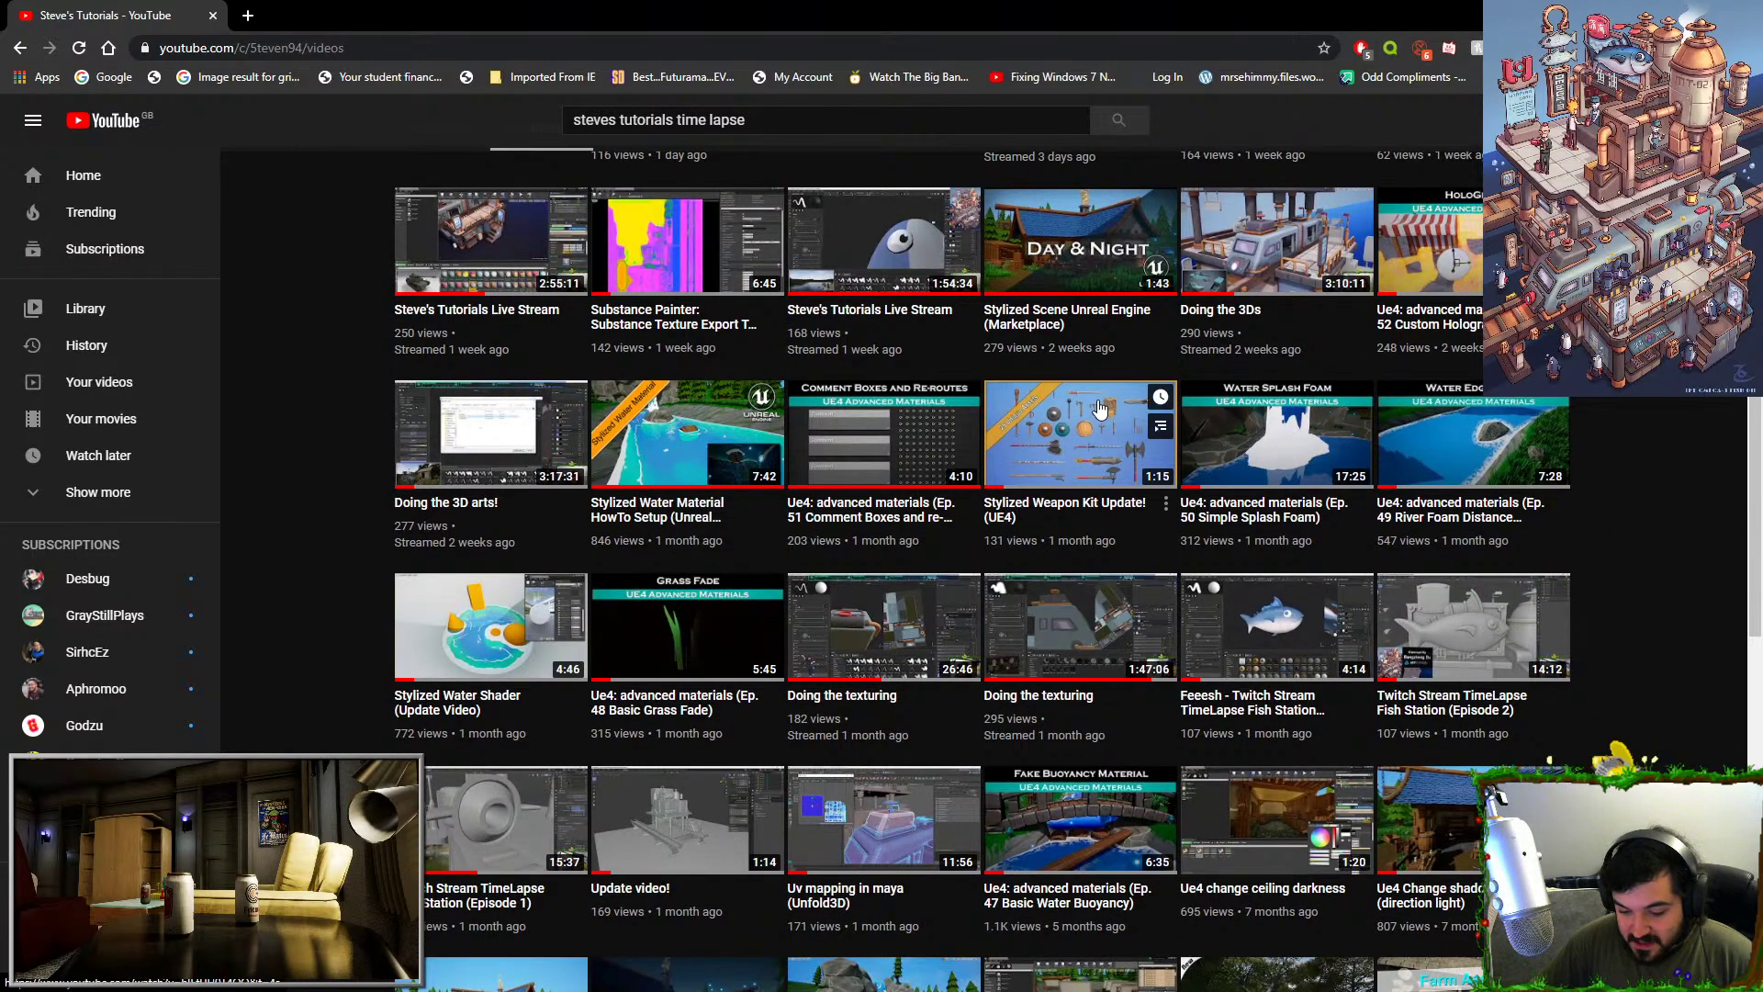
scroll(1038, 596, "down", 2)
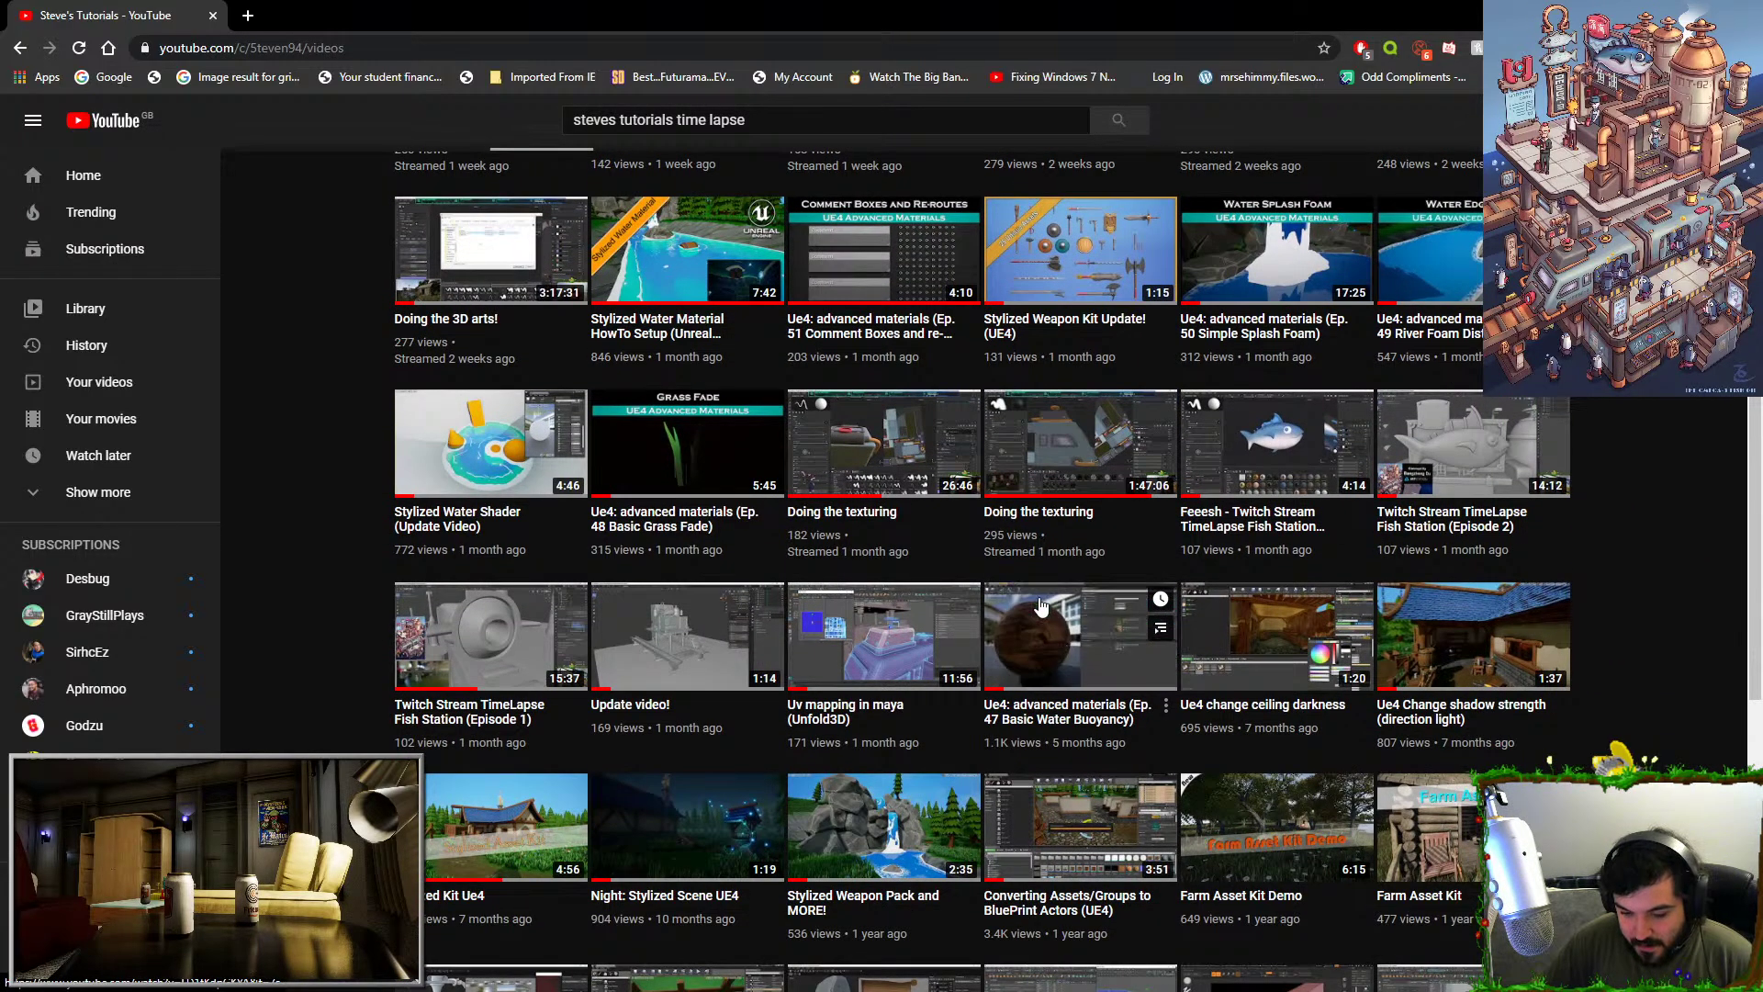
scroll(1040, 604, "down", 4)
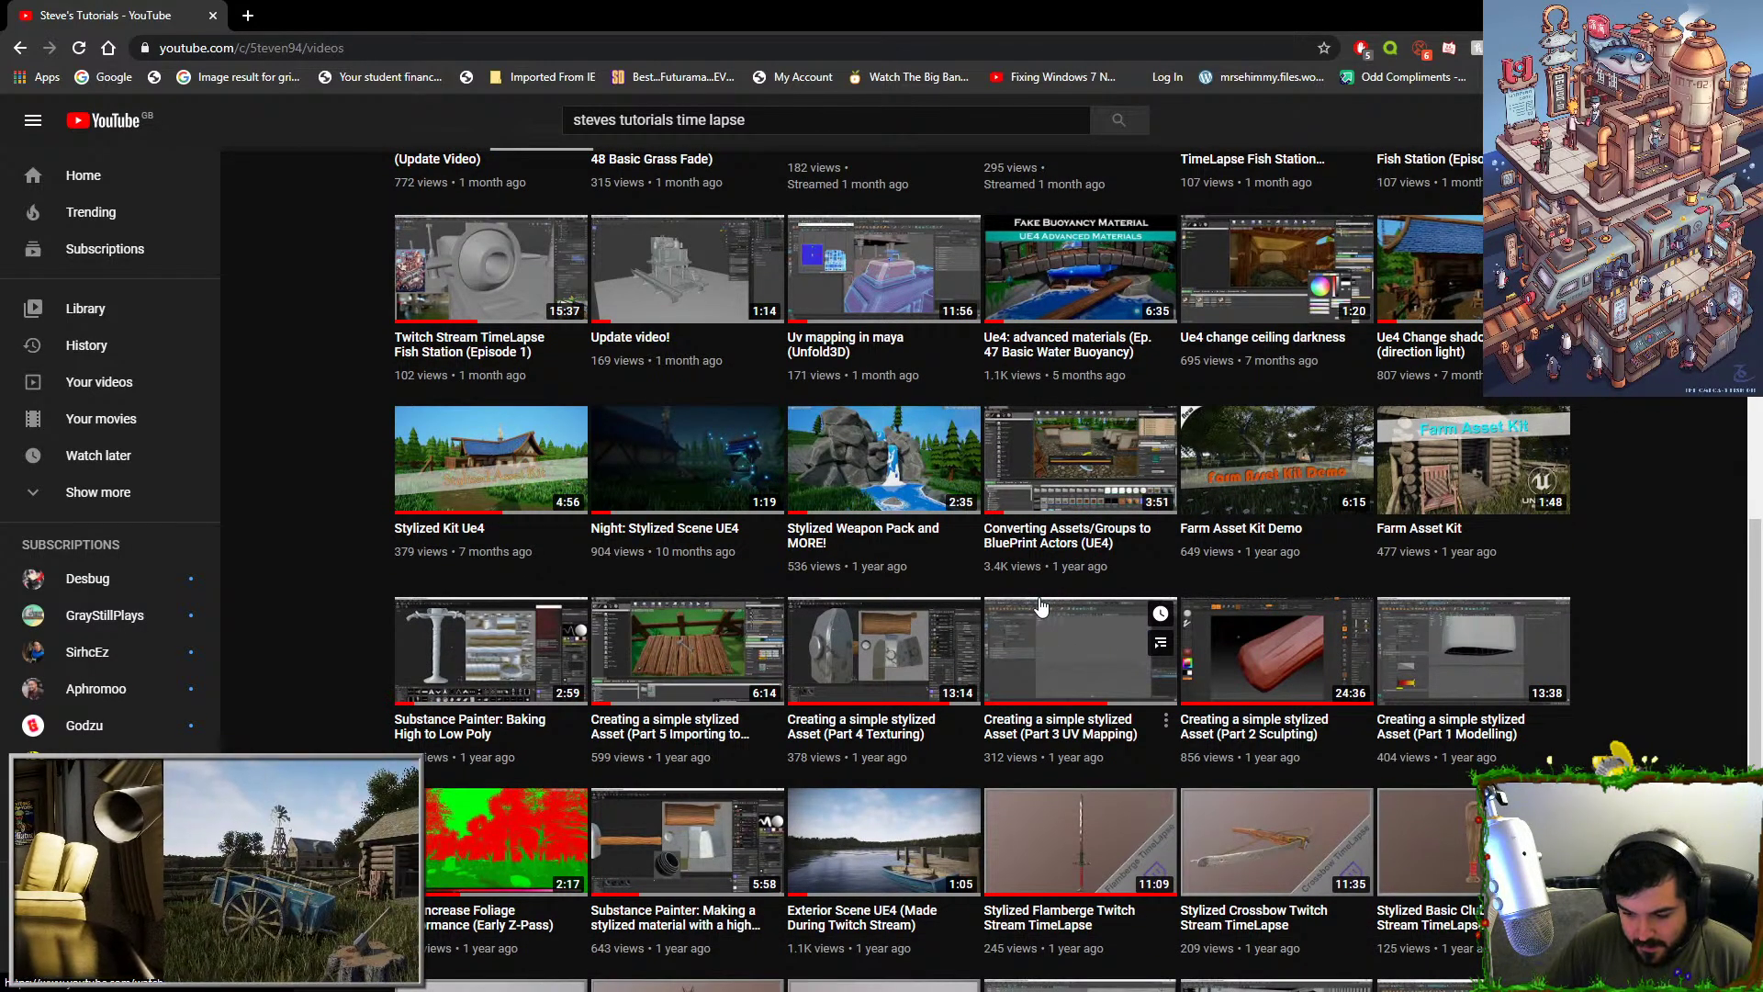
scroll(1041, 606, "down", 5)
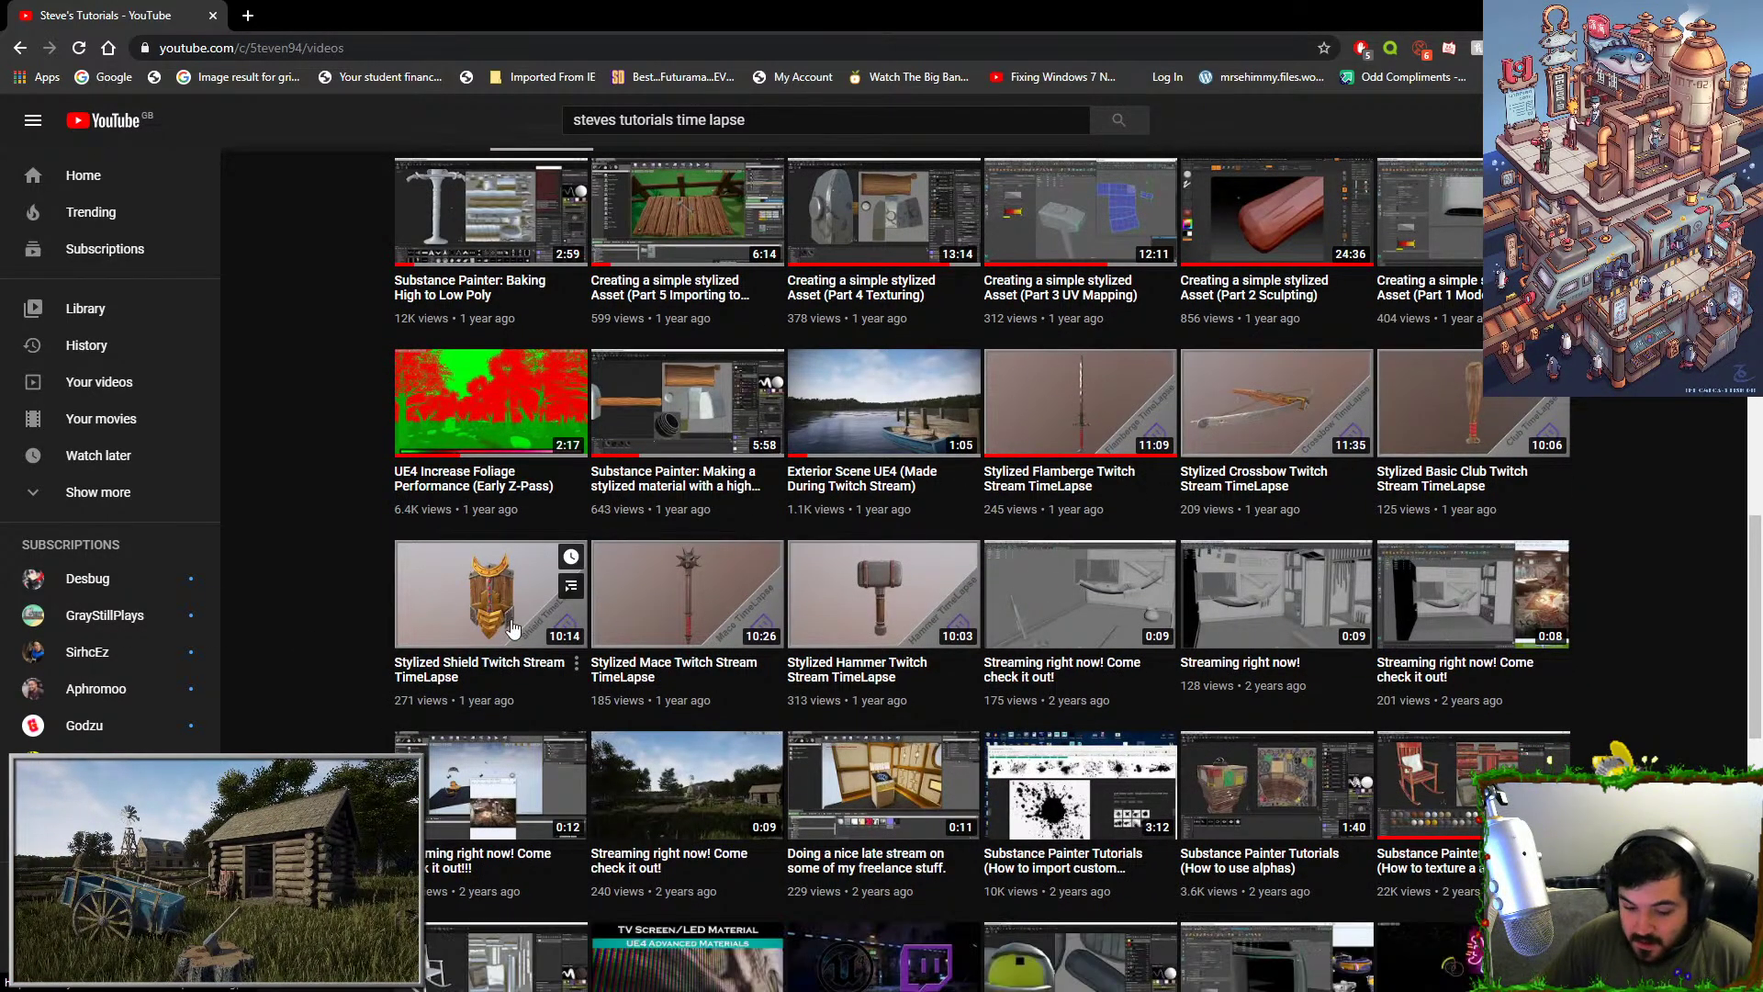
left_click(471, 599)
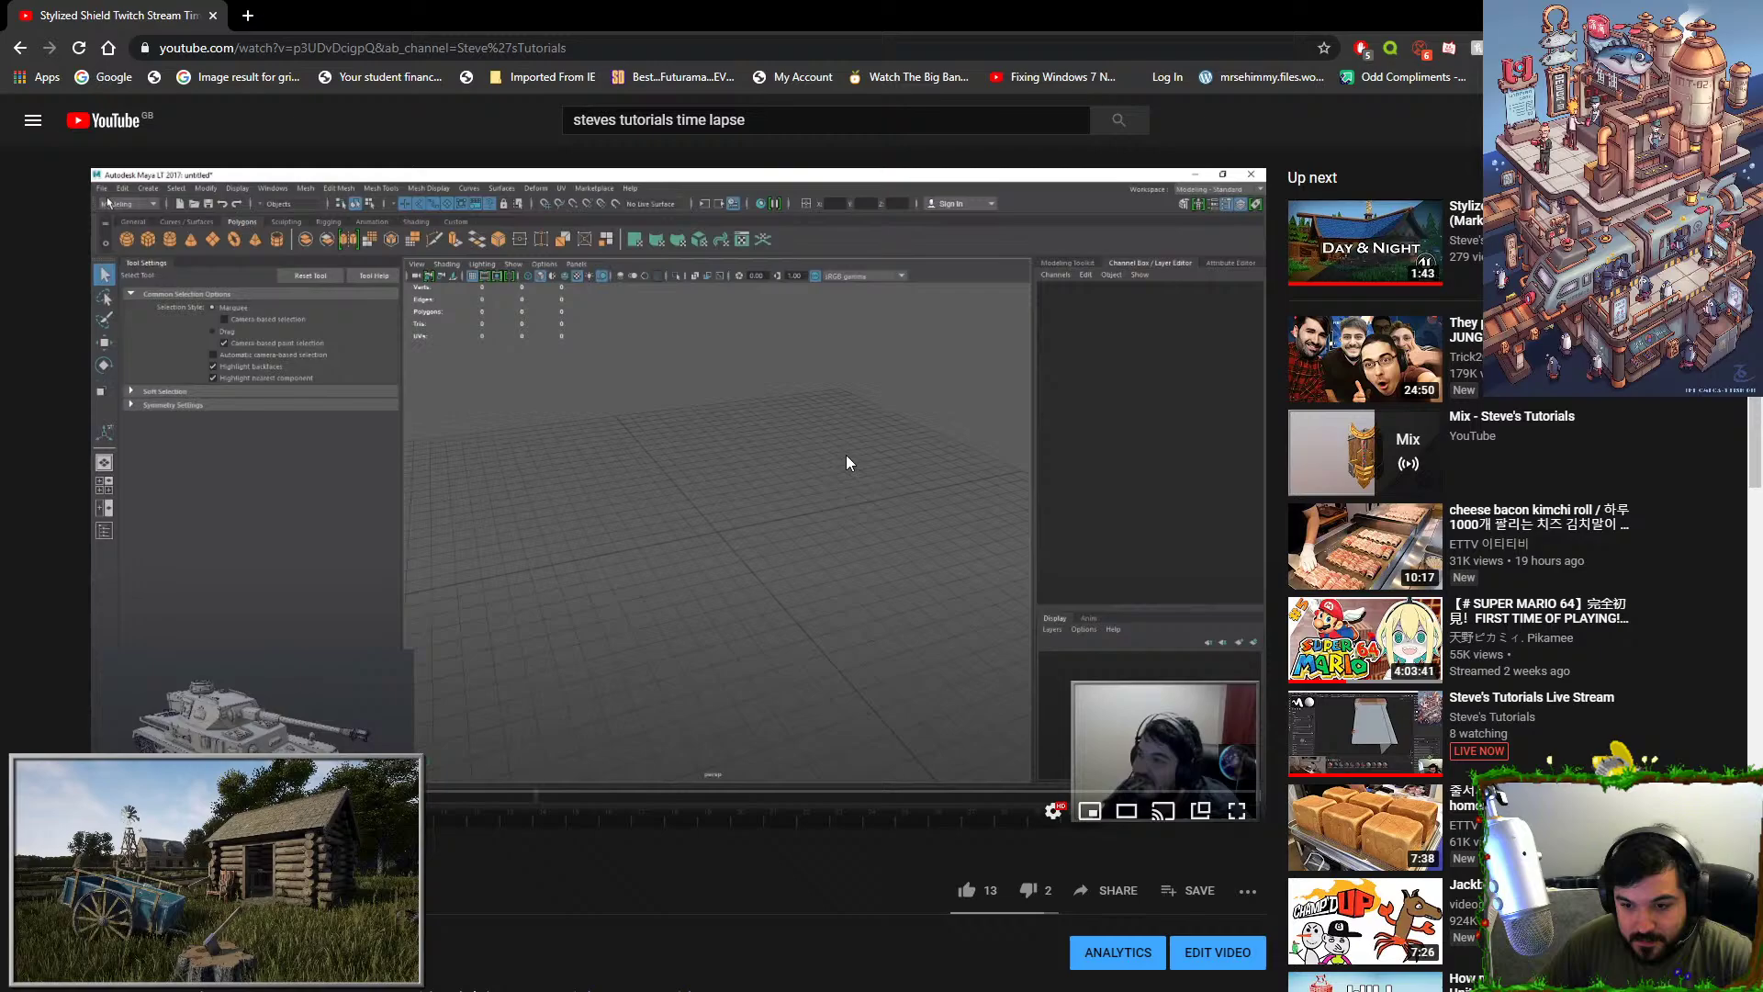
double_click(846, 461)
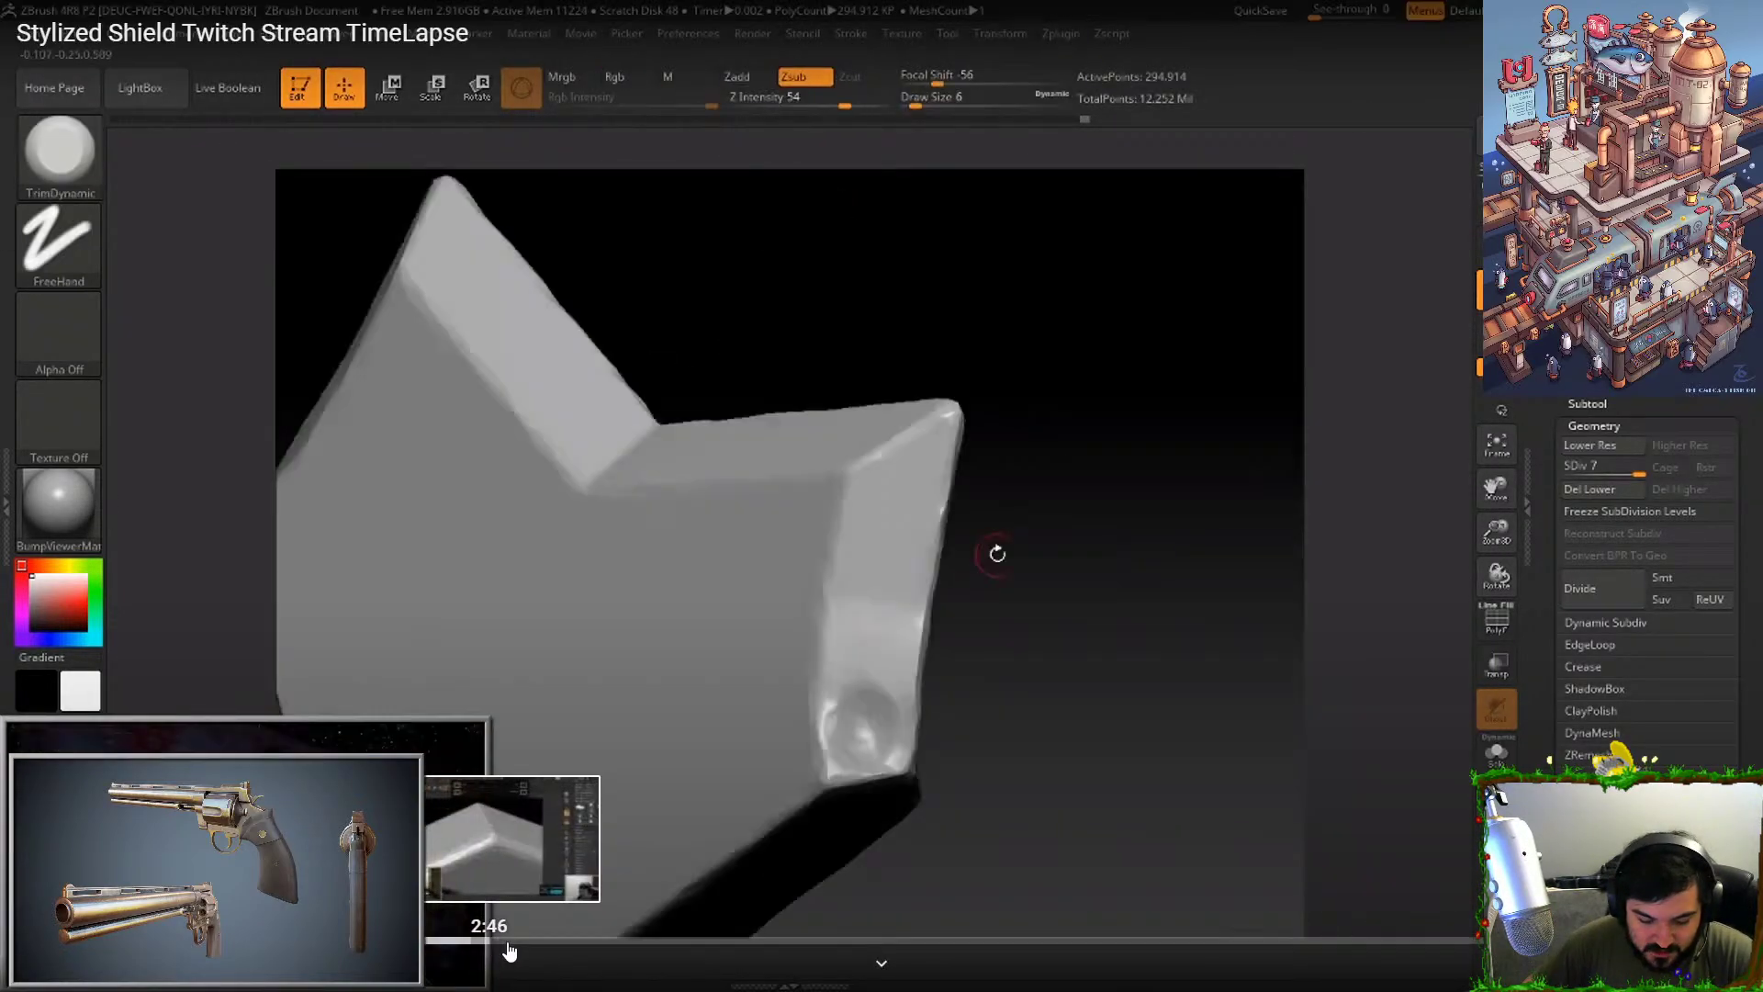
Skim the shield timelapse to examine its sculpting, UV mapping, texturing and finished render, and leave full screen.
left_click_drag(510, 944, 725, 939)
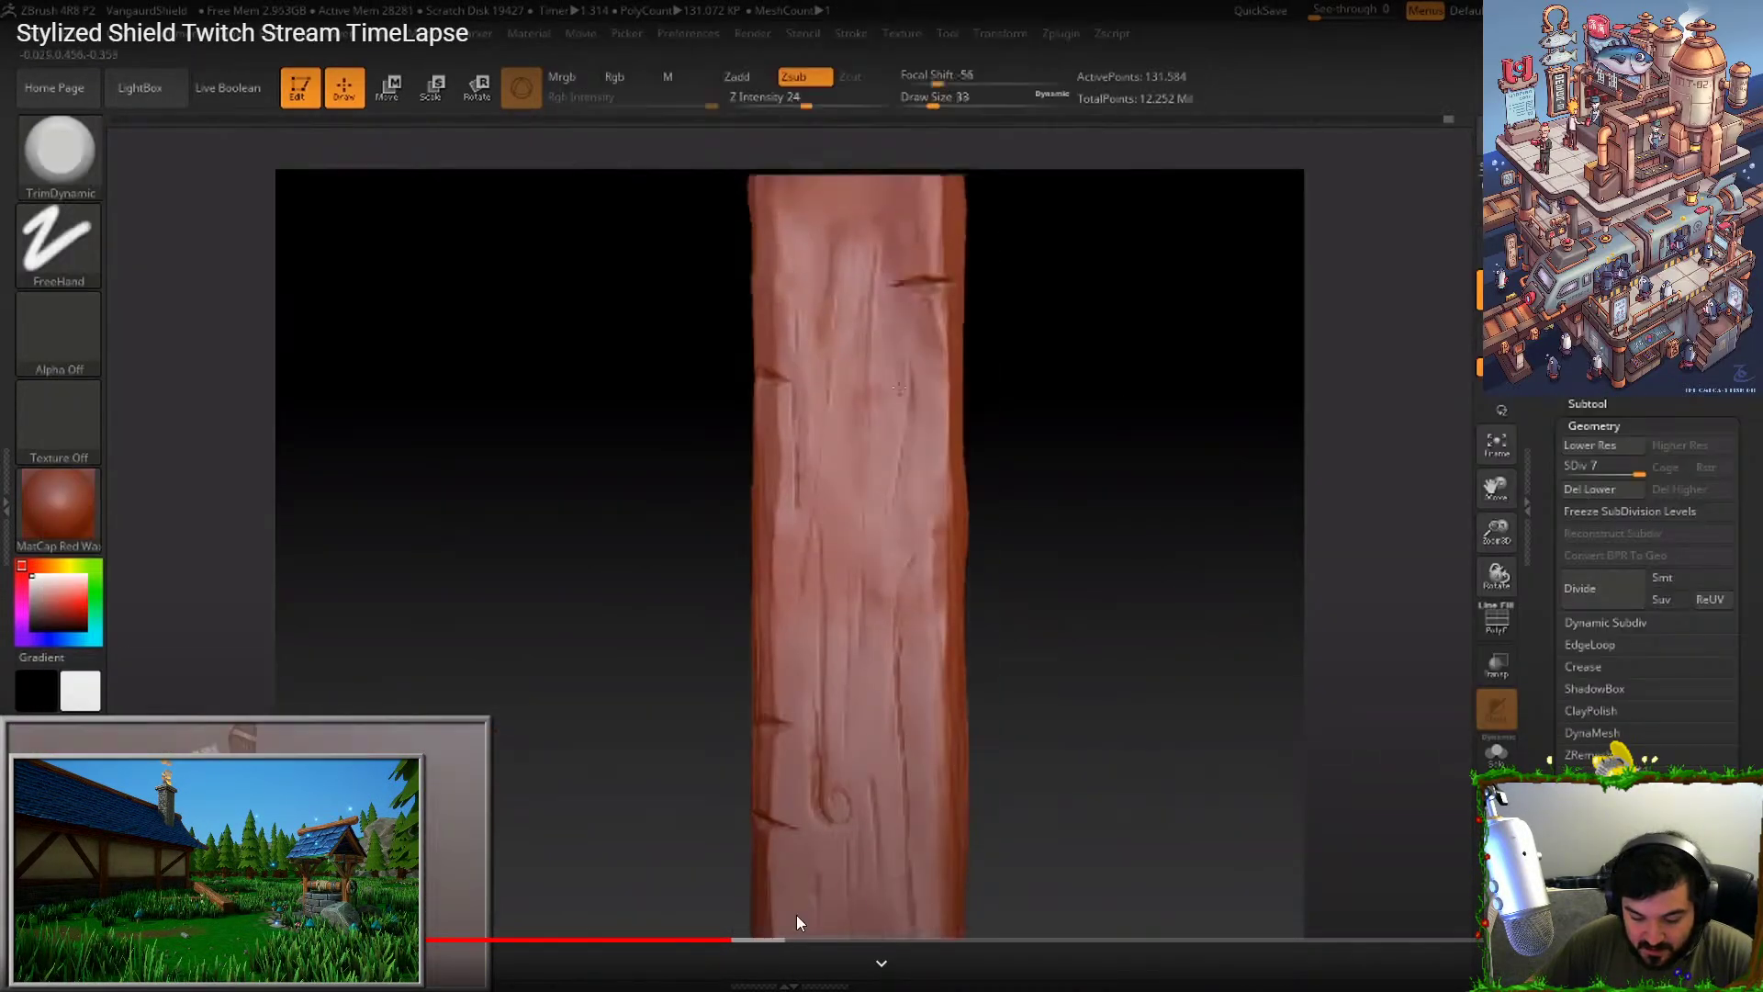
left_click_drag(797, 940, 1160, 940)
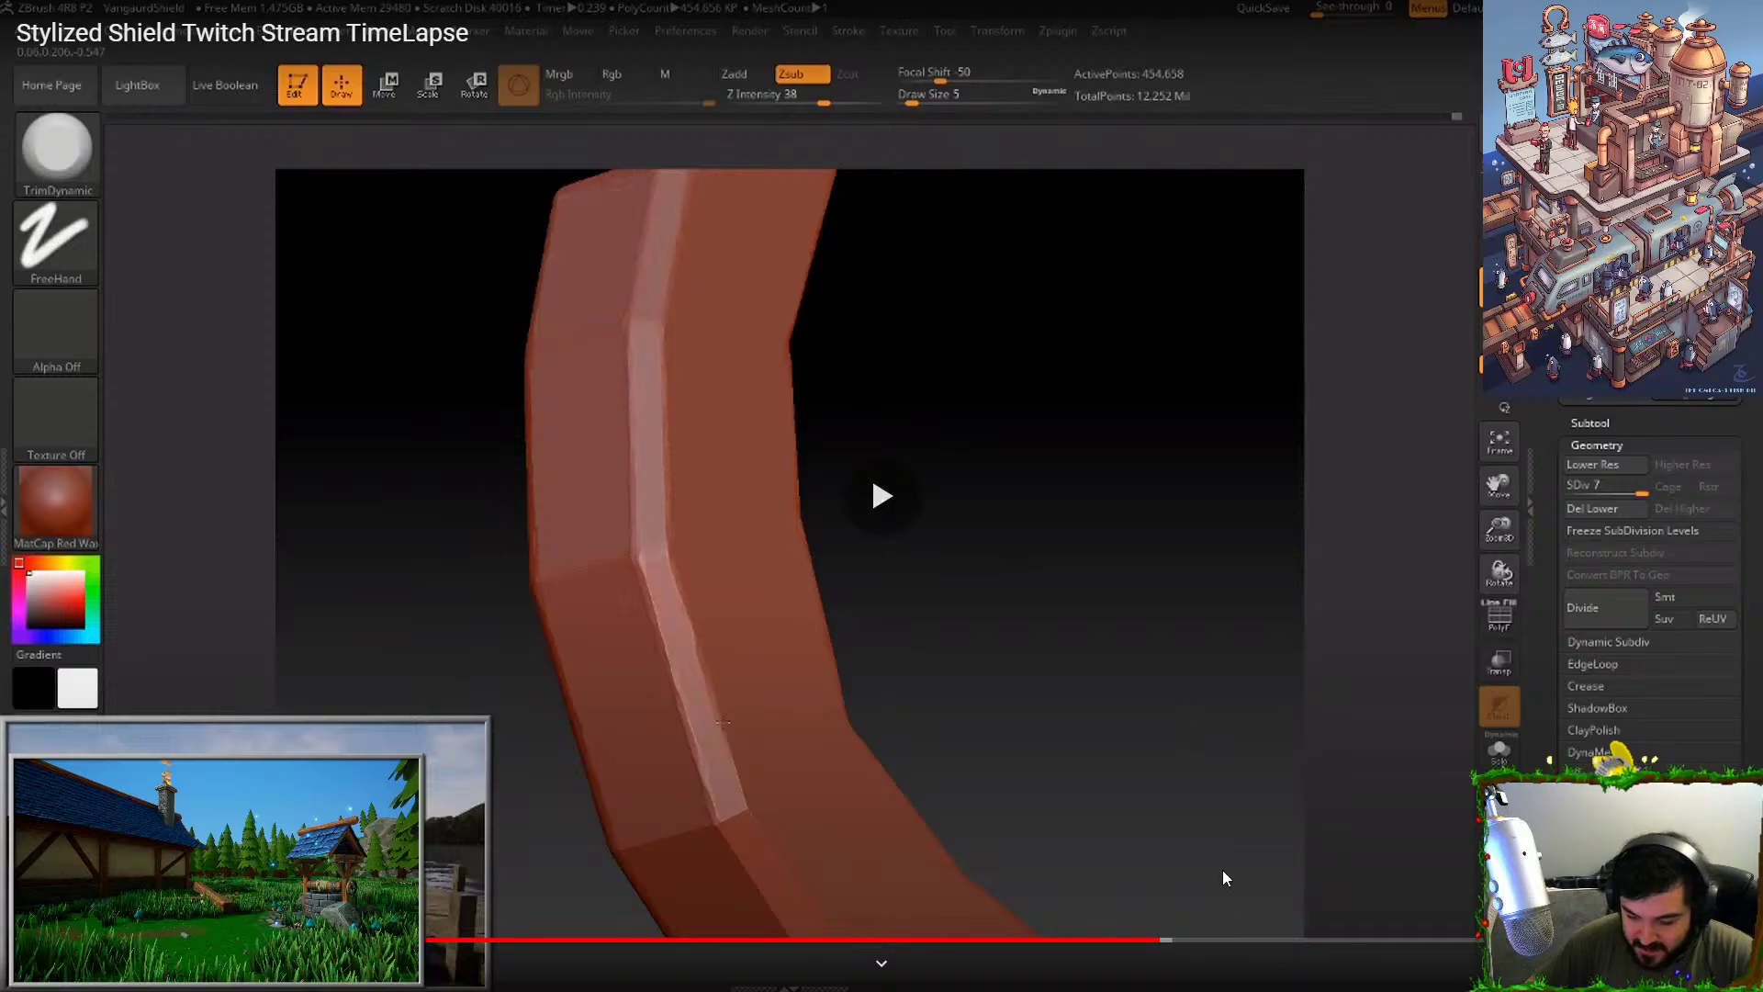
left_click(1259, 941)
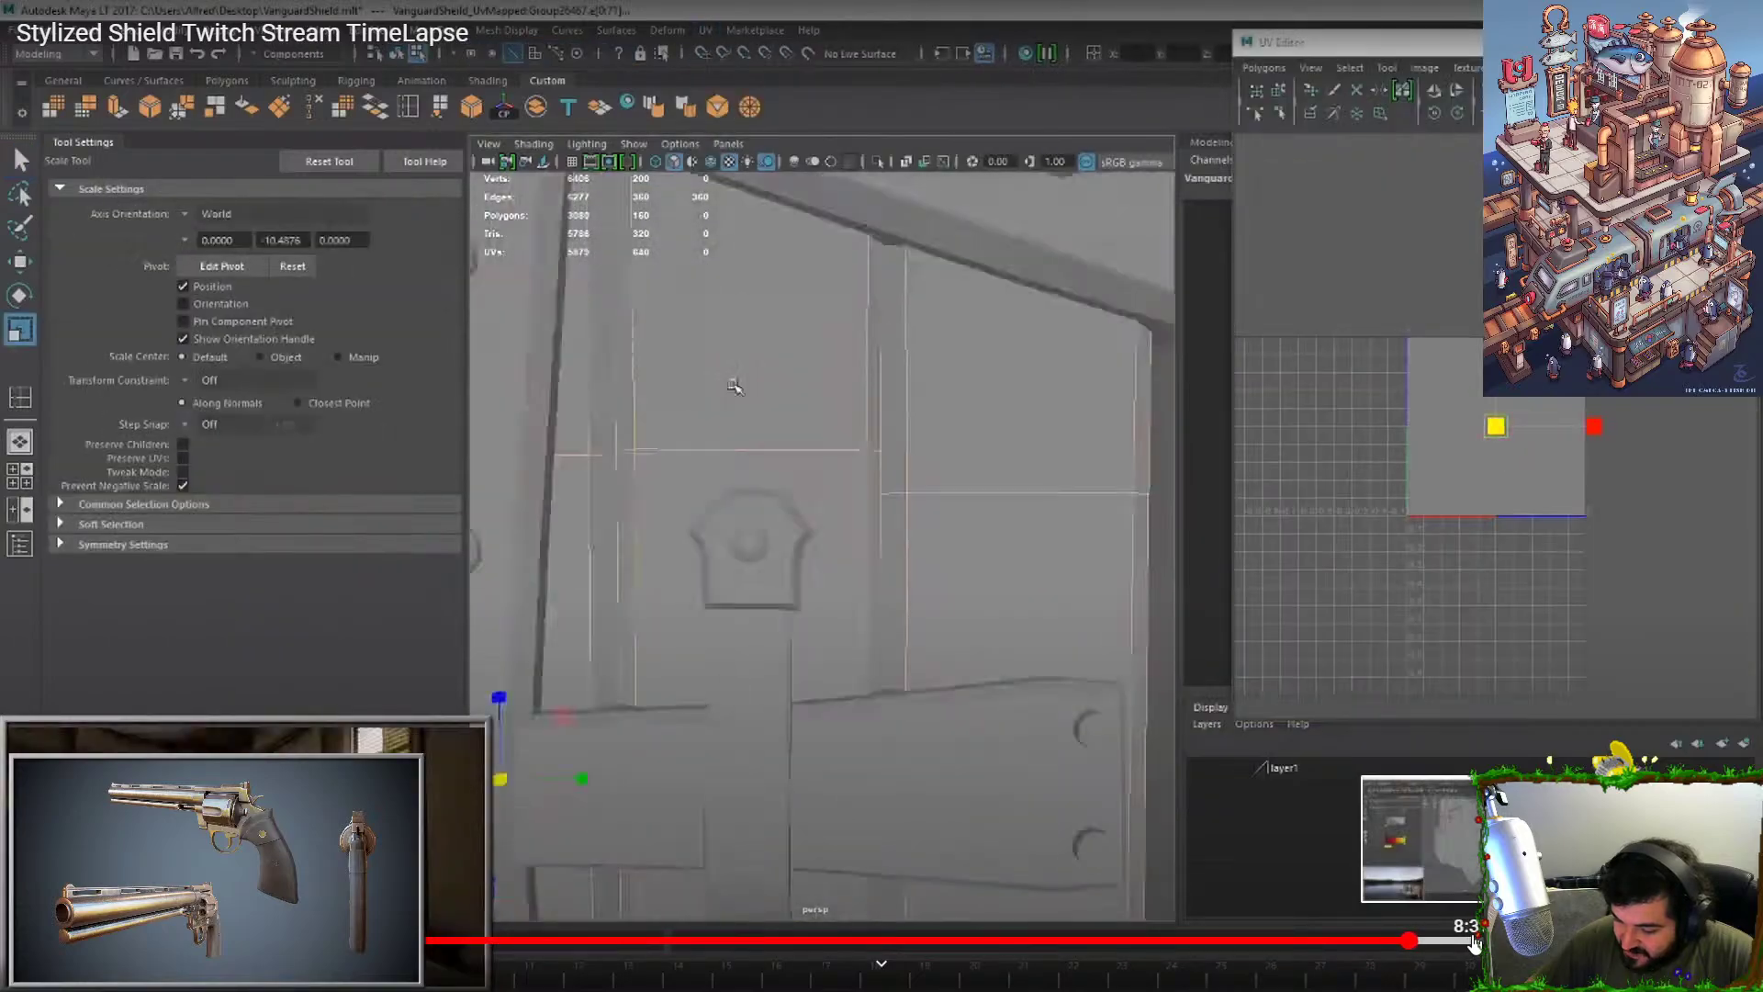
left_click(1476, 943)
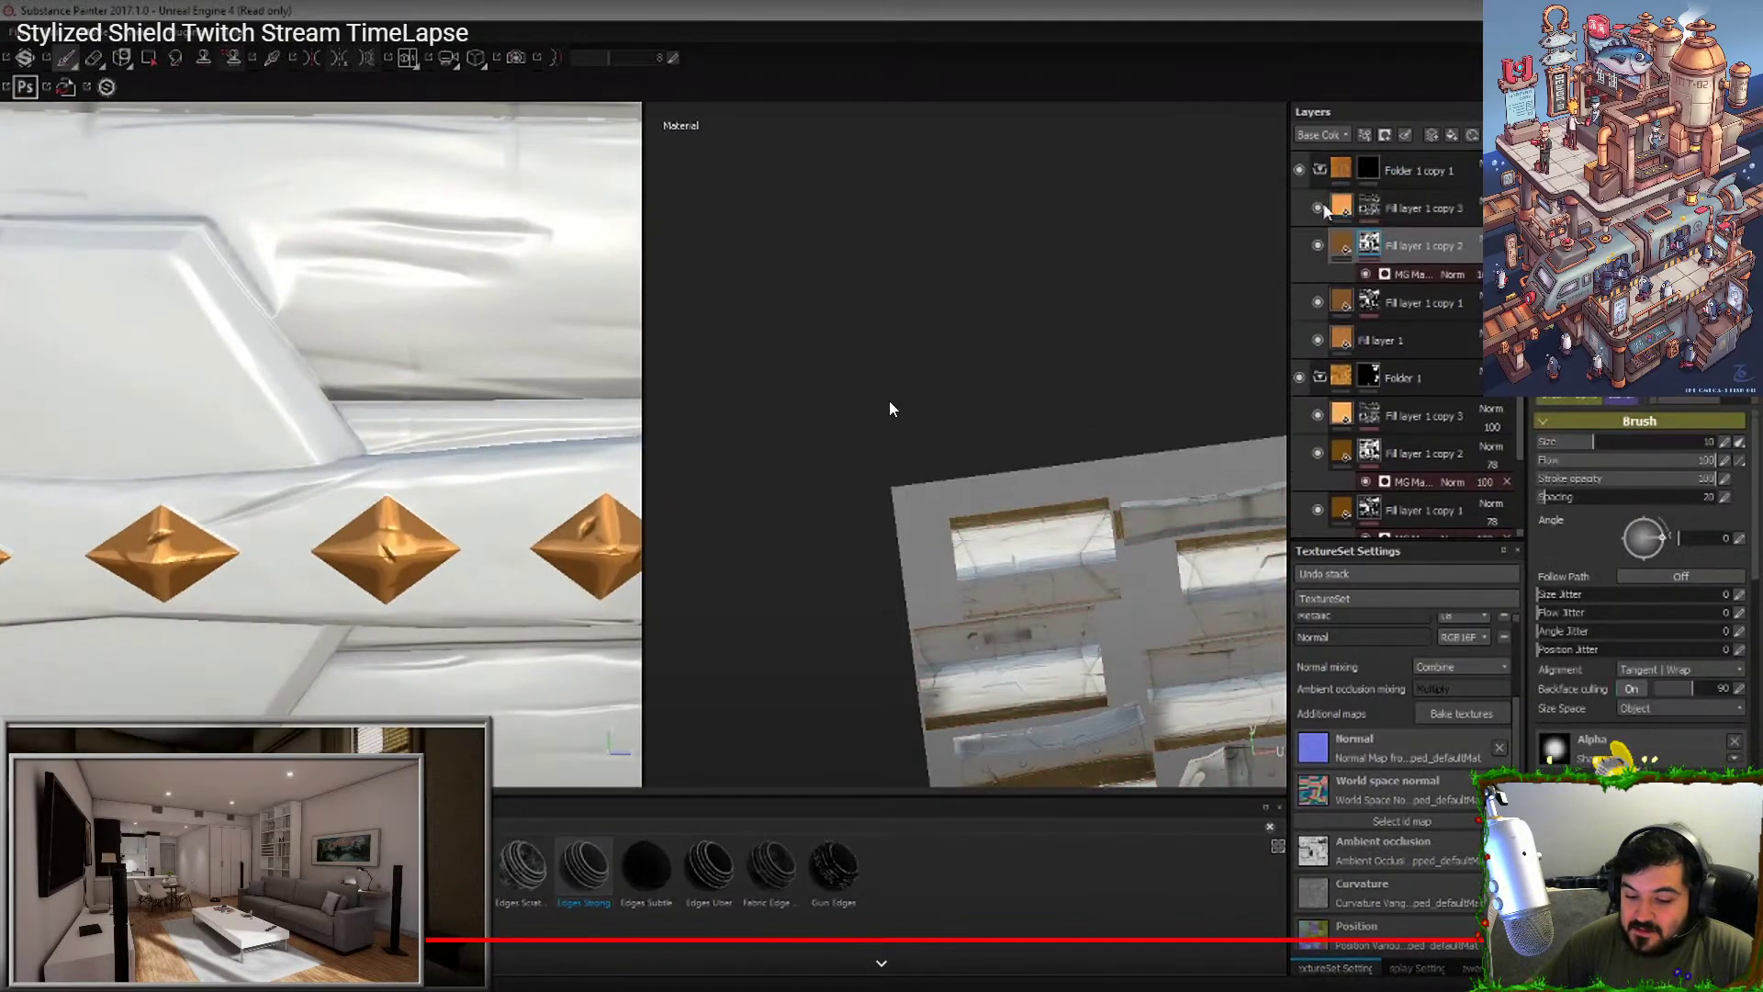
key("Escape")
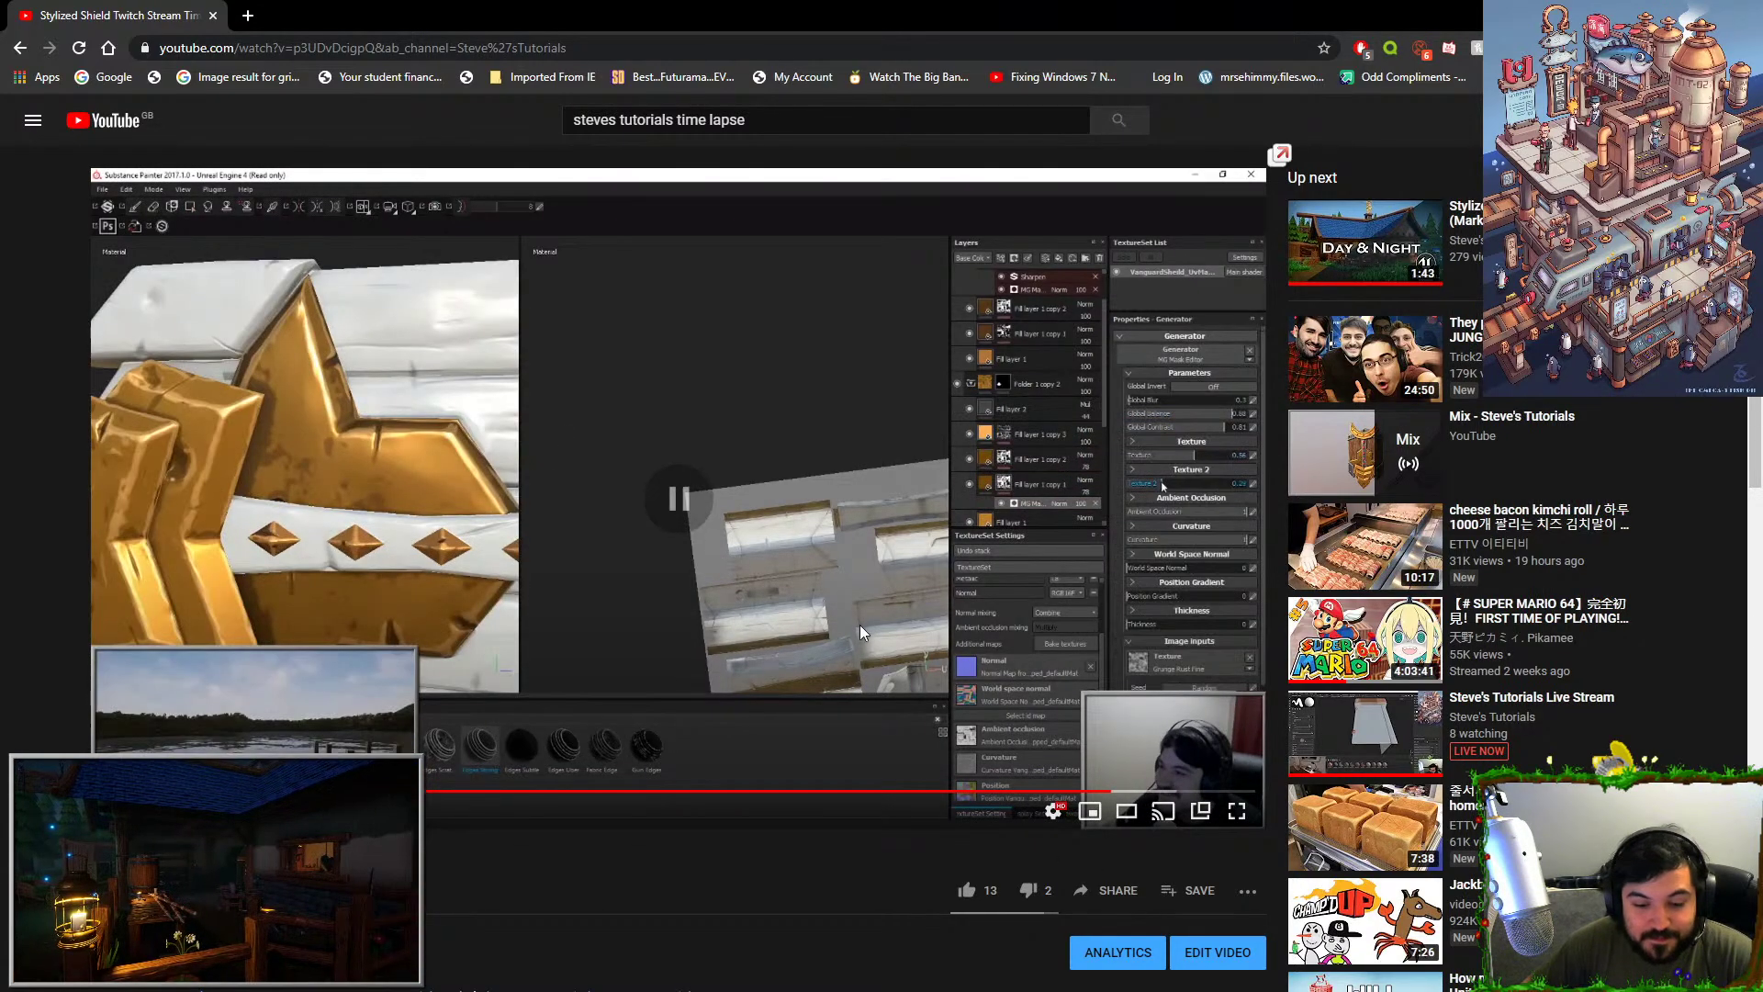
left_click(1229, 792)
double_click(641, 536)
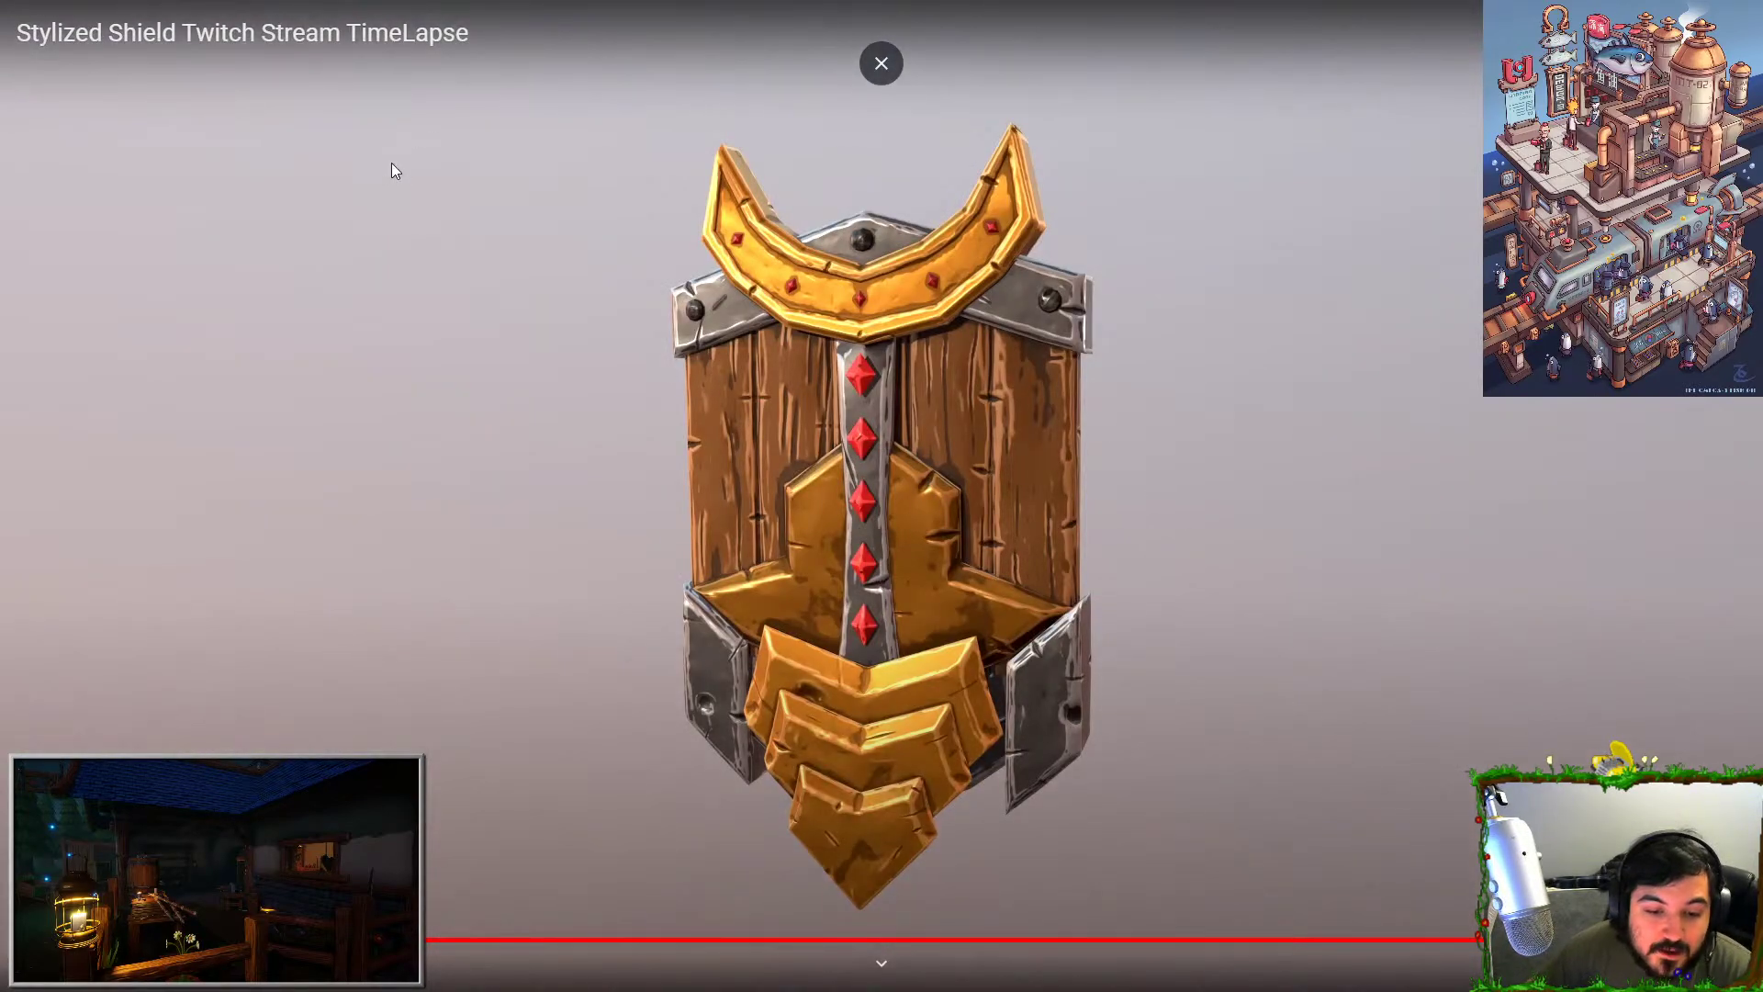
key("Escape")
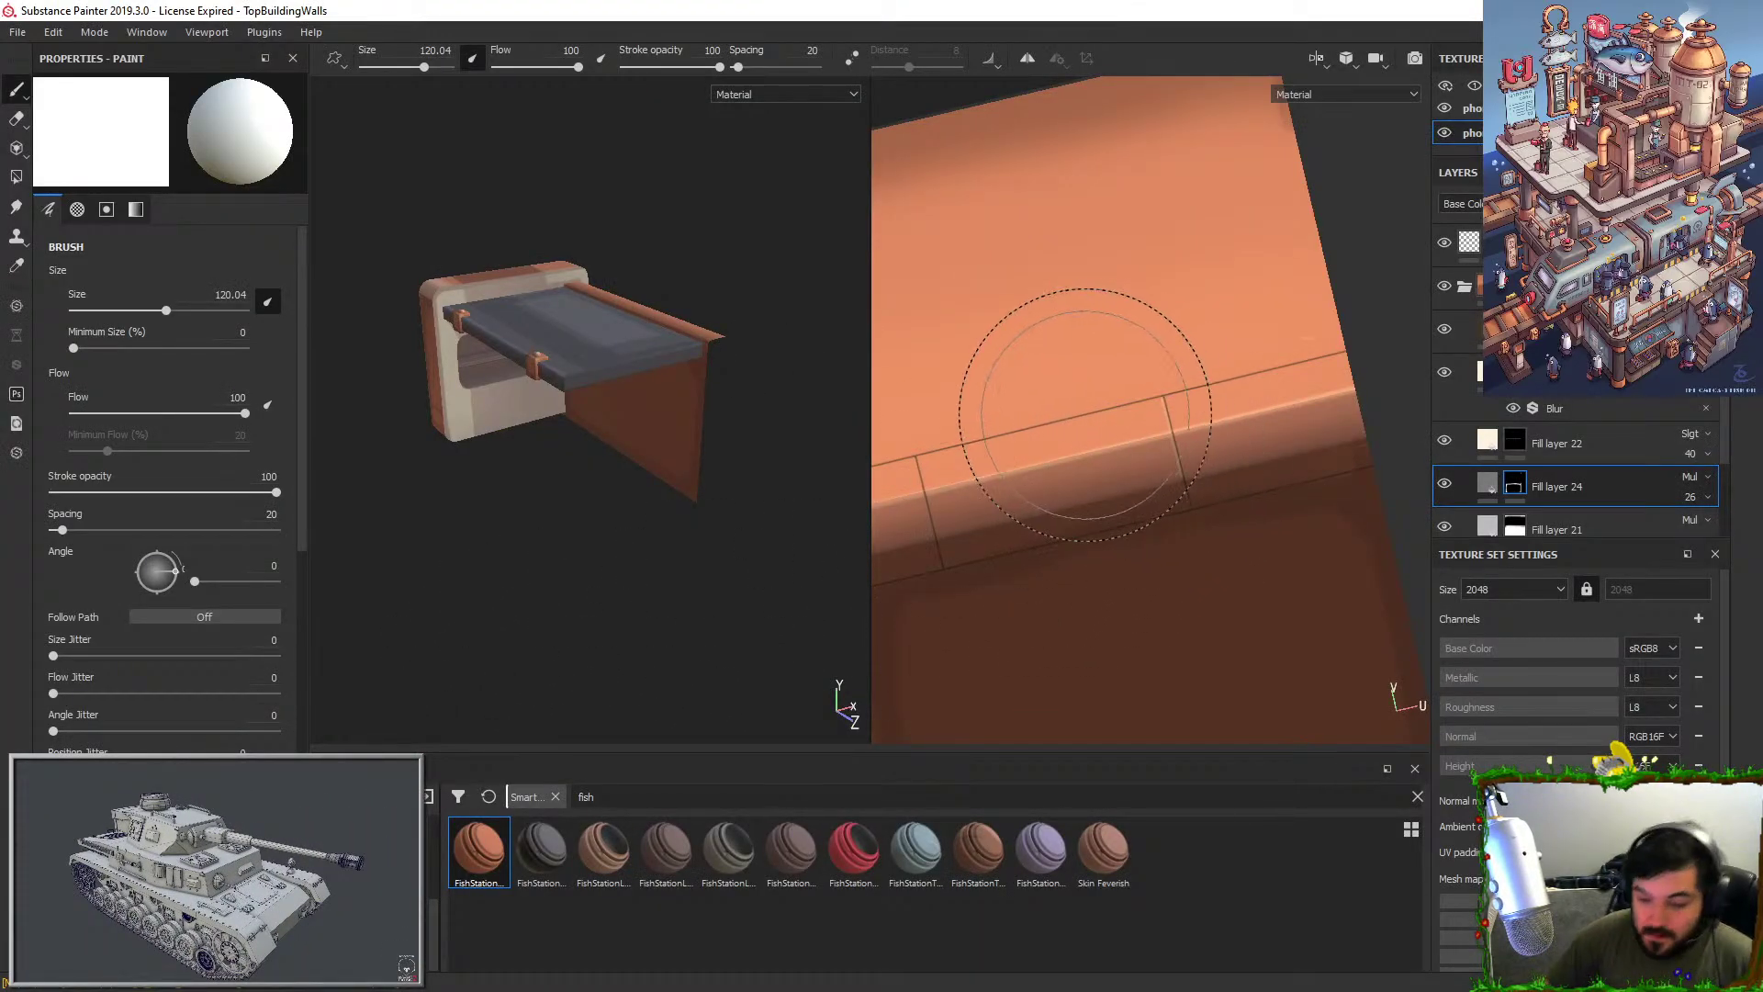
Switch to Substance Painter, show the smart masks in the shelf, and add a fill layer above the wall's layer folder.
right_click(1515, 491)
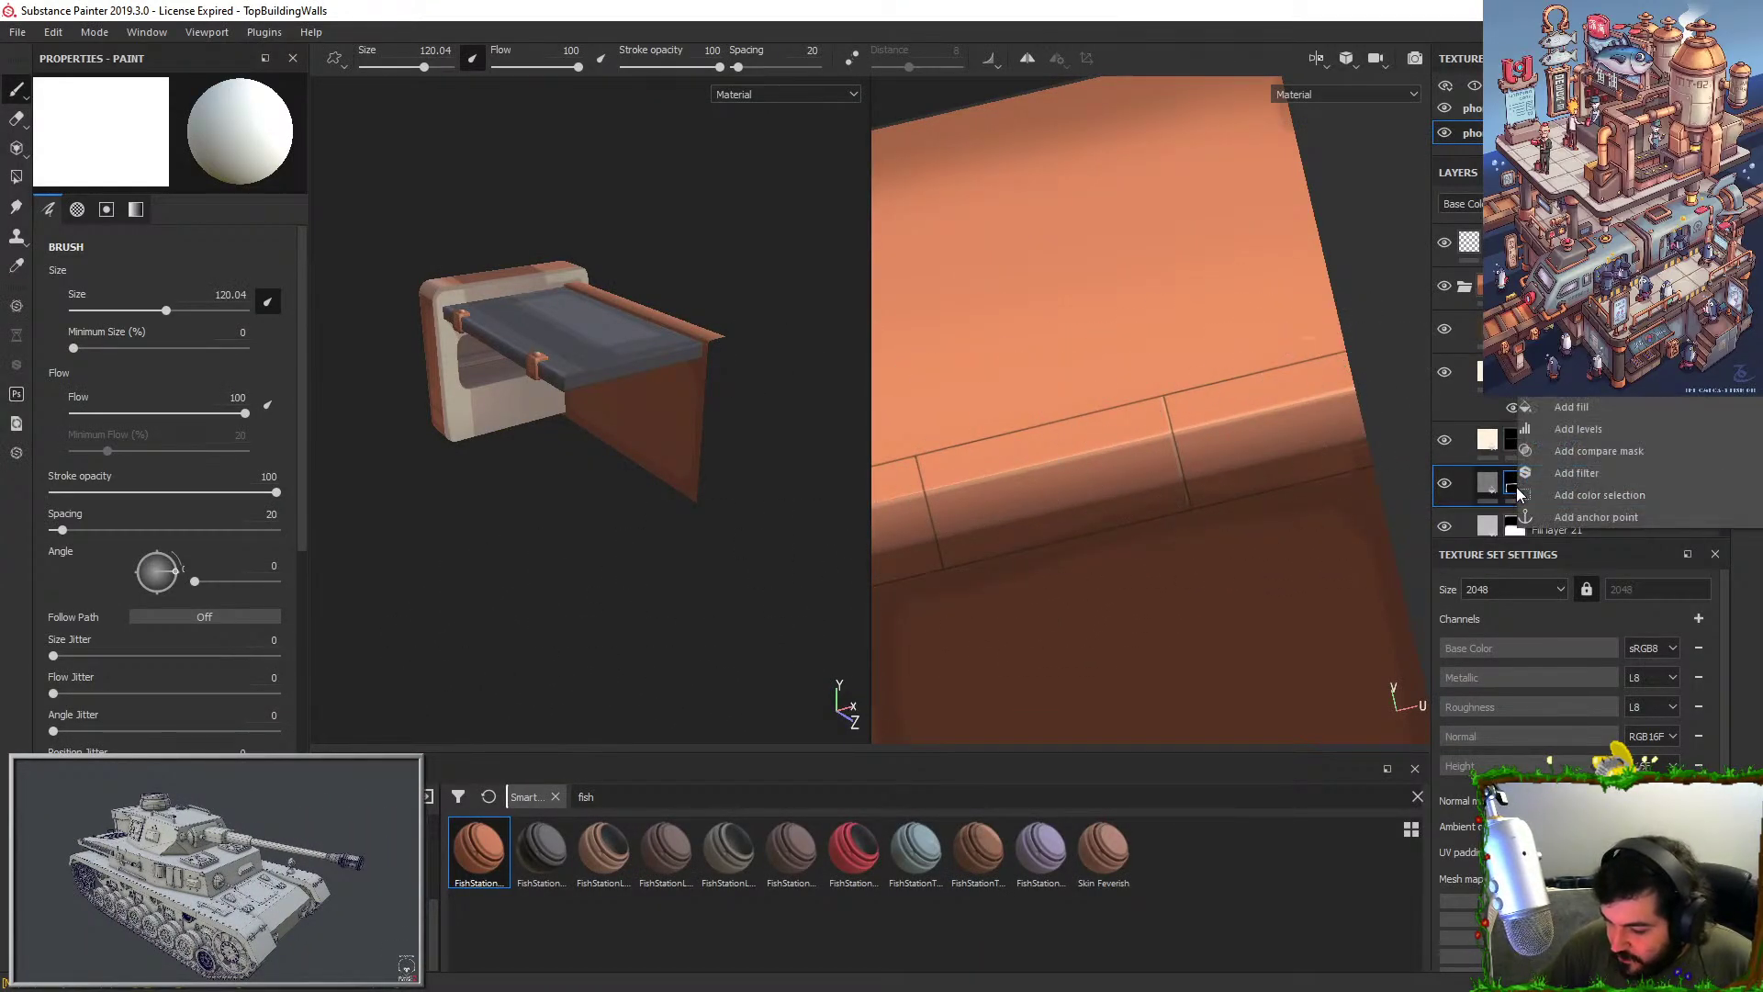
left_click(1516, 487)
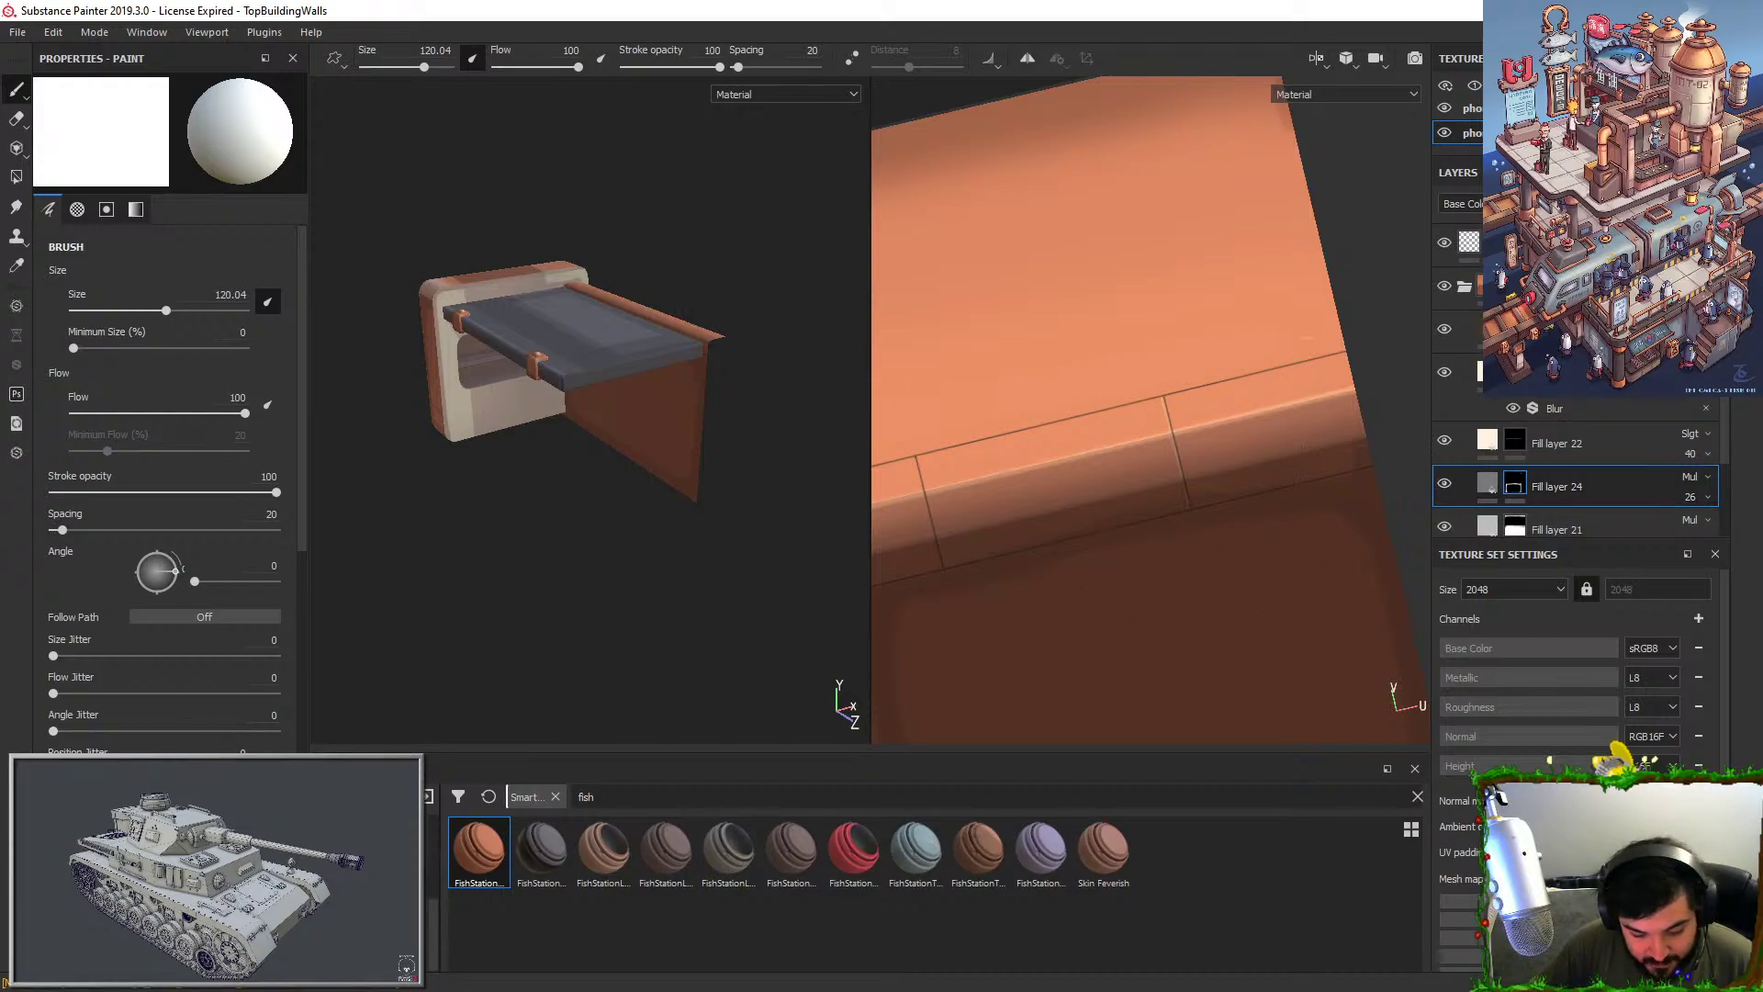
left_click(376, 898)
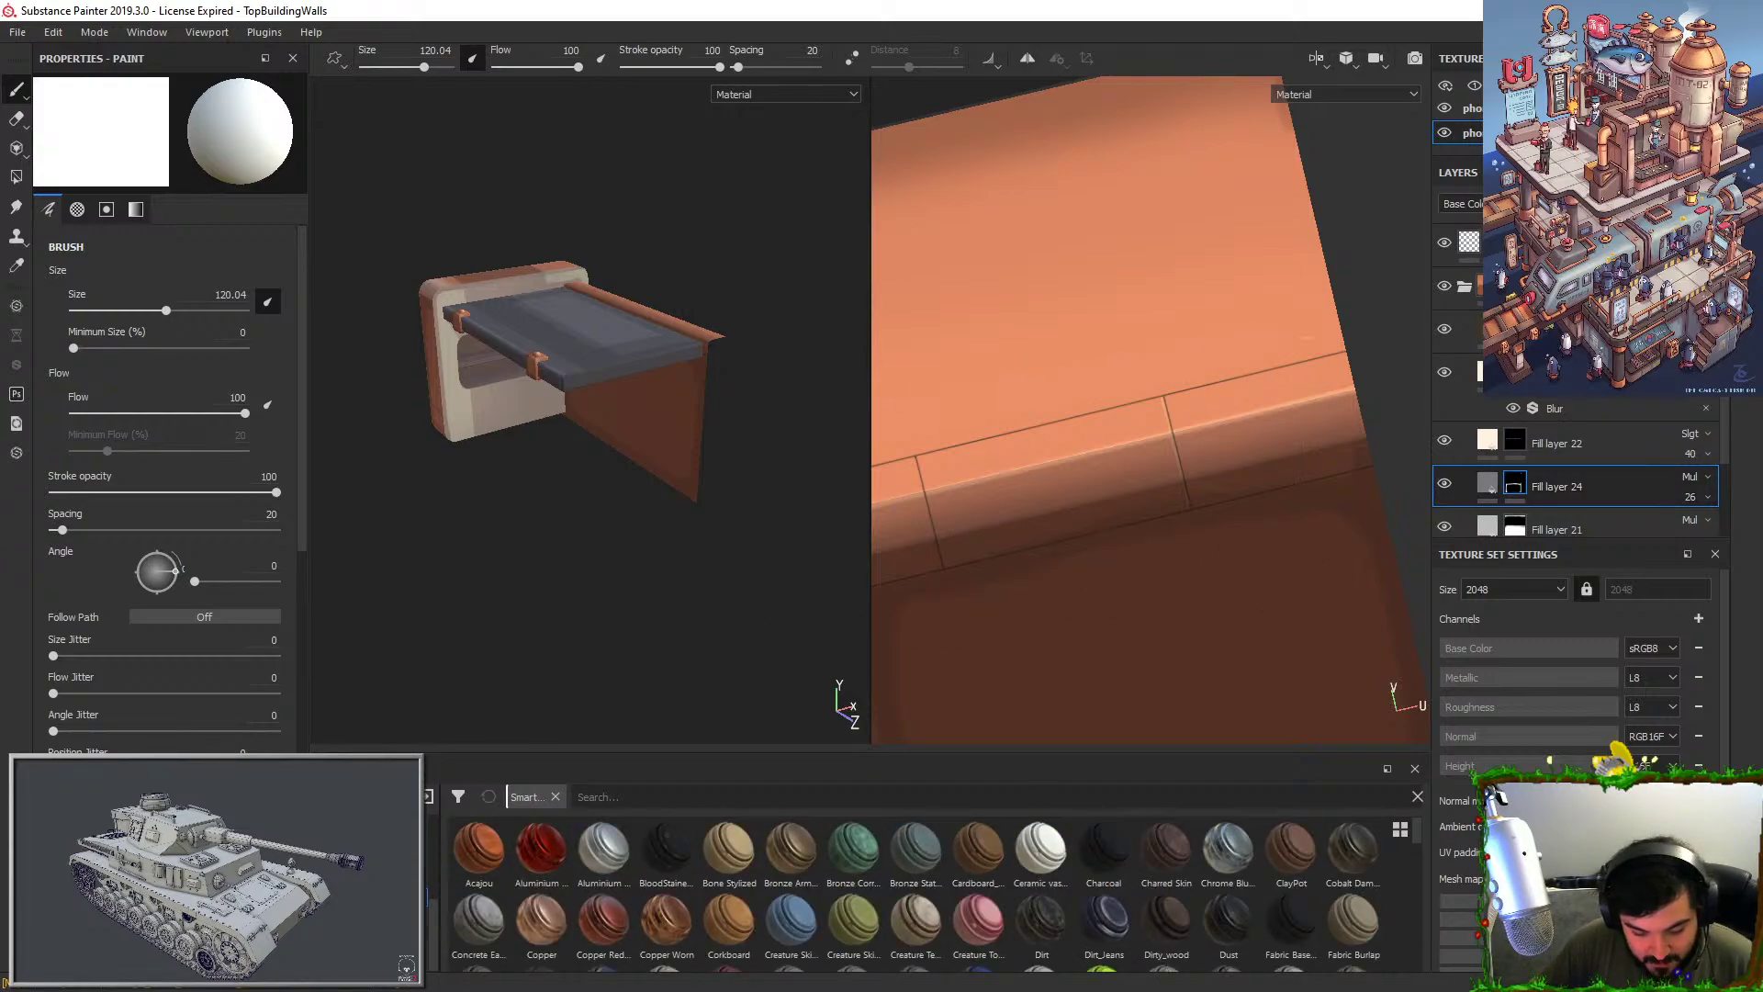
left_click(377, 916)
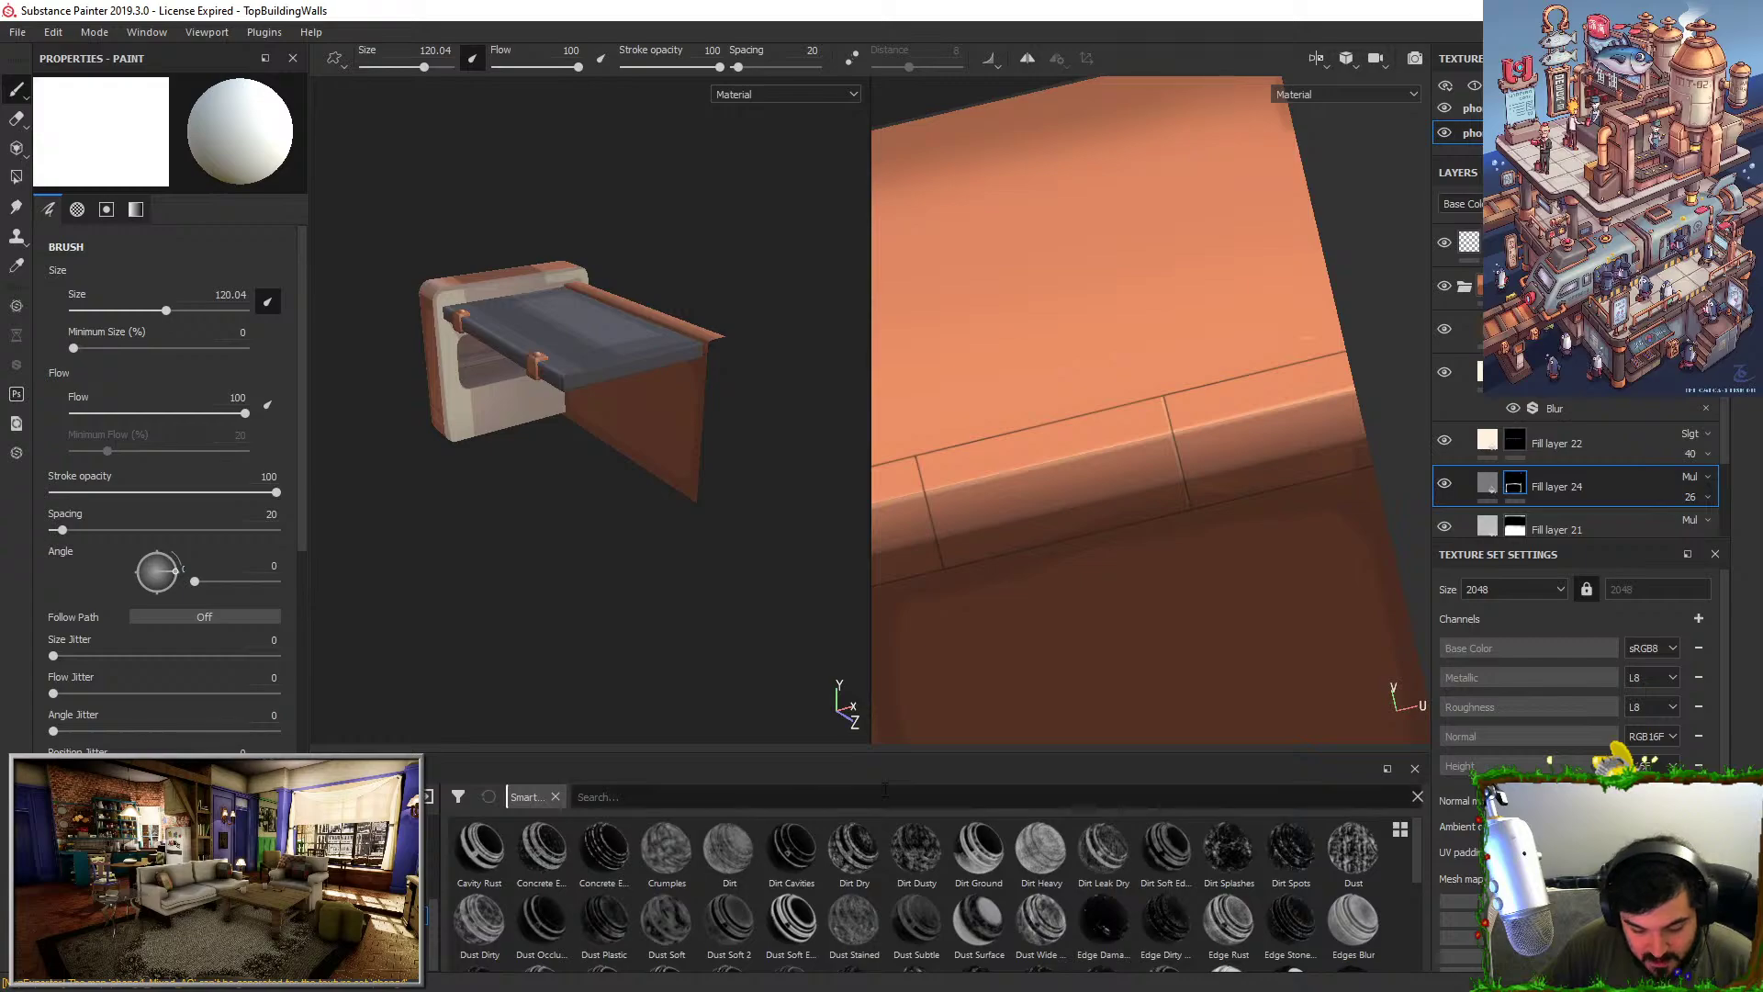
left_click(1561, 288)
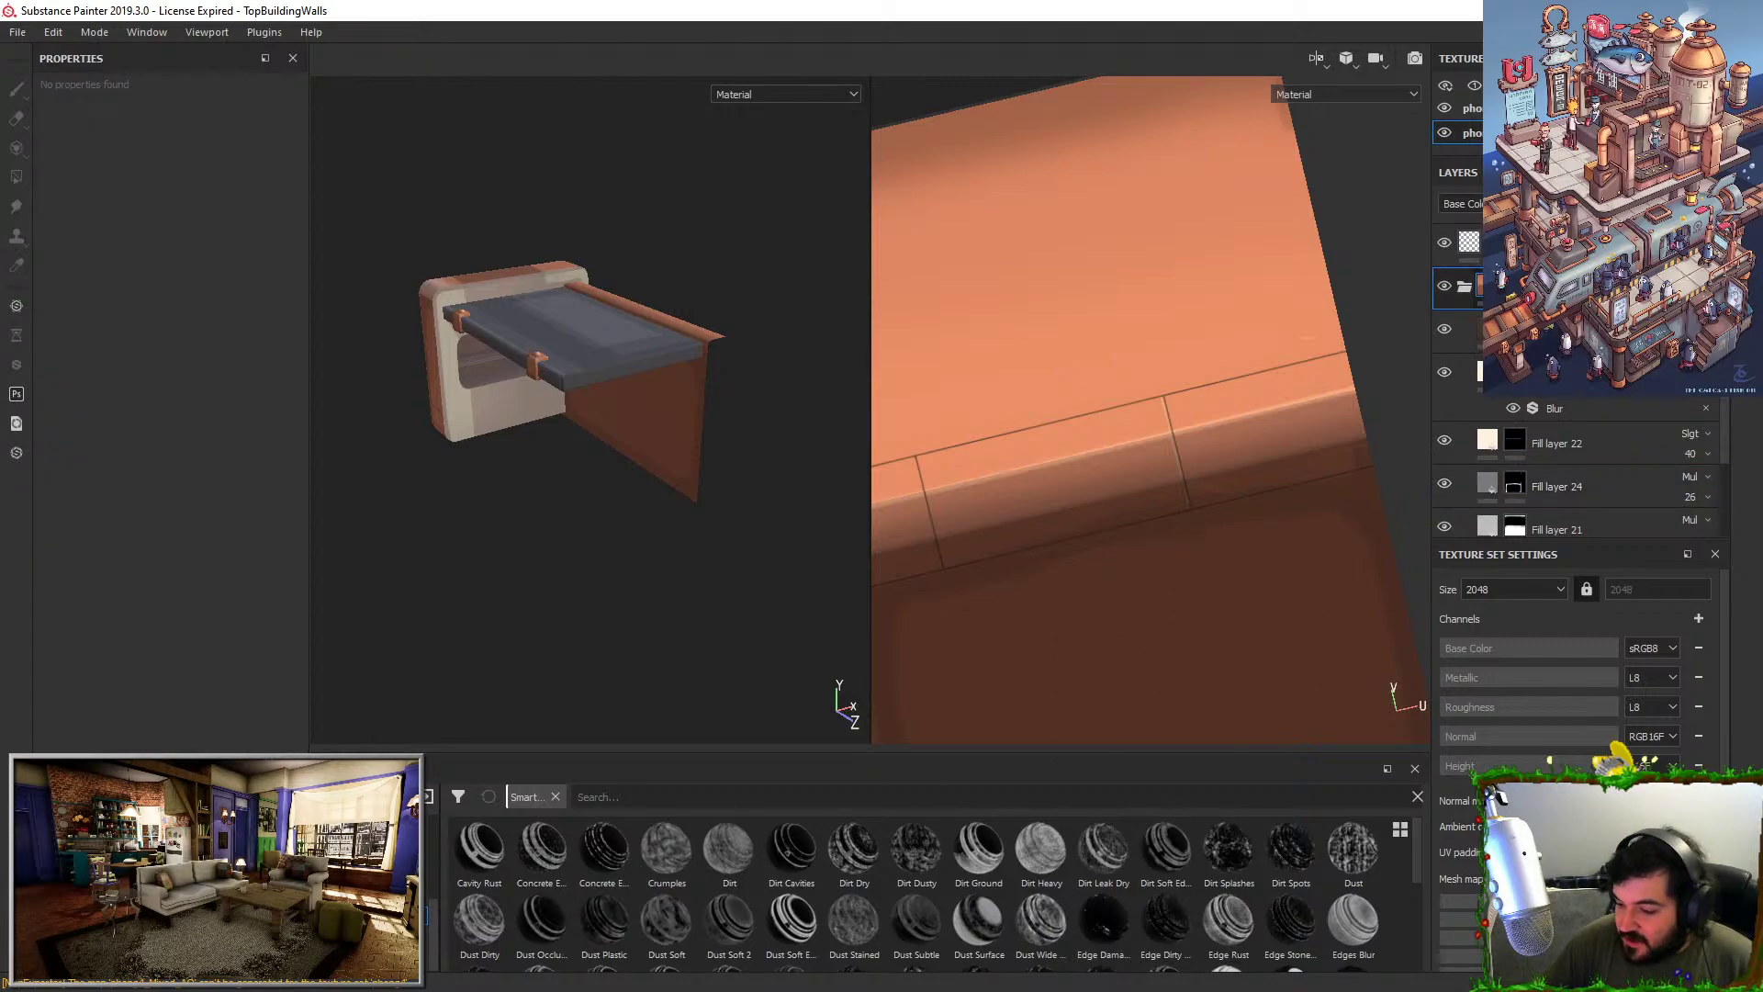
left_click_drag(761, 415, 514, 395, "alt")
middle_click_drag(639, 388, 598, 346, "alt")
right_click_drag(598, 347, 648, 659, "alt")
middle_click_drag(625, 400, 740, 423, "alt")
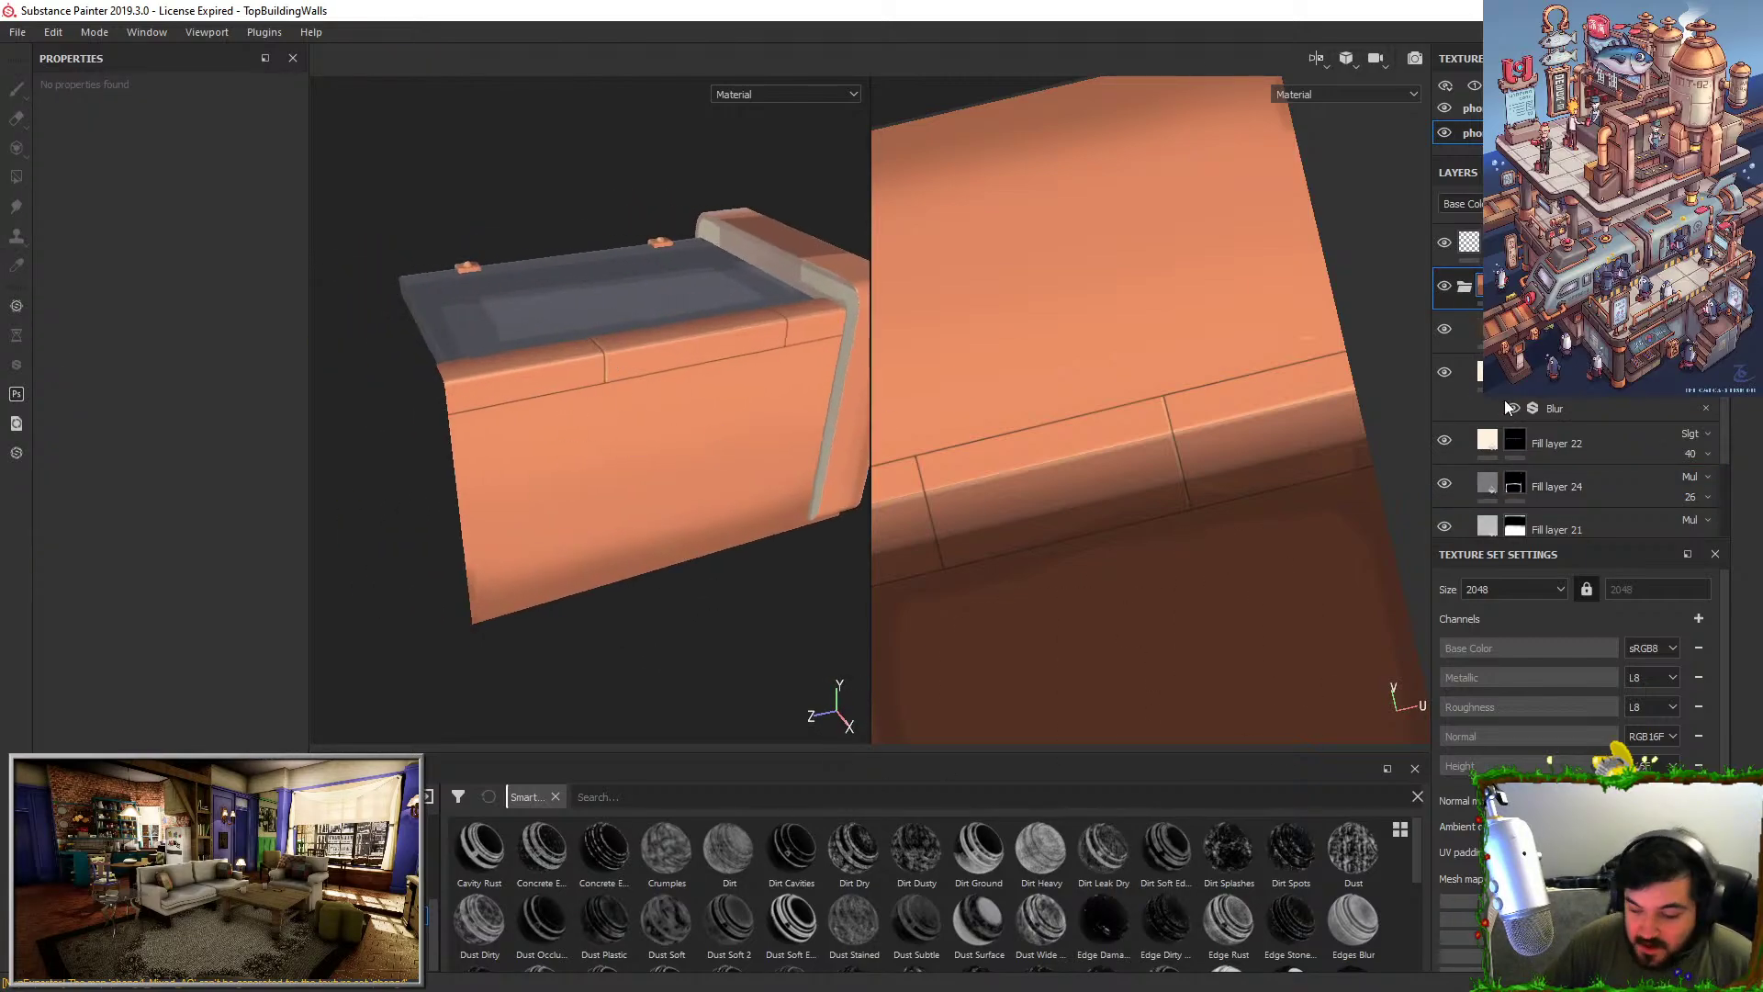
left_click(1632, 204)
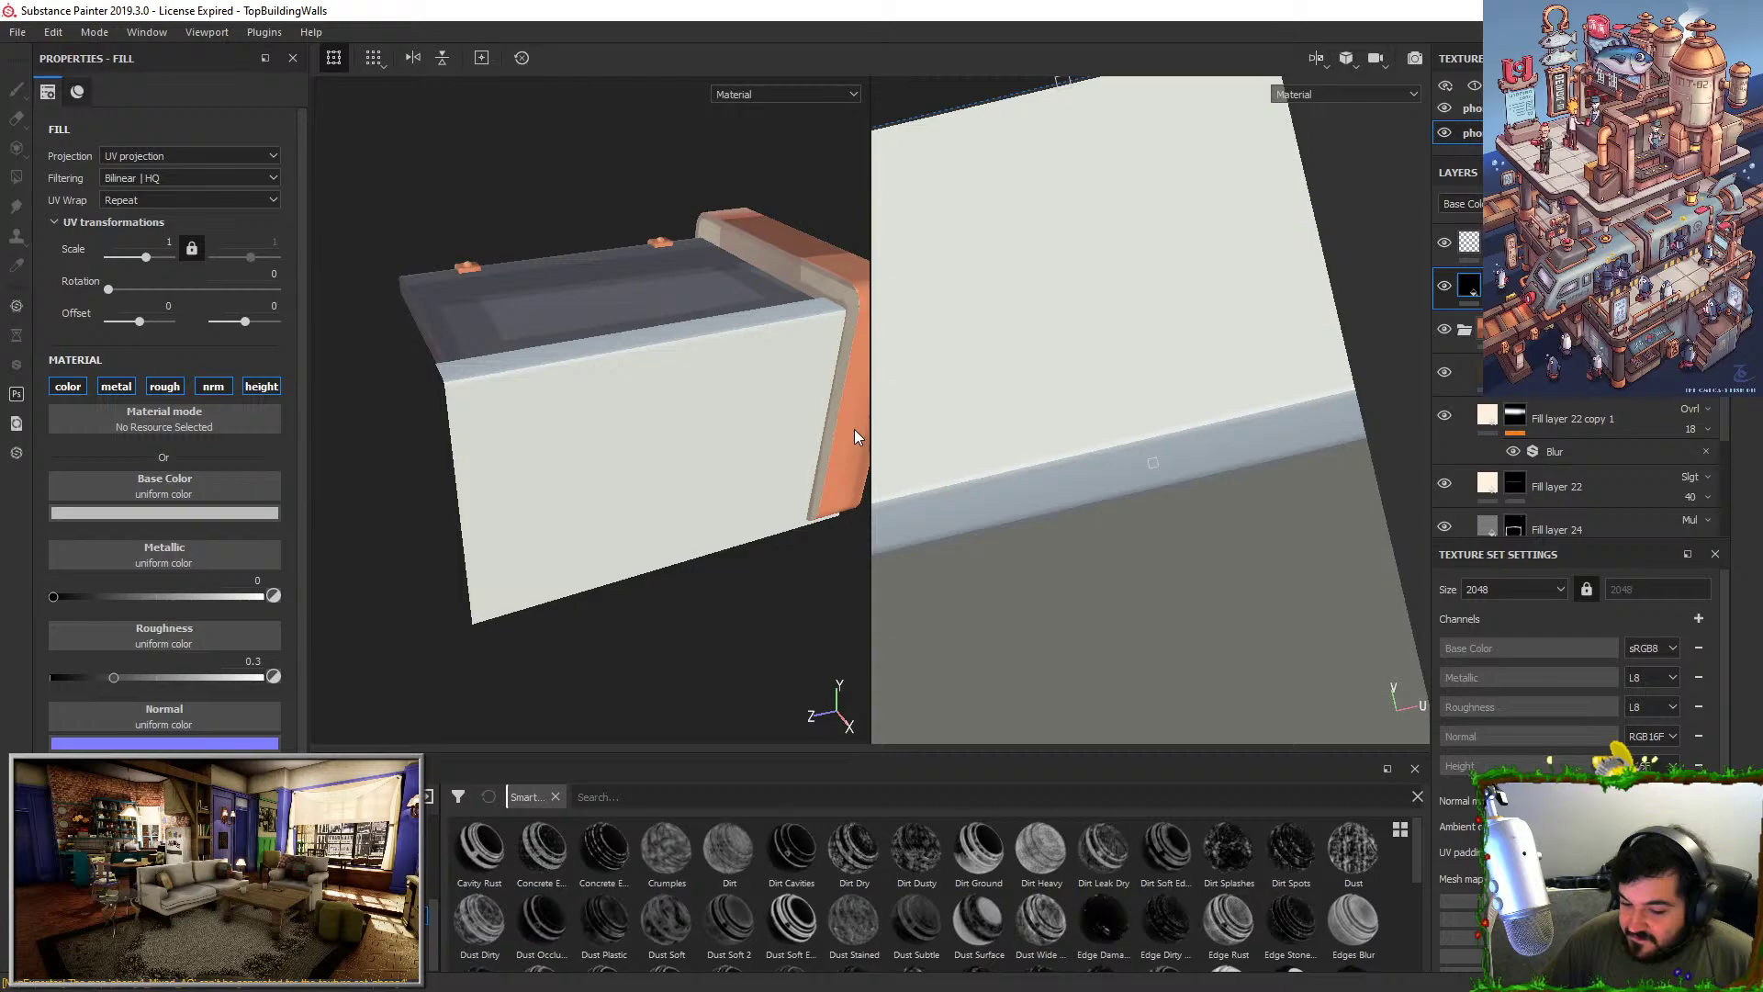
Filter the smart masks for "edge" and apply Edges Strong to the new fill layer.
left_click(799, 799)
type("edge")
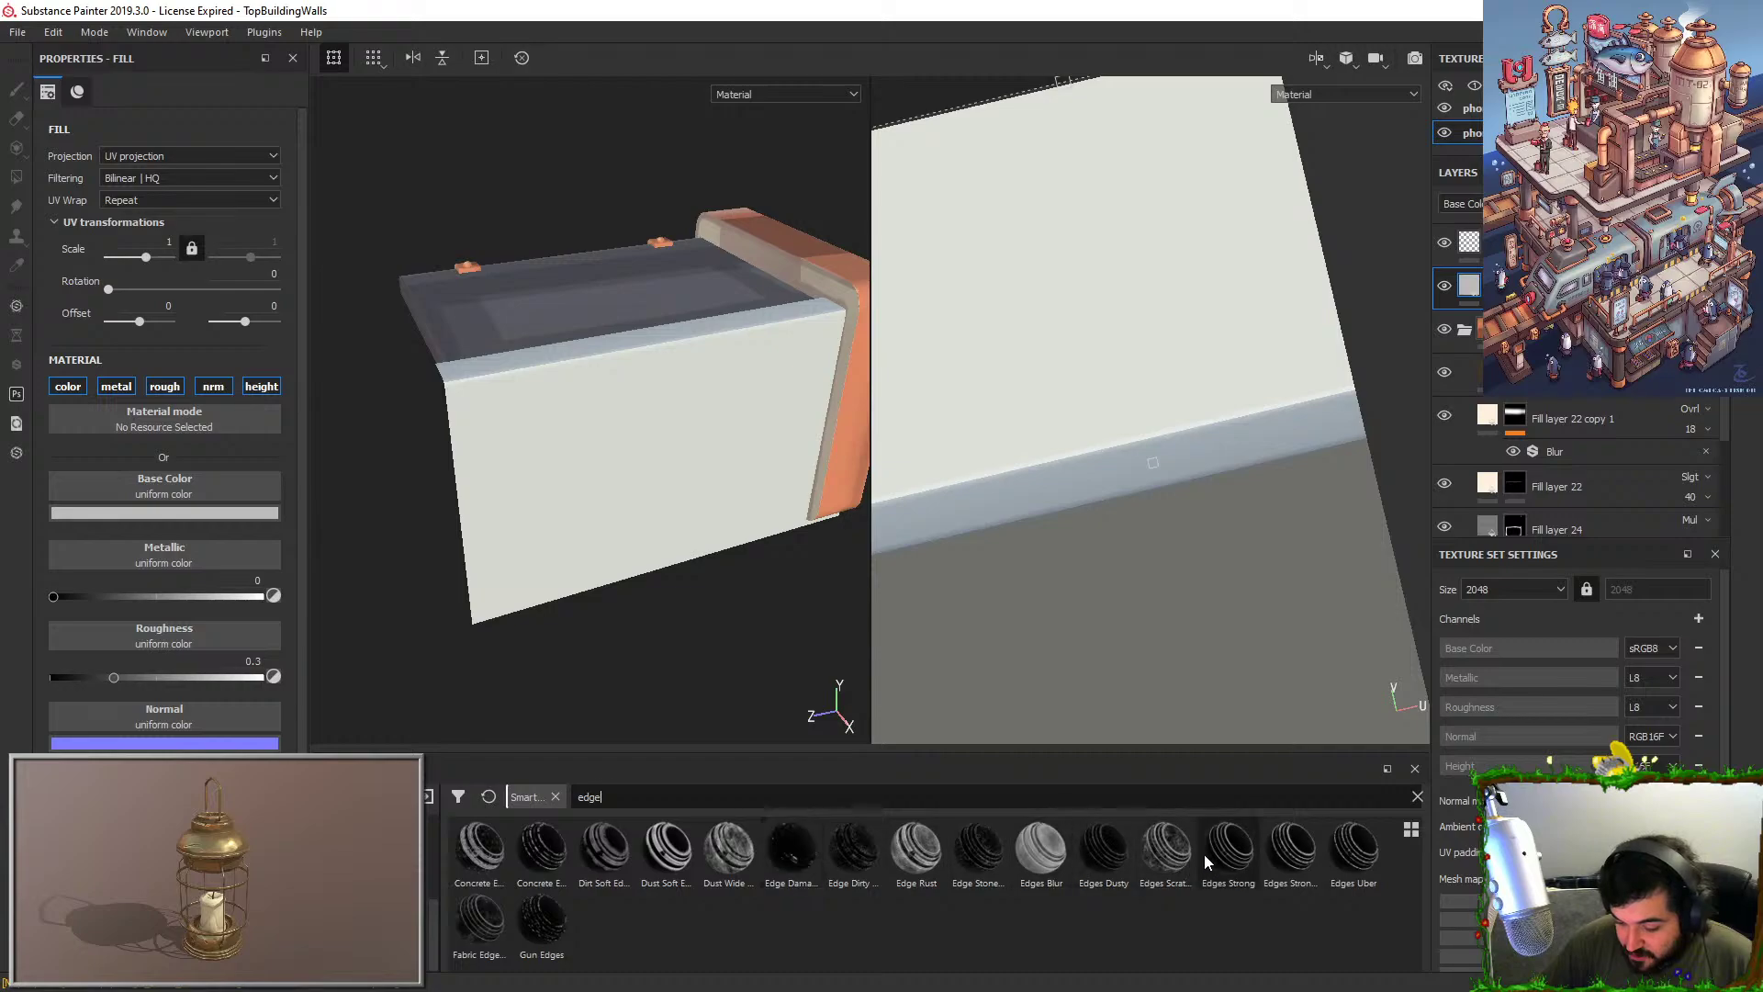
left_click_drag(1220, 860, 1525, 247)
key("1")
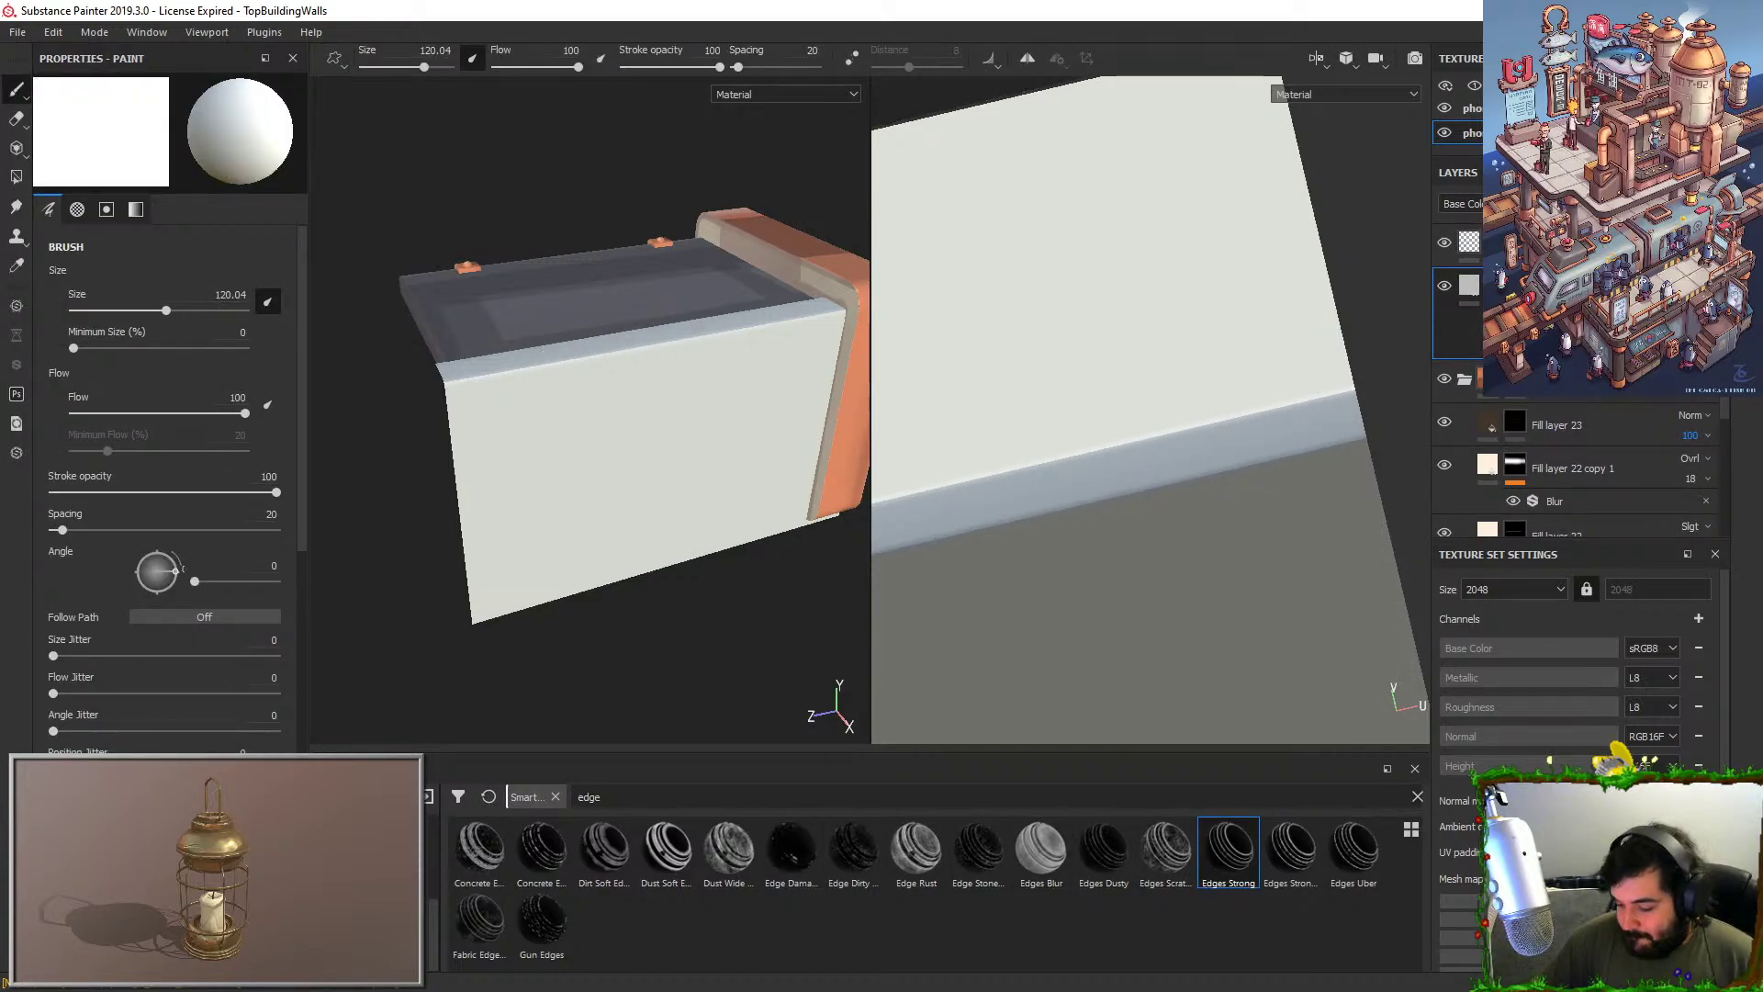
Bake the mesh maps of the phong4 texture set at an output size of 2048.
key("ctrl+shift+b")
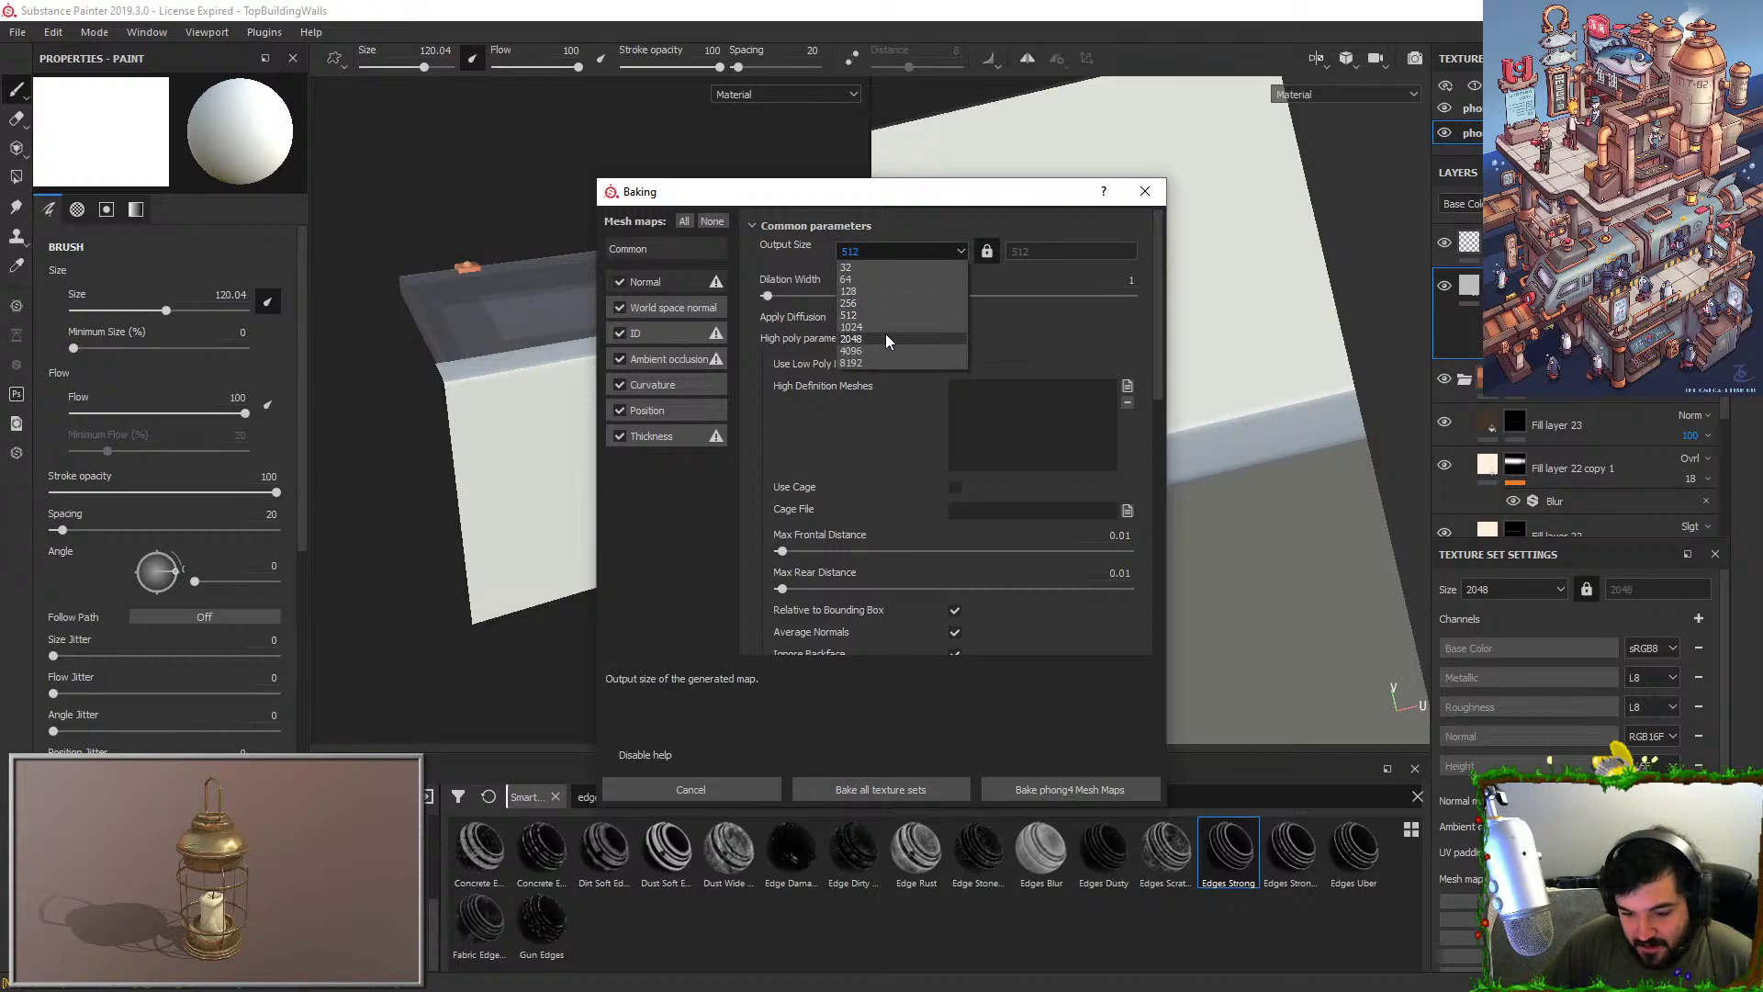
left_click(1065, 783)
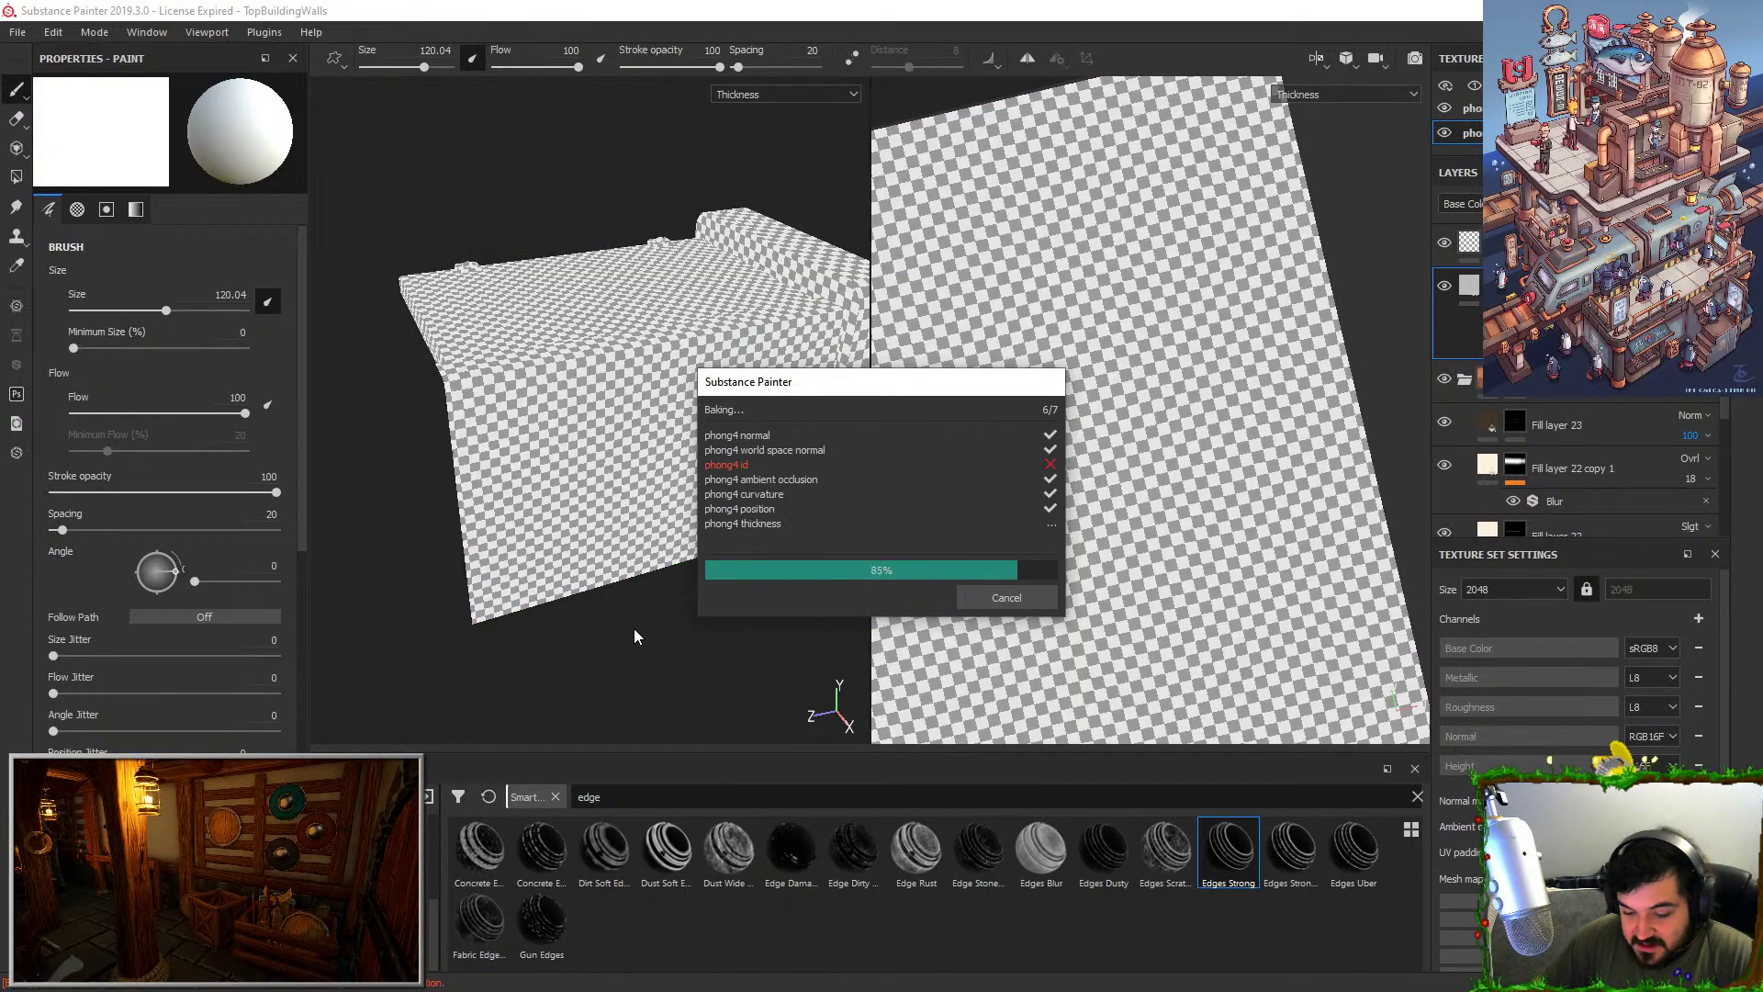
left_click(1007, 597)
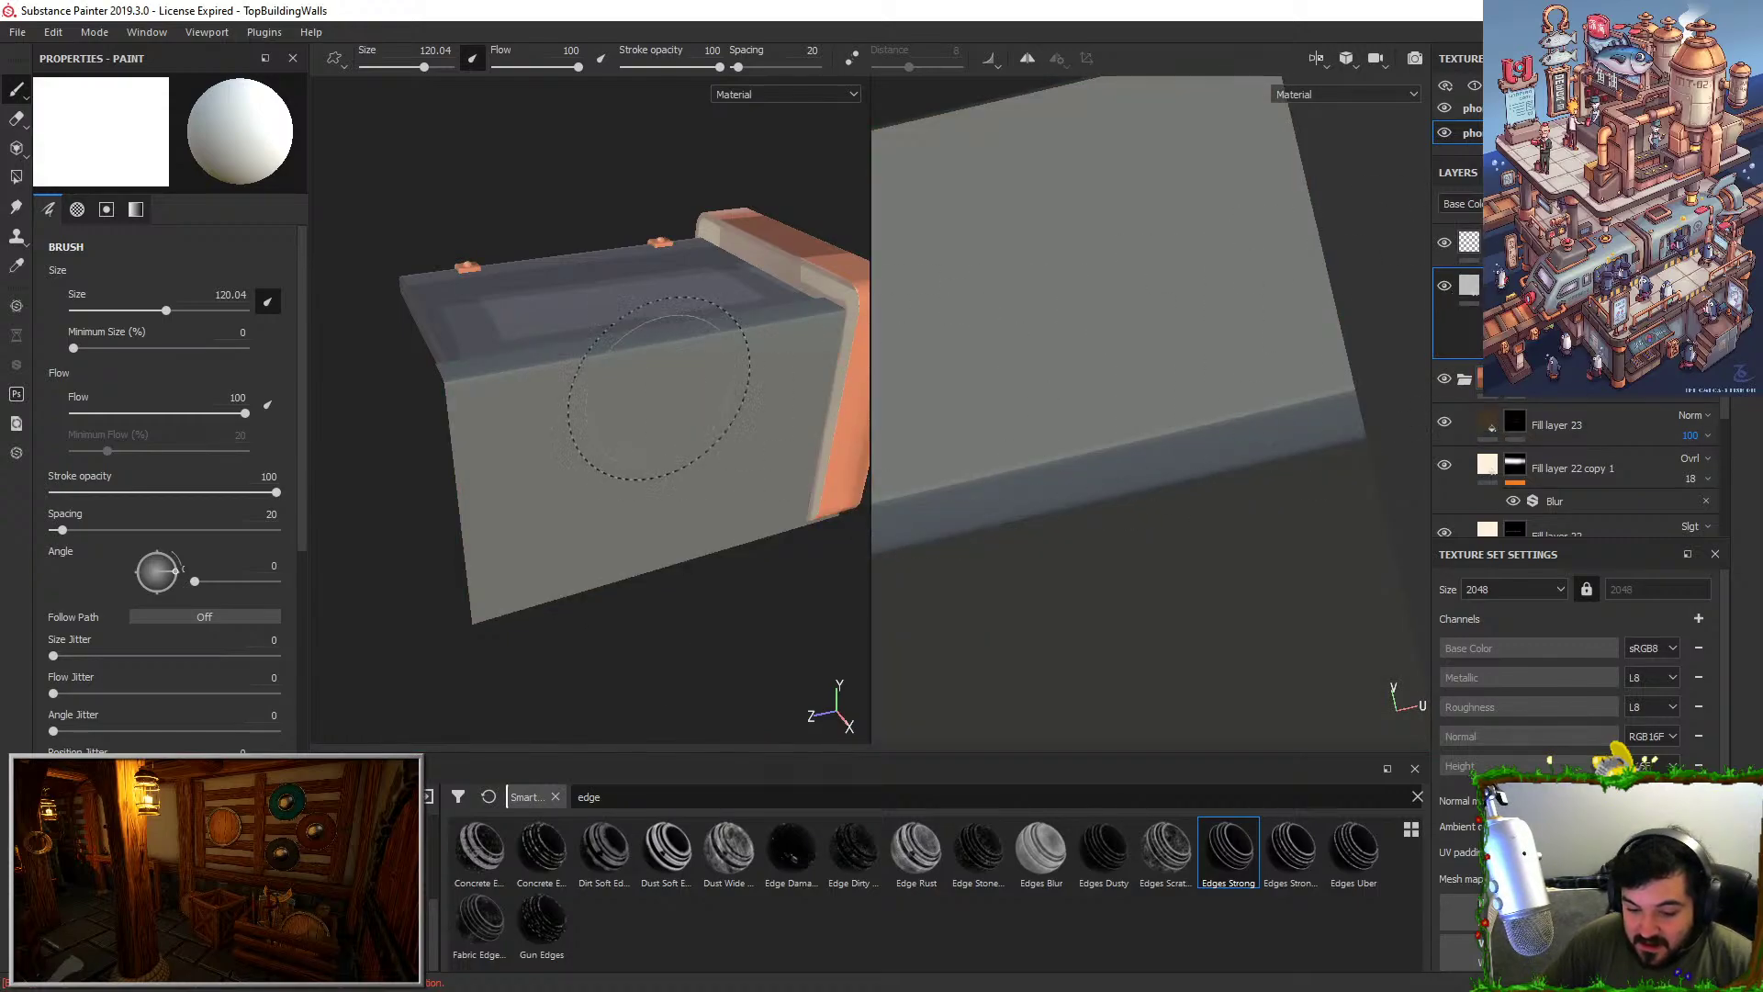
Delete the fill layer carrying the Edges Strong mask from the wall's layer stack.
left_click_drag(710, 409, 1289, 350, "alt")
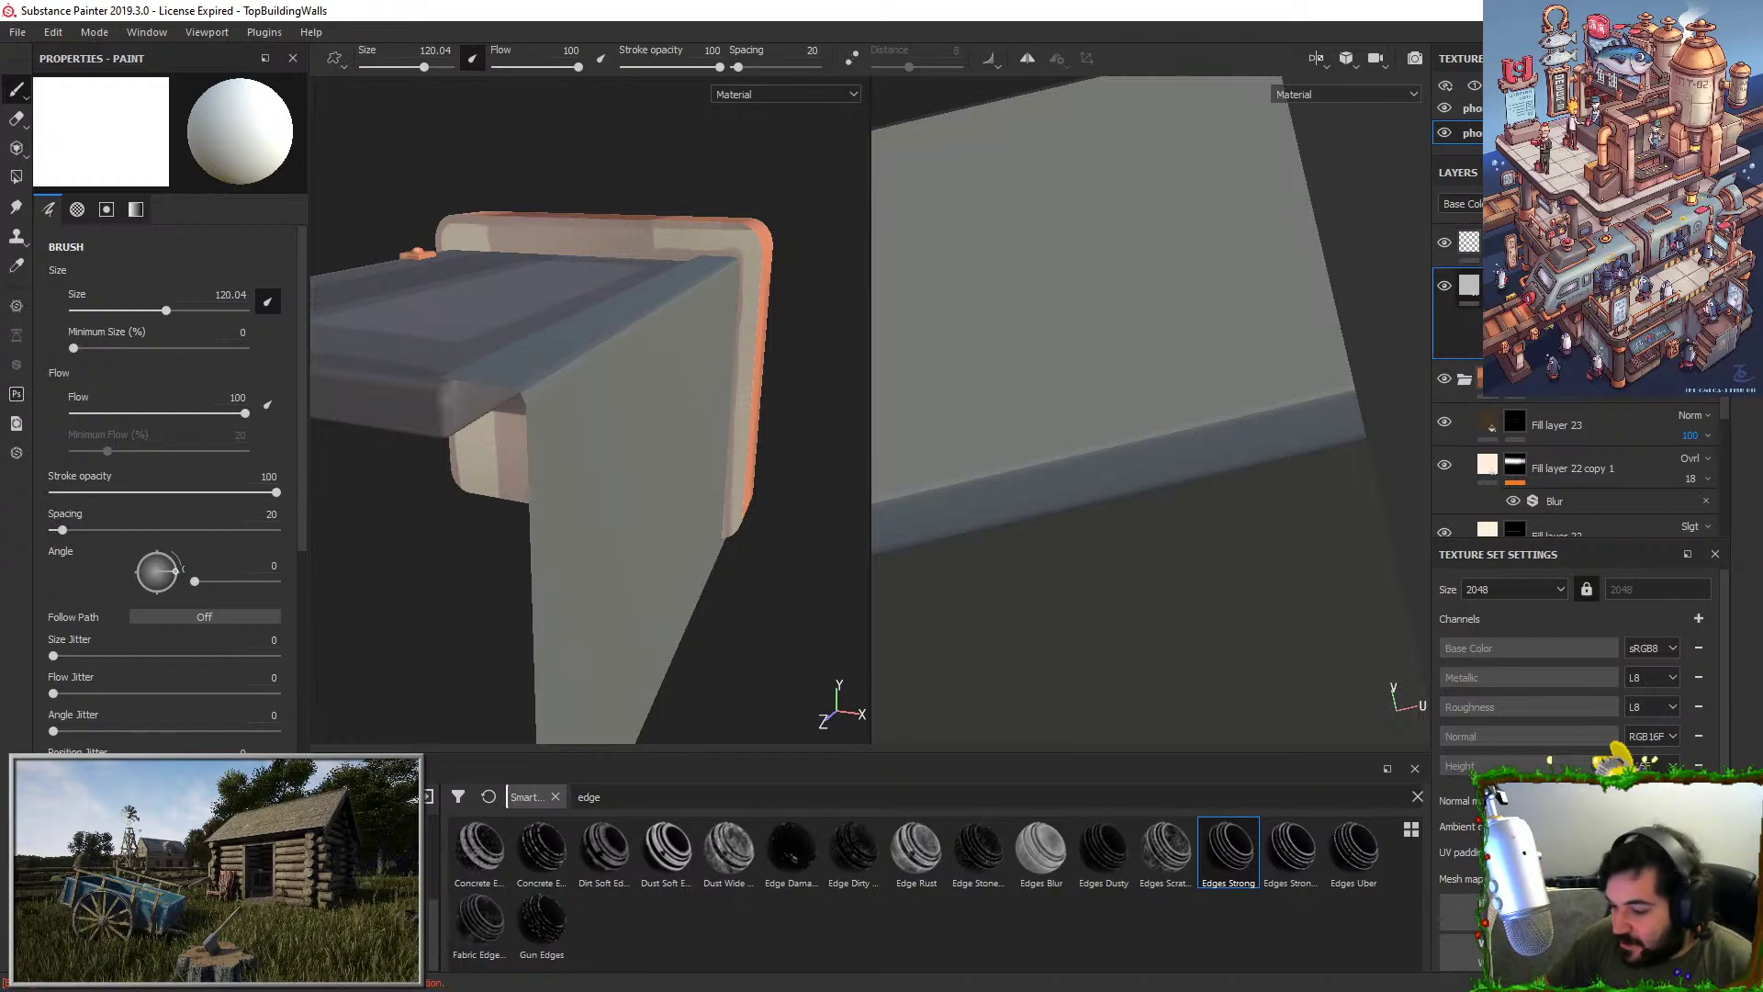
key("Delete")
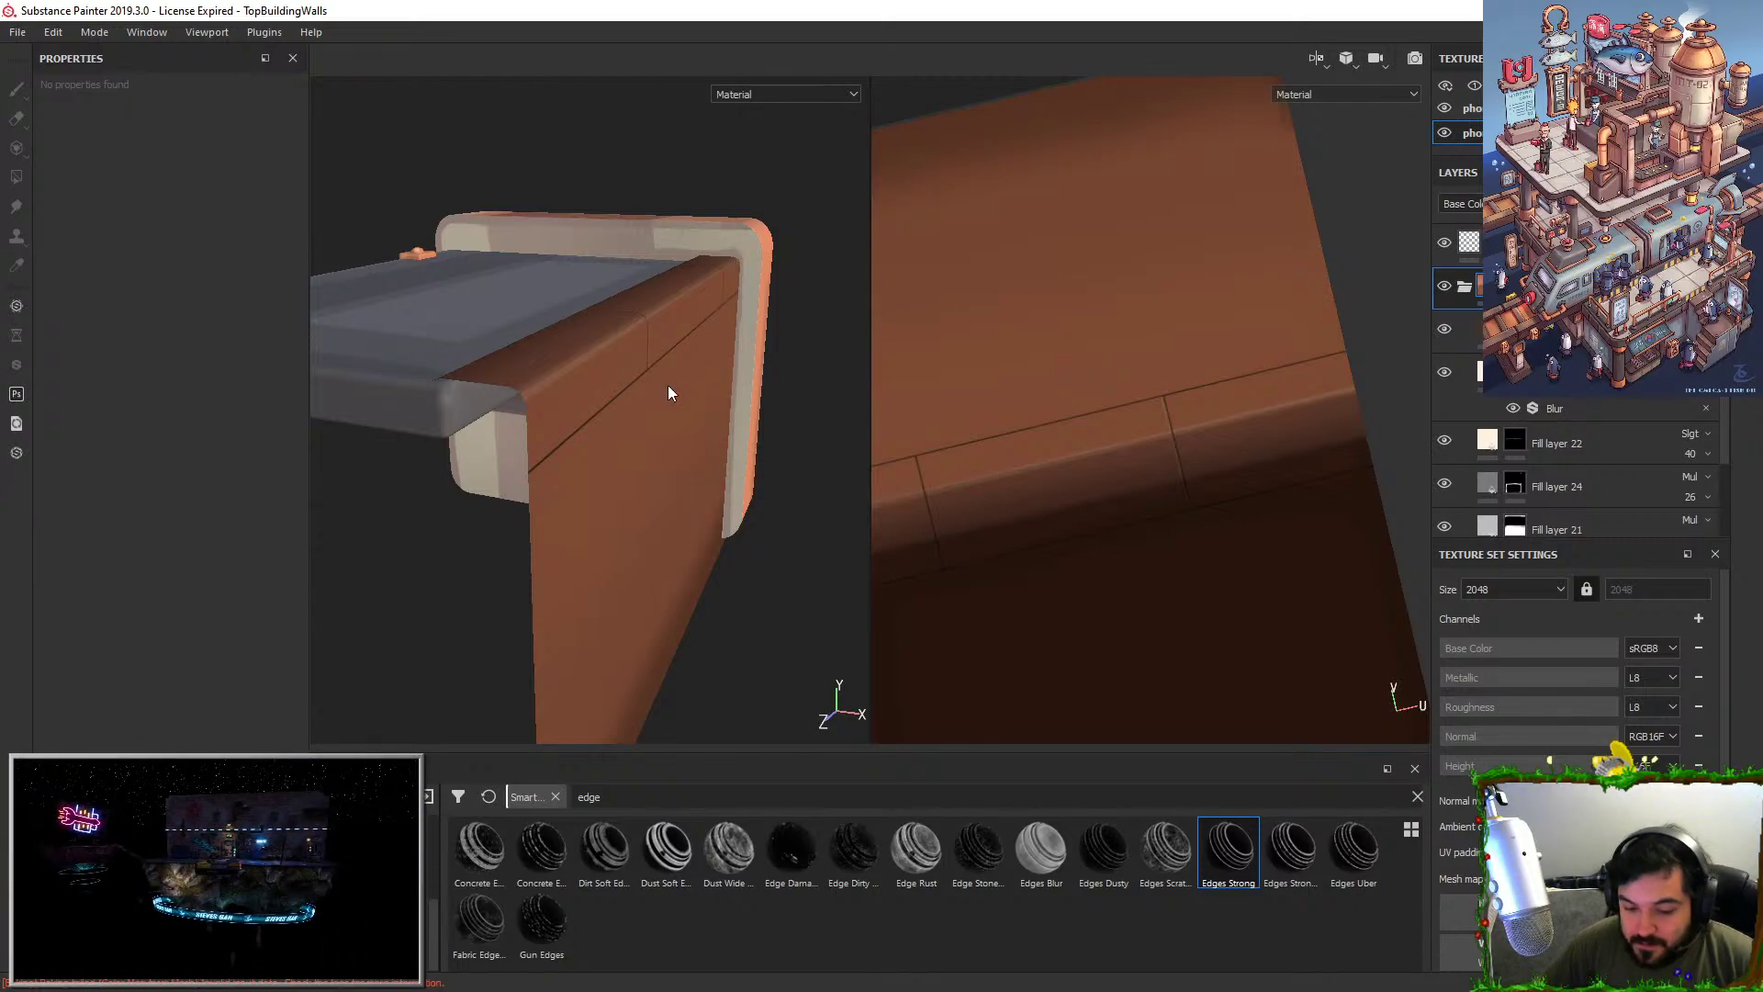
left_click_drag(668, 384, 648, 338, "alt")
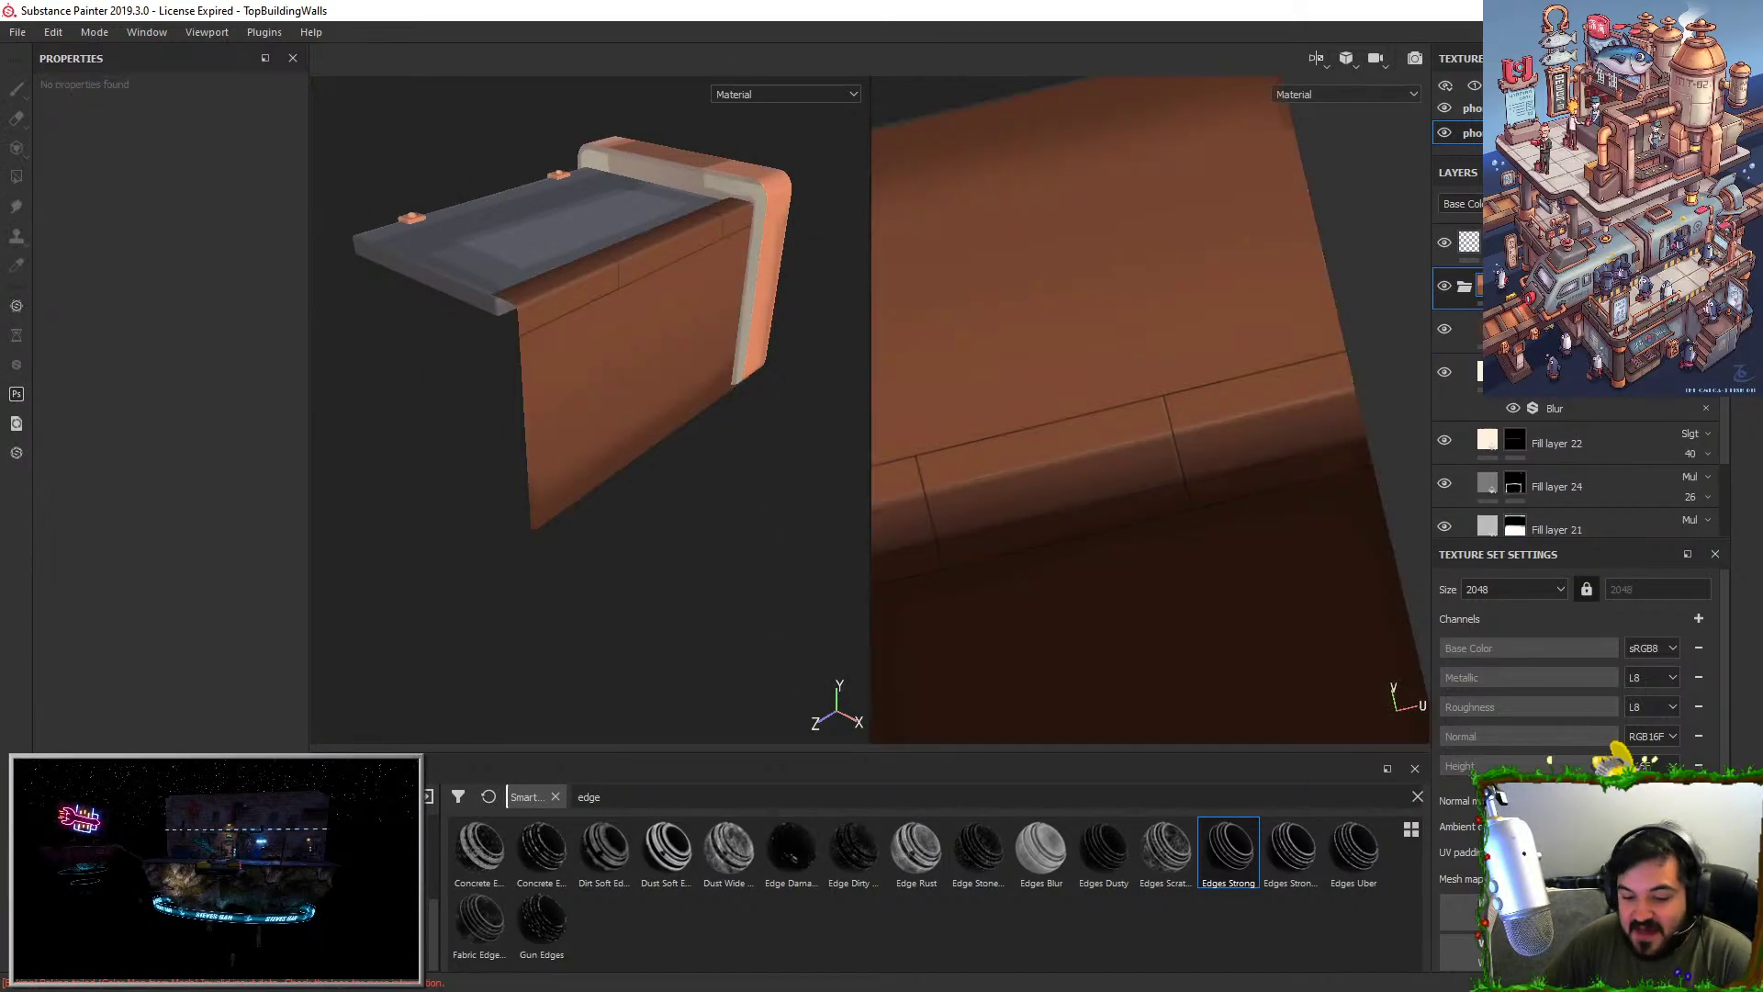
Undo and redo the deletion of the edge-mask fill layer above the wall's layer folder.
key("ctrl+z")
key("ctrl+y")
key("ctrl+z")
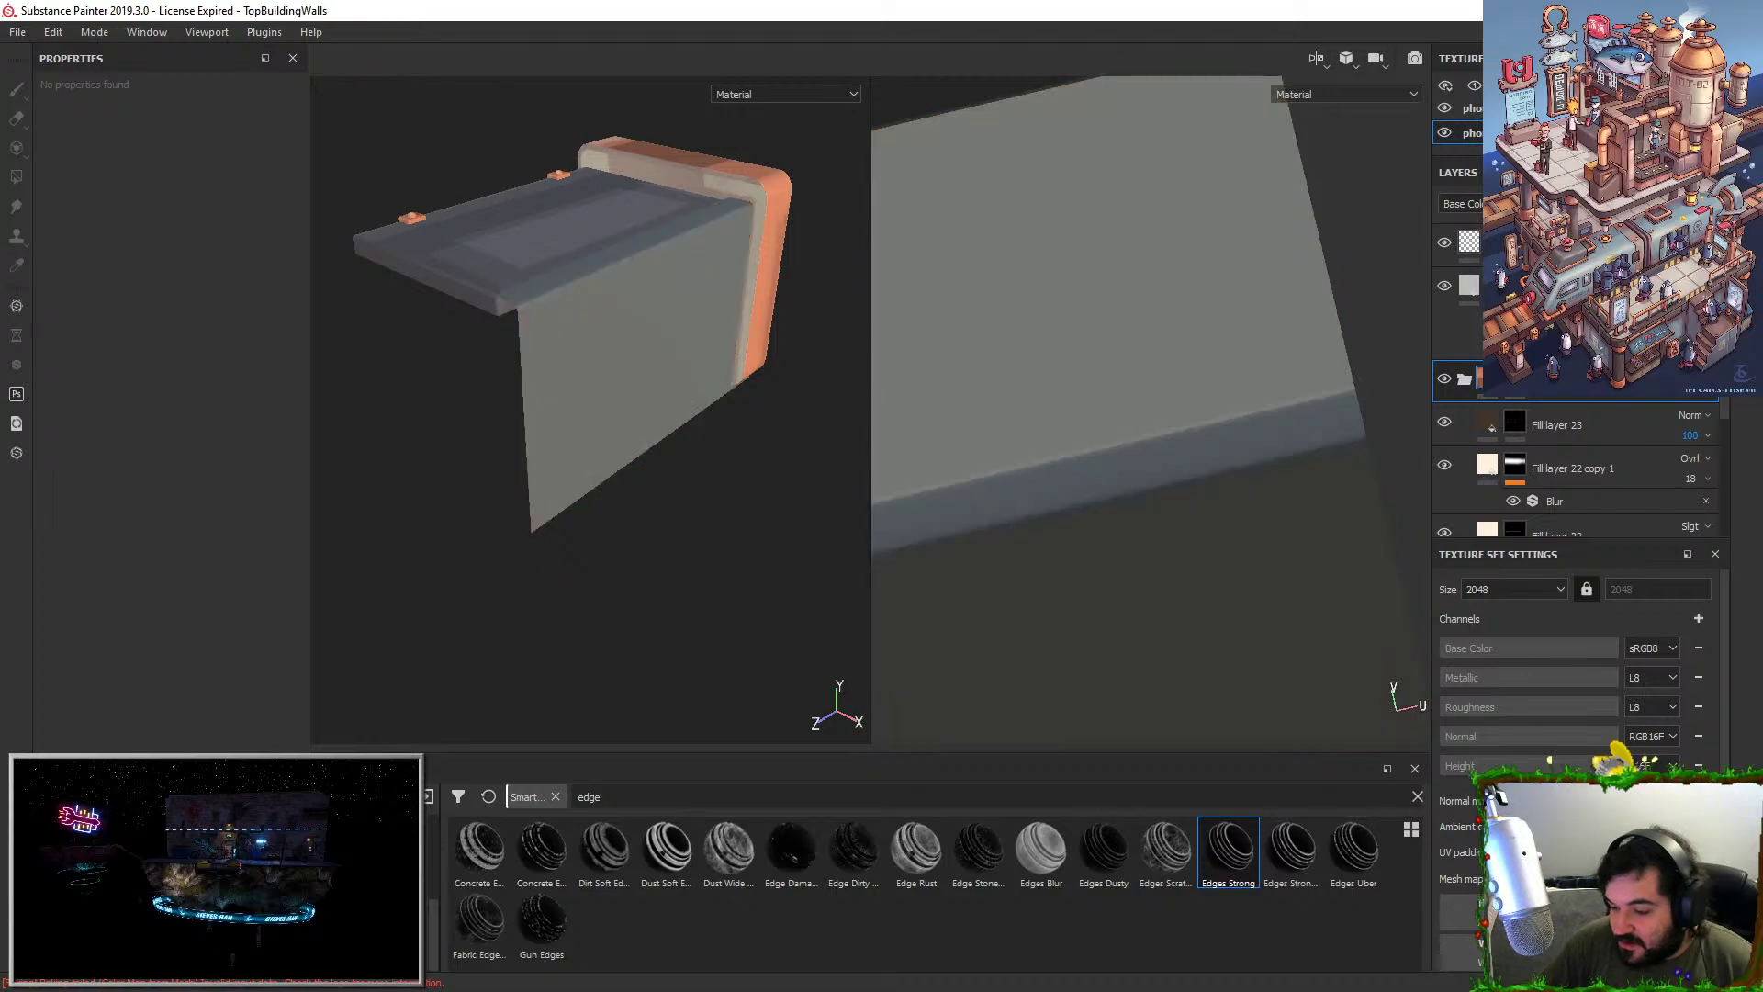
left_click_drag(1562, 379, 1561, 268)
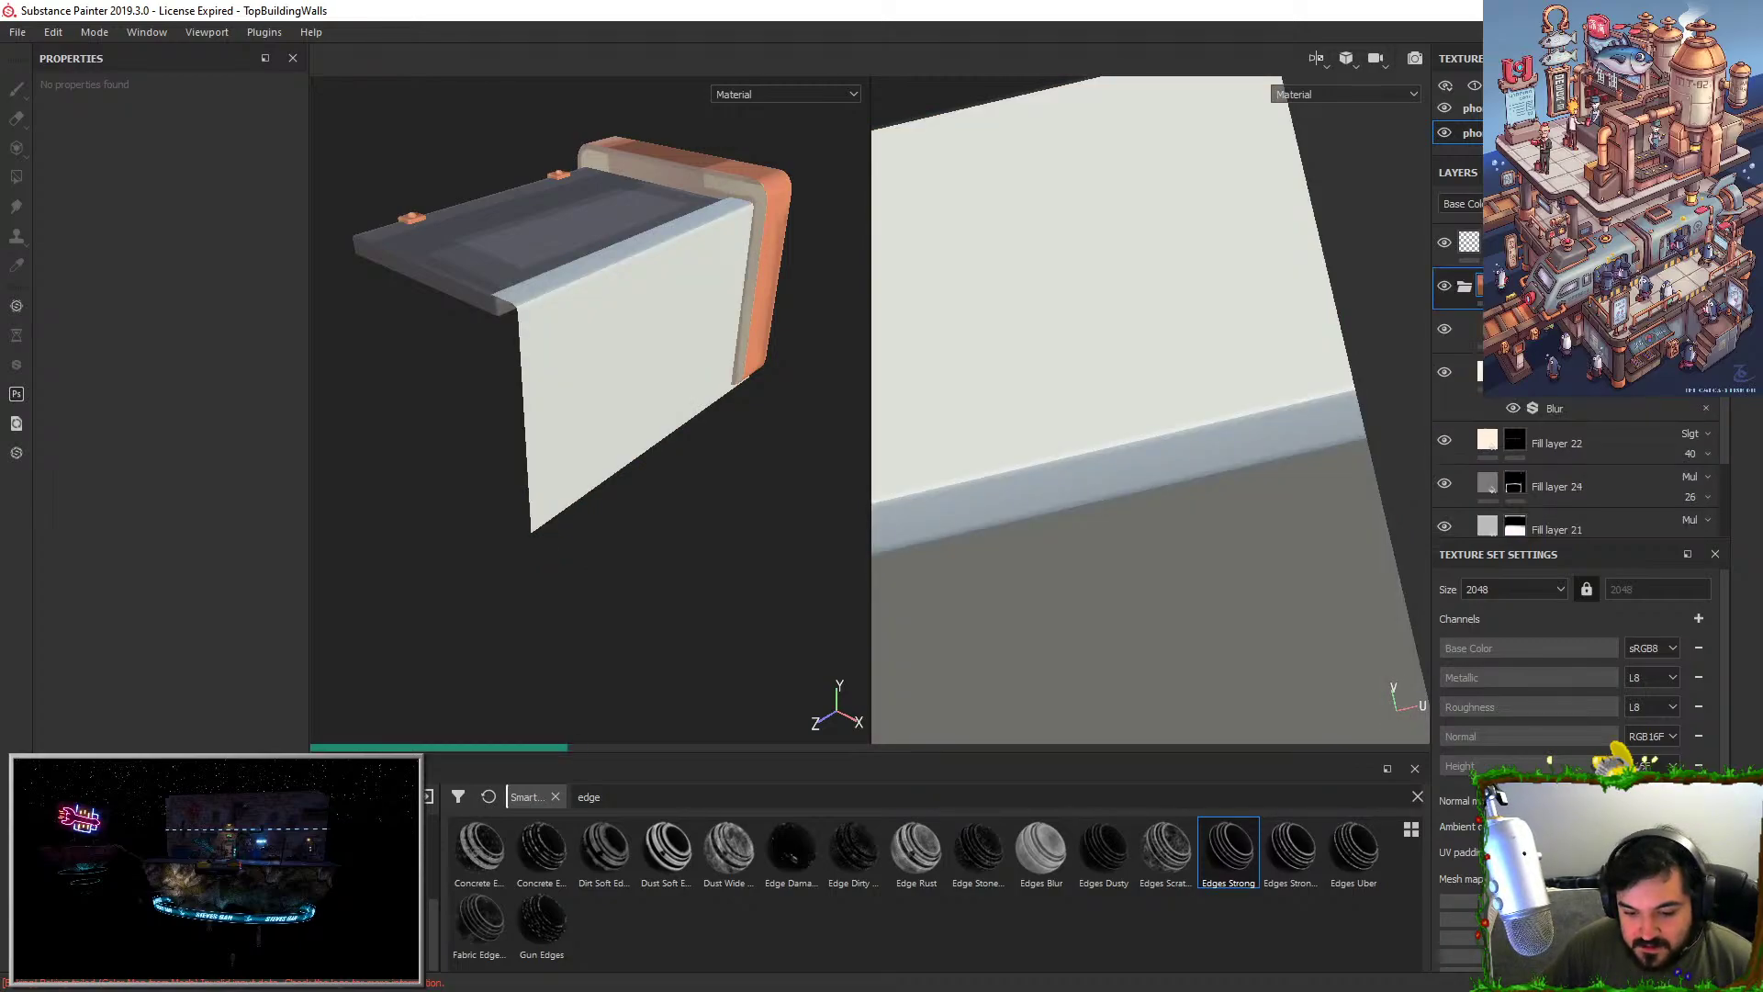
Switch to Unreal Engine and examine the whole fish station from a changed viewing angle.
key("alt+Tab")
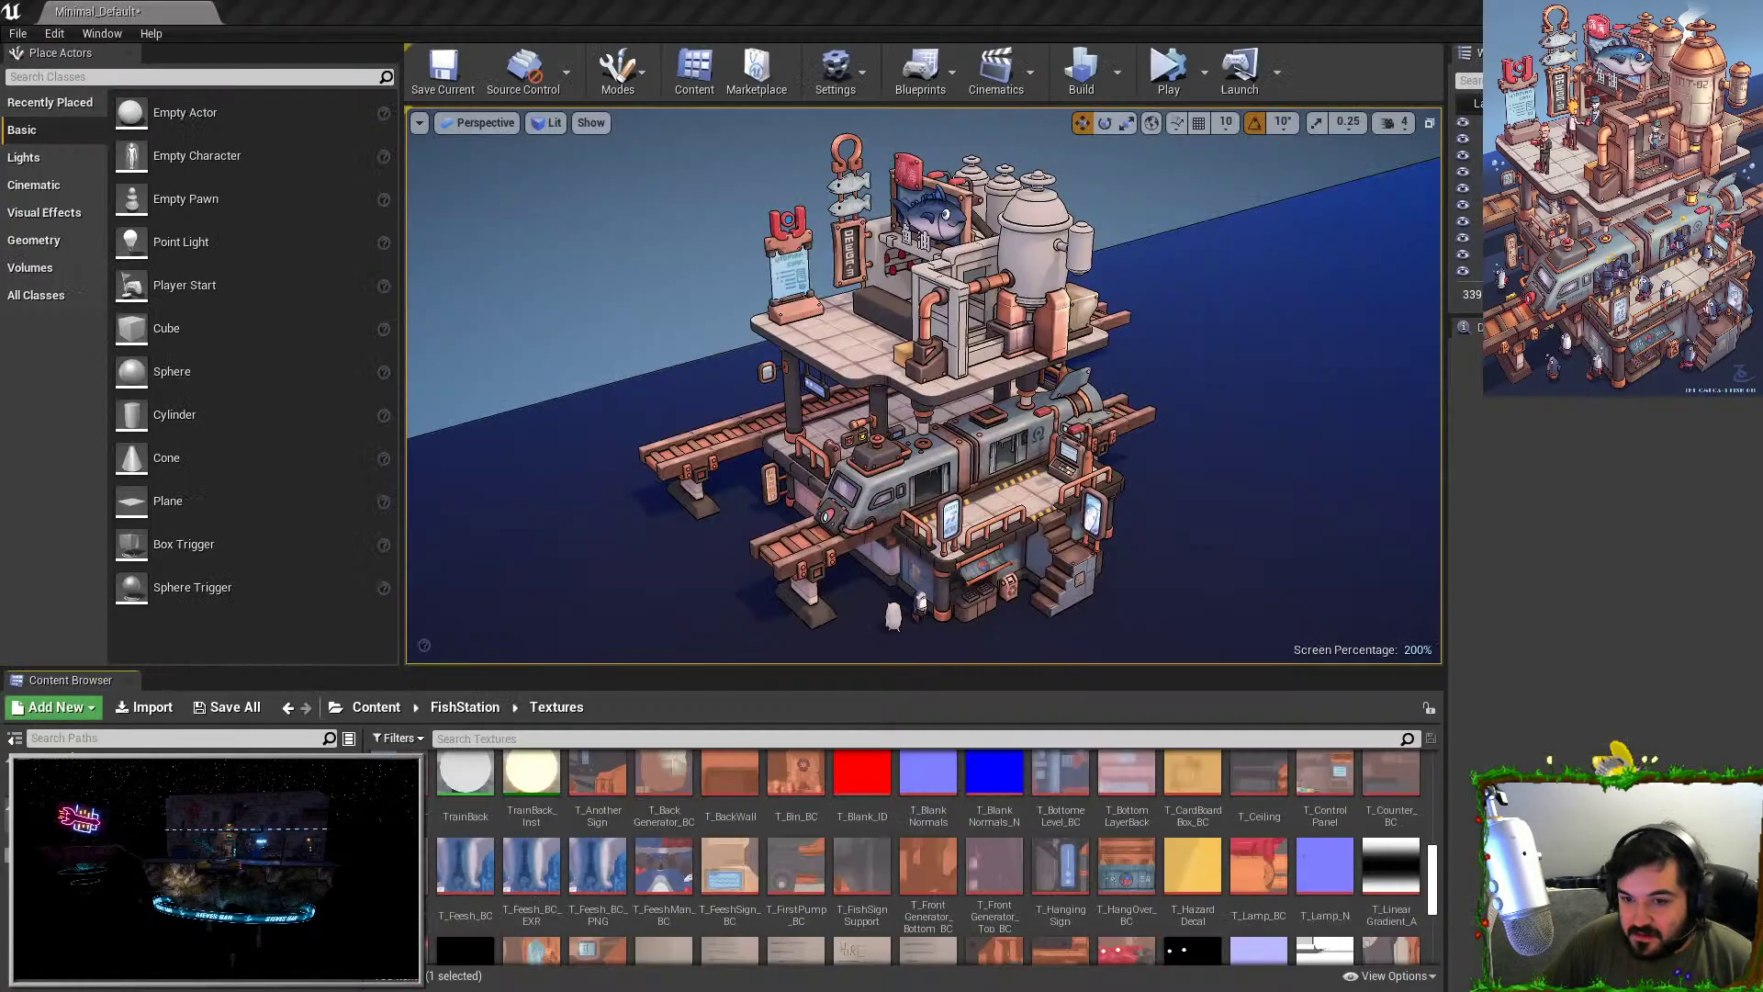
right_click_drag(897, 400, 974, 446)
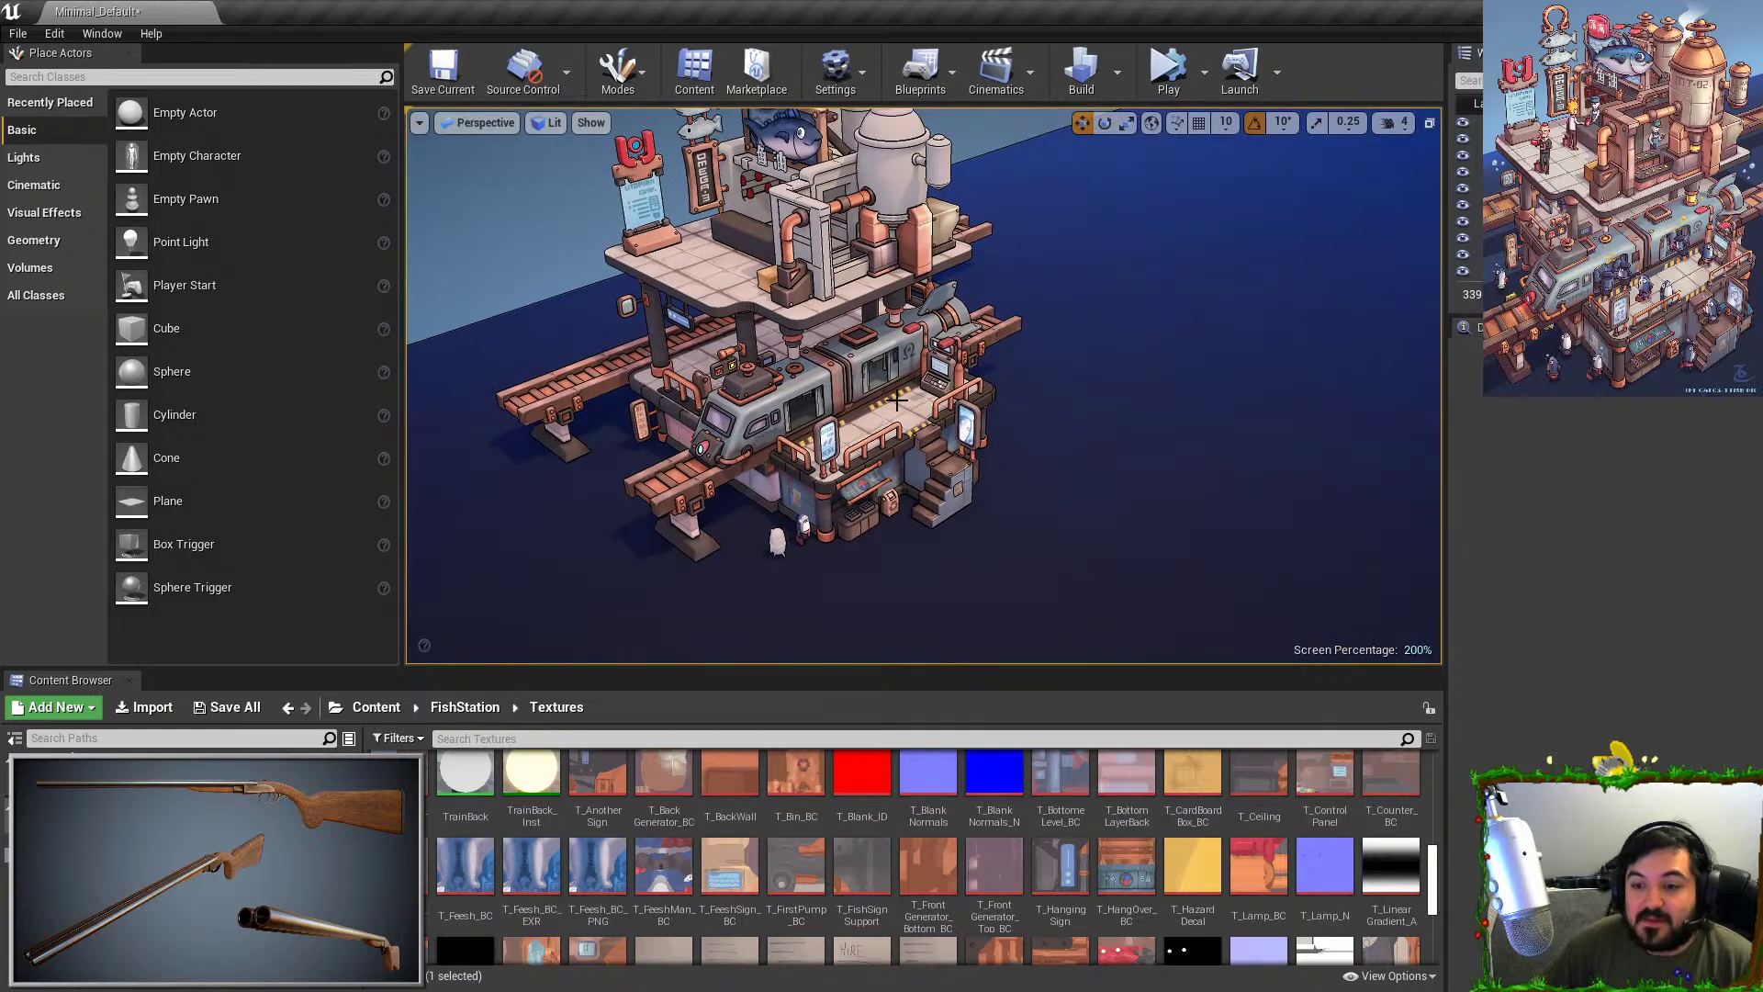
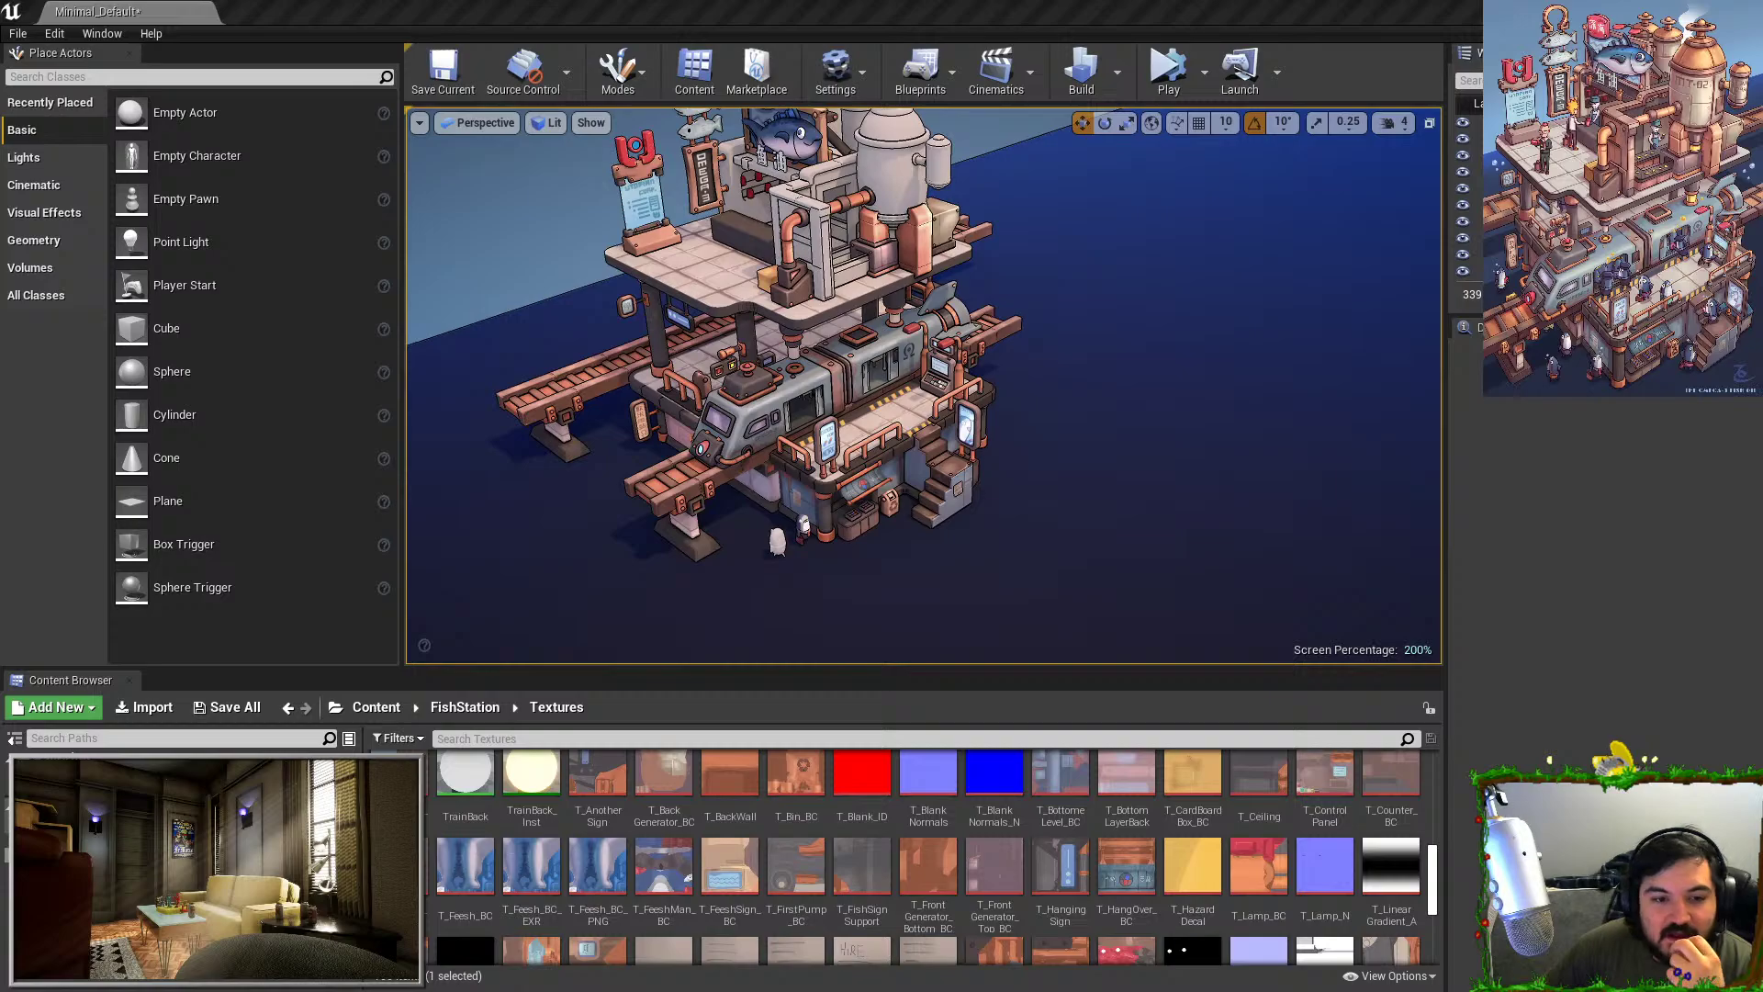
left_click_drag(1038, 991, 597, 0)
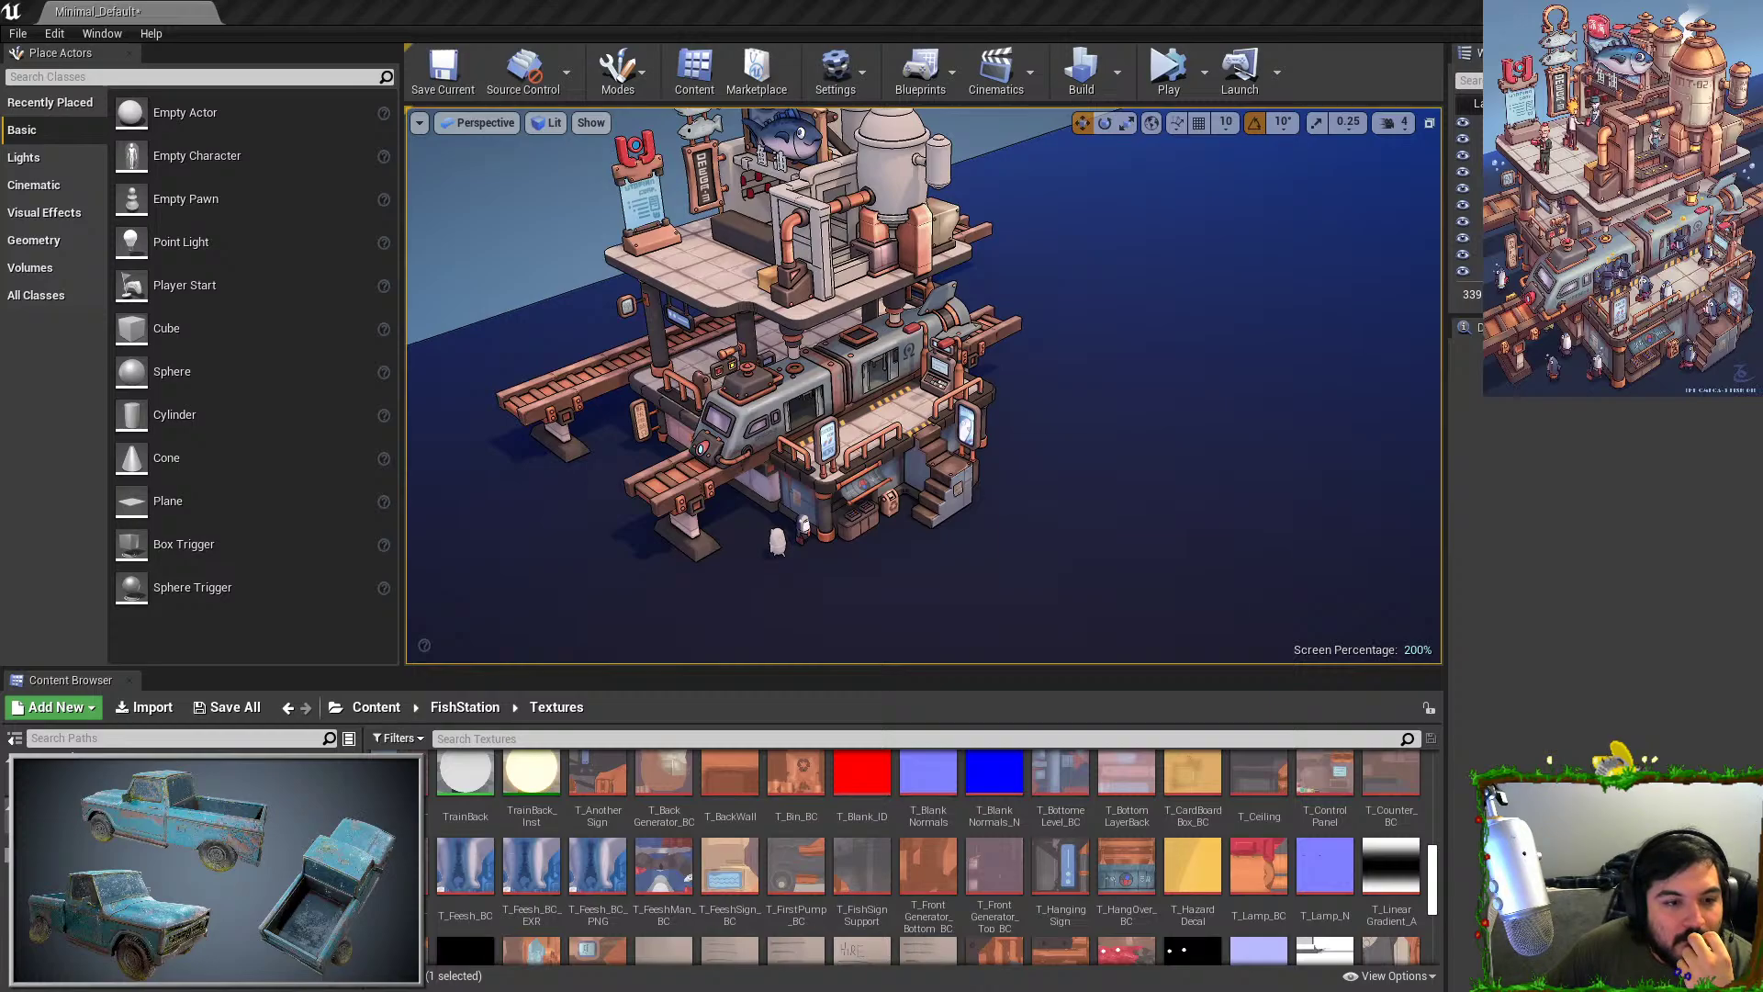
Bring up the Sky Tram artwork on ArtStation and inspect its 3D model, including the "Seats inside!" annotation, inside and out.
left_click_drag(1203, 991, 1432, 70)
scroll(1164, 466, "down", 8)
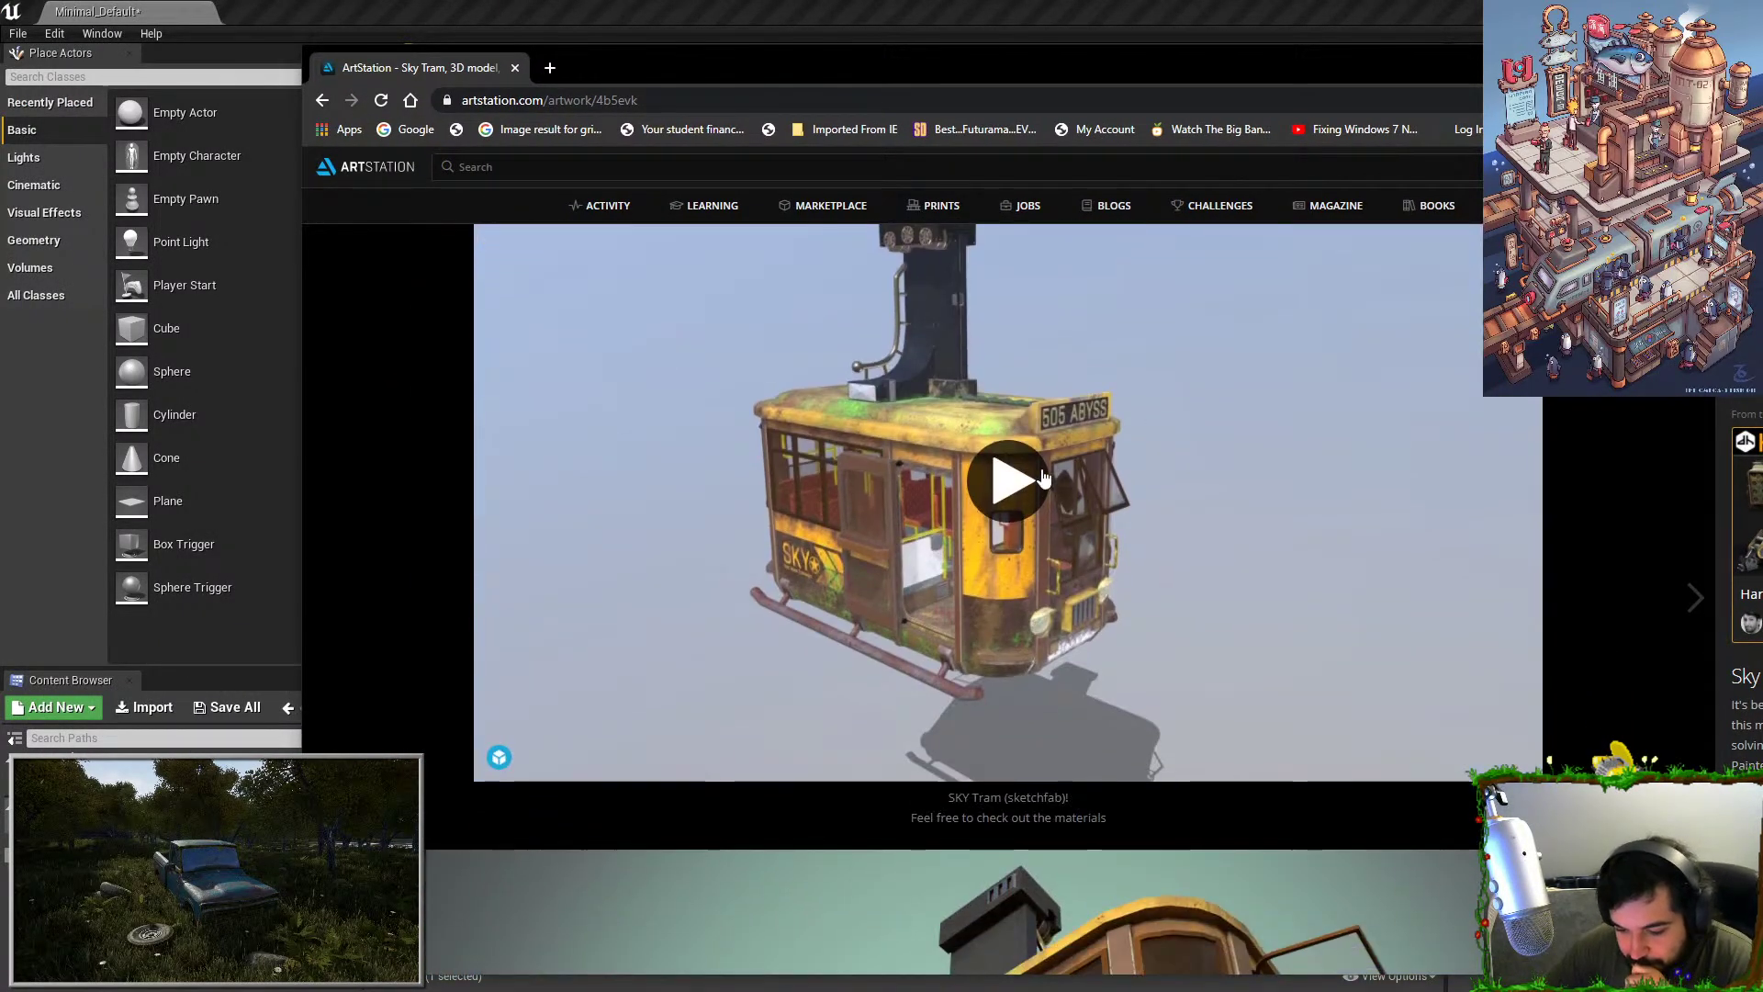
left_click(1043, 477)
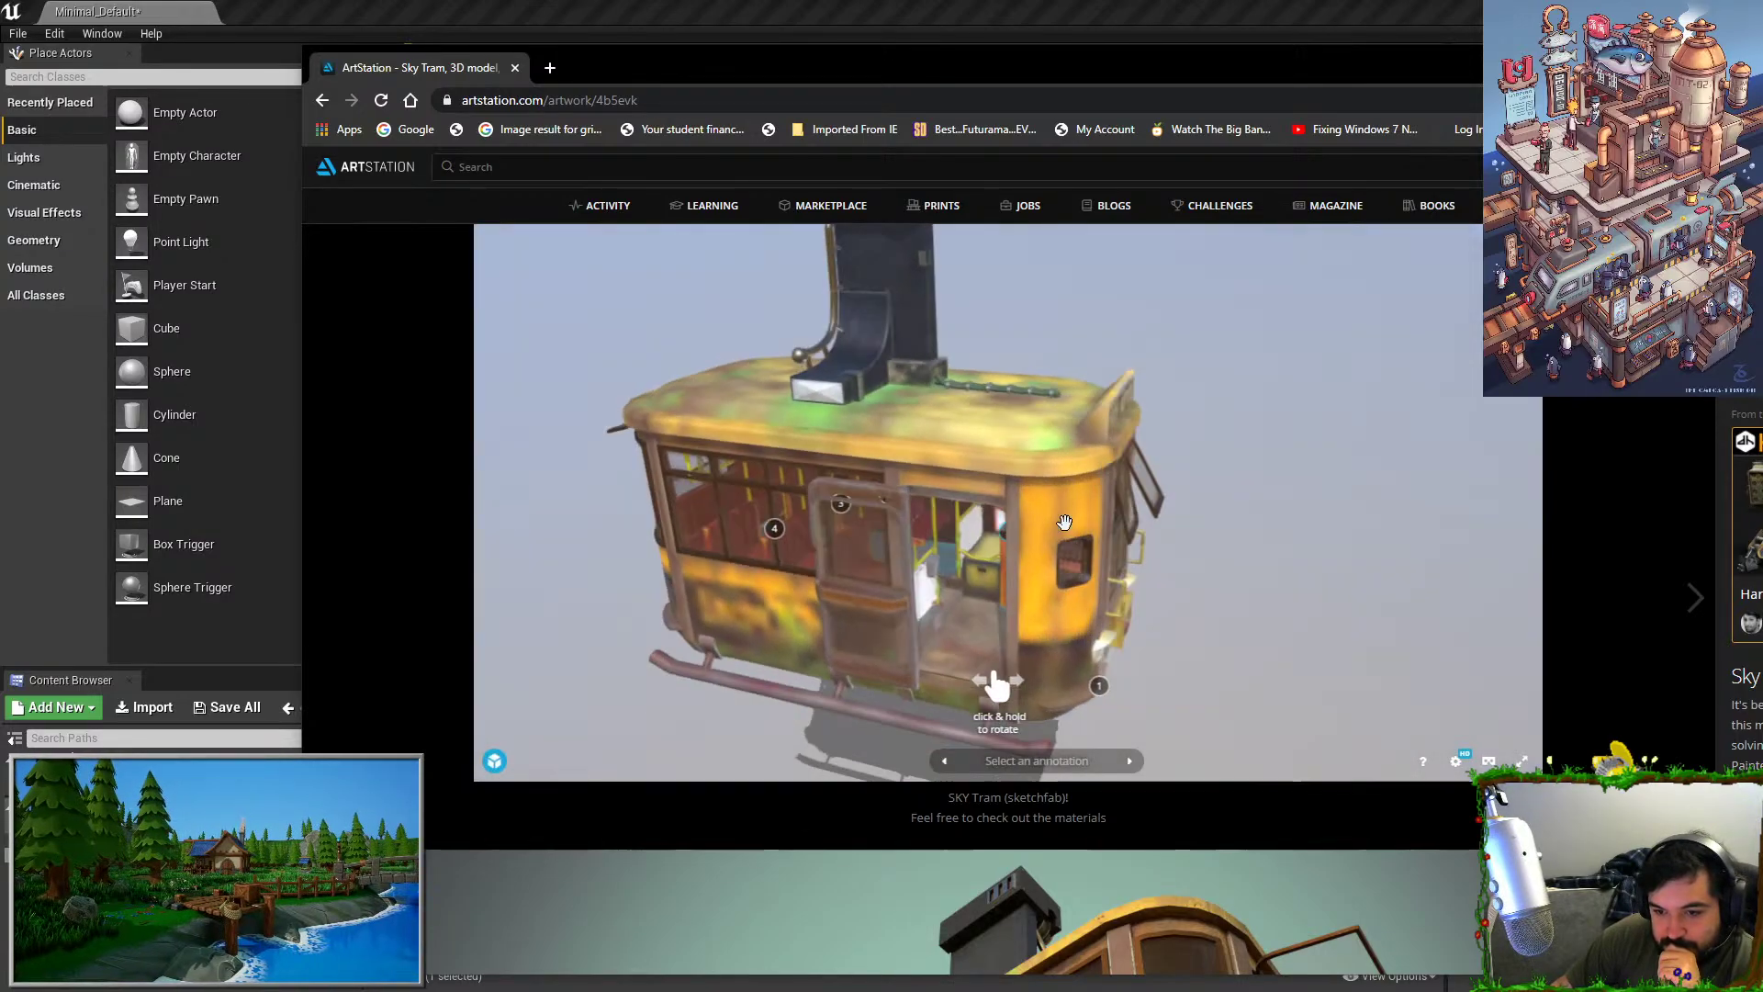
left_click(929, 492)
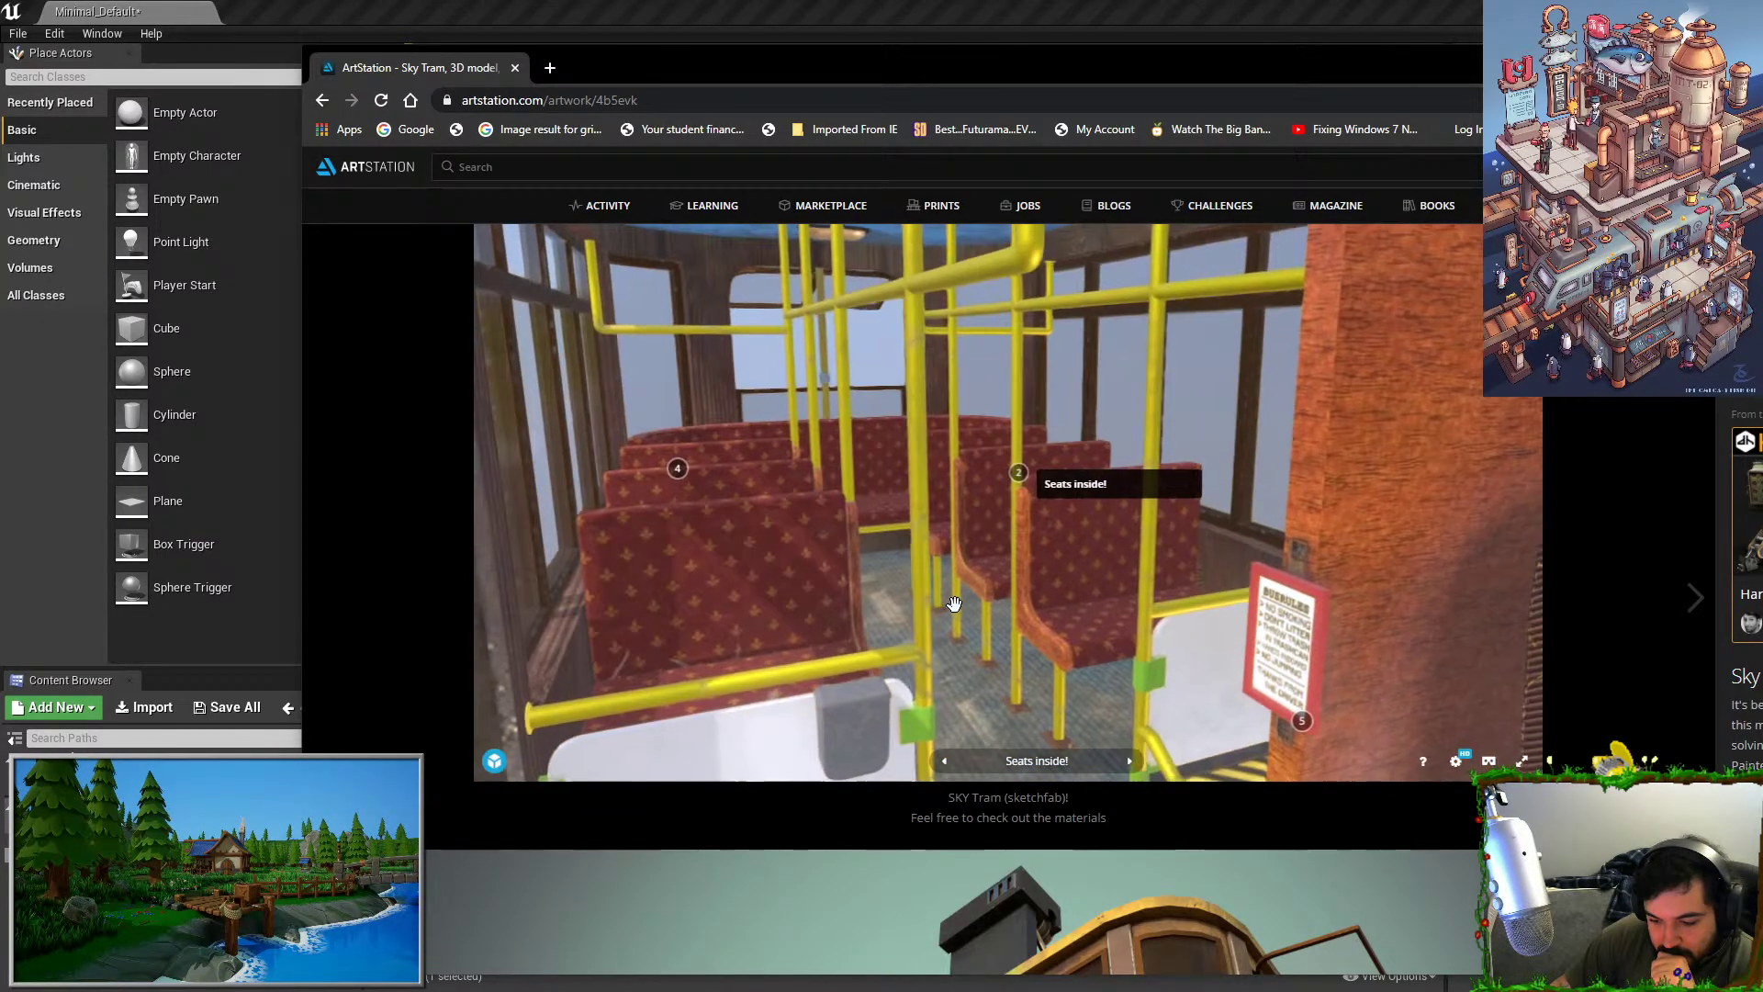
mouse_move(985, 584)
left_mouse_down()
mouse_move(1035, 556)
mouse_move(992, 642)
mouse_move(1016, 563)
mouse_move(928, 495)
mouse_move(925, 579)
mouse_move(873, 579)
mouse_move(956, 539)
mouse_move(1061, 663)
mouse_move(1019, 624)
mouse_move(980, 504)
mouse_move(839, 538)
mouse_move(1008, 604)
mouse_move(1004, 535)
mouse_move(724, 558)
mouse_move(1023, 472)
mouse_move(956, 476)
mouse_move(955, 502)
left_mouse_up()
scroll(969, 575, "down", 5)
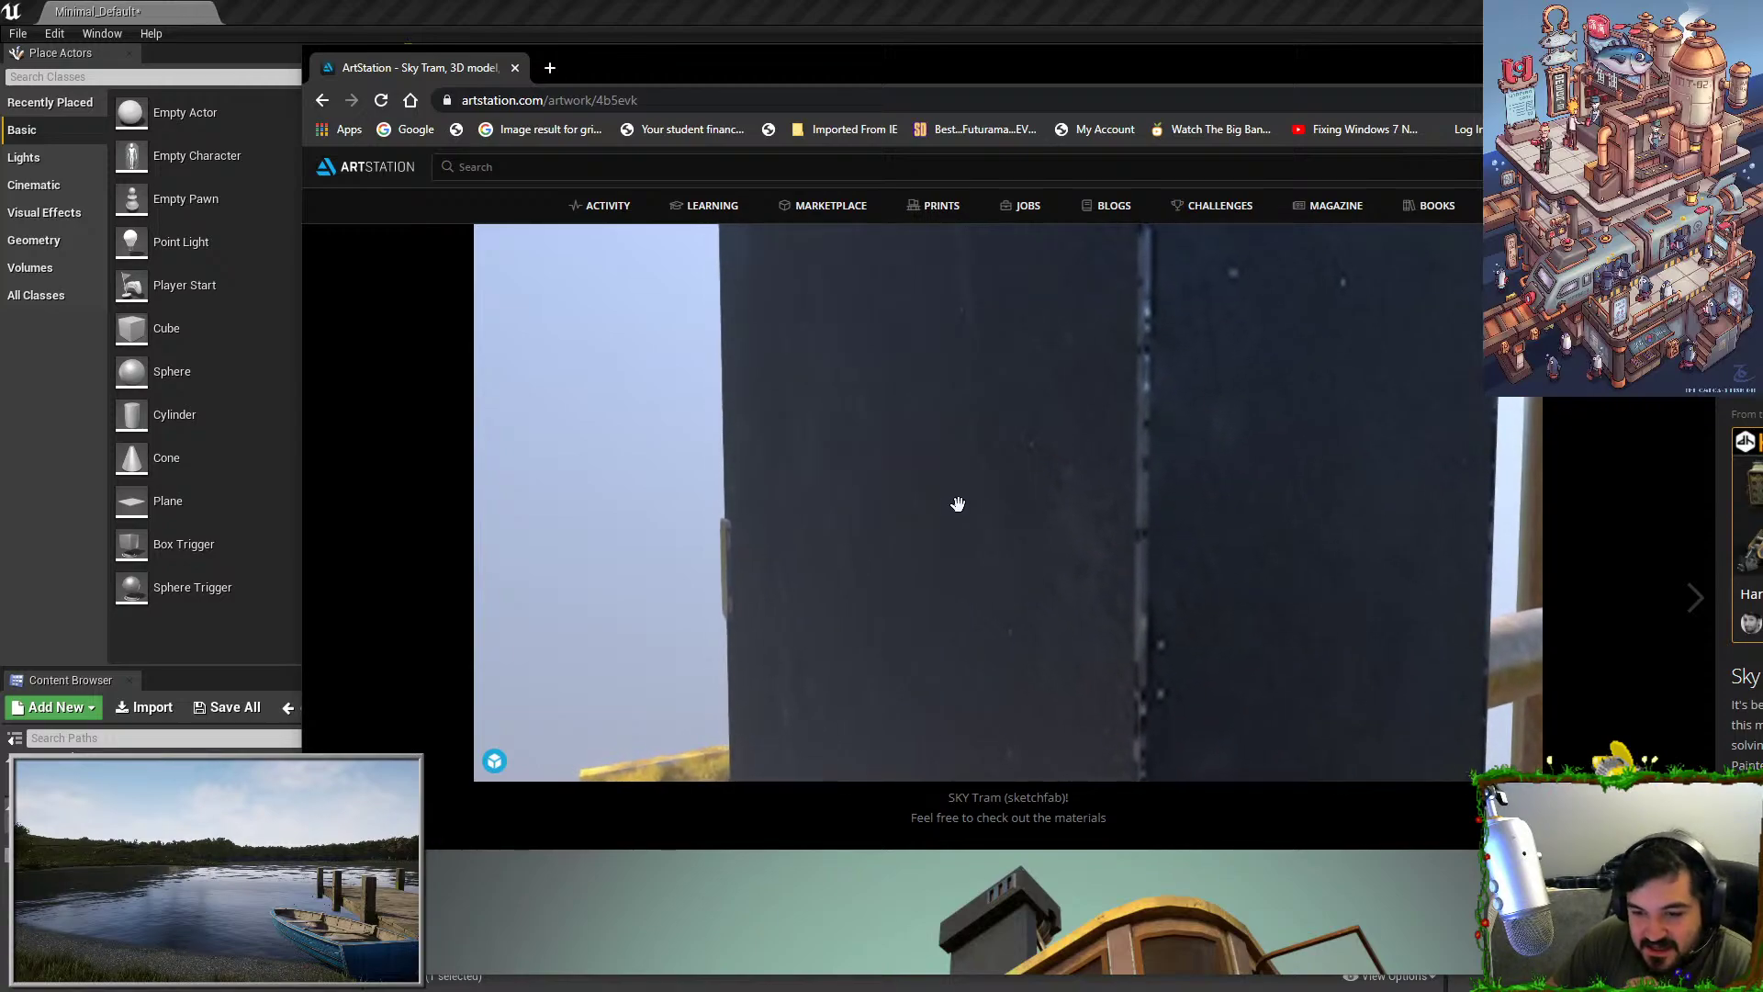
scroll(956, 504, "down", 5)
mouse_move(932, 532)
left_mouse_down()
mouse_move(1252, 620)
mouse_move(1512, 476)
left_mouse_up()
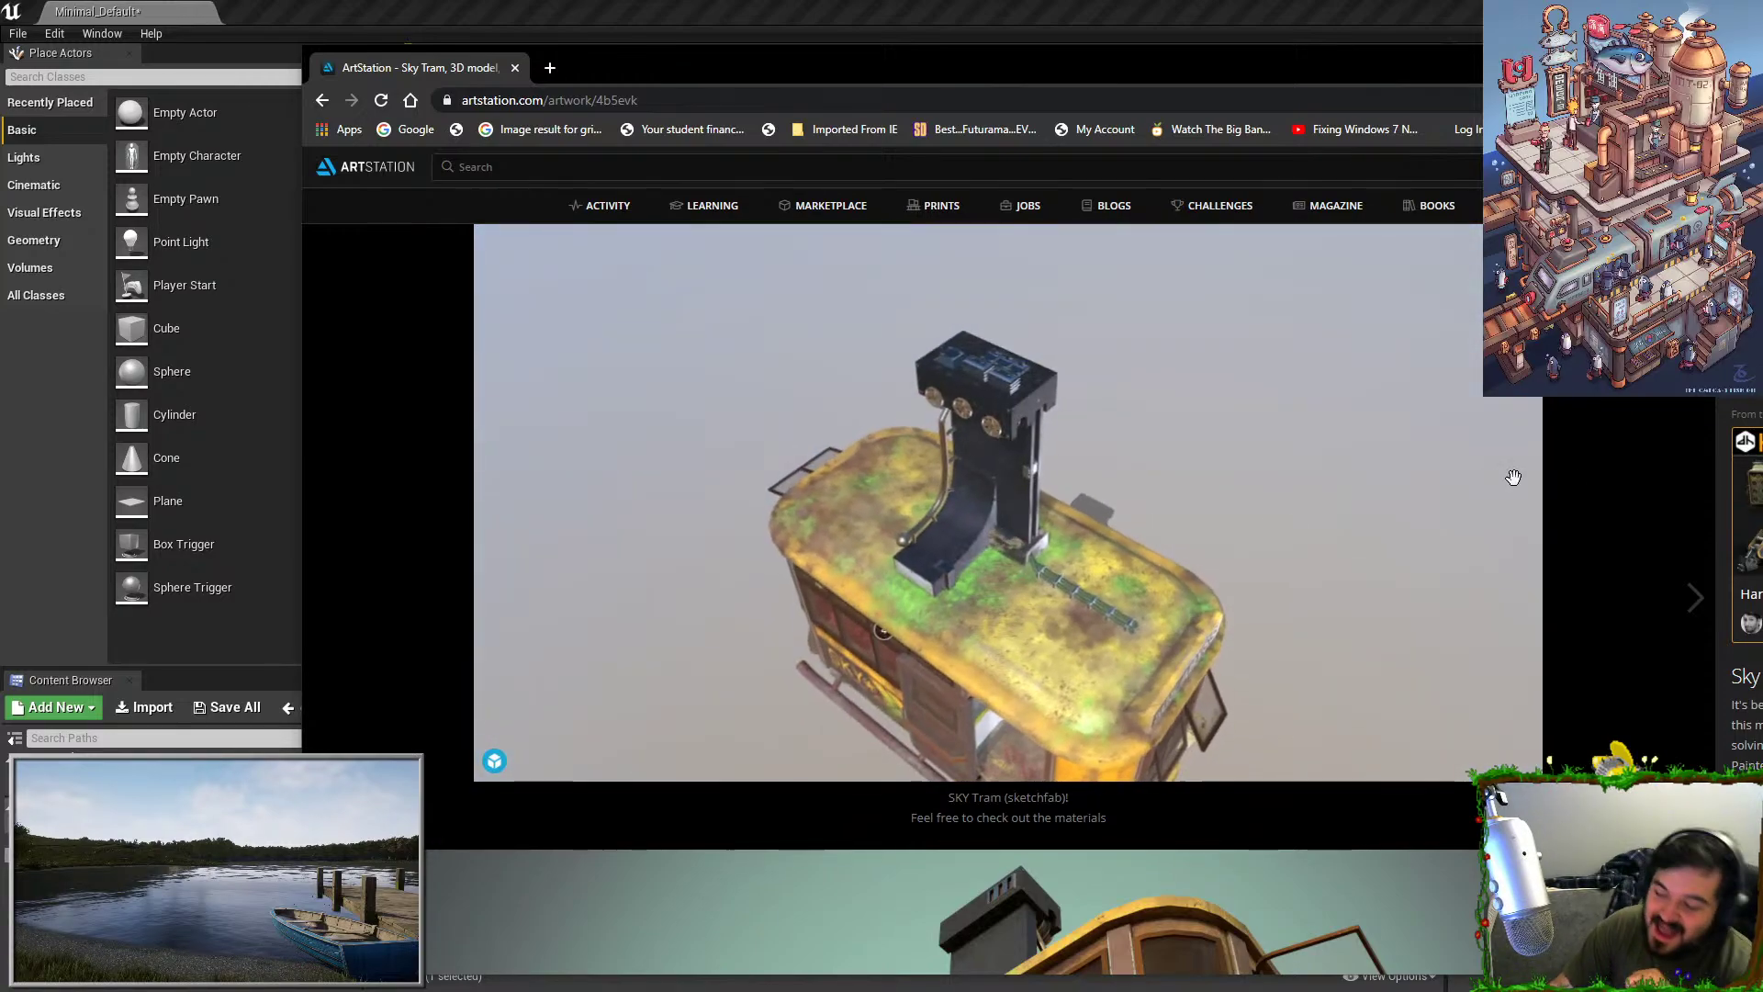
Examine the Sky Tram's exterior and interior renders down to the untextured model overview.
scroll(1665, 433, "down", 3)
scroll(1666, 433, "up", 1)
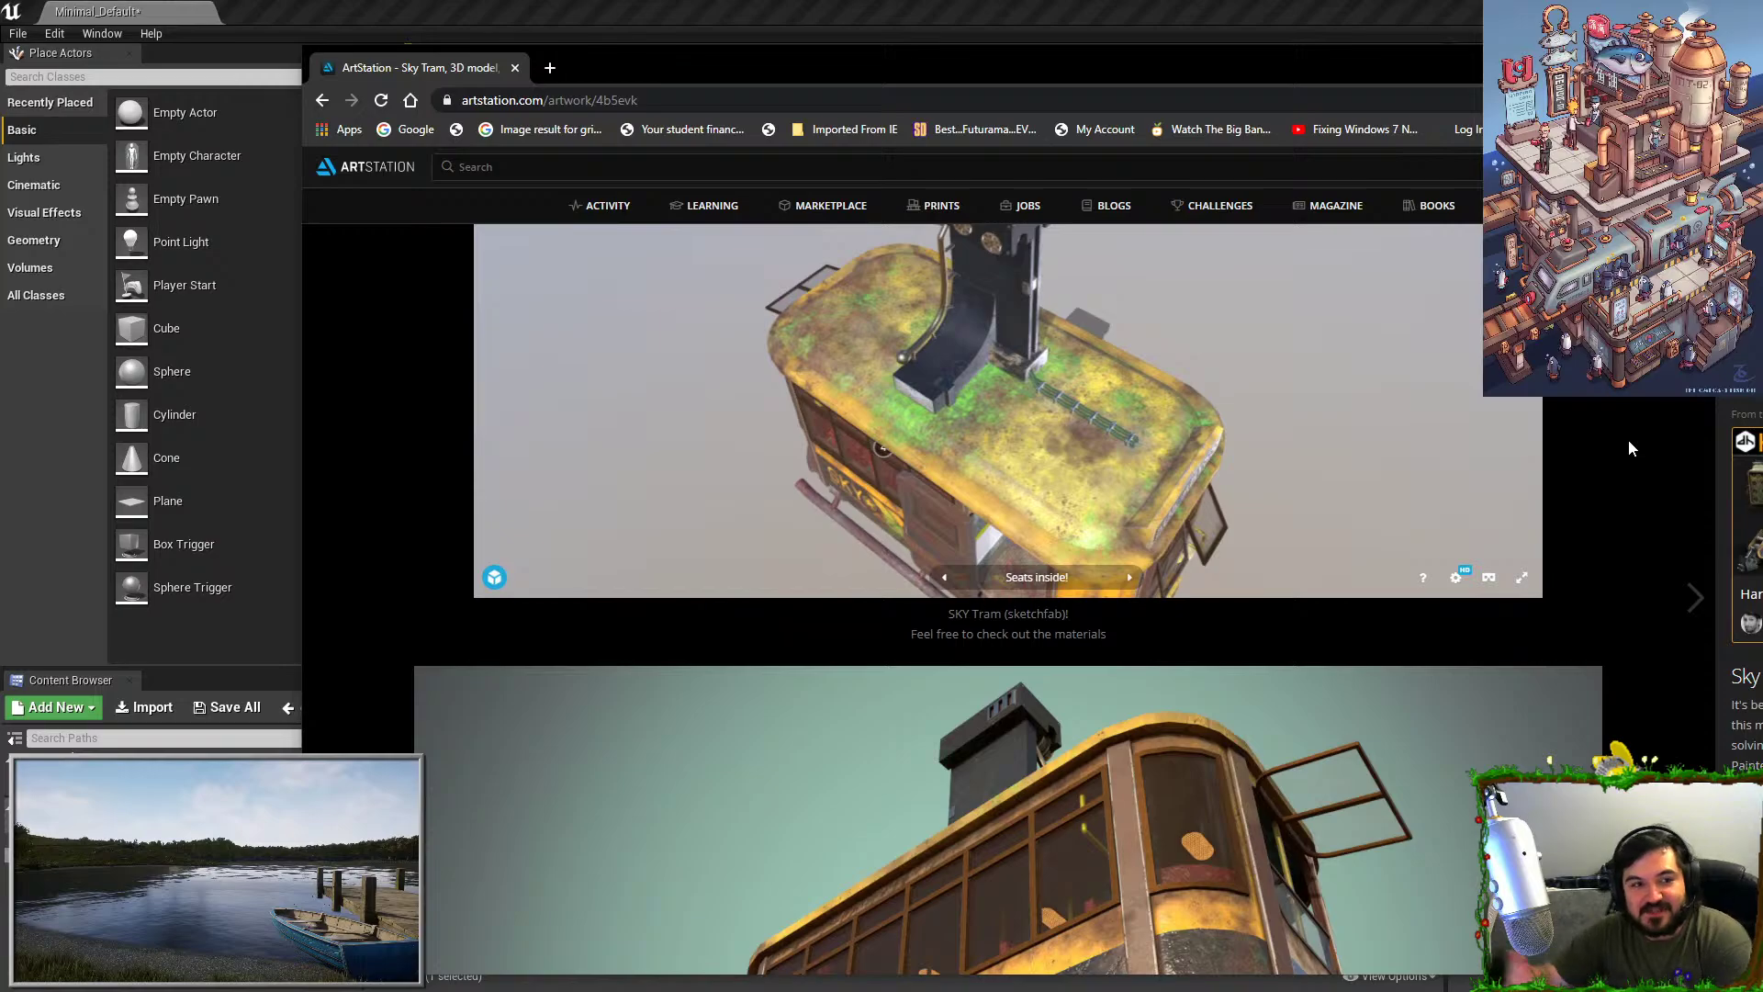
scroll(1348, 553, "down", 3)
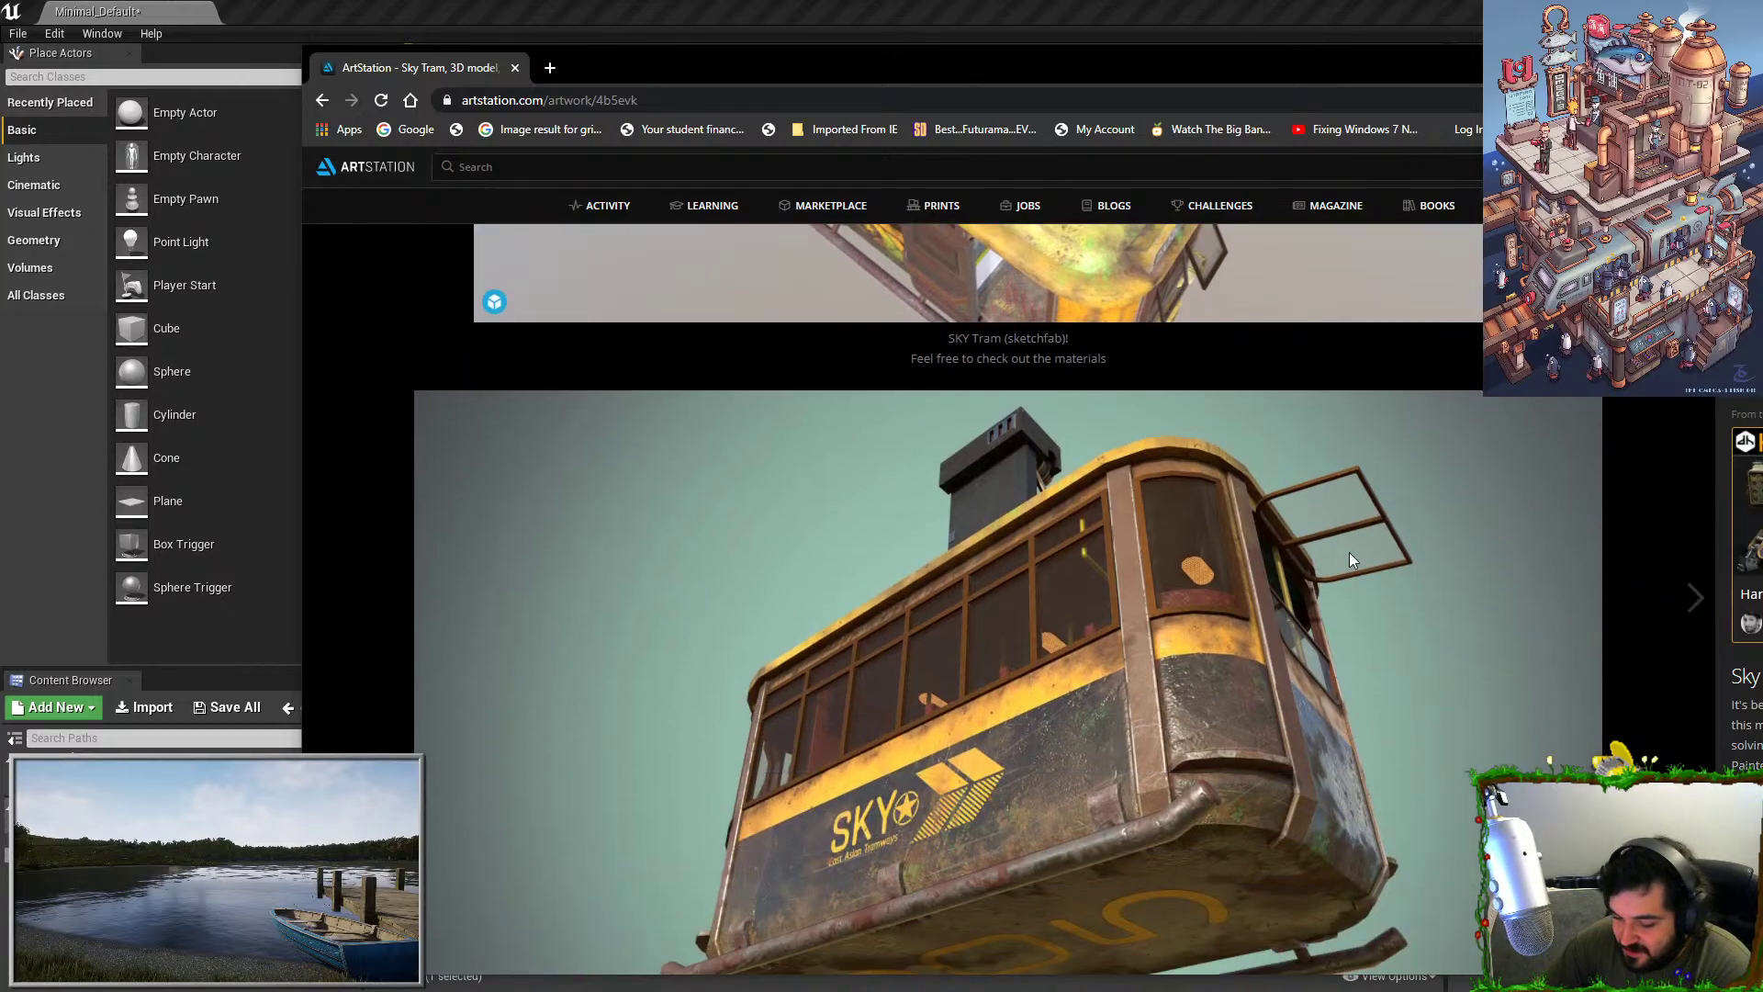
scroll(1337, 552, "down", 2)
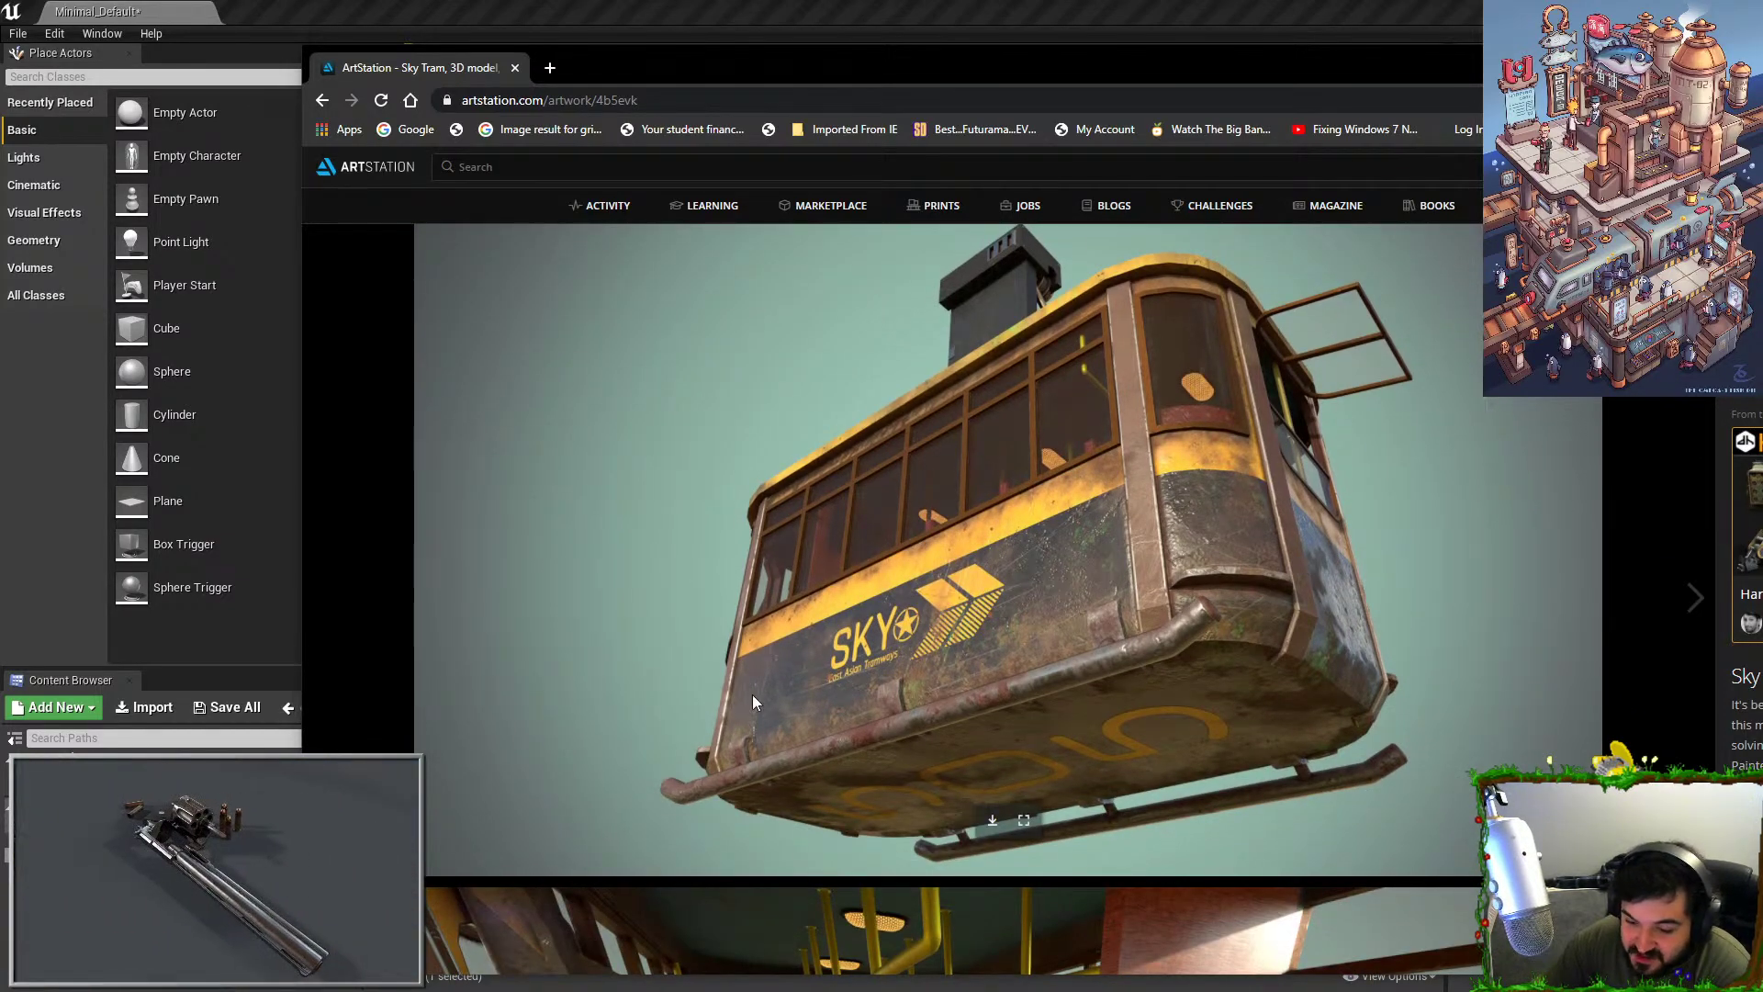
scroll(1194, 664, "down", 5)
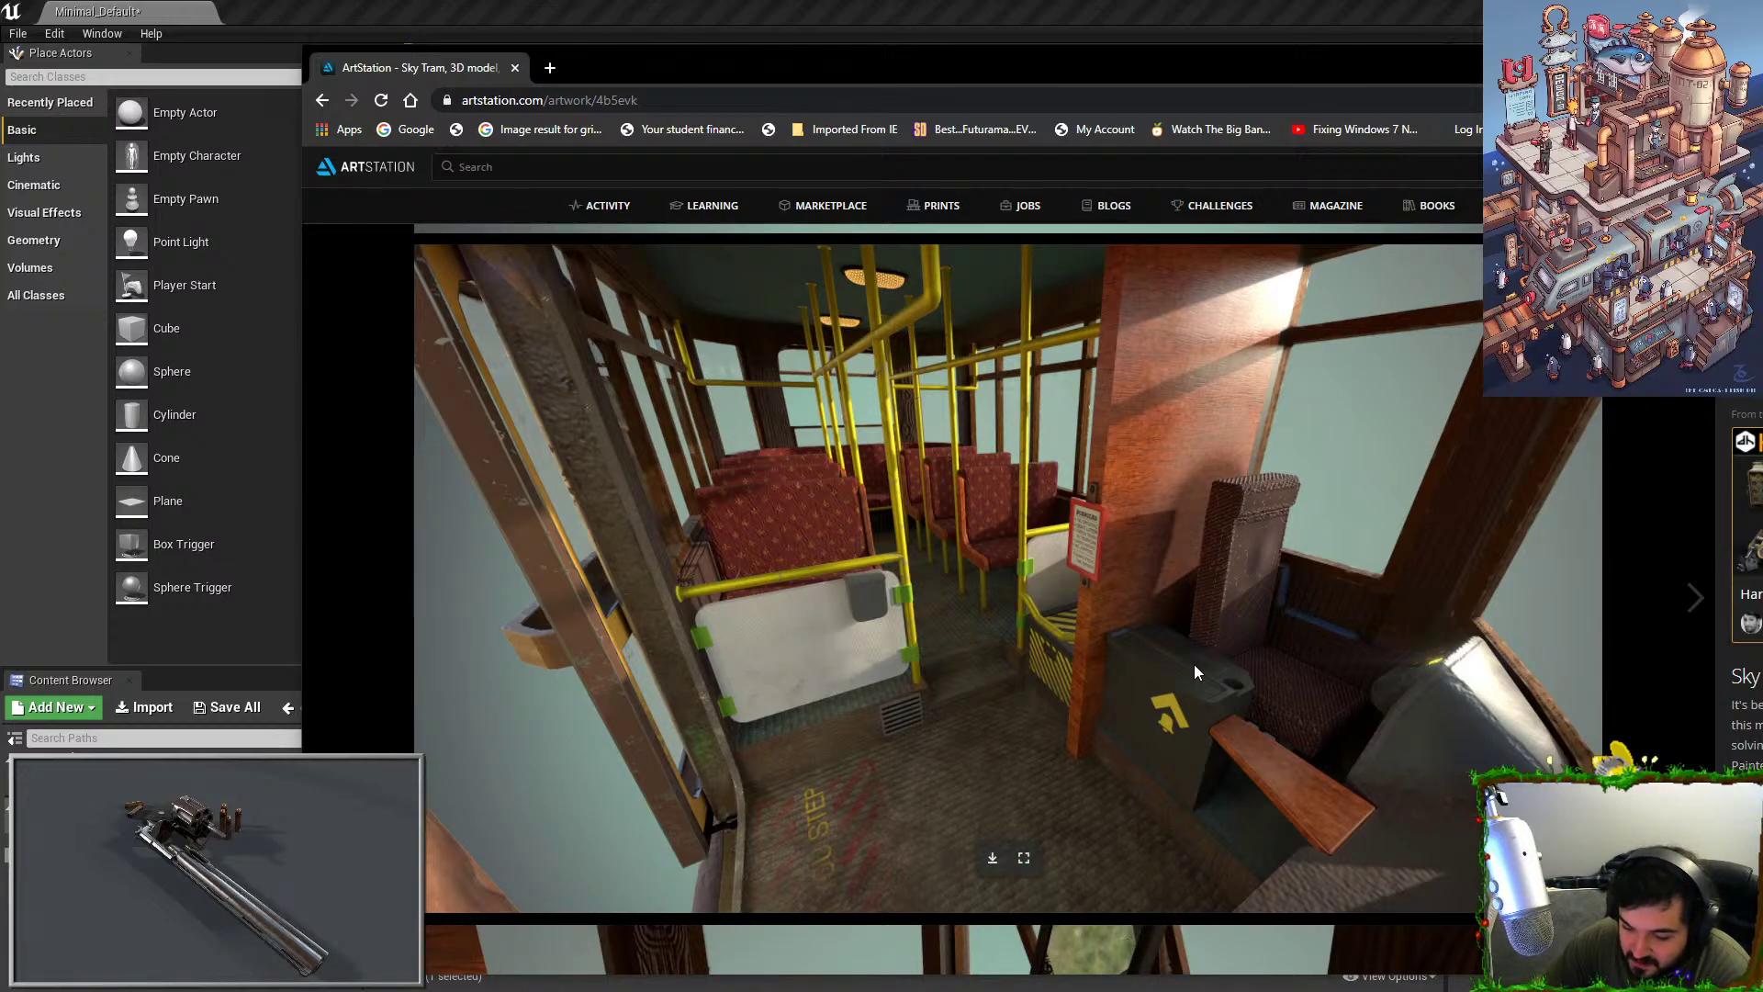
scroll(1194, 664, "down", 5)
scroll(1194, 664, "down", 2)
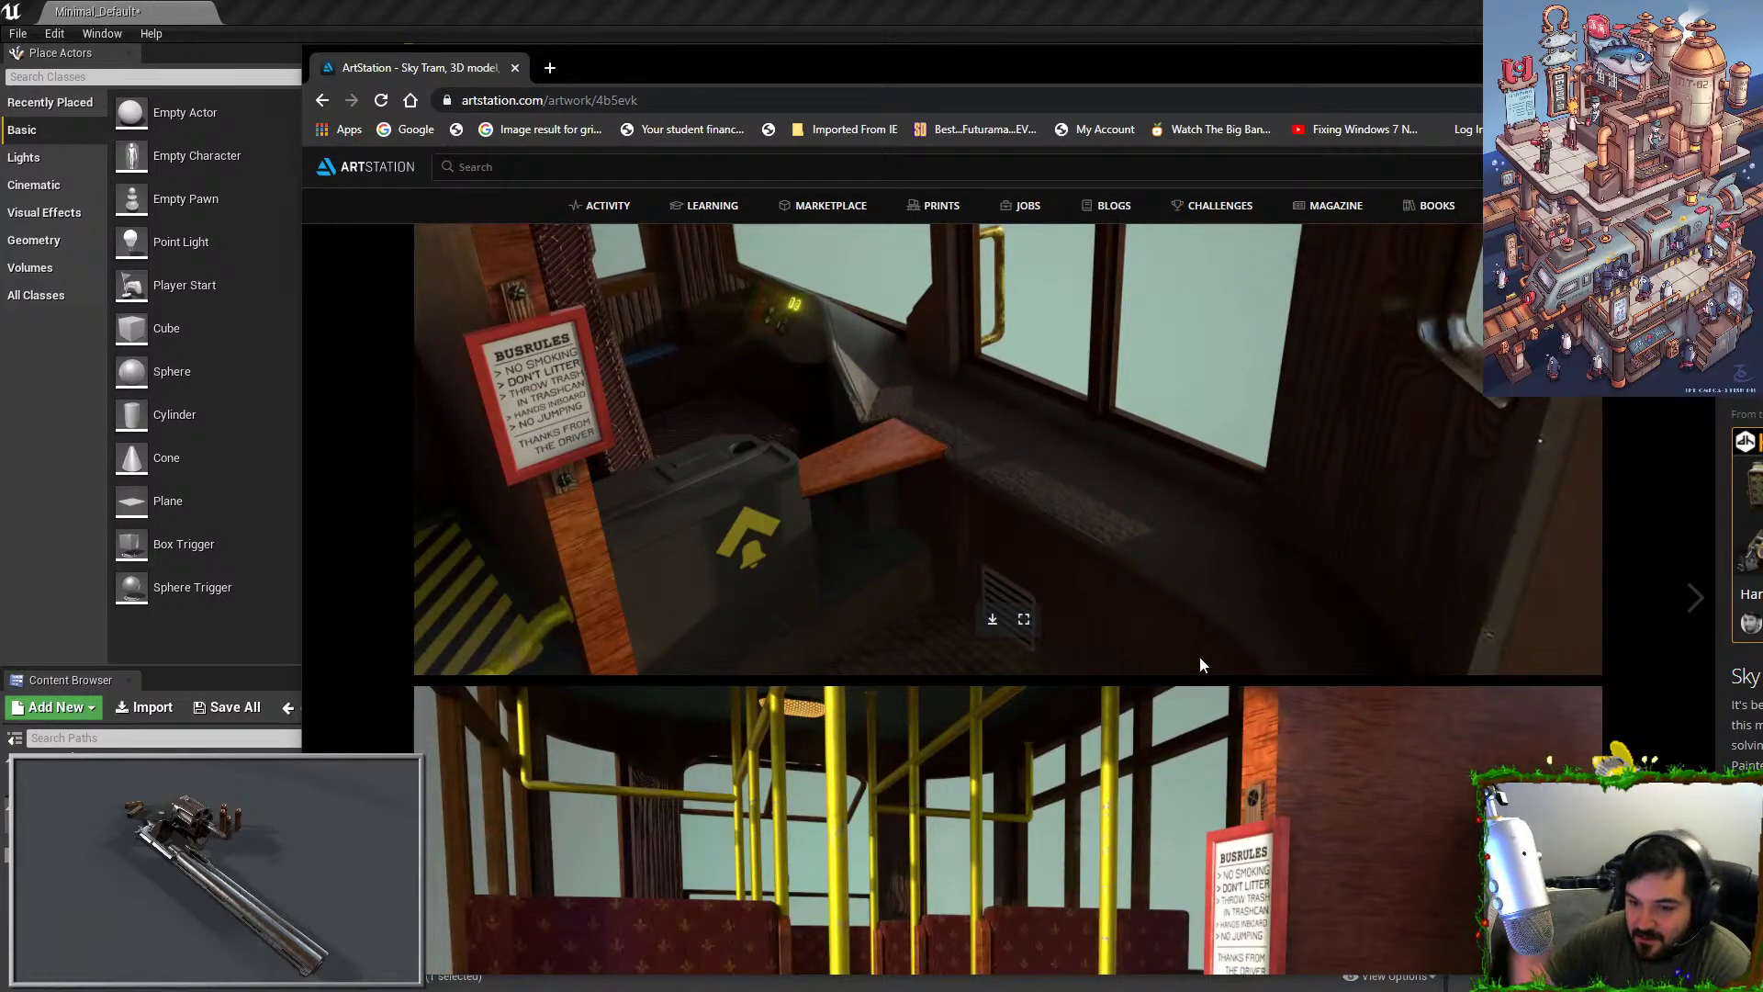
scroll(917, 620, "down", 10)
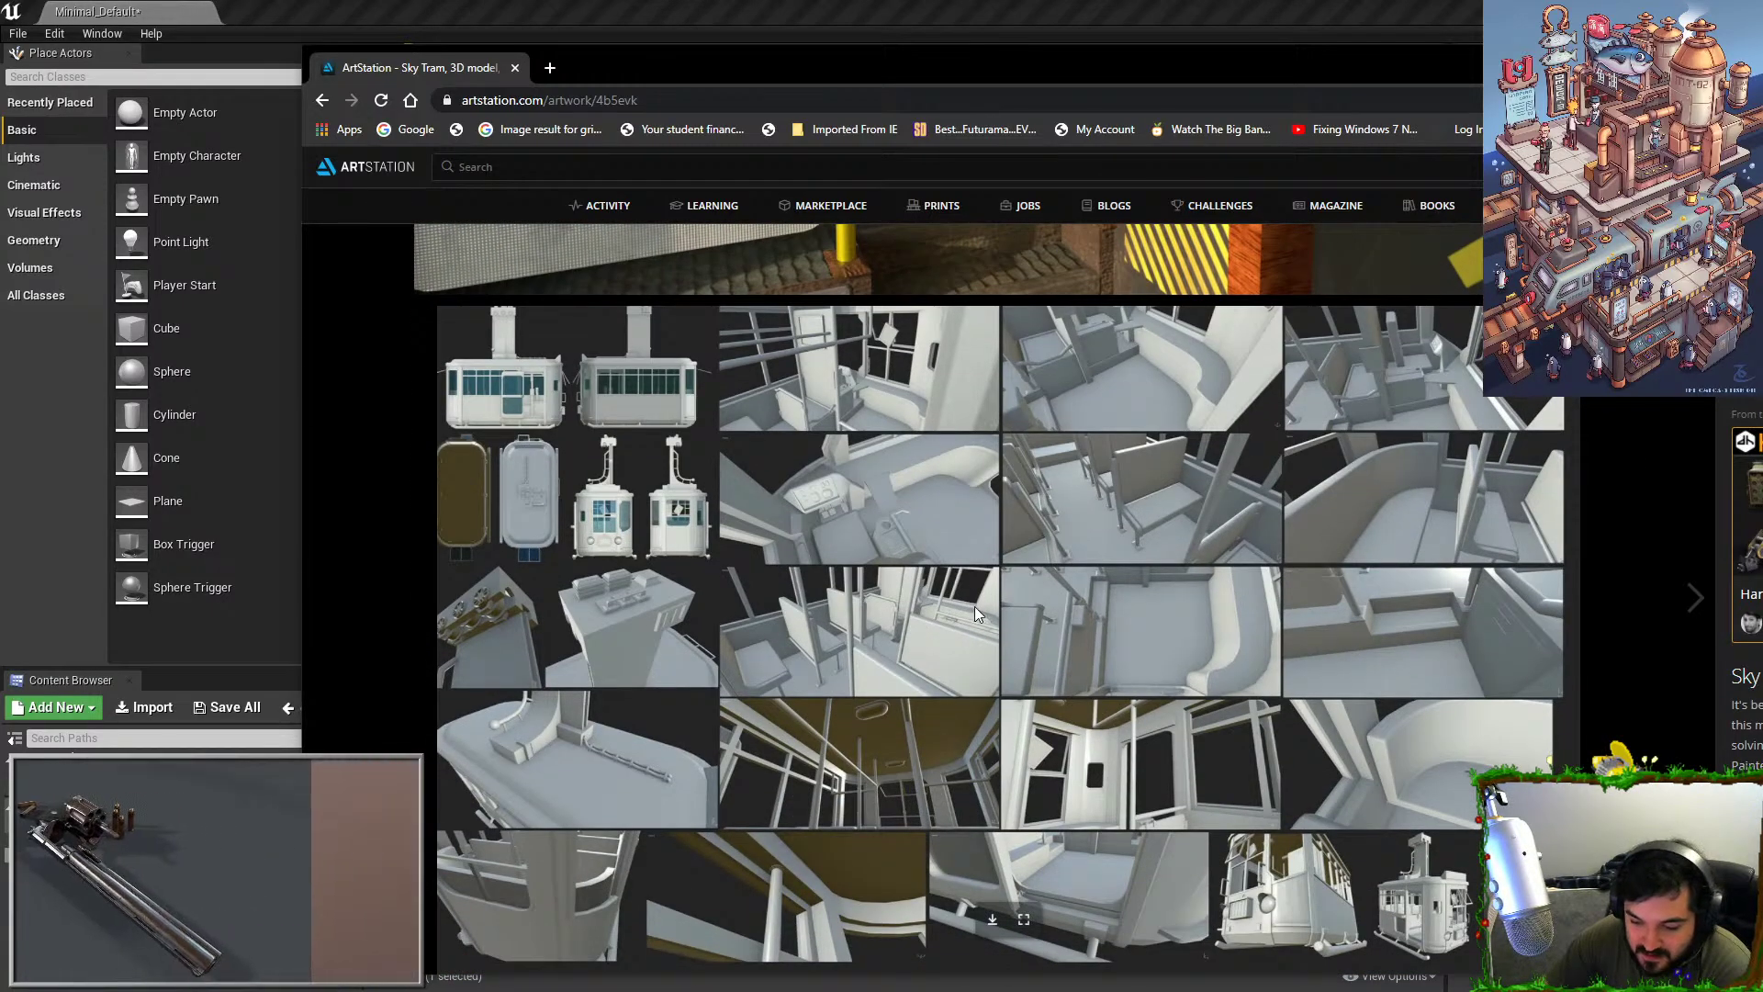
Back in Unreal Engine, create an instance of M_MasterMaterial named MI_SideWall and apply it to the shop's side wall behind the OMEGA-3 sign.
left_click_drag(1380, 65, 1762, 64)
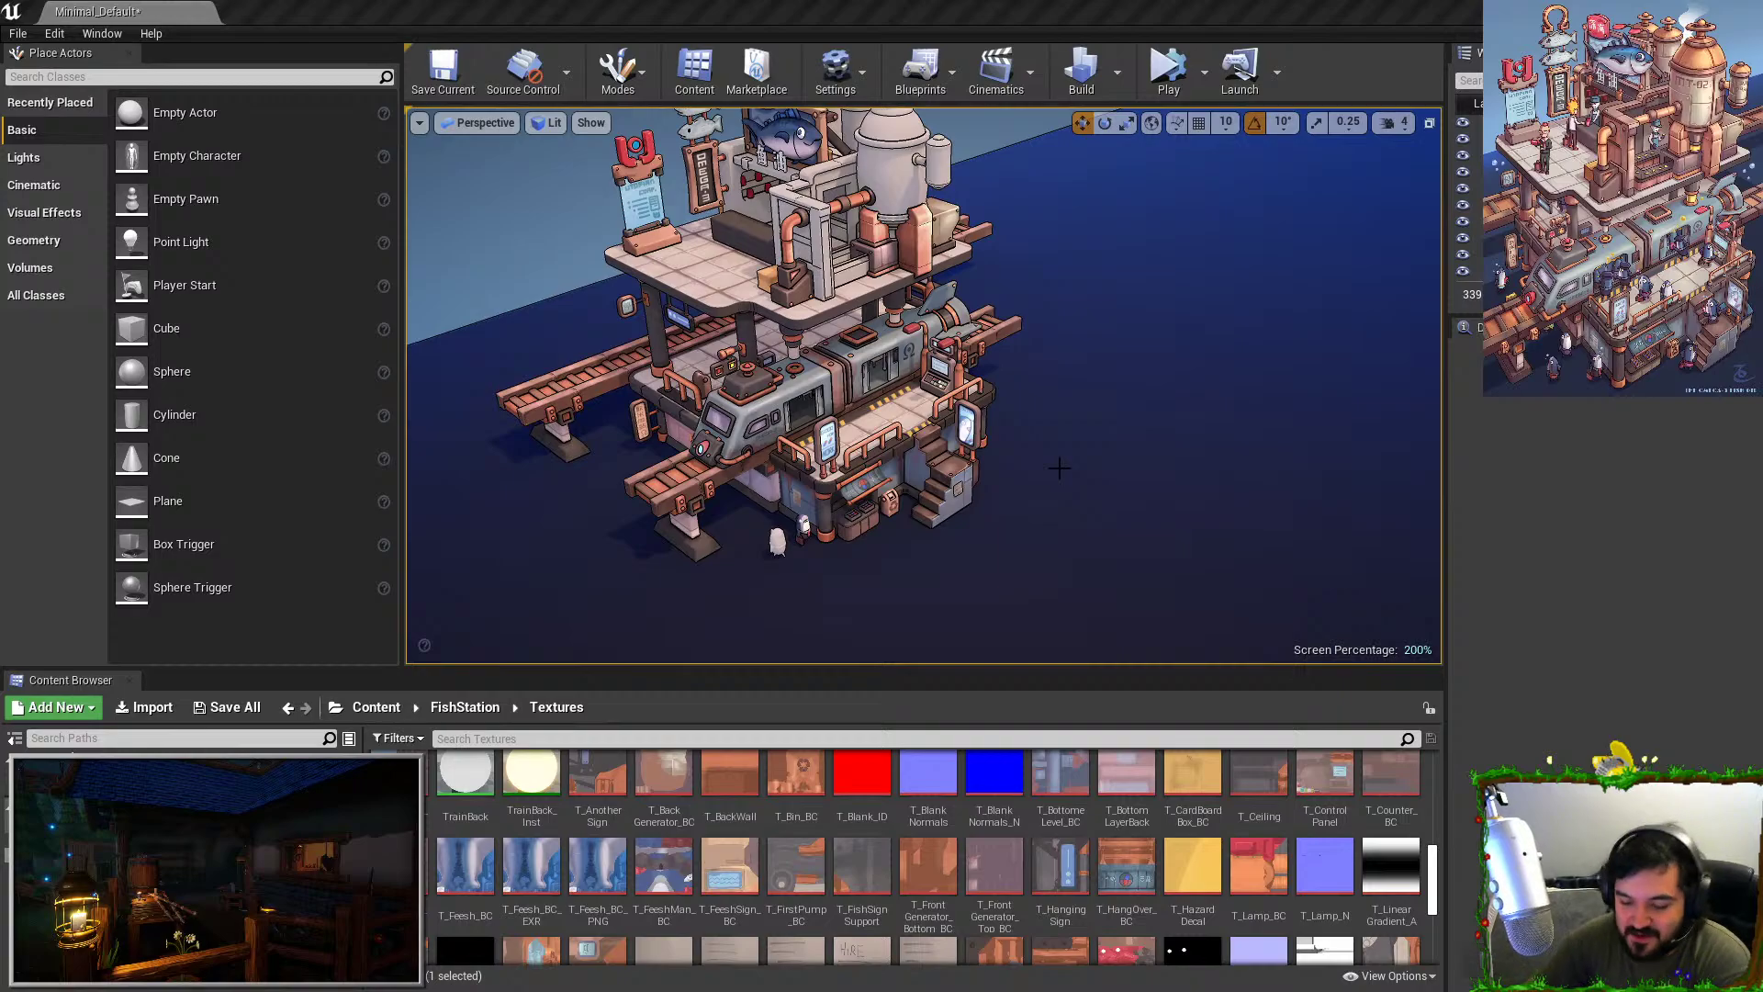
right_click_drag(972, 444, 845, 363)
key("w")
key("w")
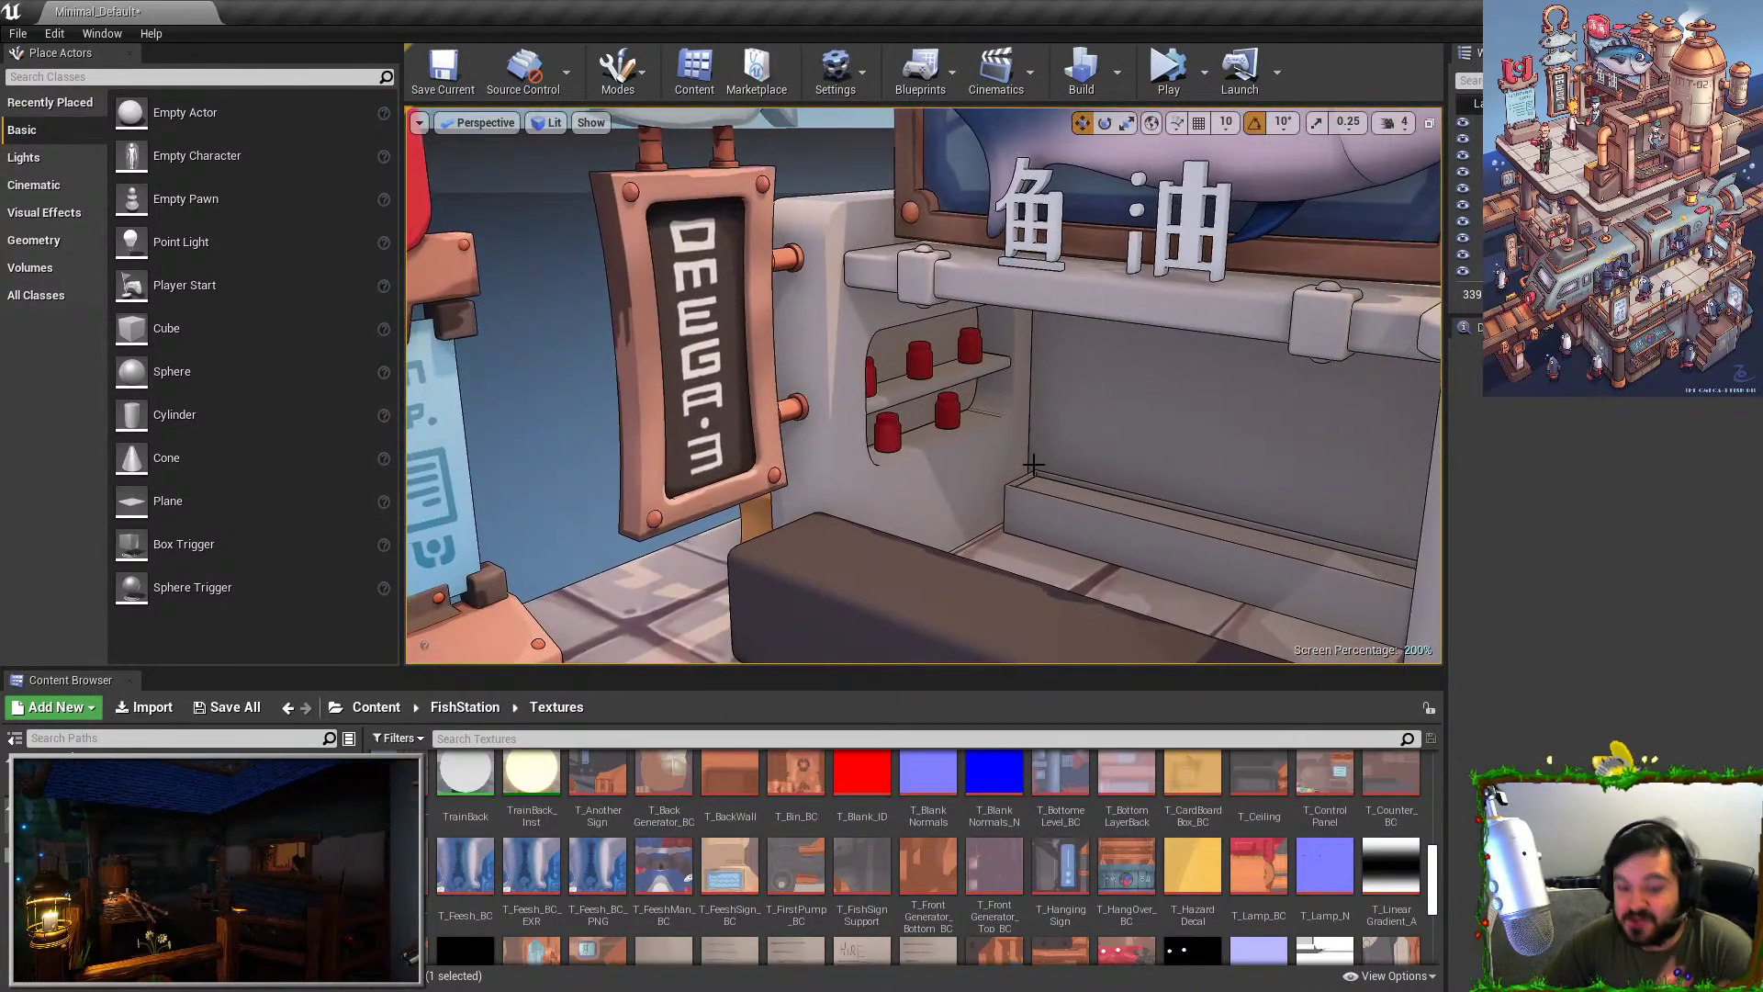
right_click_drag(826, 478, 886, 480)
scroll(1106, 879, "up", 3)
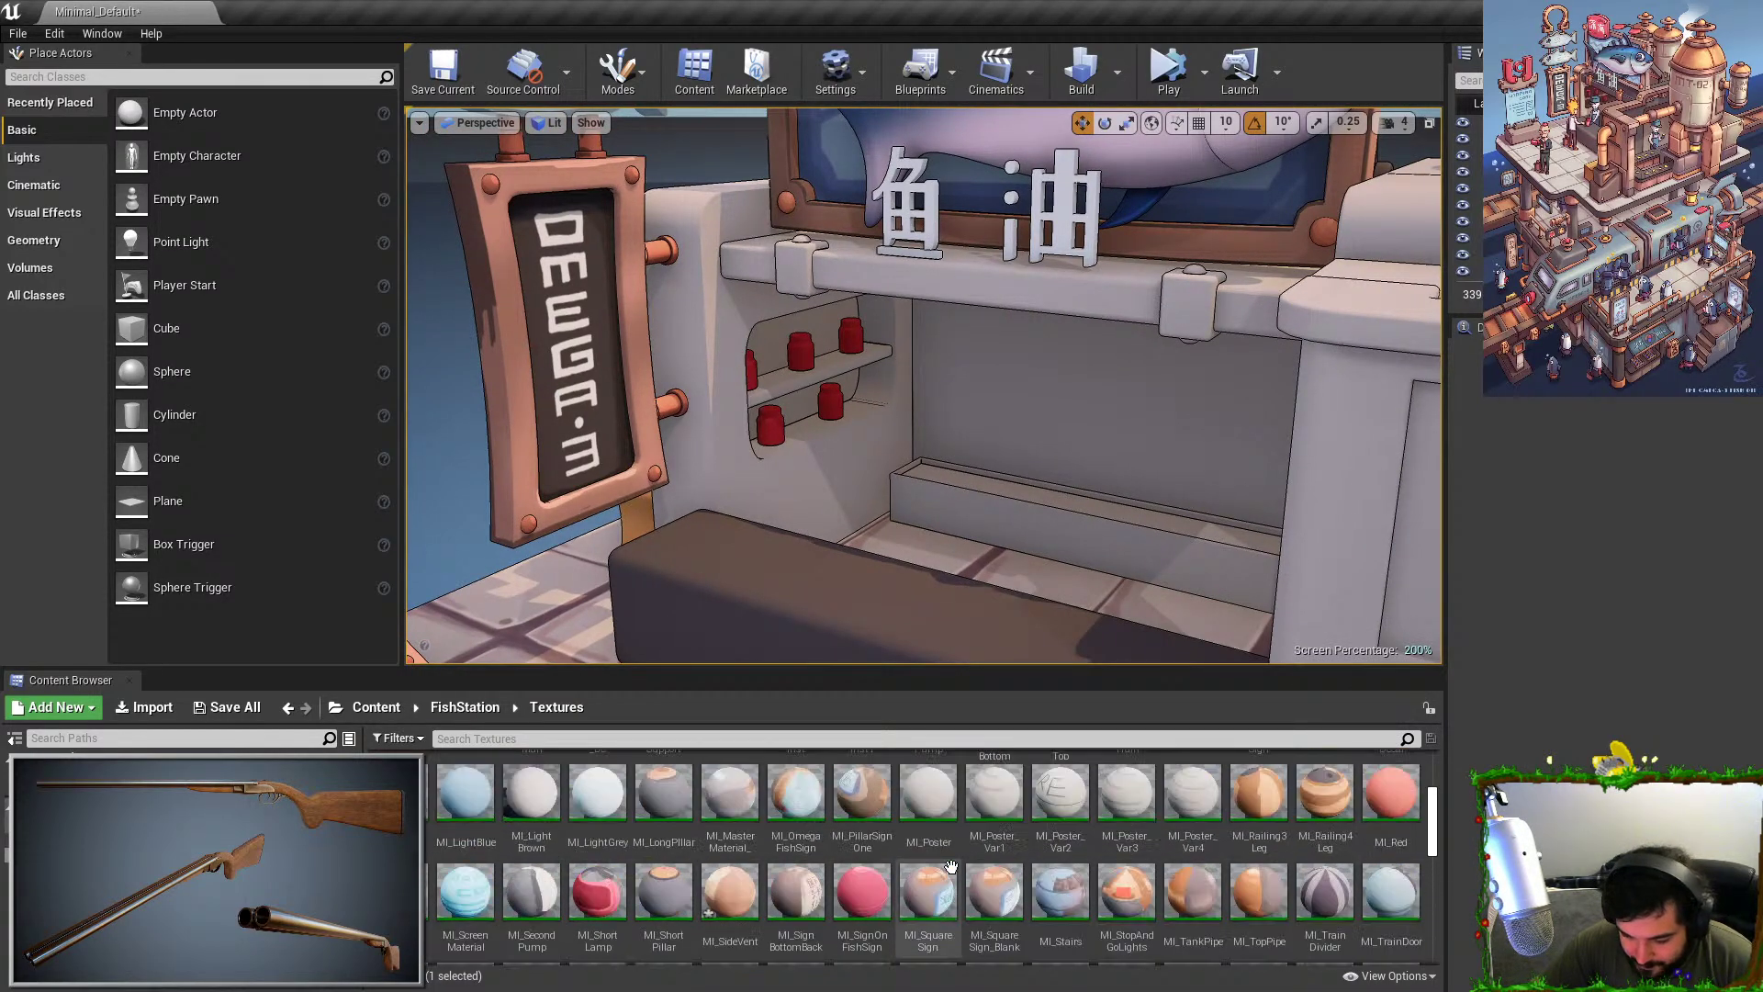
right_click(1259, 872)
left_click(1332, 465)
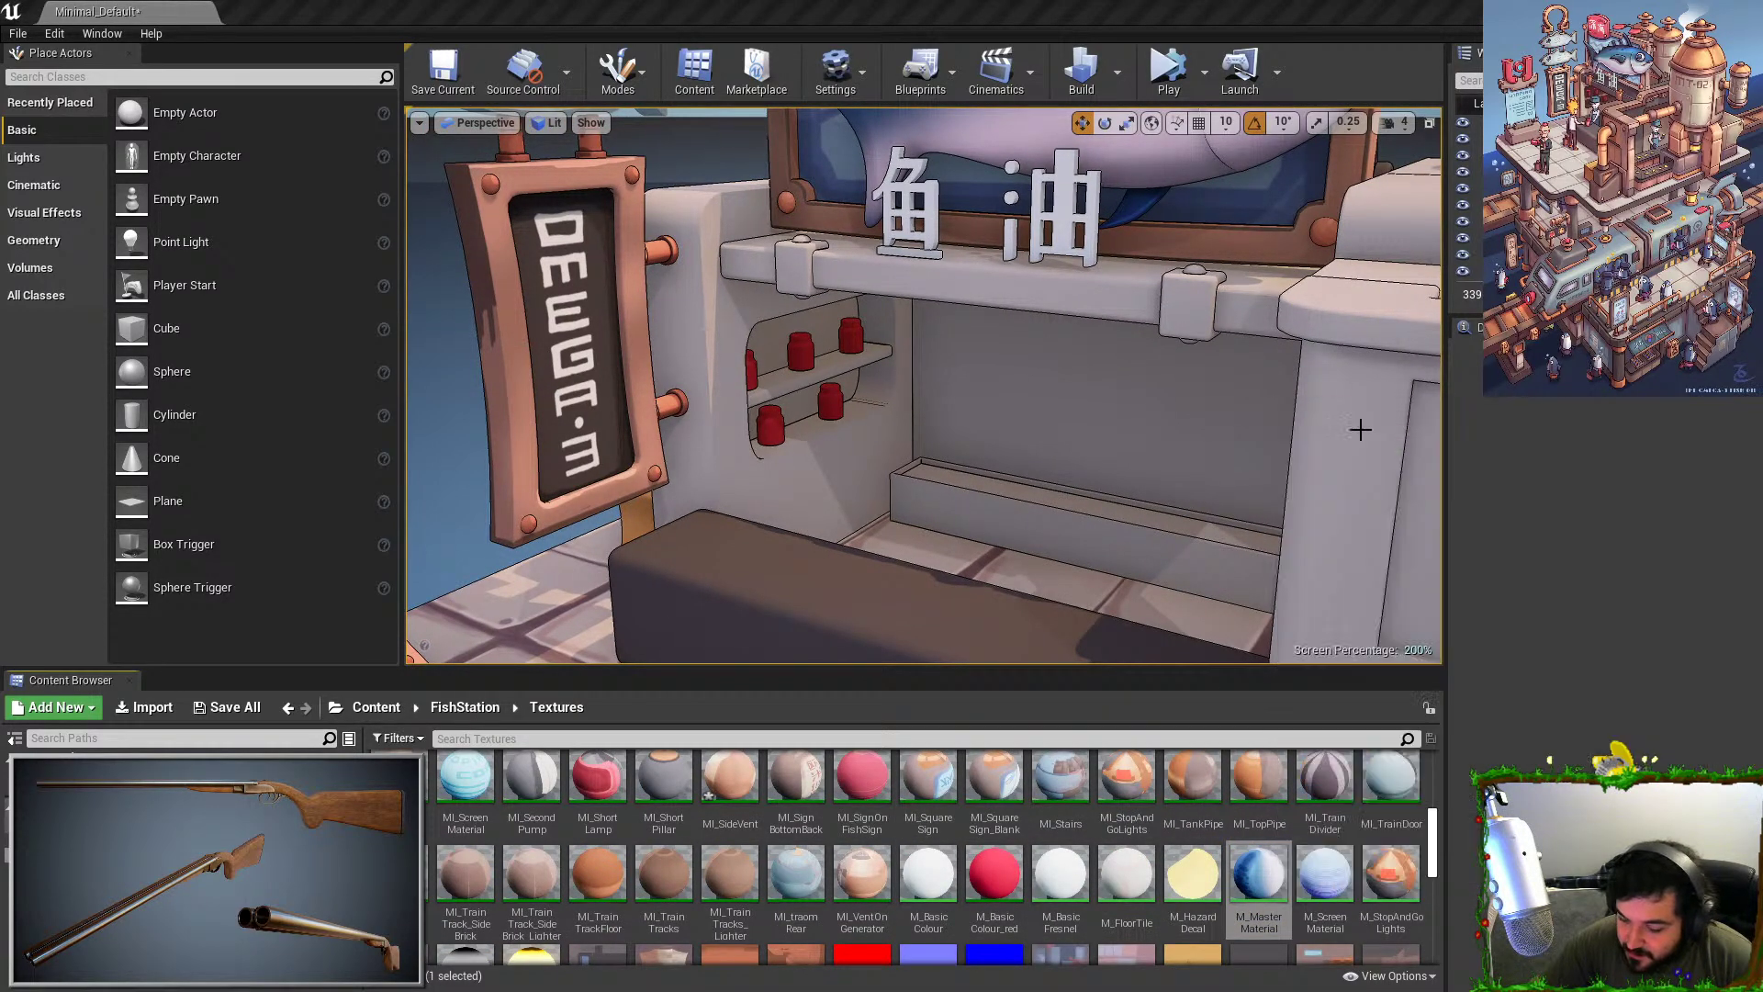
type("MI_SideWall")
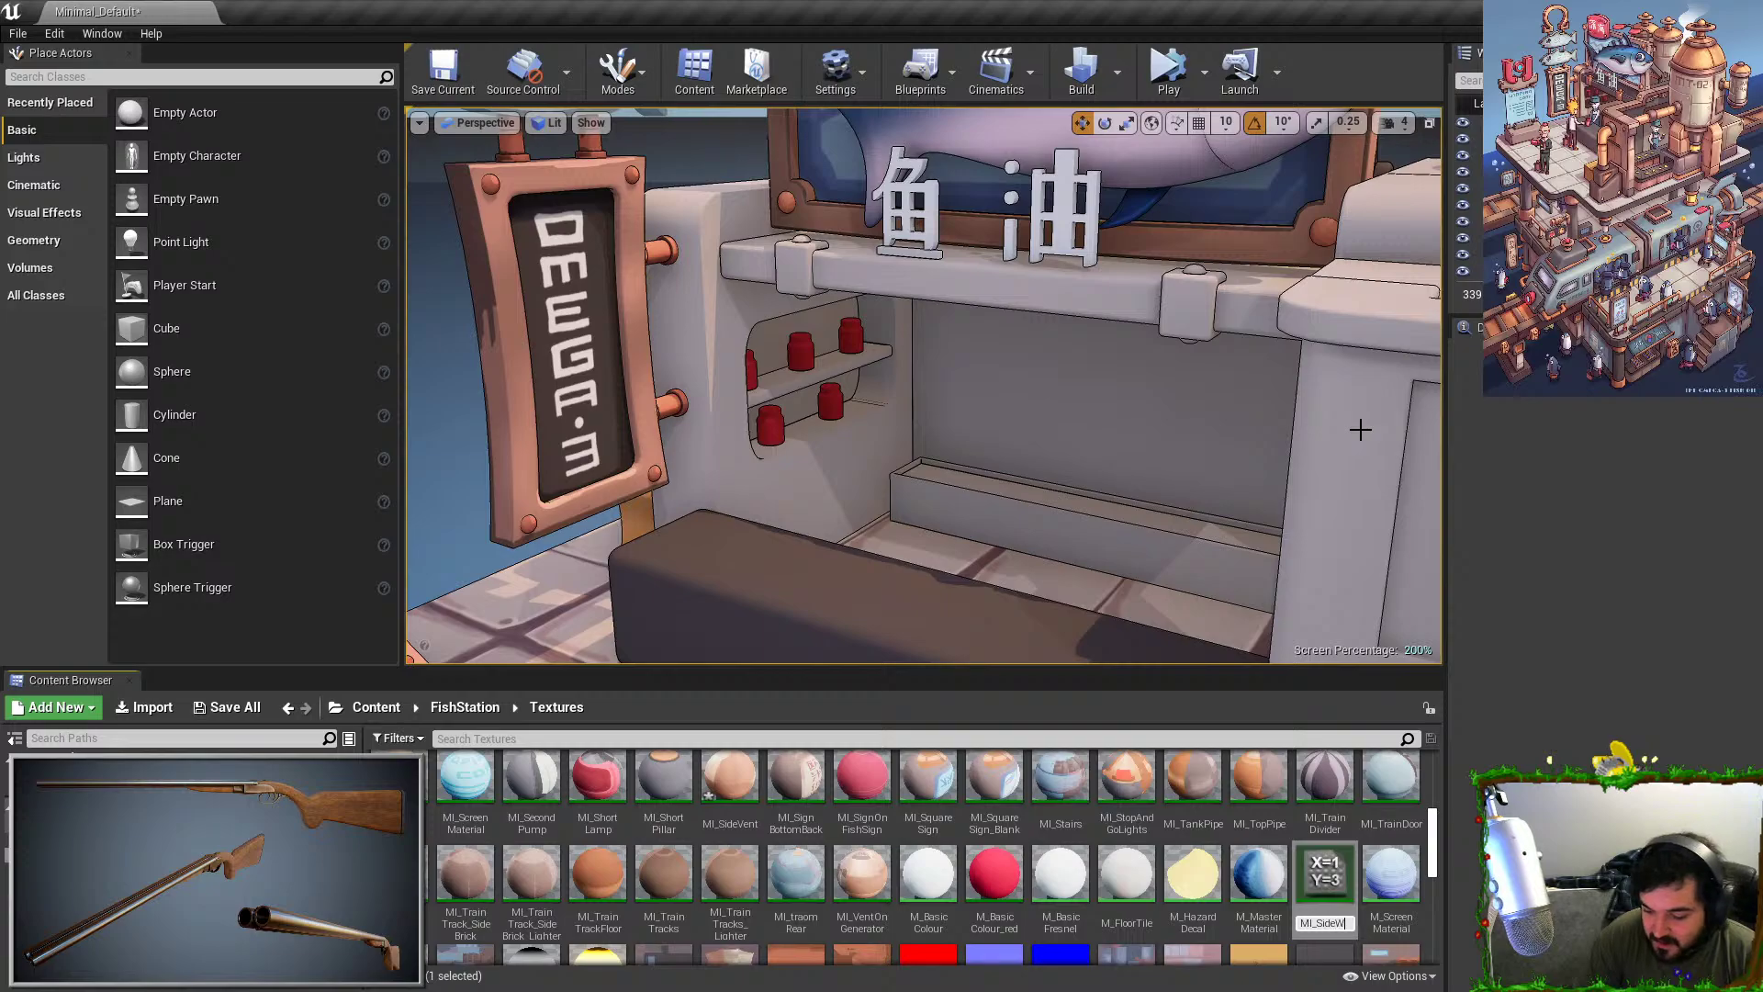
key("Return")
left_click_drag(796, 896, 742, 461)
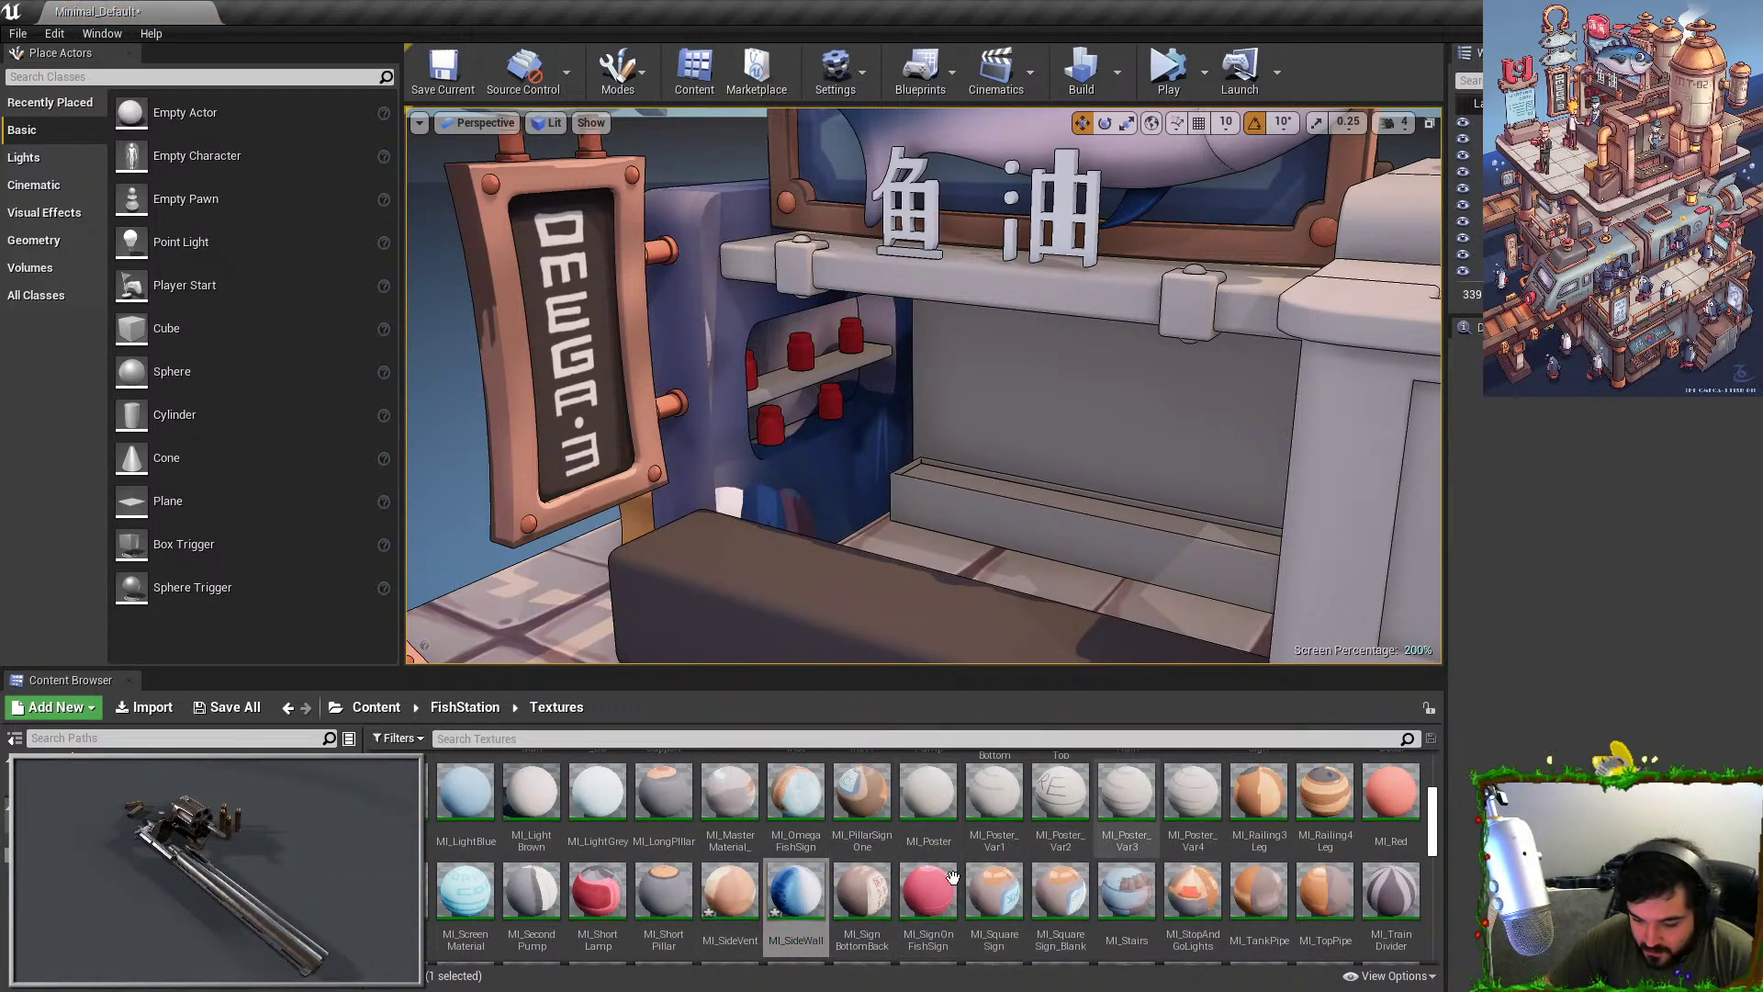
Create another instance of M_MasterMaterial named MI_BackWall and apply it to the shop's back wall.
right_click(795, 893)
left_click(1188, 901)
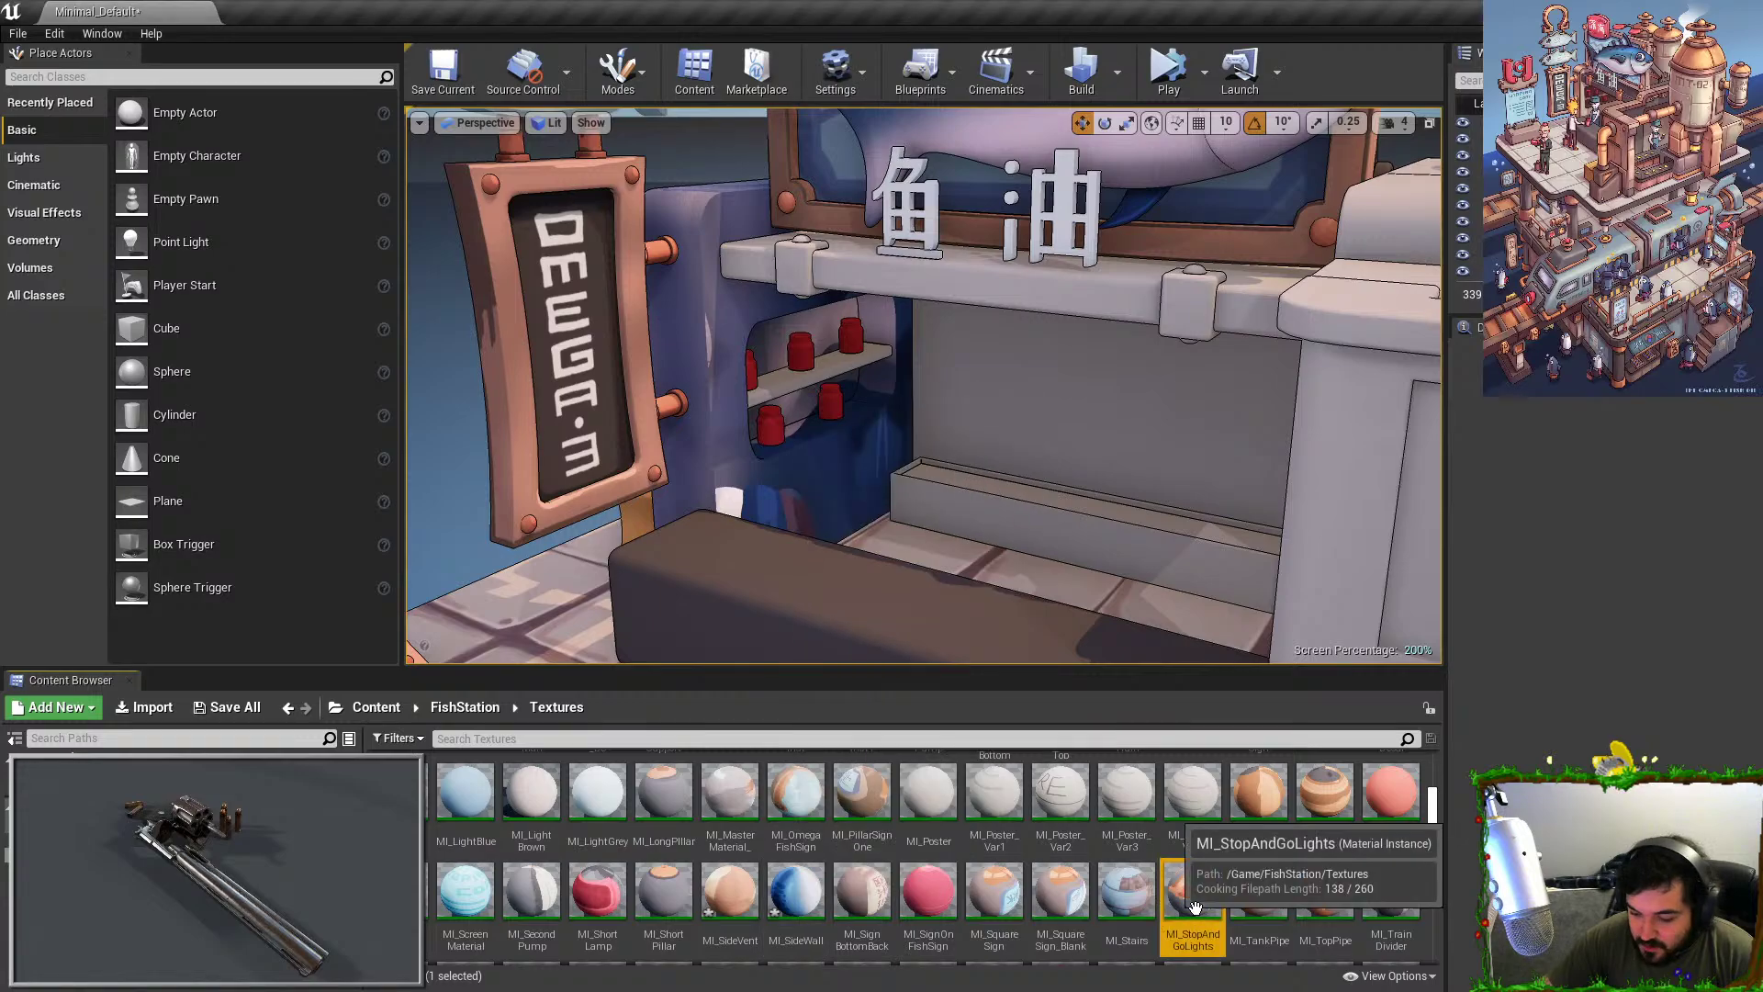
scroll(1221, 902, "up", 5)
scroll(1237, 902, "down", 8)
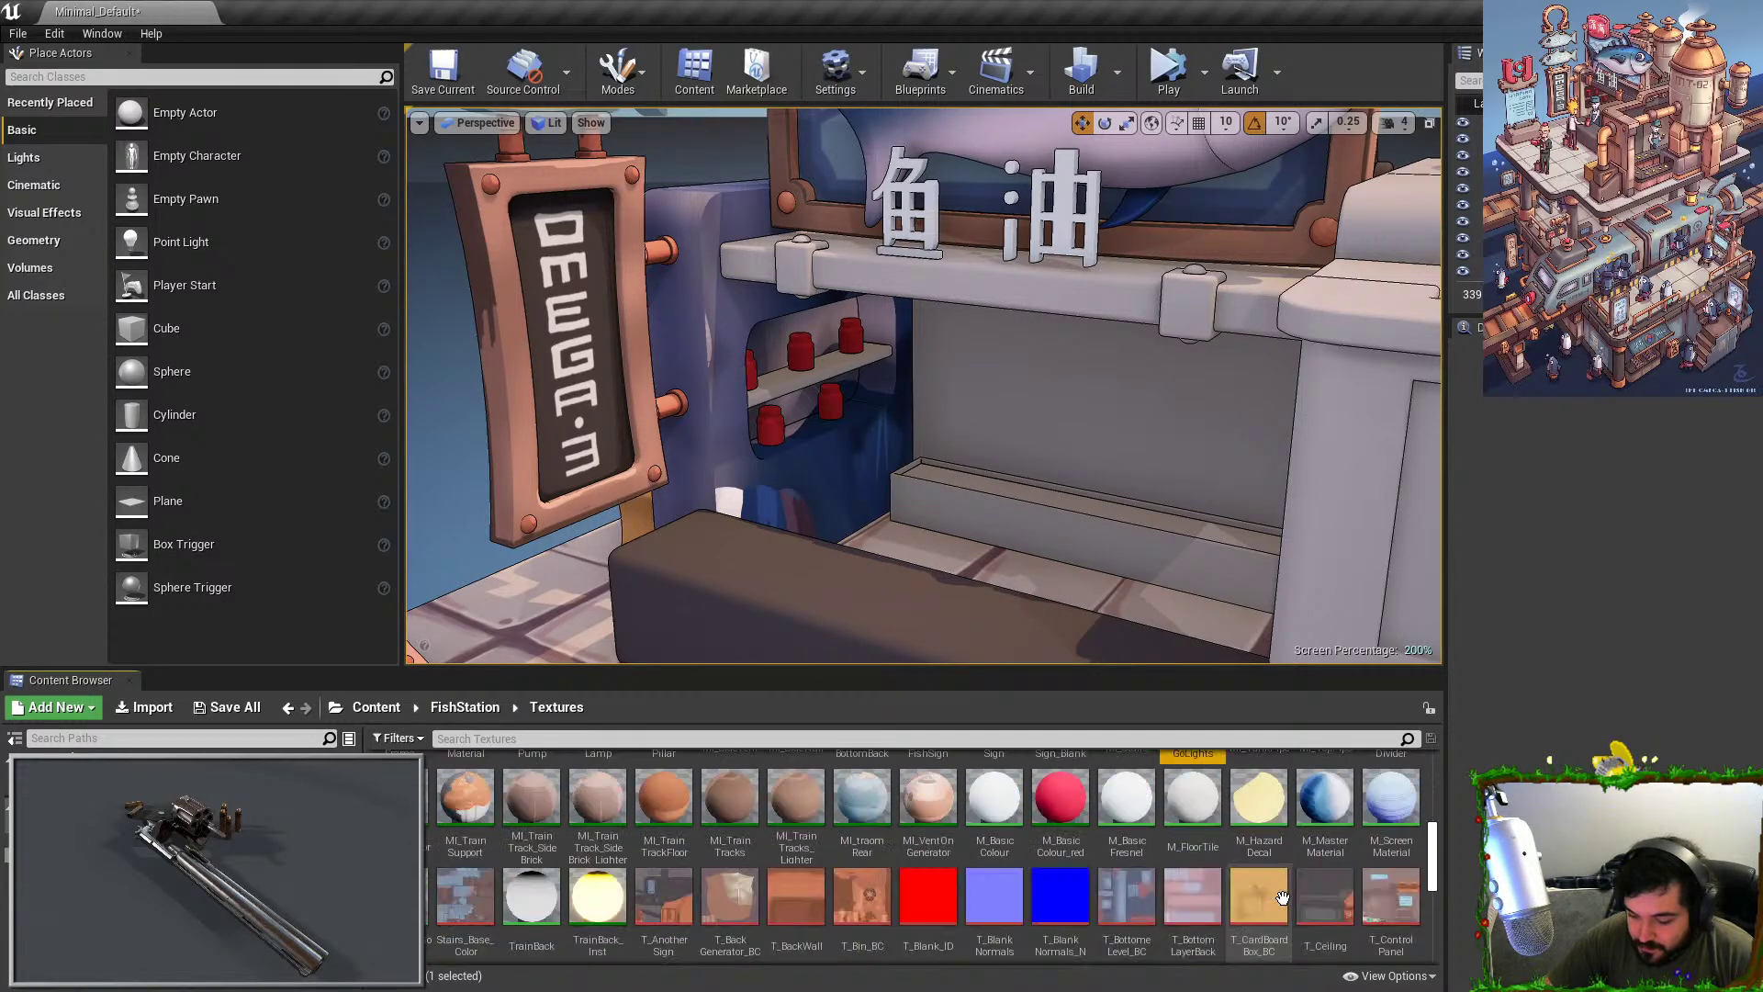
right_click(1325, 809)
left_click(1376, 331)
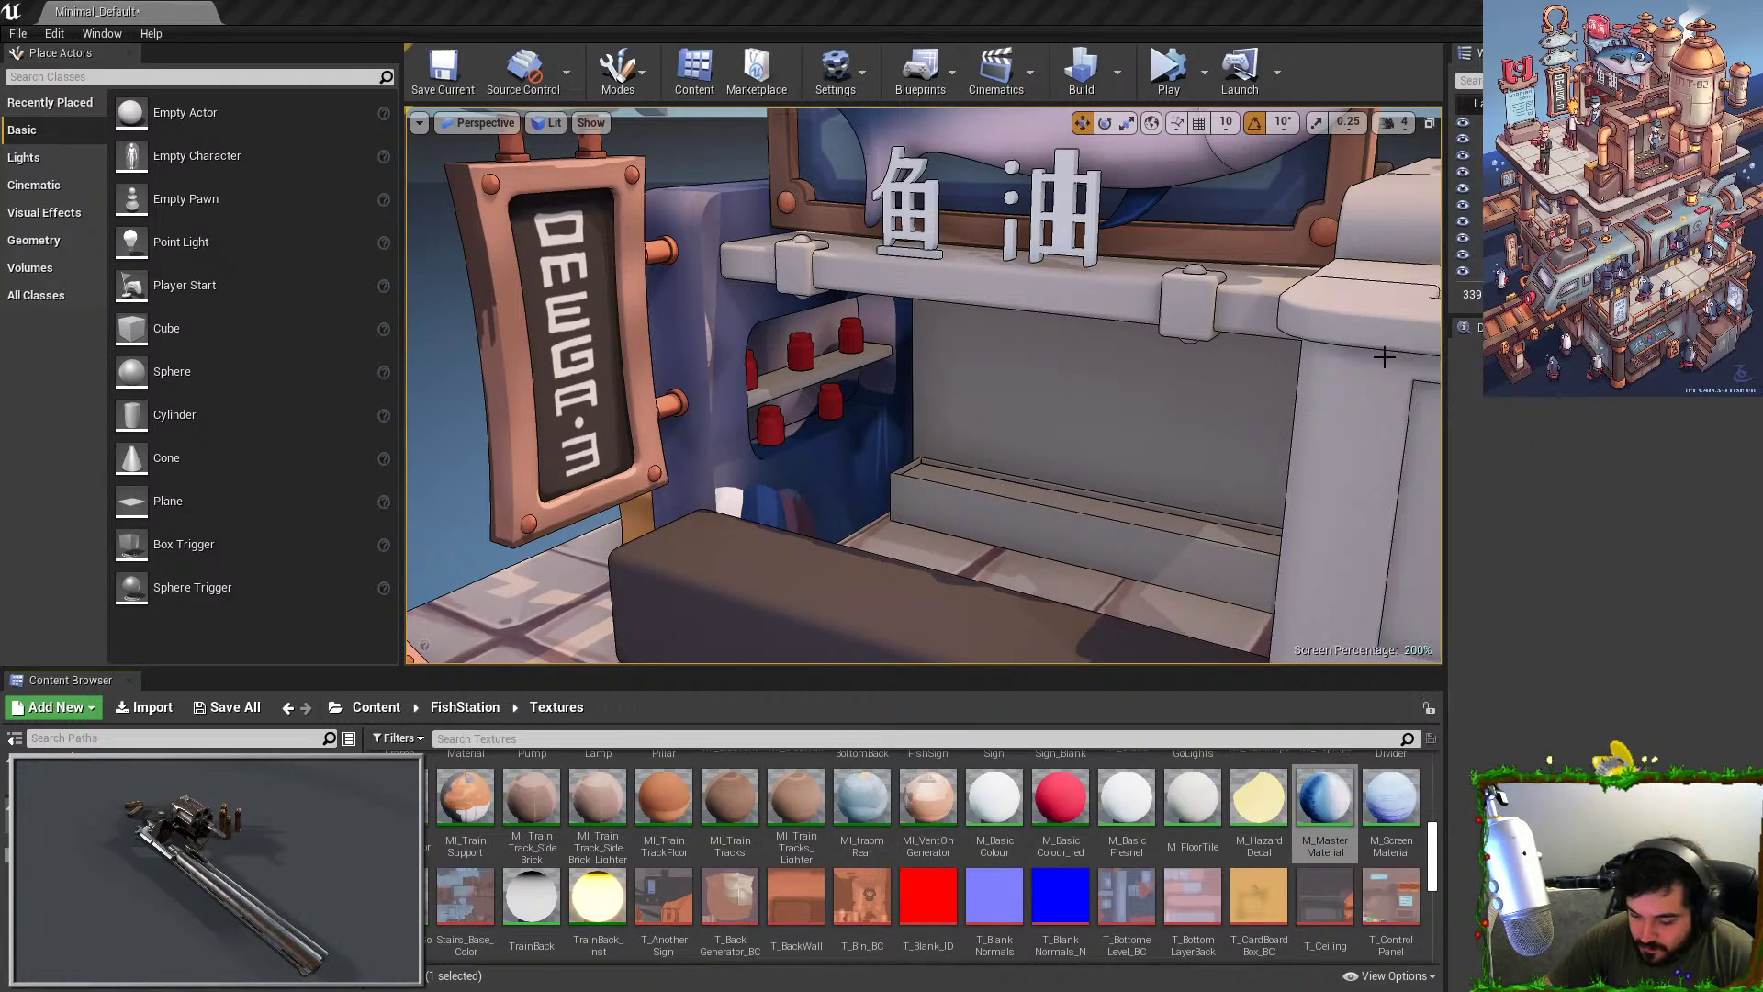
type("MI_BackWall")
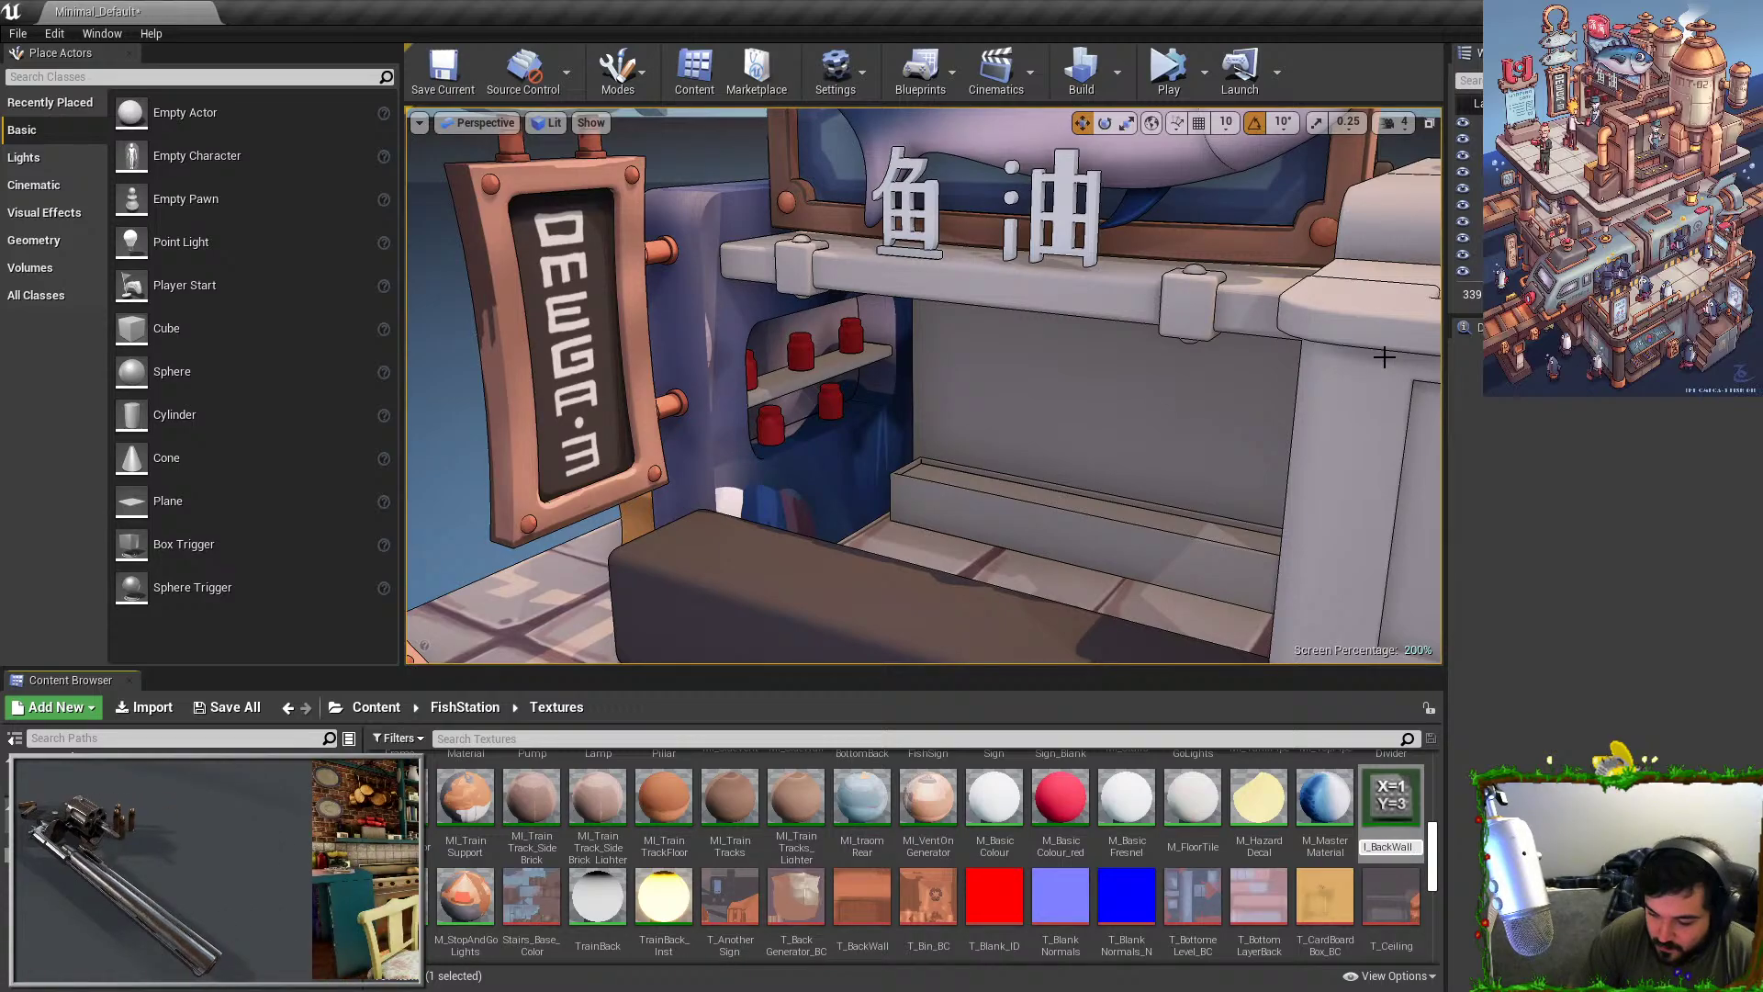
key("Return")
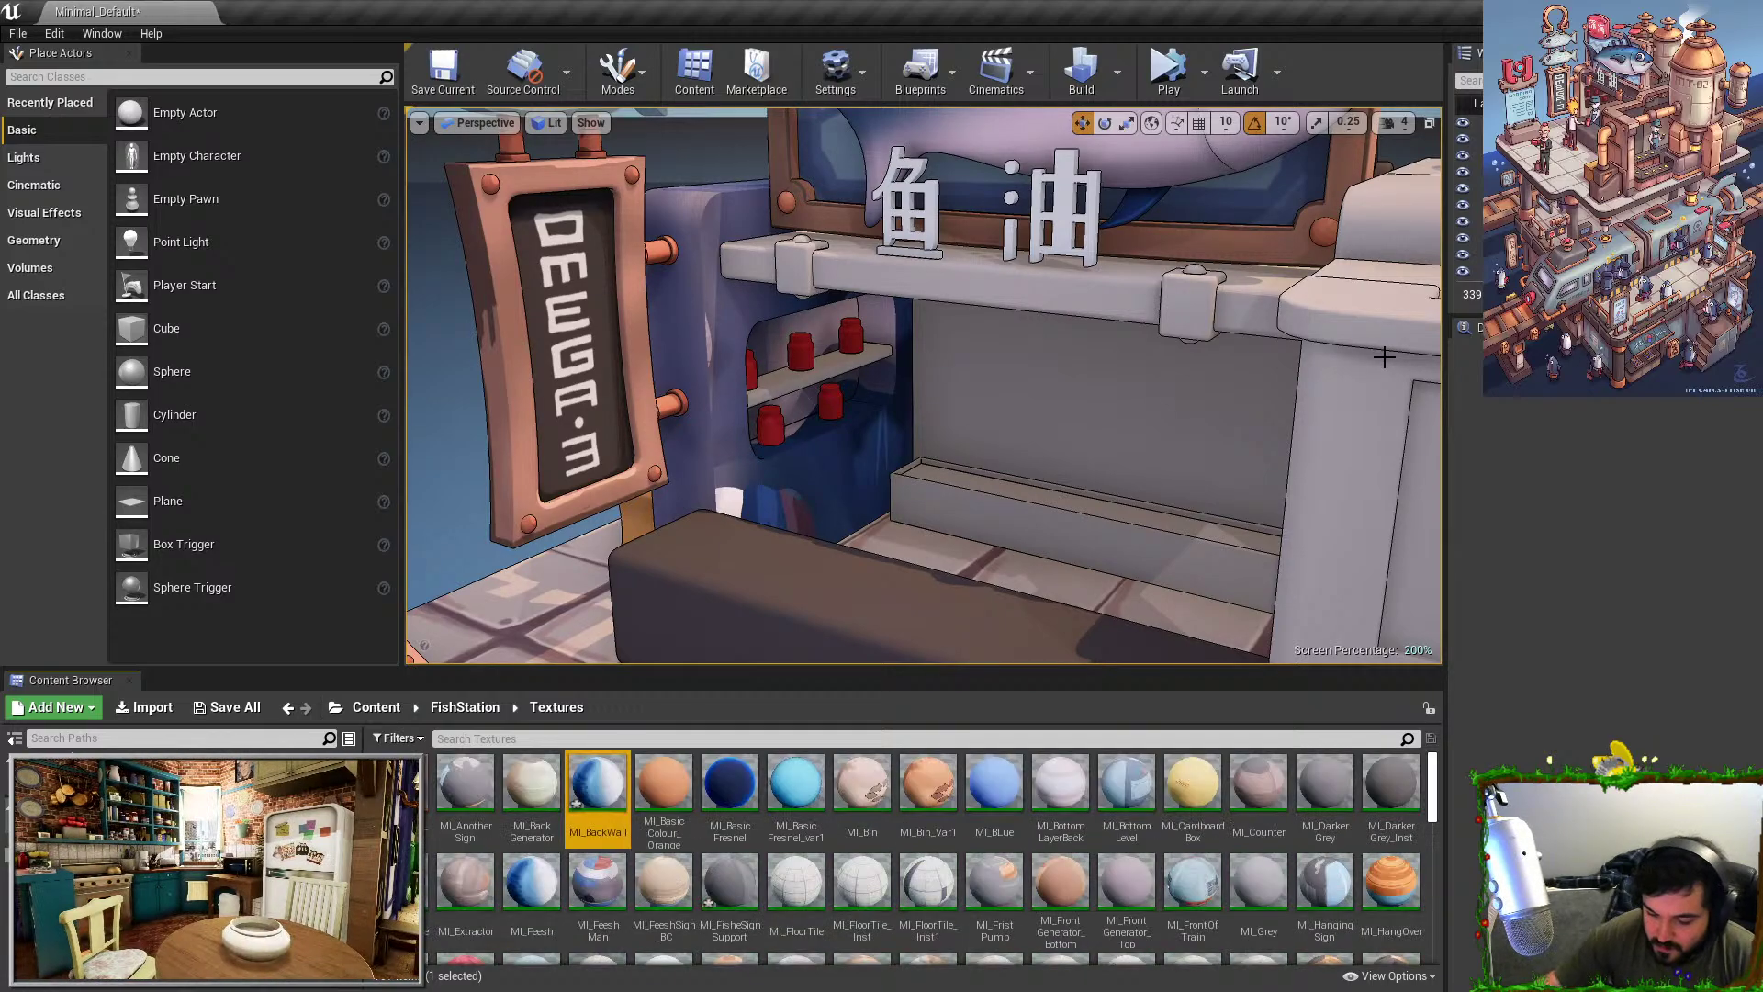
left_click_drag(598, 788, 1027, 514)
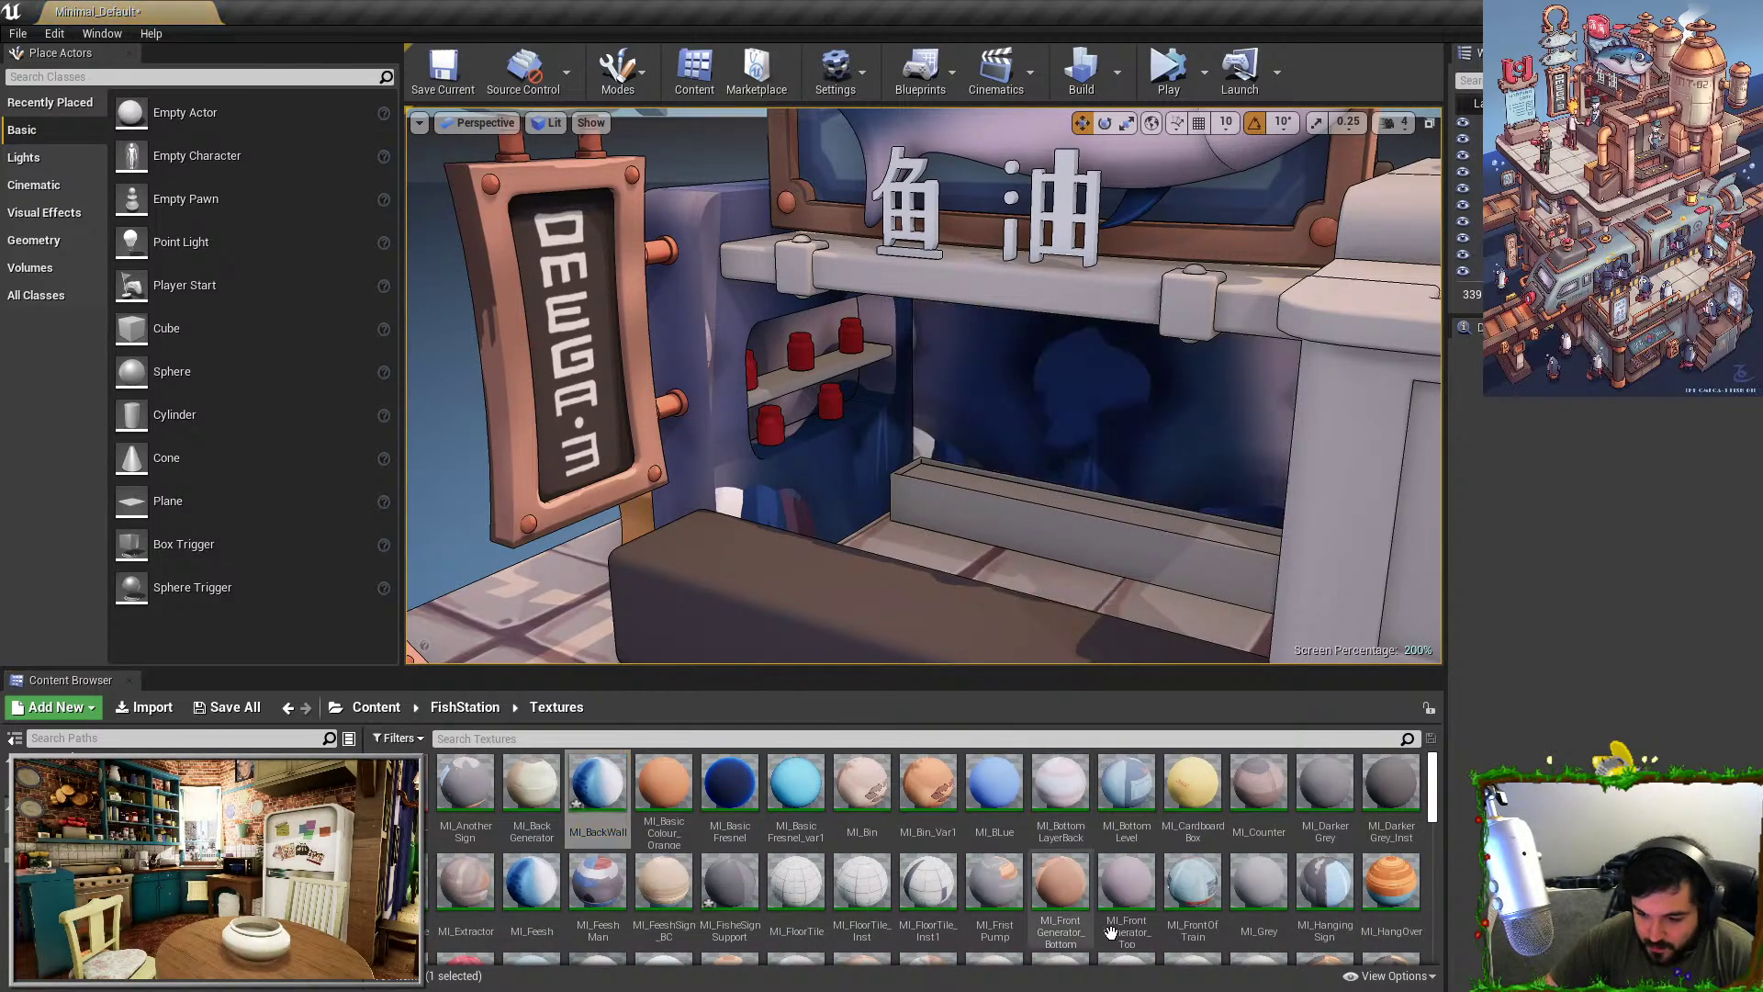
Create a third instance of M_MasterMaterial named MI_Ceiling.
scroll(1095, 859, "down", 4)
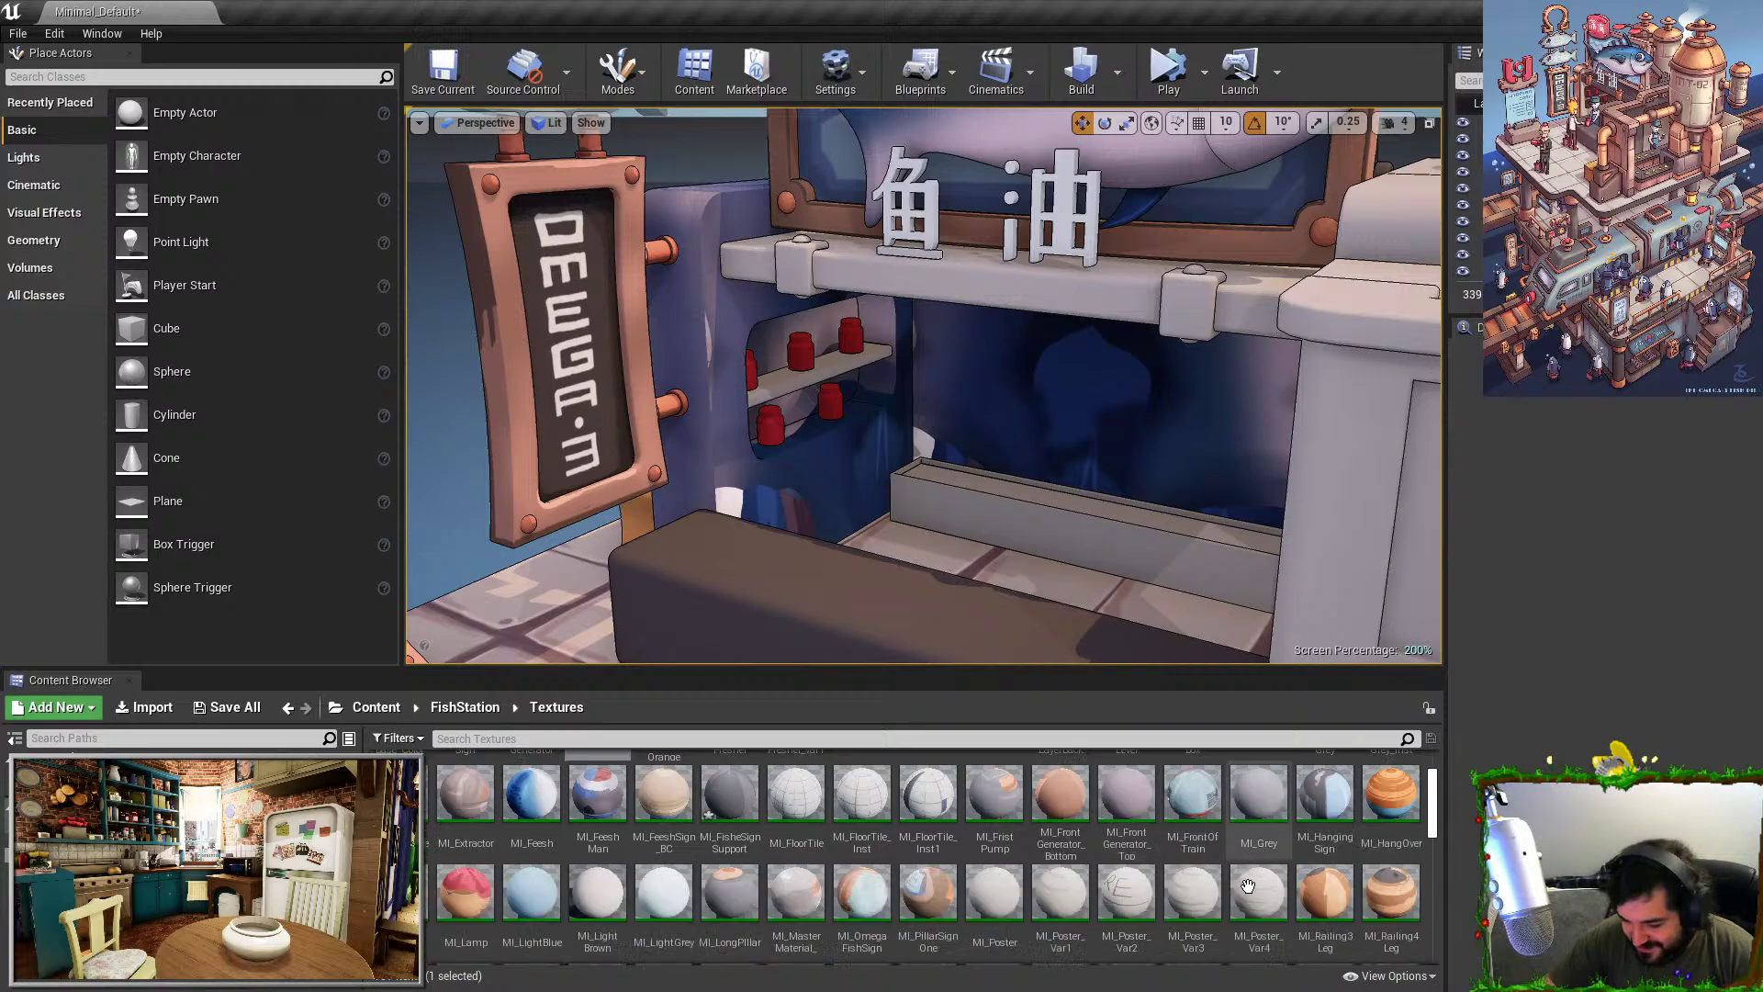
right_click(1374, 921)
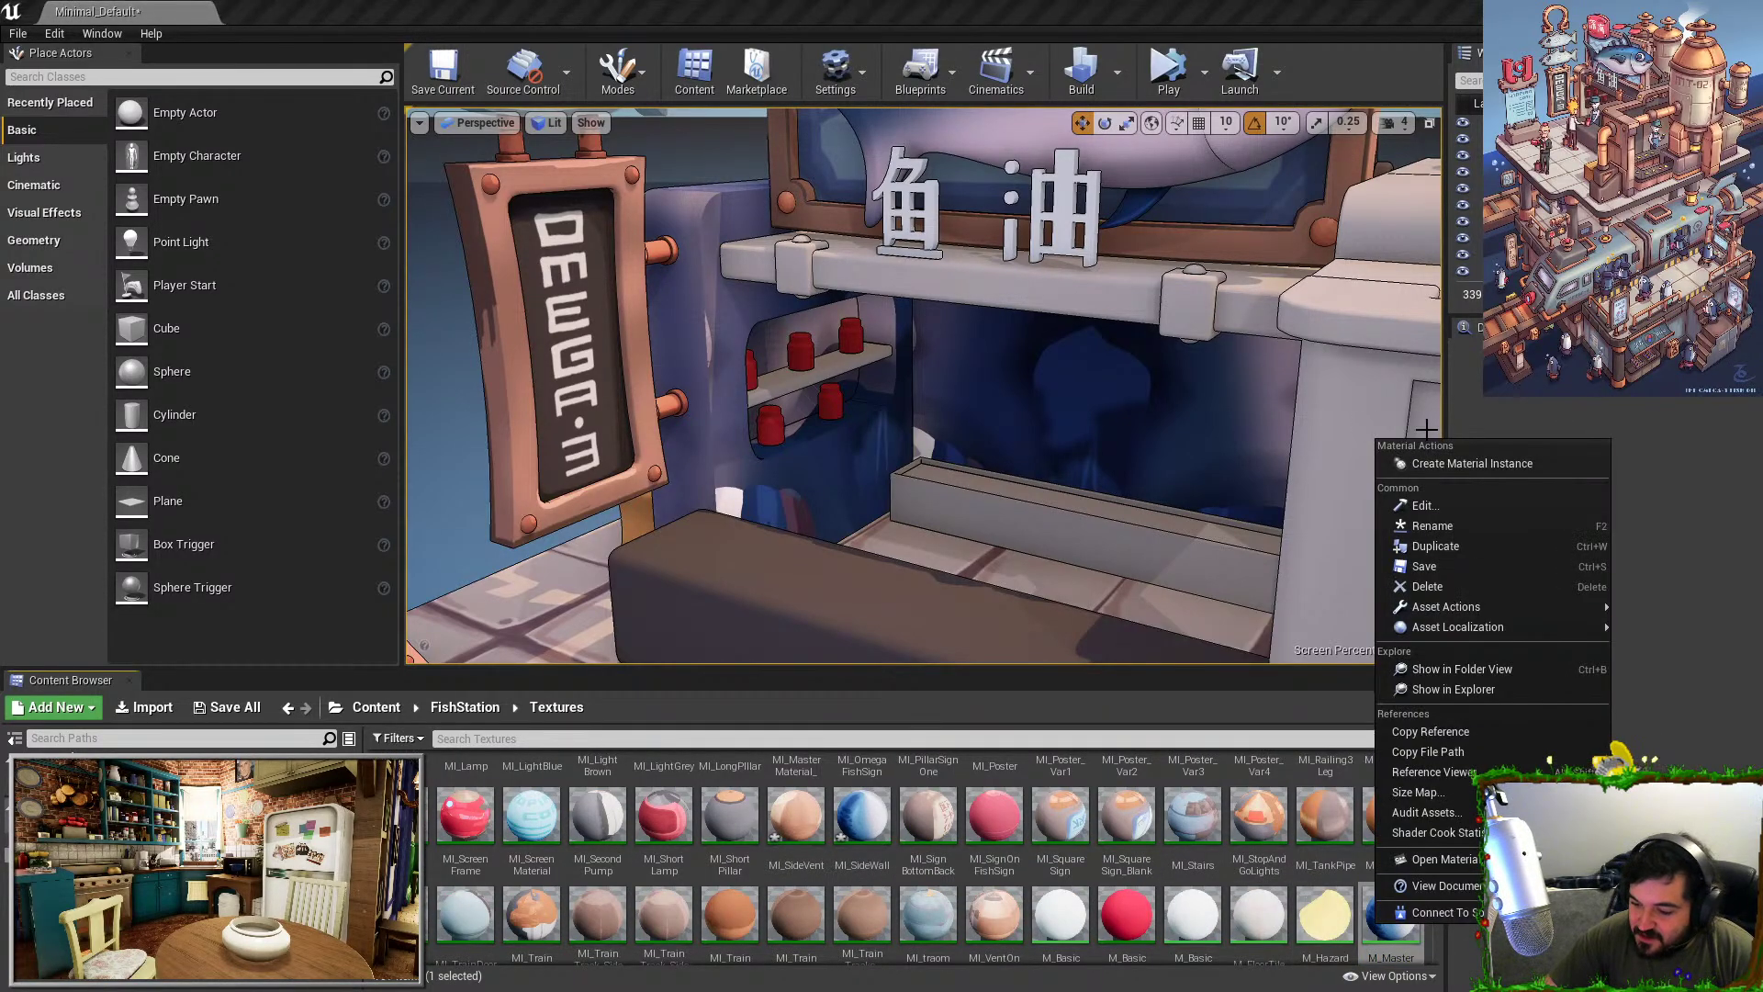
left_click(1441, 473)
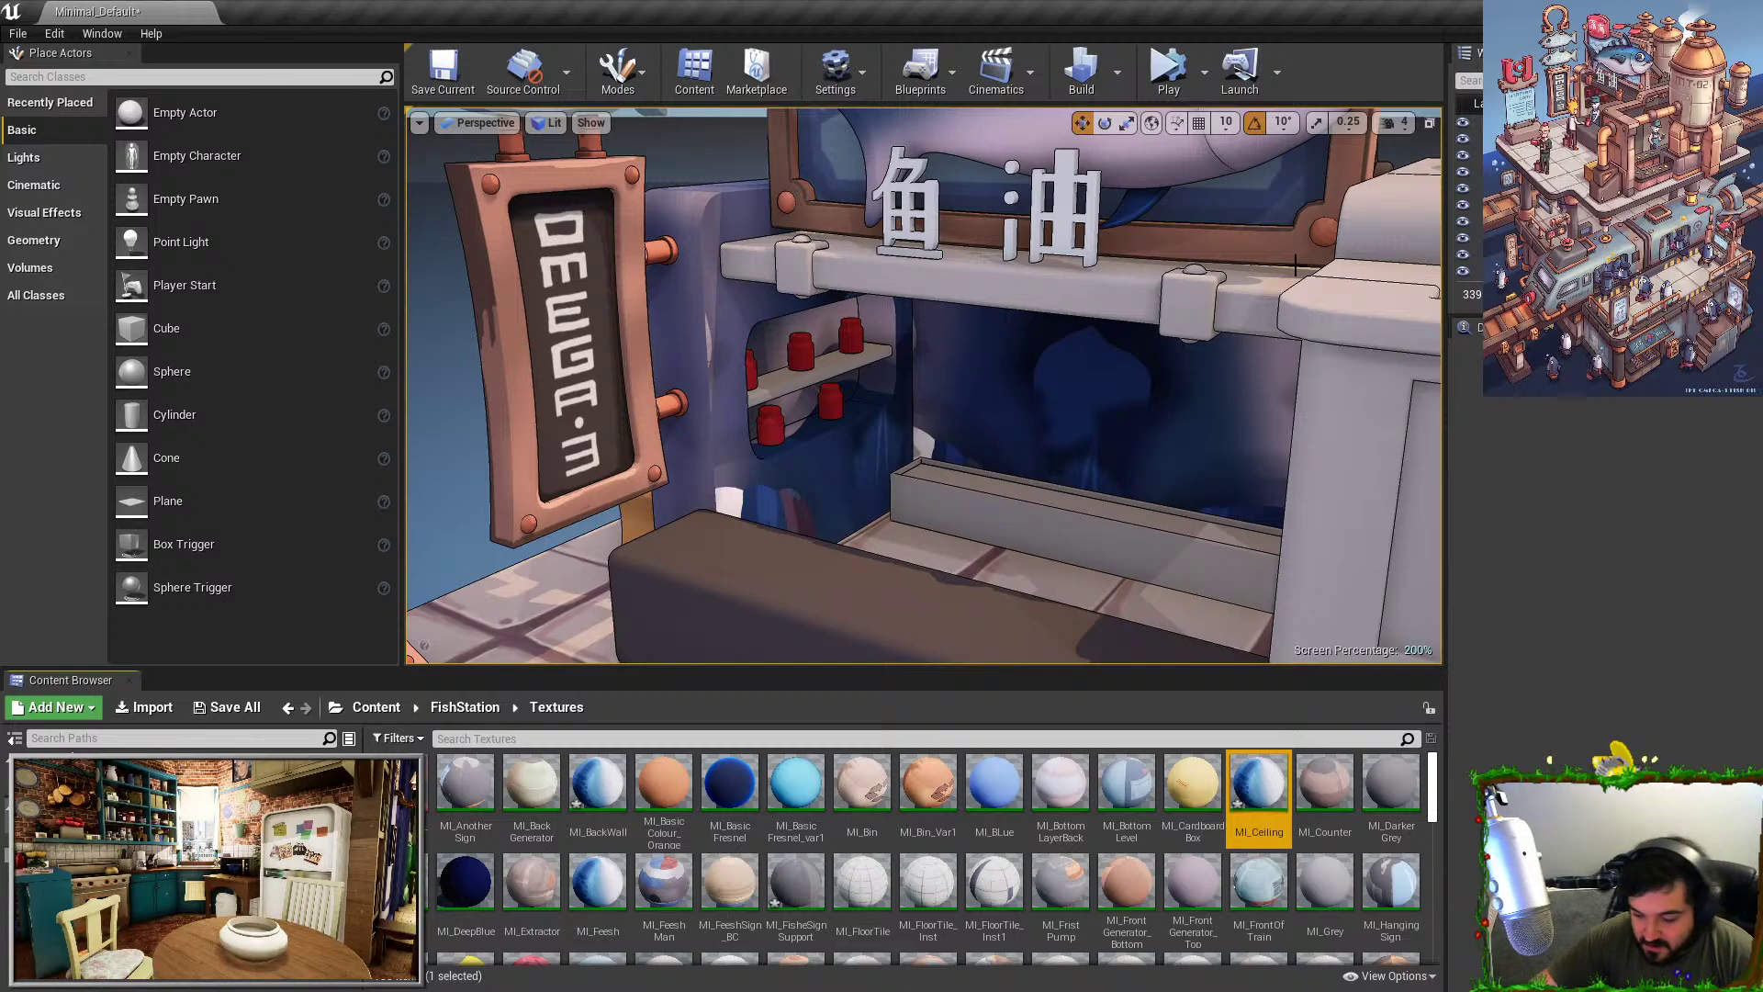
Open the side wall's MI_SideWall material instance and assign the T_SideWall texture to its enabled texture parameter.
left_click(801, 427)
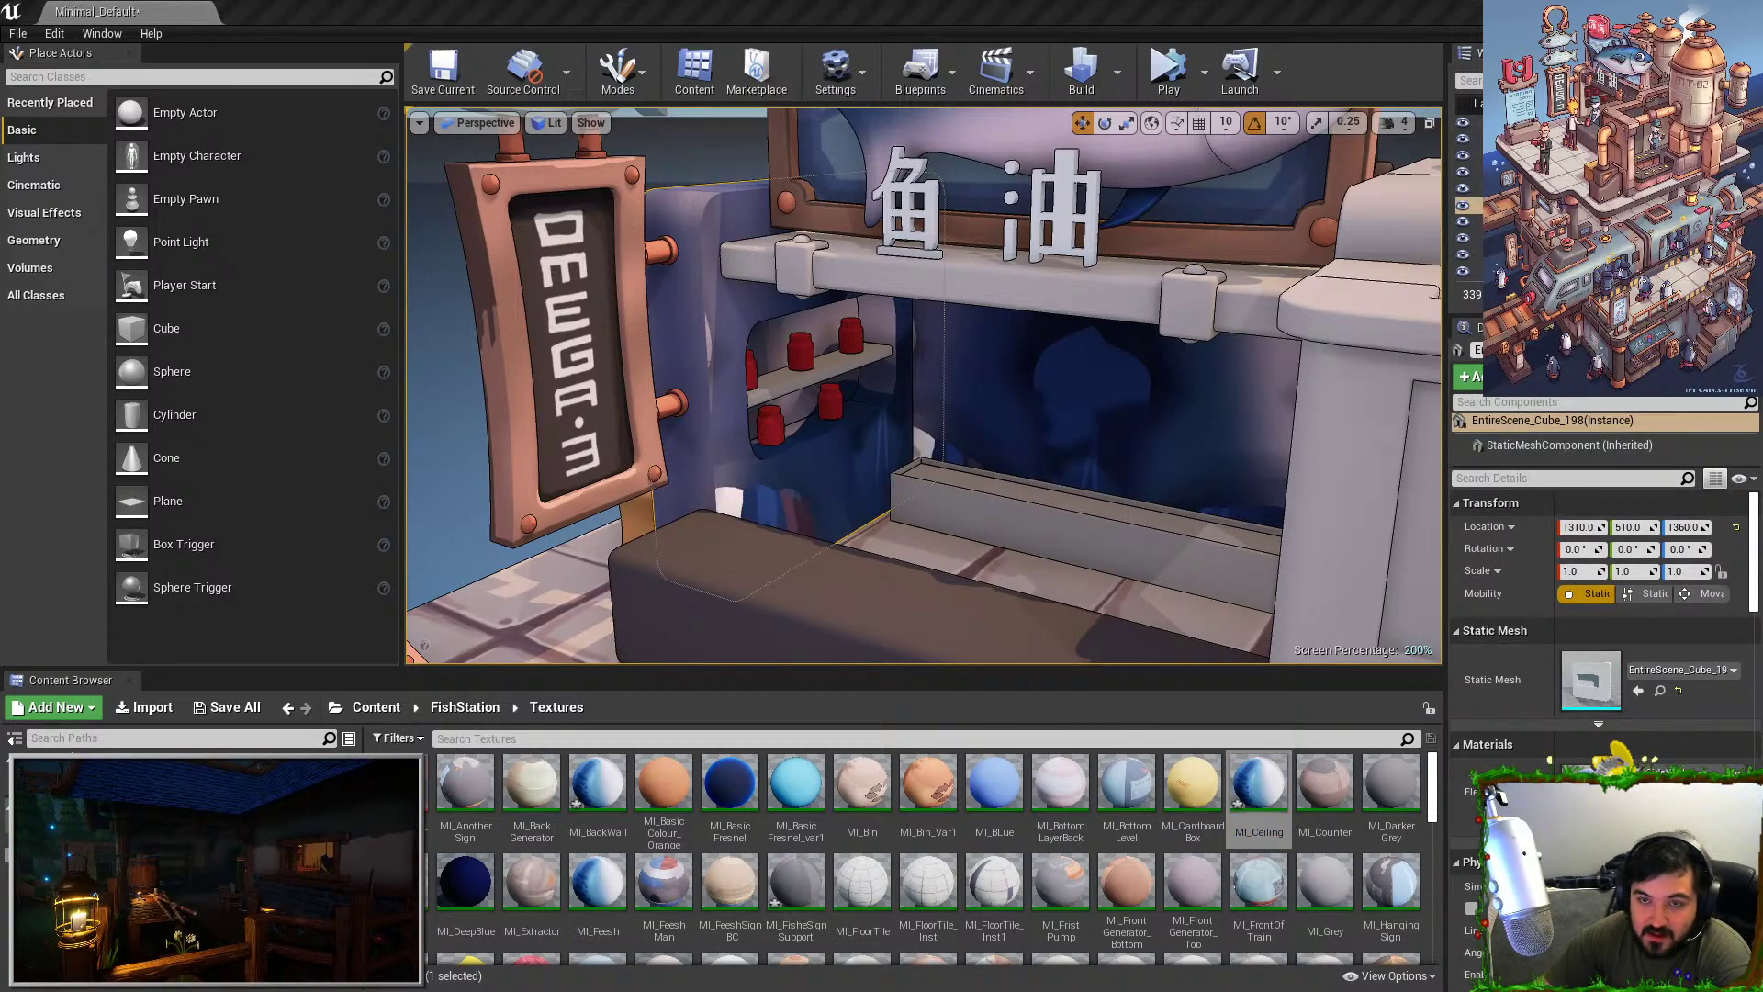
left_click_drag(1319, 0, 1431, 46)
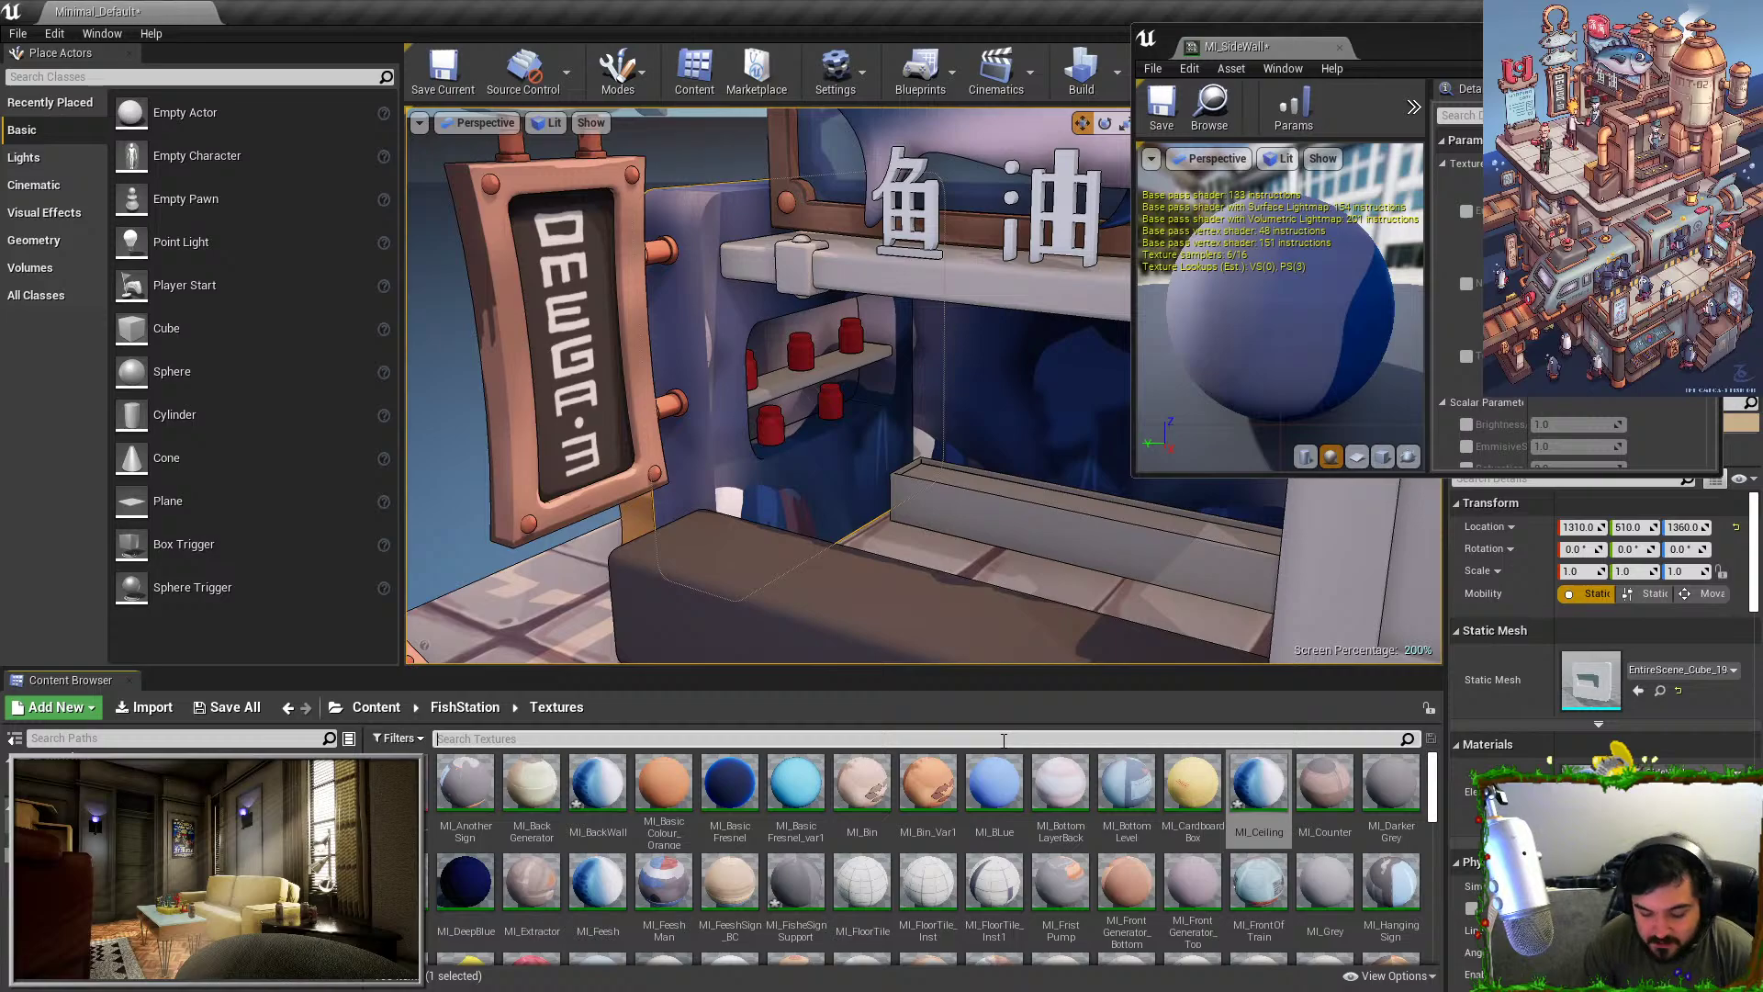
left_click(1003, 740)
type("side")
left_click(953, 913)
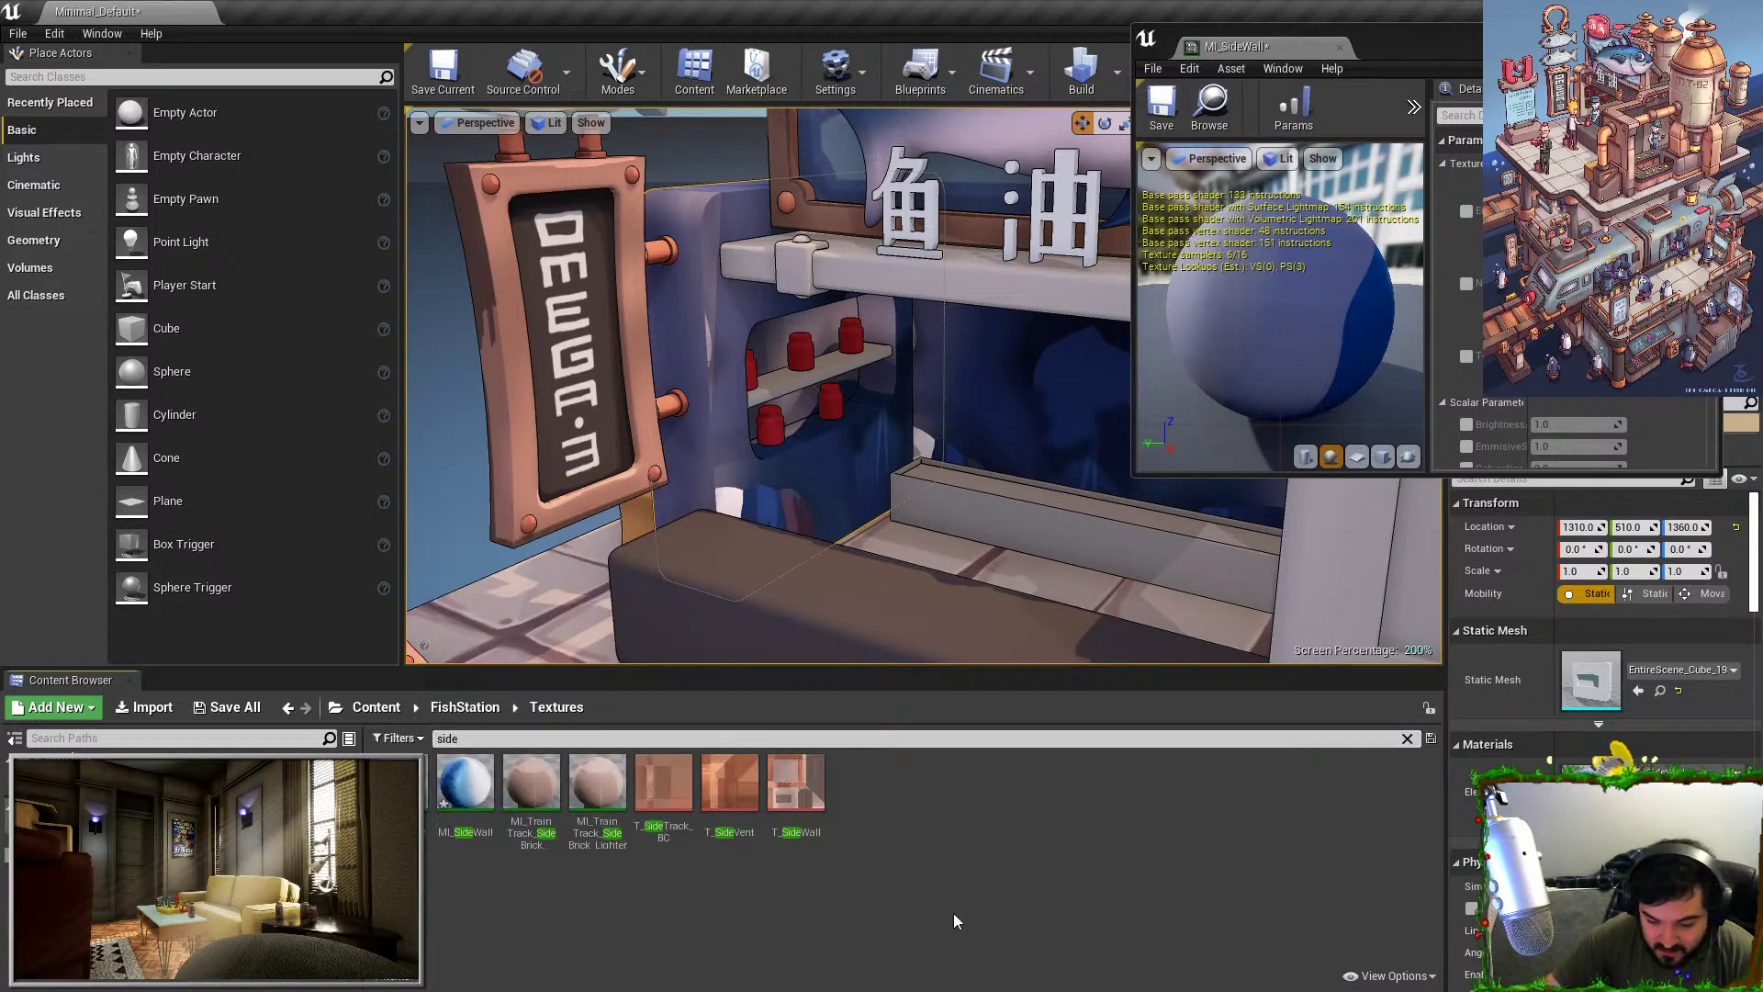
left_click(816, 817)
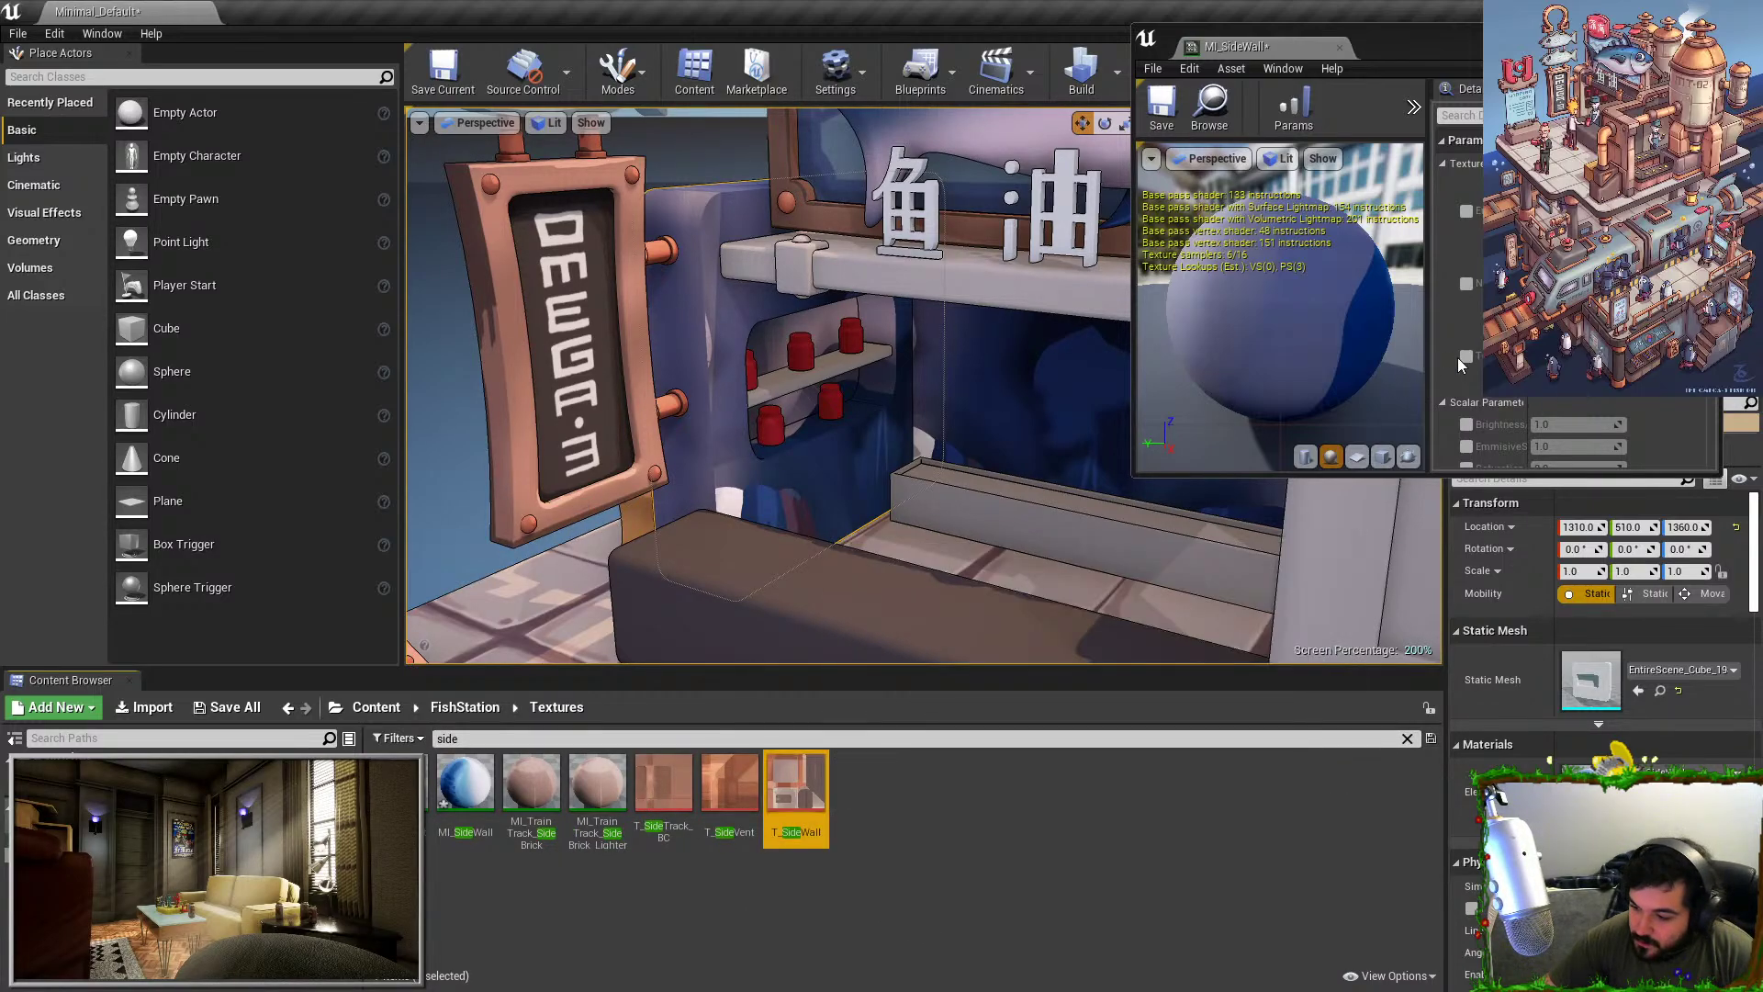
left_click(1467, 356)
left_click_drag(806, 772, 1497, 372)
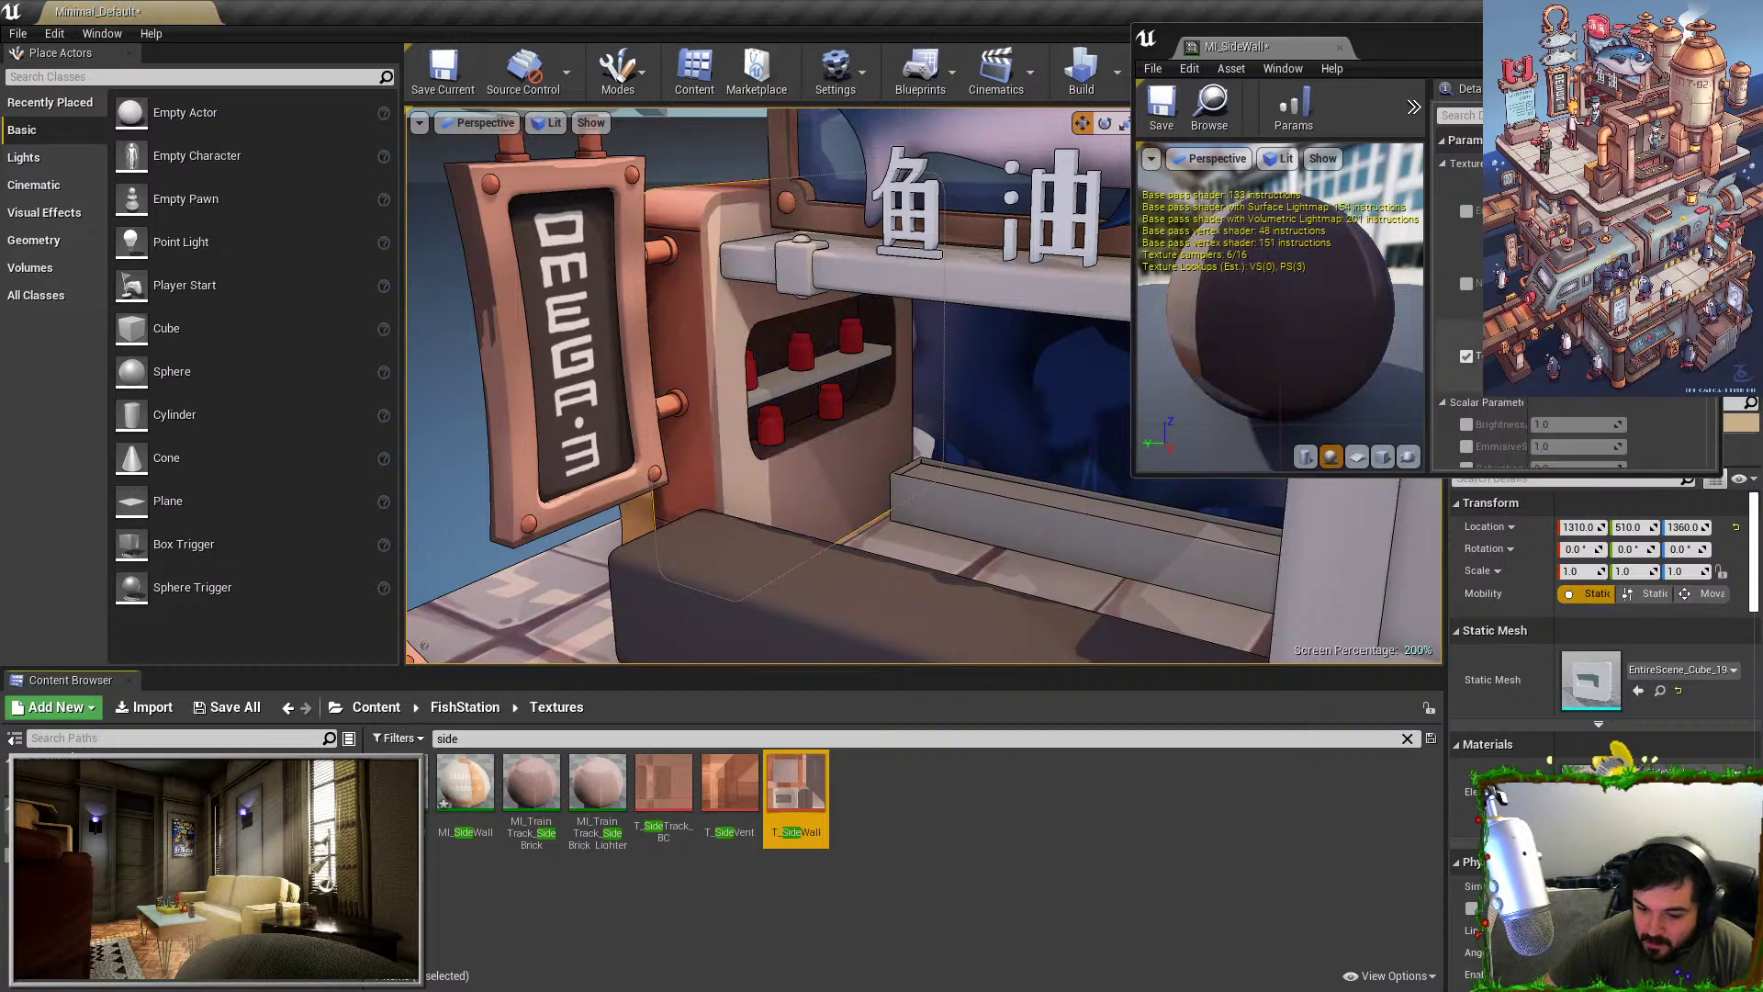
Open the back wall's MI_BackWall material instance and assign the T_BackWall texture to its enabled texture parameter.
left_click(969, 407)
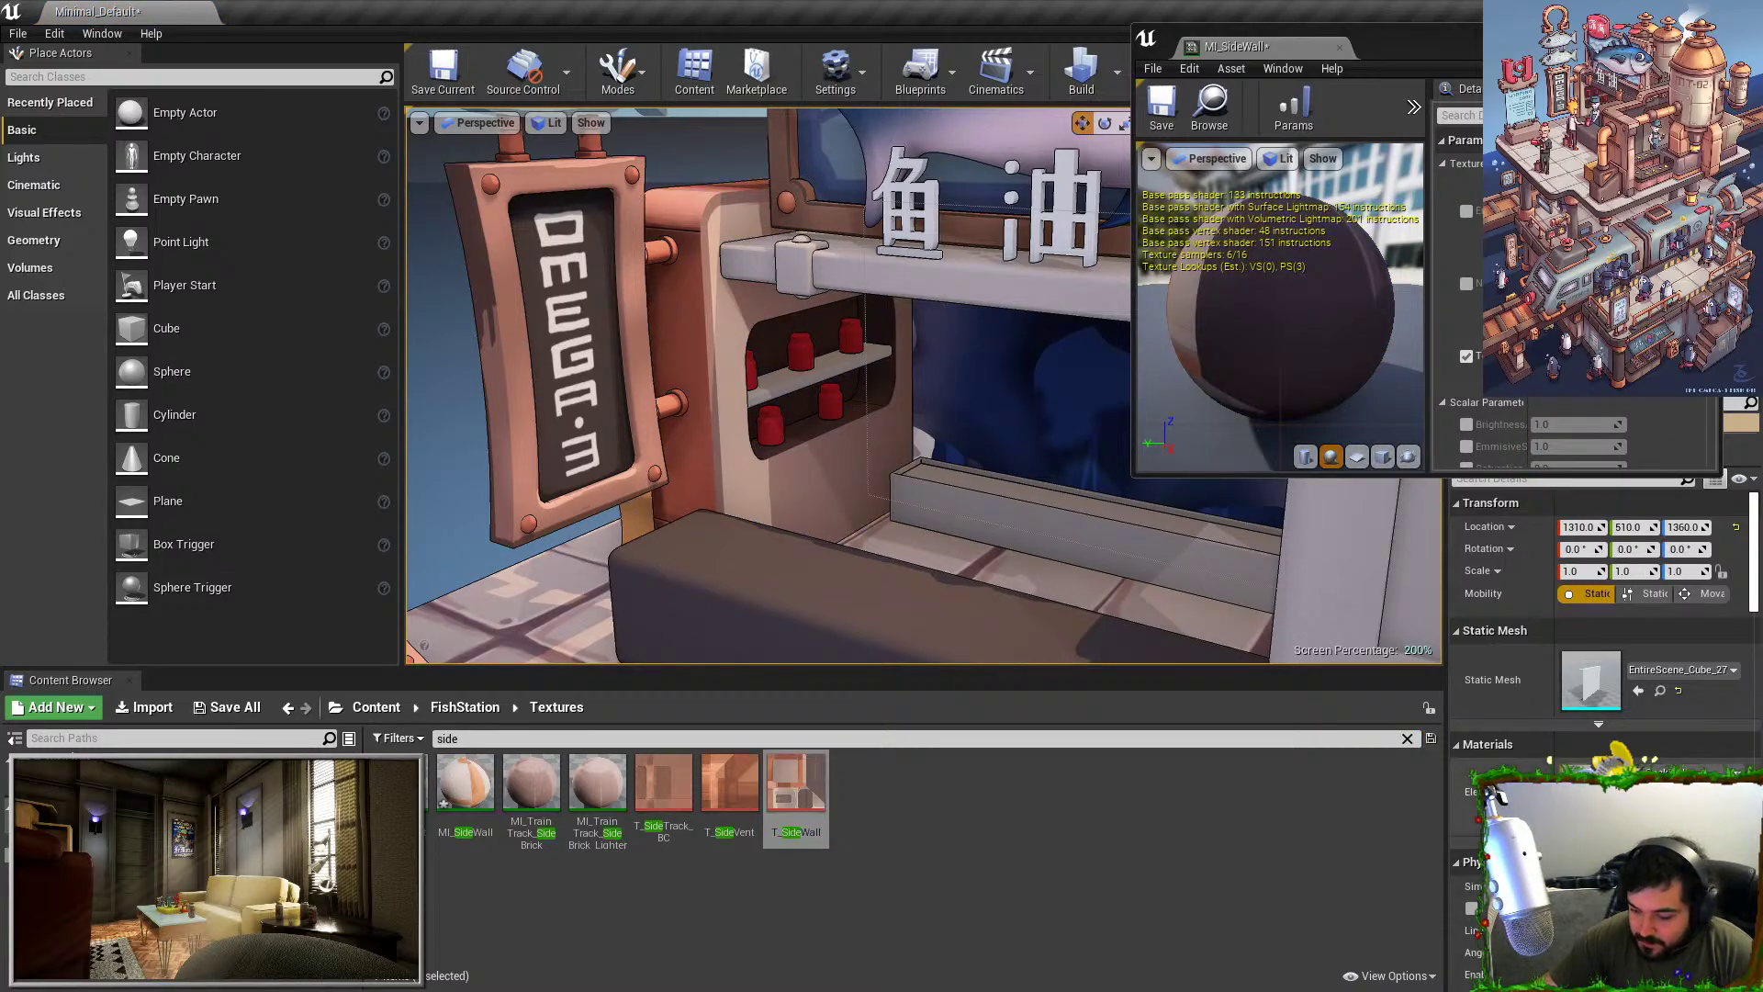
left_click(713, 738)
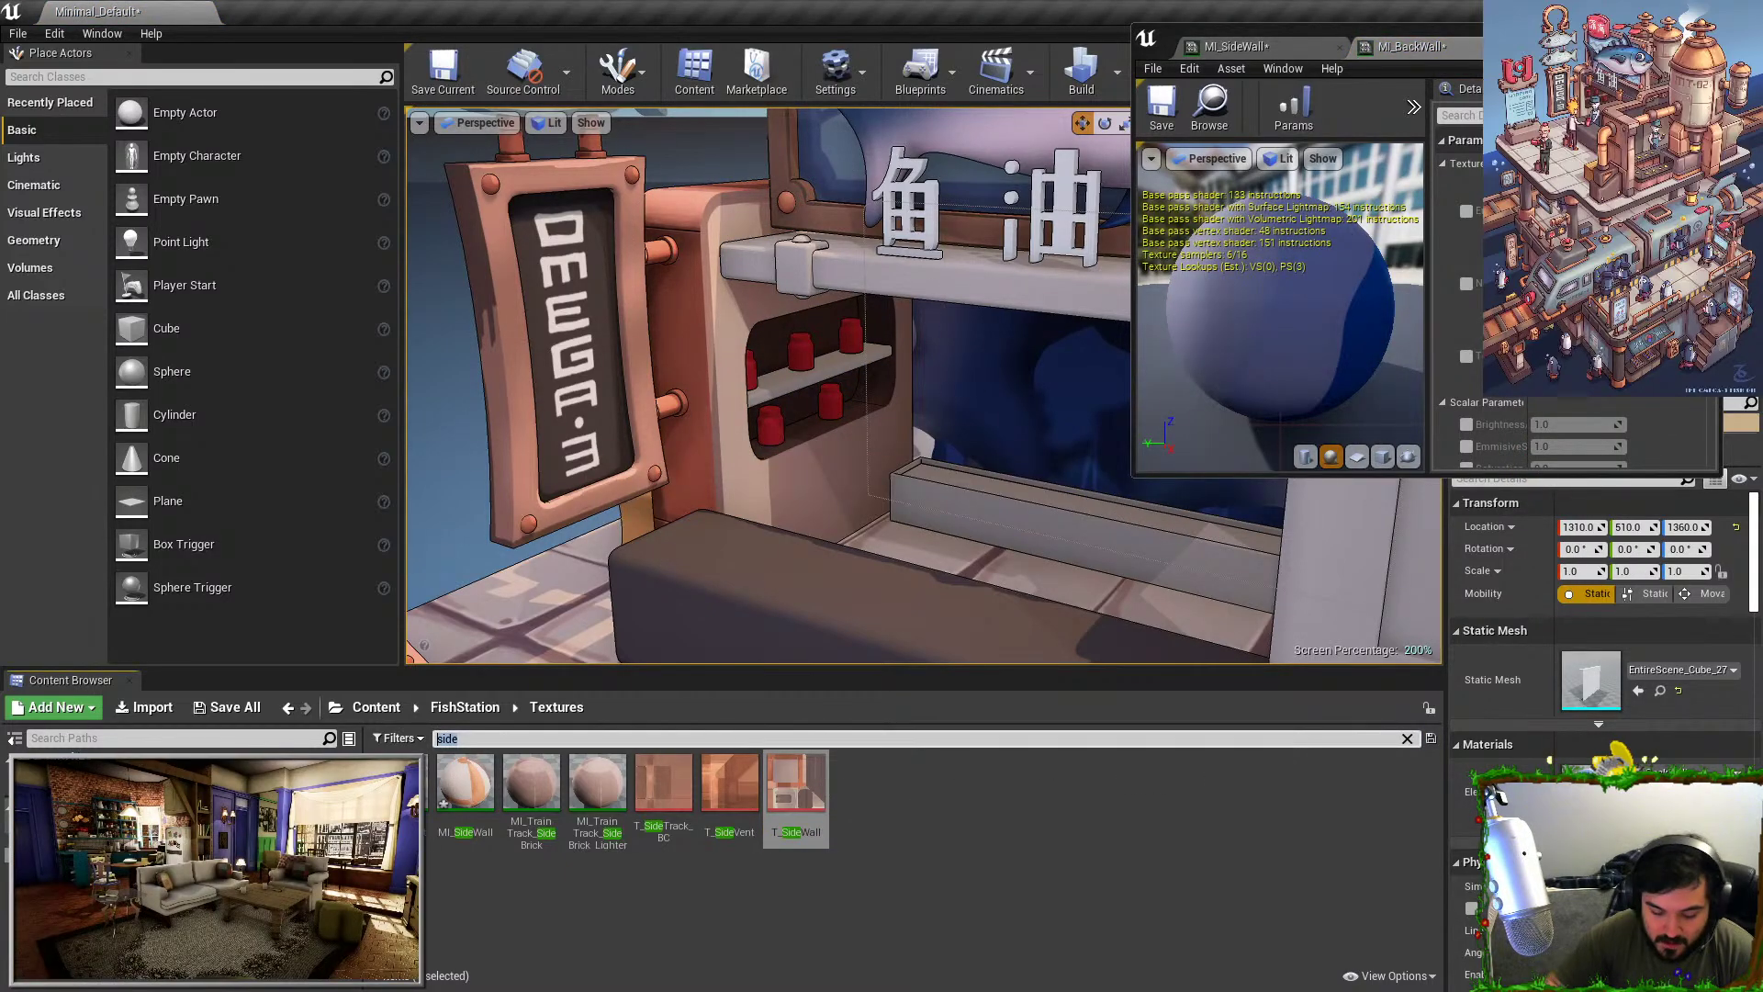
type("back")
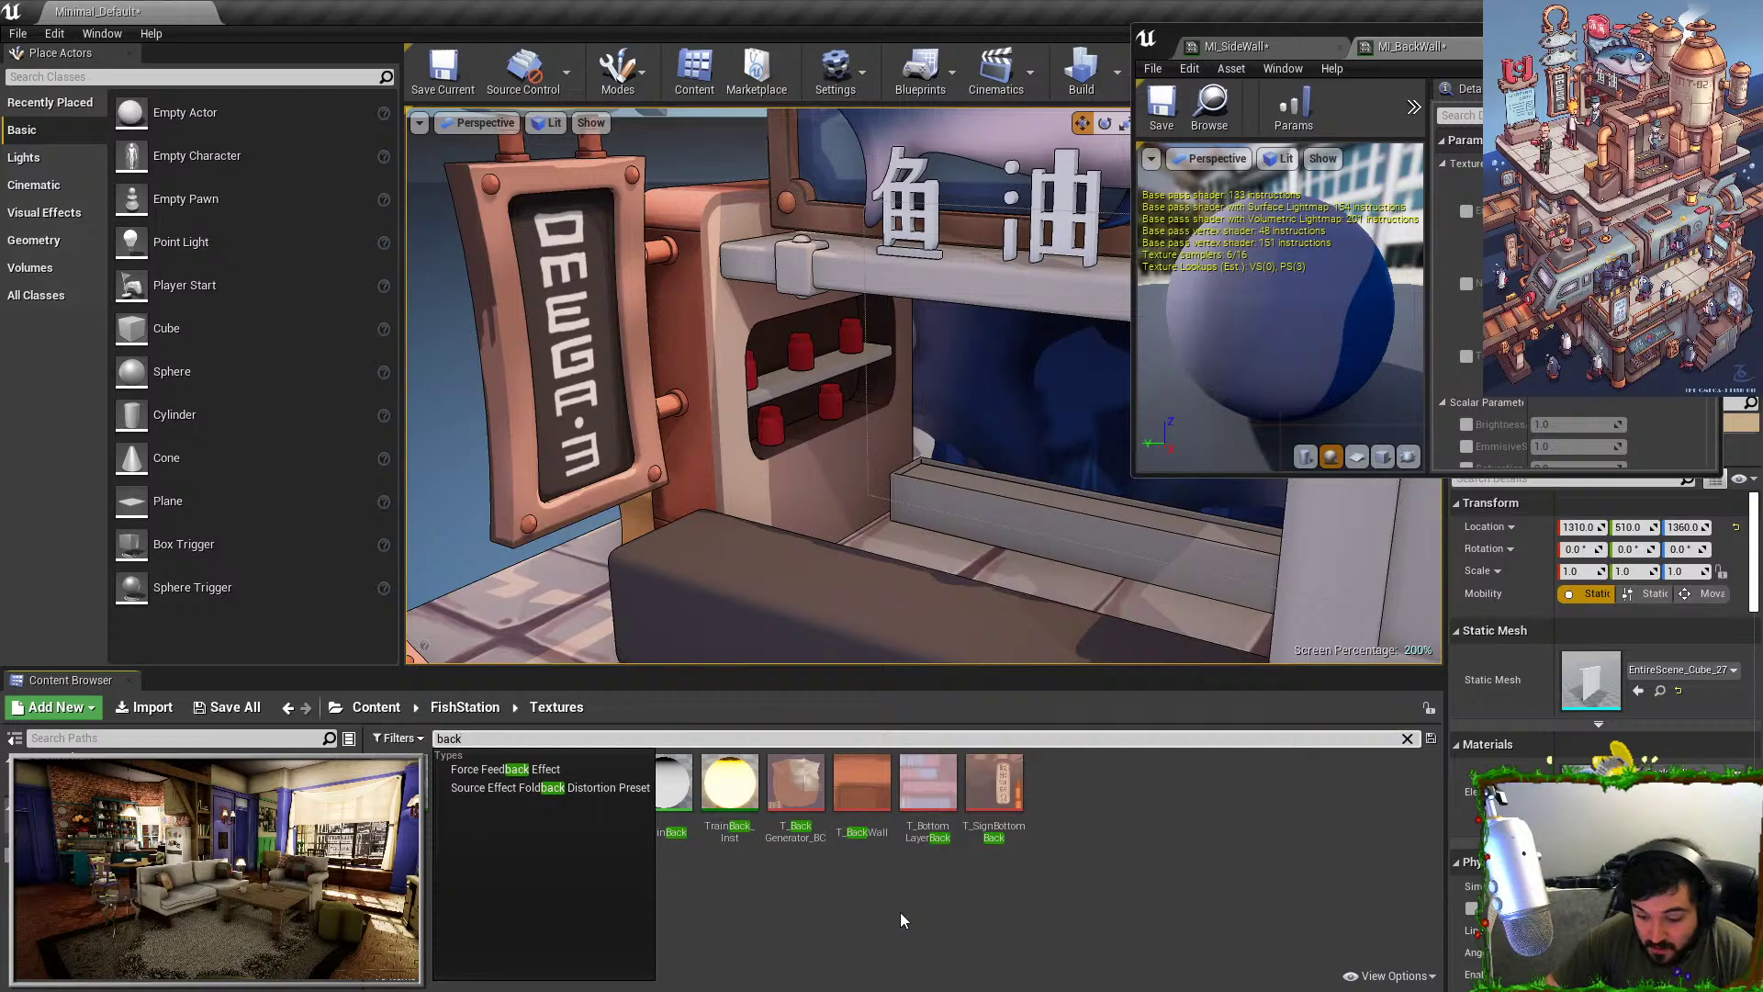
left_click(862, 787)
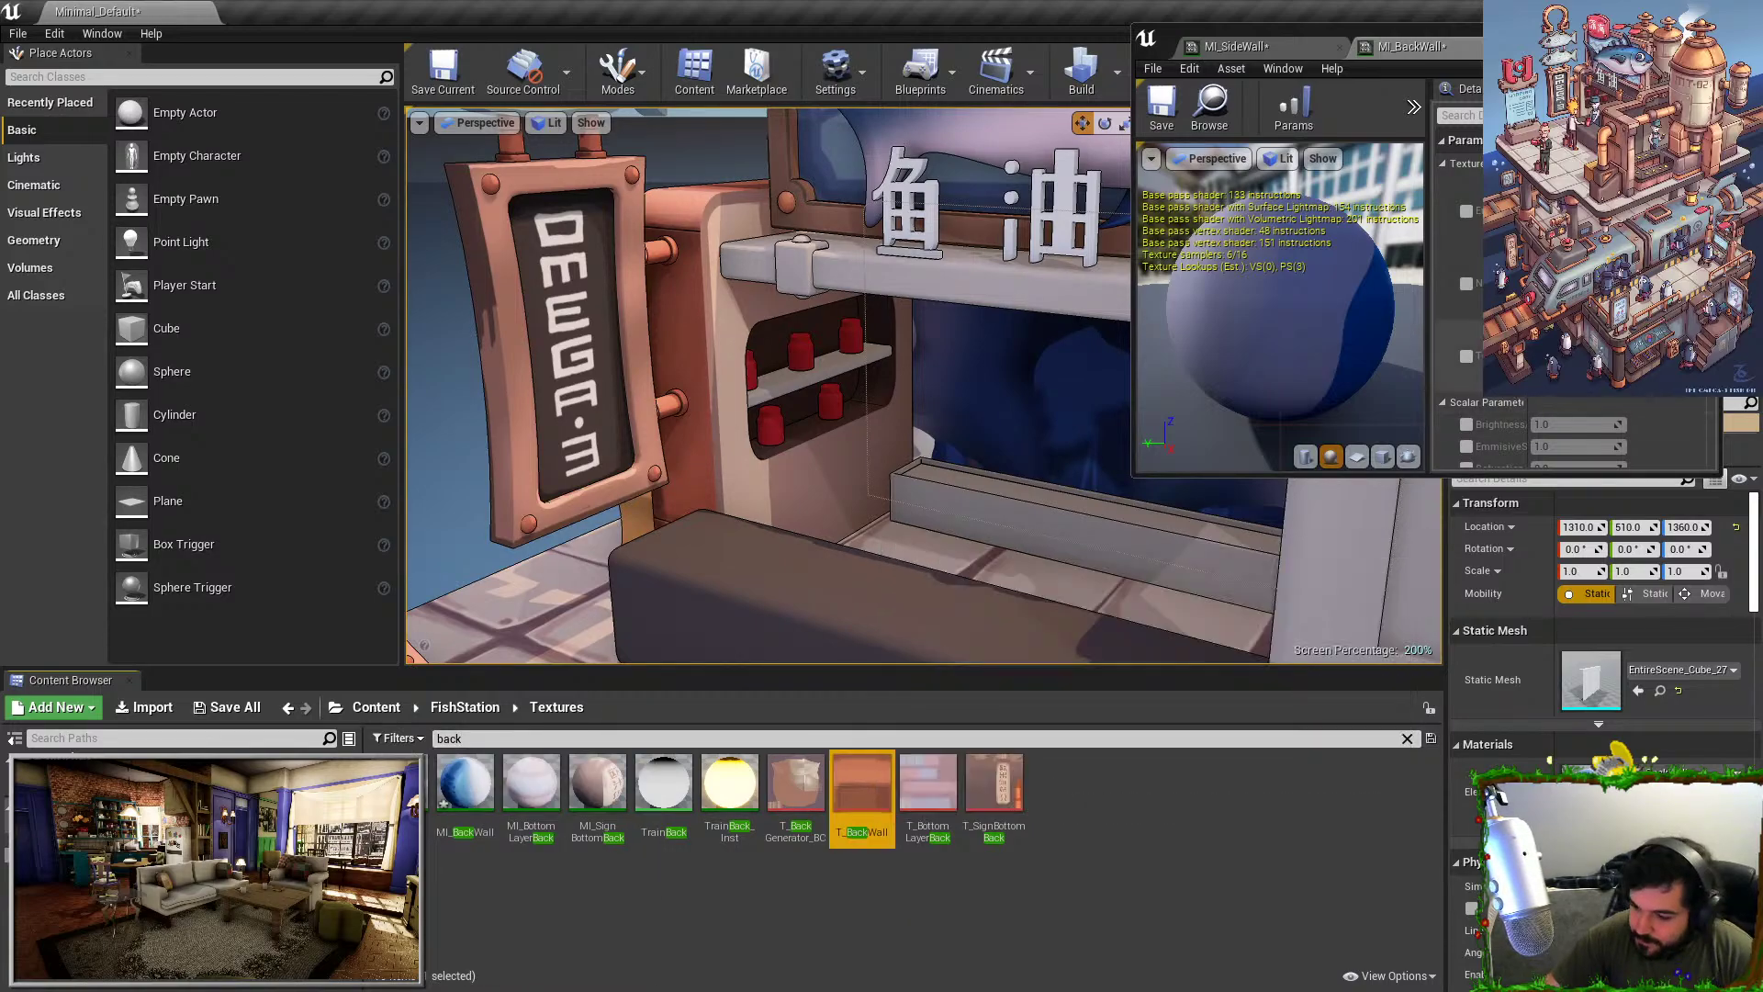
left_click(1458, 365)
left_click_drag(856, 779, 1566, 363)
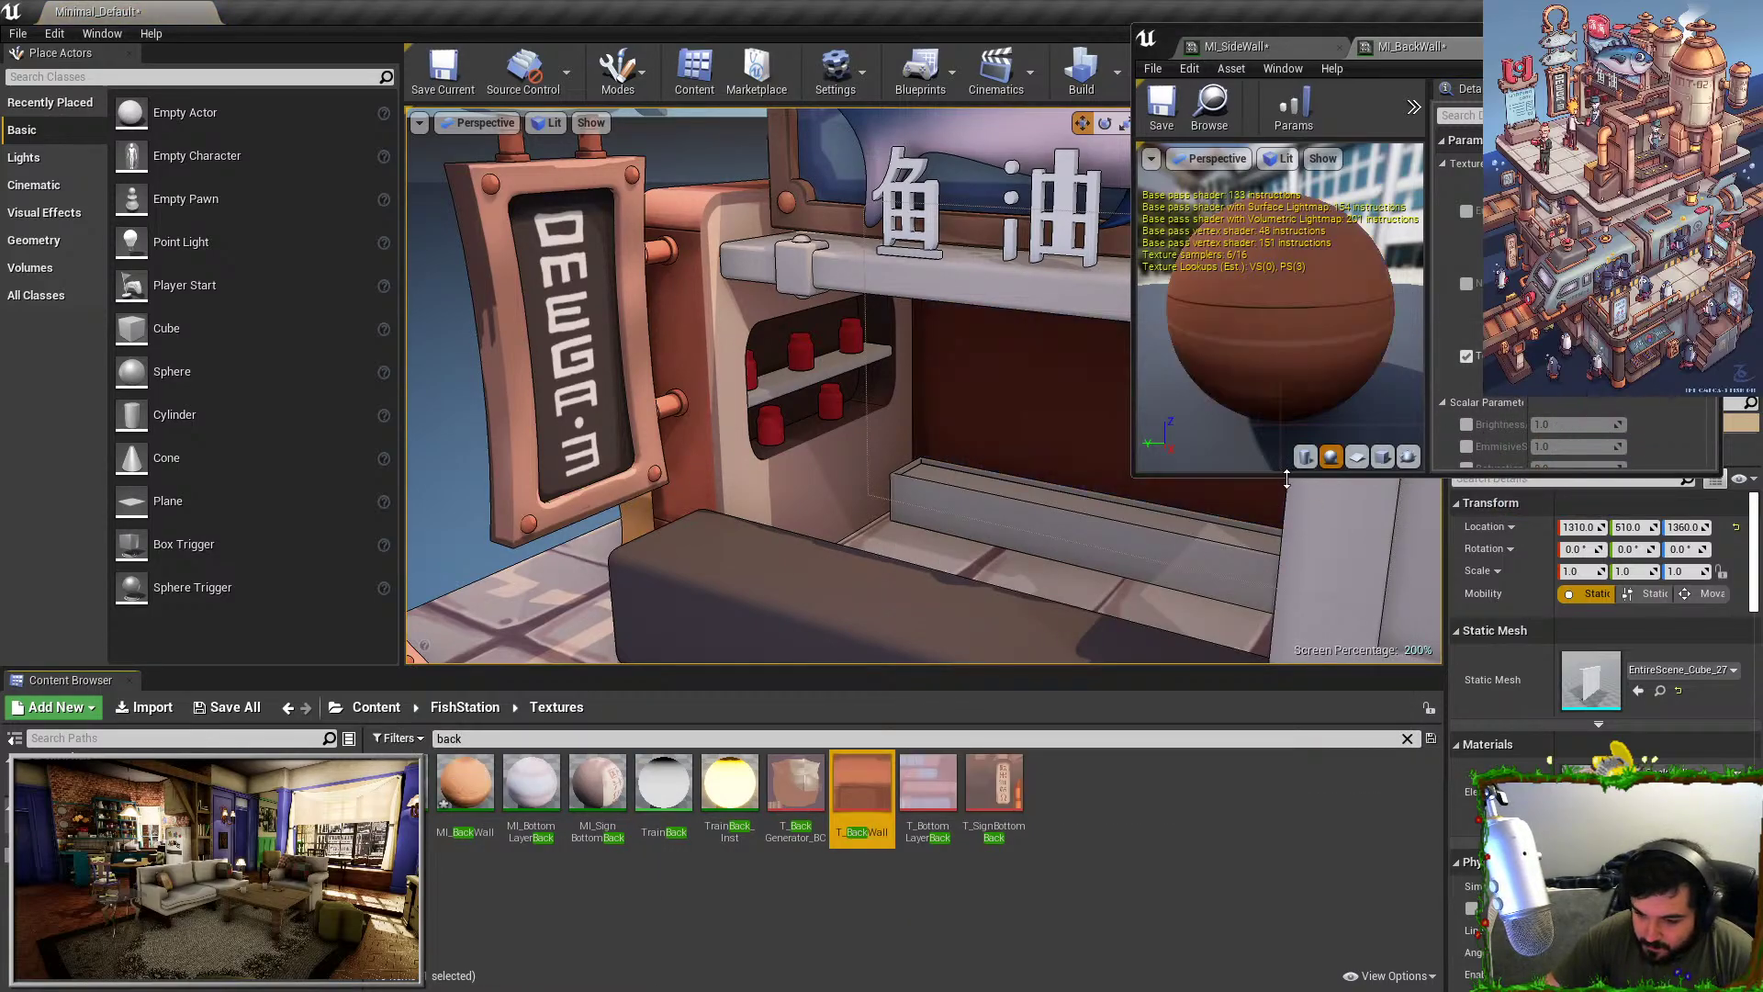
Search the textures folder for ceiling and apply MI_Ceiling to the shop's ceiling beam and its brackets.
left_click(929, 280)
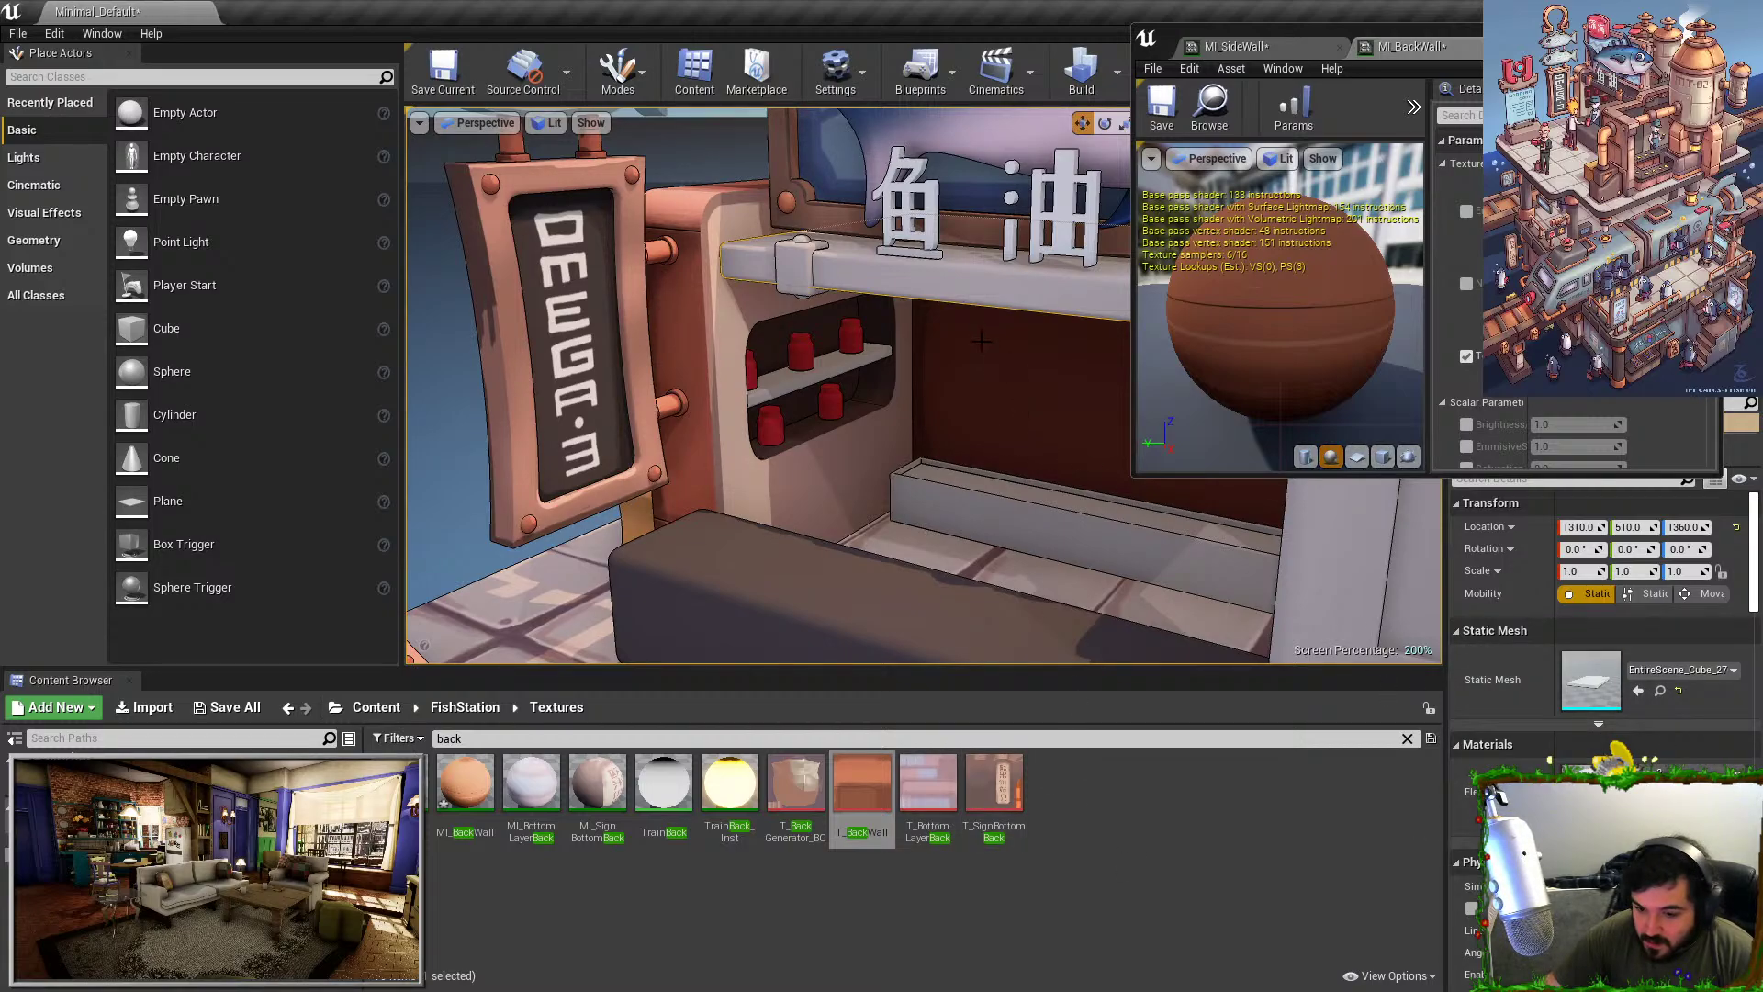
right_click_drag(981, 341, 1102, 307)
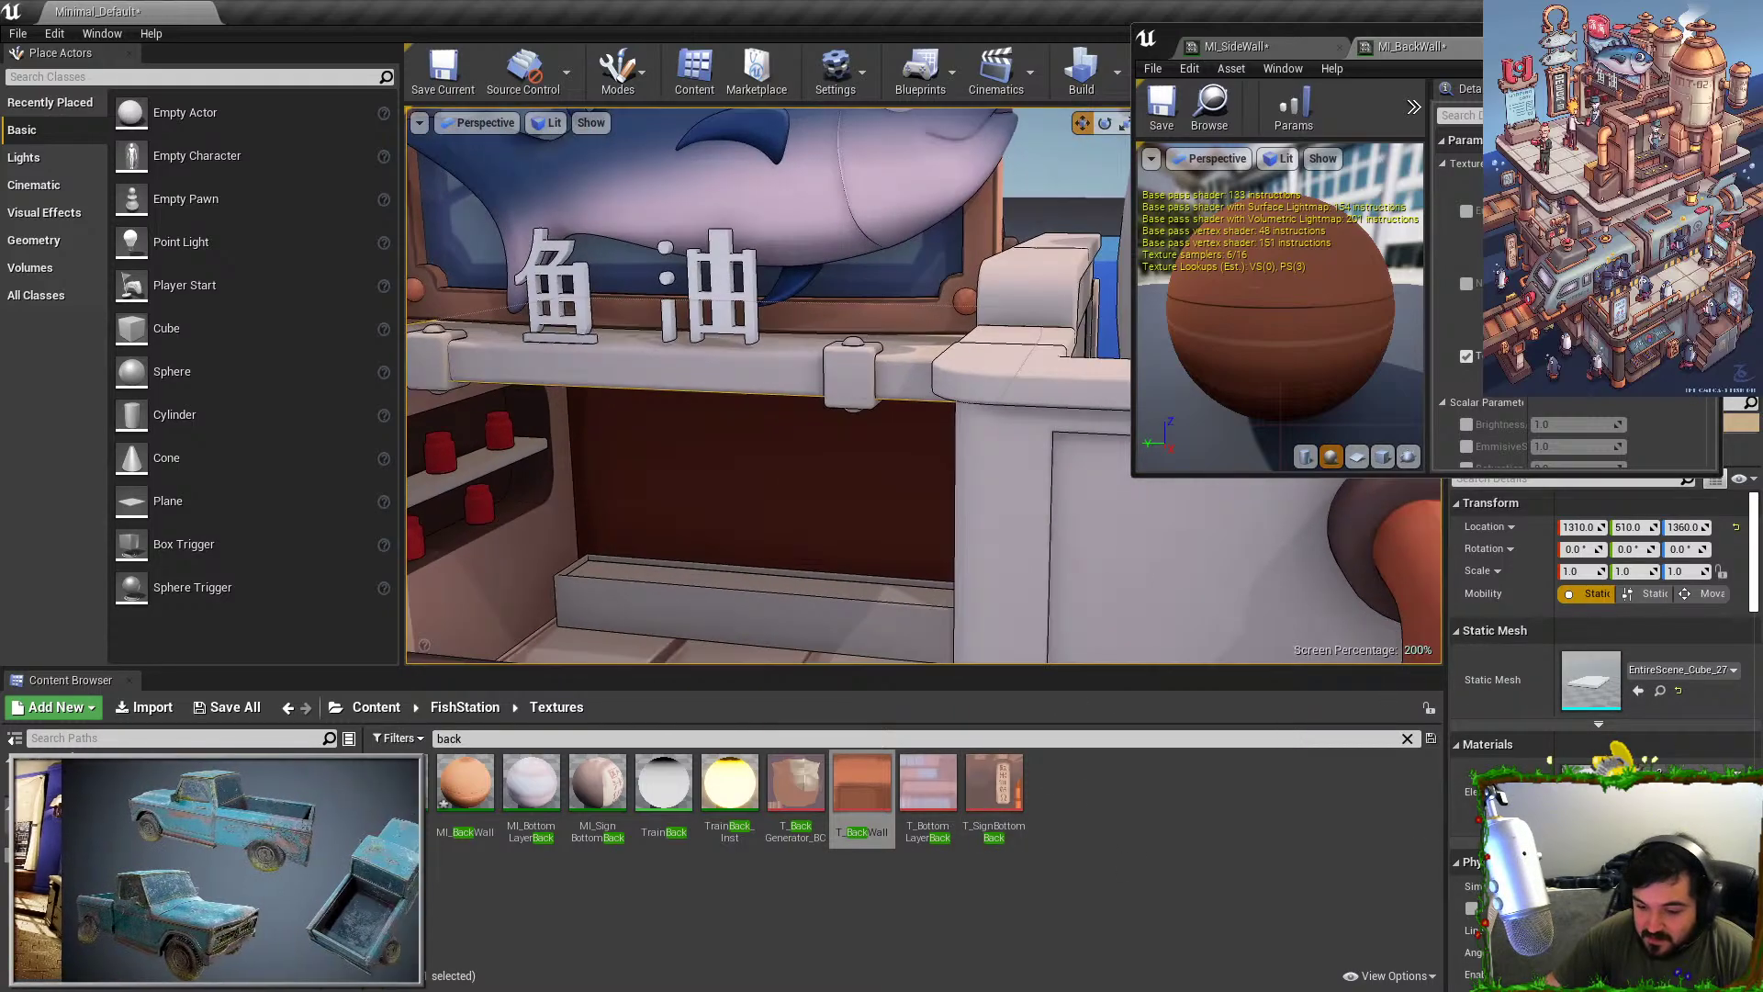
left_click(682, 739)
type("ceilin")
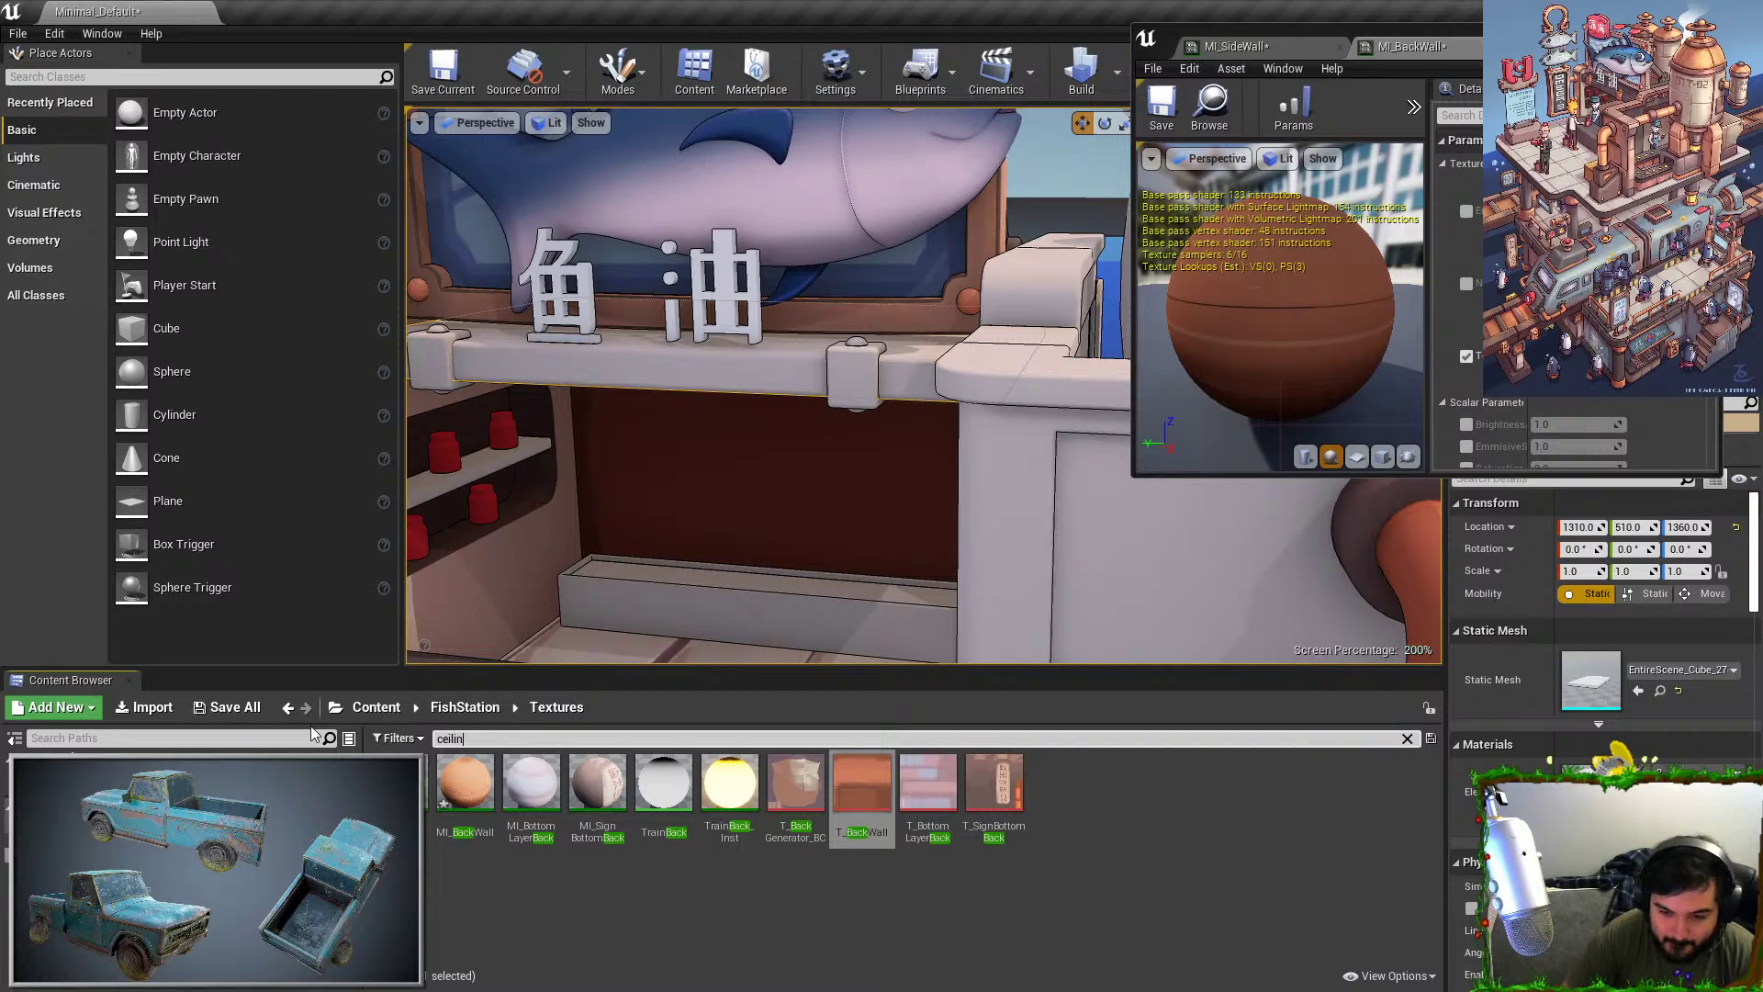
type("g")
left_click_drag(466, 785, 781, 368)
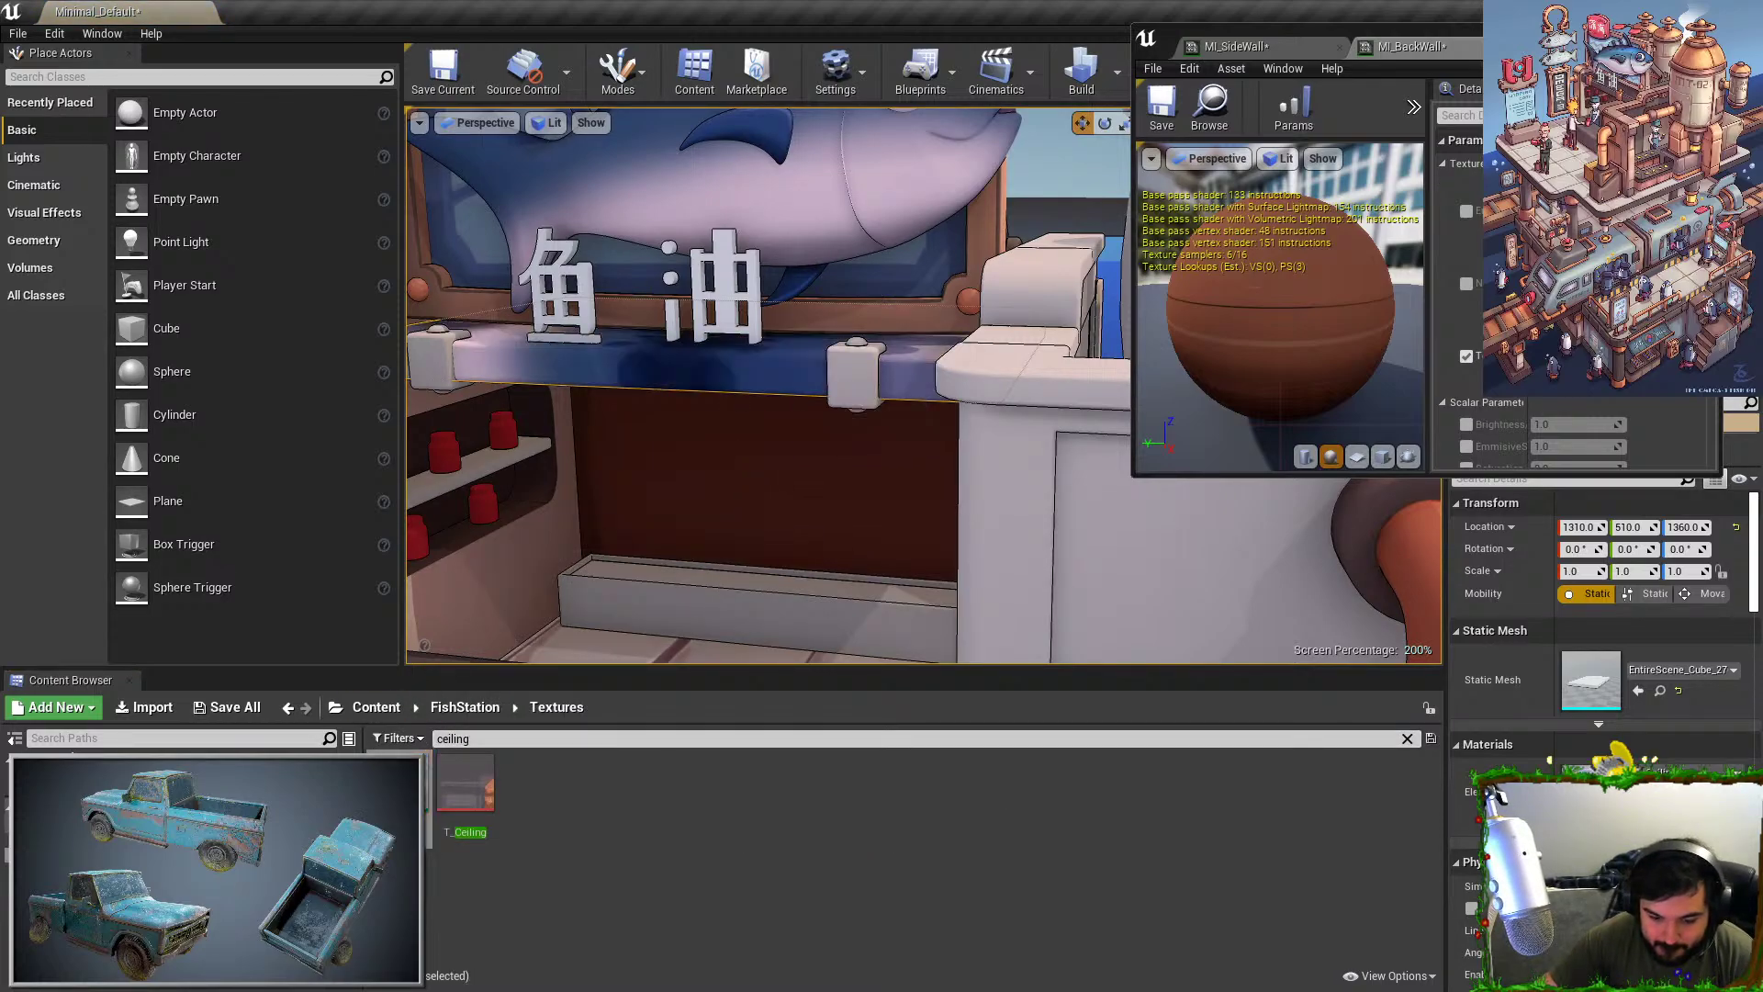
left_click_drag(404, 785, 438, 353)
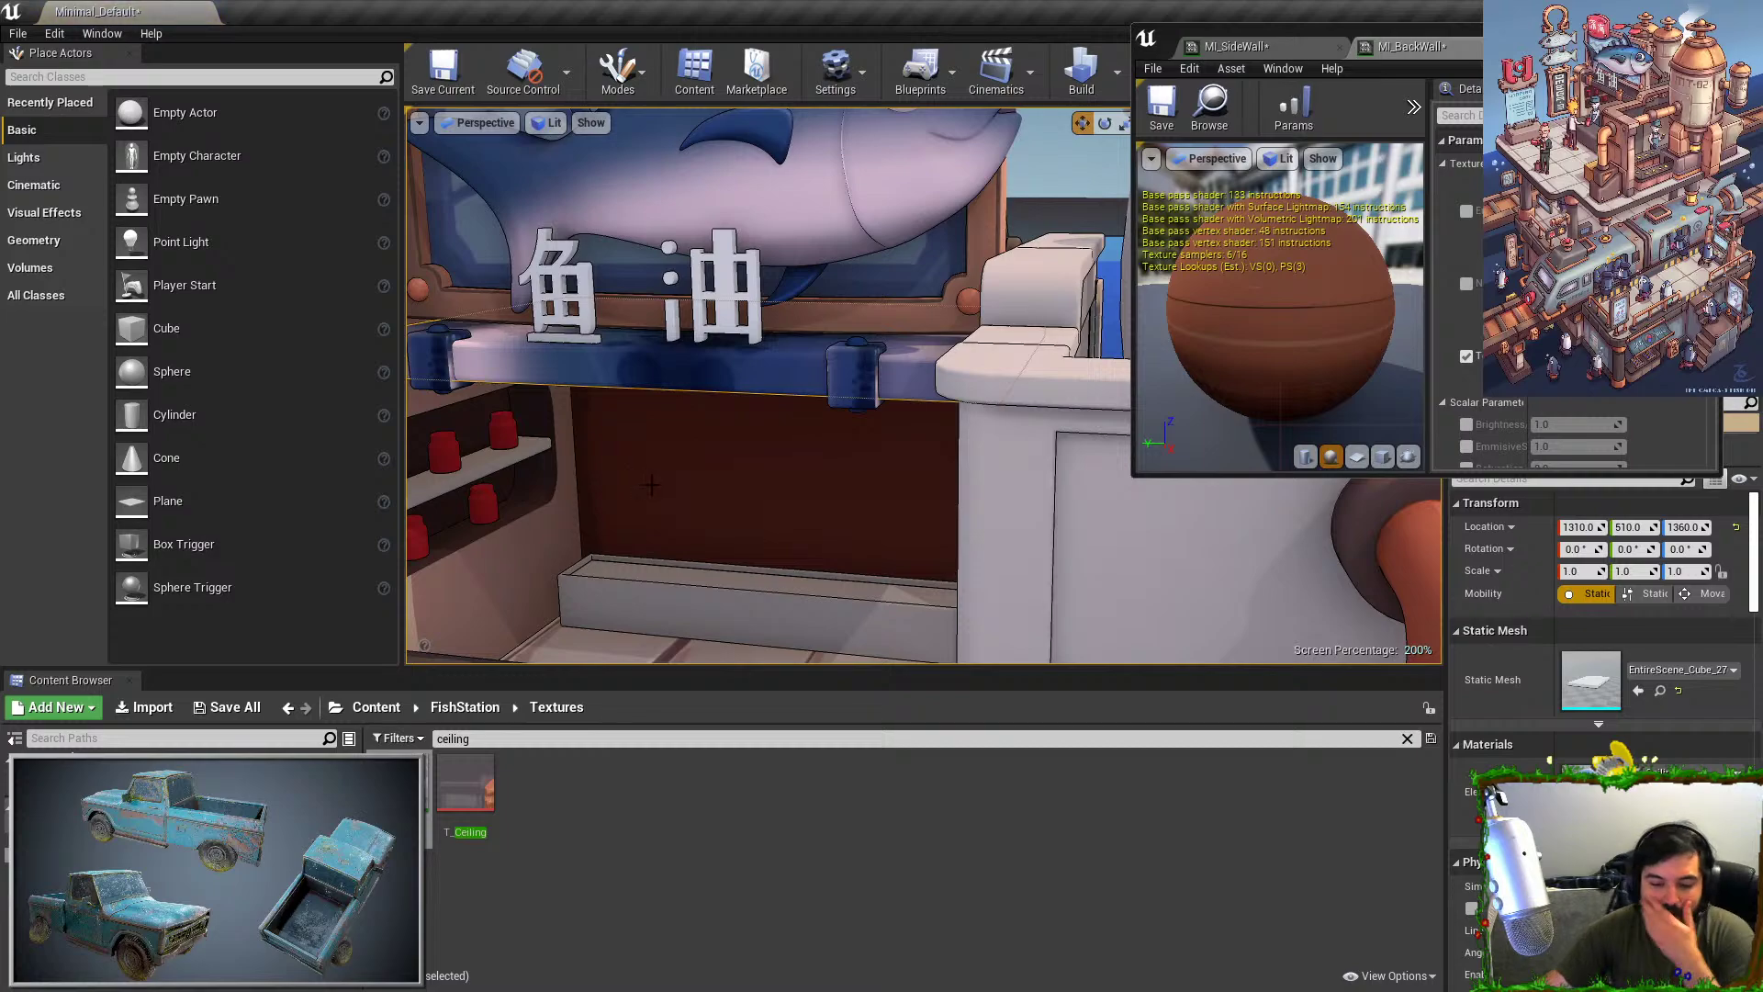
Delete the two separate bracket meshes from the front of the ceiling beam.
left_click(842, 369)
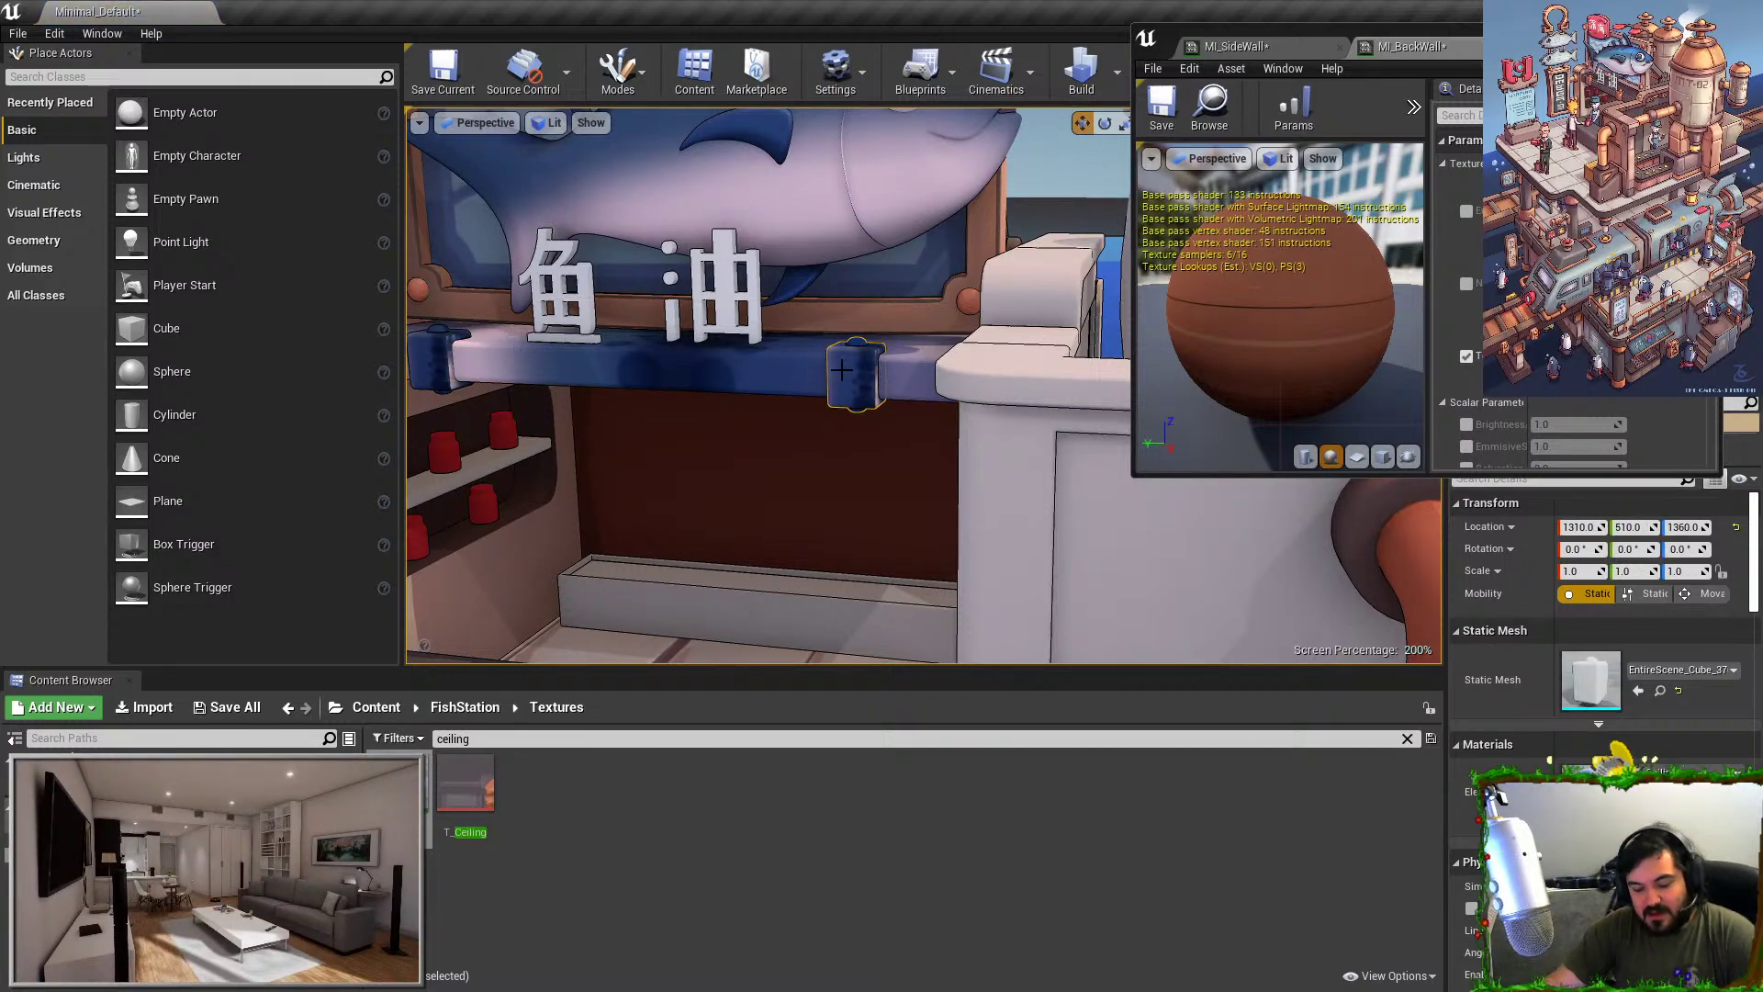
left_click(450, 347)
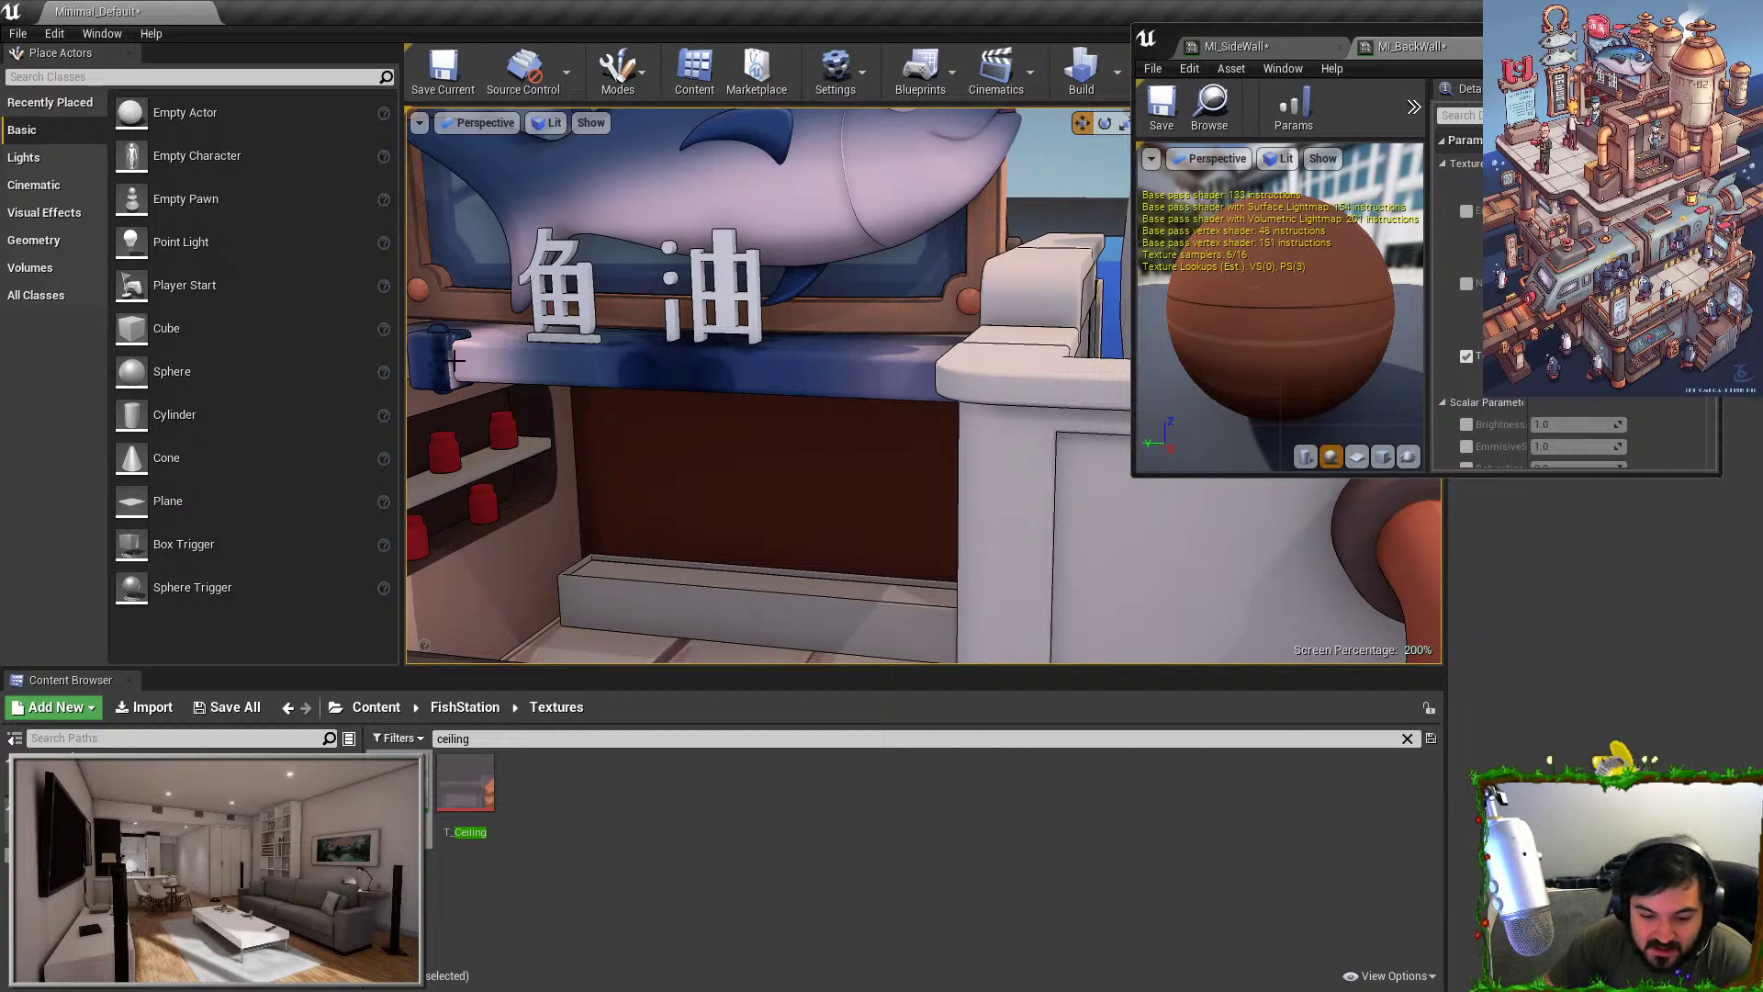
key("Escape")
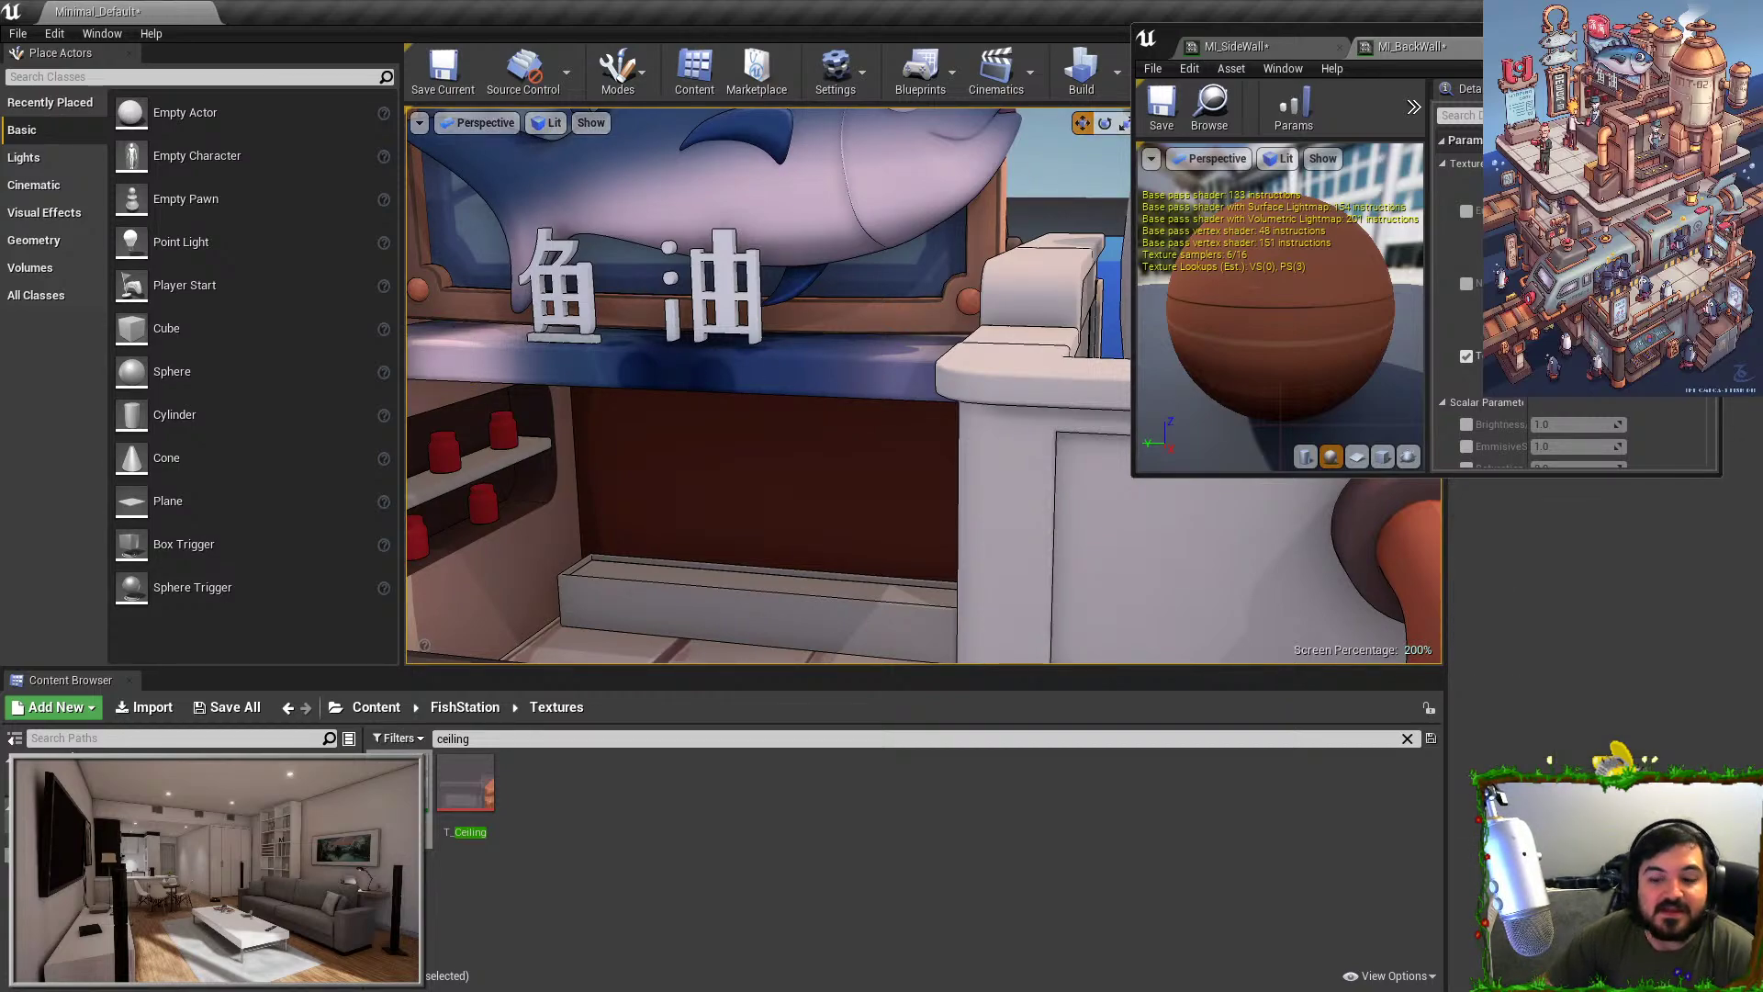
Locate the ceiling beam's mesh asset, and in Maya export the matching ceiling with its brackets as SM_Ceiling.fbx to TopBuildingSideWall's Model folder.
left_click(710, 356)
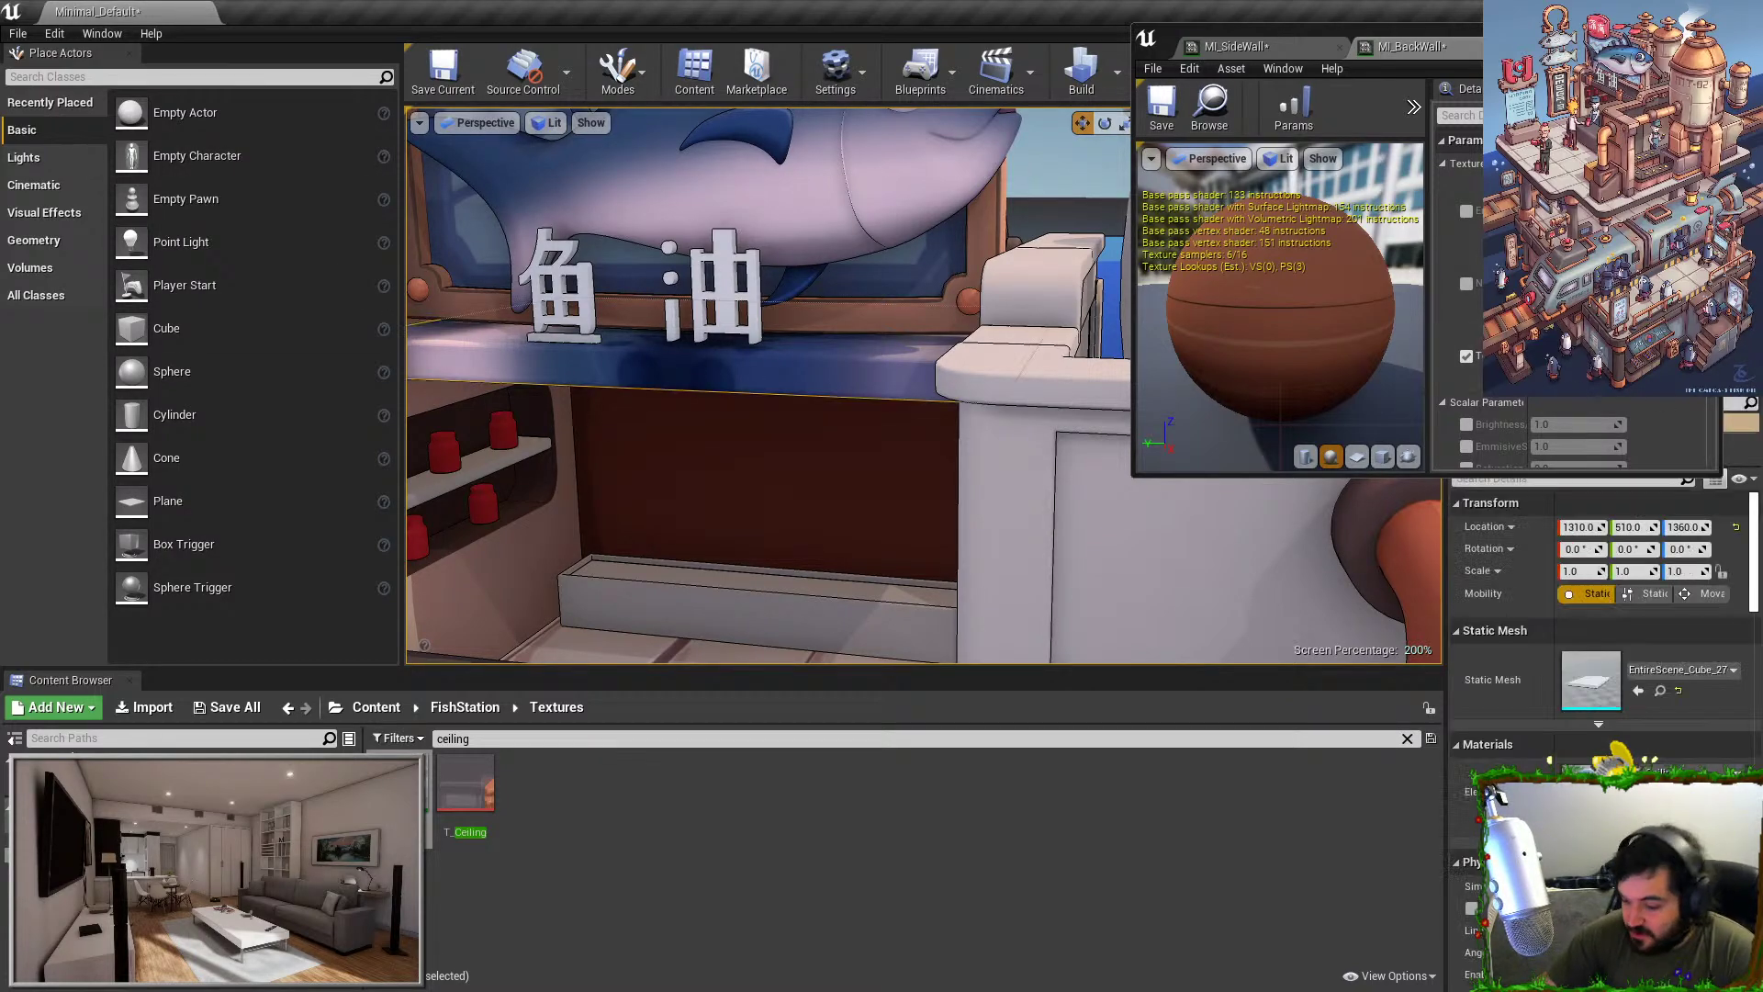
left_click(1660, 690)
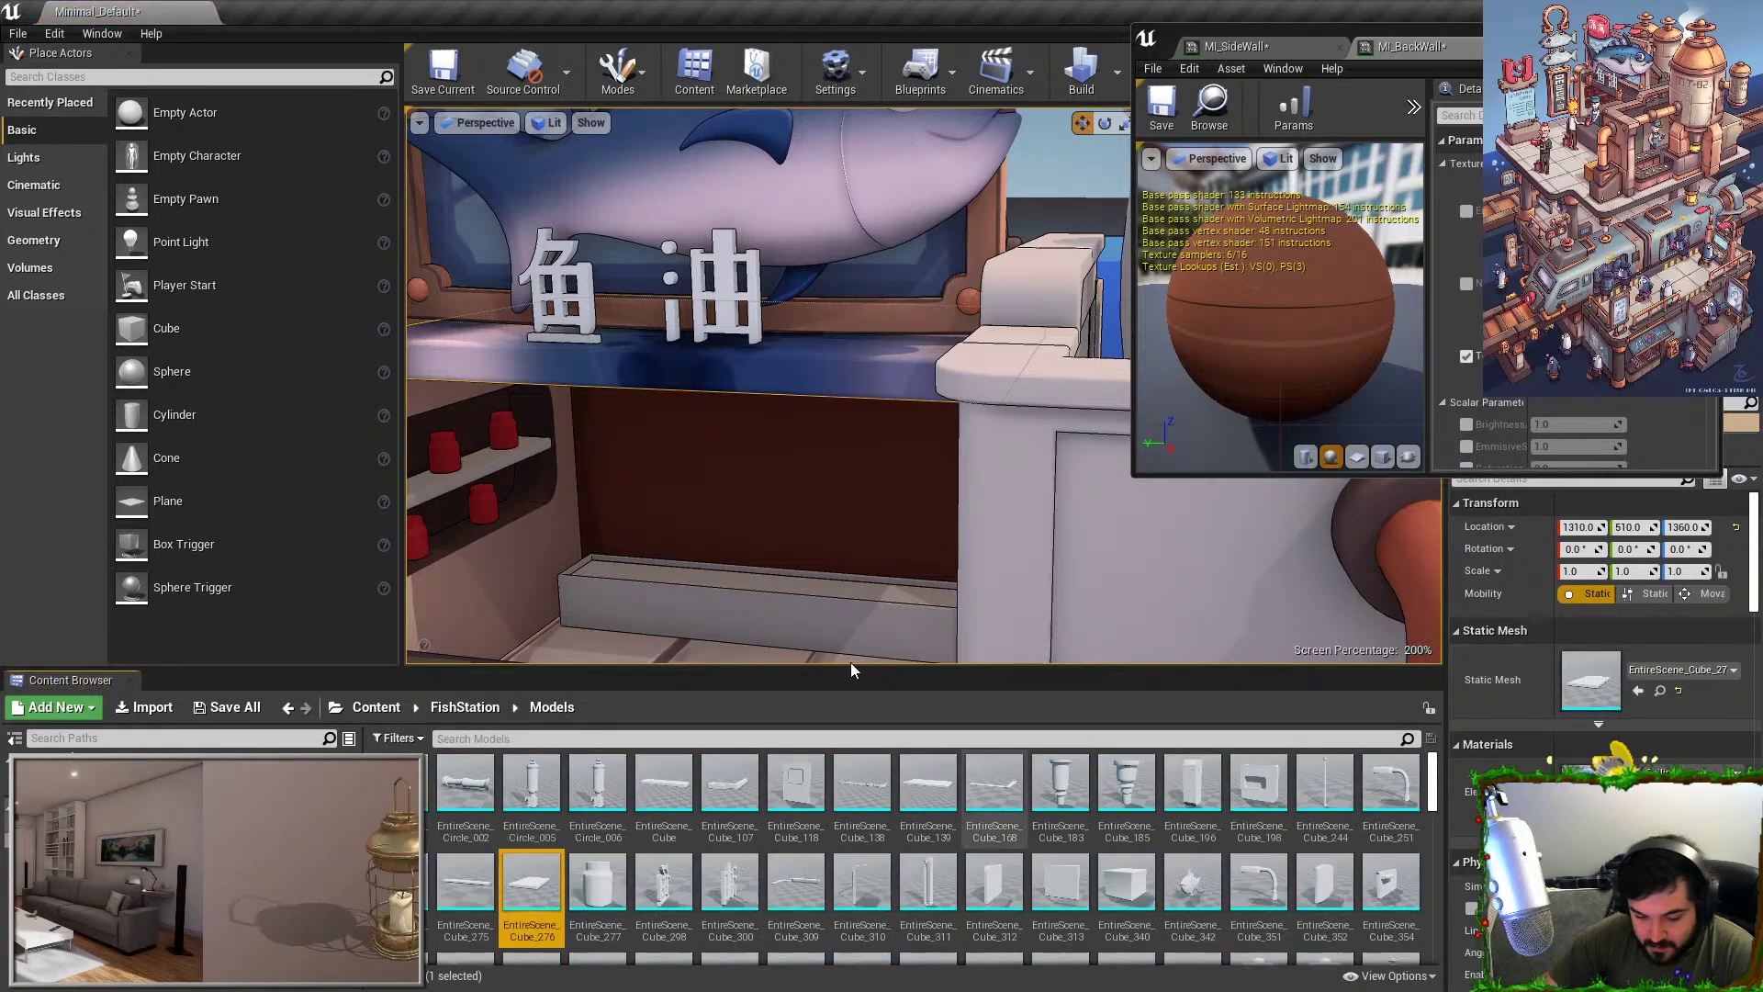
key("alt+Tab")
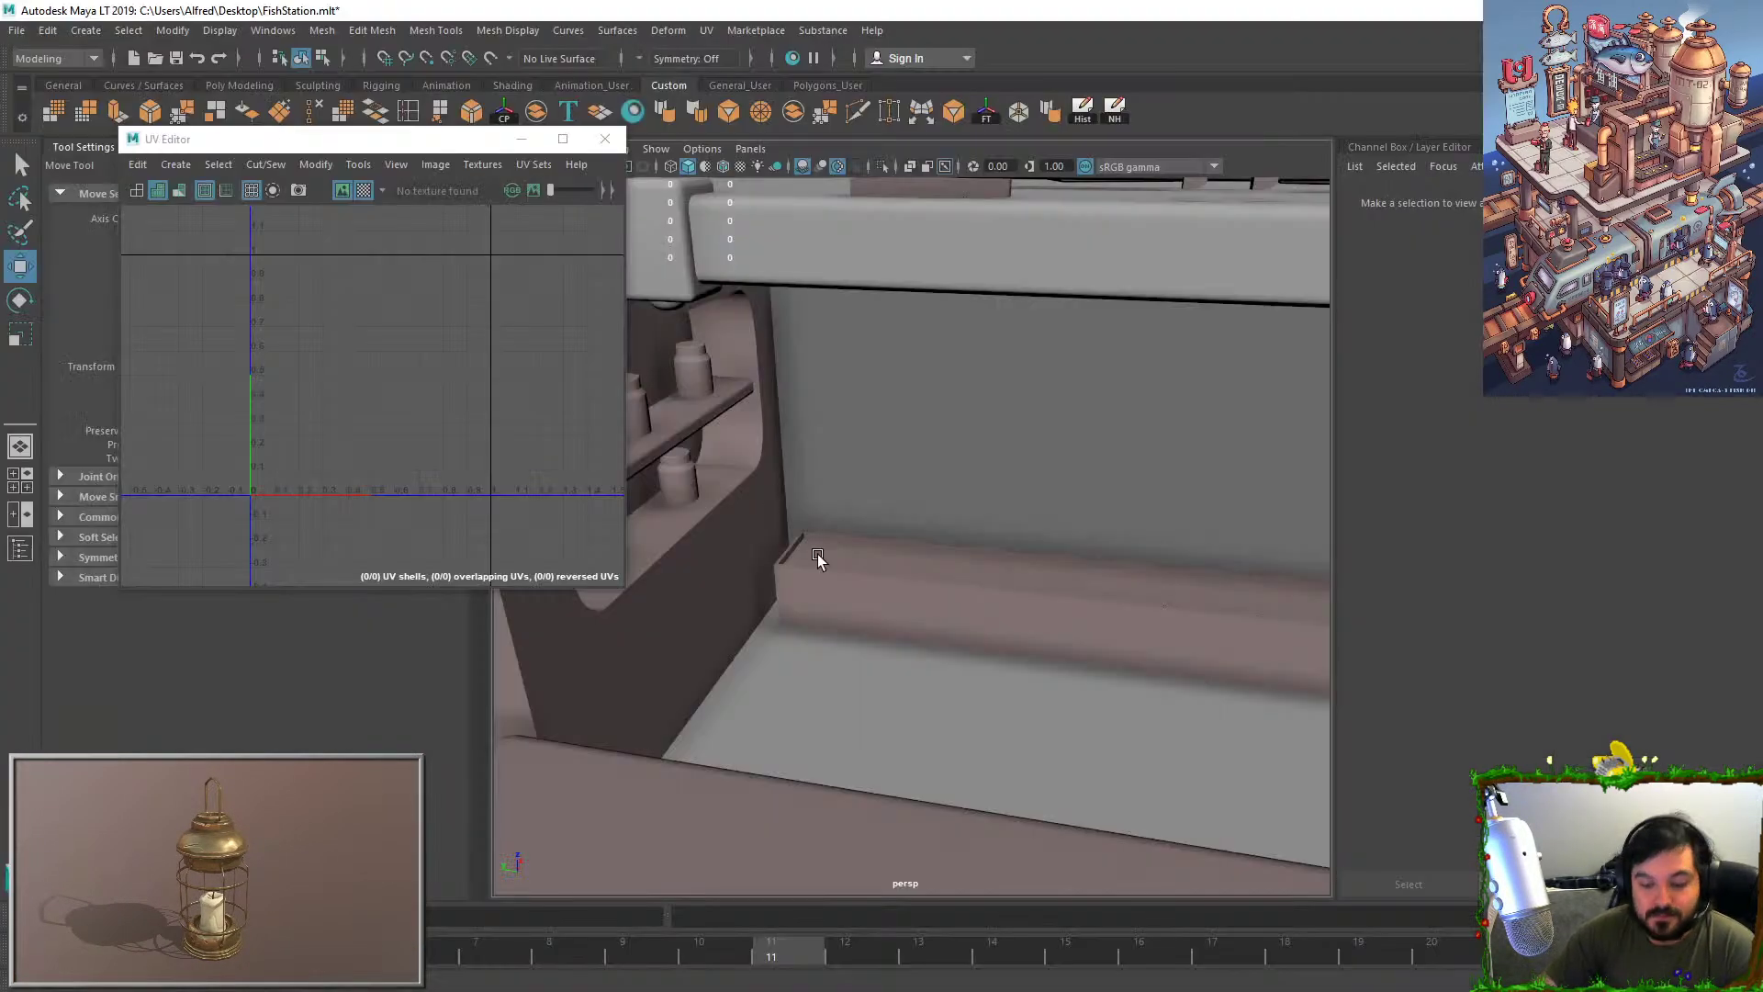
left_click(909, 370)
key("f")
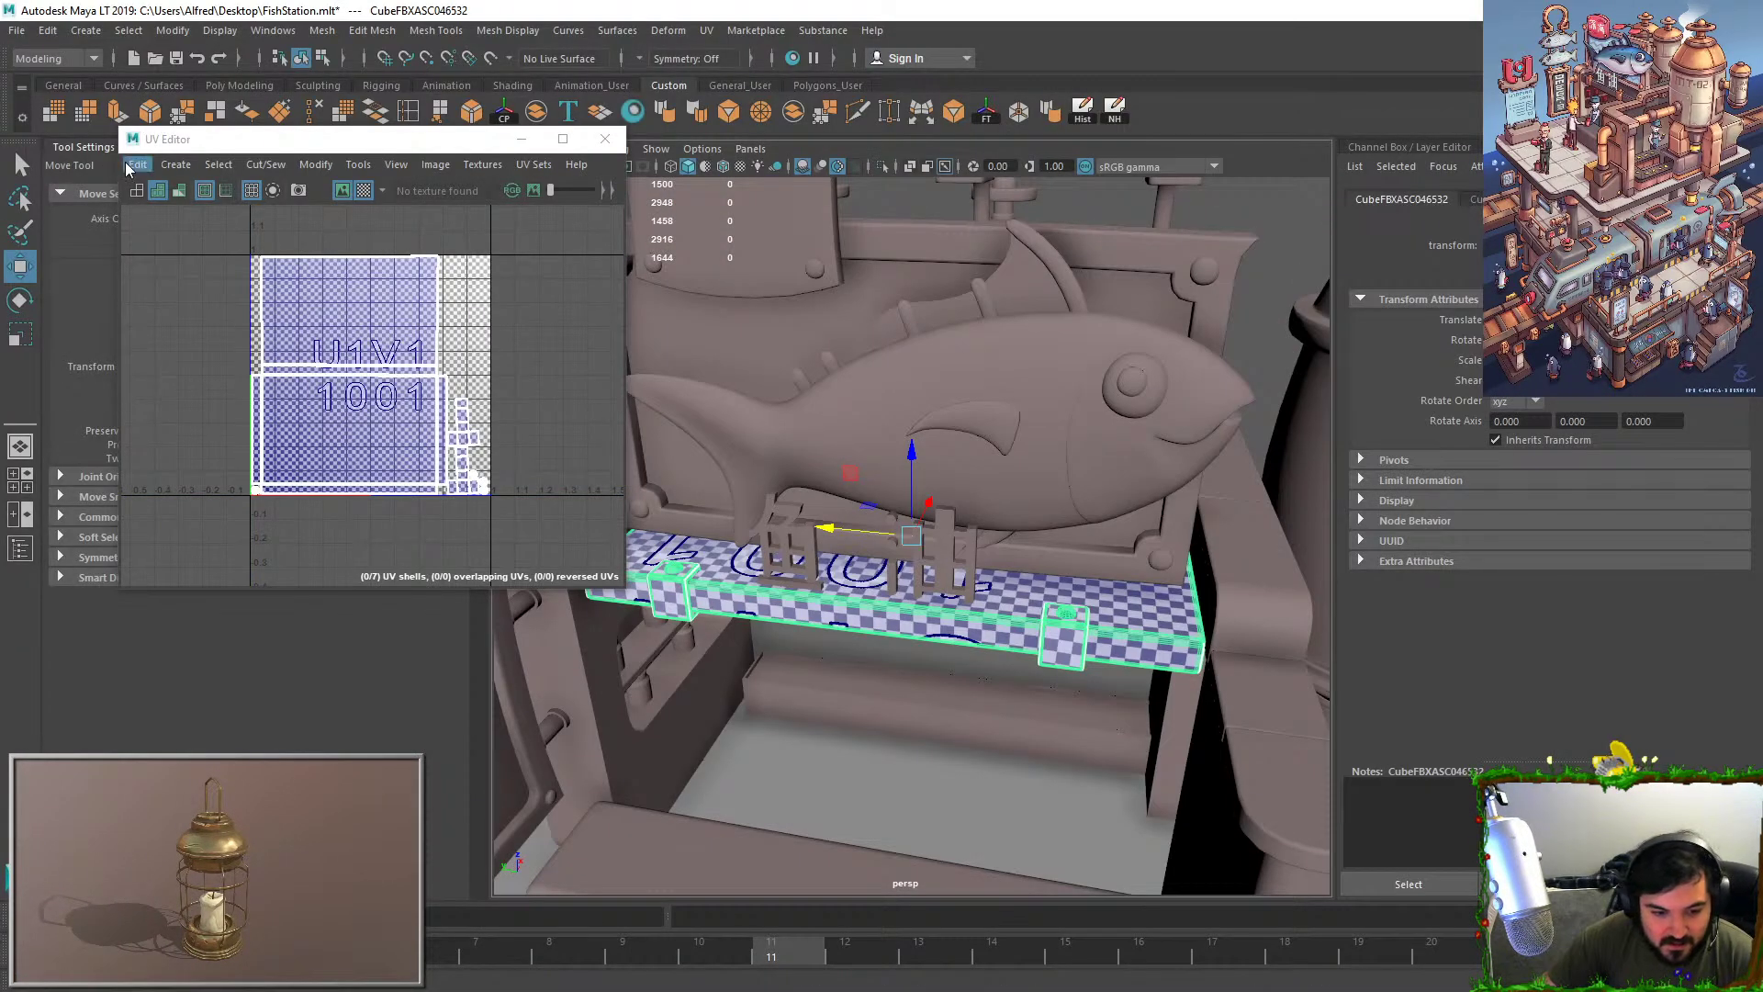
left_click(19, 33)
left_click(69, 253)
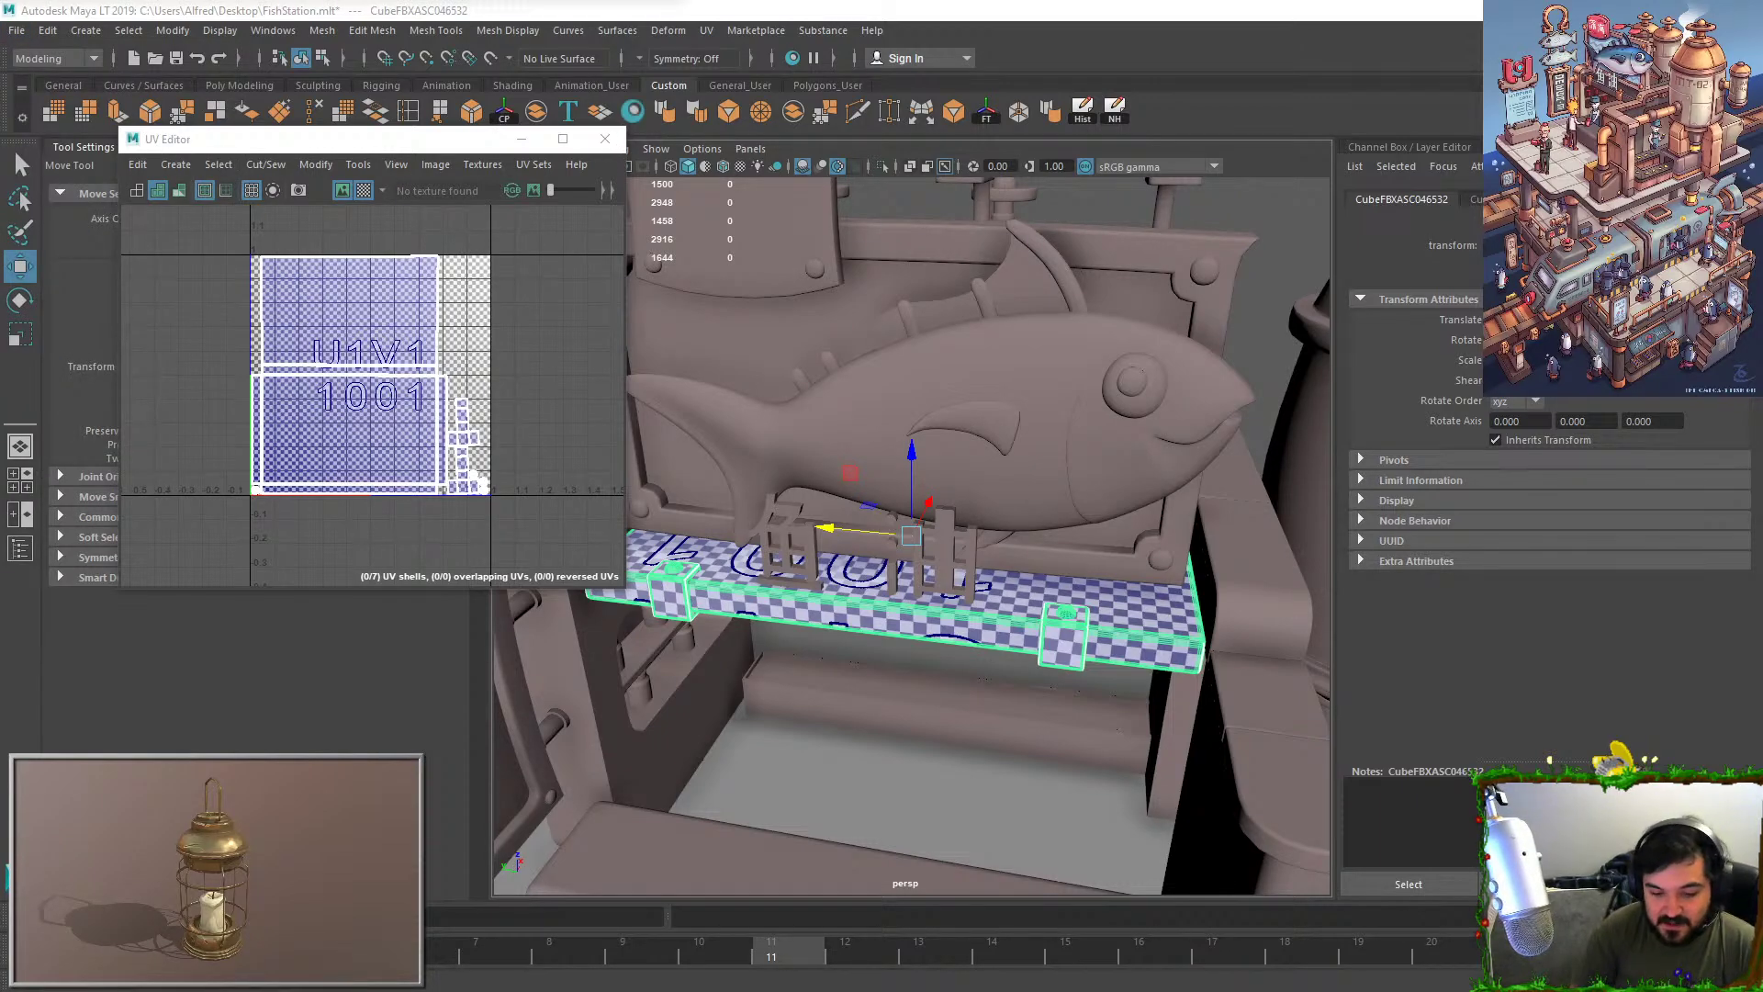
key("Return")
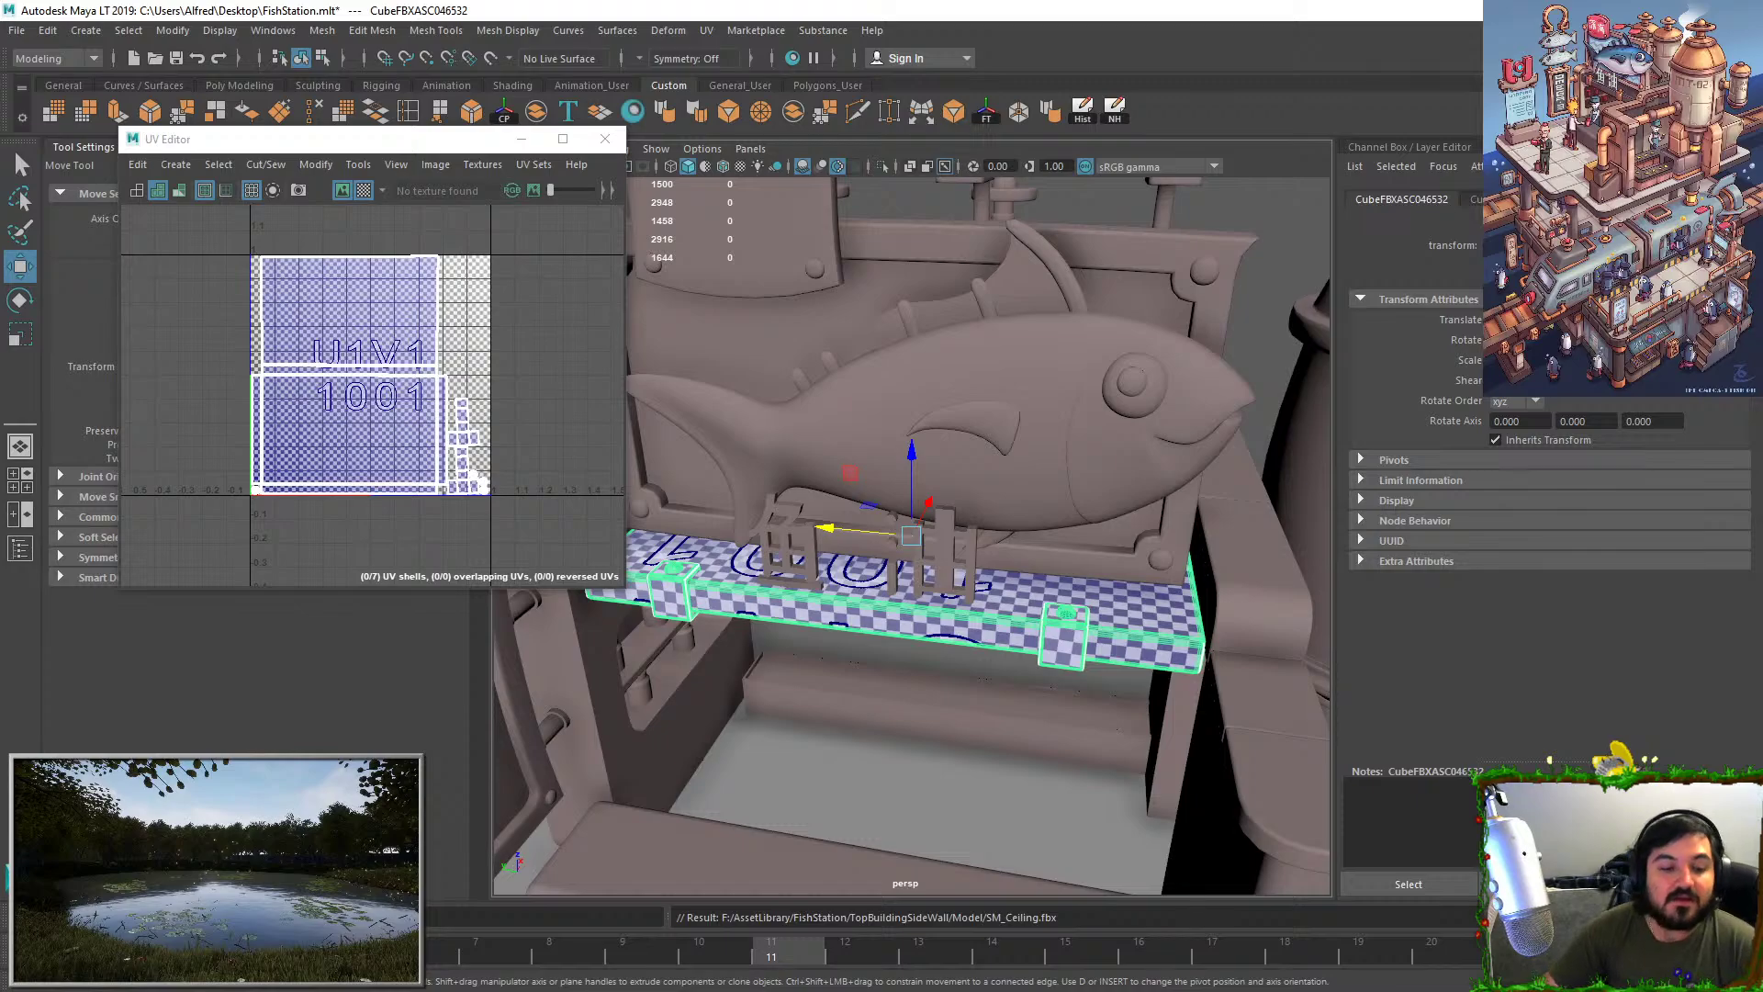
In File Explorer, open TopBuildingSideWall's Model folder and copy the name SM_Ceiling from the exported FBX file.
key("alt+Tab")
left_click(865, 274)
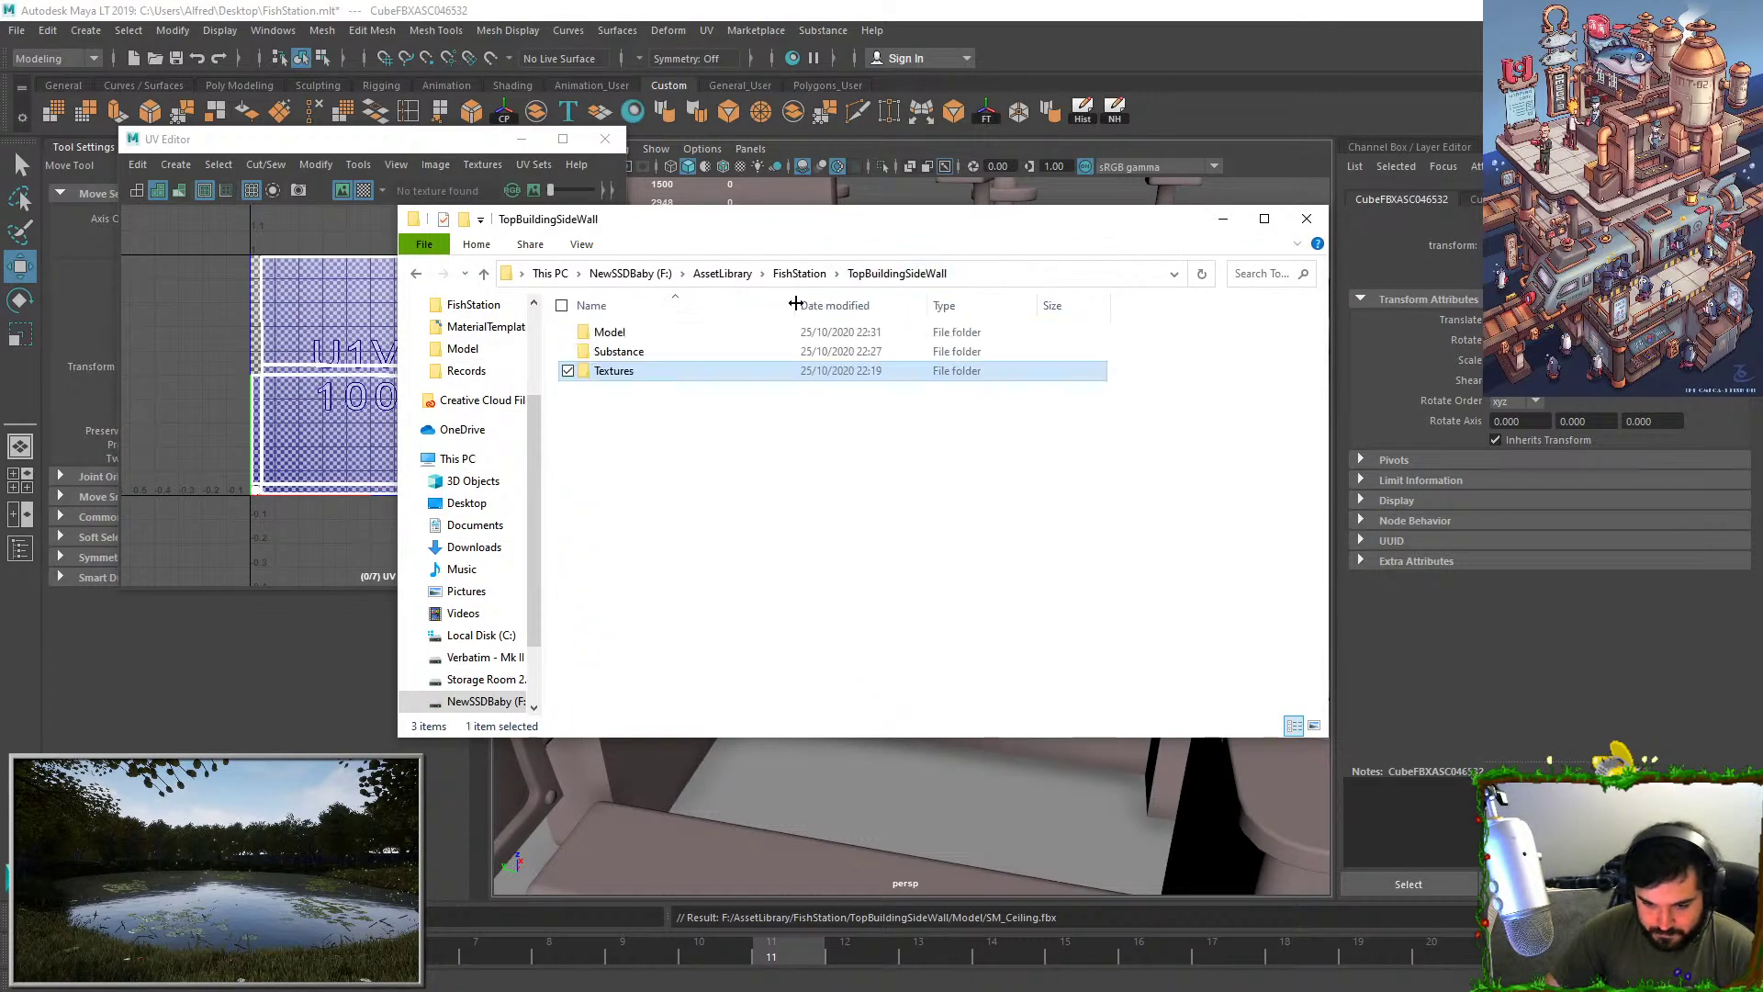
double_click(613, 332)
left_click(667, 338)
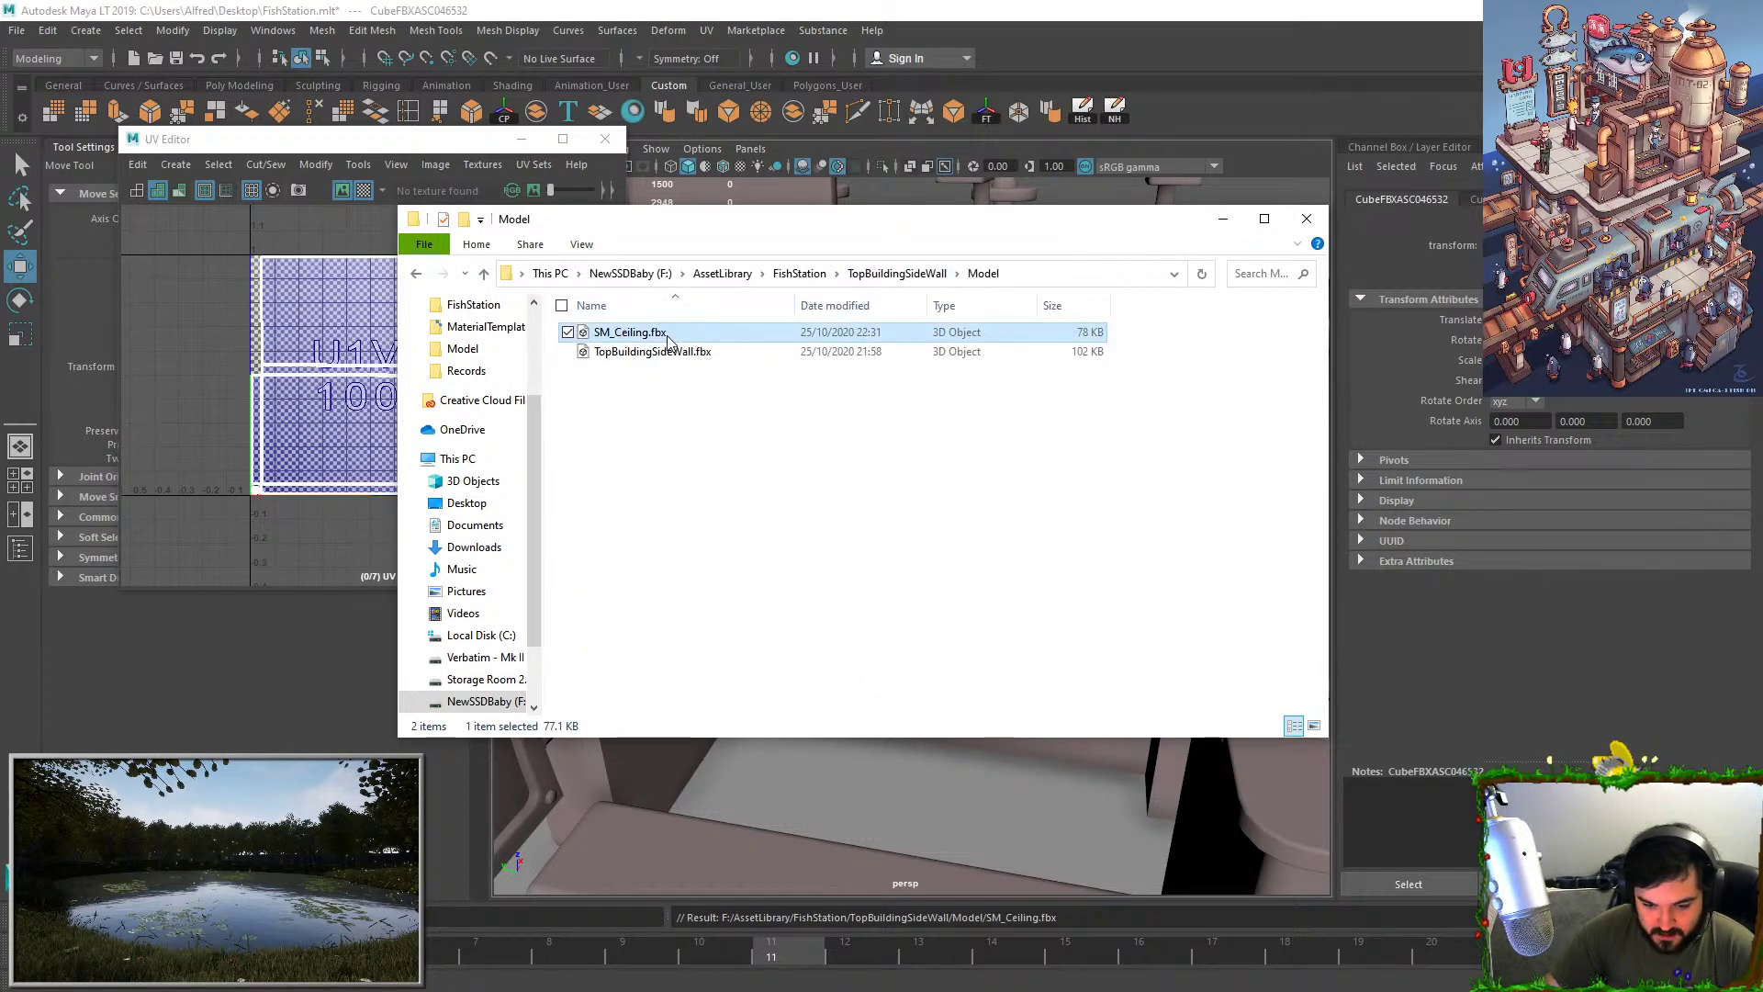
left_click(667, 336)
key("ctrl+c")
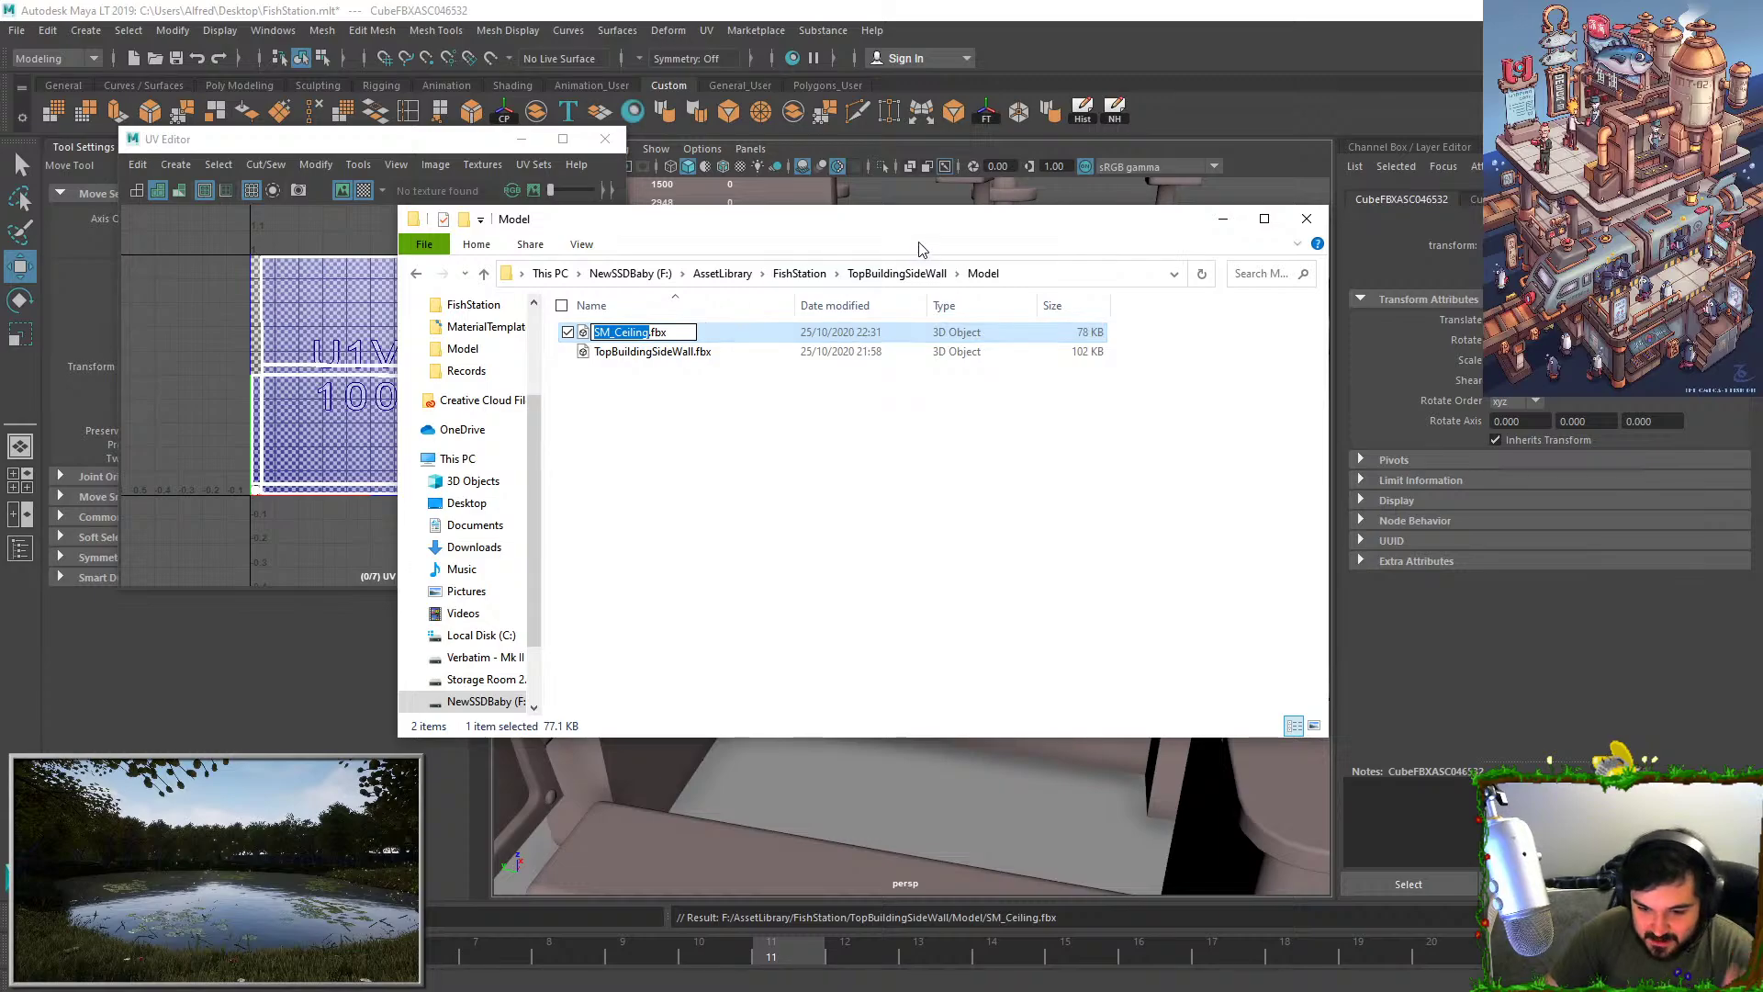
key("Escape")
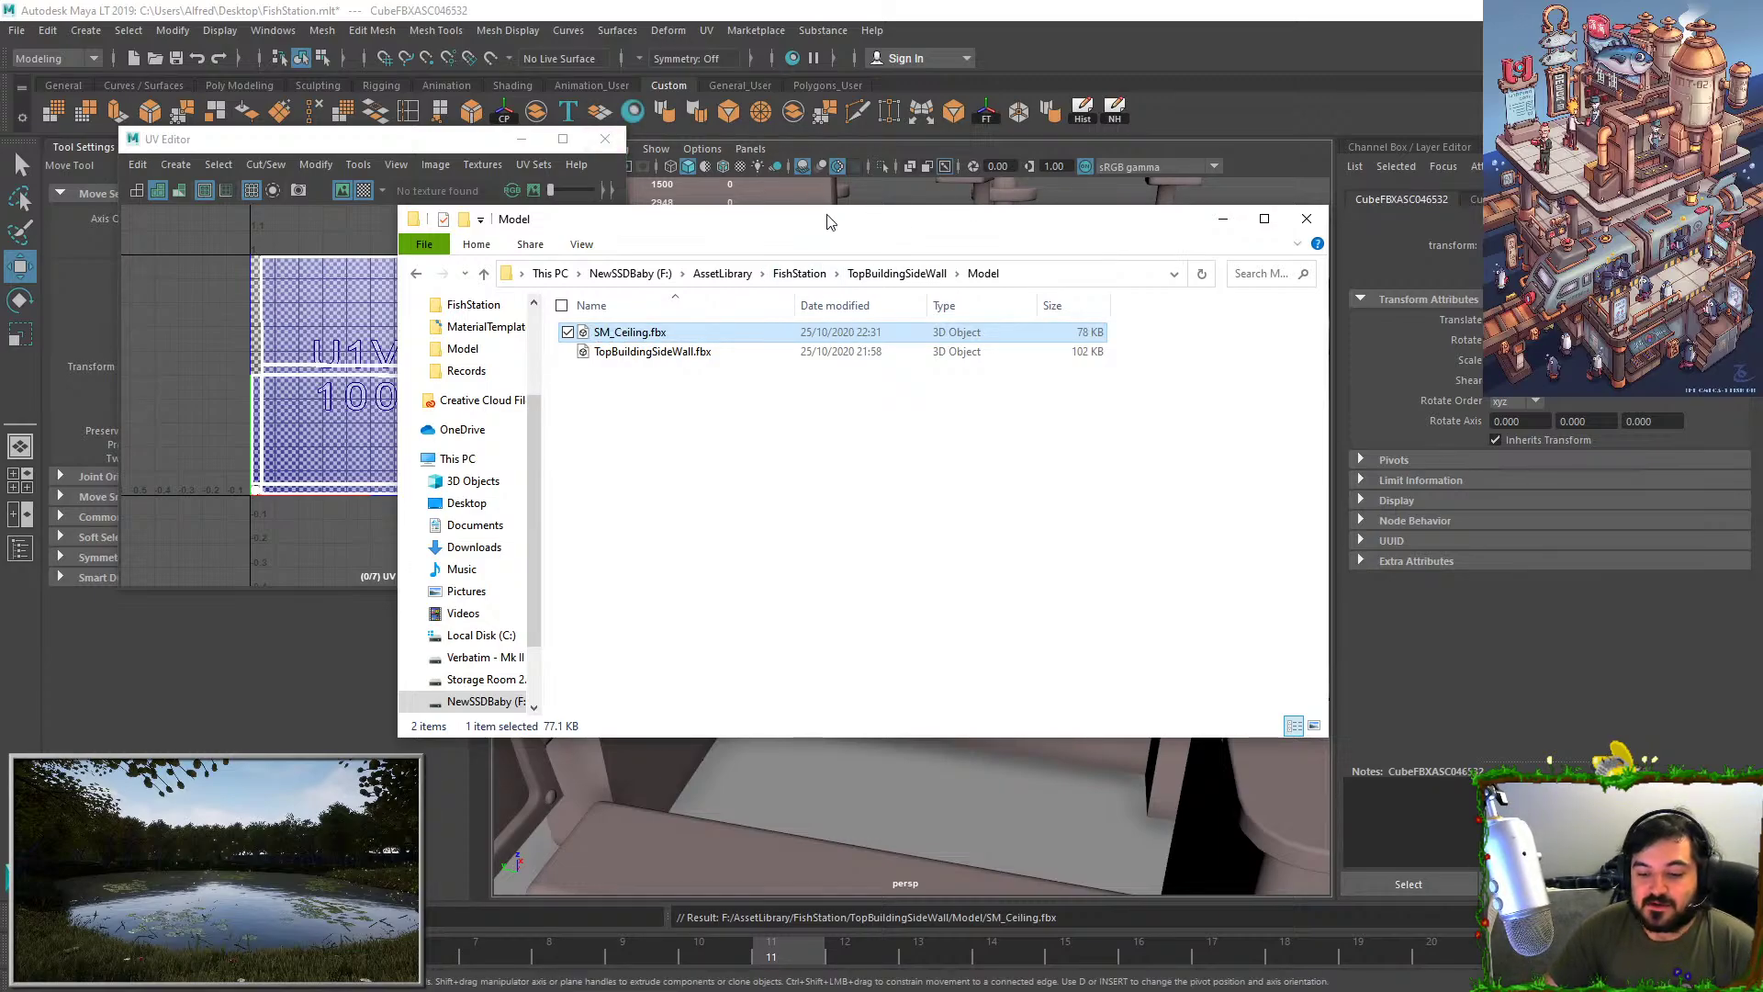
Back in Unreal Engine, rename the ceiling mesh asset to SM_Ceiling and reimport it from the new FBX, resetting its materials to the FBX.
key("alt+Tab")
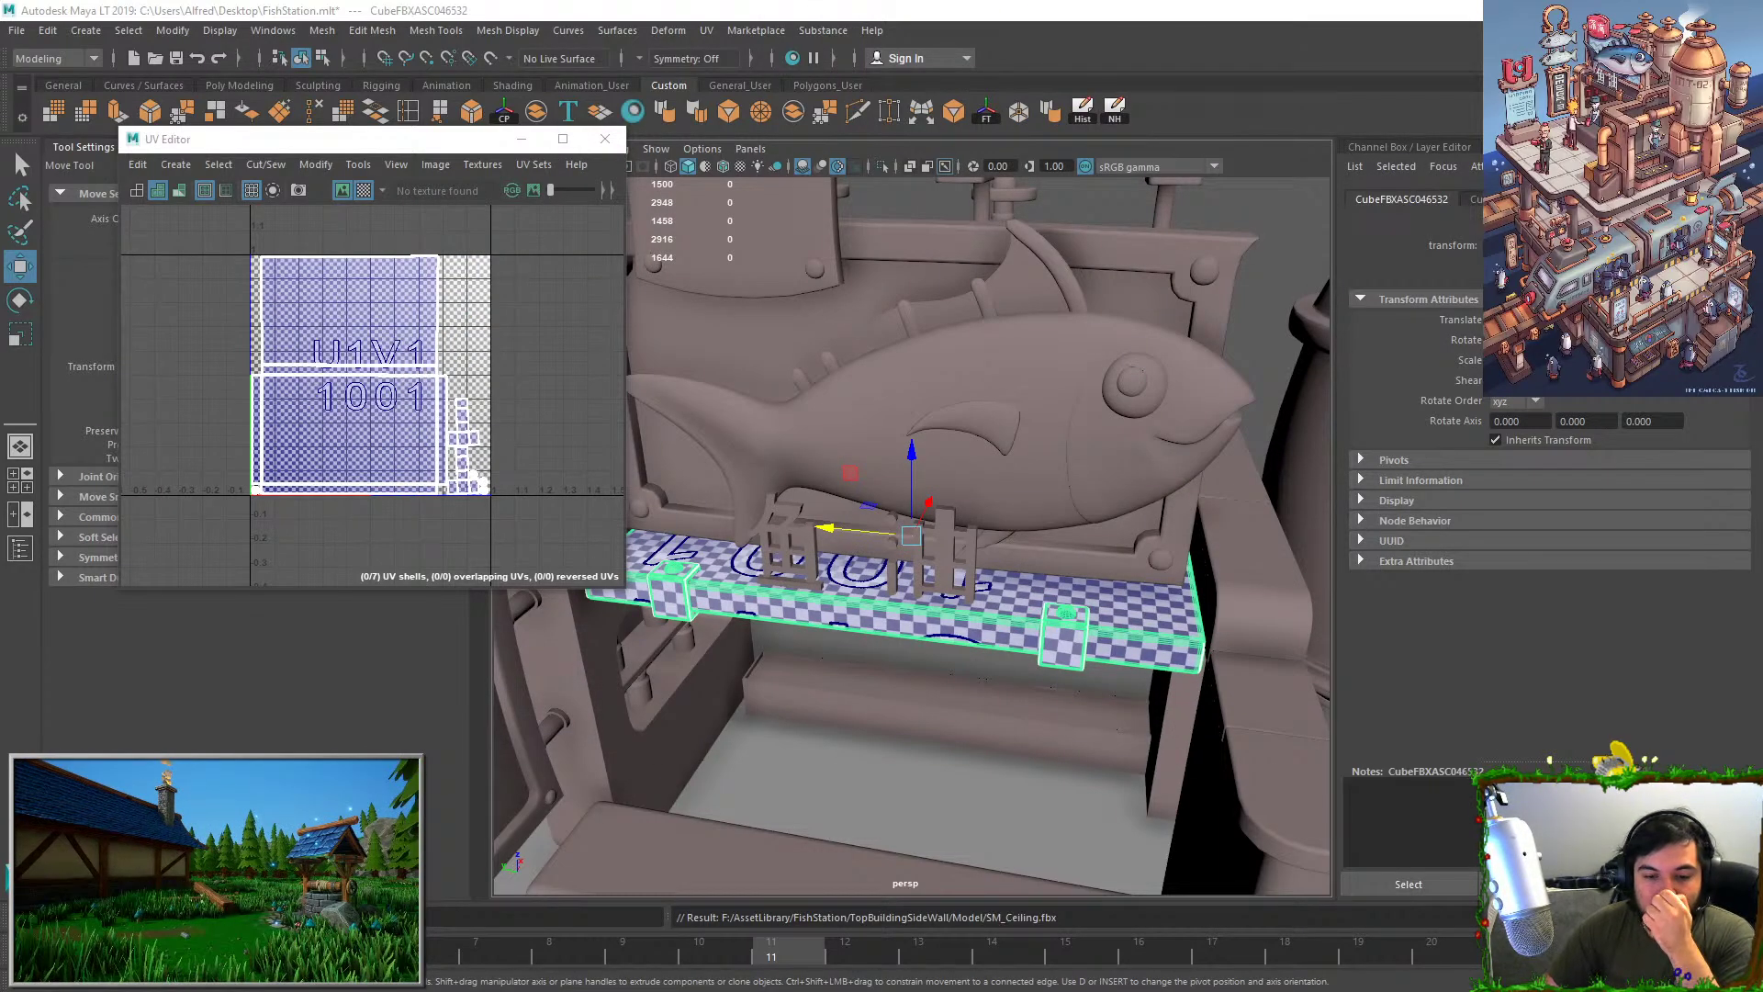
key("alt+Tab")
left_click(530, 886)
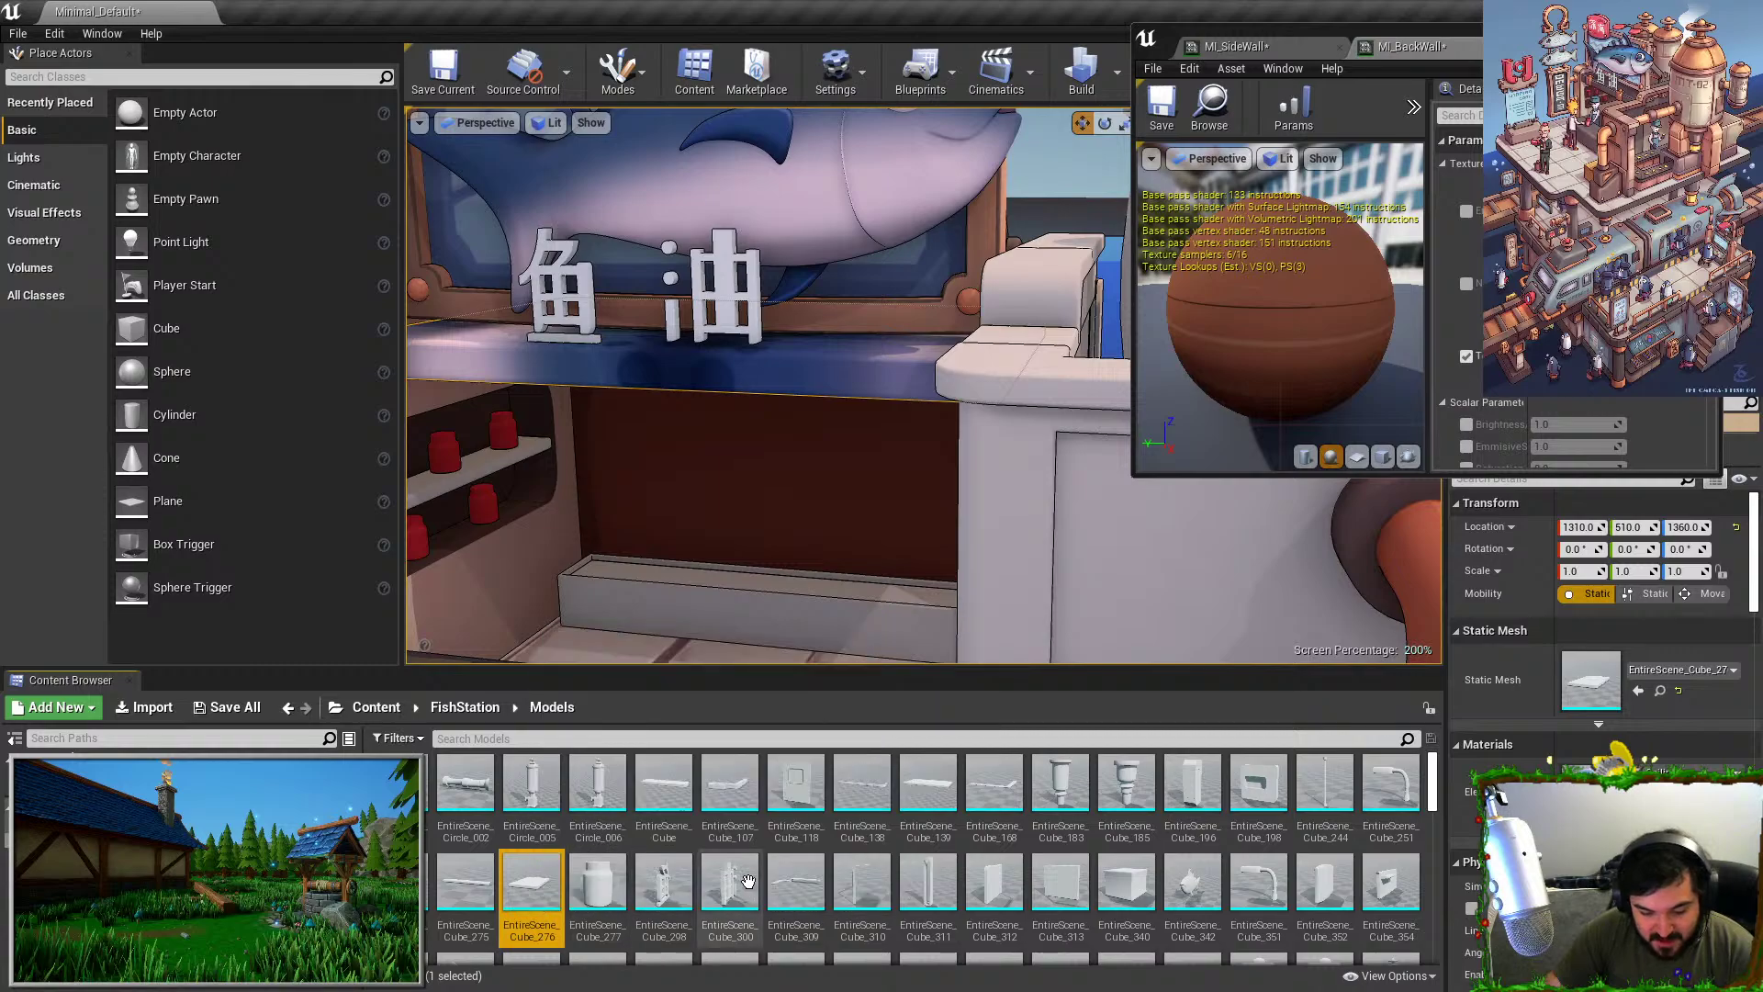
key("F2")
key("ctrl+v")
key("Return")
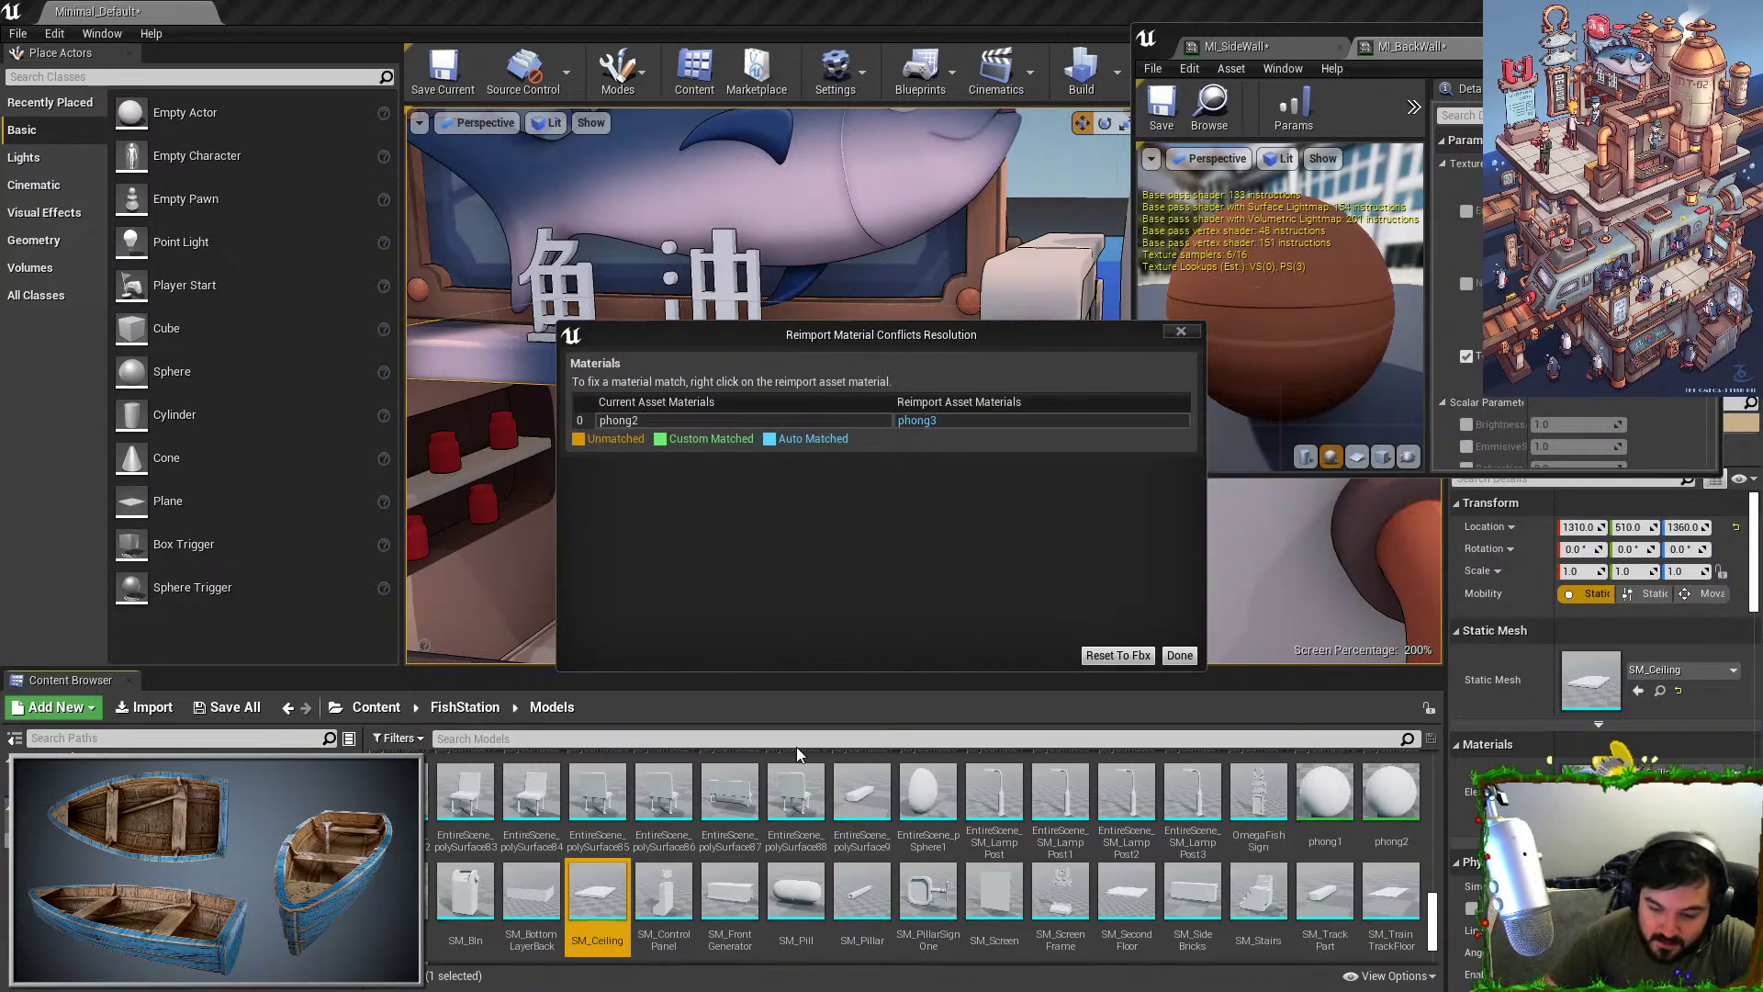
left_click(1117, 654)
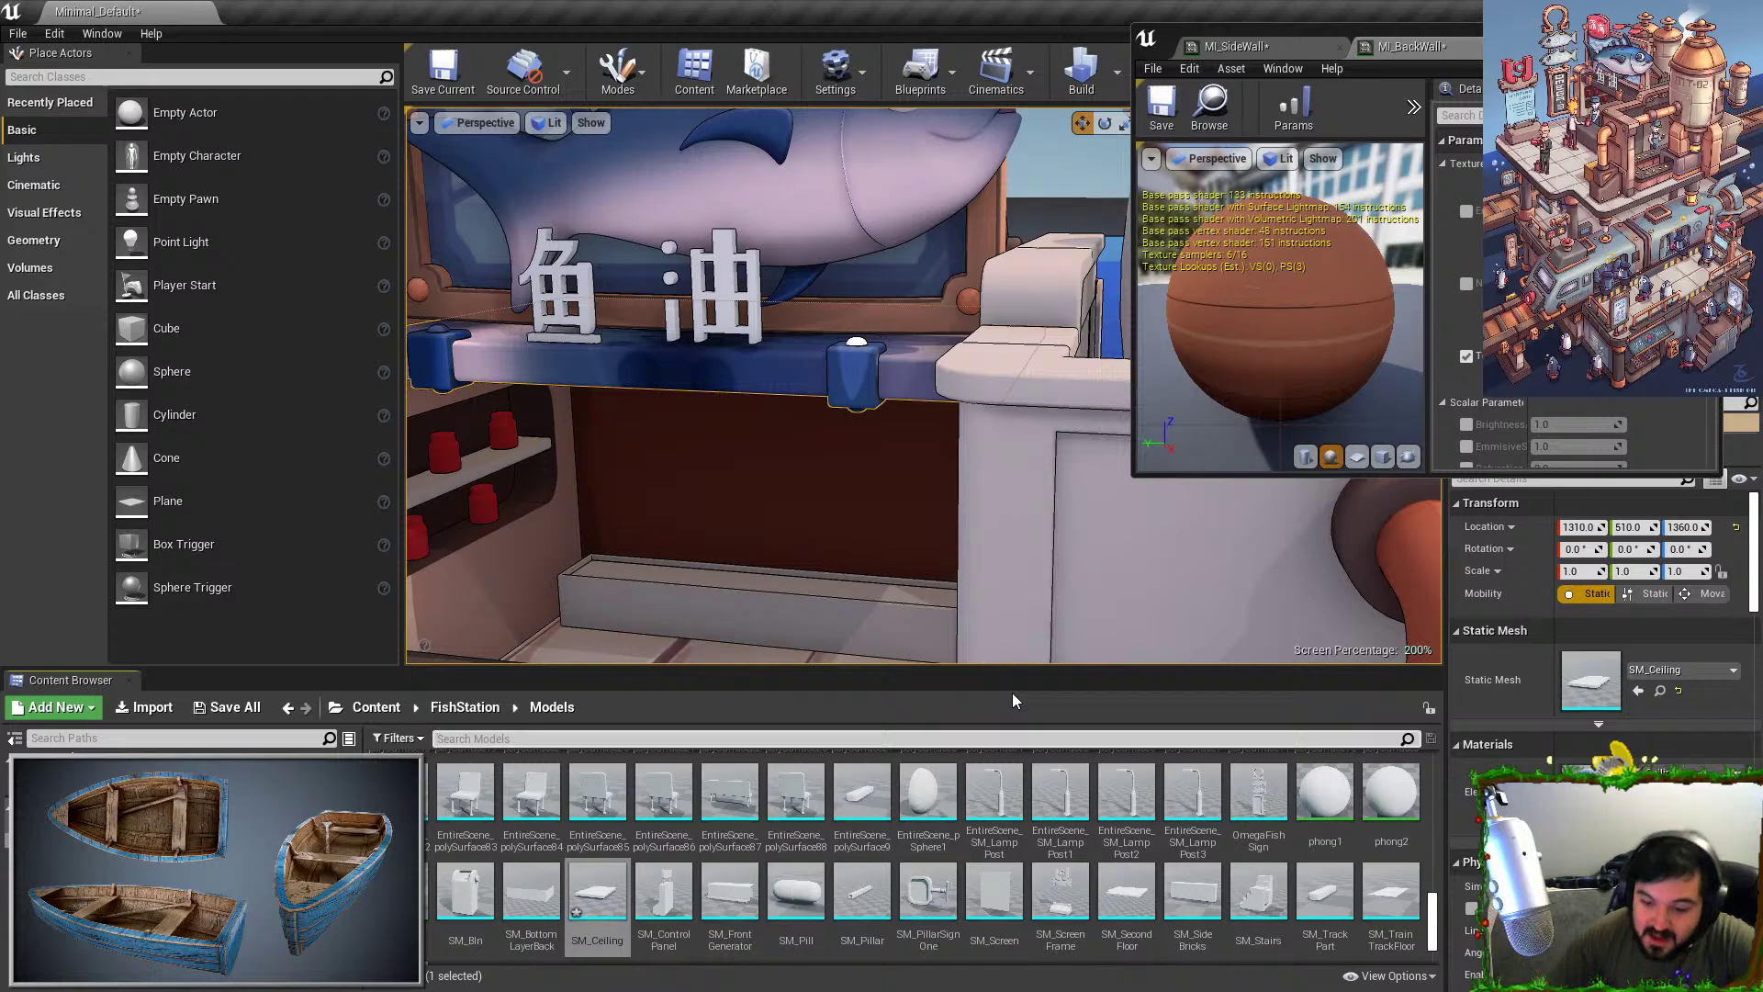
Assign the MI_Ceiling material instance to the ceiling beam and open MI_Ceiling for editing.
right_click_drag(919, 533, 827, 503)
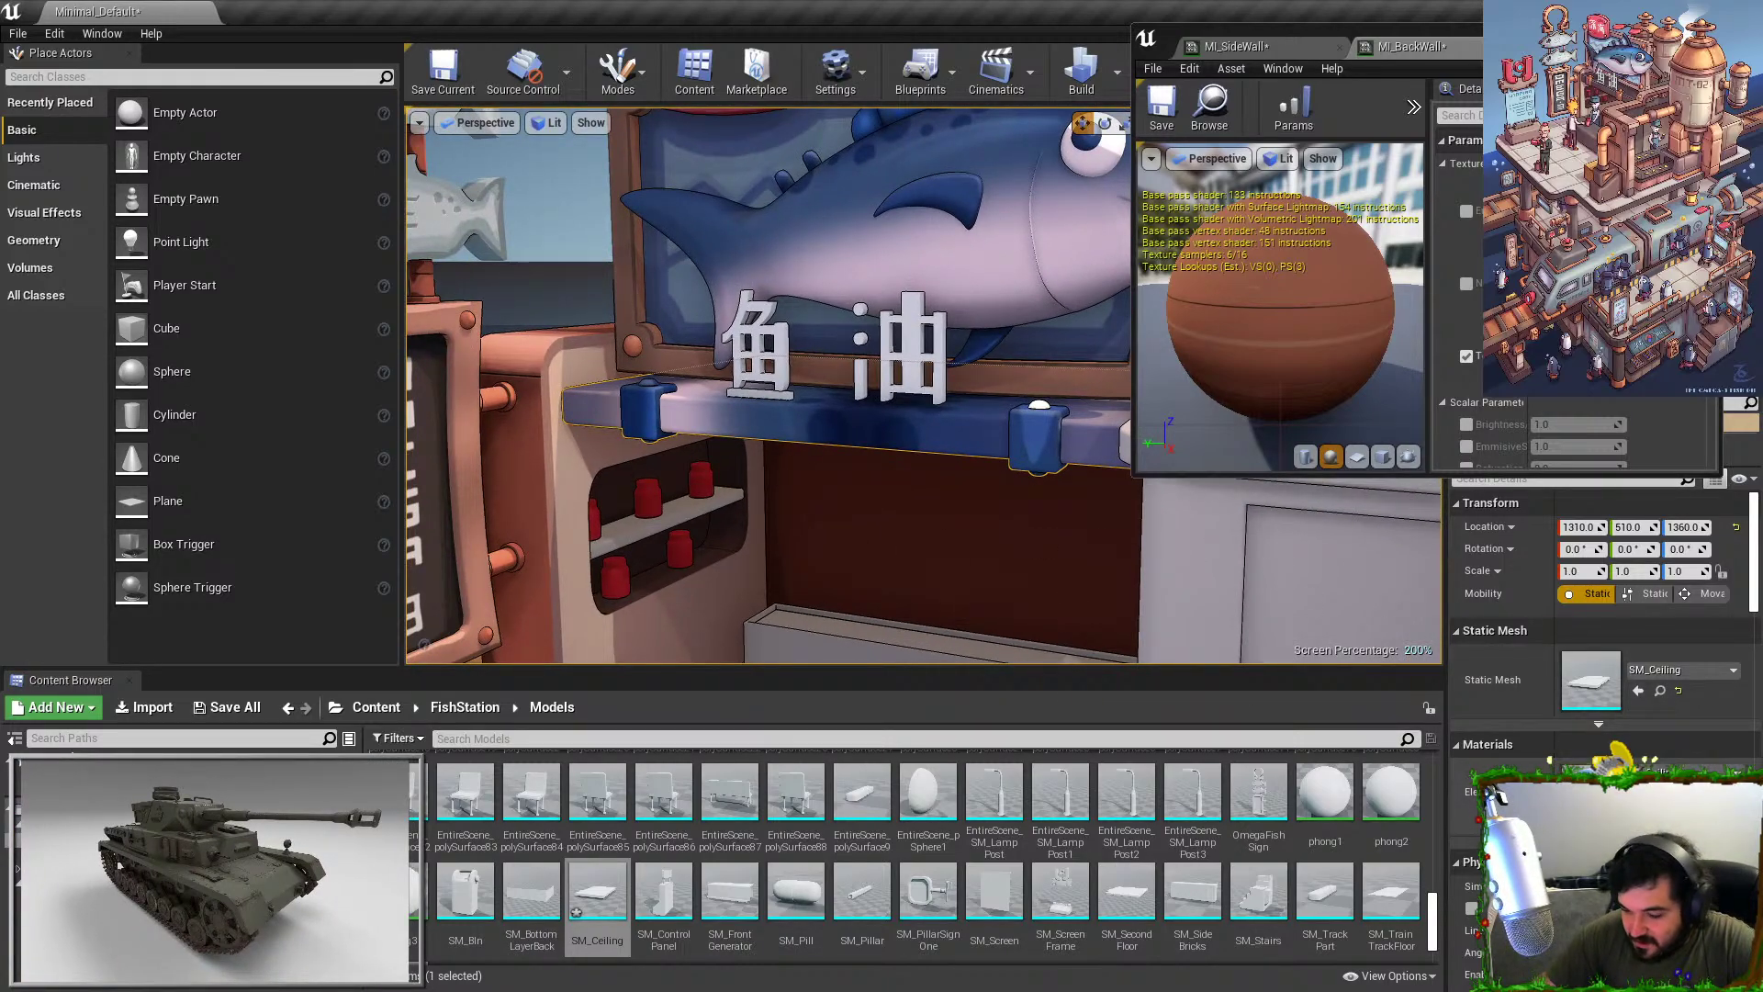
left_click(1660, 791)
left_click_drag(1258, 795, 941, 450)
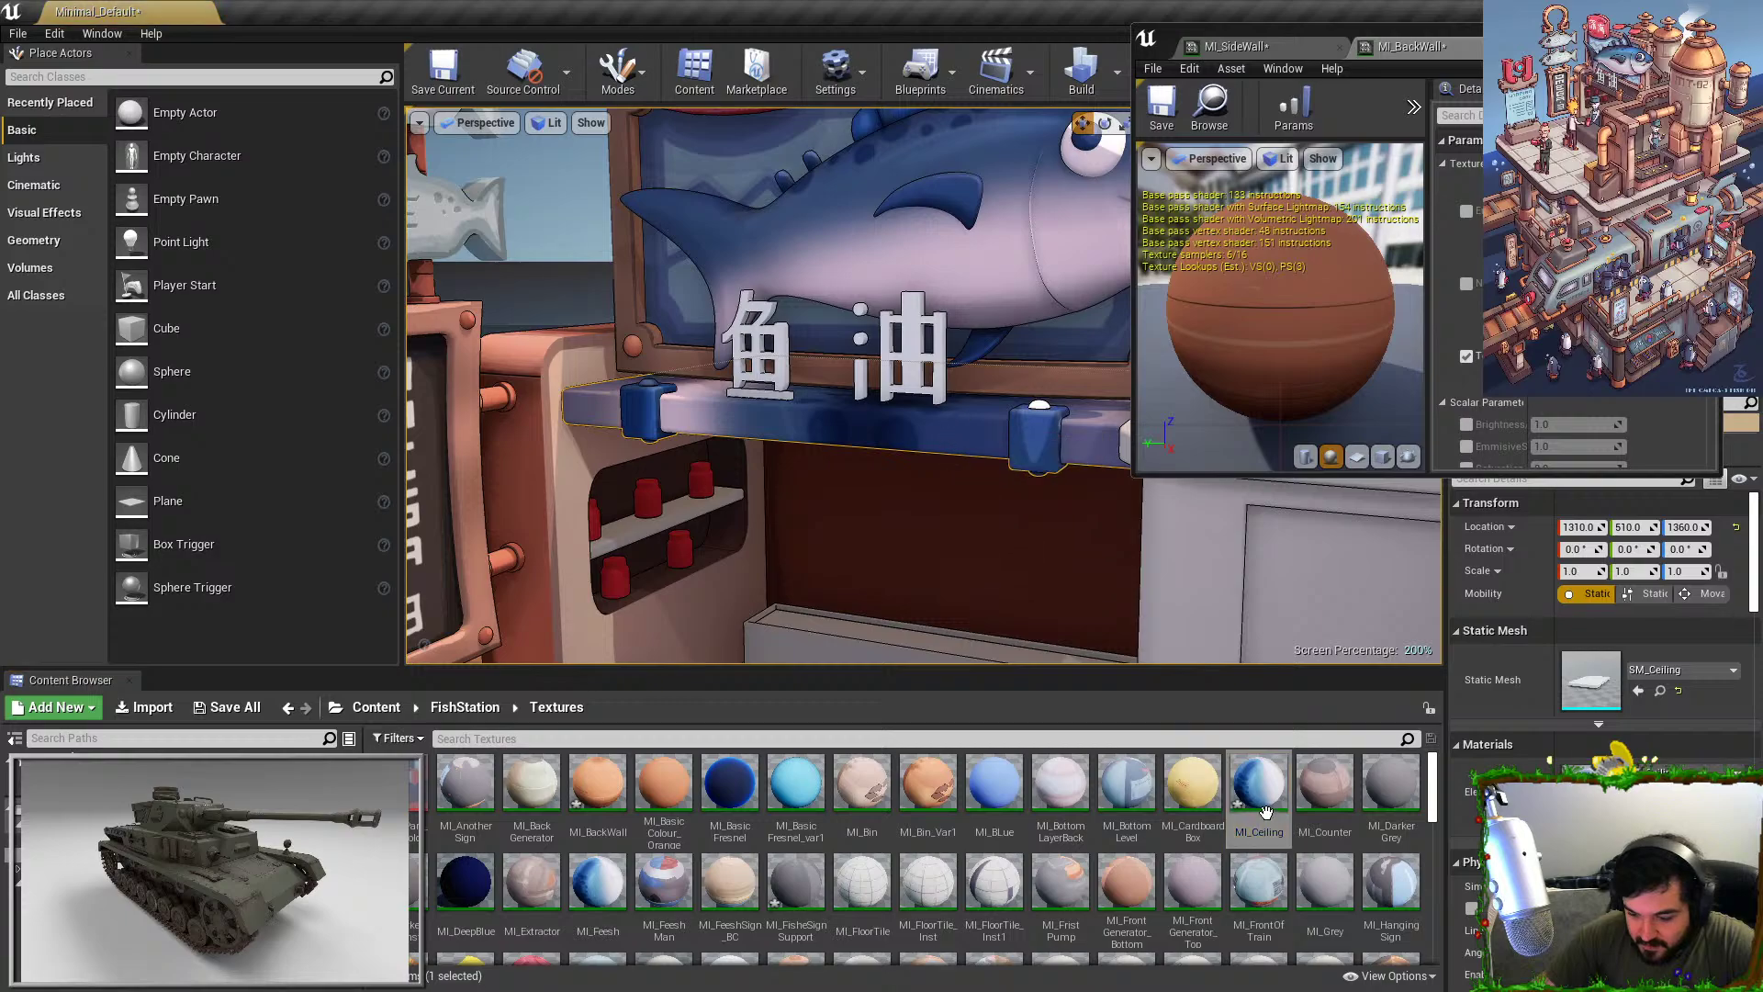
double_click(1266, 811)
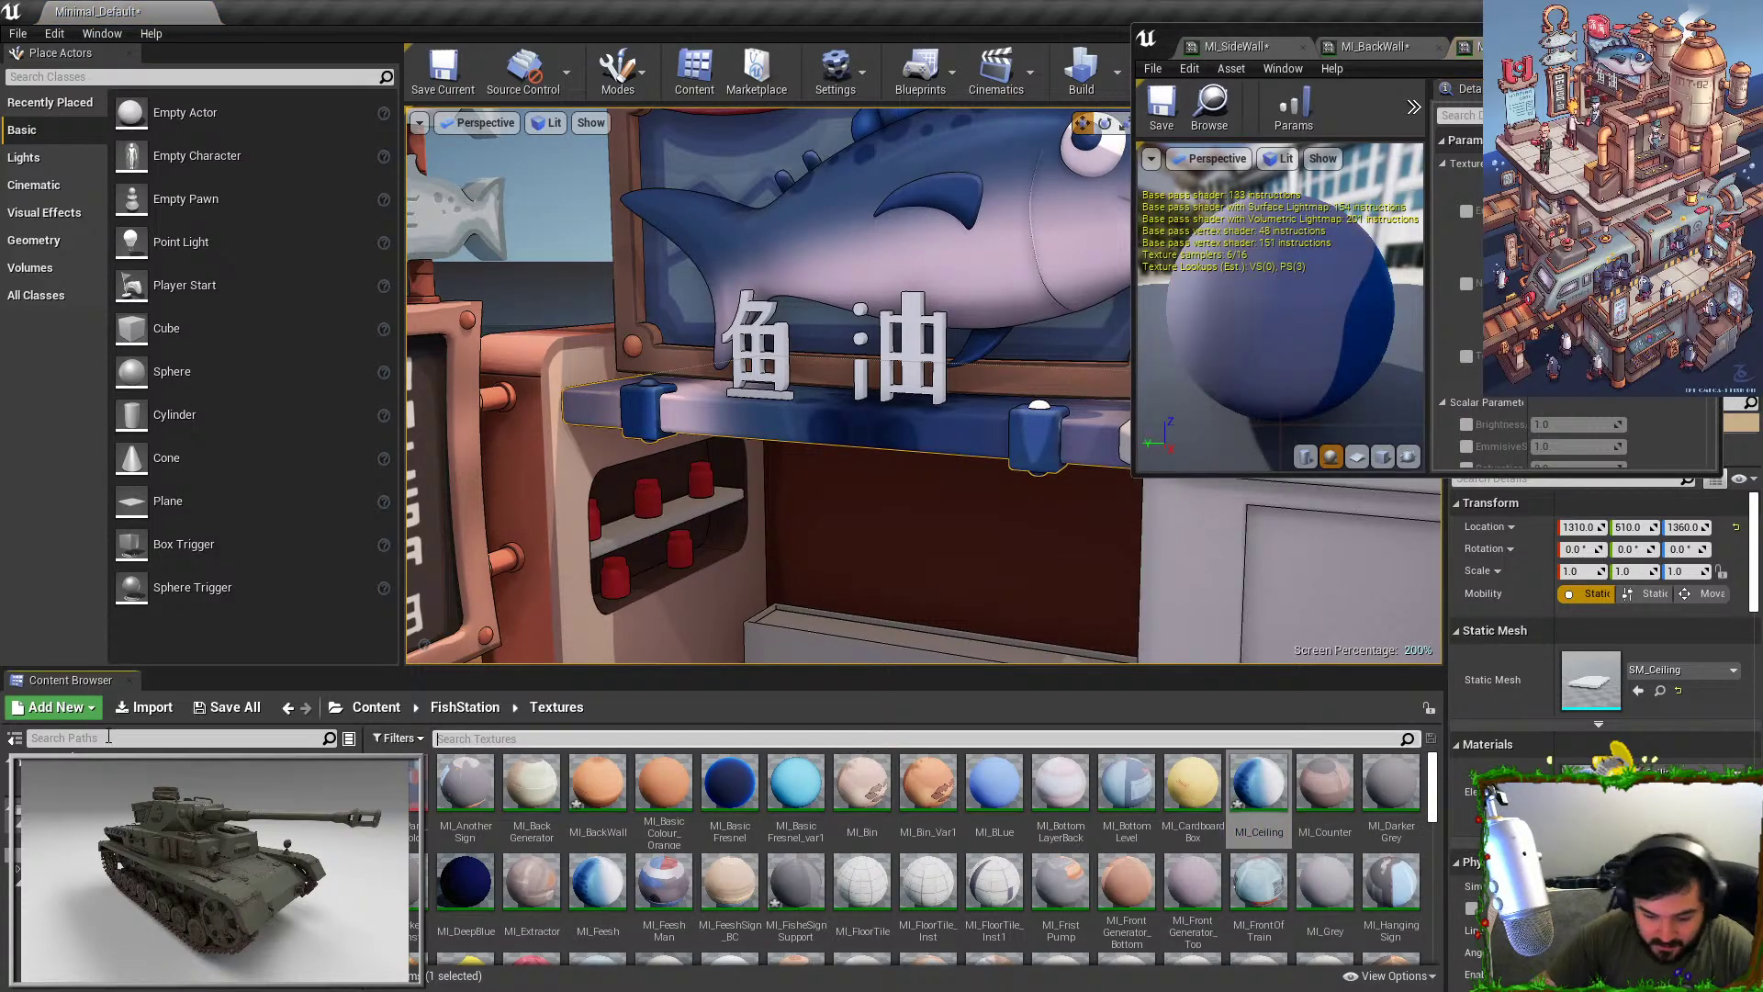
Find the T_Ceiling texture by searching "ceiling" and use it as MI_Ceiling's overridden texture parameter.
type("ceiling")
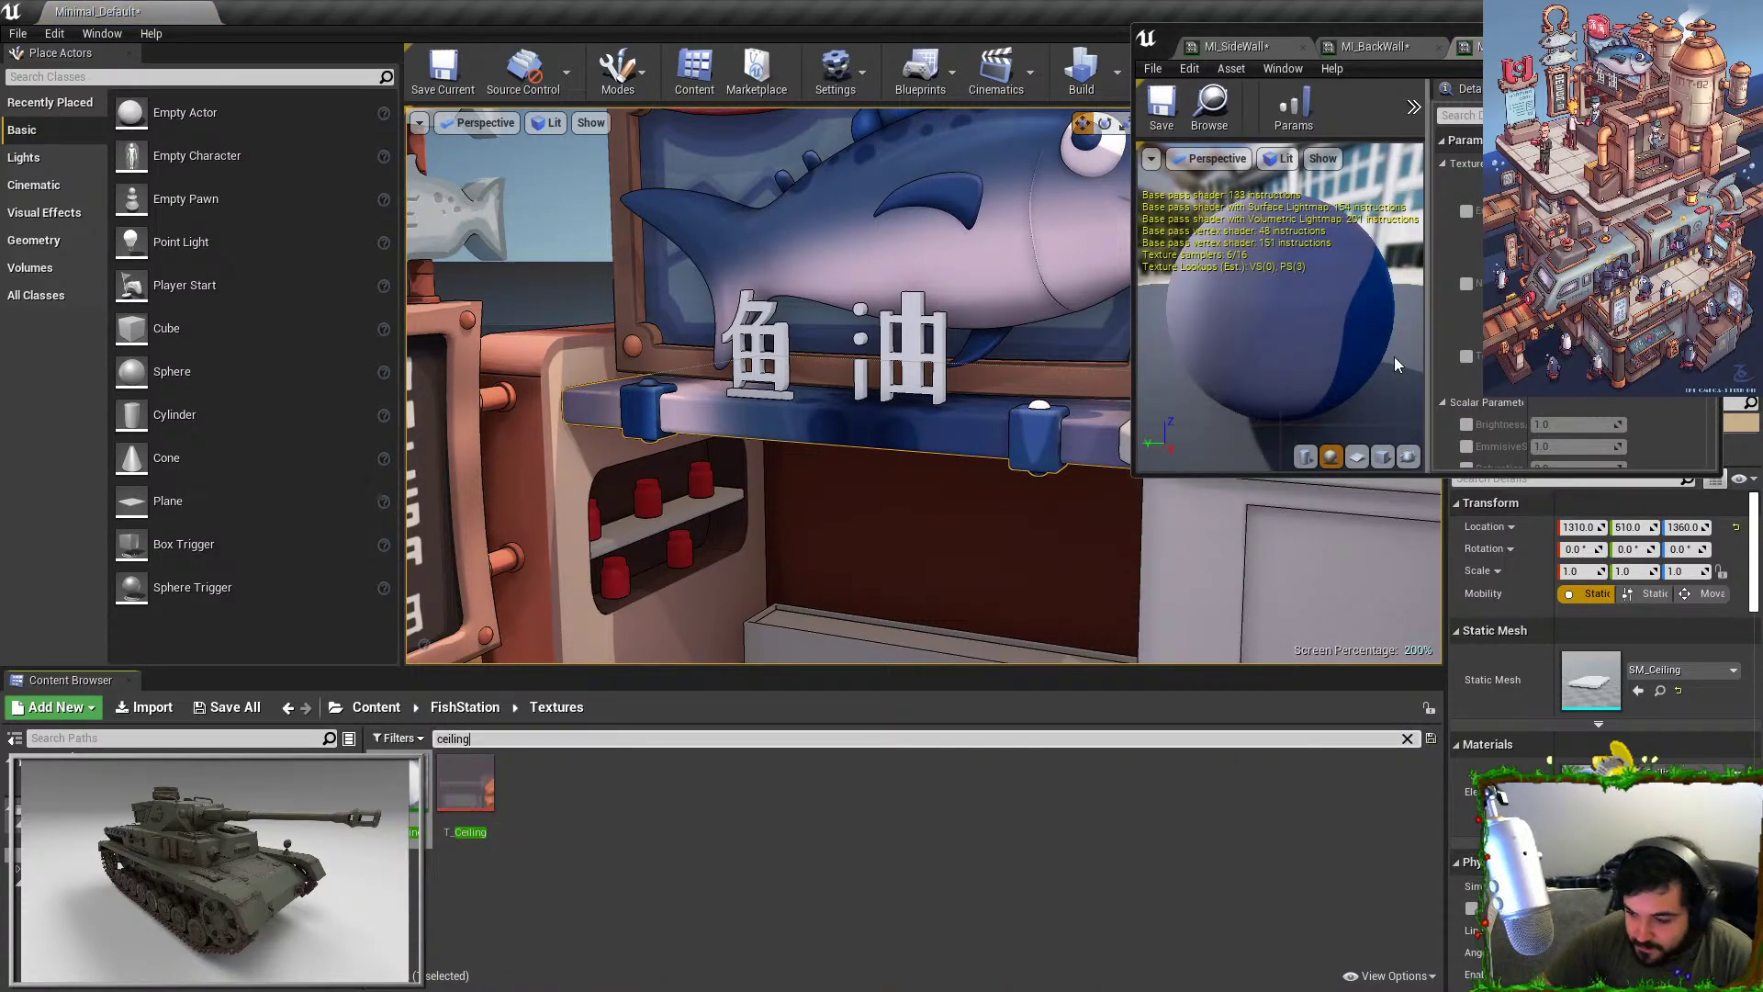
left_click(1466, 356)
left_click_drag(466, 788, 1571, 360)
right_click_drag(815, 471, 858, 373)
key("Escape")
key("s")
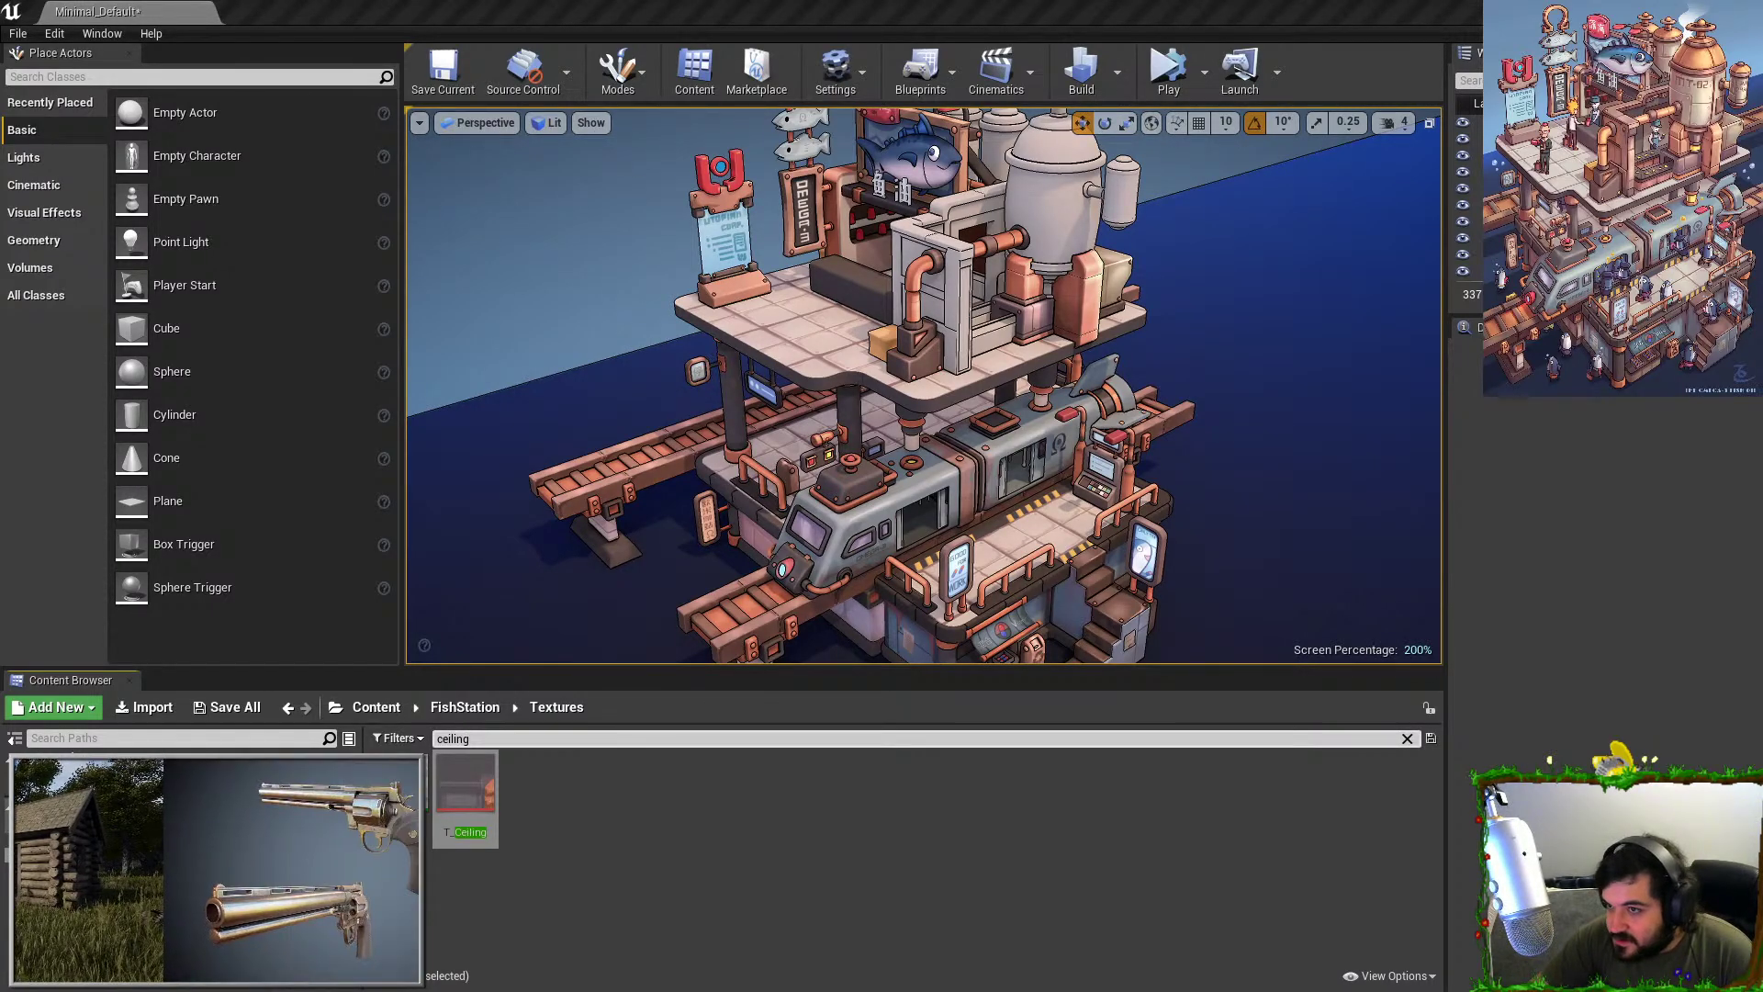
Place the bangzheng-du-omega.jpg reference image beside the level and compare its top building's colours with the 3D station.
left_click_drag(1304, 0, 1487, 221)
scroll(1428, 462, "up", 5)
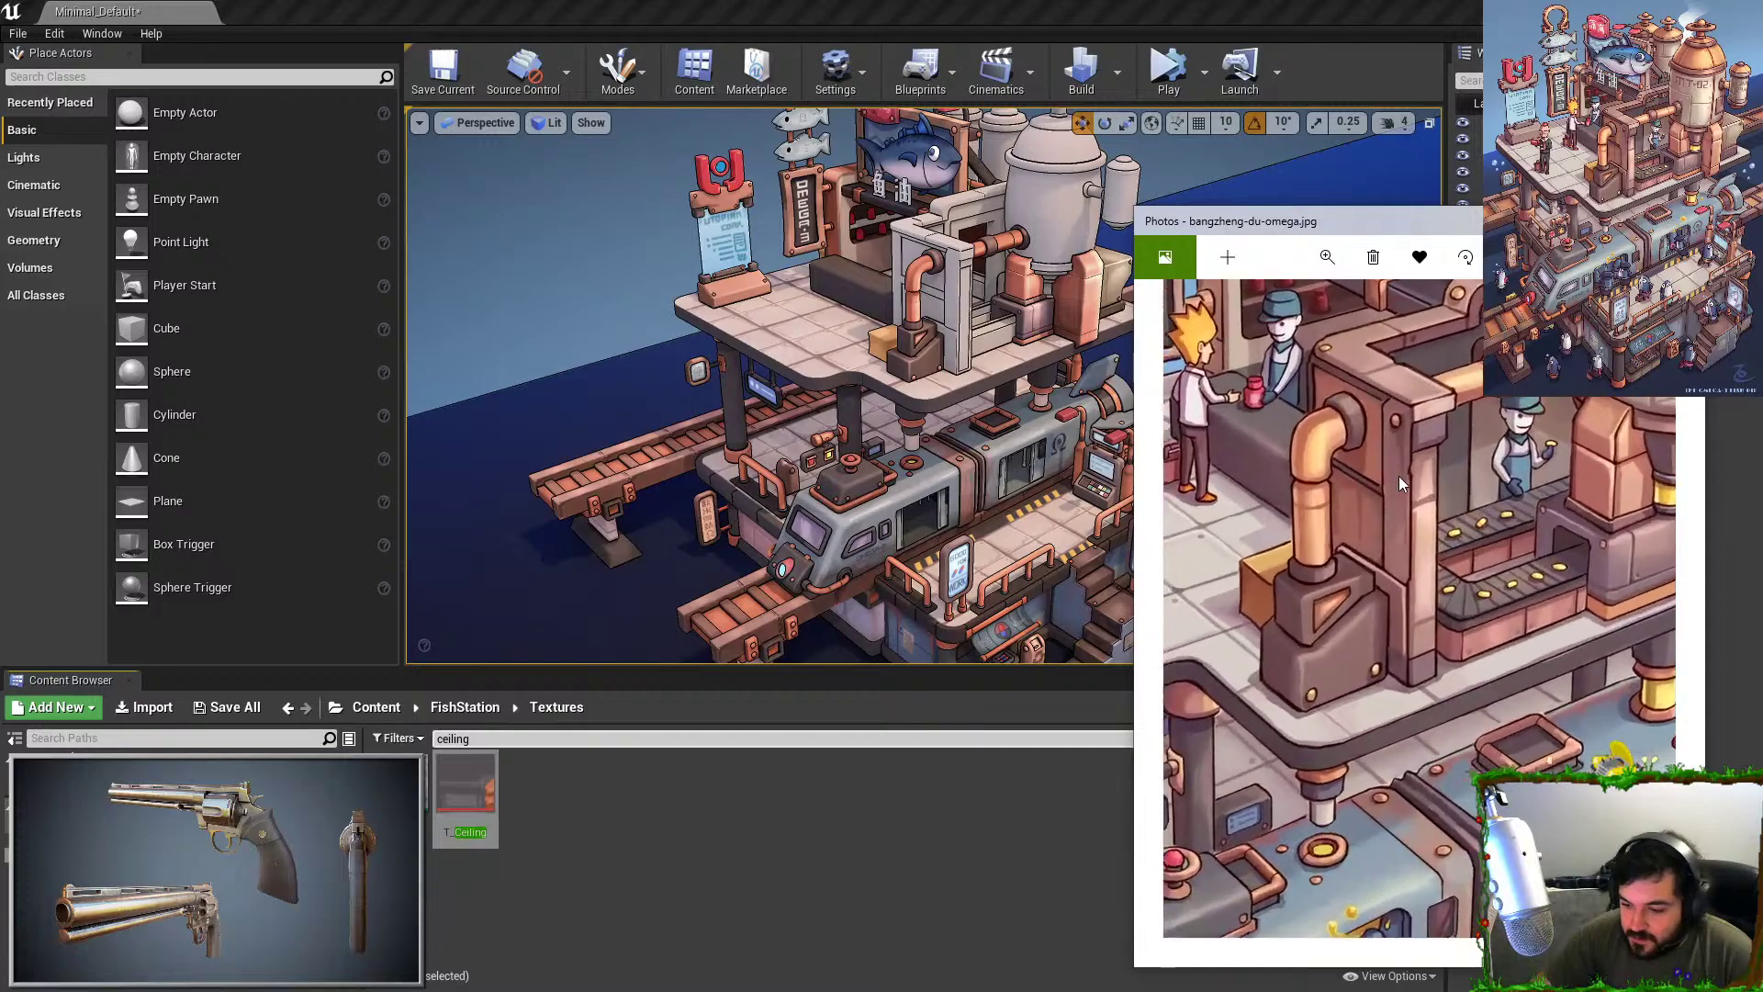
left_click_drag(1398, 476, 1440, 614)
scroll(1452, 587, "down", 3)
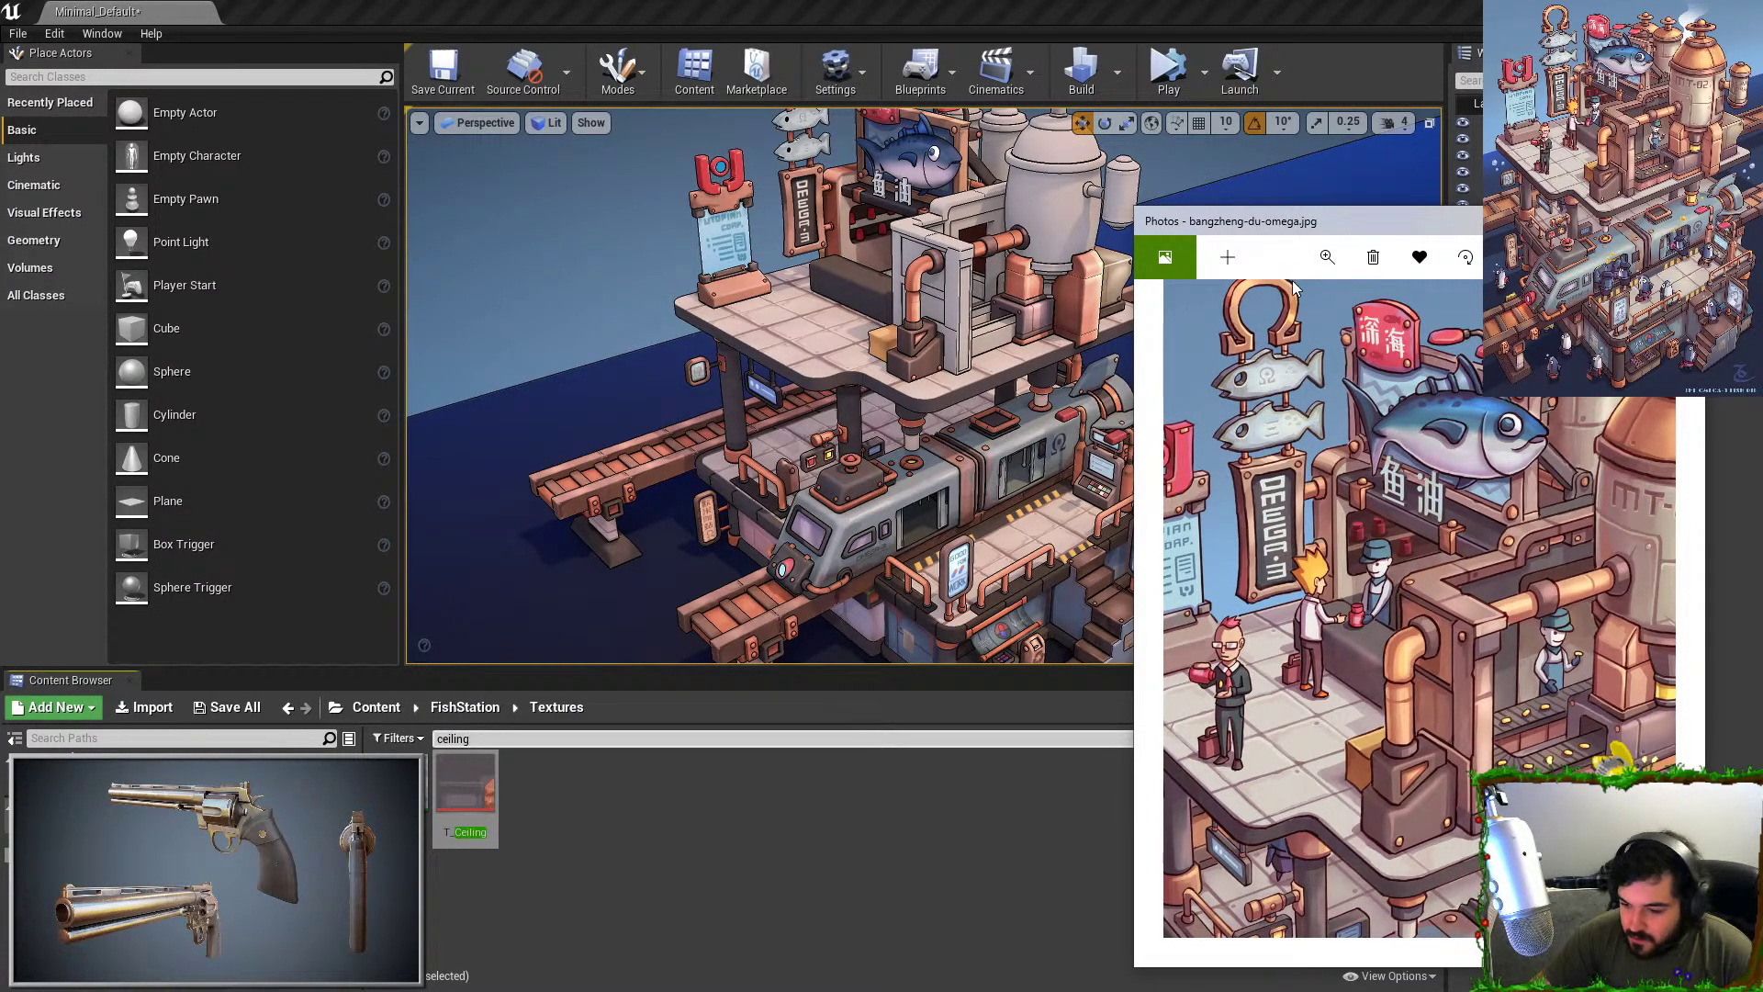
right_click_drag(963, 294, 972, 254)
key("w")
key("w")
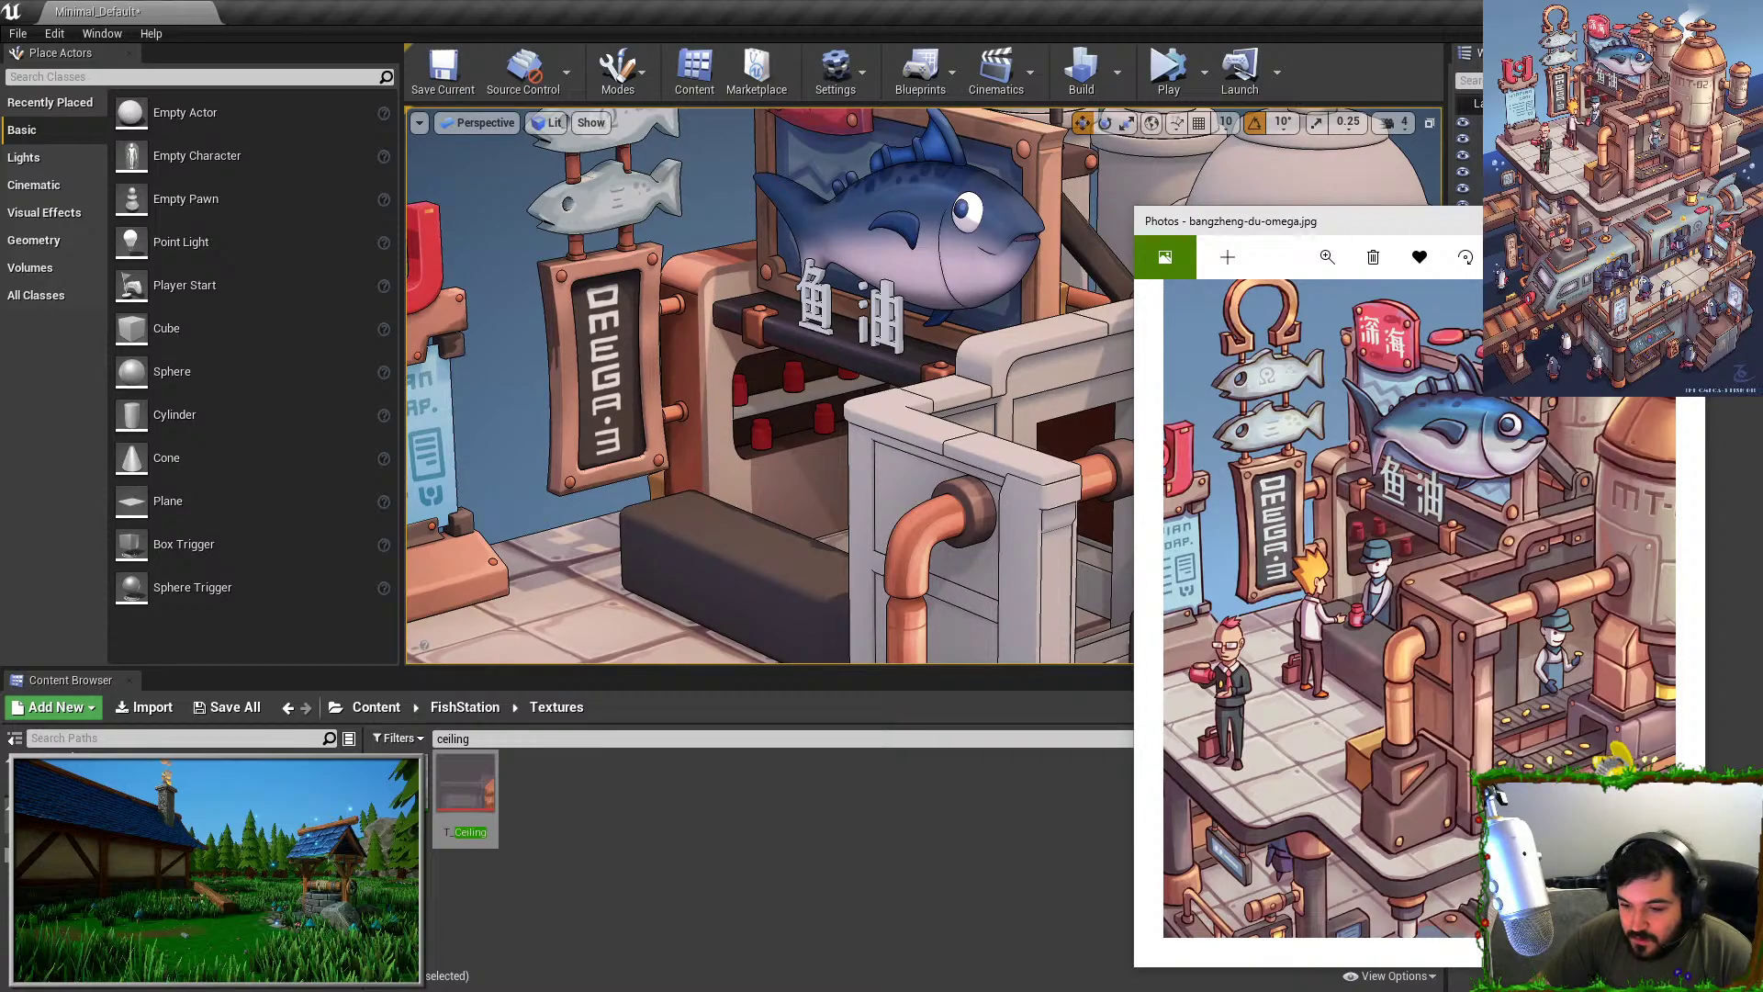
key("w")
mouse_move(971, 254)
right_mouse_down()
mouse_move(1056, 226)
mouse_move(977, 229)
mouse_move(1065, 280)
mouse_move(961, 259)
right_mouse_up()
key("s")
key("s")
key("s")
mouse_move(921, 386)
right_mouse_down()
mouse_move(886, 369)
mouse_move(921, 385)
right_mouse_up()
key("w")
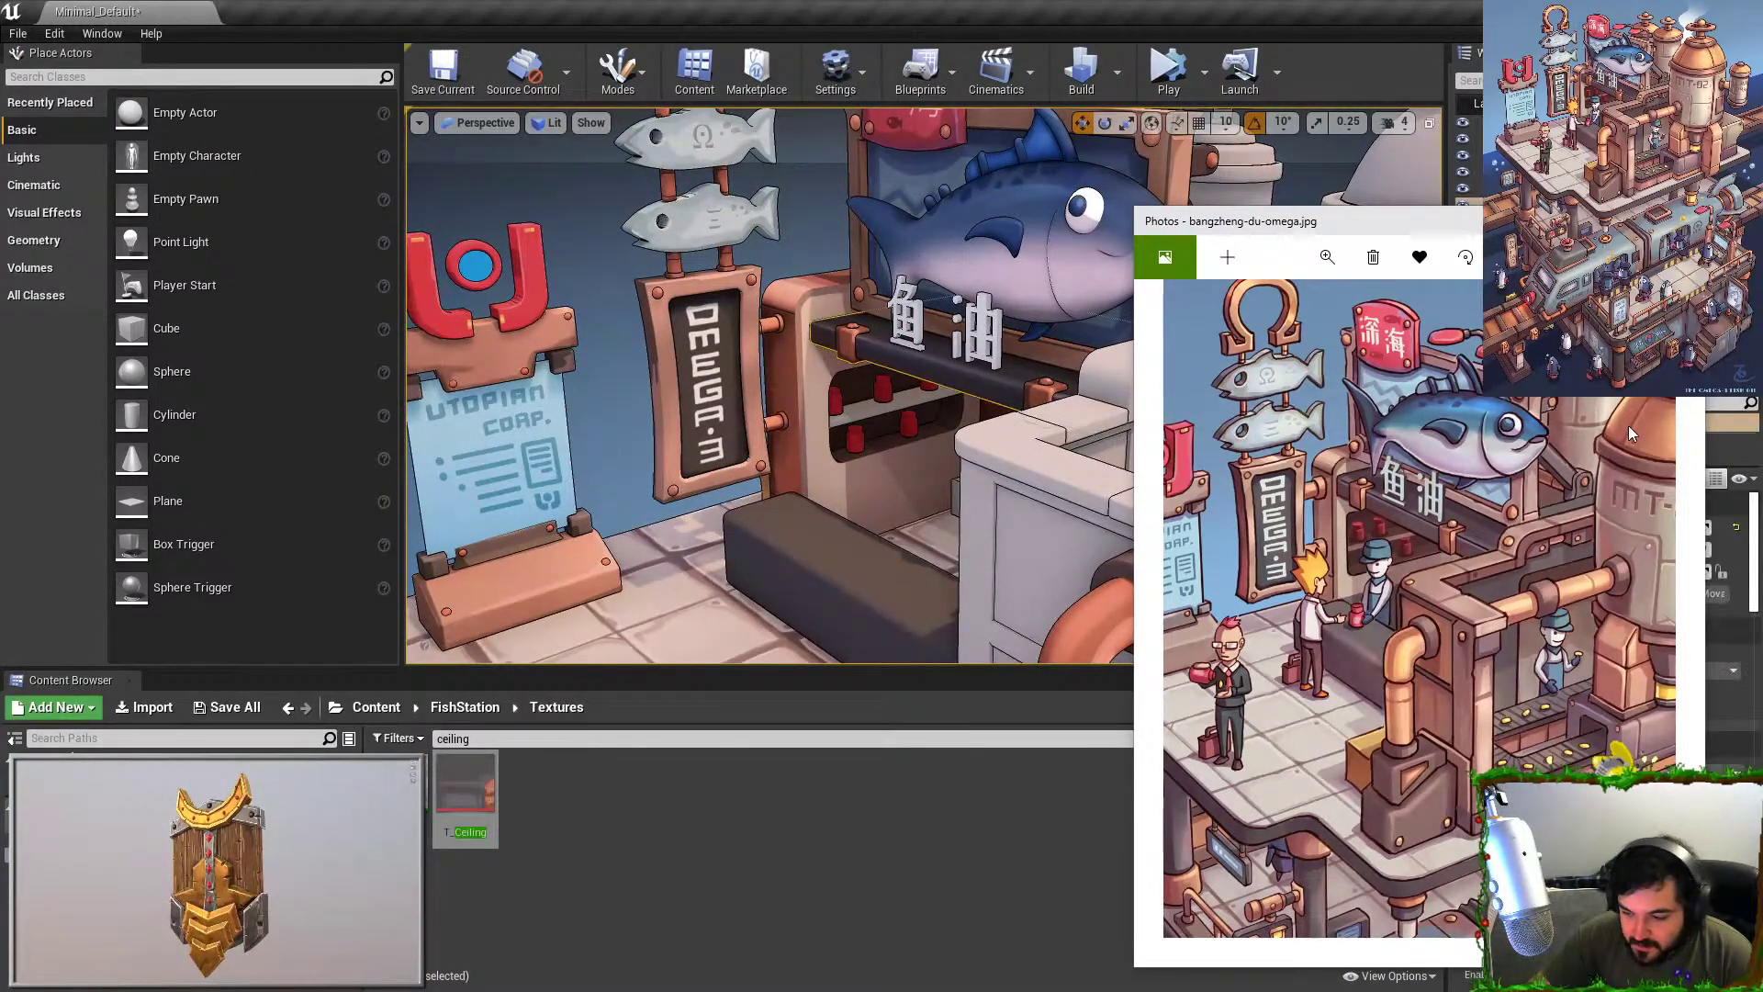
left_click_drag(1469, 220, 428, 65)
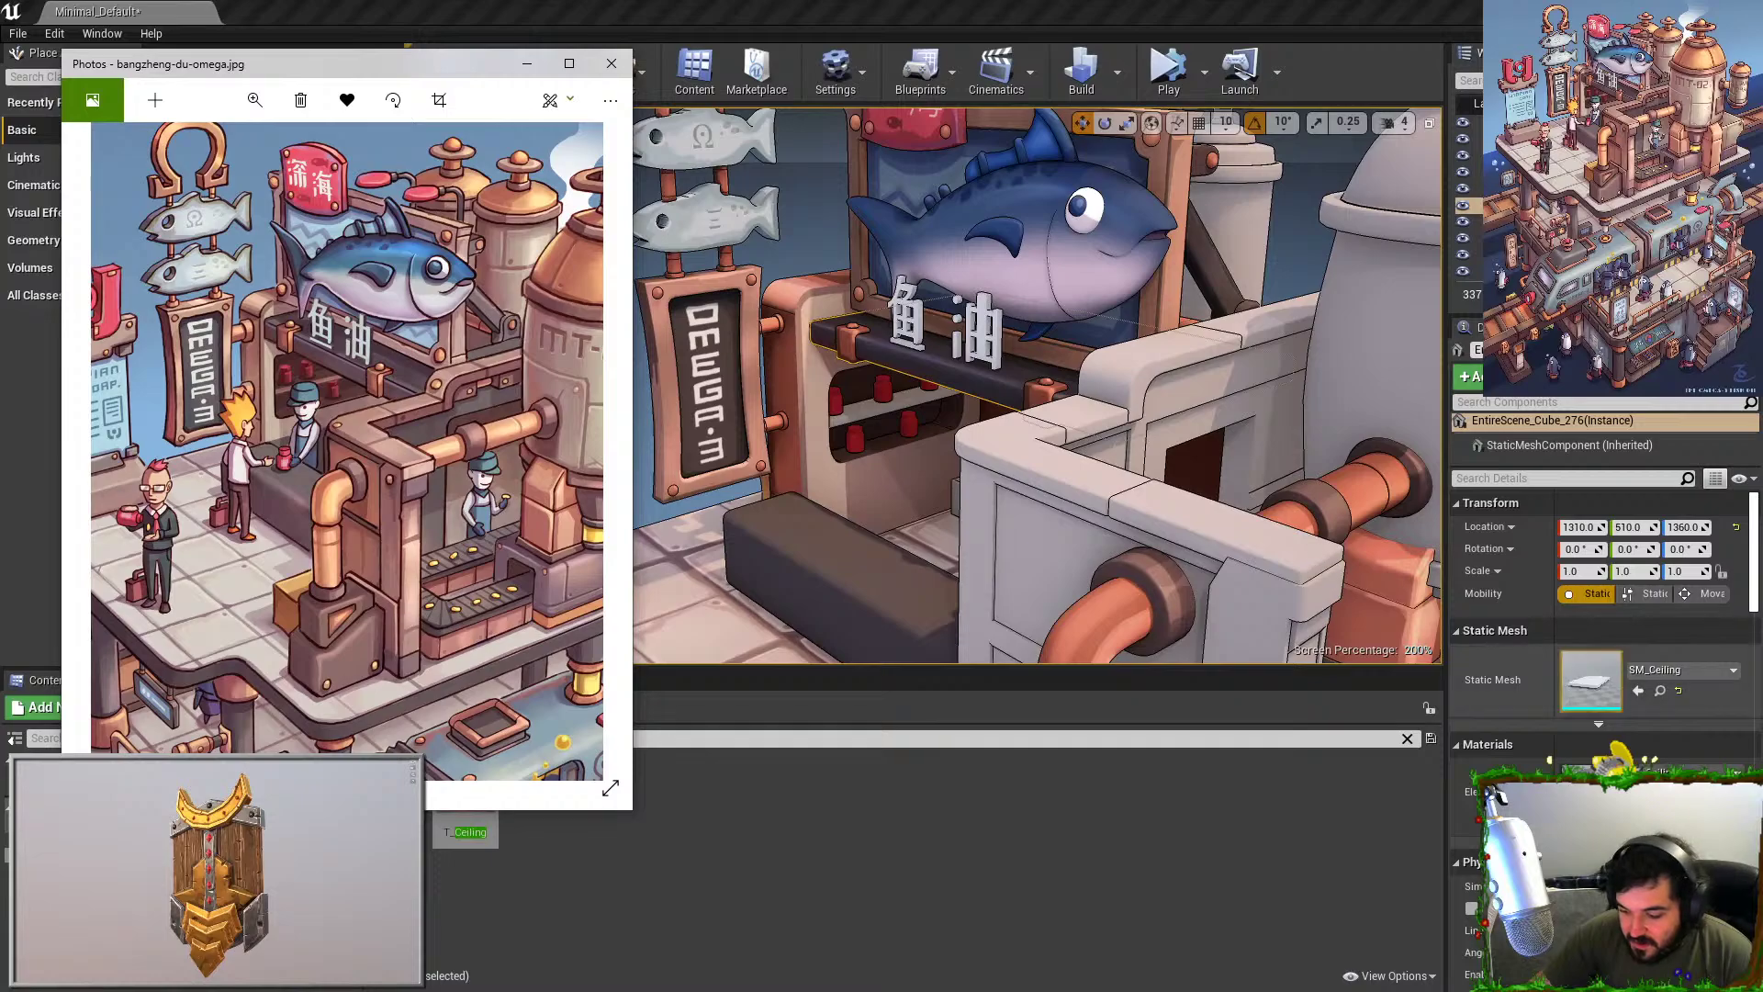
In the ceiling beam's material instance, override Brightness with 1.6 and set Saturation to 0.2.
left_click(1591, 791)
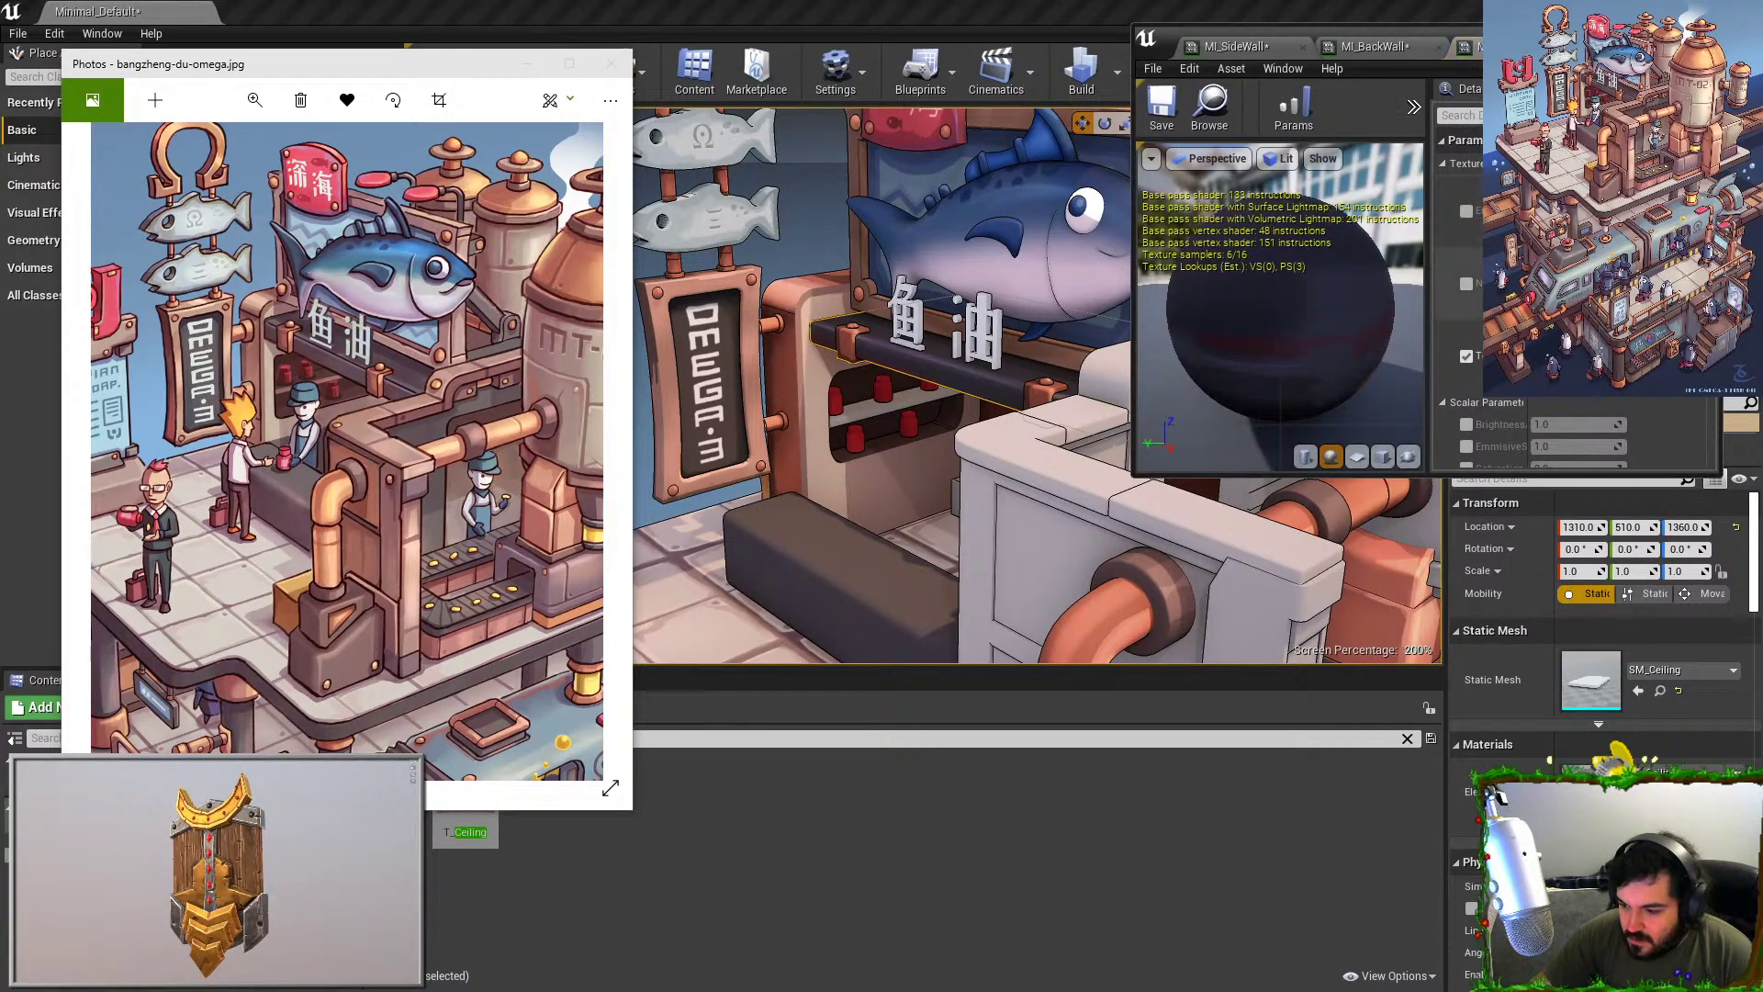
left_click(1467, 424)
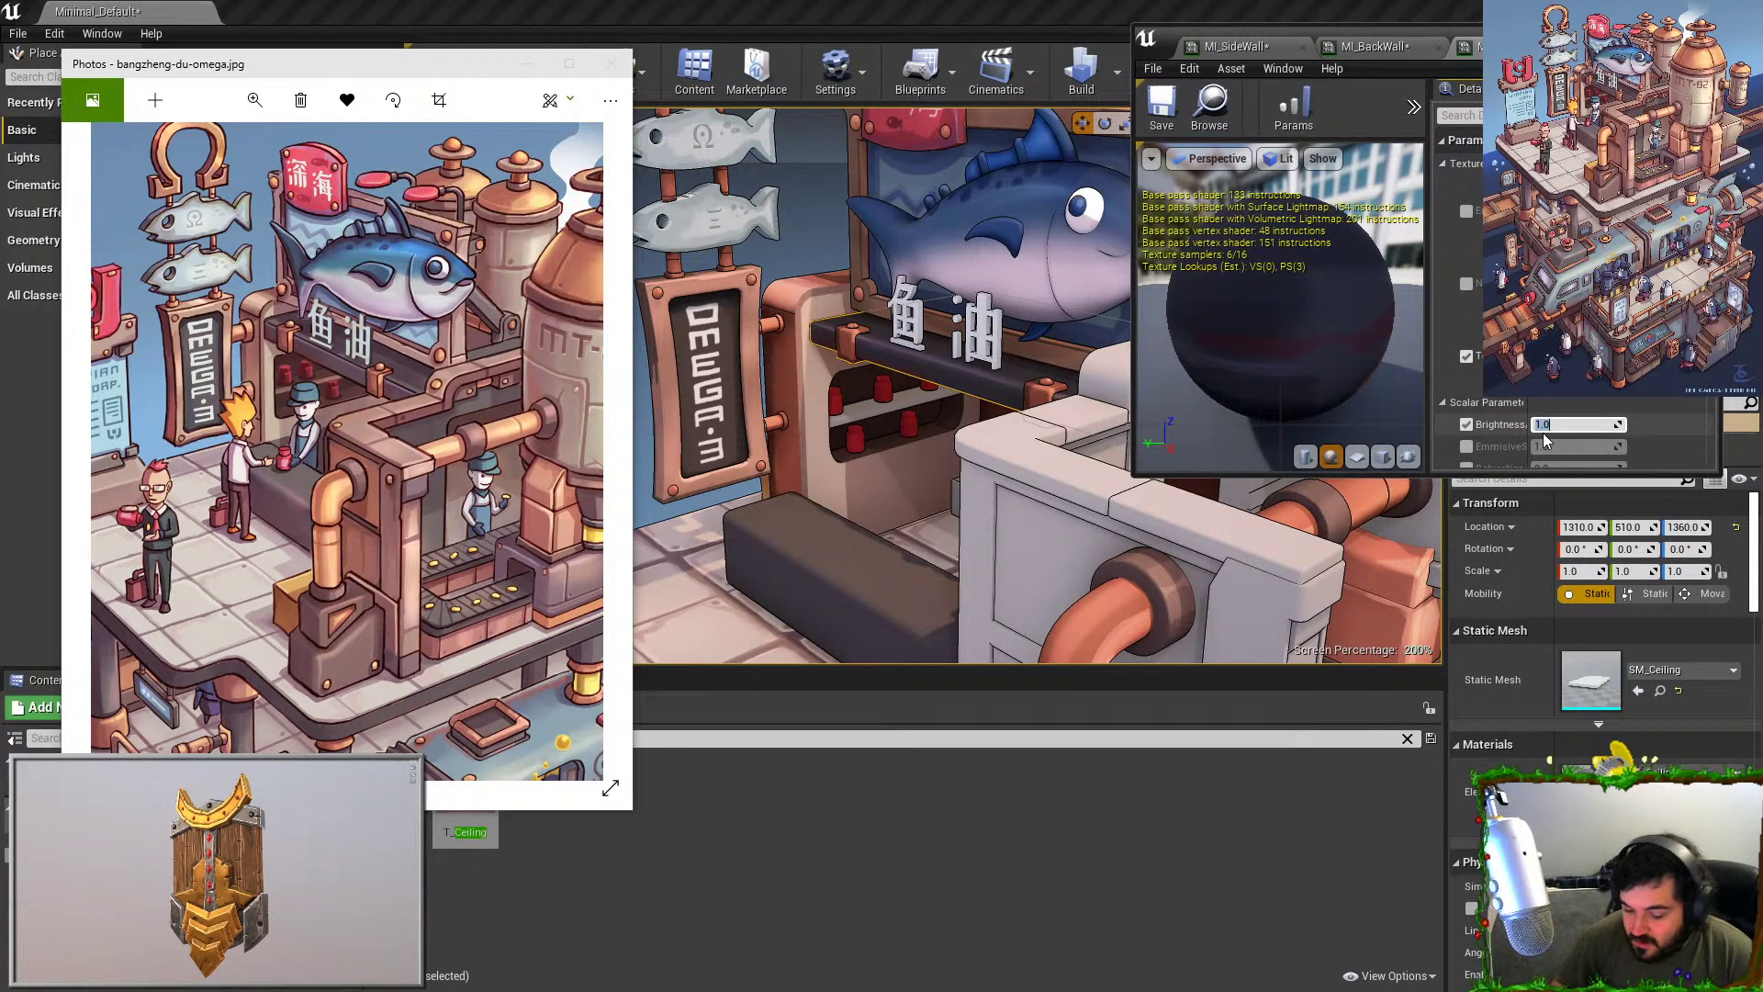
type("2")
key("Return")
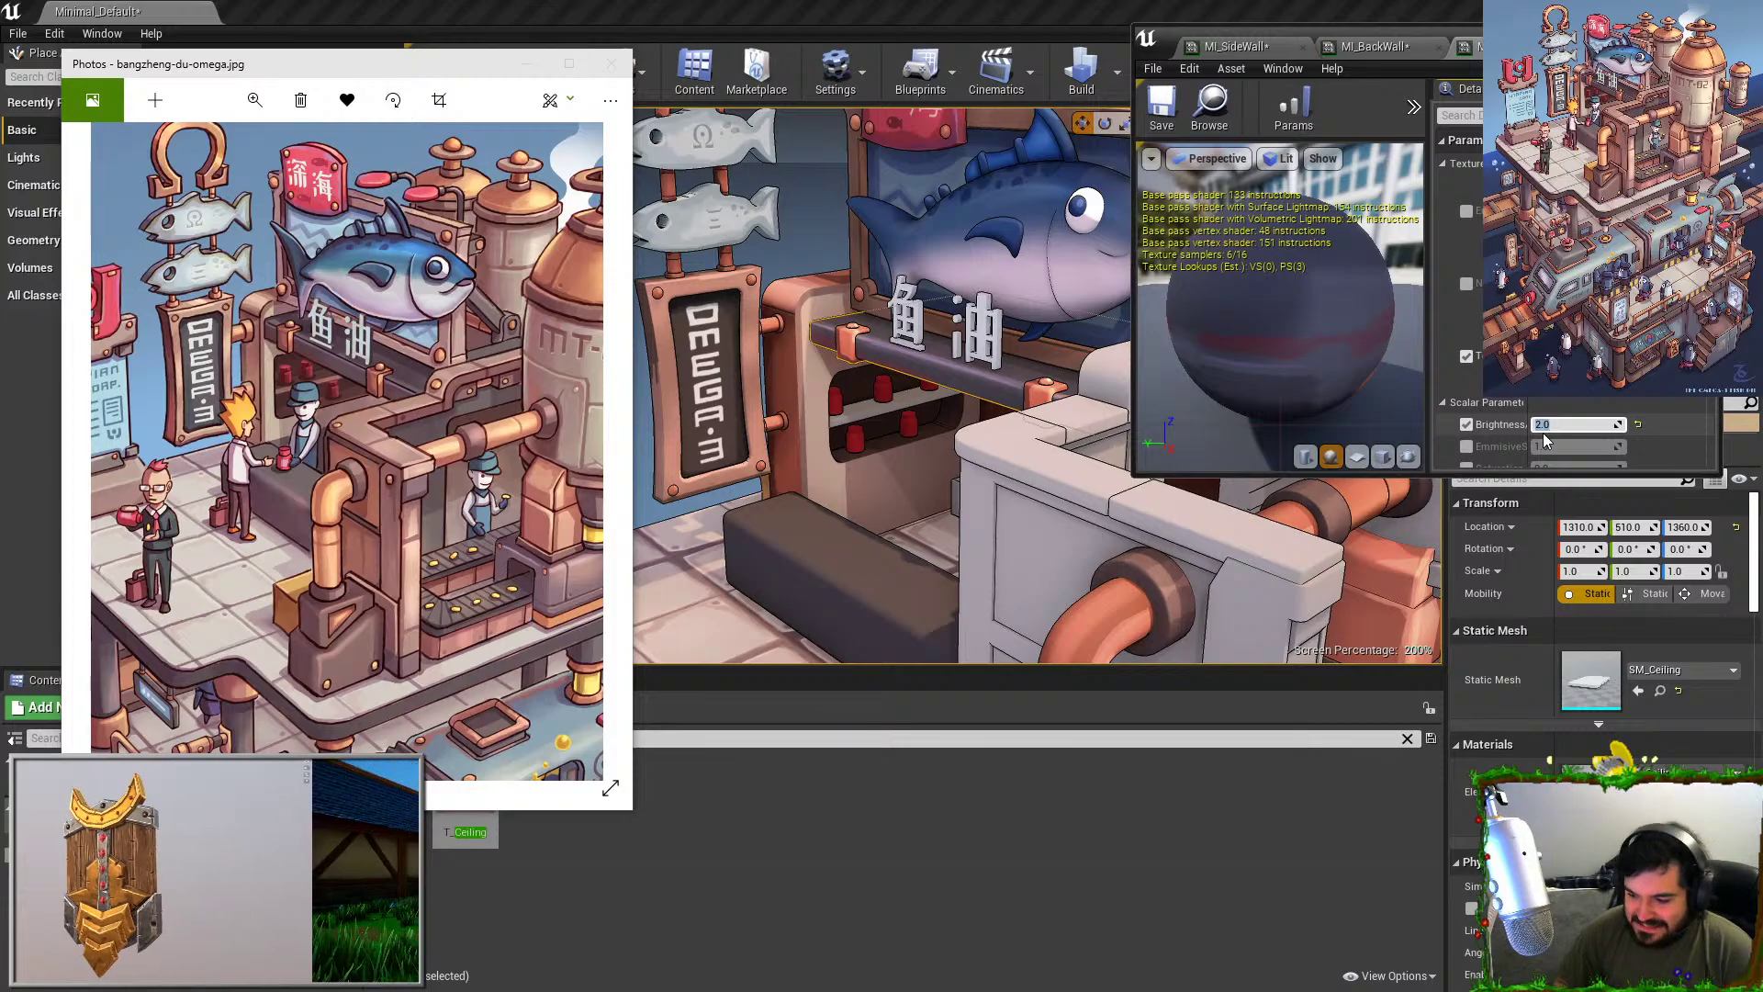
type("1.5")
key("Return")
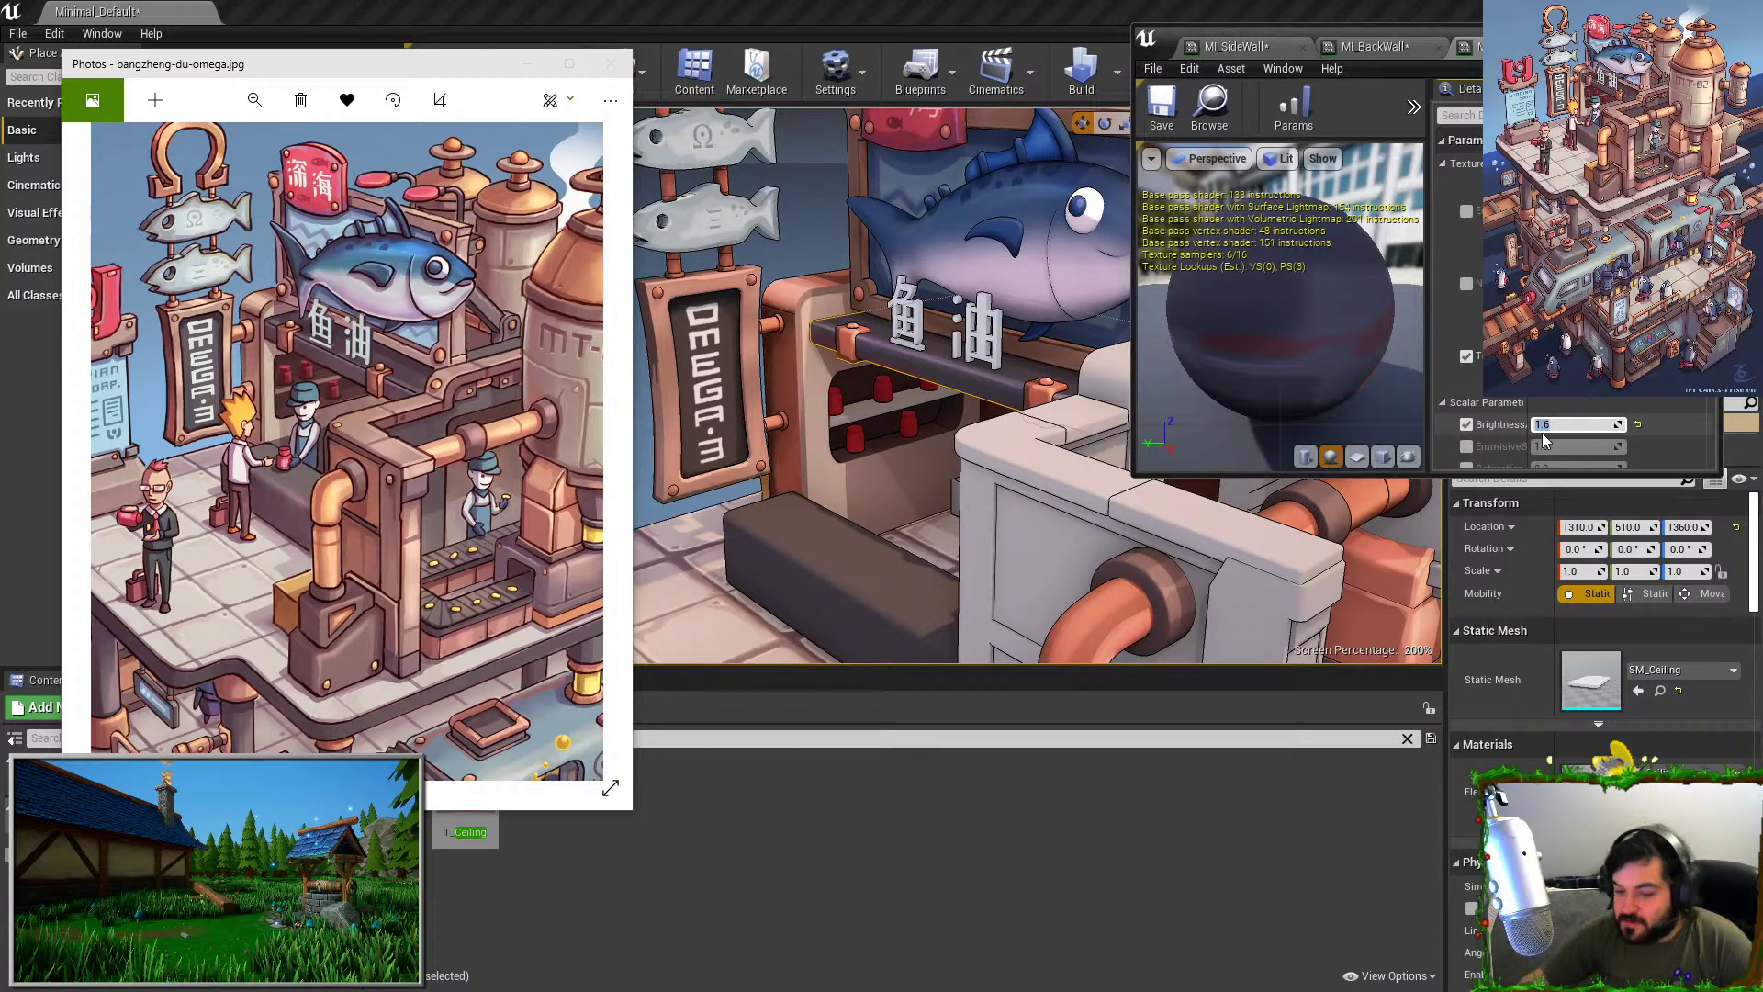
scroll(1545, 441, "down", 1)
left_click(1551, 441)
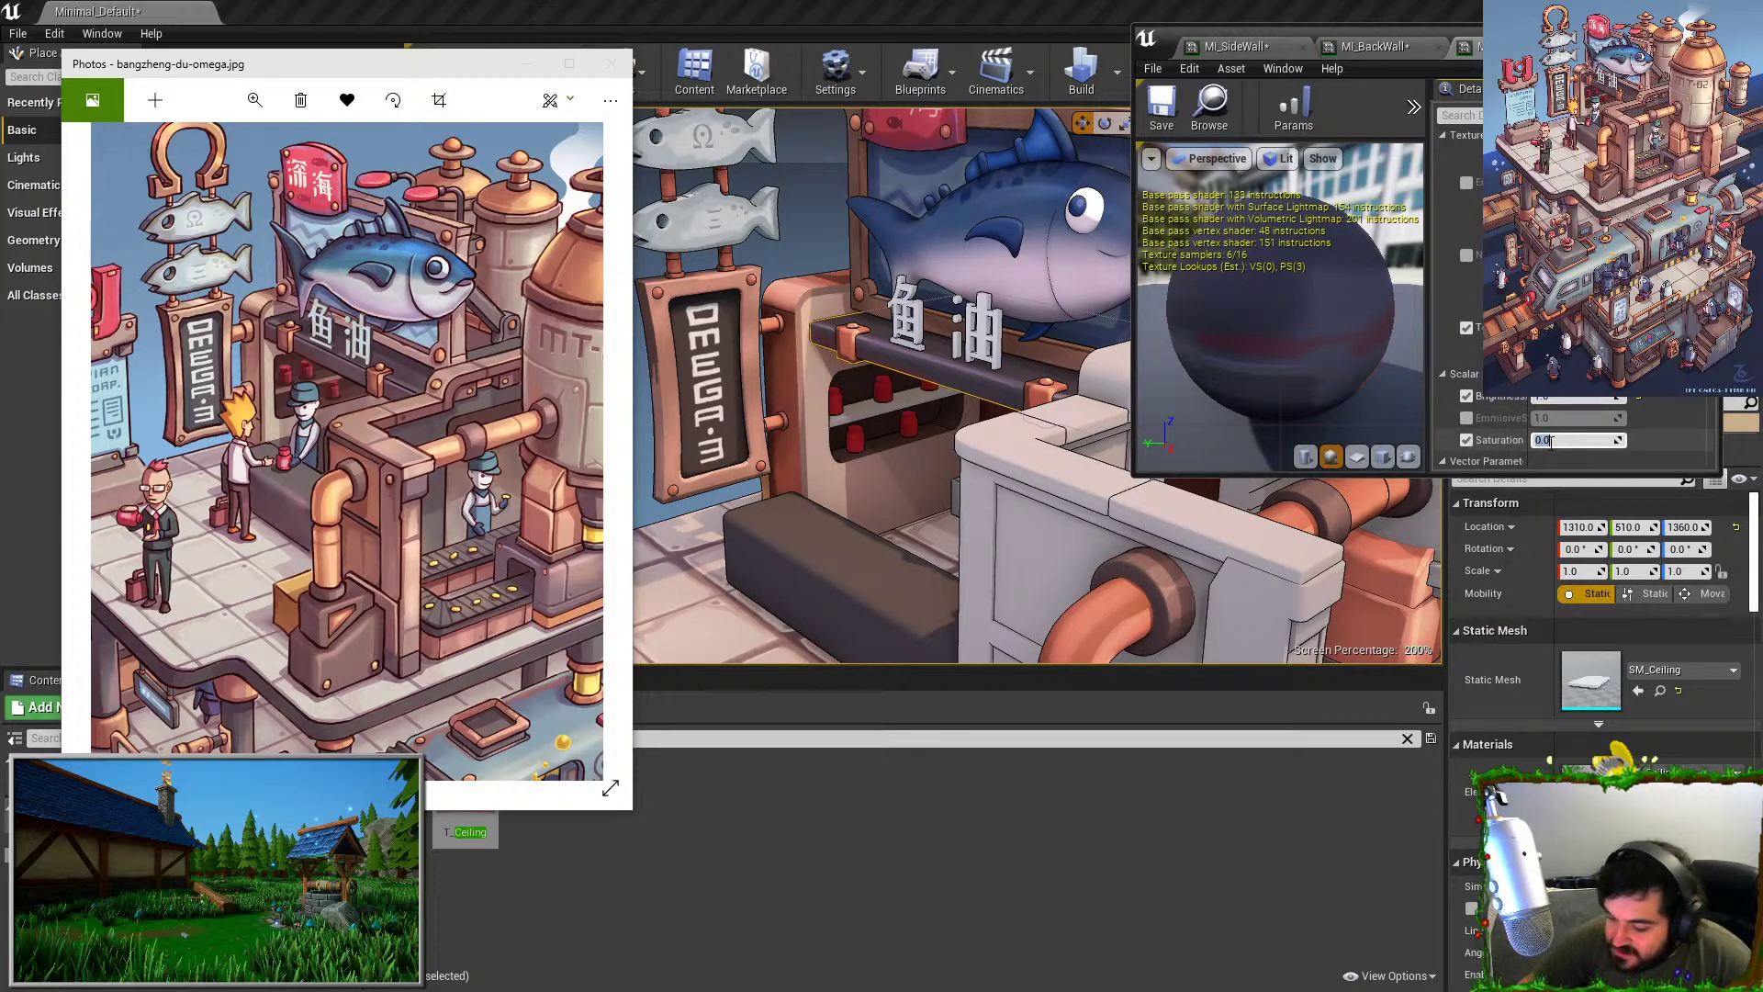
type("0.2")
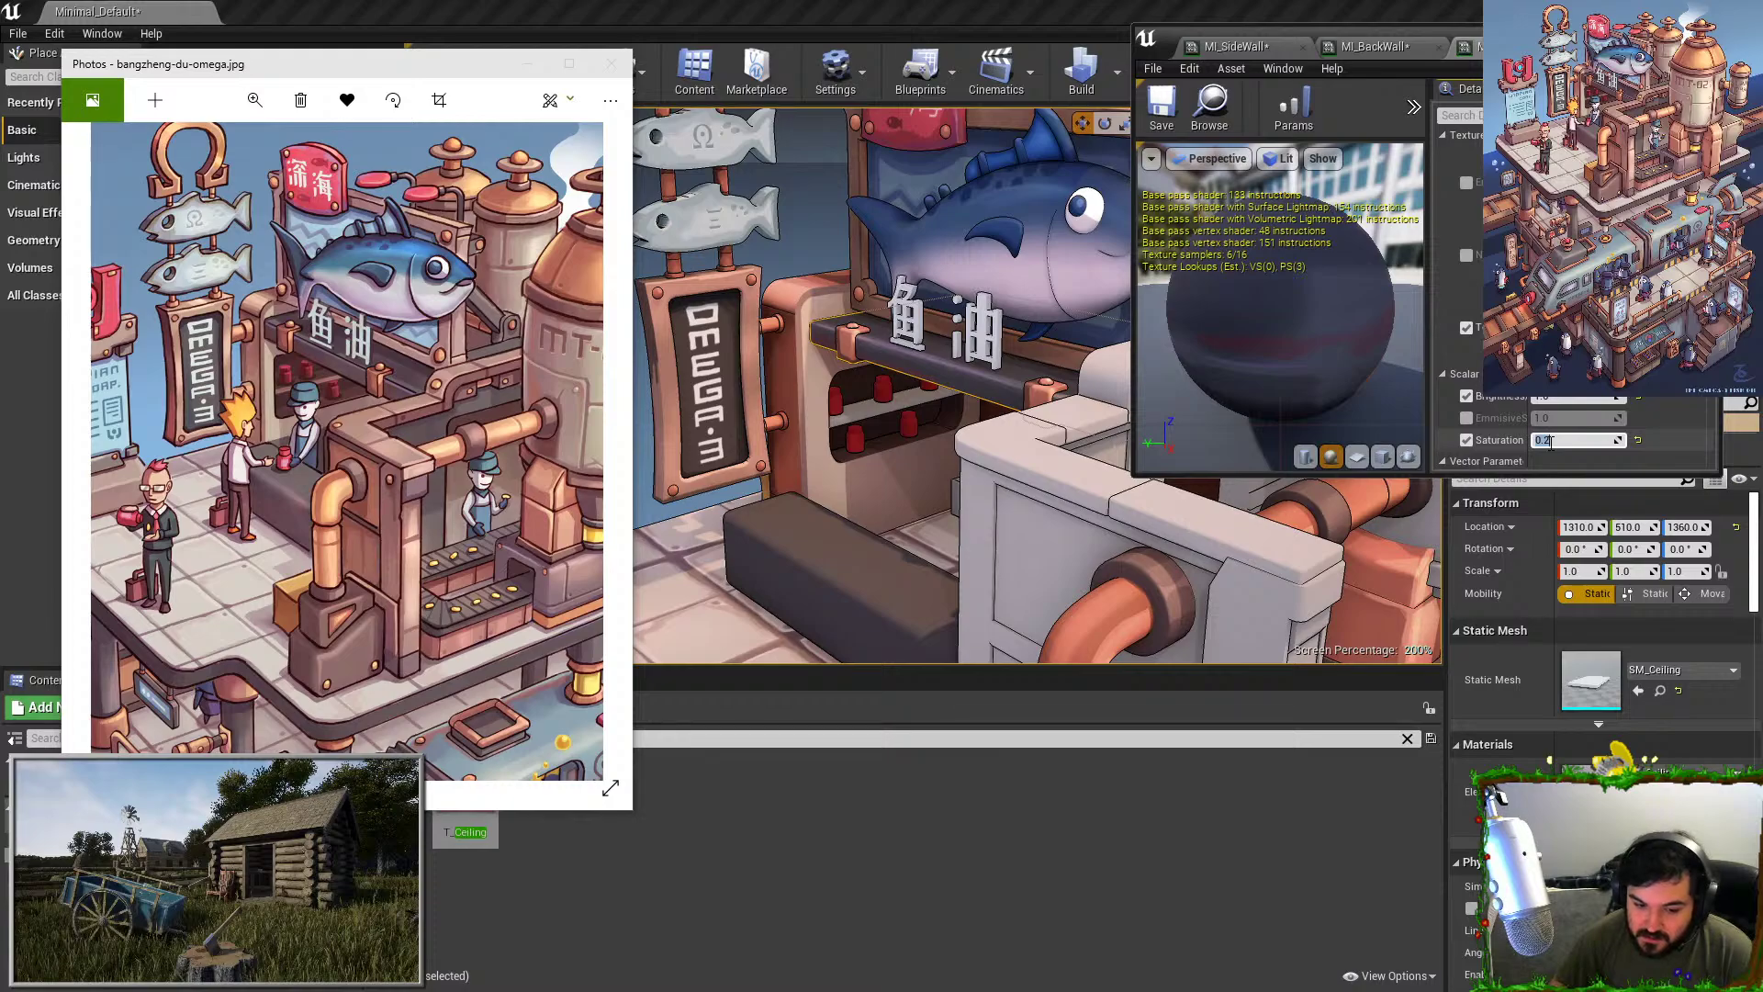
Open the side wall's material instance MI_SideWall, override Brightness at 1.0 and set Saturation to 0.3.
left_click(794, 405)
double_click(1591, 779)
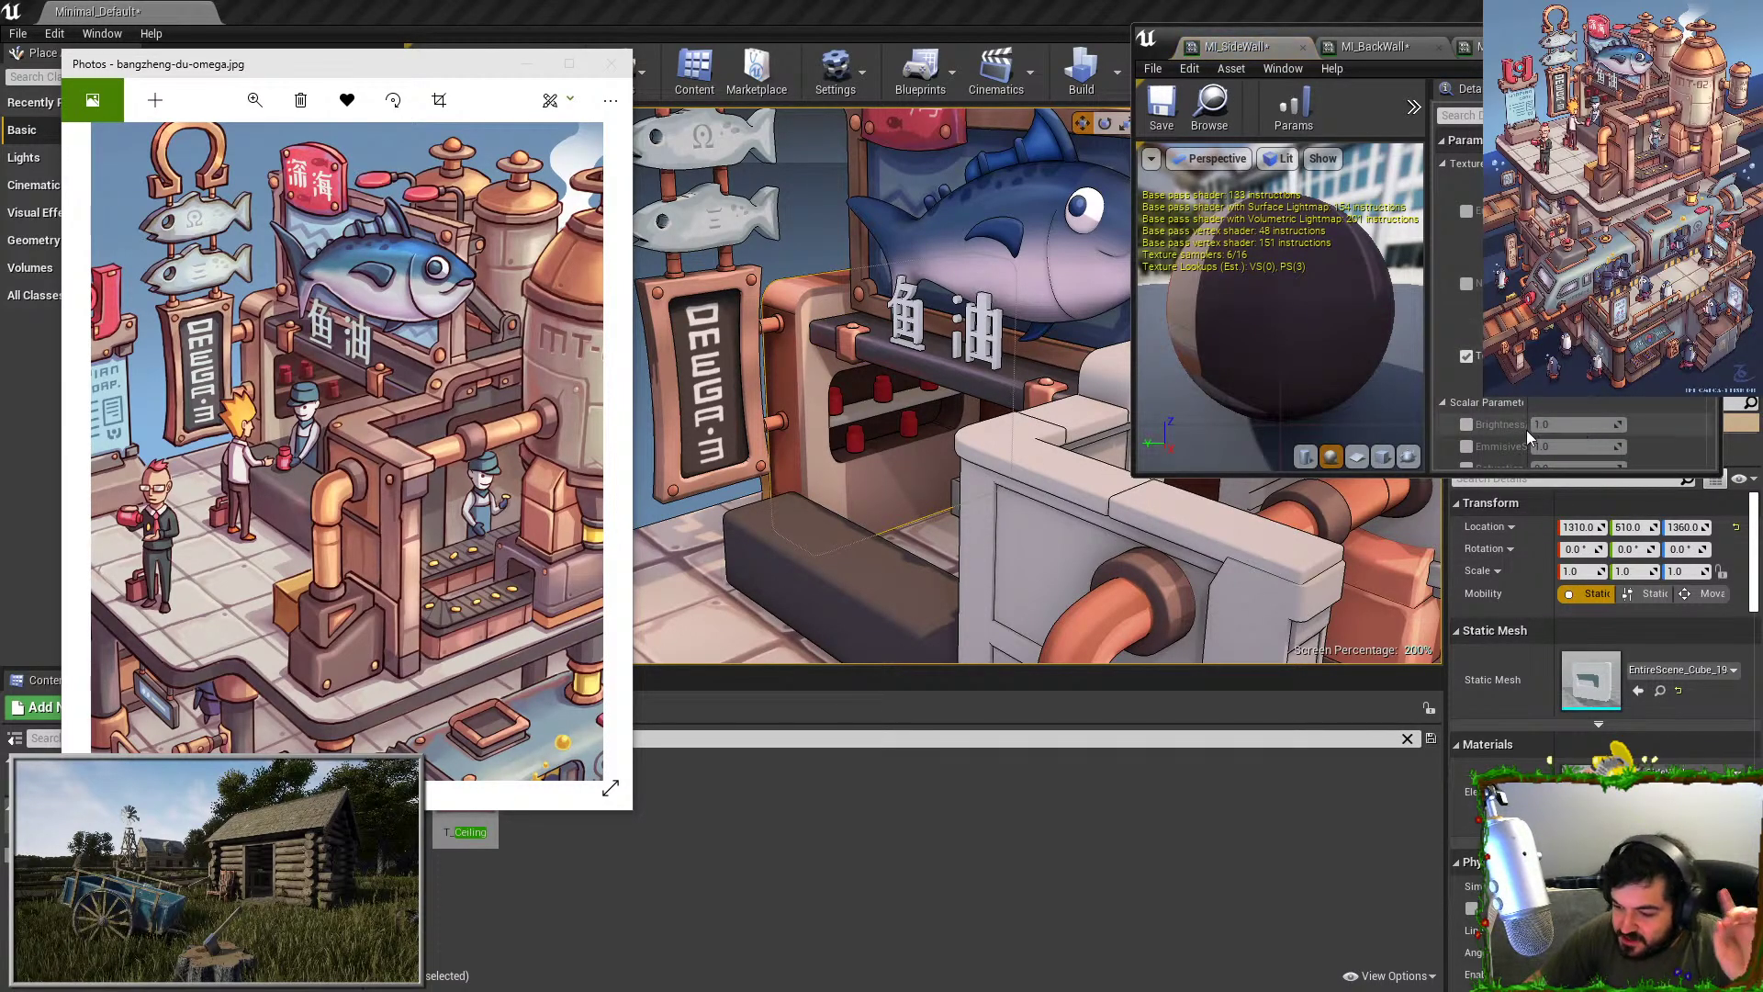
left_click(1467, 424)
left_click(1591, 426)
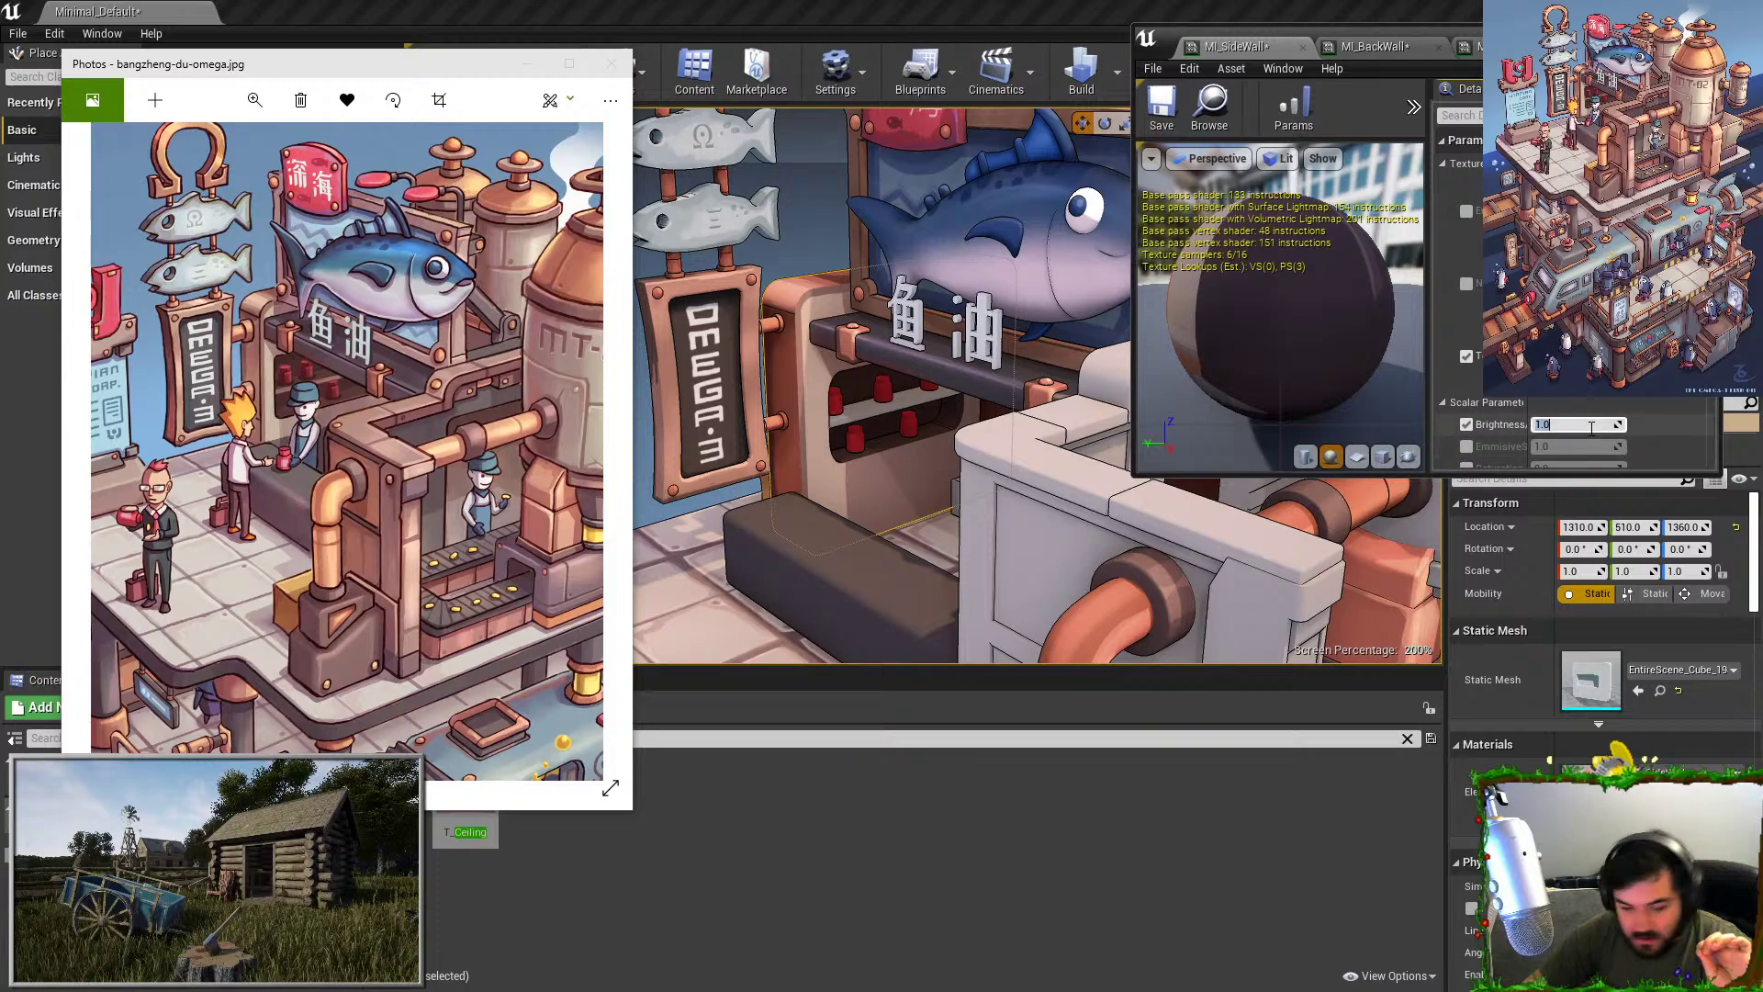
type("1.5")
key("Return")
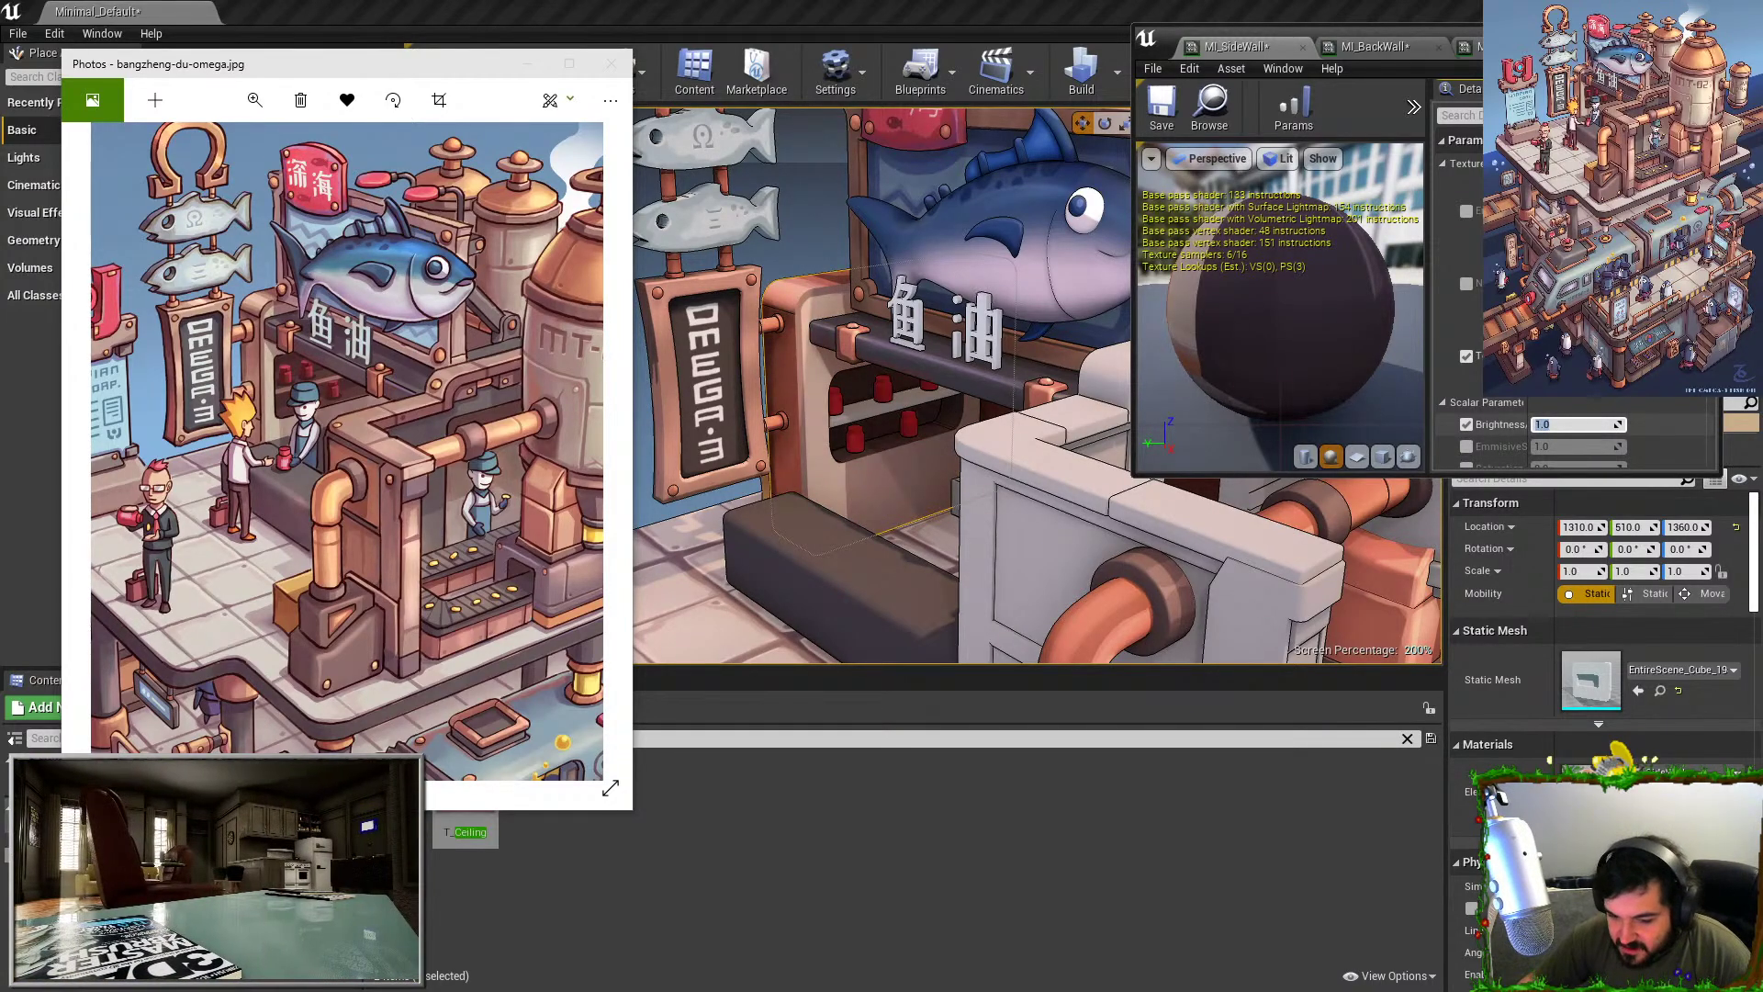
scroll(1474, 448, "down", 1)
left_click(1467, 441)
left_click(1575, 440)
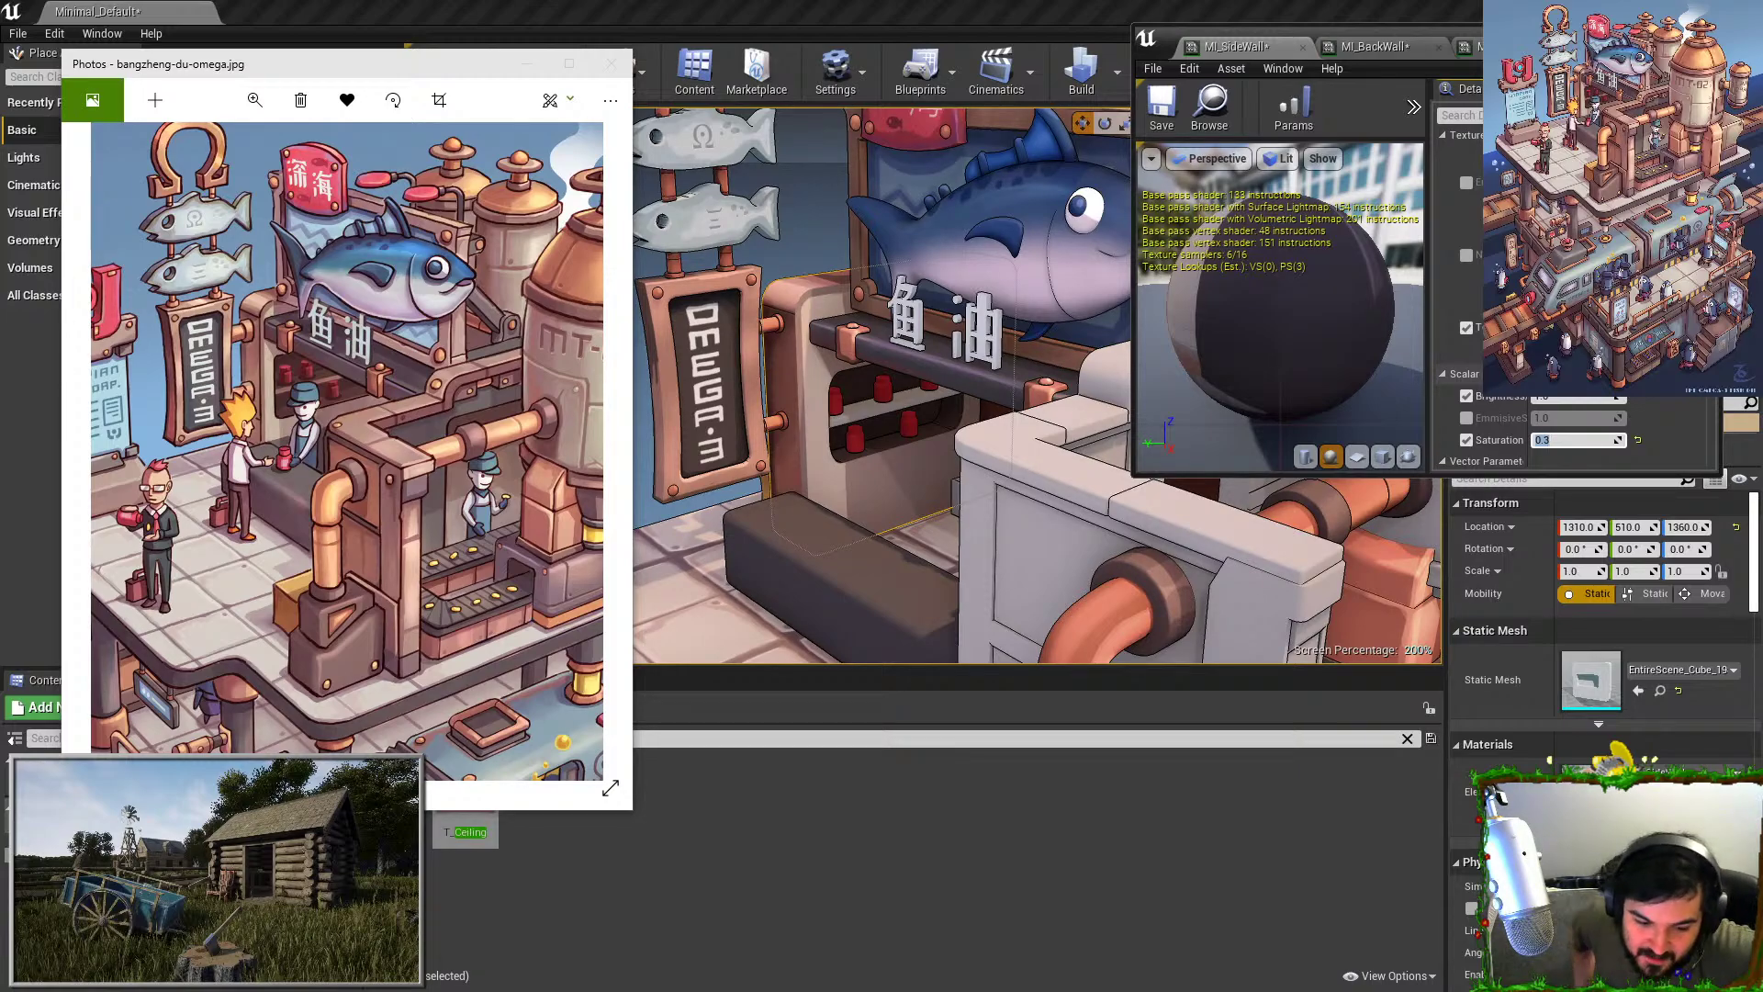
Open the MI_LightGrey material of the shop sign lettering, then its parent material M_BasicColour.
left_click(1007, 319)
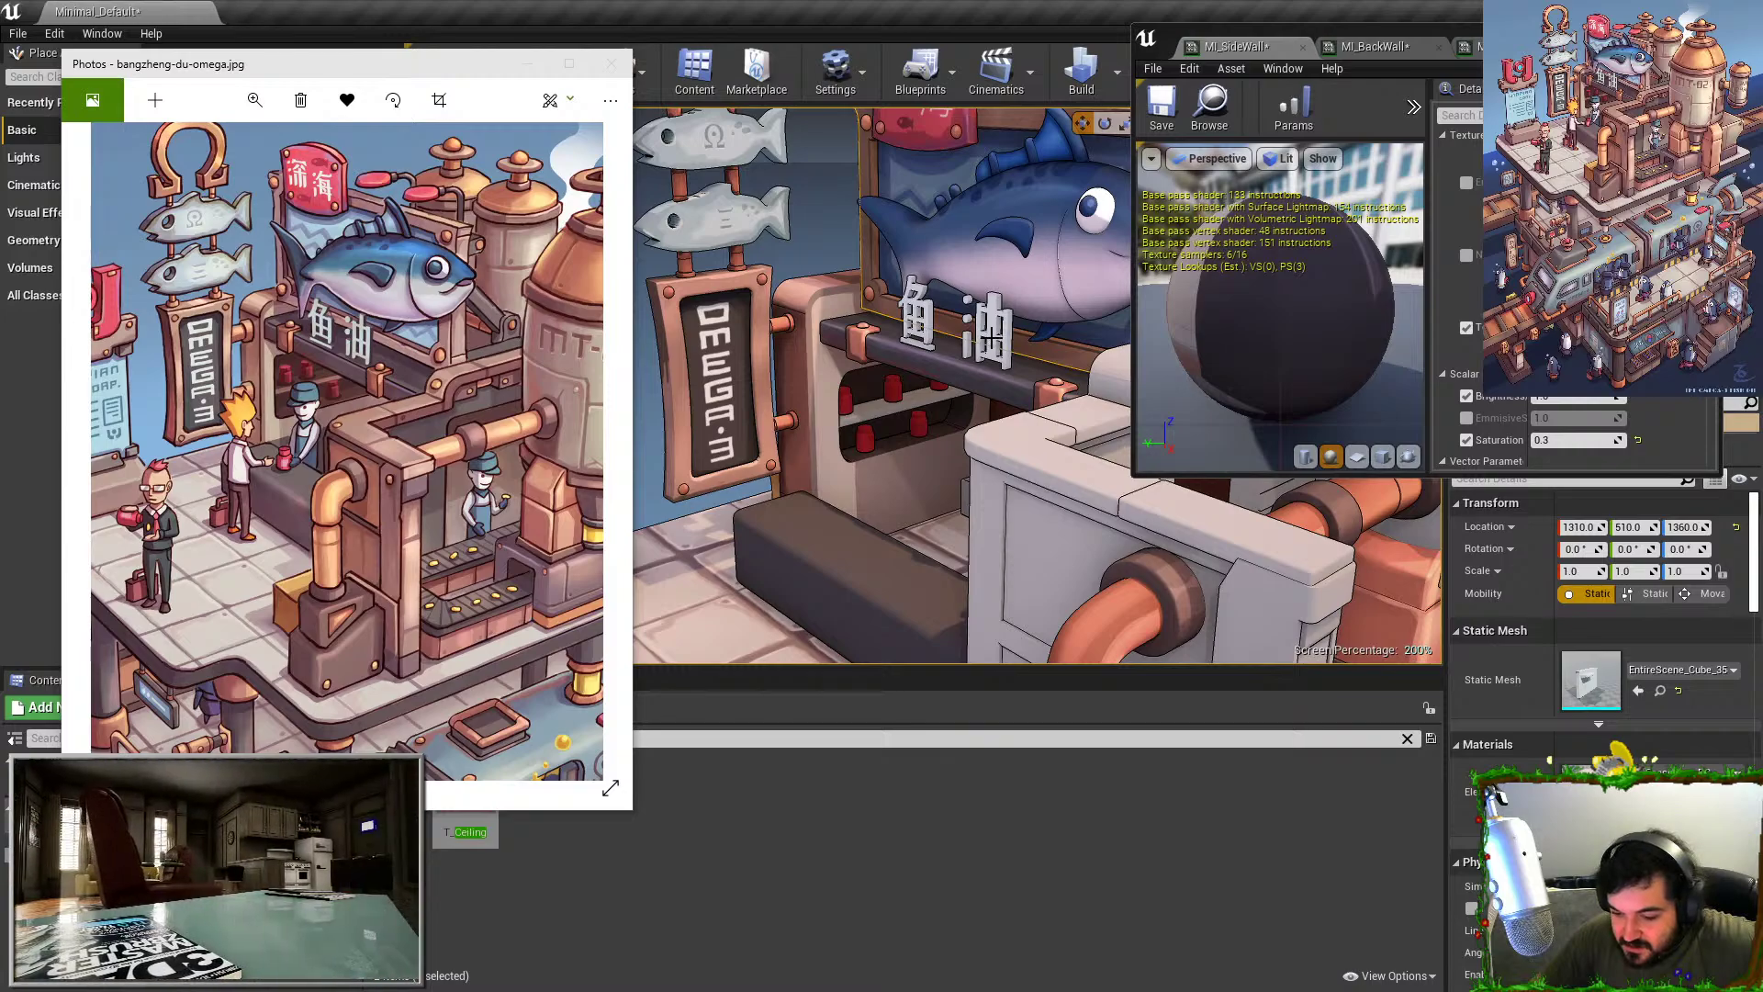
left_click(986, 338)
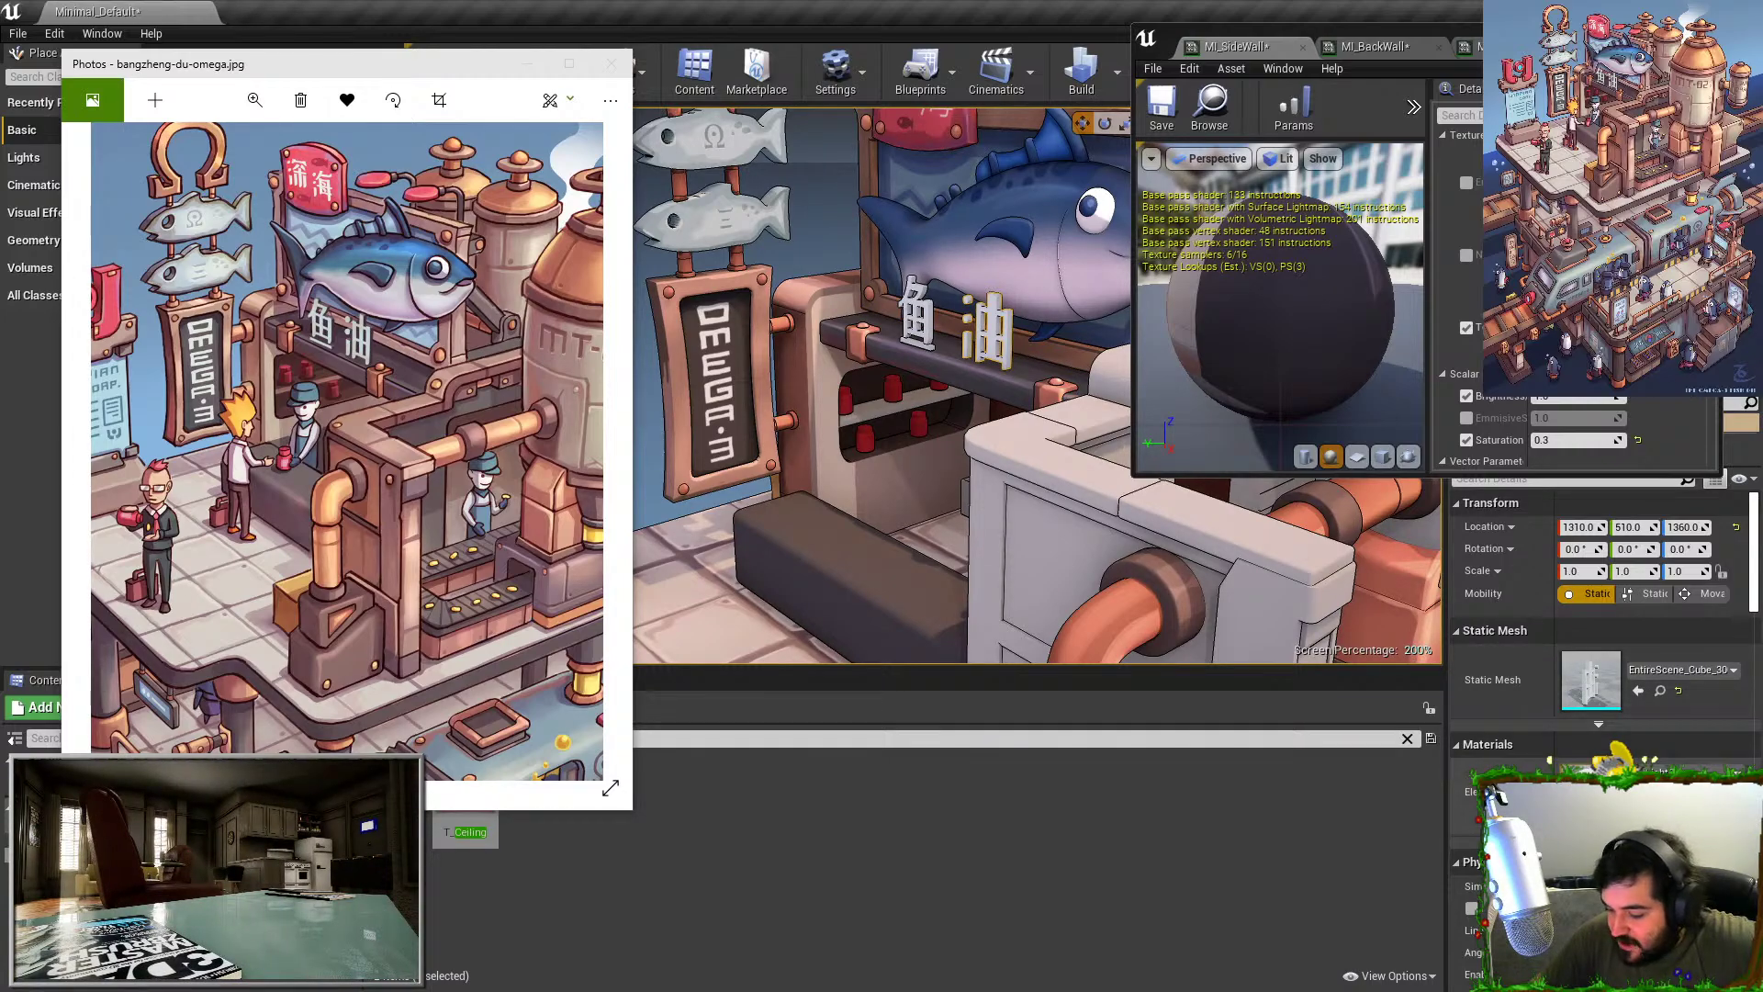
double_click(1591, 792)
scroll(1572, 432, "down", 10)
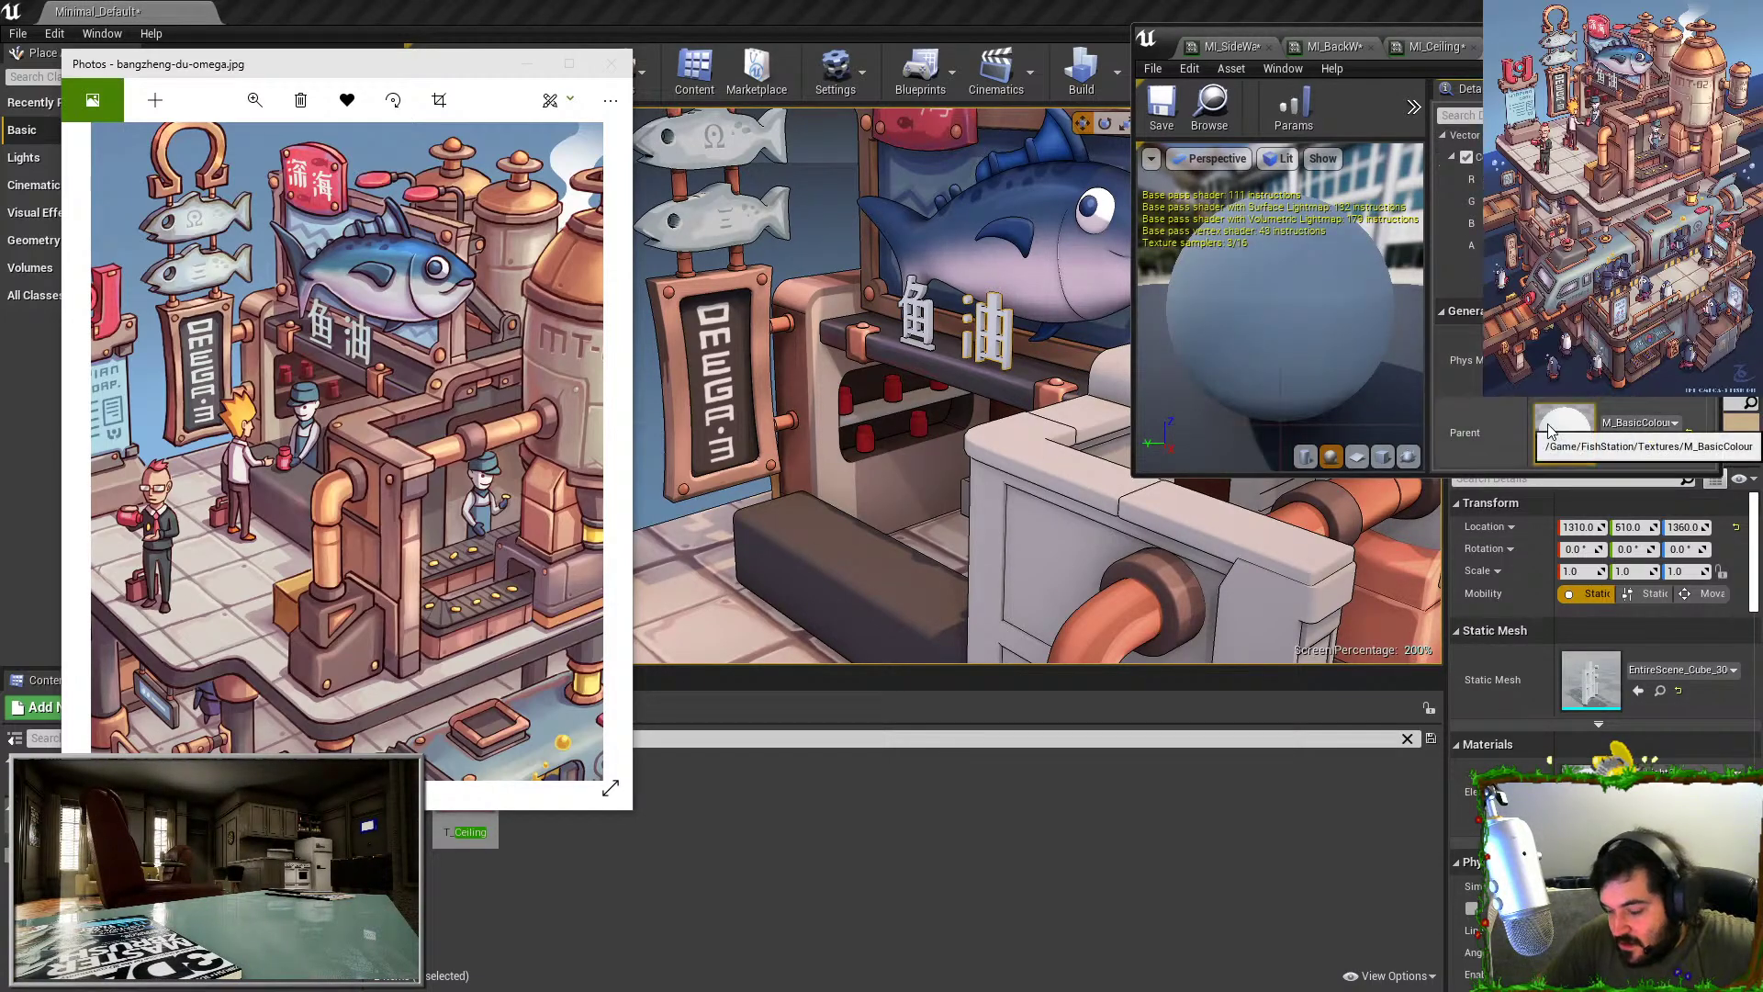
double_click(1569, 417)
left_click_drag(1472, 29, 1286, 1)
scroll(1271, 499, "up", 5)
right_click_drag(1271, 499, 1326, 539)
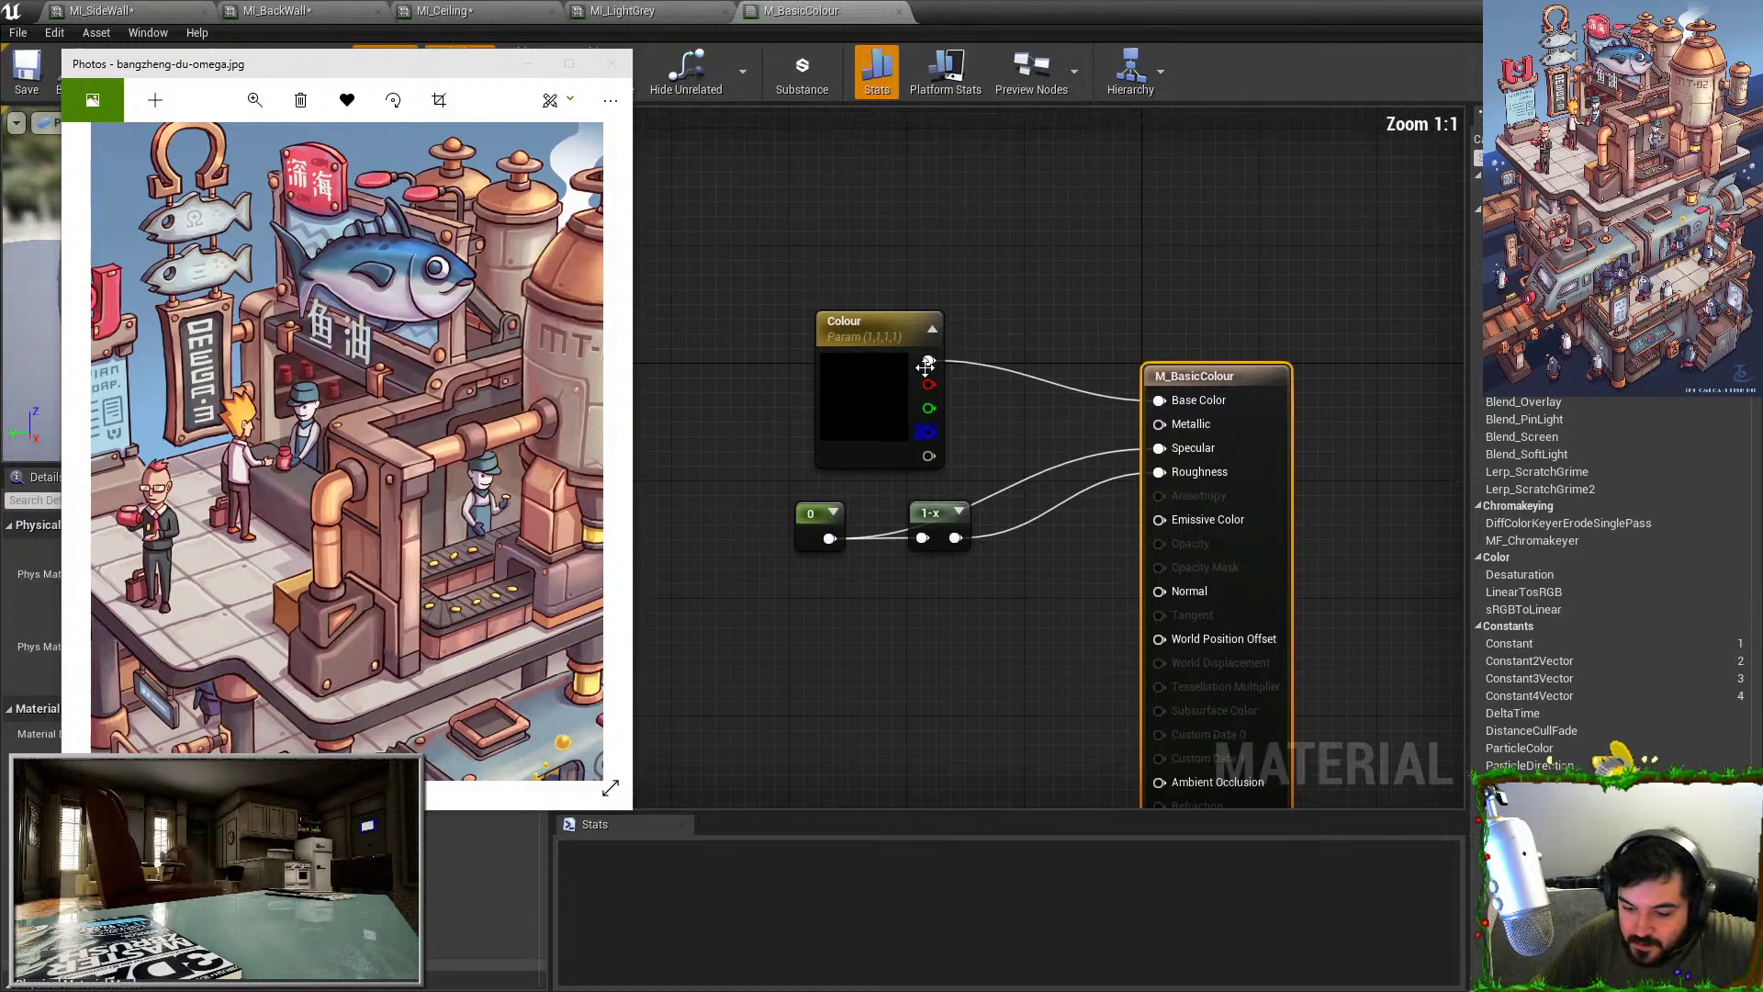
Feed the Colour parameter through a new Multiply node into M_BasicColour's Emissive Color, moving the constant nodes aside.
left_click_drag(928, 360, 992, 381)
type("multiply")
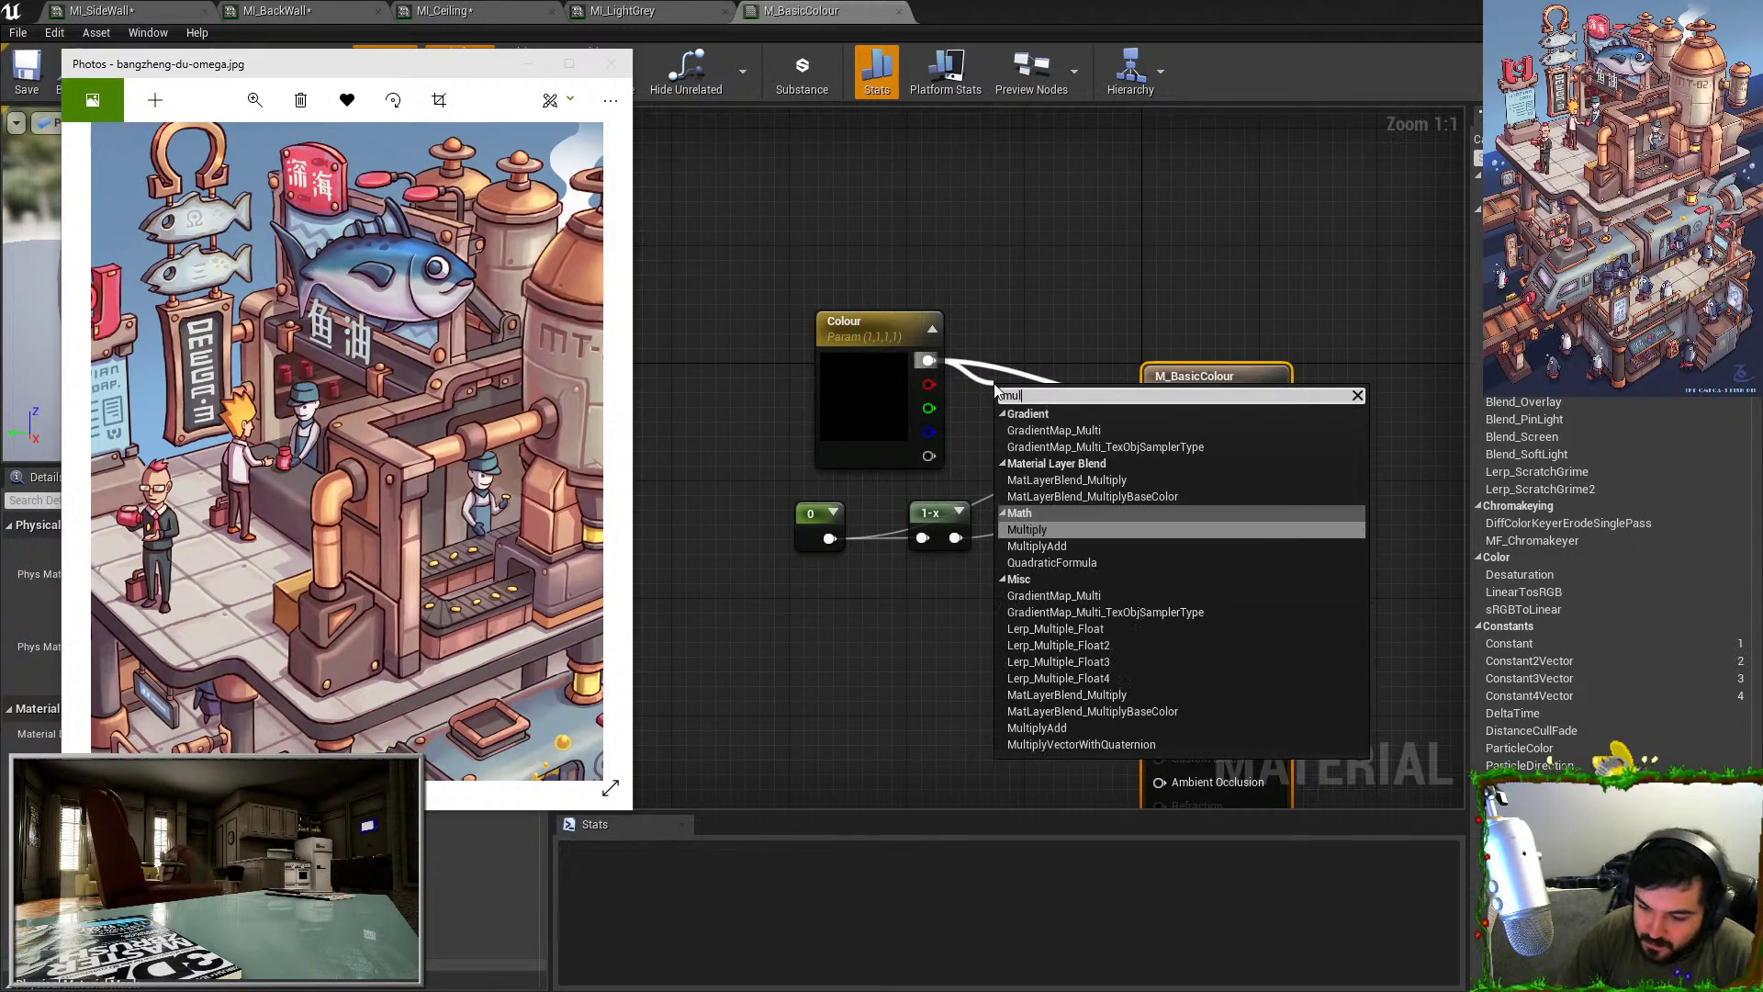
key("Return")
left_click_drag(1084, 420, 1192, 533)
left_click_drag(727, 473, 946, 576)
Add a scalar parameter named Brightness and connect it to the Multiply node's B input.
key("1")
left_click(769, 549)
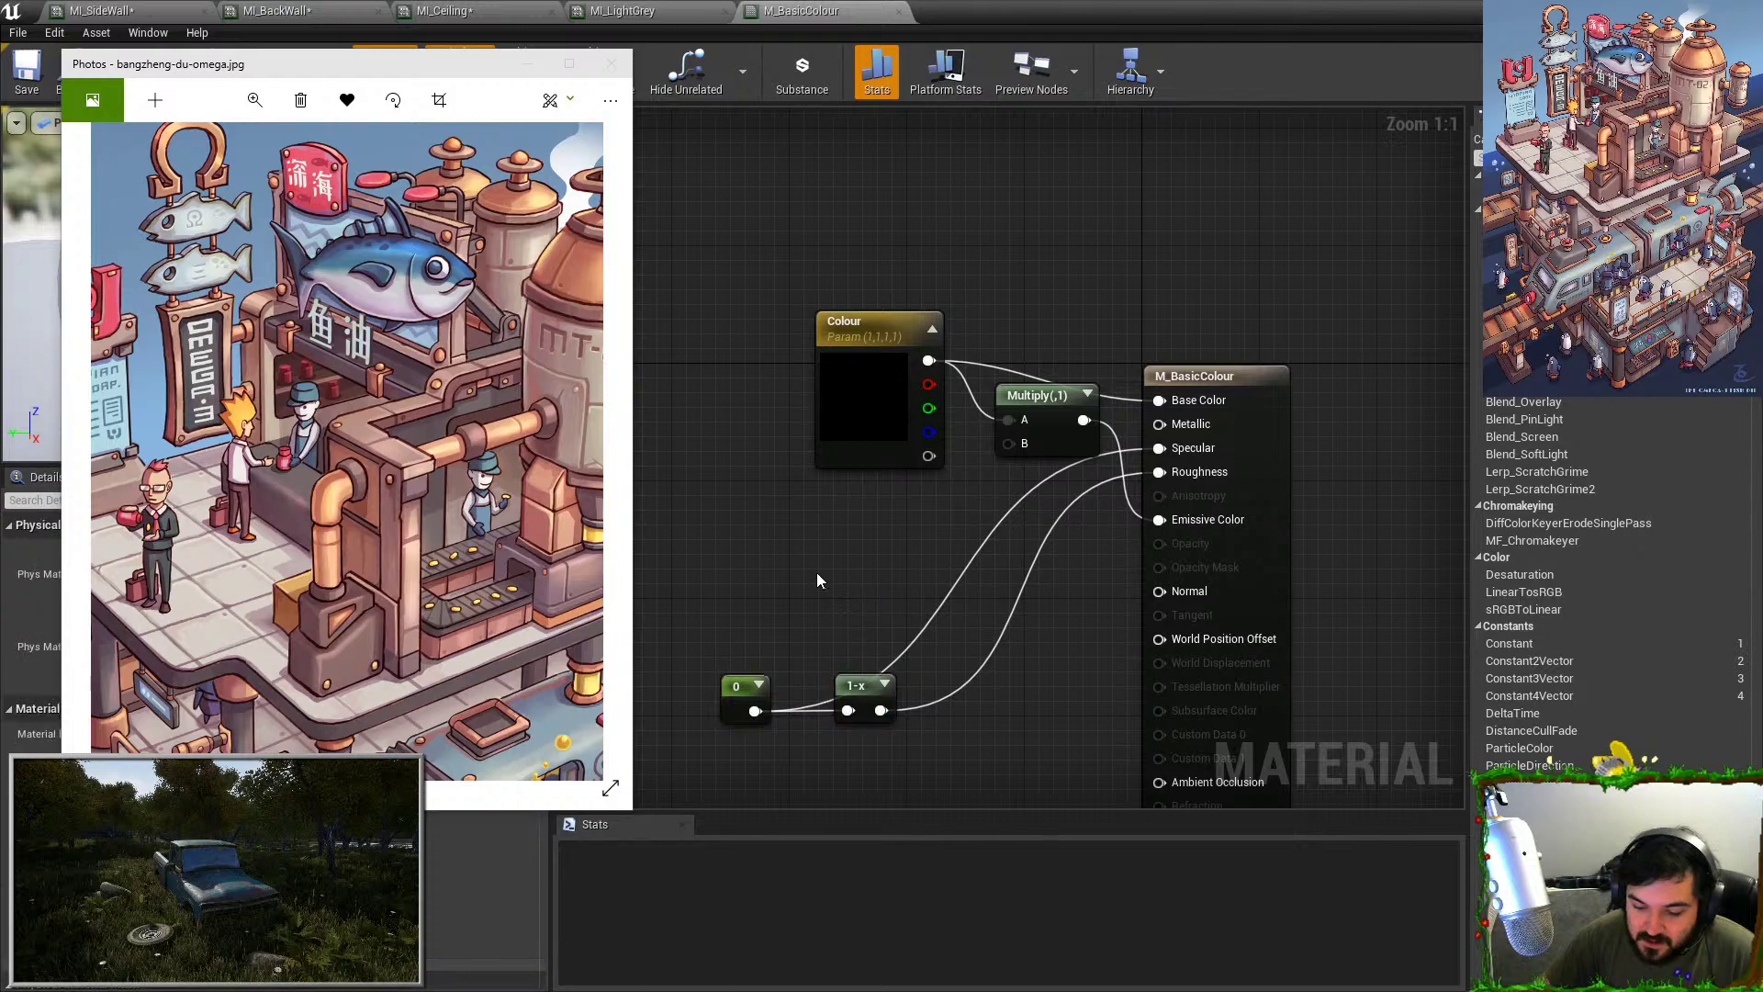
right_click(795, 551)
left_click(812, 557)
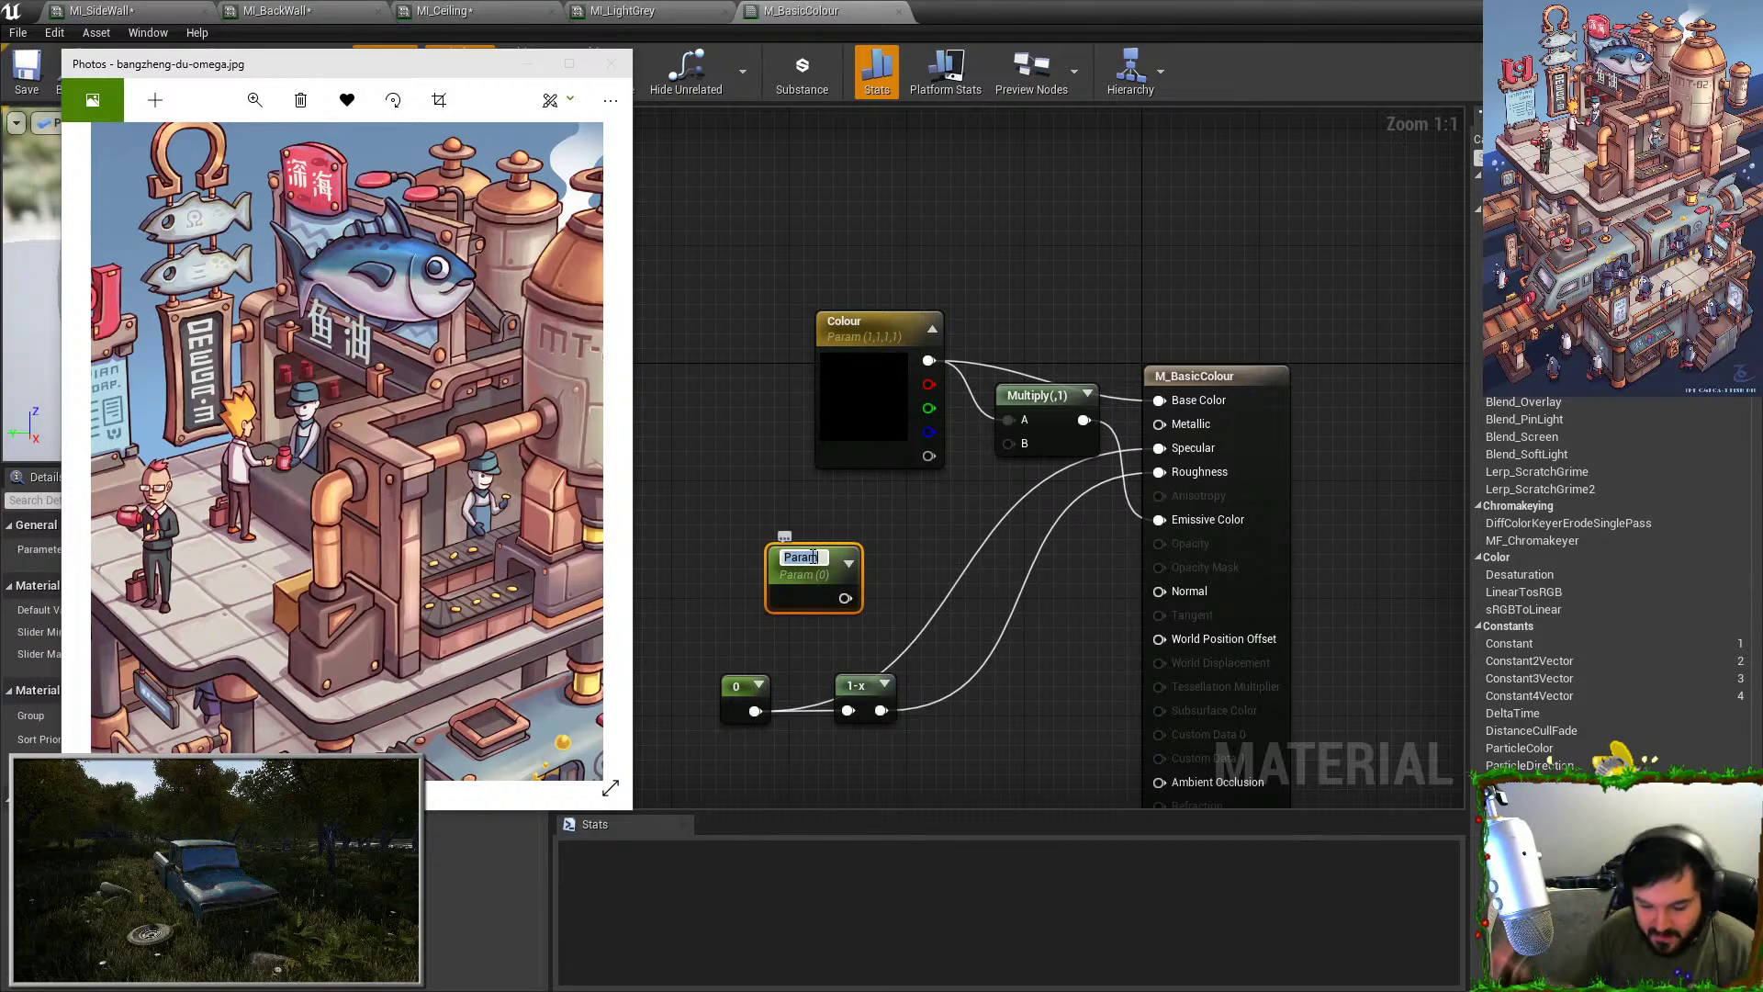
type("Brightness")
key("Return")
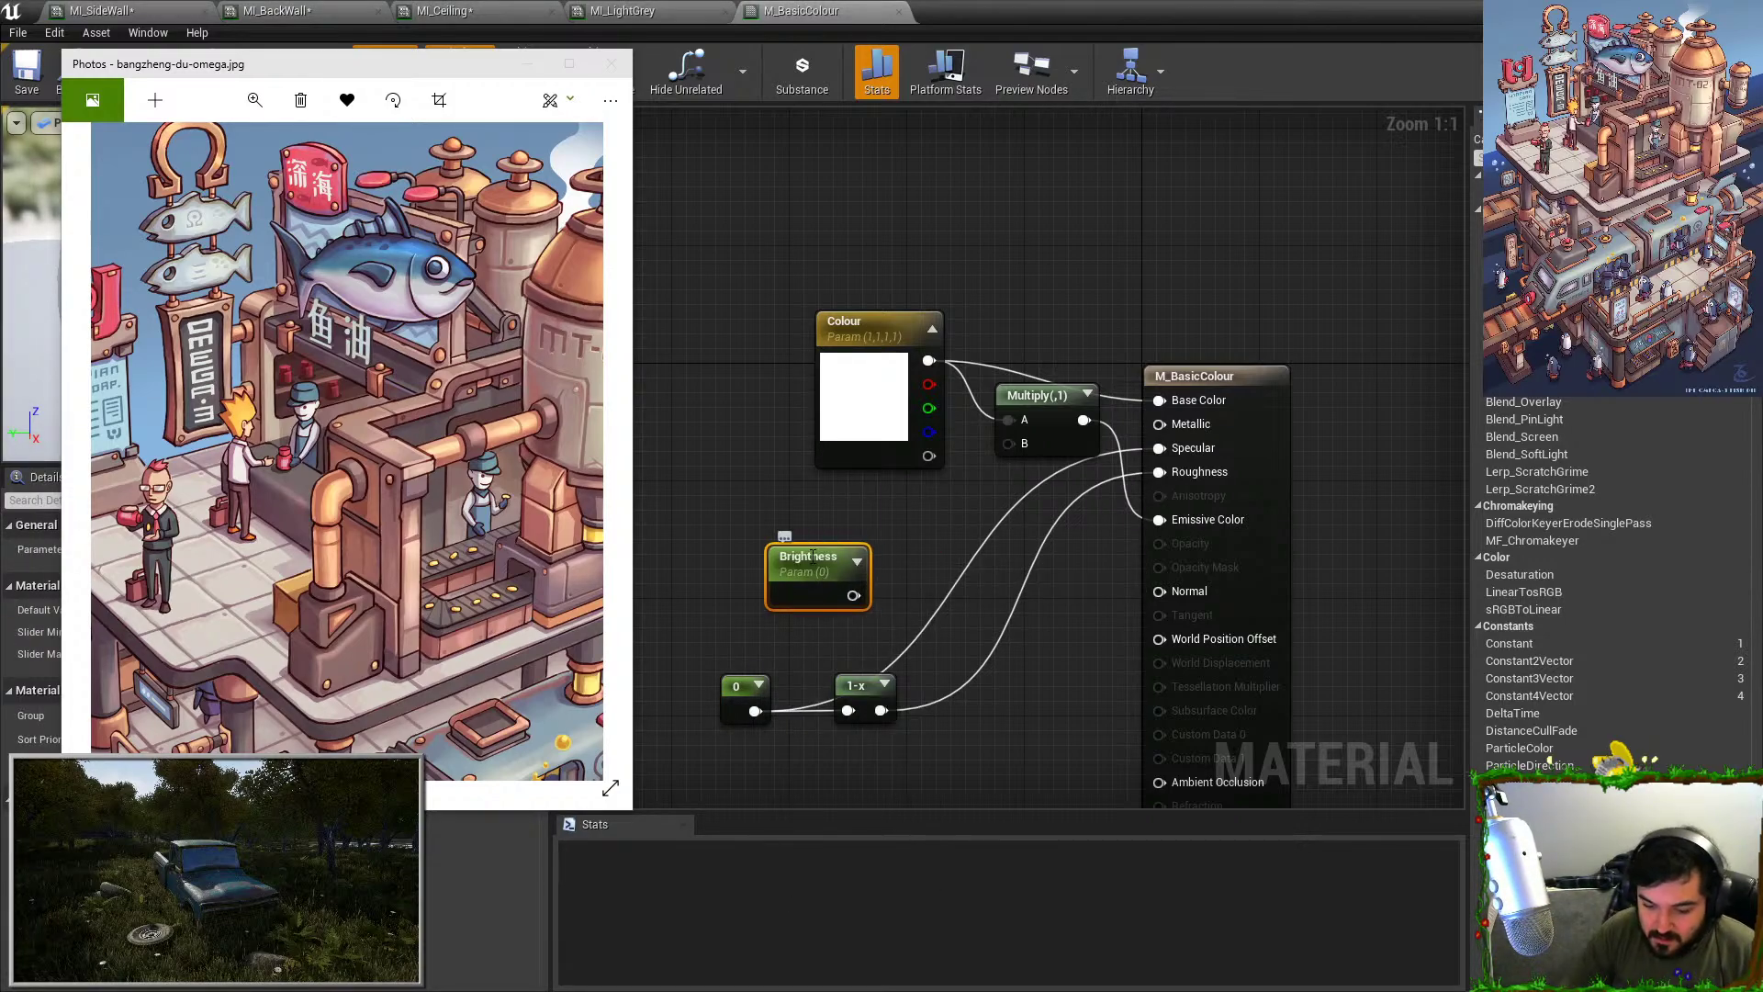
left_click_drag(854, 595, 1074, 430)
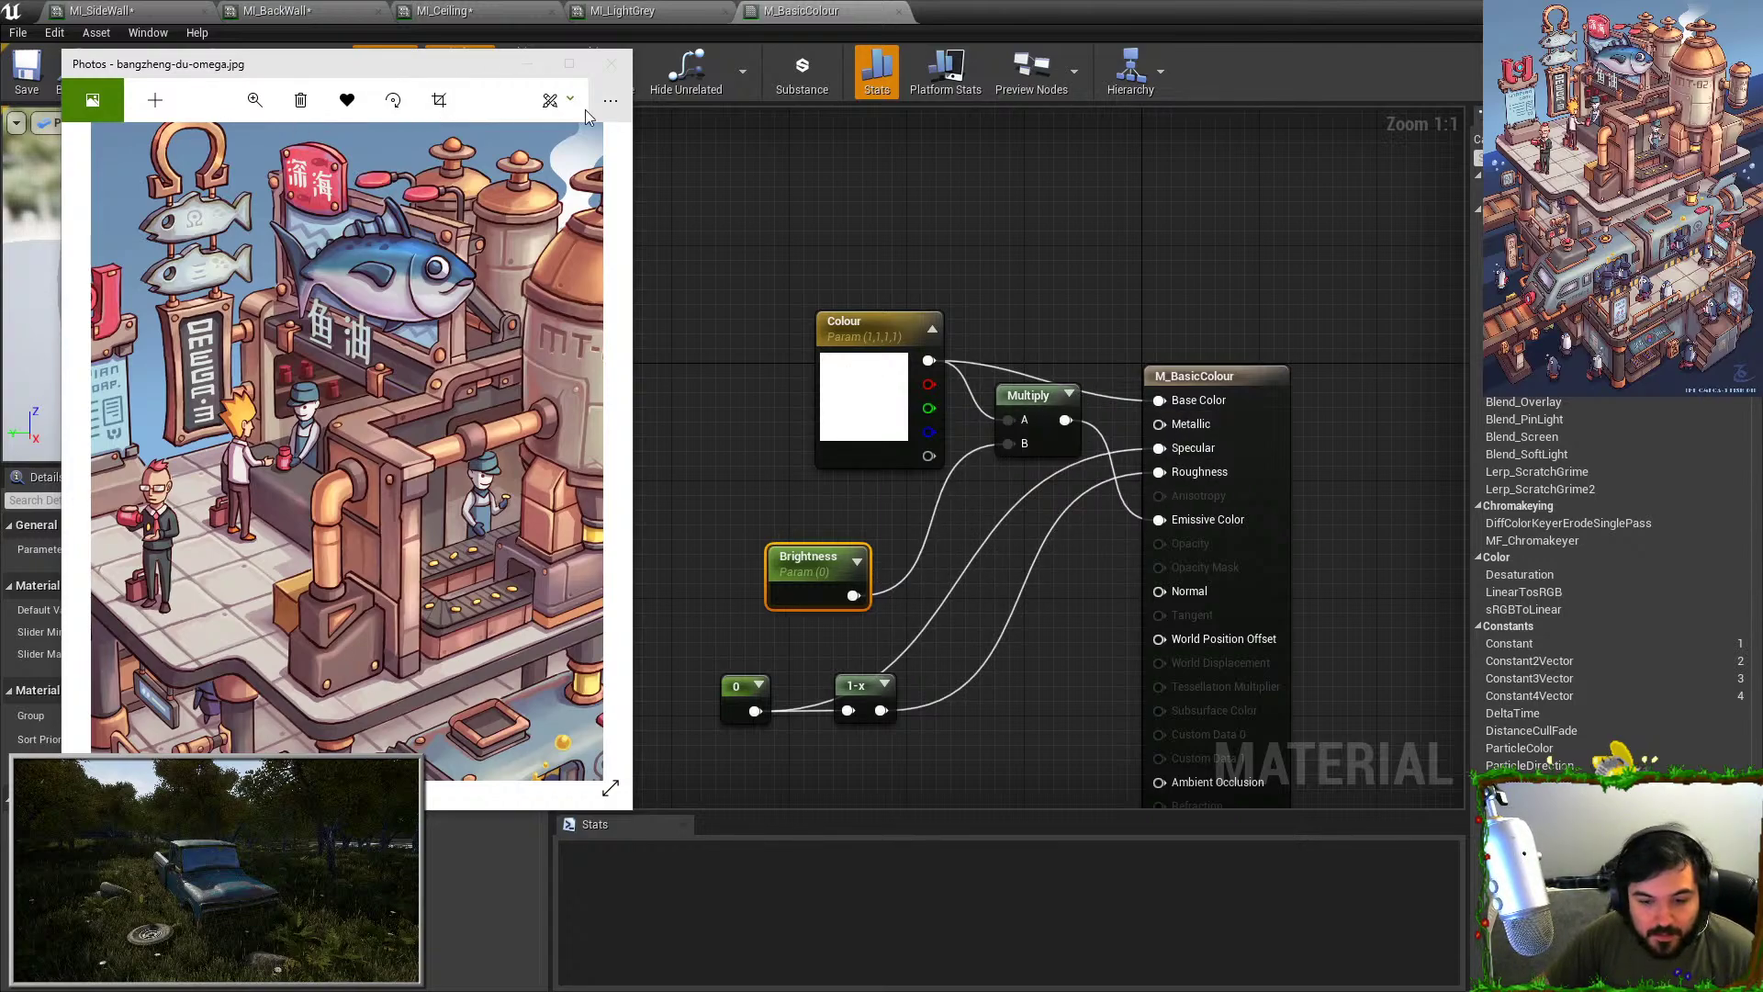
Apply the M_BasicColour changes, minimise the reference image and check the material in MI_LightGrey and the level.
left_click_drag(587, 112, 609, 197)
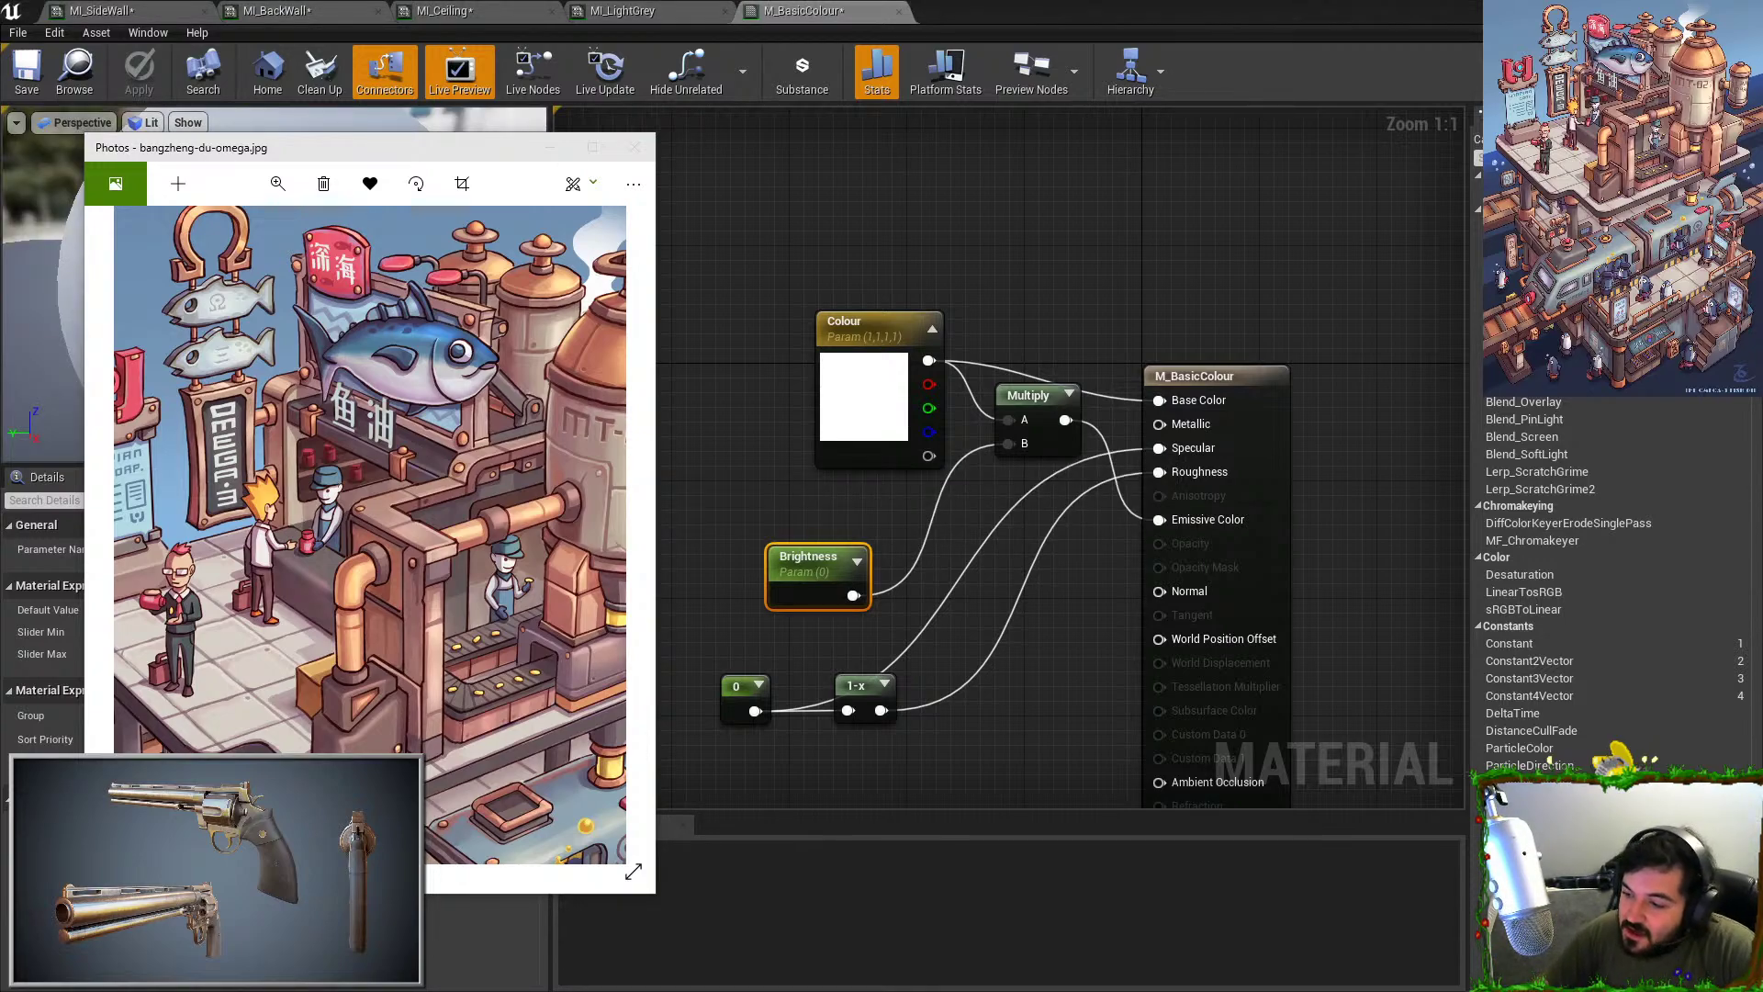
key("alt+Tab")
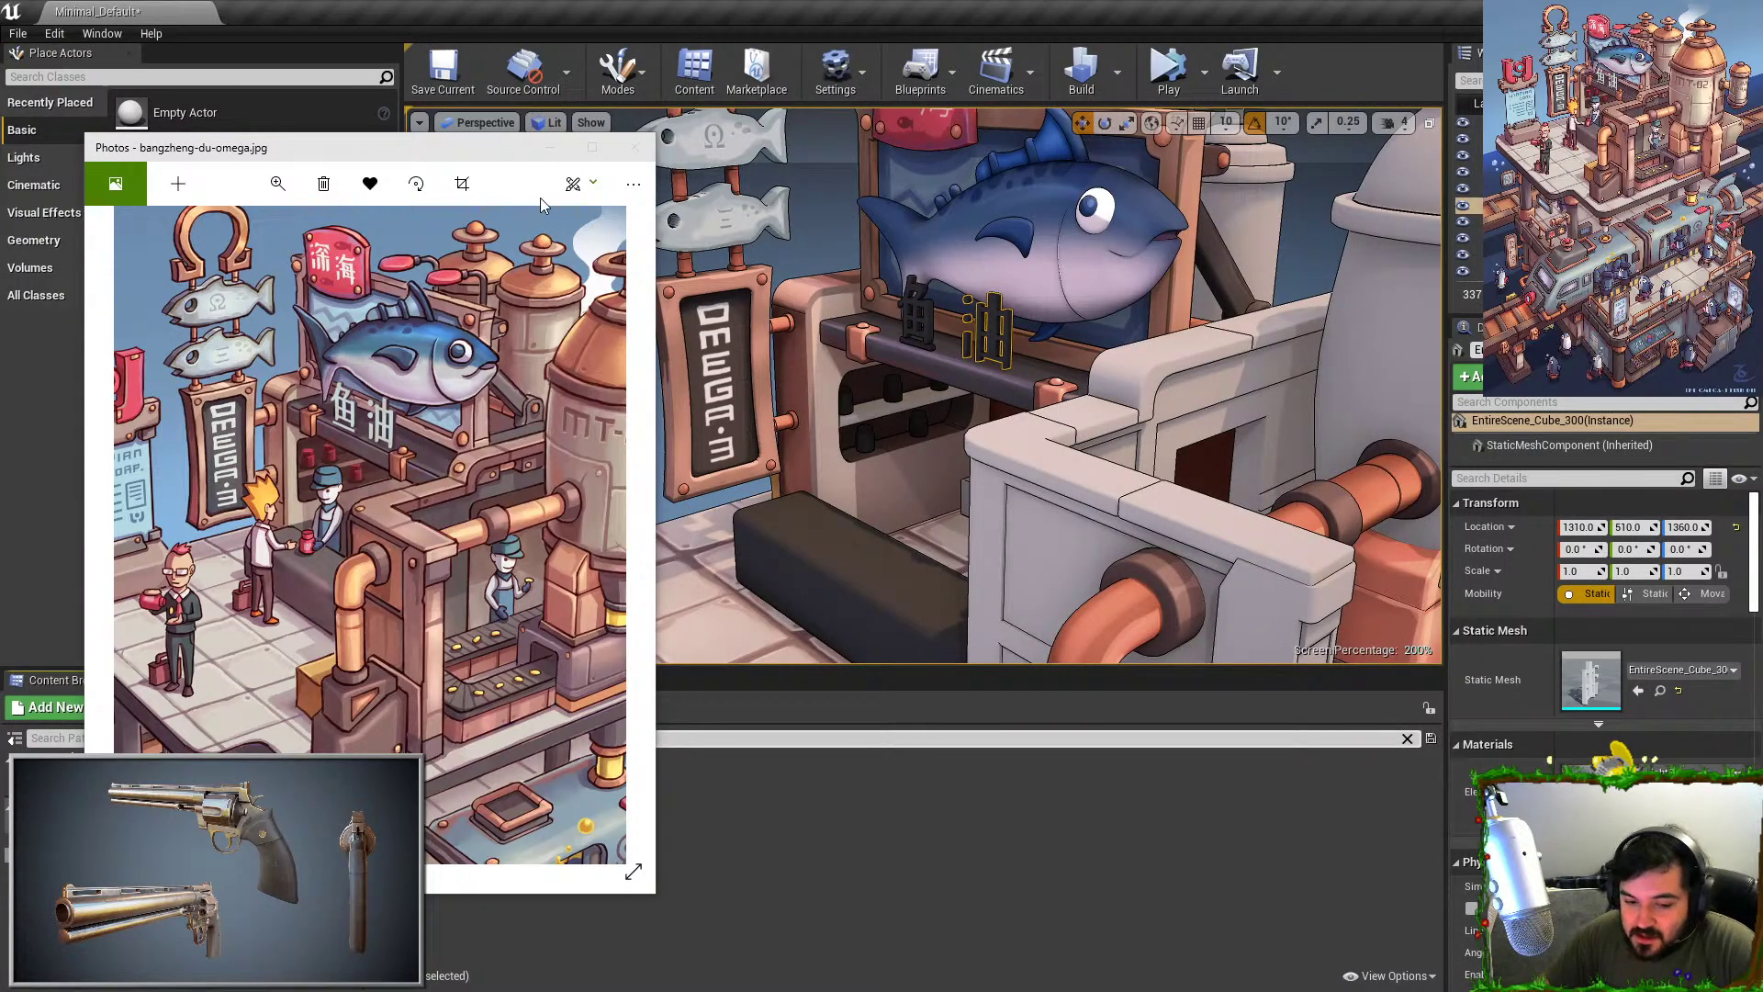
left_click(549, 148)
key("alt+Tab")
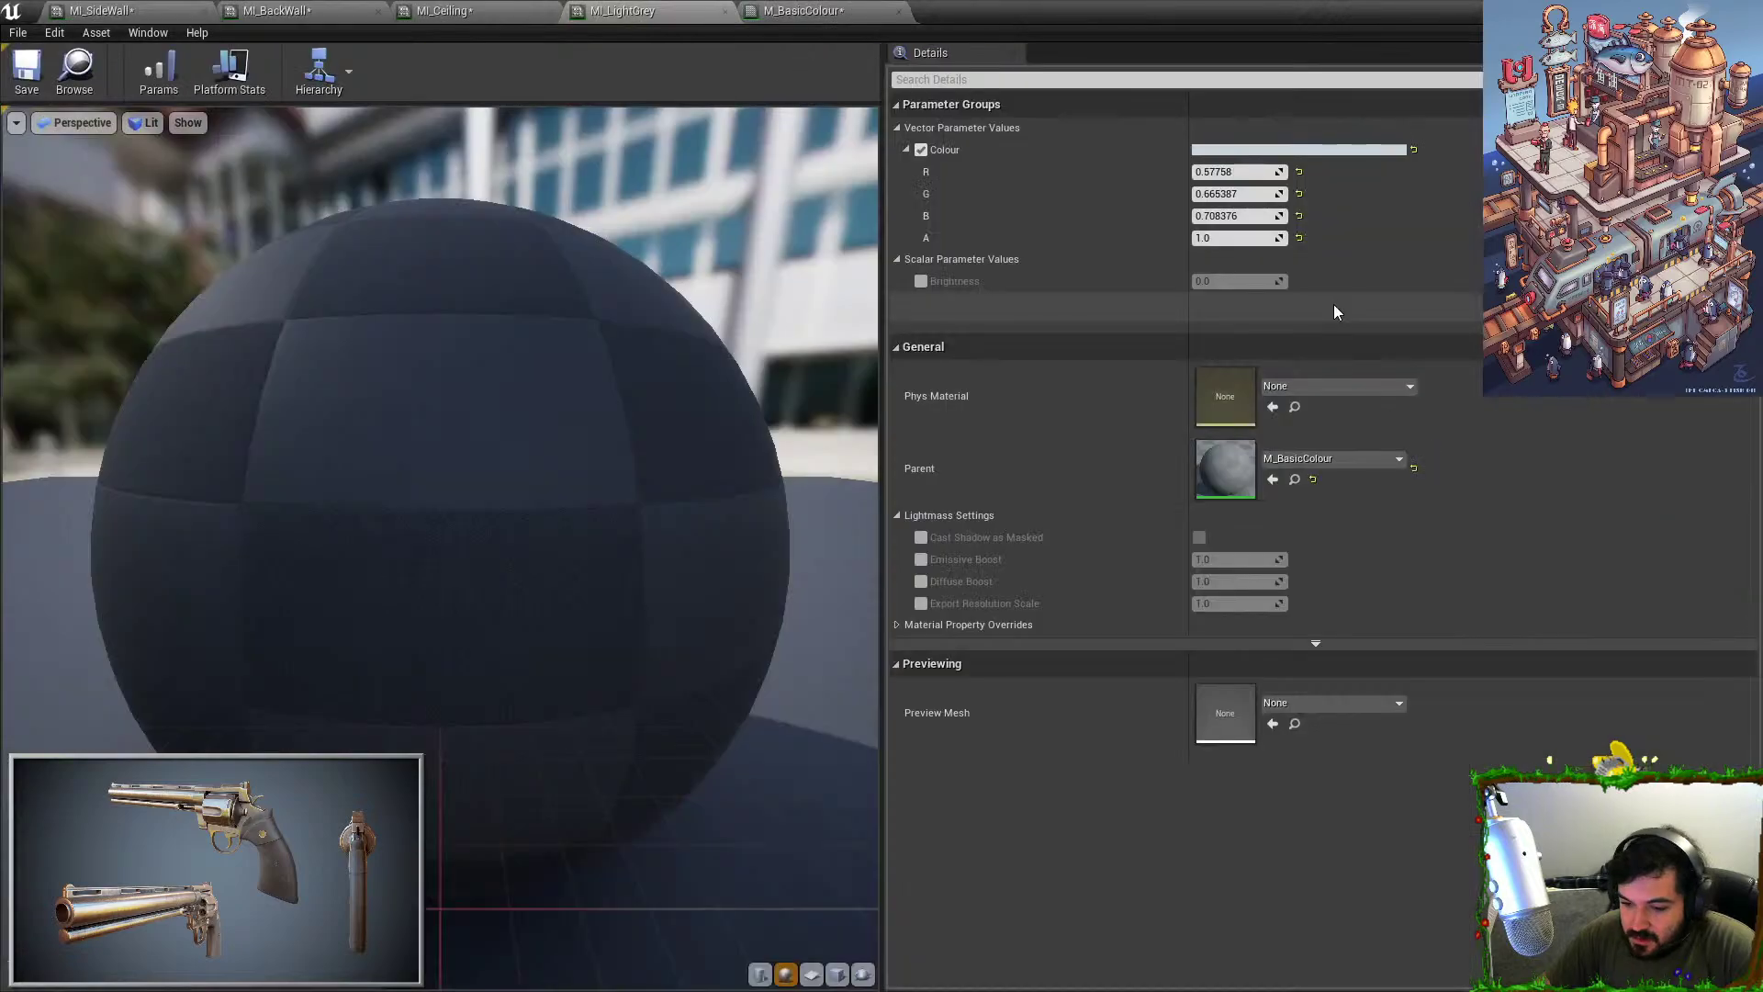
key("alt+Tab")
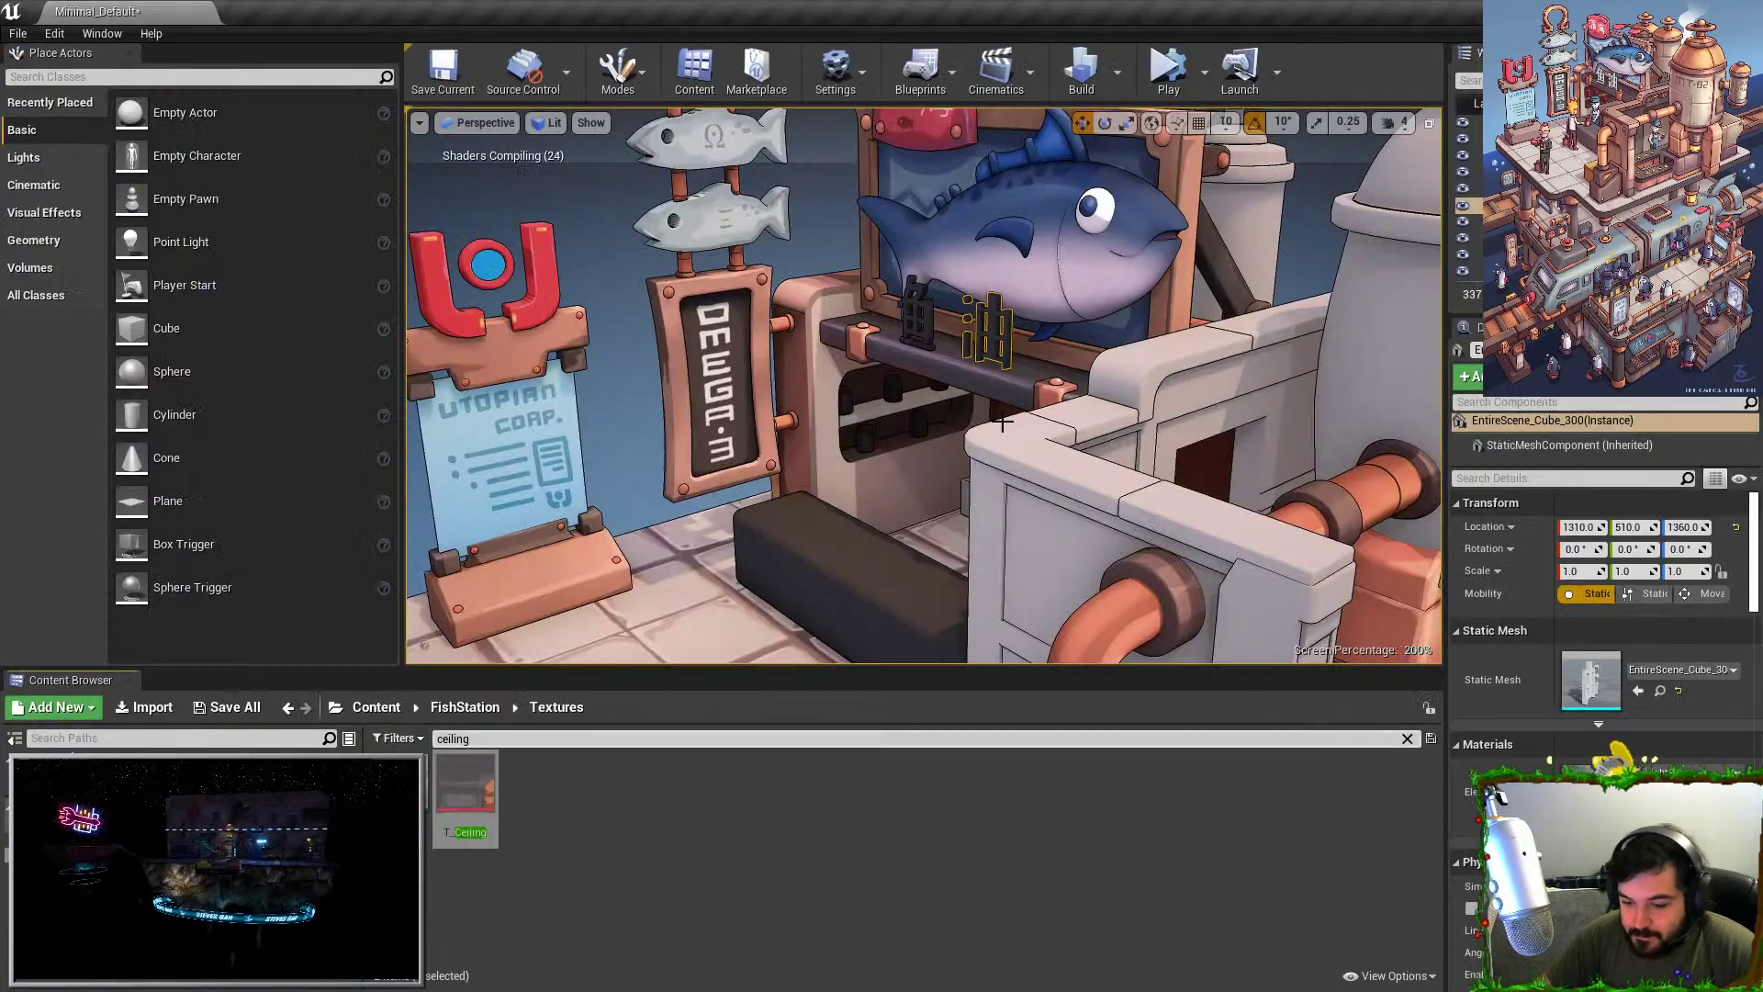
Look over the station's lower level and widen the "ceiling" asset search to the whole Content folder.
right_click_drag(1005, 428, 873, 486)
right_click_drag(1248, 503, 1331, 404)
right_click_drag(998, 395, 1028, 476)
left_click(119, 826)
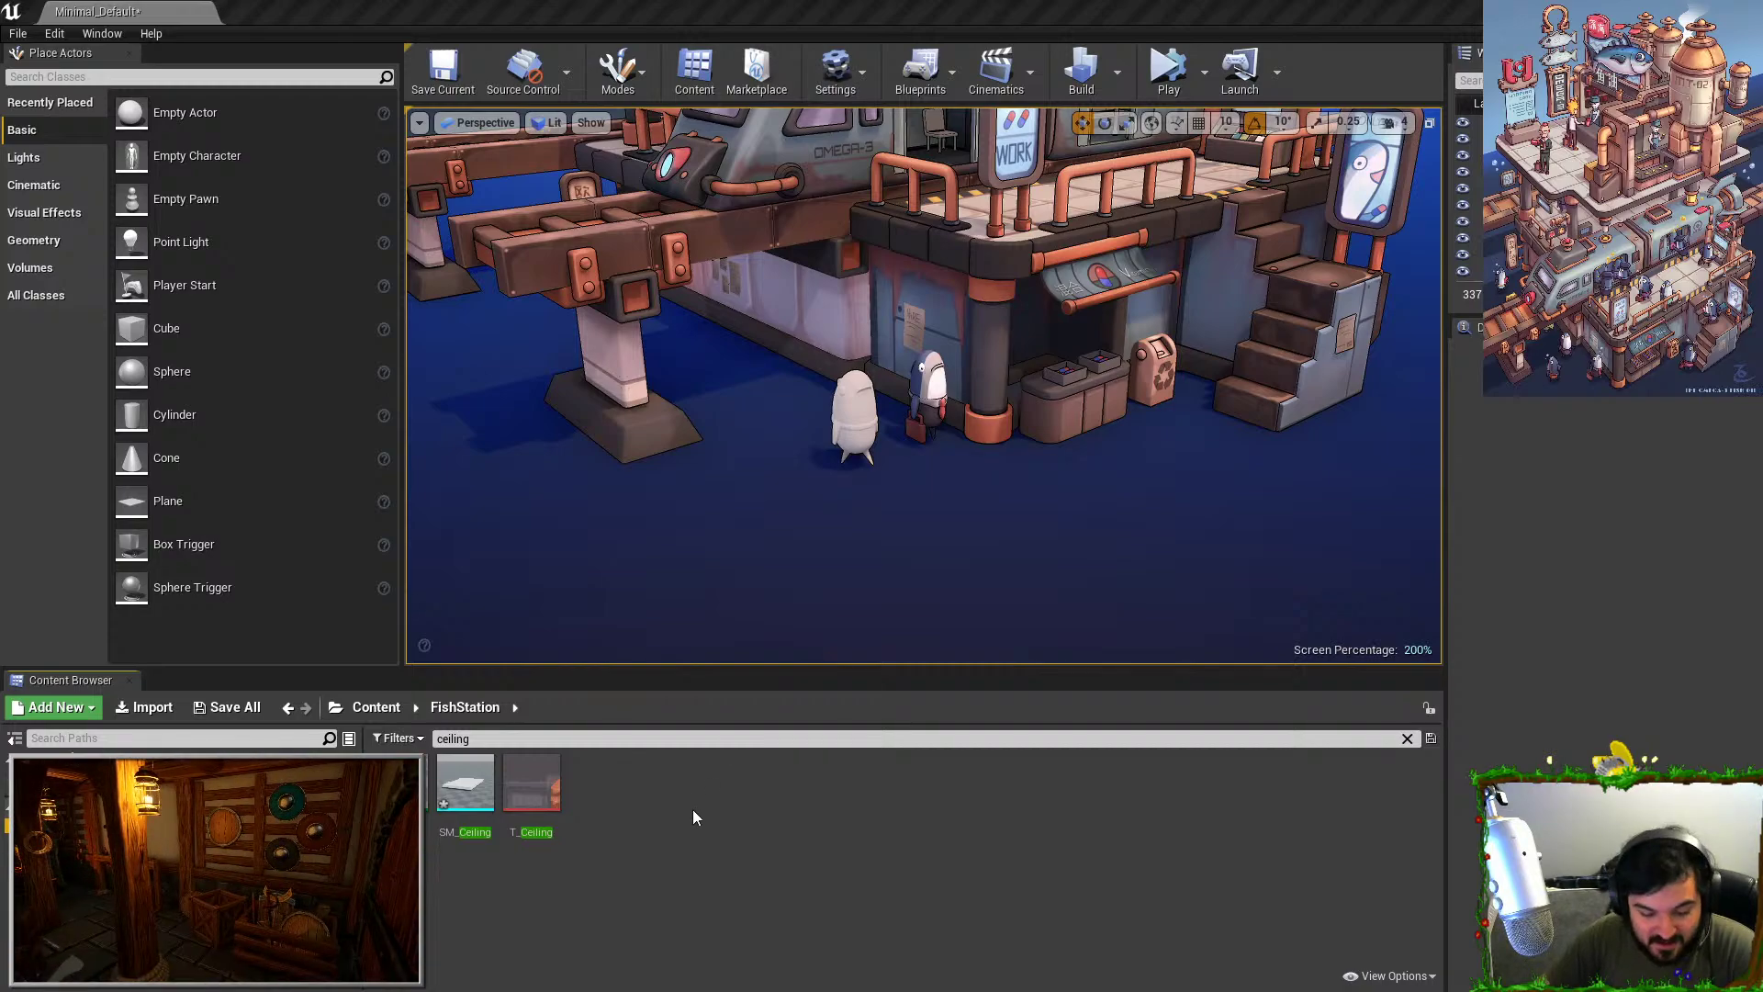
left_click(57, 807)
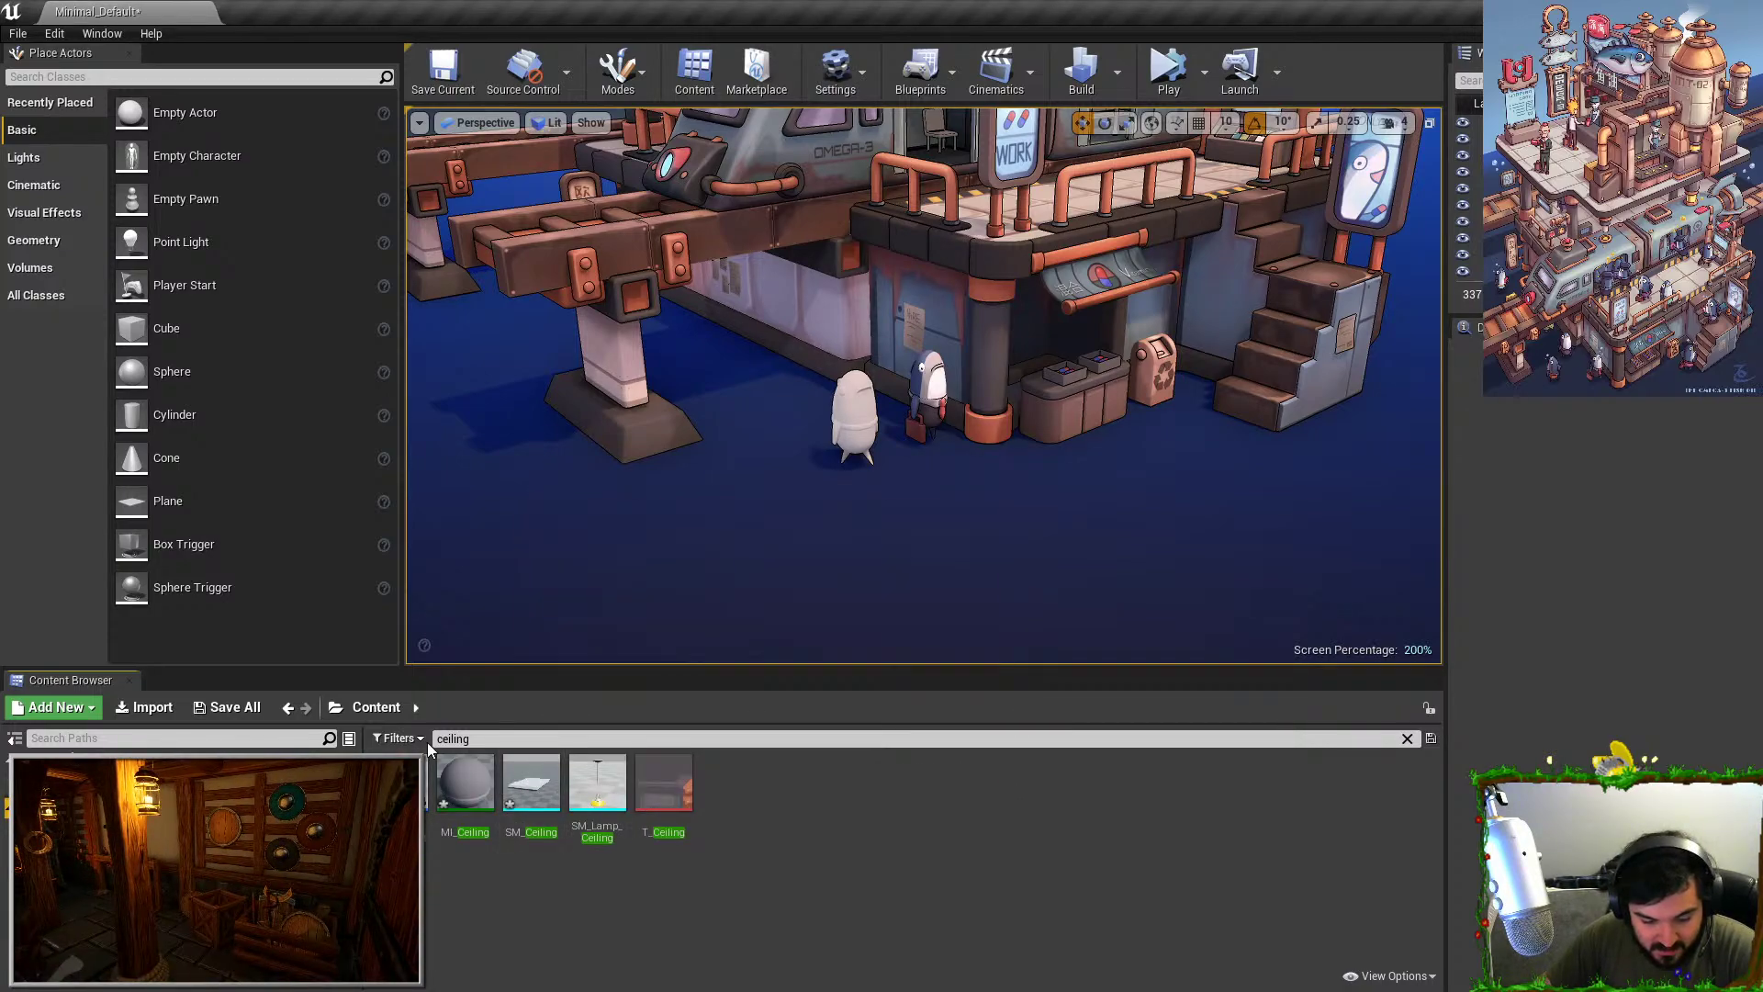
Clear the asset search and place BP_WaterBody from the StylizedWaterShader BluePrint folder in front of the station.
left_click(1407, 738)
left_click(515, 780)
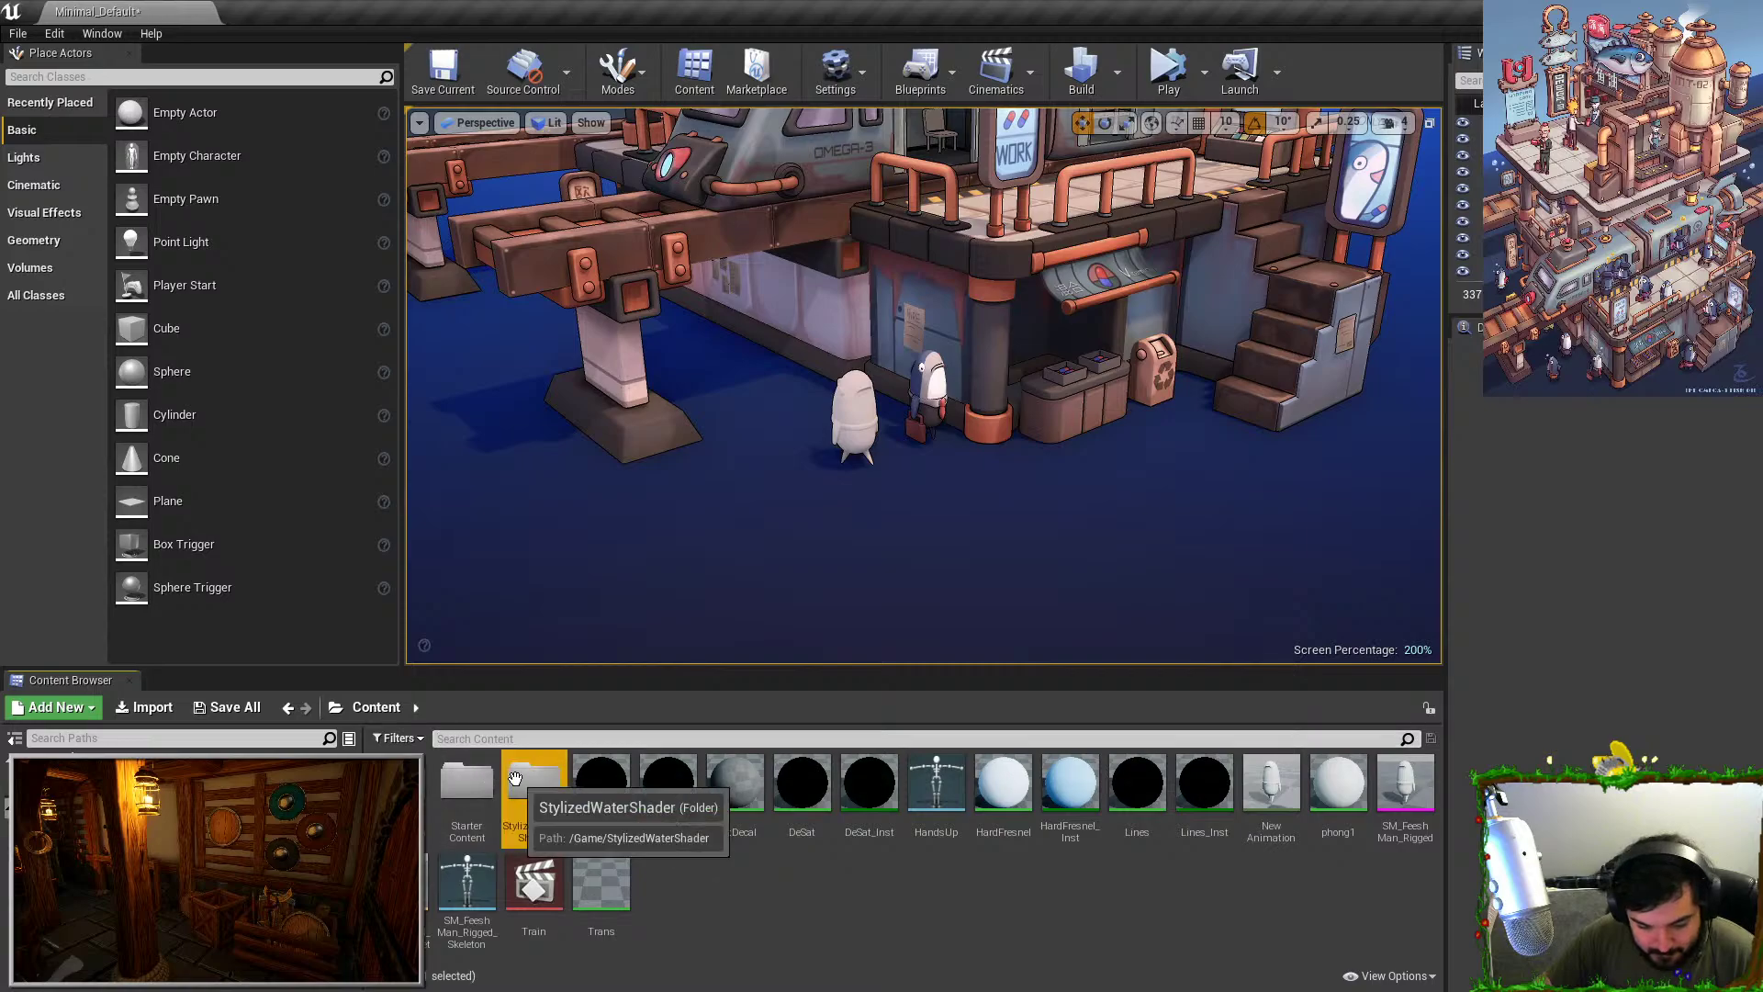
double_click(515, 780)
left_click(531, 785)
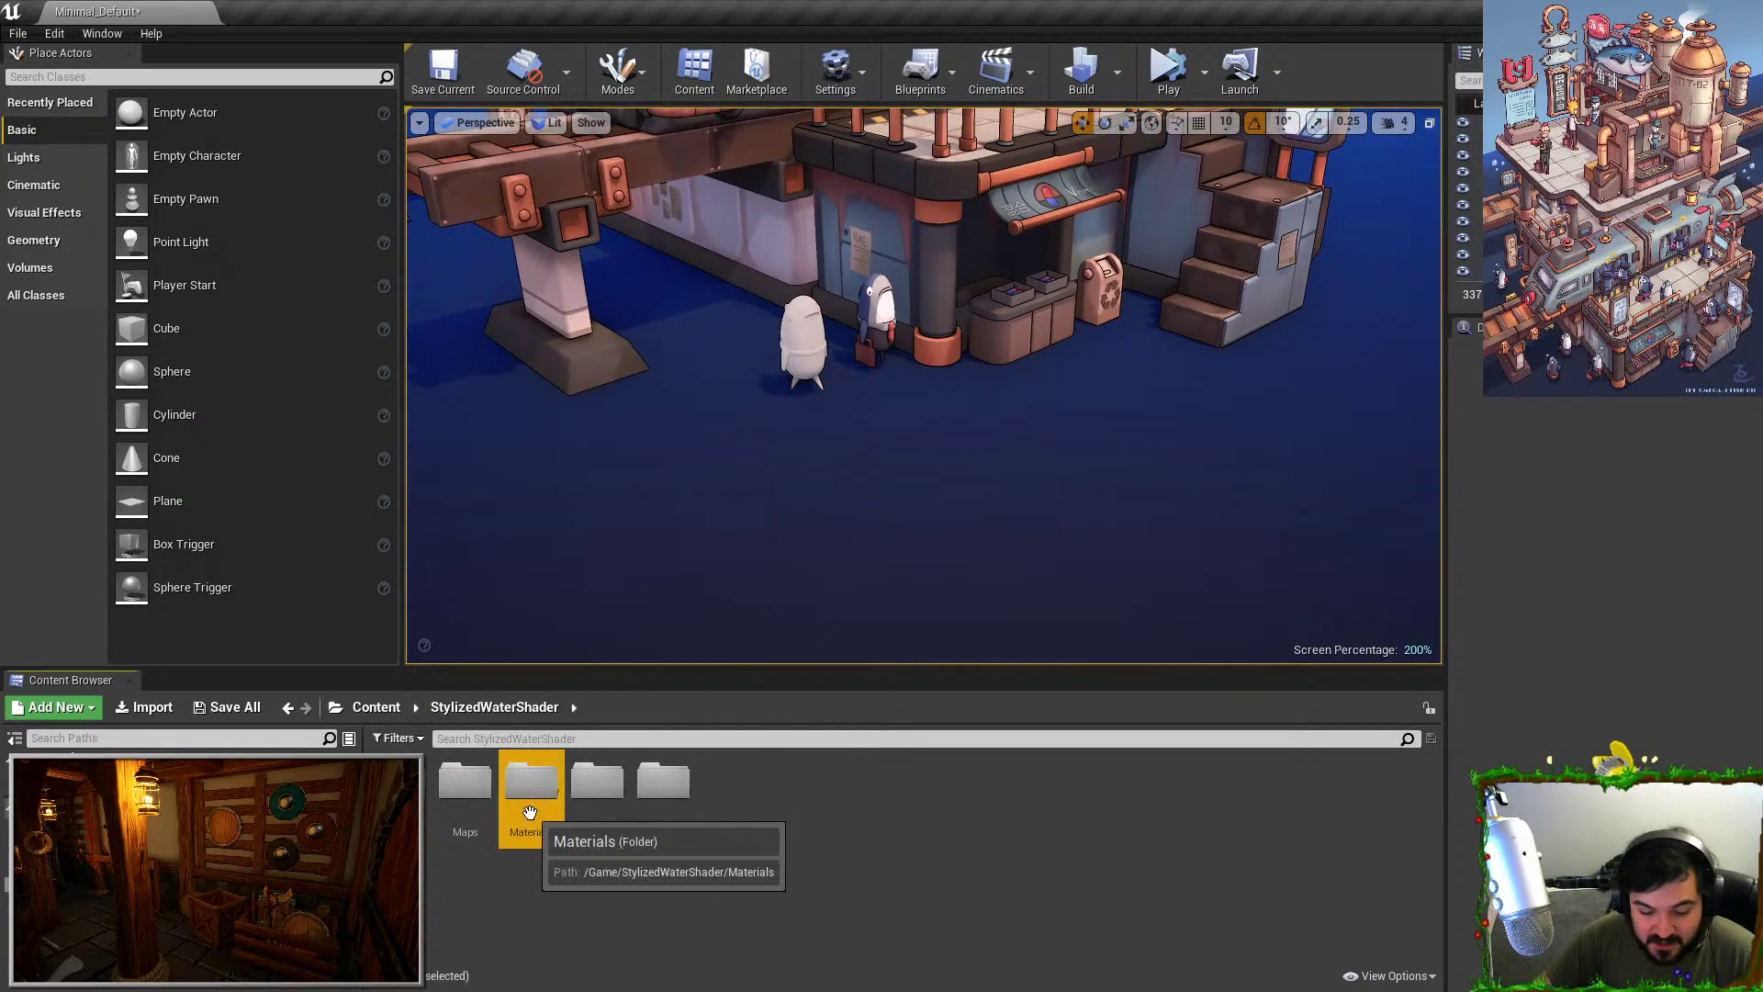
left_click(664, 808)
double_click(408, 804)
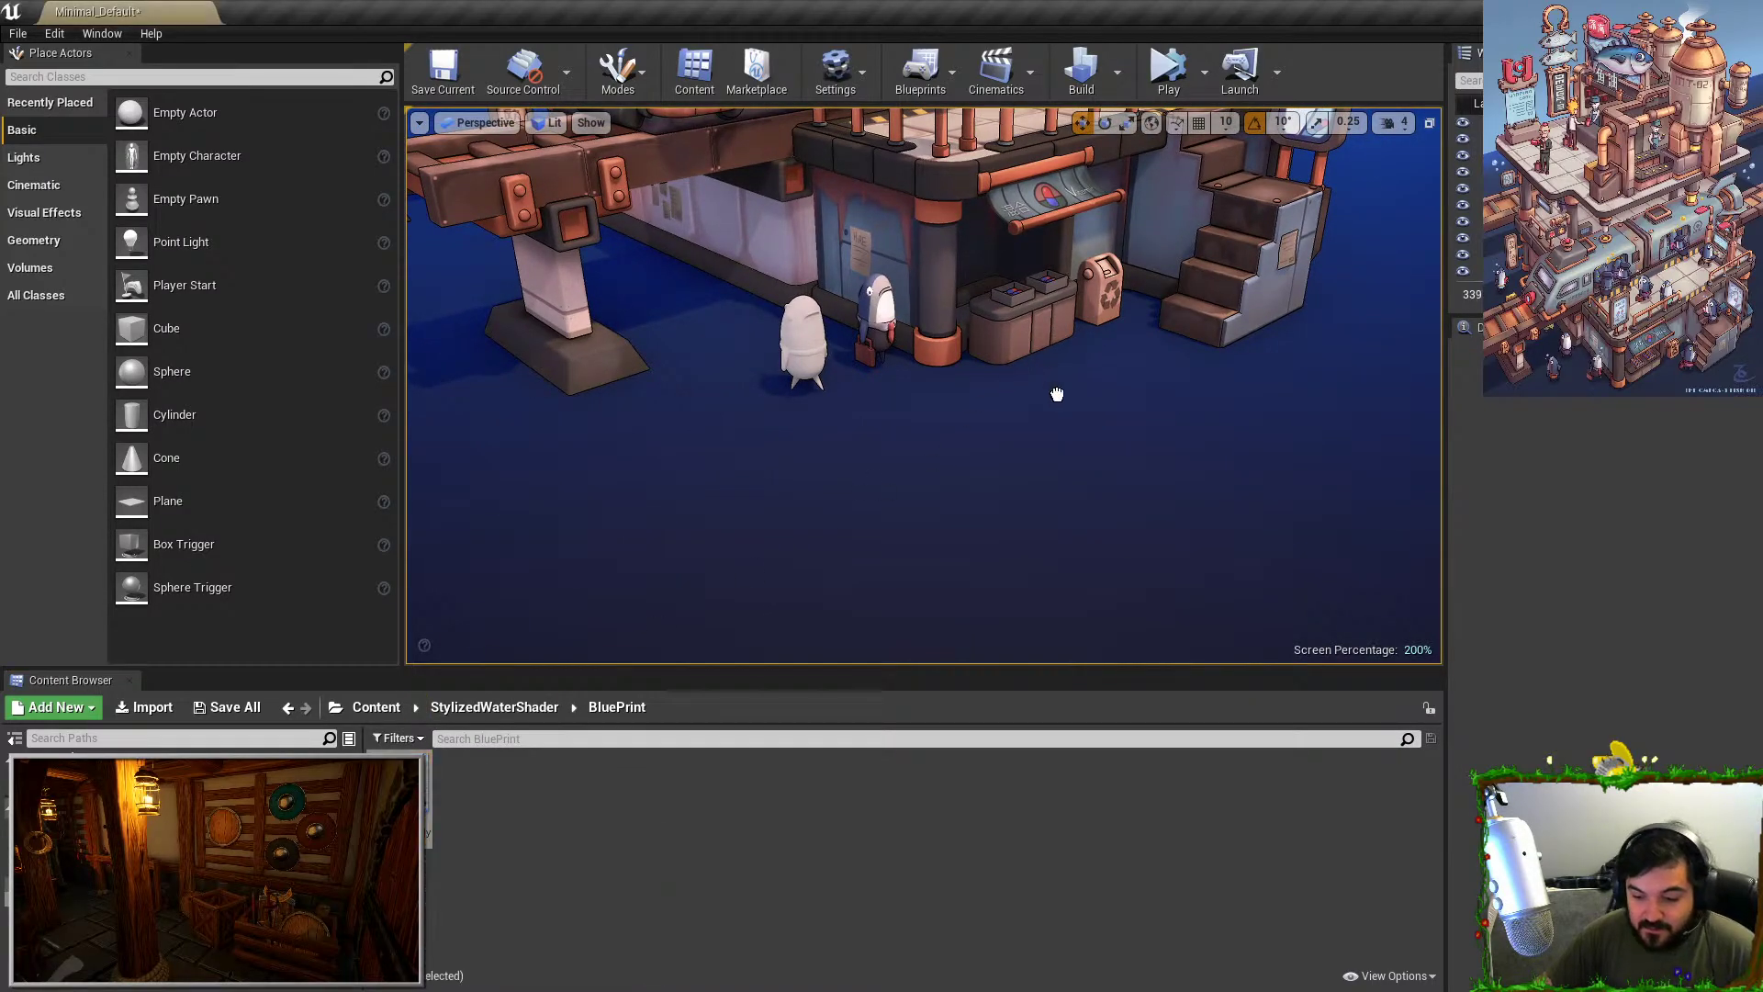
left_click_drag(1057, 394, 1058, 385)
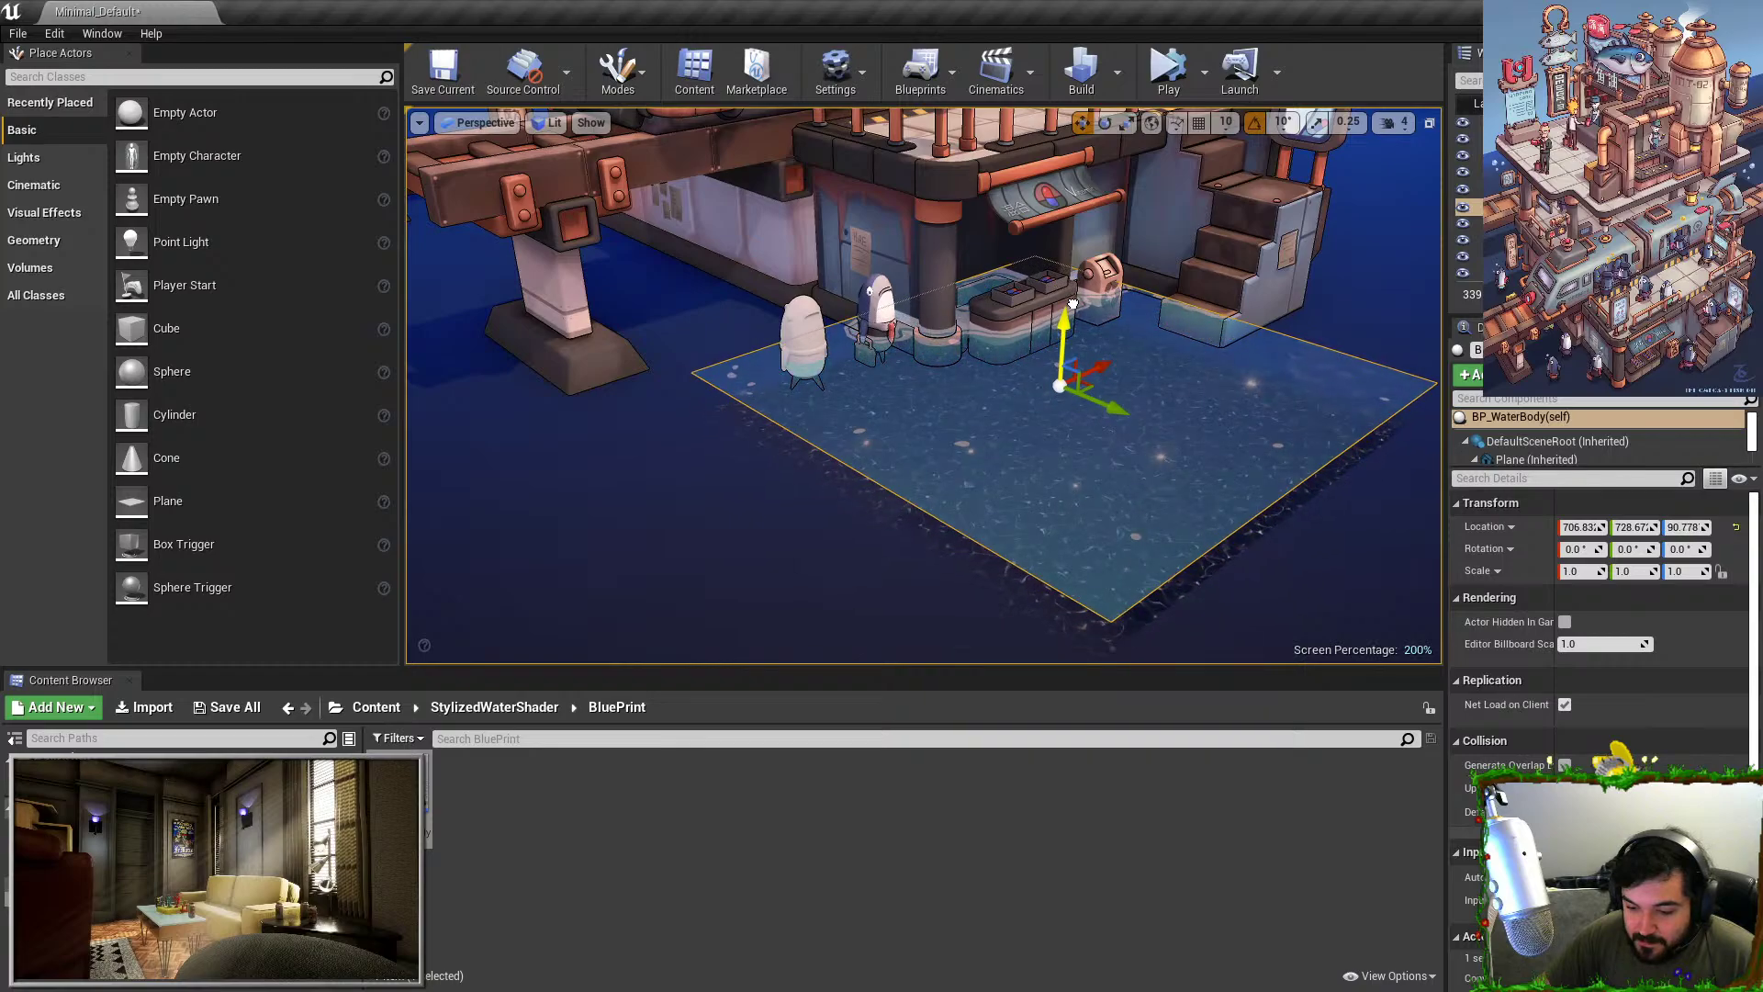
Raise the water body to a Z location of about 136.1 and scale it to about 5.6 in X and Y.
left_click_drag(1072, 304, 1083, 278)
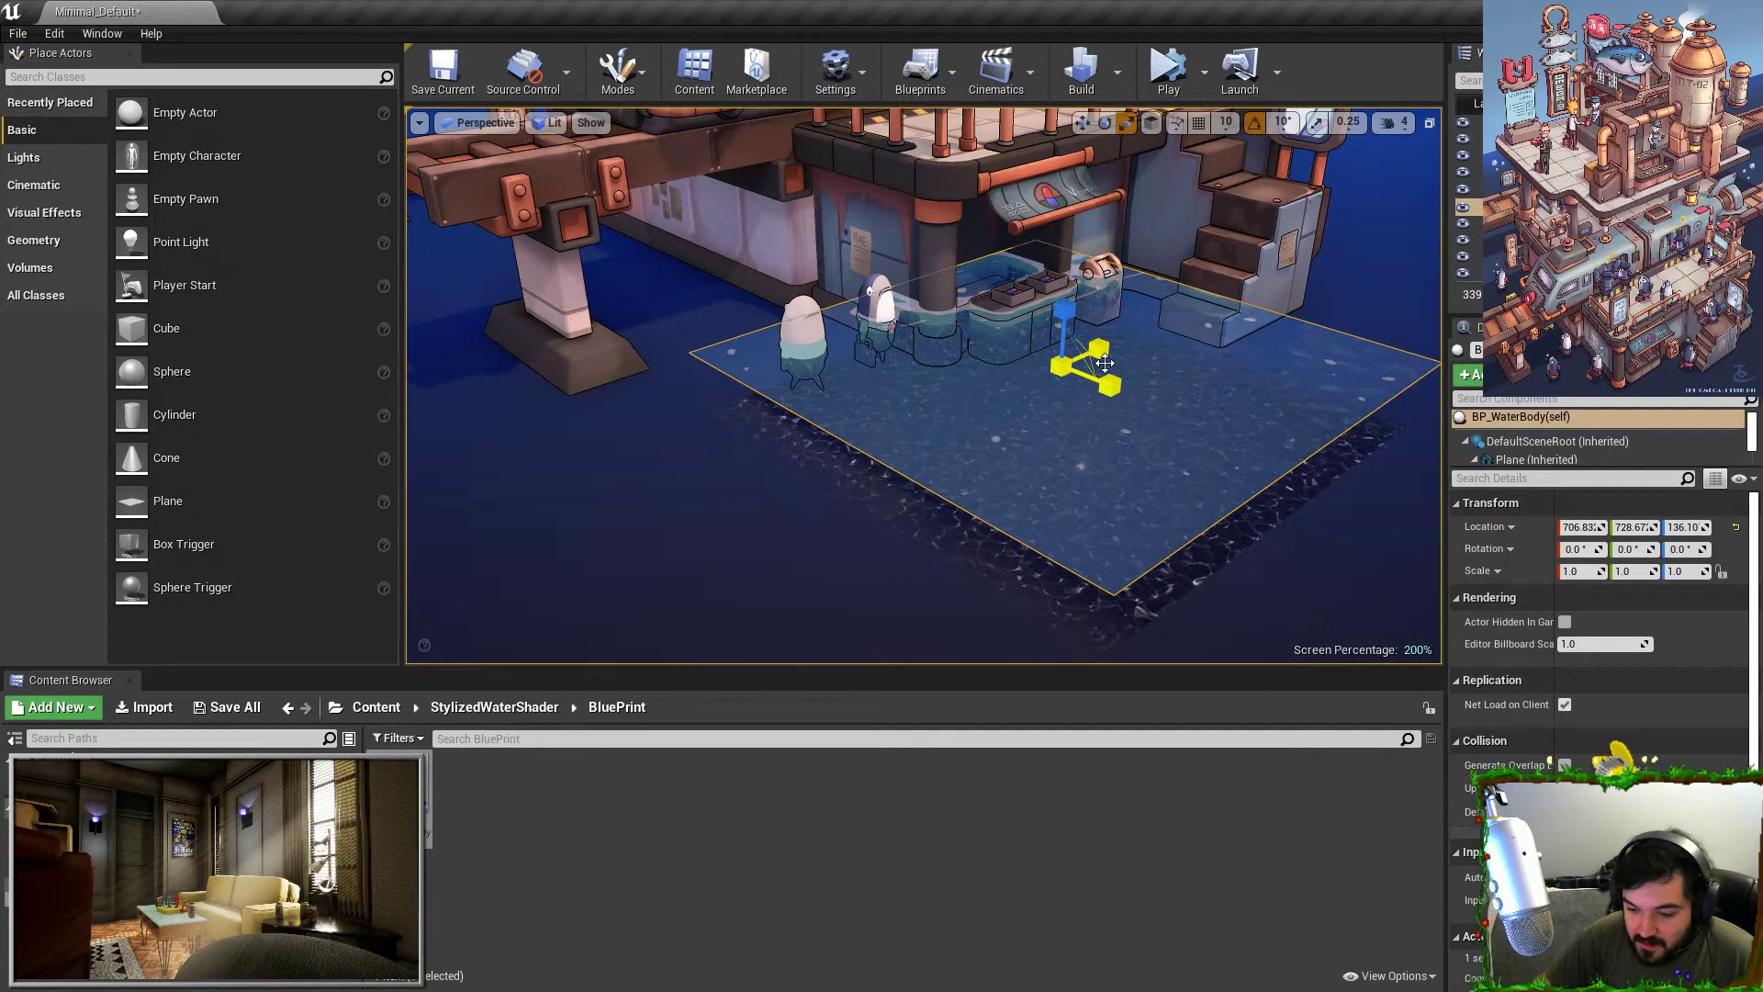
left_click_drag(1105, 363, 1267, 303)
key("Escape")
Examine the water around the station's lower level, stairs and fish characters, up close in full screen and from farther back.
right_click_drag(1105, 363, 1095, 310)
key("s")
key("w")
key("w")
key("F11")
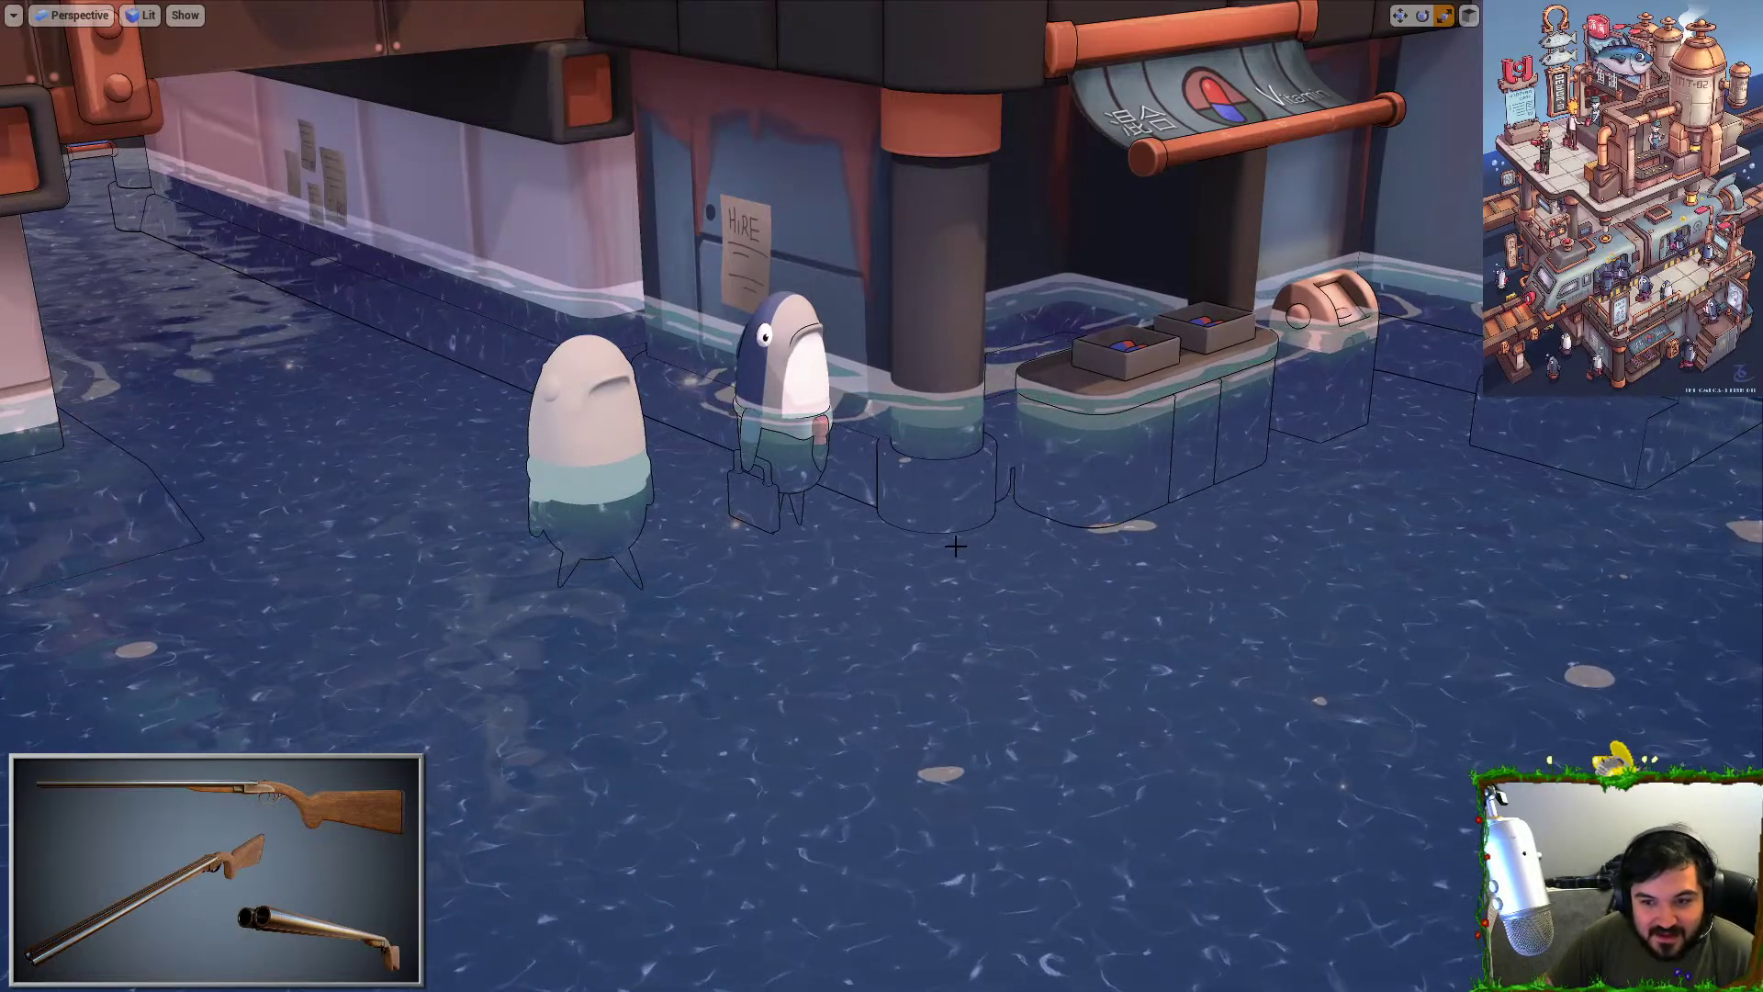
right_click_drag(936, 583, 1157, 551)
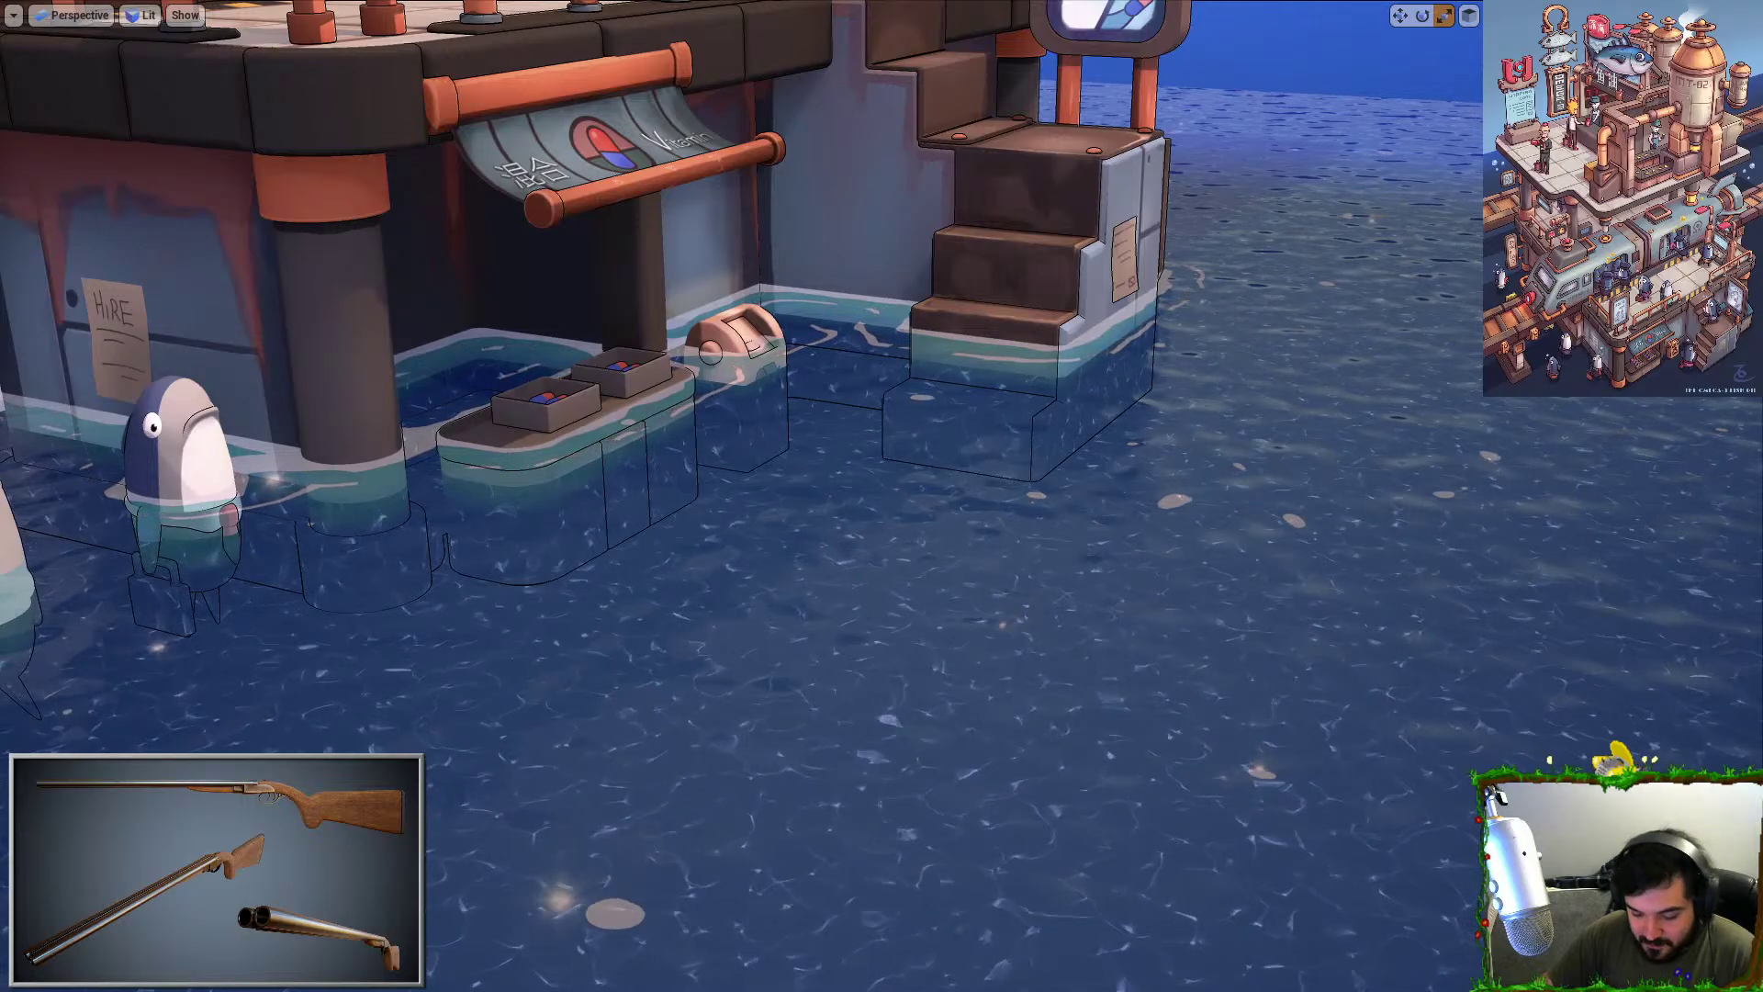
right_click_drag(934, 595, 925, 656)
key("F11")
right_click_drag(854, 575, 845, 594)
key("s")
key("s")
right_click_drag(926, 507, 925, 479)
left_click(926, 507)
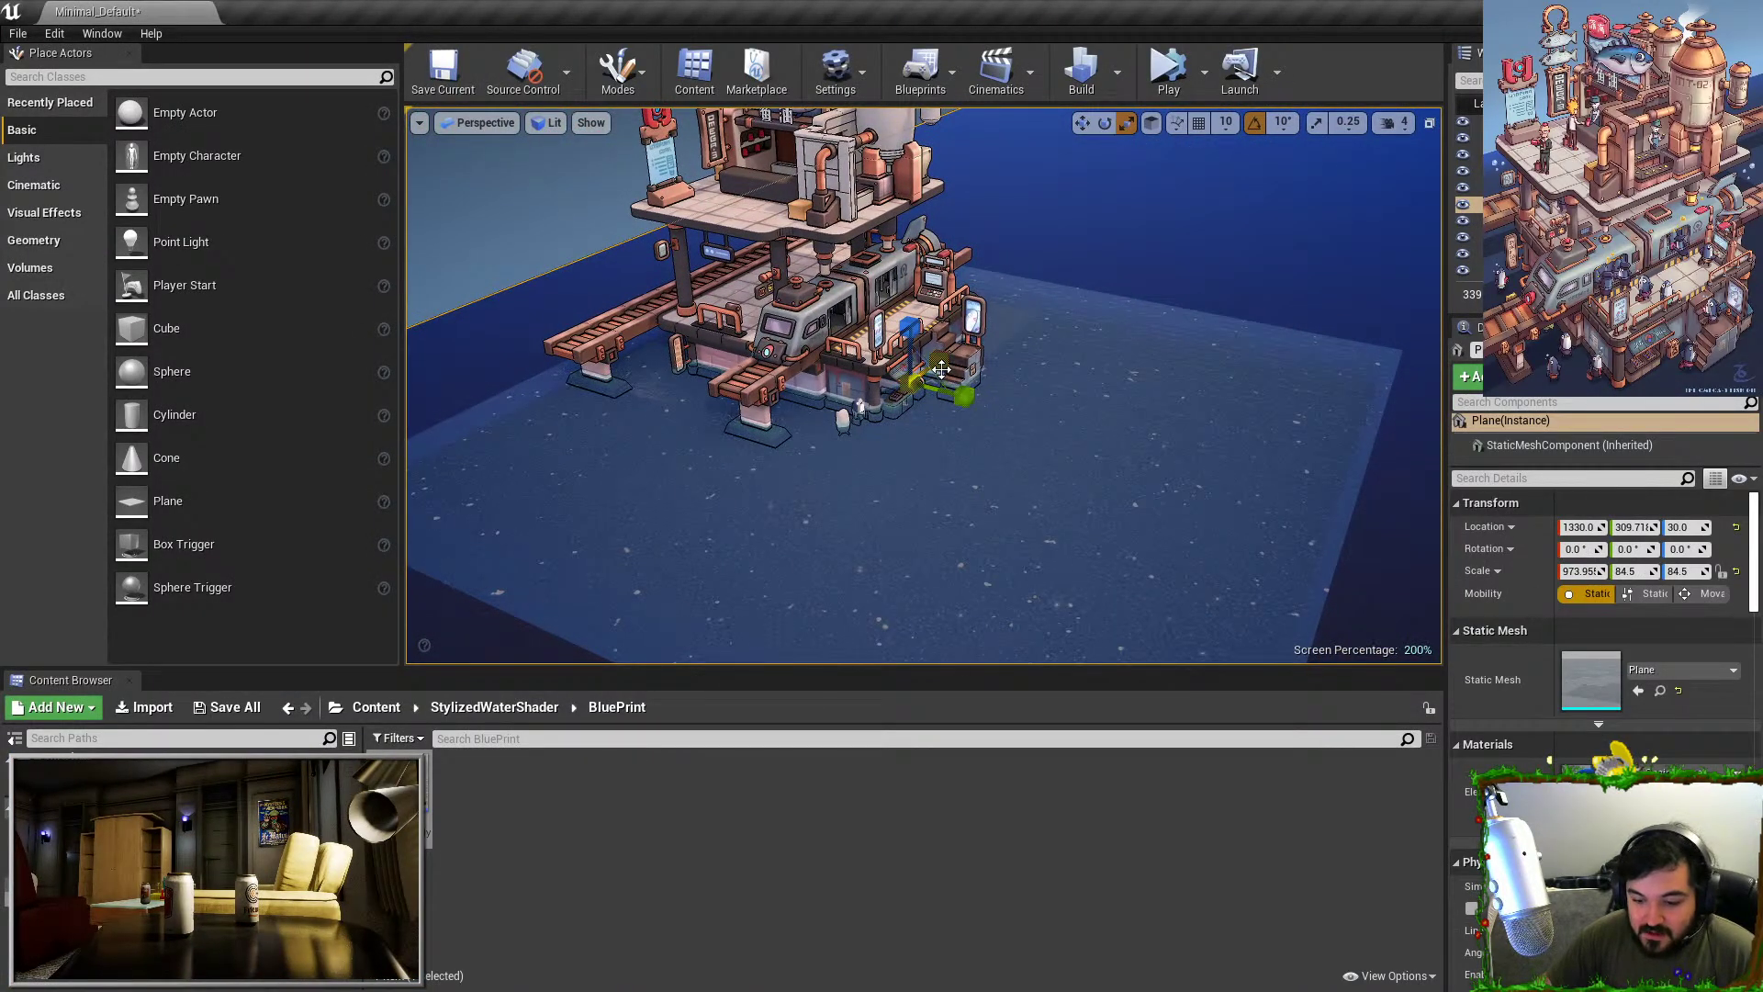
key("d")
right_click_drag(952, 379, 919, 420)
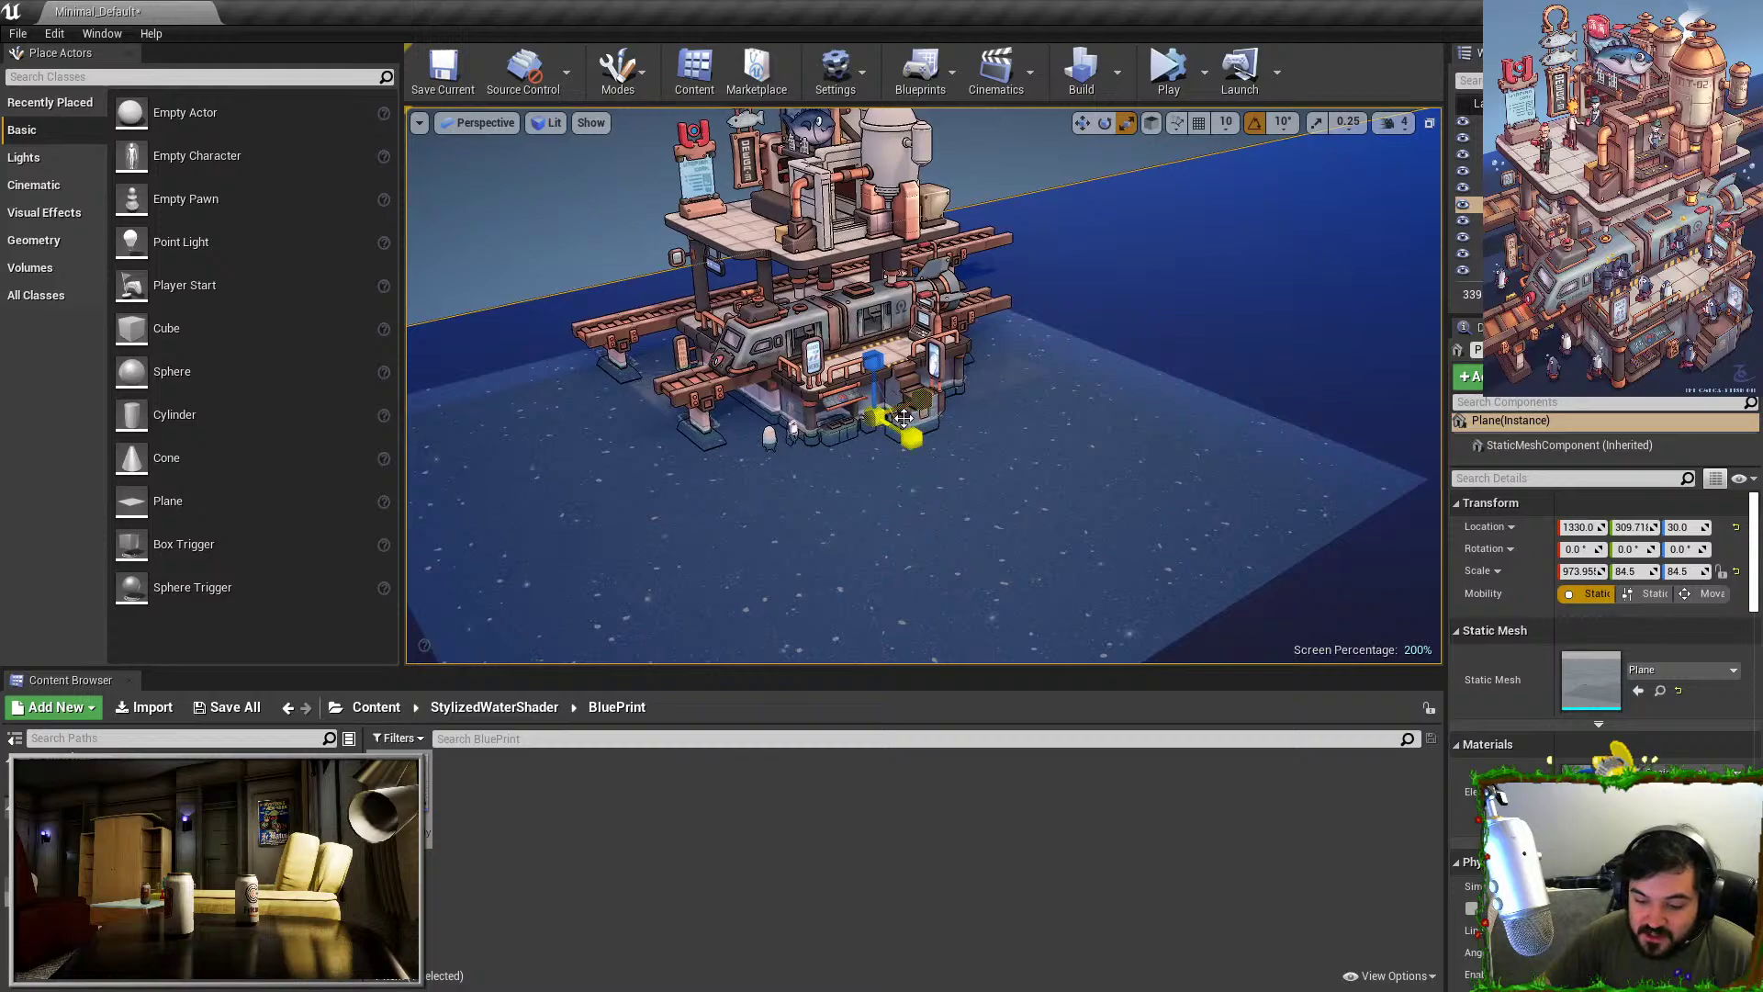
left_click_drag(904, 448, 1035, 422)
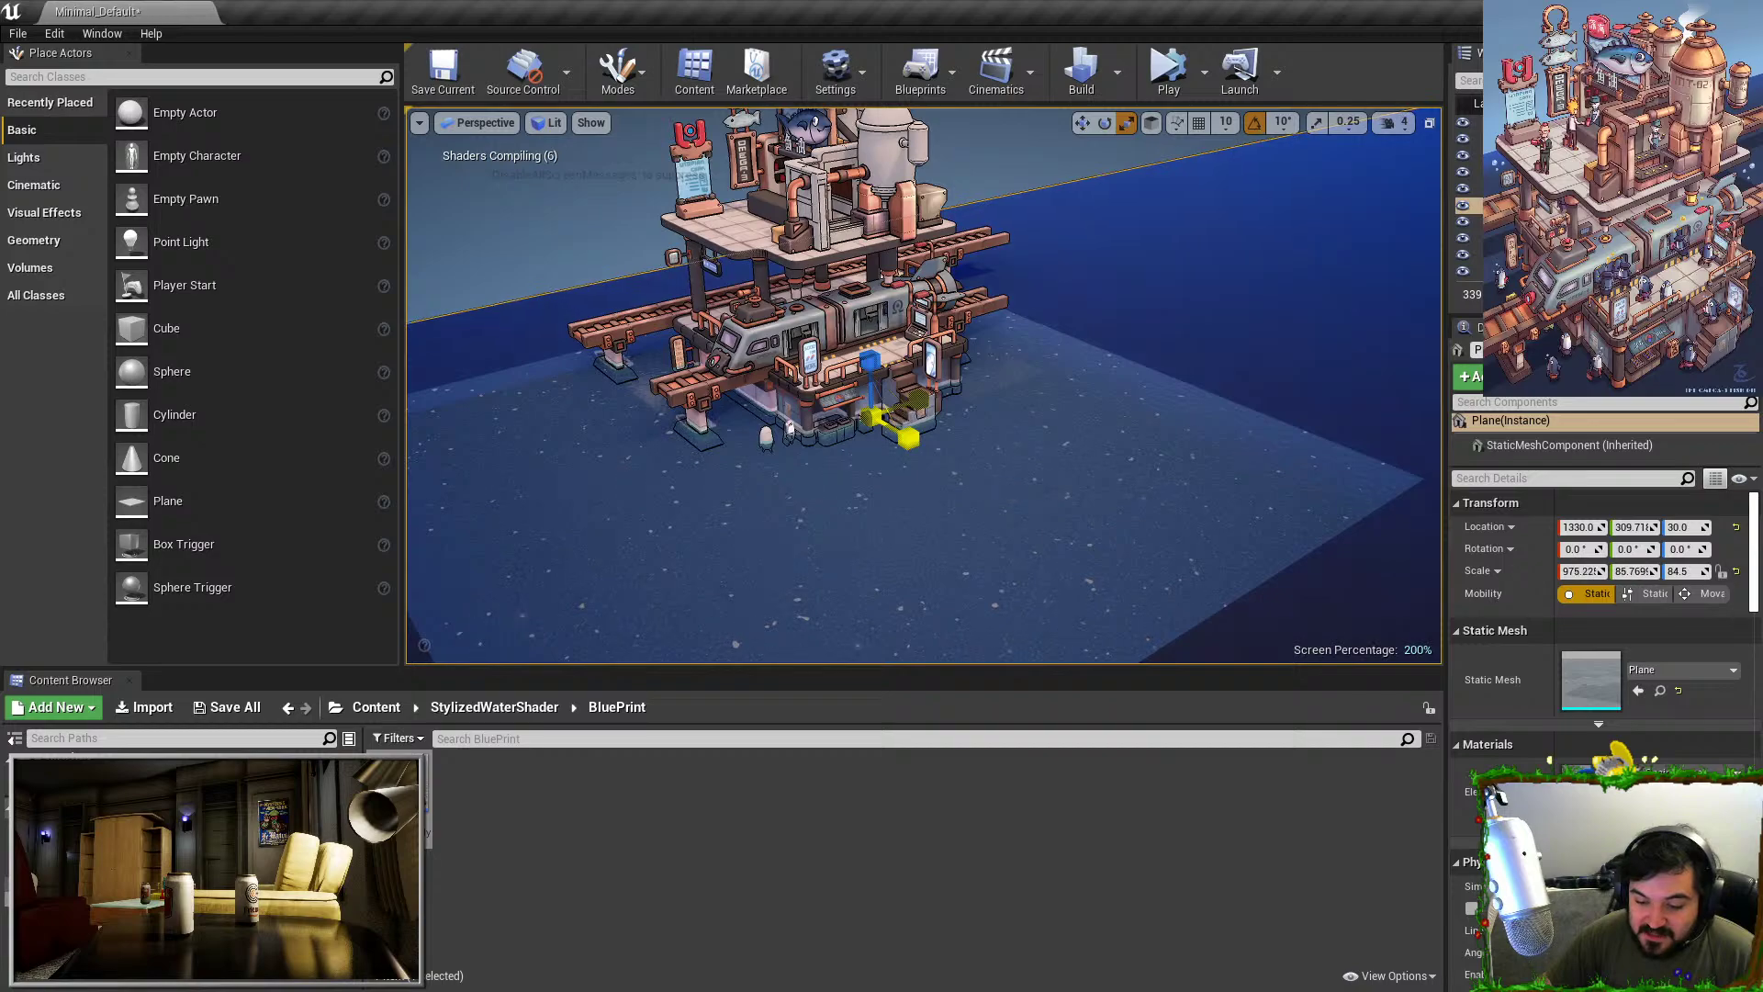
left_click_drag(958, 448, 1046, 449)
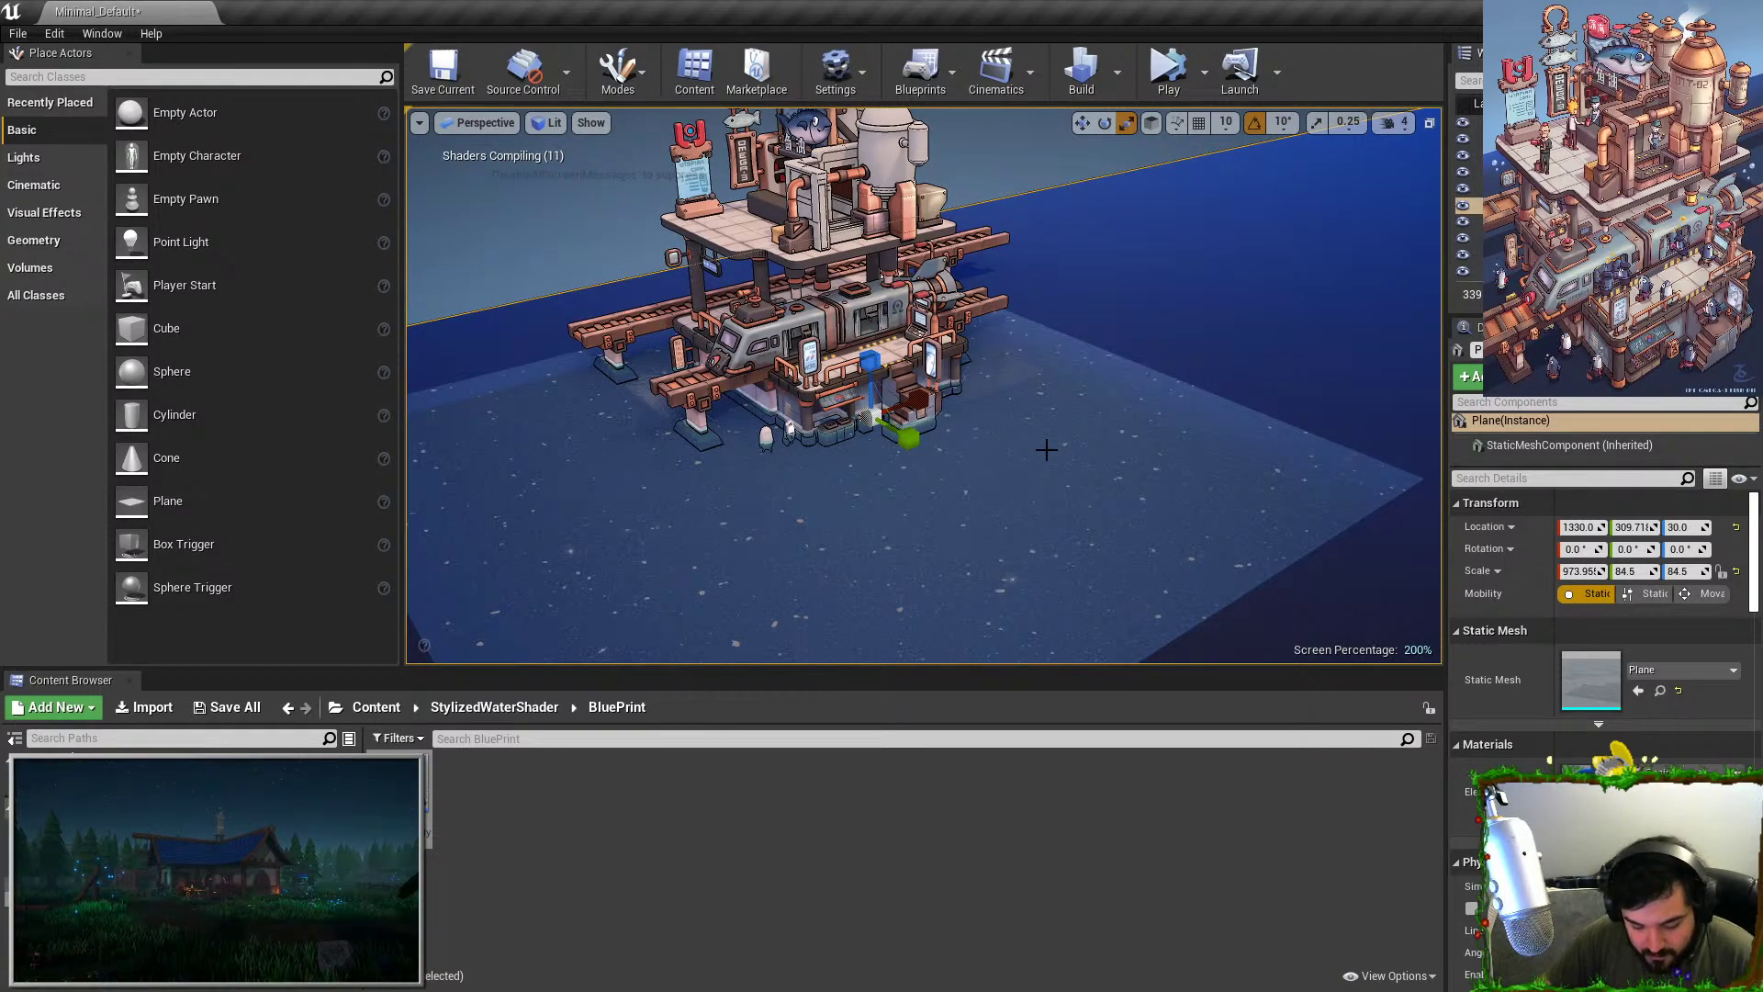
Scale BP_WaterBody to about 67.35 in X and Y so the water extends far beyond the station.
left_click(1046, 449)
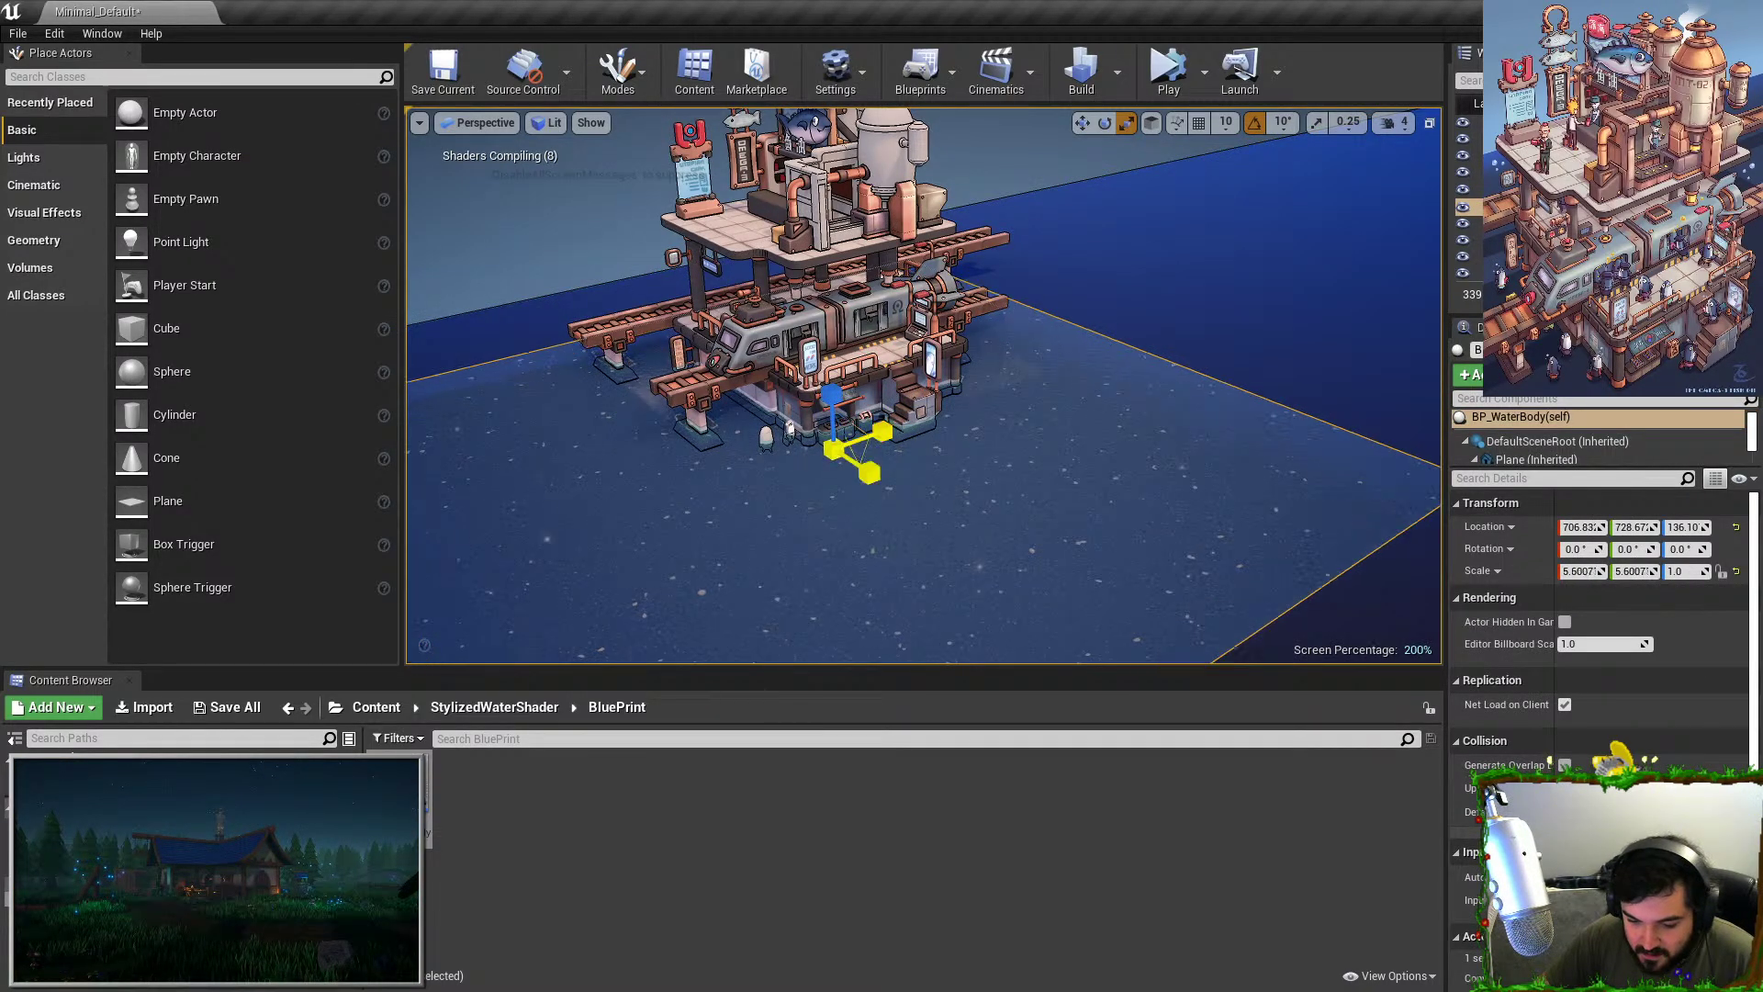
left_click_drag(859, 451, 1102, 451)
left_click(968, 515)
key("w")
right_click_drag(968, 515, 780, 515)
key("w")
key("s")
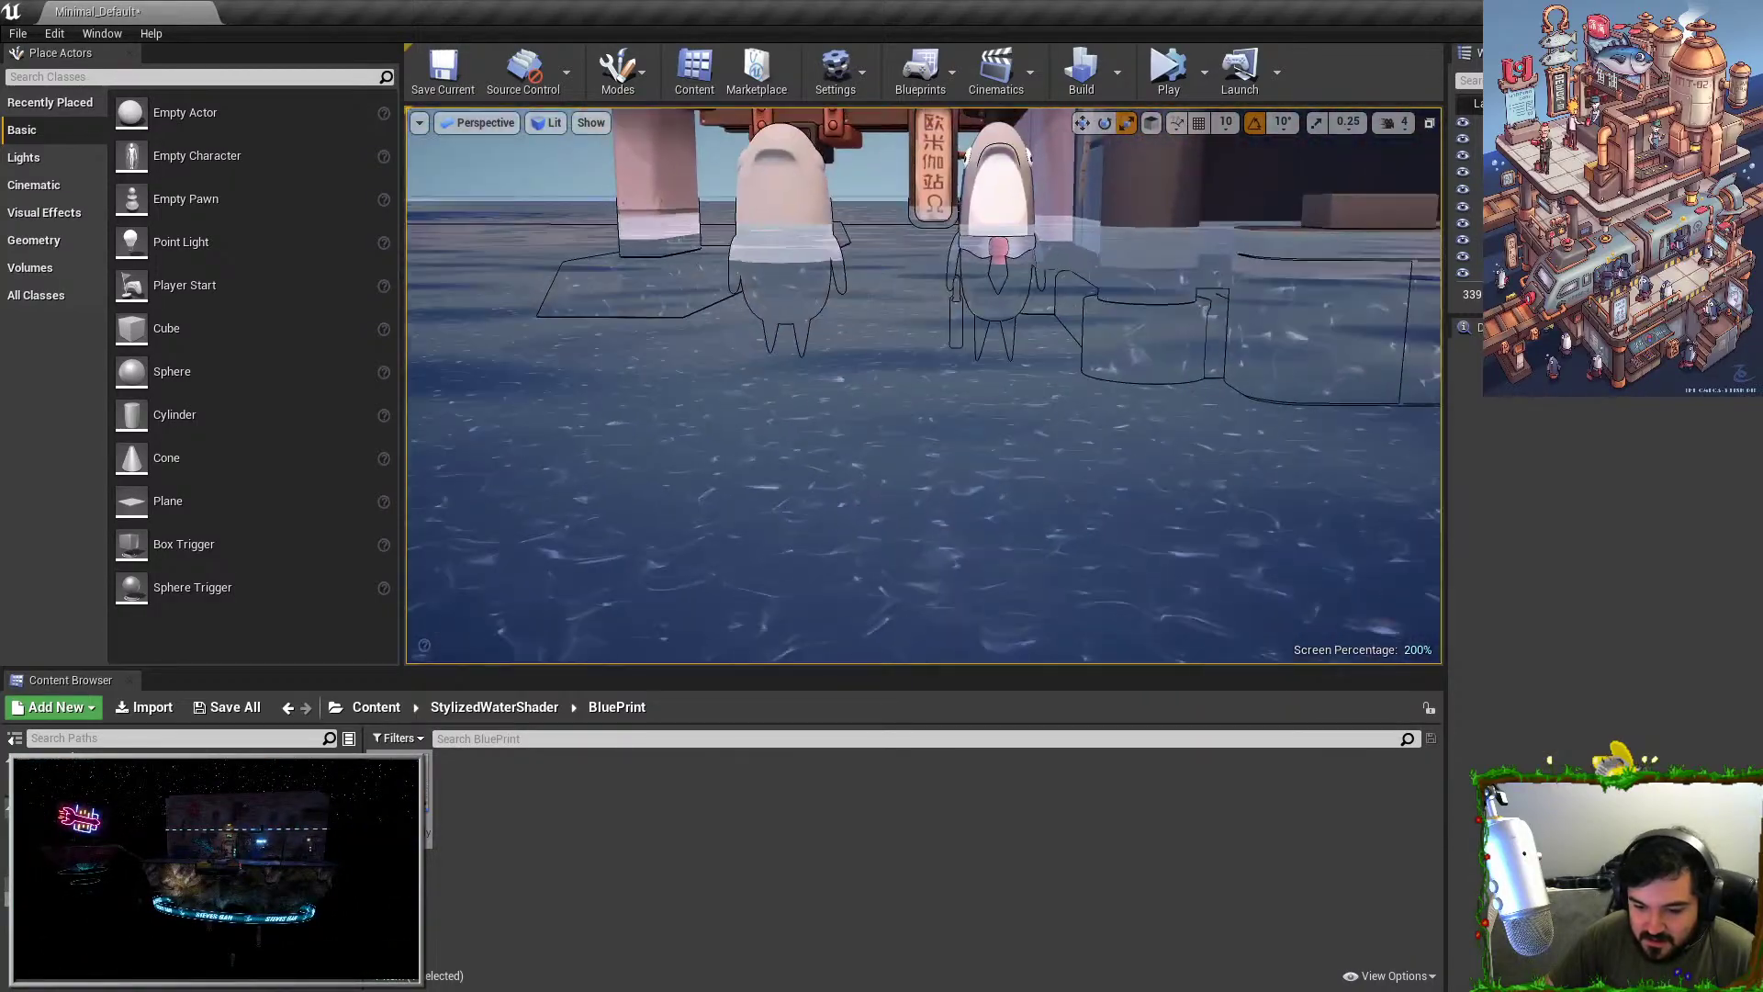
Raise the water body to a Z location of about 1206.7, just beneath the station's top platform.
left_click(1116, 403)
right_click_drag(1117, 403, 1185, 330)
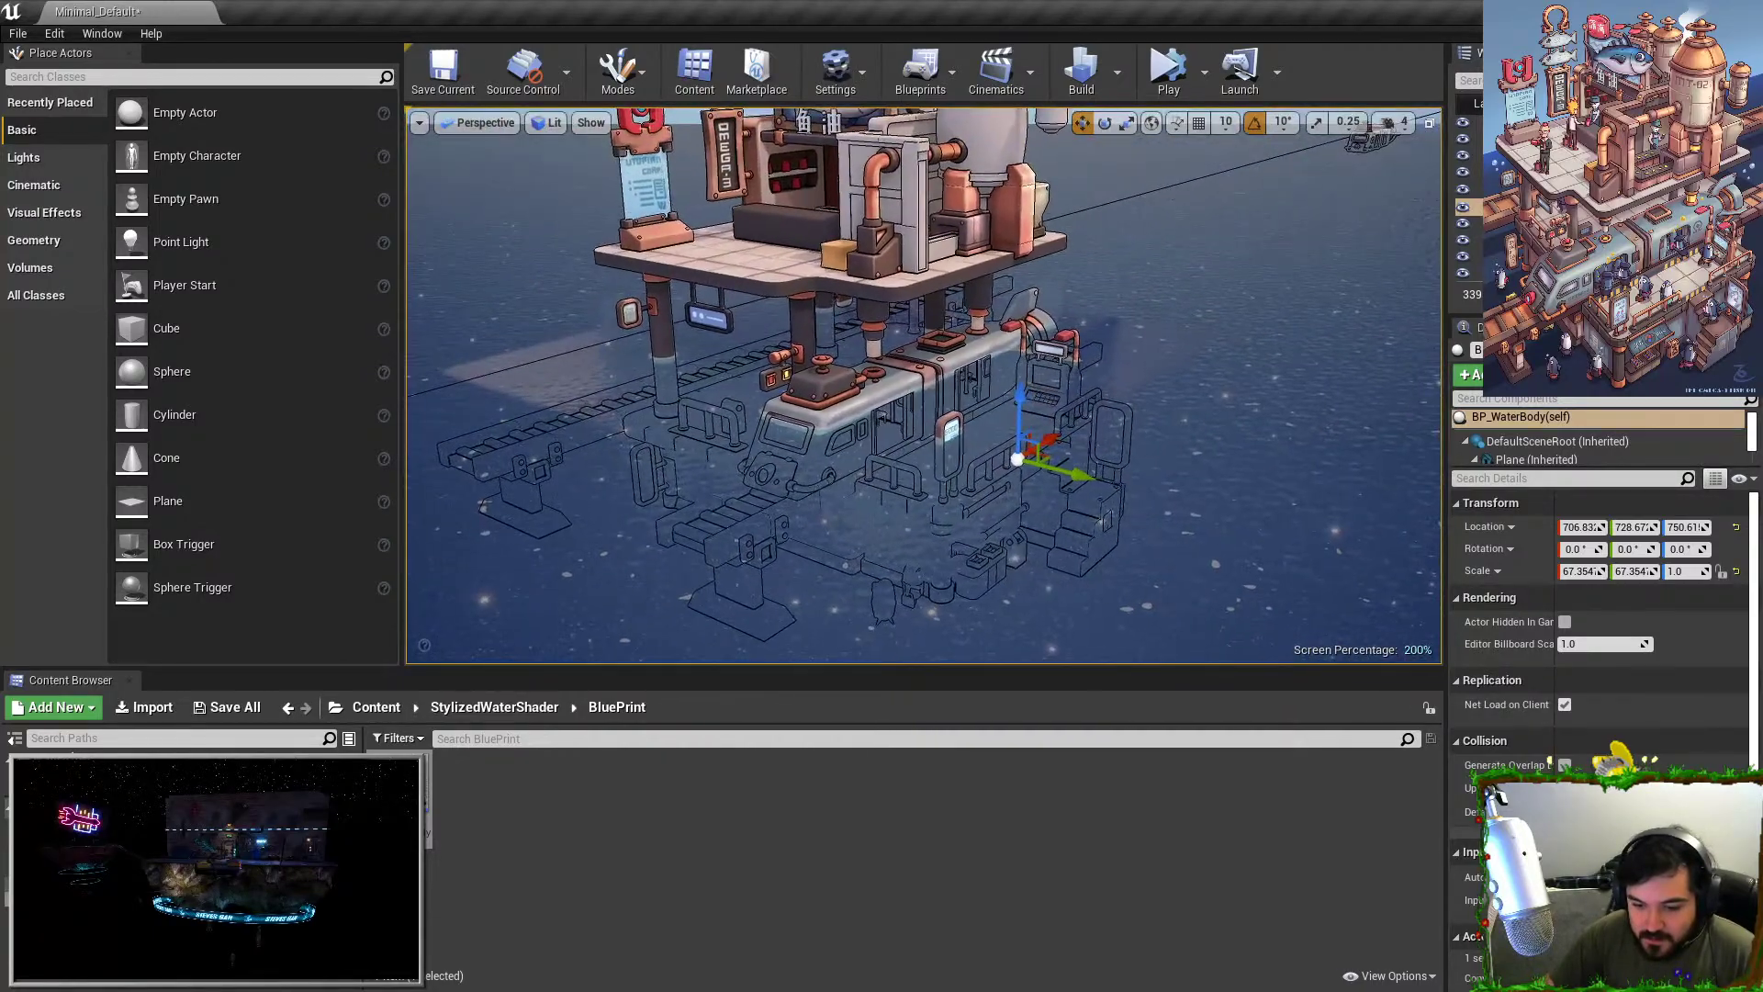
right_click_drag(1018, 404, 1021, 404)
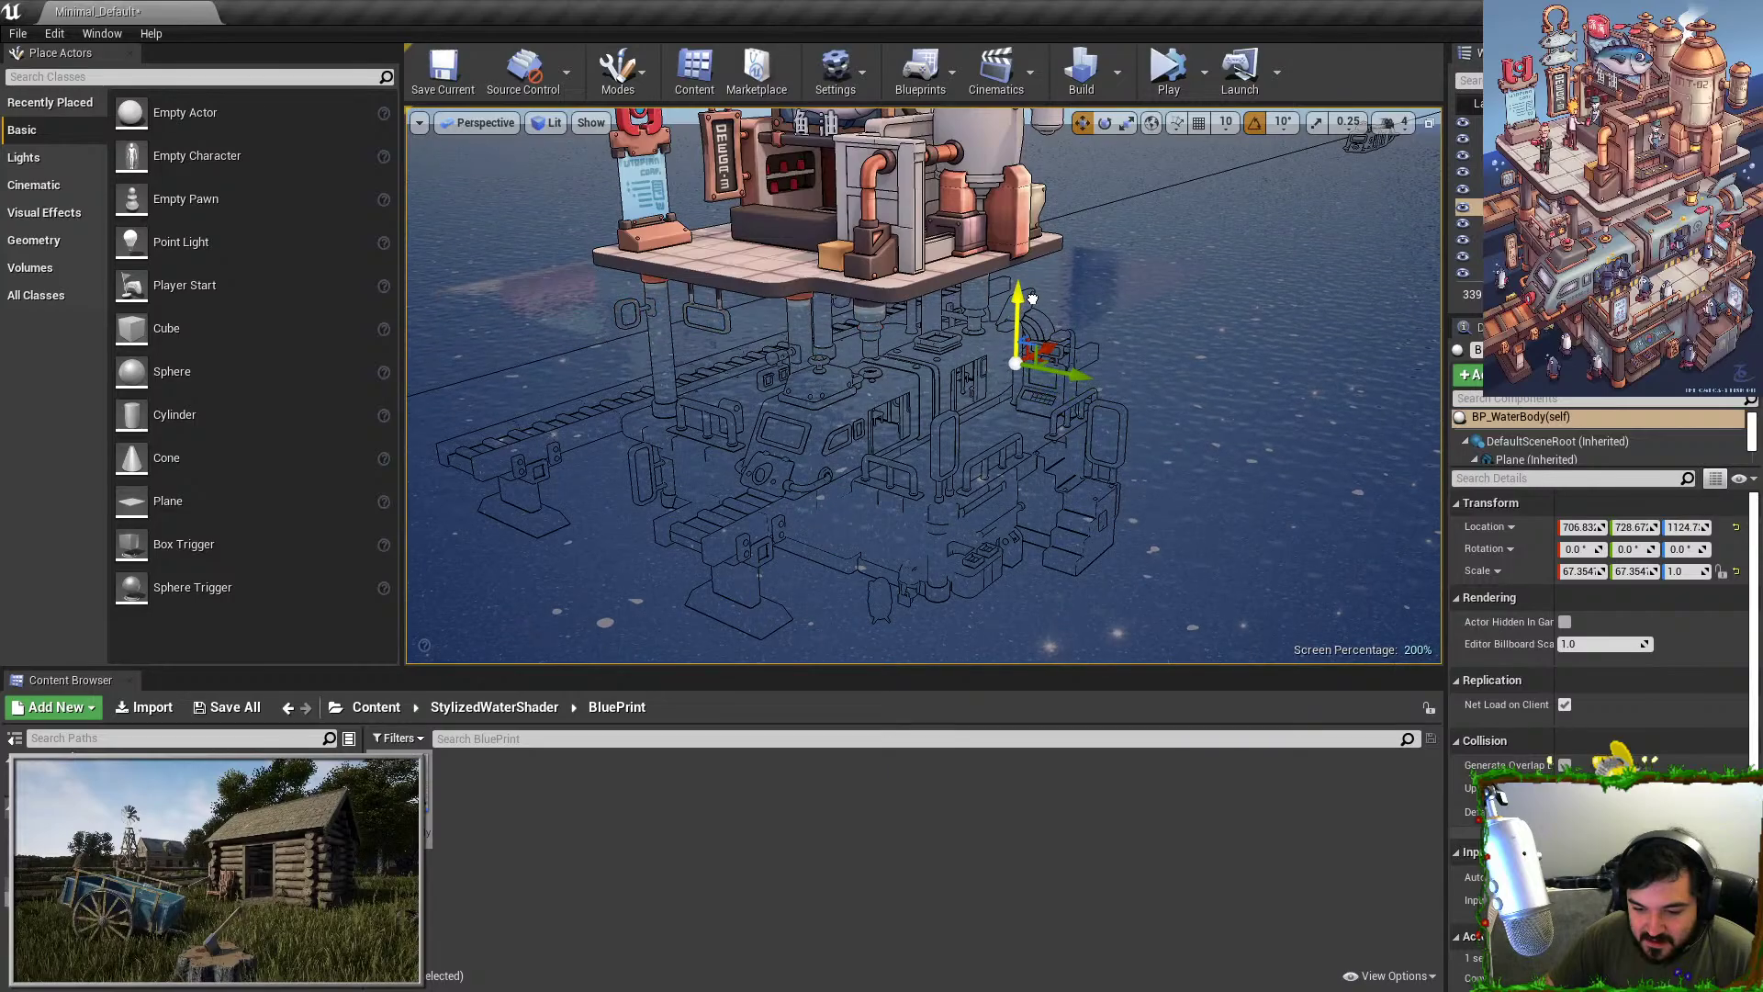
key("Escape")
Examine the reflections and the submerged station's outlines in the raised water in full screen.
right_click_drag(981, 366, 966, 418)
key("w")
key("s")
mouse_move(1073, 494)
right_mouse_down()
mouse_move(1062, 553)
mouse_move(1077, 501)
right_mouse_up()
key("F11")
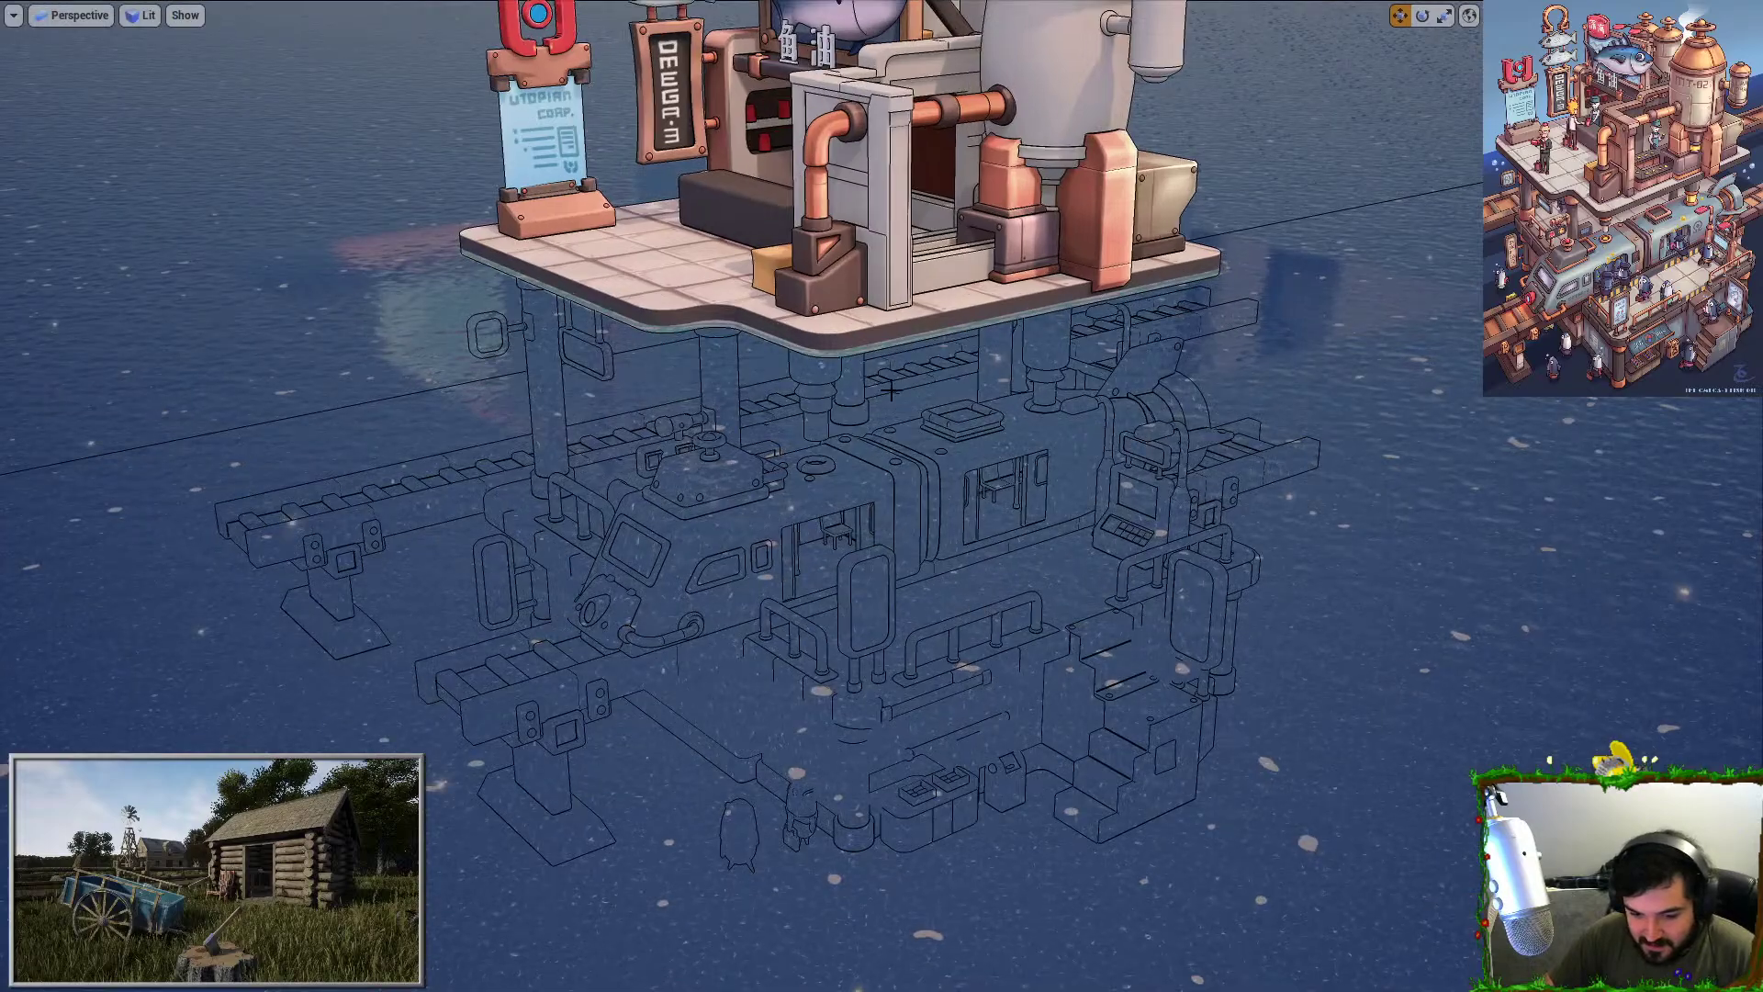
key("a")
right_click_drag(890, 391, 1311, 372)
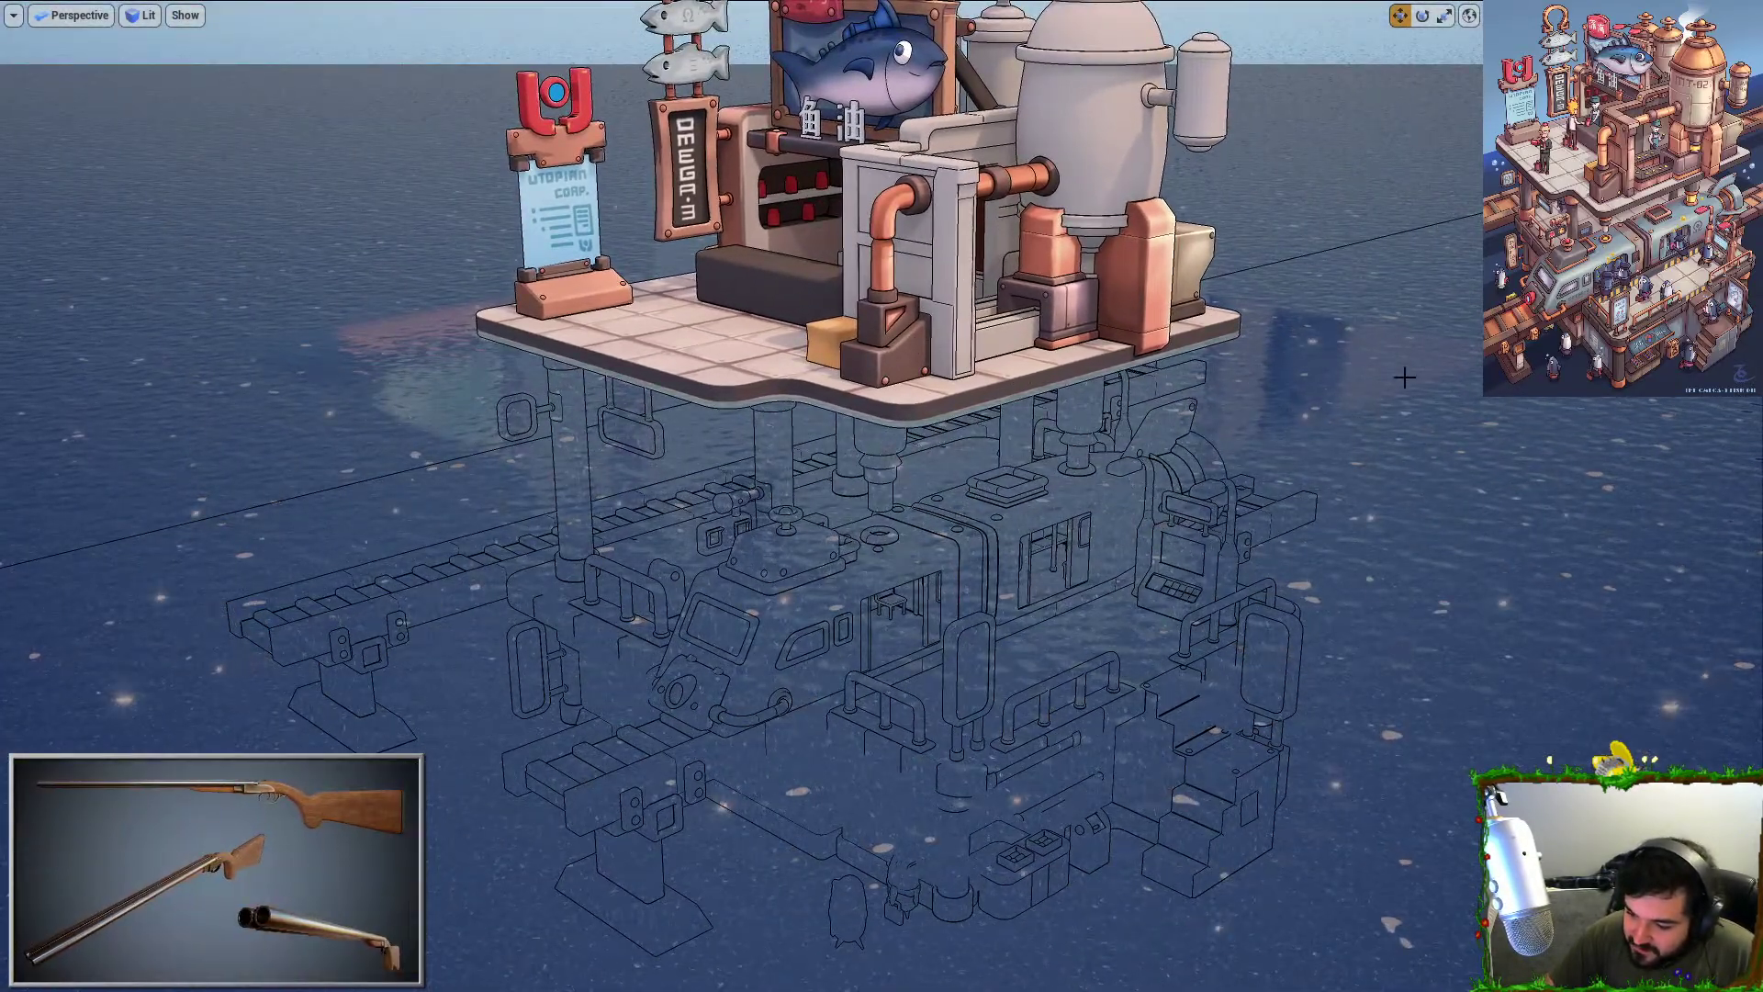
key("F11")
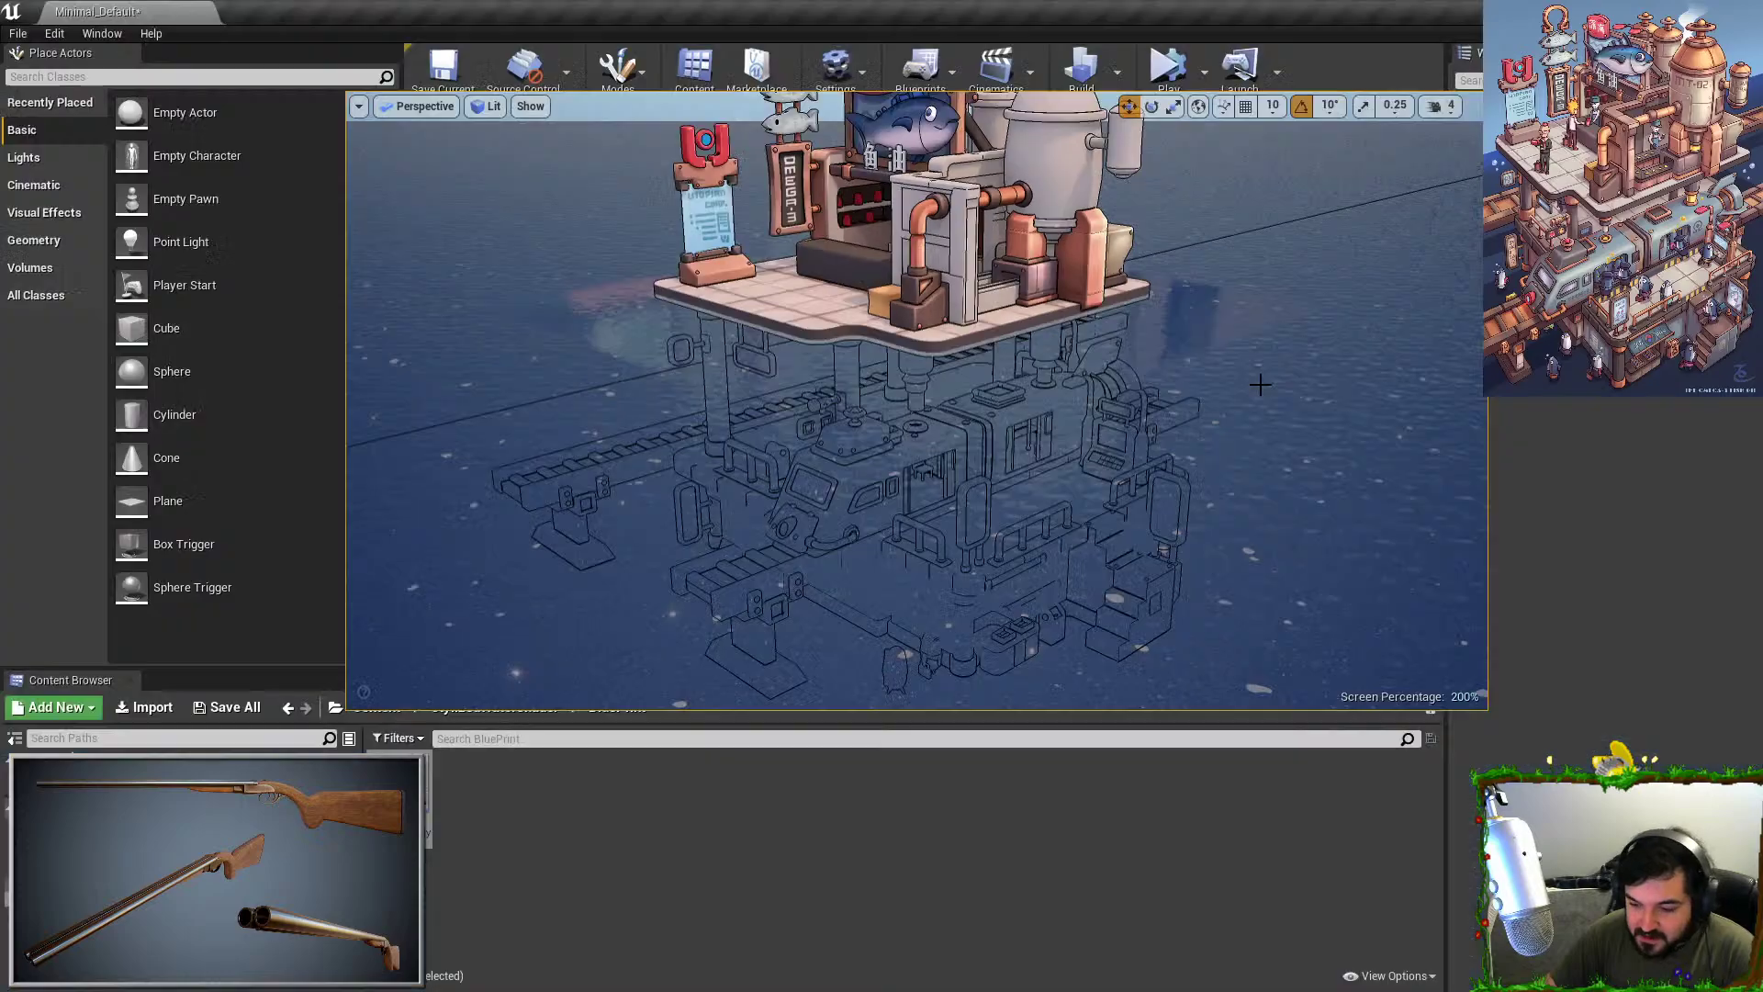
Find the box reflection capture by filtering the level's actors for "ref" and scale it to about 1432.6 × 1432.6 × 1522.1.
left_click(1206, 288)
right_click_drag(1206, 289, 1234, 271)
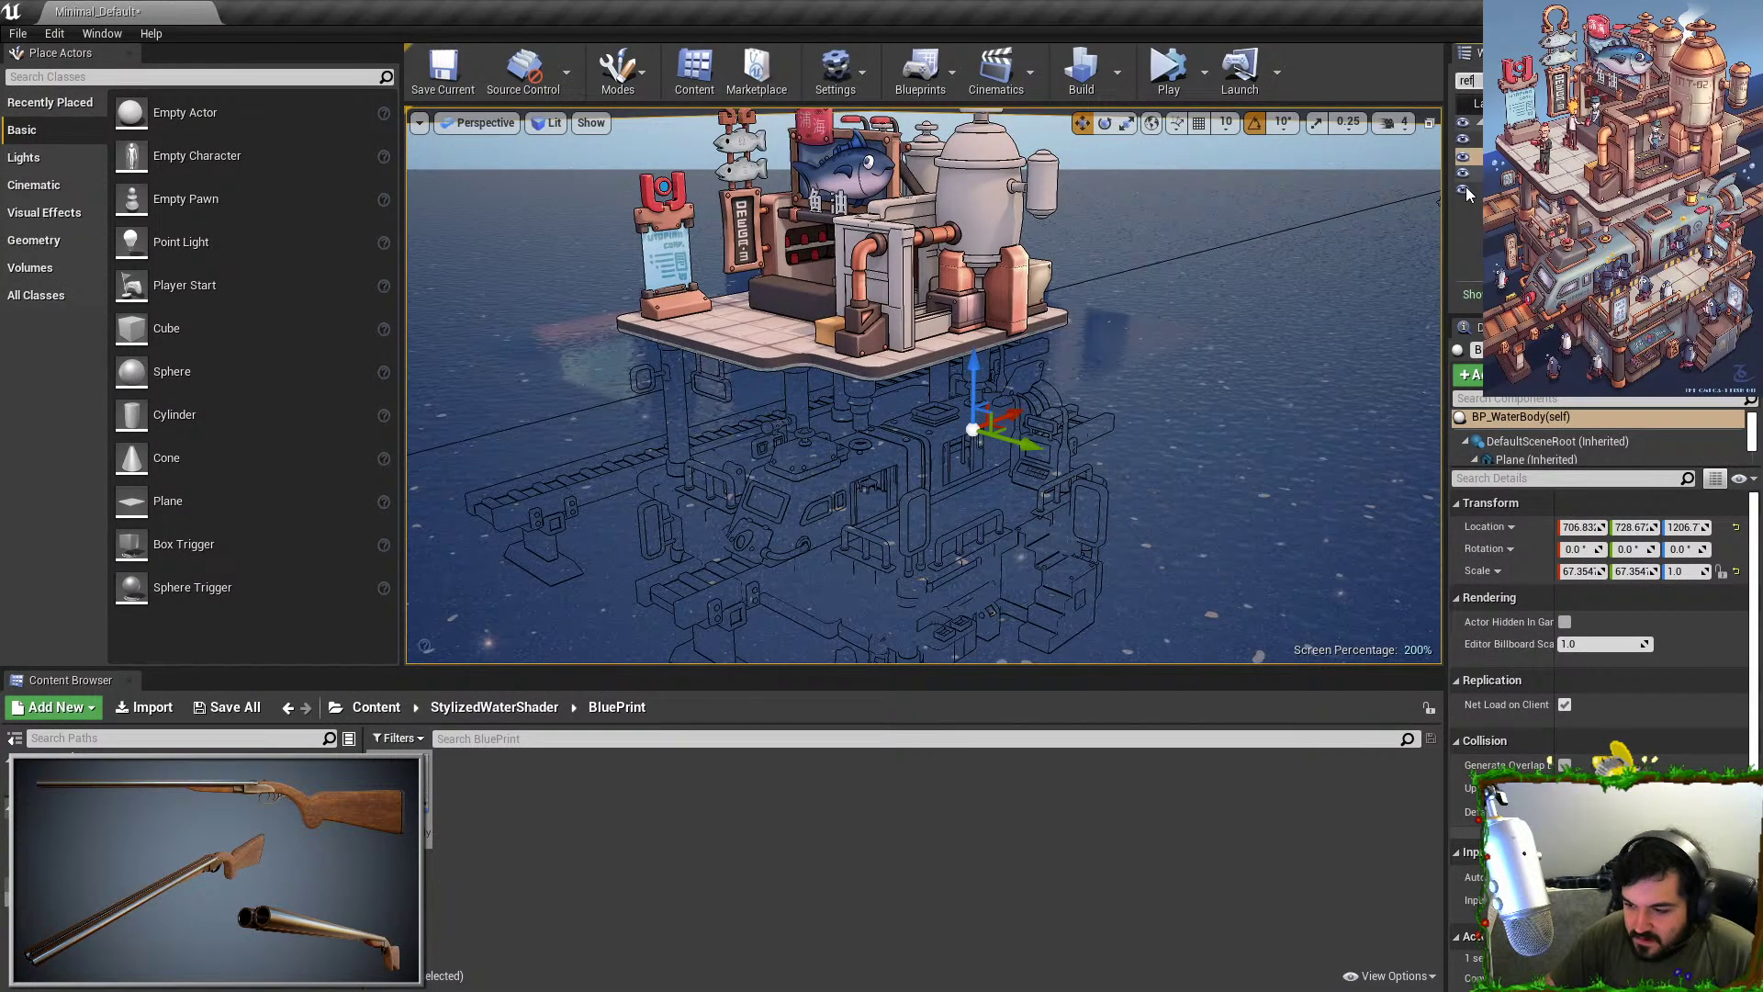
left_click(1462, 139)
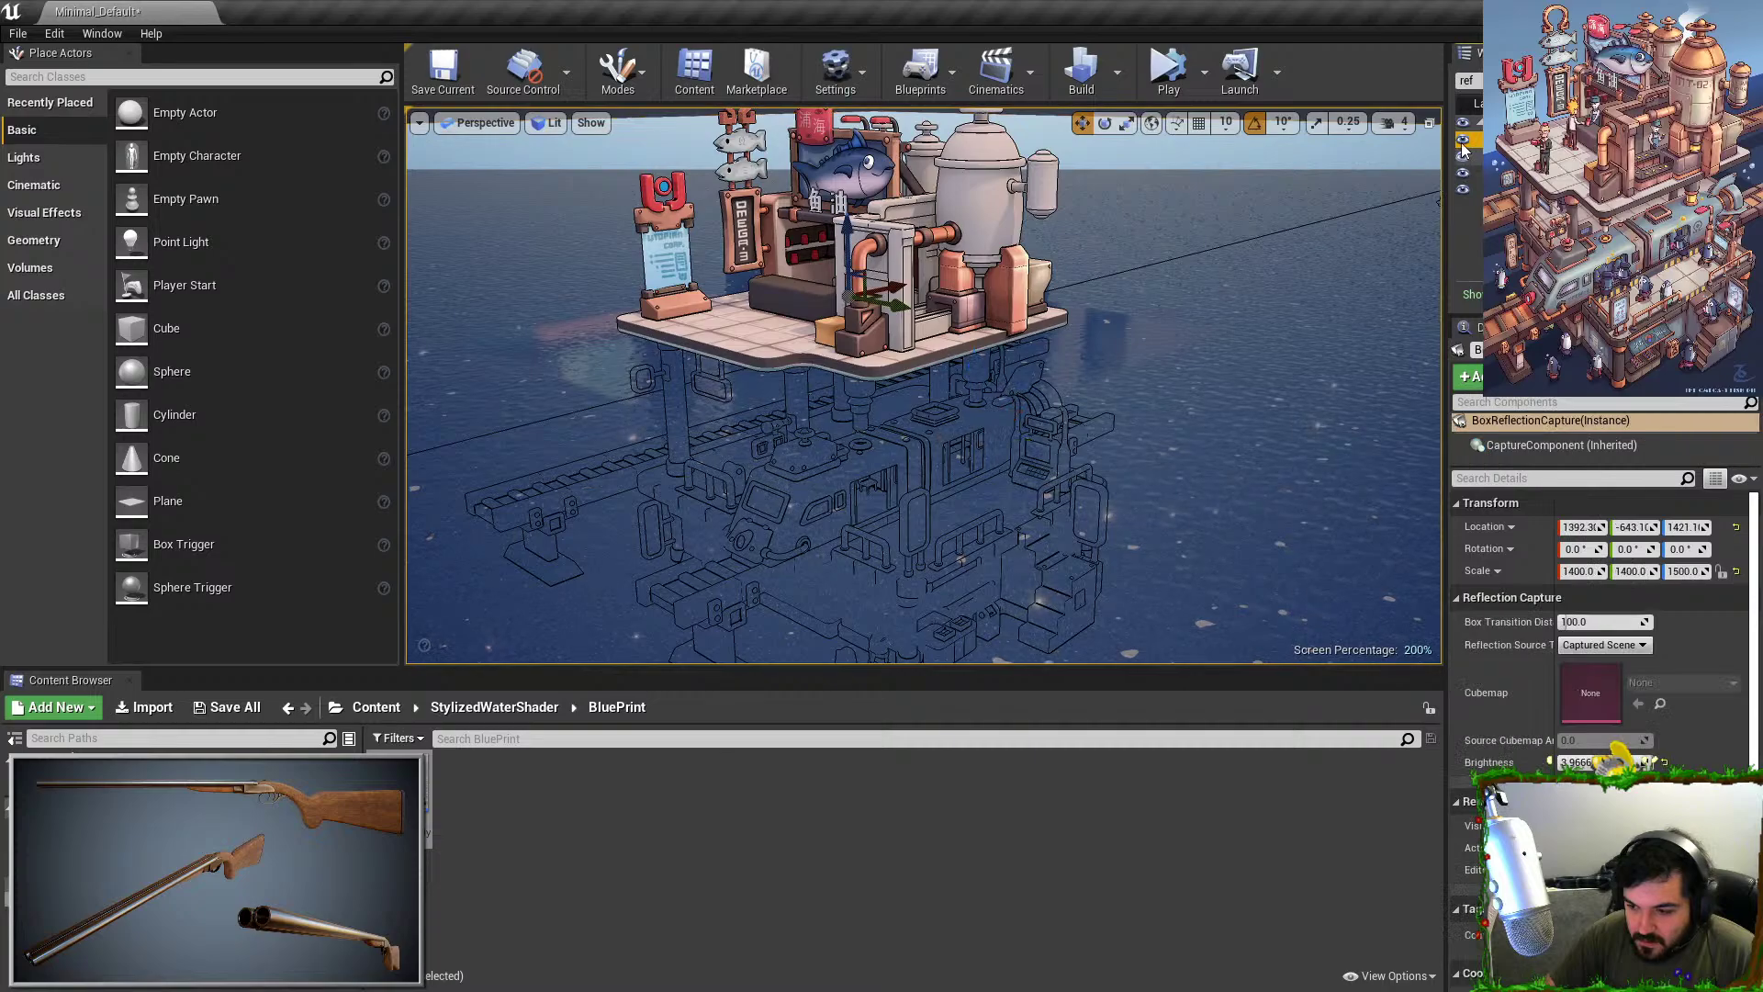
key("f")
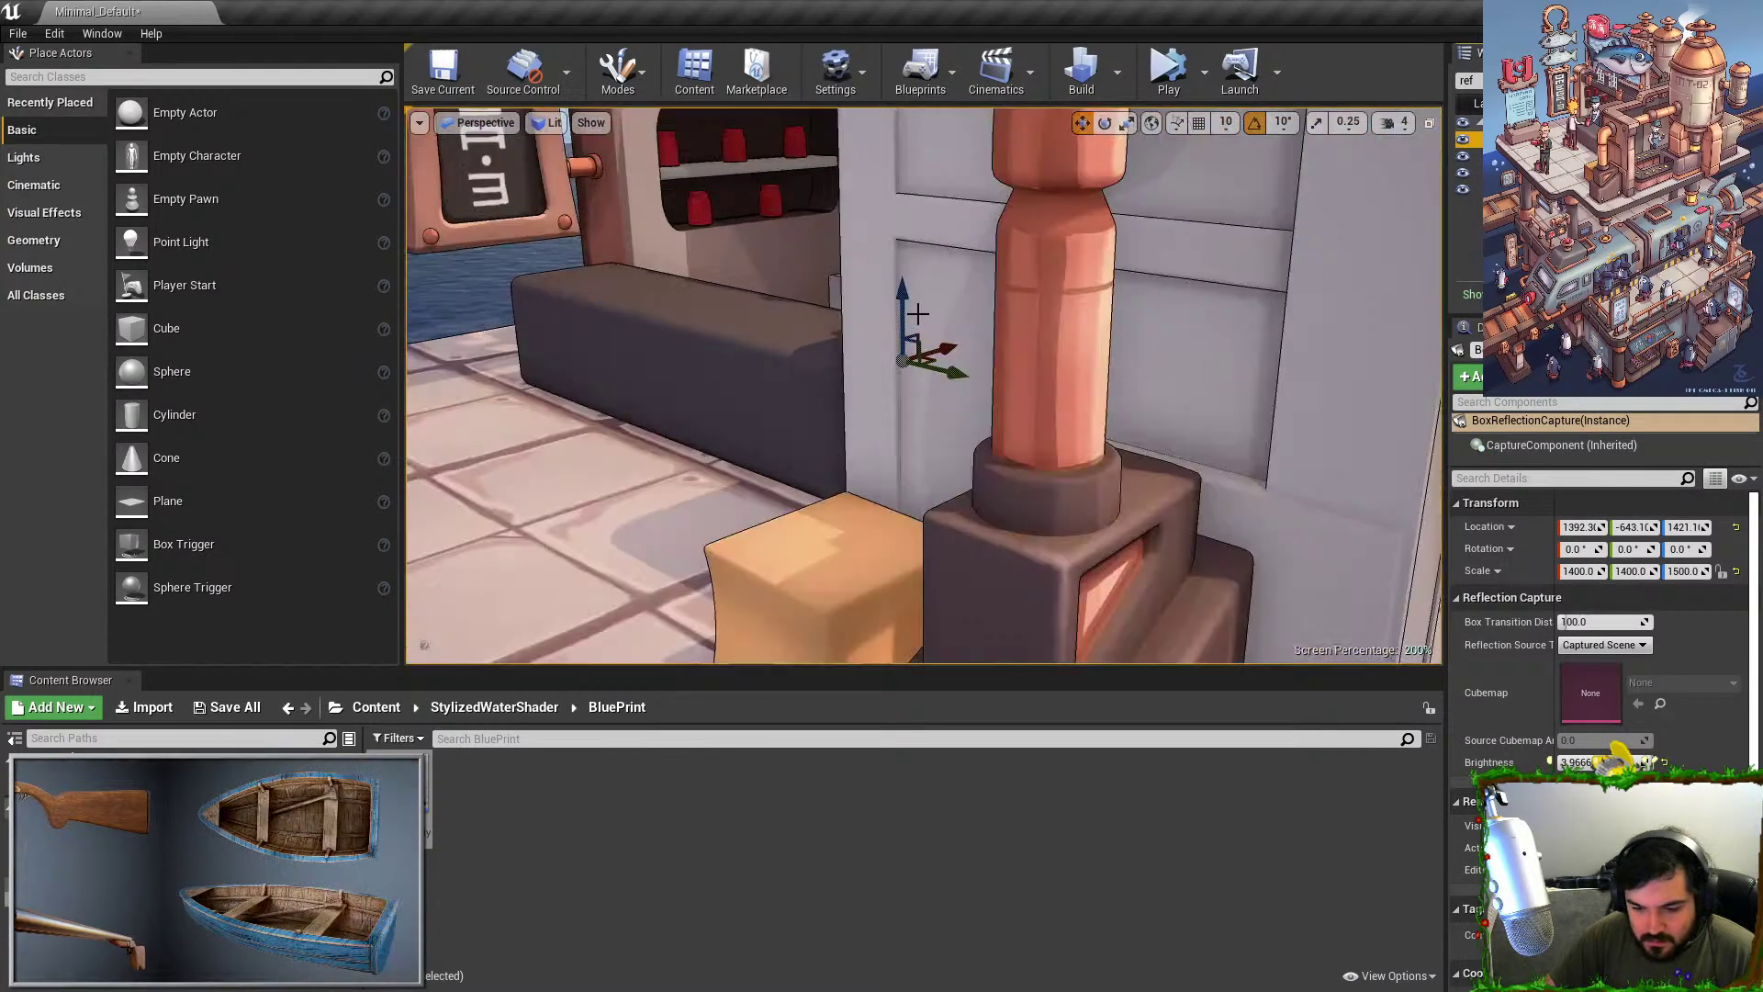
key("s")
mouse_move(1233, 297)
right_mouse_down()
mouse_move(1232, 331)
mouse_move(1233, 296)
right_mouse_up()
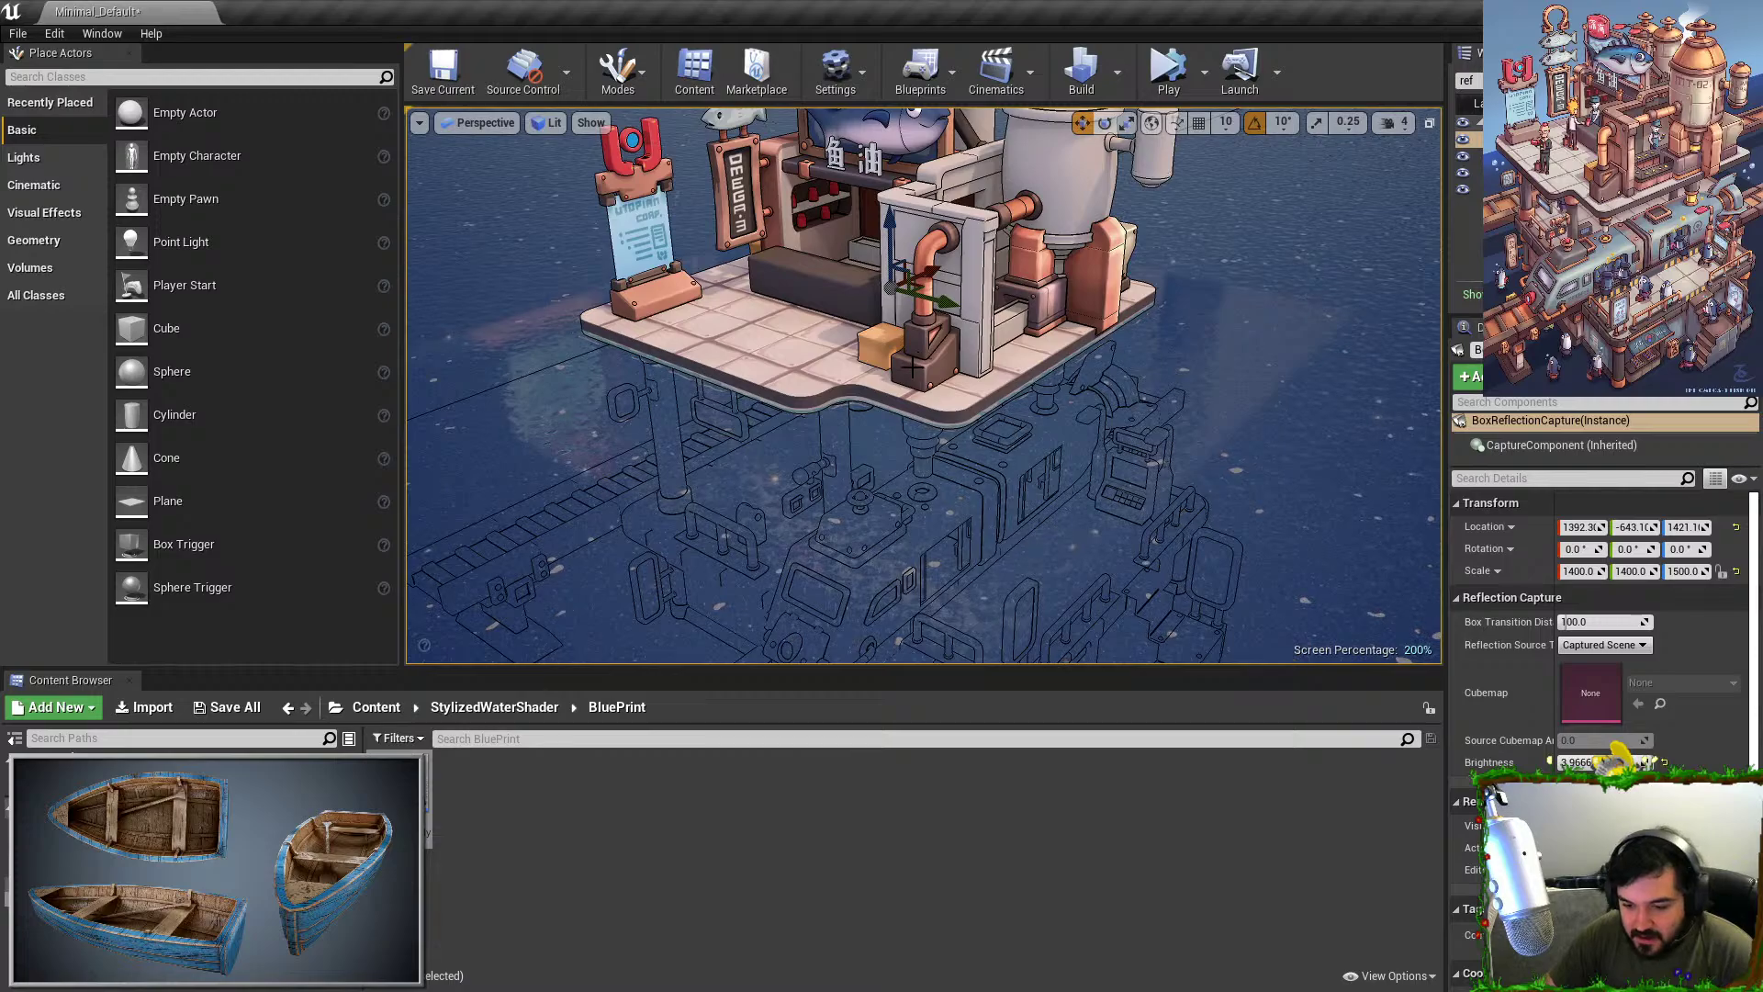
key("e")
right_click_drag(912, 368, 860, 339)
key("r")
key("d")
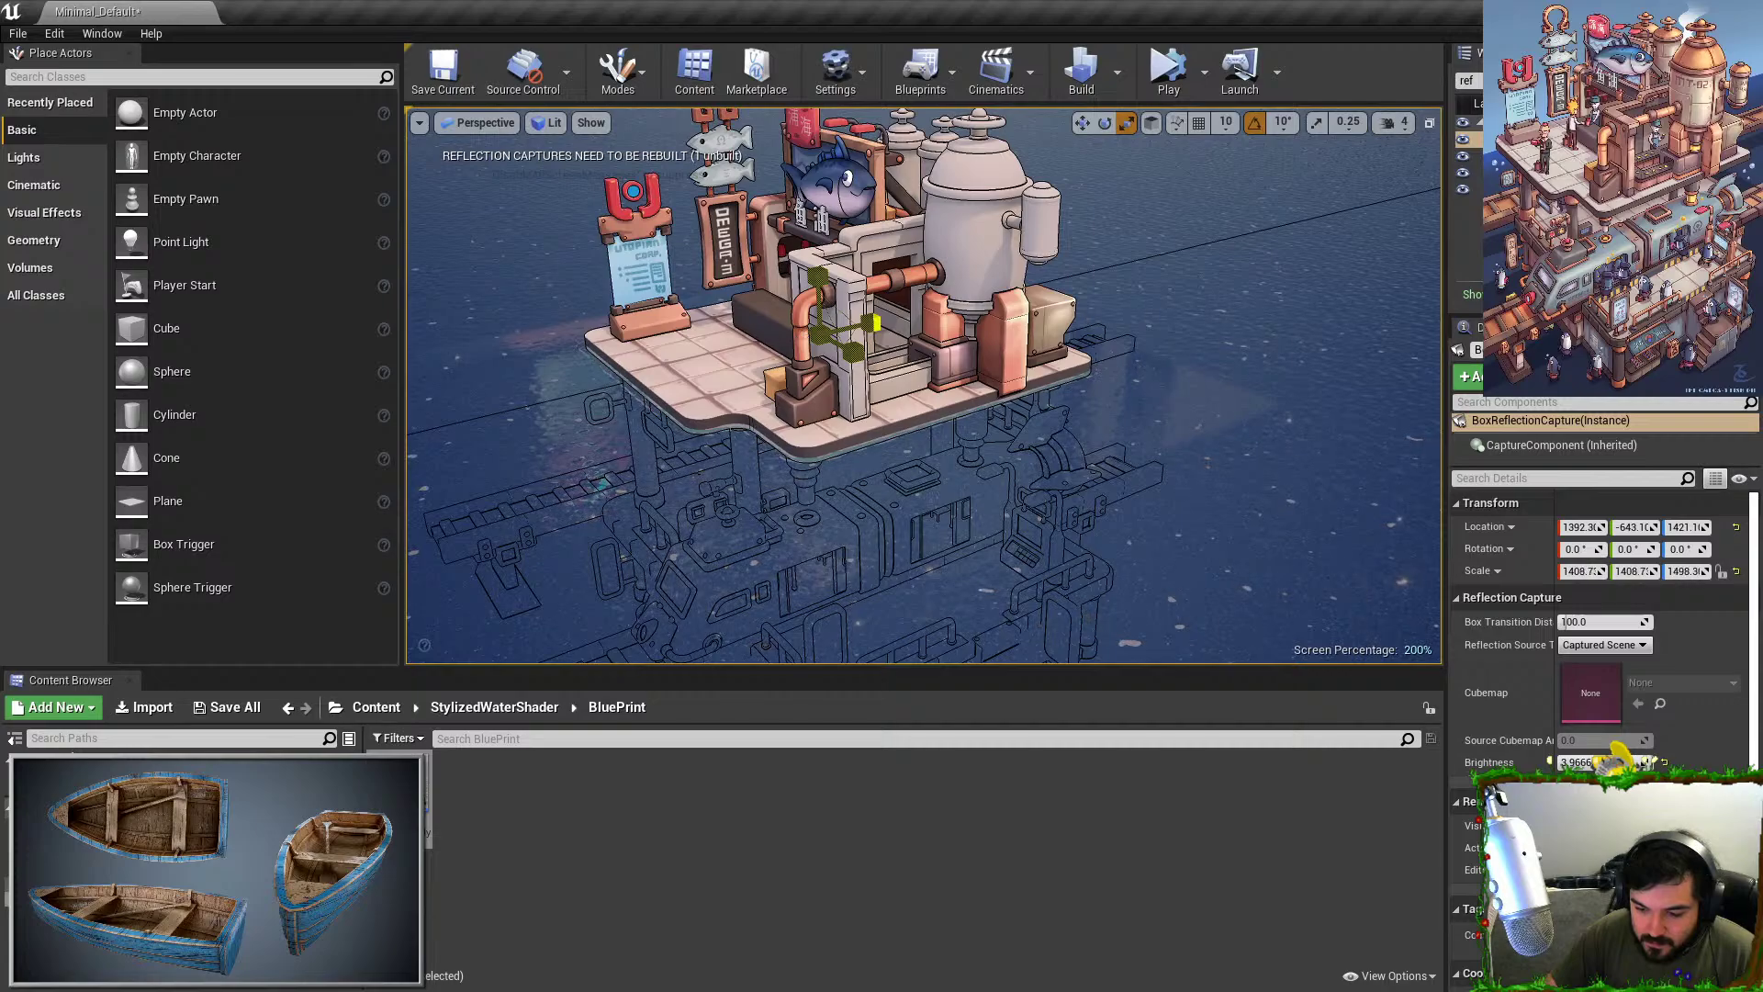
left_click_drag(824, 348, 832, 345)
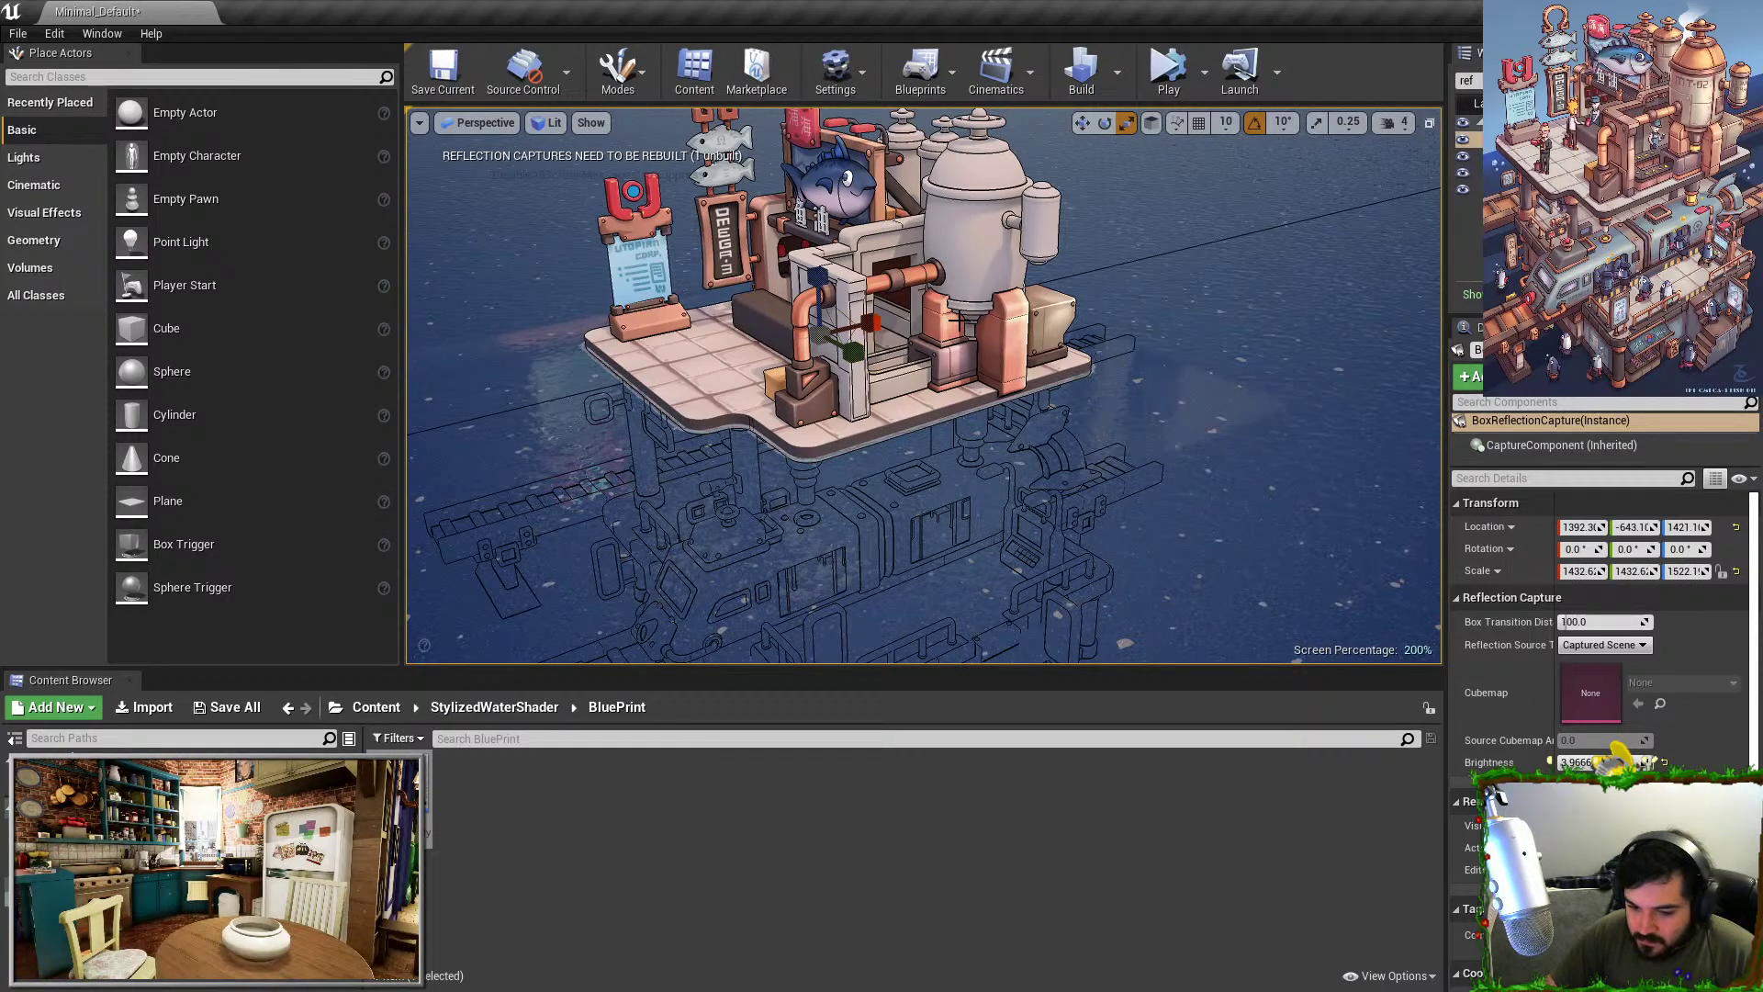
key("g")
key("s")
right_click_drag(857, 379, 808, 357)
Delete the box reflection capture surrounding the station's top building.
left_click(631, 496)
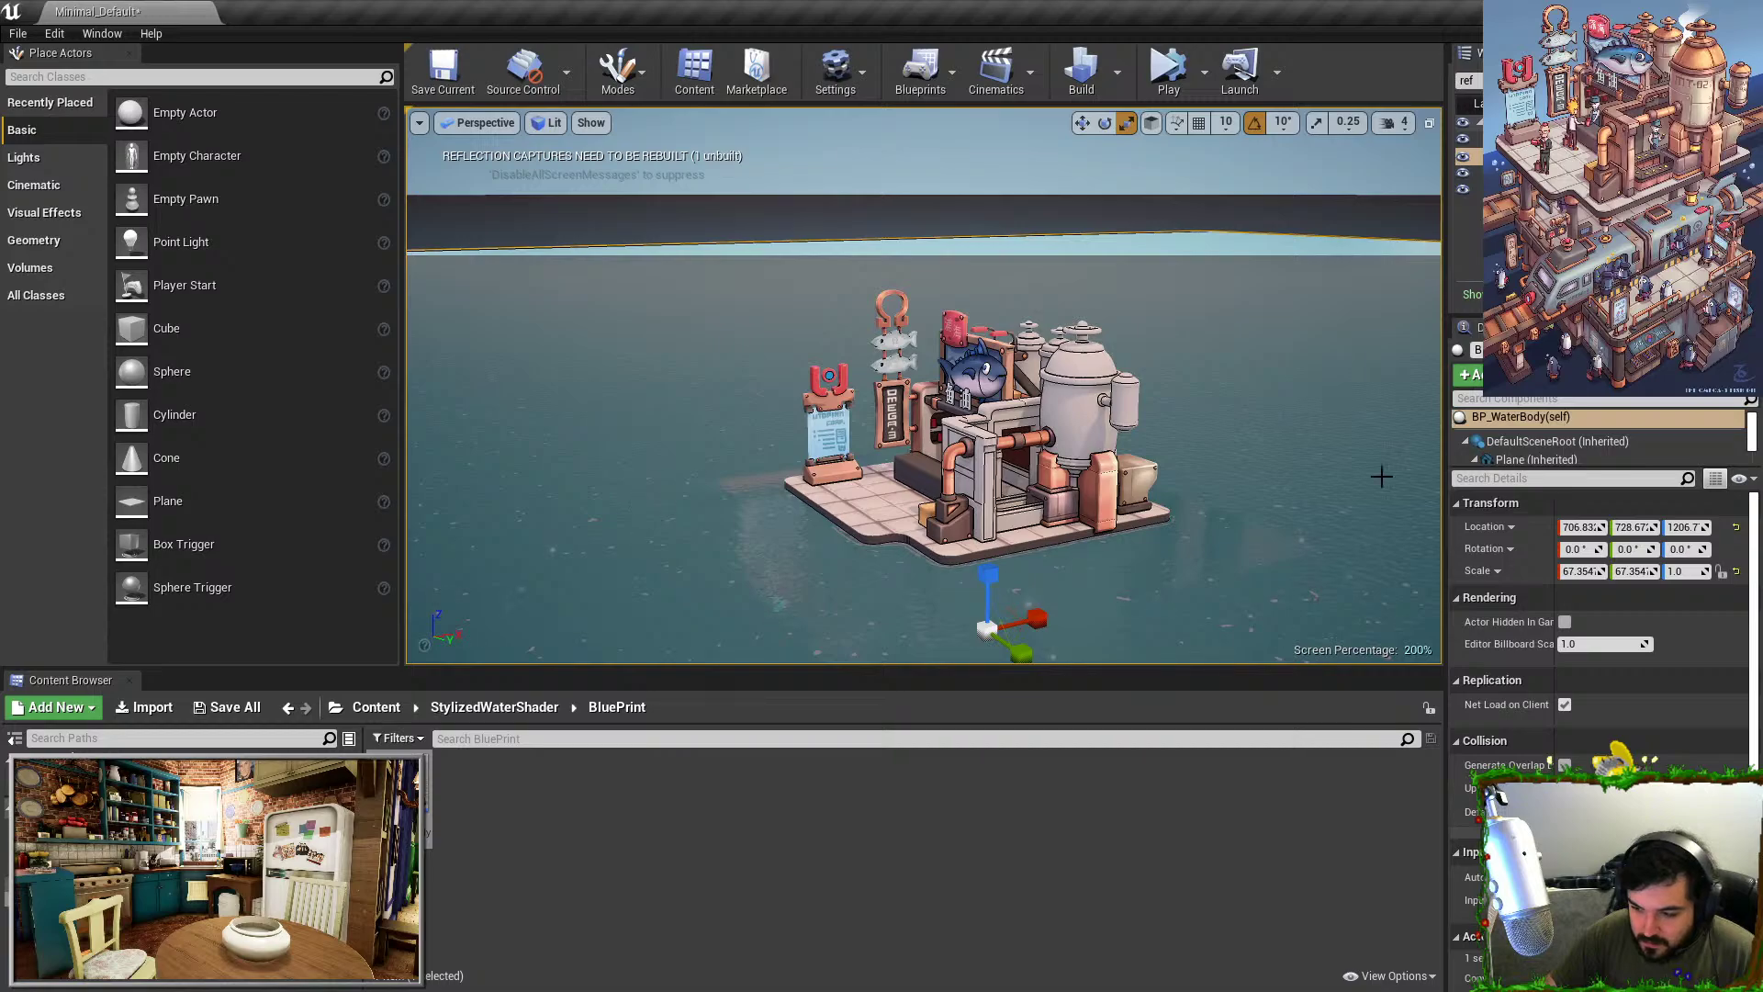
left_click(1531, 140)
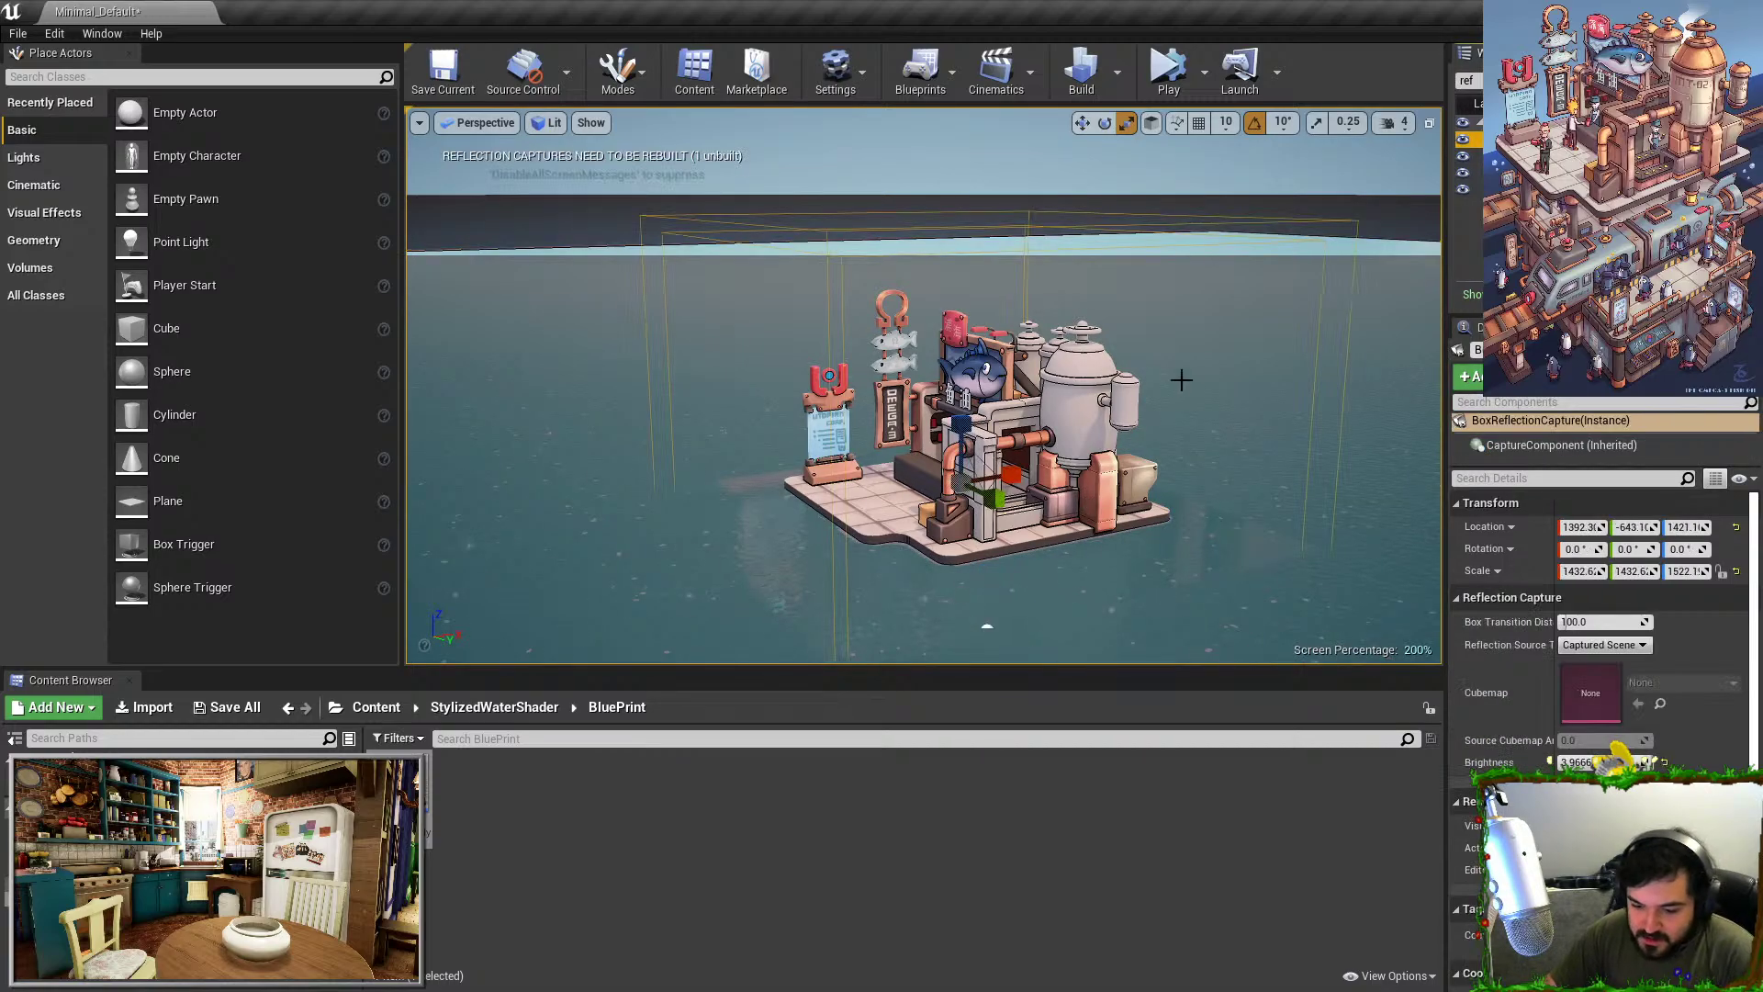
key("Delete")
Examine the water's reflections around the top platform from higher and lower viewpoints, with game view on and off.
left_click(789, 574)
right_click_drag(789, 574, 799, 643)
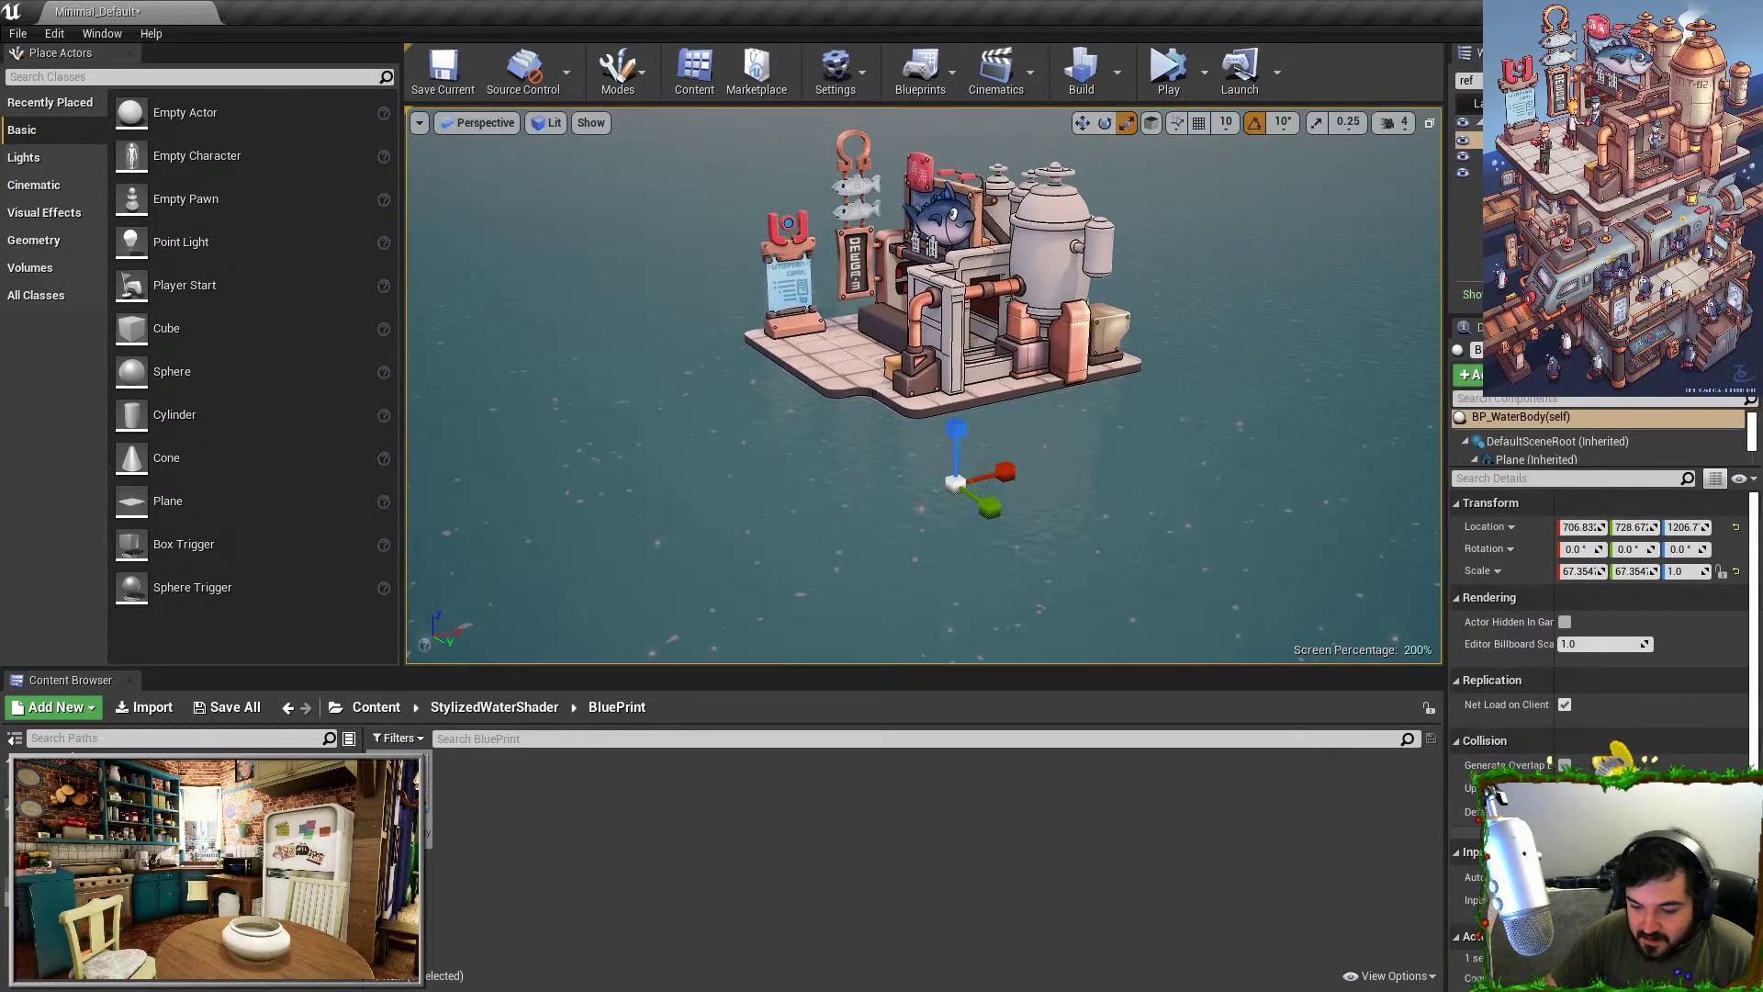
key("g")
right_click_drag(789, 574, 801, 642)
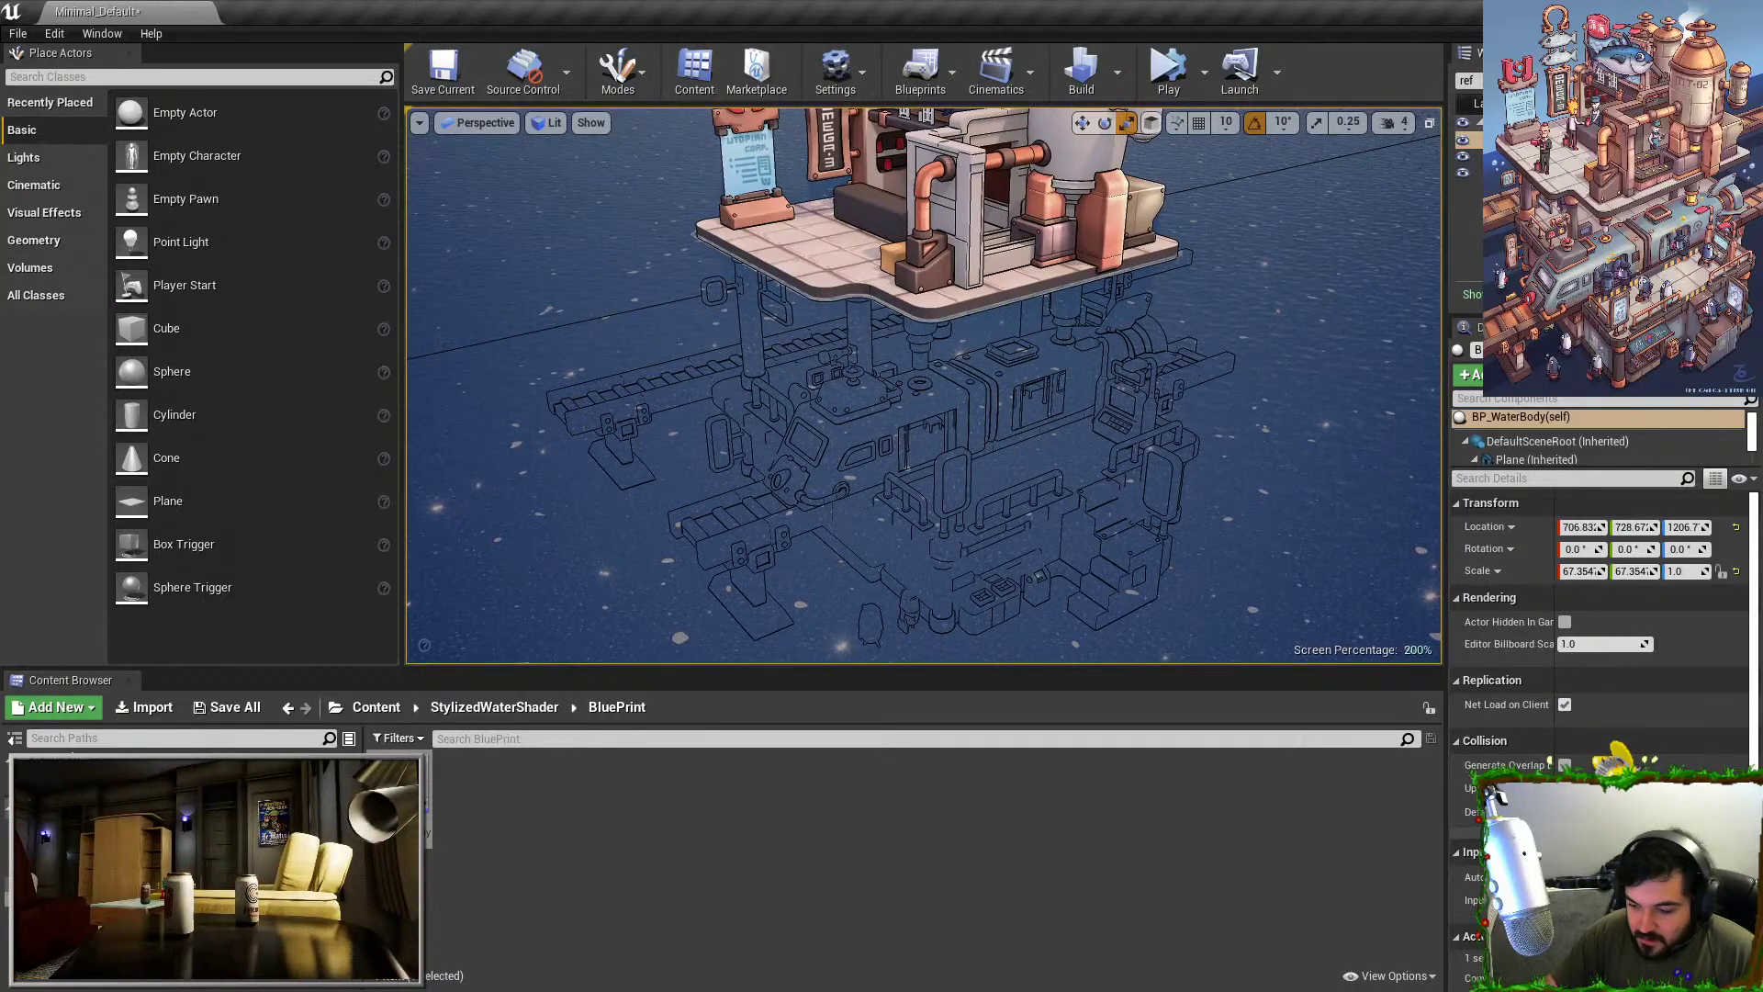
key("g")
right_click_drag(1122, 410, 1099, 344)
key("w")
key("s")
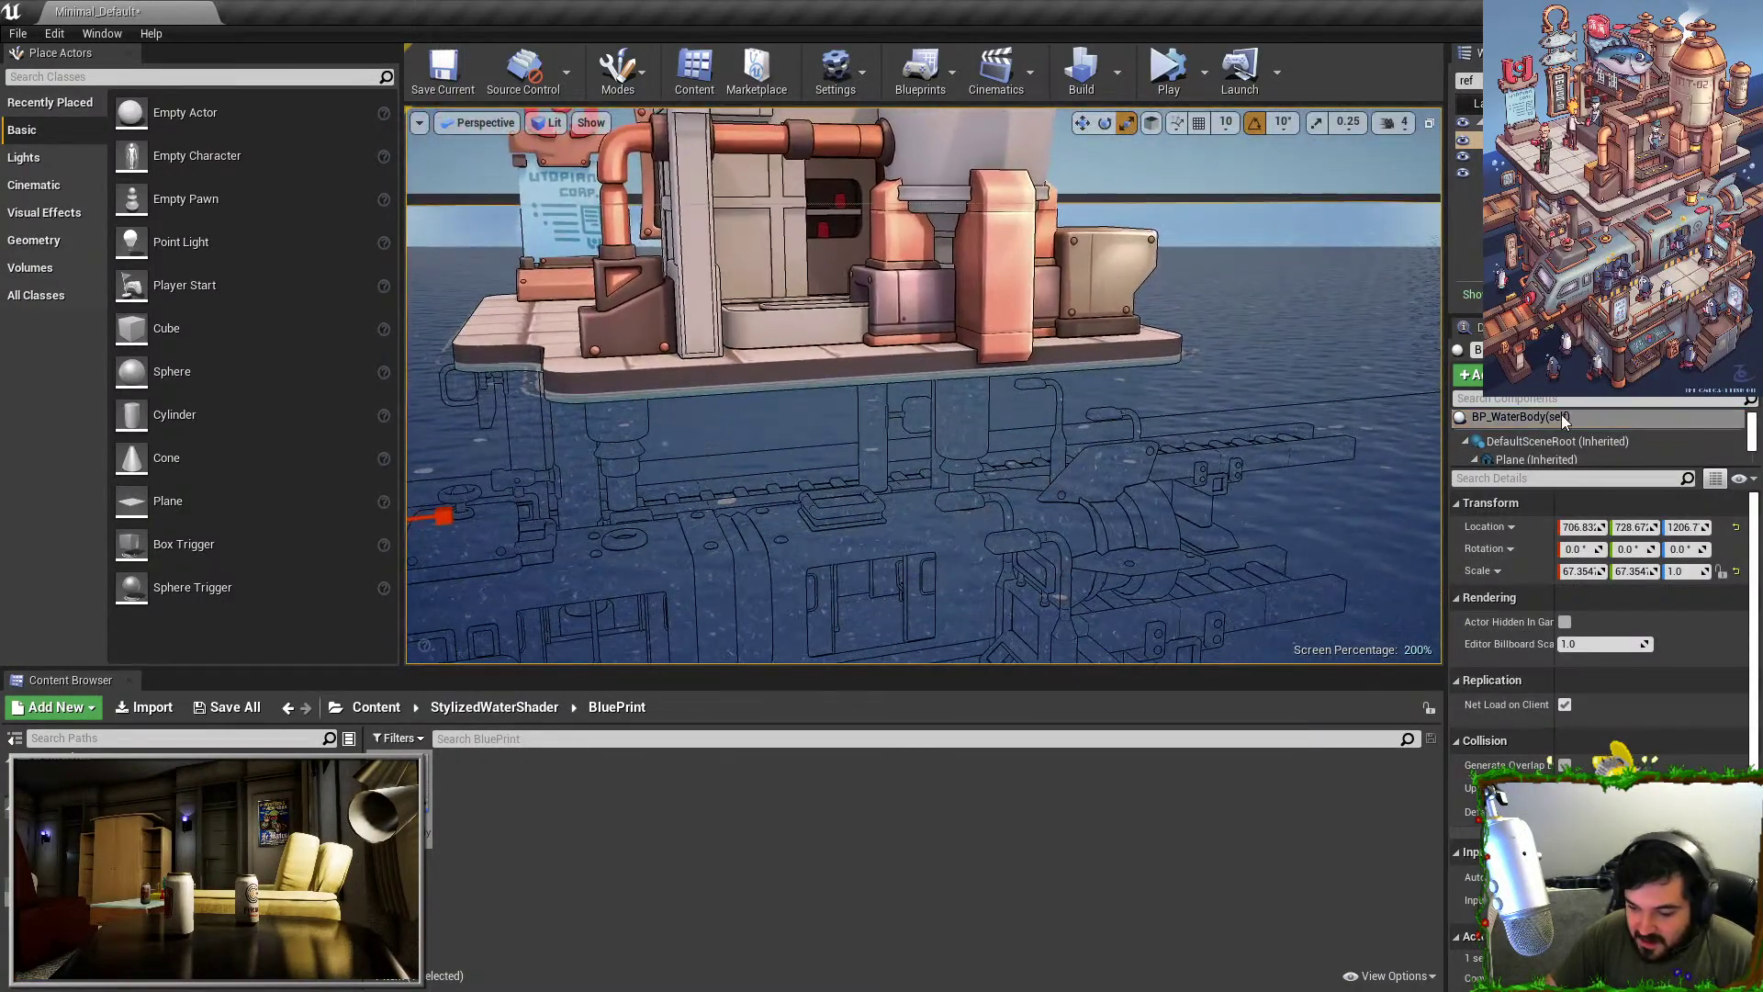
Try lowering the planar reflection component of BP_WaterBody to about -512.8 in Z, and undo the move.
scroll(1566, 432, "down", 3)
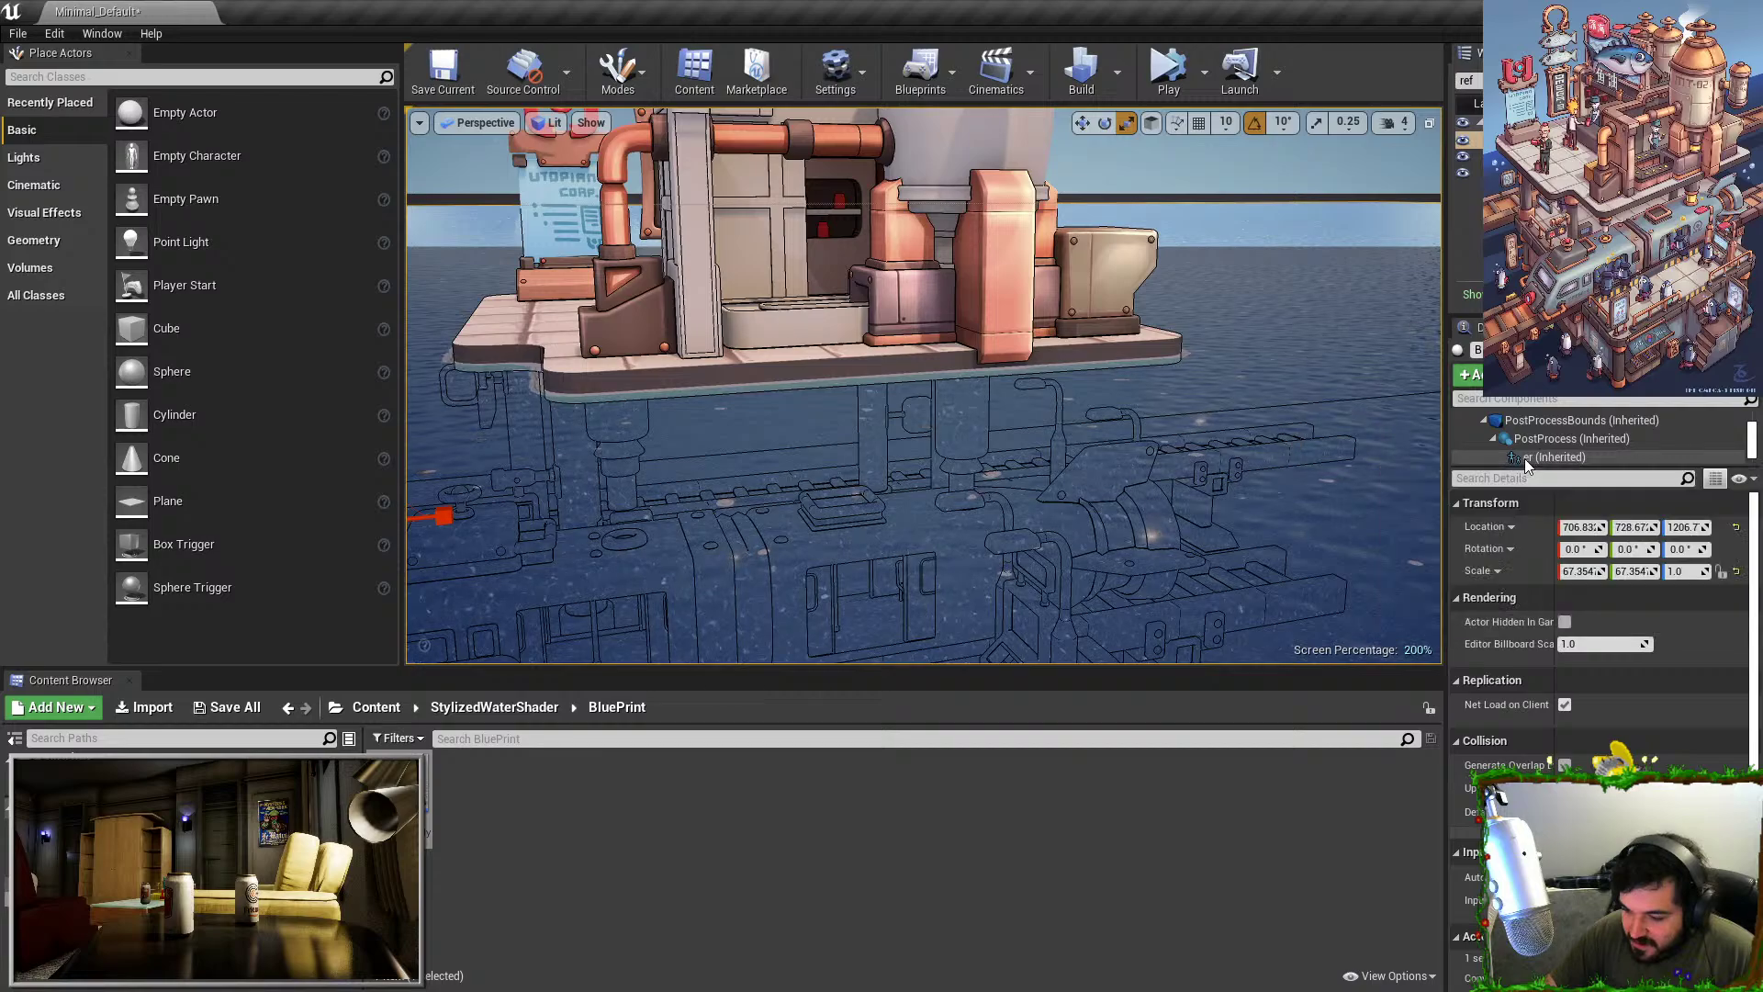
left_click(1554, 456)
key("f")
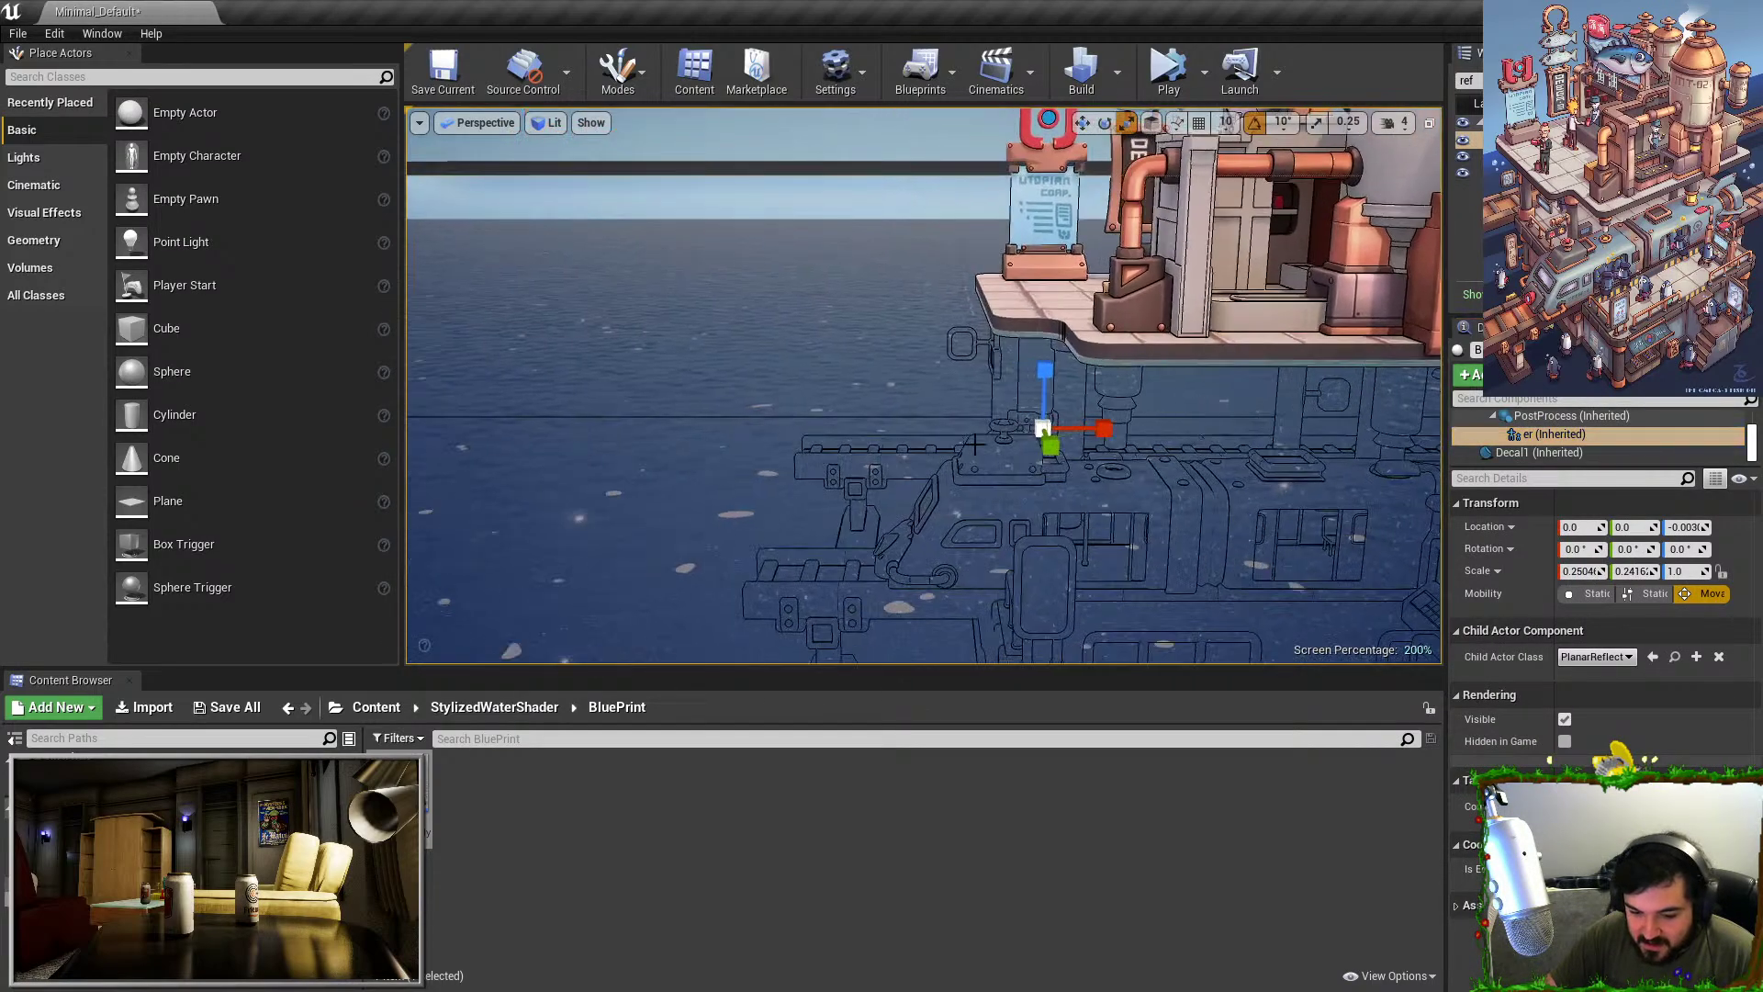
left_click_drag(1098, 179, 1082, 450)
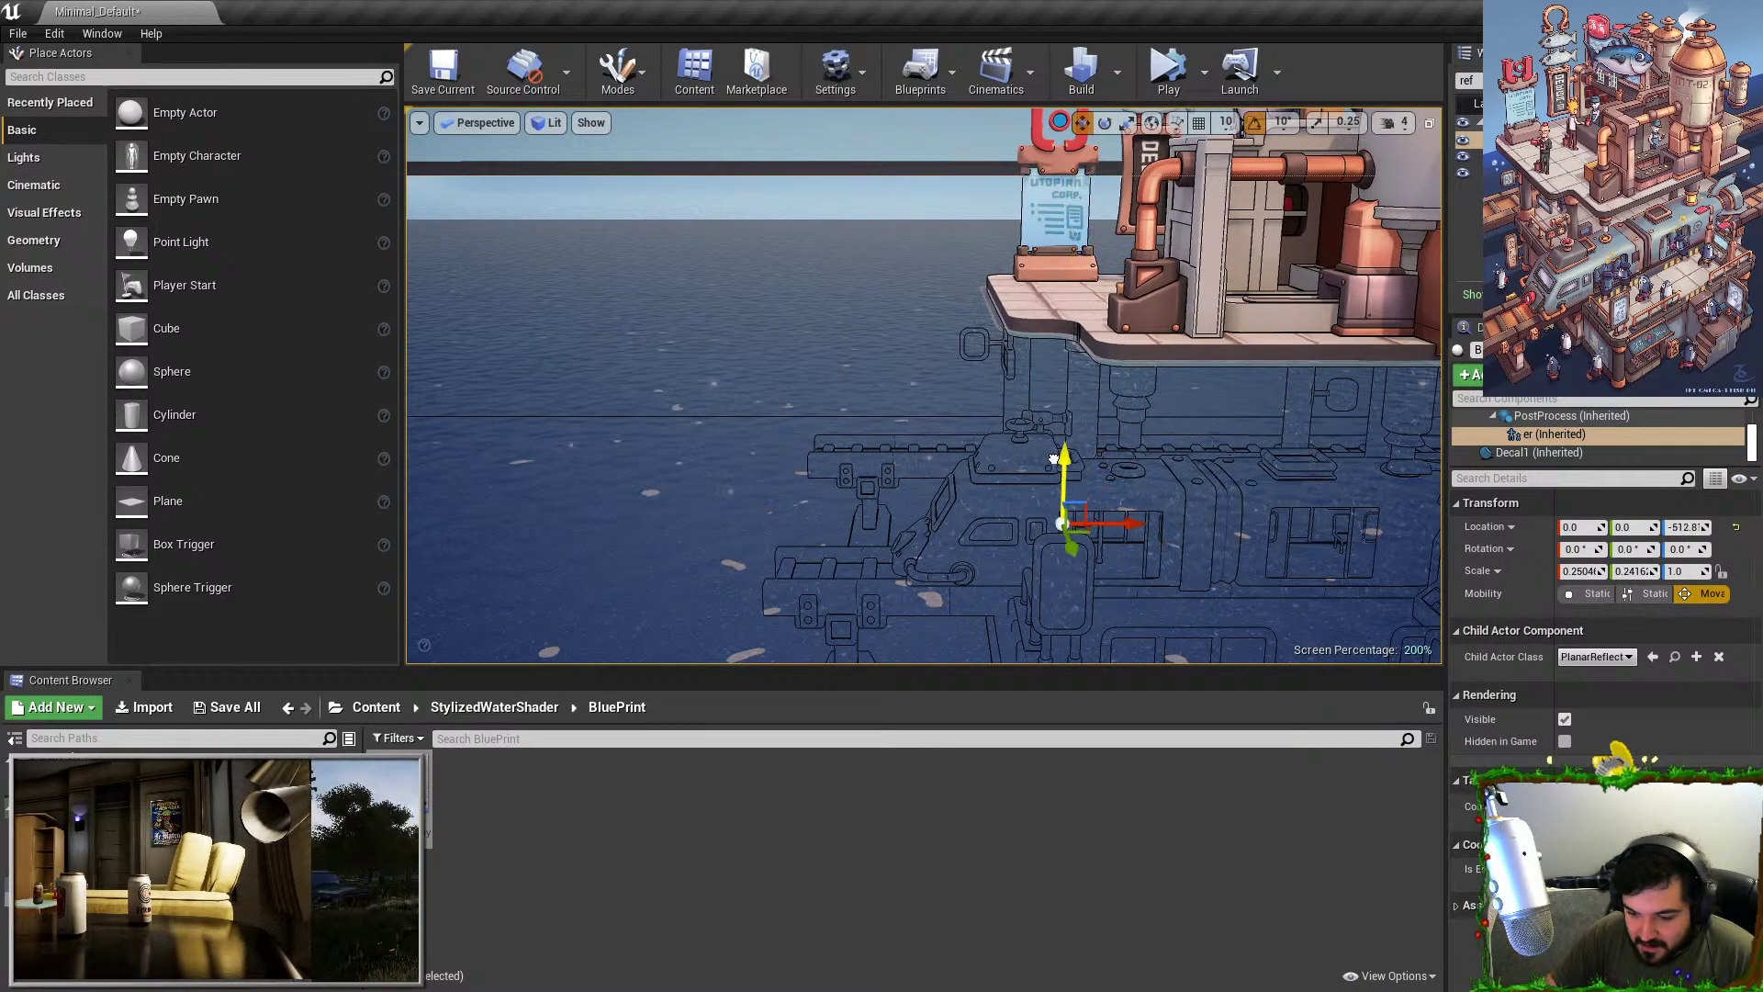
key("ctrl+z")
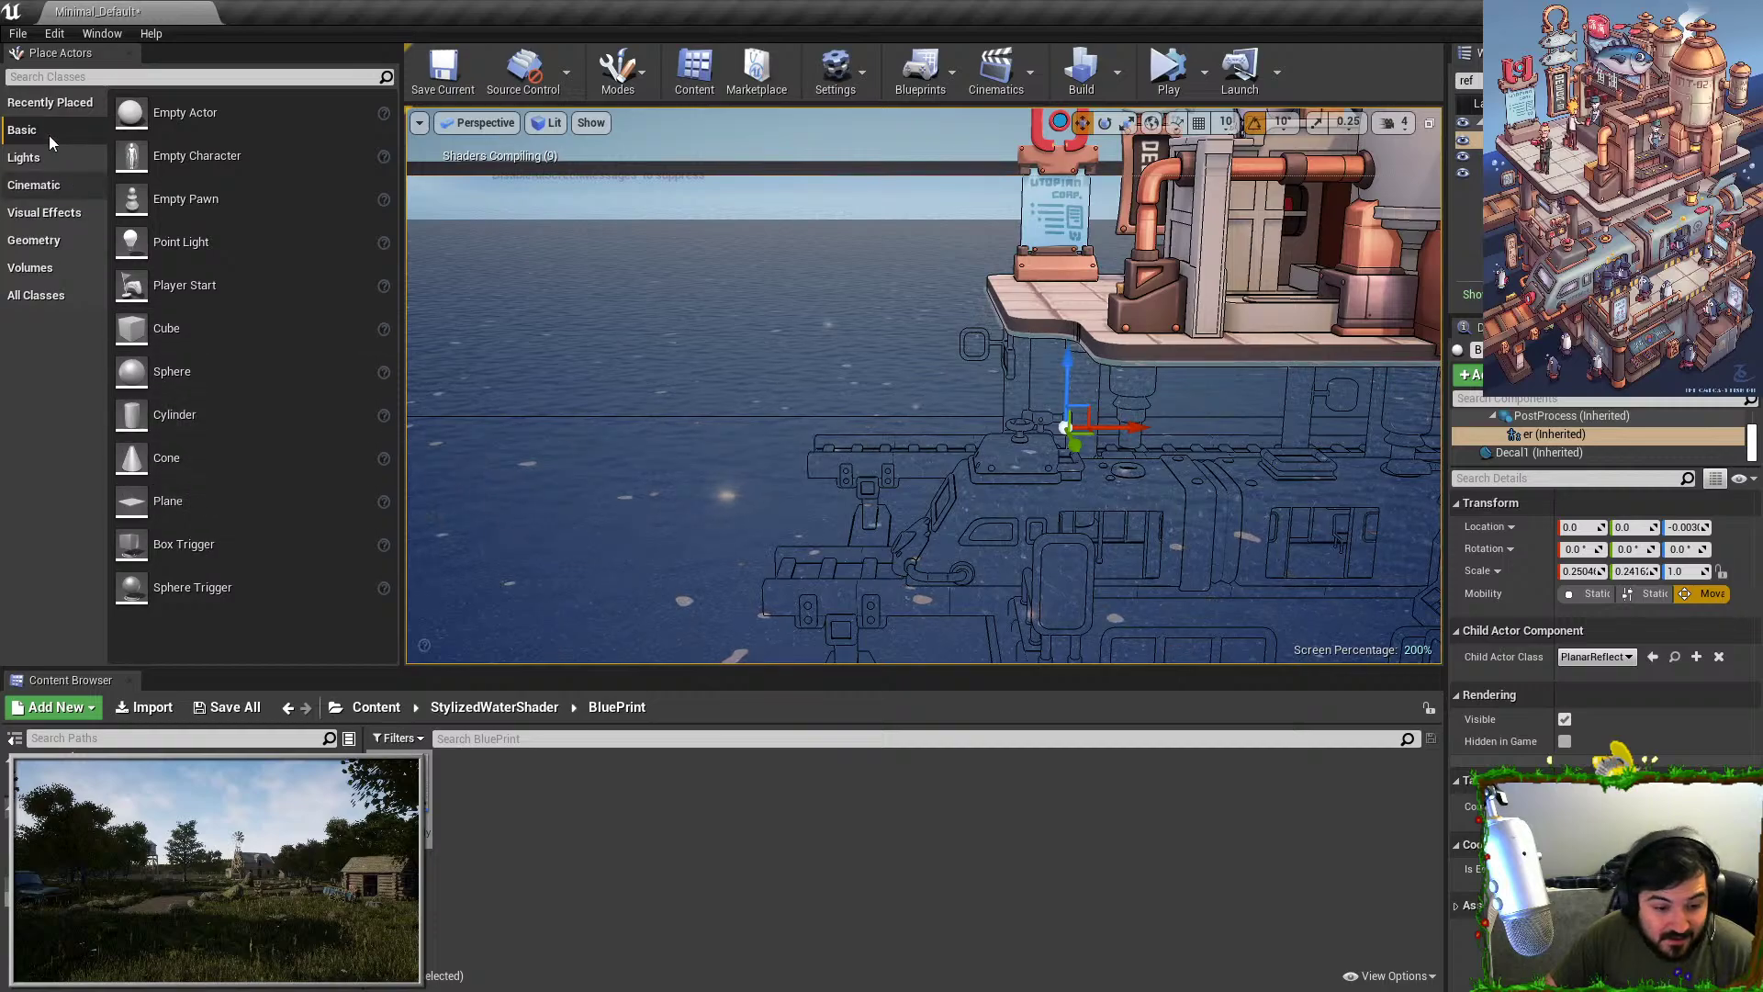
Search the placeable actors for "ref" and place a Sphere Reflection Capture near the top platform, raised to about Z 1610.9.
left_click(55, 76)
type("ref")
left_click_drag(65, 200, 1097, 368)
left_click_drag(1114, 142, 1109, 184)
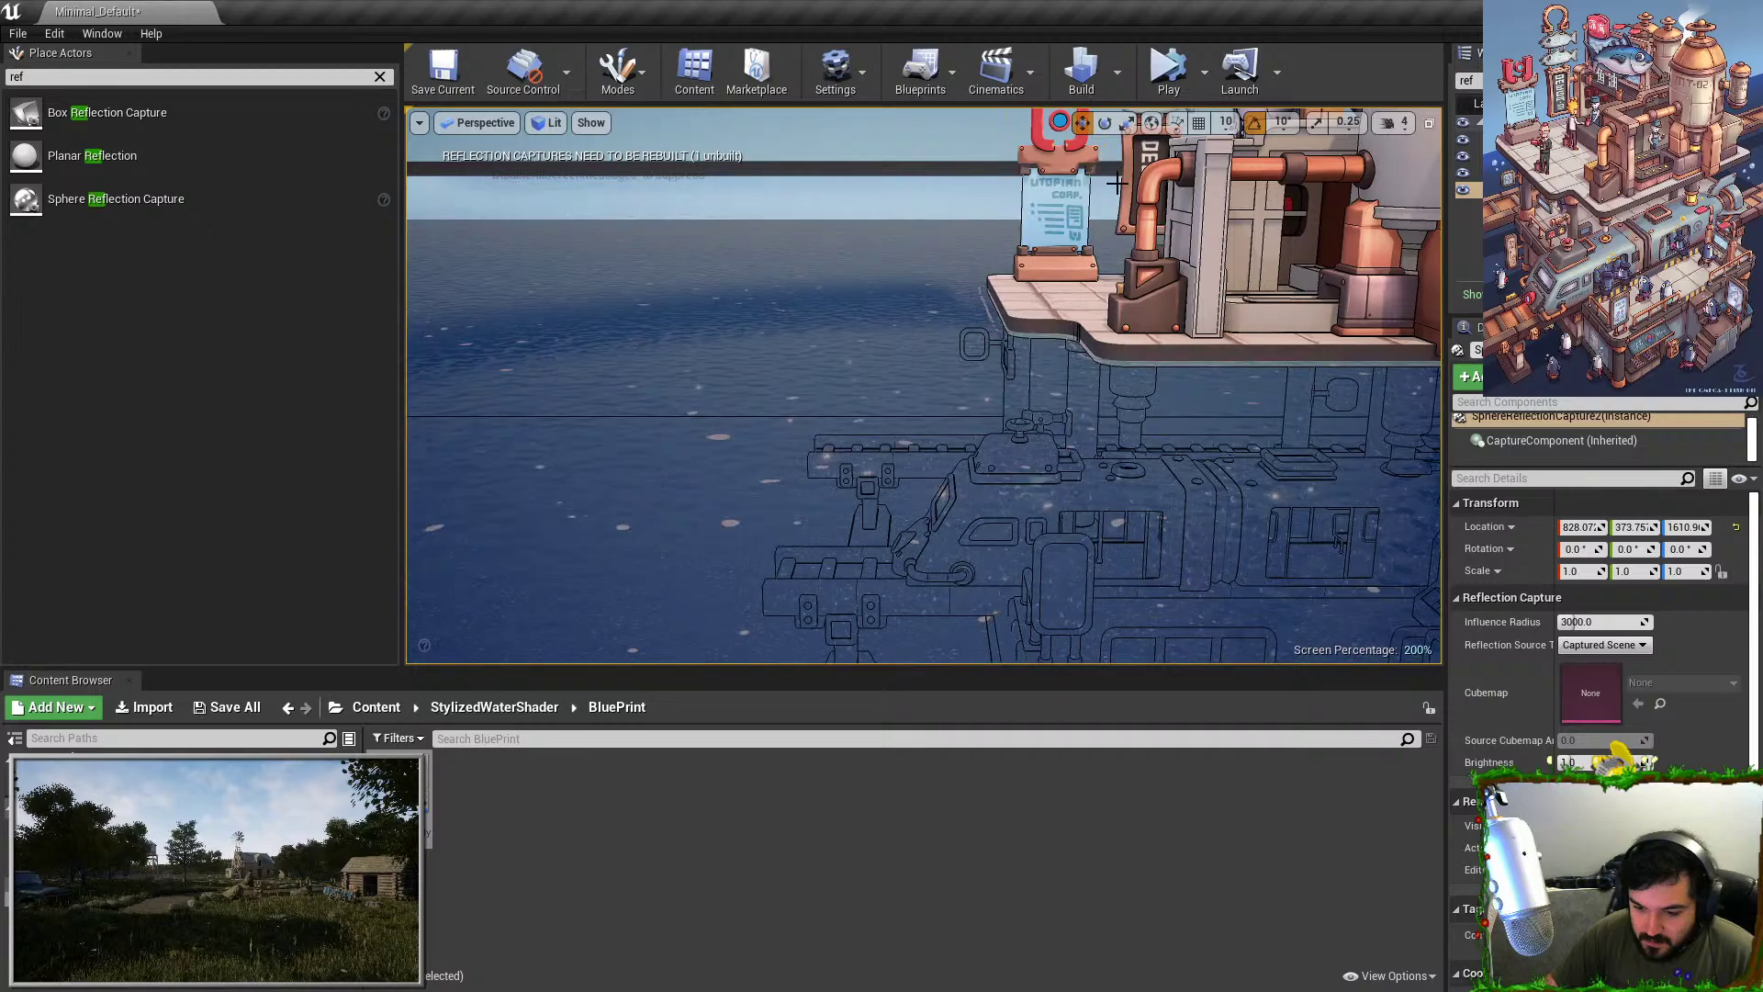
right_click_drag(1109, 184, 1217, 230)
right_click_drag(1065, 286, 1065, 286)
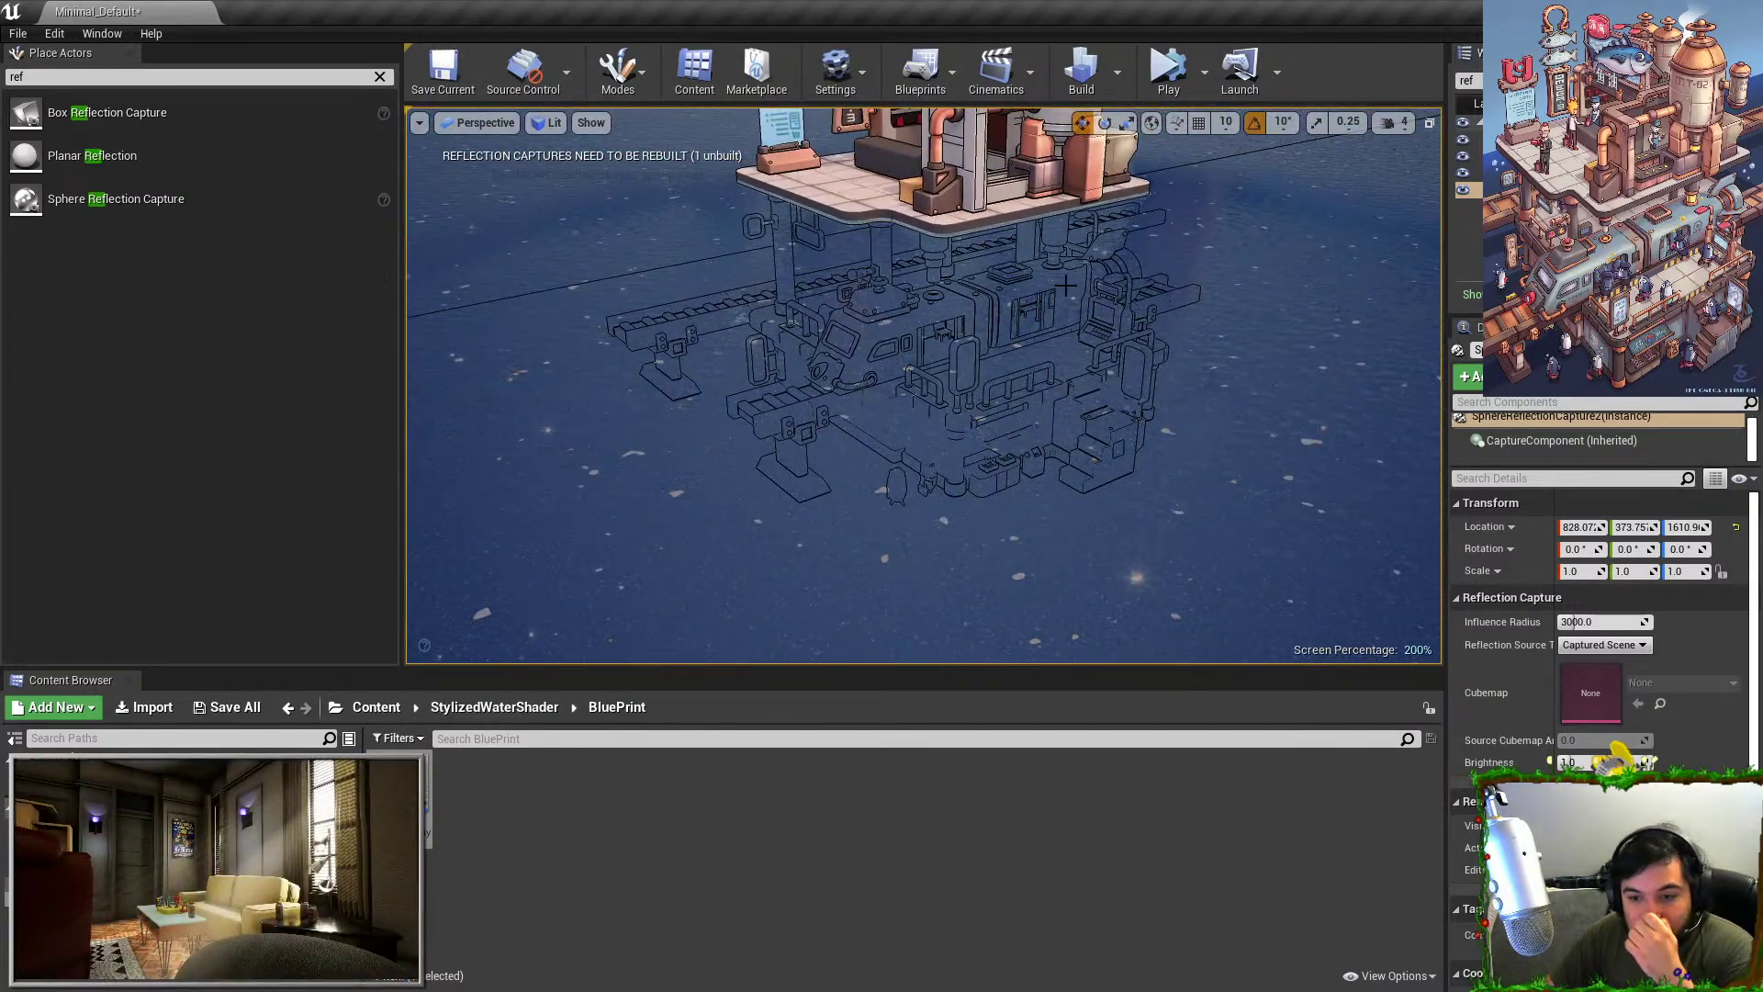
Check the whole station with its surrounding water in immersive view, and delete the water body around it.
right_click_drag(953, 368, 899, 365)
key("f")
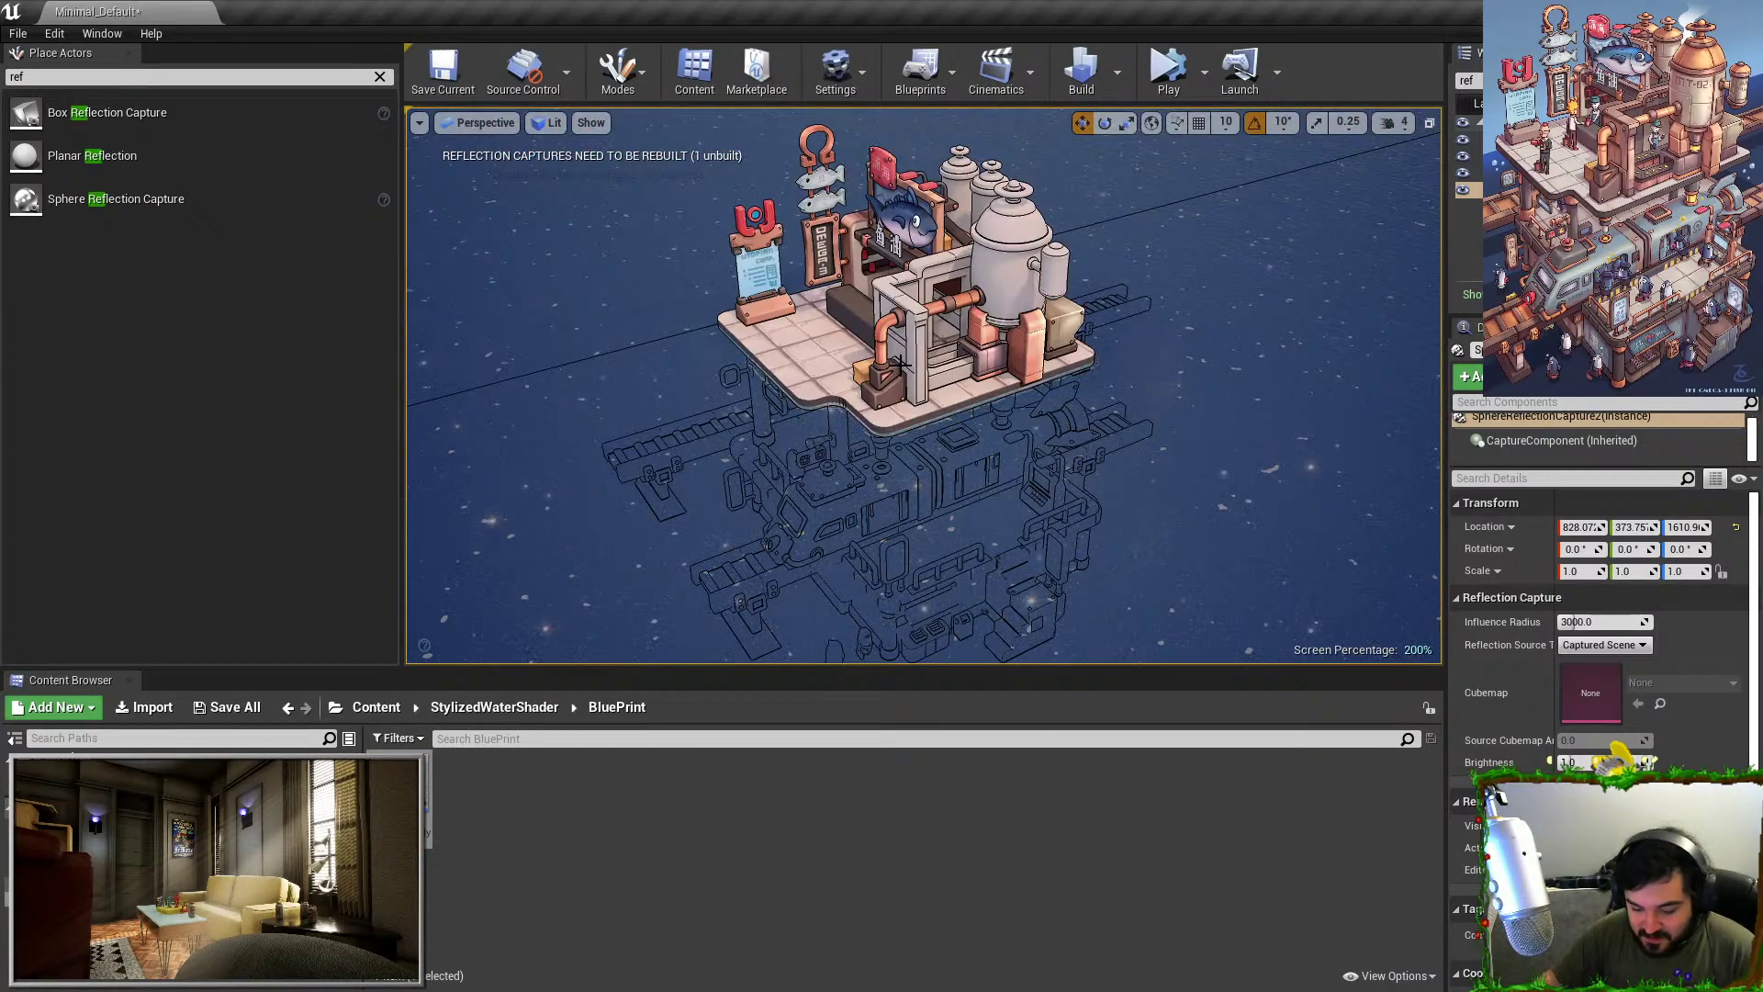
key("F11")
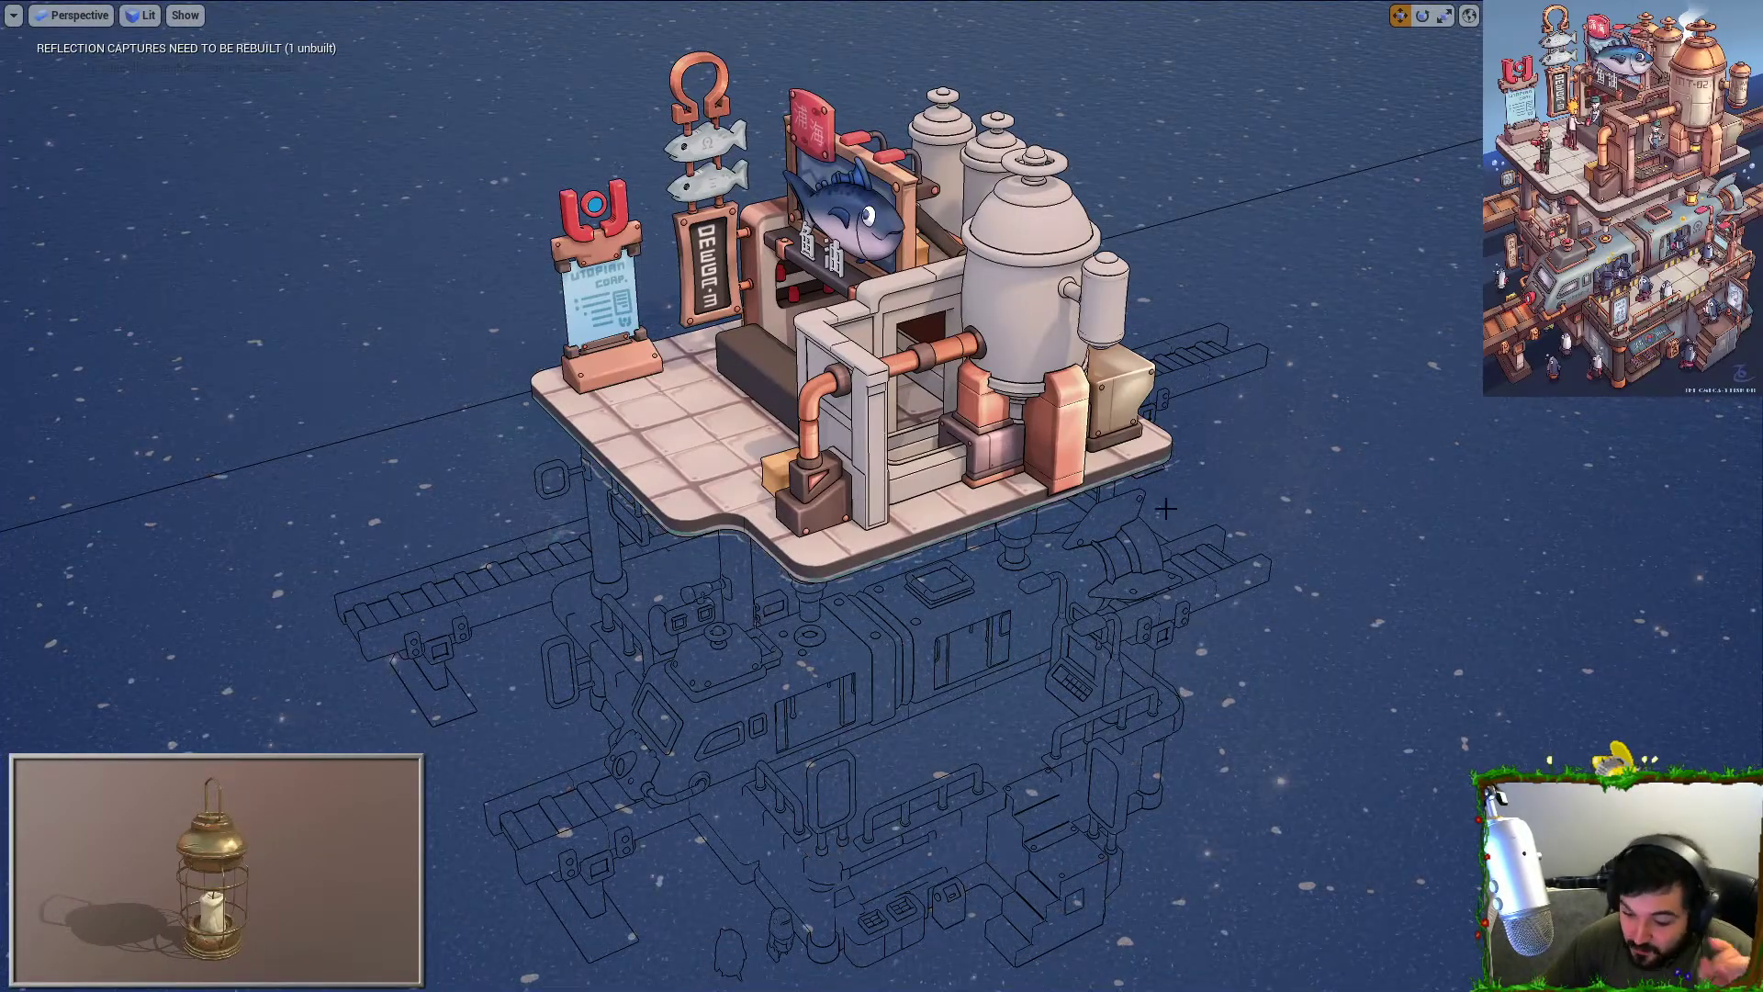
key("F11")
left_click(1124, 543)
key("Delete")
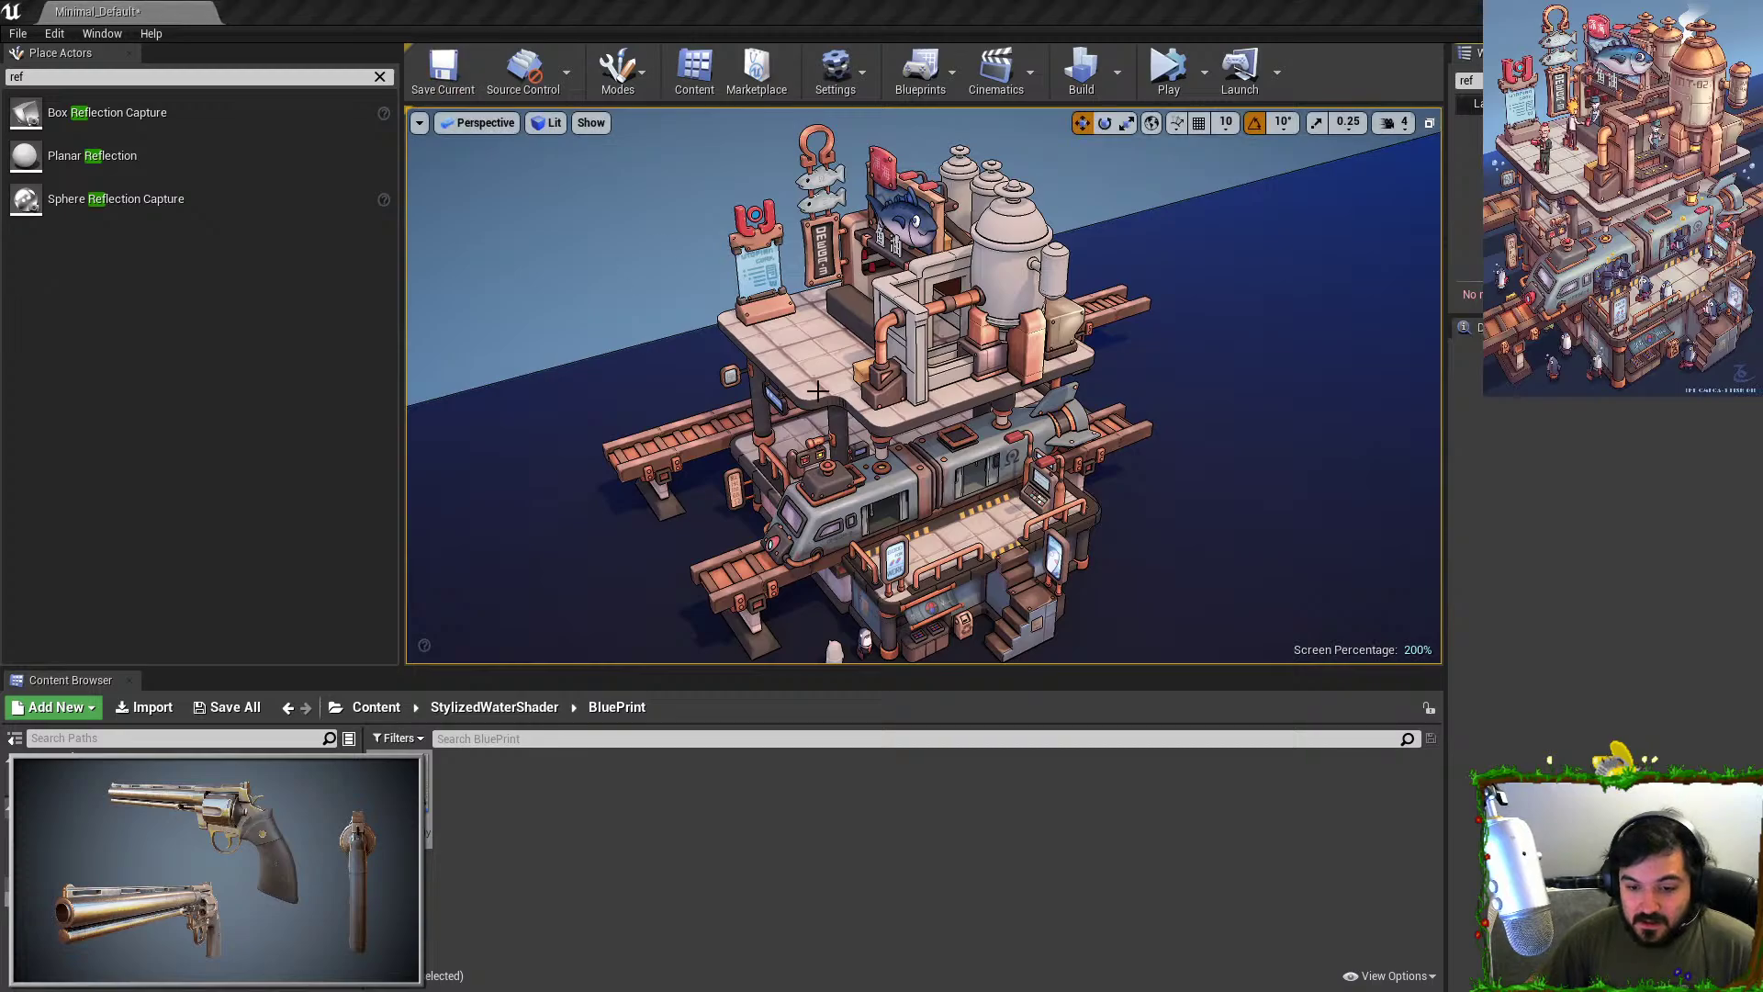
Examine the train platform and the second floor from close range and from several angles.
right_click_drag(1110, 598, 1122, 656)
scroll(1023, 459, "up", 3)
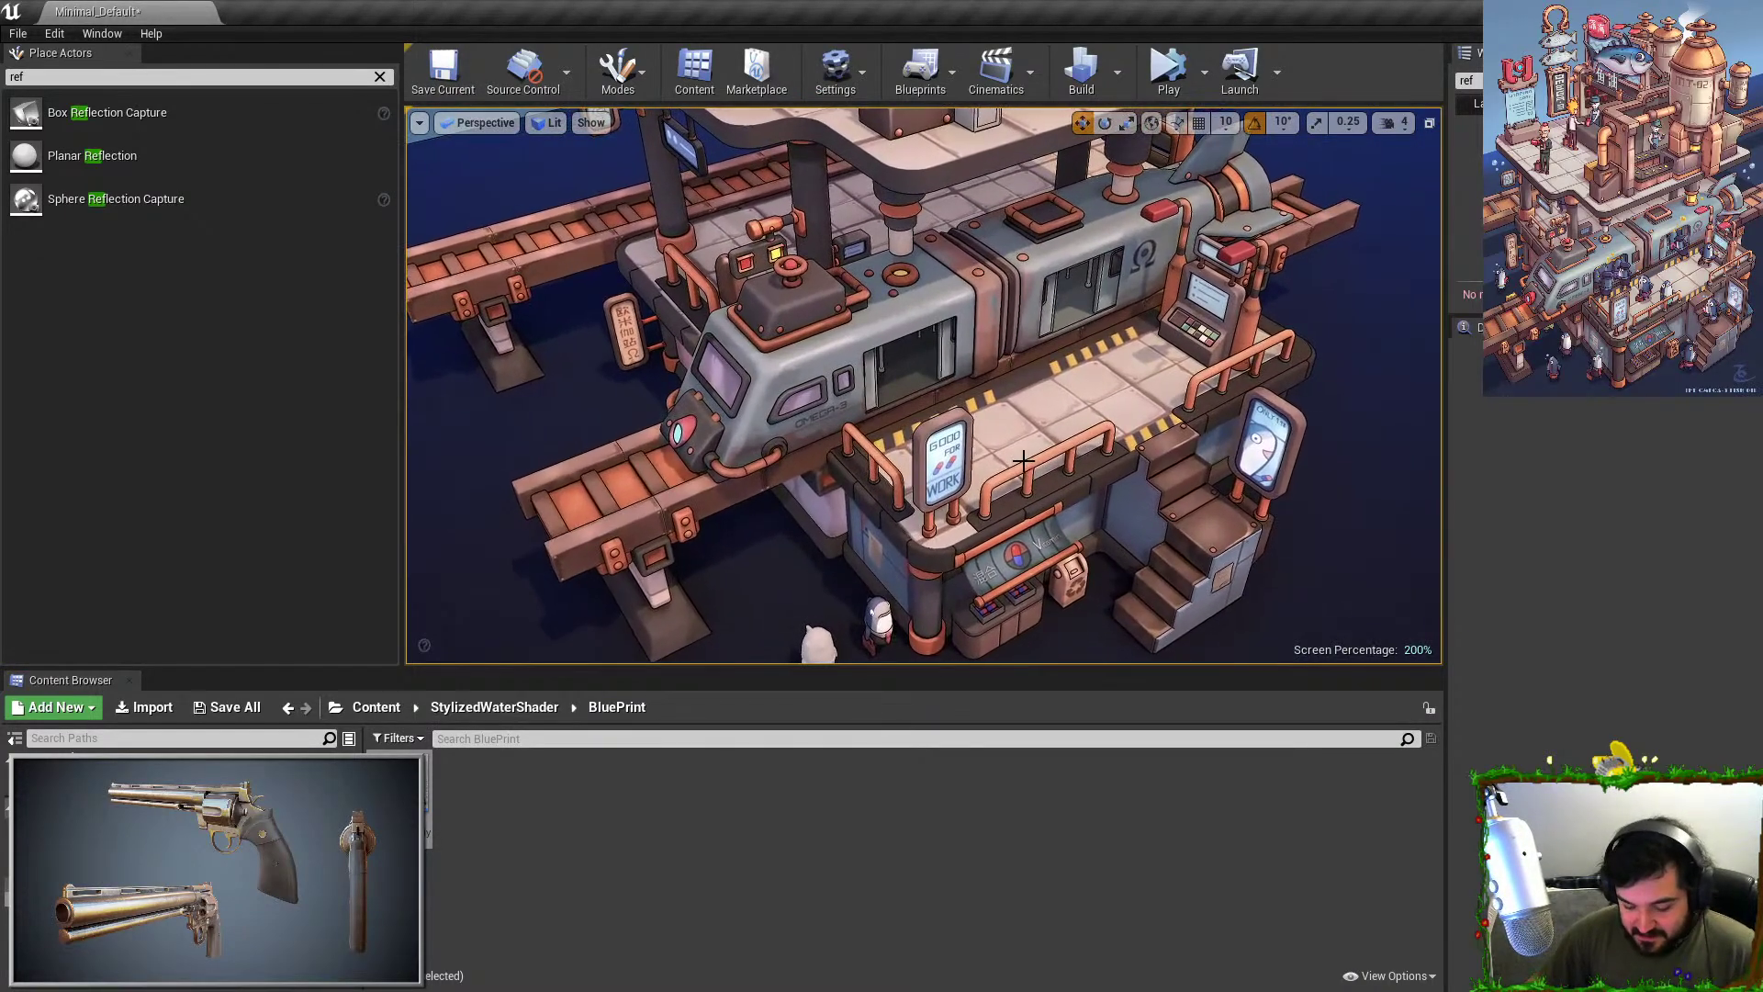
right_click_drag(1023, 459, 1024, 367)
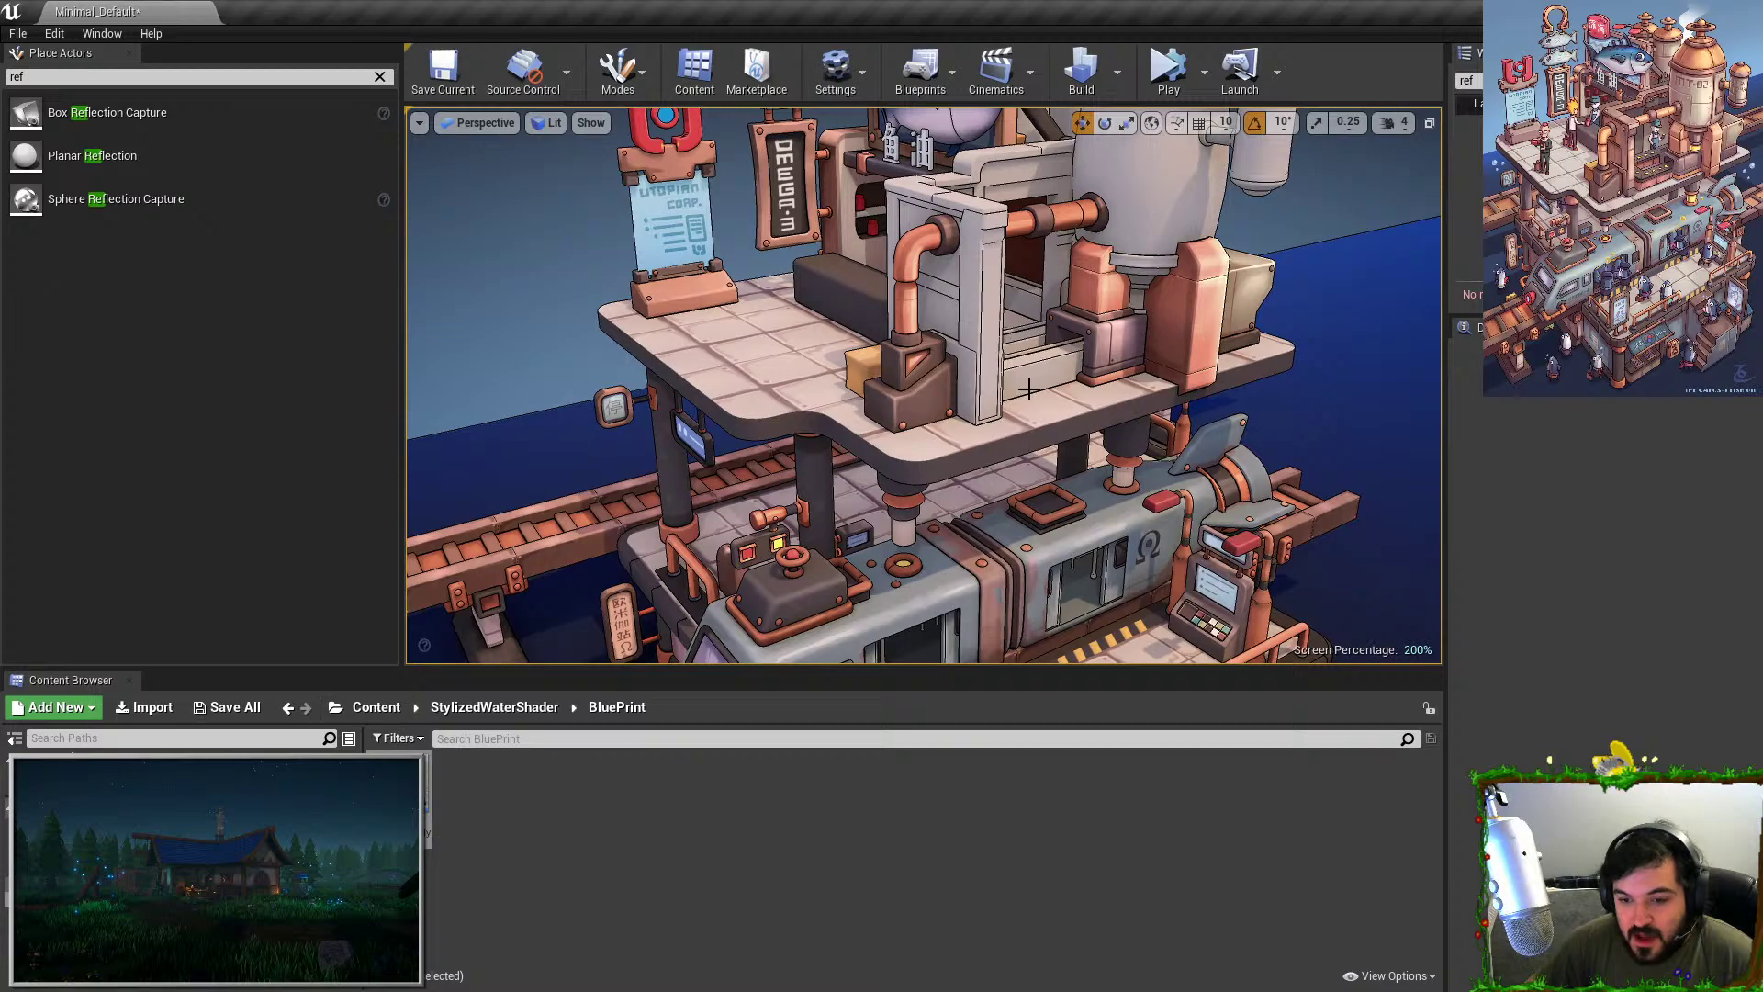
right_click_drag(923, 386, 831, 377)
key("w")
key("s")
key("w")
key("w")
key("w")
key("s")
key("w")
right_click_drag(746, 195, 725, 285)
key("s")
key("a")
right_click_drag(834, 315, 881, 244)
key("w")
key("s")
key("w")
key("s")
key("s")
Start a play session from the second floor and fly past the shop, the stairs and through the train interior.
right_click(889, 243)
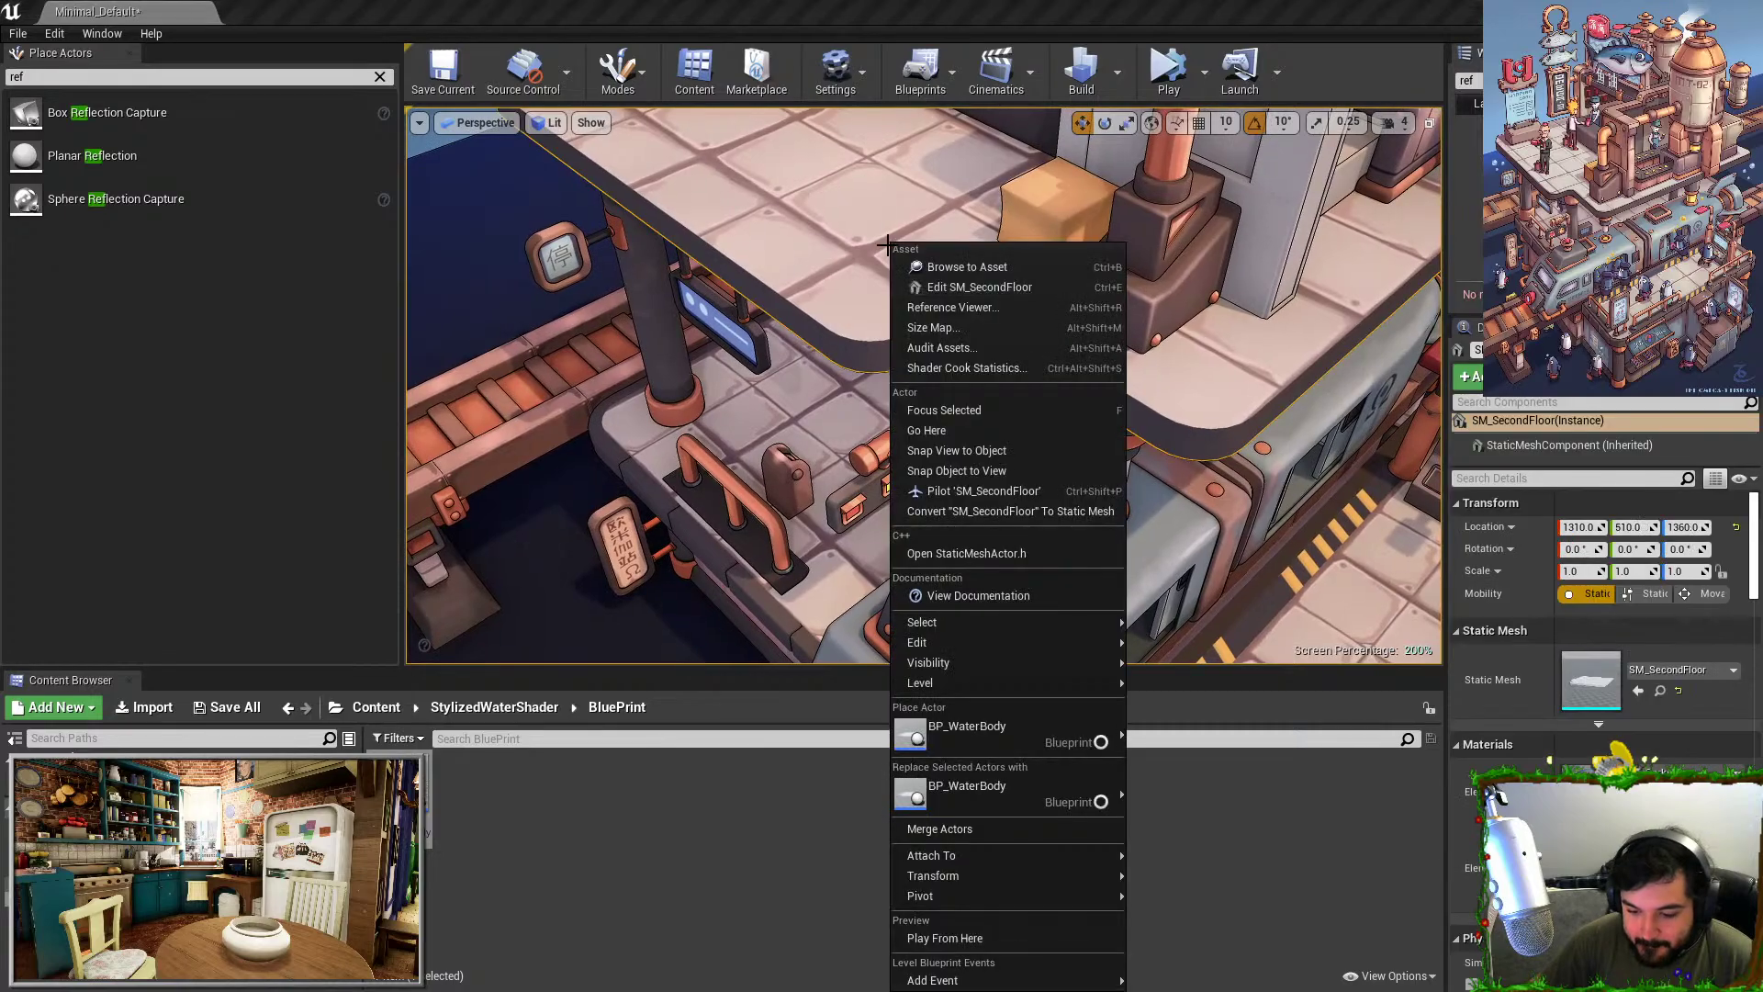
left_click(951, 936)
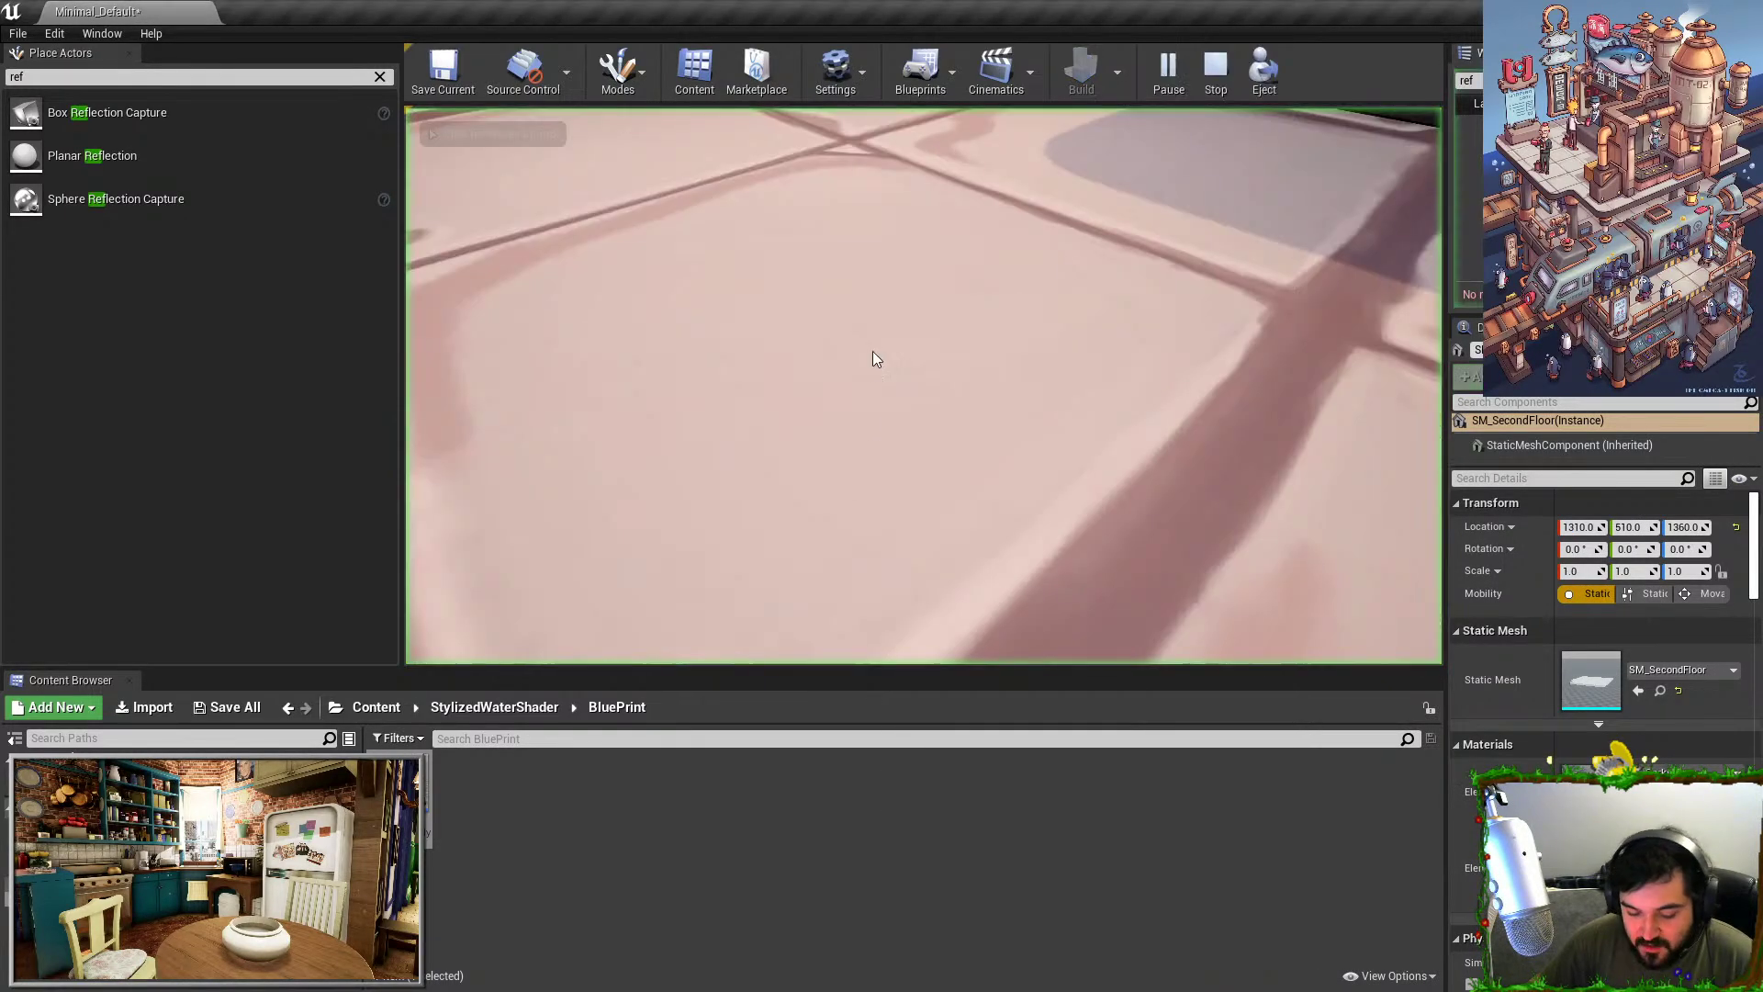
key("w")
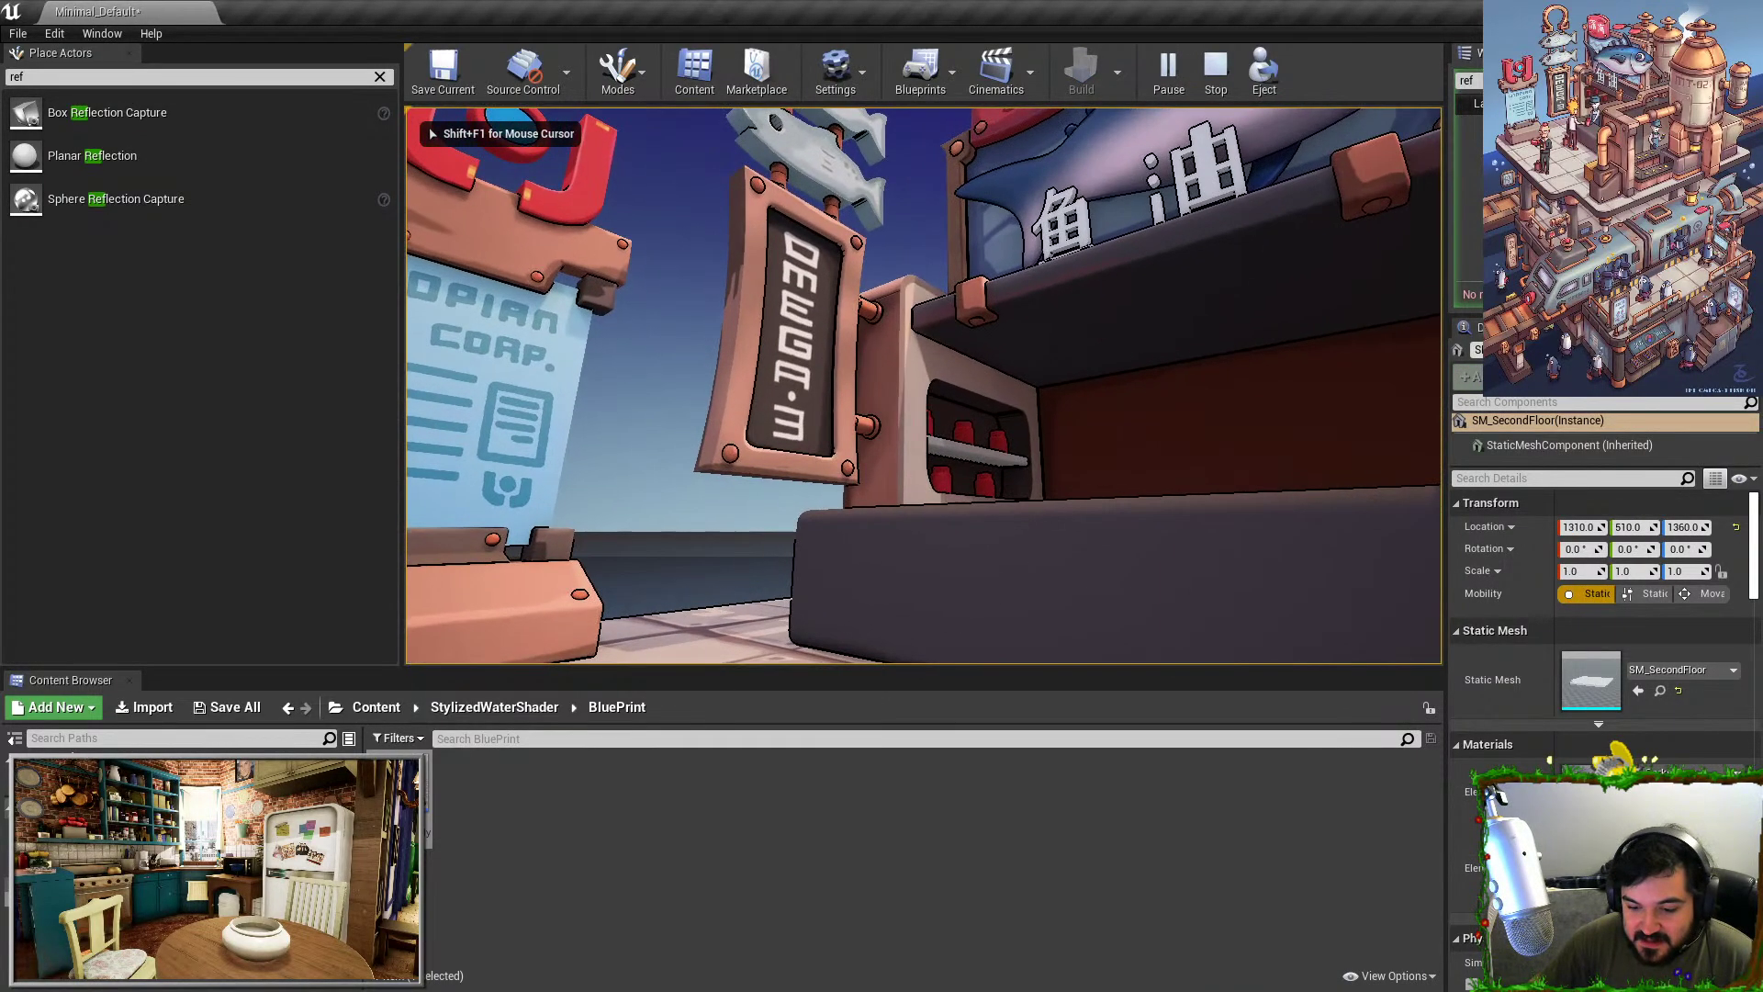
key("w")
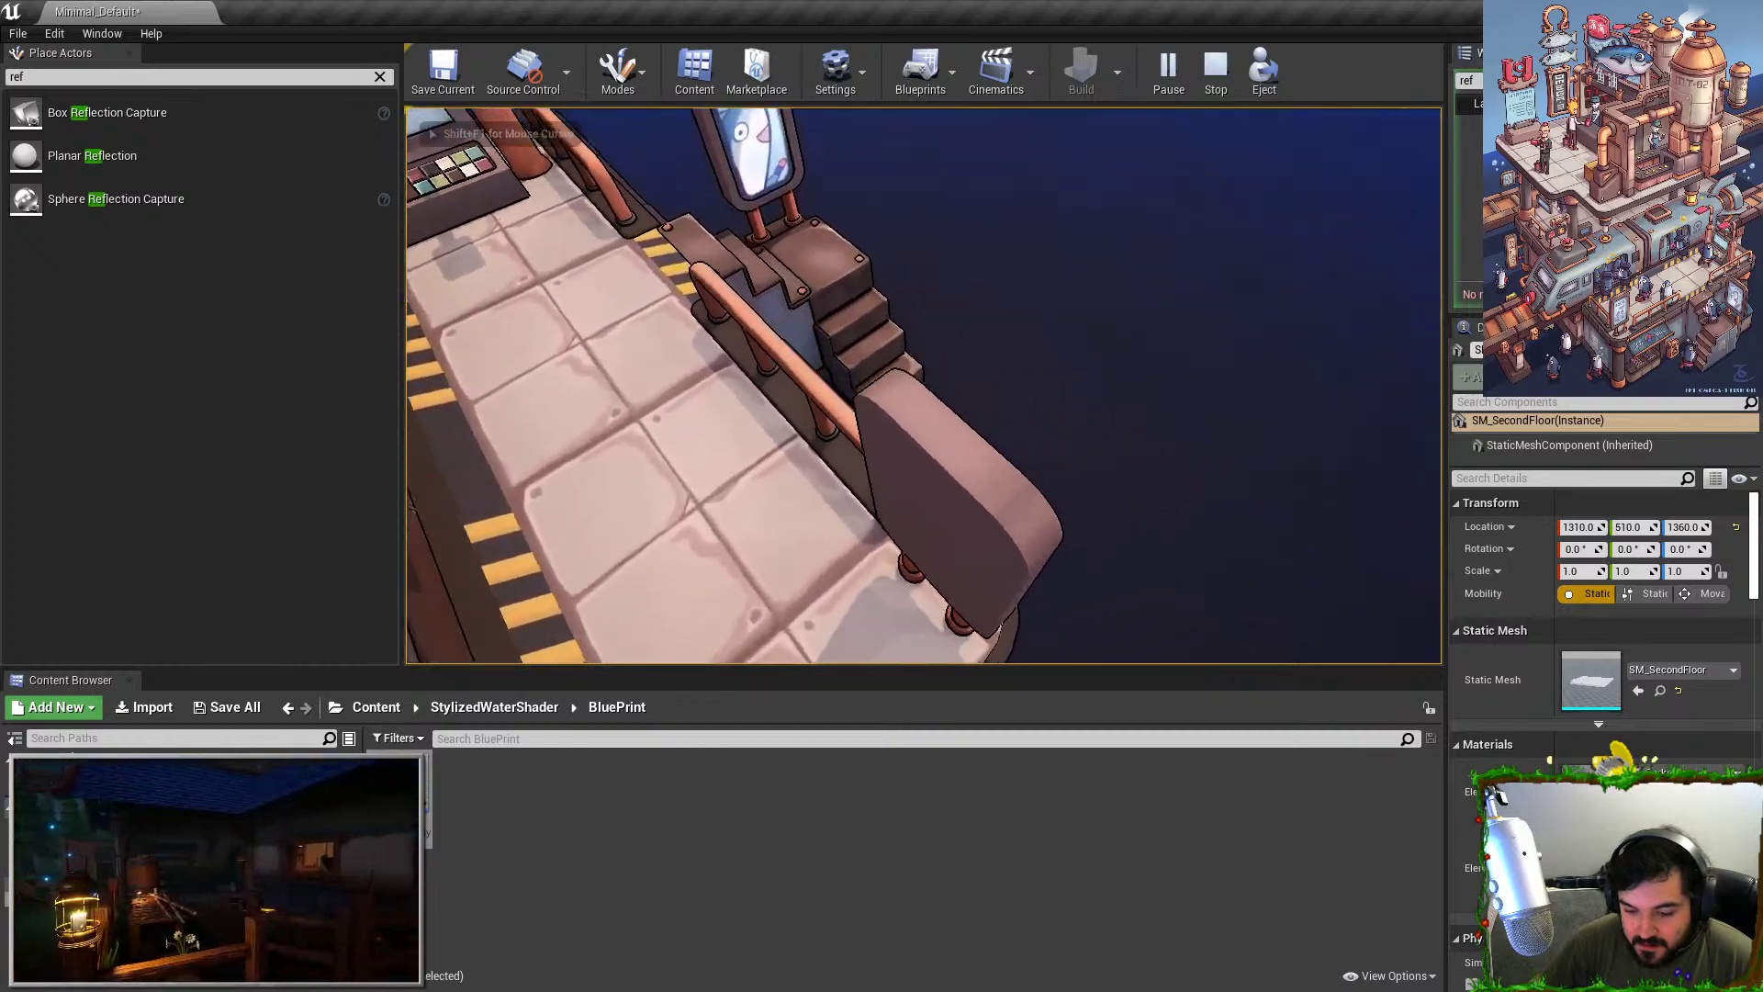
key("w")
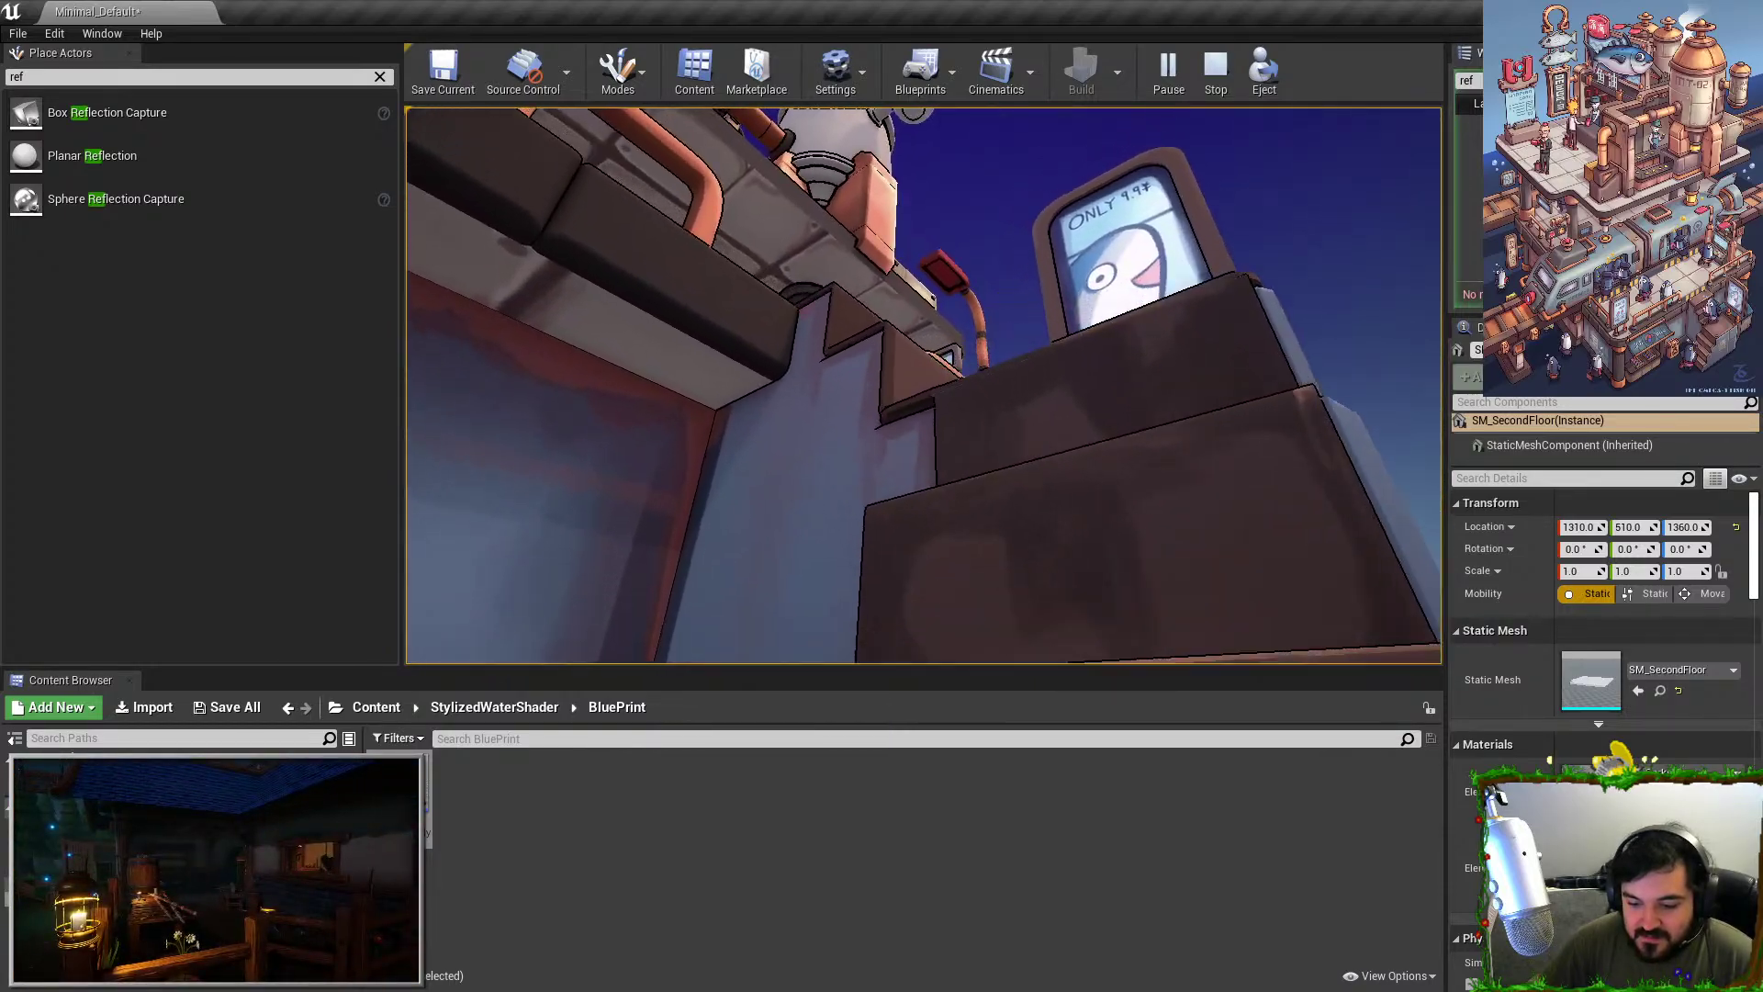
key("w")
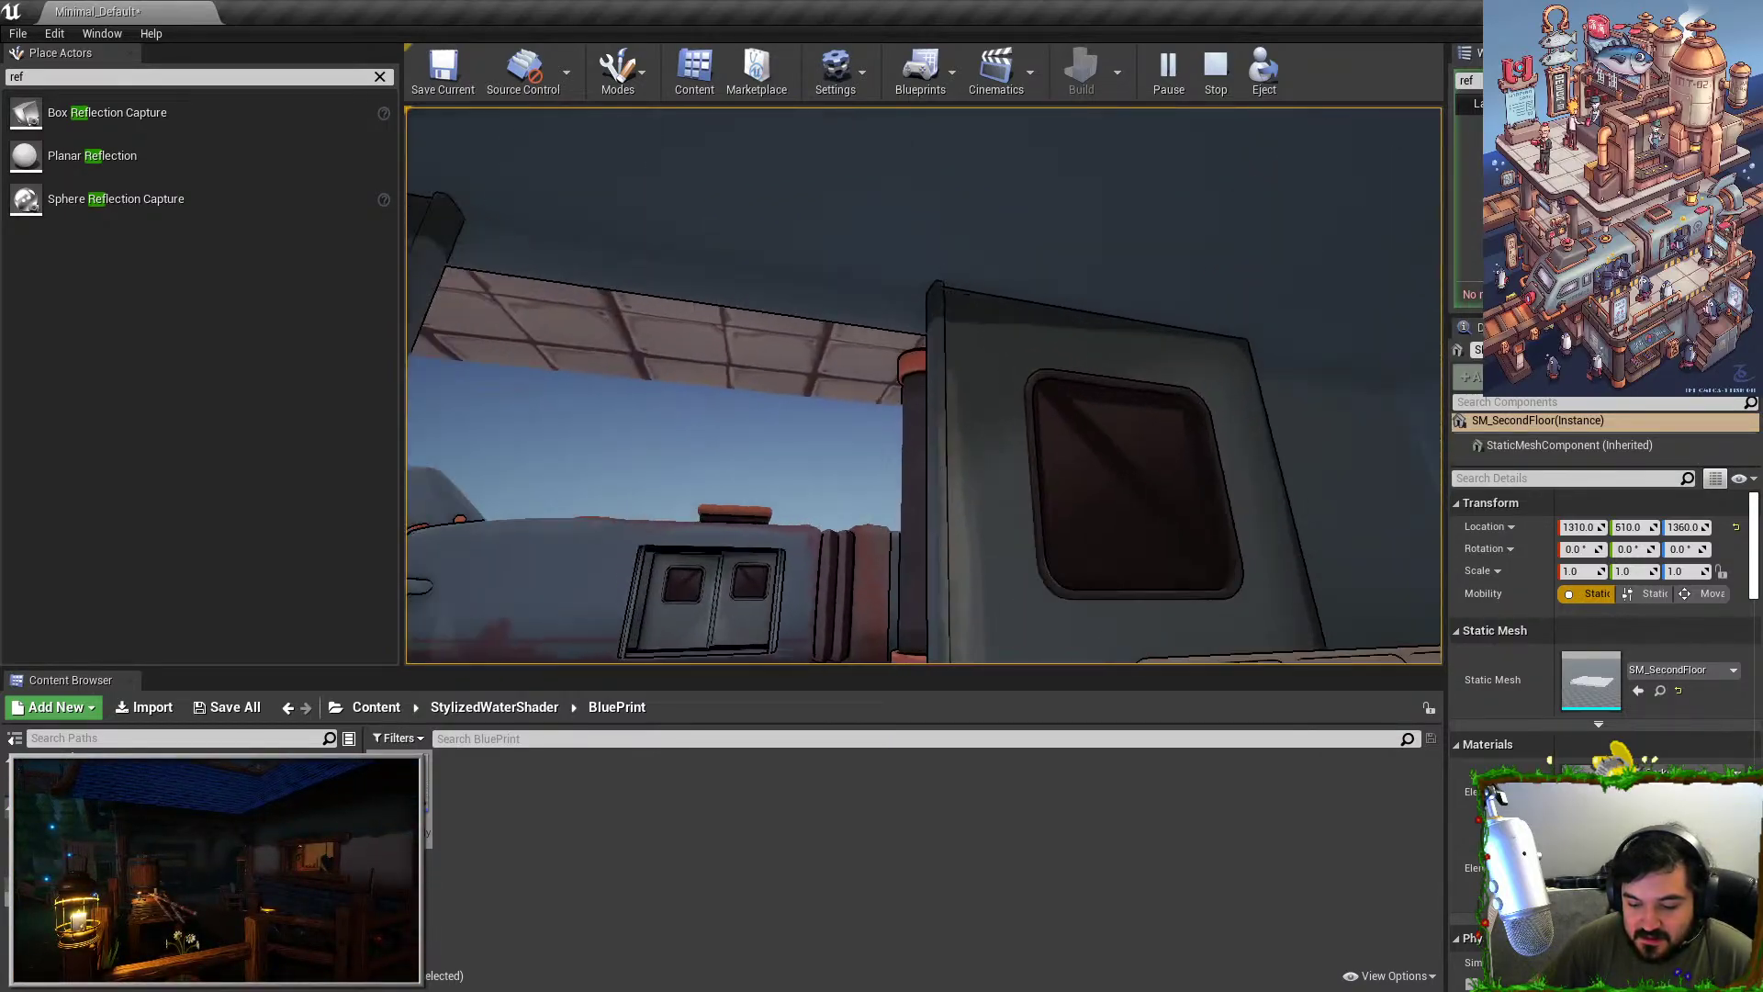
key("w")
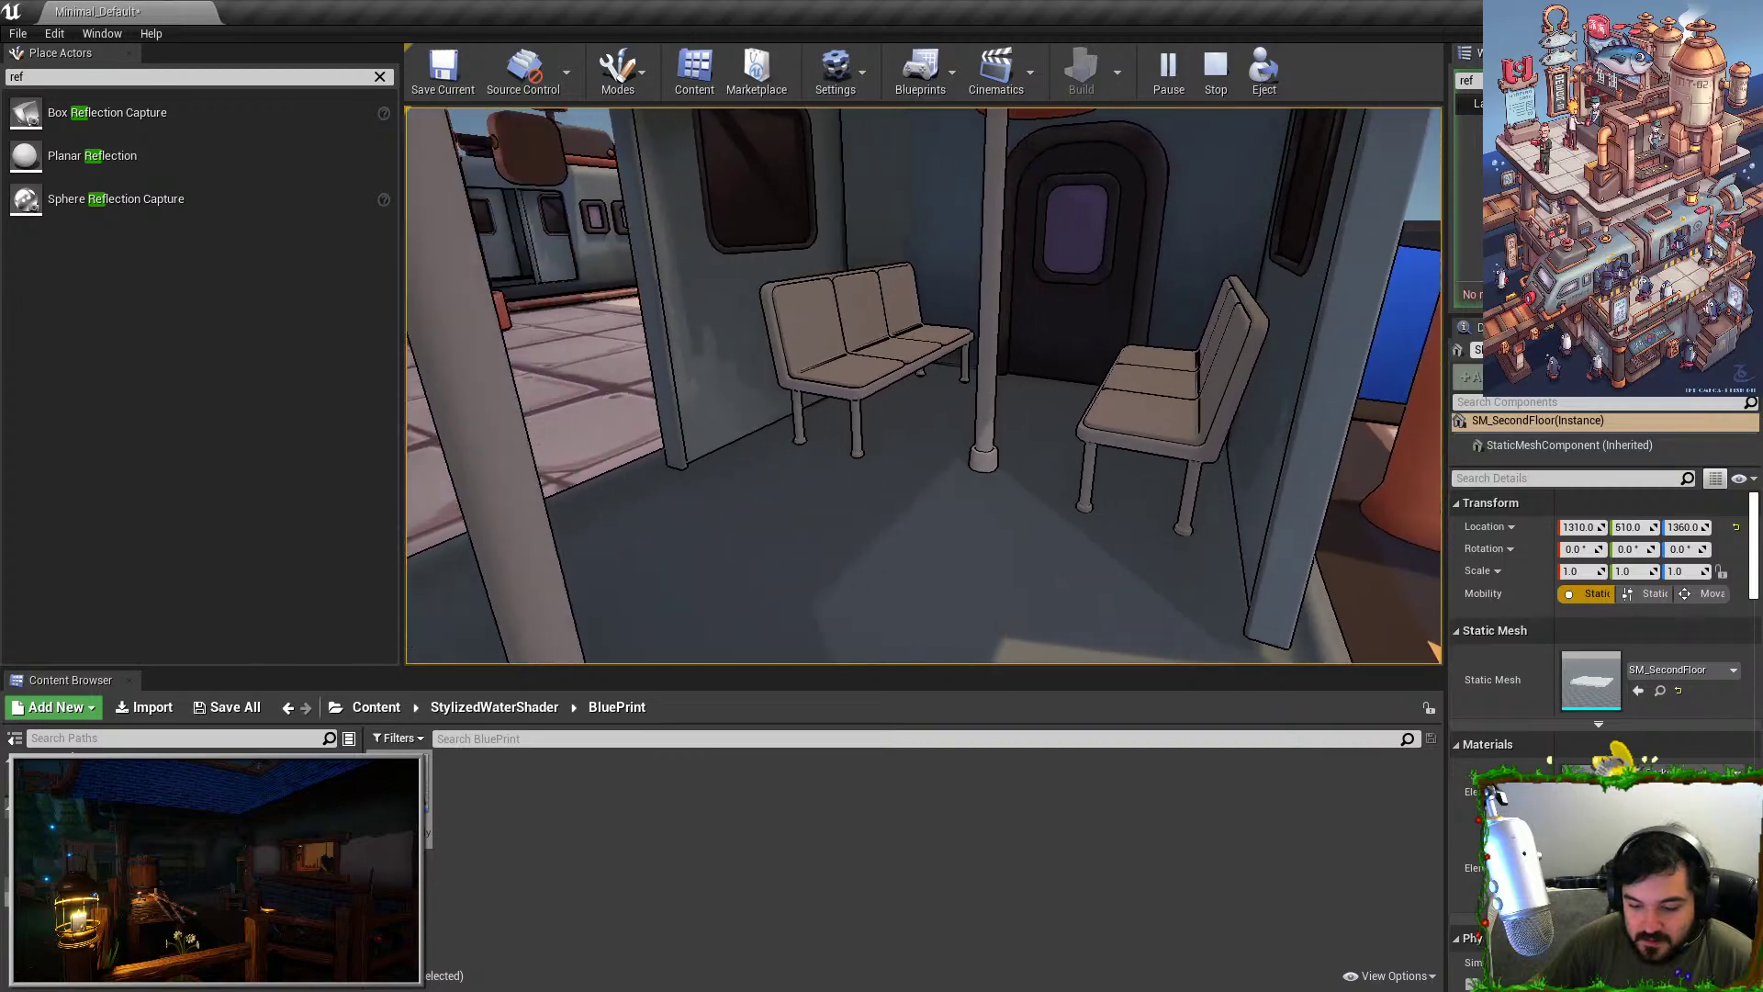
key("w")
Continue the play session full screen and inspect the platform's lamp posts, end railing, tracks and arriving train.
key("F11")
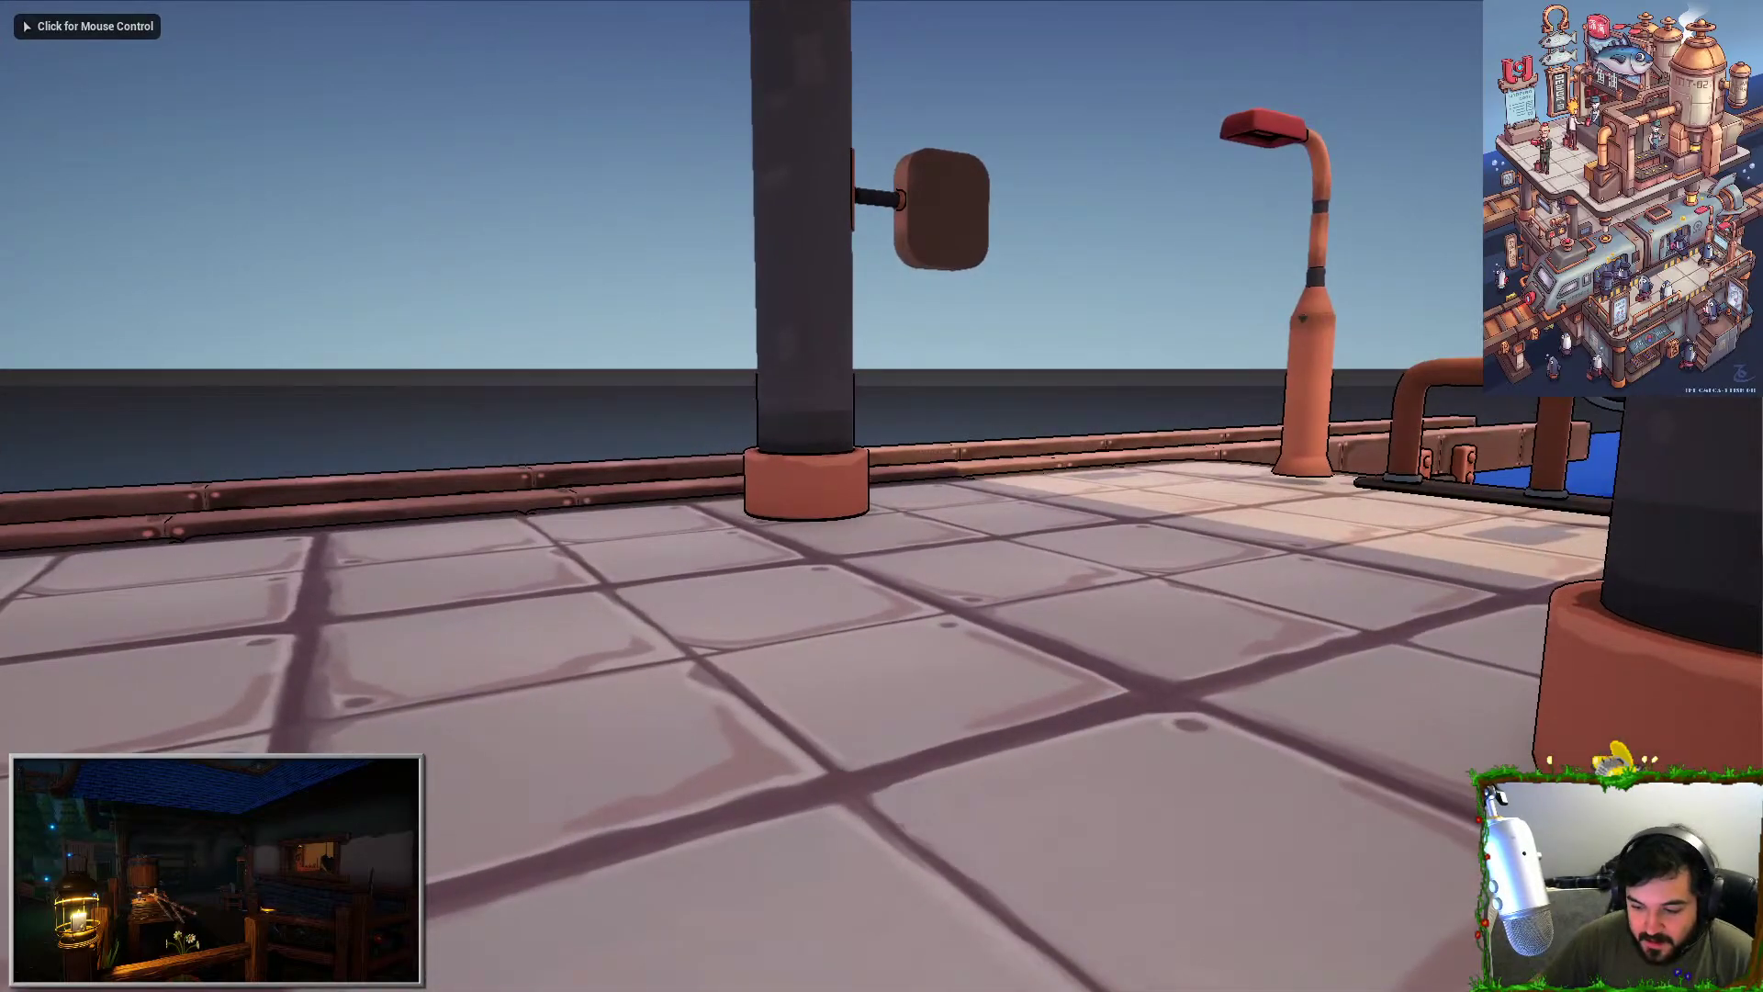
left_click(882, 496)
key("w")
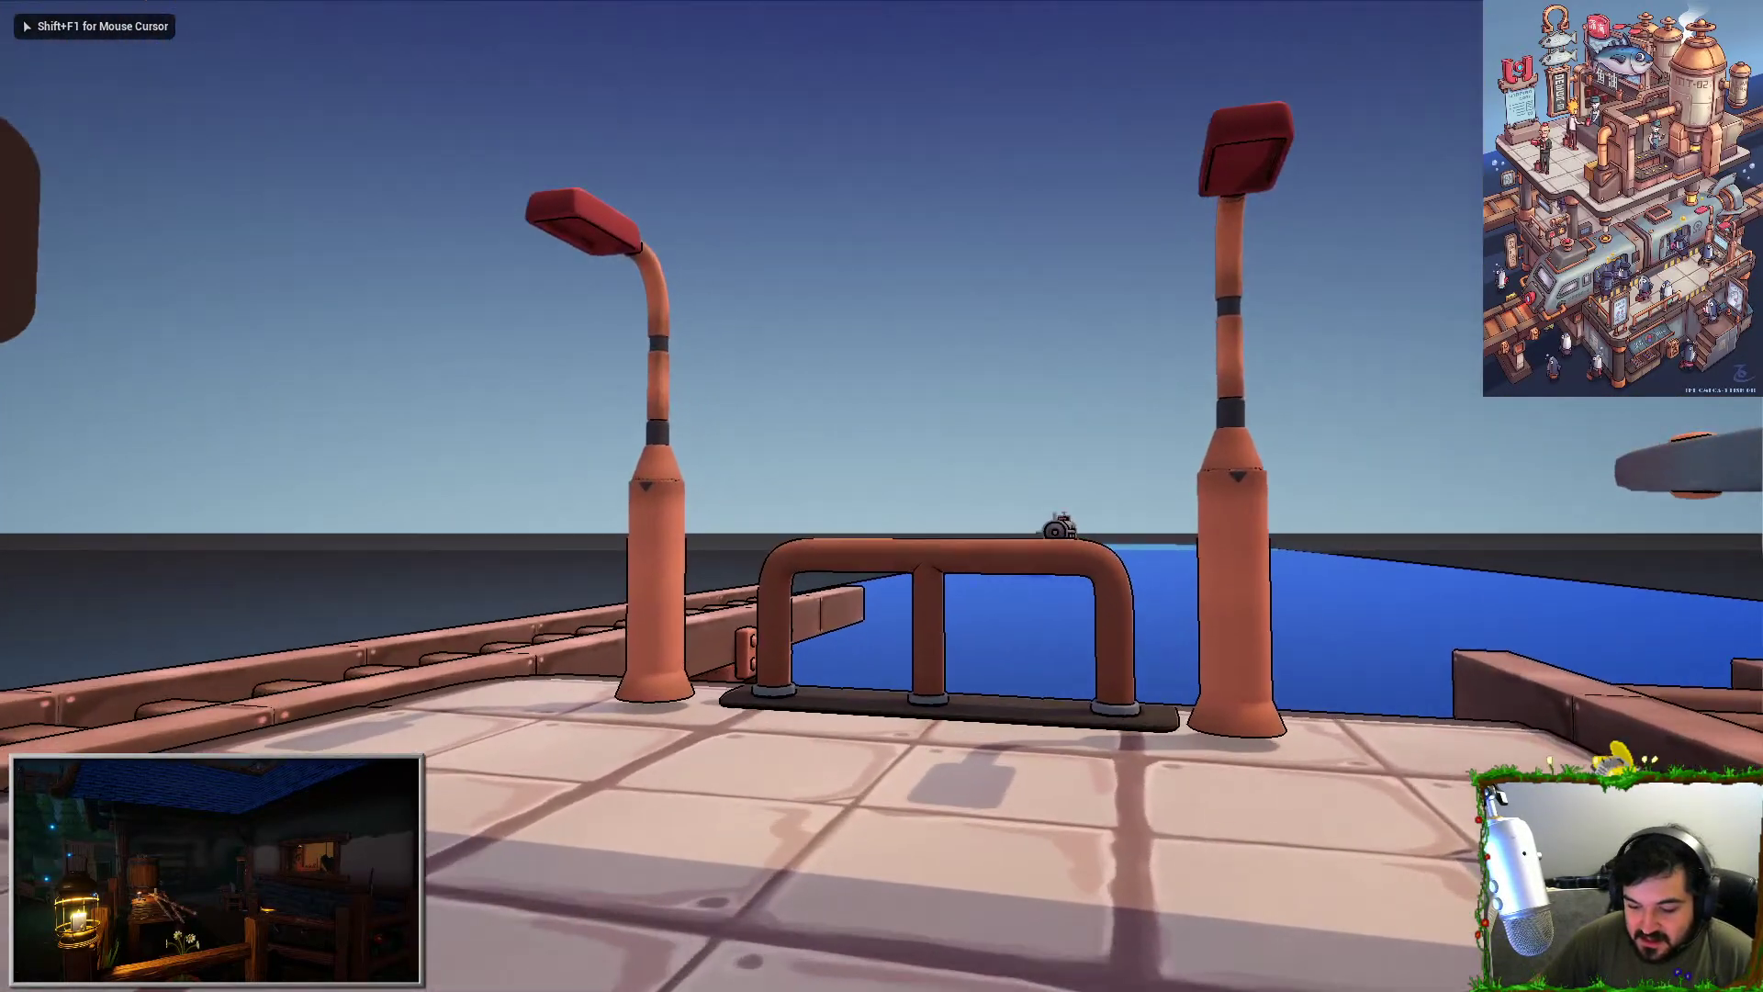
key("w")
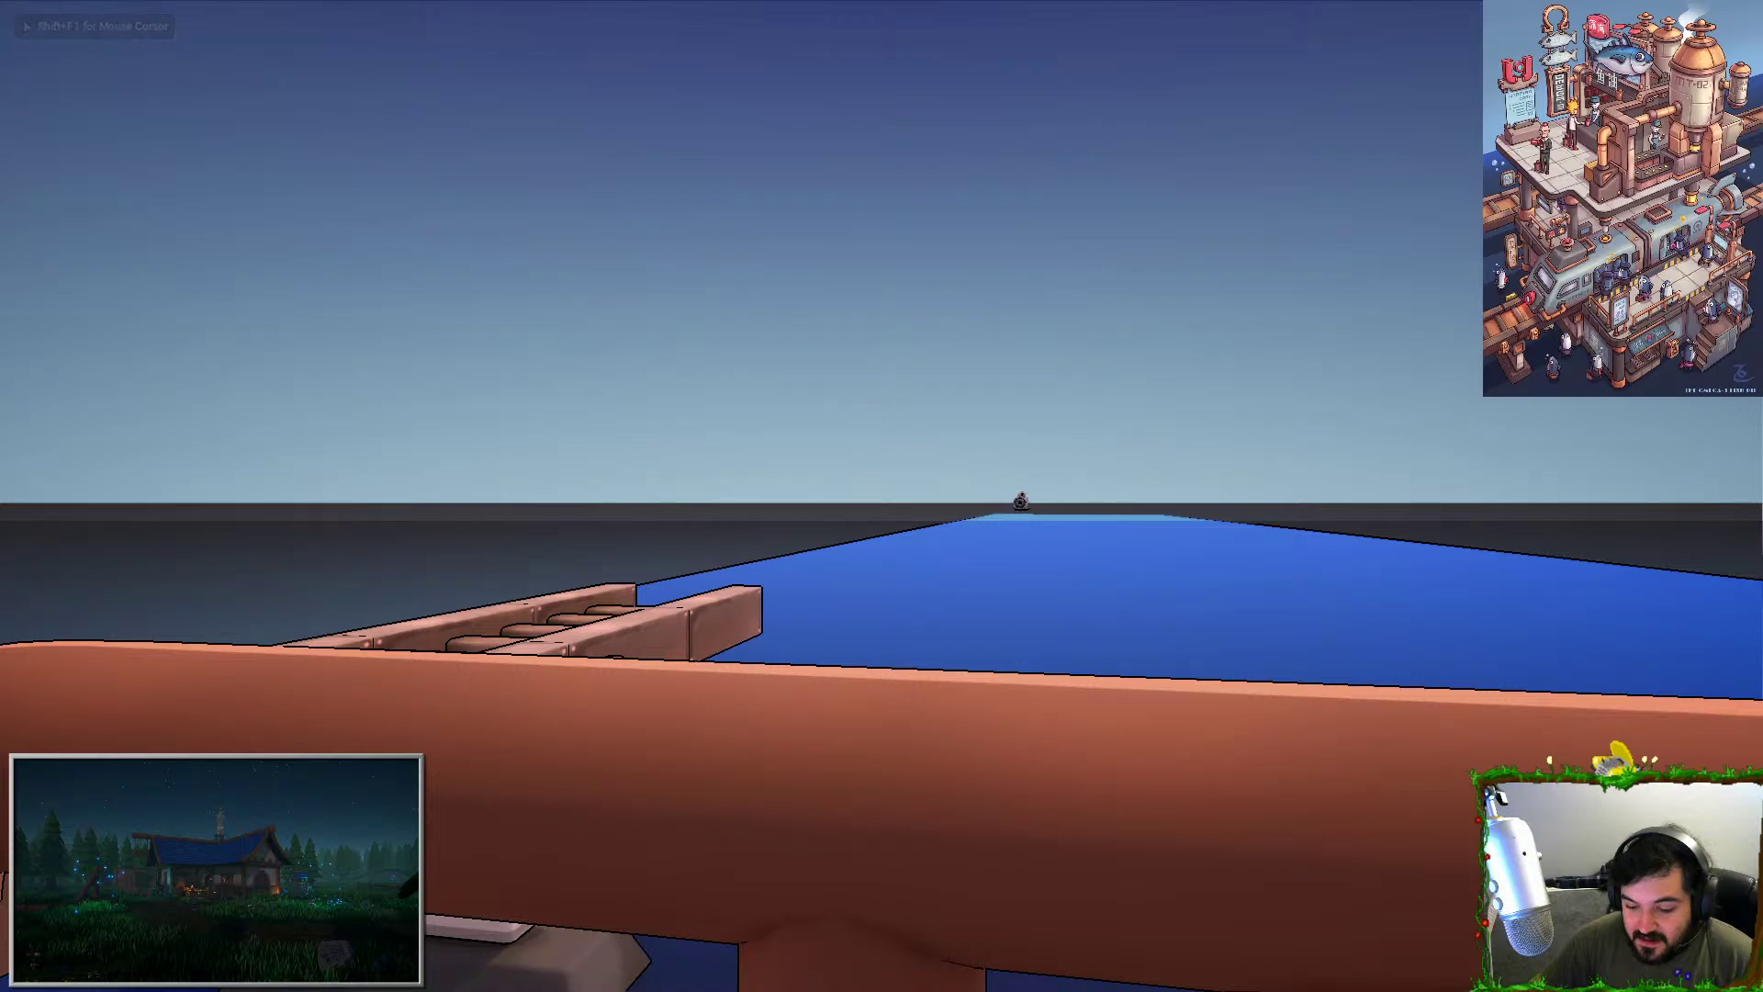
key("q")
key("d")
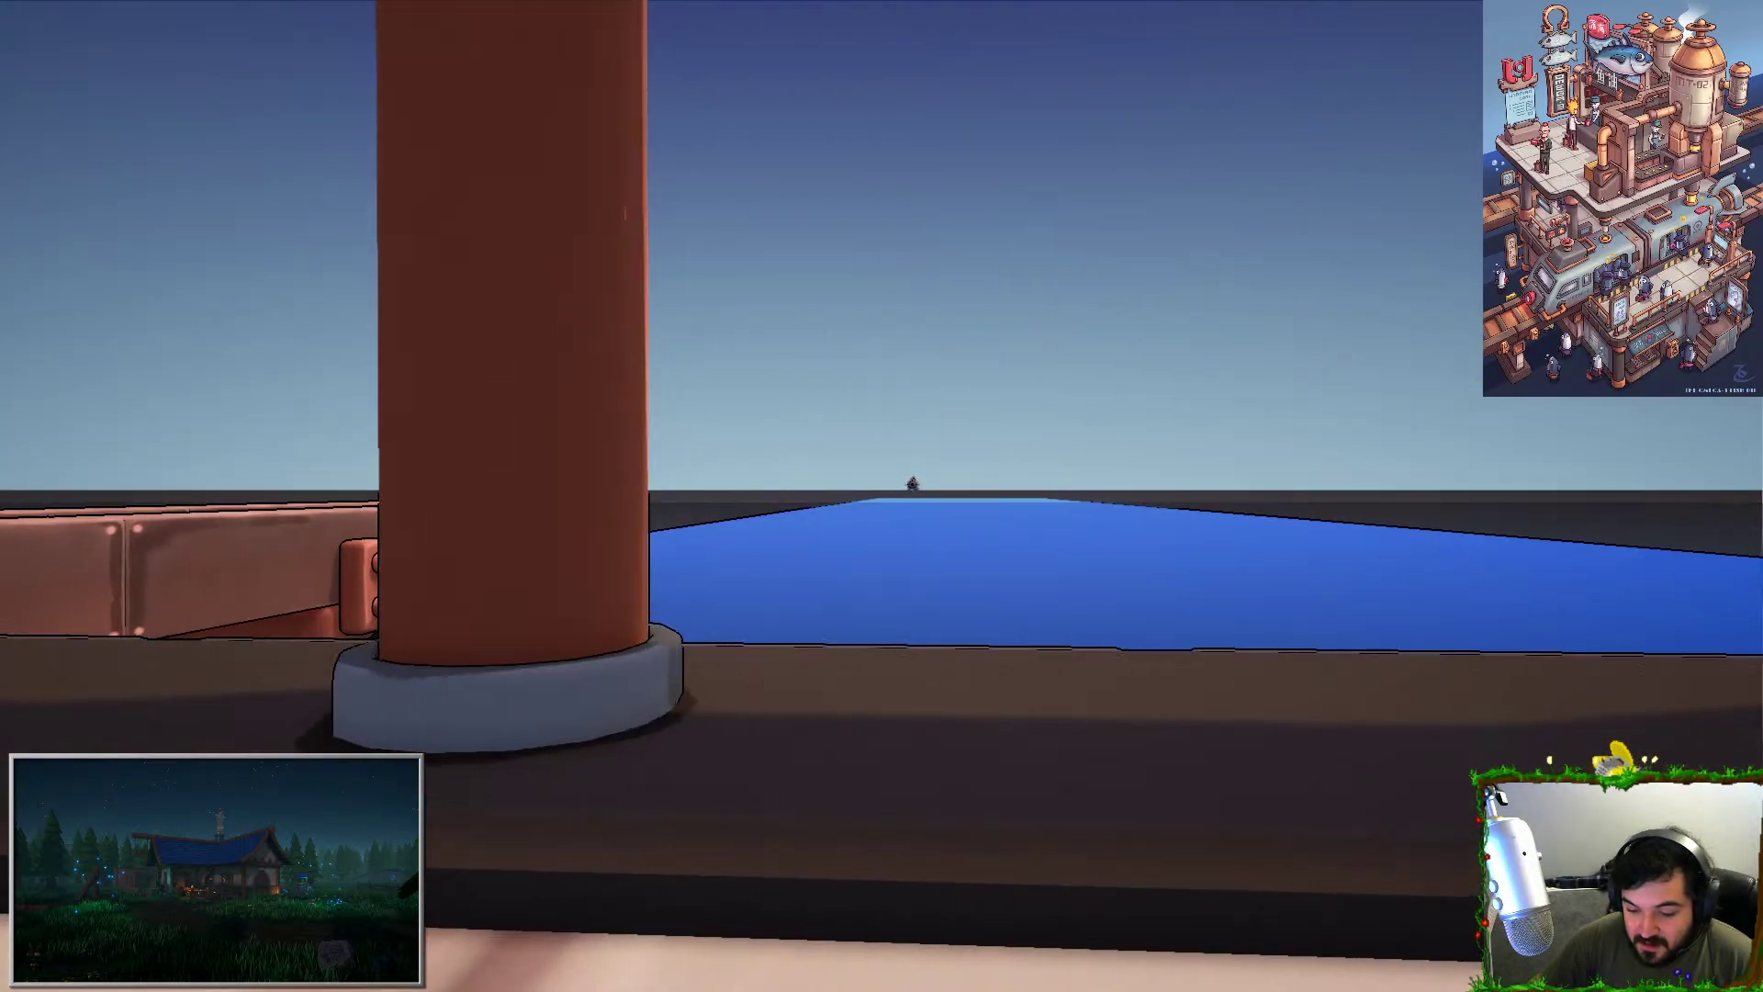
key("e")
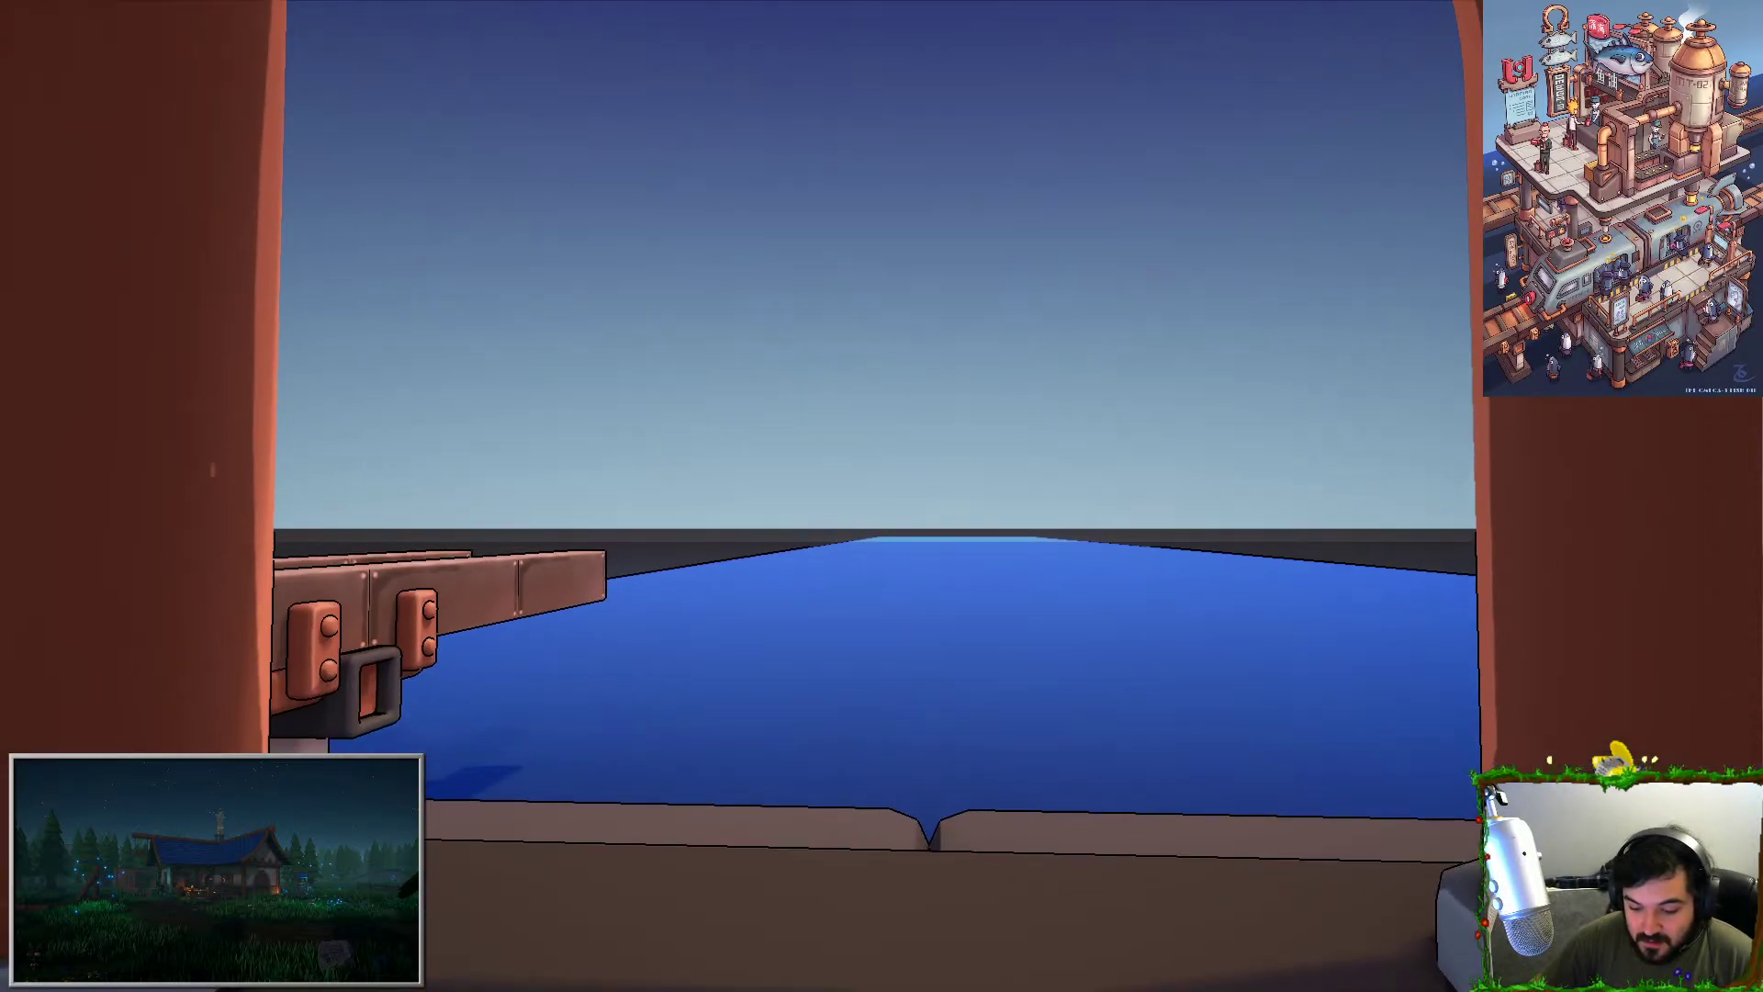
key("e")
key("w")
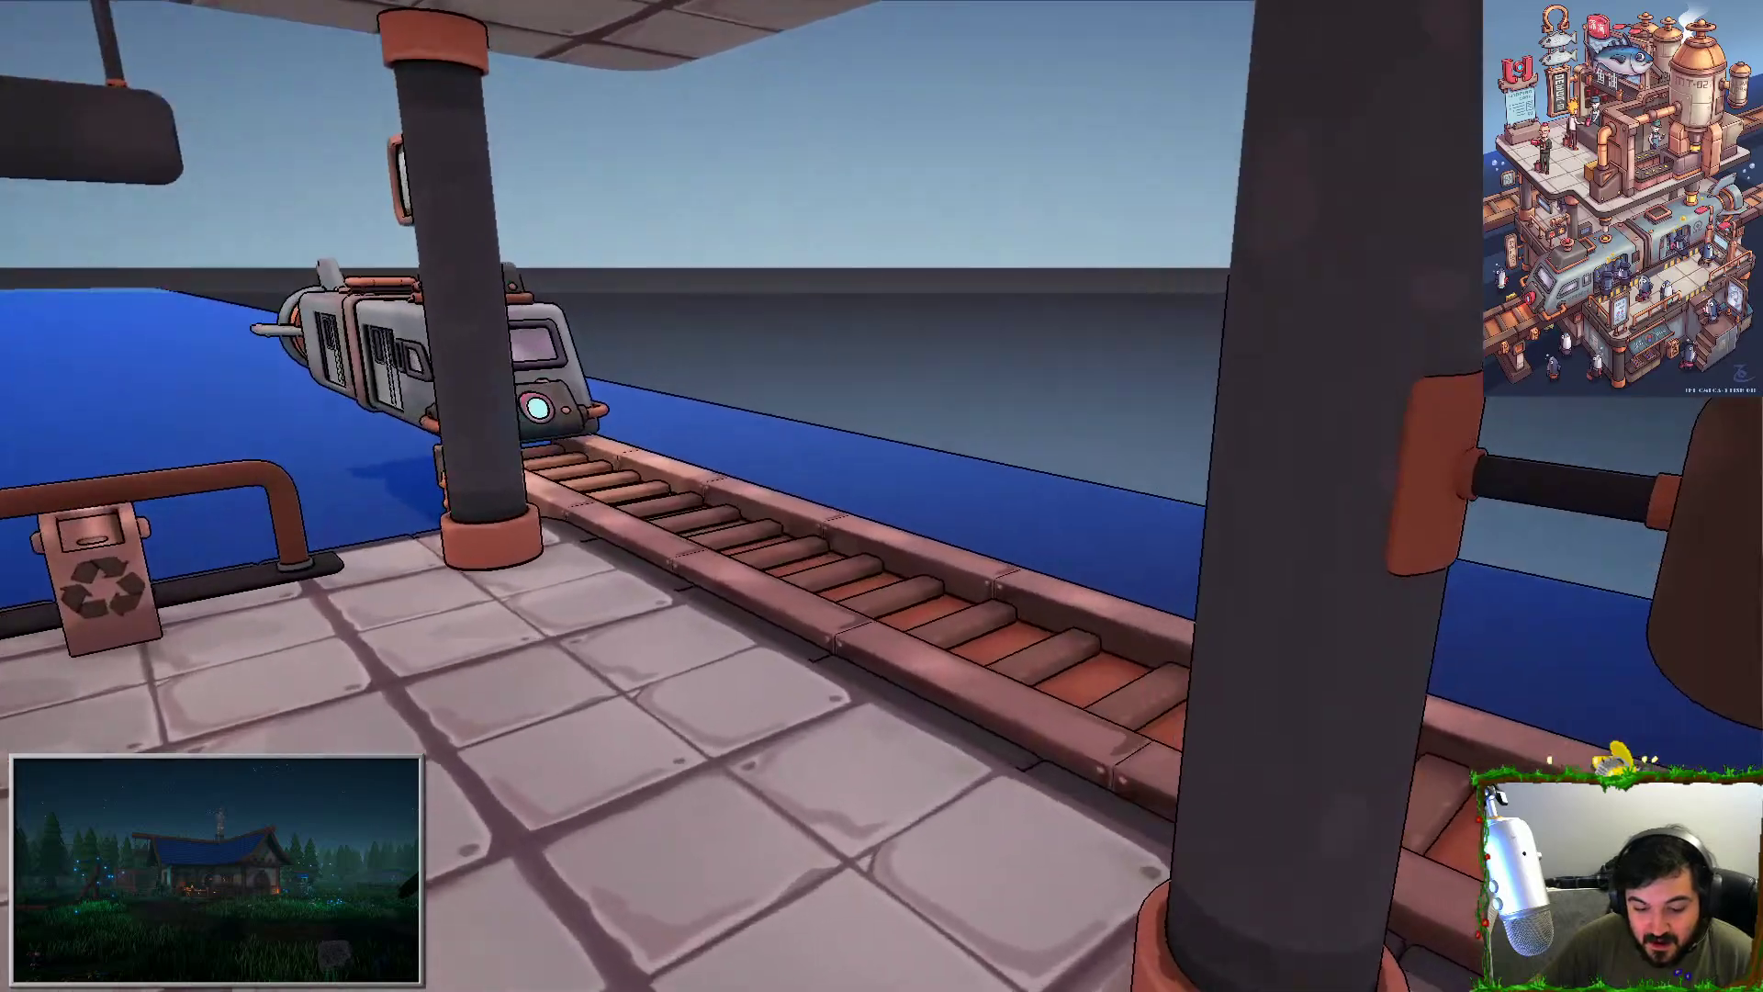
key("a")
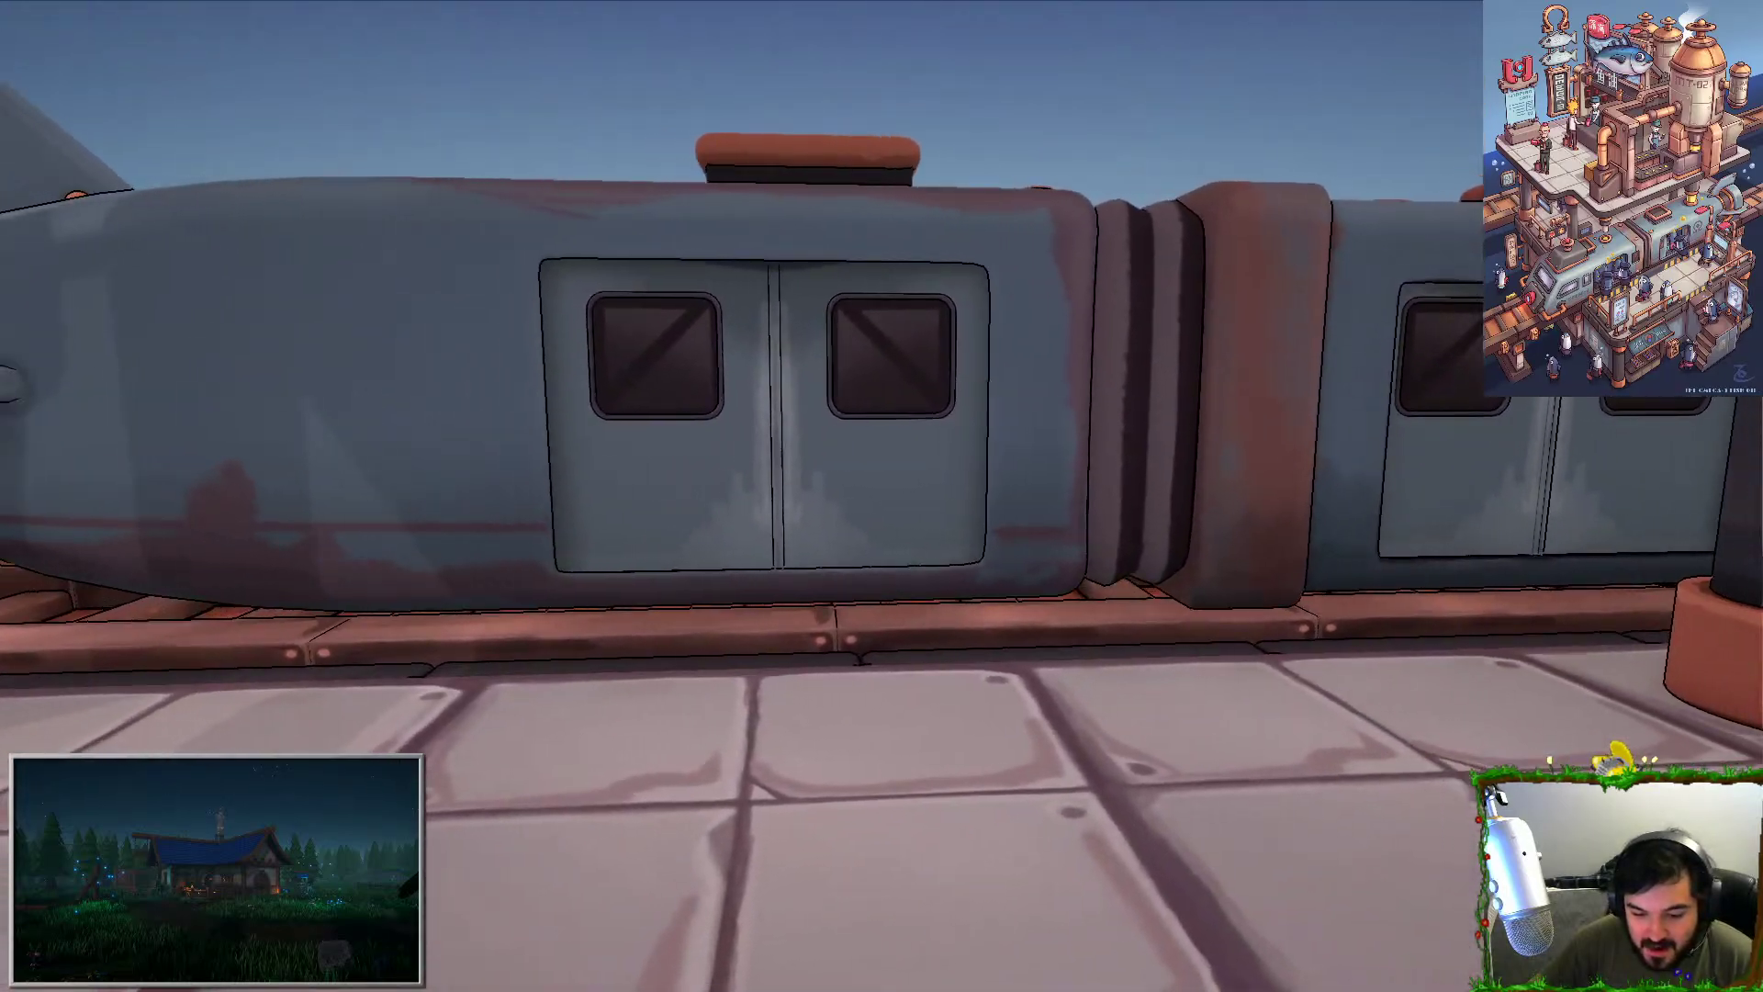
key("w")
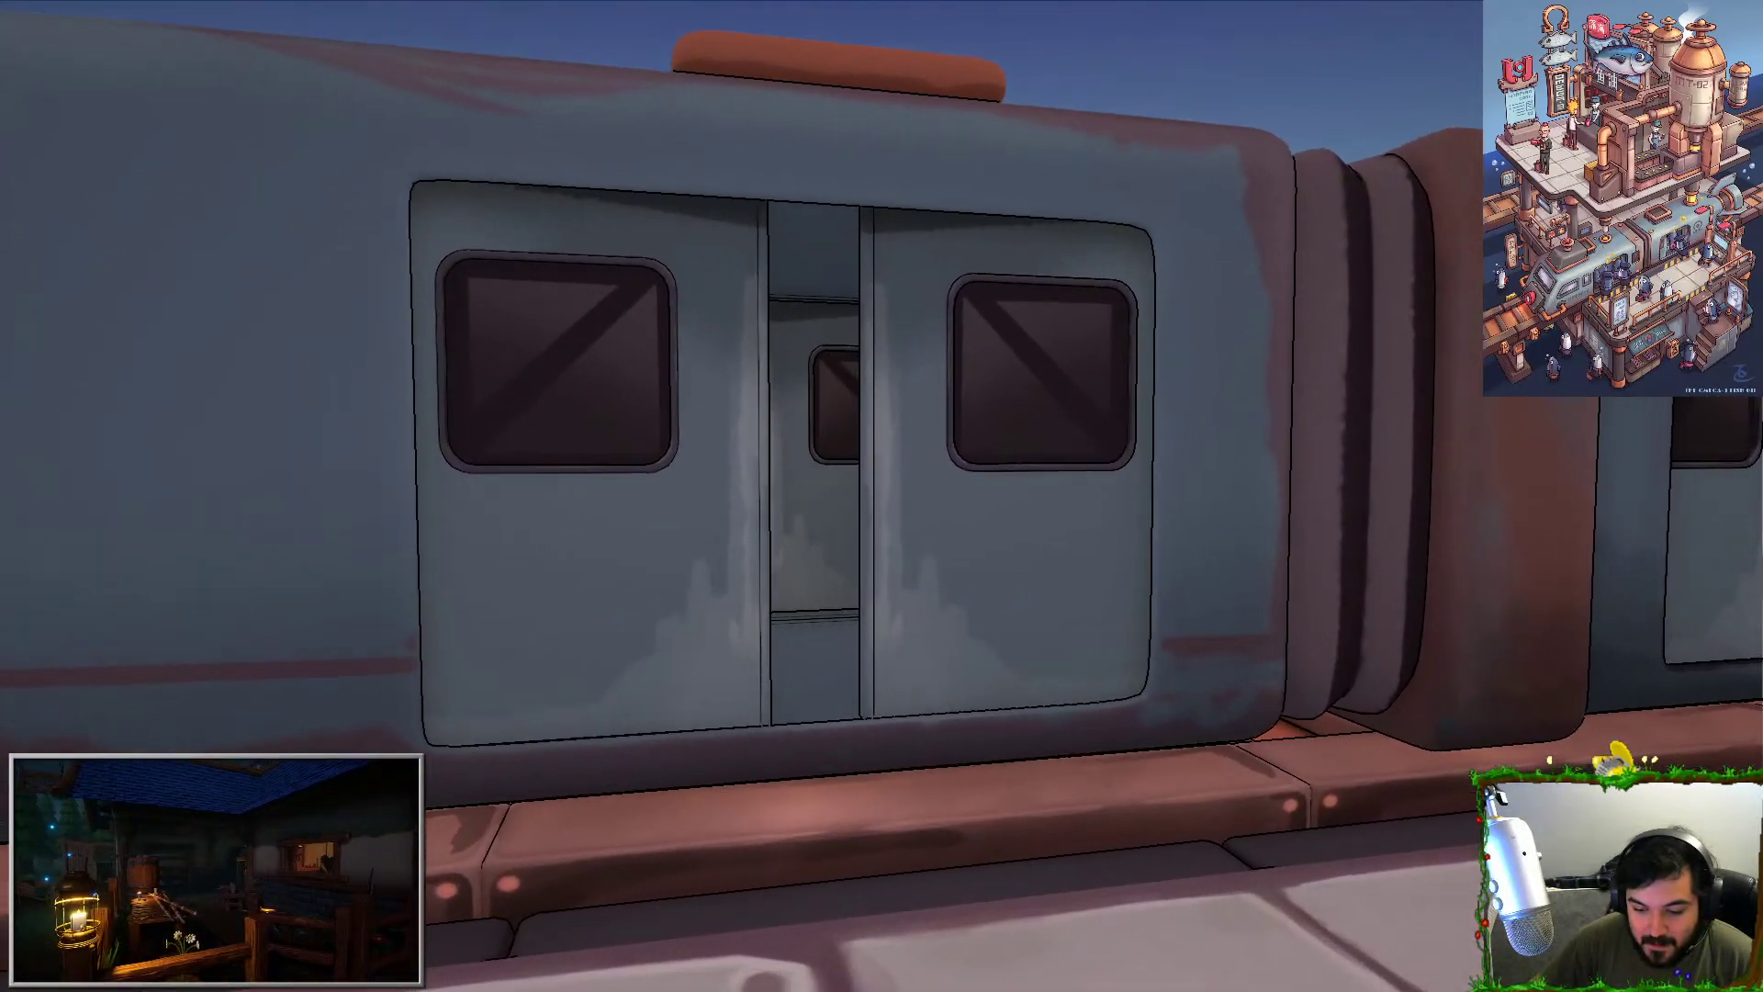
key("w")
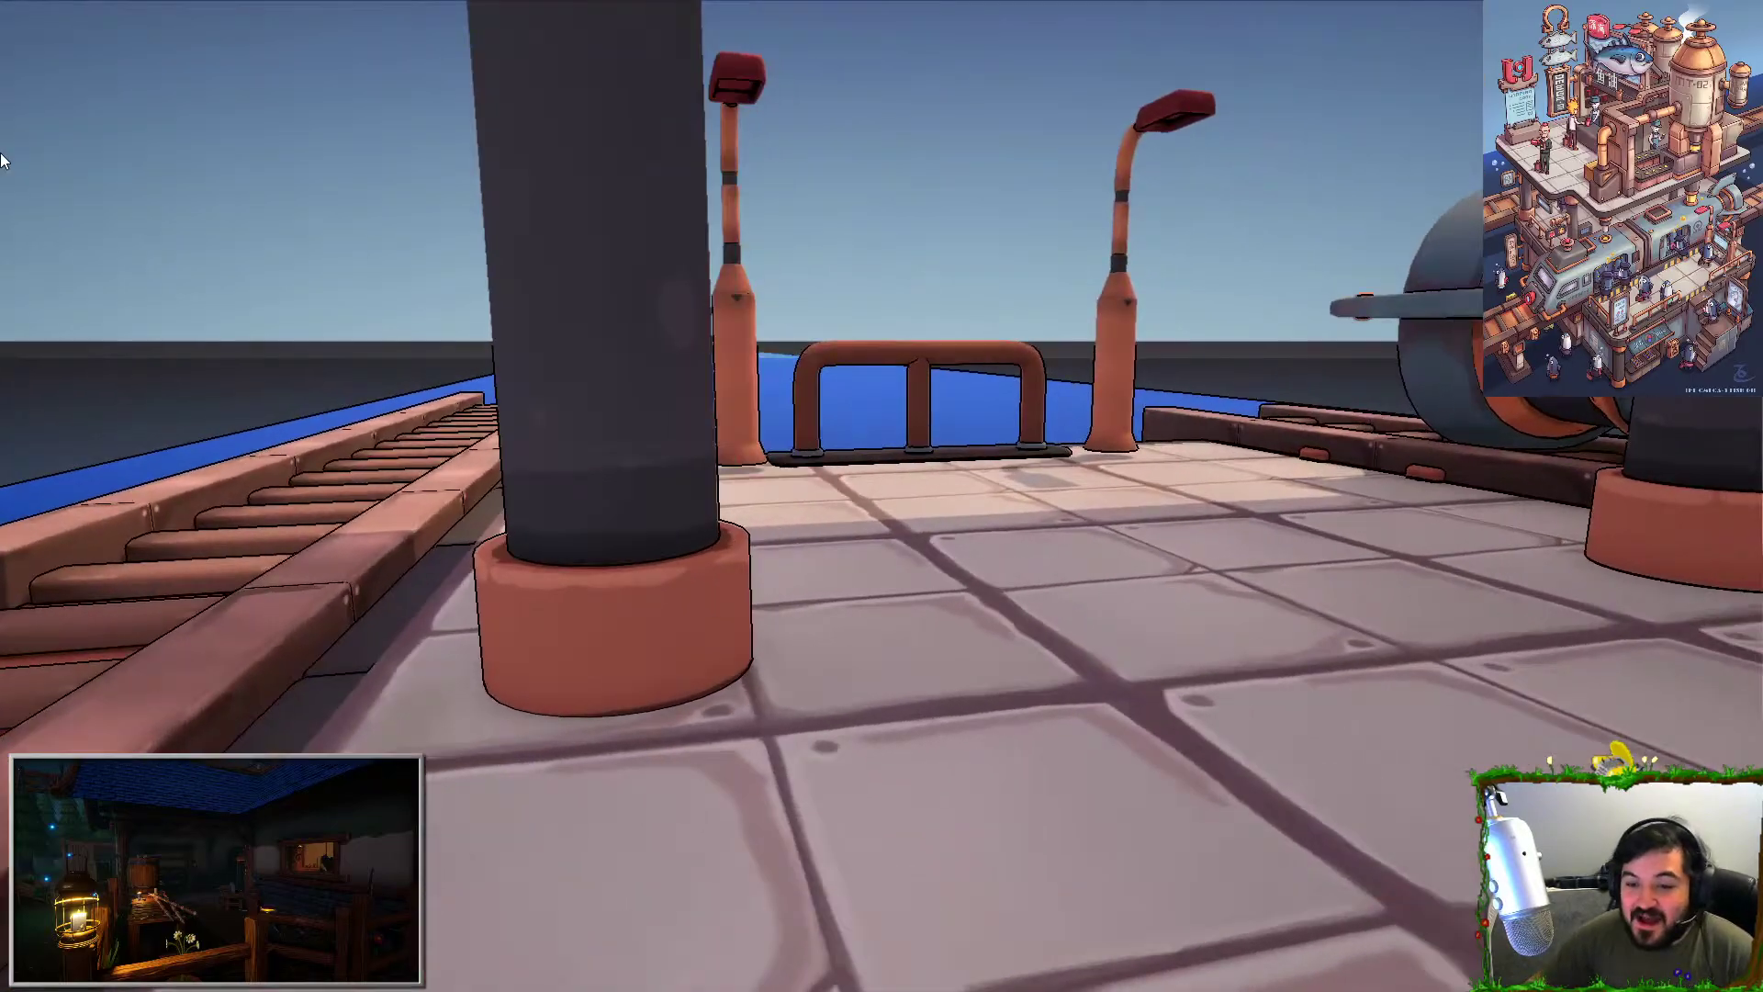
End the play session, check the viewport options and frame the whole station again.
key("Escape")
right_click_drag(882, 496, 734, 551)
key("s")
mouse_move(1061, 425)
right_mouse_down()
mouse_move(955, 436)
mouse_move(1061, 425)
right_mouse_up()
key("w")
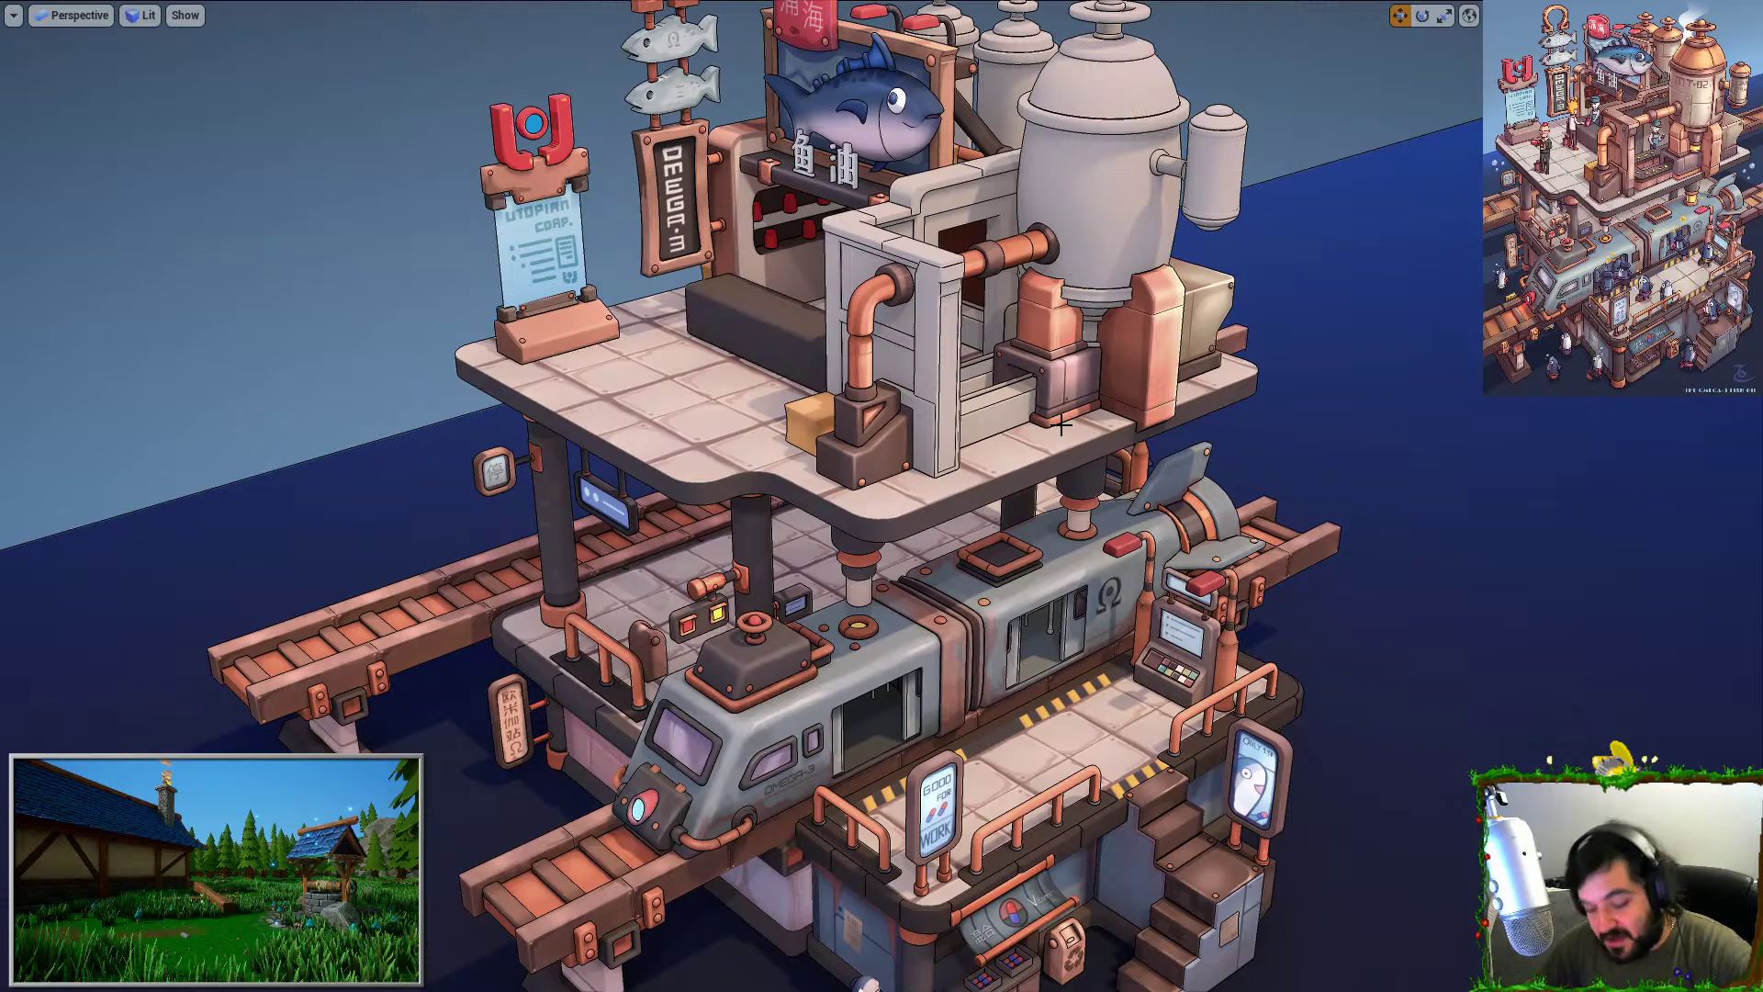
left_click(13, 15)
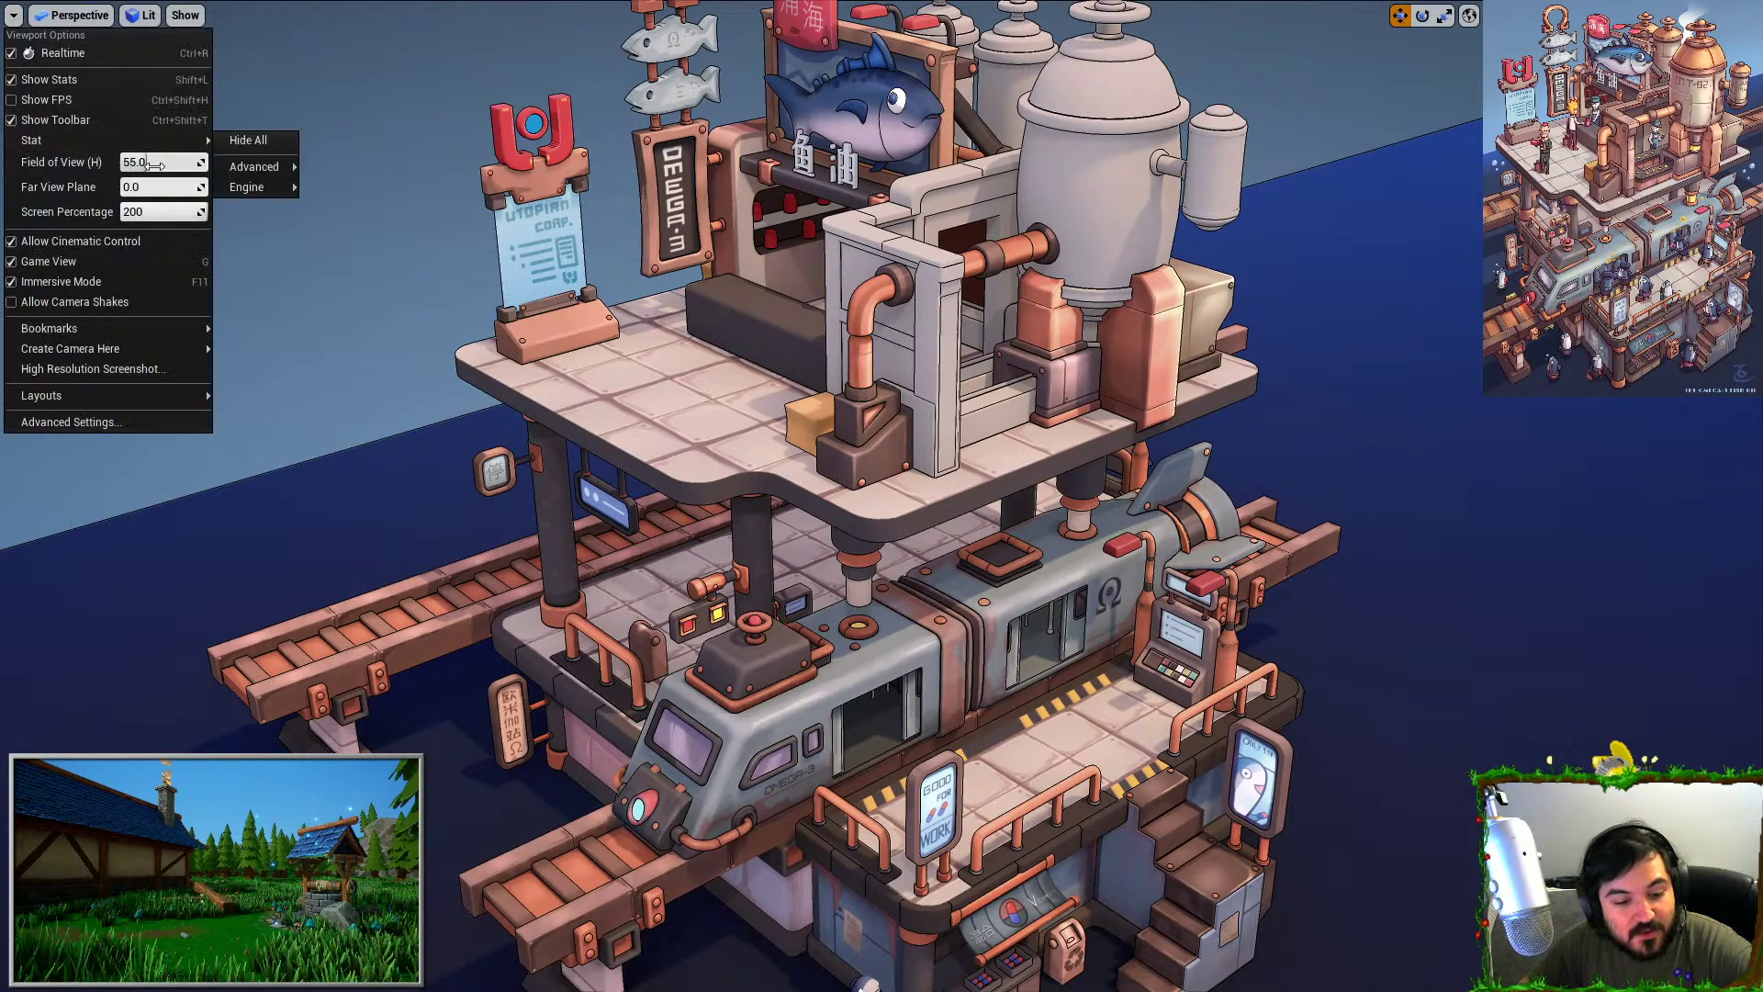
left_click(1054, 502)
key("f")
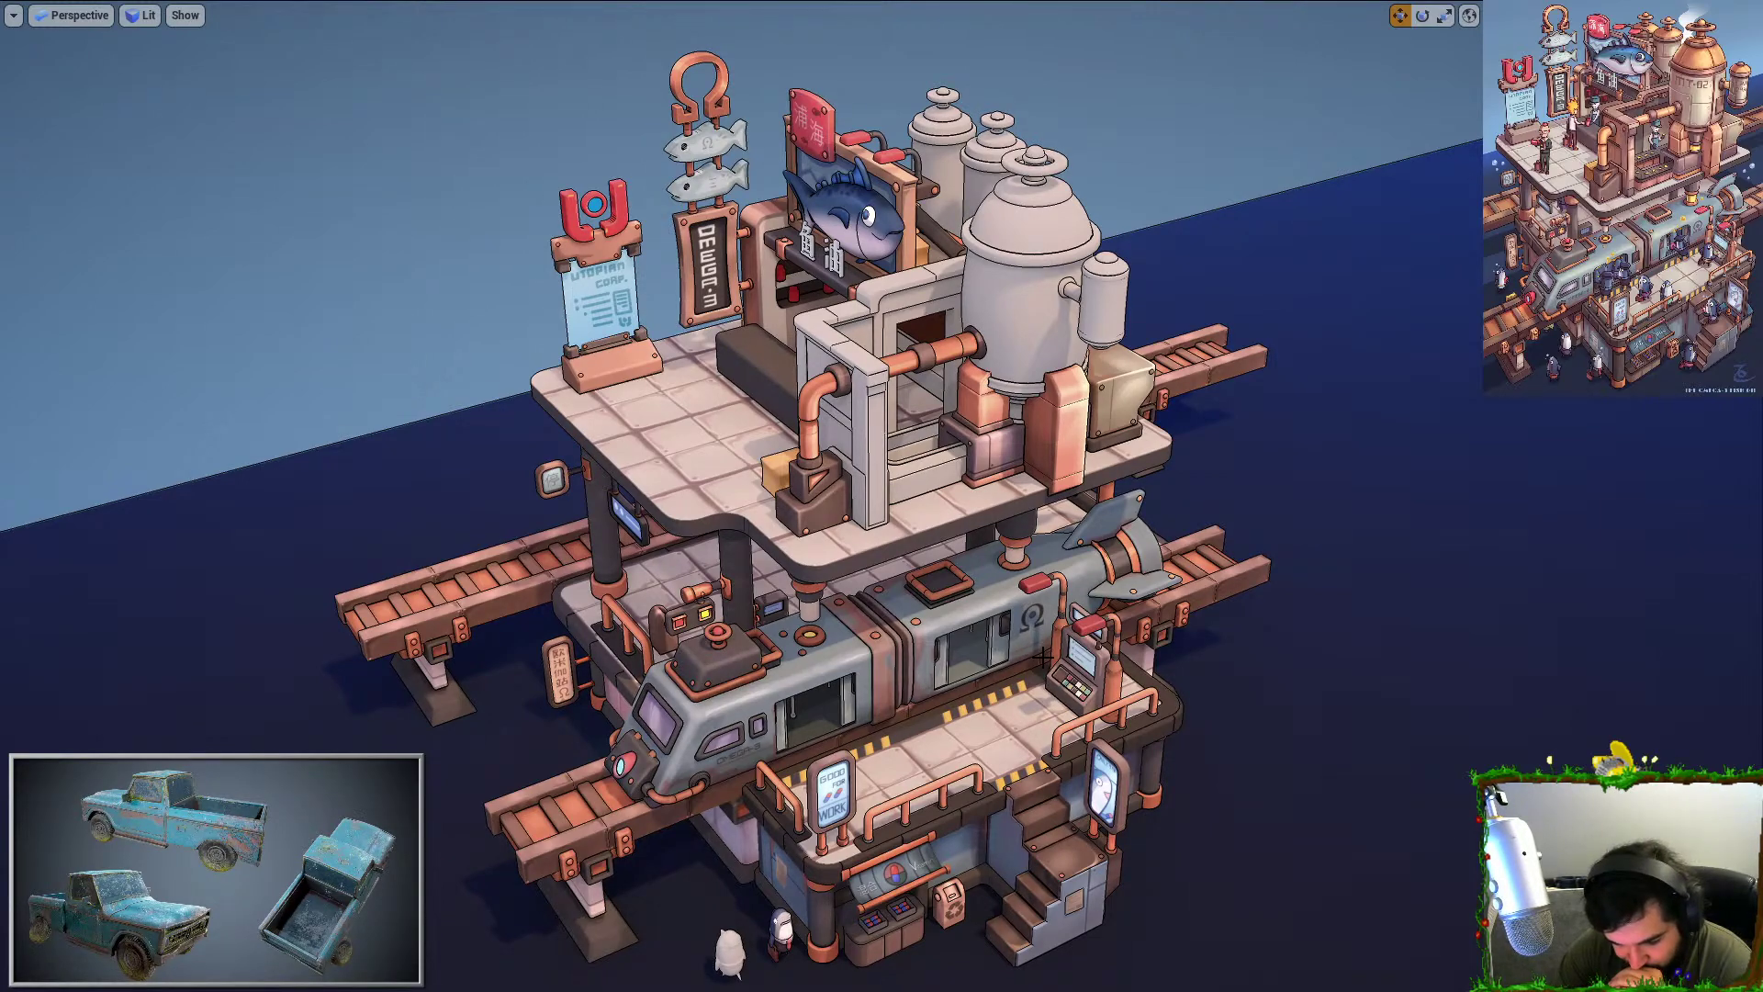
Inspect the stop and go lights, hanging signs, pillars and train on the platform beneath the second floor.
right_click_drag(1042, 658, 962, 536)
key("w")
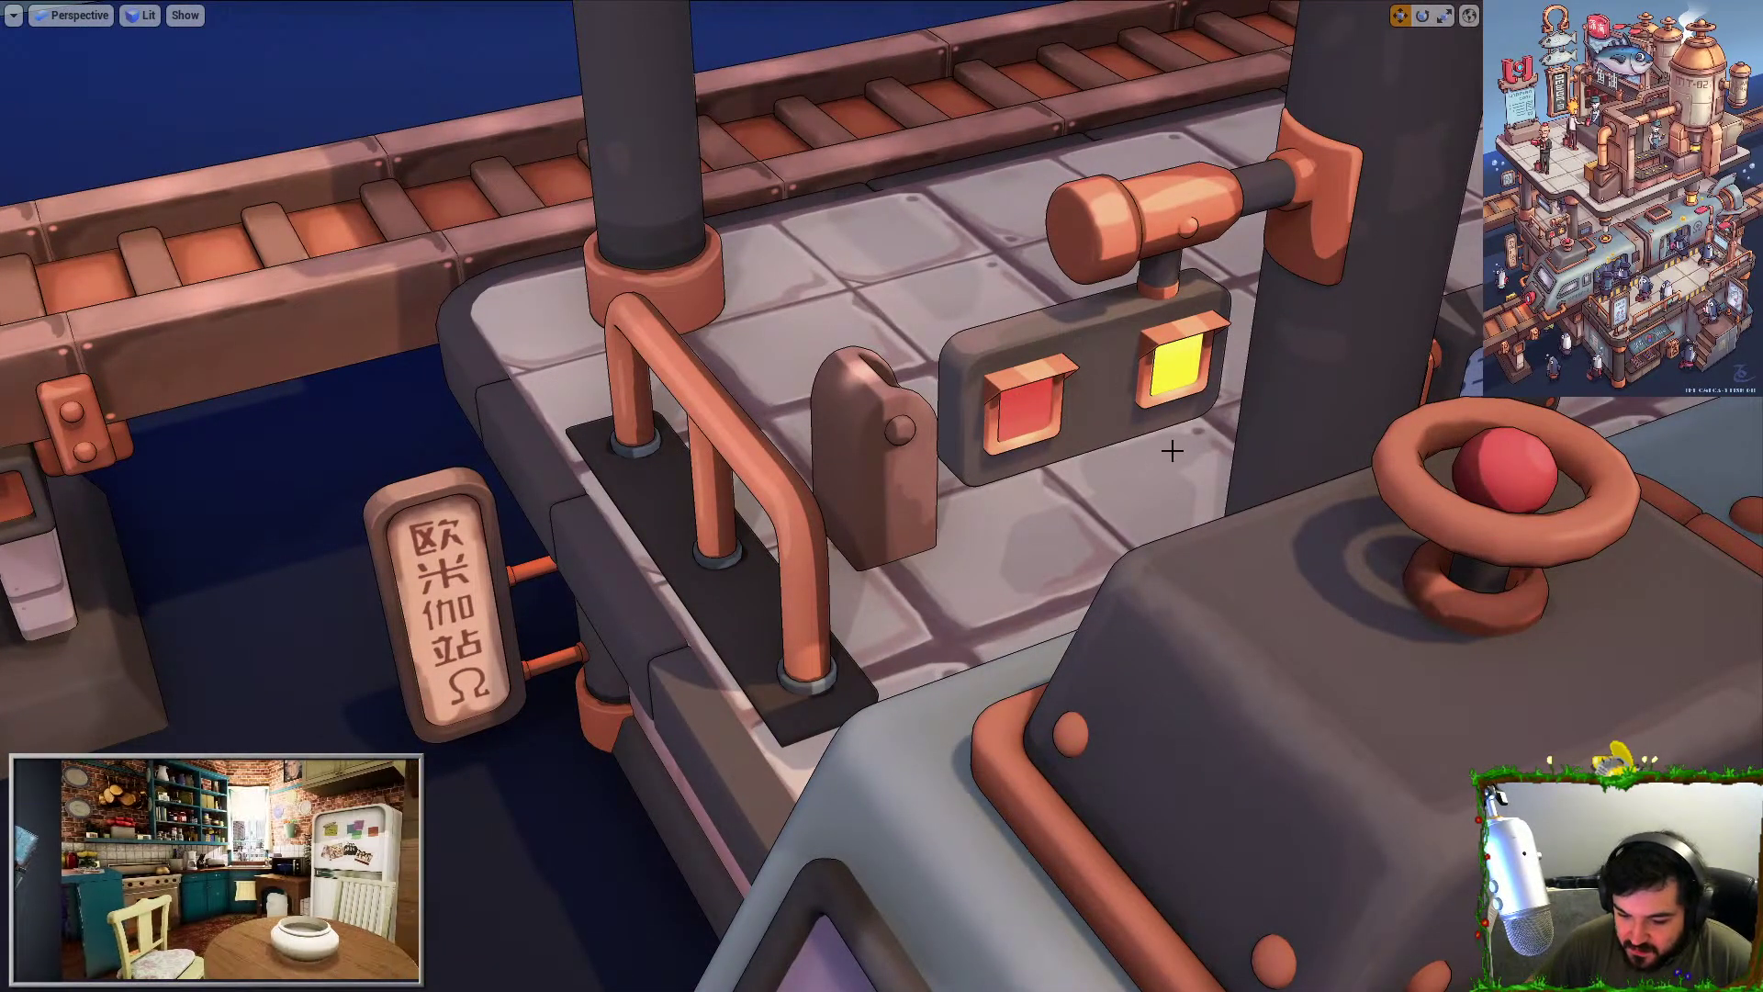
right_click_drag(1180, 415, 1258, 321)
key("a")
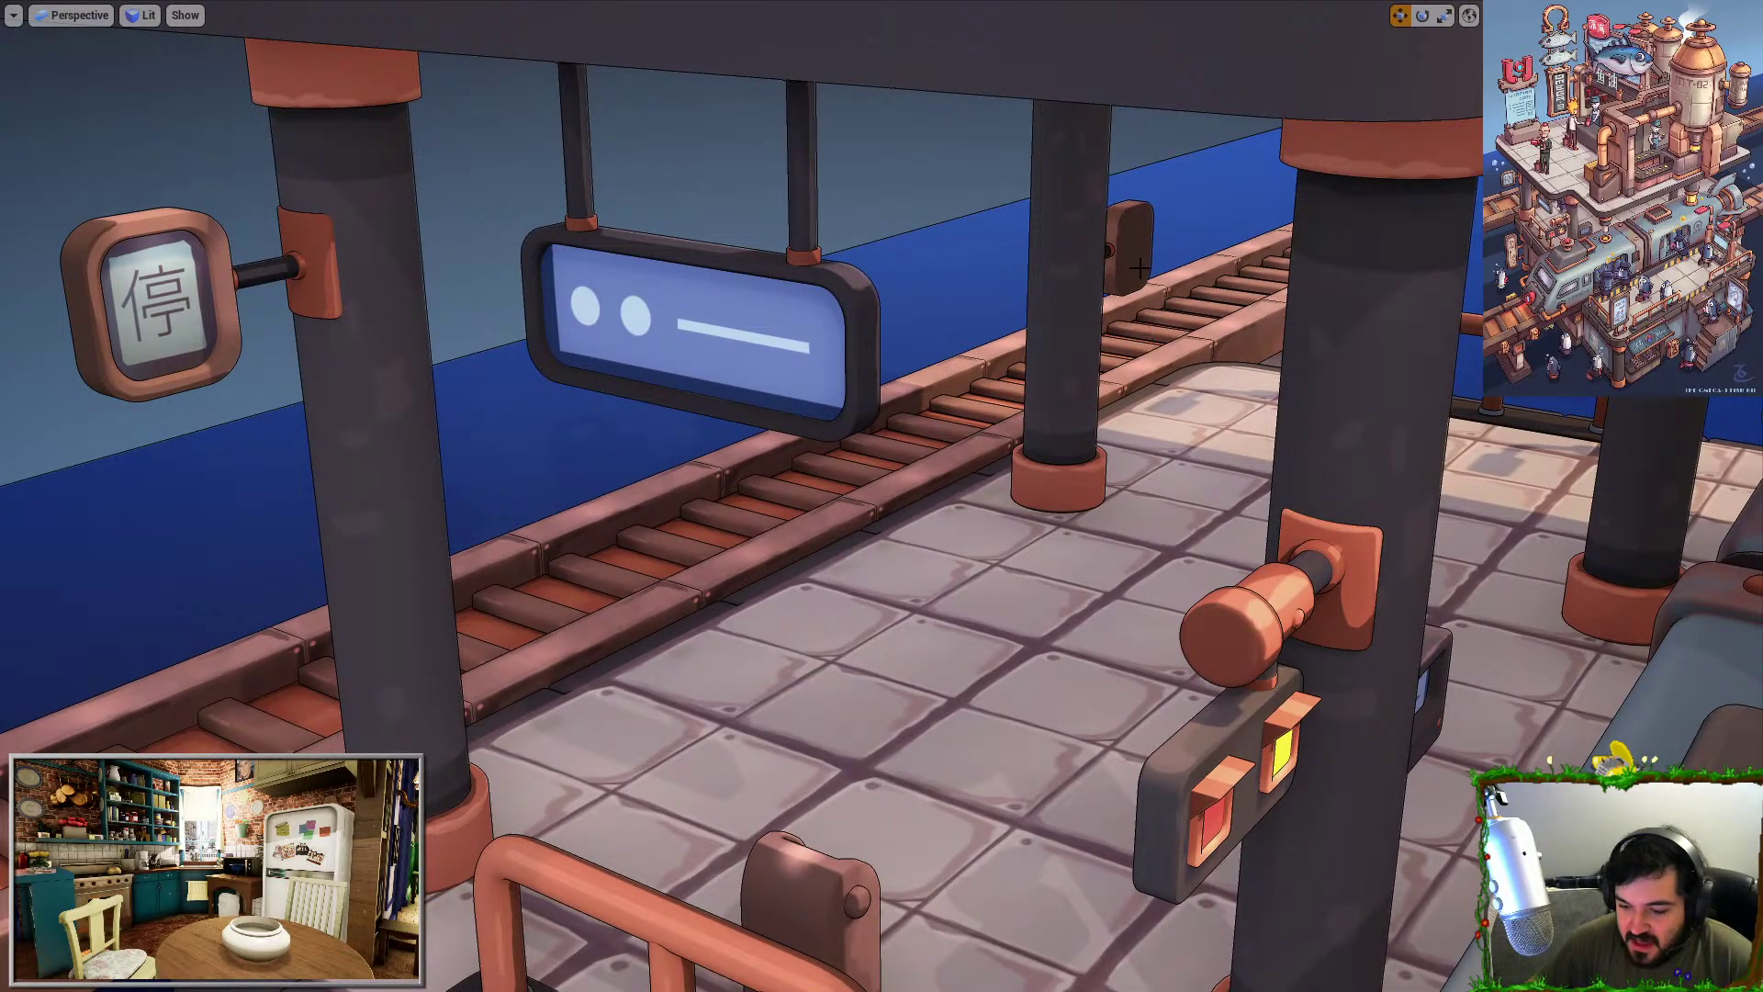
key("w")
right_click_drag(1149, 363, 1653, 289)
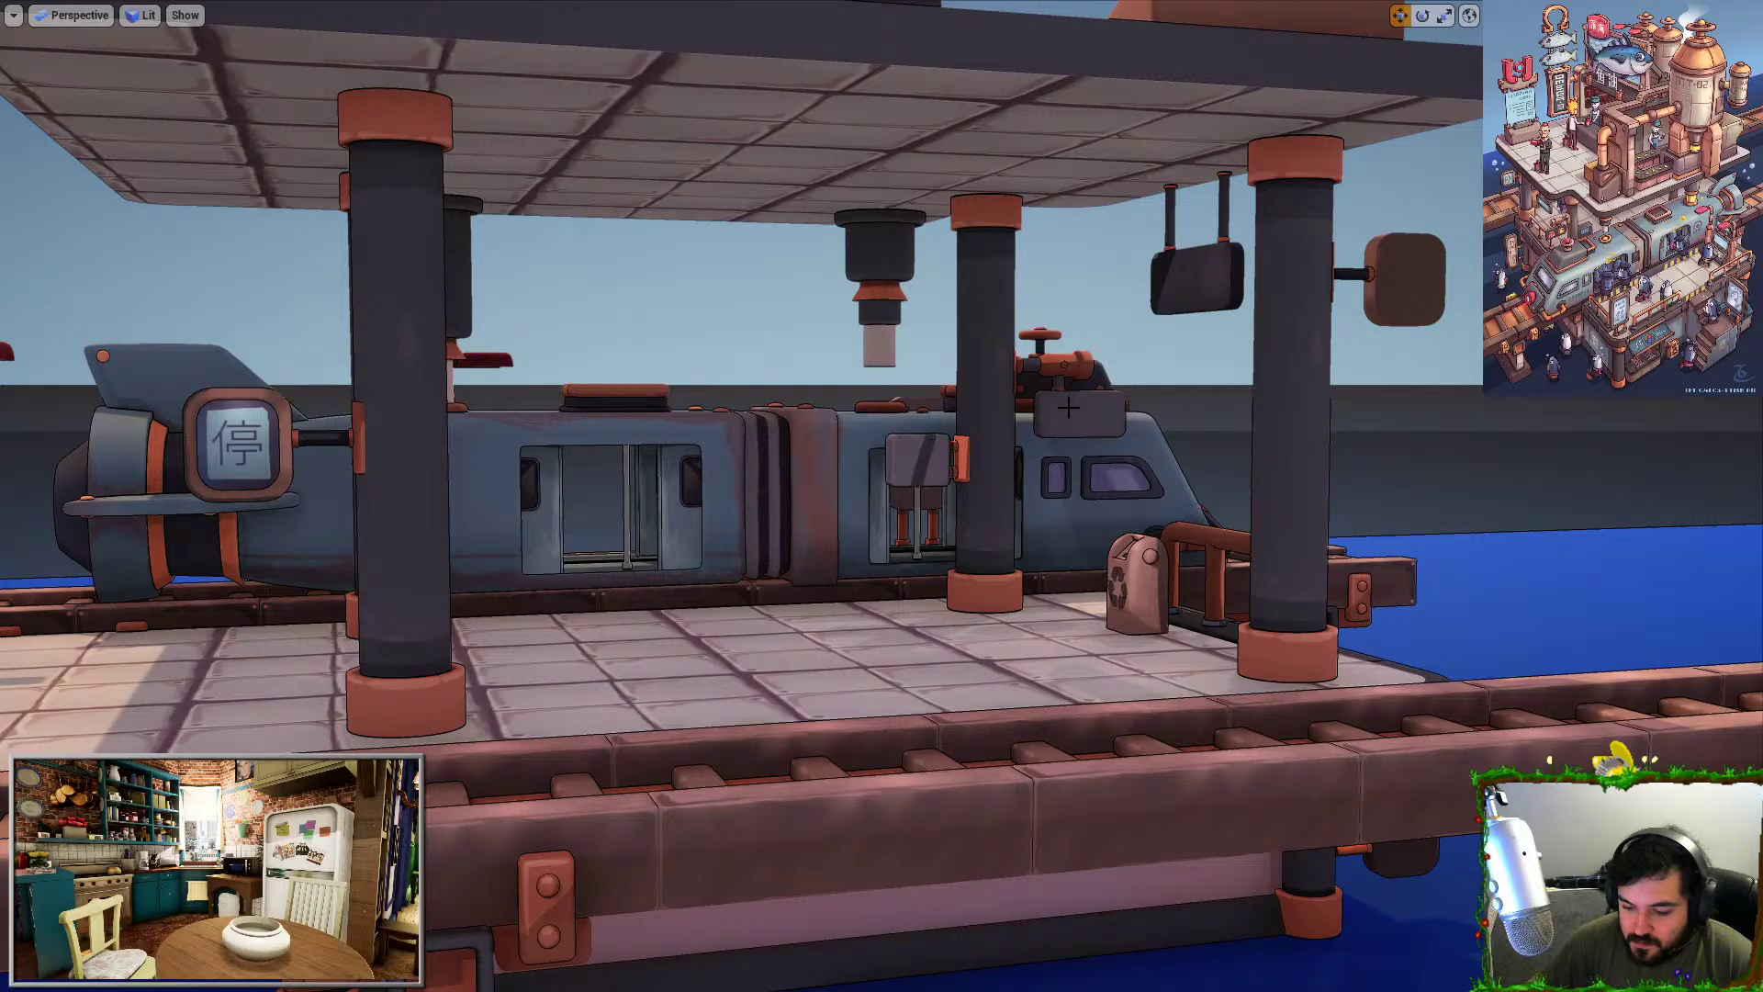
key("w")
right_click_drag(1068, 408, 193, 423)
key("d")
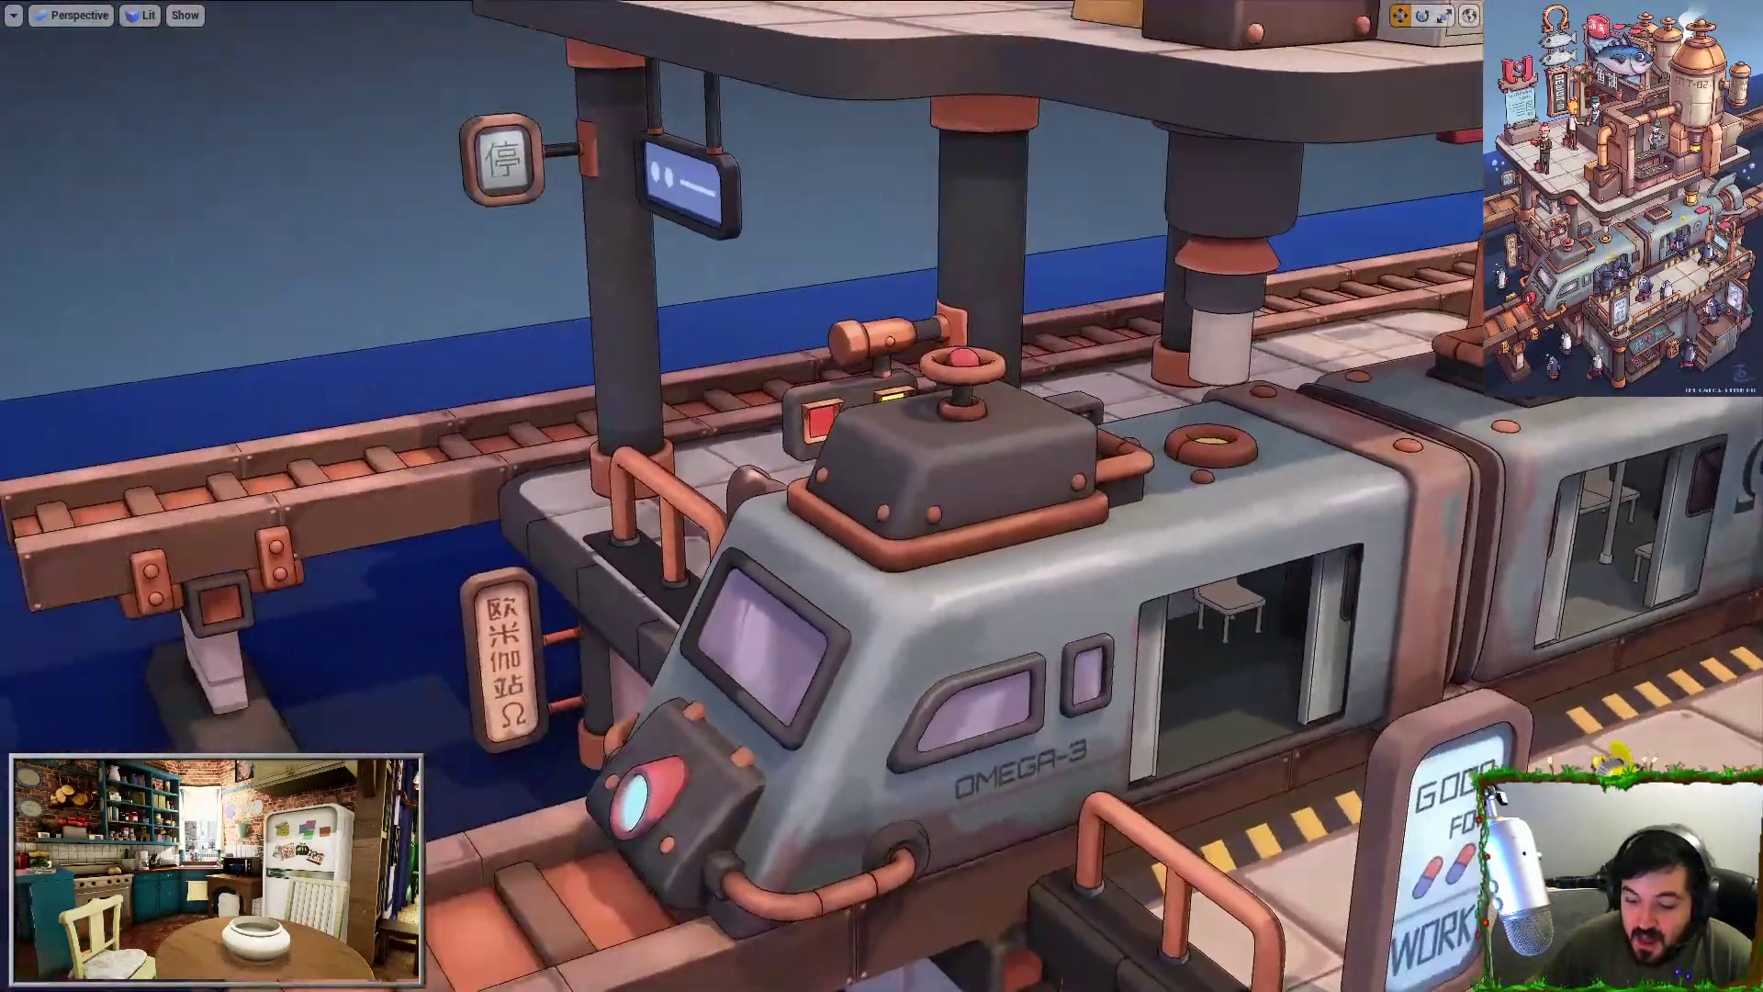
Open the stop and go lights' parent material M_StopAndGoLights and locate its T_StopAndGoLights_E texture among the project assets.
right_click_drag(882, 495, 964, 477)
key("w")
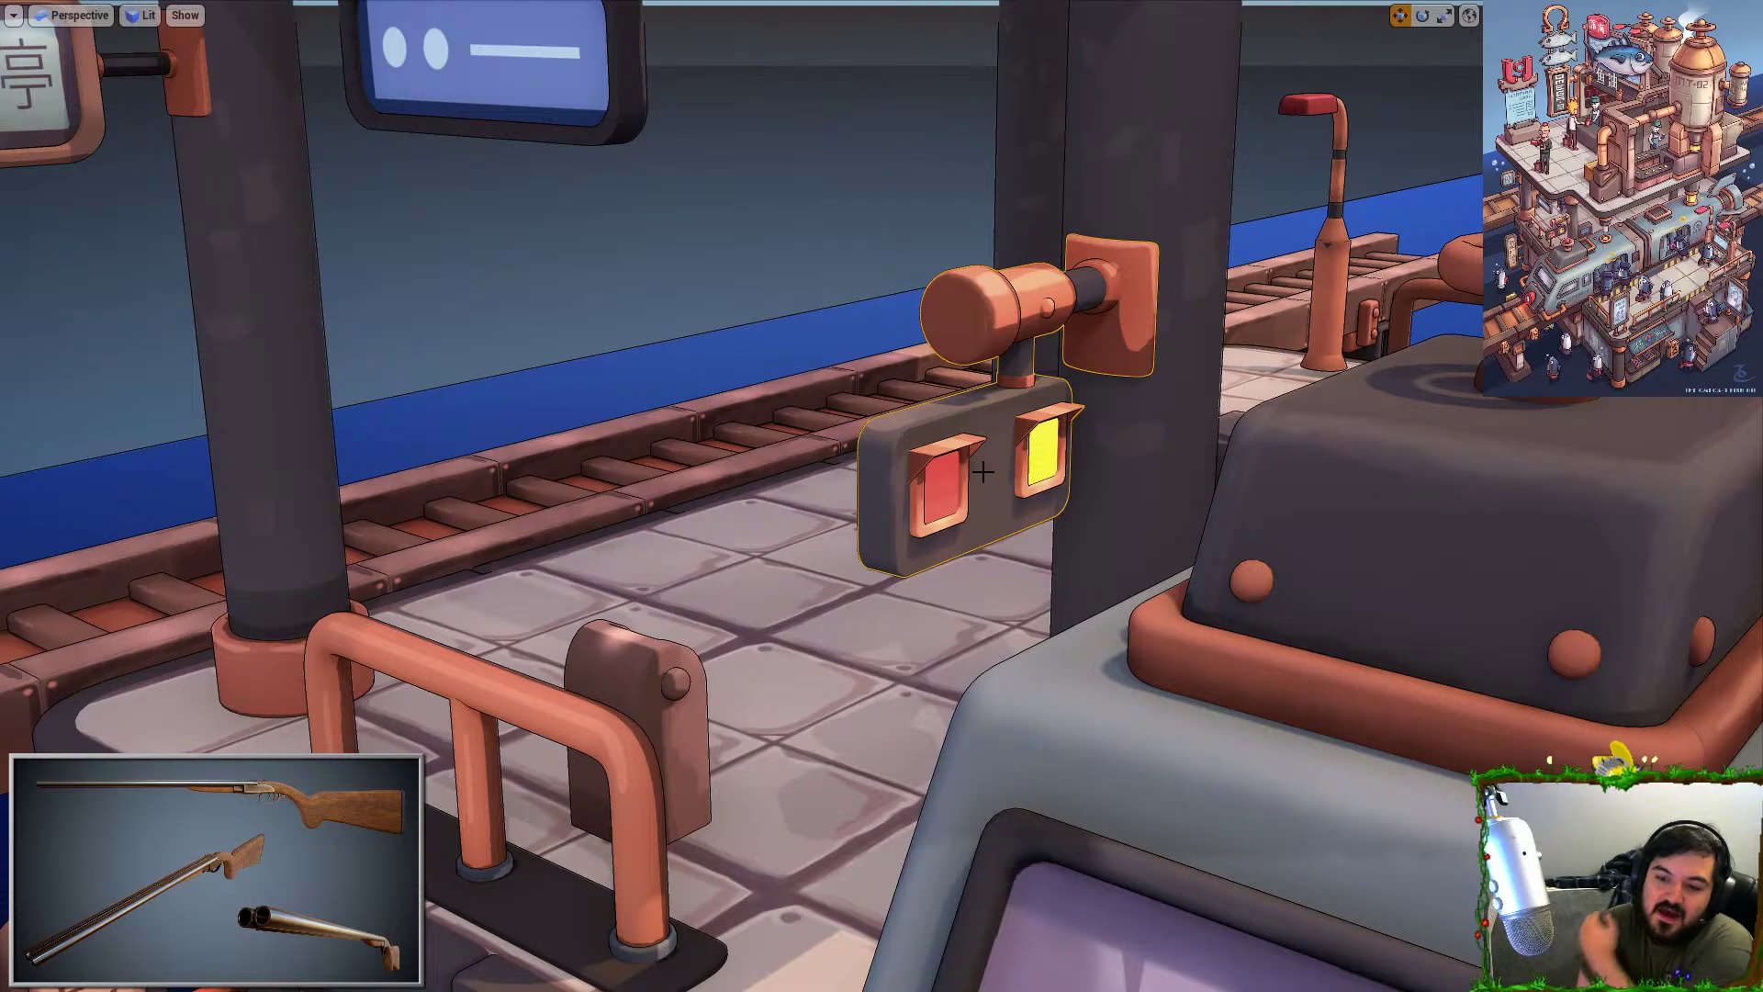
key("F11")
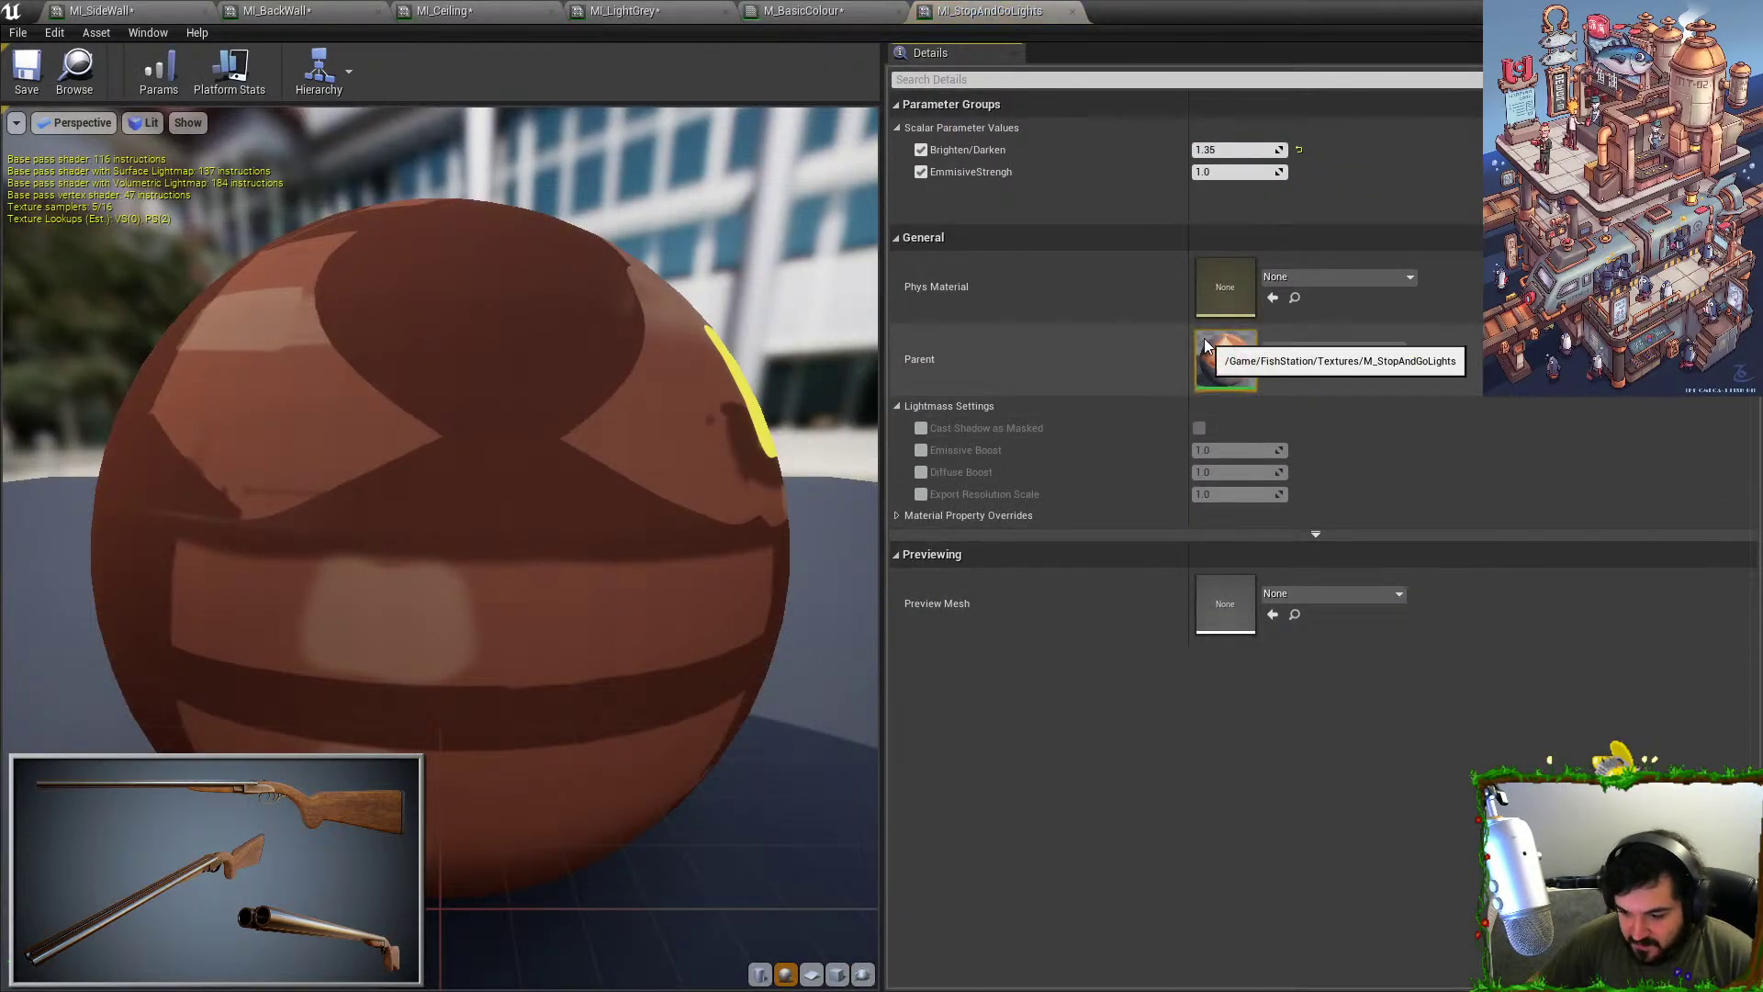
double_click(1204, 338)
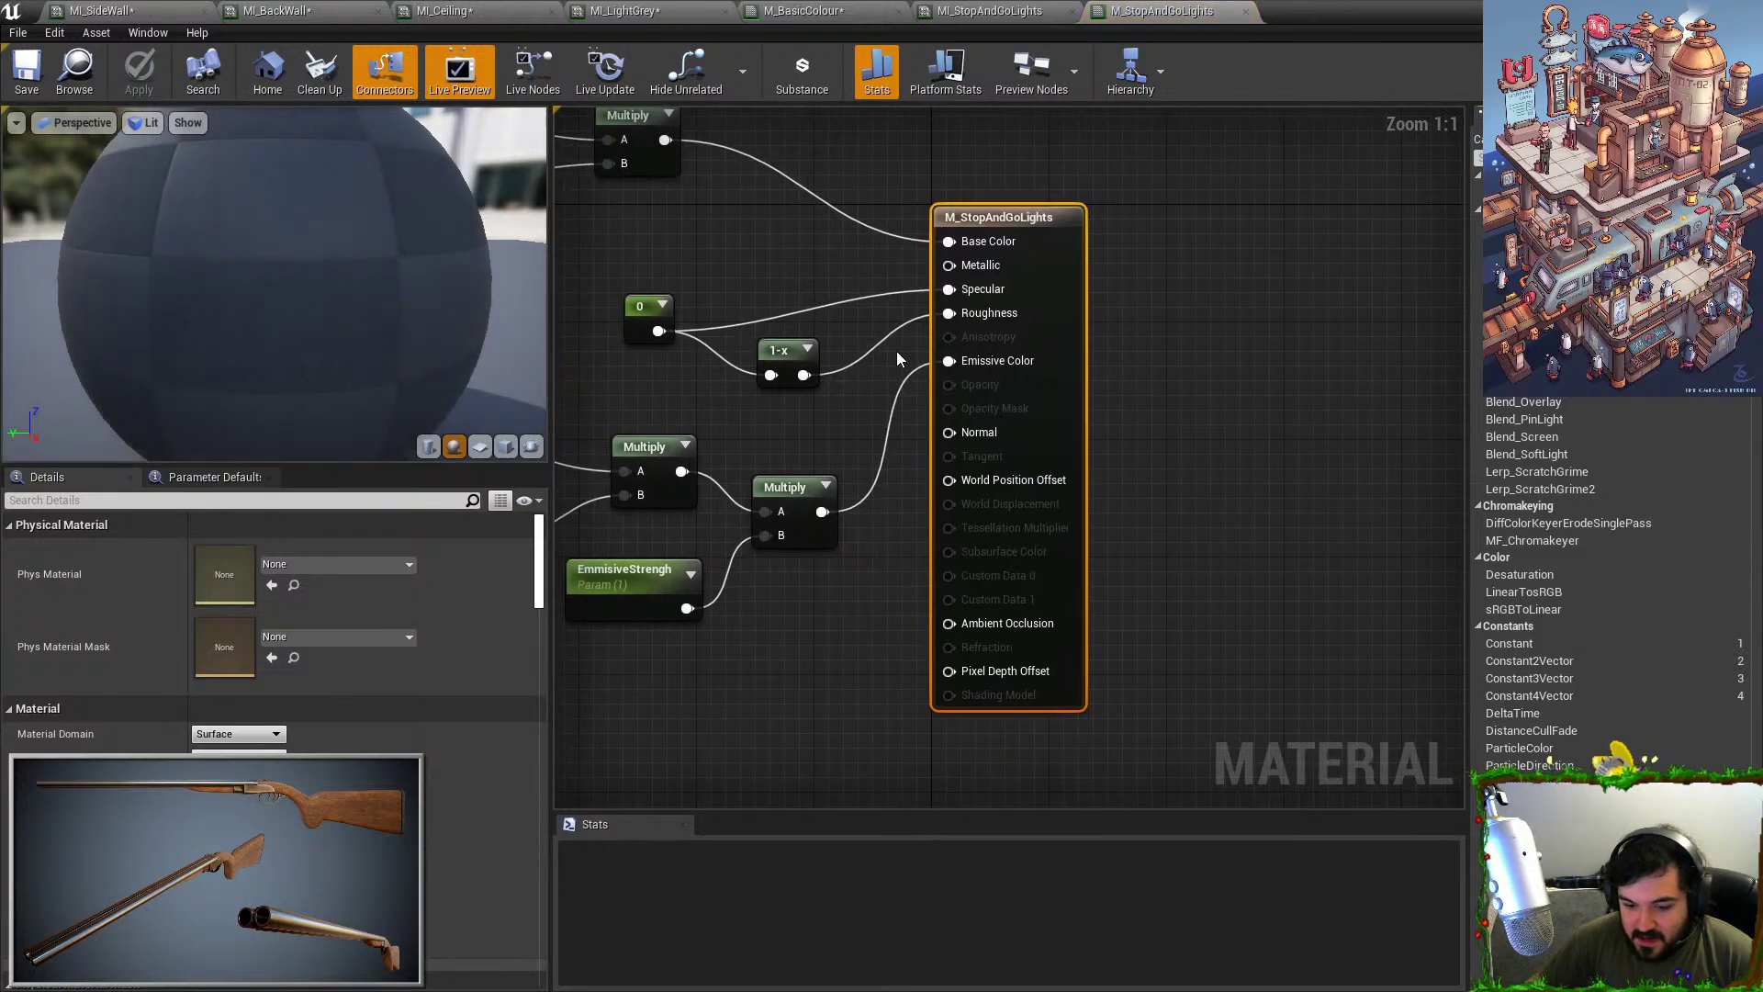
scroll(896, 351, "down", 2)
right_click_drag(896, 351, 1288, 379)
left_click(889, 586)
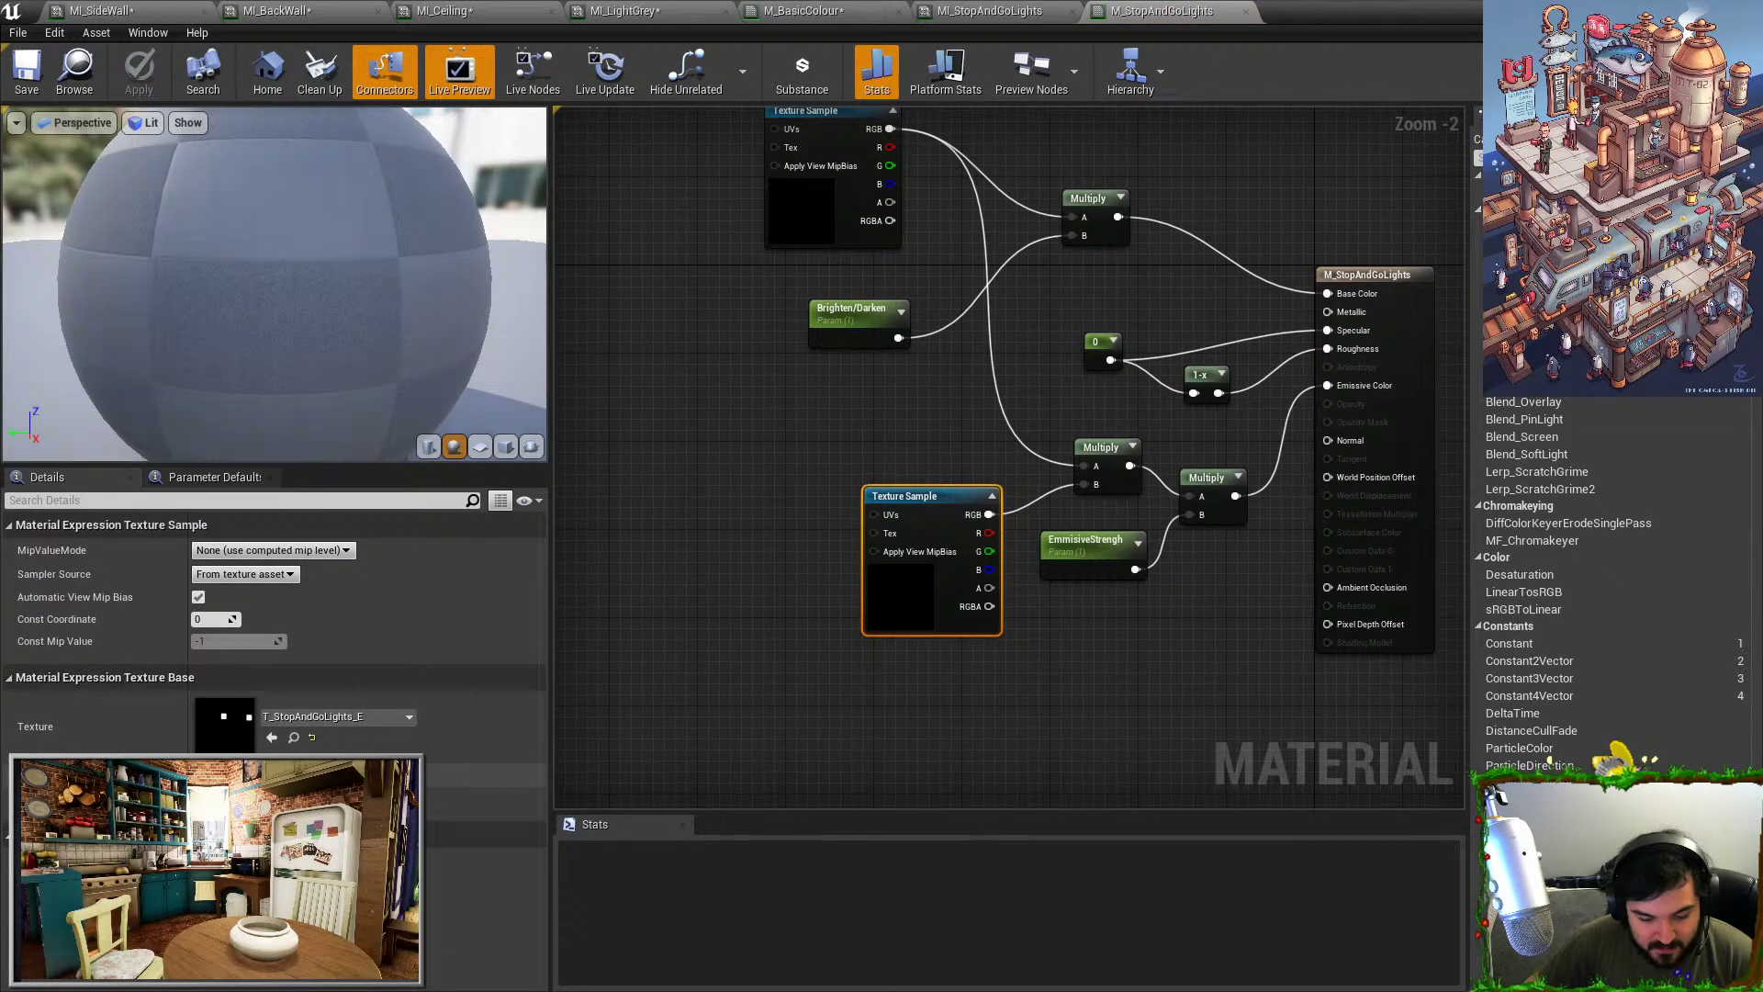
left_click(294, 738)
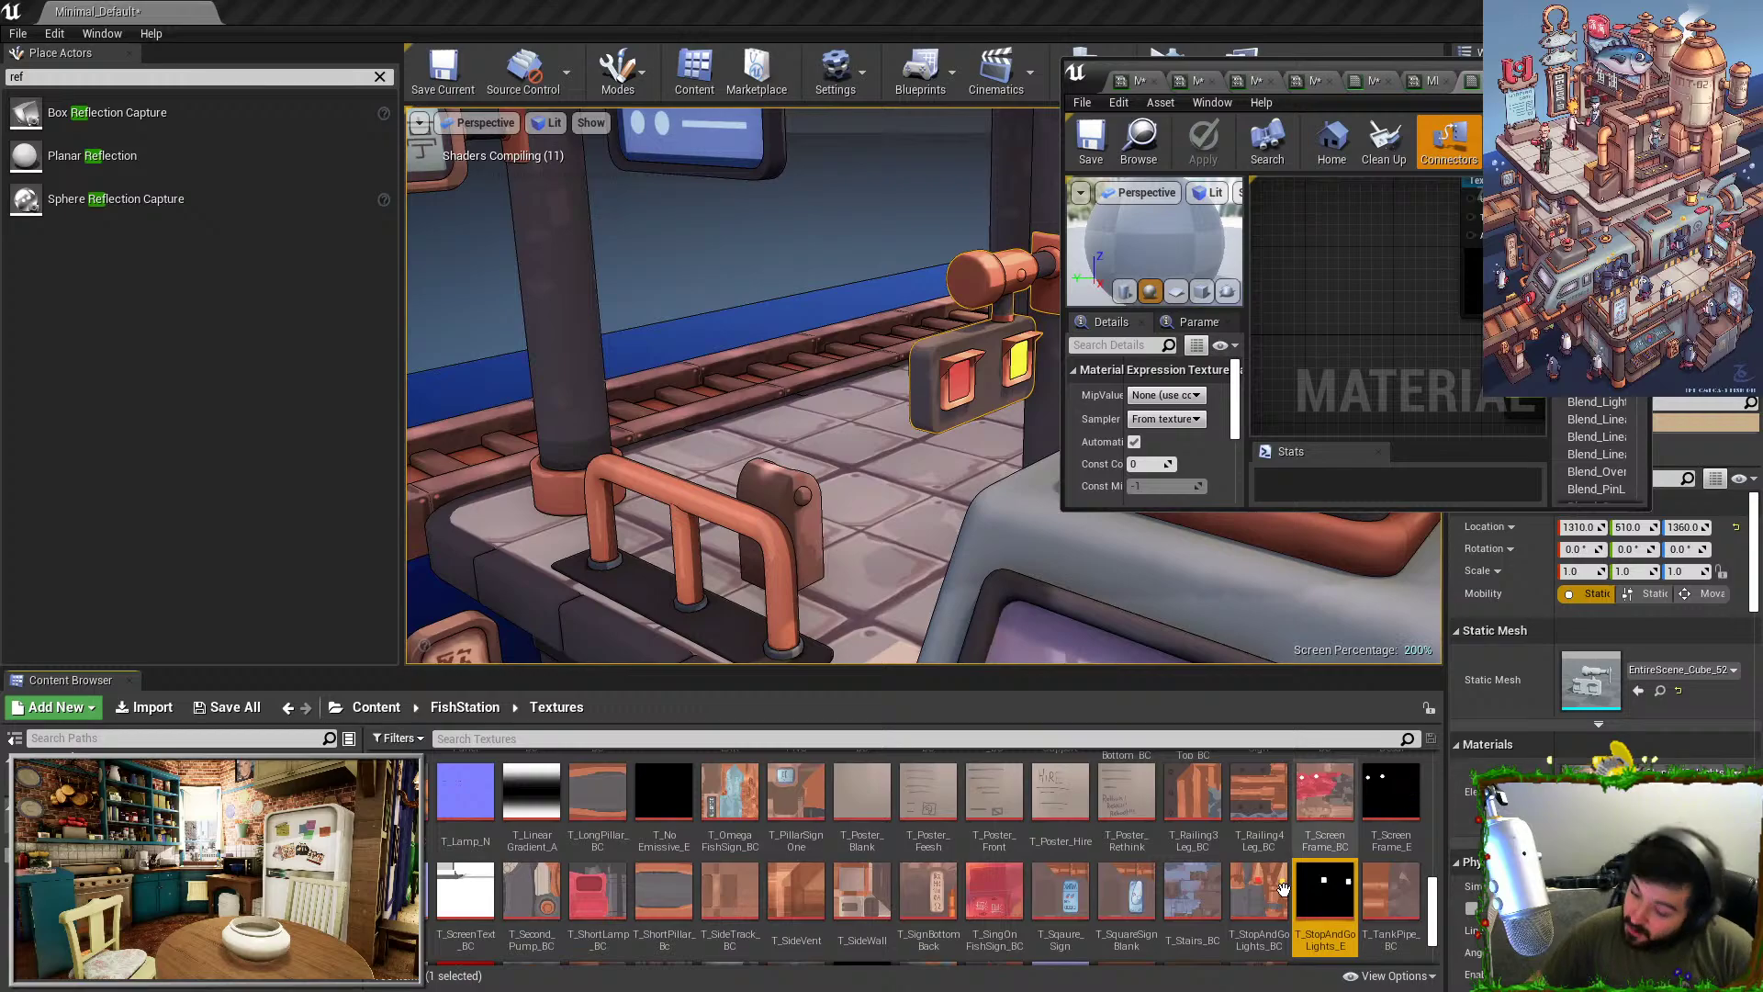
Export the T_StopAndGoLights_E texture to the Desktop as a Targa file under its existing name.
right_click(1322, 884)
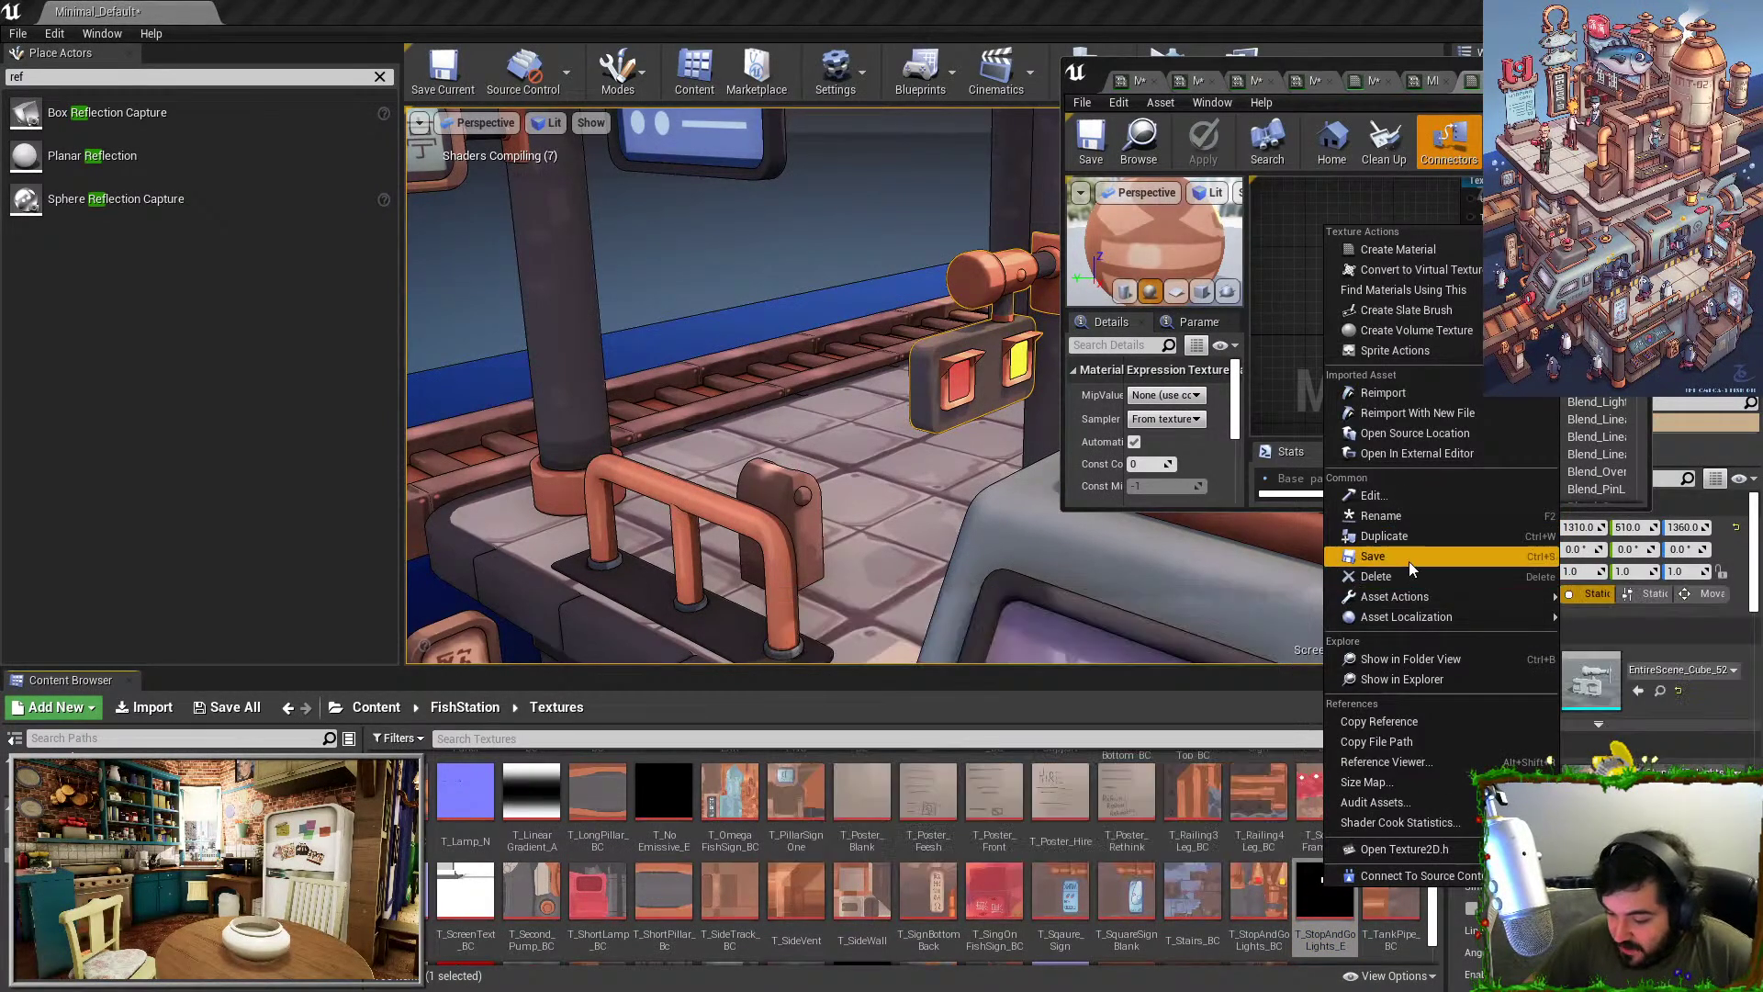
mouse_move(1516, 603)
left_click(1643, 684)
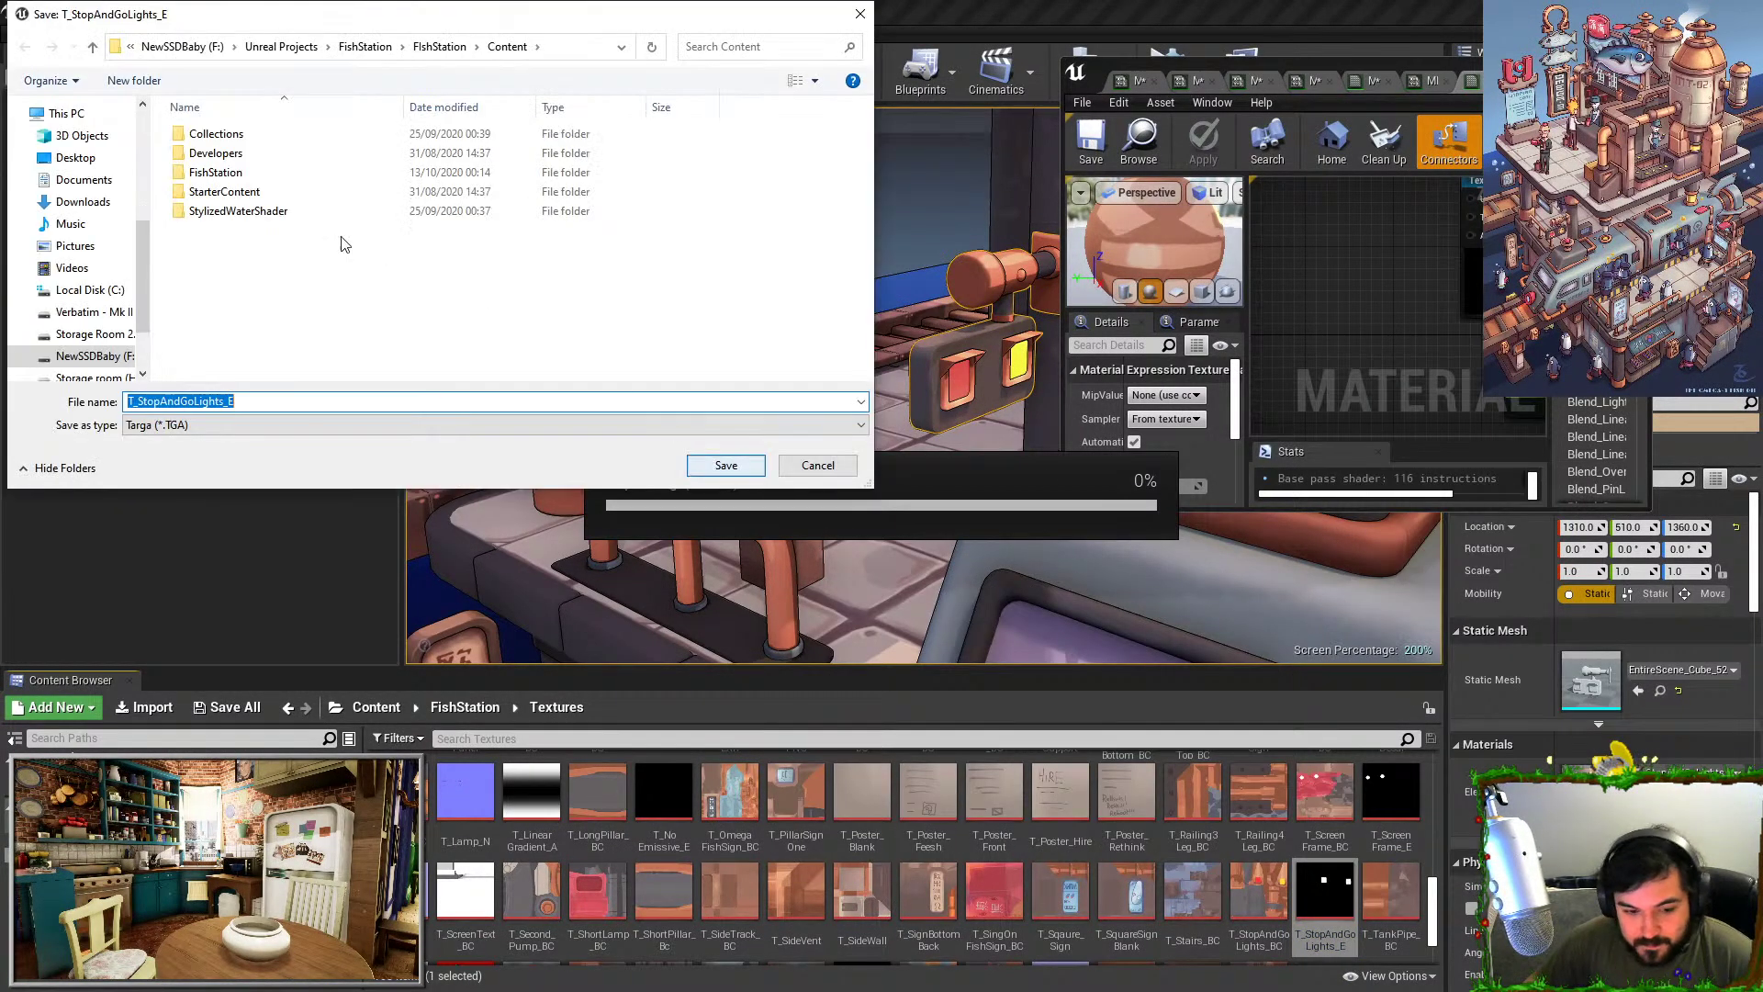
left_click(76, 158)
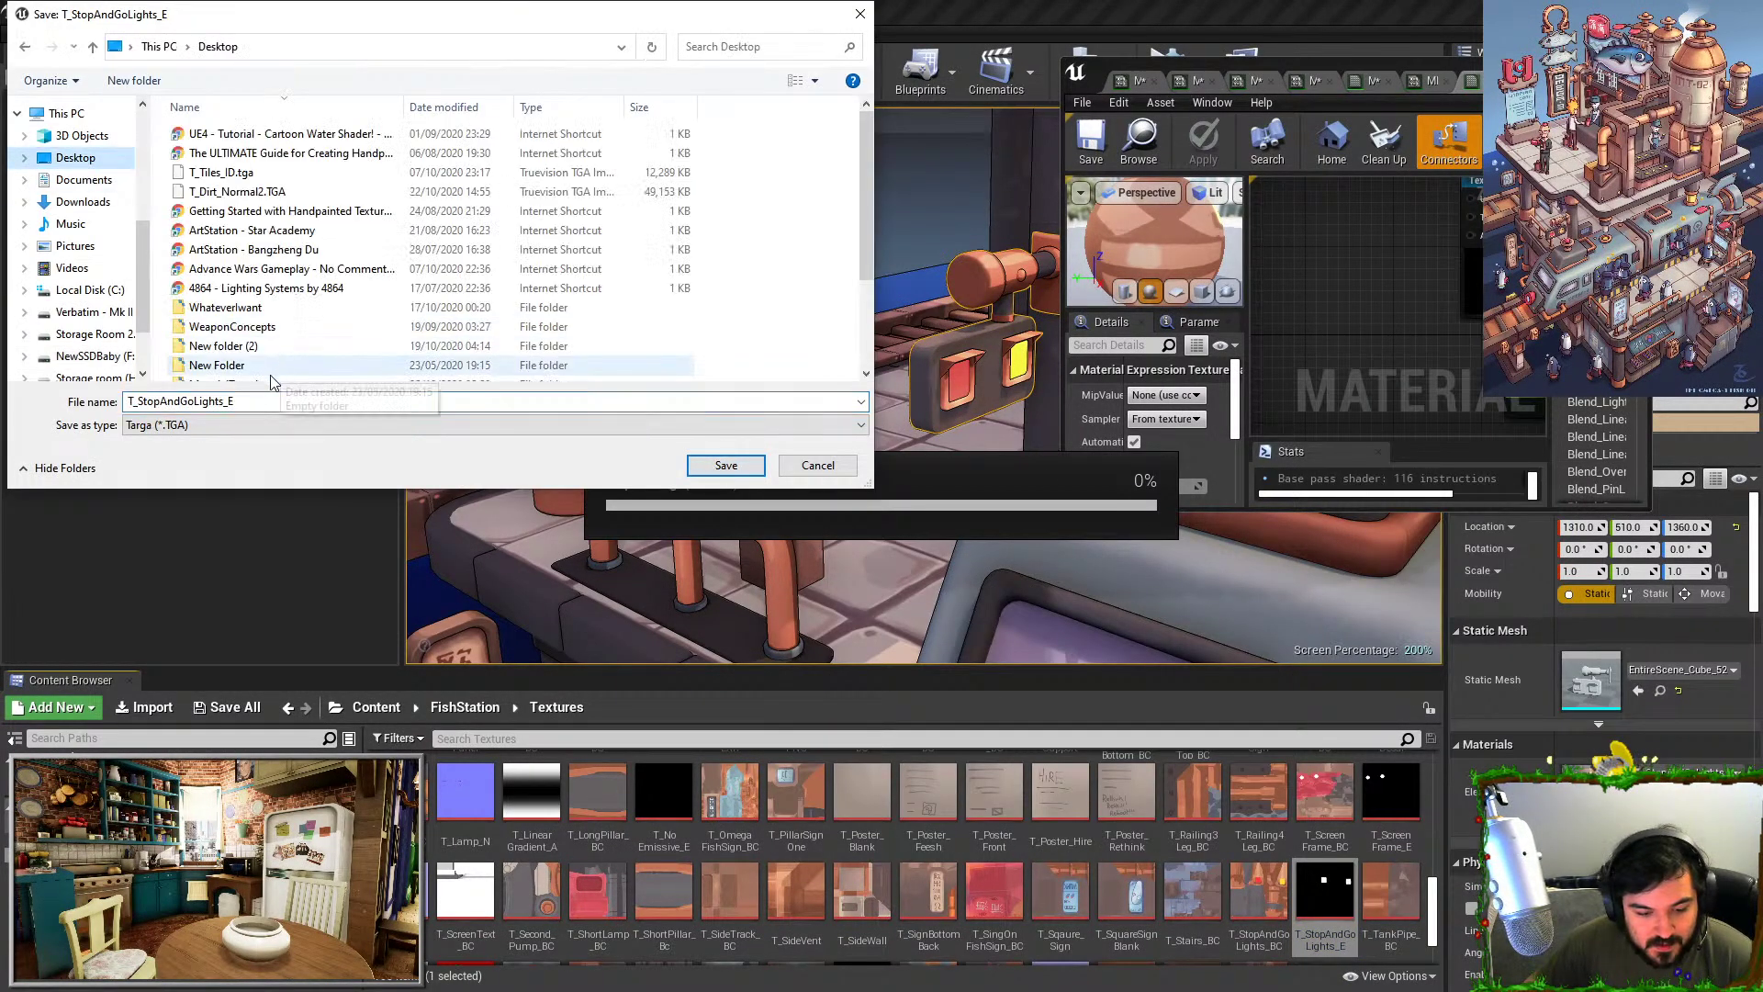
left_click(757, 476)
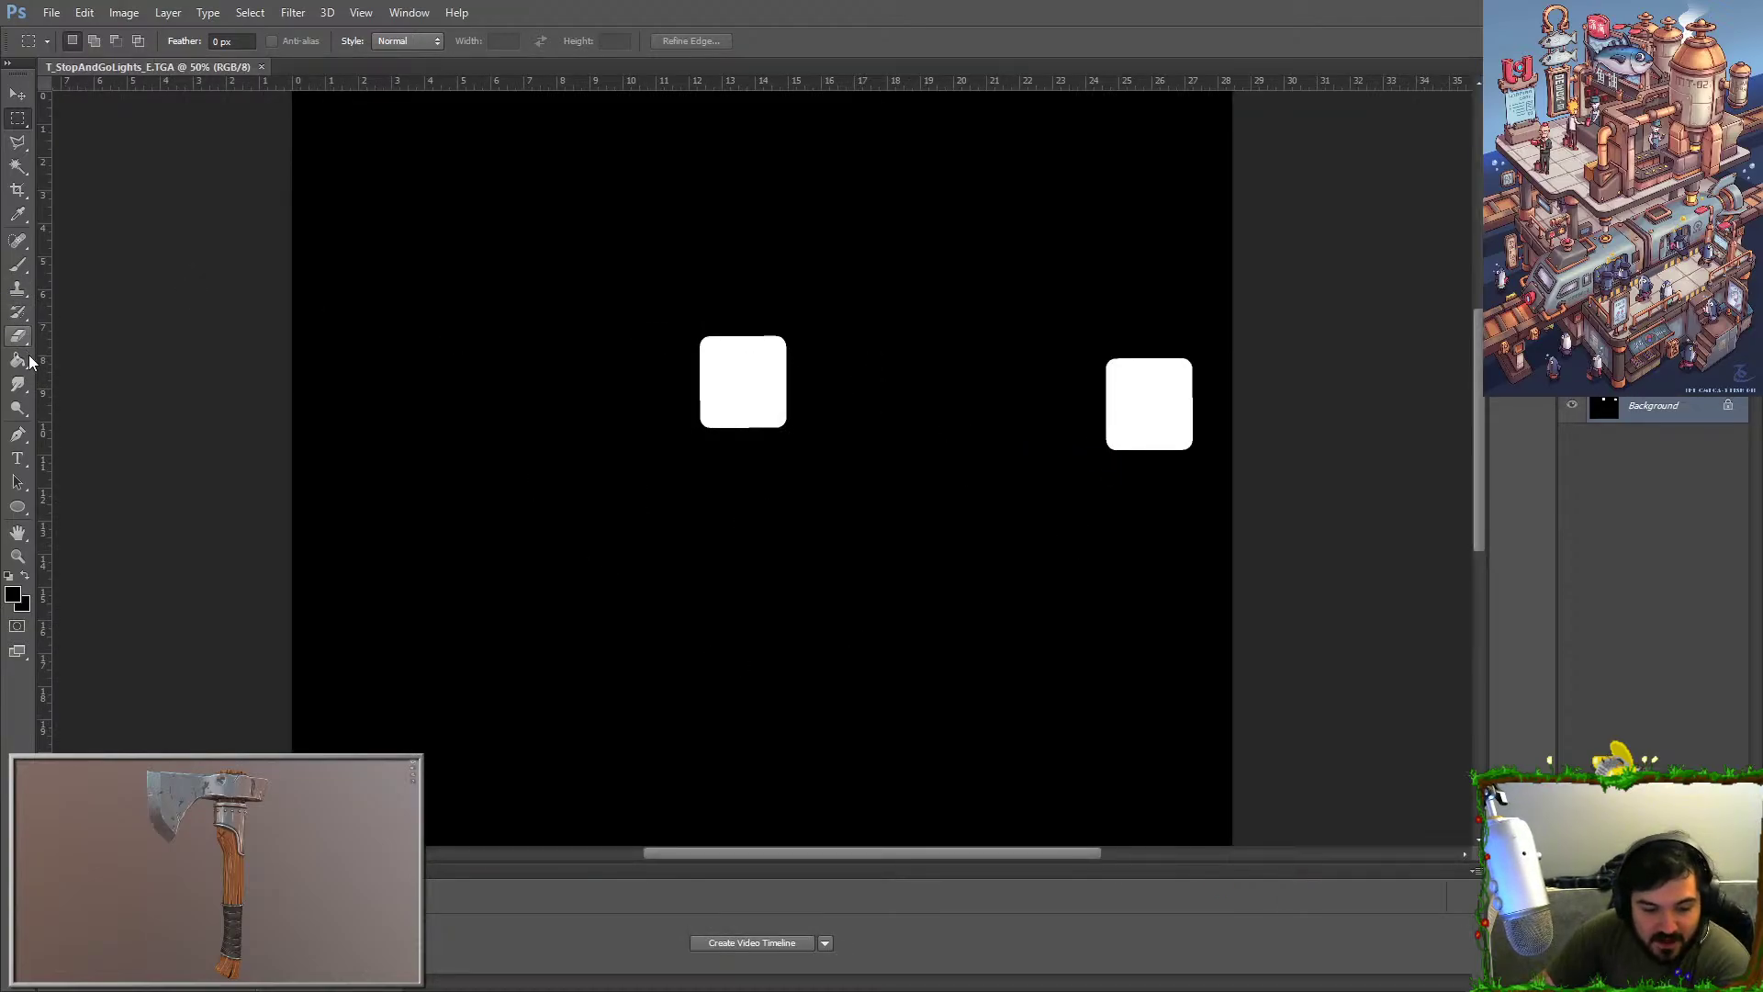
In Photoshop, set the foreground colour's red value to 255 and fill both white squares of T_StopAndGoLights_E with red.
left_click(12, 597)
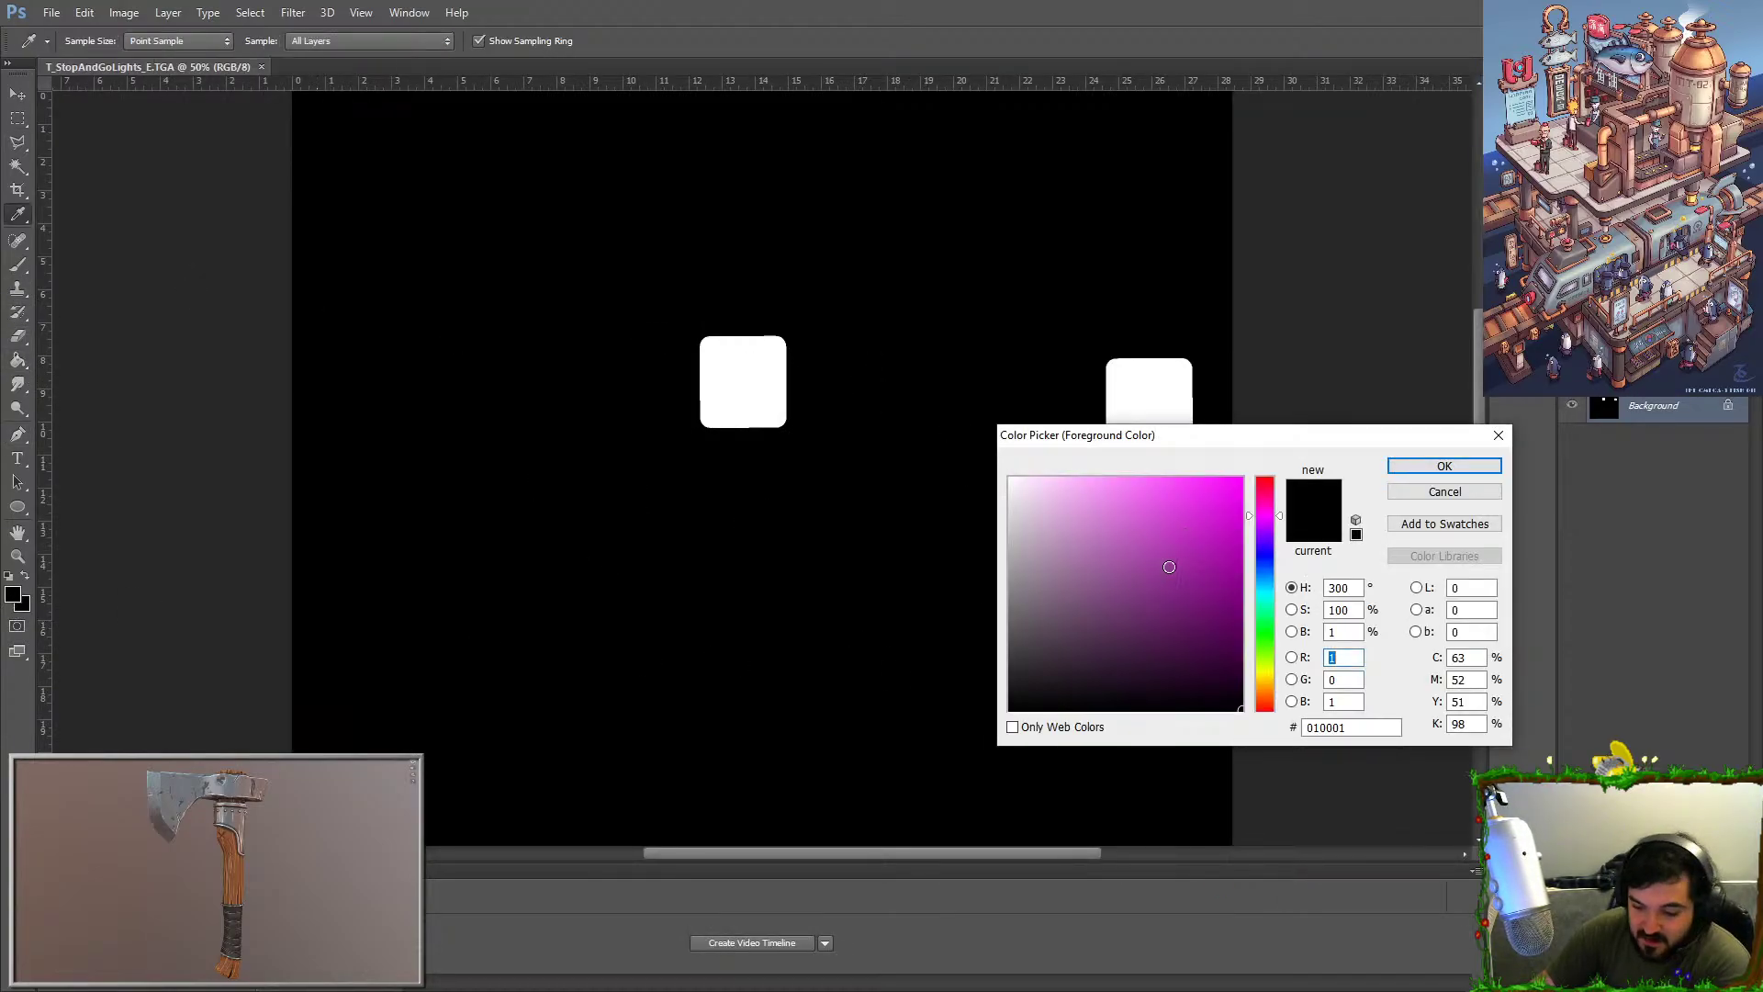
type("255")
left_click(1445, 464)
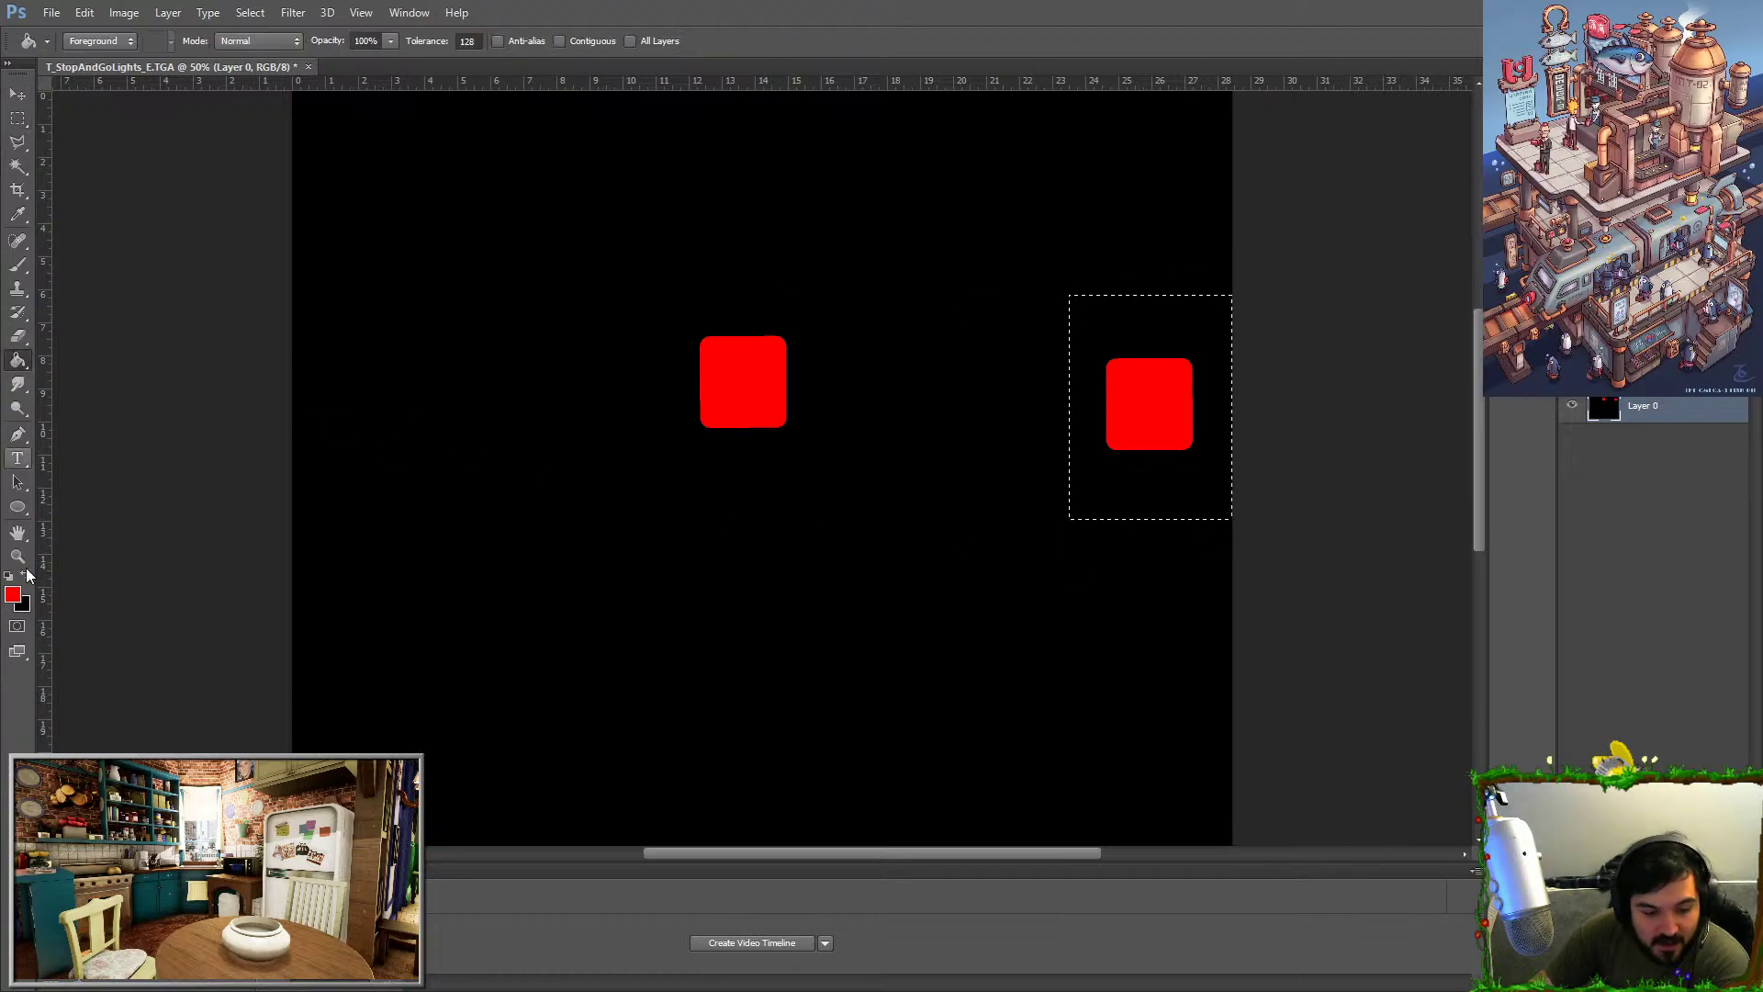
Change the foreground colour to pure green and fill the selected square near the texture's edge with it.
left_click(13, 594)
left_click(1265, 638)
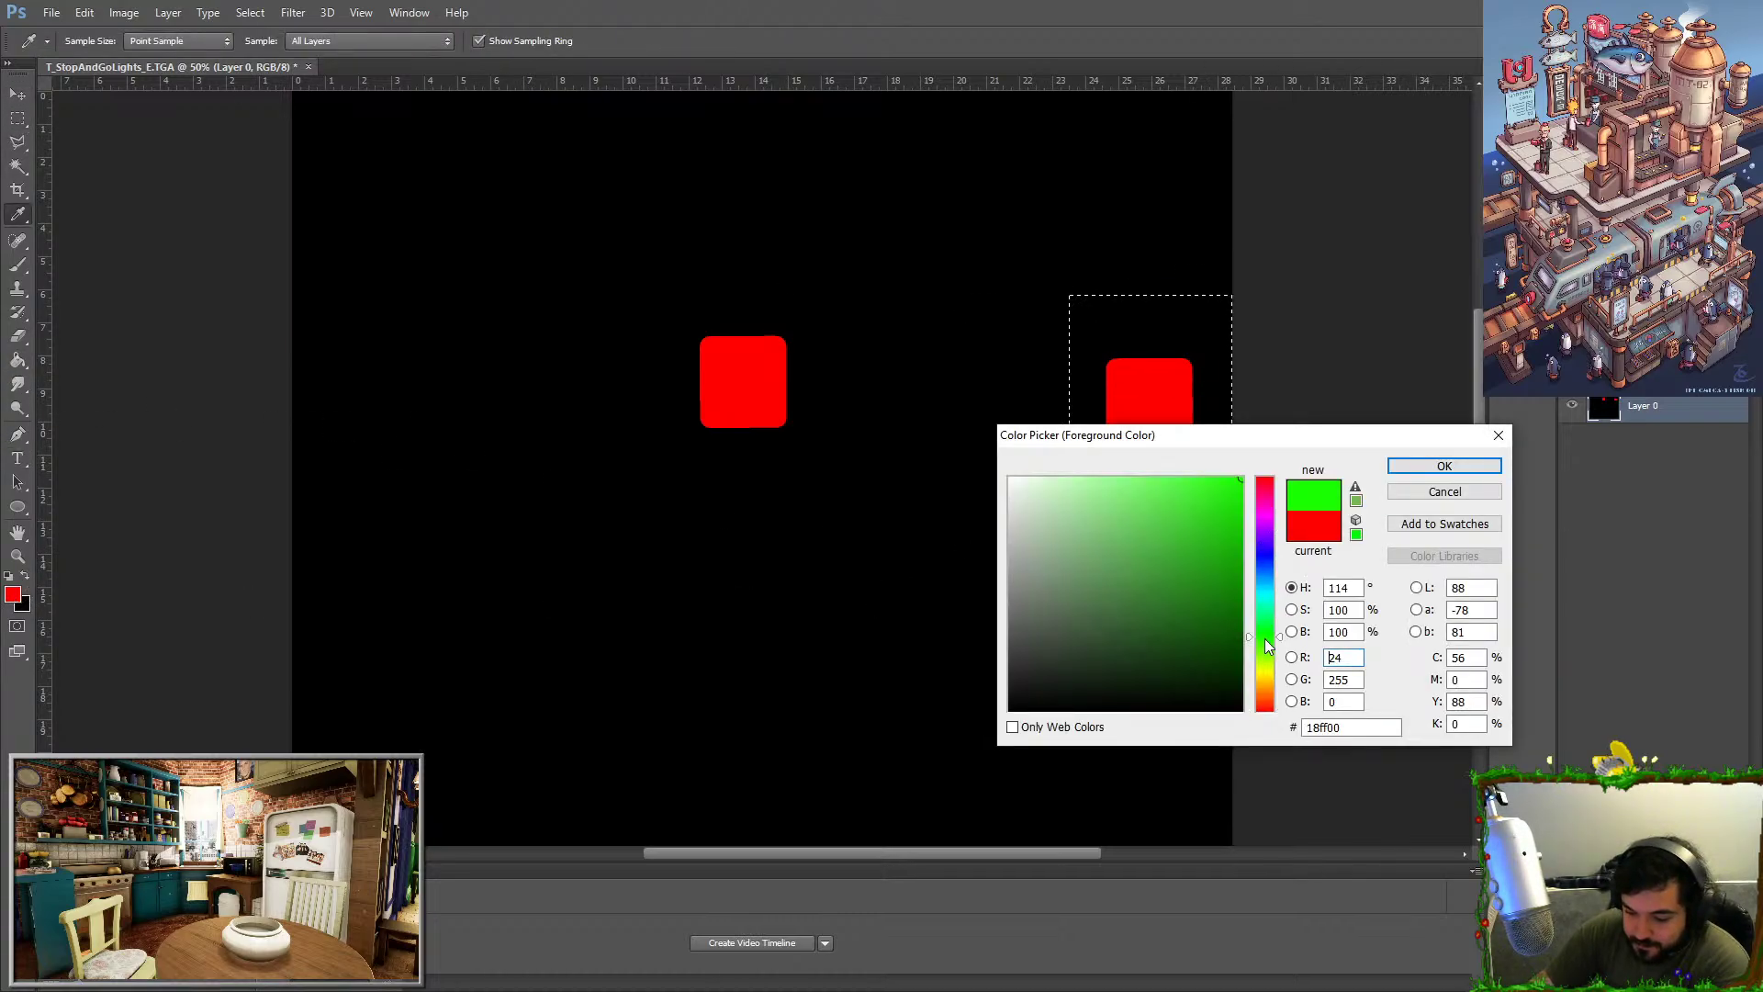
key("Delete")
key("Delete")
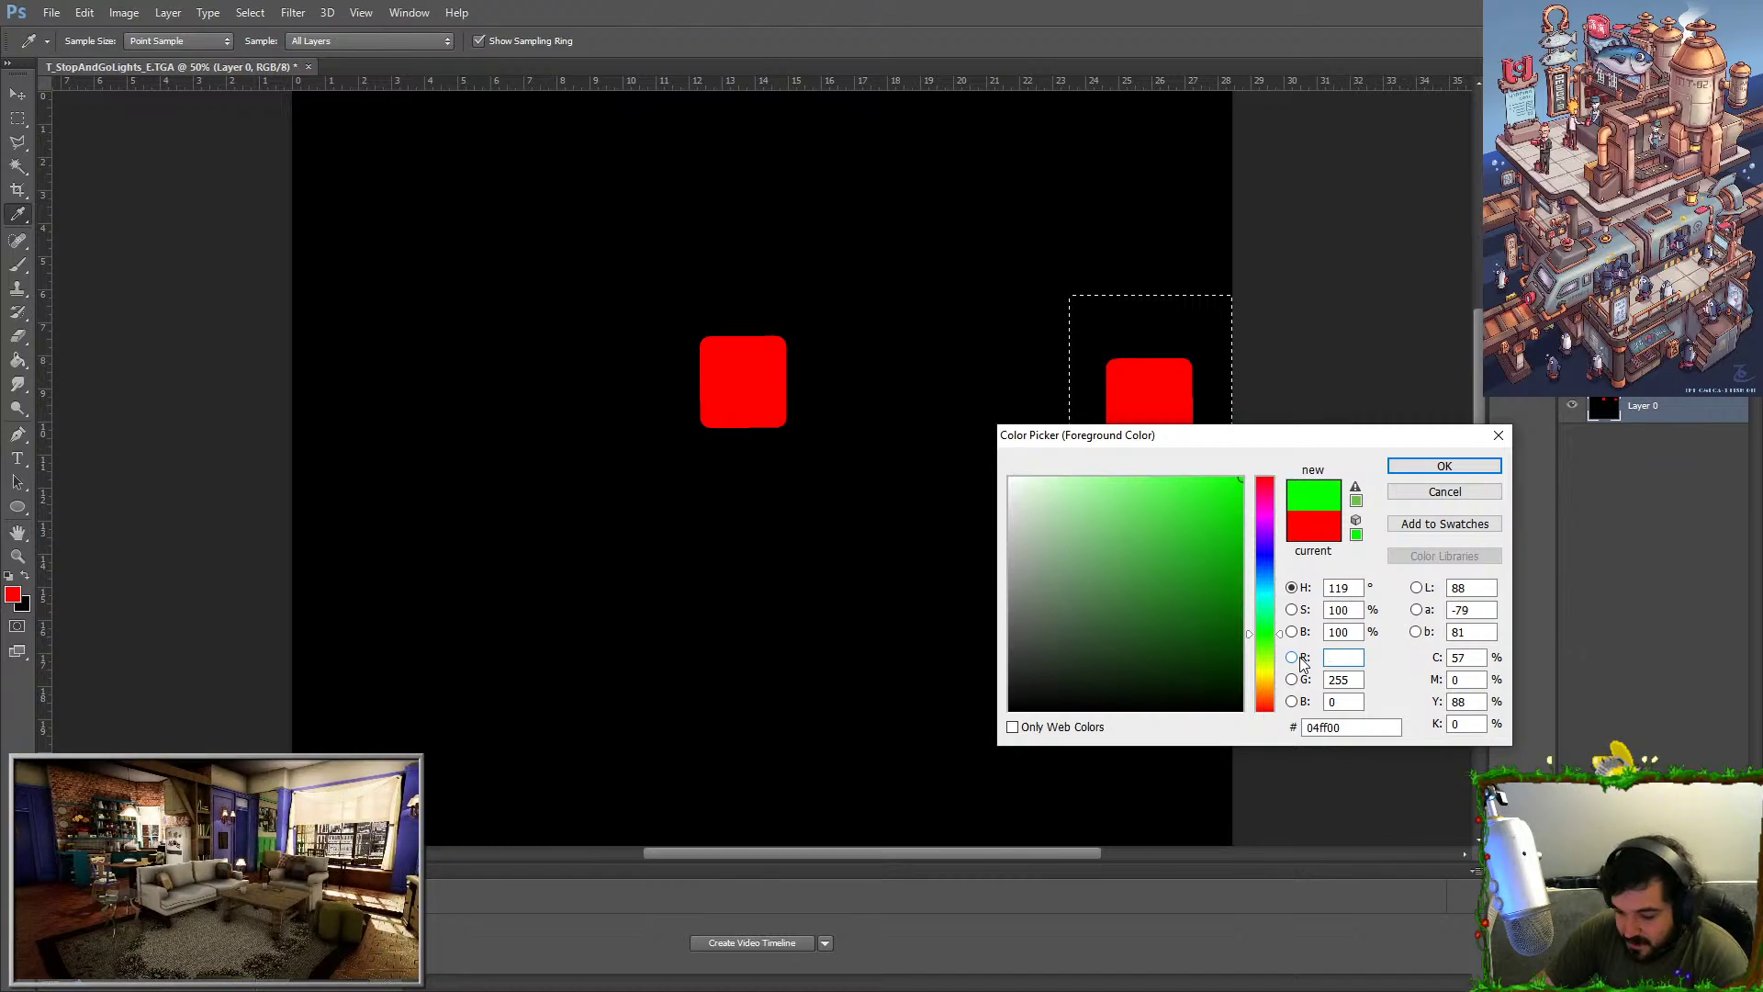
left_click(1438, 470)
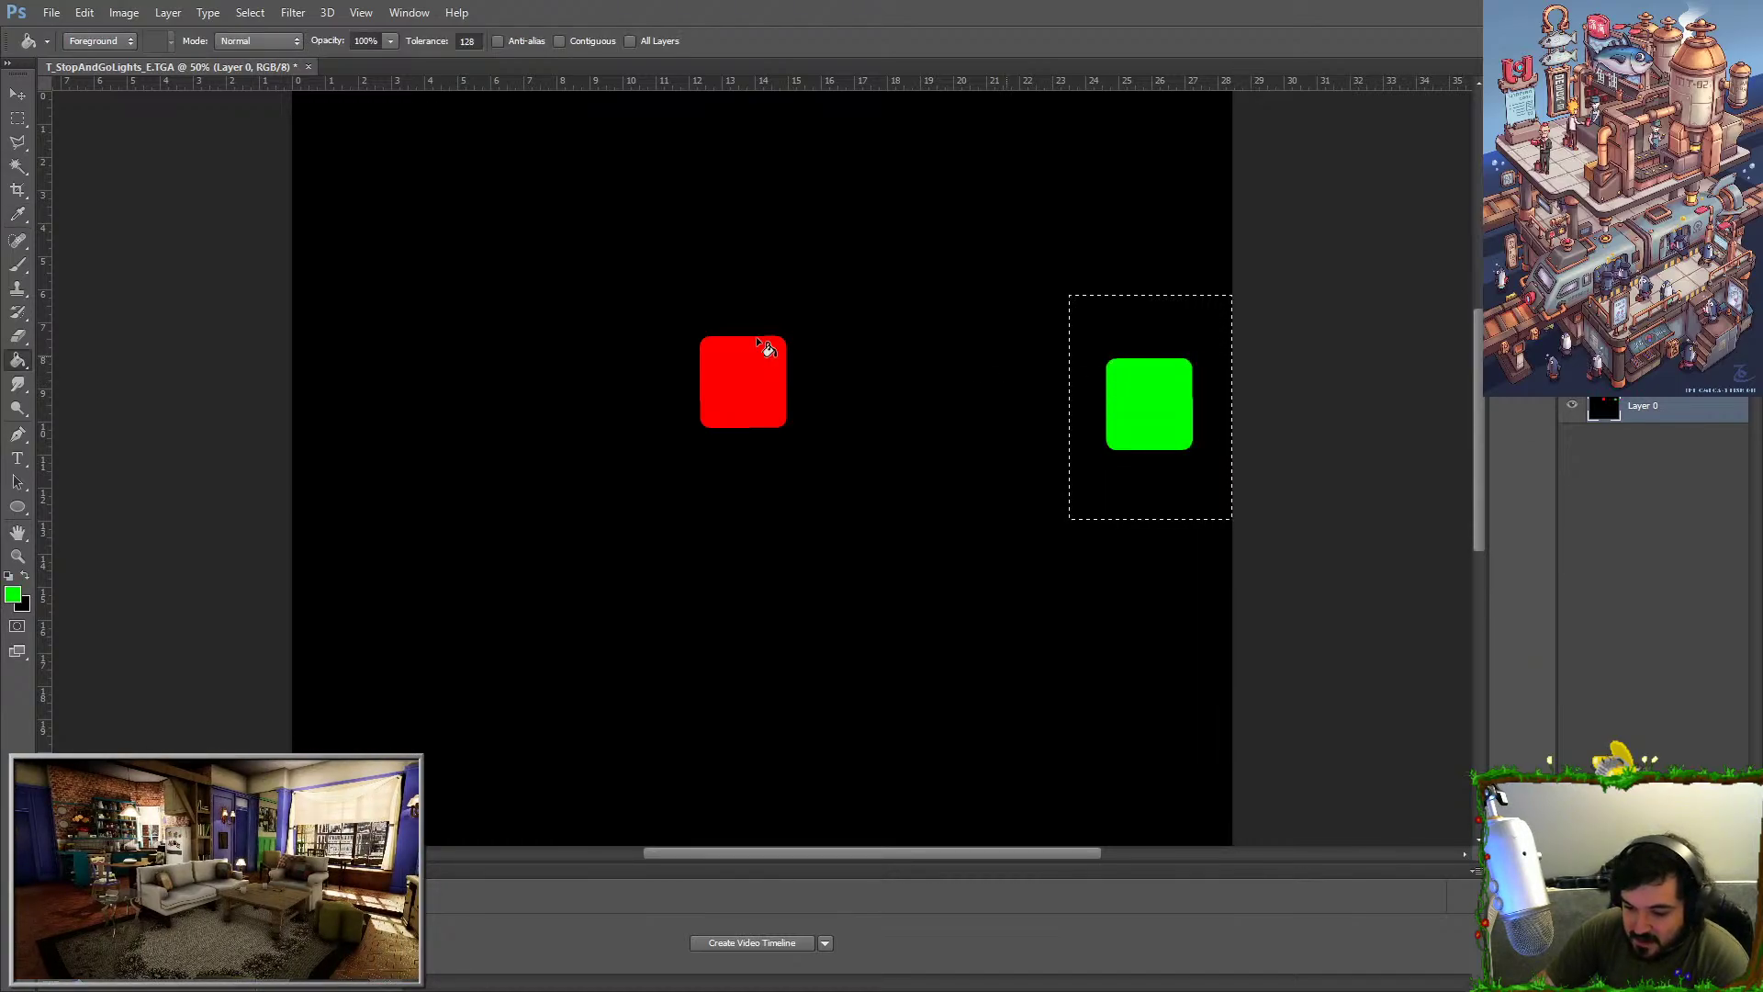
Save the recoloured texture to the Desktop in Targa format as T_StopAndGoLights_E.tga, replacing the existing file.
left_click(52, 13)
left_click(74, 230)
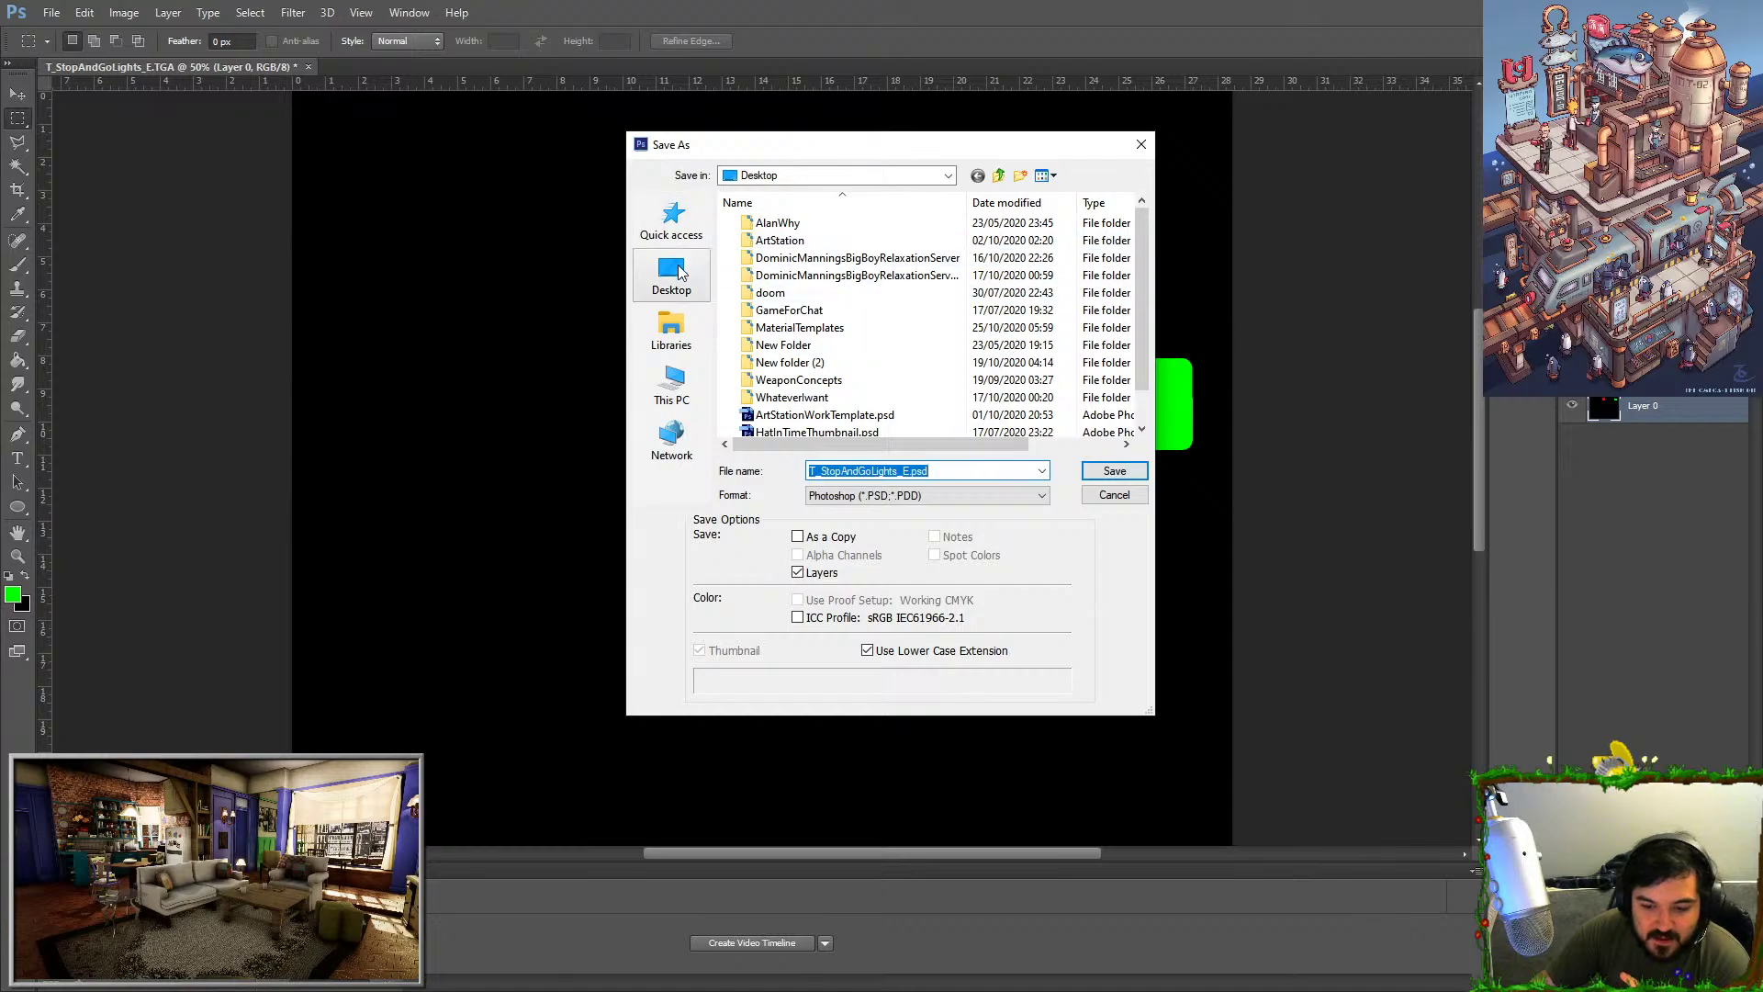
left_click(671, 271)
left_click(935, 495)
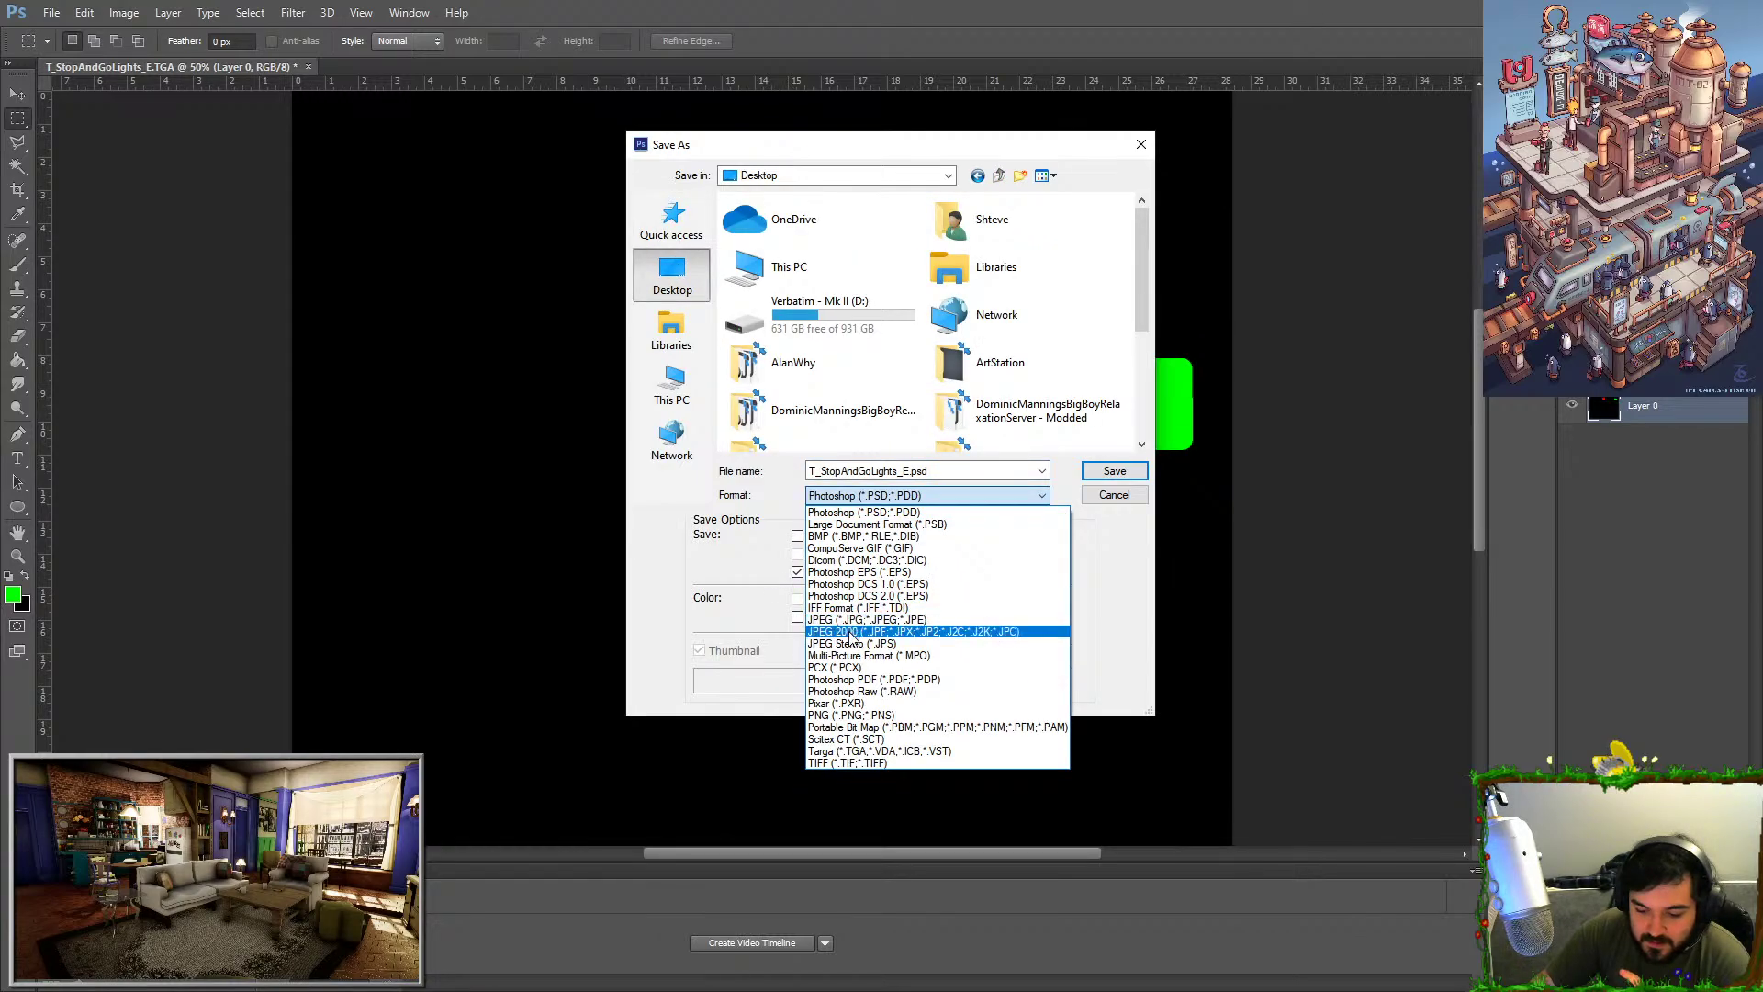
left_click(846, 750)
left_click(1114, 470)
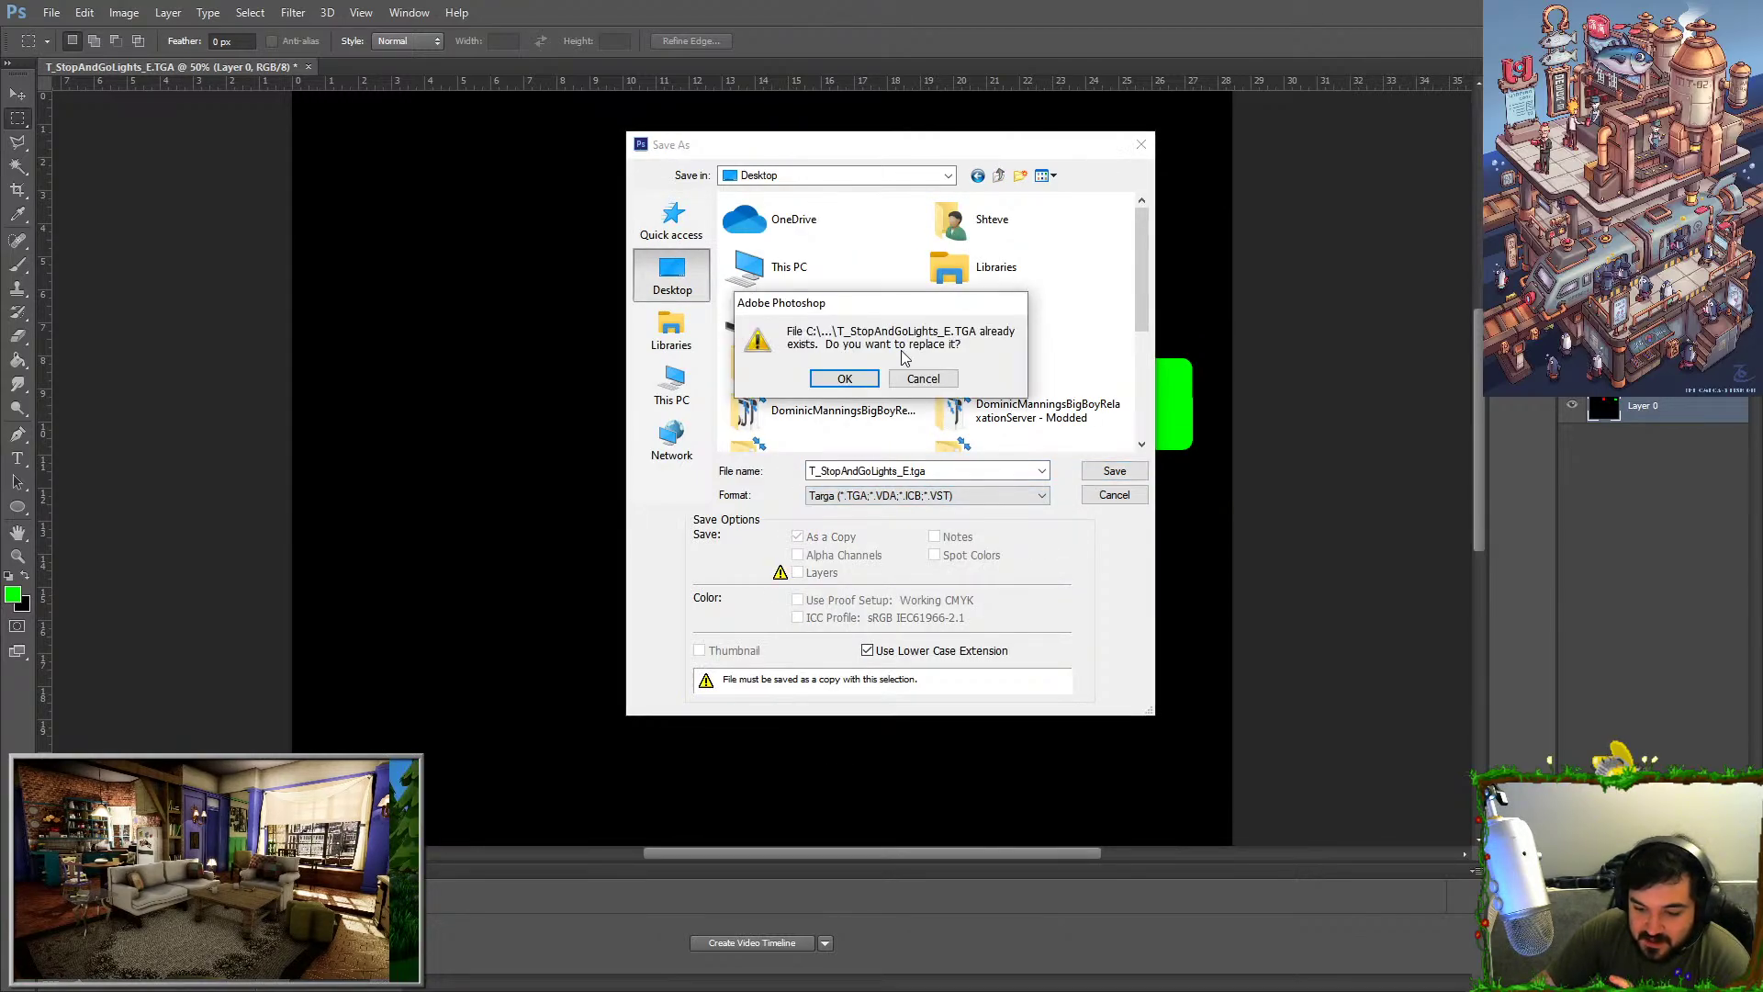
left_click(872, 376)
left_click(987, 429)
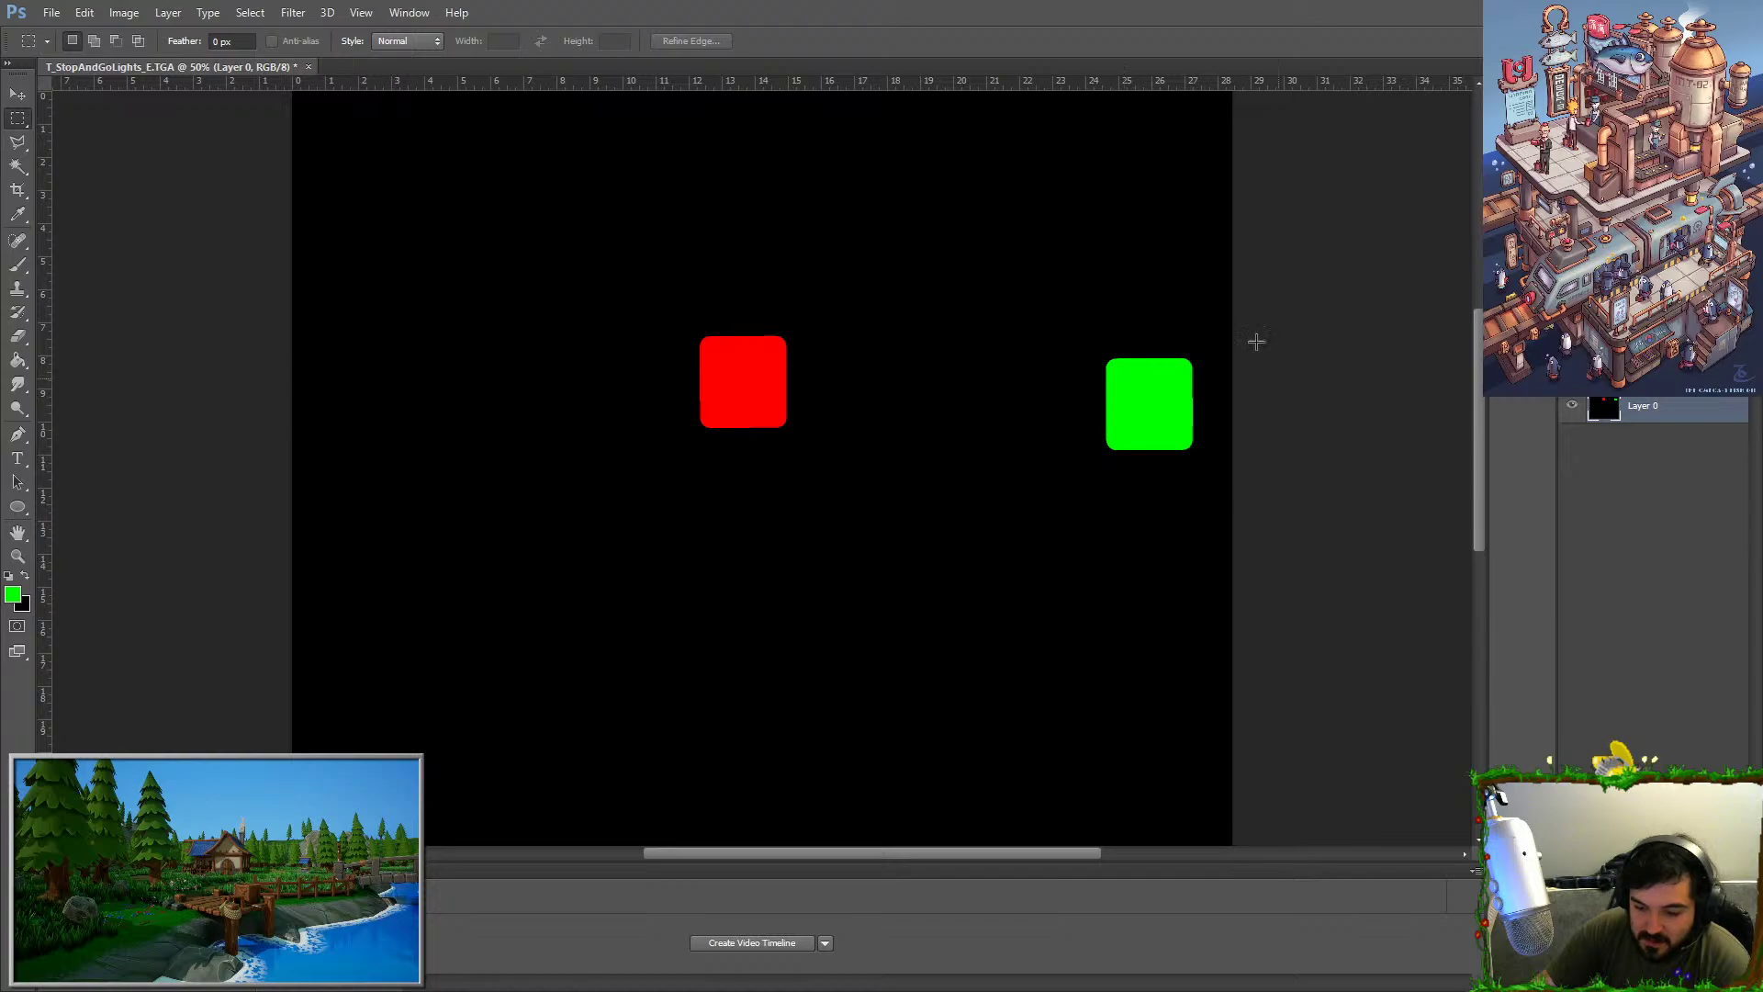
Switch back to Unreal, import the recoloured mask as T_StopAndGoLights_ID and add it to the lights' material graph as a texture sample.
key("super+d")
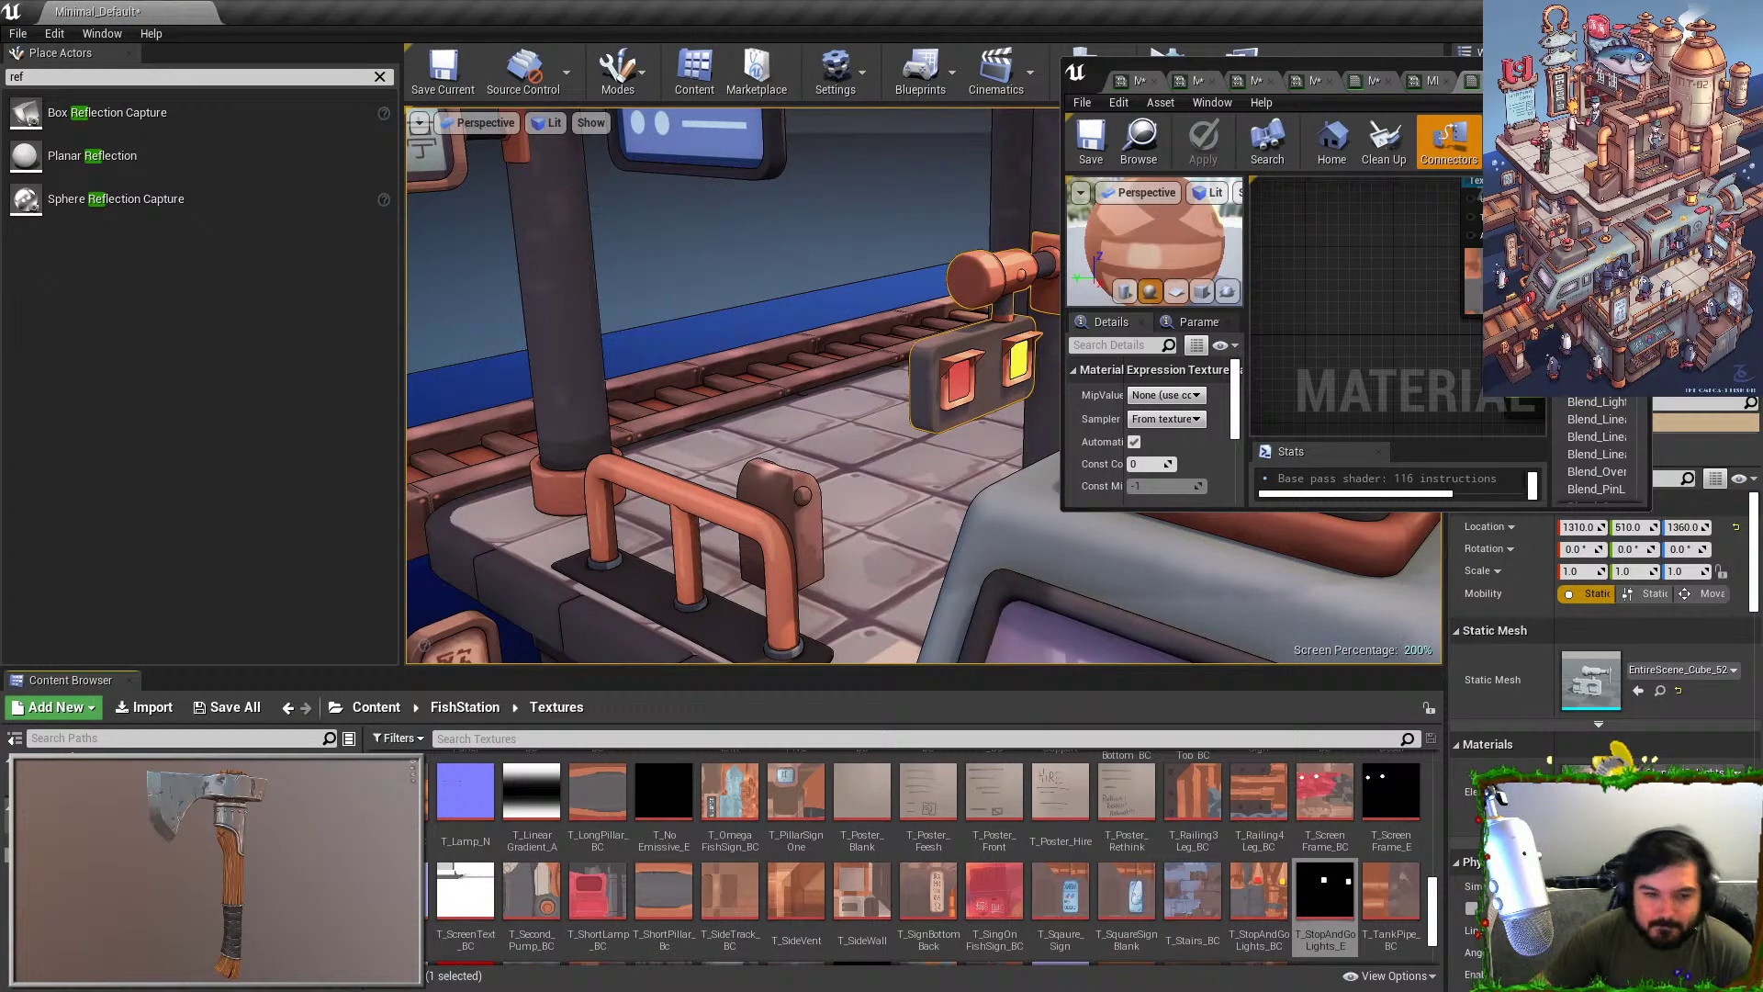
left_click_drag(1215, 856, 1218, 858)
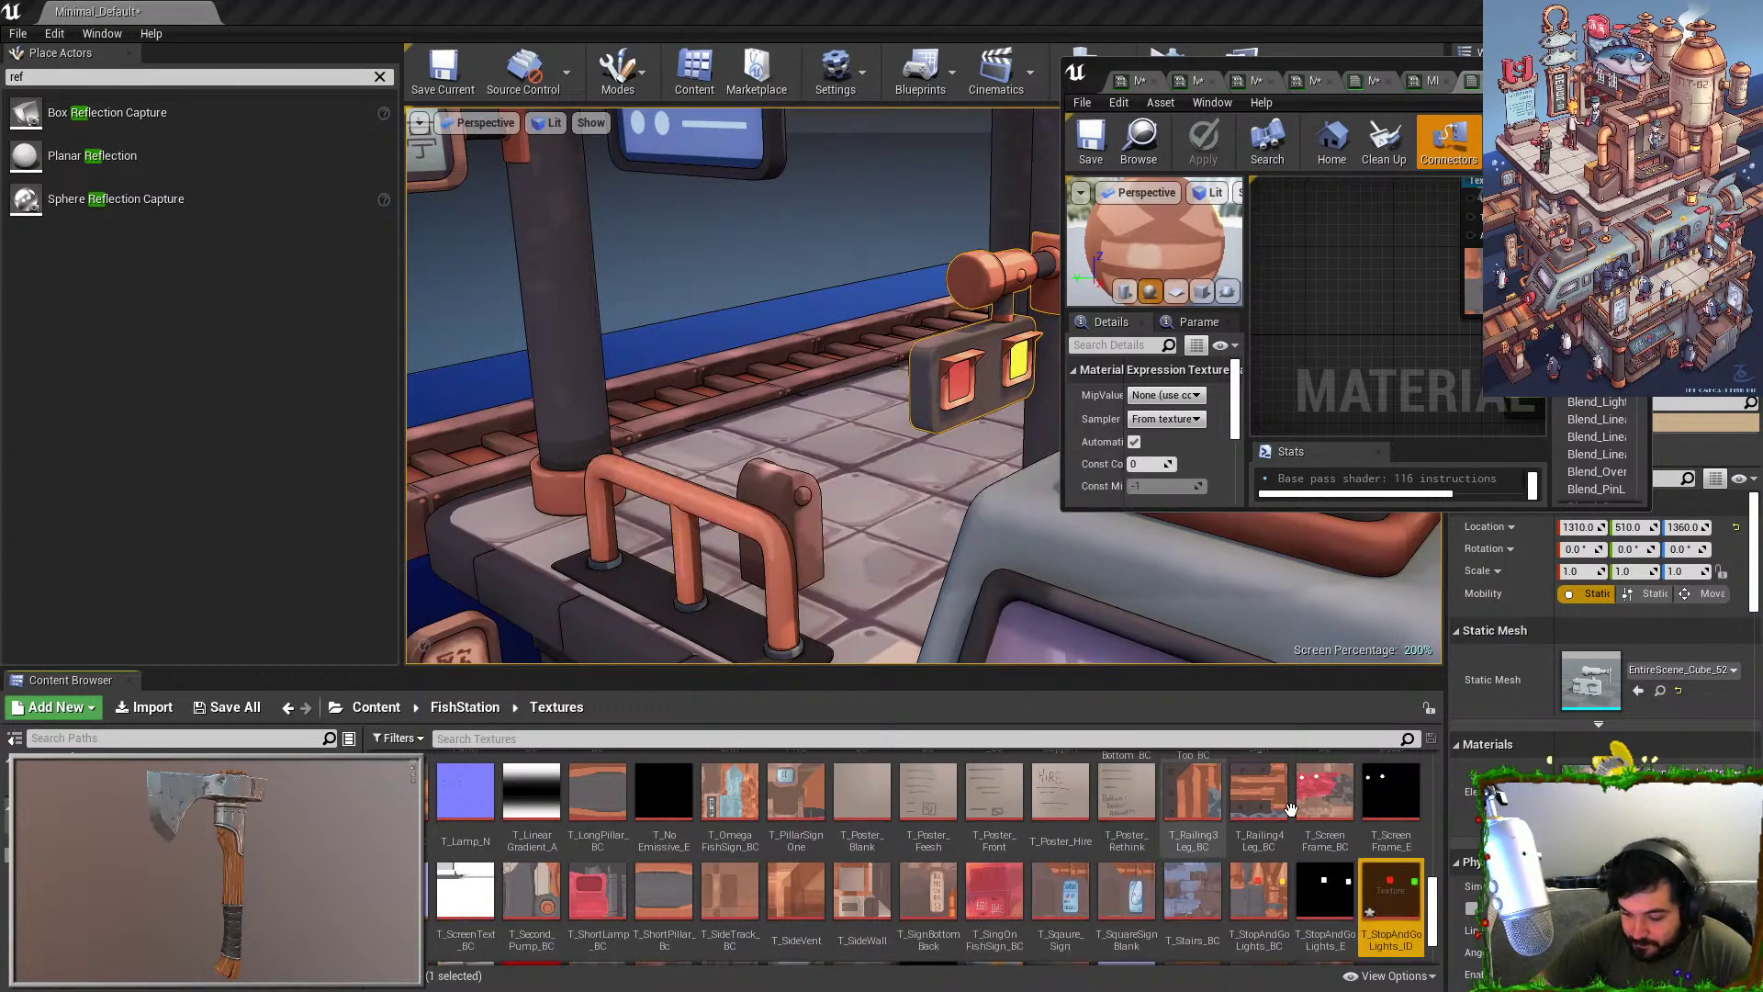
left_click_drag(1396, 891, 1368, 379)
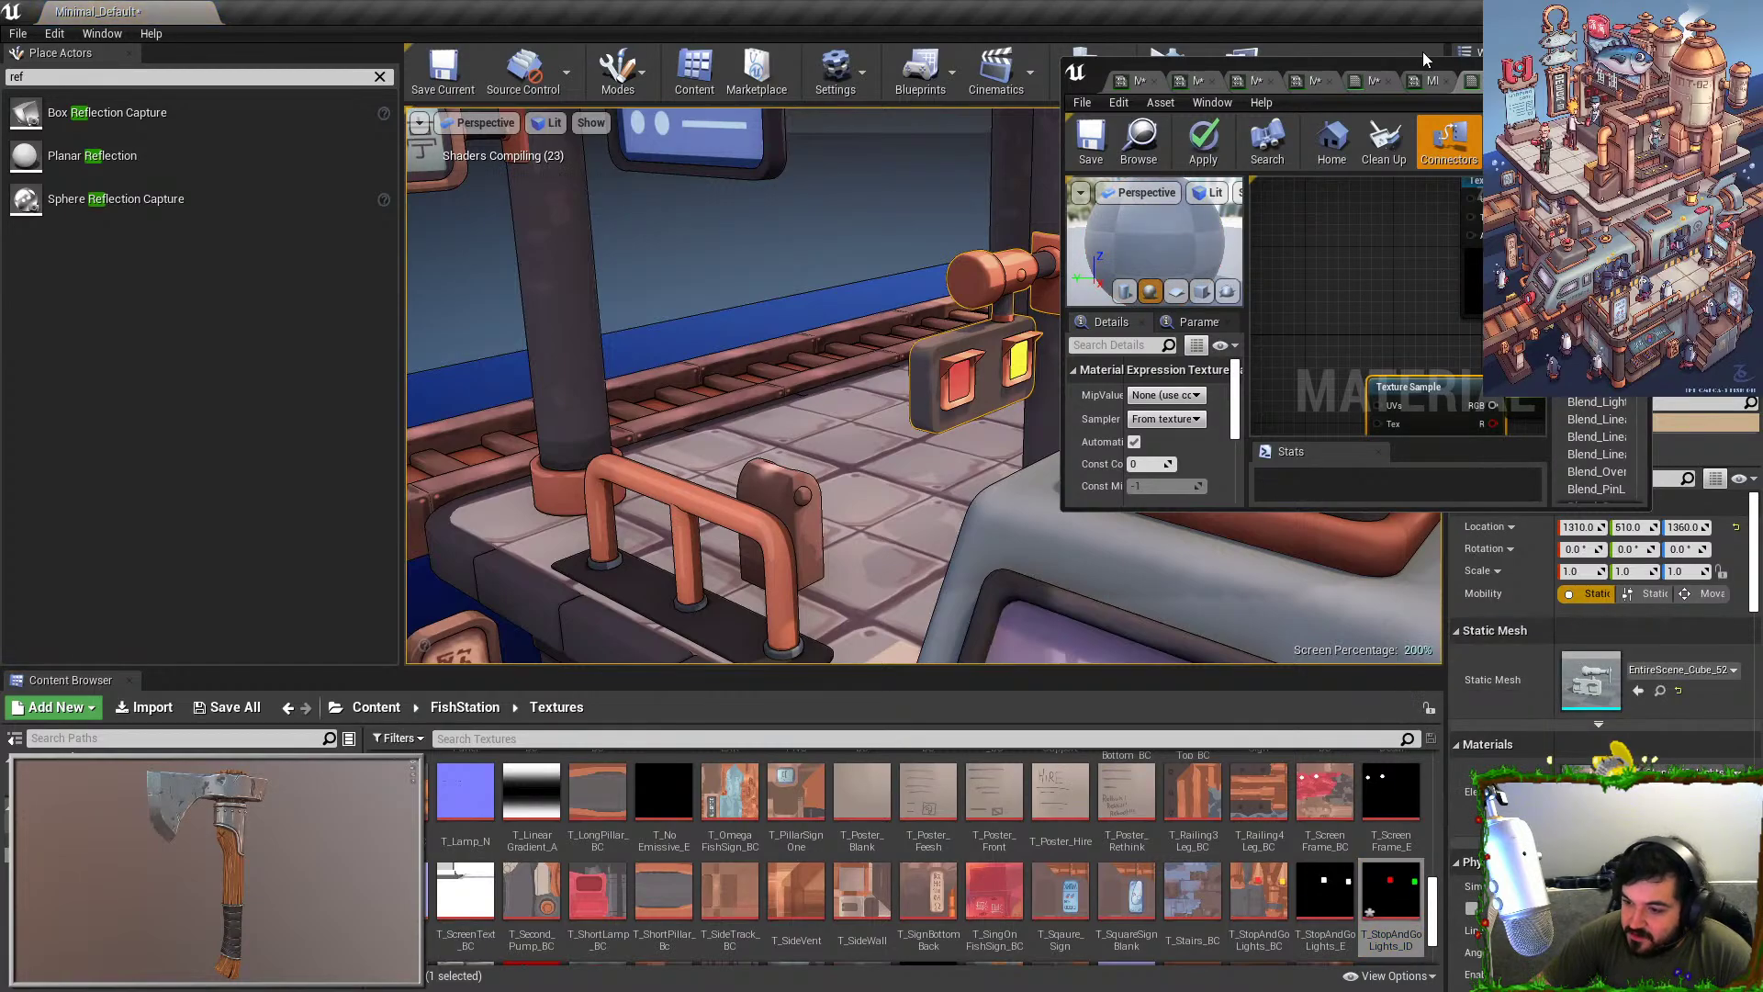
Maximize the material editor and move the T_StopAndGoLights_ID texture sample to the free area beside the emissive texture sample.
left_click_drag(1415, 64, 1069, 1)
right_click_drag(1086, 274, 1132, 359)
left_click_drag(769, 455, 726, 708)
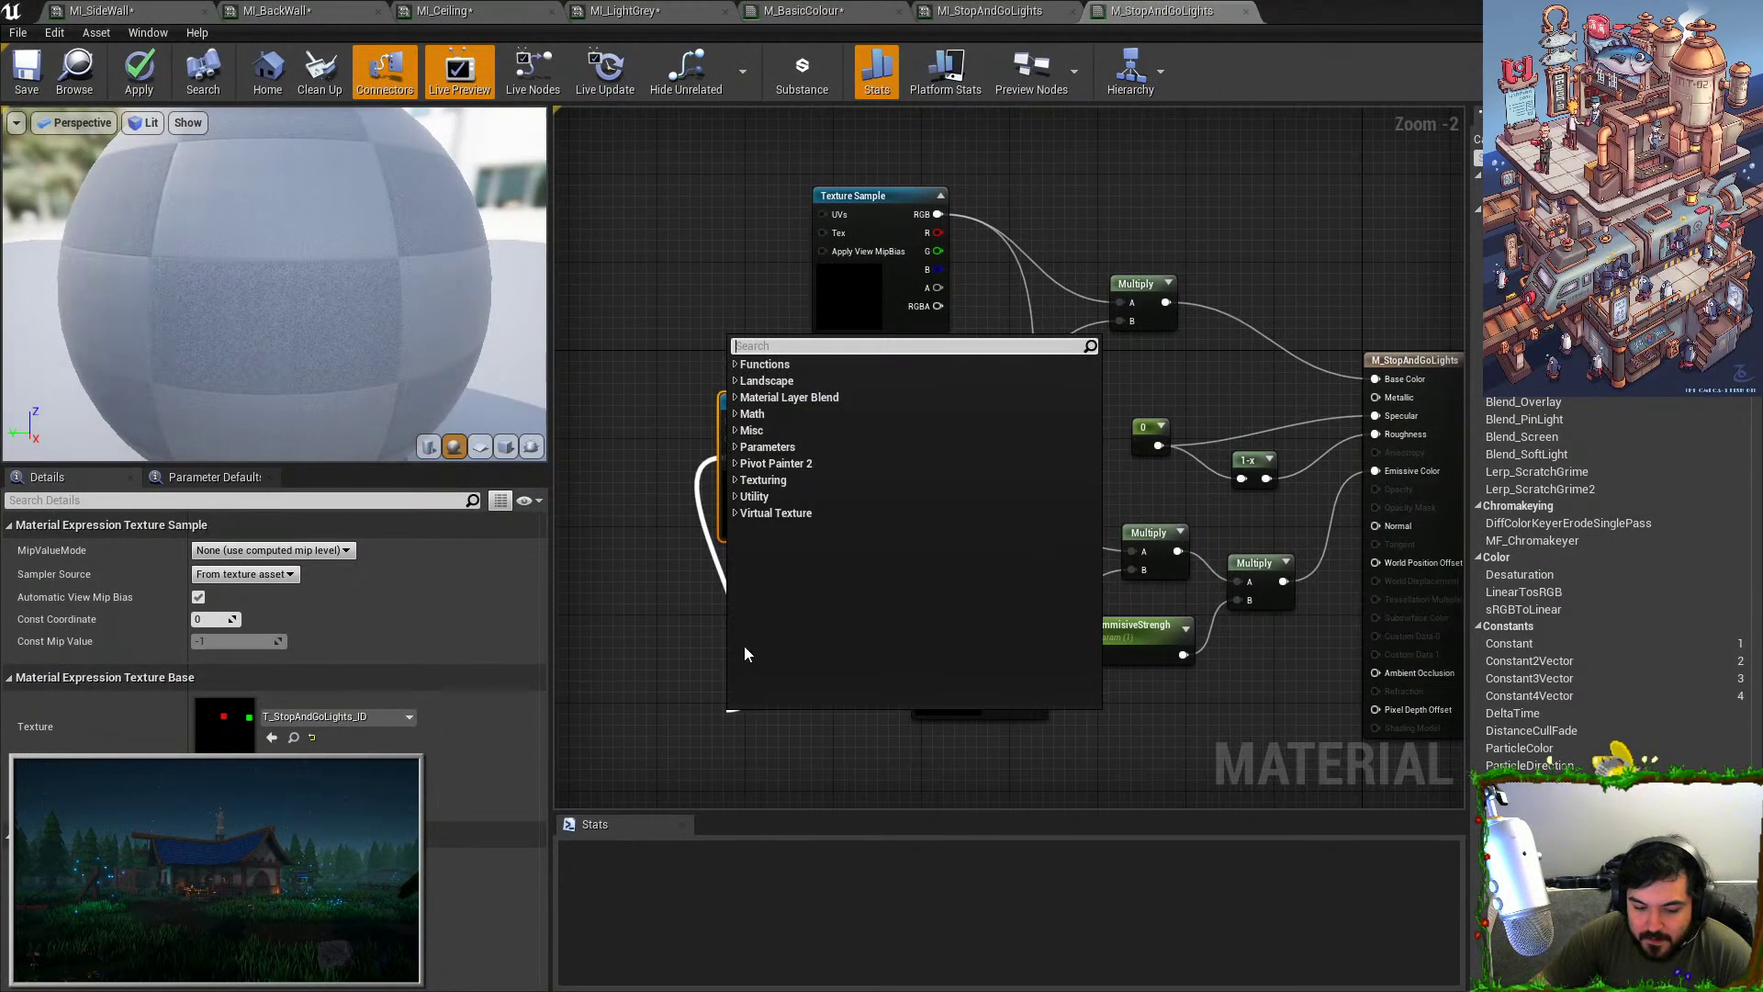
left_click(669, 624)
right_click_drag(737, 602, 761, 591)
left_click_drag(799, 390, 716, 602)
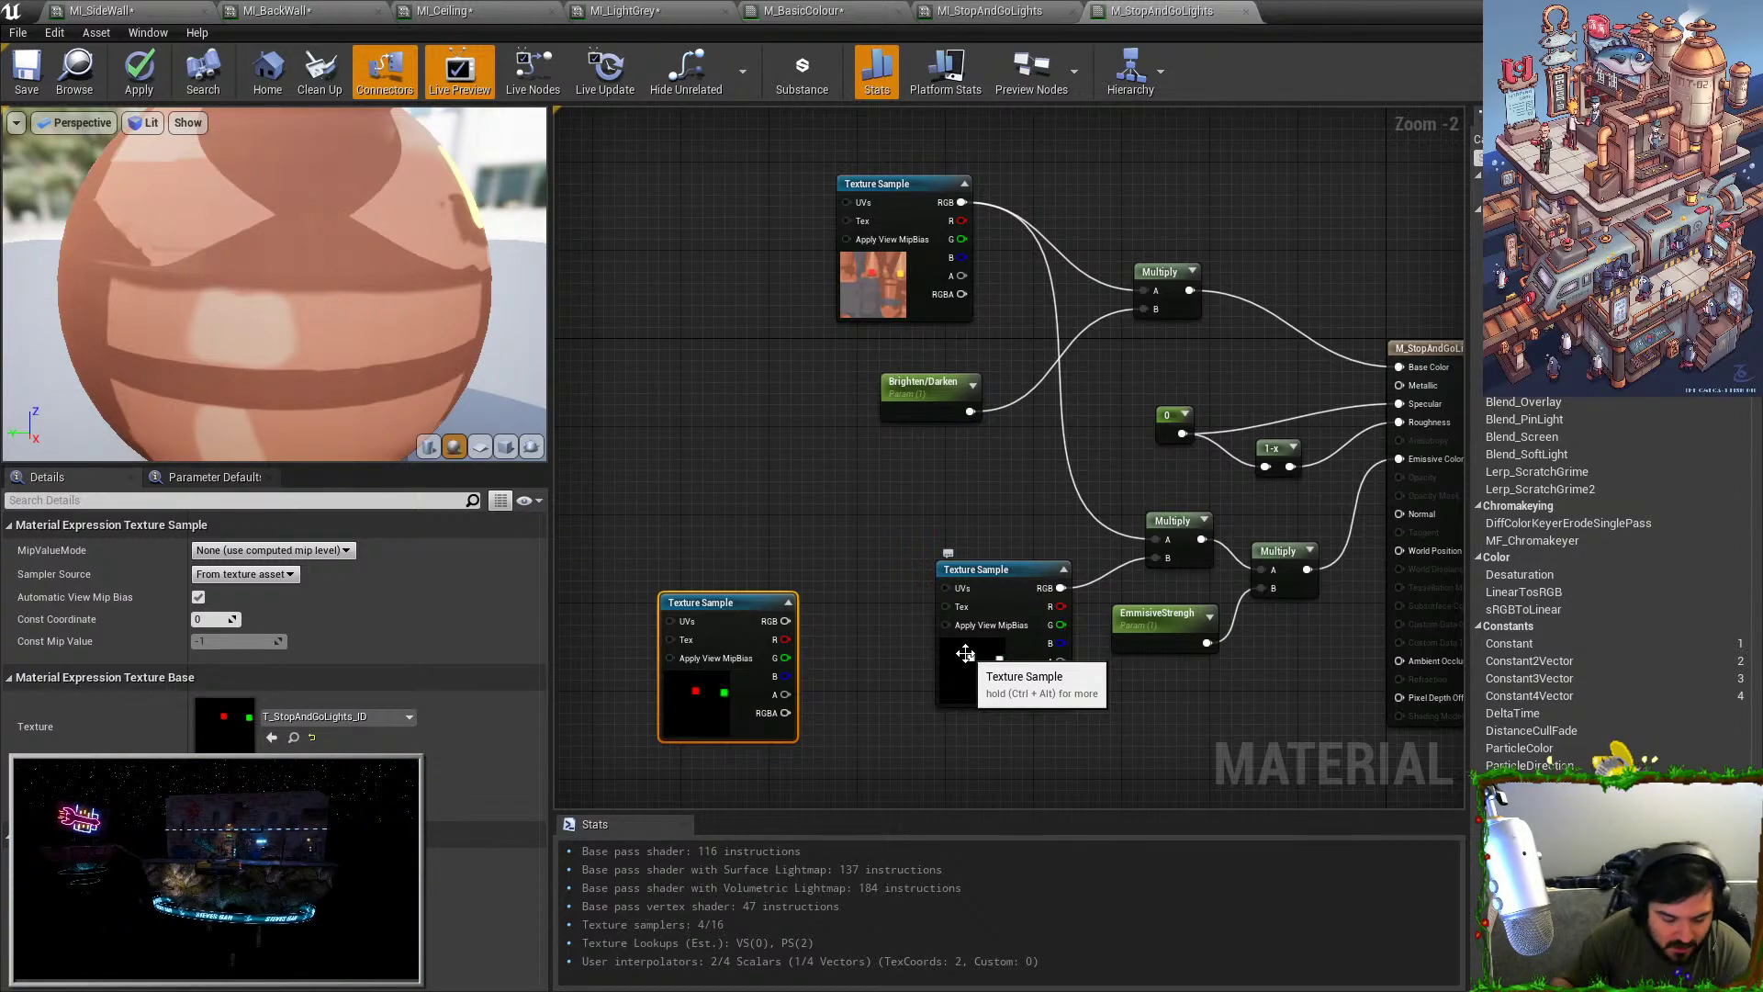
Add Time, Sine and Round nodes in a row below the texture samples.
right_click_drag(797, 775, 902, 559)
right_click(900, 560)
right_click(746, 655)
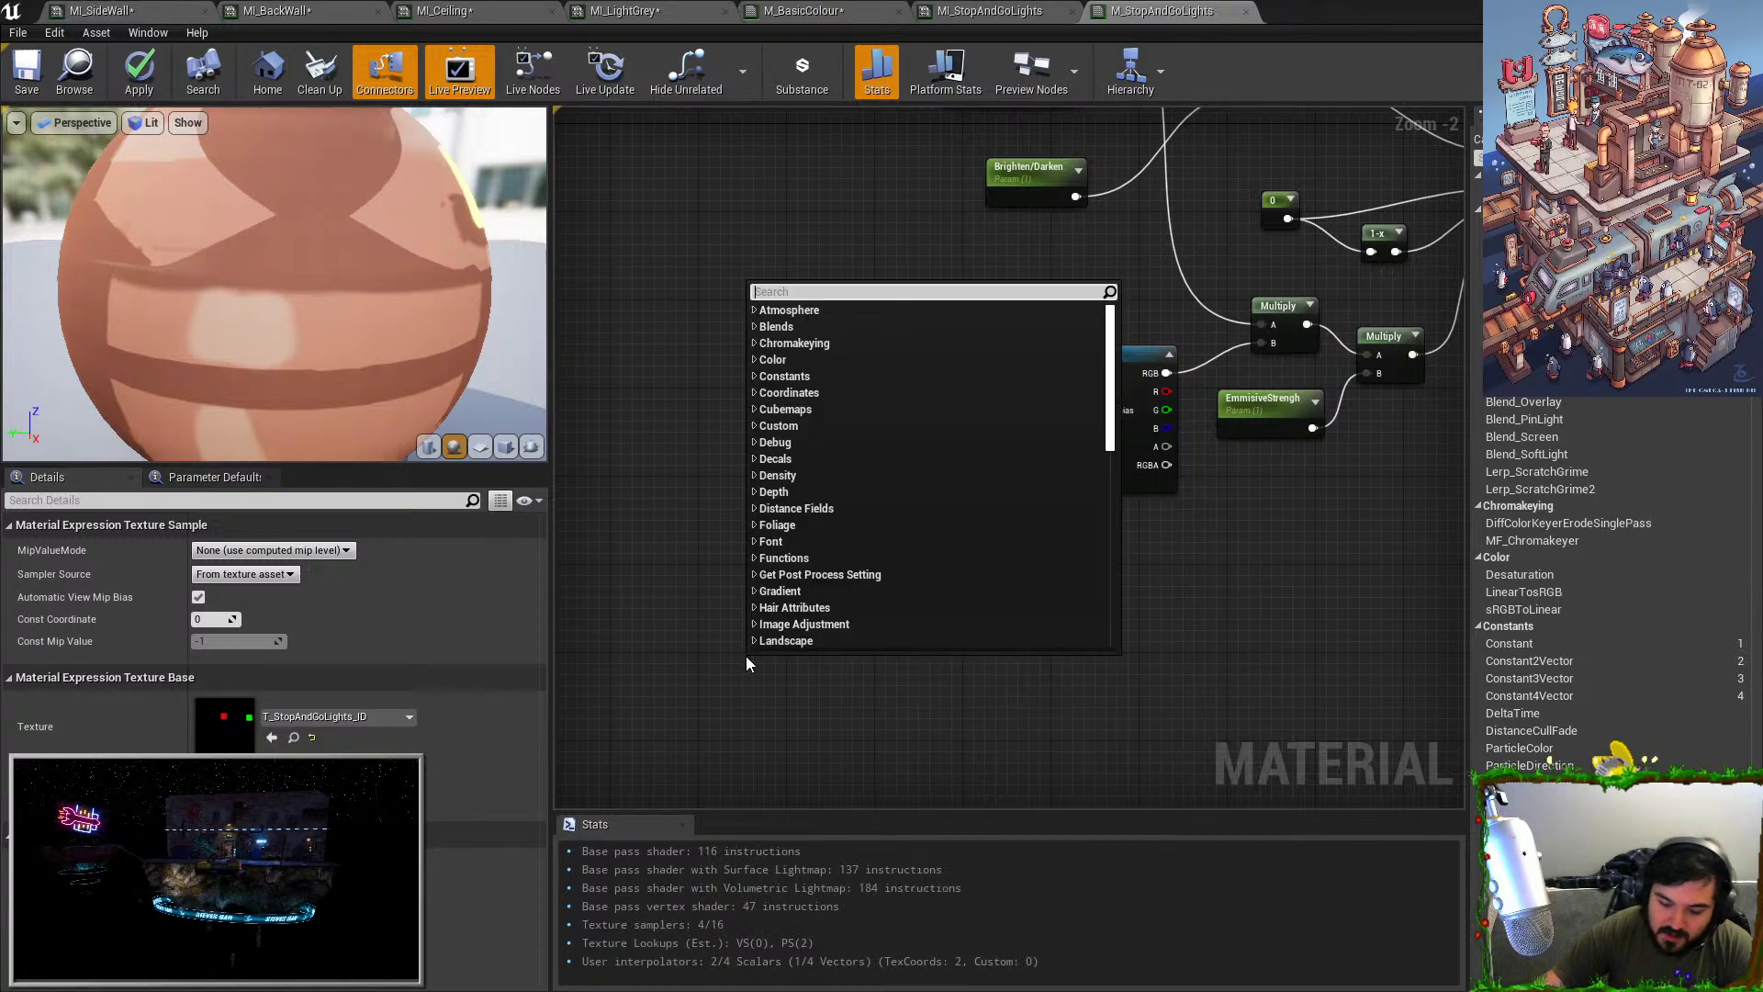
type("time")
key("Return")
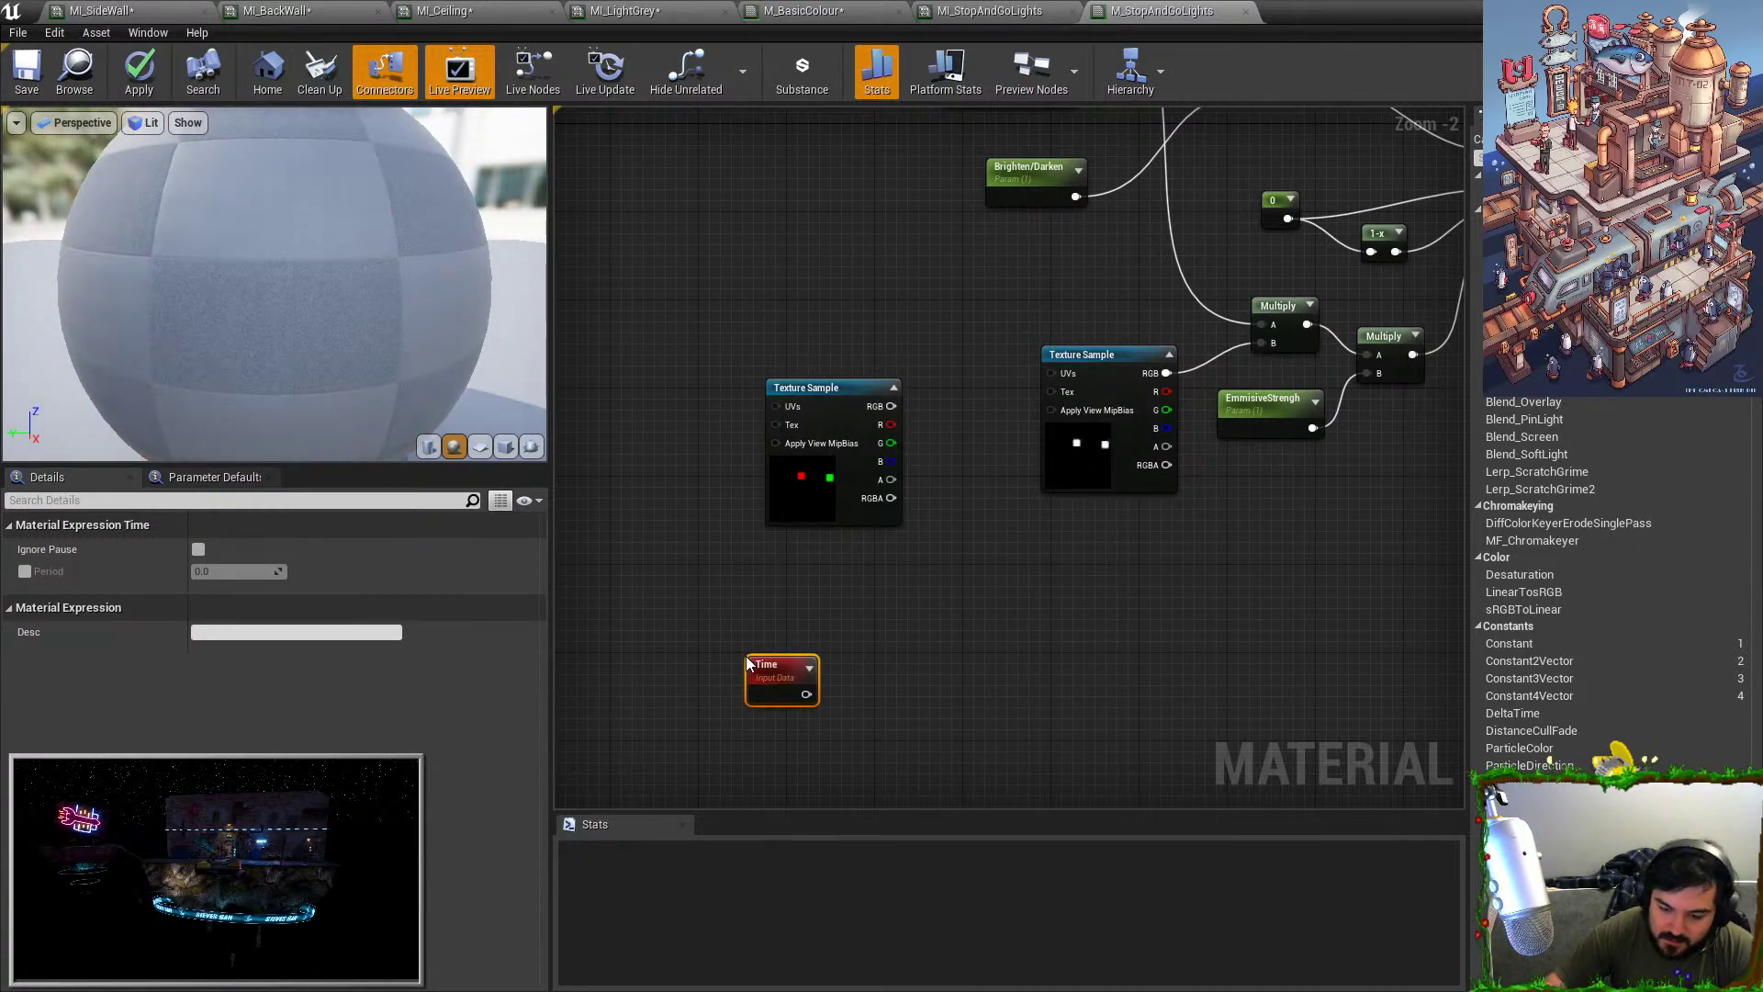
right_click(964, 674)
type("sine")
key("Return")
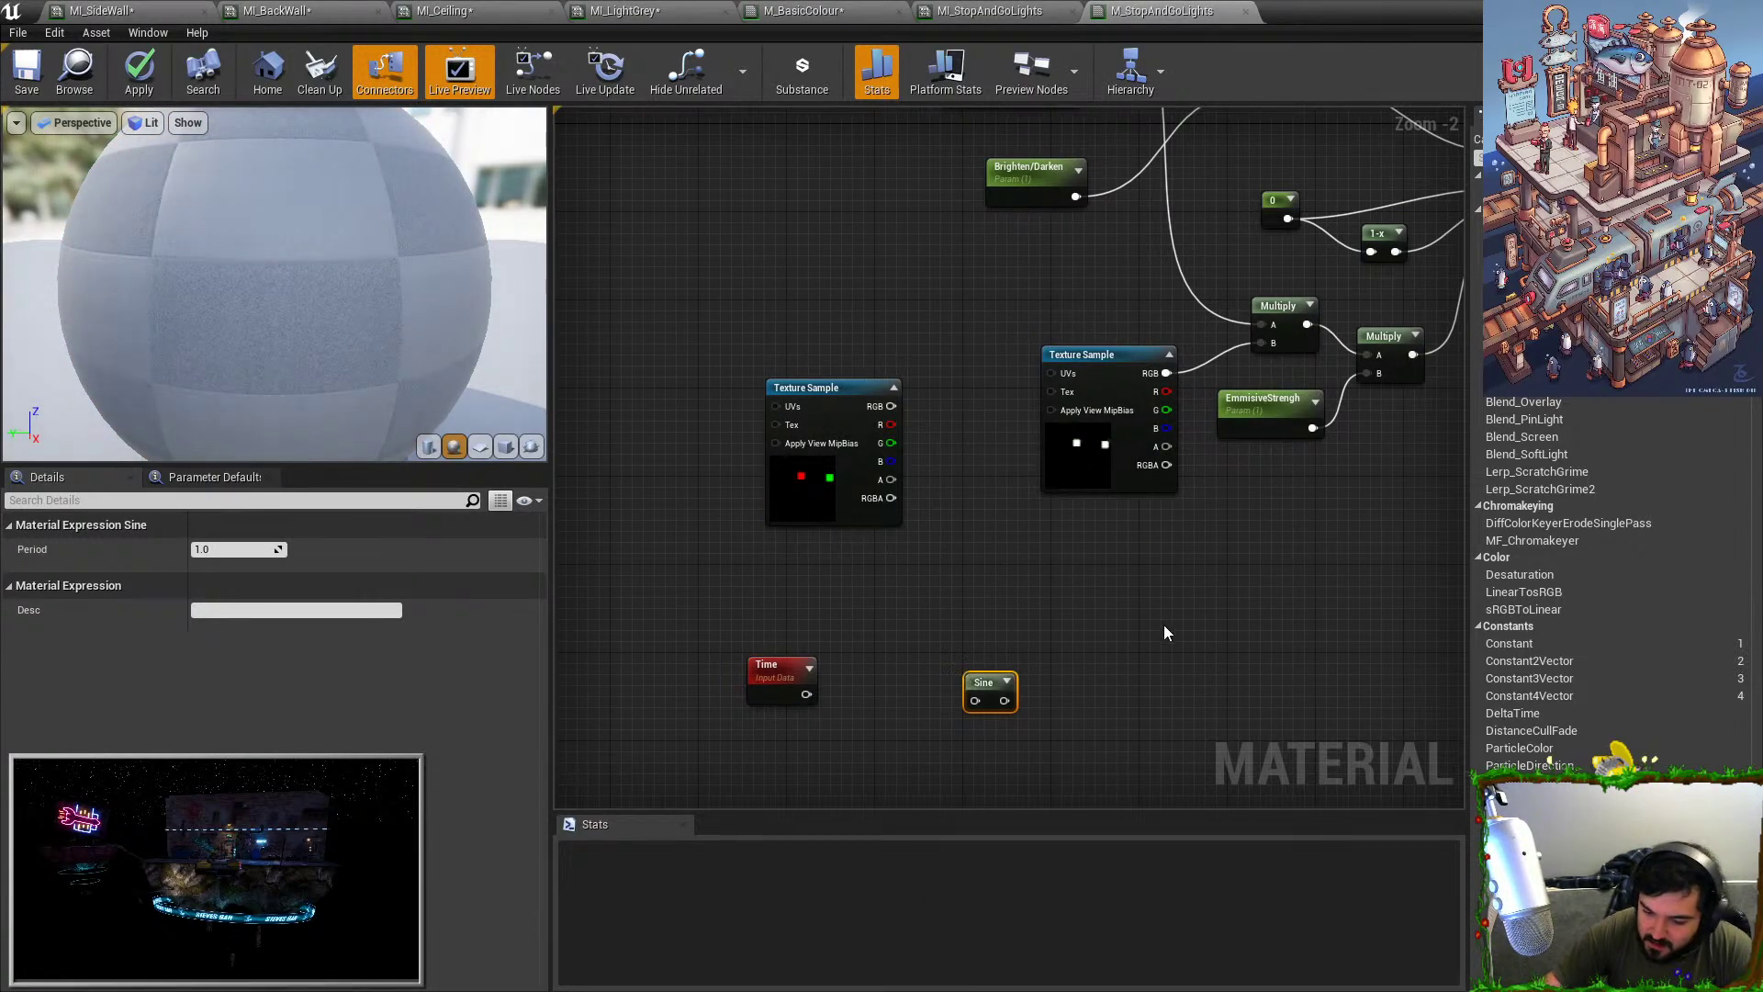
right_click(1165, 681)
type("round")
key("Return")
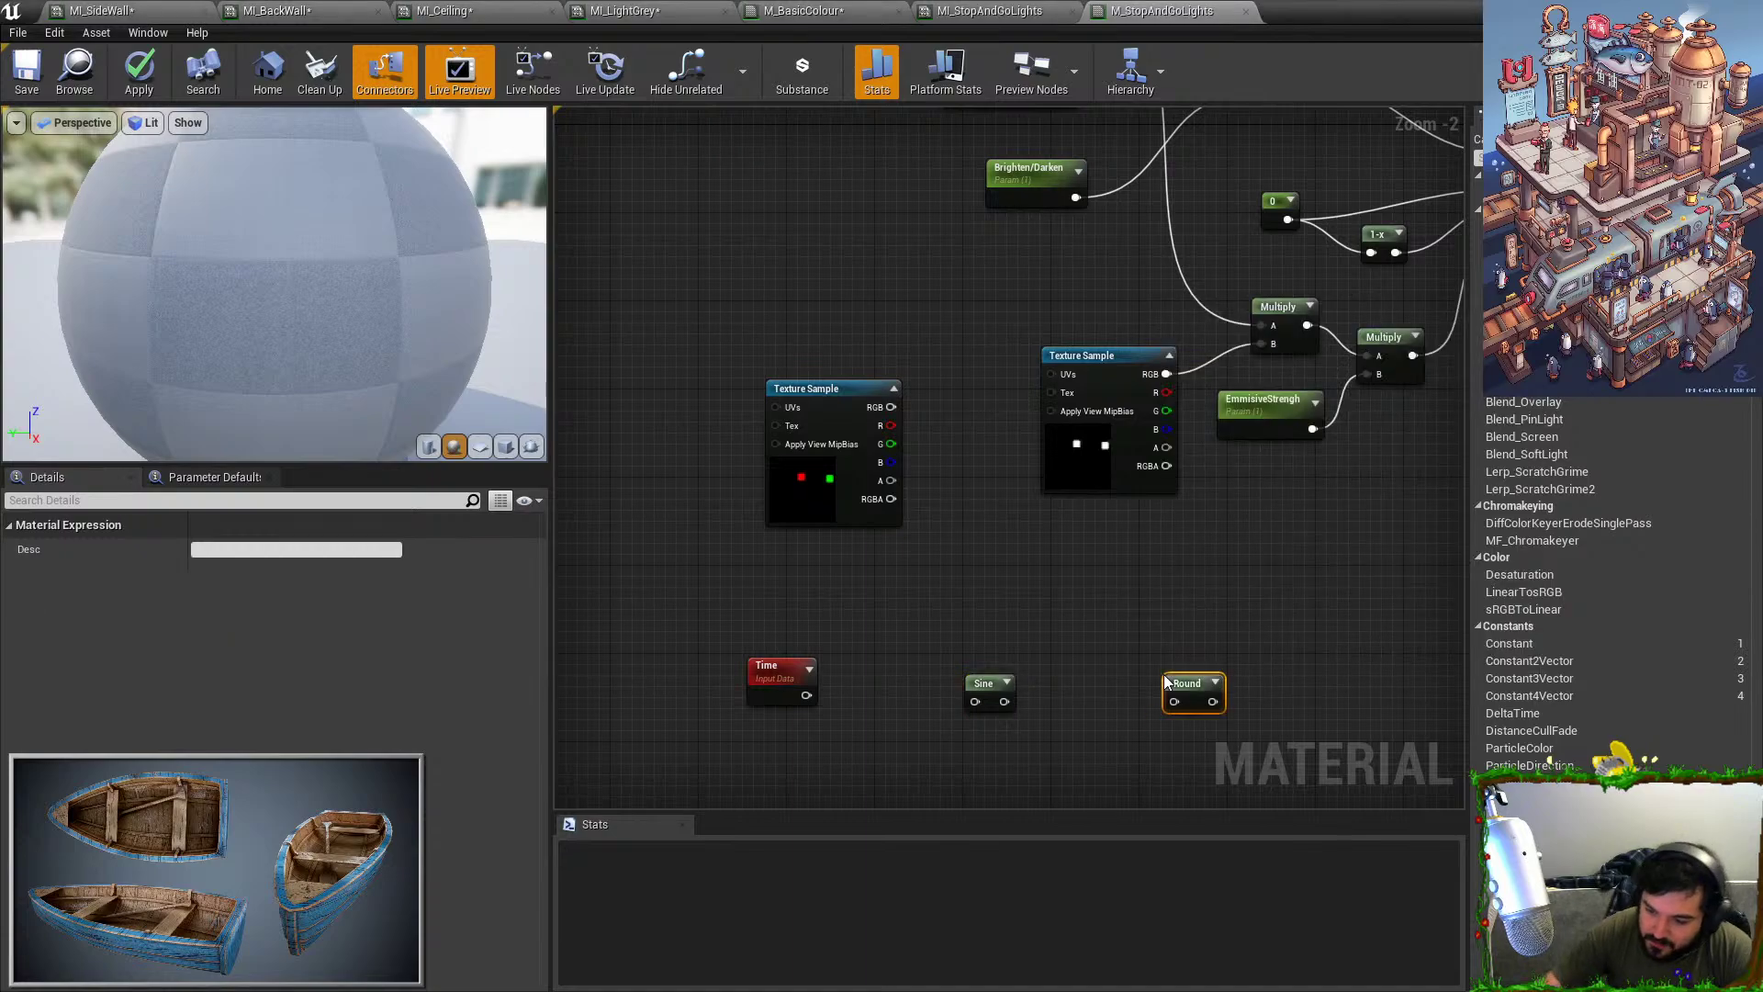
Wire Time through Sine into Round and preview the Round node on the material sphere.
scroll(1165, 674, "up", 1)
left_click_drag(749, 700, 1176, 706)
right_click(1198, 698)
left_click(1325, 393)
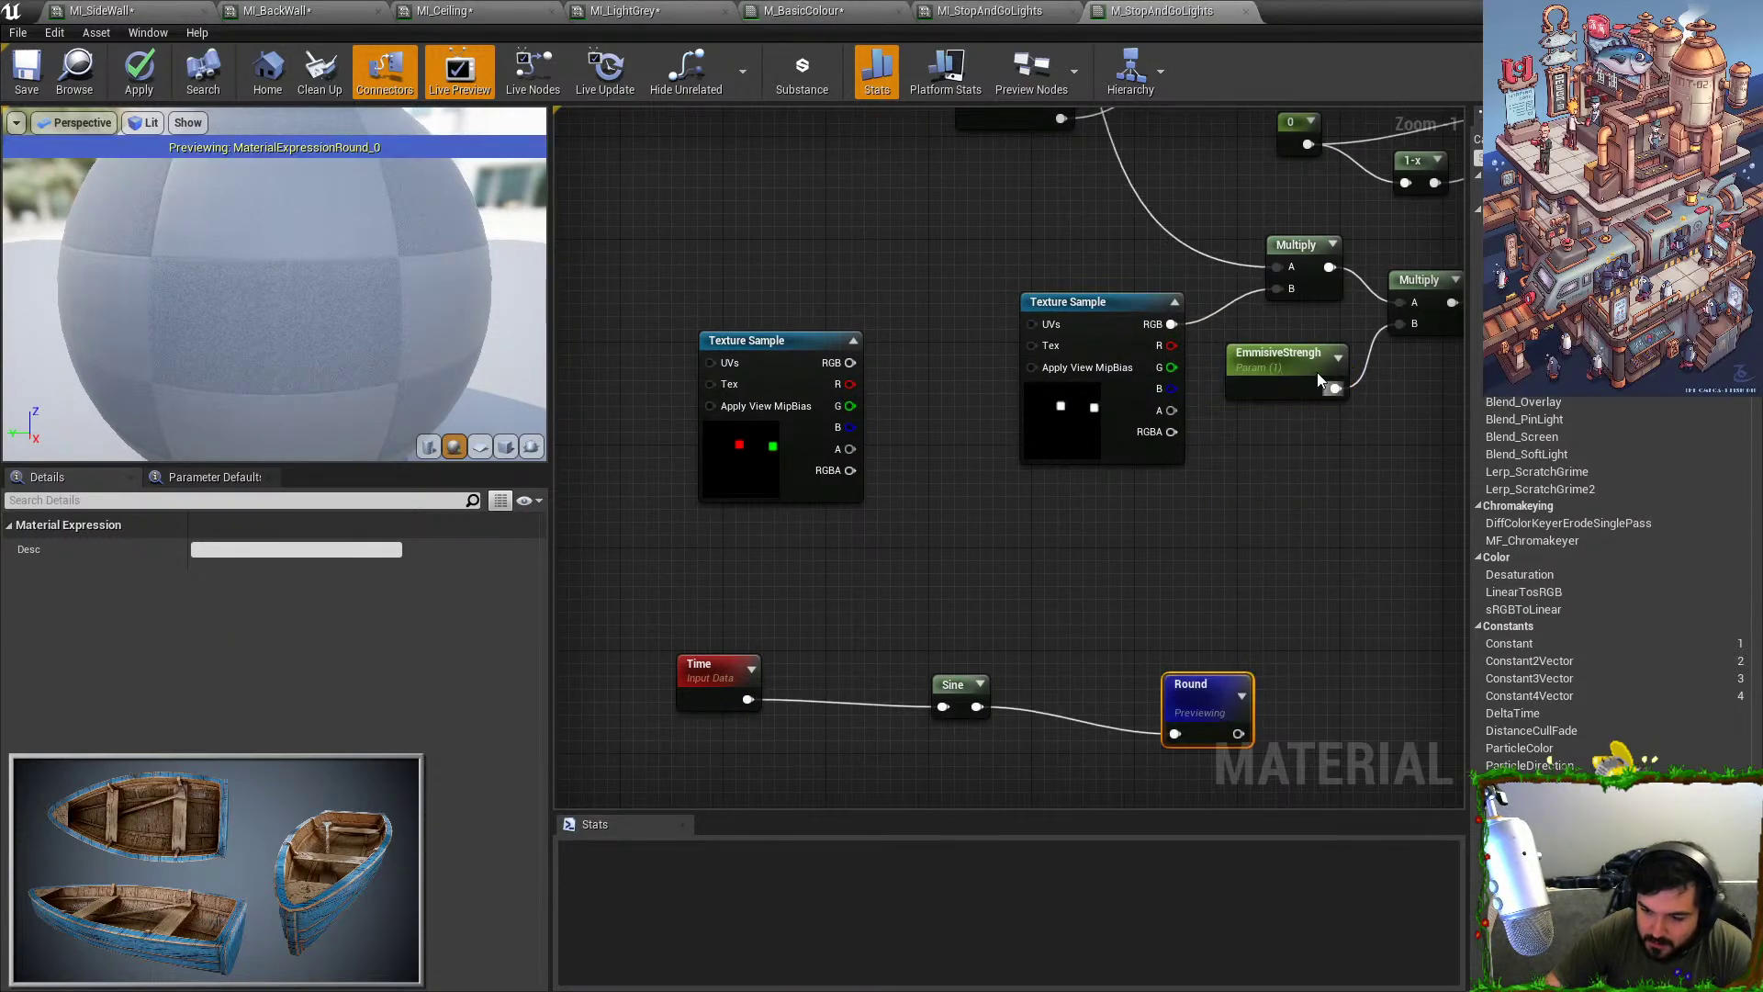
left_click(1675, 11)
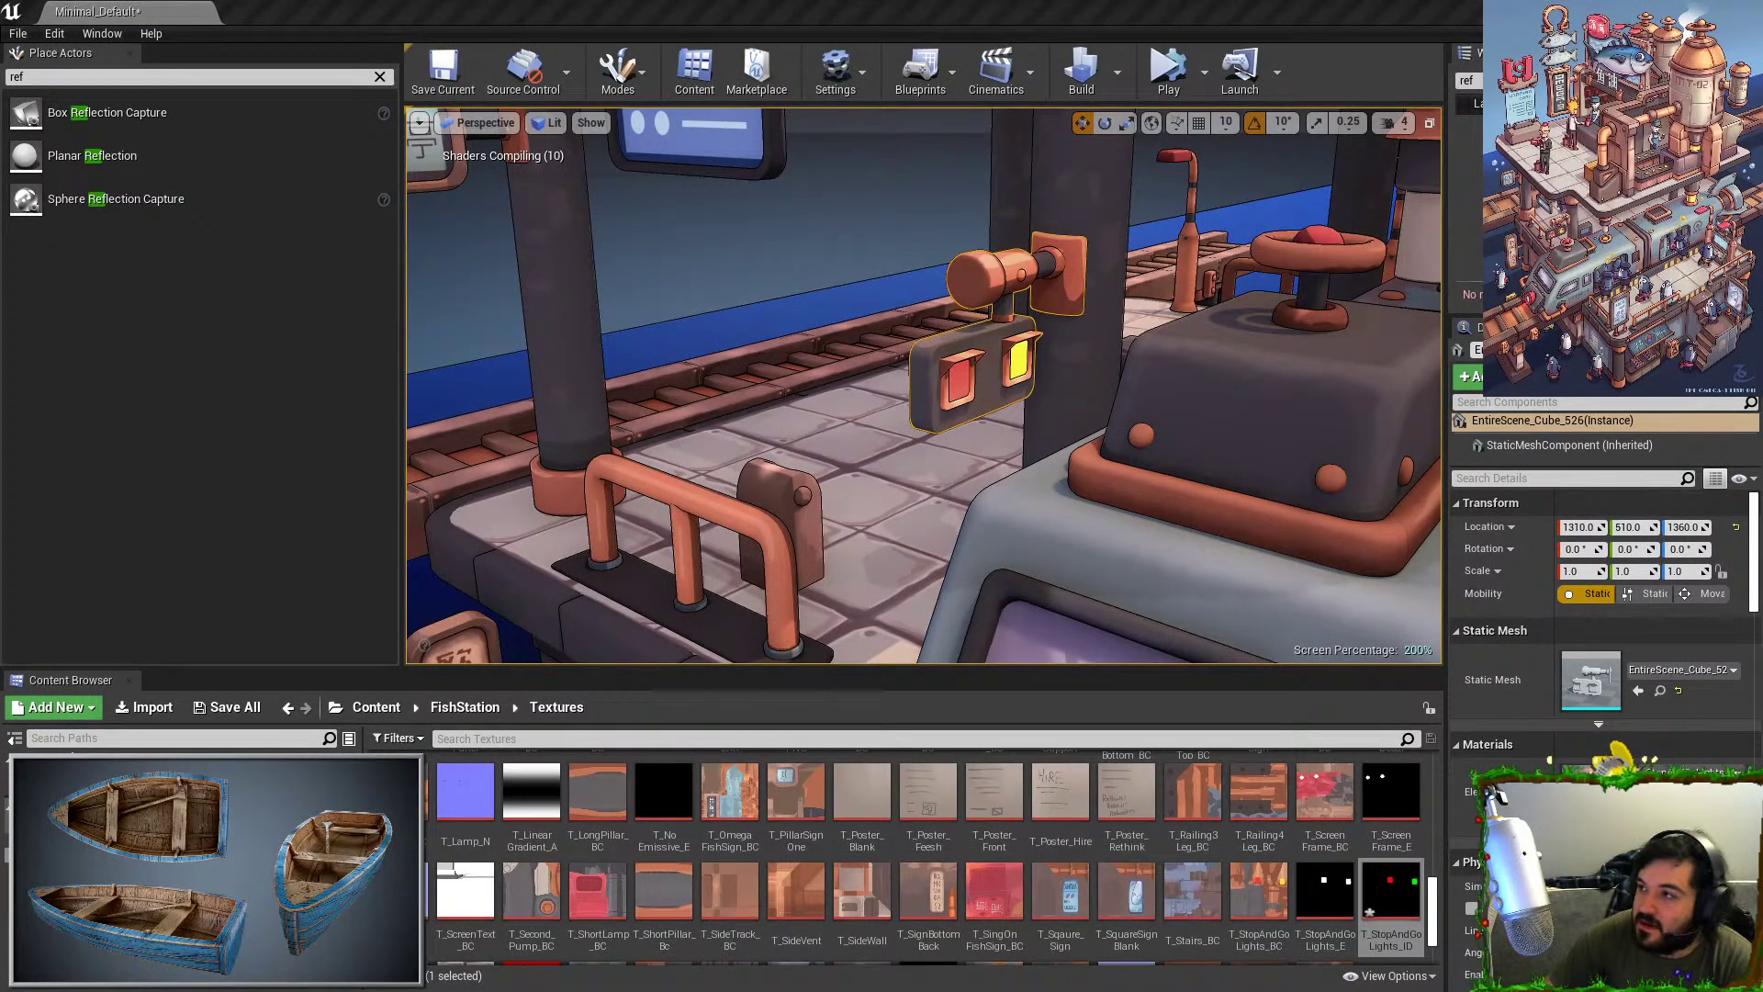
left_click_drag(1359, 1, 798, 1)
scroll(332, 300, "down", 5)
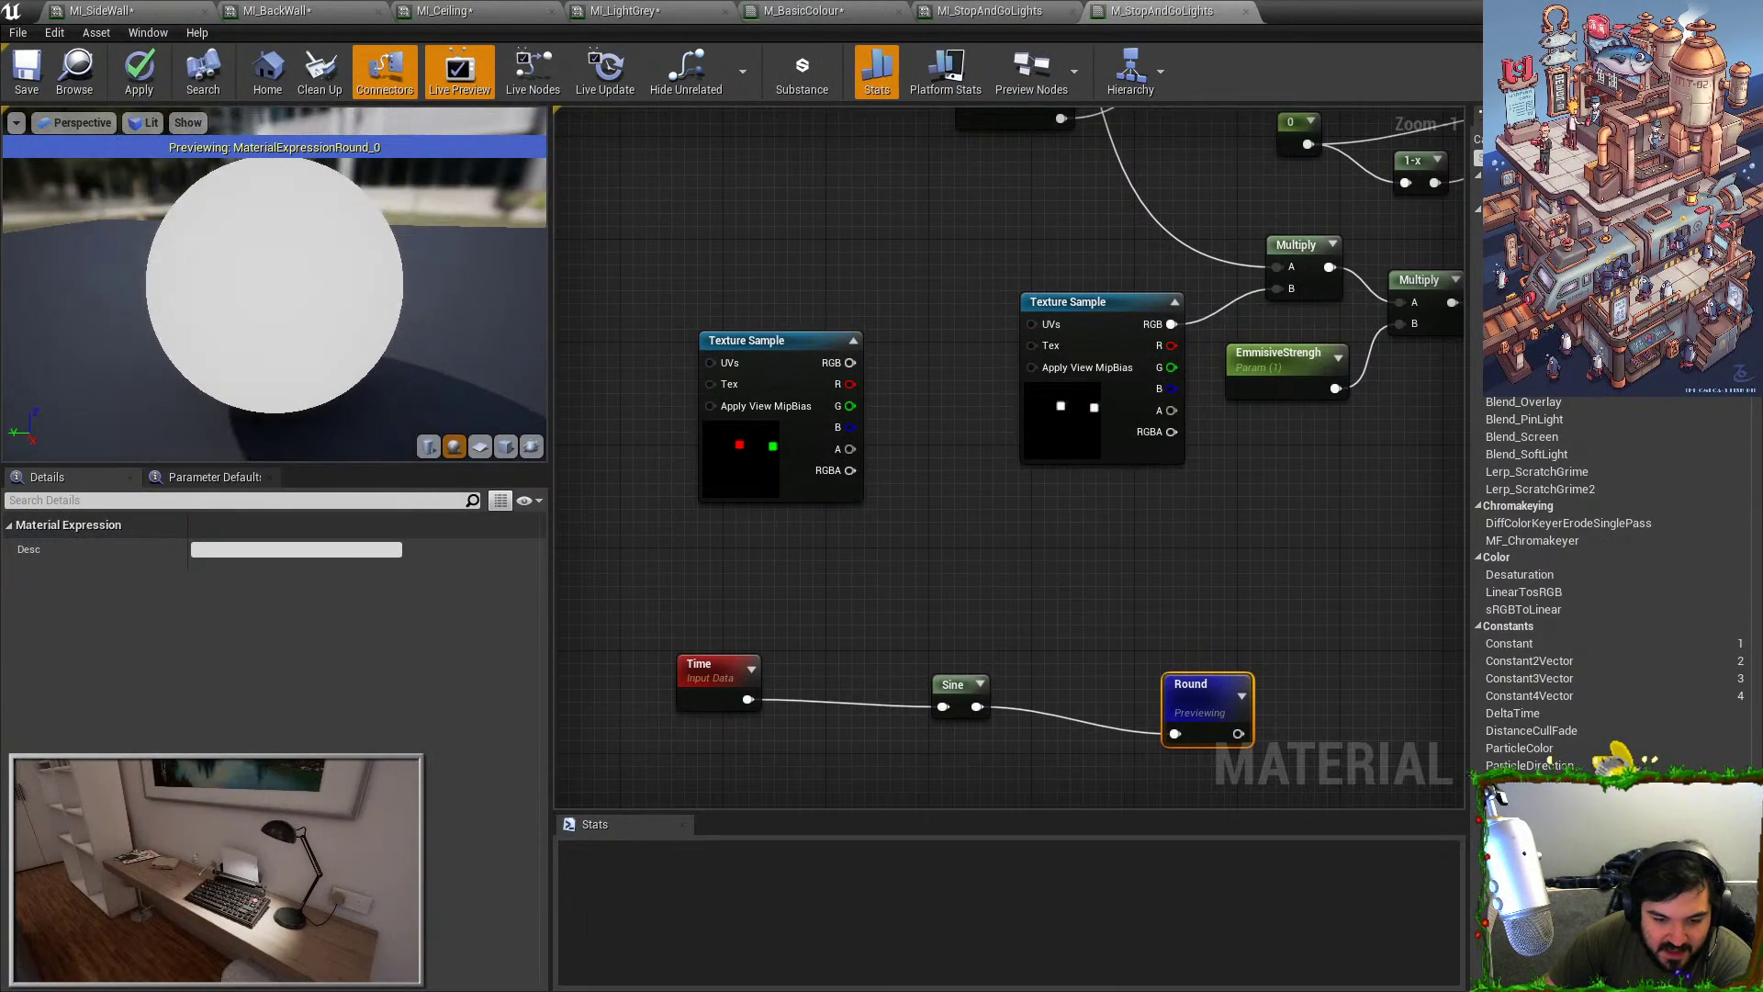
Insert a Divide node between Time and Sine and space the nodes apart.
left_click(719, 675)
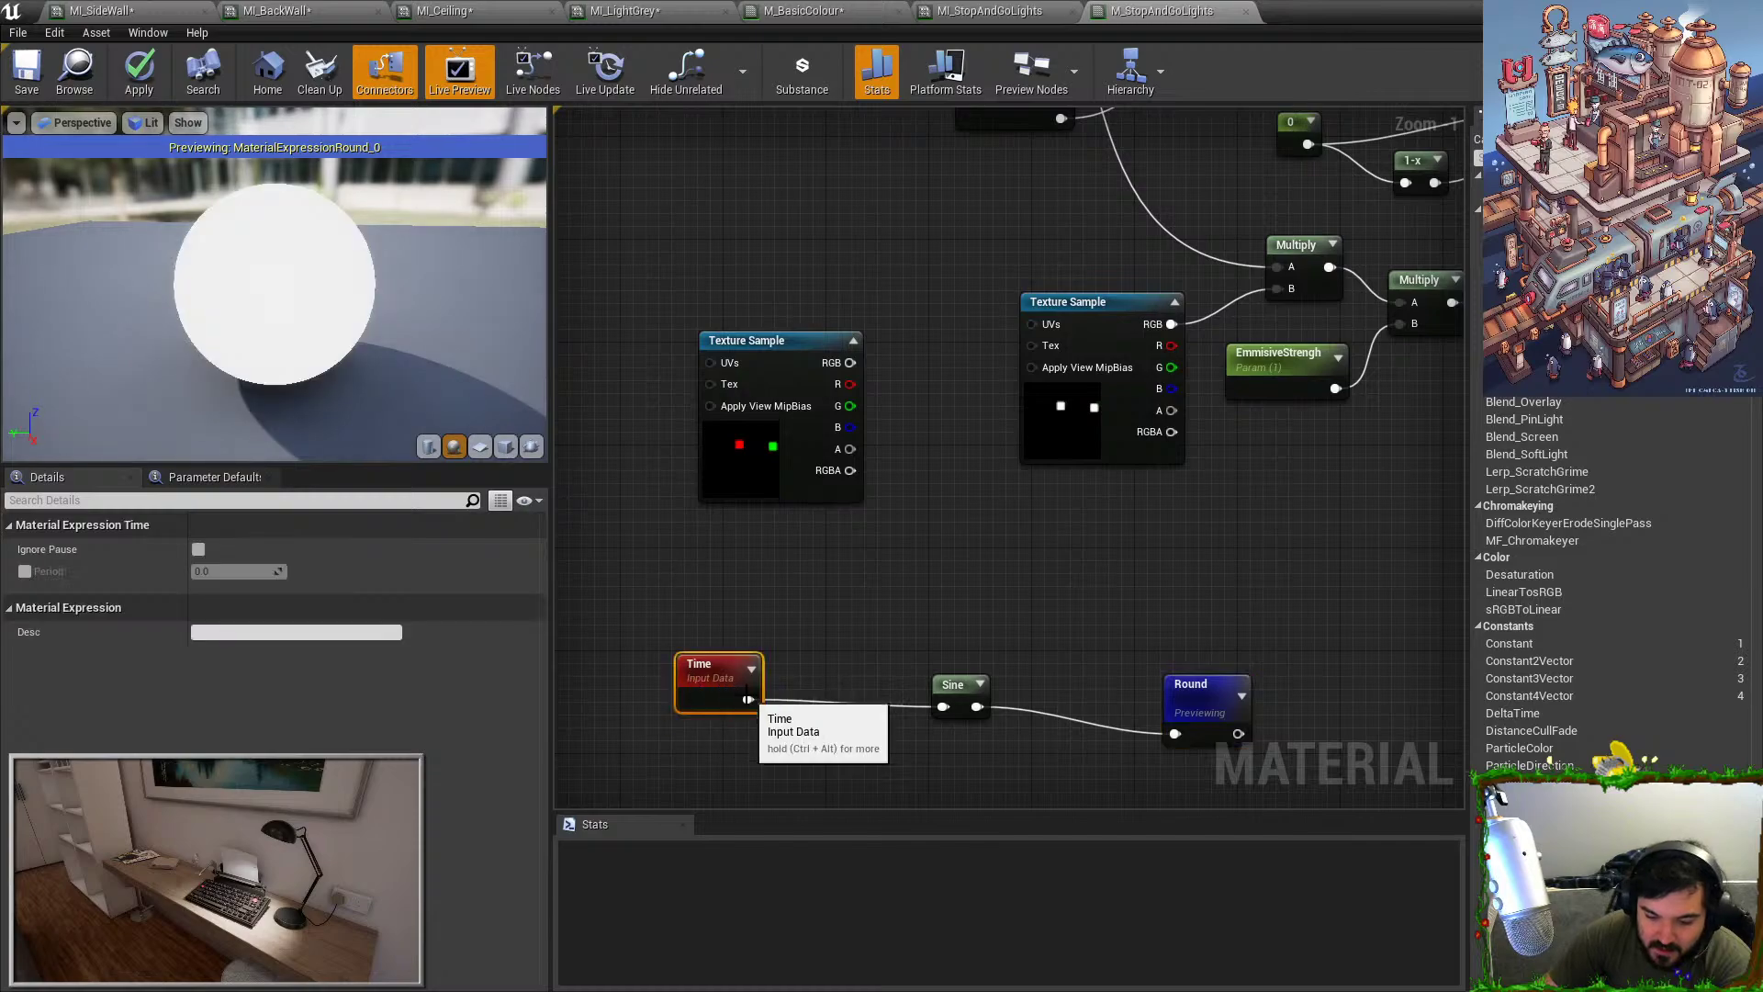
left_click_drag(748, 699, 784, 699)
type("diiv")
key("BackSpace")
key("BackSpace")
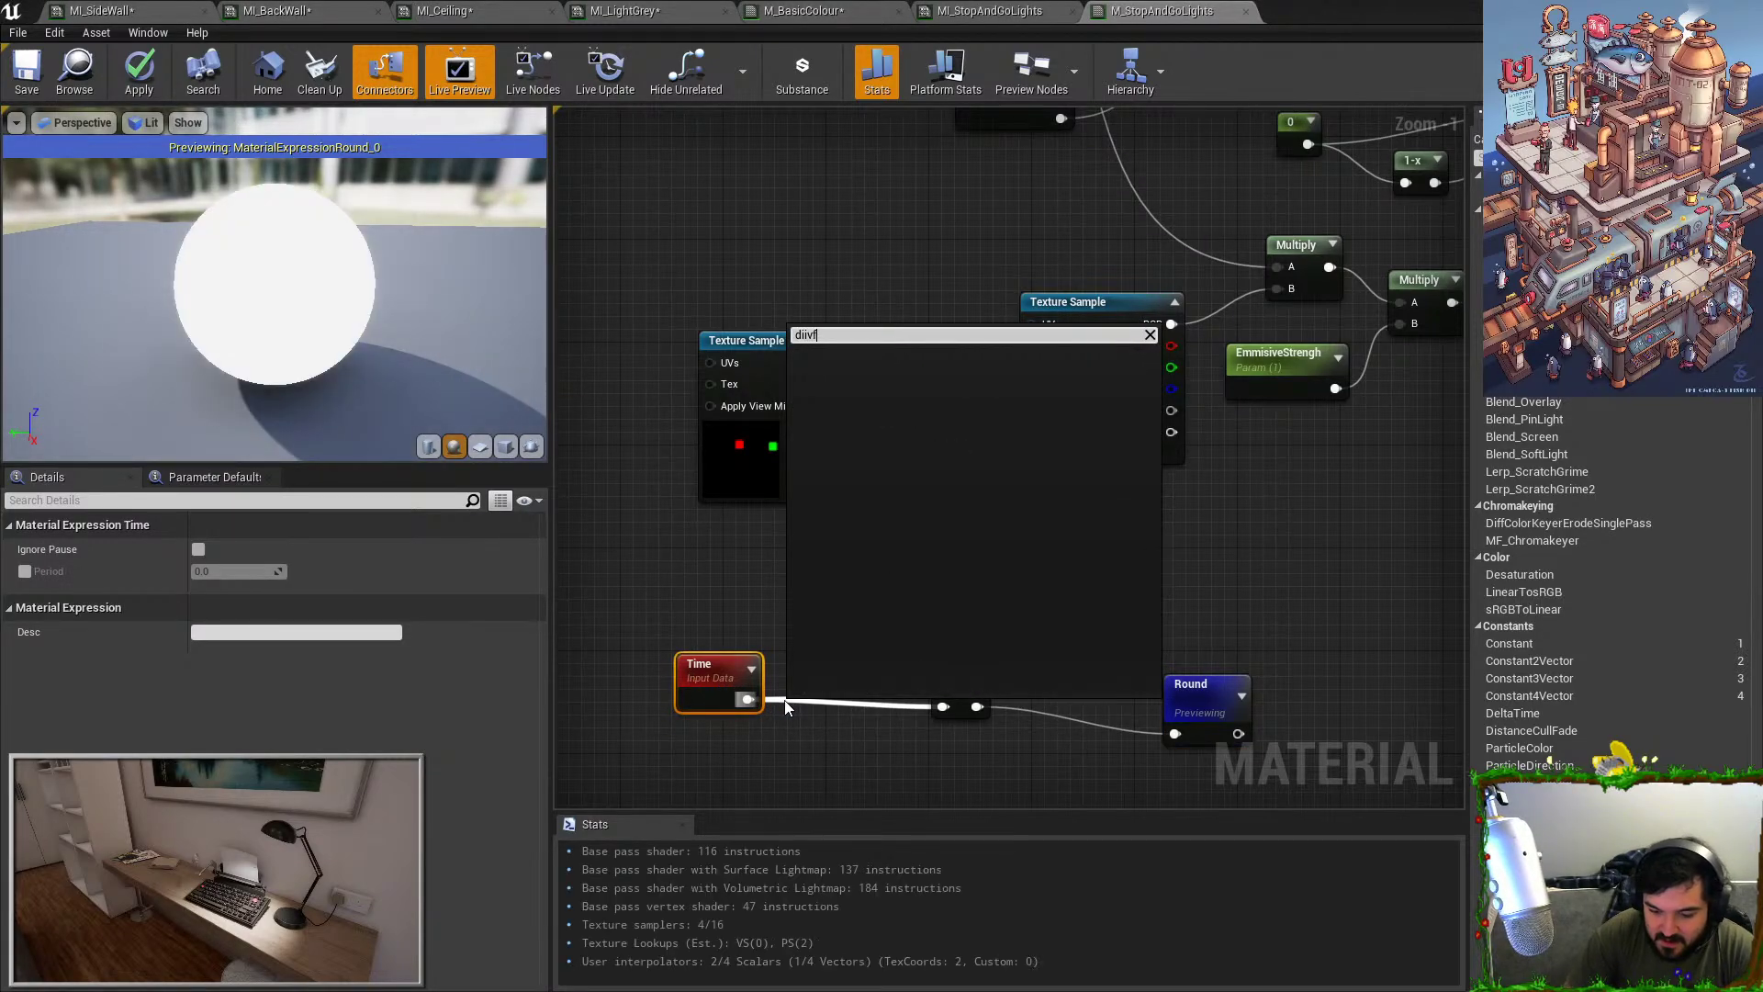
type("v")
key("Return")
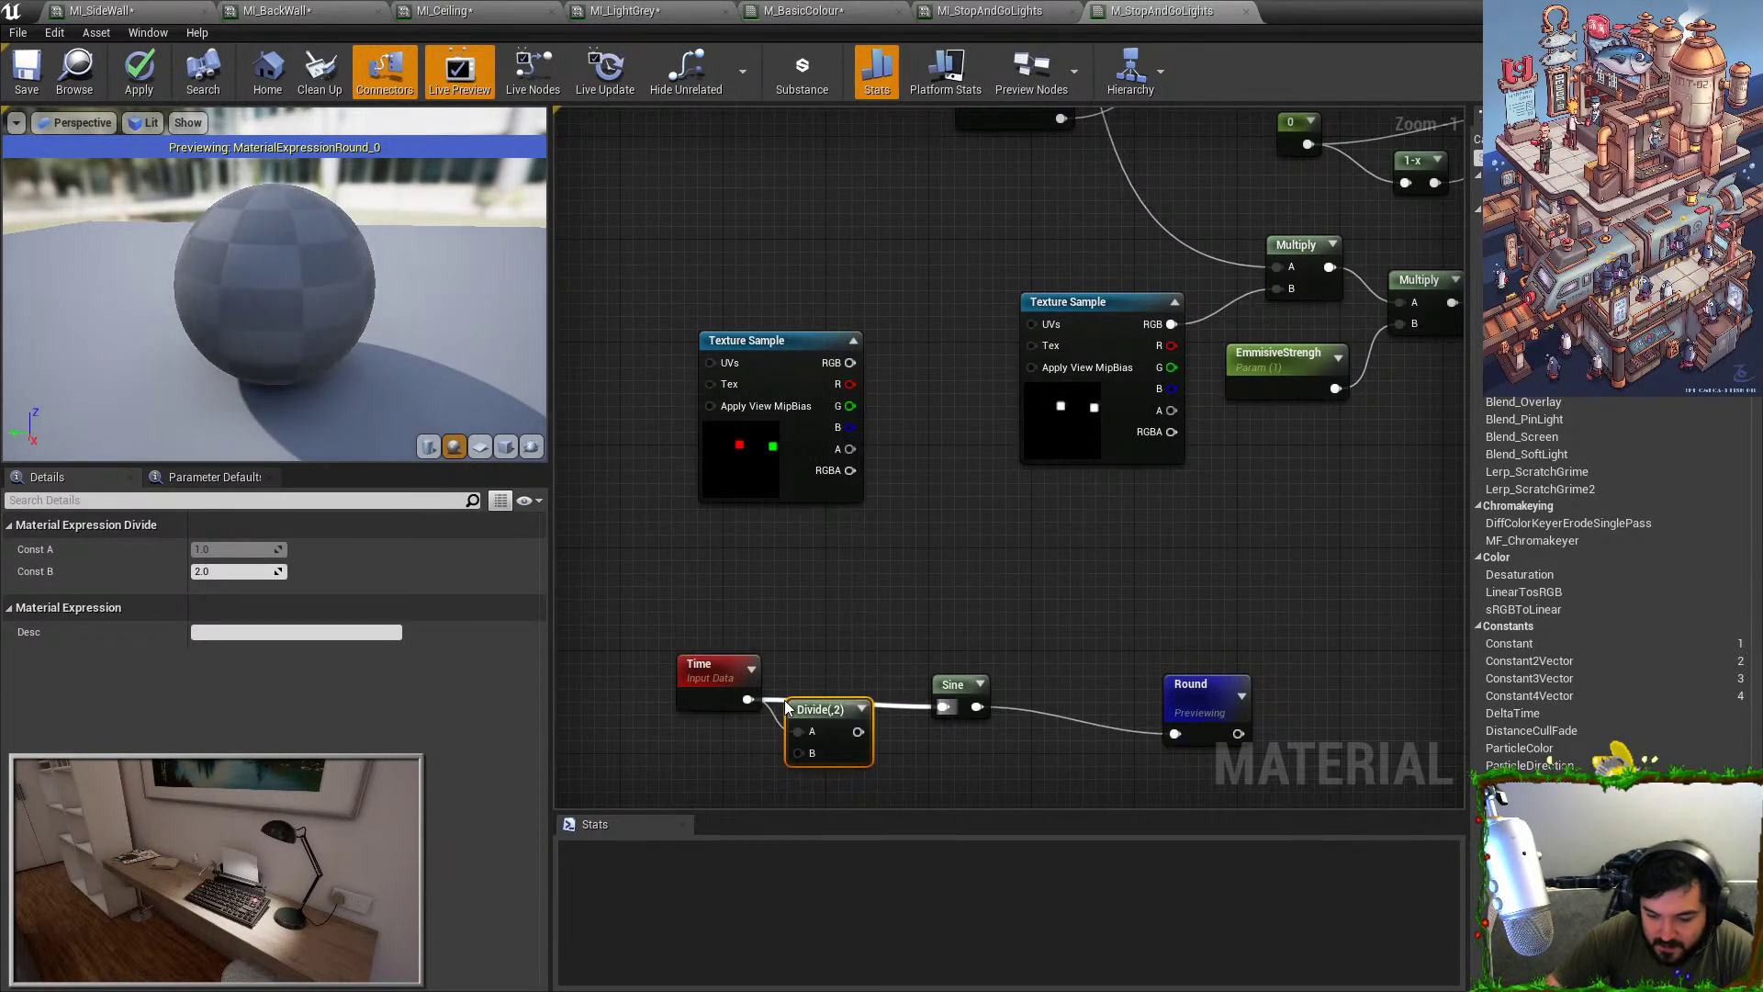
left_click_drag(857, 735, 885, 713)
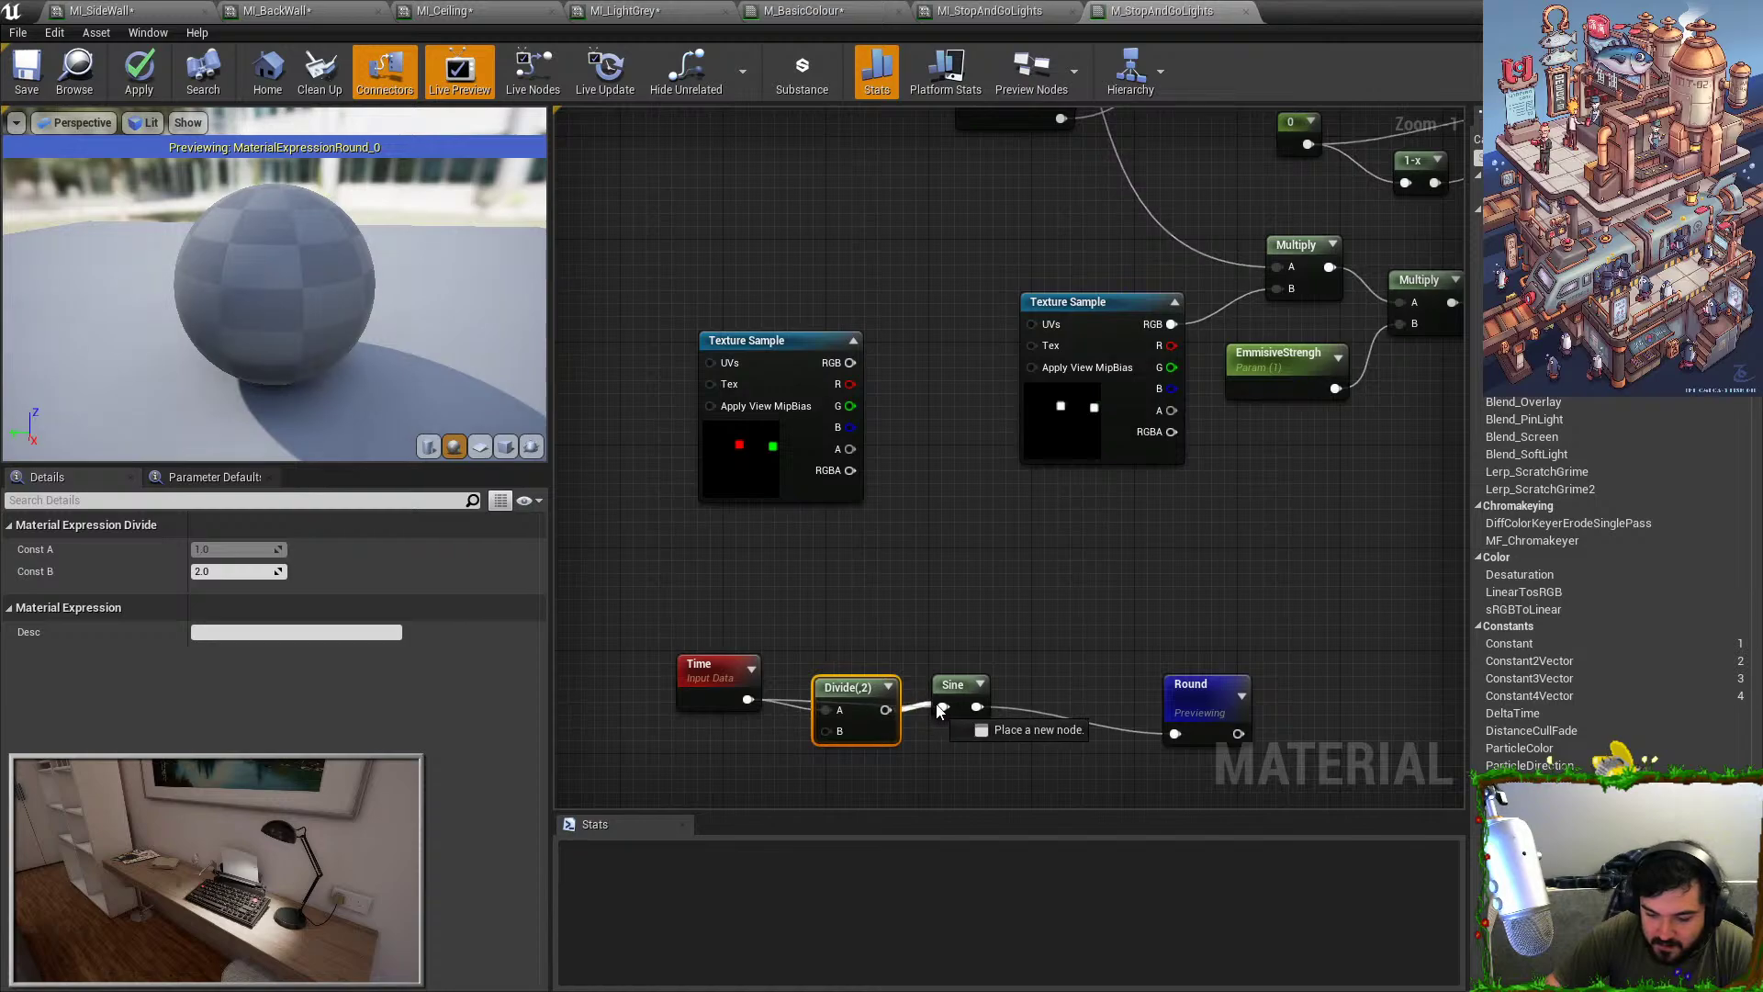
left_click_drag(712, 668, 584, 666)
left_click_drag(831, 689, 779, 676)
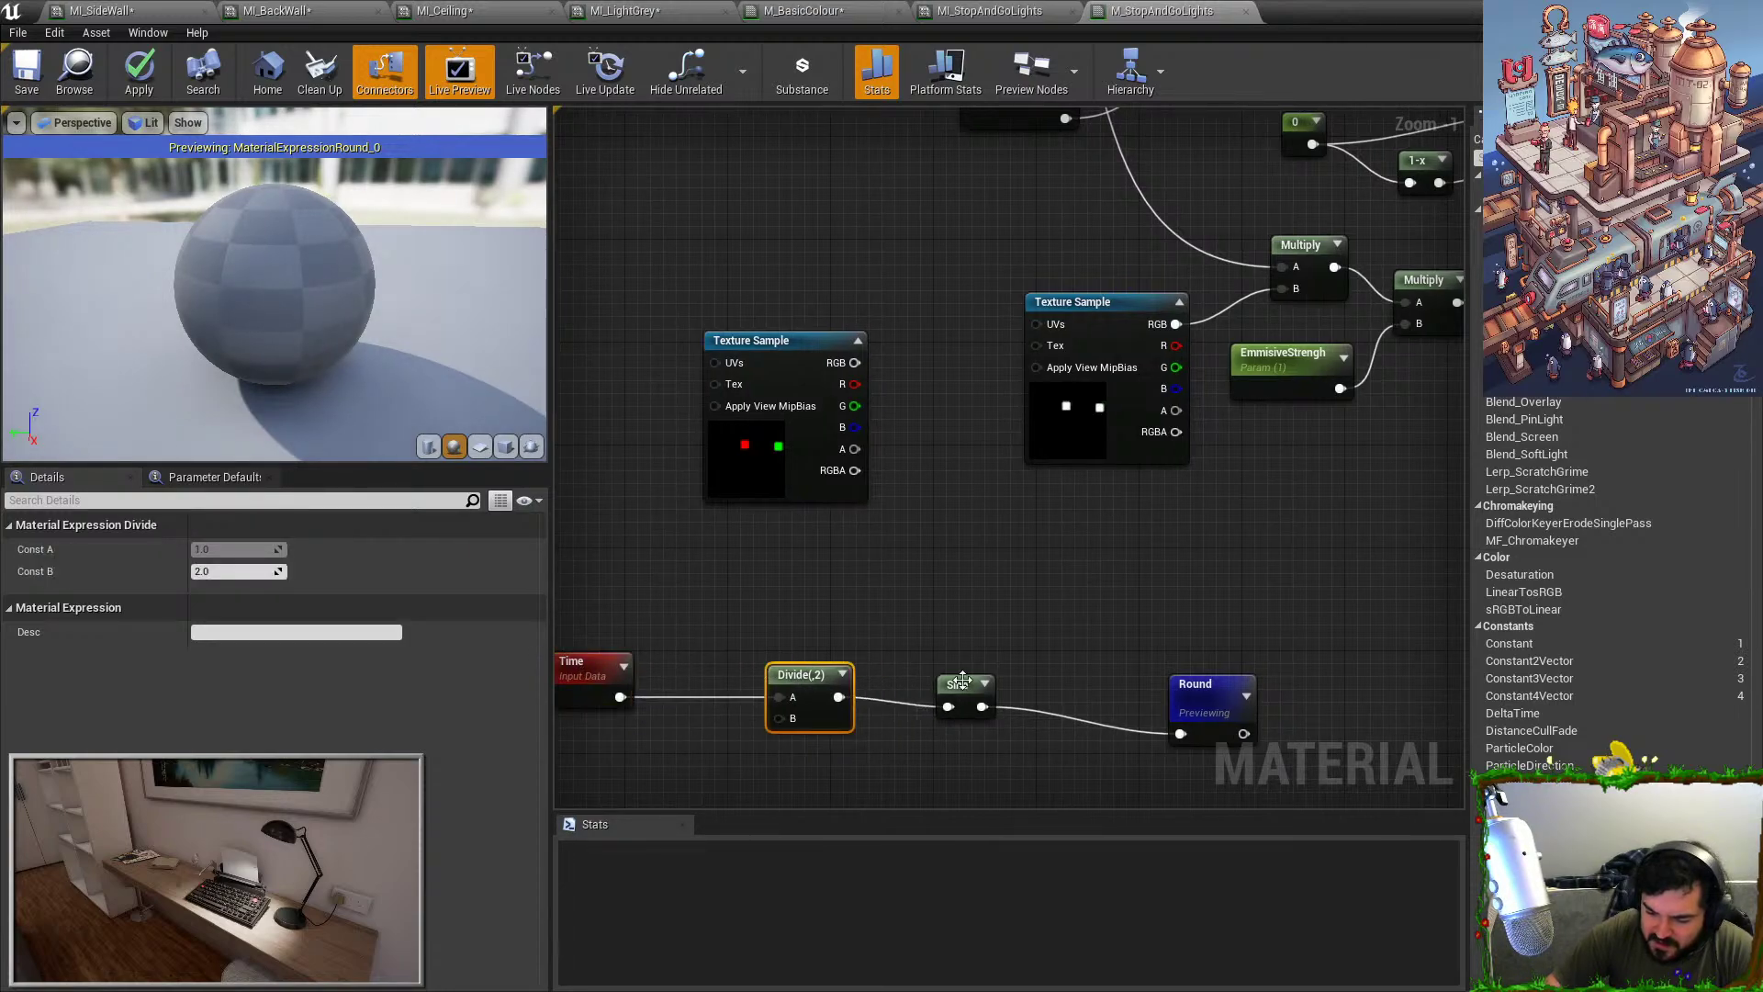
Test the flashing with the Divide node's Const B at 10 and return it to 2.
left_click(224, 571)
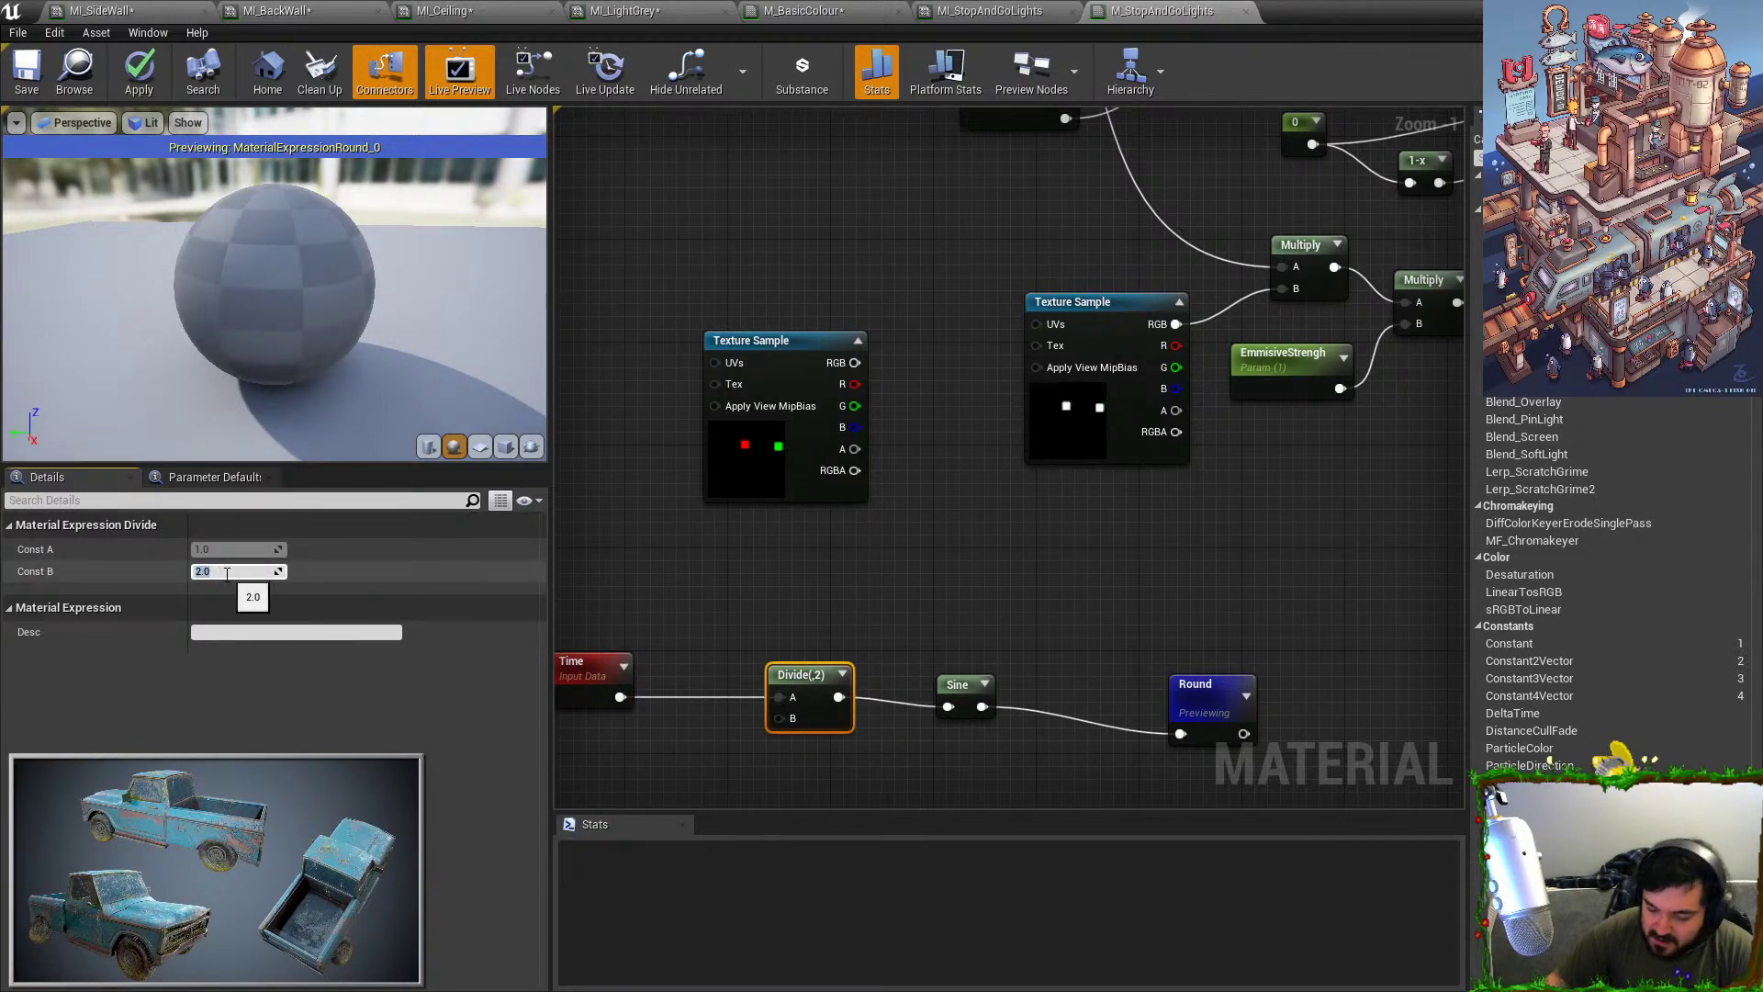
type("10")
key("Return")
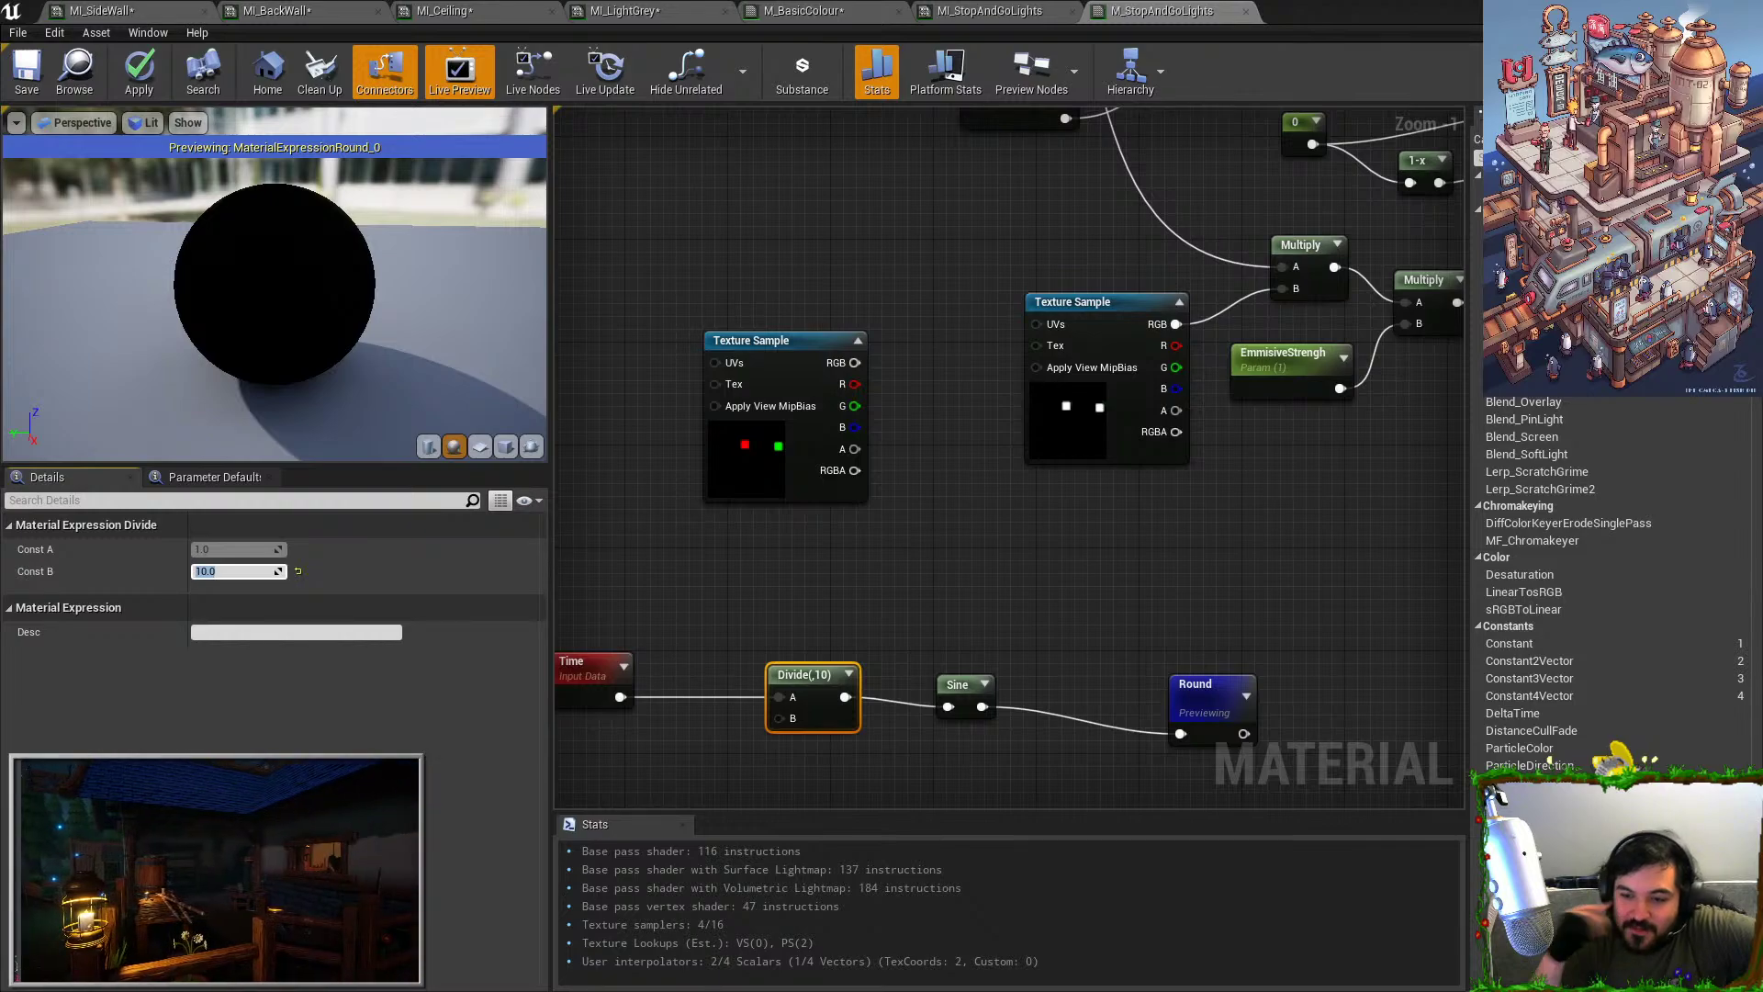
left_click_drag(443, 311, 533, 308)
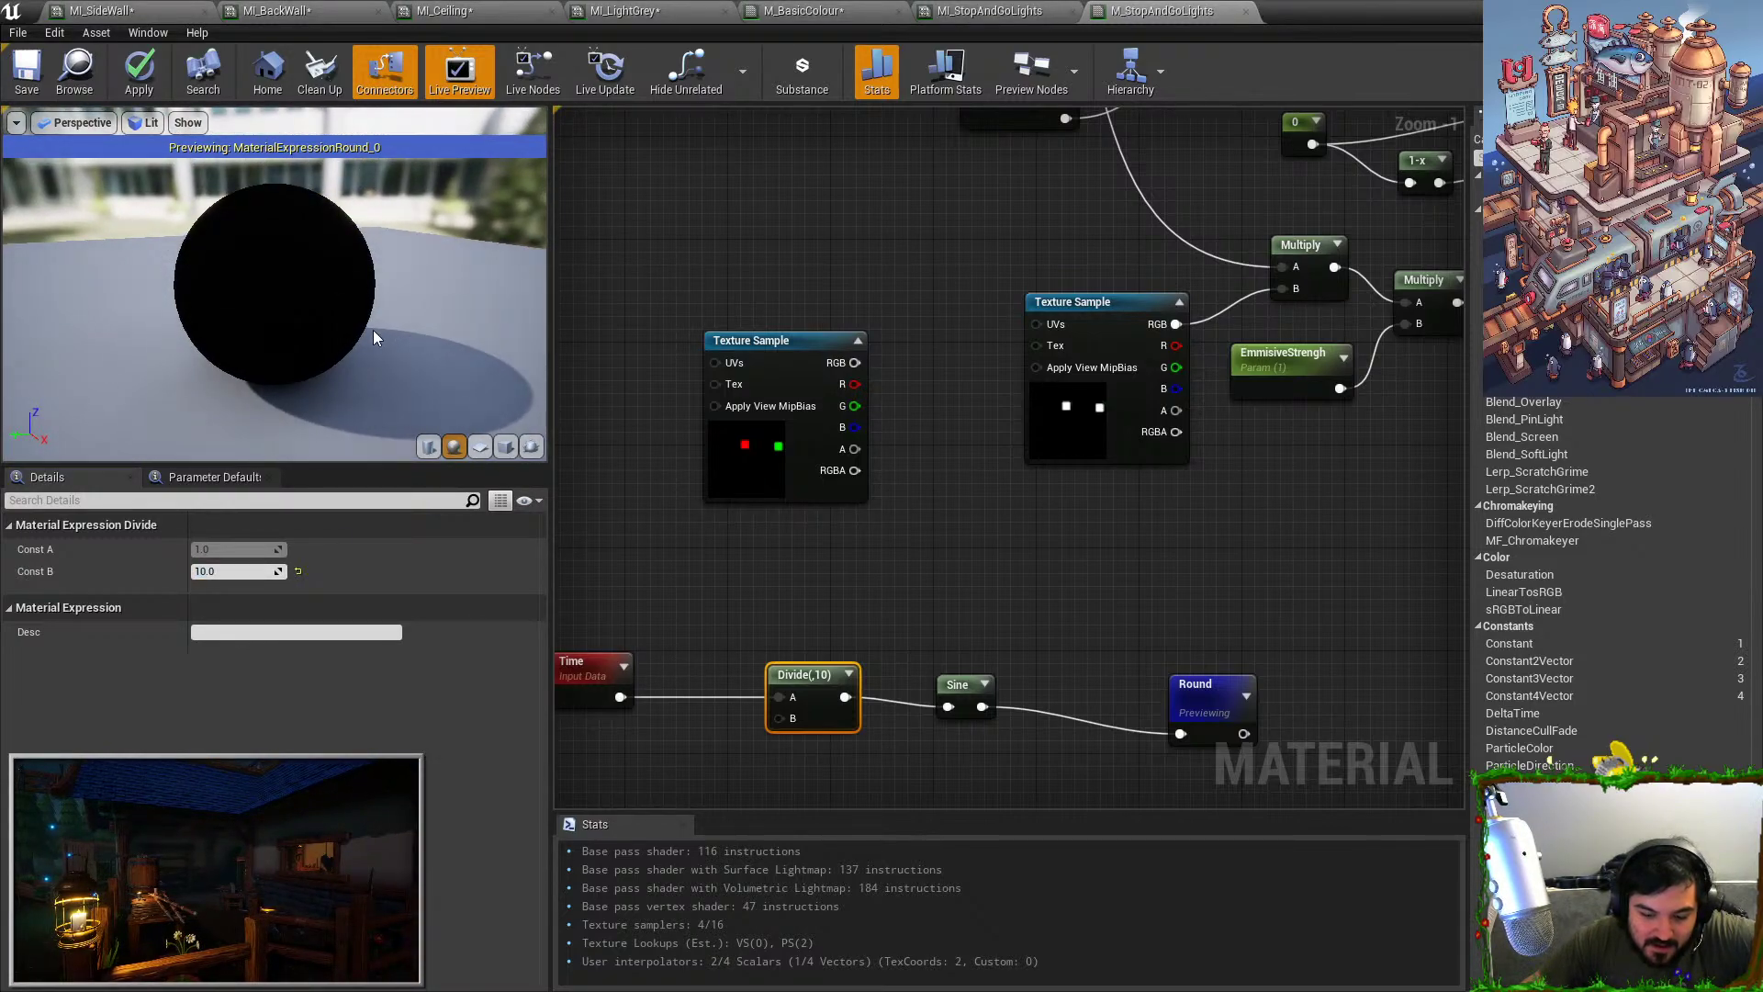
left_click_drag(373, 331, 262, 319)
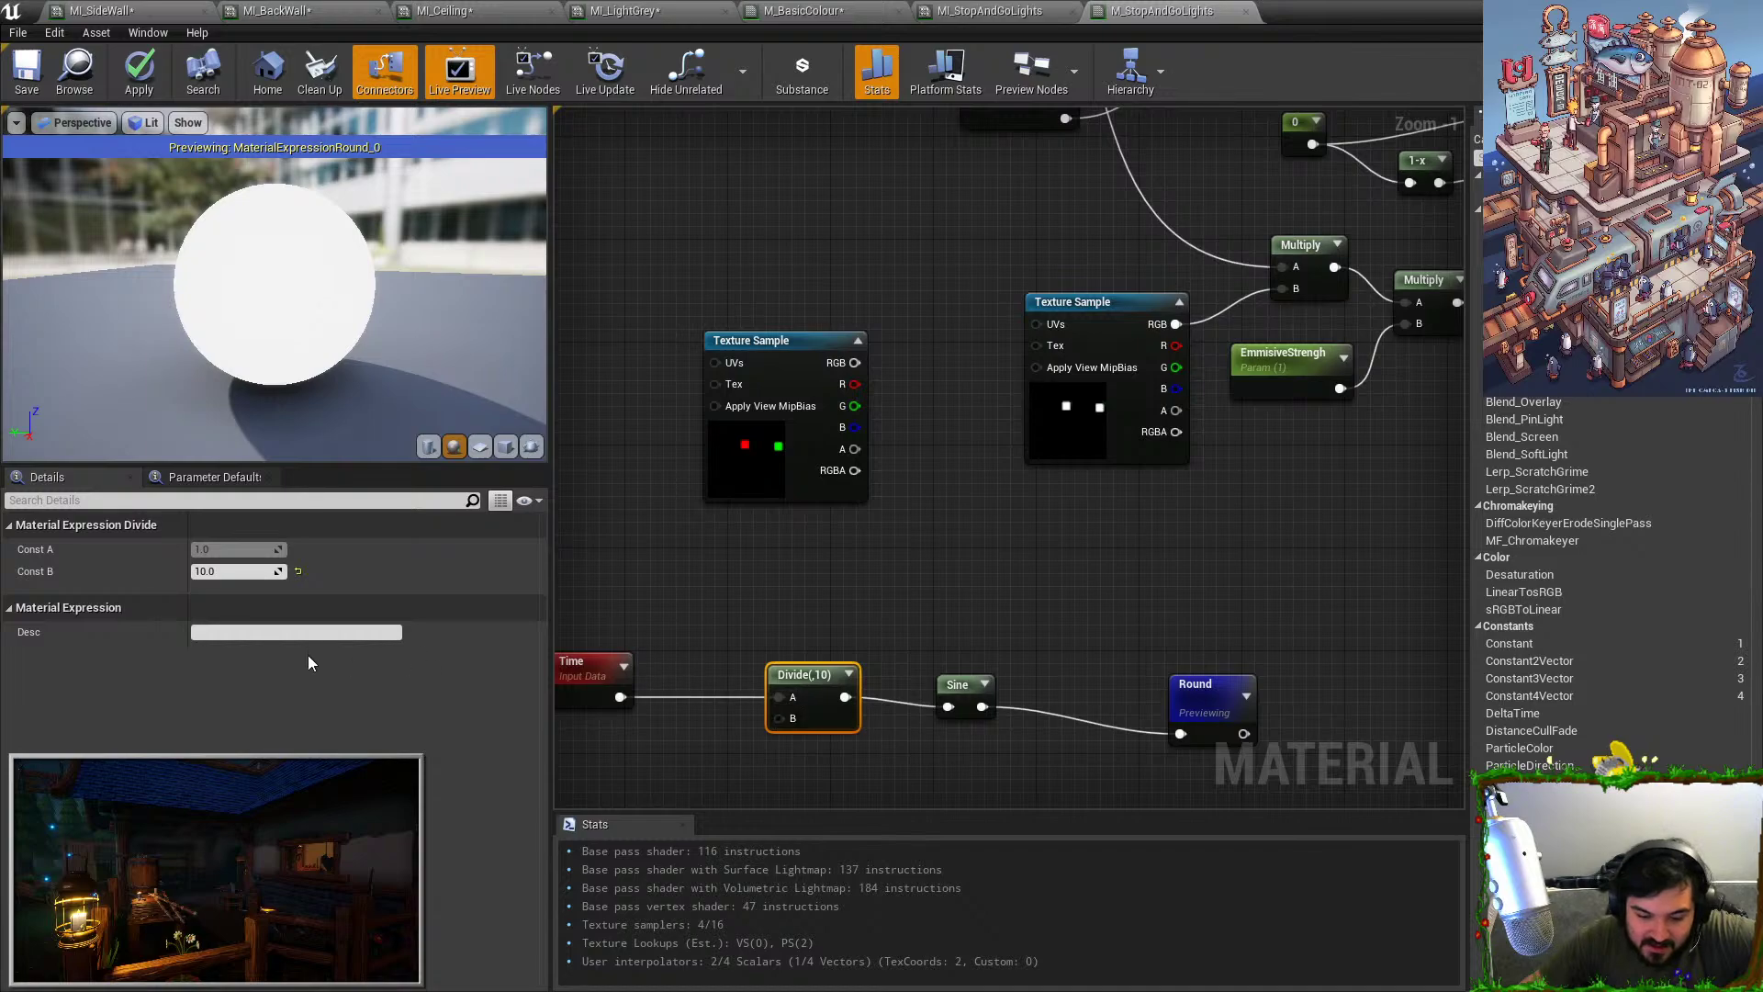
left_click(249, 572)
type("2")
key("Return")
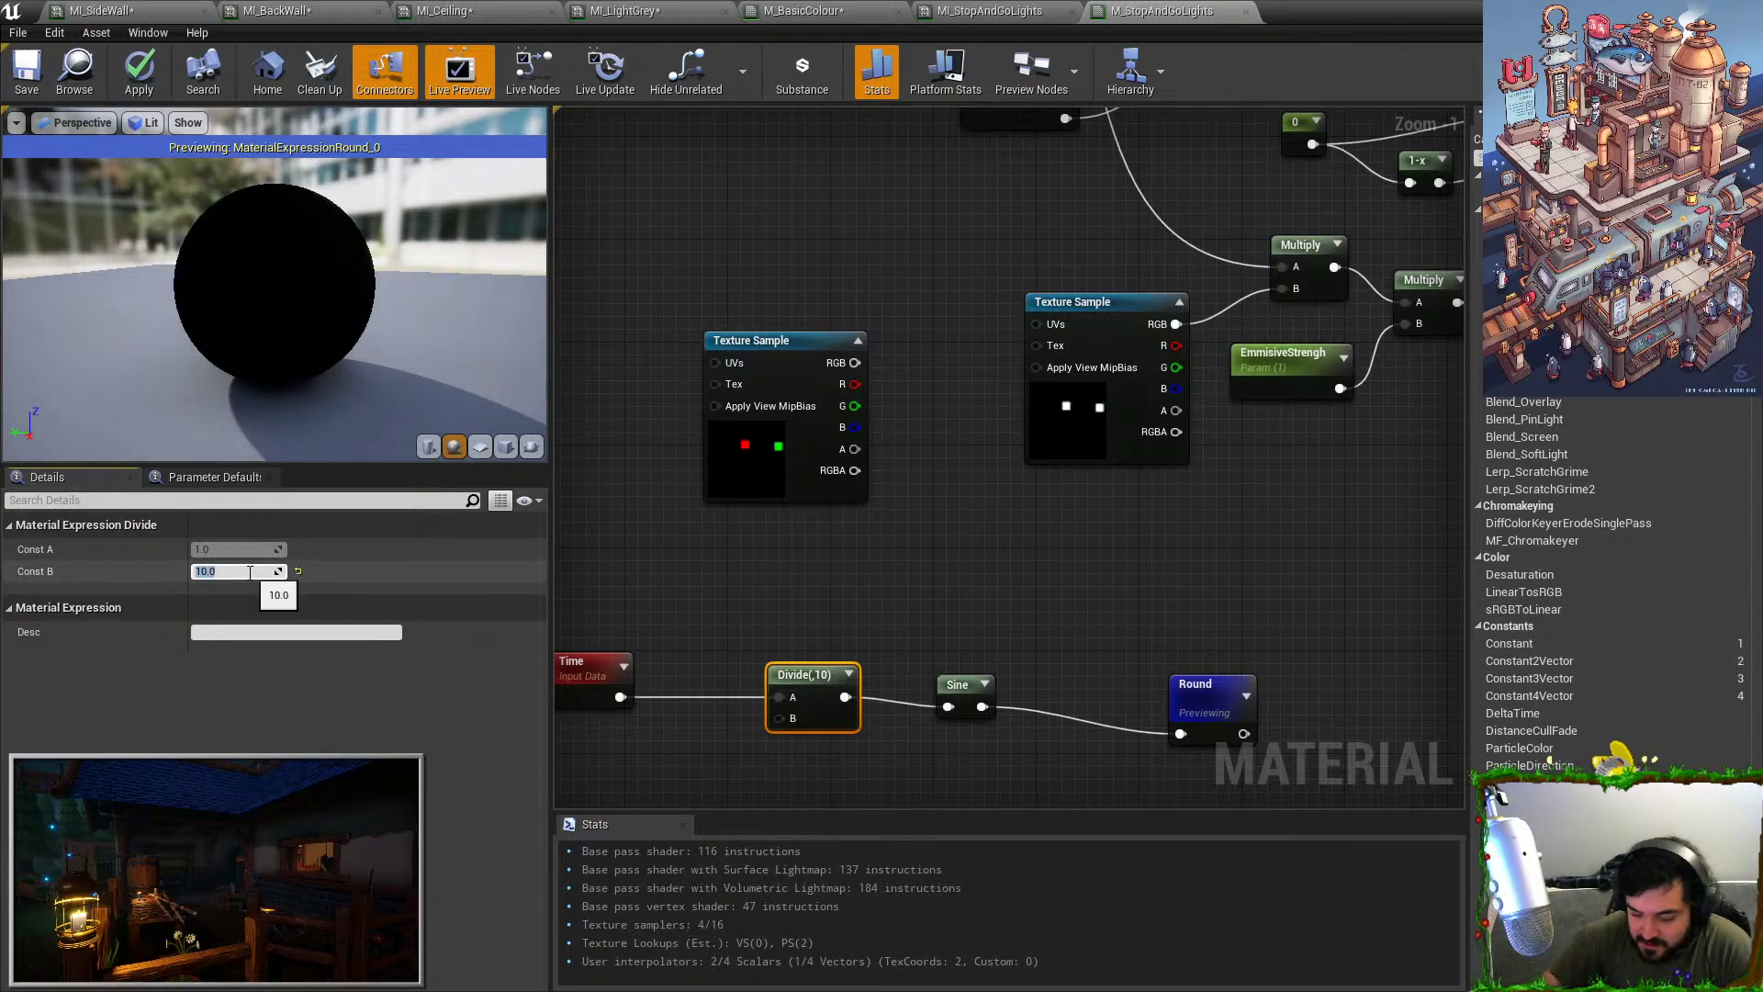
Add a constant below the Time node and convert it to a scalar parameter named FlashSpeed.
right_click_drag(811, 626, 856, 603)
left_click(695, 736)
right_click(695, 735)
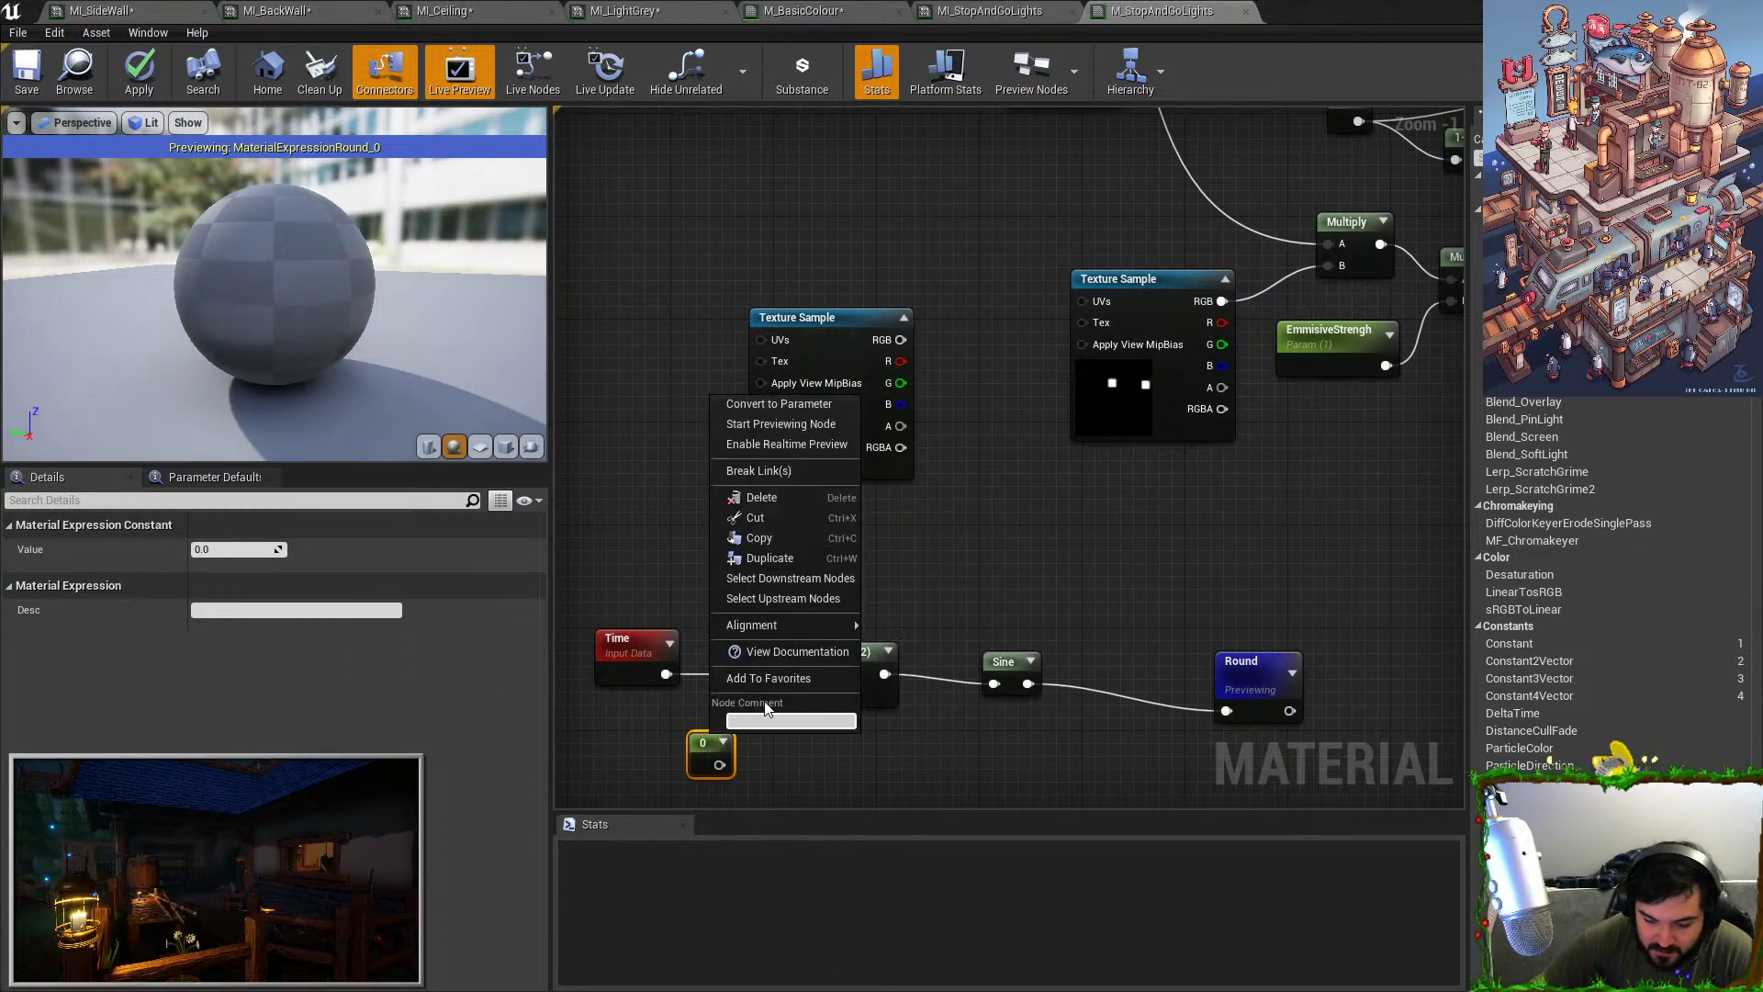
left_click(822, 413)
type("Flash")
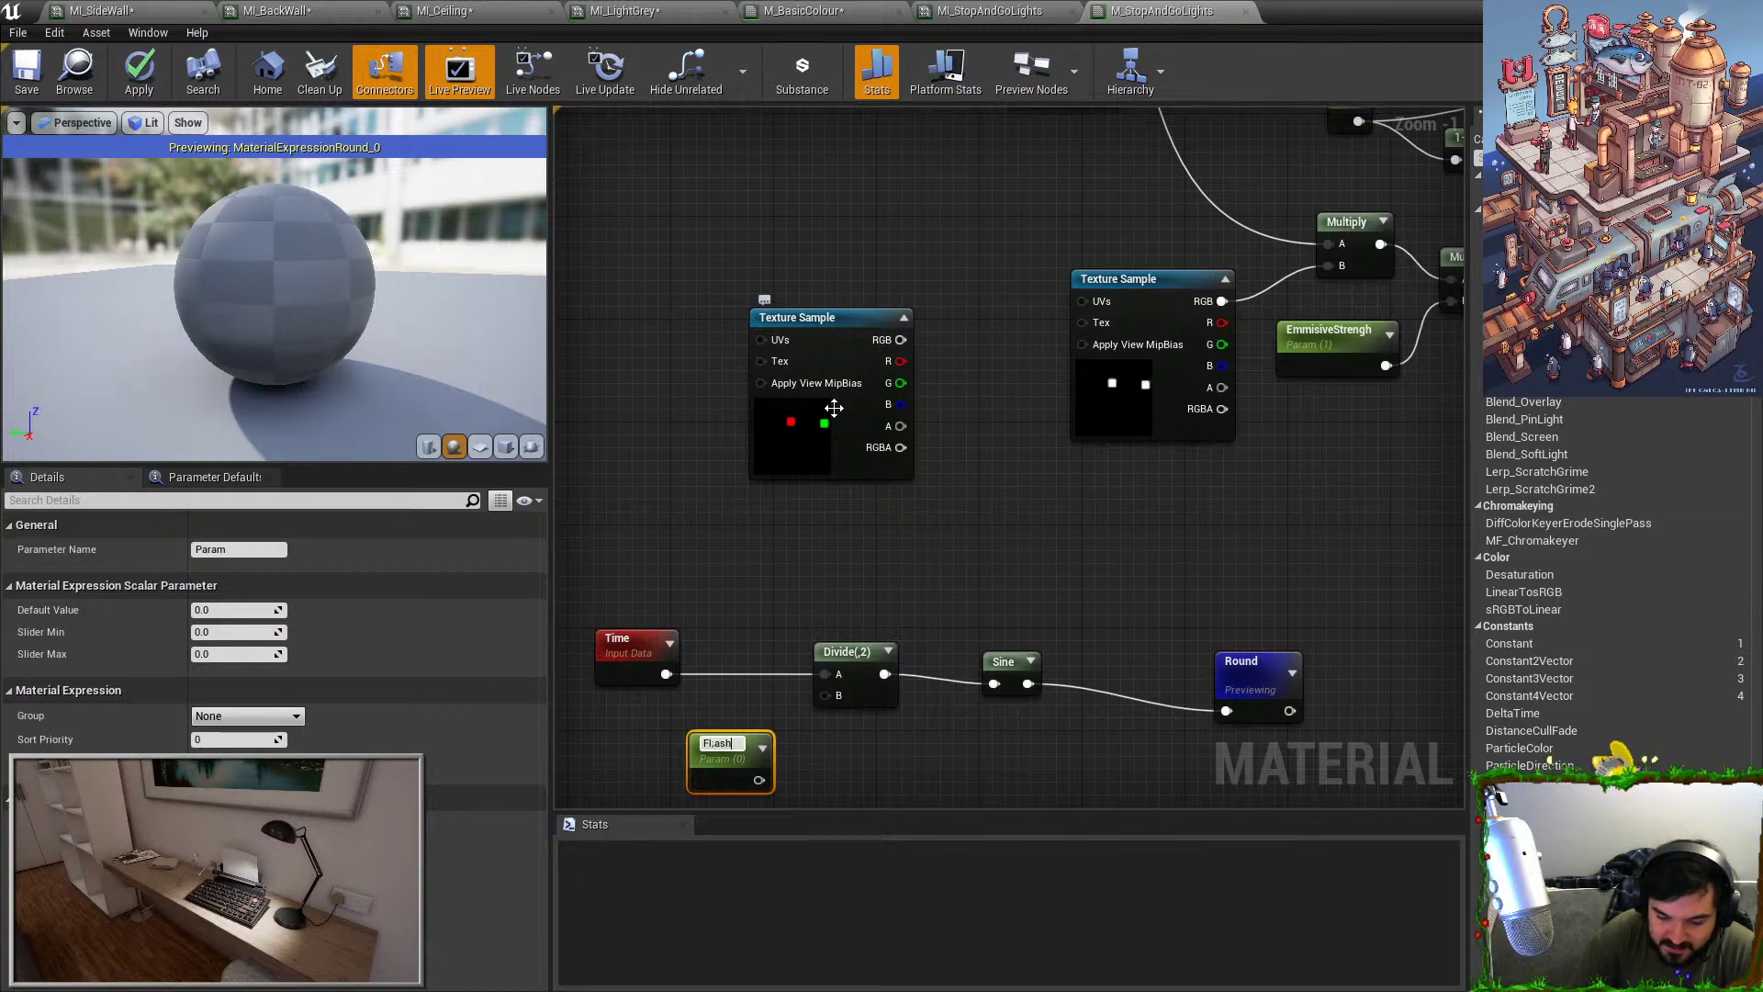
type("Speed")
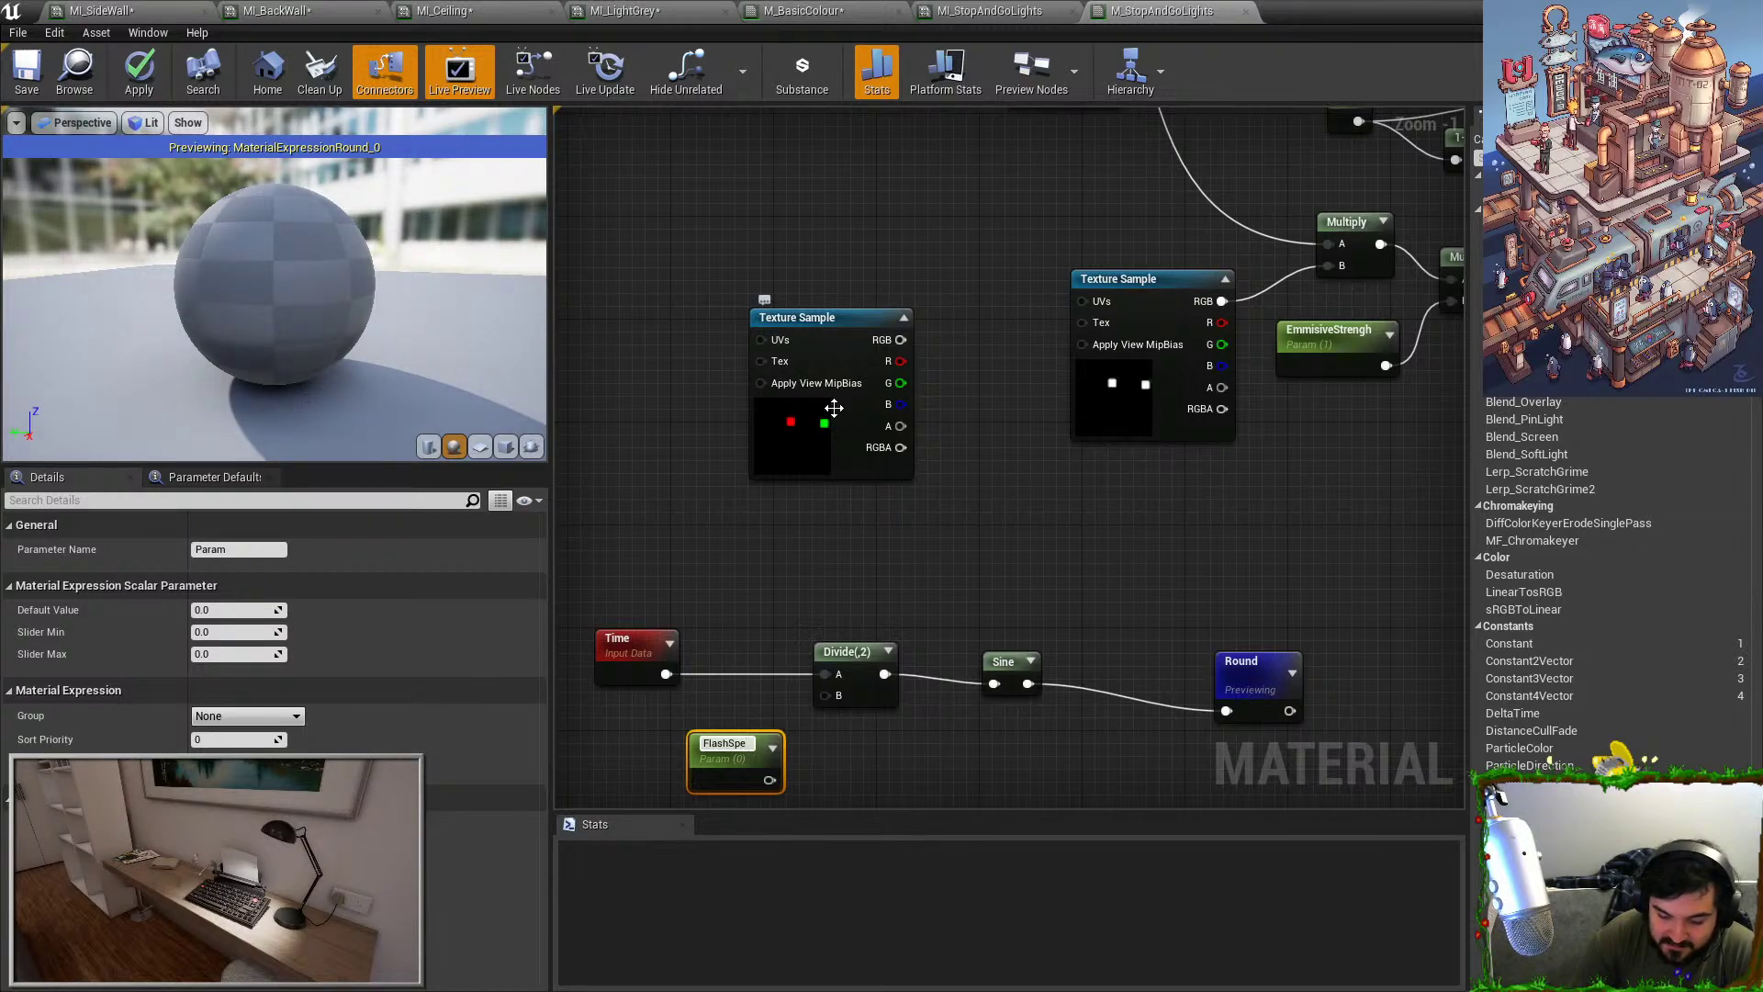
key("Return")
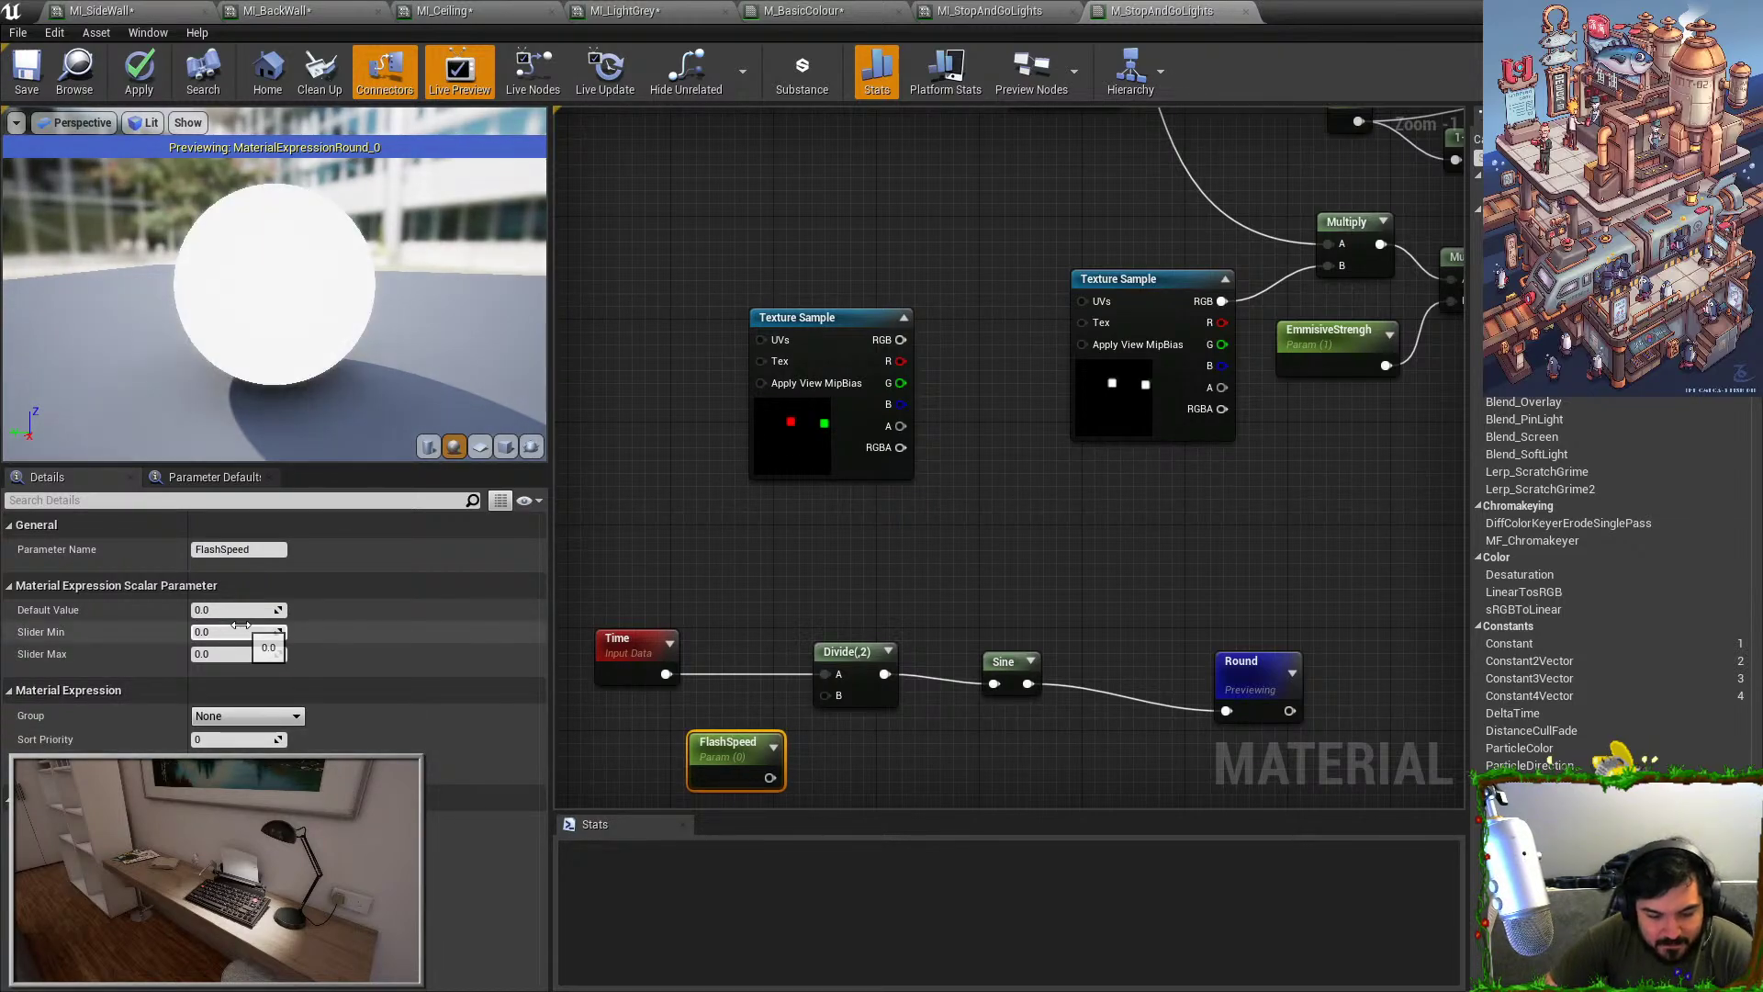
Set FlashSpeed's default value to 2 and connect it to the Divide node's B input.
type("2")
key("Return")
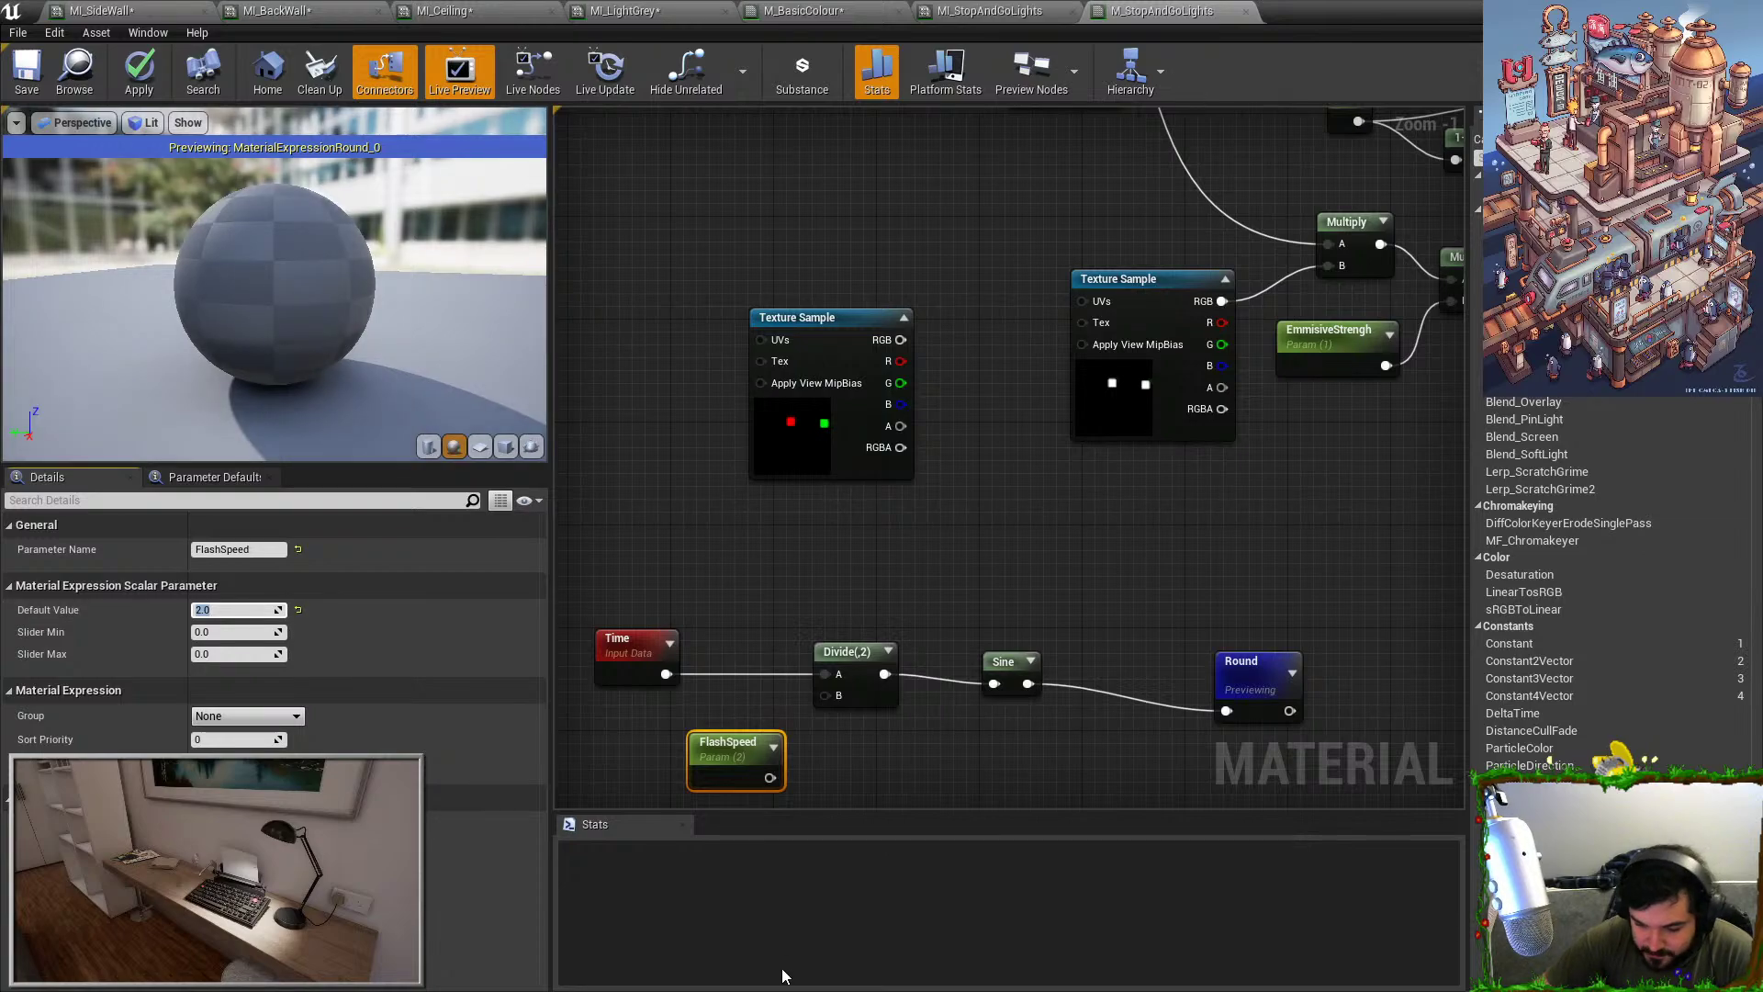
left_click_drag(770, 778, 825, 695)
left_click_drag(735, 748, 680, 722)
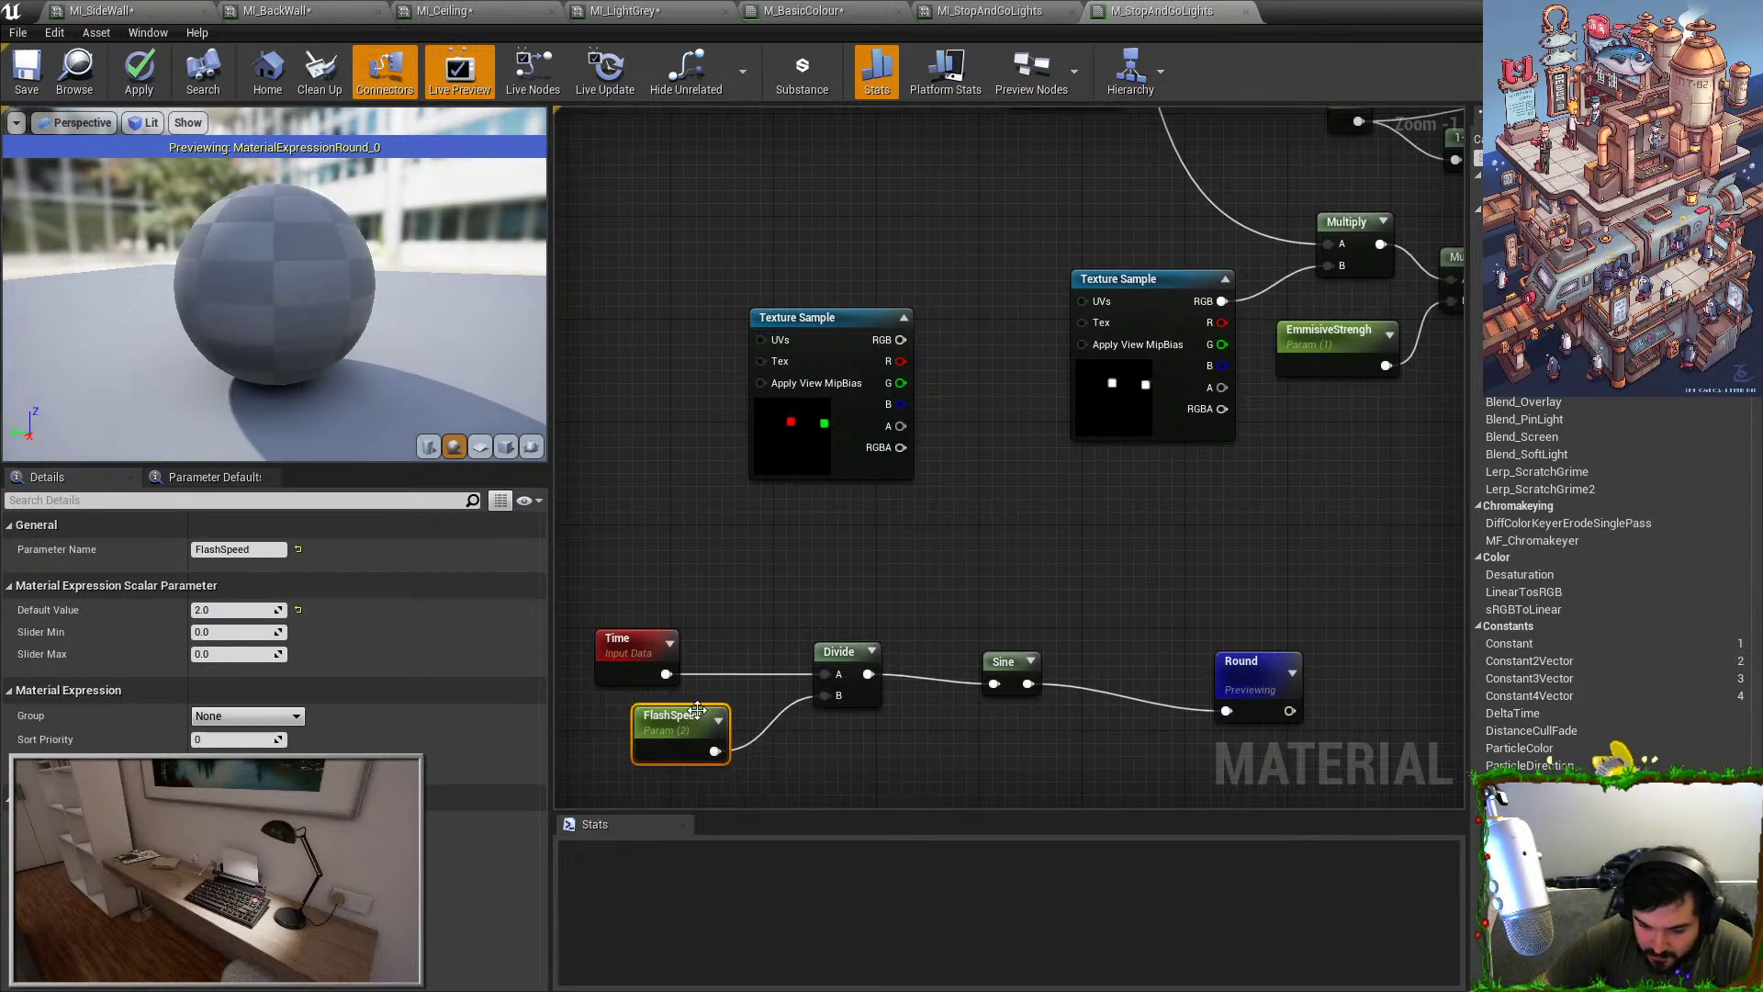
Add a 1-x node fed by the Round output, below the Round node.
scroll(825, 619, "down", 1)
left_click_drag(633, 597, 1218, 718)
left_click(1139, 549)
type("1-x")
key("Return")
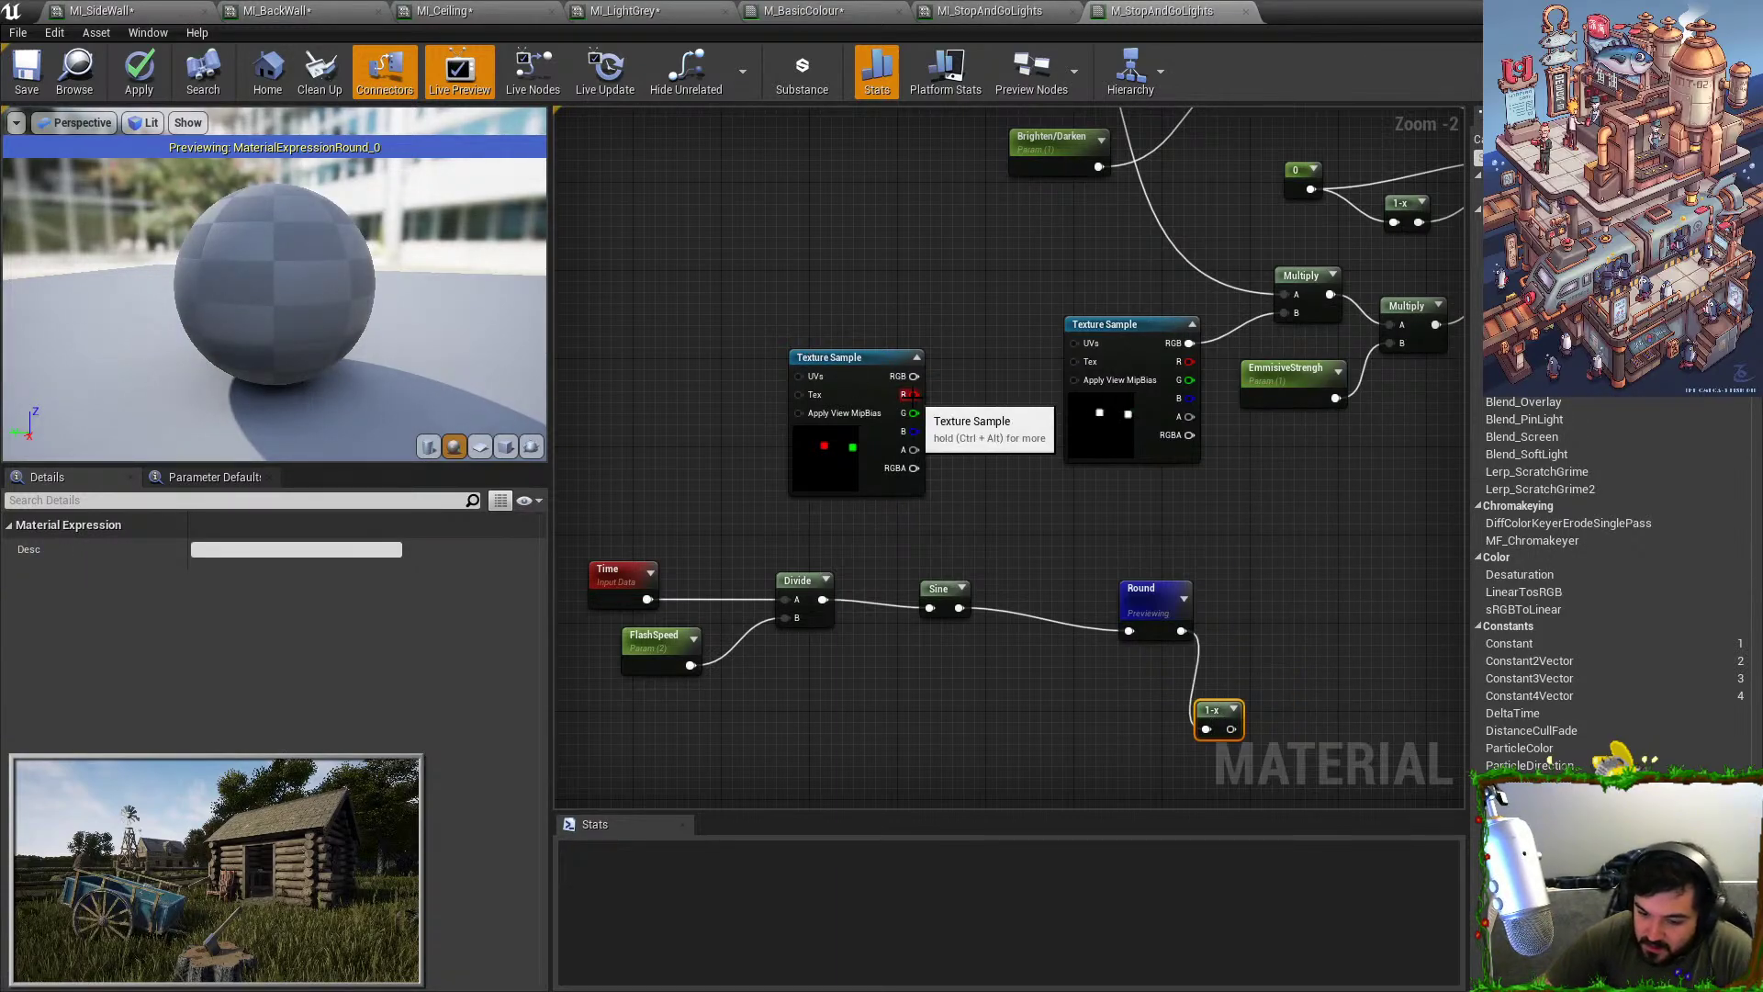
Multiply the ID texture's red channel by the Round output with a new Multiply node.
left_click_drag(915, 395, 1322, 552)
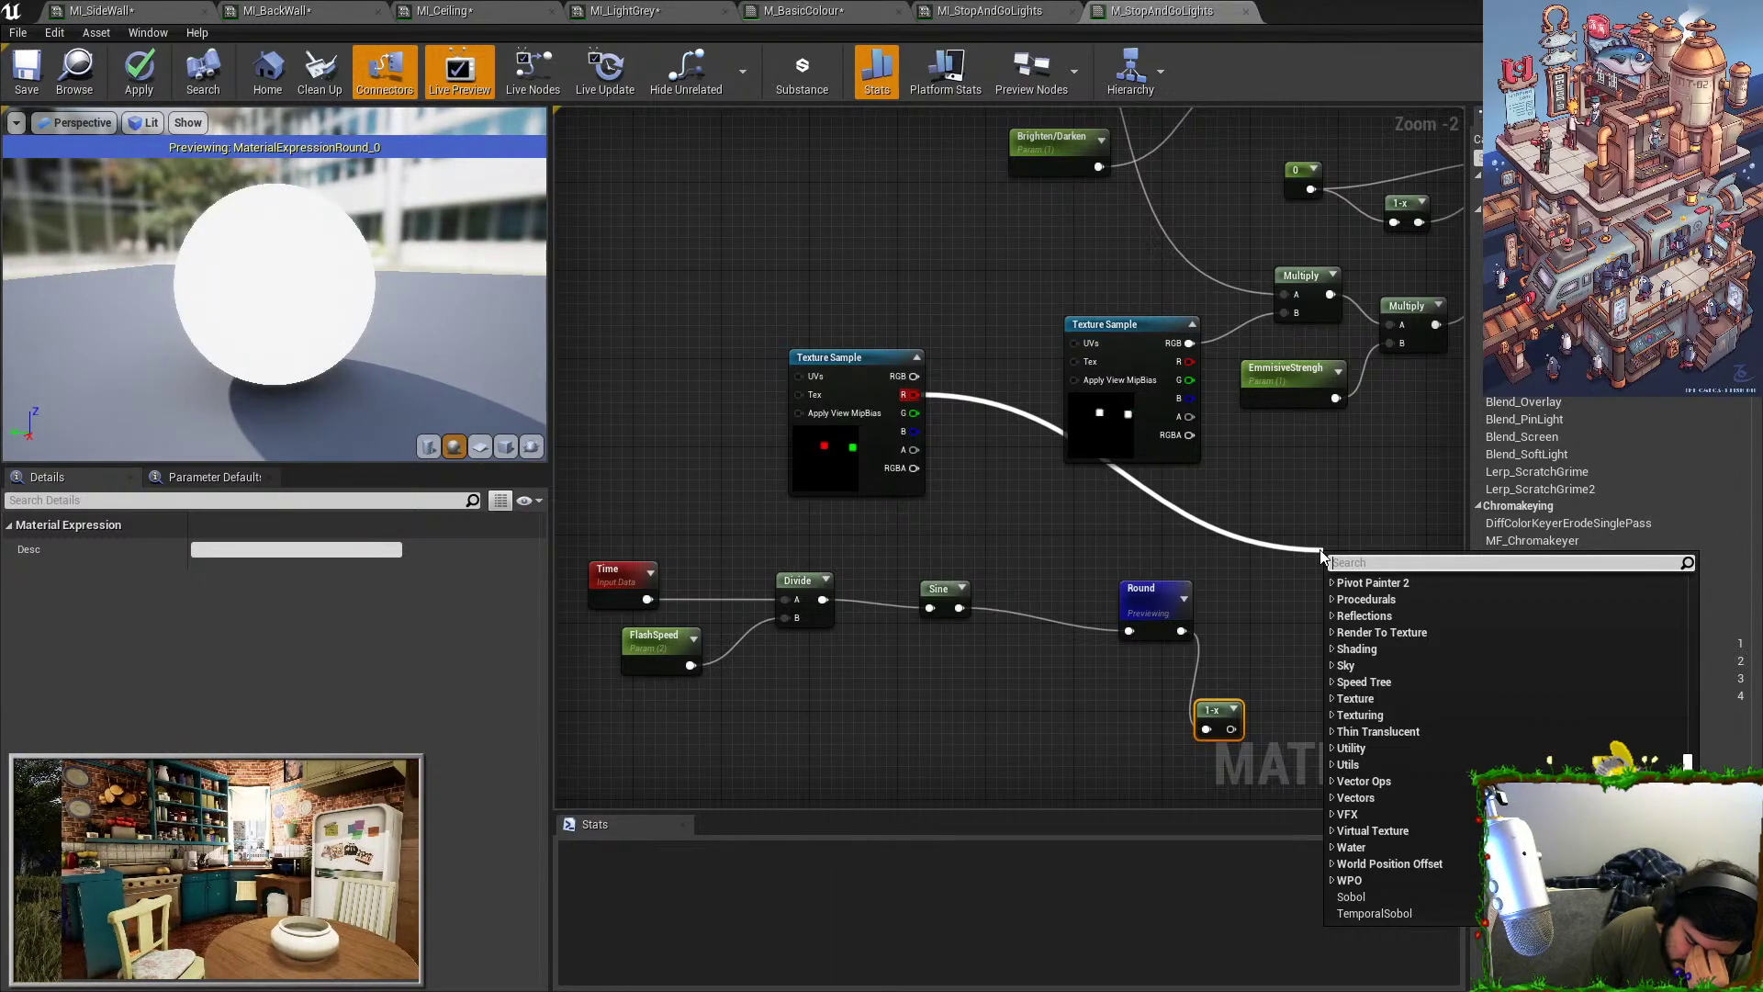
type("multiply")
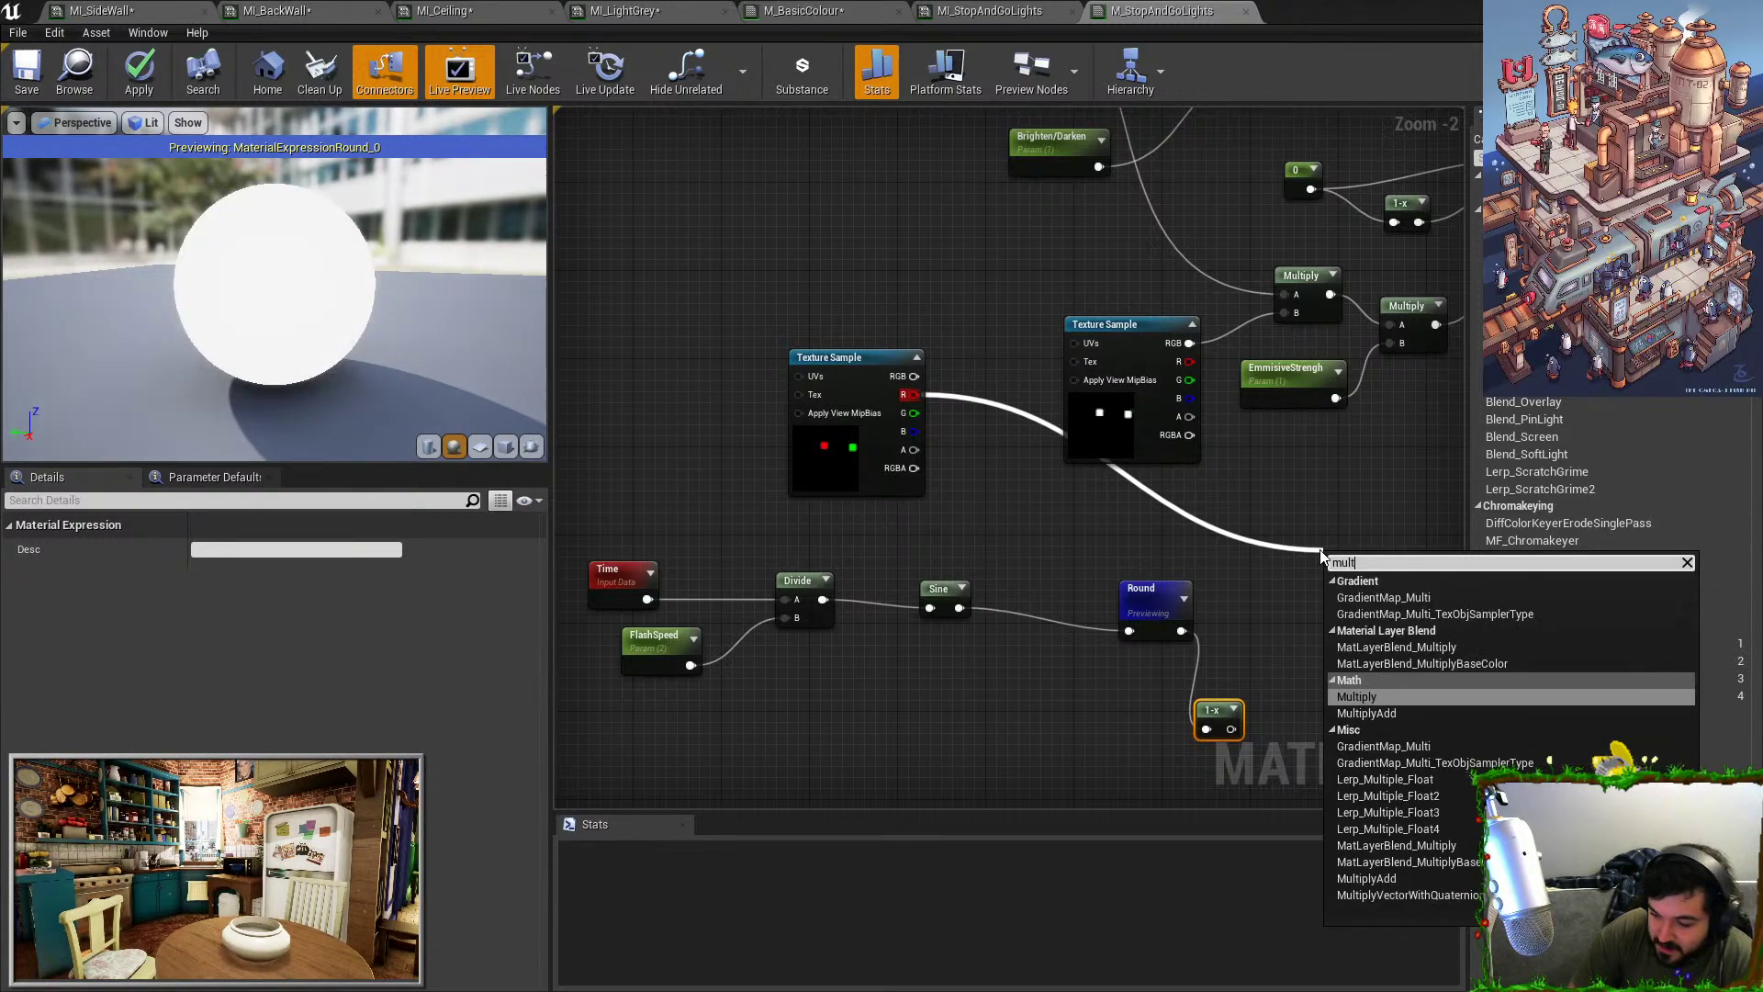
key("Return")
left_click_drag(1185, 631, 1347, 597)
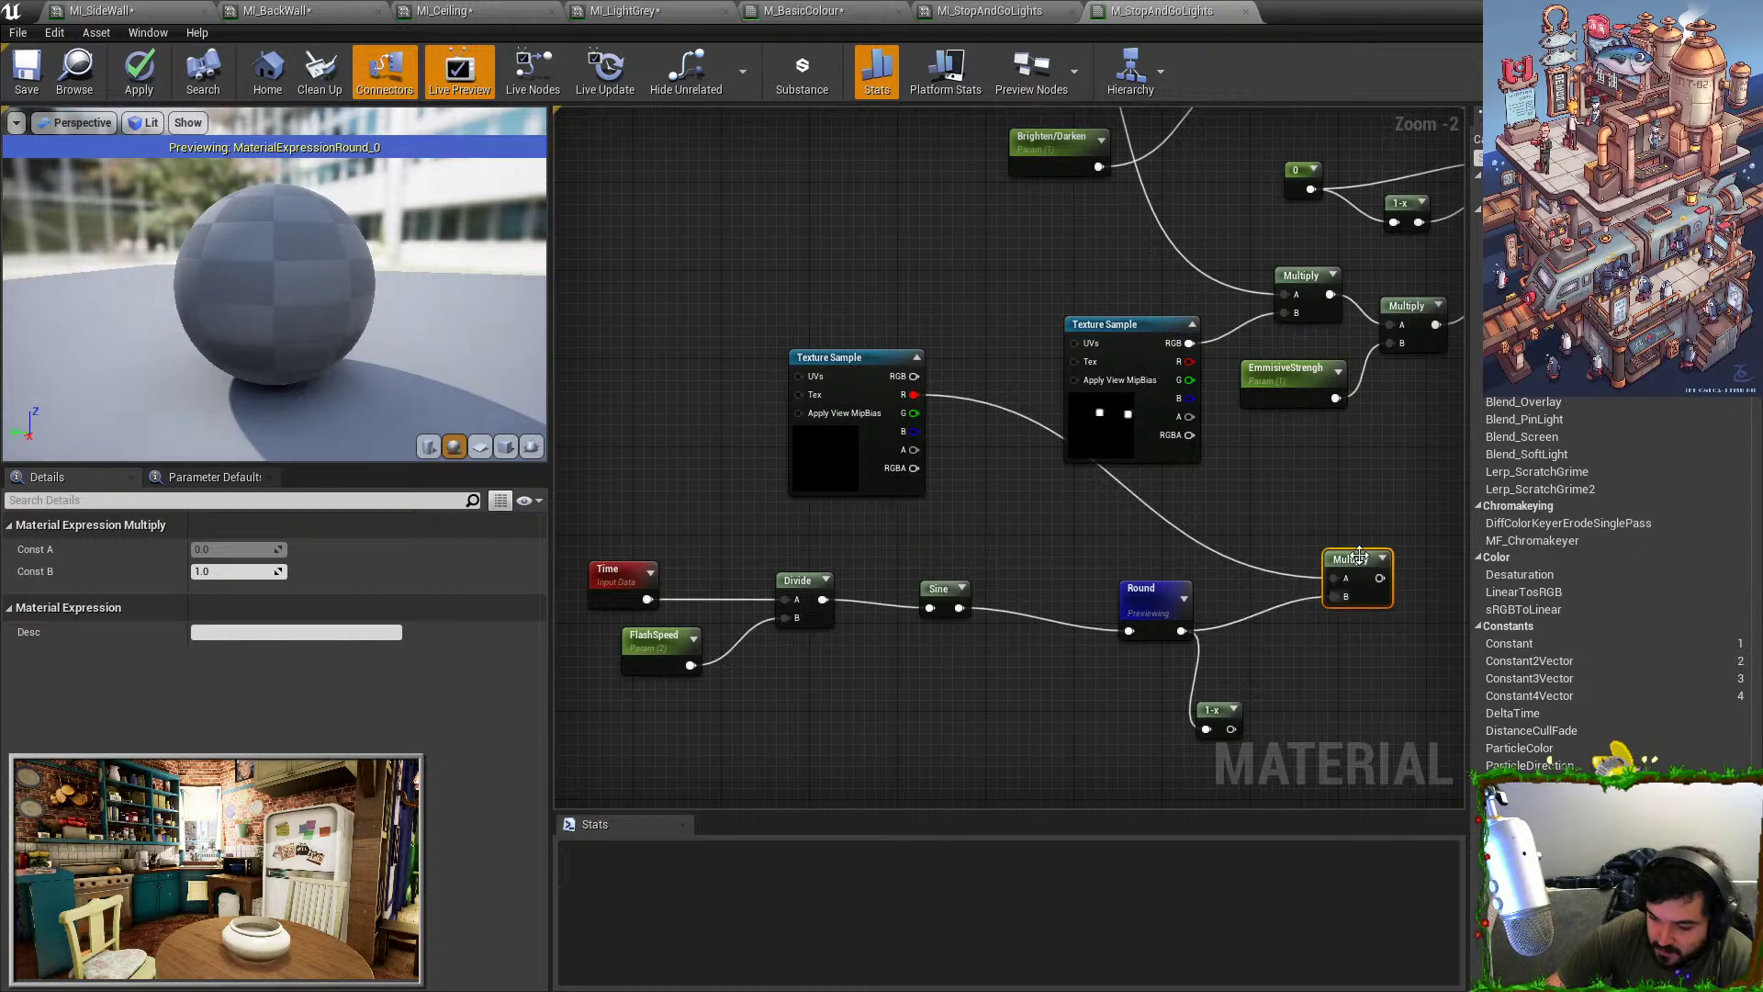
Preview the red-channel Multiply node on a plane.
right_click(1357, 562)
left_click(1382, 571)
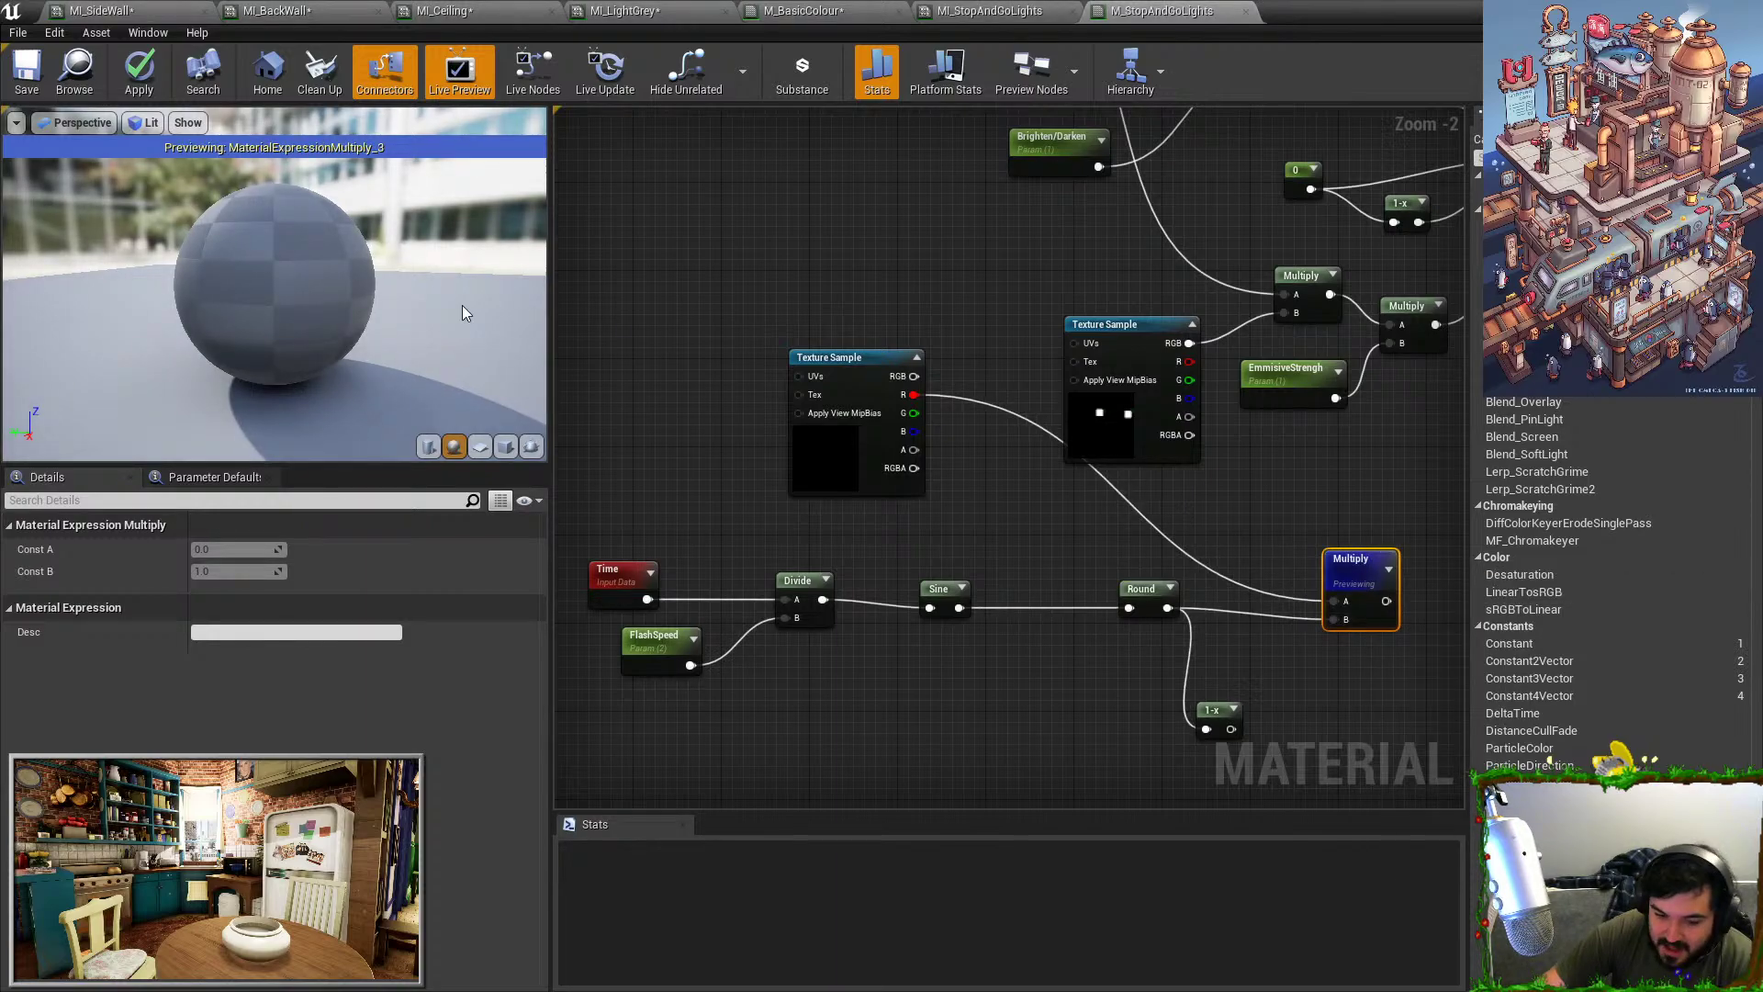
left_click(479, 446)
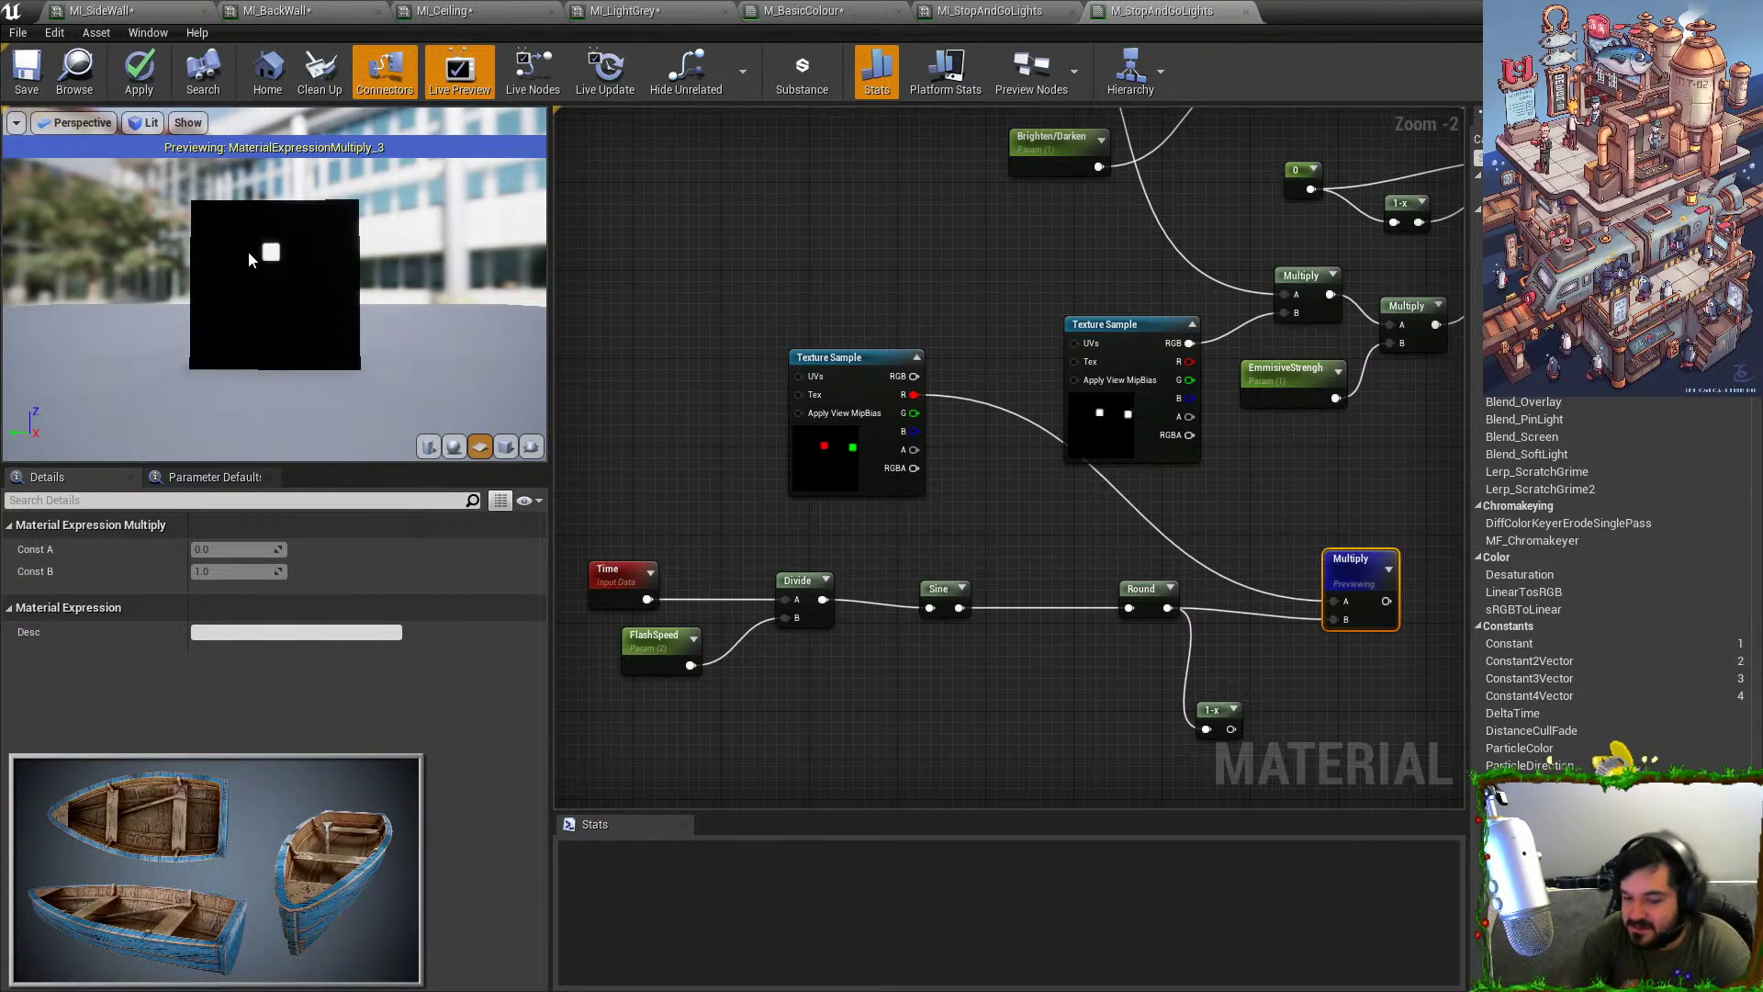
Multiply the ID texture's green channel by the 1-x output with a second Multiply node.
left_click_drag(914, 412, 1346, 683)
type("mul")
key("Return")
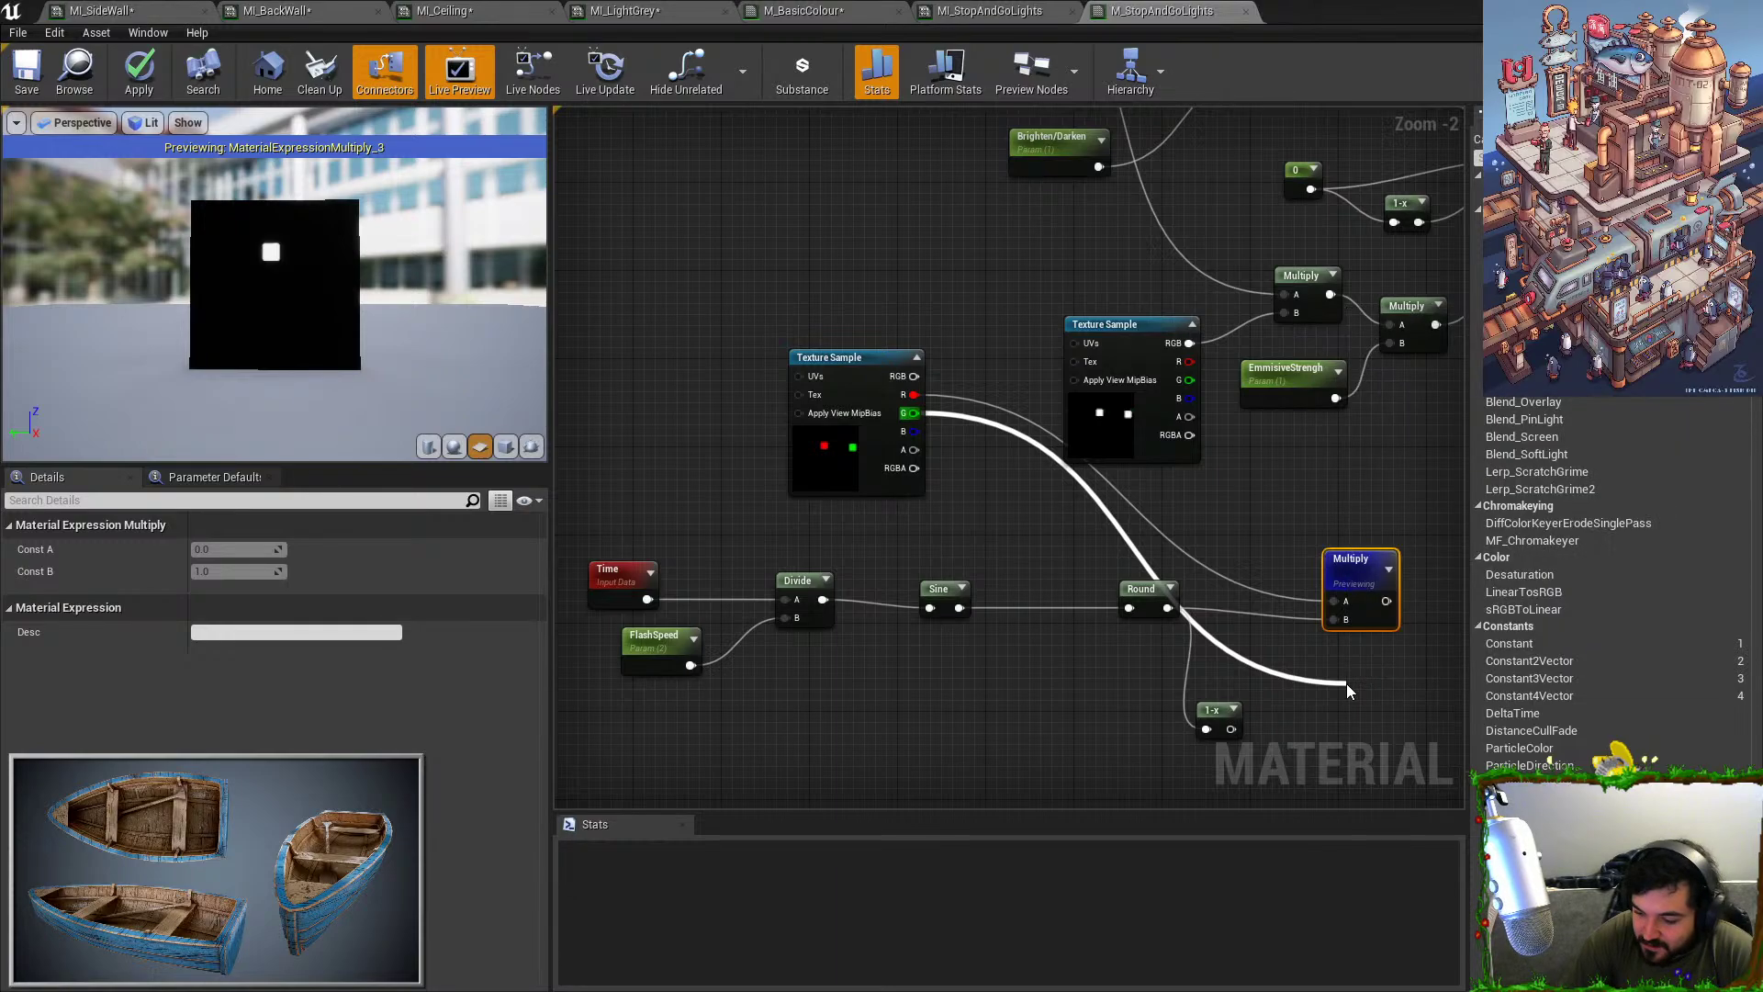
left_click_drag(1239, 737, 1364, 669)
Combine the red and green Multiply outputs in a third Multiply node and preview it.
right_click_drag(1387, 652, 1281, 626)
left_click_drag(1283, 577, 1314, 593)
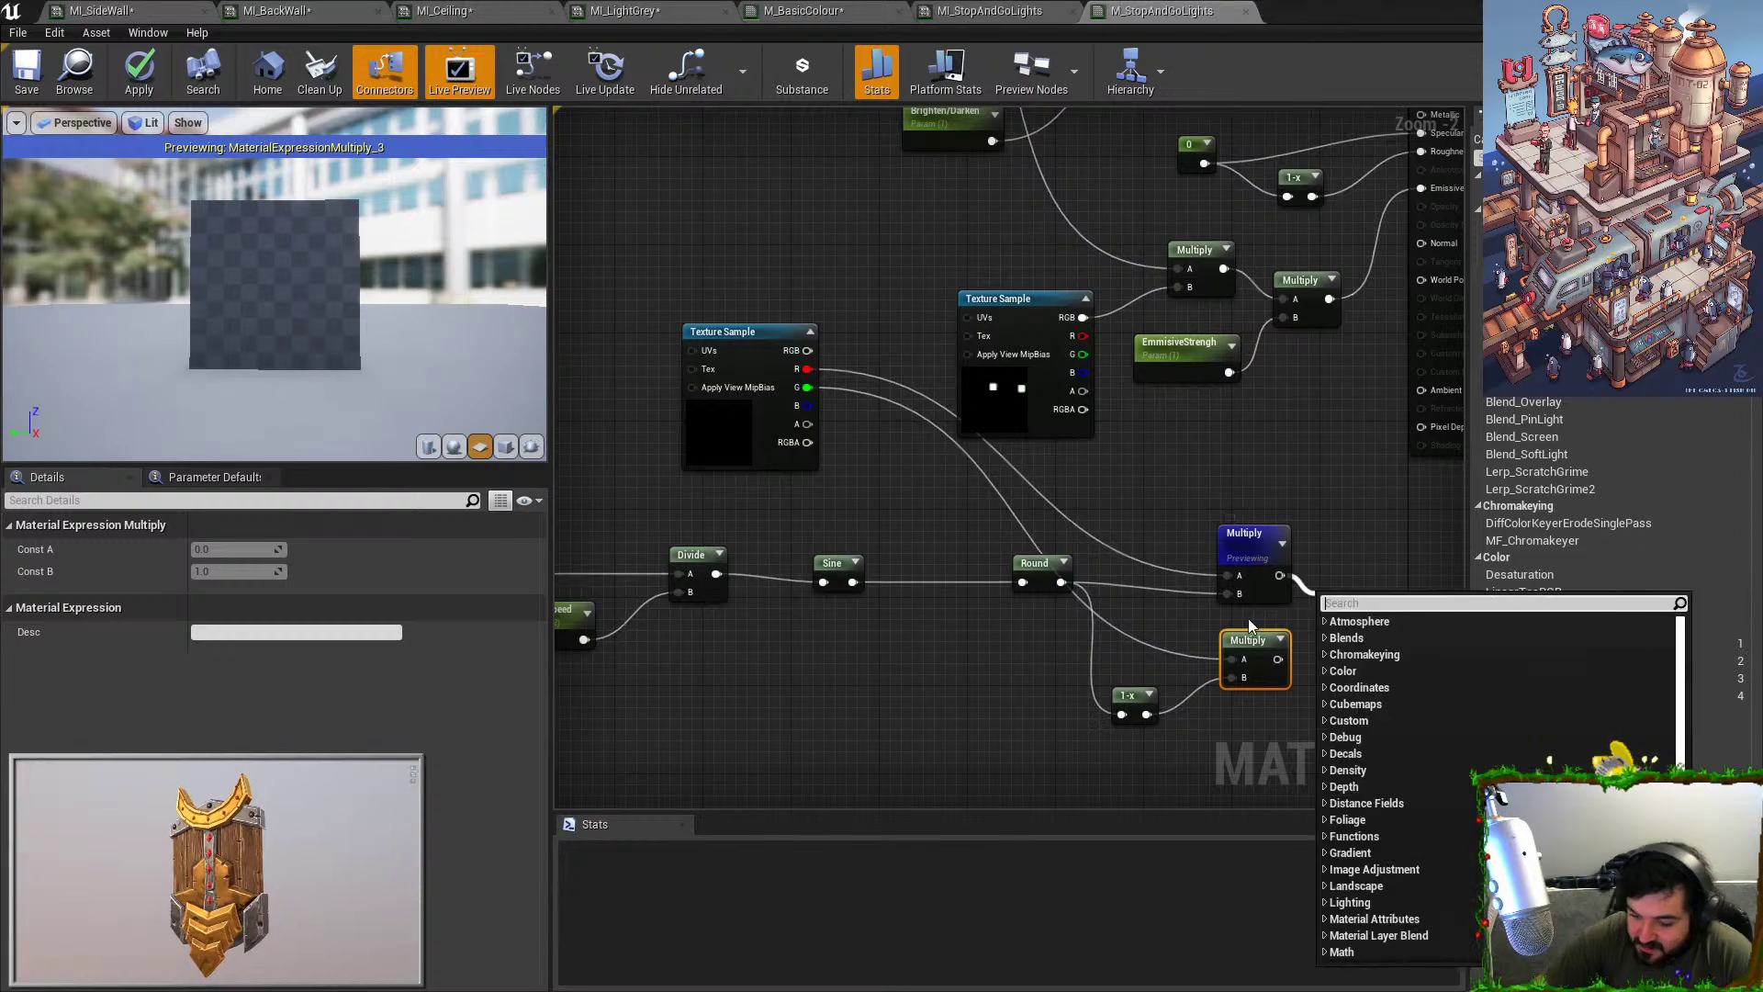
type("add")
key("Return")
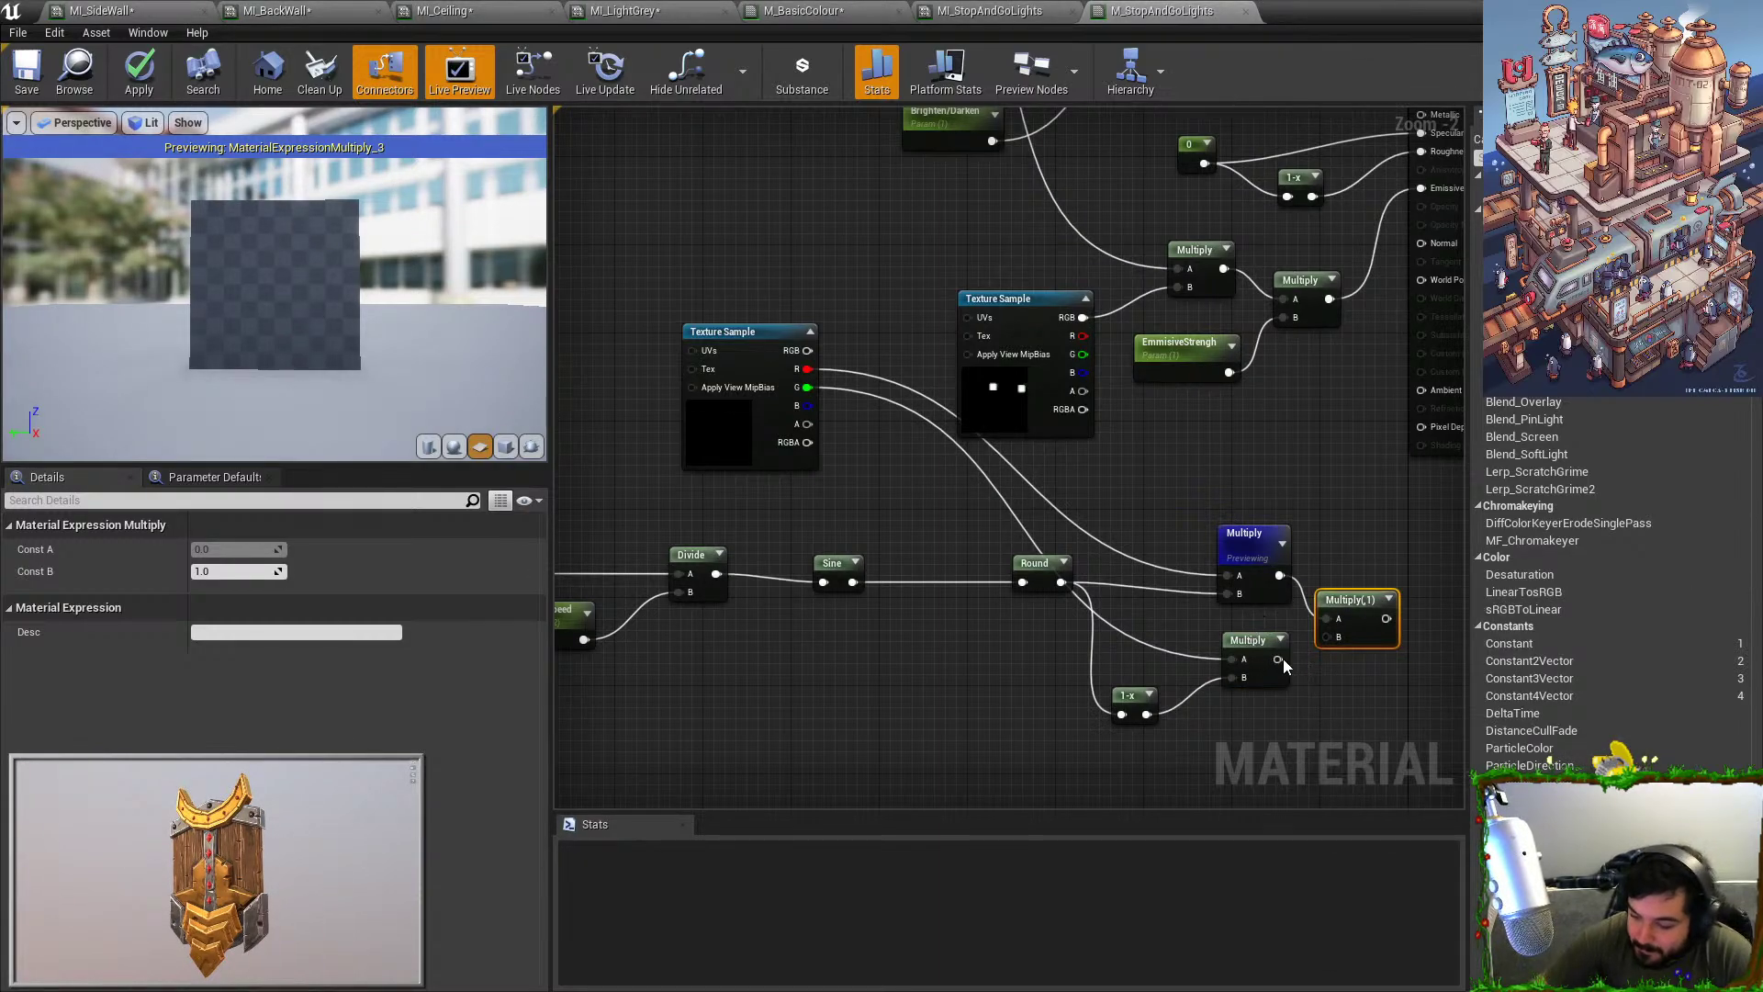
left_click_drag(1280, 658, 1328, 637)
right_click(1366, 602)
left_click(1402, 608)
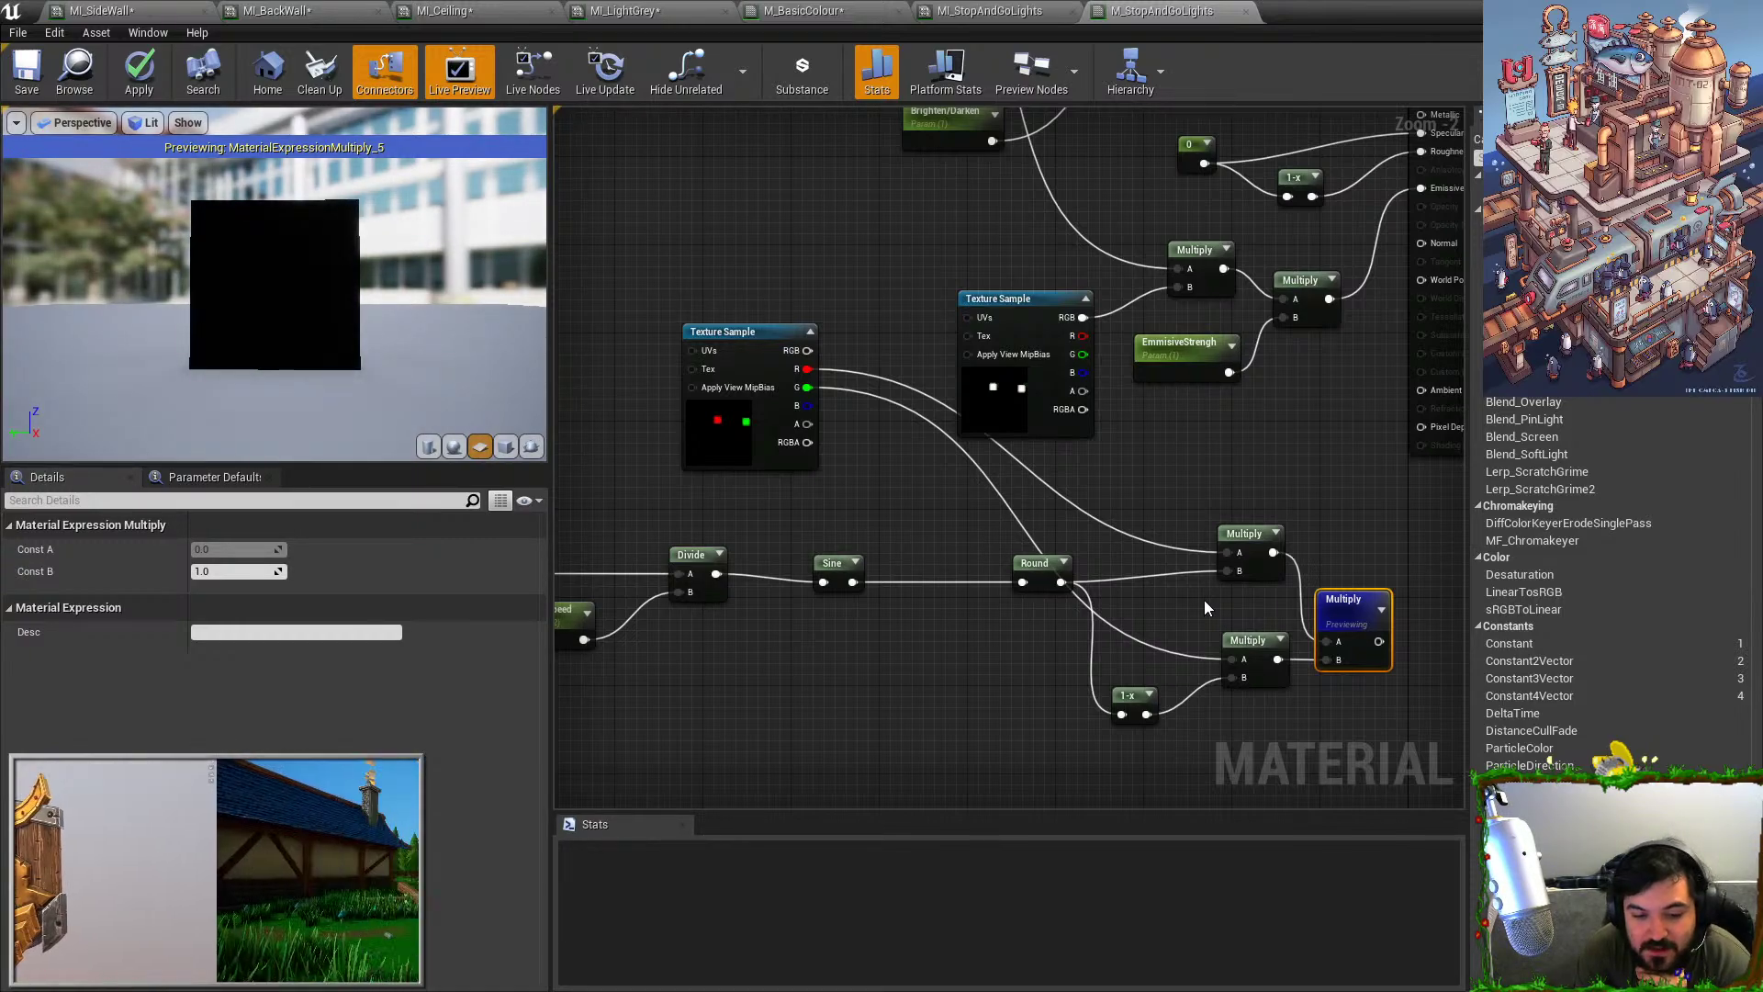
Replace the third Multiply with an Add node combining the red and green Multiply outputs, and preview the Add node.
key("Delete")
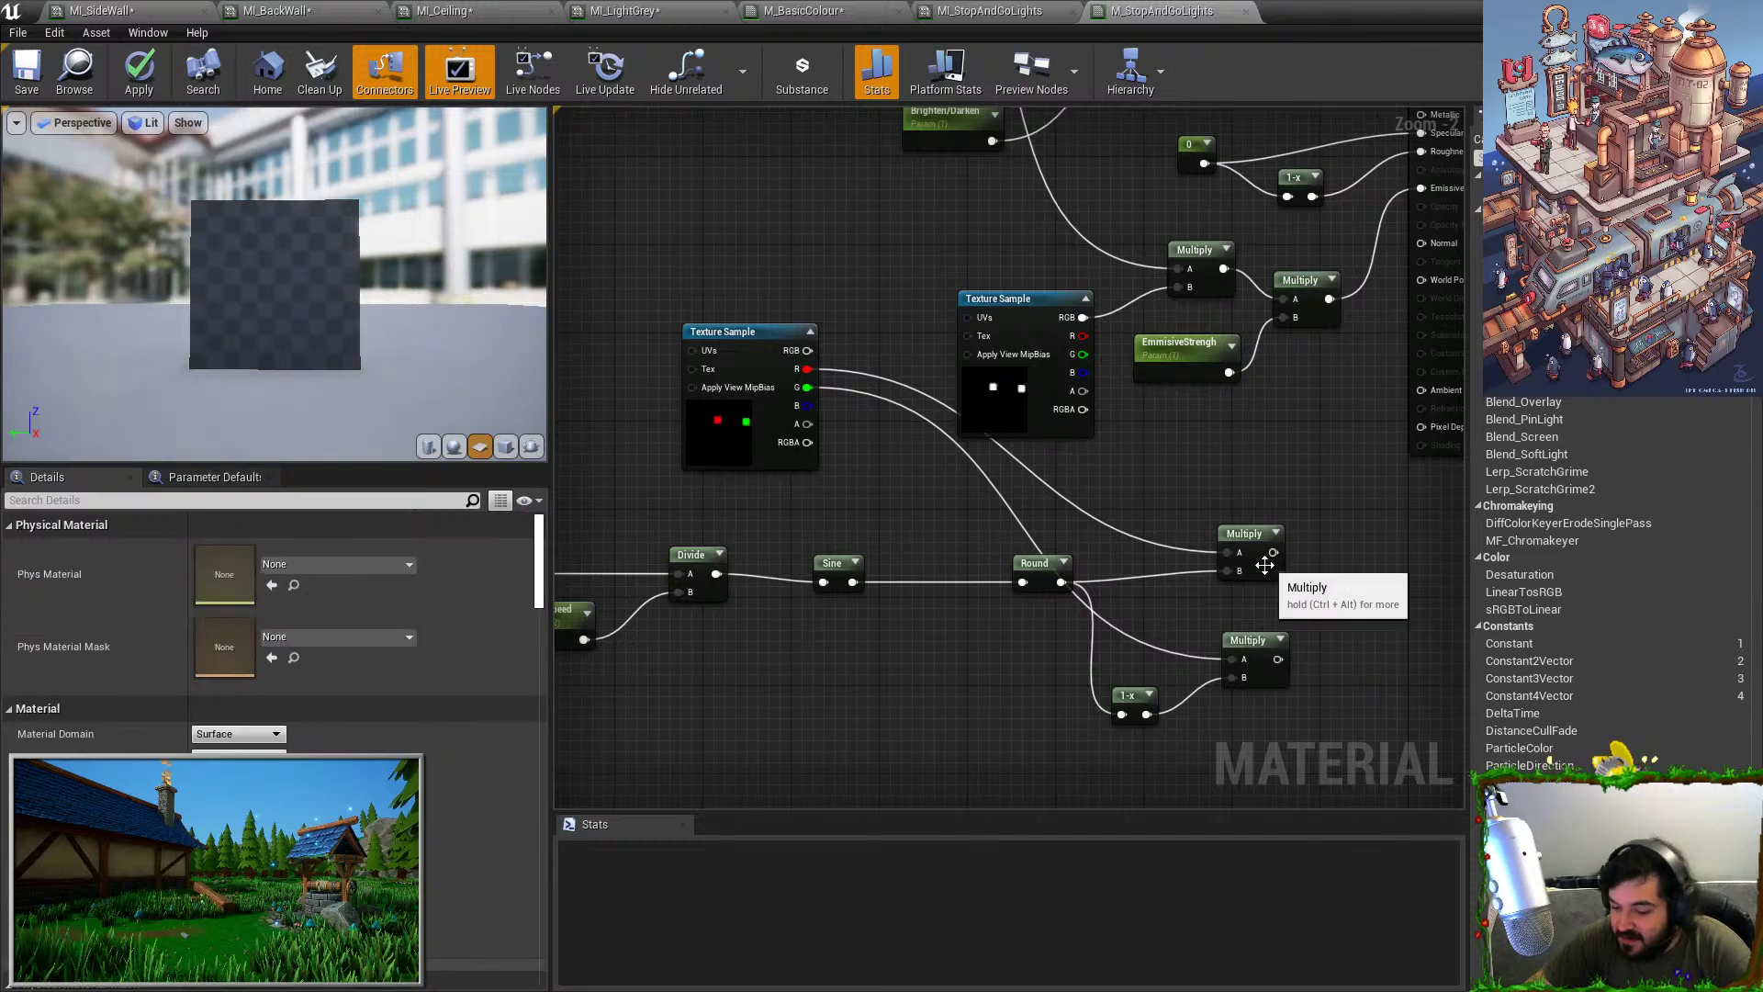
left_click_drag(1272, 553, 1313, 586)
type("add")
key("Return")
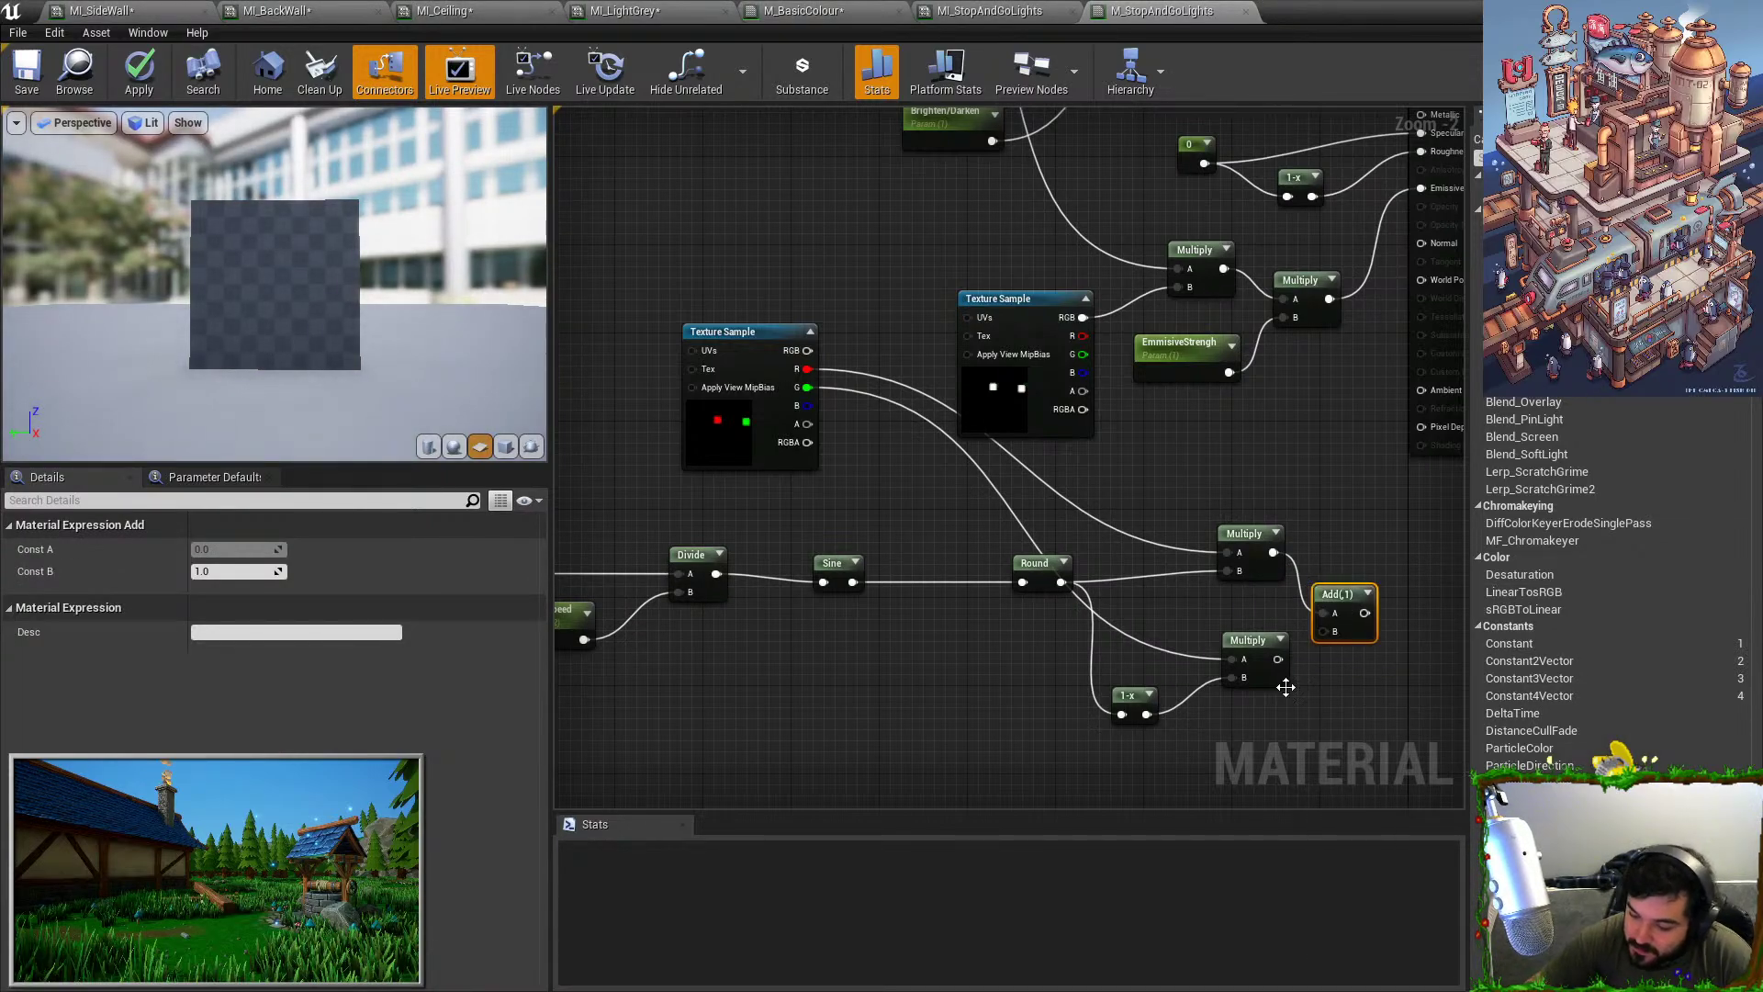
left_click_drag(1278, 659, 1324, 630)
right_click(1341, 587)
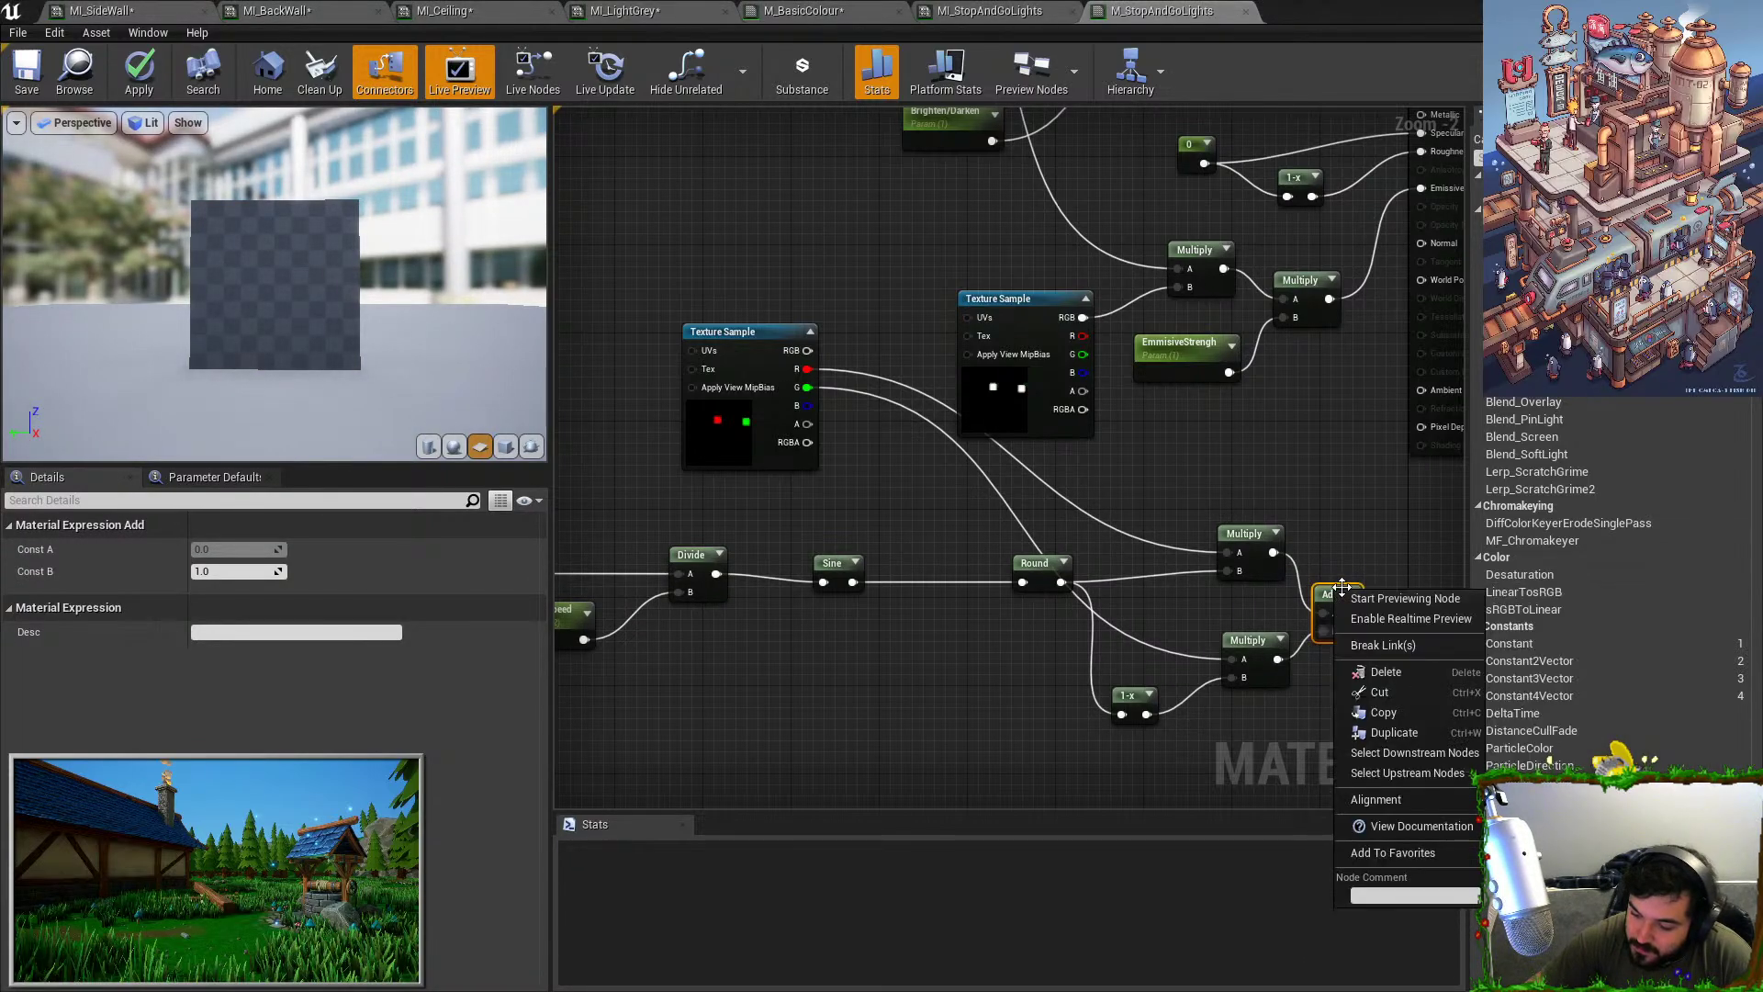
left_click(1373, 598)
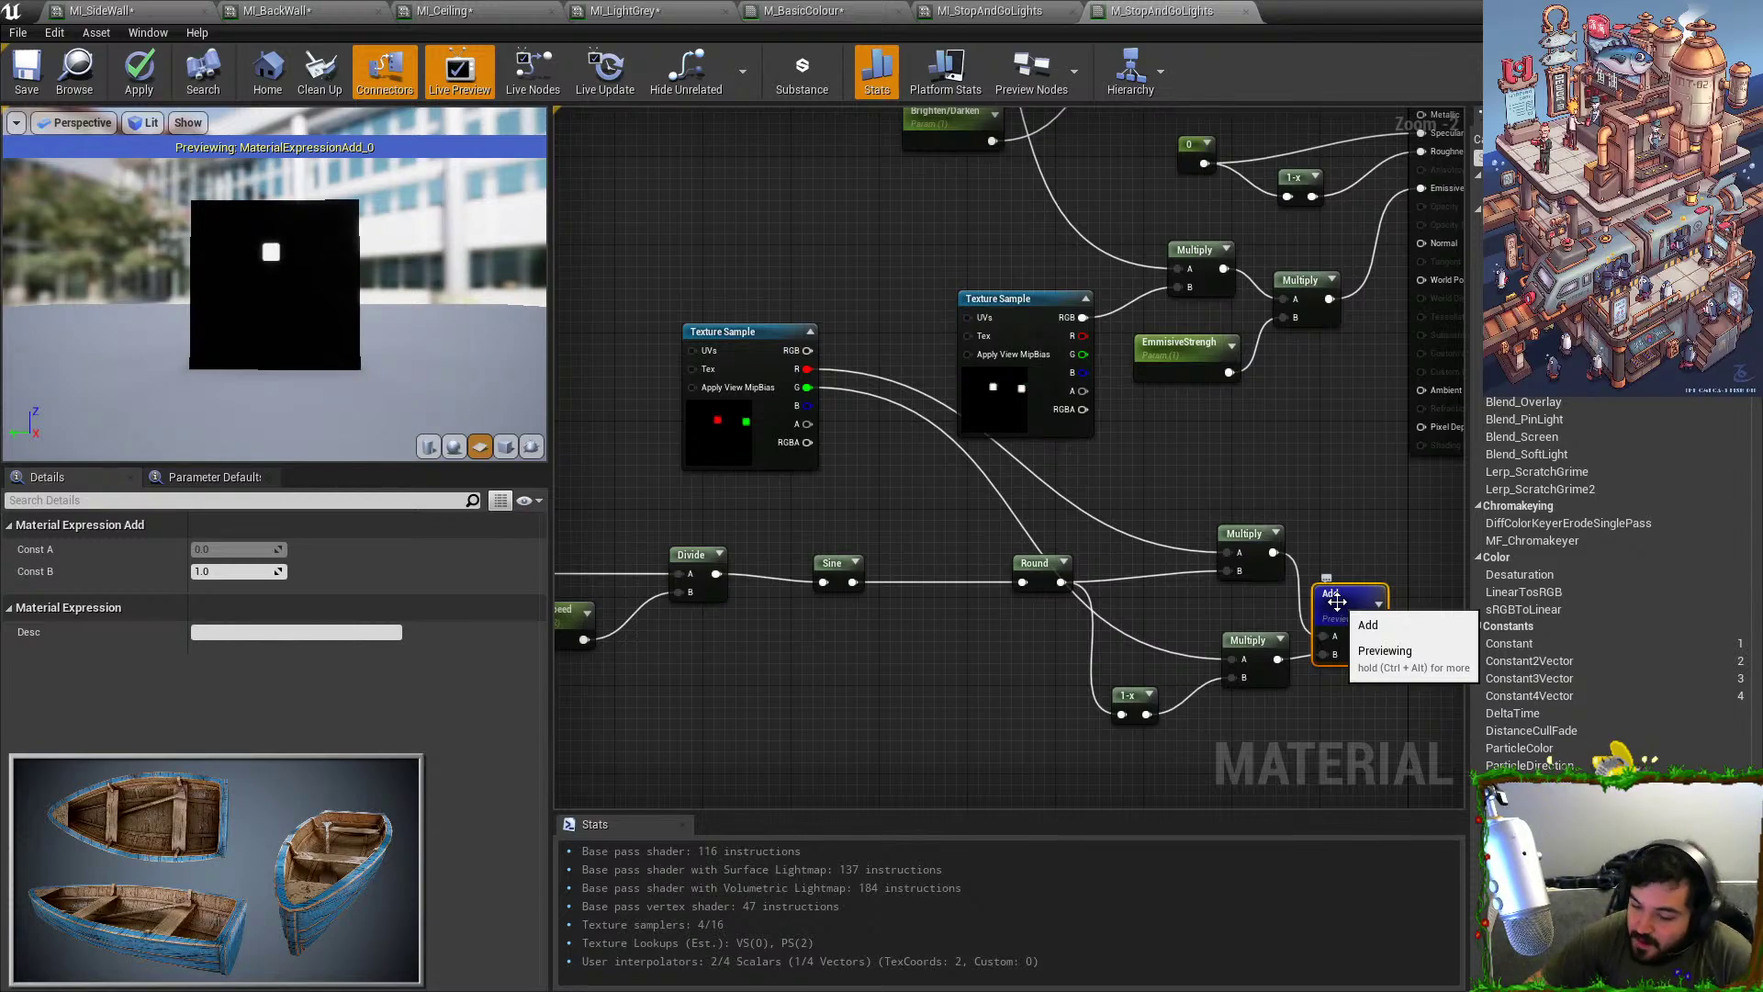
Move the flashing-light node group away from the main material nodes and shift the base colour Texture Sample to make room between them.
scroll(1069, 585, "down", 3)
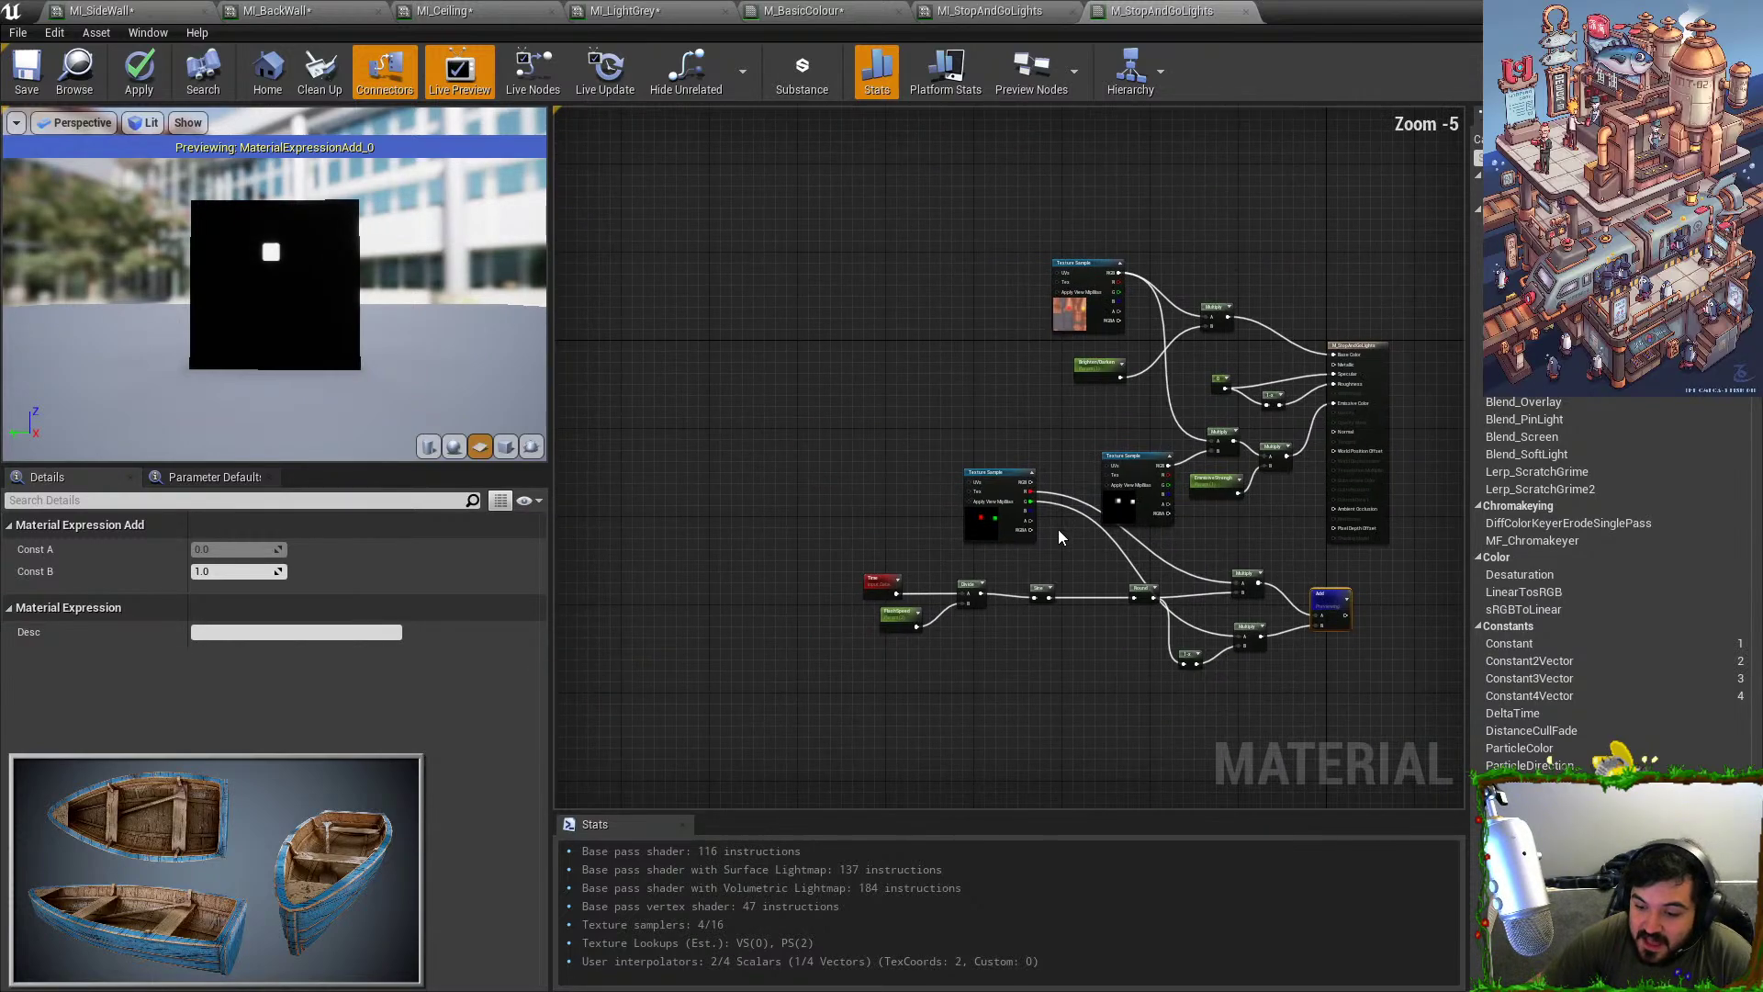
scroll(1023, 510, "up", 2)
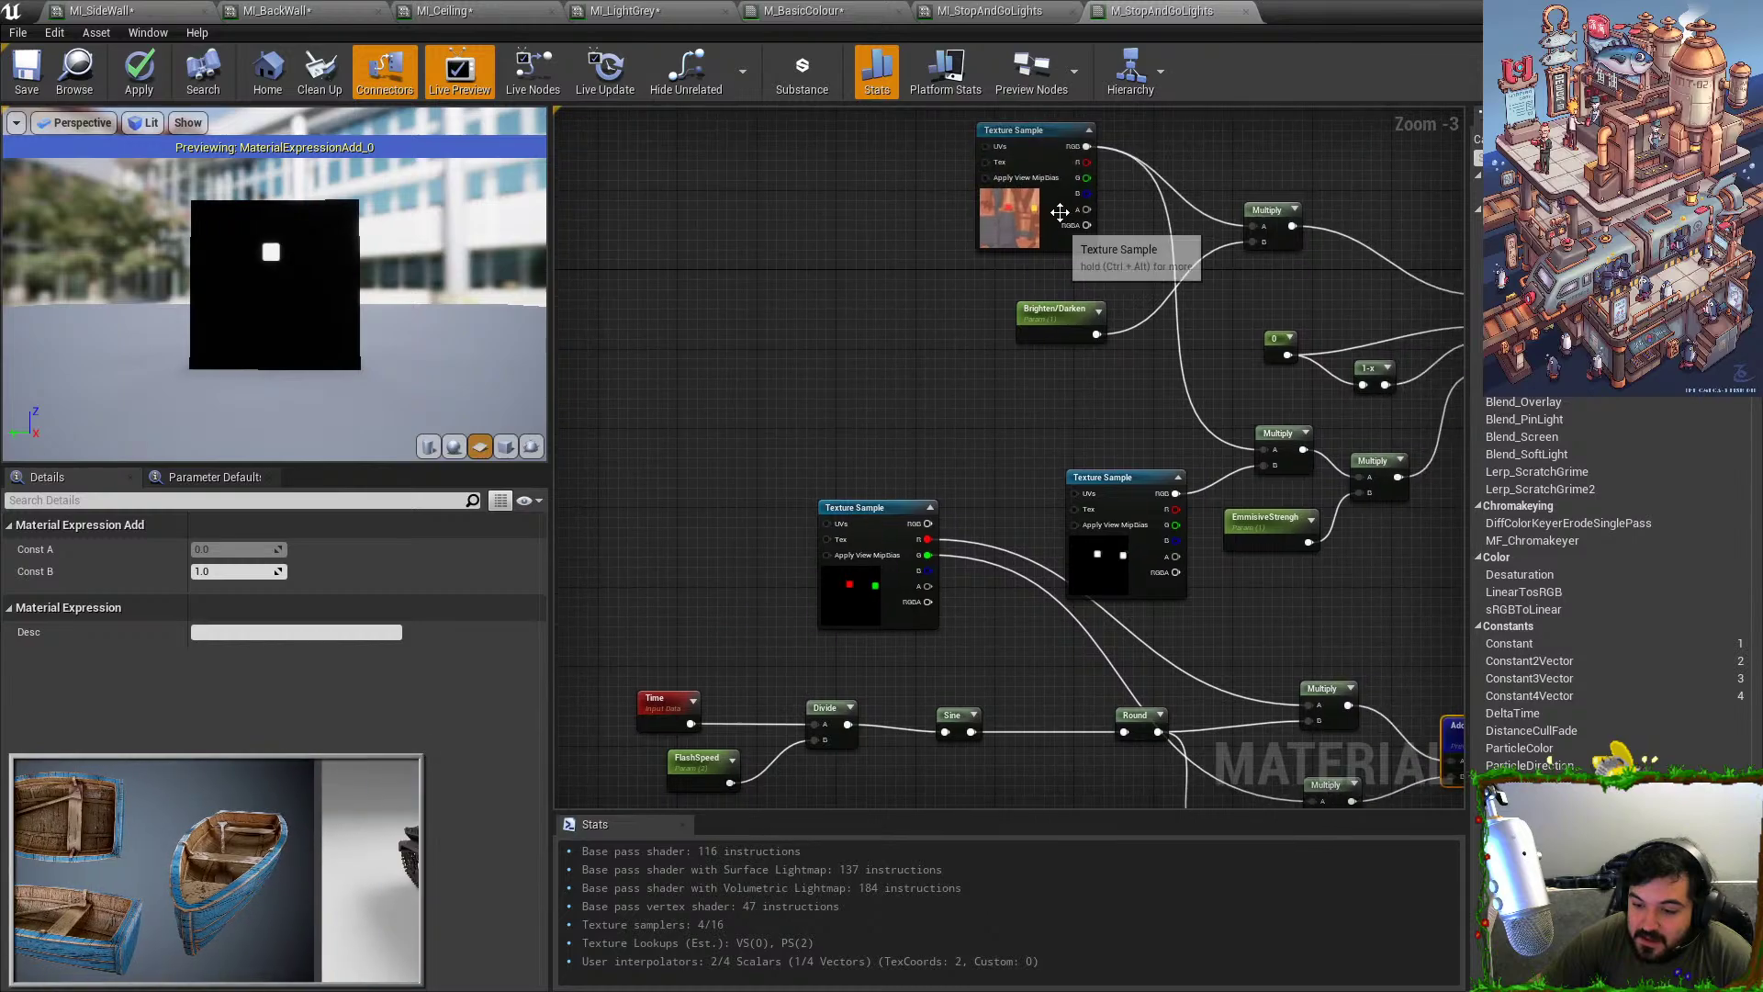
scroll(1010, 606, "down", 2)
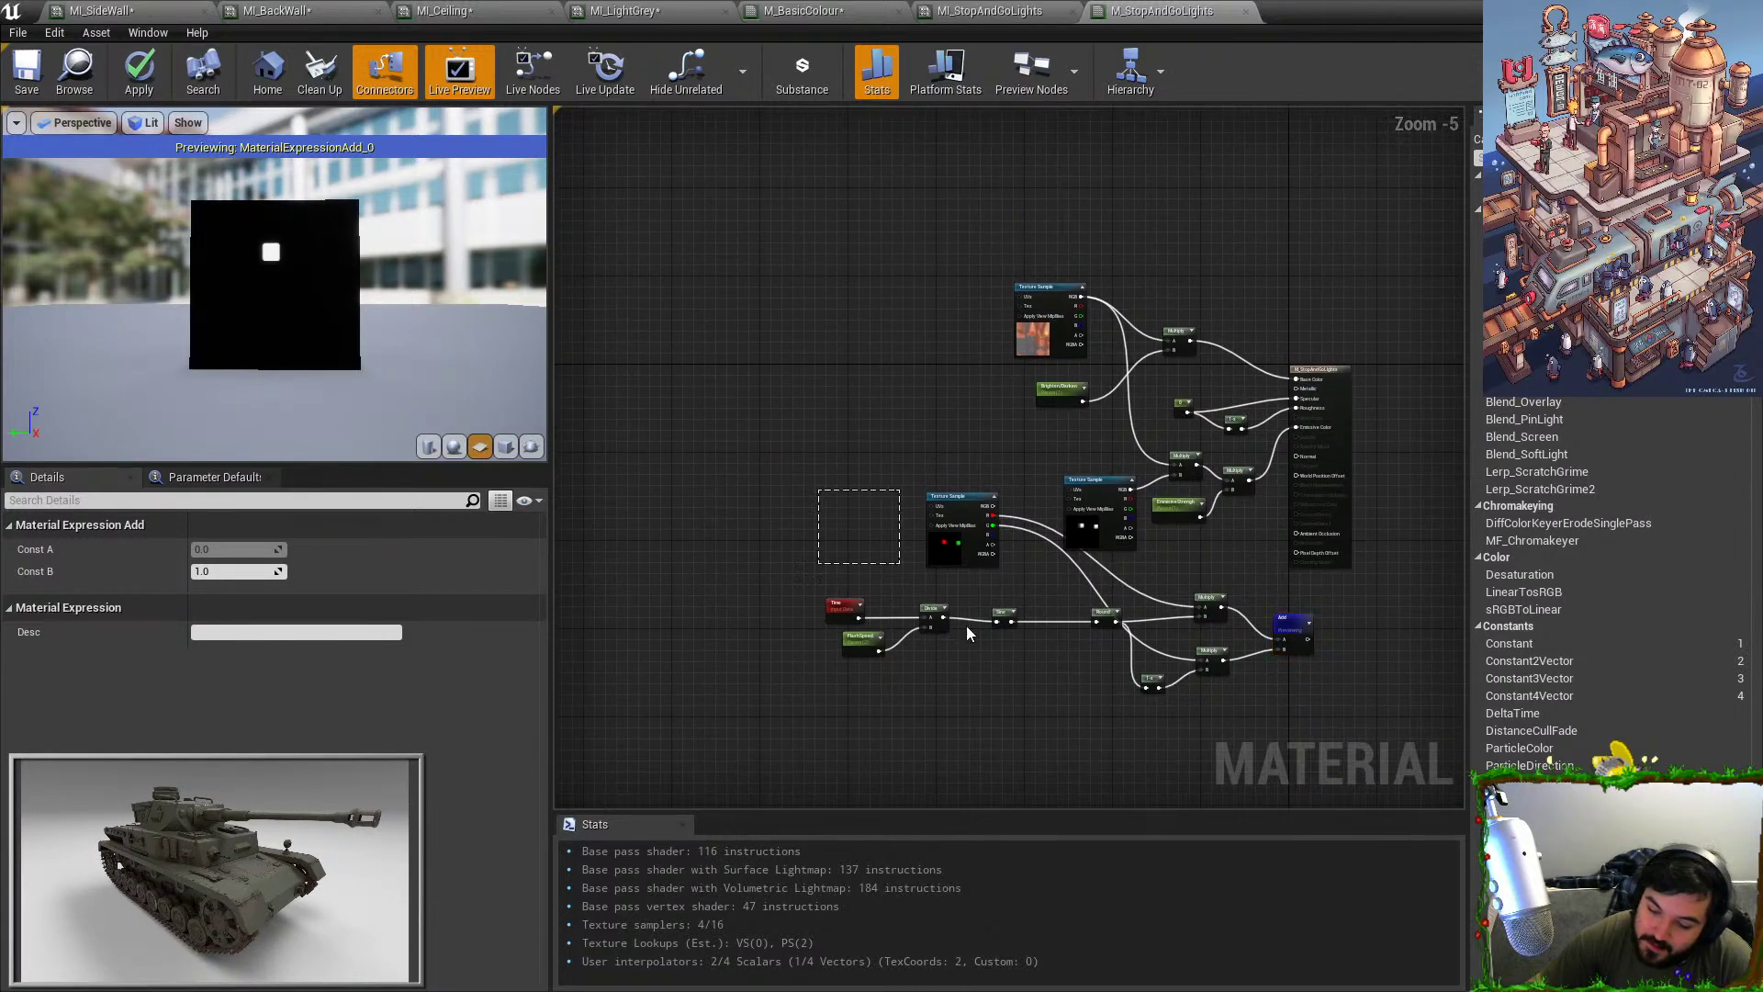
left_click_drag(966, 625, 1030, 651)
left_click_drag(1310, 693, 849, 436, "shift")
left_click(872, 439)
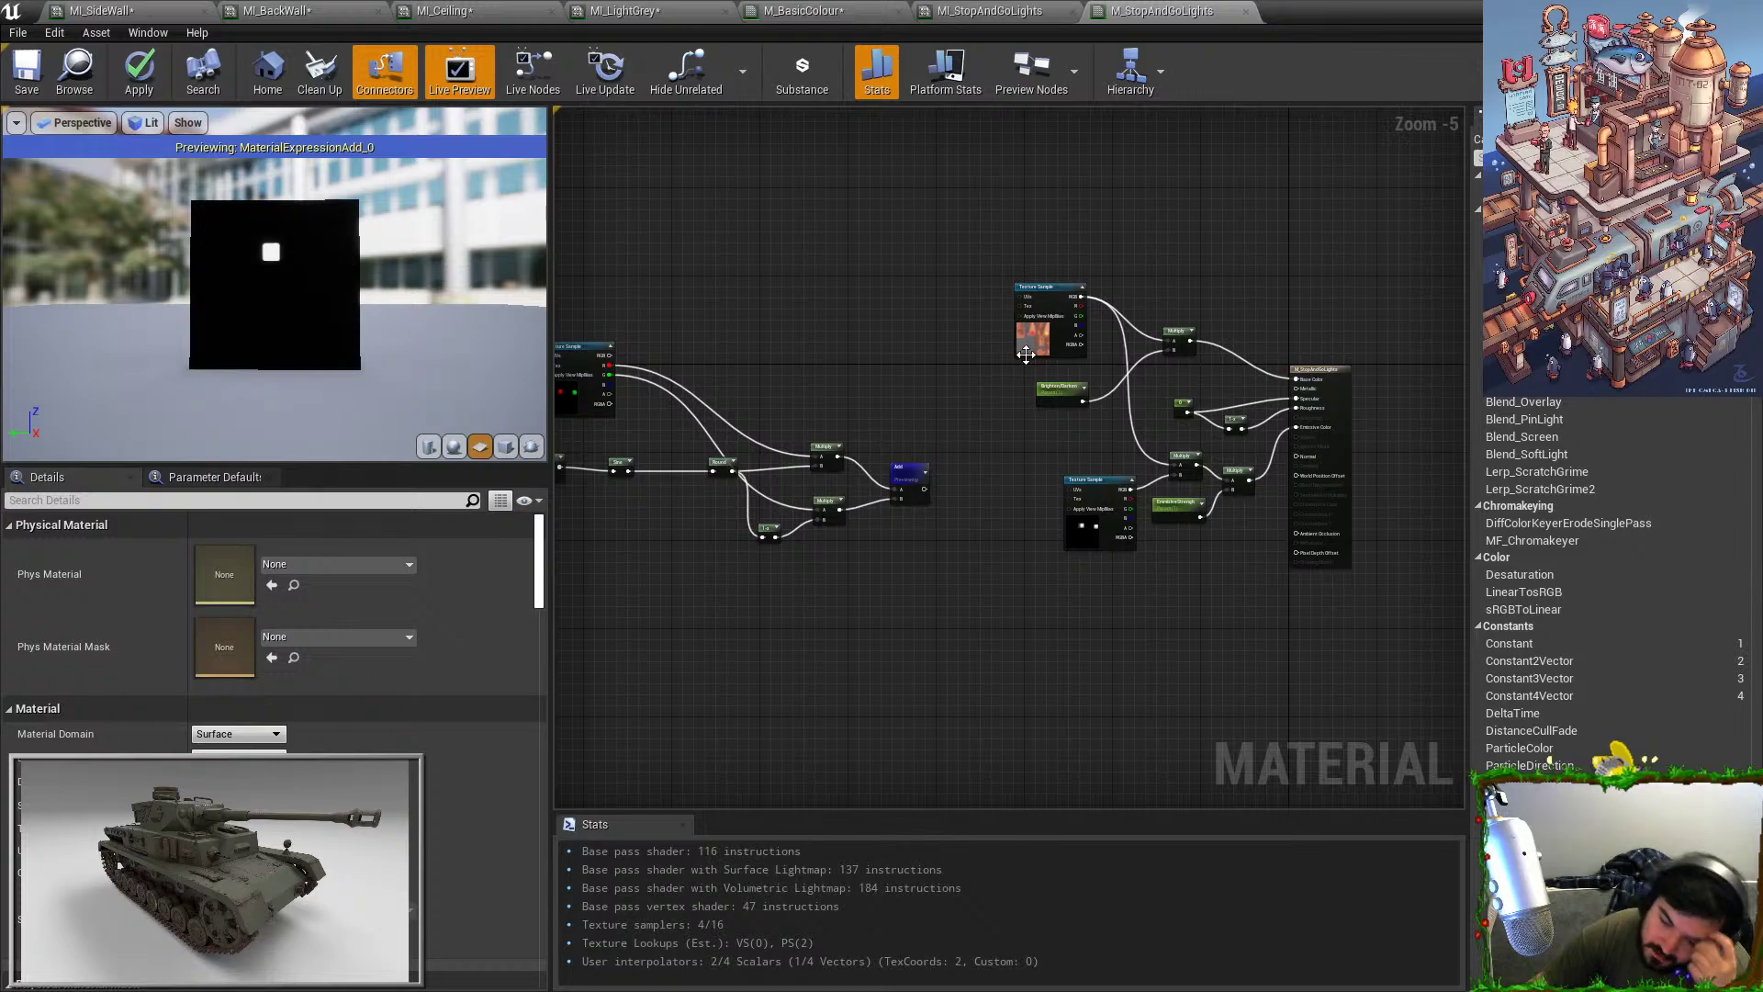
left_click_drag(1084, 311, 891, 267)
Multiply the base colour texture's RGB by the Add output with a new Multiply node and preview it.
scroll(1041, 367, "up", 1)
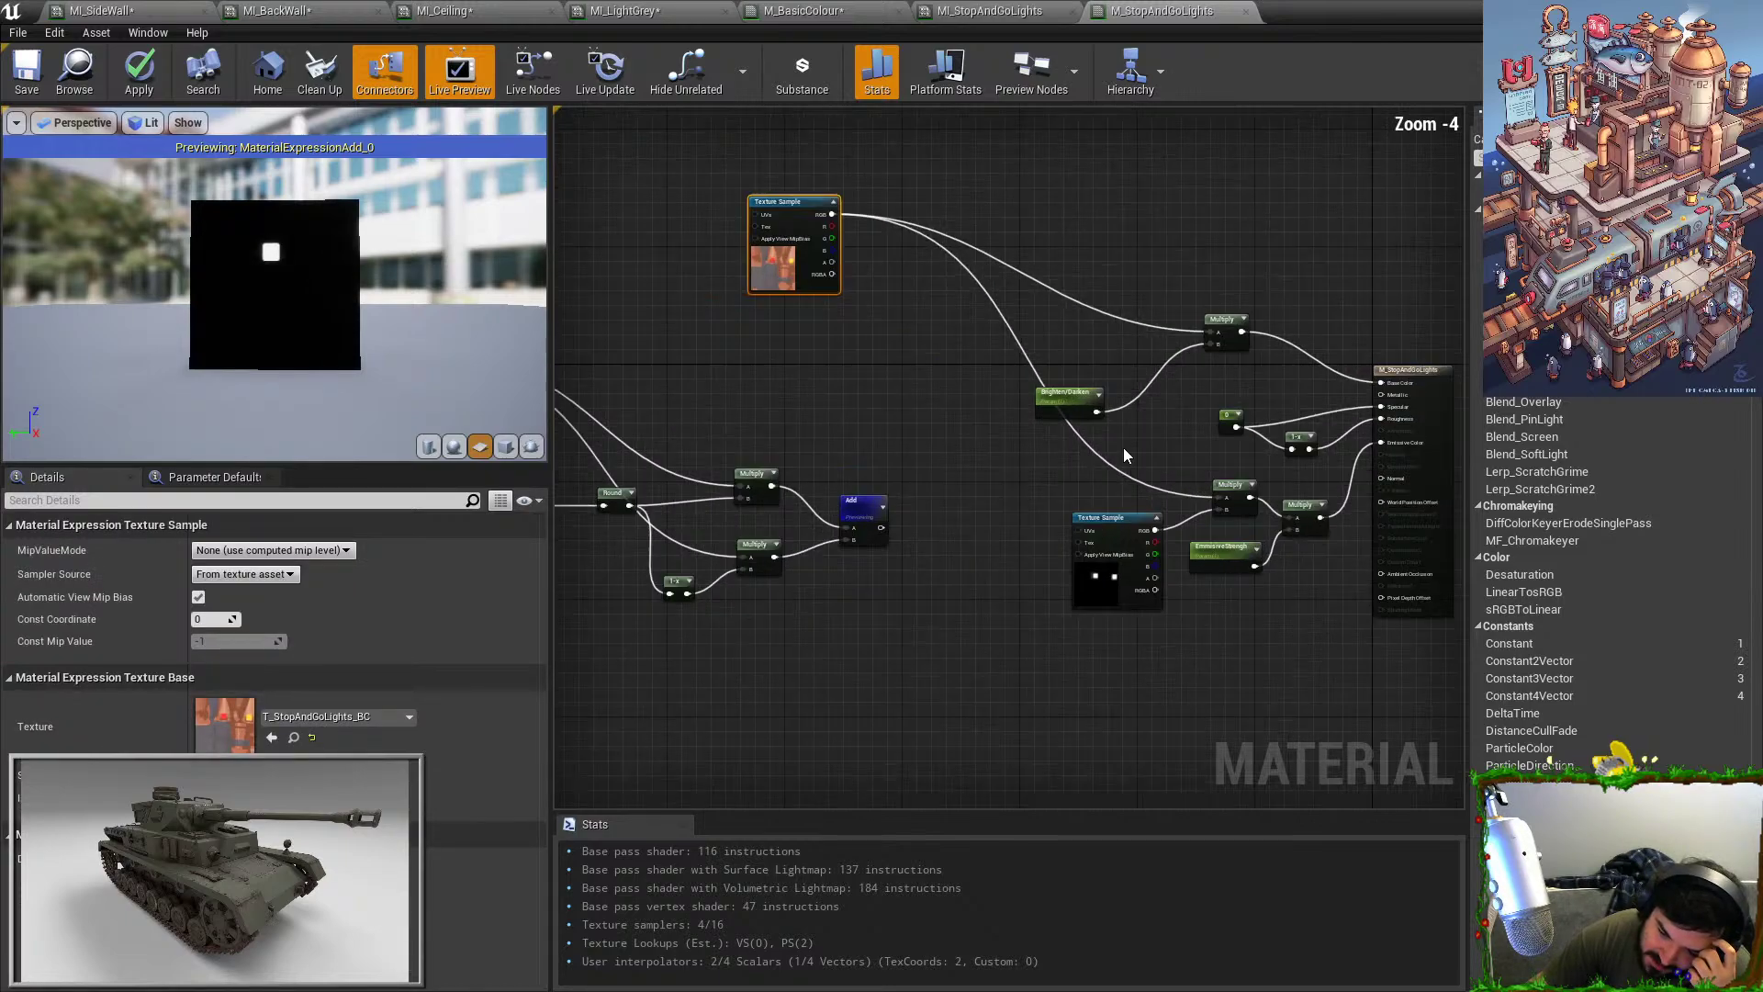
left_click_drag(832, 214, 932, 450)
type("mu")
key("Return")
scroll(929, 446, "up", 1)
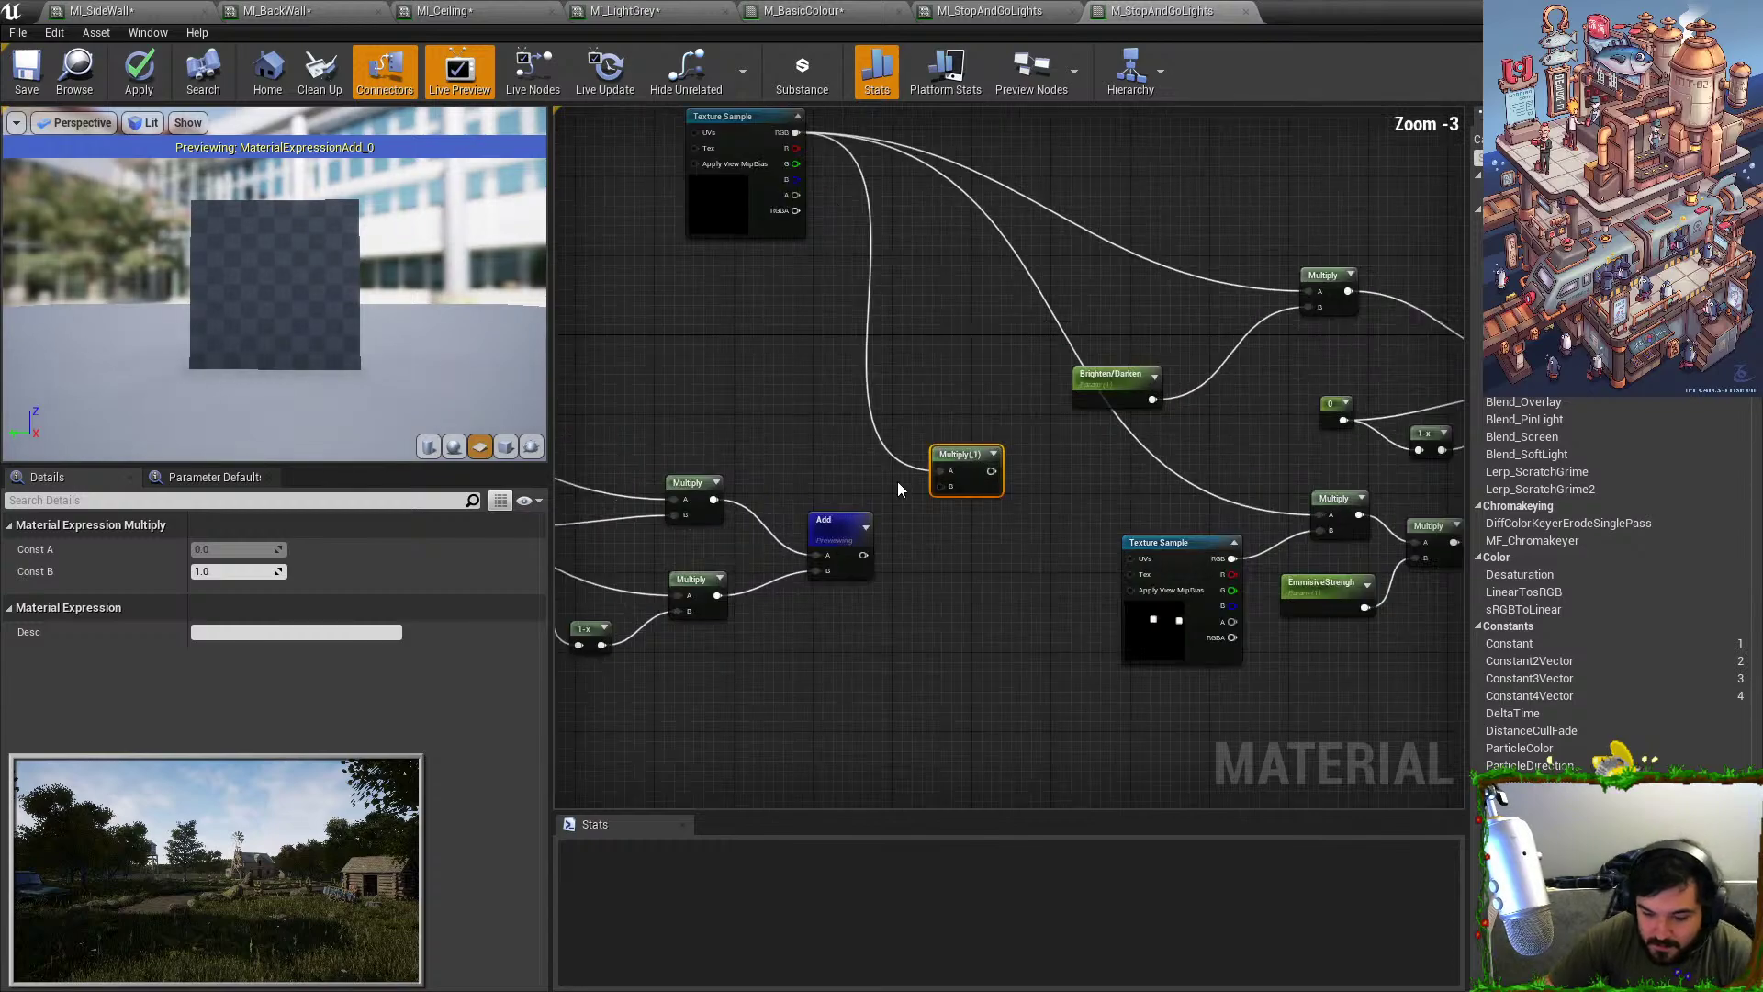
left_click_drag(863, 555, 941, 486)
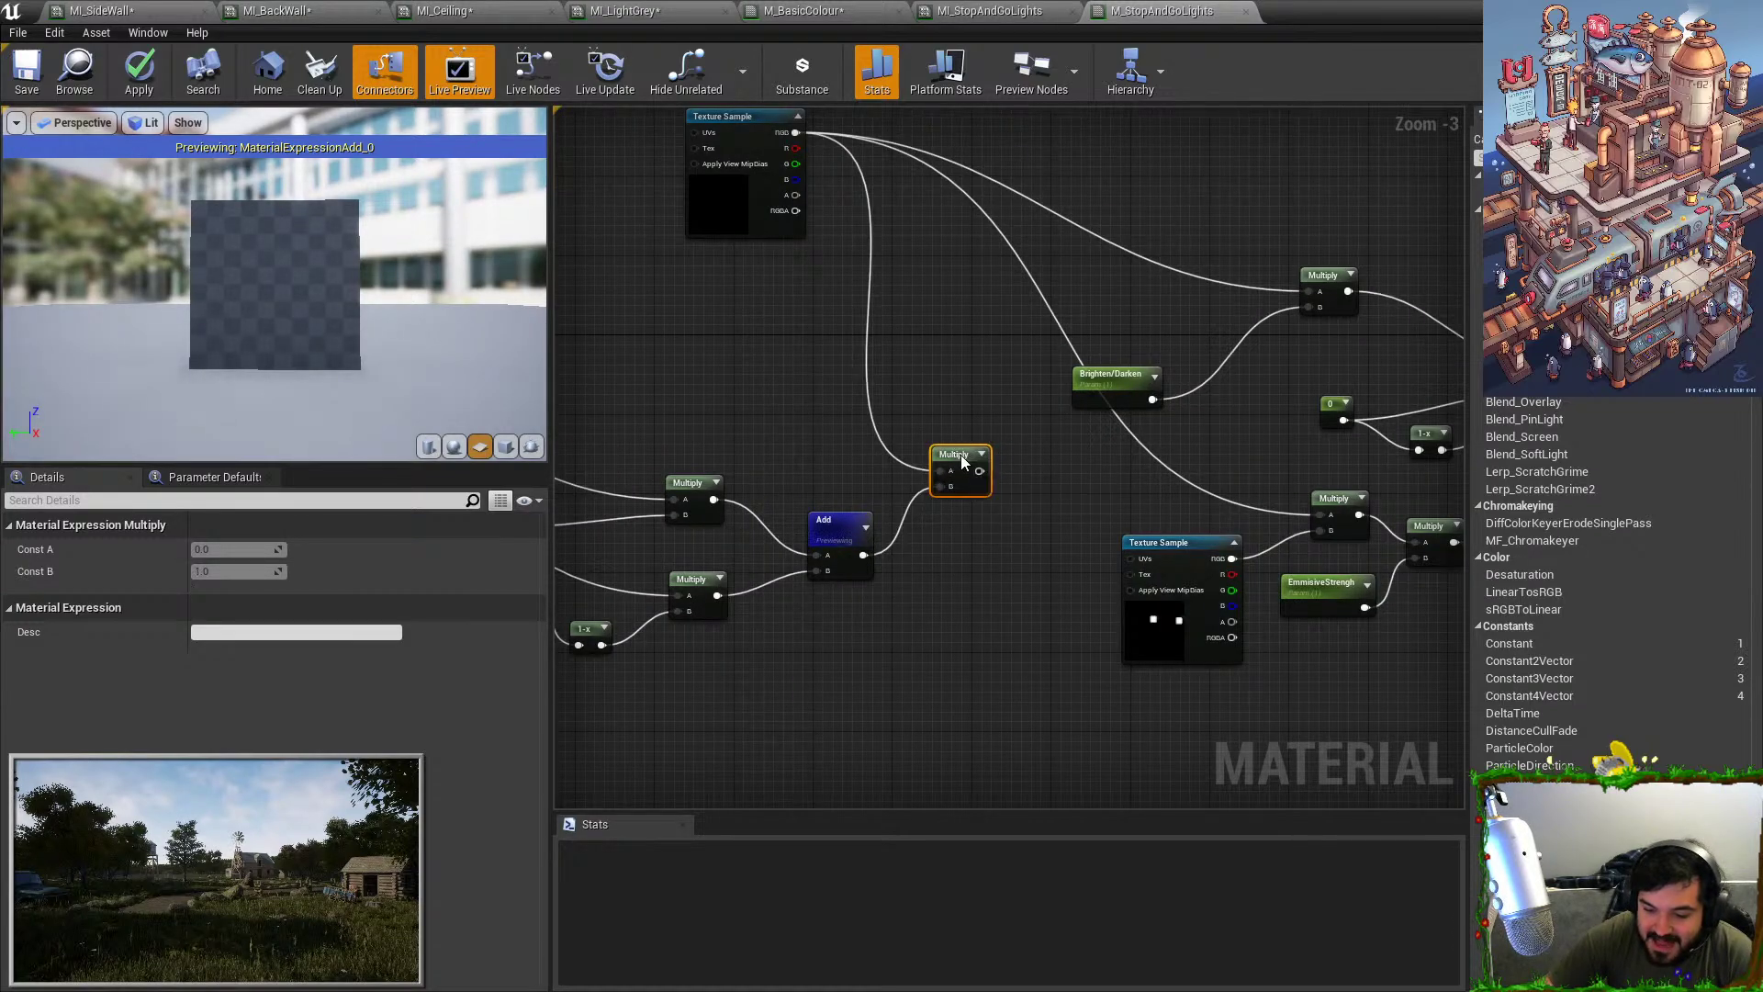
right_click(960, 455)
left_click(969, 470)
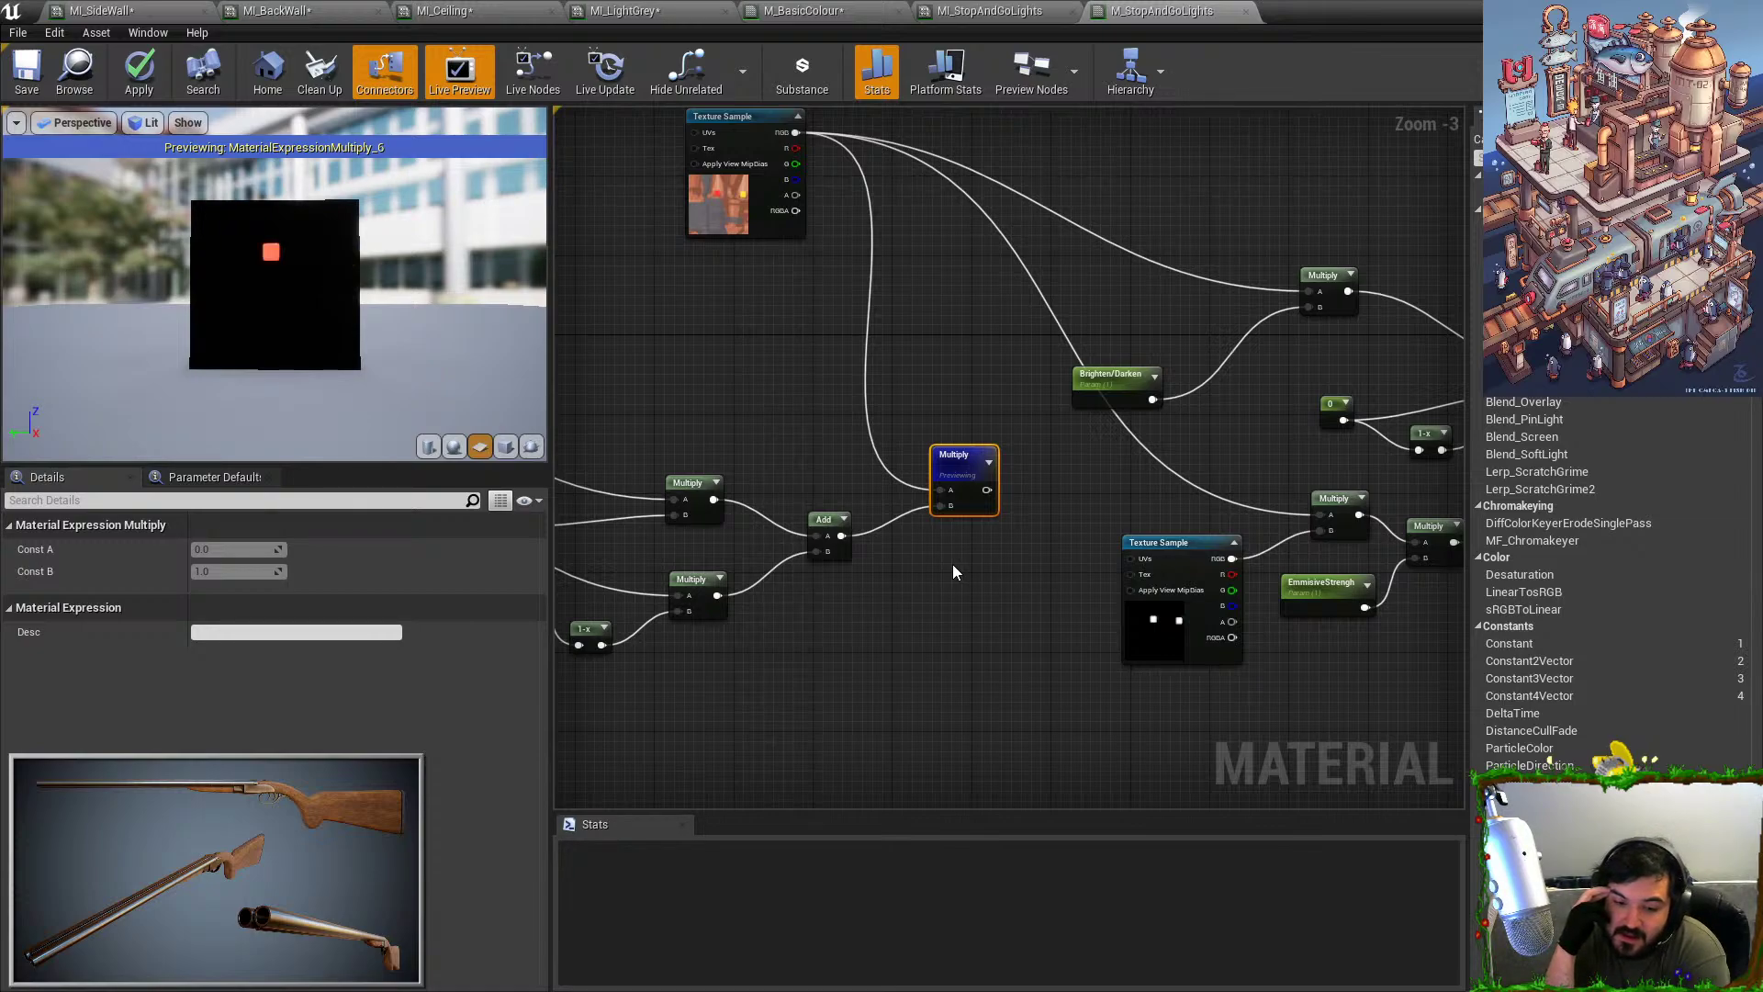
Connect the new Multiply to input A of the EmmisiveStrengh Multiply, and delete the old Multiply and emissive mask Texture Sample.
scroll(954, 572, "up", 1)
right_click_drag(1225, 473, 1008, 501)
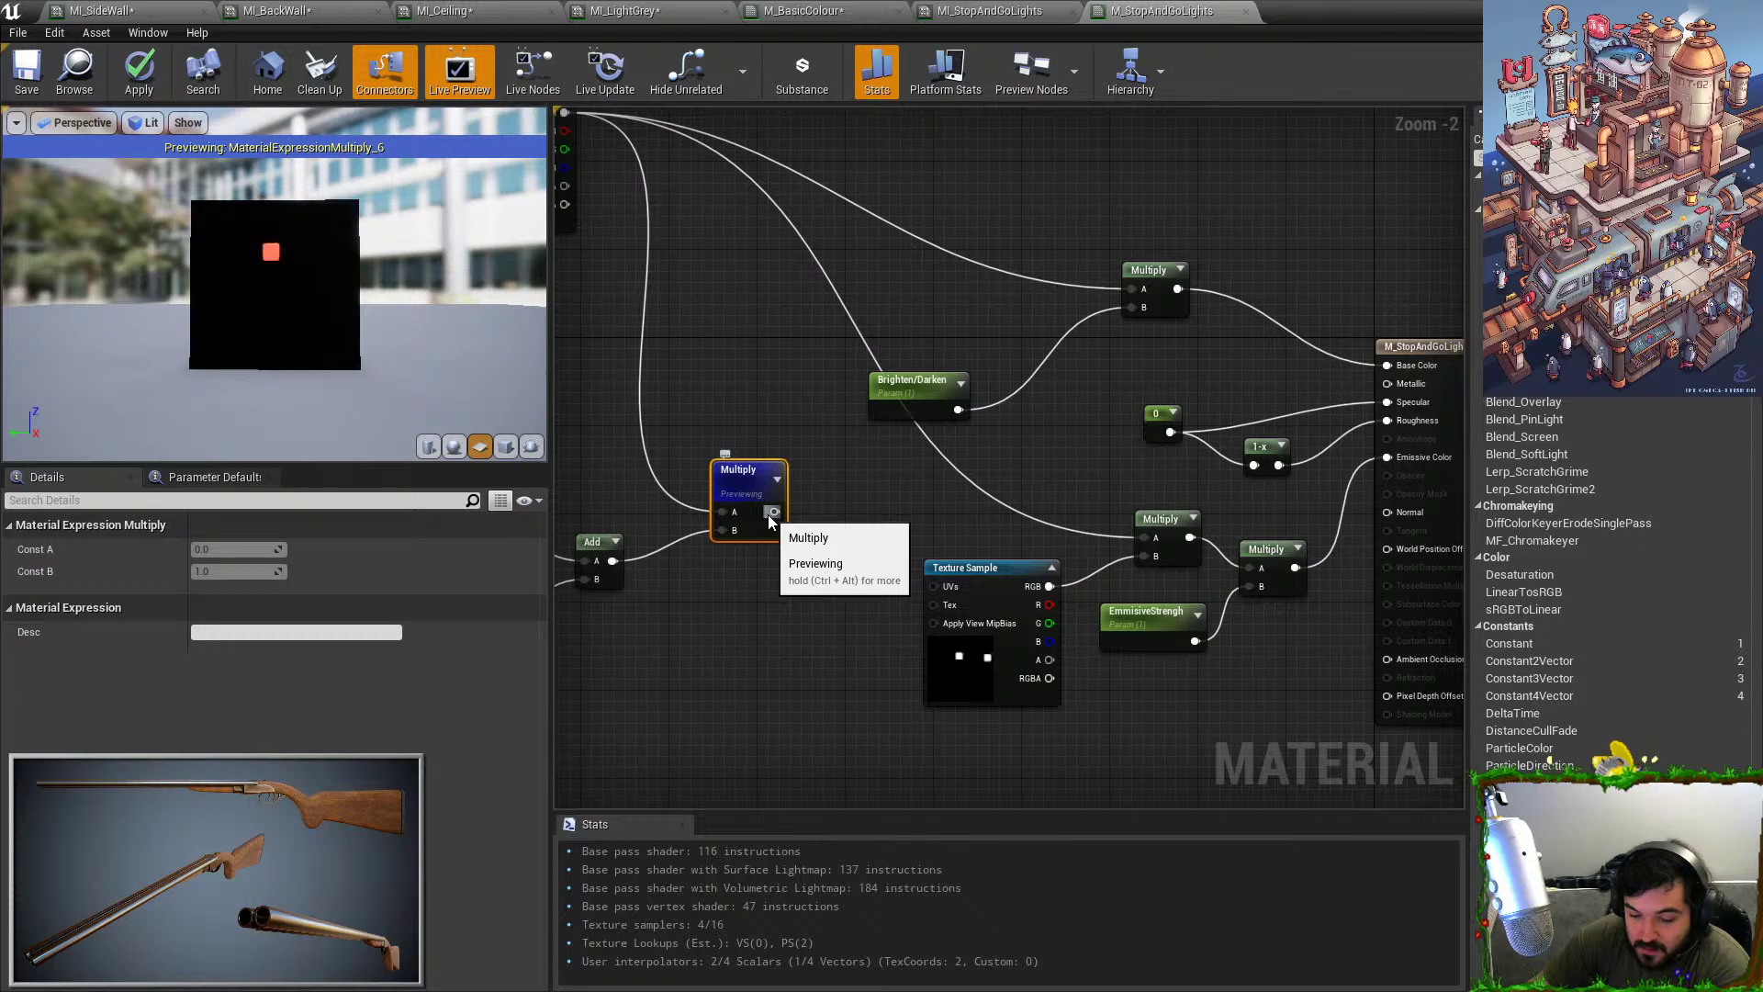
left_click_drag(768, 516, 1258, 568)
left_click(1175, 525)
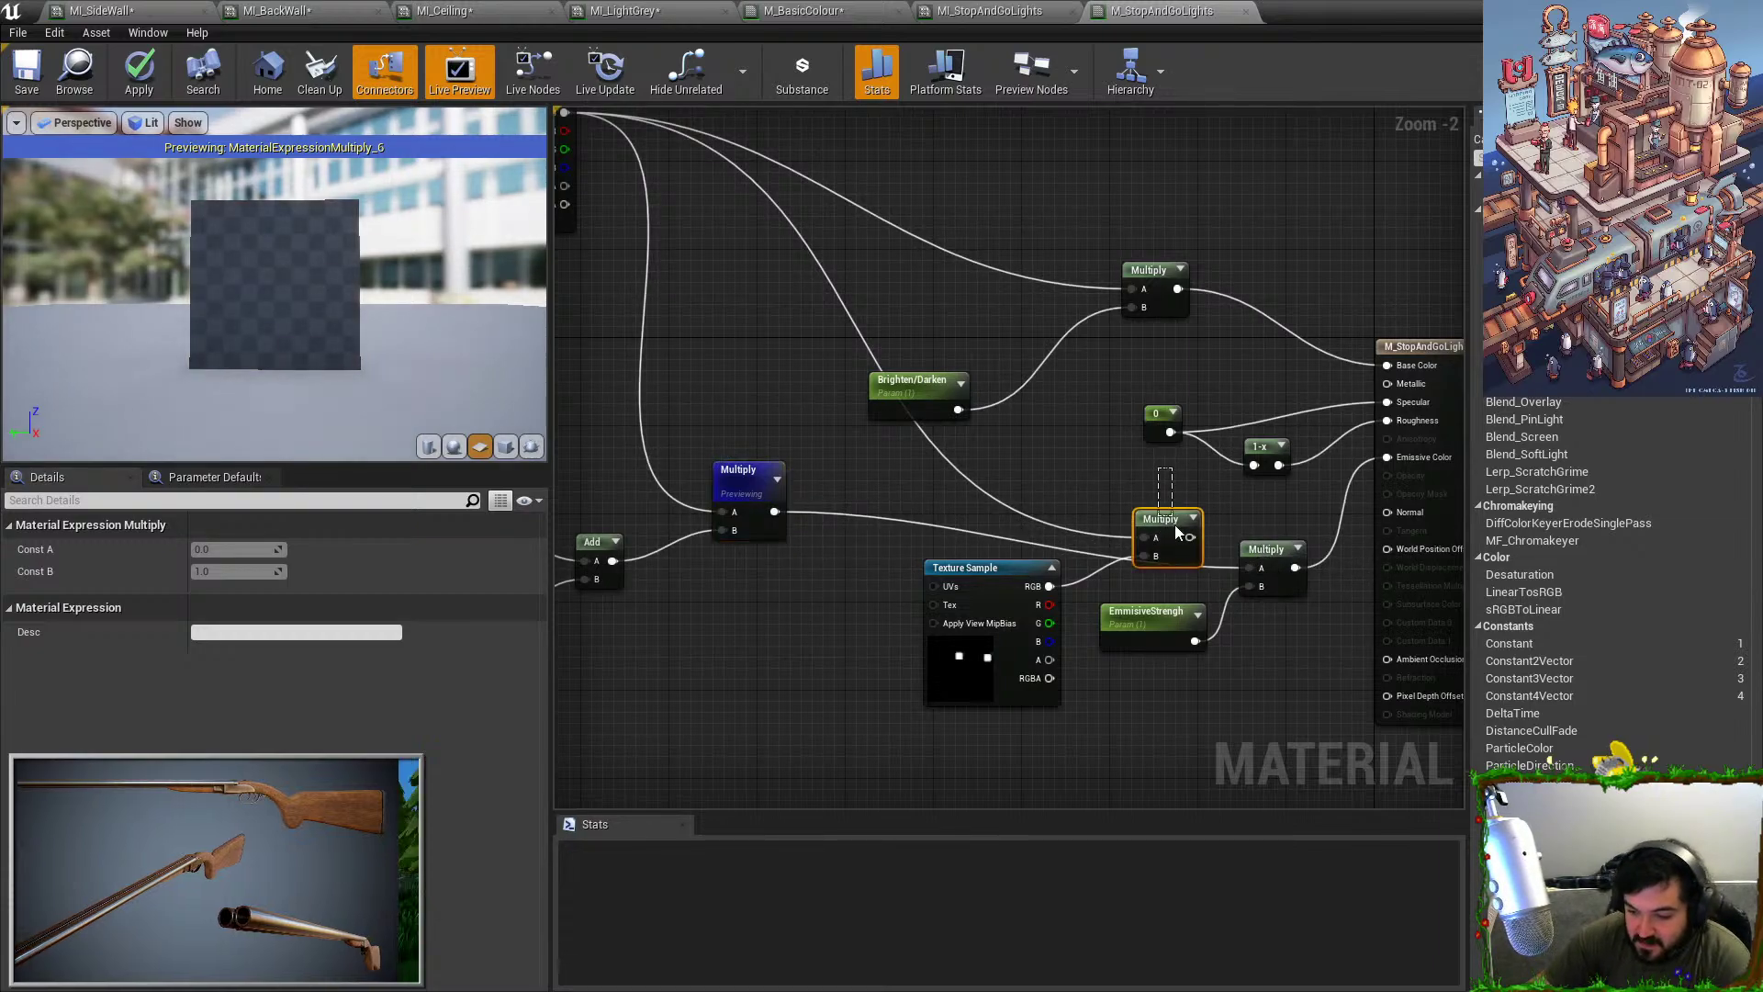
key("Delete")
left_click(1010, 570)
key("Delete")
Look over the rewired node graph and apply the changes to the stop-and-go lights material.
right_click_drag(1065, 331, 1254, 358)
left_click(1190, 286)
left_click(1092, 390)
scroll(996, 420, "down", 2)
right_click_drag(996, 420, 1102, 392)
scroll(1102, 392, "down", 2)
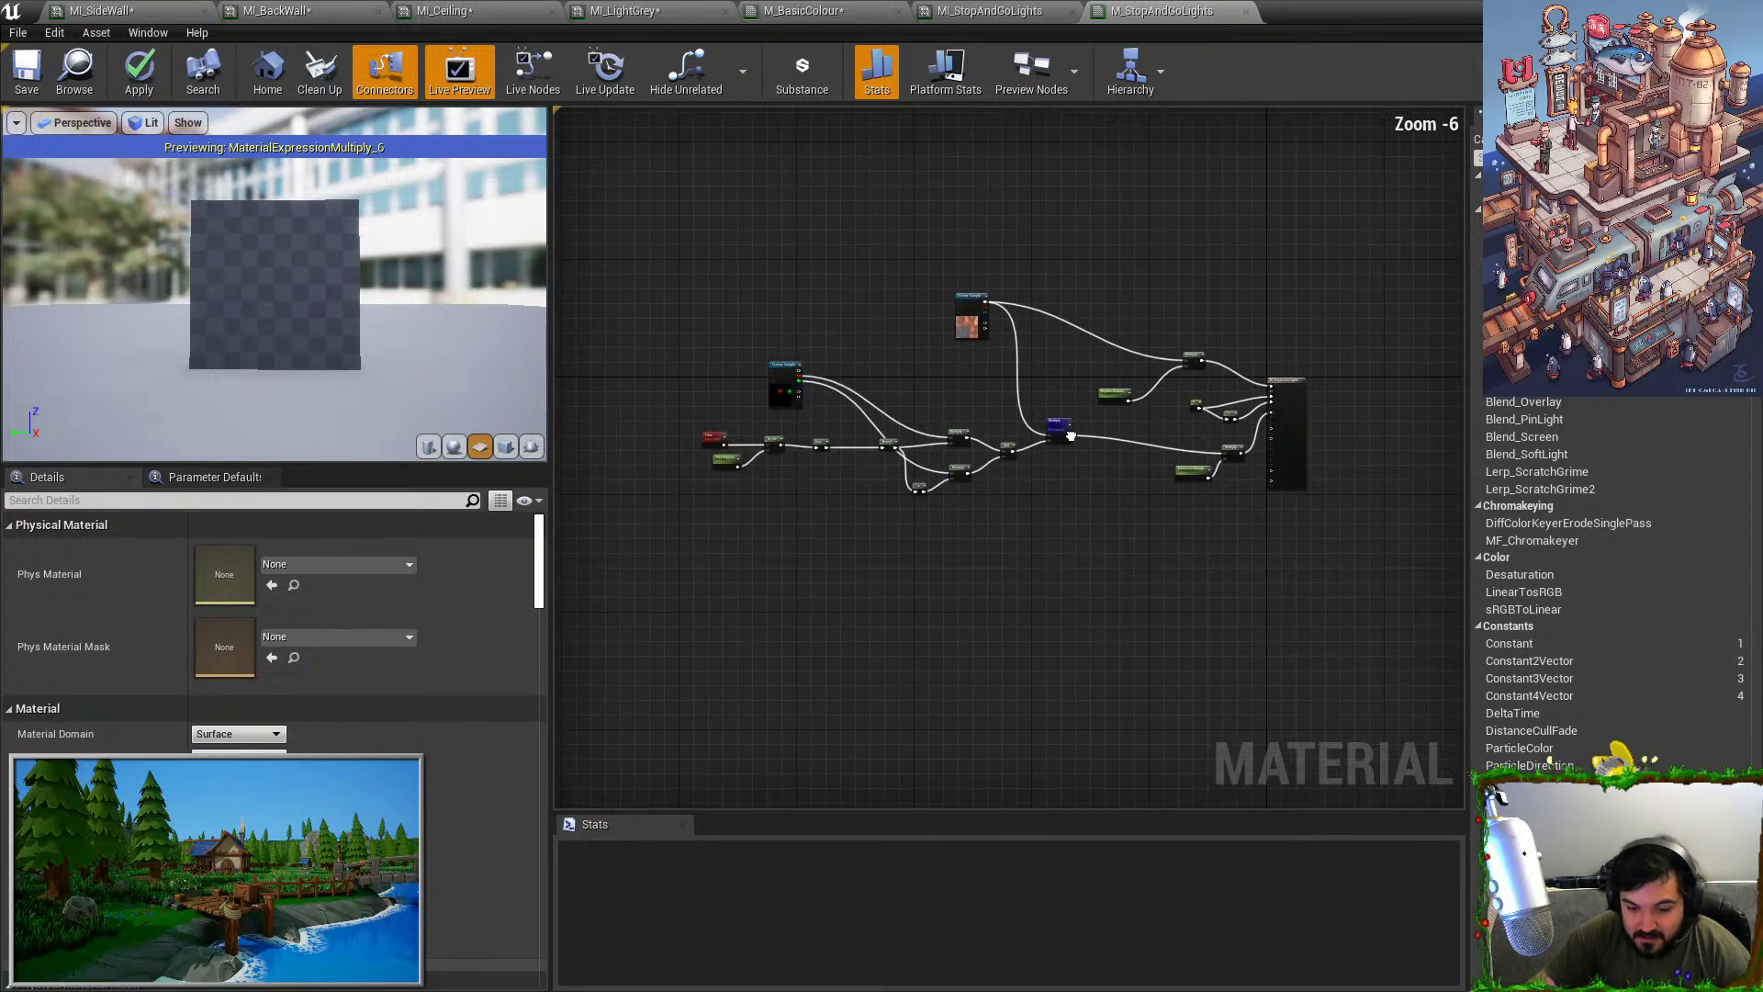
left_click(139, 72)
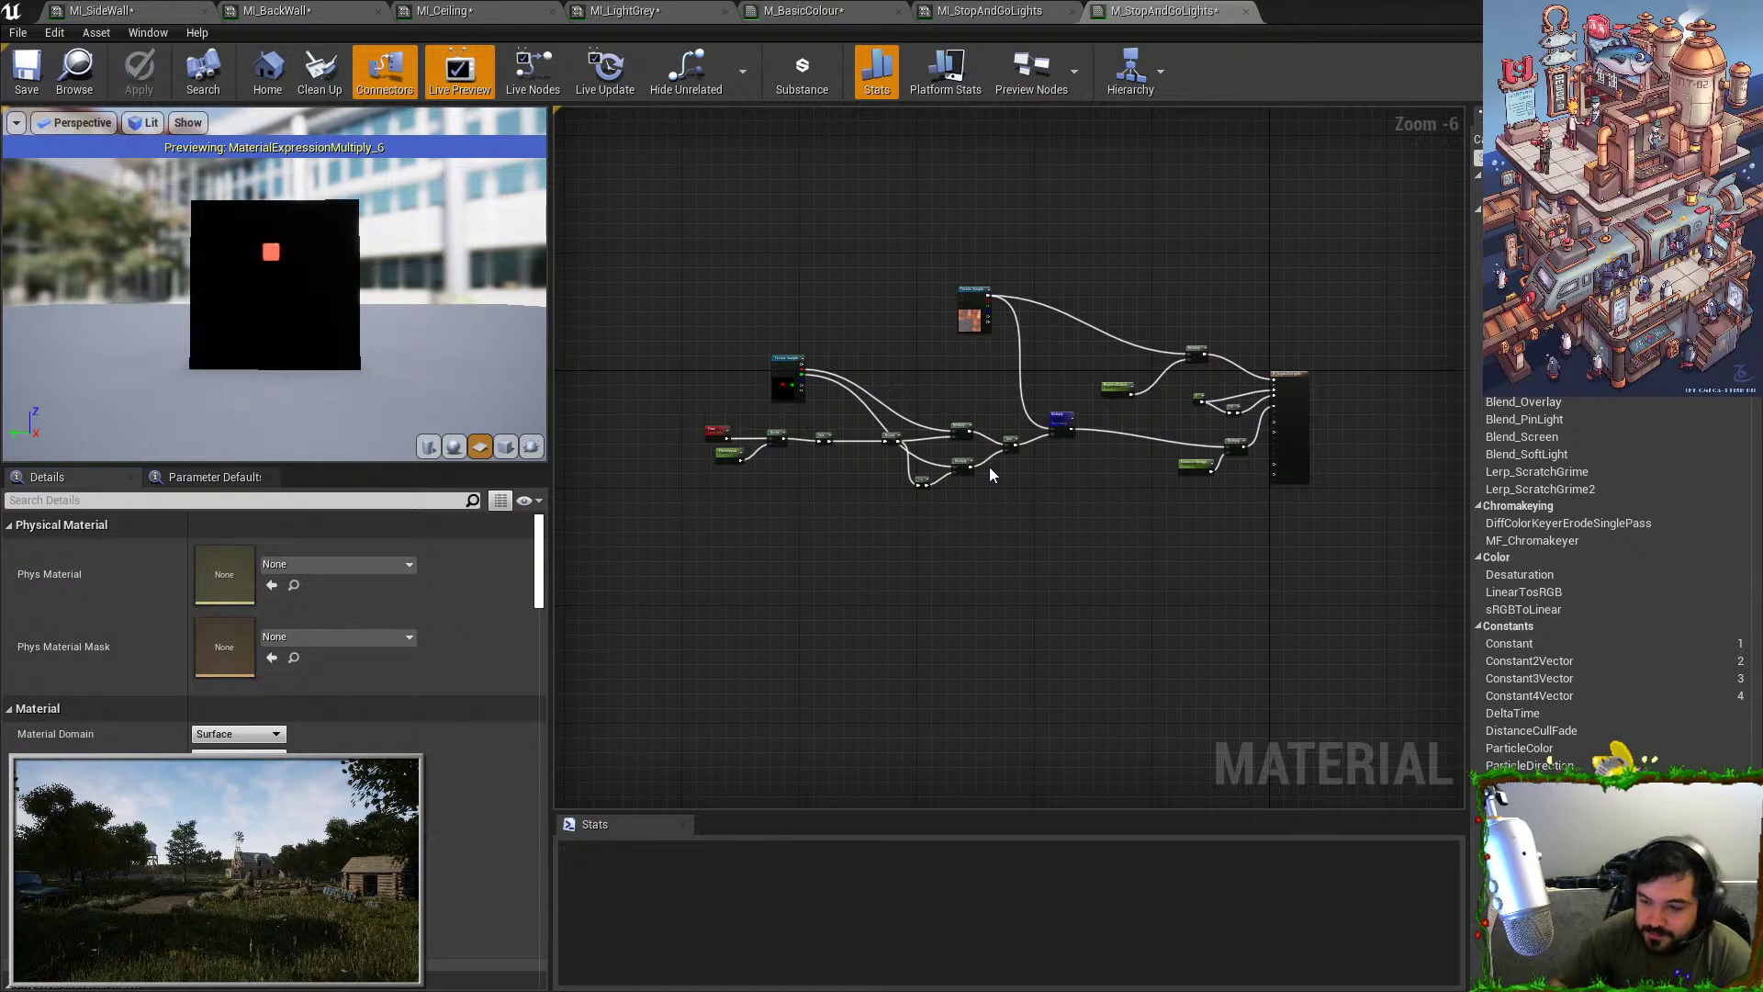
Switch to the level editor and examine the stop-and-go lights up close.
left_click(1675, 11)
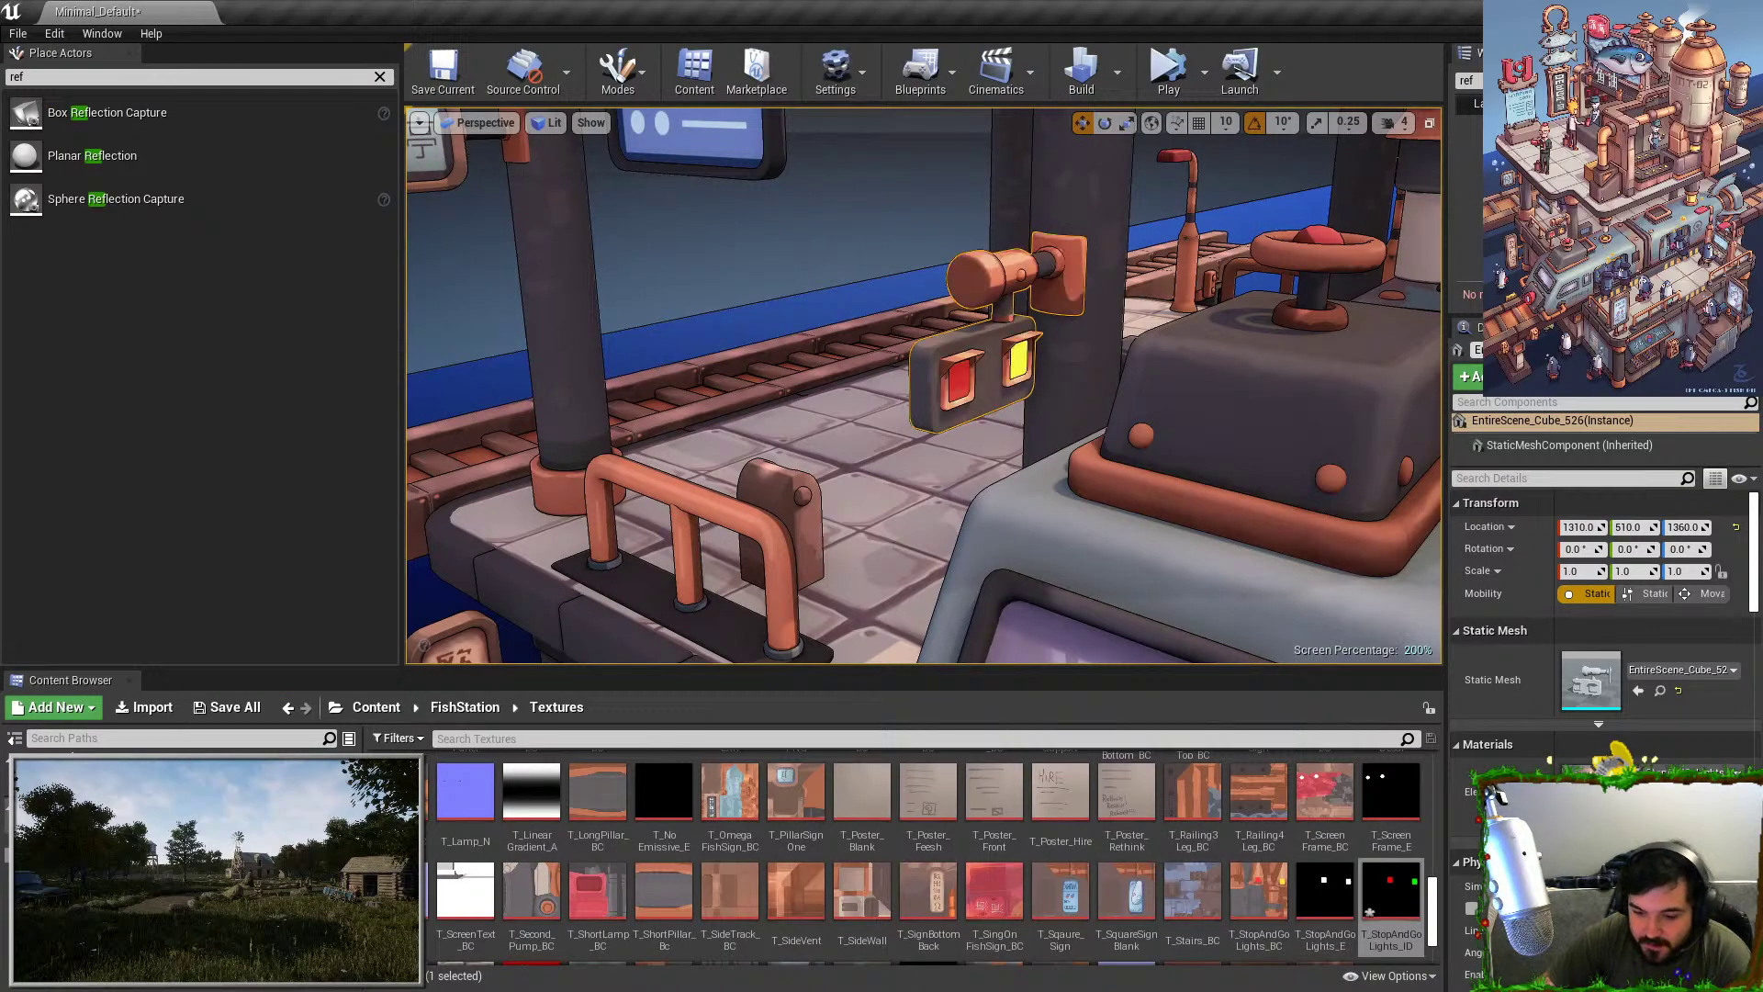
right_click_drag(931, 415, 781, 424)
key("Escape")
key("w")
key("d")
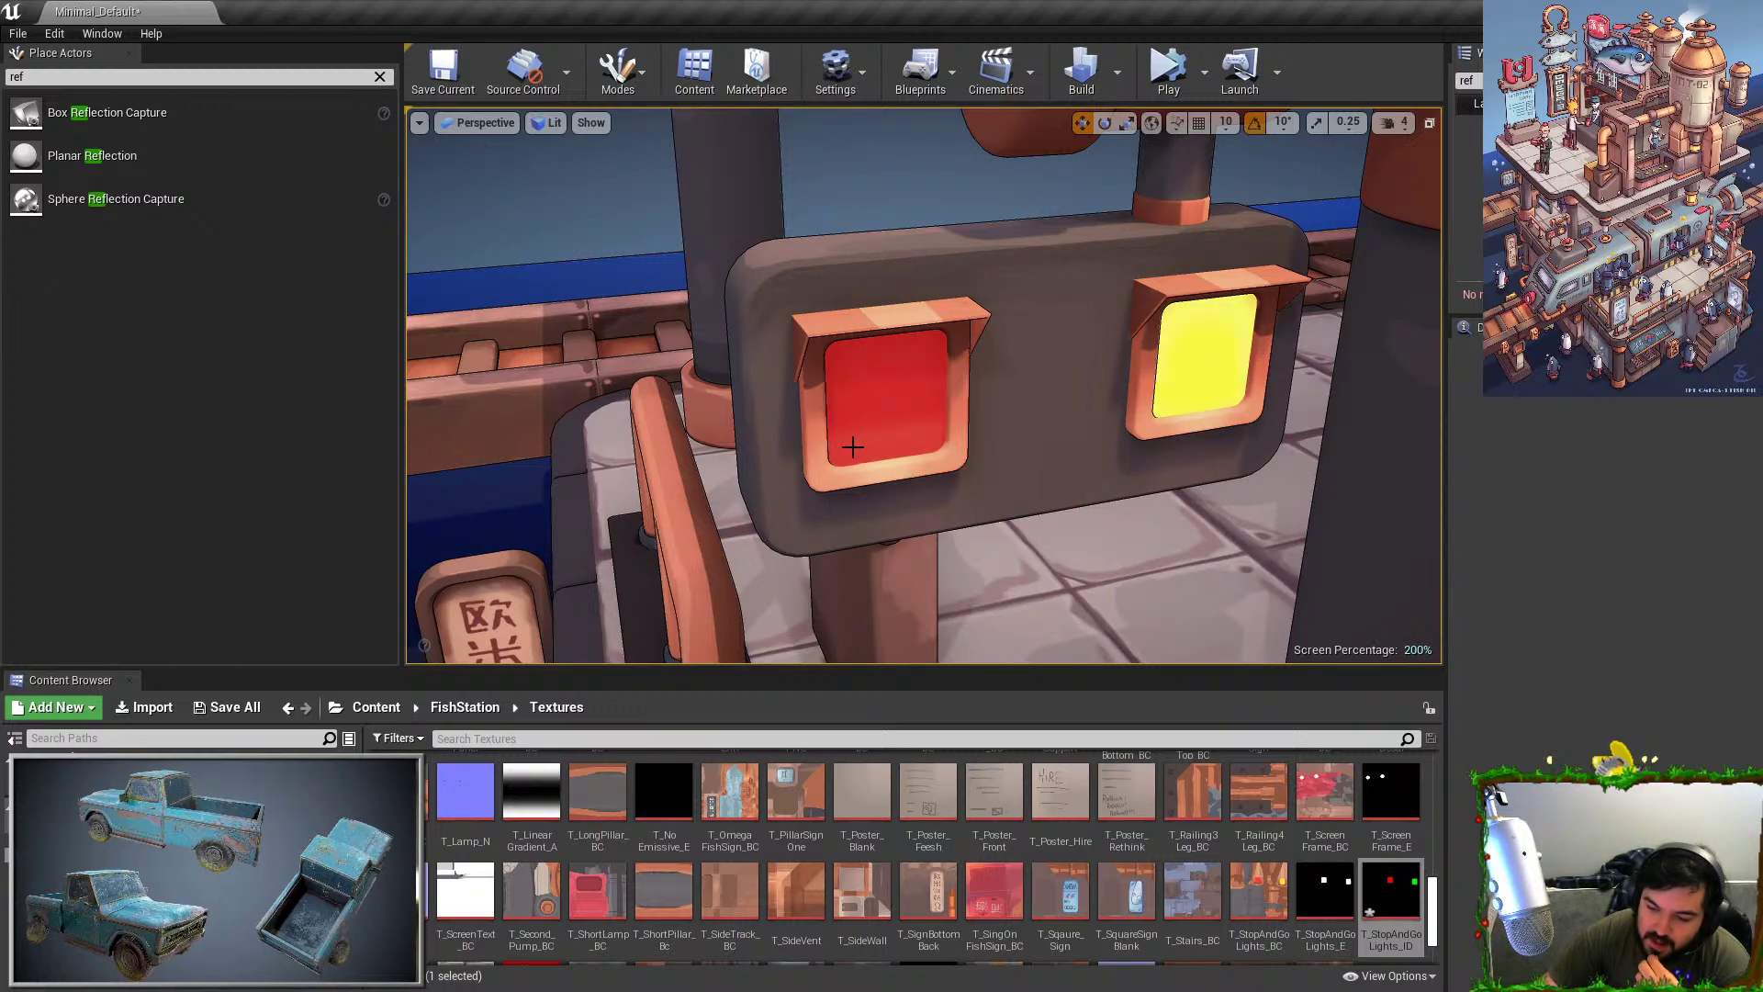
Open the selected light's material instance and, from it, the parent material M_StopAndGoLights.
left_click(987, 398)
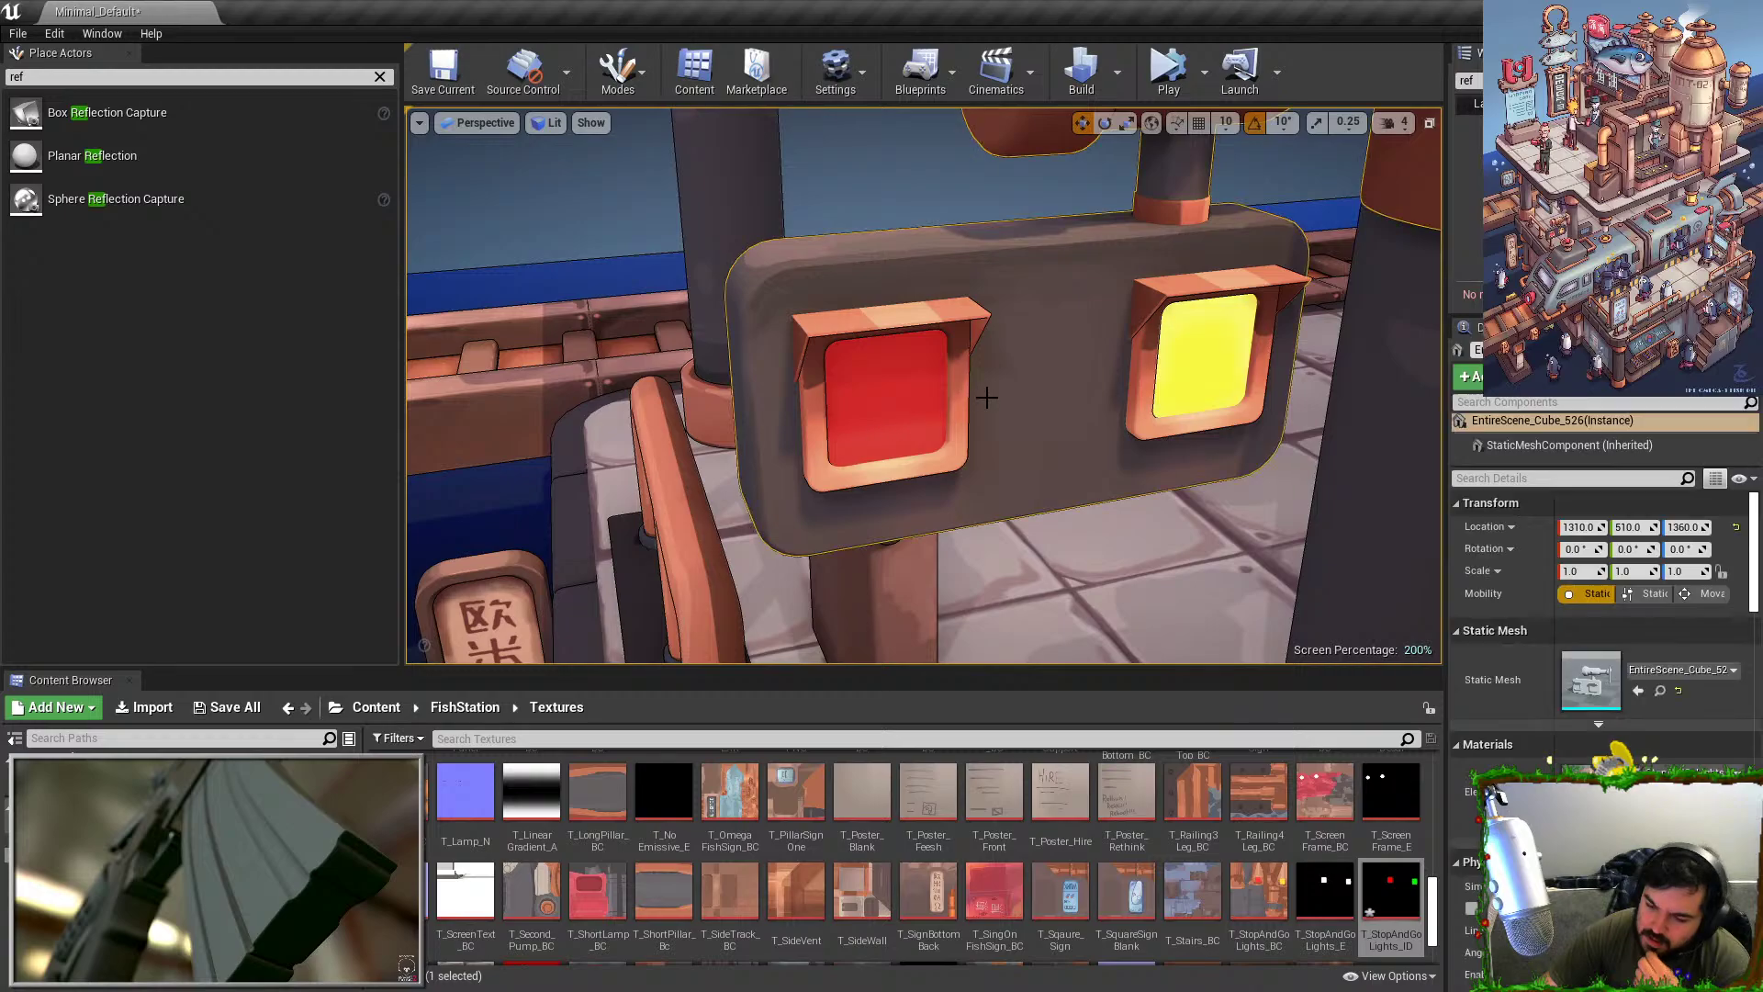
double_click(1593, 795)
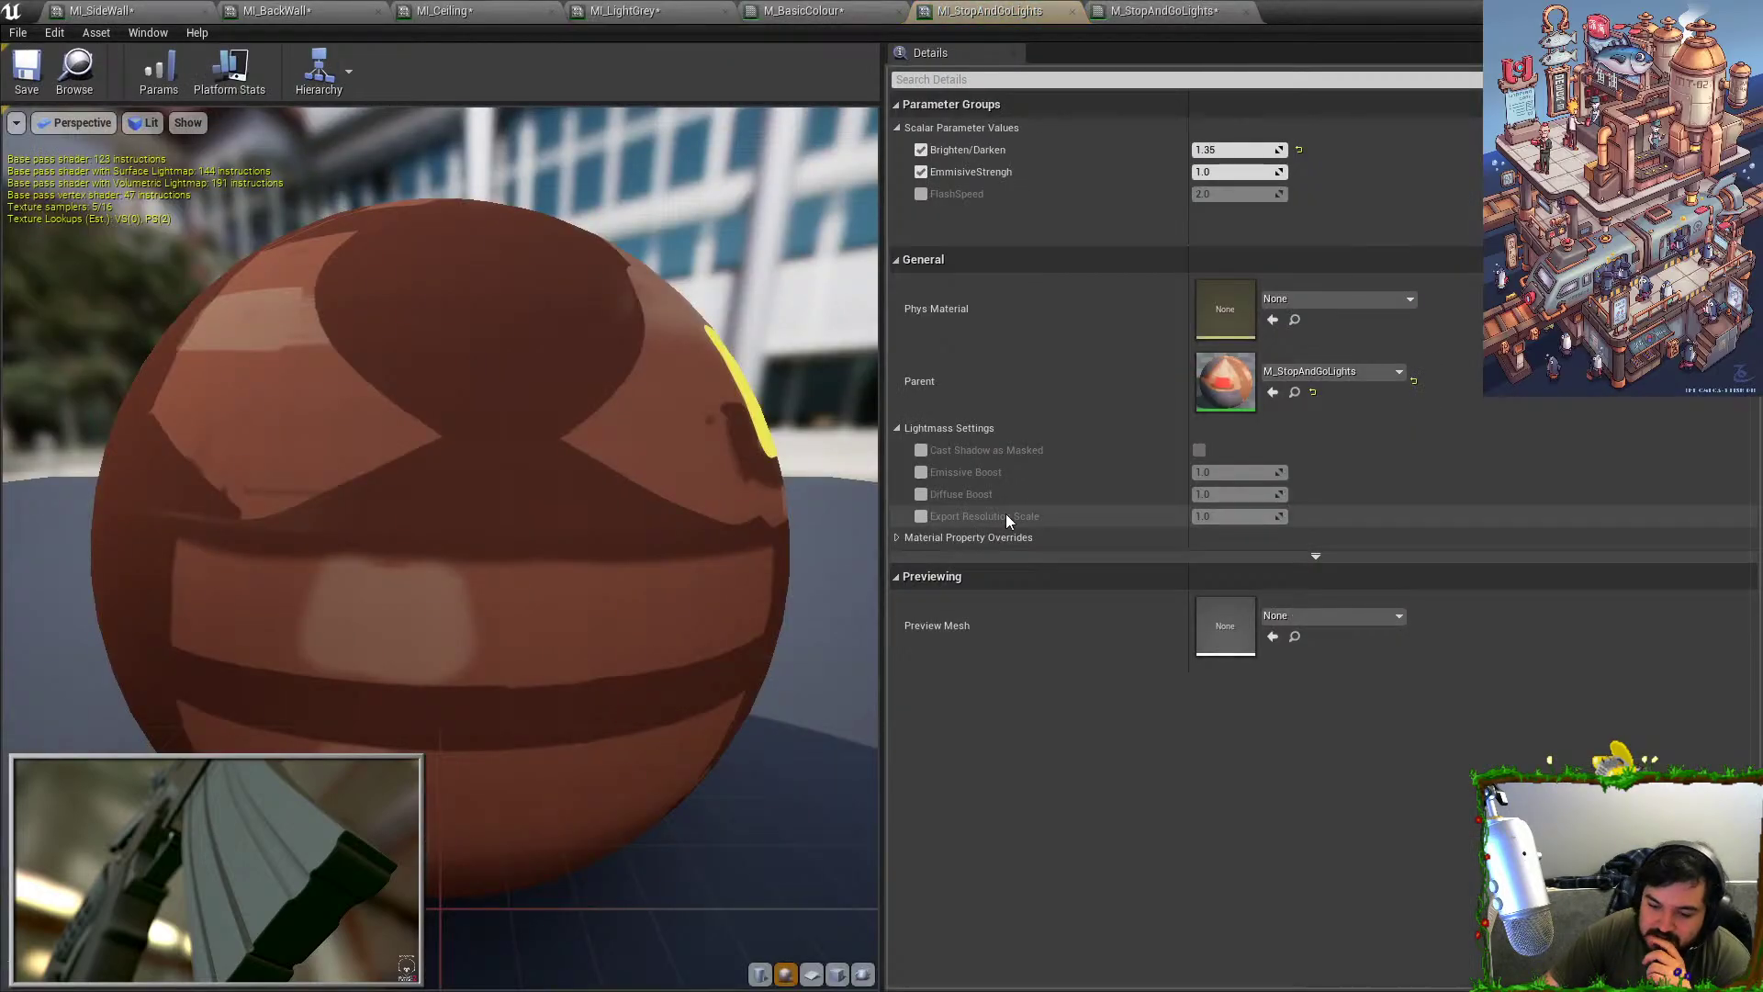
double_click(1225, 380)
scroll(869, 472, "up", 4)
right_click_drag(830, 617, 1156, 688)
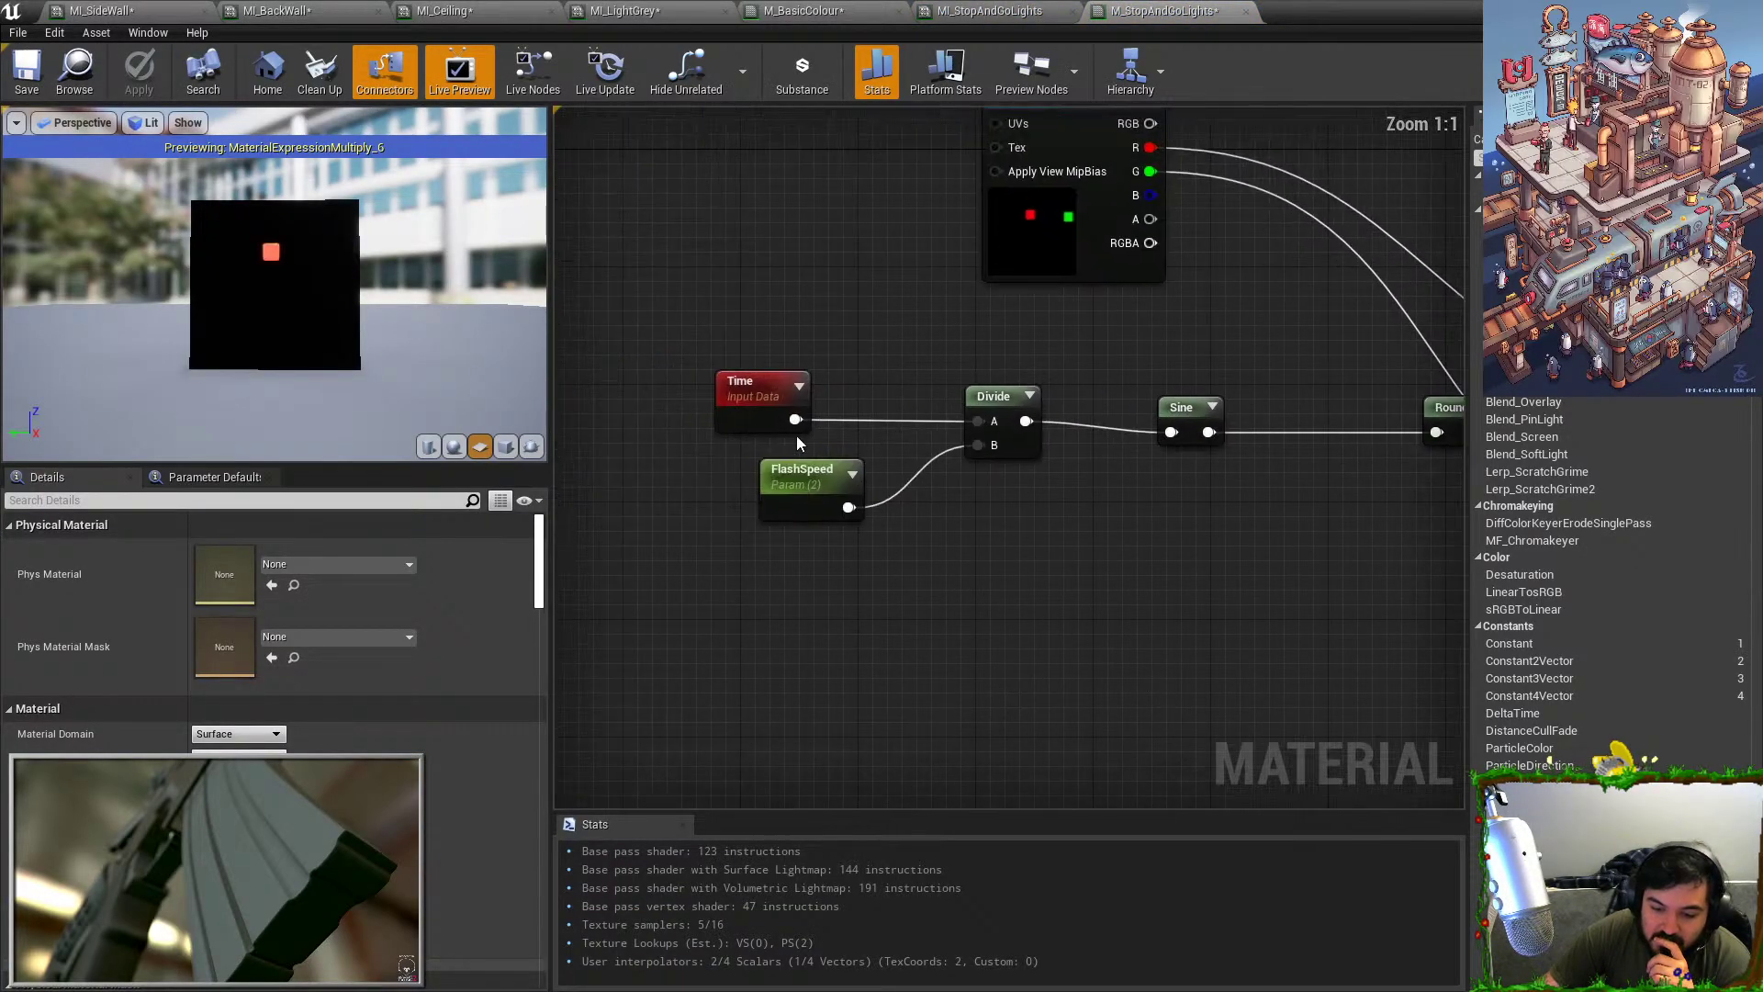
Preview the Round node and examine the chain from Time and FlashSpeed through Divide and Sine.
right_click_drag(1353, 421, 1157, 422)
right_click(1256, 408)
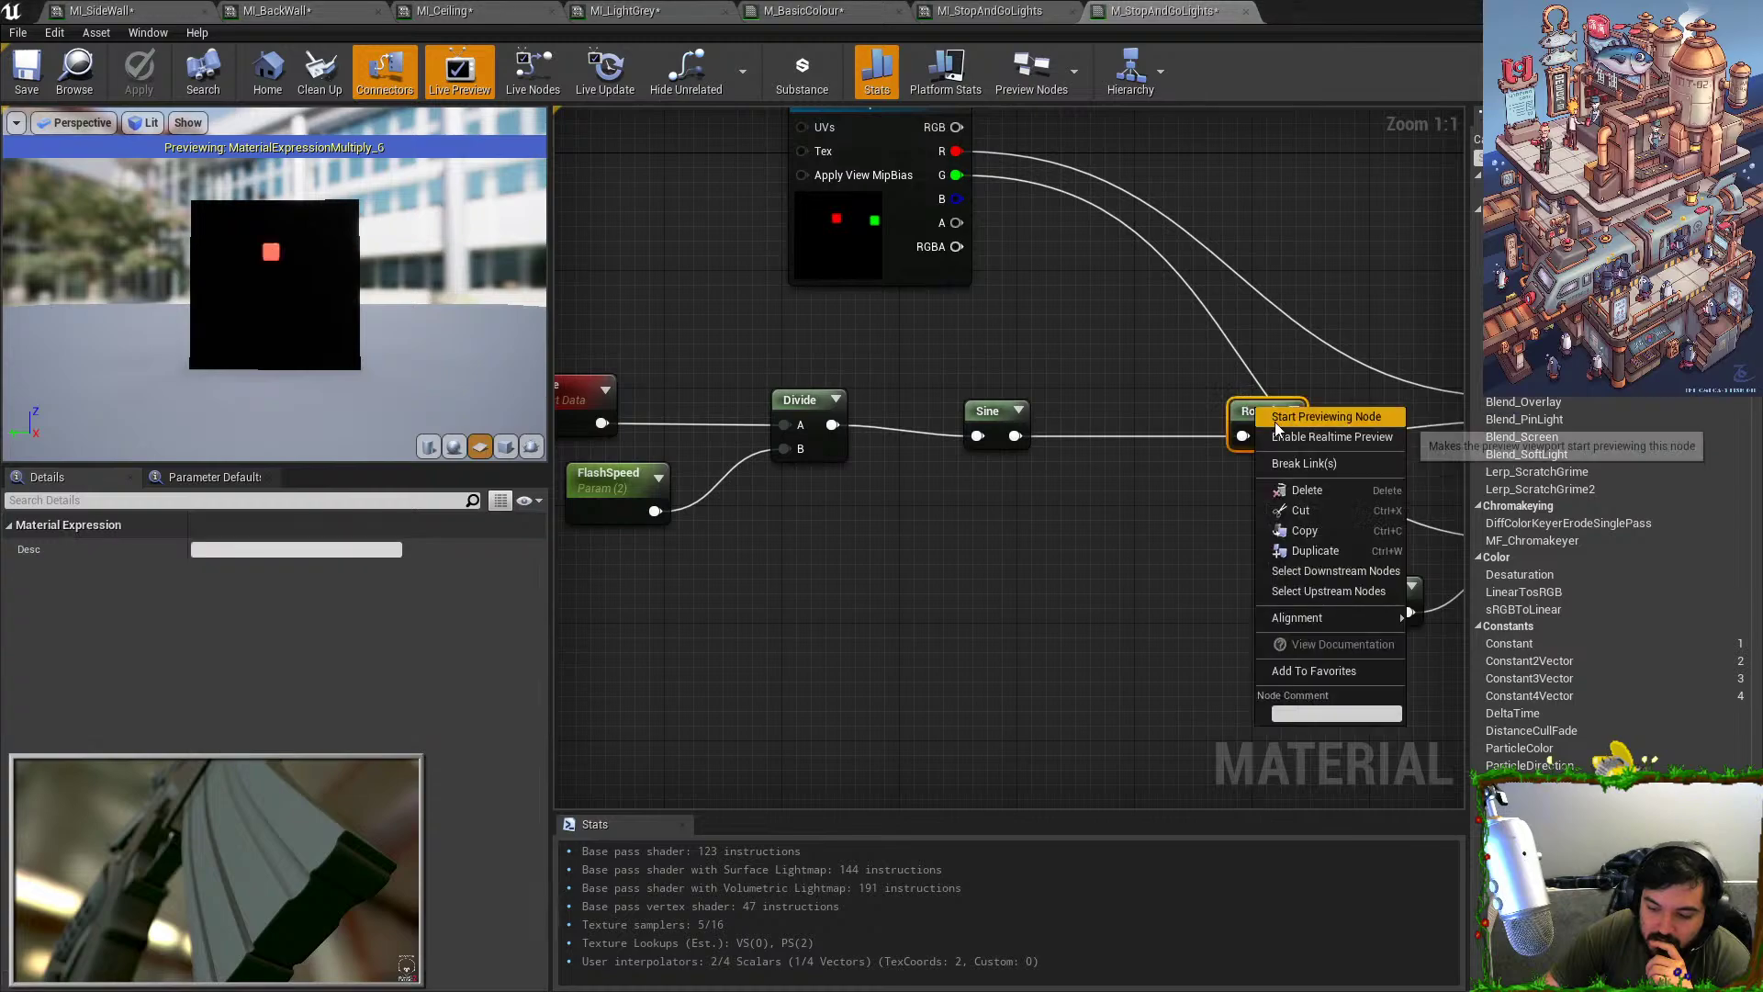
left_click(1303, 418)
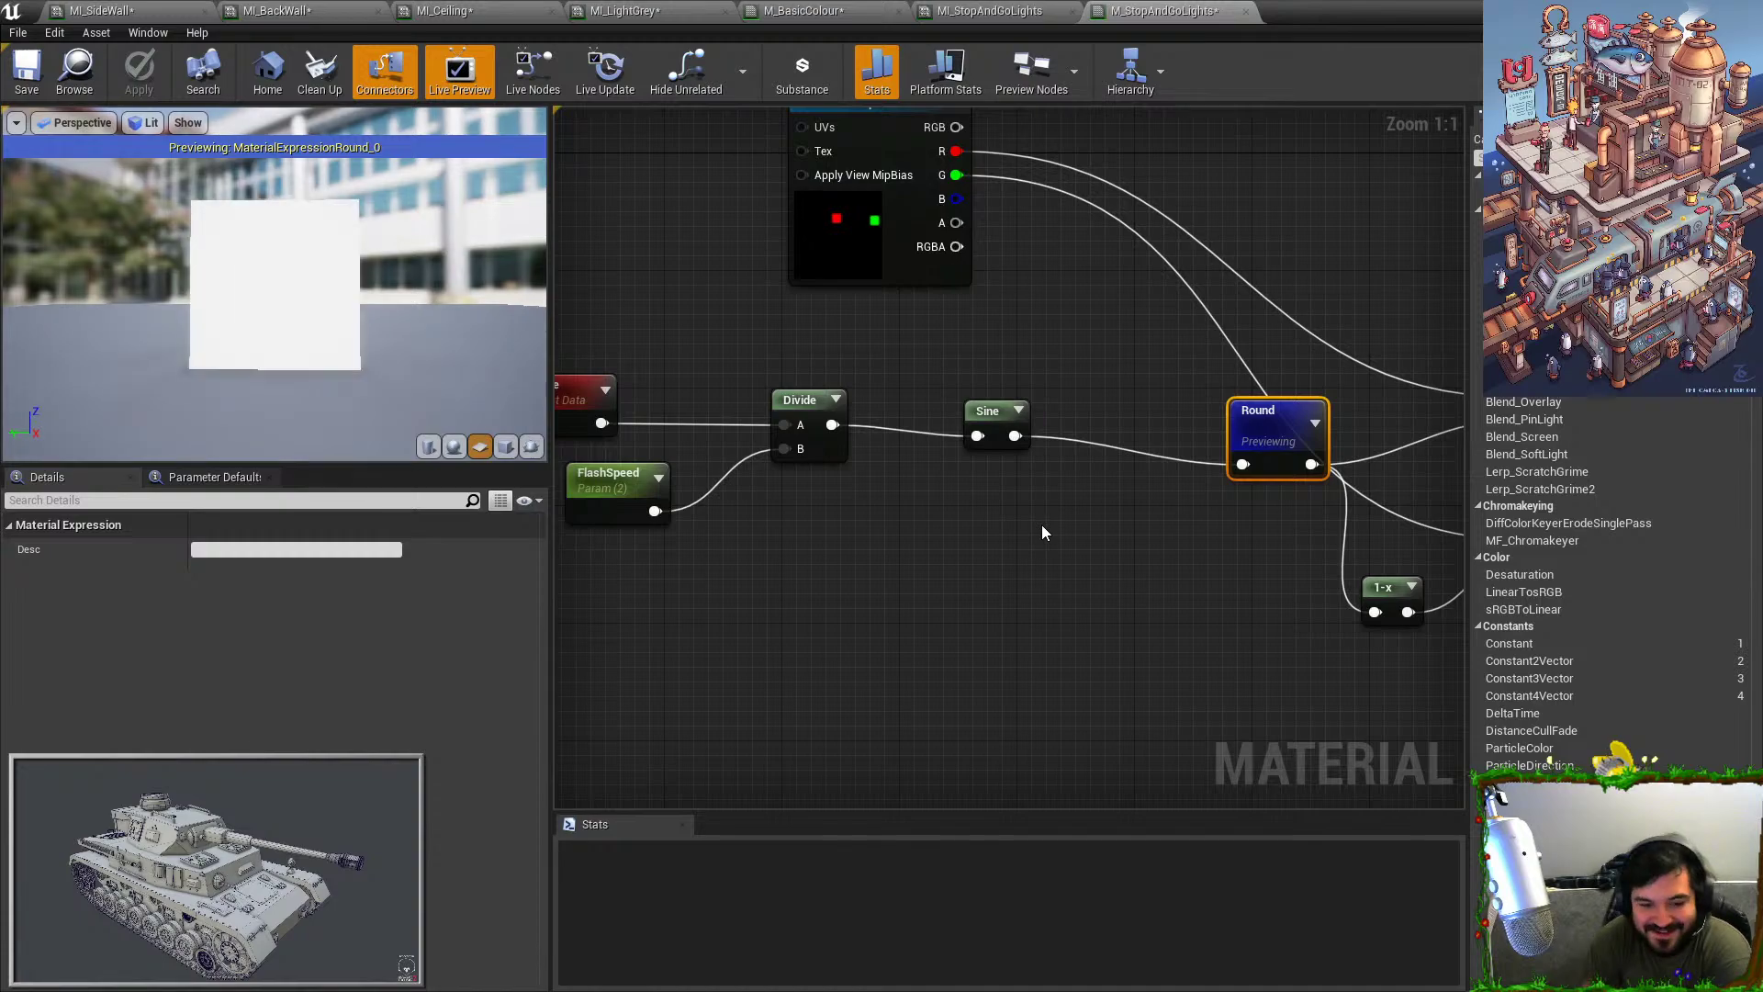
right_click_drag(1044, 525, 849, 485)
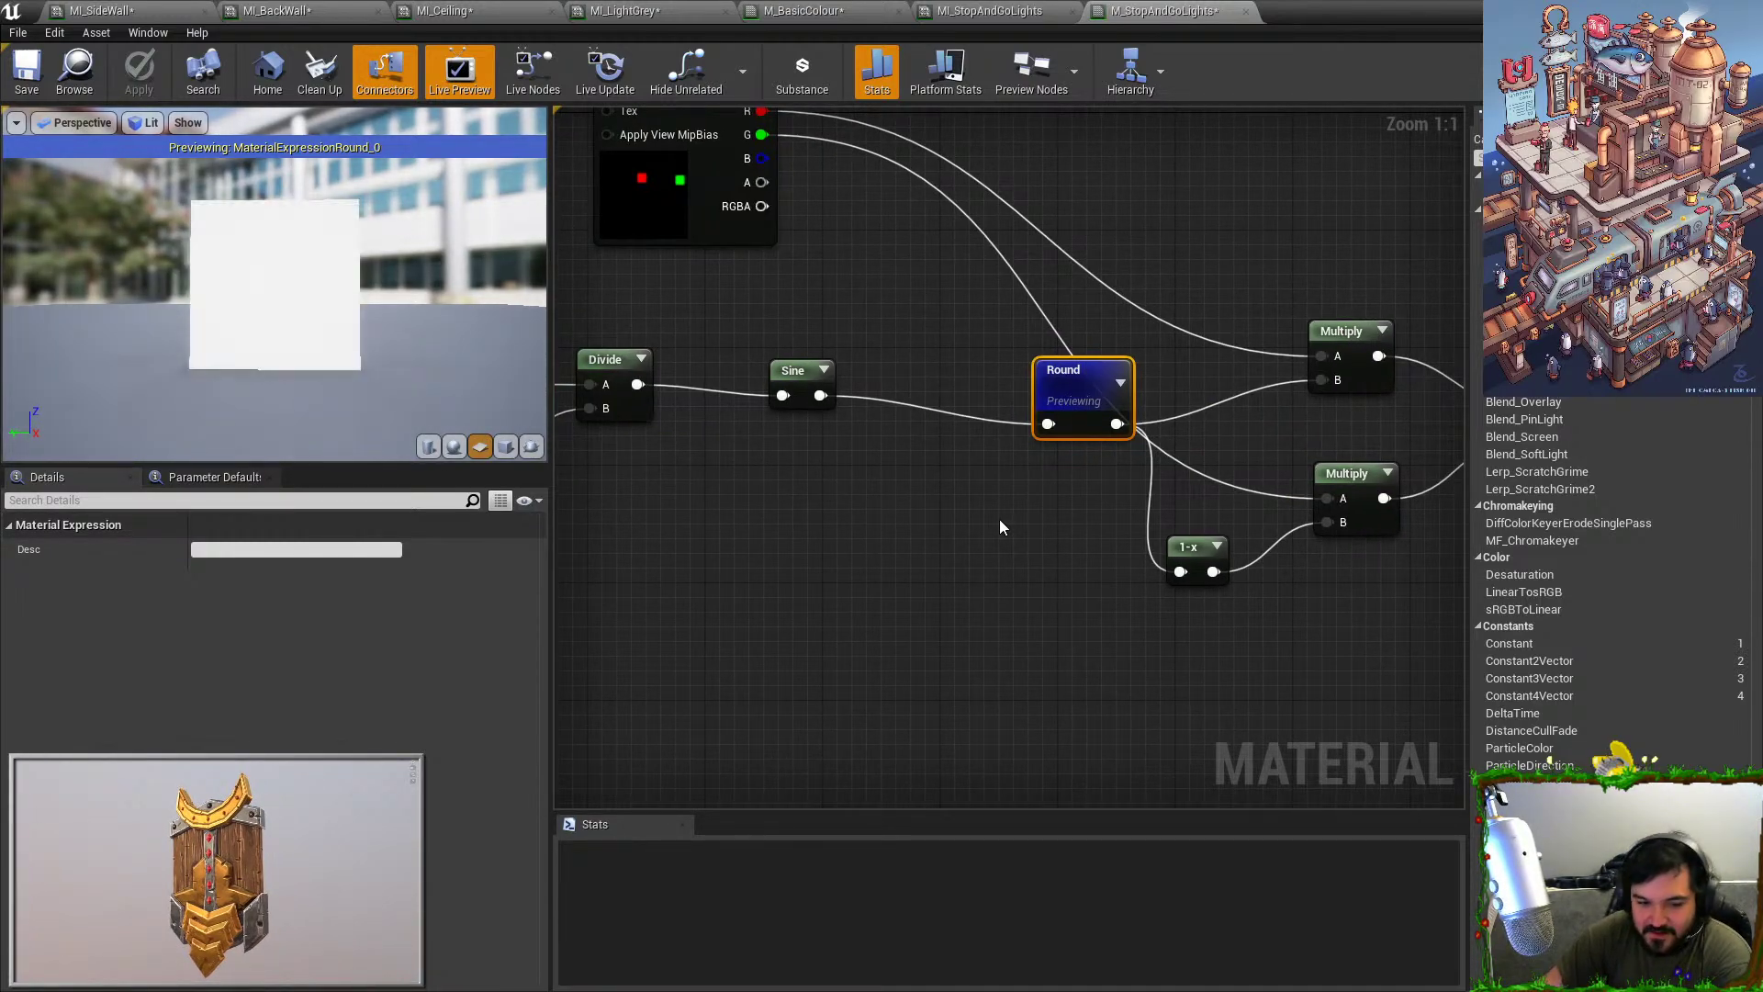
right_click_drag(1000, 521, 1064, 567)
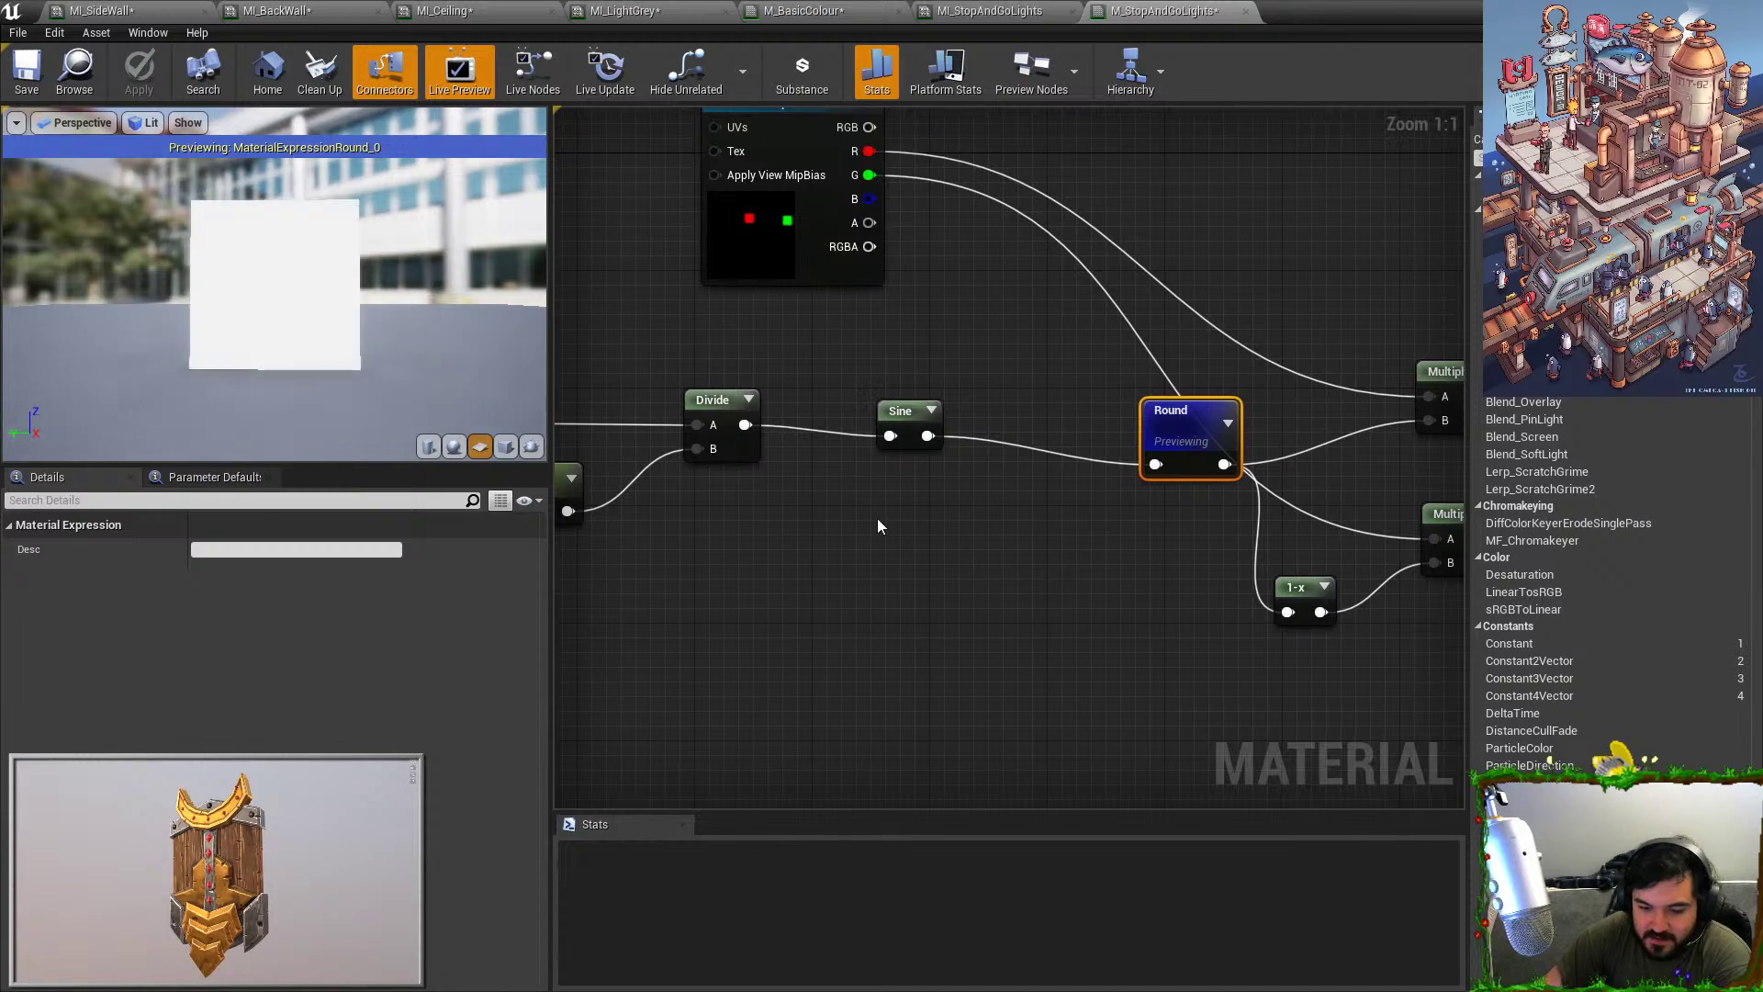
scroll(878, 521, "down", 1)
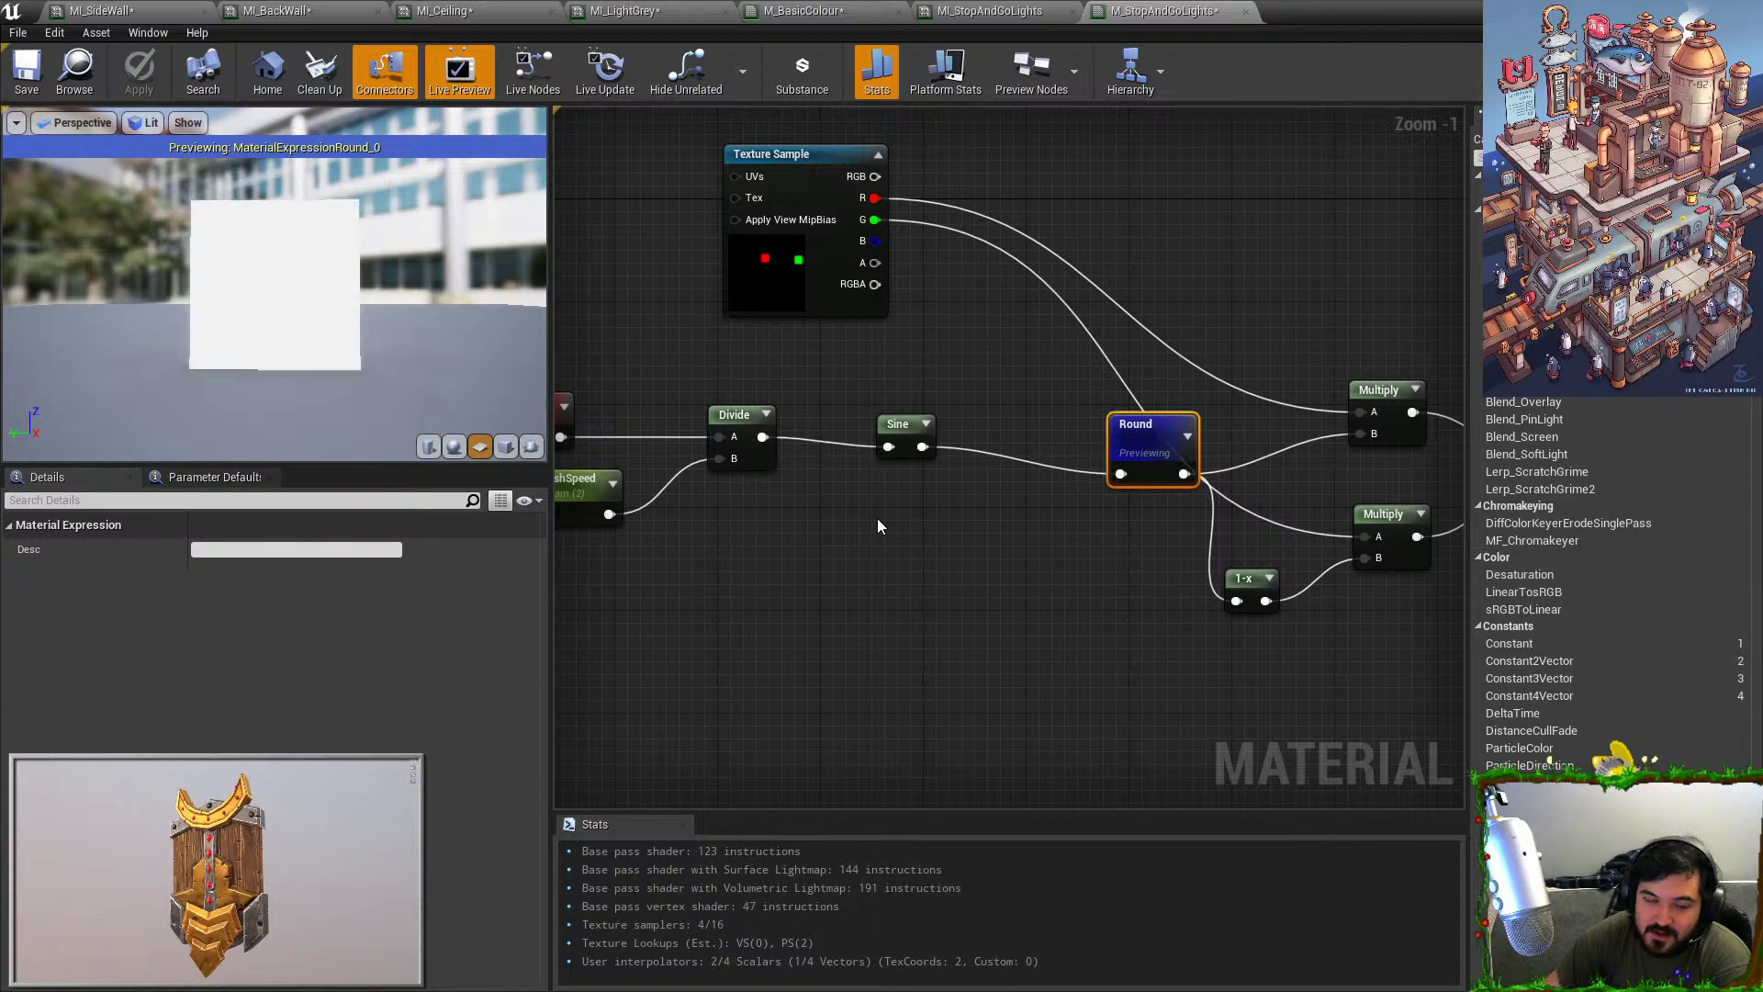
scroll(878, 517, "down", 2)
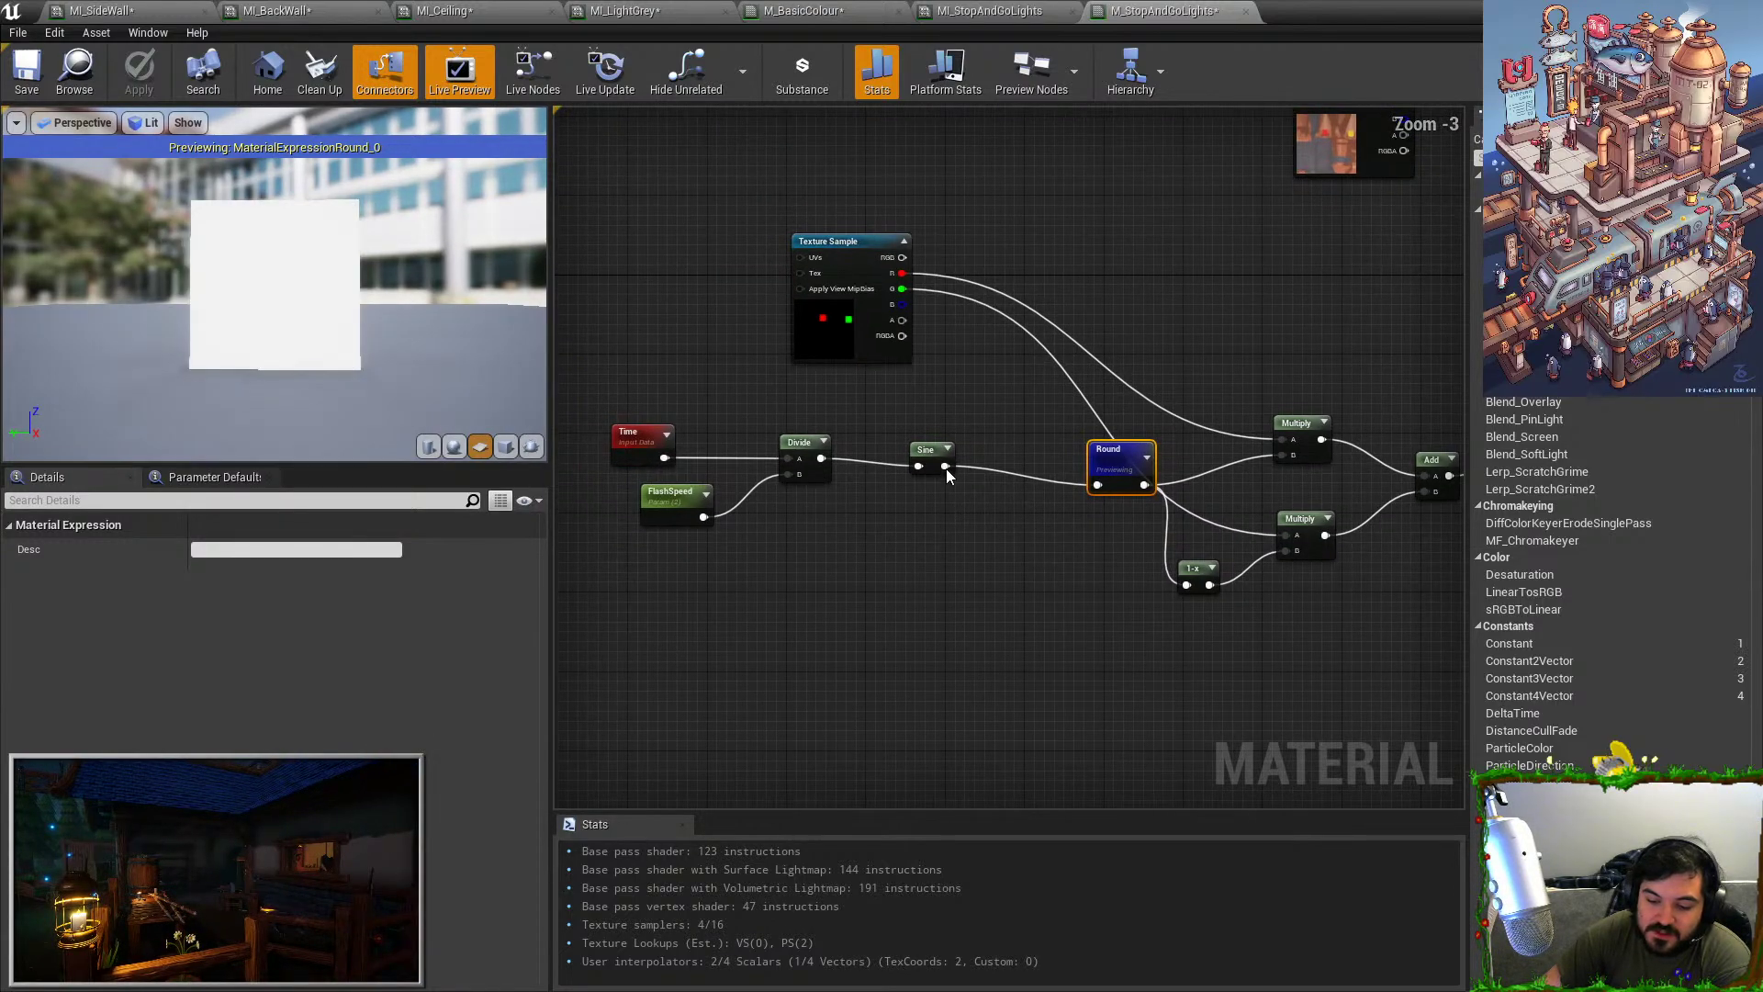
Insert an Add node of 1 followed by a Divide node of 2 between the Sine and Round nodes.
mouse_move(947, 466)
left_mouse_down()
mouse_move(988, 477)
mouse_move(964, 491)
left_mouse_up()
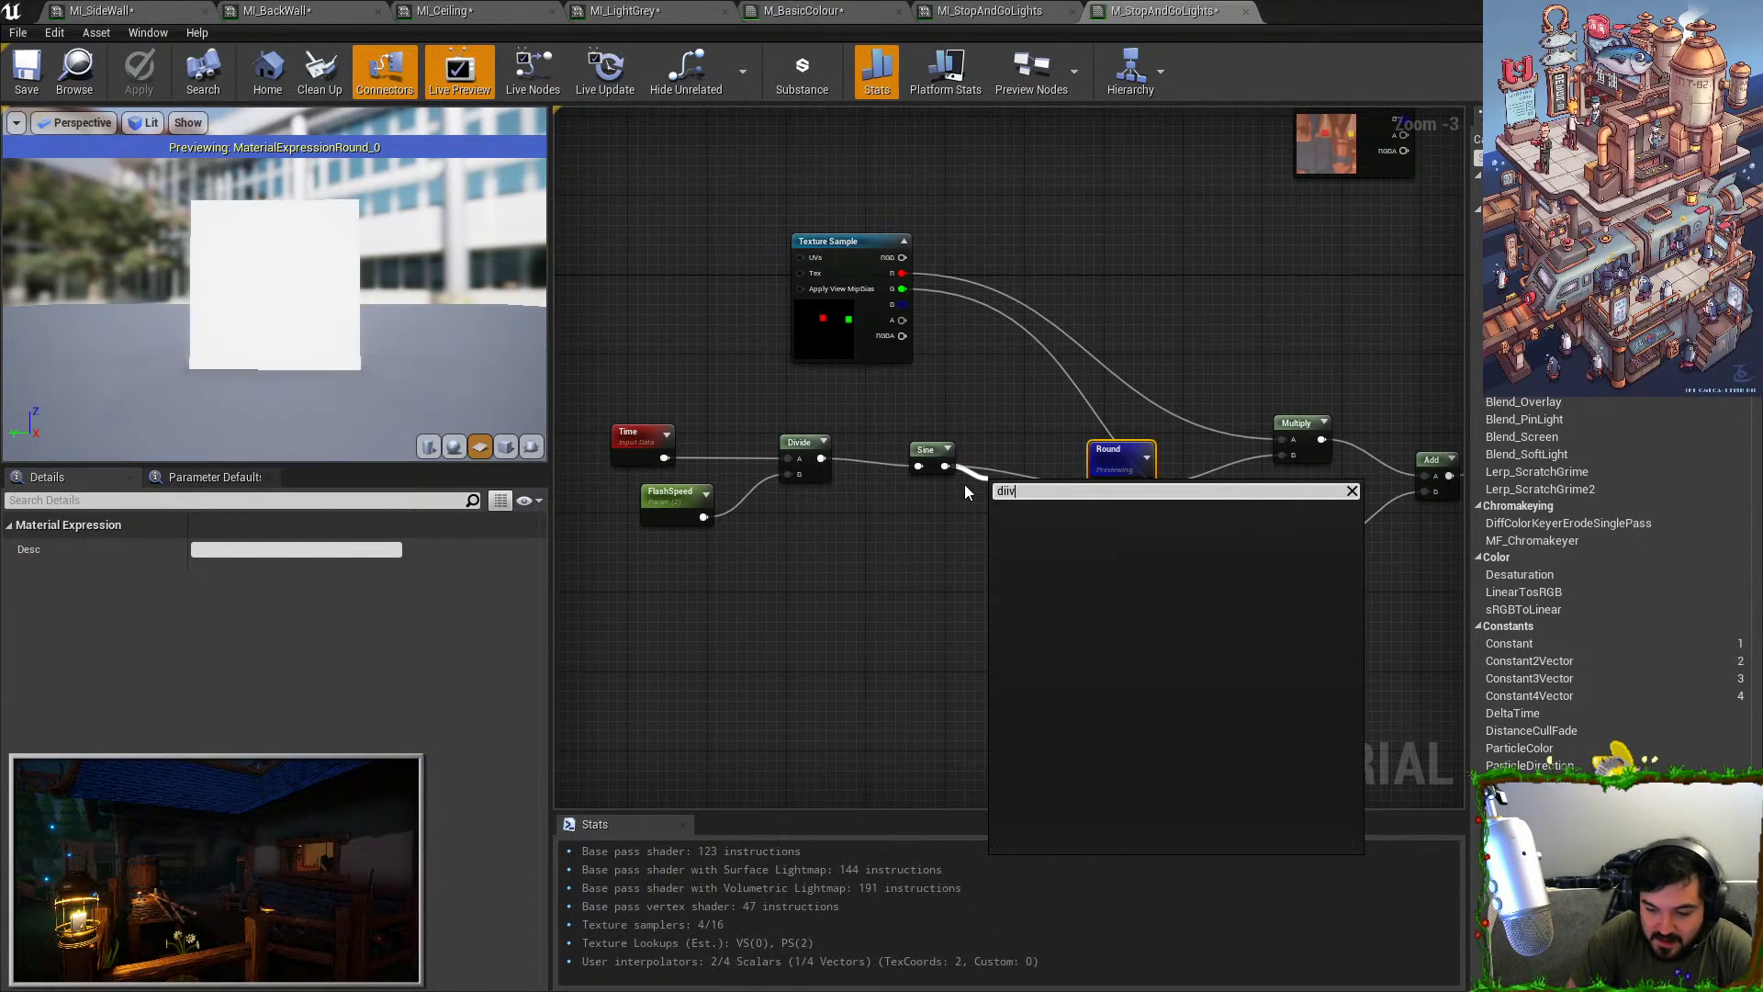
type("di")
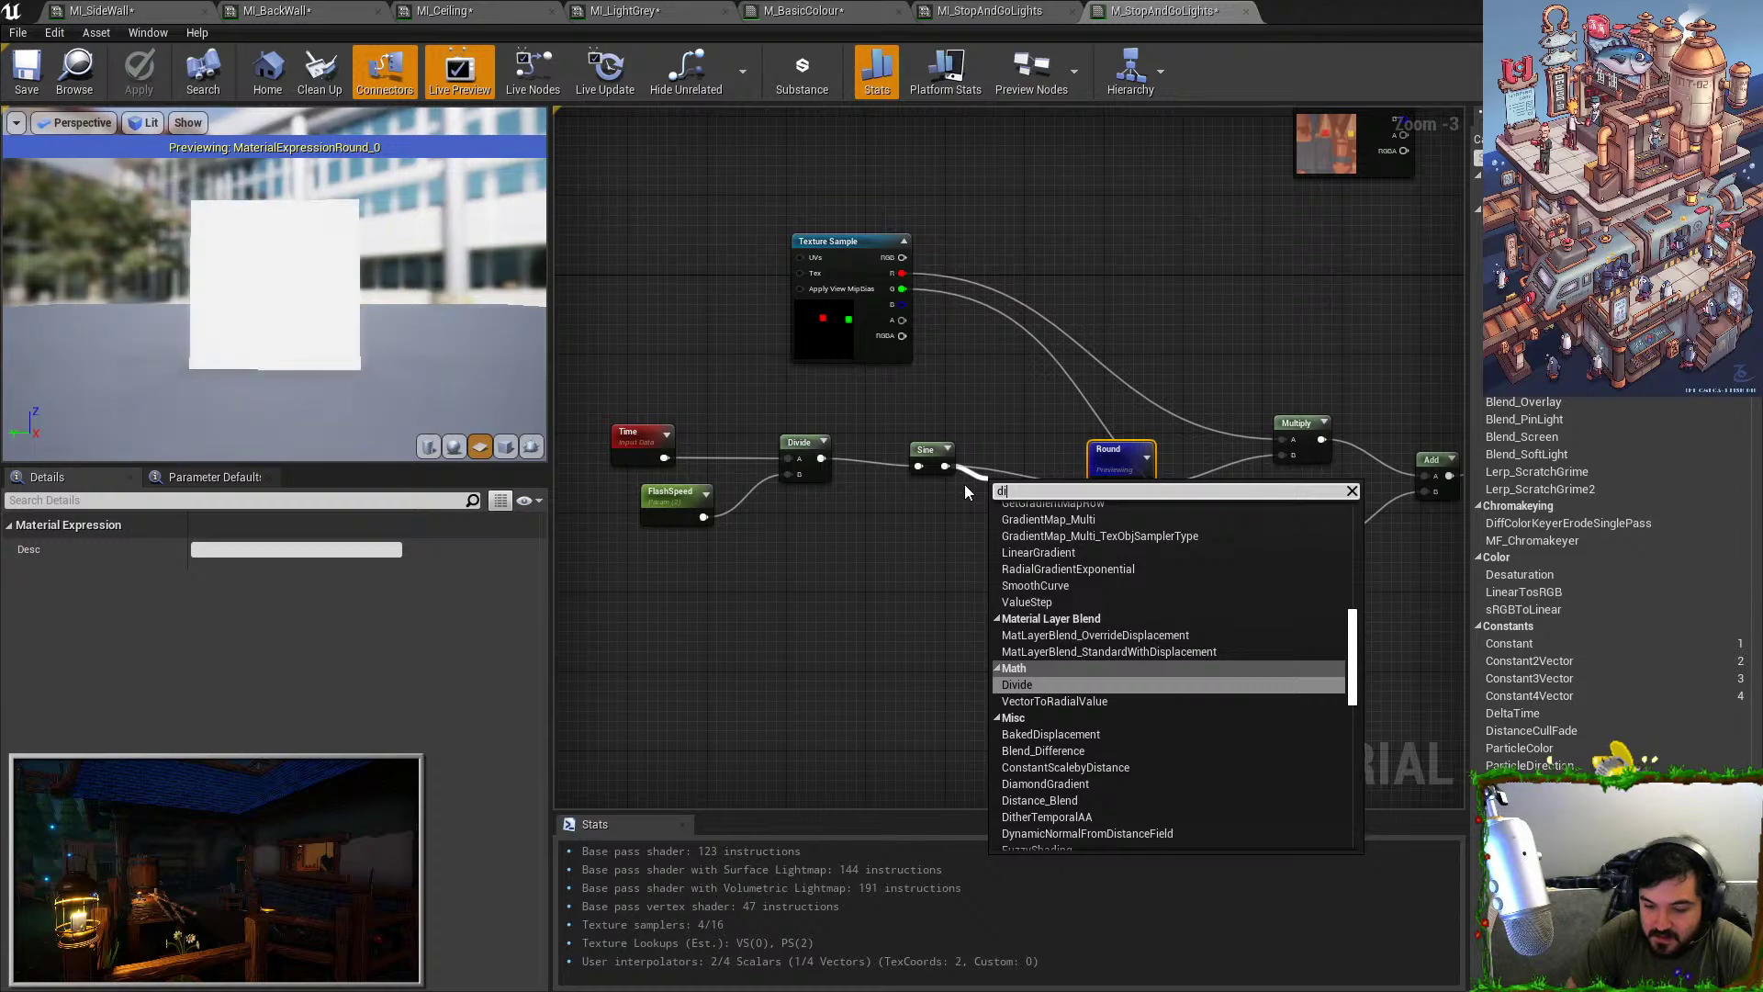
key("Return")
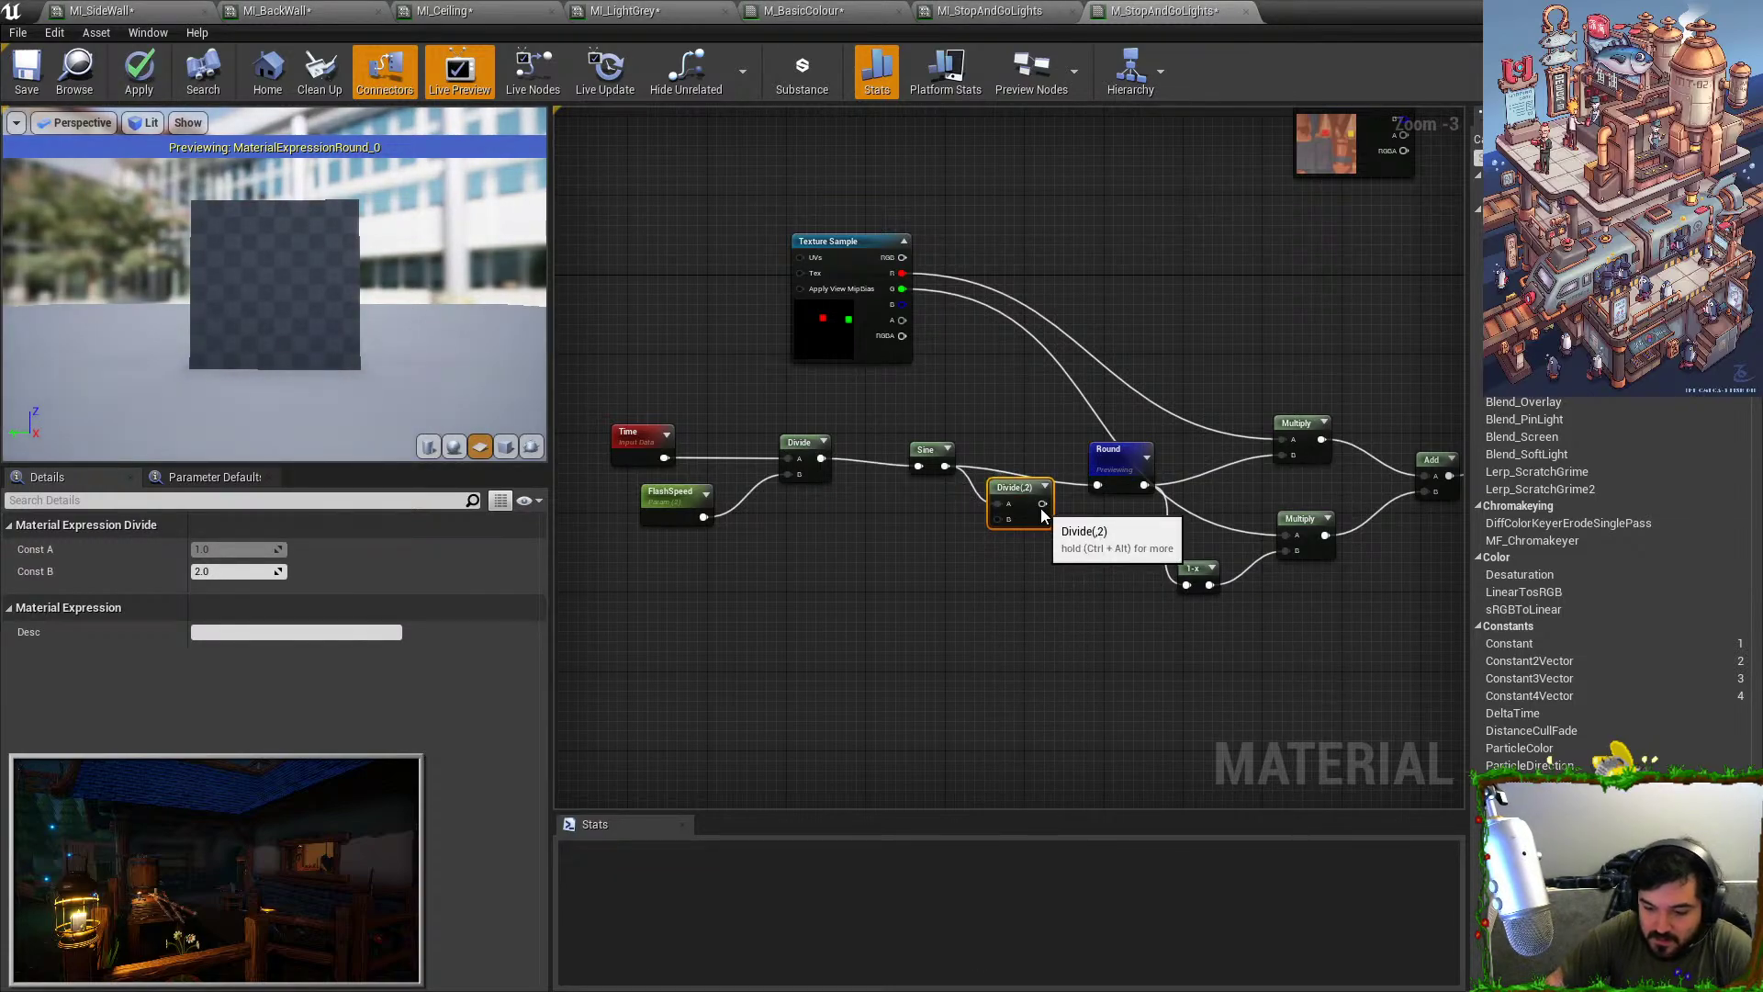
left_click_drag(1043, 503, 1066, 522)
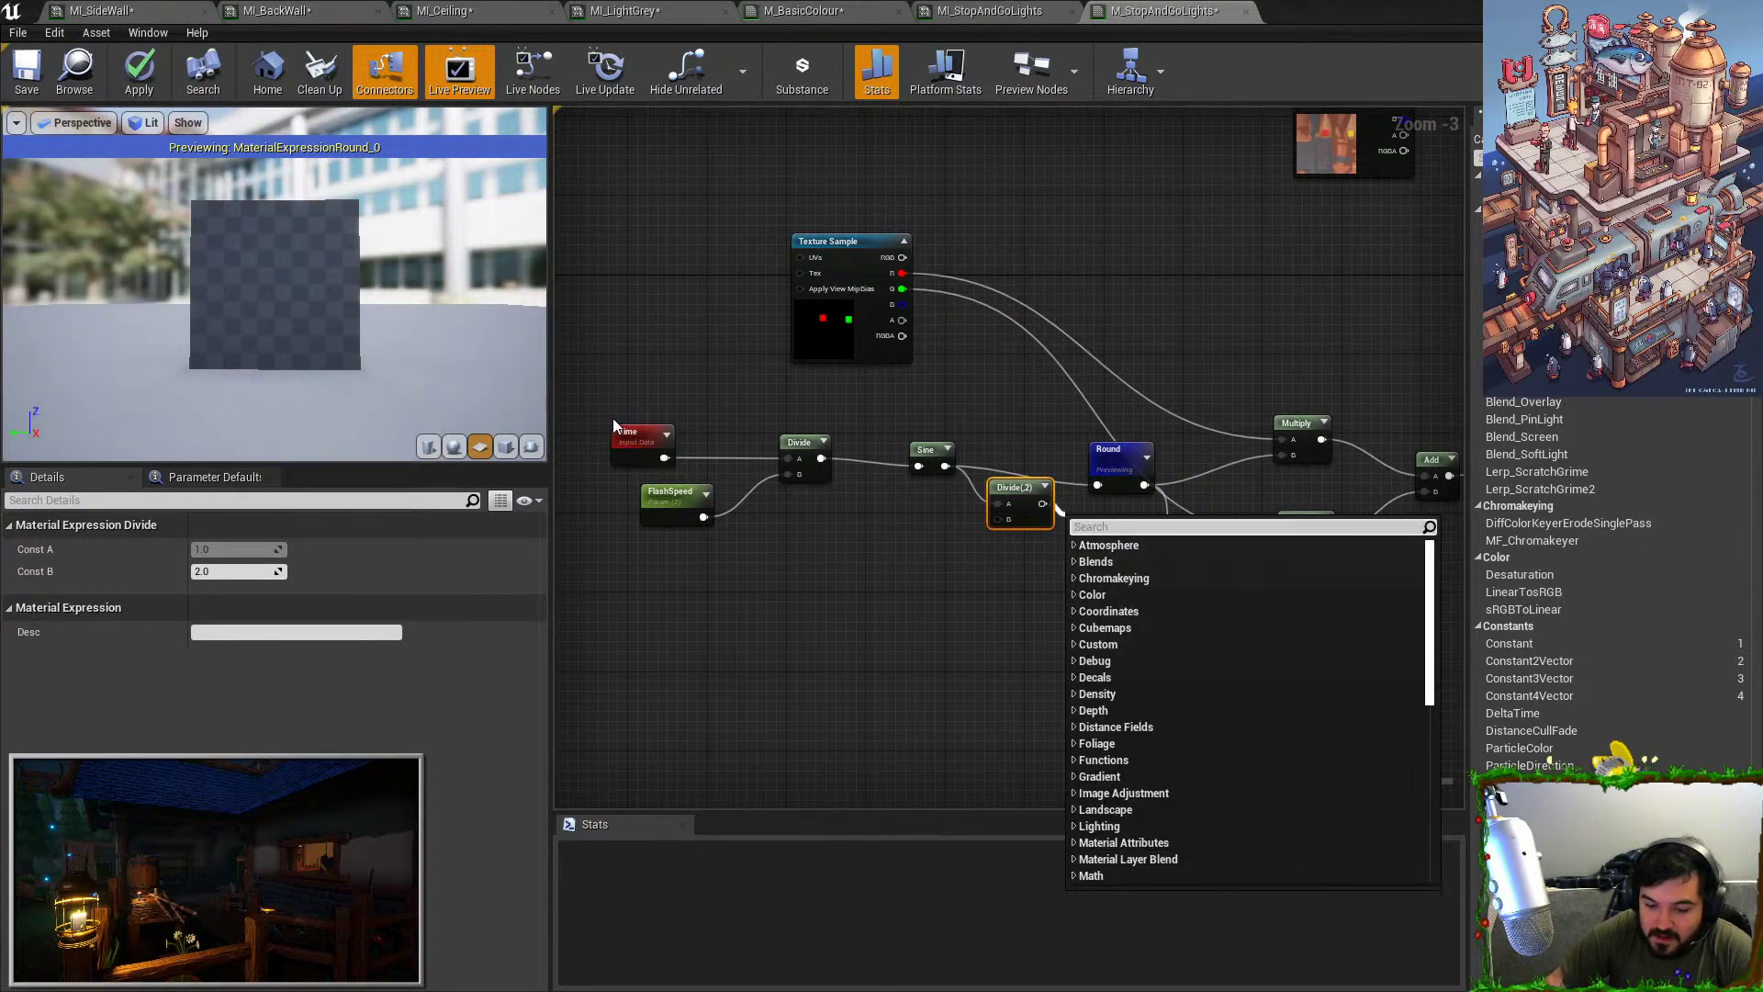
left_click_drag(610, 405, 933, 547)
left_click_drag(951, 468, 1099, 485)
left_click(780, 471)
type("add")
key("Return")
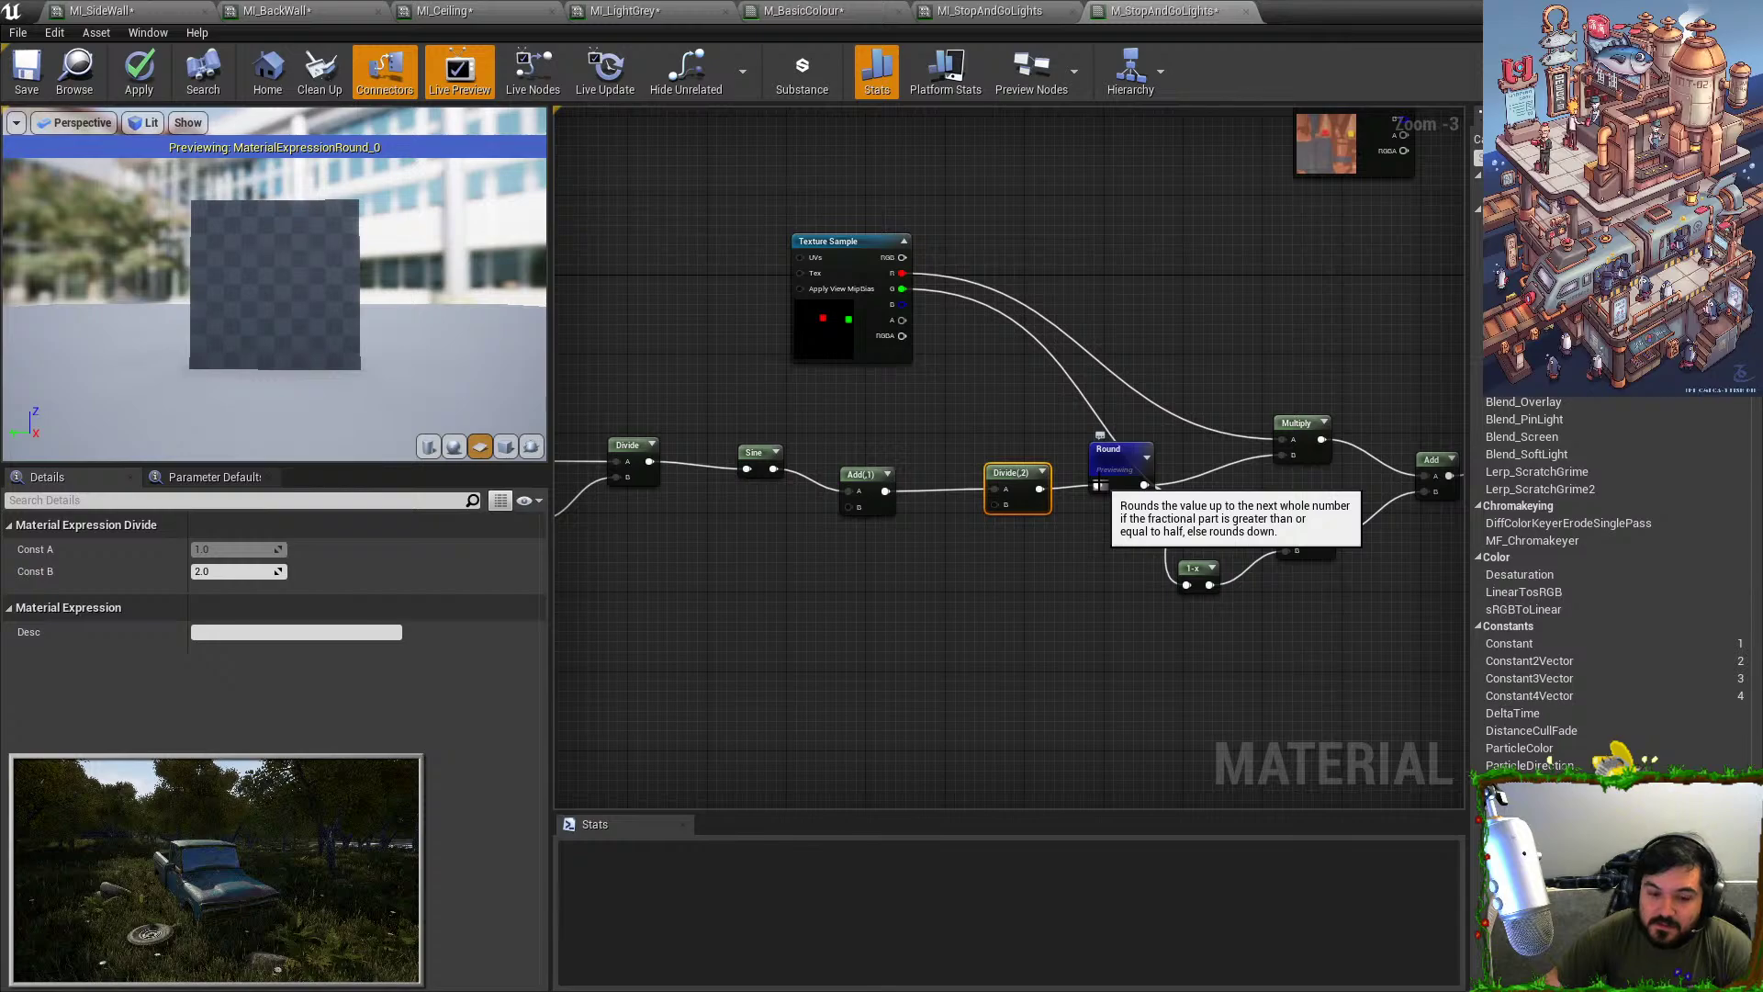
Preview the 1-x node's output, stop previewing it, and apply the material changes.
right_click_drag(1159, 419, 1098, 426)
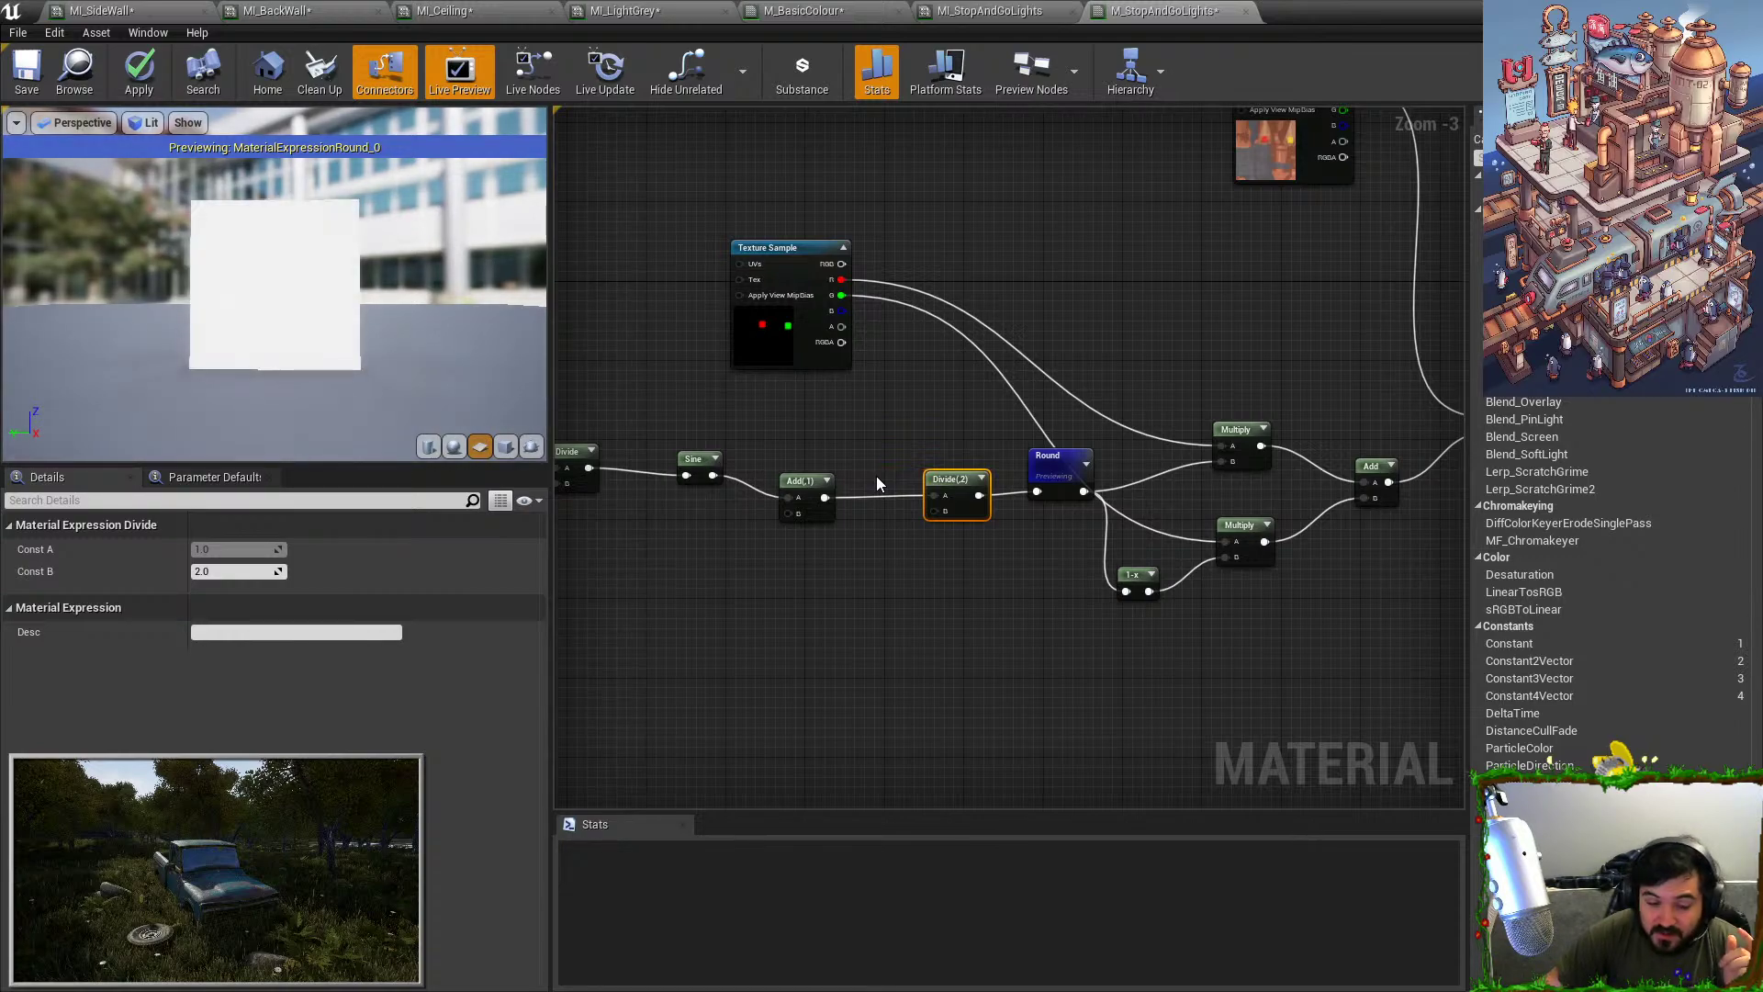
right_click(1131, 576)
left_click(1193, 585)
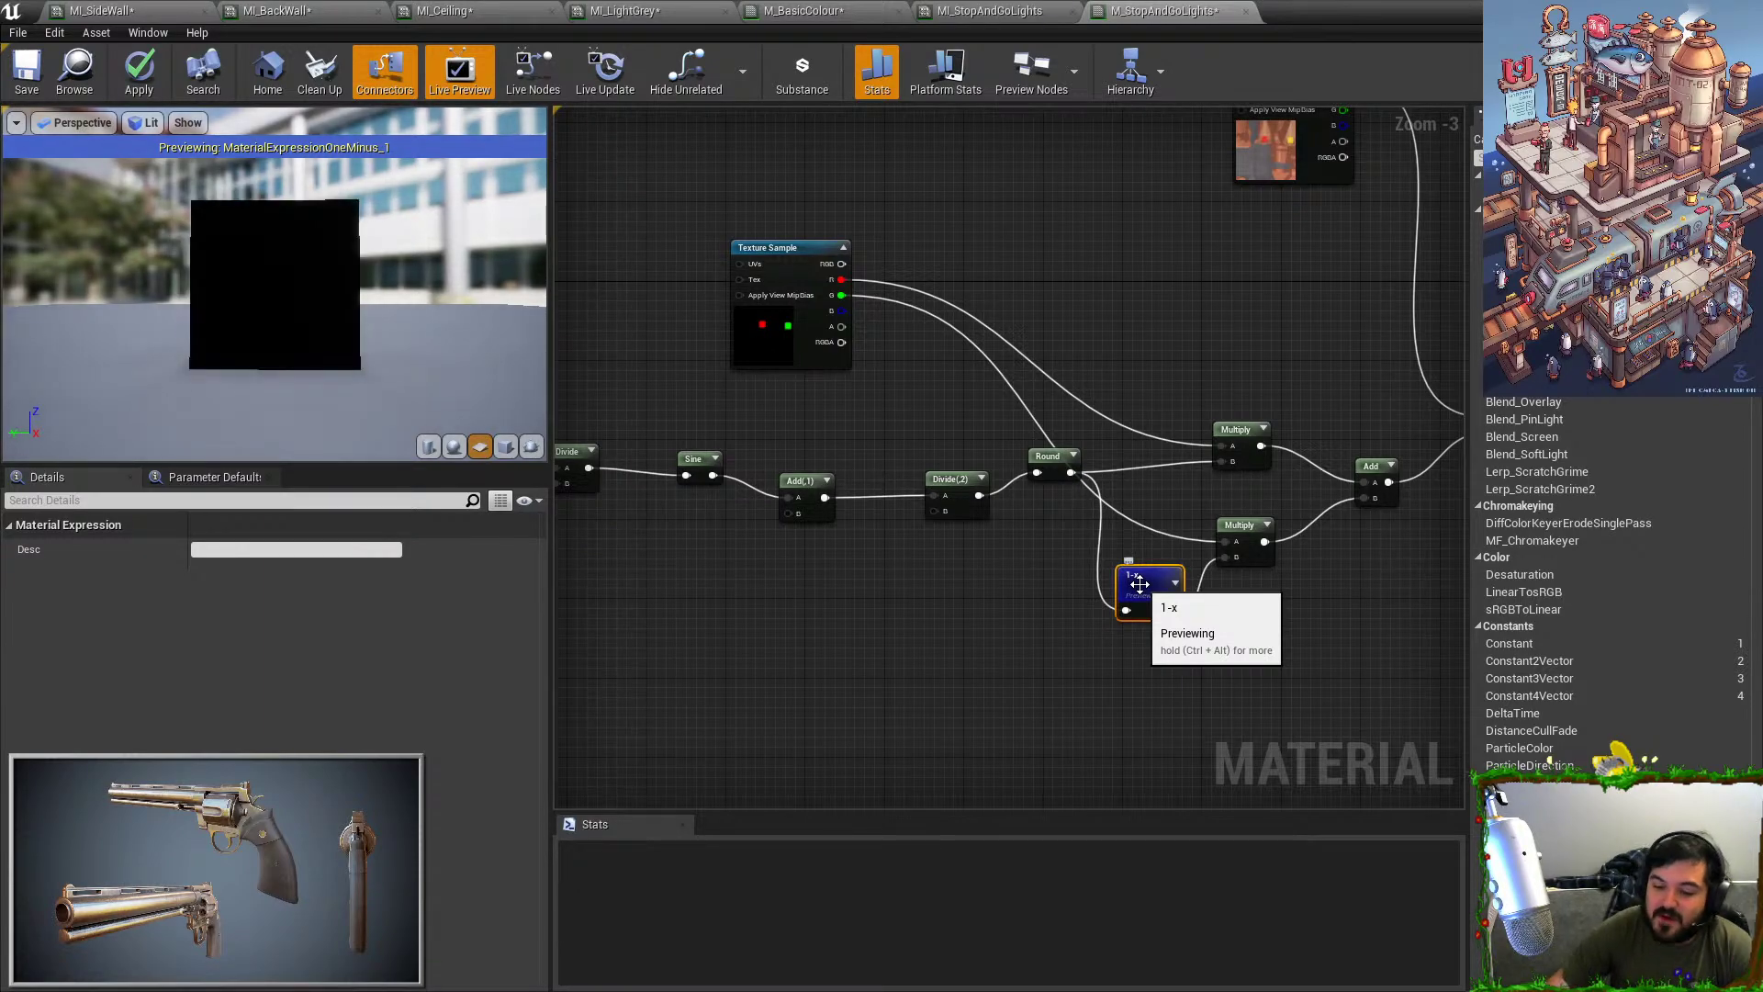
right_click(1148, 579)
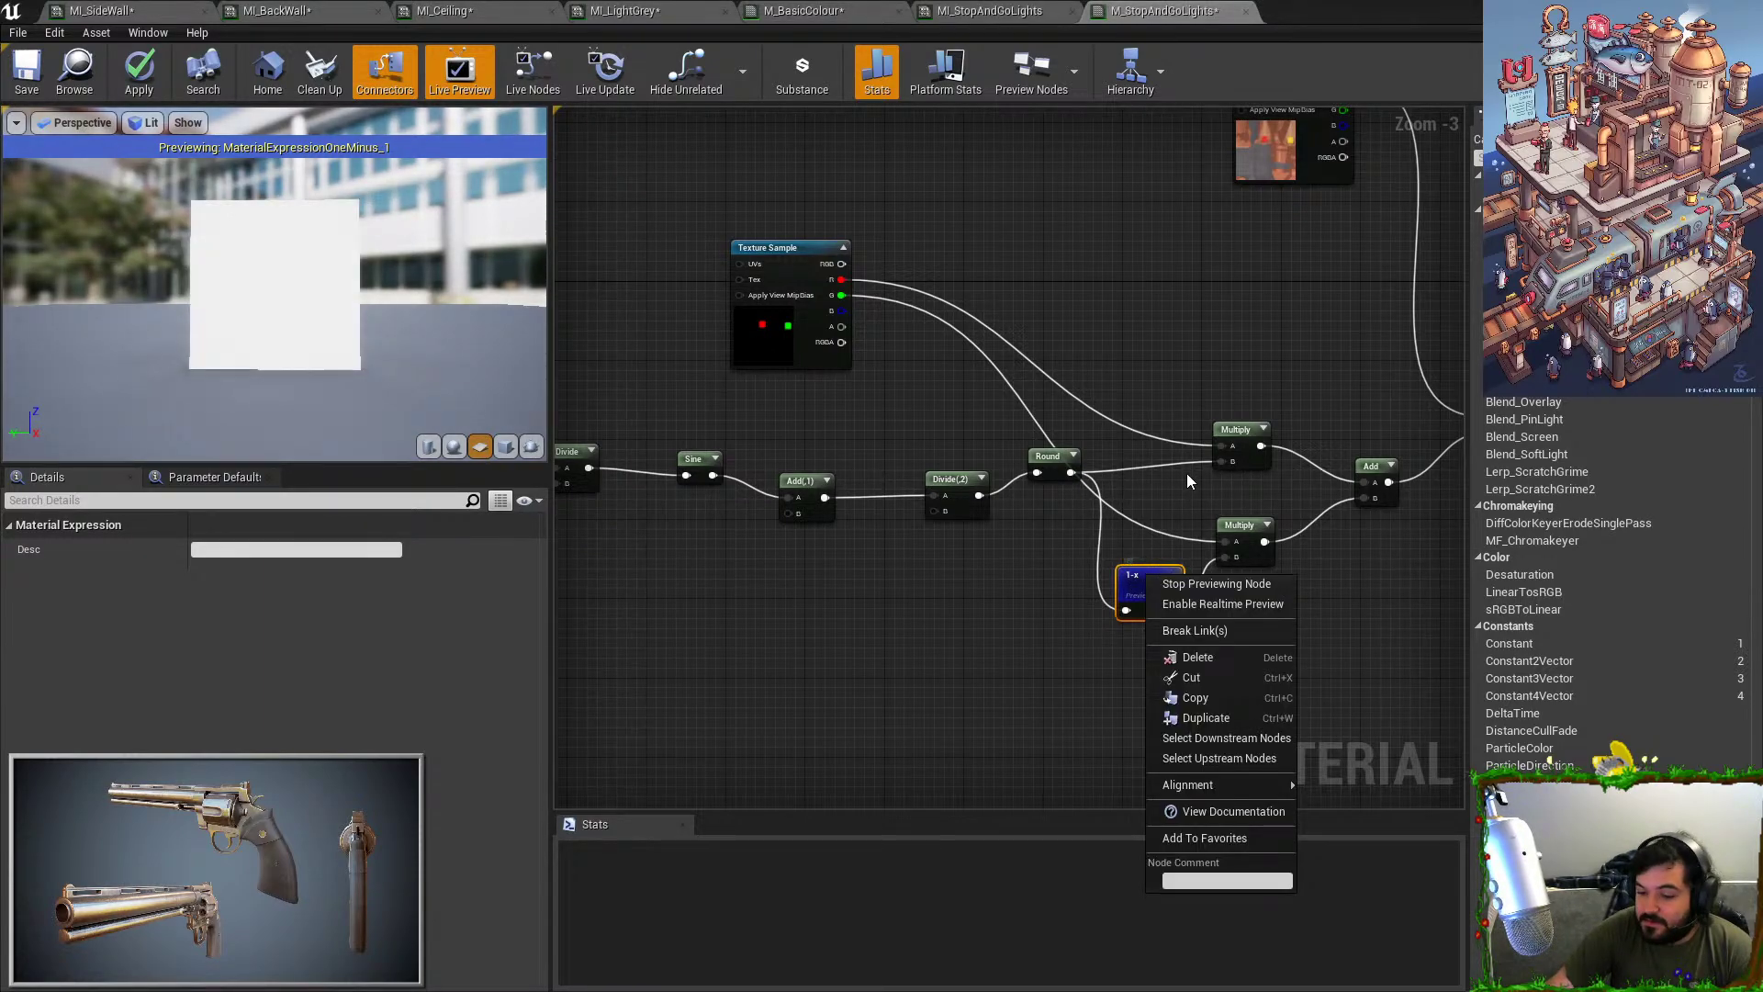
left_click(1214, 584)
scroll(1035, 453, "down", 2)
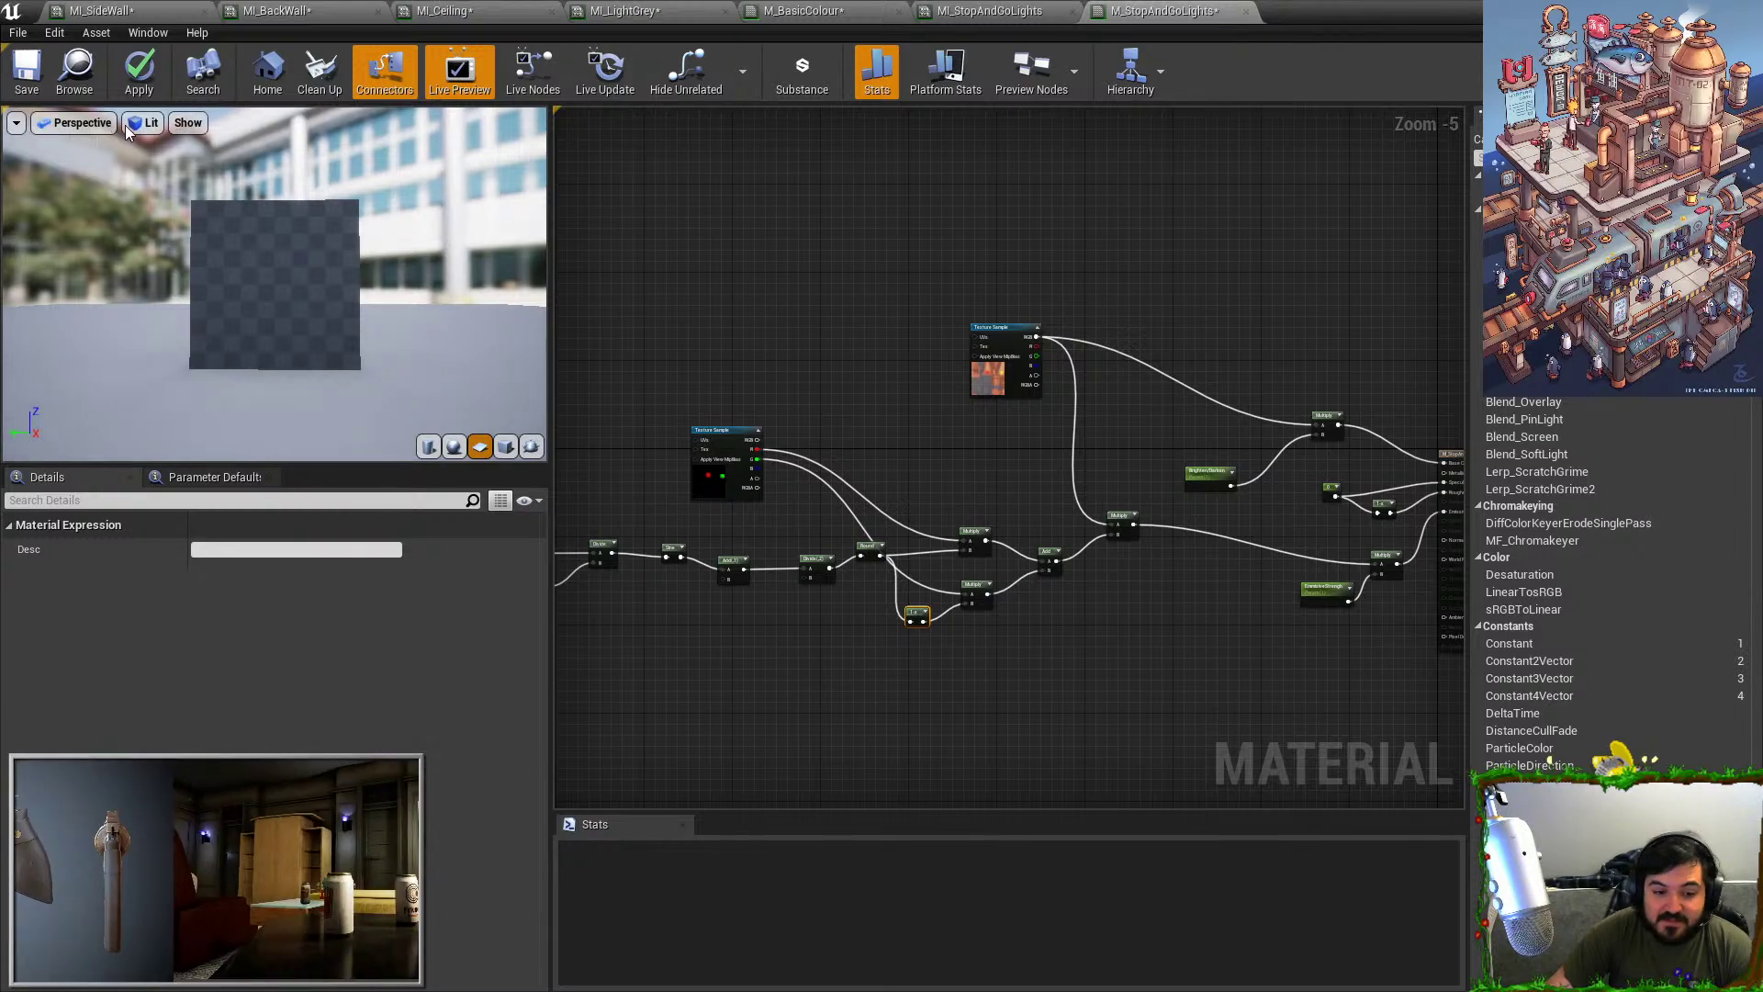
left_click(152, 74)
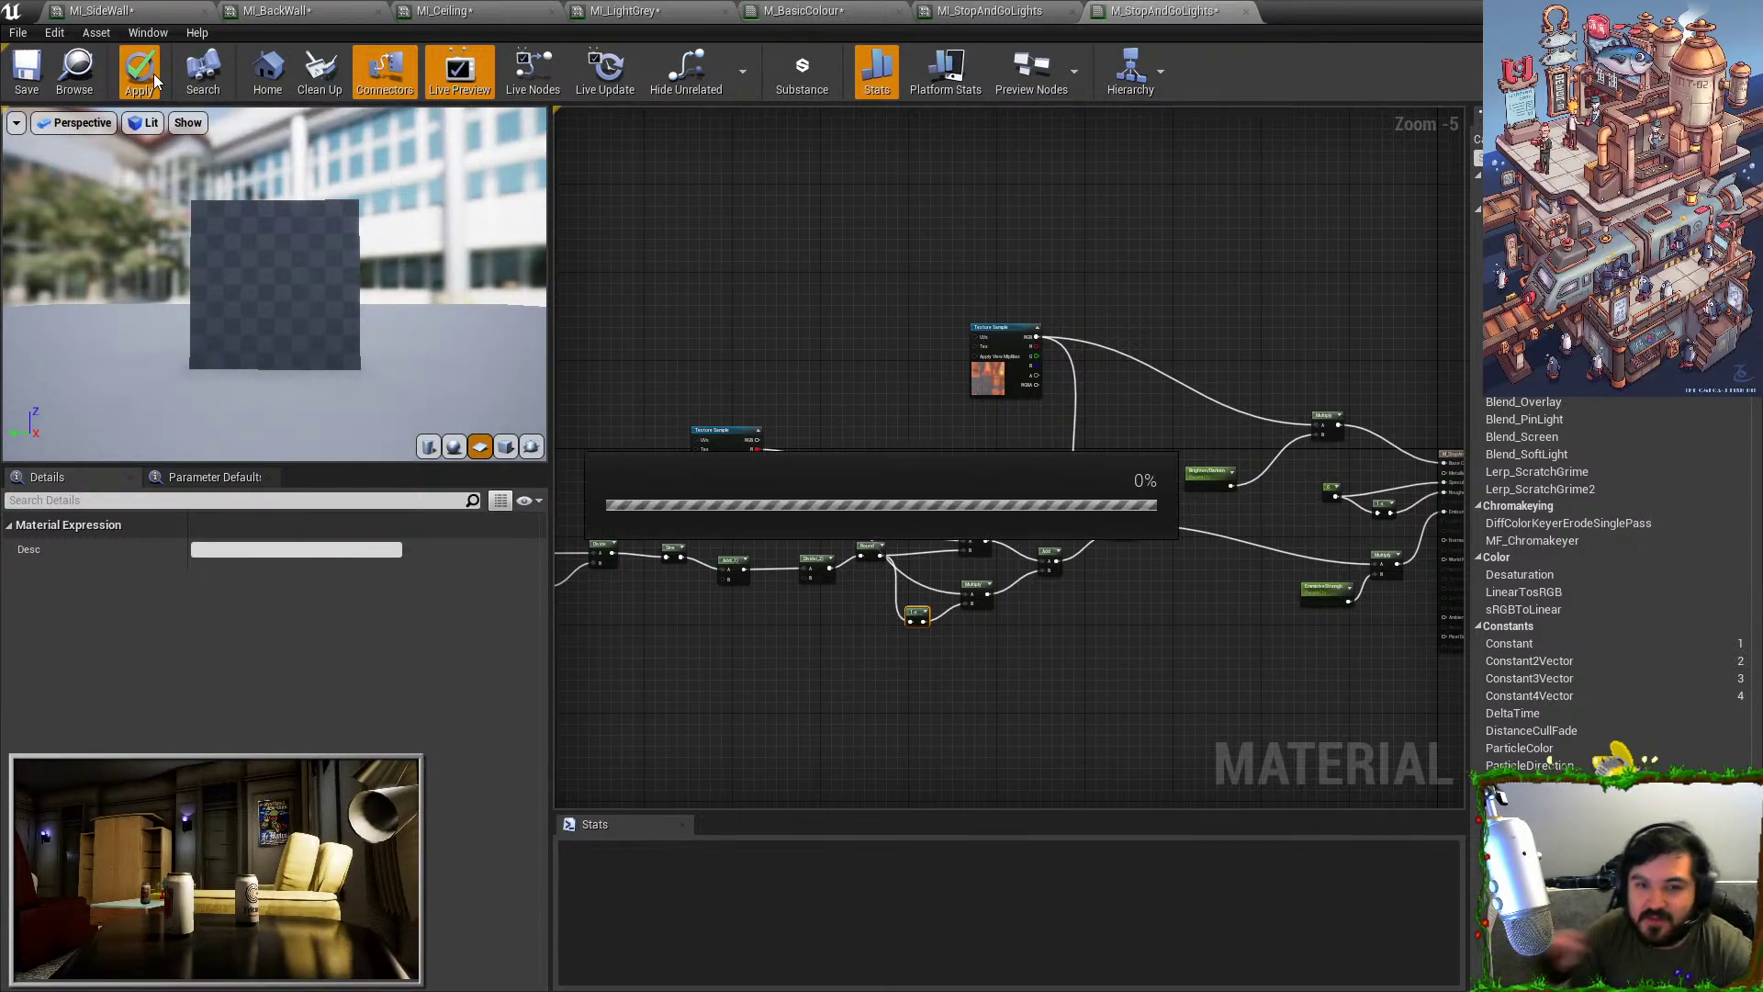
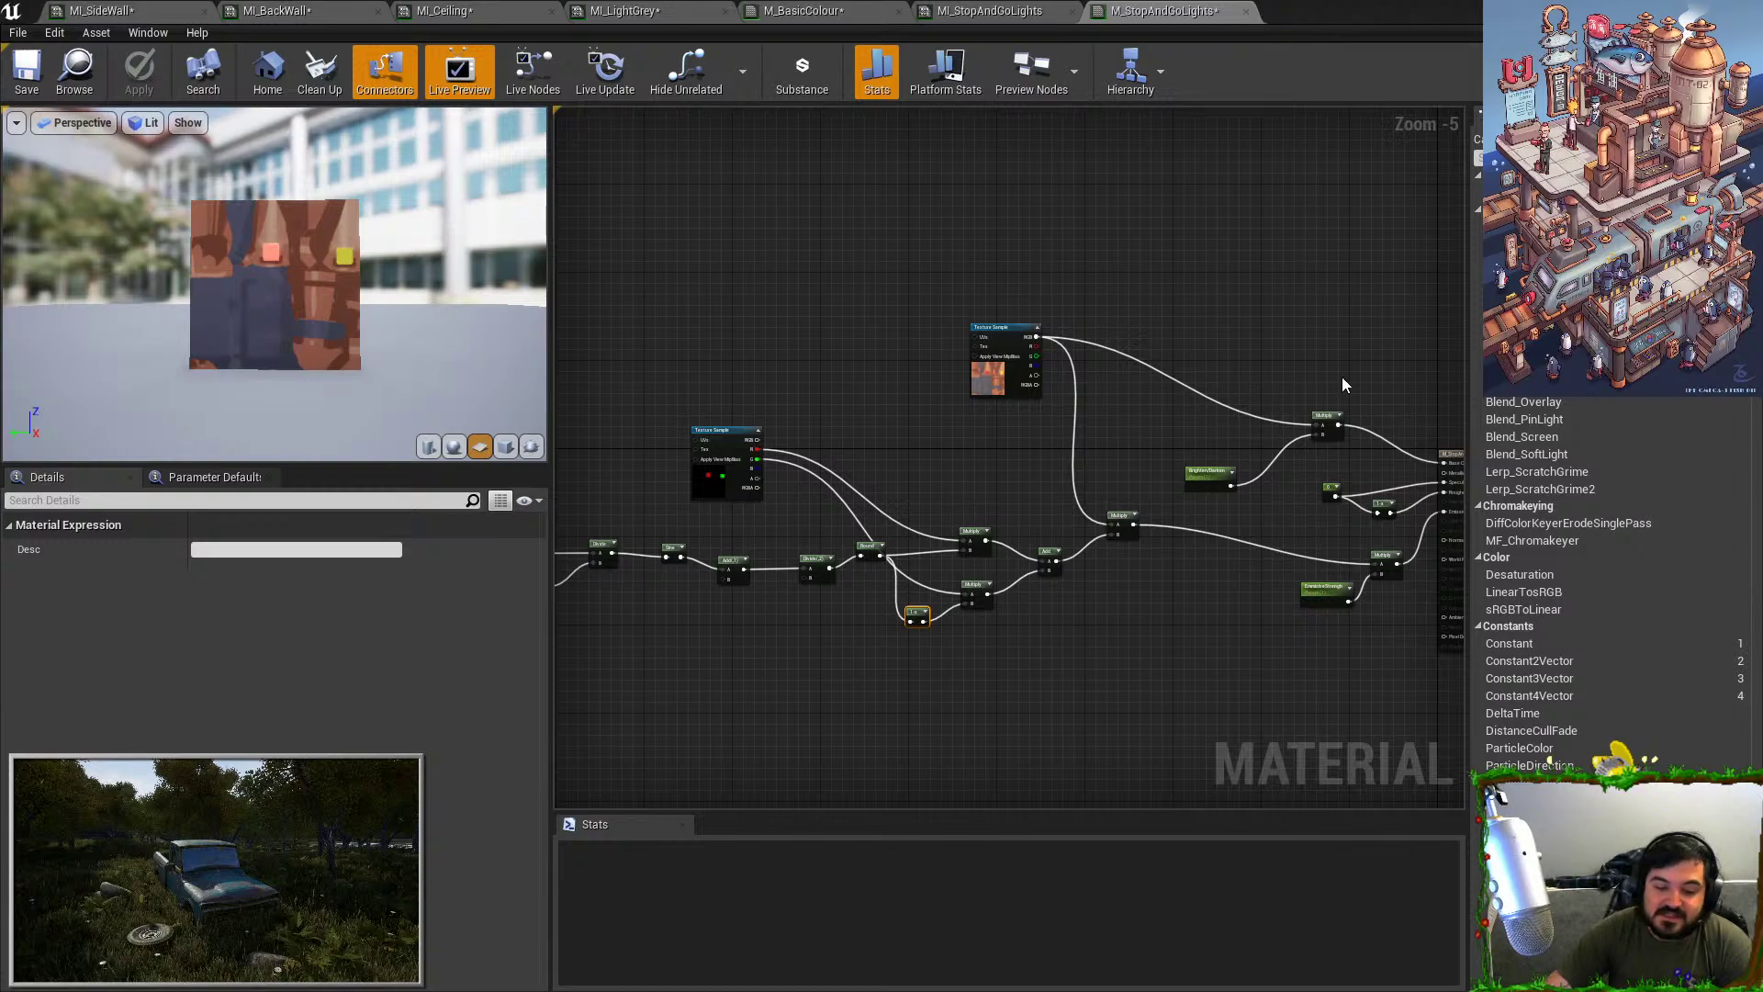
Set the EmmisiveStrengh parameter of the MI_StopAndGoLights instance to 5.
key("alt+Tab")
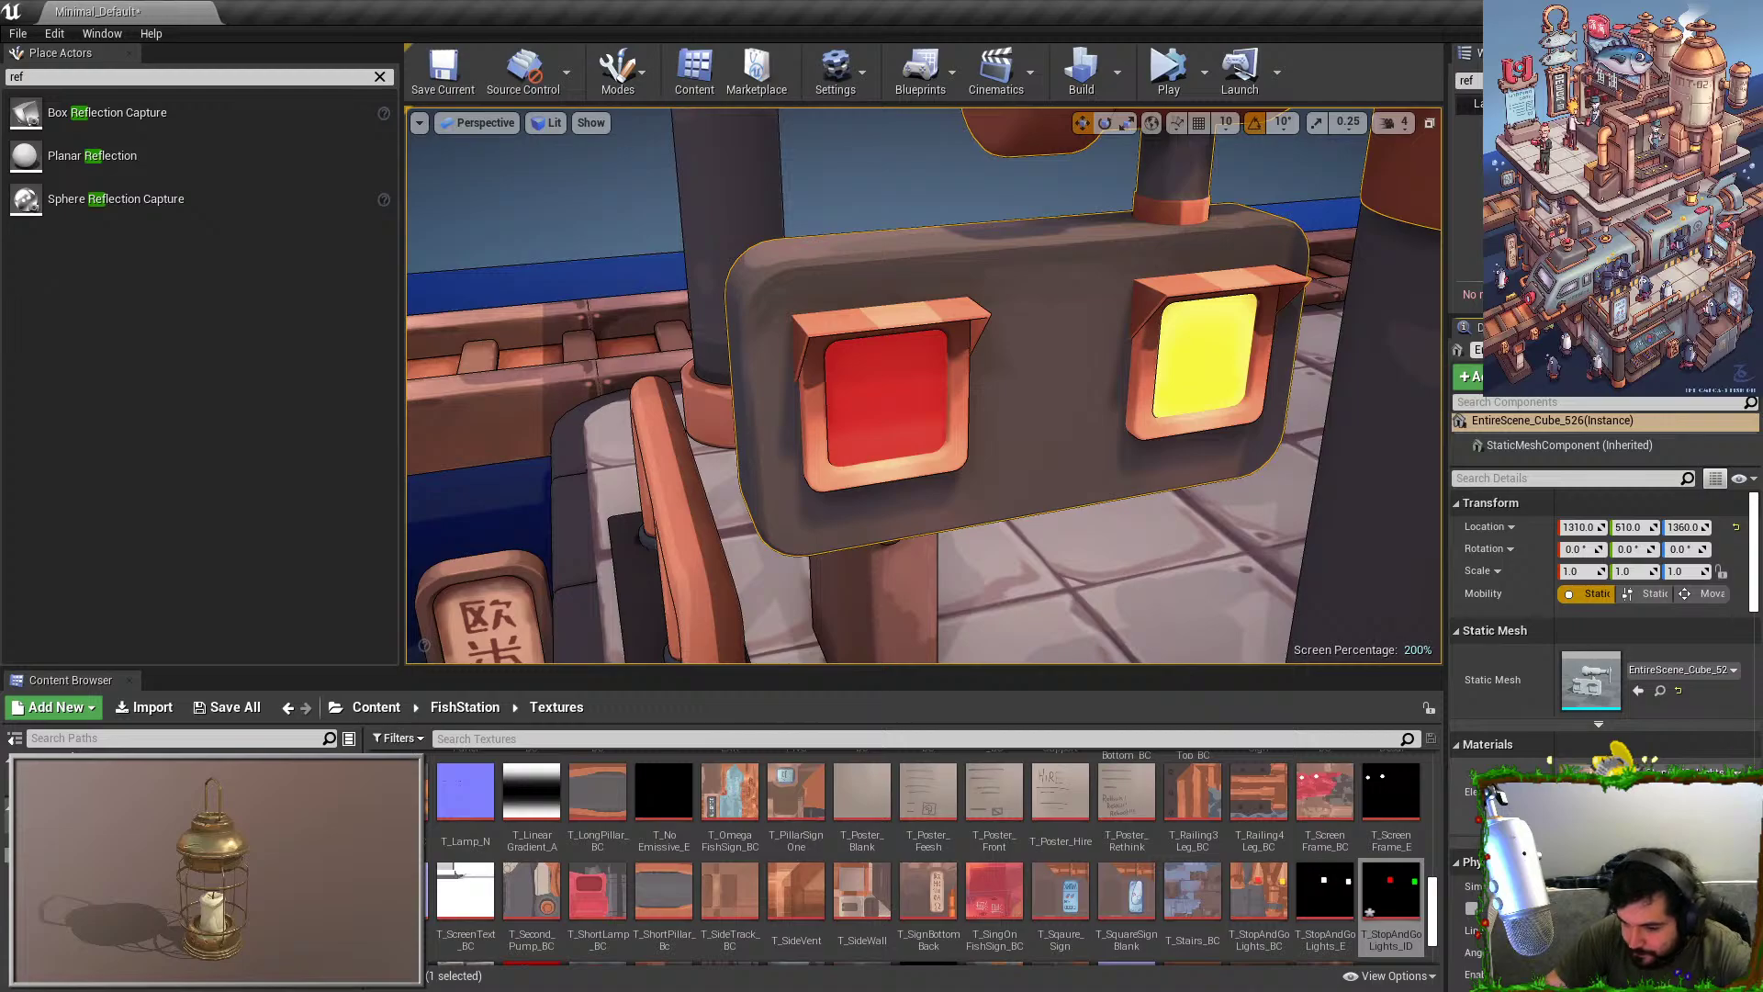
key("alt+Tab")
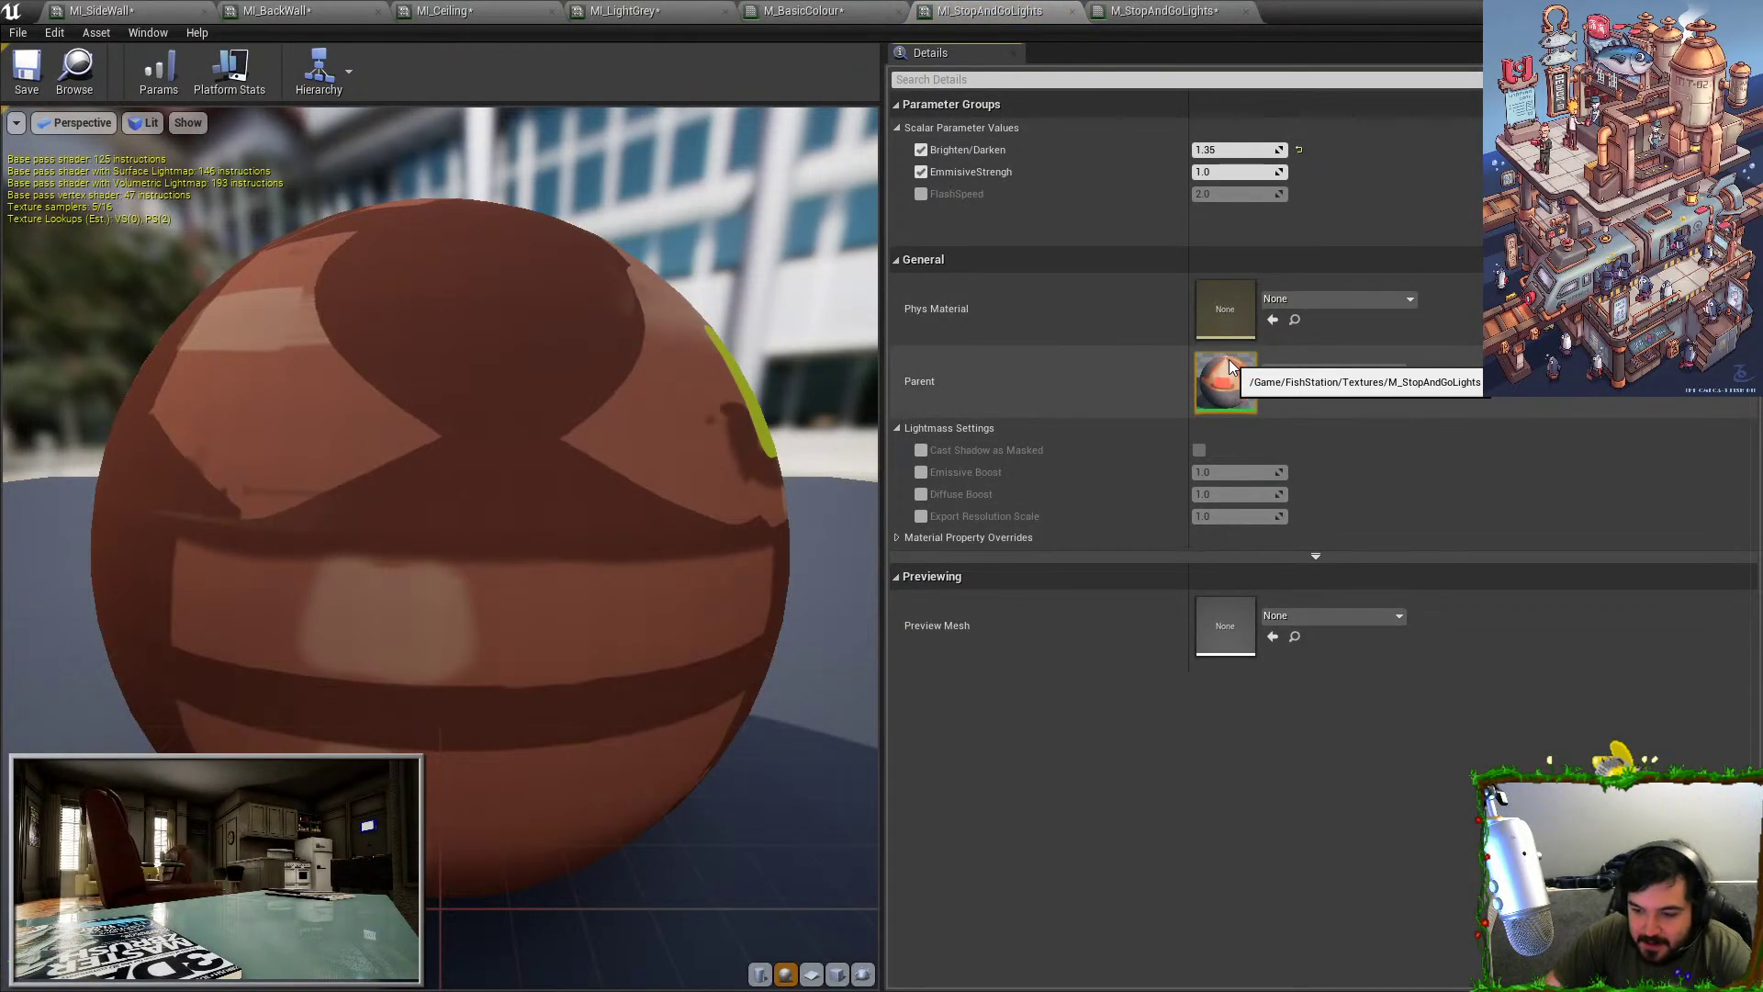
left_click(1227, 172)
type("5")
key("Return")
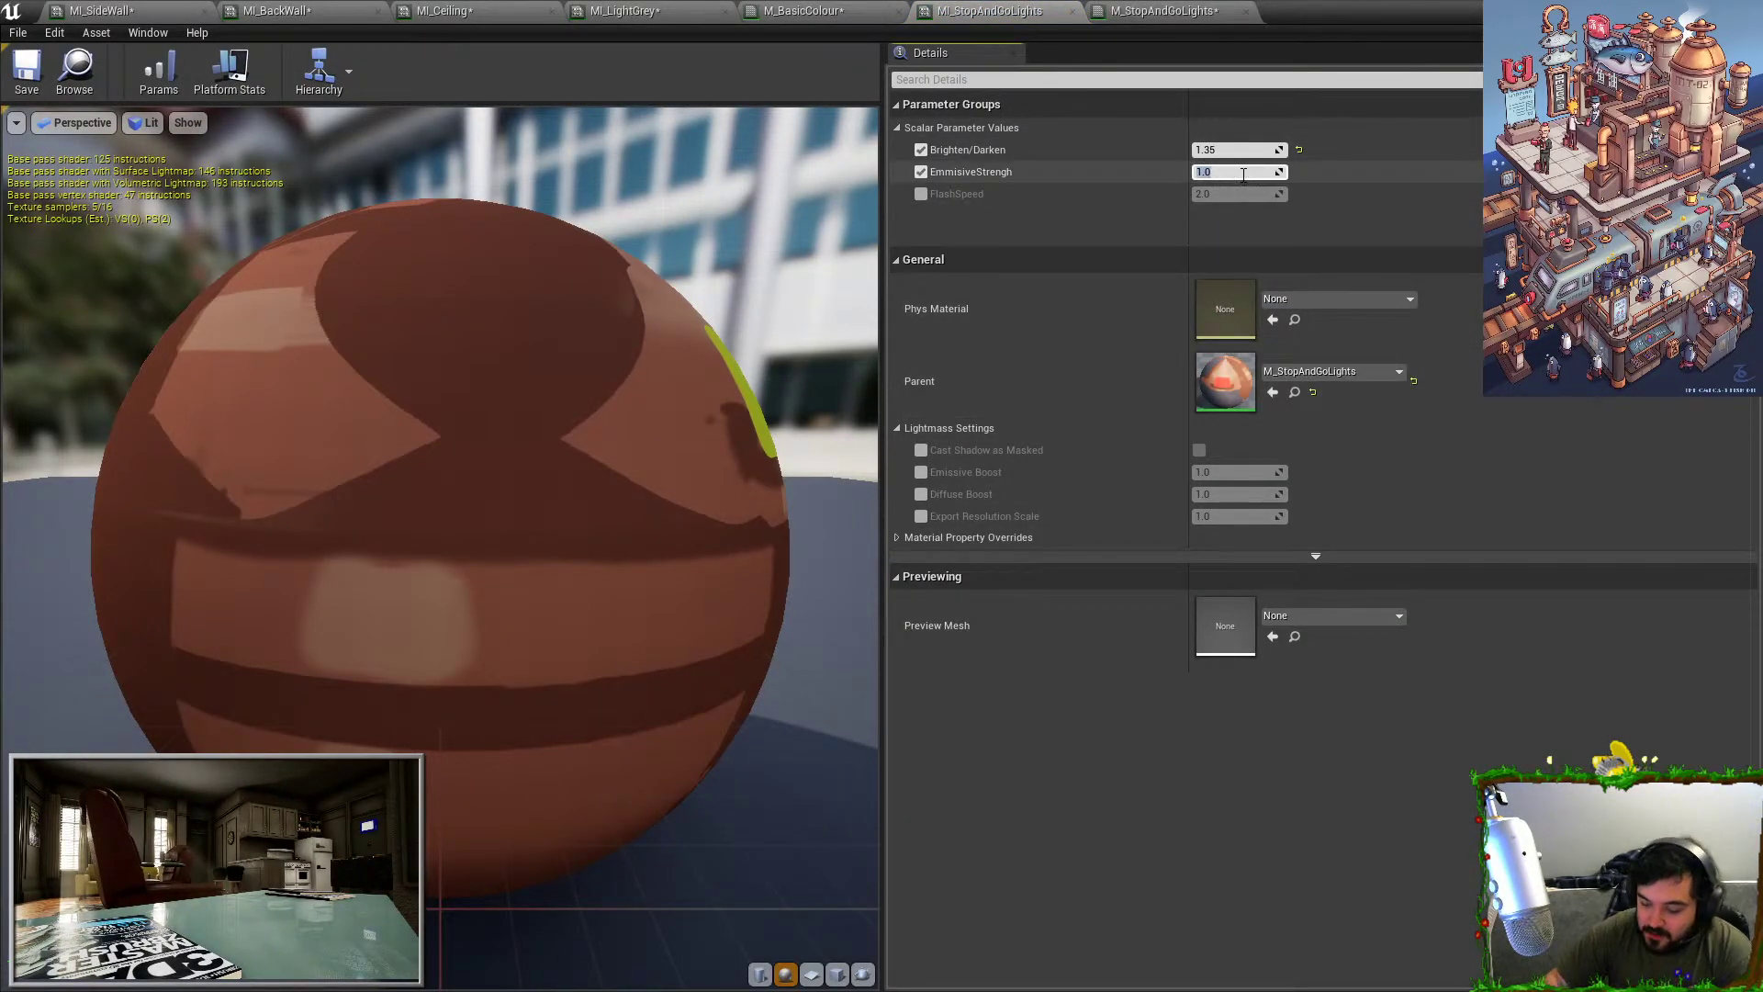
Uncover the level viewport and examine the flashing lights from a distance in the whole station.
left_click_drag(1302, 11, 1628, 144)
right_click_drag(1105, 354, 1094, 430)
key("s")
key("s")
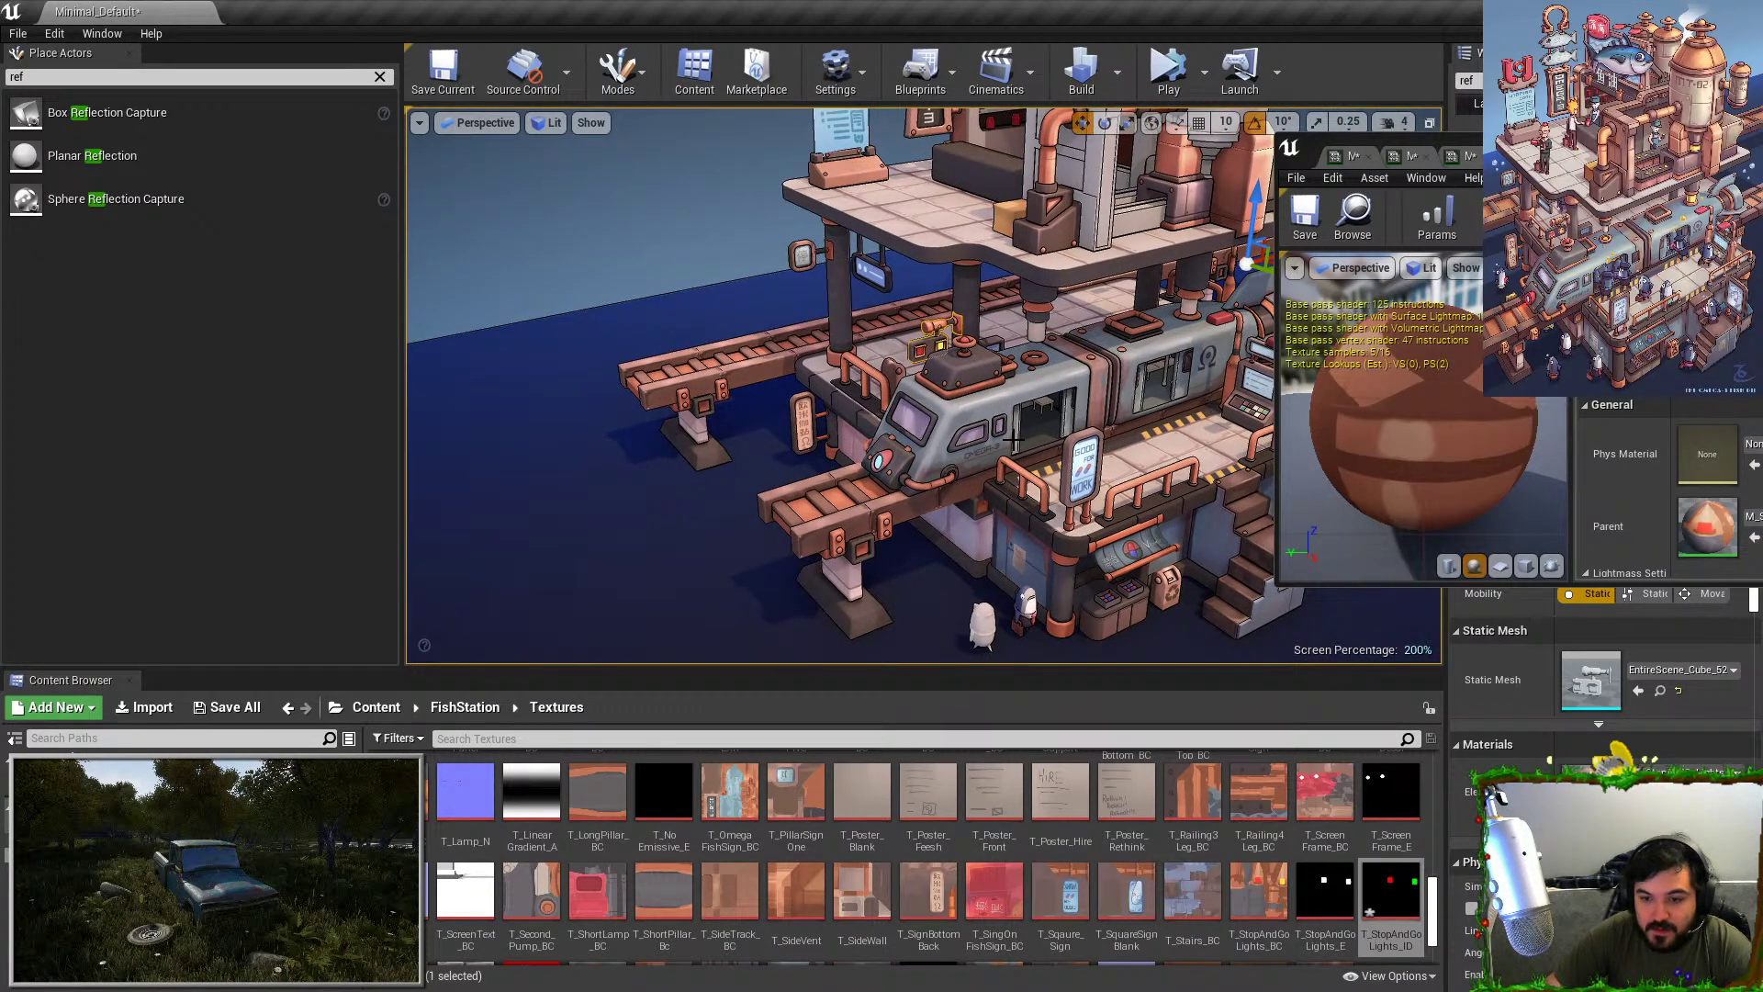
key("f")
key("Escape")
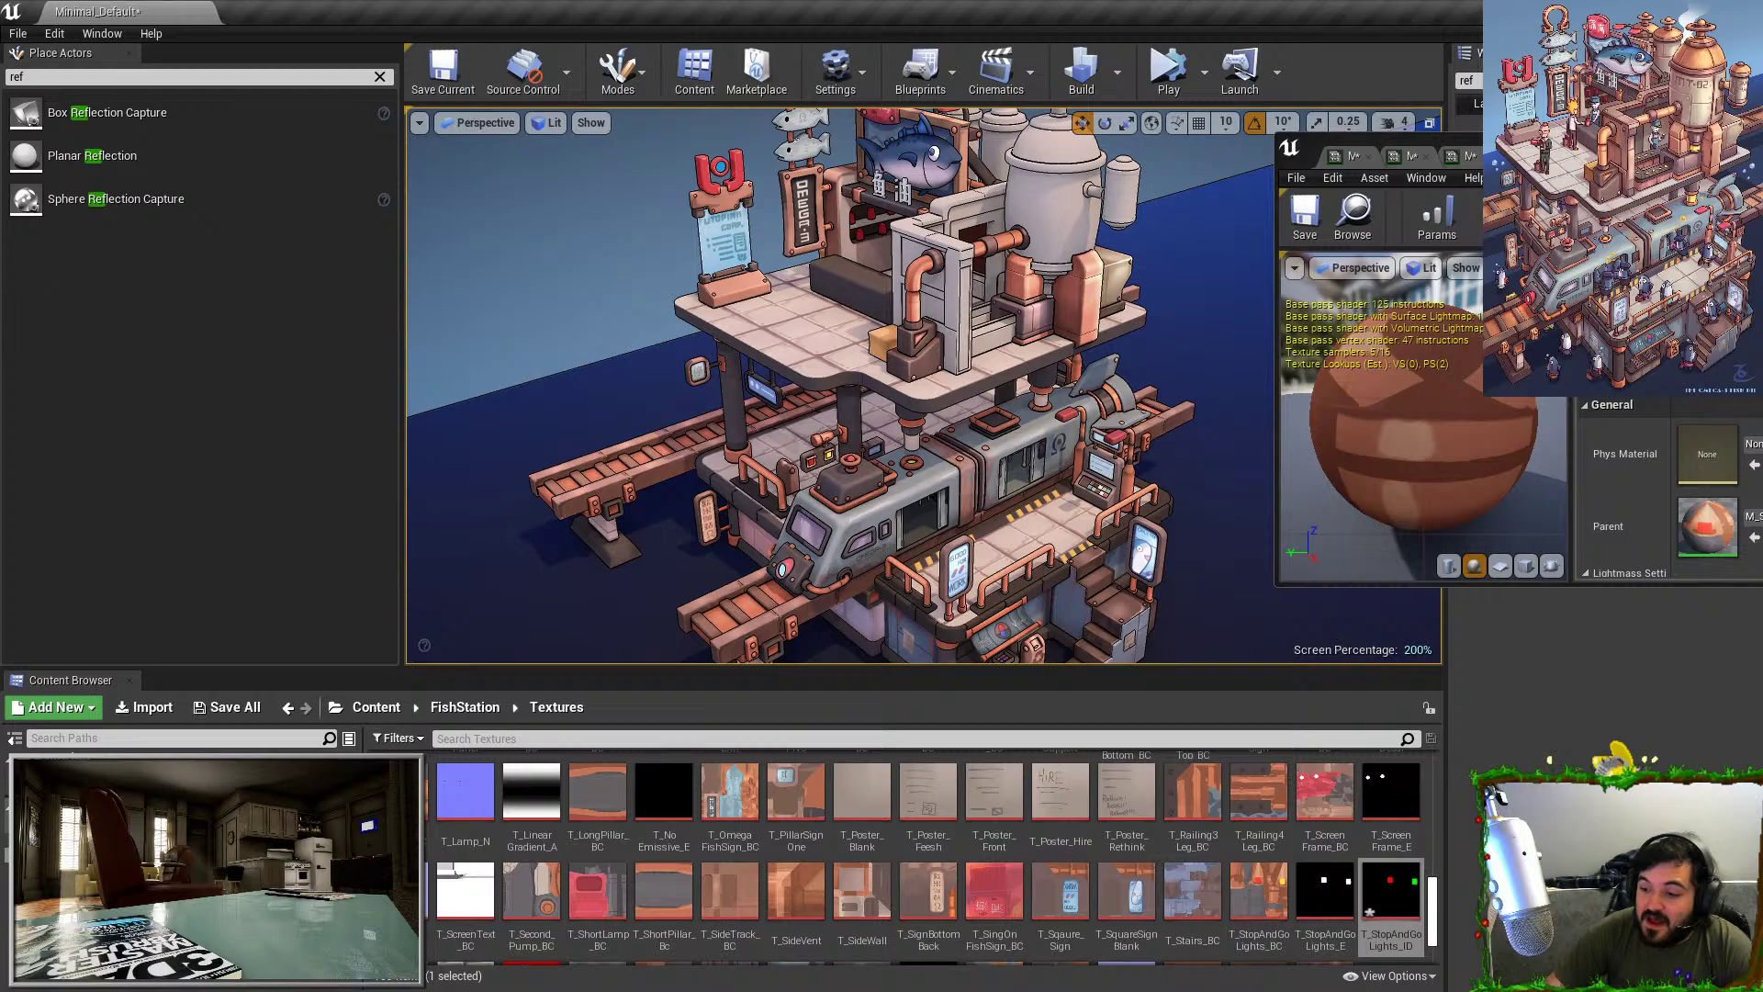
Return to the material instance and examine the flashing lamp on the preview sphere from several angles and further away.
left_click_drag(1562, 147, 1056, 2)
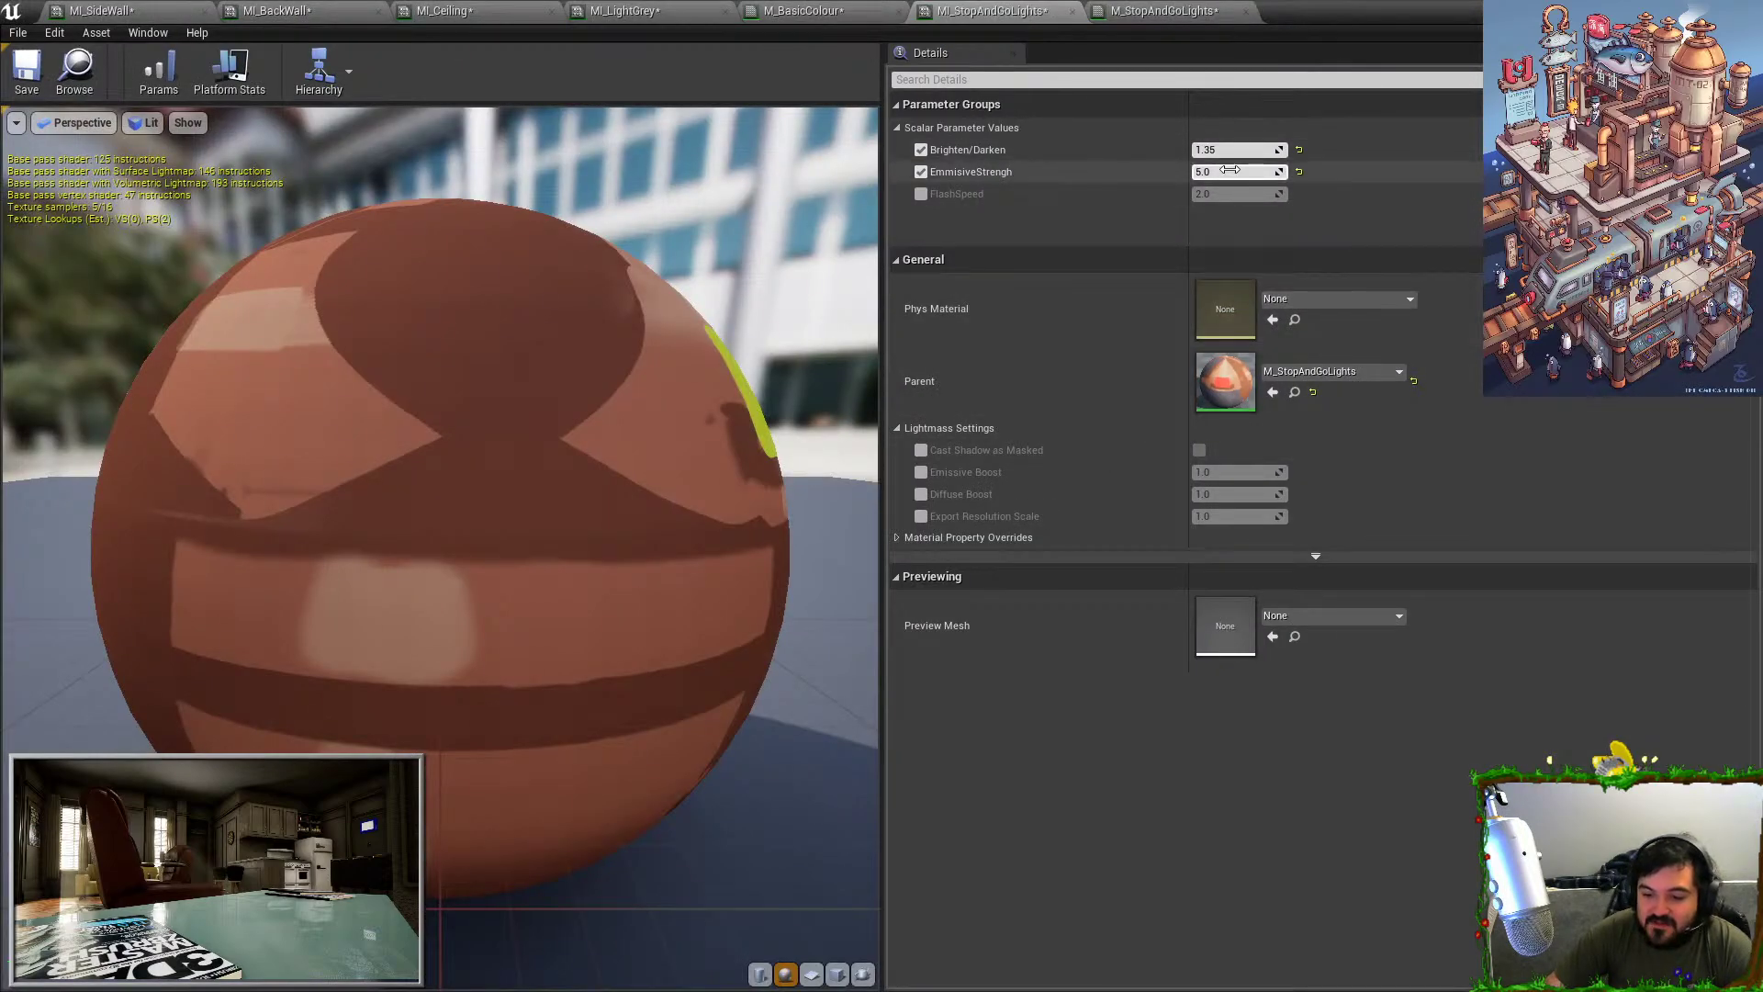
left_click_drag(424, 496, 147, 510)
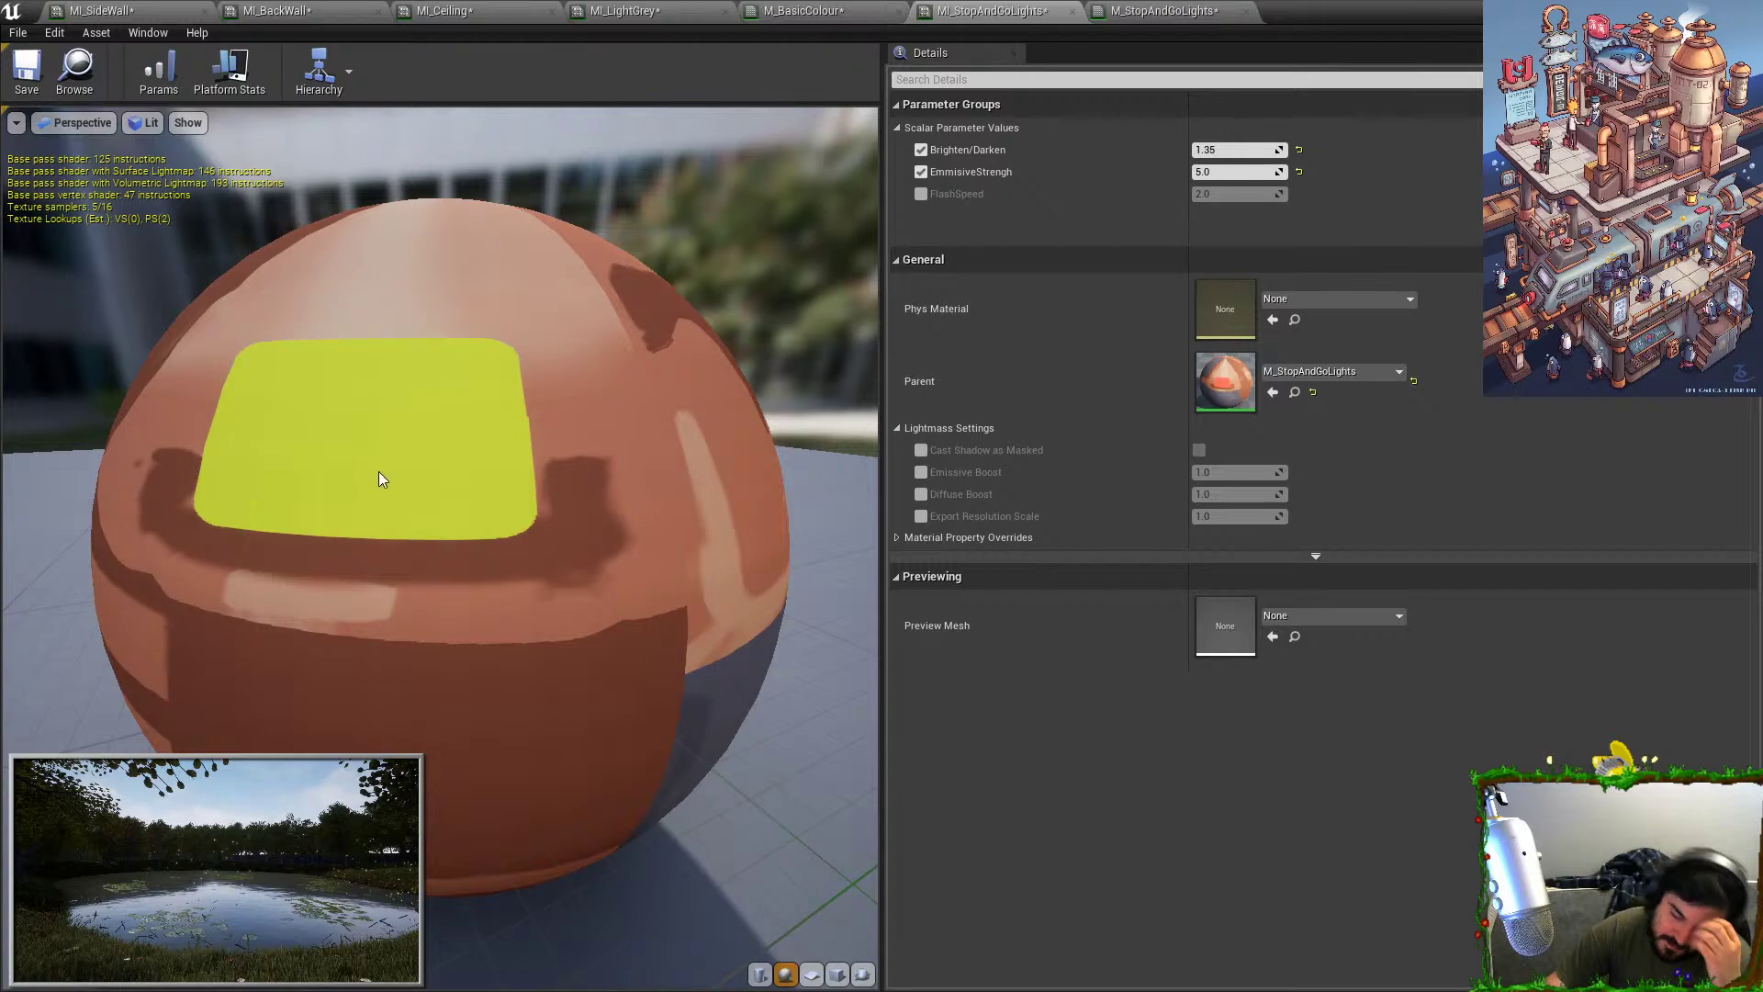
left_click_drag(380, 479, 615, 492)
scroll(591, 605, "down", 6)
left_click_drag(590, 605, 285, 602)
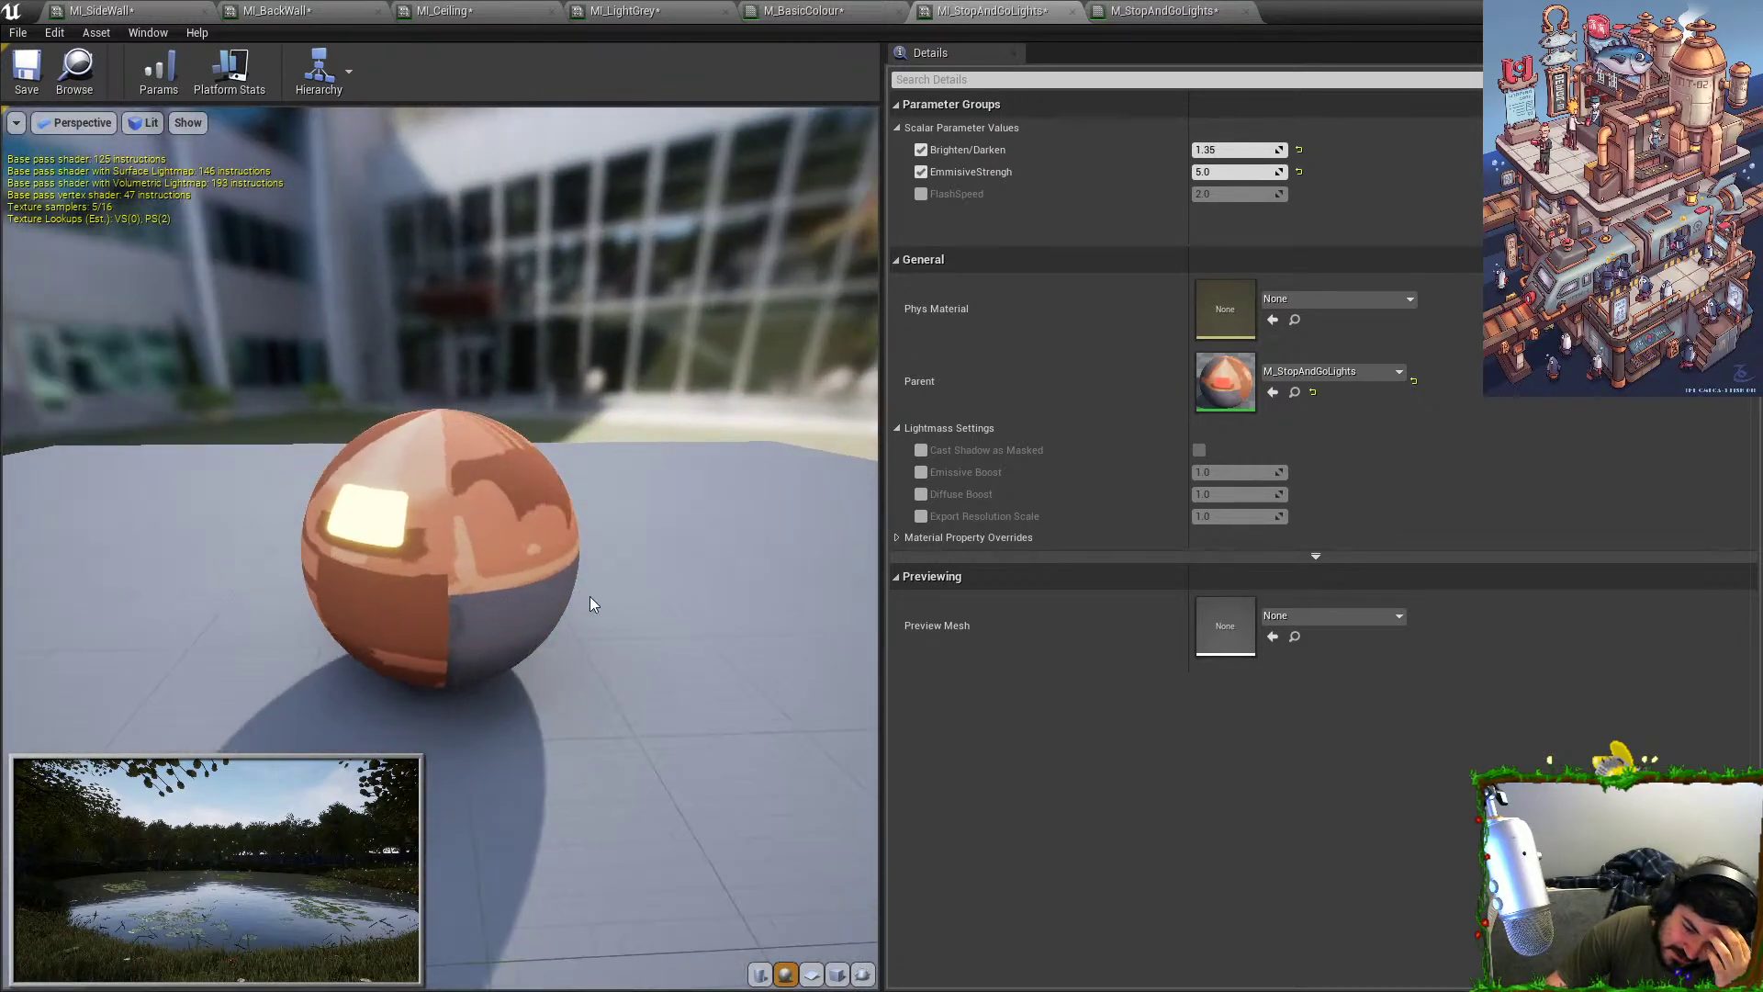
Set EmmisiveStrengh to 50 and turn on realtime rendering for the material instance preview.
left_click(1244, 172)
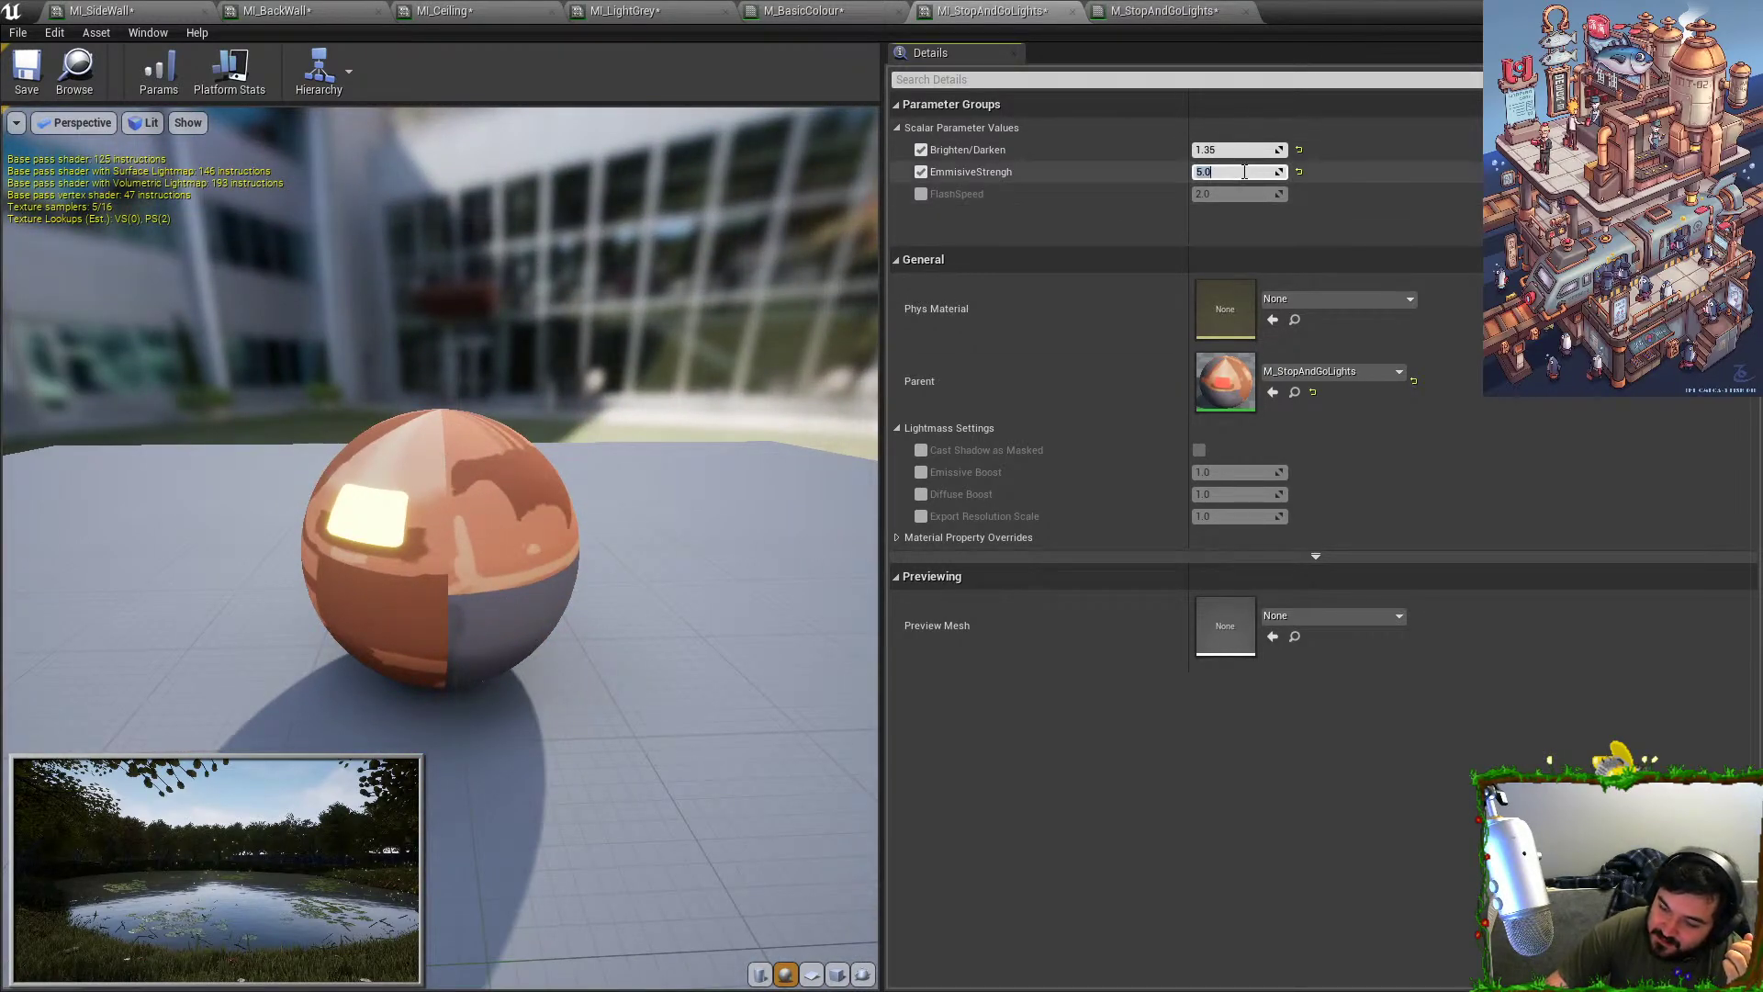
type("50")
key("Return")
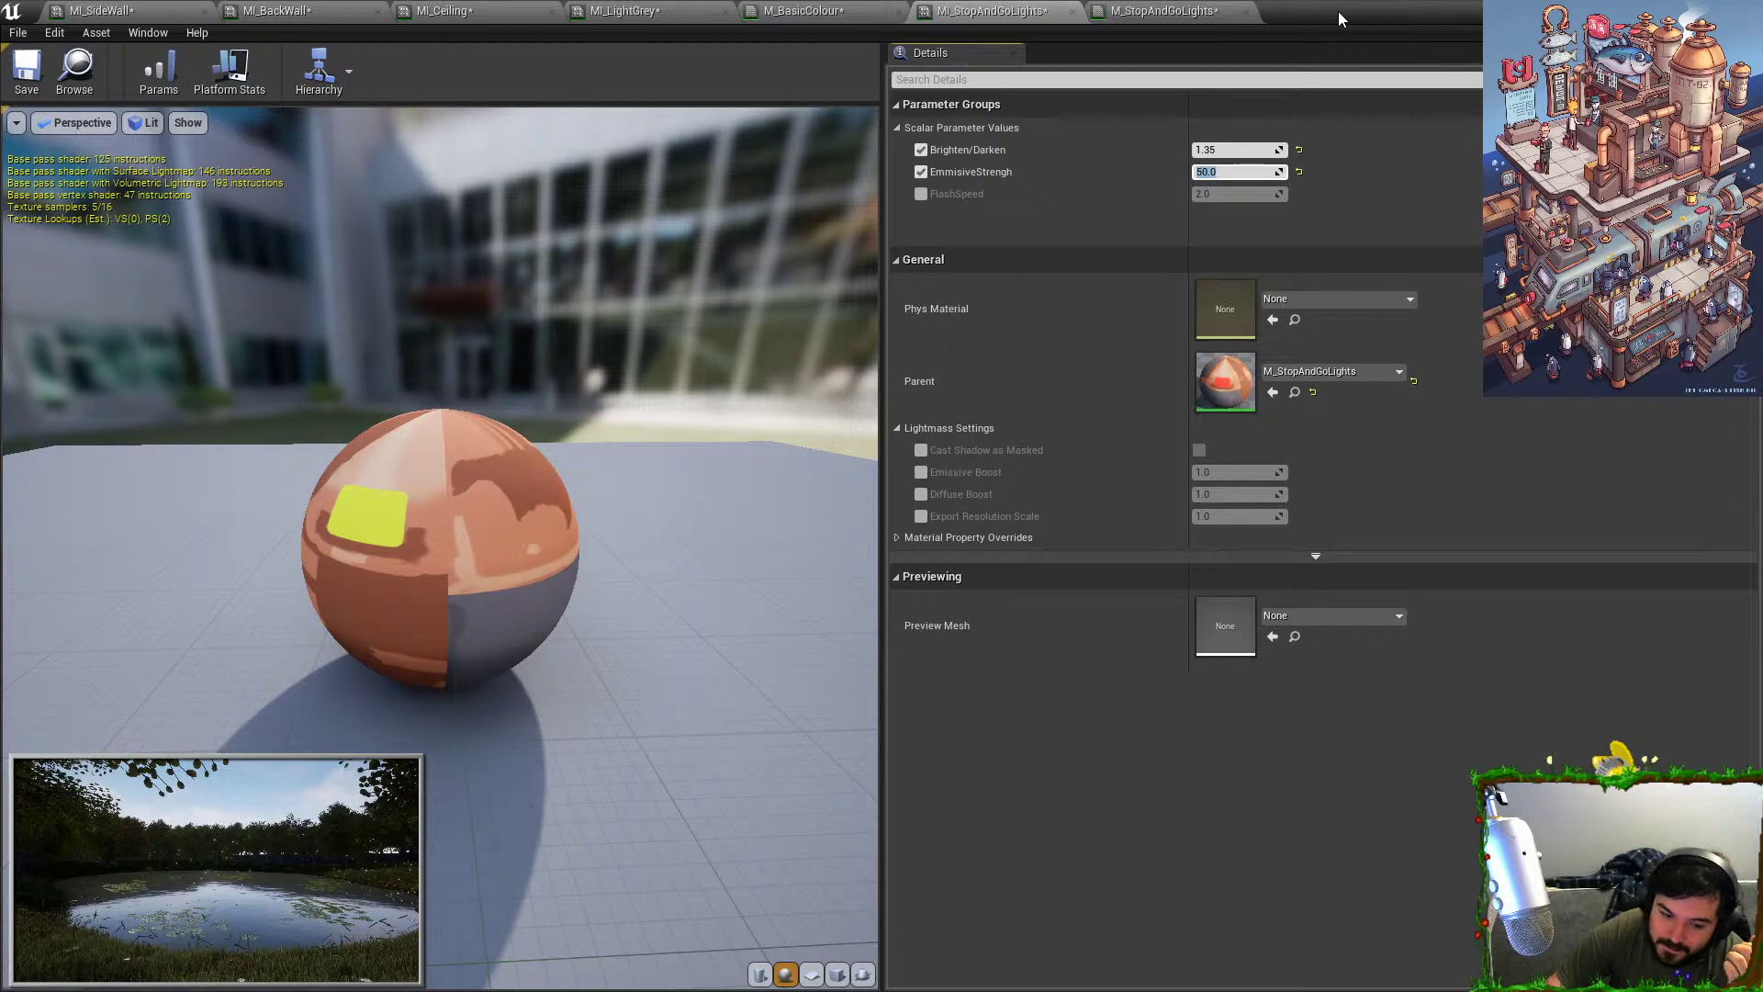
left_click_drag(588, 459, 707, 404)
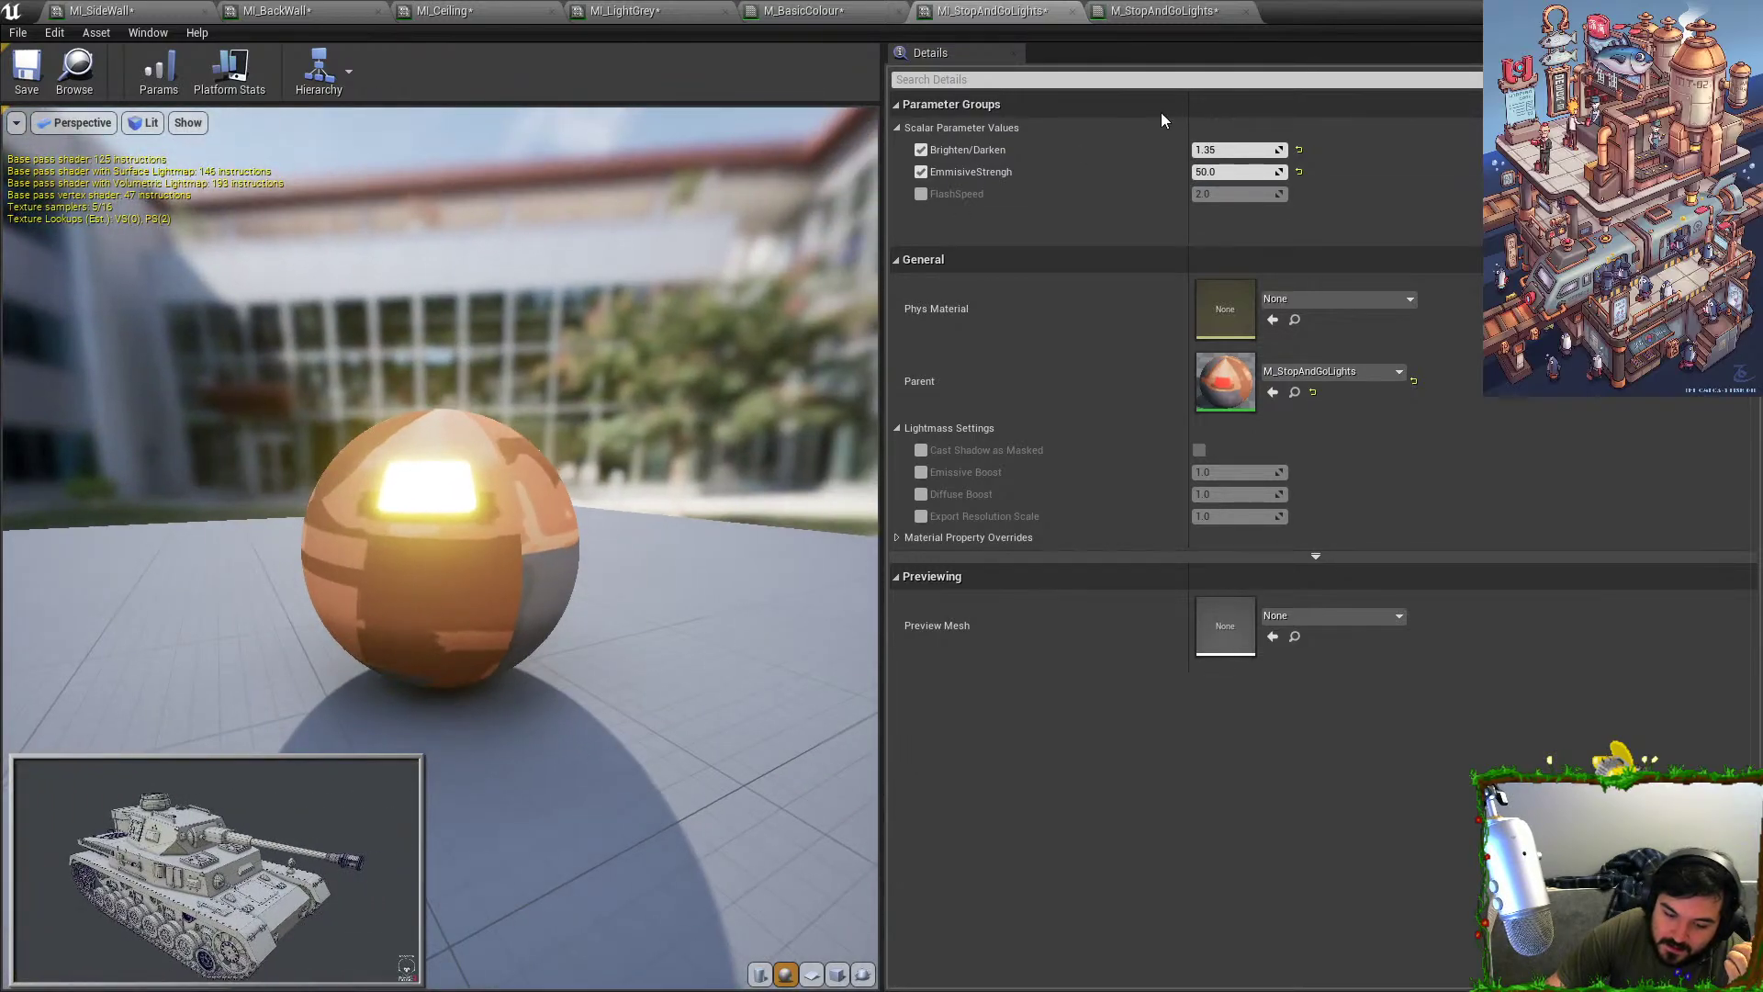
left_click(17, 123)
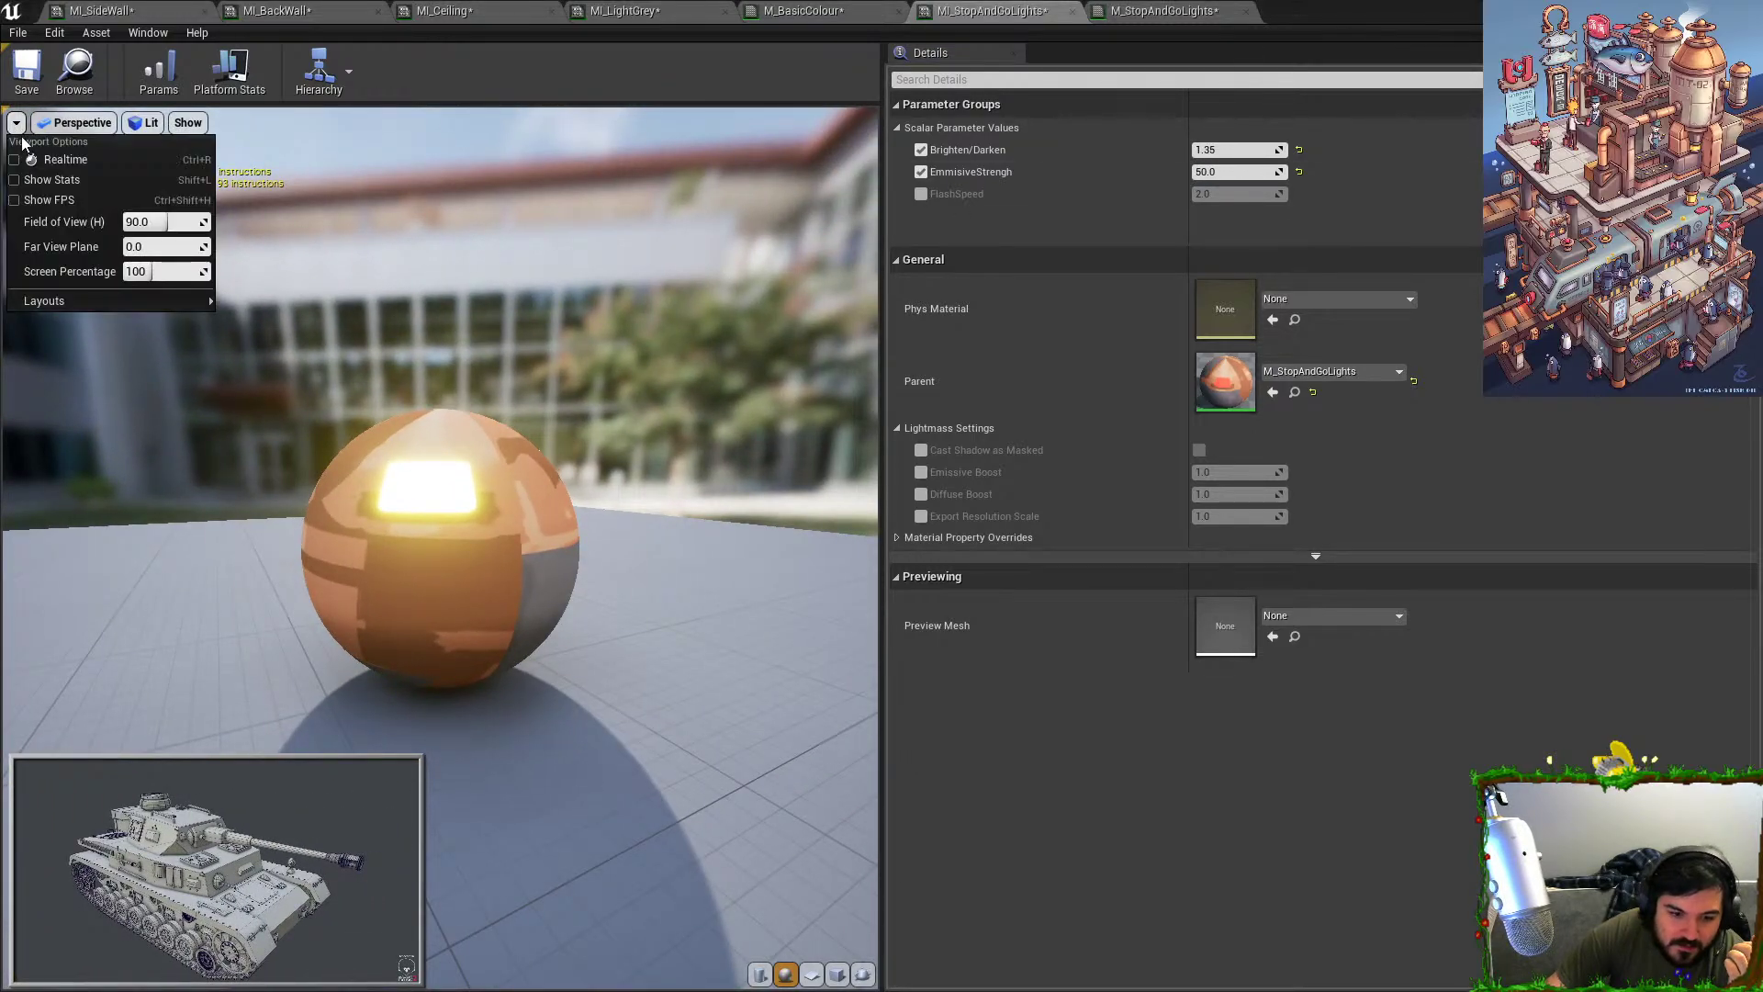
left_click(74, 162)
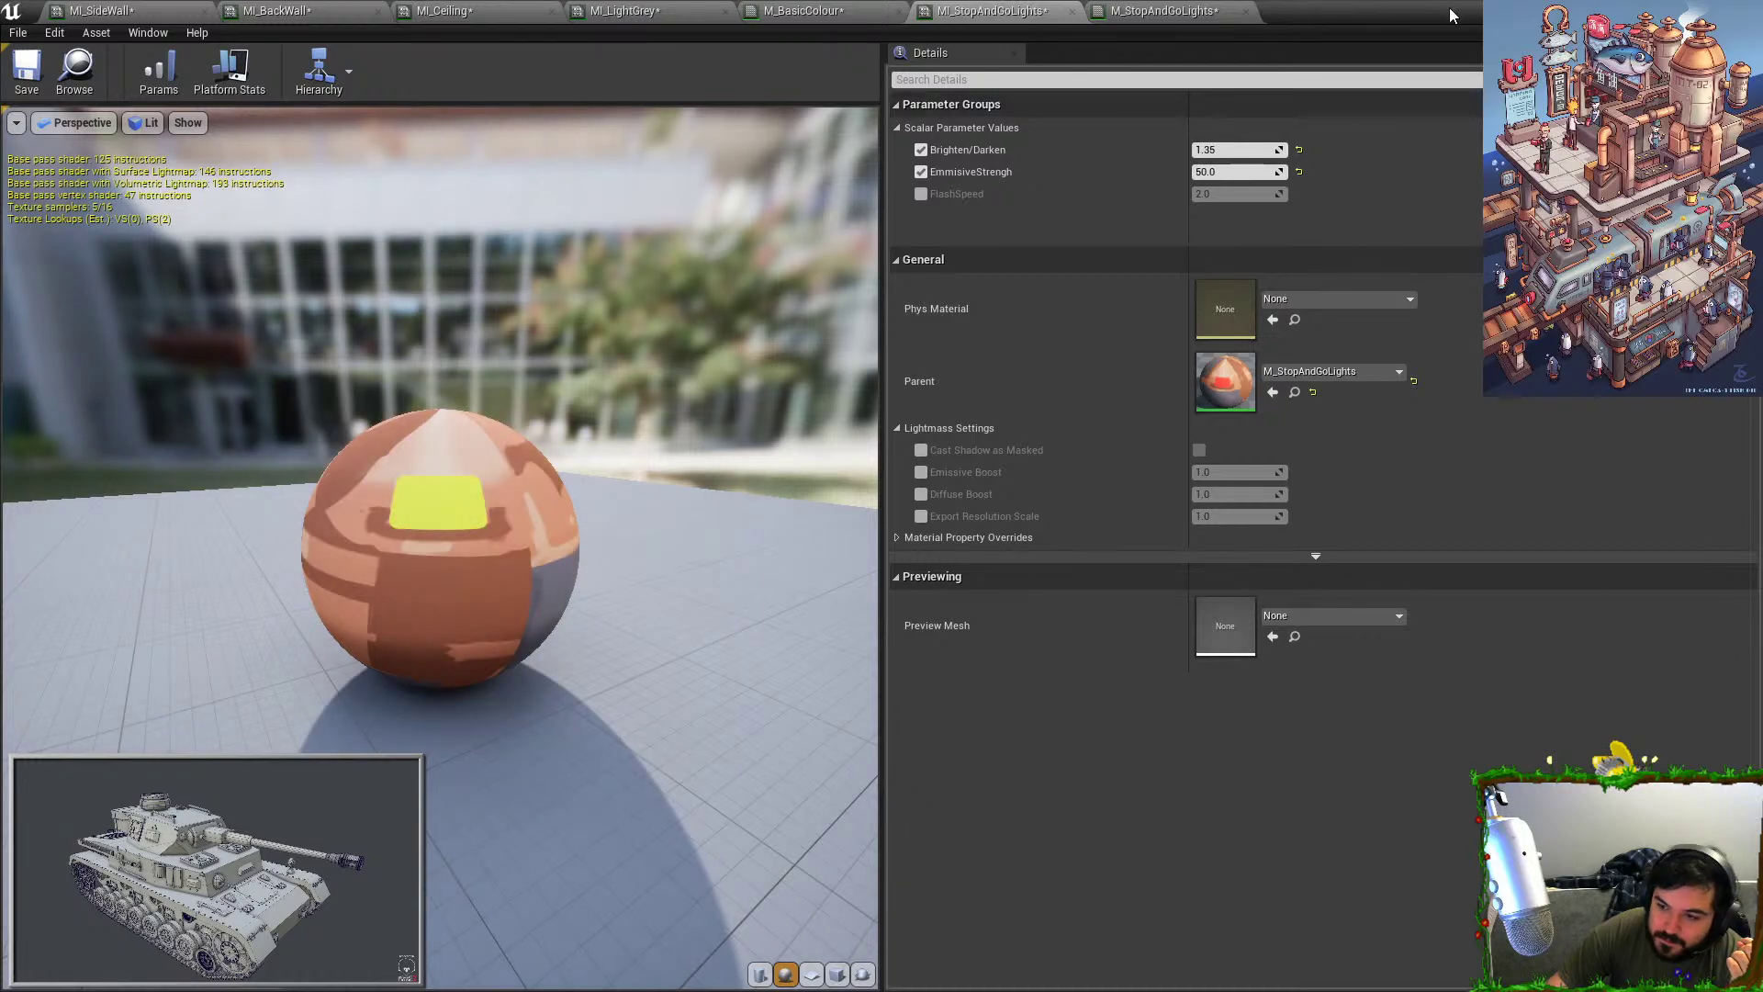
Examine the brighter stop-and-go lights within the whole station in an immersive level viewport.
left_click_drag(1449, 6, 1736, 32)
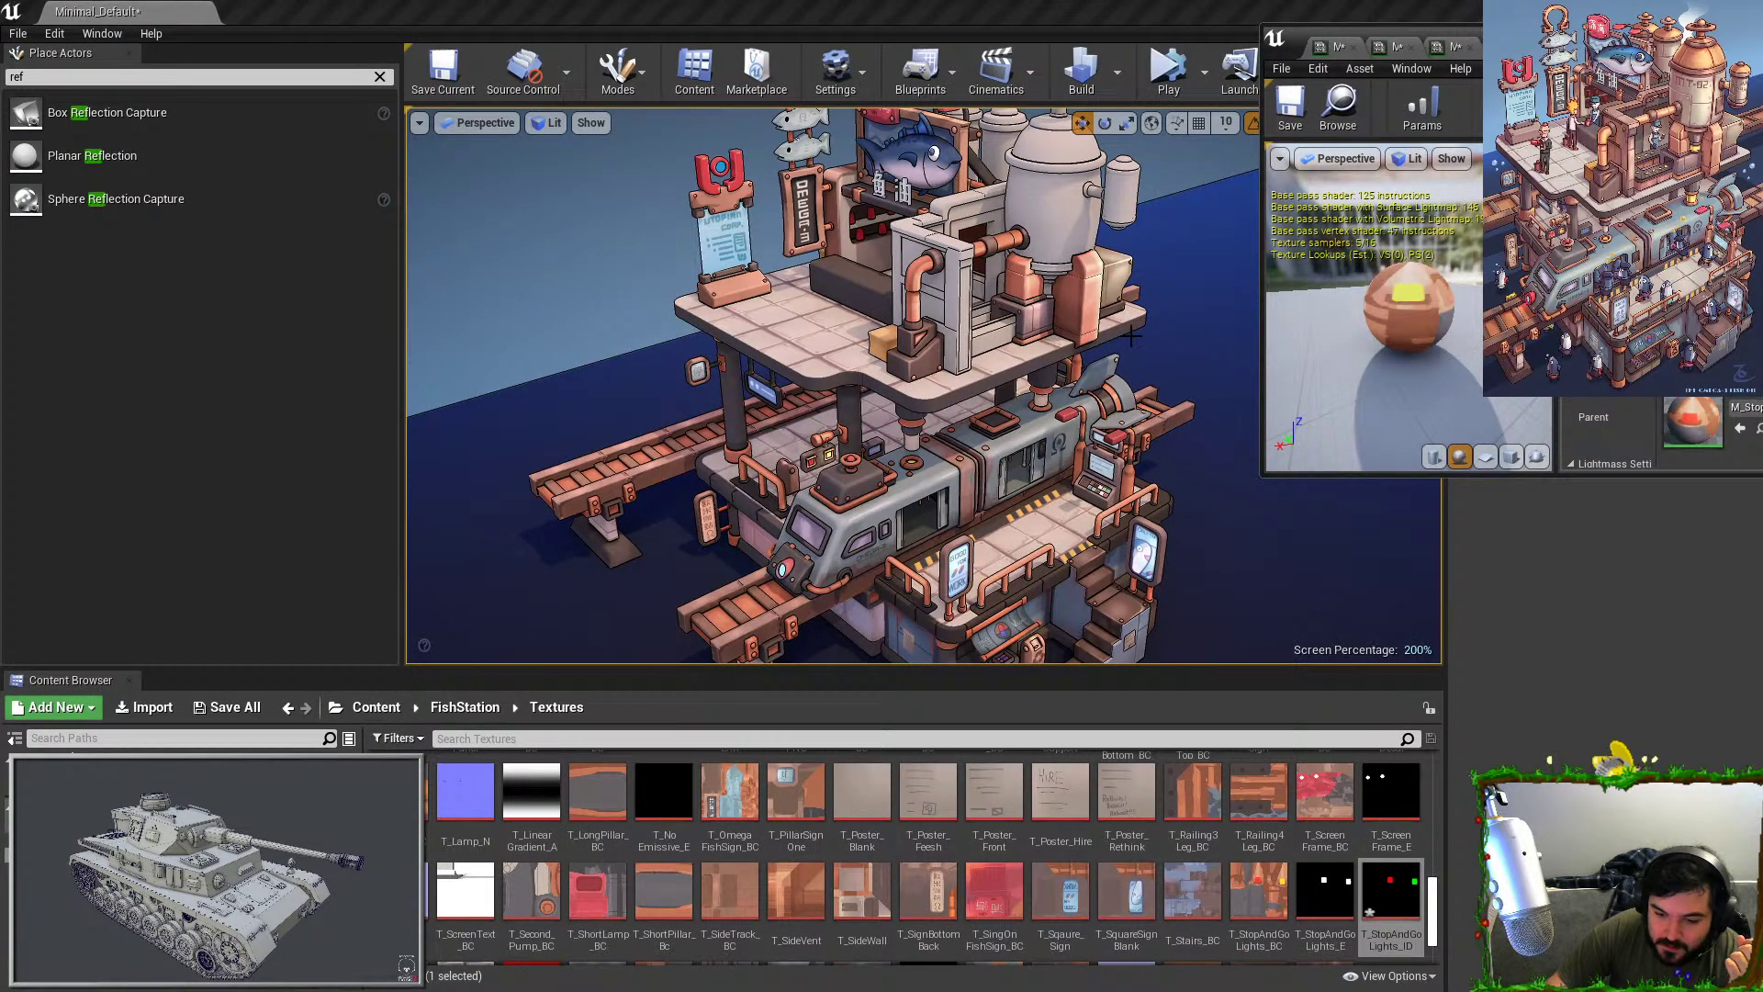
right_click_drag(1057, 356, 1040, 378)
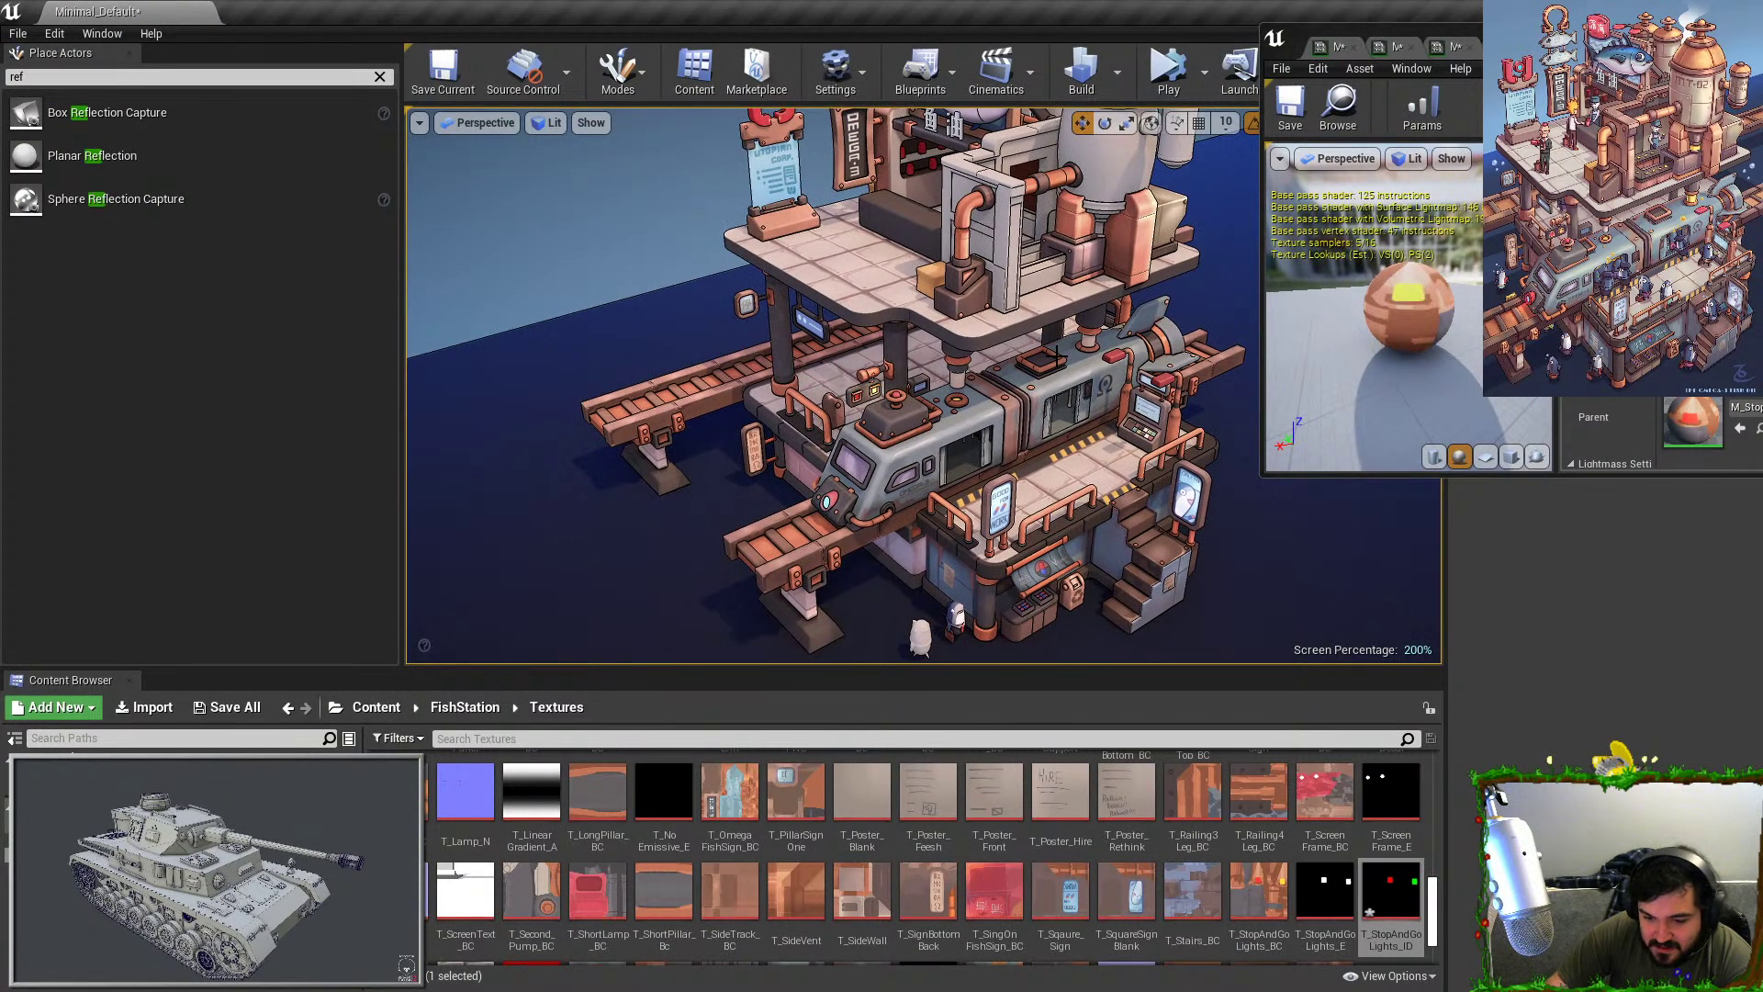
key("F11")
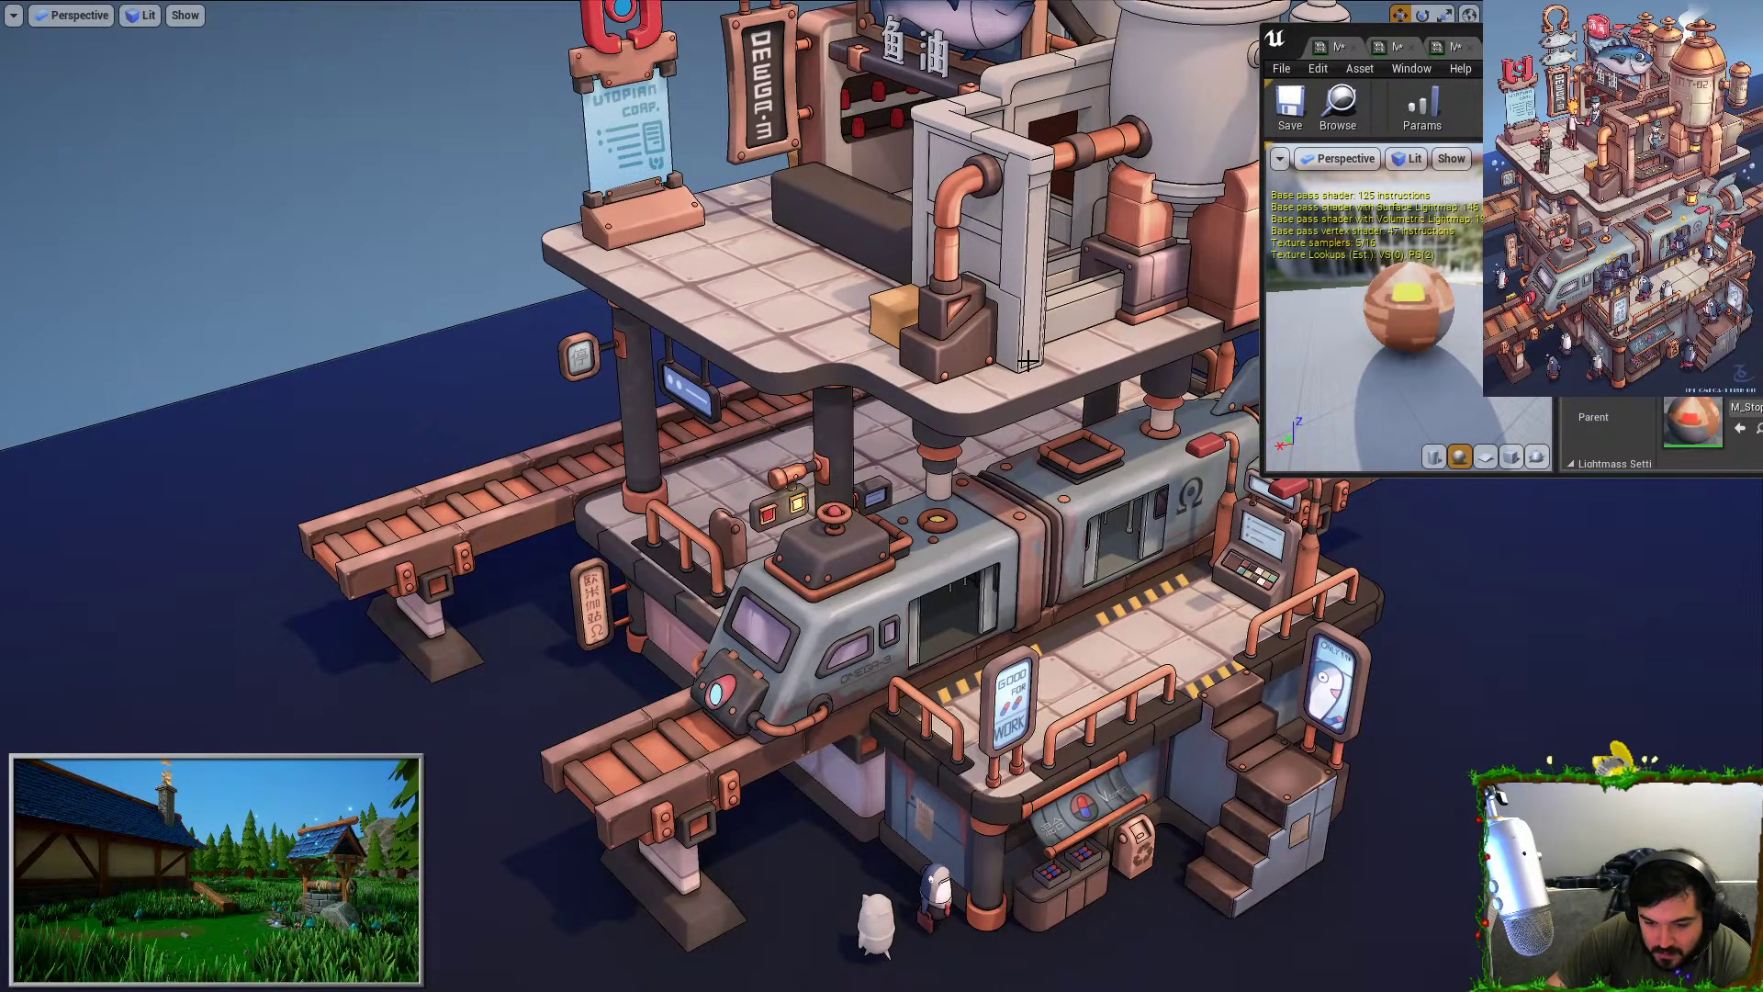
right_click_drag(1027, 361, 1048, 336)
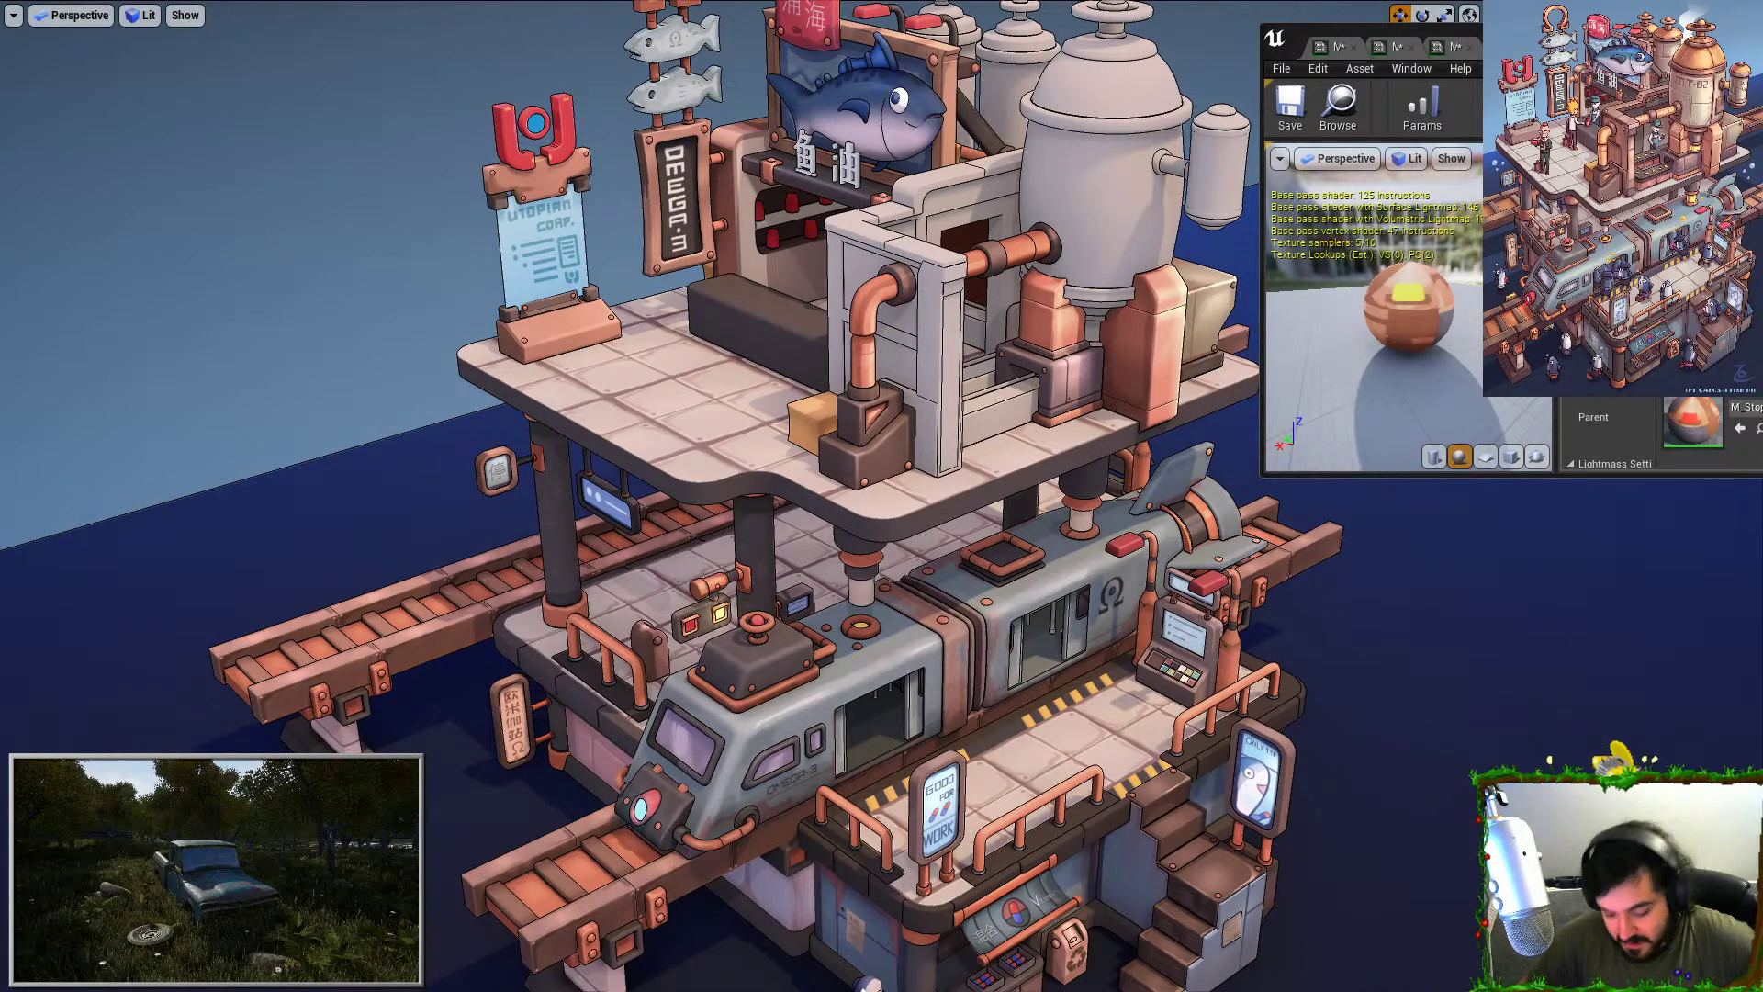
key("F11")
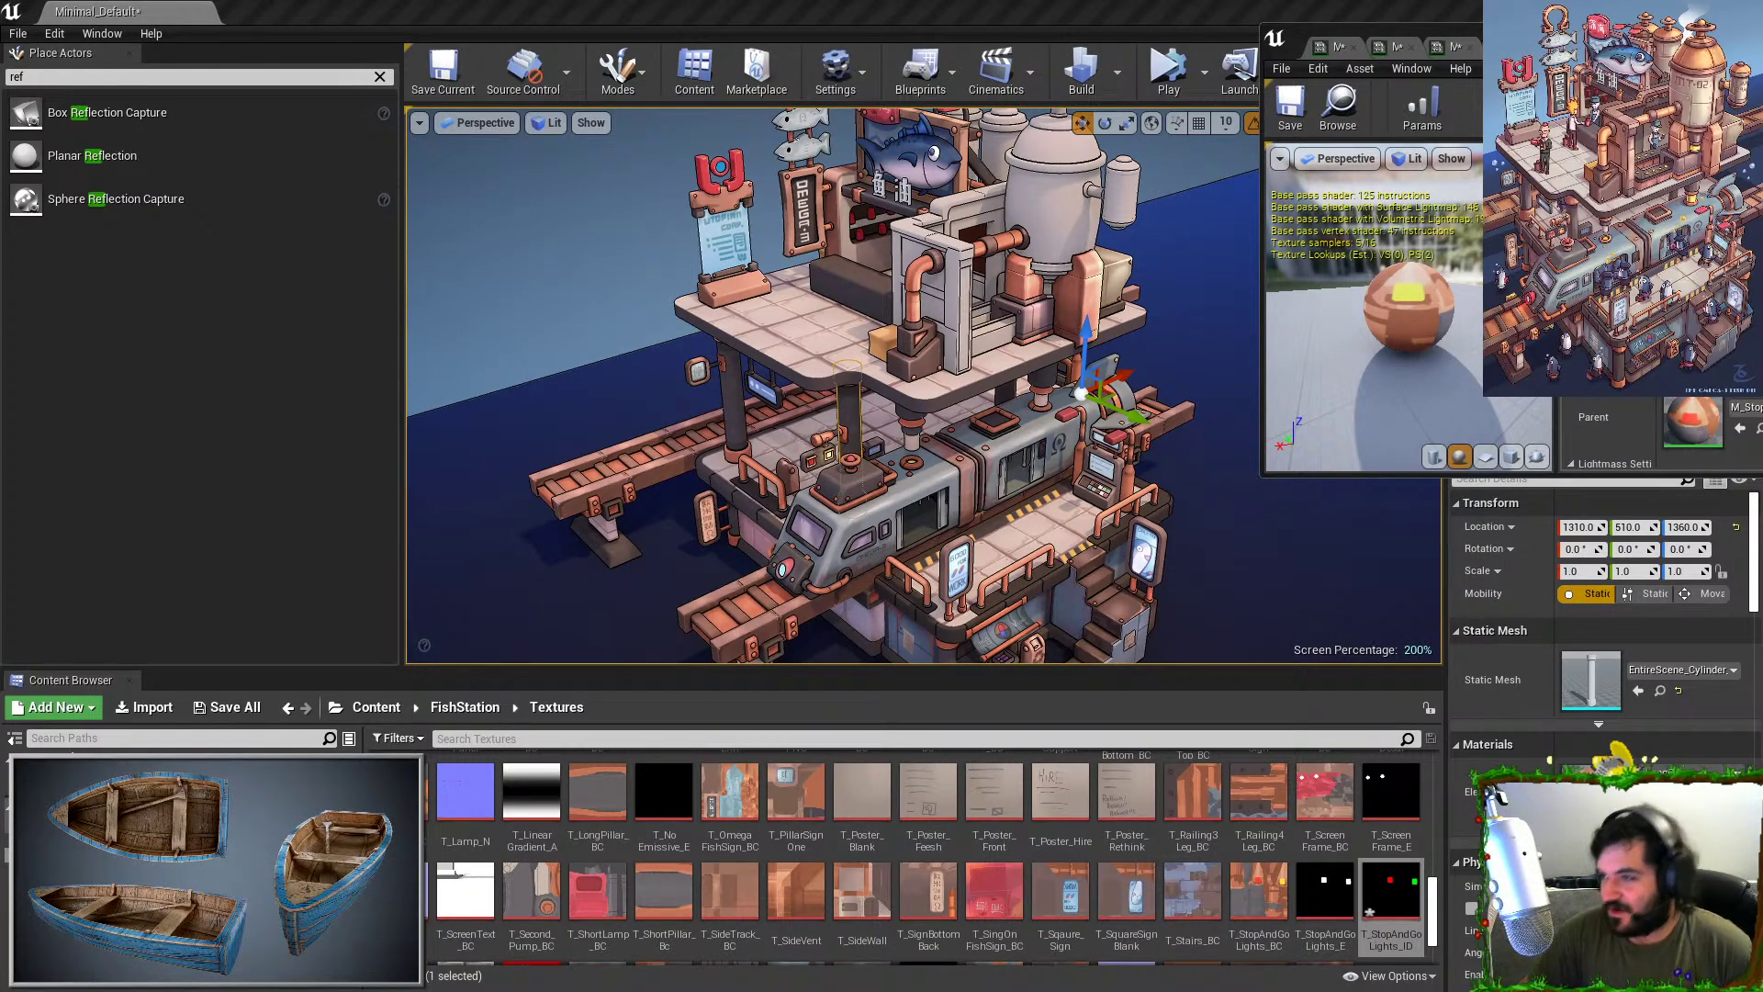
Switch to File Explorer and look through the FishStation asset folder.
left_click_drag(1222, 0, 966, 256)
scroll(957, 494, "down", 5)
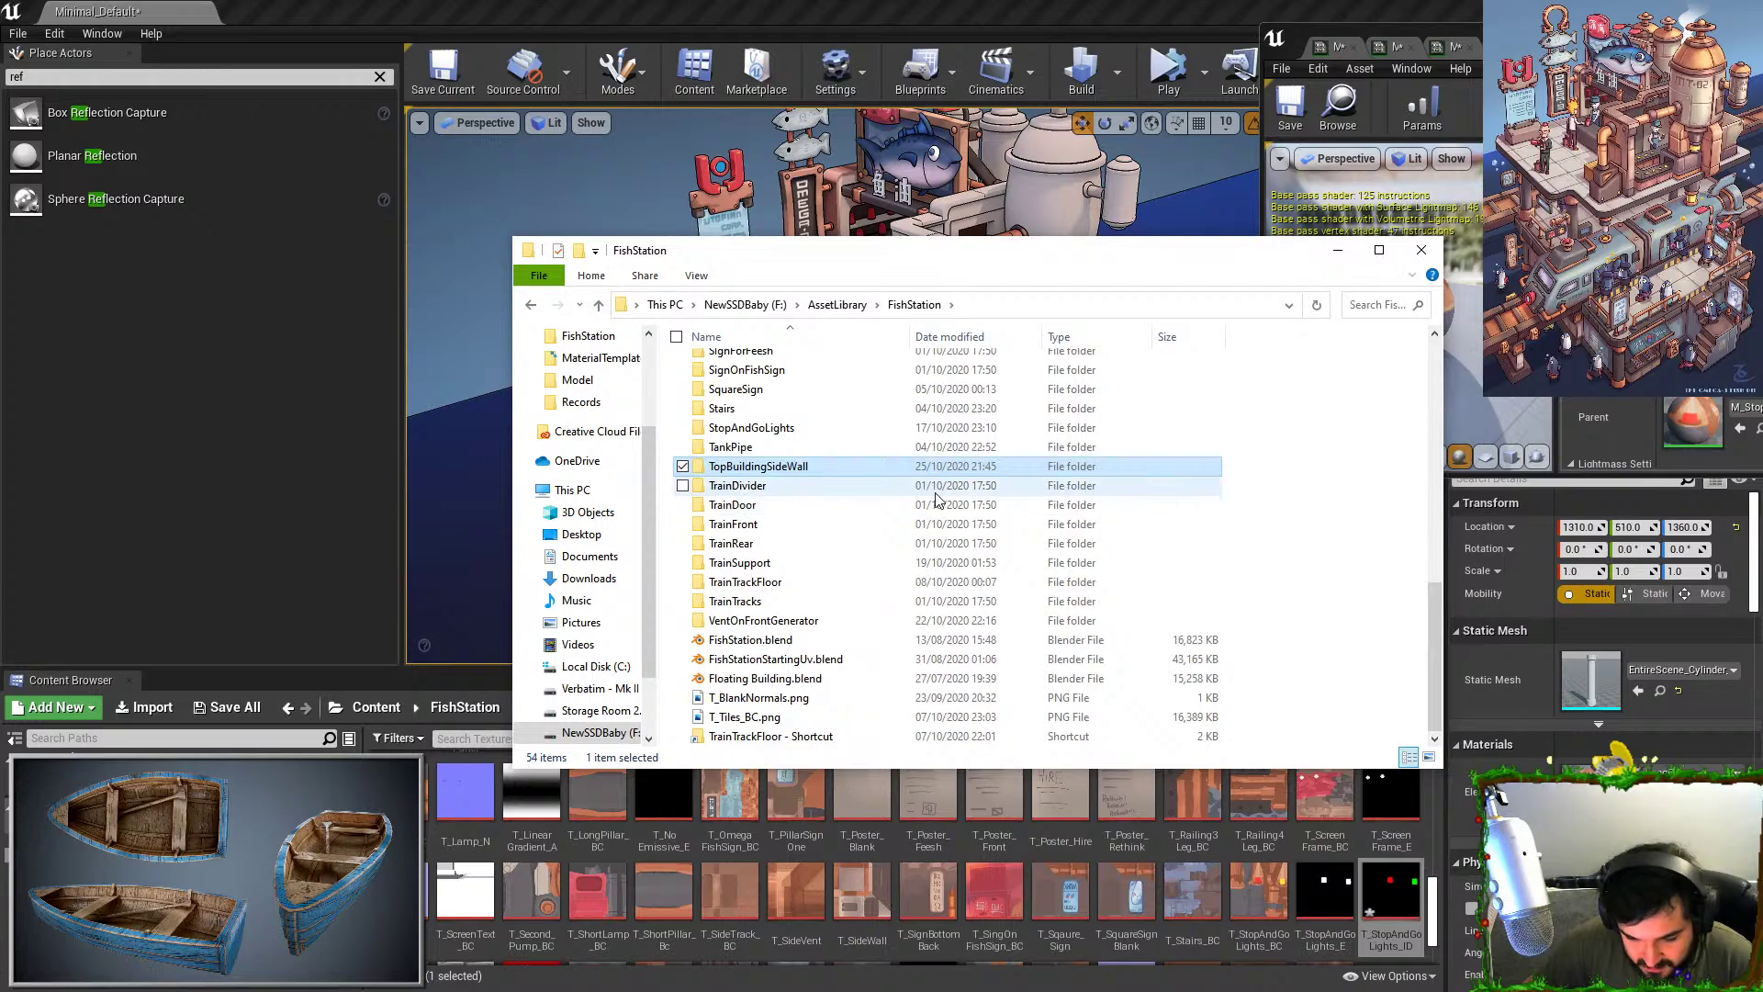
scroll(893, 584, "up", 1)
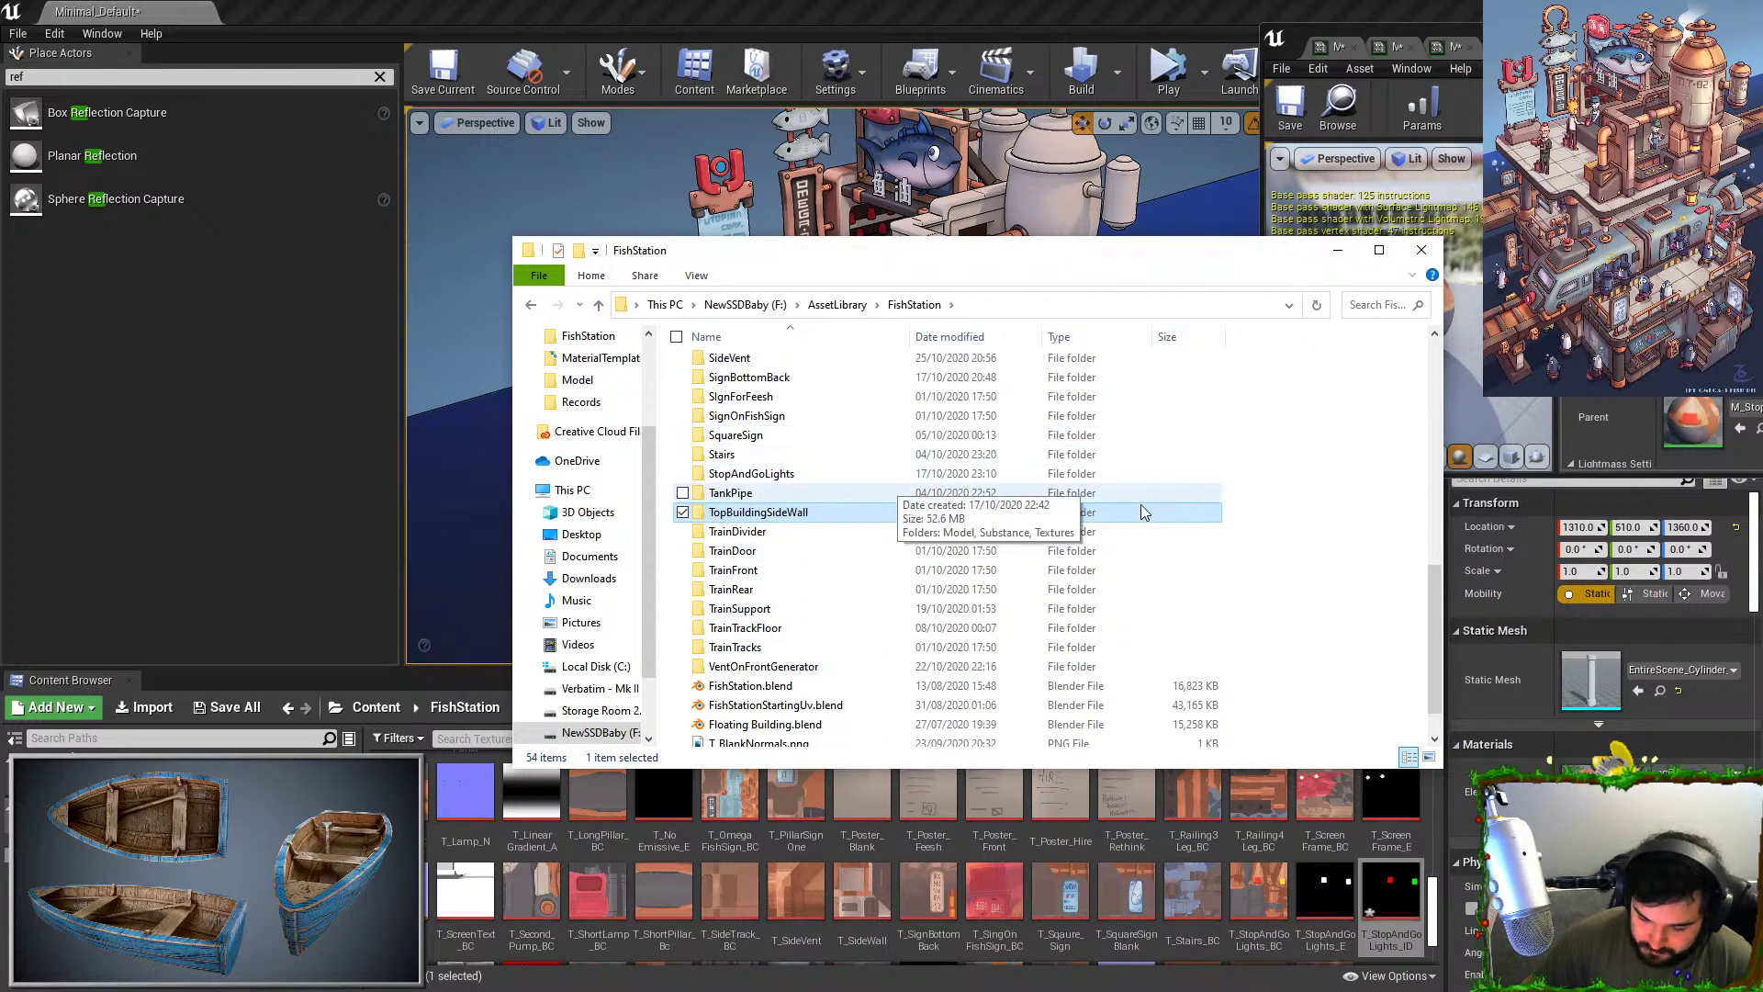
left_click_drag(1095, 259, 1272, 2)
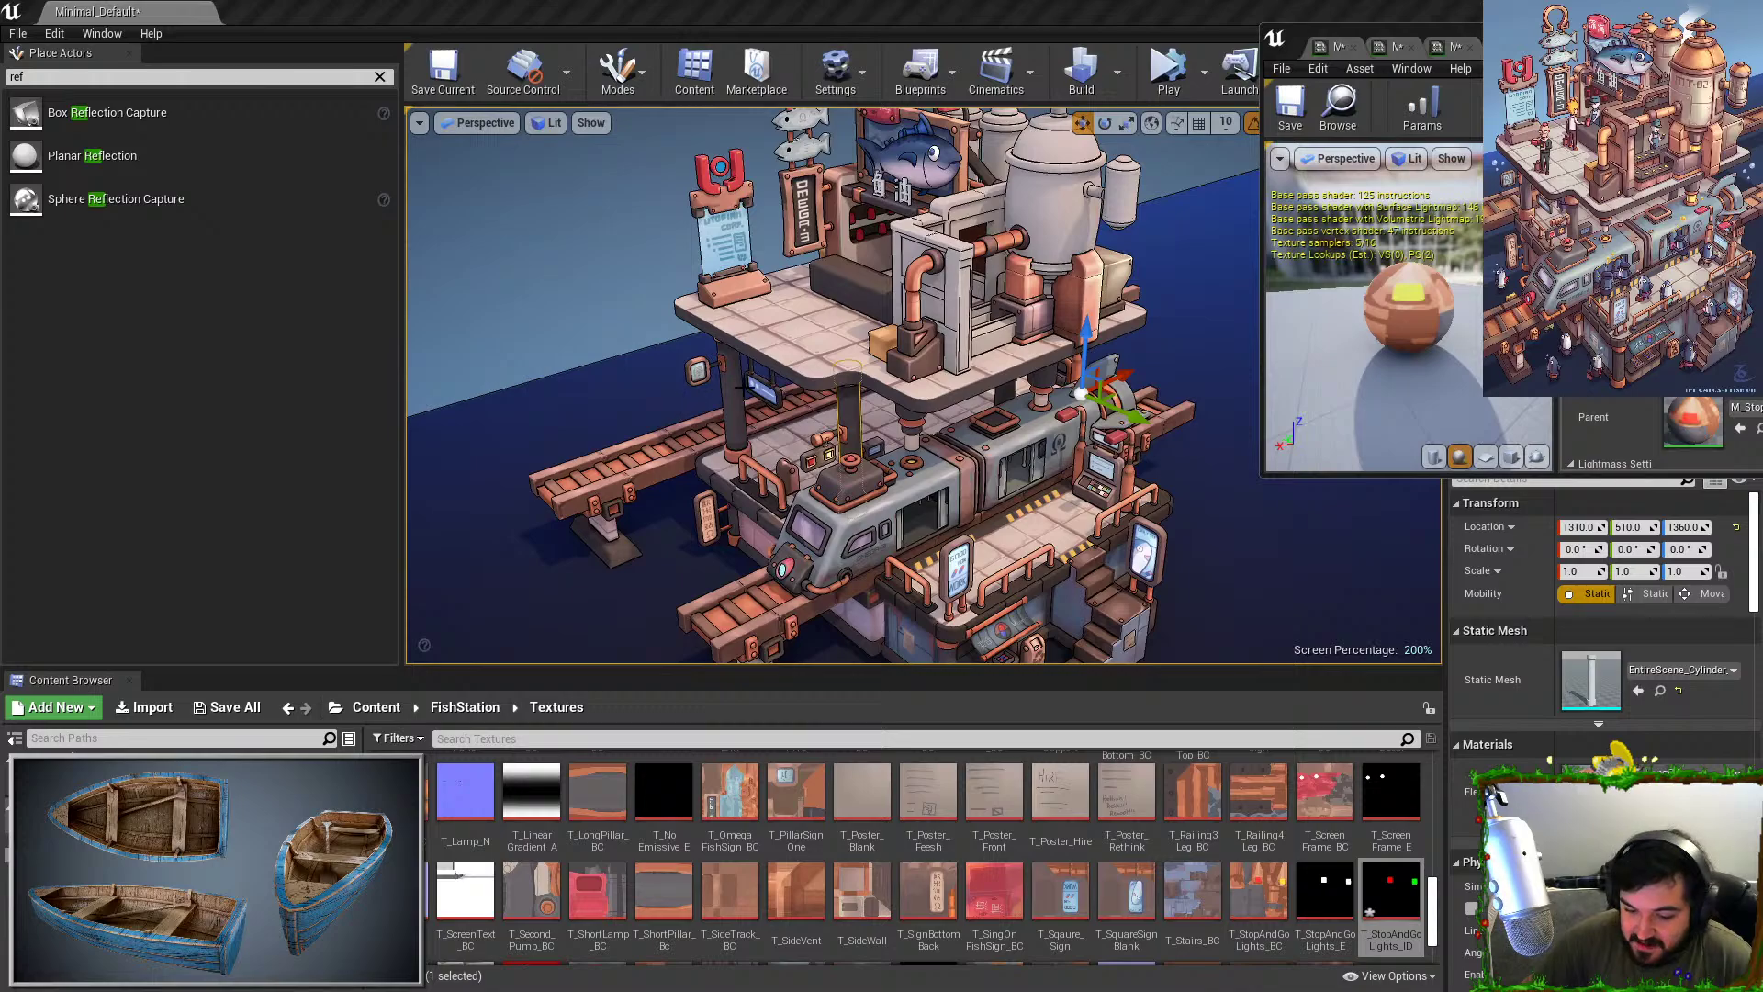
Select the stop-and-go lights in the level, and pick phong2_Base_Color.exr in the StopAndGoLights Textures folder in File Explorer.
left_click(826, 448)
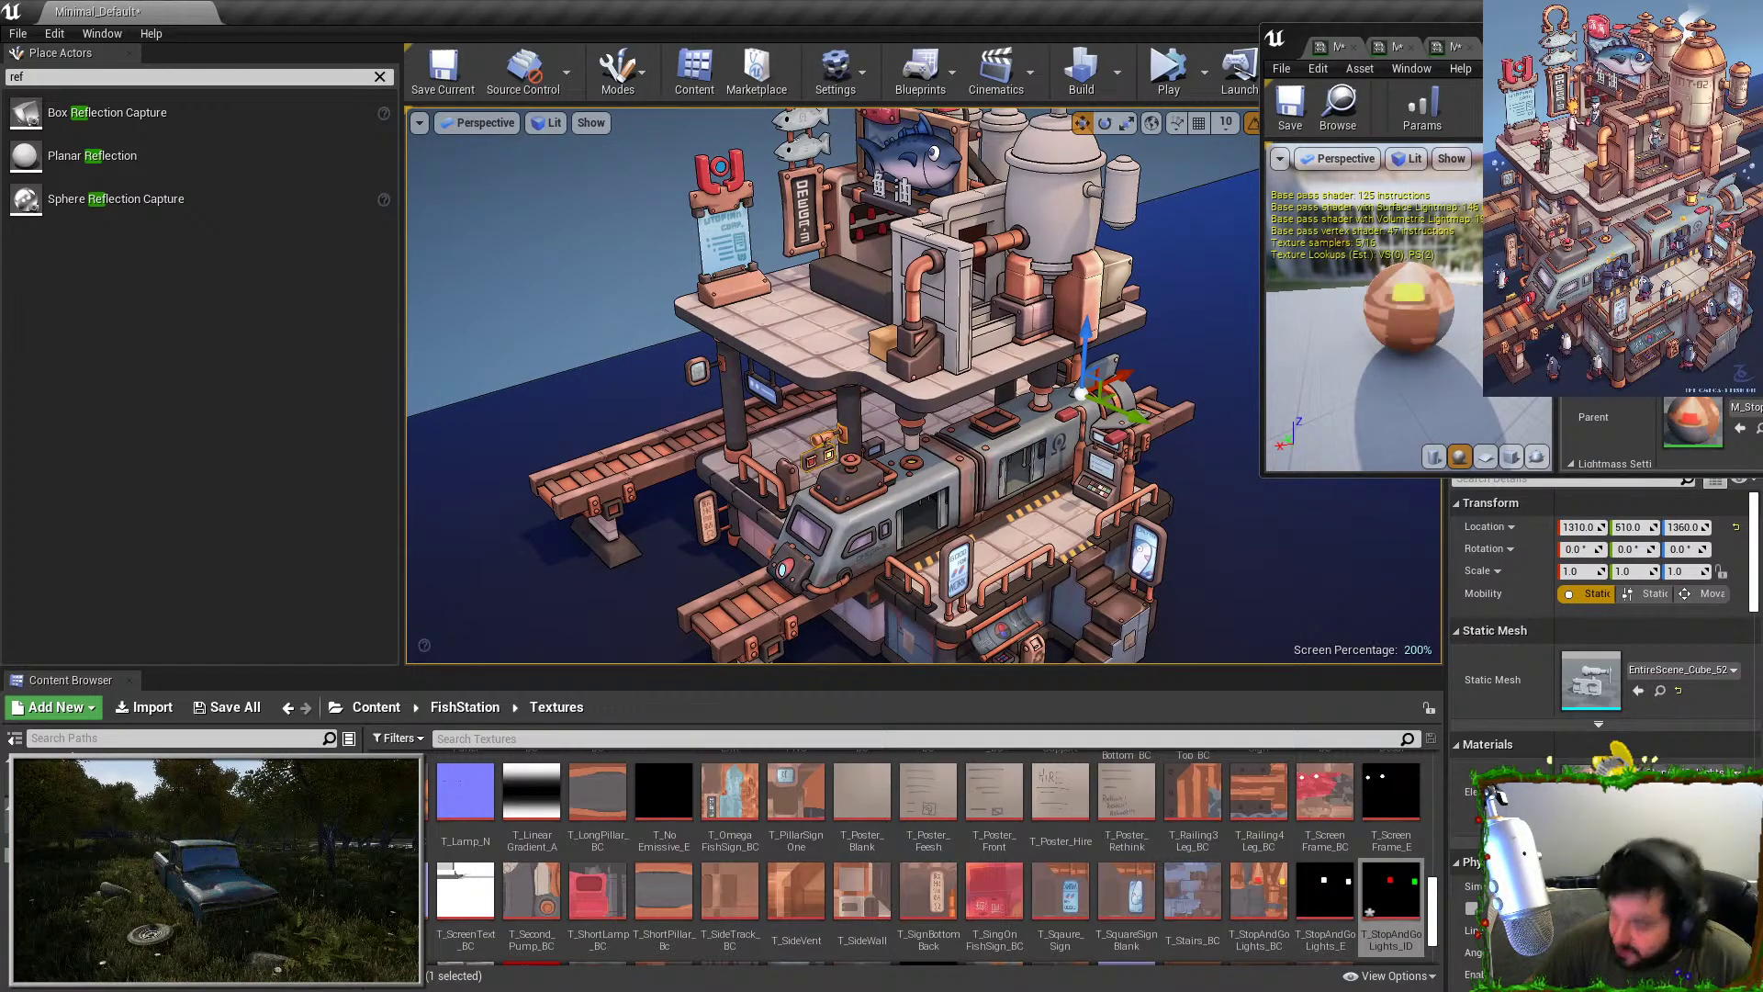
left_click_drag(675, 2, 768, 173)
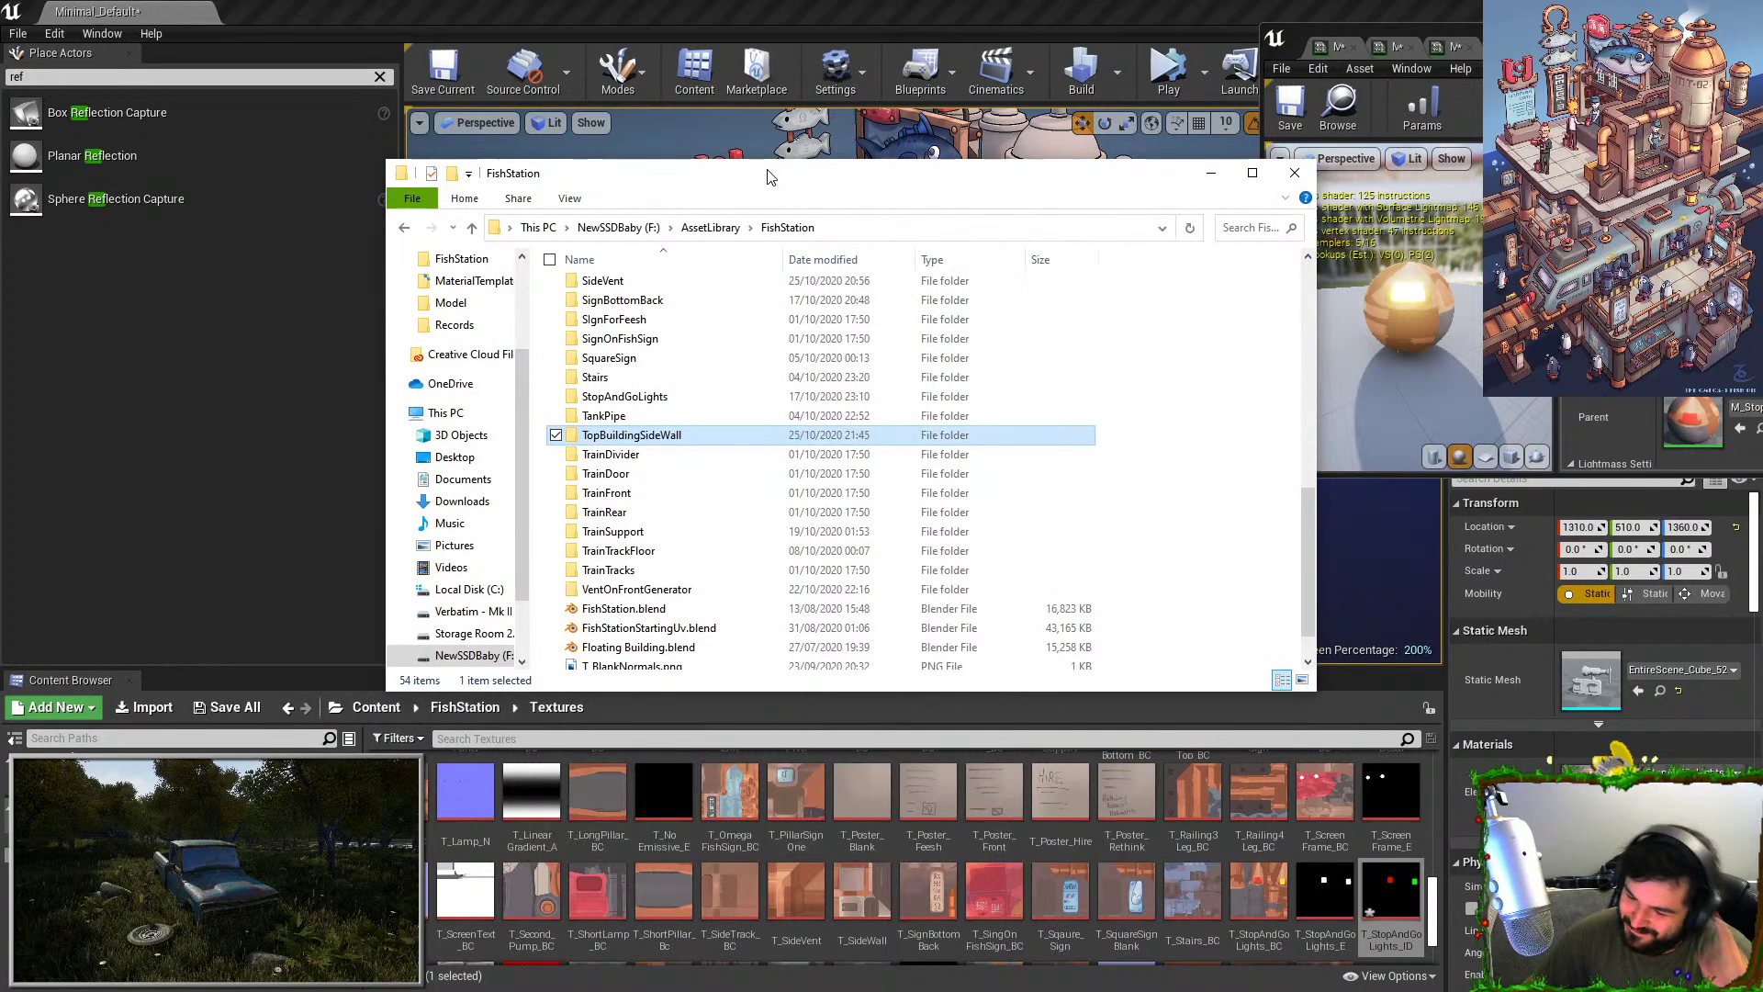
double_click(725, 397)
double_click(678, 327)
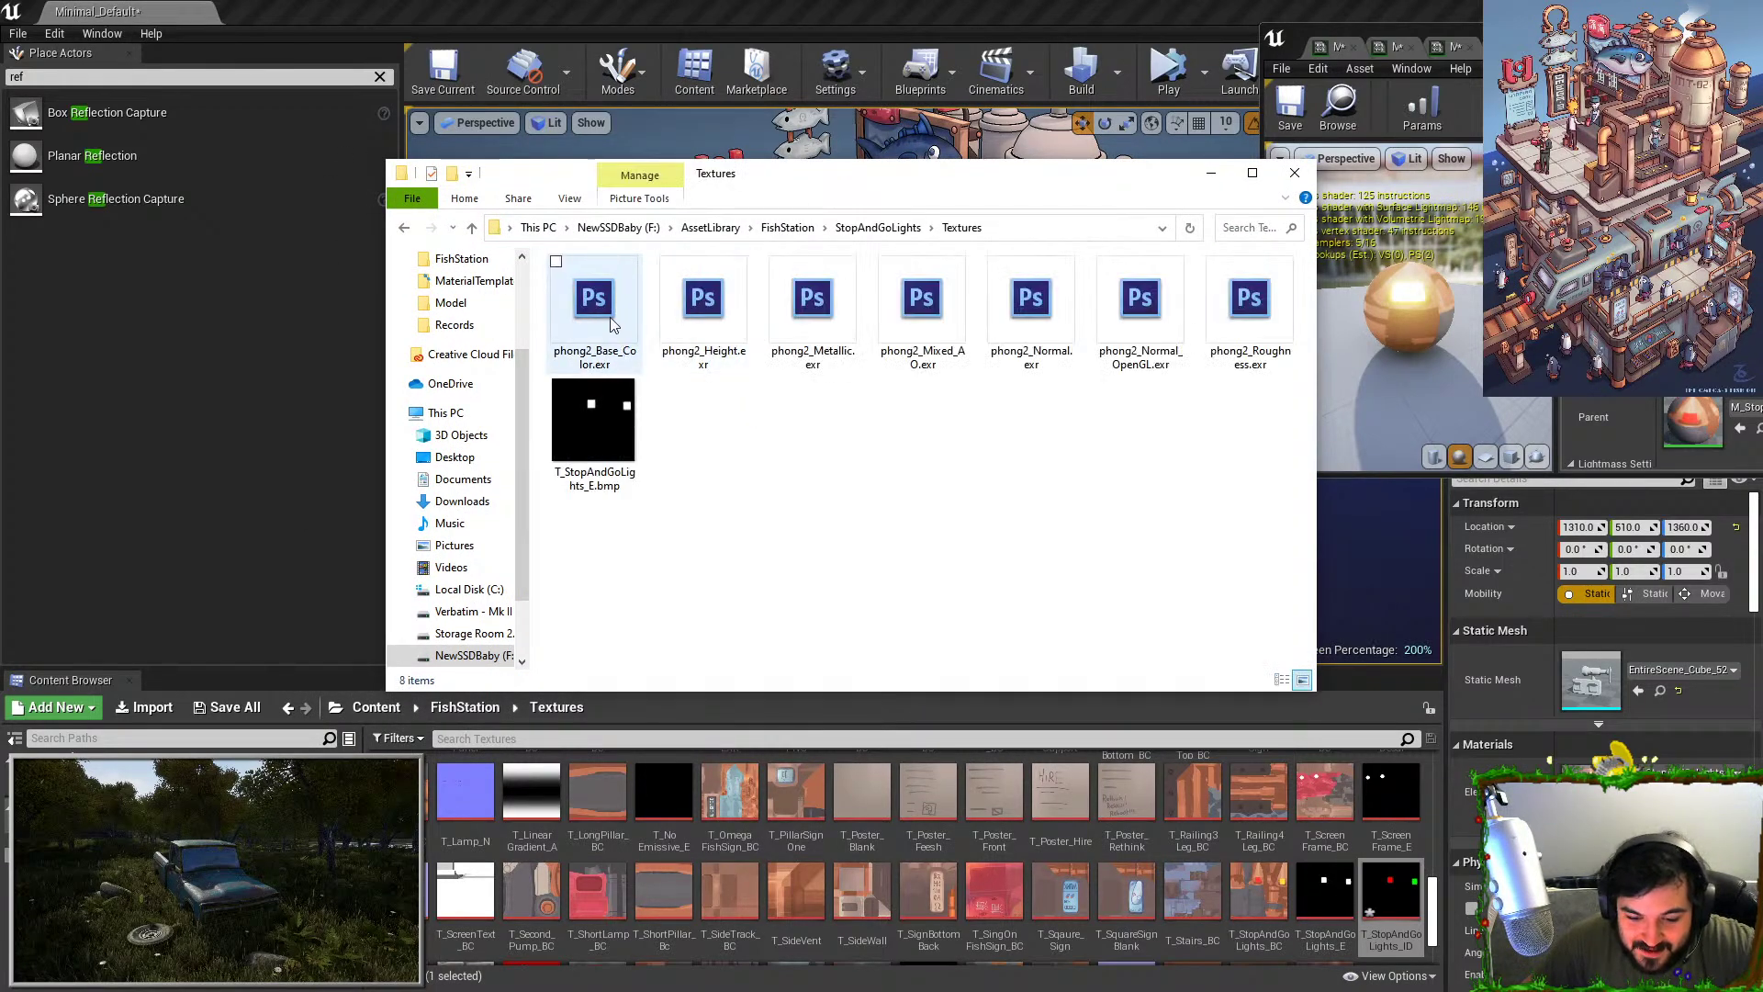
left_click(613, 331)
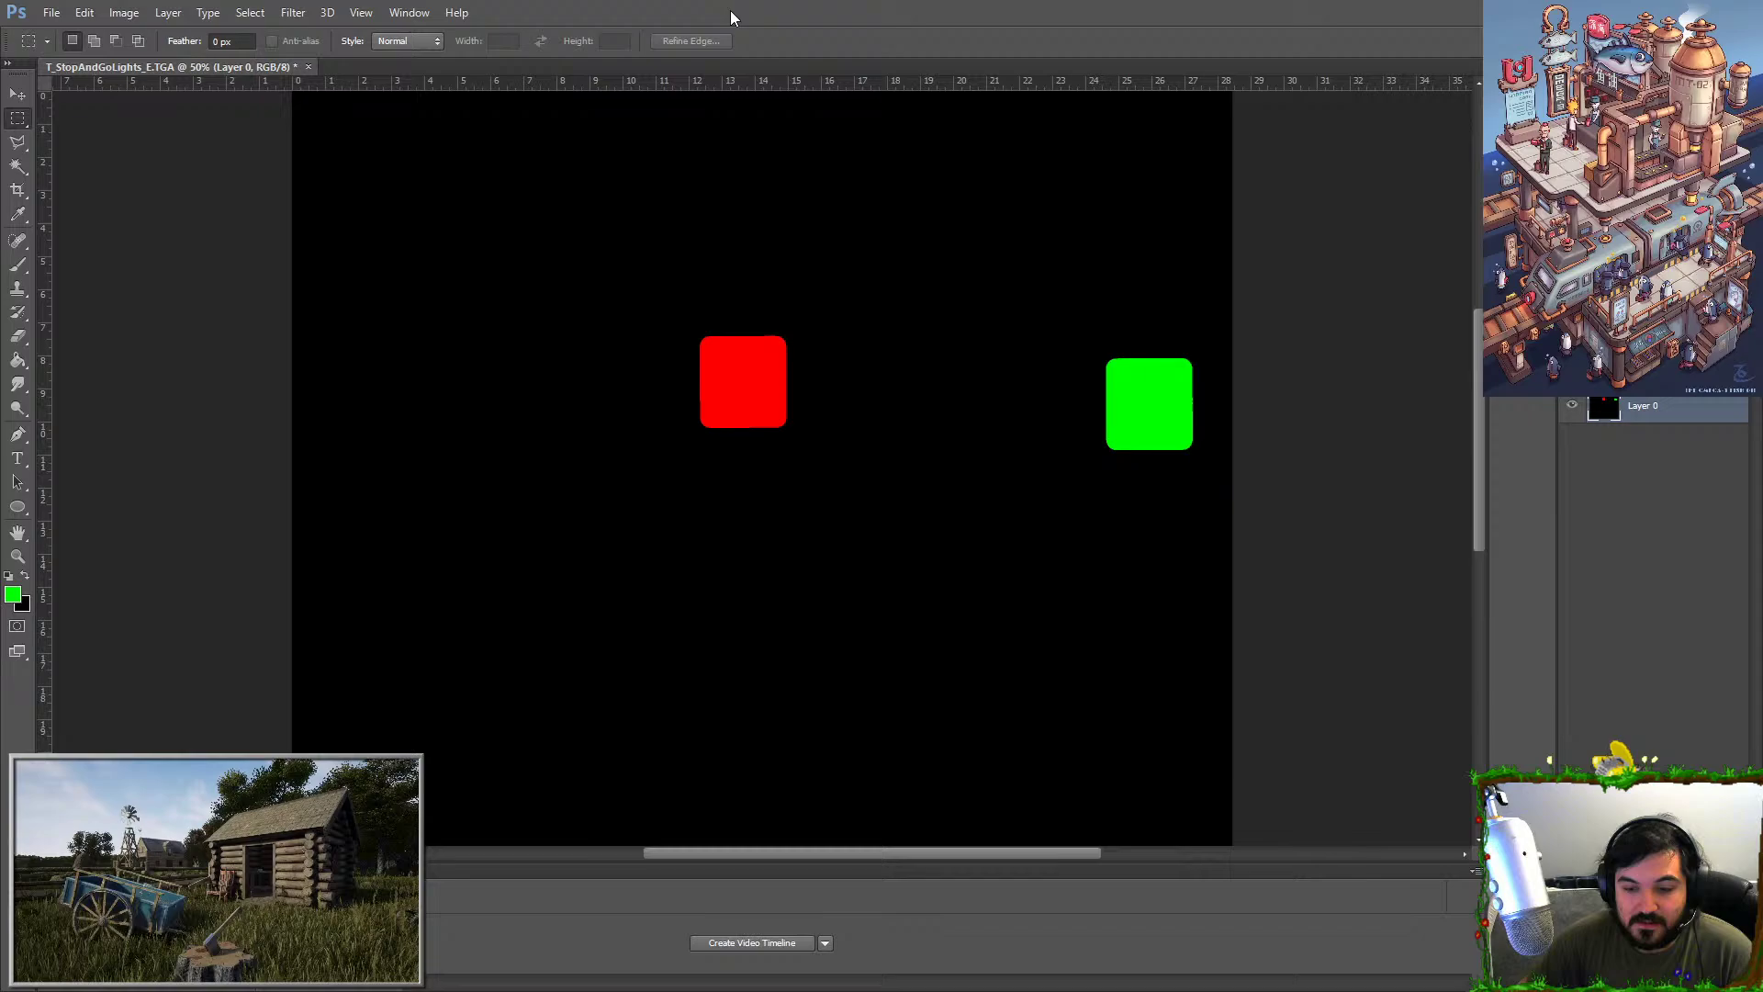
Try to open phong2_Base_Color.exr in Photoshop next to T_StopAndGoLights_E.TGA, and put the Photoshop window away.
left_click_drag(730, 9, 981, 377)
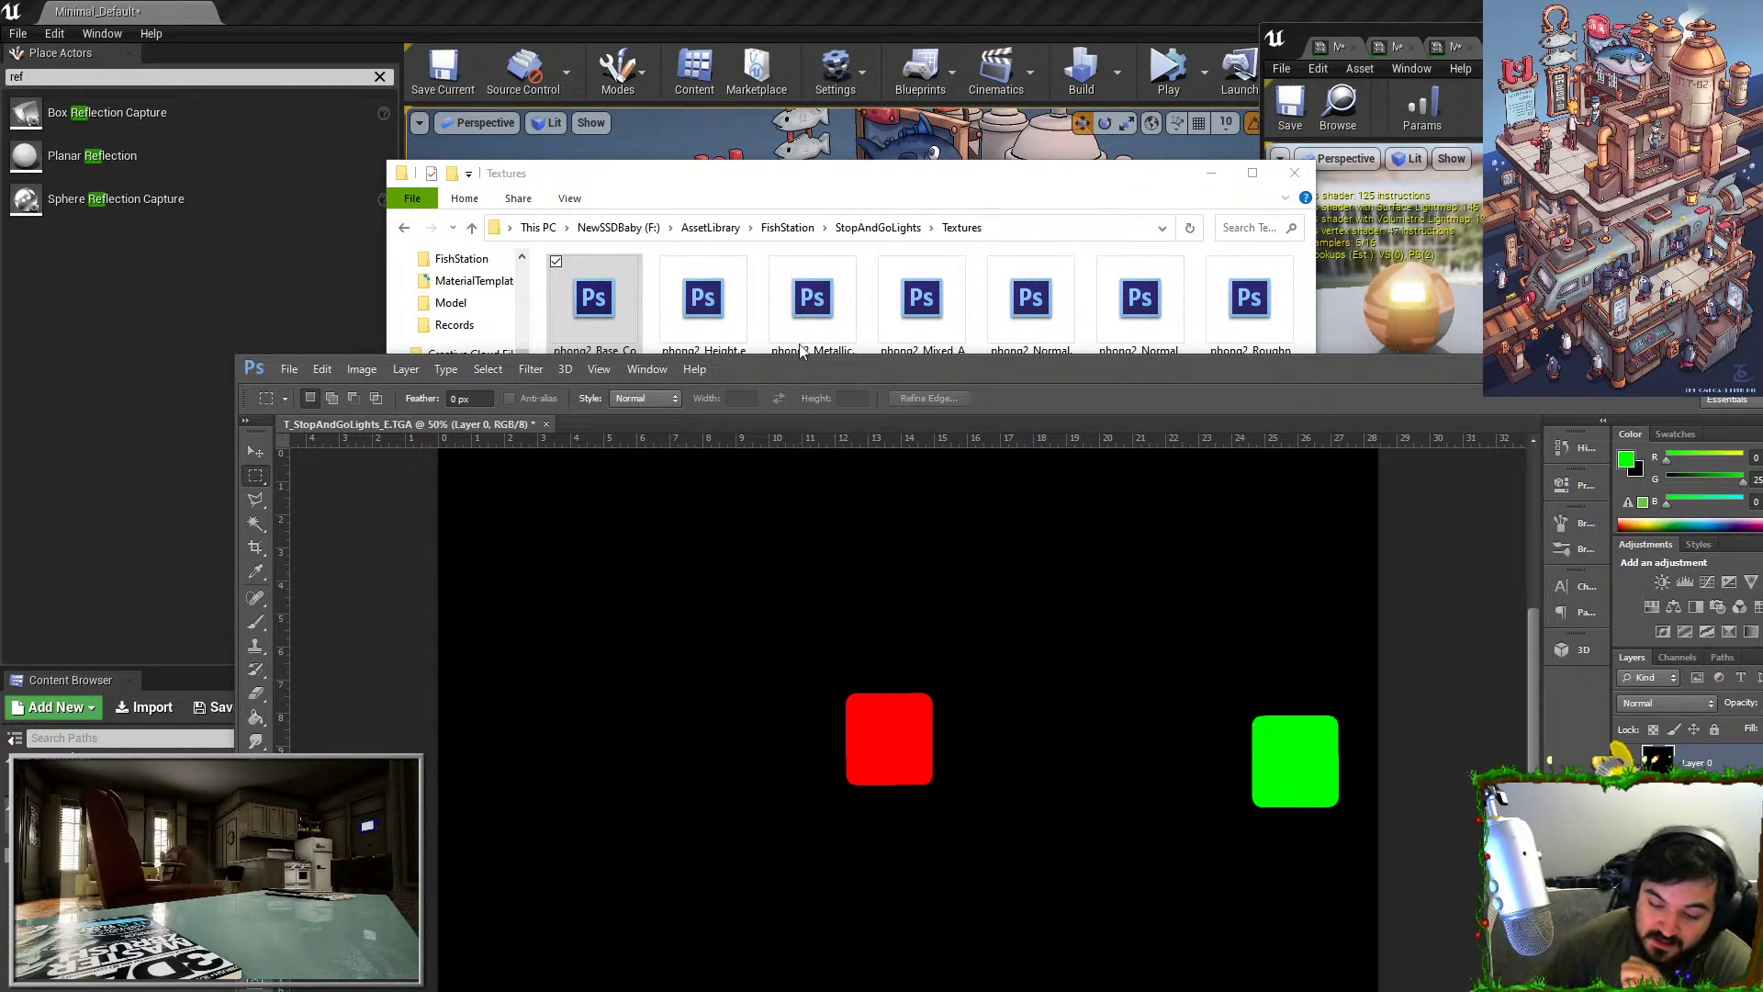
left_click_drag(596, 301, 632, 427)
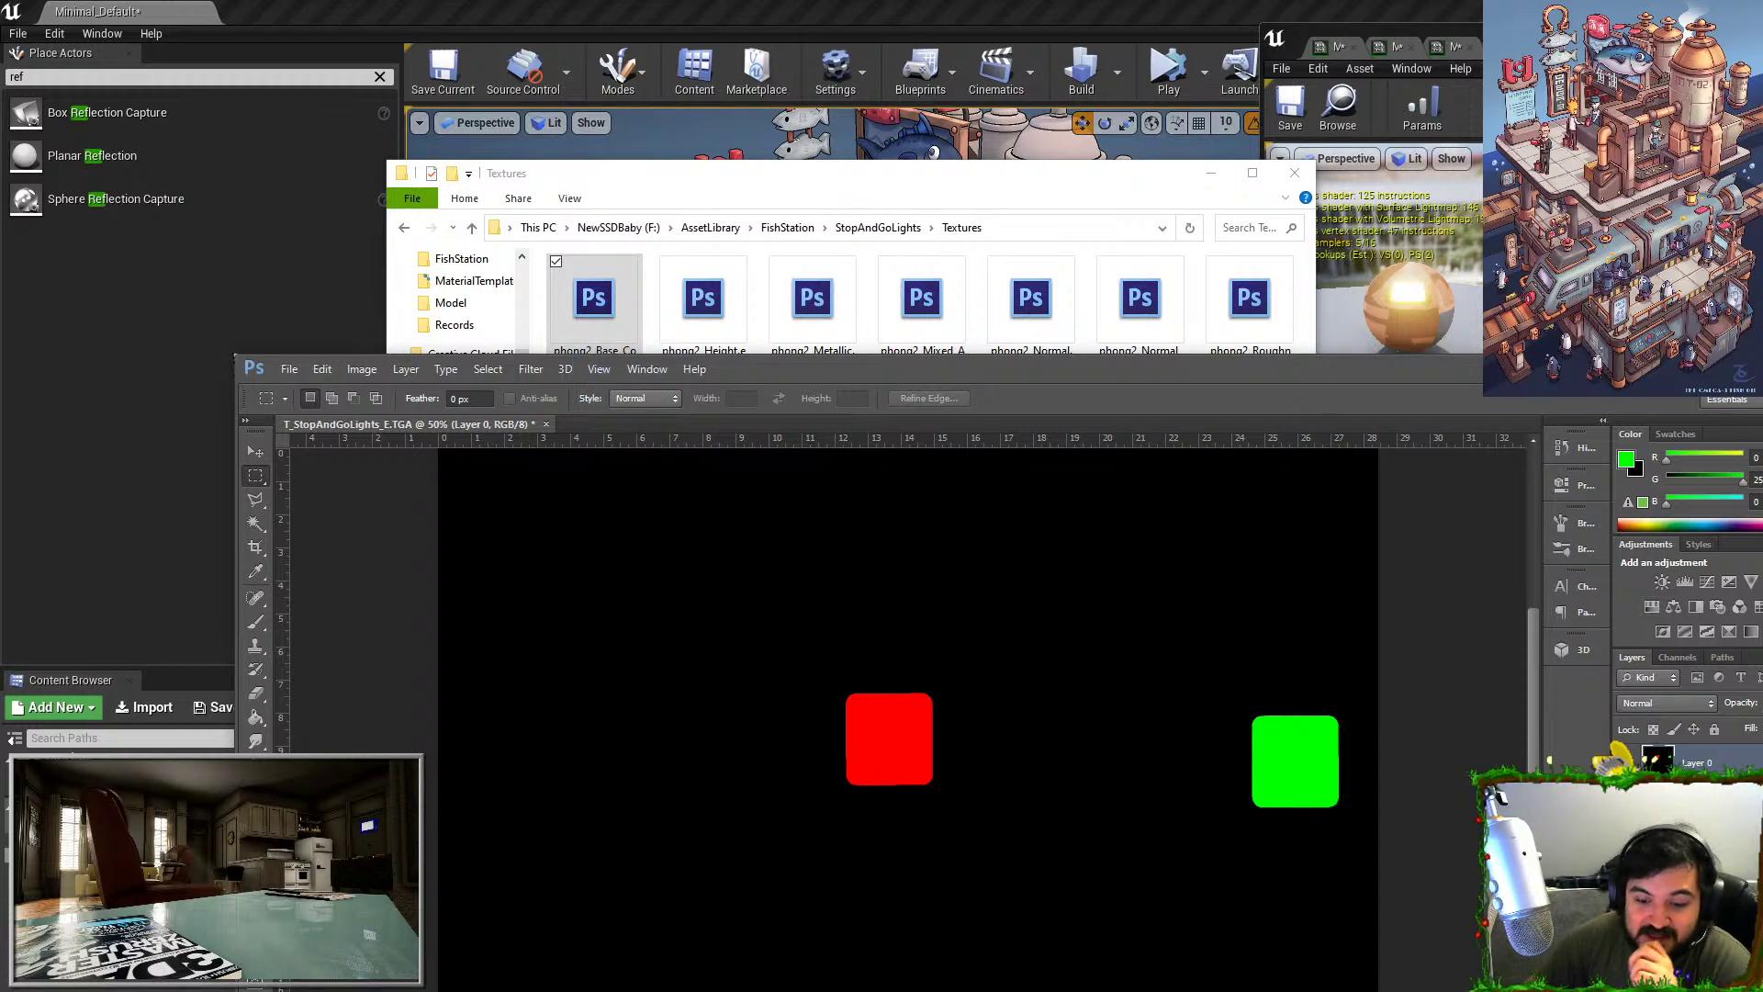
left_click_drag(593, 299, 618, 425)
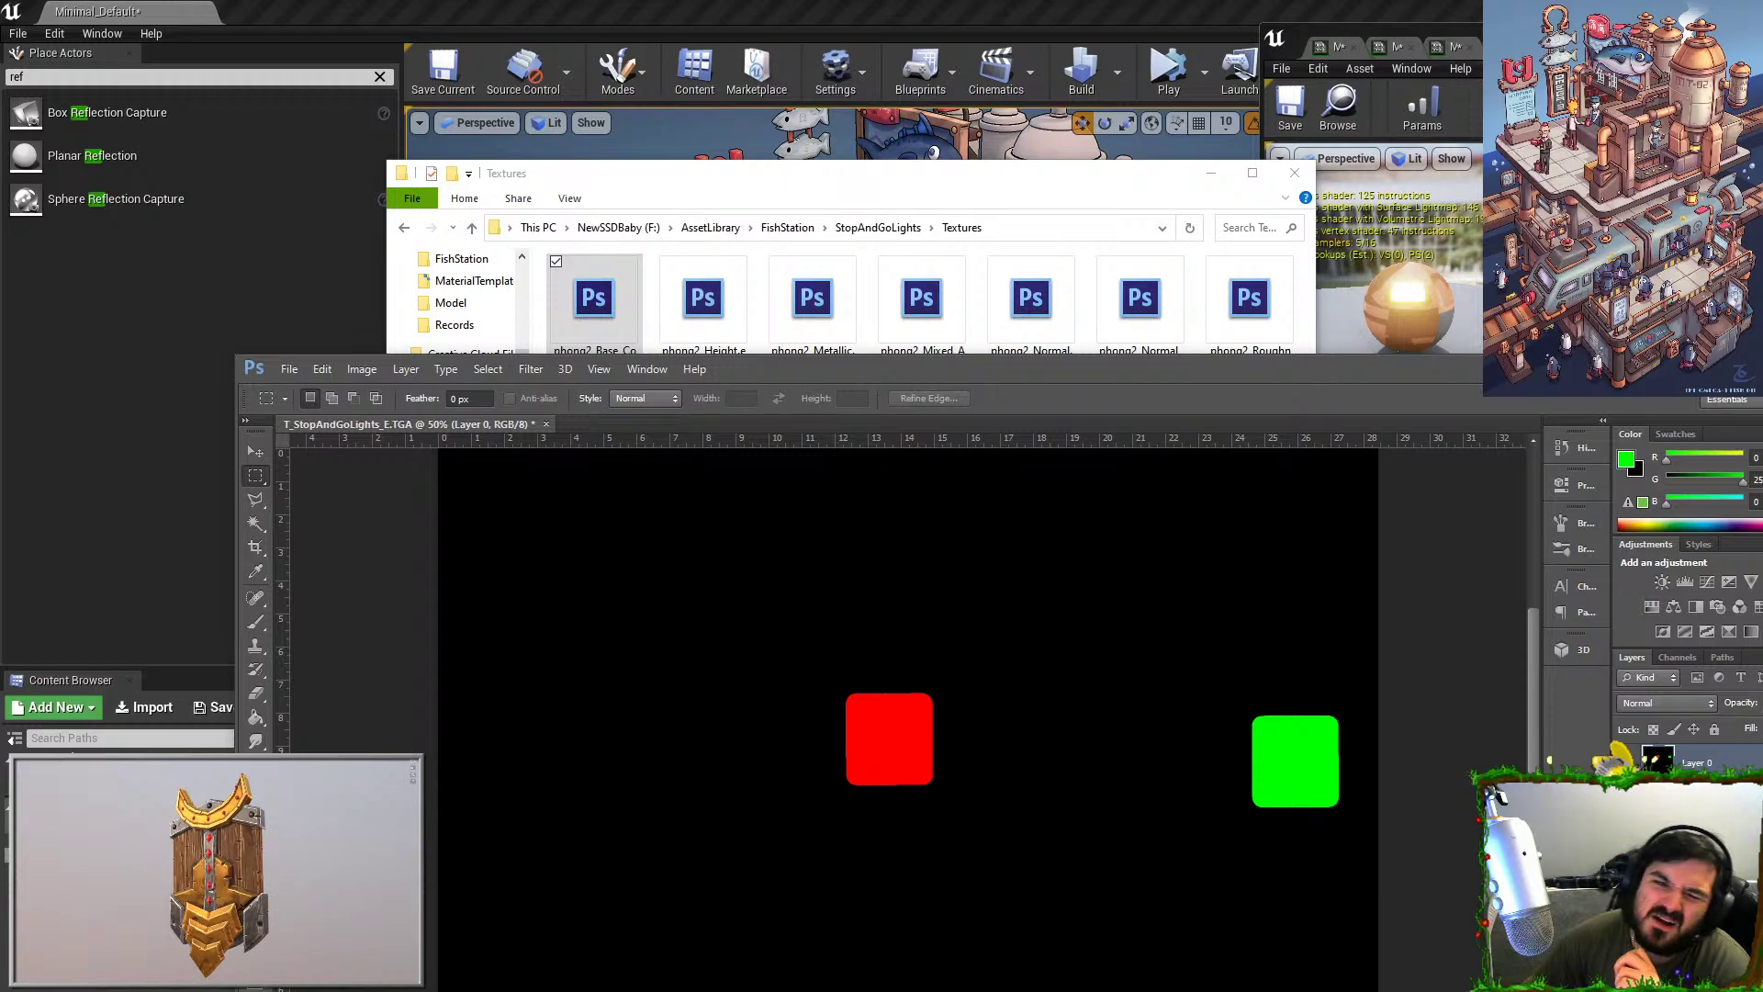
double_click(1335, 377)
left_click(1460, 345)
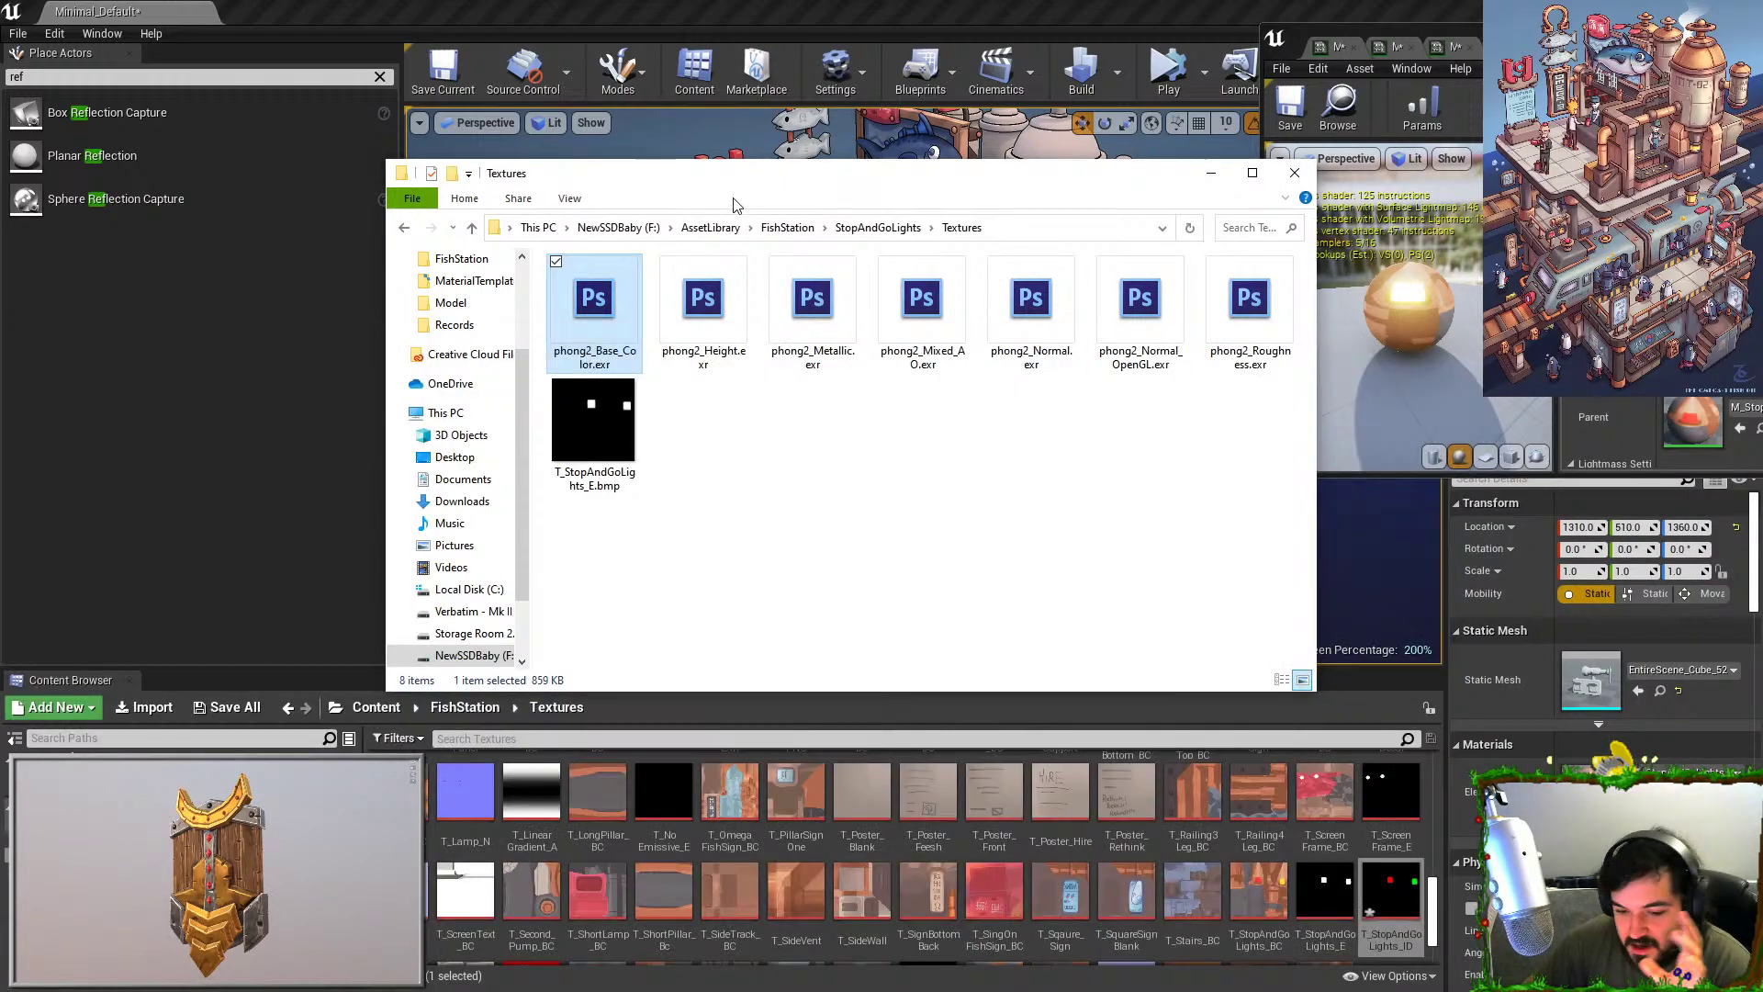
Open StopAndGoLights.spp from the asset's Substance folder in Substance Painter, and dismiss the update and welcome dialogs.
left_click(878, 227)
double_click(658, 307)
double_click(647, 286)
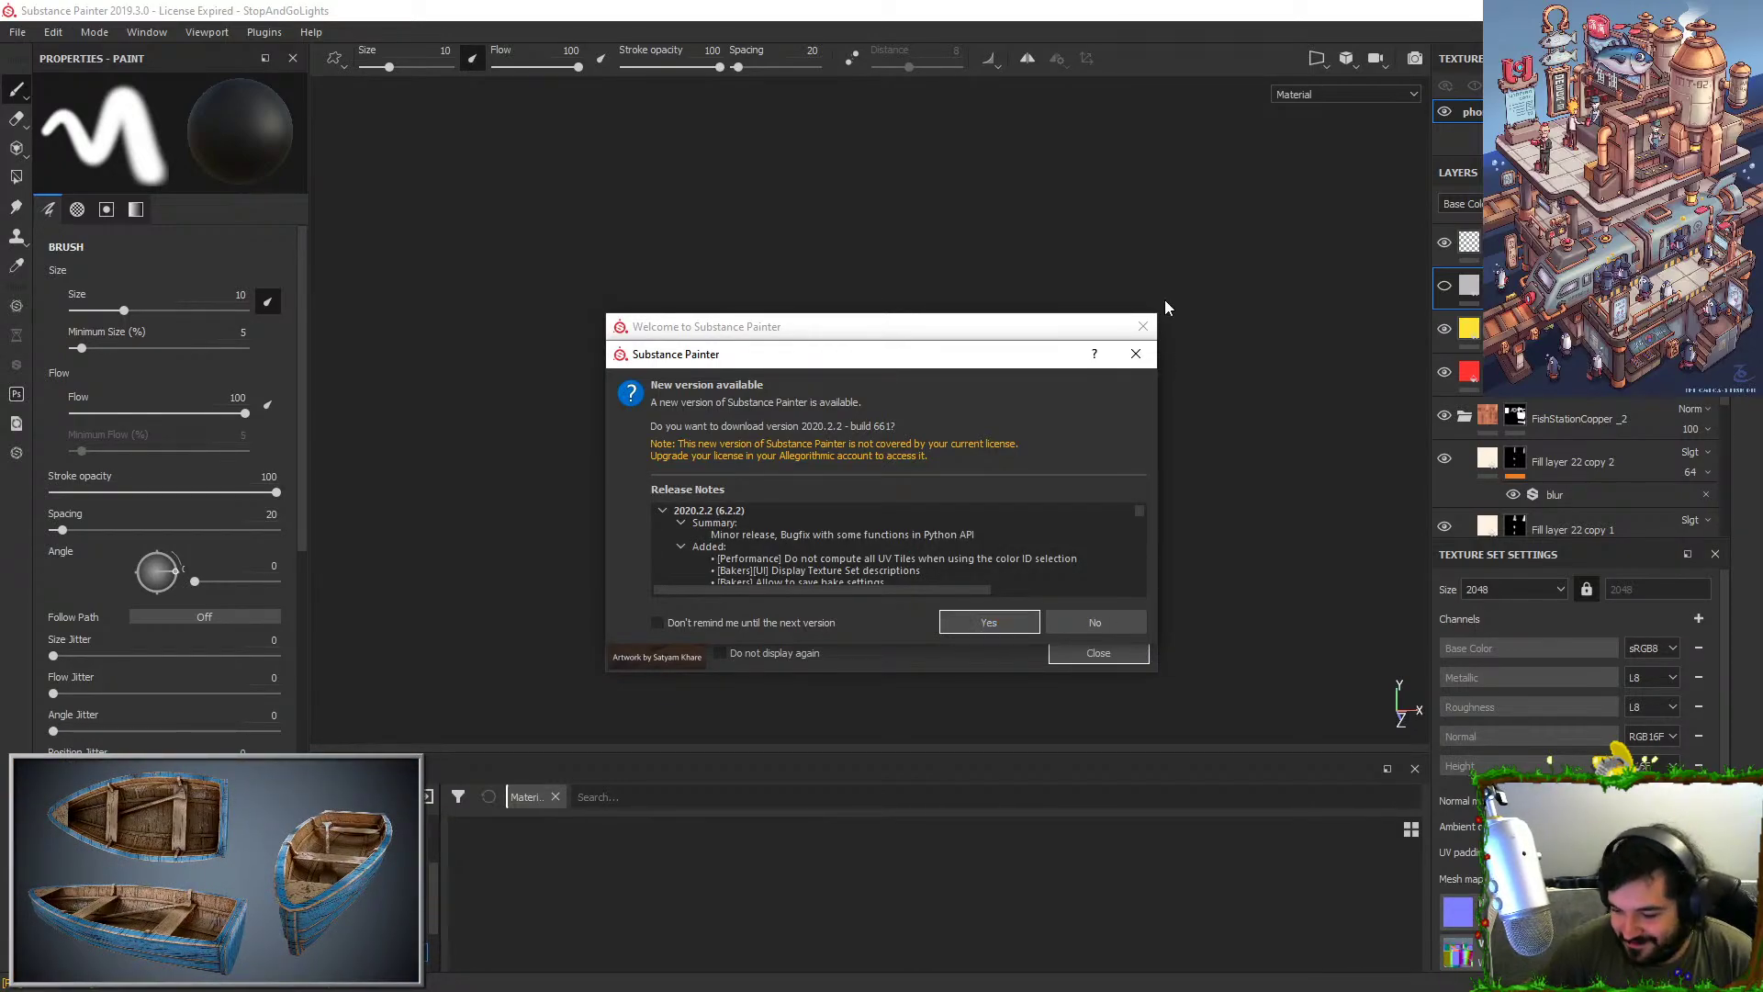
left_click(1136, 355)
left_click(1144, 329)
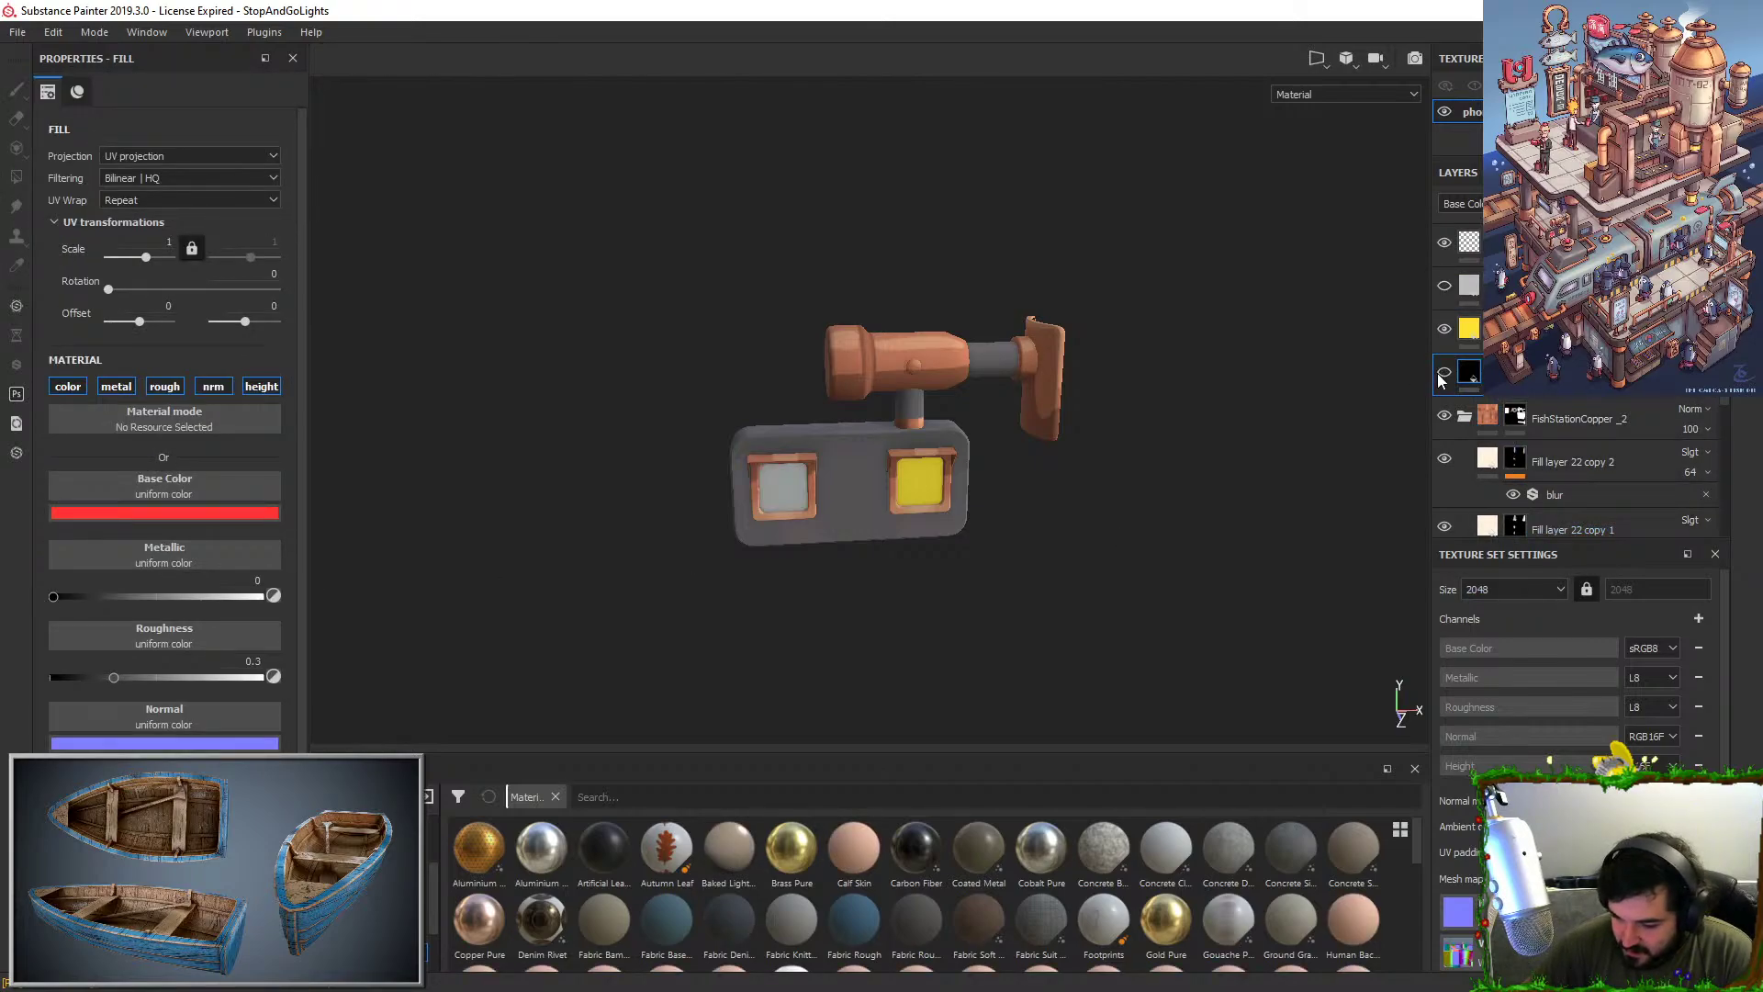
Darken the base colours of the two lamp fill layers to dark red (0.180, 0.006, 0.006) and dark yellow.
left_click(271, 513)
left_click(494, 639)
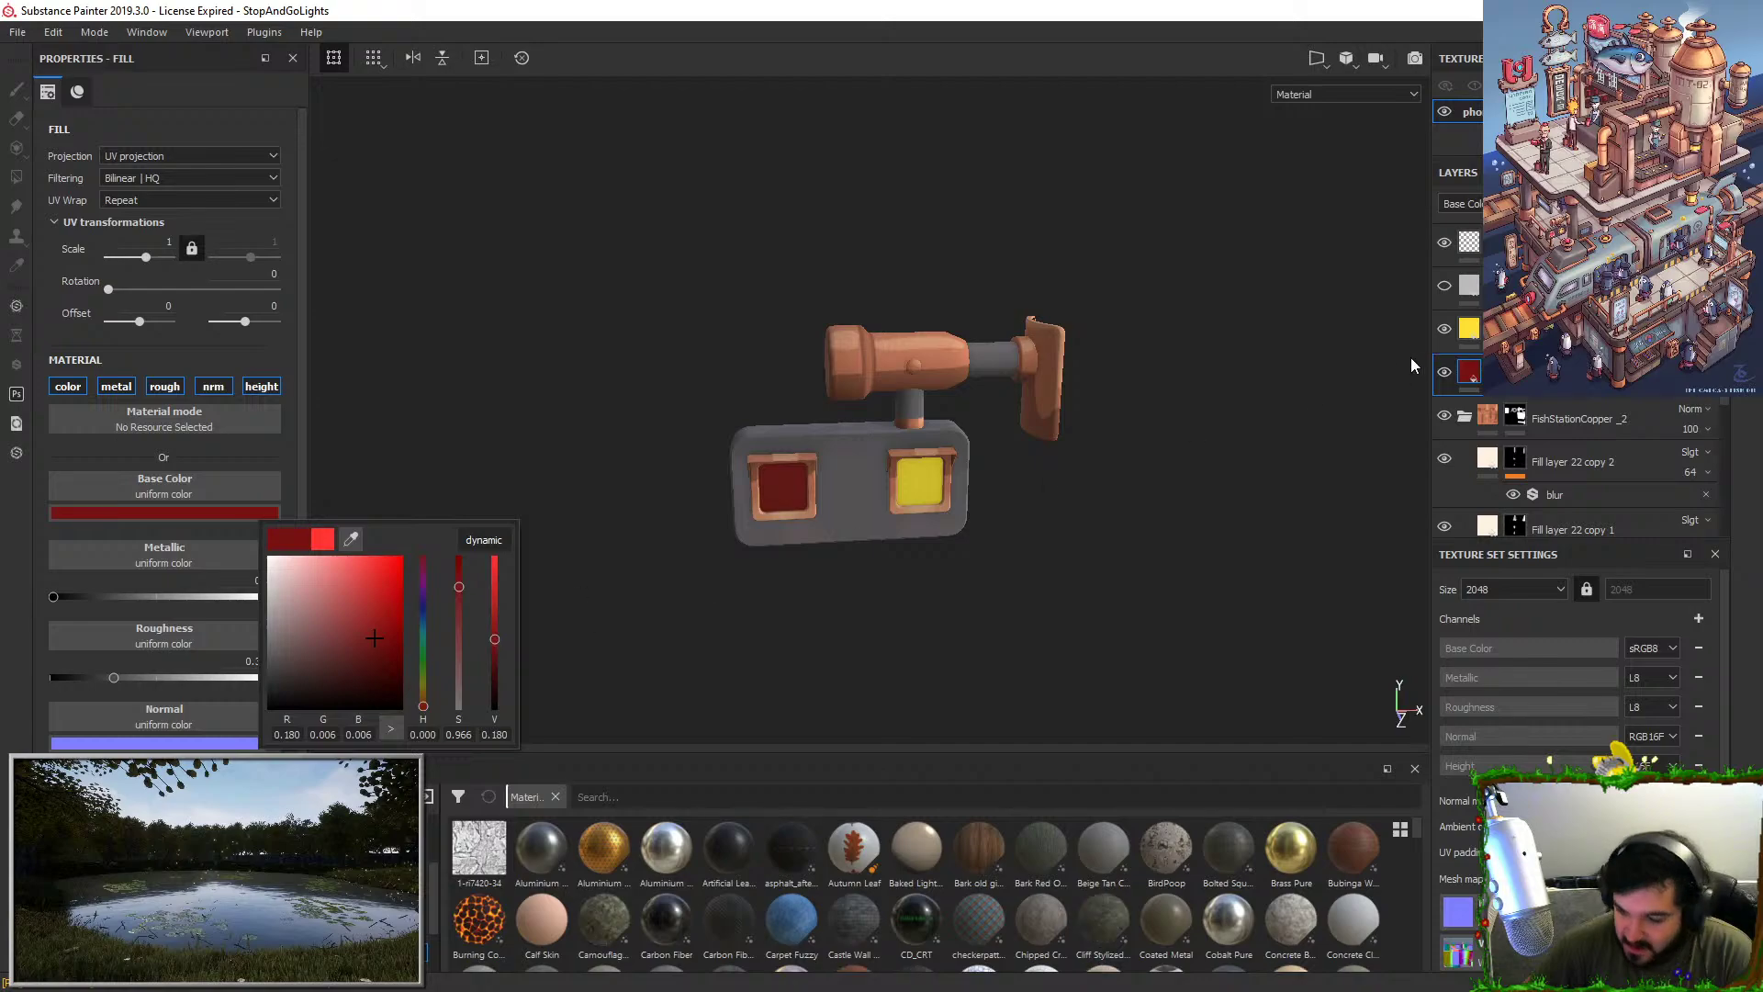
left_click(1468, 328)
left_click(267, 514)
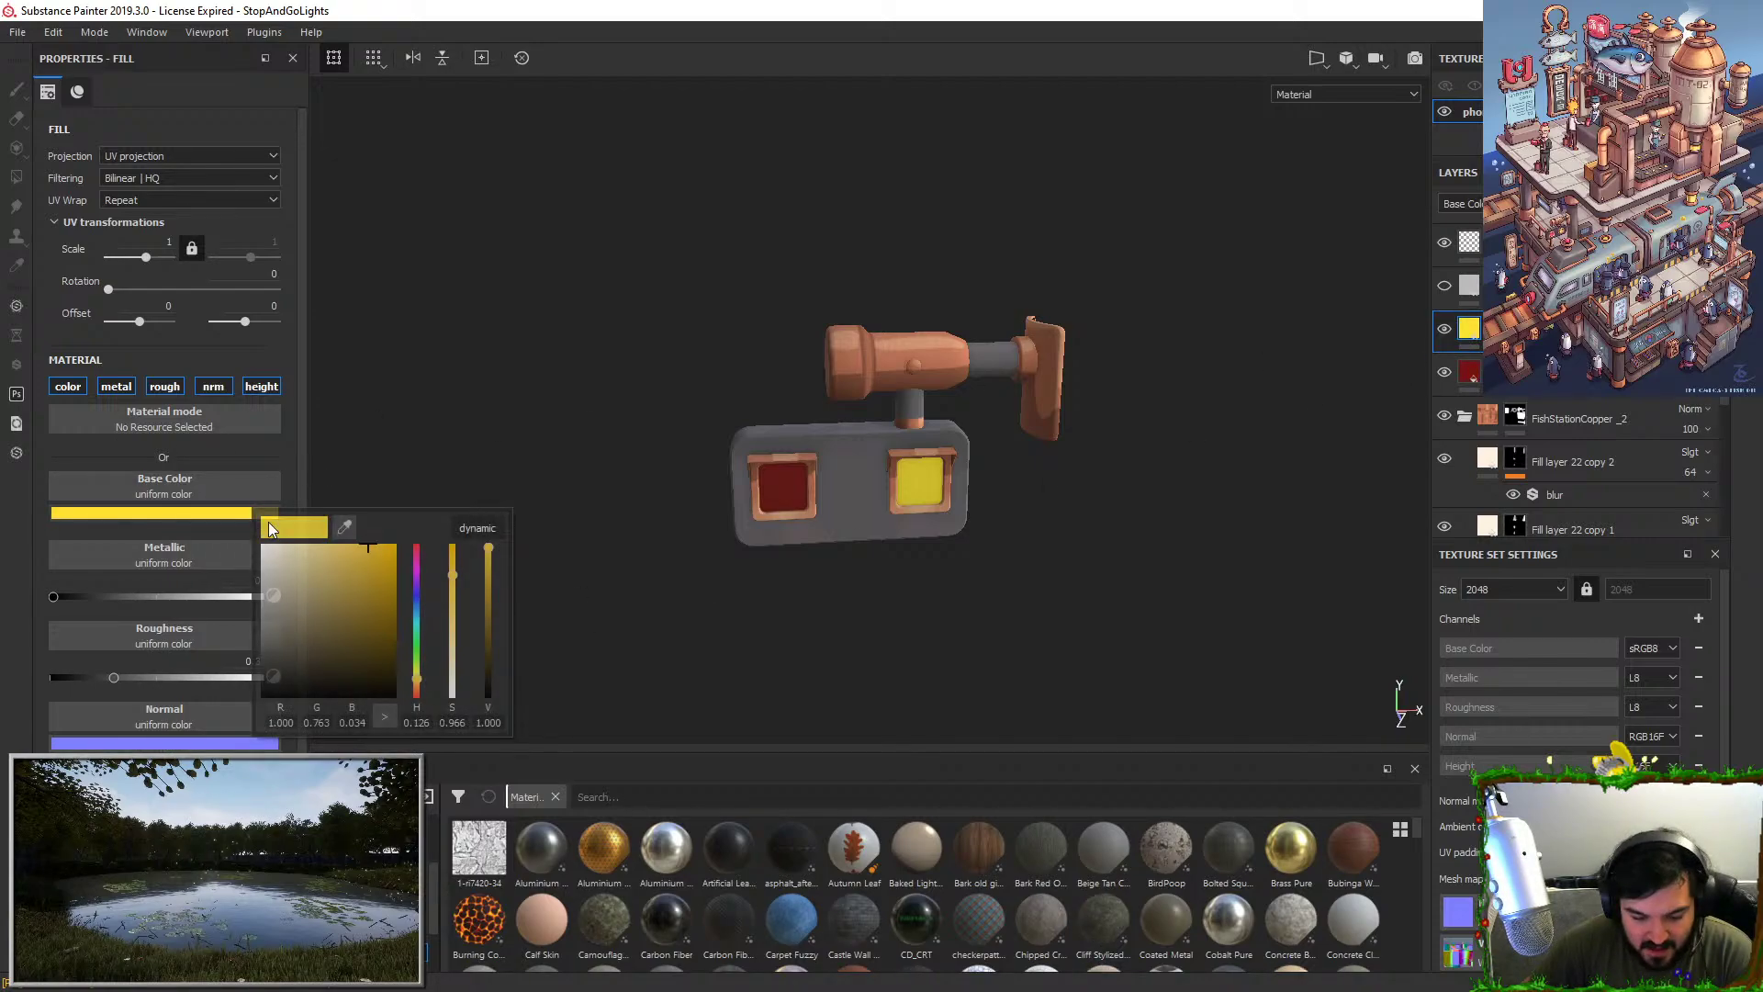
left_click(485, 614)
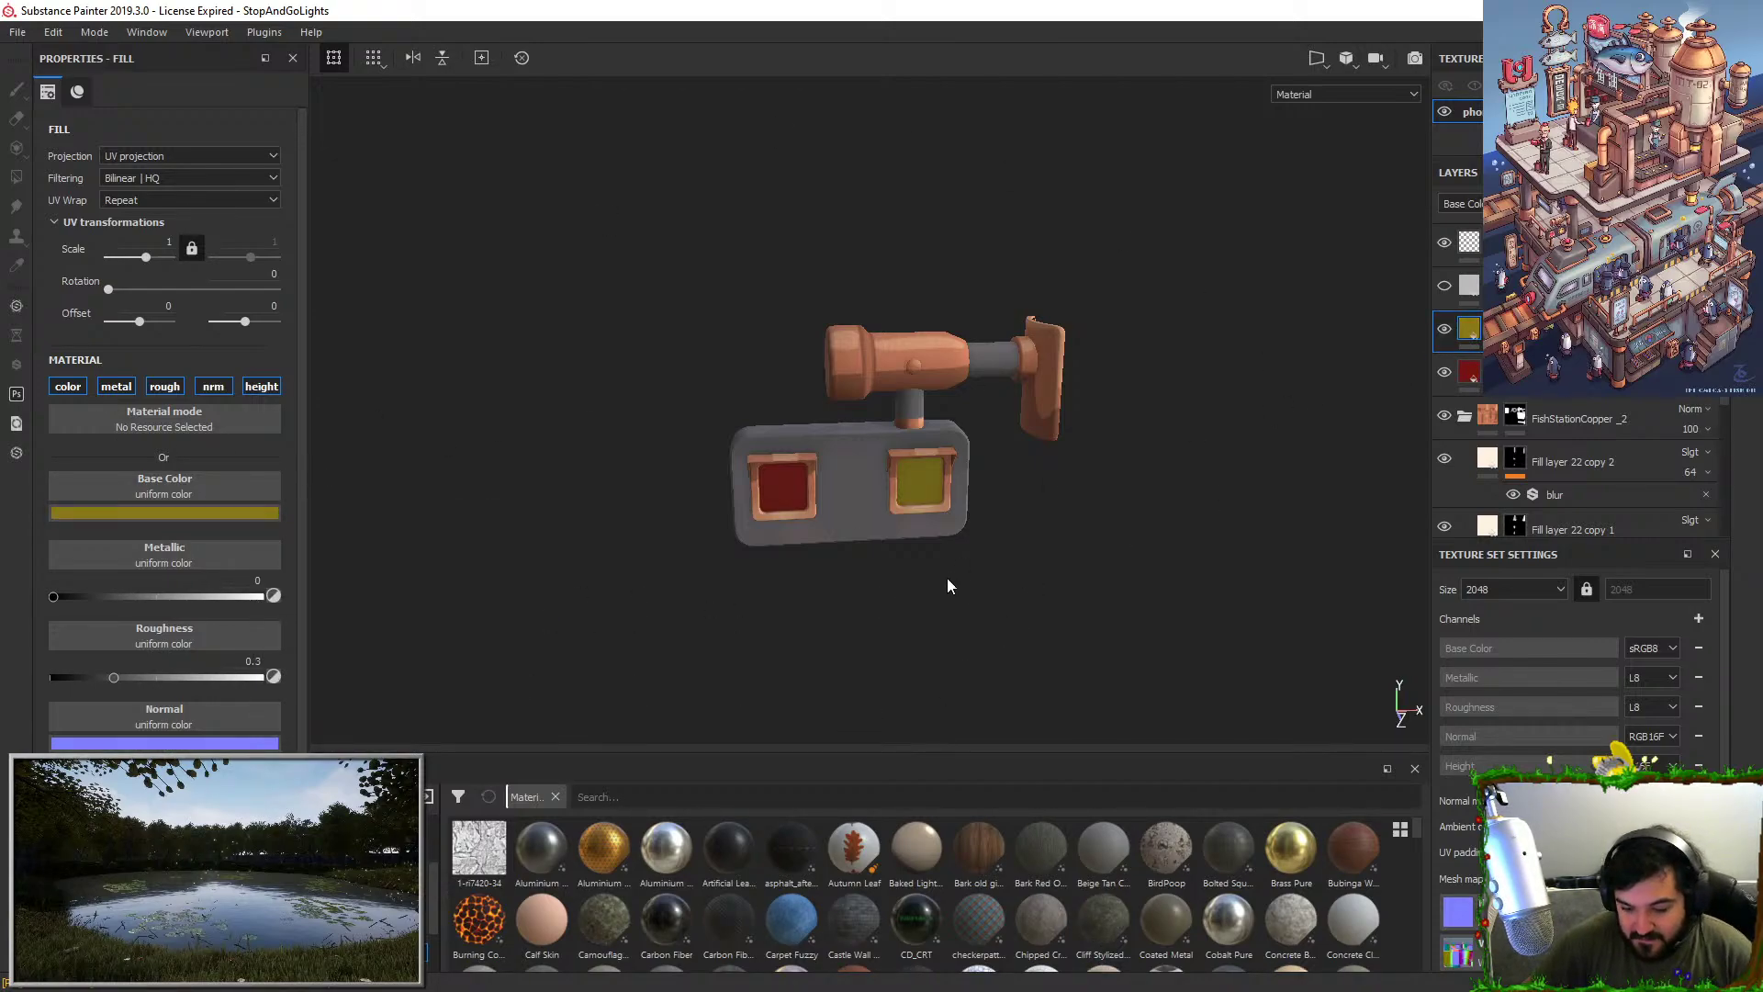
right_click_drag(946, 577, 1009, 274, "alt")
left_click_drag(1011, 355, 1063, 472, "alt")
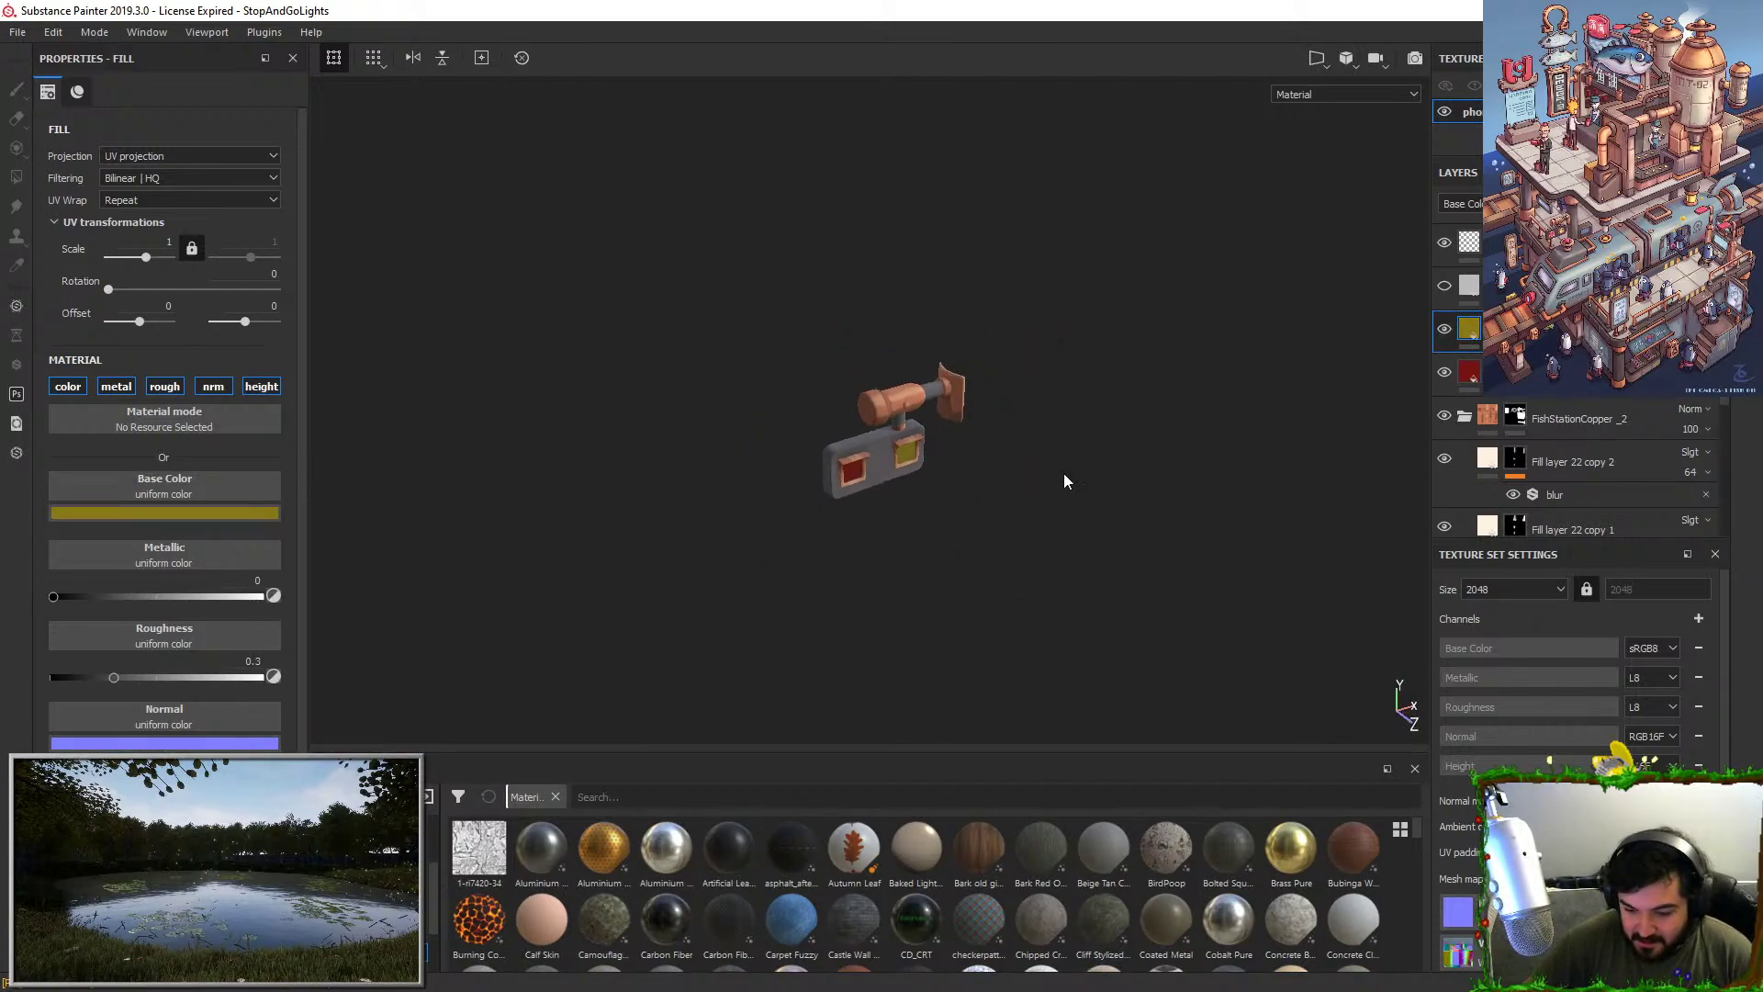
Export the phong2 texture set as 2048x2048 exr files to the StopAndGoLights Textures folder.
left_click(18, 32)
left_click(64, 345)
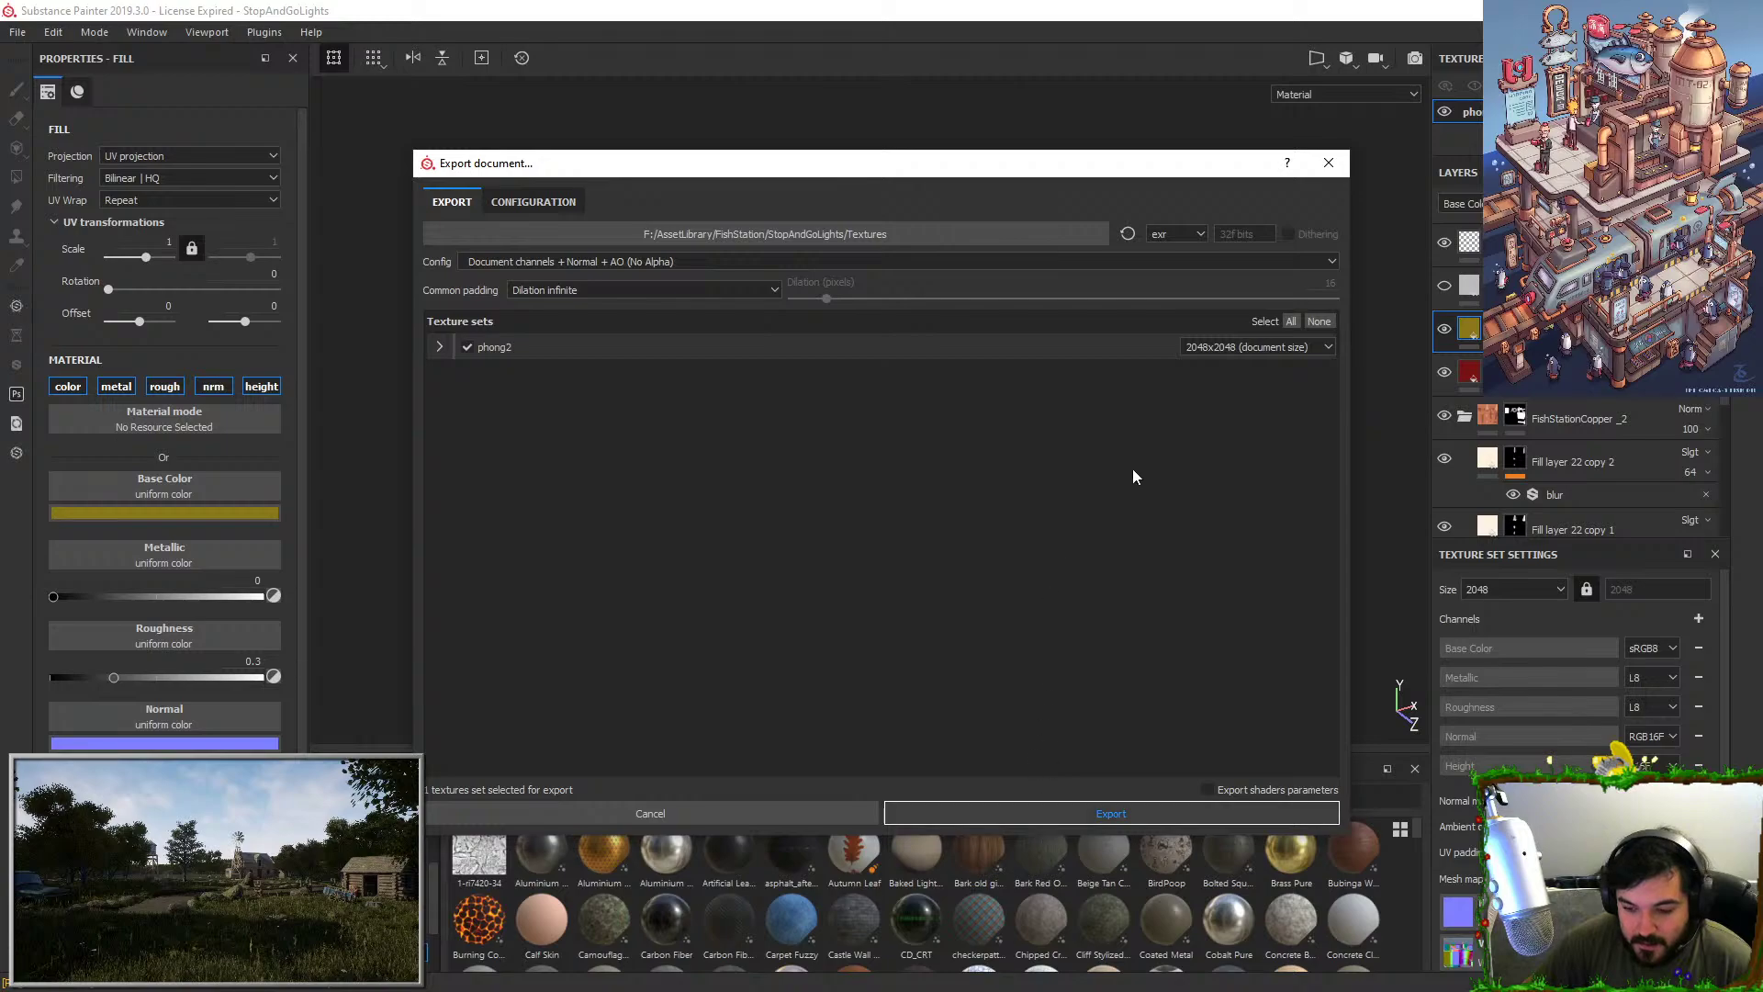
left_click(1047, 823)
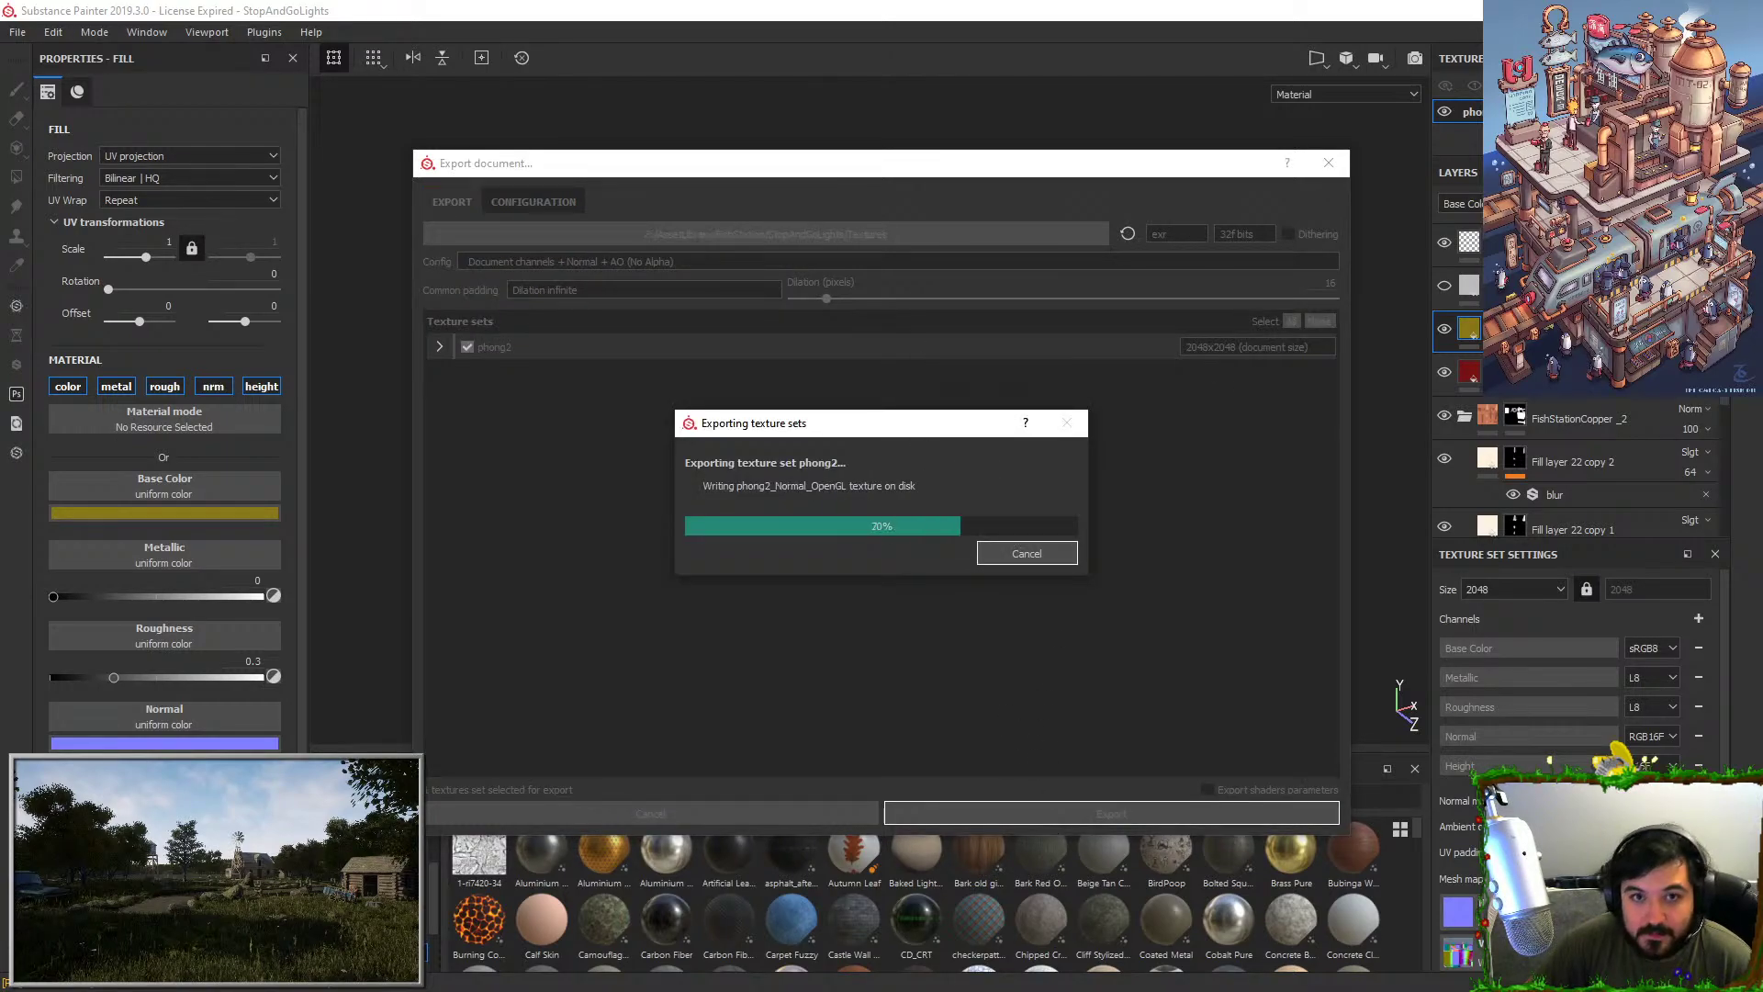
left_click(933, 515)
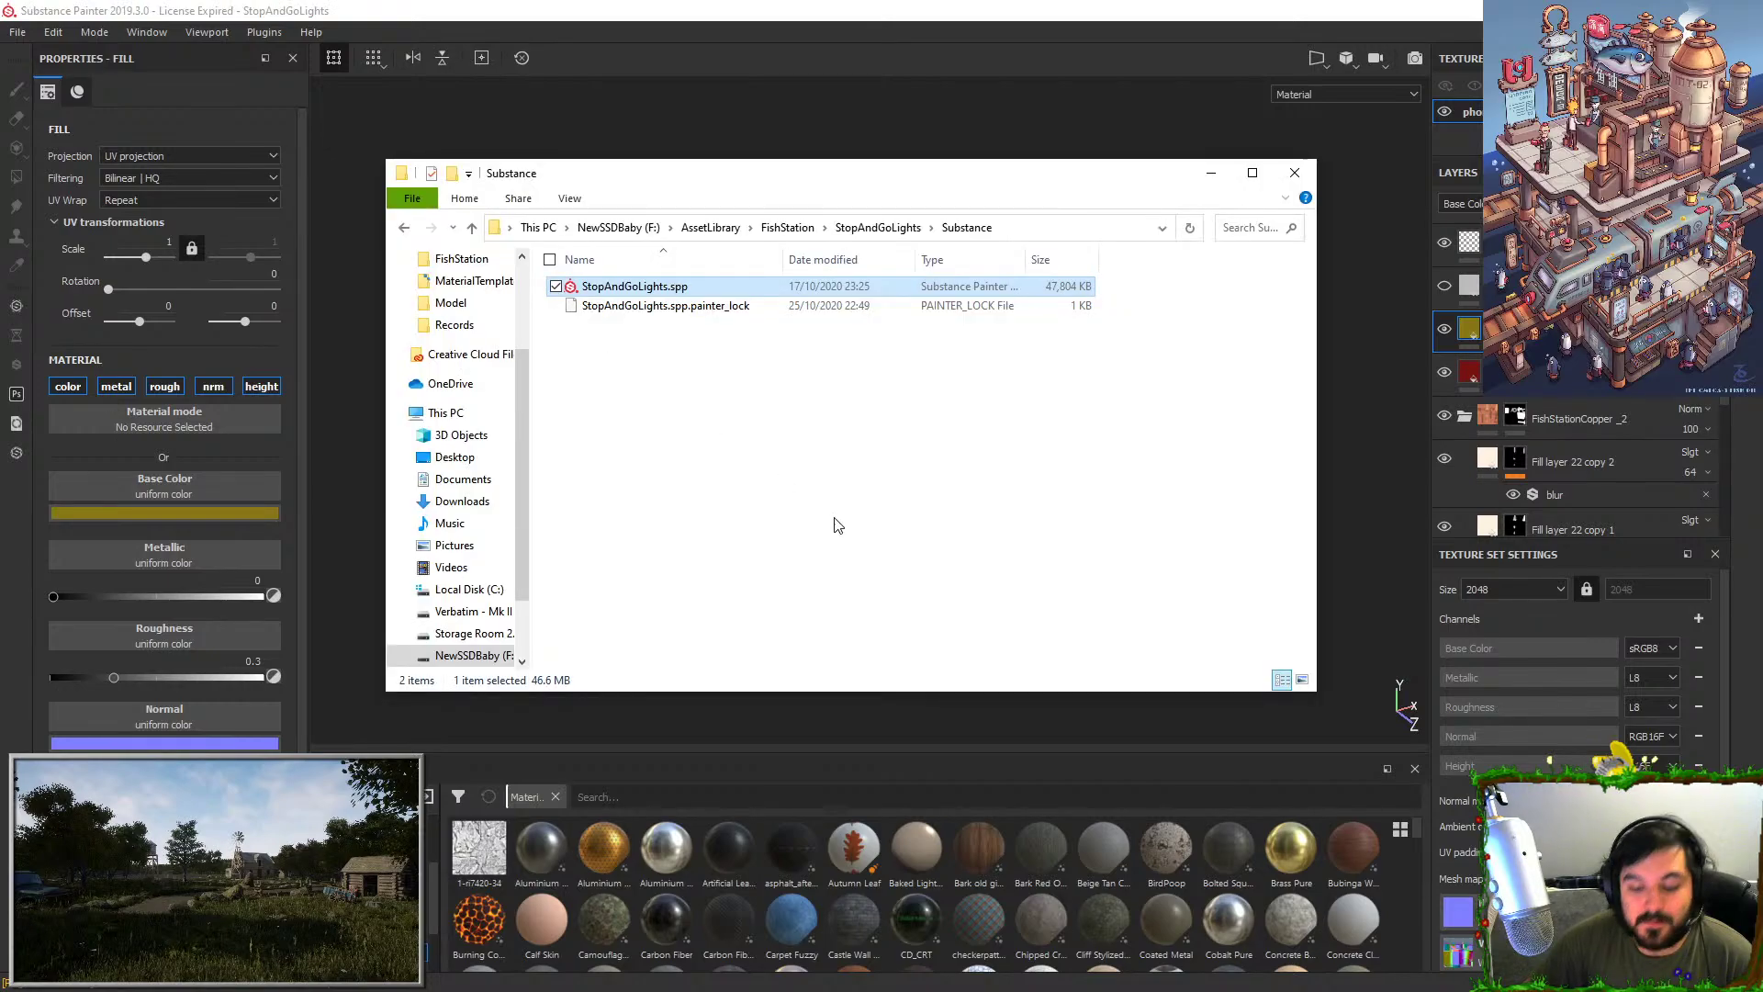
Go to the StopAndGoLights Textures folder in File Explorer and move its window out of the way.
left_click(878, 227)
double_click(614, 327)
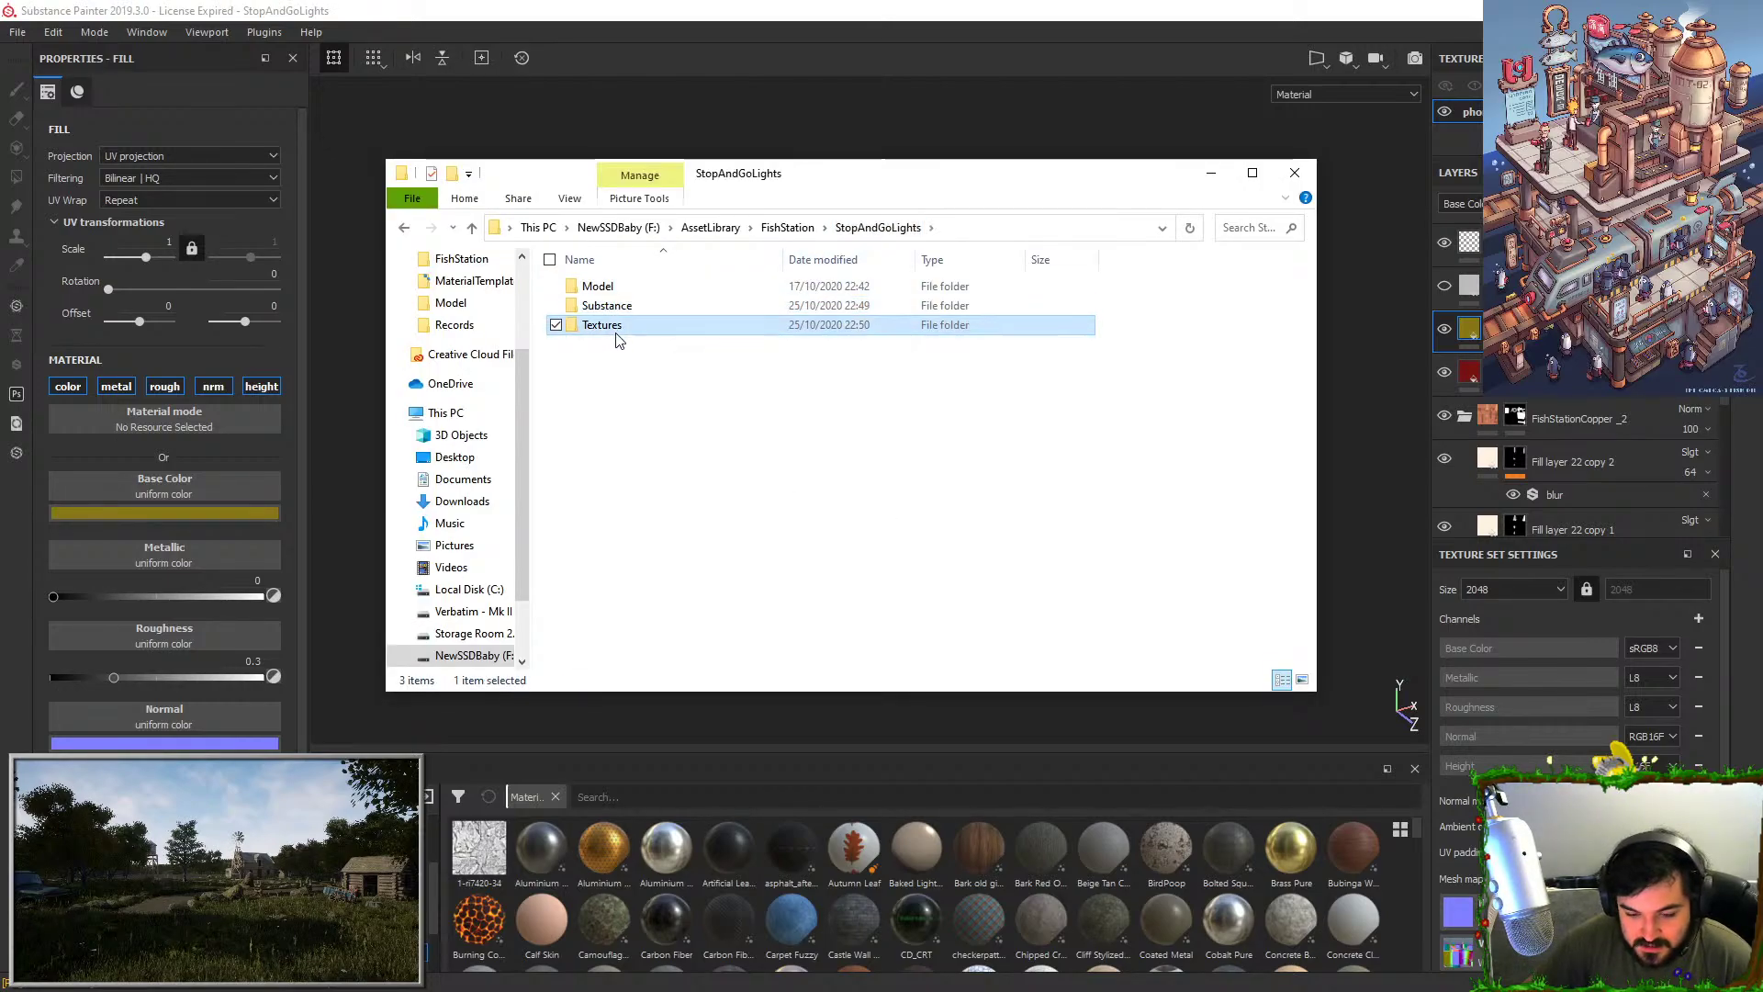
left_click(626, 326)
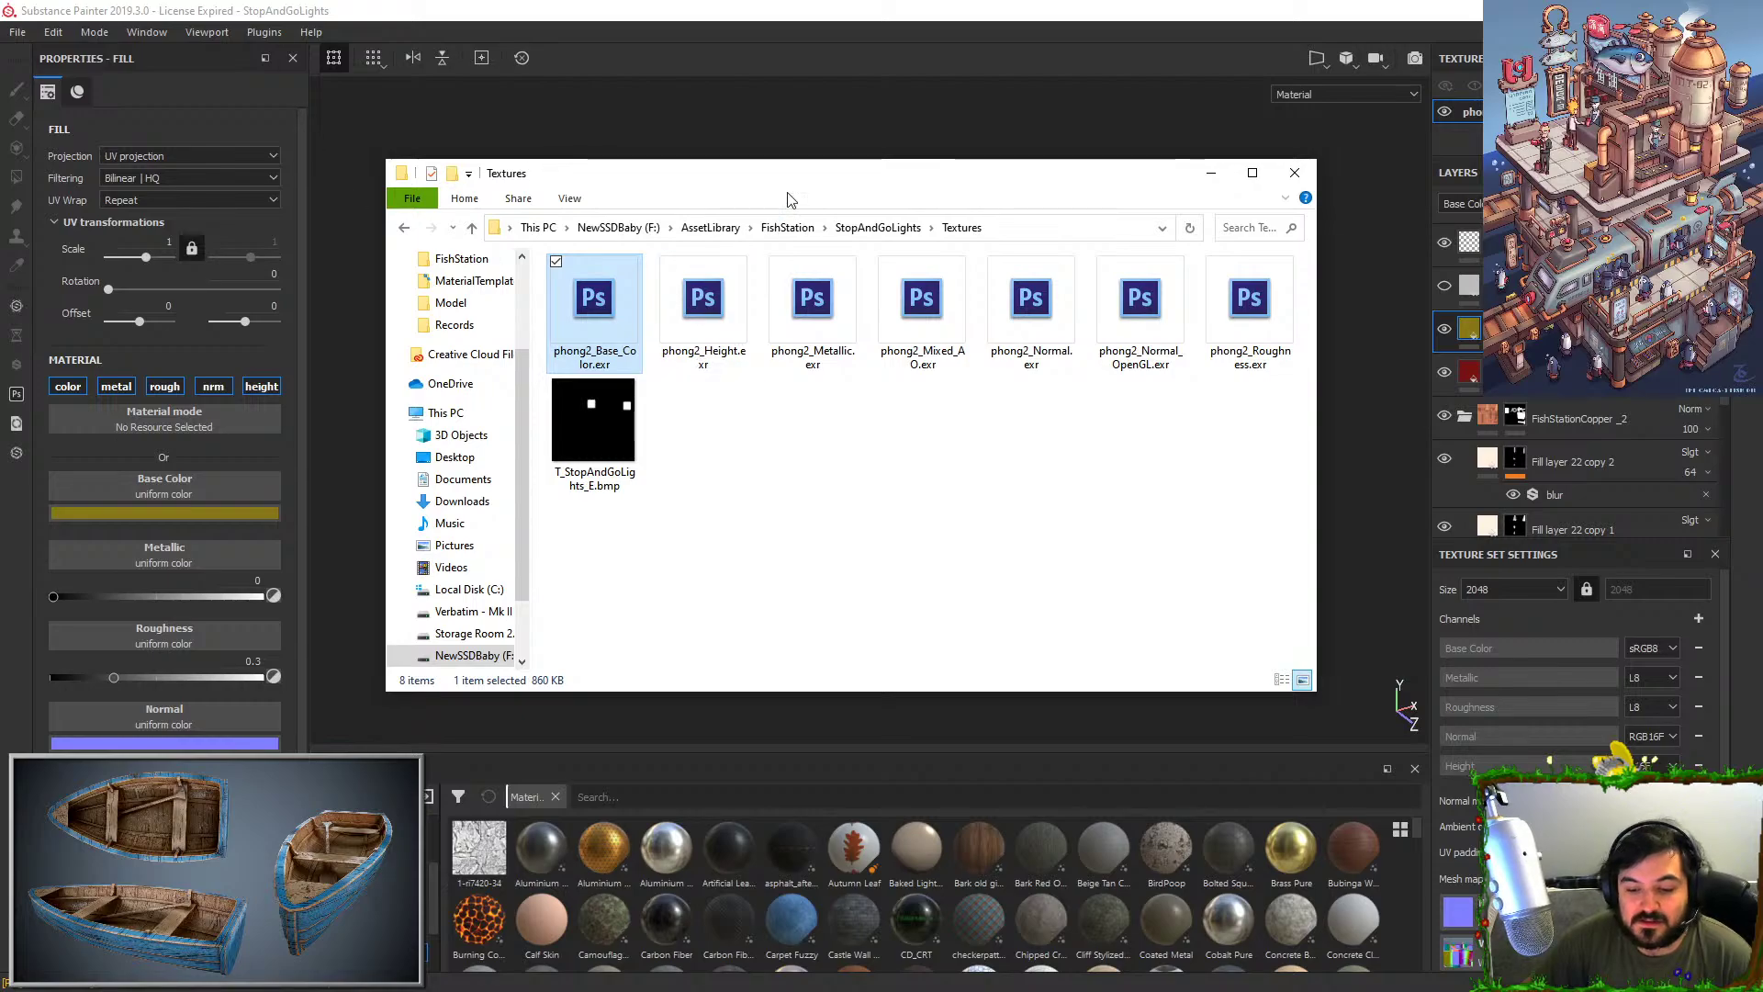
left_click_drag(801, 177, 0, 184)
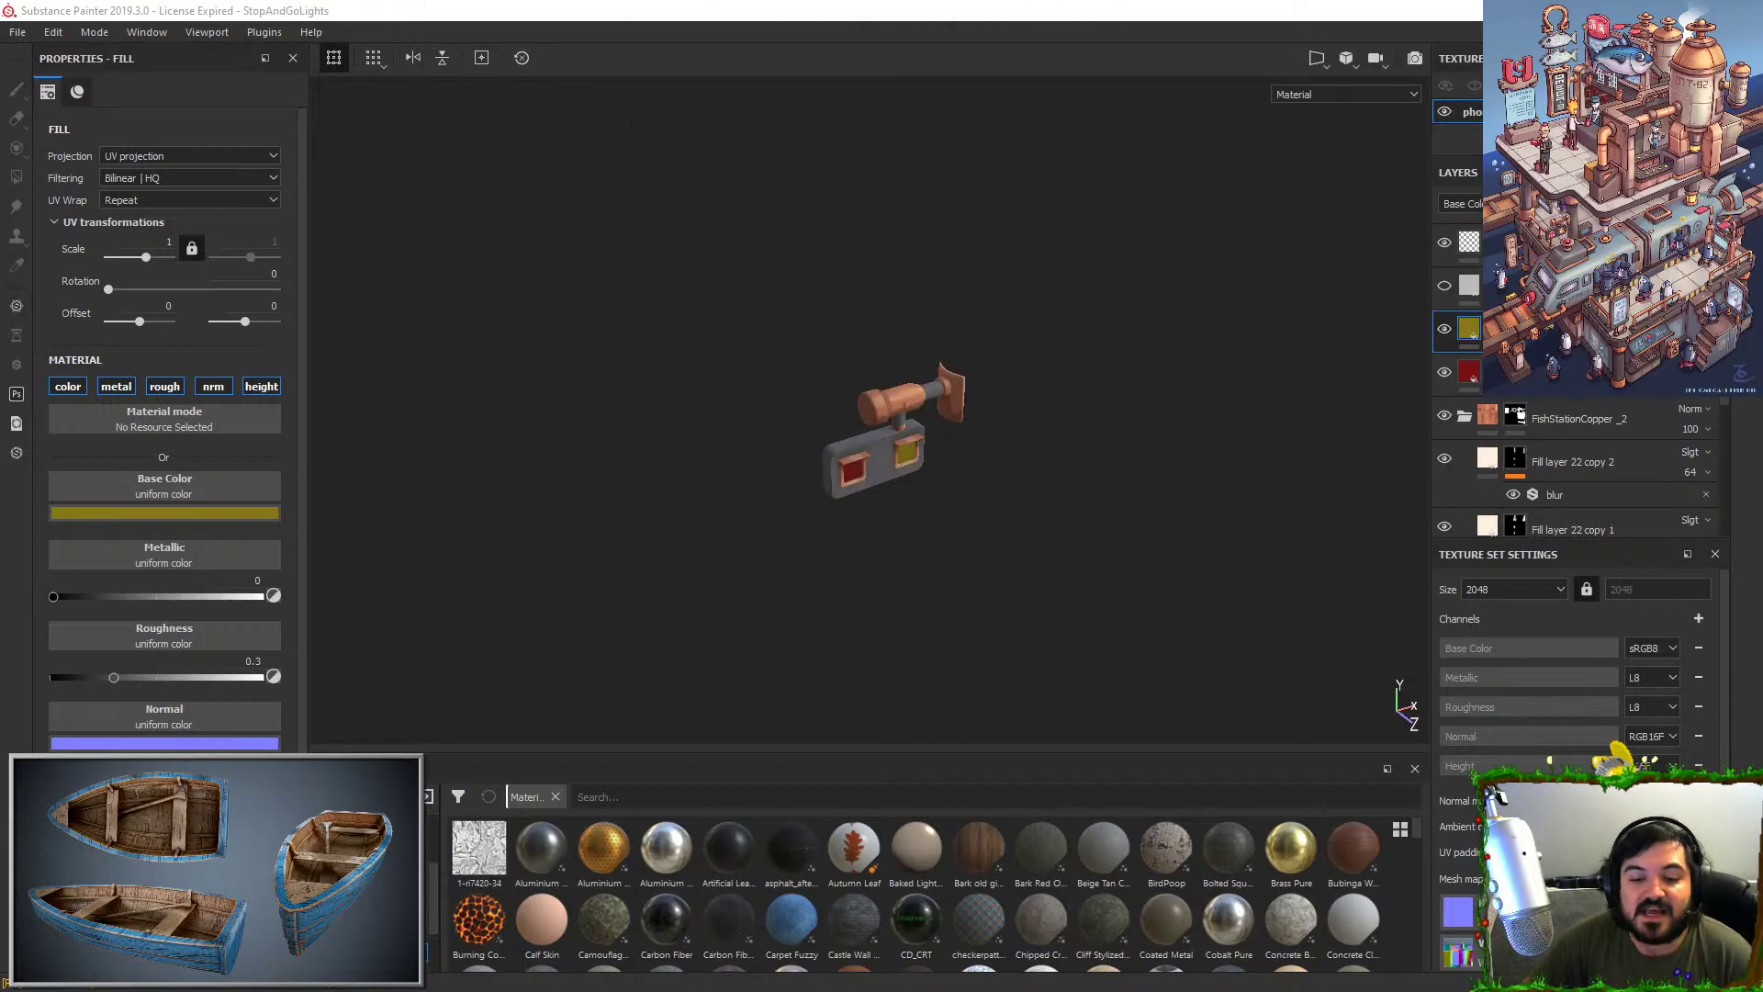
Switch to Unreal Editor and examine the Hire poster, the wall posters and the shopfront on the station's lower level.
key("alt+Tab")
left_click(997, 886)
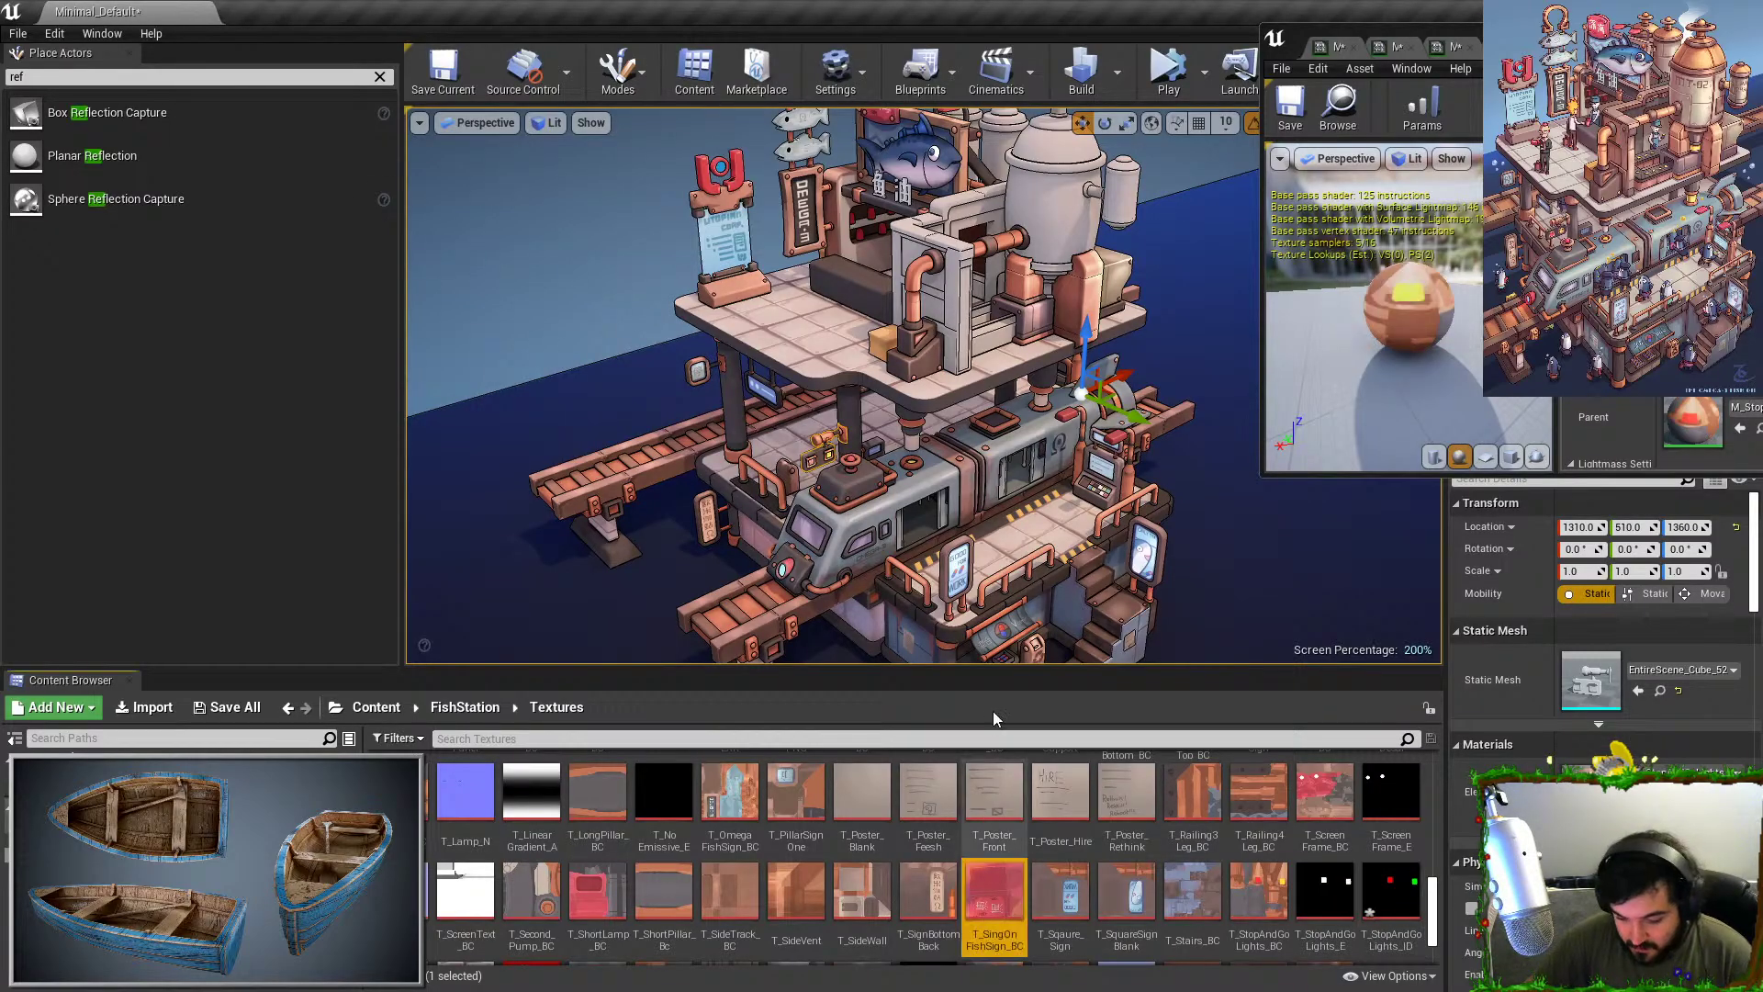
right_click_drag(1025, 480, 937, 477)
key("w")
key("w")
key("s")
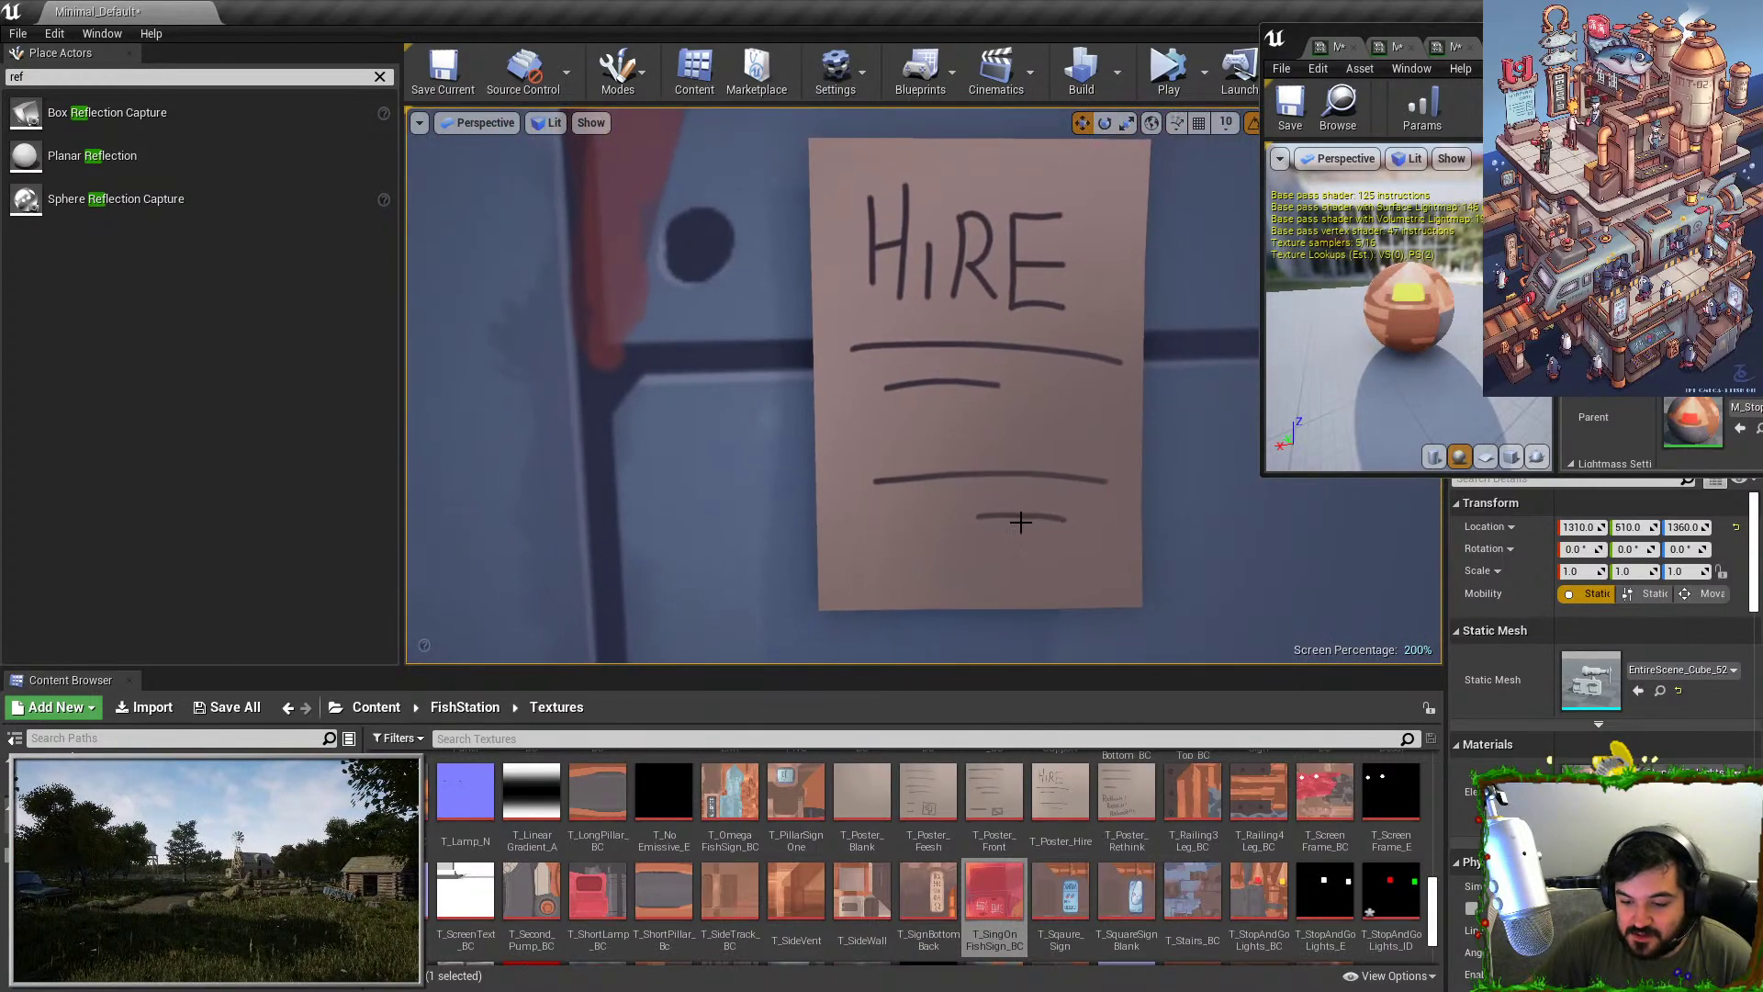
key("s")
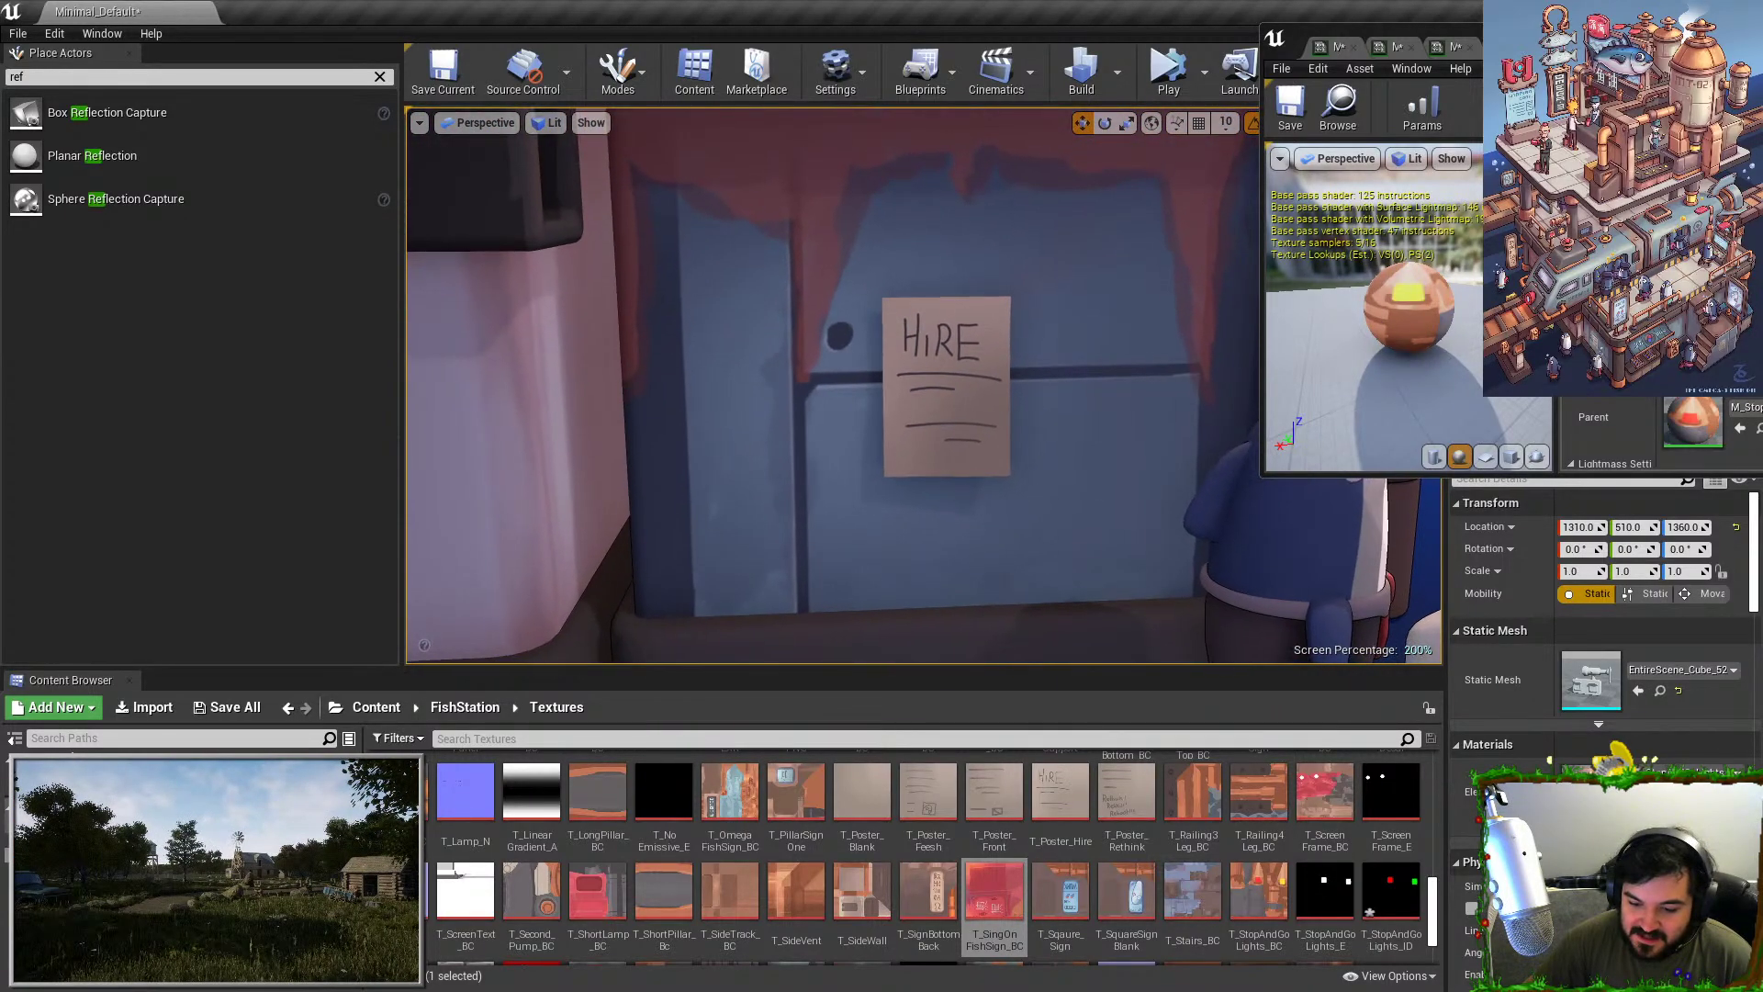
right_click_drag(937, 478, 601, 436)
key("w")
key("w")
key("s")
key("w")
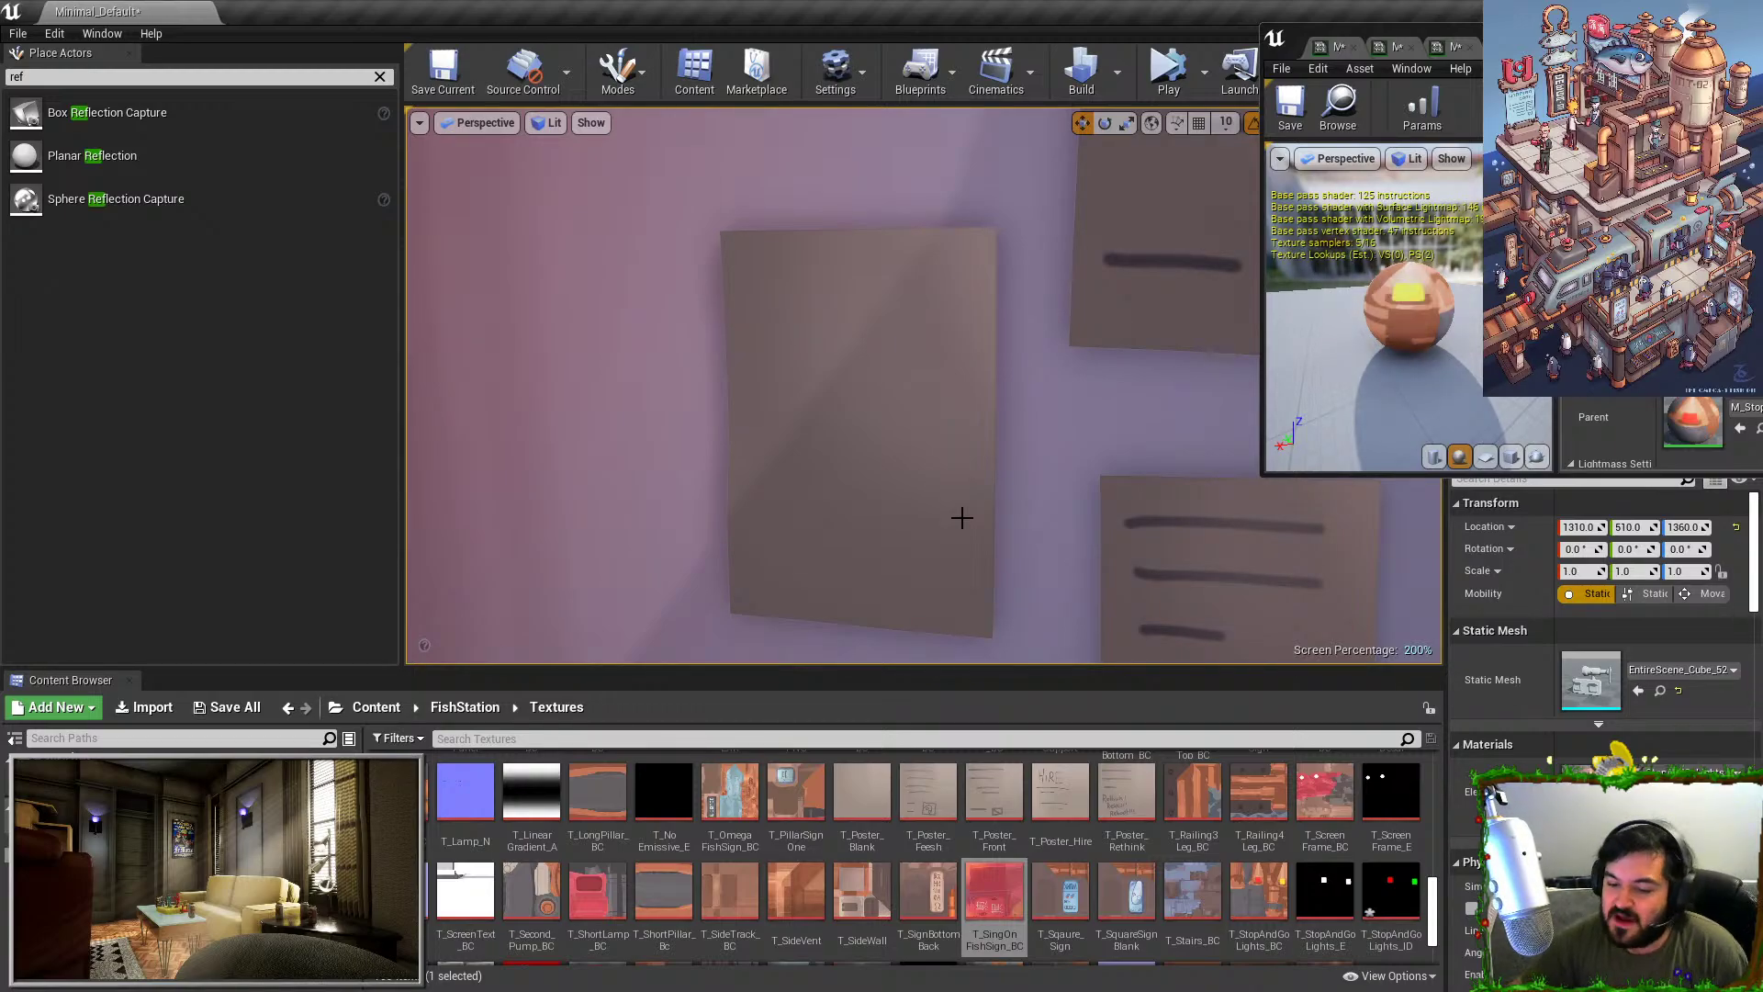
key("s")
right_click_drag(962, 518, 923, 467)
key("s")
key("w")
key("s")
key("s")
key("w")
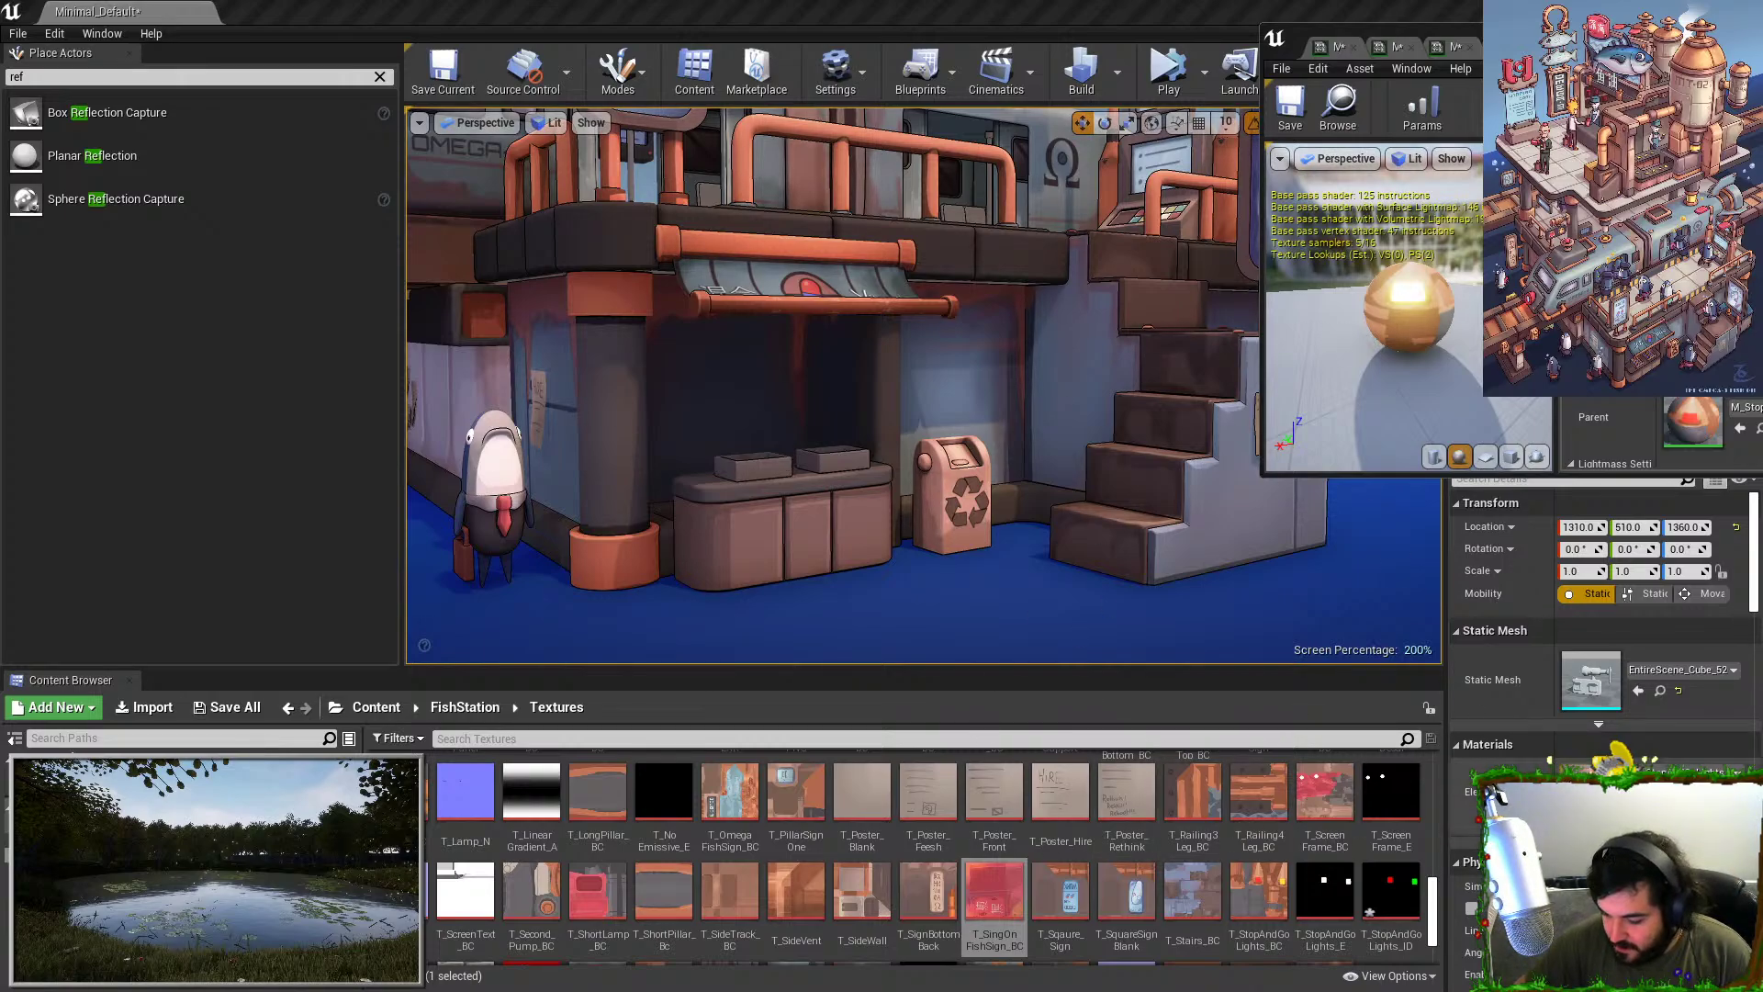
Filter the assets by "stopand", reimport T_StopAndGoLights_BC from the exported base colour texture, and check it on the lights in the level.
left_click(1023, 739)
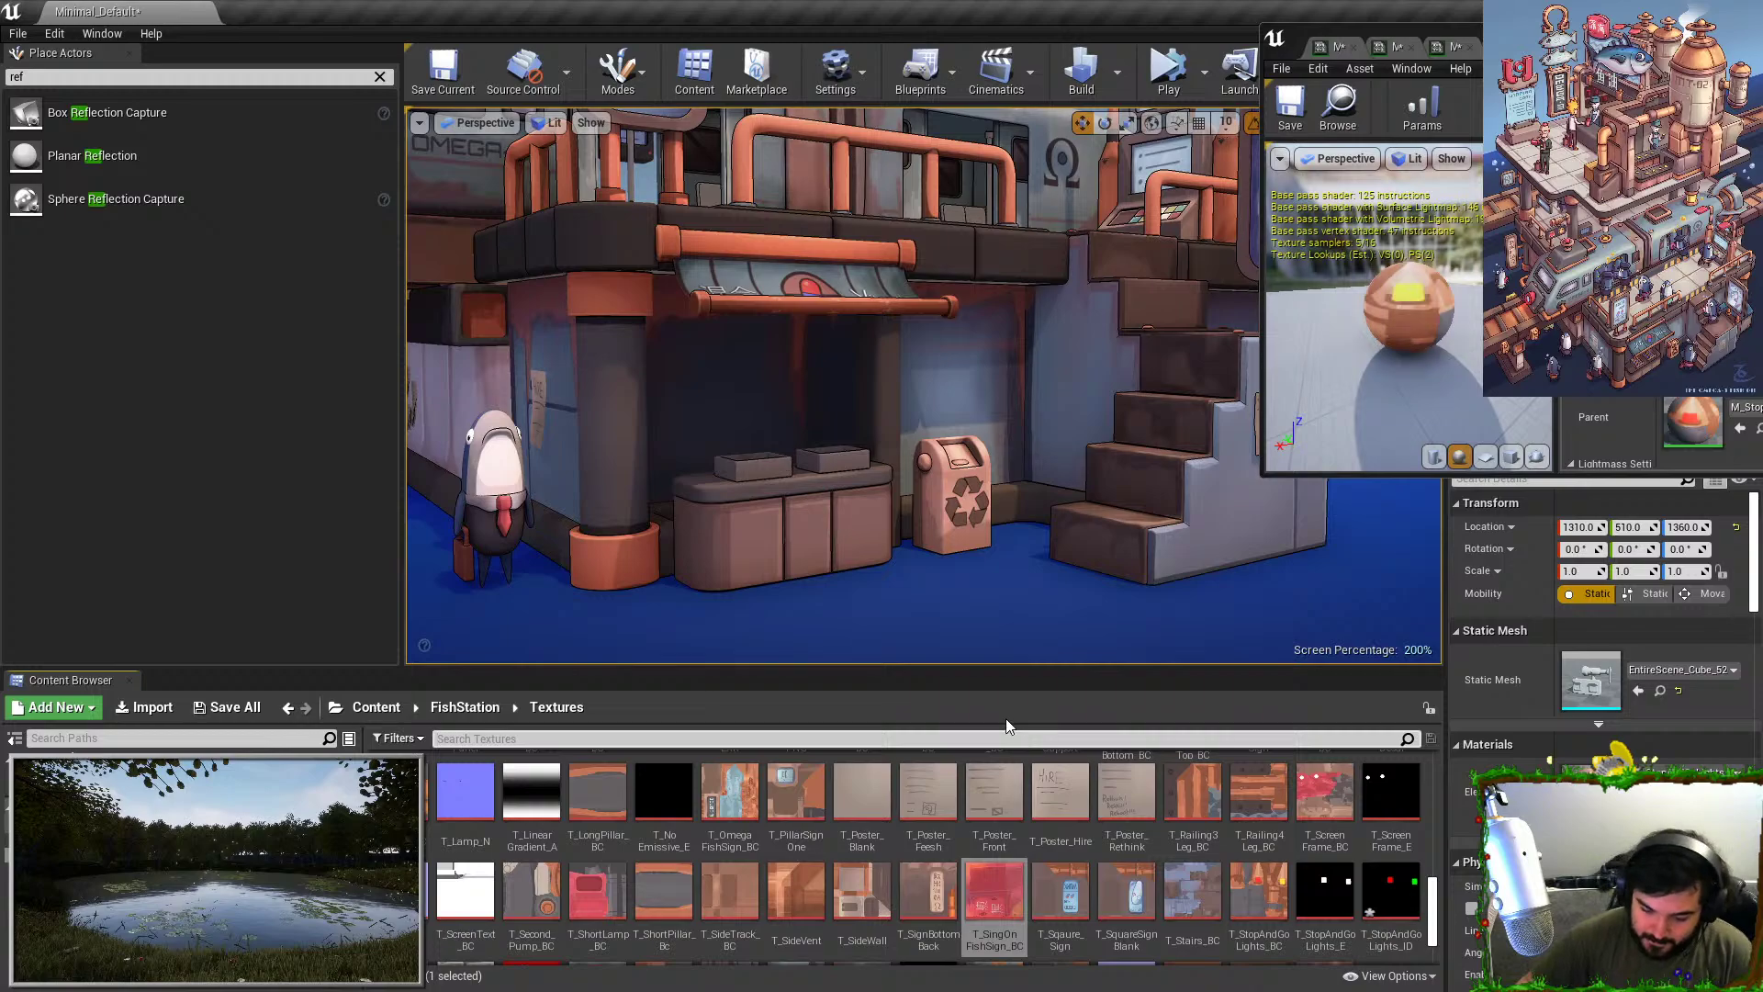
type("stopand")
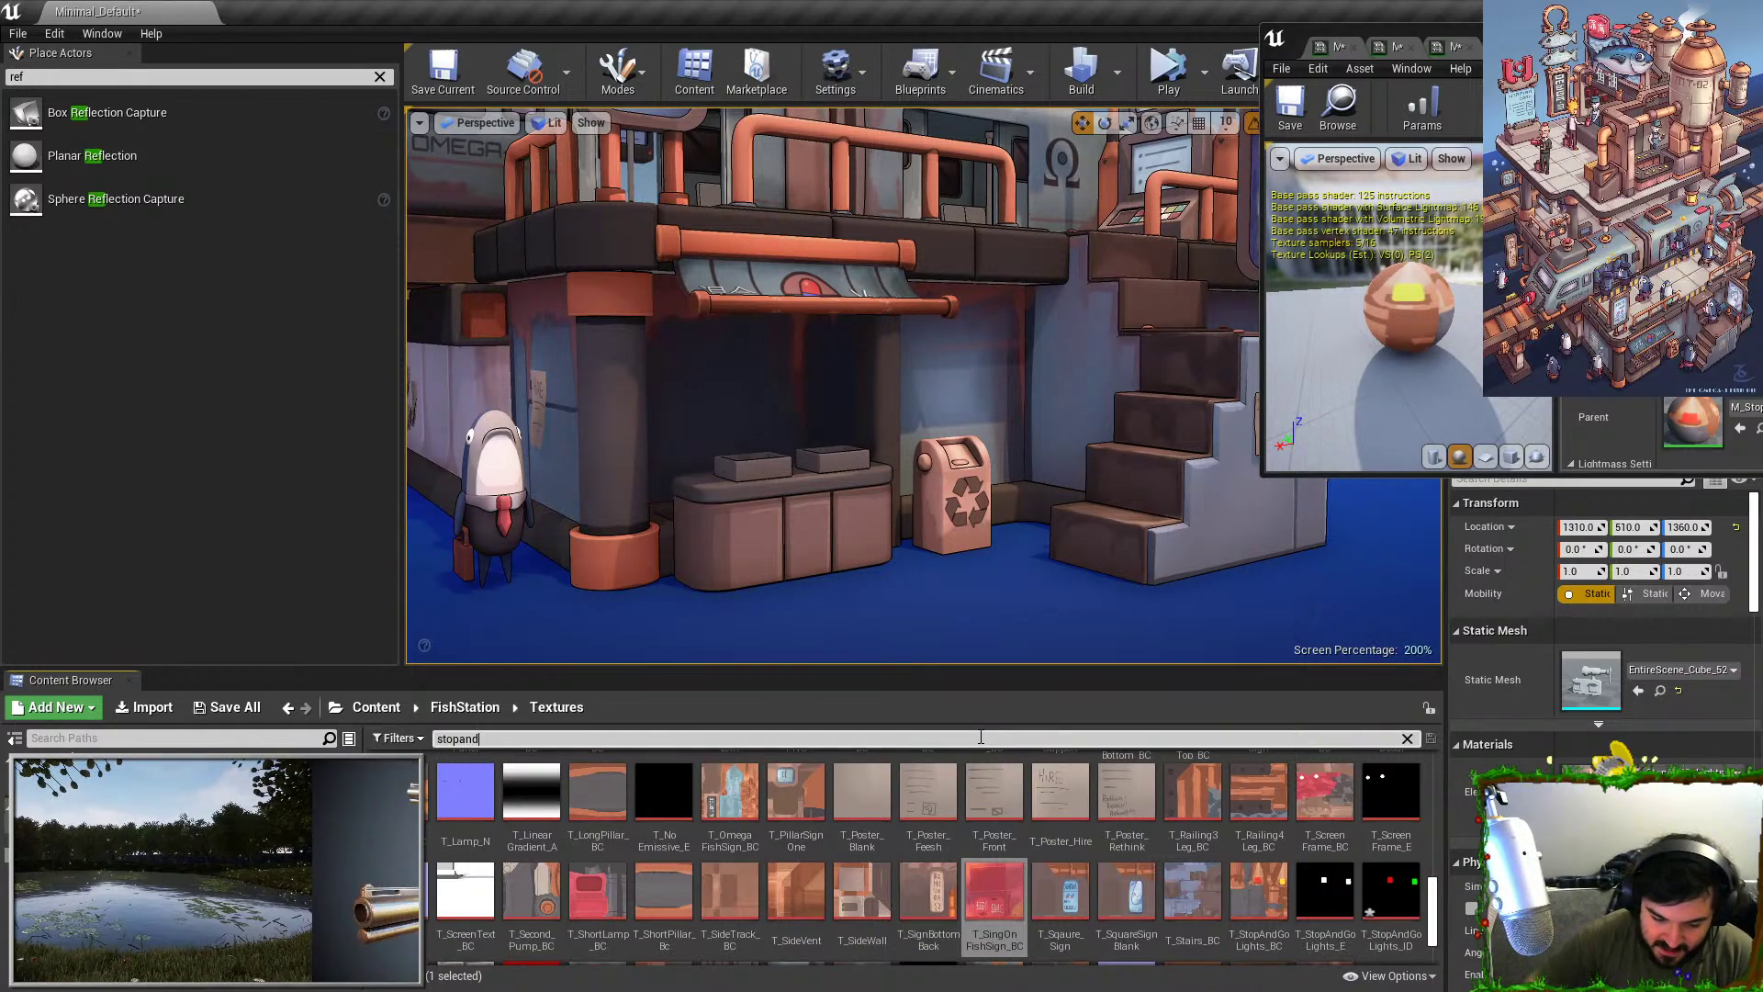
left_click(531, 783)
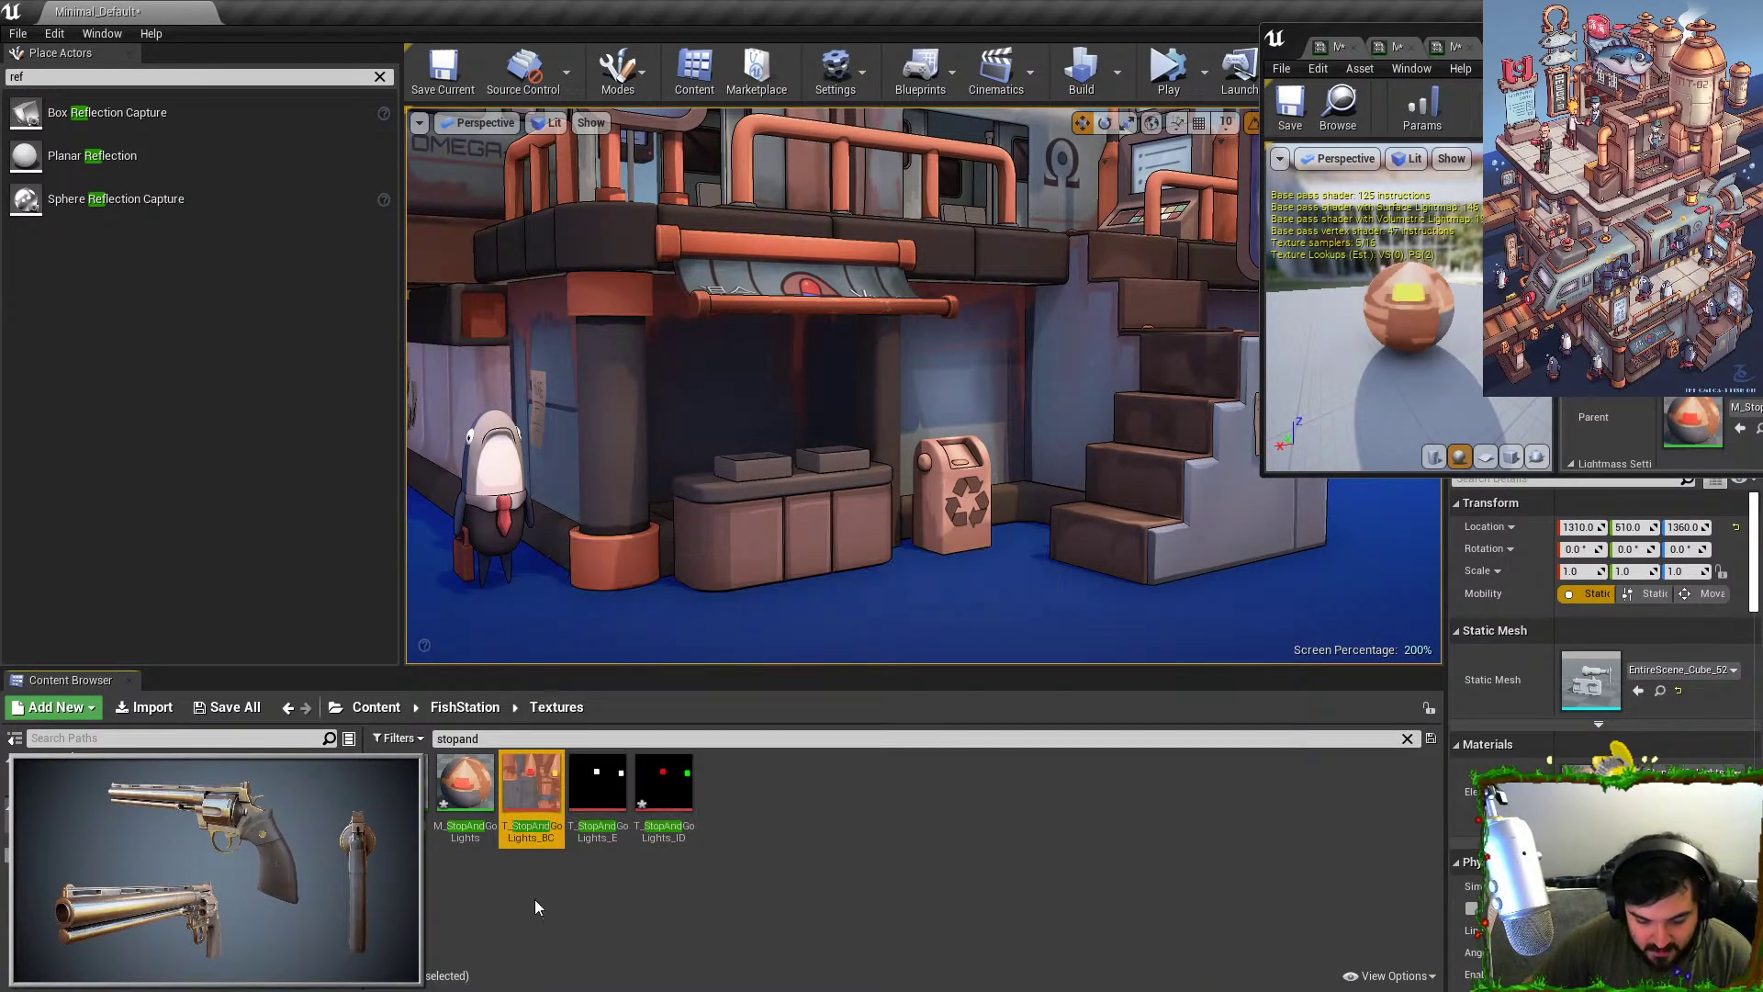
key("F2")
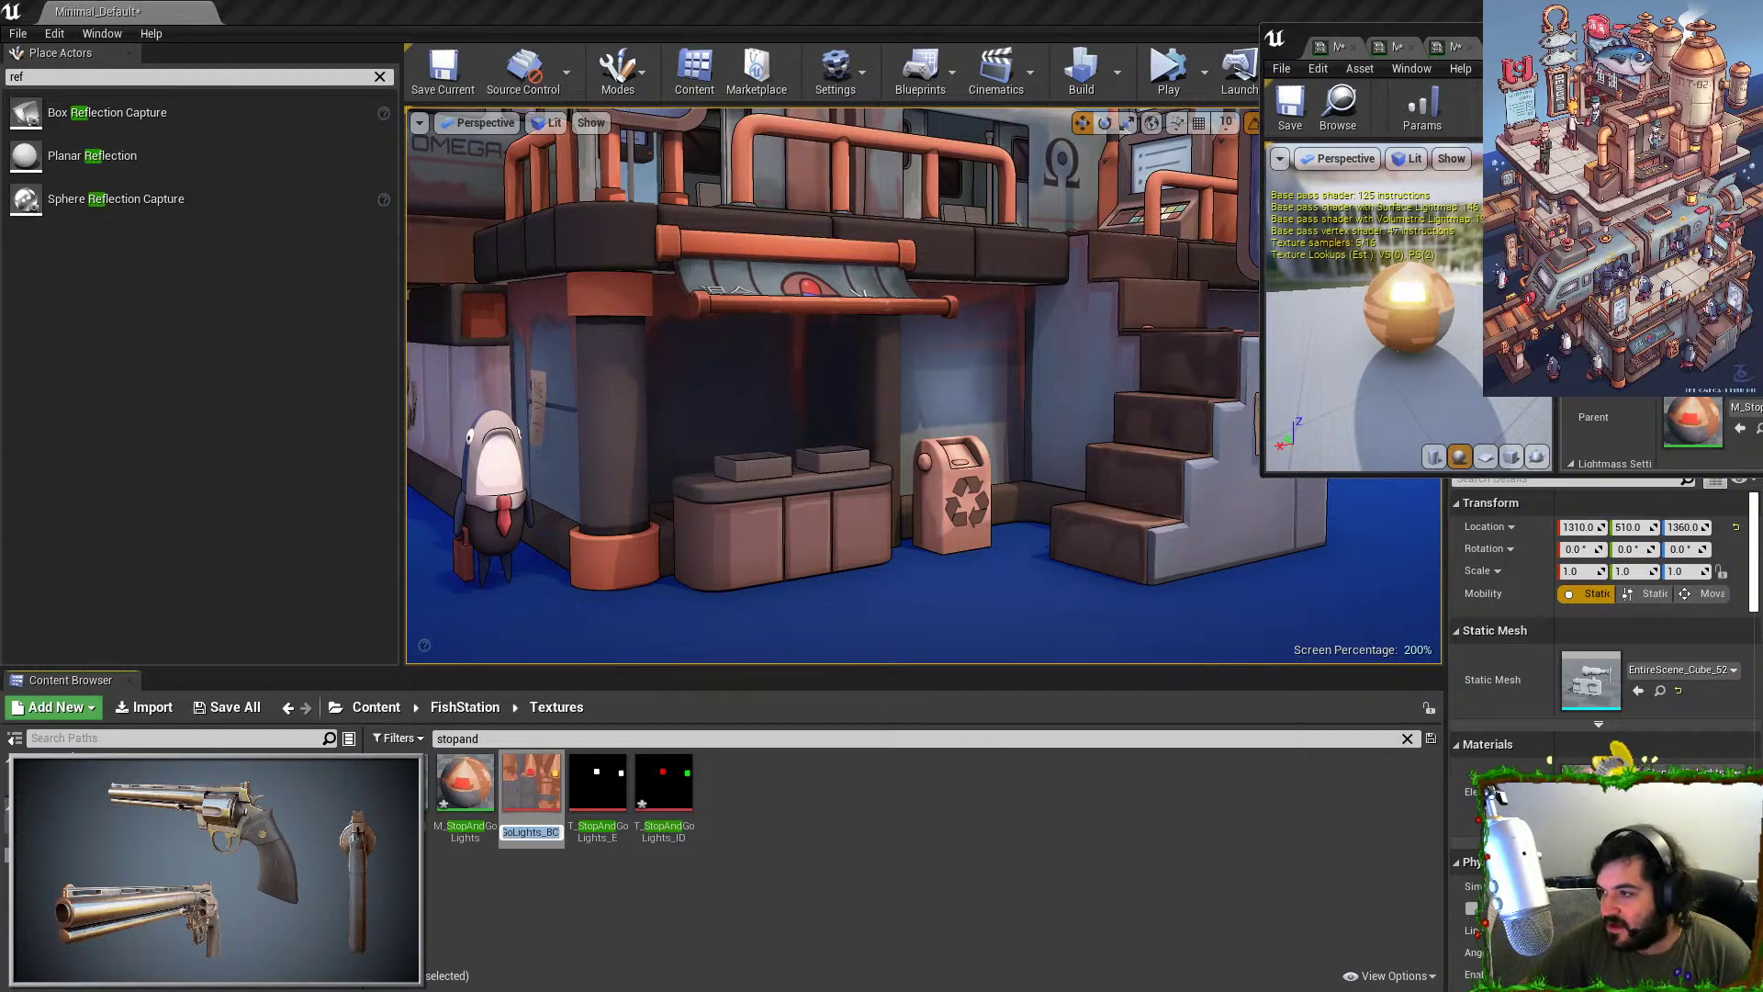
left_click_drag(522, 990, 696, 871)
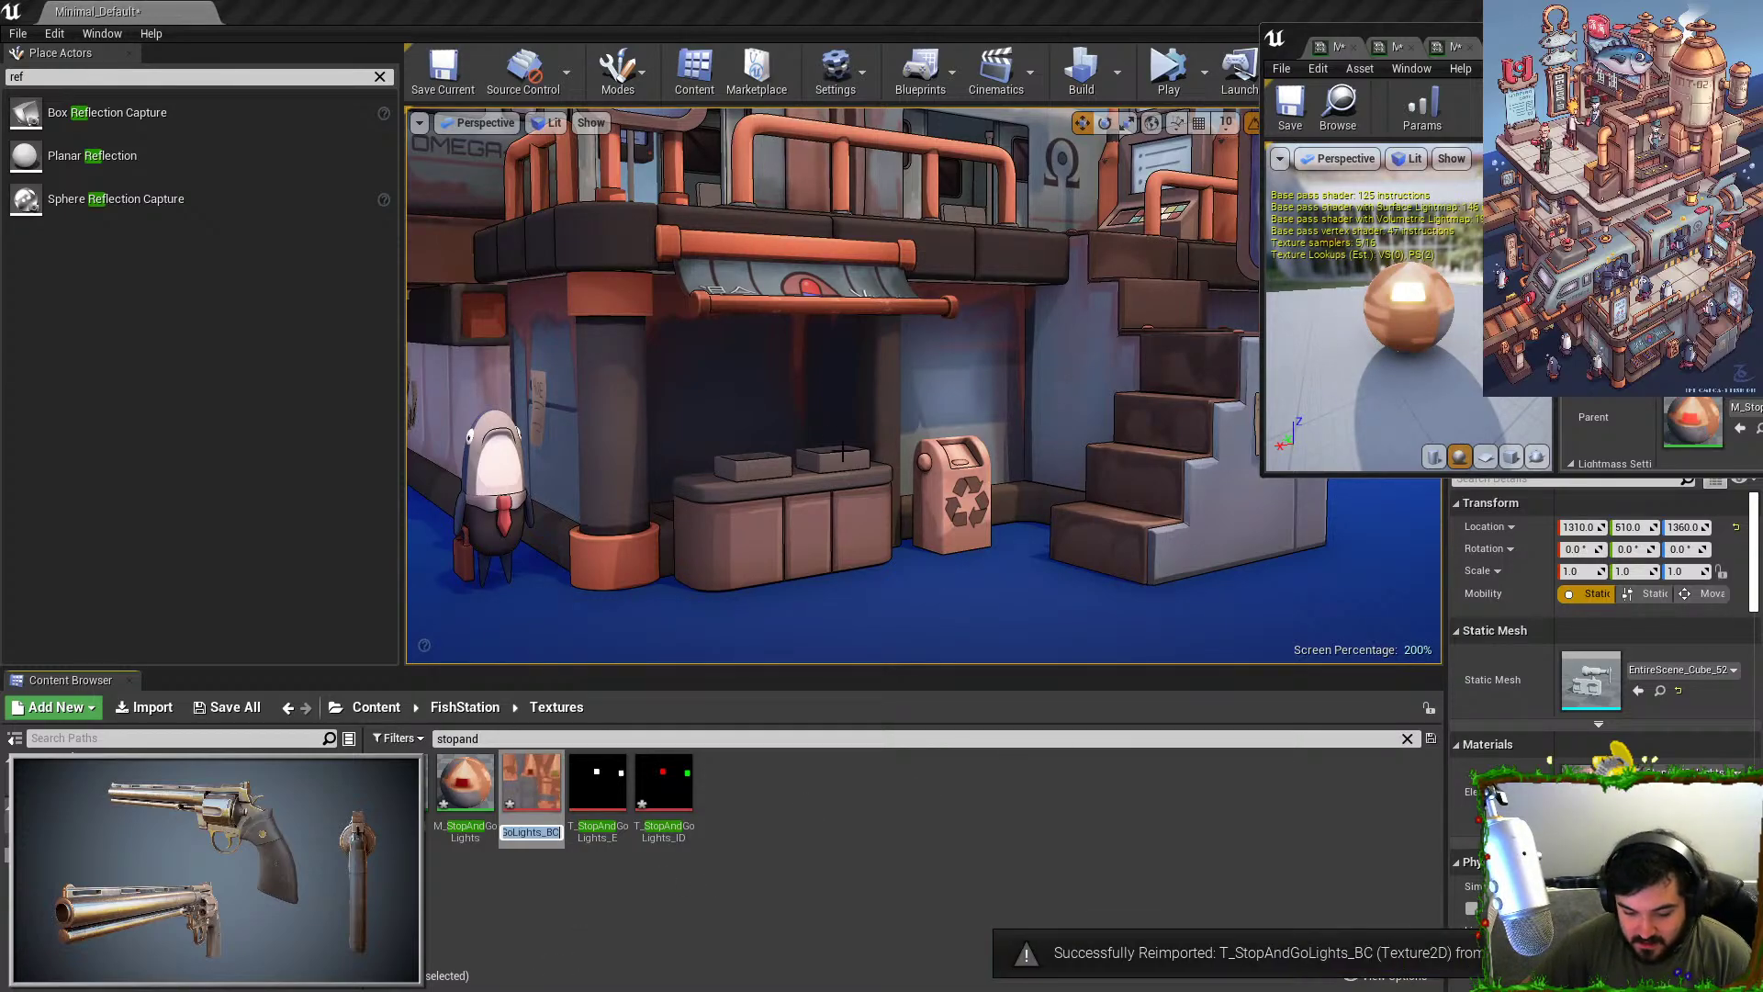
right_click(767, 327)
key("w")
right_click_drag(767, 328, 699, 550)
key("w")
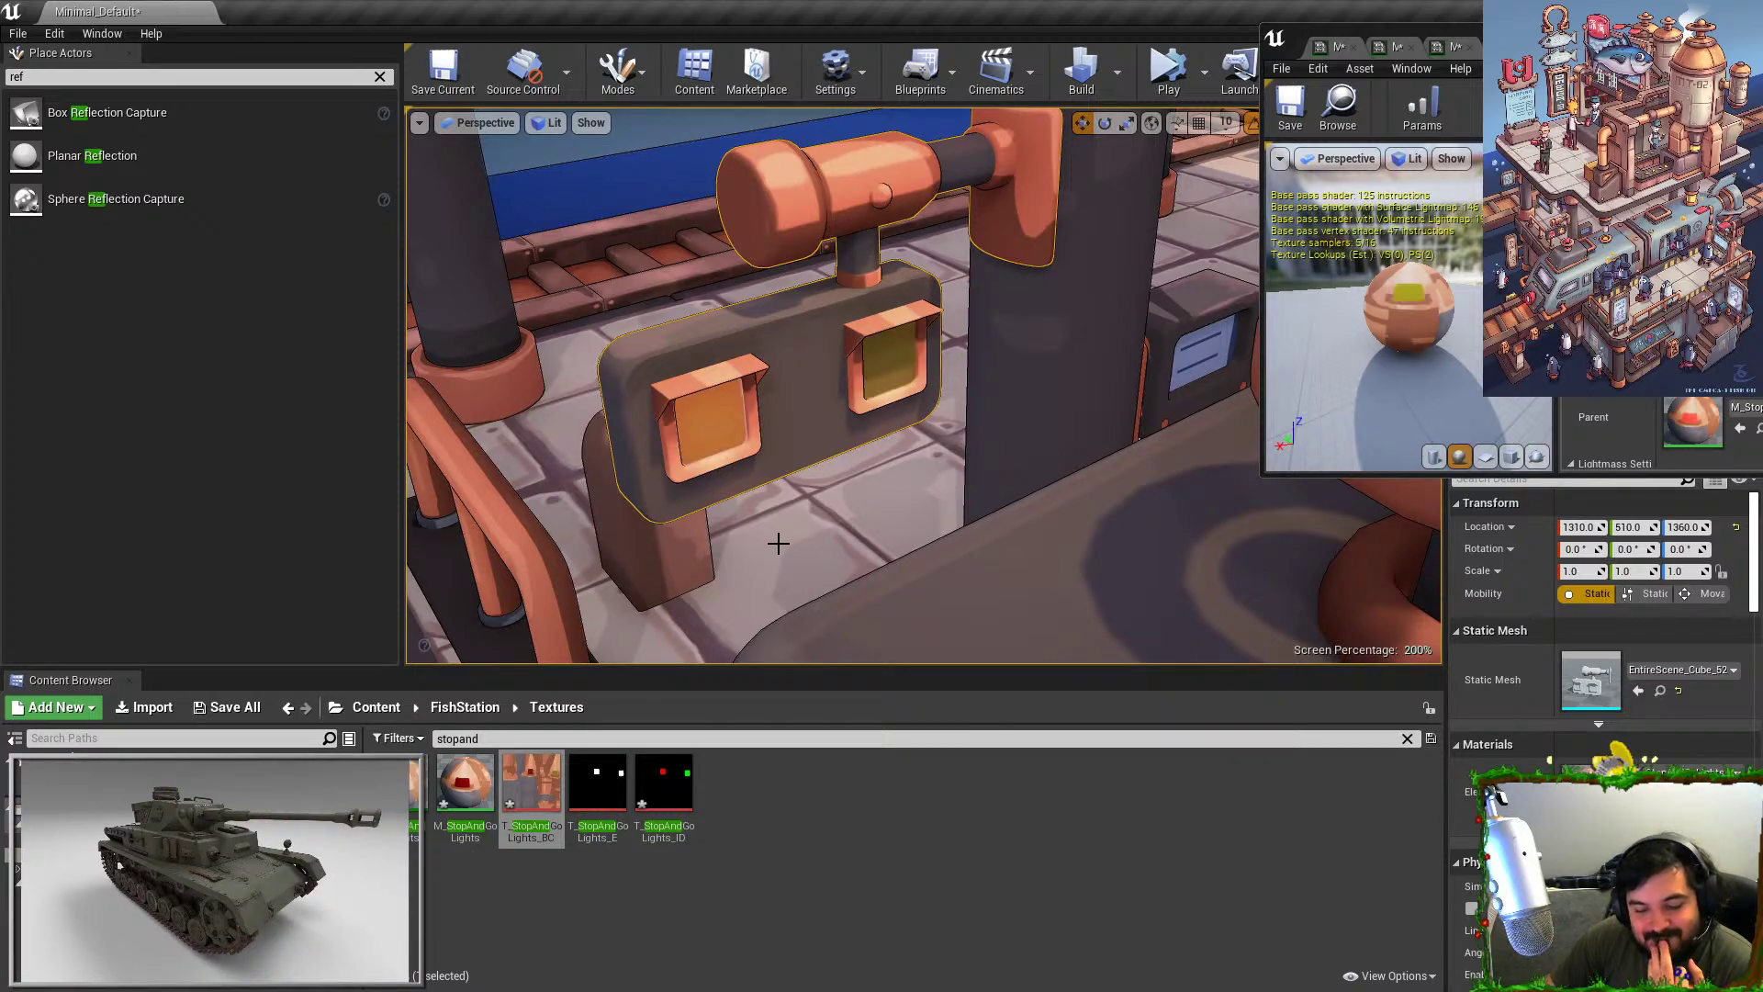
Open the M_StopAndGoLights parent material and disconnect the base colour texture from the Multiply node after the Add node.
left_click_drag(1366, 42, 826, 1)
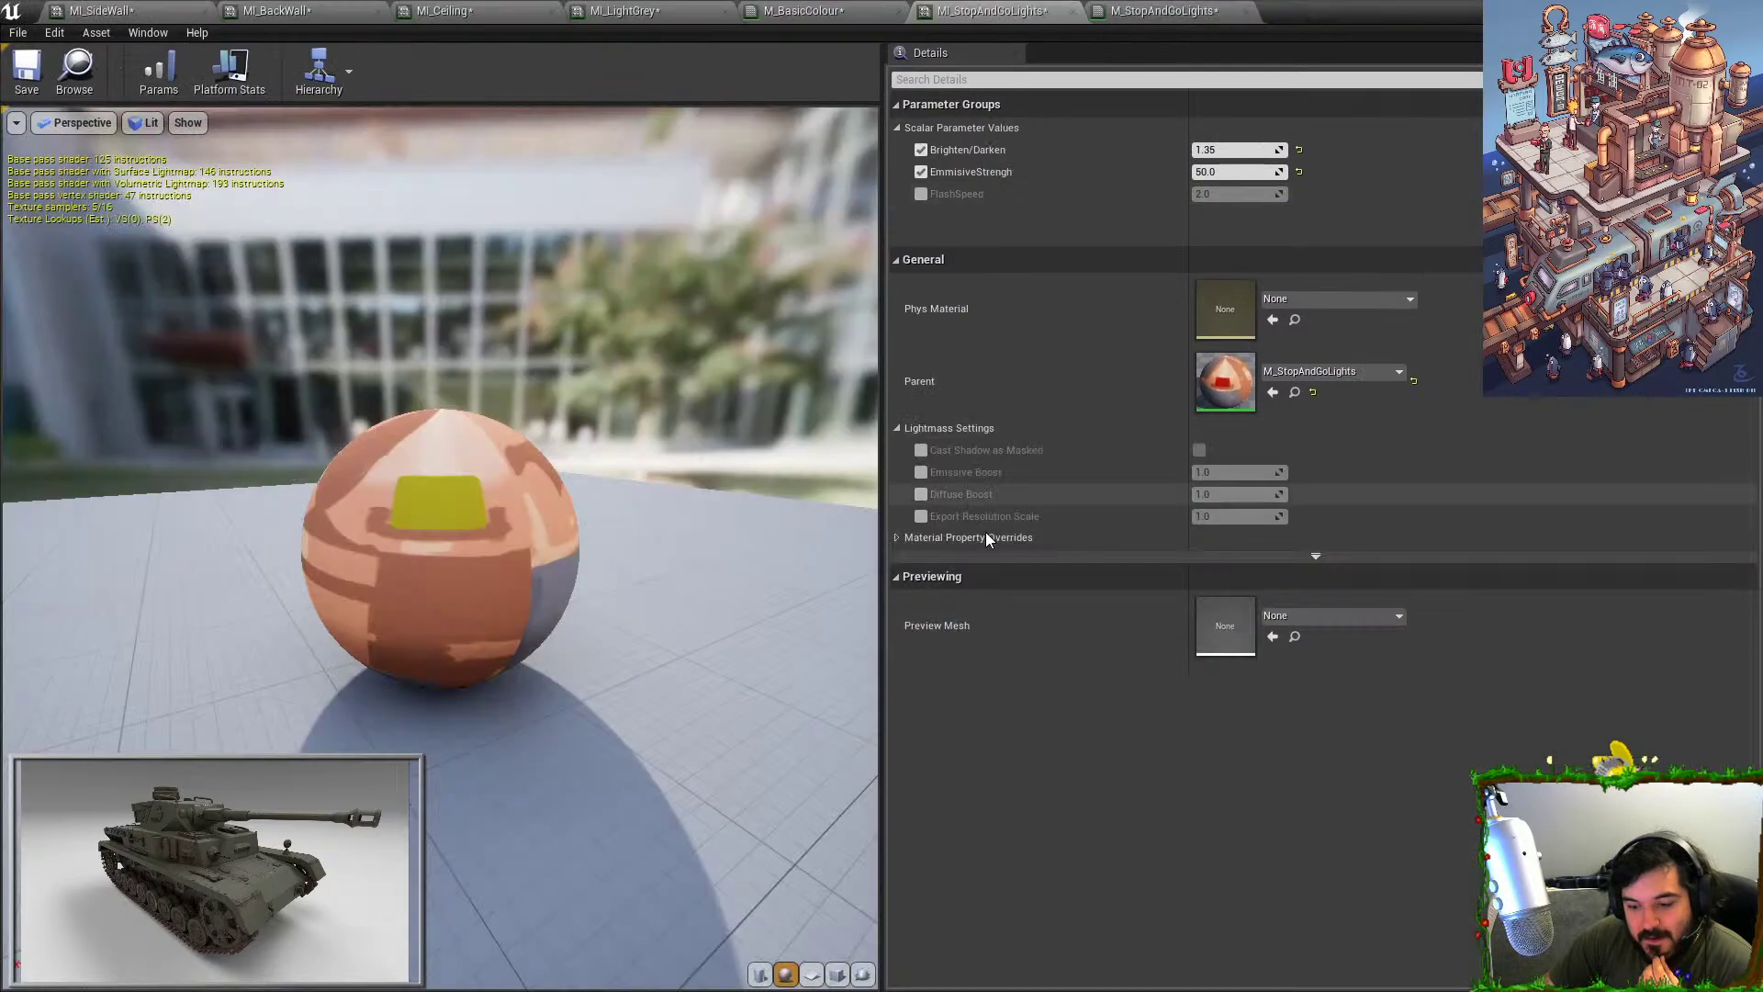
double_click(1241, 405)
scroll(1174, 432, "up", 3)
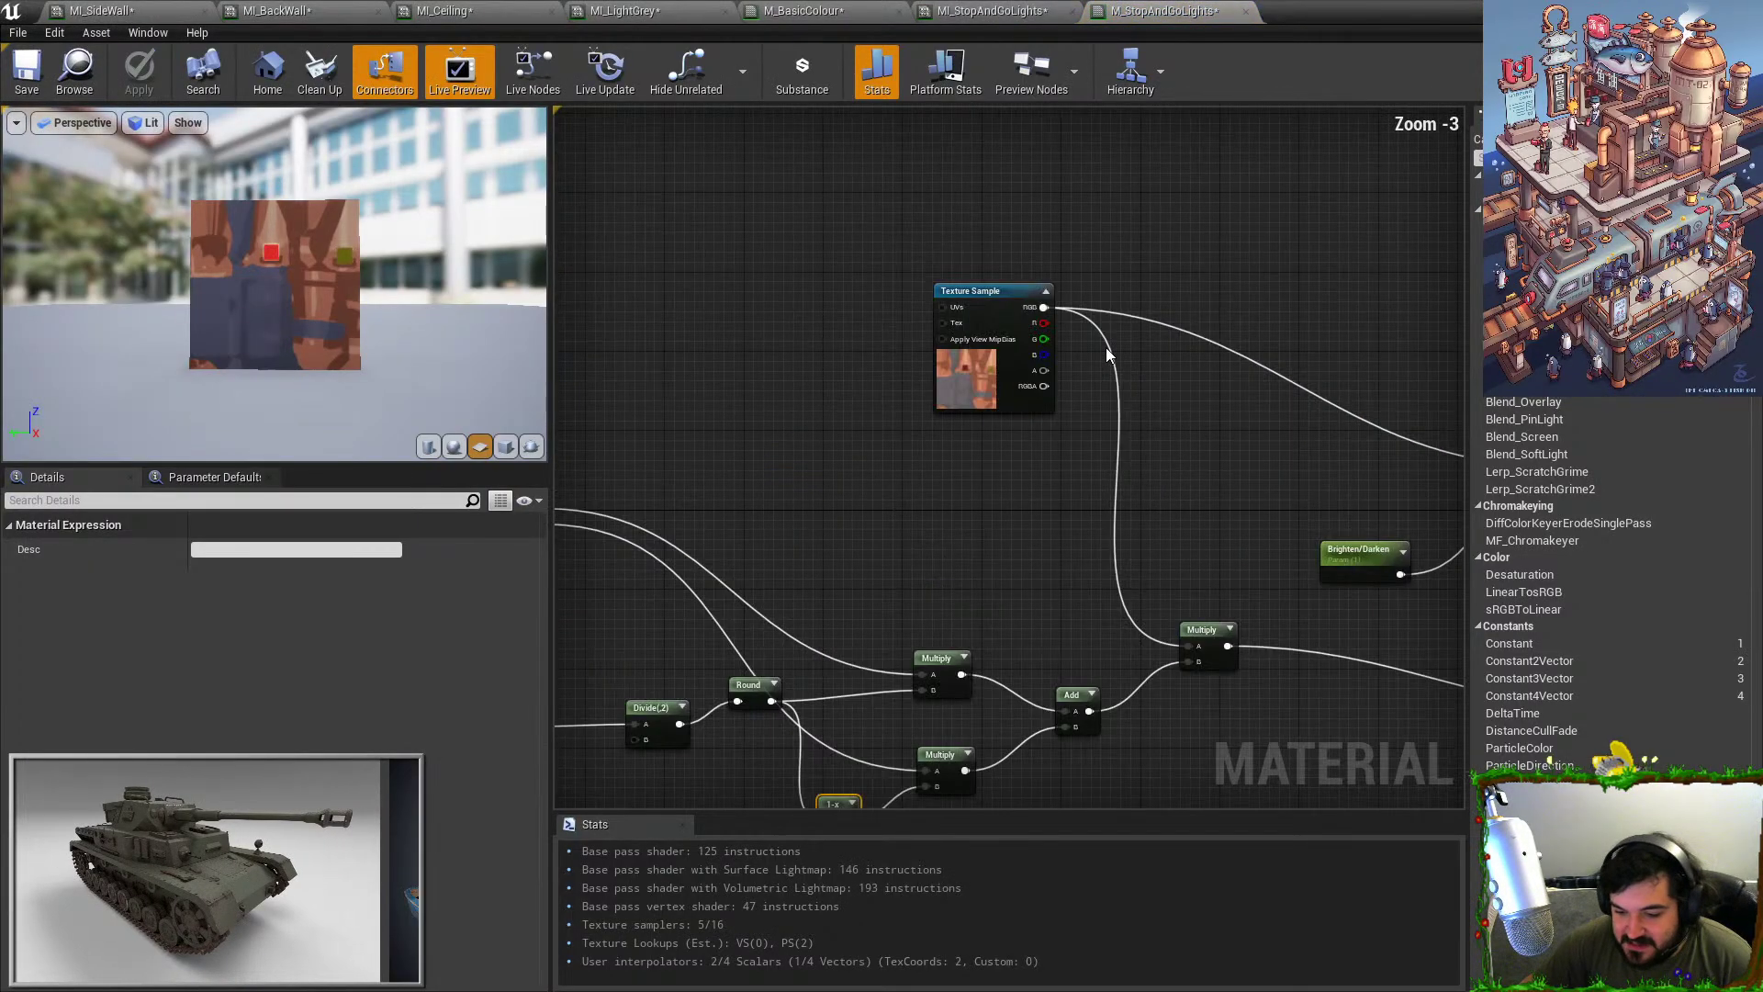
left_click(1187, 647, "alt")
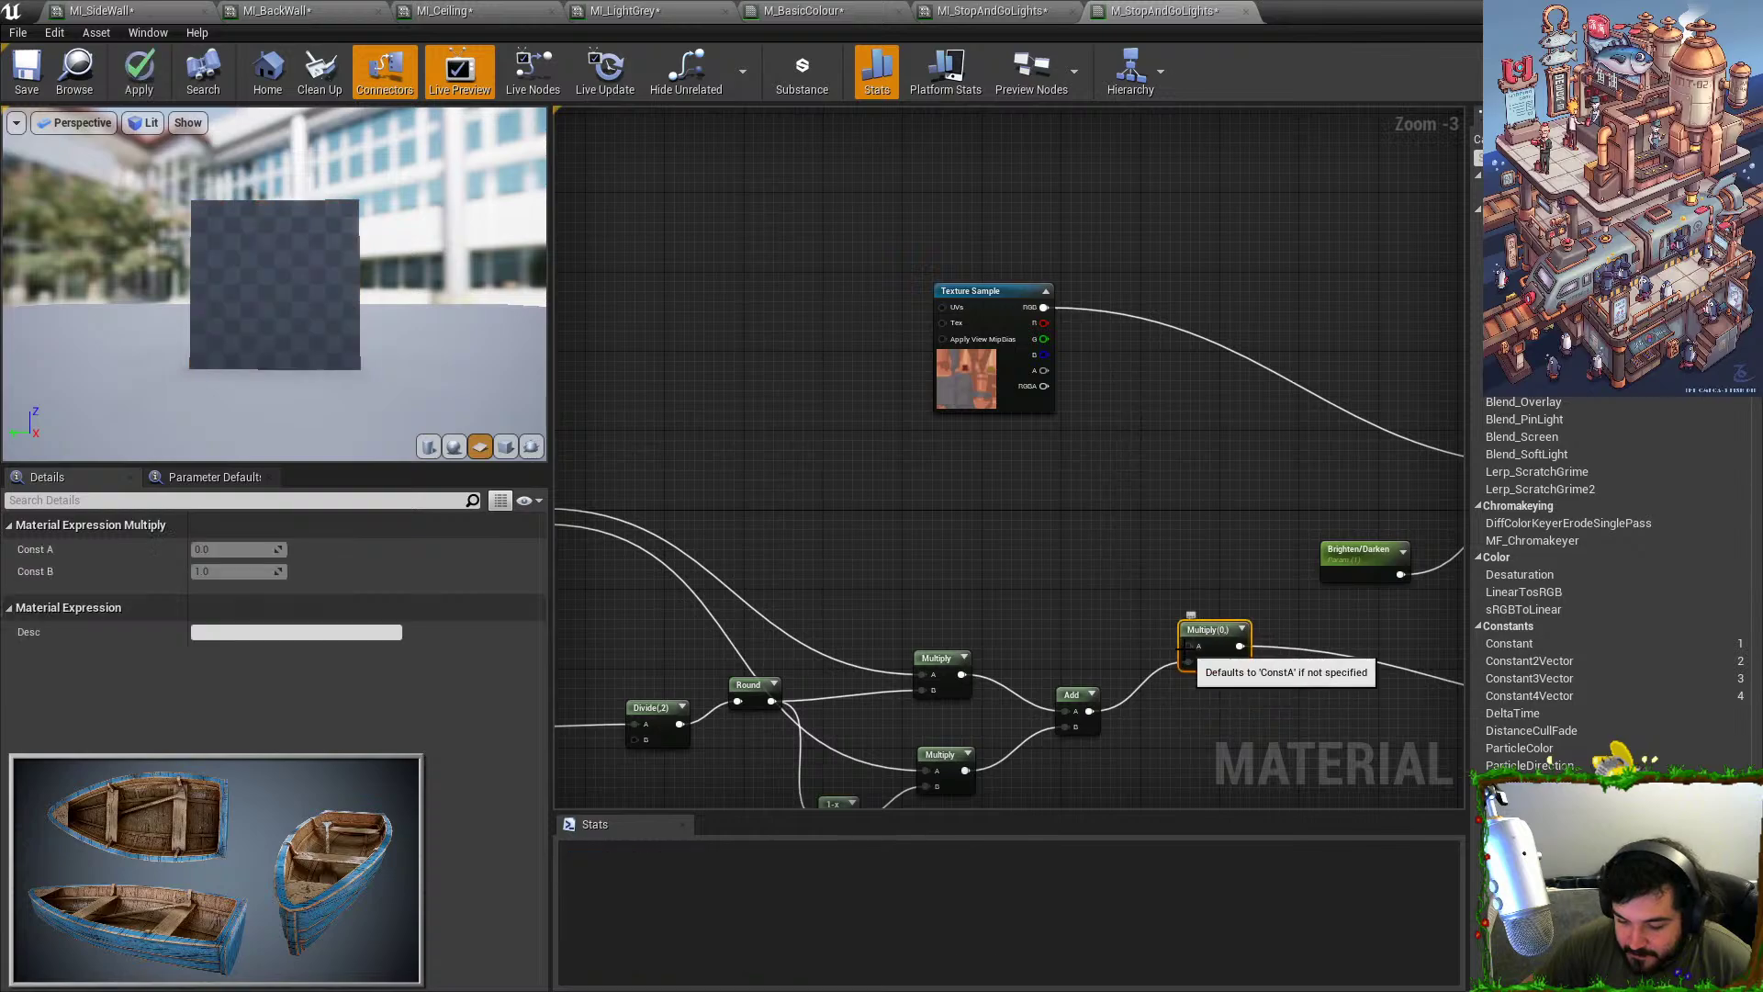
Spread the flashing-mask nodes apart to leave free space between the red and green channel Multiply nodes and the Add node.
right_click_drag(816, 610, 1027, 531)
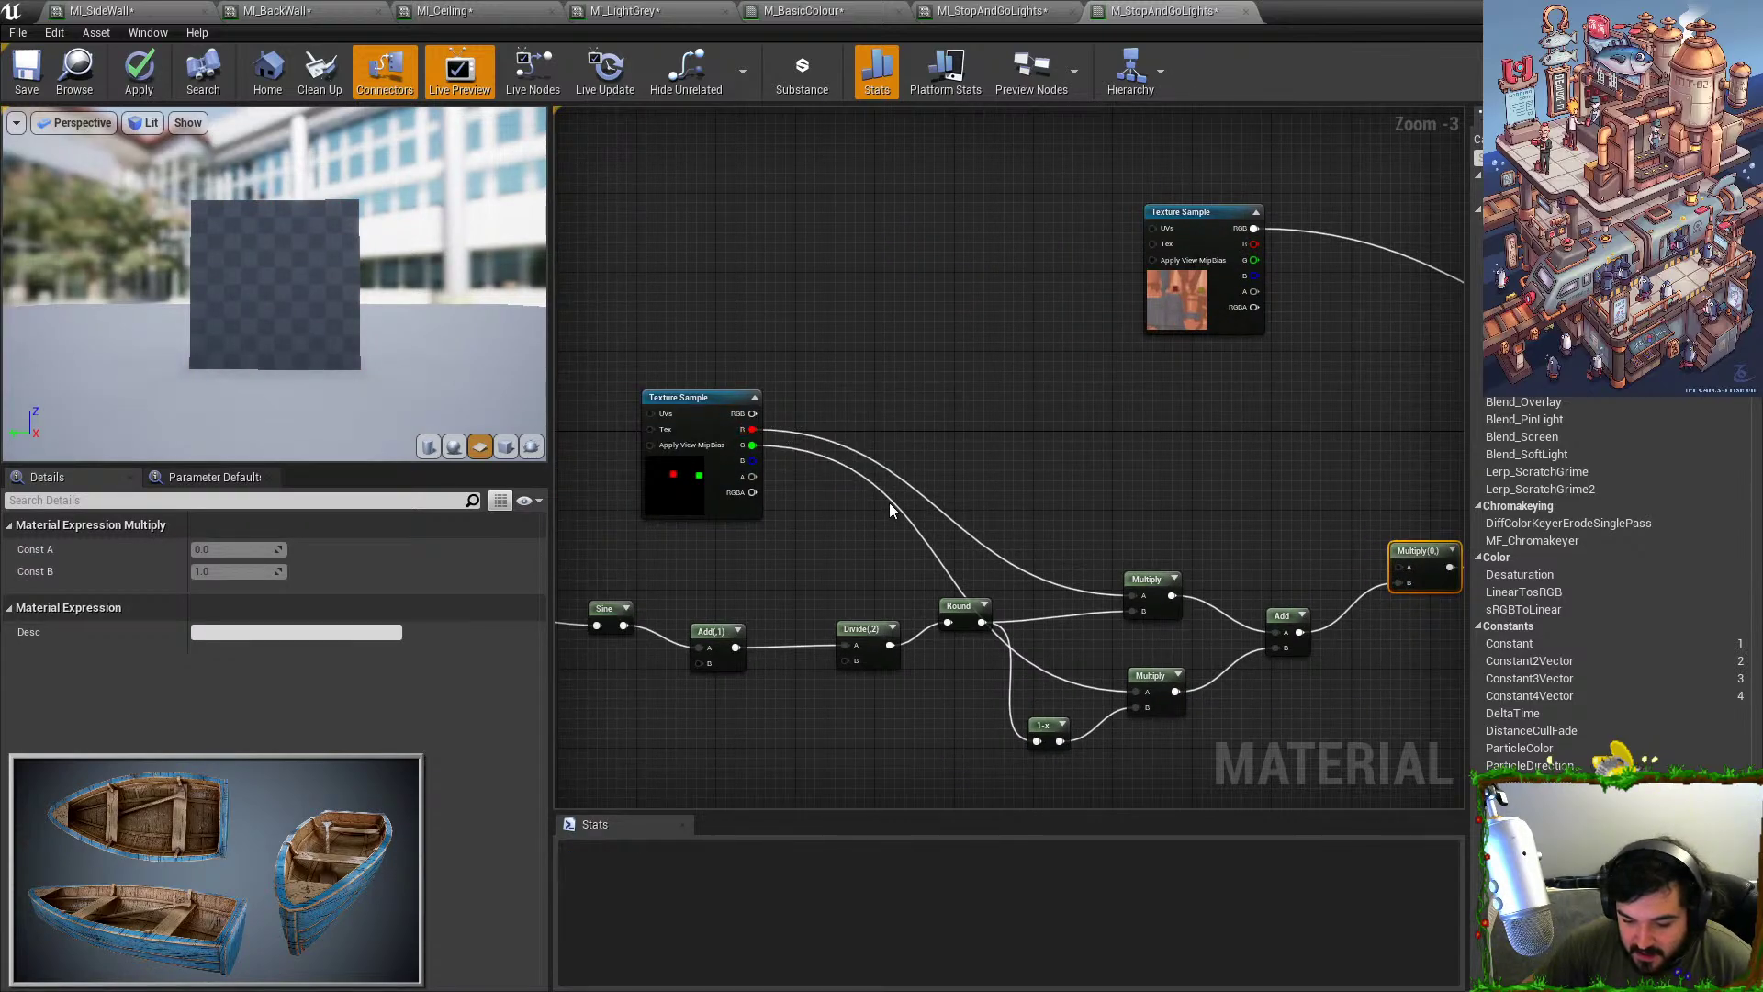
right_click_drag(1201, 604, 1106, 501)
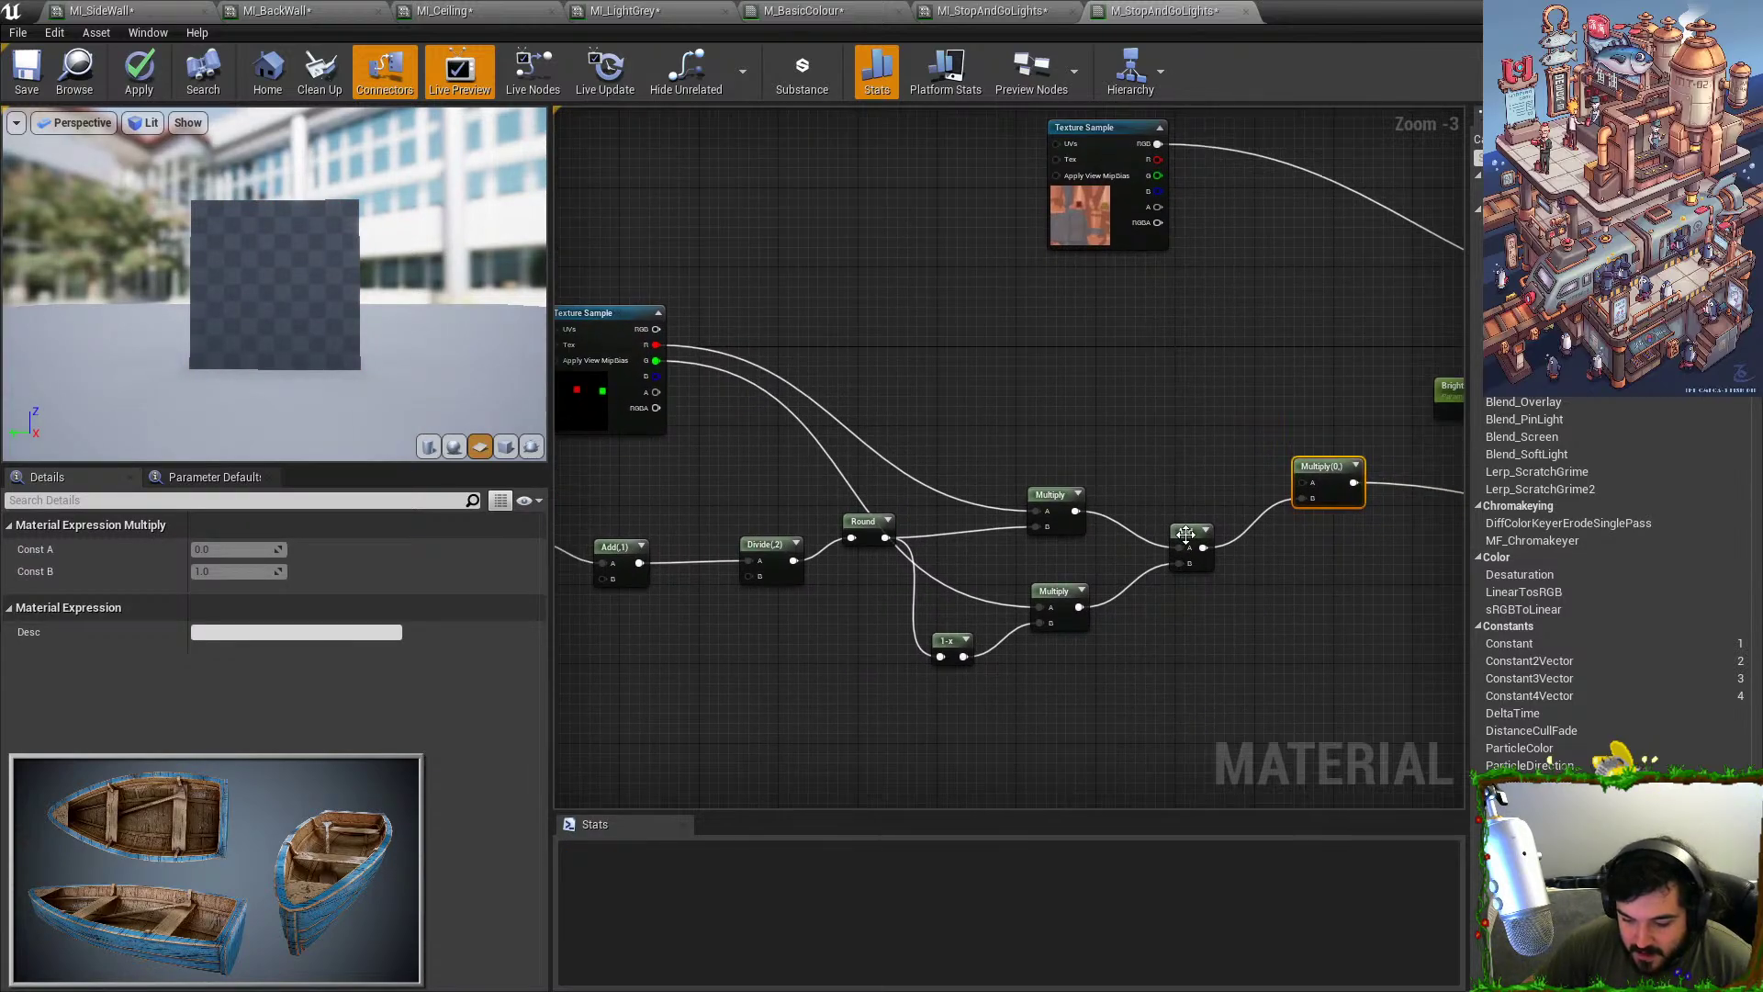
left_click_drag(1186, 535, 1232, 570)
scroll(1185, 536, "down", 2)
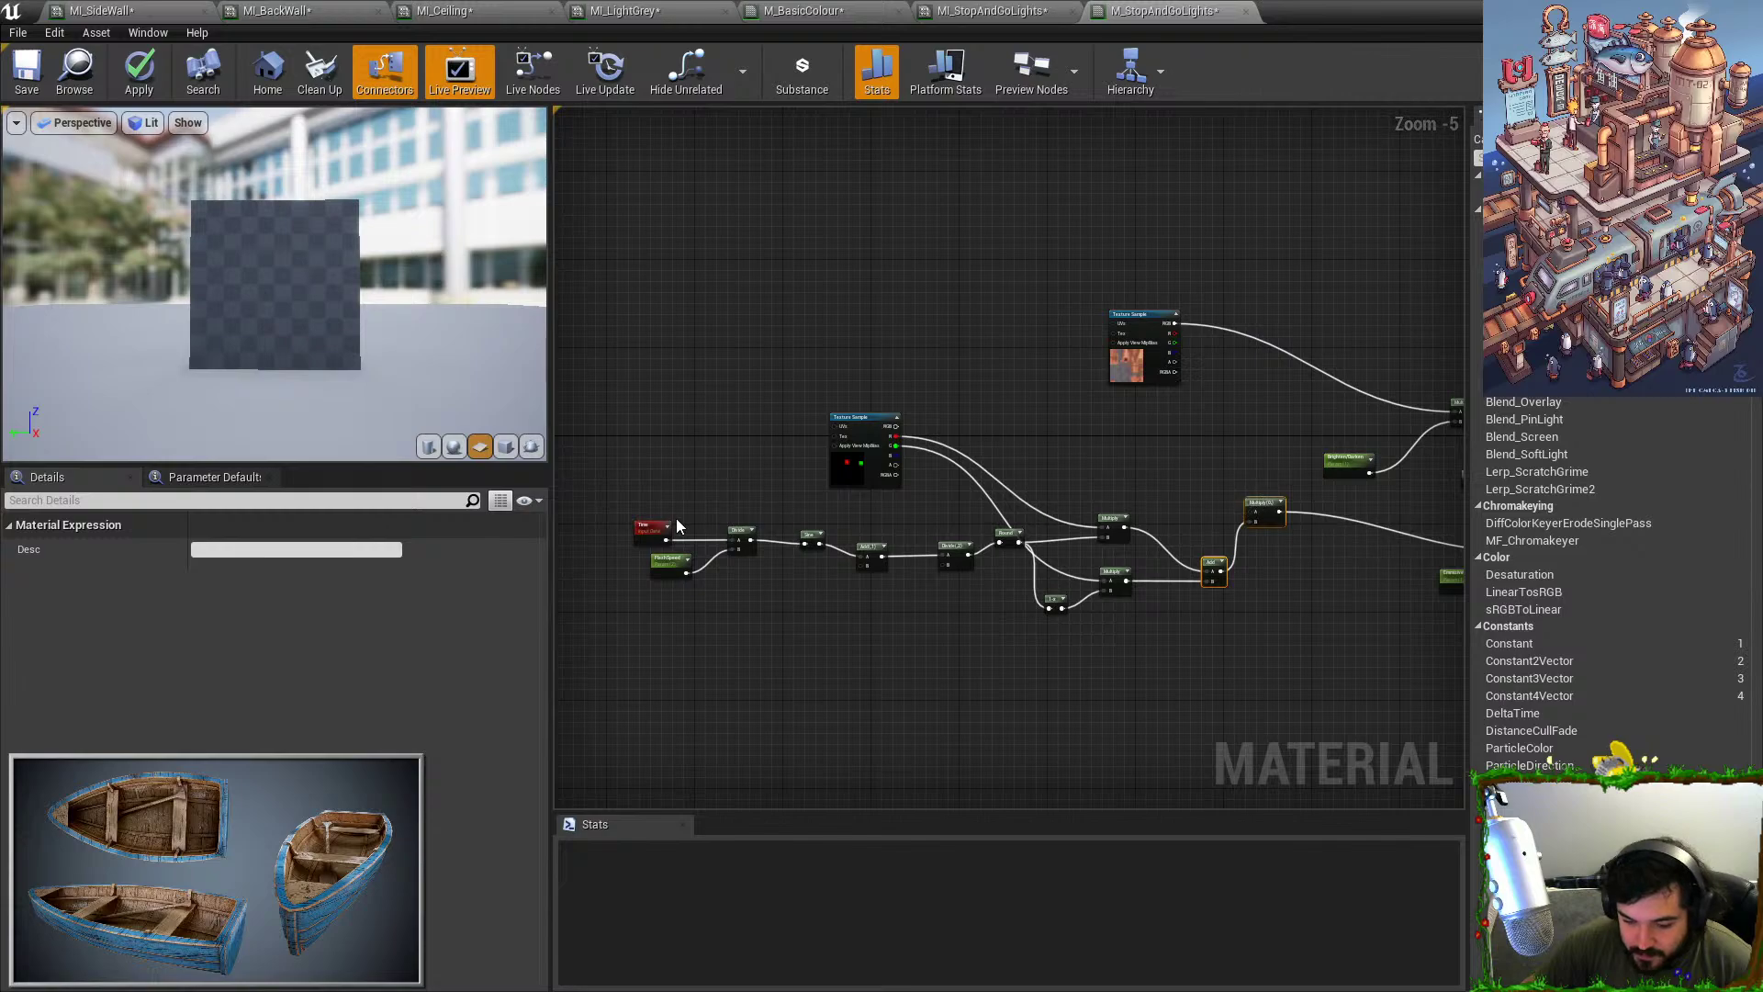
left_click_drag(653, 514, 1226, 659)
mouse_move(1210, 571)
left_mouse_down()
mouse_move(1007, 600)
mouse_move(1204, 597)
left_mouse_up()
left_click(1033, 567)
scroll(1033, 566, "up", 1)
scroll(1019, 576, "up", 1)
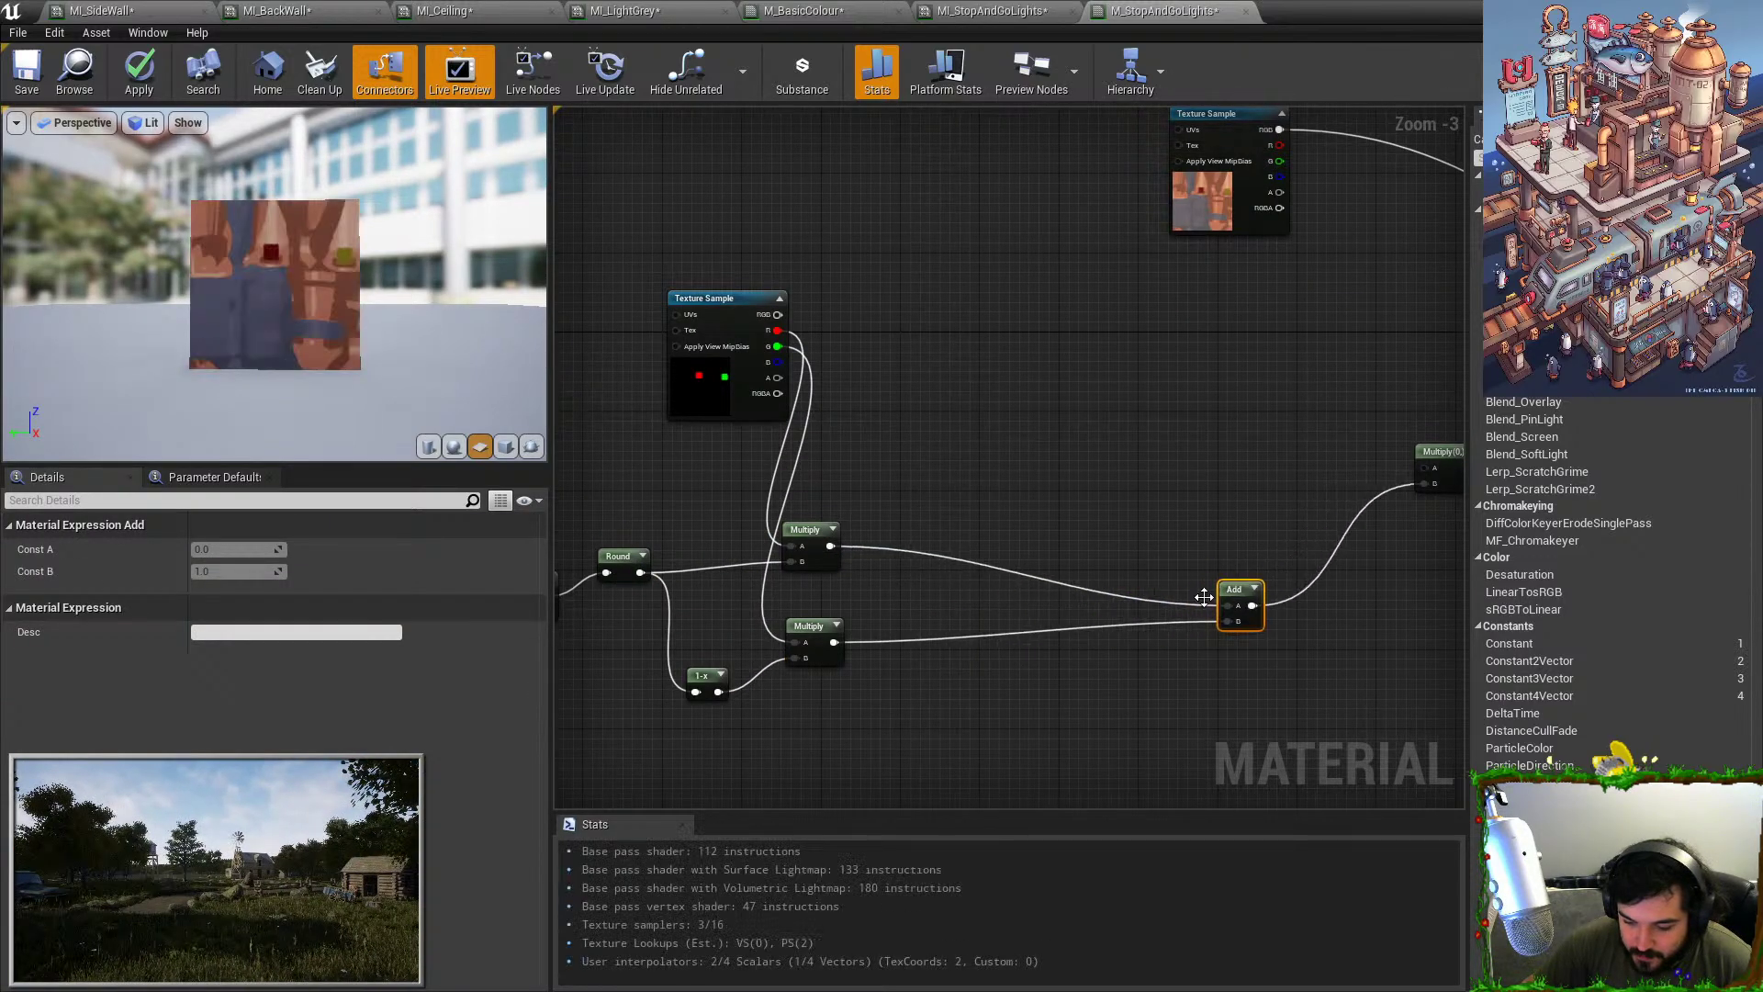
Add a Multiply node after the red-channel Multiply and wire a new Constant3Vector into its A input.
left_click_drag(829, 546, 932, 540)
type("mu")
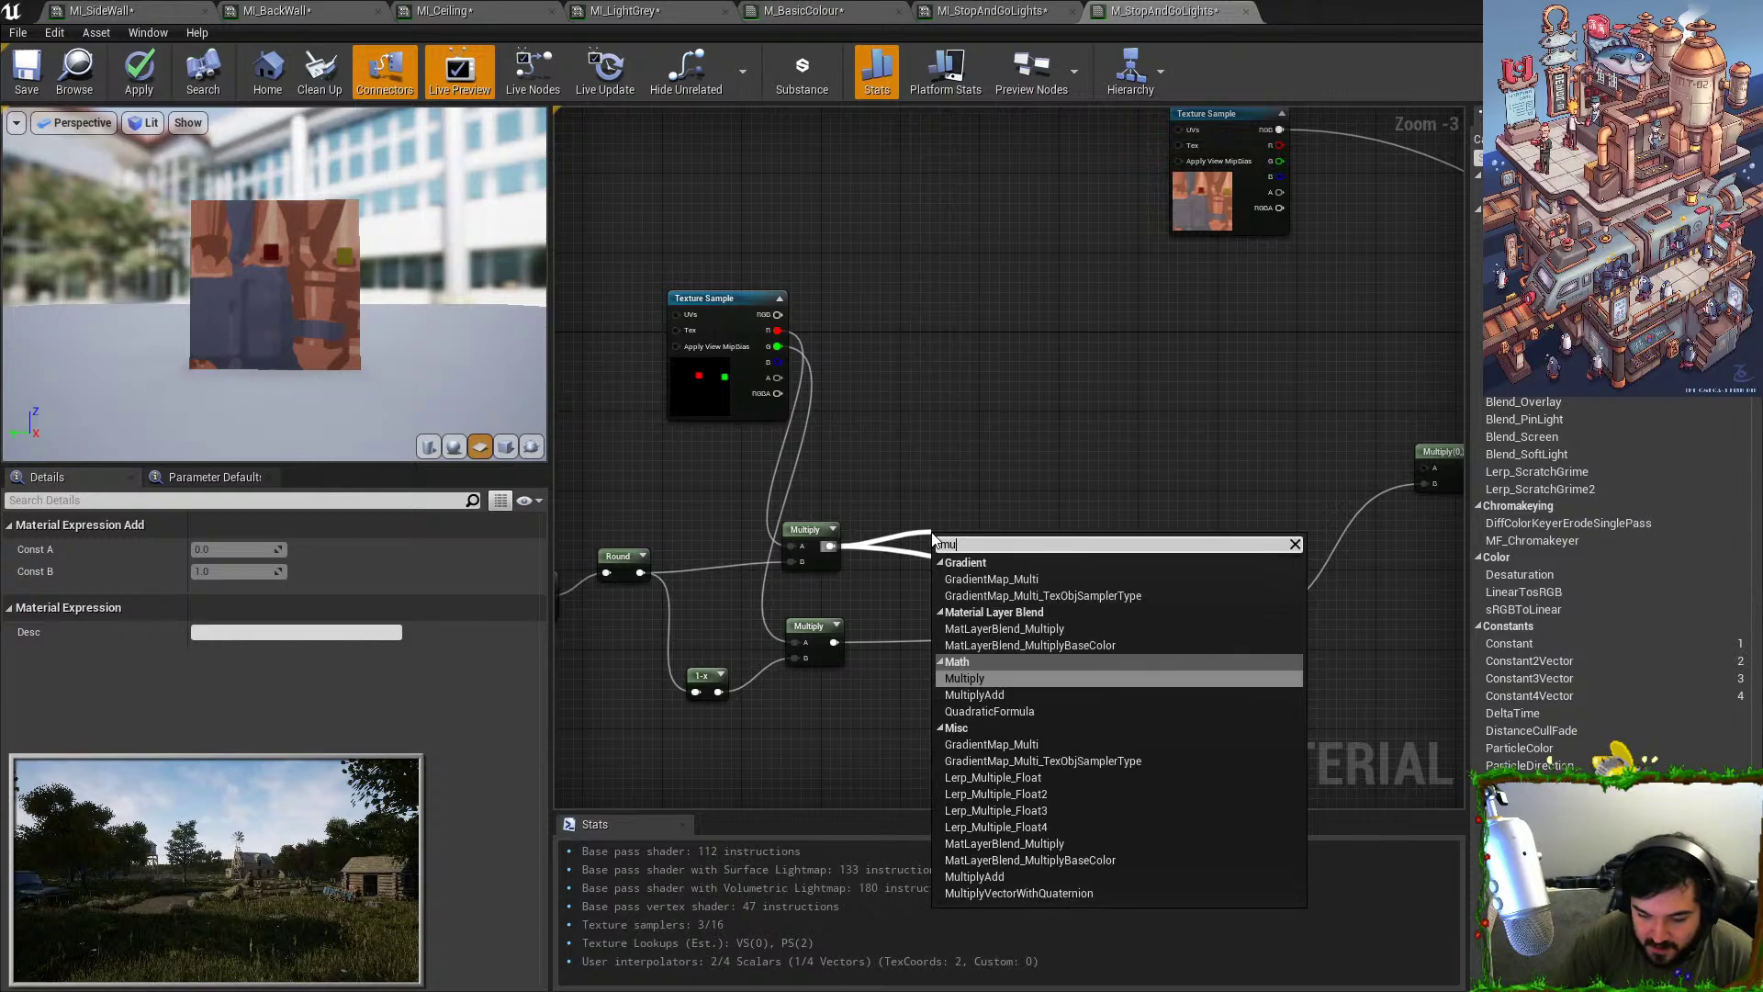
key("Return")
left_click(988, 389)
left_click_drag(1046, 409, 940, 559)
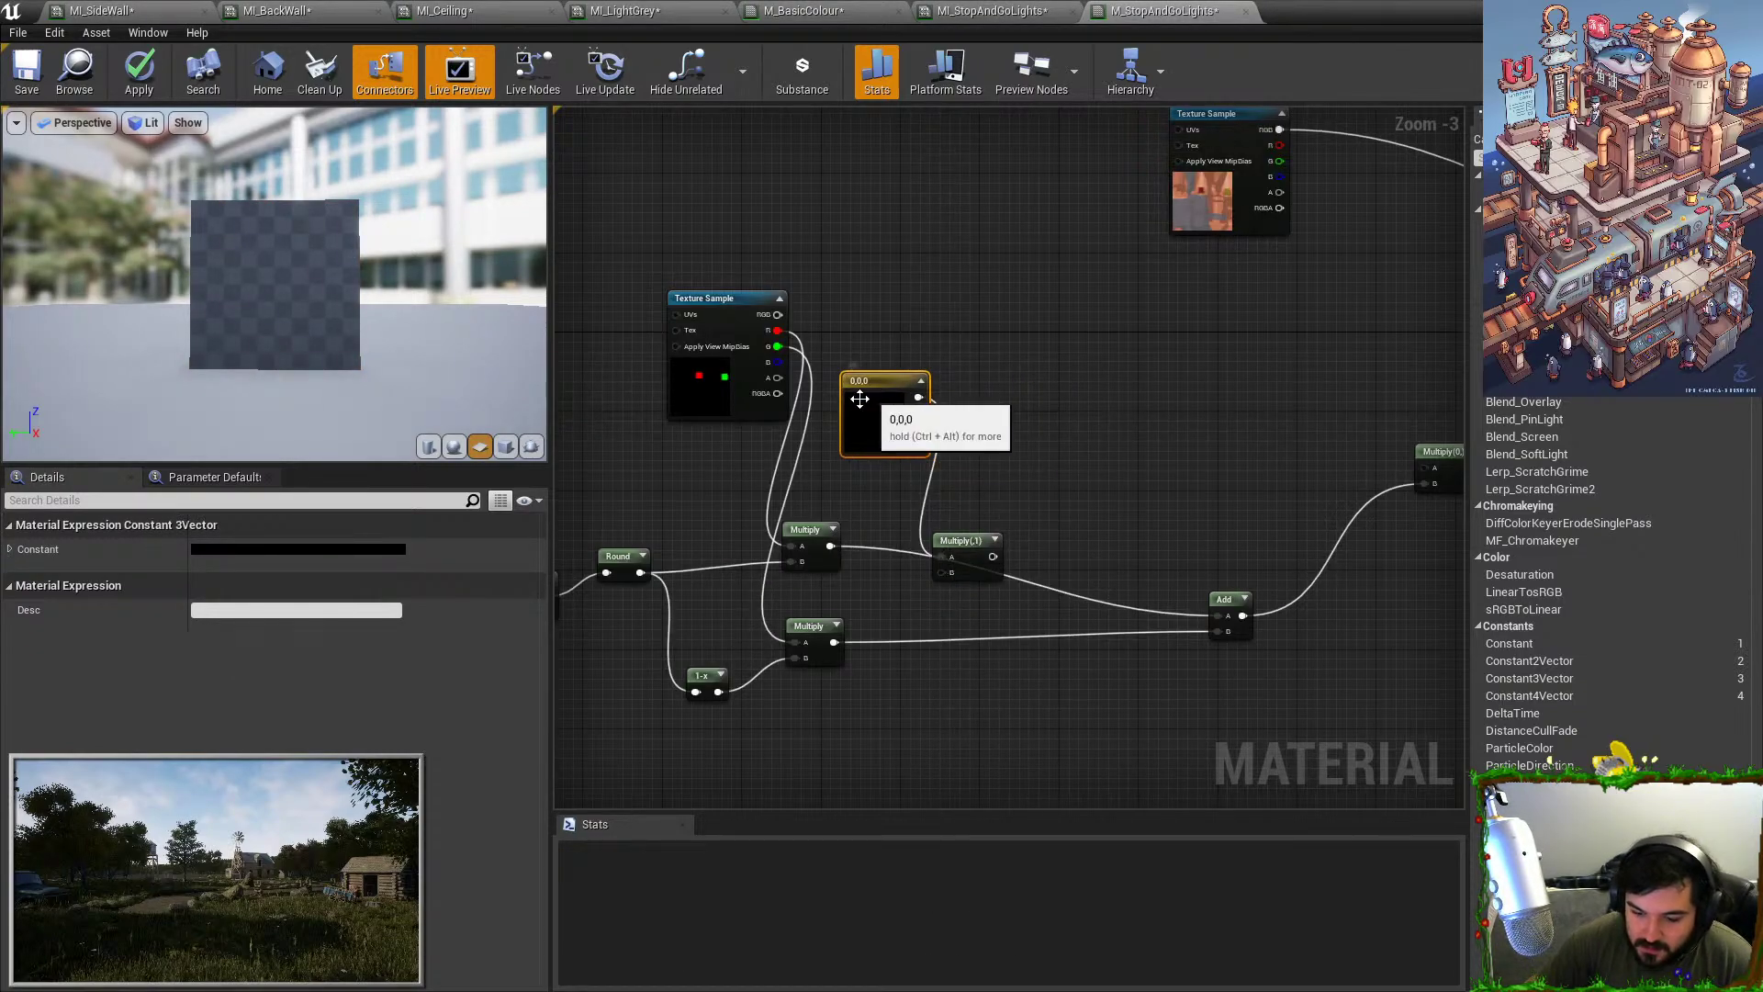
Open the new constant's colour for editing, switch to the StopAndGoLights project in Substance Painter, and undo the darkening of the red and yellow lamps.
left_click(292, 549)
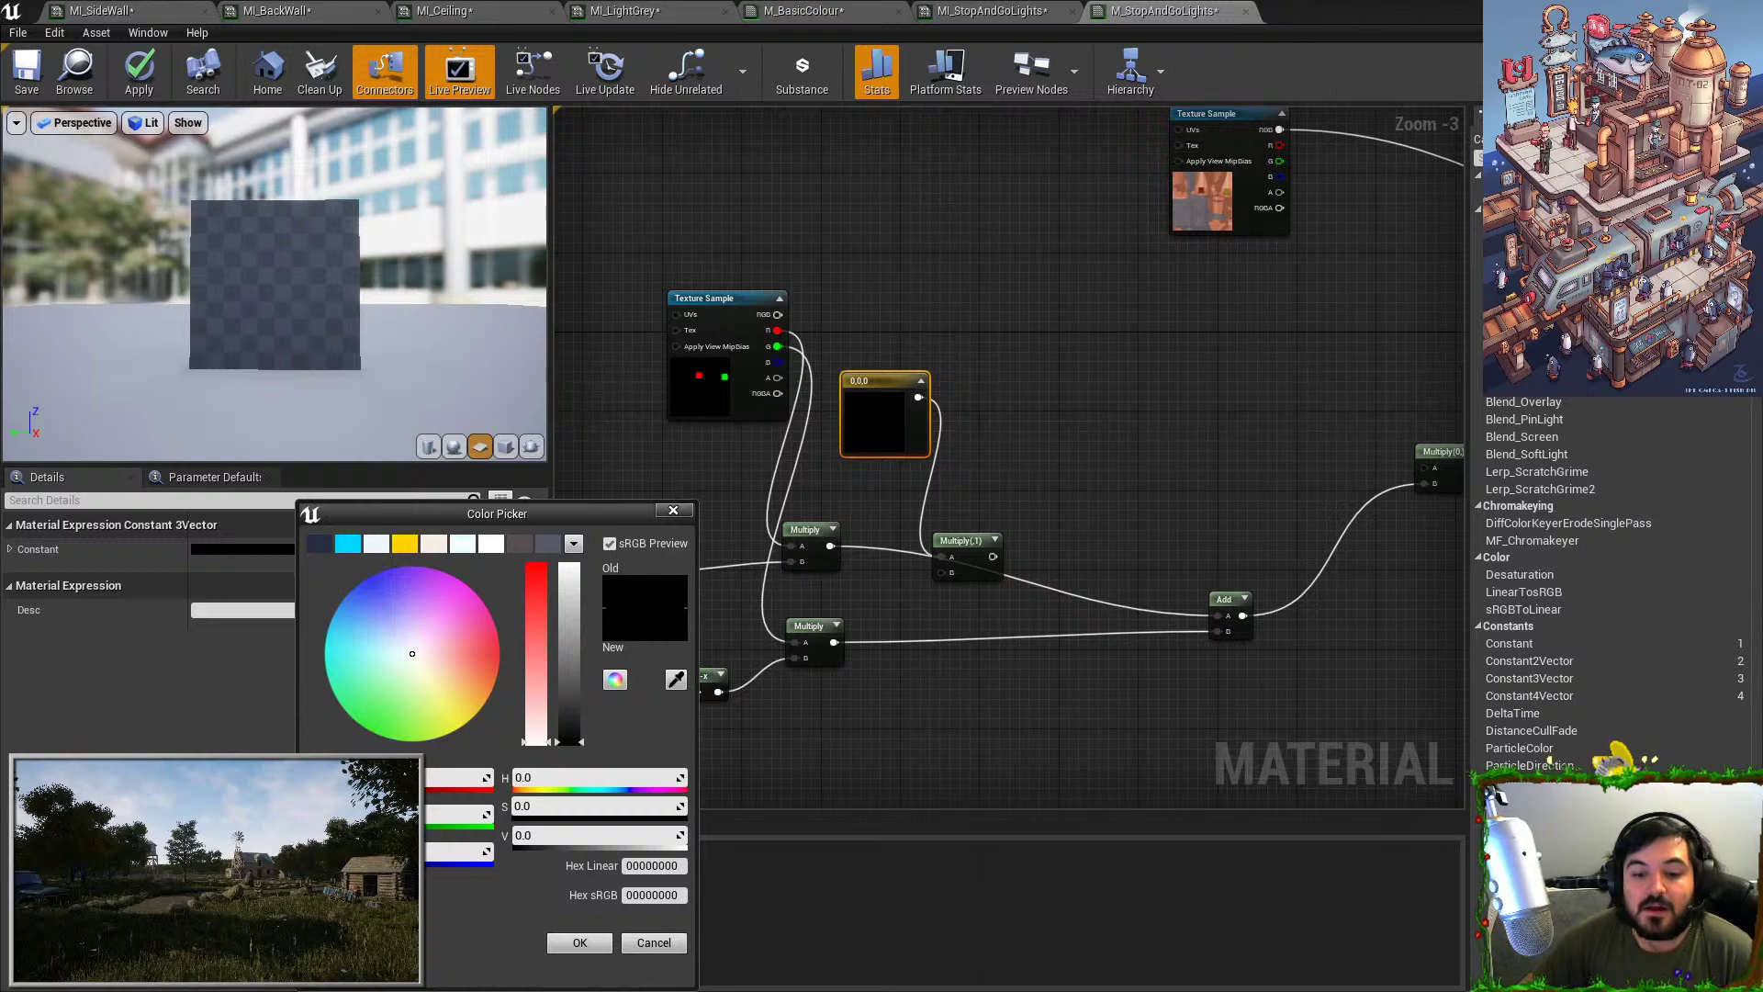
key("alt+Tab")
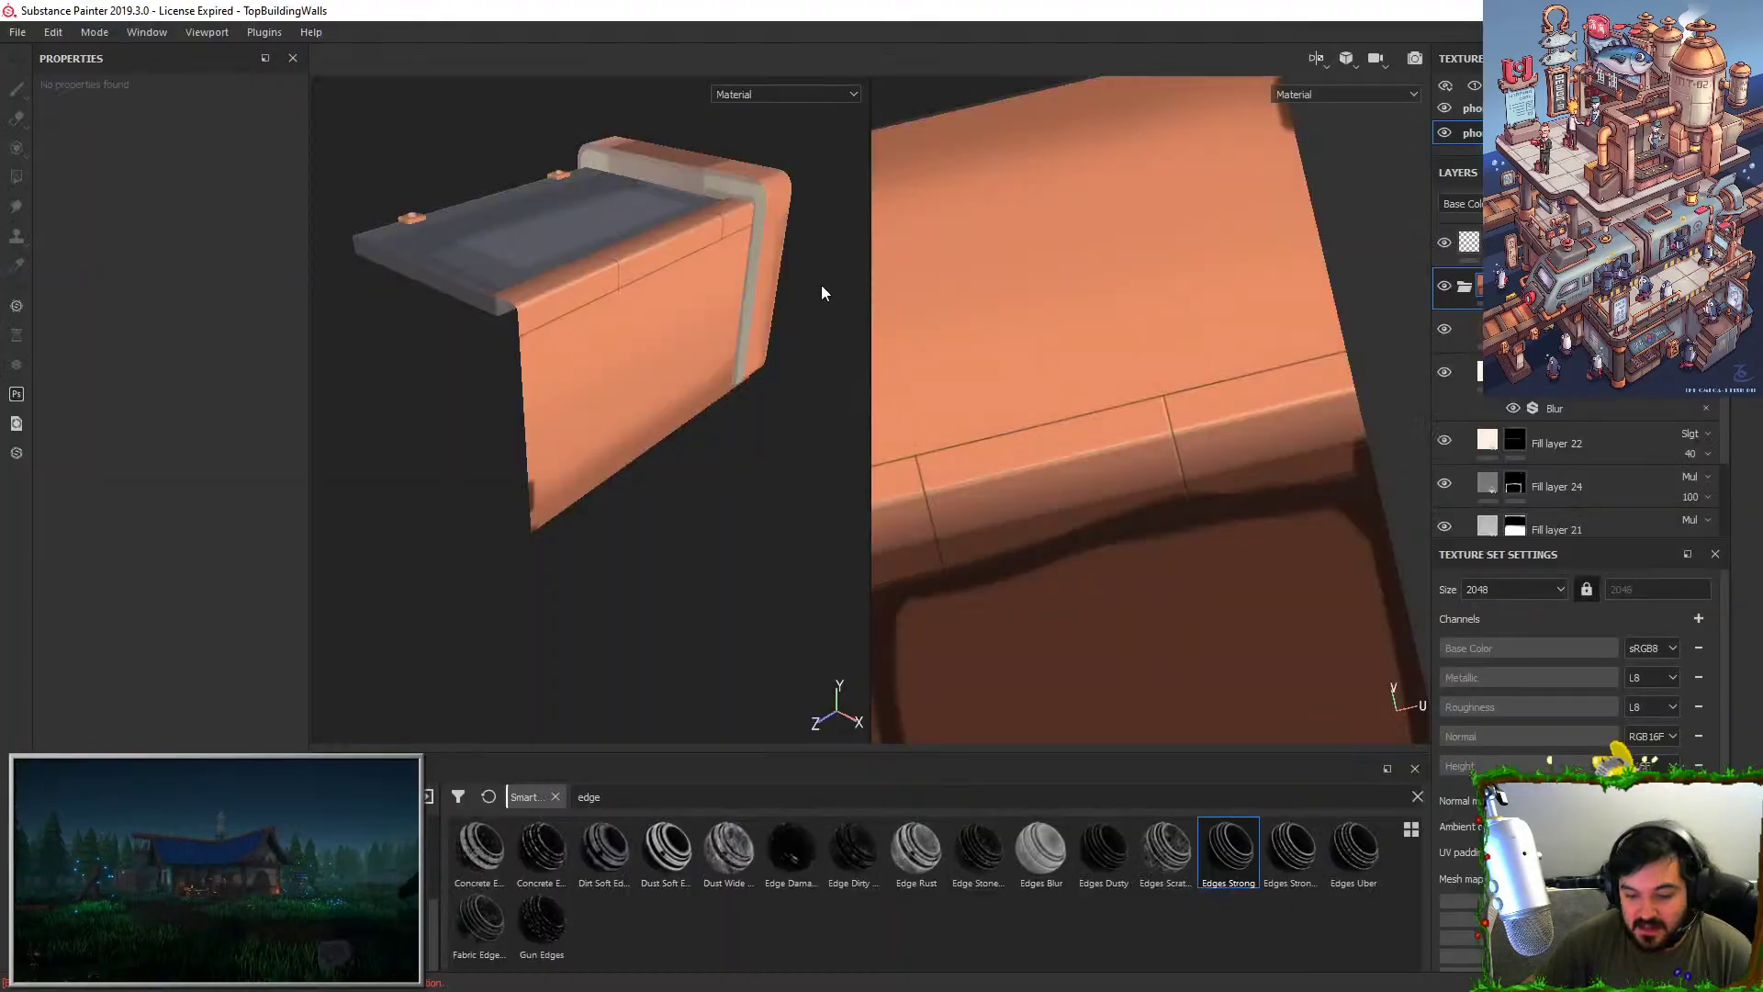
key("alt+Tab")
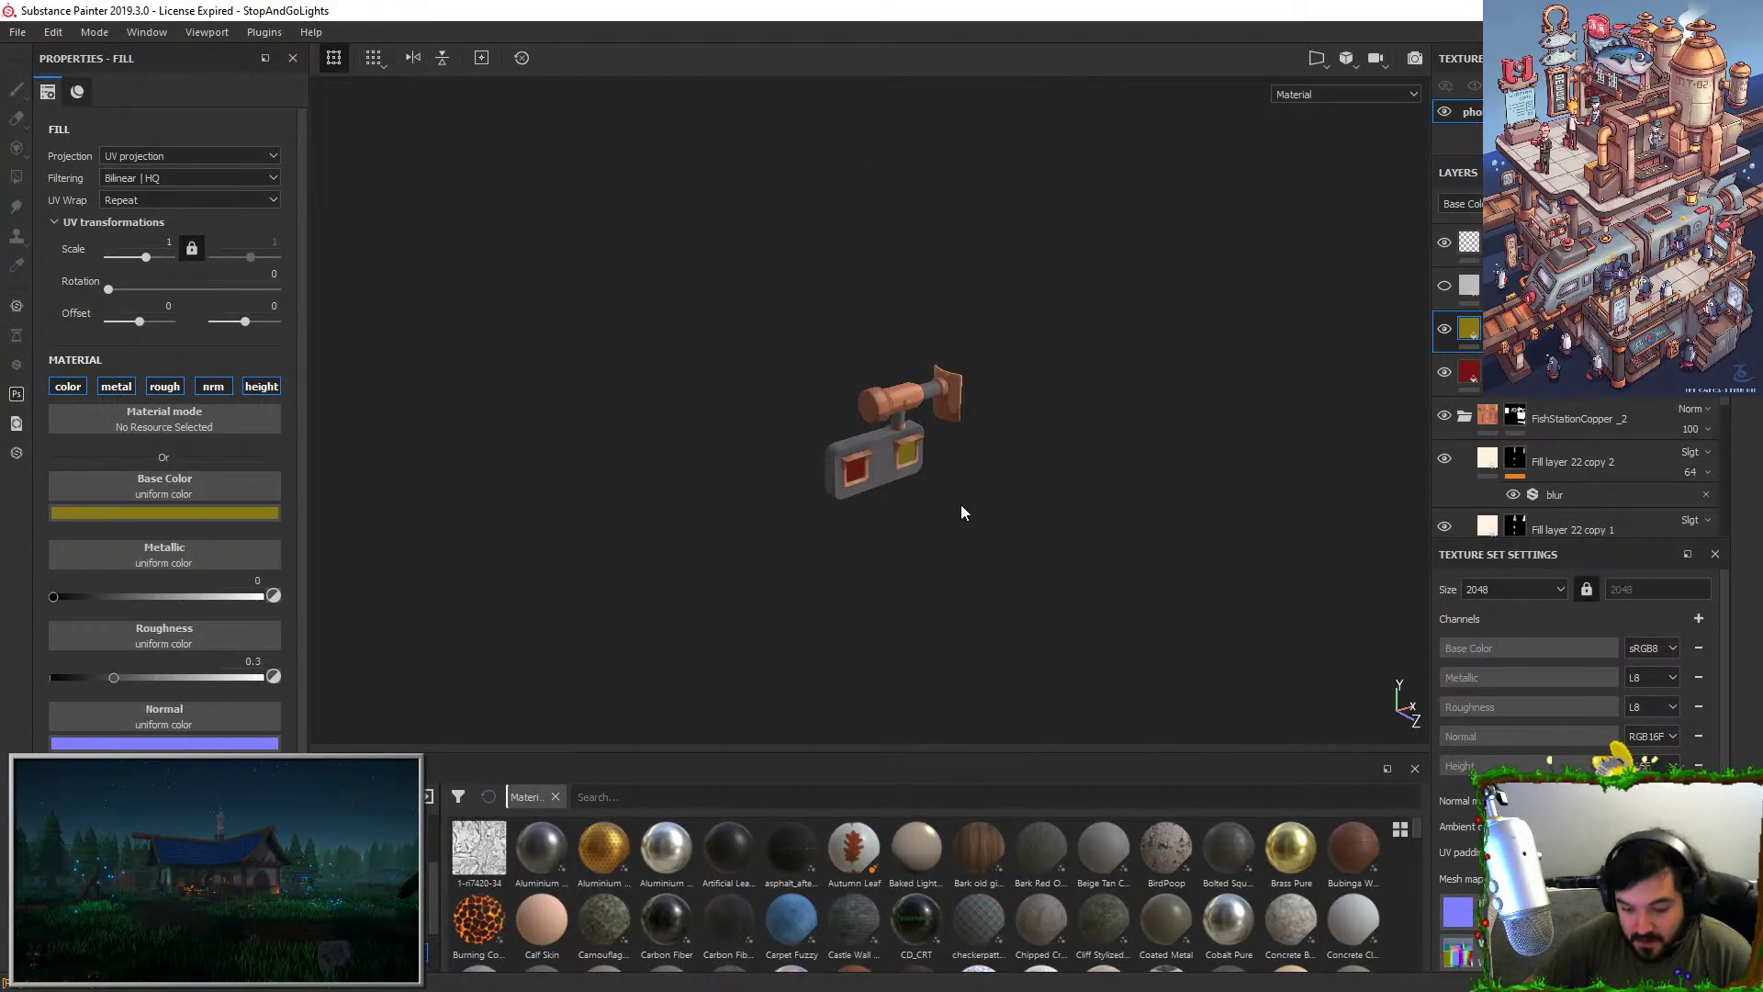
key("ctrl+z")
key("ctrl+z")
right_click_drag(961, 505, 901, 499, "alt")
scroll(924, 454, "up", 3)
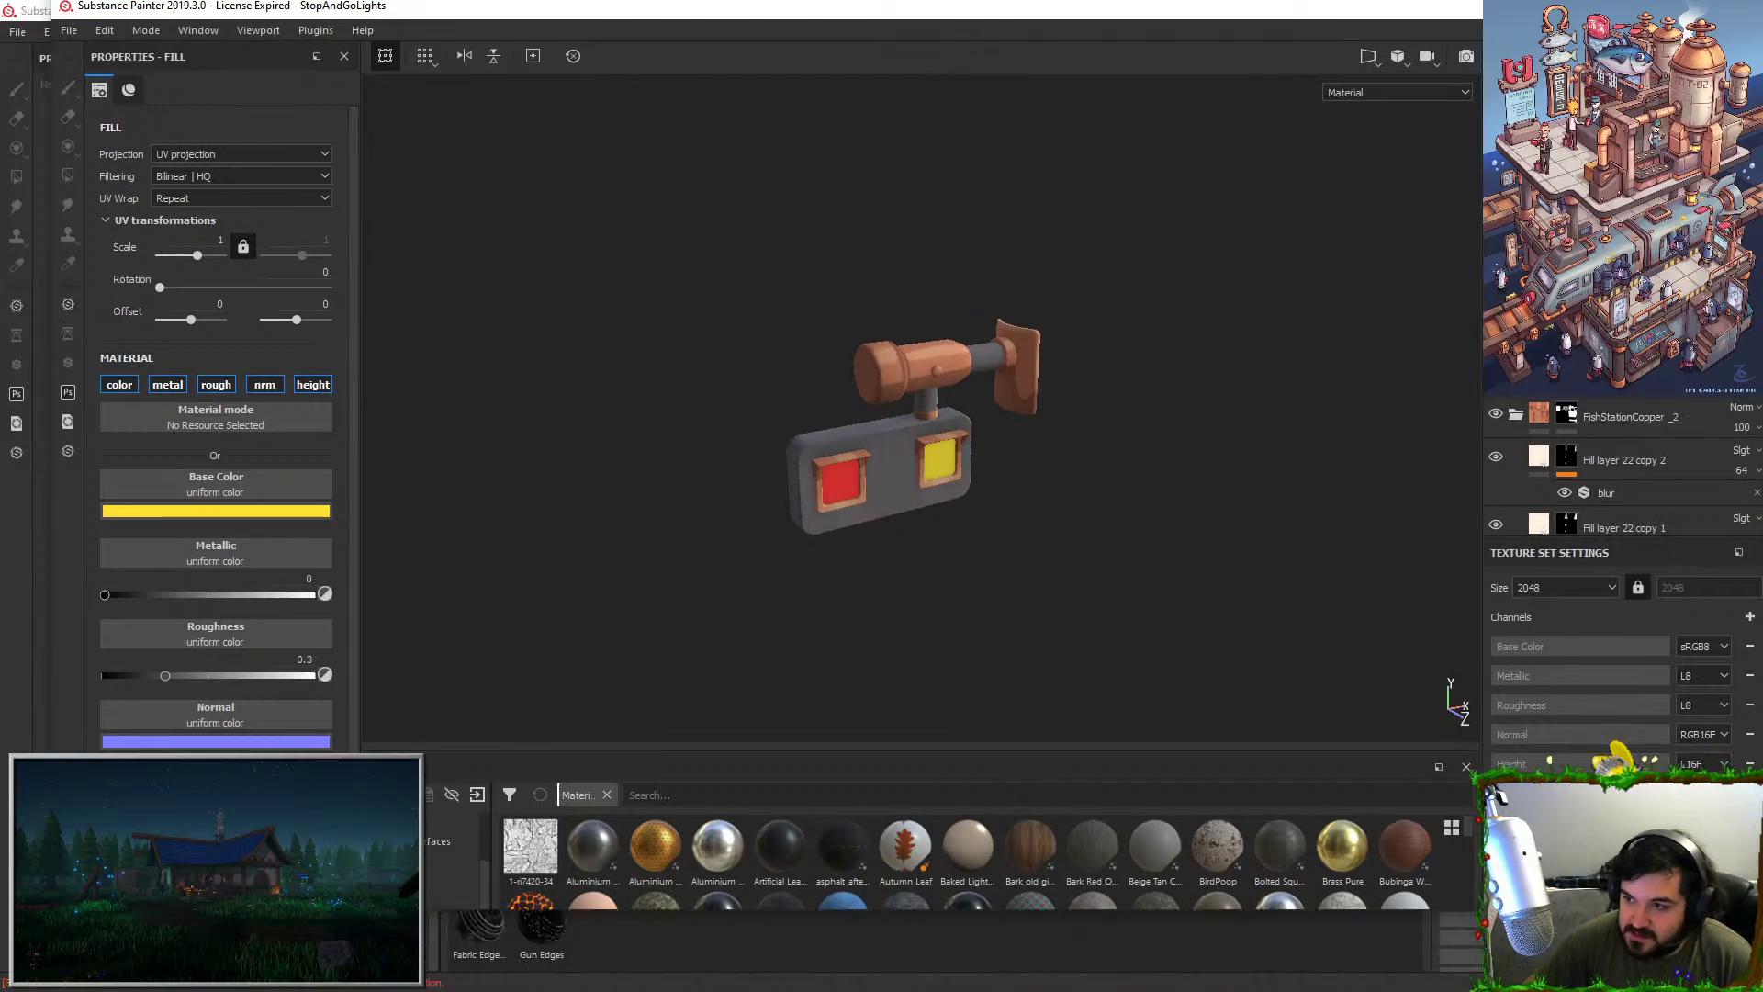
key("alt+Tab")
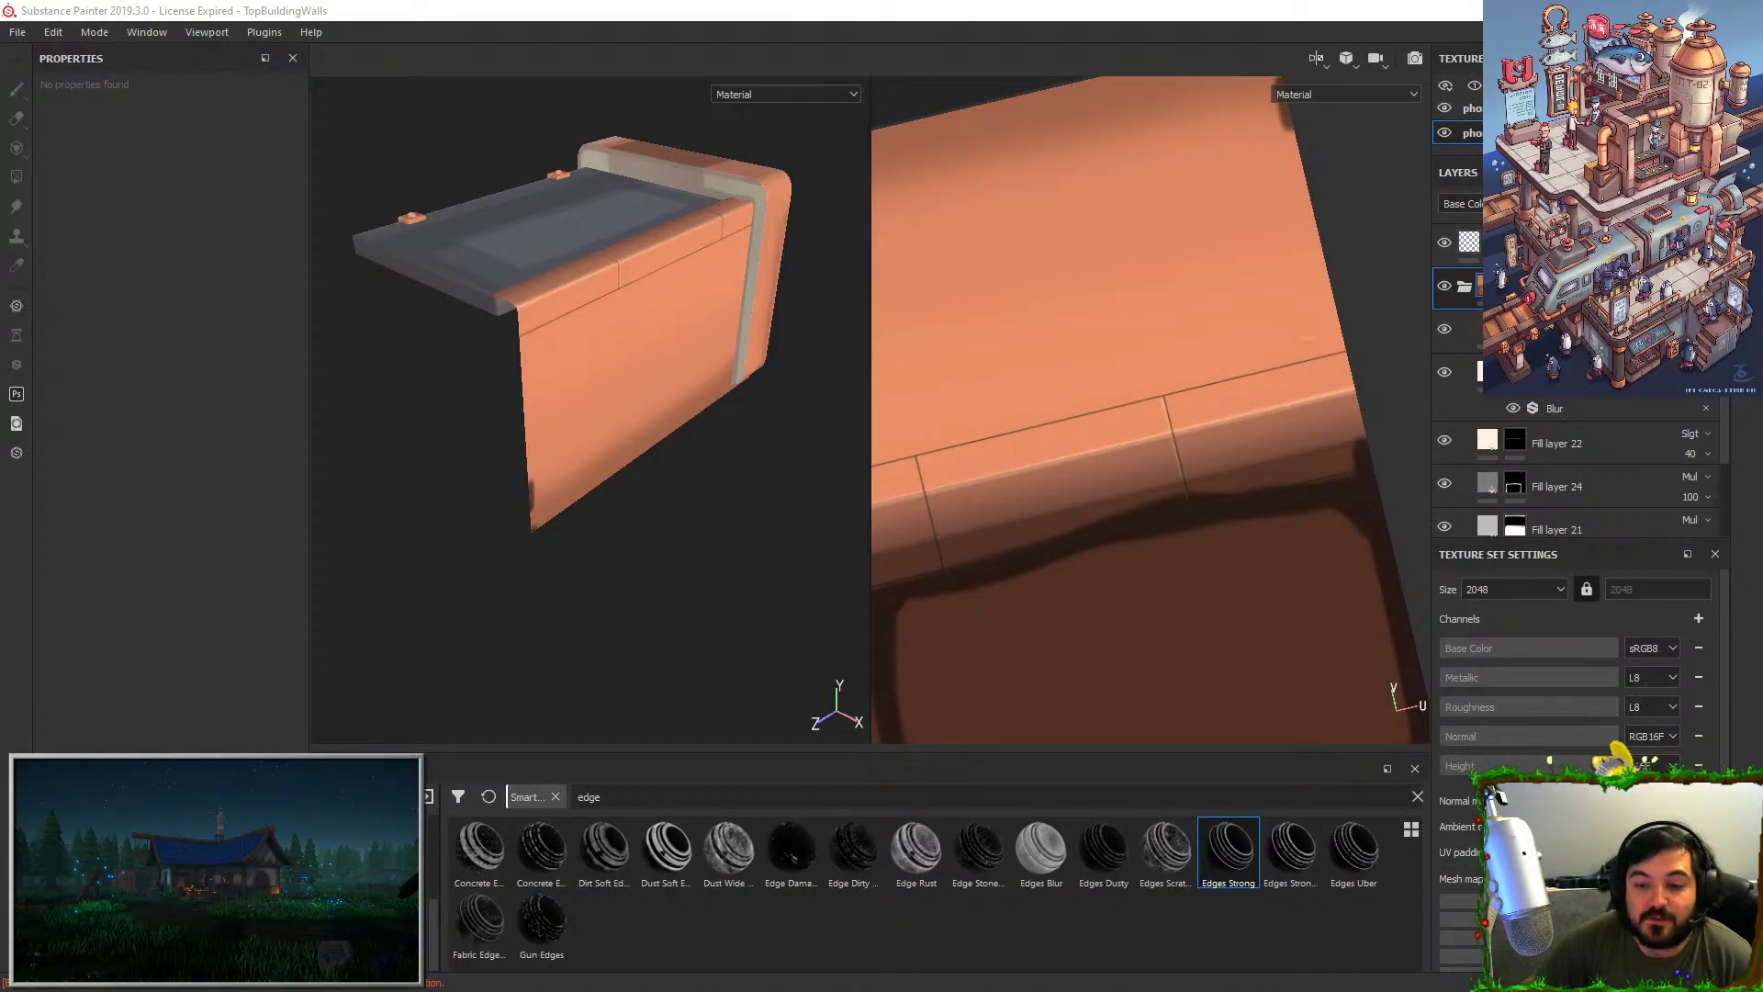
Back in the Unreal material editor, sample the red CE2F2DFF for the Constant3Vector and paste a copy below the green-channel Multiply node.
key("alt+Tab")
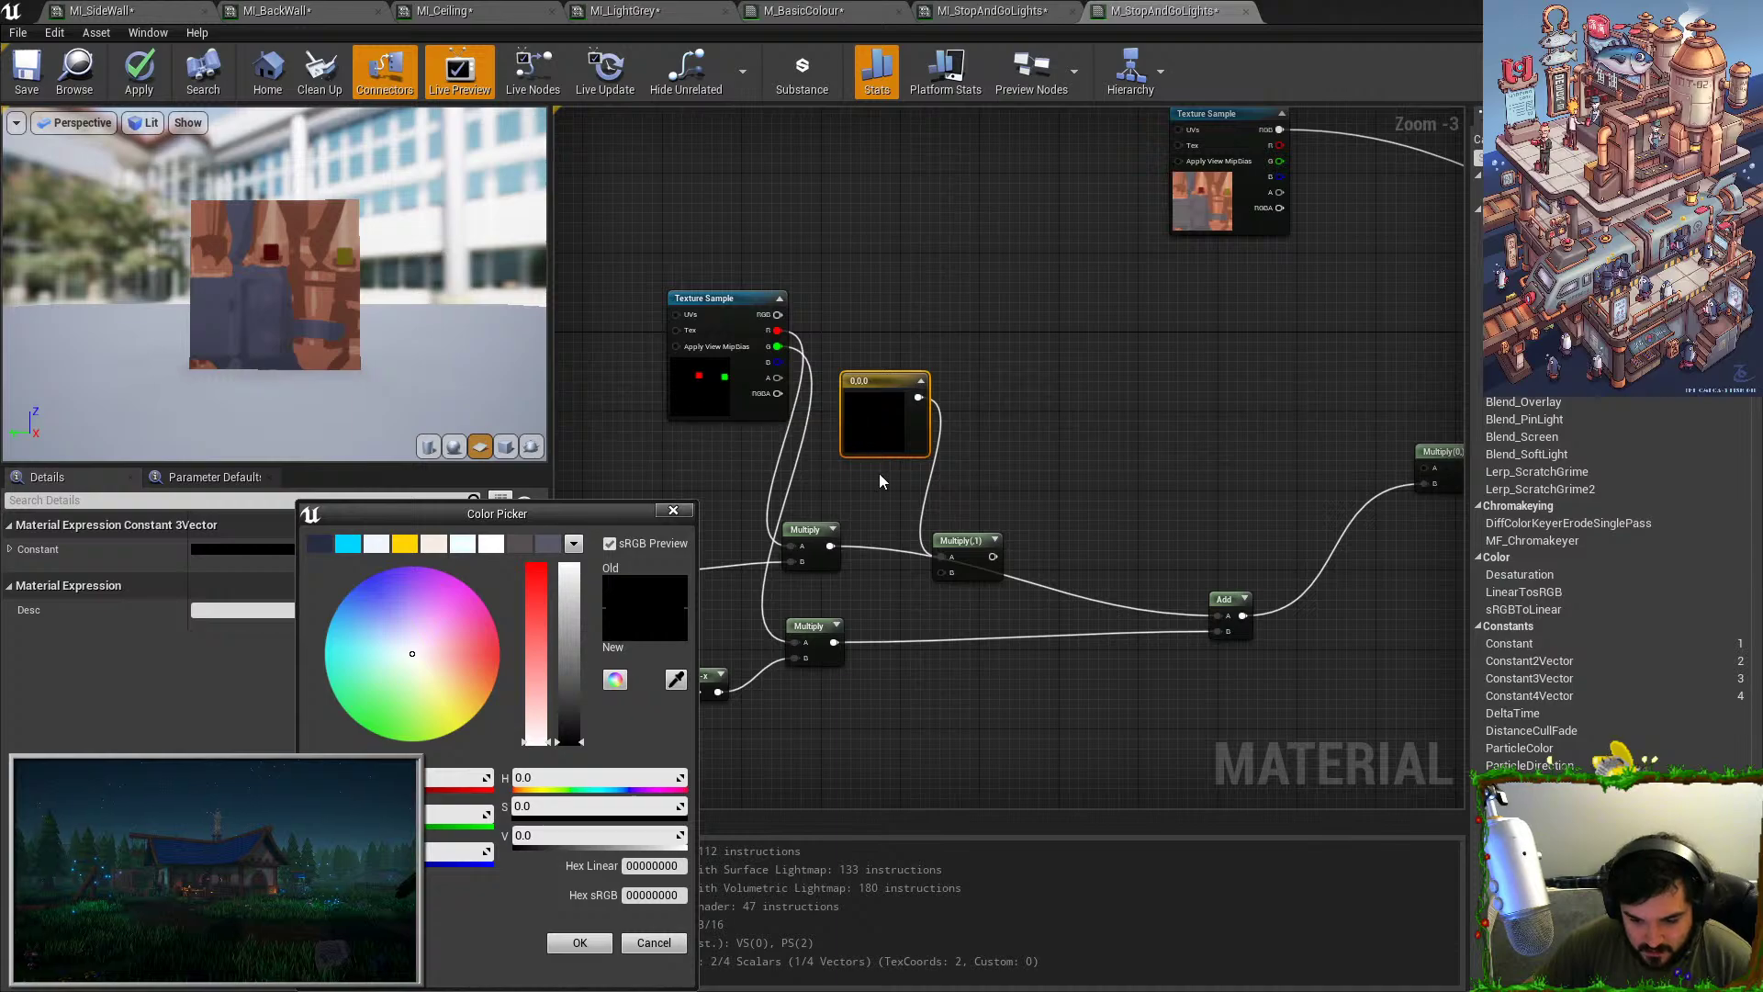
left_click(675, 679)
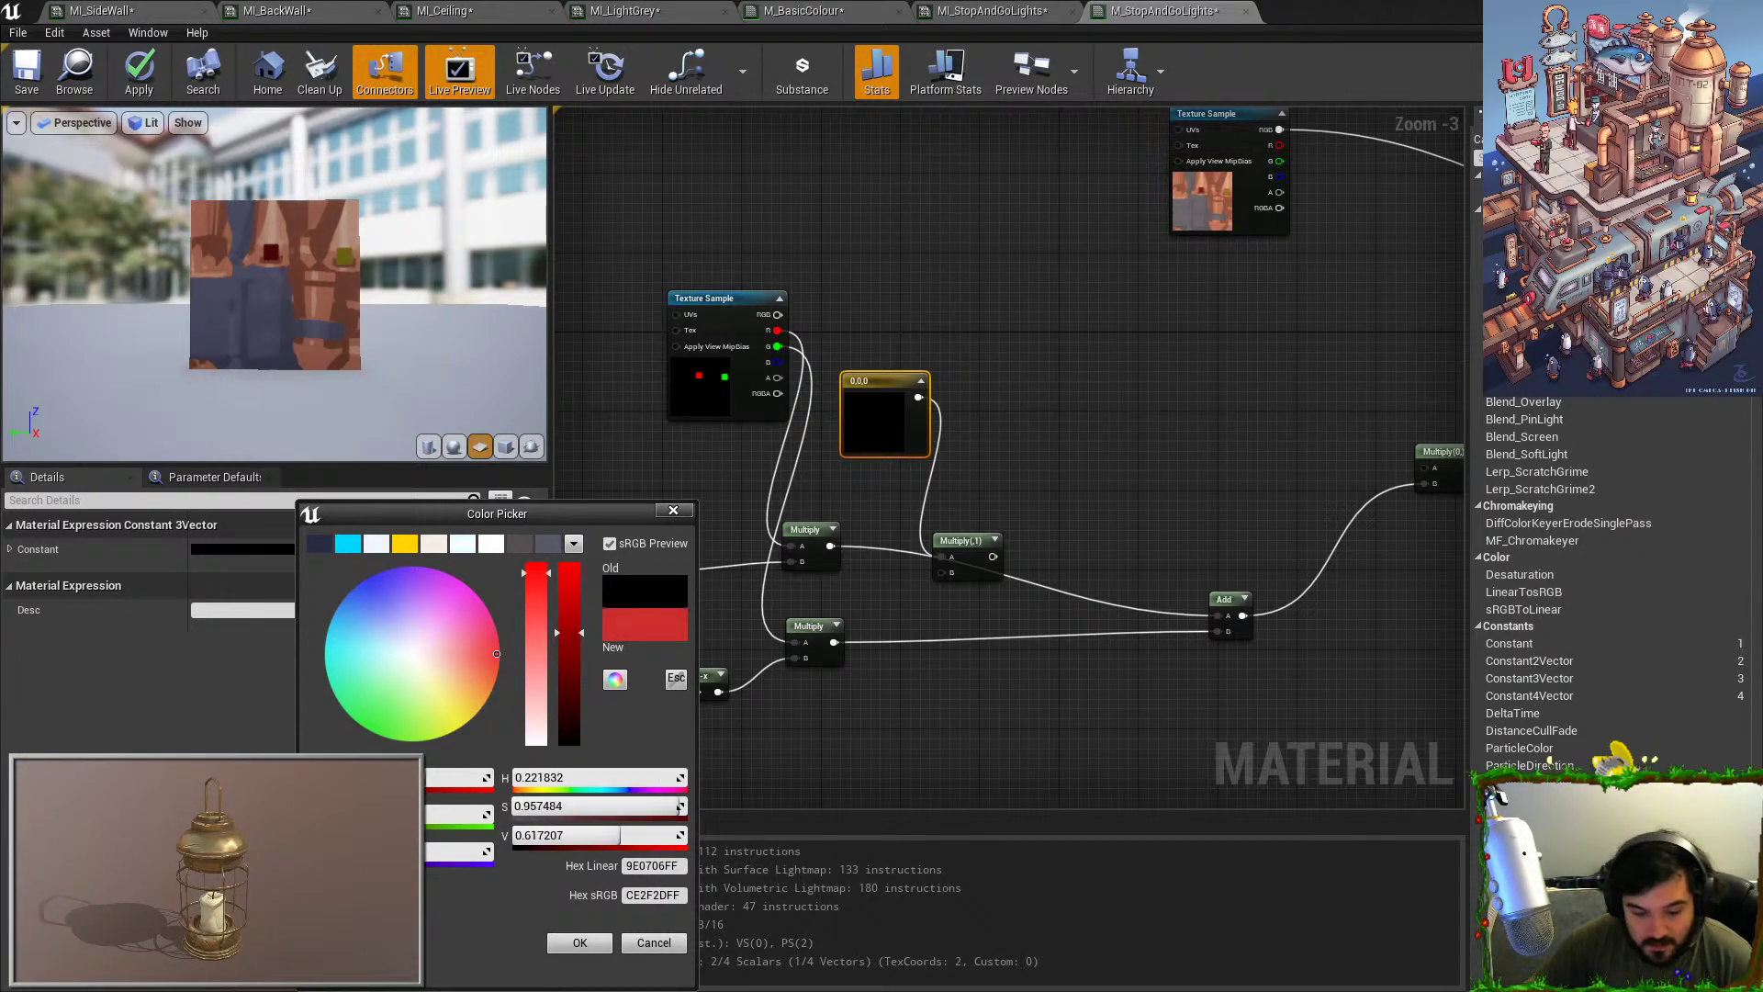
left_click(580, 942)
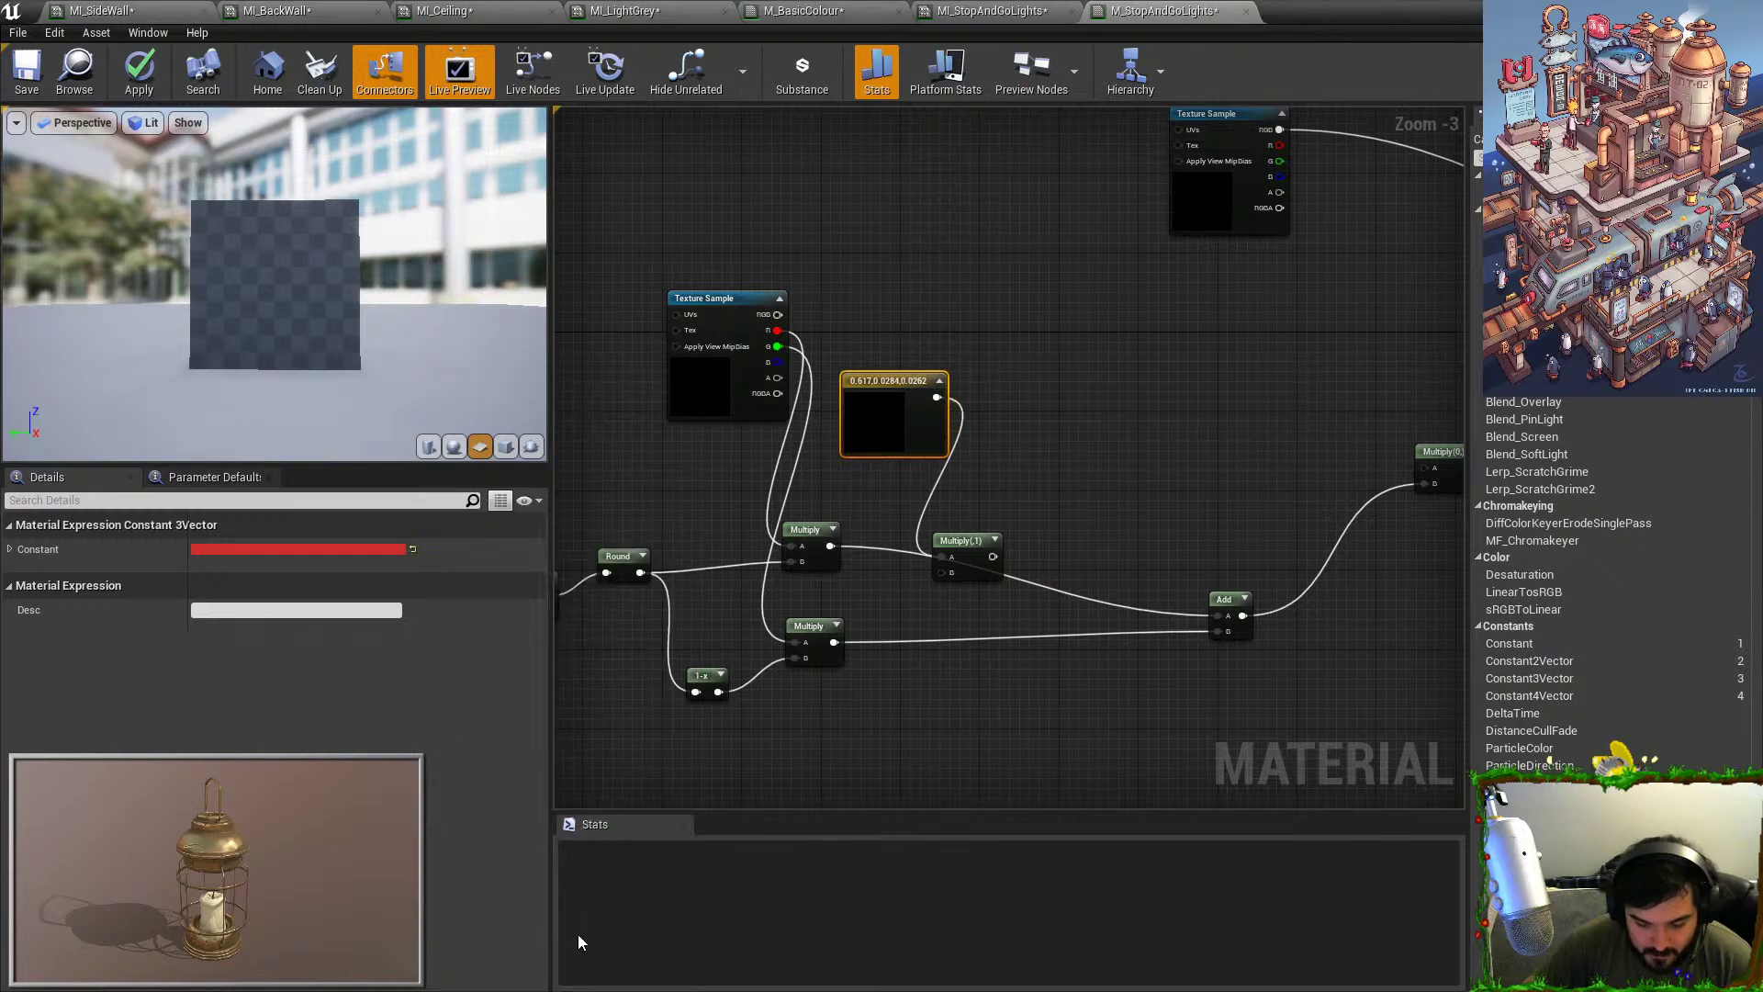
key("ctrl+v")
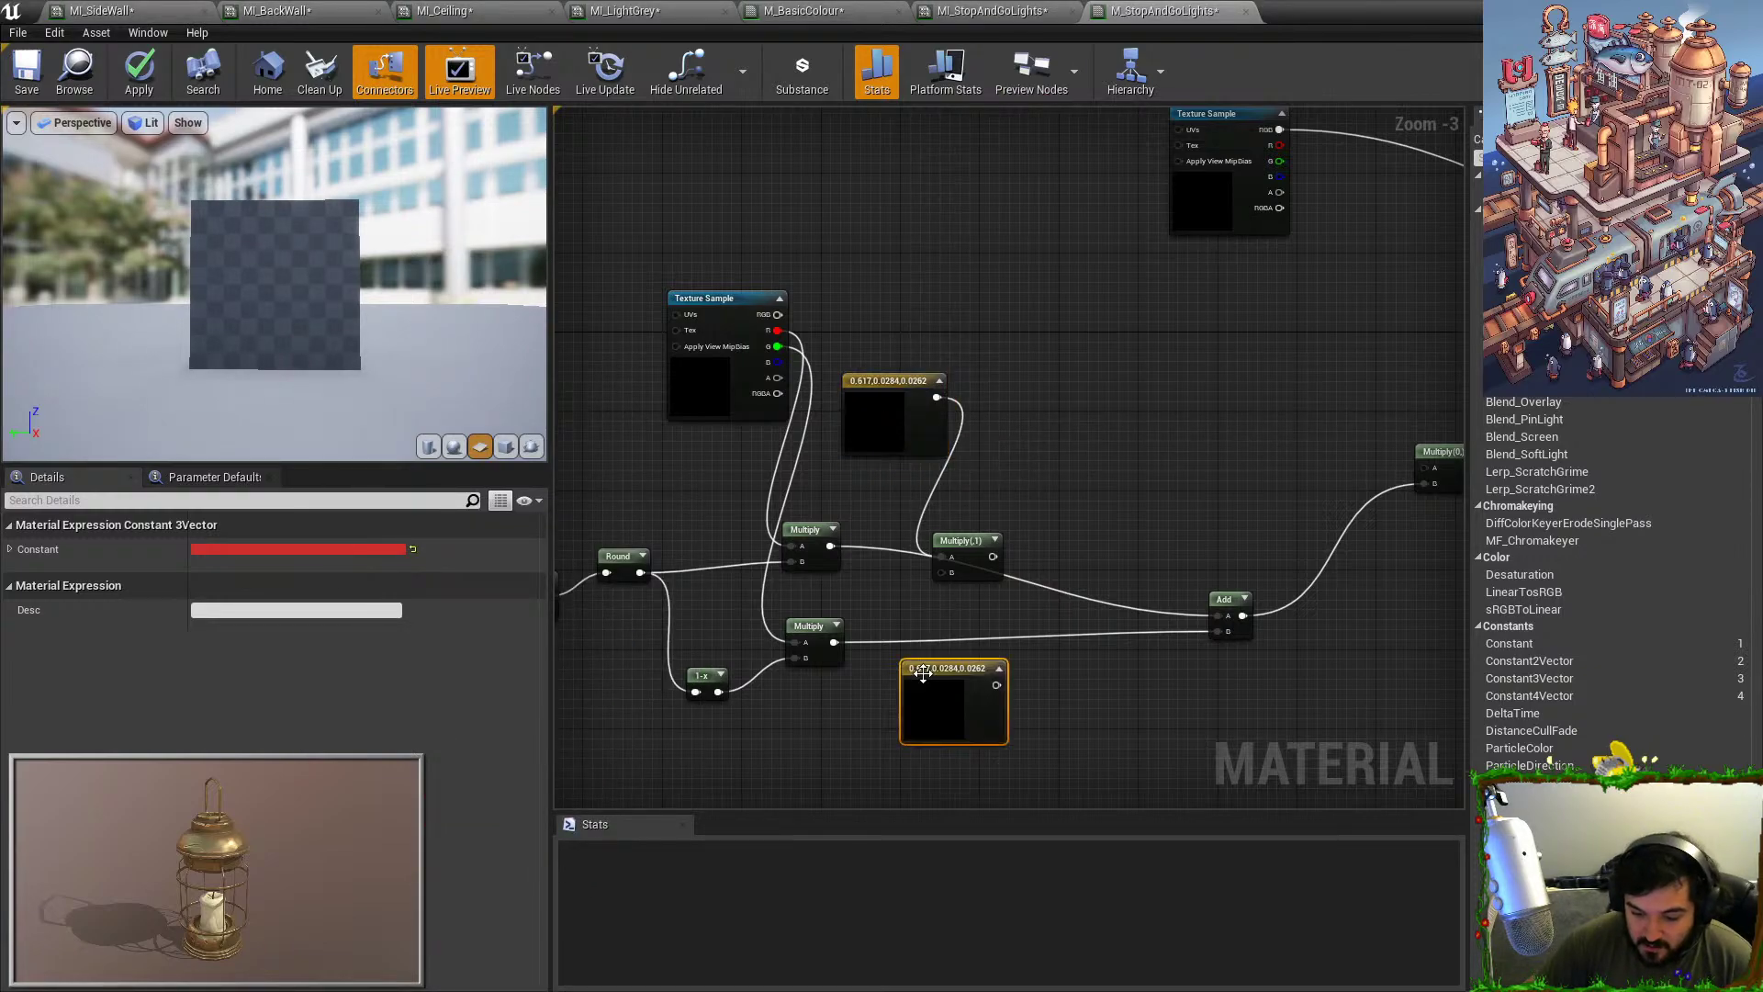
Set the copied constant to the bright yellow FFE234FF sampled from the yellow lamp.
left_click(386, 549)
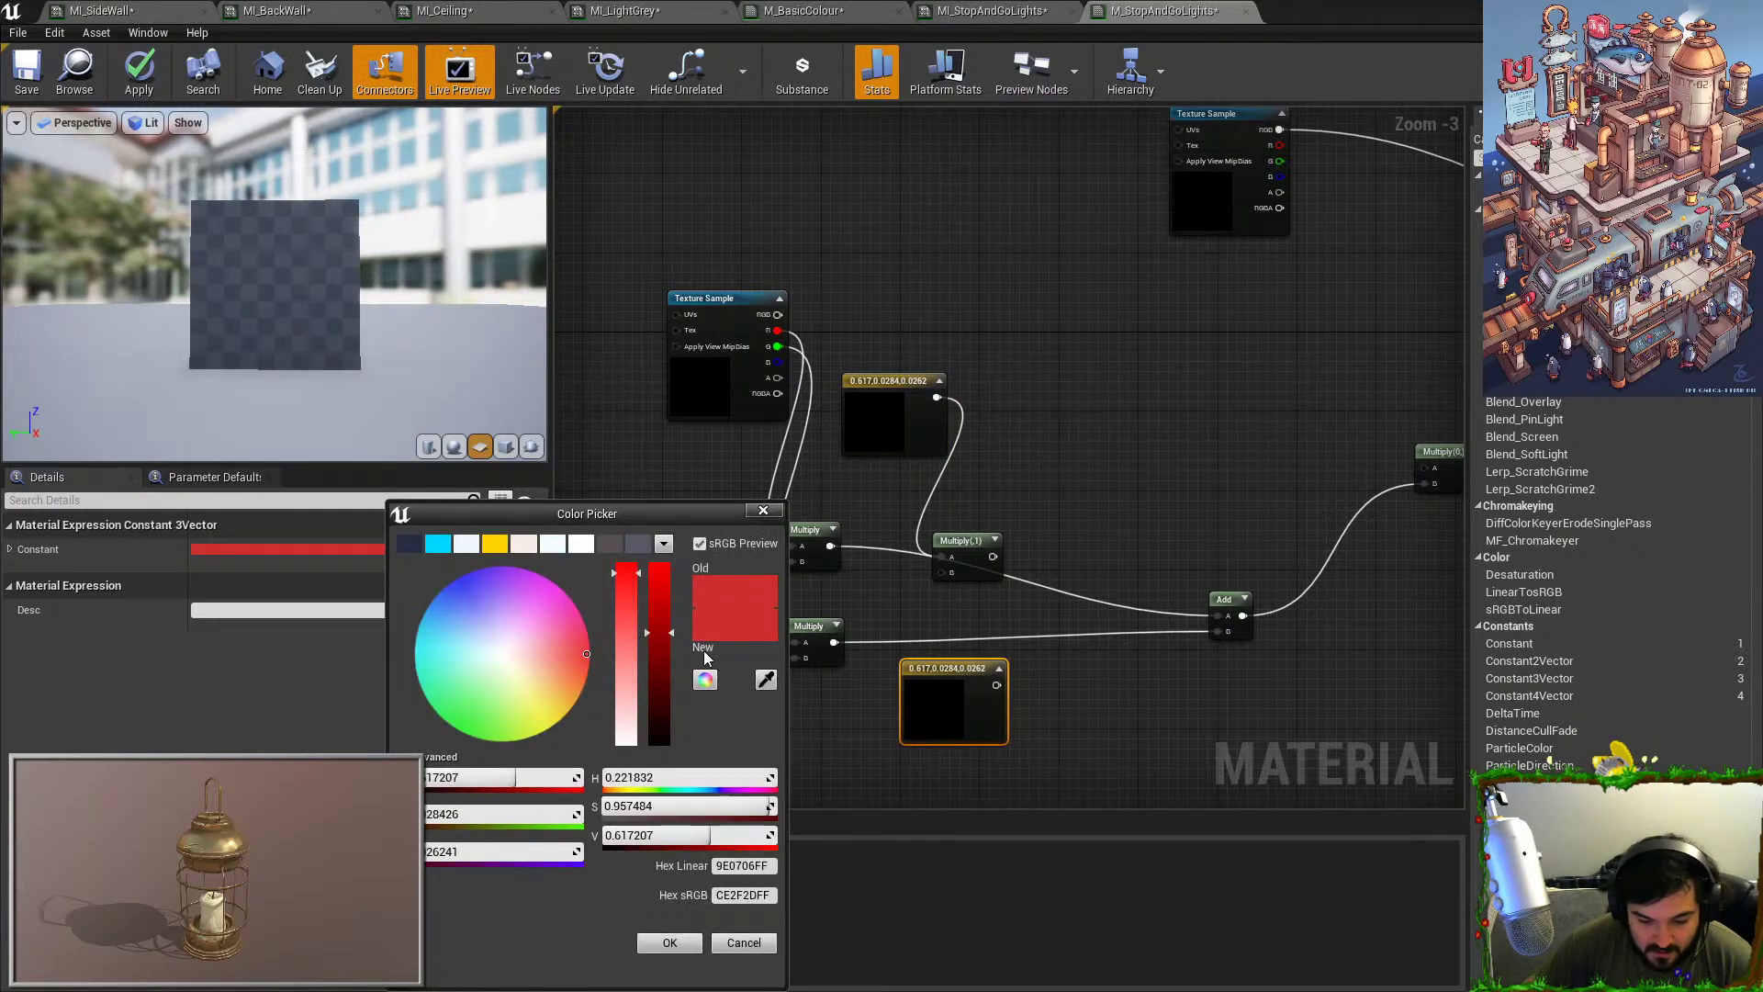
left_click(766, 679)
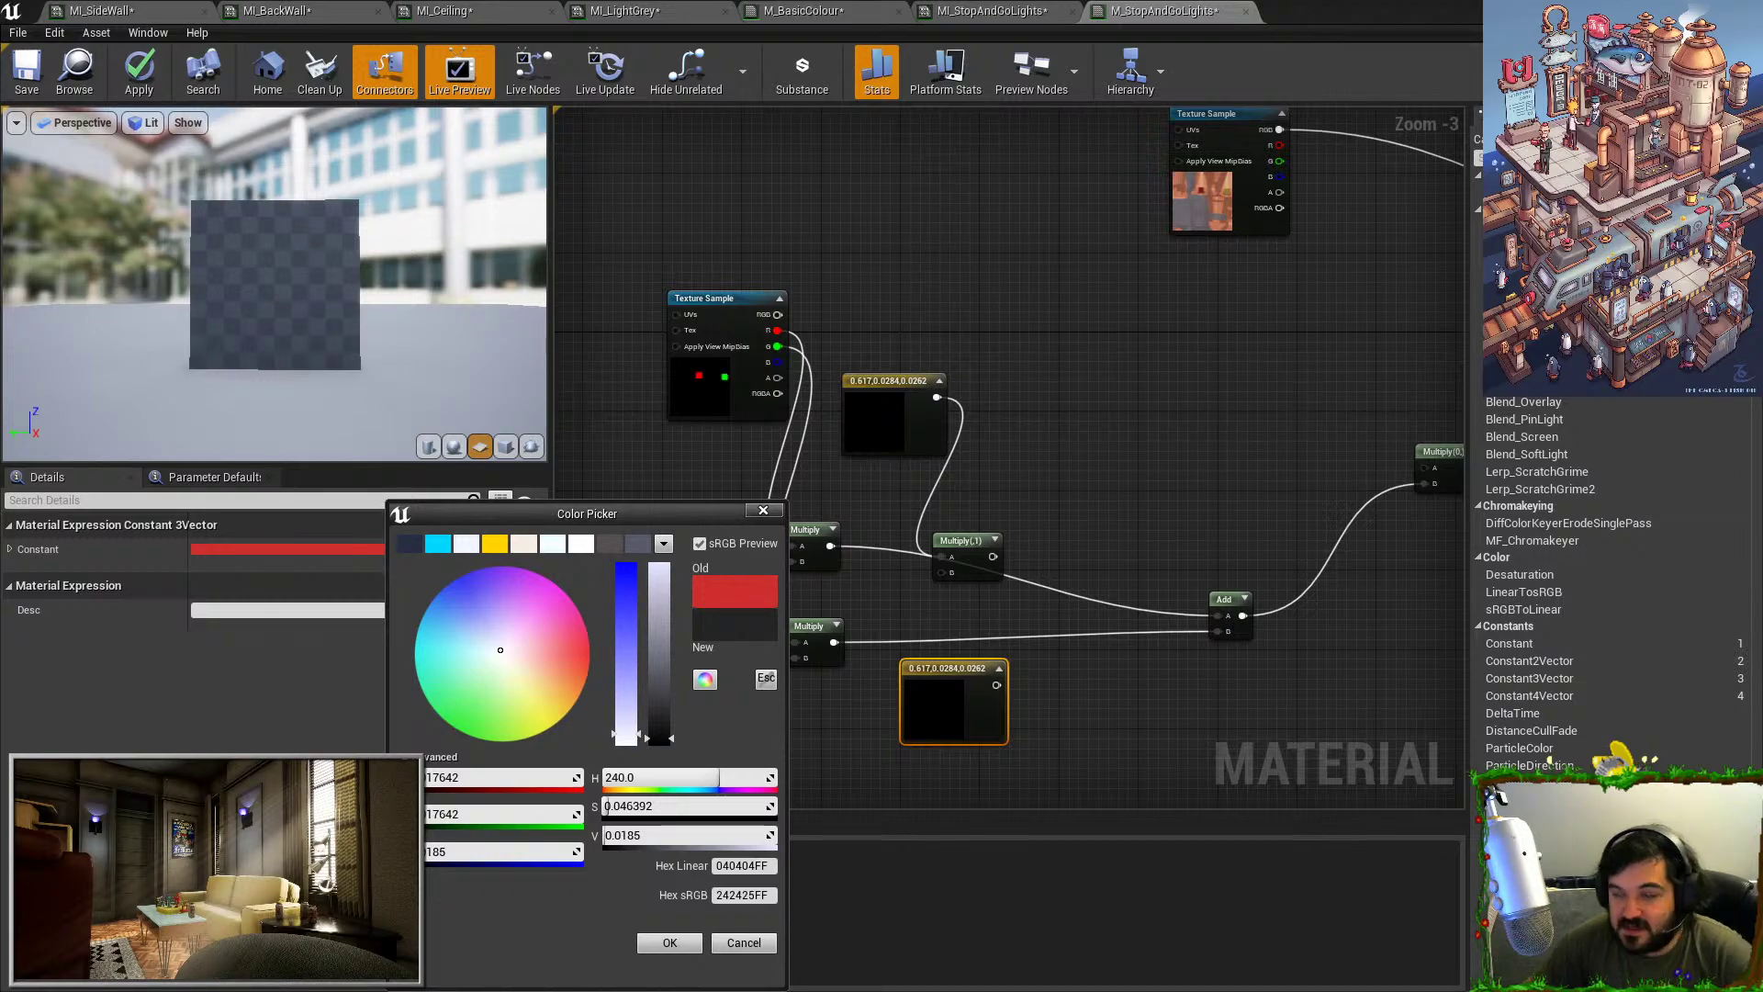
left_click(1696, 141)
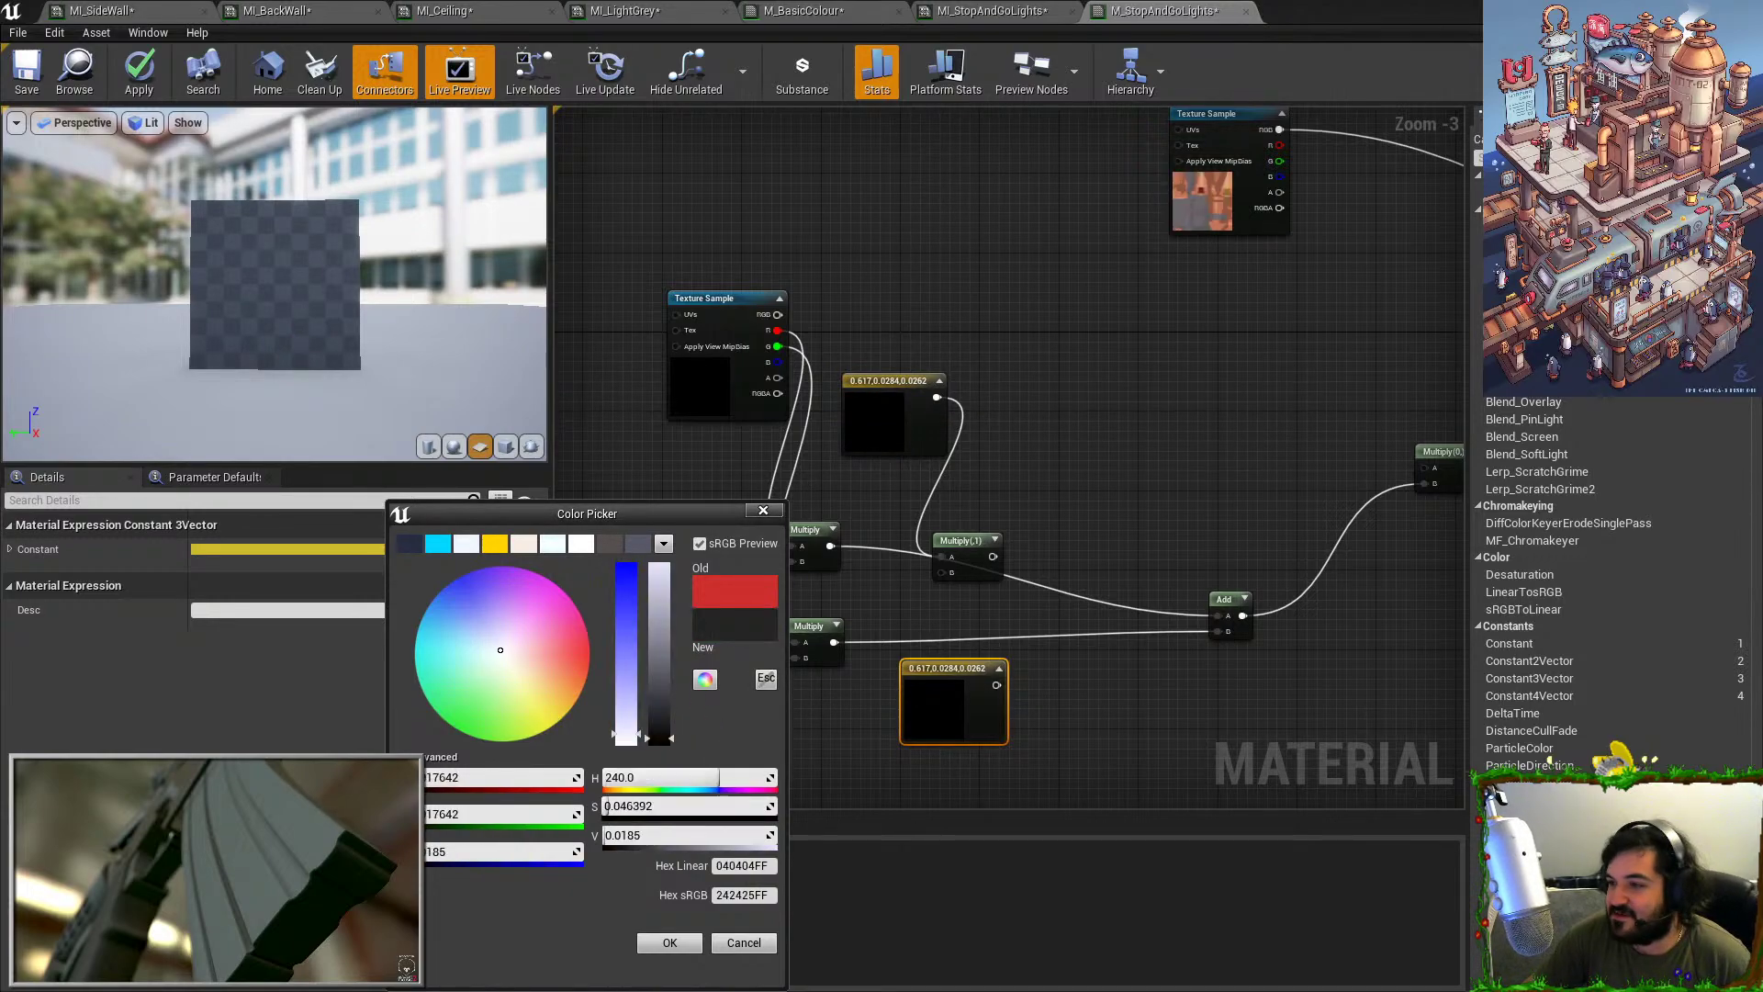
left_click(884, 445)
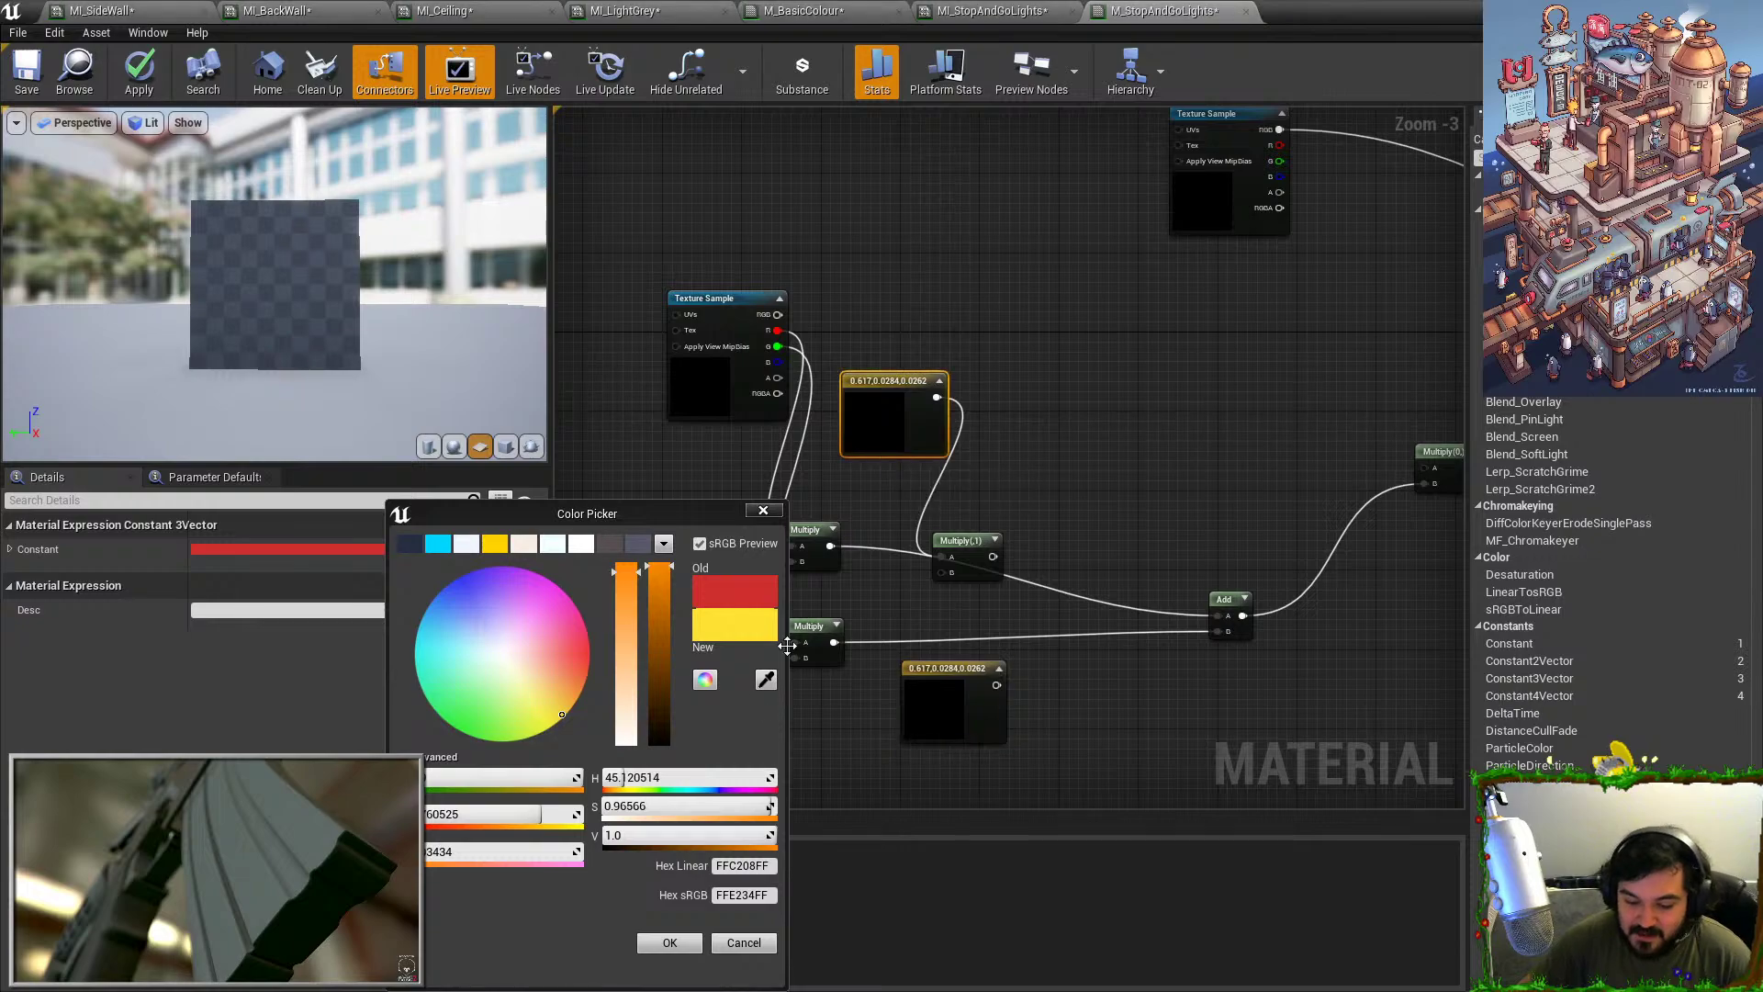
left_click(718, 946)
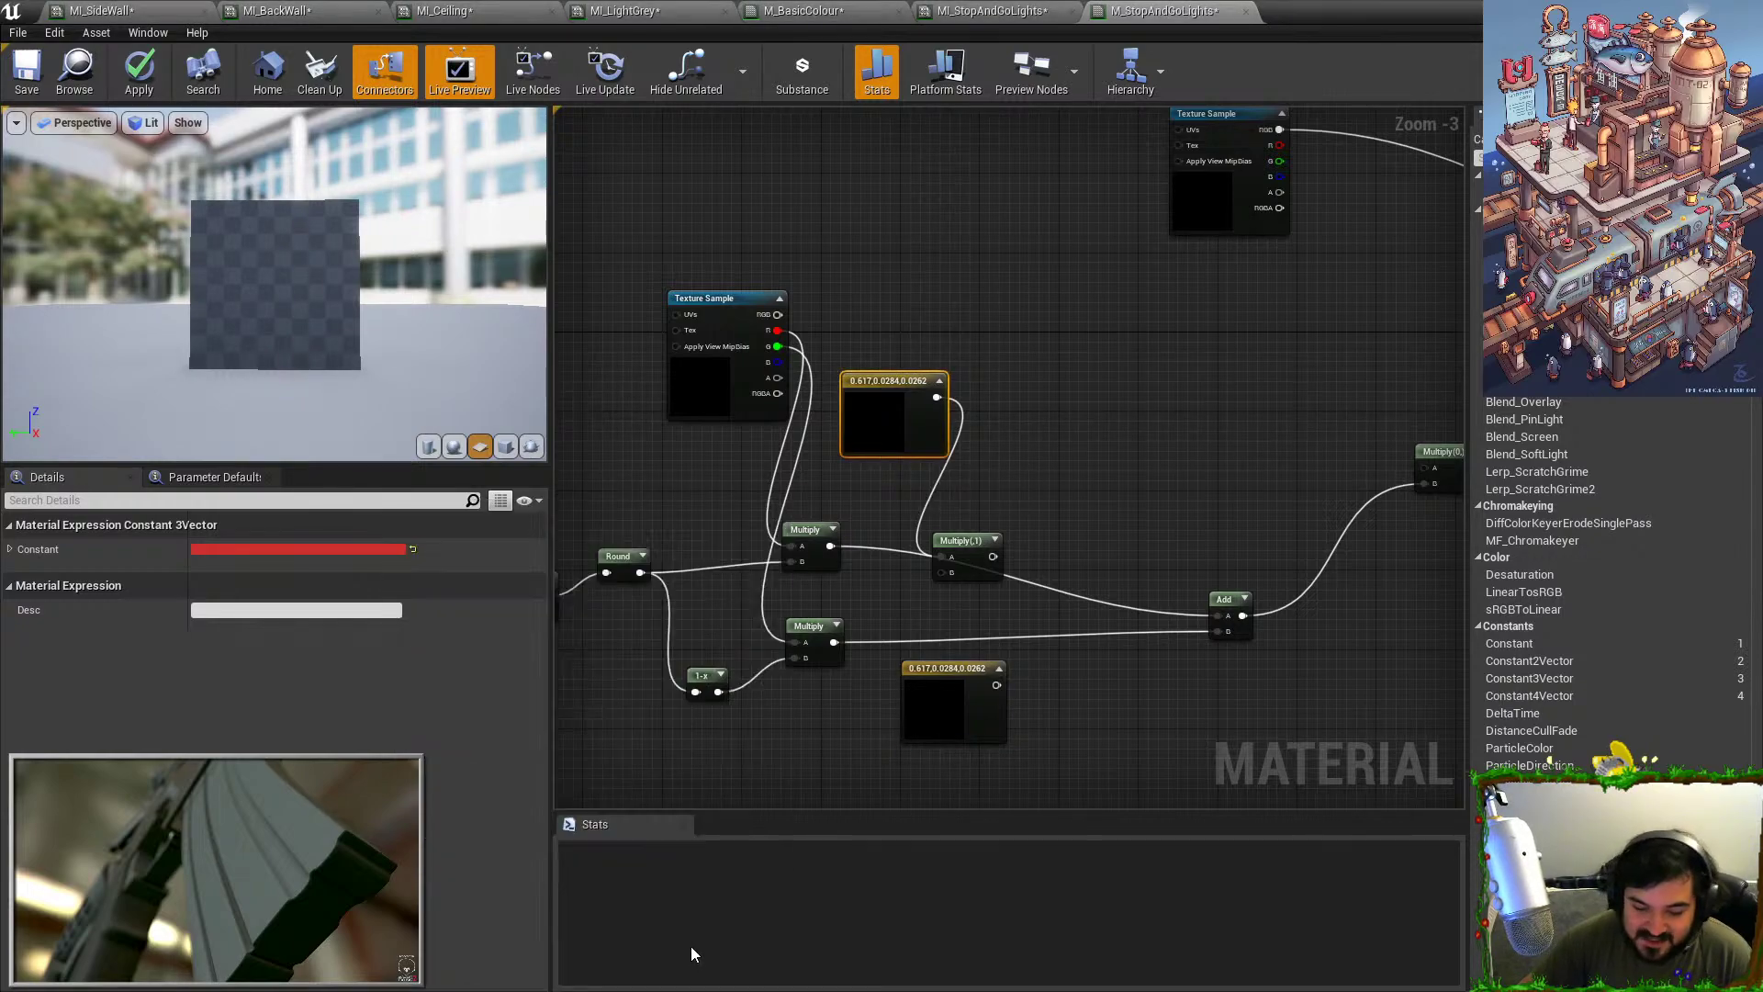
Resample the original red constant from the bright lamp colour, giving 1, 0.0343, 0.0343.
left_click(376, 549)
left_click(761, 679)
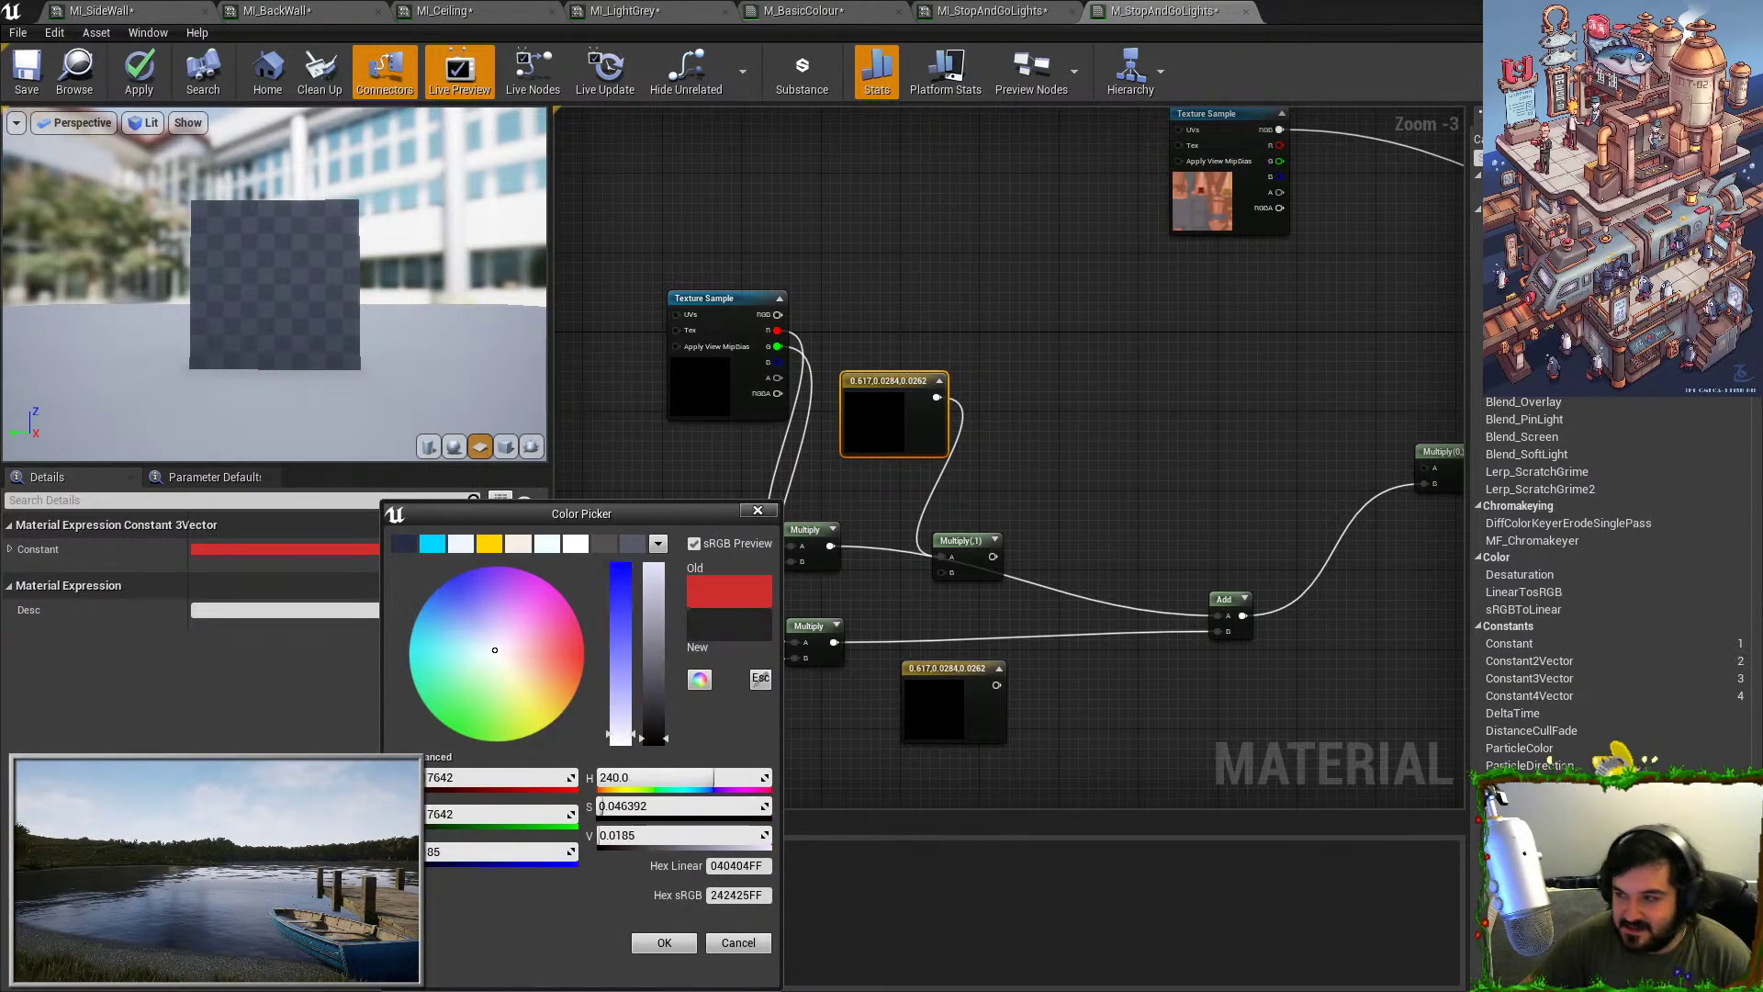
left_click(656, 946)
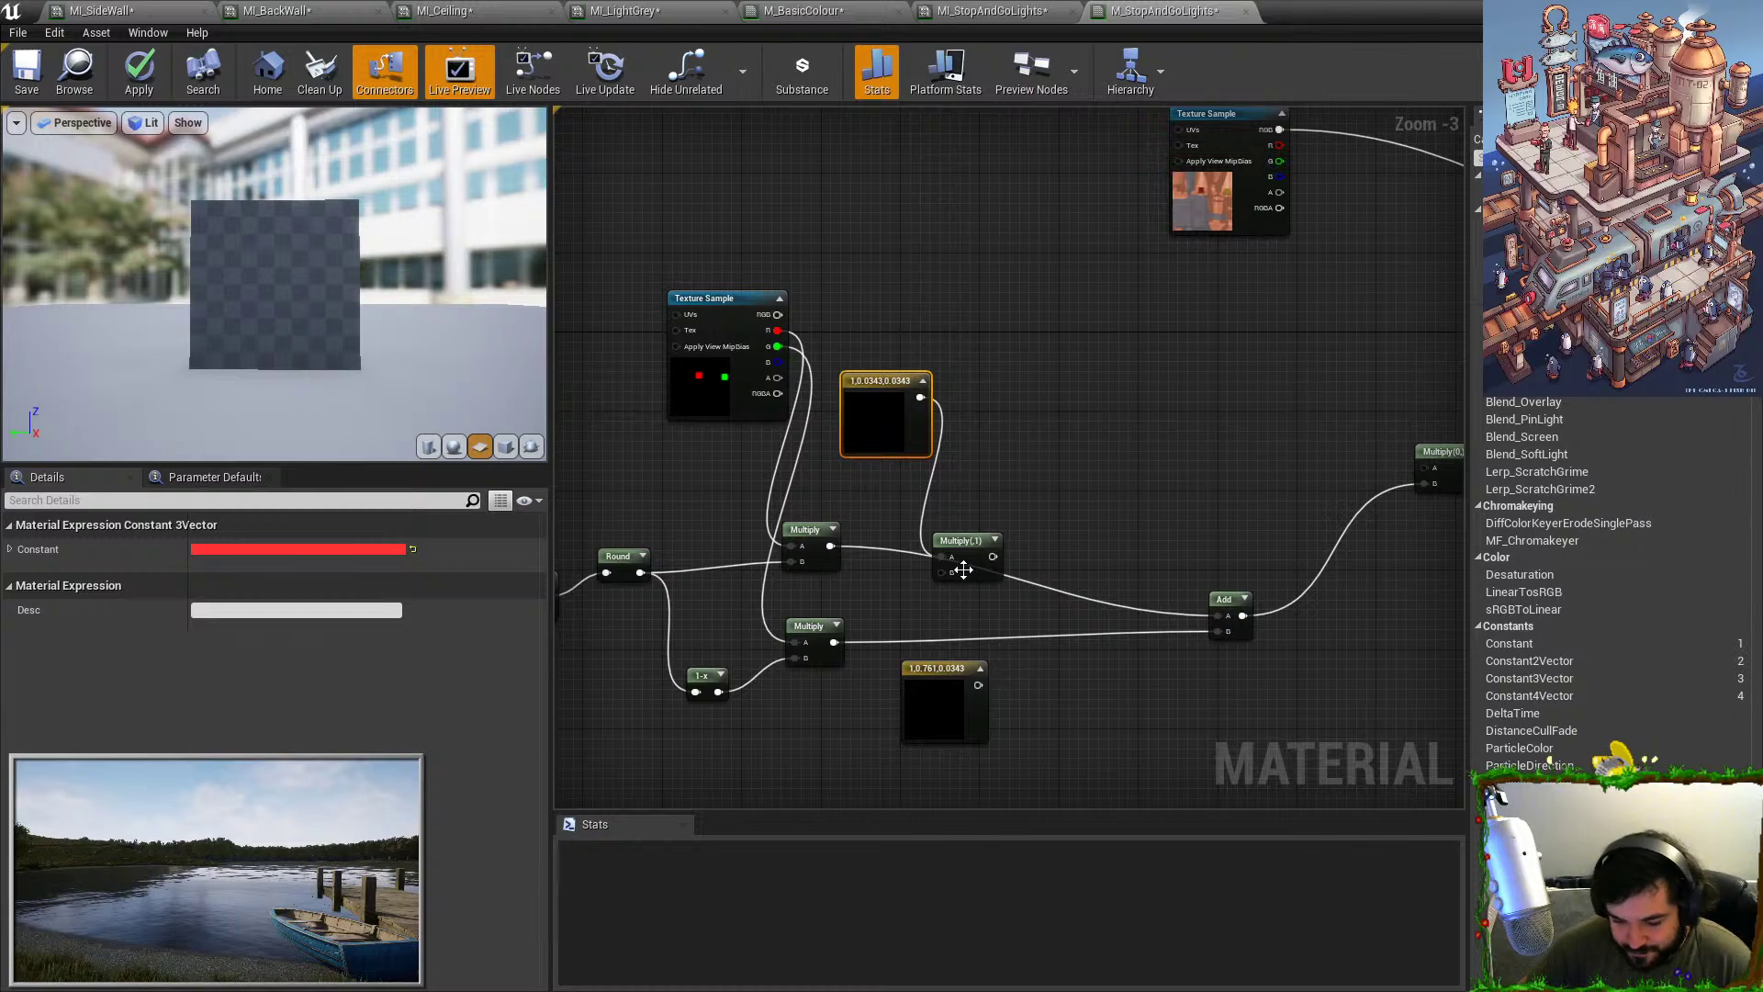
Wire the red constant's Multiply into the Add node's A input and the mask texture's red channel into that Multiply's B input.
left_click_drag(963, 569, 1228, 621)
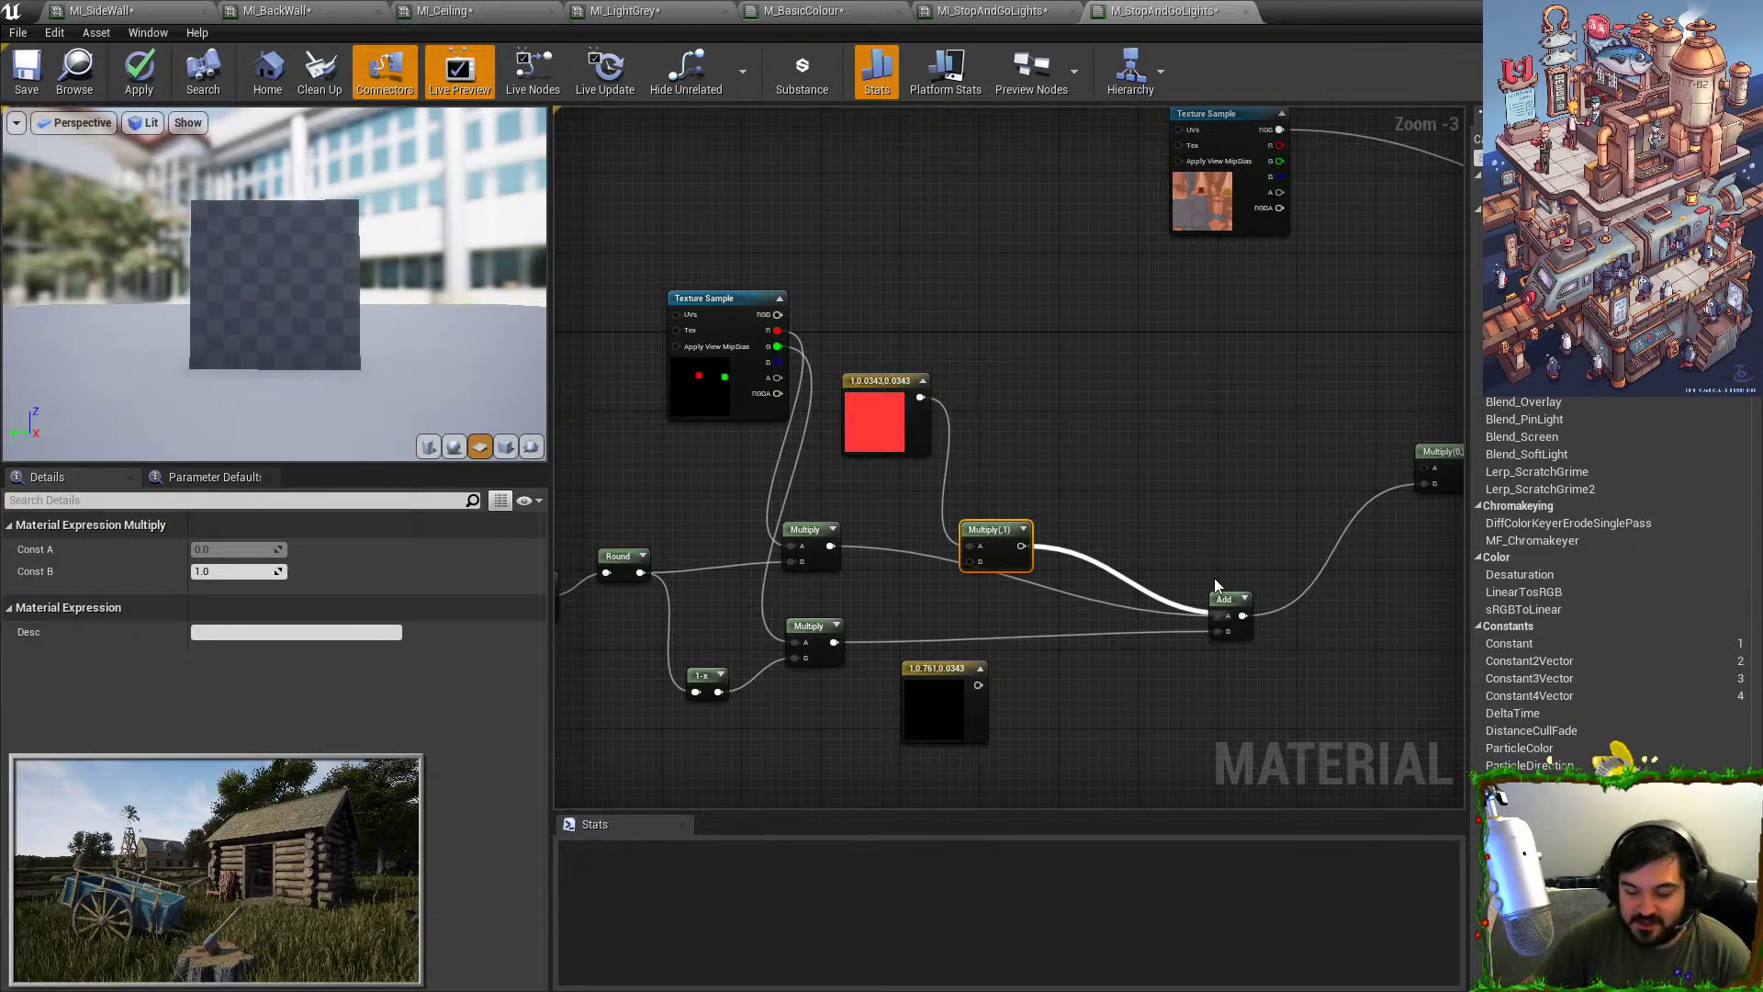
scroll(1137, 544, "up", 1)
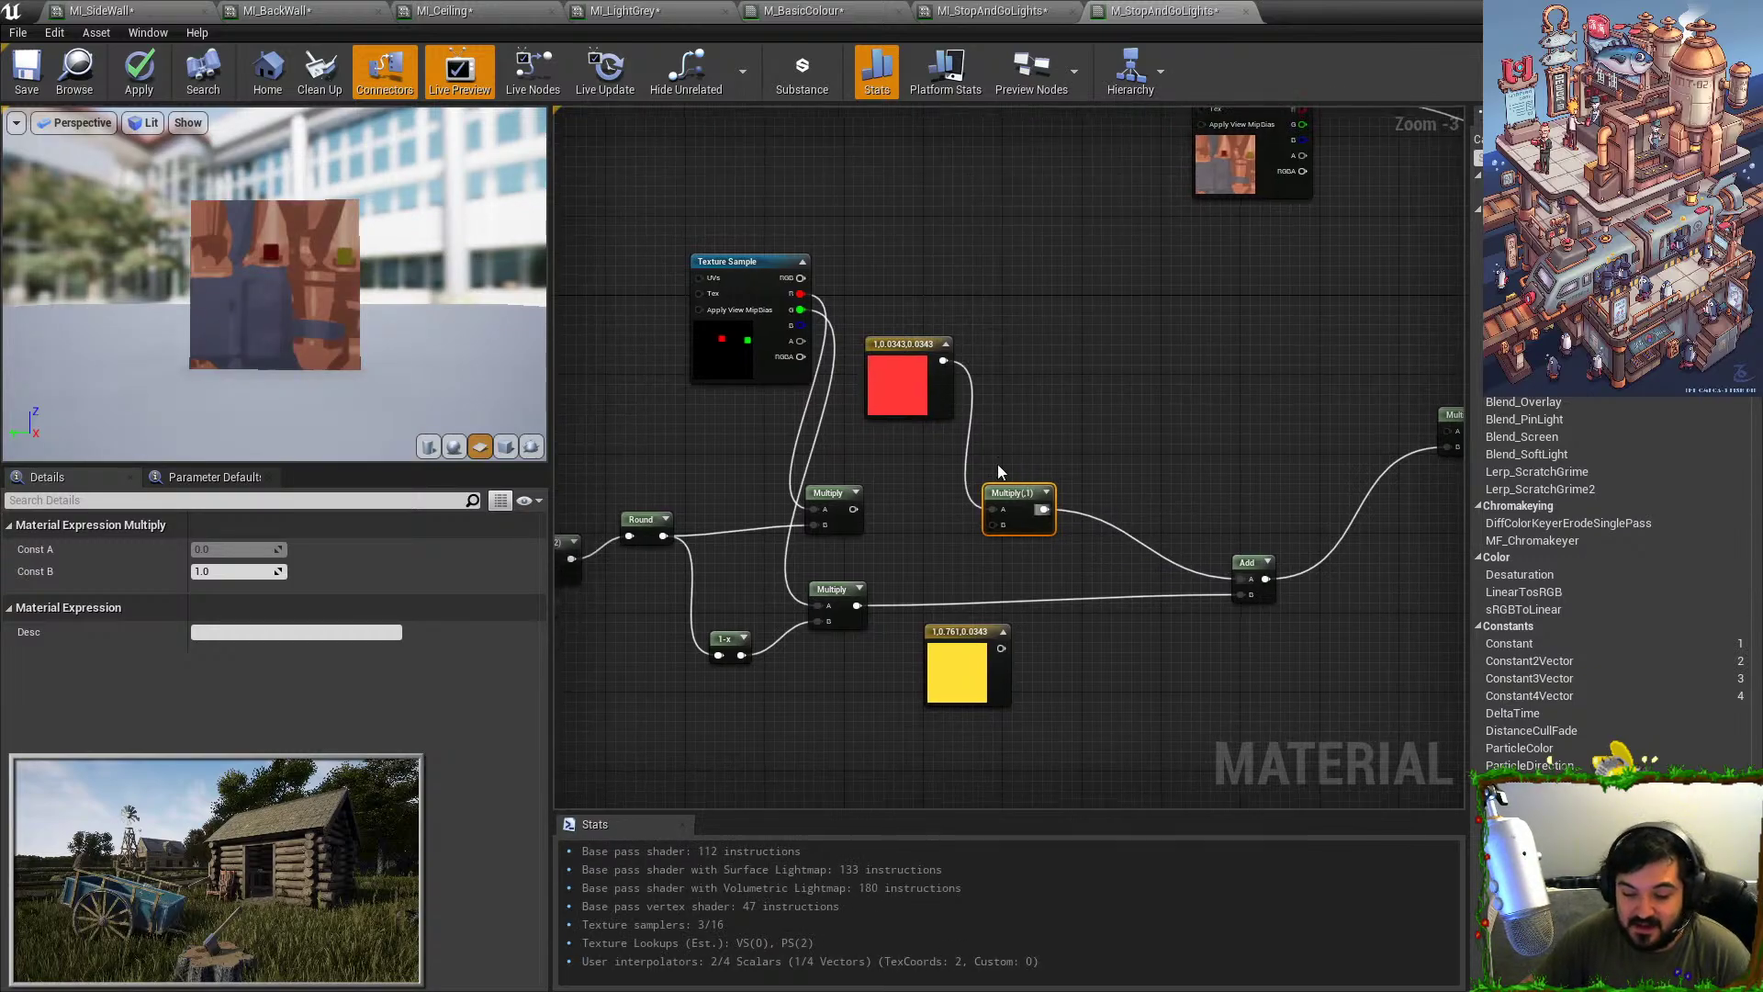
scroll(769, 280, "up", 1)
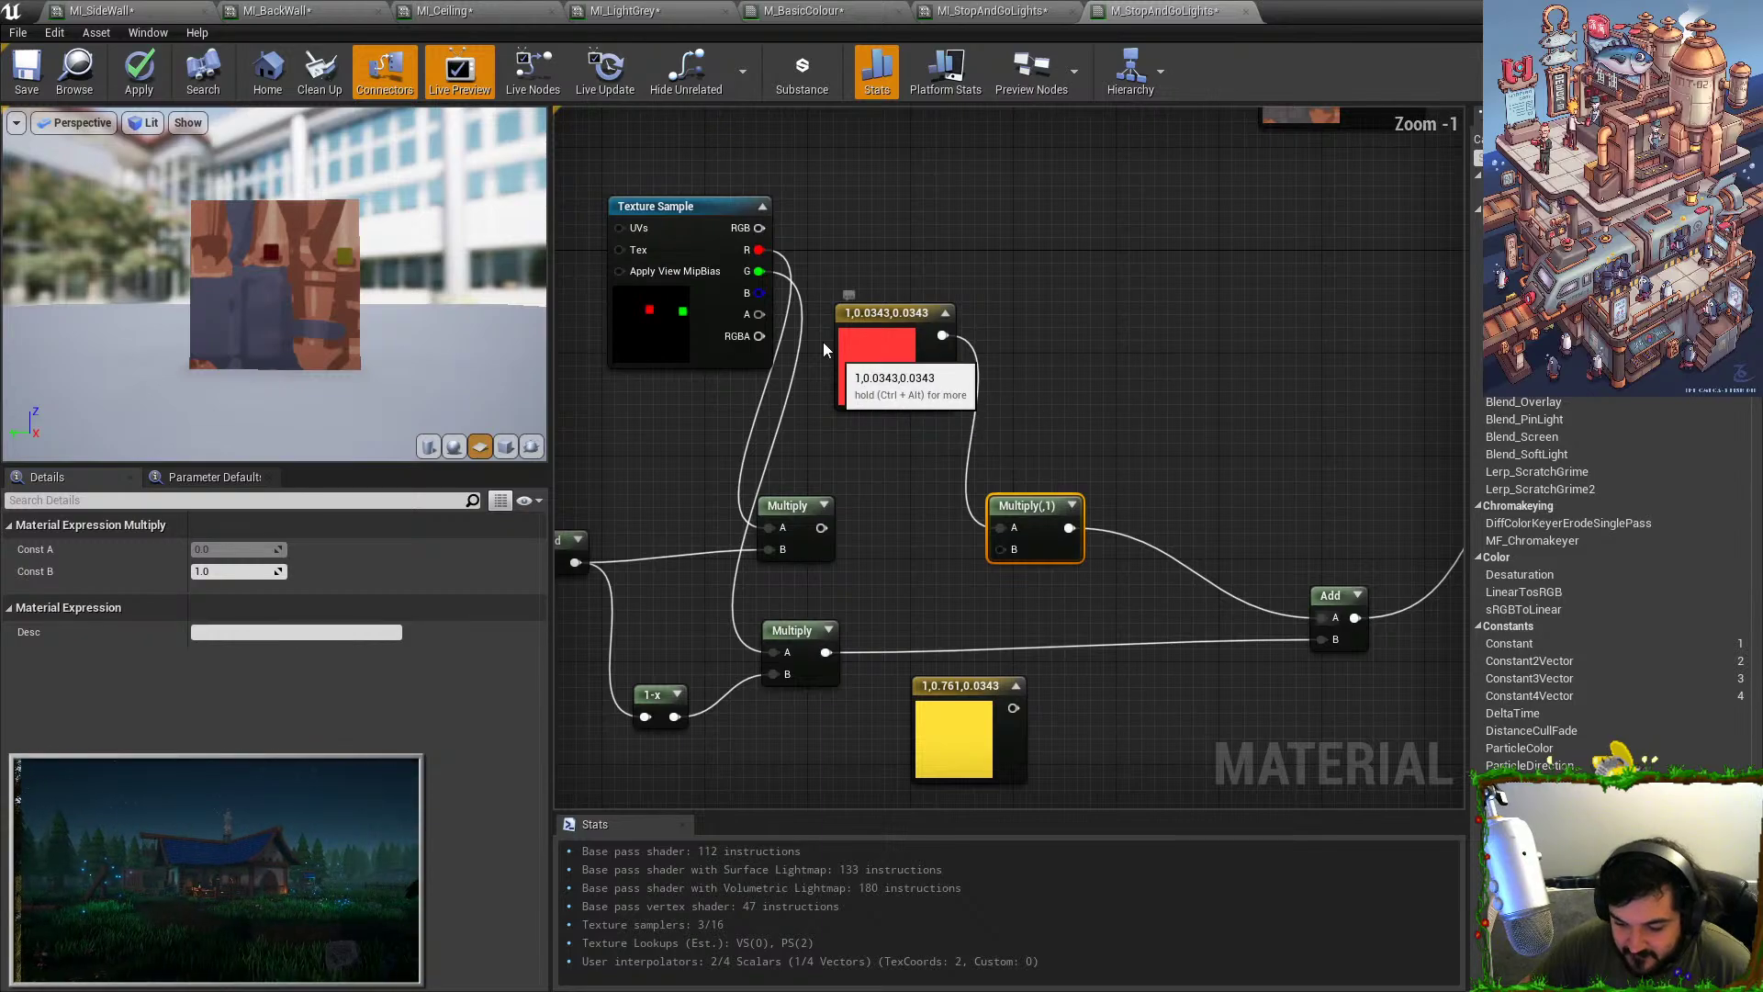
left_click_drag(759, 249, 1001, 550)
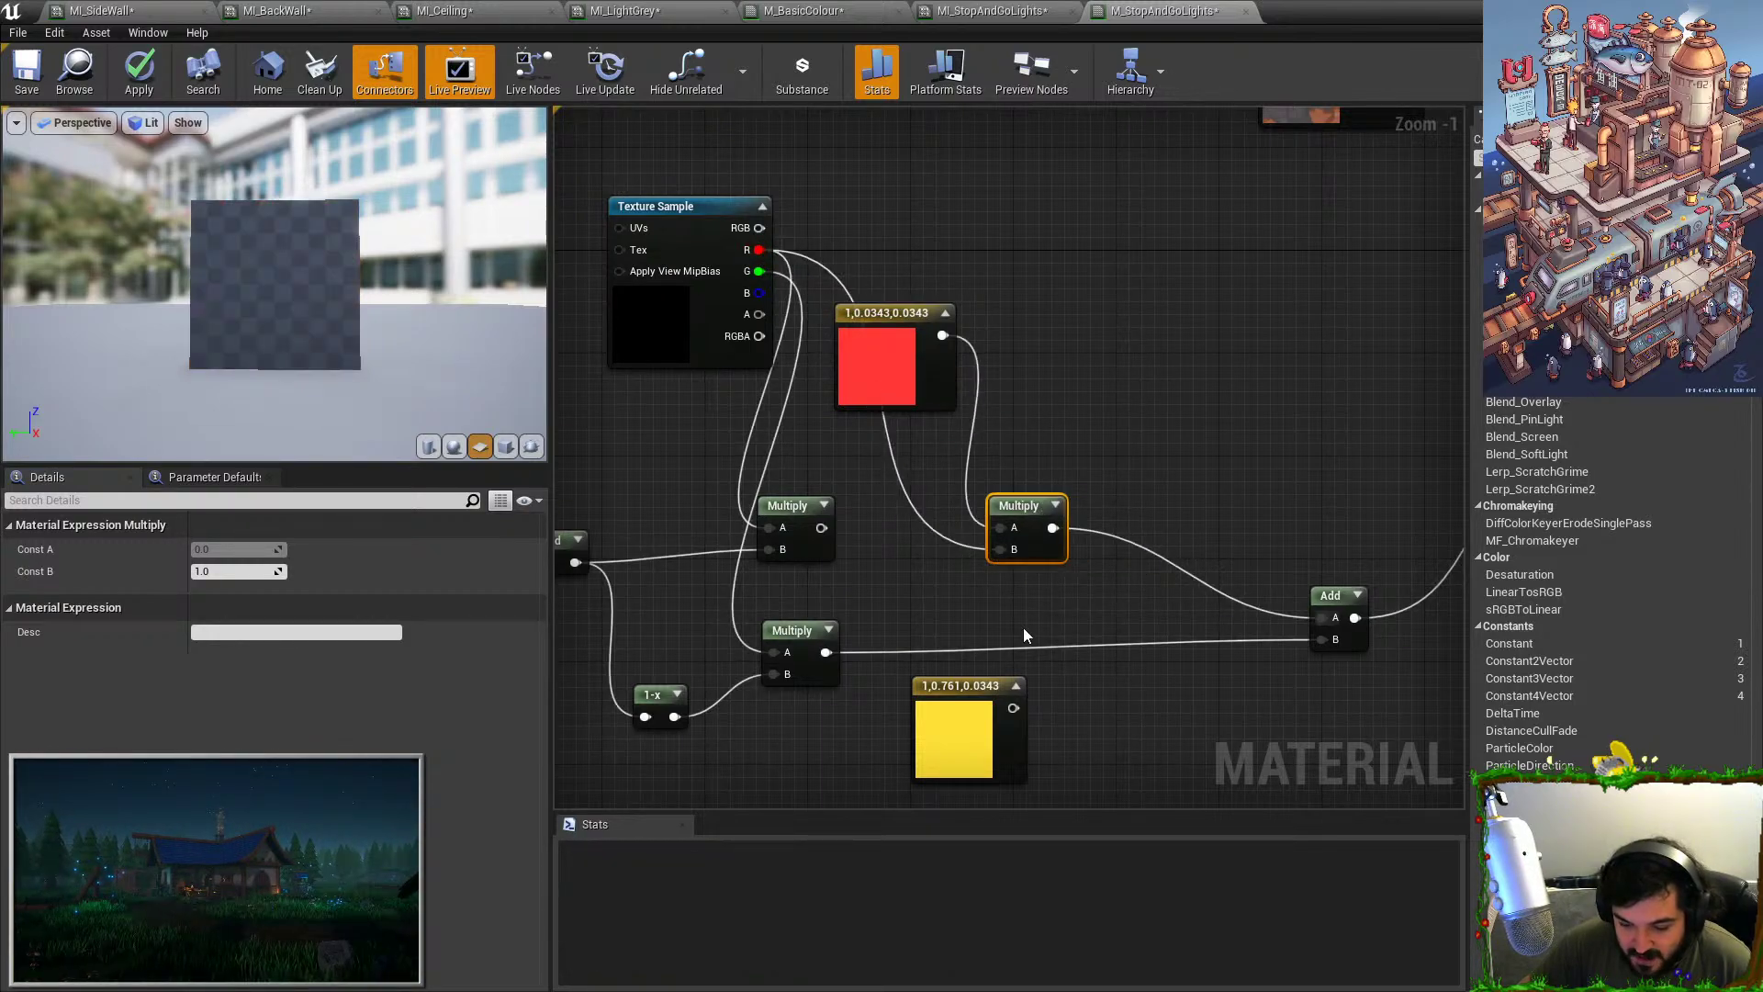
Duplicate the colour Multiply for the yellow constant, wire it to Add's B, and feed both colour Multiplies' B inputs from the flashing-mask Multiplies.
right_click_drag(1023, 656, 1027, 599)
left_click_drag(1019, 678, 968, 729)
left_click(1042, 476)
key("ctrl+c")
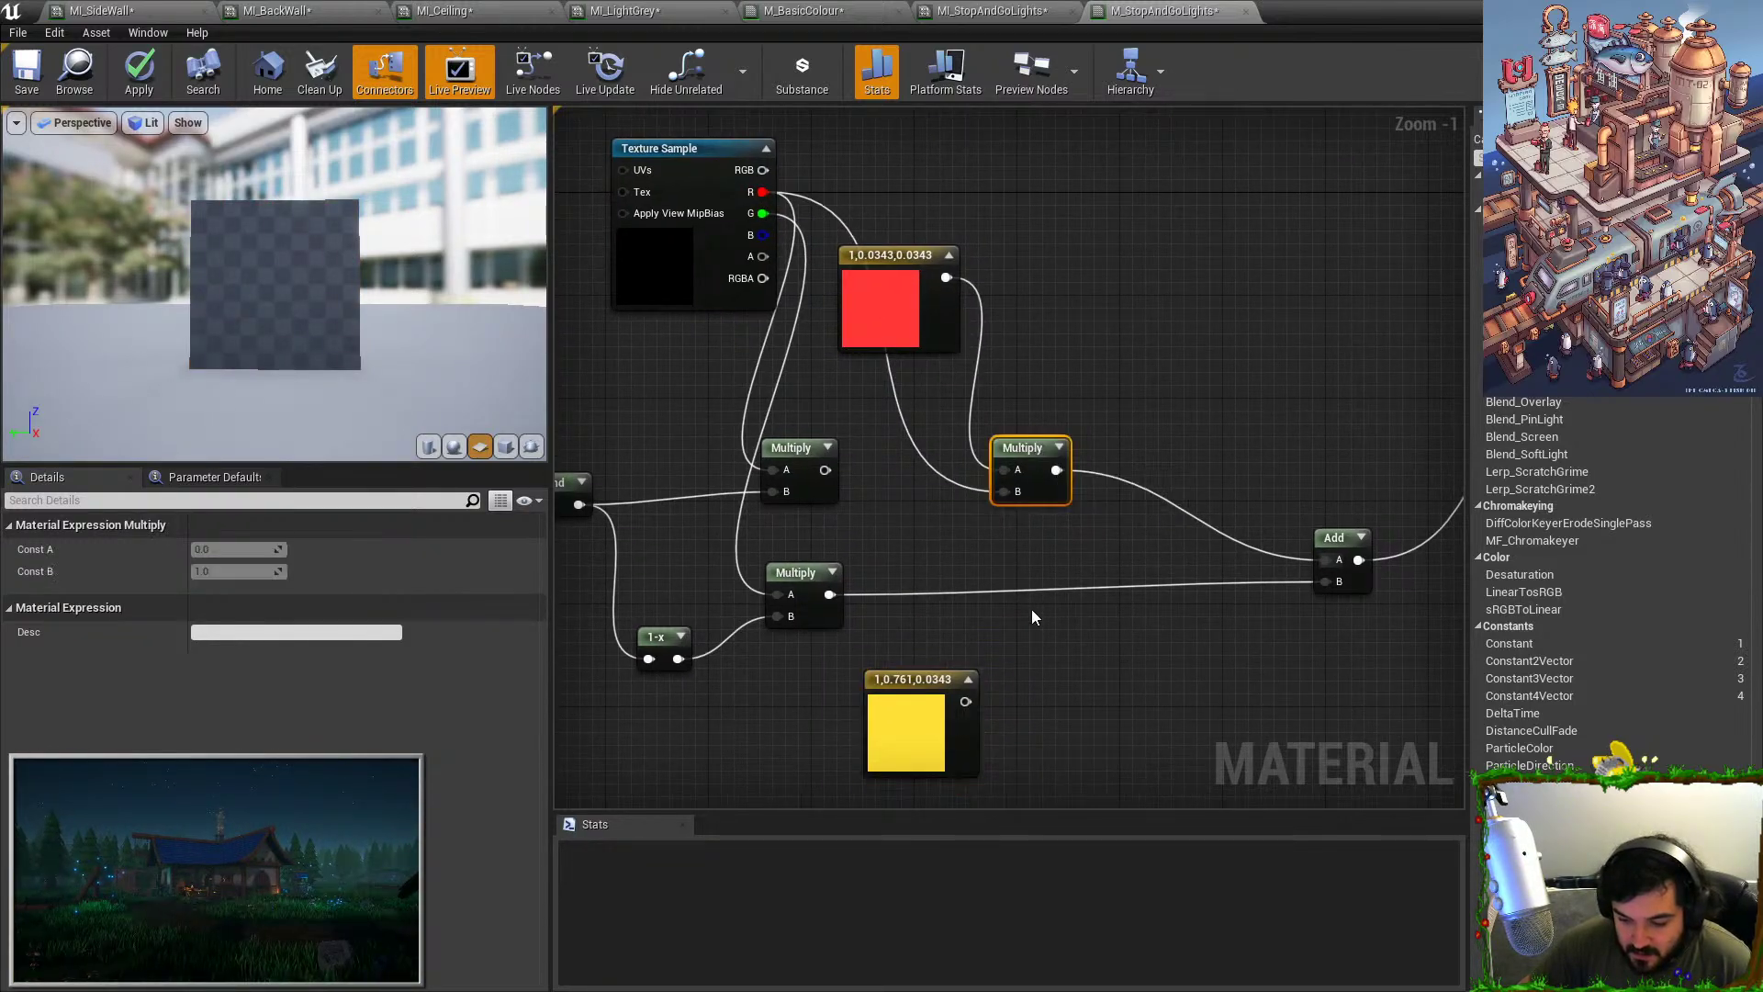
key("ctrl+v")
left_click_drag(762, 213, 1335, 580)
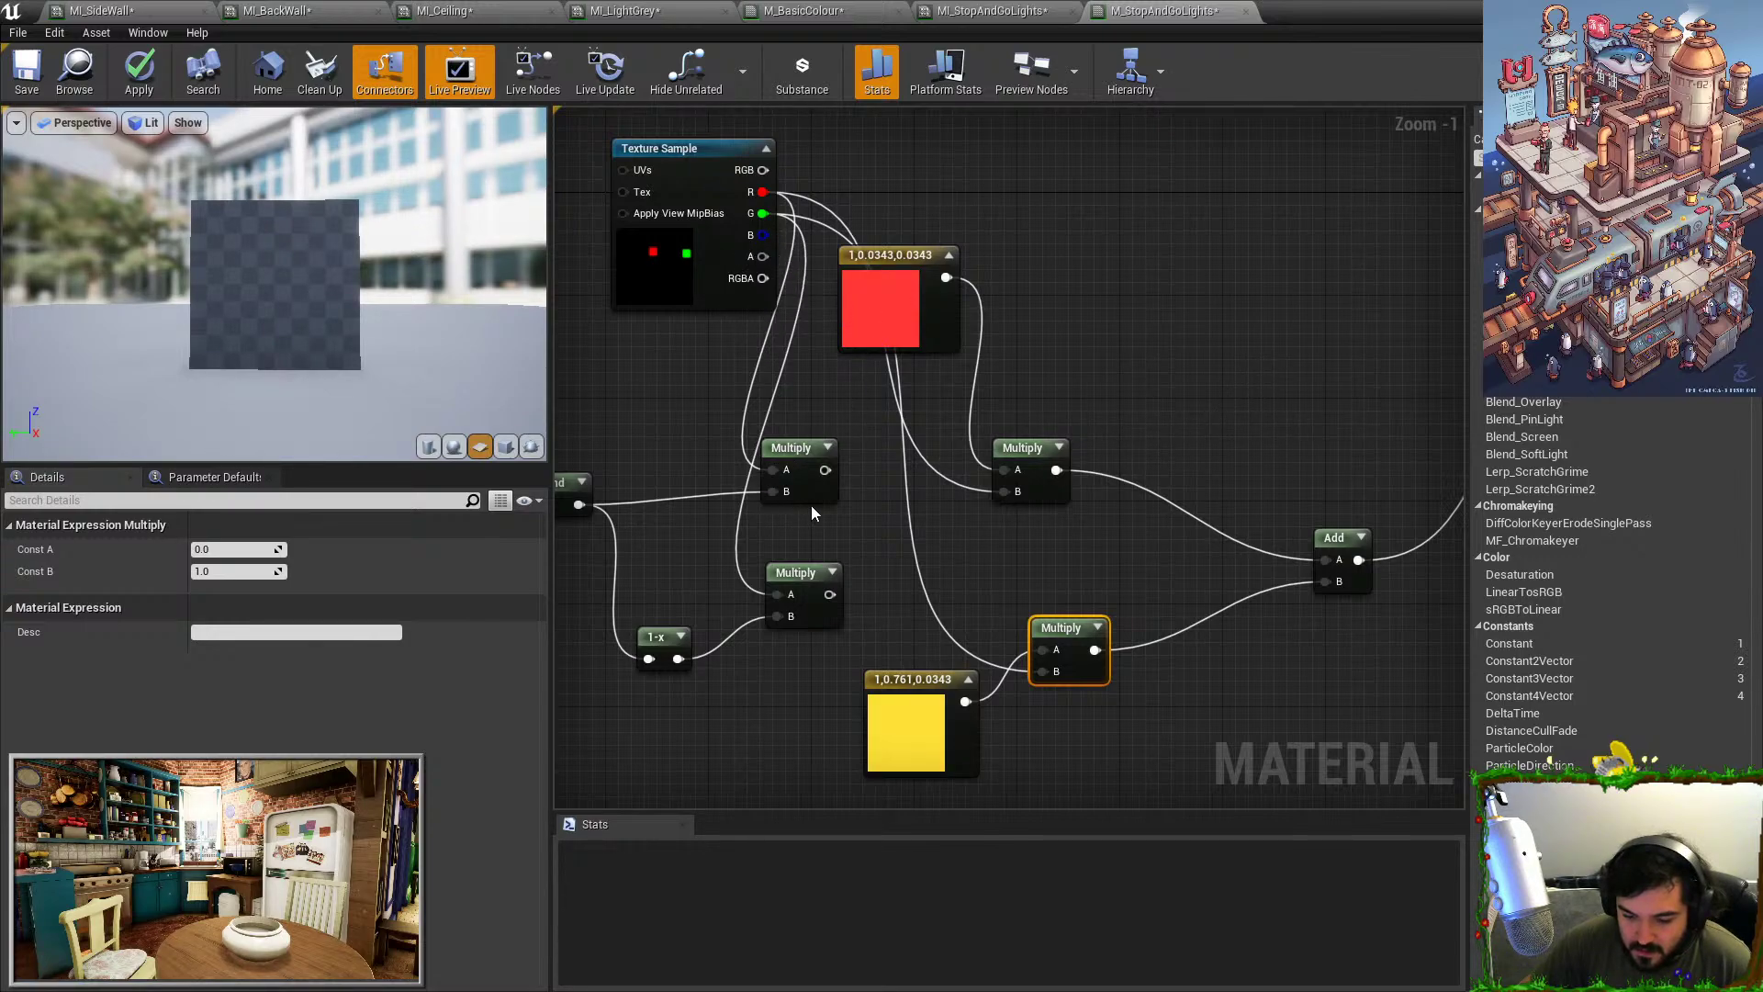
left_click_drag(826, 469, 1007, 492)
left_click_drag(829, 594, 1047, 672)
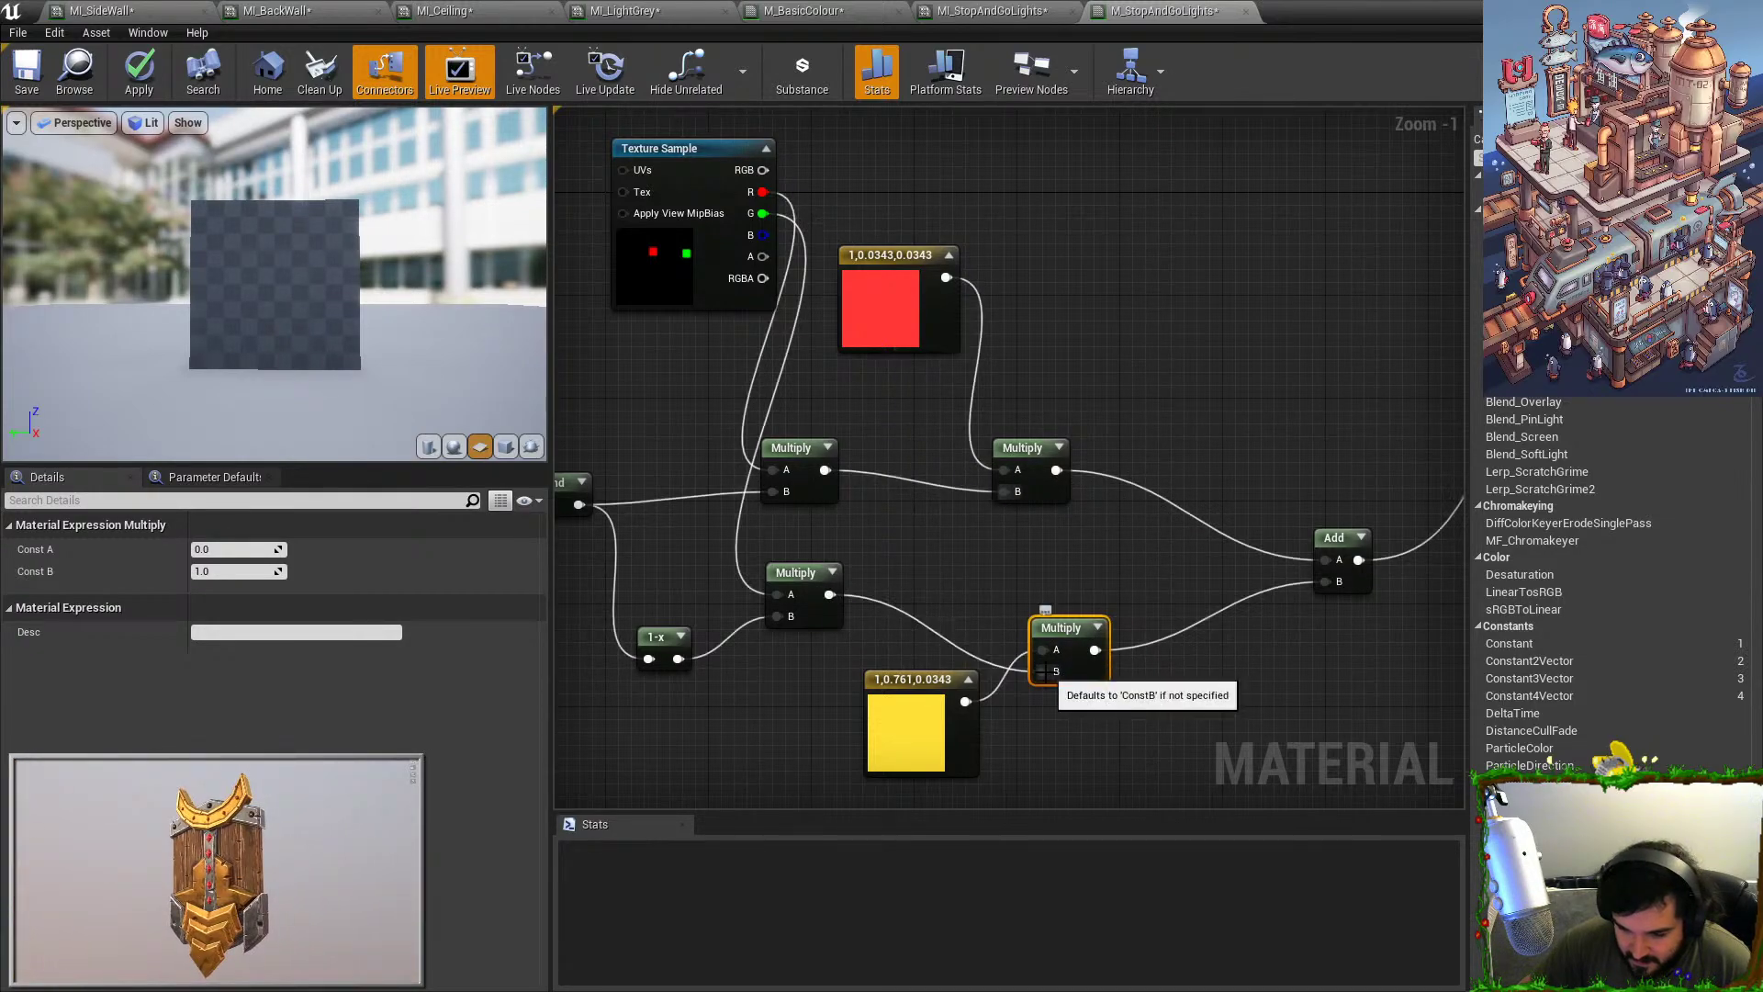
Connect the Add node directly to the Multiply feeding Emissive Color and delete the leftover Multiply between them.
right_click_drag(1100, 542, 831, 539)
scroll(1047, 477, "down", 1)
right_click_drag(1047, 476, 991, 492)
right_click_drag(1232, 406, 1064, 439)
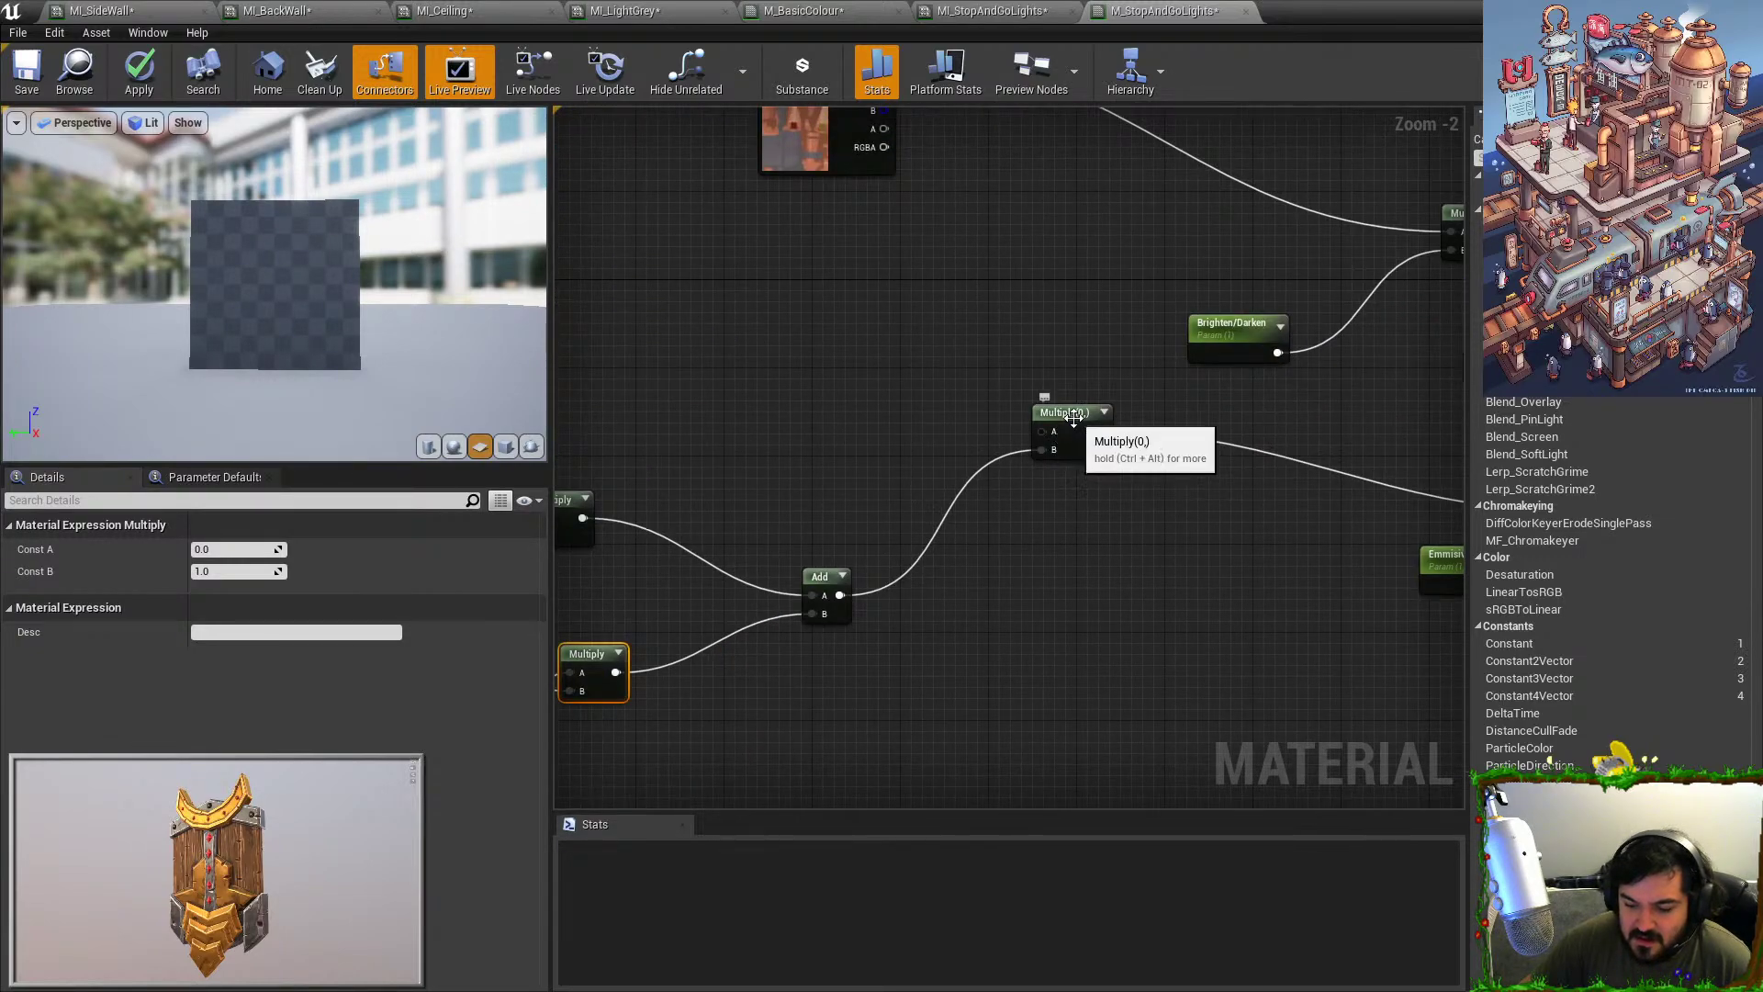
left_click(1090, 444)
right_click_drag(1230, 521, 1112, 522)
scroll(1112, 522, "down", 3)
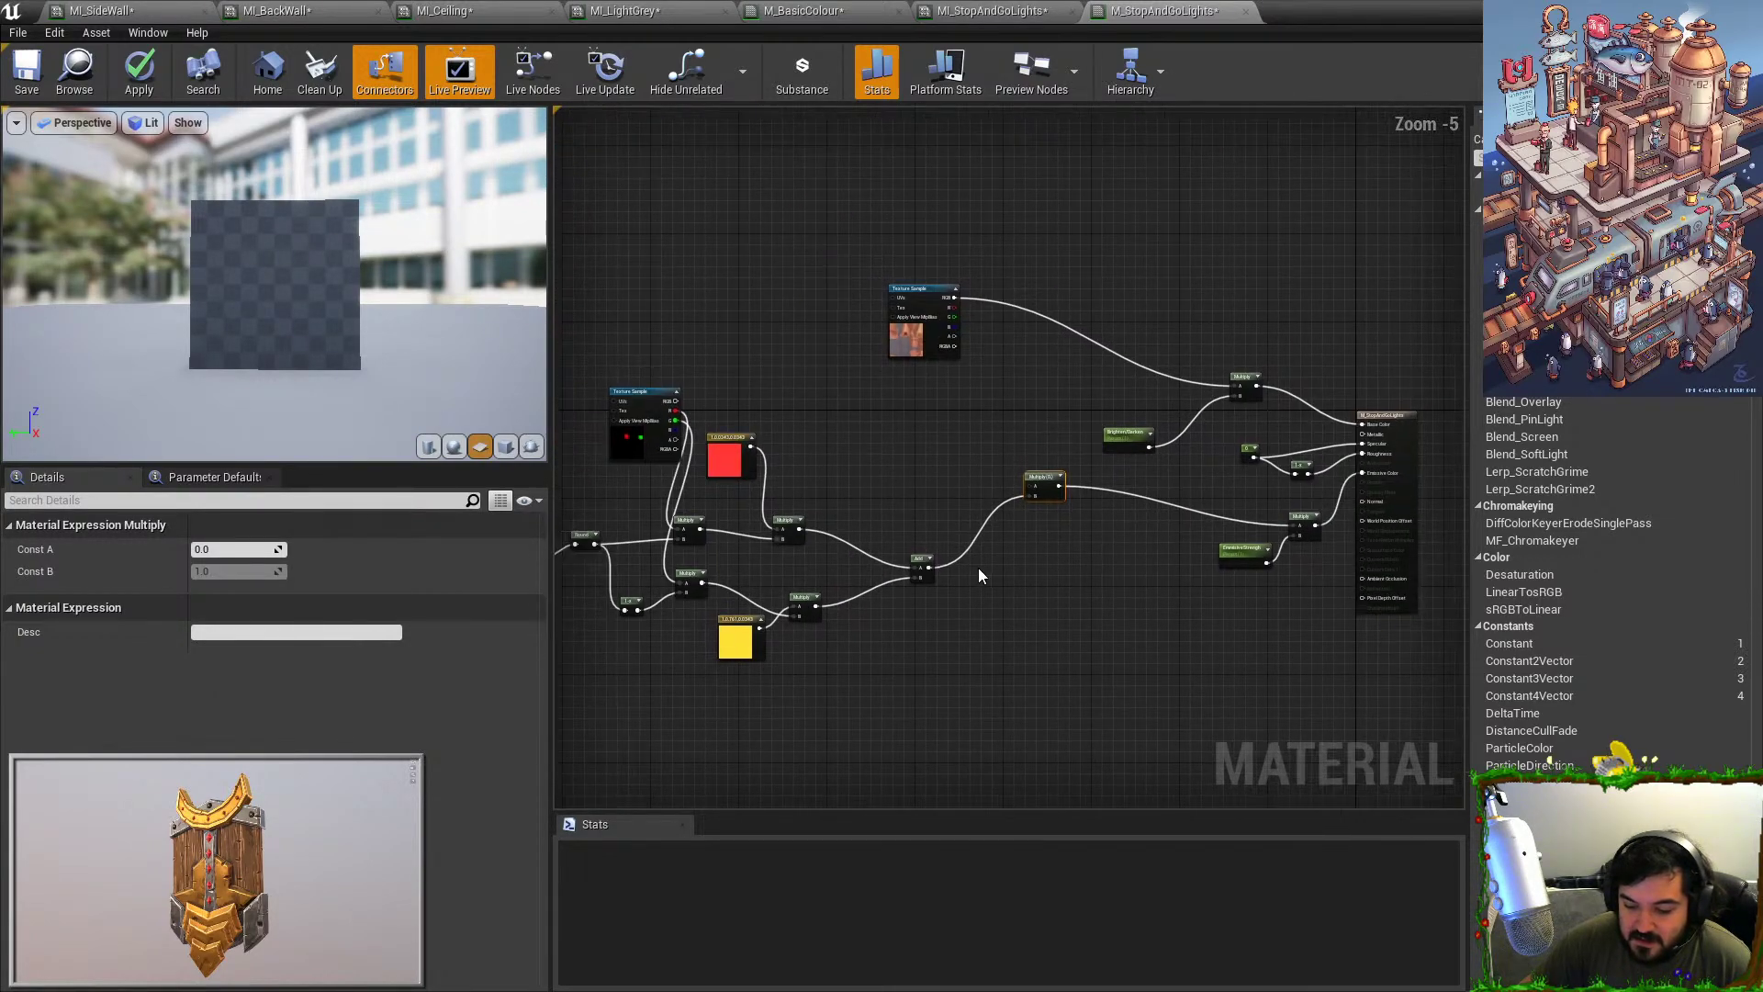
scroll(978, 567, "up", 1)
right_click_drag(946, 454, 892, 480)
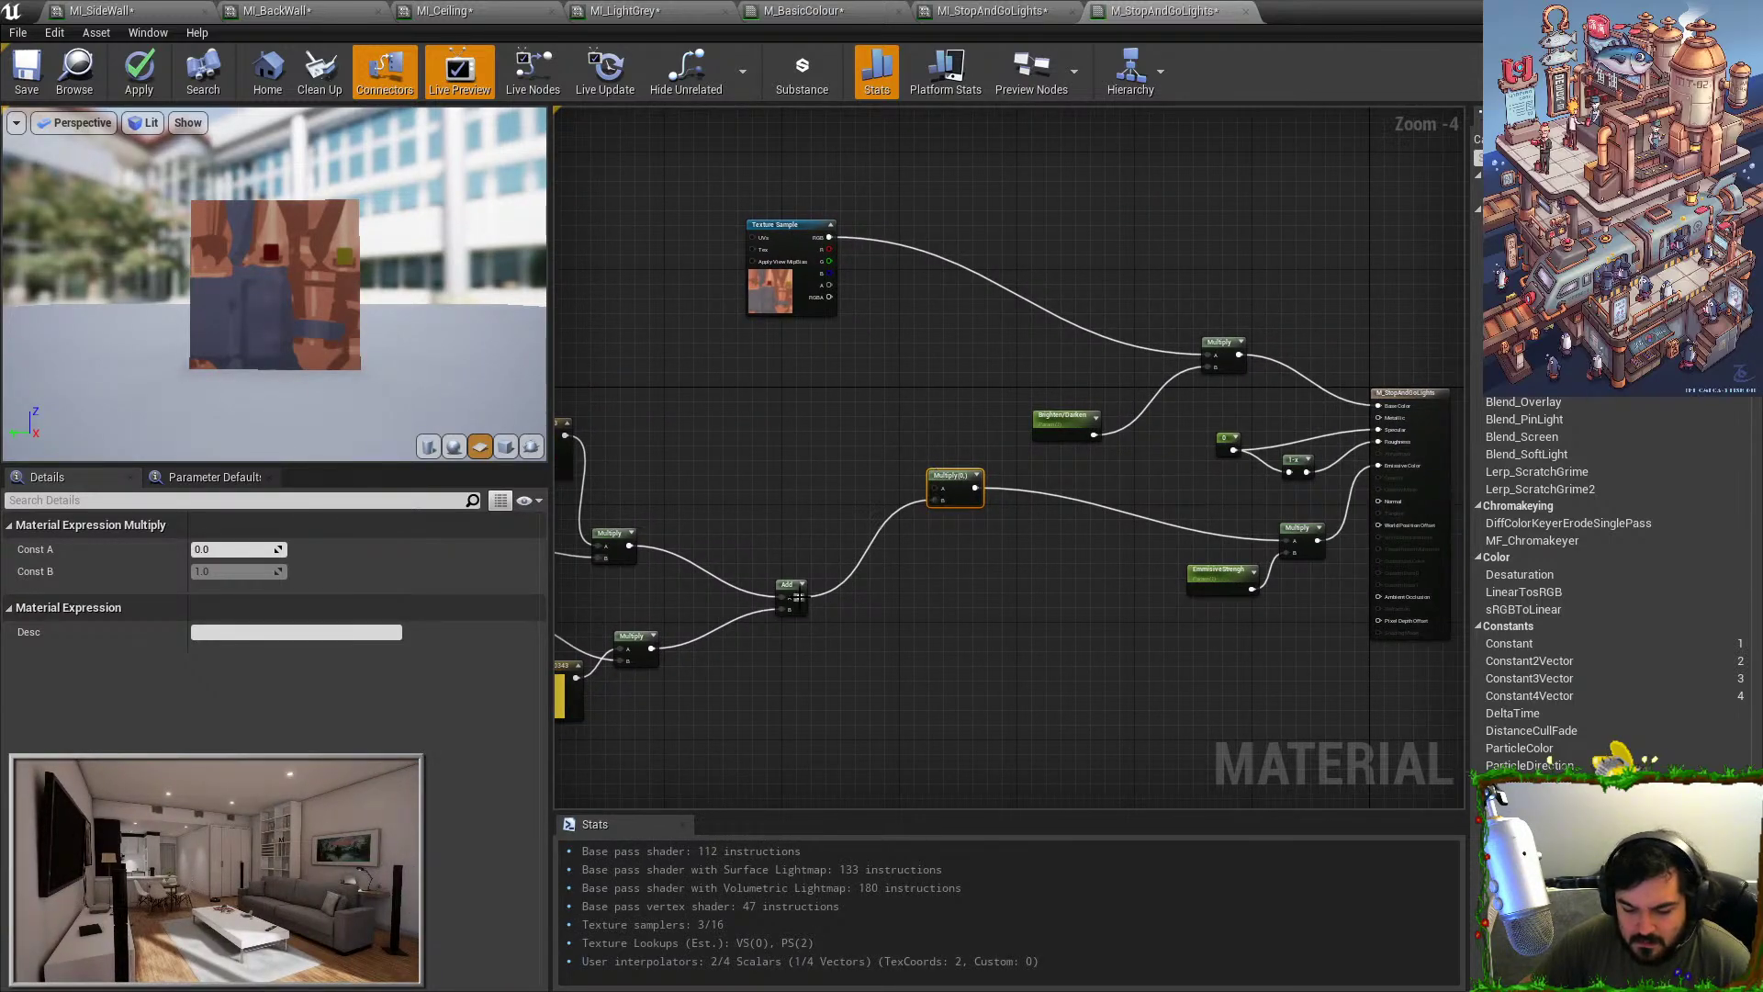
left_click_drag(798, 597, 1291, 541)
key("Delete")
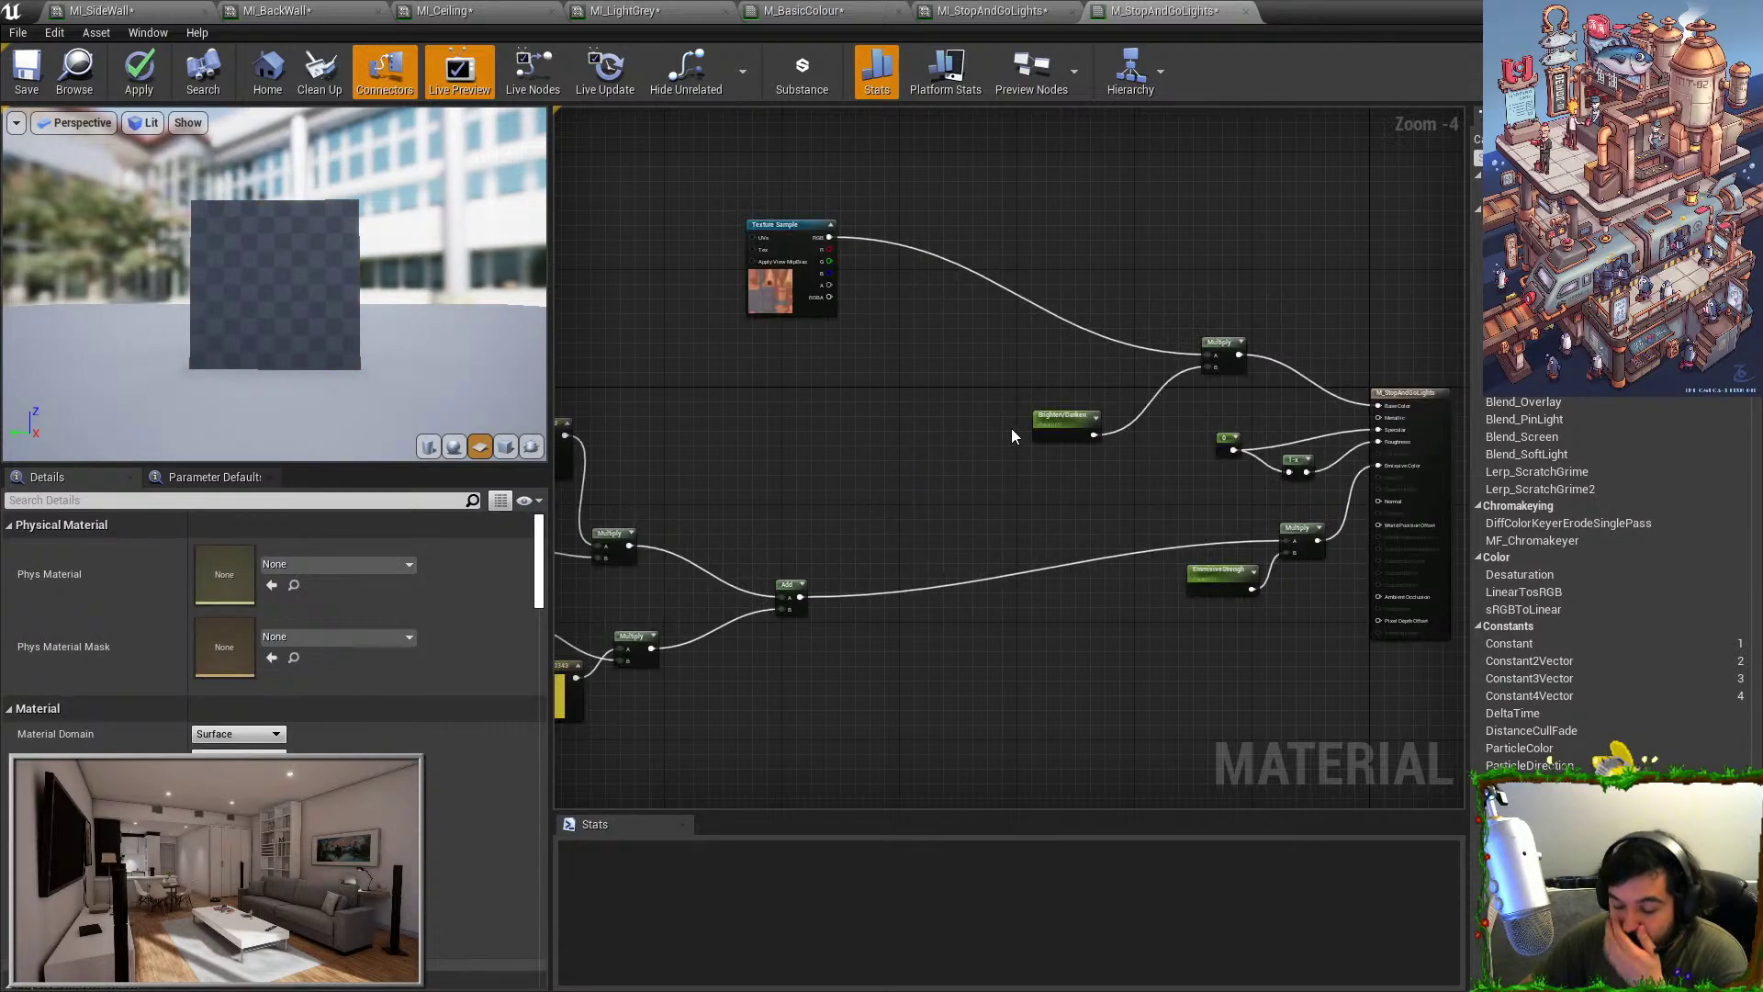
Convert the red constant into a parameter named Red.
right_click_drag(818, 547, 1169, 490)
scroll(1169, 491, "up", 2)
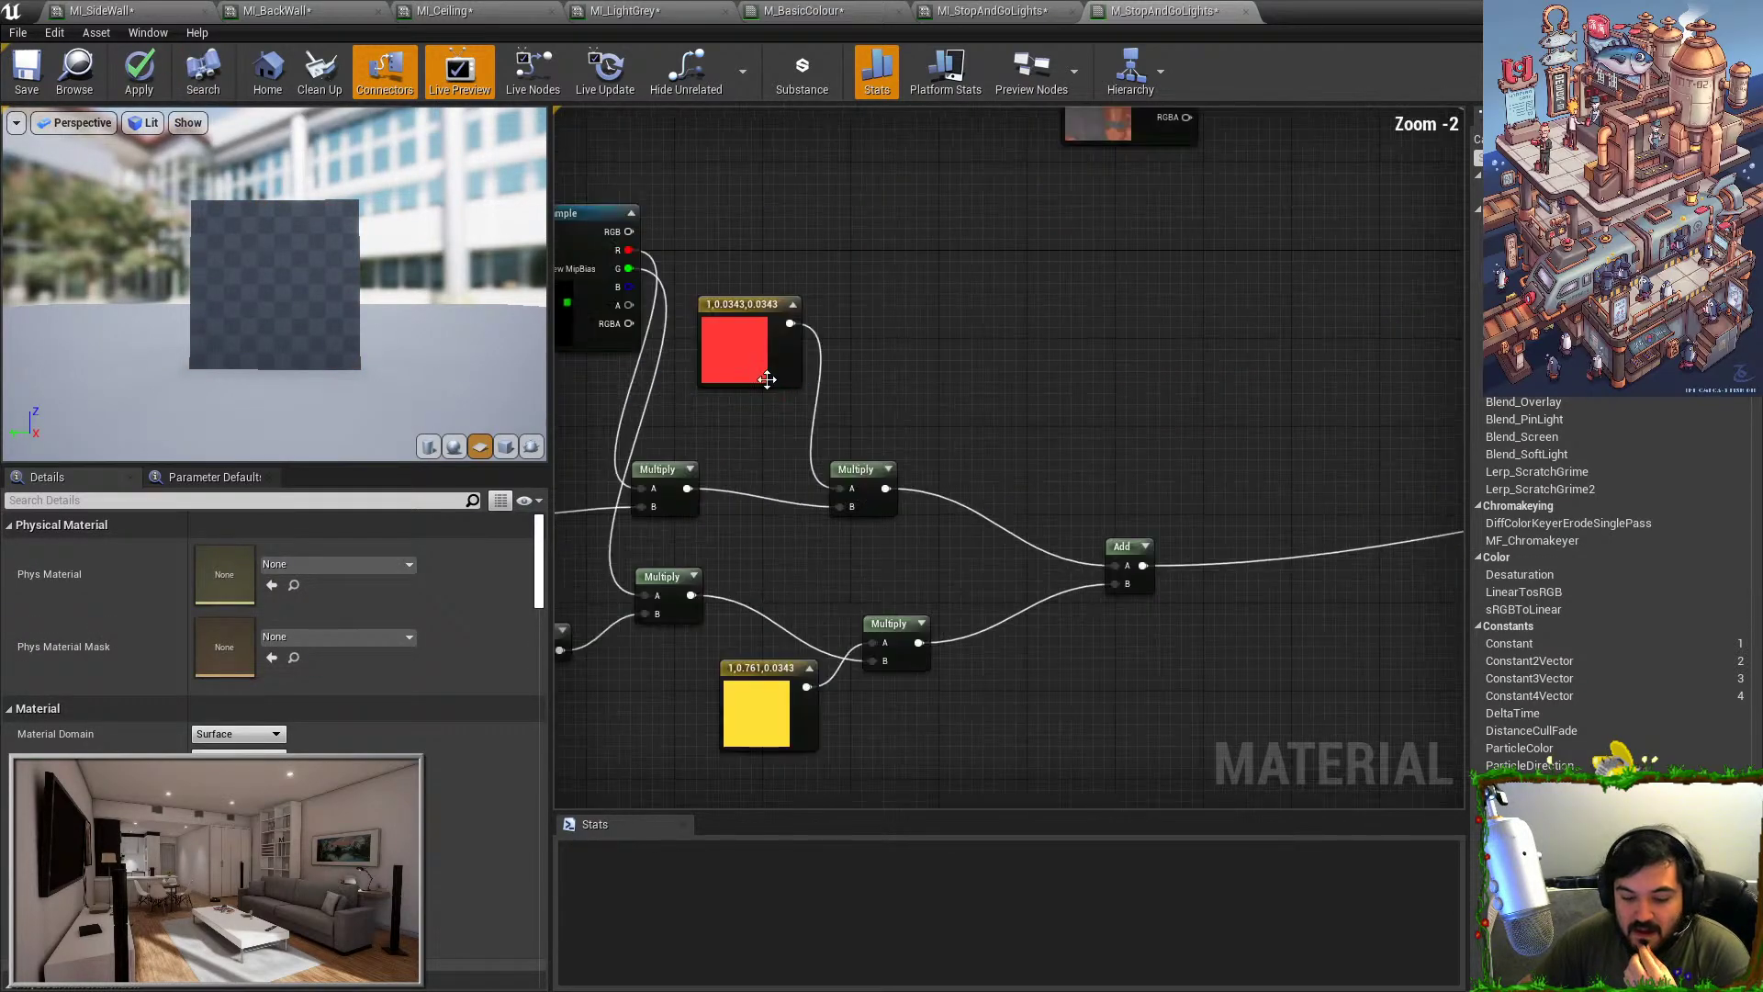
right_click(719, 331)
left_click(820, 338)
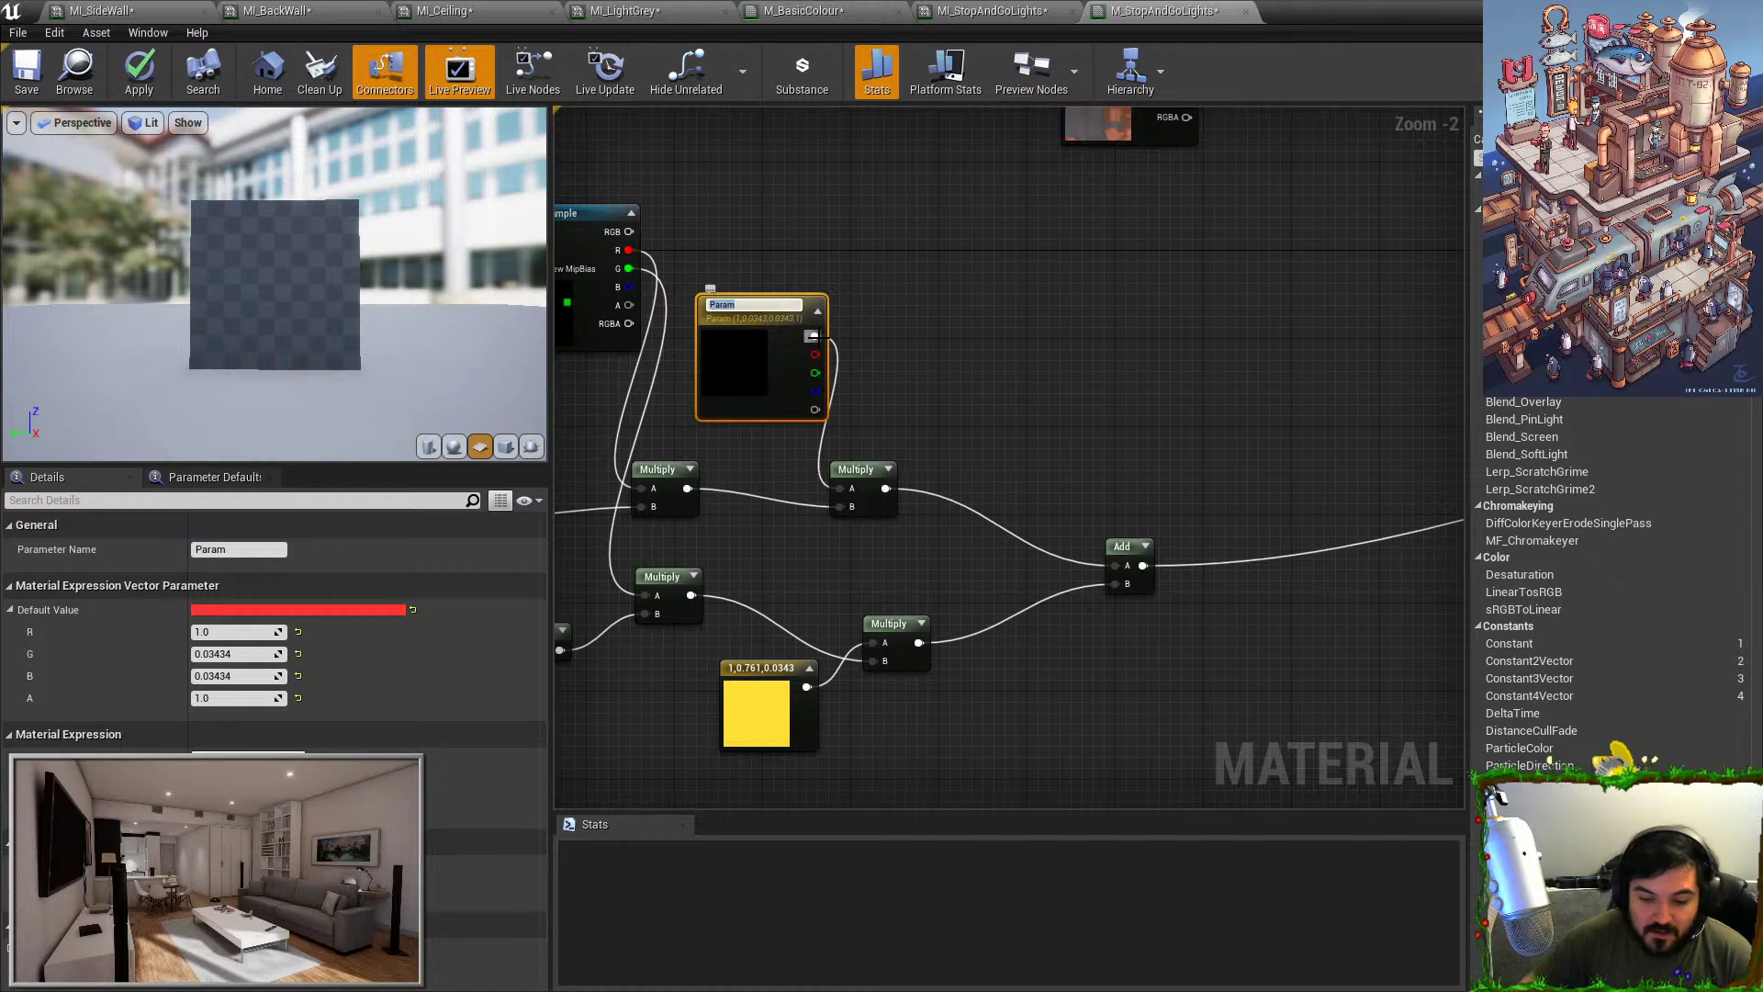
type("Red")
key("Return")
Convert the yellow constant into a parameter named Yellow.
left_click(760, 668)
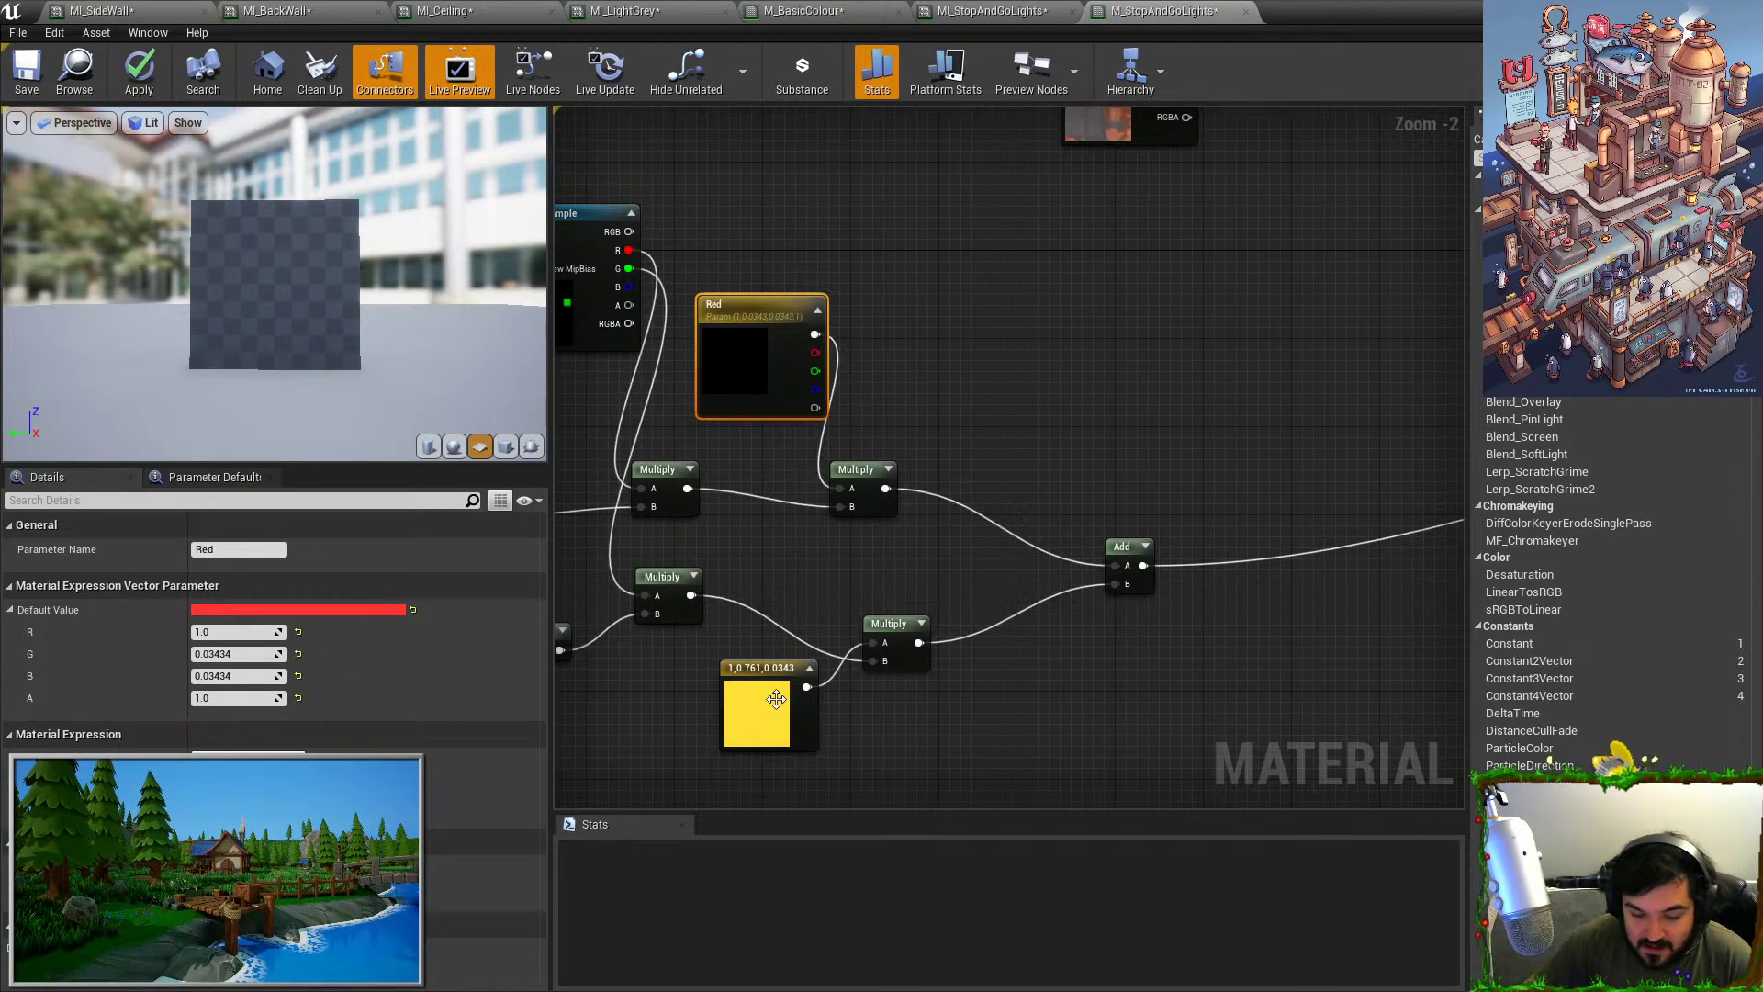
right_click(758, 708)
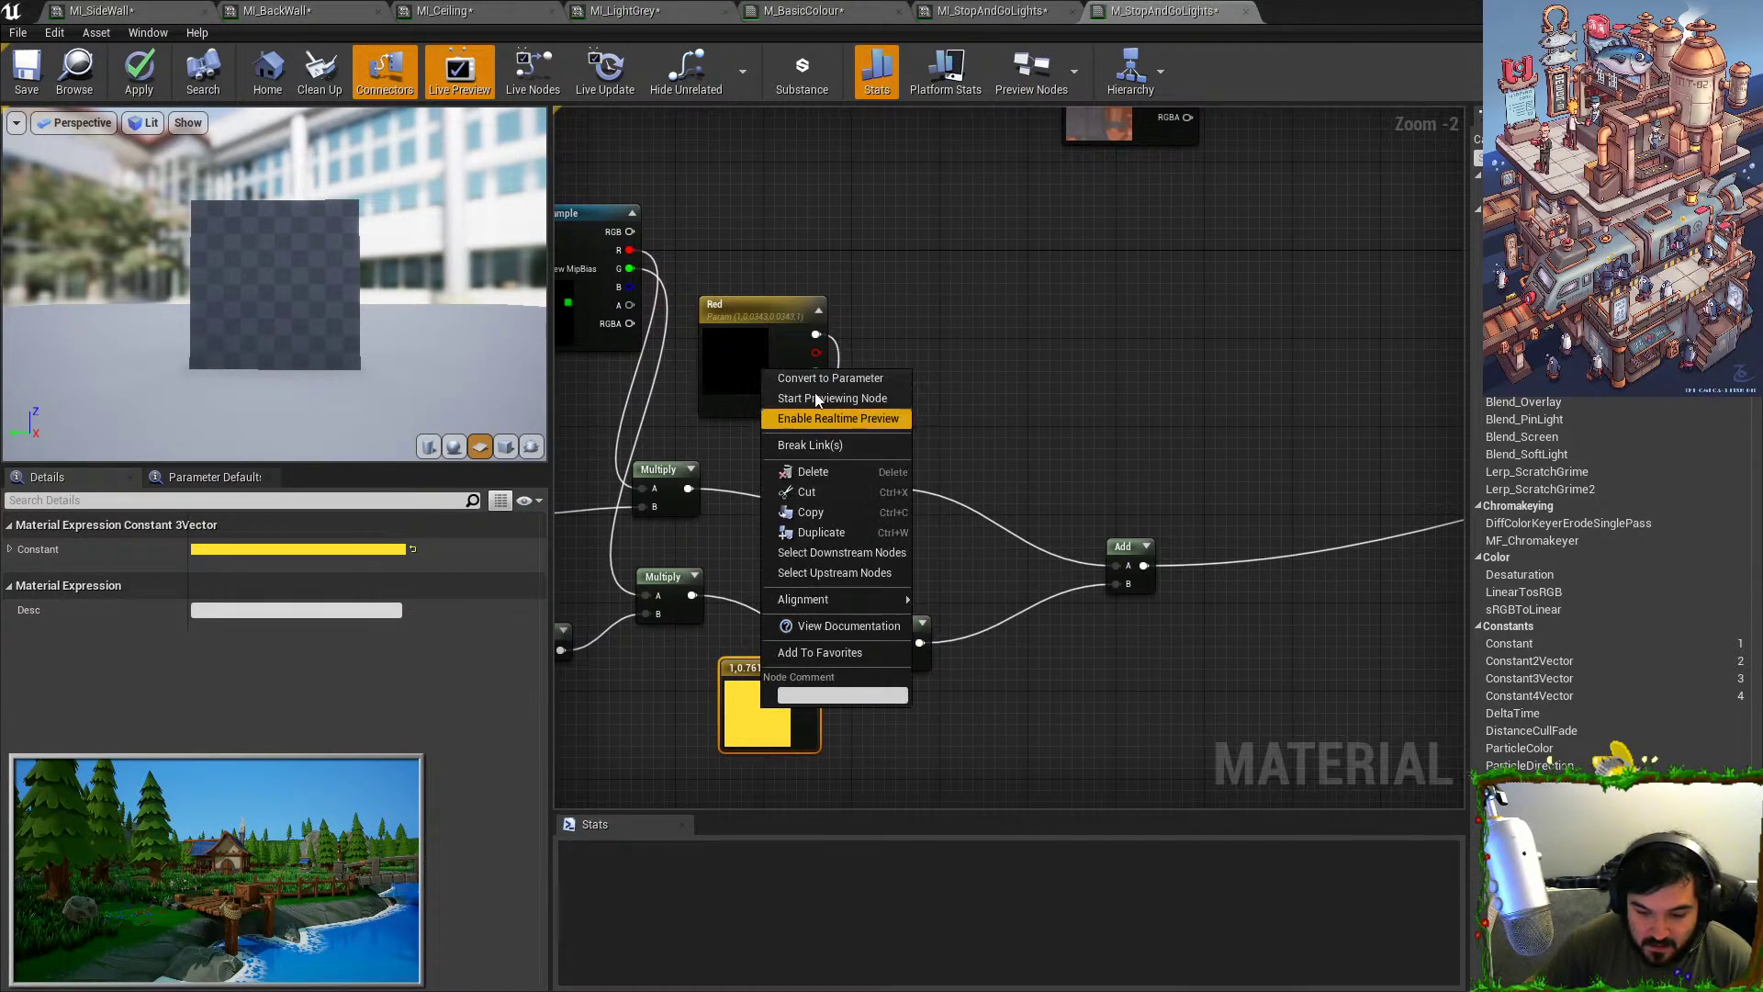
left_click(819, 378)
type("Ye")
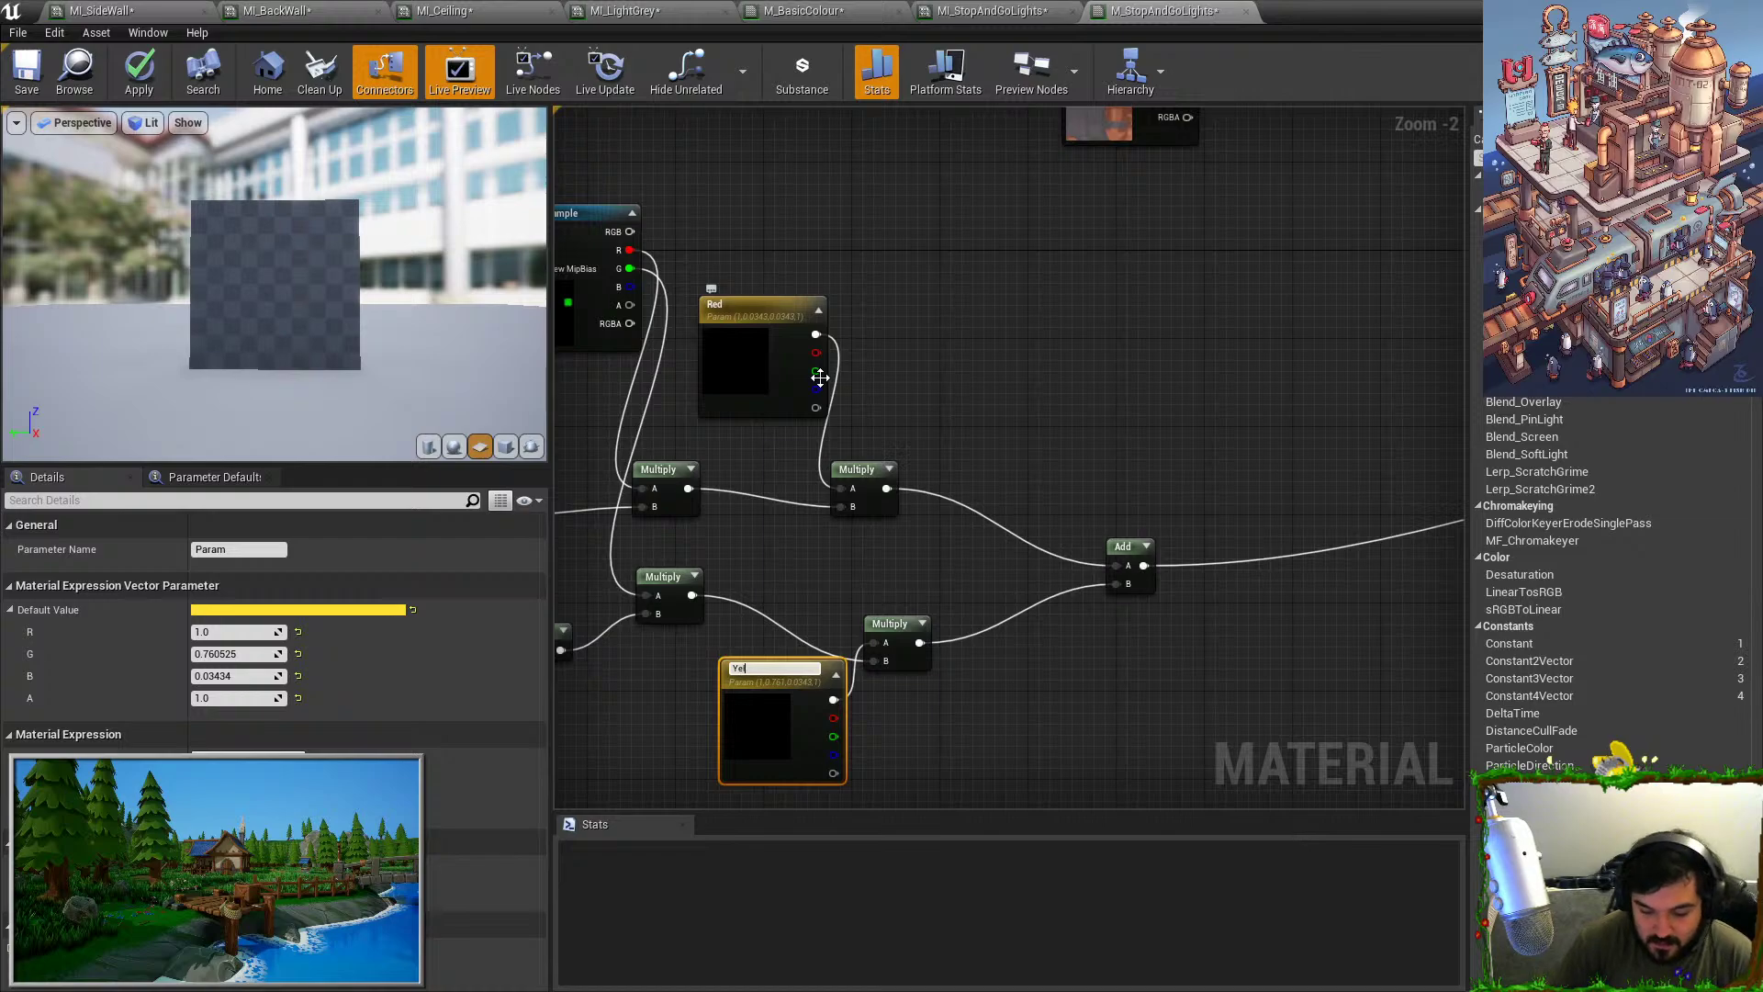
type("llow")
key("Return")
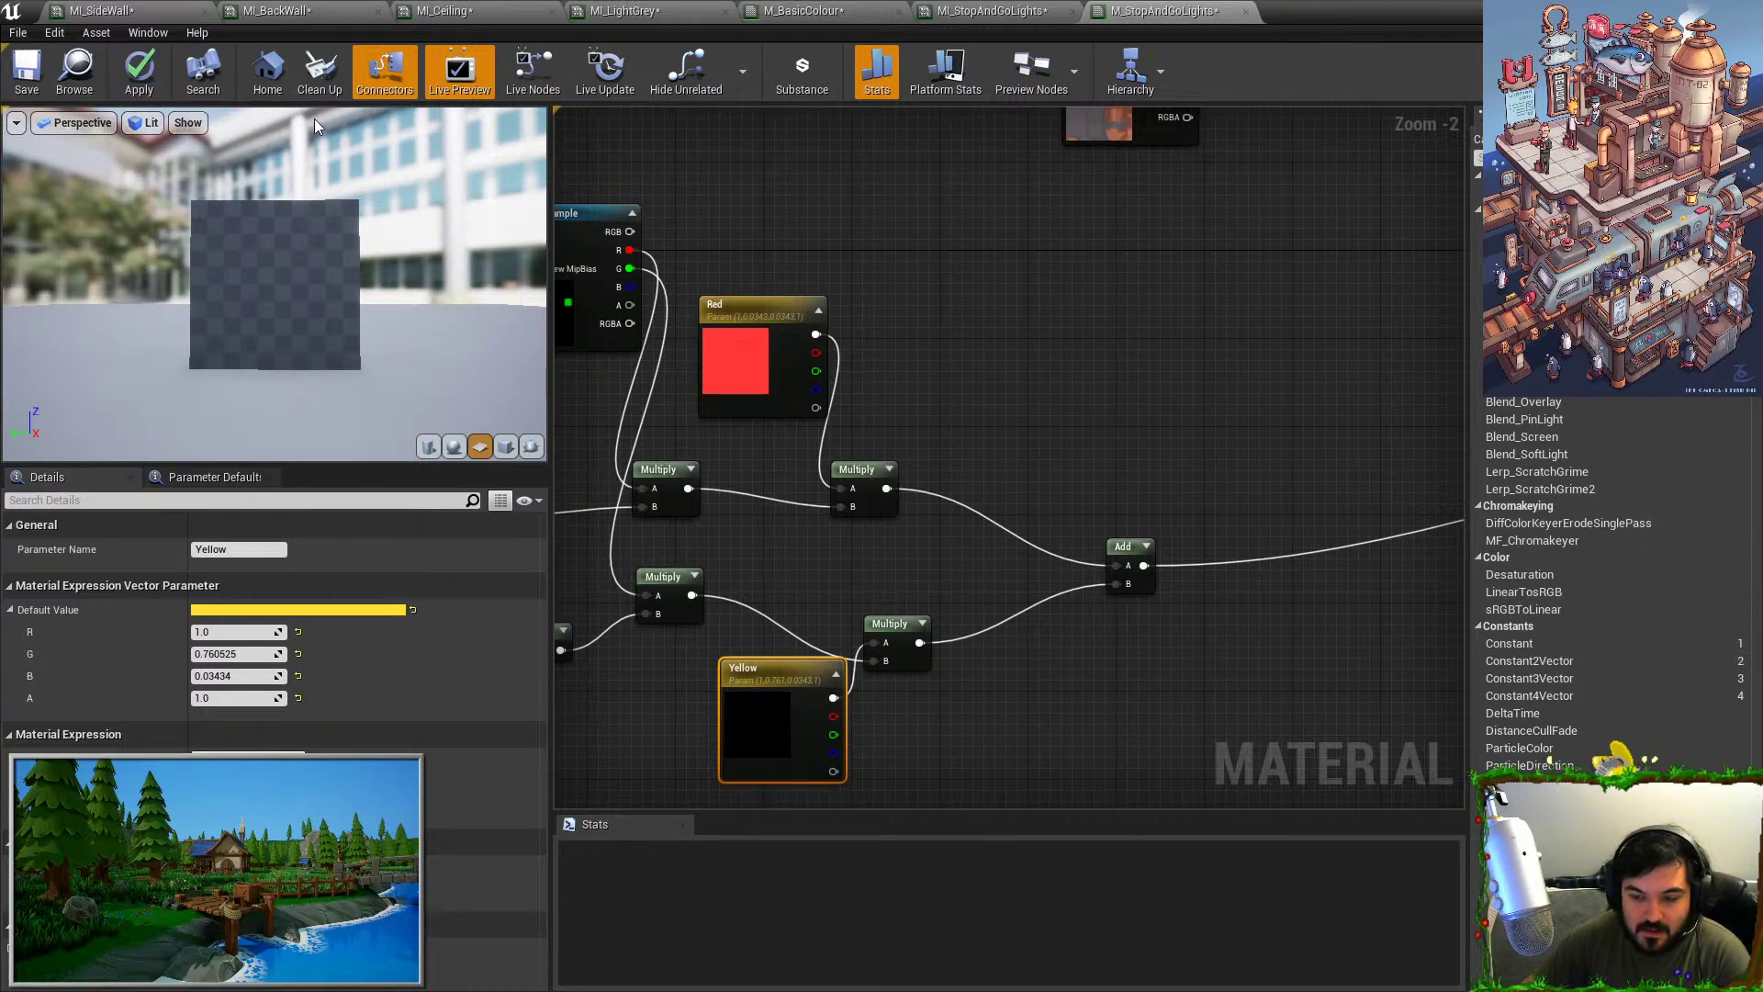
Apply the changes to M_StopAndGoLights and check the flashing lamps in the level.
left_click(139, 72)
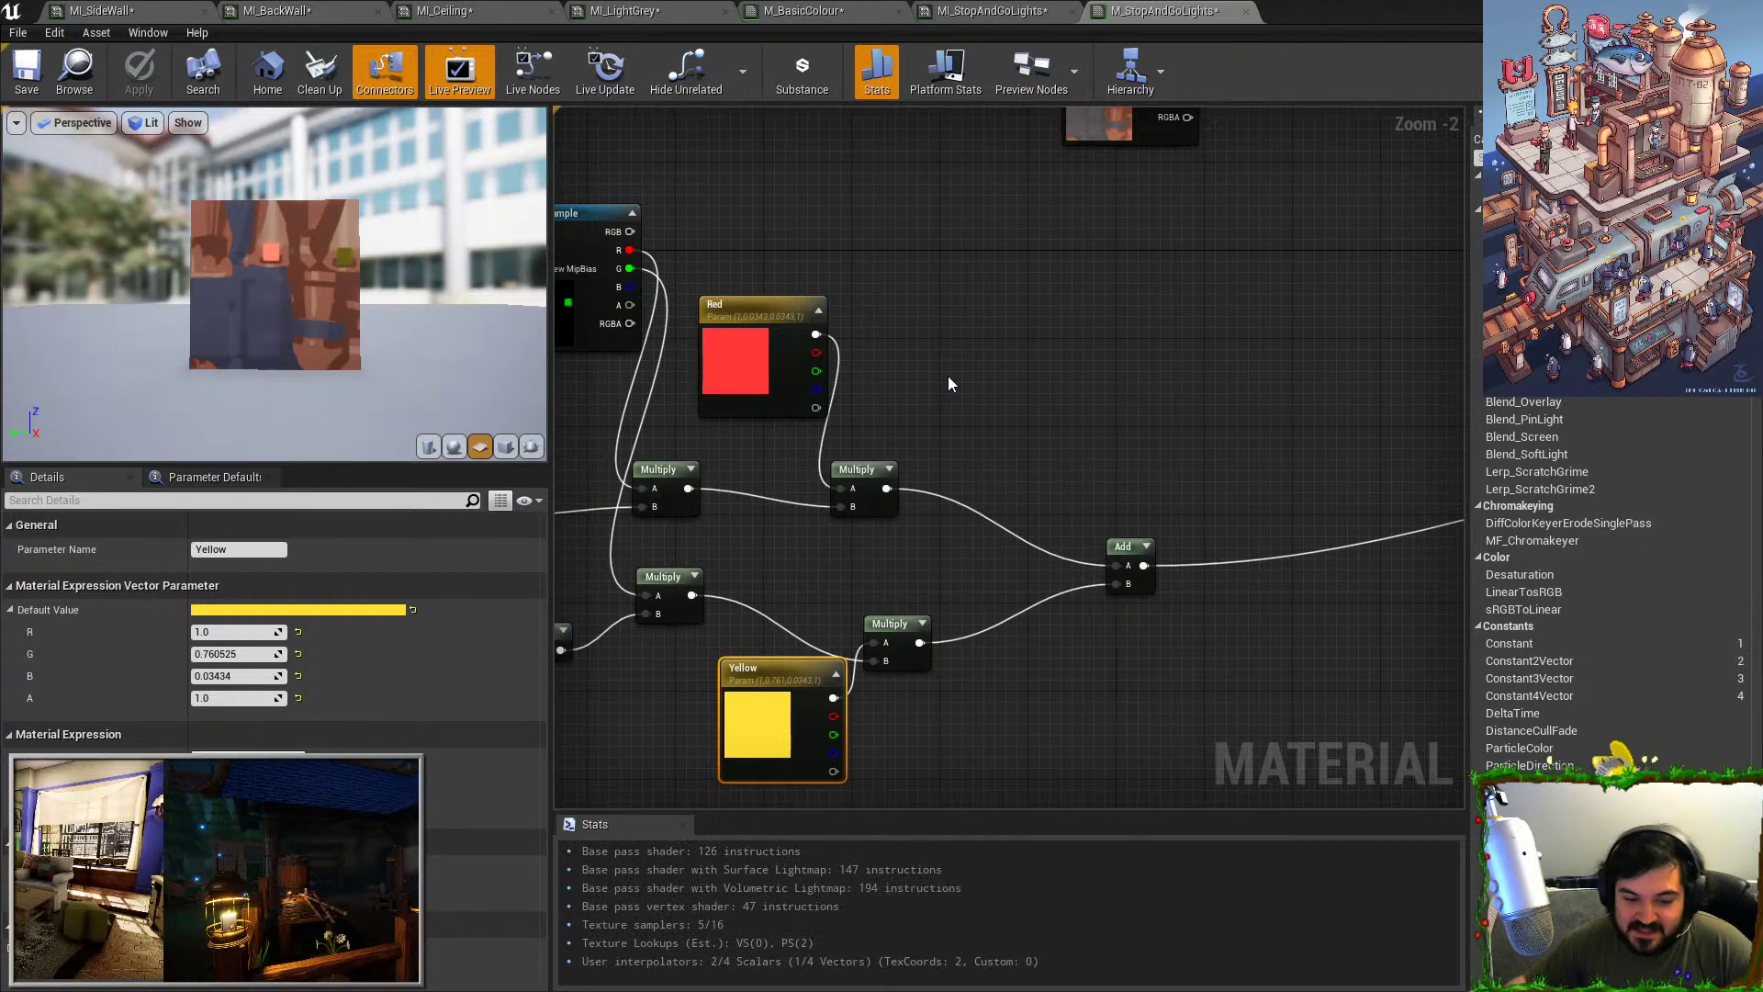
key("alt+Tab")
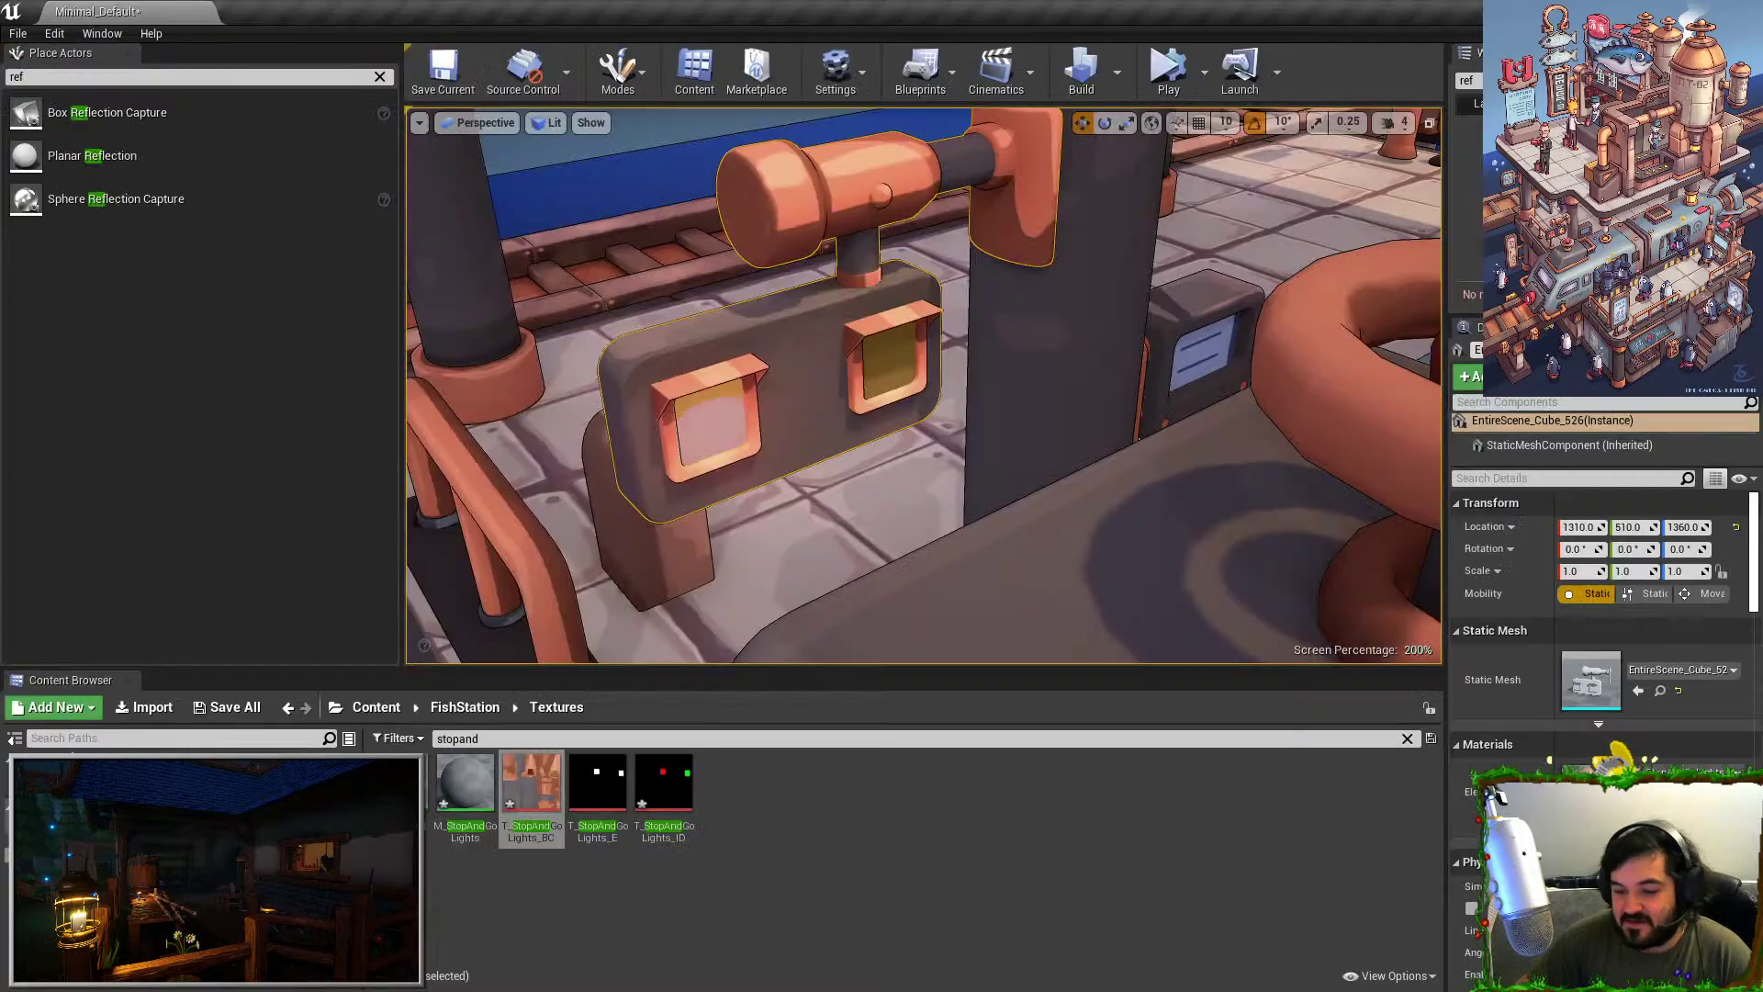
Zoom in on the stop-and-go lamps in the level and place the MI_StopAndGoLights instance window beside them.
mouse_move(910, 424)
right_mouse_down()
mouse_move(882, 432)
mouse_move(910, 424)
right_mouse_up()
key("w")
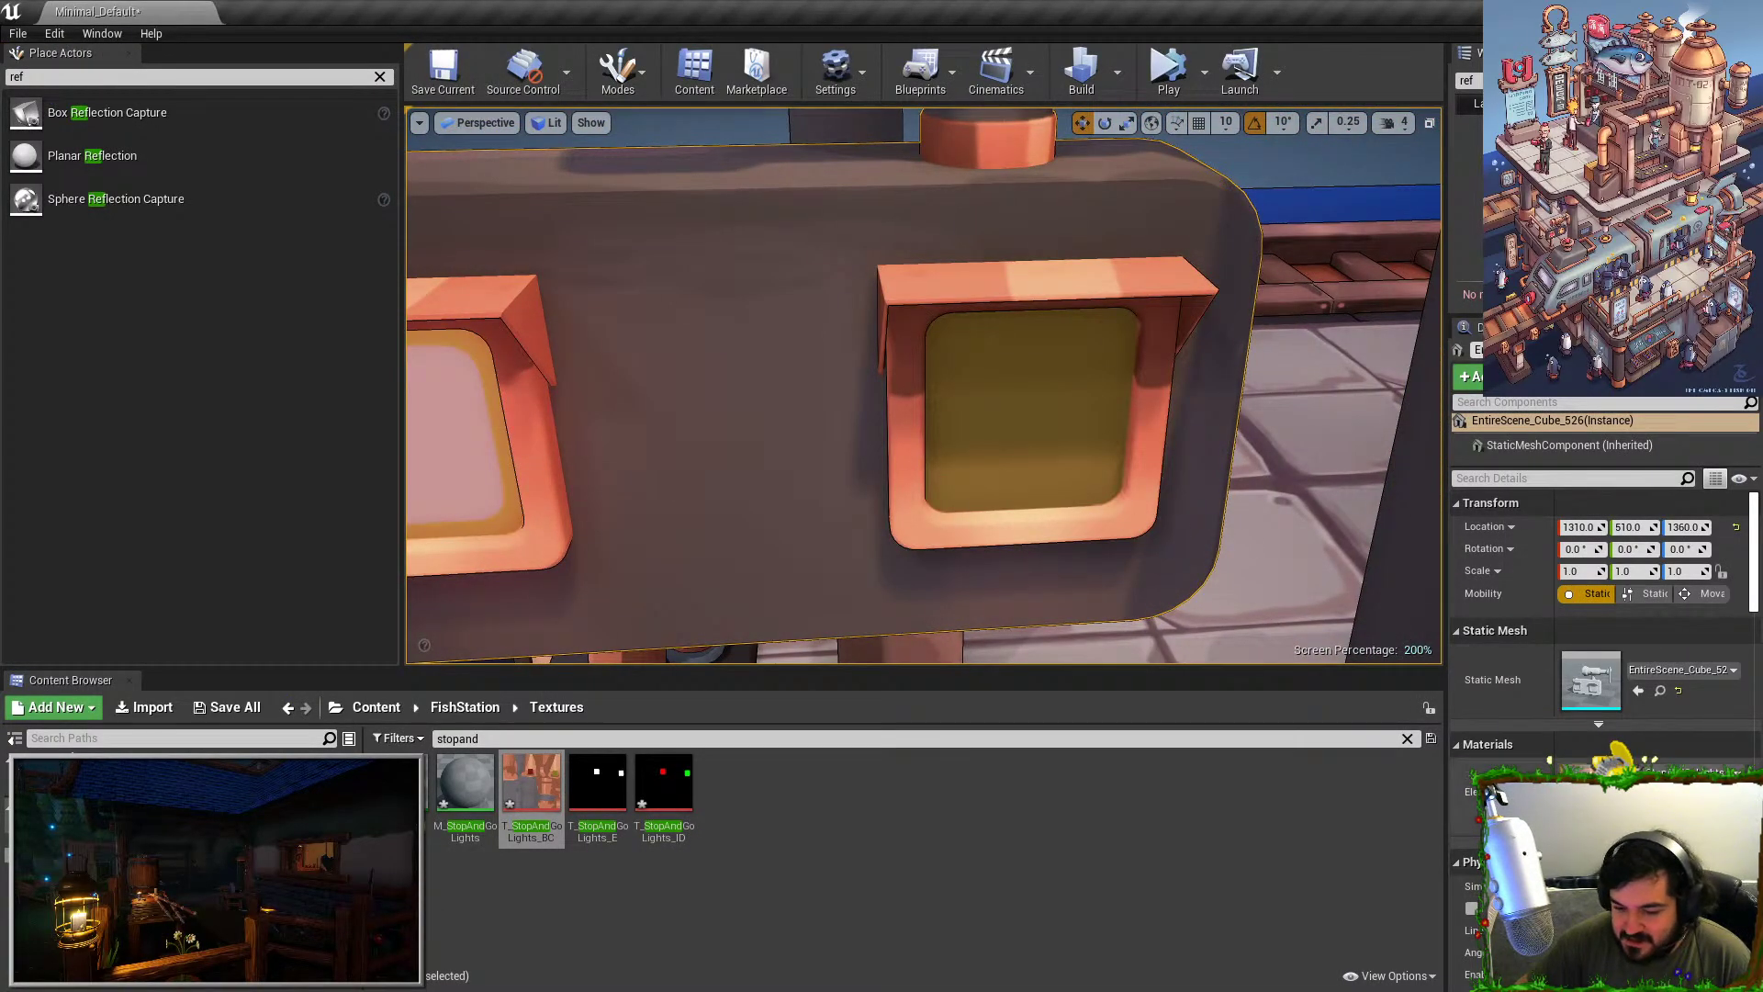
key("alt+Tab")
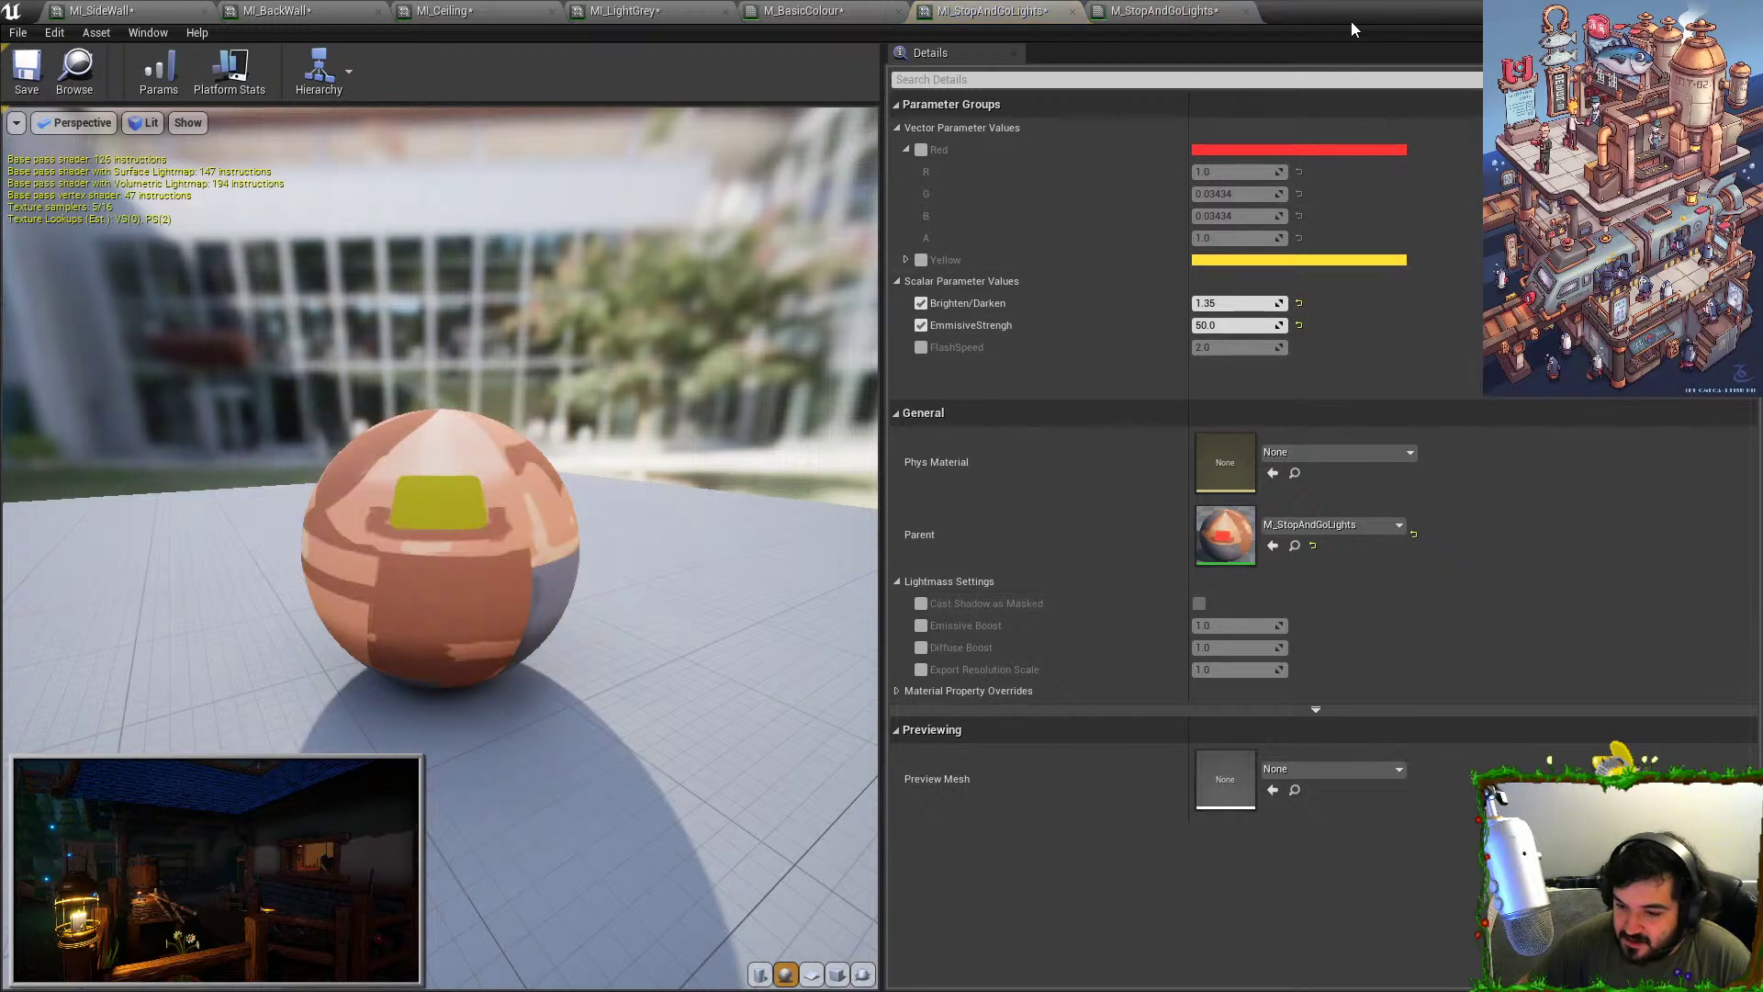
left_click_drag(1368, 13, 1449, 263)
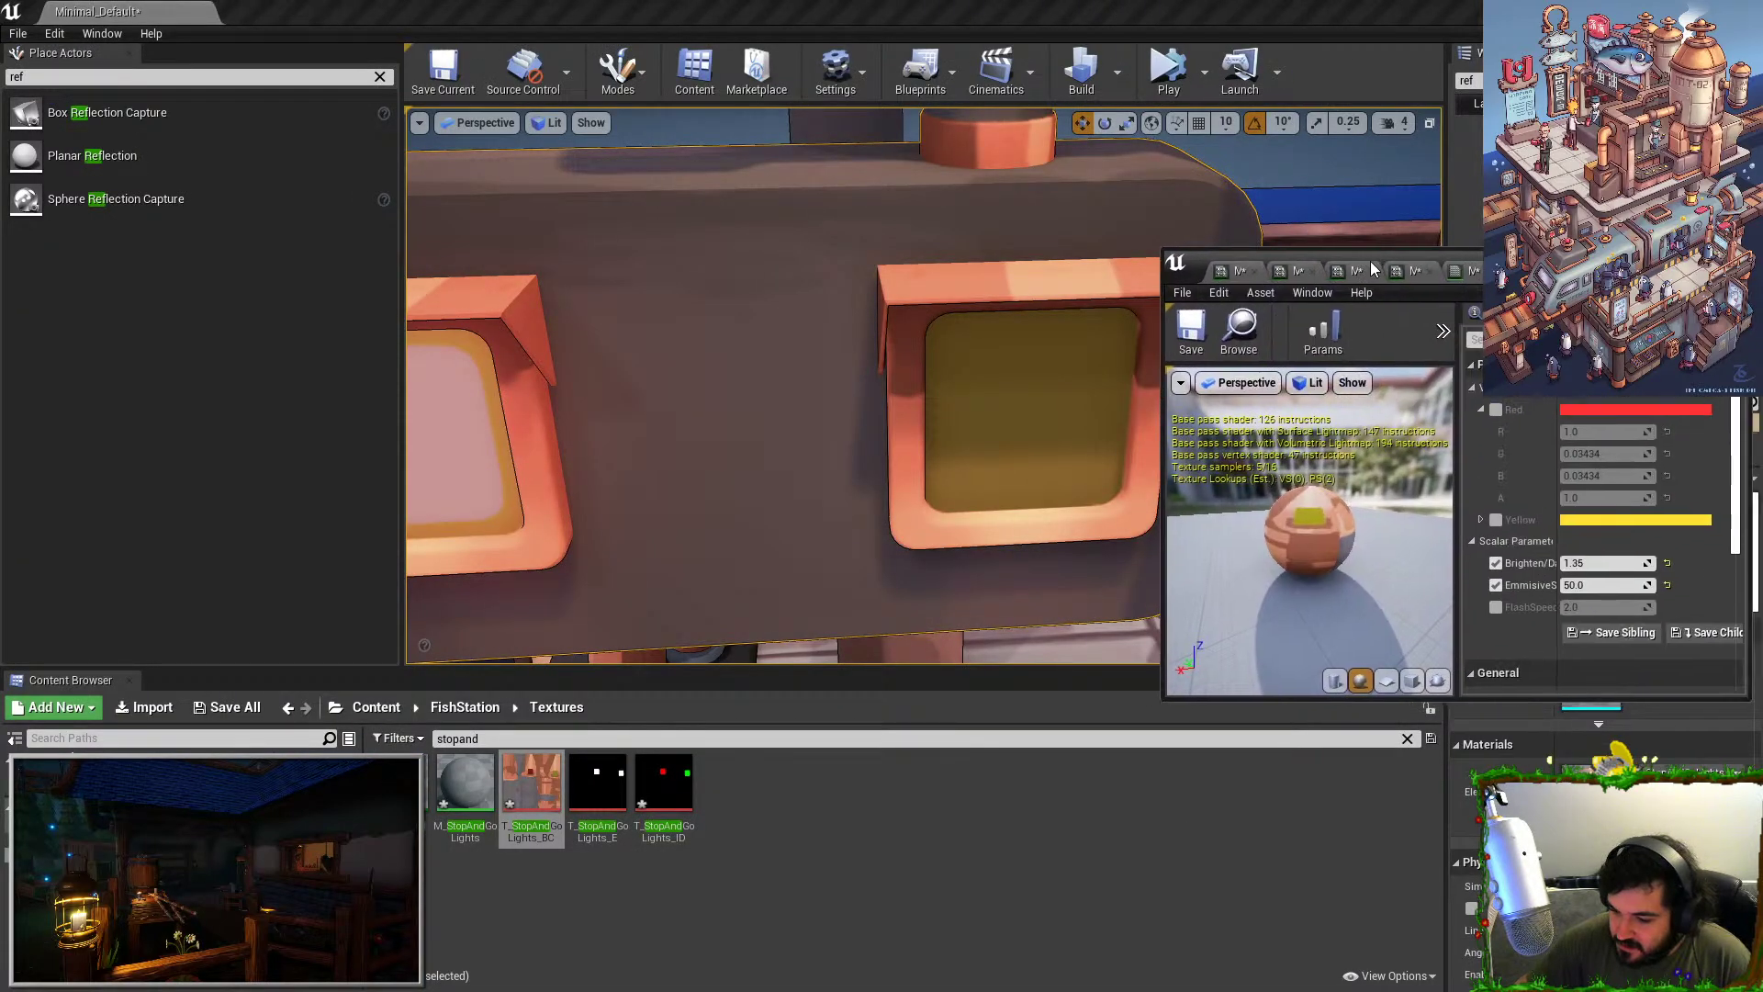
left_click(1634, 521)
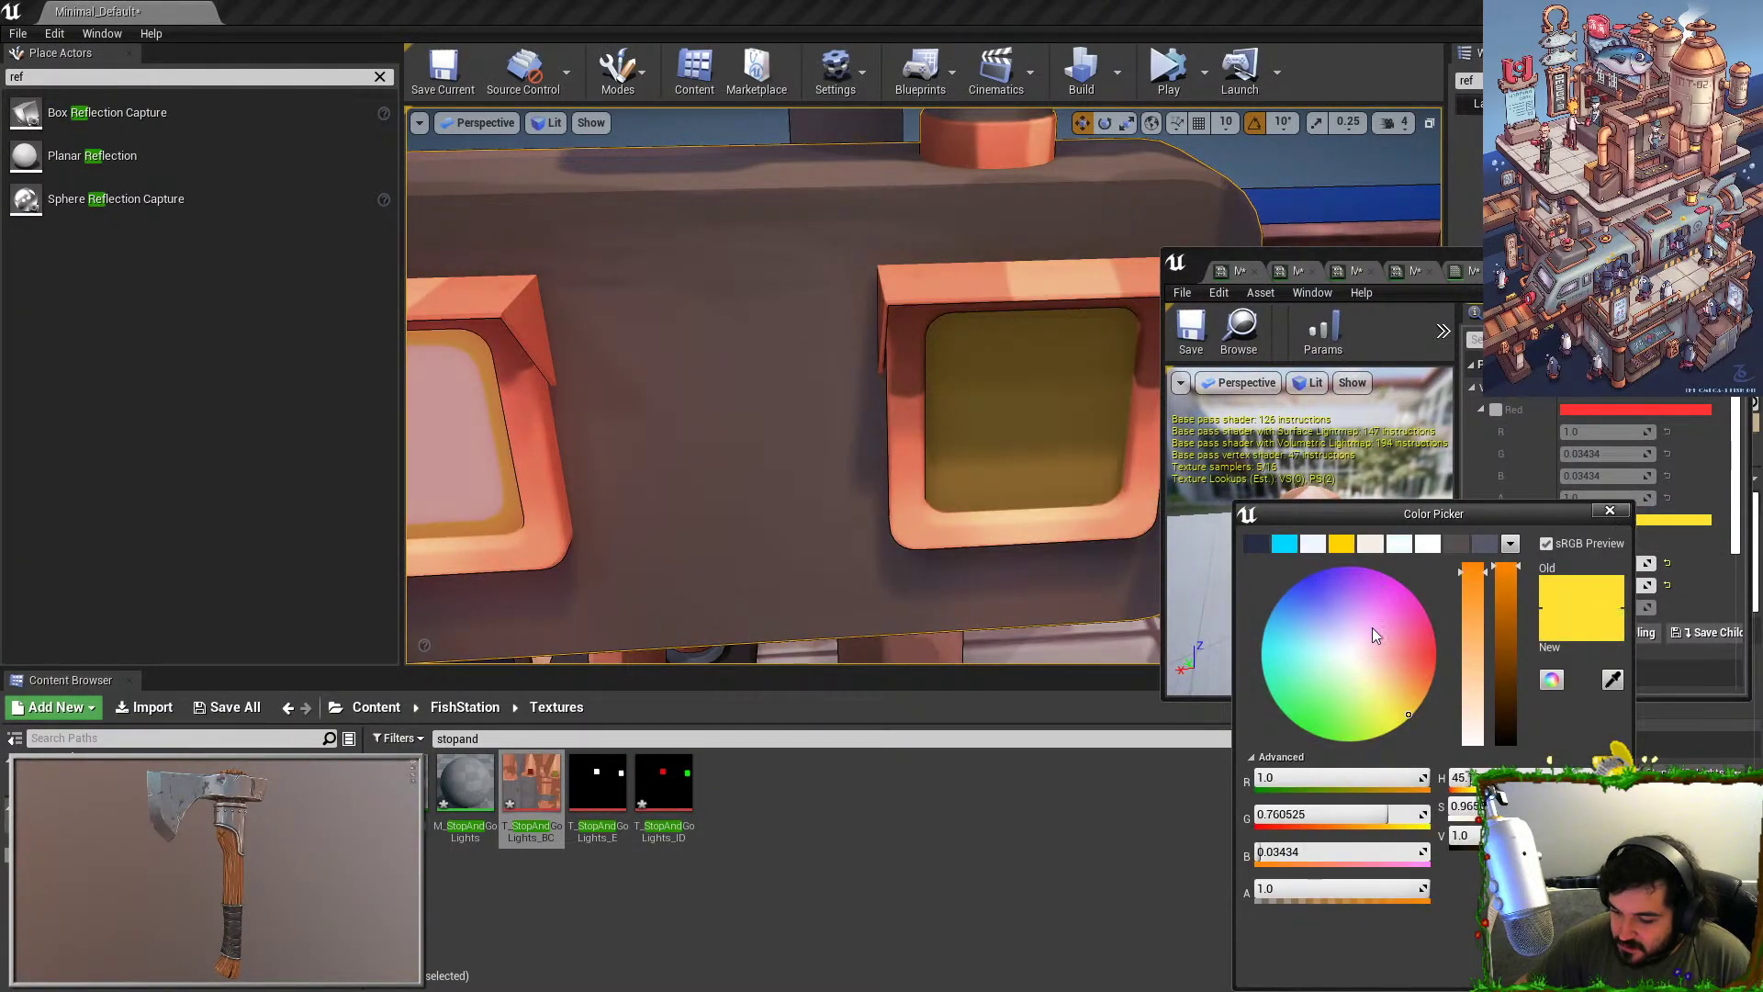
left_click_drag(1372, 627, 1214, 649)
left_click_drag(1352, 628, 1434, 630)
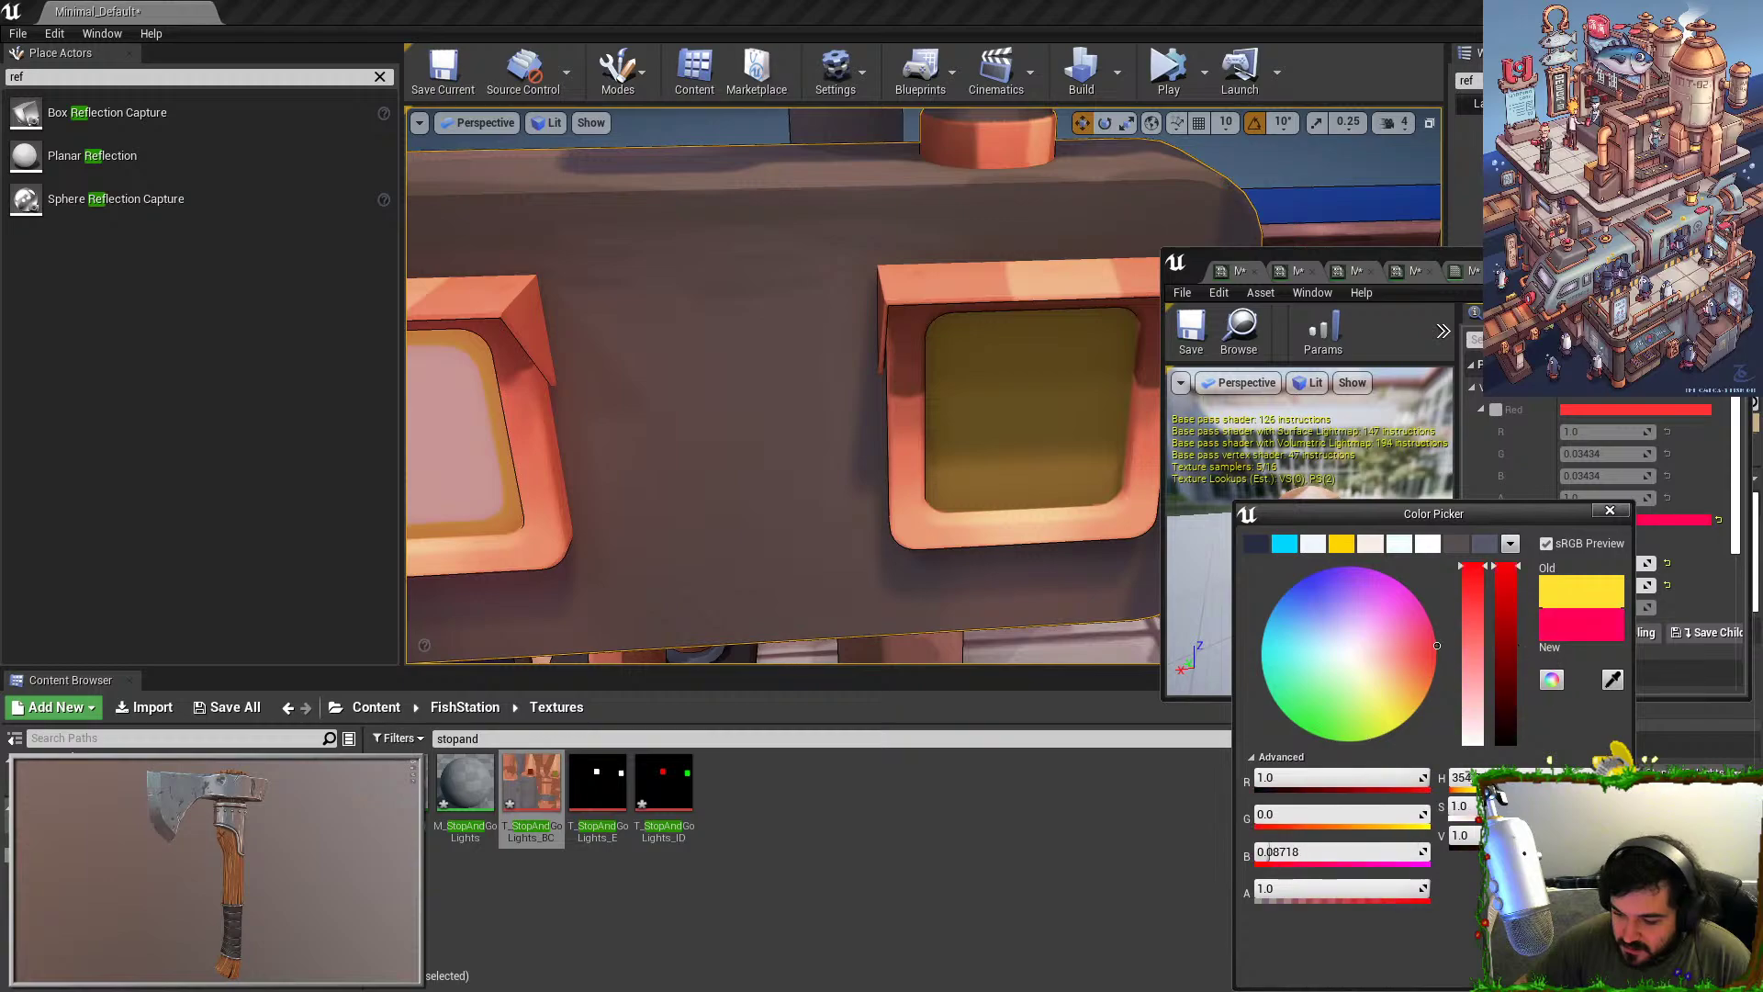
left_click(1587, 966)
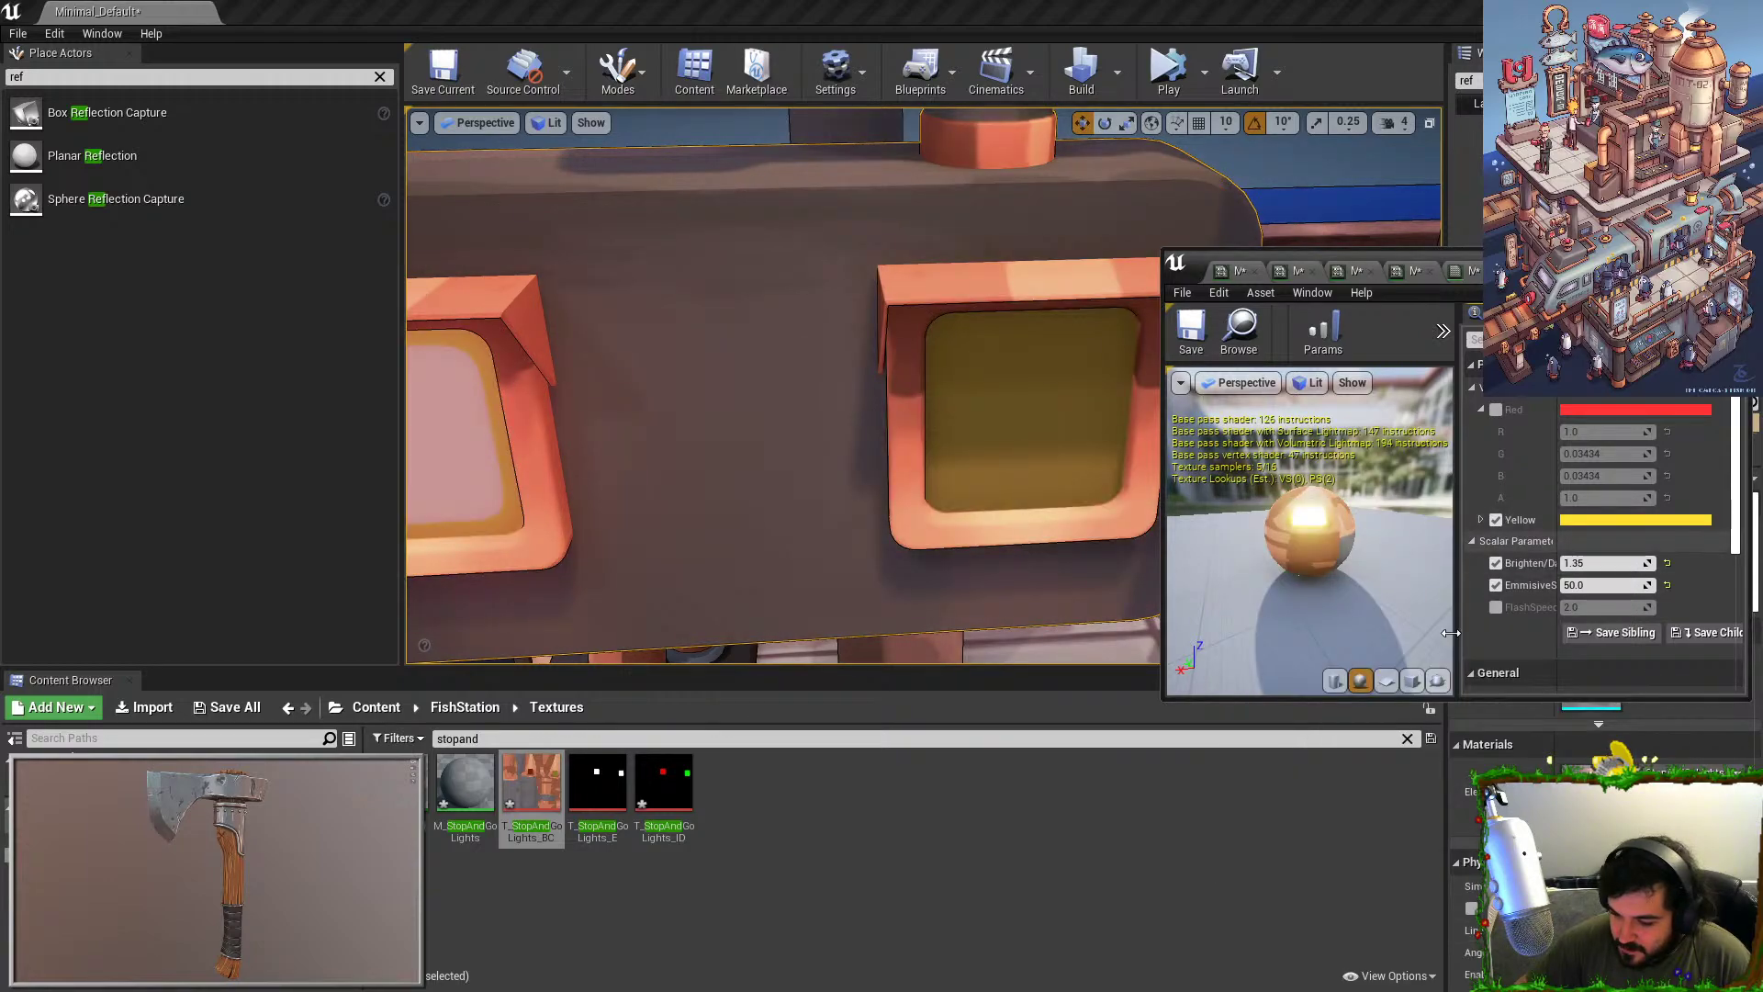
Set the saturation of the Yellow parameter's colour to 1.0 in the MI_StopAndGoLights instance.
left_click(1581, 515)
left_click(1323, 780)
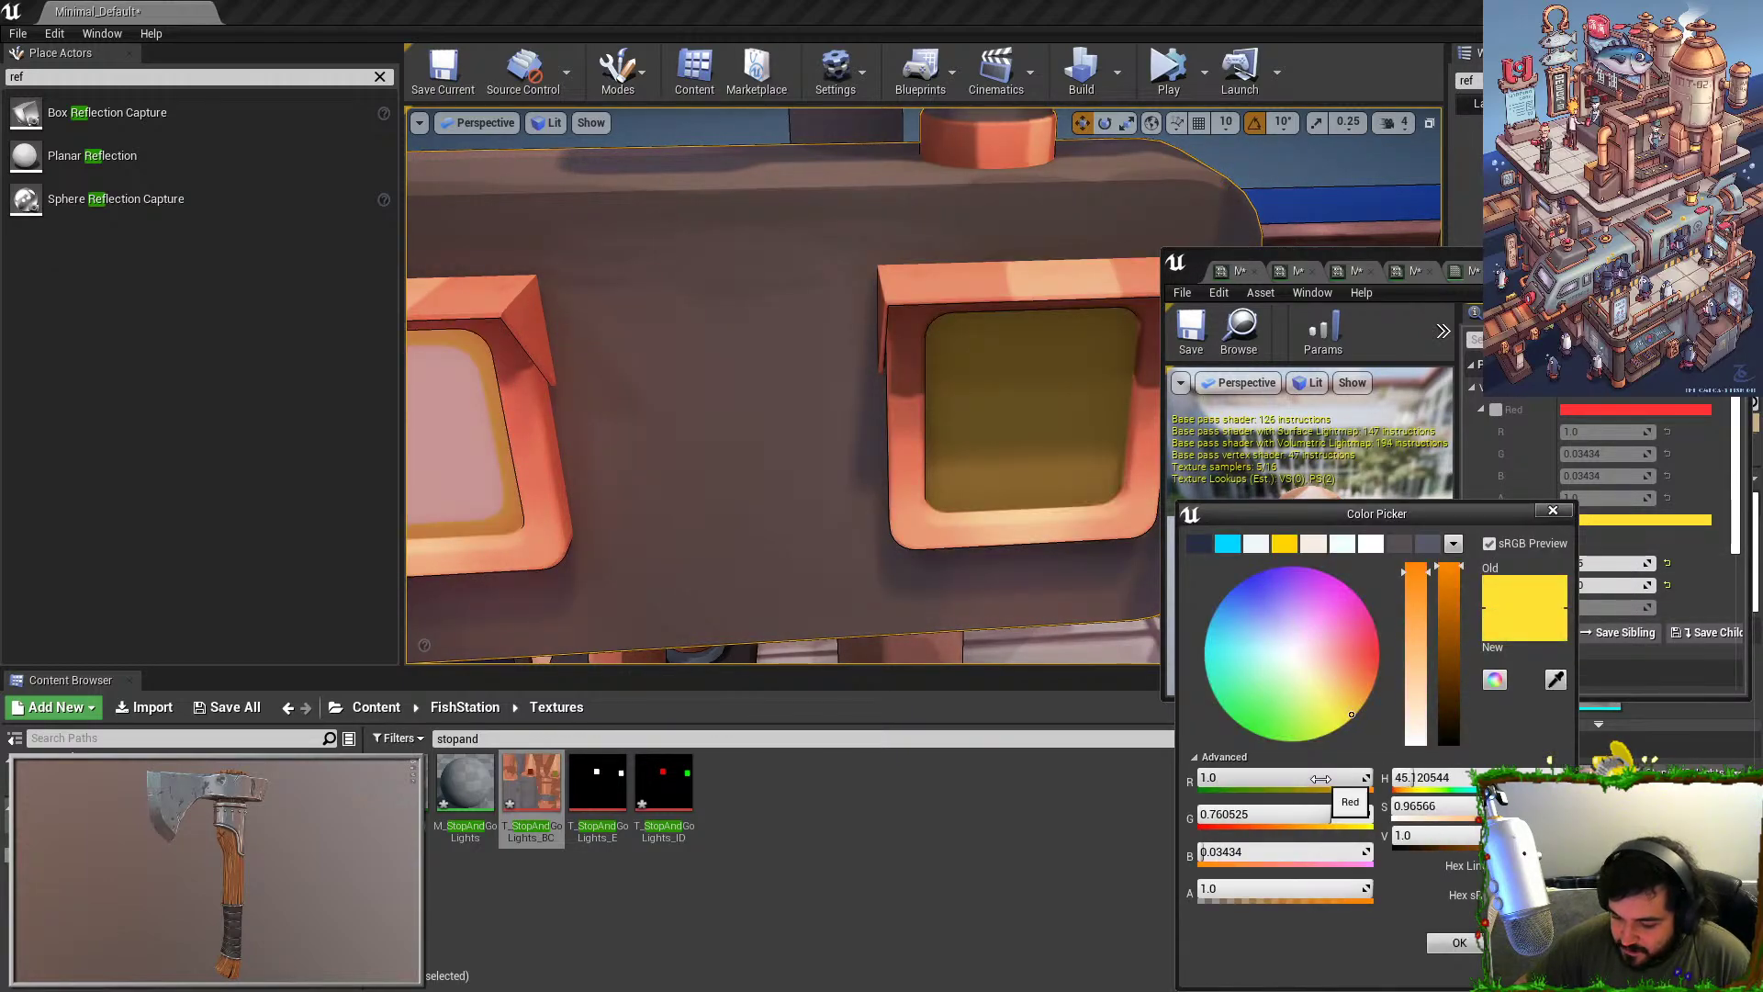
left_click(1433, 805)
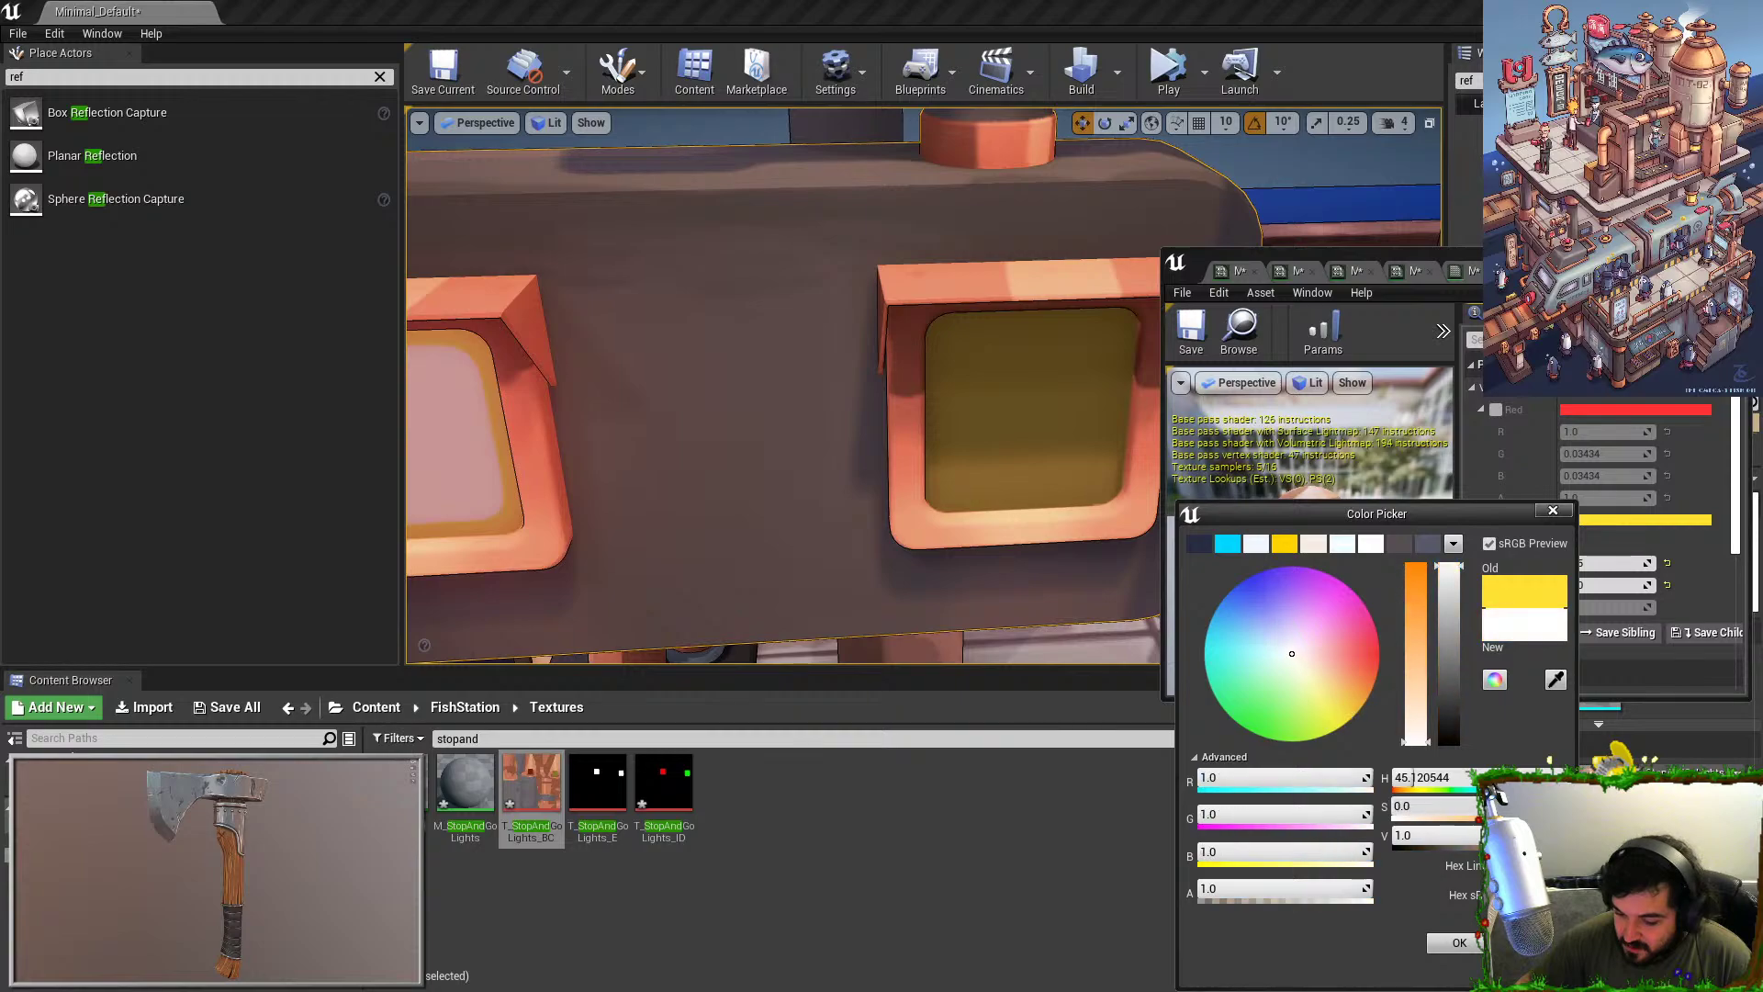
type("0.9951")
key("Return")
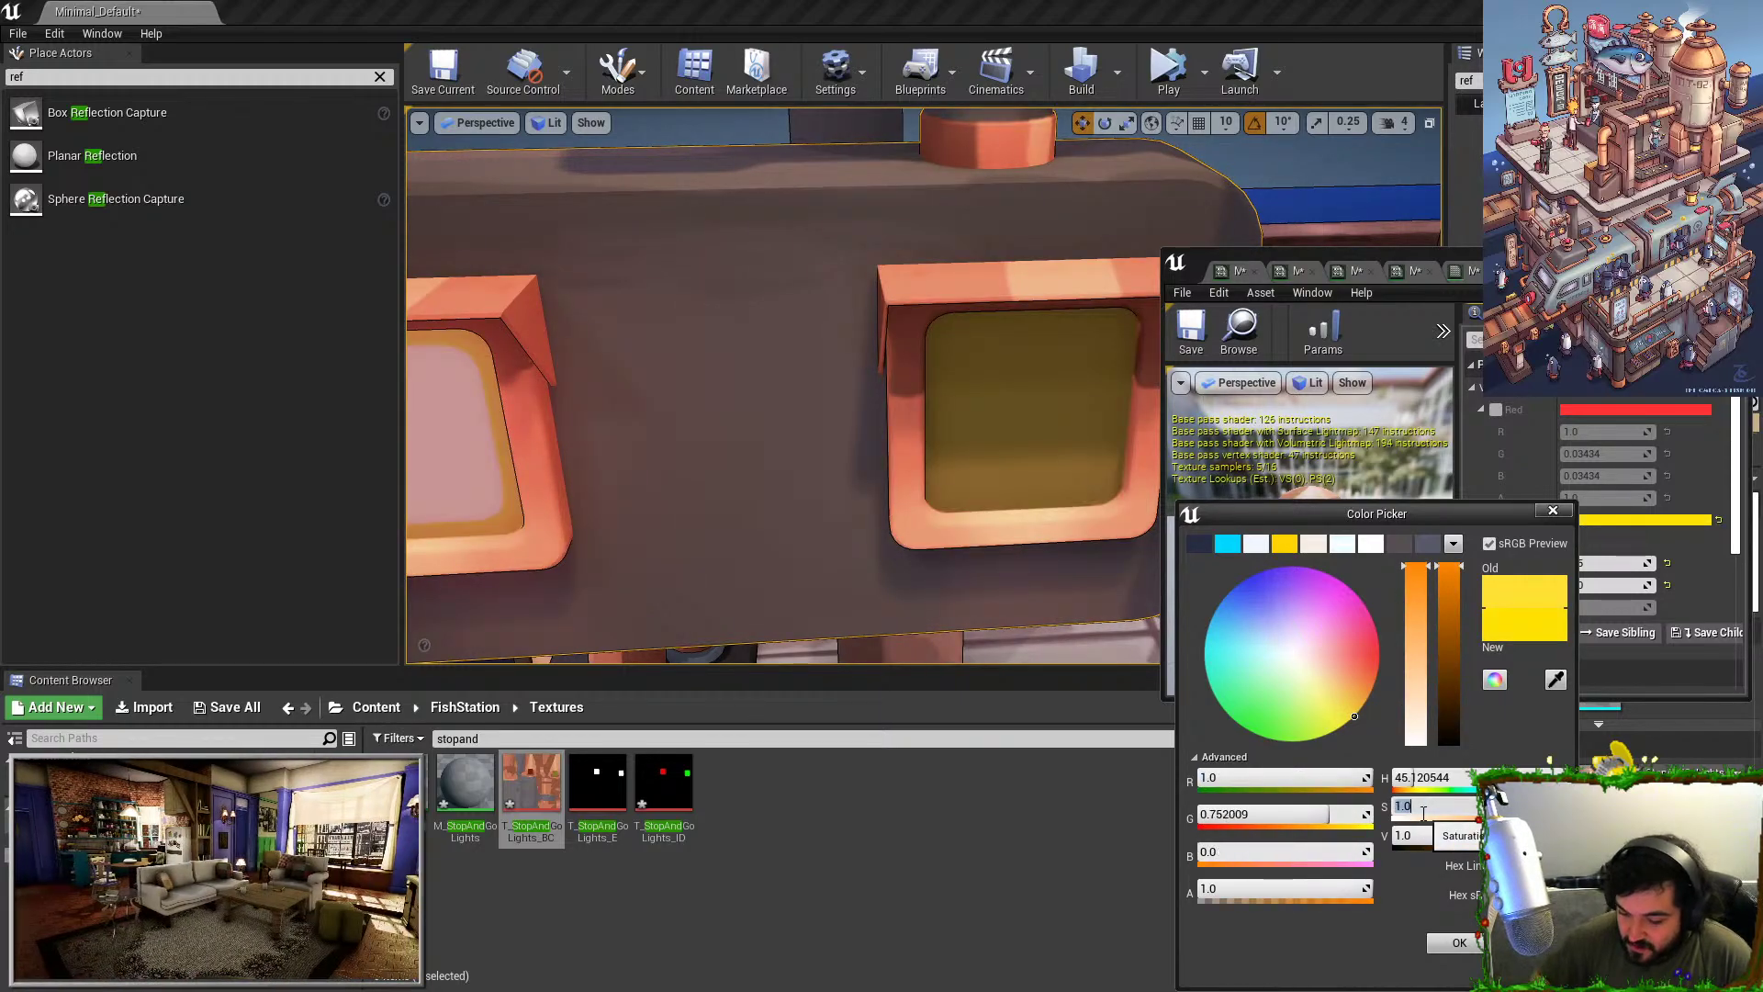
type(".9")
key("Return")
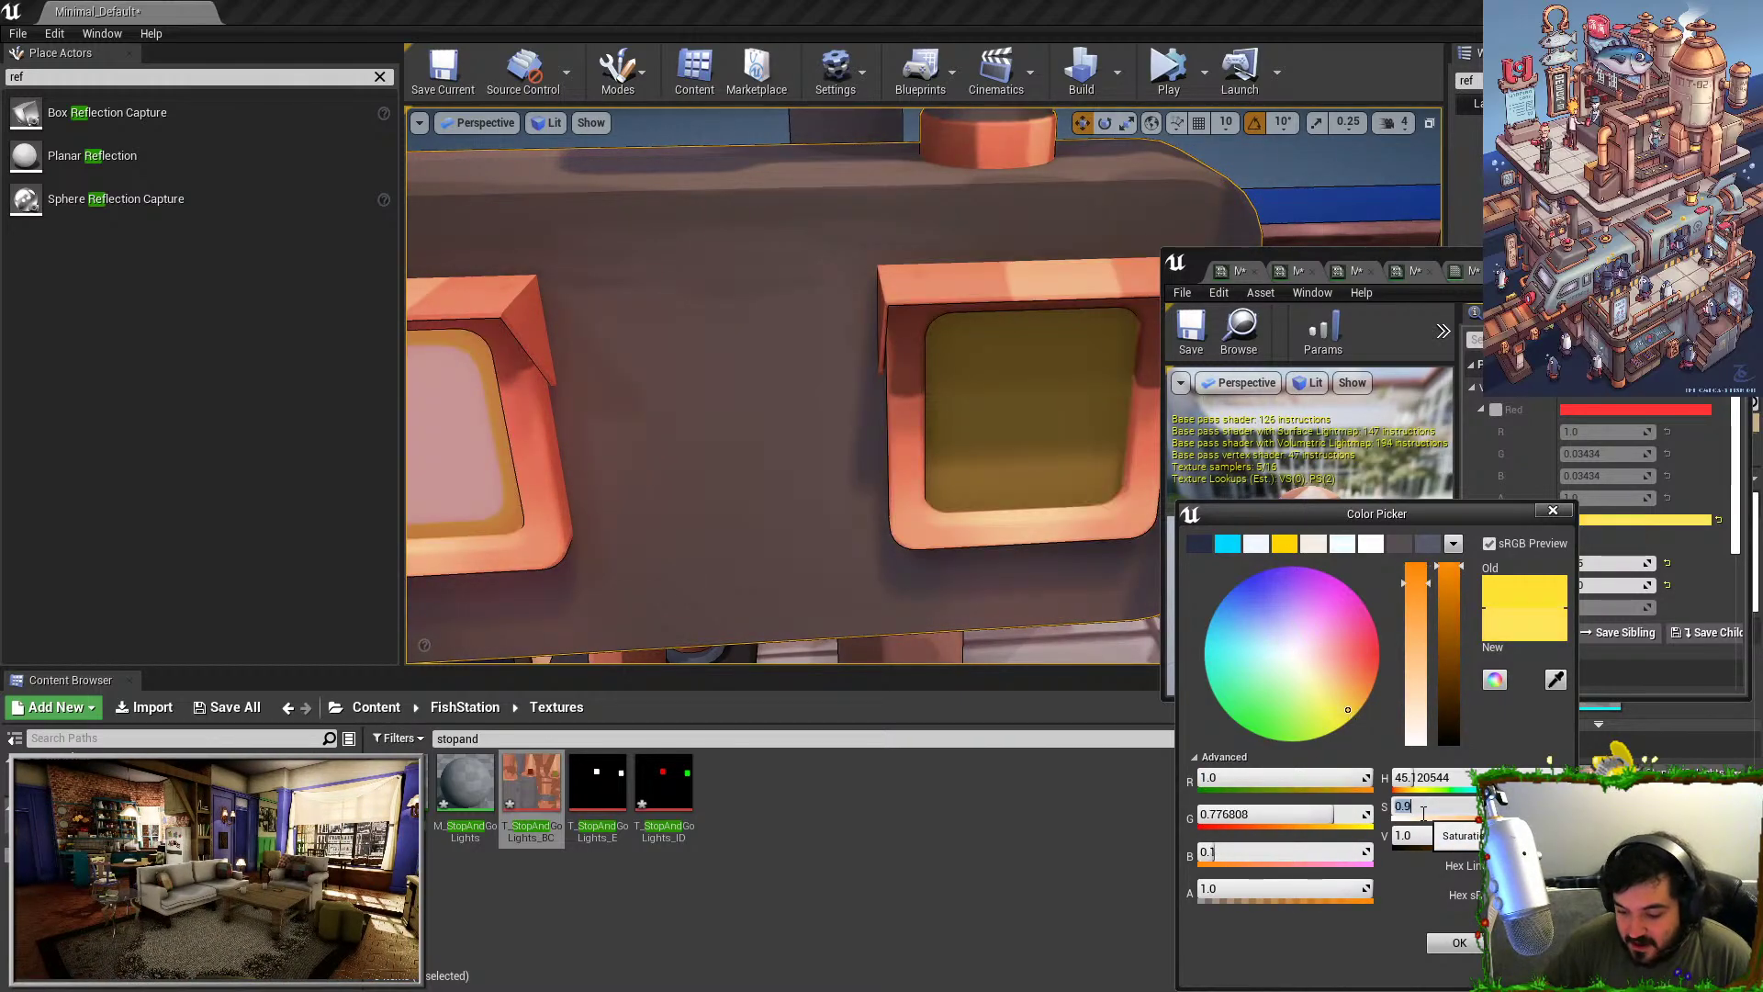
type("1")
key("Return")
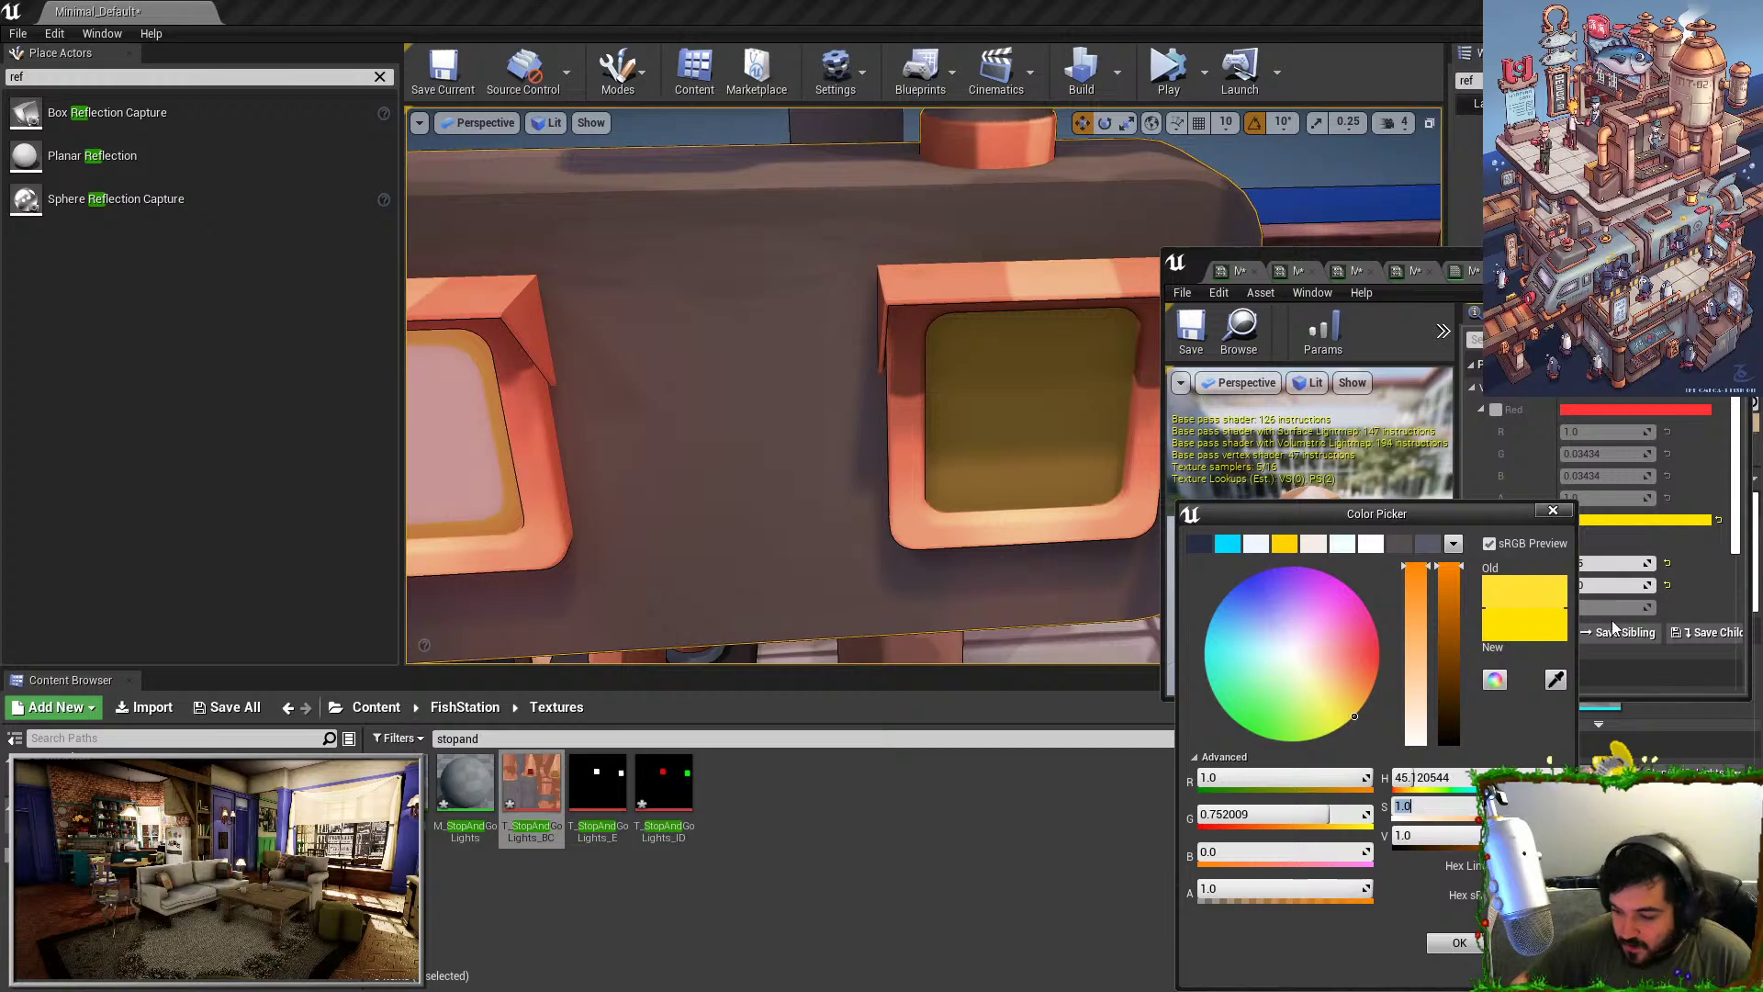
left_click(1459, 943)
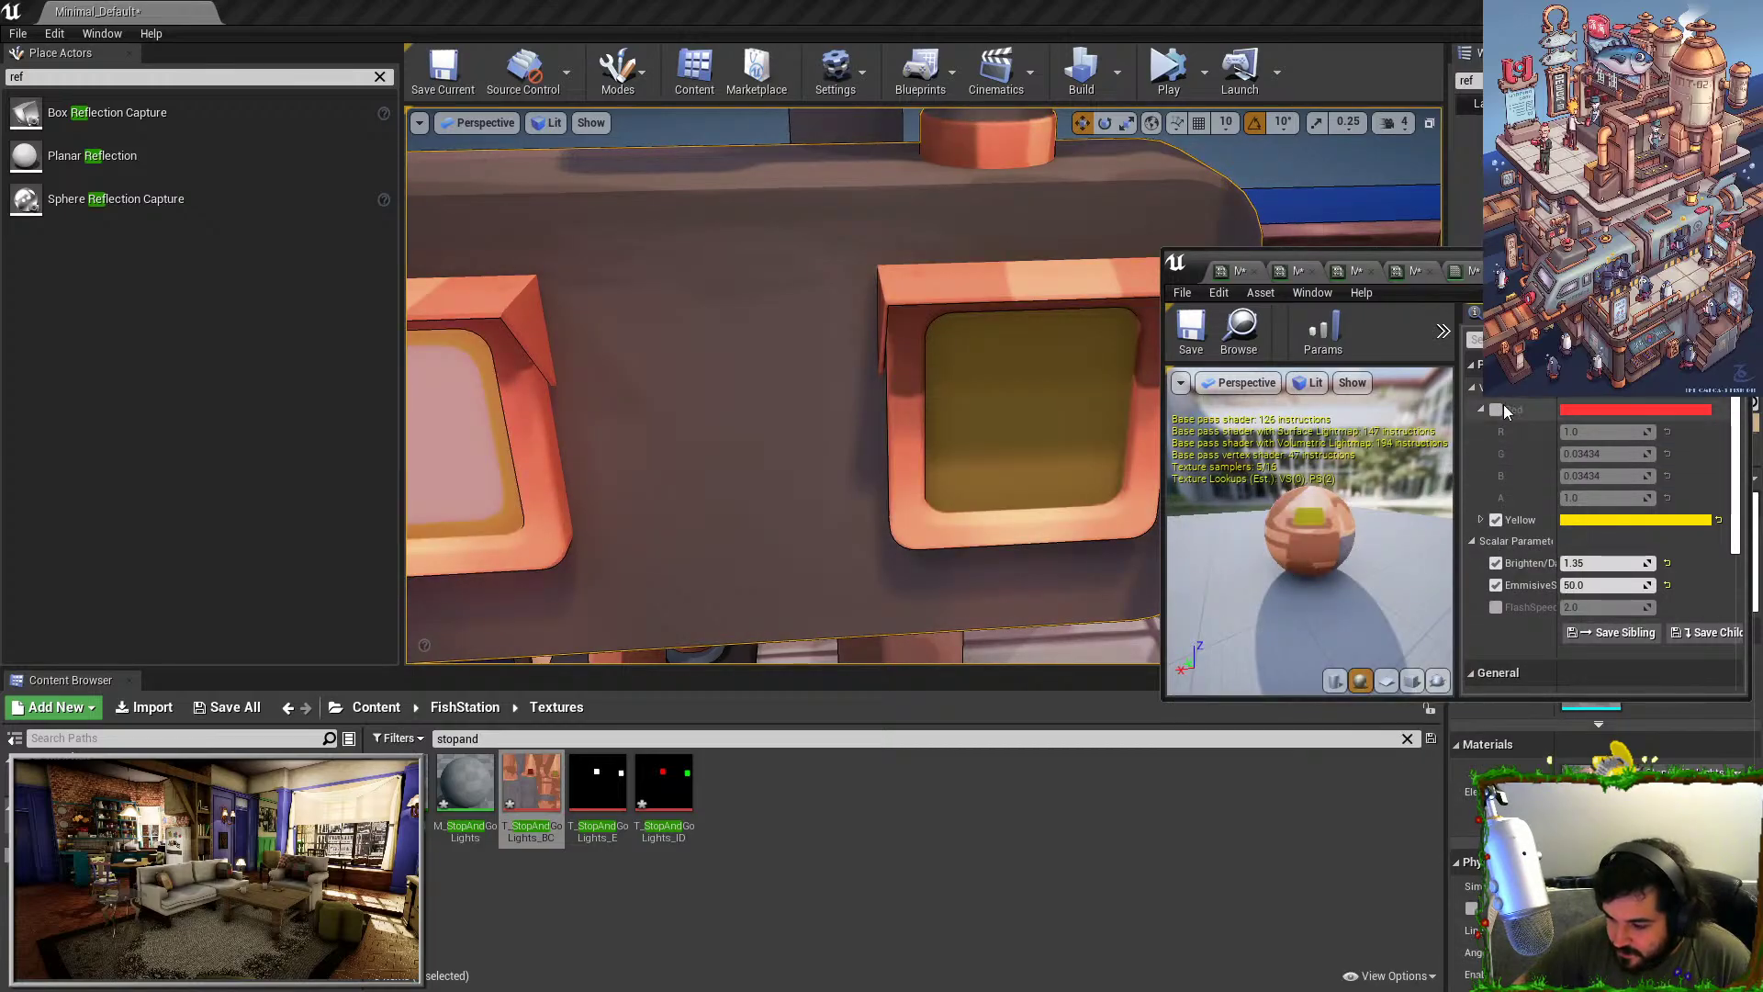
Enable the Red parameter override, set its colour's saturation to 1.0 and check the lamps from farther away.
left_click(1496, 409)
left_click(1583, 410)
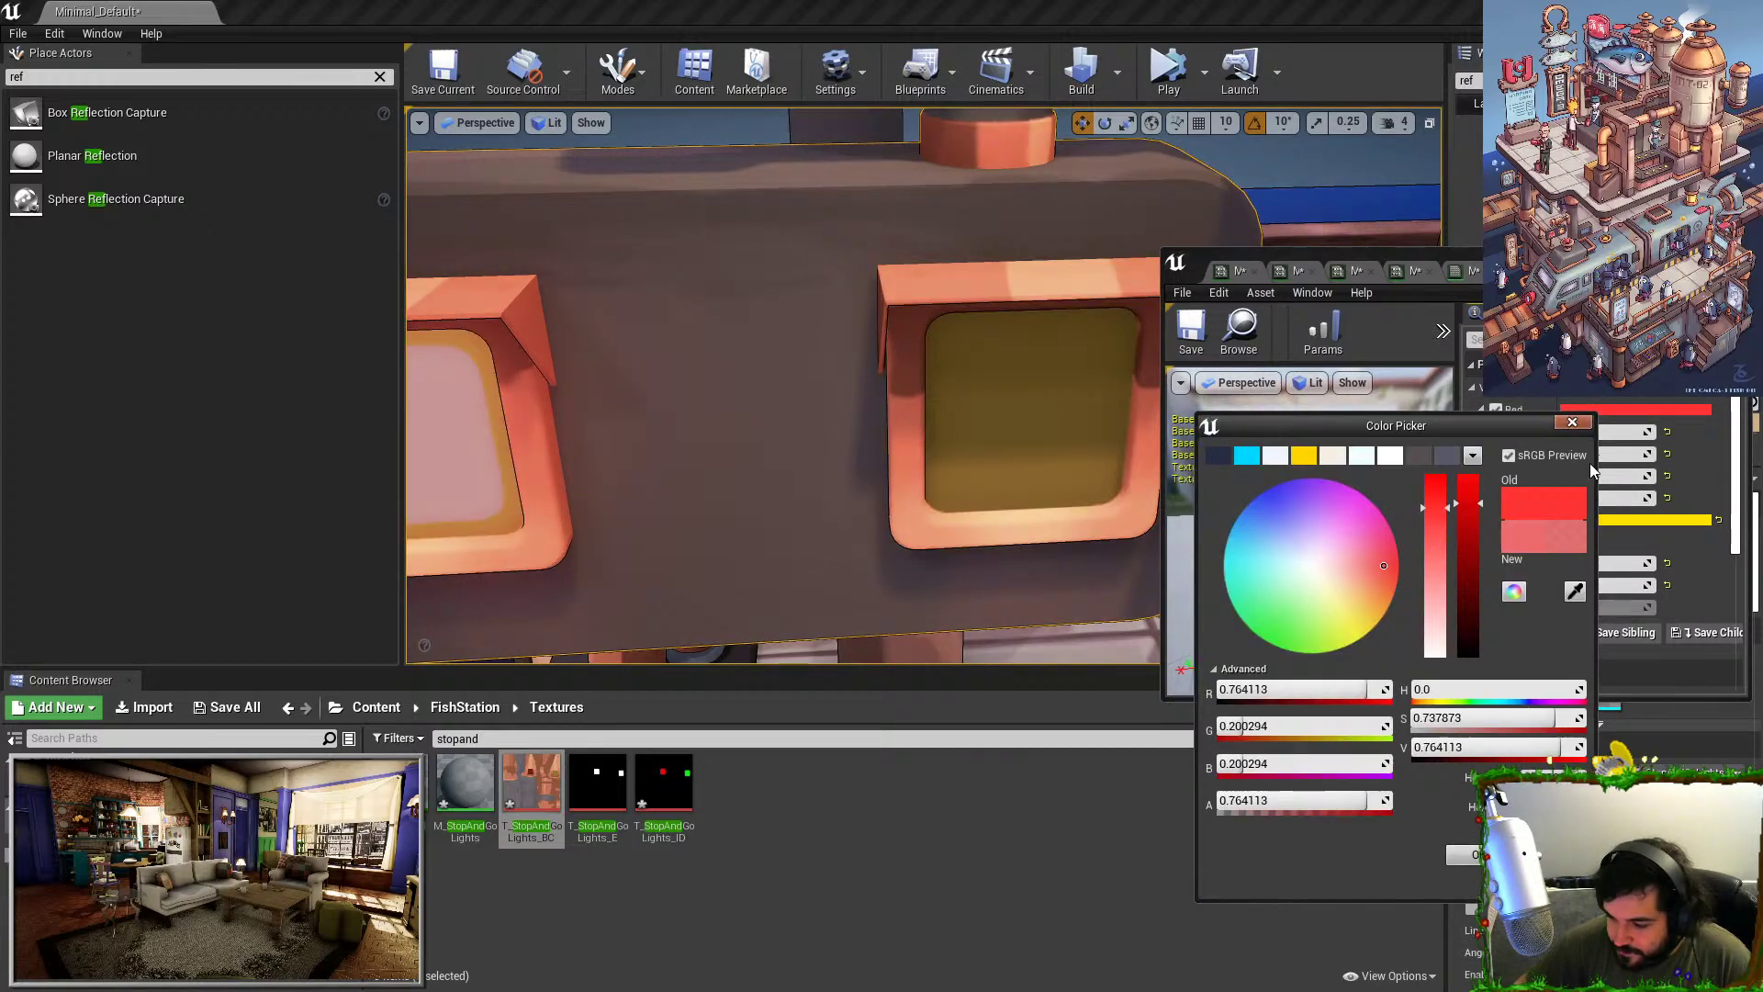
left_click(1472, 720)
type("1")
key("Return")
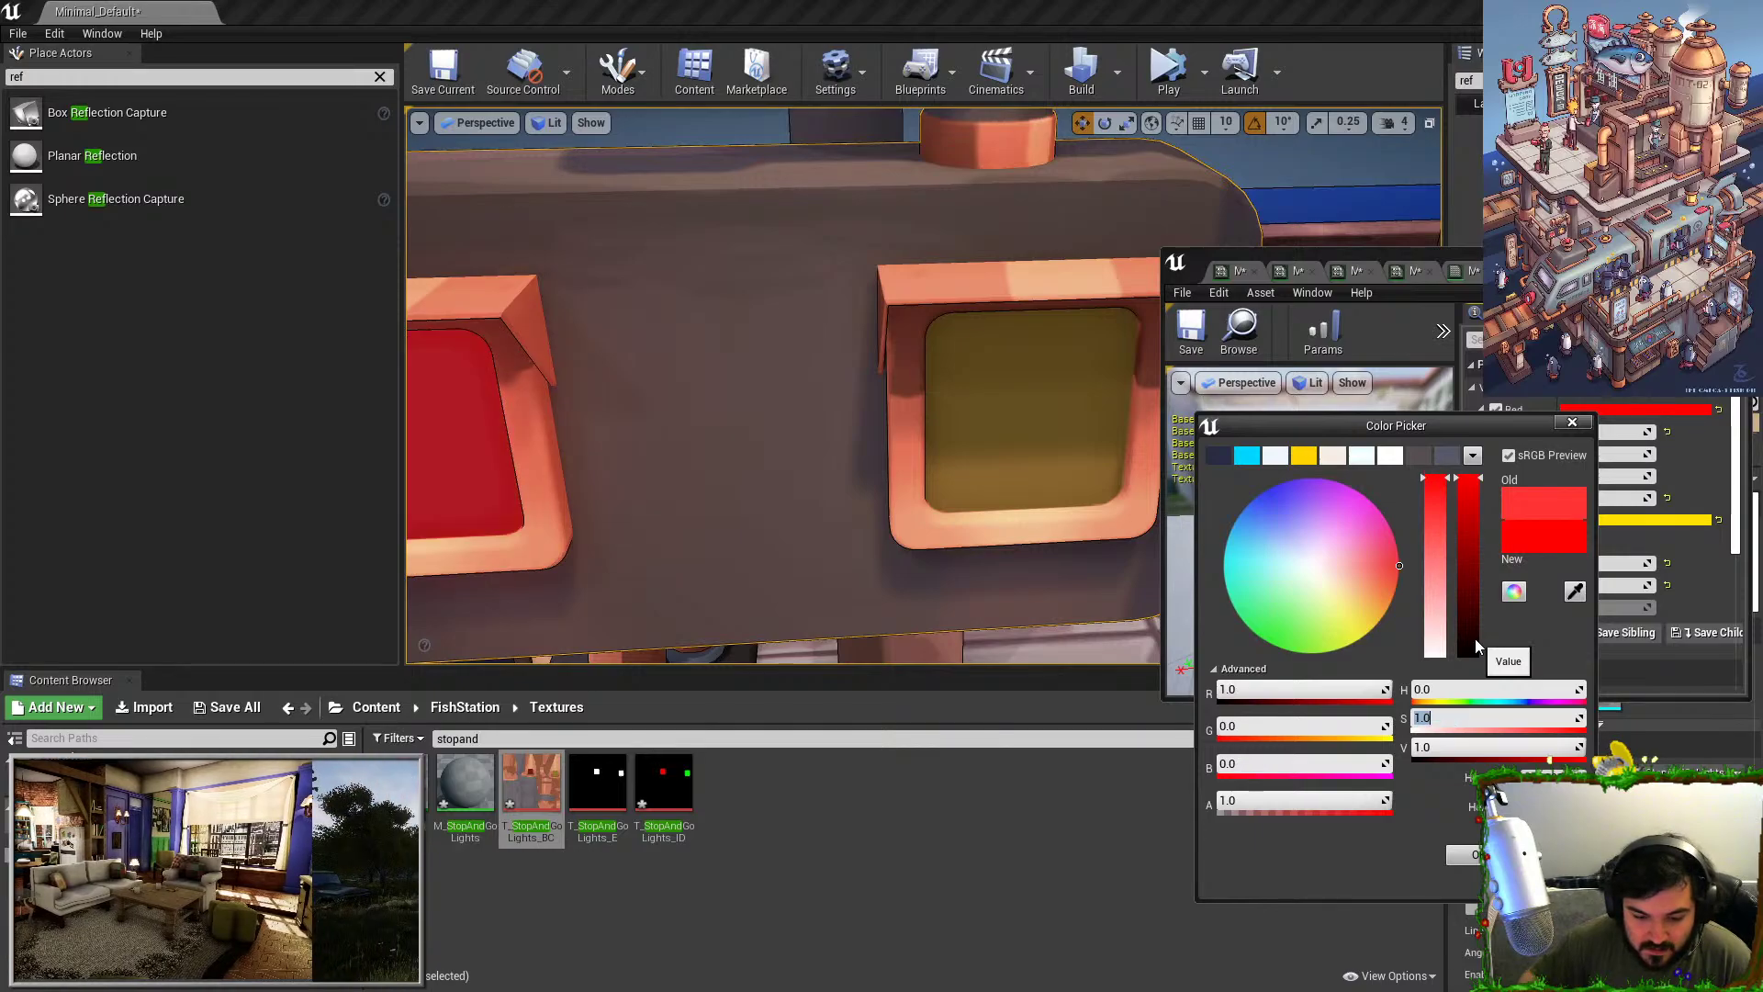
key("s")
right_click_drag(781, 395, 826, 432)
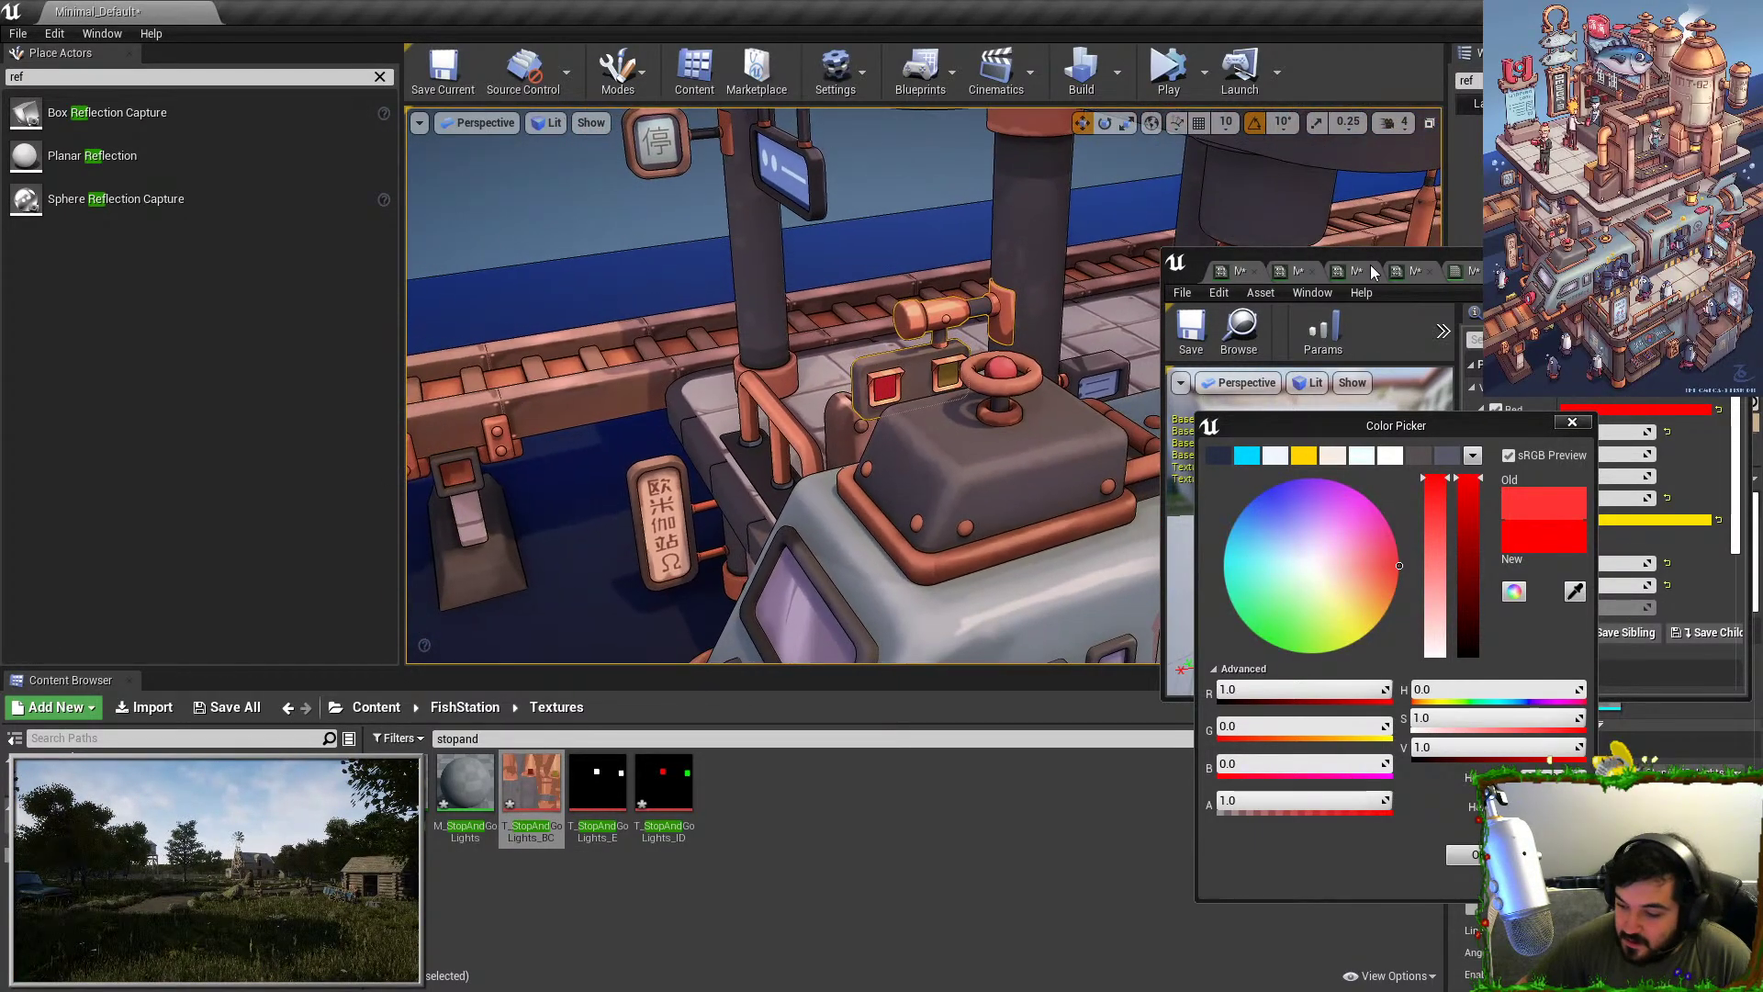
left_click(1572, 421)
Try EmmisiveStrengh values of 5 and 10 for the lamps, and set it to 20.
left_click(1580, 584)
type("5")
key("Return")
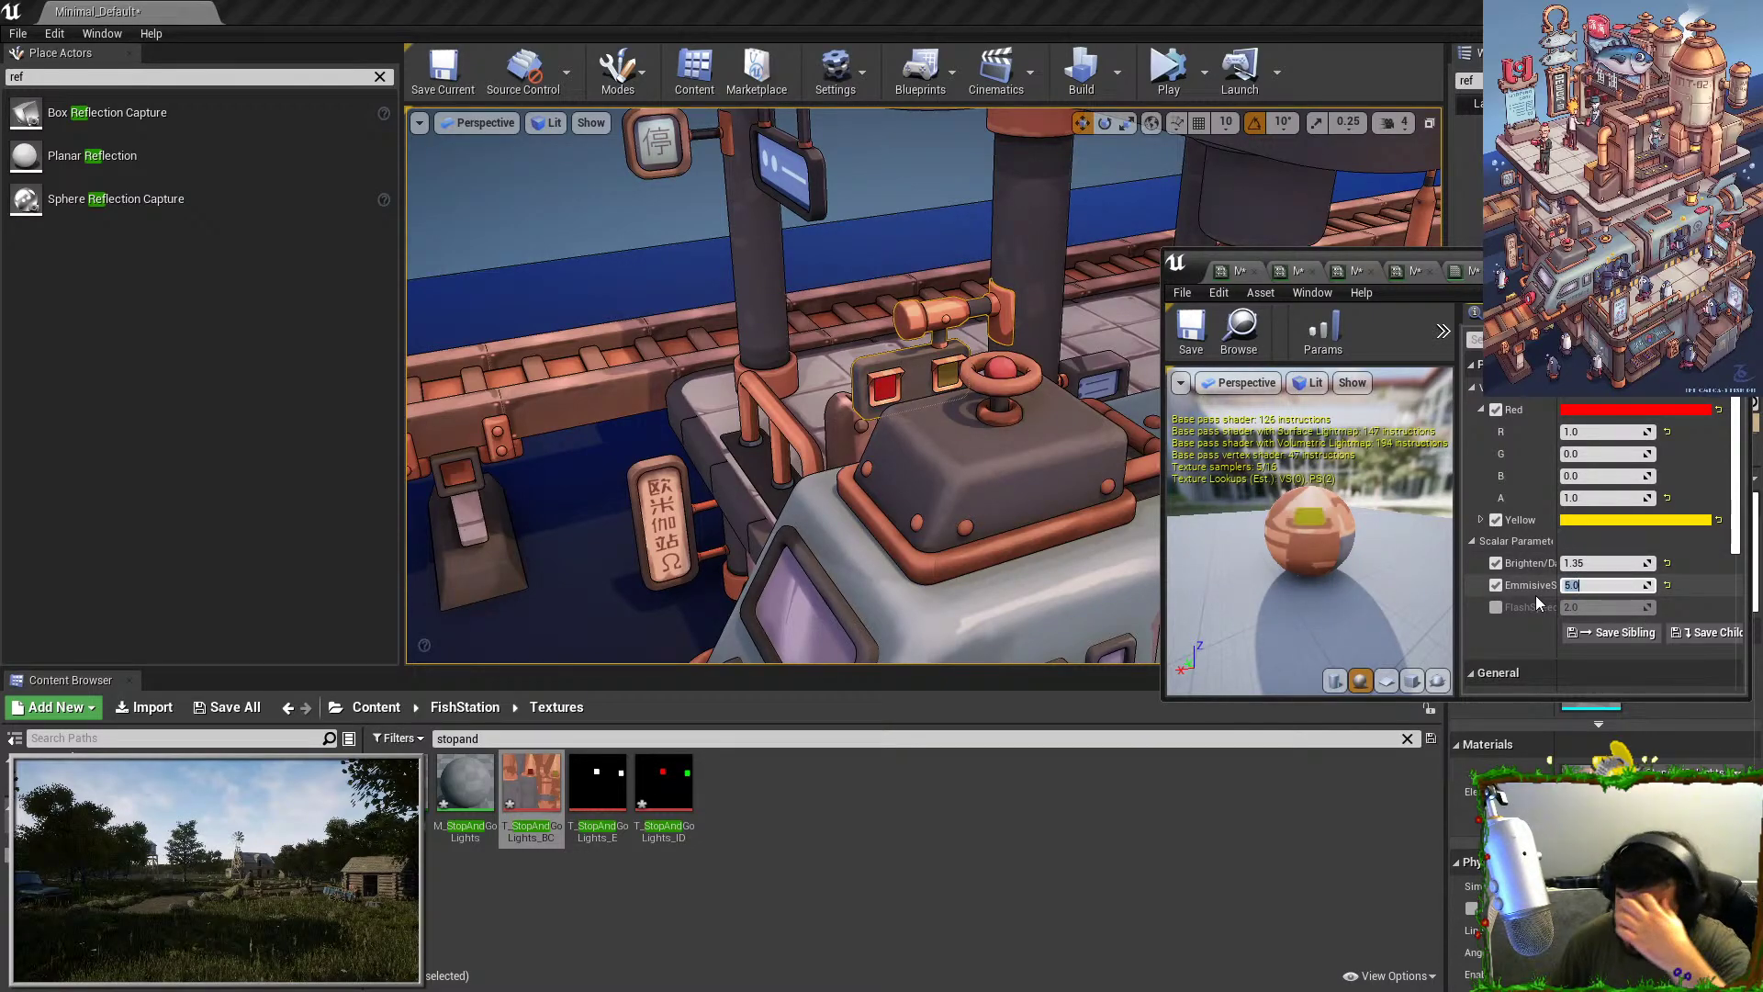
type("10")
key("Return")
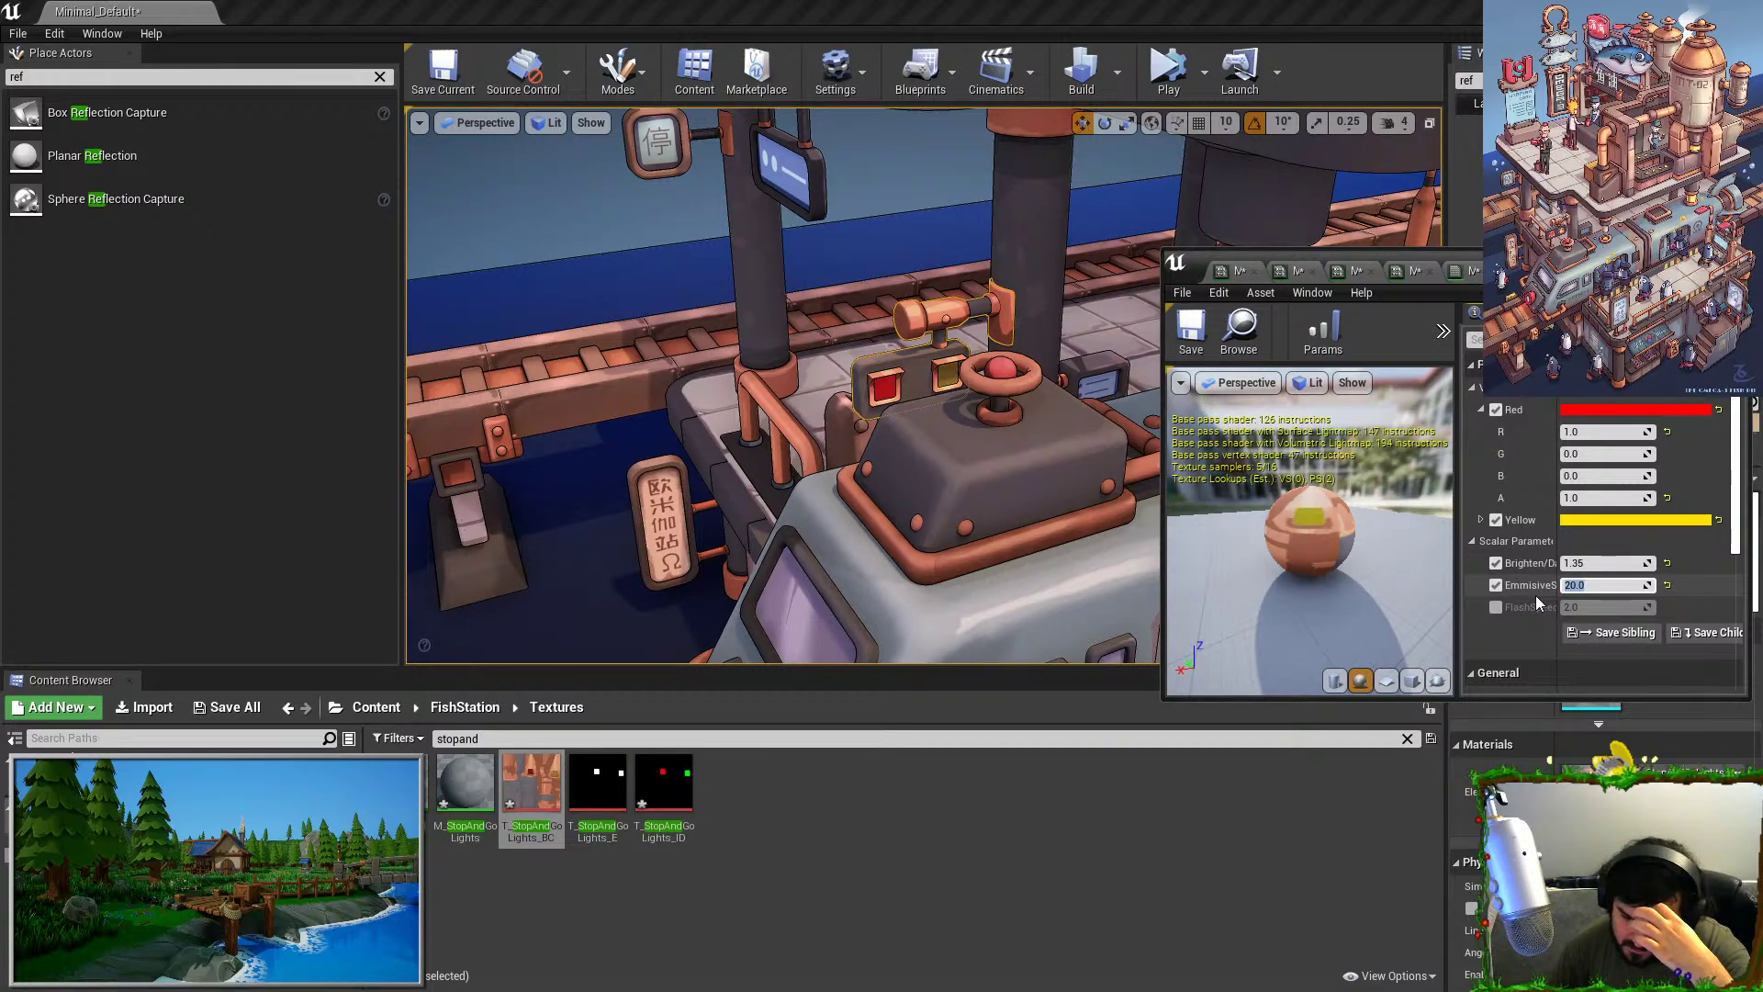
type("20")
key("Return")
Show the level viewport full screen without the material instance window and examine the whole fish station.
key("s")
right_click_drag(1041, 350, 1035, 357)
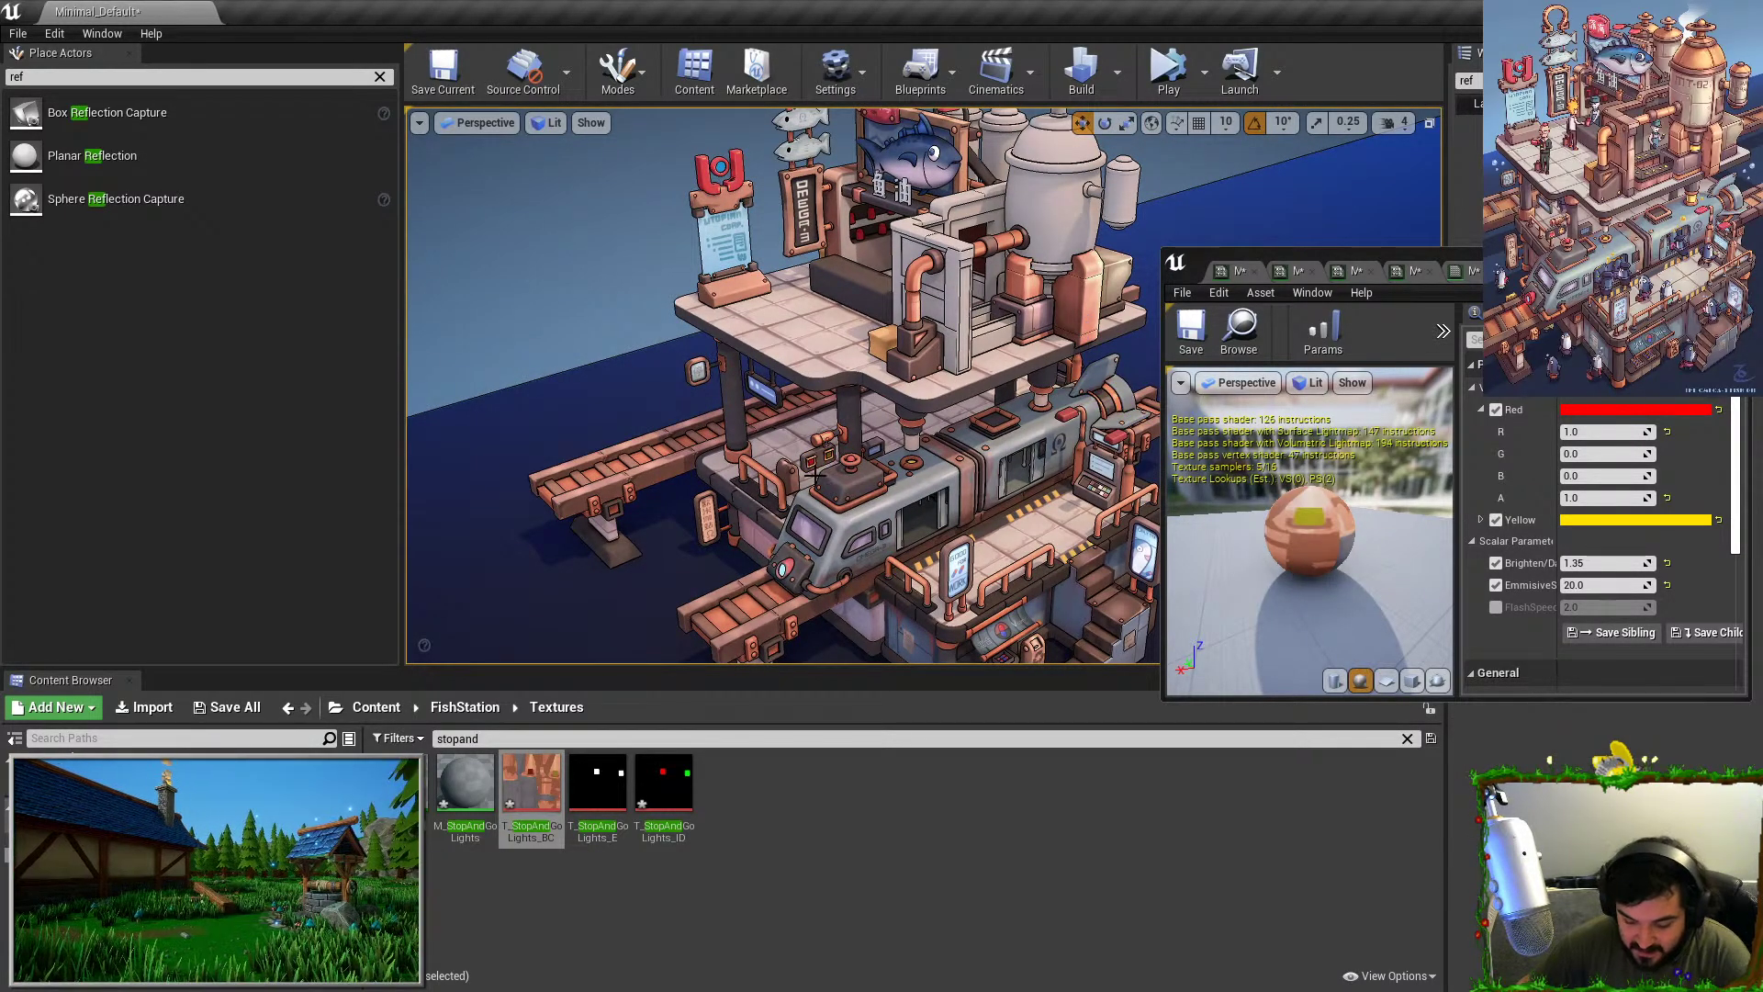
key("F11")
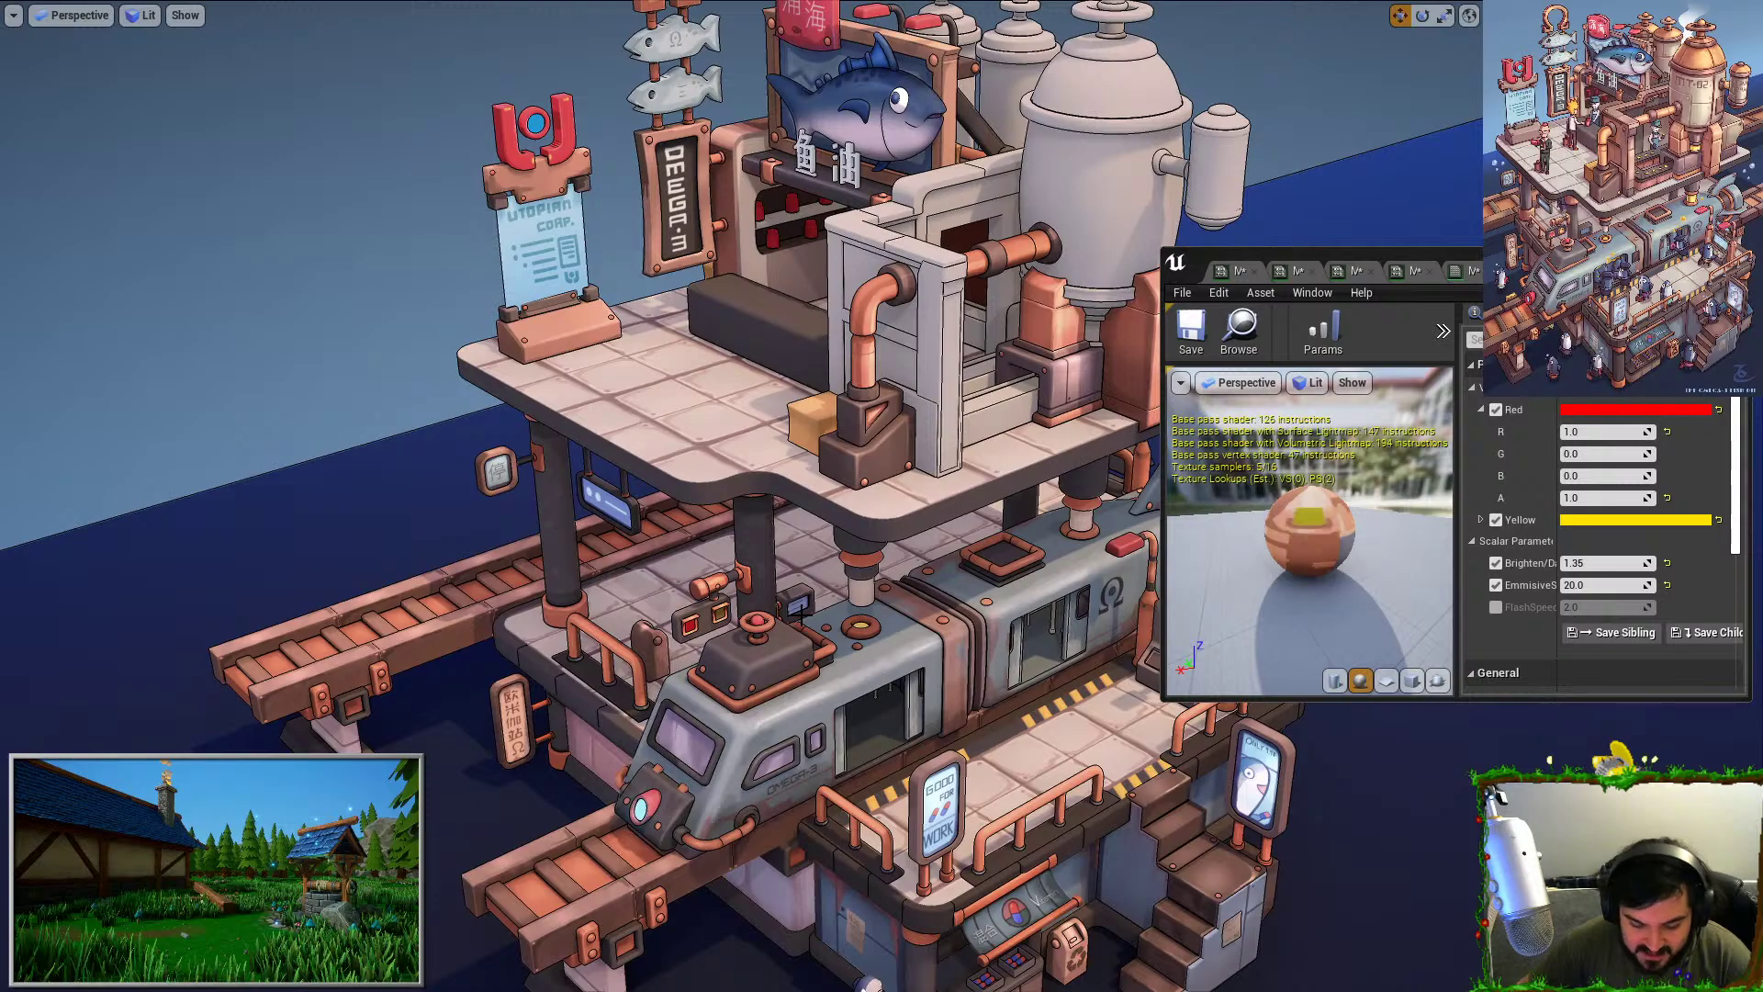
right_click_drag(803, 615, 804, 616)
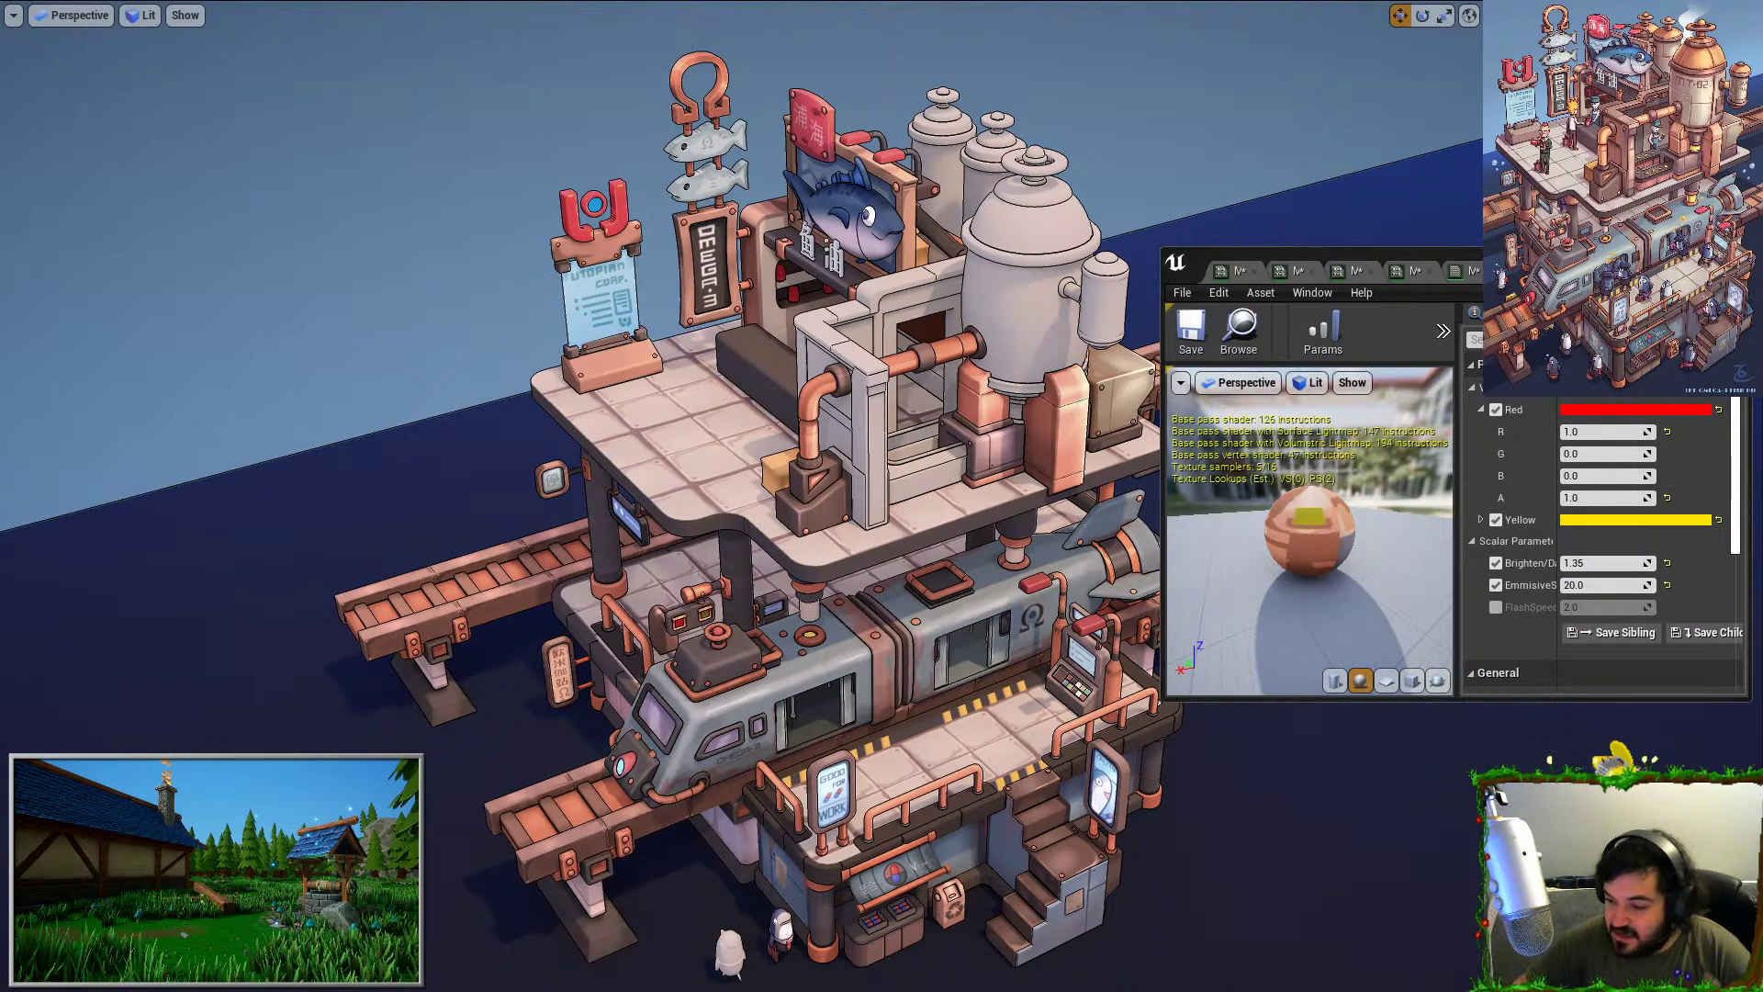
left_click(1679, 257)
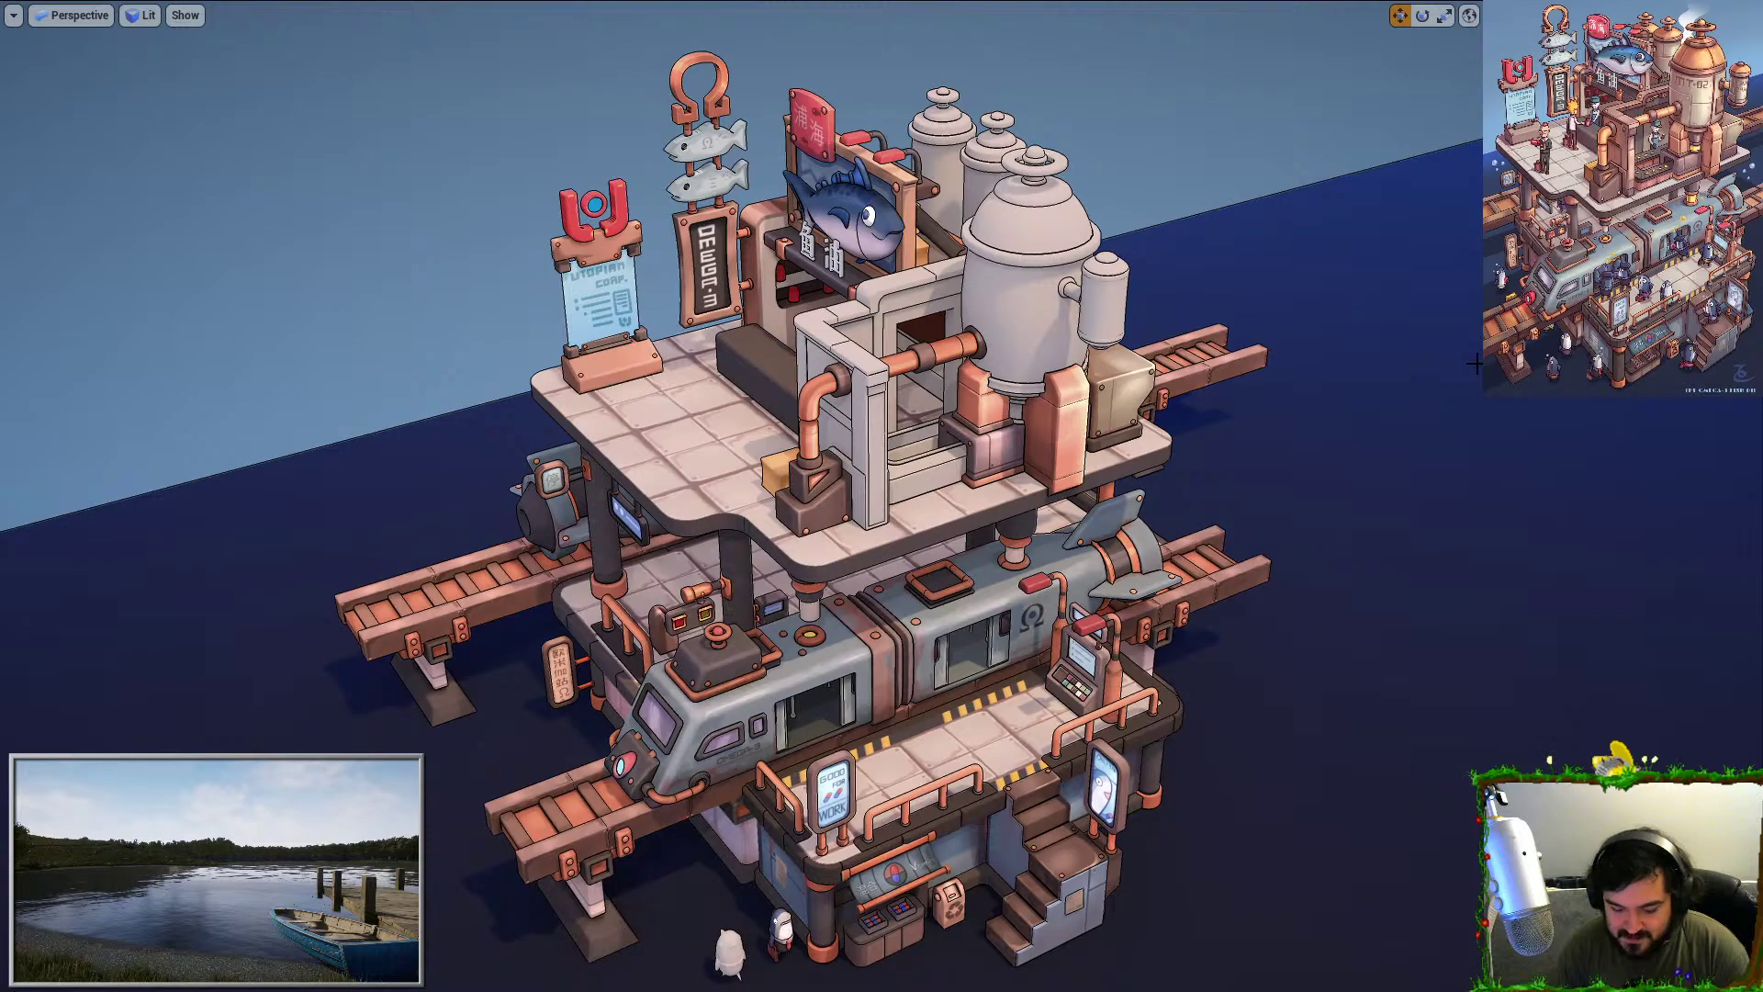
left_click(1314, 522)
key("Escape")
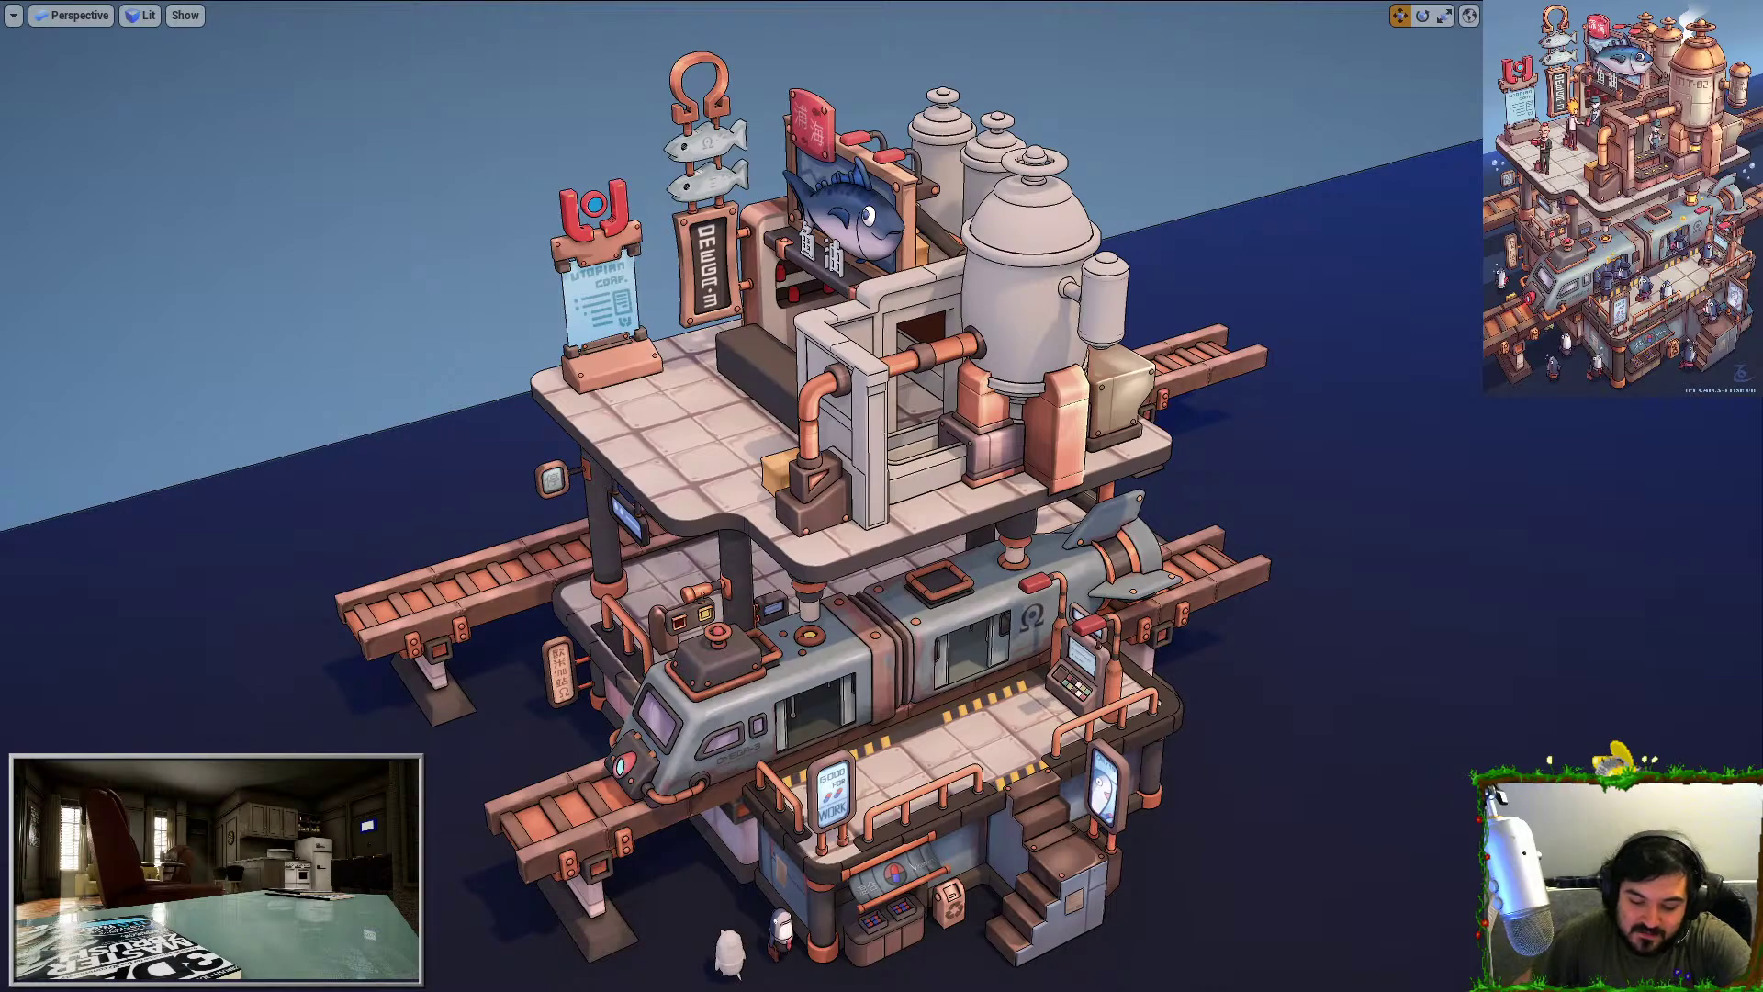
left_click(1395, 230)
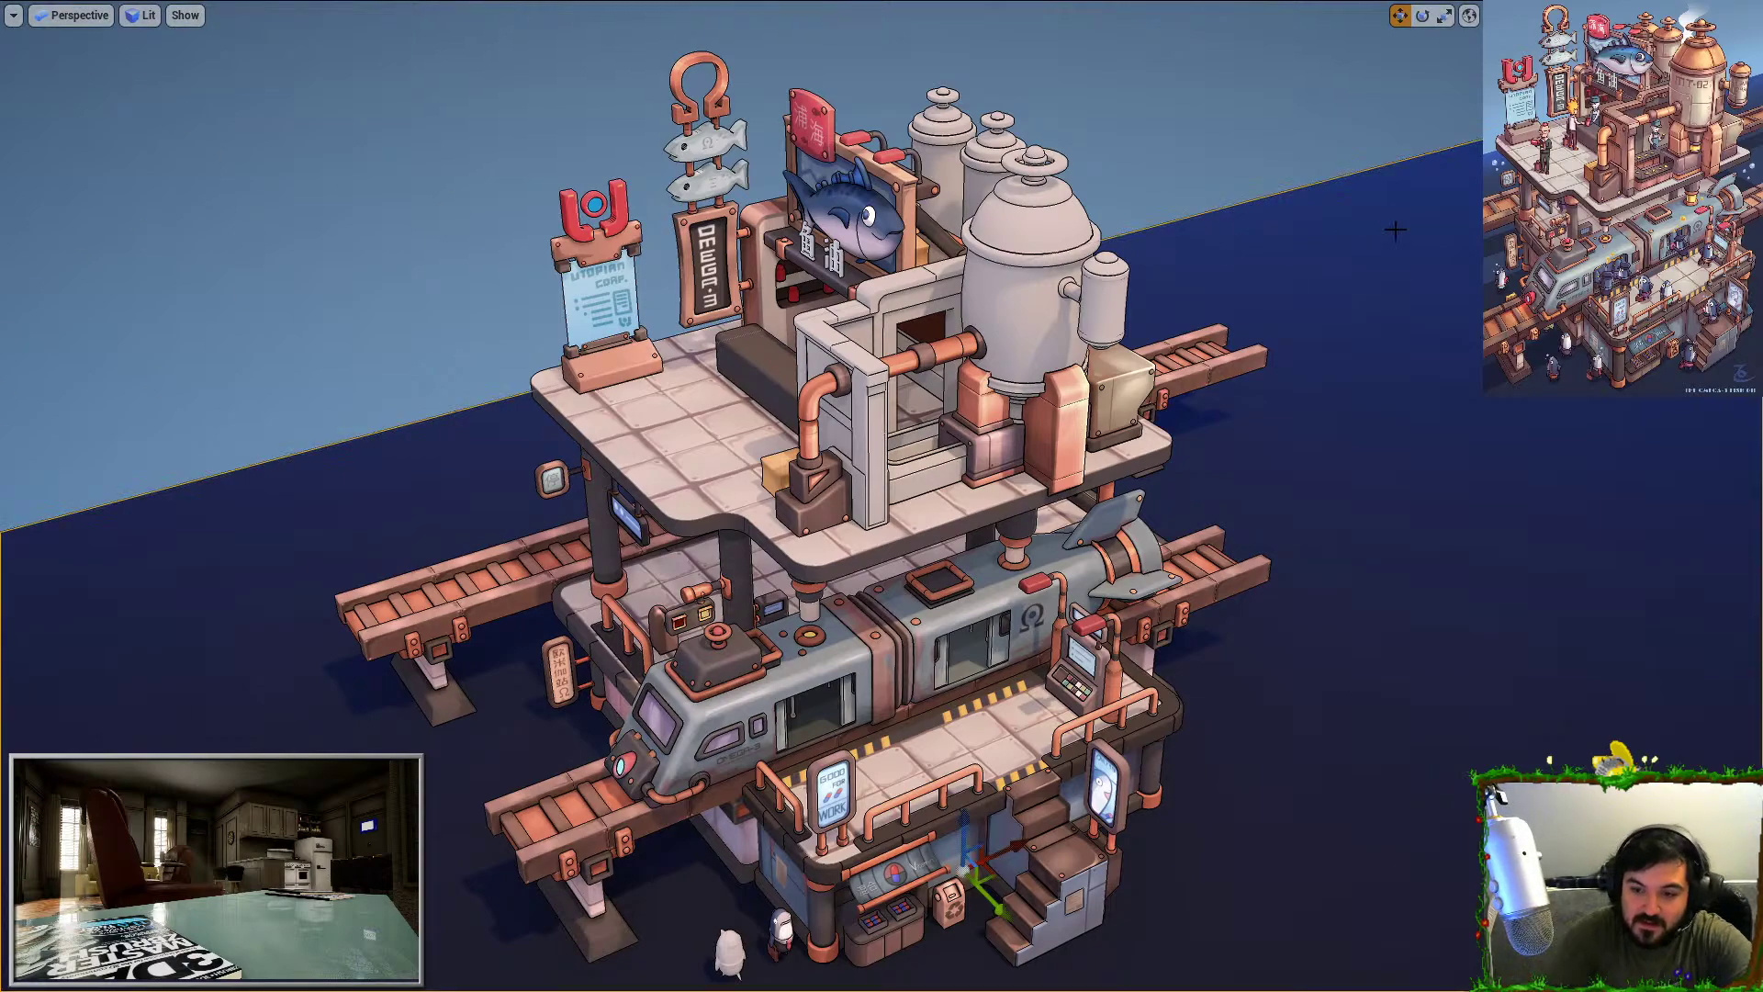
key("Escape")
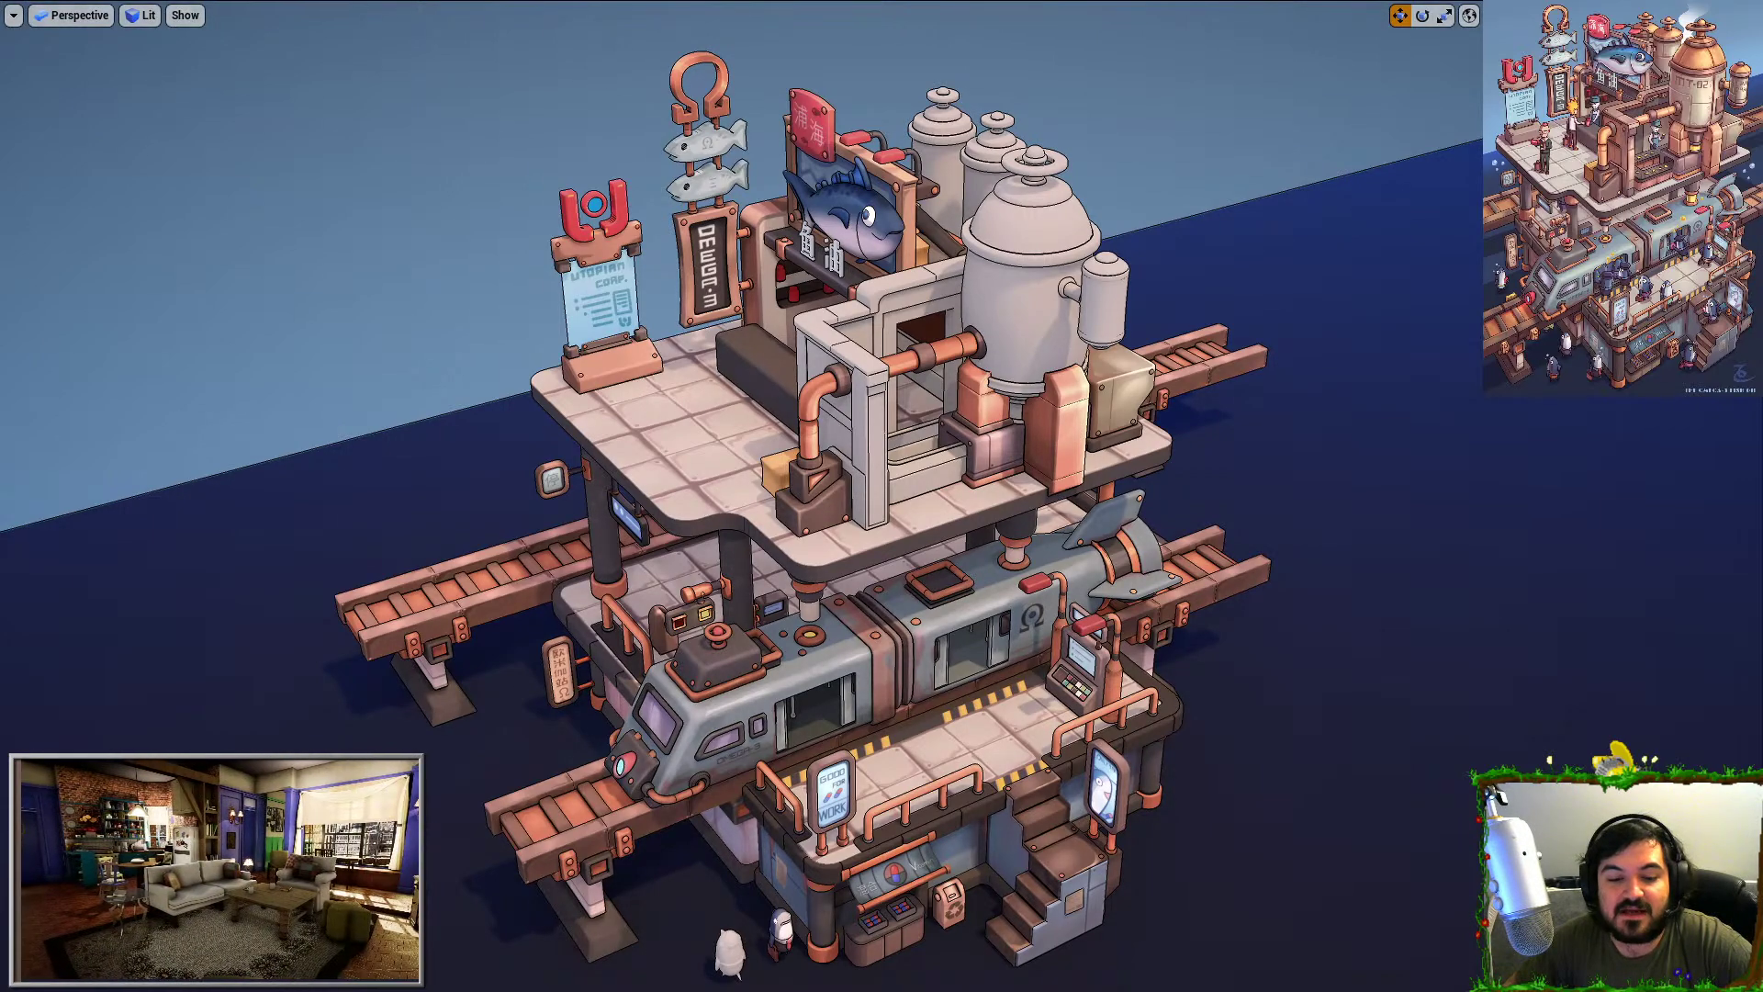
Switch to Blender to view the untextured fish station model from an overall angle, and return to the Unreal viewport.
key("alt+Tab")
scroll(786, 556, "down", 1)
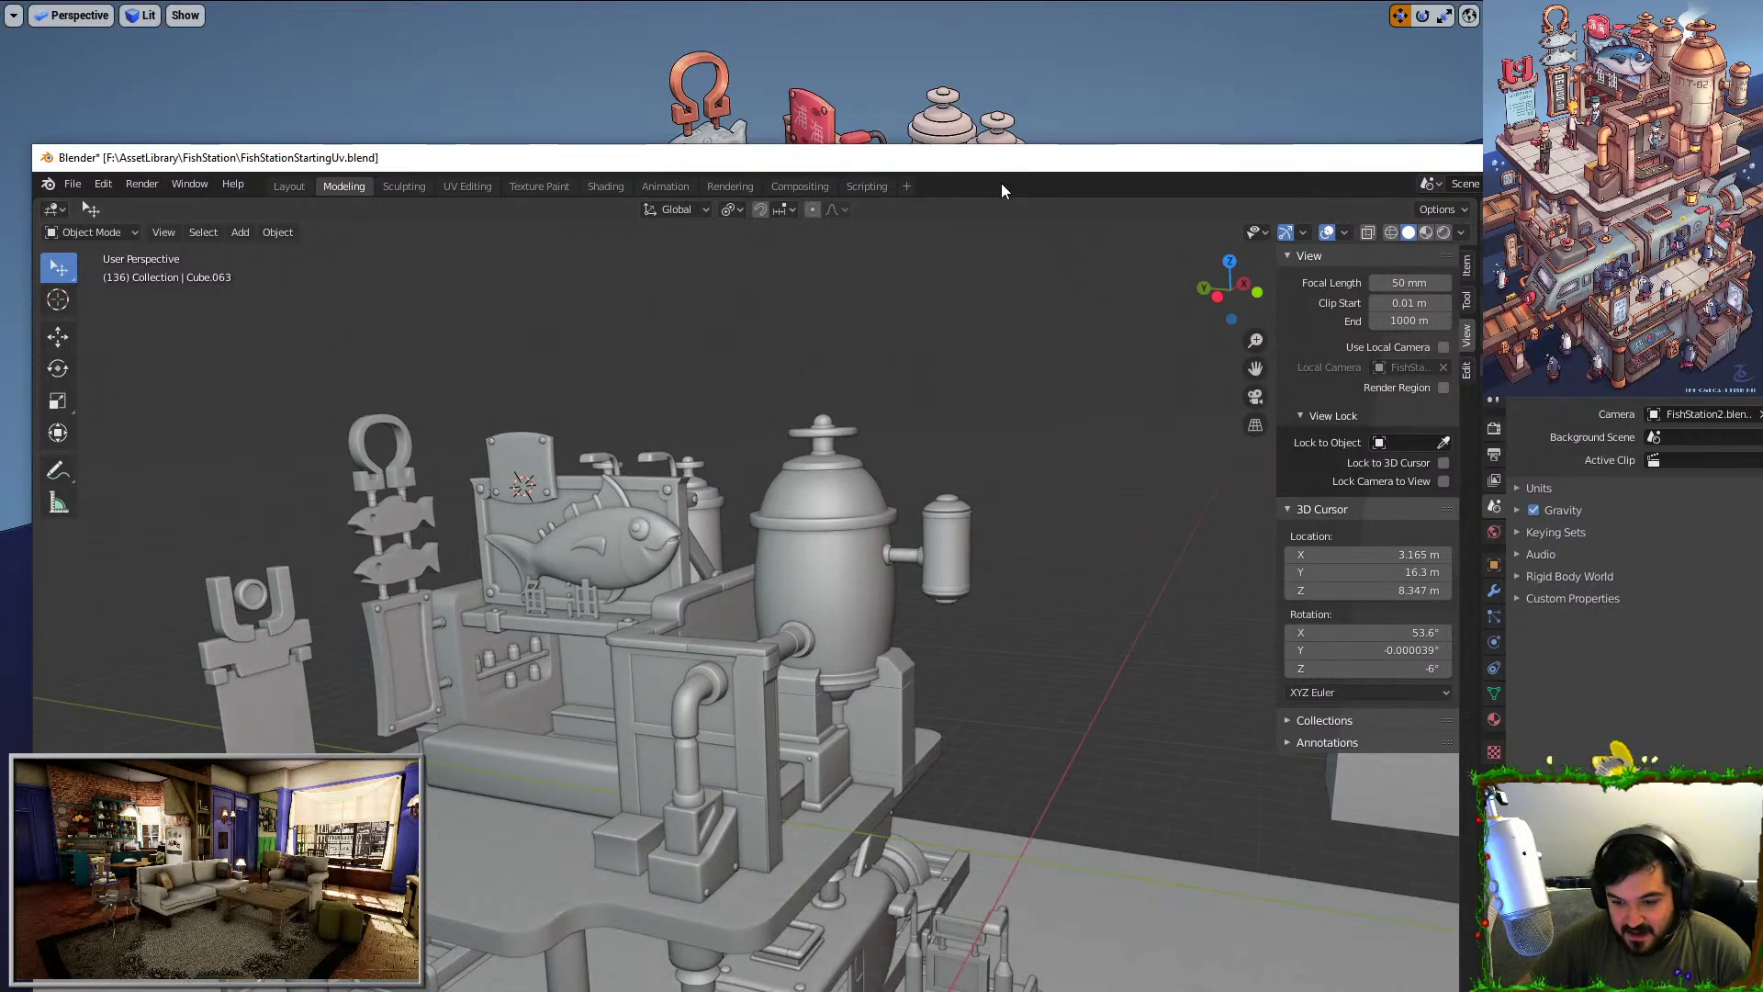
left_click_drag(1023, 162, 1088, 0)
middle_click_drag(846, 555, 824, 467)
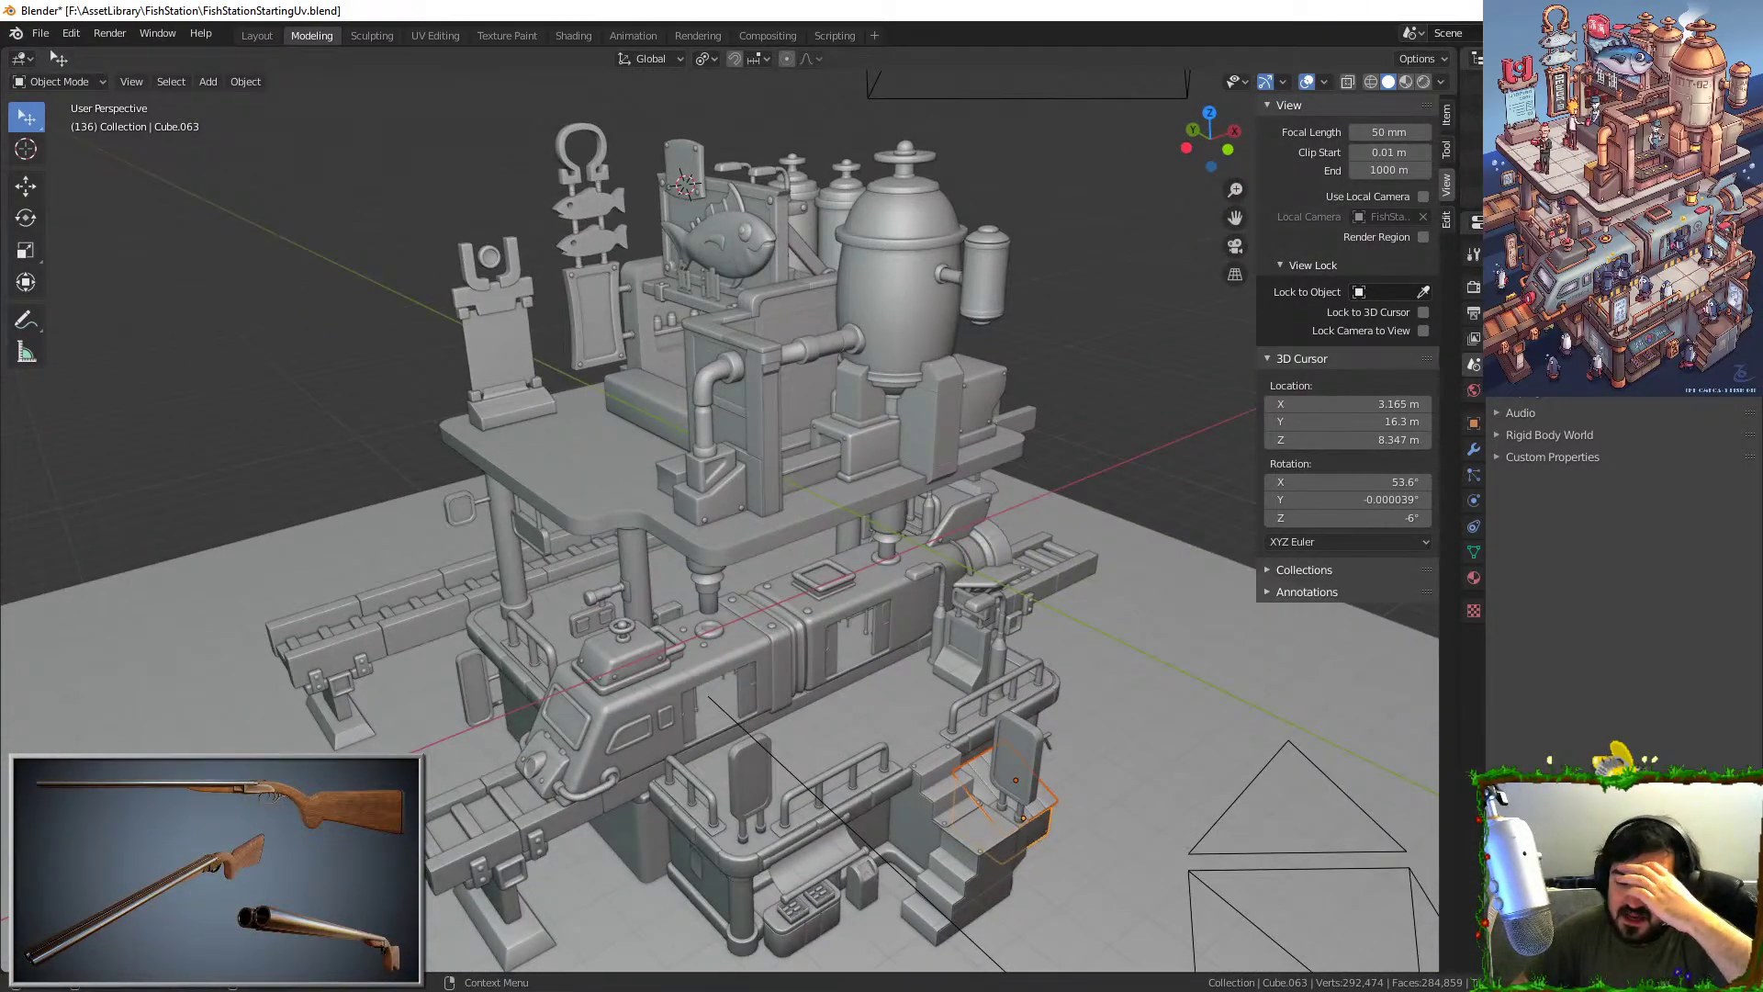
key("alt+Tab")
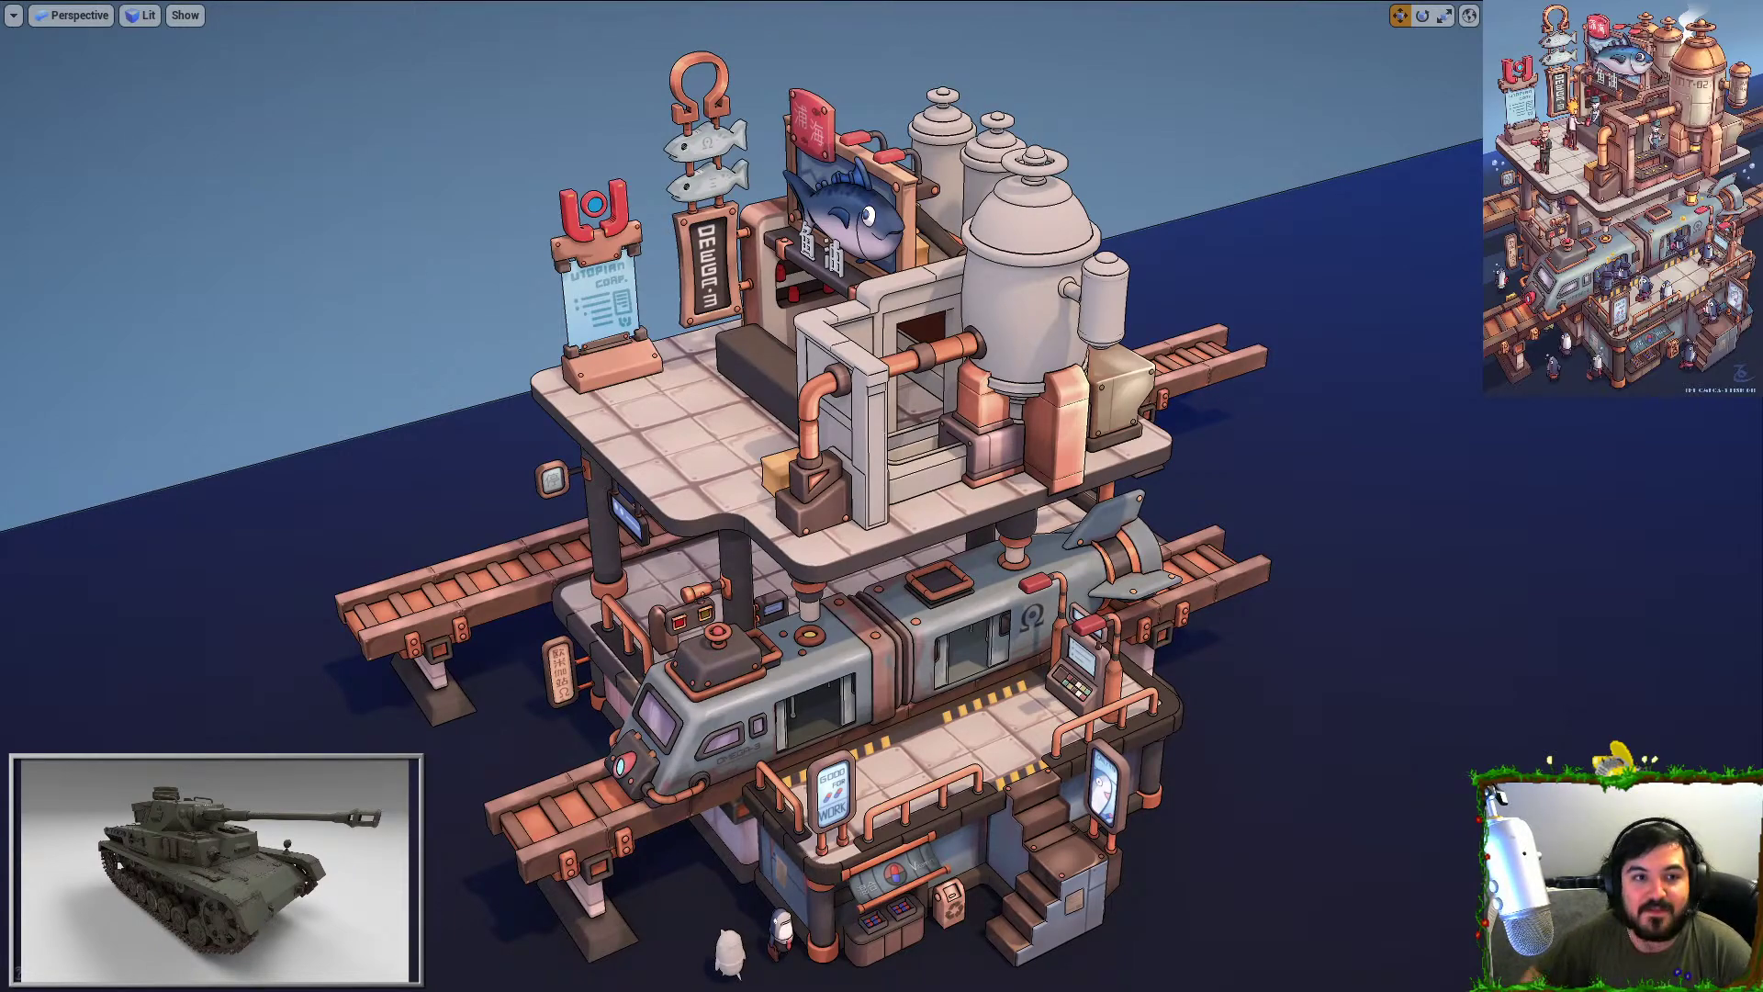
Switch to the browser, view the Monicas Apartment Friends artwork and open the Environments album in the artist's ArtStation portfolio.
left_click_drag(0, 275, 1050, 7)
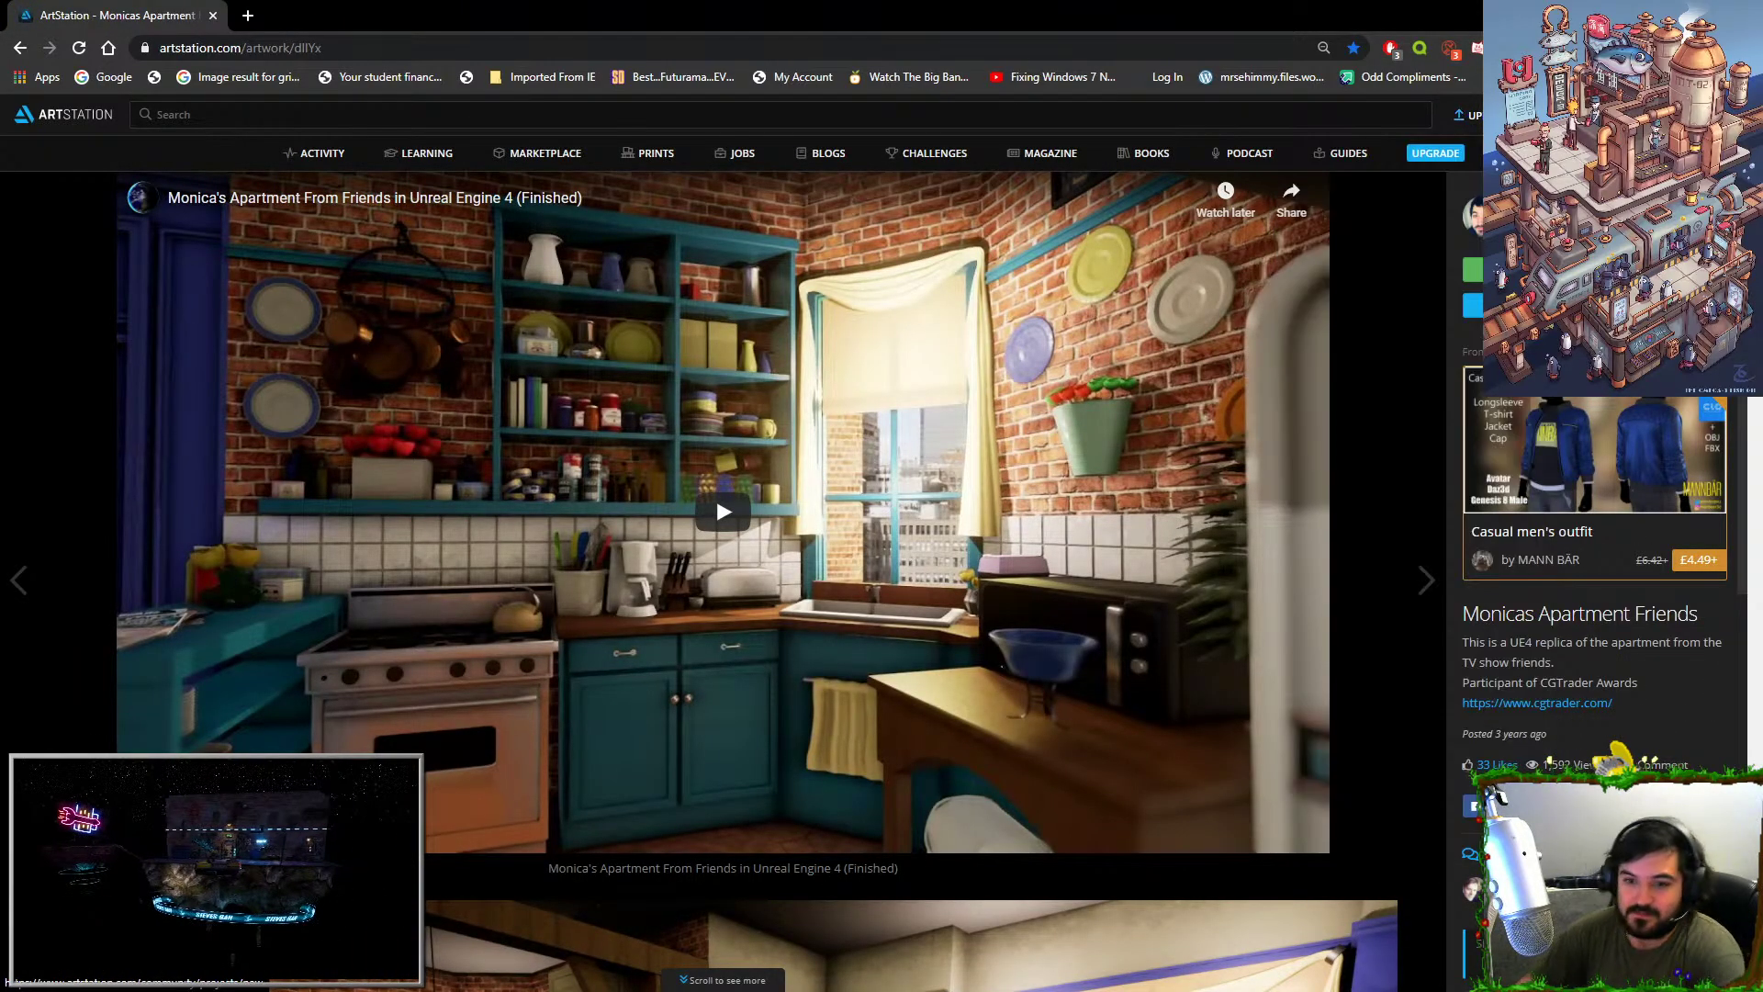
scroll(1205, 714, "down", 5)
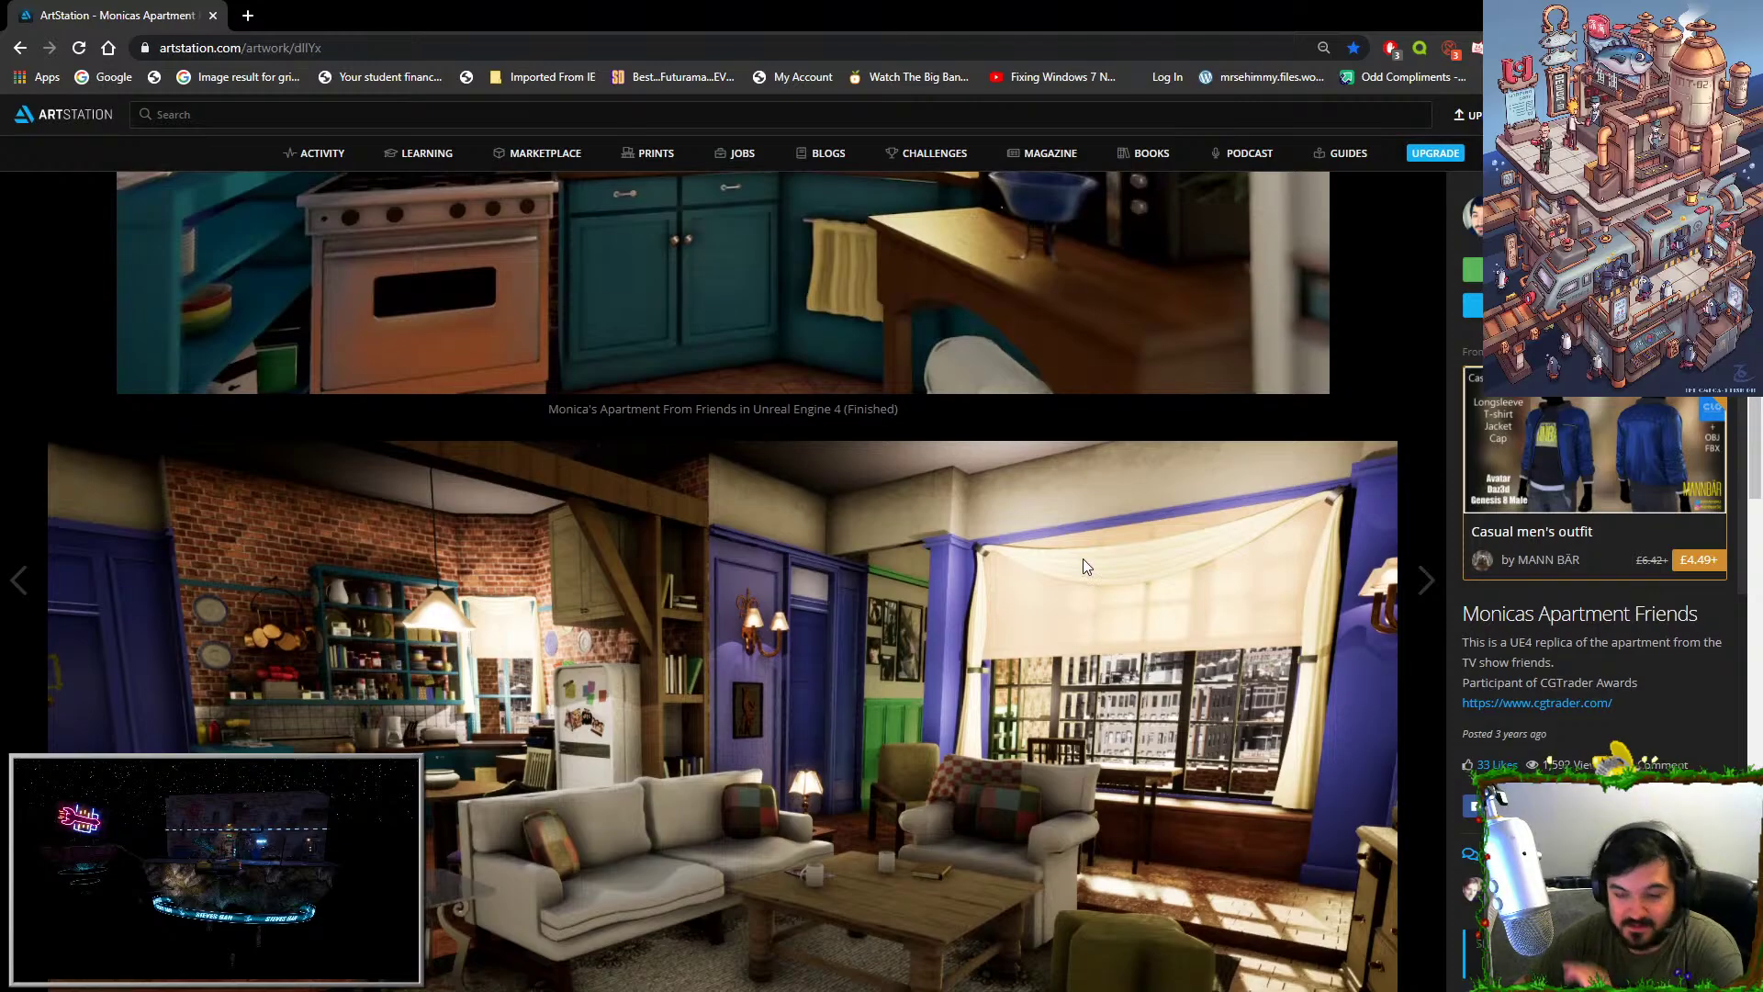
left_click(1543, 208)
scroll(984, 637, "down", 3)
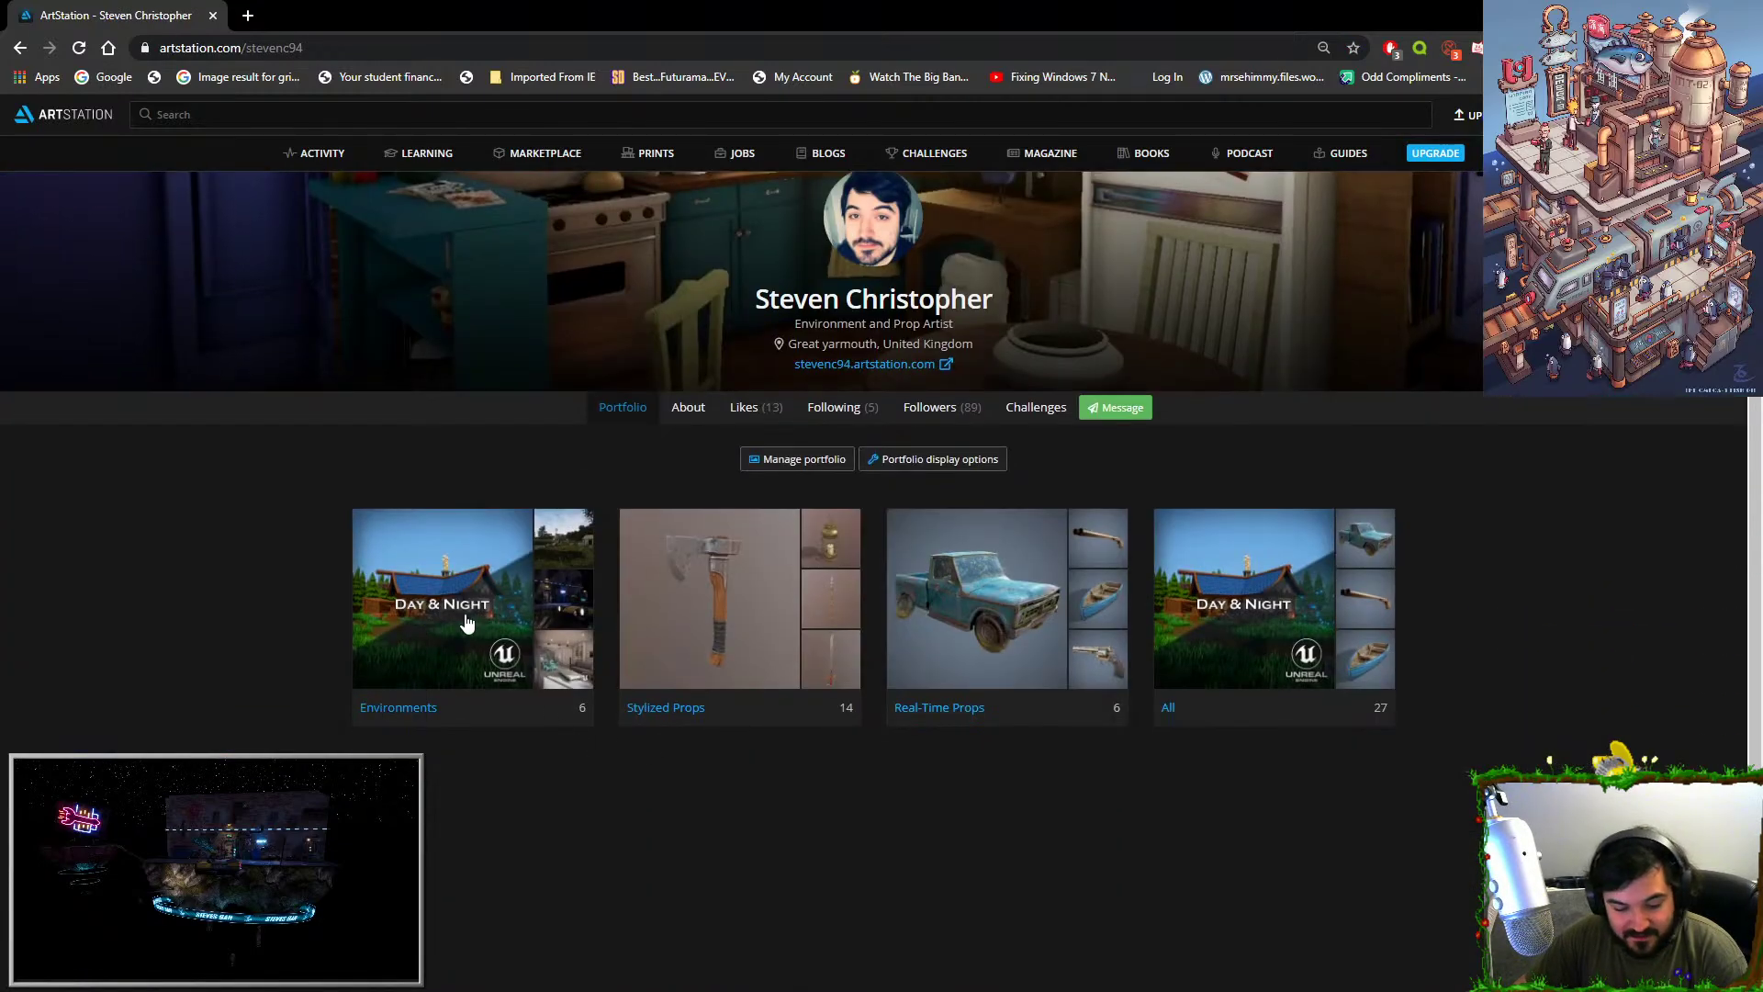
left_click(504, 616)
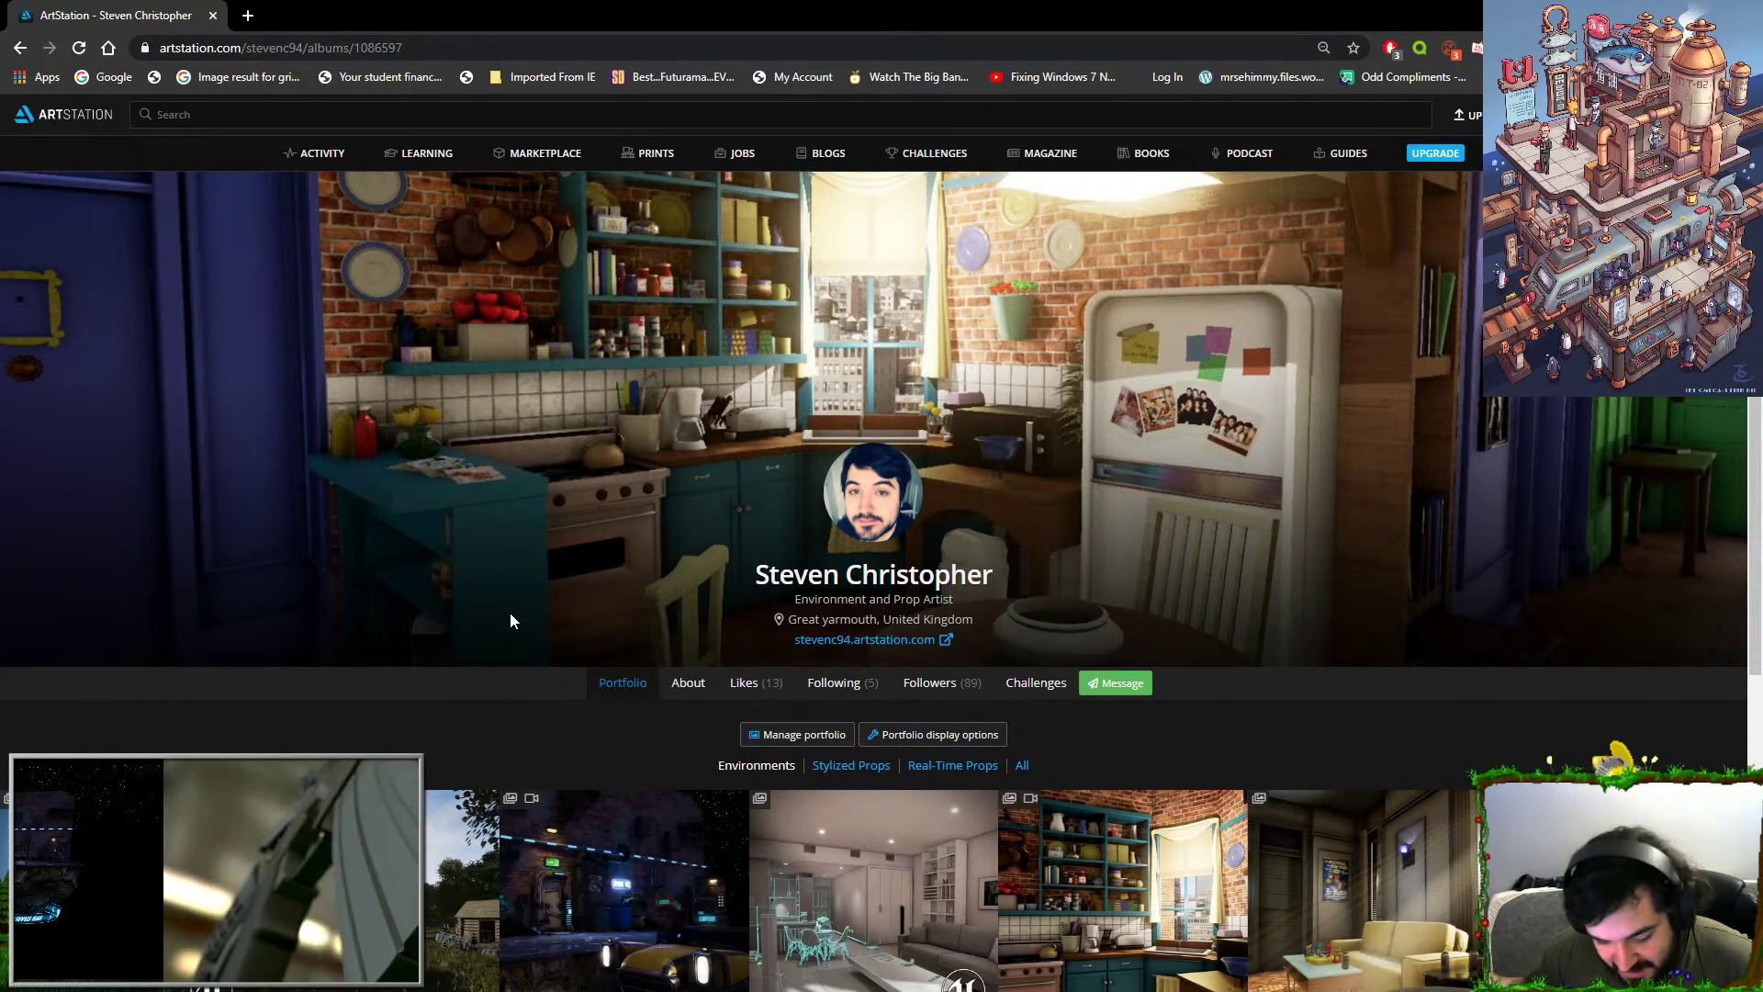
Open the Stylized Day & Night artwork and look through its scene renders.
left_click(488, 796)
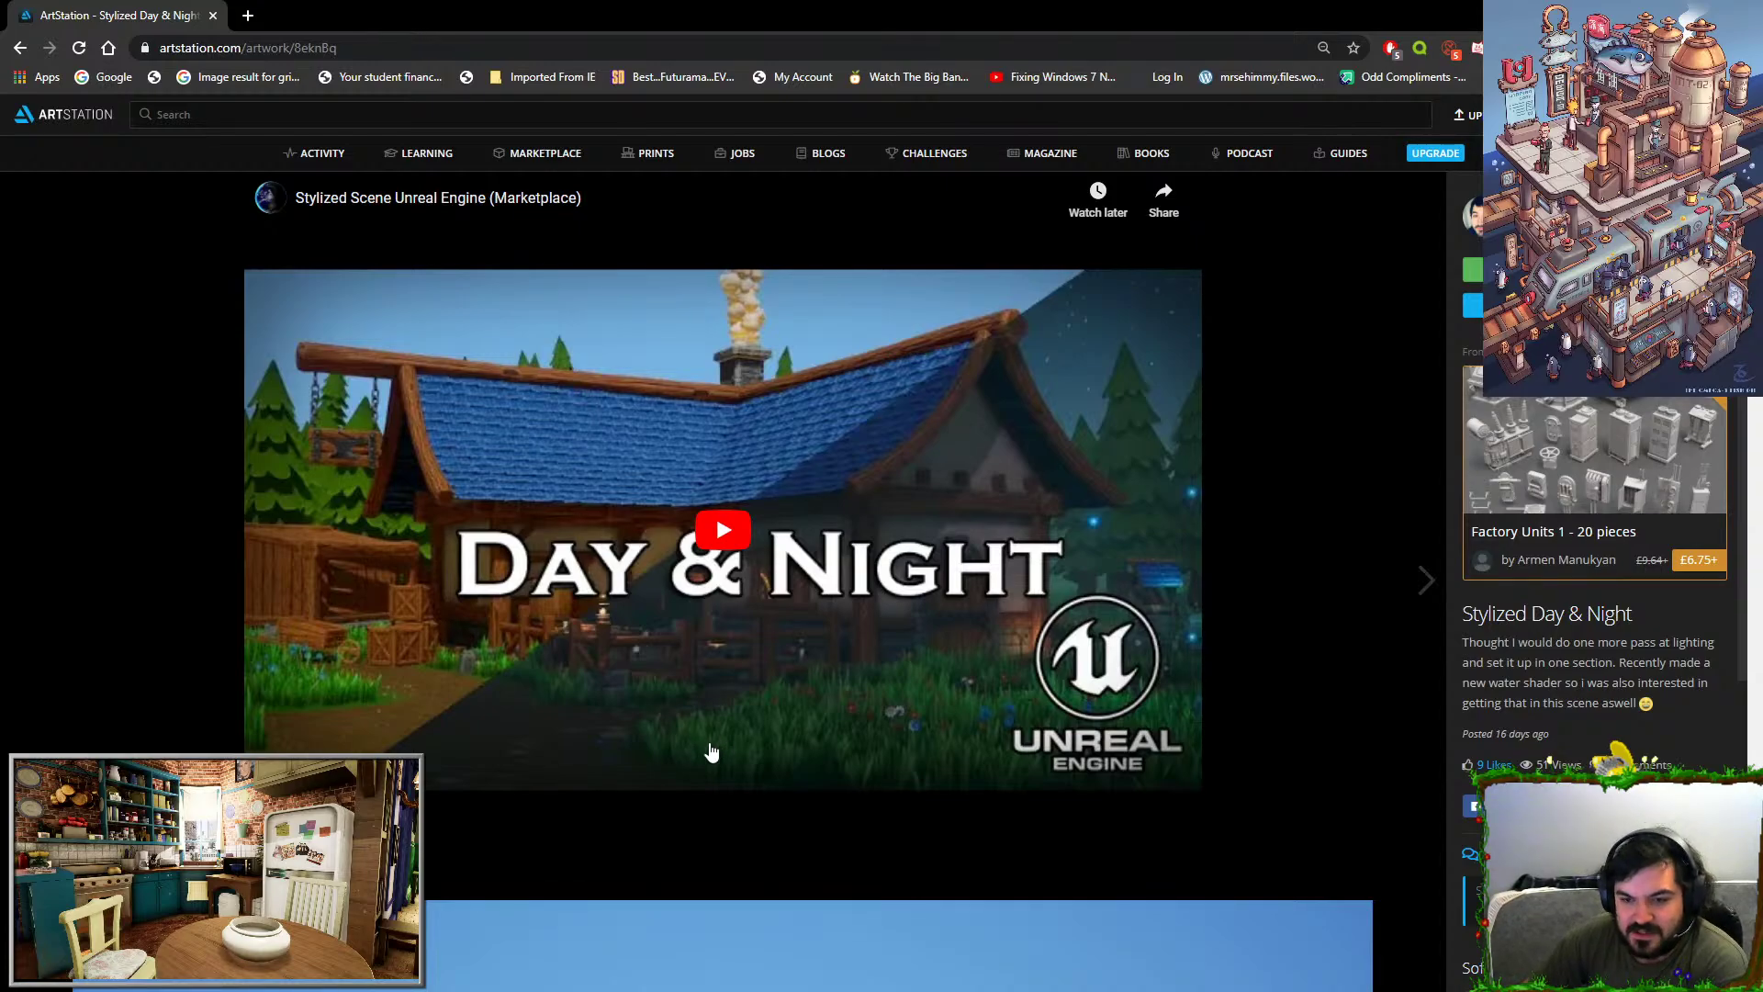
scroll(707, 753, "down", 5)
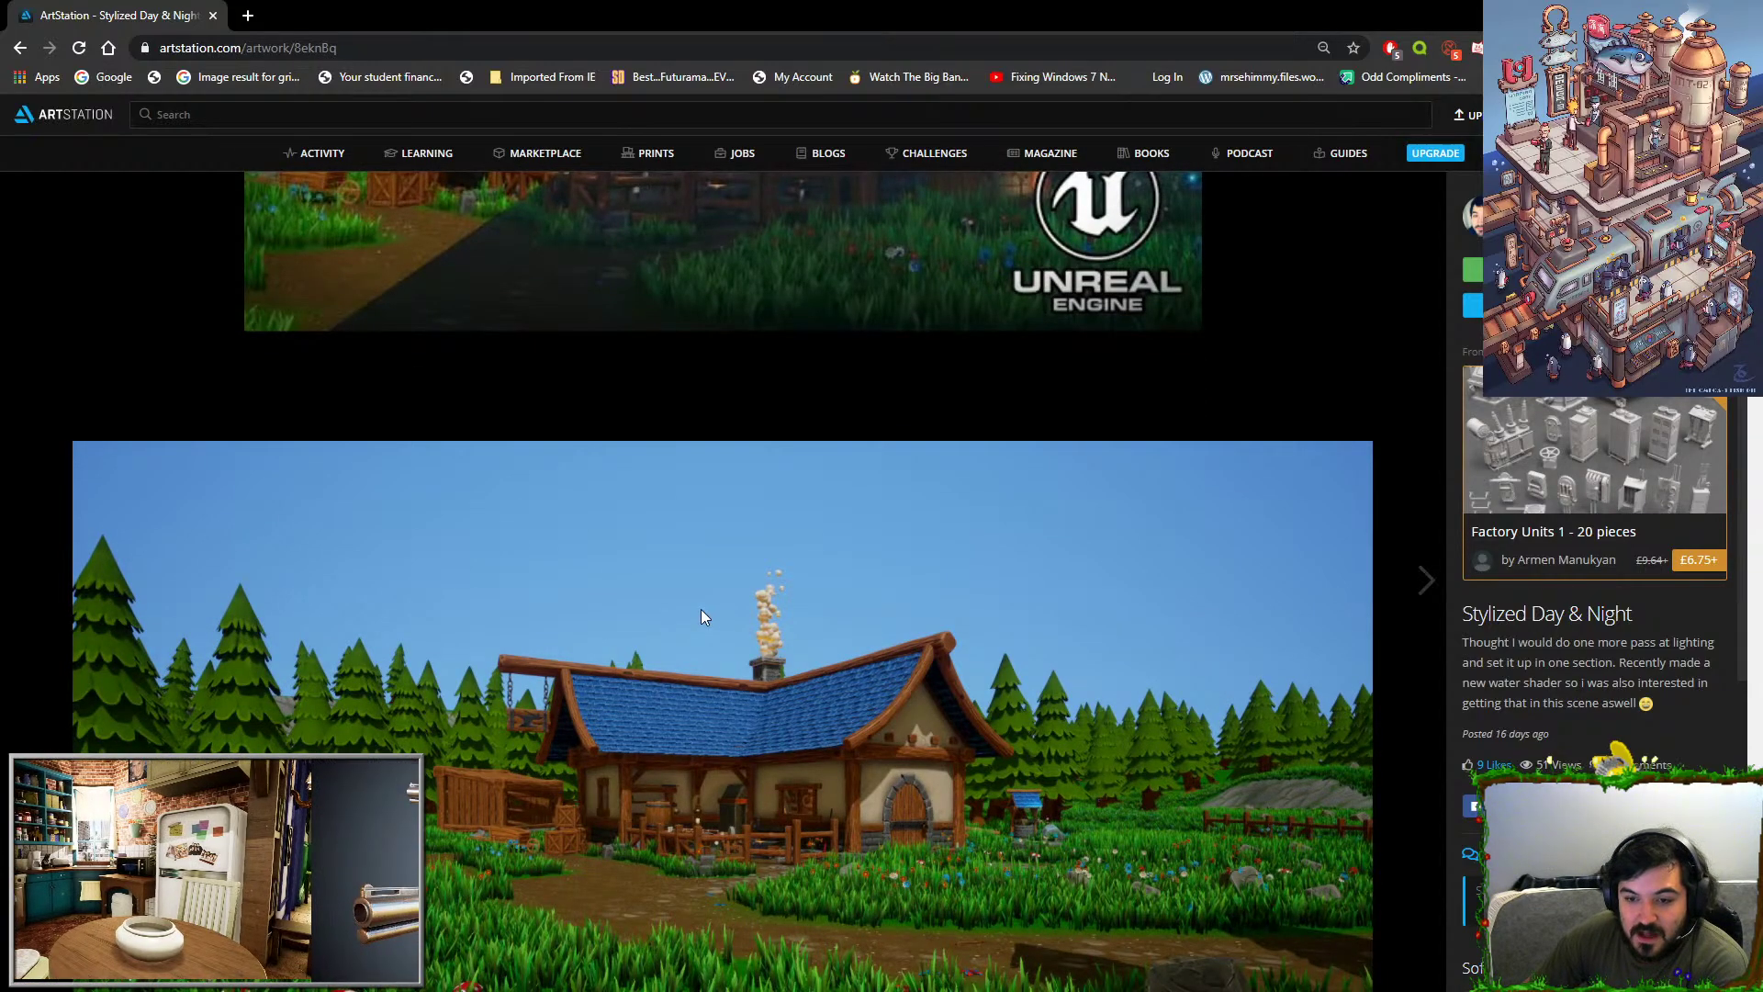
scroll(701, 616, "down", 4)
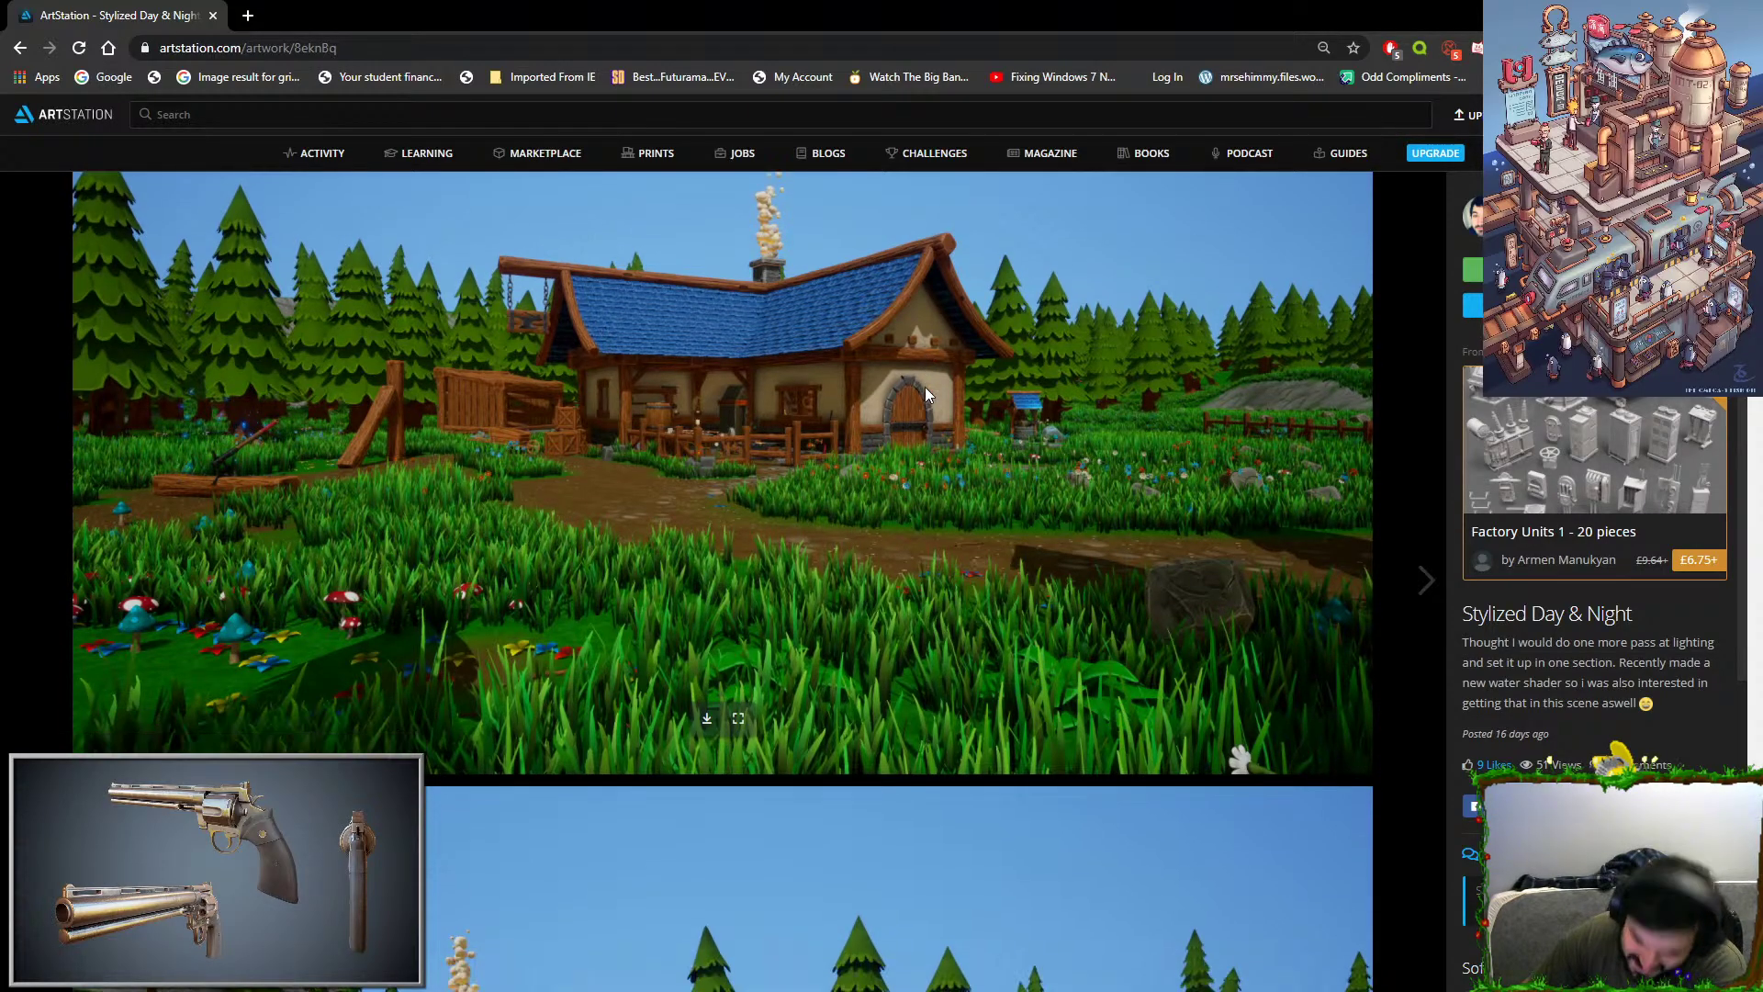
scroll(924, 387, "down", 6)
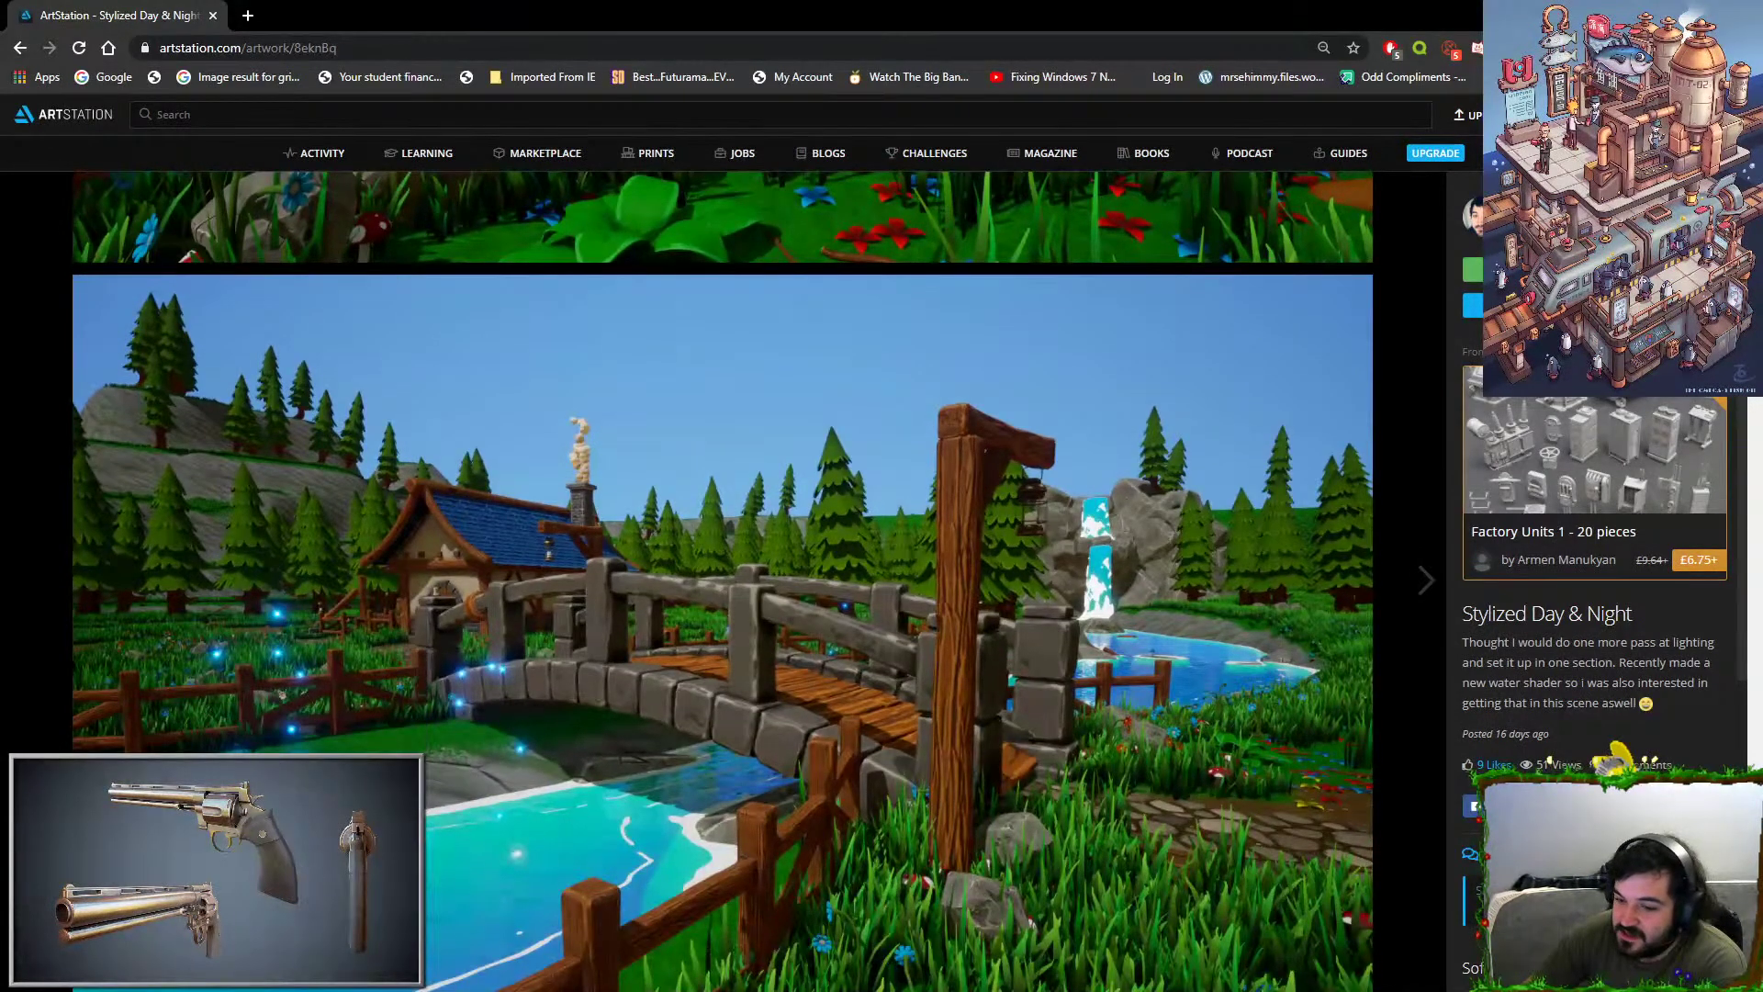
Open the artist's ArtStation profile in a separate tab and view the Stylized Props album.
middle_click(1520, 213)
left_click(383, 29)
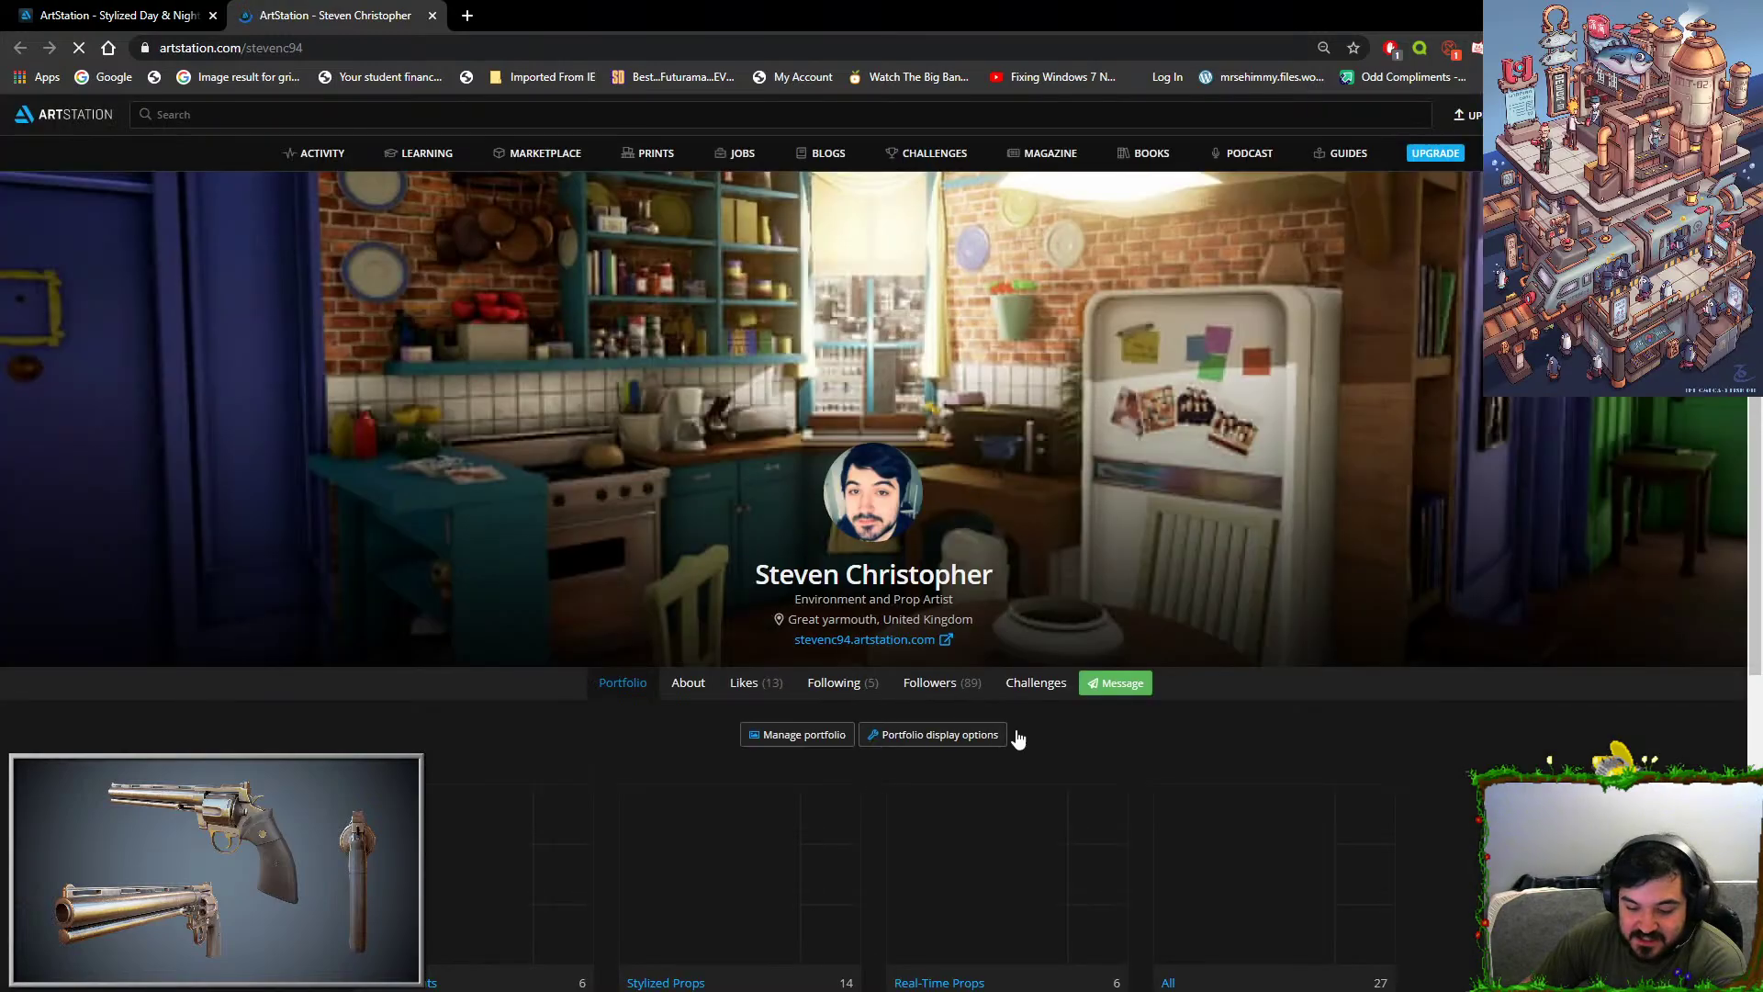
left_click(843, 788)
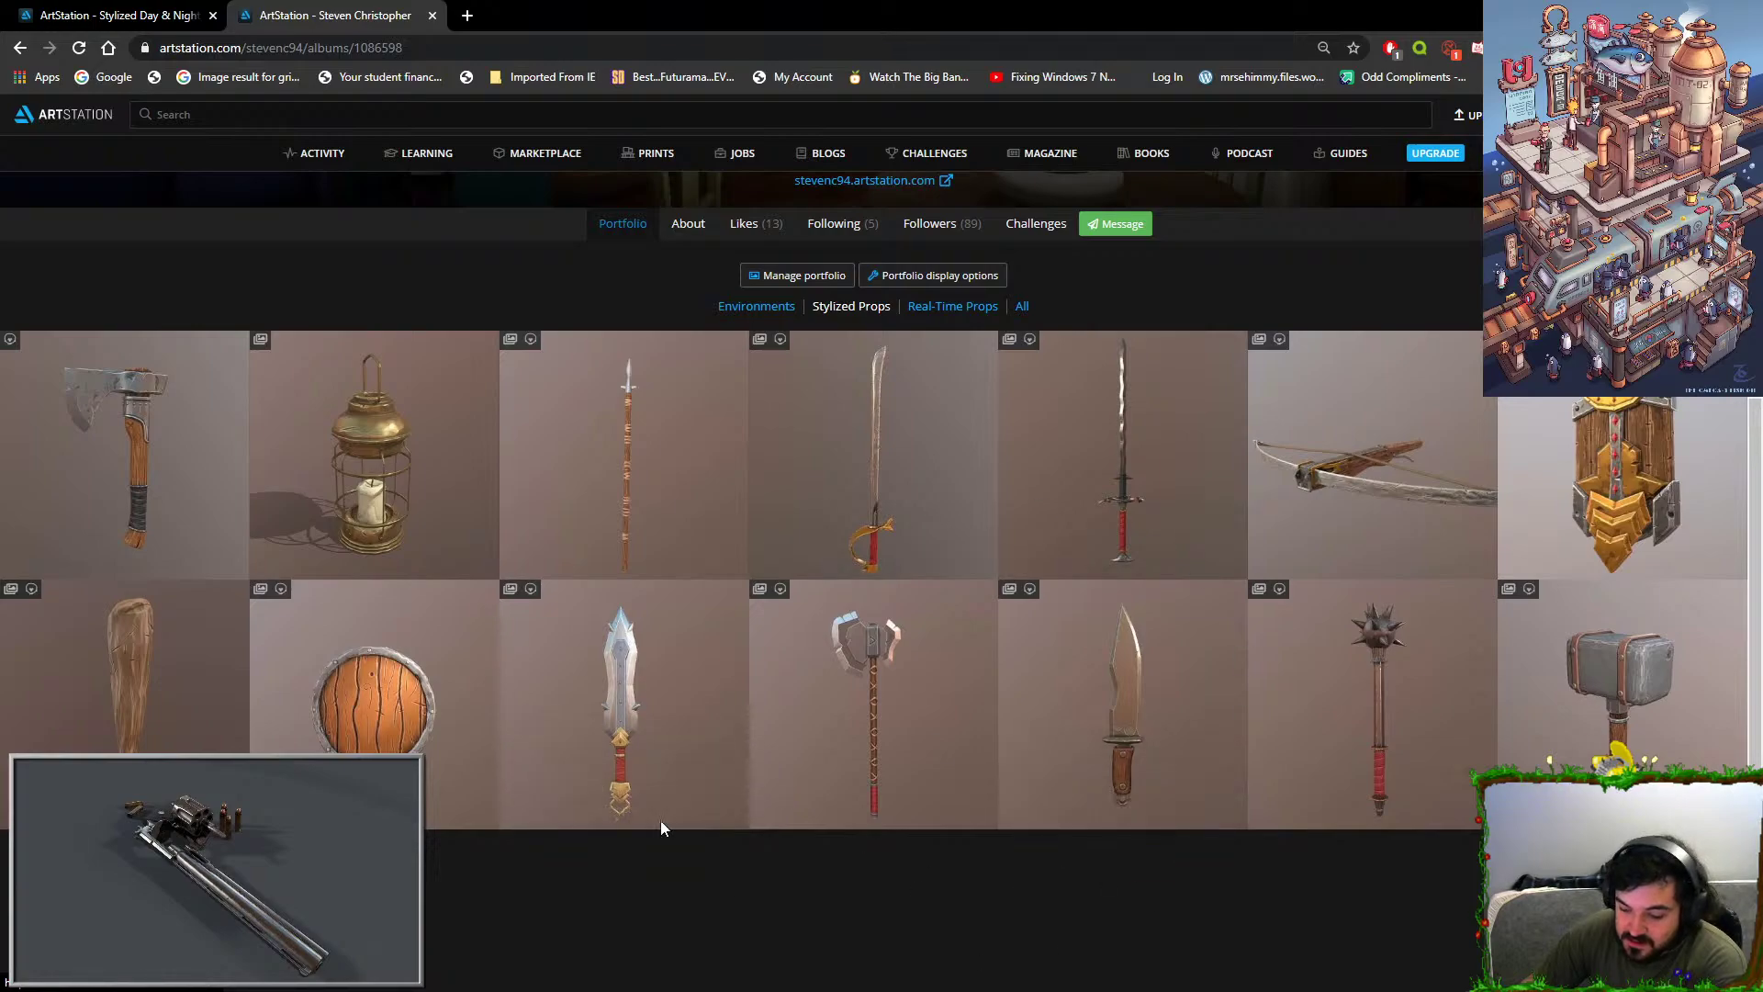
Return to the Stylized Day & Night artwork and look through its daytime bridge and lakeside dock renders.
left_click(147, 16)
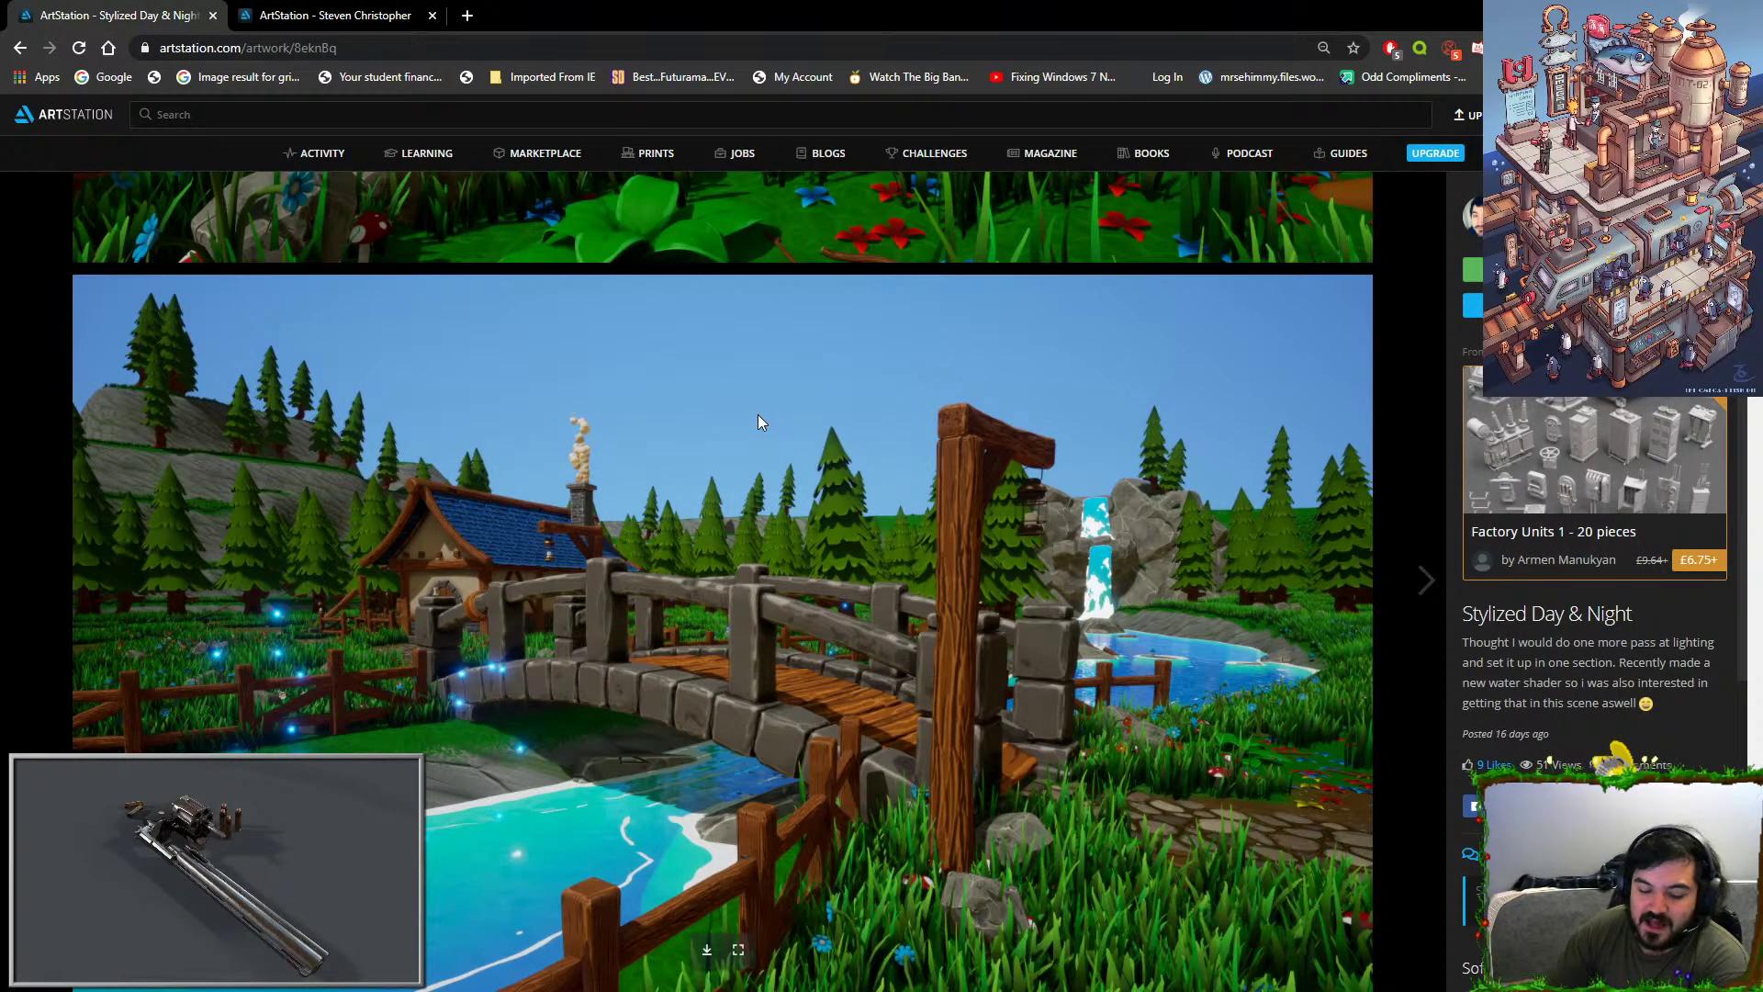
scroll(671, 616, "down", 1)
scroll(670, 615, "down", 20)
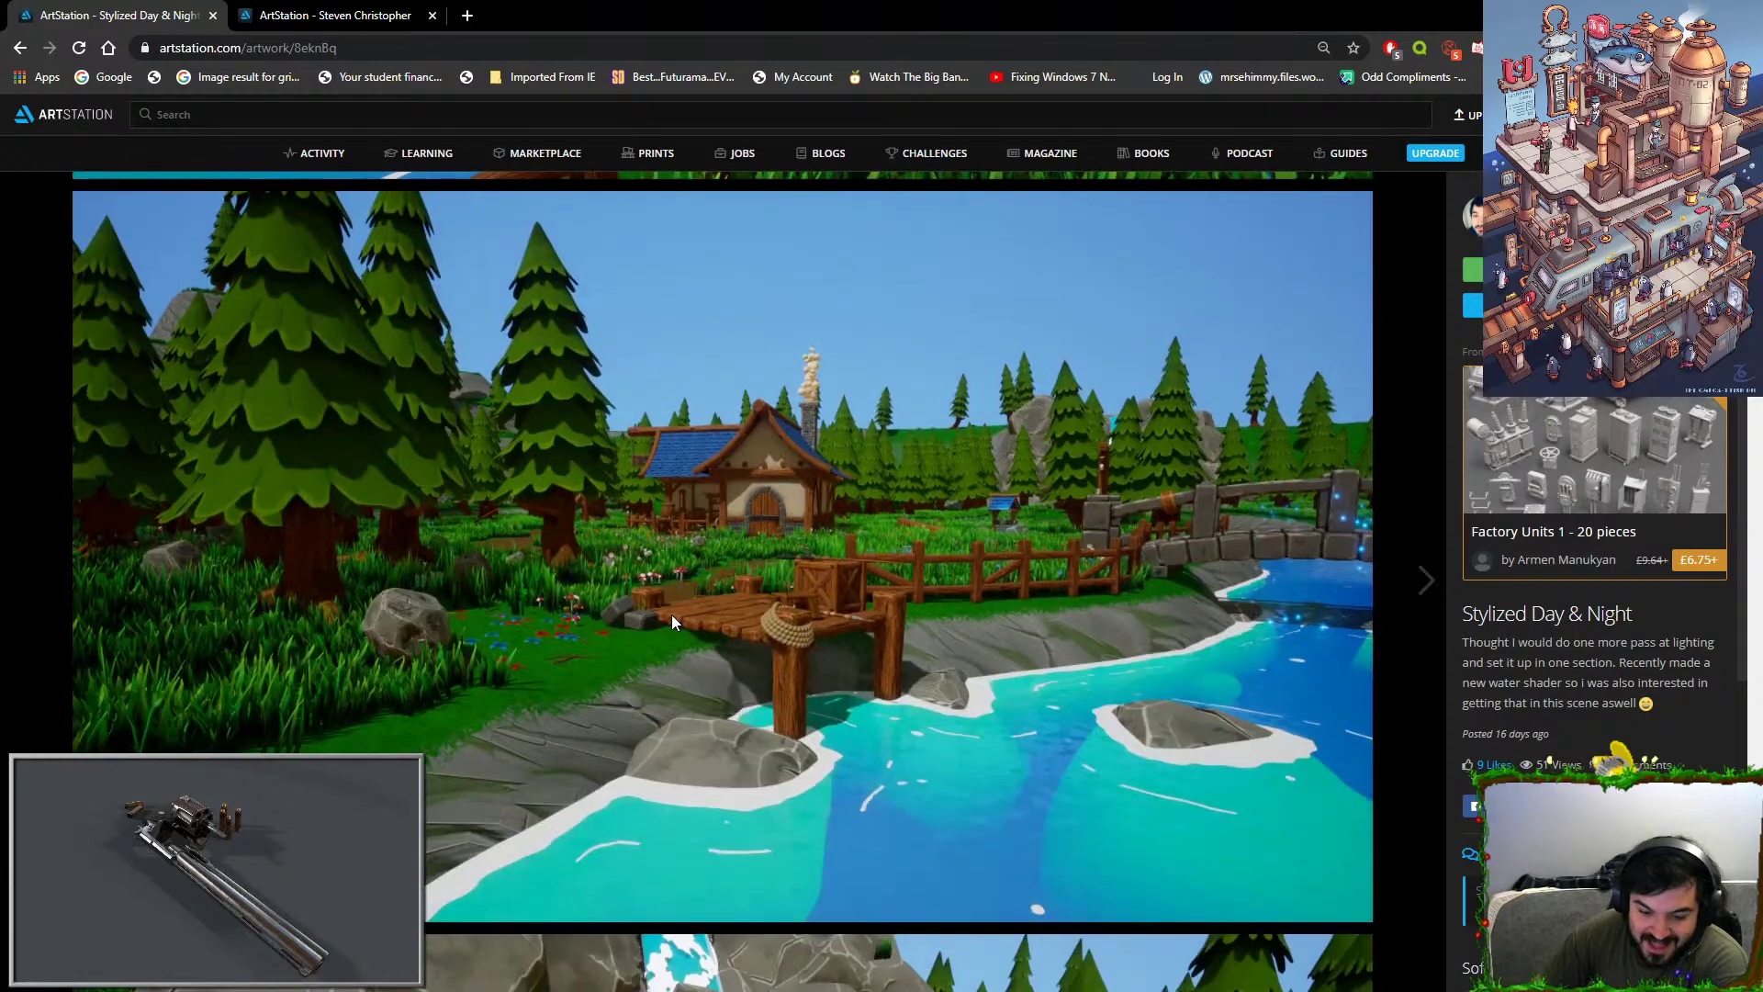
scroll(670, 621, "down", 15)
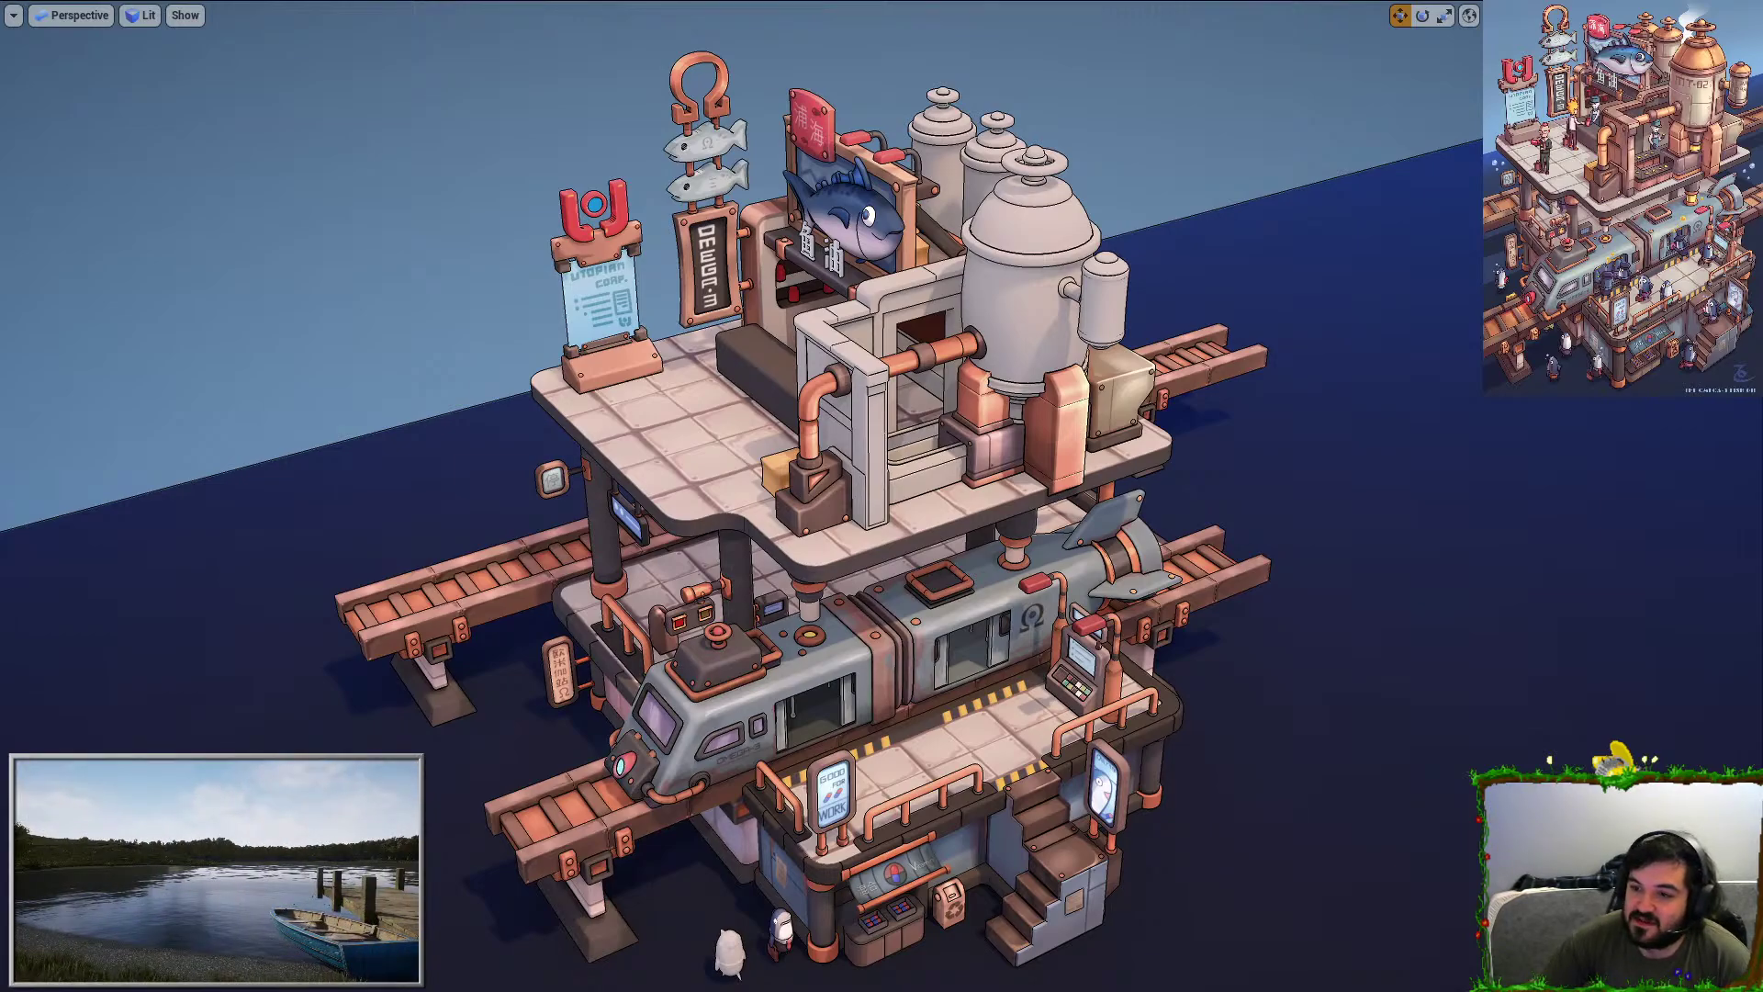
Switch from the Unreal viewport to the browser and examine the artwork's daytime village and blacksmith forge renders.
left_click_drag(884, 990, 978, 7)
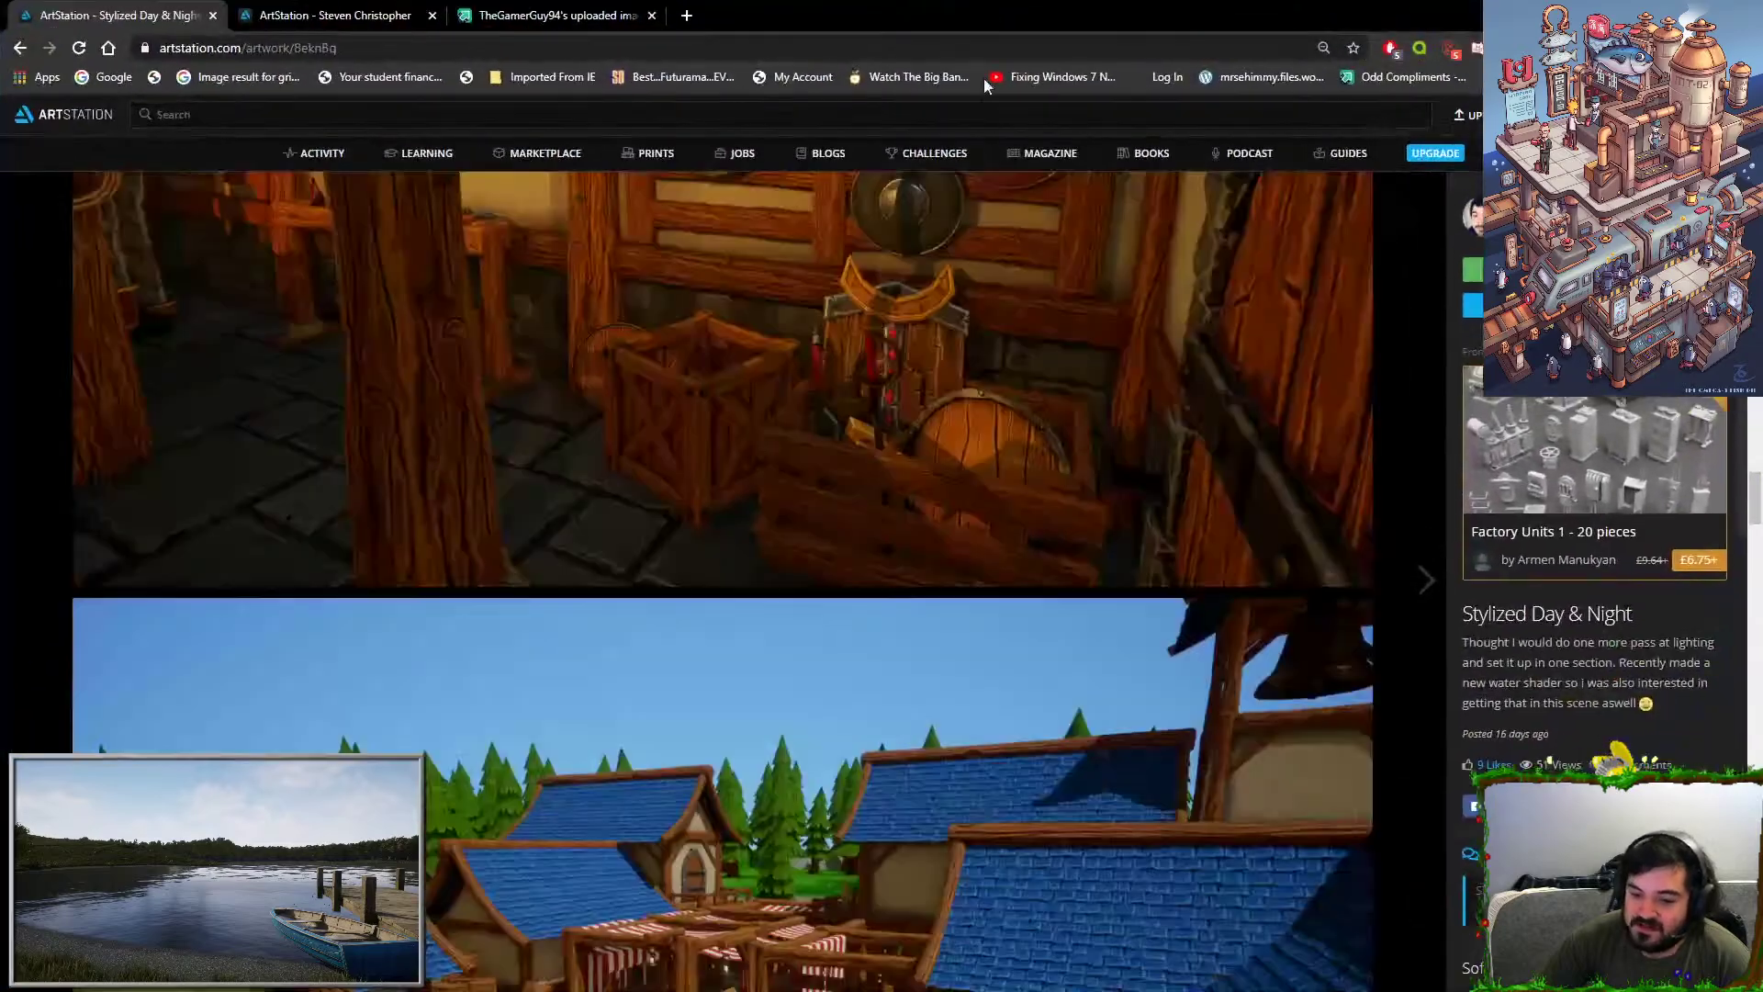
scroll(989, 533, "up", 3)
scroll(802, 557, "down", 20)
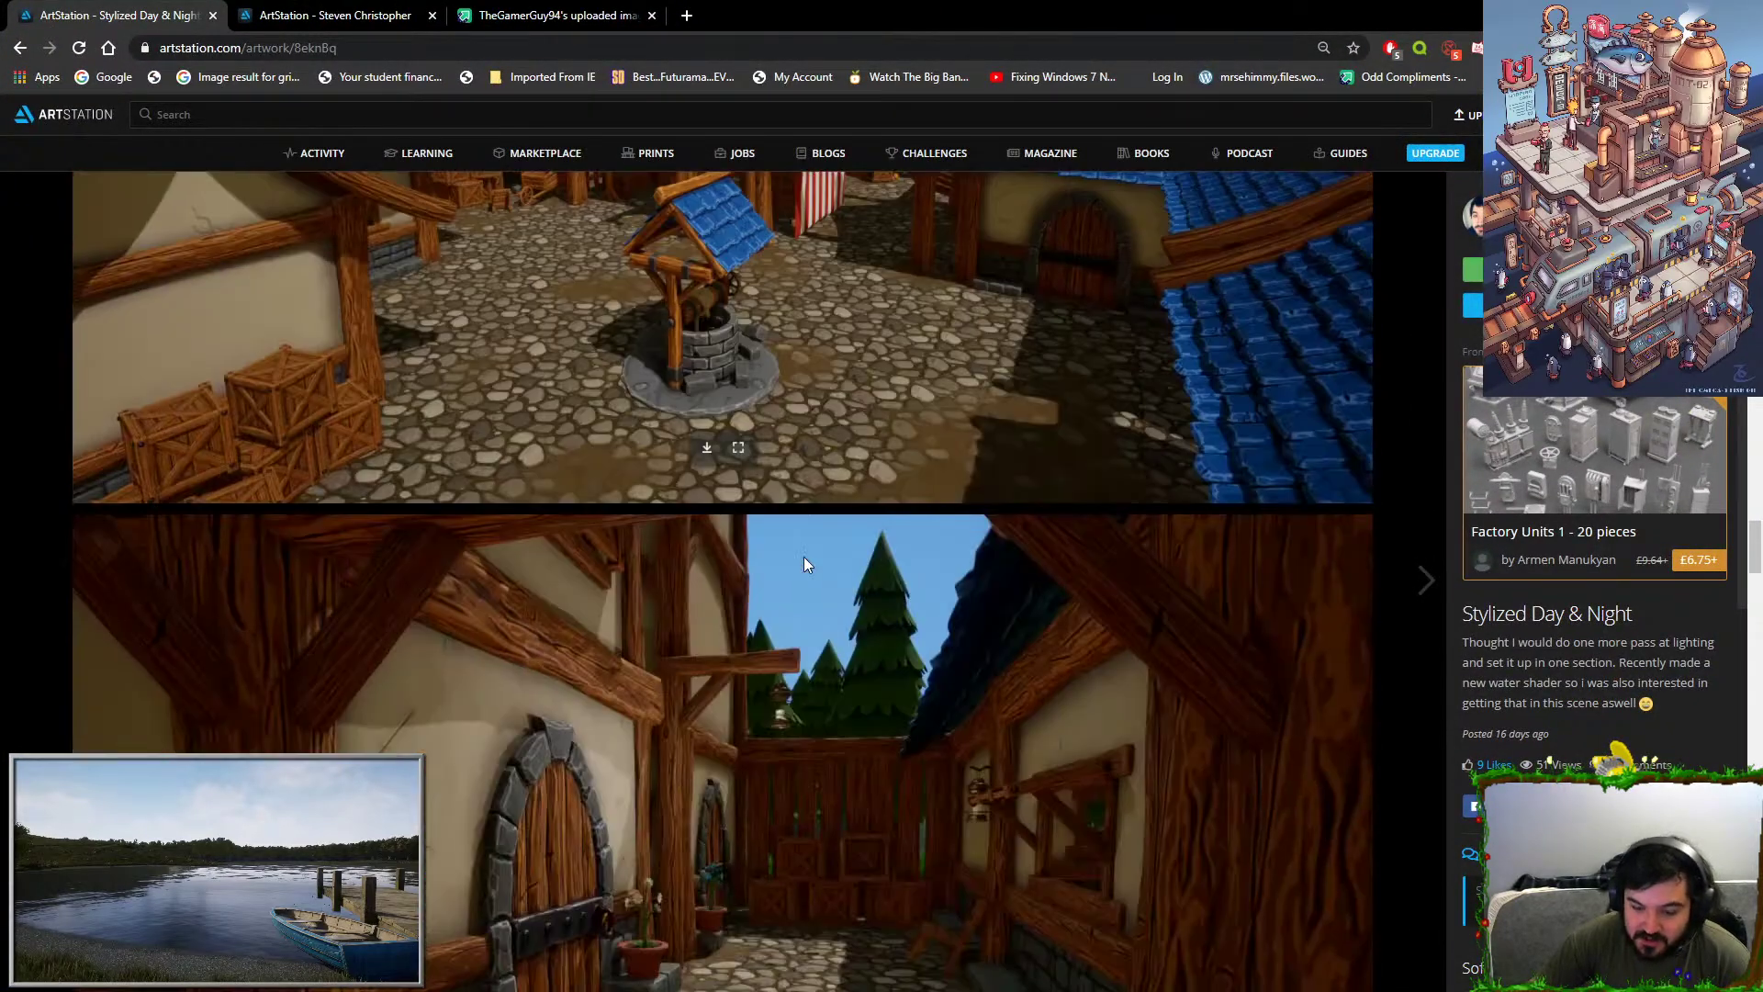
scroll(790, 498, "down", 15)
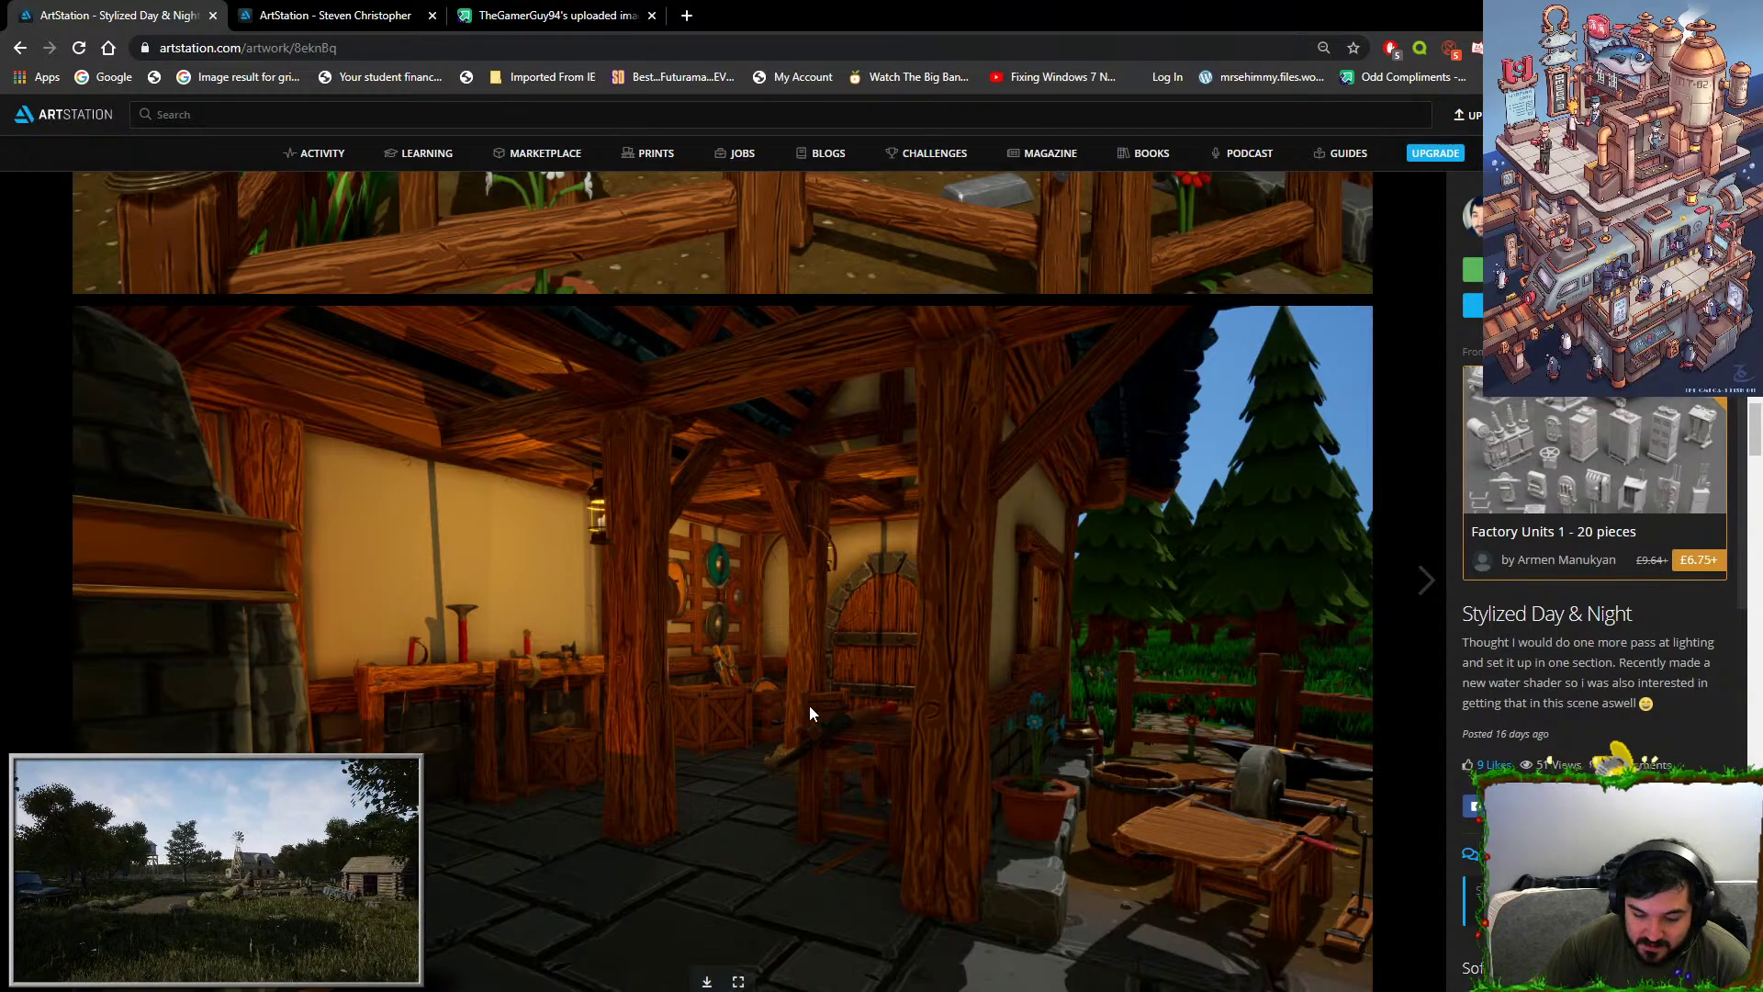
scroll(809, 705, "up", 6)
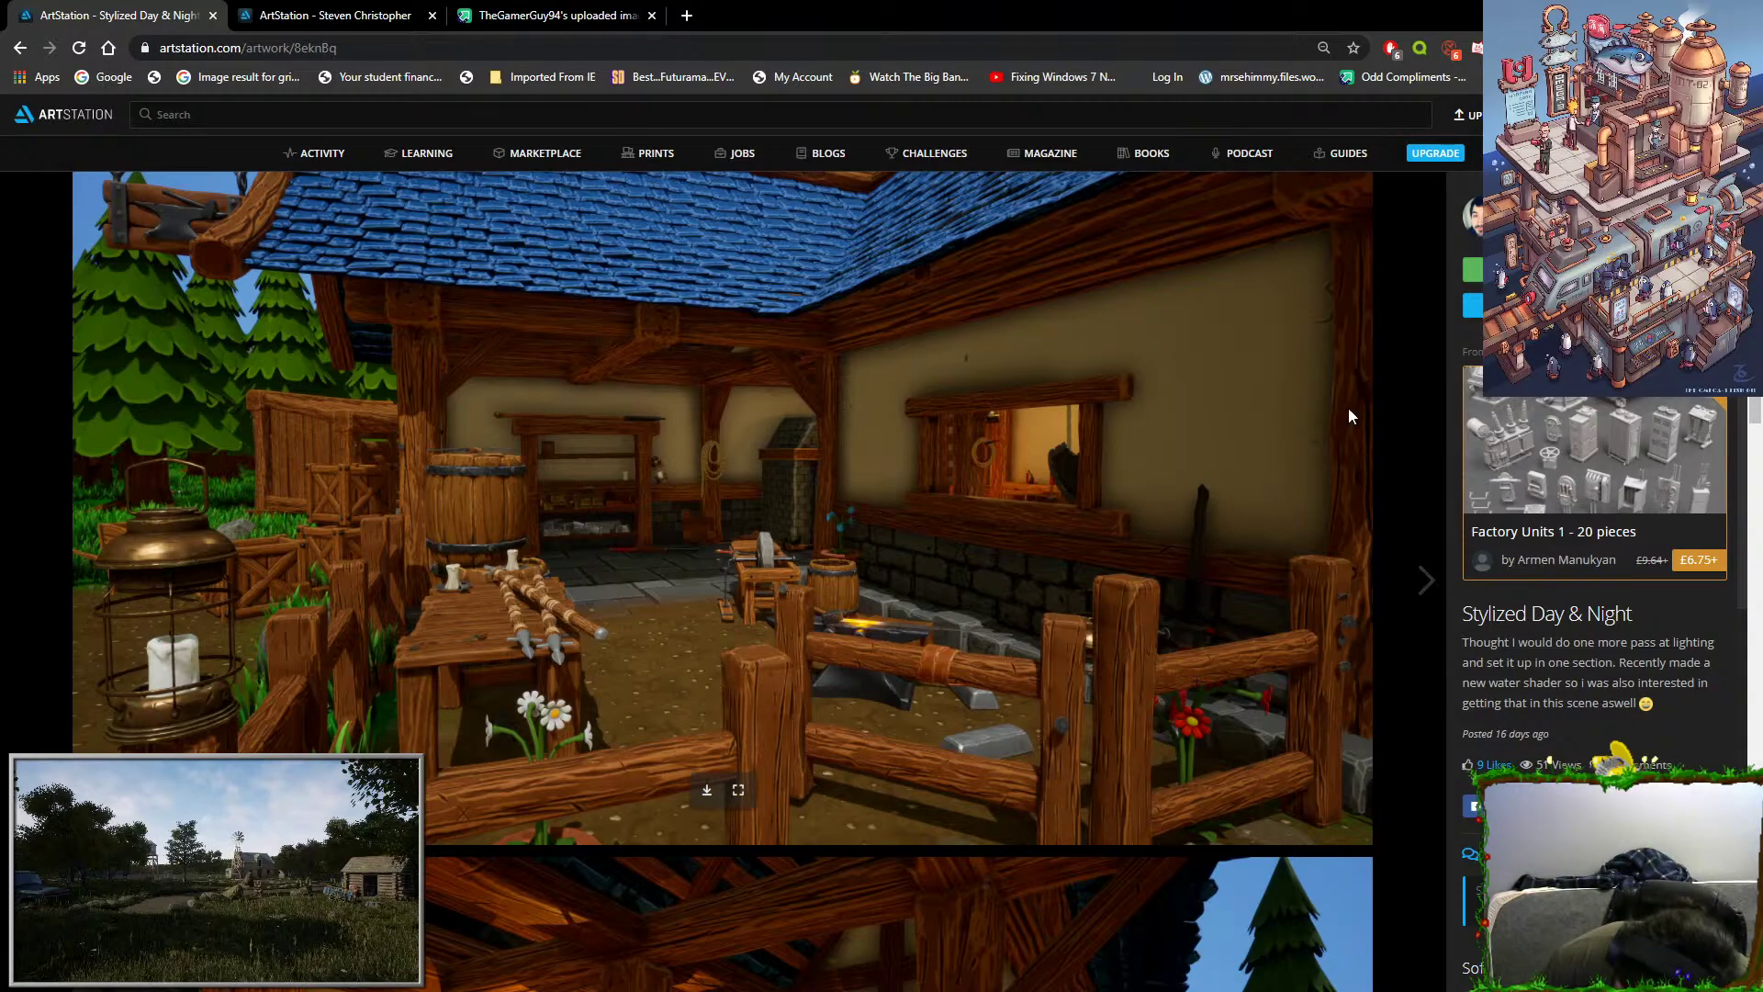
Go back past the waterfall and dock renders to the Day & Night video and play it.
scroll(1184, 535, "up", 4)
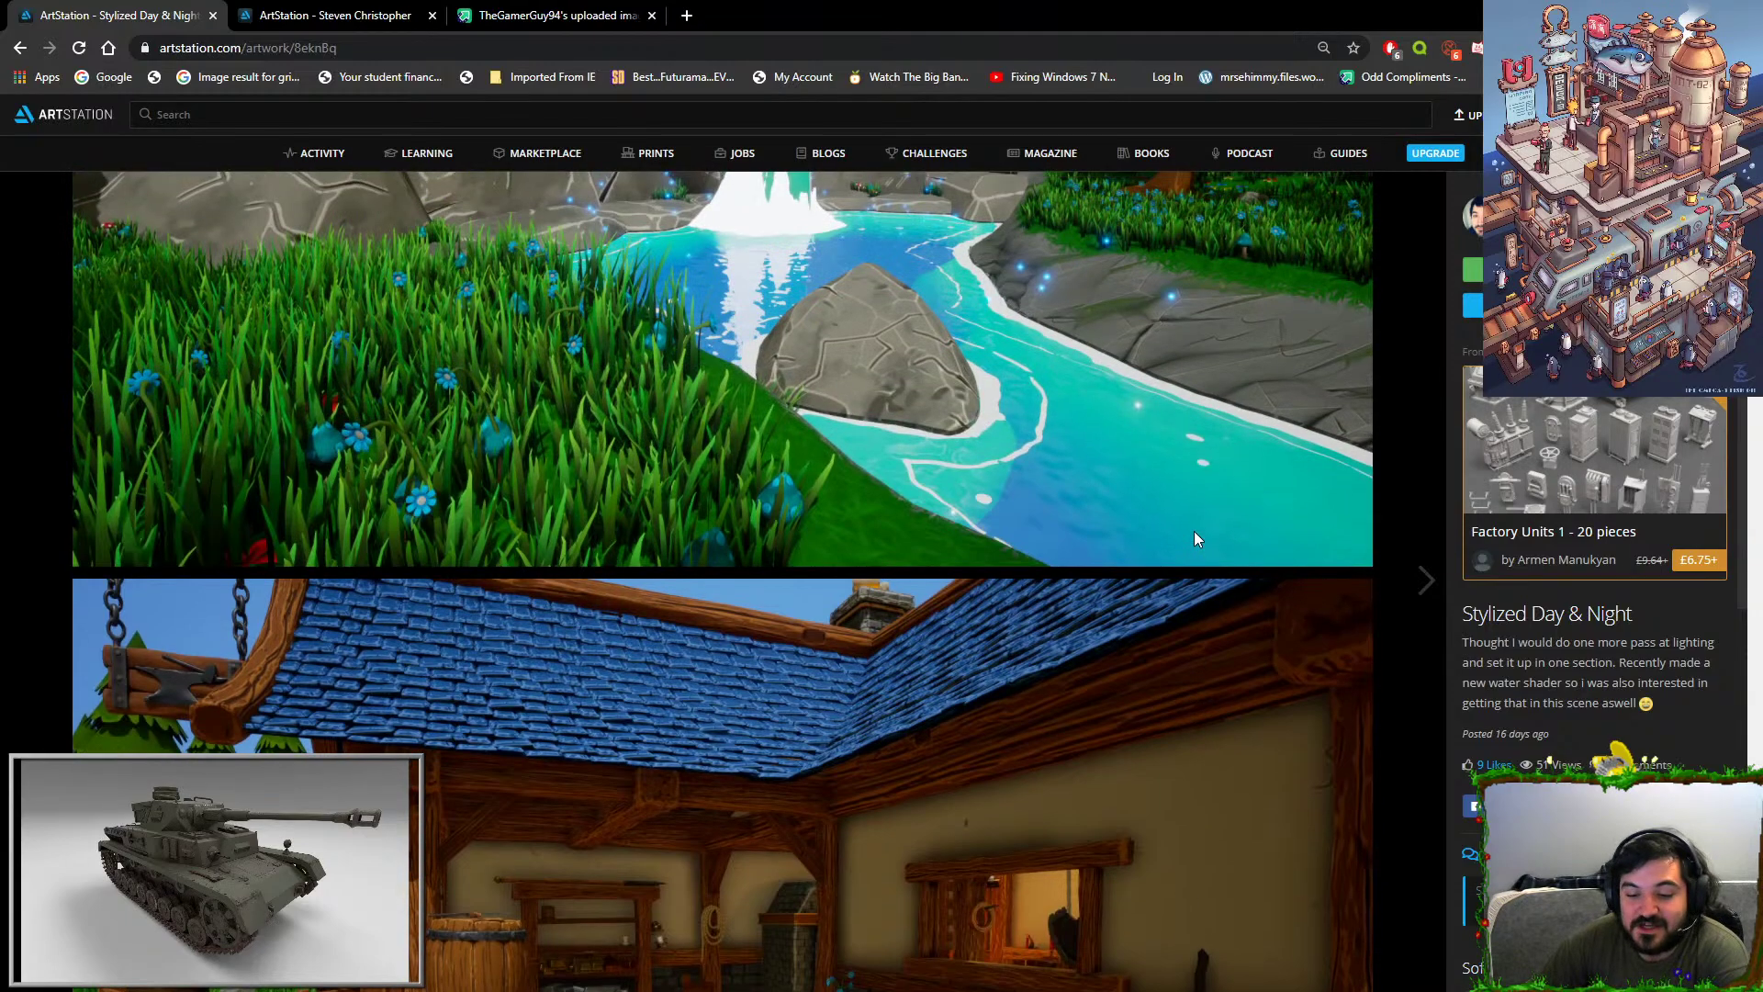
scroll(1184, 537, "up", 5)
scroll(1170, 537, "up", 5)
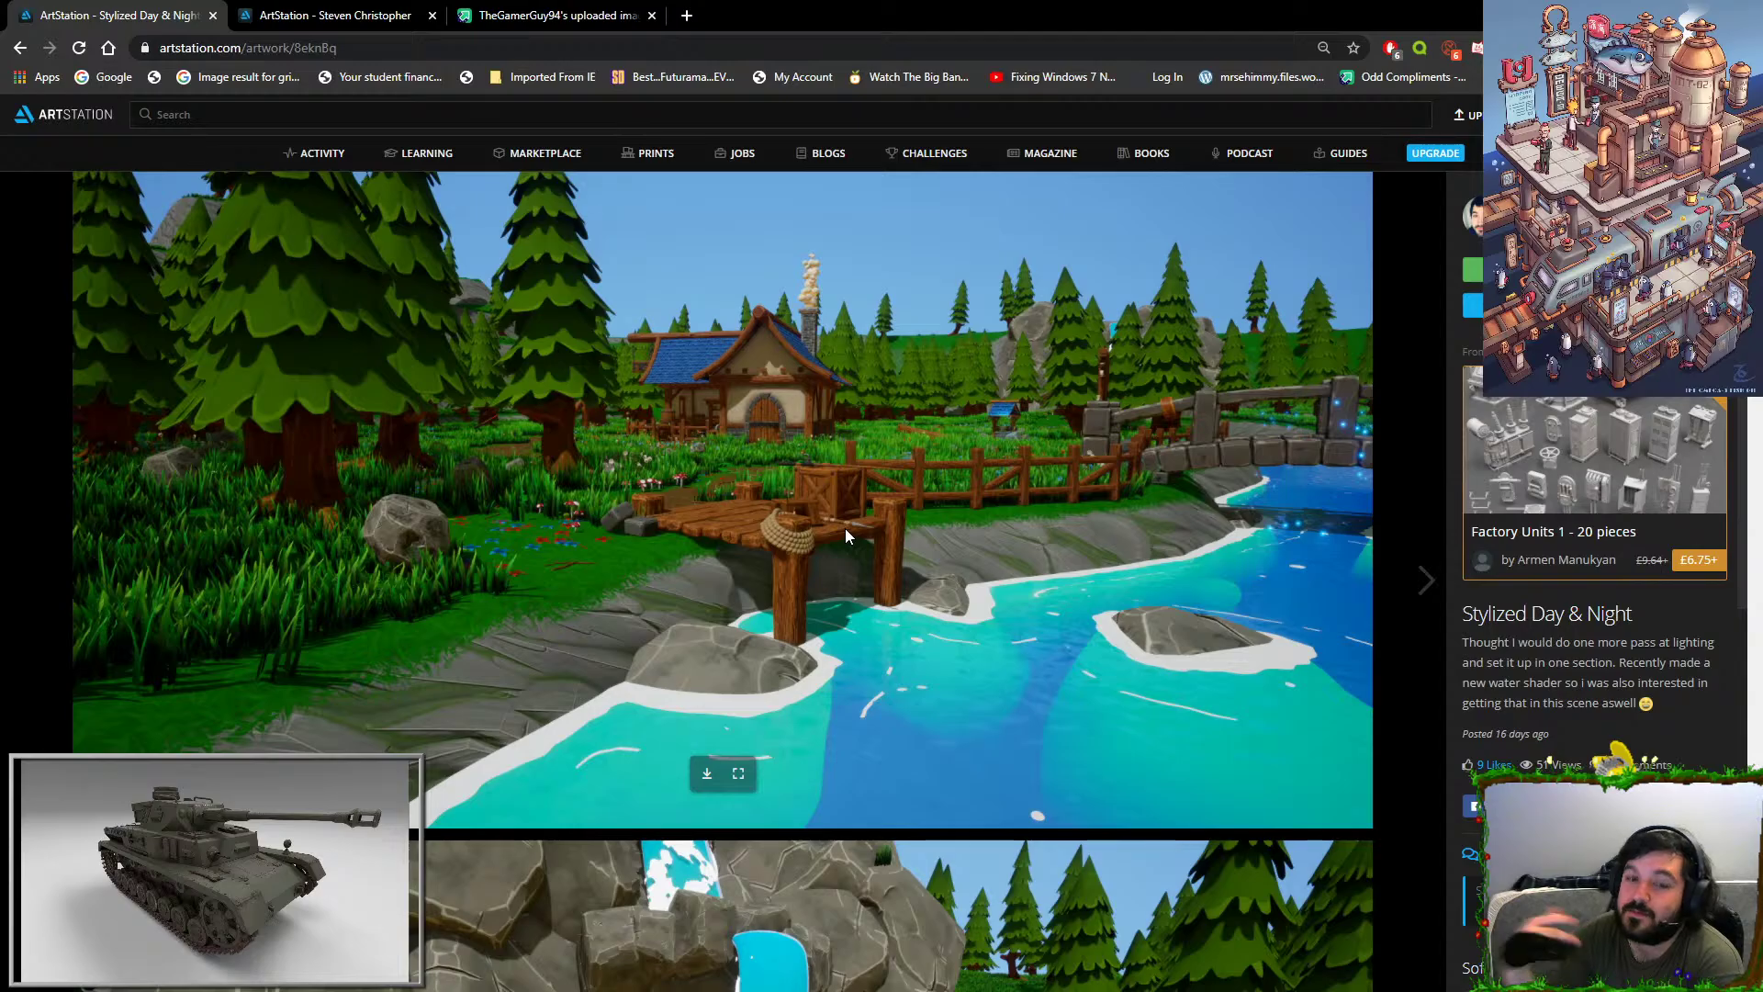
scroll(845, 527, "up", 15)
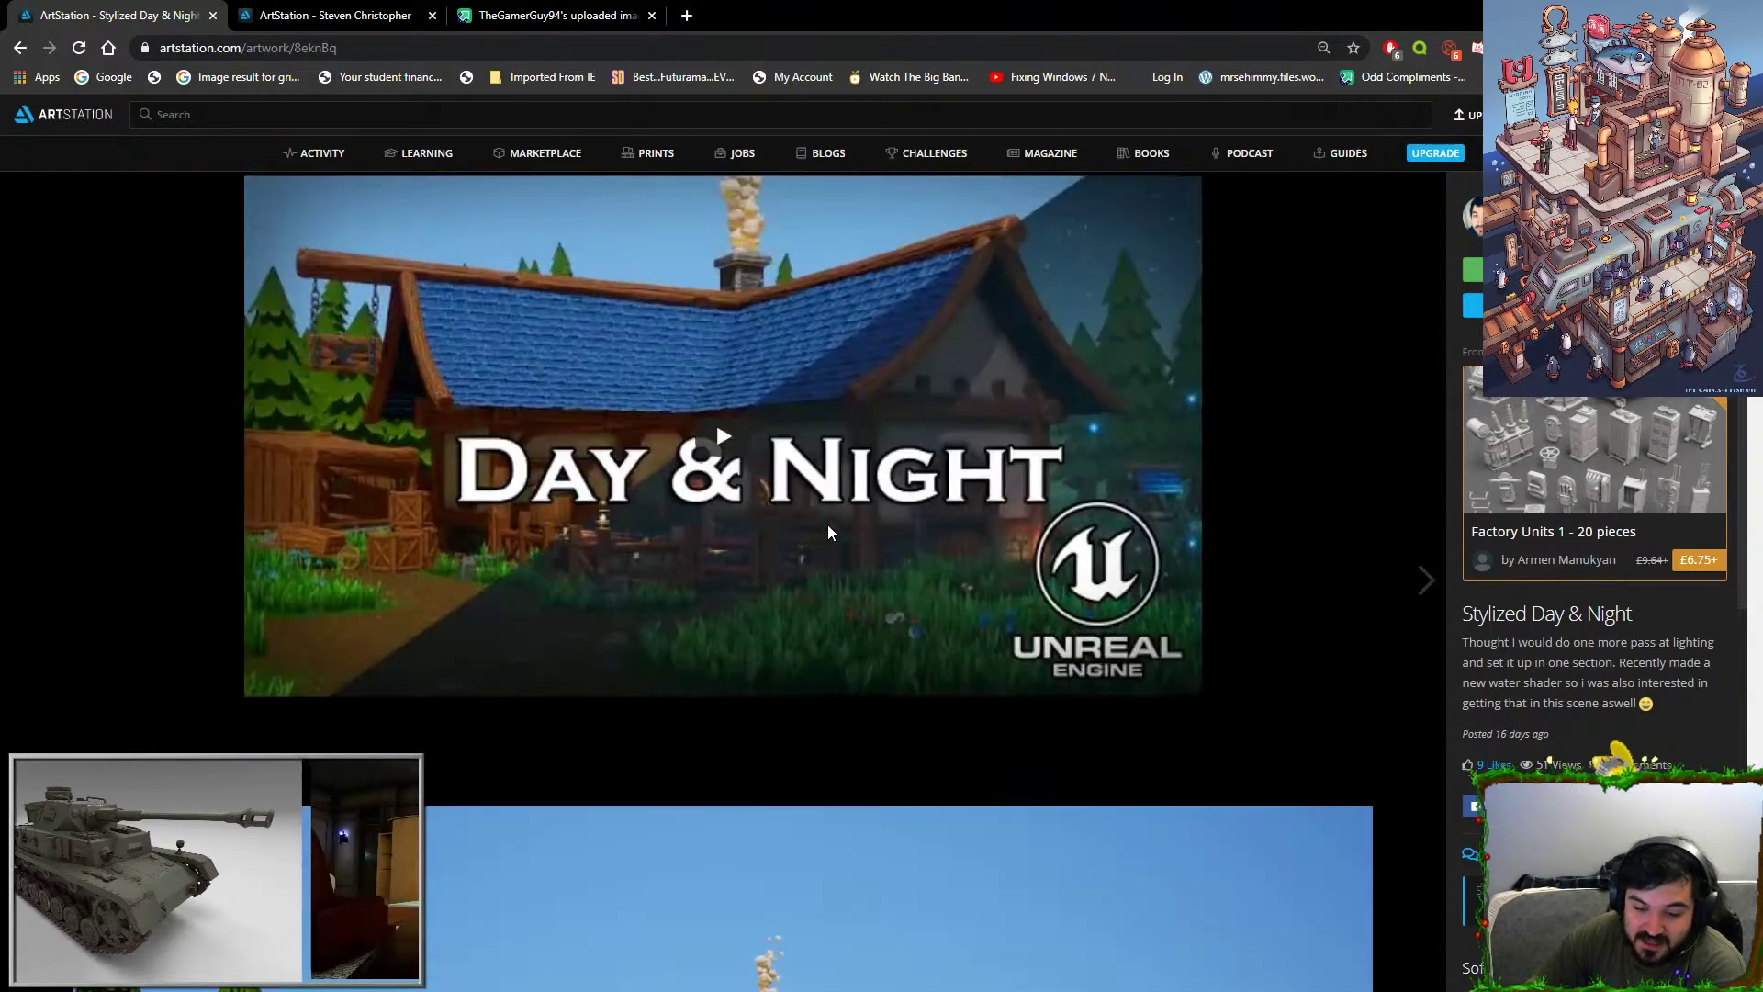
left_click(828, 527)
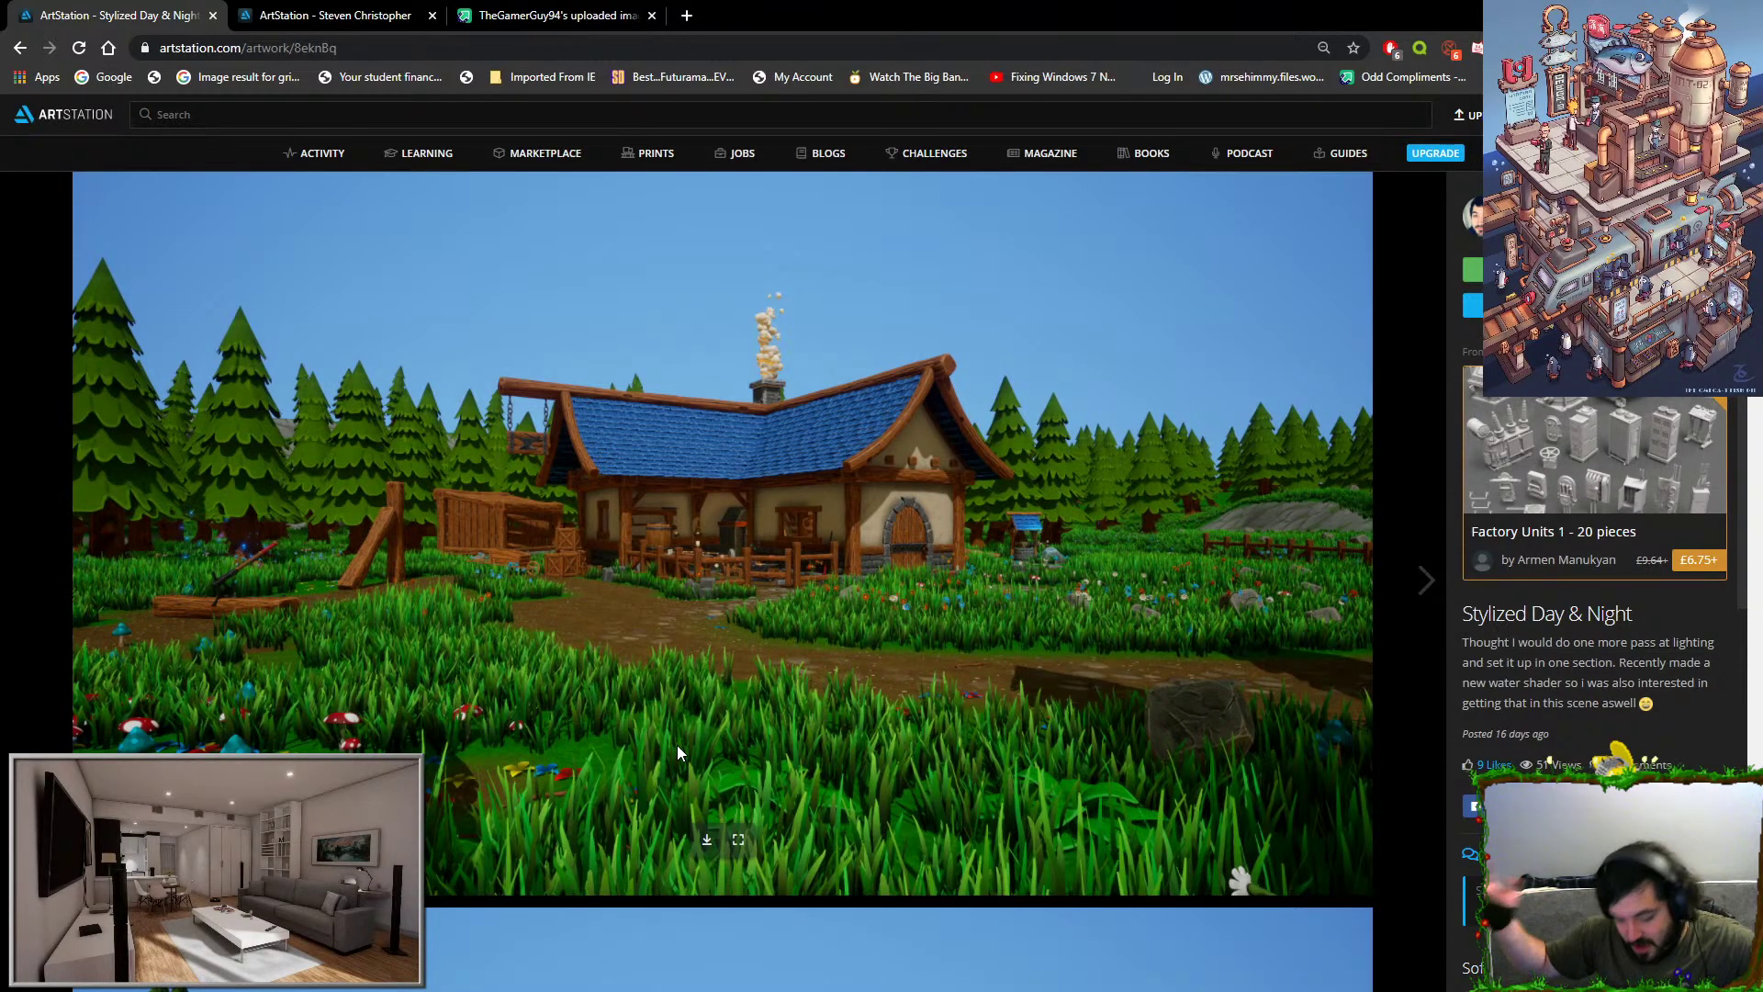
Examine the daytime cottage, waterfall, forge interior and village square renders of Stylized Day & Night.
scroll(790, 577, "down", 20)
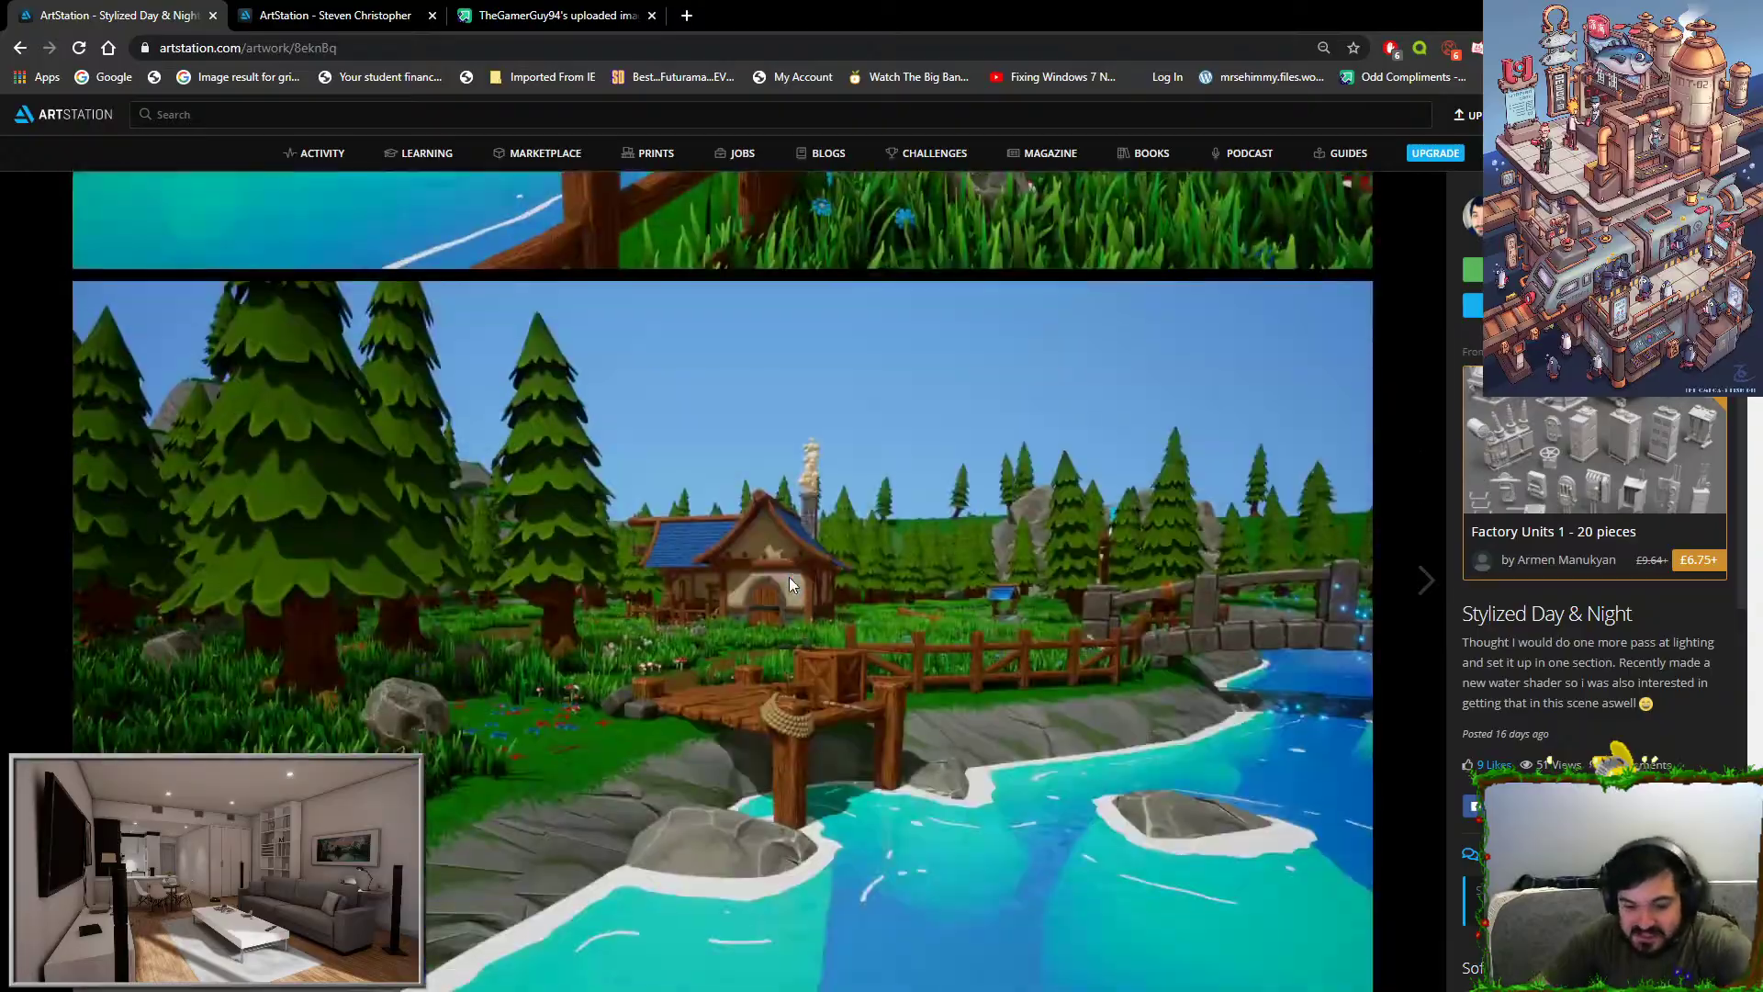
scroll(786, 577, "down", 20)
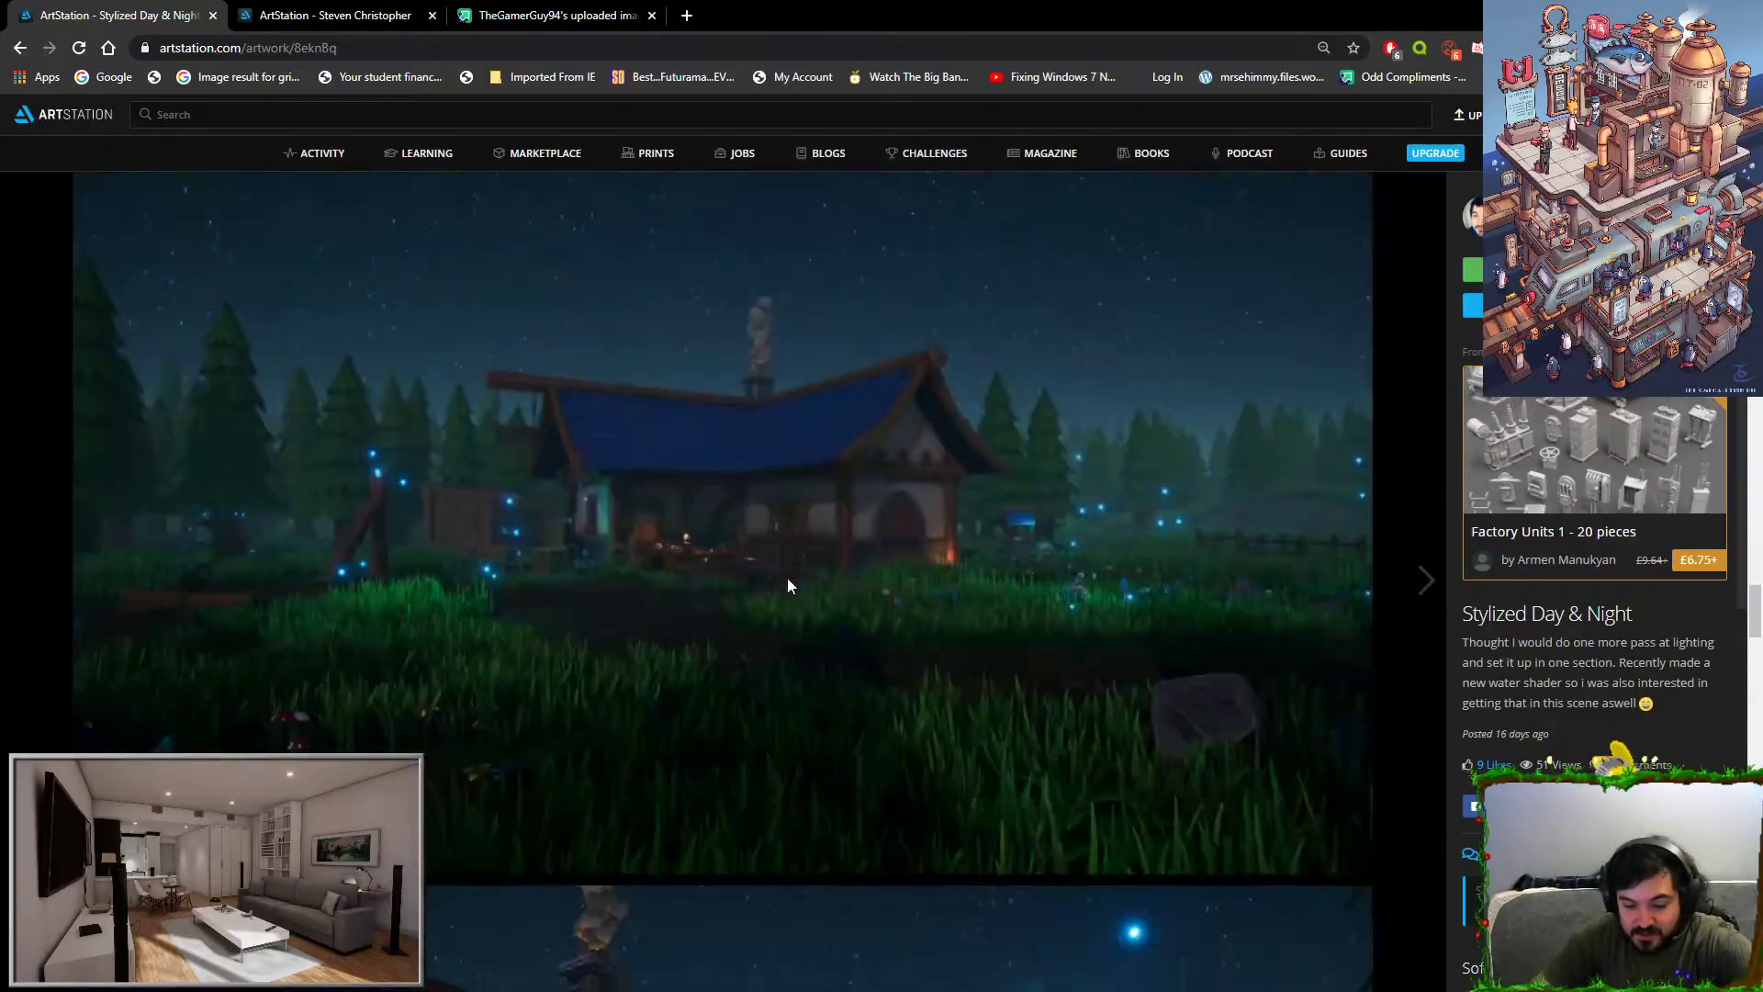
scroll(790, 605, "down", 15)
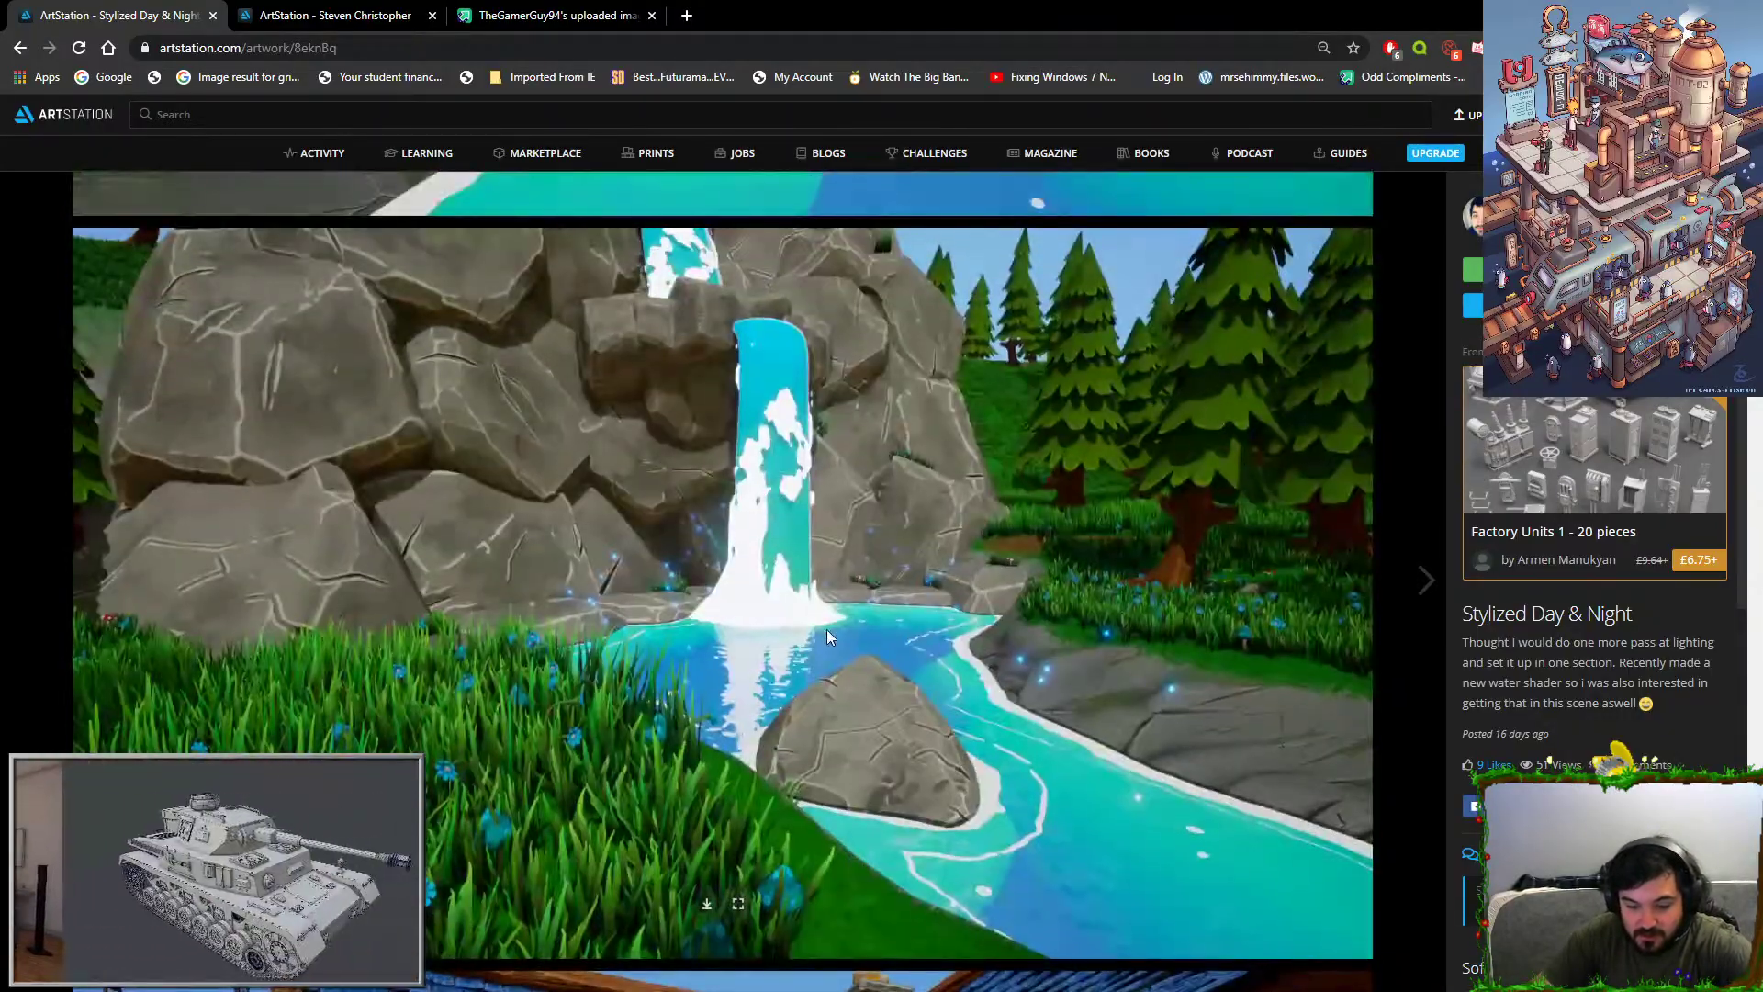
scroll(826, 630, "up", 10)
scroll(966, 499, "down", 15)
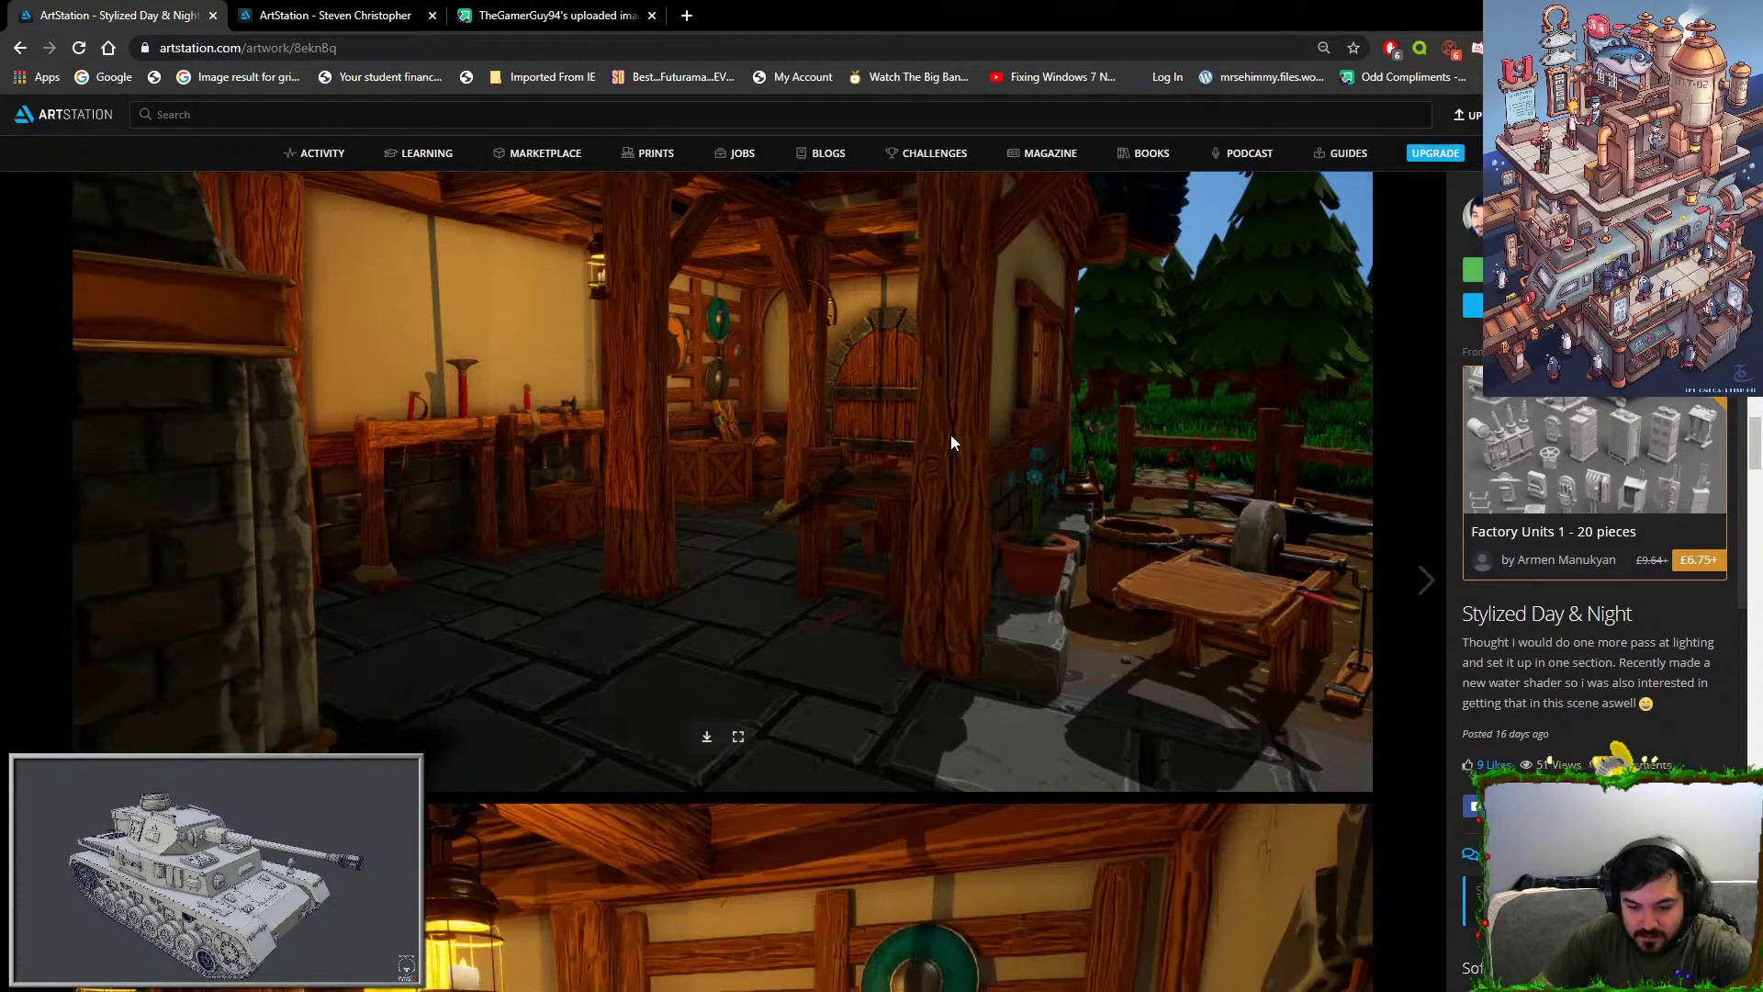
scroll(951, 438, "down", 3)
scroll(951, 438, "up", 3)
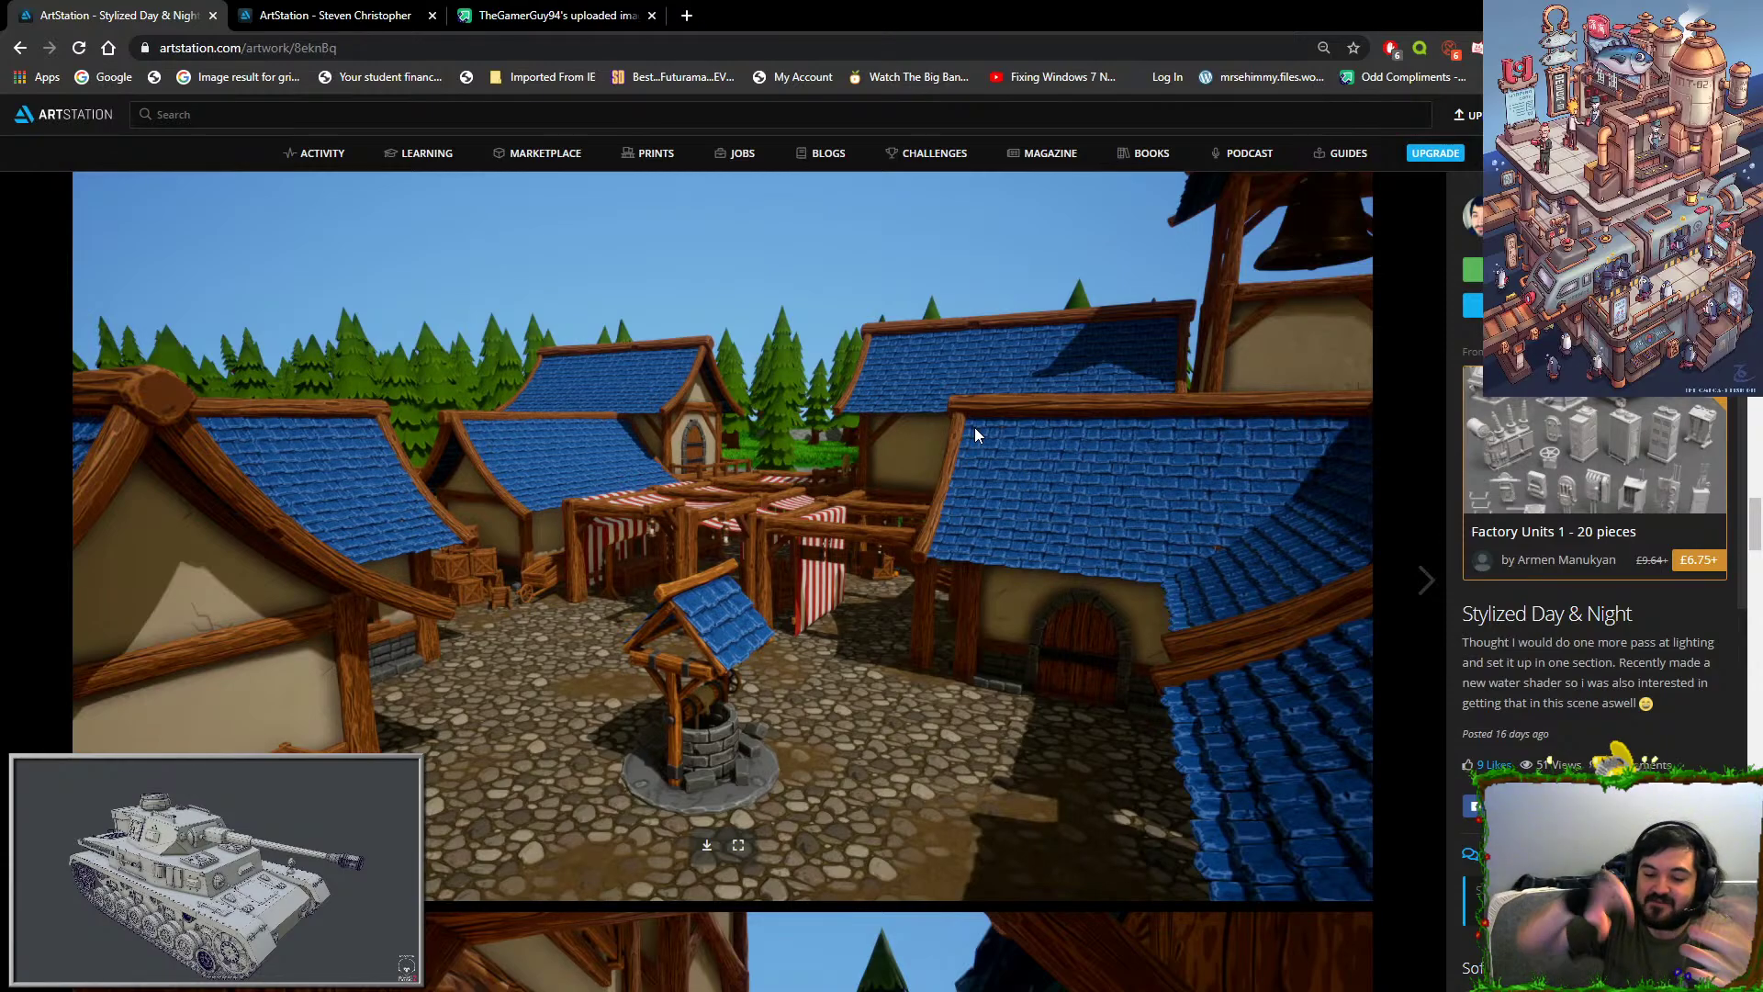
scroll(1068, 370, "down", 7)
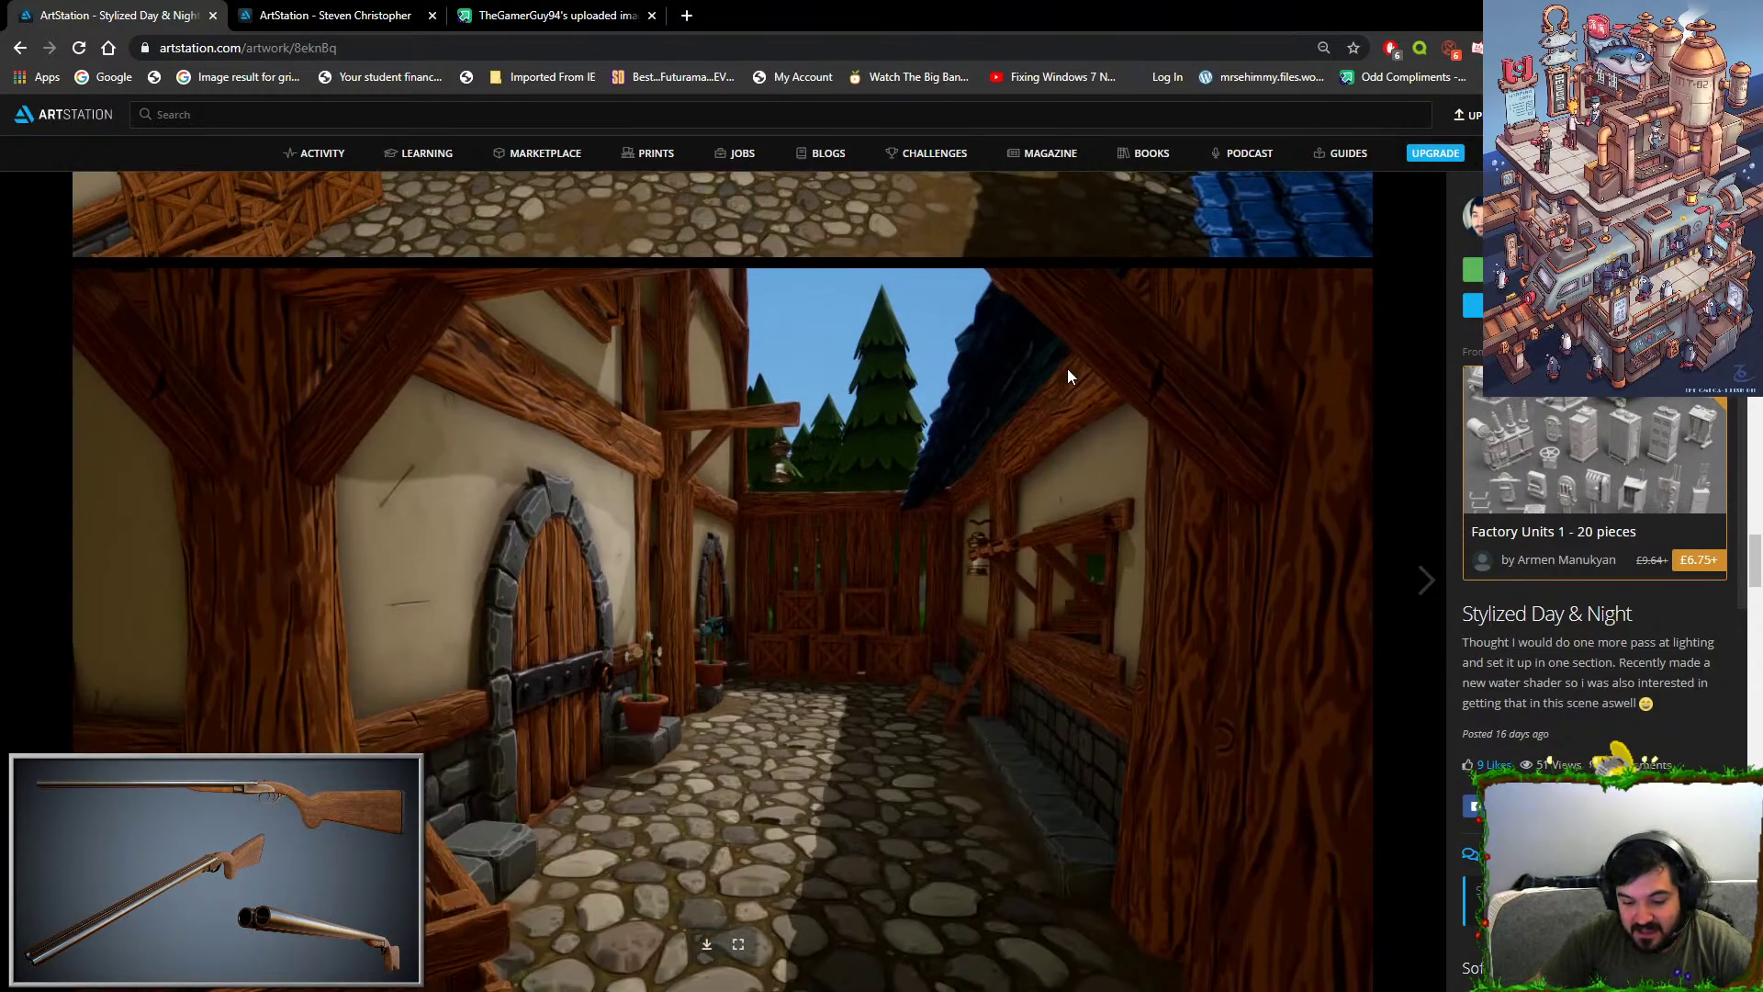
Examine the artwork's nighttime renders of the lake, the waterfall and the forge interior.
scroll(1068, 375, "down", 20)
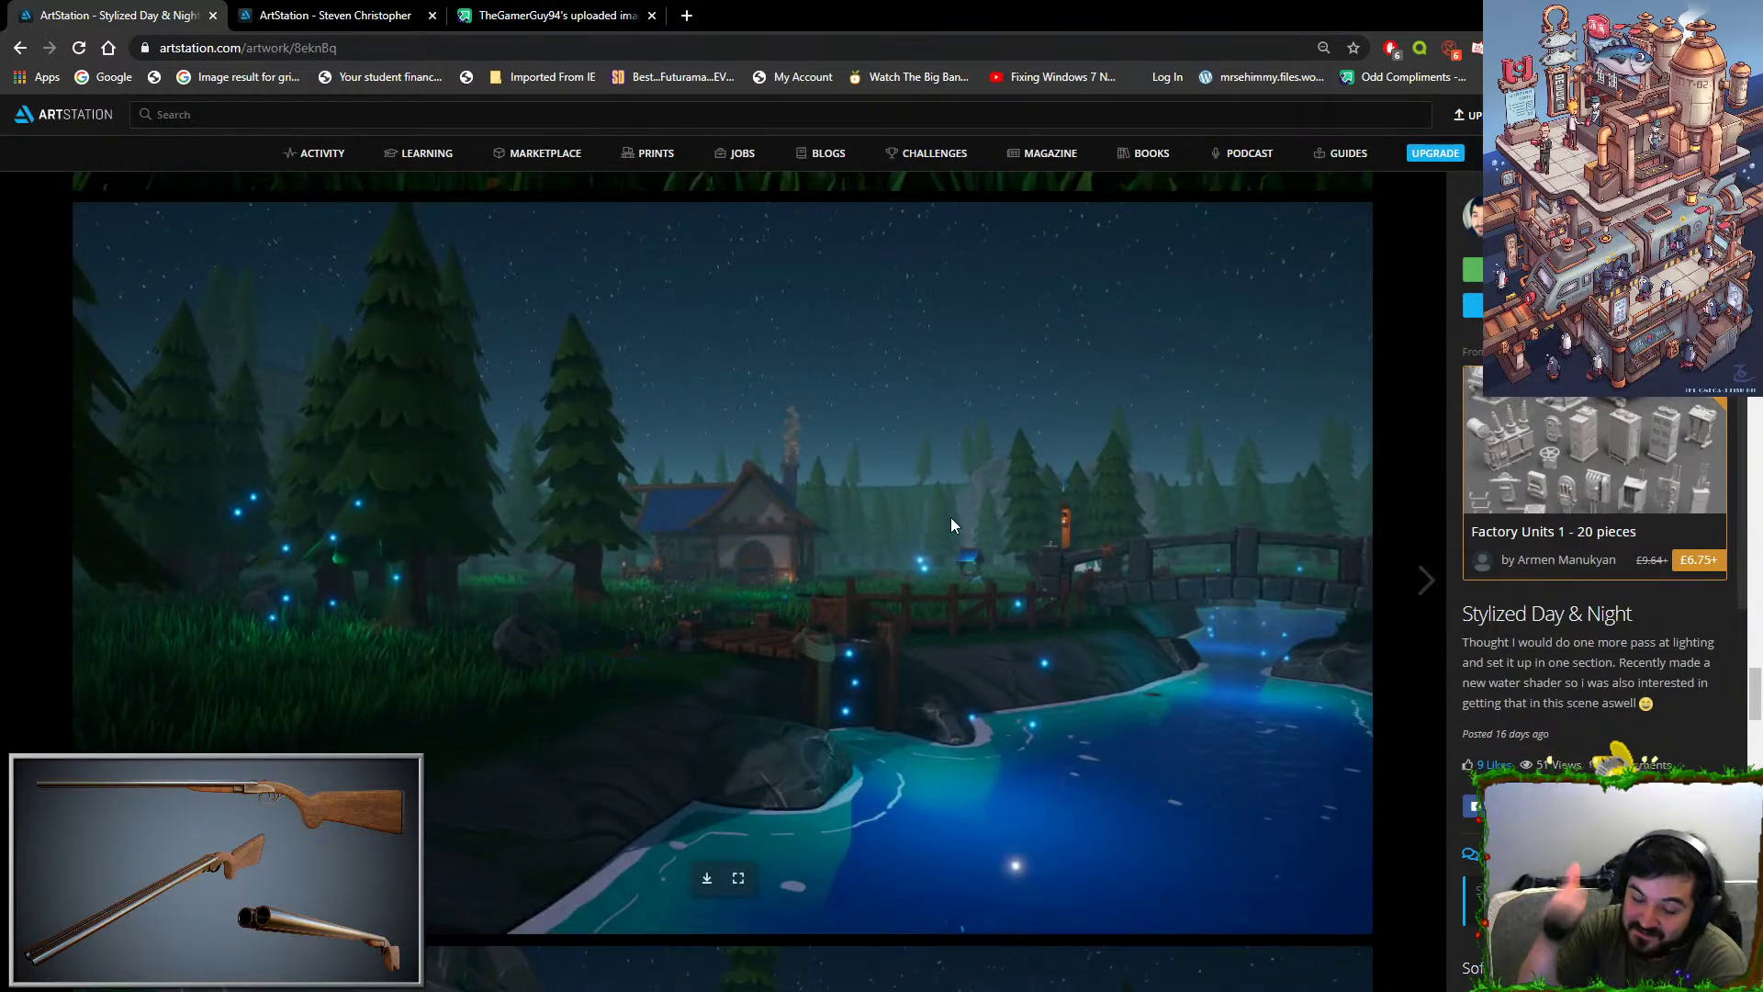
scroll(1136, 753, "down", 1)
scroll(1004, 710, "down", 5)
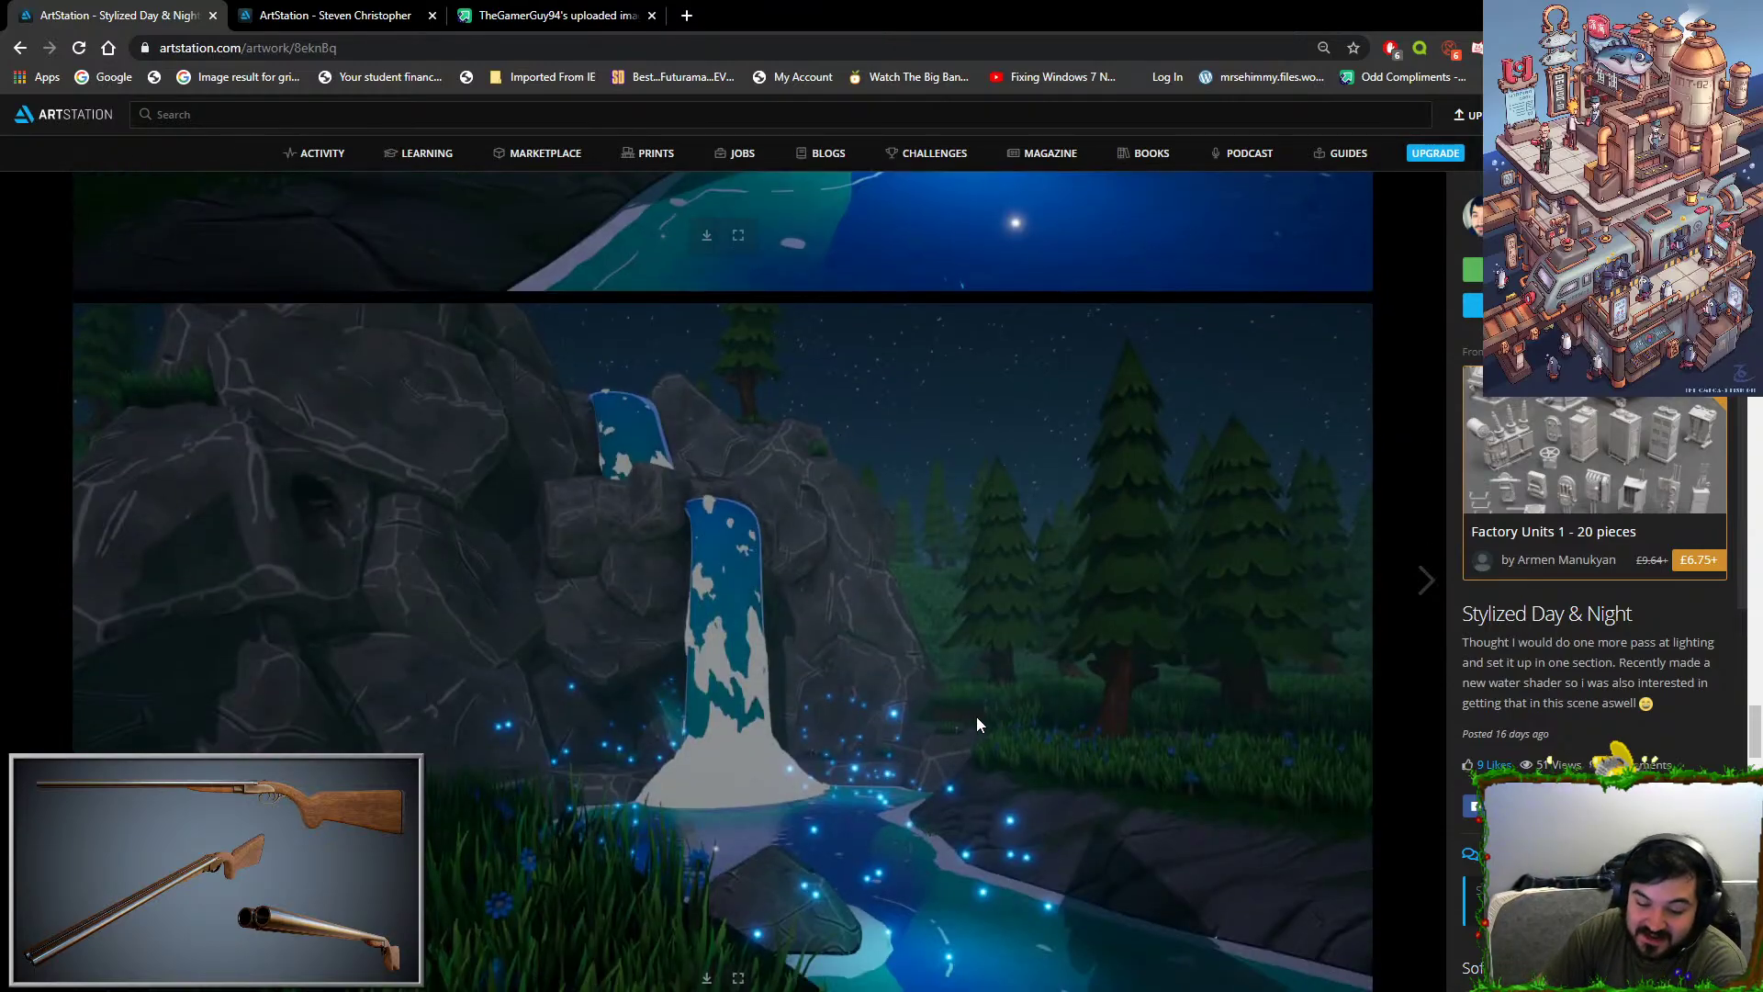
scroll(793, 713, "down", 20)
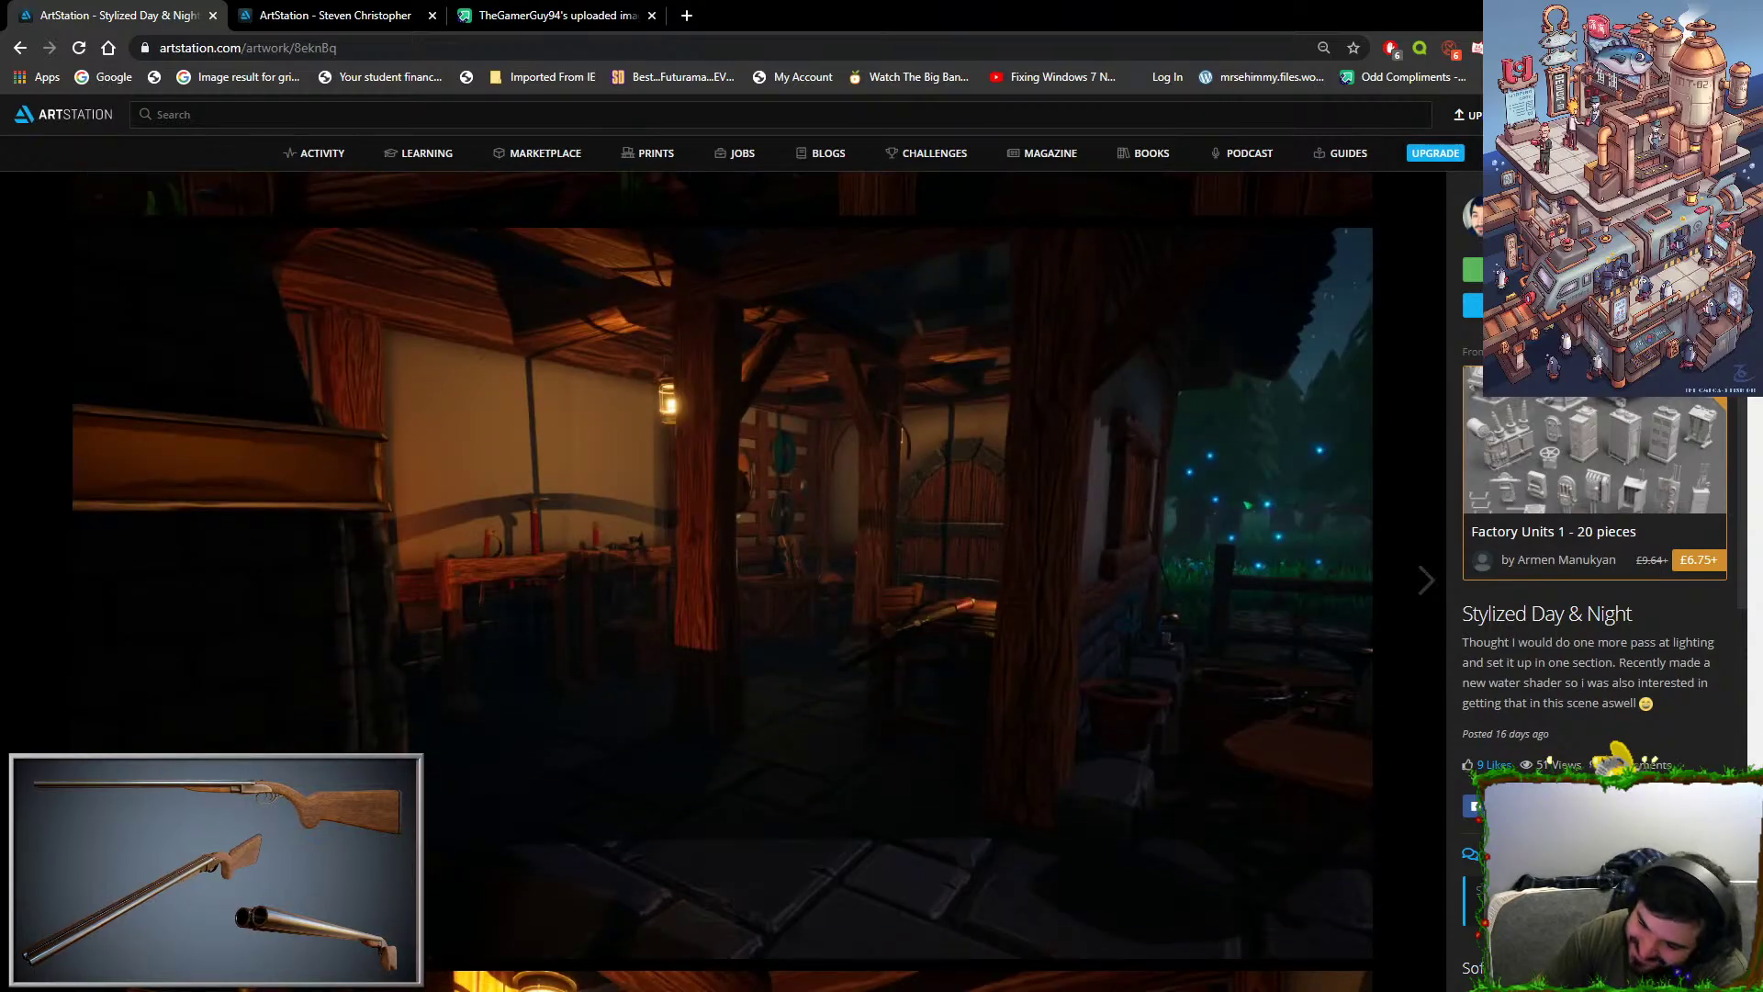
Go to the artist's portfolio, open the Environments album and open the Farm Scene artwork.
left_click(1506, 217)
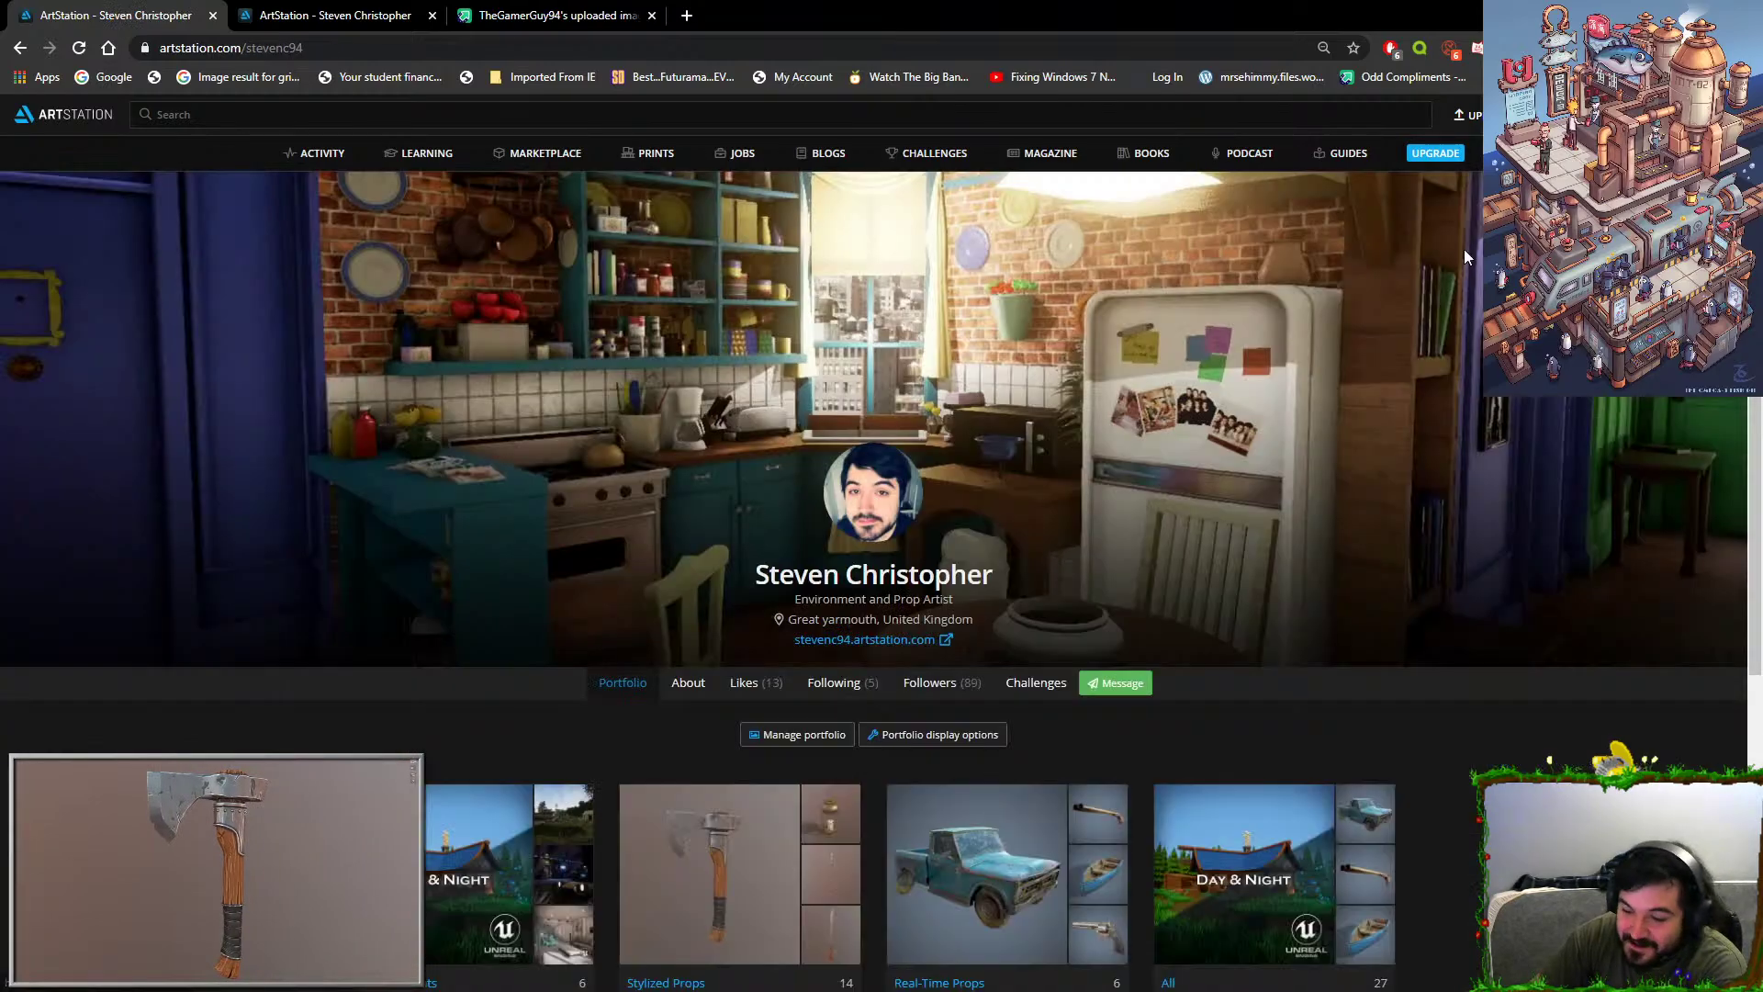
scroll(956, 675, "down", 5)
left_click(479, 407)
scroll(414, 551, "down", 4)
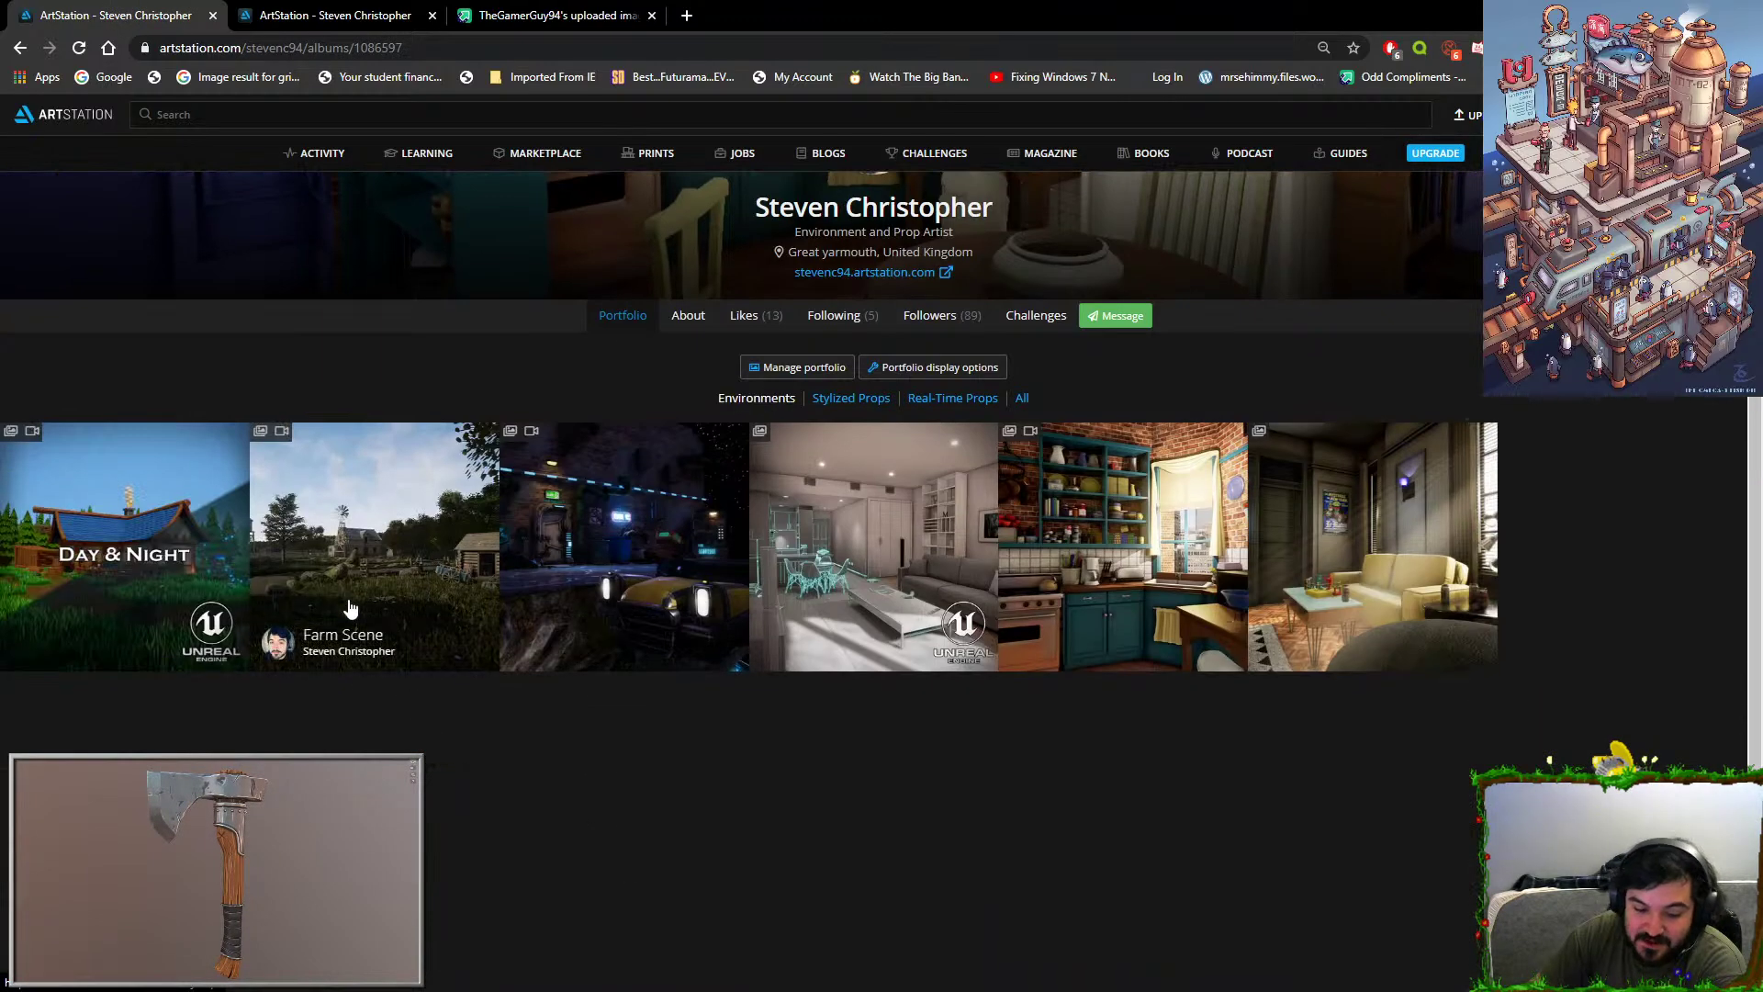
left_click(372, 597)
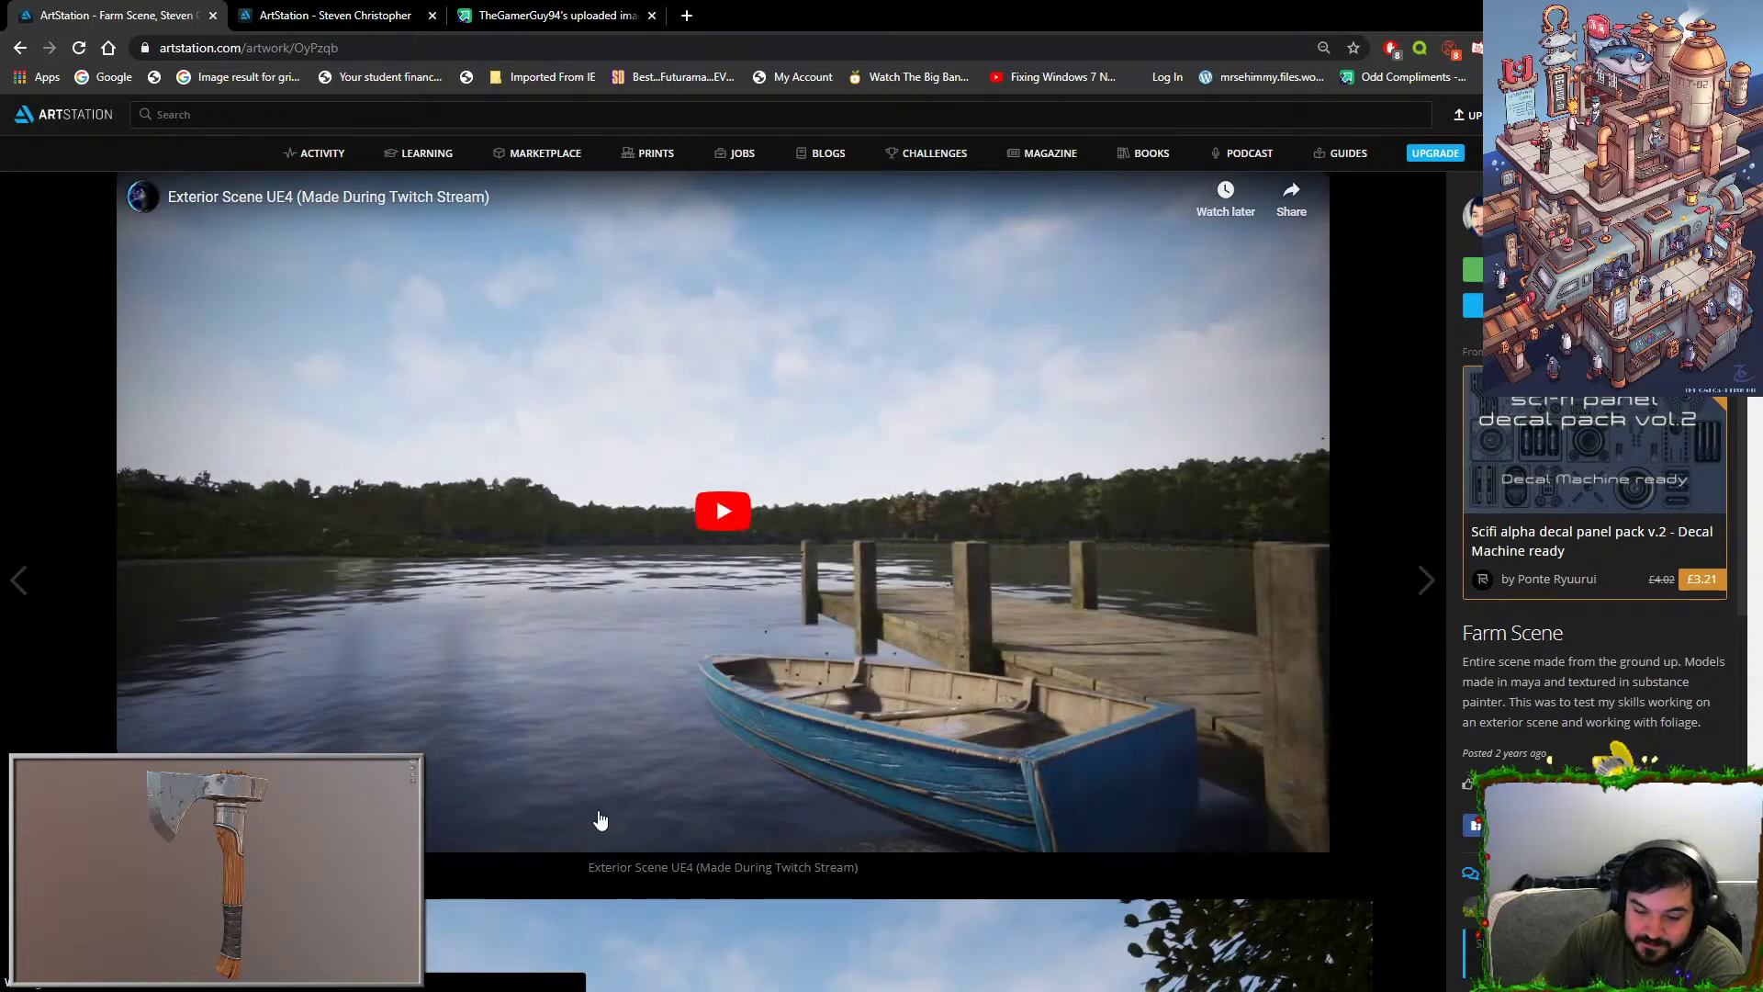
Examine the Farm Scene renders of the farmyard, the lily pond and the woodland.
scroll(808, 733, "down", 10)
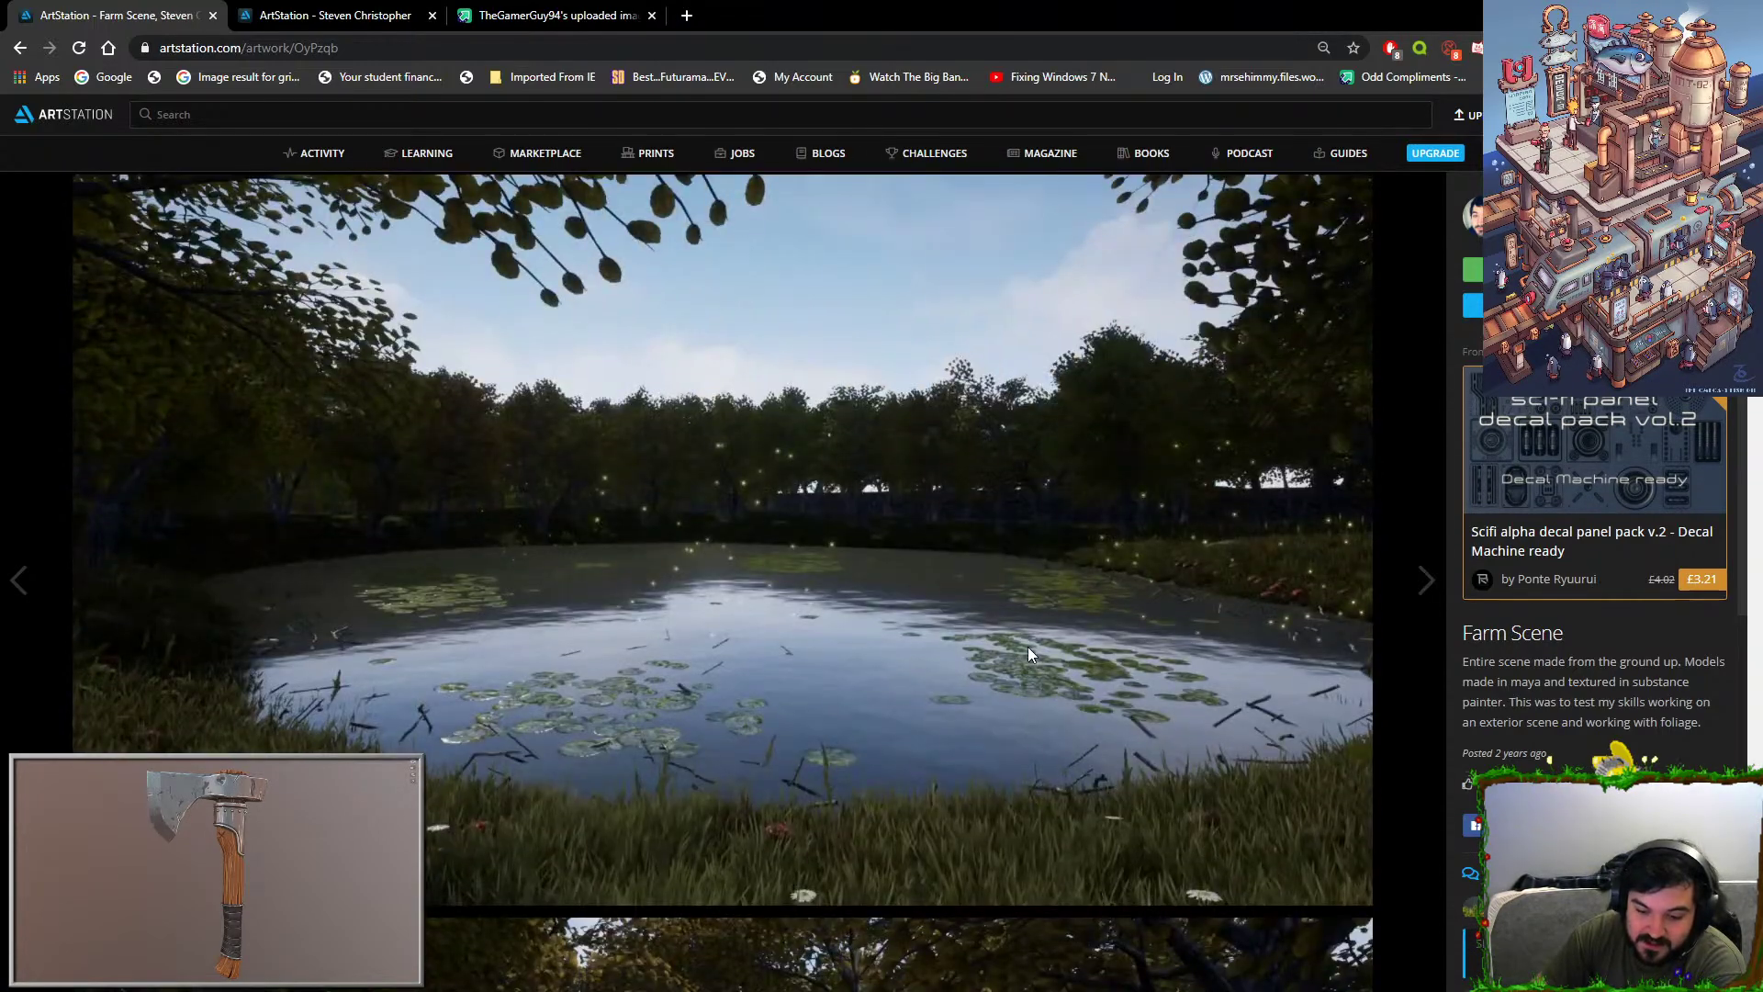
scroll(935, 560, "up", 10)
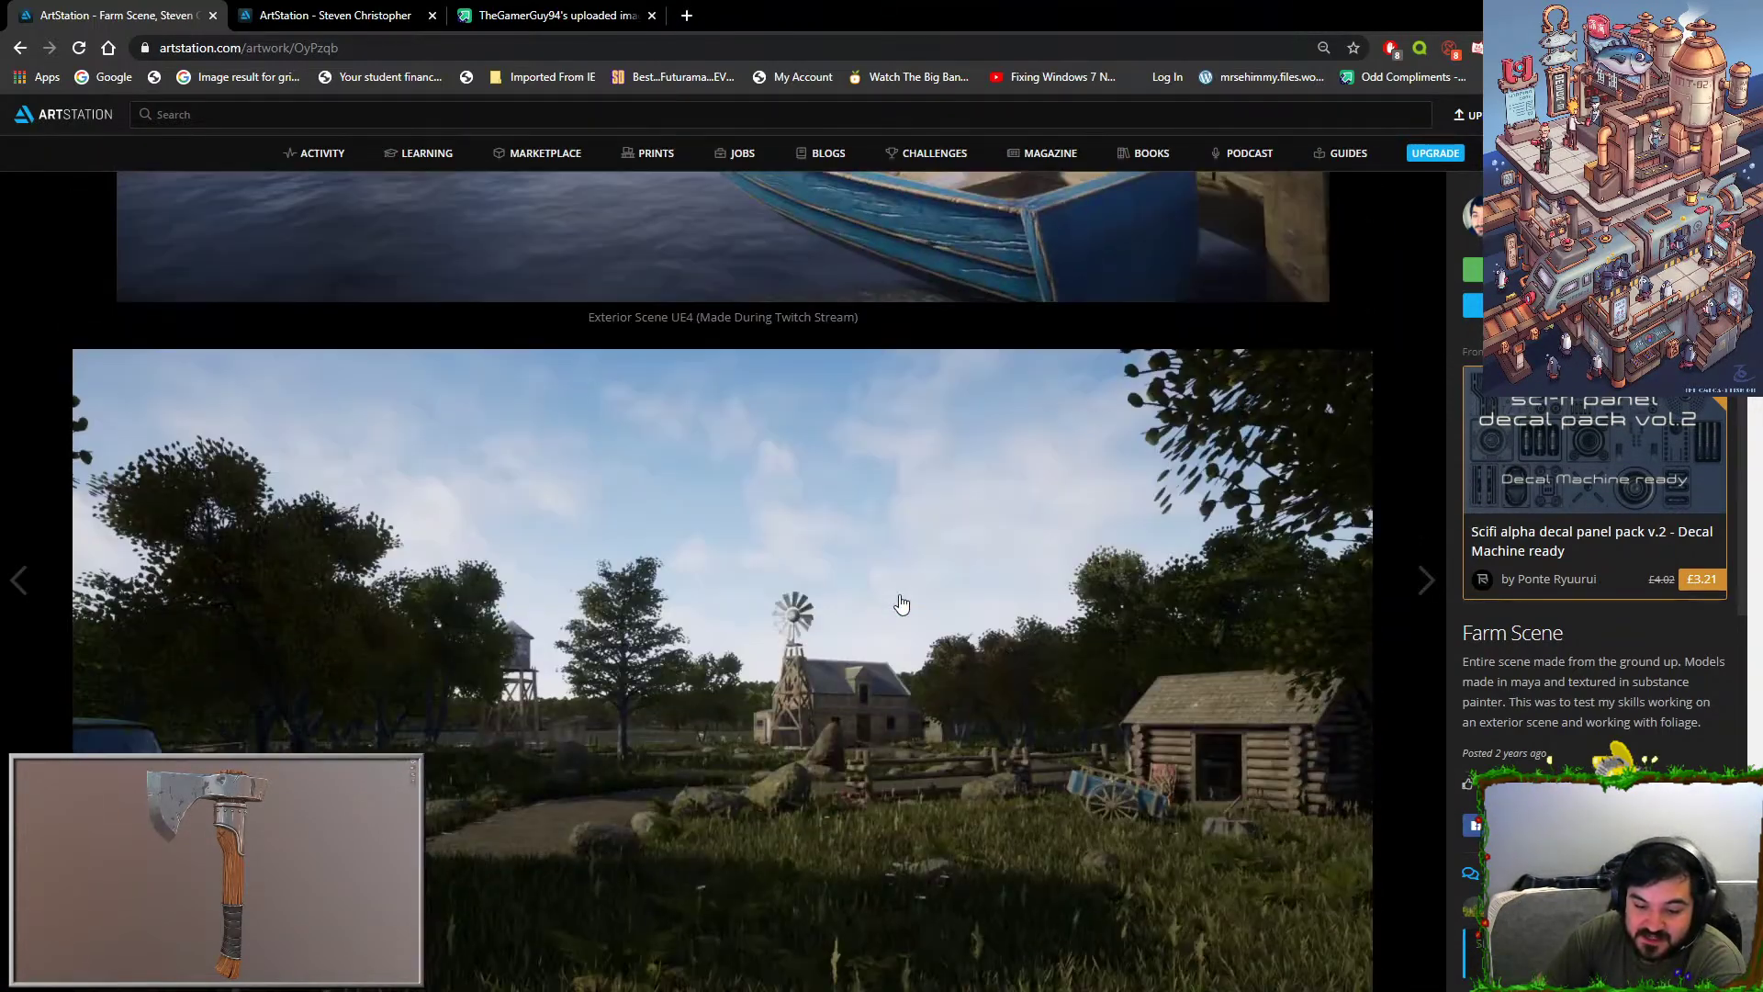
scroll(902, 597, "down", 1)
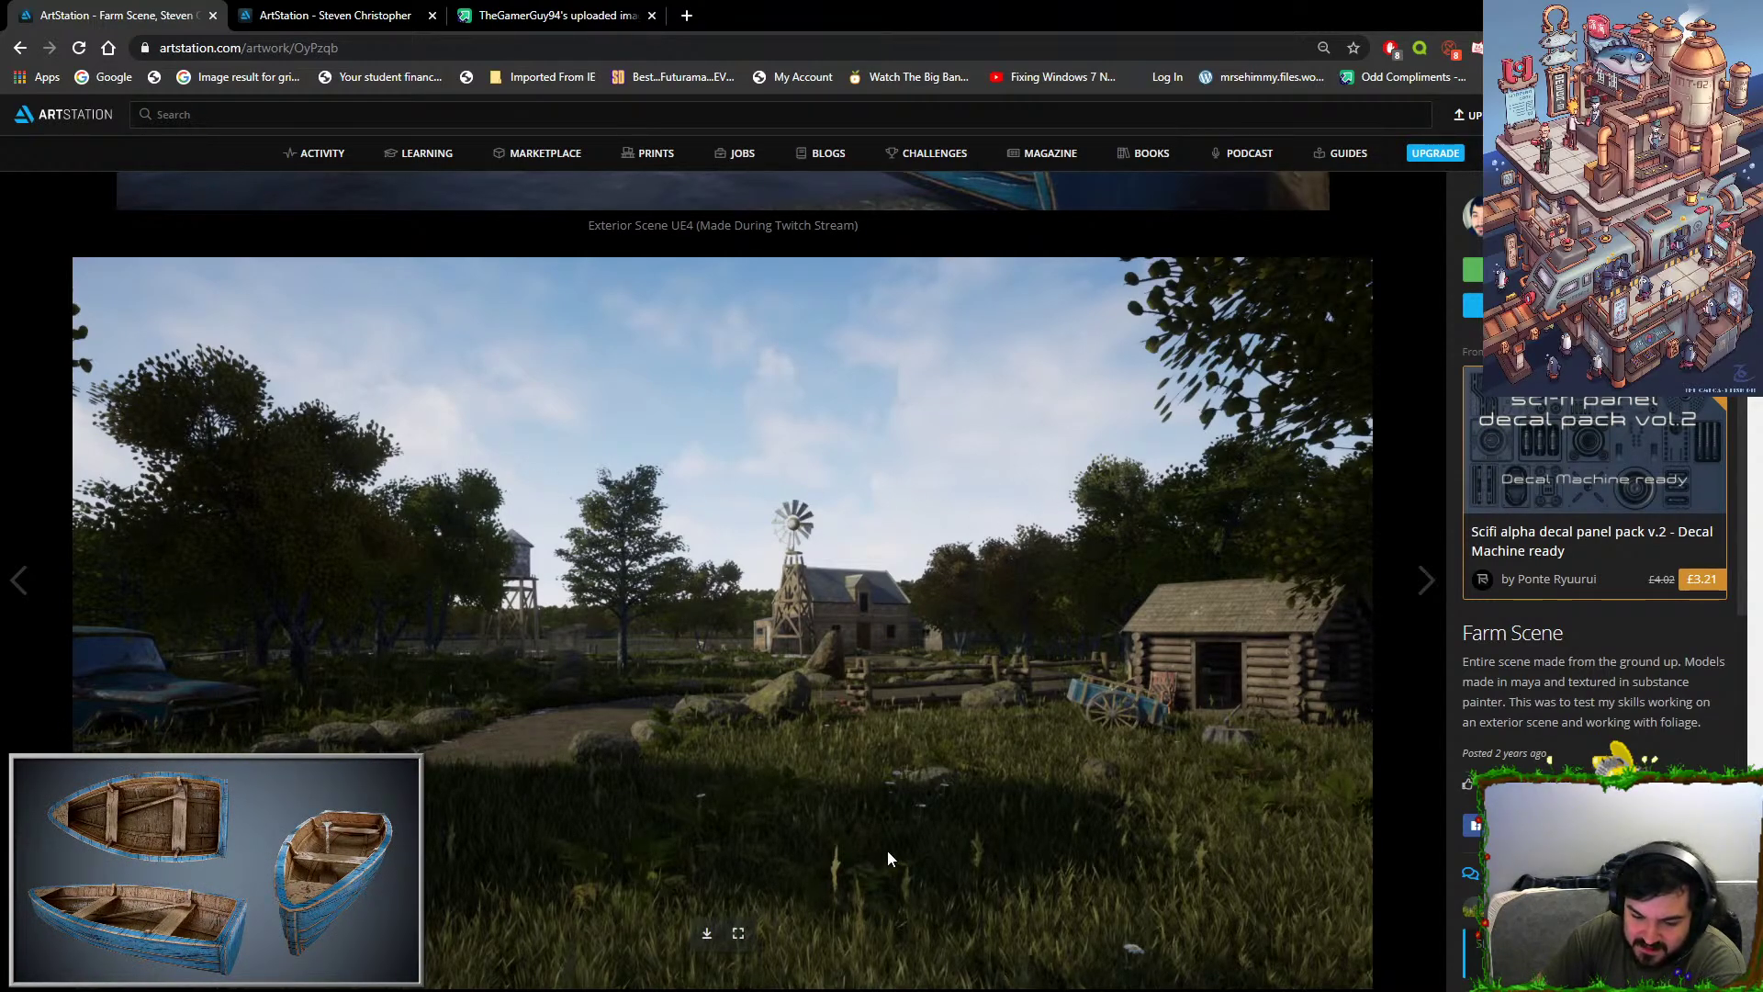
scroll(889, 858, "down", 10)
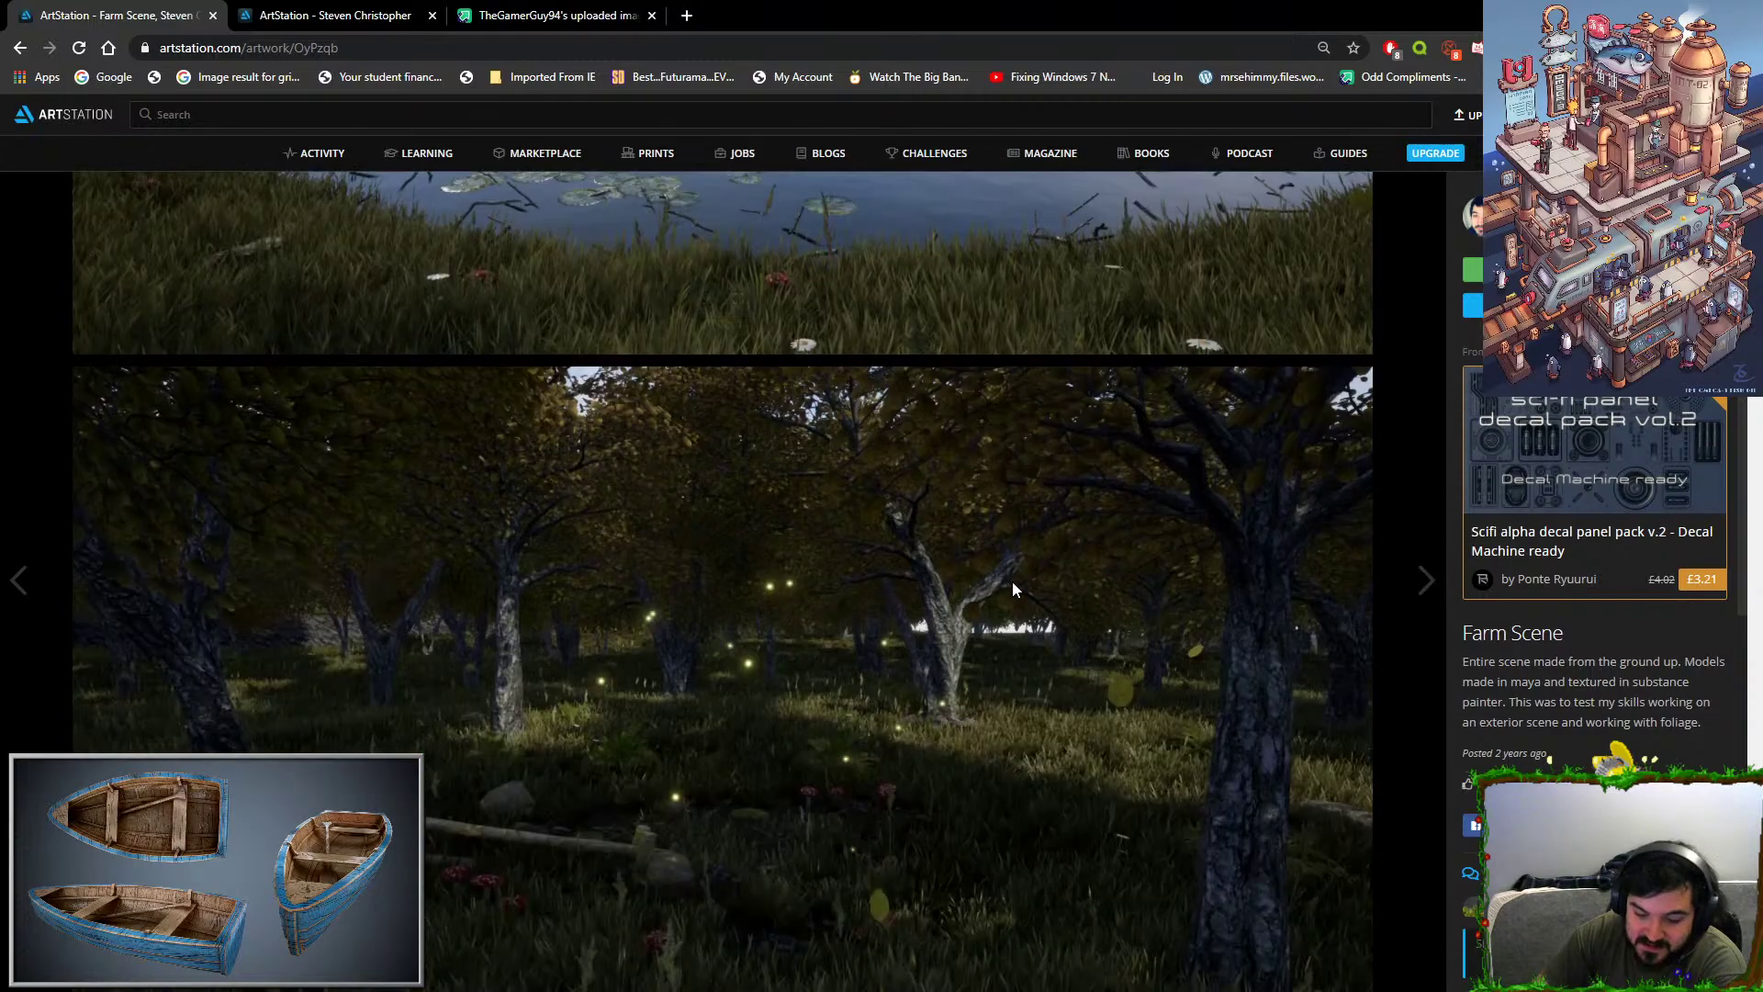
scroll(998, 520, "down", 1)
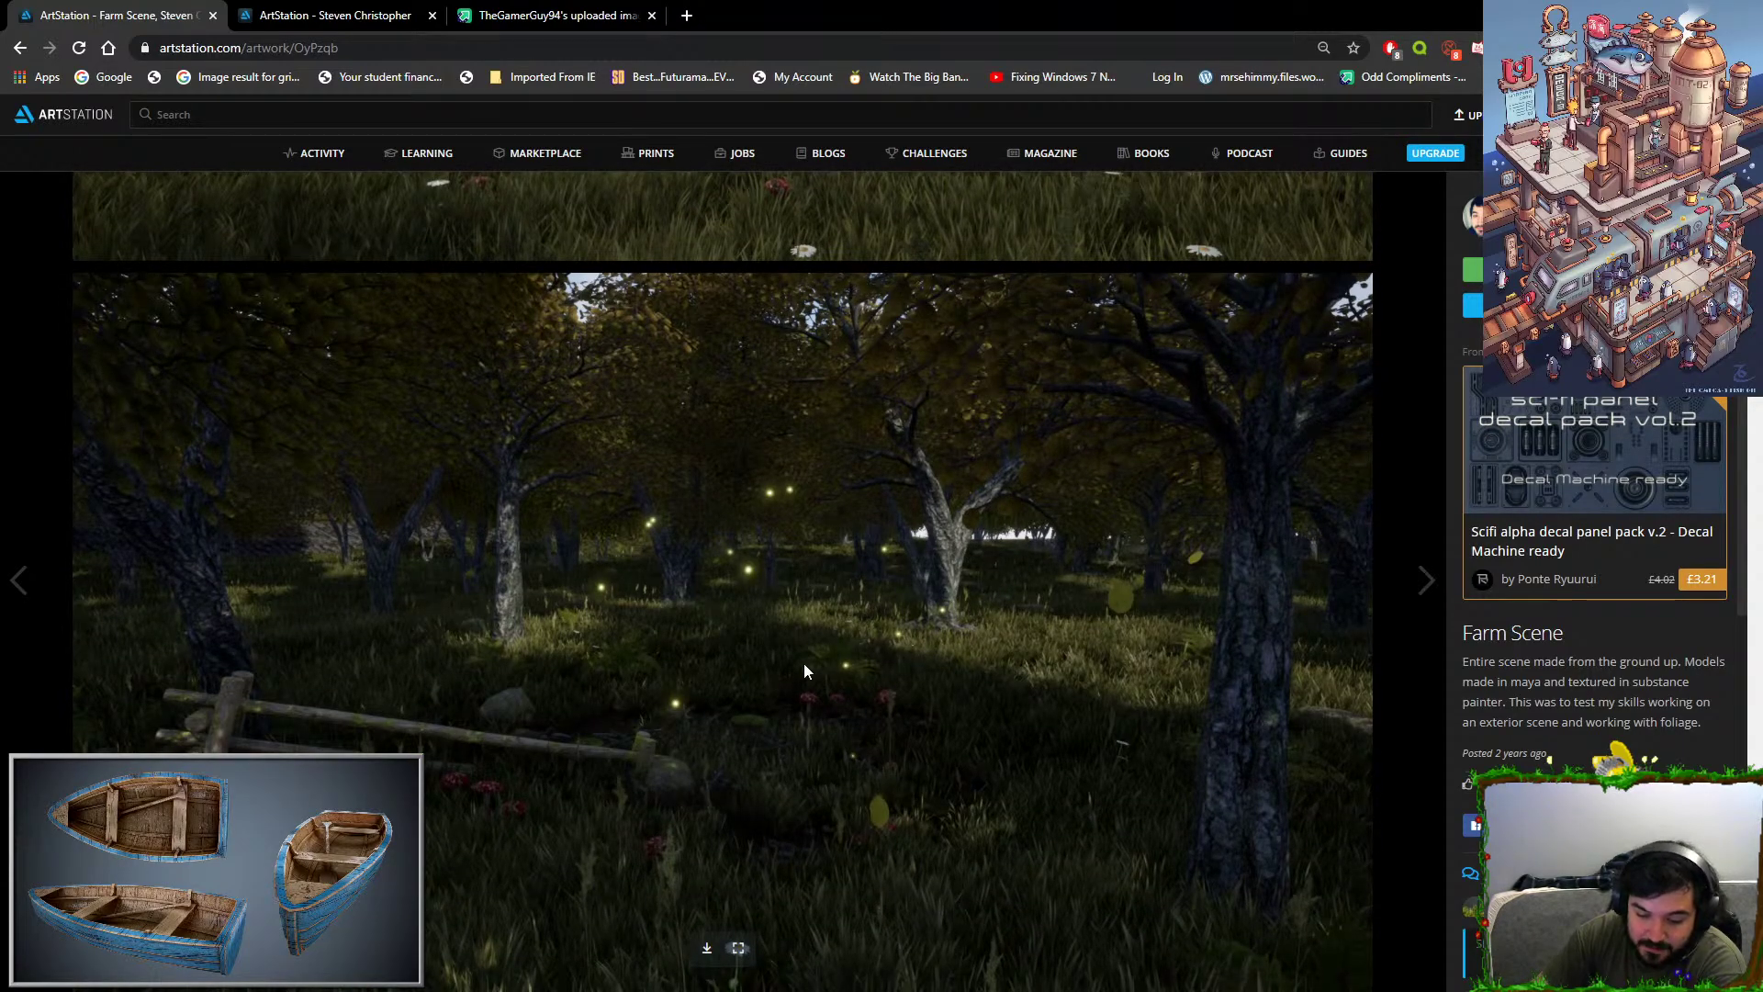
scroll(802, 666, "down", 9)
scroll(768, 580, "up", 9)
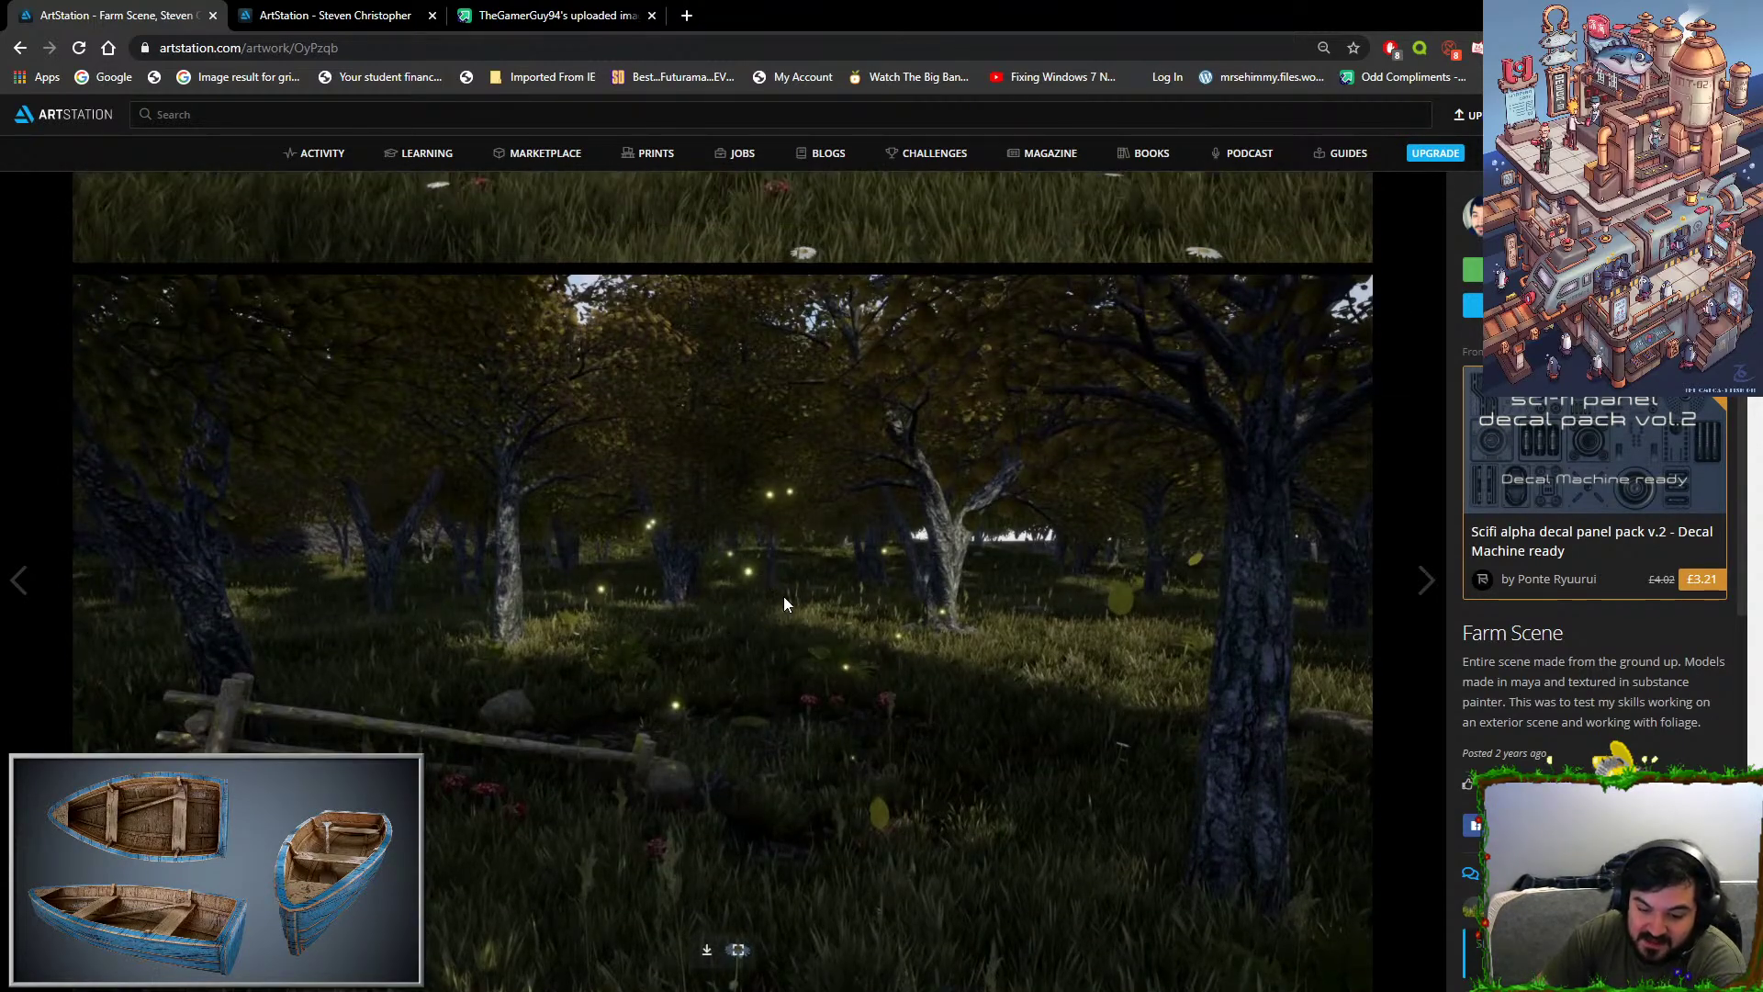
Look through the Farm Scene's lake, pickup truck and wooden dock renders, and return to the Environments album.
scroll(702, 504, "down", 16)
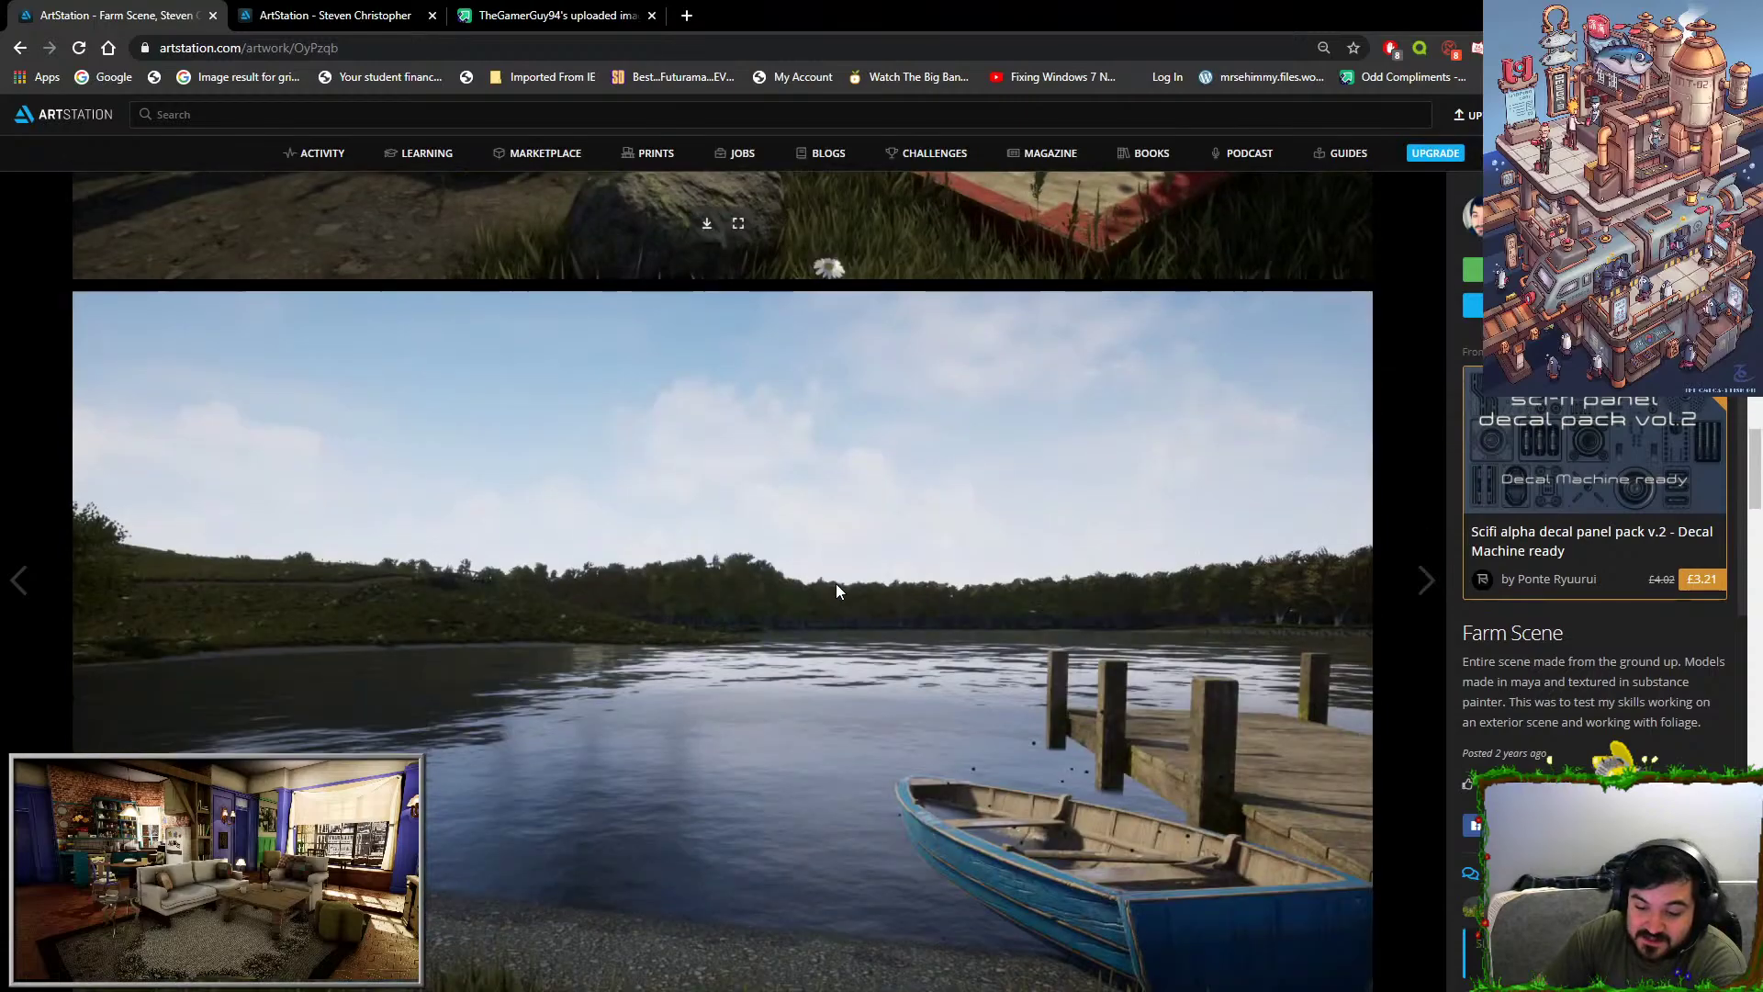
scroll(836, 586, "down", 3)
scroll(1153, 551, "down", 6)
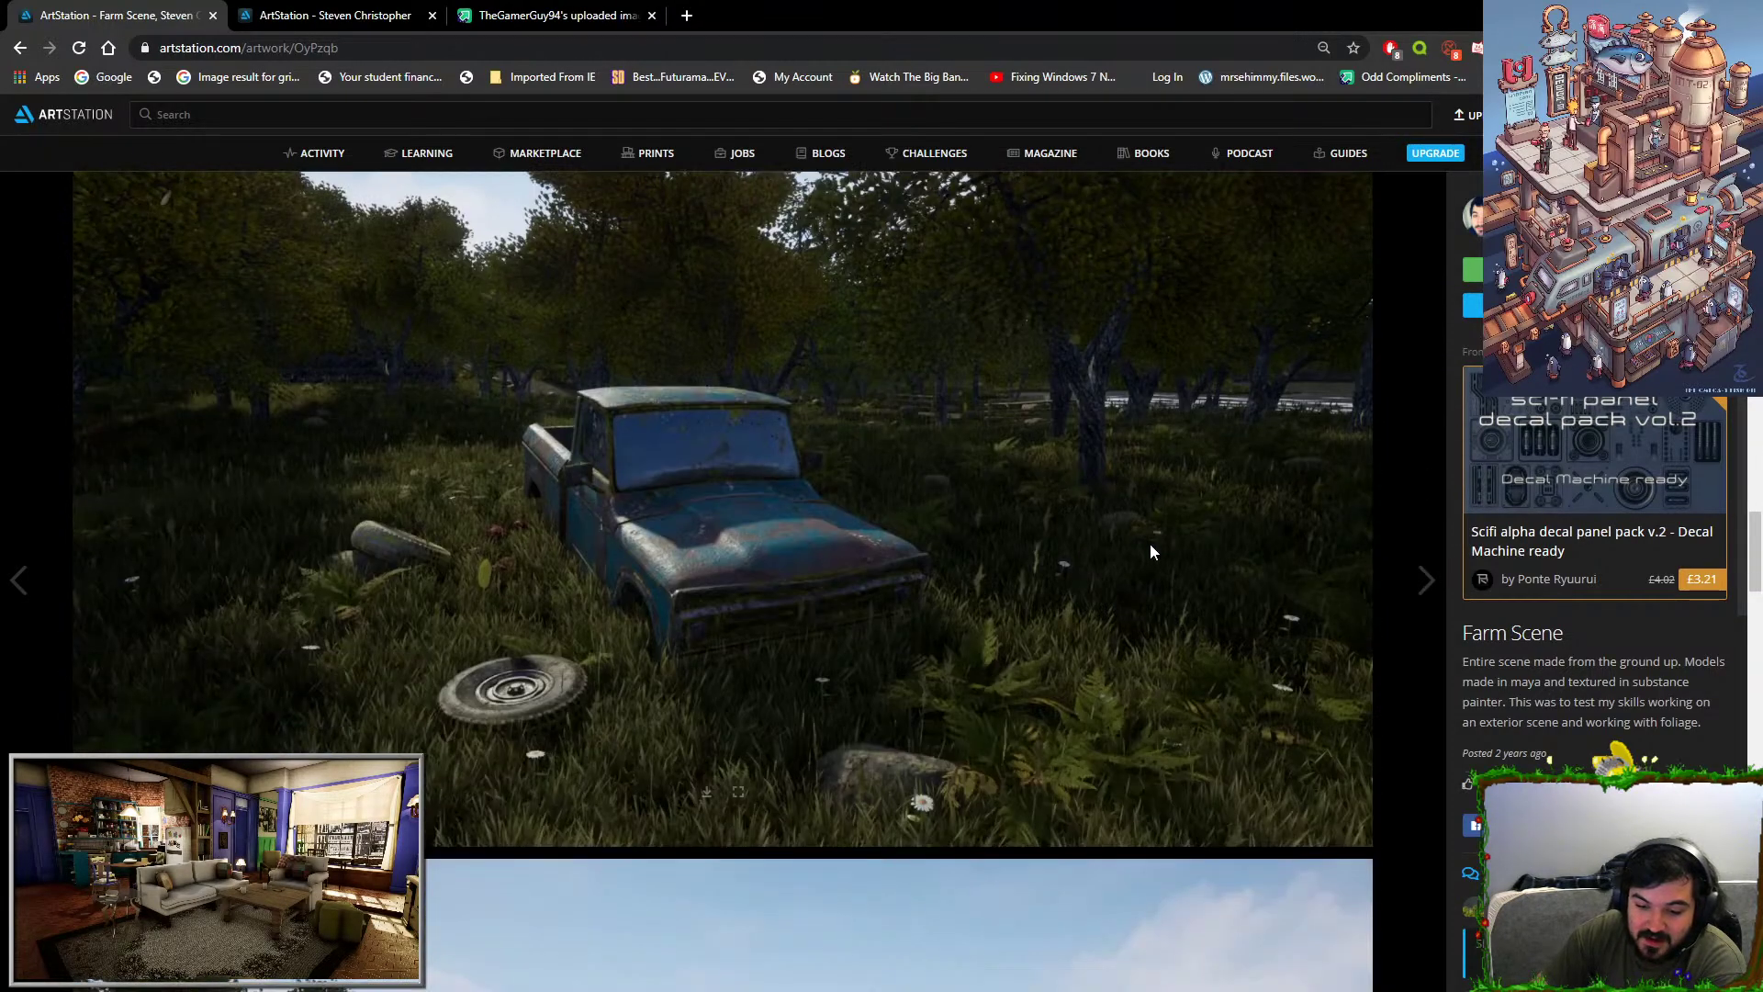
scroll(1136, 526, "up", 6)
scroll(909, 641, "down", 3)
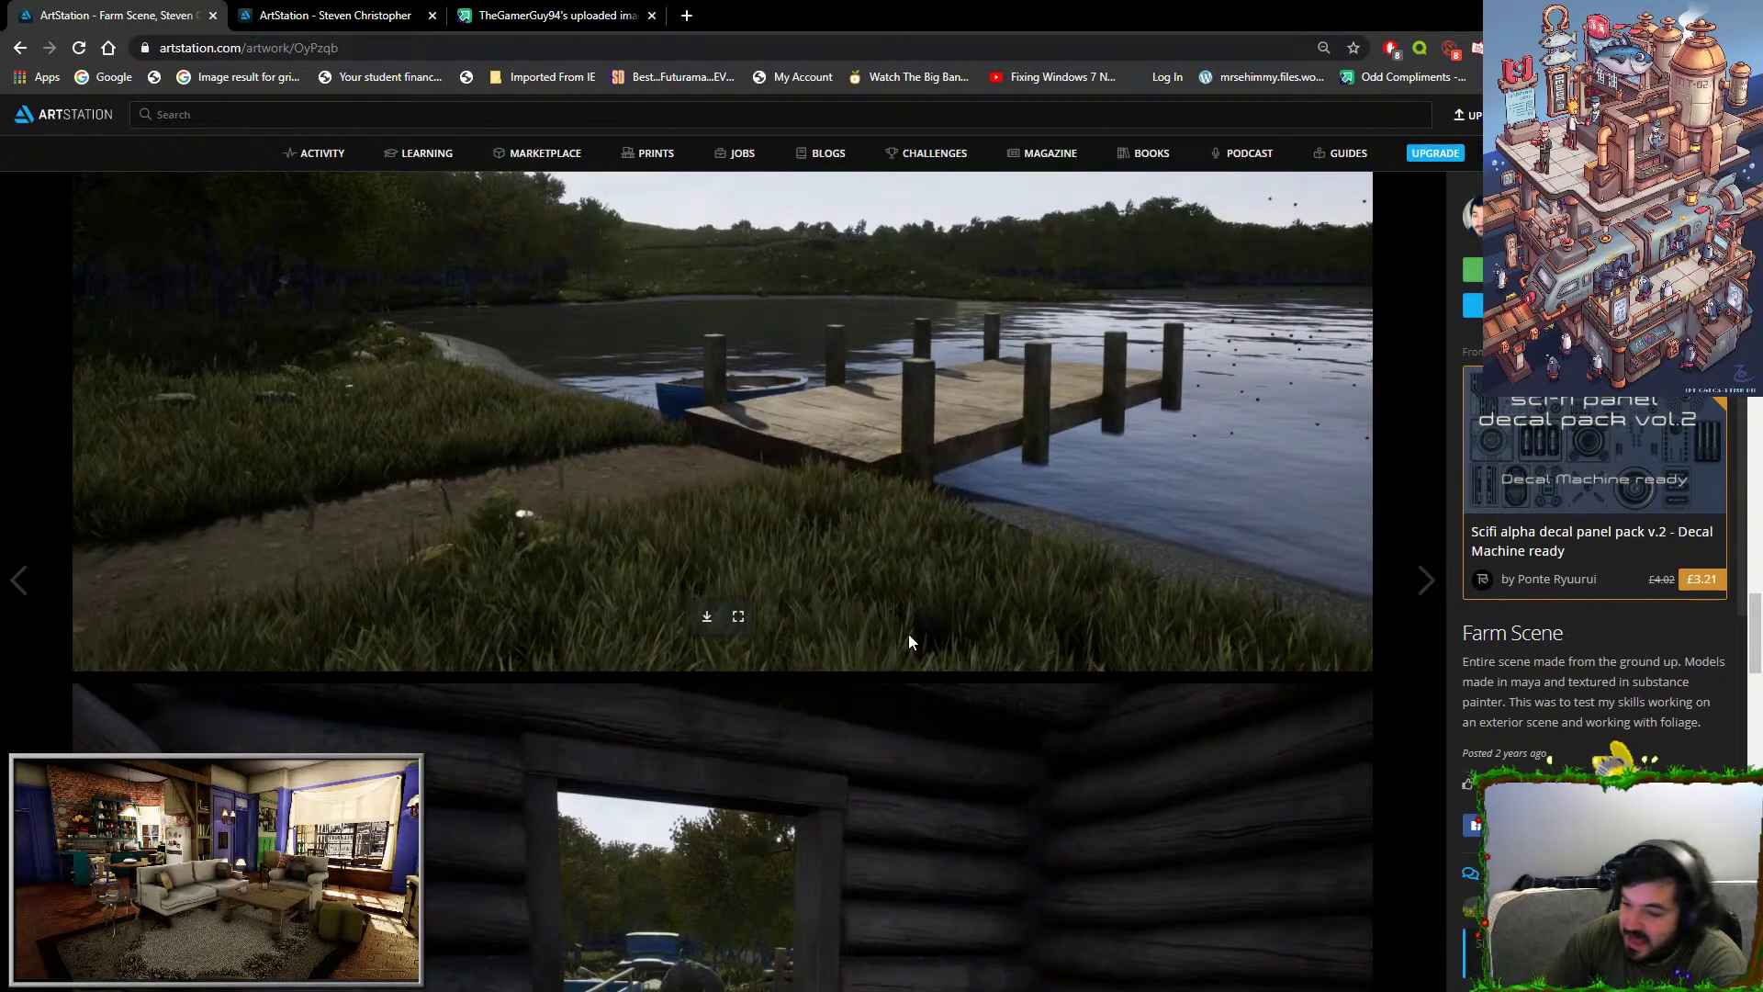
left_click(19, 50)
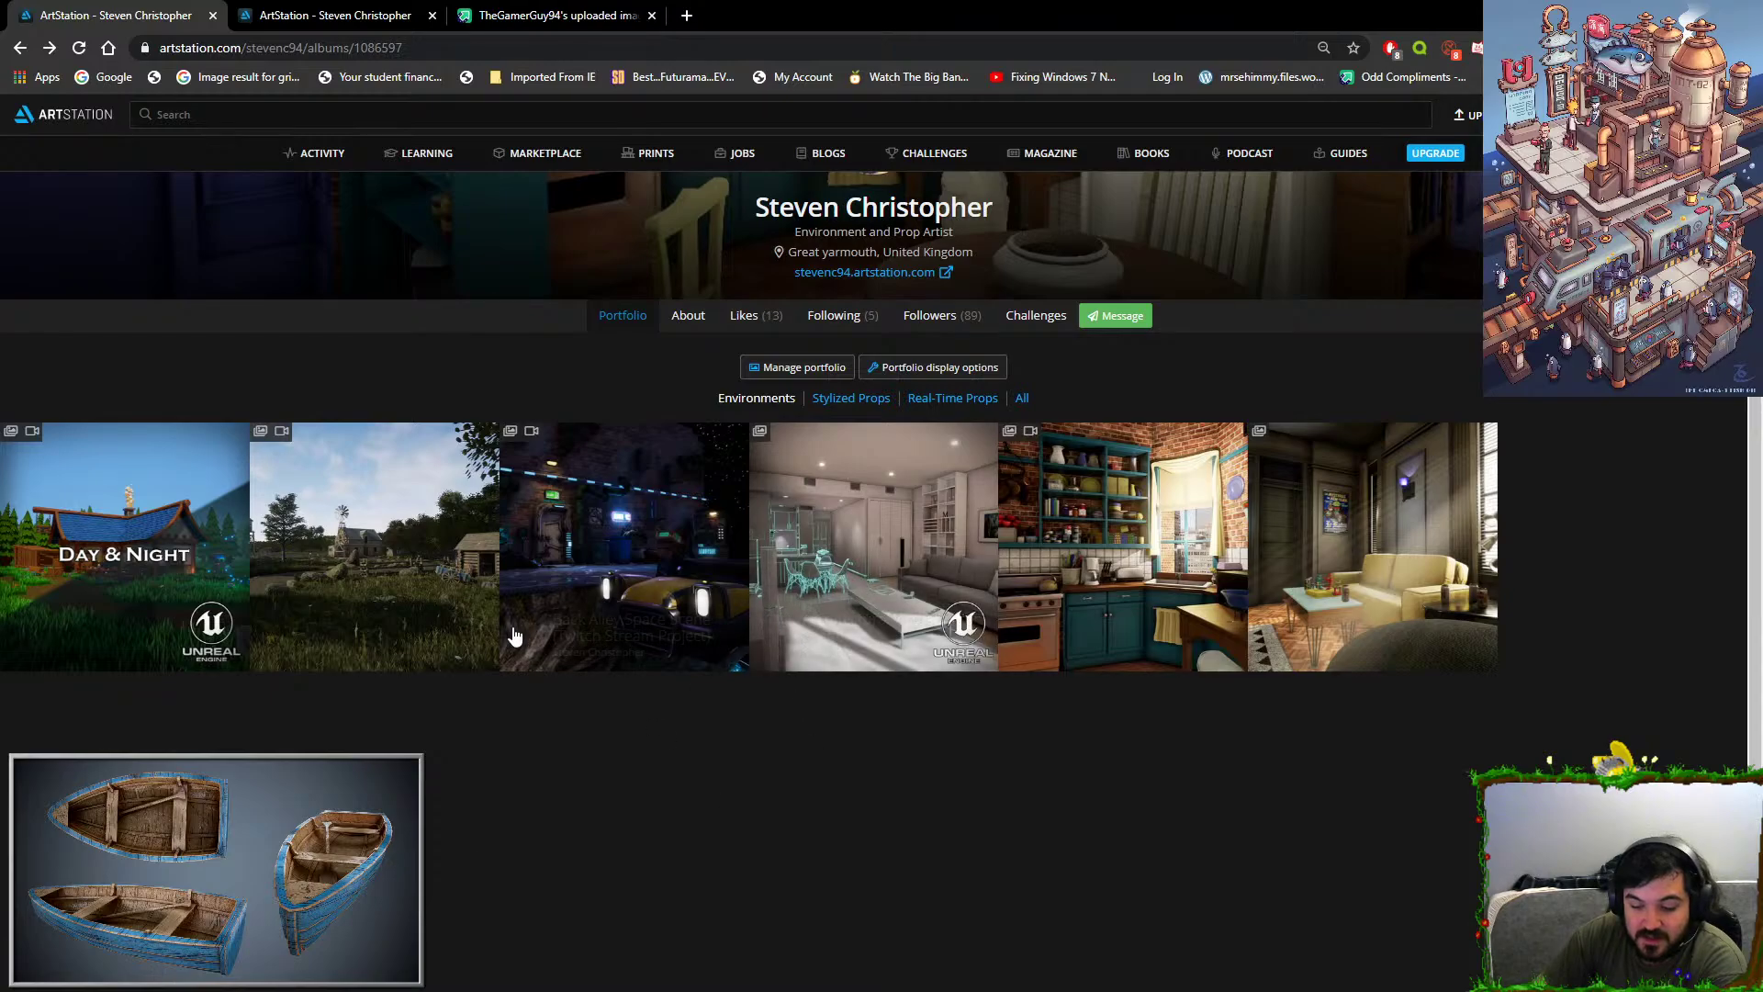
Look through the Architectural Virtualization Scene's living room and desk renders and its inspiration image, and return to the Environments album.
left_click(771, 656)
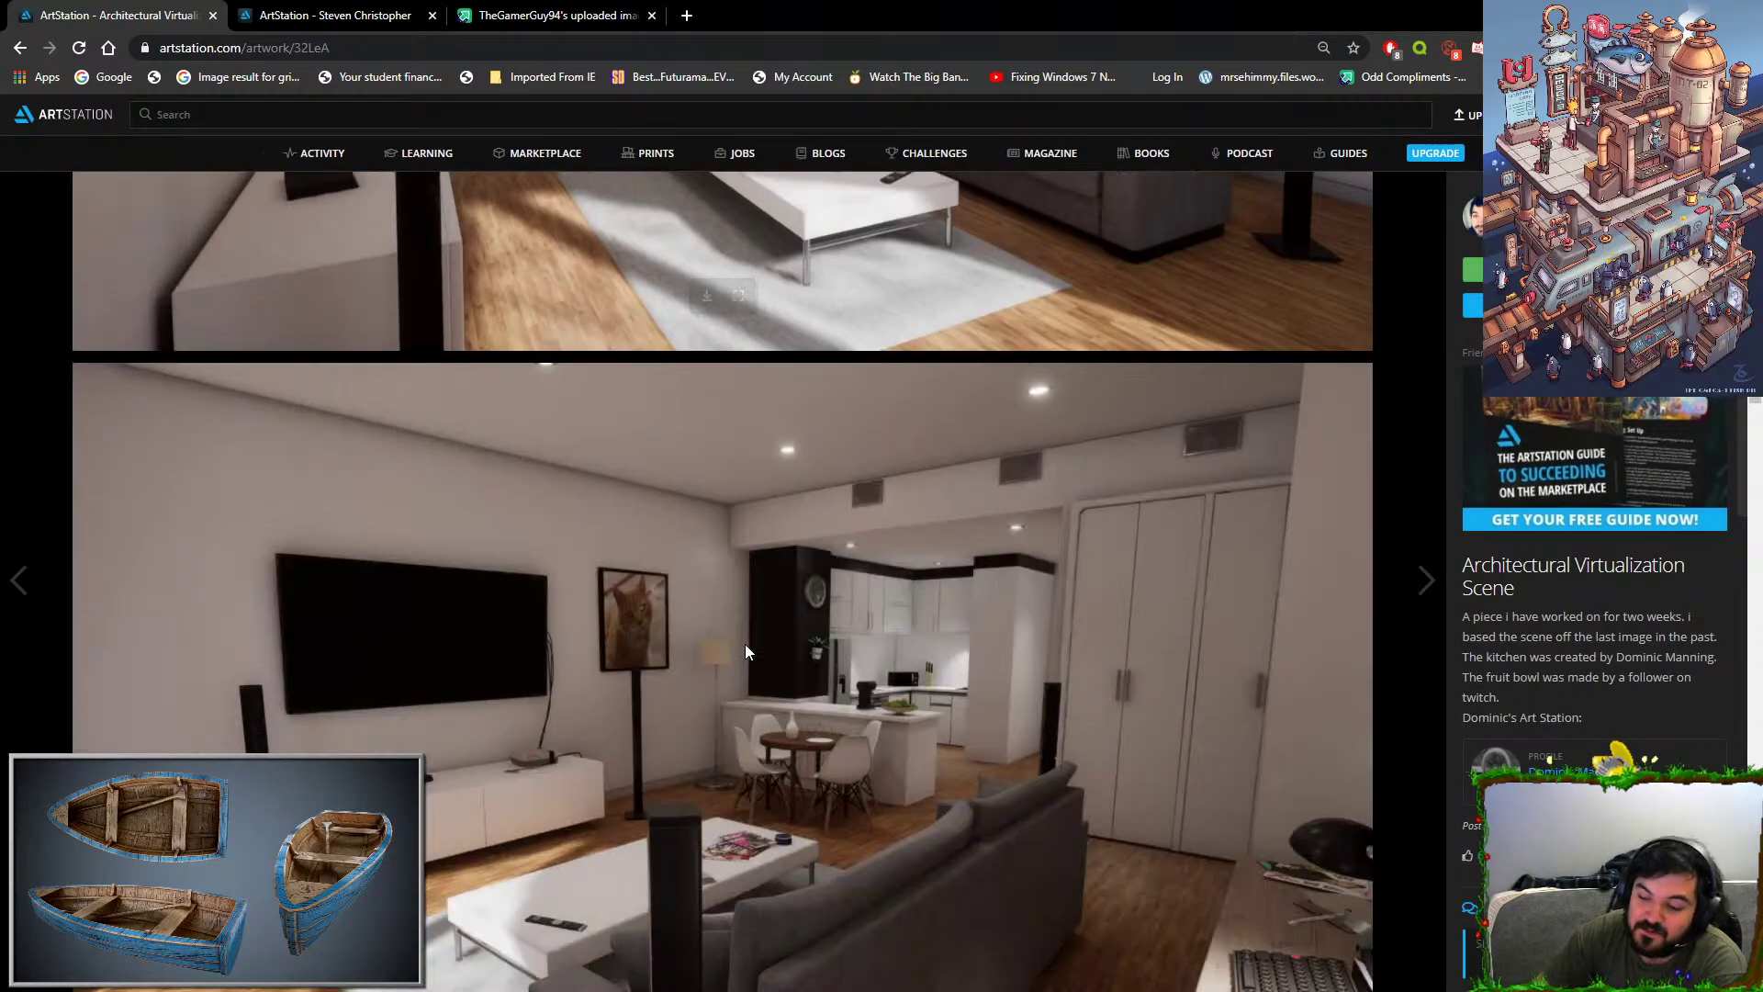
scroll(664, 661, "down", 12)
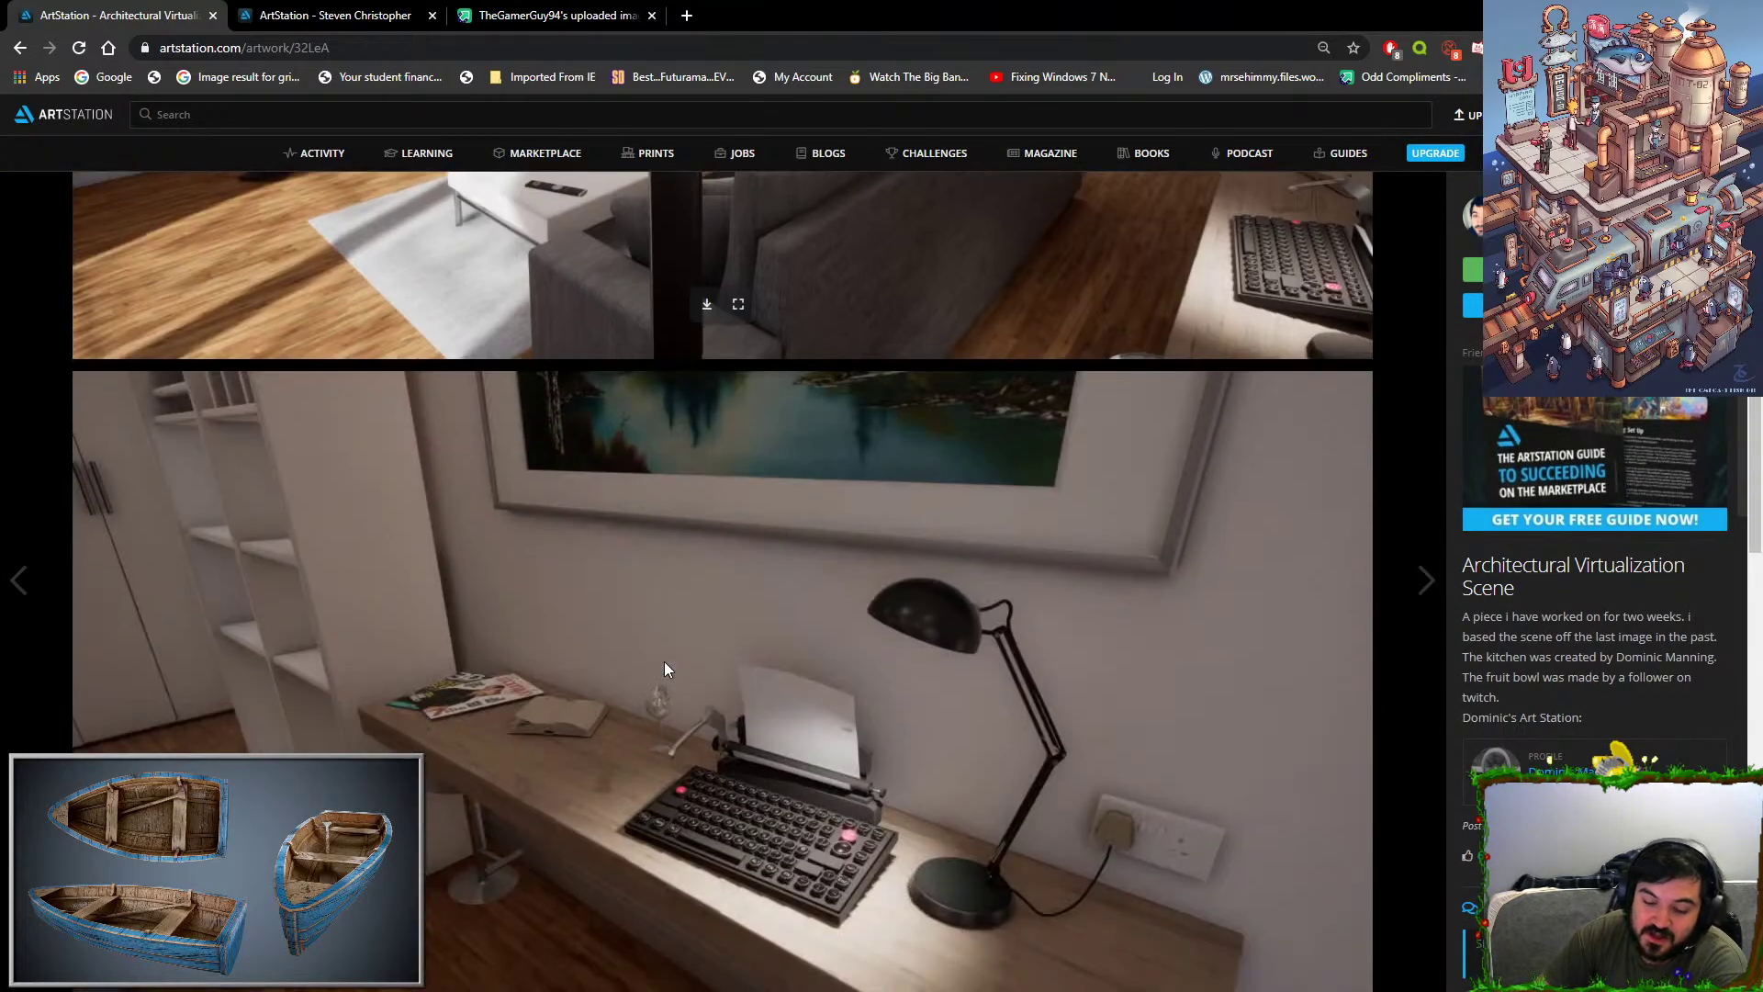
scroll(663, 661, "down", 15)
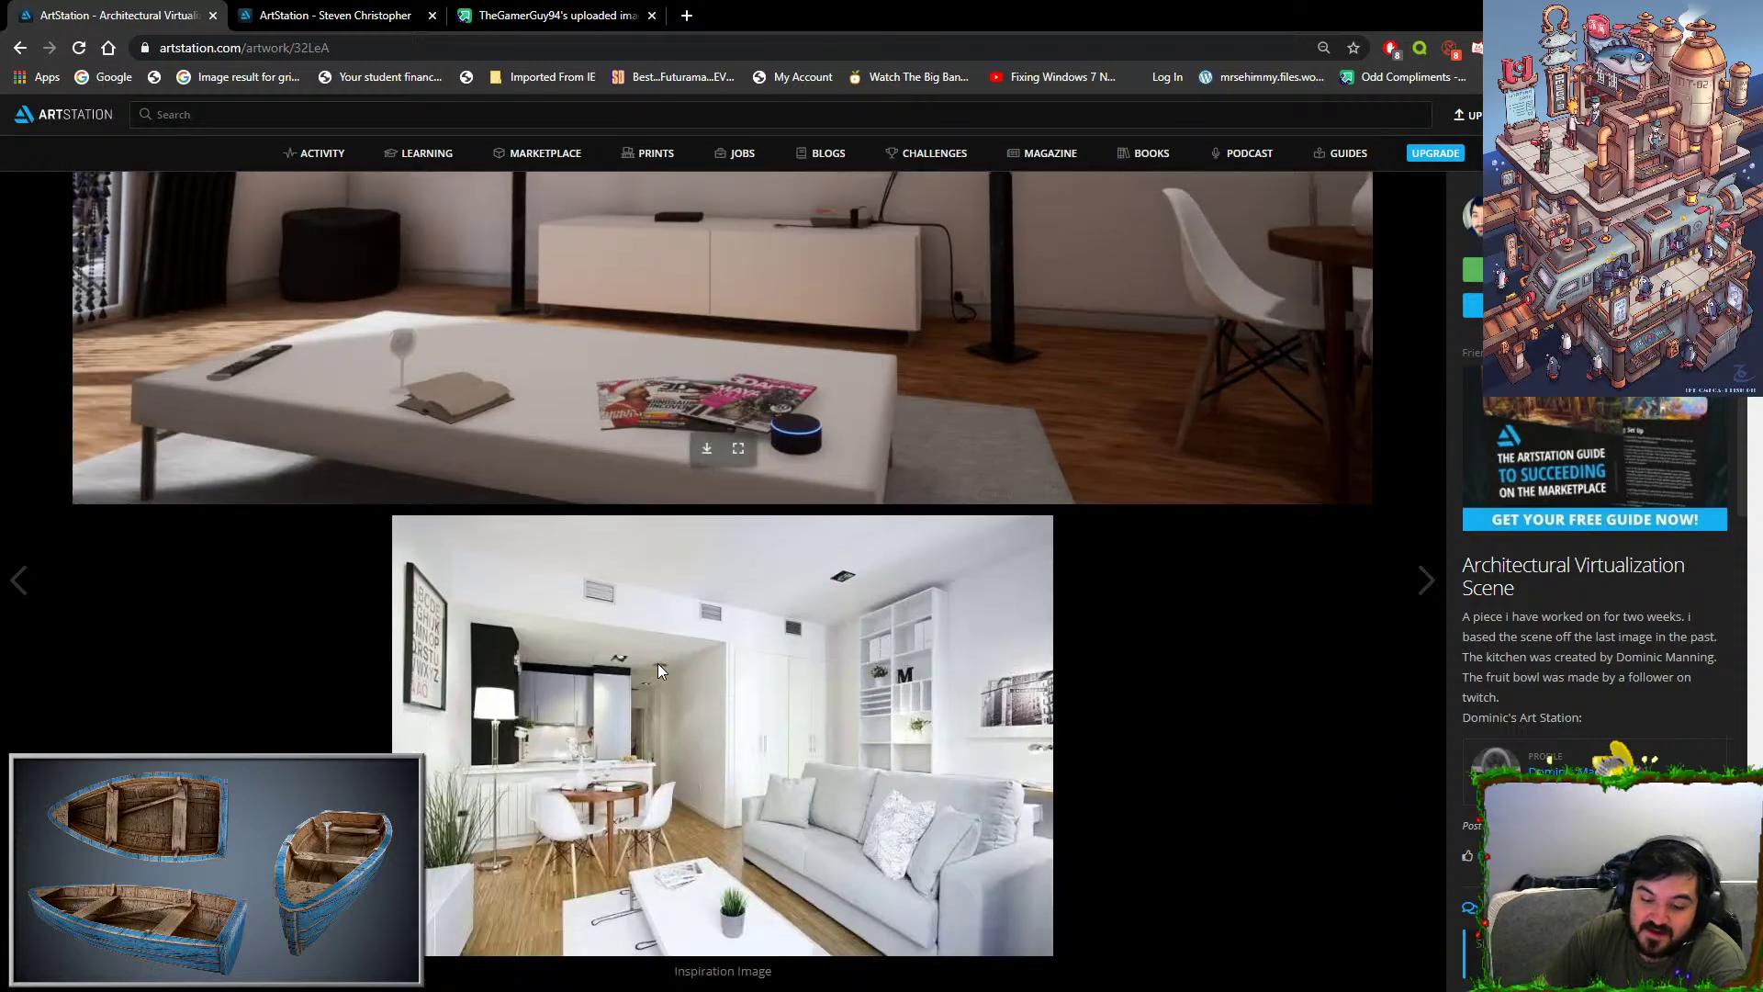
scroll(806, 730, "up", 10)
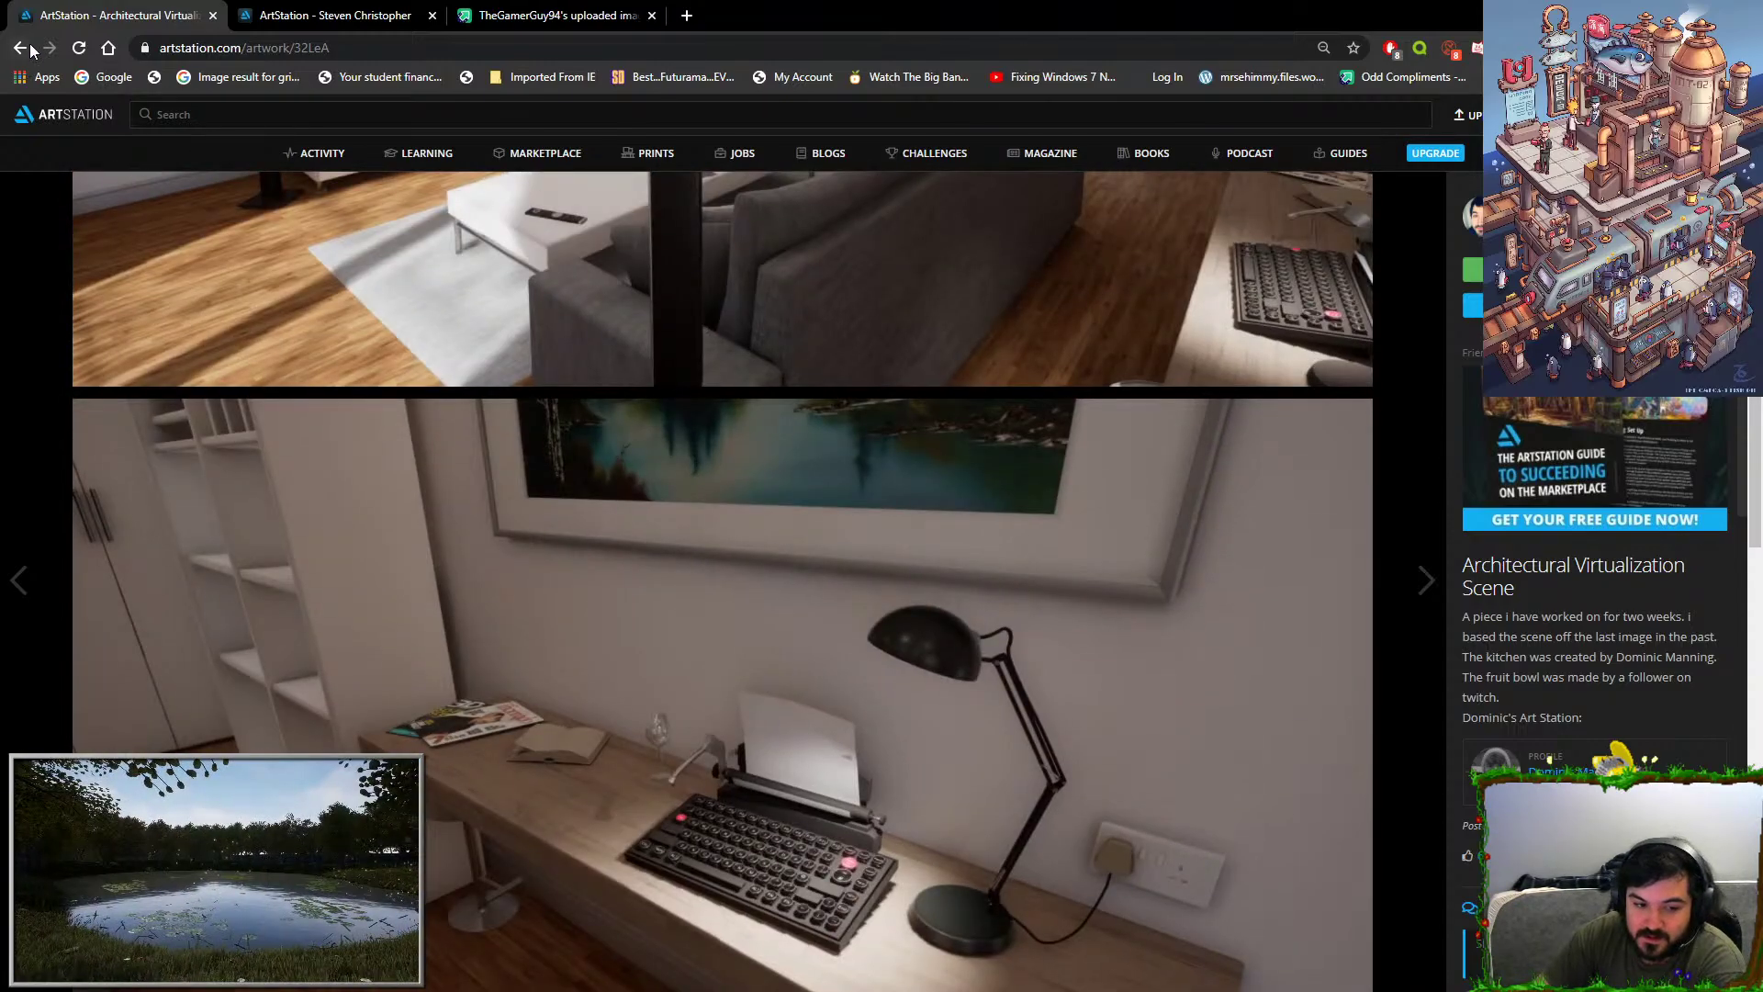
left_click(20, 48)
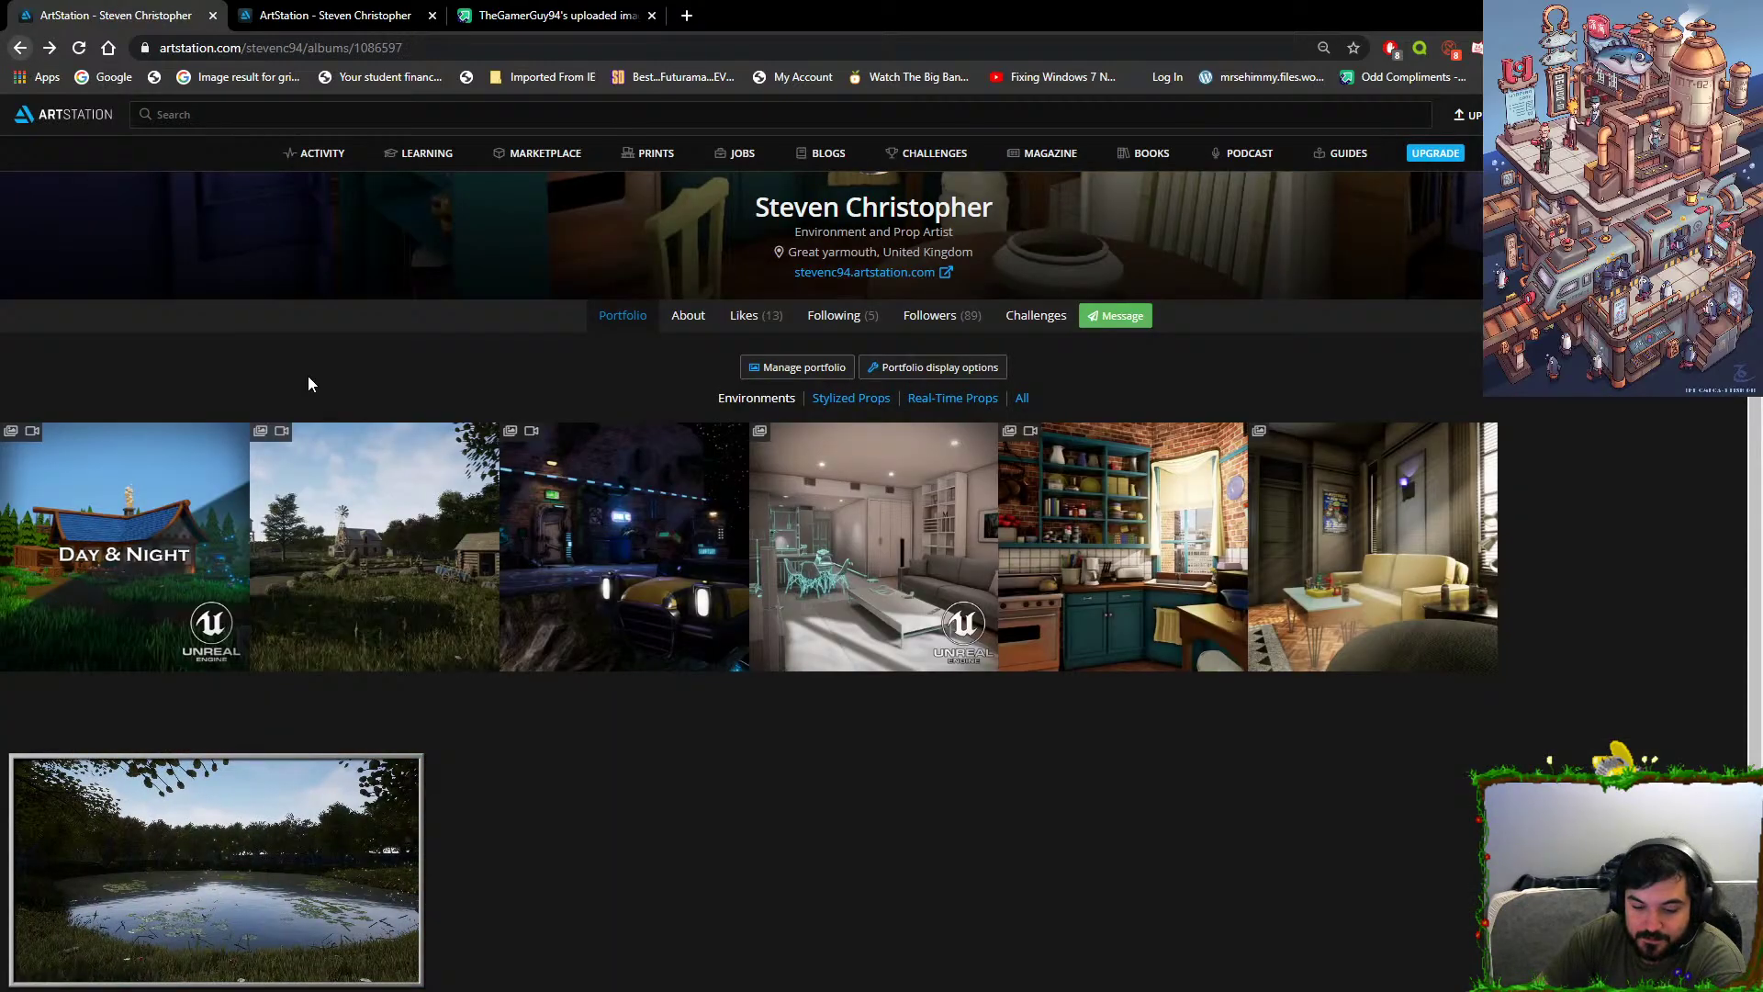
Open the Back Alley Space Scene artwork and play its video, skipping ahead through the alley footage.
left_click(720, 634)
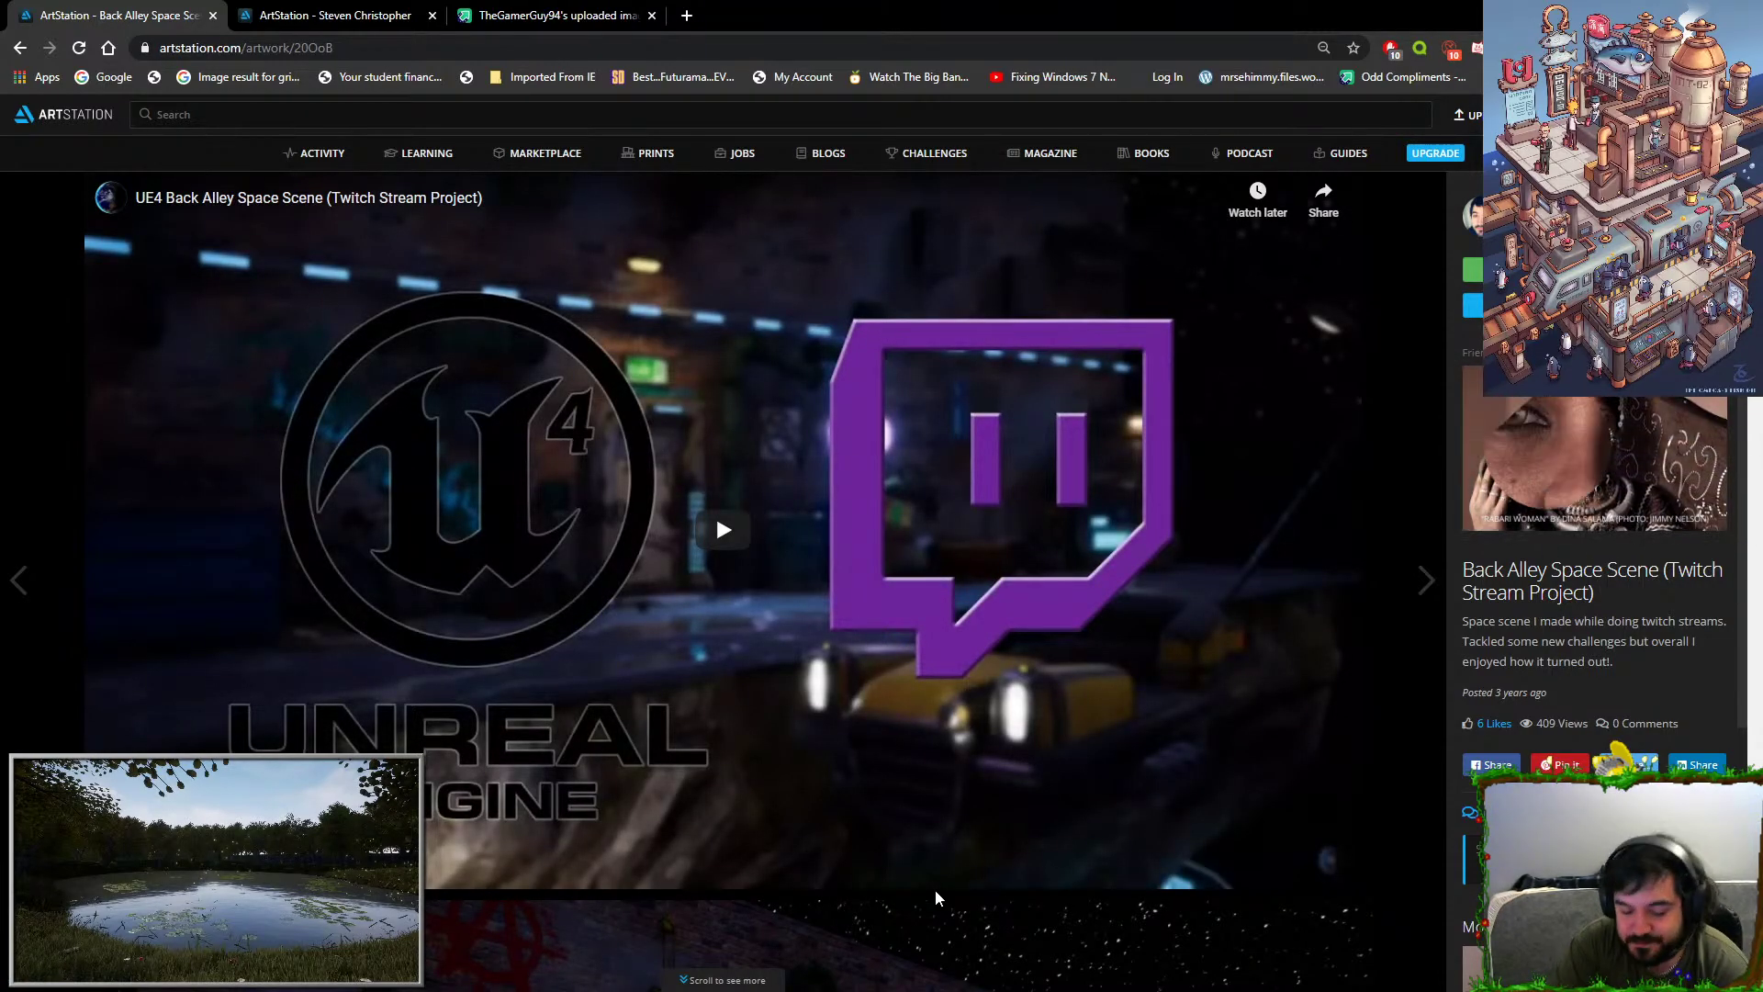
left_click(723, 530)
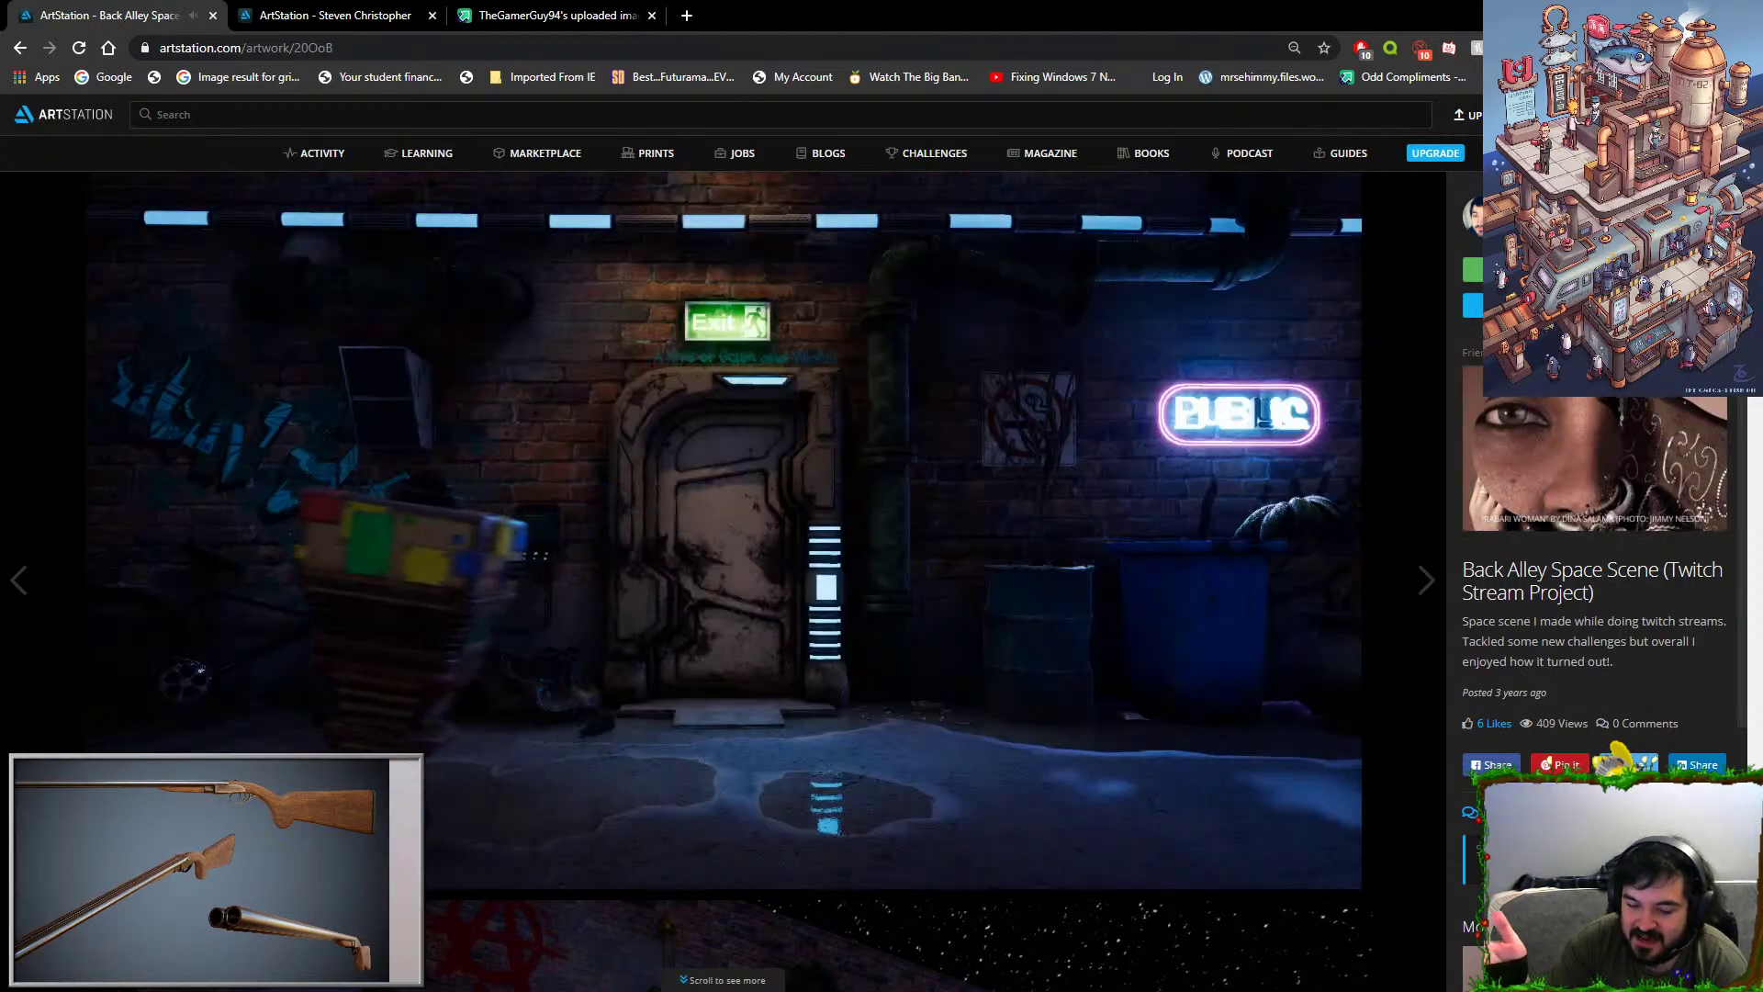
left_click(395, 657)
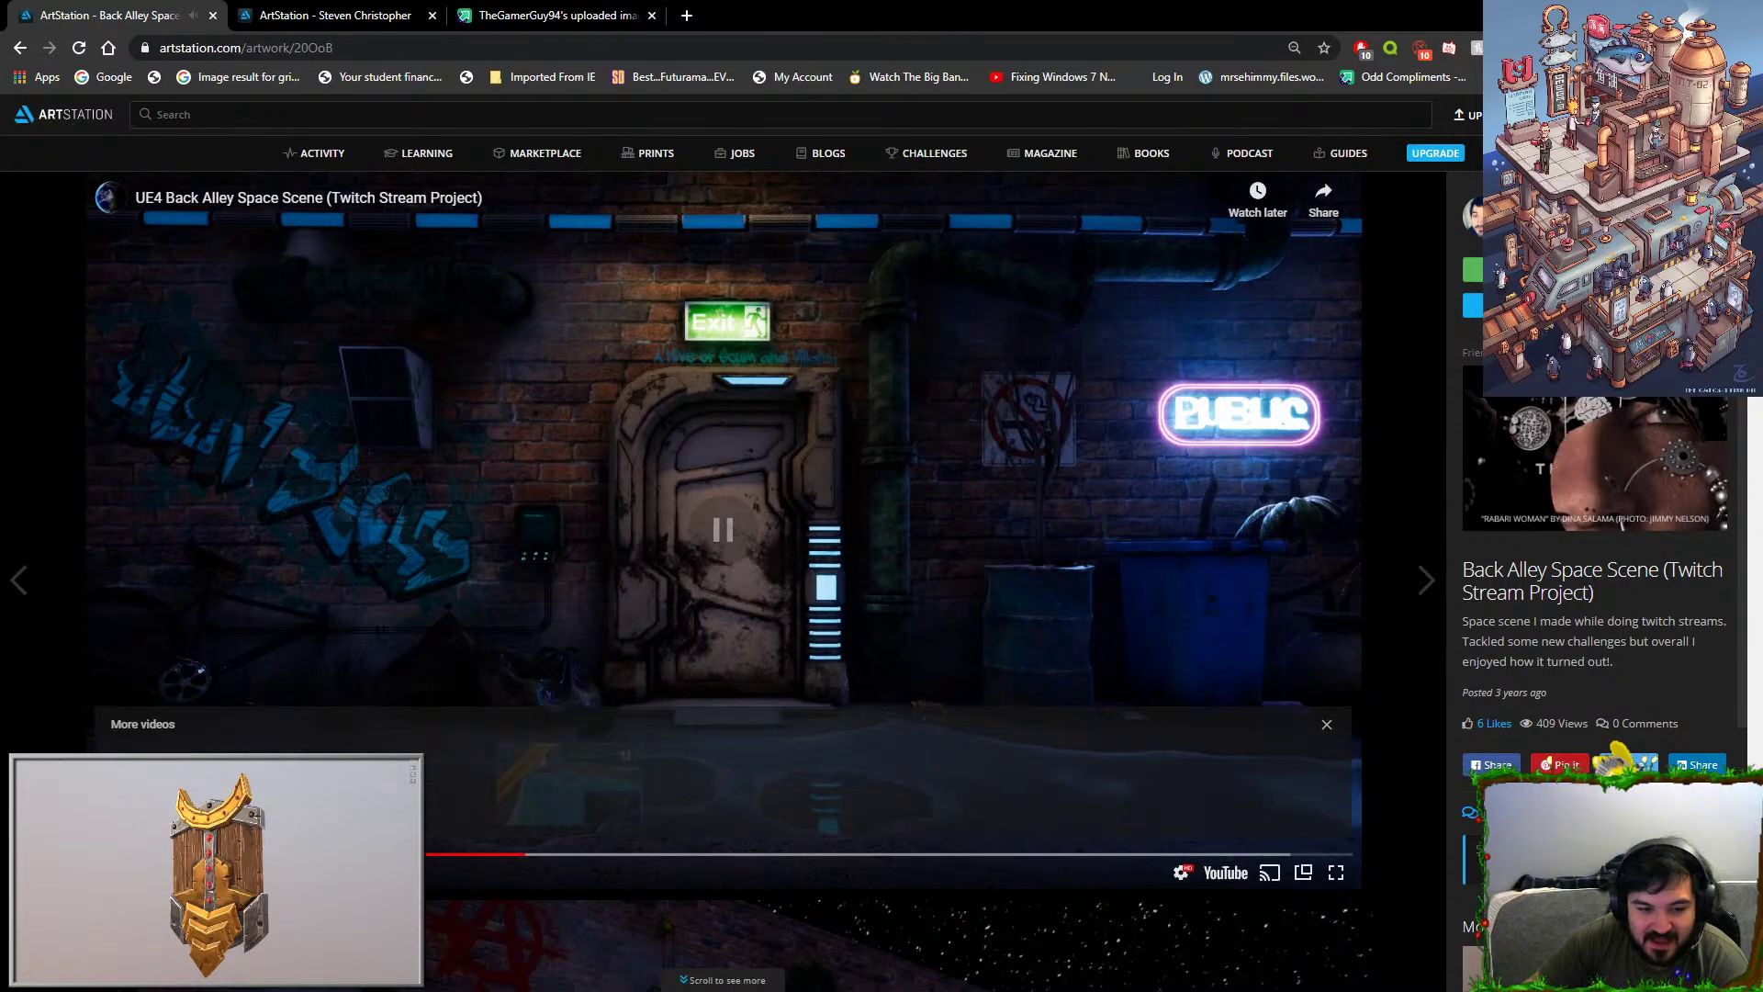
left_click(843, 855)
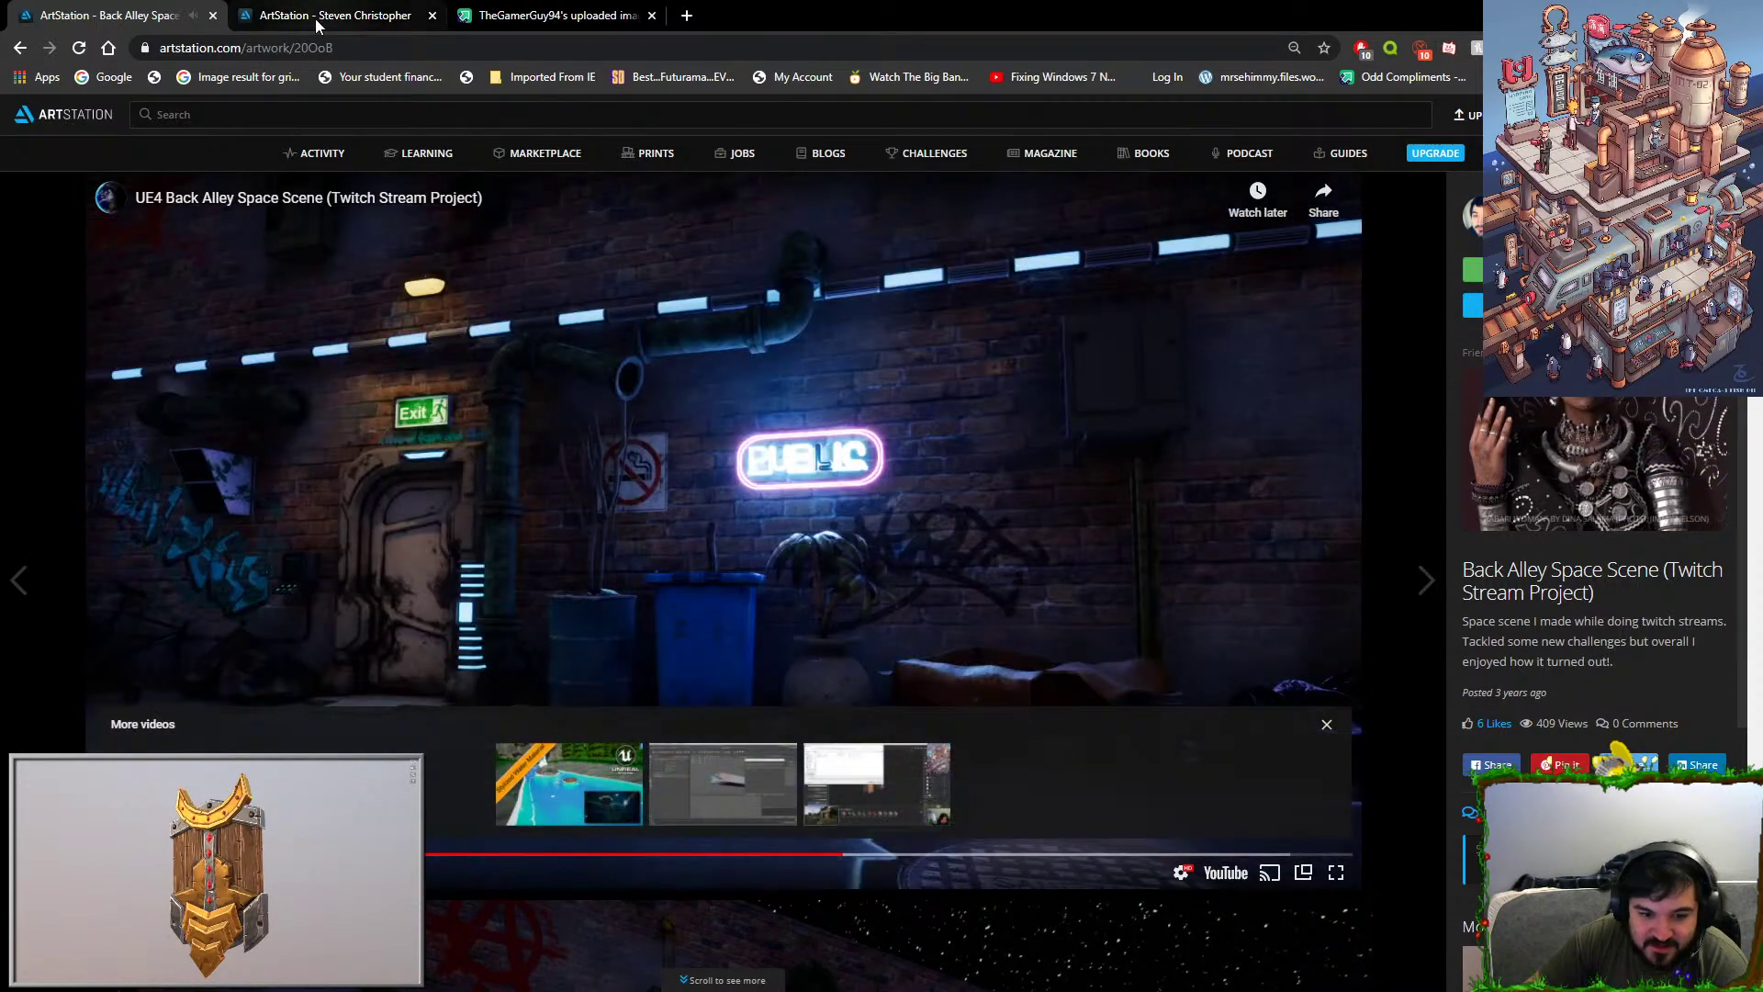
Open YouTube in a new browser tab.
left_click(685, 16)
type("you")
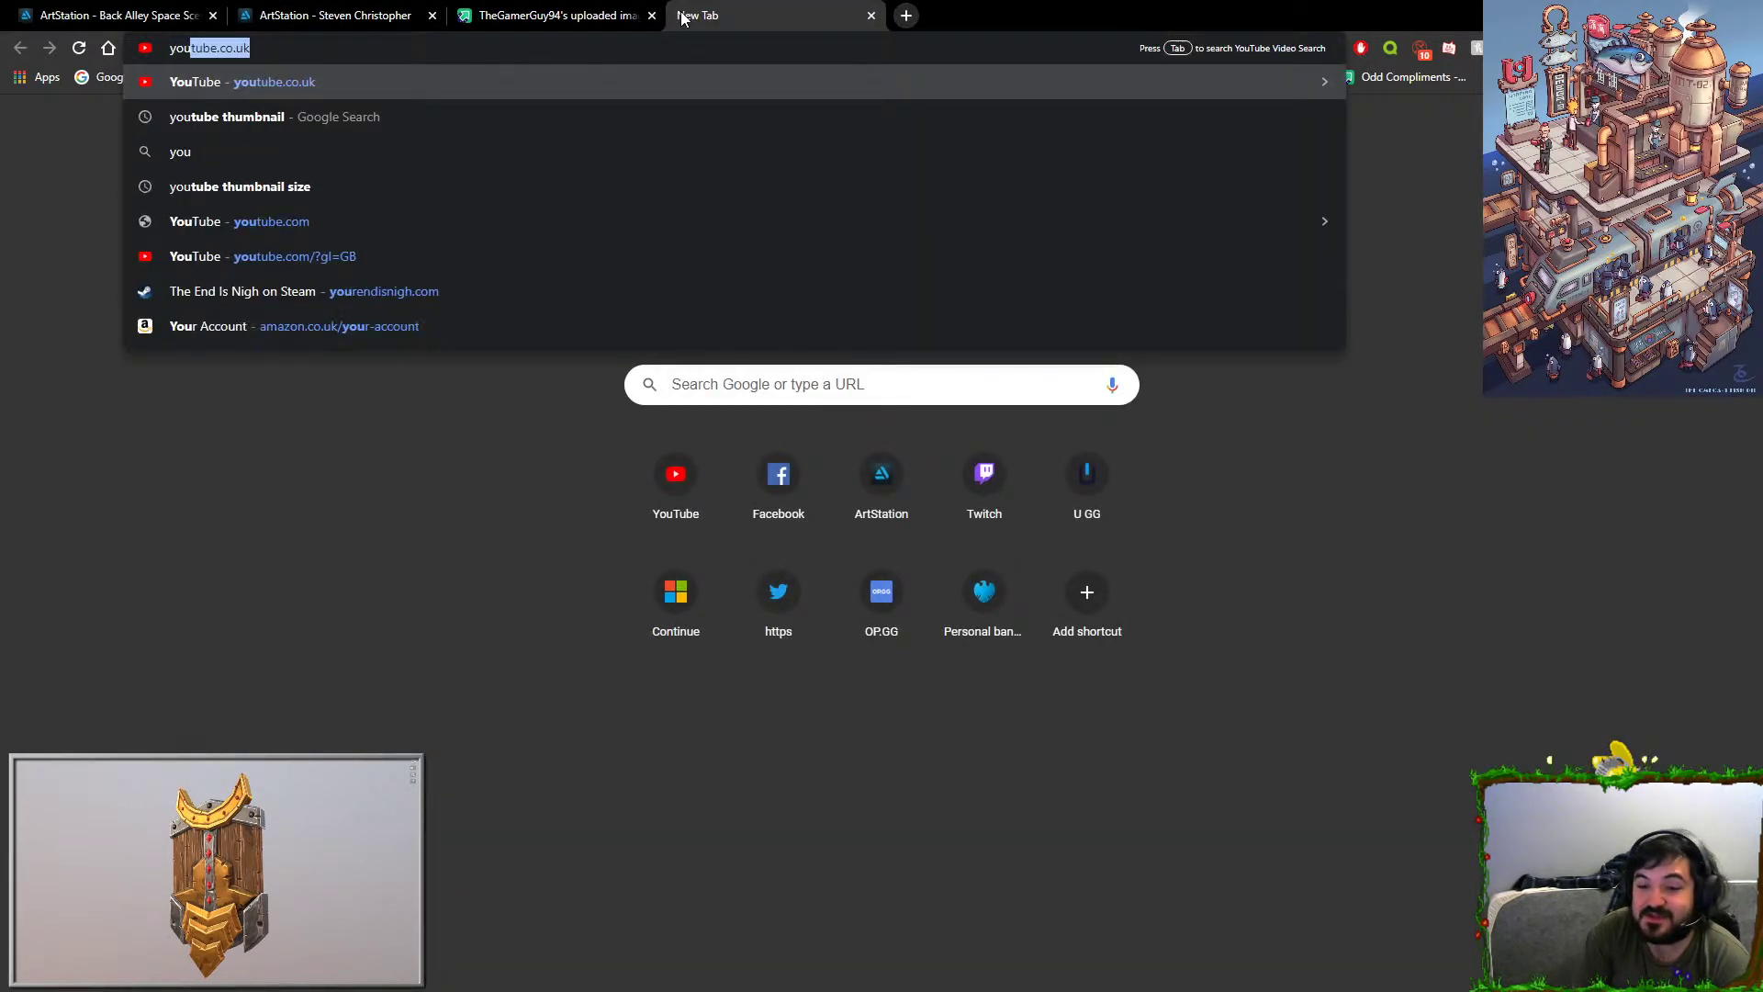
key("Return")
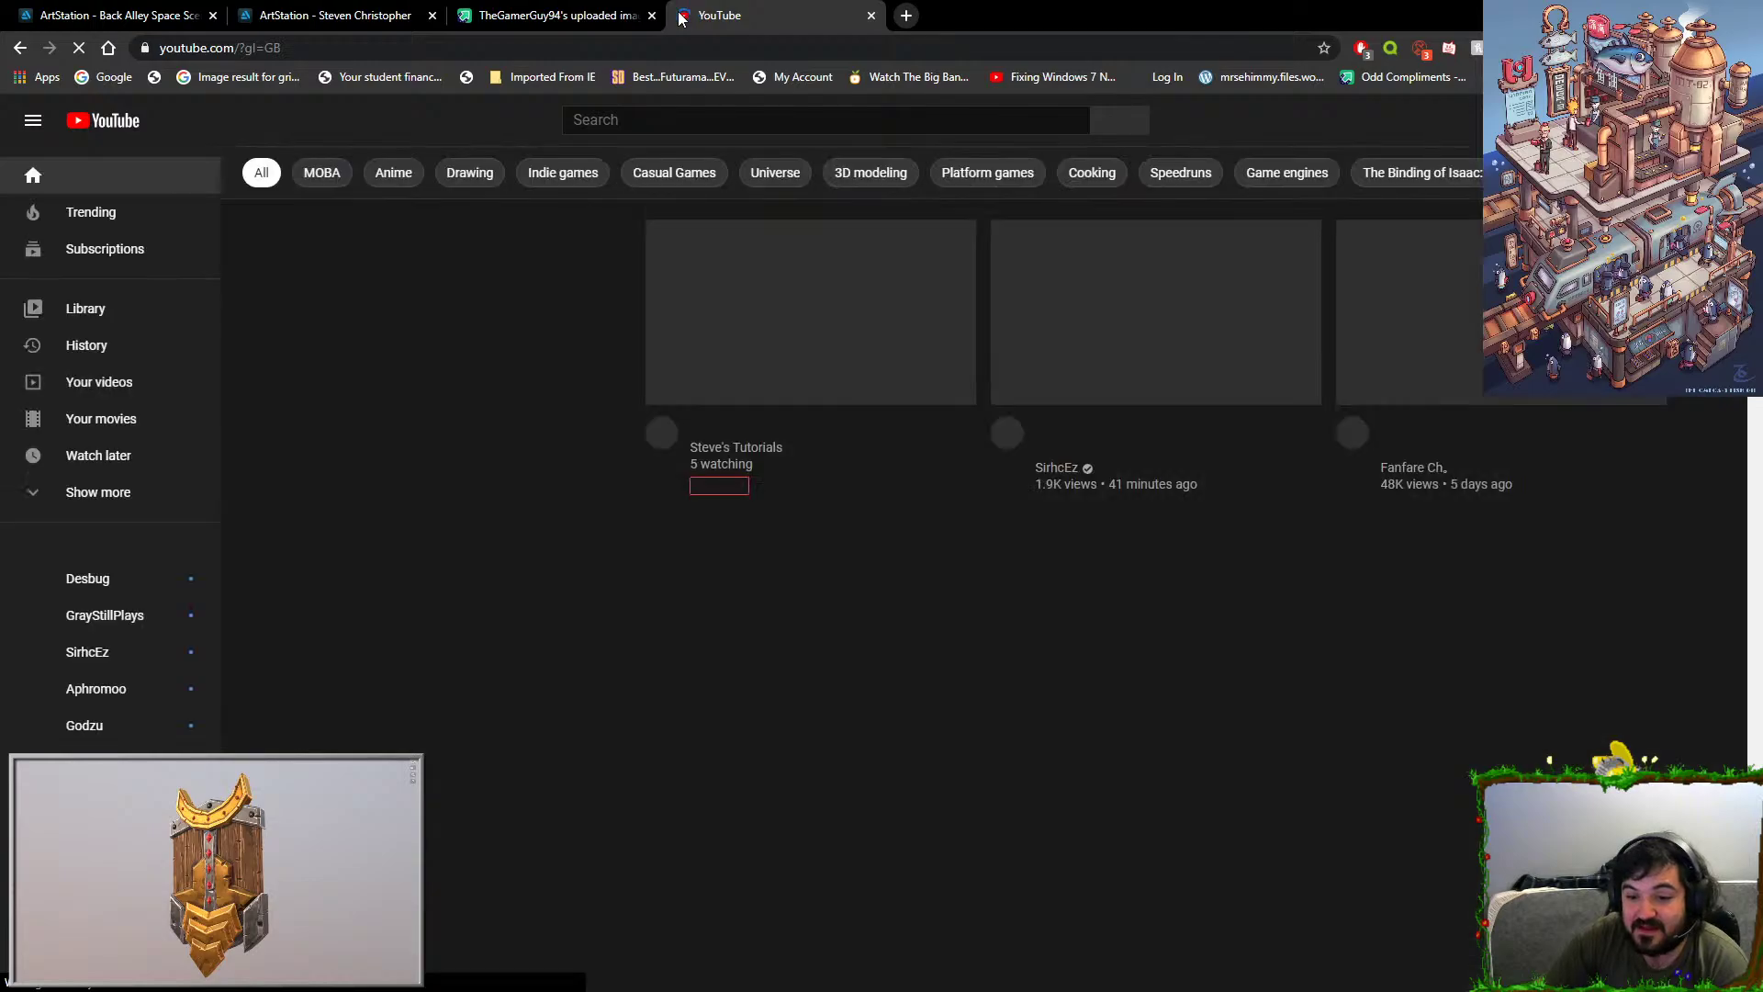
Return to the Back Alley Space Scene video and examine the floating bar's exterior with its rotating STEVES BAR sign, pausing there.
left_click(151, 19)
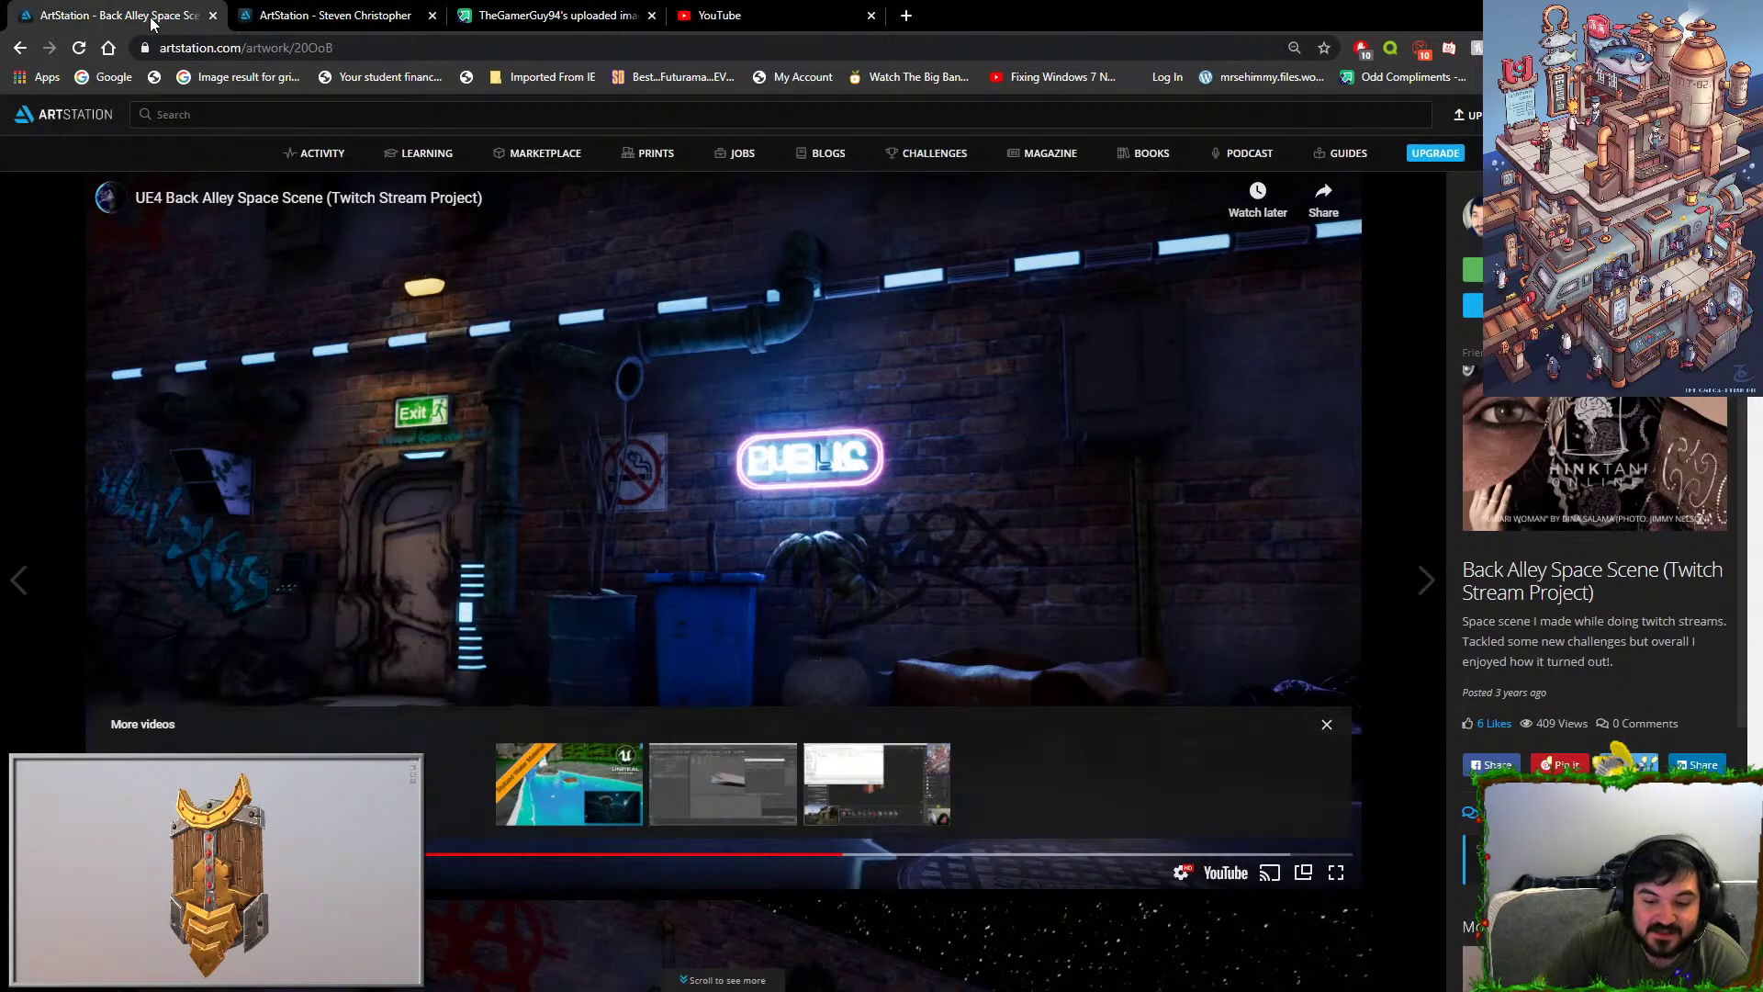
left_click(858, 707)
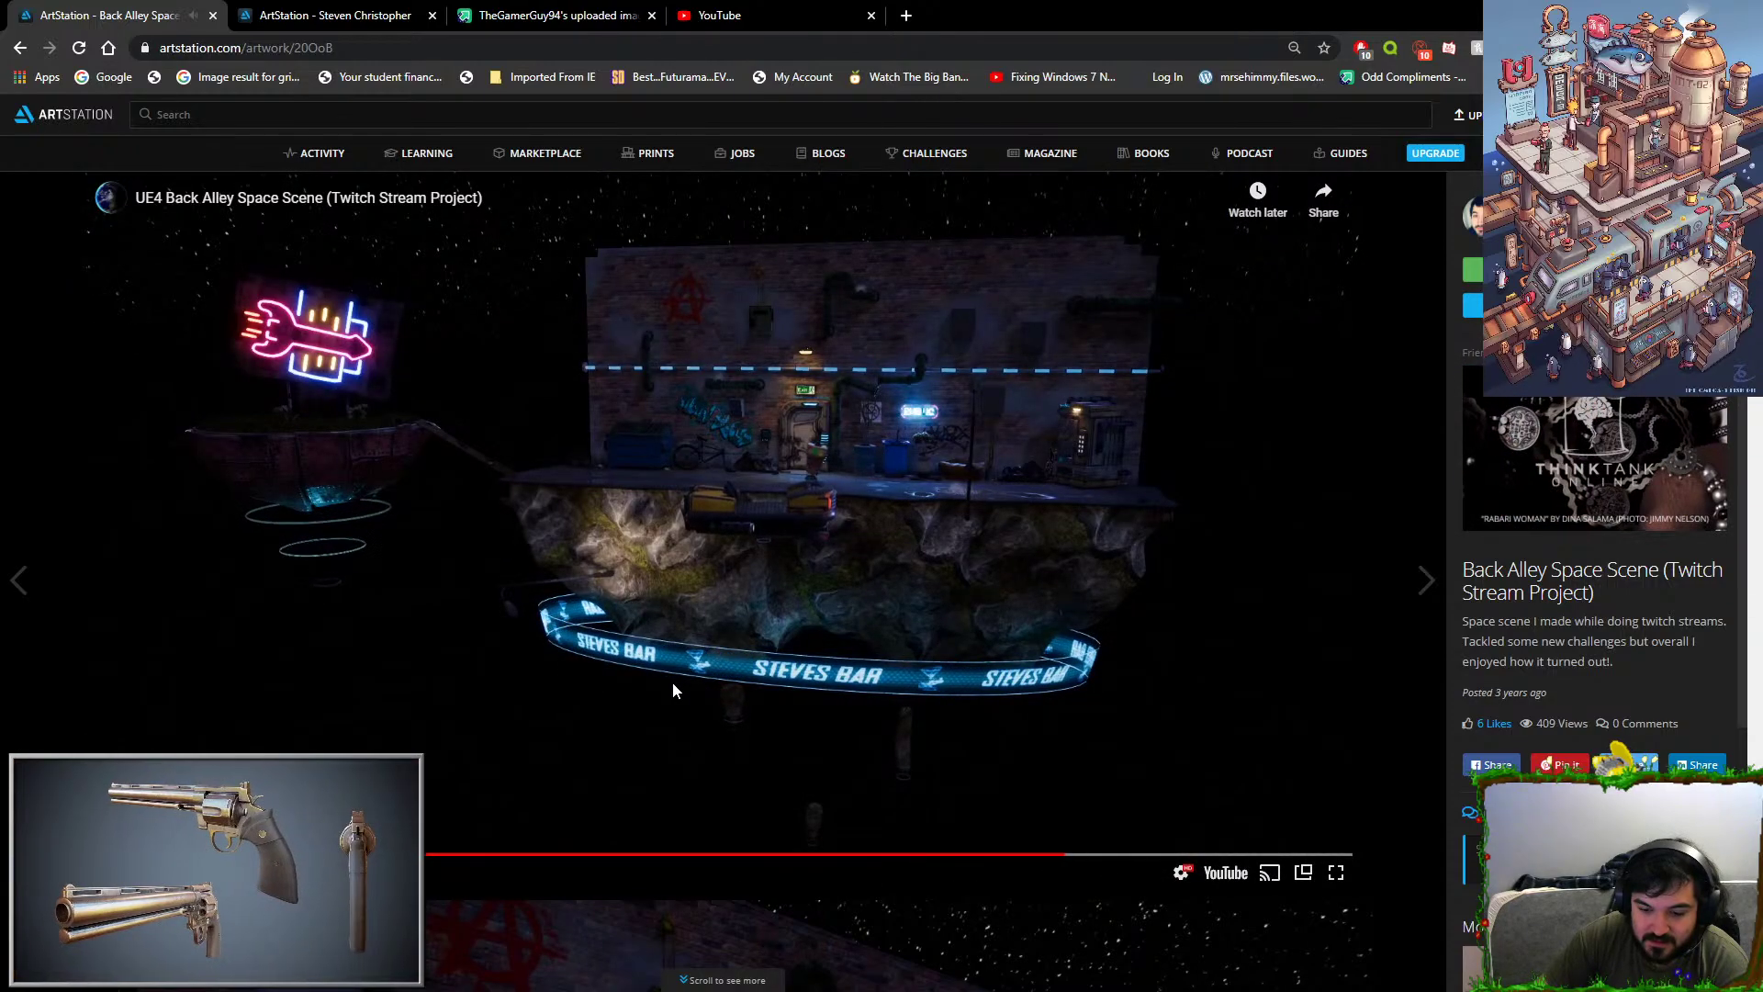
left_click(724, 496)
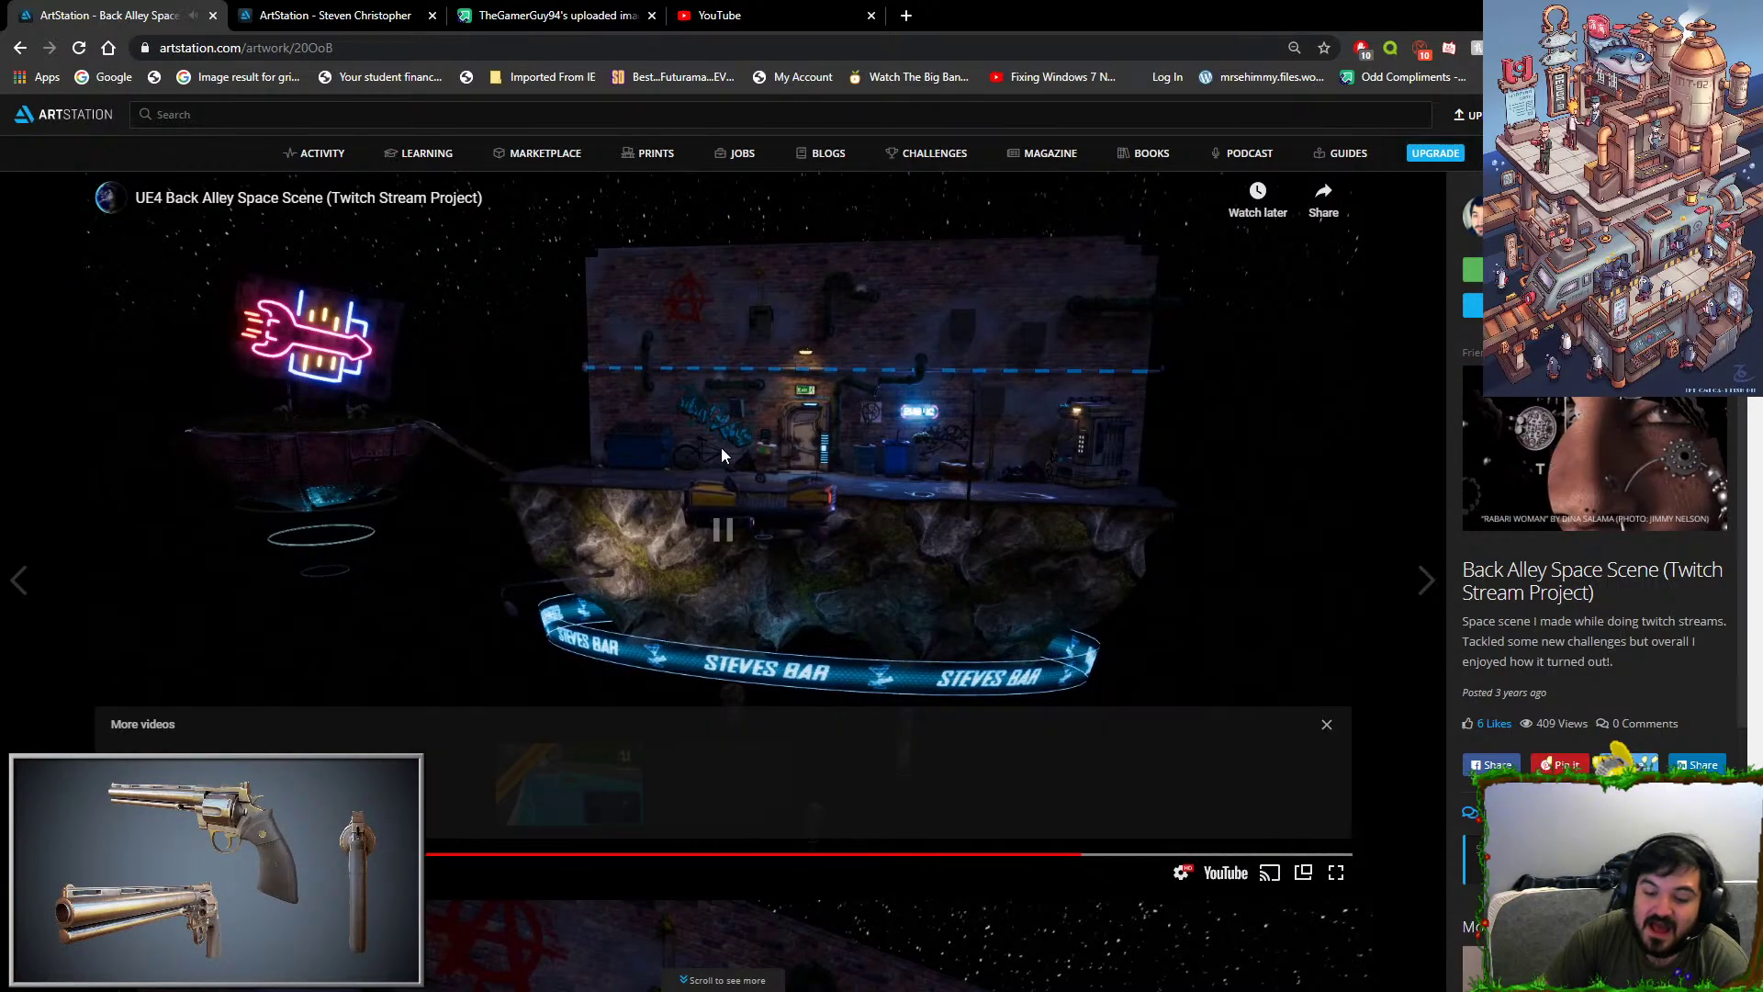
left_click(740, 576)
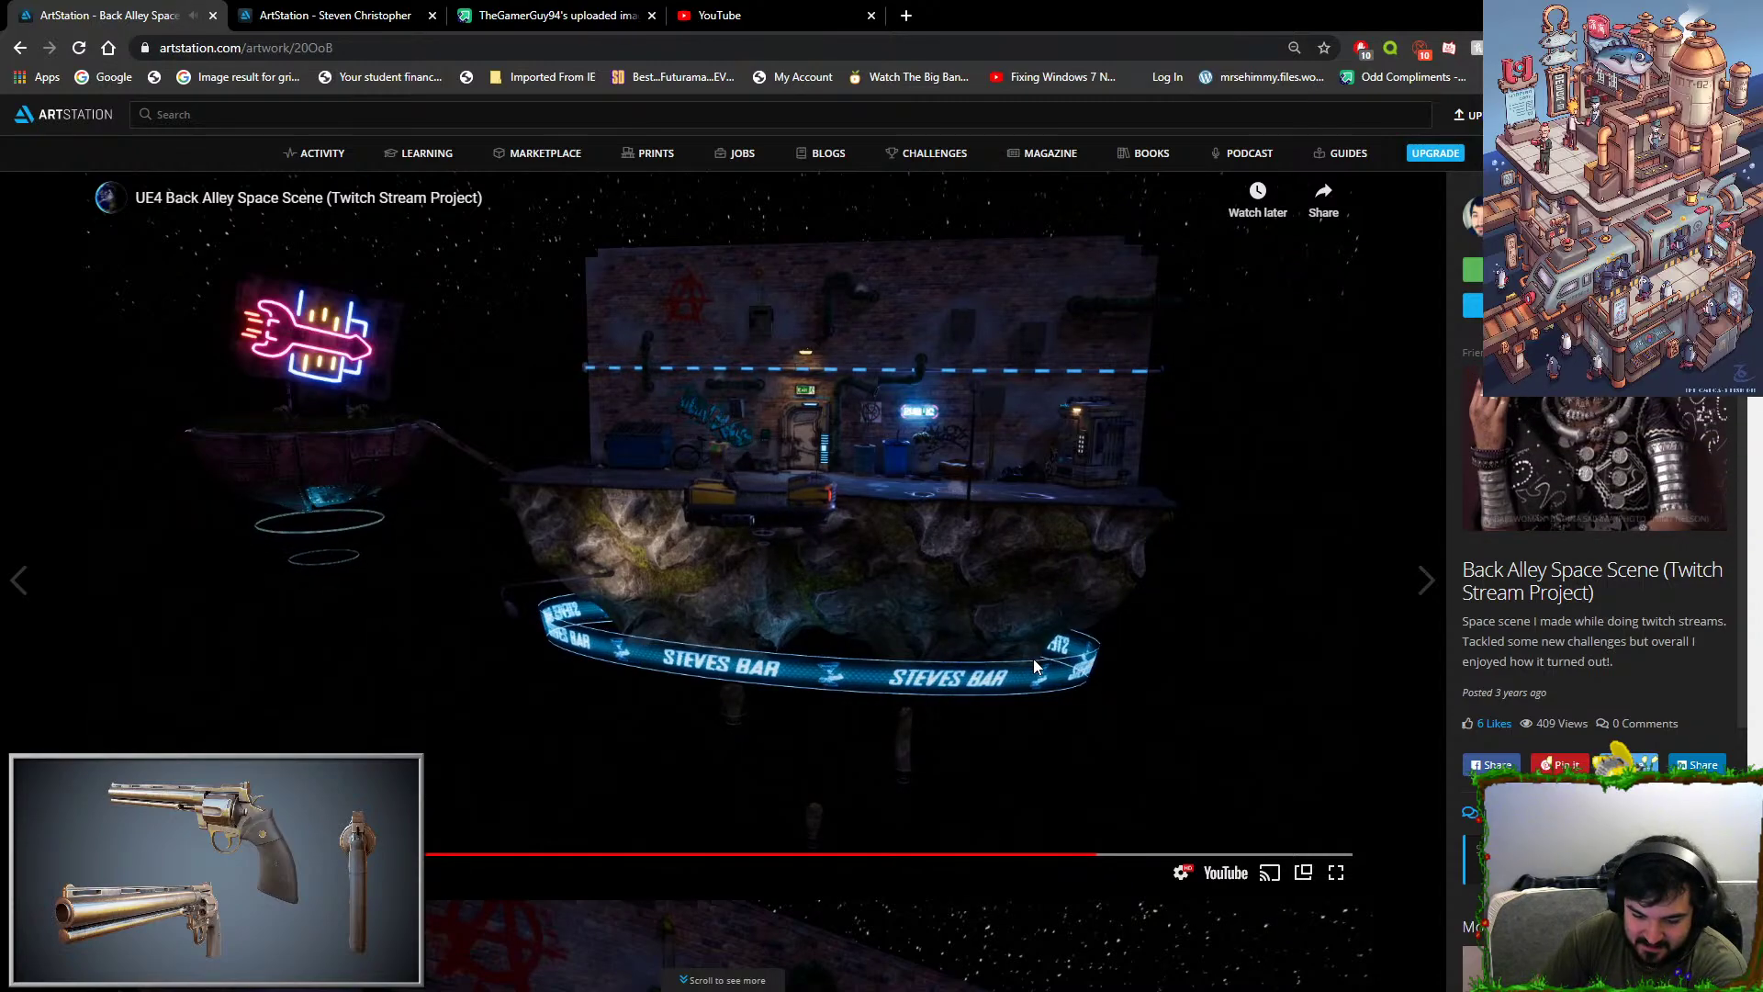
left_click(913, 632)
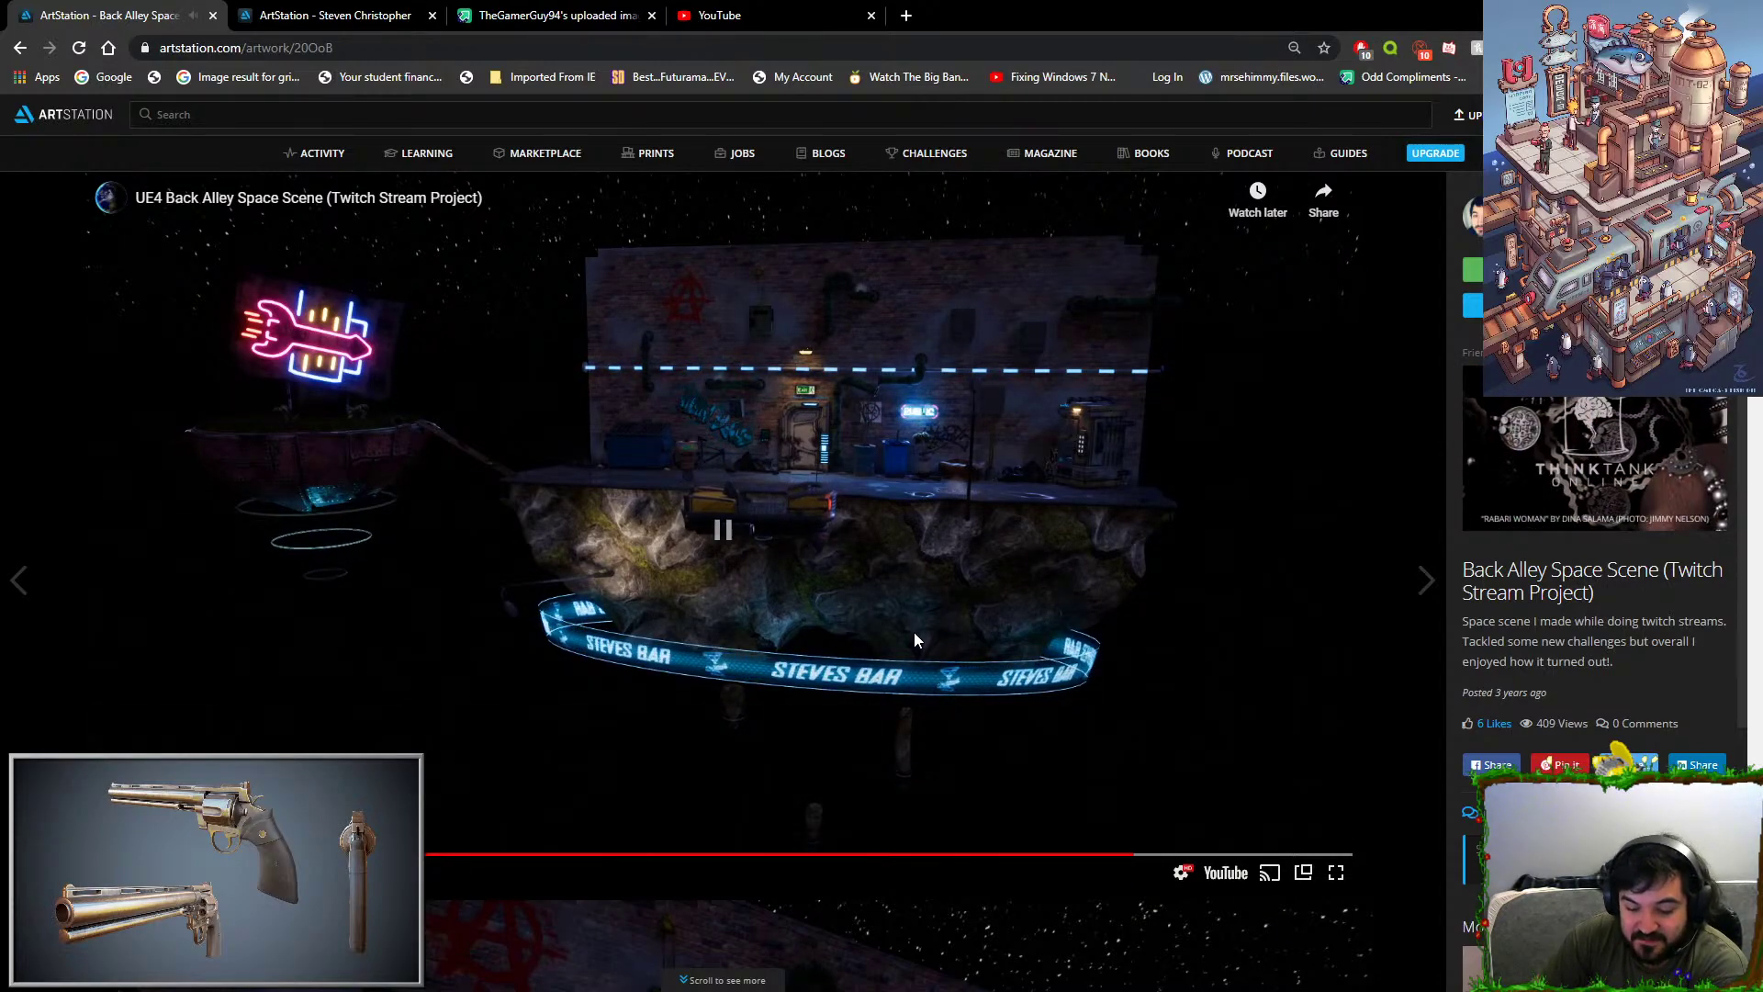
left_click(1331, 730)
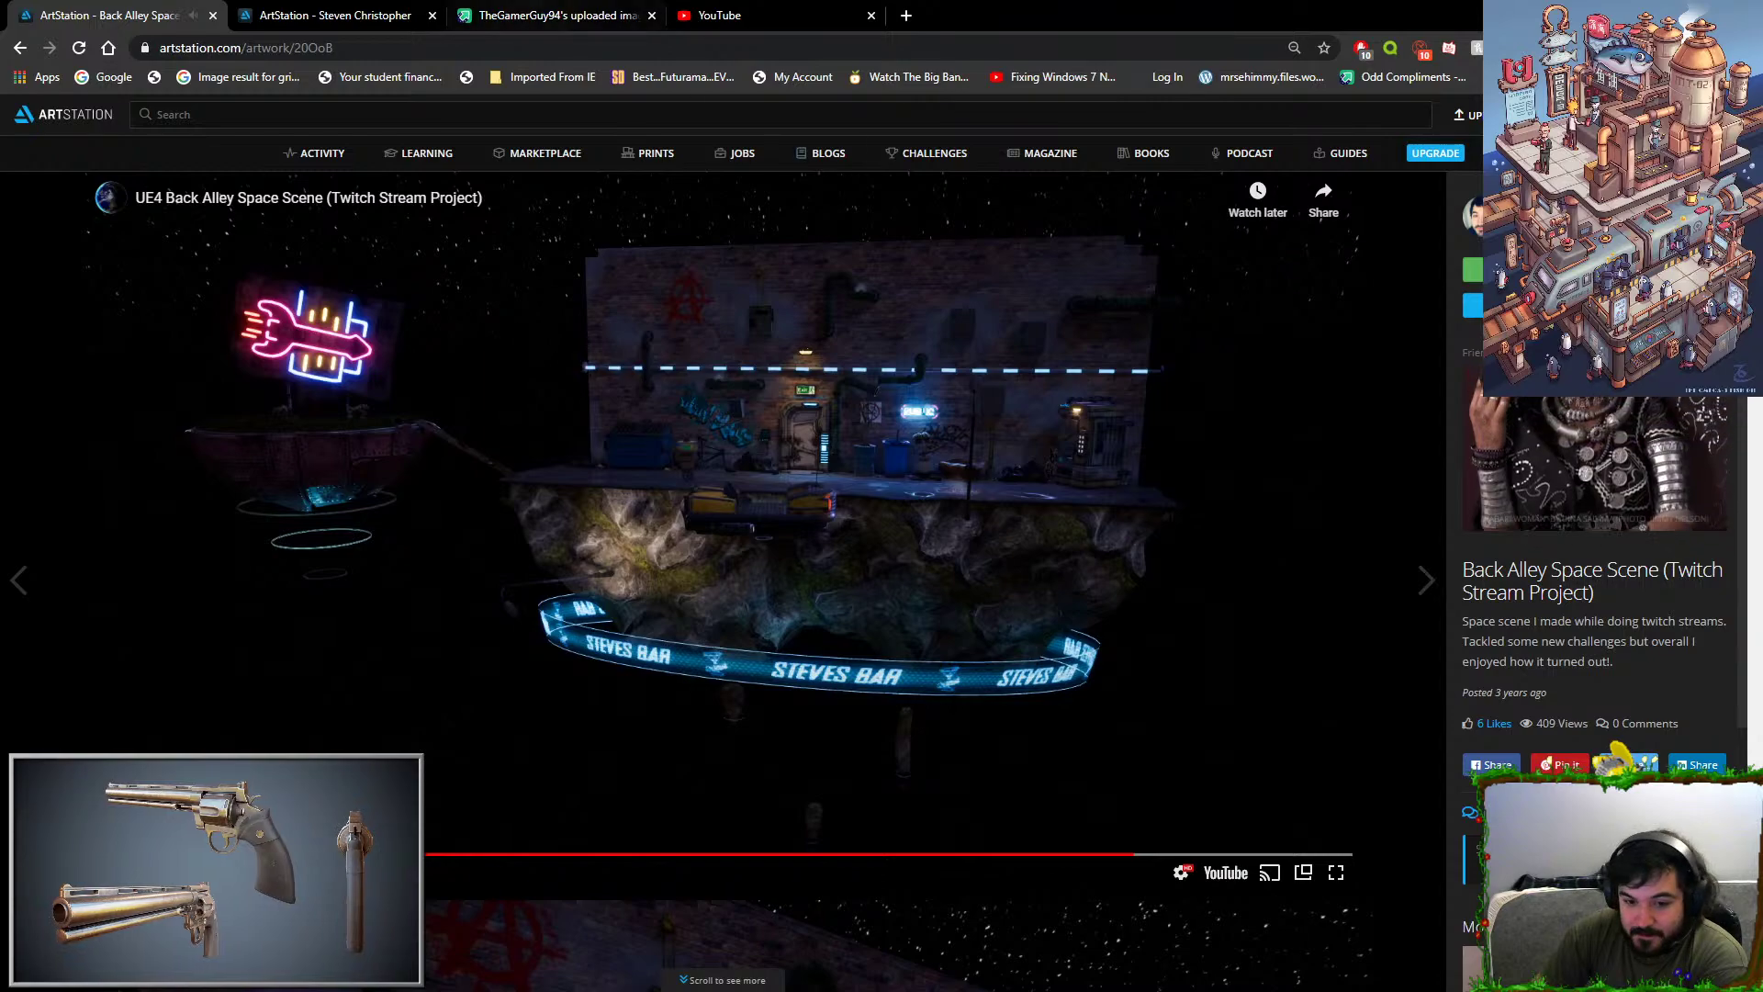
Search YouTube for "steves tutorias" and open the Steve's Tutorials channel.
left_click(719, 16)
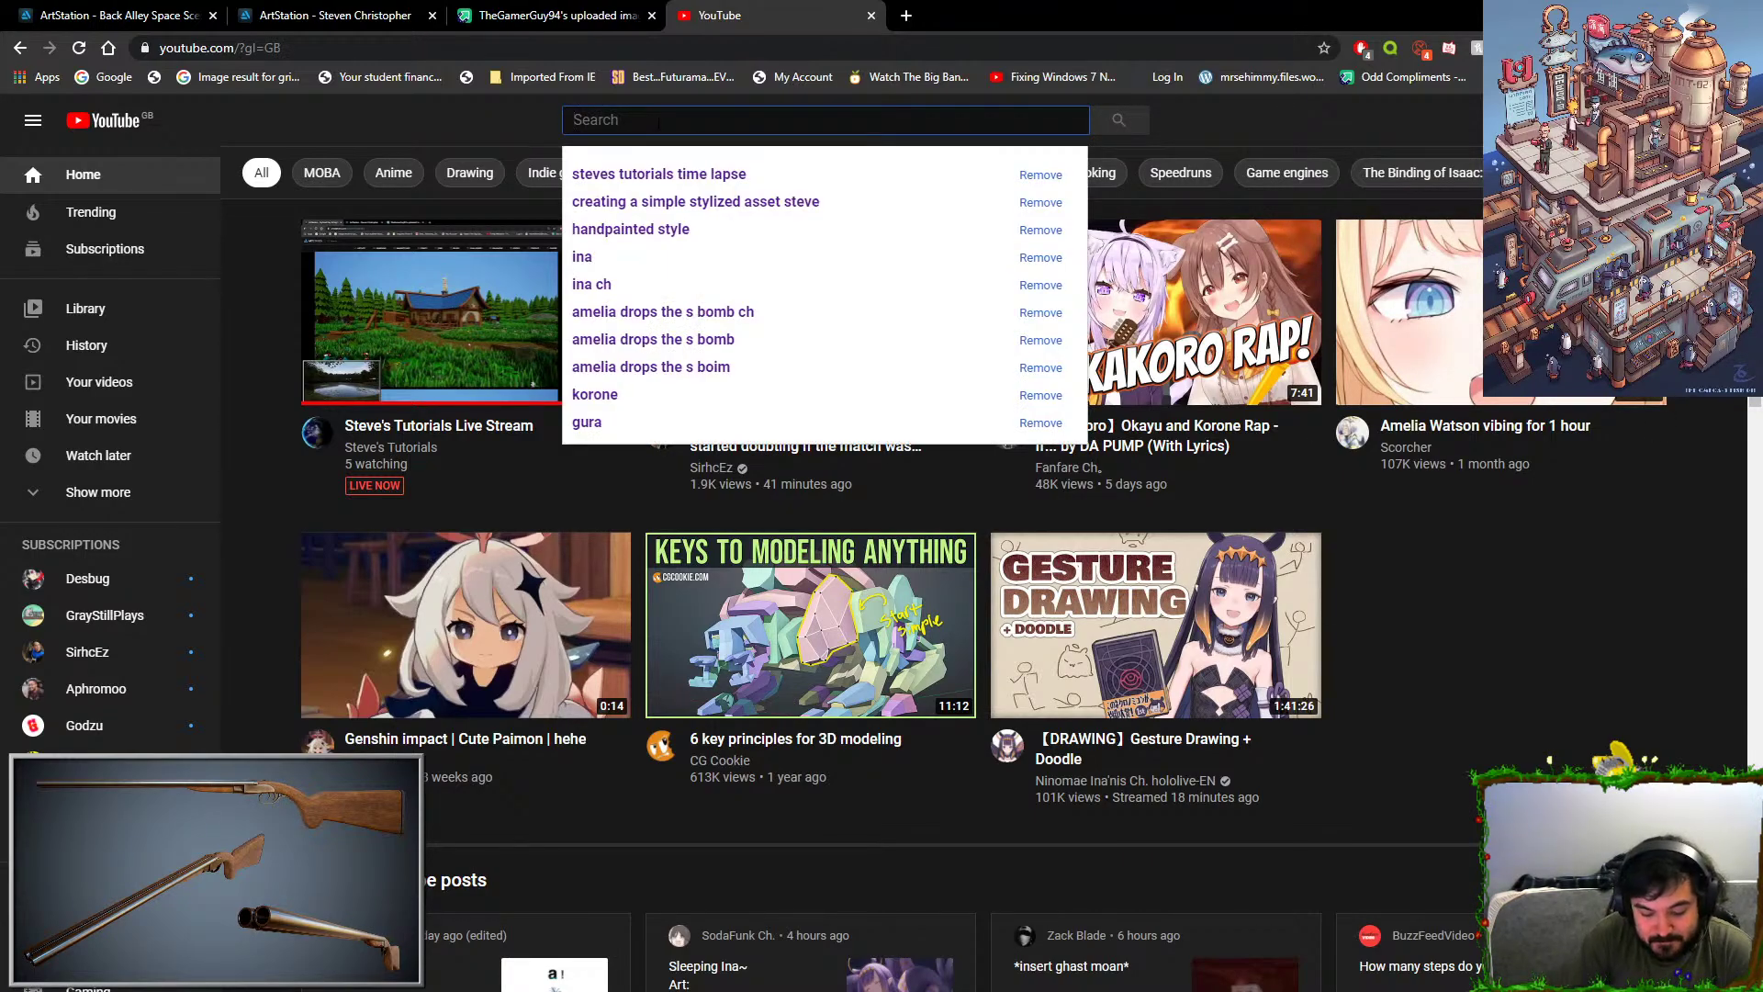
type("steves tu")
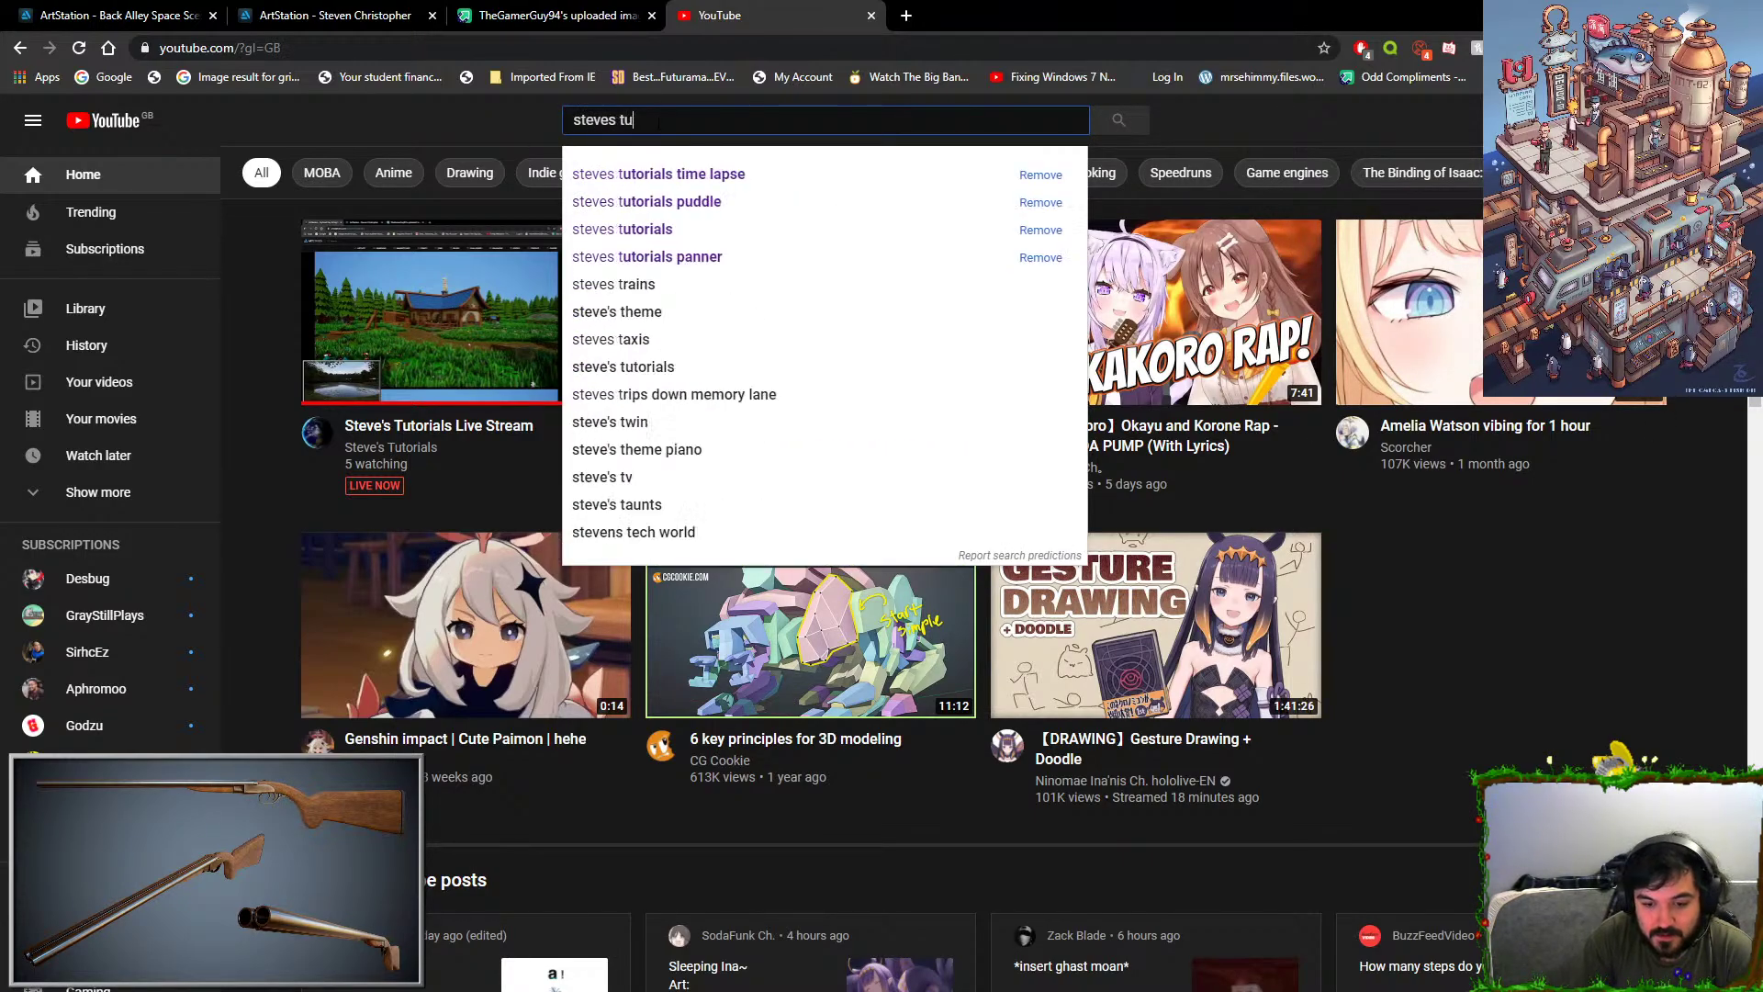
type("torias")
key("Return")
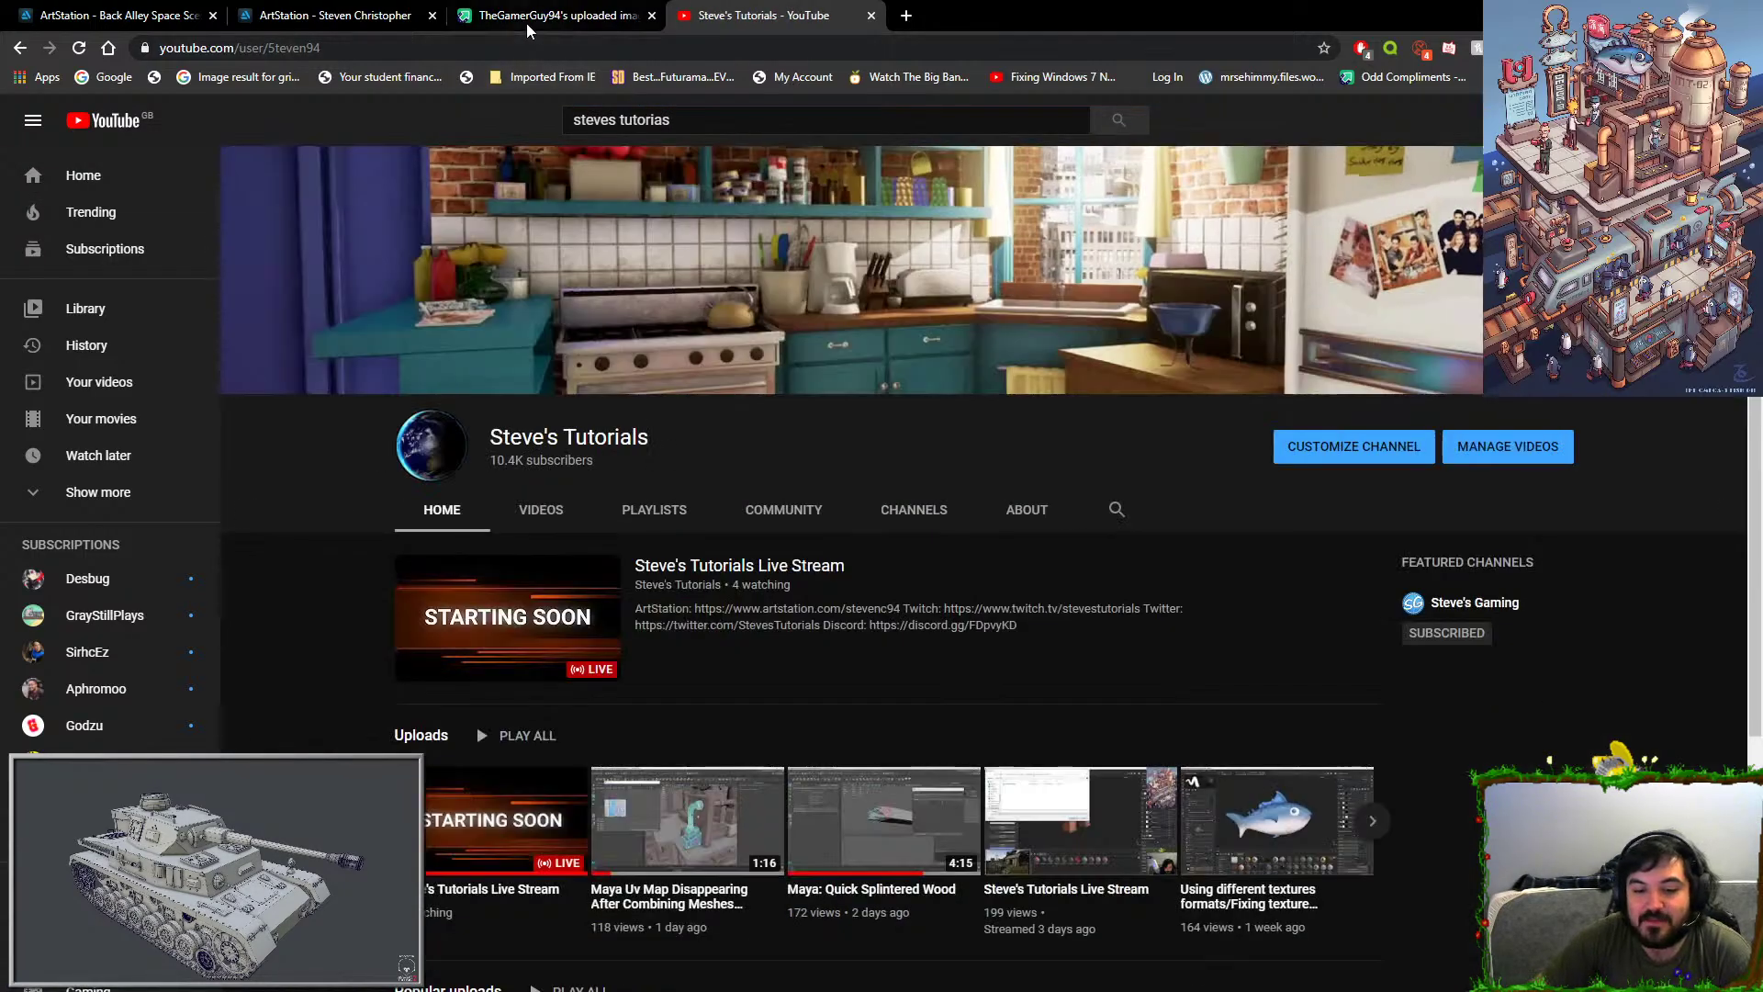
left_click(337, 14)
left_click(177, 22)
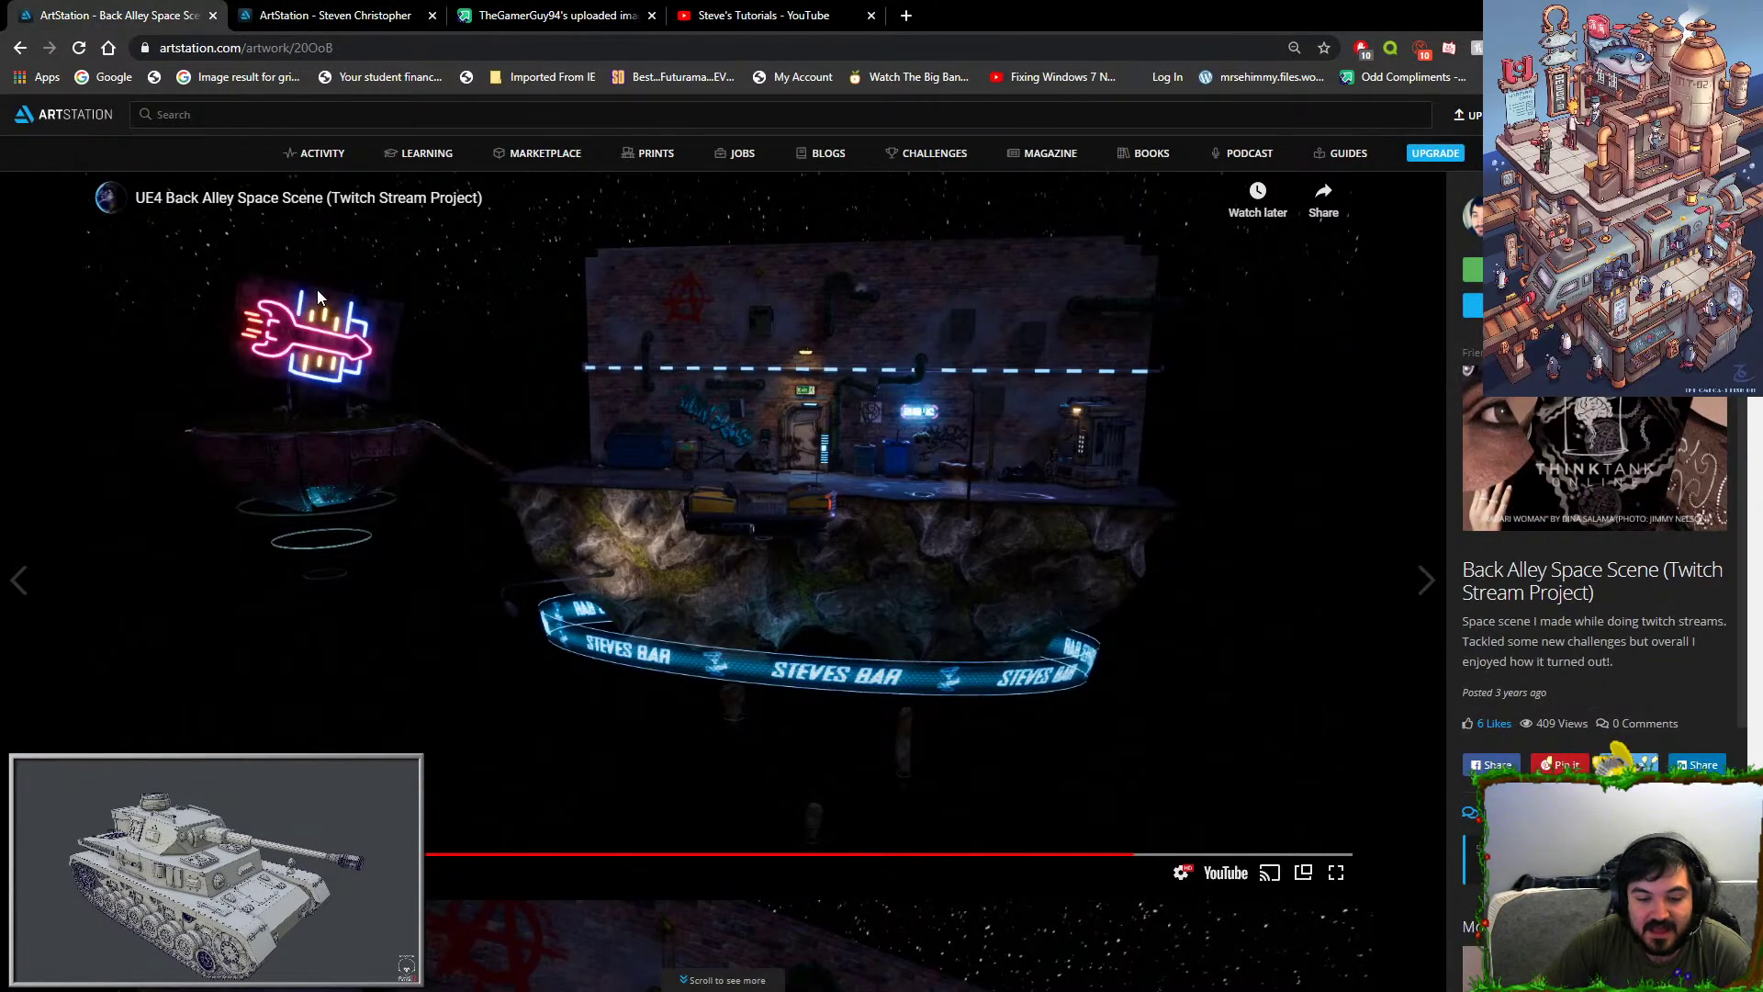
left_click(755, 19)
Search the channel's videos for "timelapse" and open 3D Art Twitch Stream Time lapse (Part 10) in a new tab.
scroll(577, 300, "down", 3)
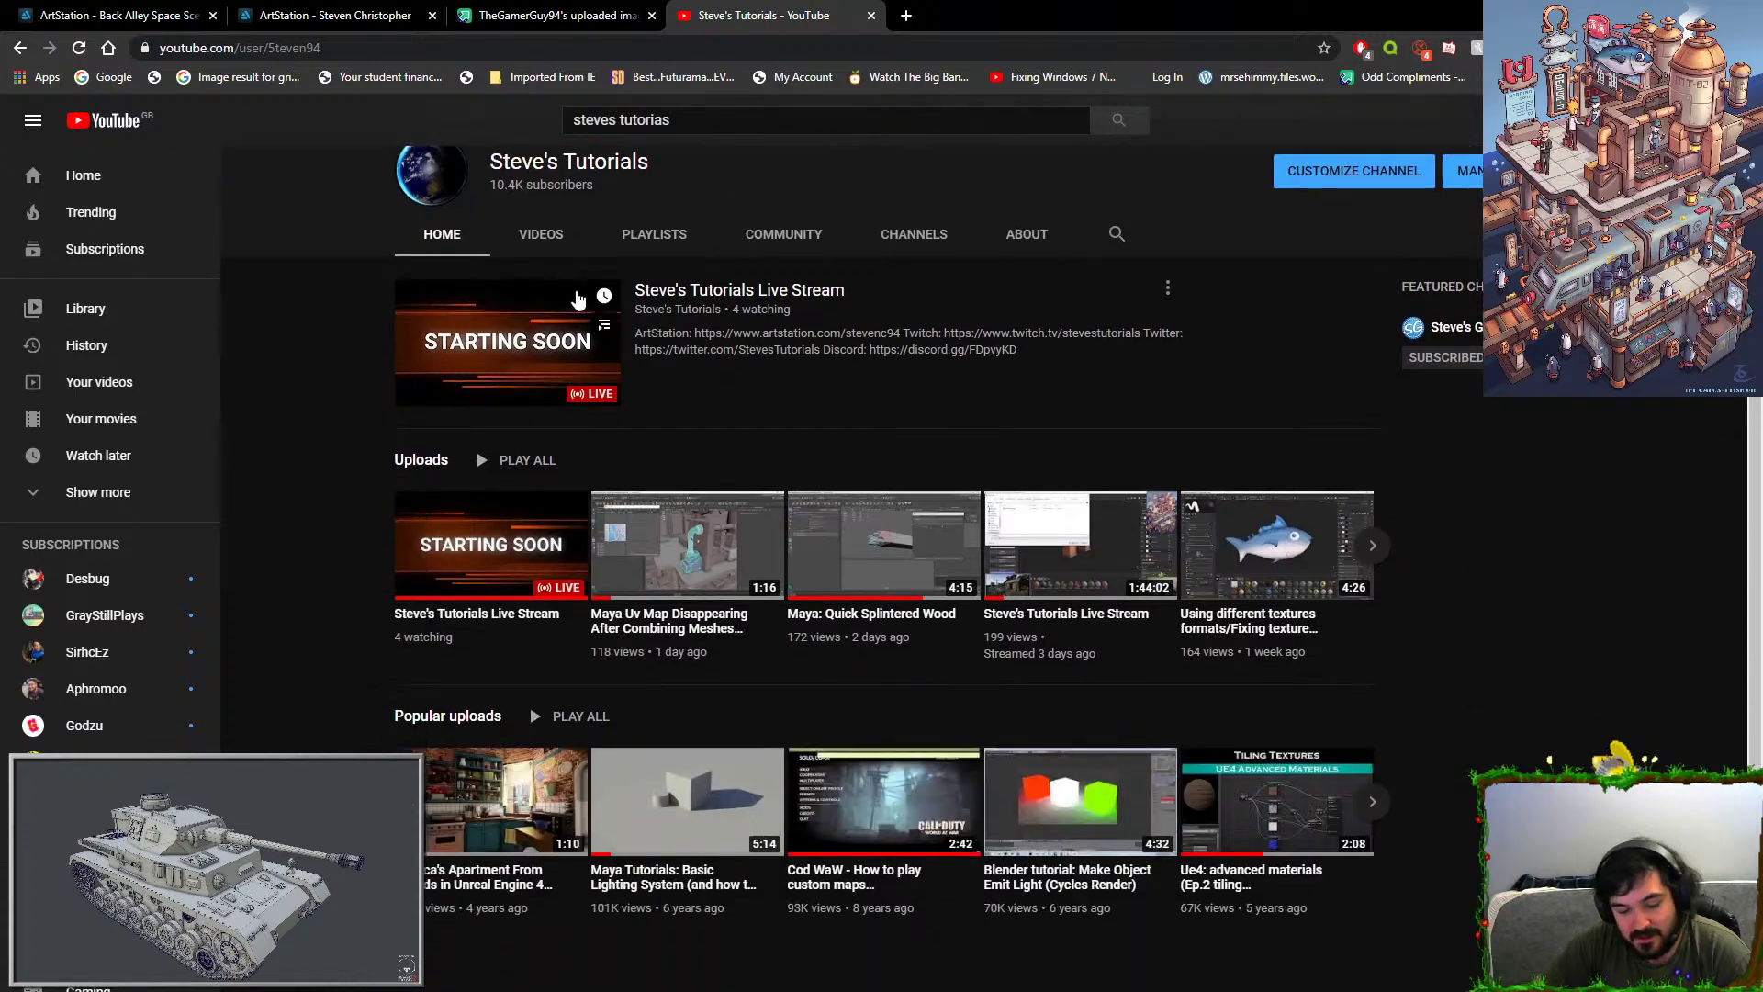
left_click(526, 237)
scroll(924, 463, "down", 5)
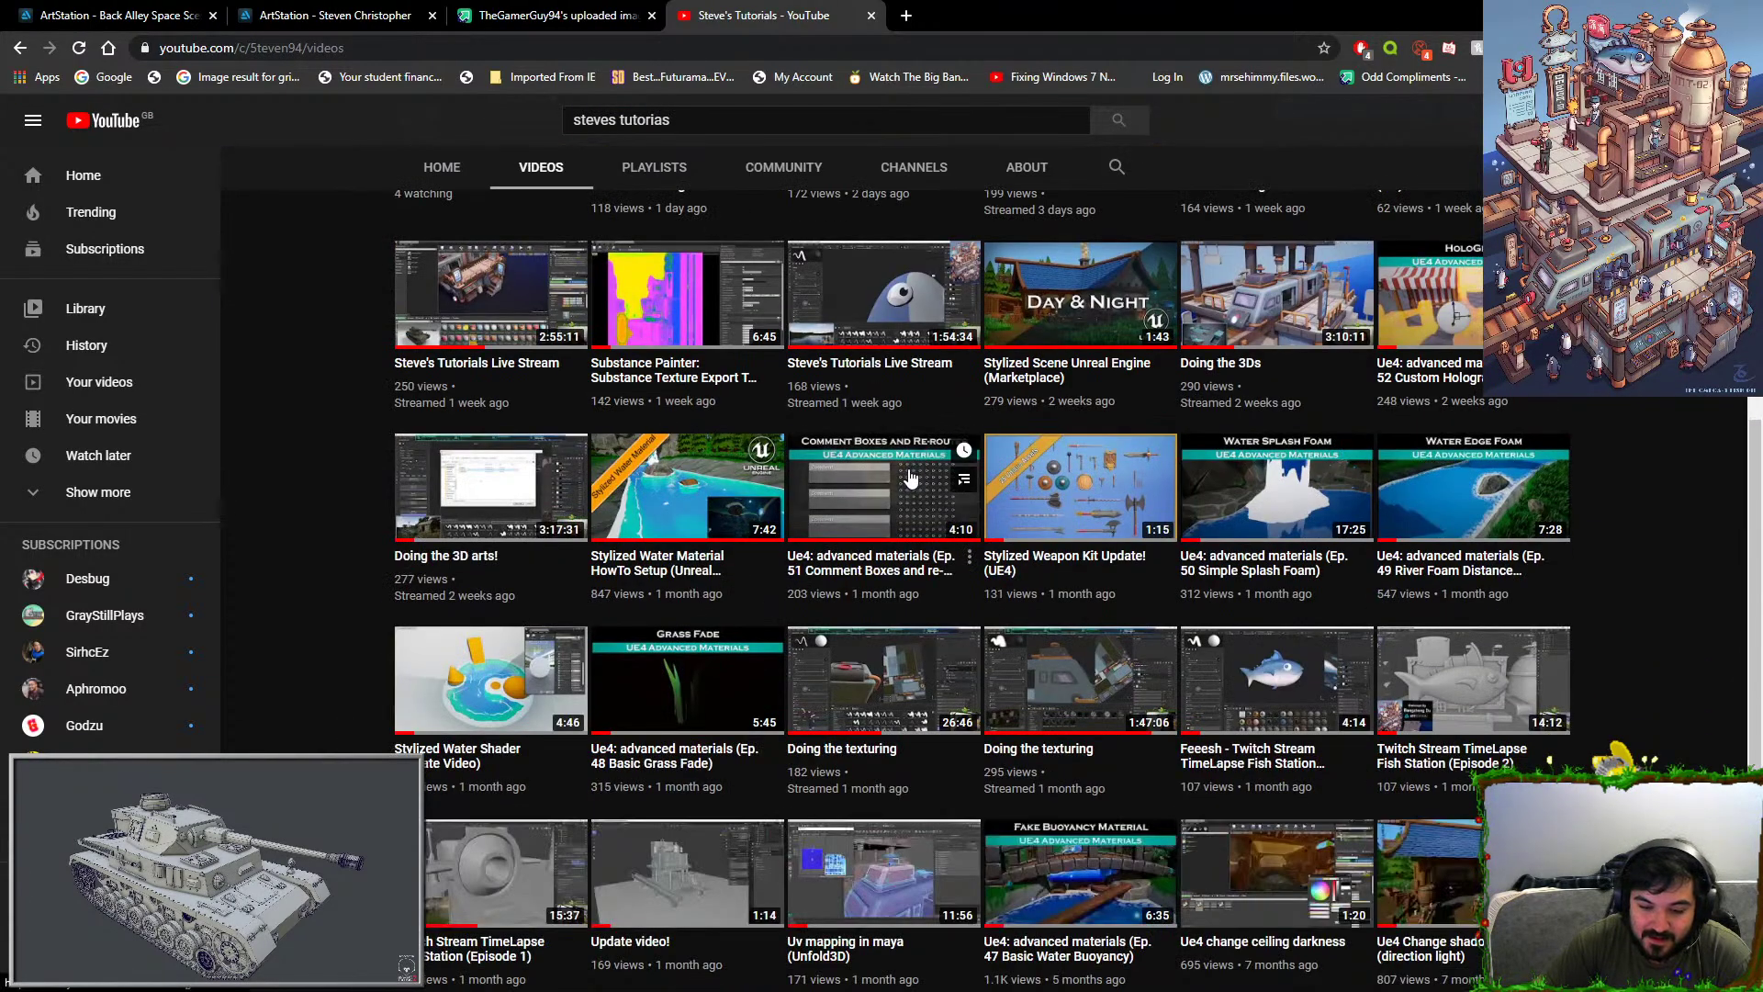
scroll(900, 434, "up", 5)
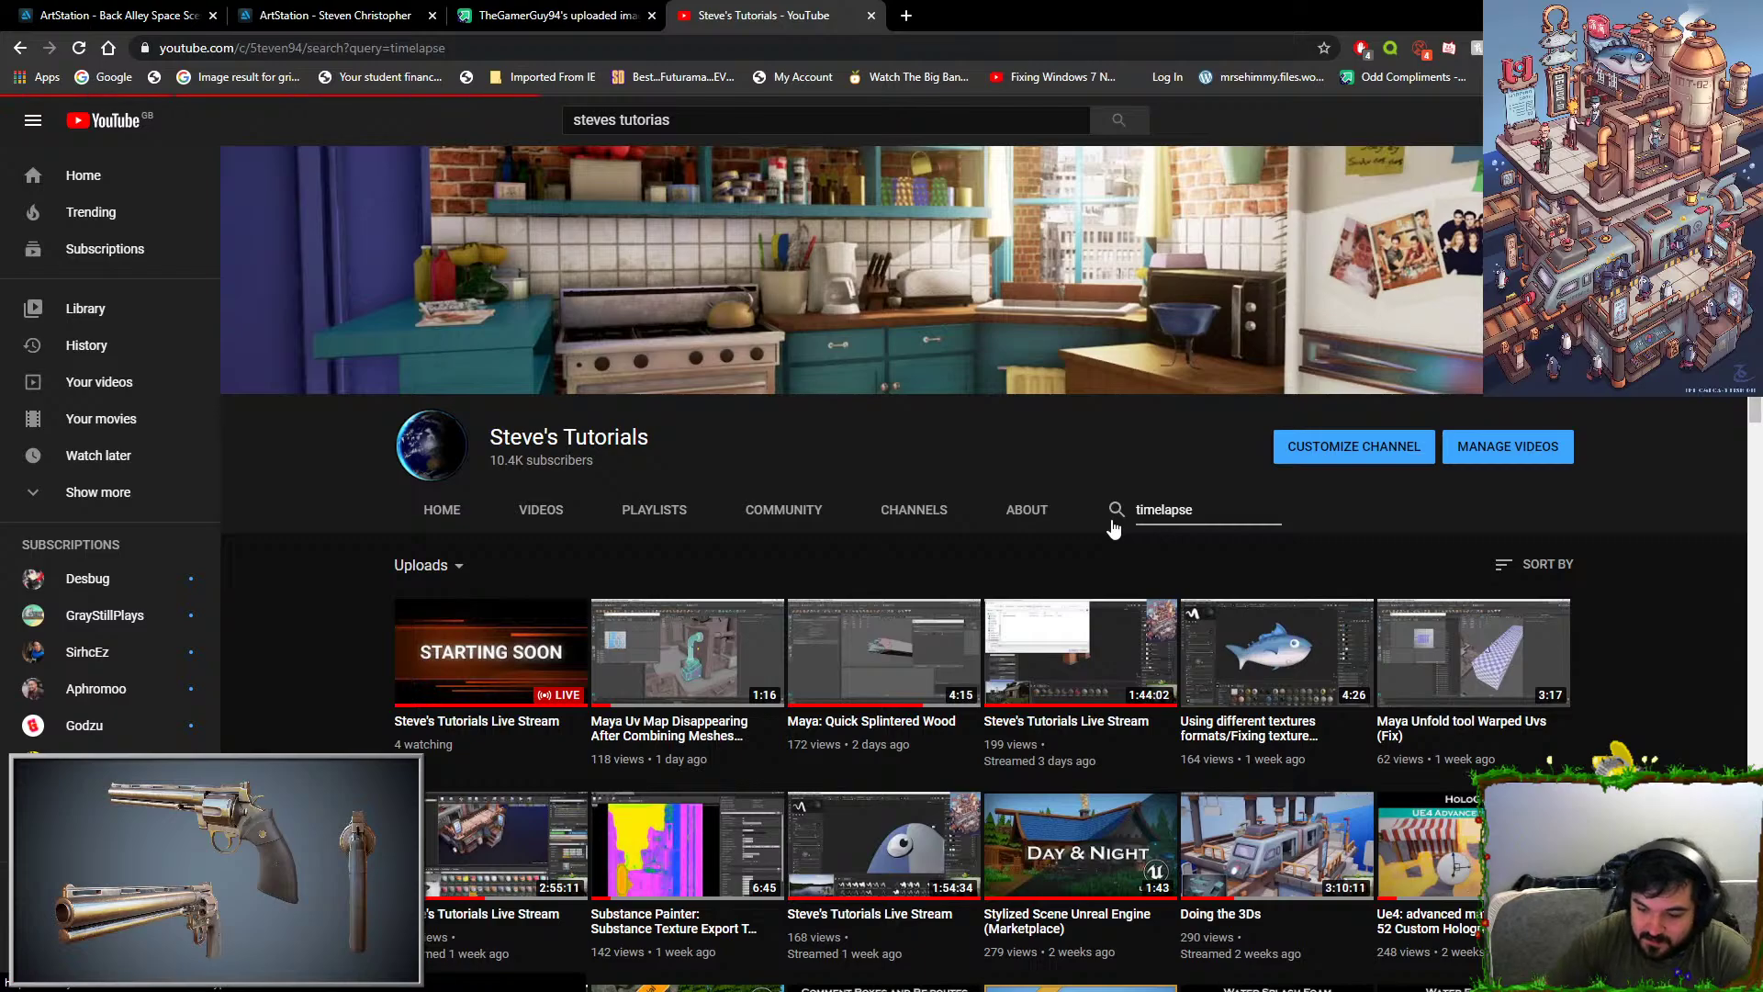
scroll(857, 622, "down", 20)
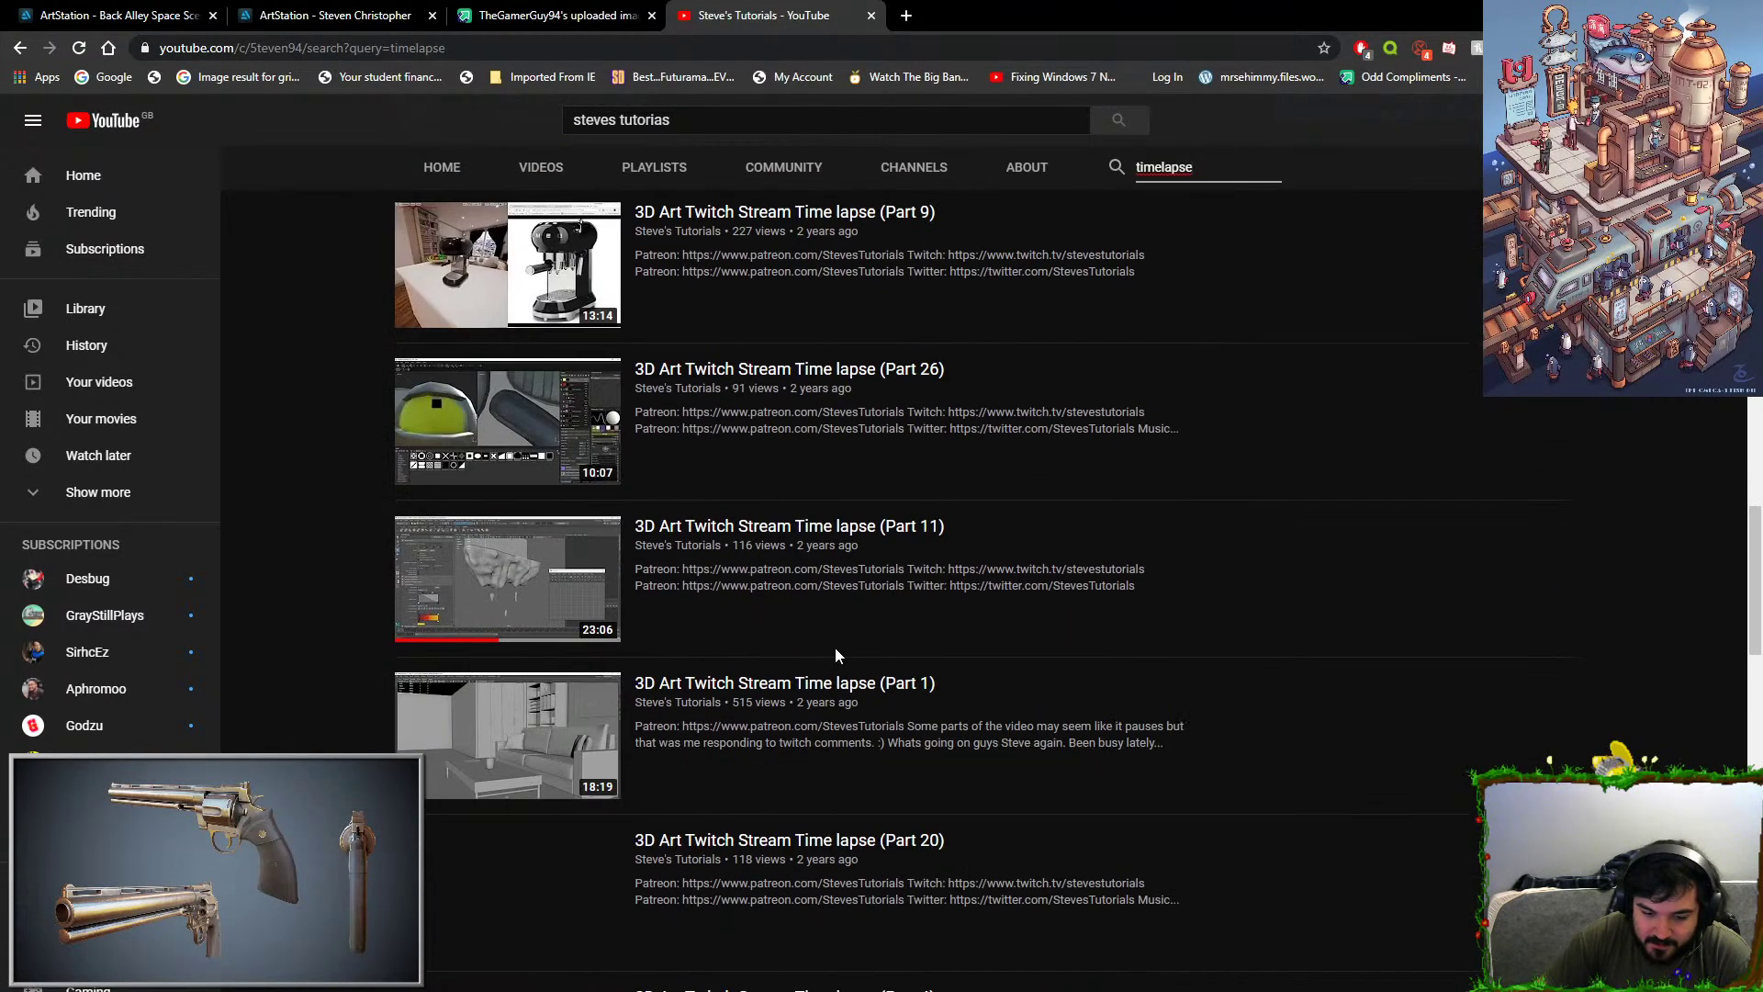
scroll(808, 648, "up", 10)
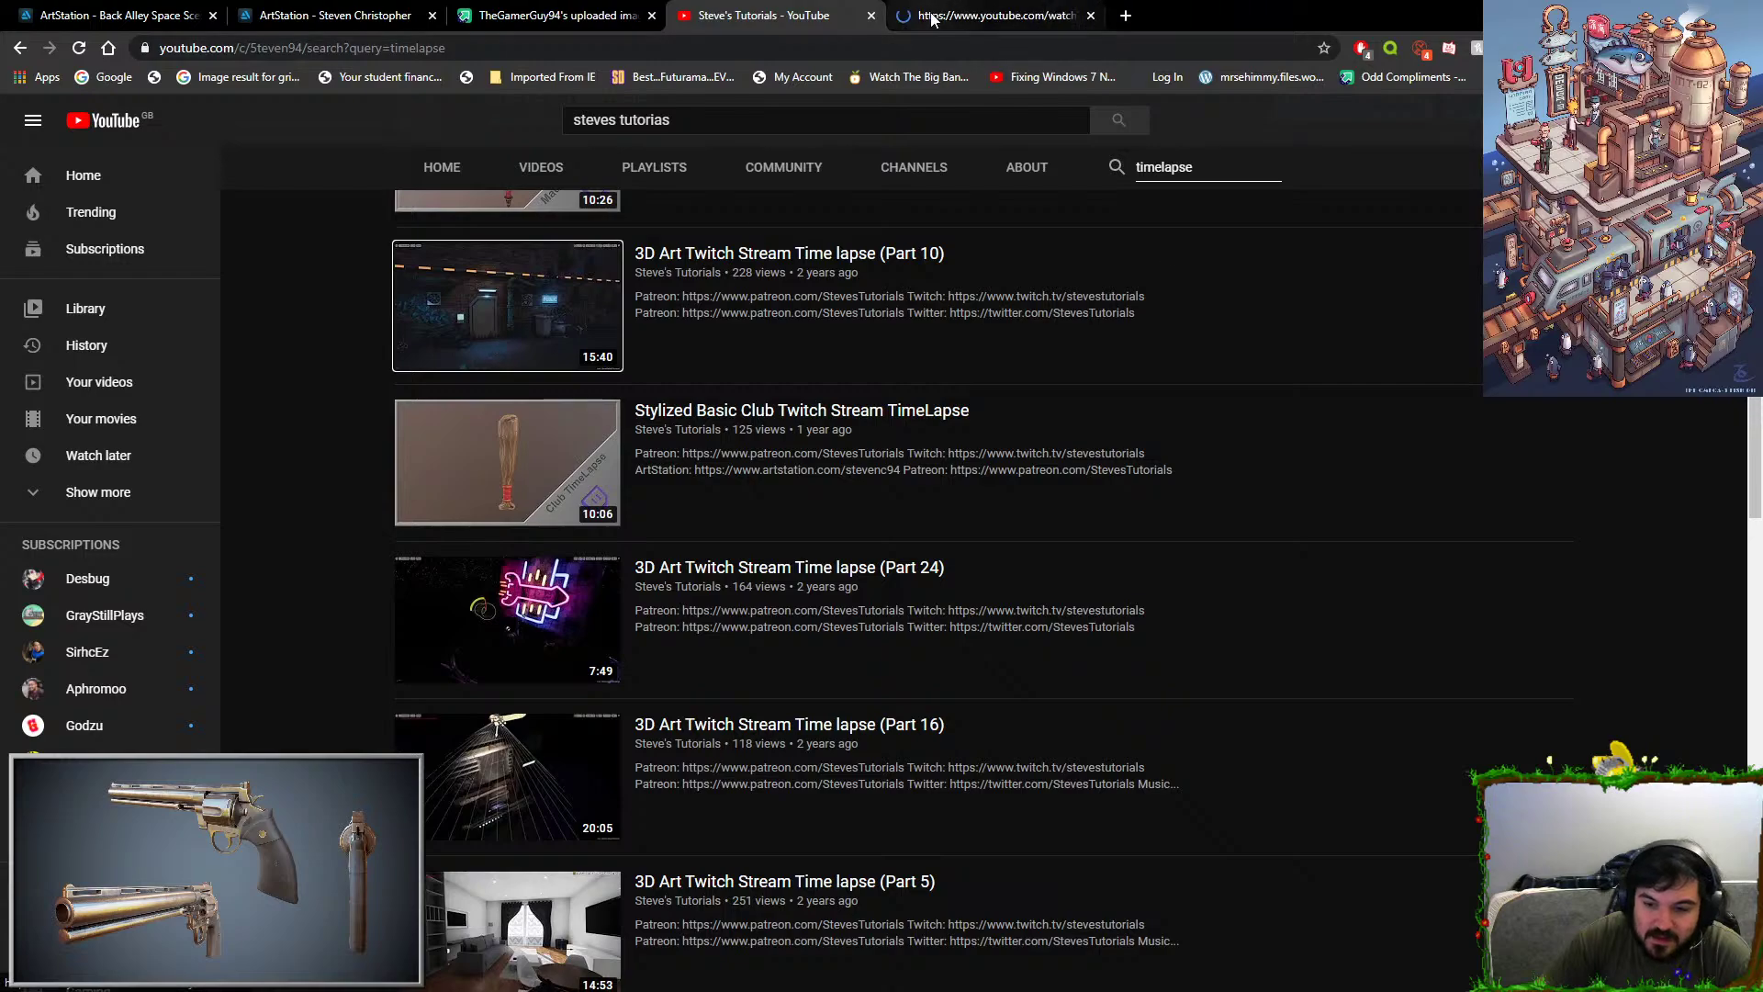
left_click(931, 19)
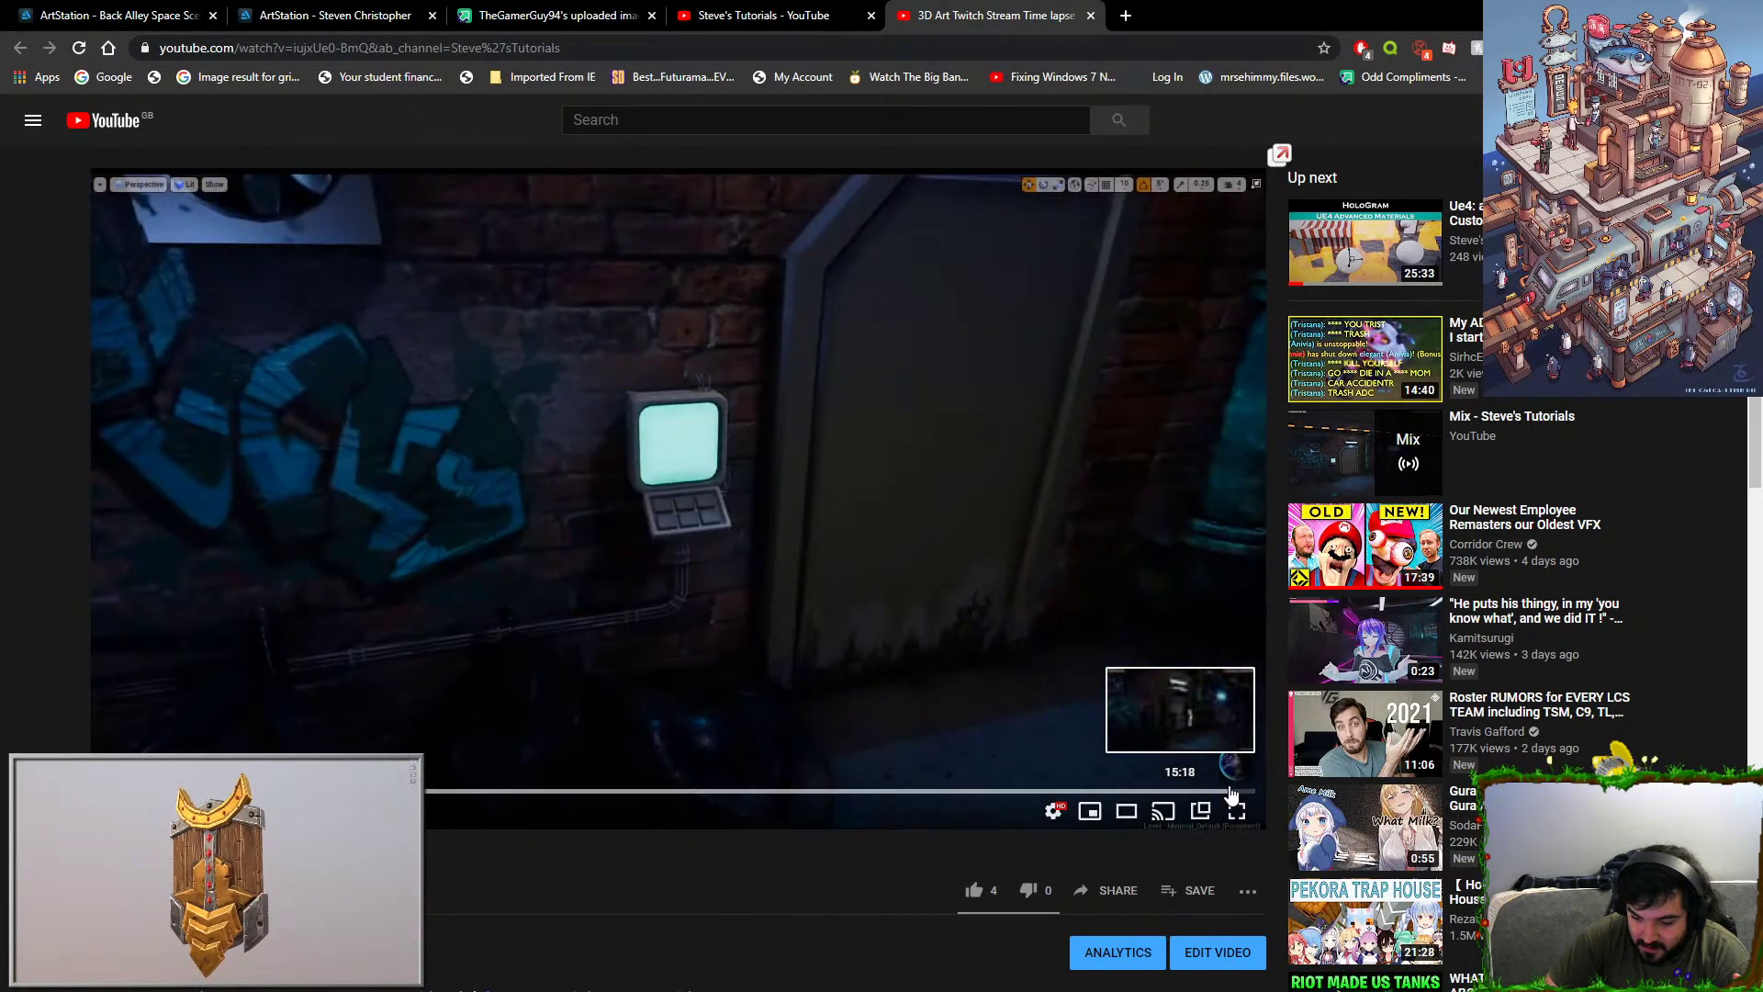
Examine the sci-fi door and its material graph near the end of the Part 10 time lapse, and close the video.
left_click(1243, 792)
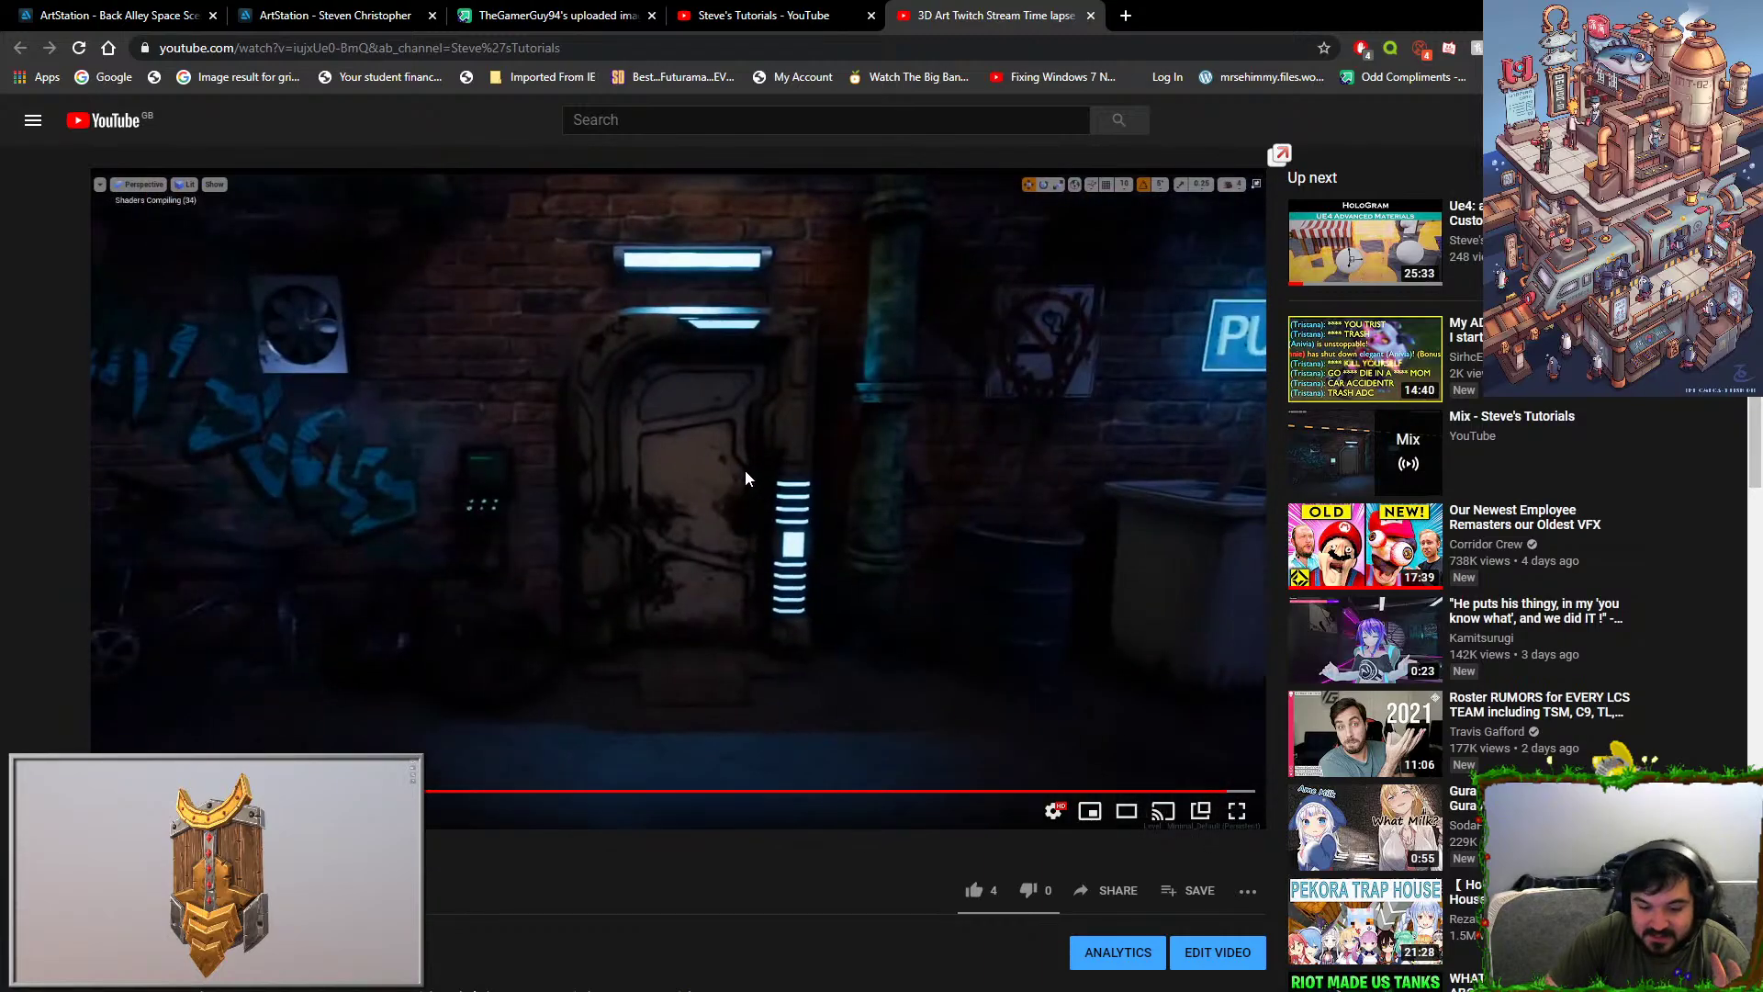
left_click(746, 391)
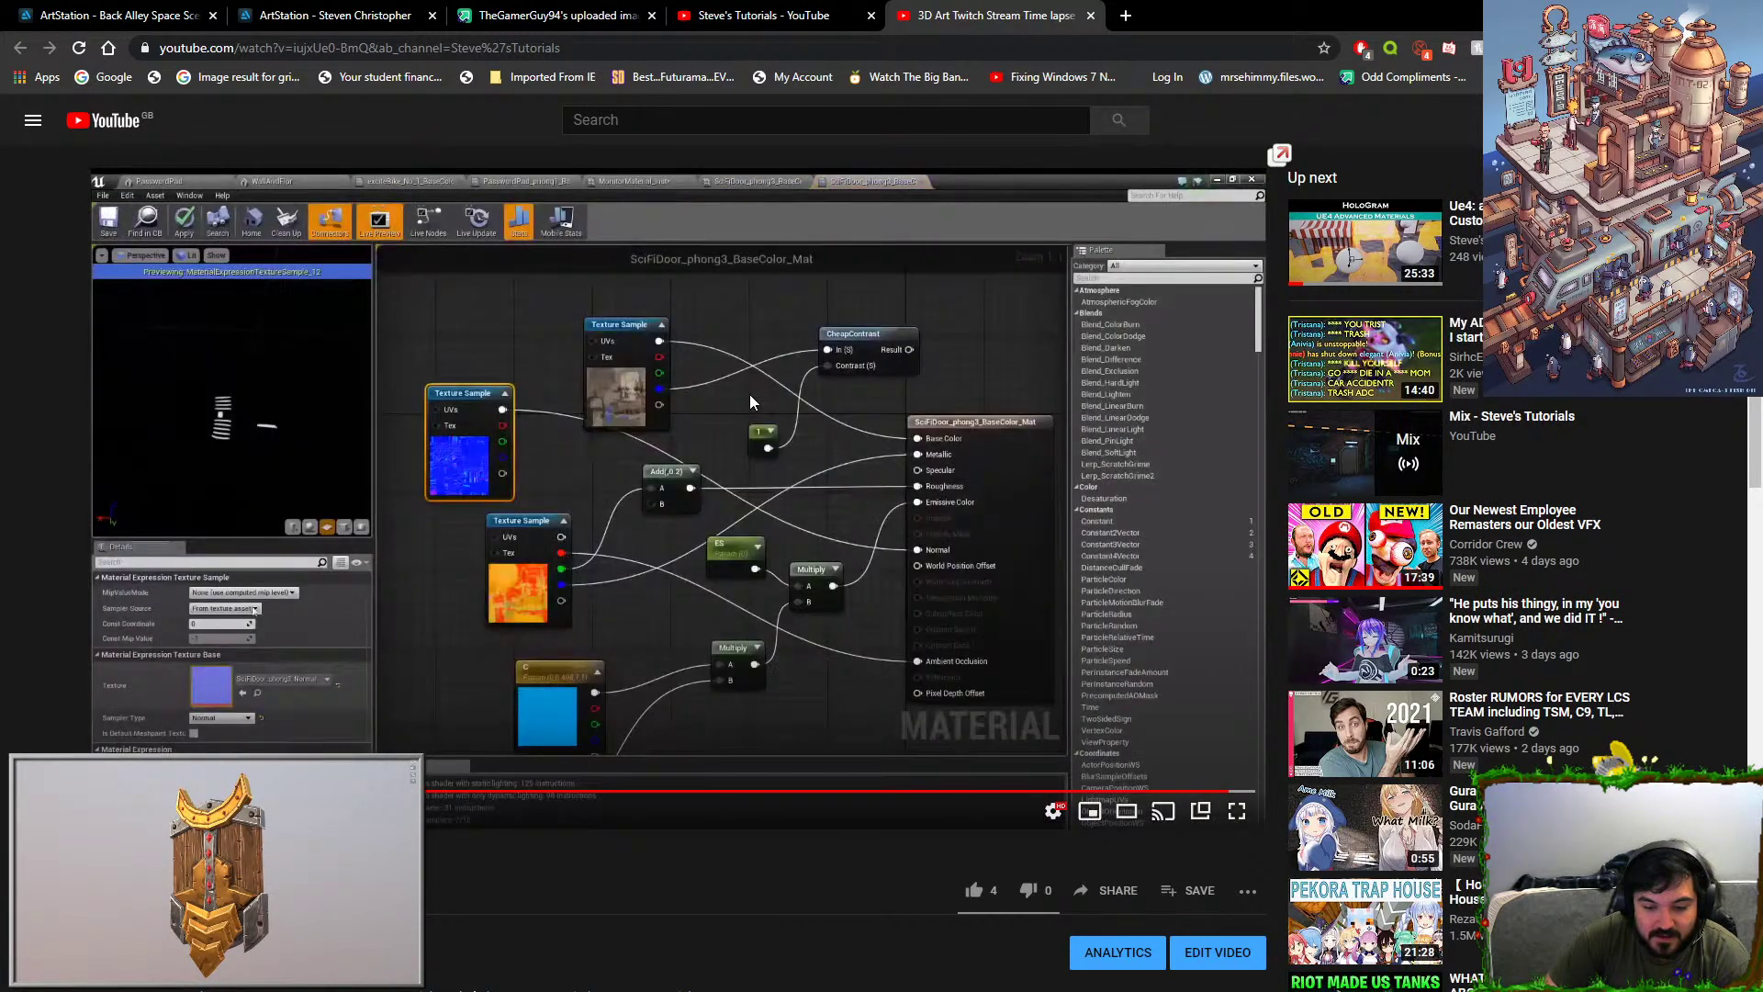
left_click(749, 395)
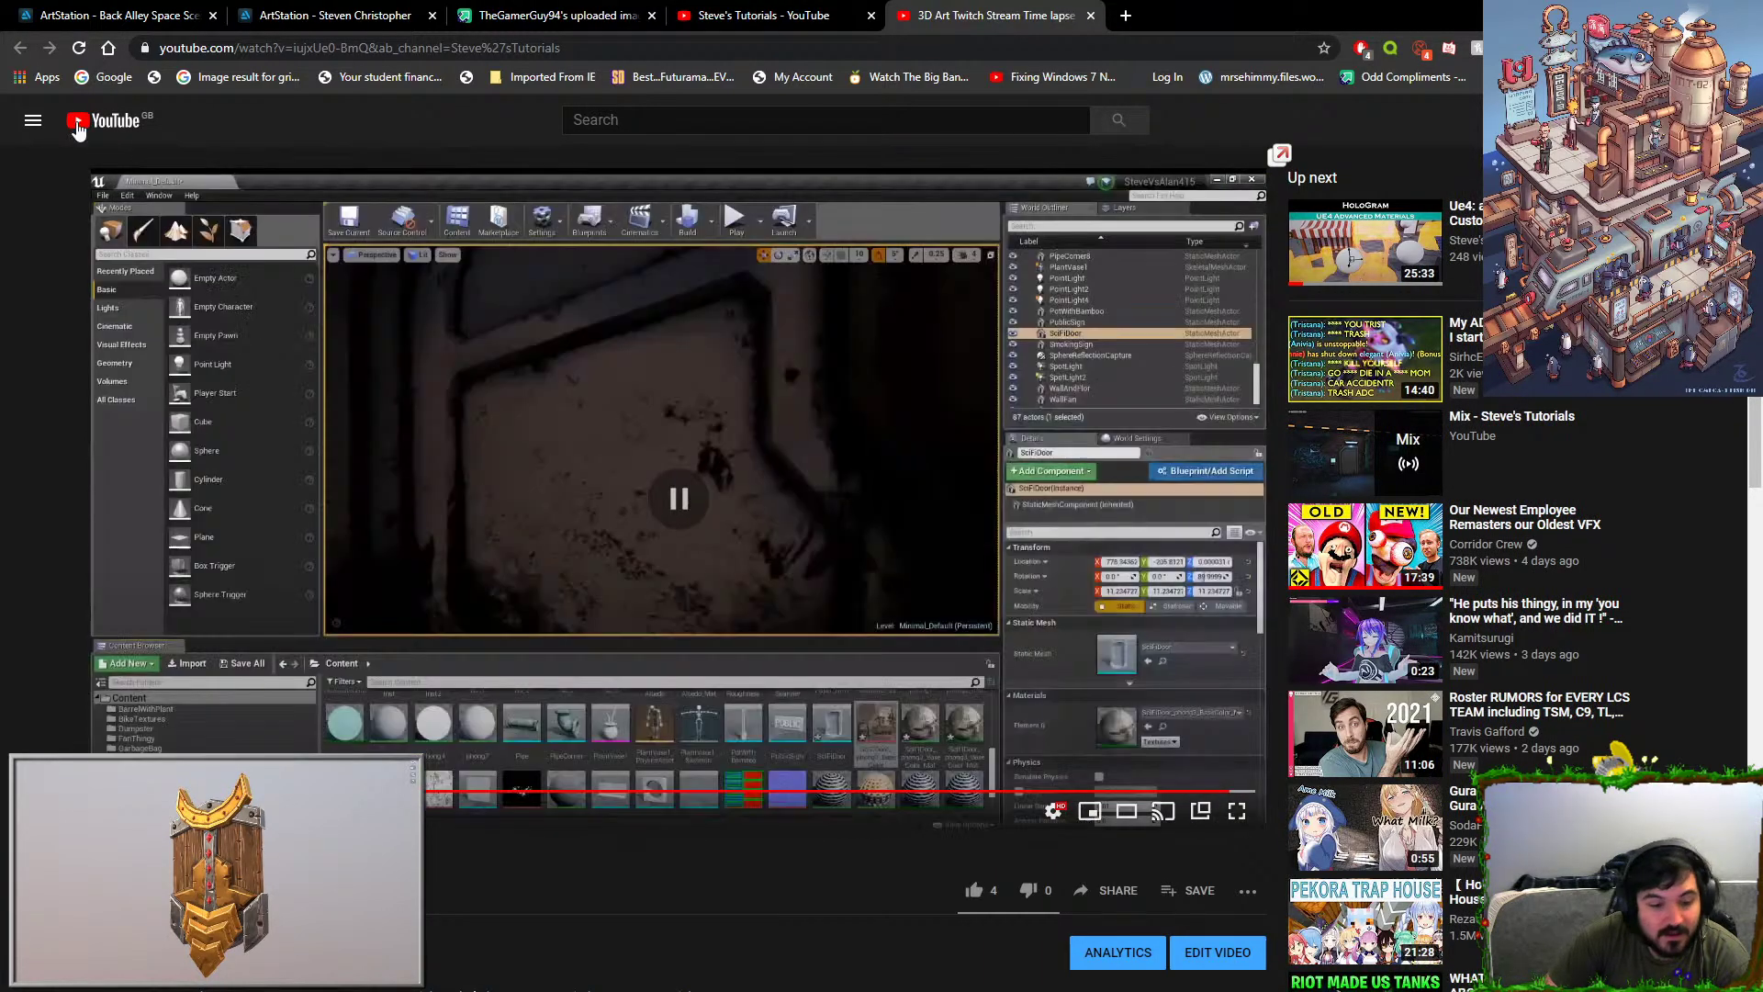
left_click(785, 20)
left_click(962, 20)
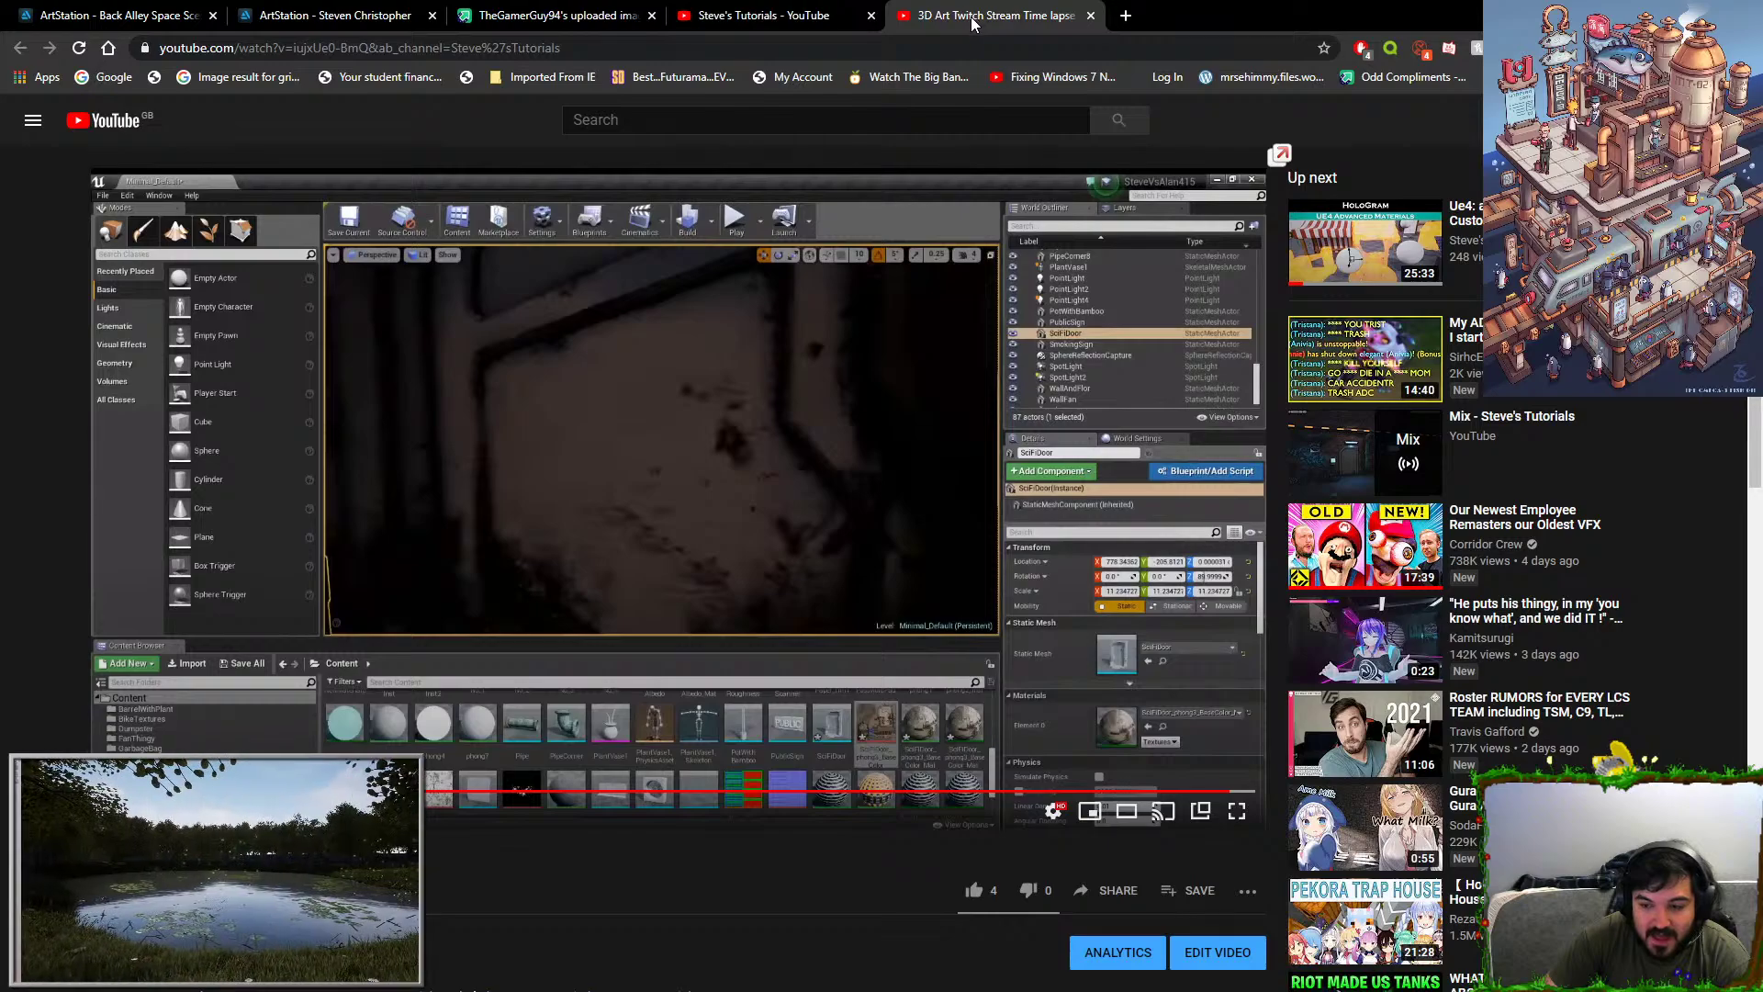
middle_click(972, 16)
Find 3D Art Twitch Stream Time lapse (Part 11) in the channel's timelapse results and open it in a new tab.
scroll(661, 447, "up", 2)
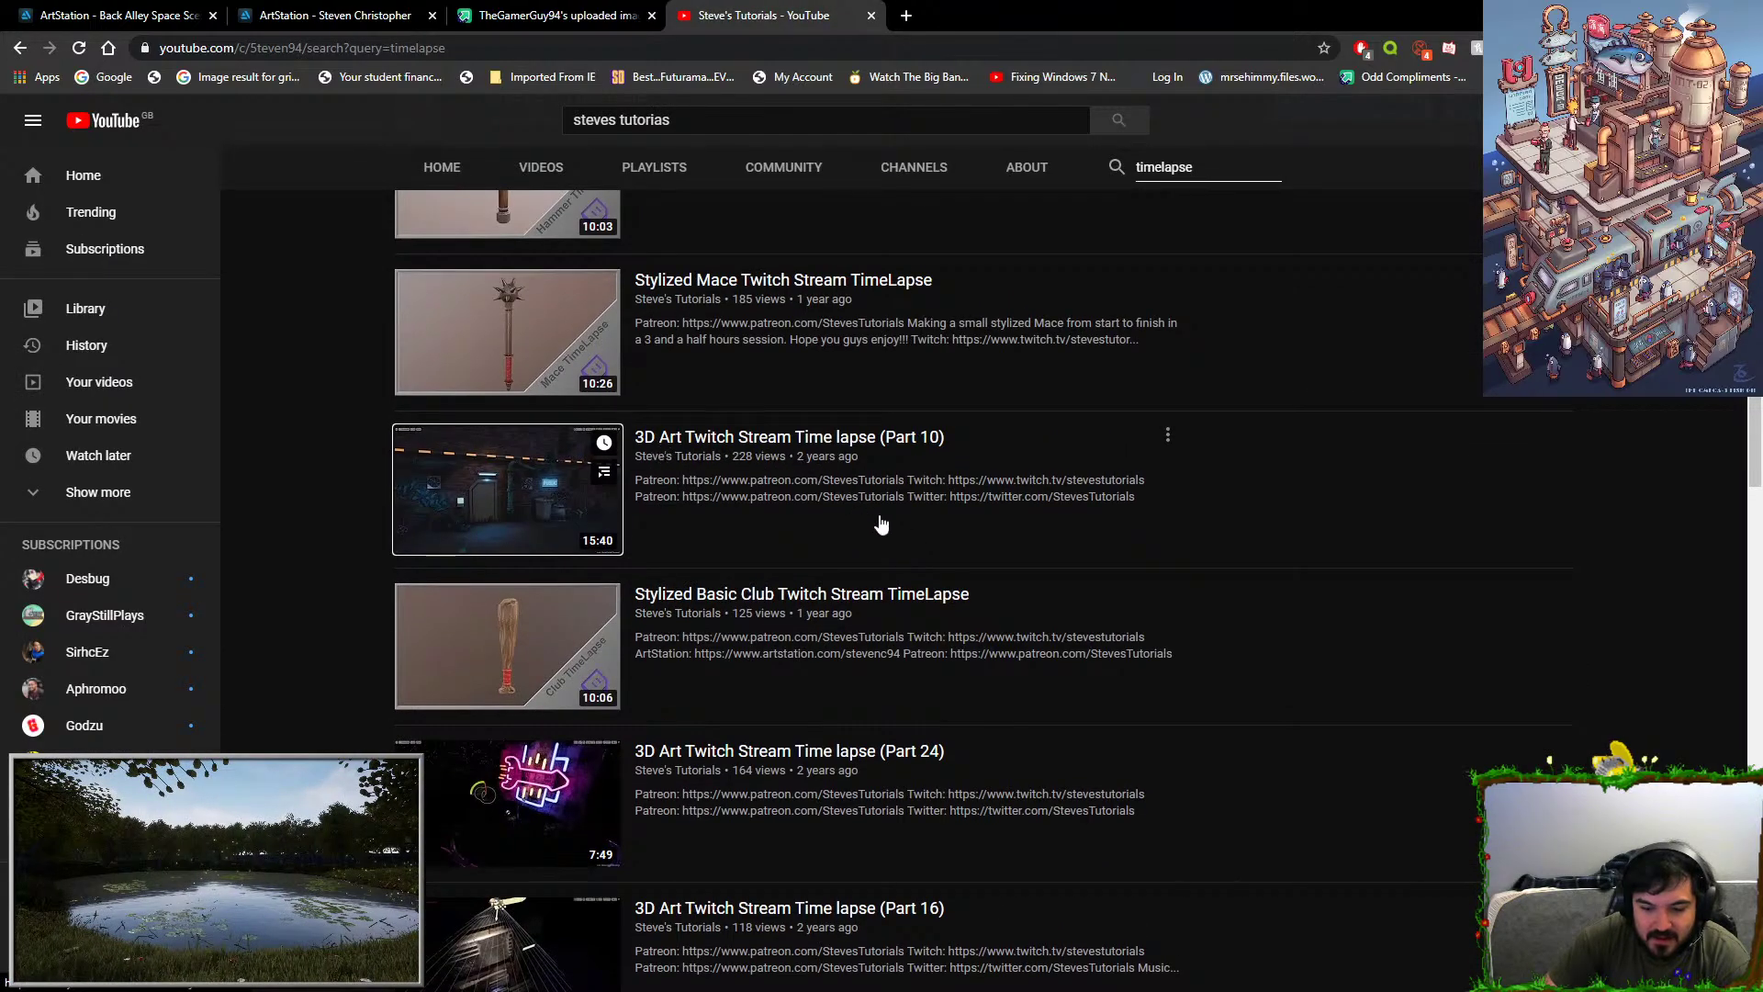
scroll(882, 524, "down", 6)
scroll(1028, 560, "down", 5)
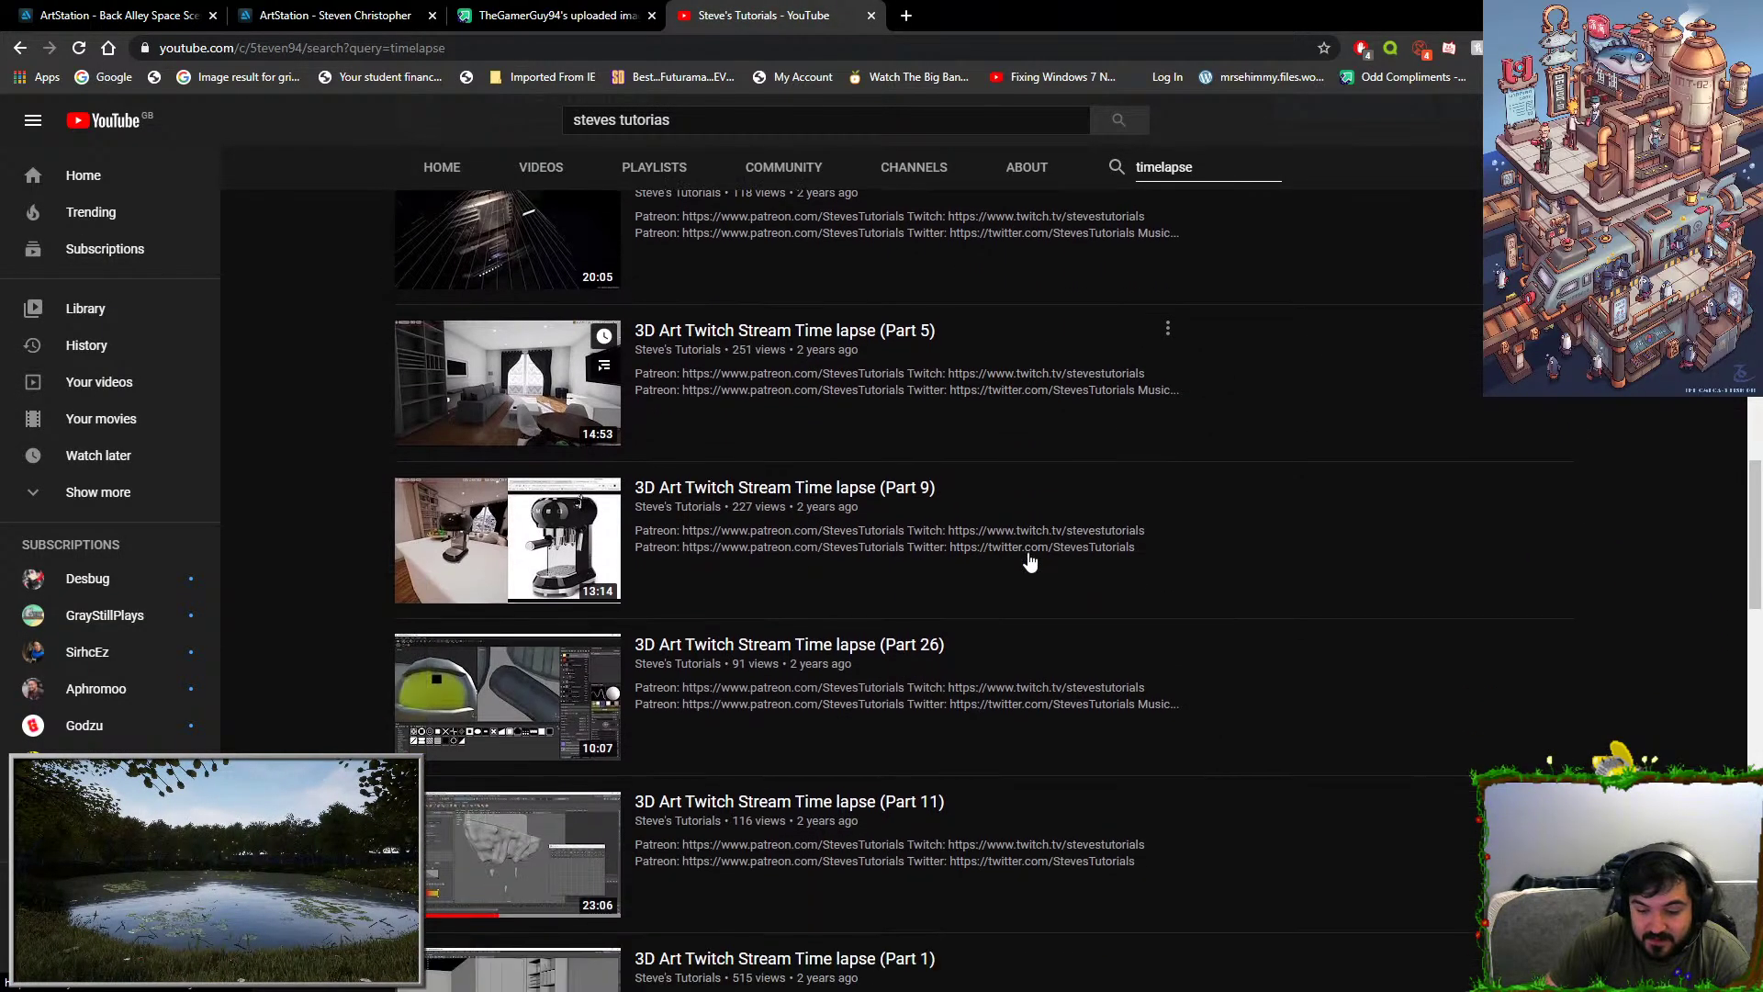
left_click(984, 16)
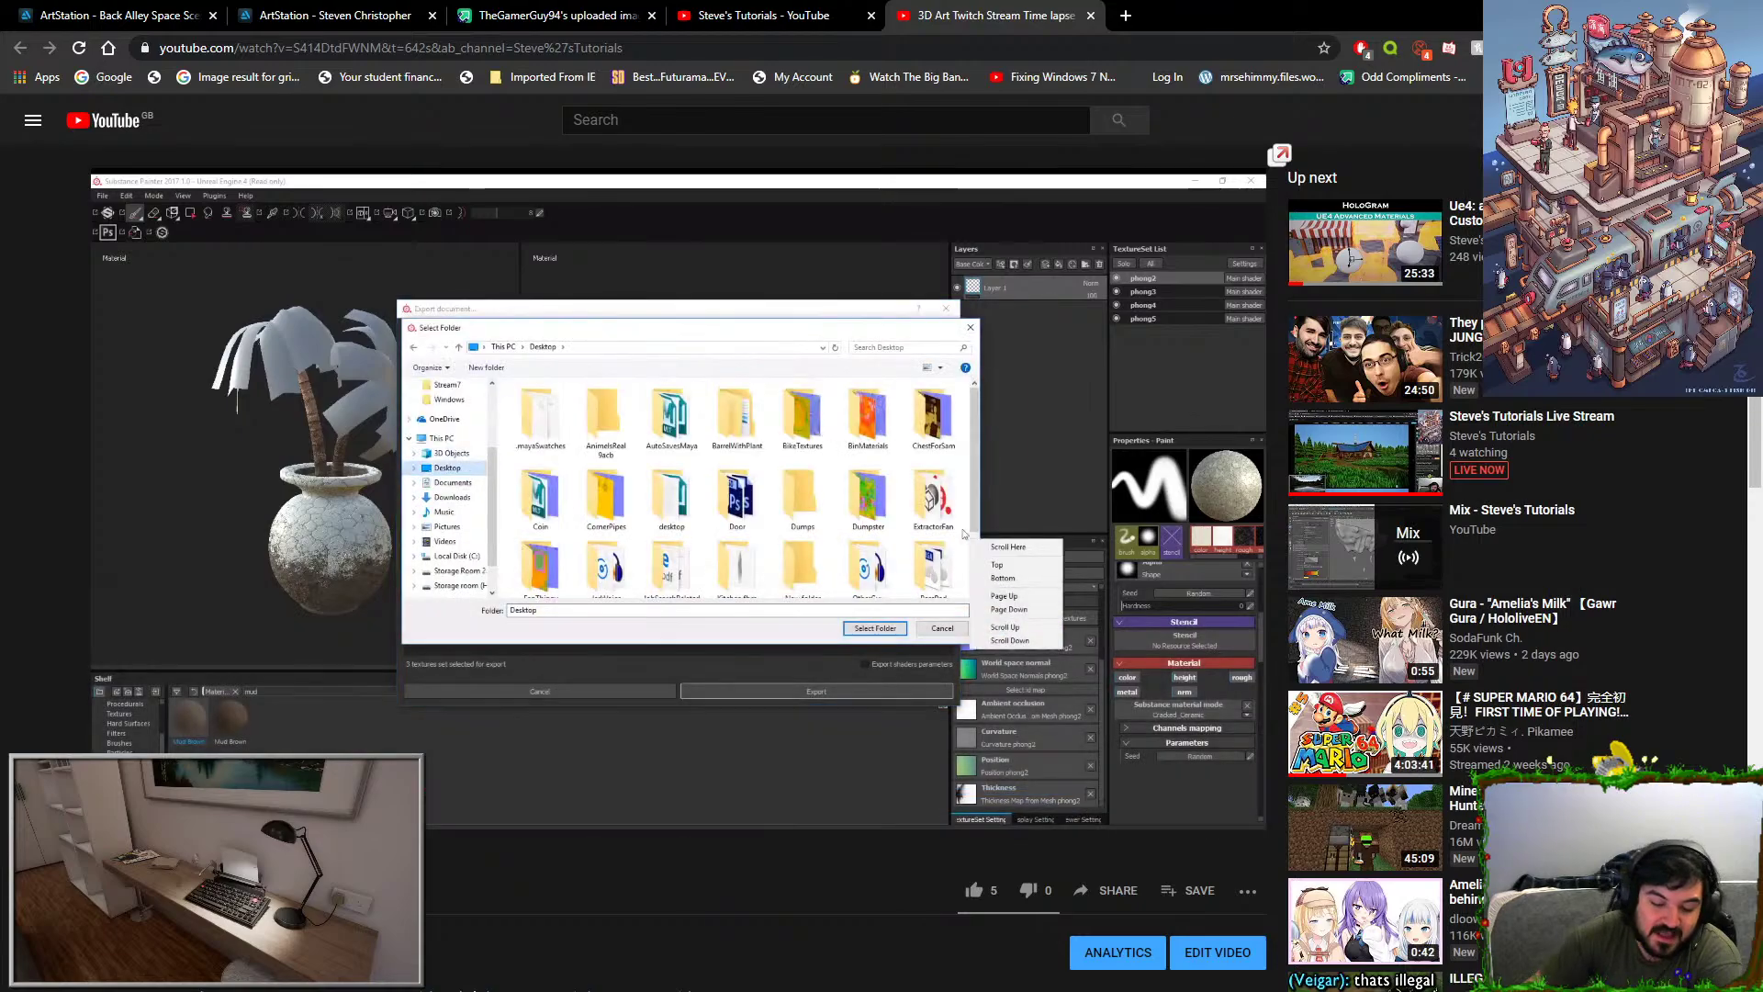
Skim the Part 11 time lapse, examining its material graph, wet alley scene and cliff-like mesh modelling.
left_click(520, 794)
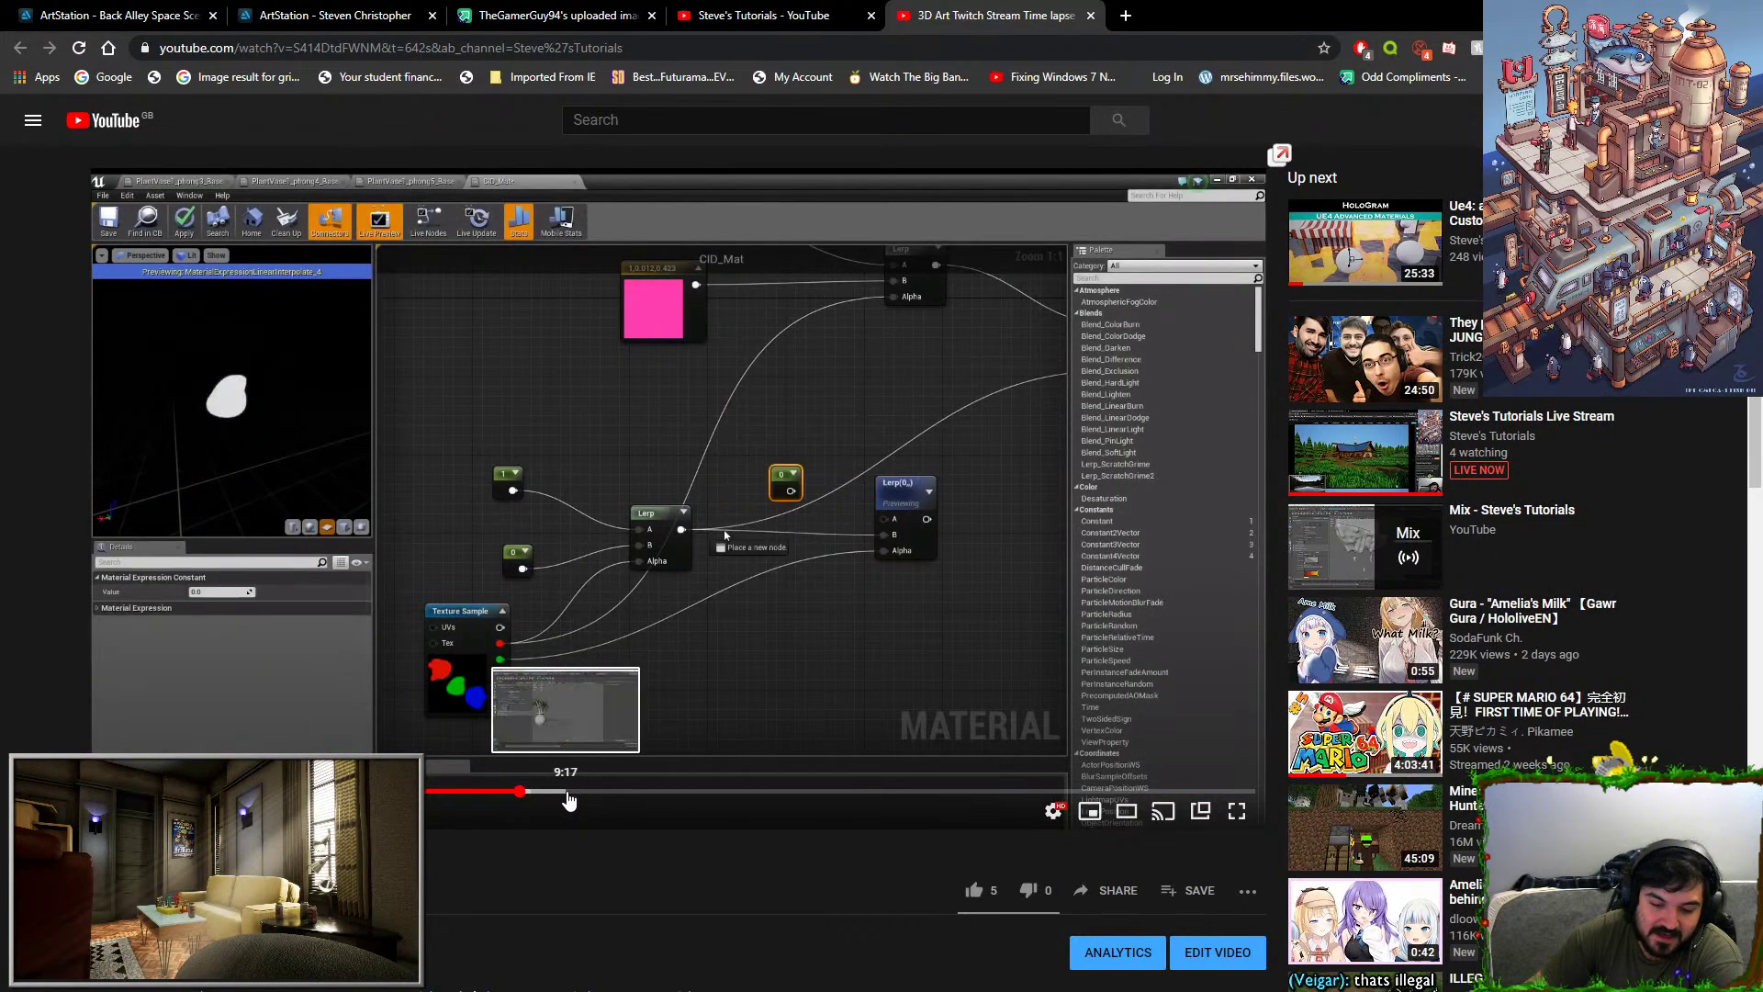
left_click(569, 795)
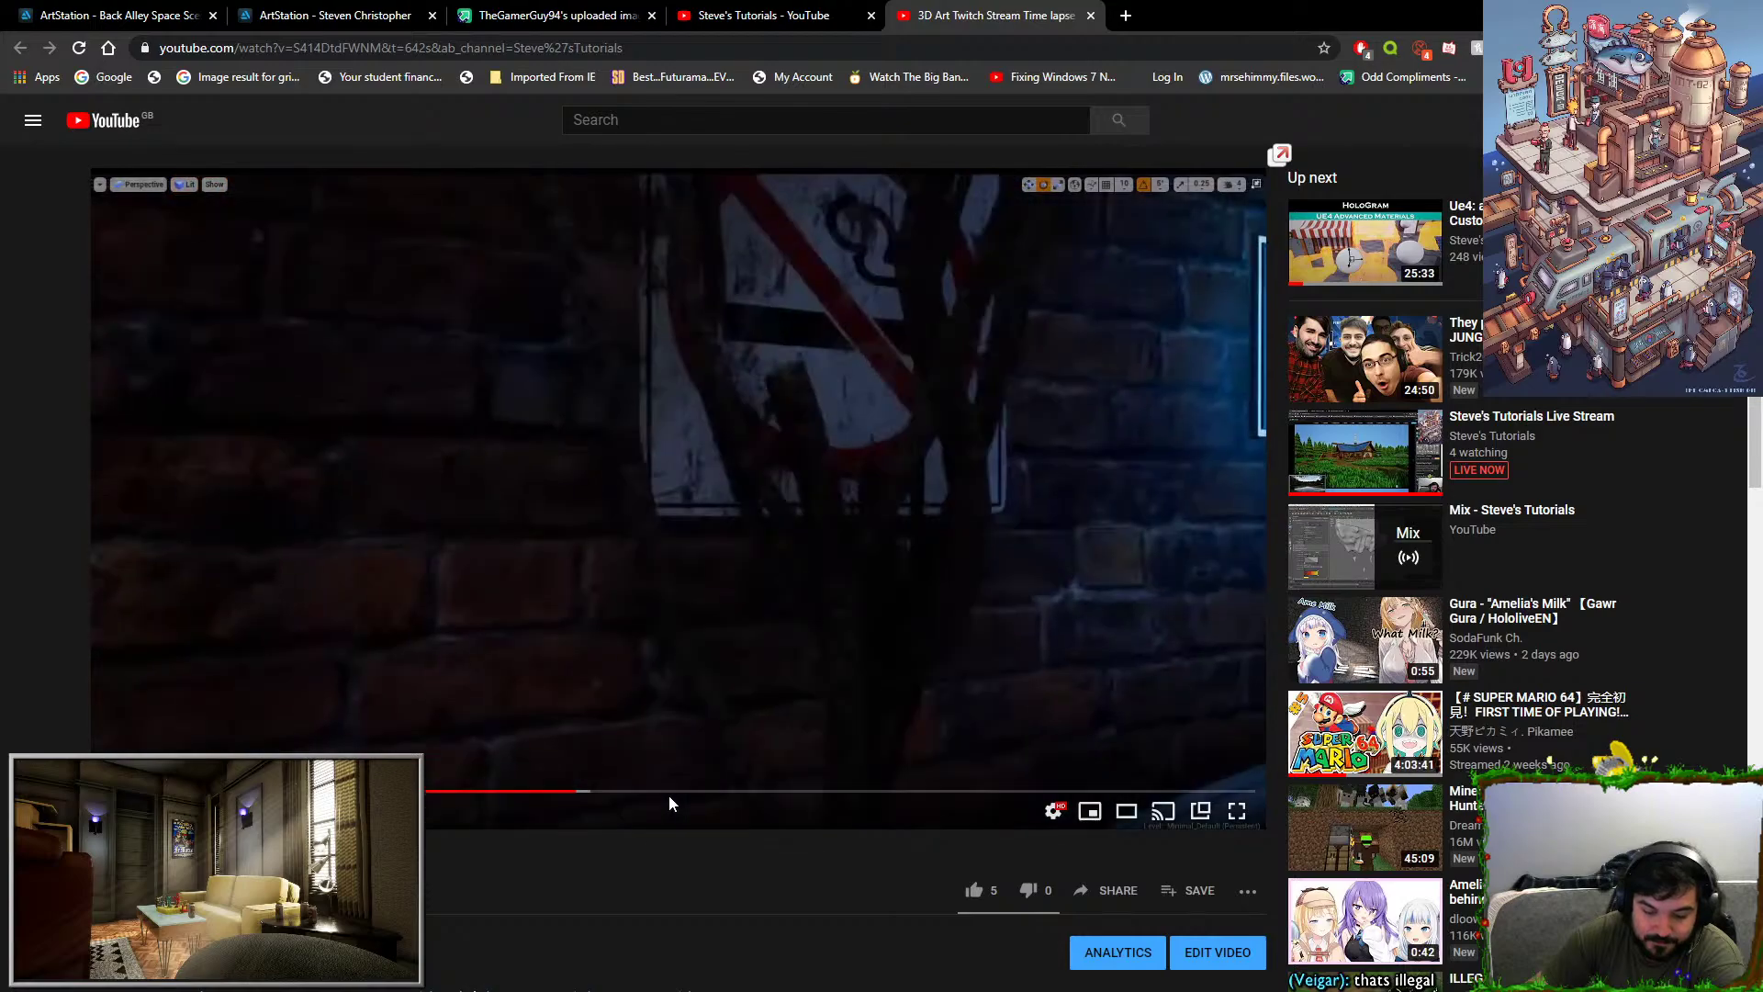
left_click(687, 795)
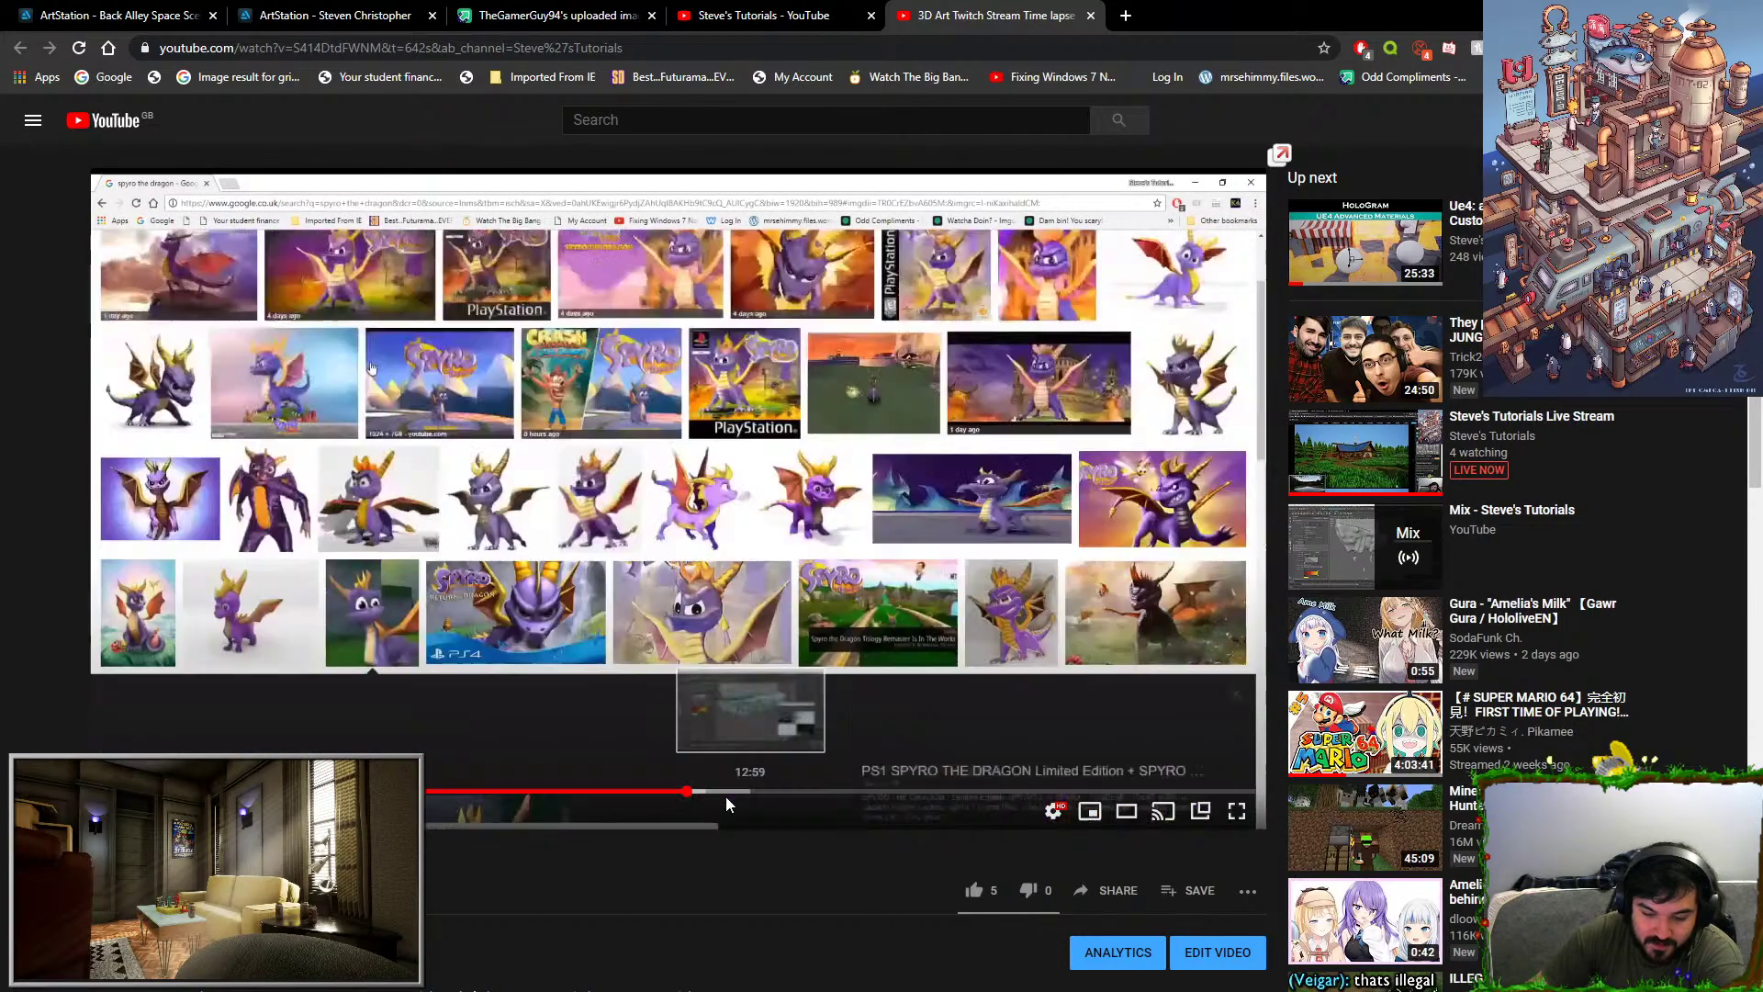
left_click(722, 792)
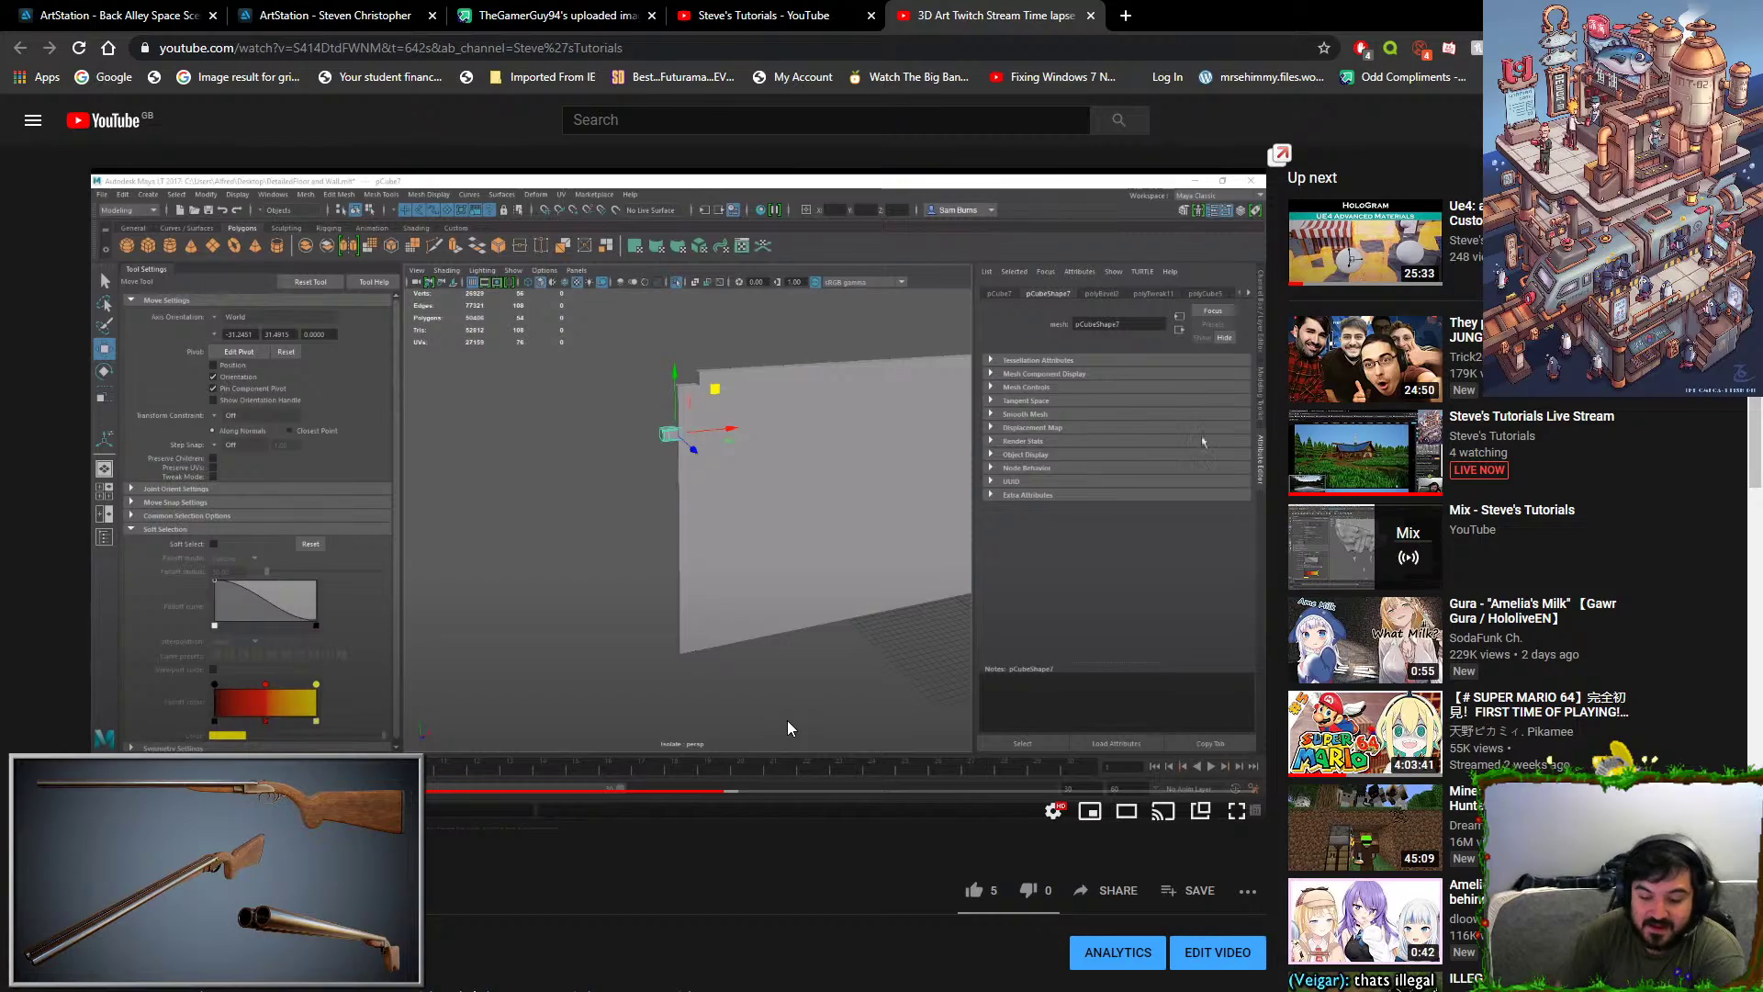
key("Right")
key("Left")
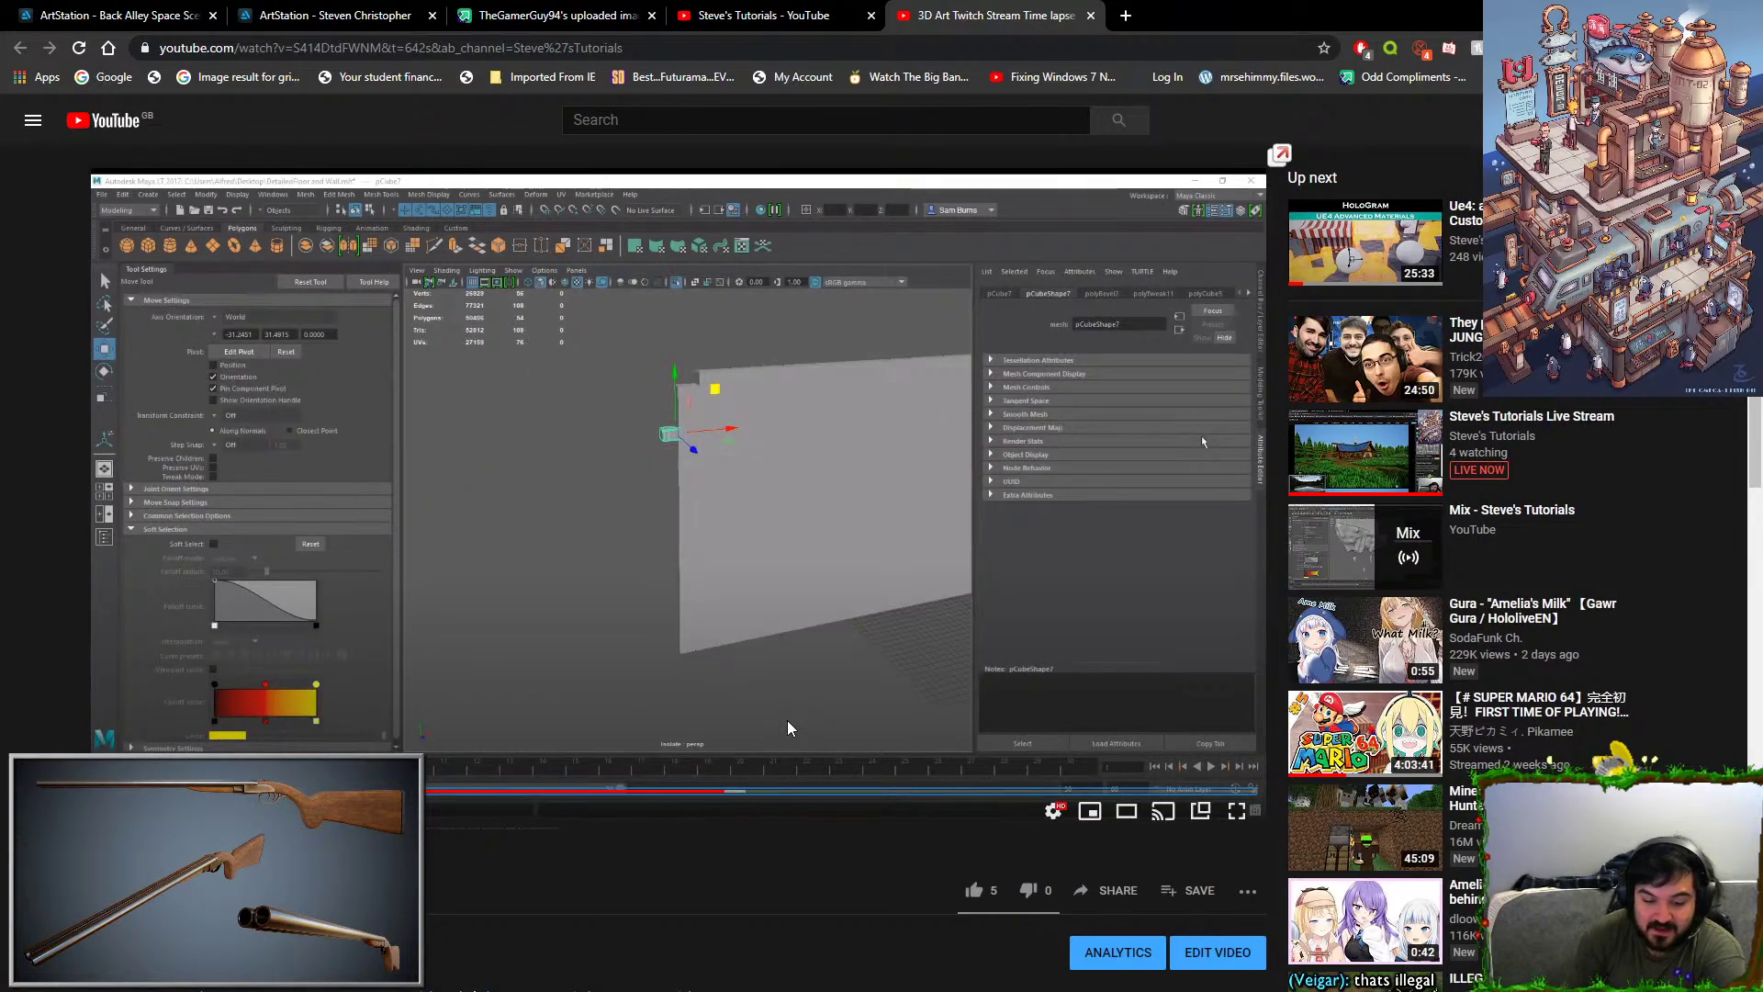
key("space")
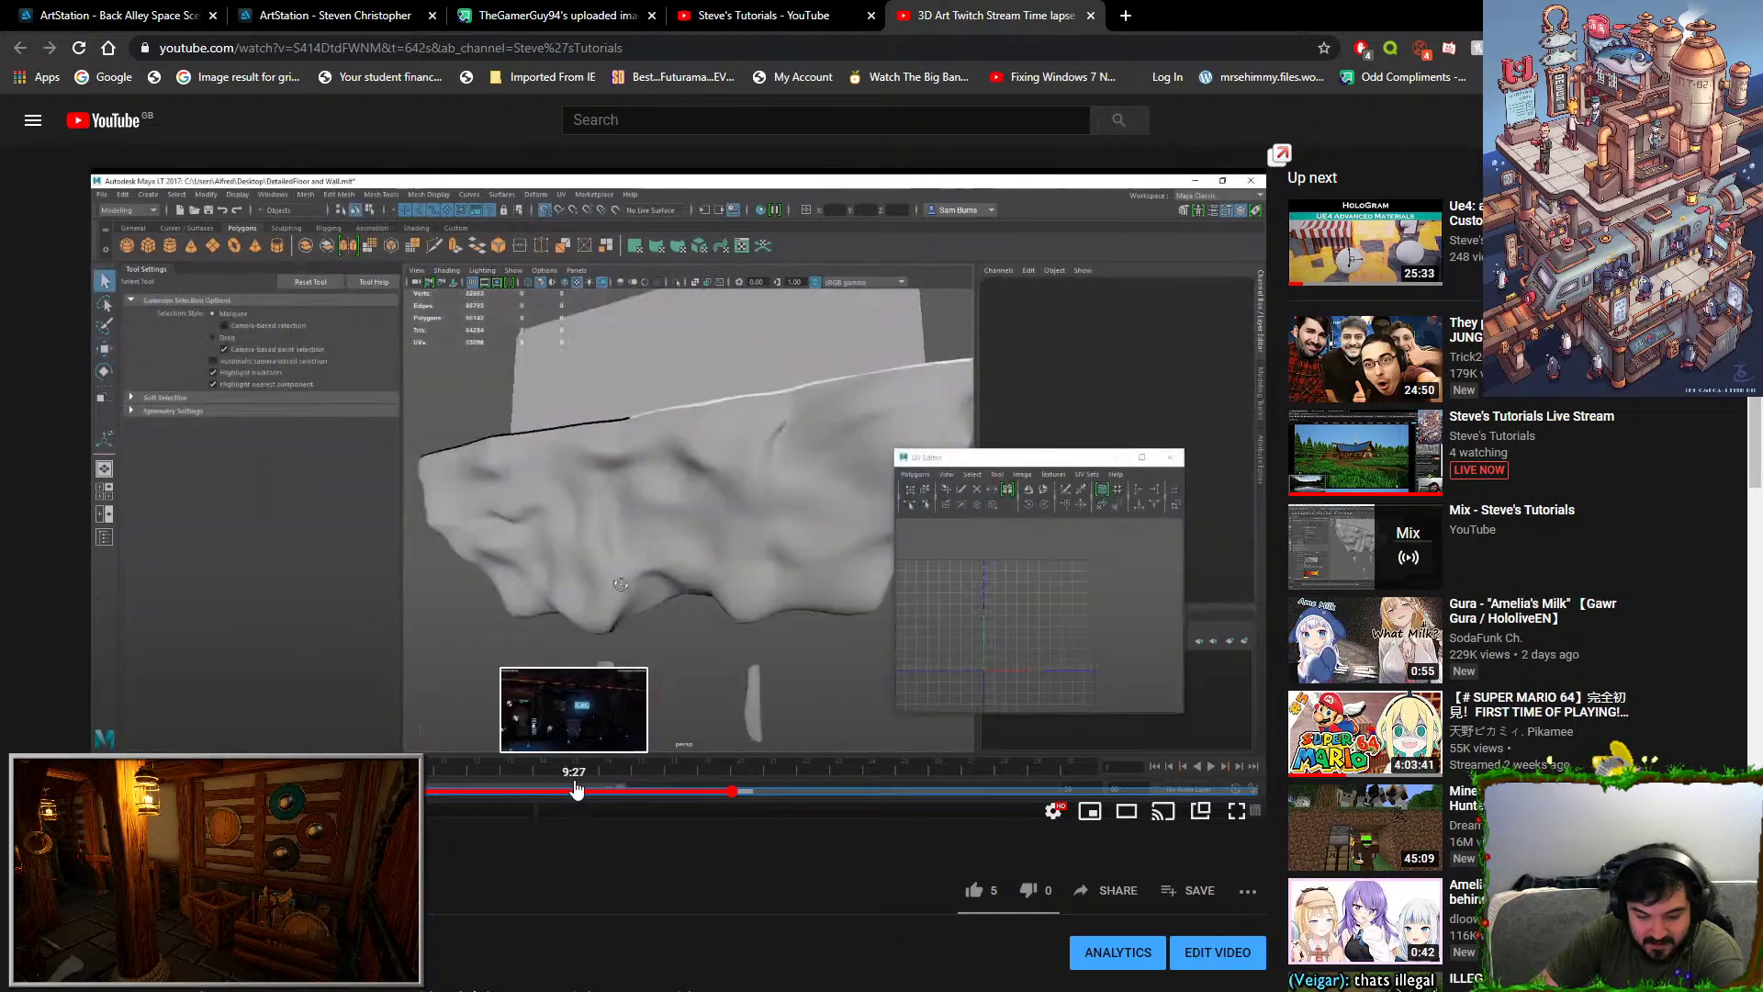
left_click(577, 790)
left_click_drag(577, 789, 603, 791)
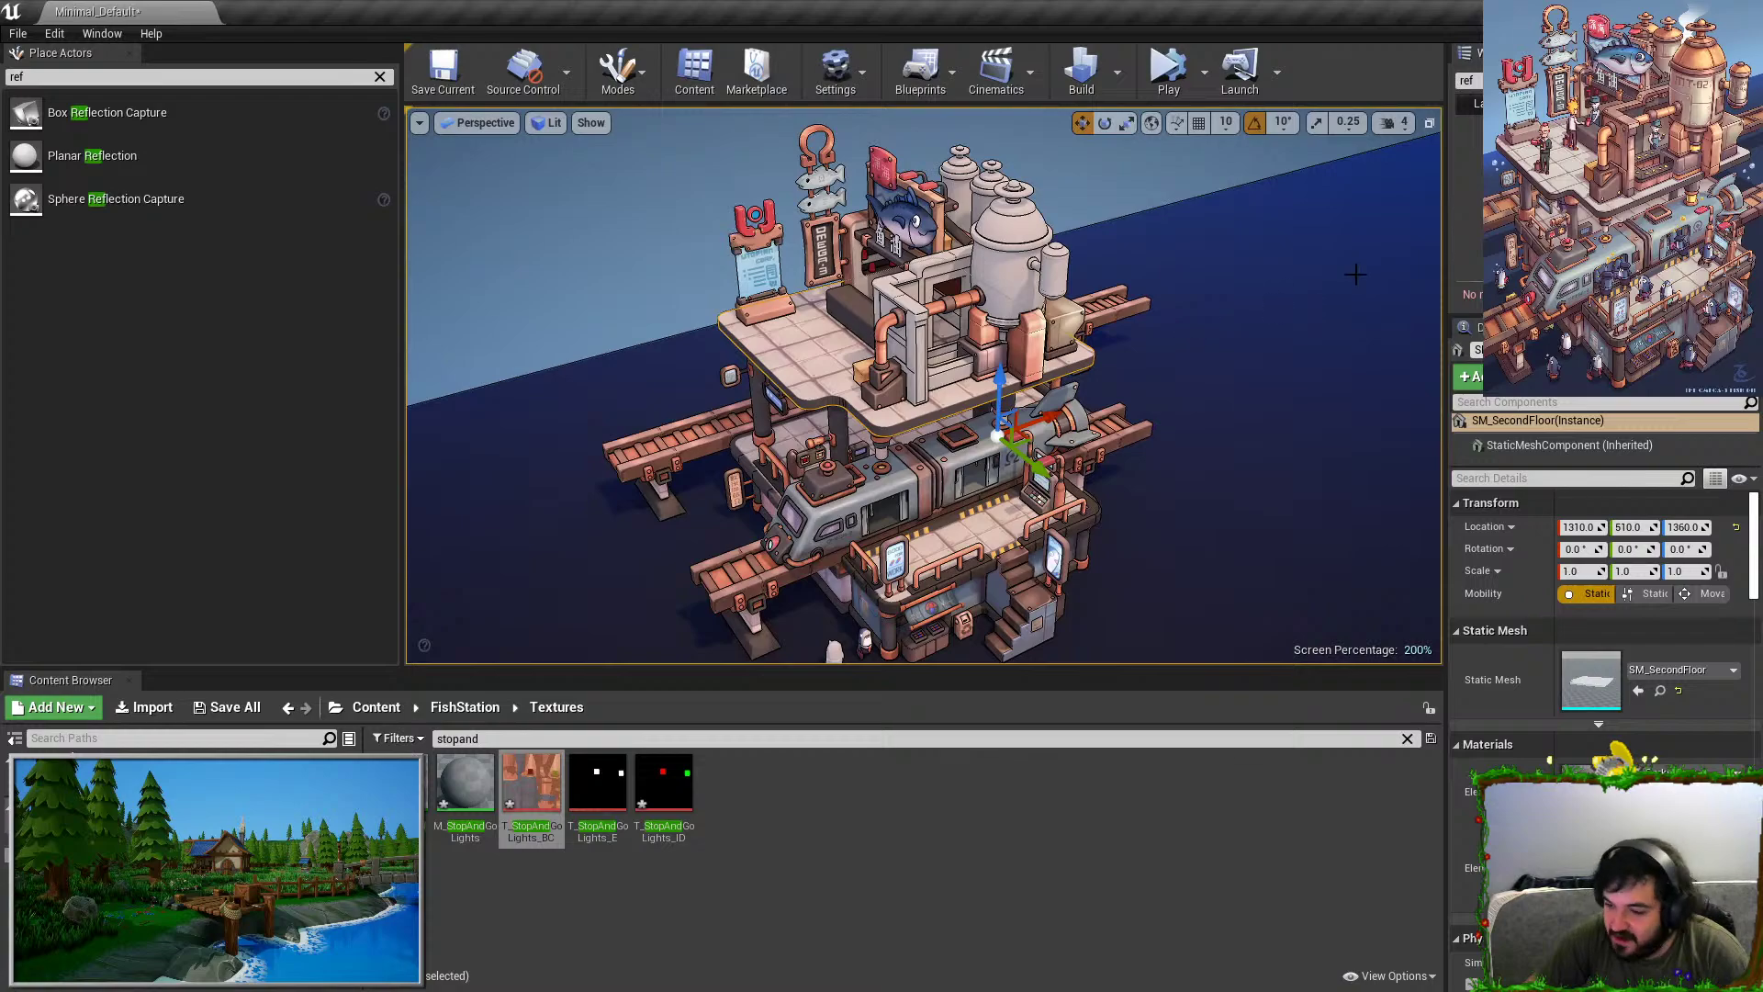
Save the fish station level, and close Substance Painter and the Unreal project, discarding the M_BasicColour material changes.
key("ctrl+s")
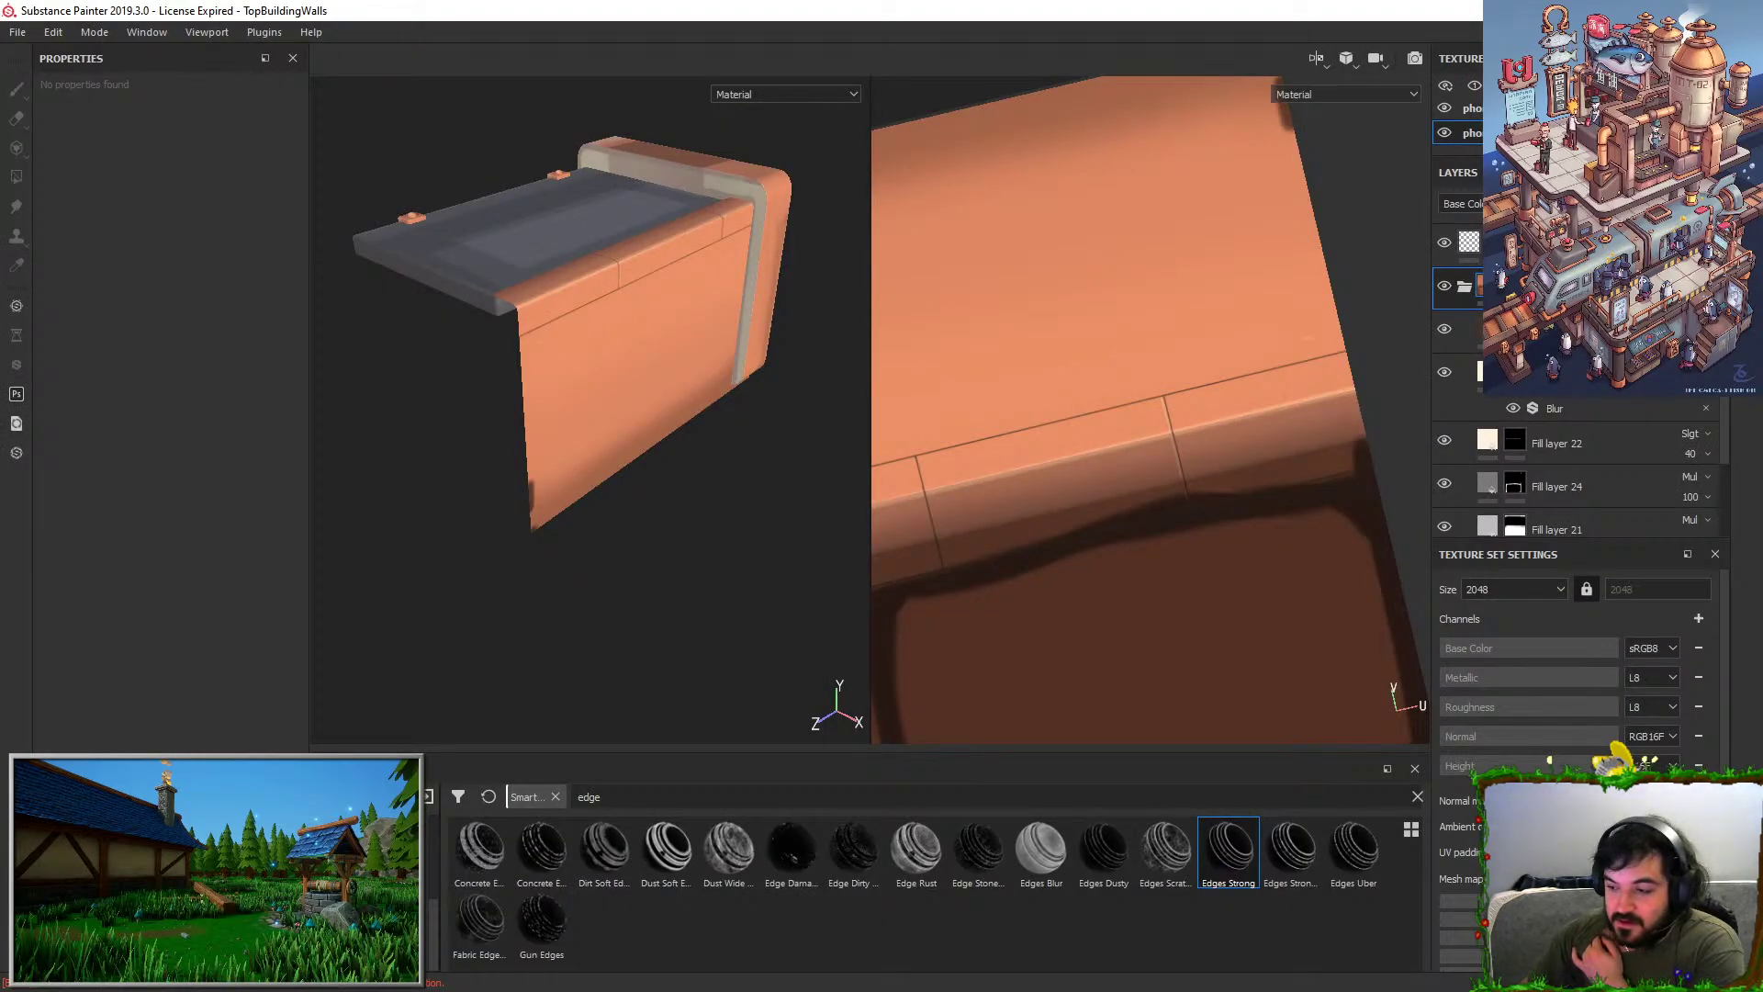
left_click(1742, 10)
left_click(751, 541)
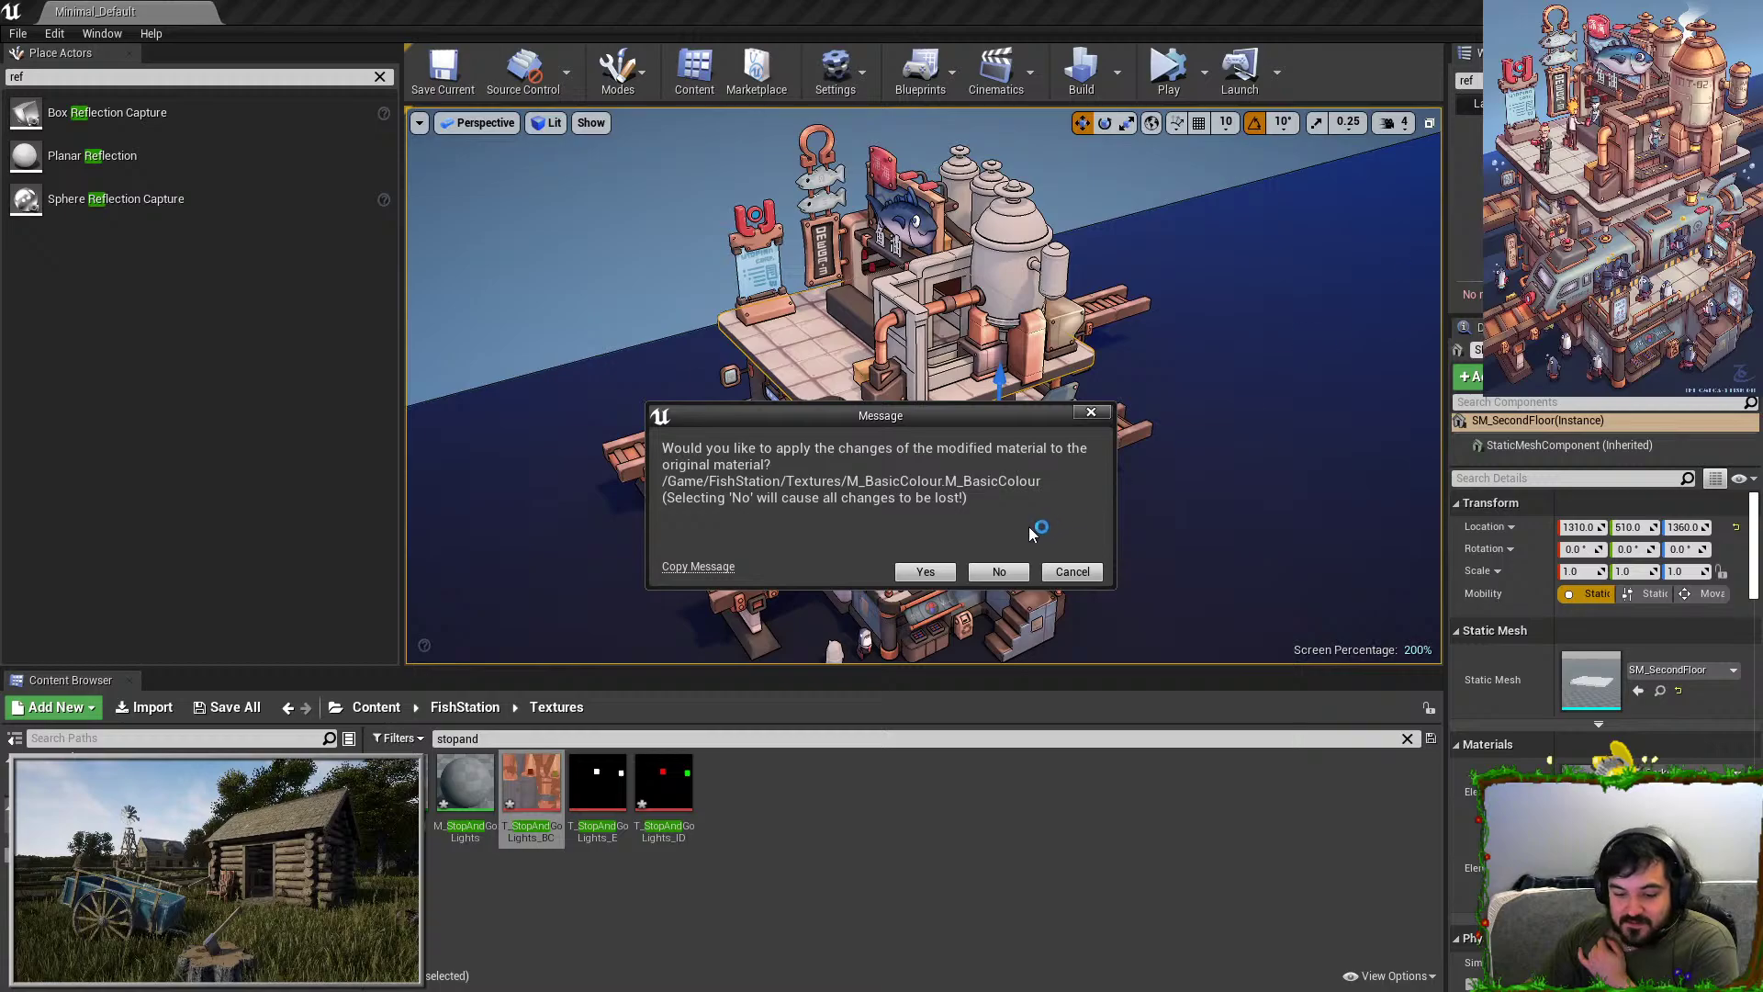
left_click(990, 571)
left_click(965, 667)
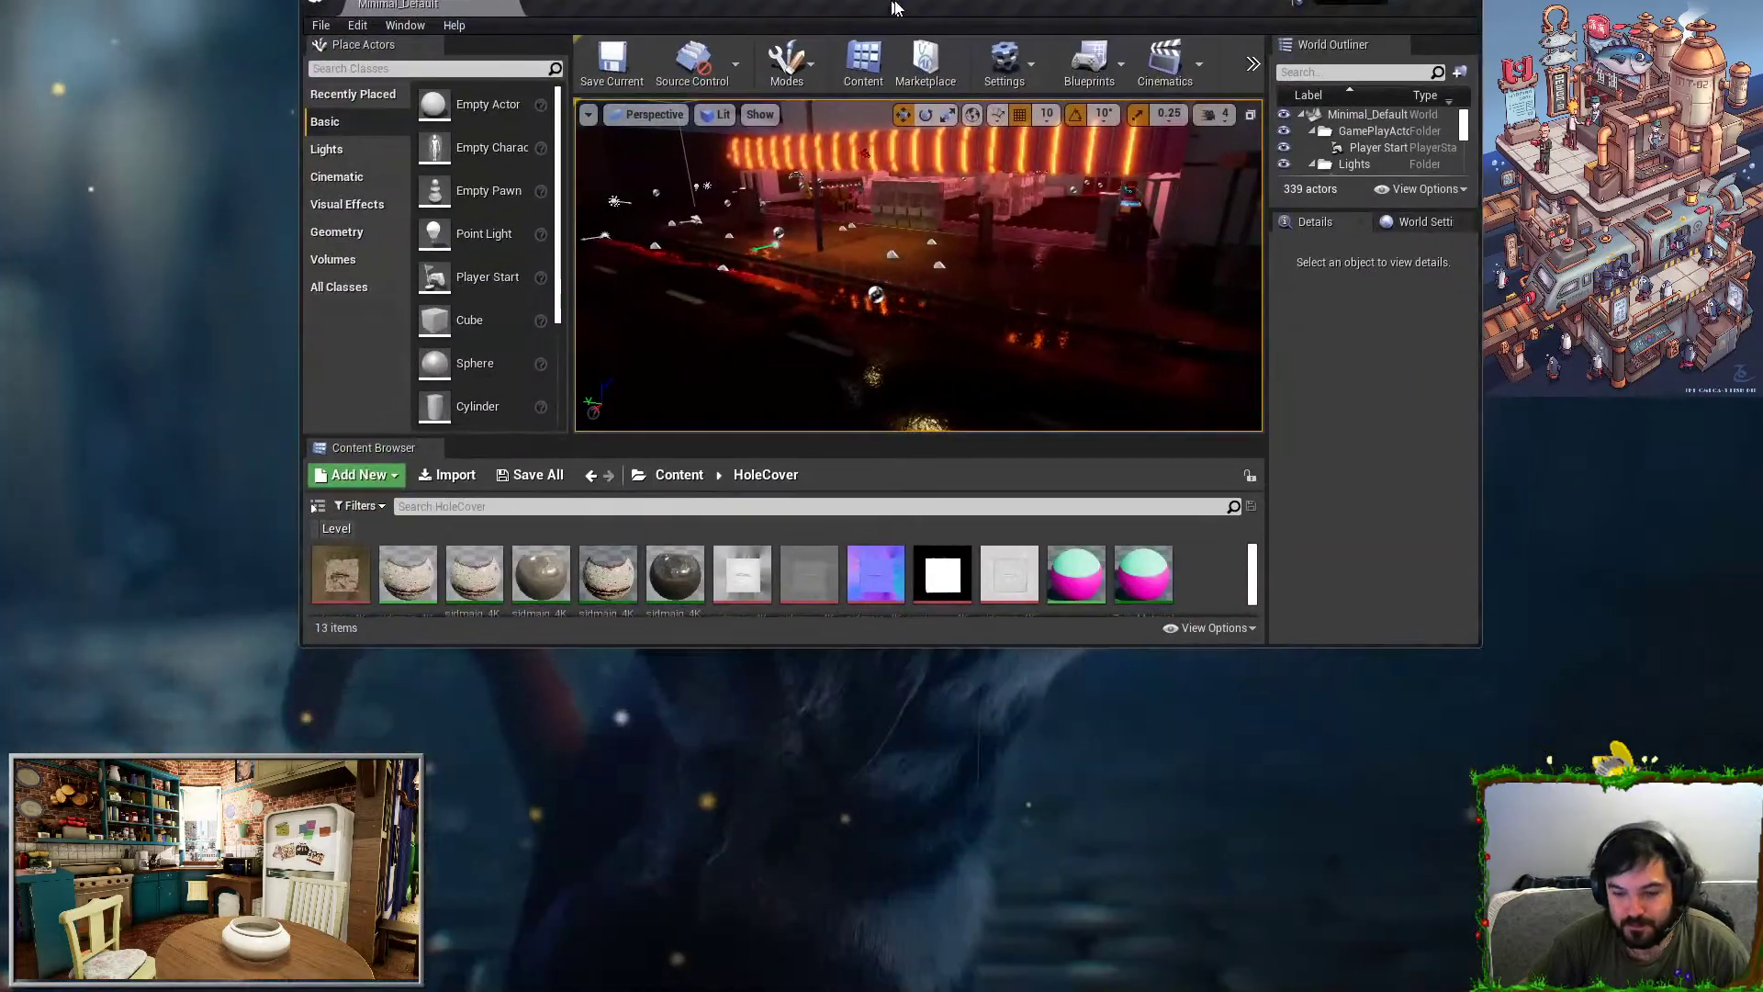
Maximize the arcade street level's editor, hide the viewport helper icons and select the road blueprint in front of the arcade.
double_click(896, 7)
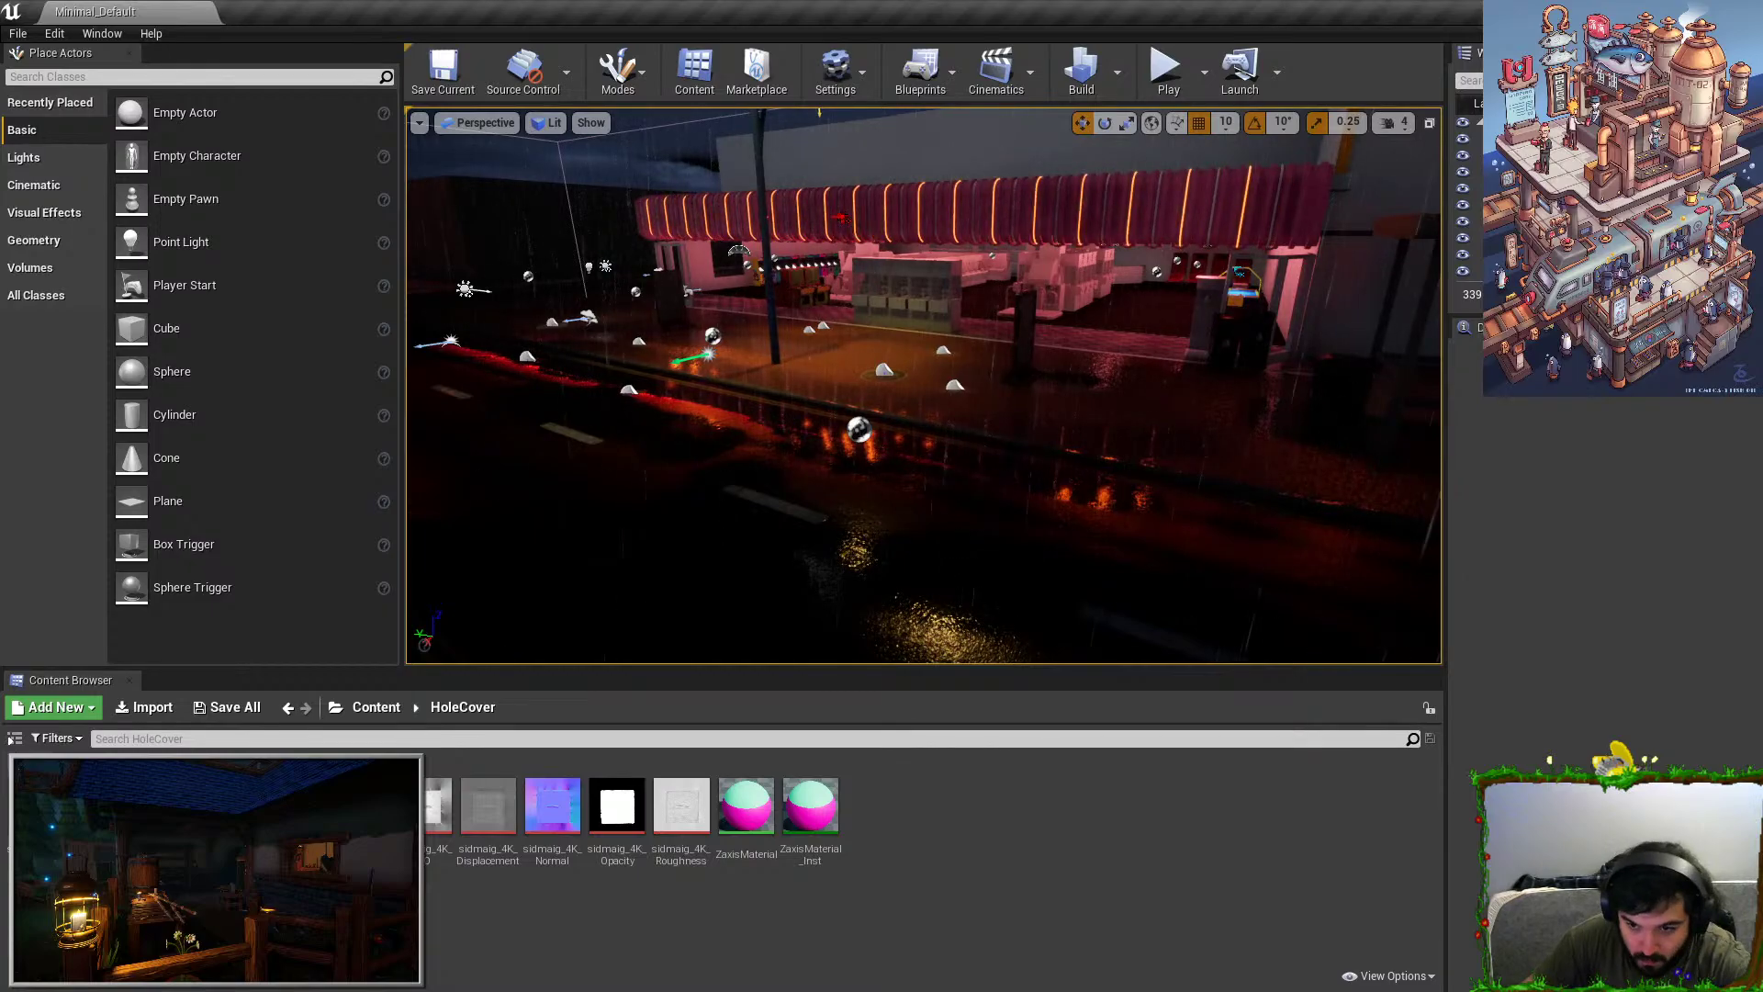
left_click(881, 514)
key("Escape")
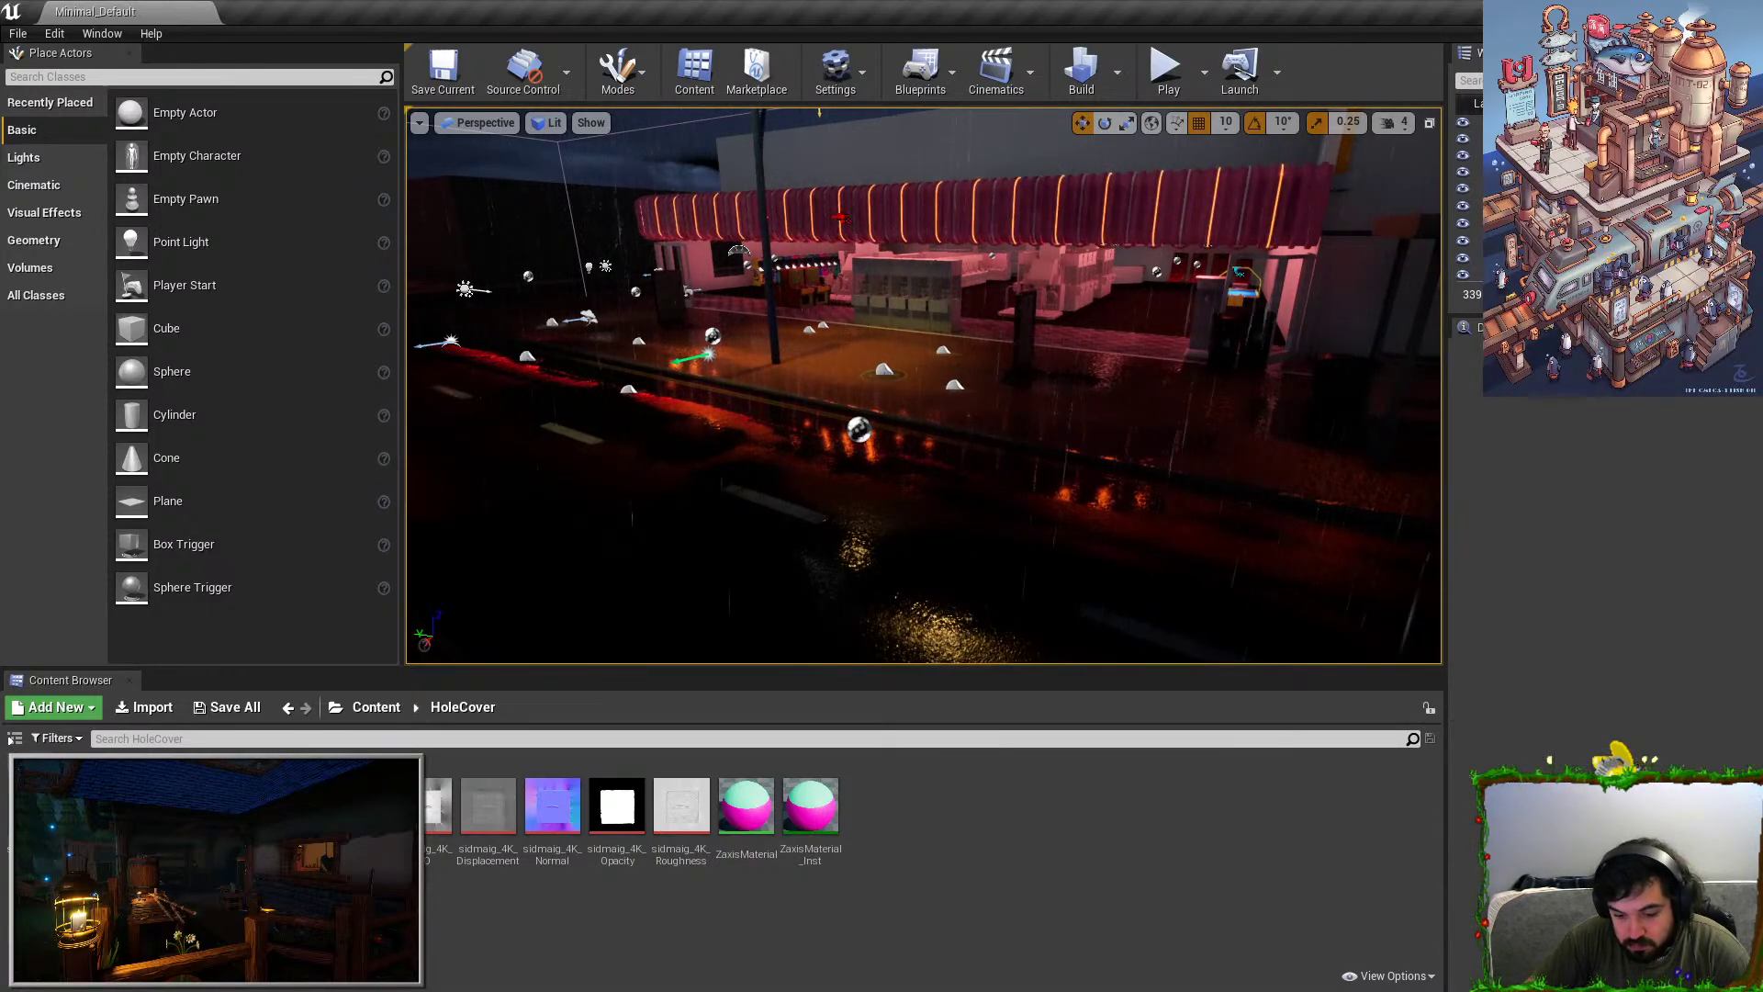
key("w")
right_click_drag(882, 514, 885, 625)
key("g")
key("s")
left_click(498, 350)
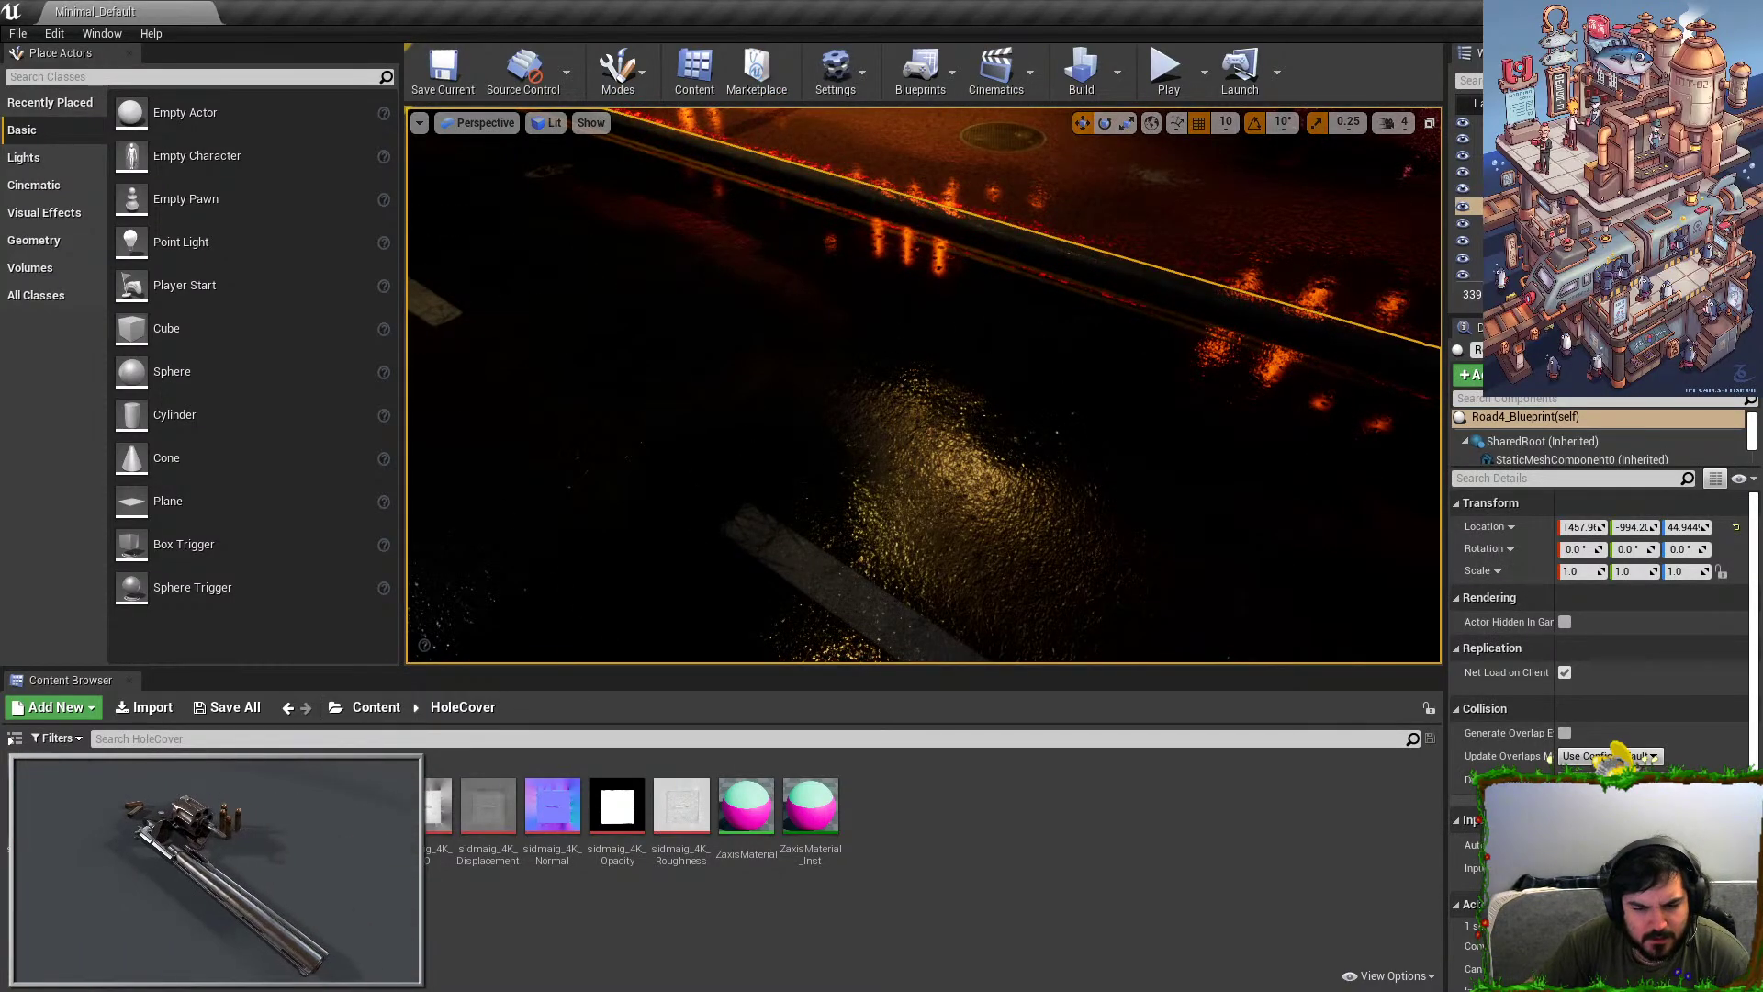
Activate Mesh Paint mode and inspect the road's vertex colors with the RGB Channels view, finishing with the color view off.
left_click(606, 73)
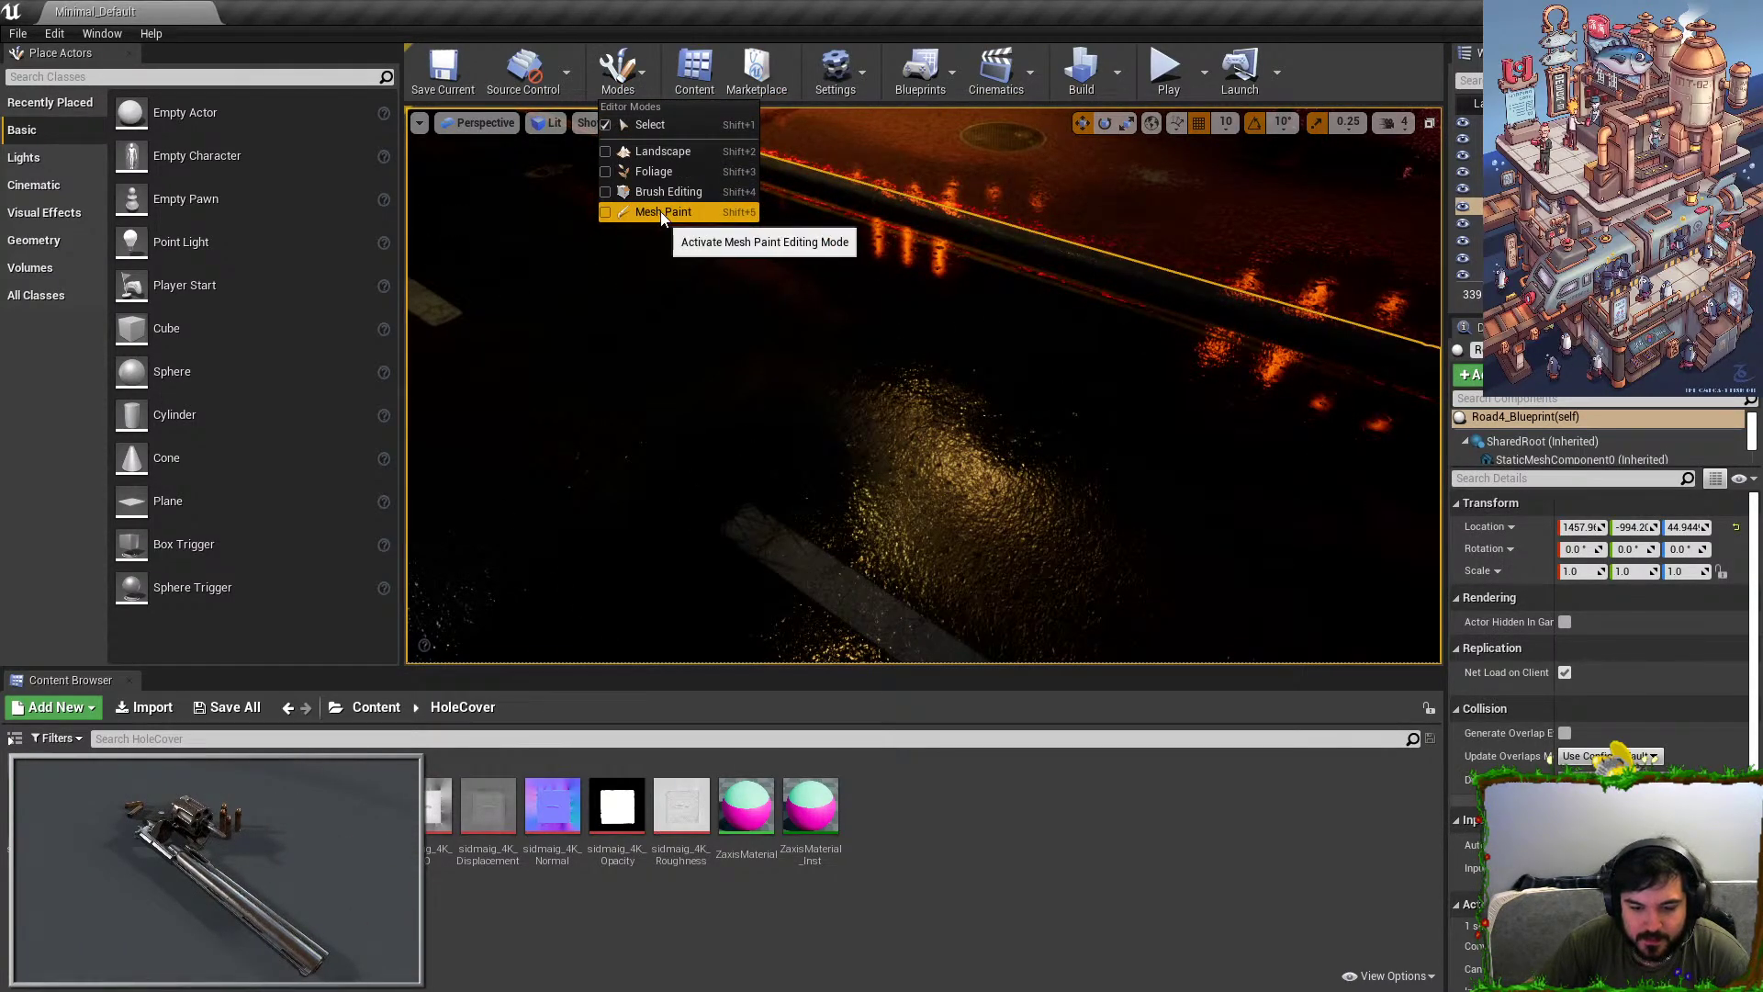
left_click(658, 211)
left_click(186, 174)
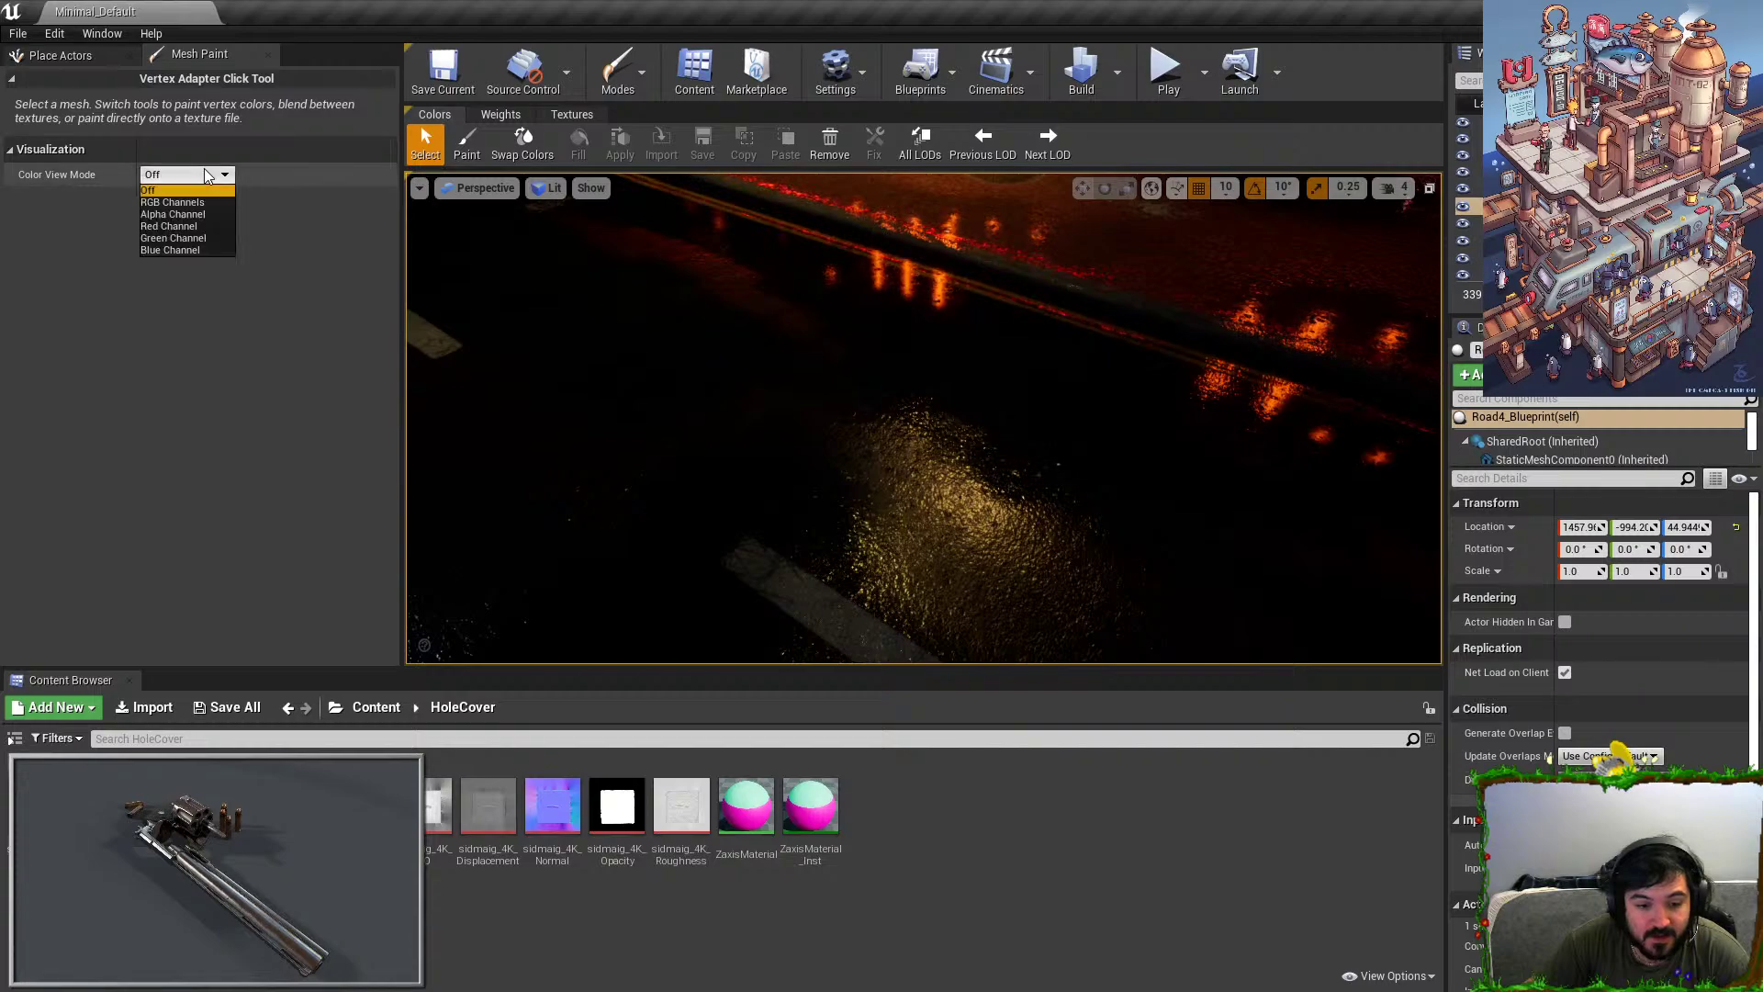
left_click(203, 202)
left_click(187, 175)
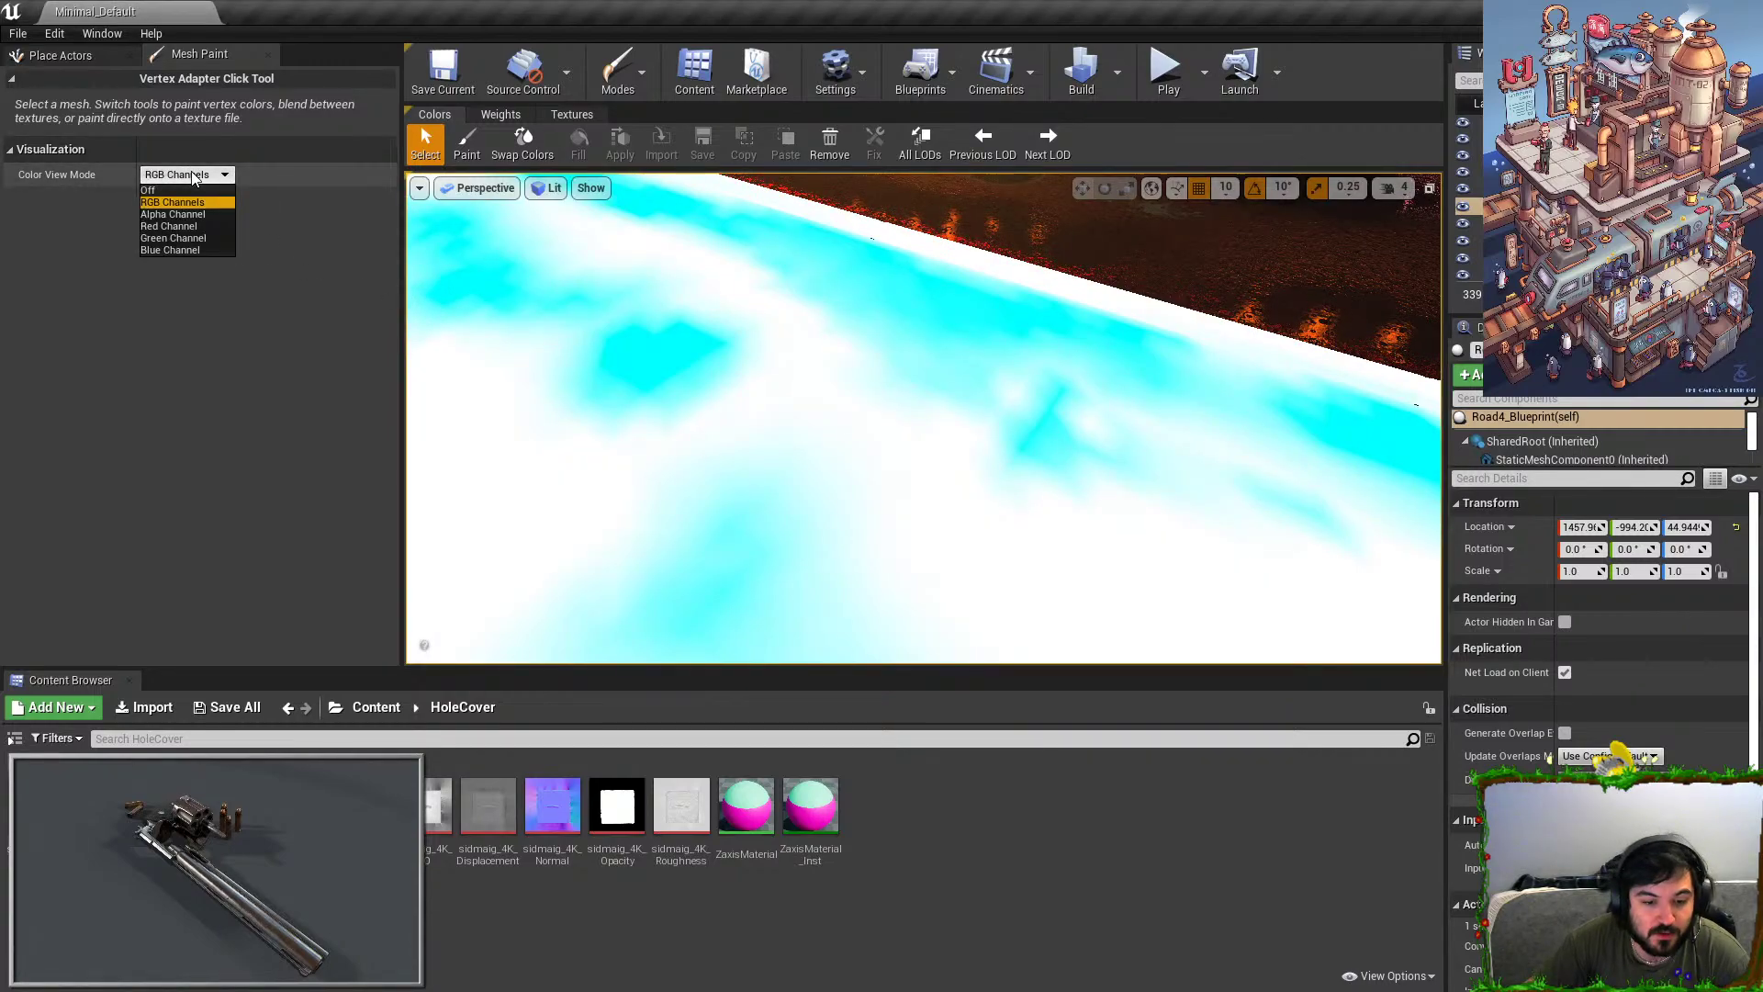
left_click(189, 190)
Limit vertex painting to the red channel, reduce the brush size to about 0.145 and paint the road near its lane marking.
left_click(467, 144)
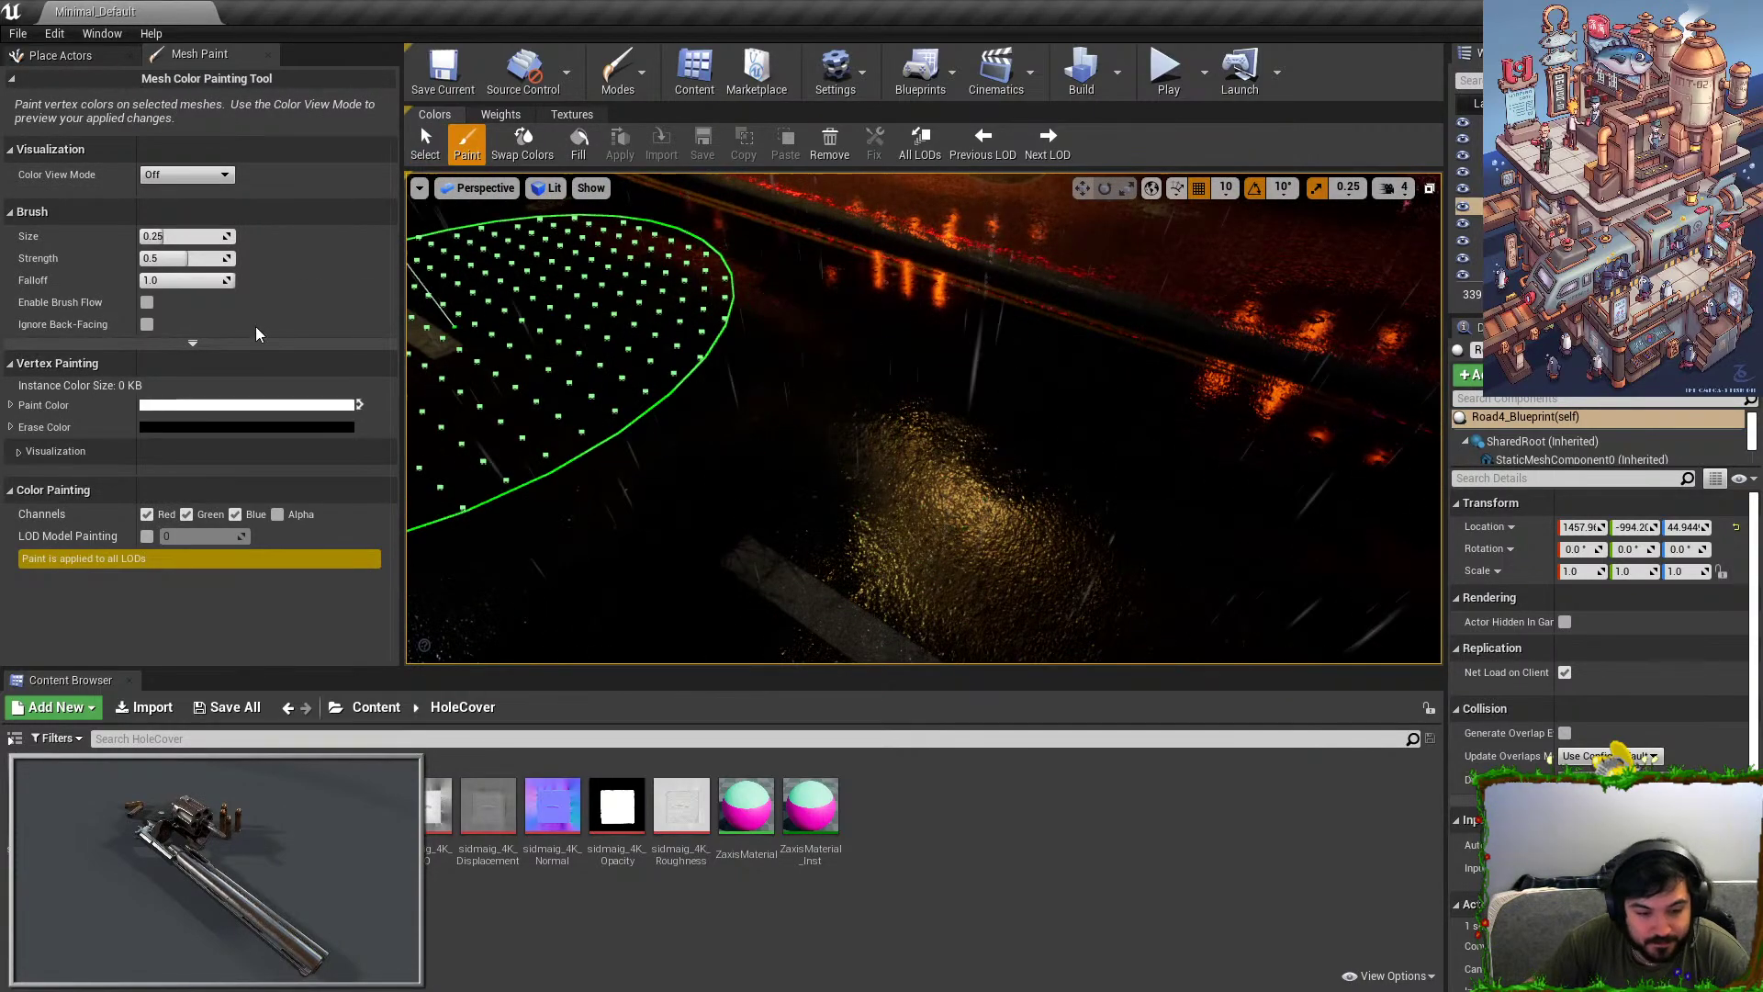
left_click(186, 514)
left_click(235, 514)
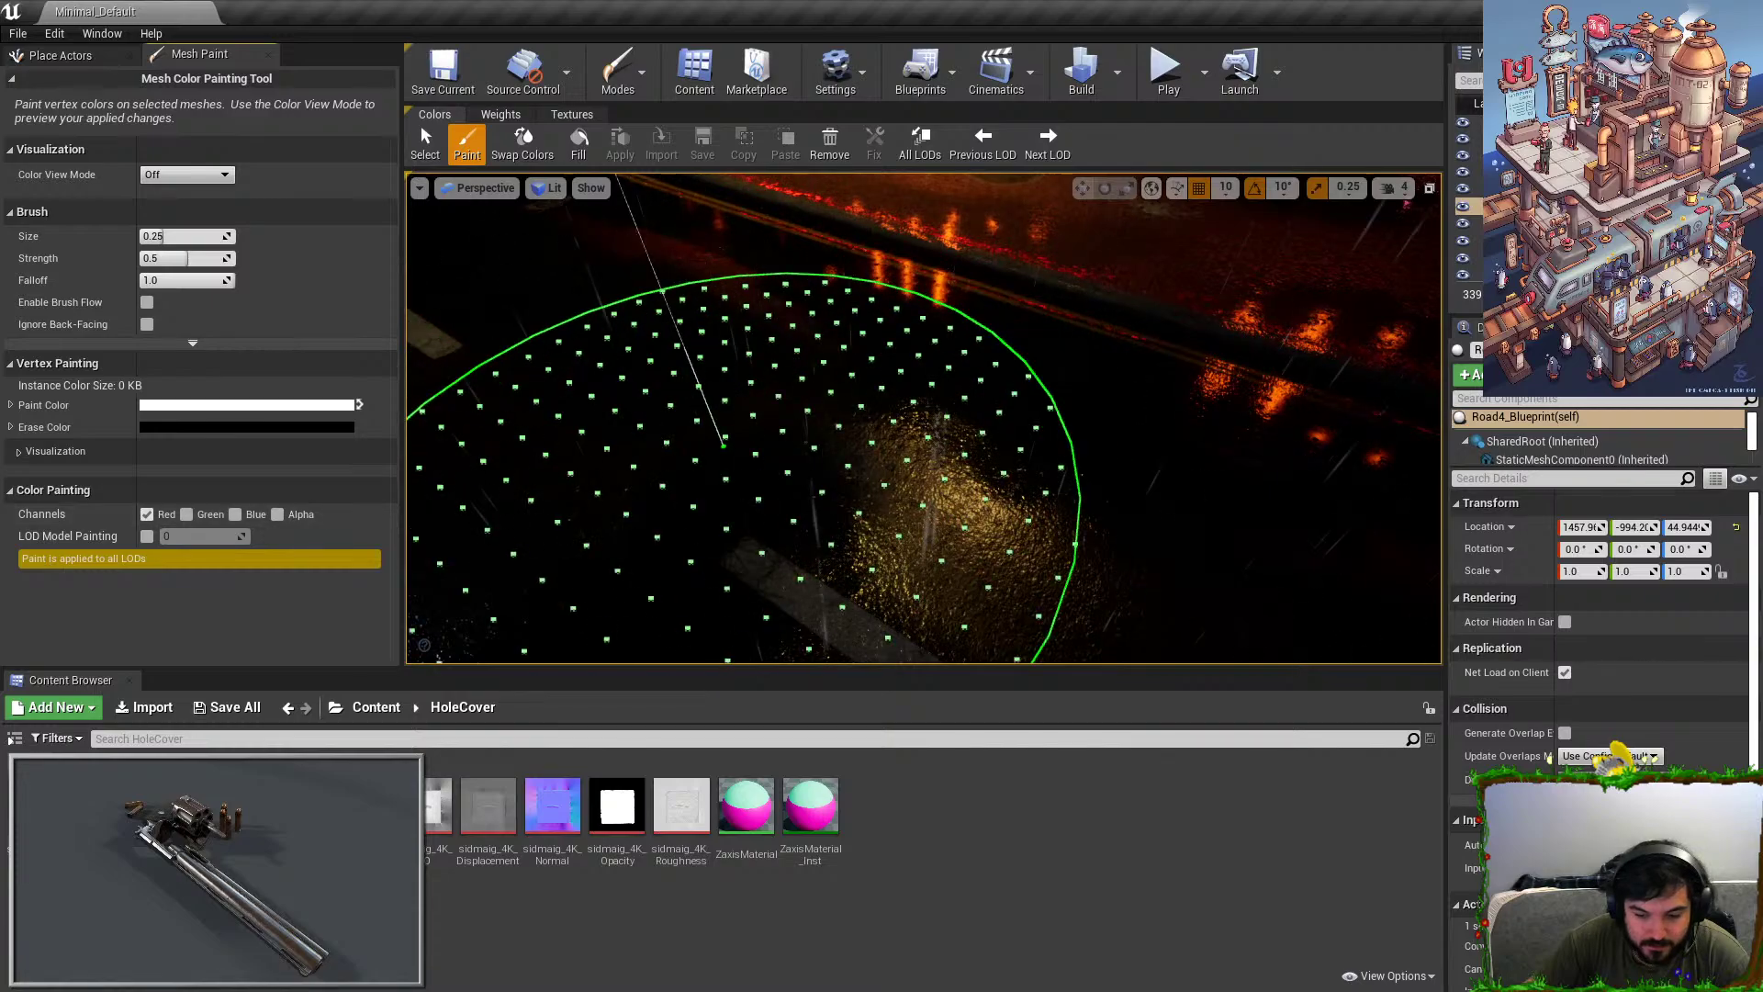
left_click_drag(200, 239, 174, 239)
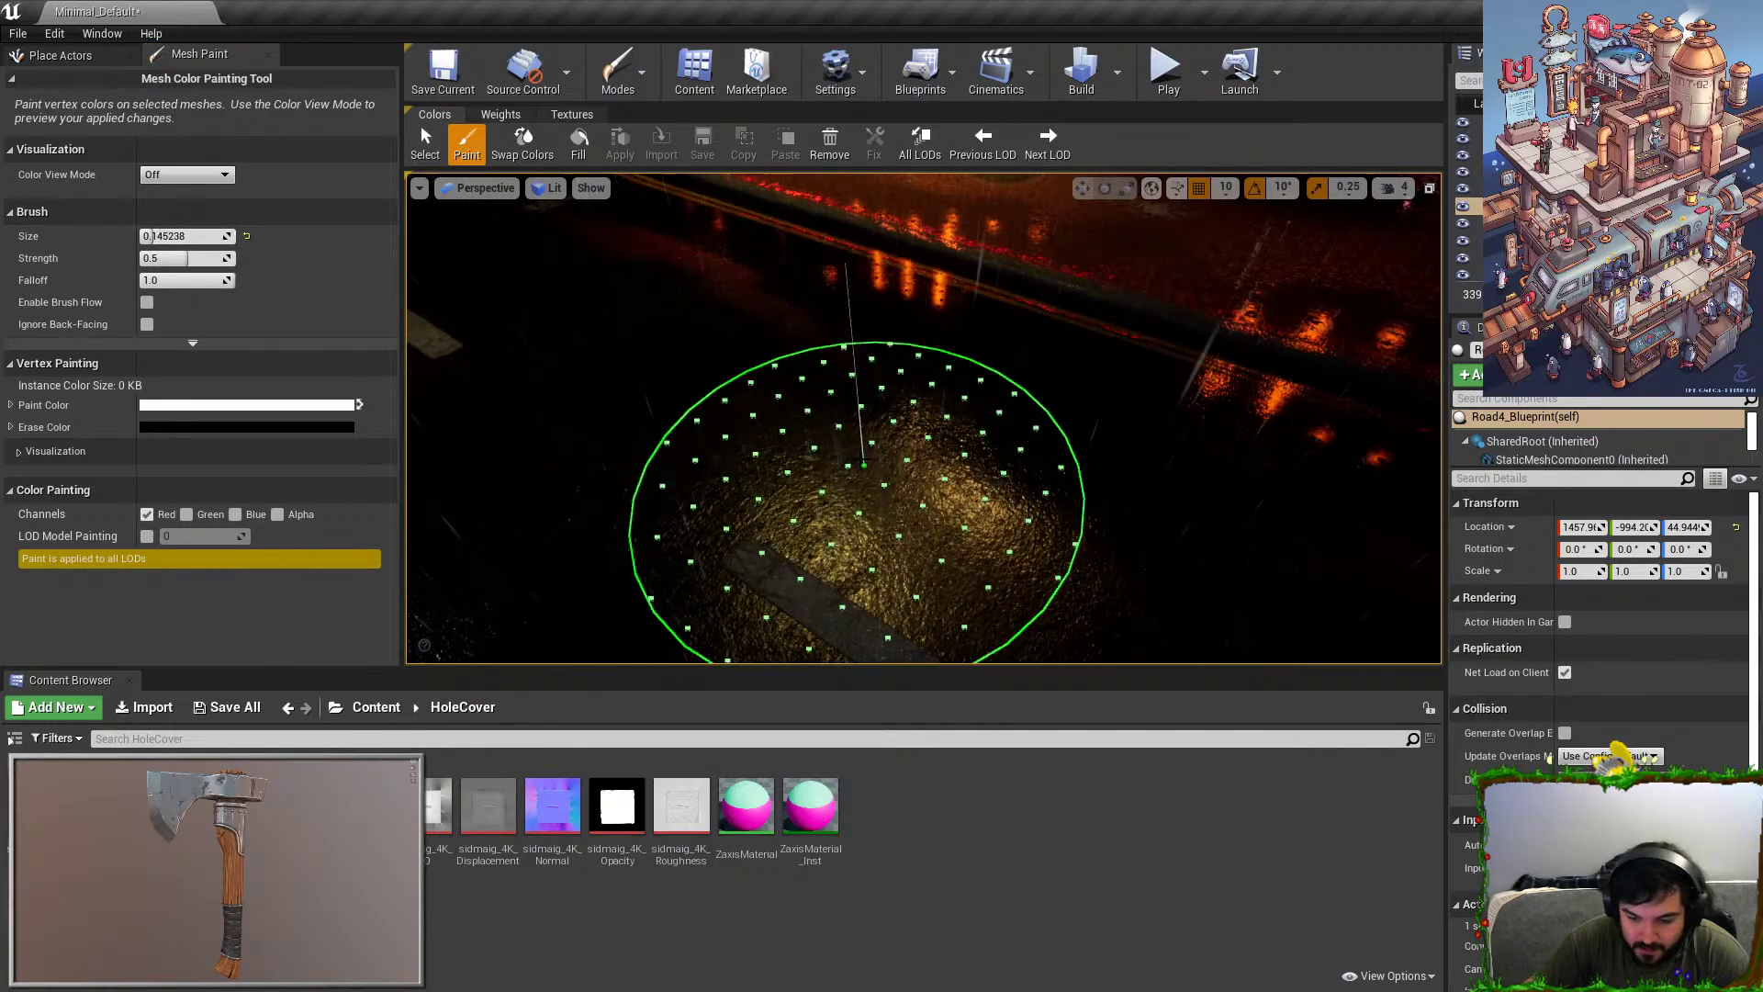
mouse_move(734, 442)
right_mouse_down()
mouse_move(776, 404)
mouse_move(813, 435)
mouse_move(780, 459)
right_mouse_up()
Select the pavement mesh and paint black into its red channel to add puddles around the manhole cover.
left_click(424, 140)
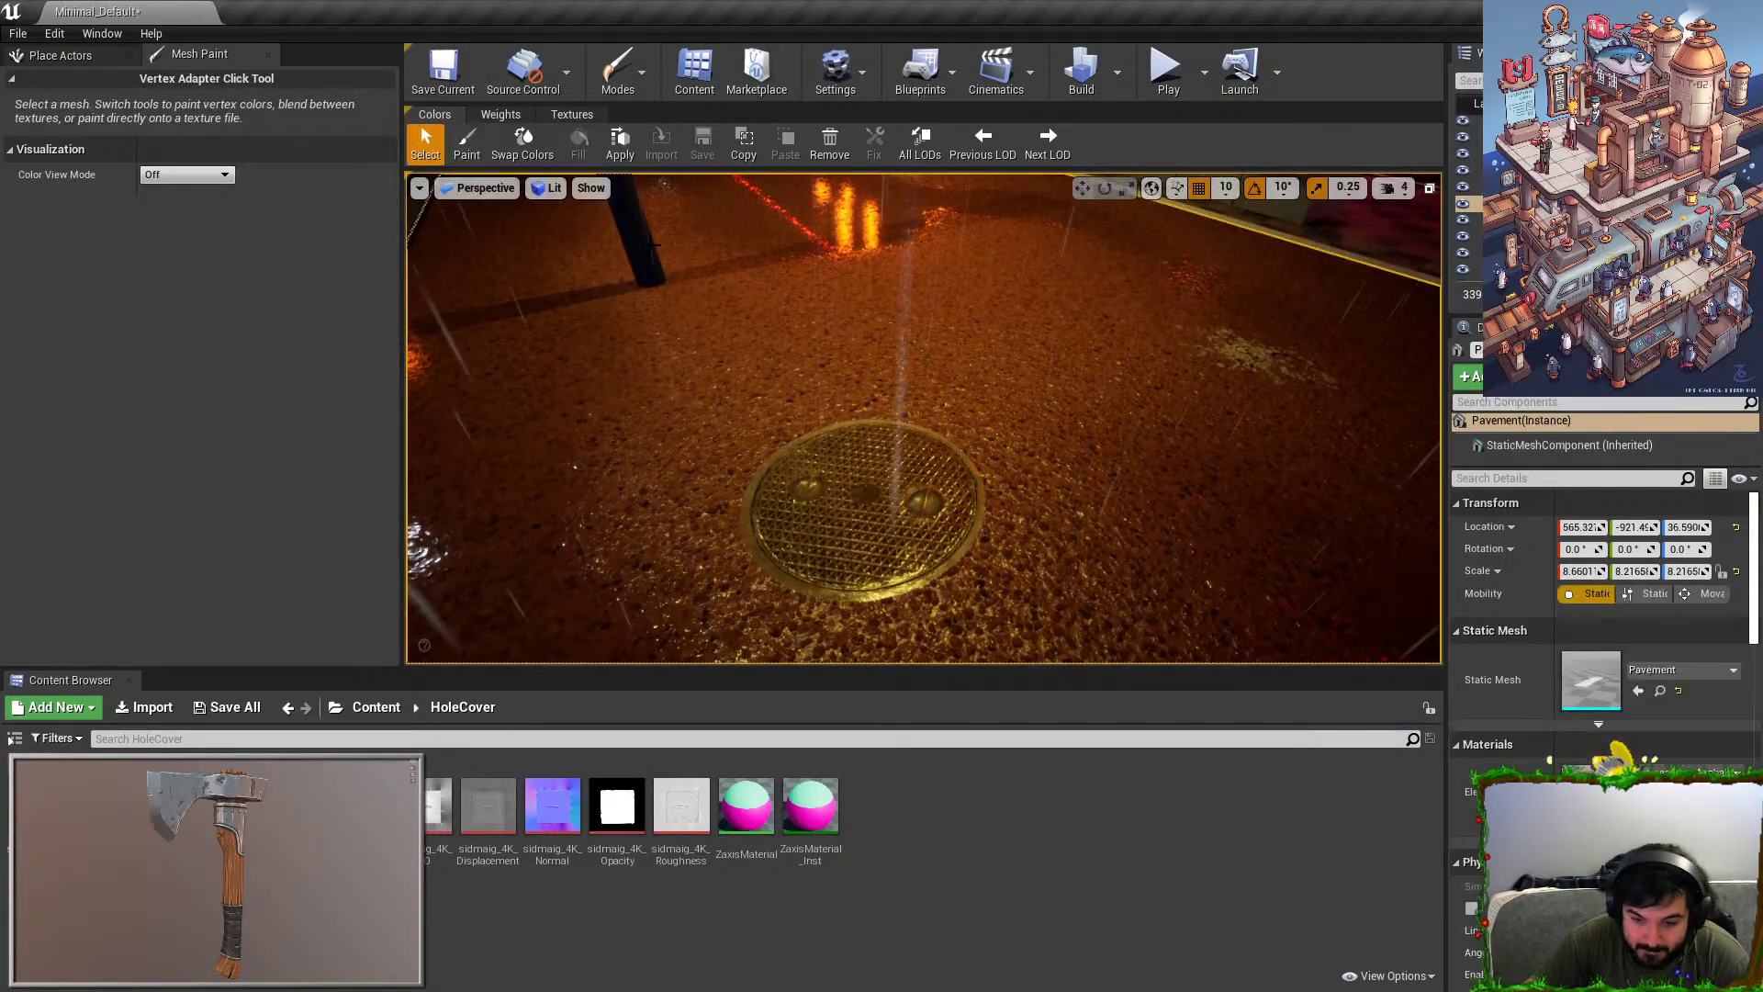
left_click(466, 143)
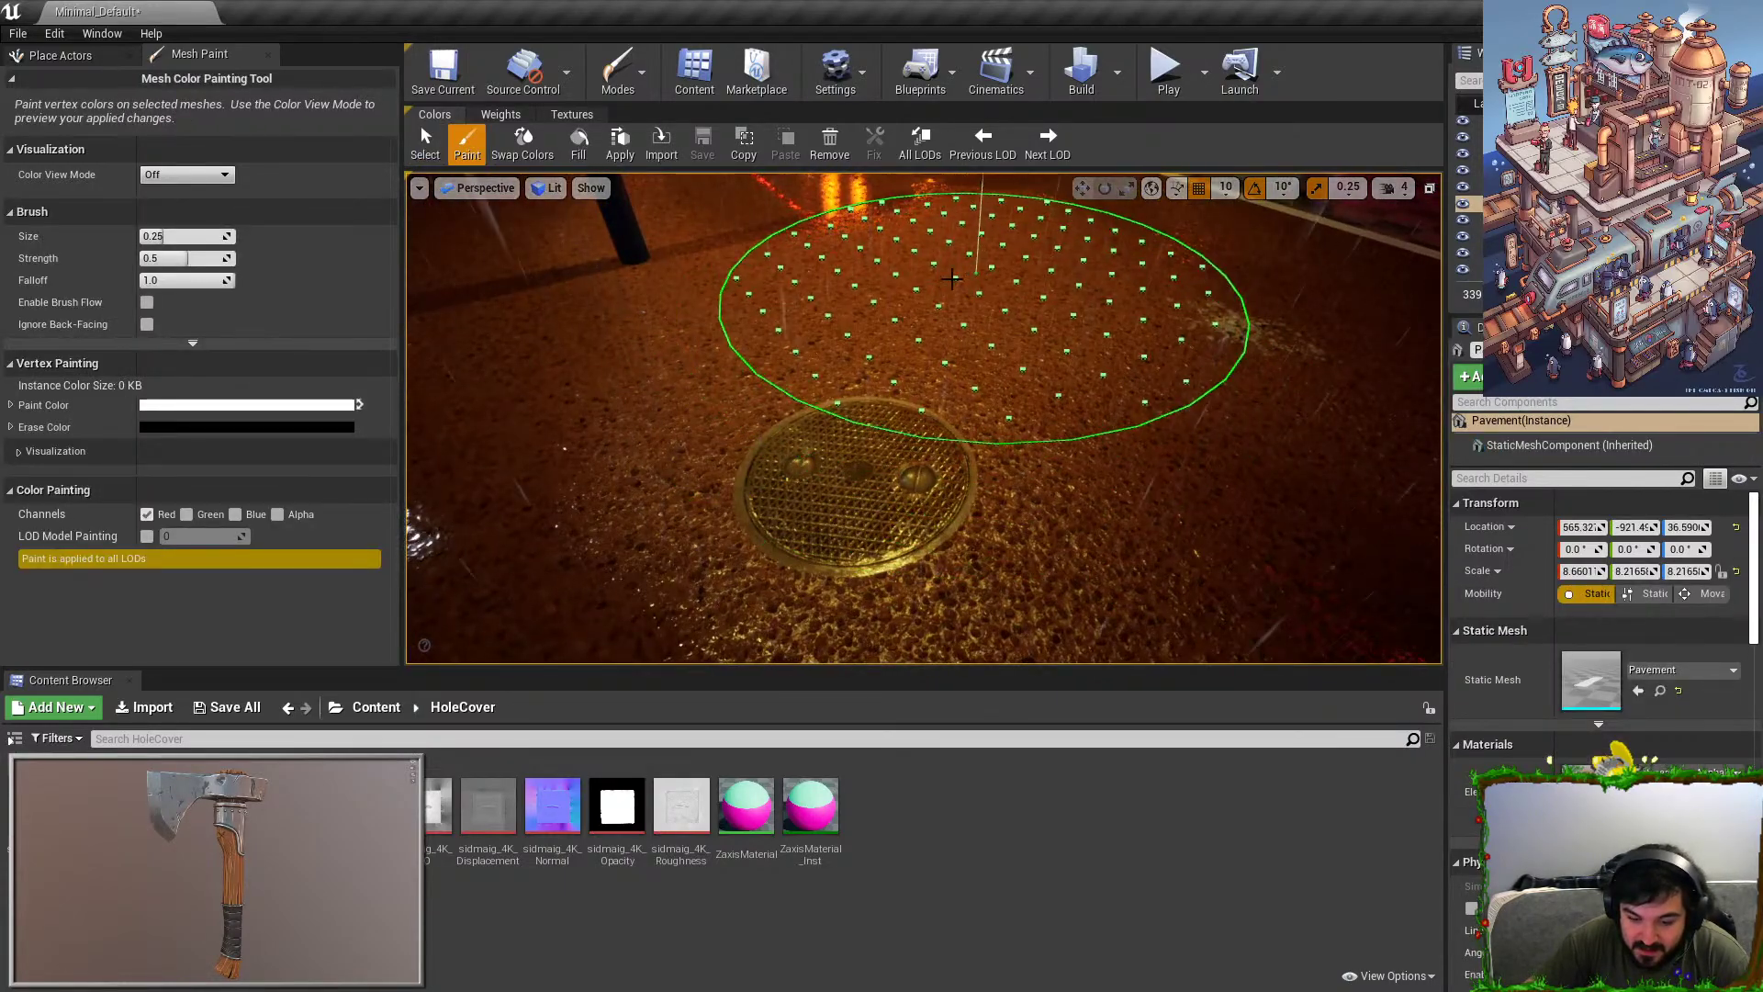
key("x")
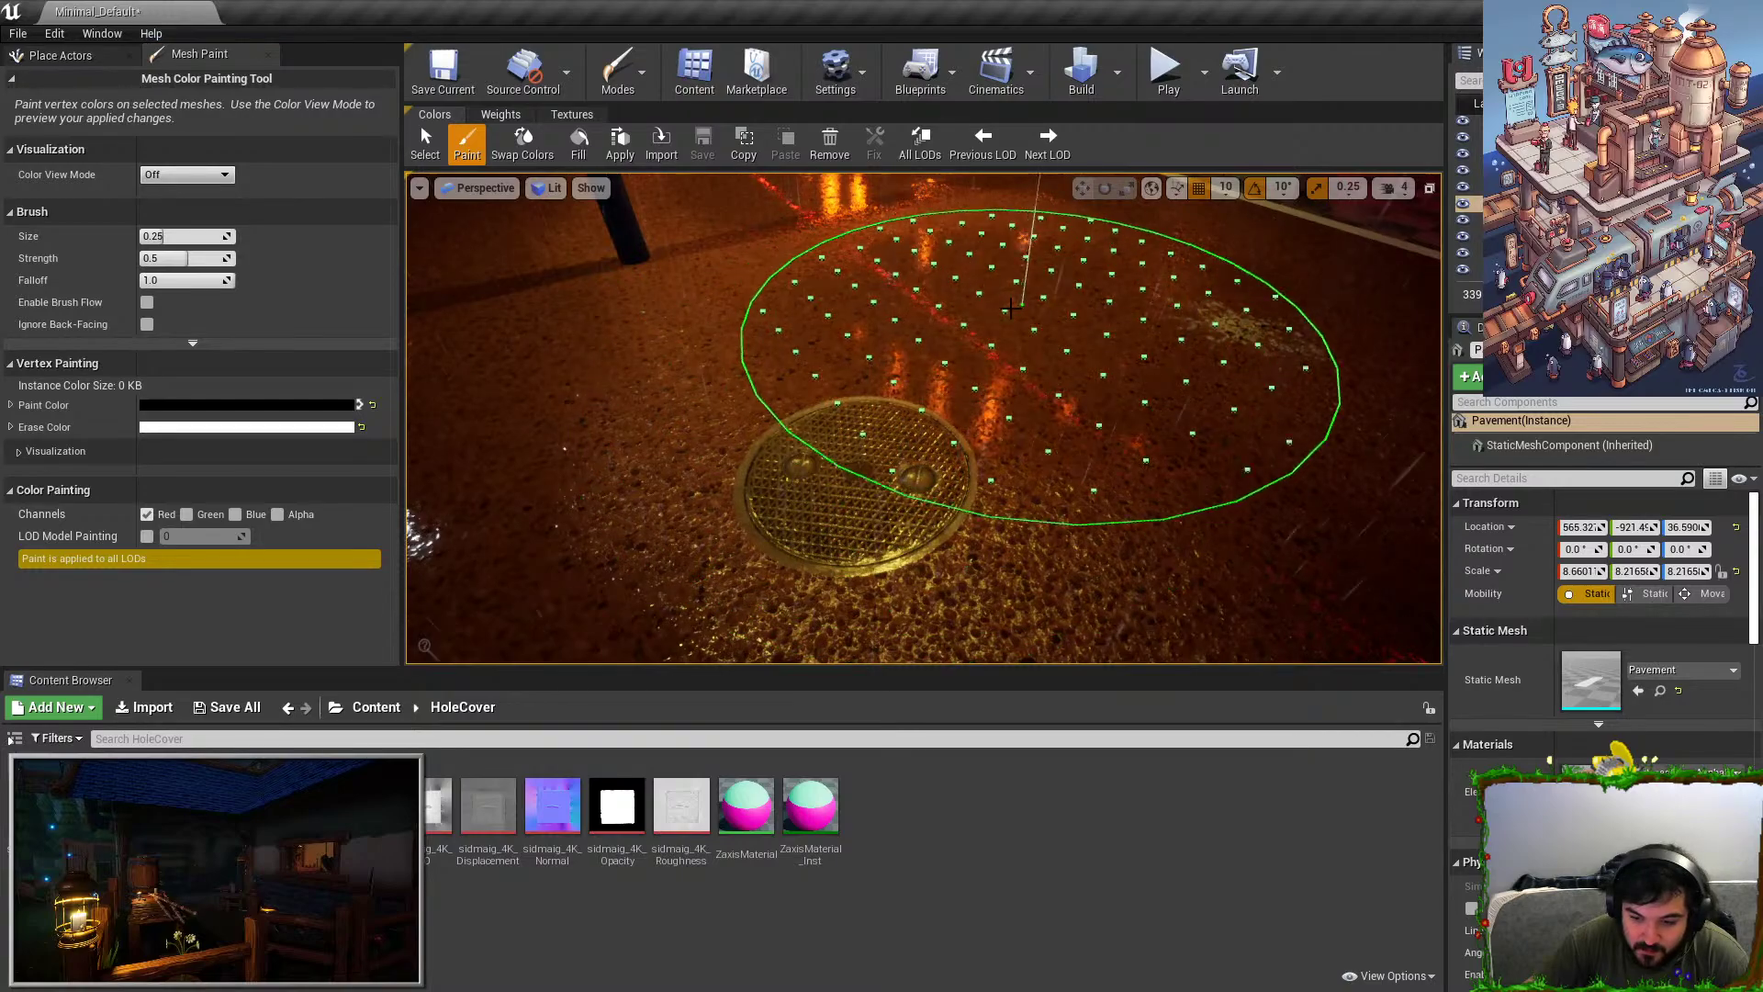
mouse_move(944, 248)
right_mouse_down()
mouse_move(1016, 367)
mouse_move(976, 315)
mouse_move(1004, 404)
right_mouse_up()
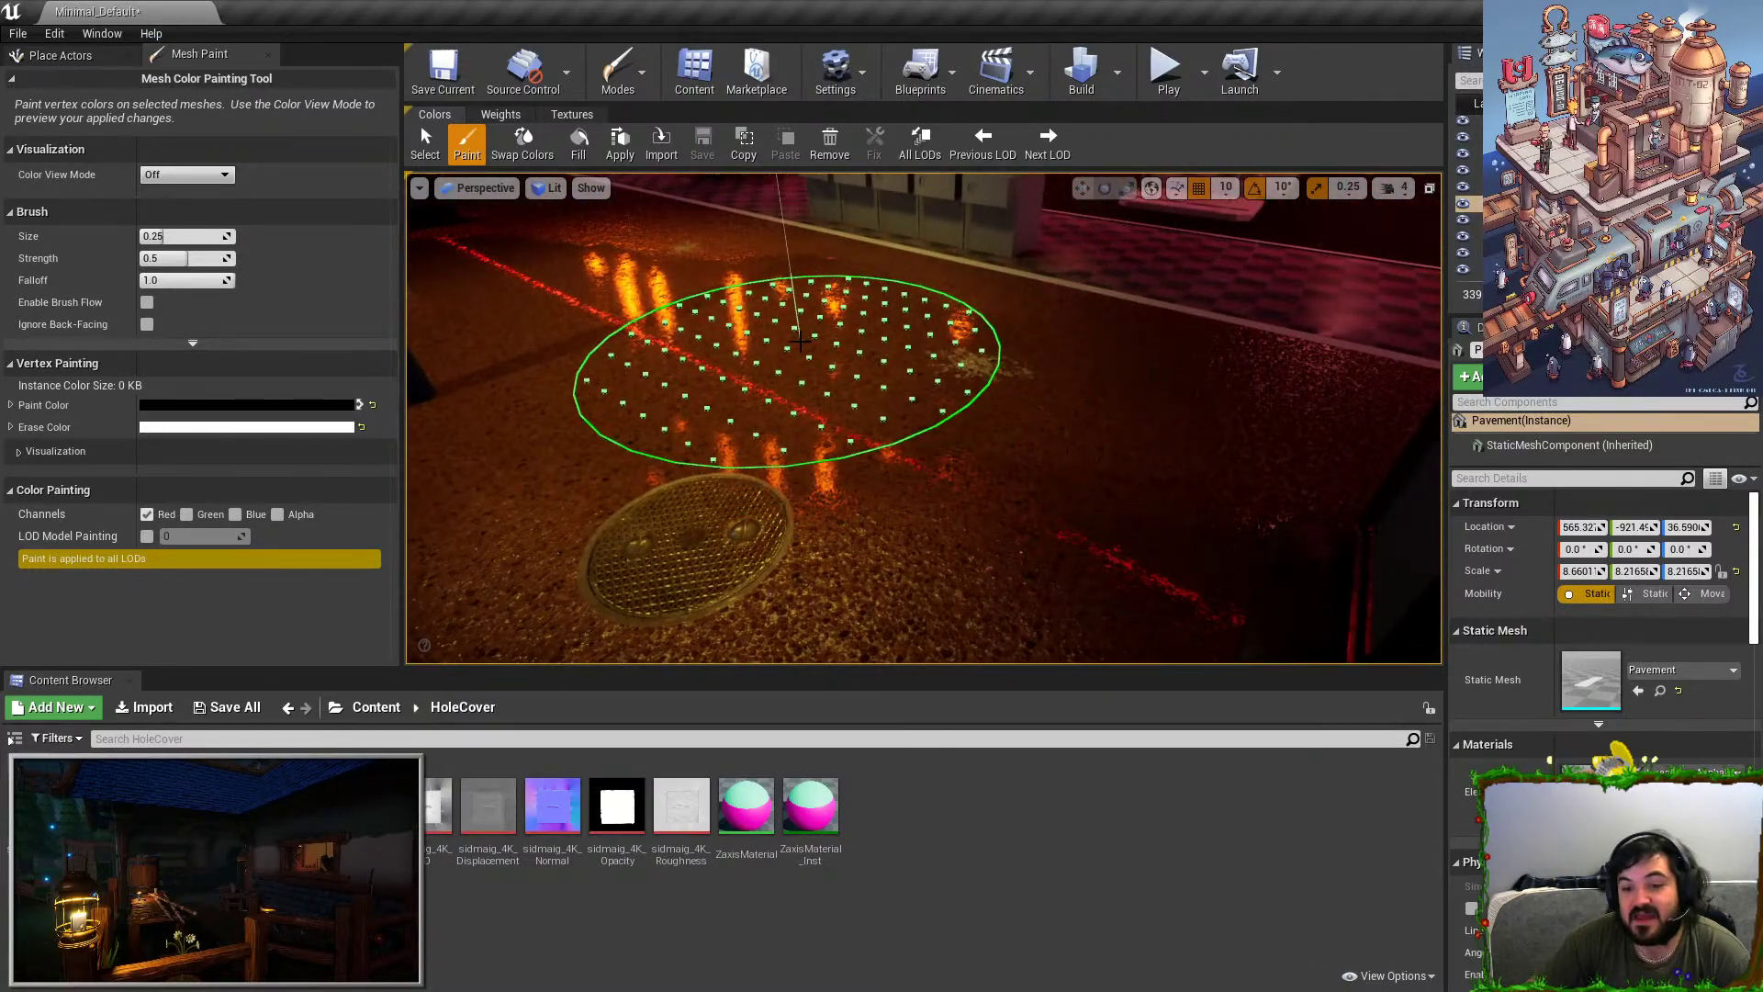
Alternate the paint color between white and black to remove and add puddles on the pavement beside the kerb.
left_click(359, 404)
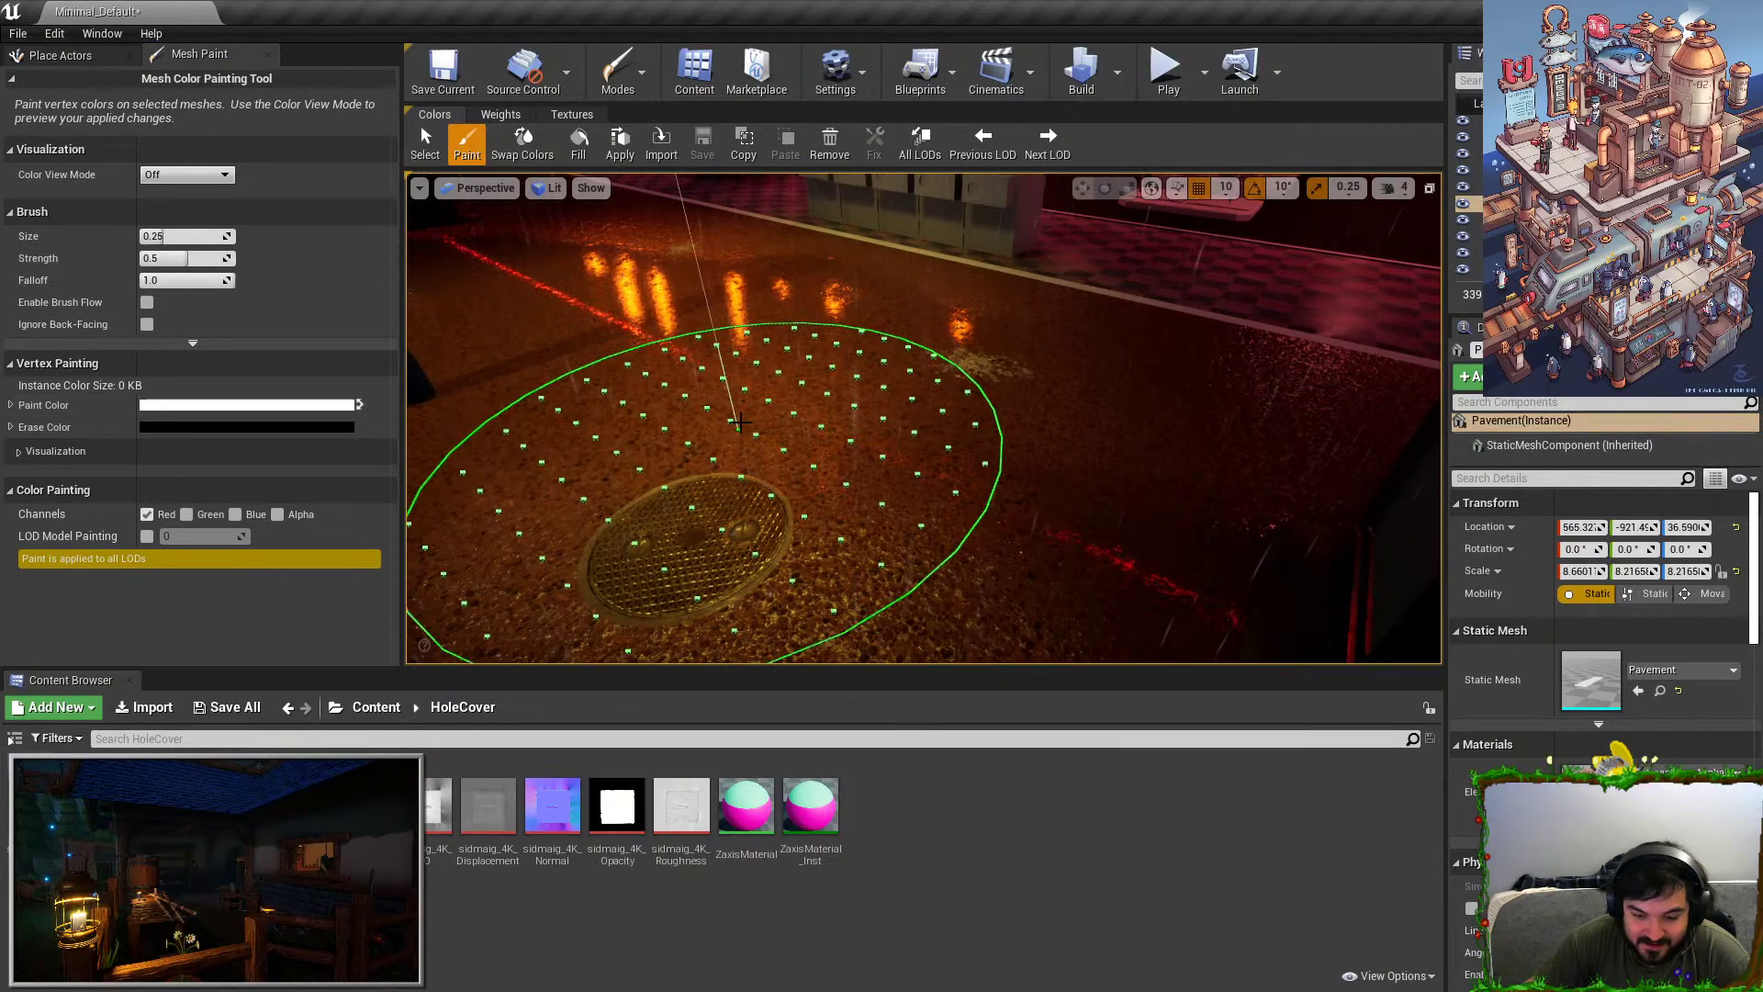
left_click(359, 404)
mouse_move(661, 380)
right_mouse_down()
mouse_move(542, 372)
mouse_move(688, 358)
right_mouse_up()
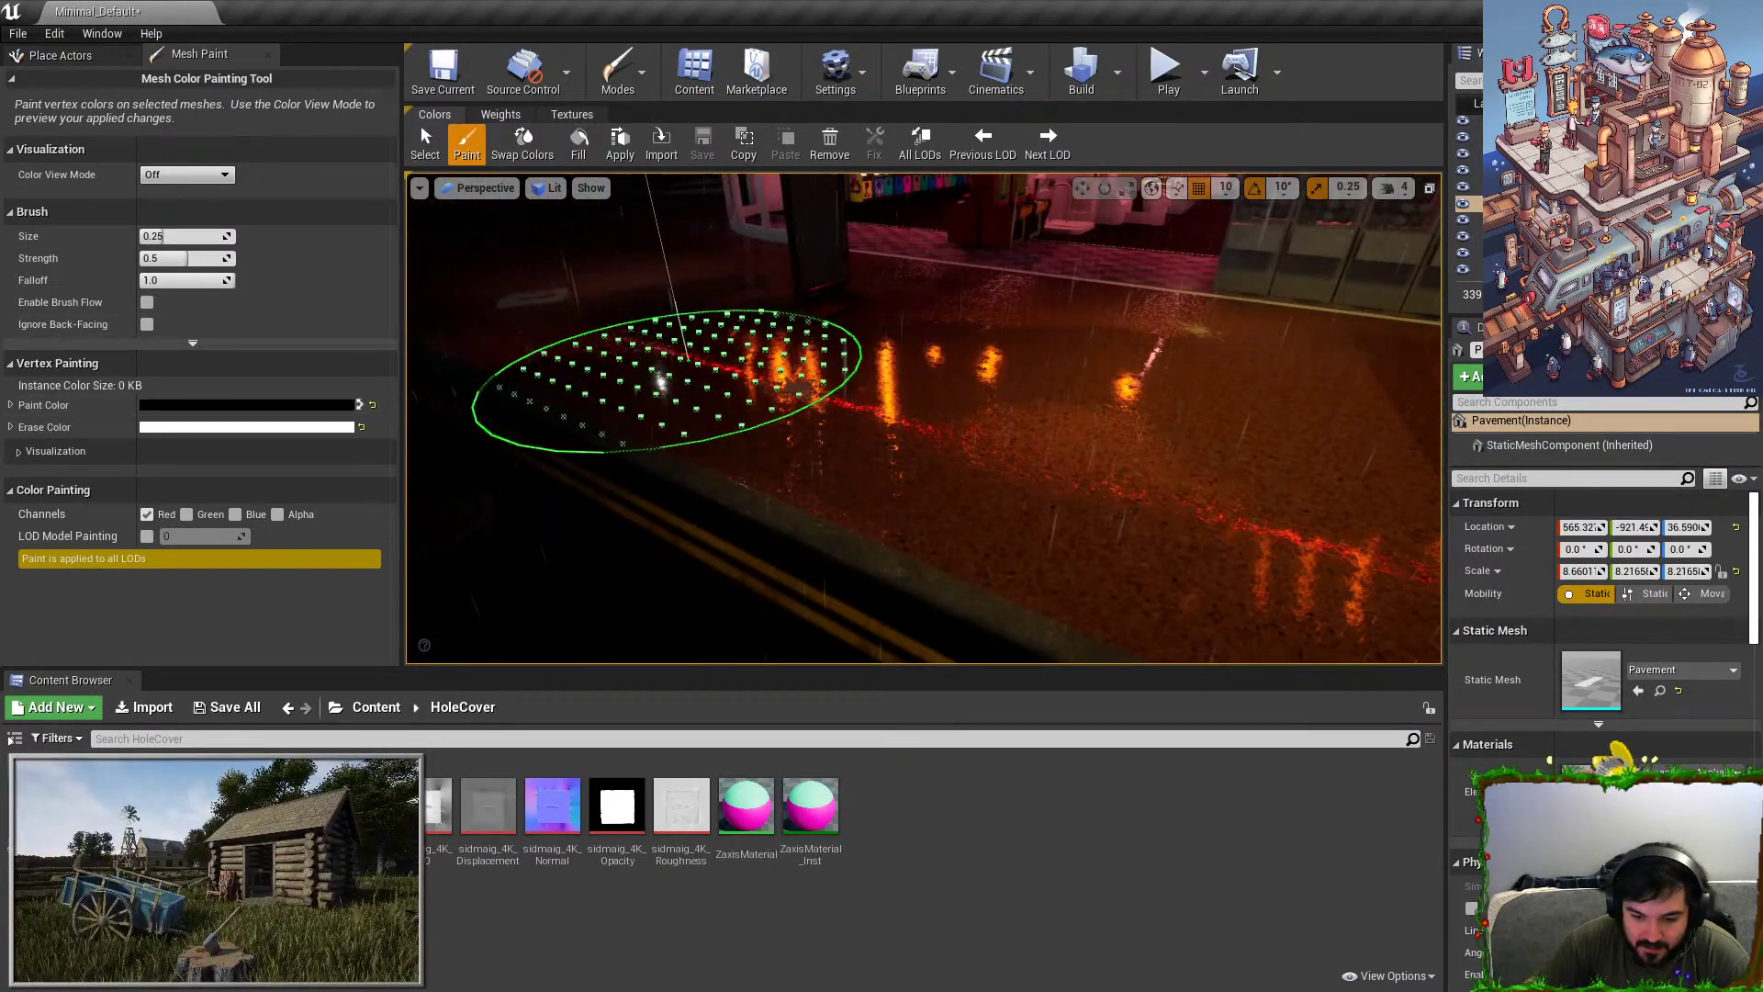
left_click(359, 404)
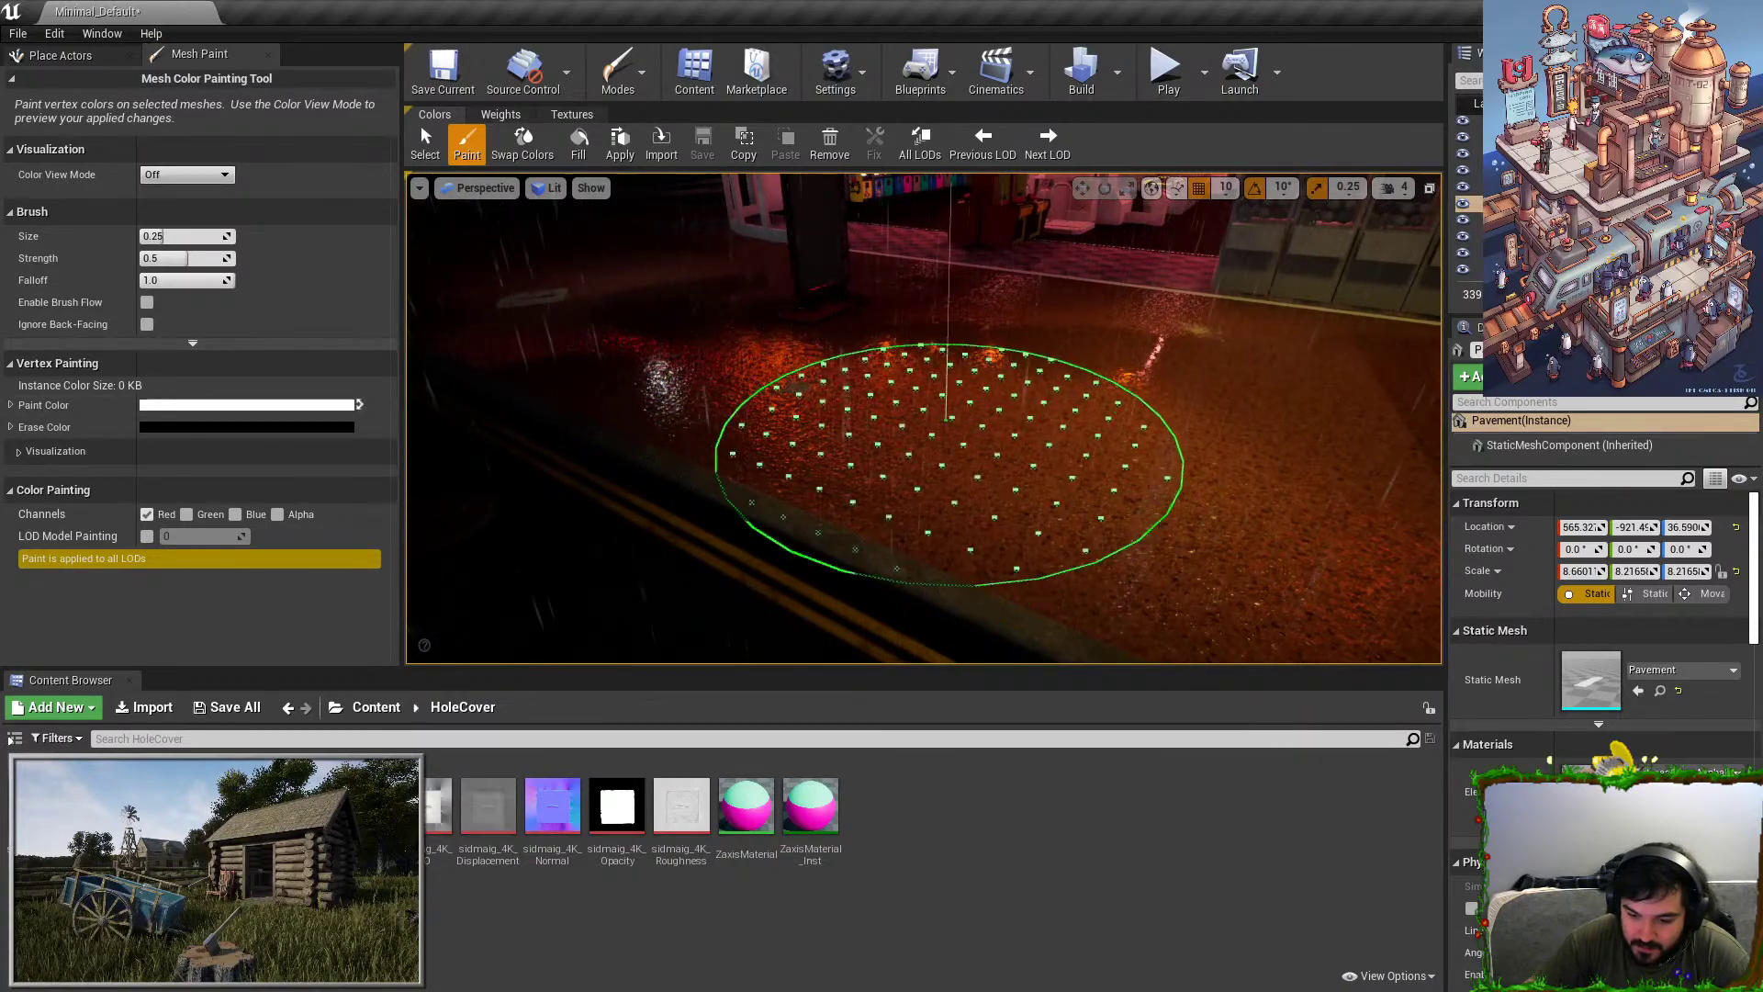
mouse_move(953, 445)
right_mouse_down()
mouse_move(1029, 436)
mouse_move(1038, 395)
mouse_move(1038, 460)
mouse_move(1304, 470)
right_mouse_up()
Examine the wet pavement and its neon reflections in front of the arcade at full-screen size.
key("F11")
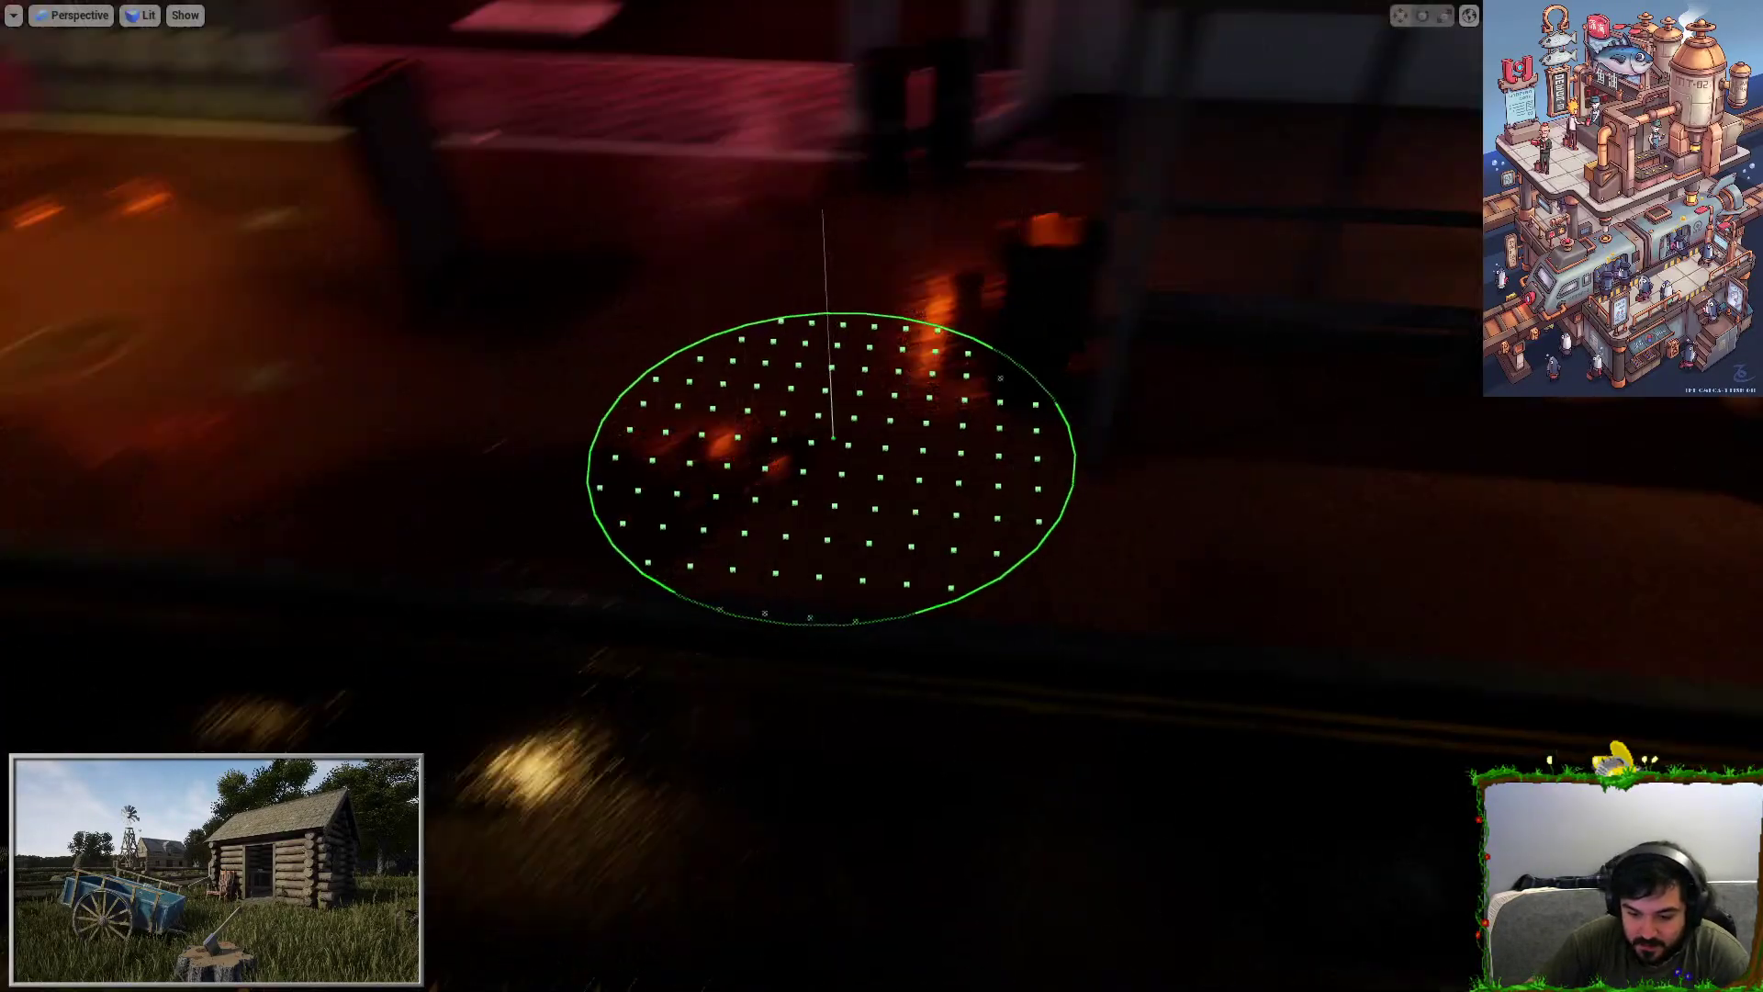
mouse_move(833, 437)
right_mouse_down()
mouse_move(685, 421)
mouse_move(716, 363)
mouse_move(818, 404)
mouse_move(896, 378)
mouse_move(773, 451)
right_mouse_up()
key("w")
key("s")
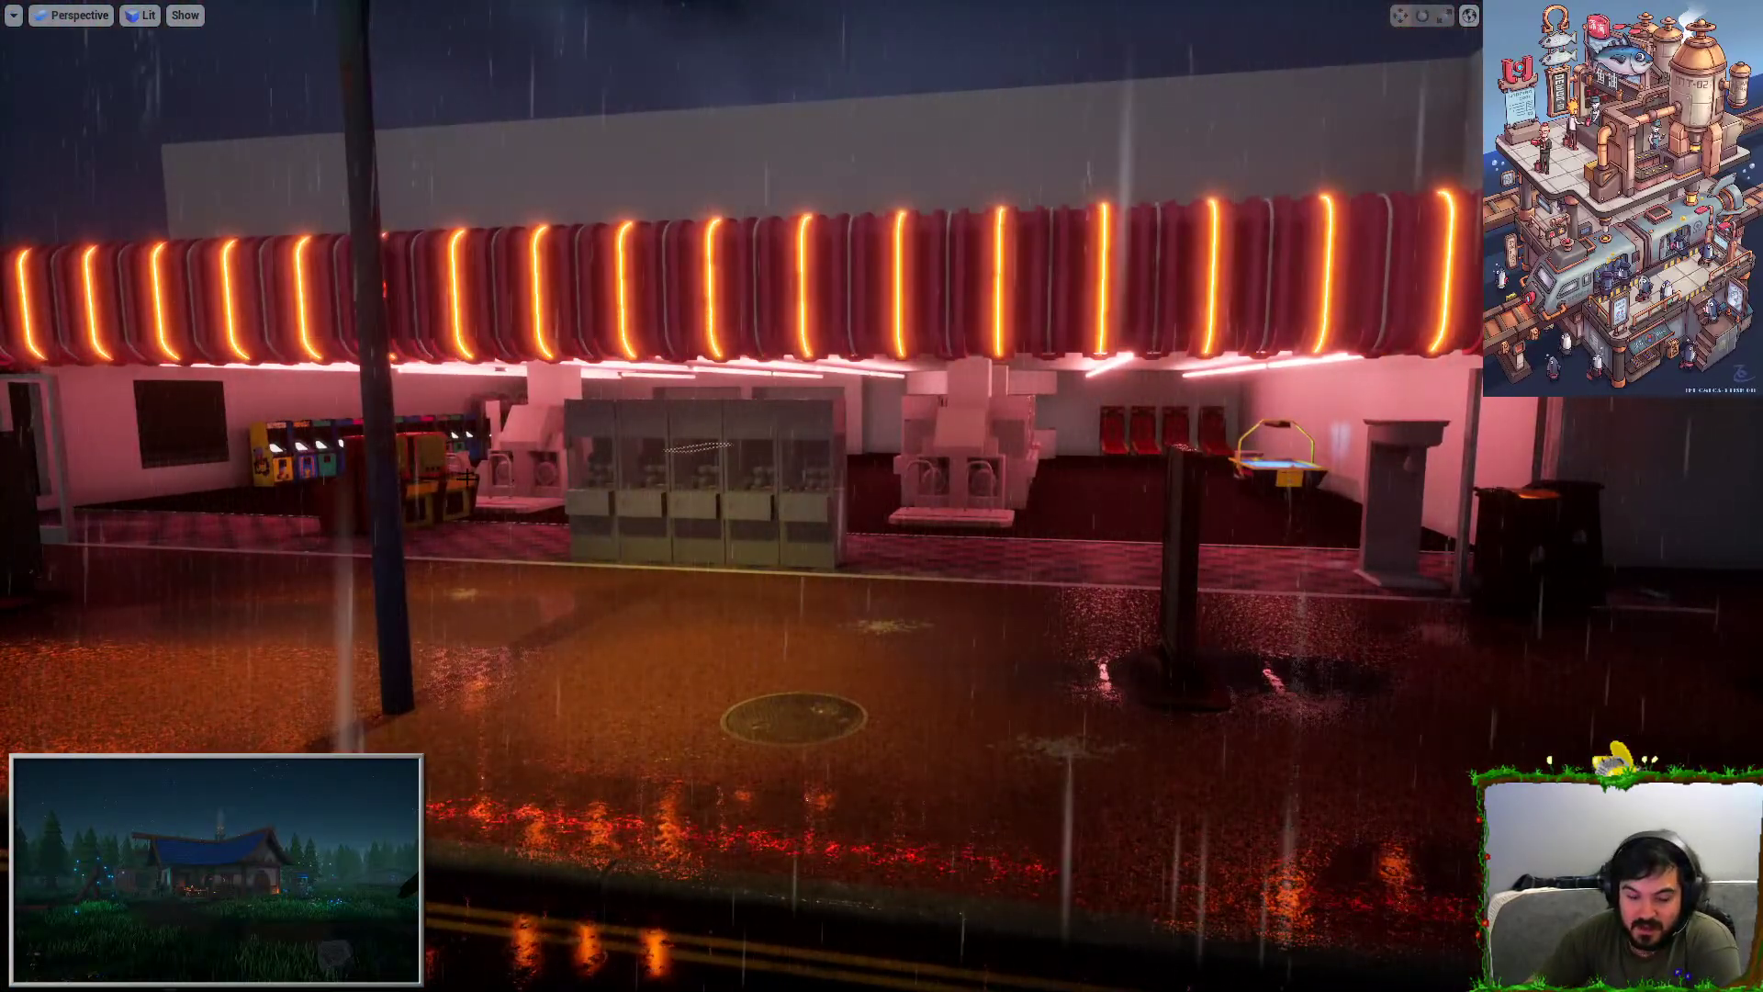
right_click_drag(468, 477, 381, 551)
key("w")
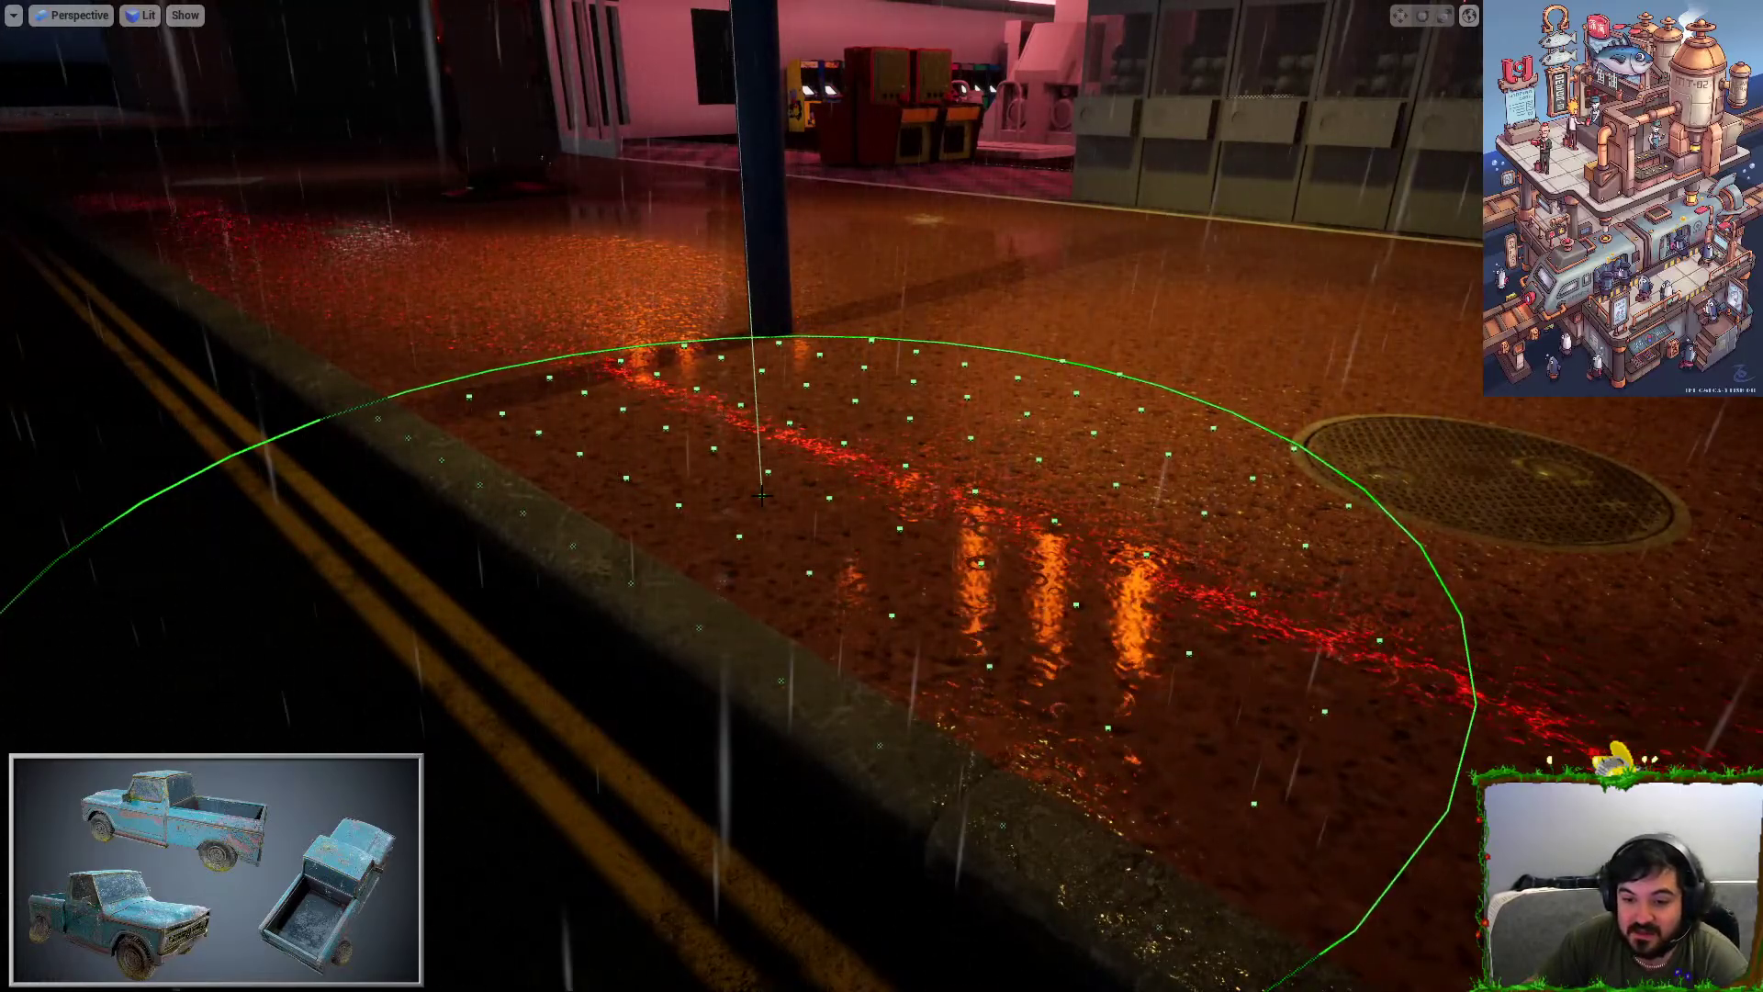
mouse_move(863, 450)
right_mouse_down()
mouse_move(868, 381)
mouse_move(871, 459)
mouse_move(840, 454)
right_mouse_up()
key("s")
Restore the editor layout and make the road mesh the target of the vertex Paint tool.
key("shift+1")
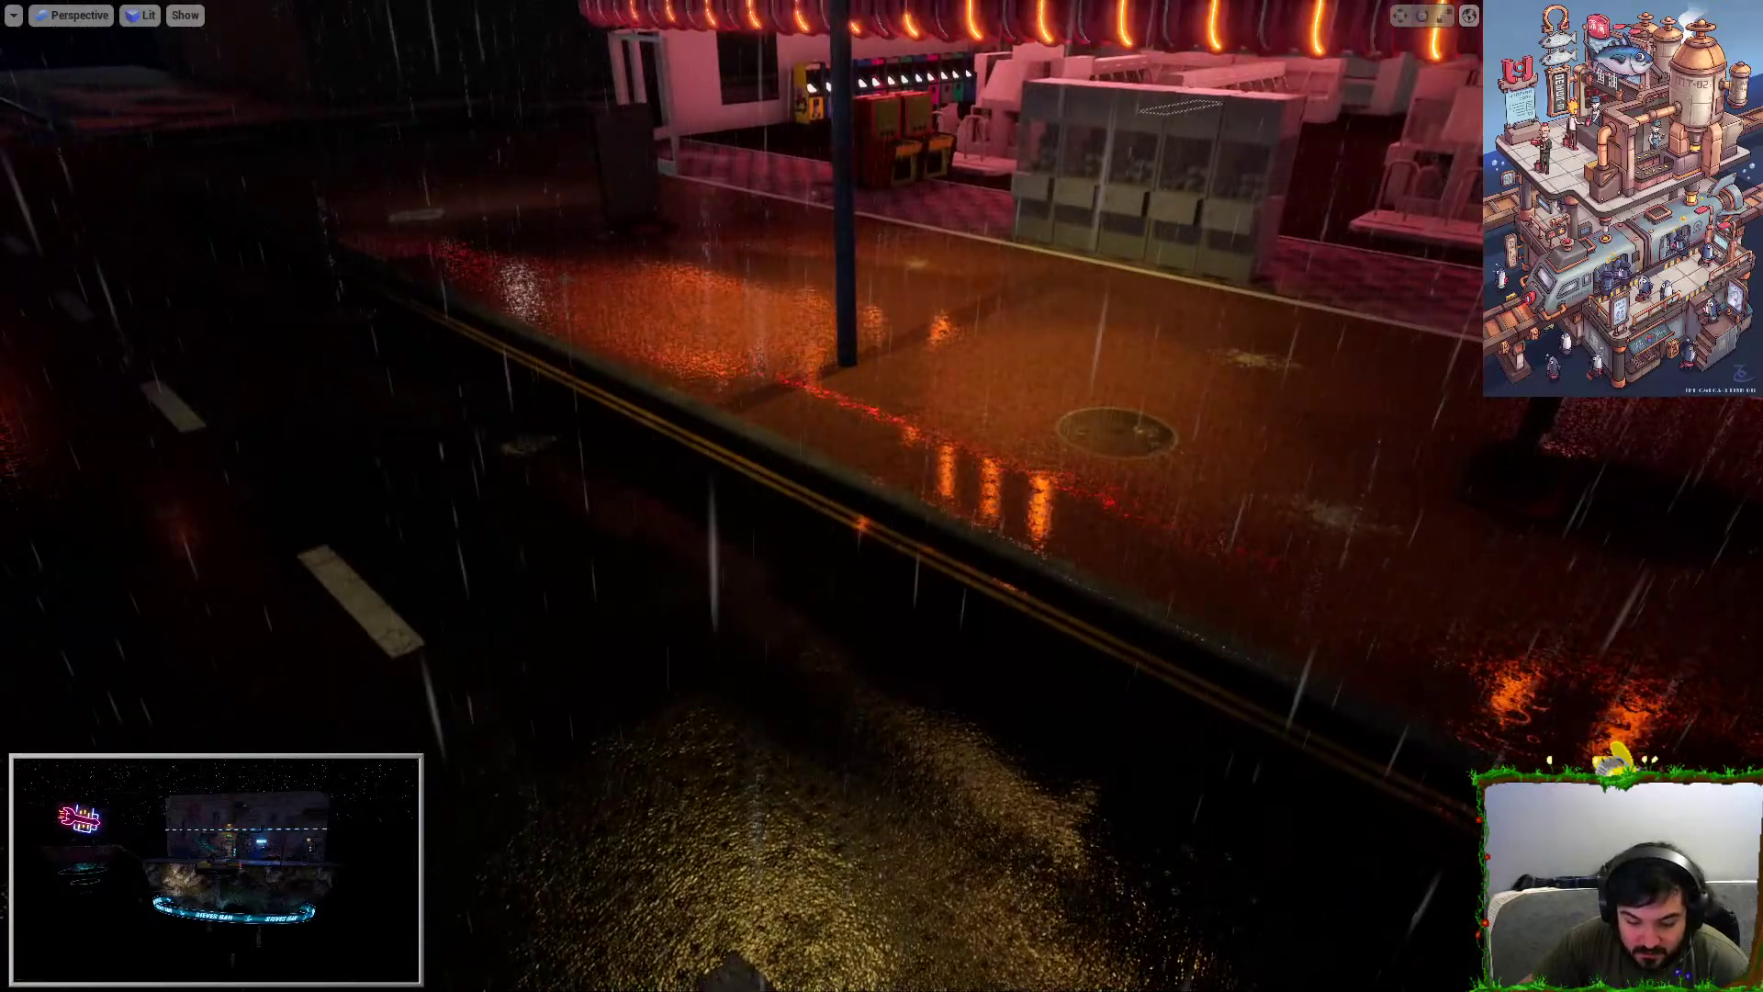
key("s")
key("F11")
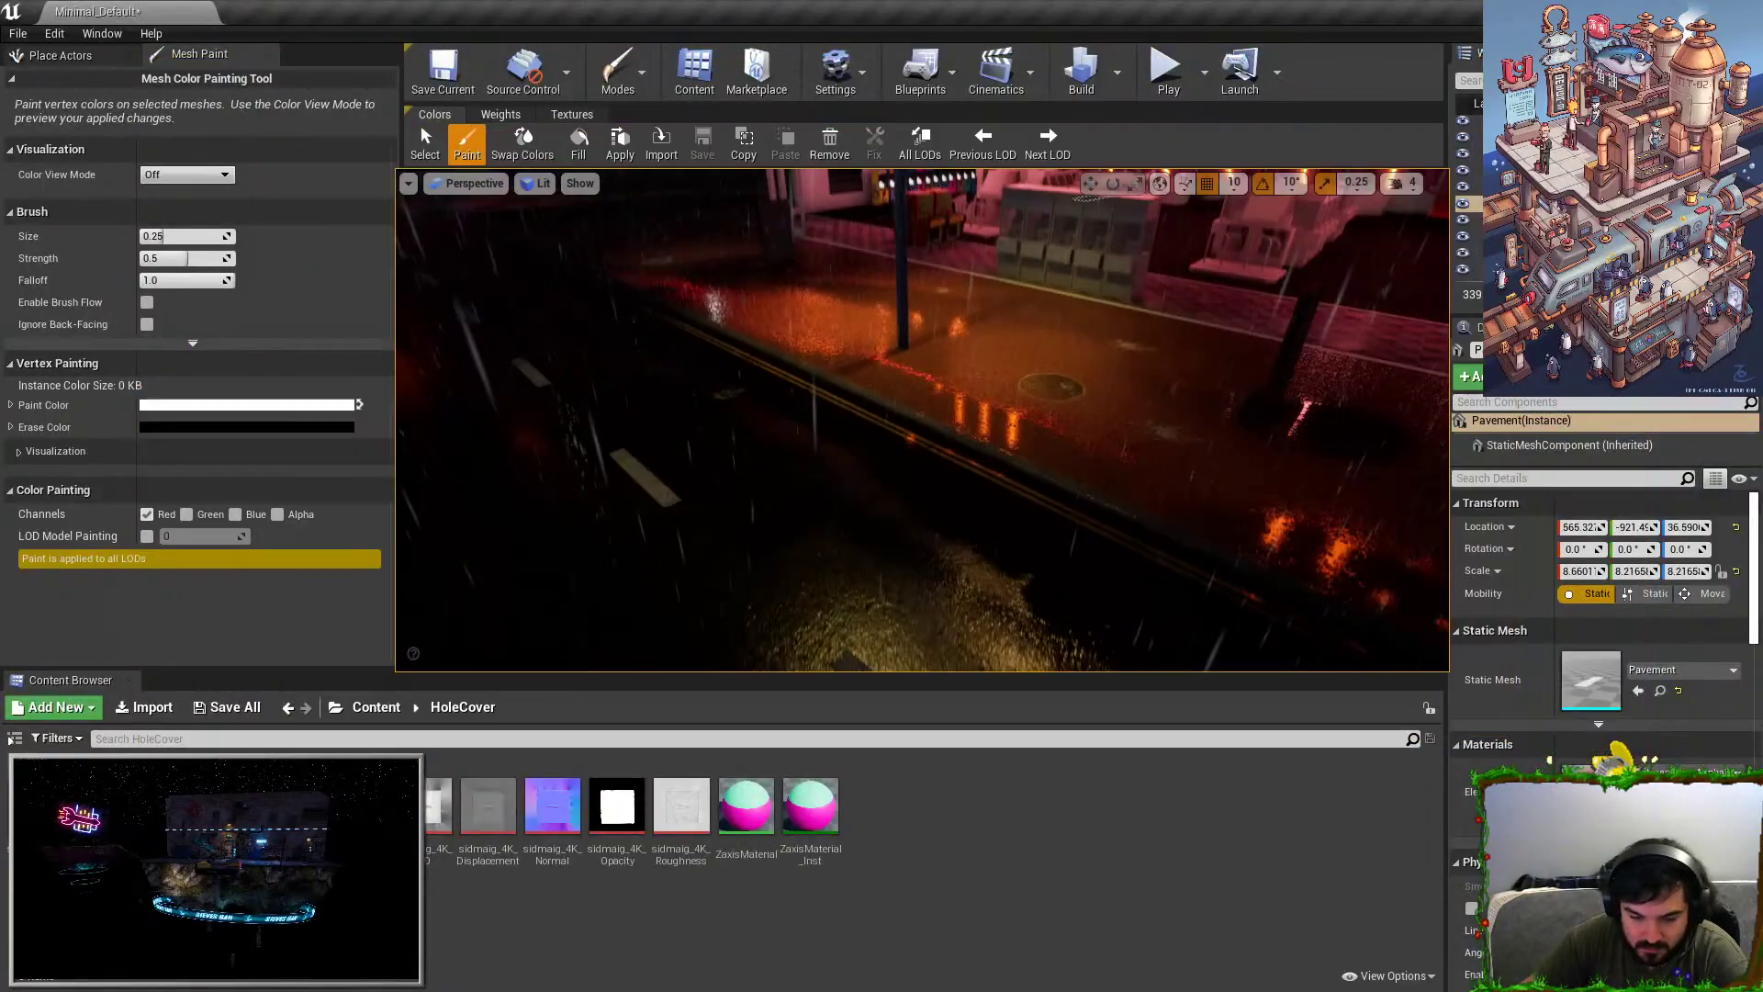
left_click(464, 147)
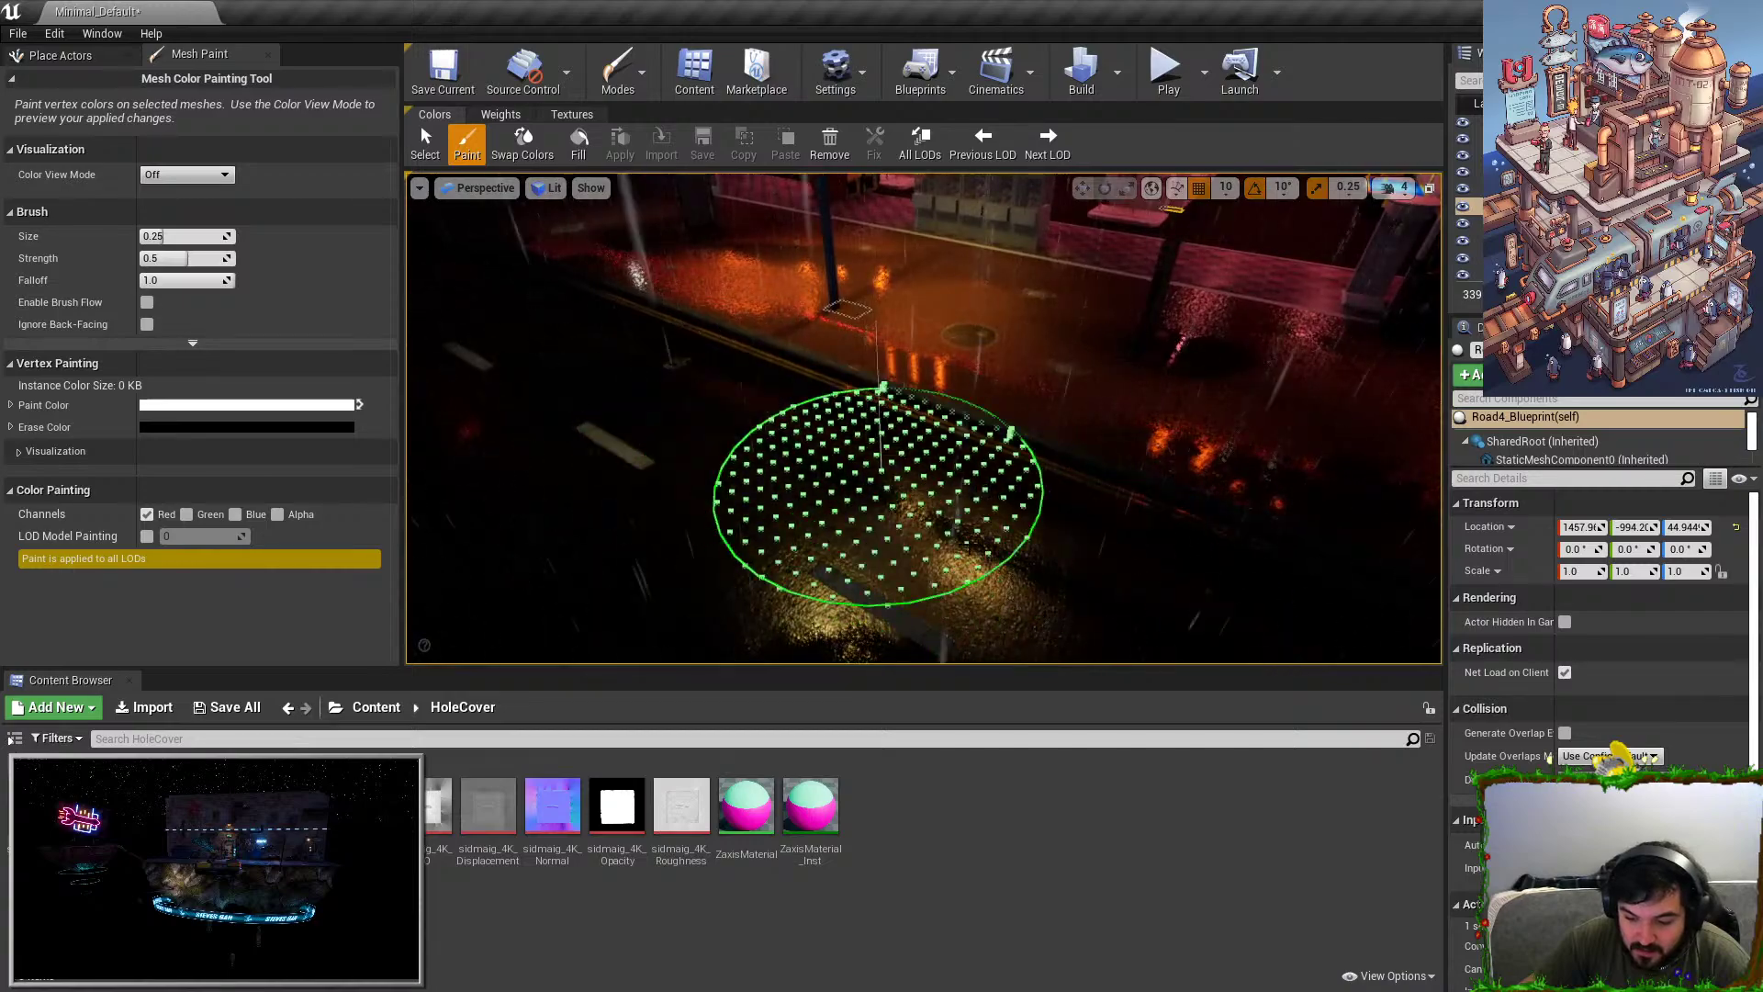
key("w")
mouse_move(515, 459)
right_mouse_down()
mouse_move(724, 433)
mouse_move(613, 439)
mouse_move(818, 450)
right_mouse_up()
key("s")
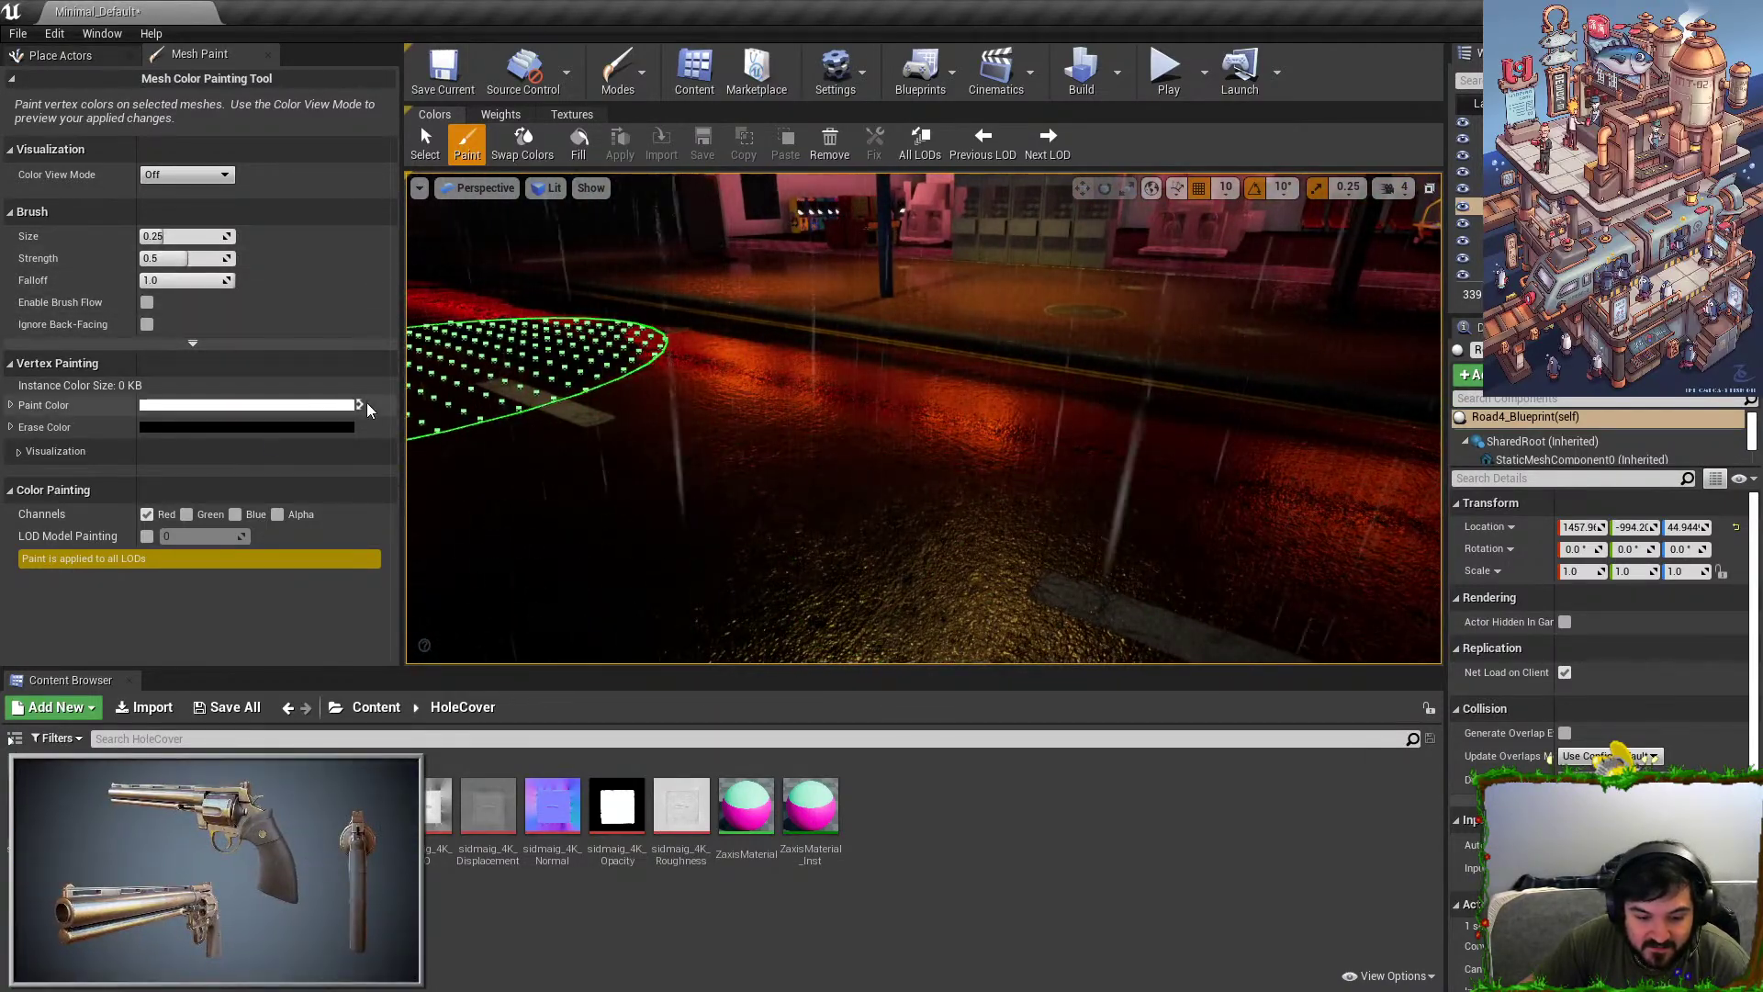
Swap the paint color to black and paint the road's red channel to add puddles across the lanes.
key("x")
key("s")
mouse_move(1096, 478)
right_mouse_down()
mouse_move(658, 460)
mouse_move(1063, 516)
right_mouse_up()
key("w")
mouse_move(645, 398)
right_mouse_down()
mouse_move(762, 409)
mouse_move(1019, 491)
mouse_move(694, 454)
mouse_move(563, 334)
mouse_move(980, 346)
mouse_move(933, 395)
mouse_move(1296, 358)
right_mouse_up()
key("w")
key("s")
left_click_drag(1175, 463, 1042, 531)
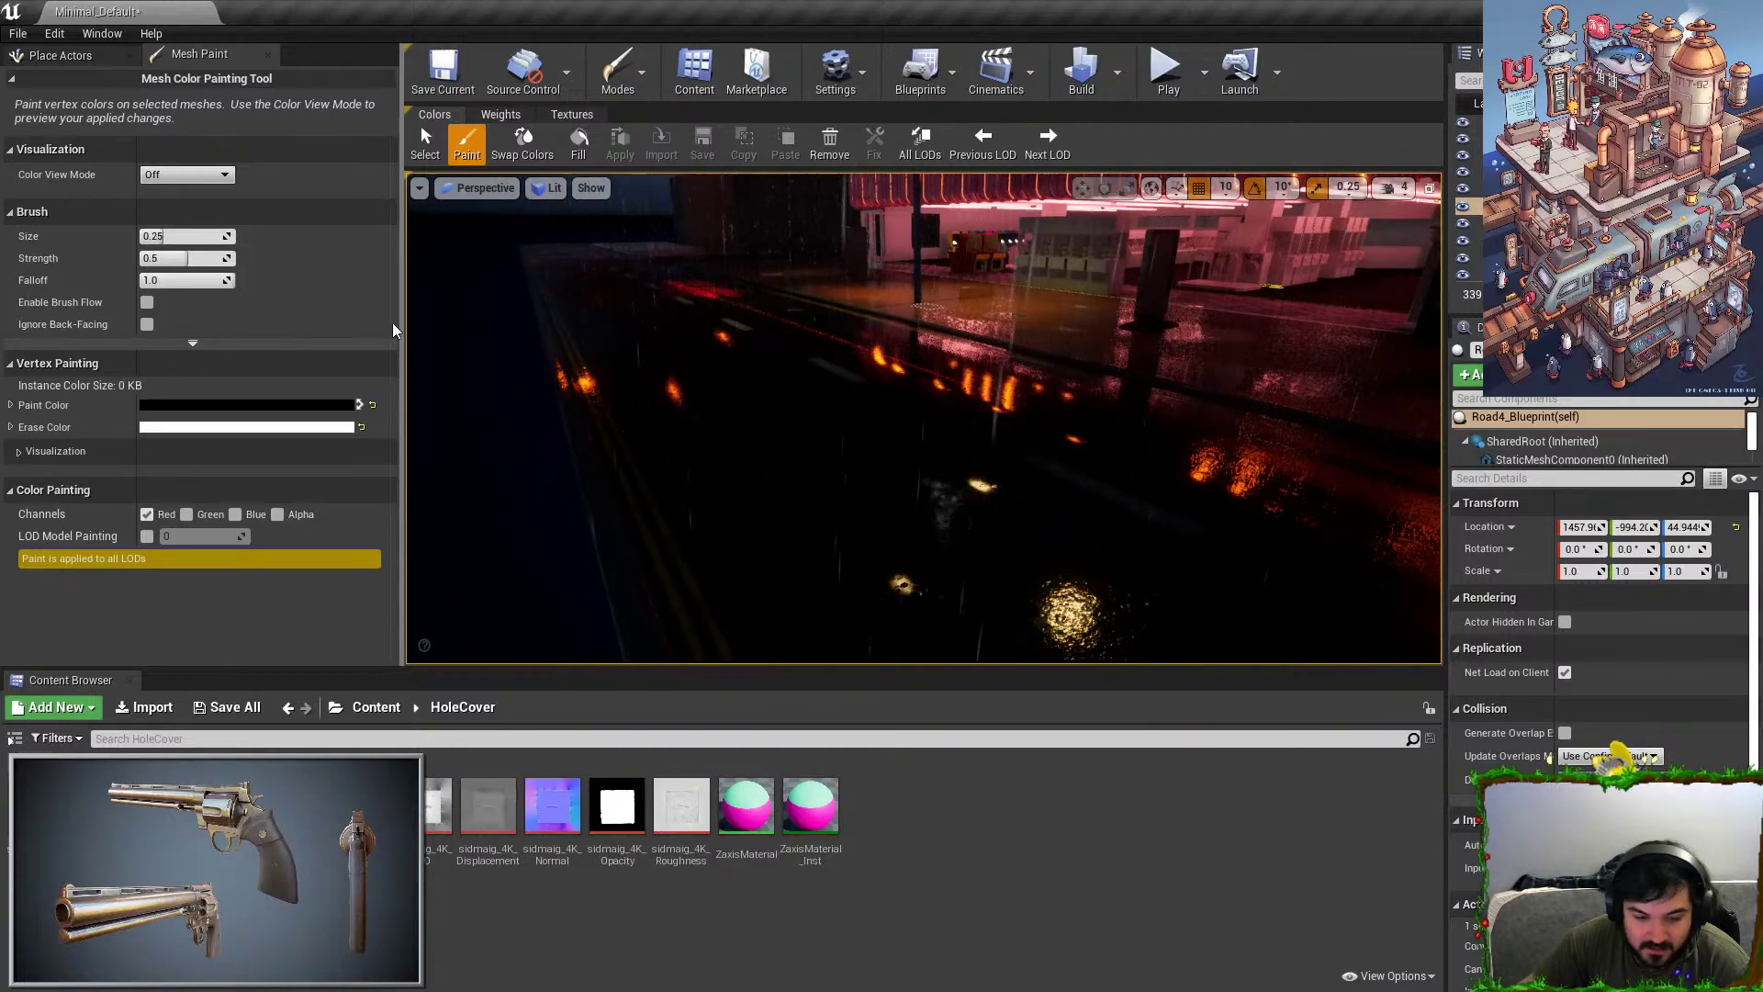
Return the paint color to white, then reduce the brush strength to about 0.052 and its size to about 0.126.
left_click(357, 404)
left_click(371, 404)
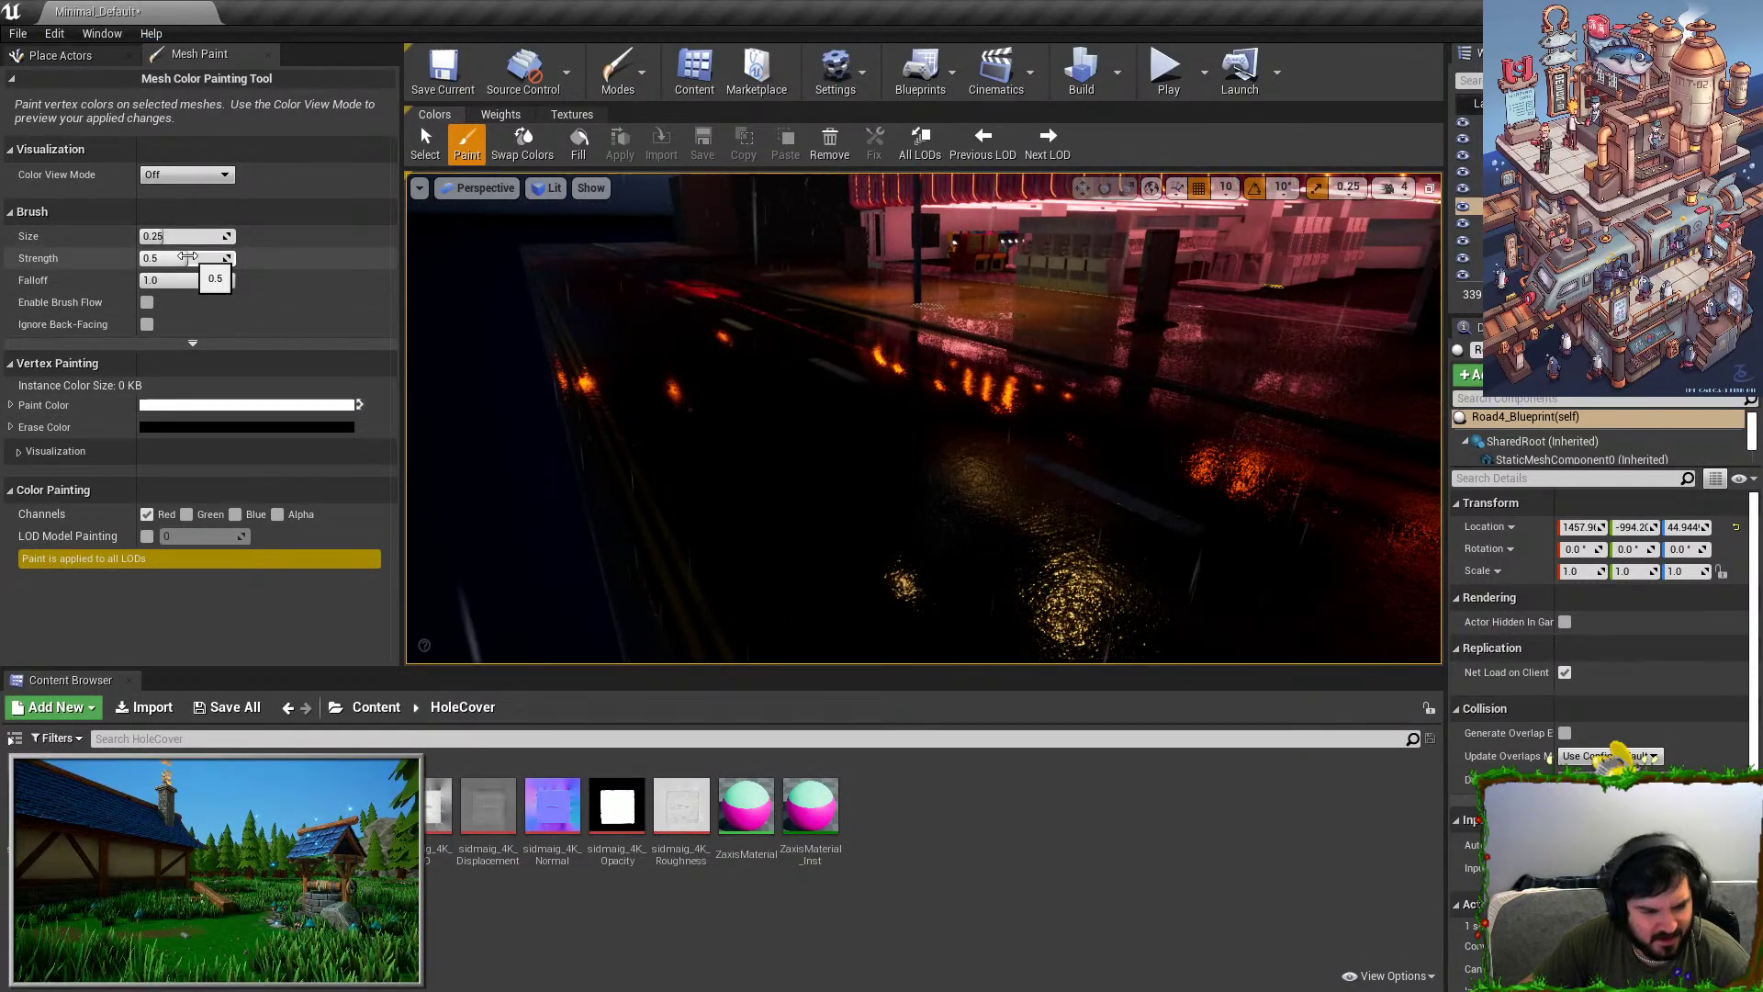
mouse_move(185, 259)
left_mouse_down()
mouse_move(141, 259)
mouse_move(184, 237)
left_mouse_up()
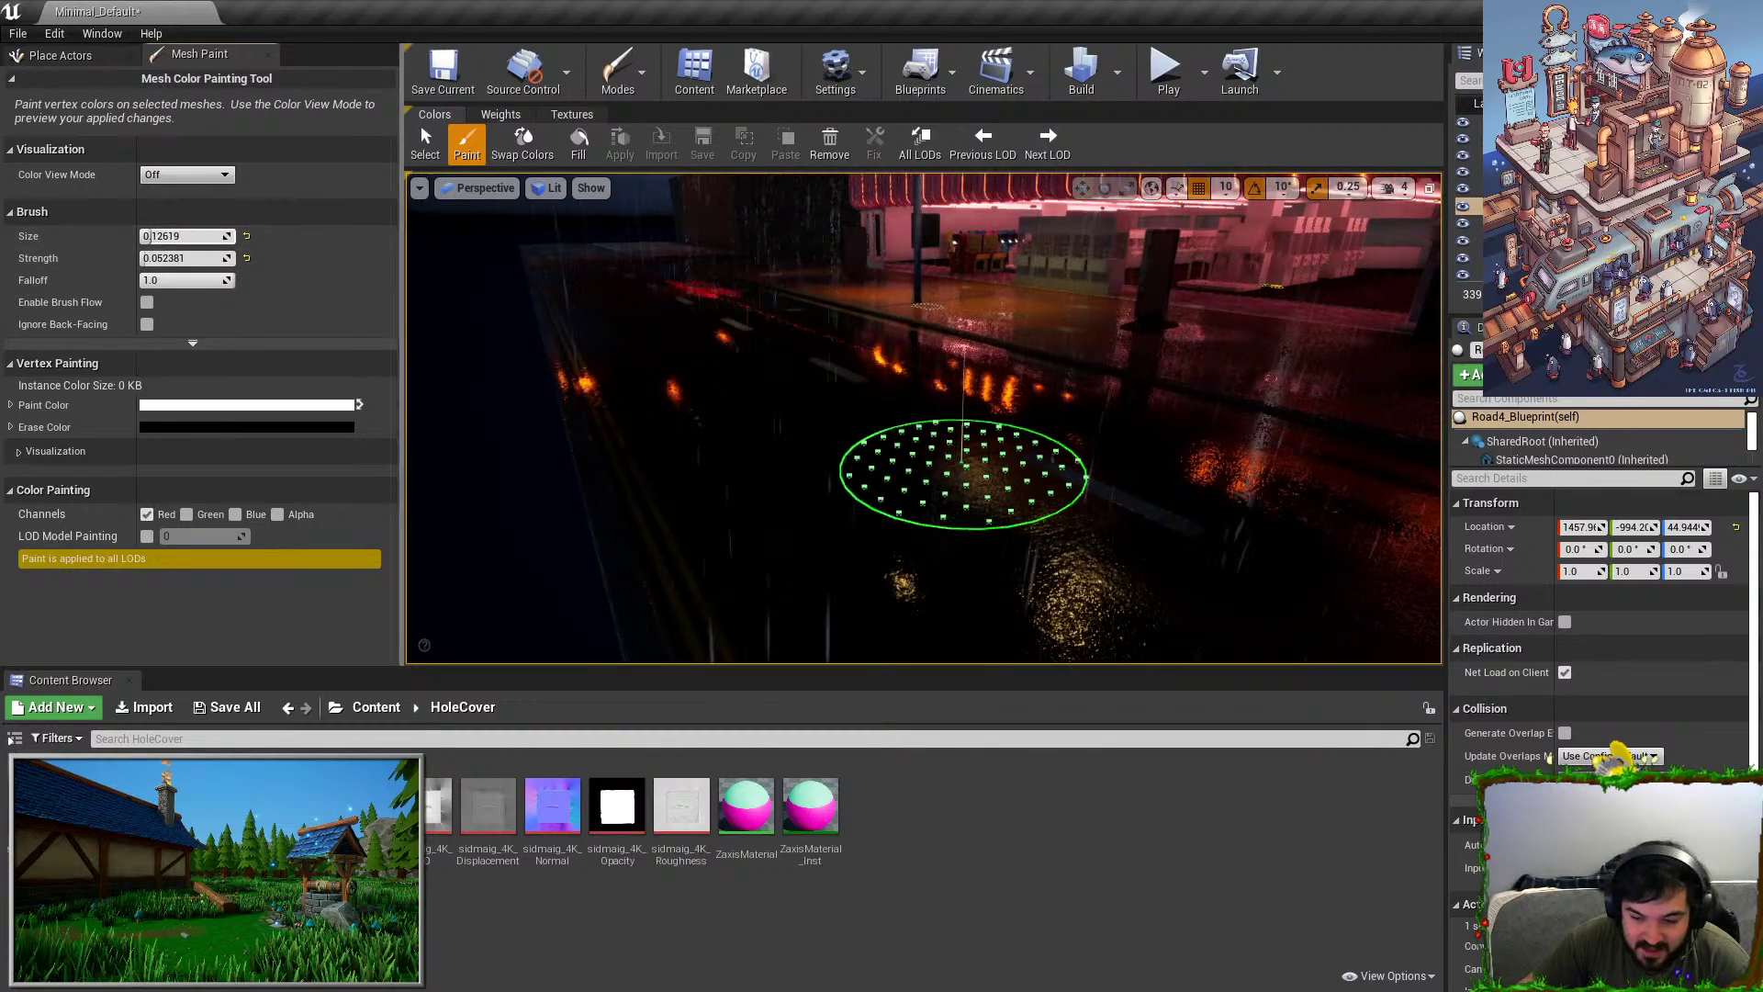
Swap the paint color to black and lightly paint the road's red channel with the smaller brush.
left_click(360, 405)
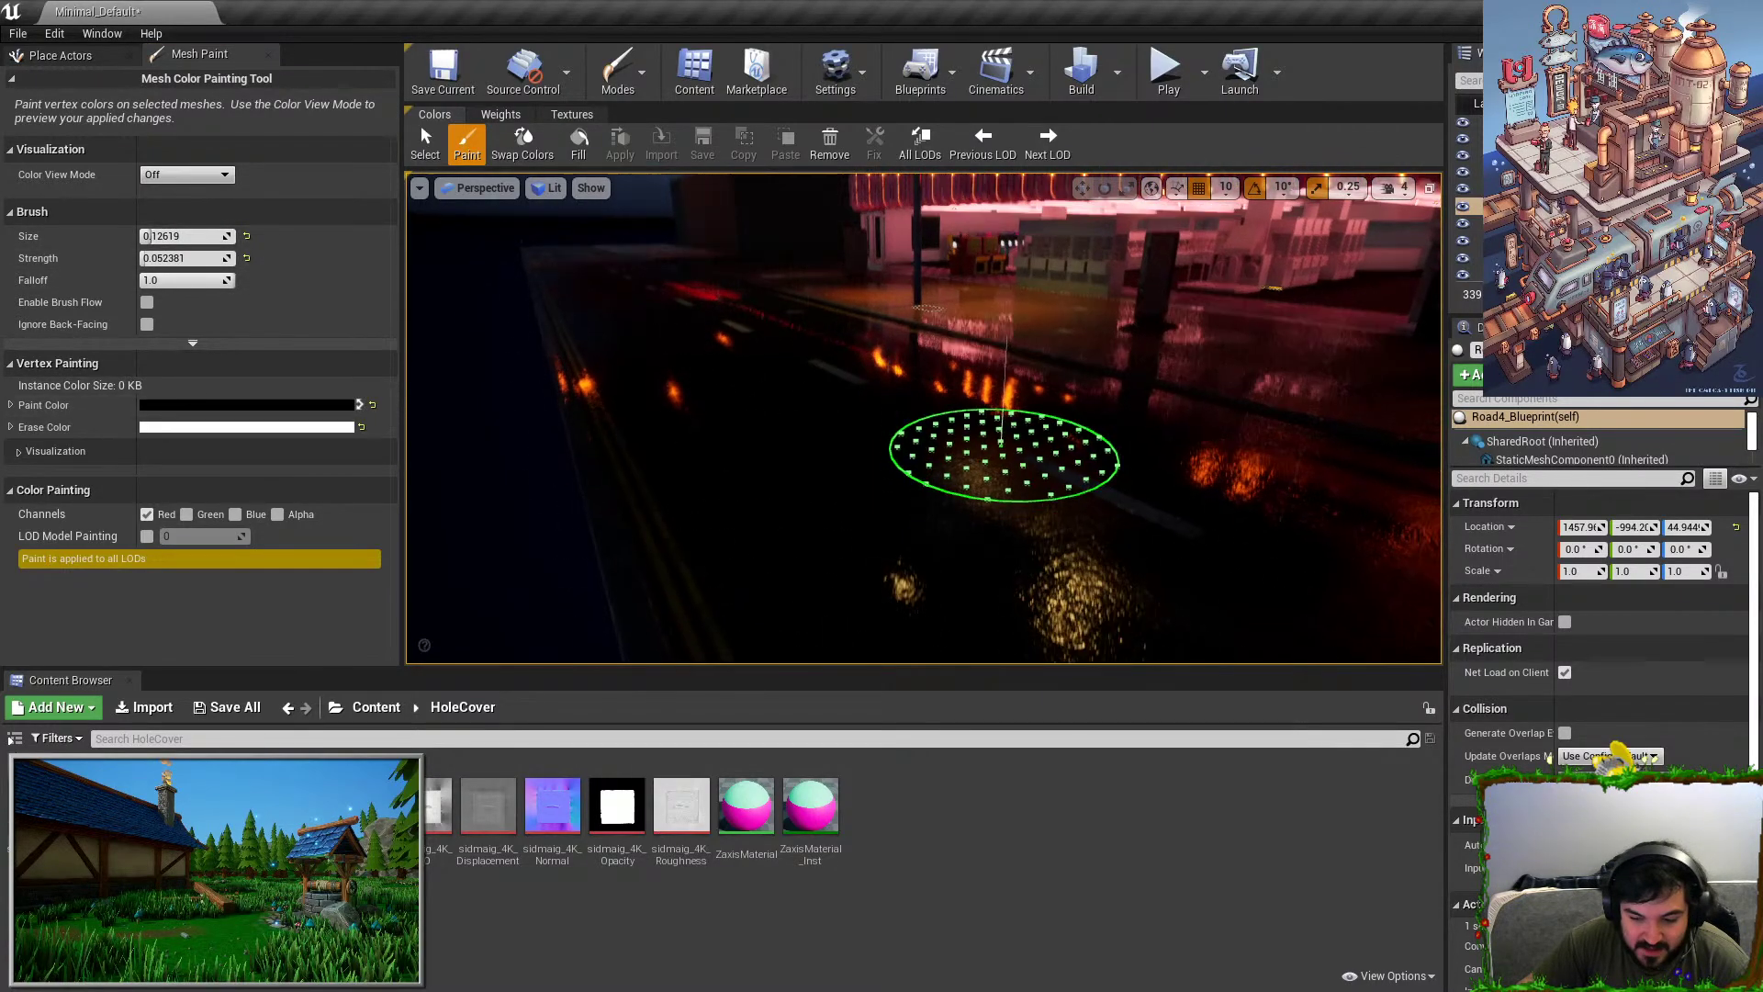
key("w")
mouse_move(1004, 453)
right_mouse_down()
mouse_move(1056, 464)
mouse_move(1008, 475)
right_mouse_up()
mouse_move(1009, 475)
left_mouse_down()
mouse_move(1011, 413)
mouse_move(1074, 433)
mouse_move(1010, 436)
left_mouse_up()
key("s")
mouse_move(1010, 436)
right_mouse_down()
mouse_move(939, 379)
mouse_move(1070, 473)
right_mouse_up()
mouse_move(1070, 473)
left_mouse_down()
mouse_move(925, 454)
mouse_move(1014, 496)
mouse_move(975, 584)
mouse_move(1039, 608)
left_mouse_up()
Leave mesh painting for Select mode and select the manhole cover decal on the pavement.
right_click_drag(1083, 579, 983, 532)
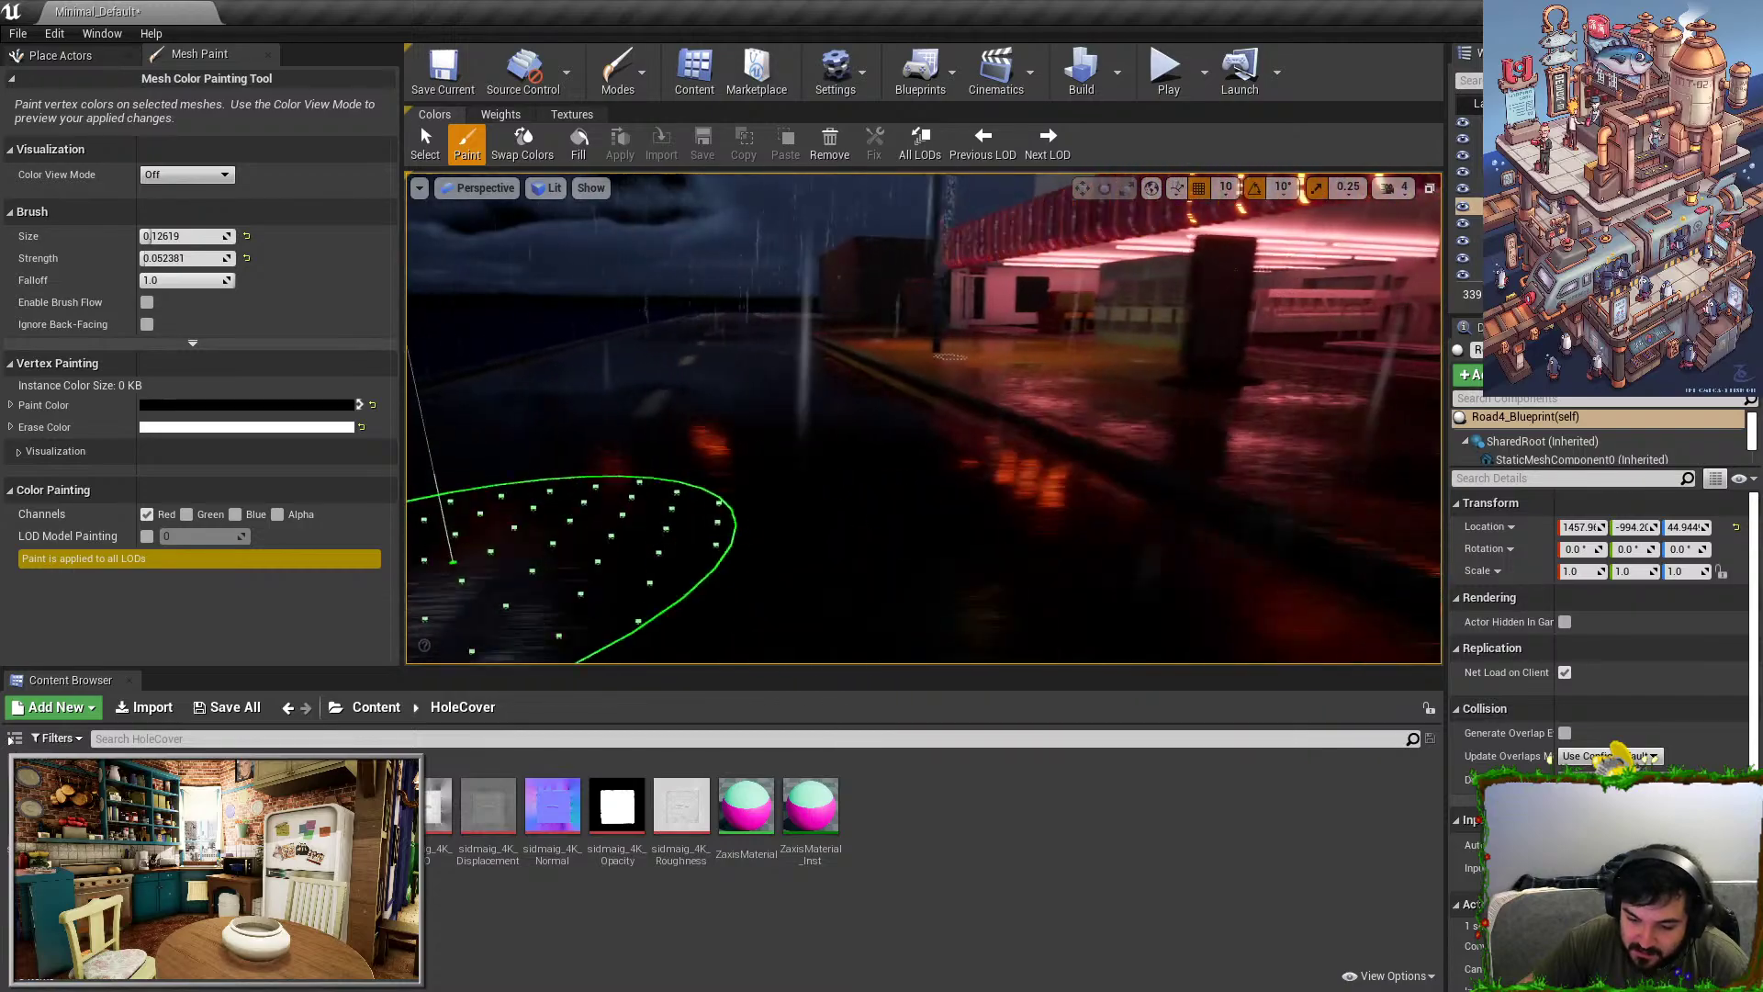
key("w")
mouse_move(634, 588)
right_mouse_down()
mouse_move(652, 551)
mouse_move(688, 607)
right_mouse_up()
key("w")
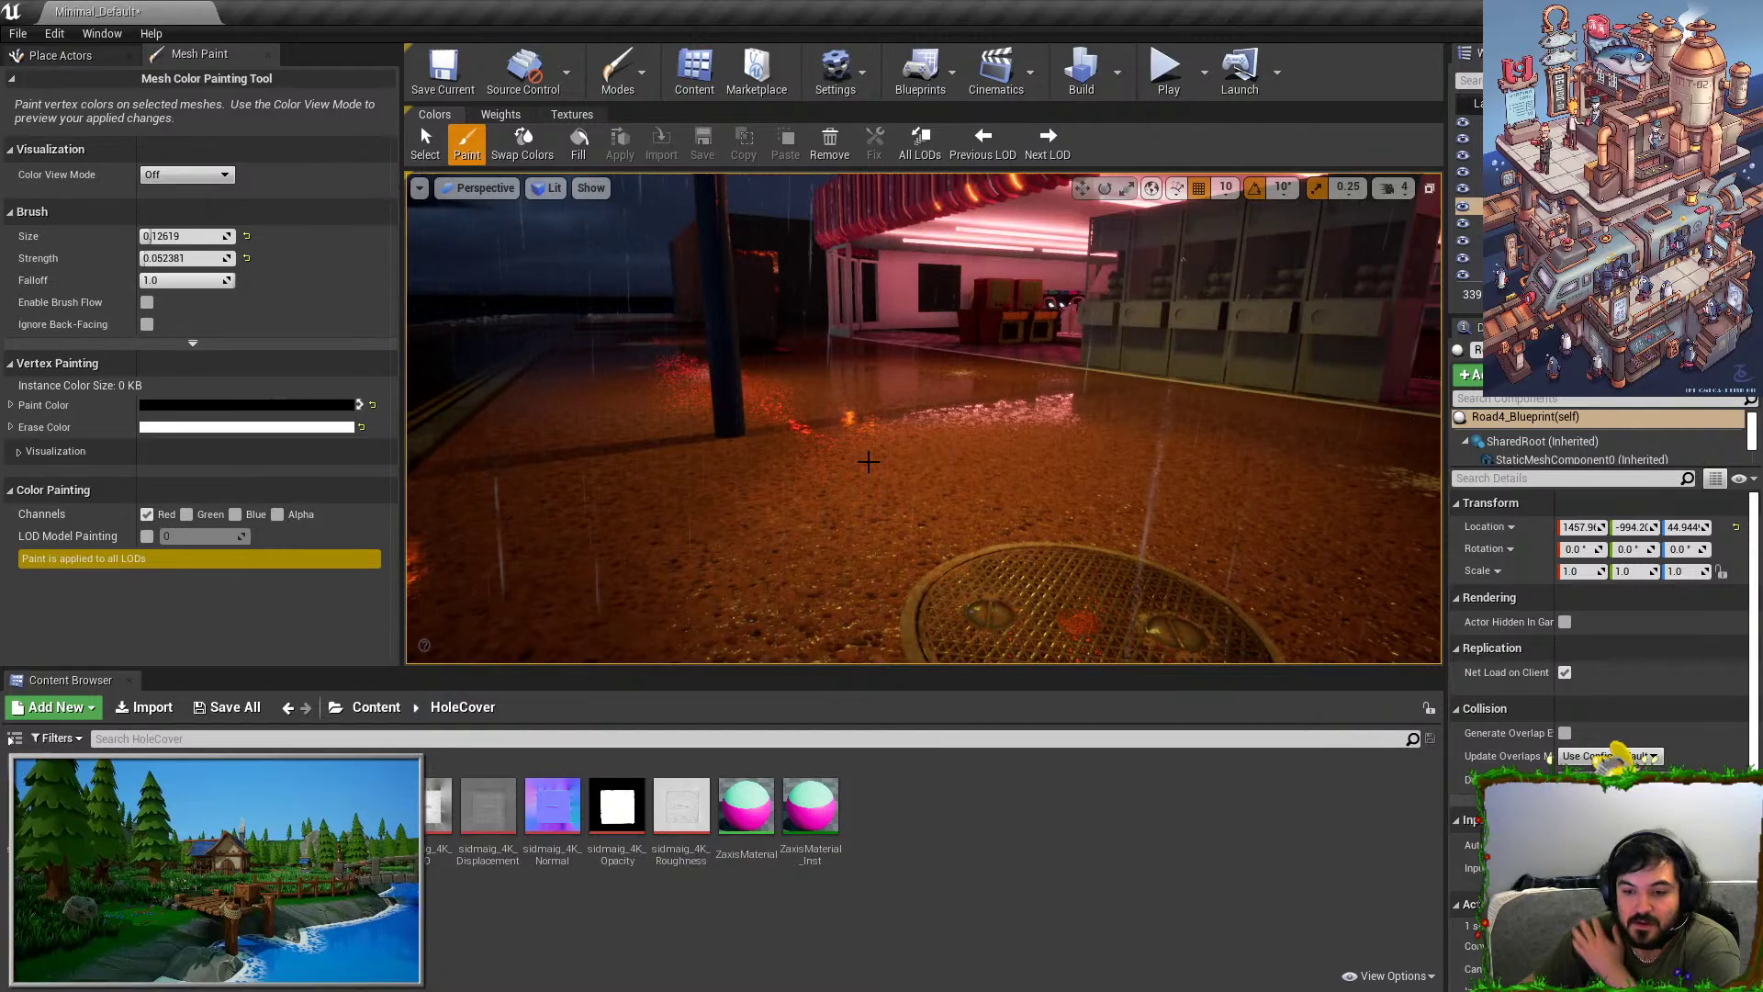
right_click_drag(869, 461, 874, 551)
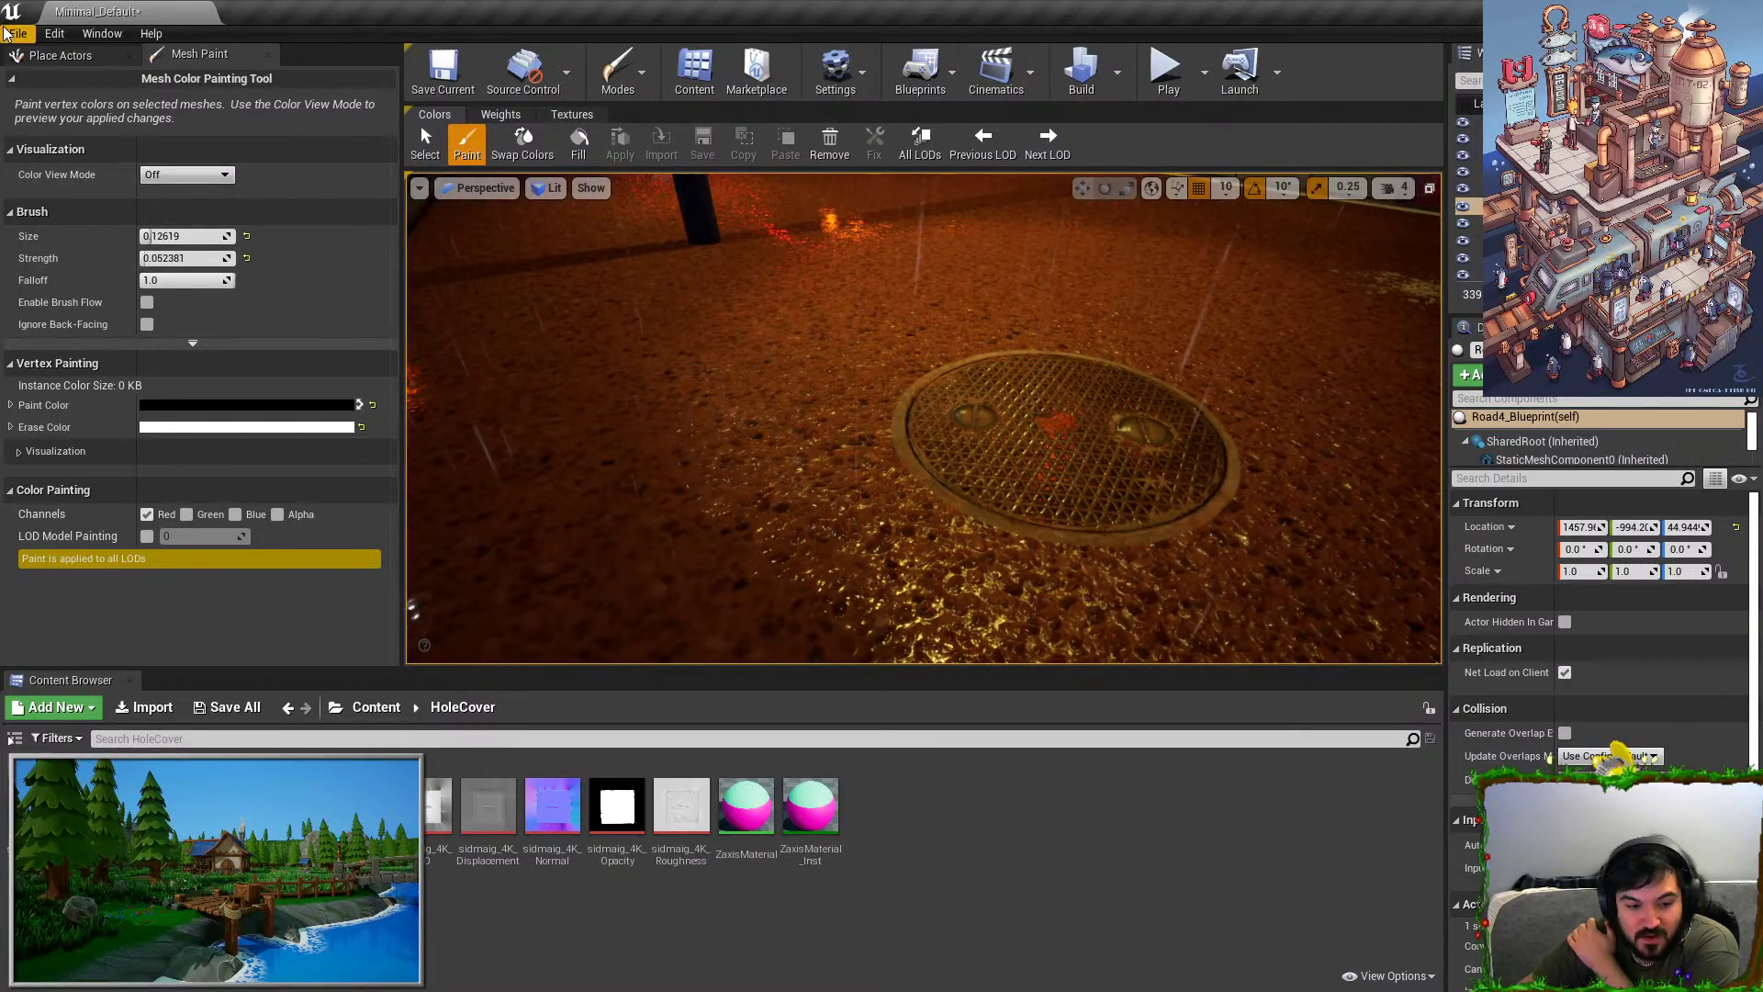
left_click(426, 143)
left_click(995, 419)
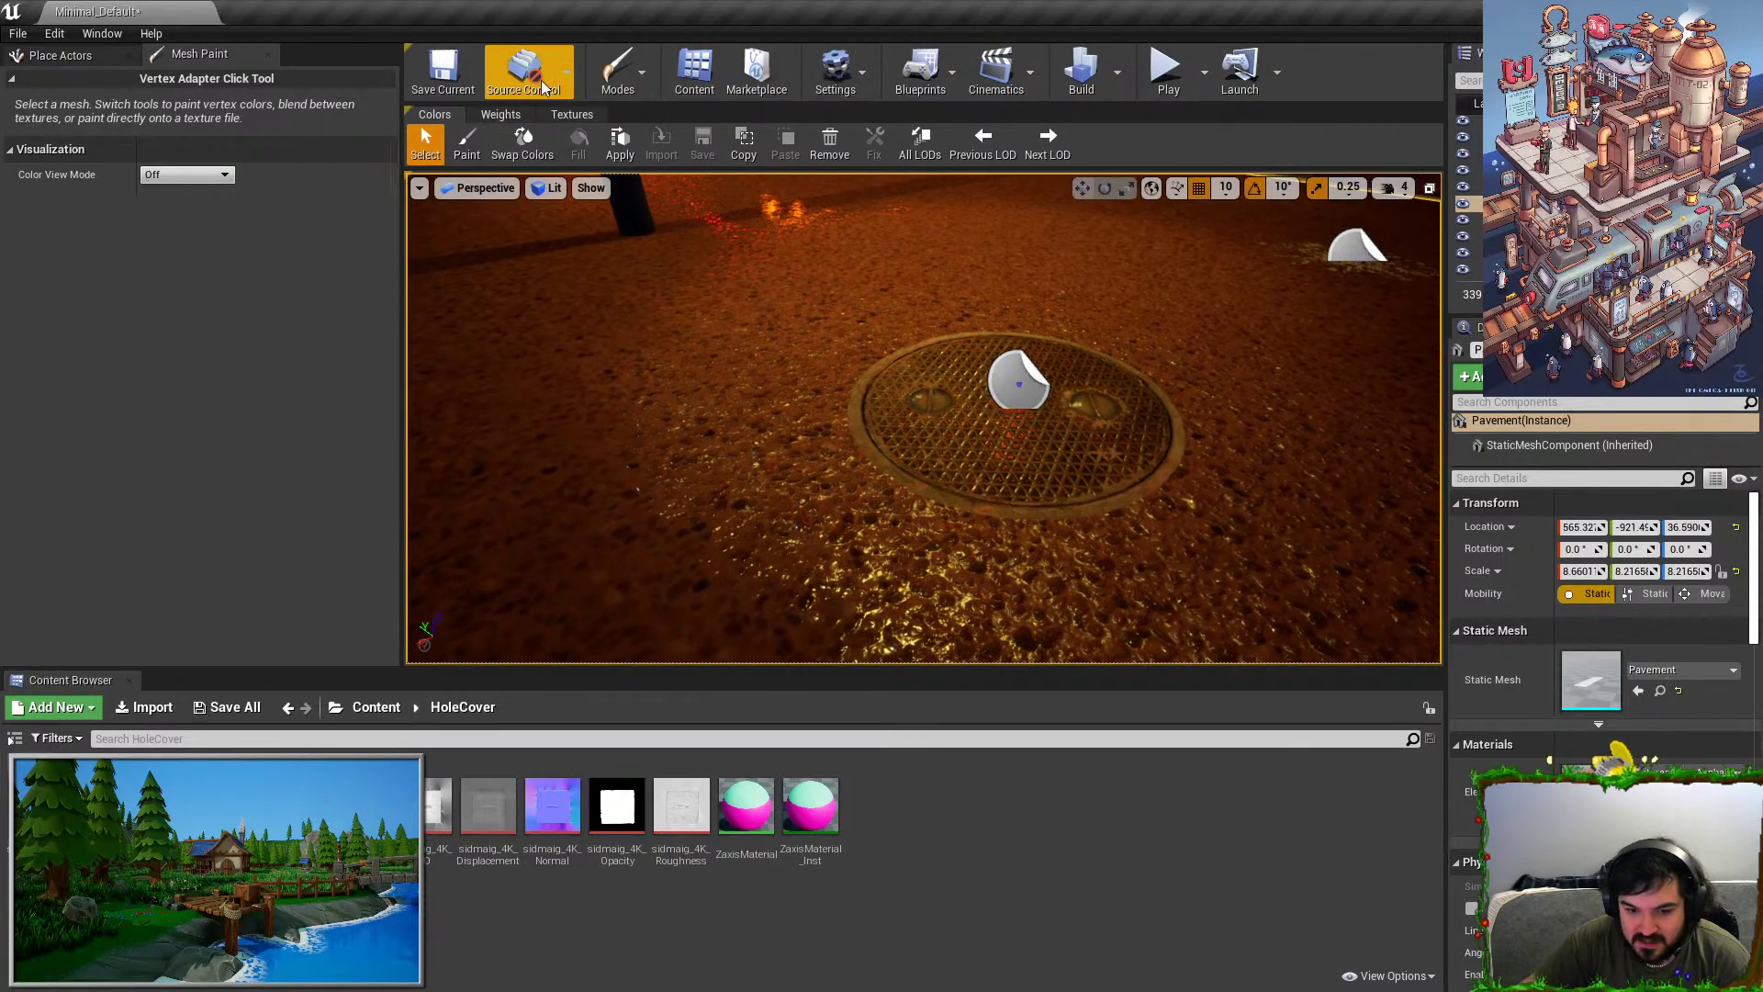
left_click(617, 74)
left_click(643, 125)
left_click(993, 340)
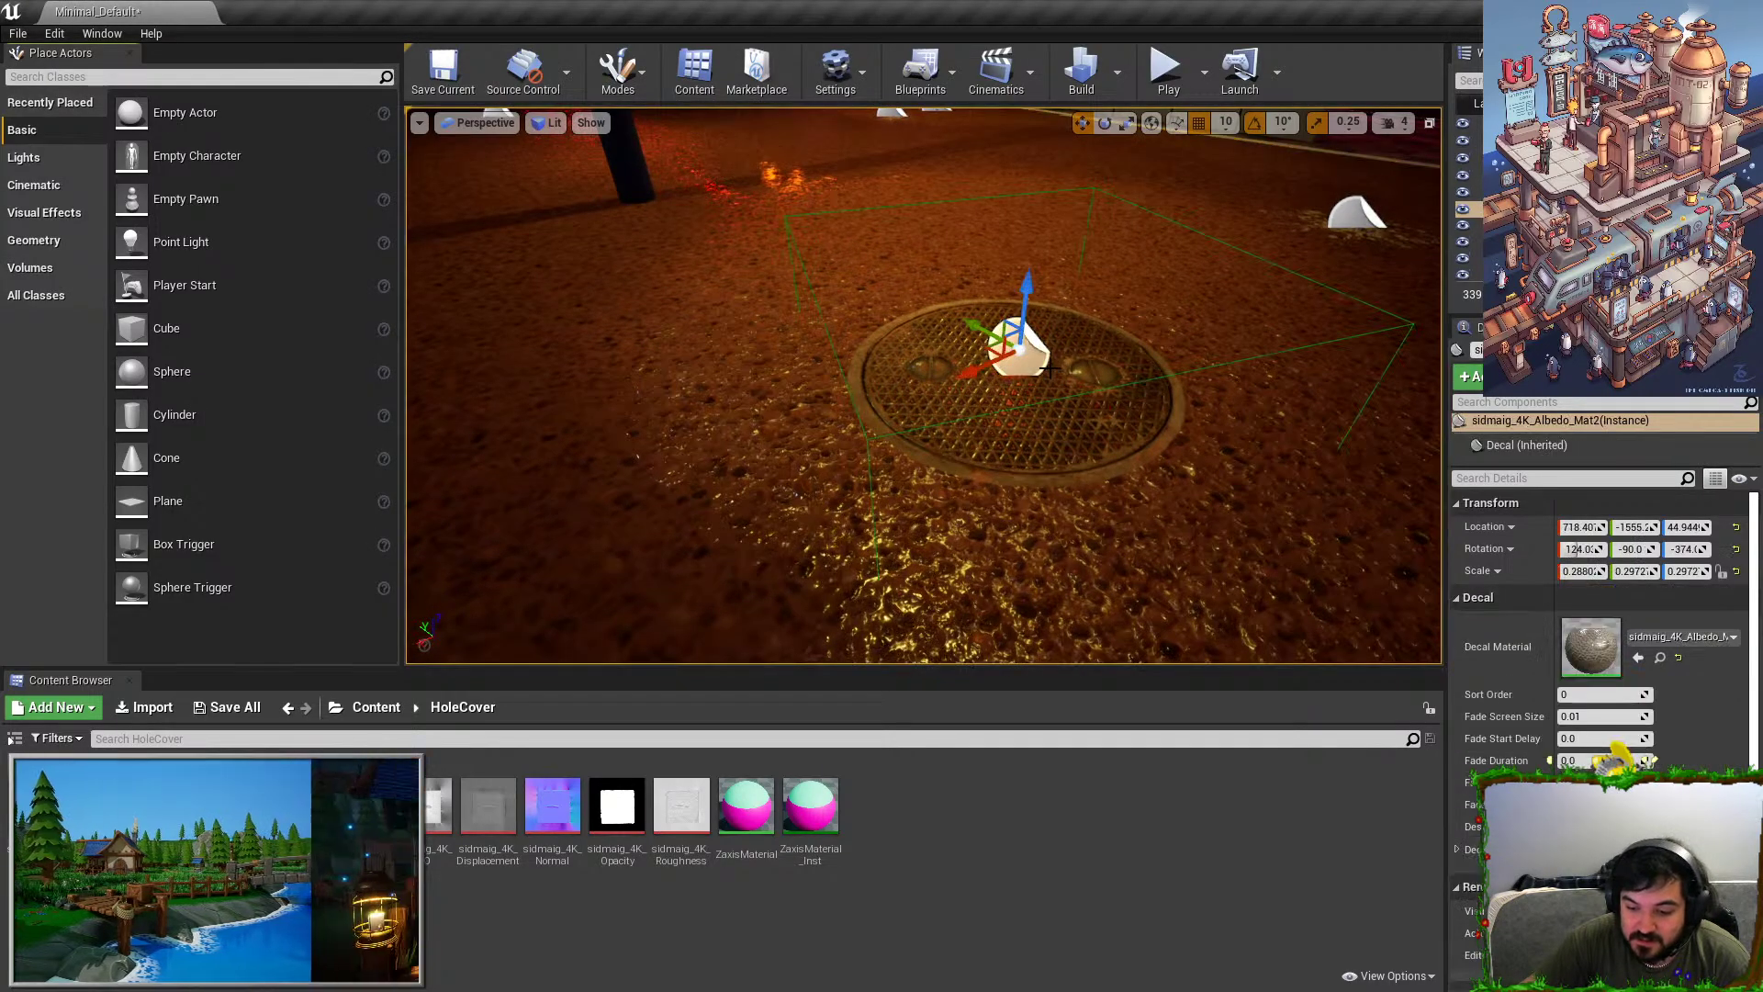
scroll(983, 340, "up", 6)
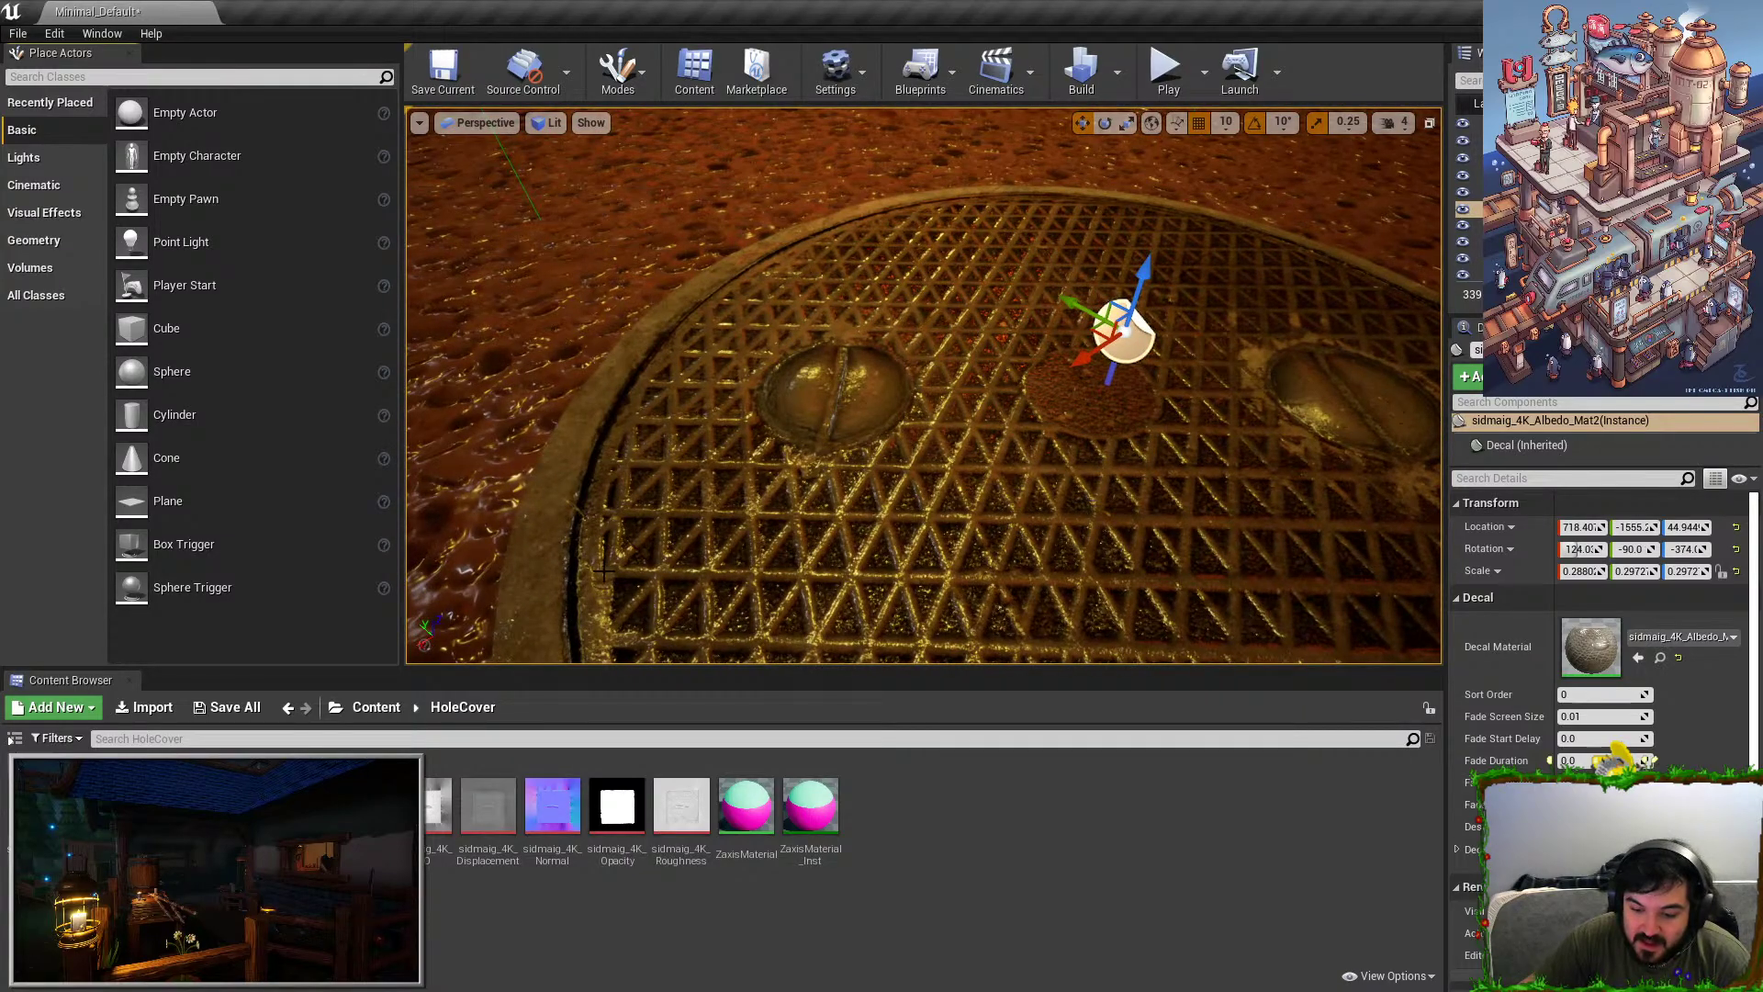
Move the manhole cover decal from the pavement onto the road beside the double yellow lines.
scroll(603, 571, "down", 8)
left_click_drag(848, 366, 404, 397)
key("f")
left_click_drag(863, 369, 573, 404)
key("Escape")
mouse_move(868, 507)
right_mouse_down()
mouse_move(744, 505)
mouse_move(868, 500)
right_mouse_up()
key("g")
key("g")
Open the manhole cover decal's material instance and show its raindrop and roughness parameters.
left_click(894, 342)
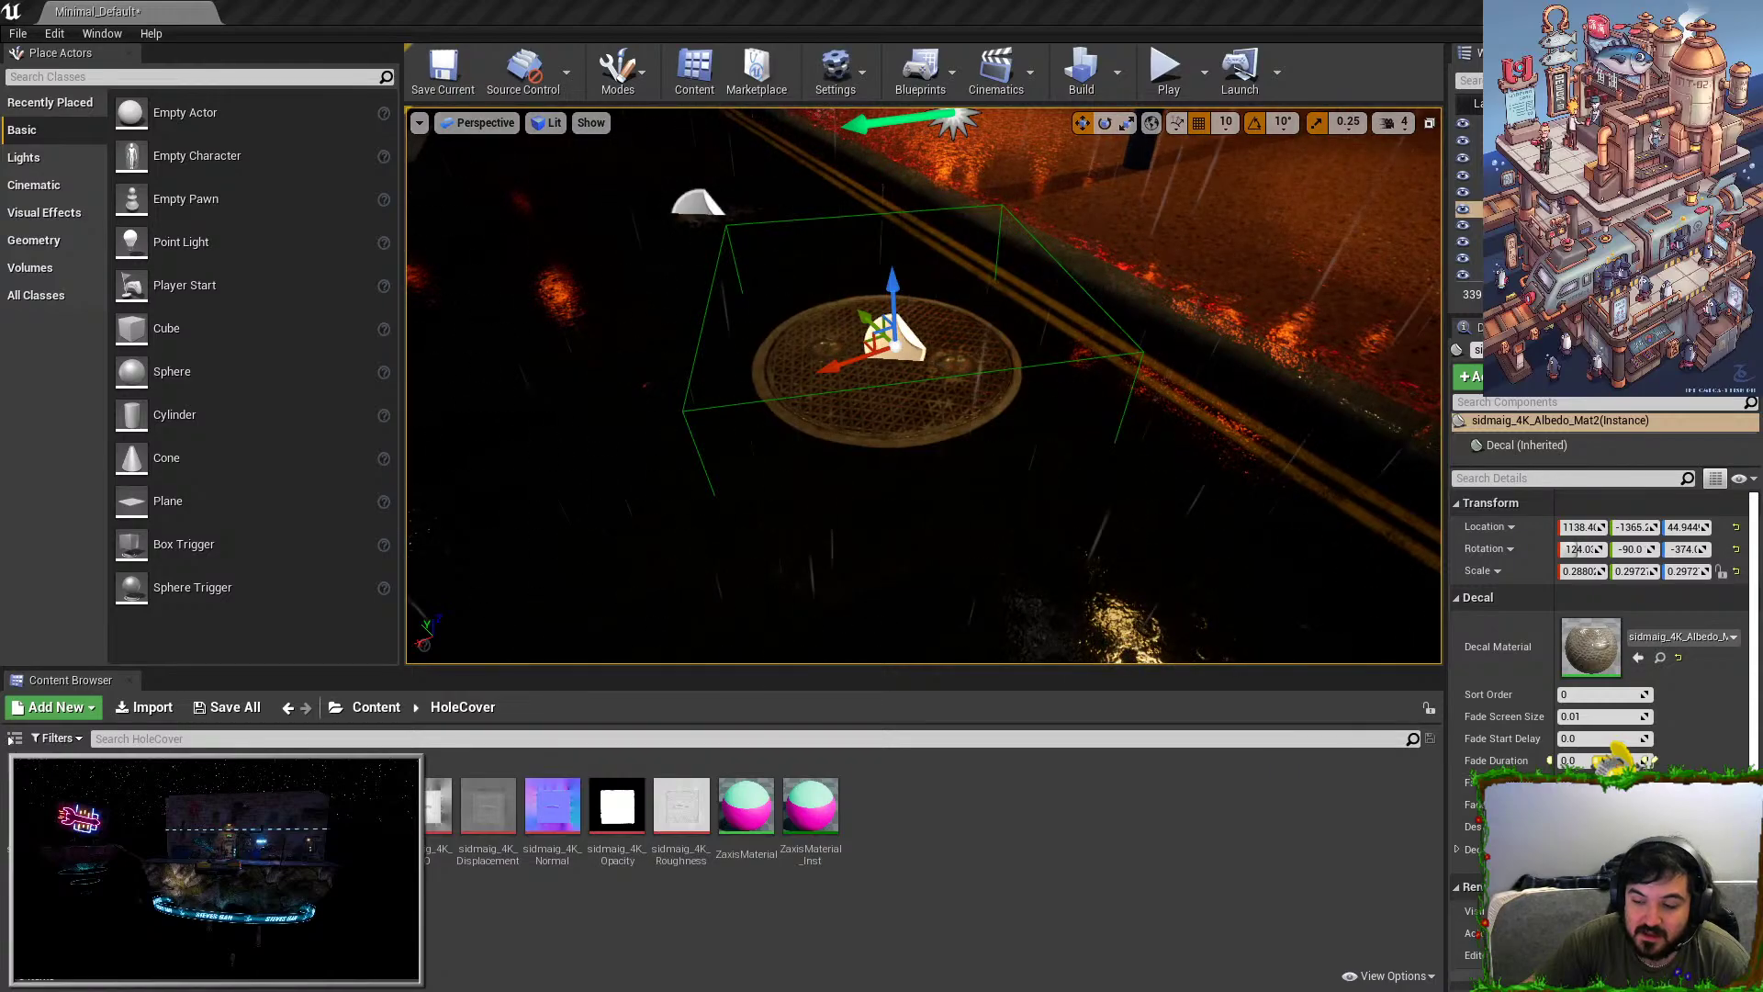
left_click_drag(1282, 169, 1456, 74)
scroll(1591, 401, "down", 5)
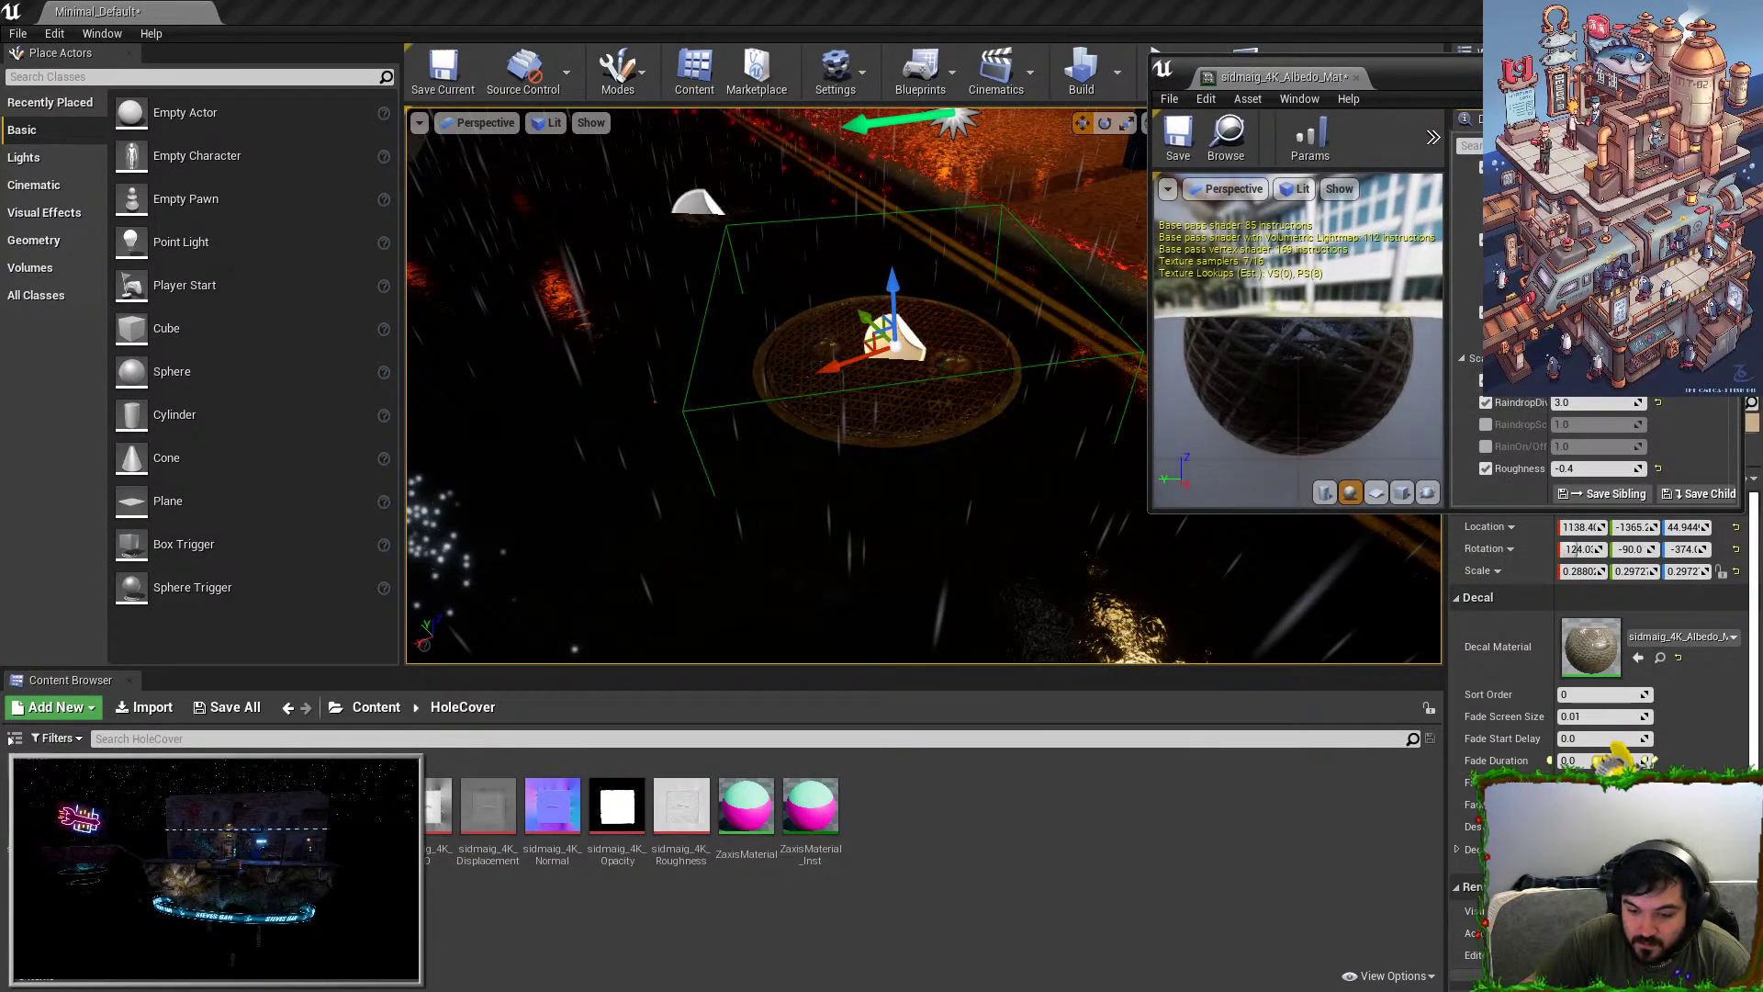
Examine the manhole cover on the road and the square decal on the pavement under the rain.
left_click(937, 333)
mouse_move(936, 332)
right_mouse_down()
mouse_move(963, 358)
mouse_move(918, 349)
right_mouse_up()
key("s")
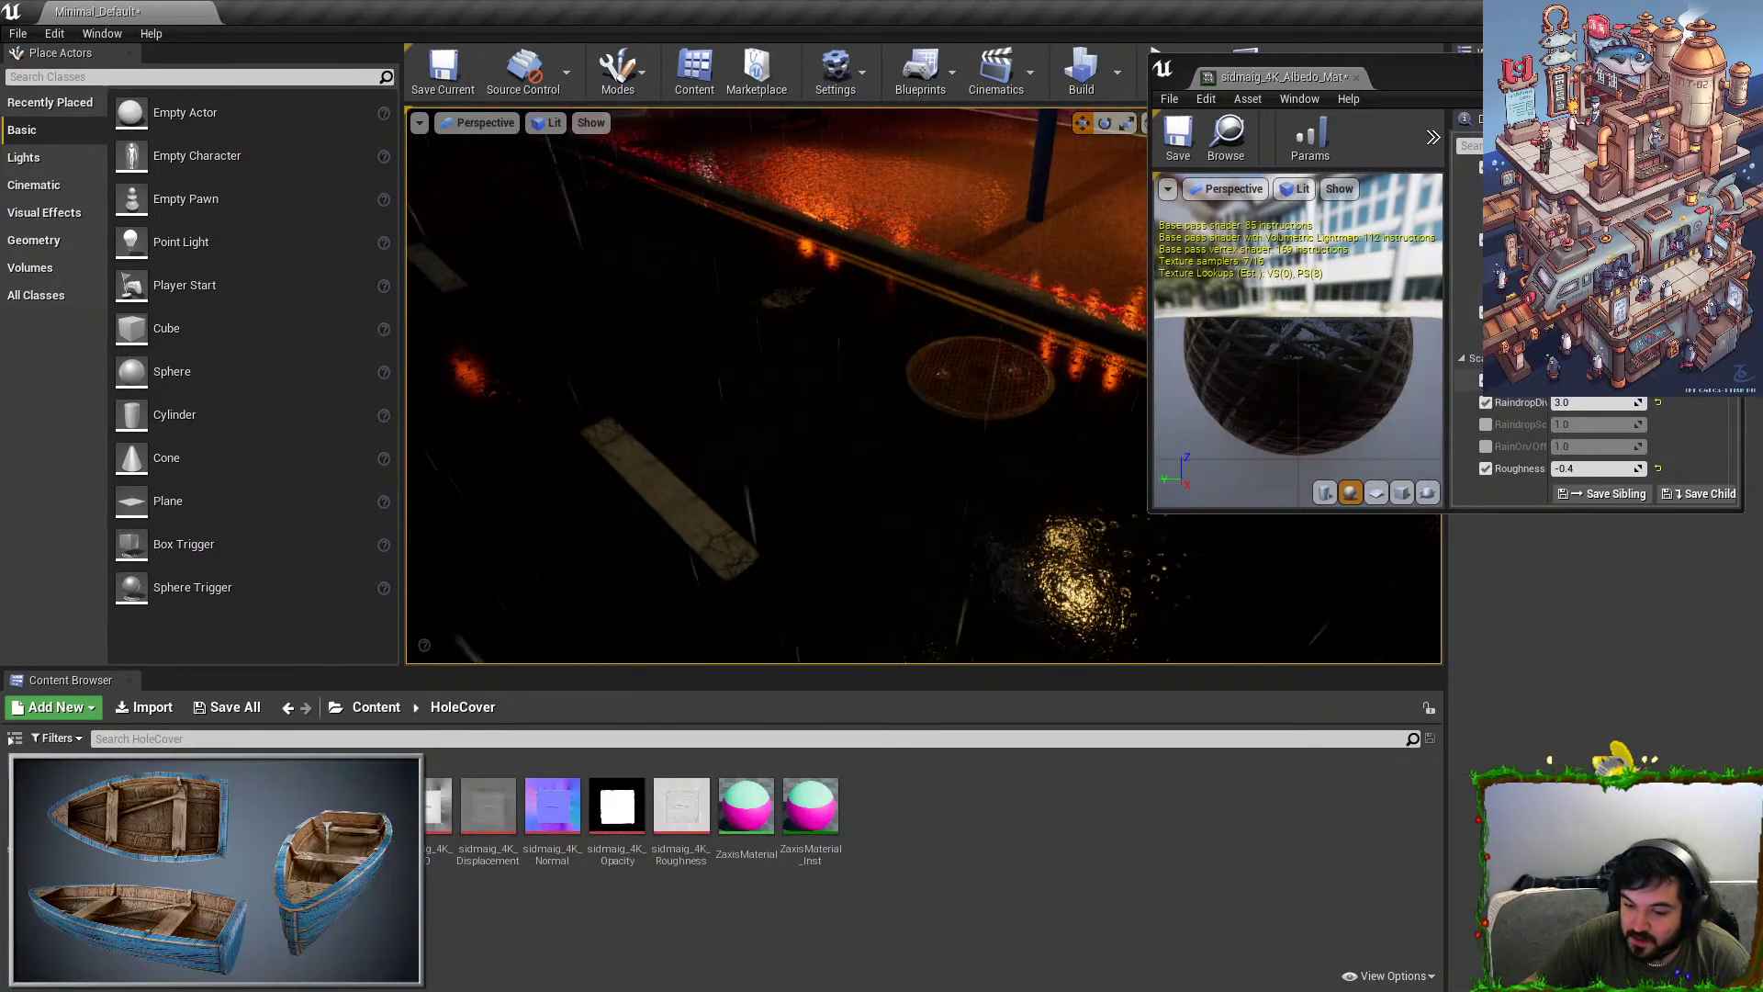
key("s")
right_click_drag(918, 367, 932, 303)
right_click_drag(884, 418, 854, 446)
key("w")
key("a")
key("a")
right_click_drag(1061, 439, 1258, 418)
left_click(954, 315)
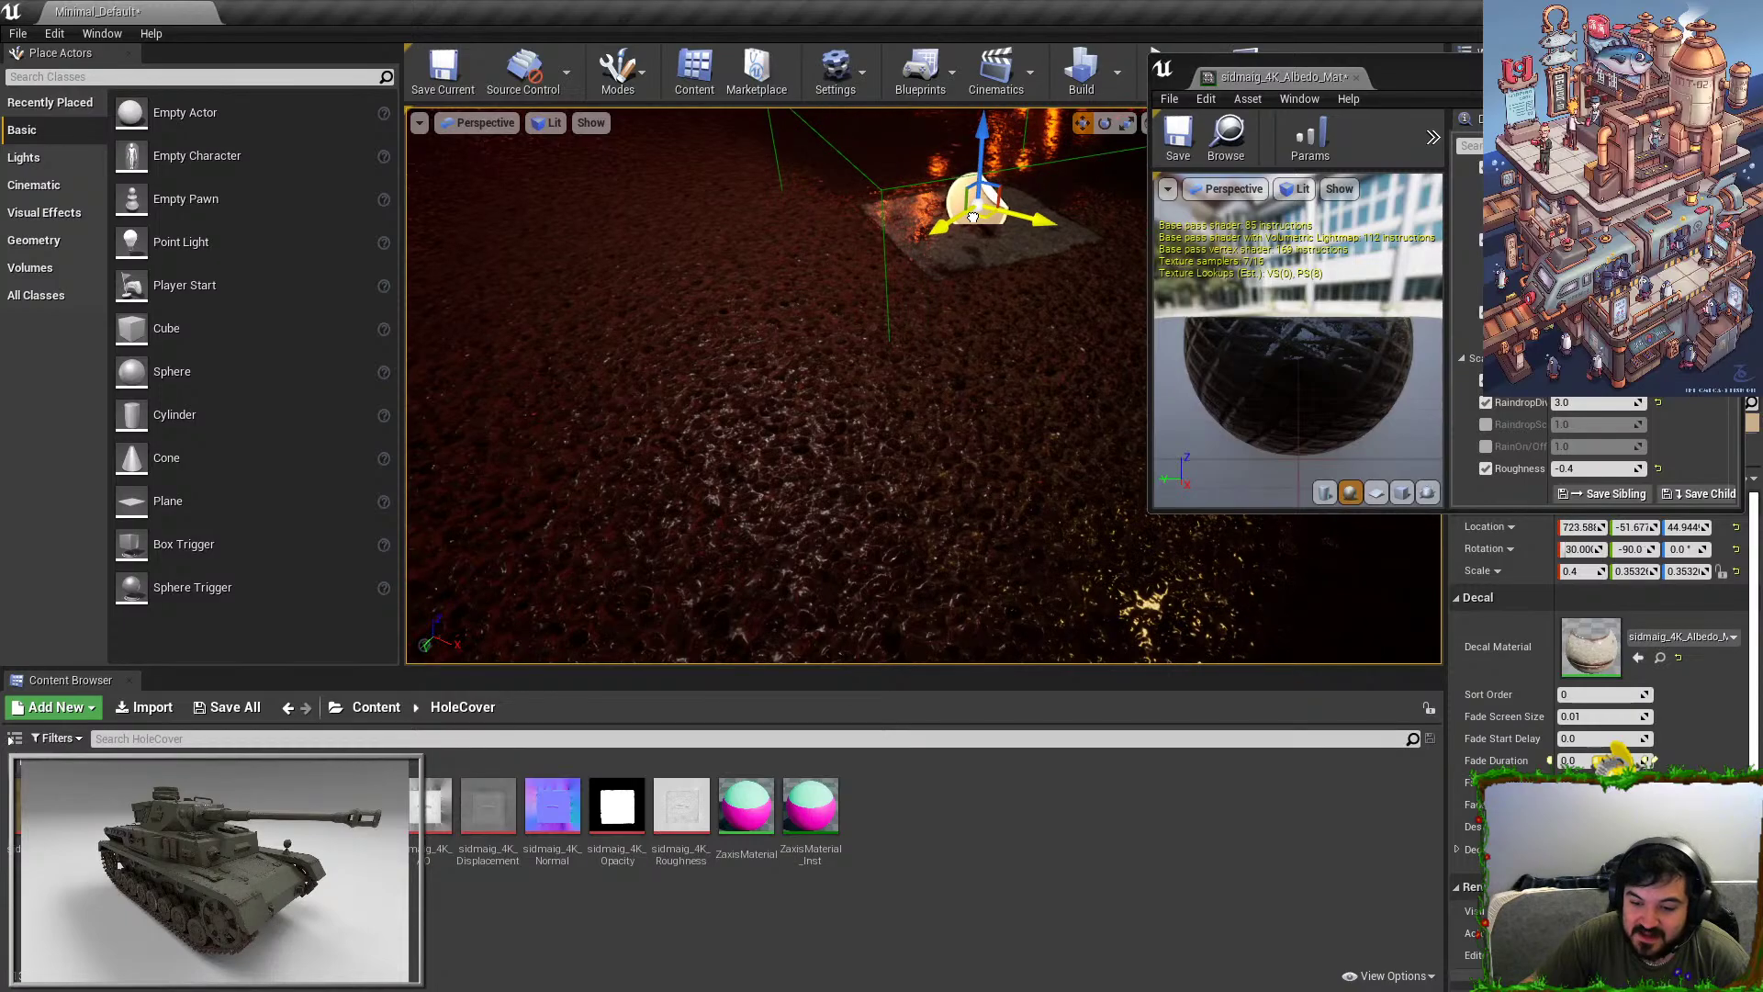
key("Escape")
right_click_drag(972, 217, 1011, 128)
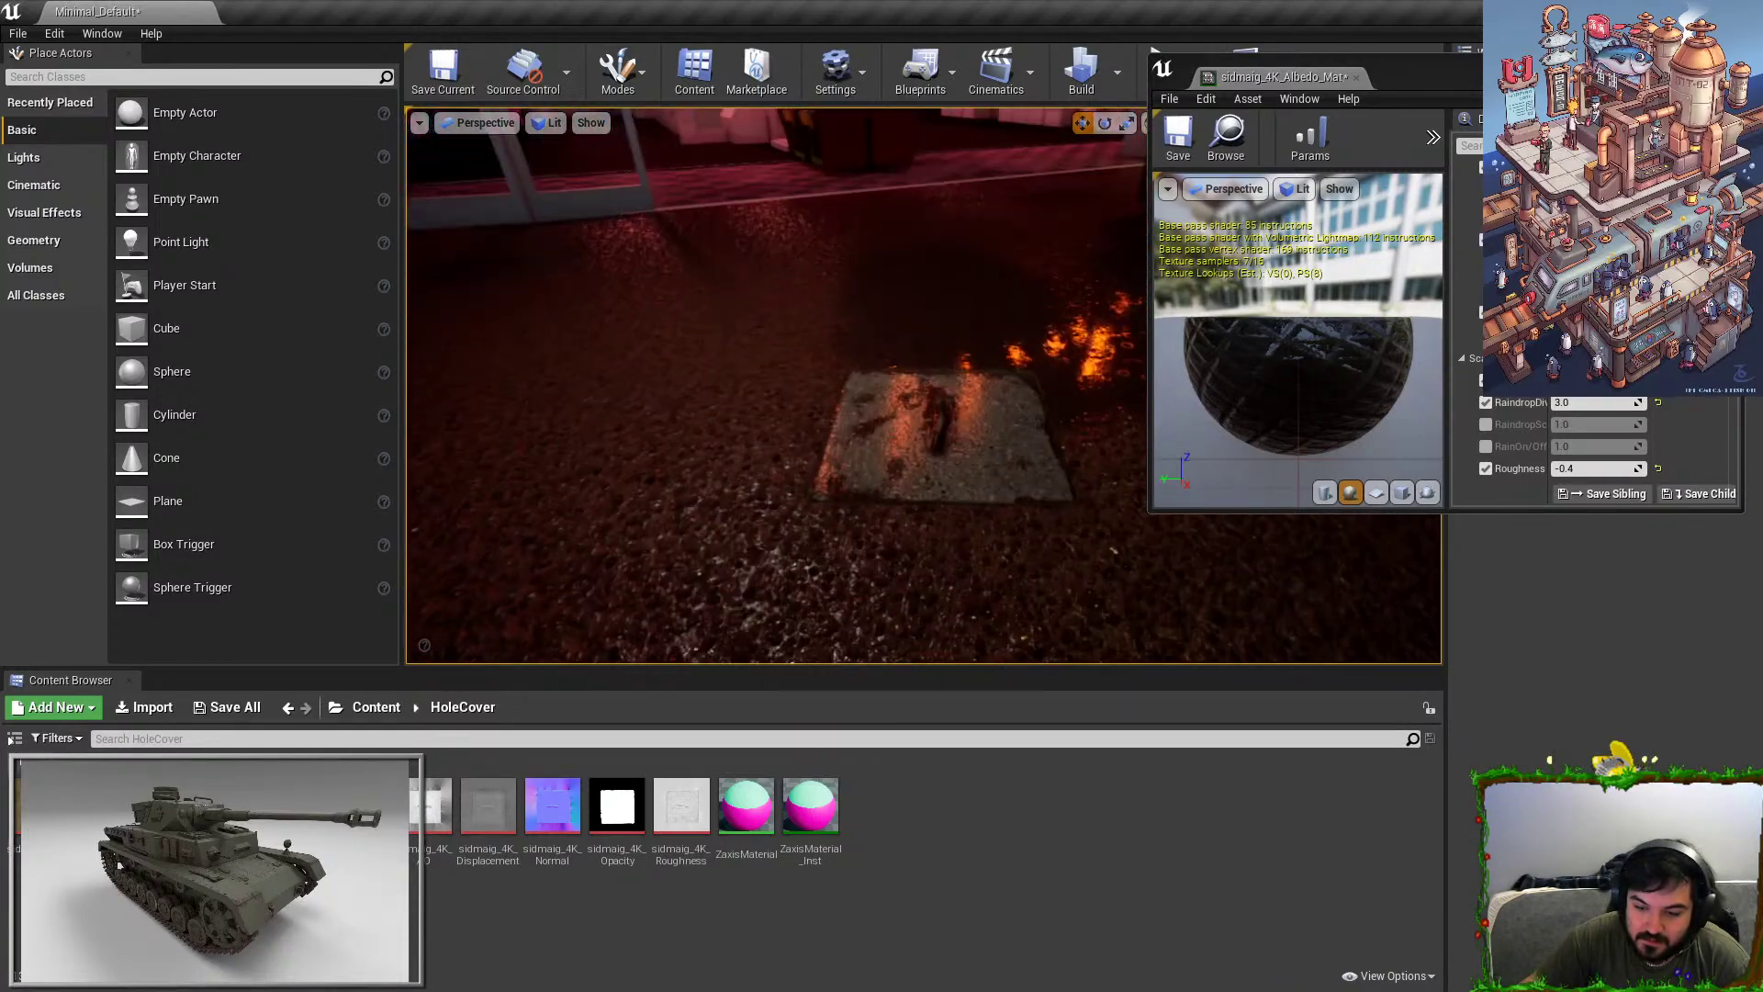
Examine the arcade front and the wet street at full-screen size.
key("w")
right_click_drag(924, 385, 744, 422)
key("F11")
key("s")
key("s")
key("d")
key("s")
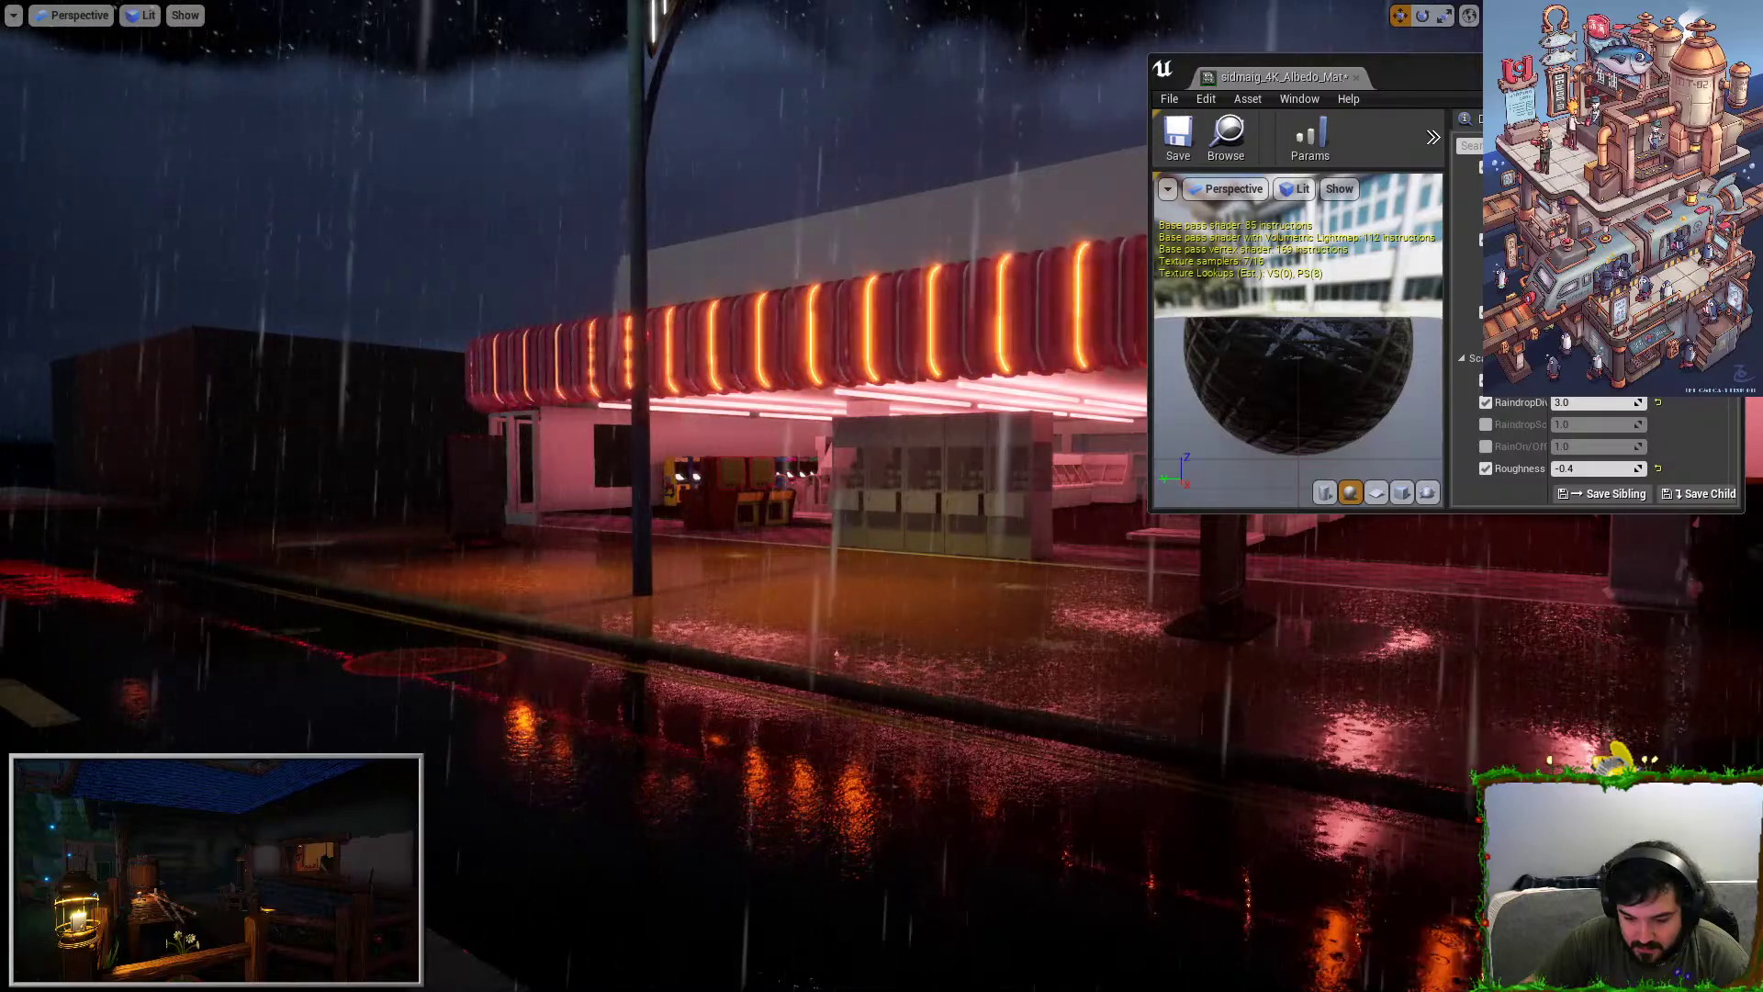
right_click_drag(888, 428, 901, 439)
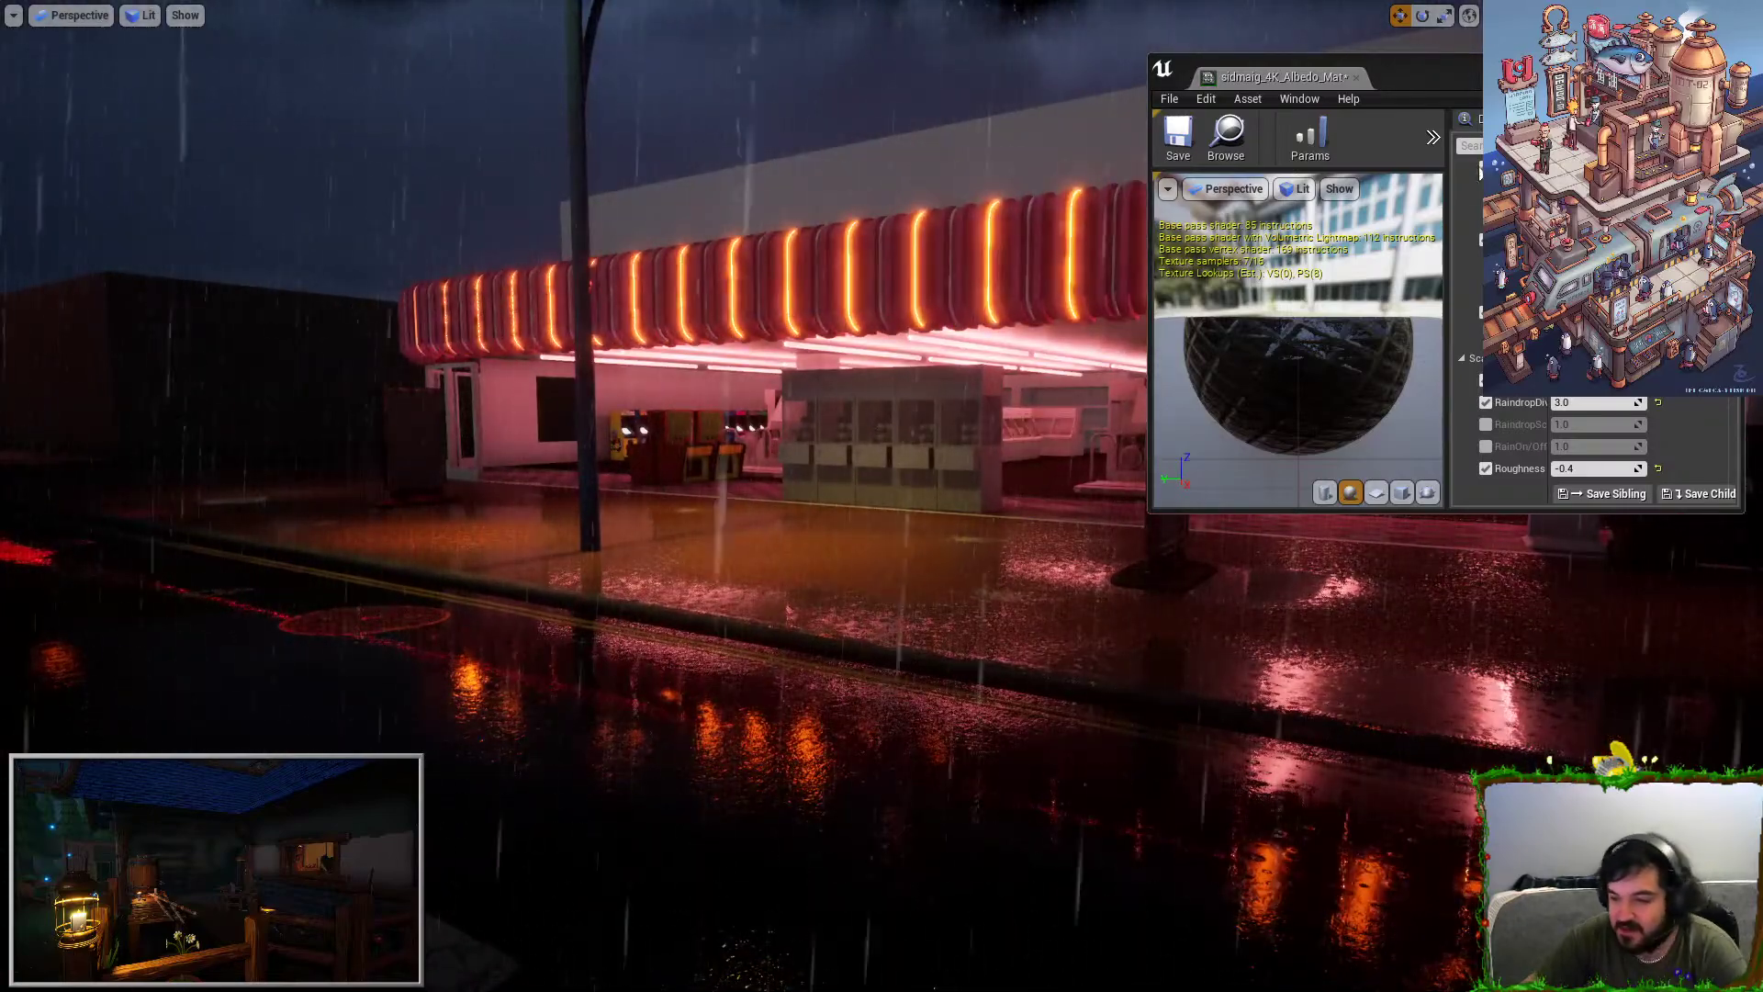
Close the decal's material editor and look over the arcade front, street lamps and cloudy sky.
left_click(1673, 64)
right_click_drag(1023, 449, 1041, 458)
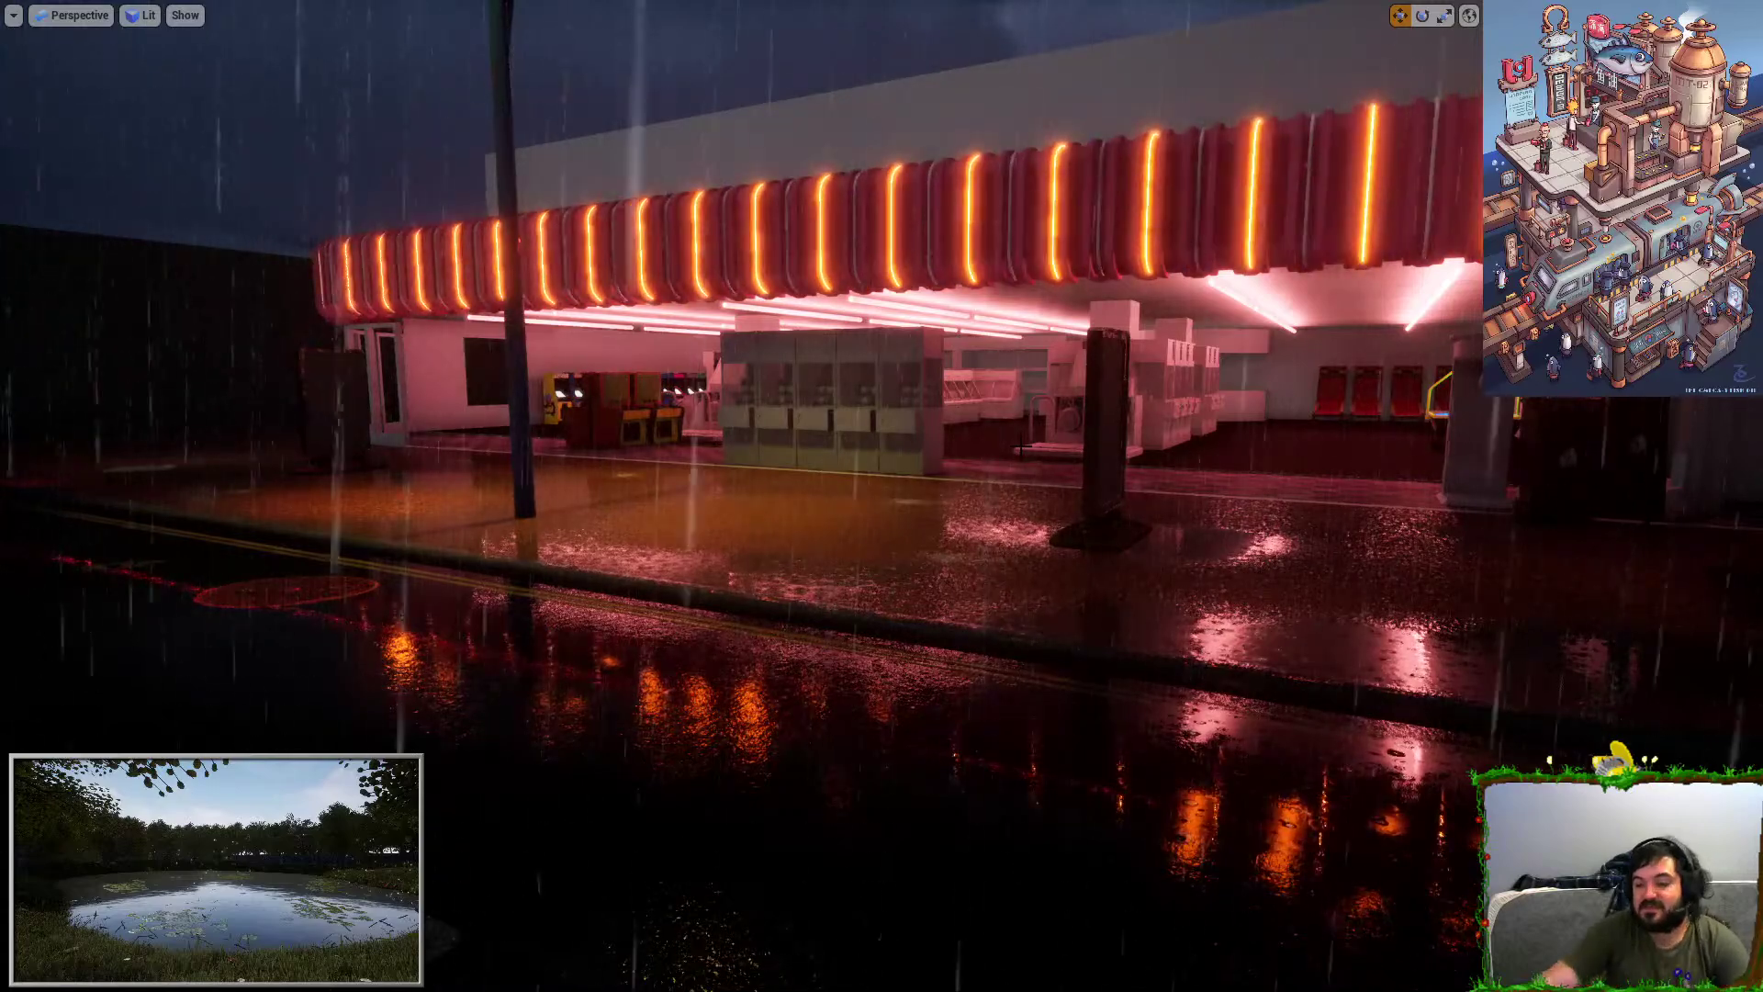
key("w")
key("d")
right_click_drag(1041, 458, 705, 451)
key("d")
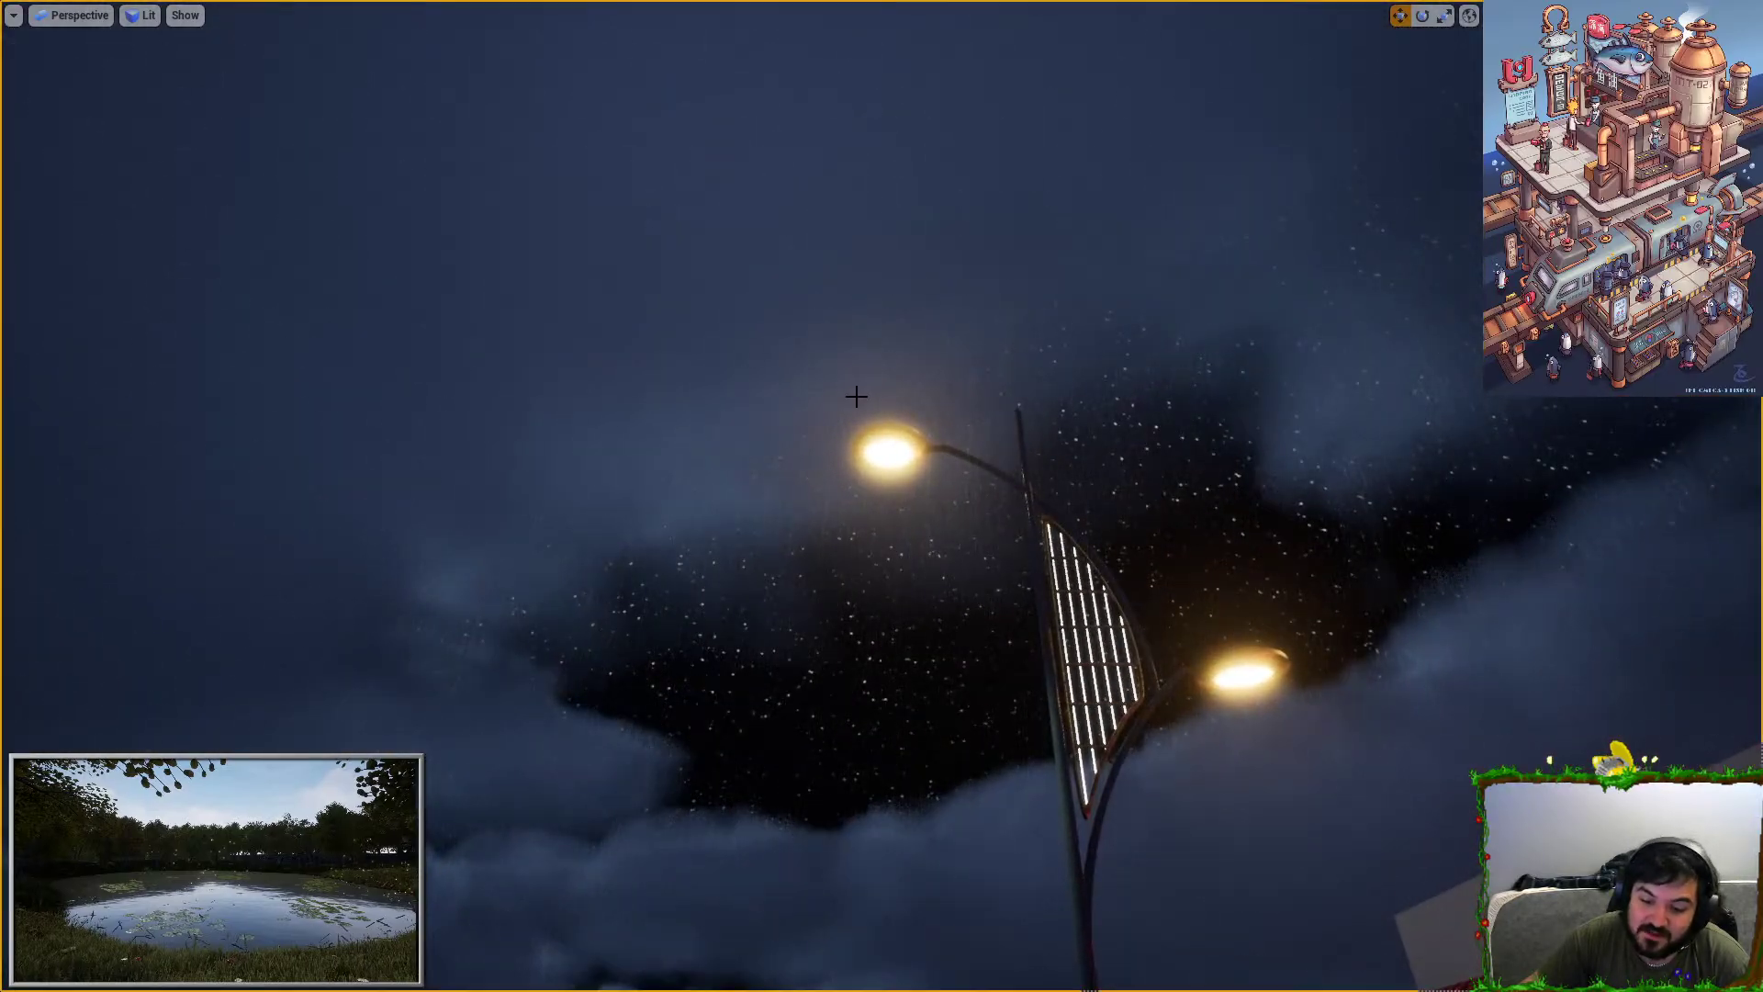
right_click_drag(854, 394, 865, 505)
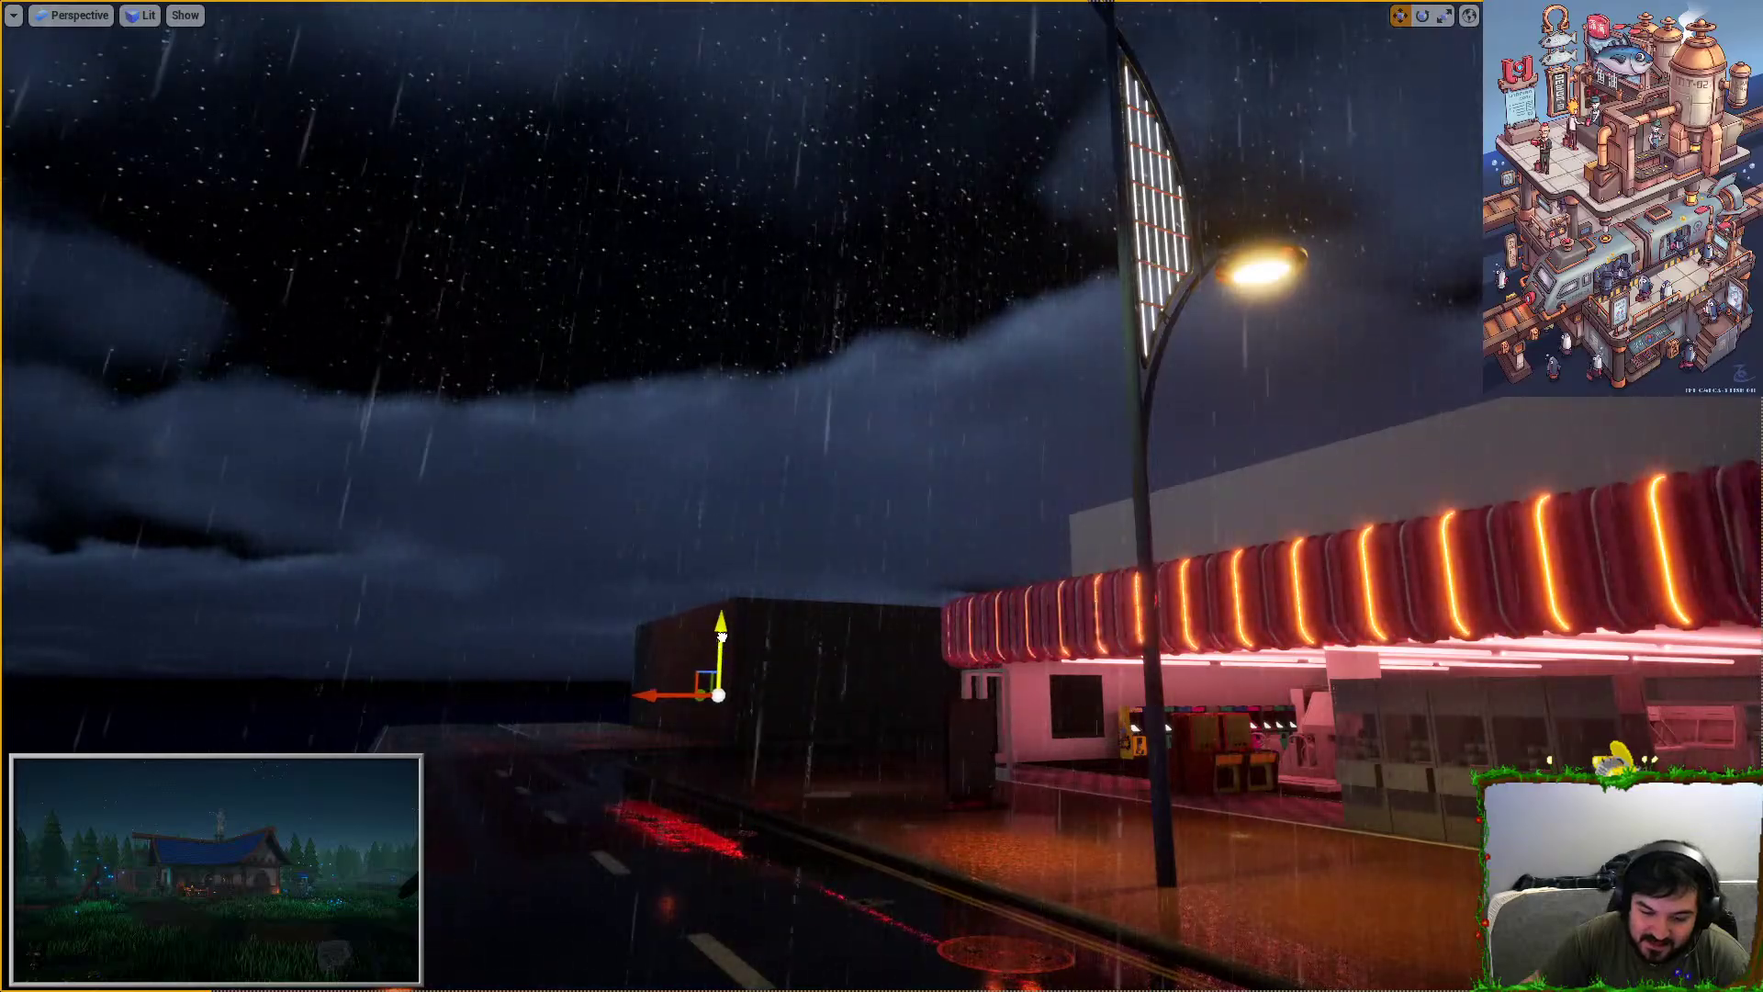
Play the level inside the arcade up to the claw machines, then stop and restore the editor layout.
key("g")
right_click_drag(865, 495, 992, 565)
key("w")
key("alt+p")
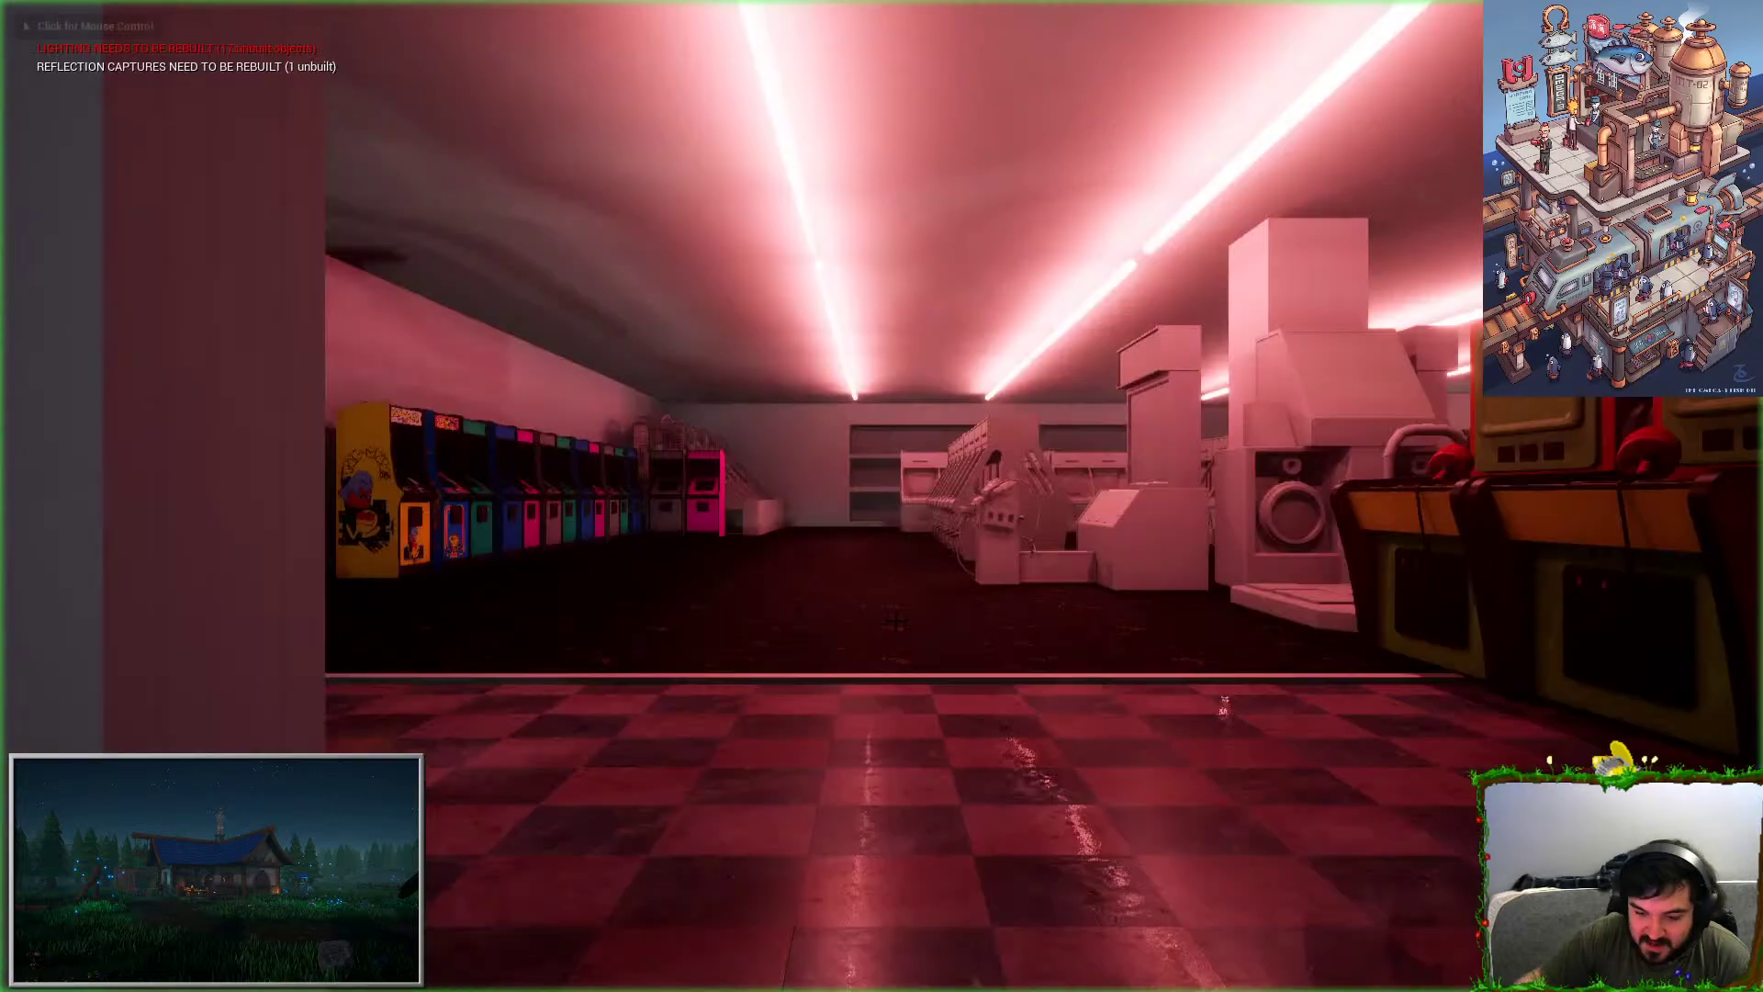
key("w")
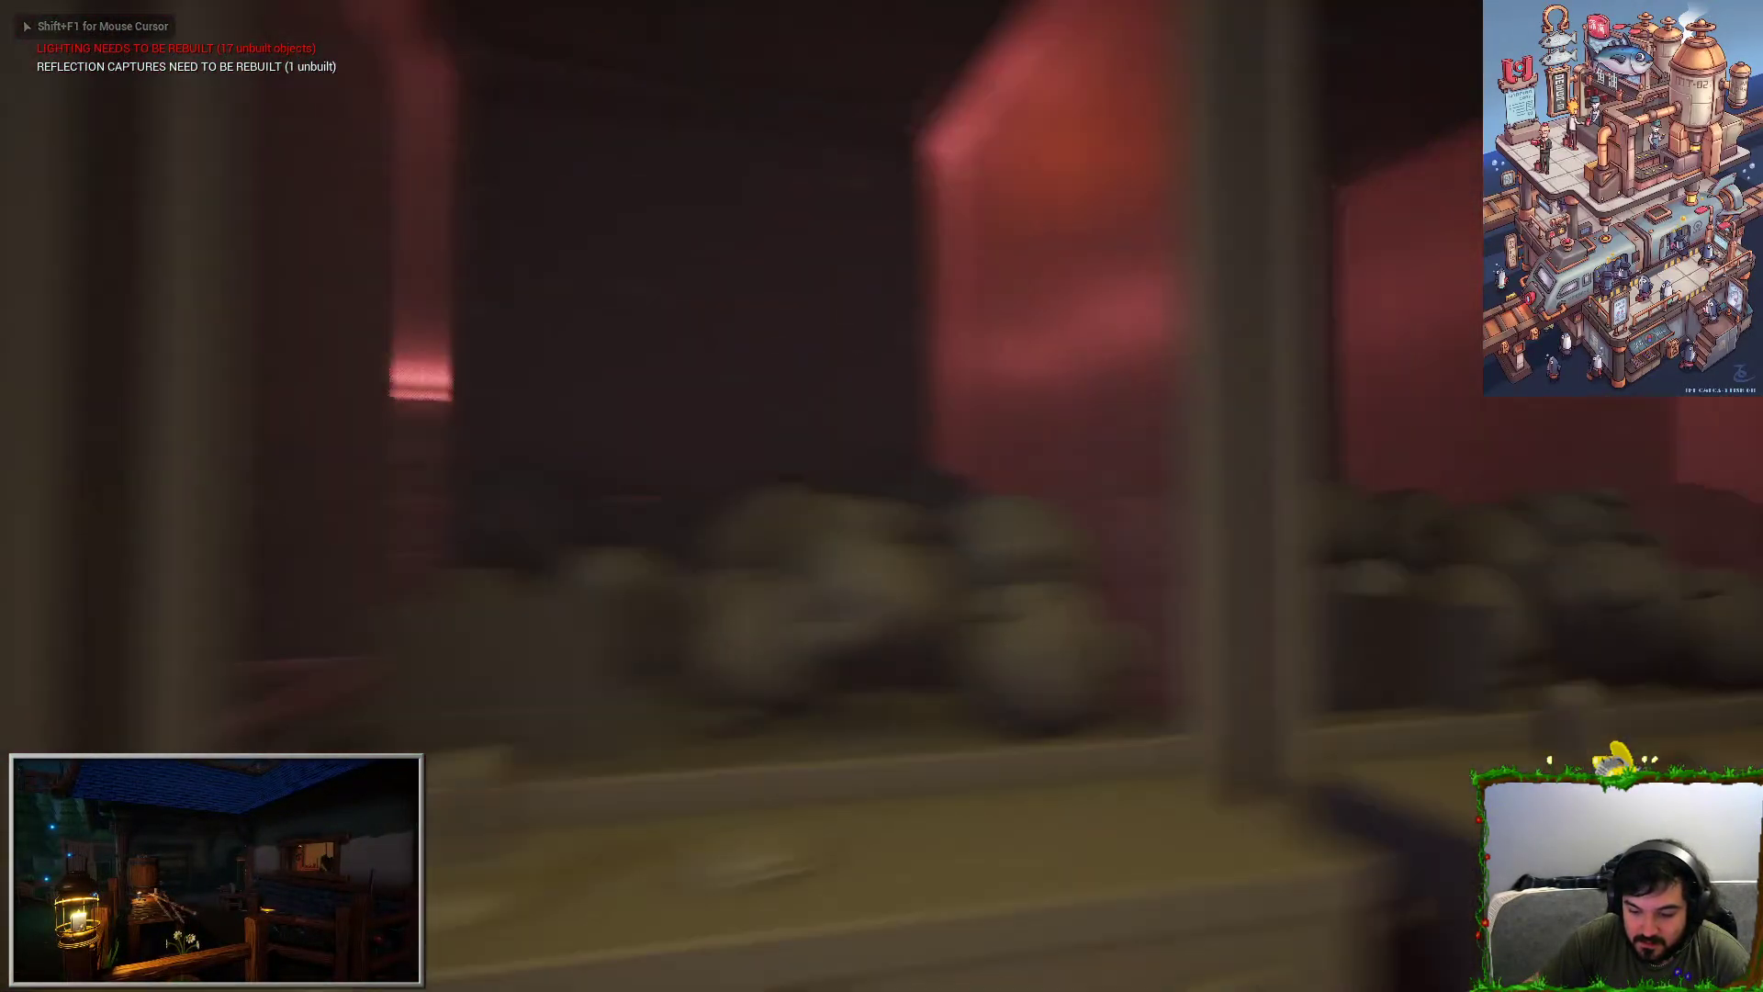
key("Escape")
key("F11")
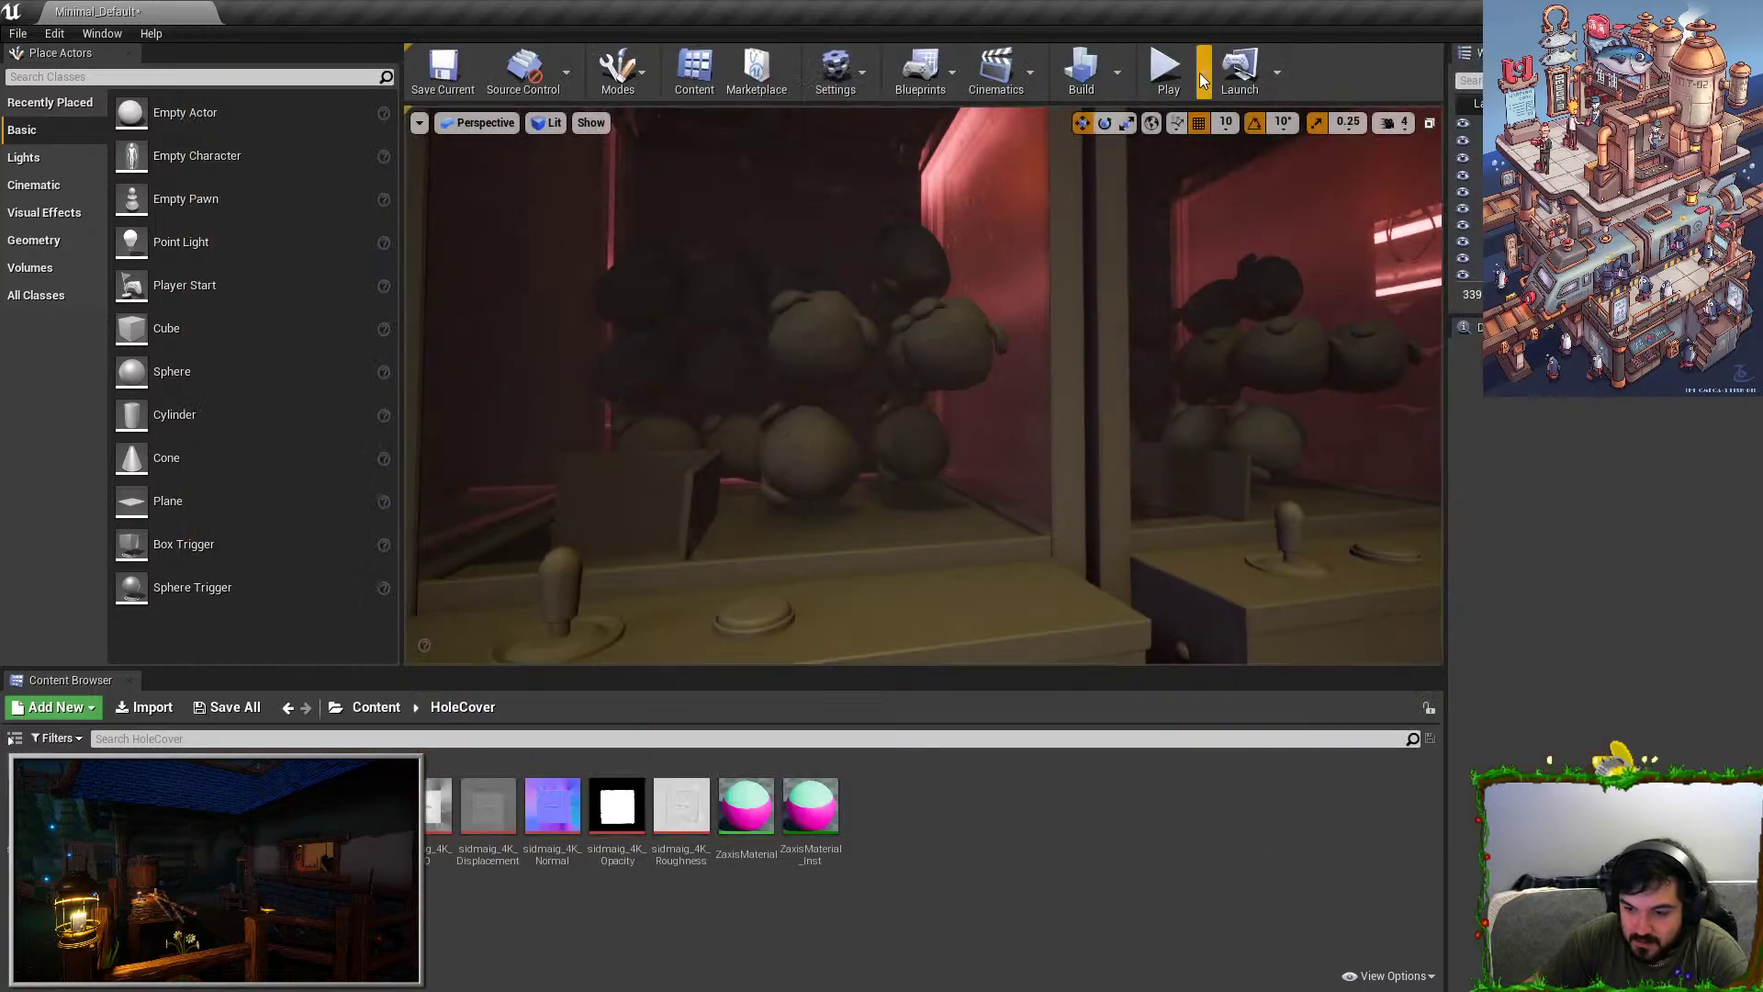
Simulate the level and pull a bean dog toy through the pile inside a claw machine.
left_click(1204, 72)
left_click(1247, 226)
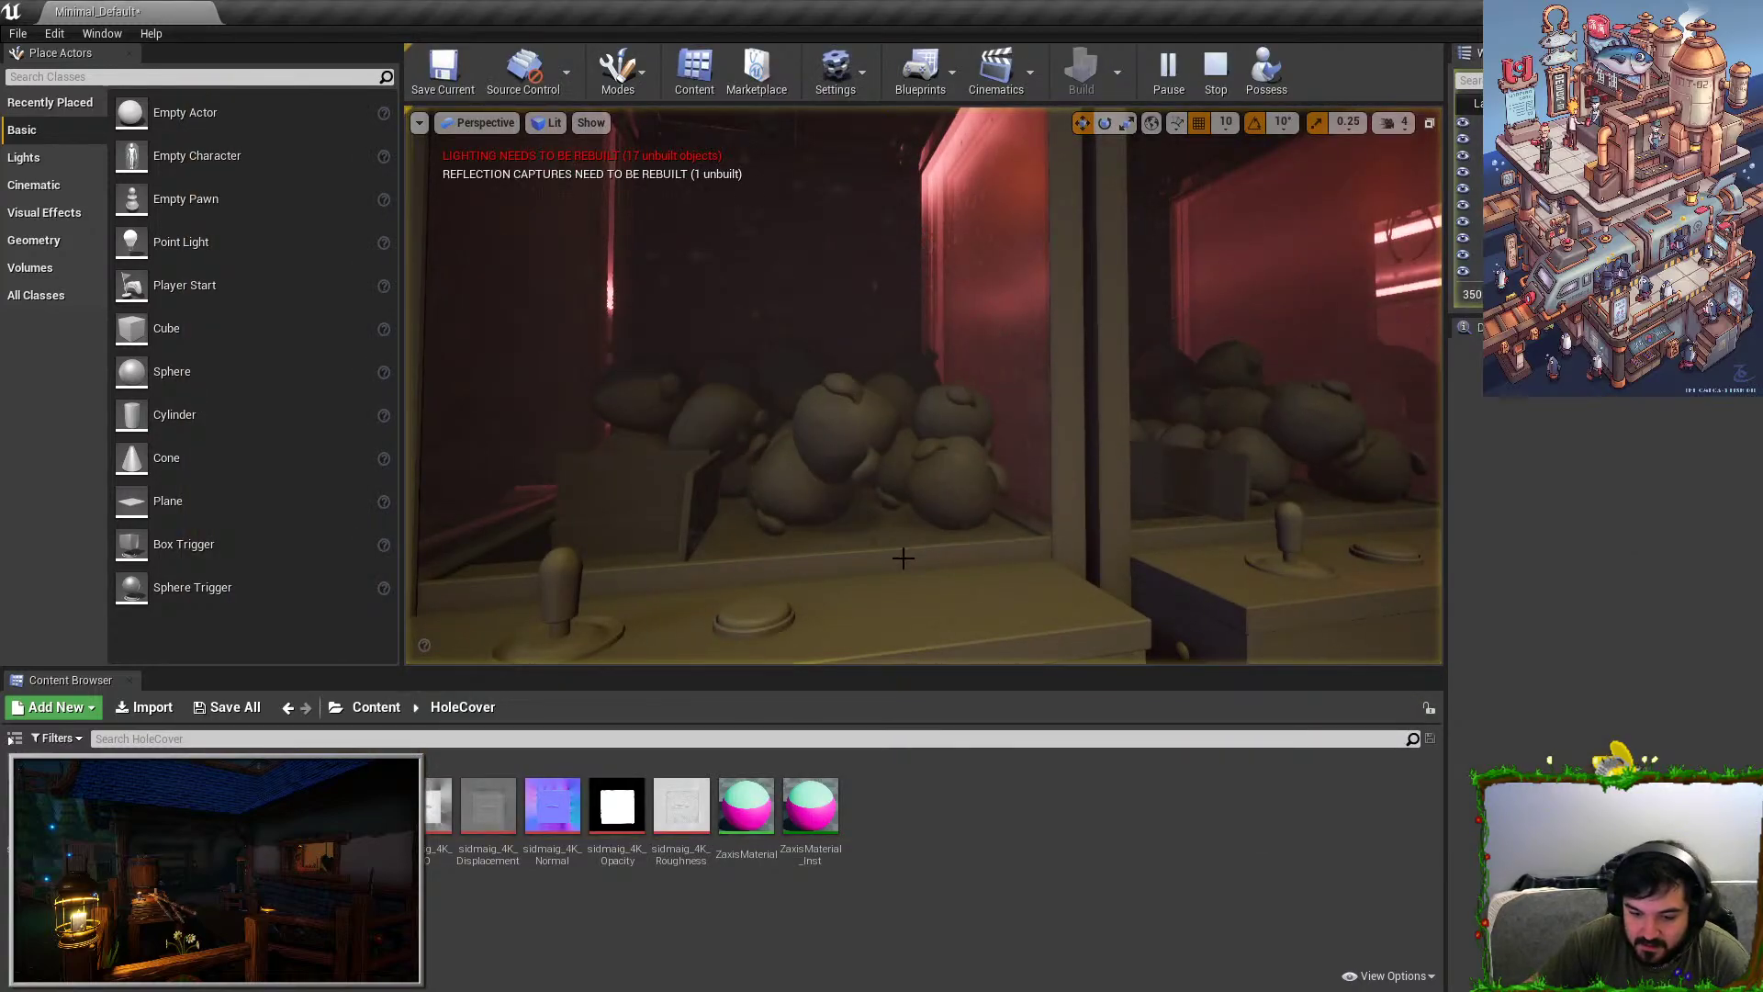
key("w")
right_click_drag(901, 559, 891, 523)
left_click(909, 441)
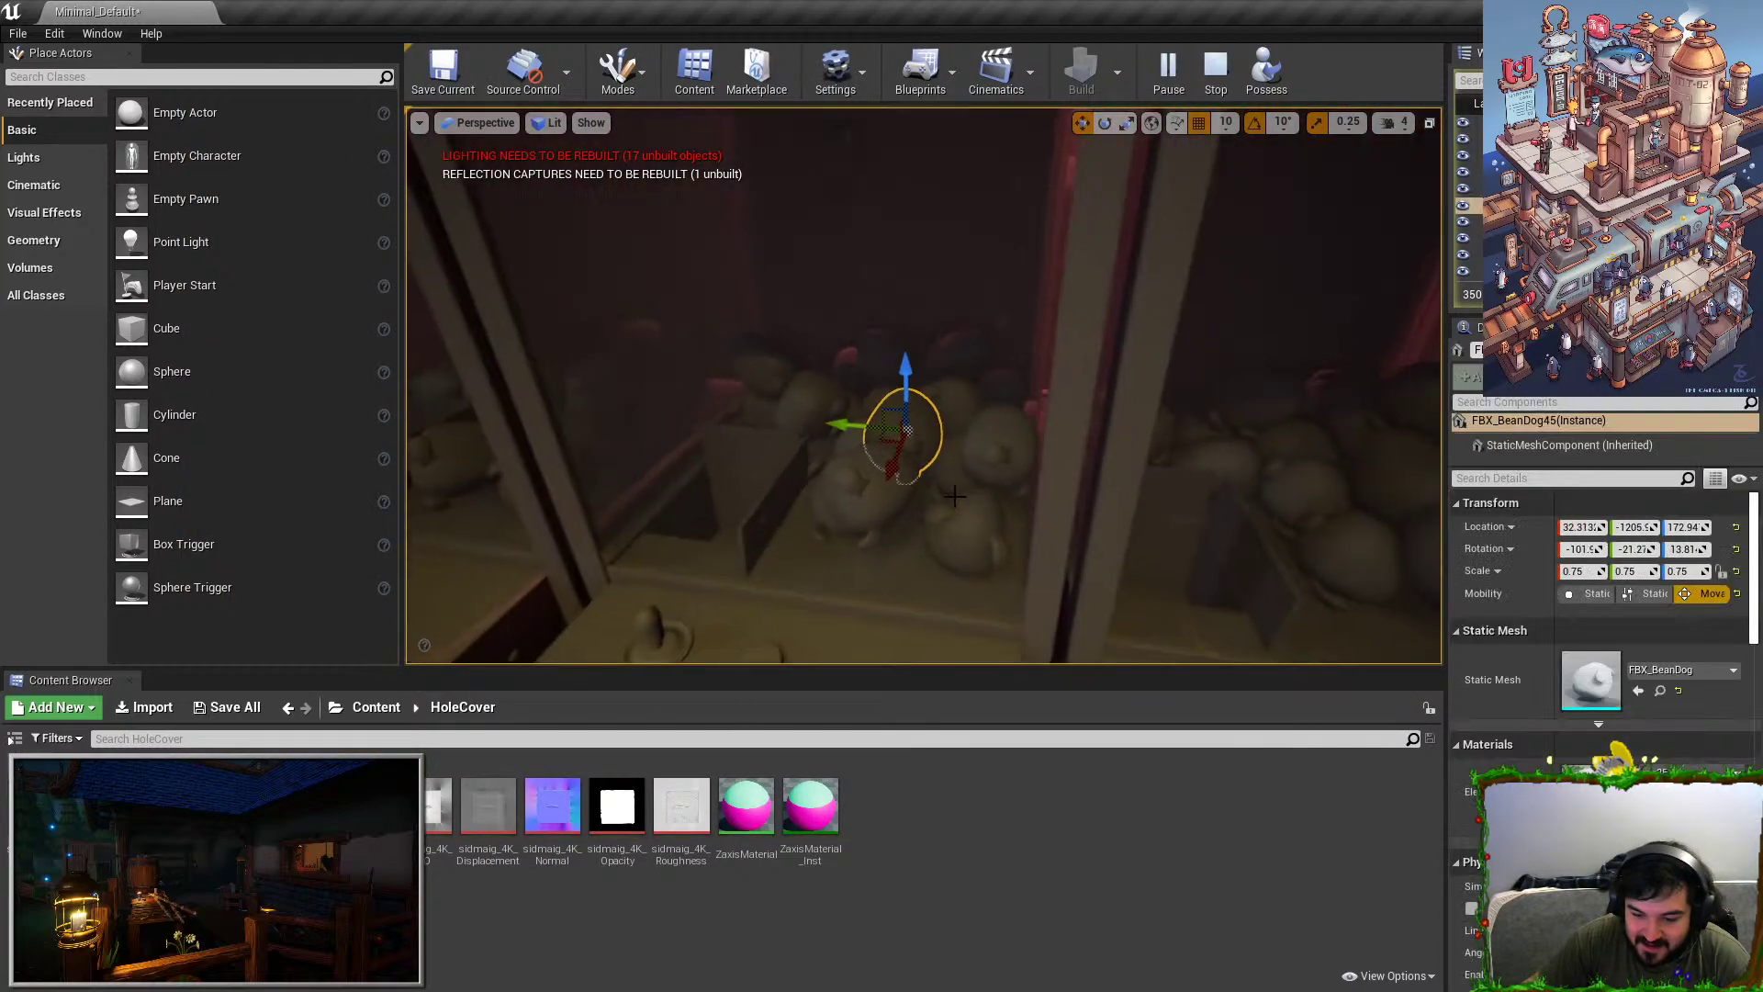
left_click_drag(840, 384, 949, 316)
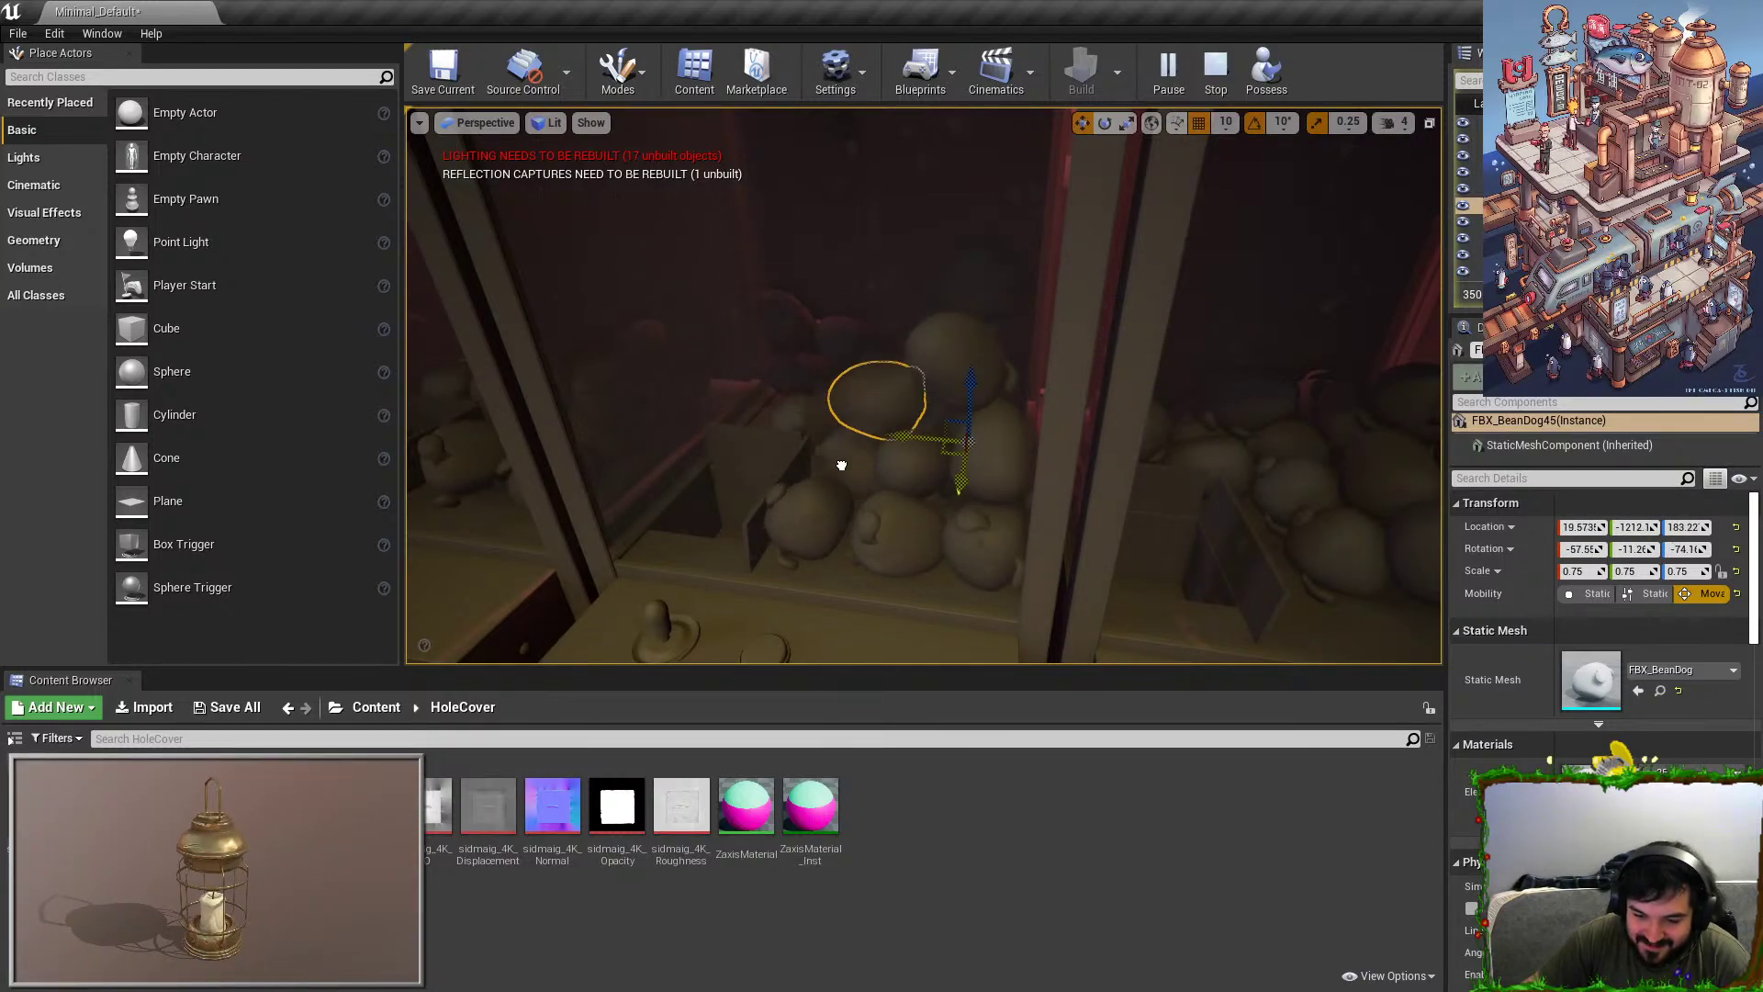
Examine the row of claw machines and the awning's neon tubes, then view the arcade front at full-screen size.
key("s")
right_click_drag(816, 479, 900, 417)
key("w")
key("w")
key("w")
key("s")
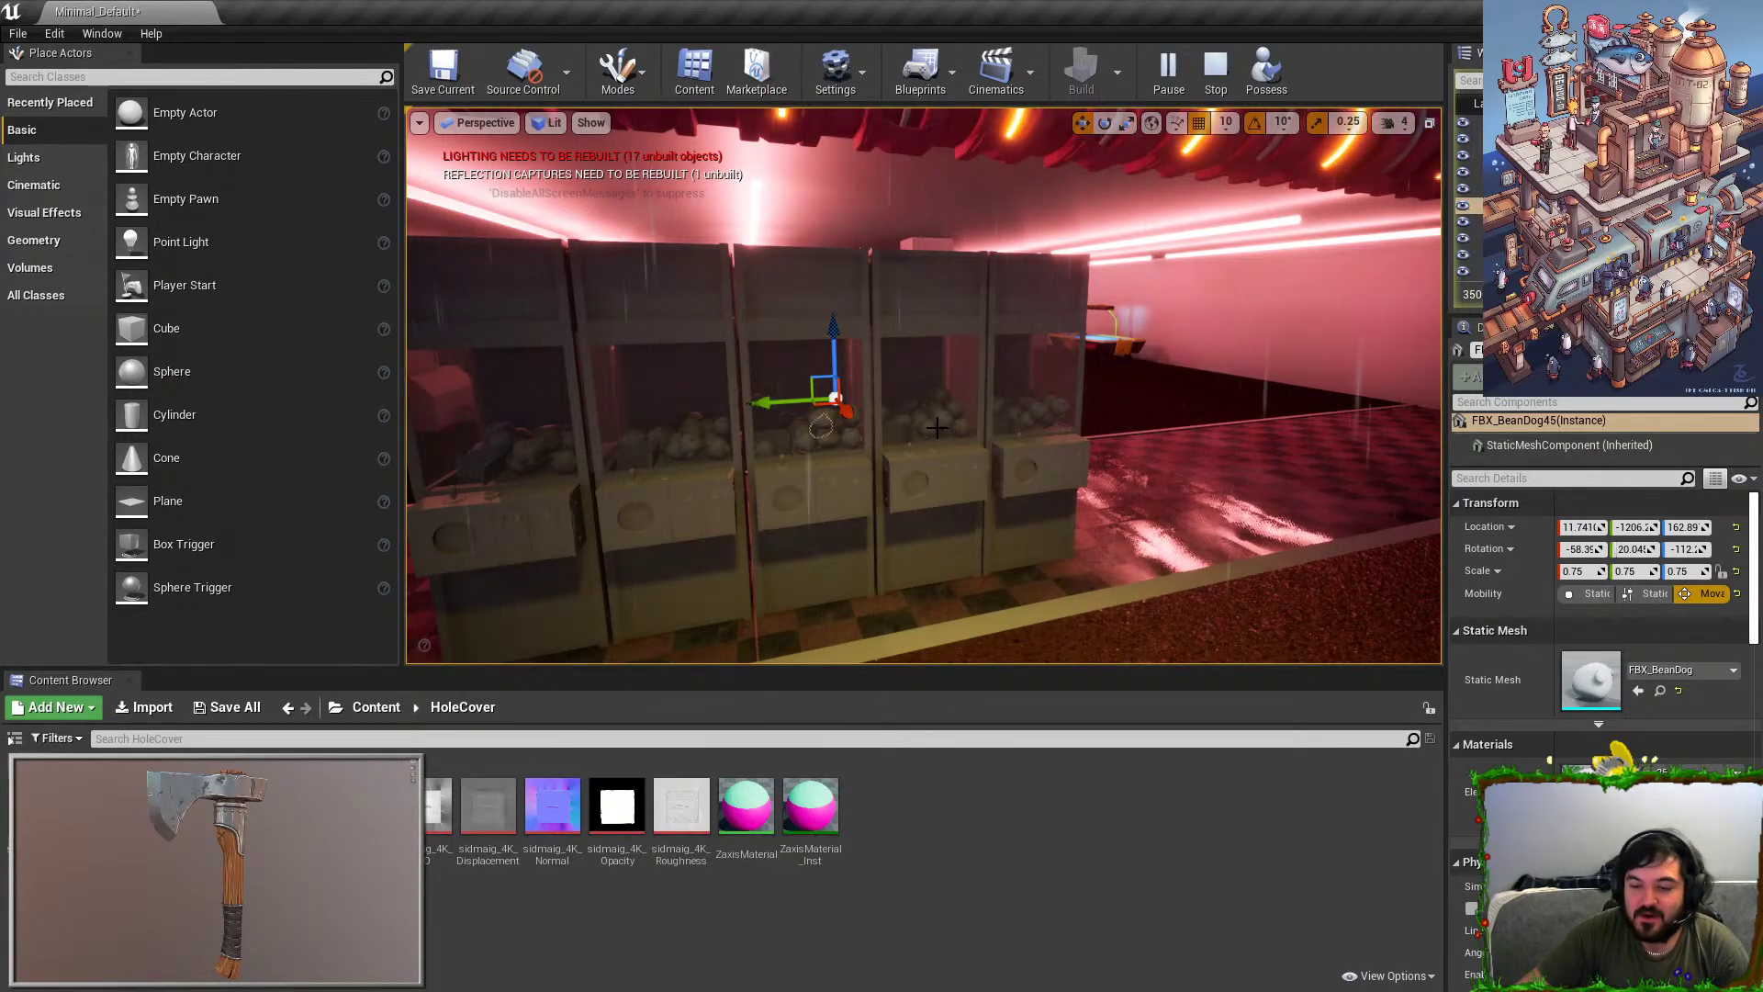
mouse_move(937, 428)
right_mouse_down()
mouse_move(955, 193)
mouse_move(989, 193)
right_mouse_up()
key("w")
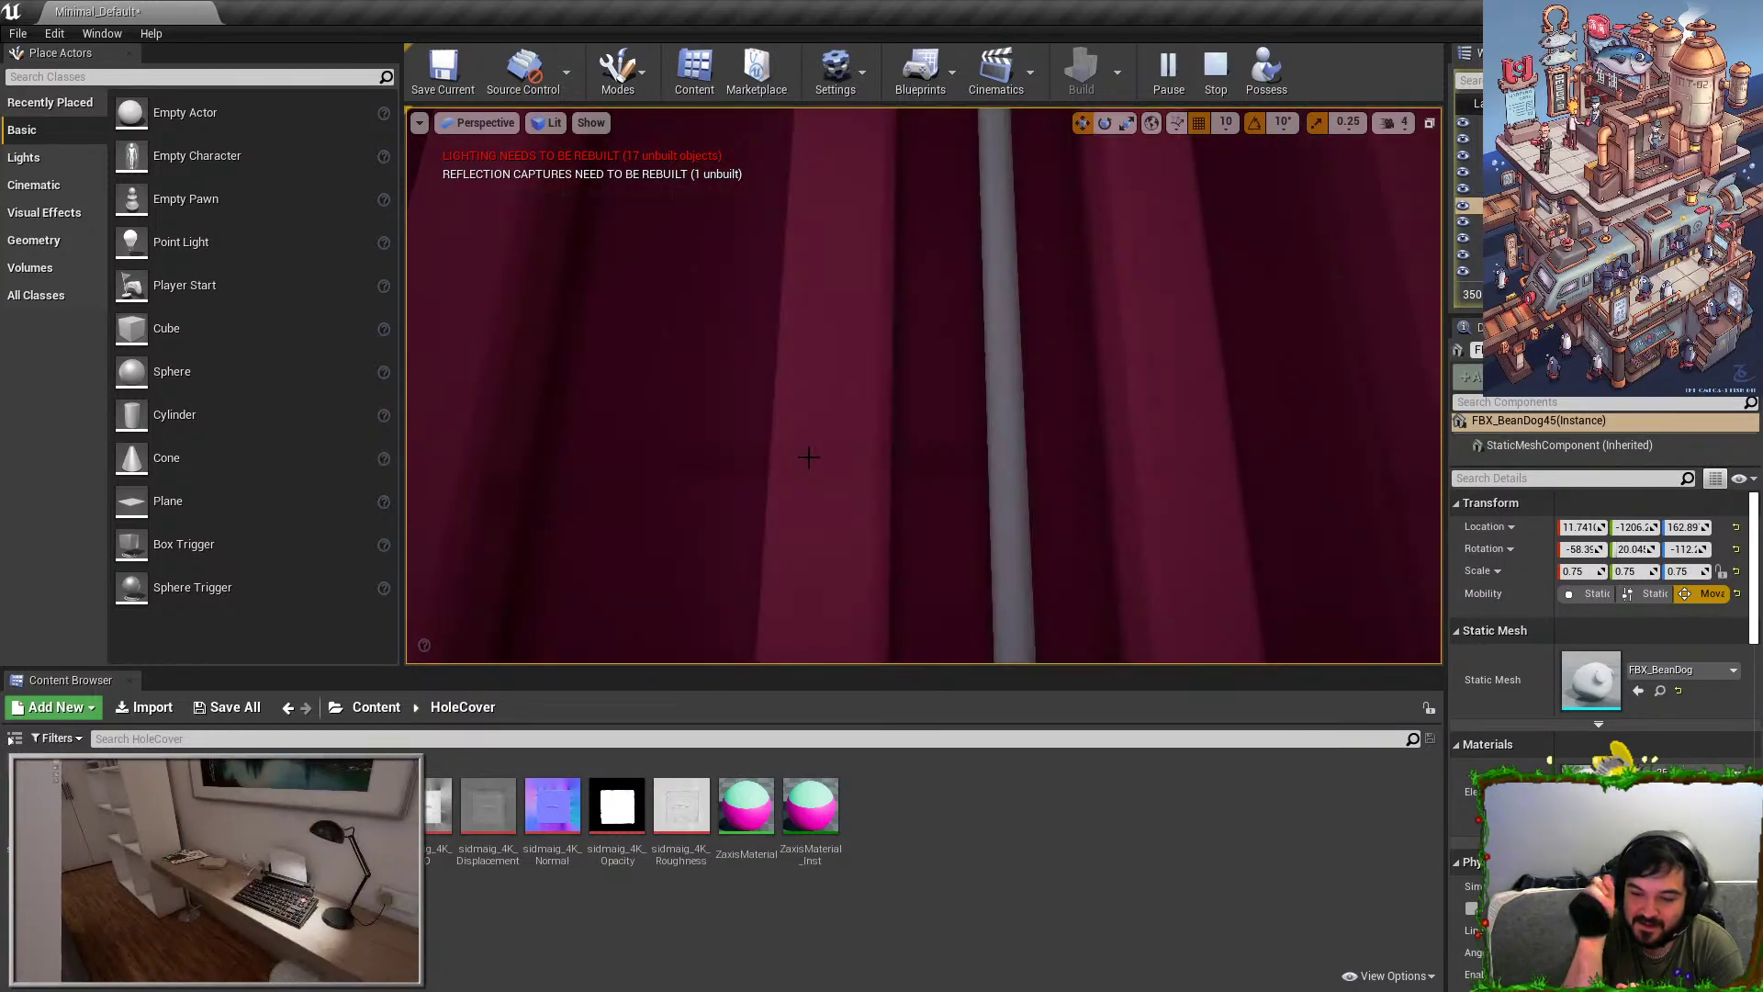
right_click_drag(809, 458, 944, 455)
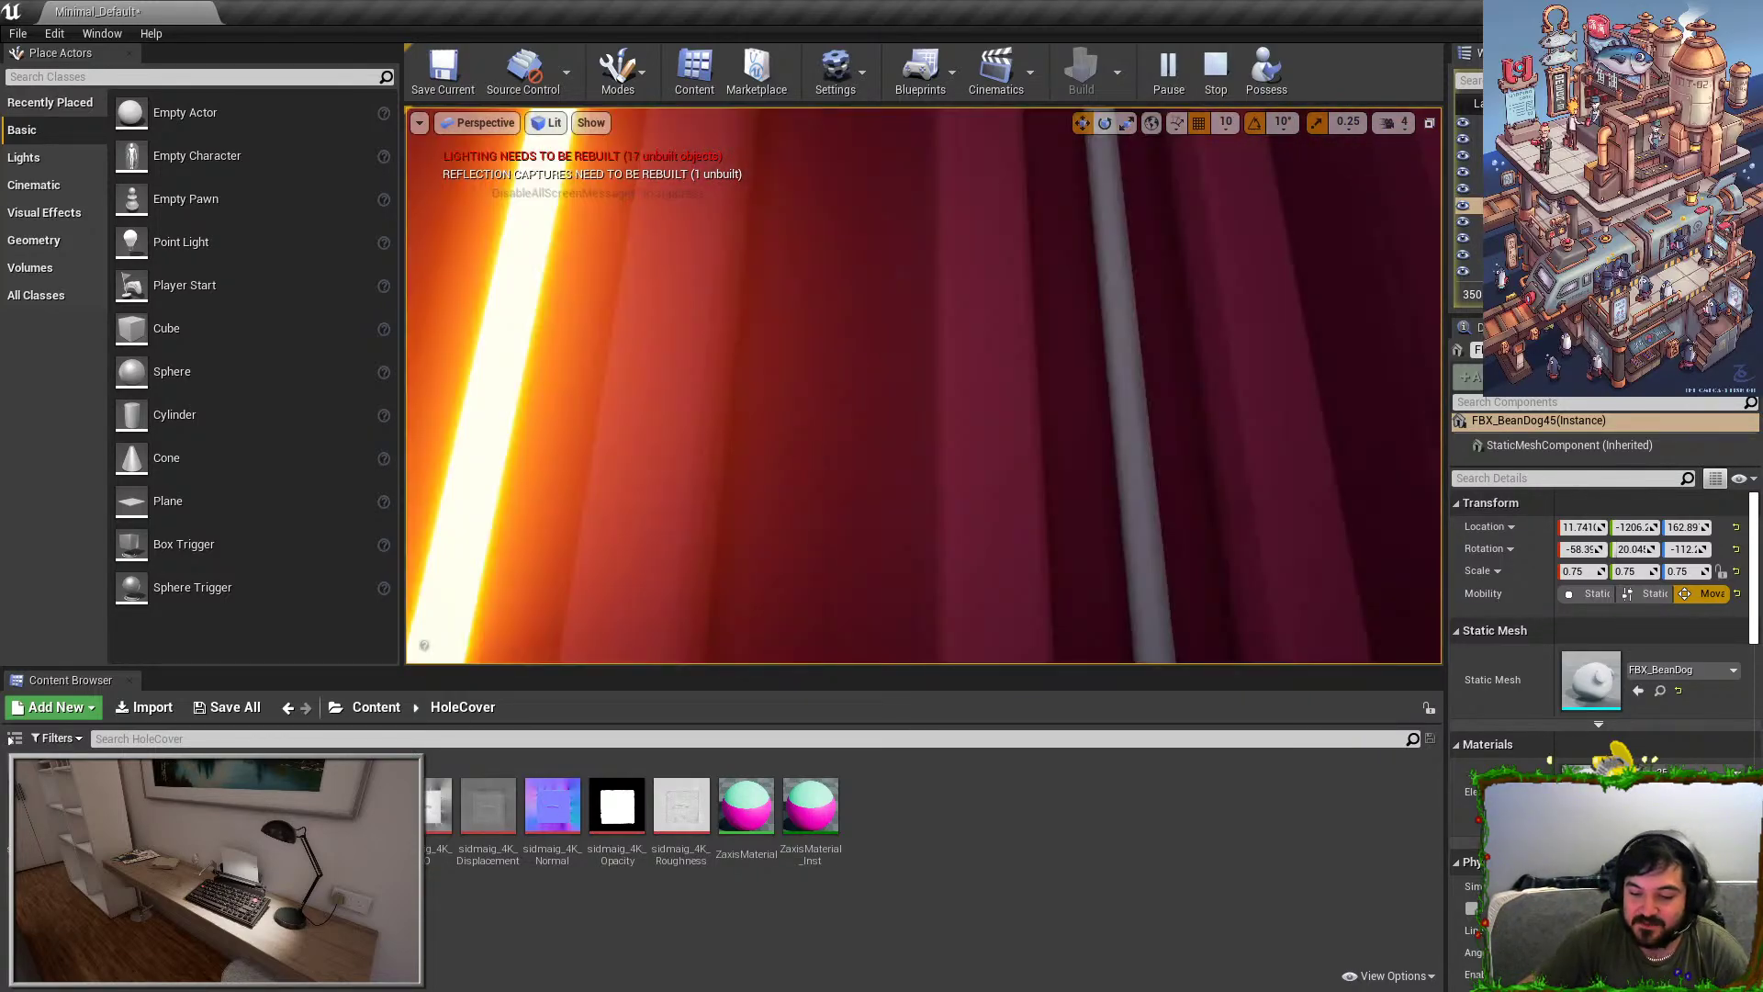
key("s")
right_click_drag(809, 458, 537, 407)
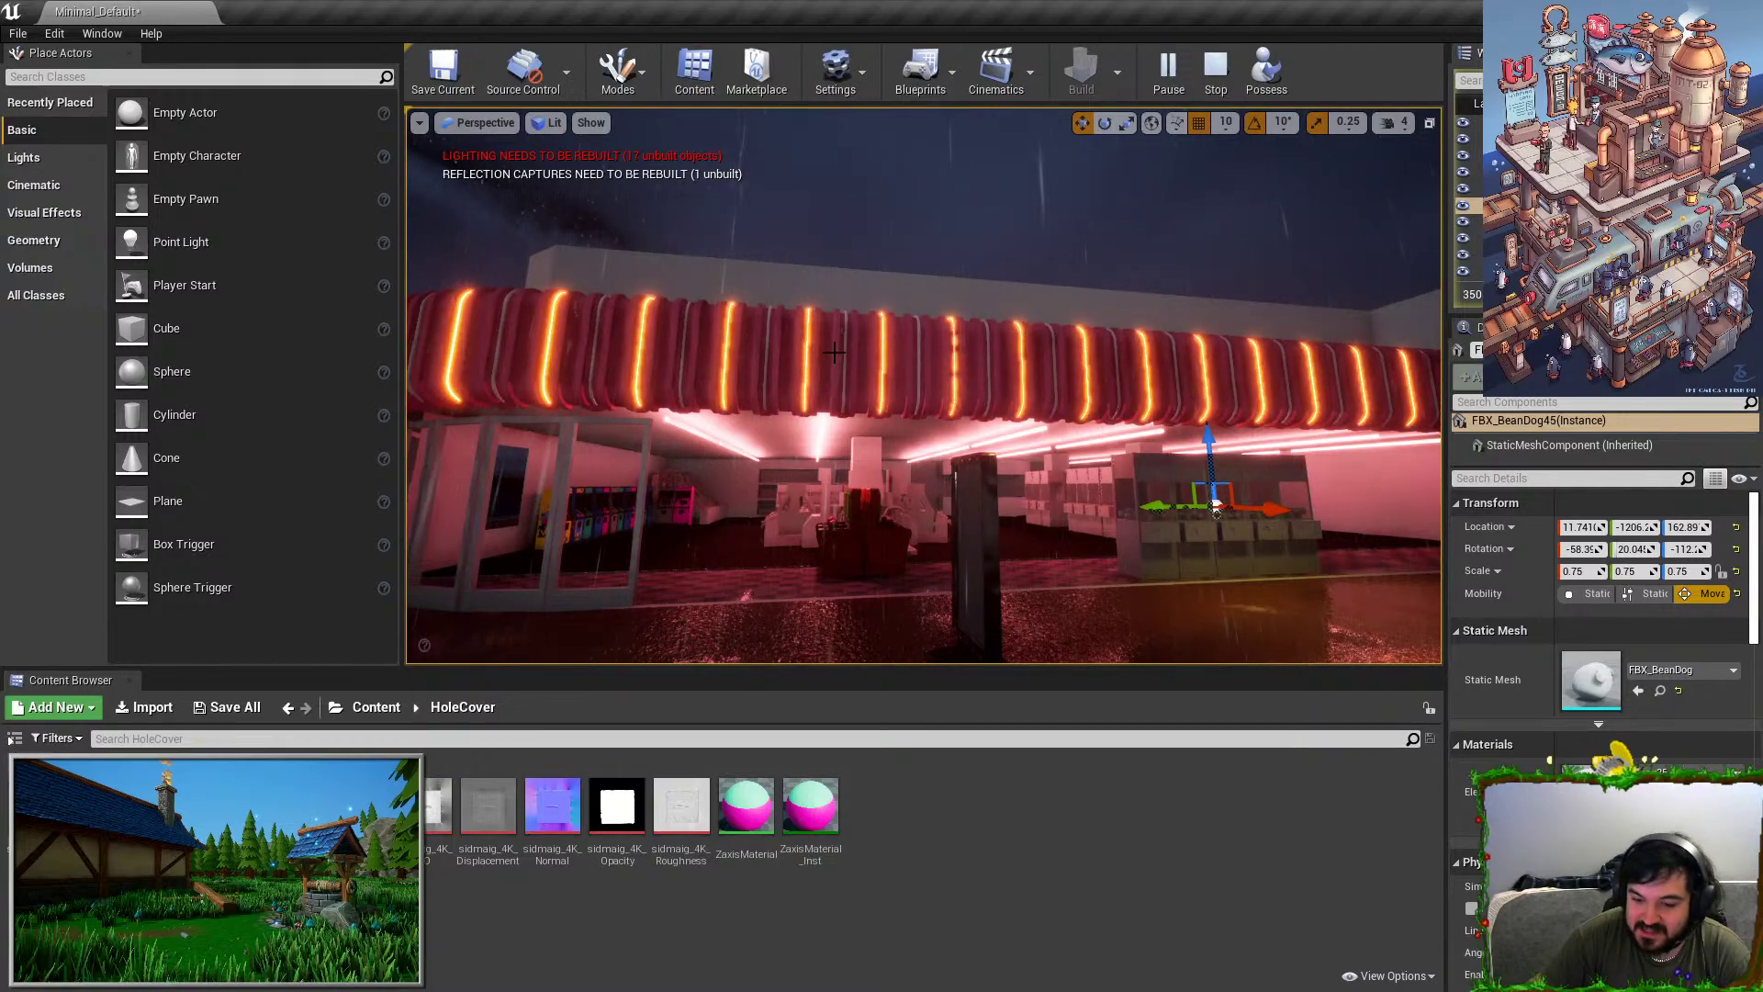
key("F11")
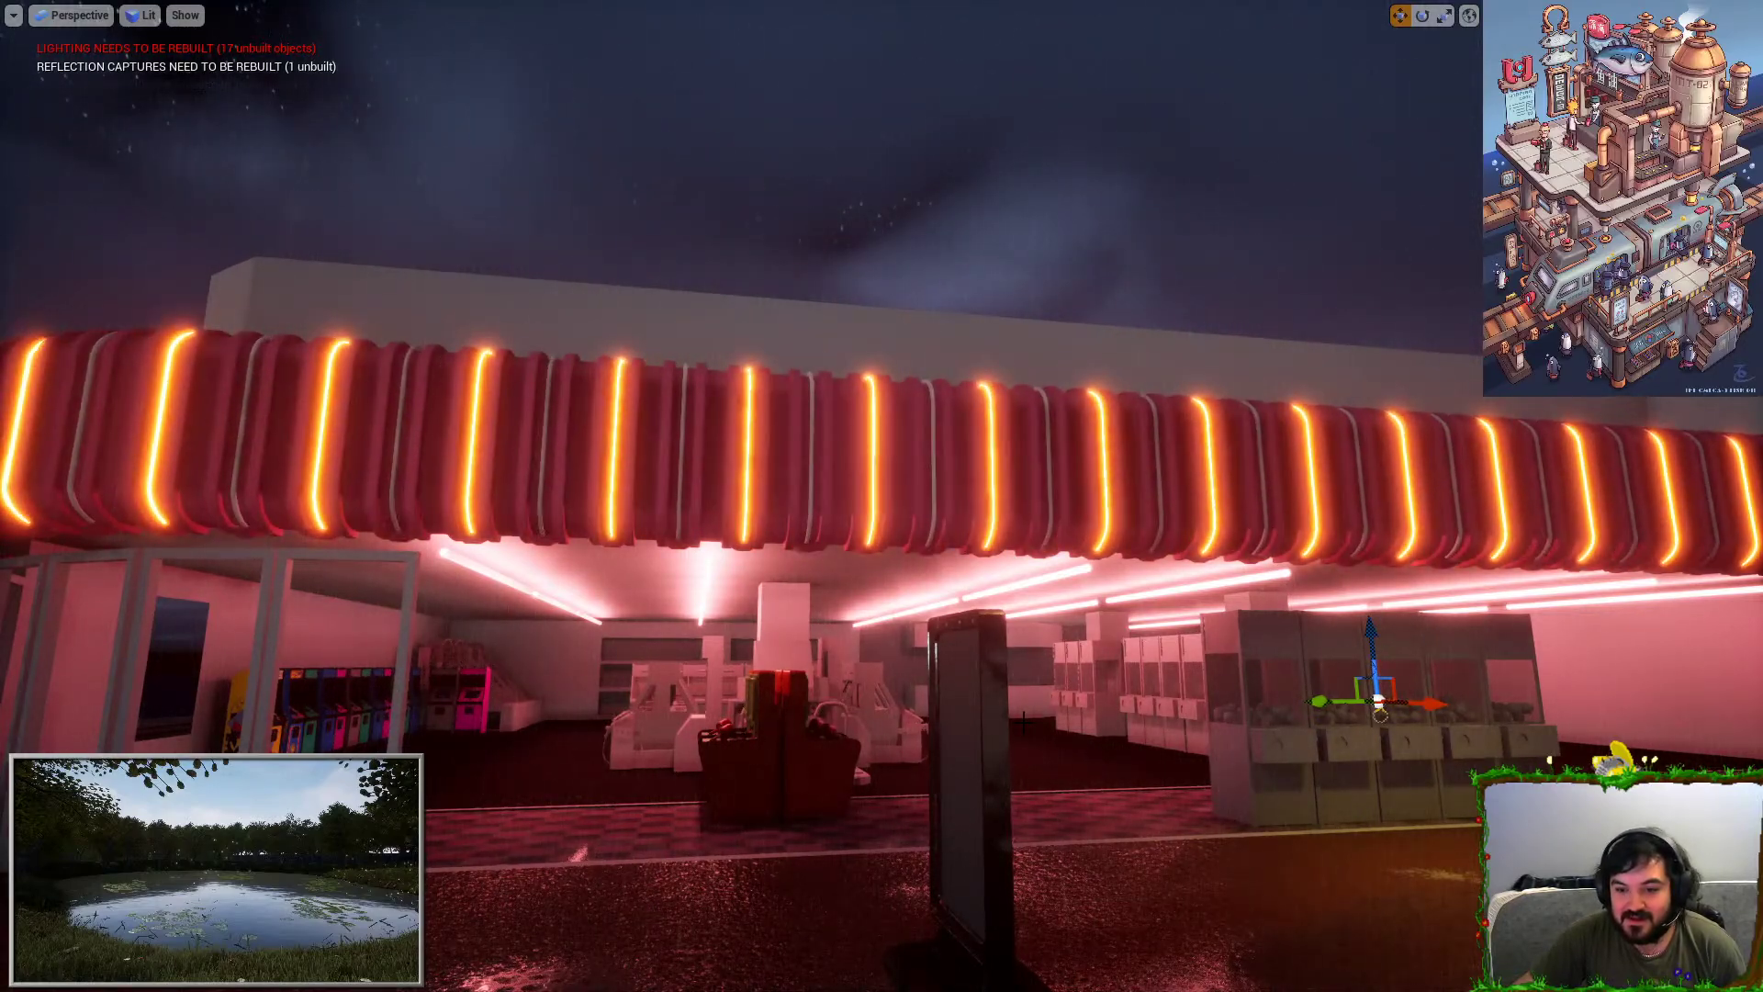
View the whole arcade front from across the wet street, then look down the length of the road.
key("s")
right_click_drag(979, 517, 966, 588)
right_click_drag(715, 371, 714, 371)
key("a")
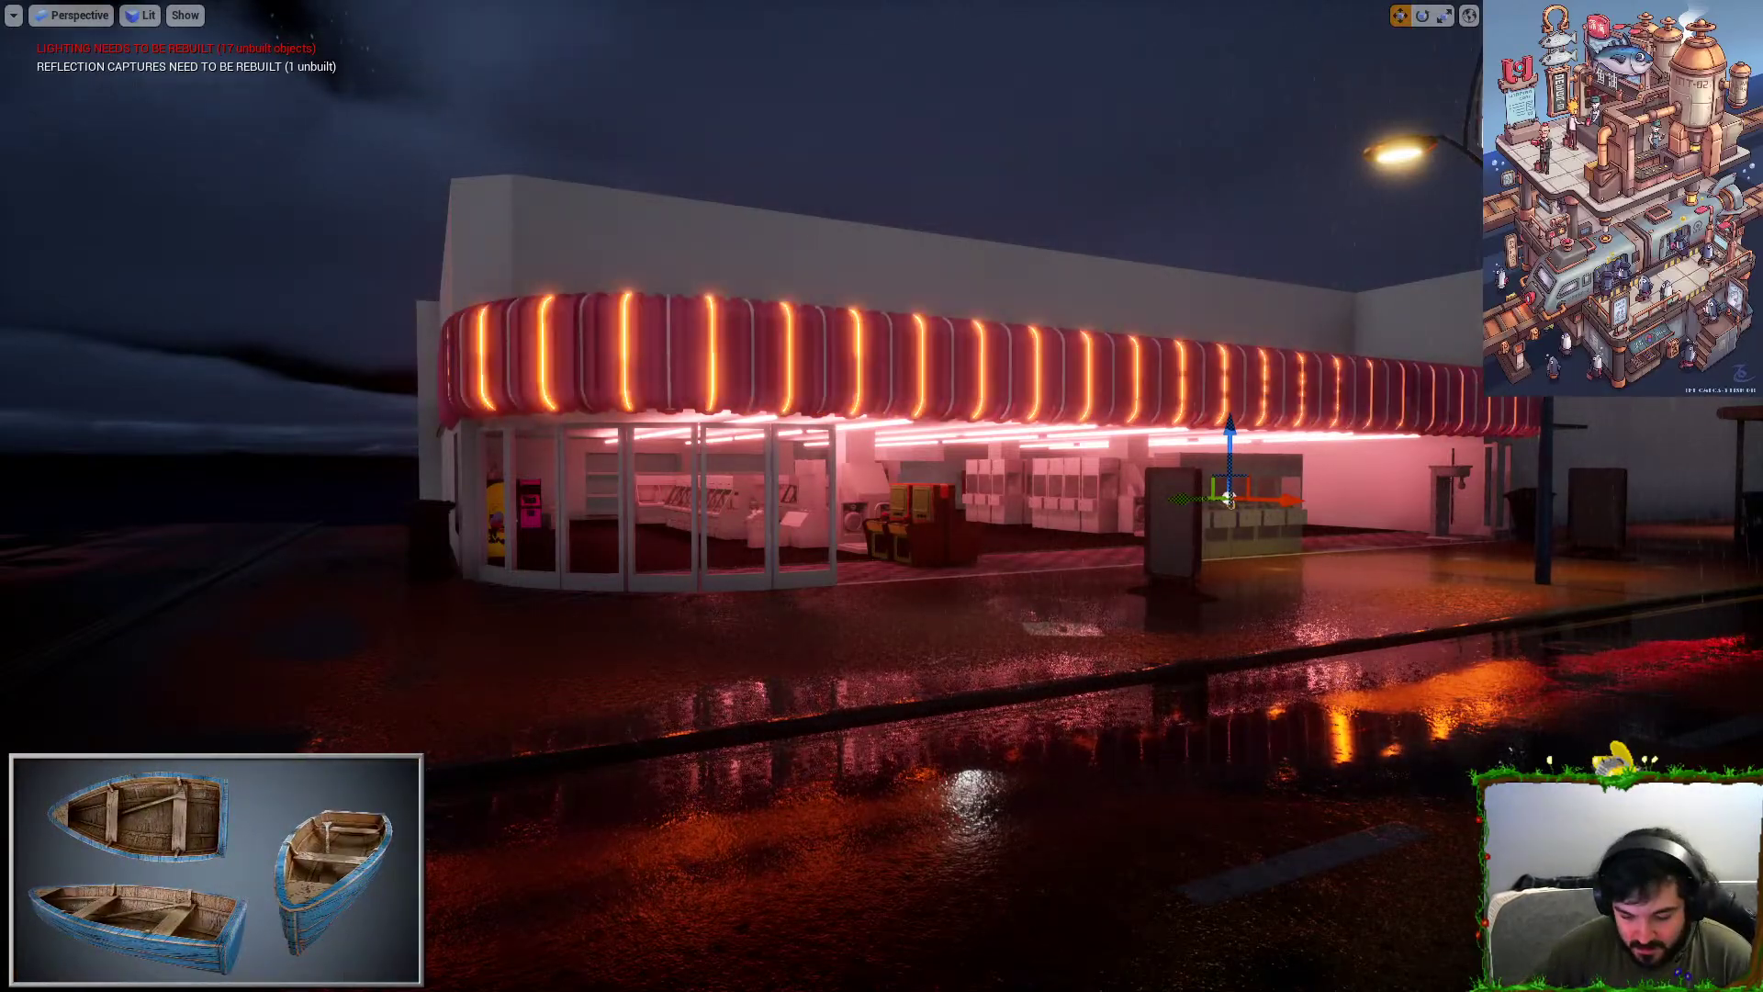
right_click_drag(973, 450, 1212, 491)
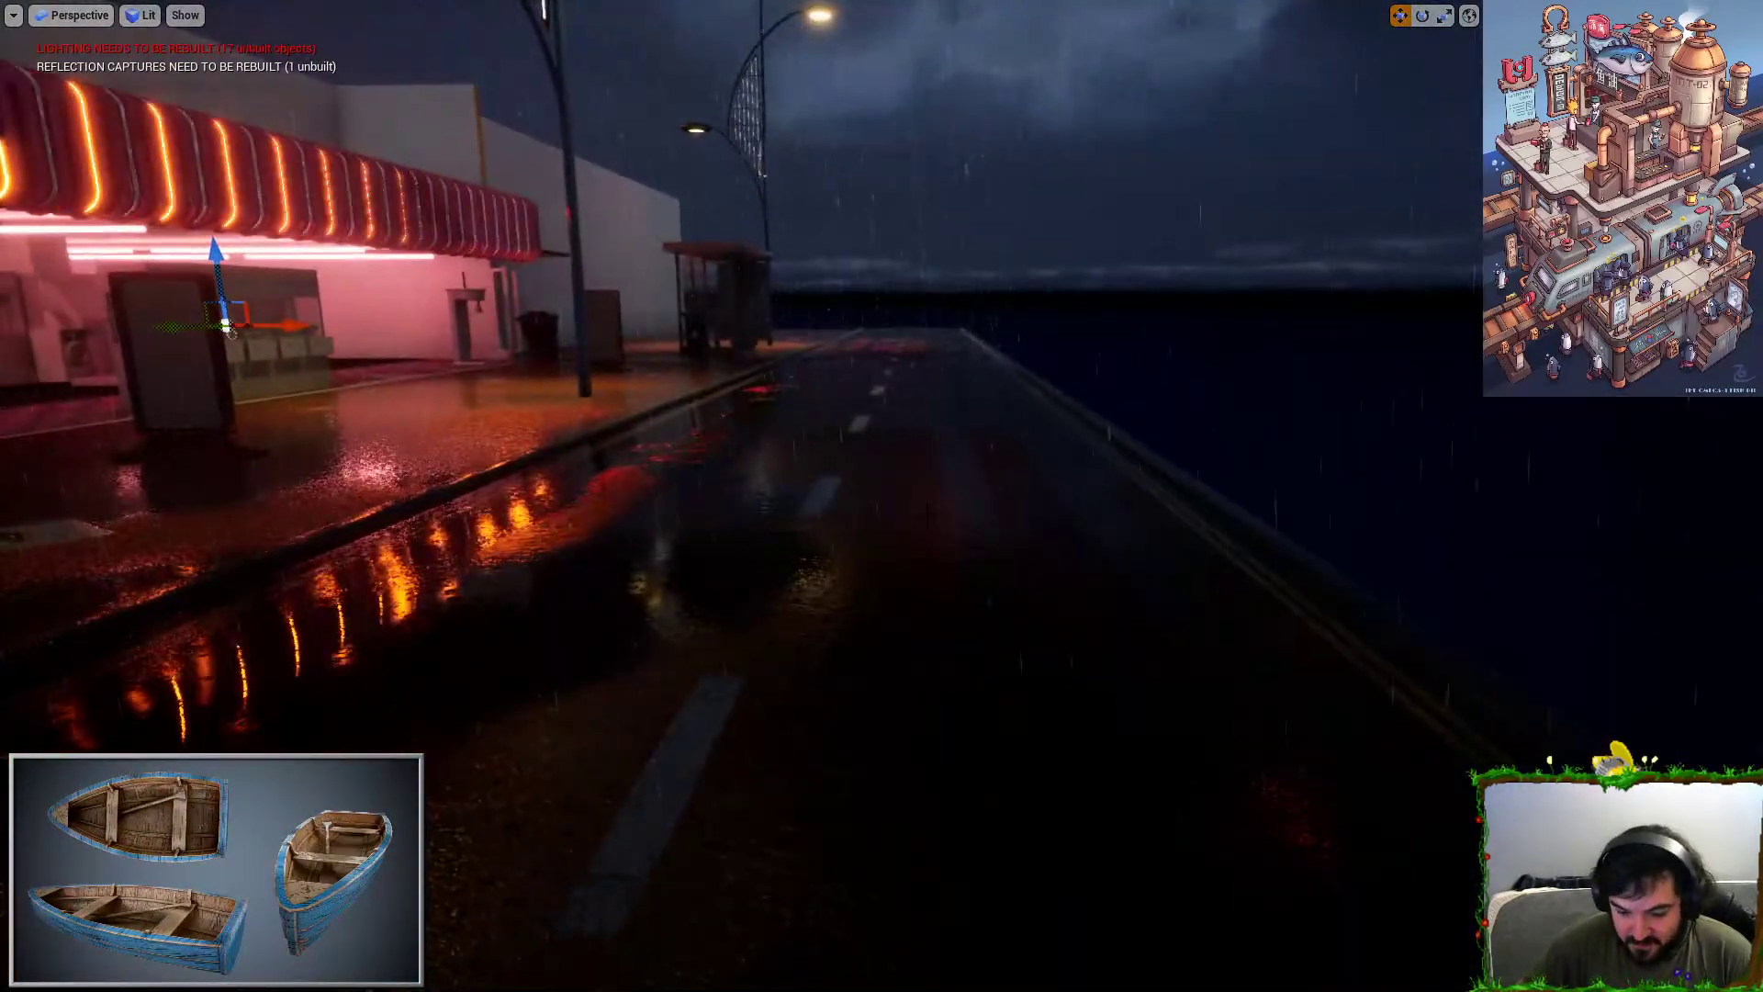
Try raising a section of the road beside the arcade, then undo the change.
left_click(969, 459)
left_click_drag(902, 384, 933, 212)
key("ctrl+z")
key("ctrl+z")
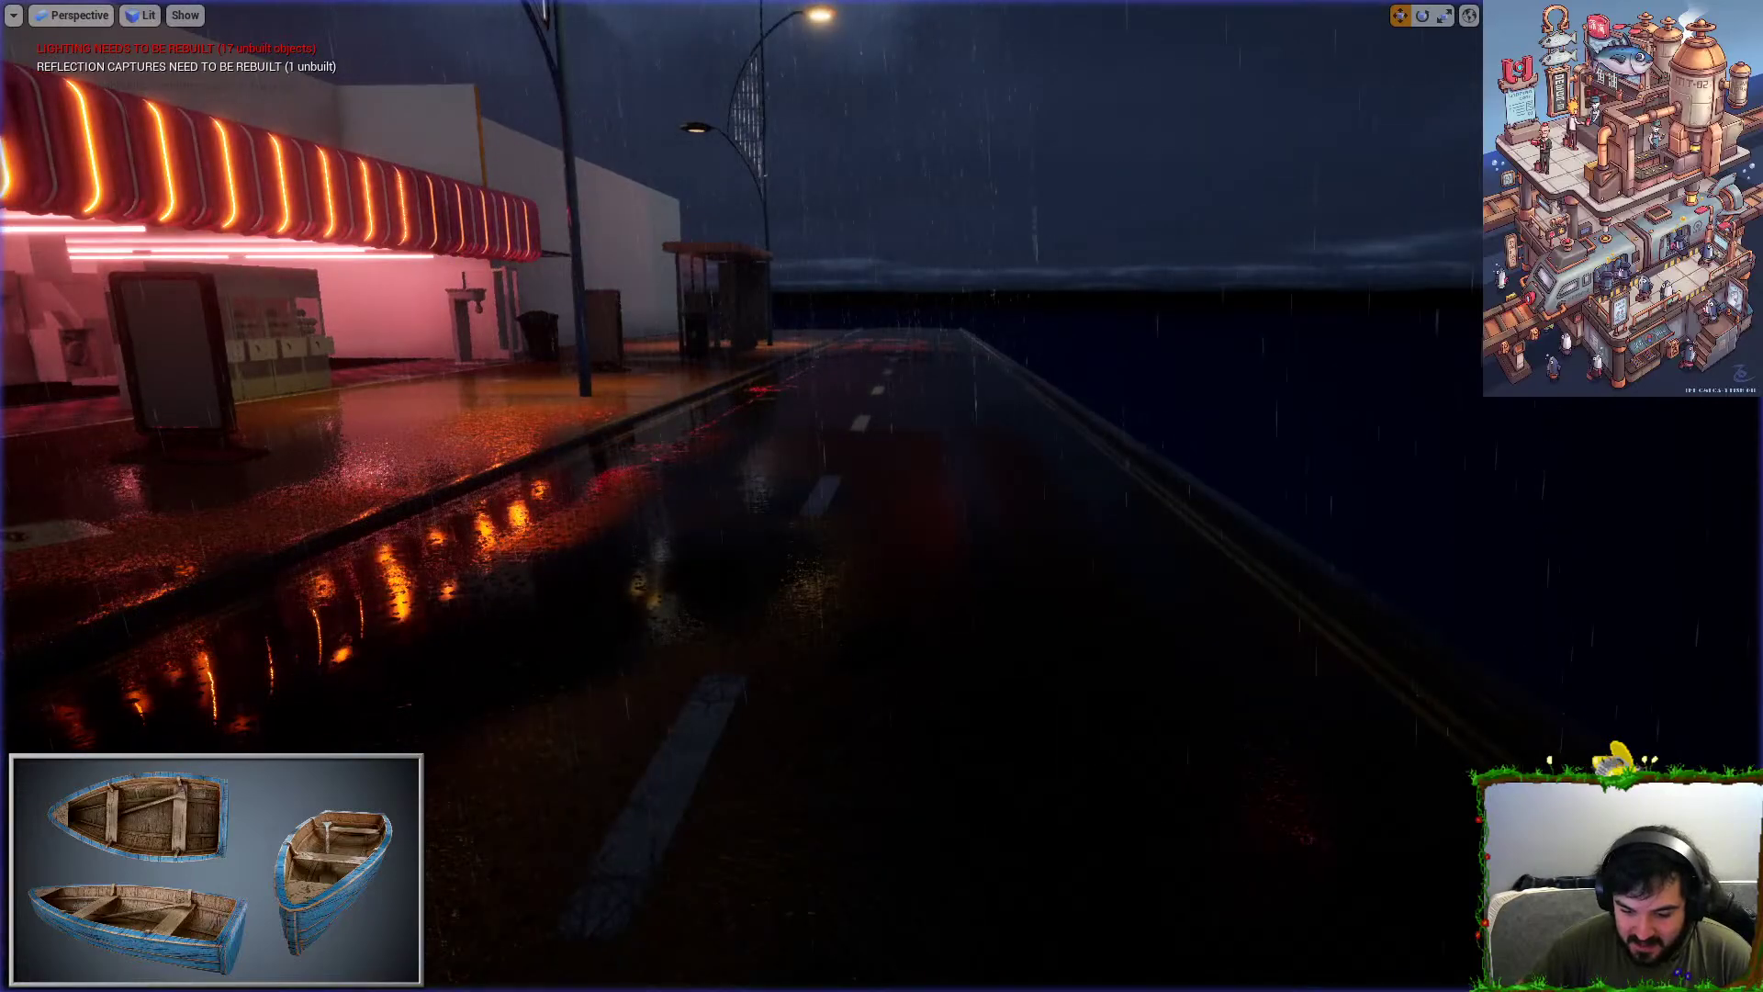
Move individual road sections in front of the arcade out of line with their neighbours and clear the selection.
right_click_drag(933, 212, 735, 304)
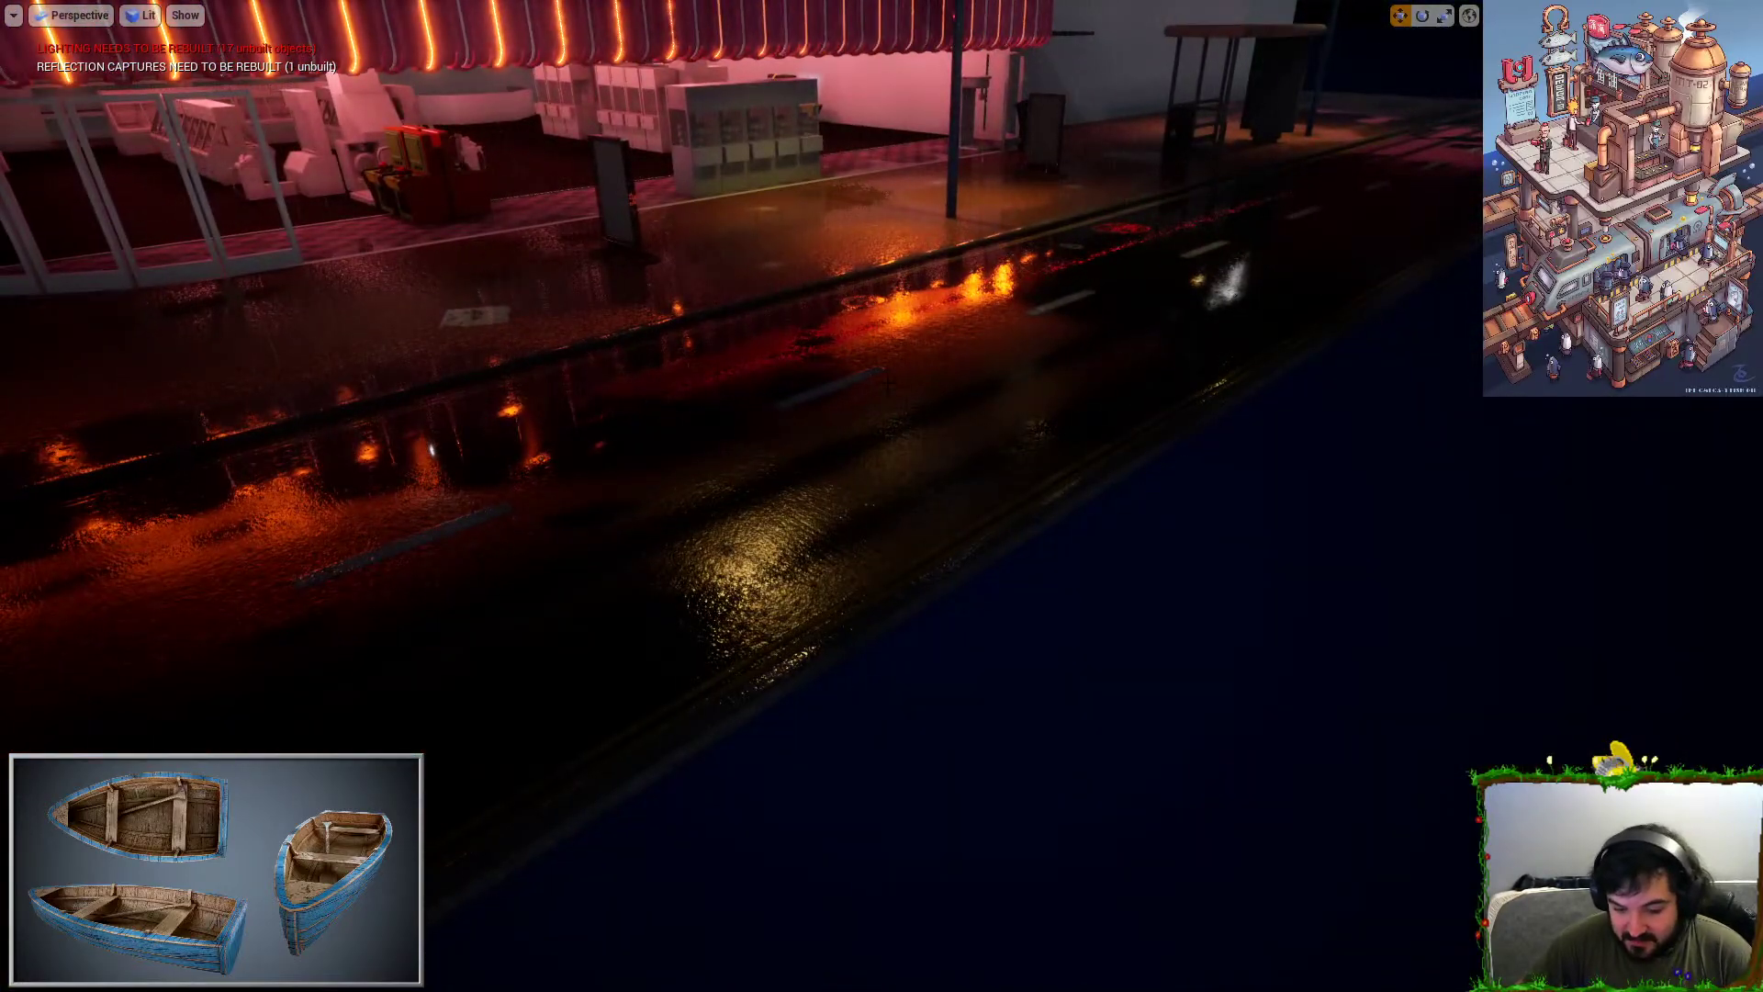
left_click(985, 294)
left_click_drag(995, 290, 998, 174)
right_click_drag(998, 175, 789, 170)
key("d")
left_click(1029, 326)
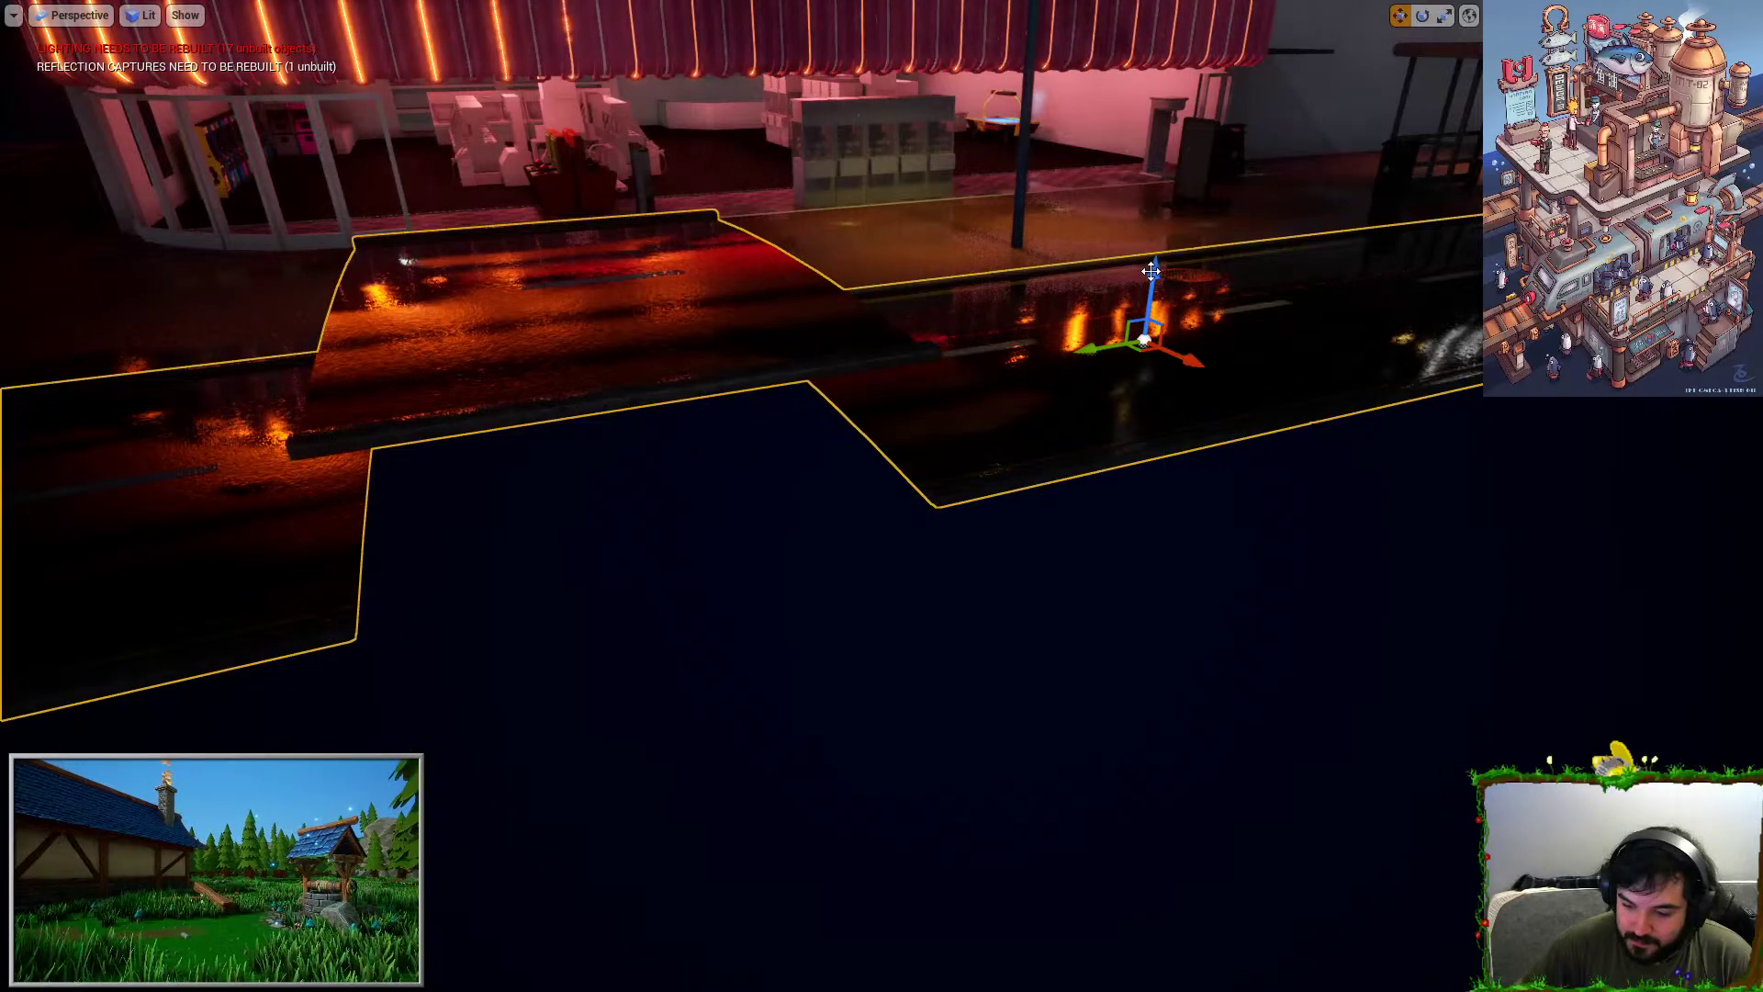
left_click(1285, 298)
double_click(1347, 241)
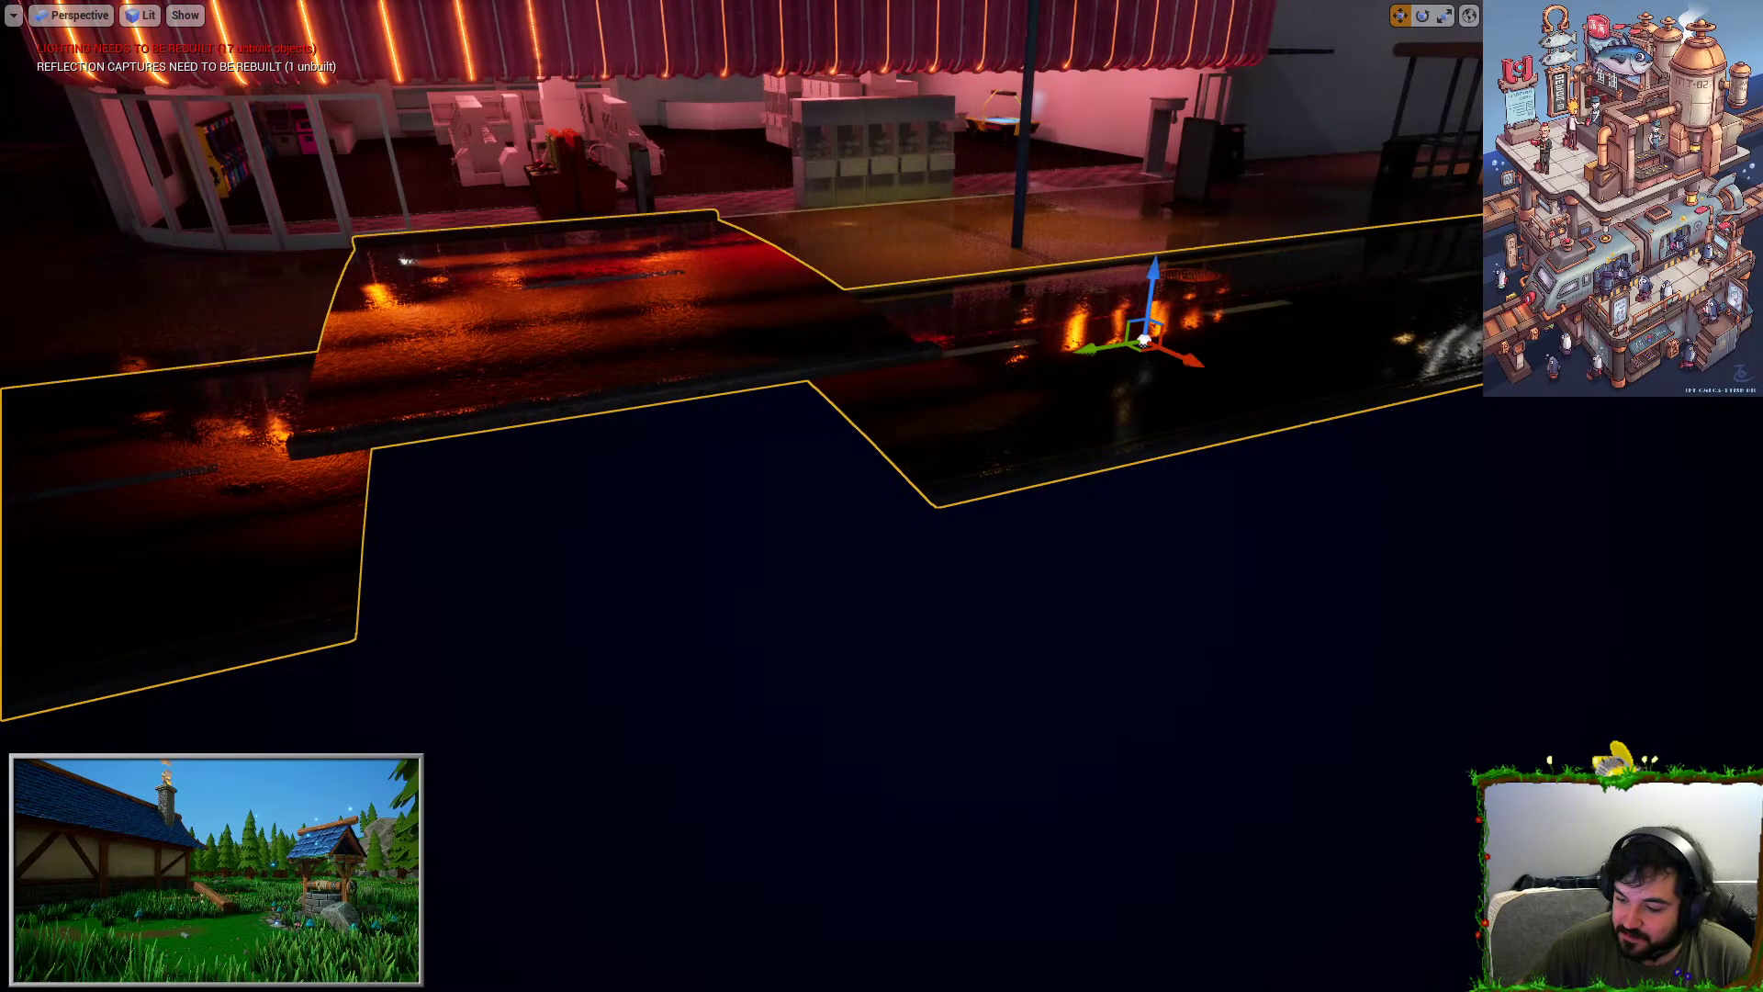
double_click(1347, 241)
key("Escape")
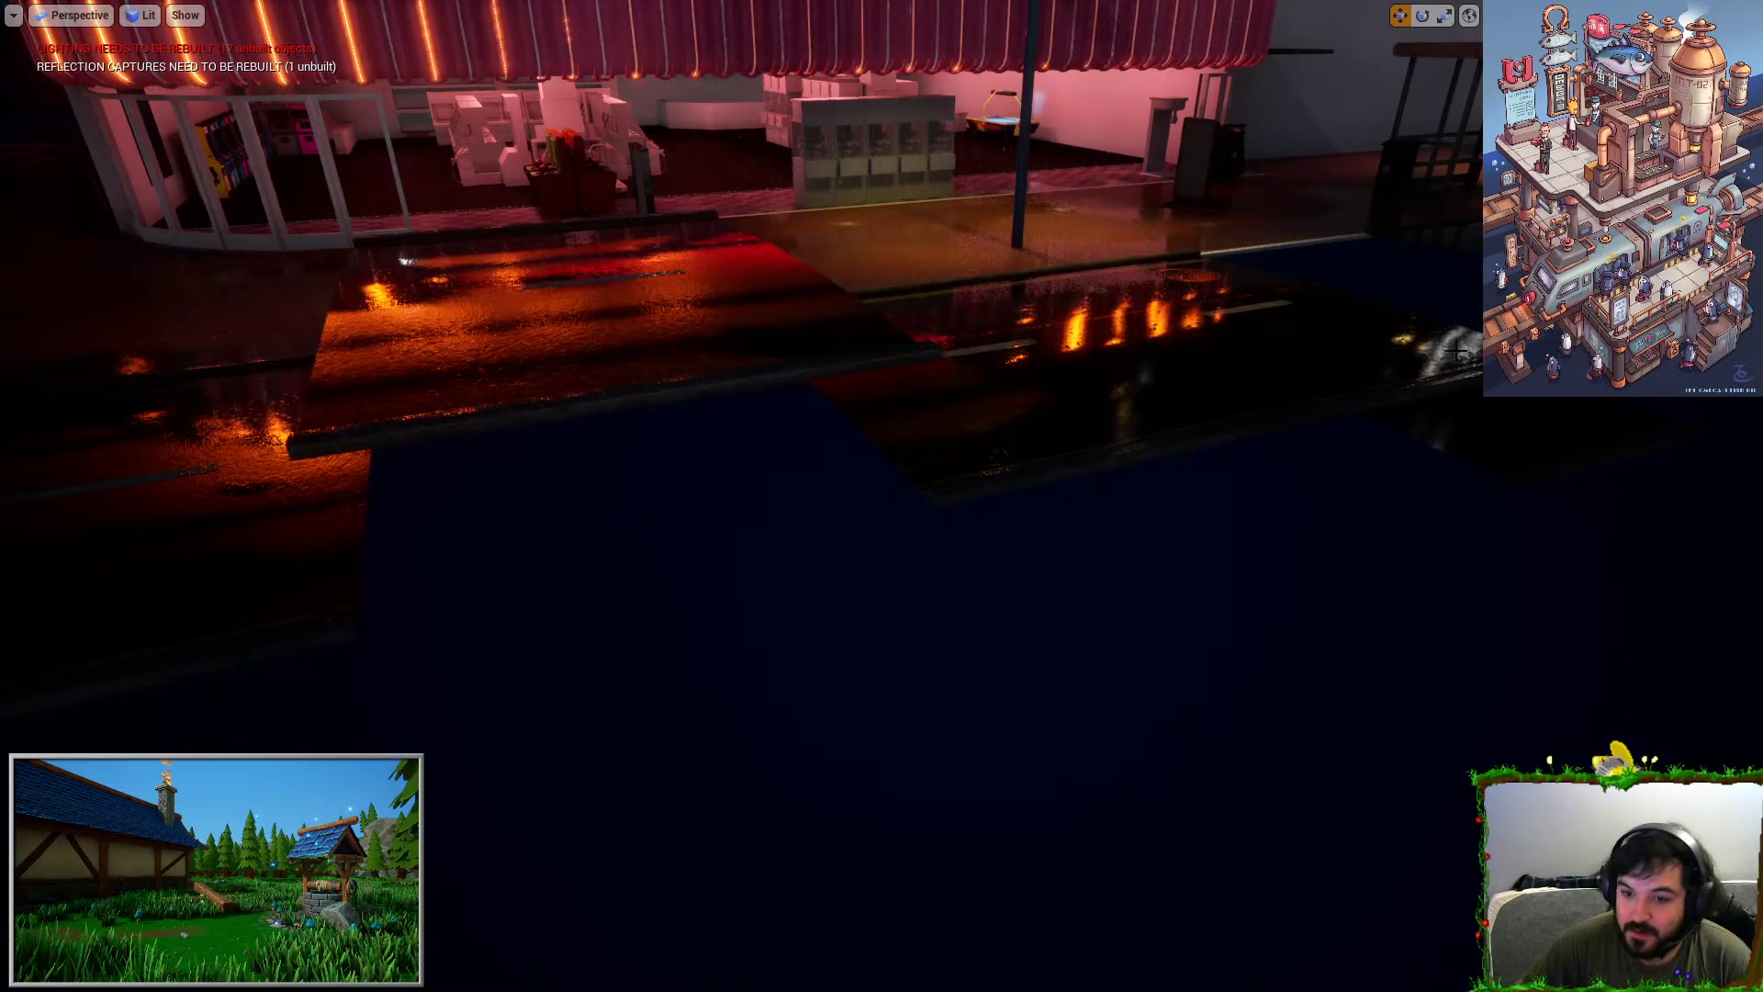
Examine the gaps between the displaced road sections and the arcade front from several angles.
right_click_drag(1010, 386, 808, 368)
key("d")
right_click_drag(1347, 368, 1326, 299)
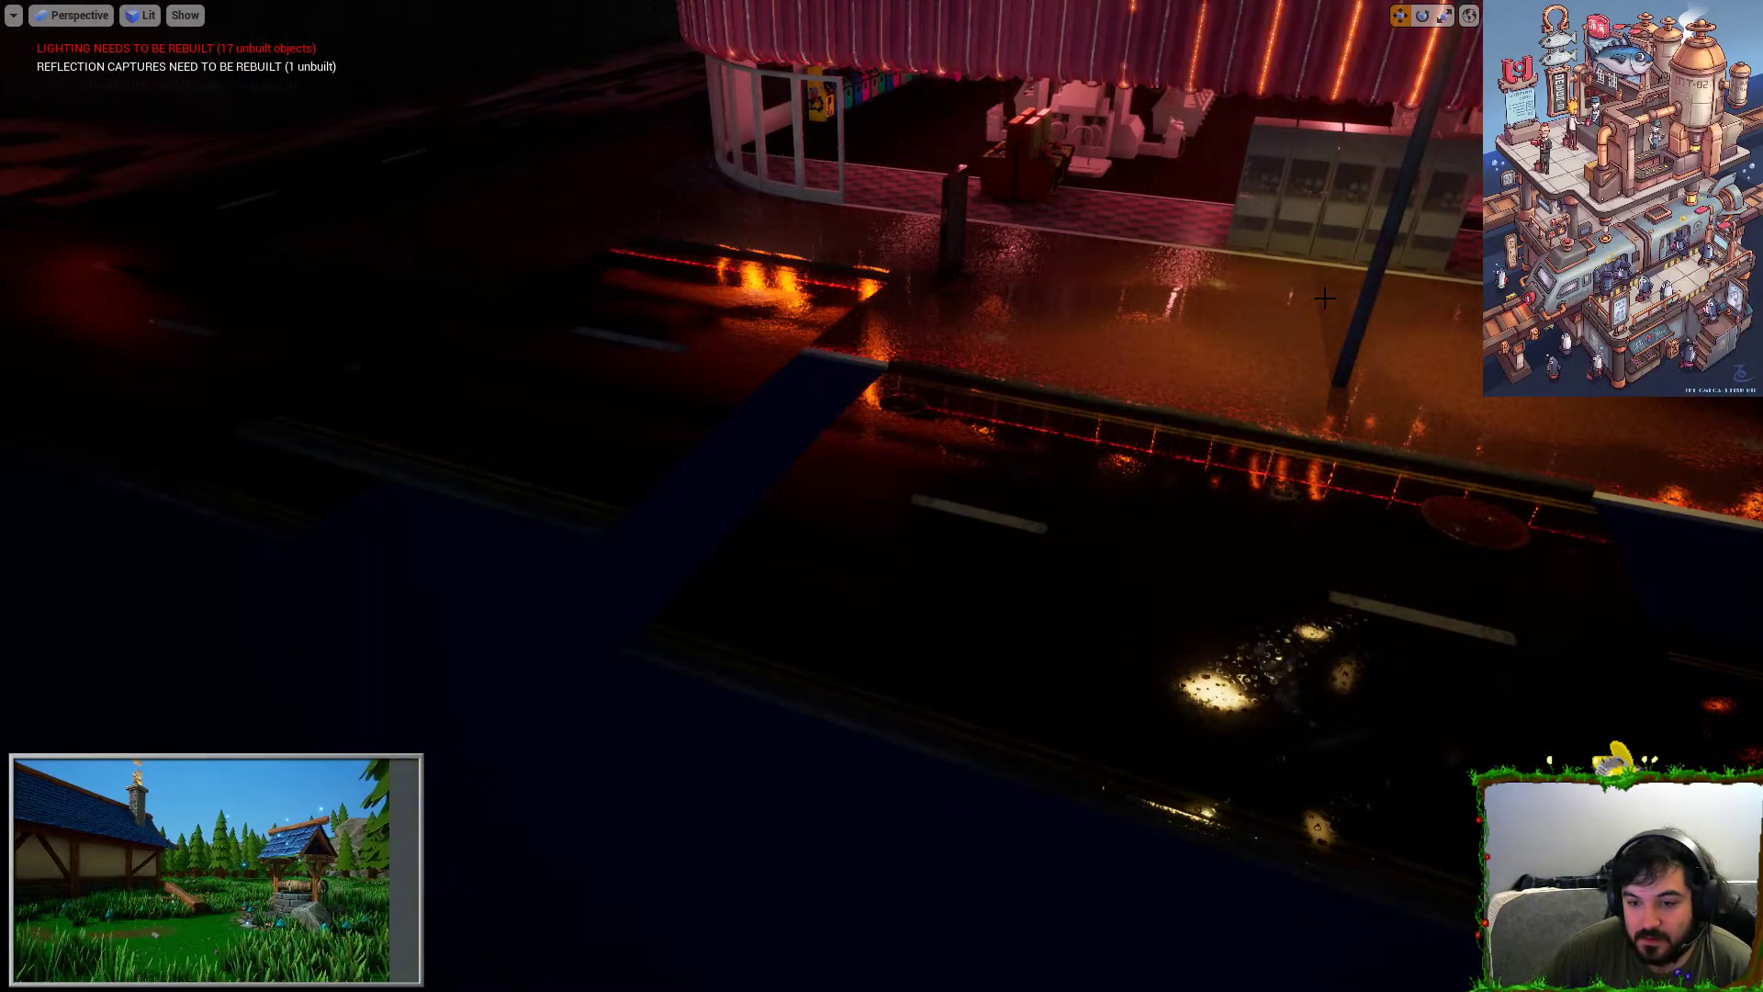
right_click_drag(1326, 299, 1331, 282)
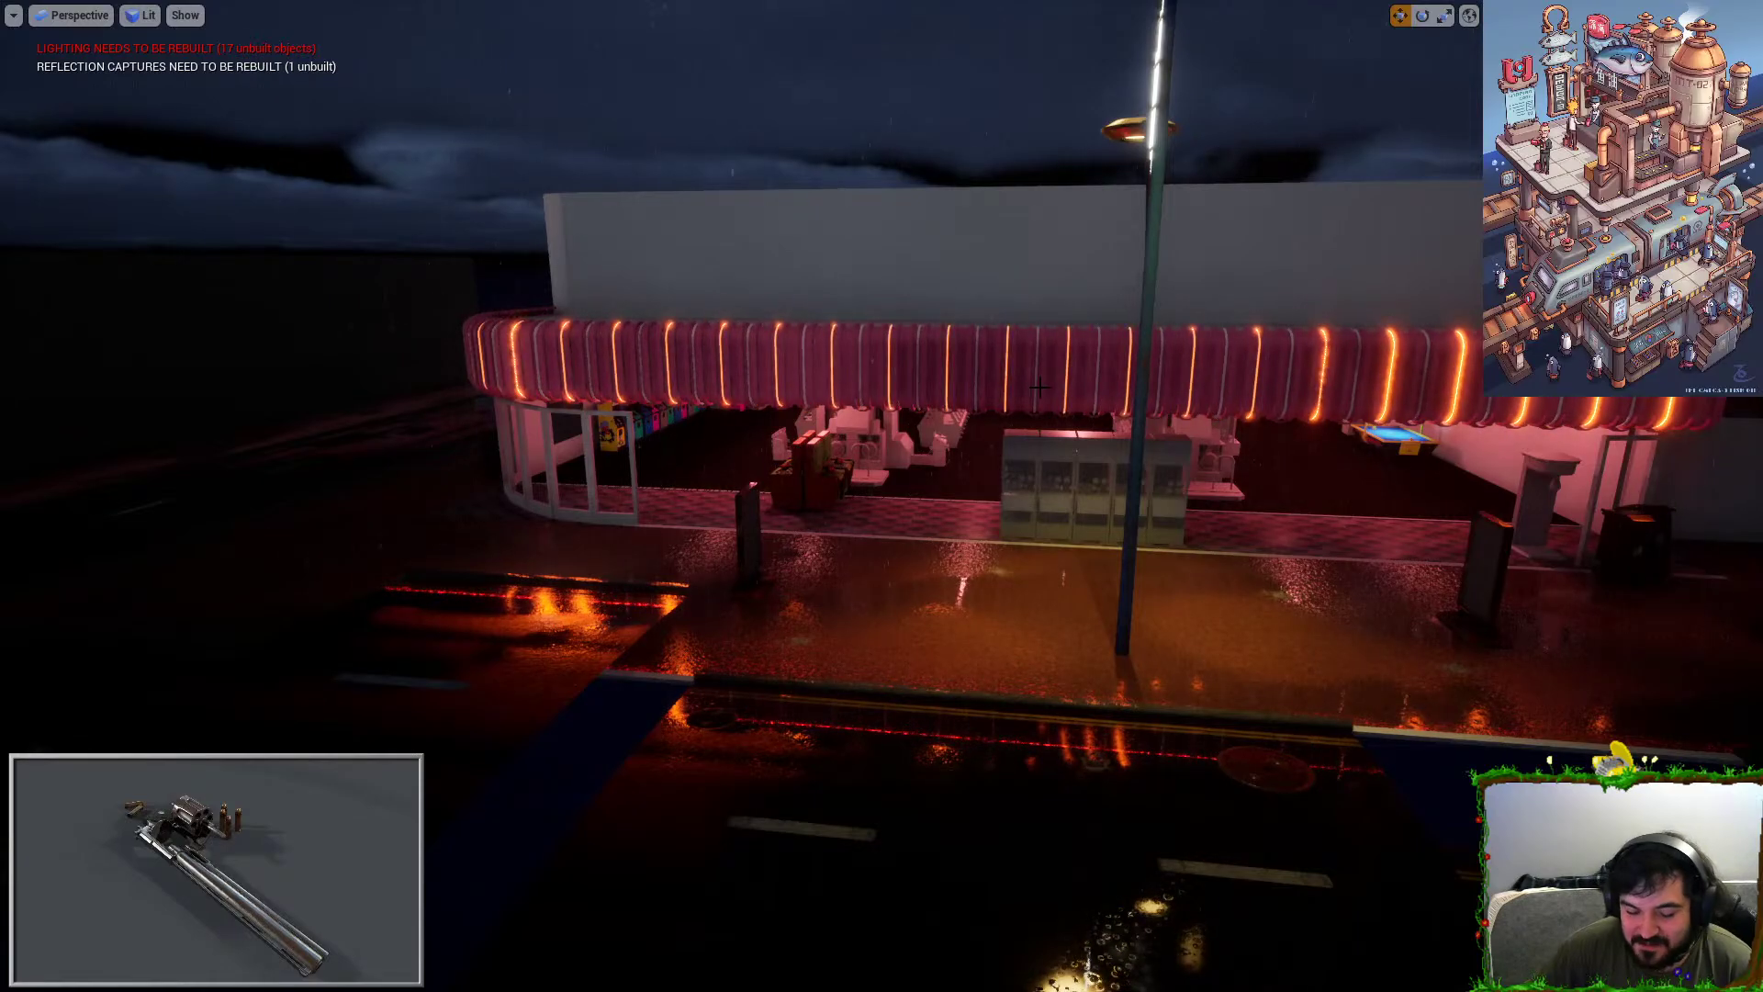
right_click_drag(1330, 282, 1414, 528)
key("a")
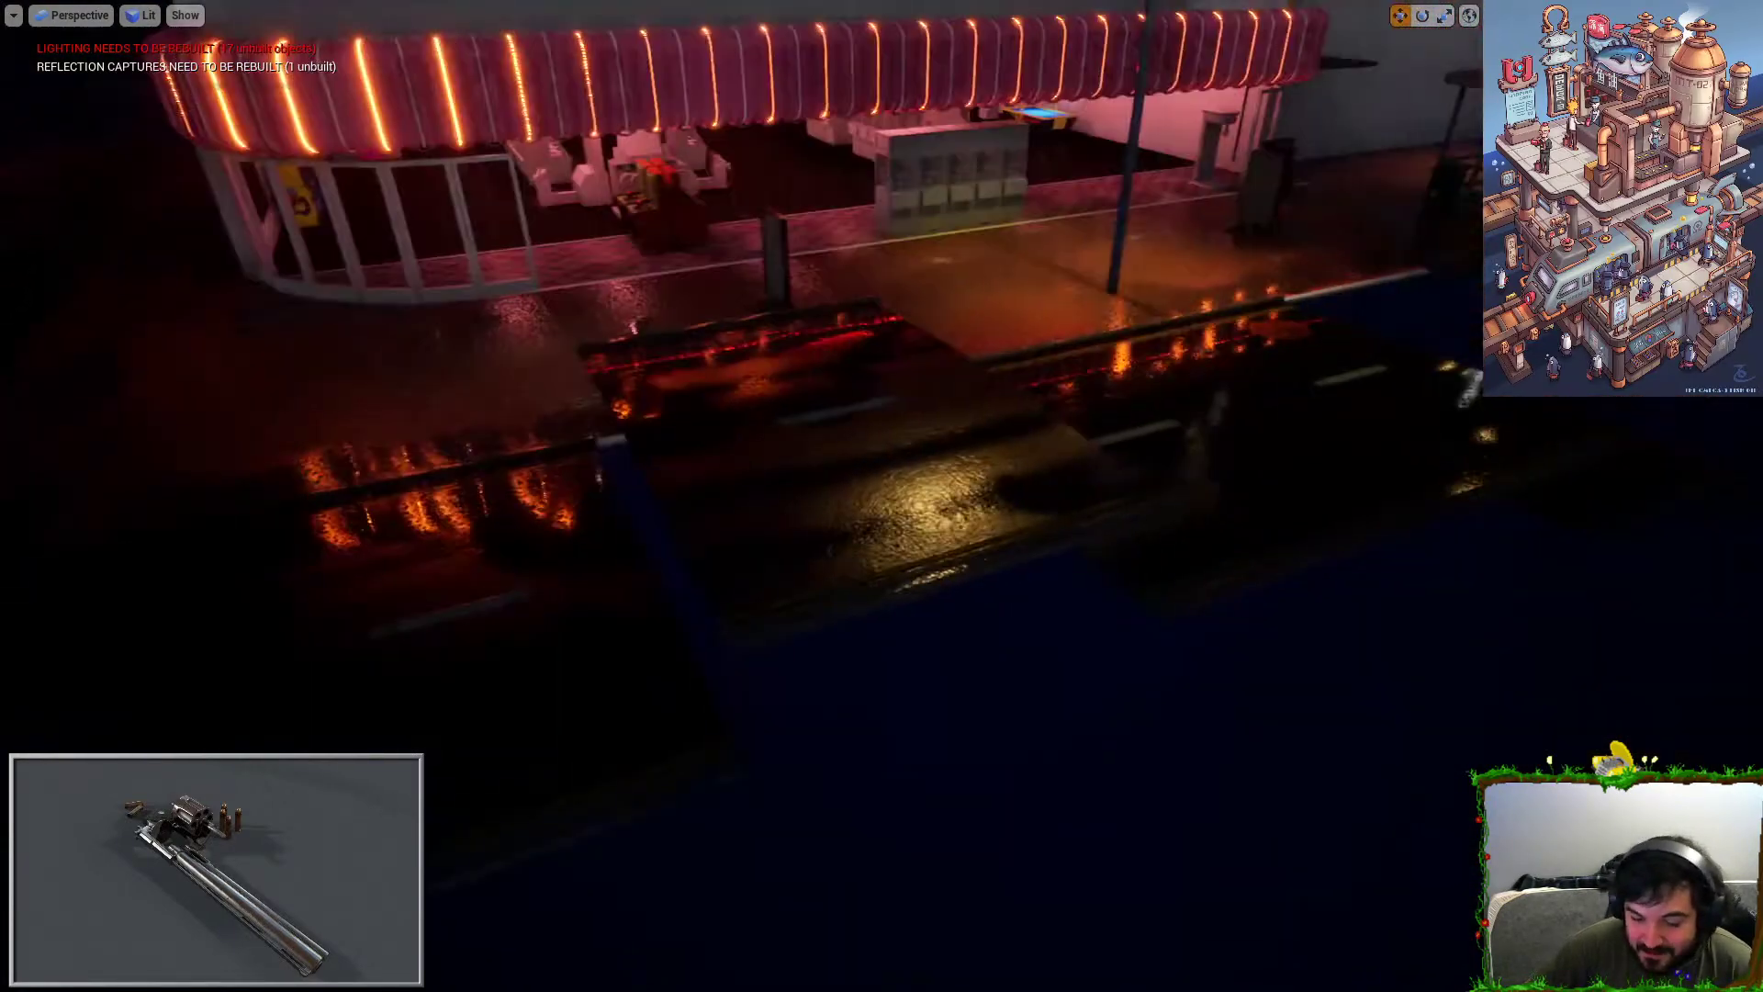
Undo the road section moves so the sections line up again in front of the arcade.
left_click(1202, 507)
key("ctrl+z")
key("ctrl+z")
key("ctrl+z")
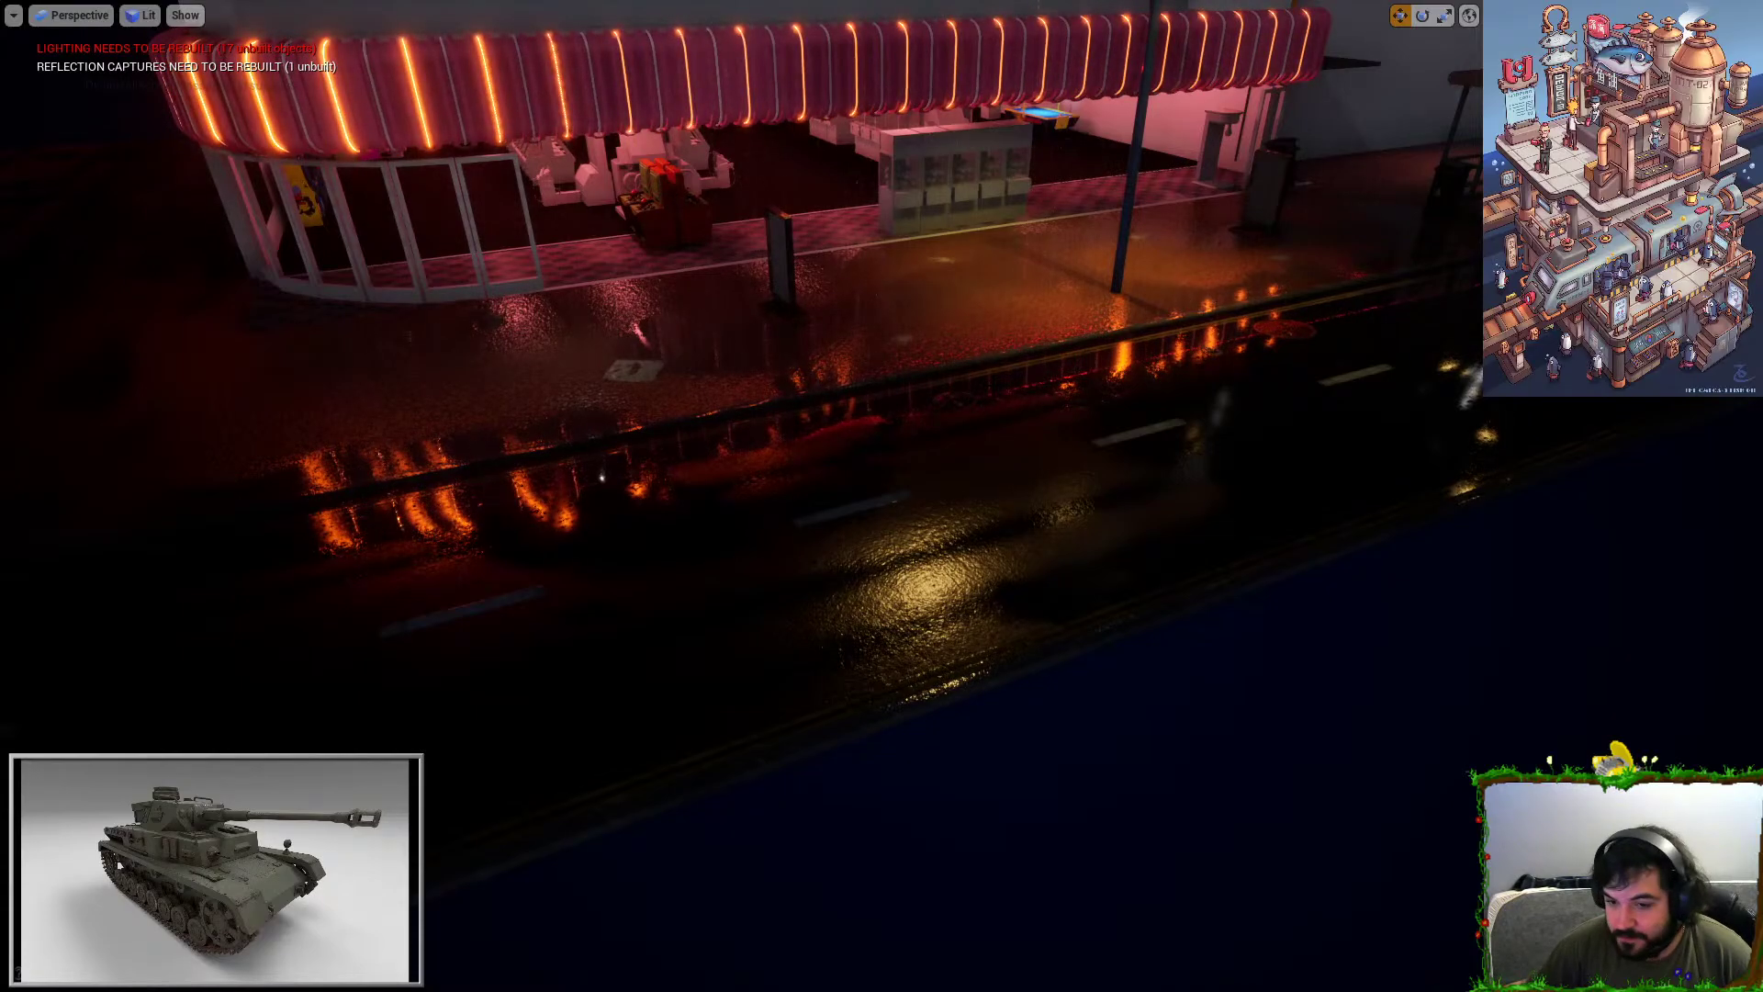
right_click_drag(1058, 287, 1056, 293)
Switch to the fish station project, set the viewport's screen percentage to 200 and show the scene full-screen in game view.
key("F11")
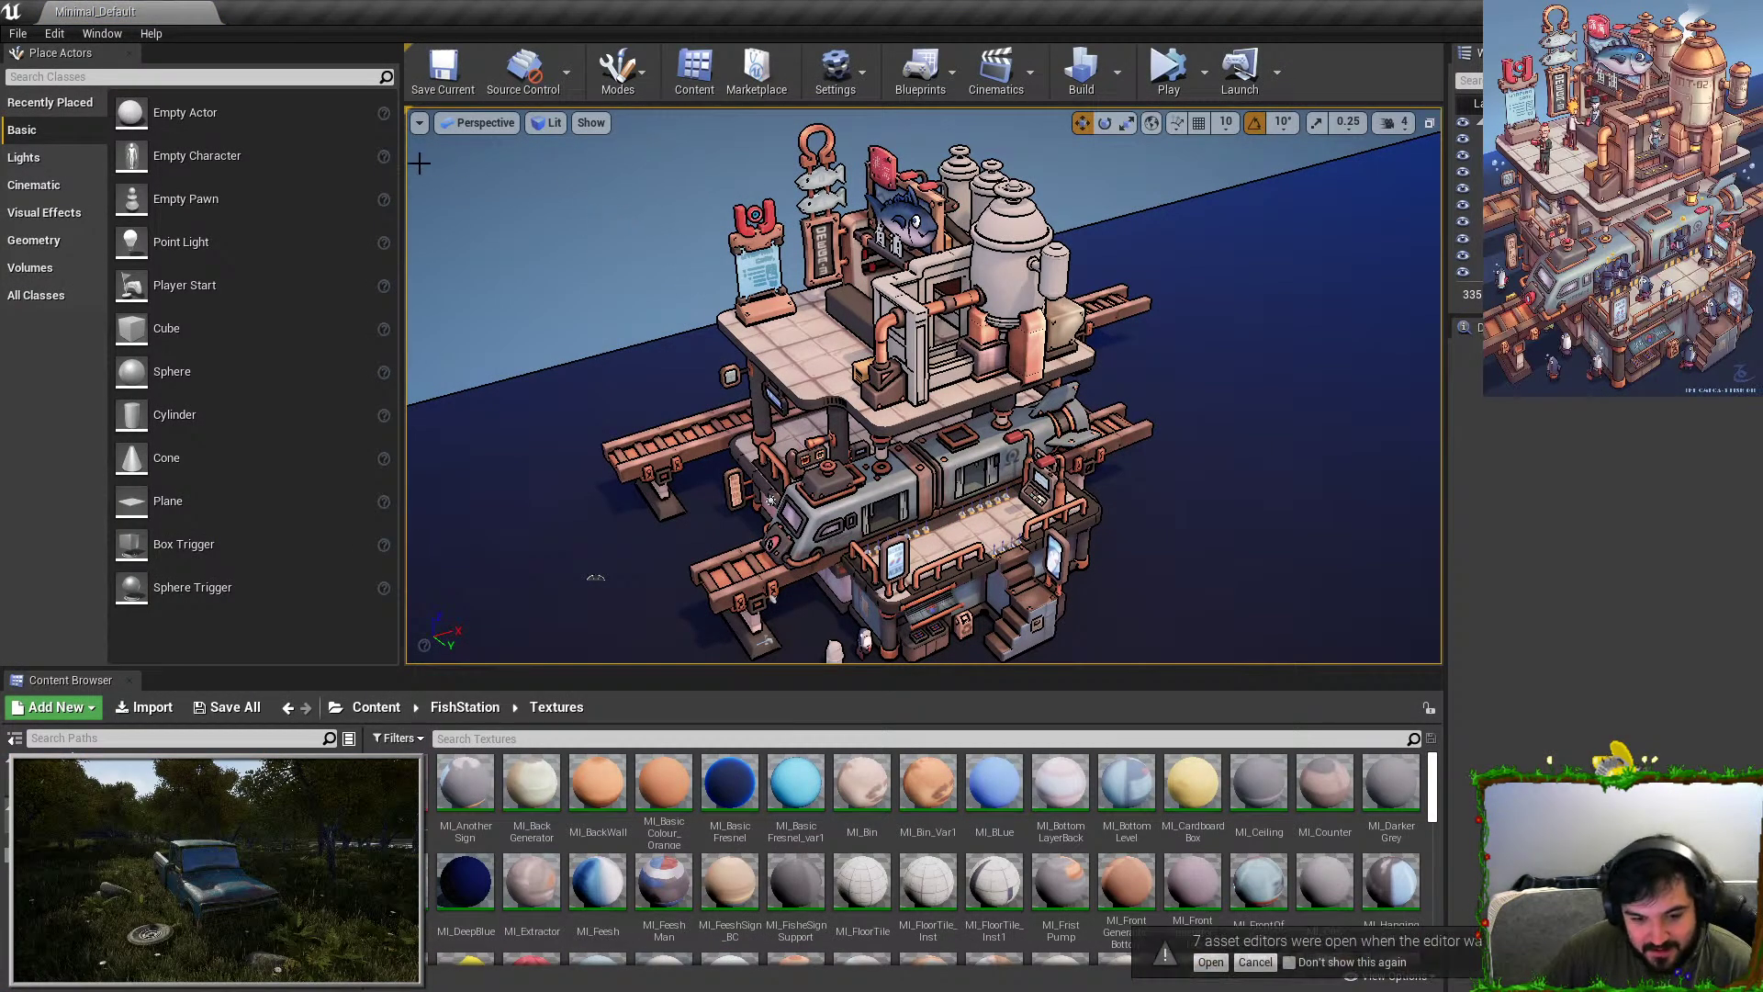
left_click(417, 123)
left_click_drag(535, 317, 681, 375)
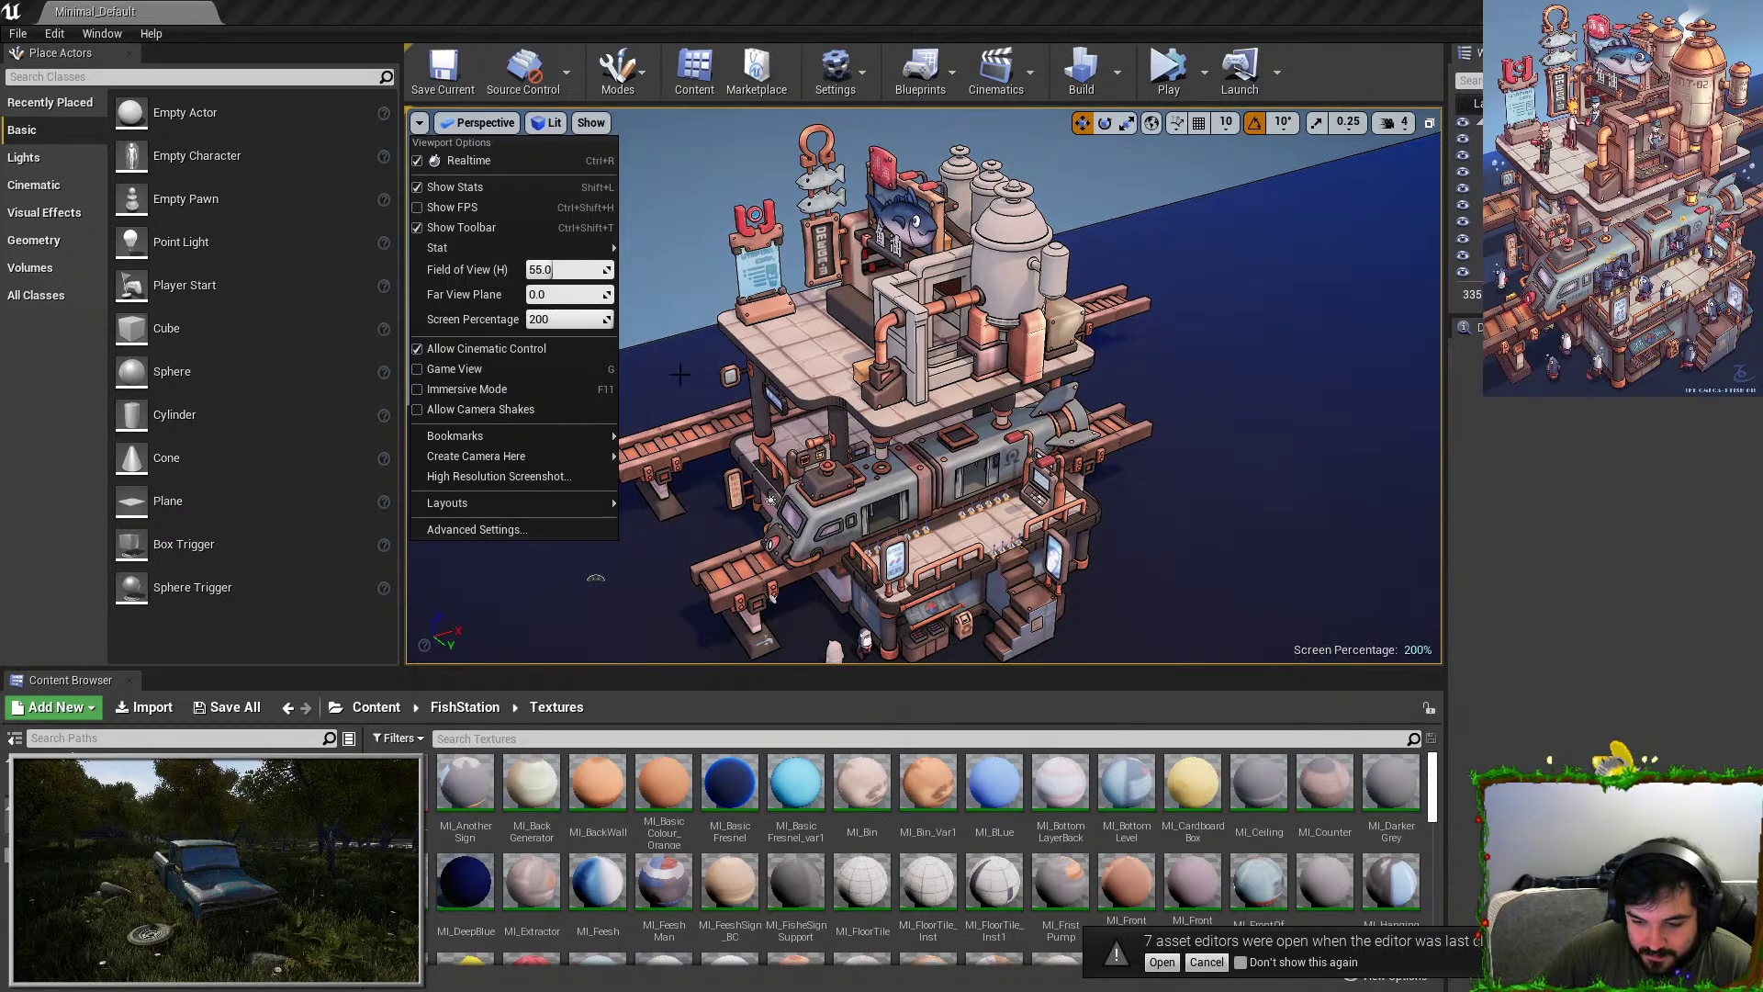
left_click(905, 414)
key("F11")
key("g")
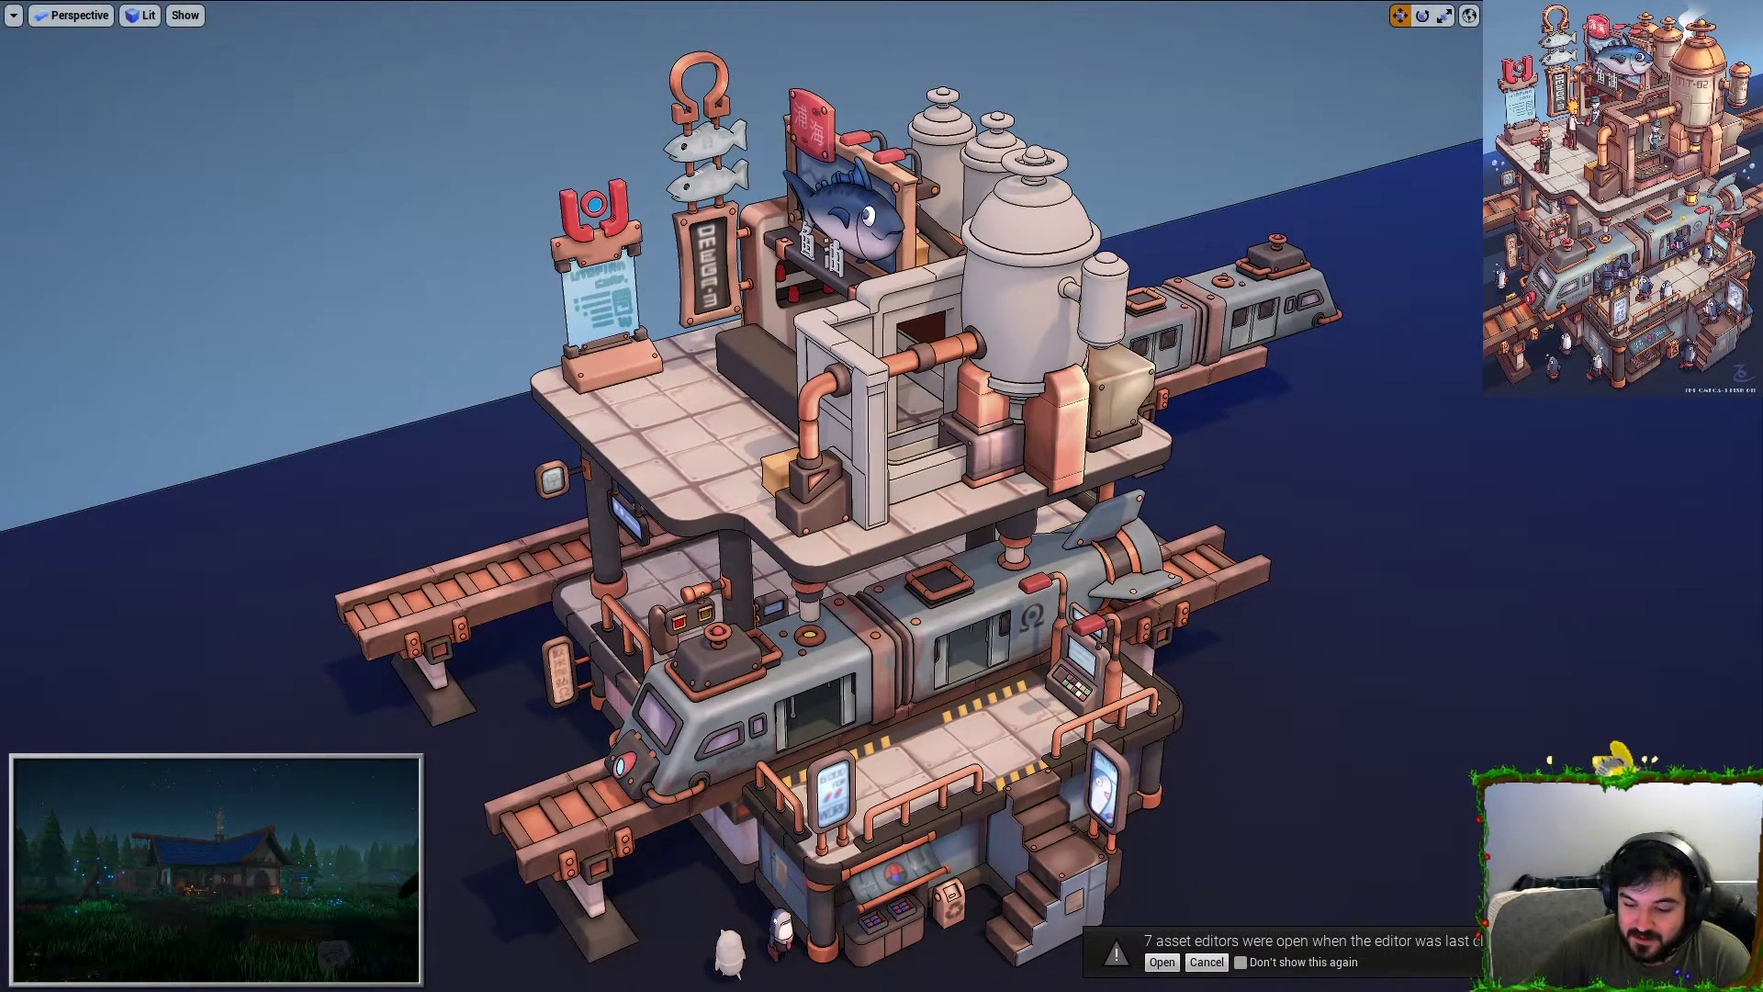
Dismiss the prompt offering to reopen the previous asset editors over the fish station scene.
left_click(1355, 465)
left_click(1147, 202)
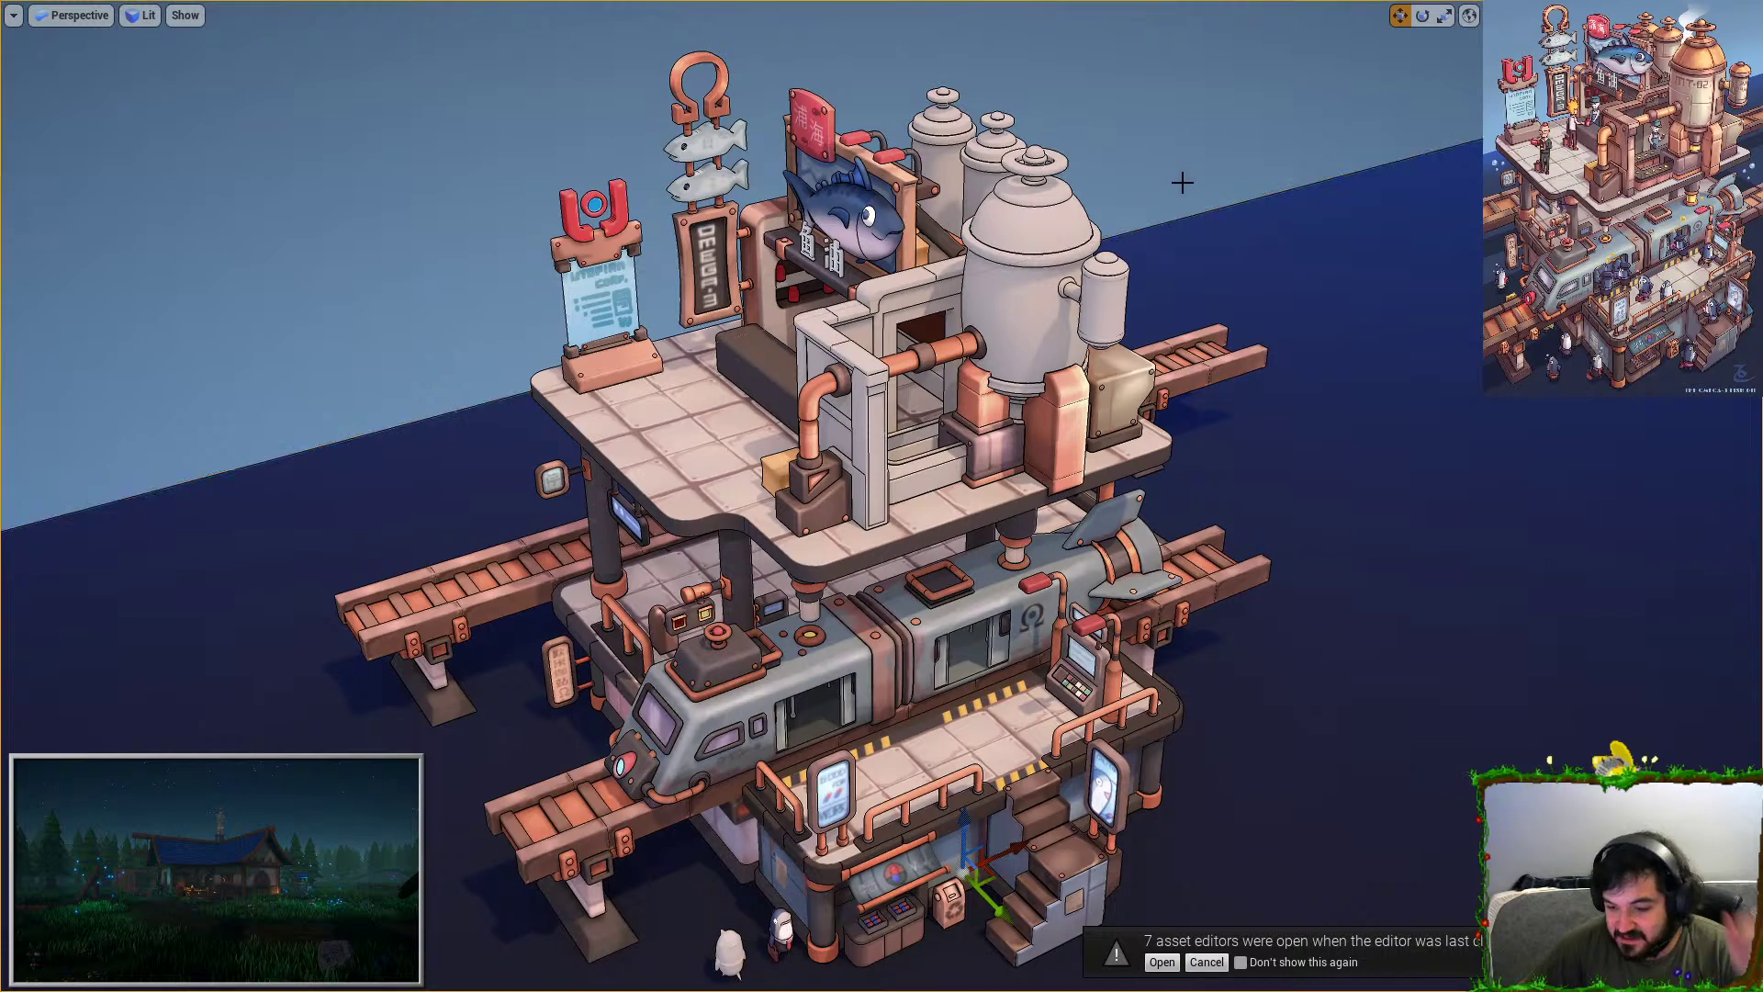
left_click(1210, 966)
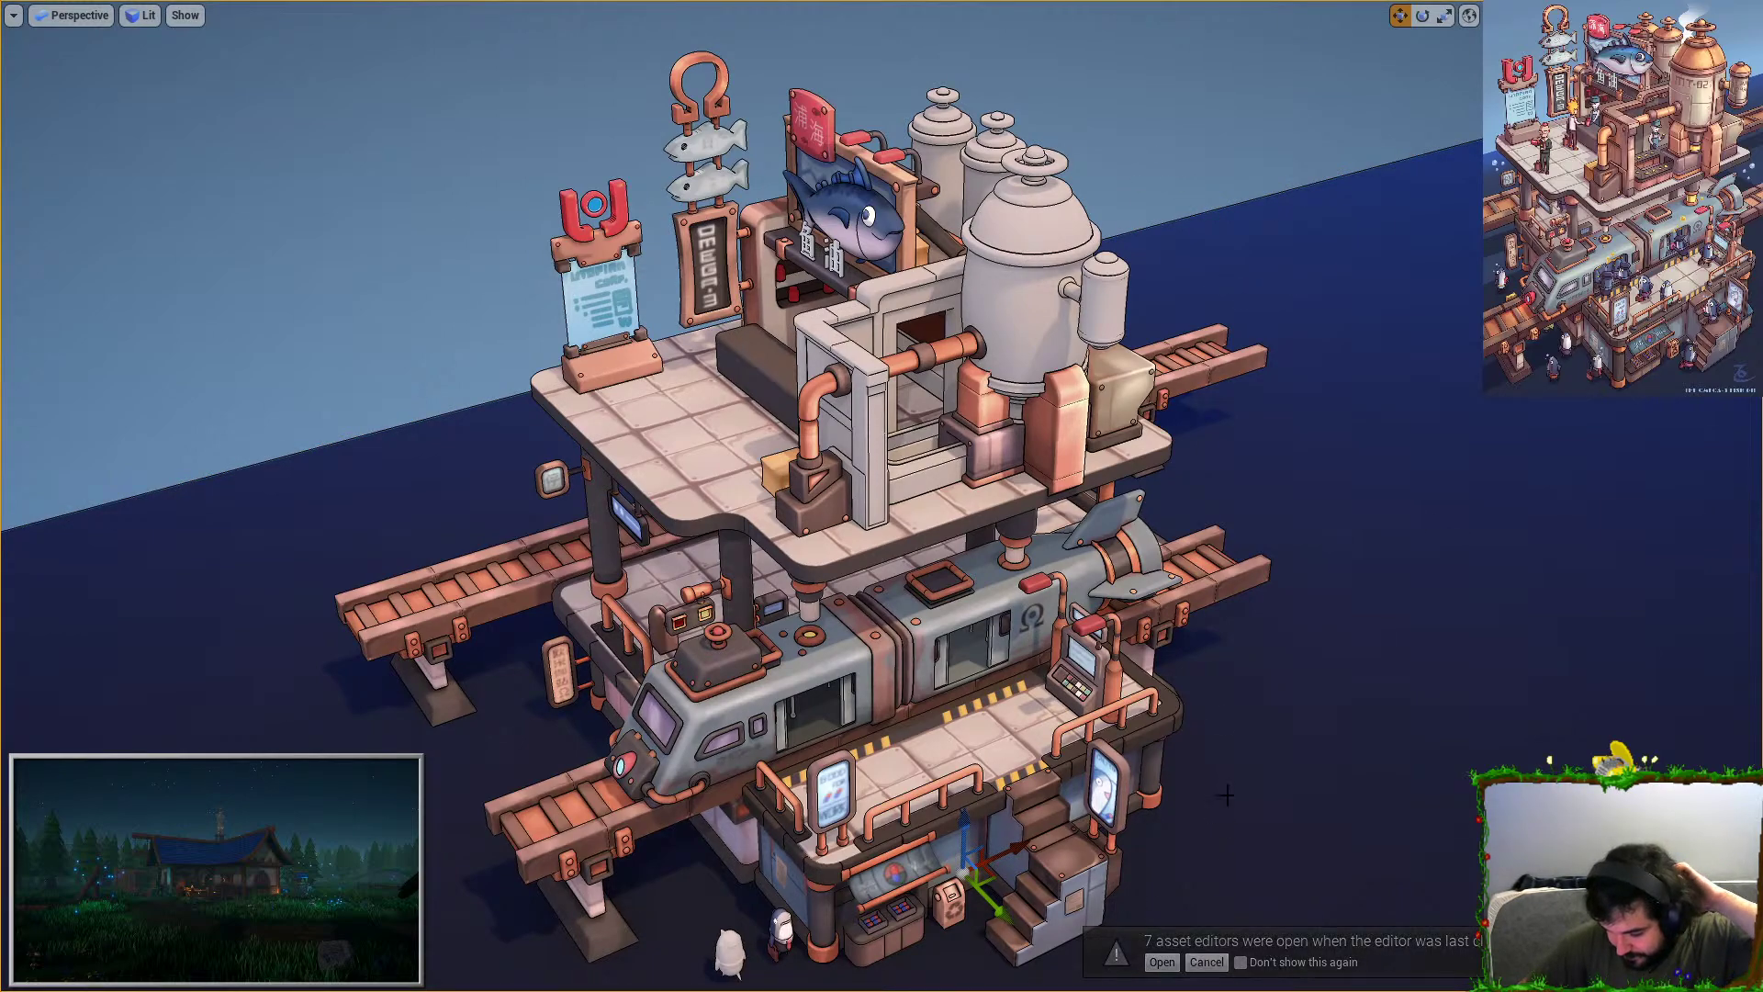